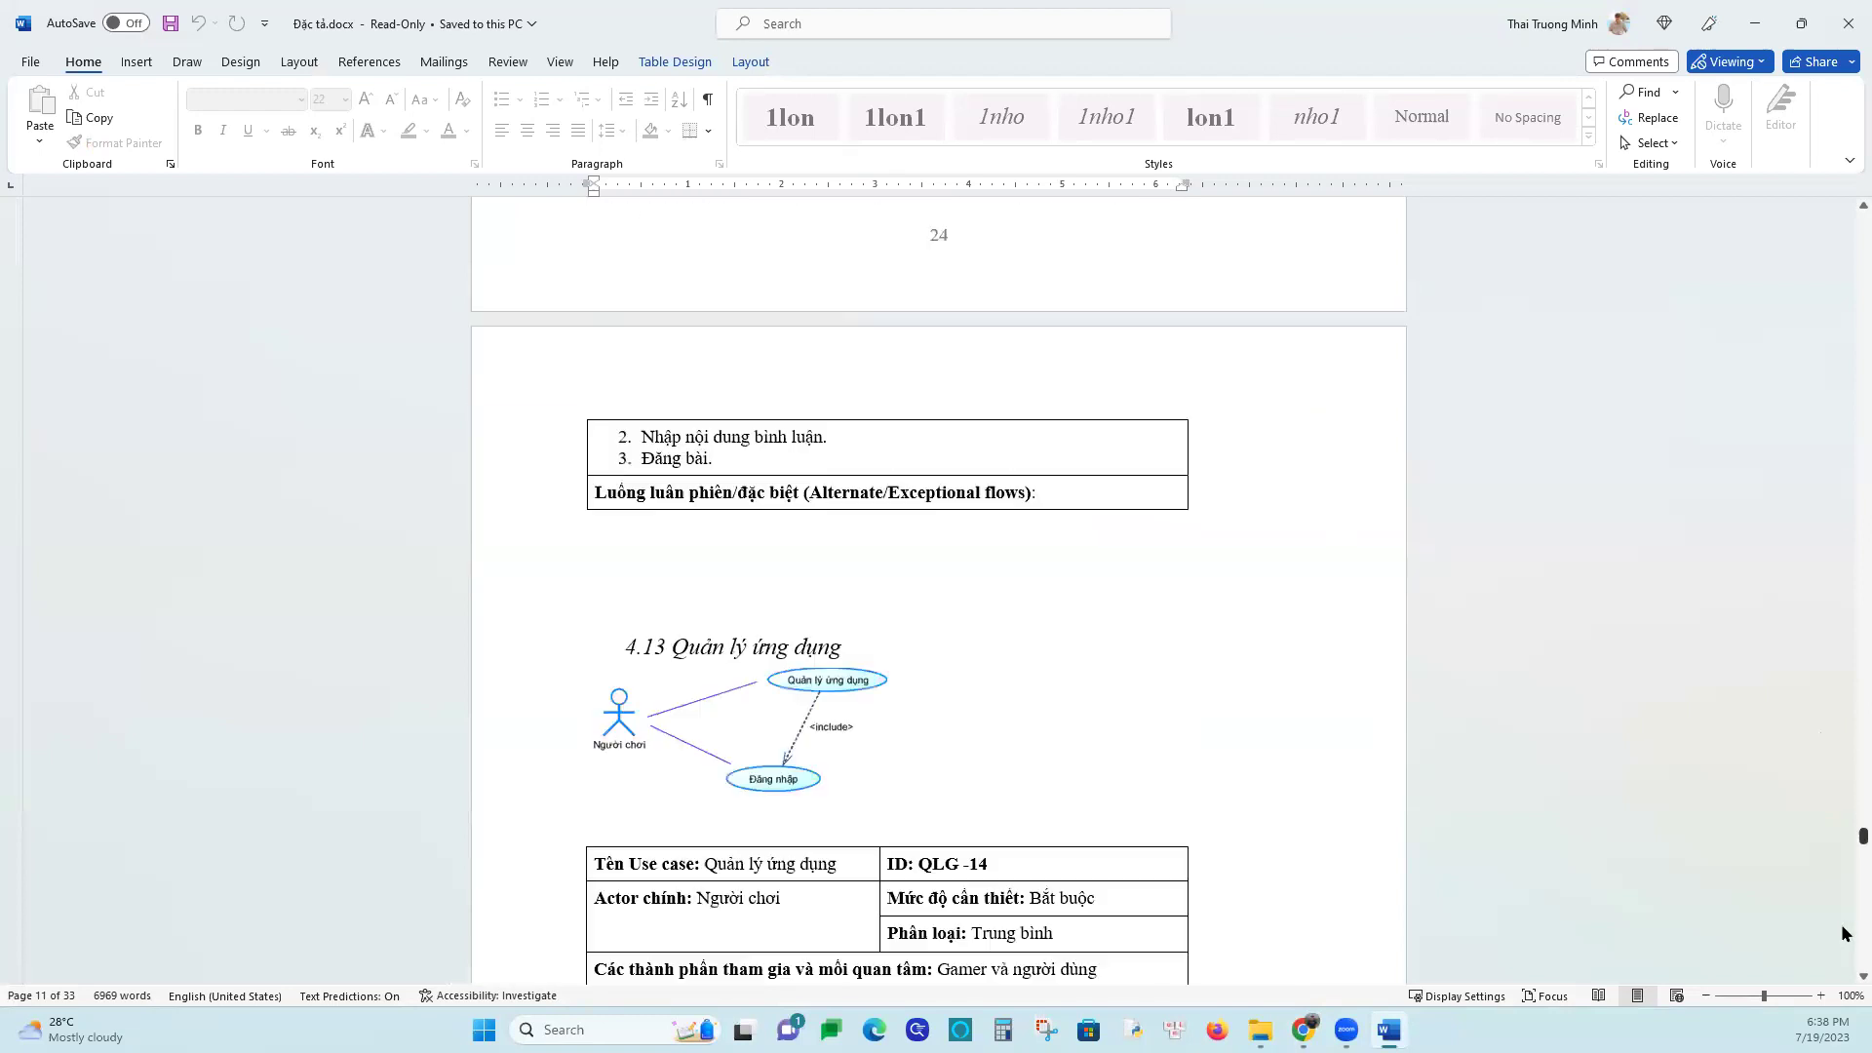
Highlight section 5, Các yêu cầu phi chức năng, in the specification document from its heading down to the 5.3 heading
{"action": "scroll", "coordinate": [893, 751], "scroll_direction": "up", "scroll_amount": 7}
{"action": "scroll", "coordinate": [893, 751], "scroll_direction": "down", "scroll_amount": 9}
{"action": "scroll", "coordinate": [893, 750], "scroll_direction": "down", "scroll_amount": 8}
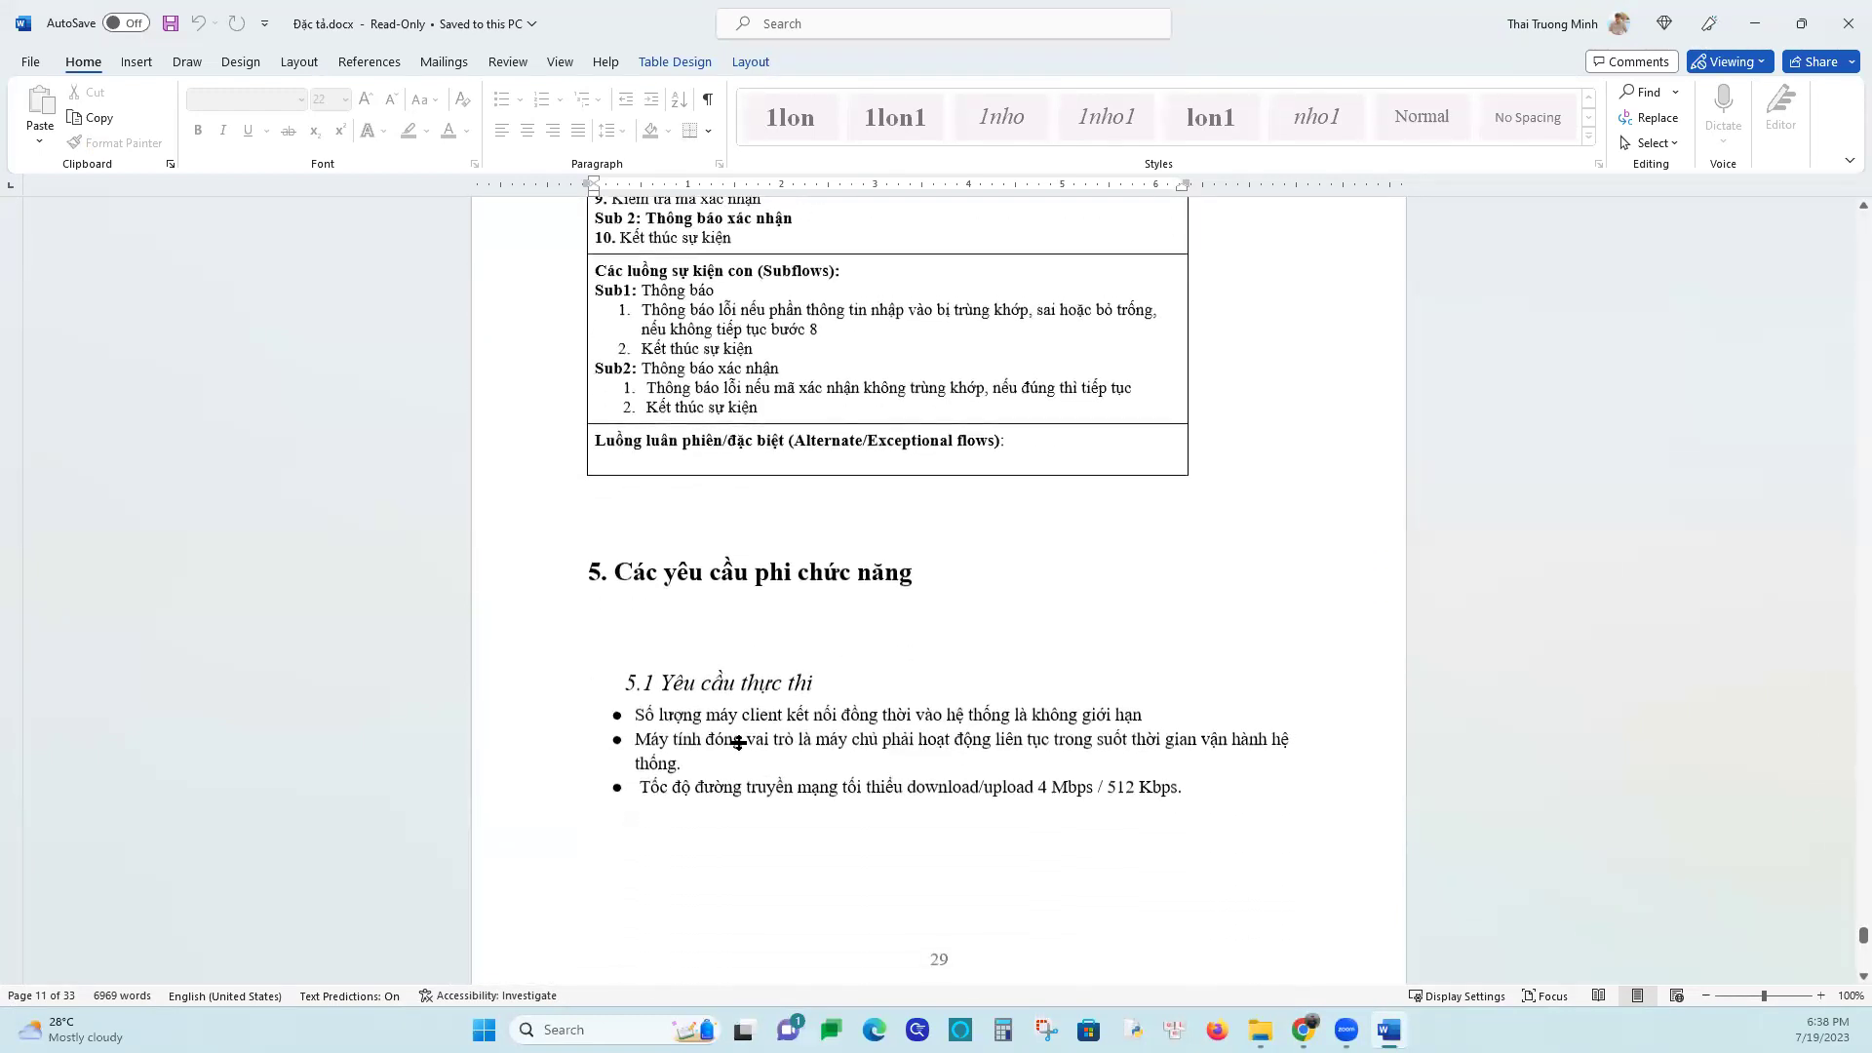
{"action": "left_click_drag", "start_coordinate": [660, 349], "coordinate": [907, 965]}
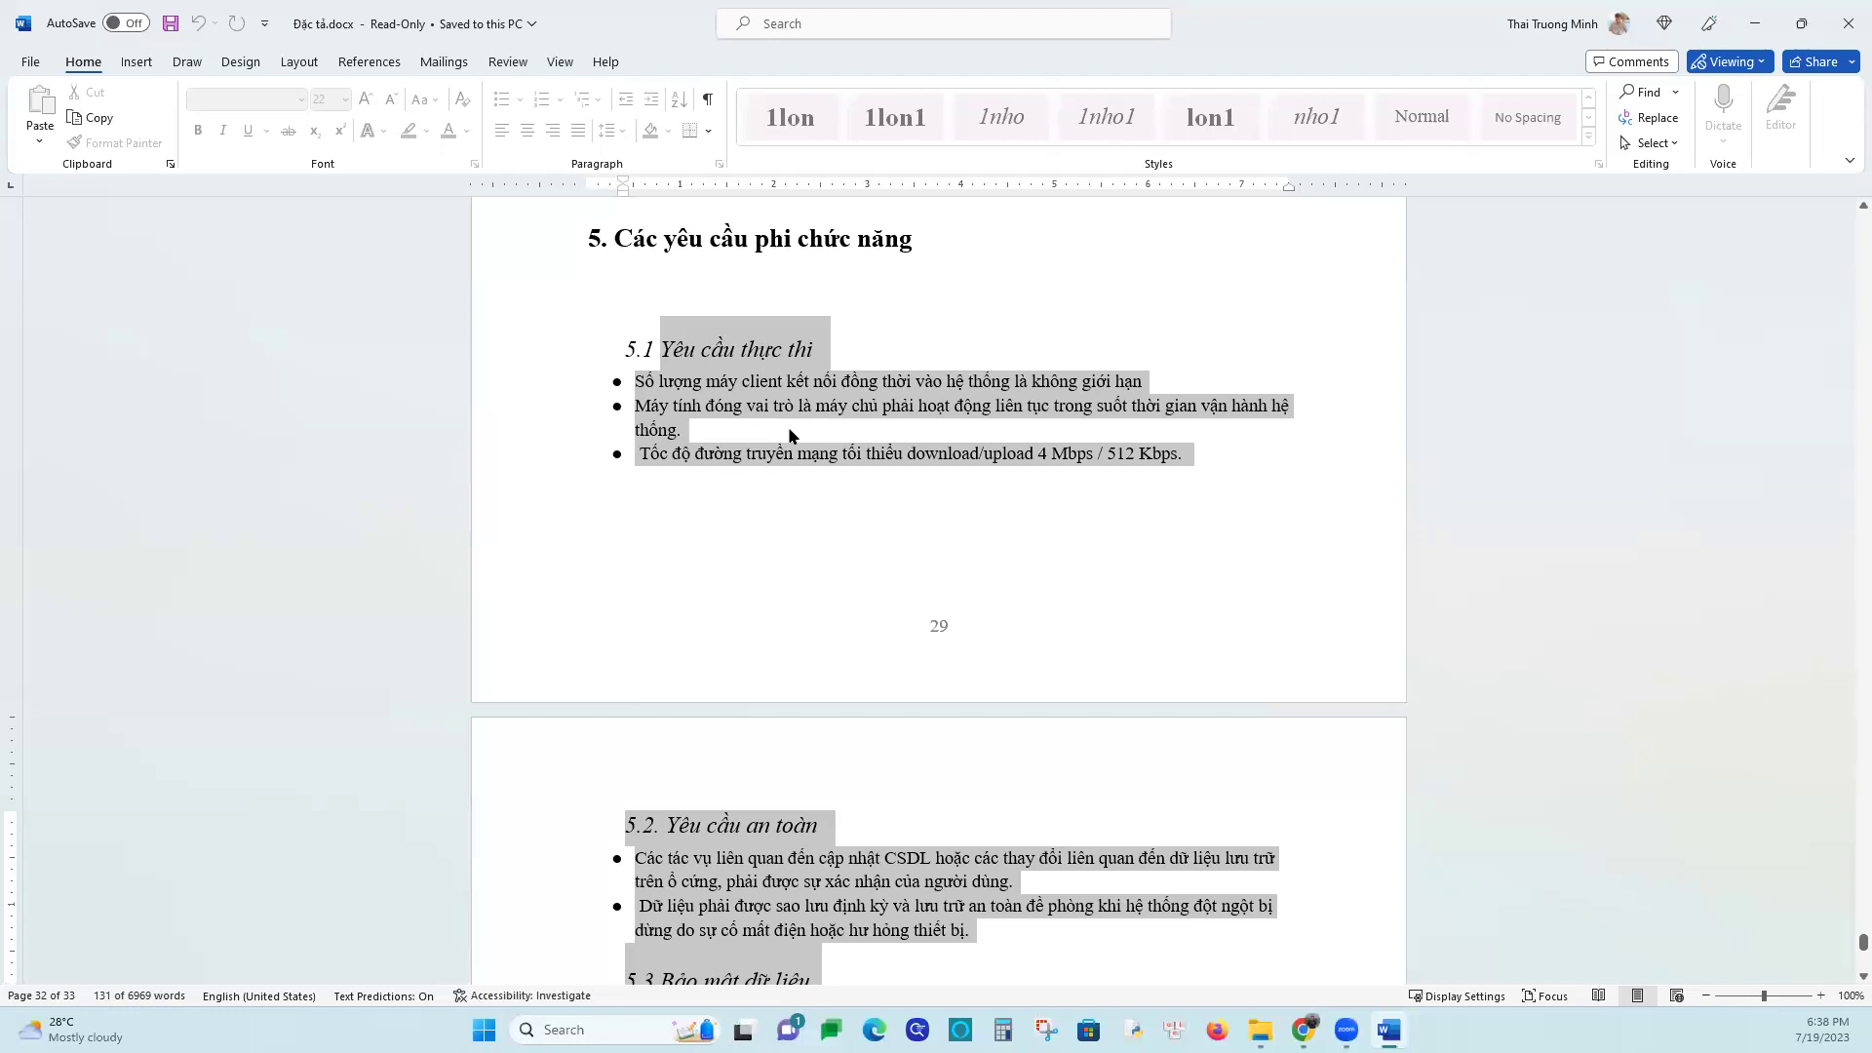
{"action": "left_click", "coordinate": [623, 245]}
{"action": "left_click_drag", "start_coordinate": [655, 254], "coordinate": [809, 975]}
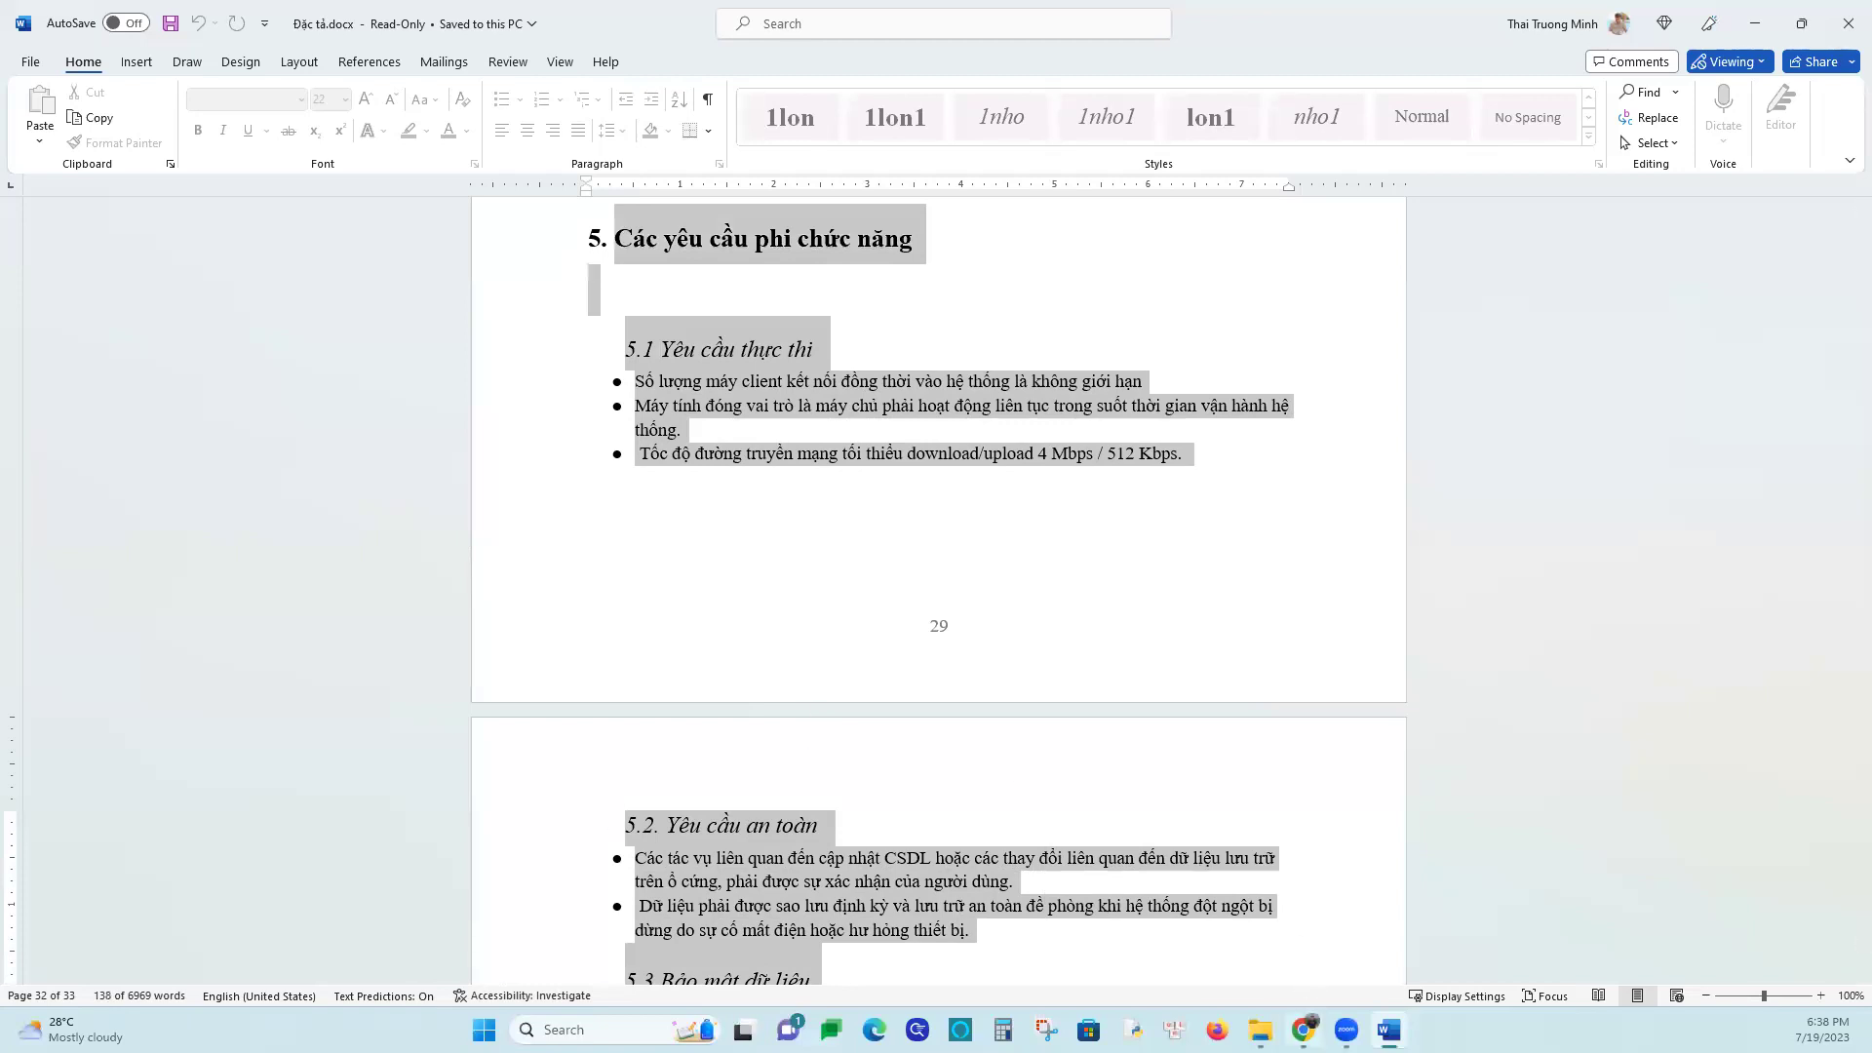
View the Bước 2 prioritisation table in the Chrome lab slides and return to Word to review specification sections 5.2 to 5.4
{"action": "key", "text": "alt+Tab"}
{"action": "scroll", "coordinate": [899, 610], "scroll_direction": "down", "scroll_amount": 10}
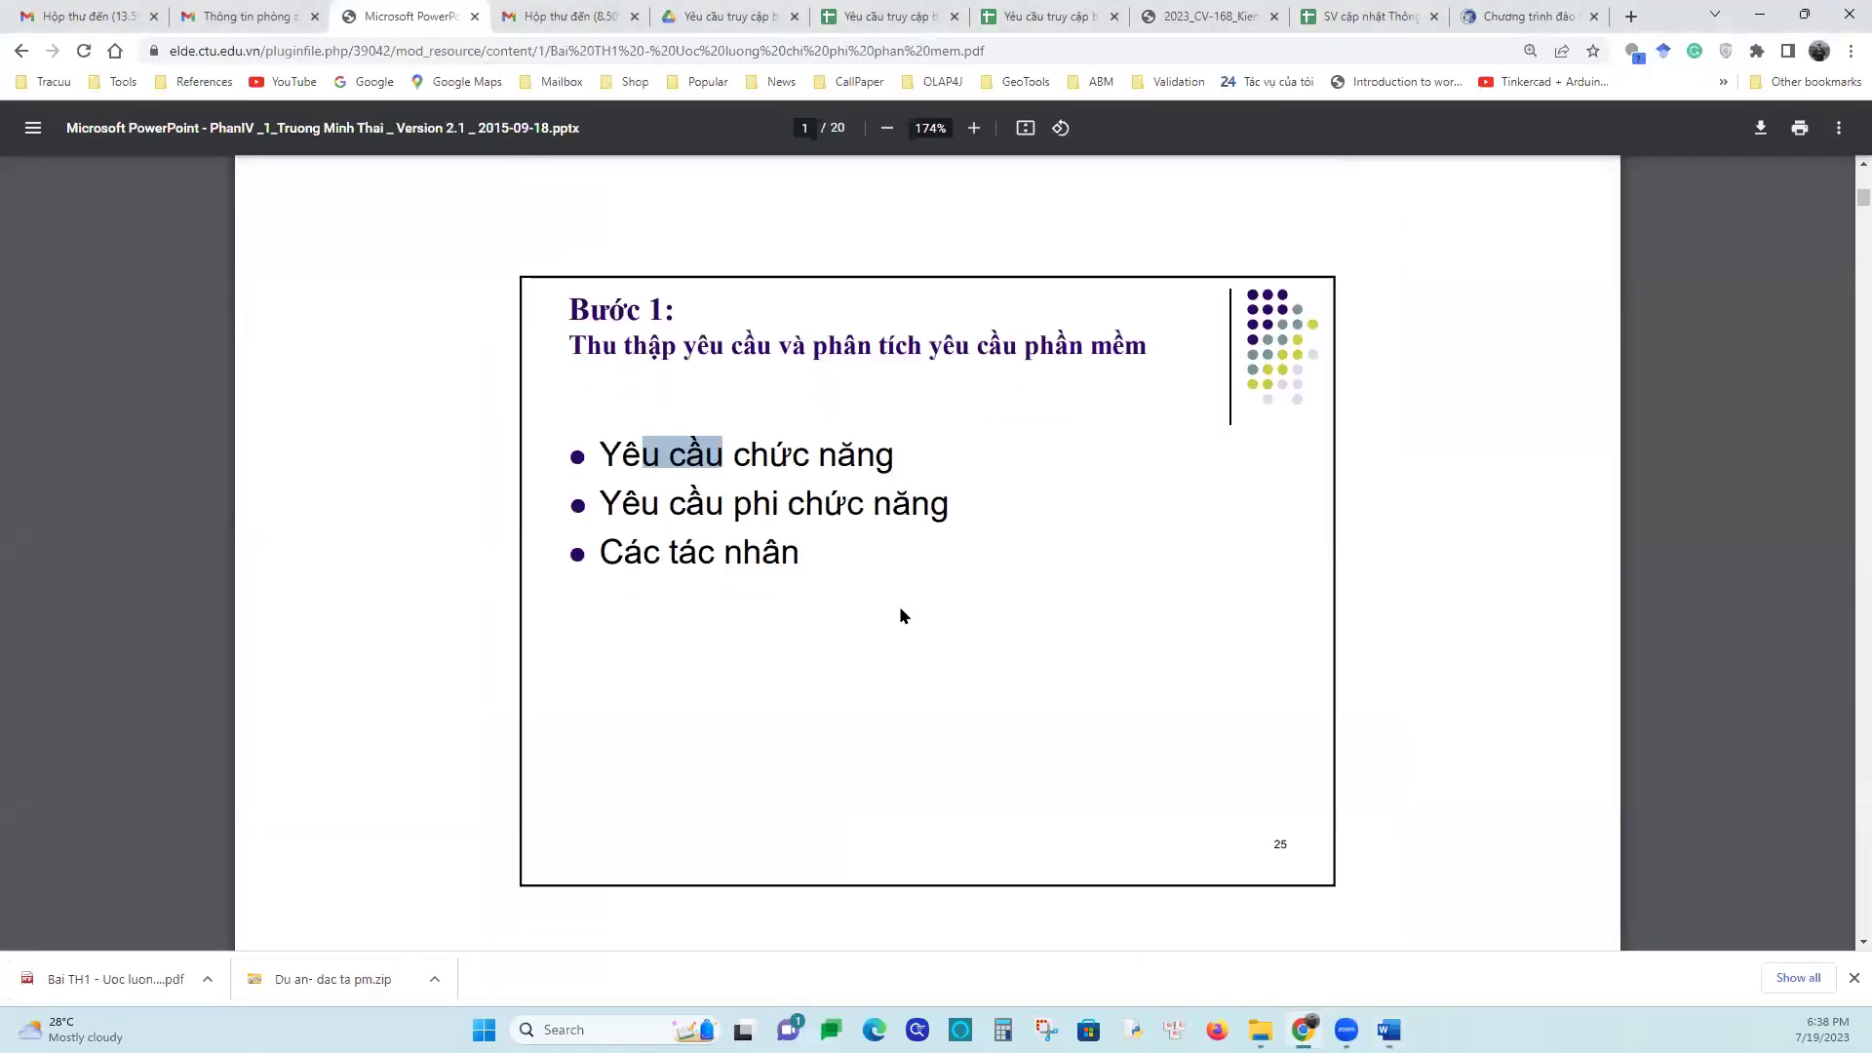
{"action": "scroll", "coordinate": [901, 601], "scroll_direction": "down", "scroll_amount": 2}
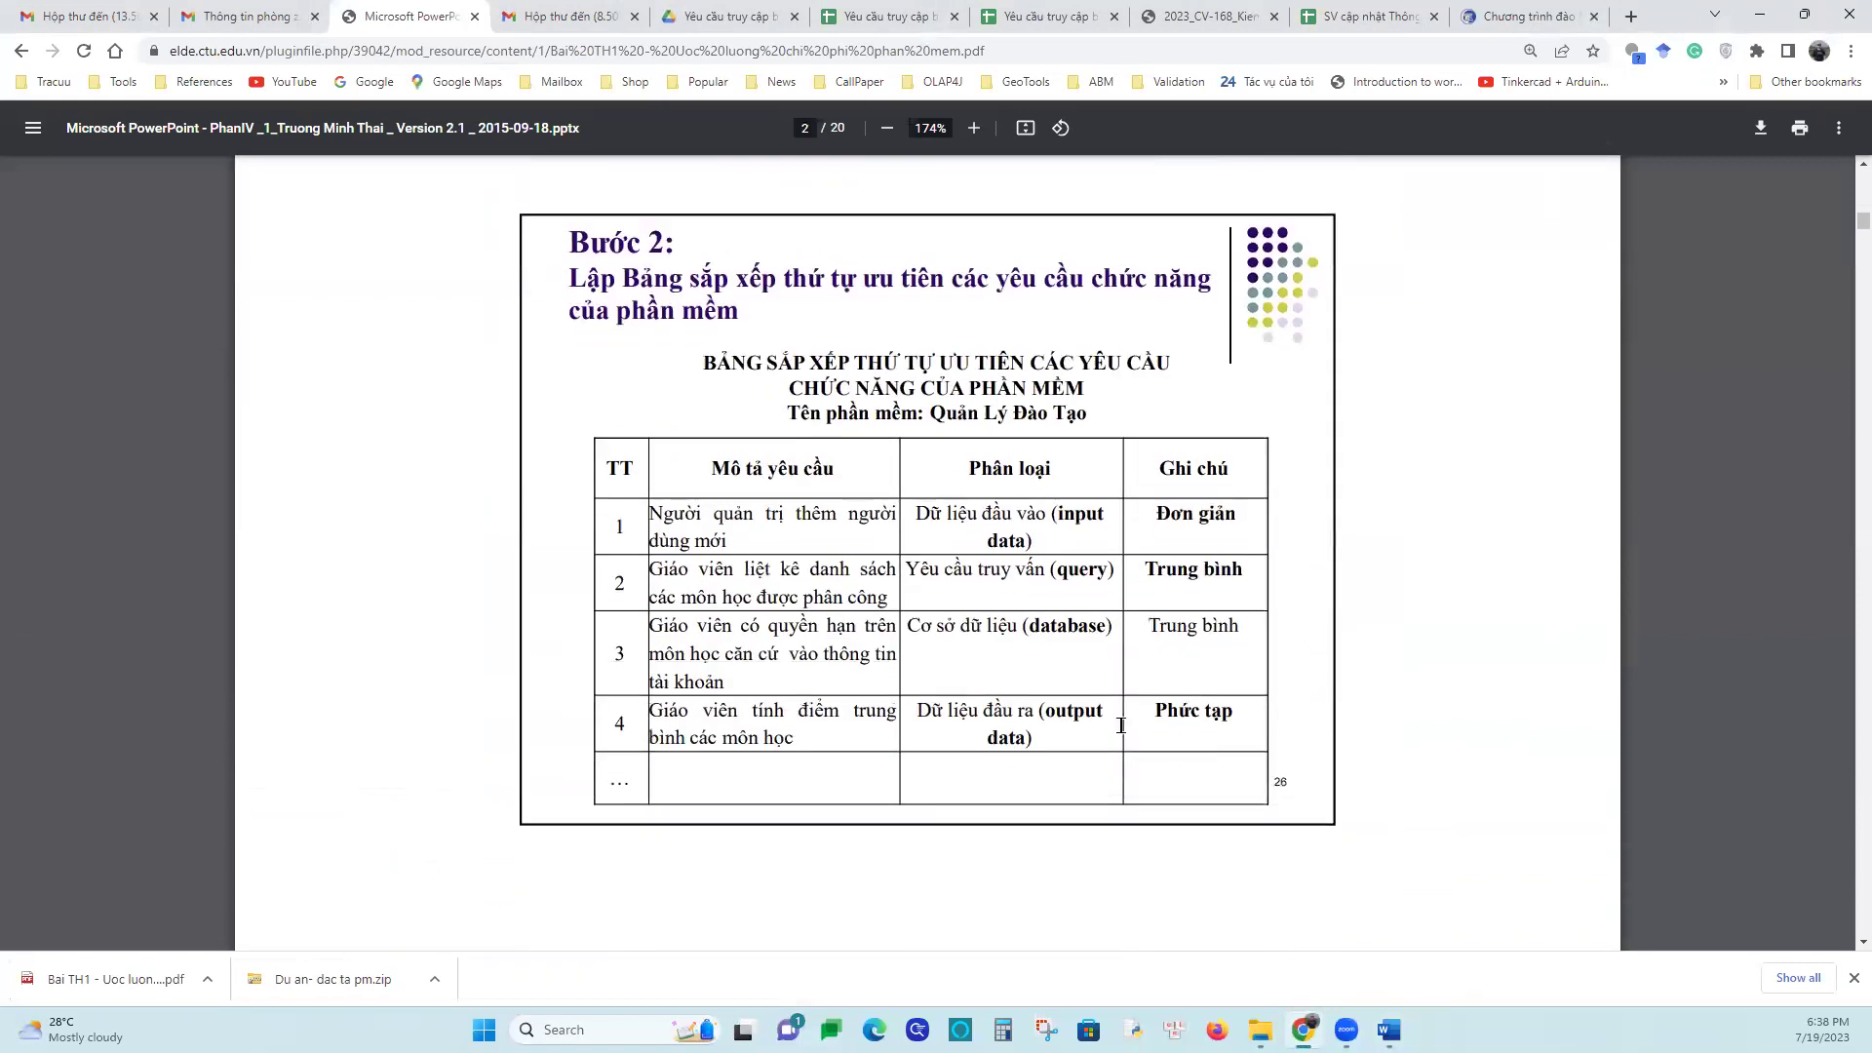
{"action": "left_click", "coordinate": [1389, 1029]}
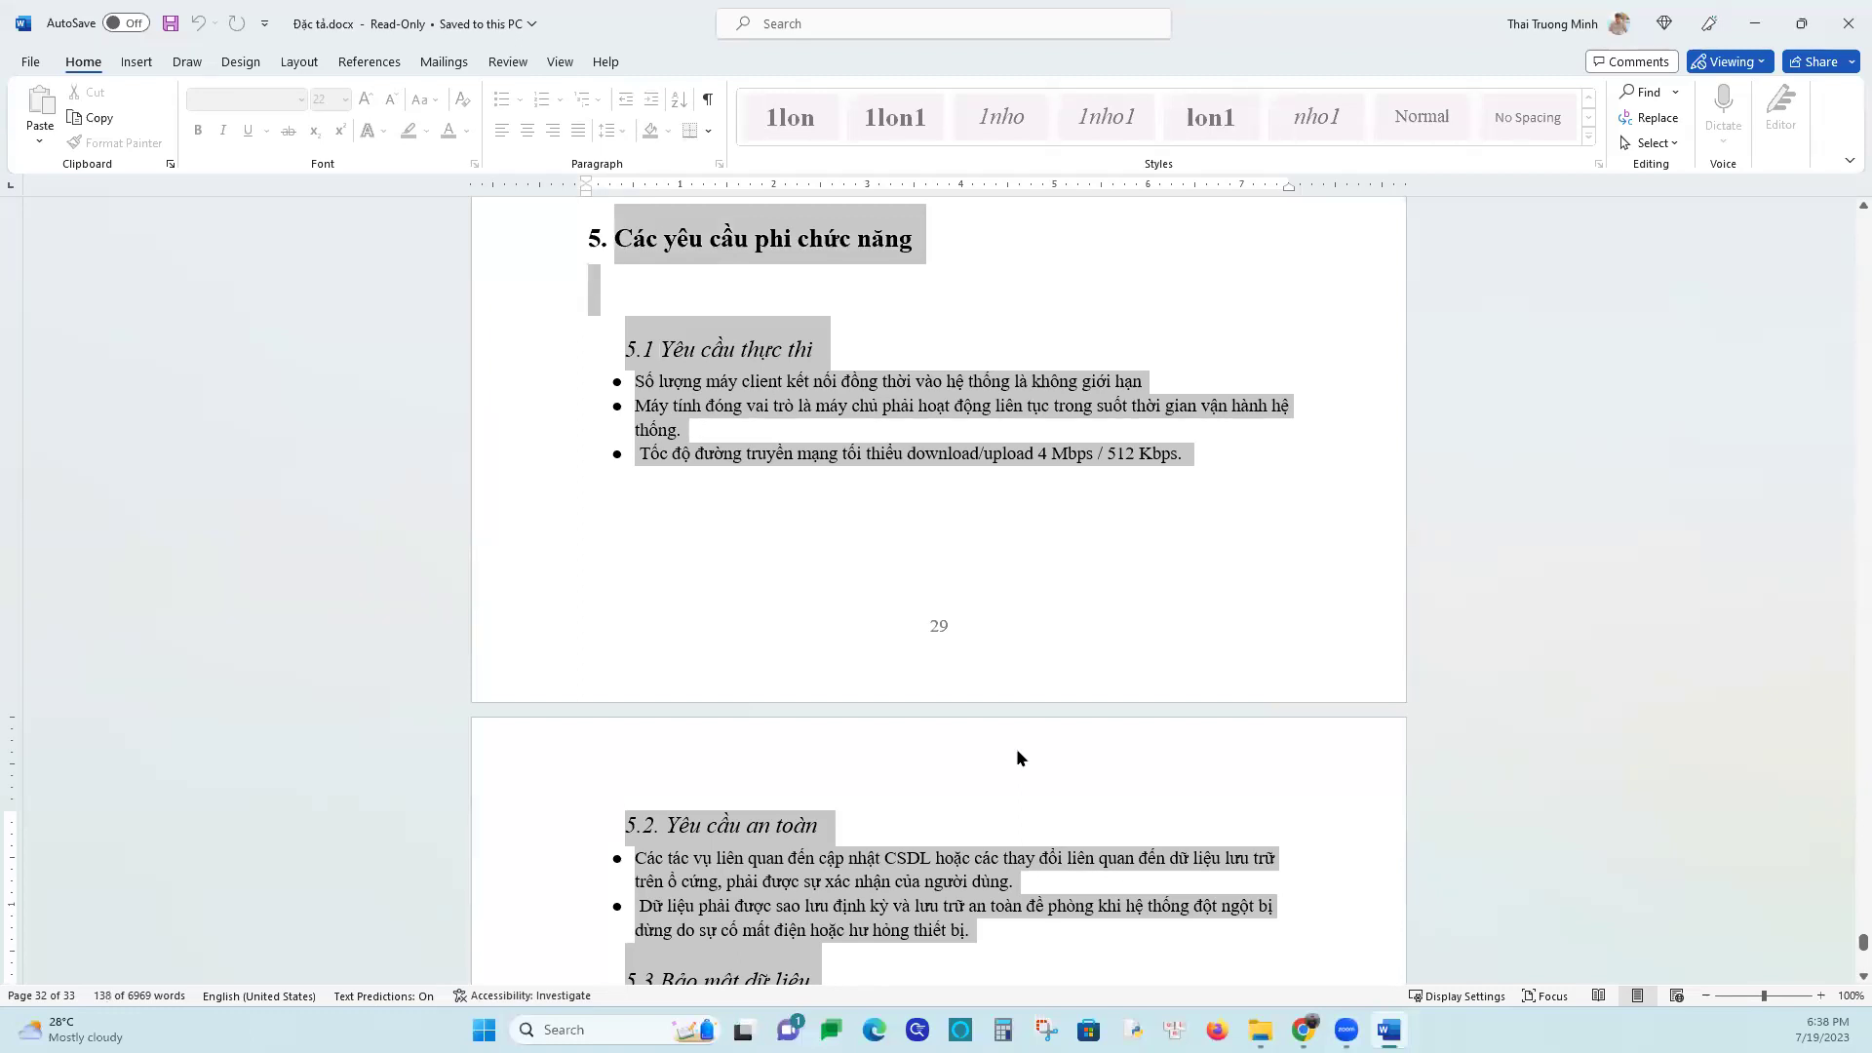
{"action": "scroll", "coordinate": [868, 722], "scroll_direction": "down", "scroll_amount": 3}
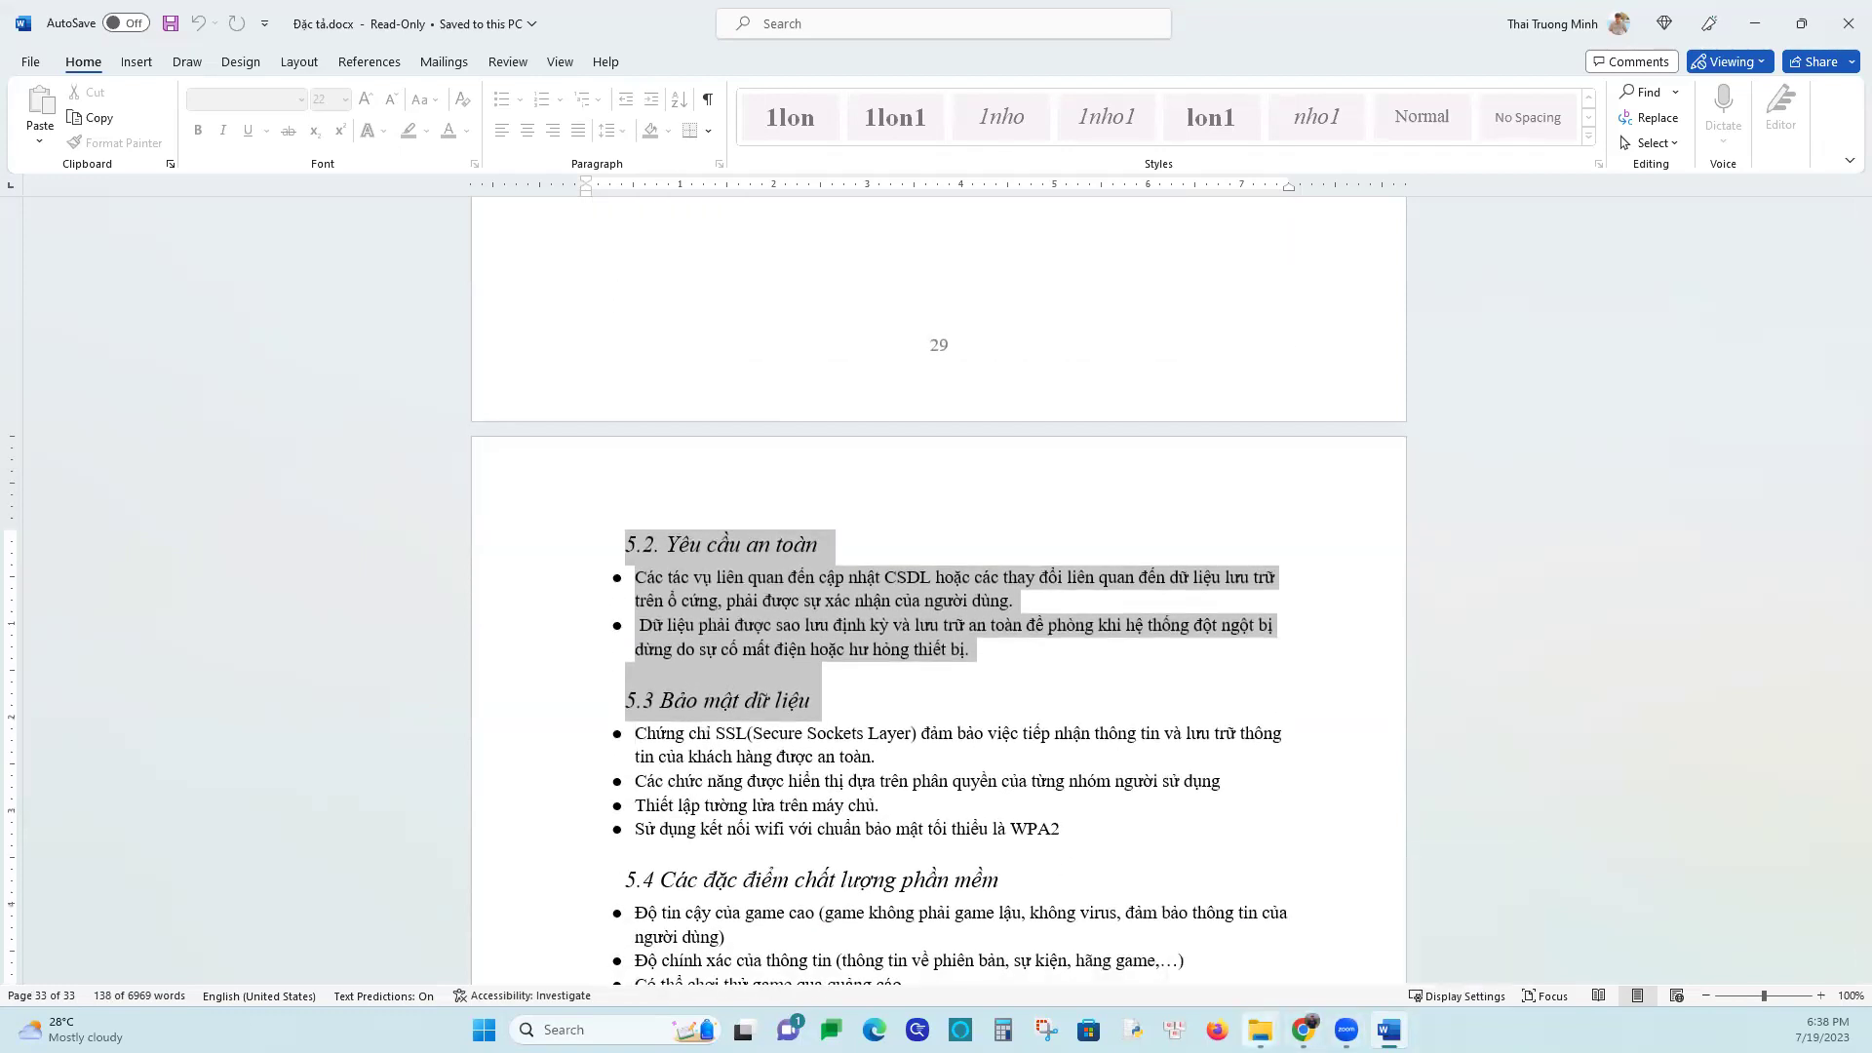
Launch Excel with a blank workbook and maximise its window
{"action": "mouse_move", "coordinate": [1261, 1030]}
{"action": "left_click", "coordinate": [580, 1030]}
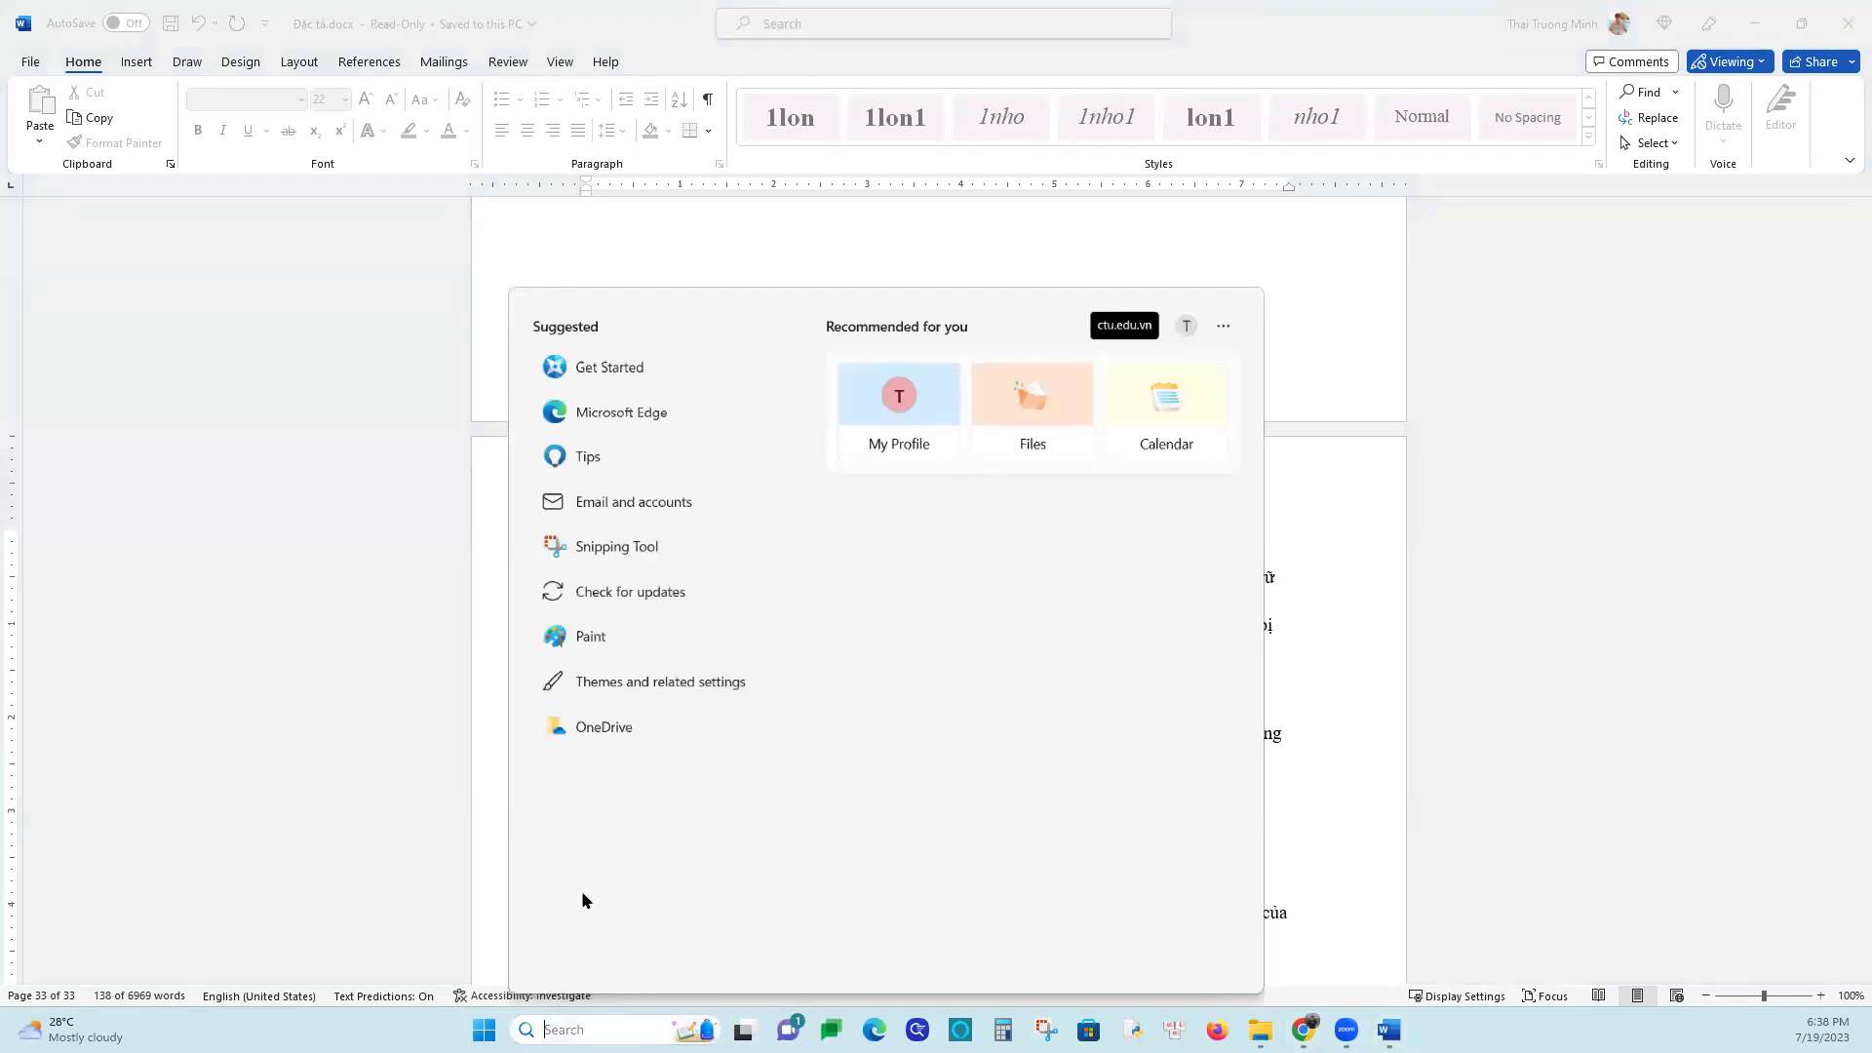
{"action": "type", "text": "excel"}
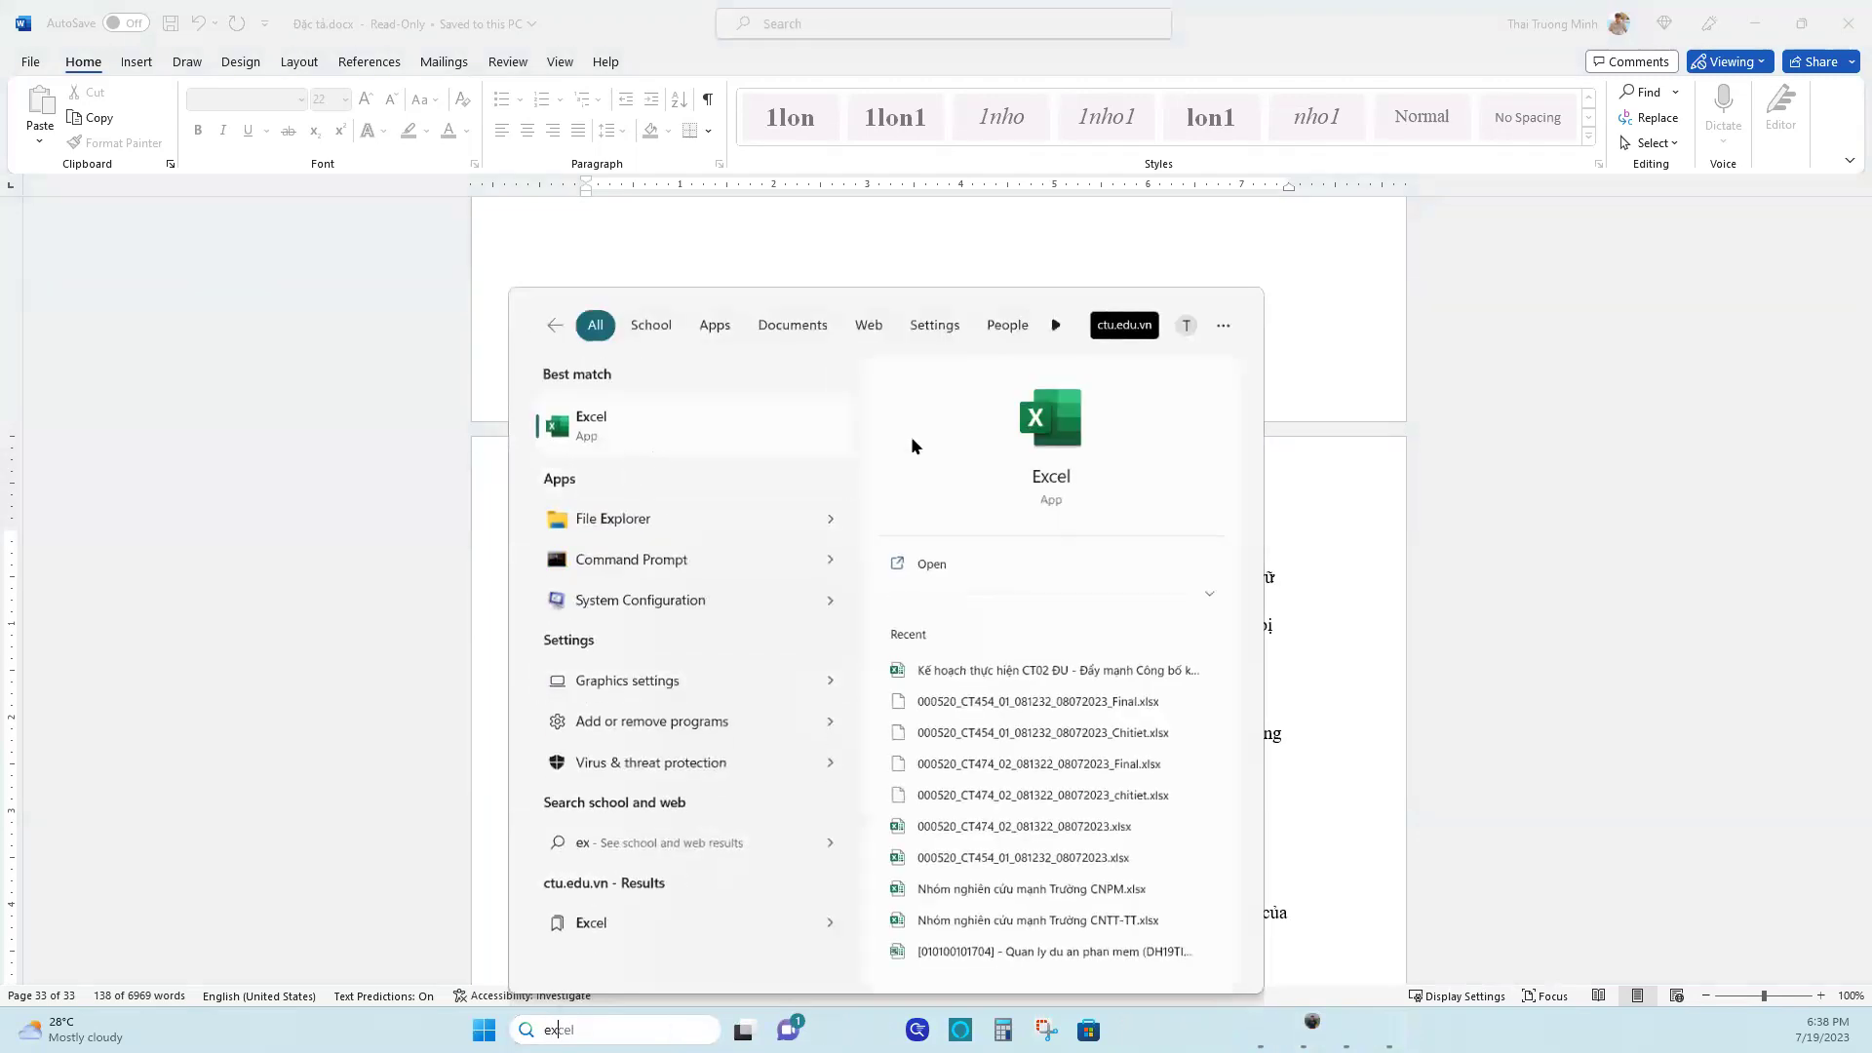
{"action": "key", "text": "Escape"}
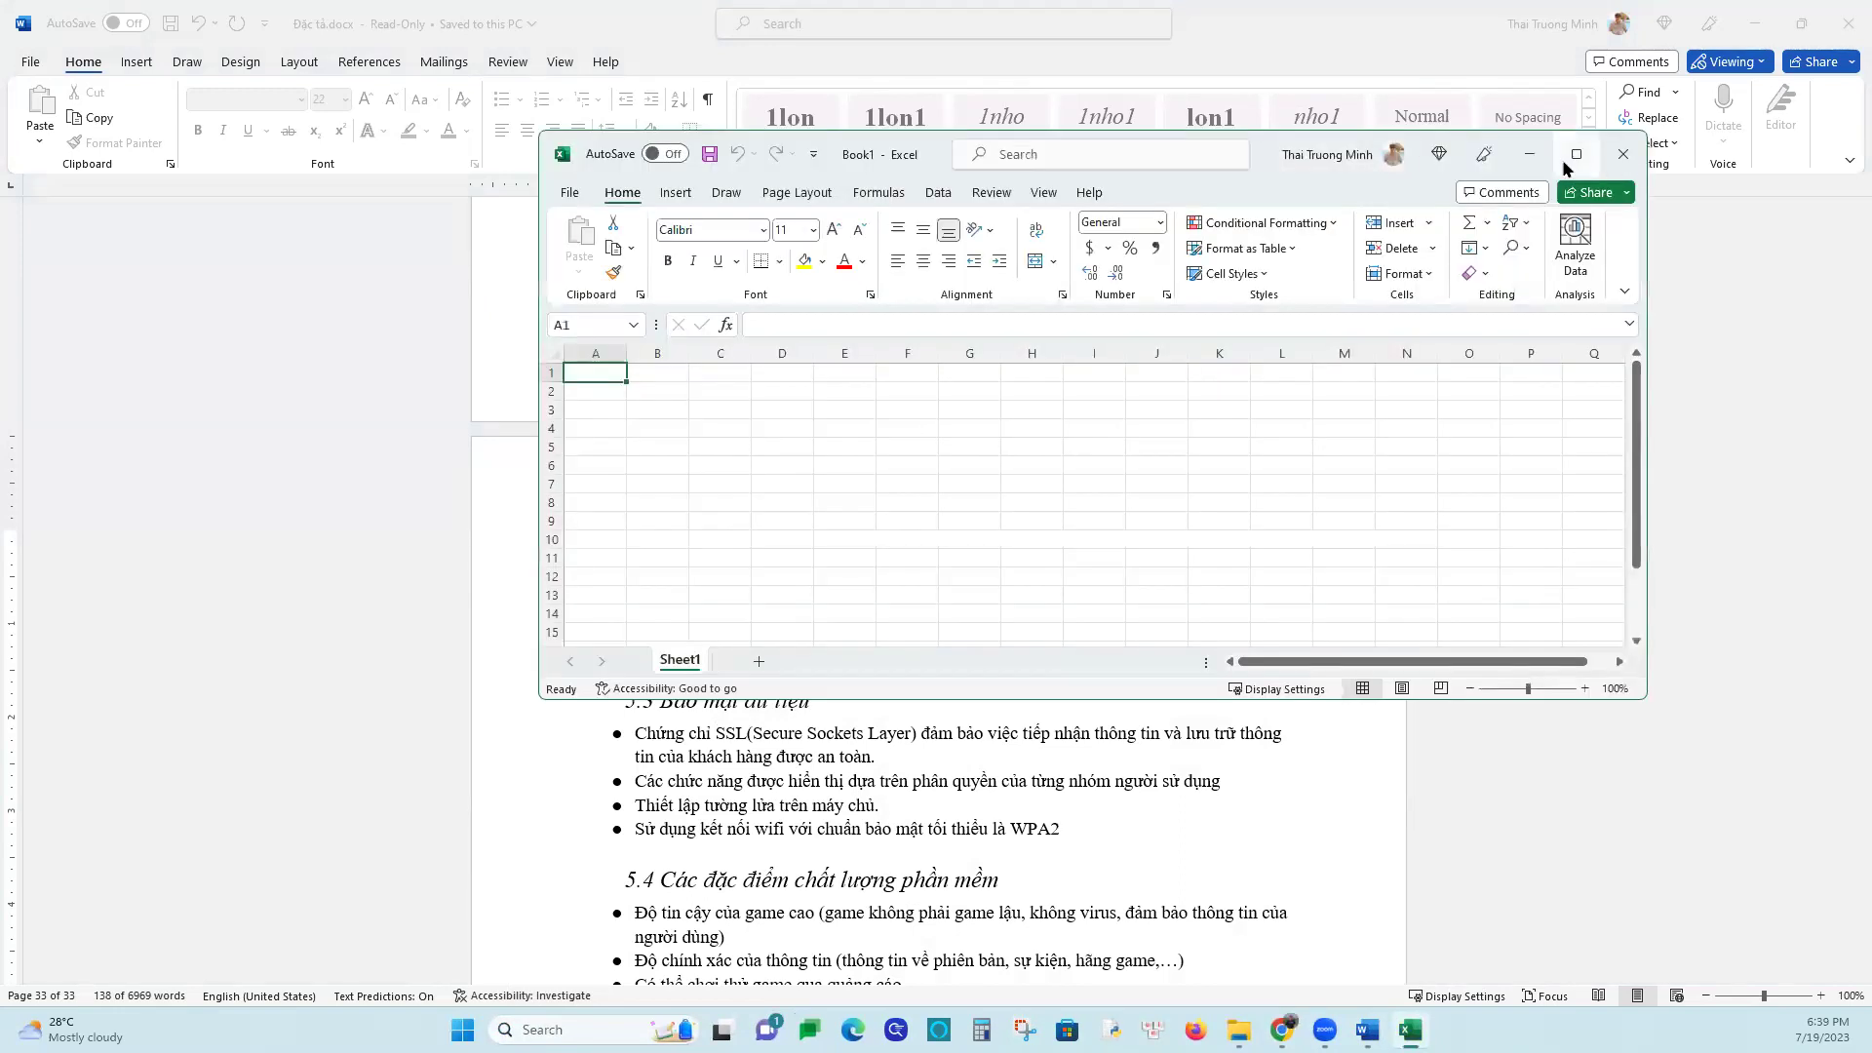
{"action": "left_click", "coordinate": [1576, 158]}
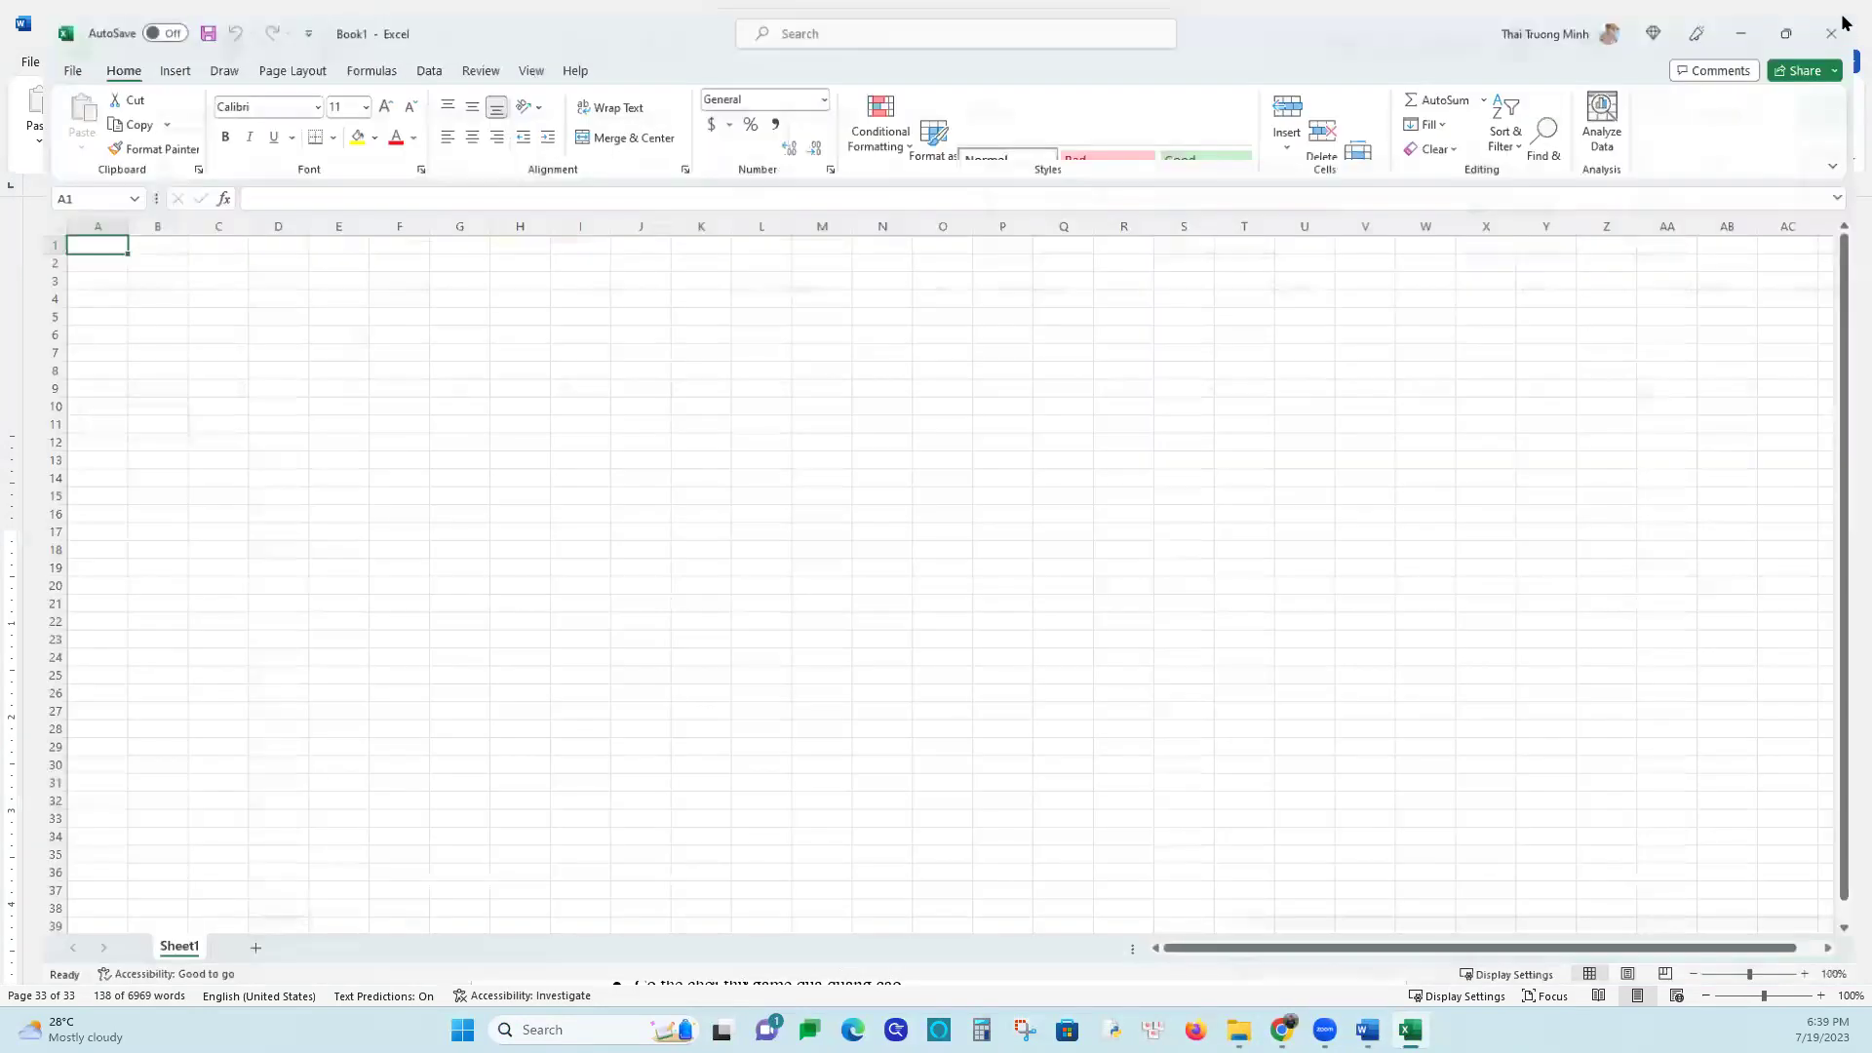
Put the blank workbook aside and return from the lab slides in Chrome to the course page
{"action": "left_click", "coordinate": [1765, 30]}
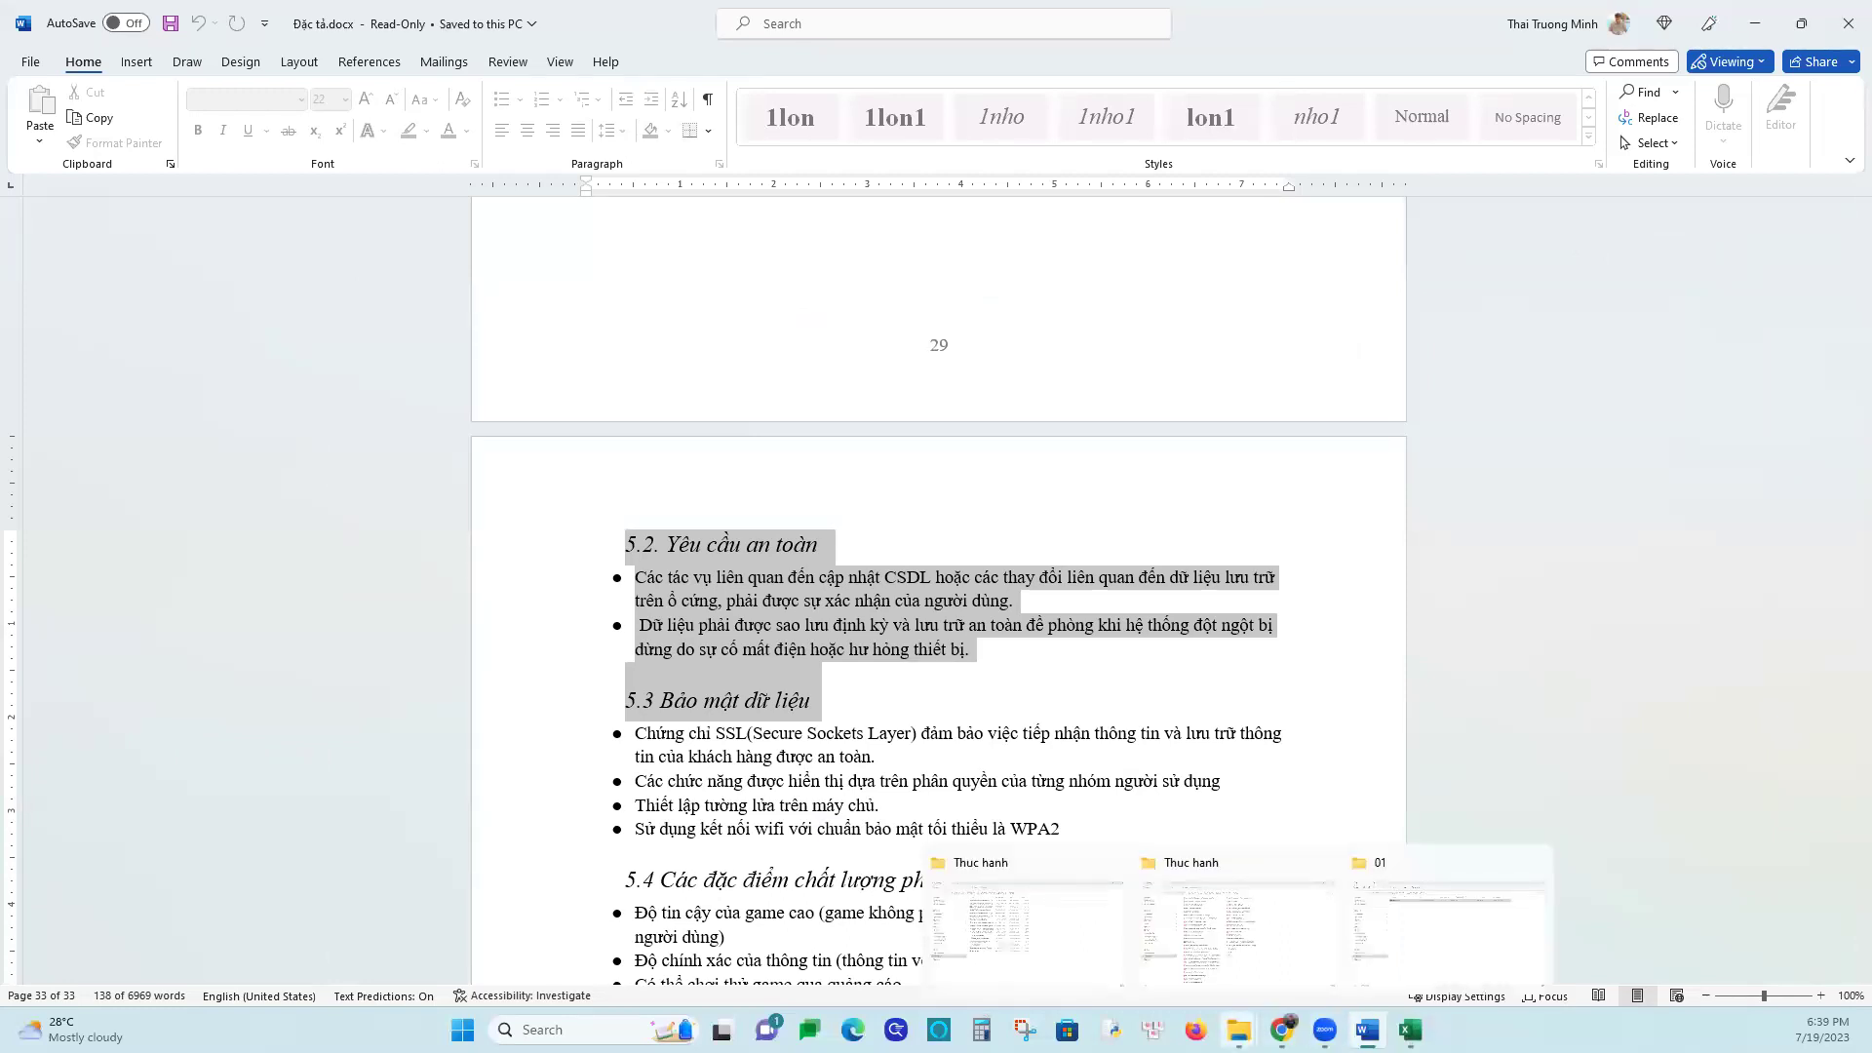
{"action": "left_click", "coordinate": [1281, 1030]}
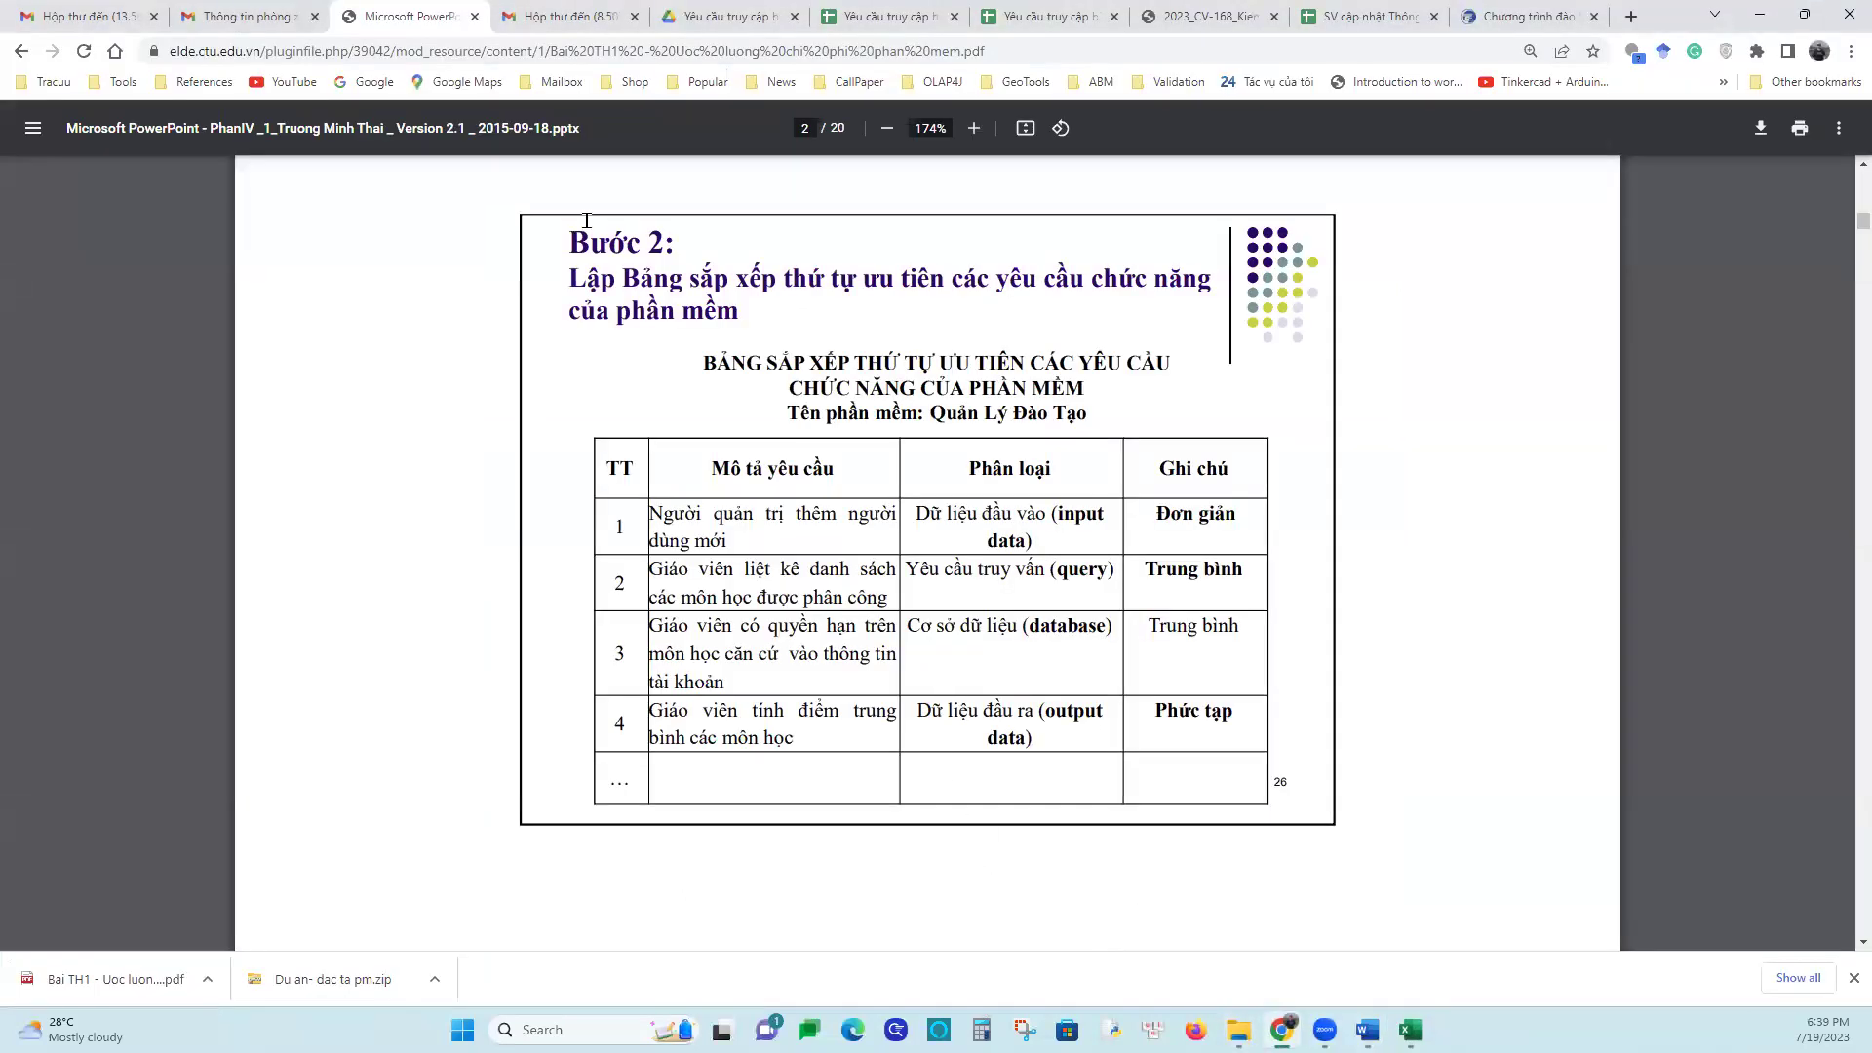
{"action": "left_click", "coordinate": [21, 52]}
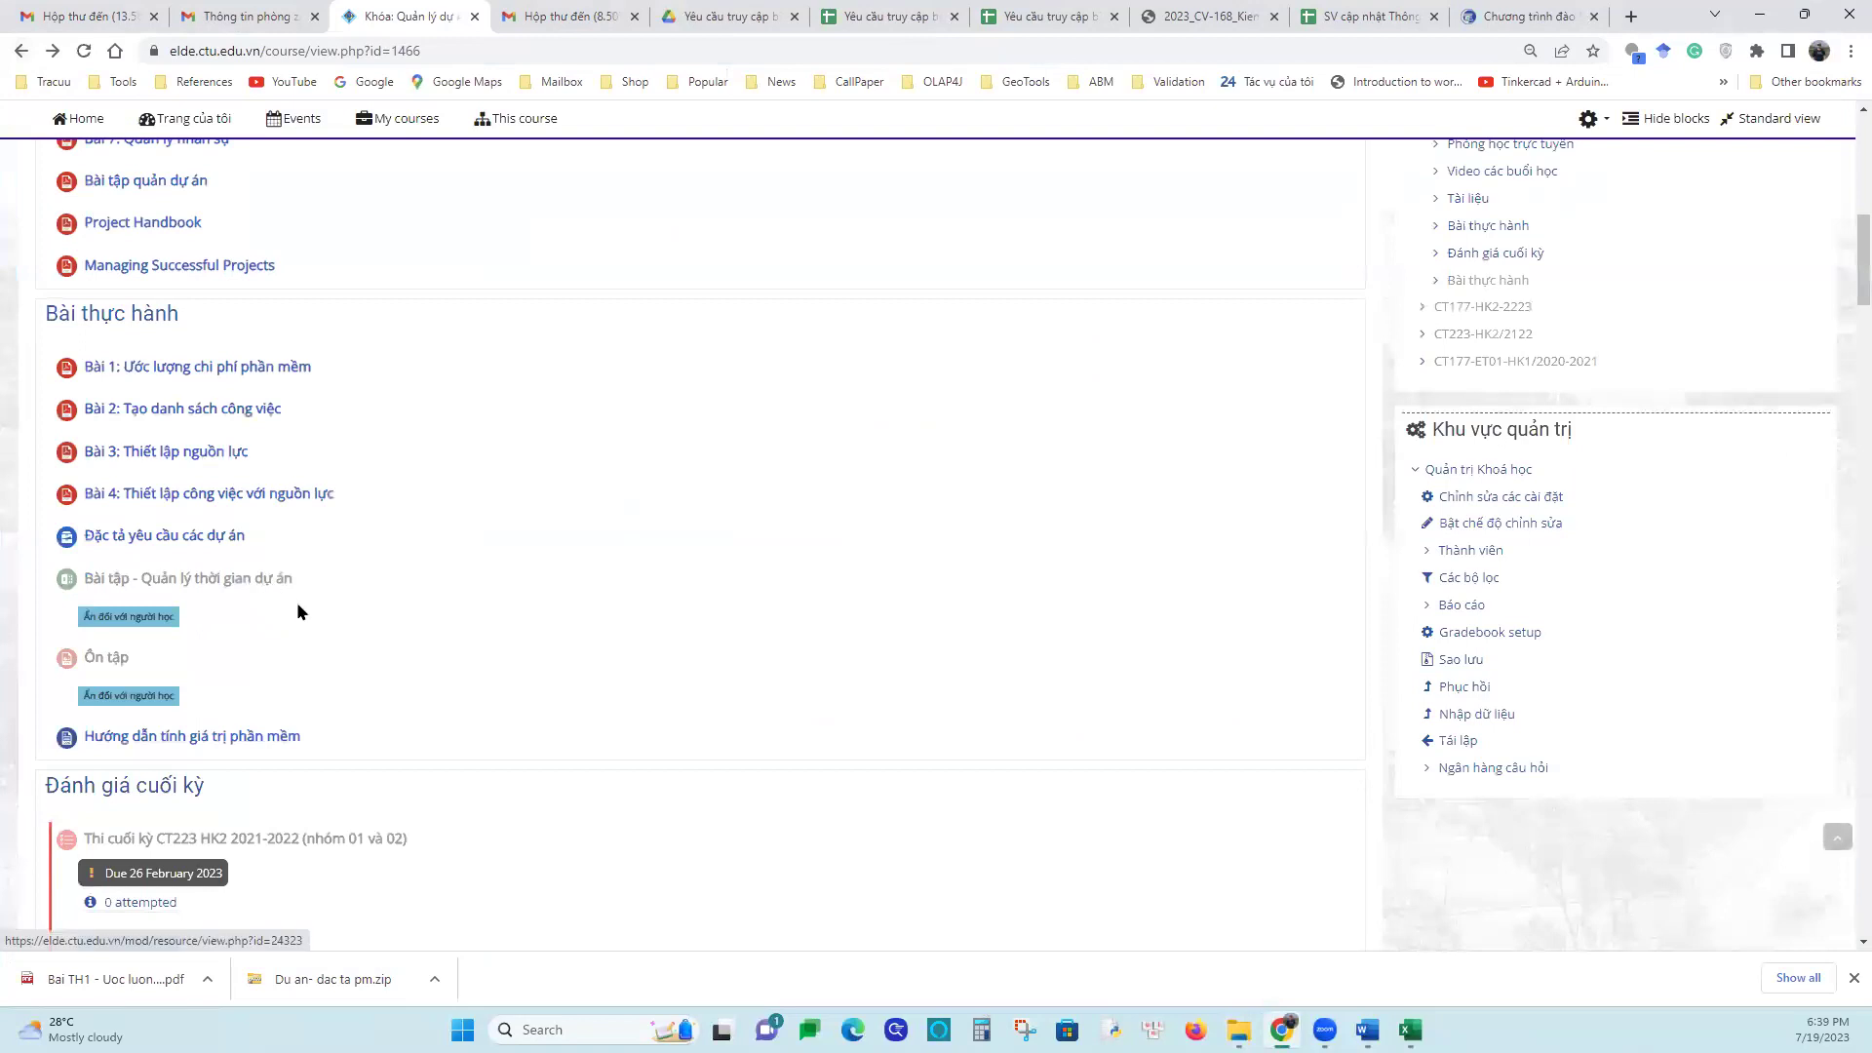
Find Hướng dẫn tính giá trị phần mềm on the course page and save its file as 2589_BTTTT-UDCNTT (1).doc in HK 3 2022-2023
{"action": "scroll", "coordinate": [292, 604], "scroll_direction": "down", "scroll_amount": 1}
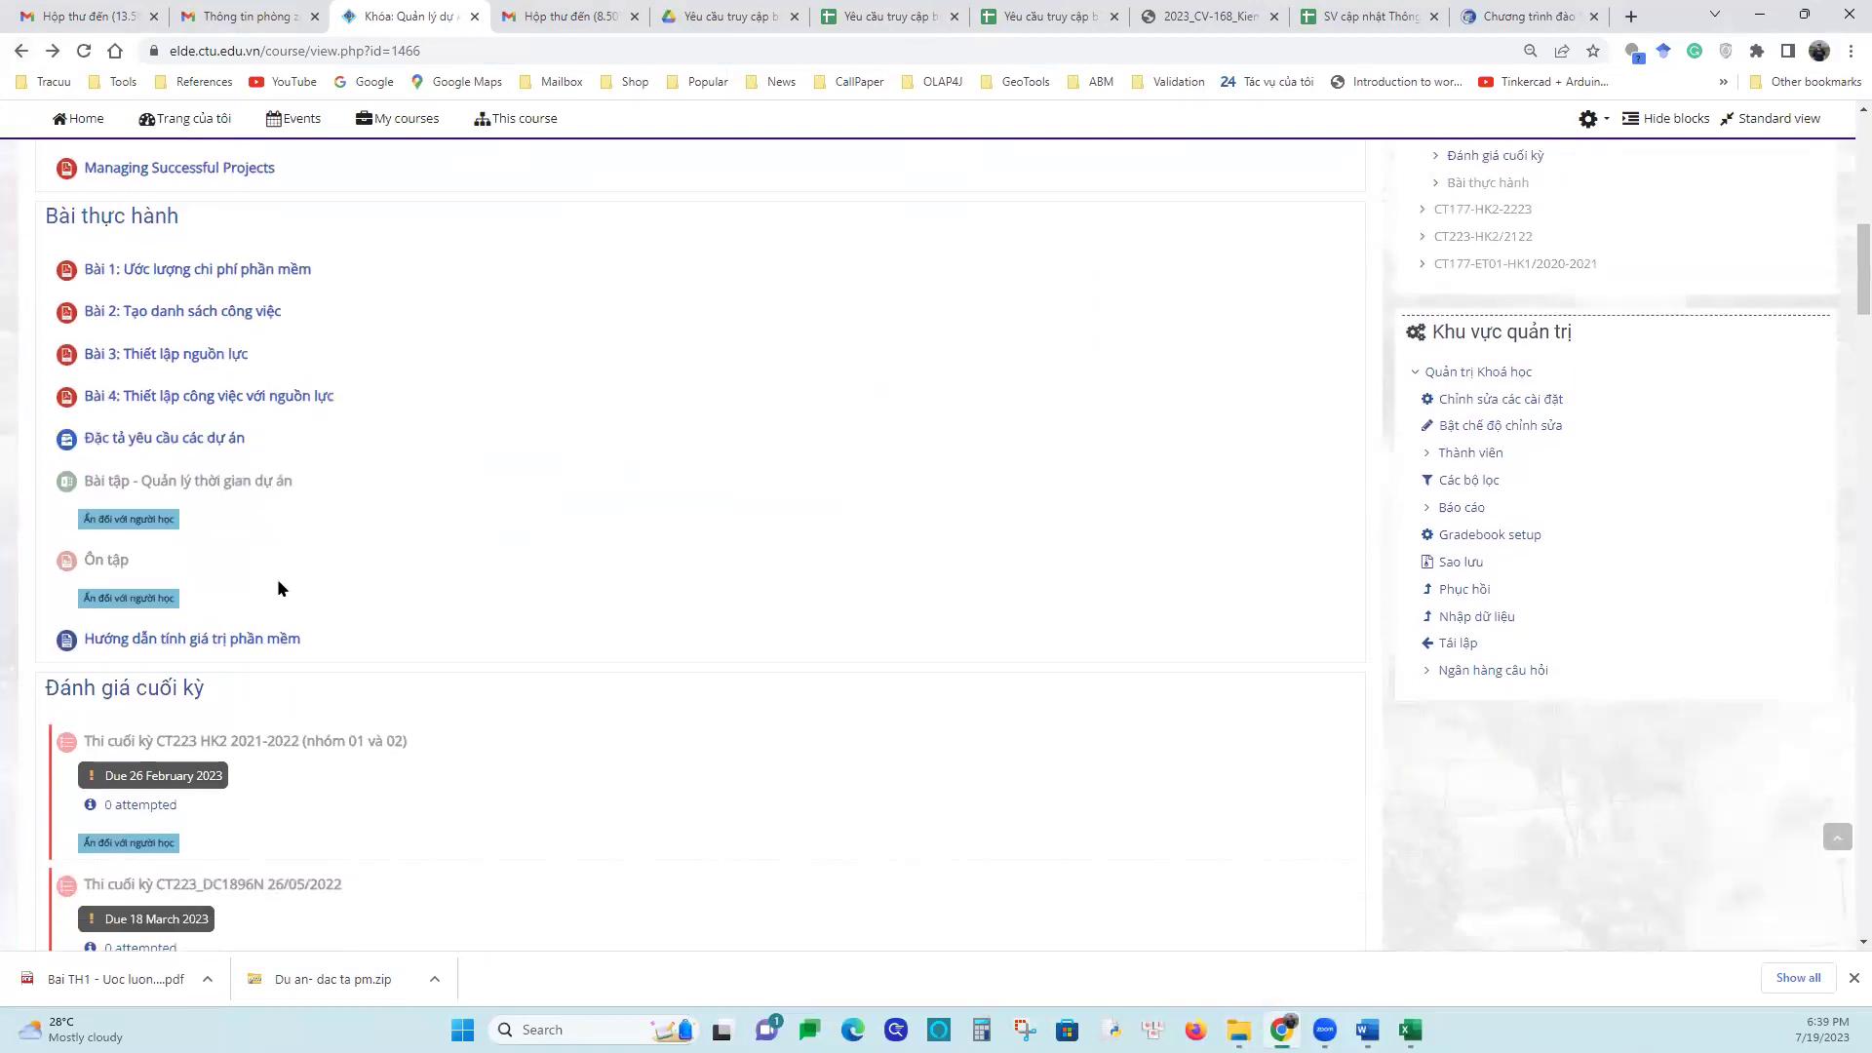
{"action": "scroll", "coordinate": [278, 582], "scroll_direction": "down", "scroll_amount": 7}
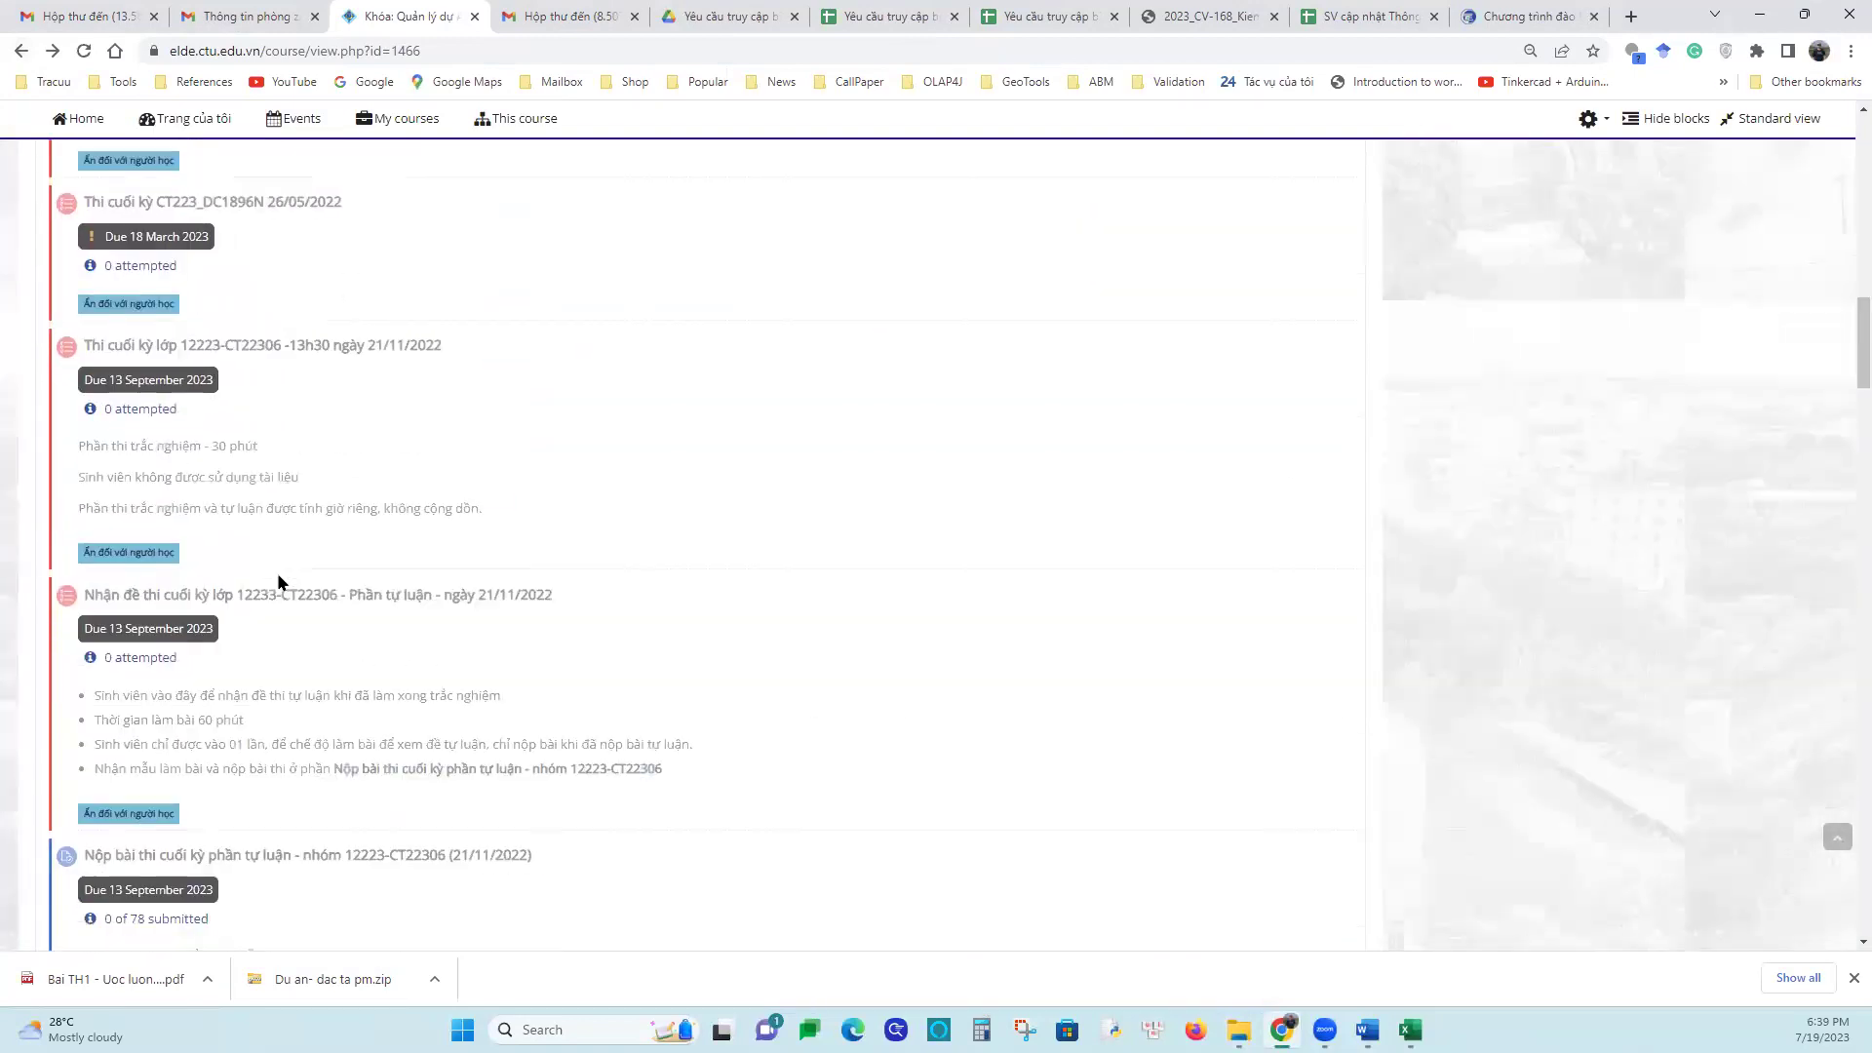
{"action": "scroll", "coordinate": [277, 582], "scroll_direction": "down", "scroll_amount": 12}
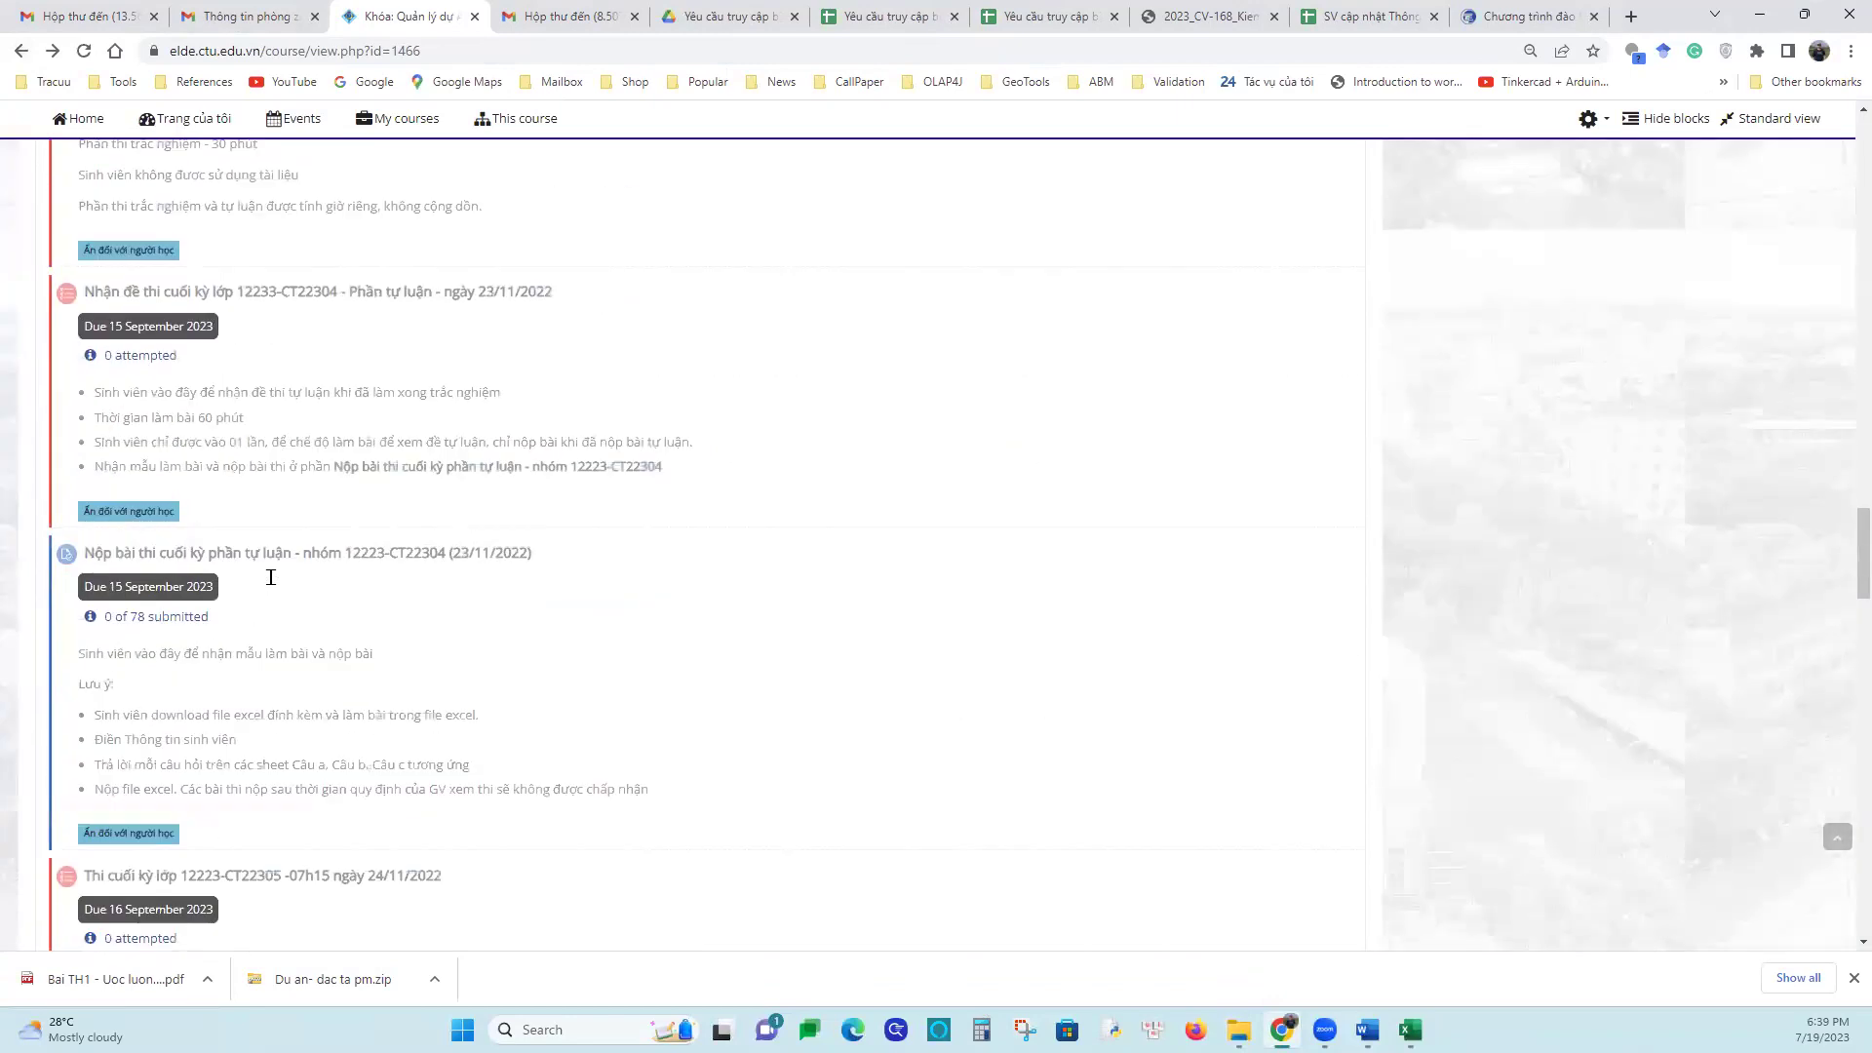
{"action": "scroll", "coordinate": [271, 577], "scroll_direction": "down", "scroll_amount": 12}
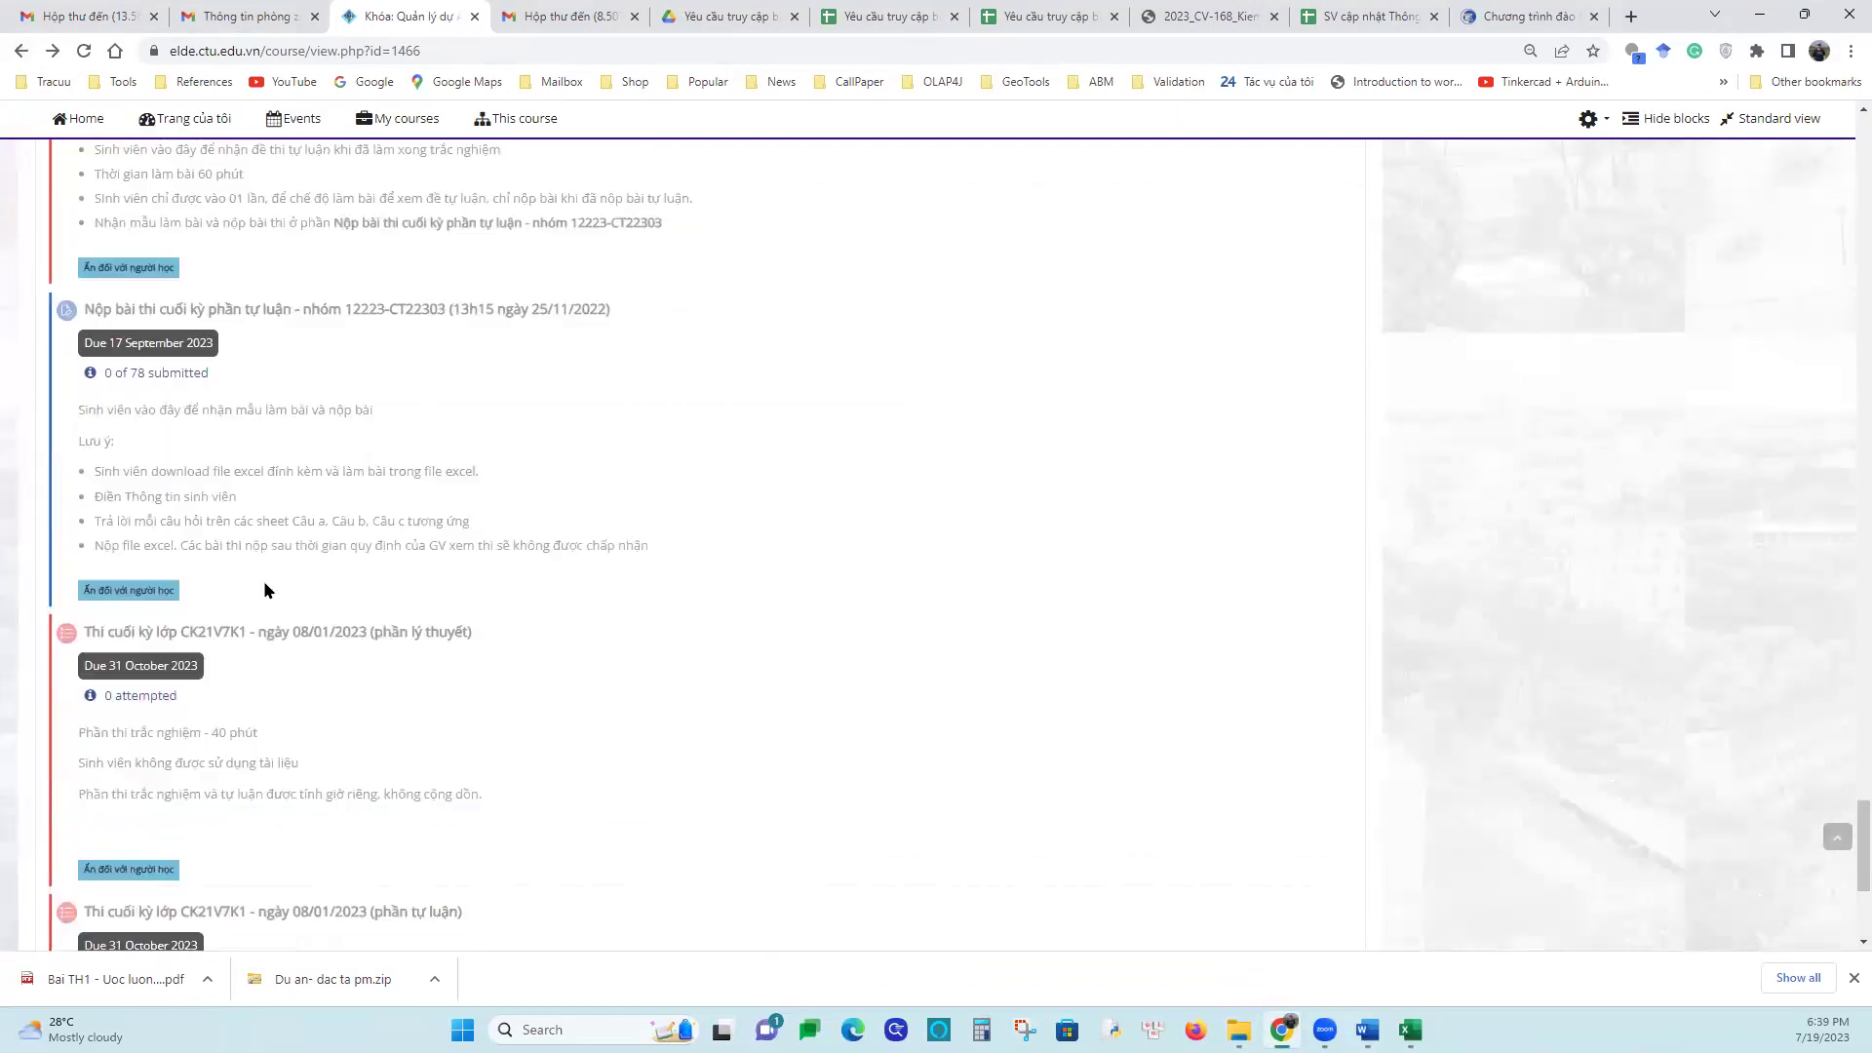
{"action": "scroll", "coordinate": [264, 581], "scroll_direction": "down", "scroll_amount": 5}
{"action": "scroll", "coordinate": [263, 577], "scroll_direction": "up", "scroll_amount": 12}
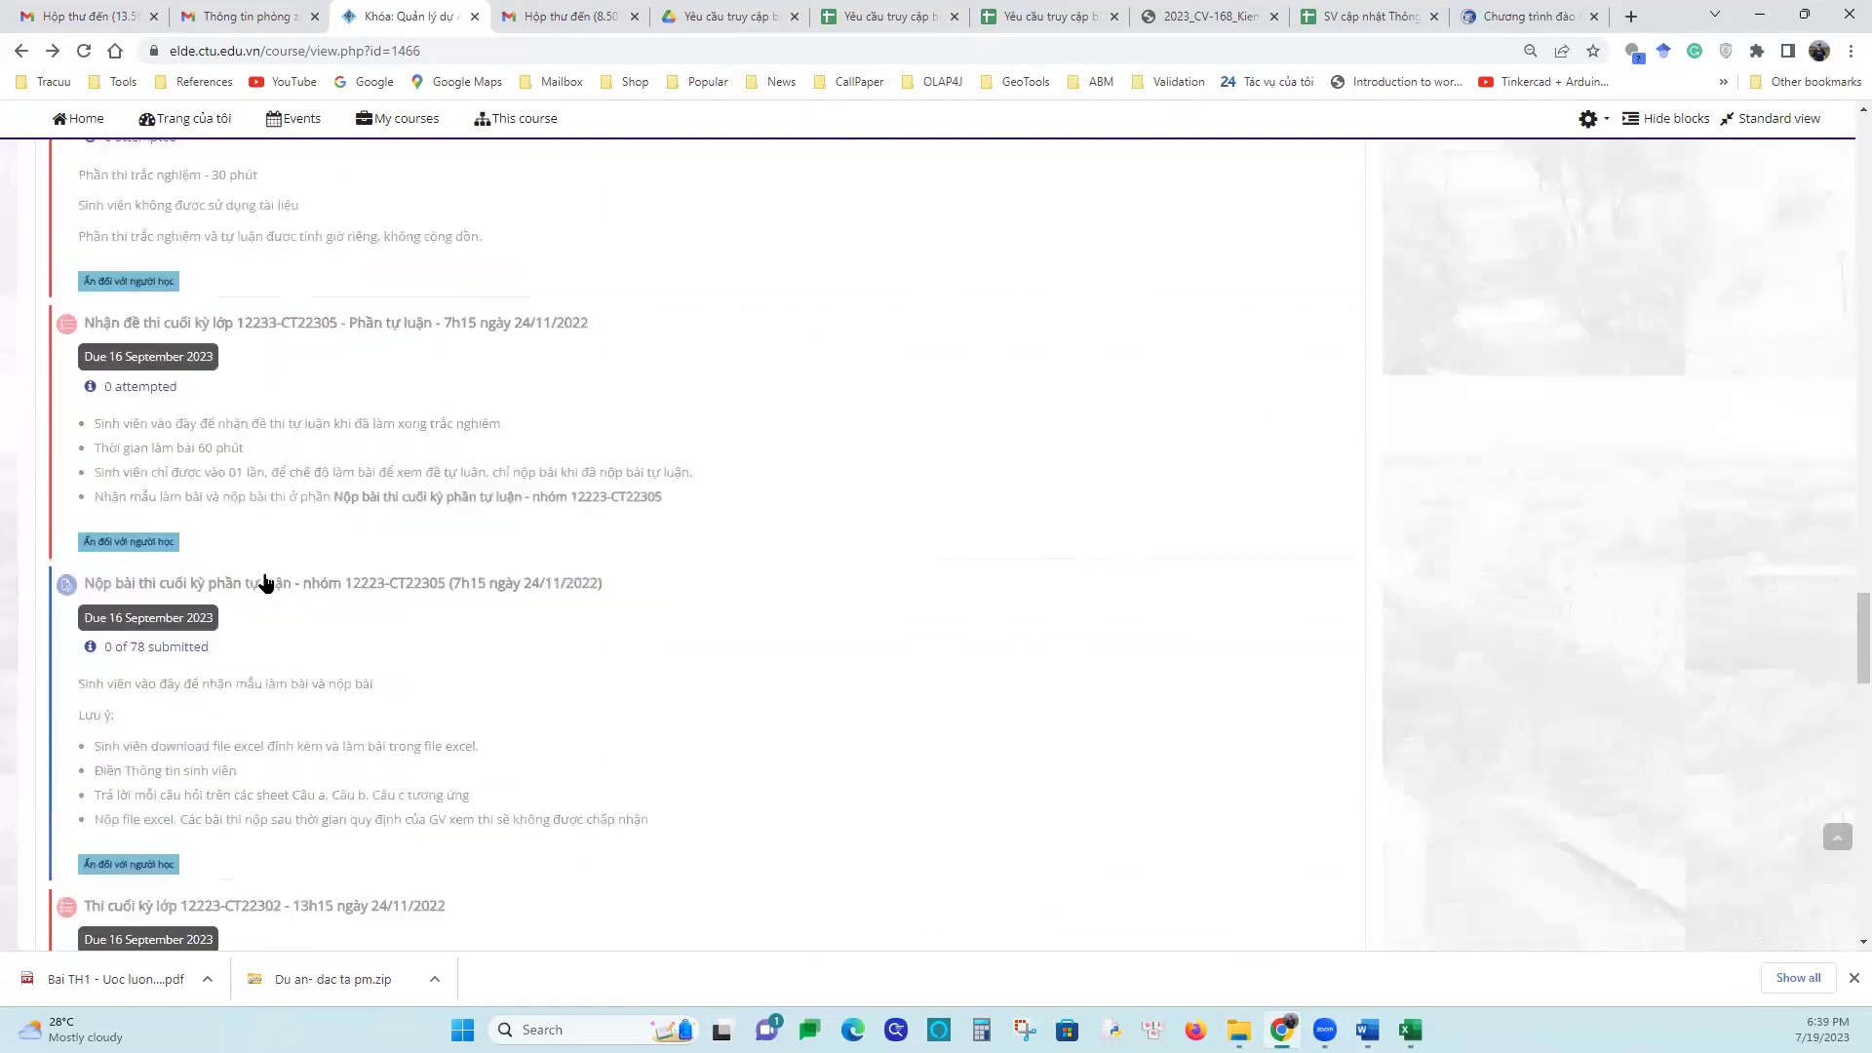
{"action": "scroll", "coordinate": [263, 581], "scroll_direction": "down", "scroll_amount": 1}
{"action": "scroll", "coordinate": [264, 581], "scroll_direction": "up", "scroll_amount": 8}
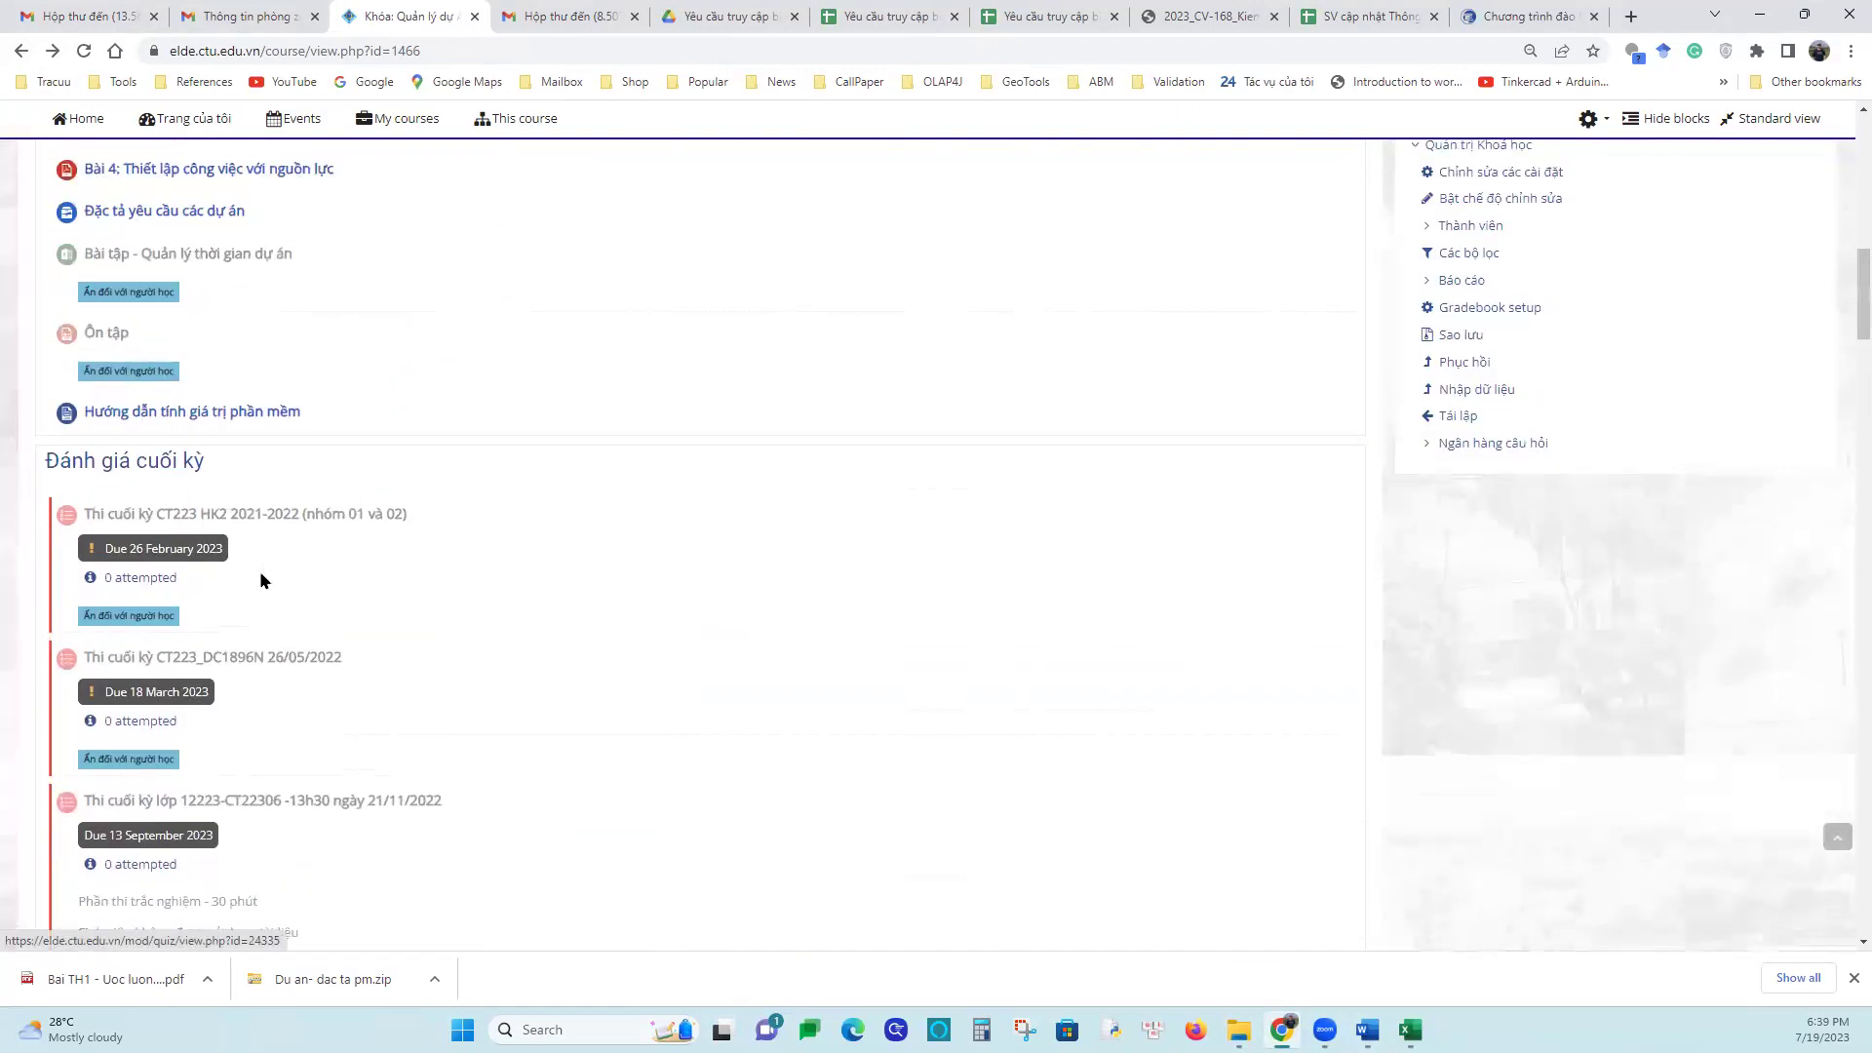
{"action": "scroll", "coordinate": [260, 580], "scroll_direction": "up", "scroll_amount": 2}
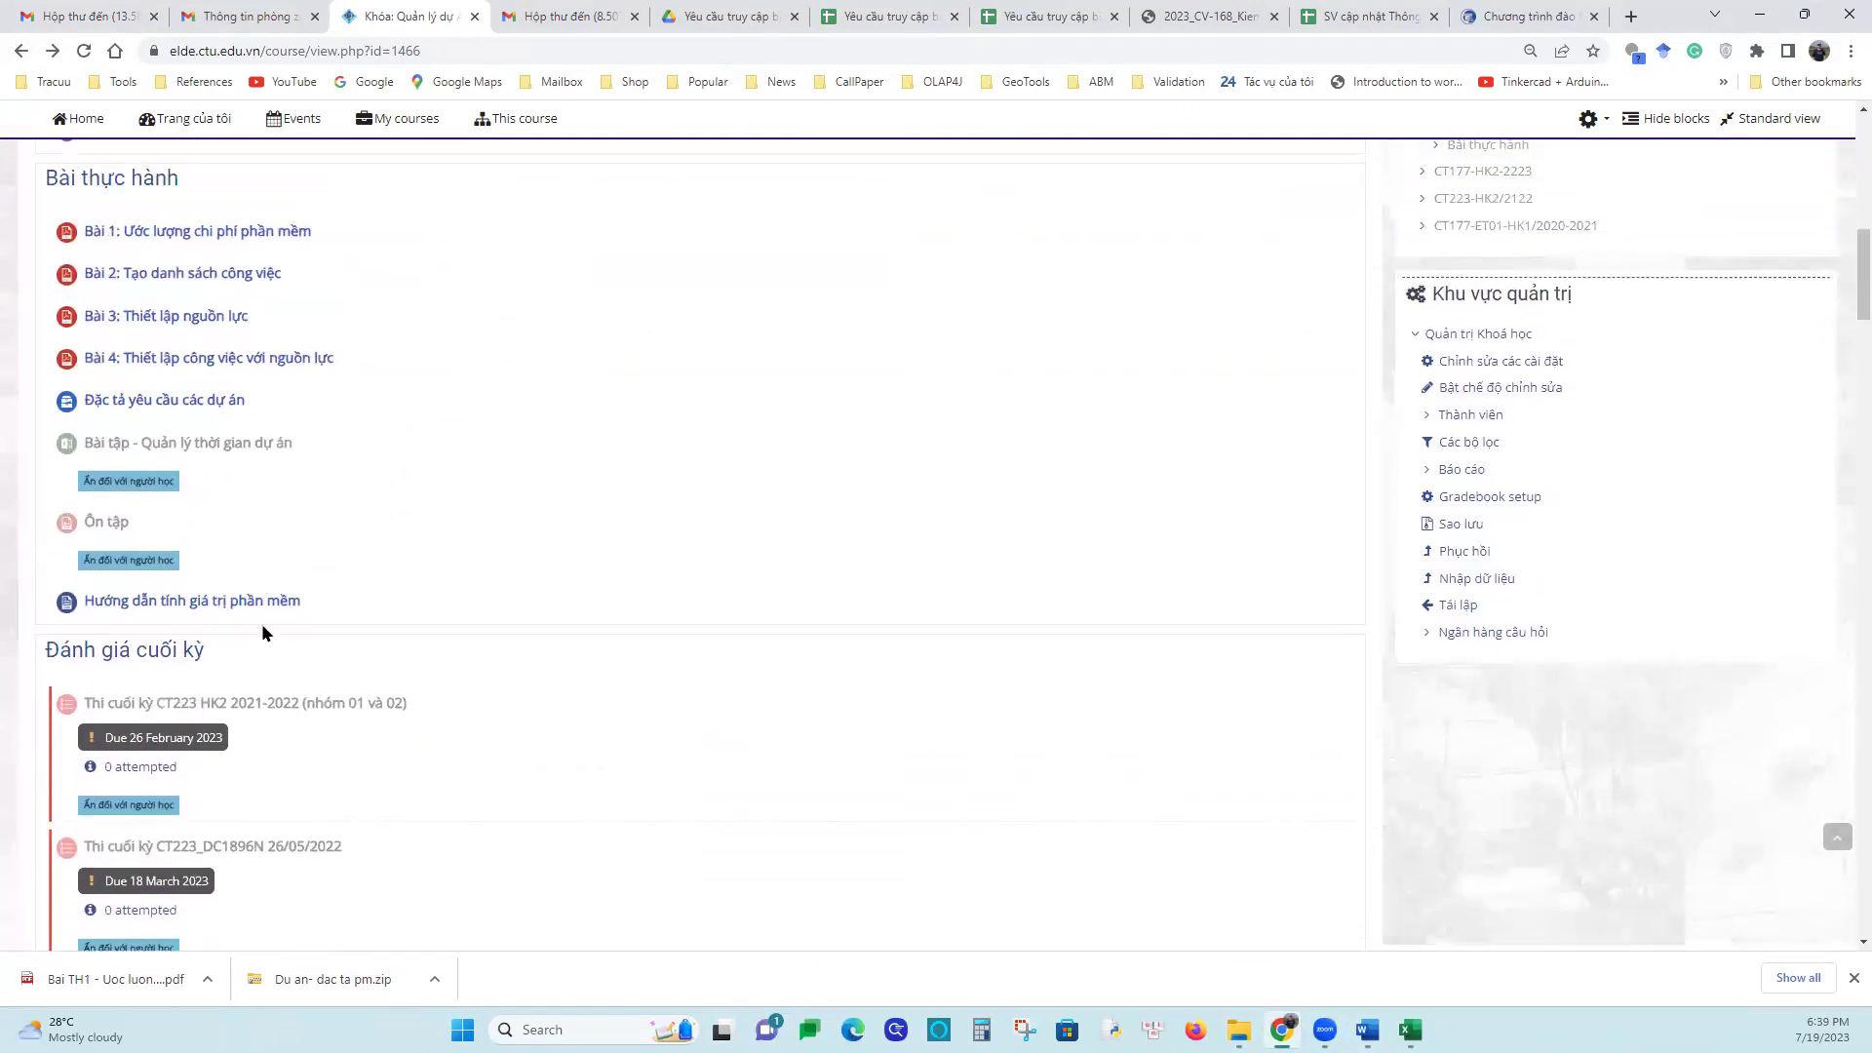
{"action": "left_click", "coordinate": [141, 604]}
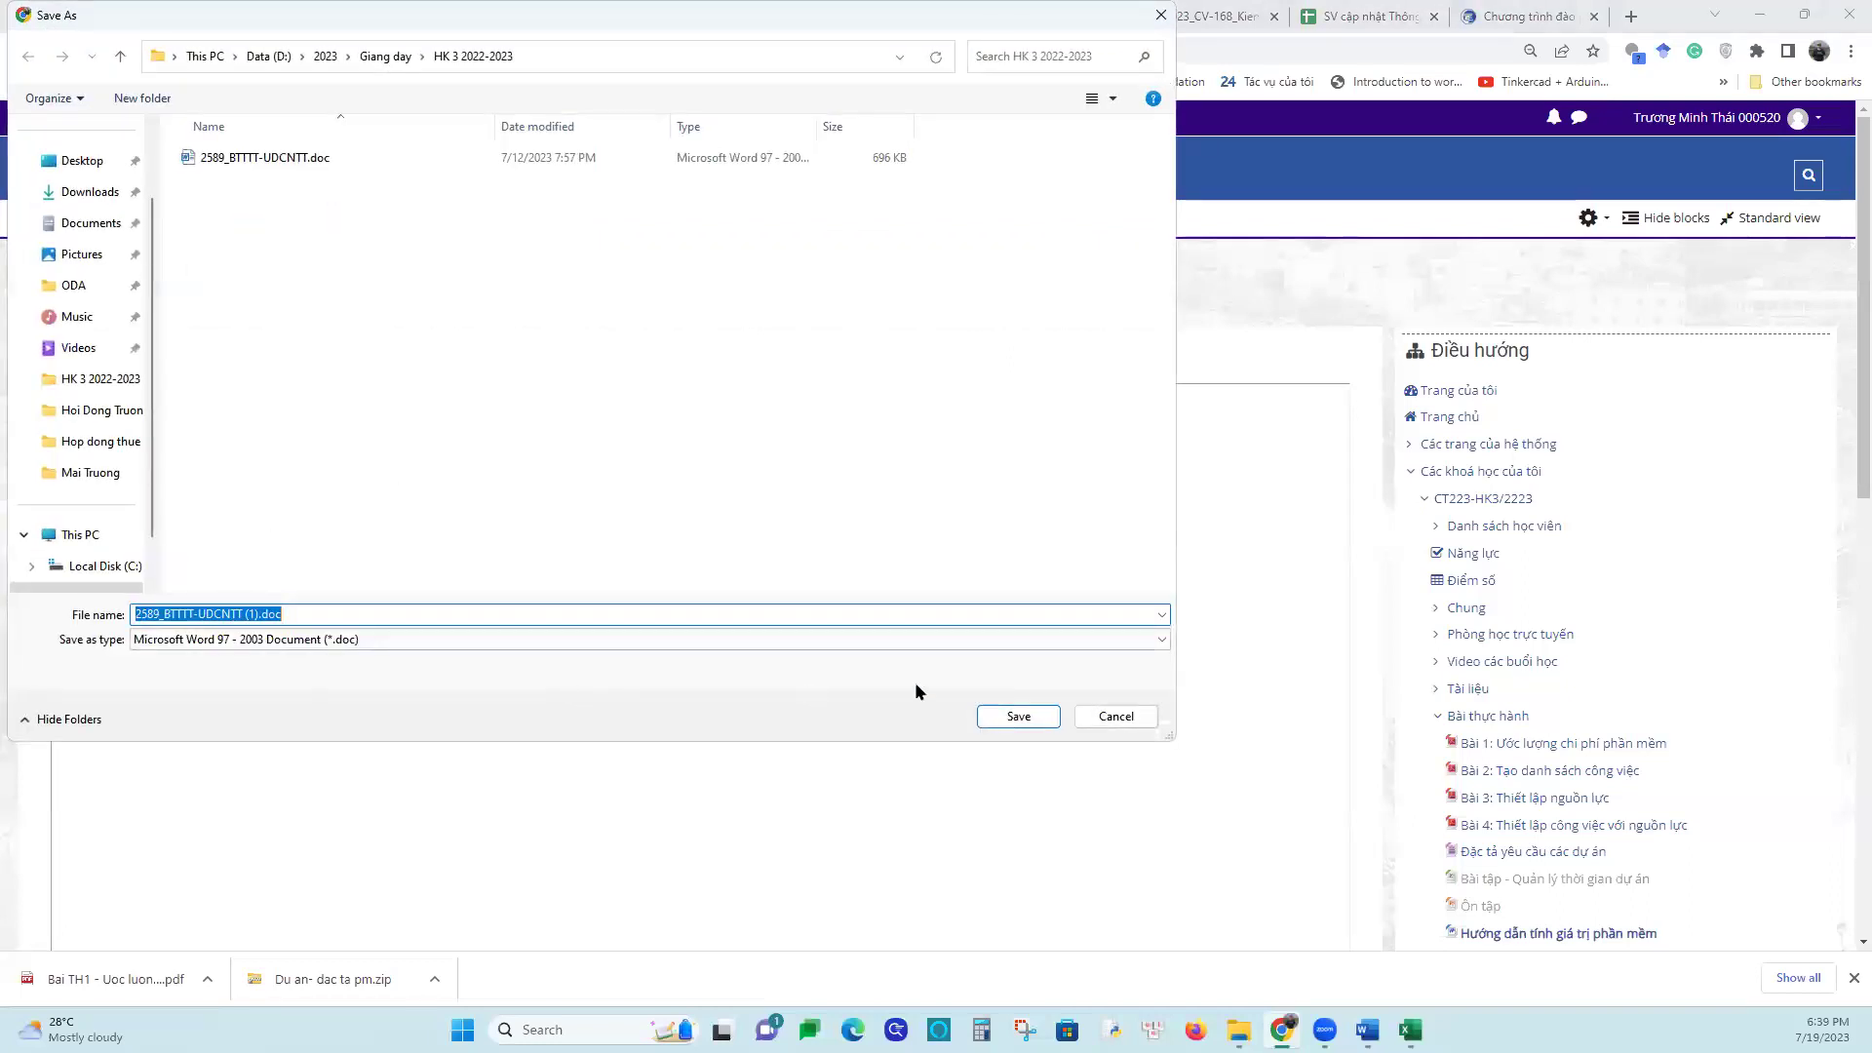
{"action": "left_click", "coordinate": [1004, 716]}
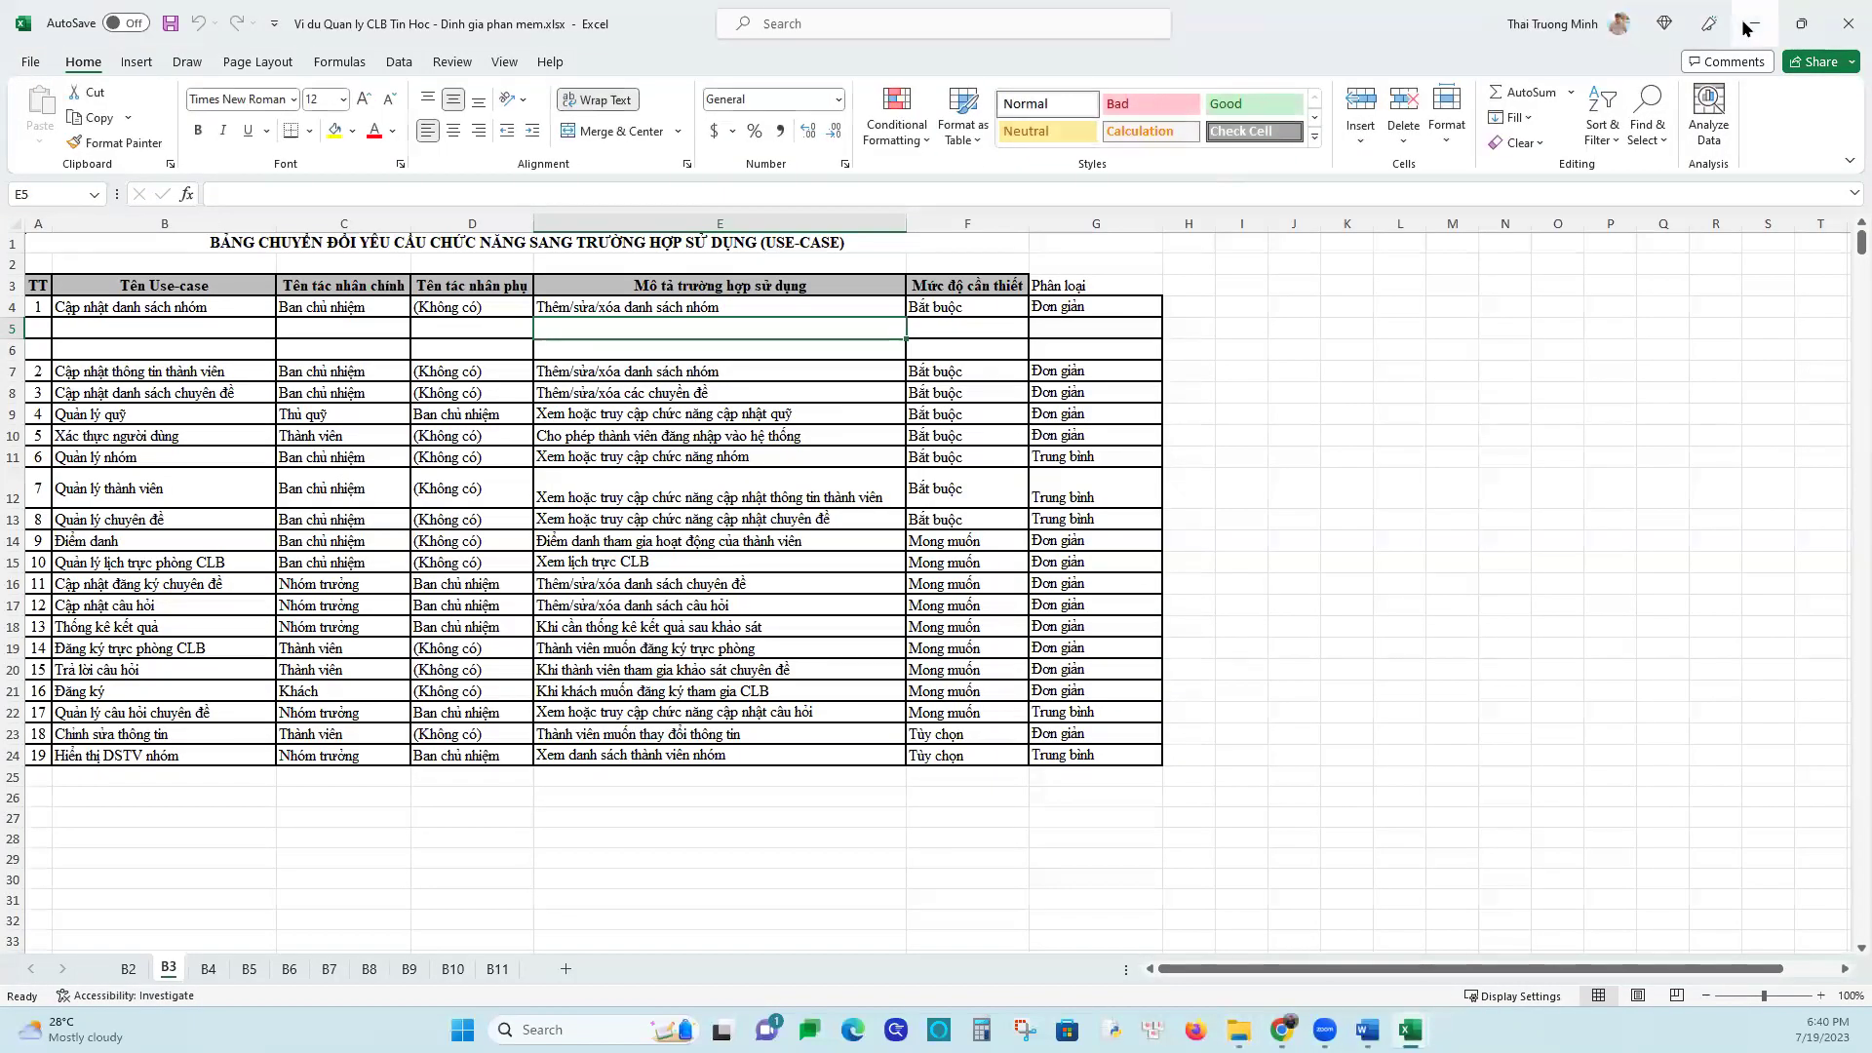
Put the Excel example workbook aside and show the downloaded 2589_BTTTT-UDCNTT (1).doc from Chrome in its folder
{"action": "left_click", "coordinate": [1745, 27]}
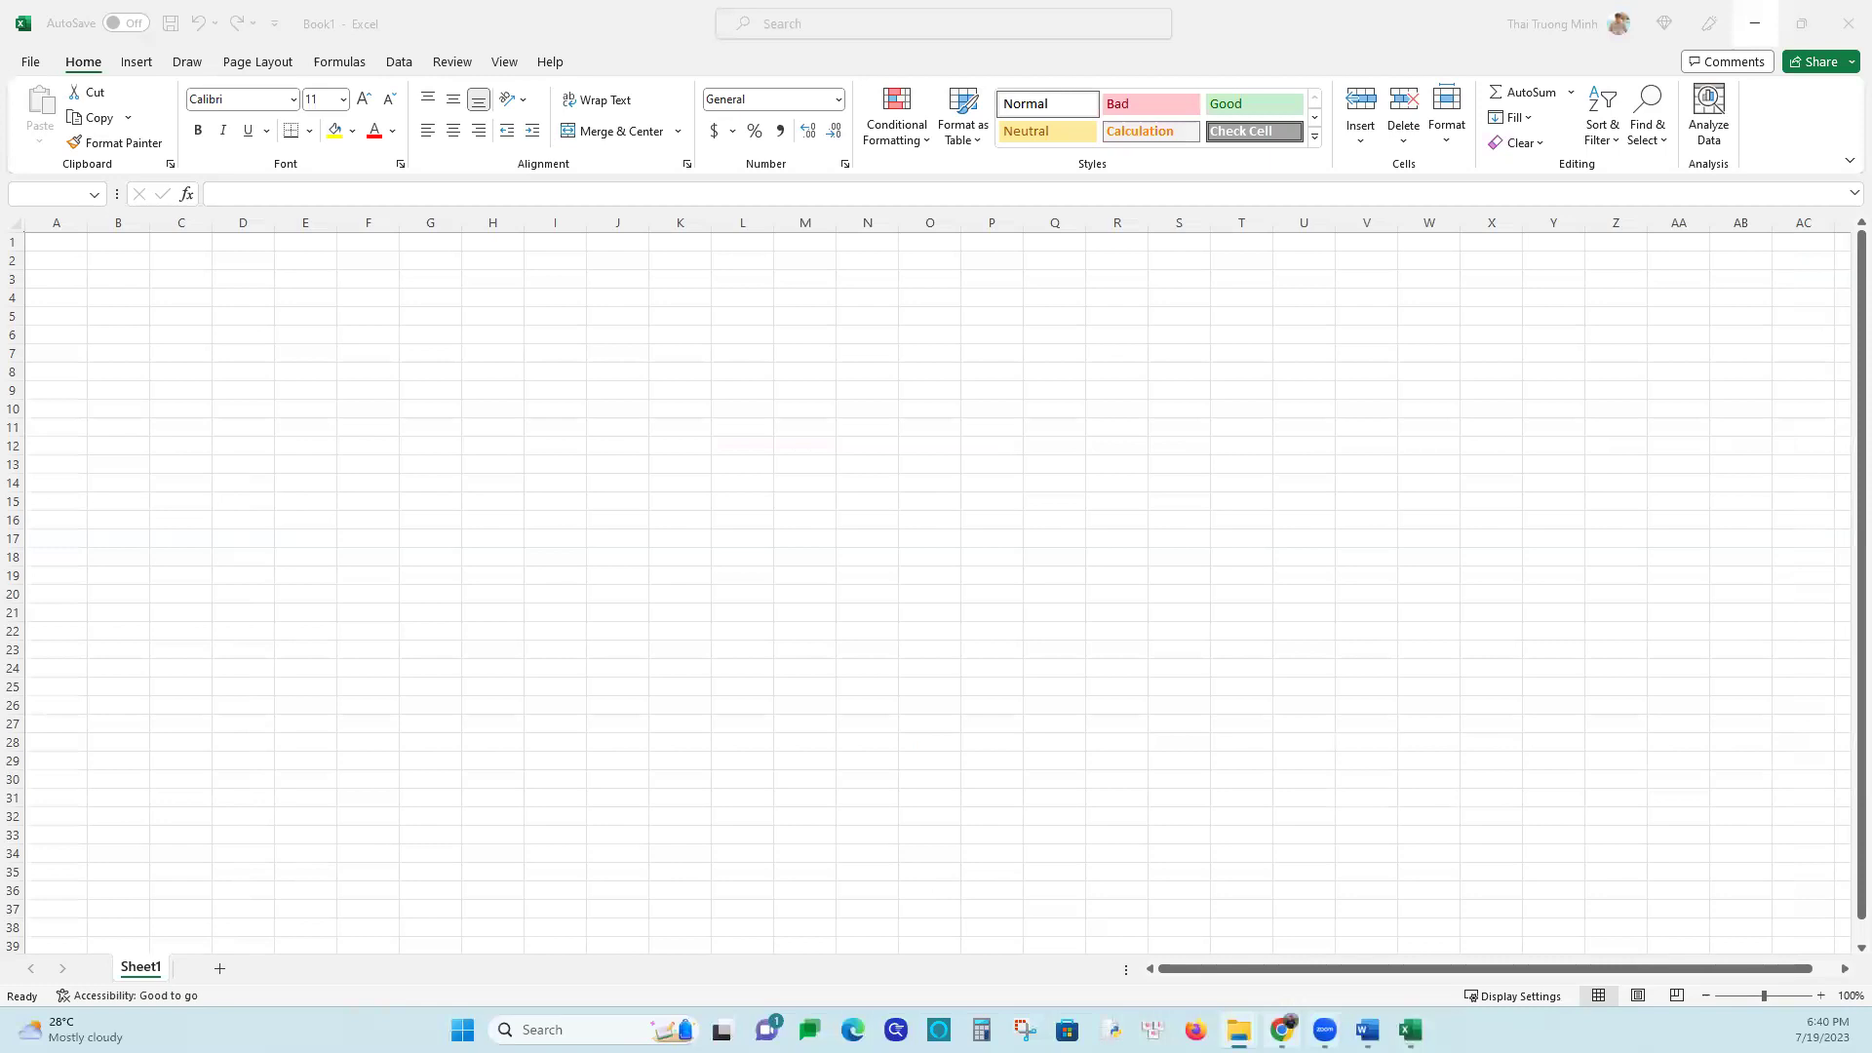
{"action": "left_click", "coordinate": [1366, 1030]}
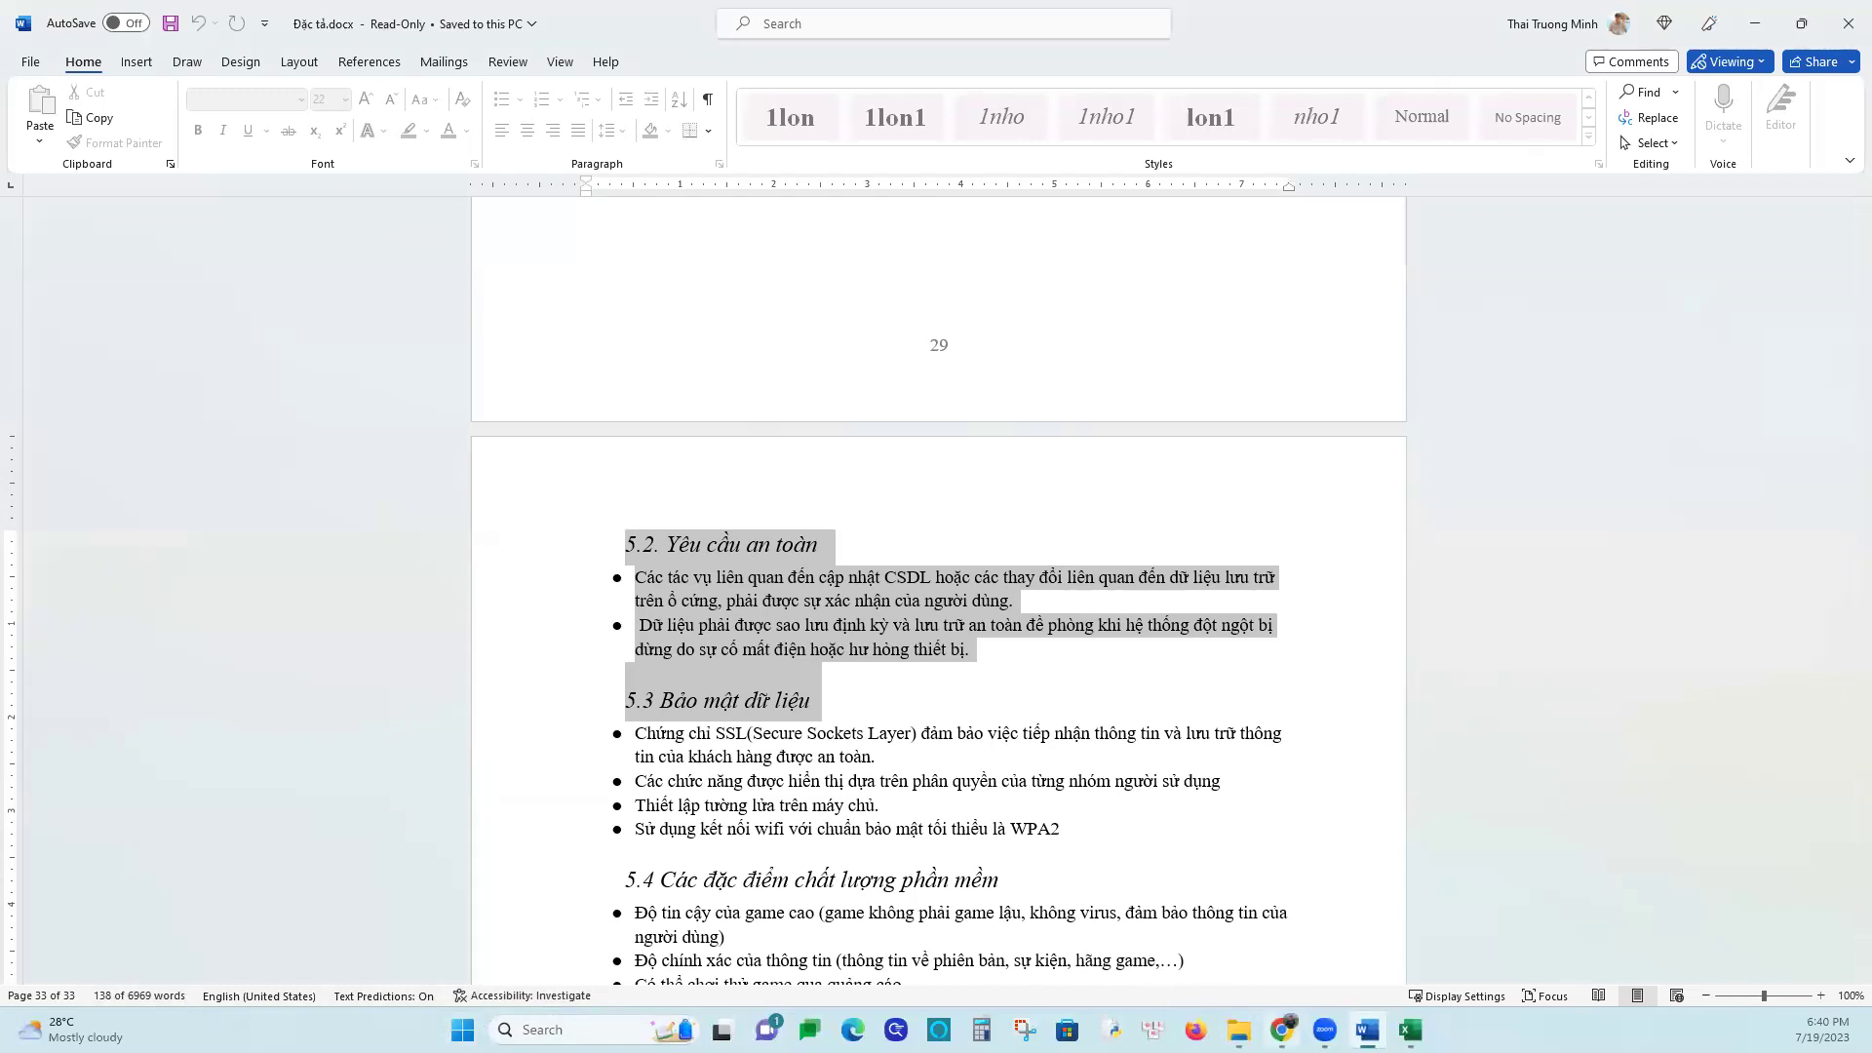
{"action": "left_click", "coordinate": [1197, 965]}
{"action": "left_click", "coordinate": [1281, 1030]}
{"action": "left_click", "coordinate": [208, 979]}
{"action": "left_click", "coordinate": [239, 911]}
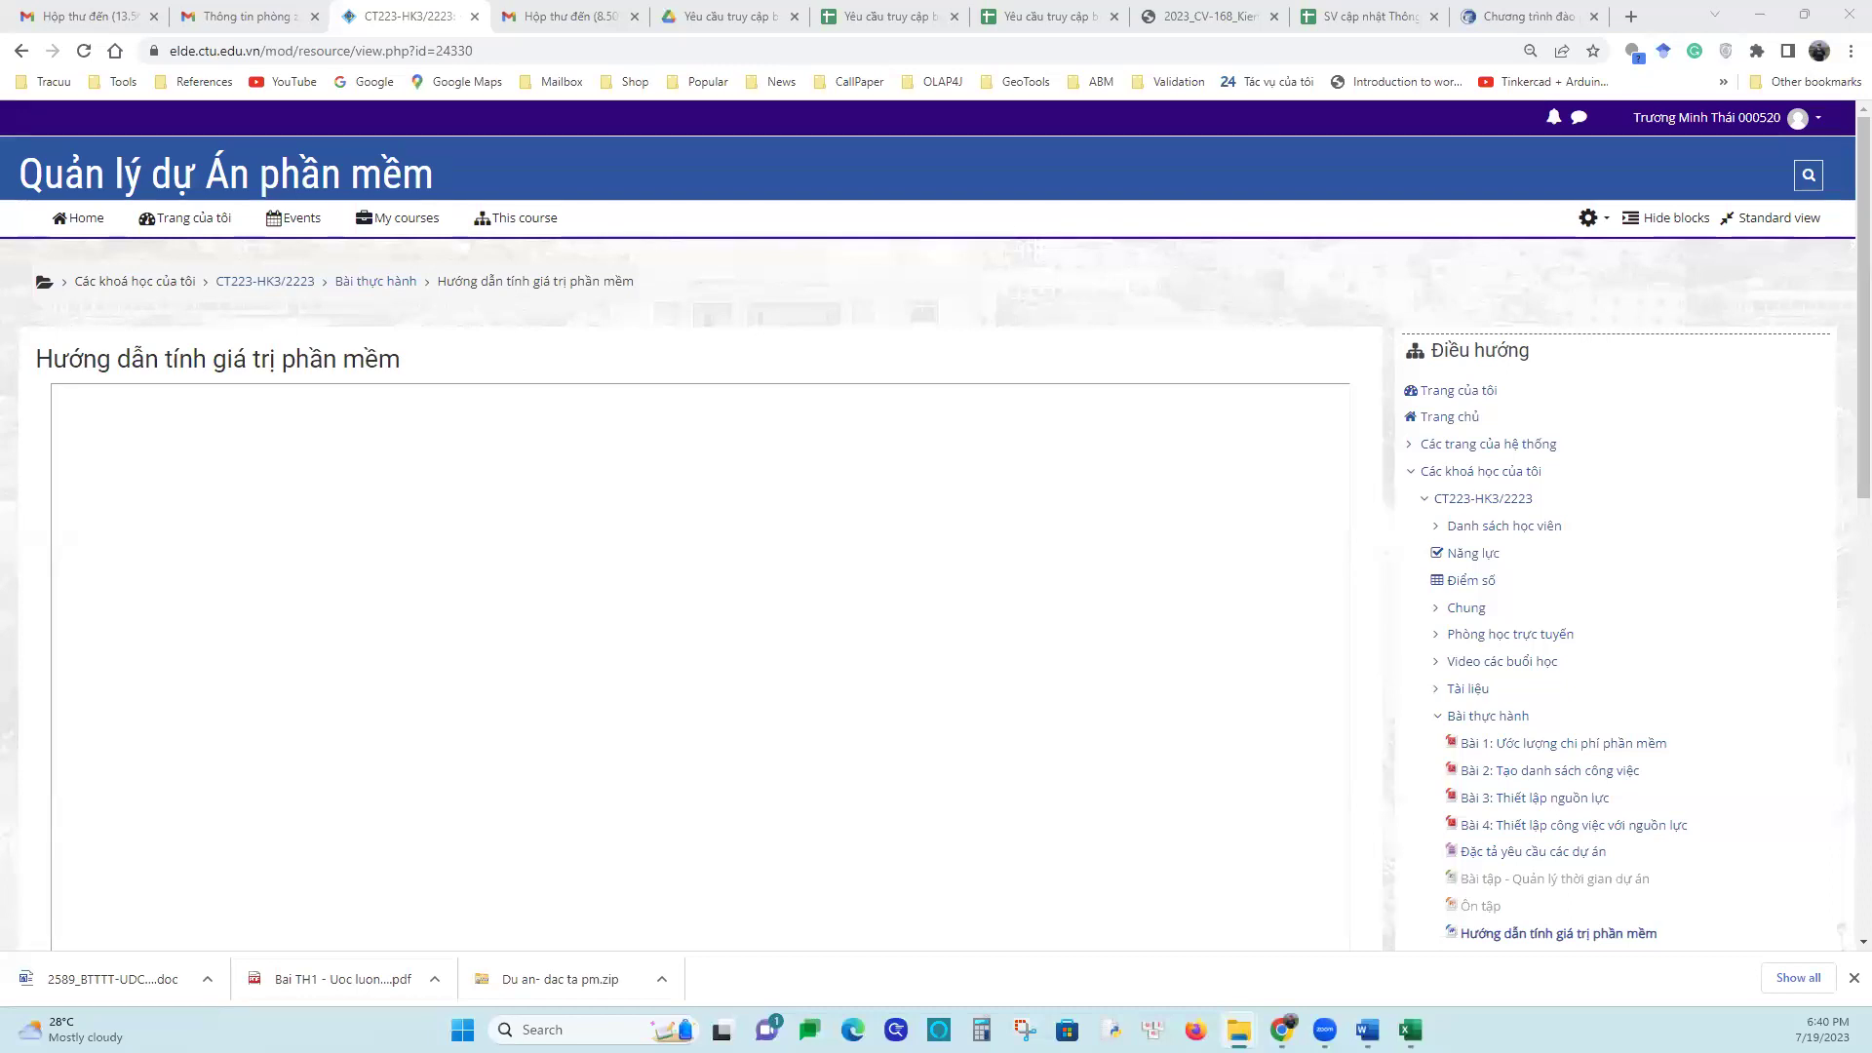
{"action": "left_click", "coordinate": [929, 181]}
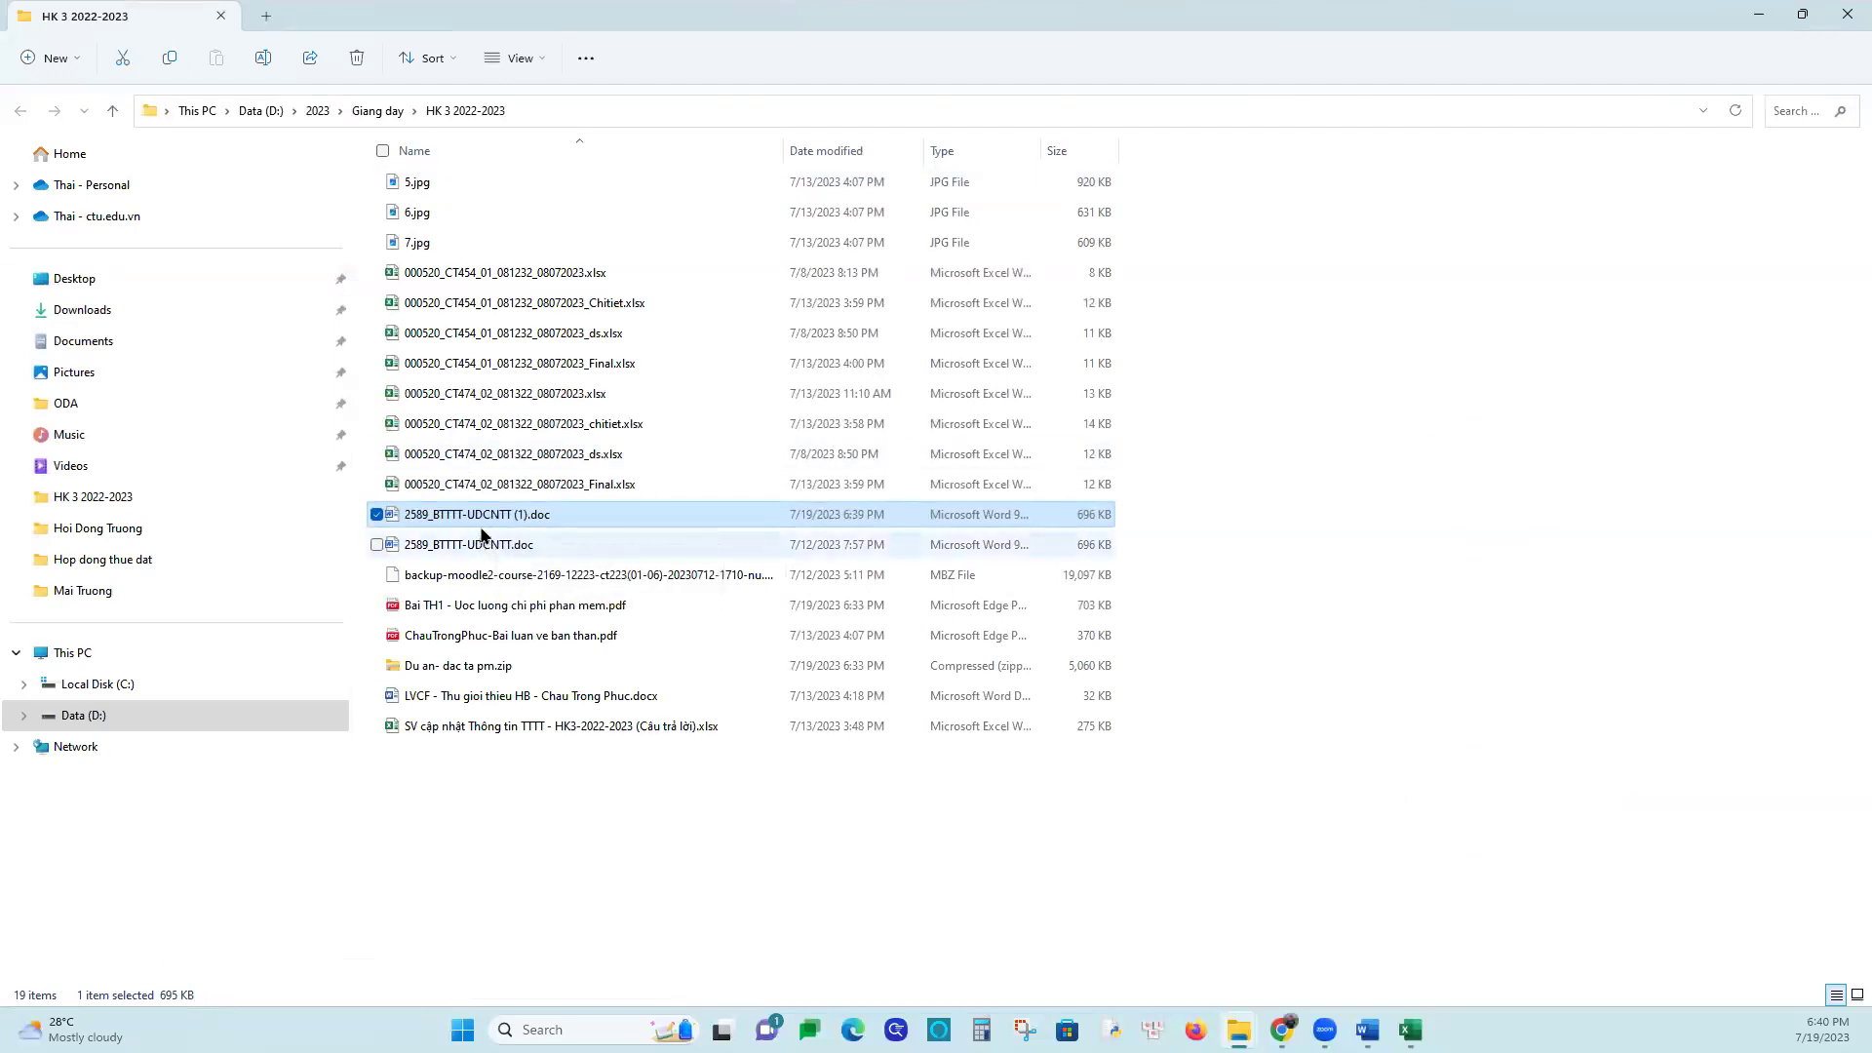
Open 2589_BTTTT-UDCNTT.doc from the HK 3 2022-2023 folder in Word and enable editing
{"action": "left_click", "coordinate": [494, 544]}
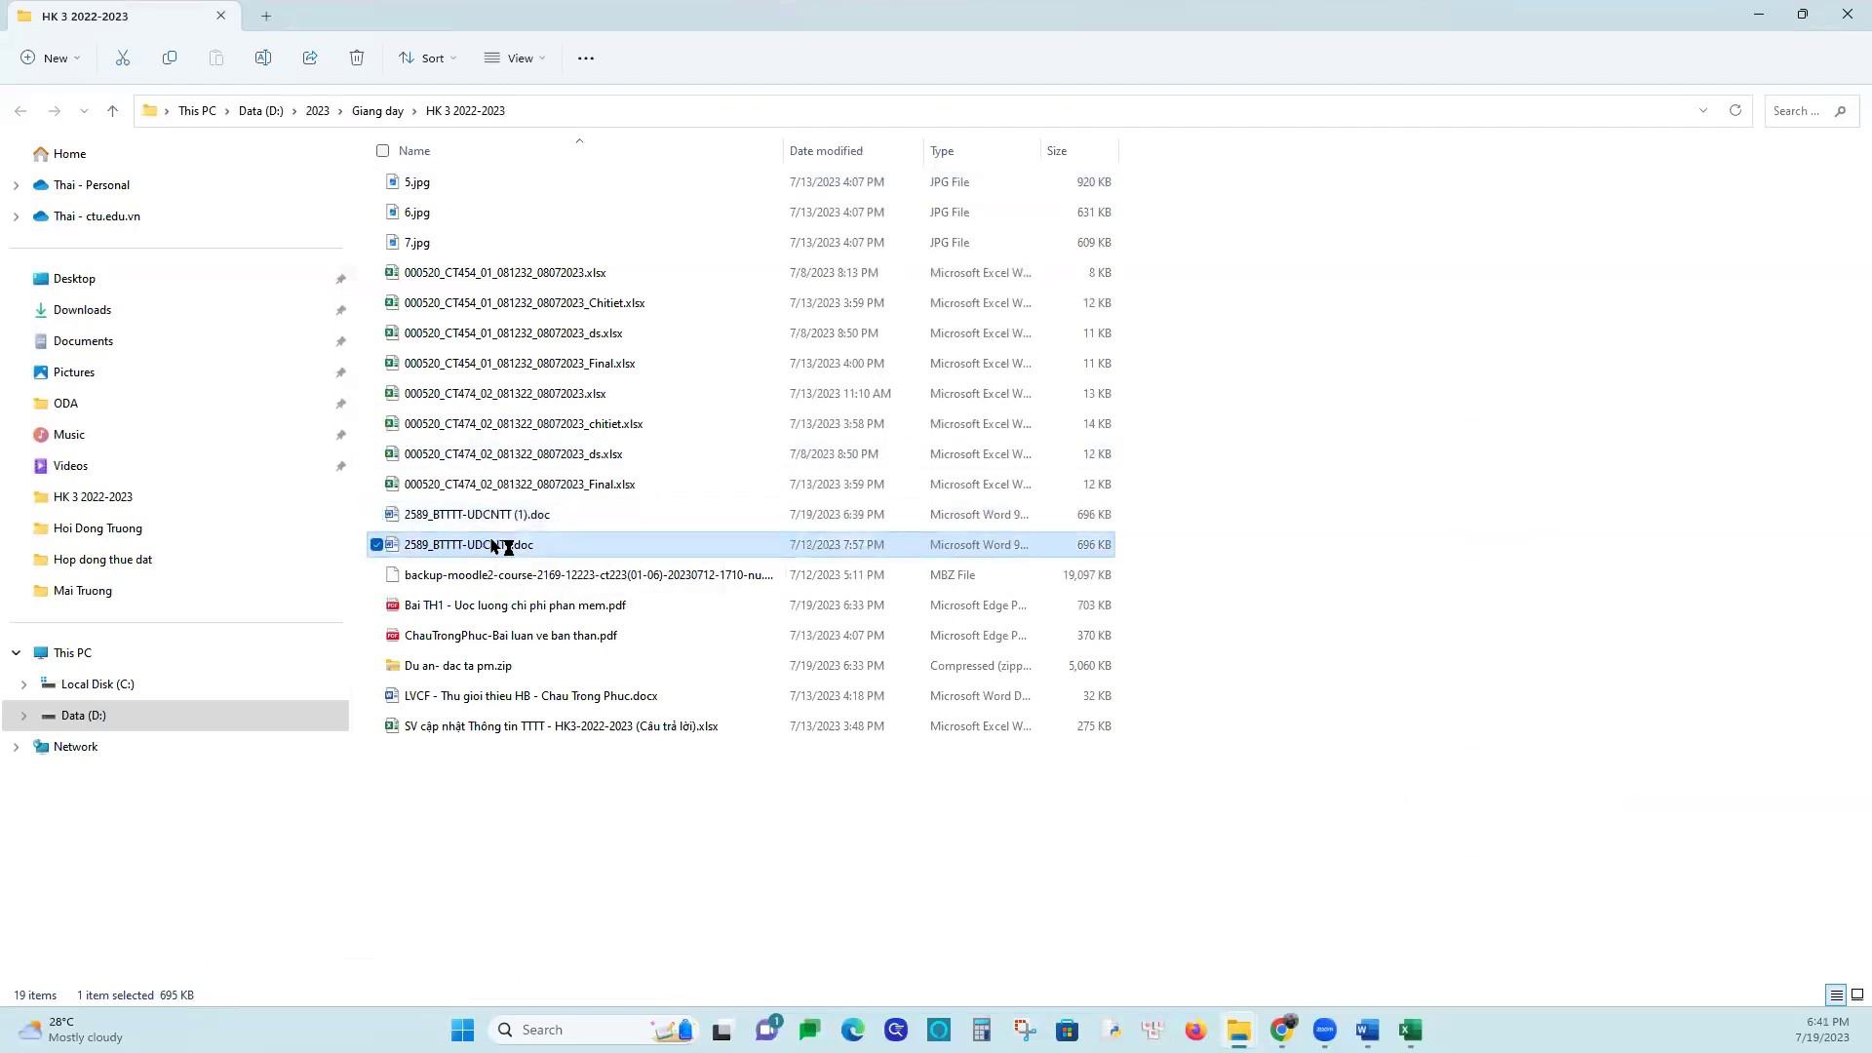
{"action": "double_click", "coordinate": [493, 544]}
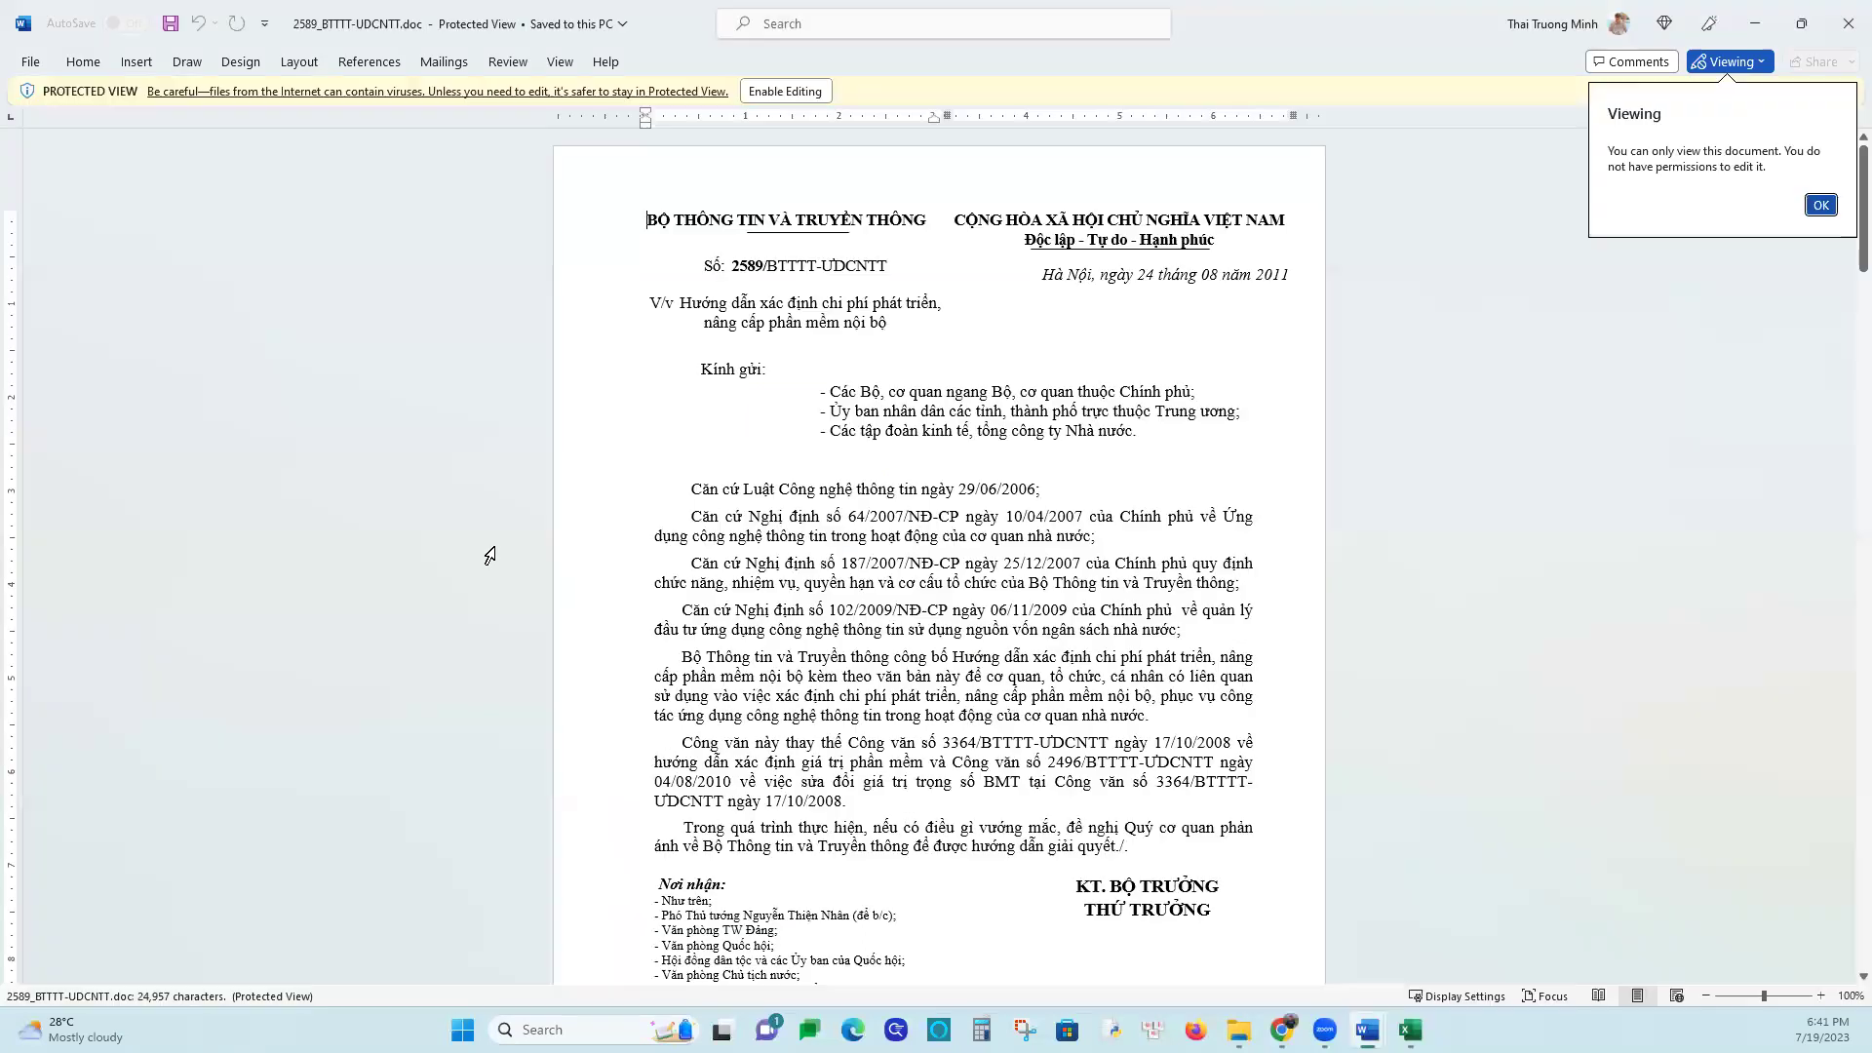
{"action": "left_click", "coordinate": [780, 90]}
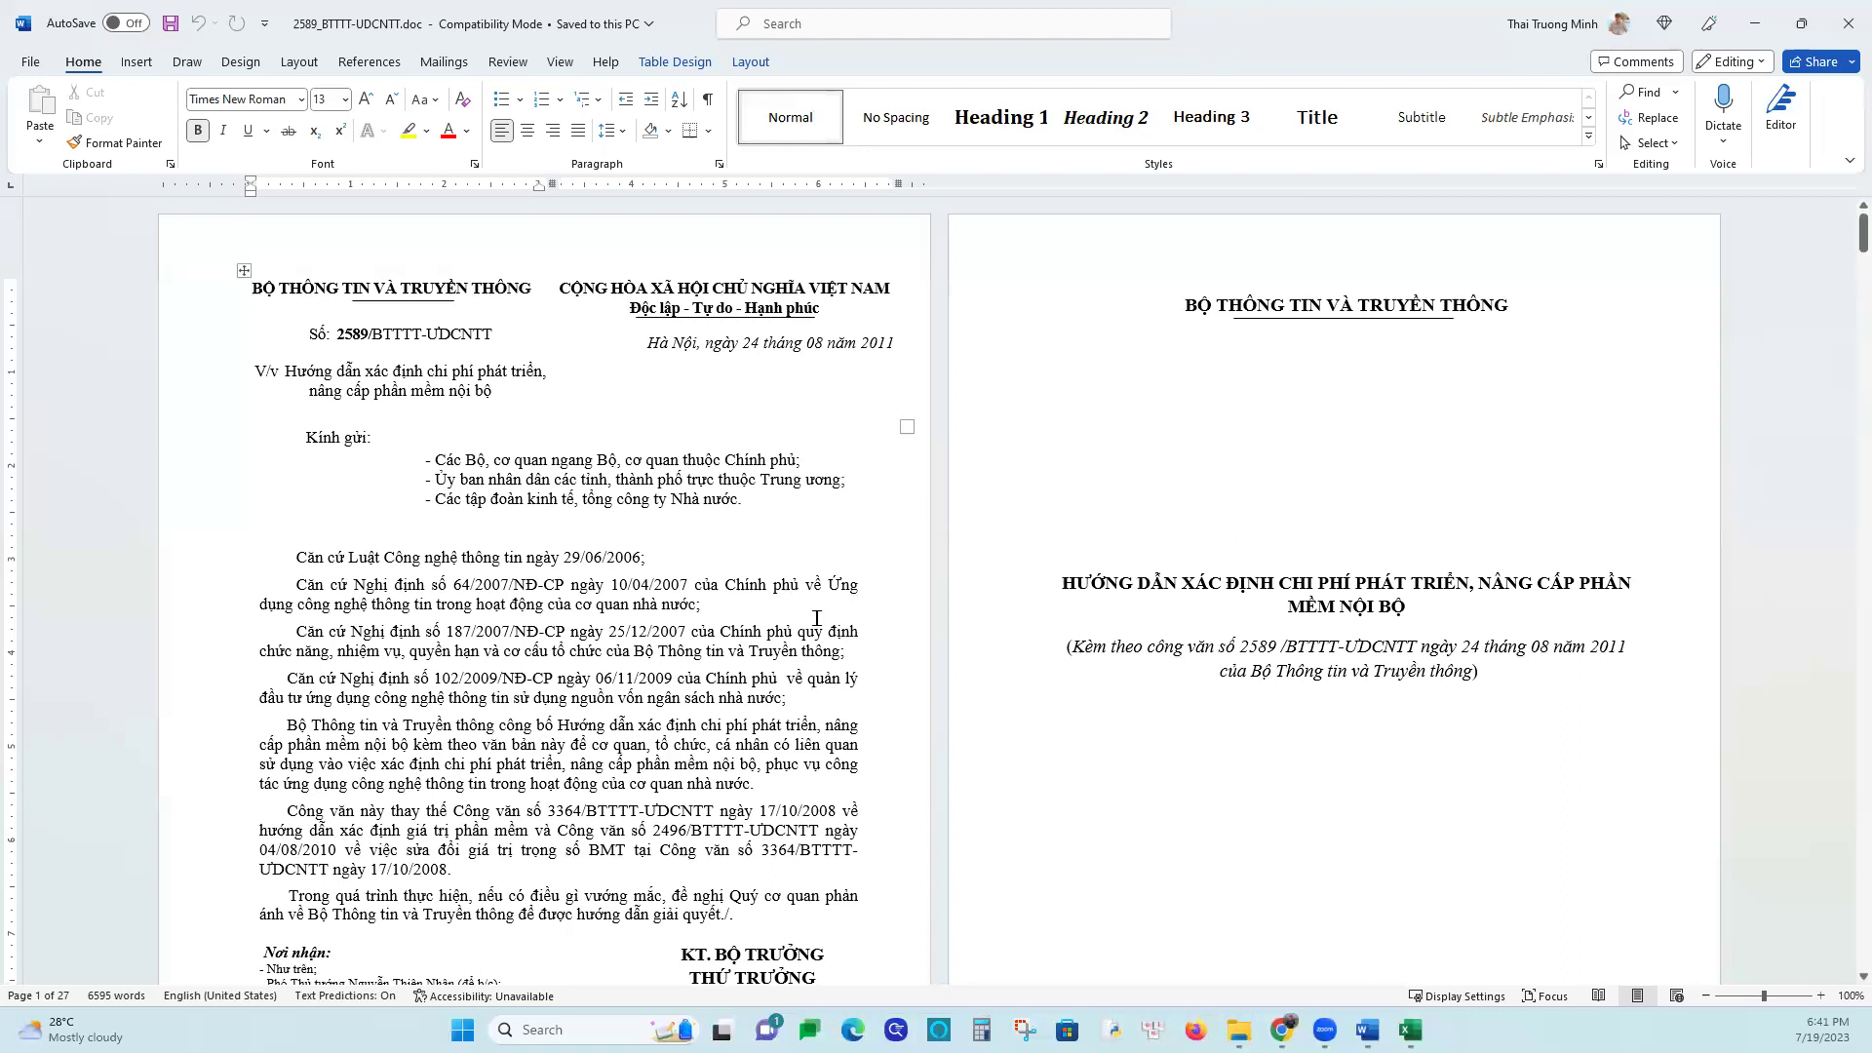
Read the software cost guideline through part II, Hướng dẫn cụ thể, enlarging the requirements for determining software cost to 190%
{"action": "scroll", "coordinate": [733, 604], "scroll_direction": "down", "scroll_amount": 1}
{"action": "scroll", "coordinate": [733, 603], "scroll_direction": "down", "scroll_amount": 4}
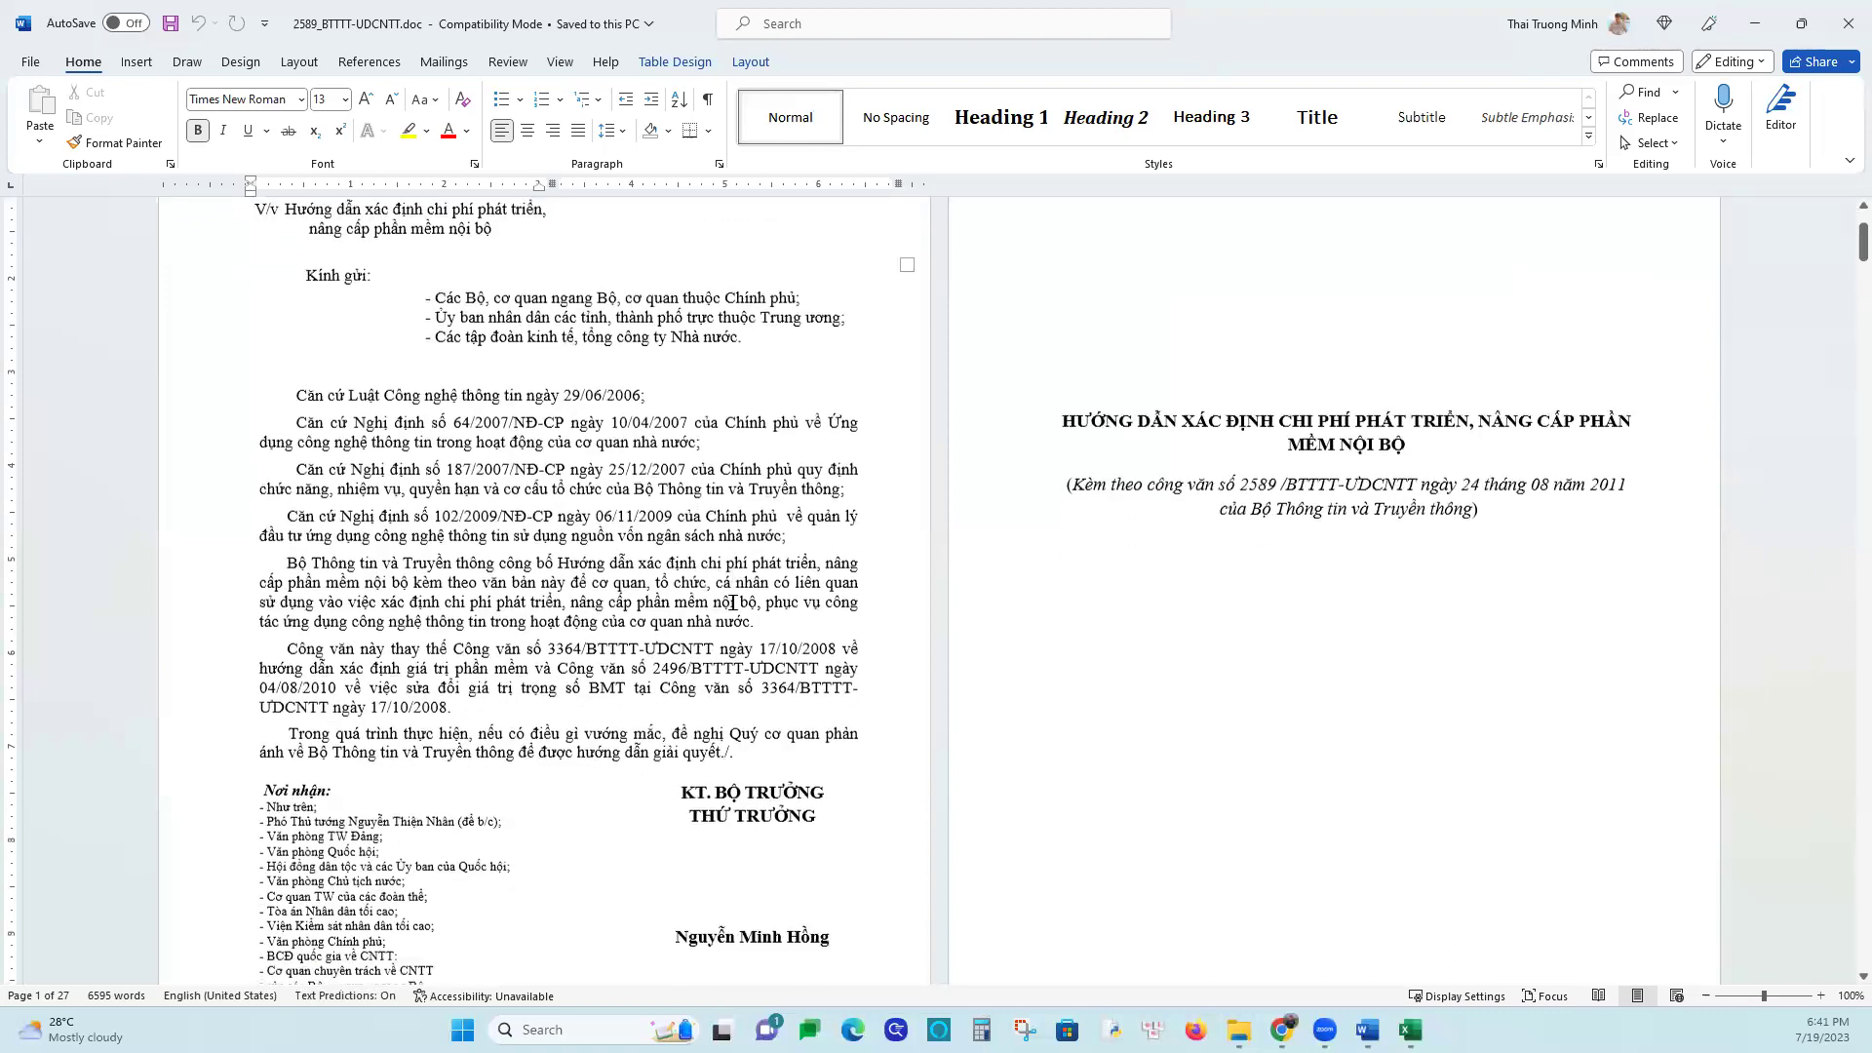
{"action": "scroll", "coordinate": [853, 538], "scroll_direction": "down", "scroll_amount": 6}
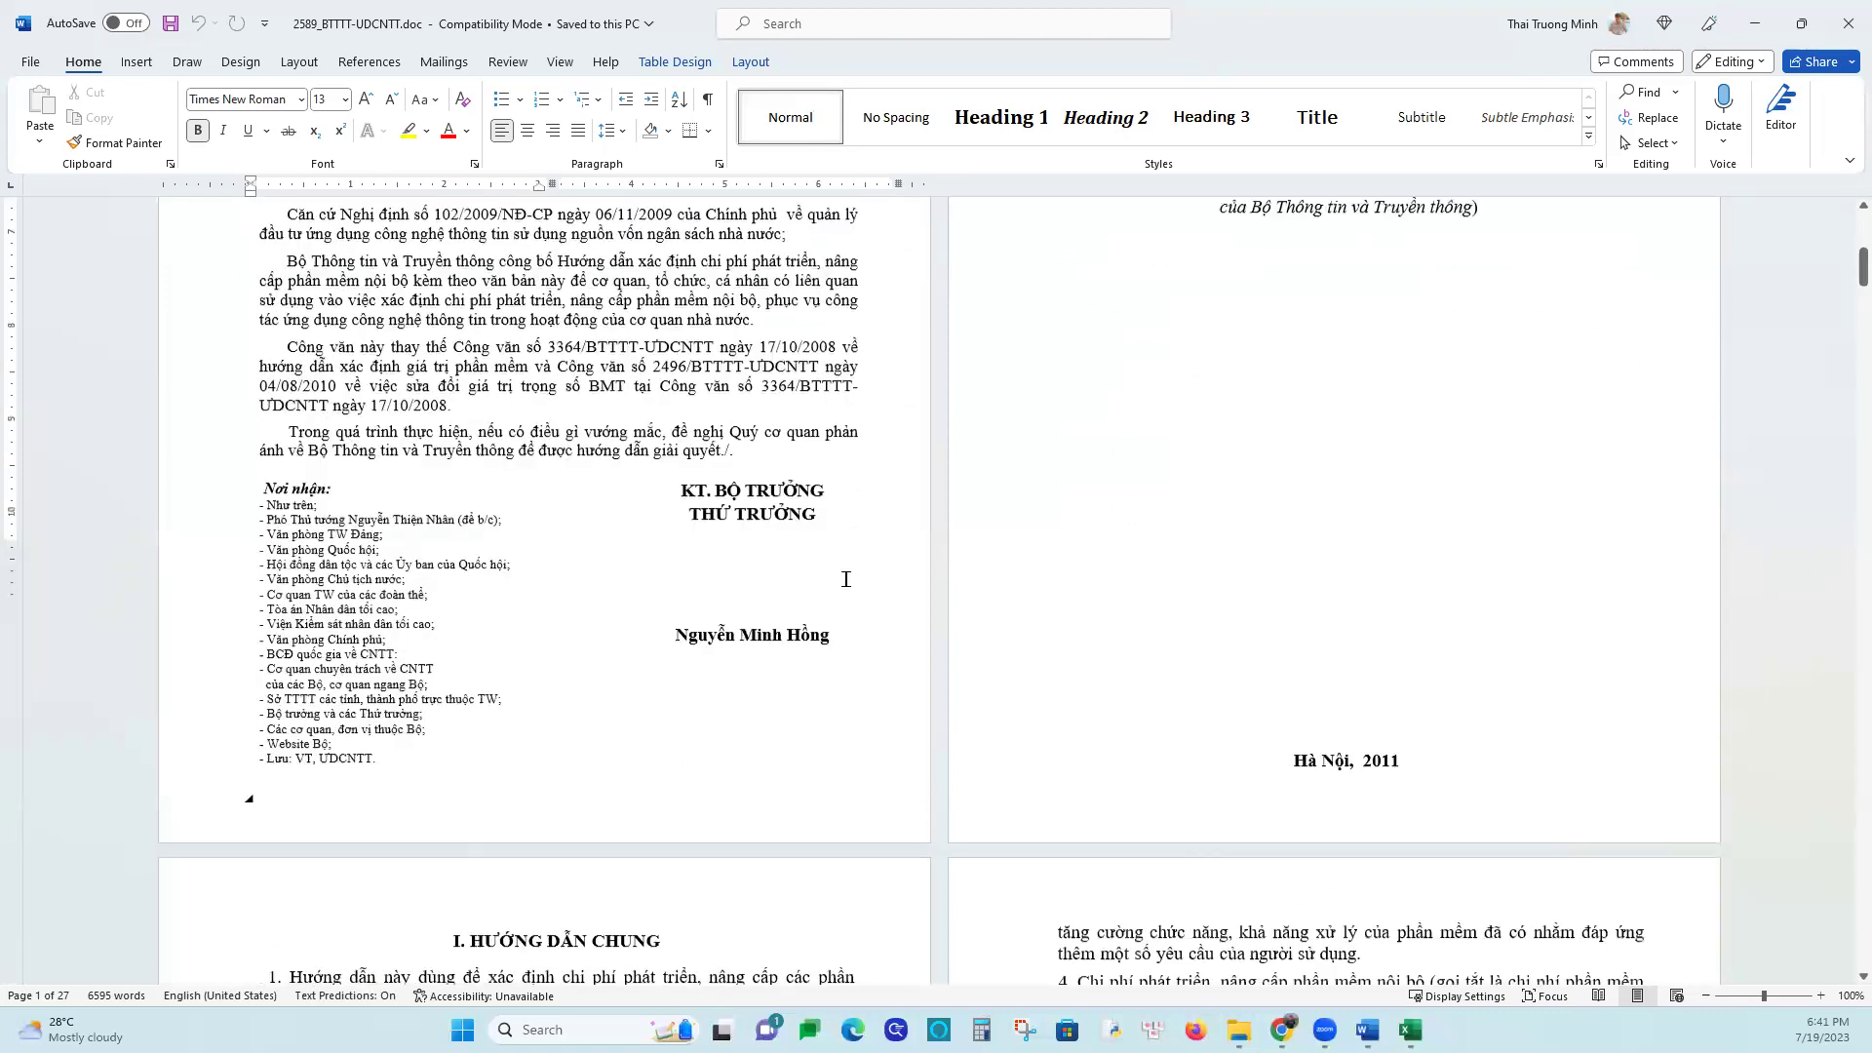
{"action": "scroll", "coordinate": [847, 585], "scroll_direction": "down", "scroll_amount": 5}
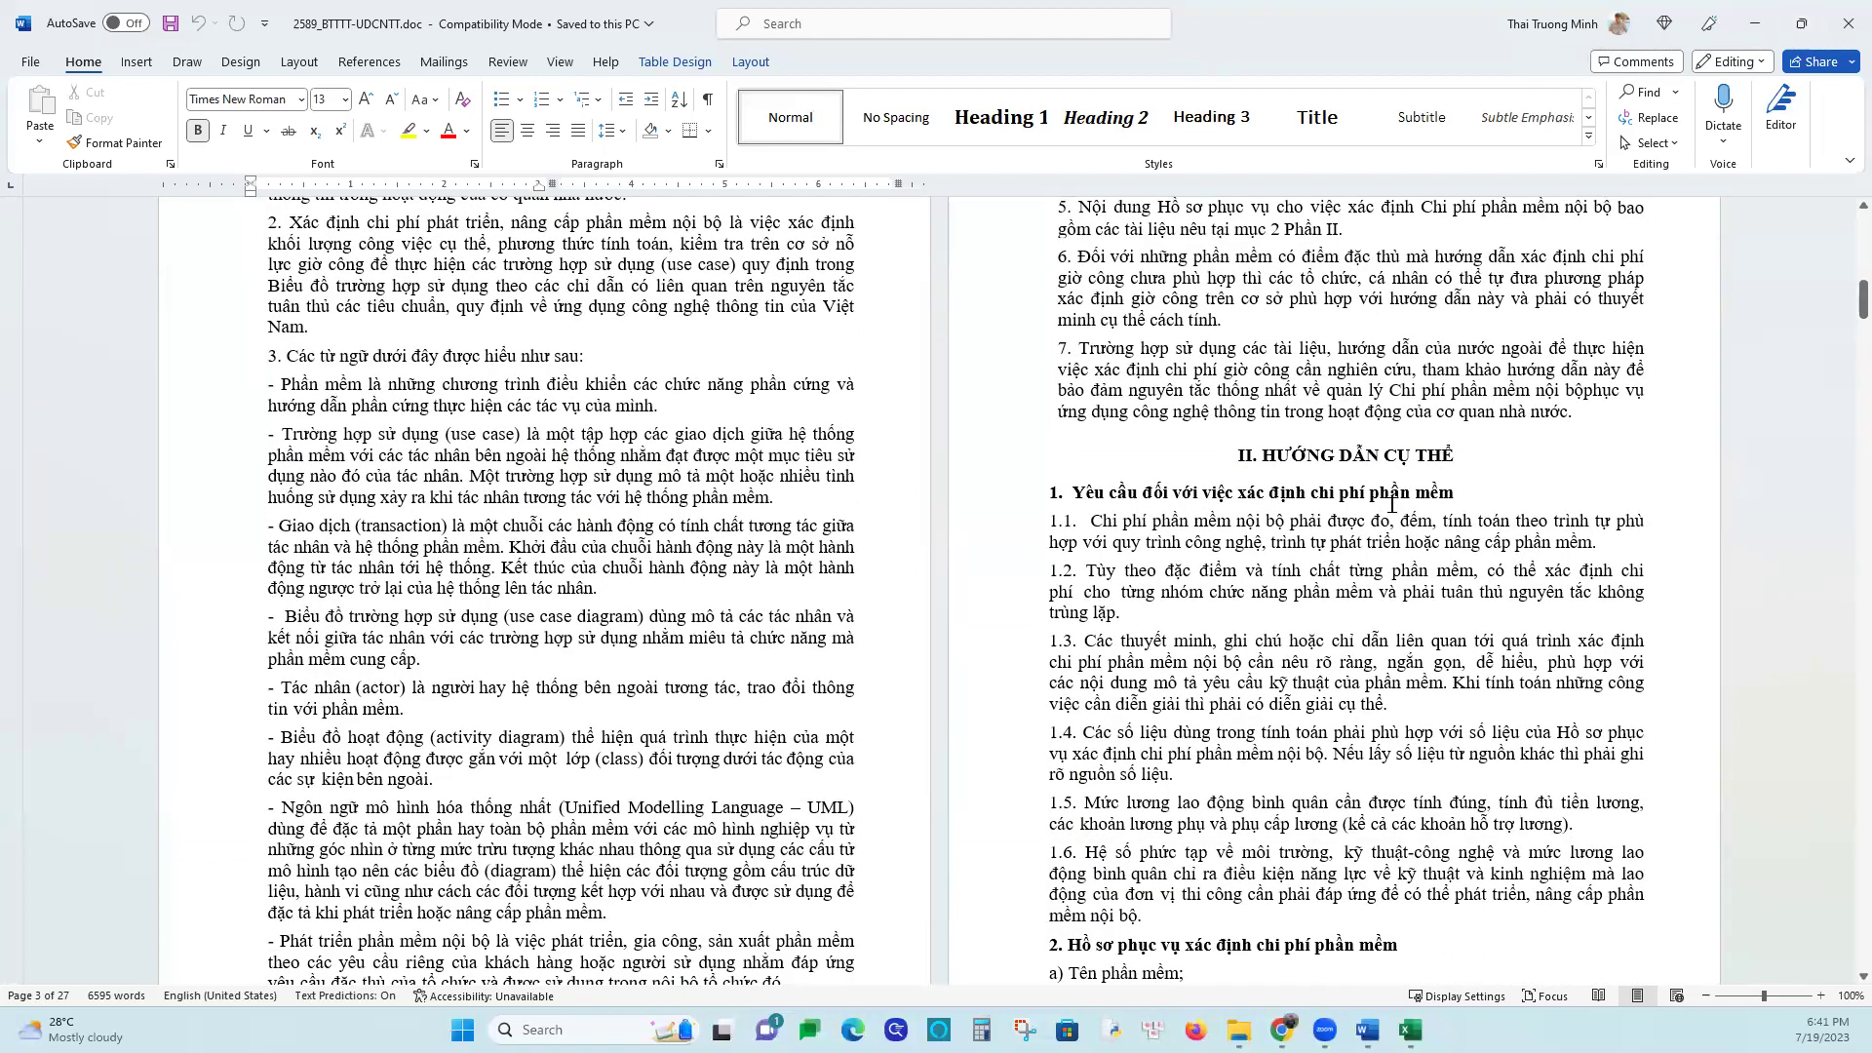
{"action": "scroll", "coordinate": [1392, 504], "scroll_direction": "up", "scroll_amount": 9}
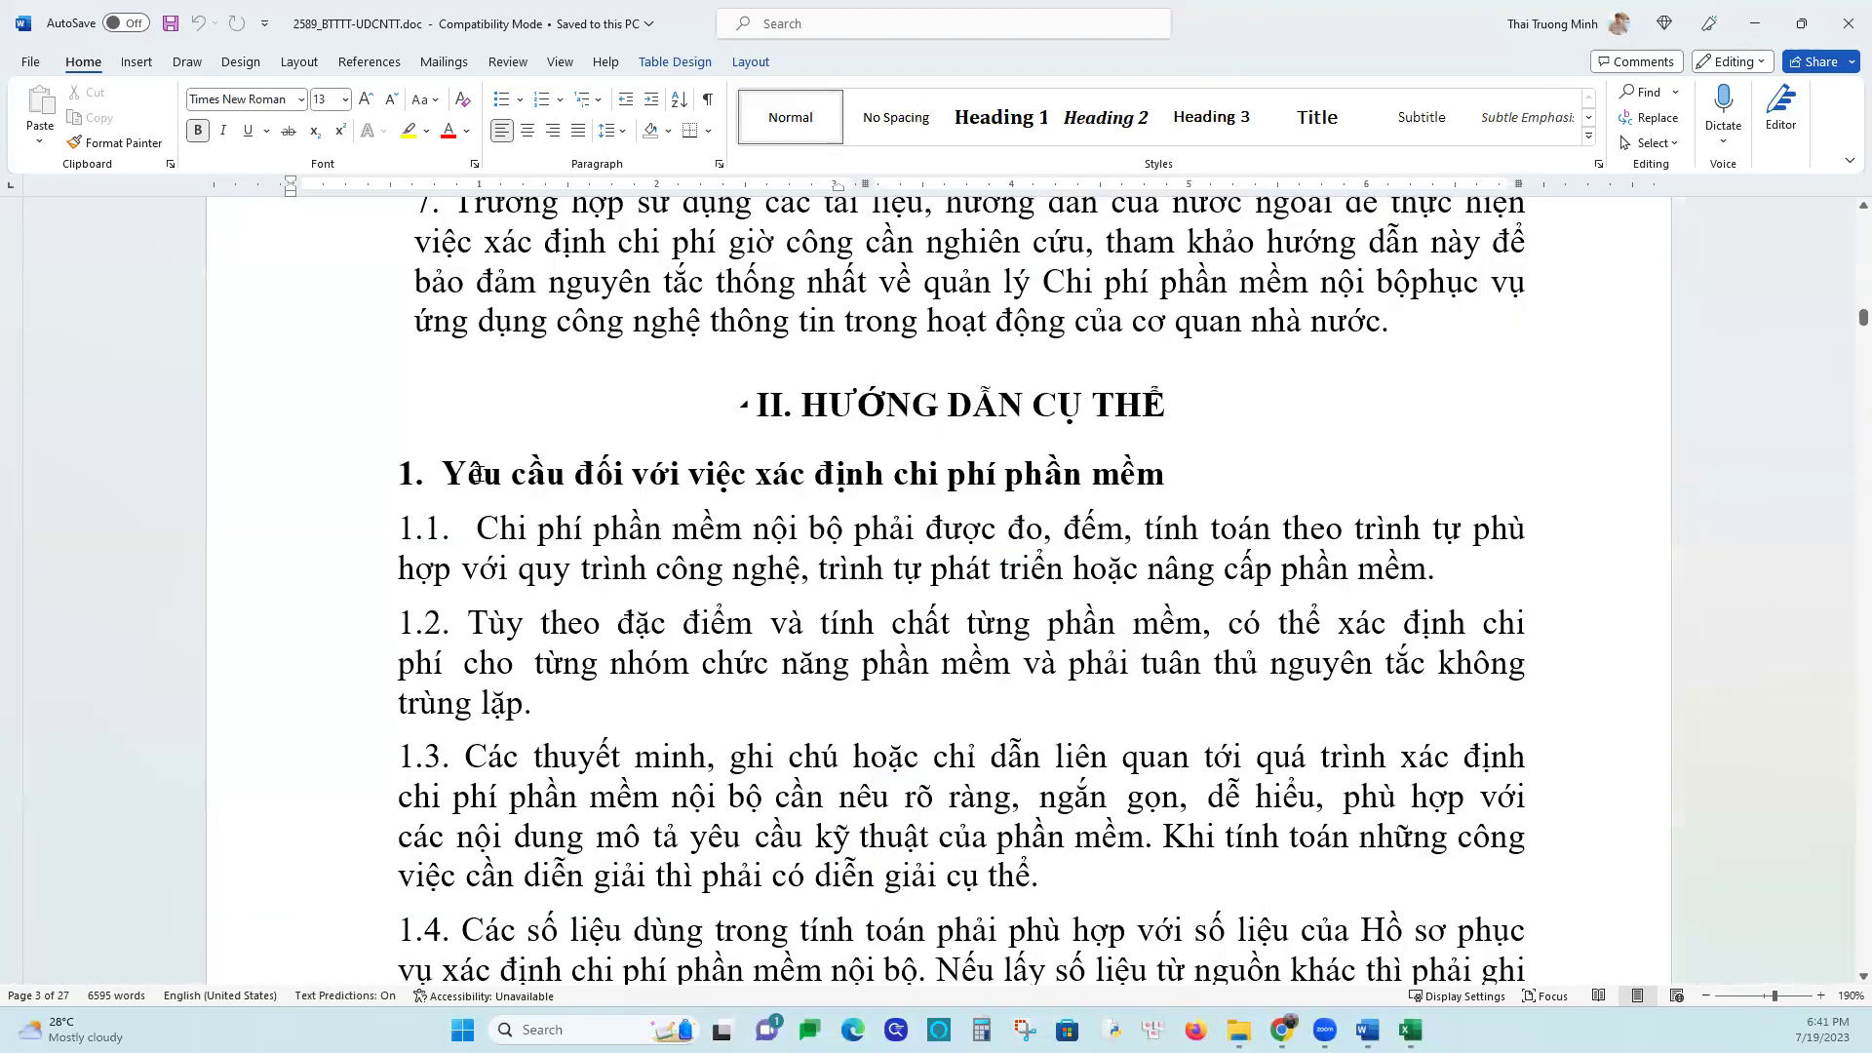
{"action": "scroll", "coordinate": [527, 487], "scroll_direction": "down", "scroll_amount": 10}
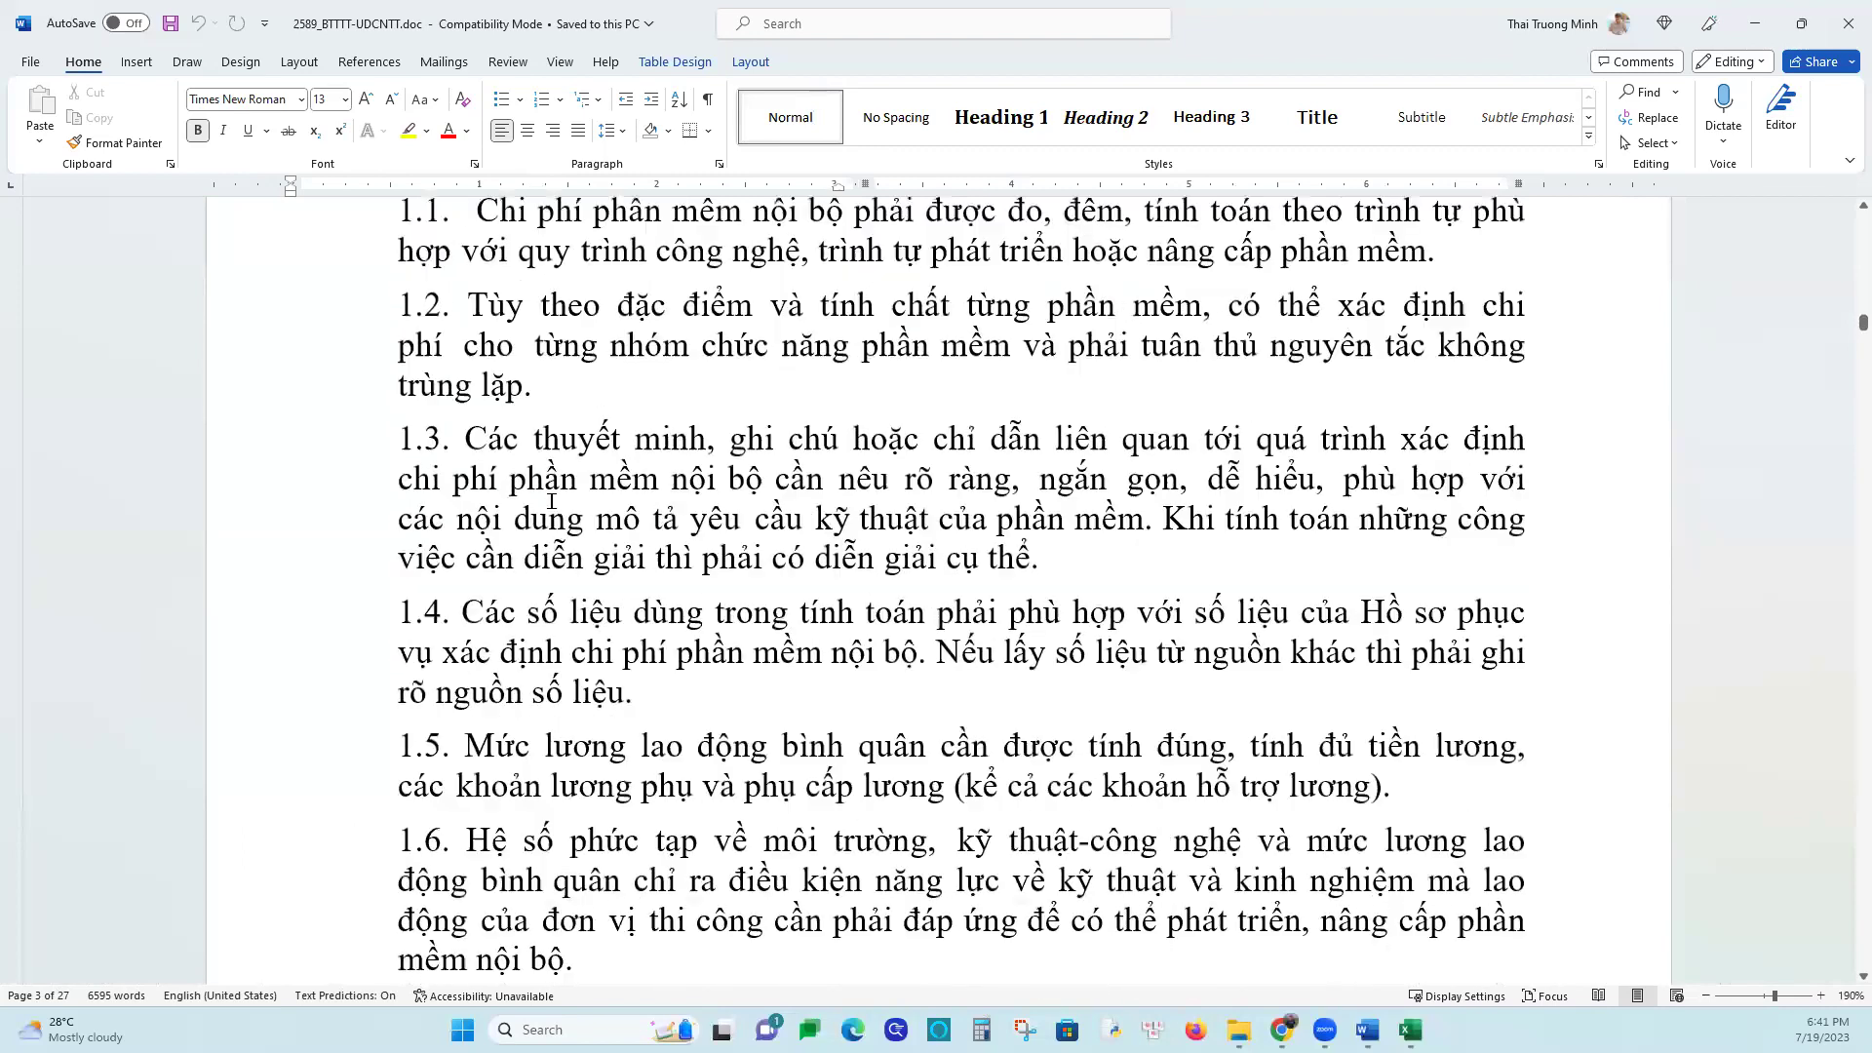
Read the guideline's procedure for determining internal software cost and highlight the cost items in section 4's table
{"action": "scroll", "coordinate": [558, 499], "scroll_direction": "down", "scroll_amount": 6}
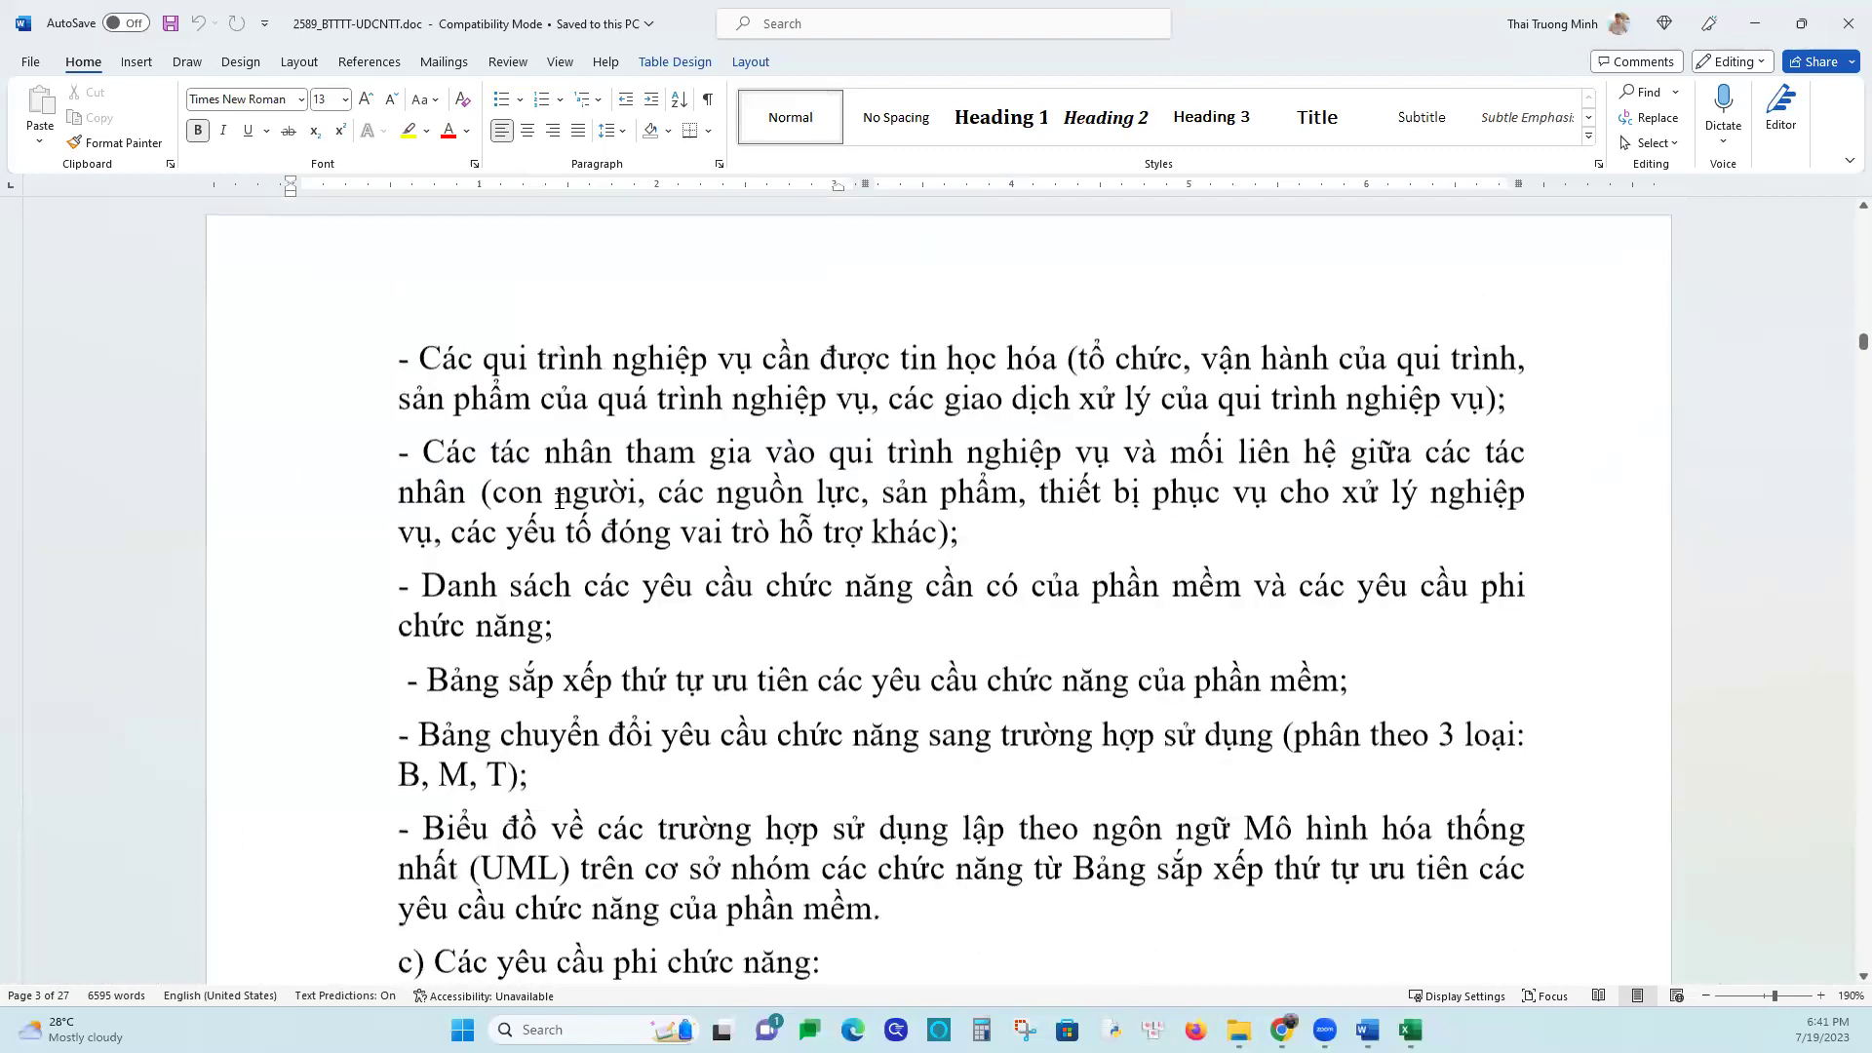
{"action": "scroll", "coordinate": [561, 505], "scroll_direction": "down", "scroll_amount": 12}
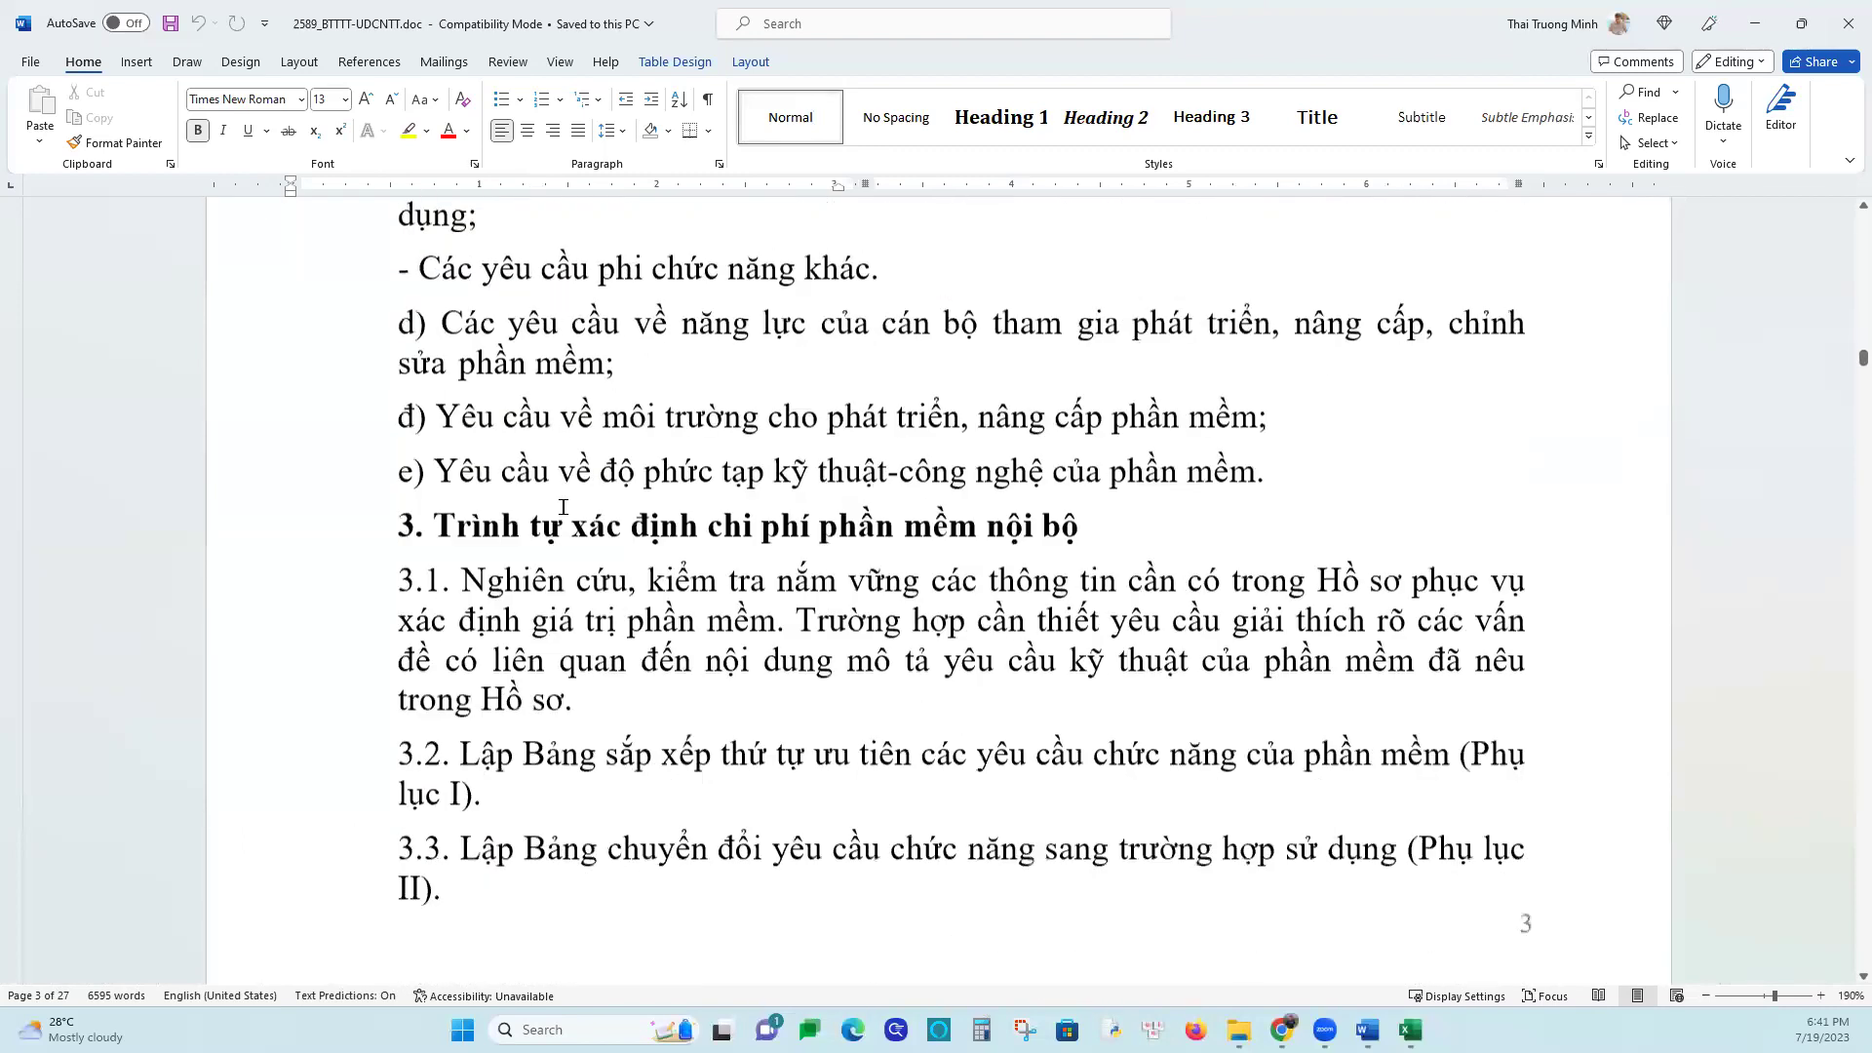
{"action": "scroll", "coordinate": [332, 511], "scroll_direction": "down", "scroll_amount": 12}
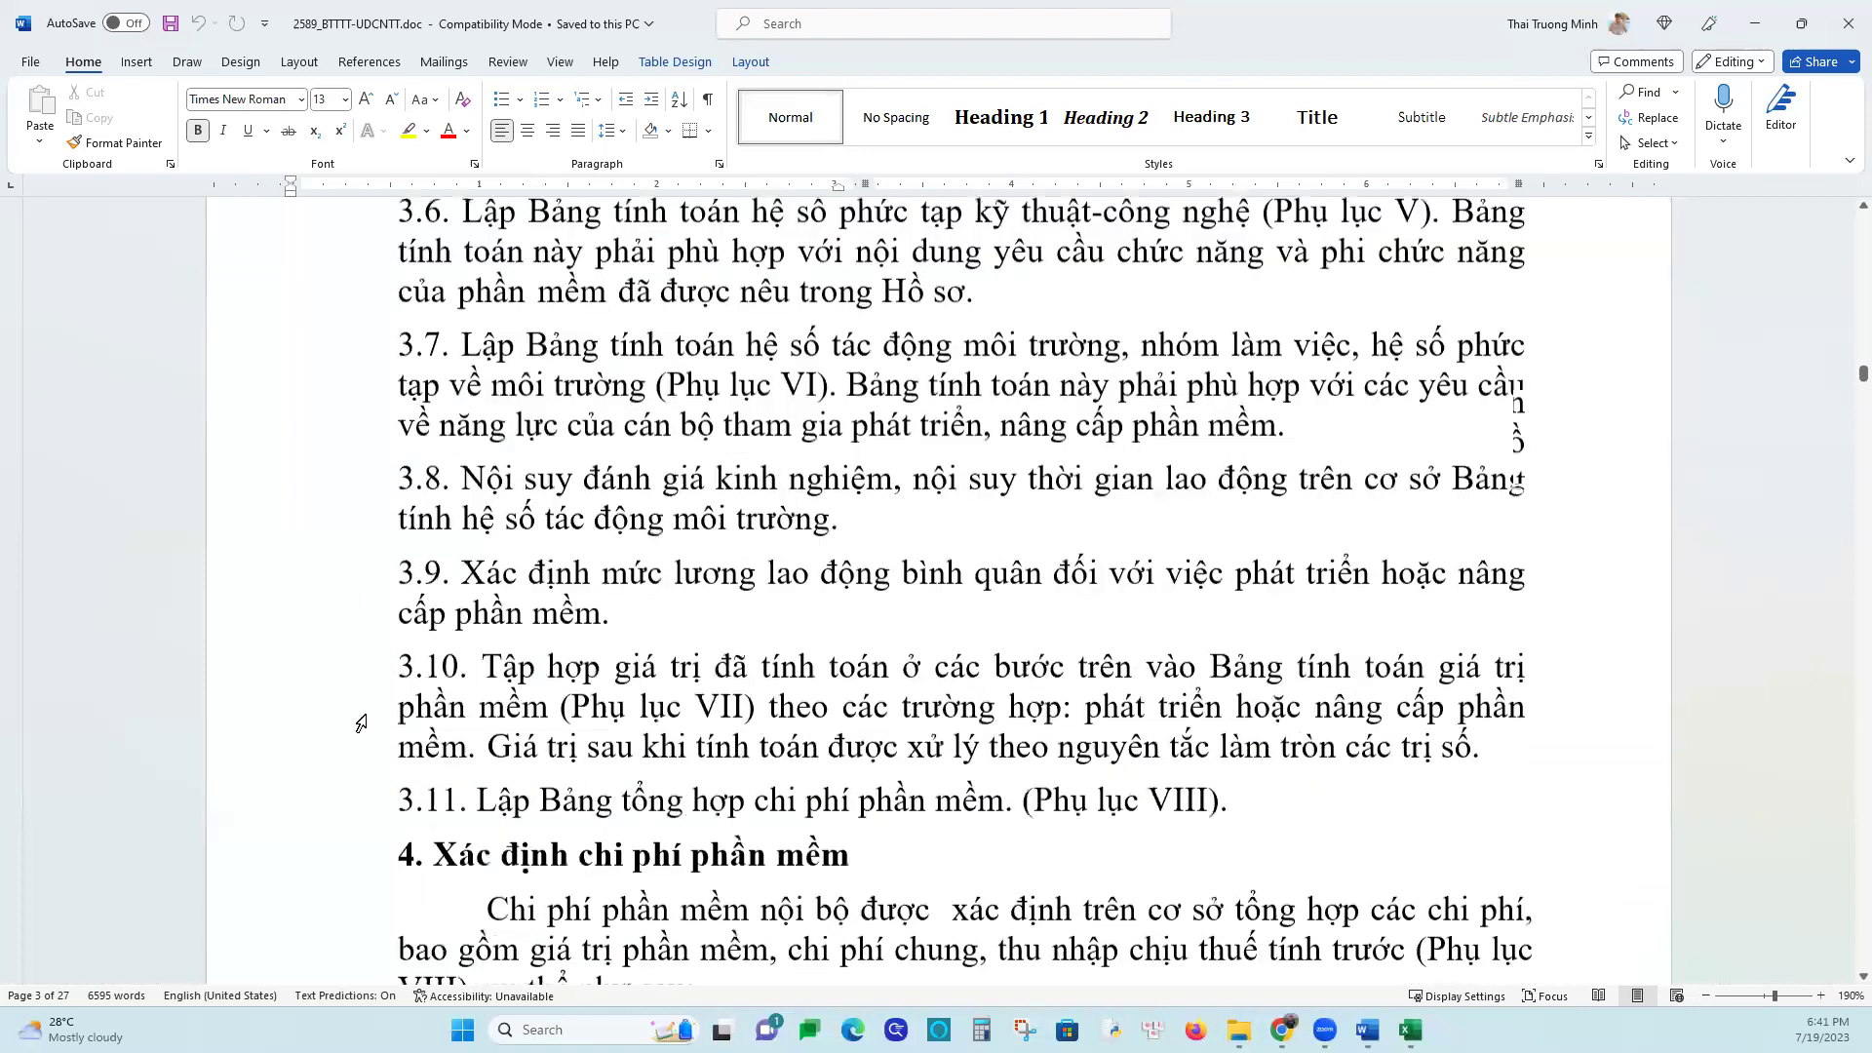
{"action": "left_click_drag", "start_coordinate": [704, 532], "coordinate": [704, 770]}
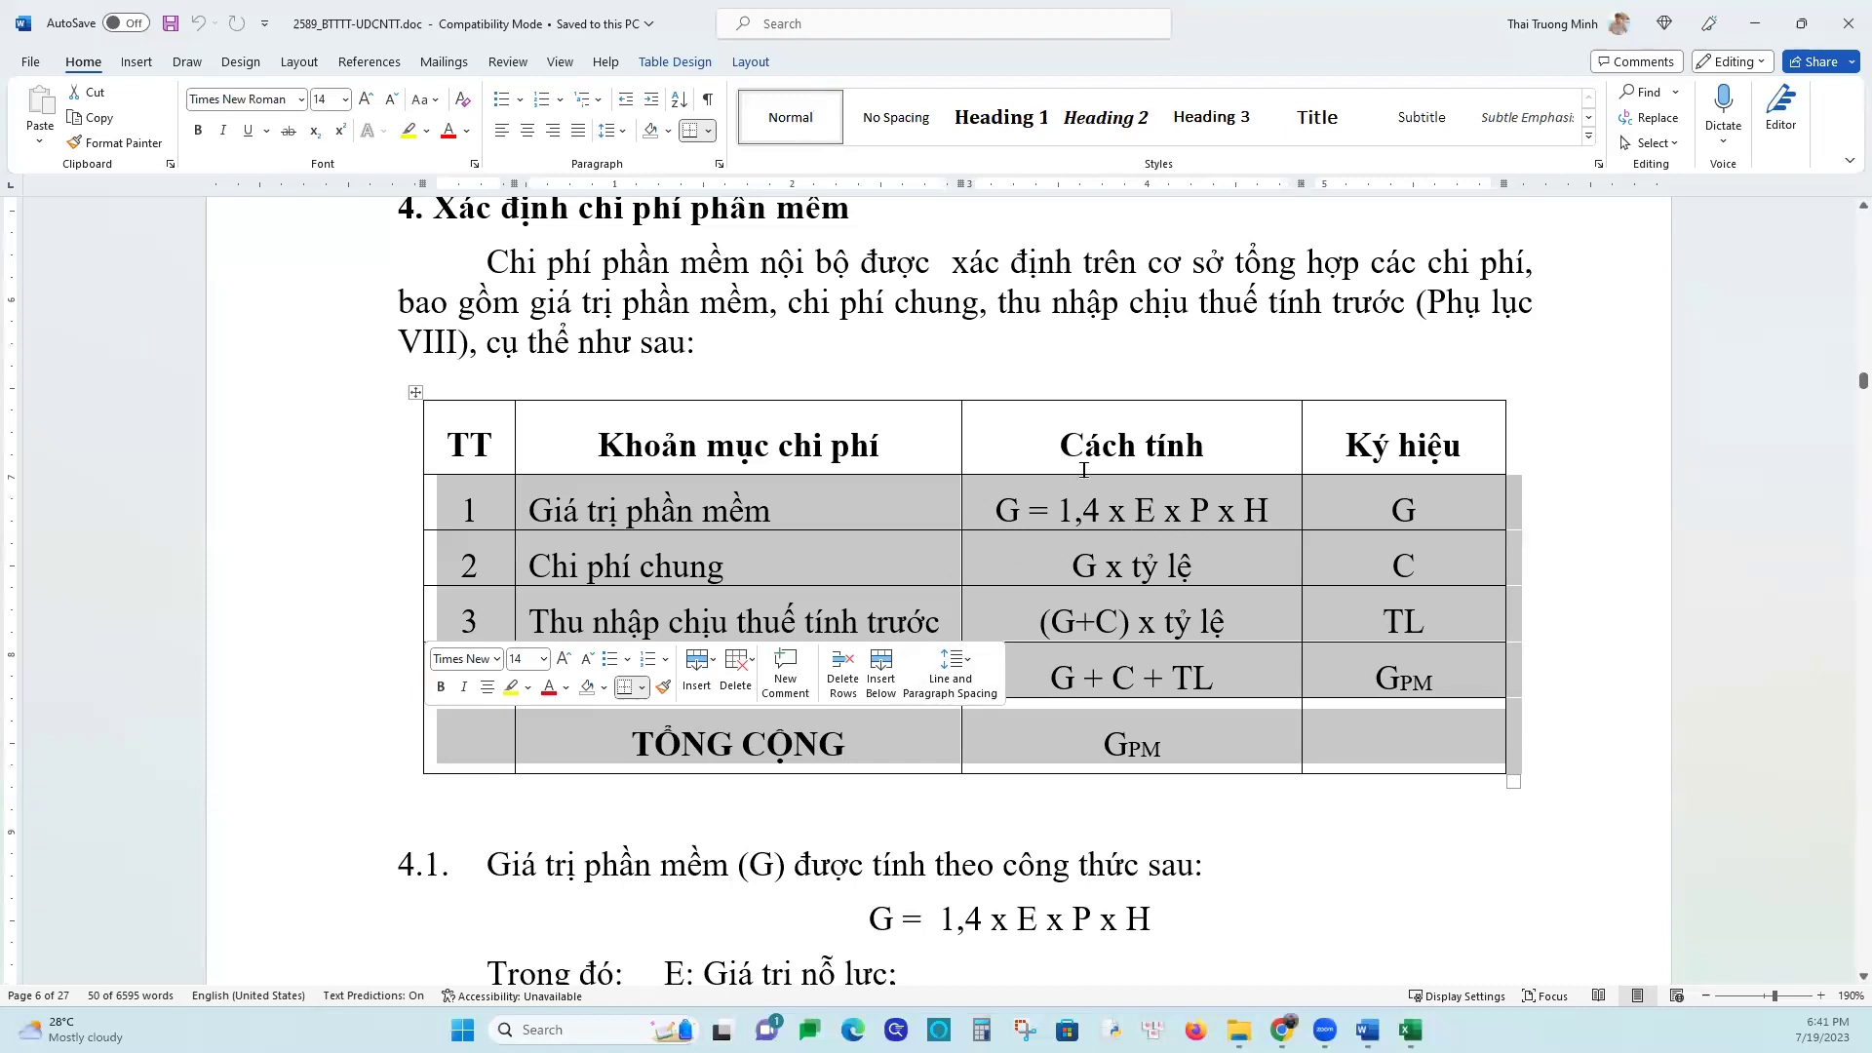
Find Phụ lục I, the priority table of the software's functional requirements, in the guideline's appendices
{"action": "scroll", "coordinate": [1083, 470], "scroll_direction": "down", "scroll_amount": 10}
{"action": "scroll", "coordinate": [1082, 493], "scroll_direction": "down", "scroll_amount": 10}
{"action": "scroll", "coordinate": [1083, 479], "scroll_direction": "down", "scroll_amount": 10}
{"action": "scroll", "coordinate": [1079, 443], "scroll_direction": "down", "scroll_amount": 10}
{"action": "scroll", "coordinate": [1078, 442], "scroll_direction": "down", "scroll_amount": 10}
{"action": "scroll", "coordinate": [1078, 443], "scroll_direction": "down", "scroll_amount": 10}
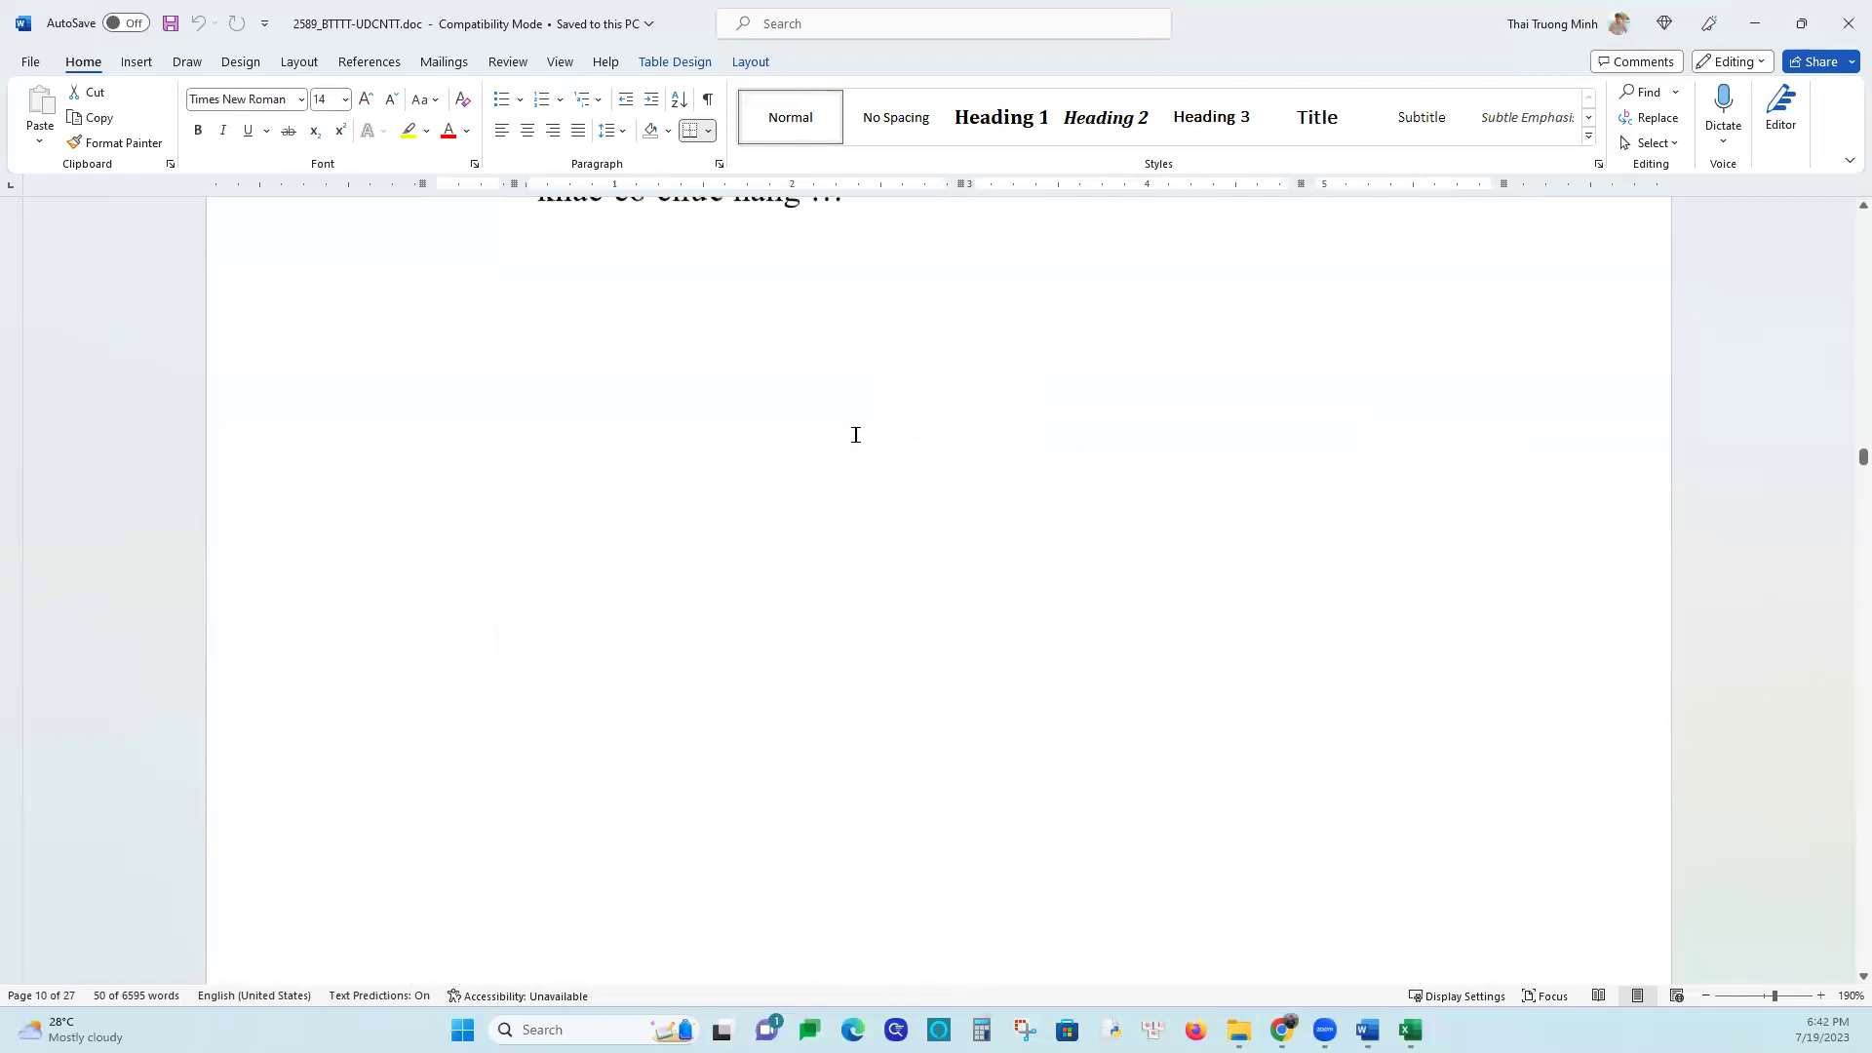
{"action": "scroll", "coordinate": [856, 434], "scroll_direction": "up", "scroll_amount": 3}
{"action": "scroll", "coordinate": [858, 437], "scroll_direction": "down", "scroll_amount": 6}
{"action": "scroll", "coordinate": [858, 436], "scroll_direction": "down", "scroll_amount": 7}
{"action": "scroll", "coordinate": [585, 370], "scroll_direction": "up", "scroll_amount": 4}
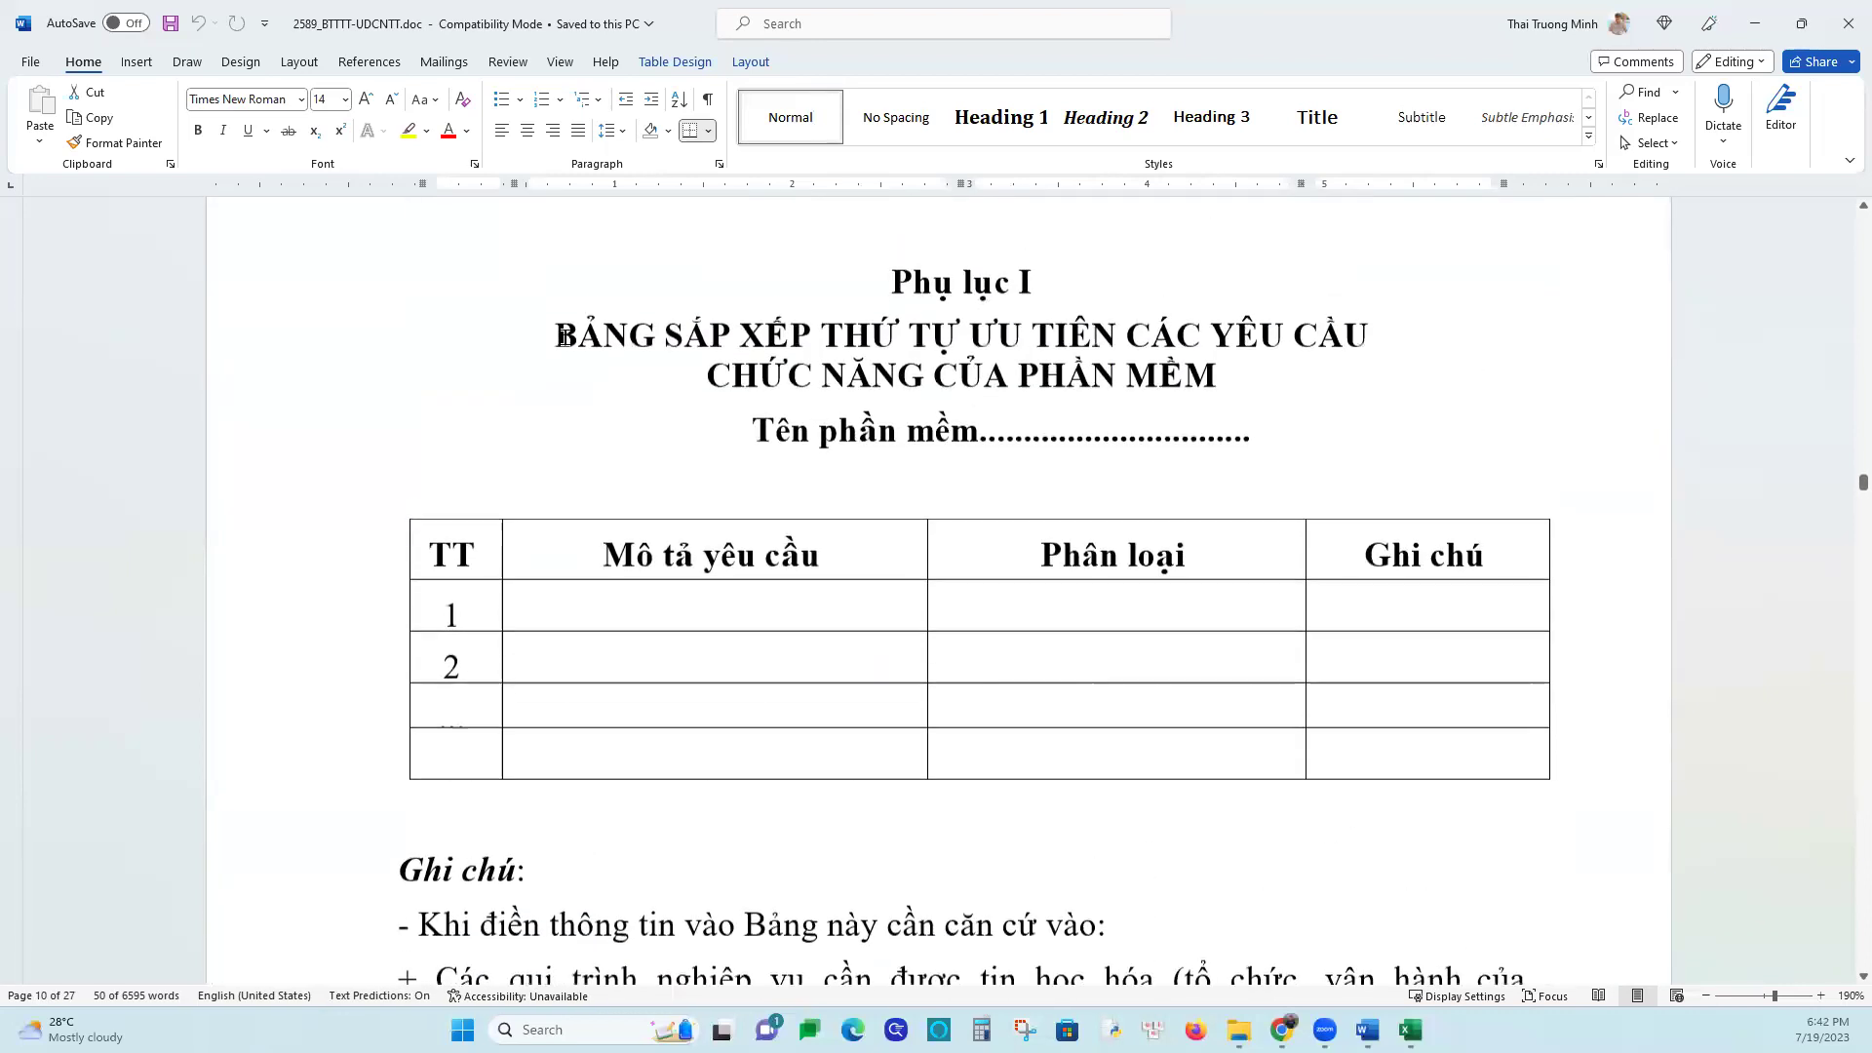
Copy the Phụ lục I heading BẢNG SẮP XẾP THỨ TỰ ƯU TIÊN CÁC YÊU CẦU CHỨC NĂNG CỦA PHẦN MỀM together with its whole table
{"action": "left_click_drag", "start_coordinate": [564, 335], "coordinate": [1200, 366]}
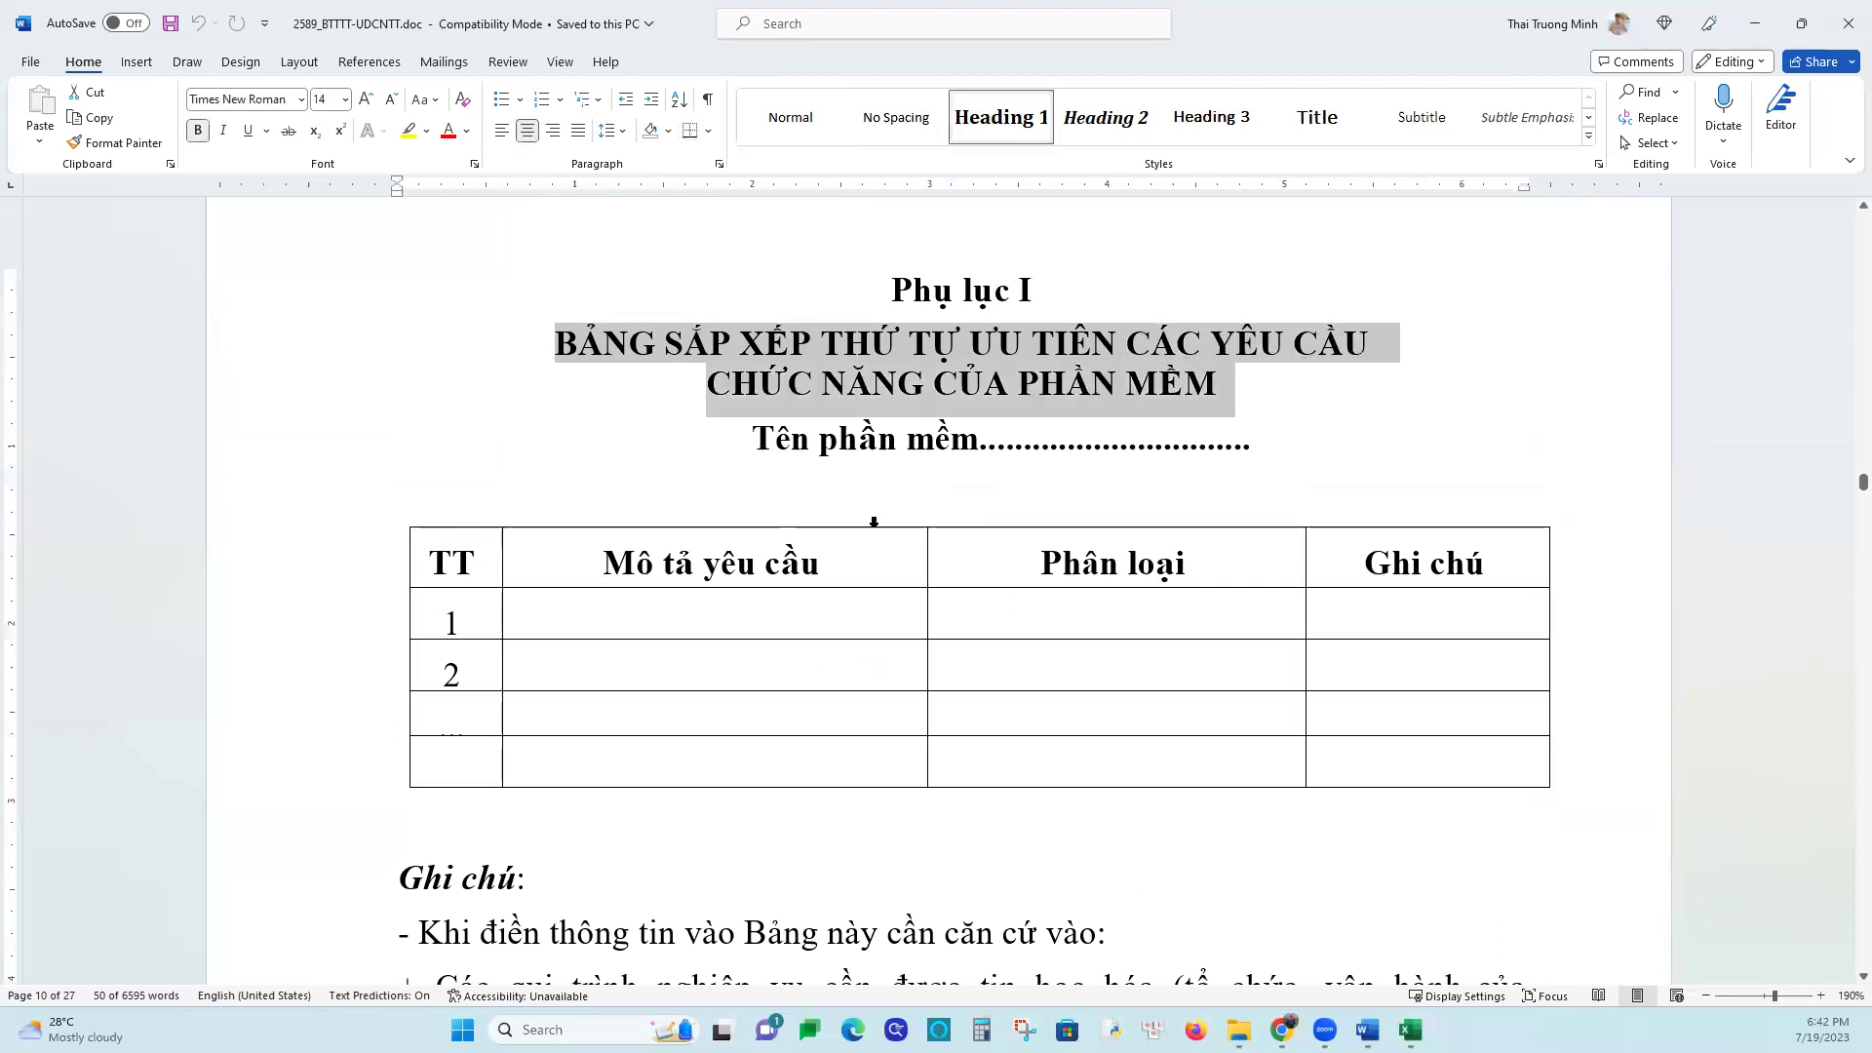
{"action": "left_click", "coordinate": [714, 526]}
{"action": "left_click_drag", "start_coordinate": [562, 343], "coordinate": [886, 482]}
{"action": "left_click_drag", "start_coordinate": [1120, 534], "coordinate": [1307, 773]}
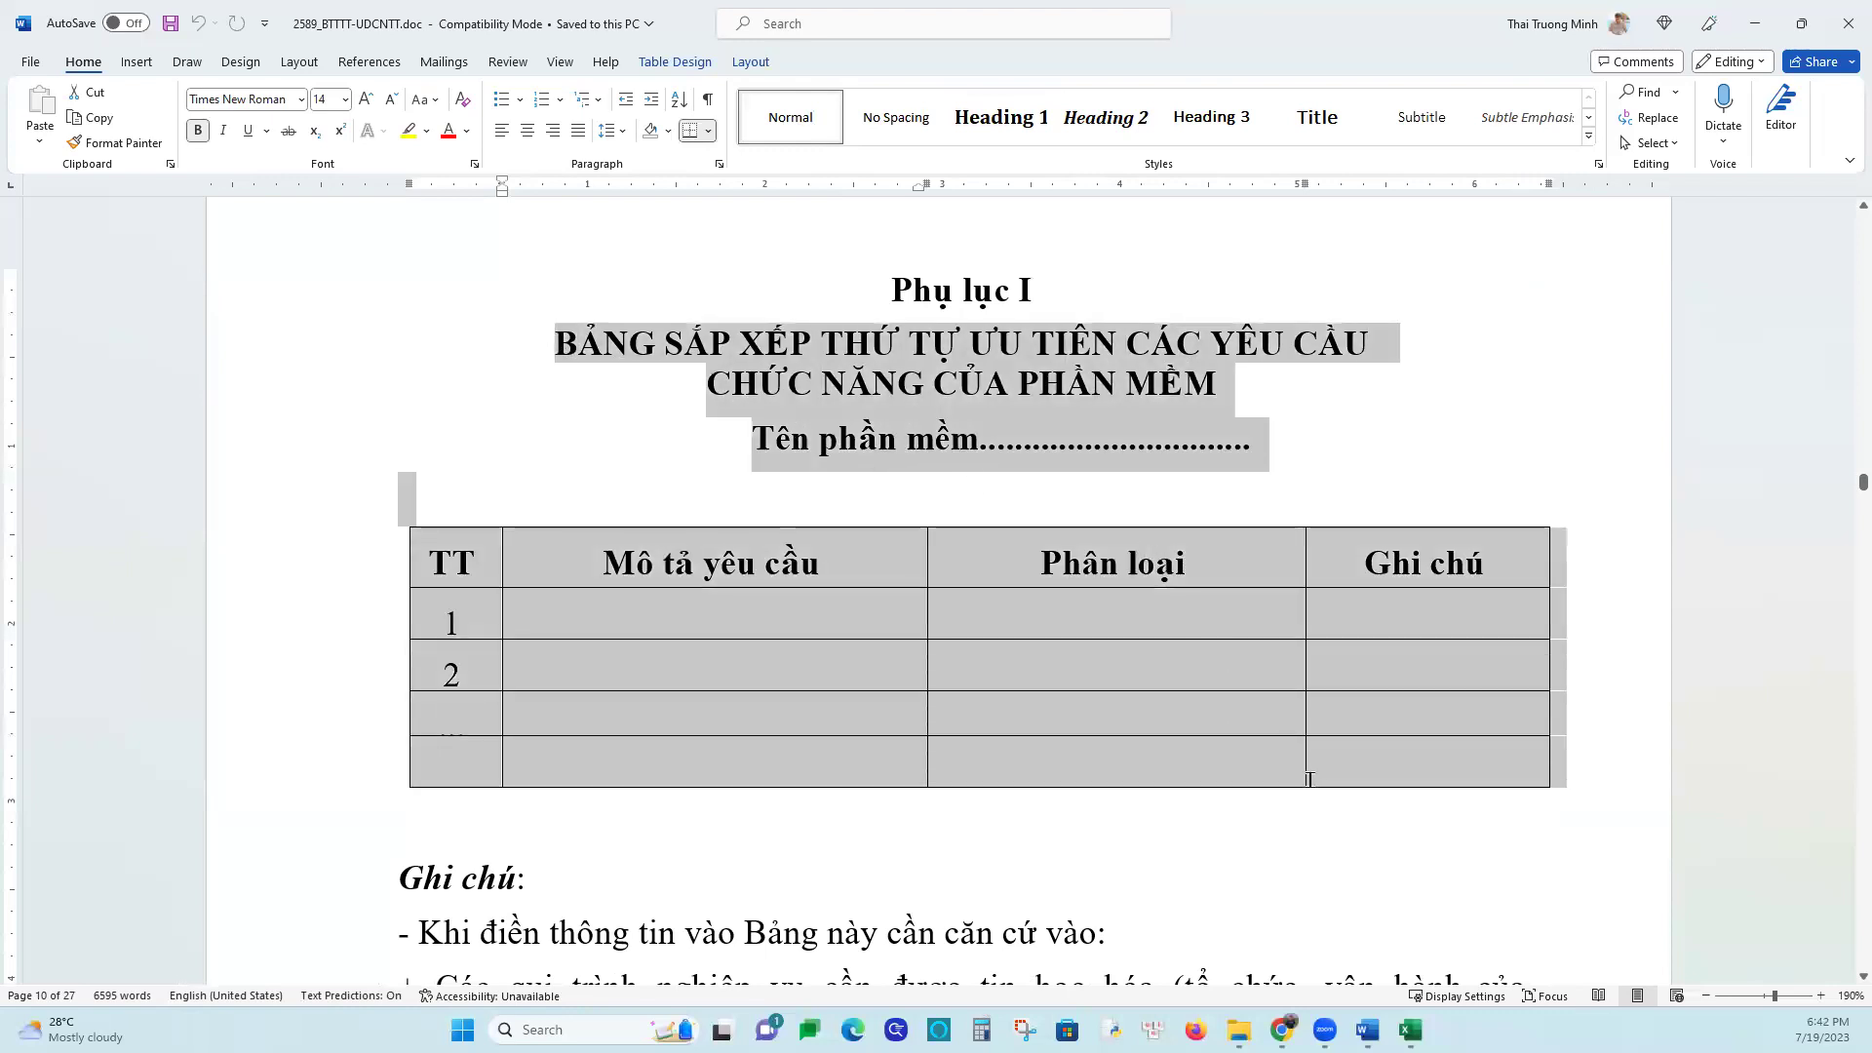
{"action": "right_click", "coordinate": [981, 553]}
{"action": "left_click", "coordinate": [1036, 661]}
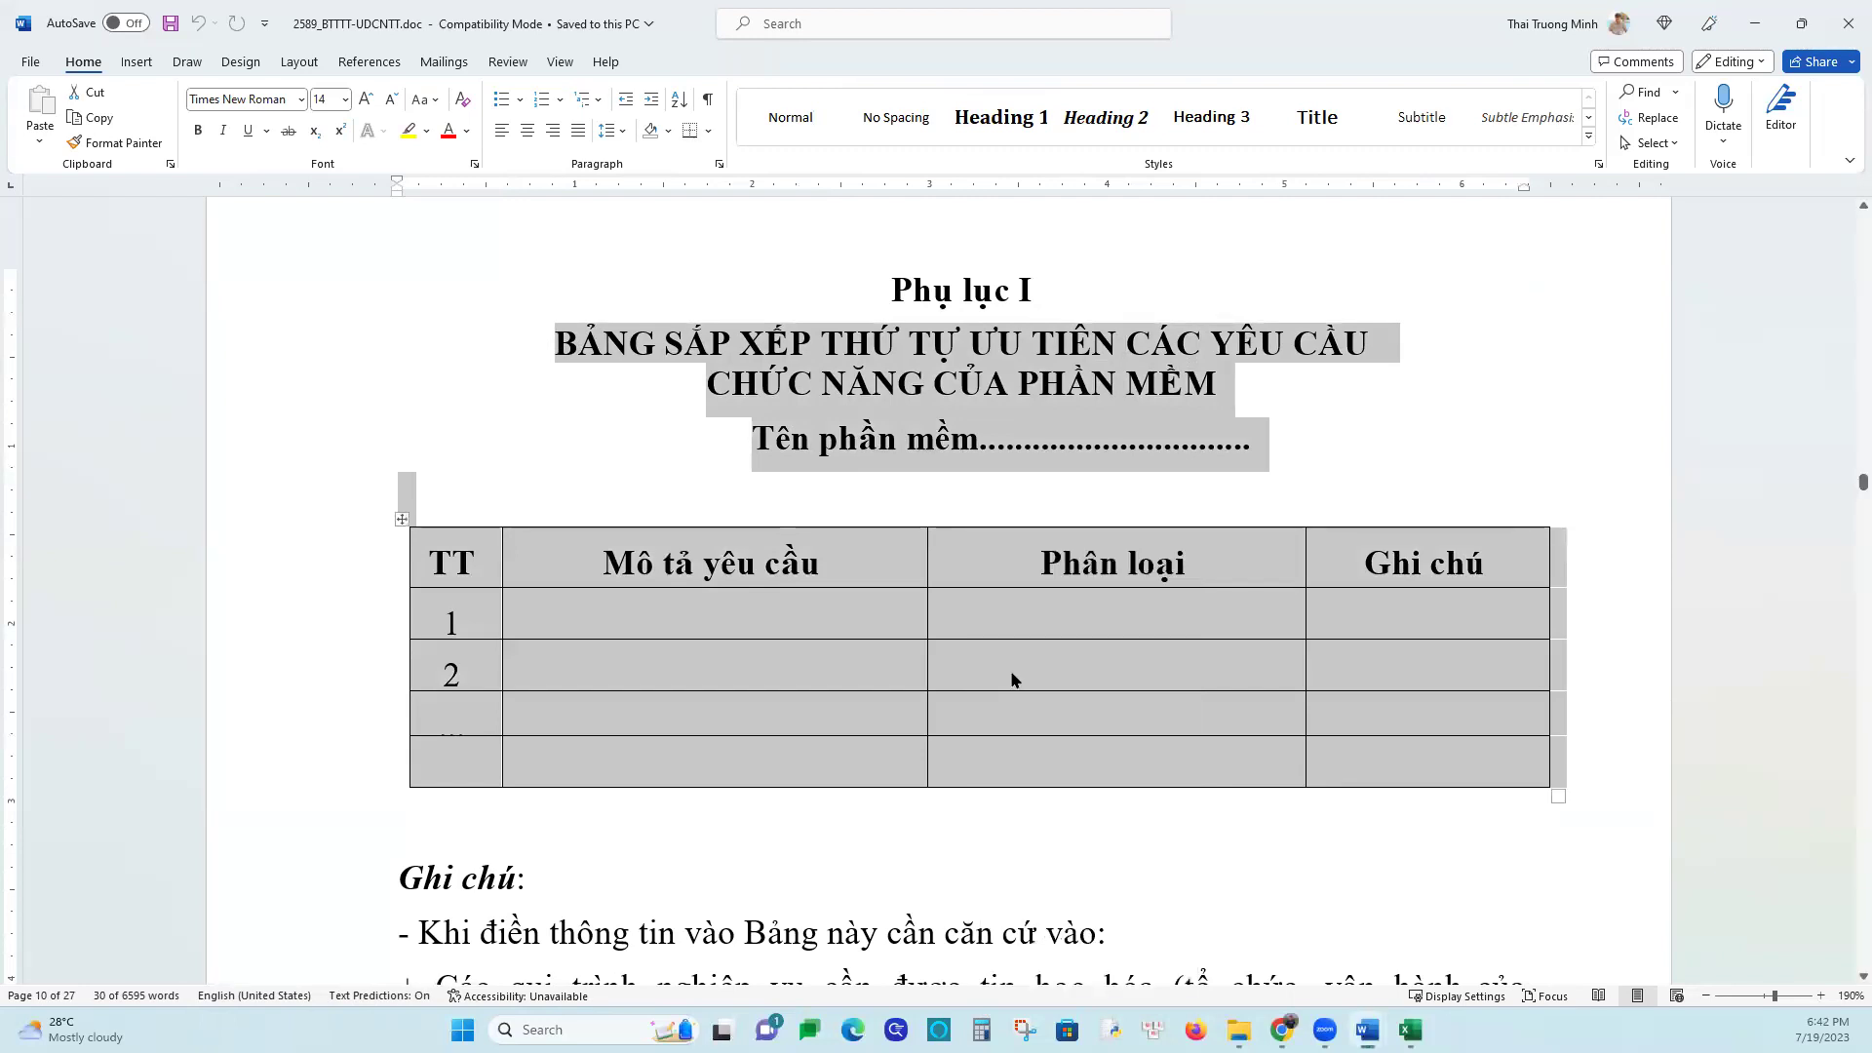
Switch to the blank Book1 workbook in Excel and rename Sheet1 as Buoc 2
{"action": "mouse_move", "coordinate": [1410, 1029]}
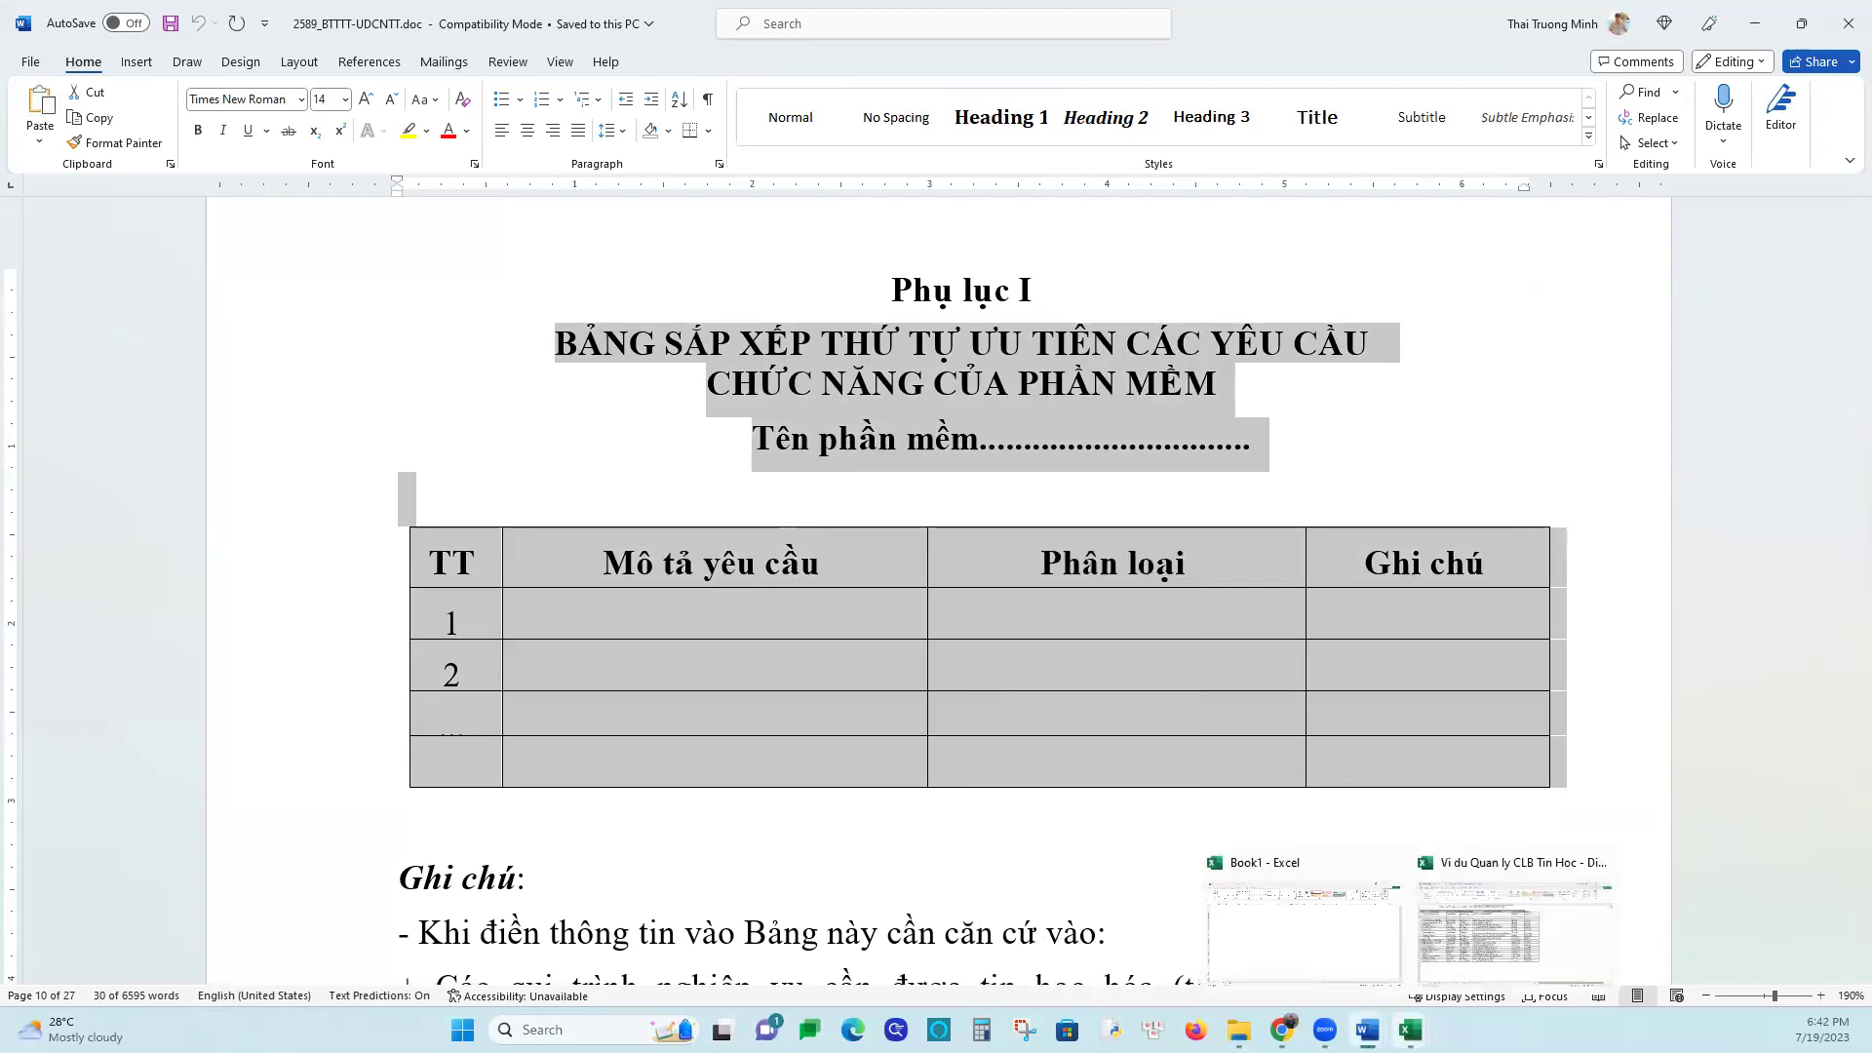
{"action": "left_click", "coordinate": [1263, 941]}
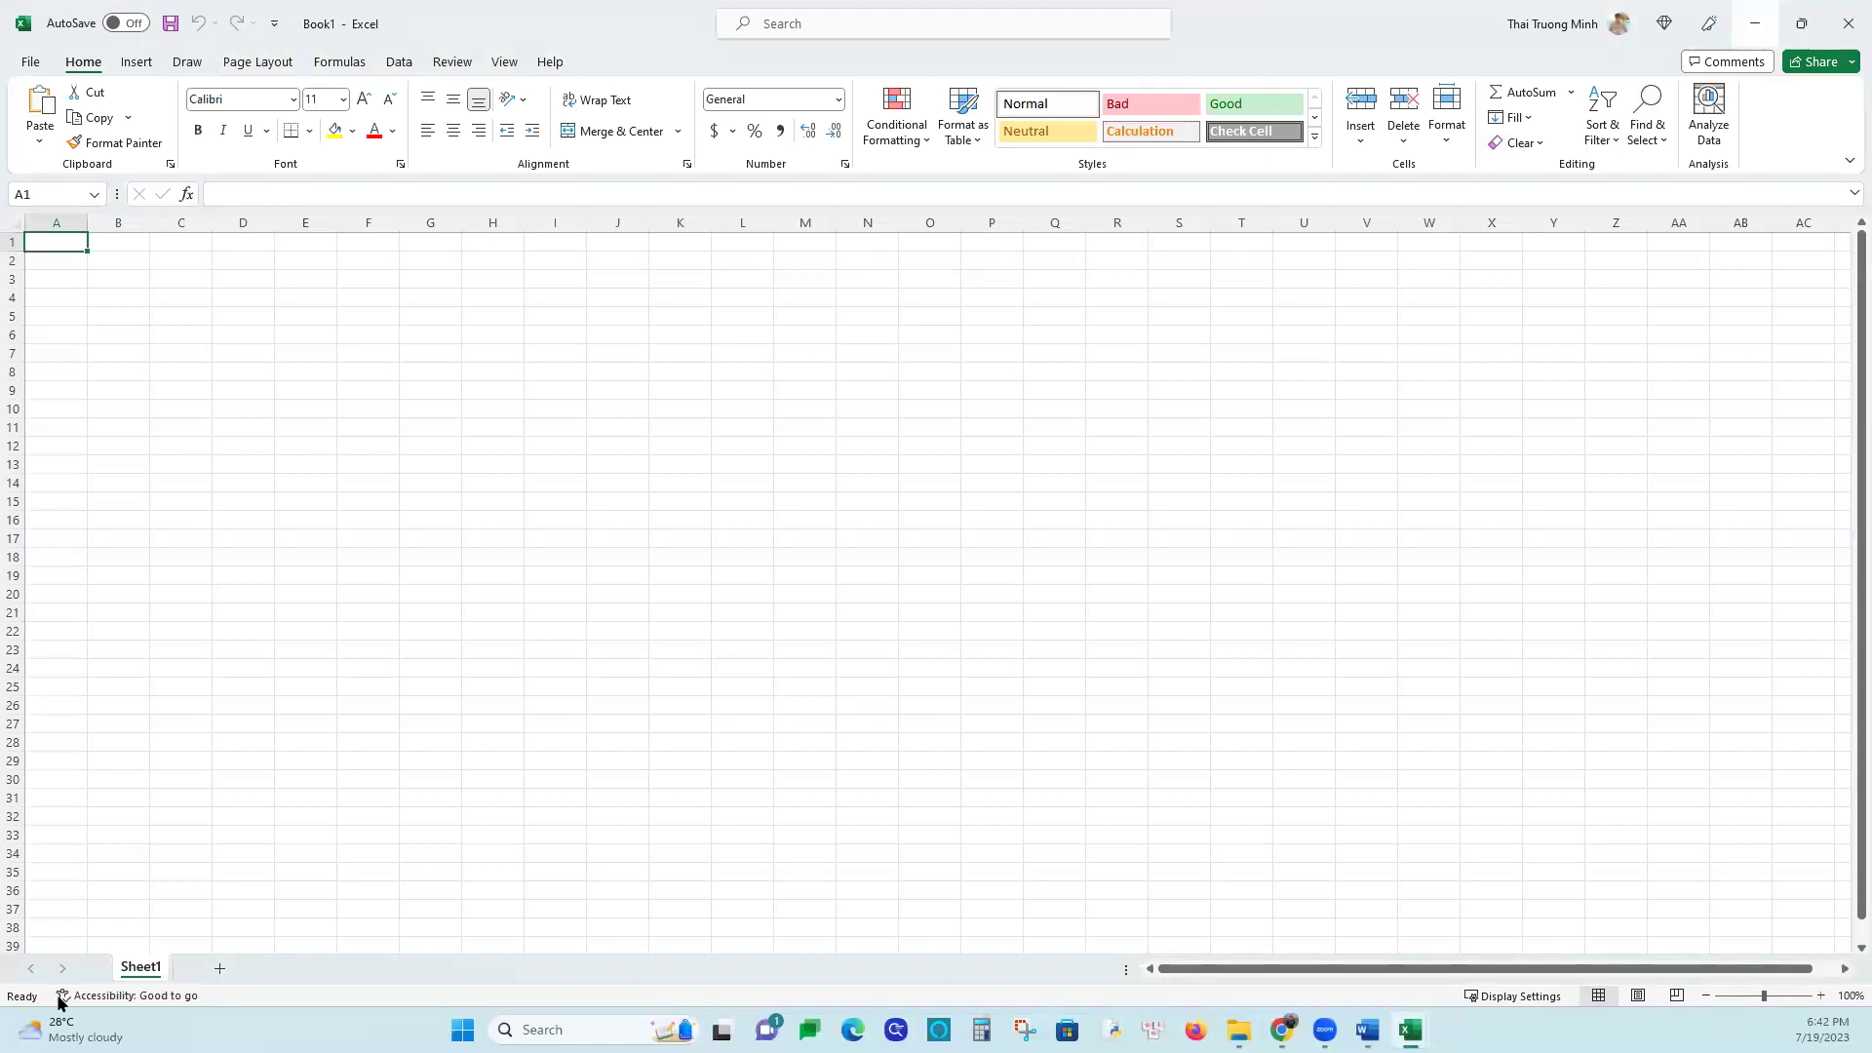
{"action": "right_click", "coordinate": [141, 968]}
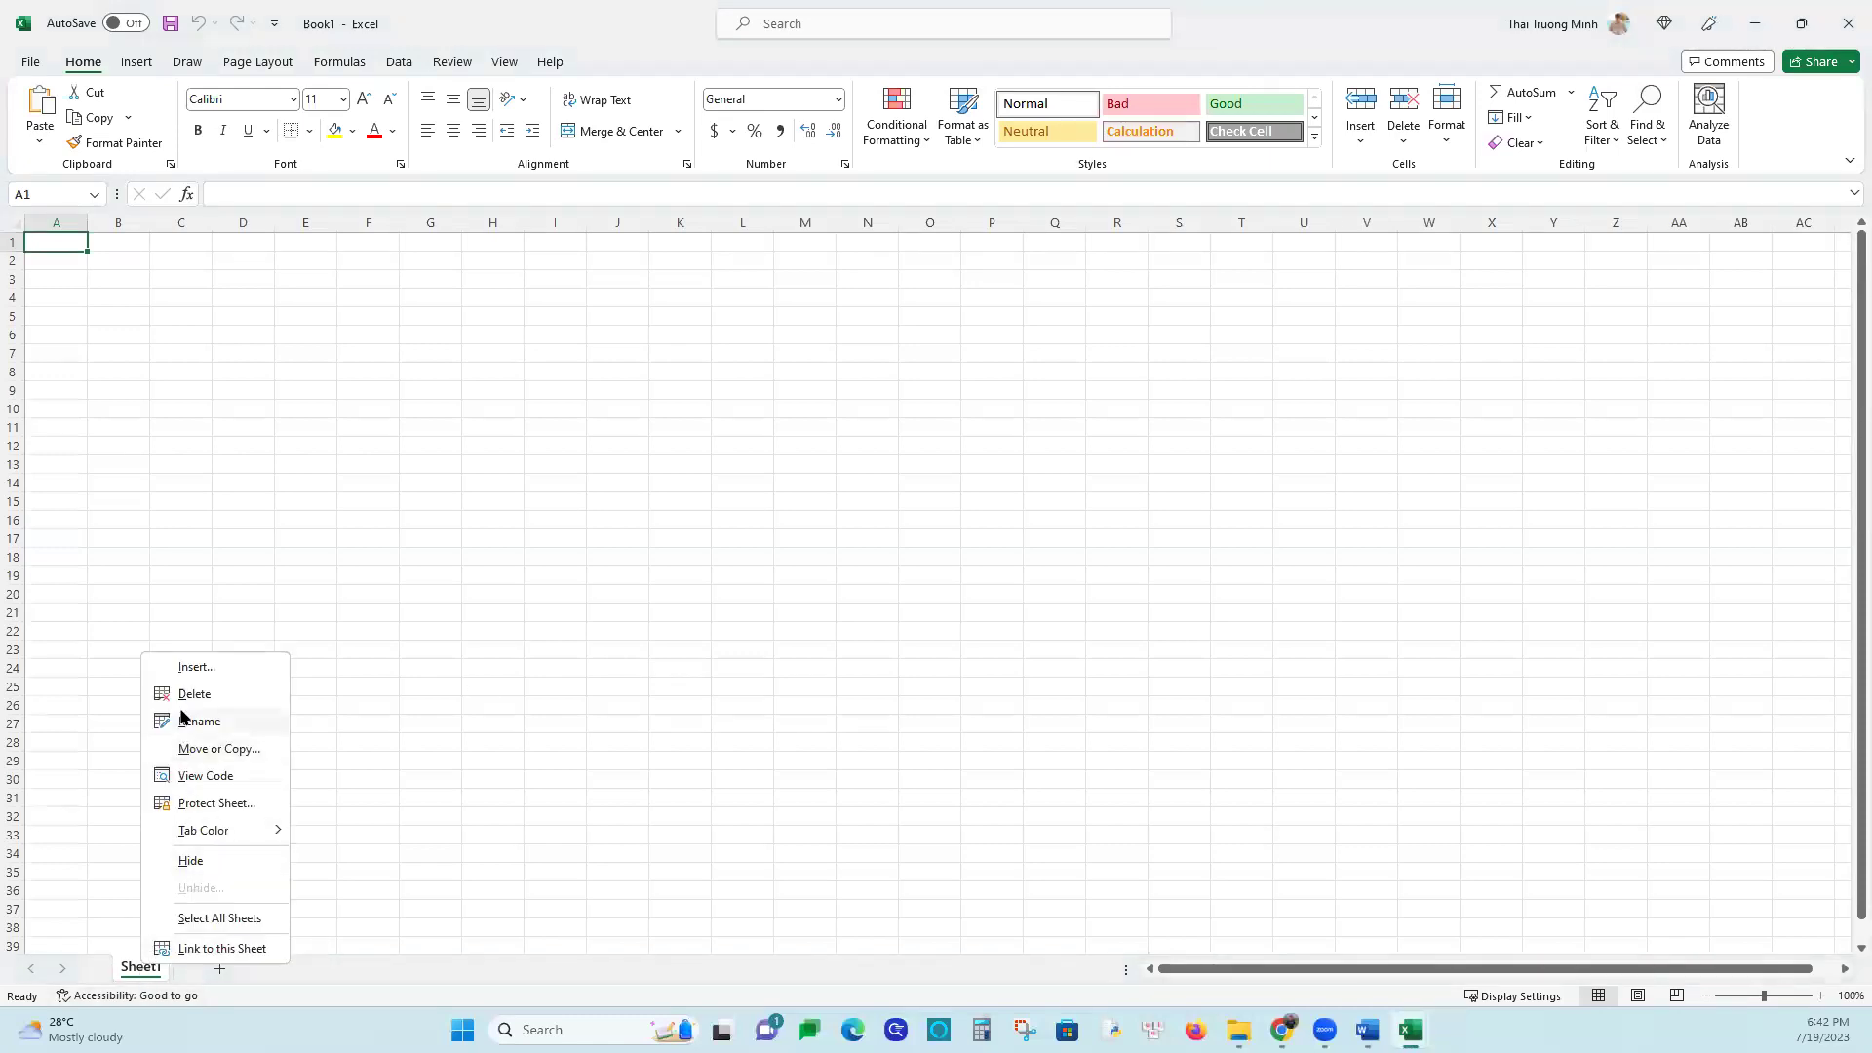
{"action": "left_click", "coordinate": [199, 722]}
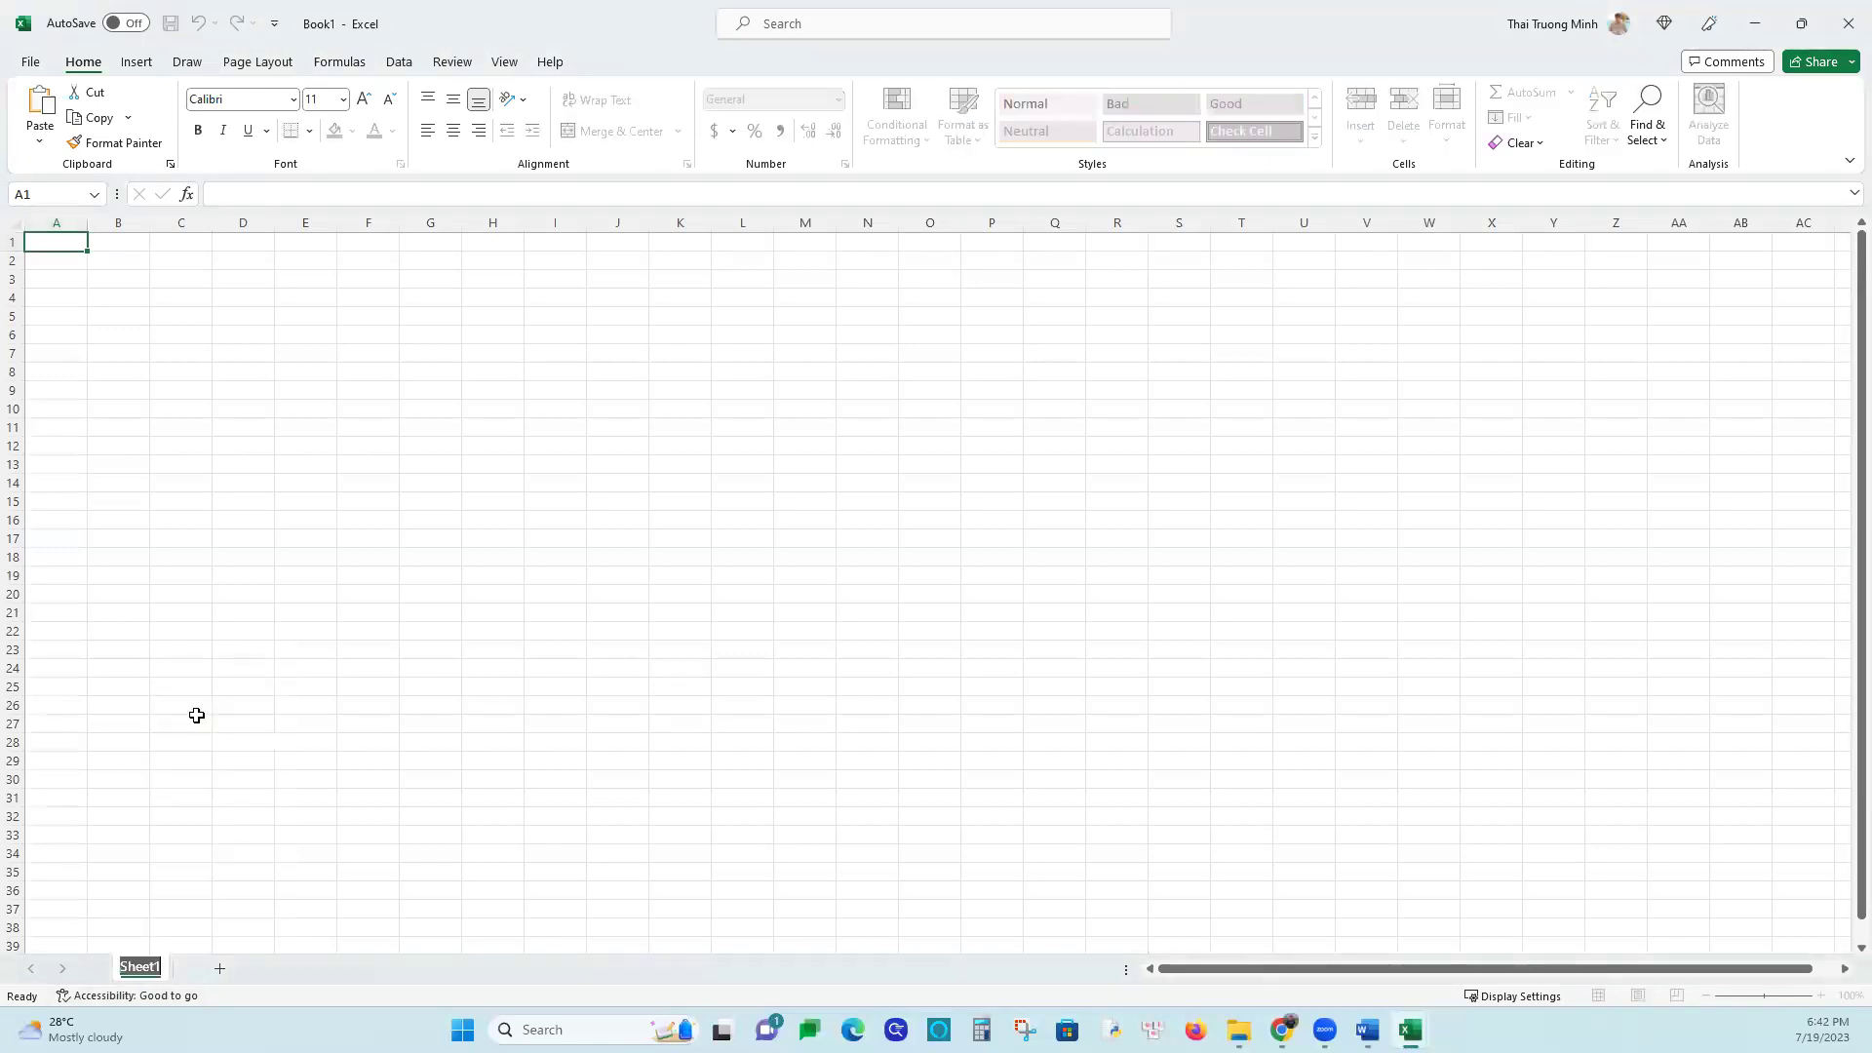
{"action": "type", "text": "Buoc 2"}
{"action": "key", "text": "Return"}
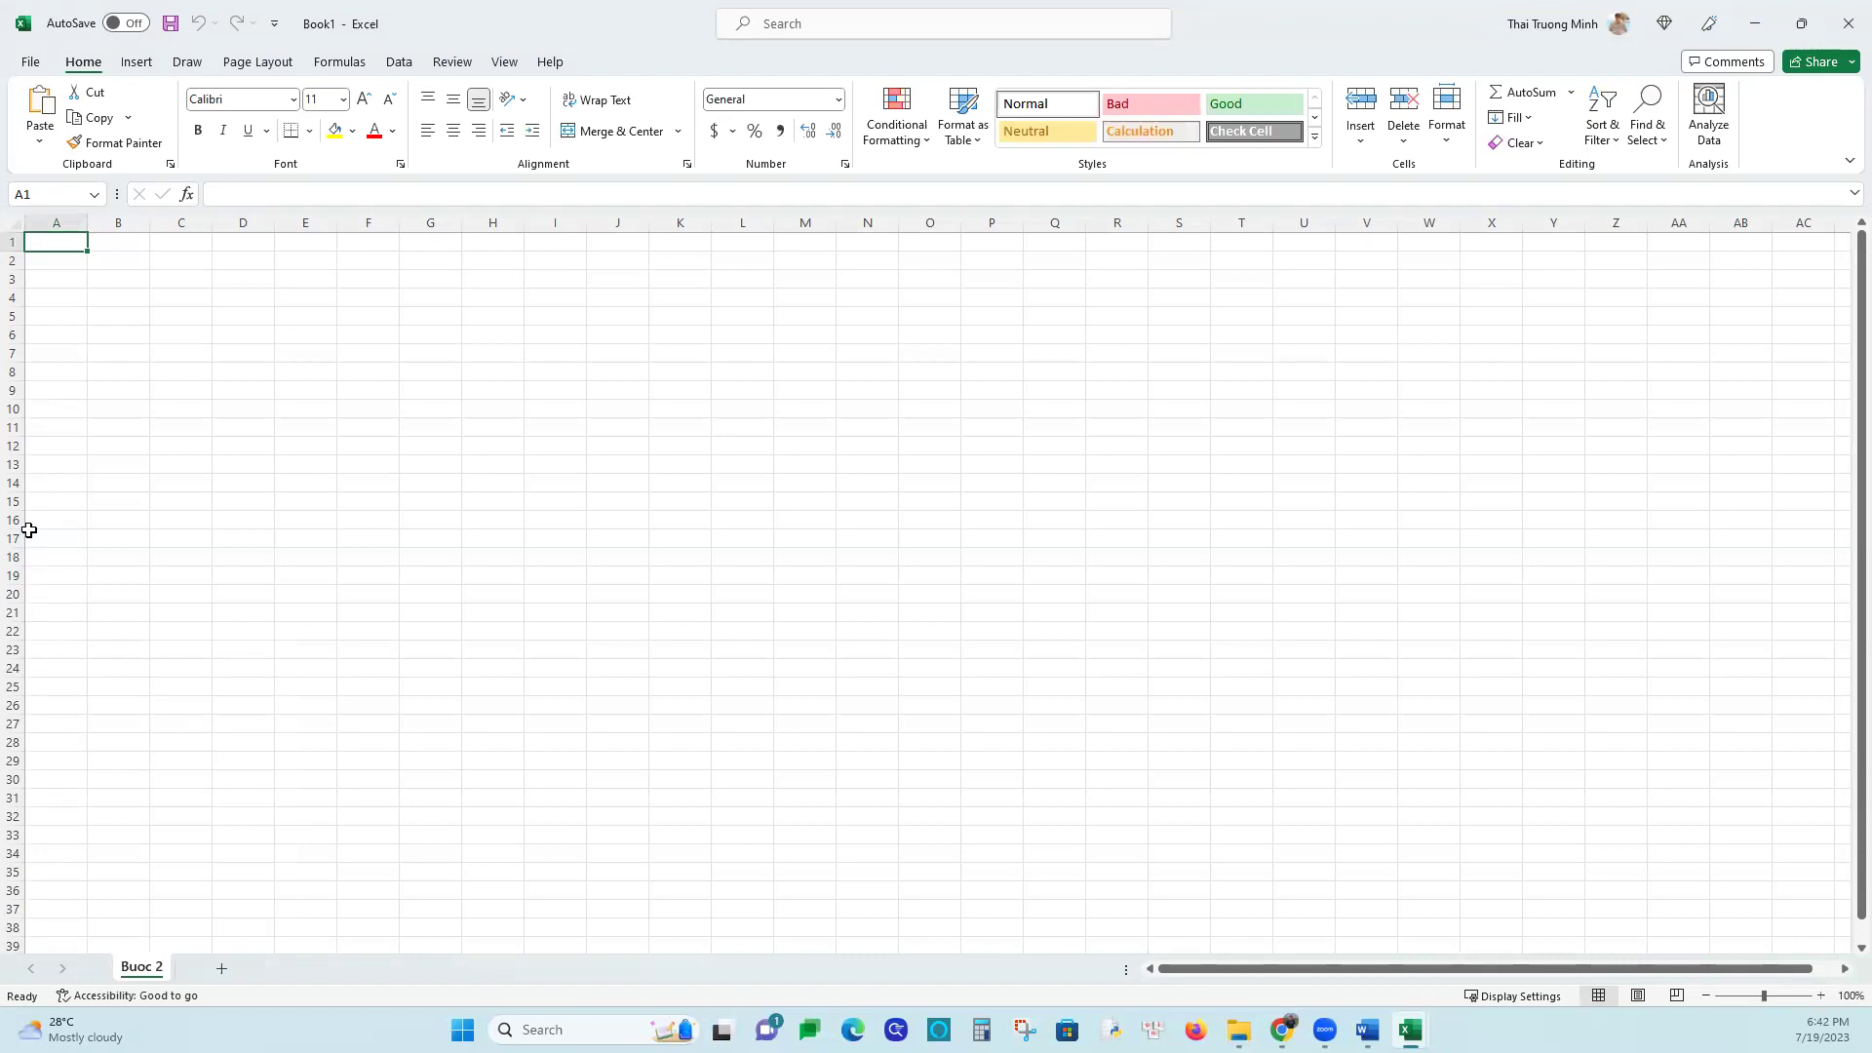
Add a new sheet, place it before Buoc 2 and rename it as Buoc 1
{"action": "left_click", "coordinate": [223, 970]}
{"action": "left_click_drag", "start_coordinate": [207, 979], "coordinate": [137, 981]}
{"action": "right_click", "coordinate": [137, 979]}
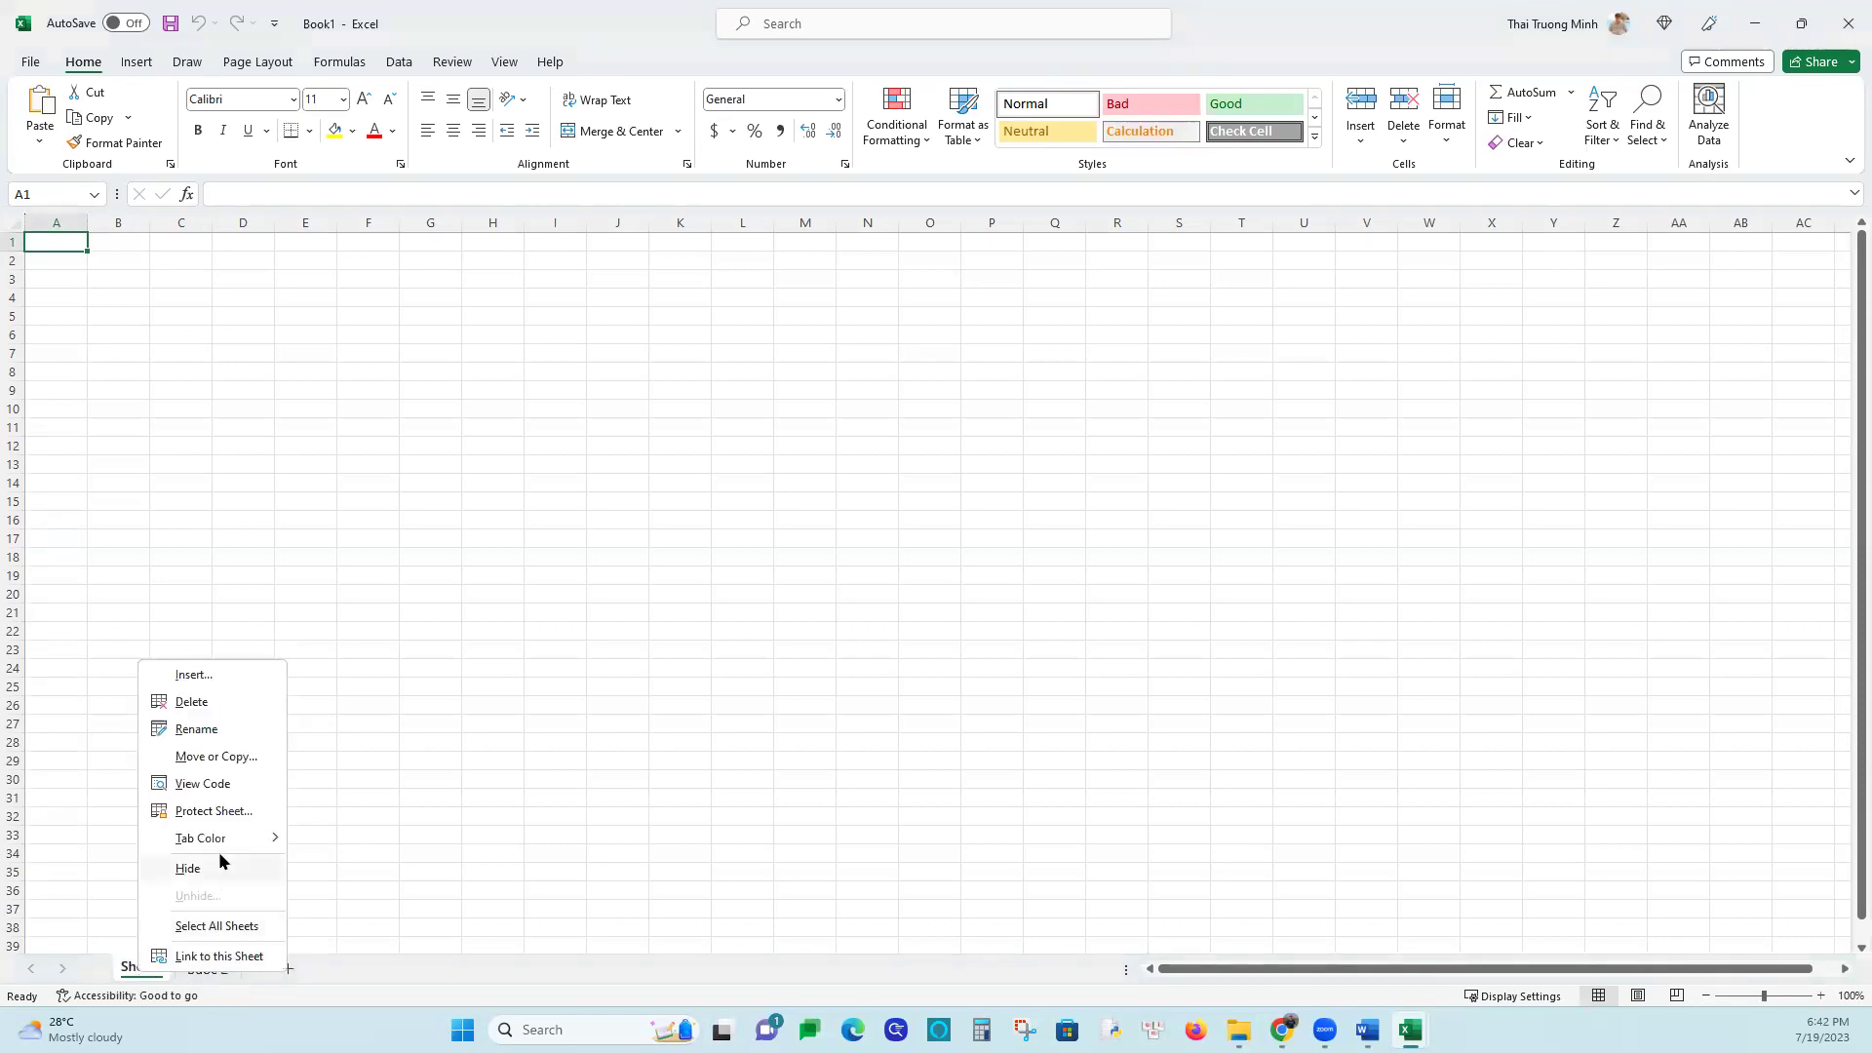
{"action": "left_click", "coordinate": [197, 730]}
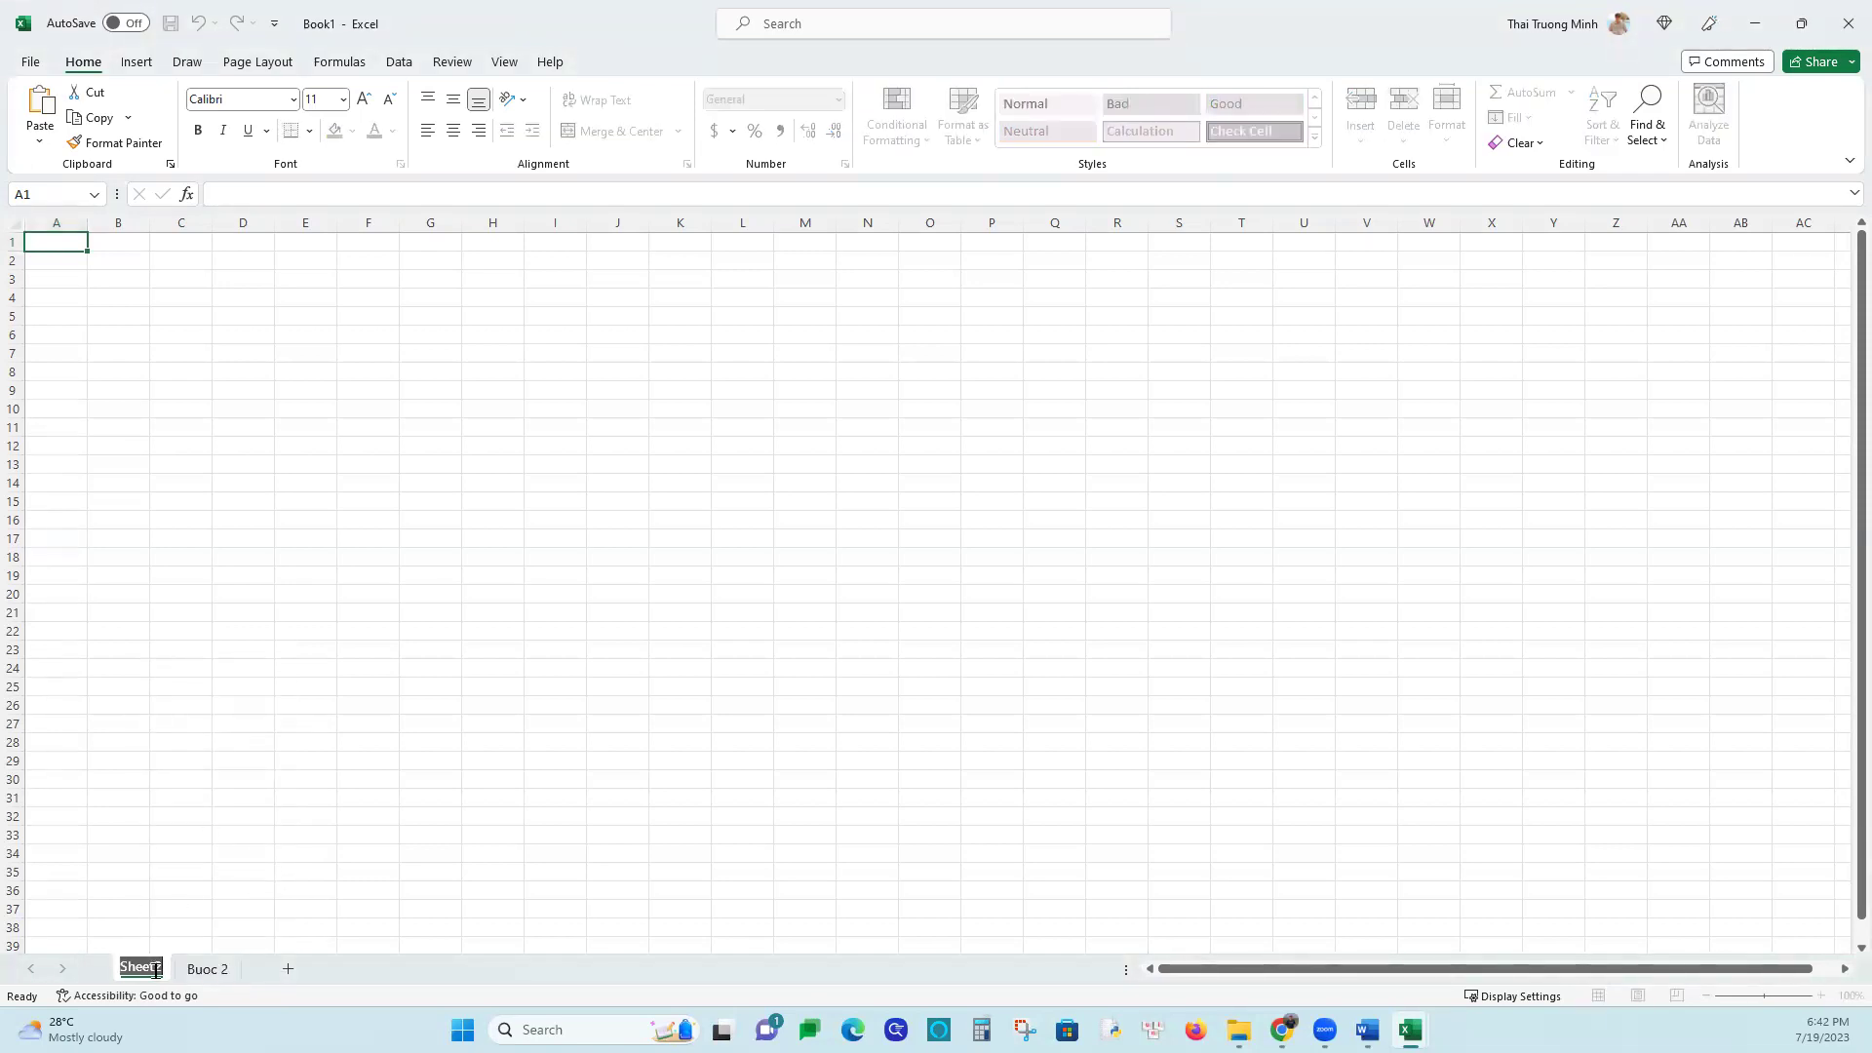
{"action": "type", "text": "Buoc 1"}
{"action": "key", "text": "Return"}
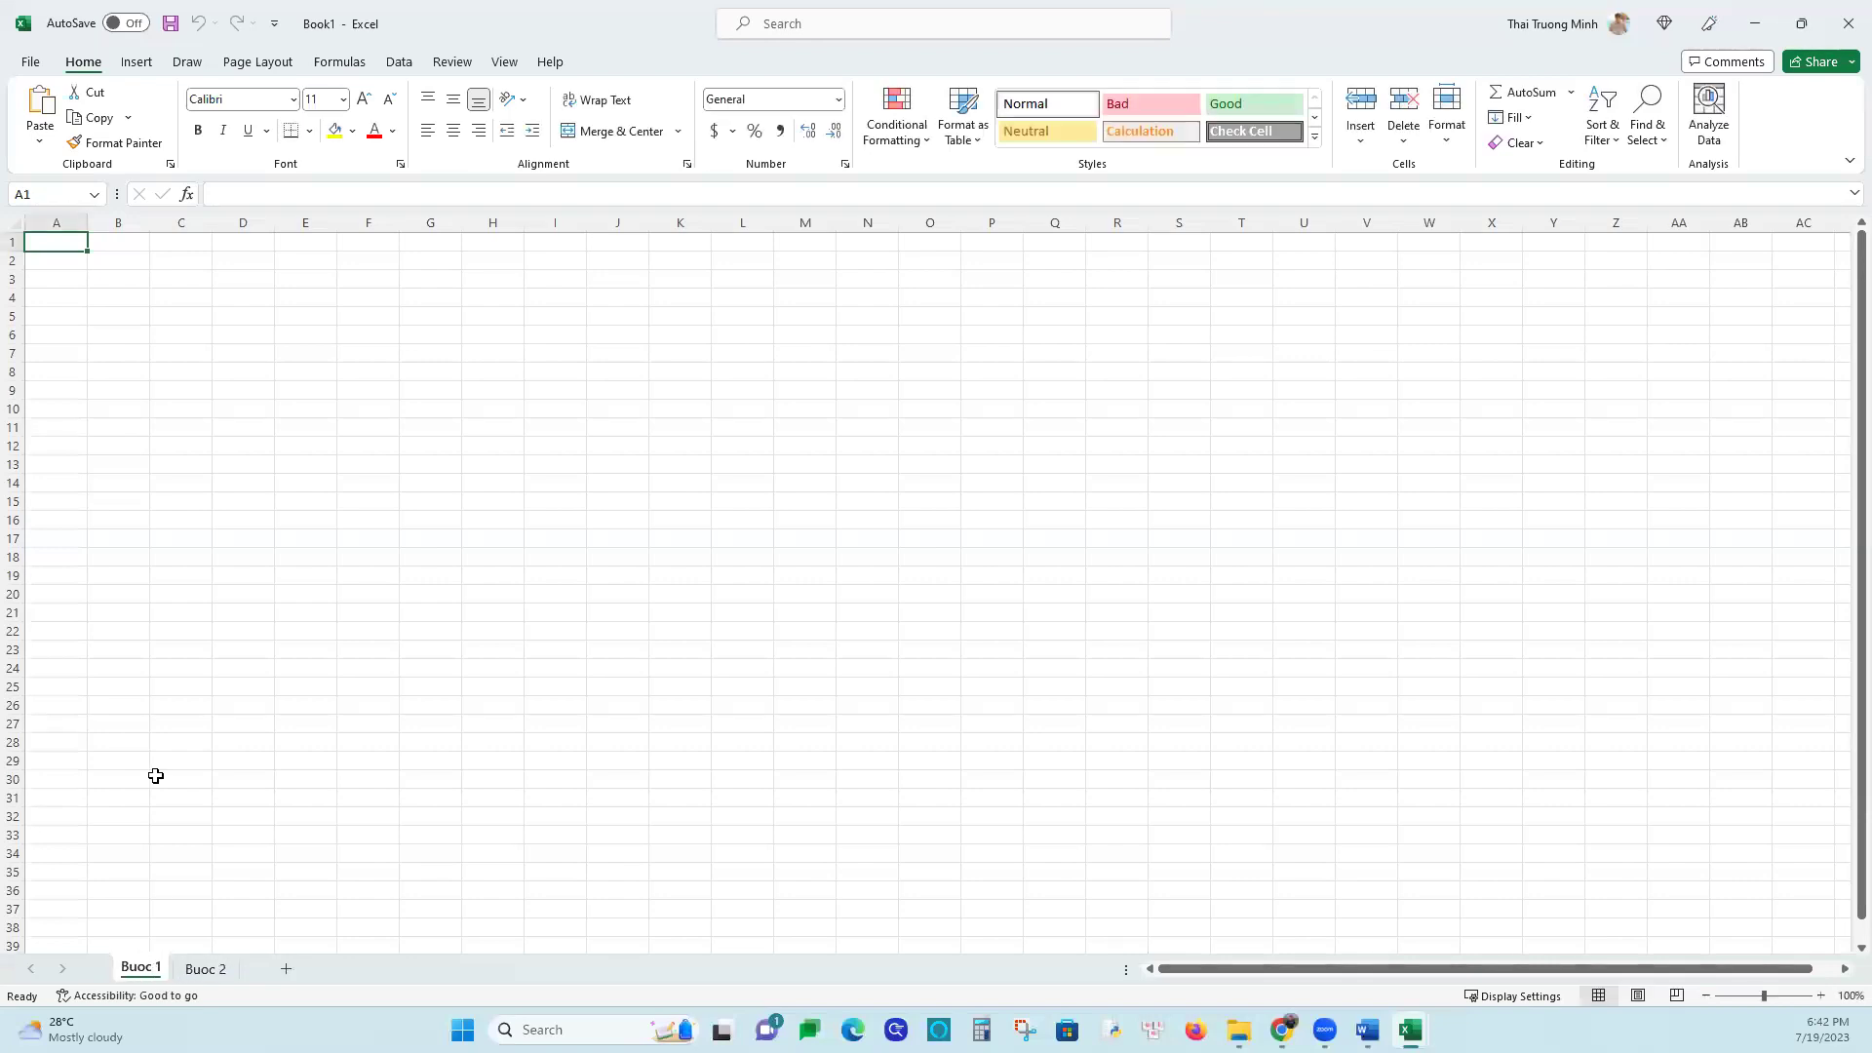
Enter the text Xây dựng đặc tả in cell B5 of the Buoc 1 sheet
{"action": "left_click", "coordinate": [127, 310]}
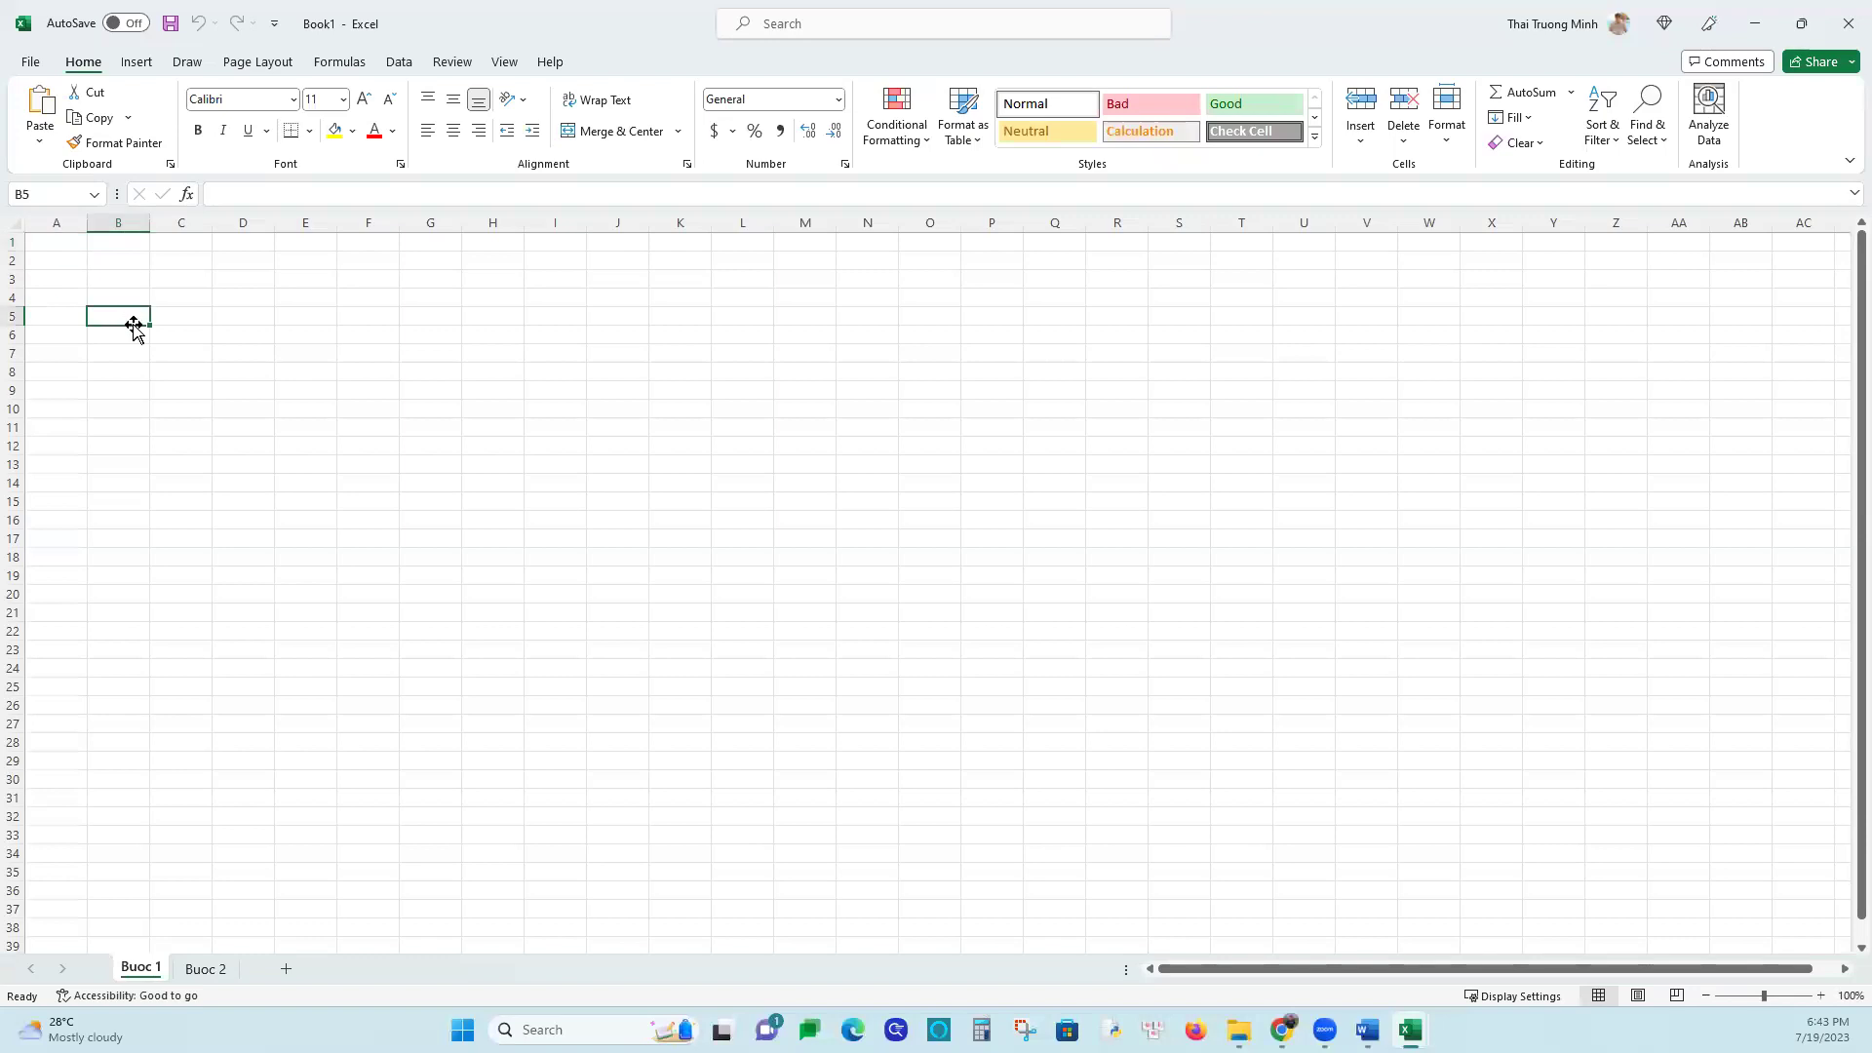
{"action": "type", "text": "V"}
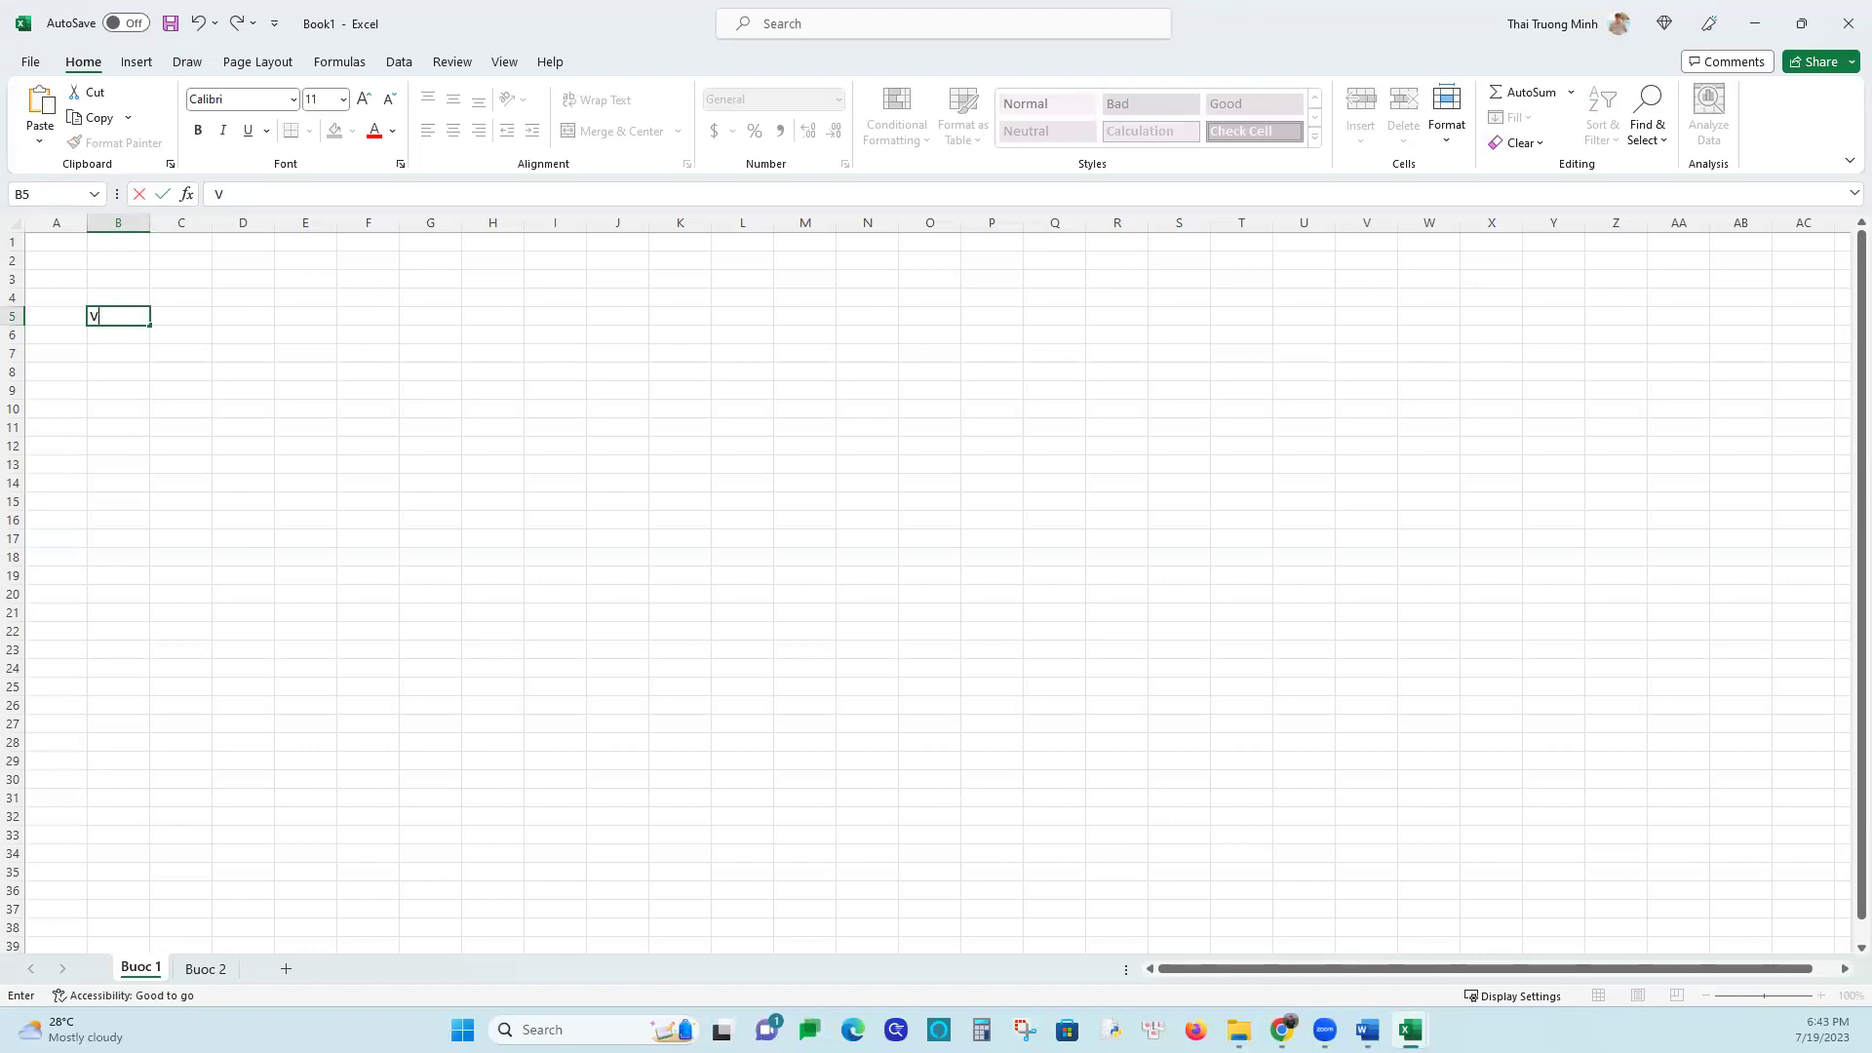
{"action": "key", "text": "super+shift+s"}
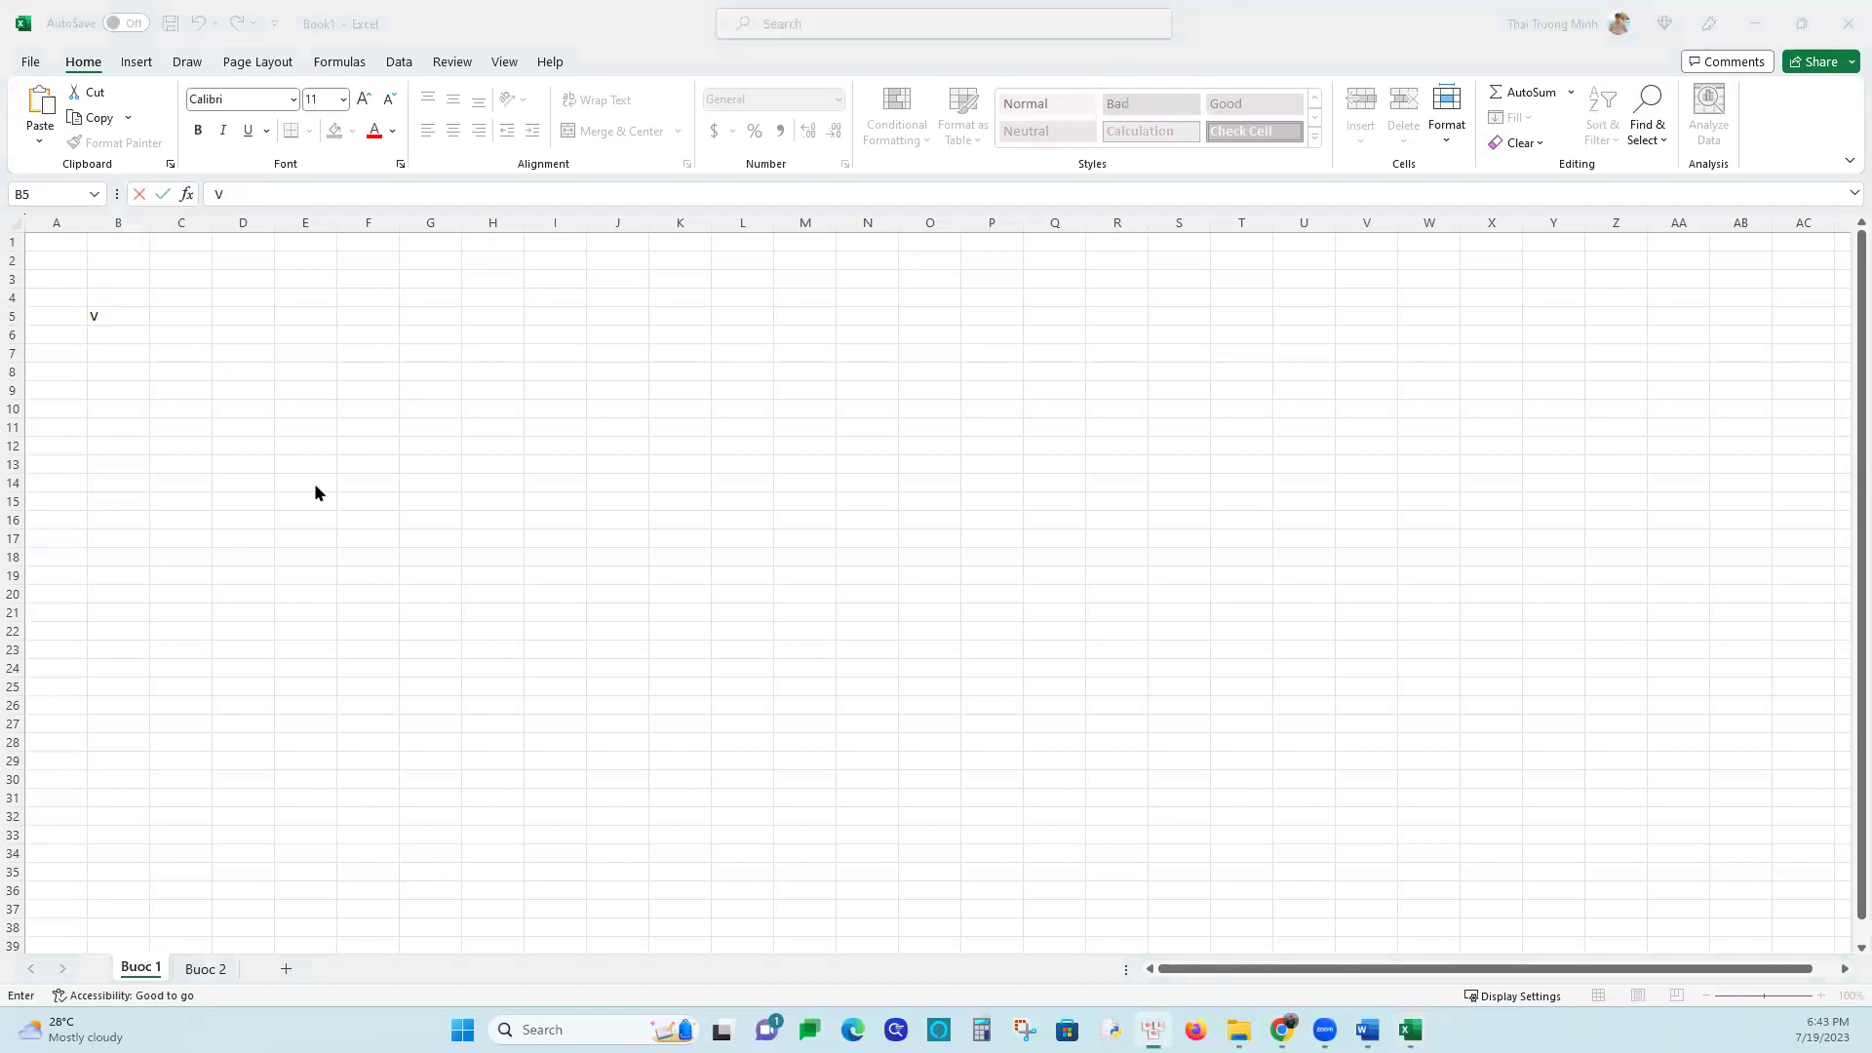
{"action": "key", "text": "Escape"}
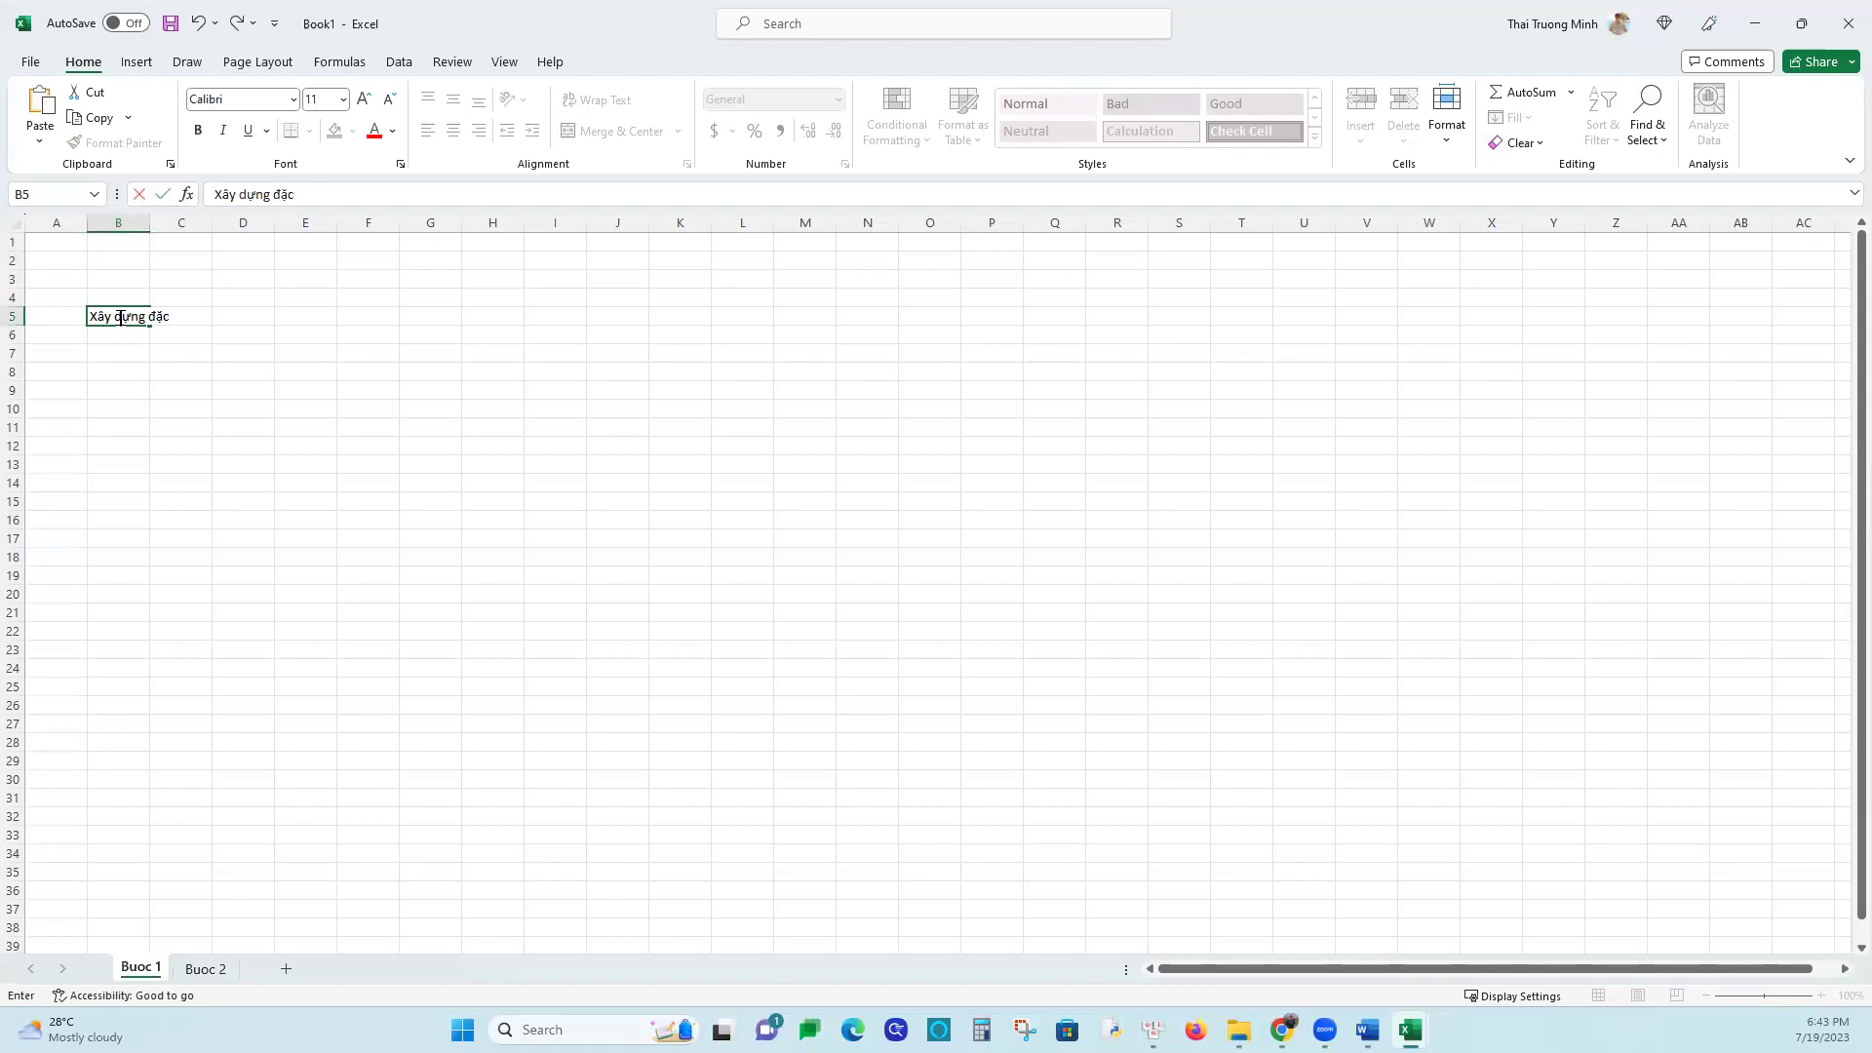
{"action": "key", "text": "Return"}
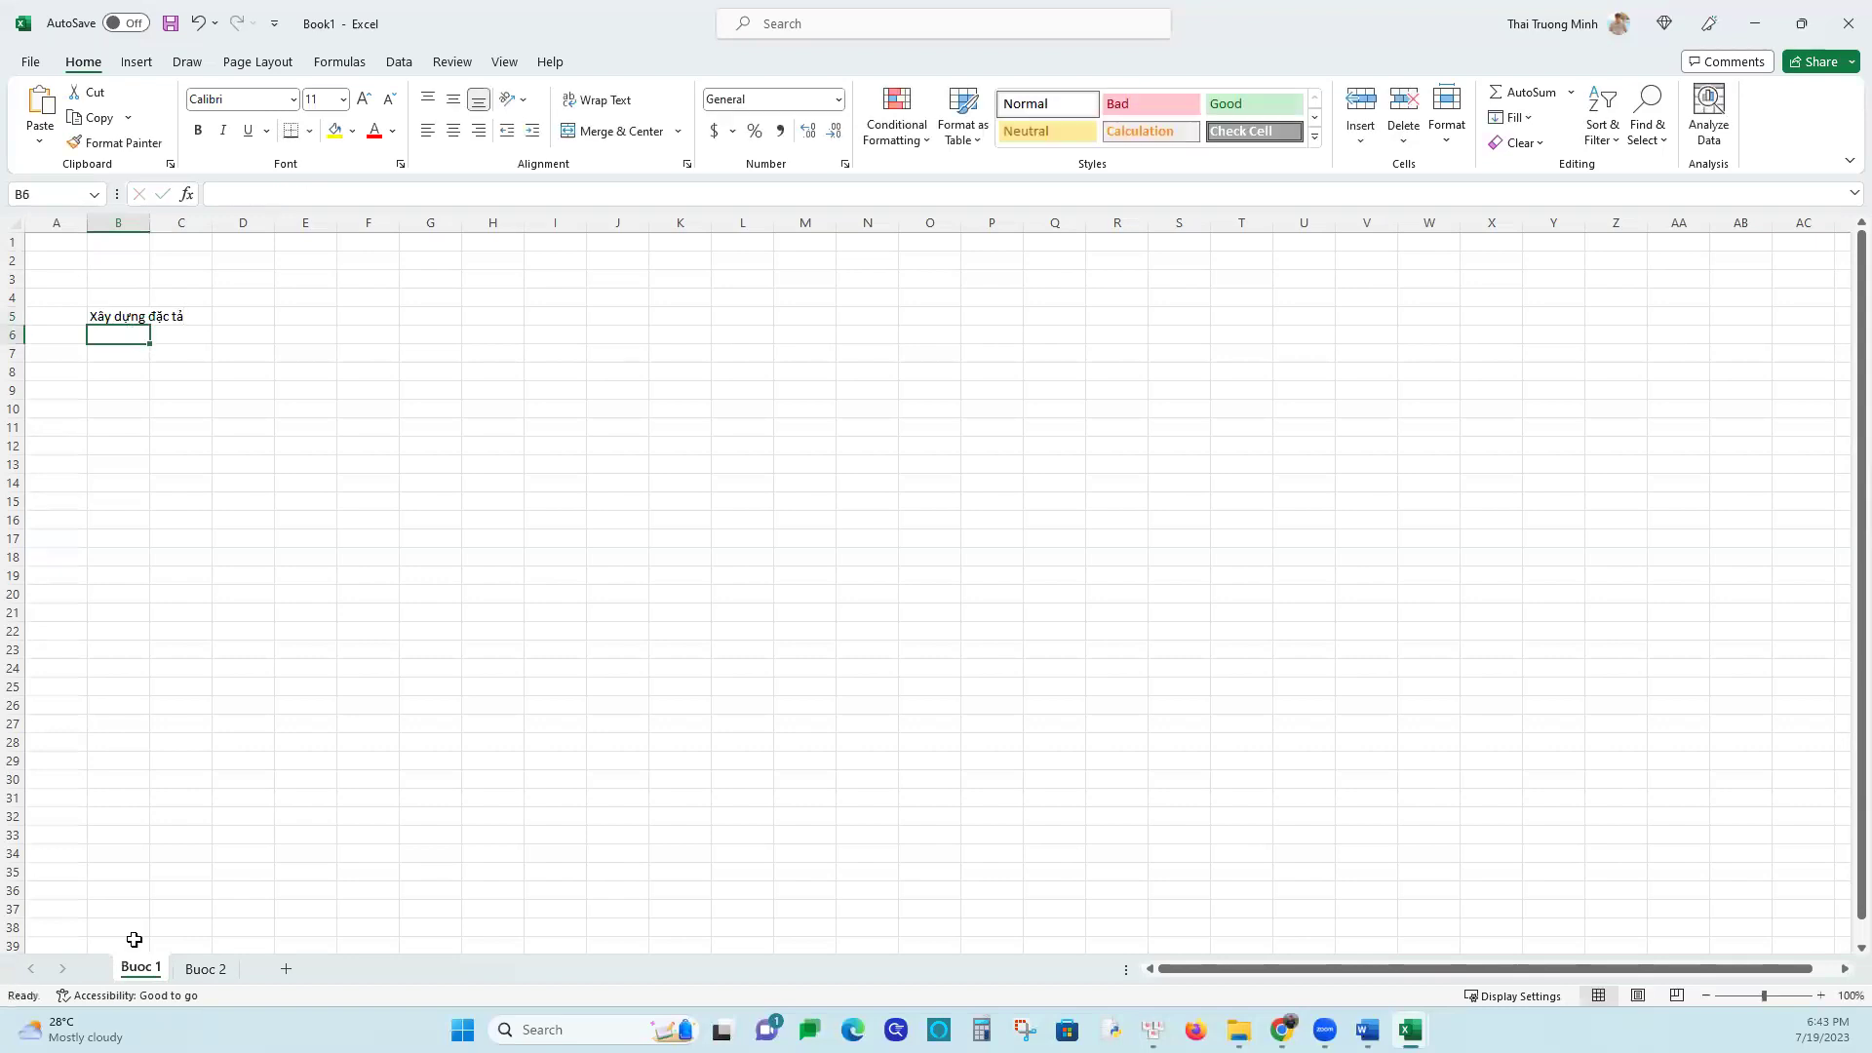
Show cell A1 of the Buoc 2 sheet and copy the Phụ lục I heading and table again from the guideline in Word
{"action": "left_click", "coordinate": [219, 970]}
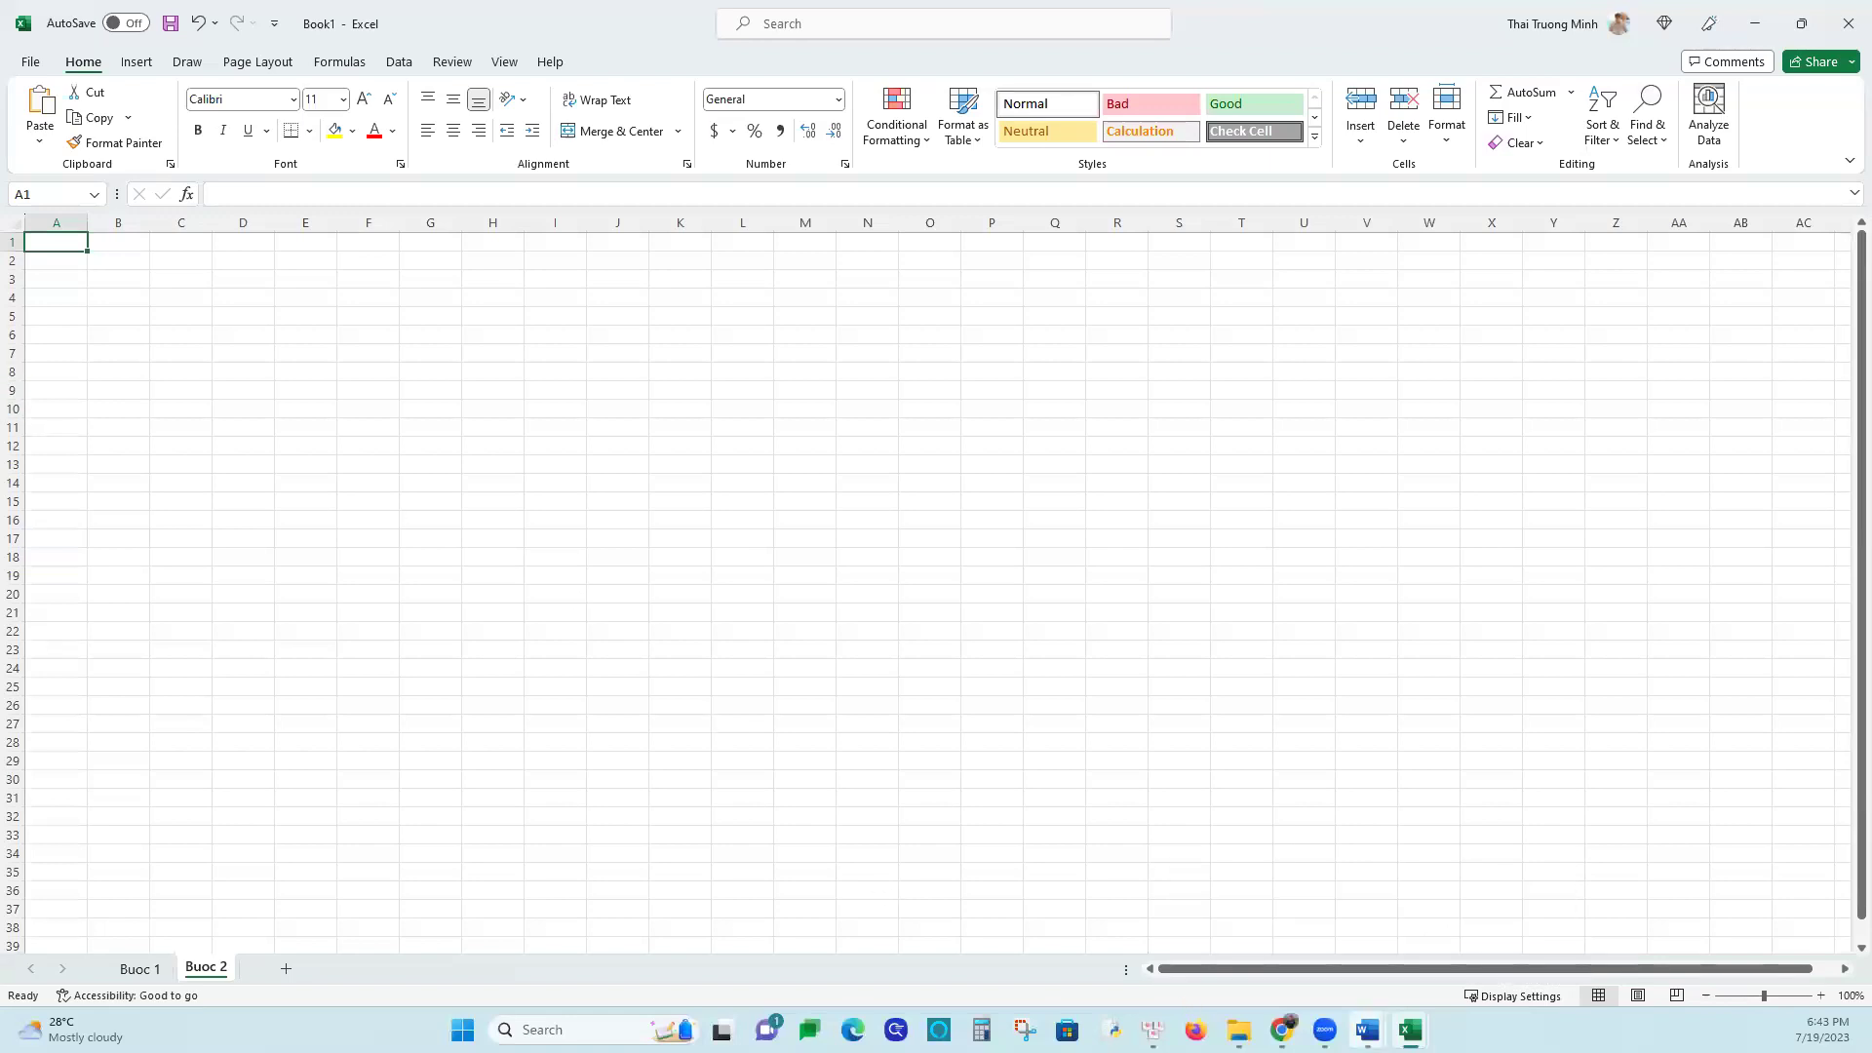
{"action": "left_click", "coordinate": [1366, 1029]}
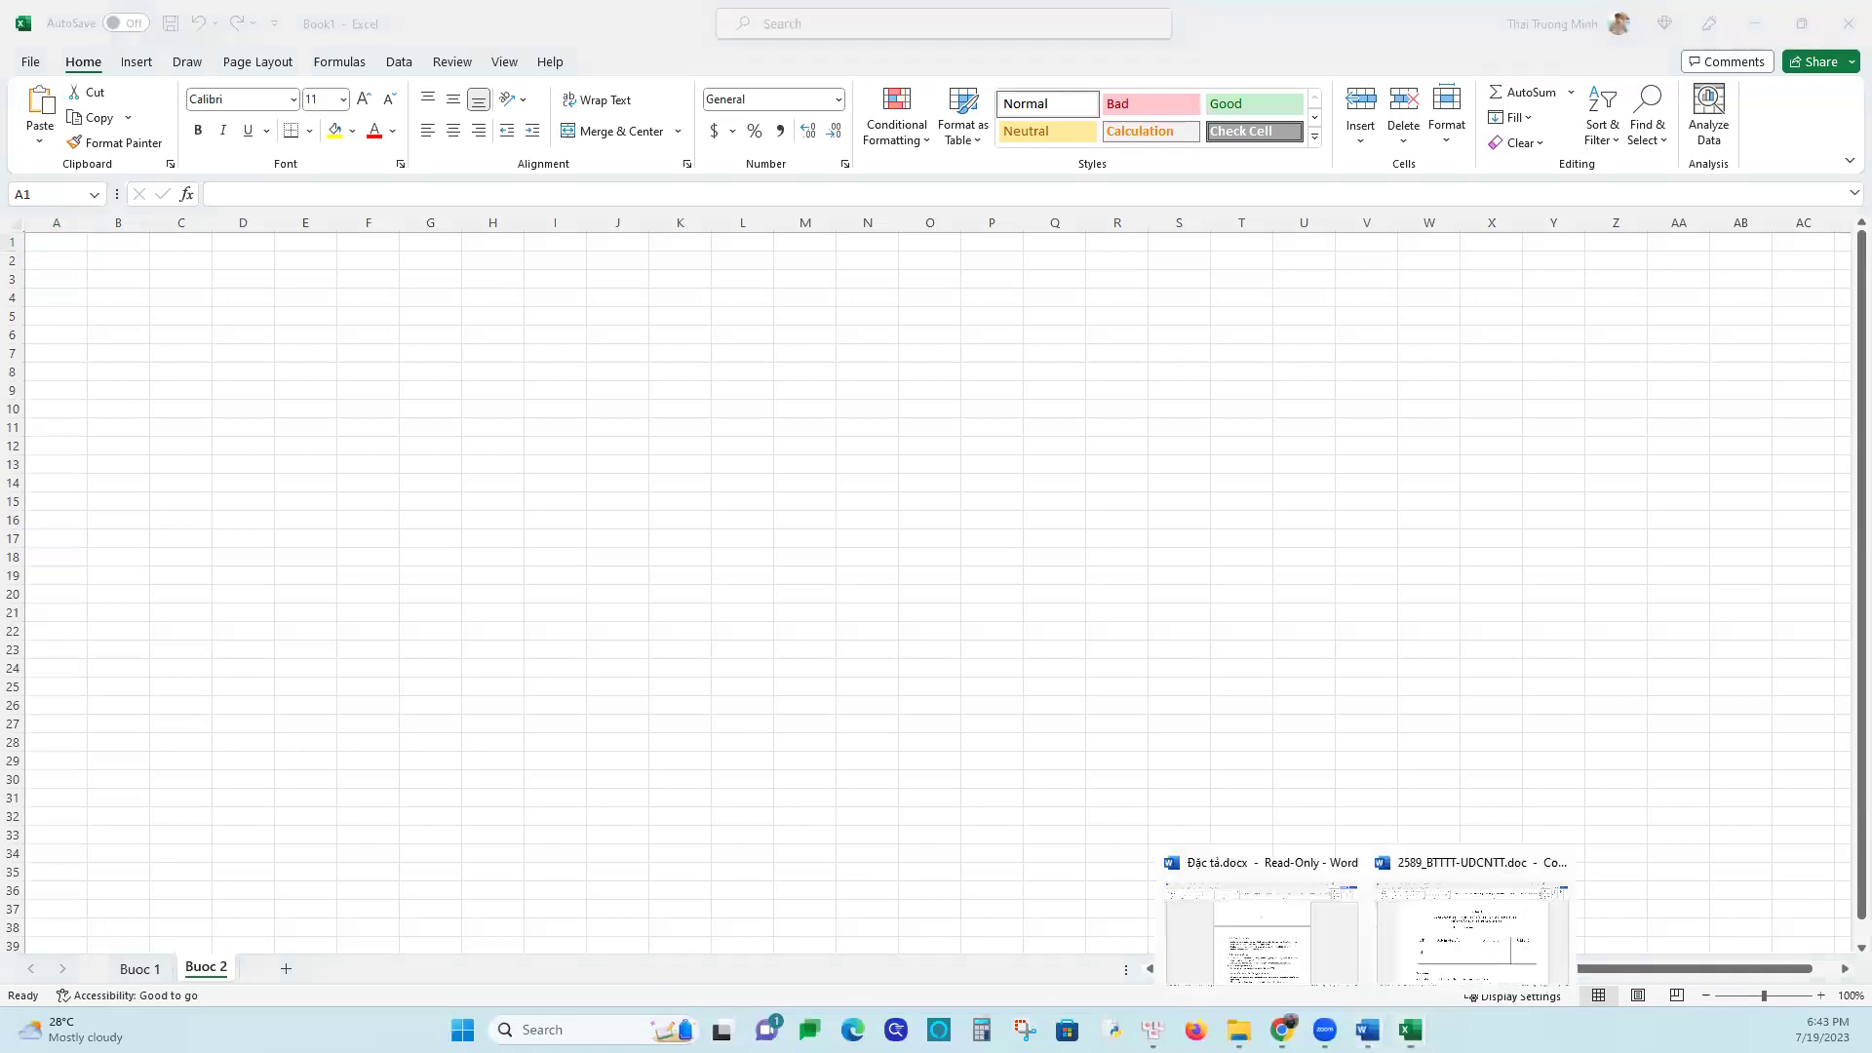
{"action": "left_click", "coordinate": [69, 244]}
{"action": "right_click", "coordinate": [76, 248]}
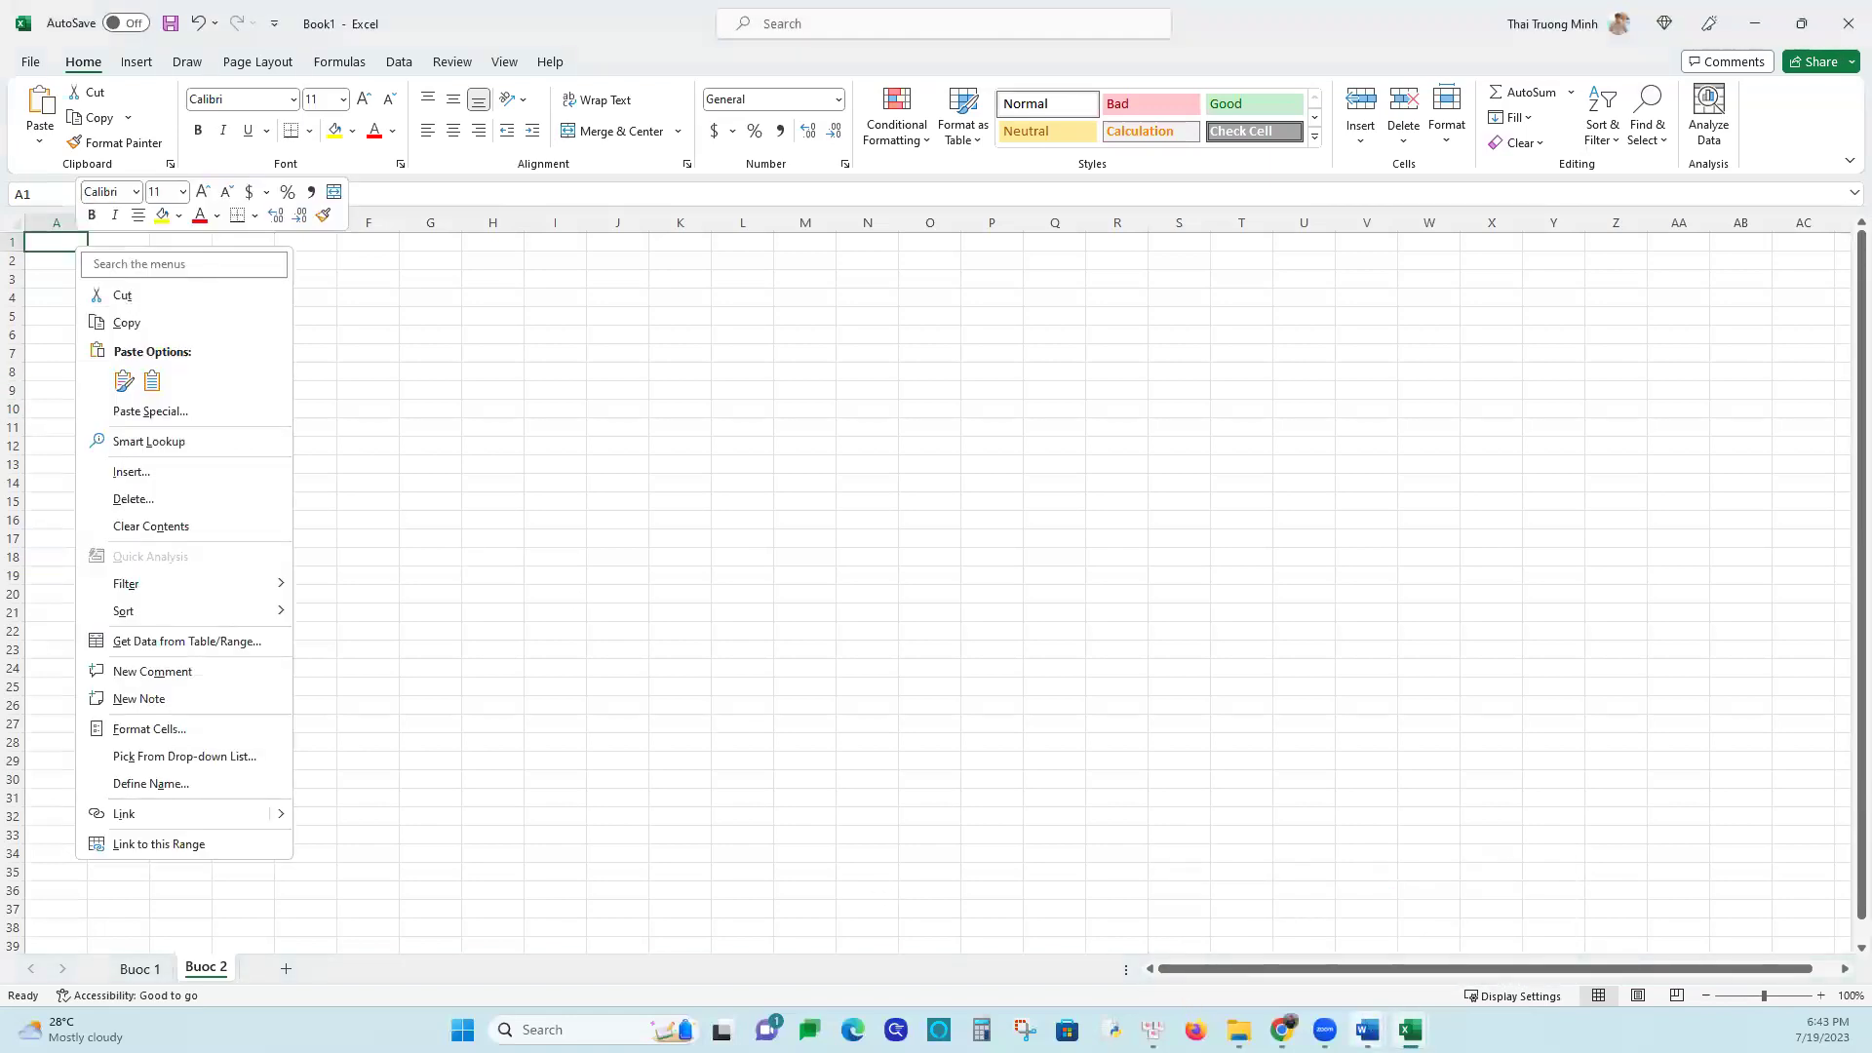
{"action": "left_click", "coordinate": [1364, 1028]}
{"action": "left_click", "coordinate": [1408, 943]}
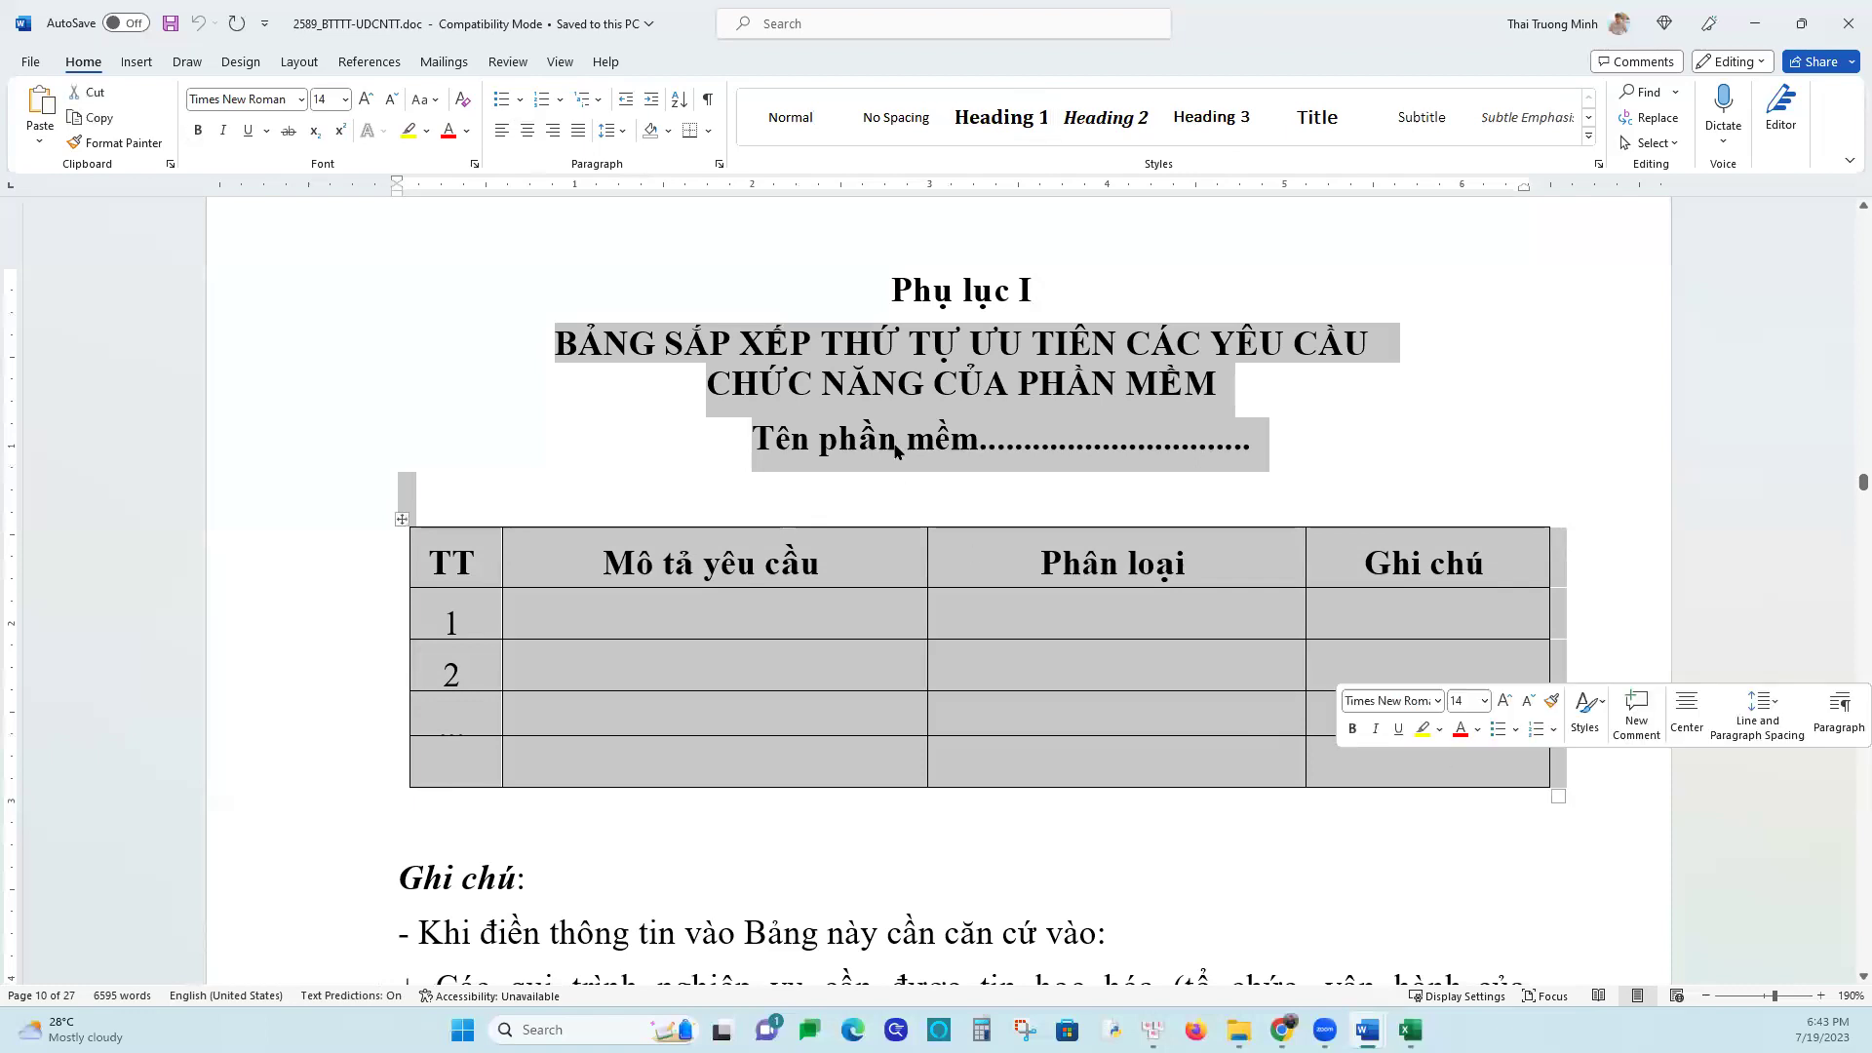
{"action": "right_click", "coordinate": [905, 393]}
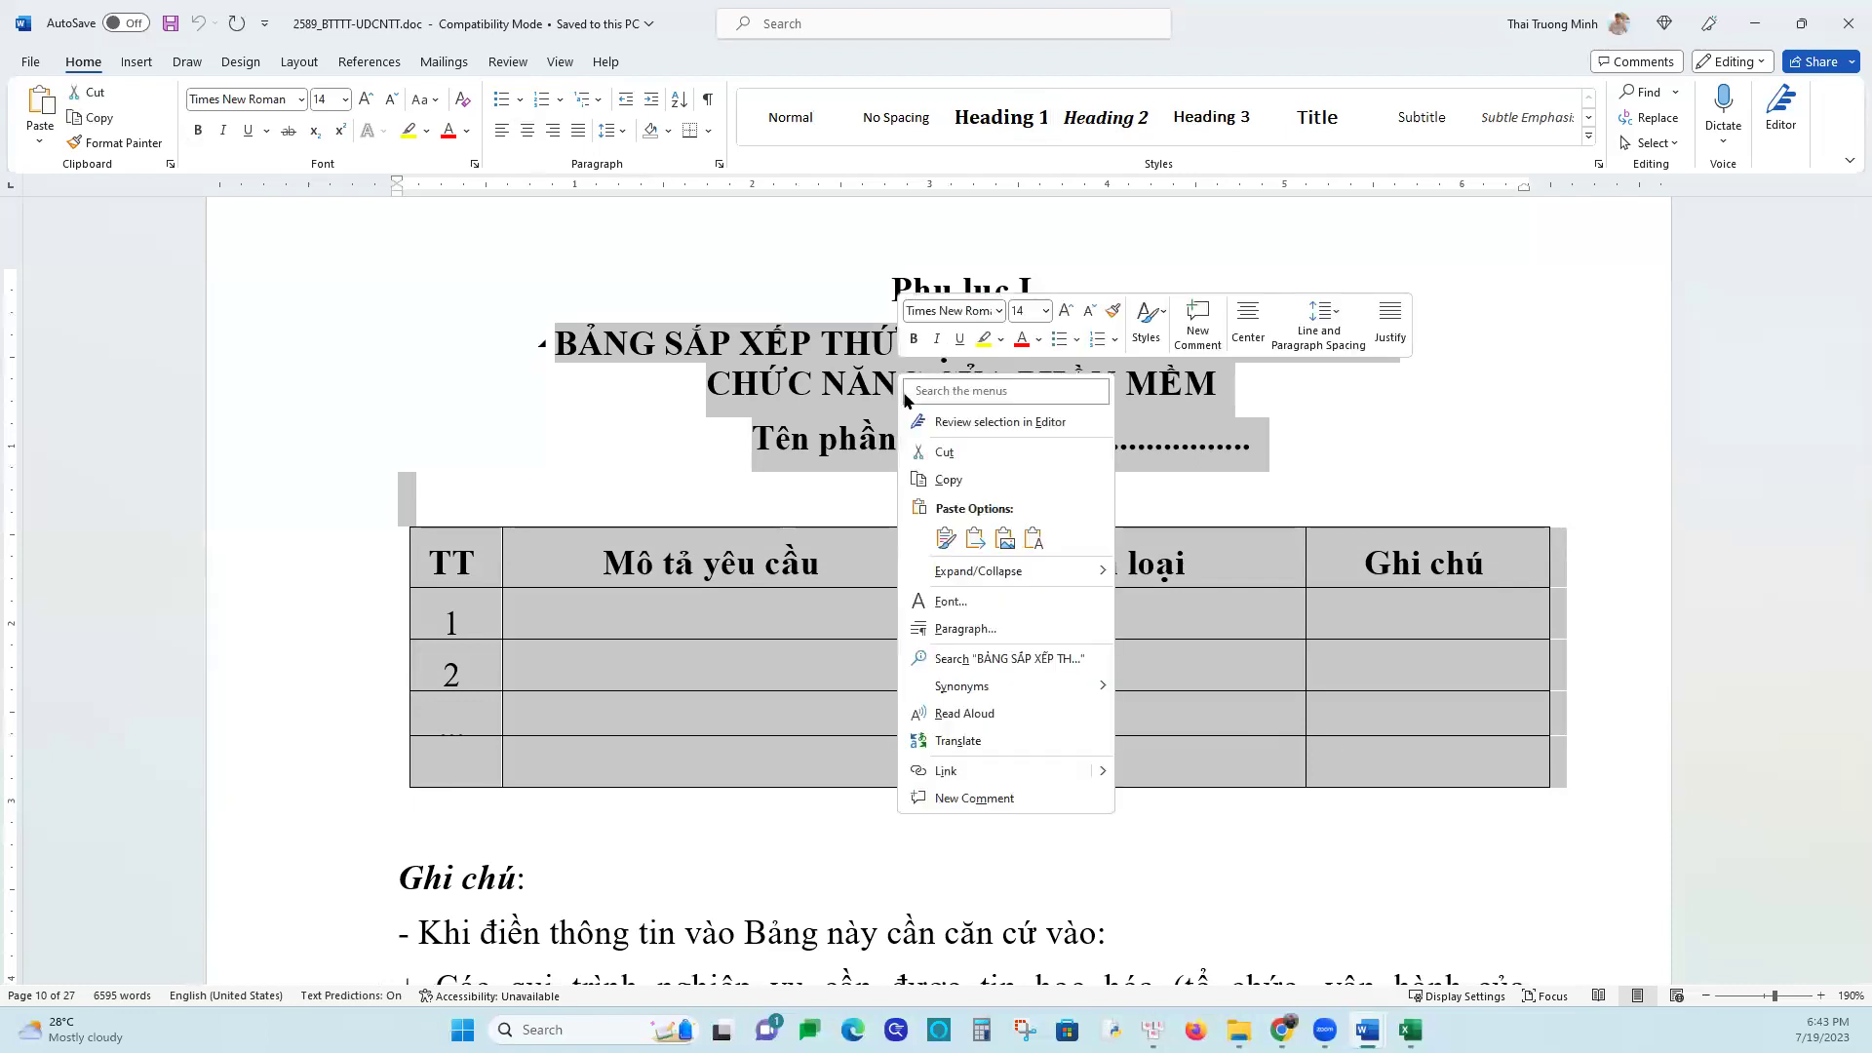
{"action": "left_click", "coordinate": [963, 492]}
Switch to the course page in Chrome, return to Bài thực hành and open Bài 1: Ước lượng chi phí phần mềm in a new tab
{"action": "key", "text": "alt+Tab"}
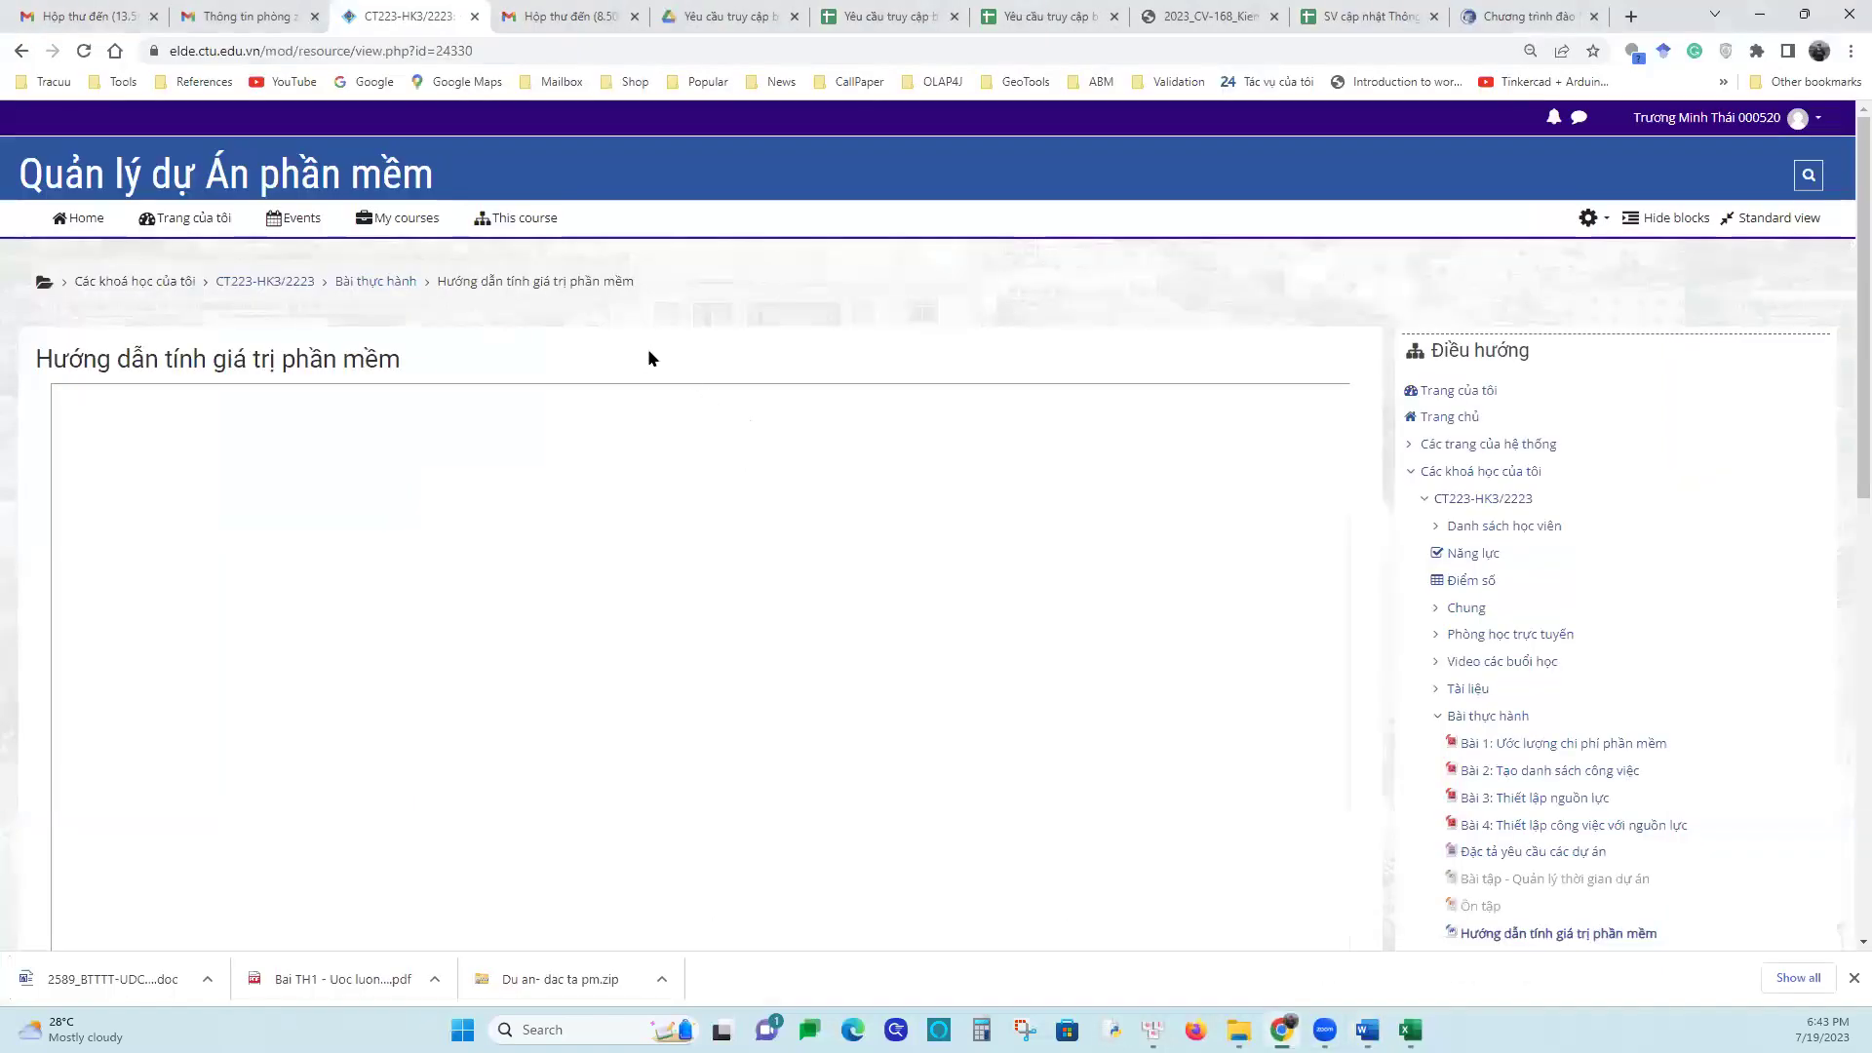
{"action": "scroll", "coordinate": [710, 477], "scroll_direction": "down", "scroll_amount": 5}
{"action": "scroll", "coordinate": [707, 477], "scroll_direction": "up", "scroll_amount": 5}
{"action": "left_click", "coordinate": [376, 282]}
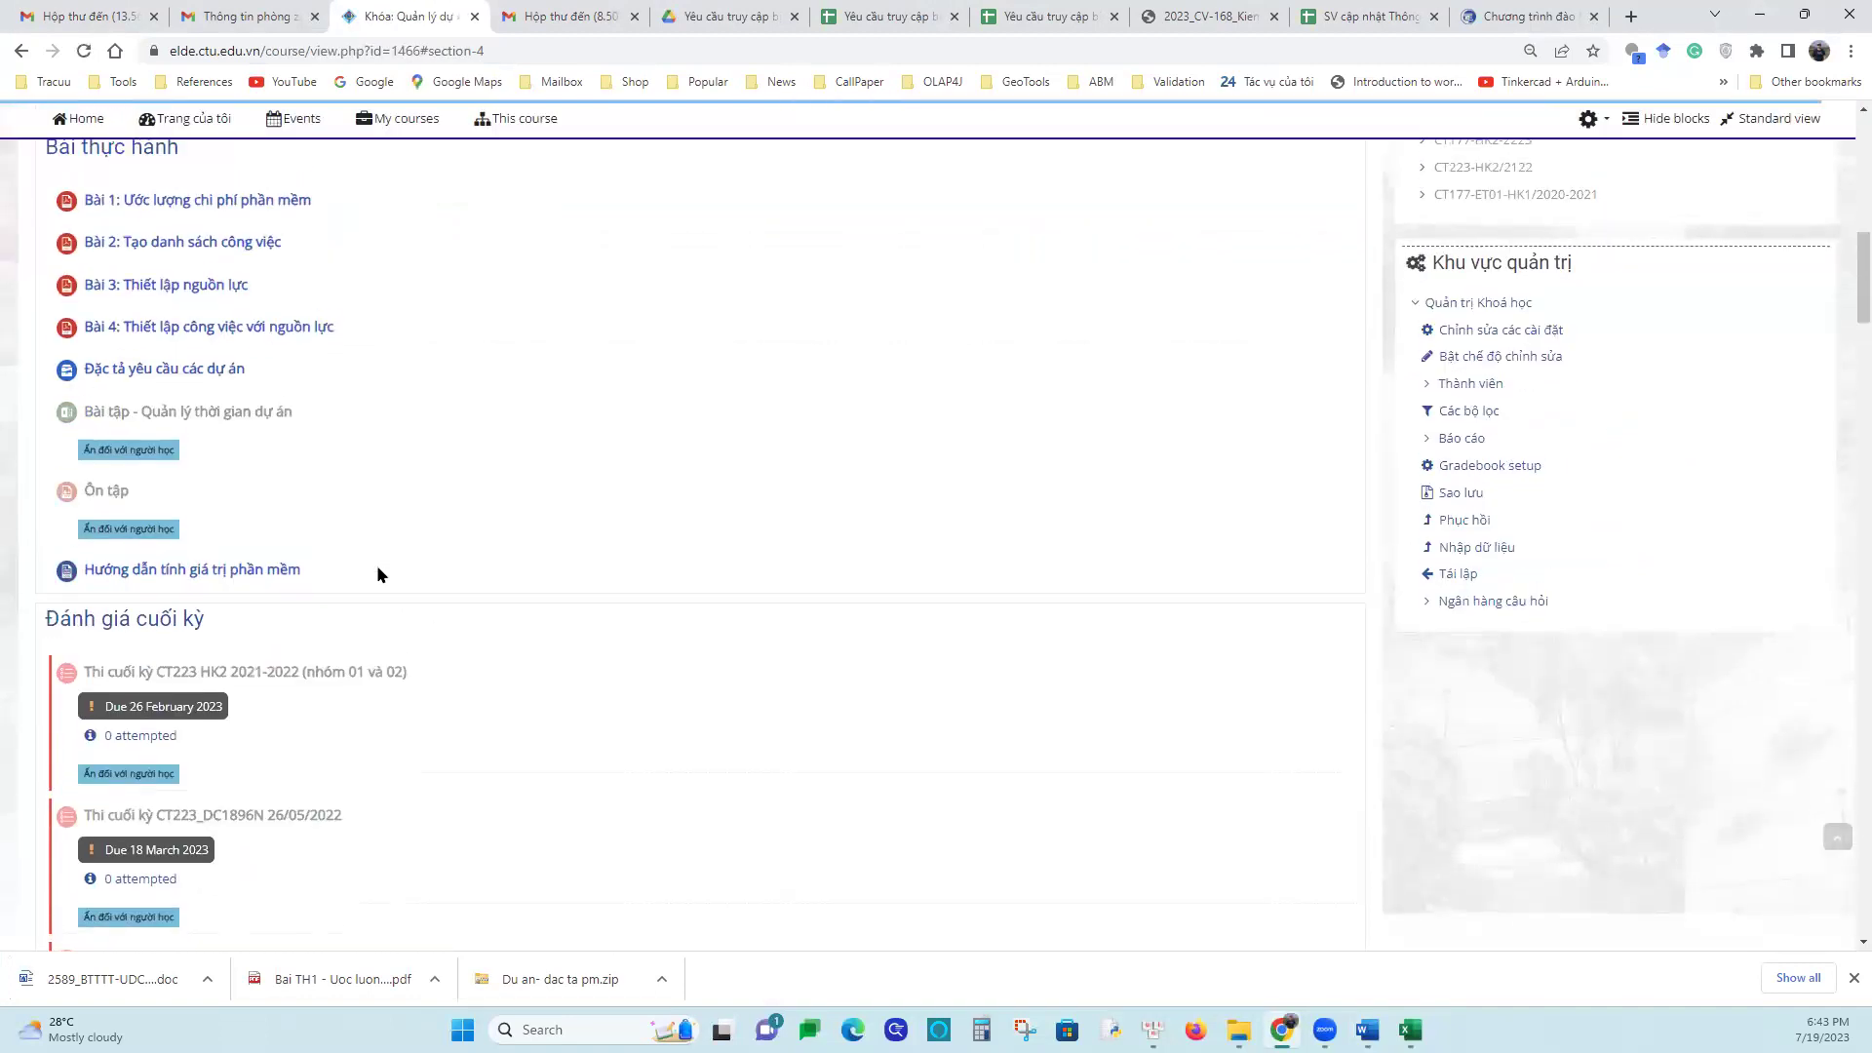
{"action": "scroll", "coordinate": [376, 564], "scroll_direction": "up", "scroll_amount": 2}
{"action": "right_click", "coordinate": [203, 325]}
{"action": "left_click", "coordinate": [259, 341]}
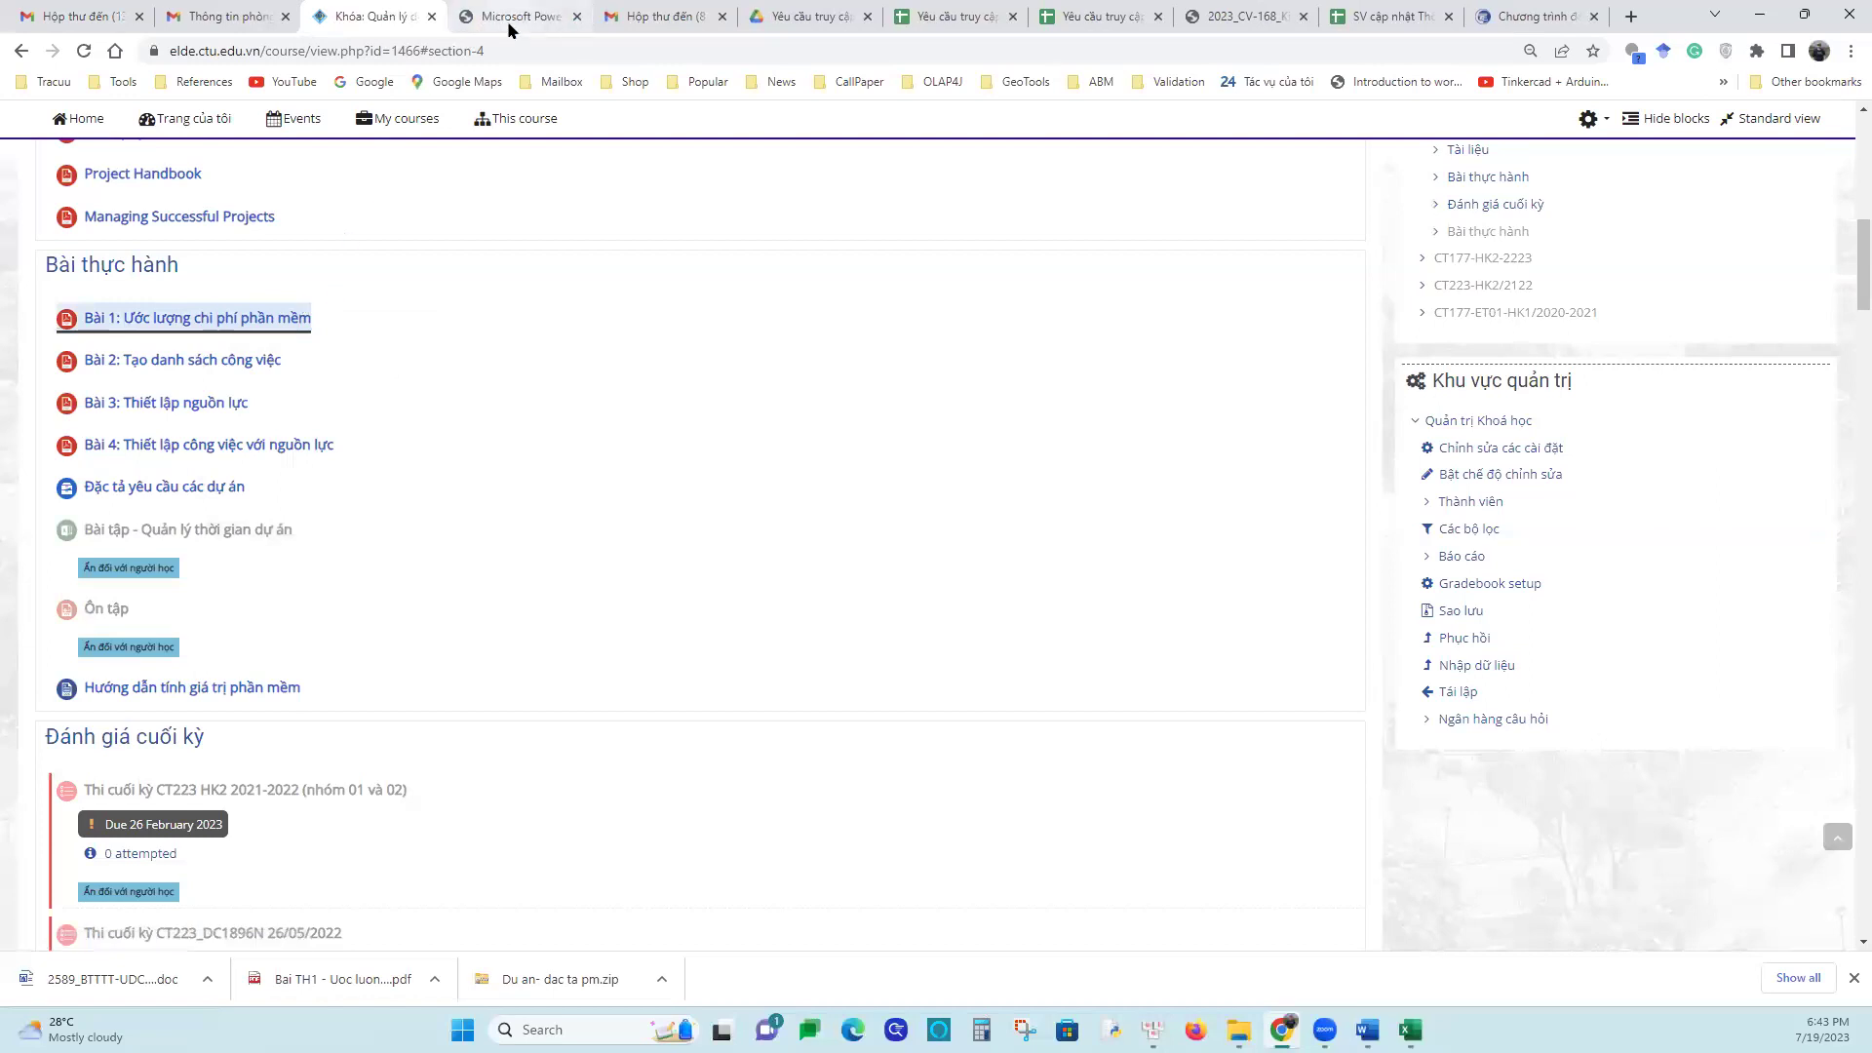
Examine the Bước 2 slide's sample priority table for Quản Lý Đào Tạo, including its Phân loại and Ghi chú columns
{"action": "left_click", "coordinate": [522, 17]}
{"action": "scroll", "coordinate": [780, 484], "scroll_direction": "down", "scroll_amount": 10}
{"action": "scroll", "coordinate": [780, 476], "scroll_direction": "up", "scroll_amount": 8}
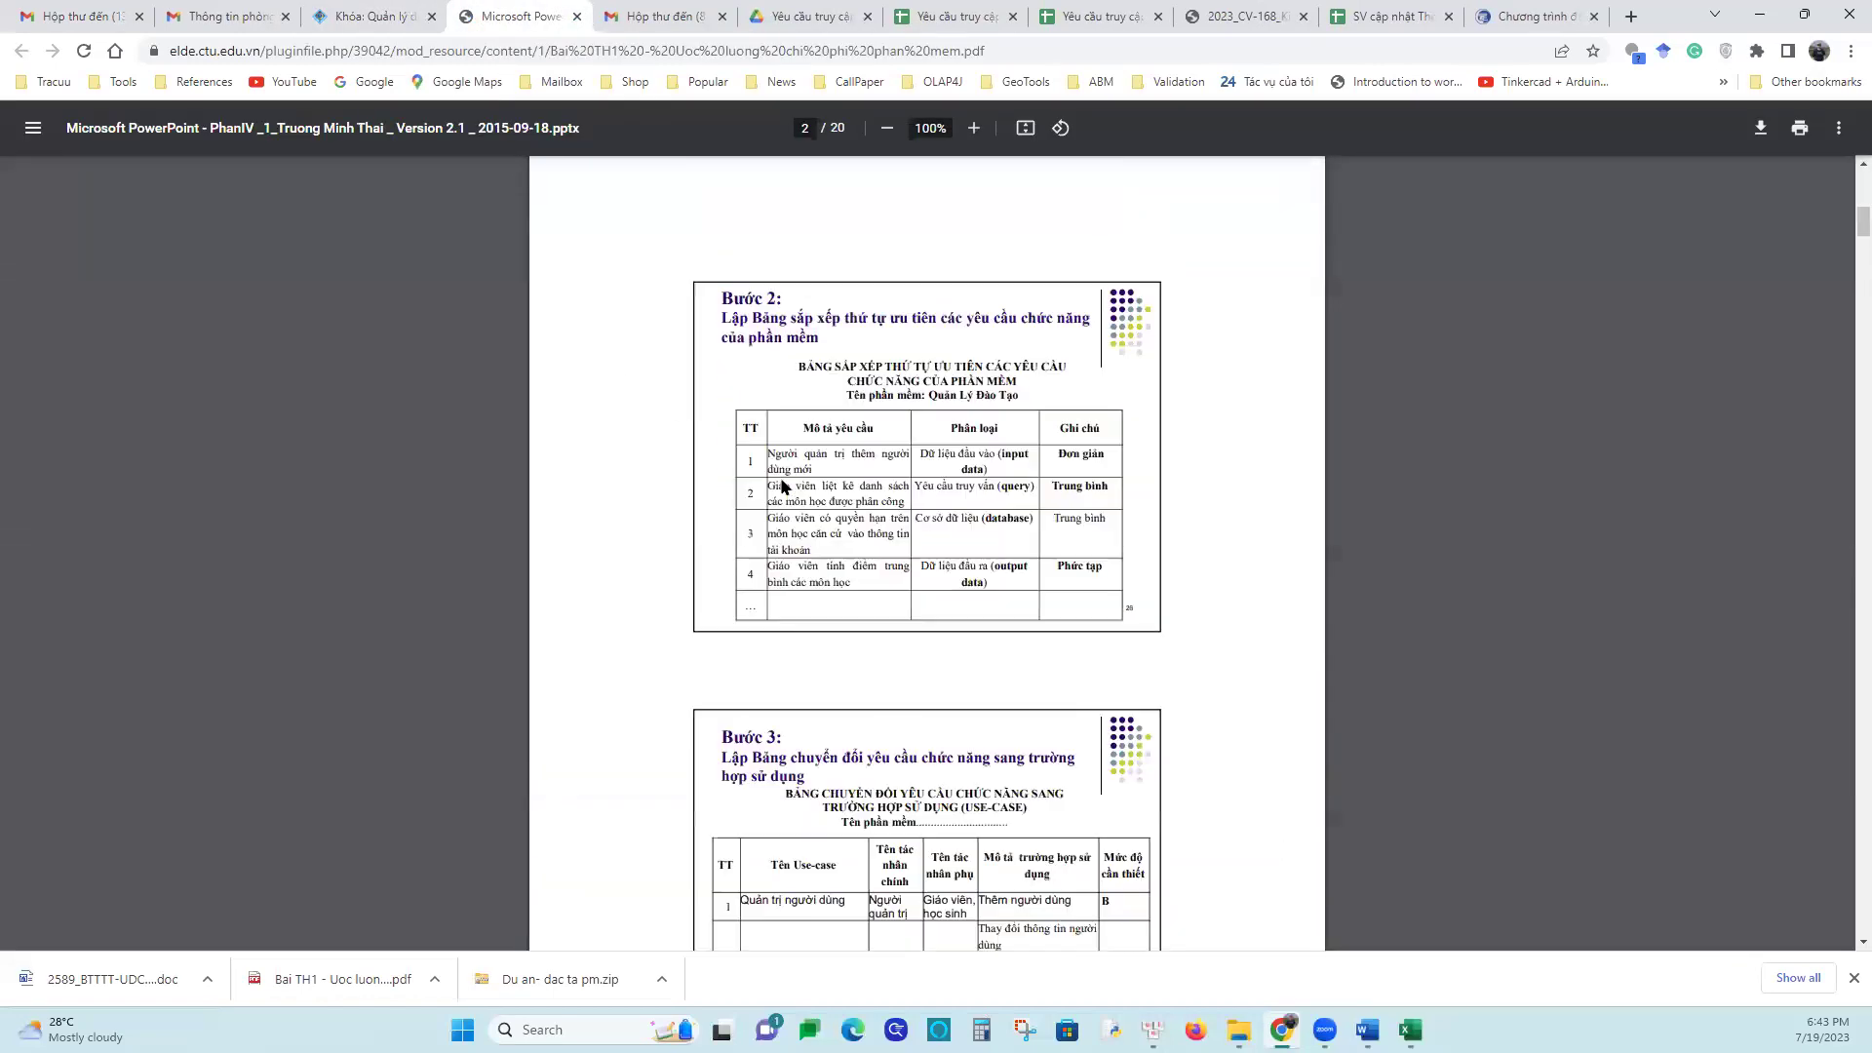
{"action": "scroll", "coordinate": [784, 507], "scroll_direction": "down", "scroll_amount": 5}
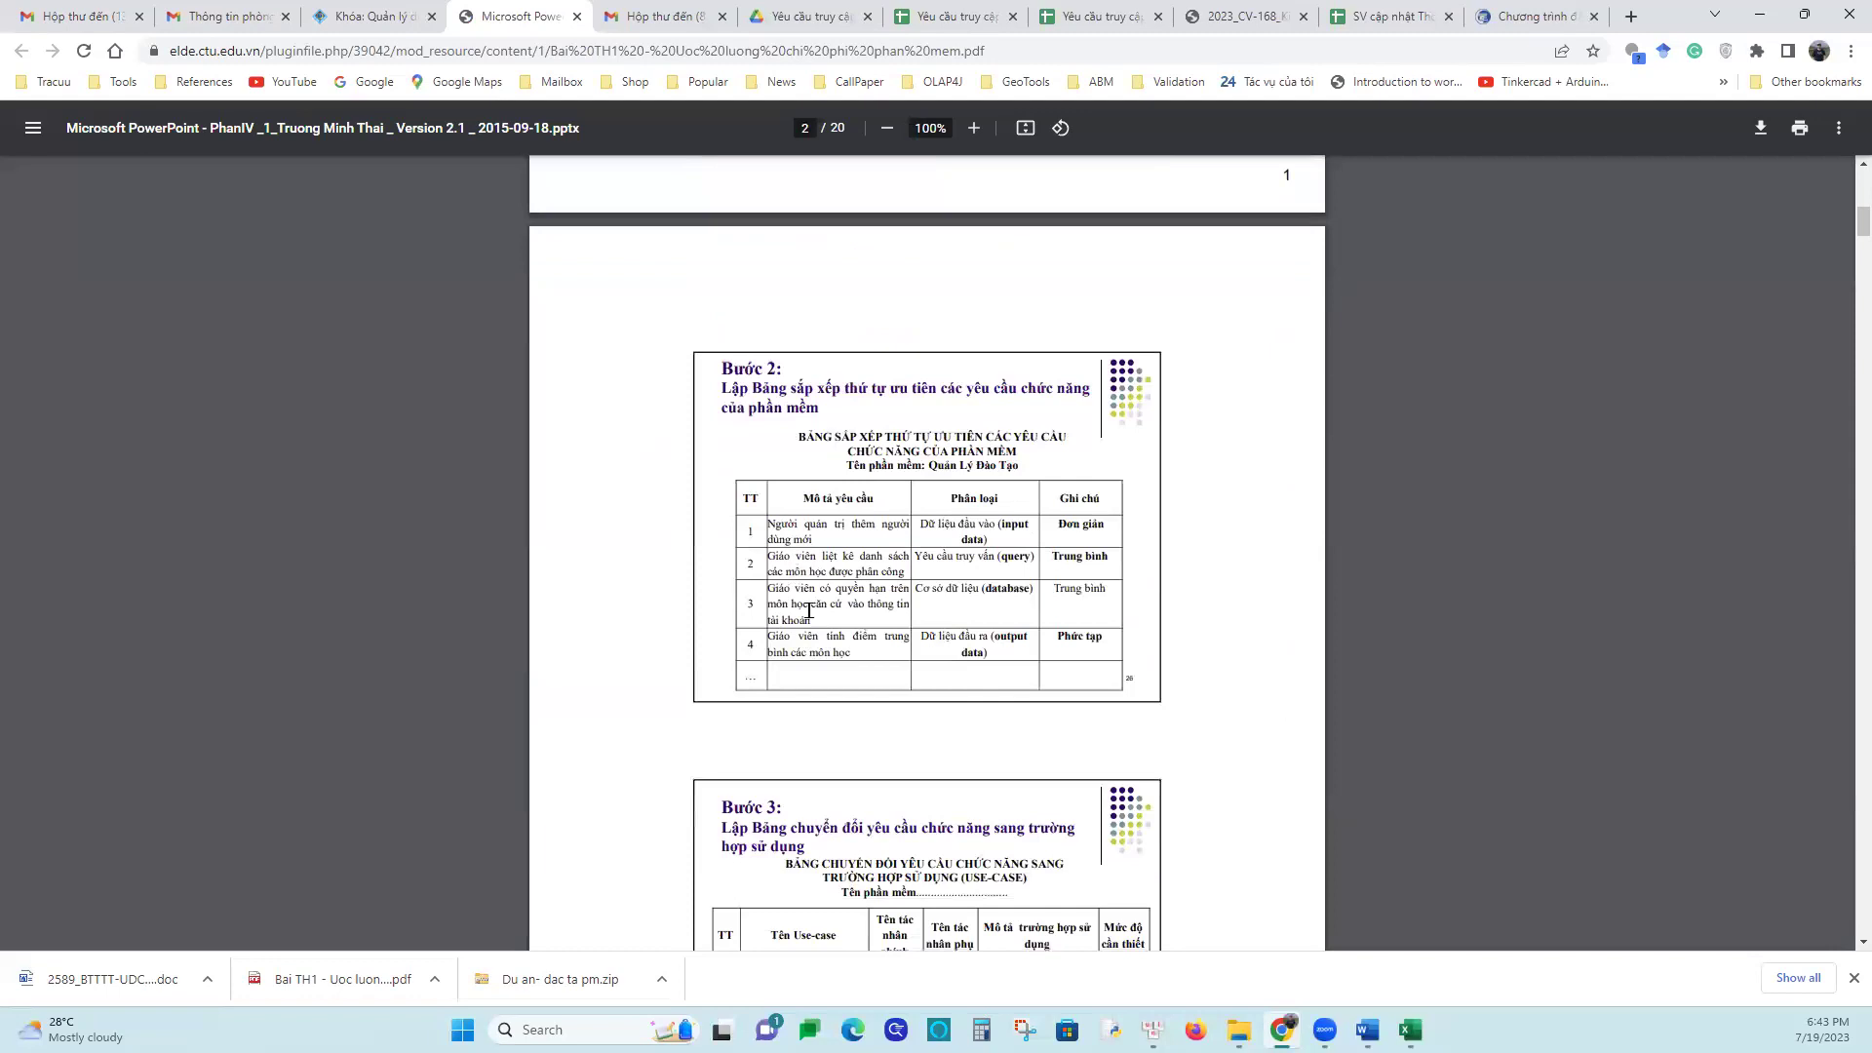
{"action": "left_click_drag", "start_coordinate": [857, 440], "coordinate": [1015, 468]}
{"action": "double_click", "coordinate": [1090, 635]}
Switch to Book1 in Excel and paste the copied Phụ lục I heading and table at cell A2 of the Buoc 2 sheet, keeping source formatting
{"action": "mouse_move", "coordinate": [1411, 1029]}
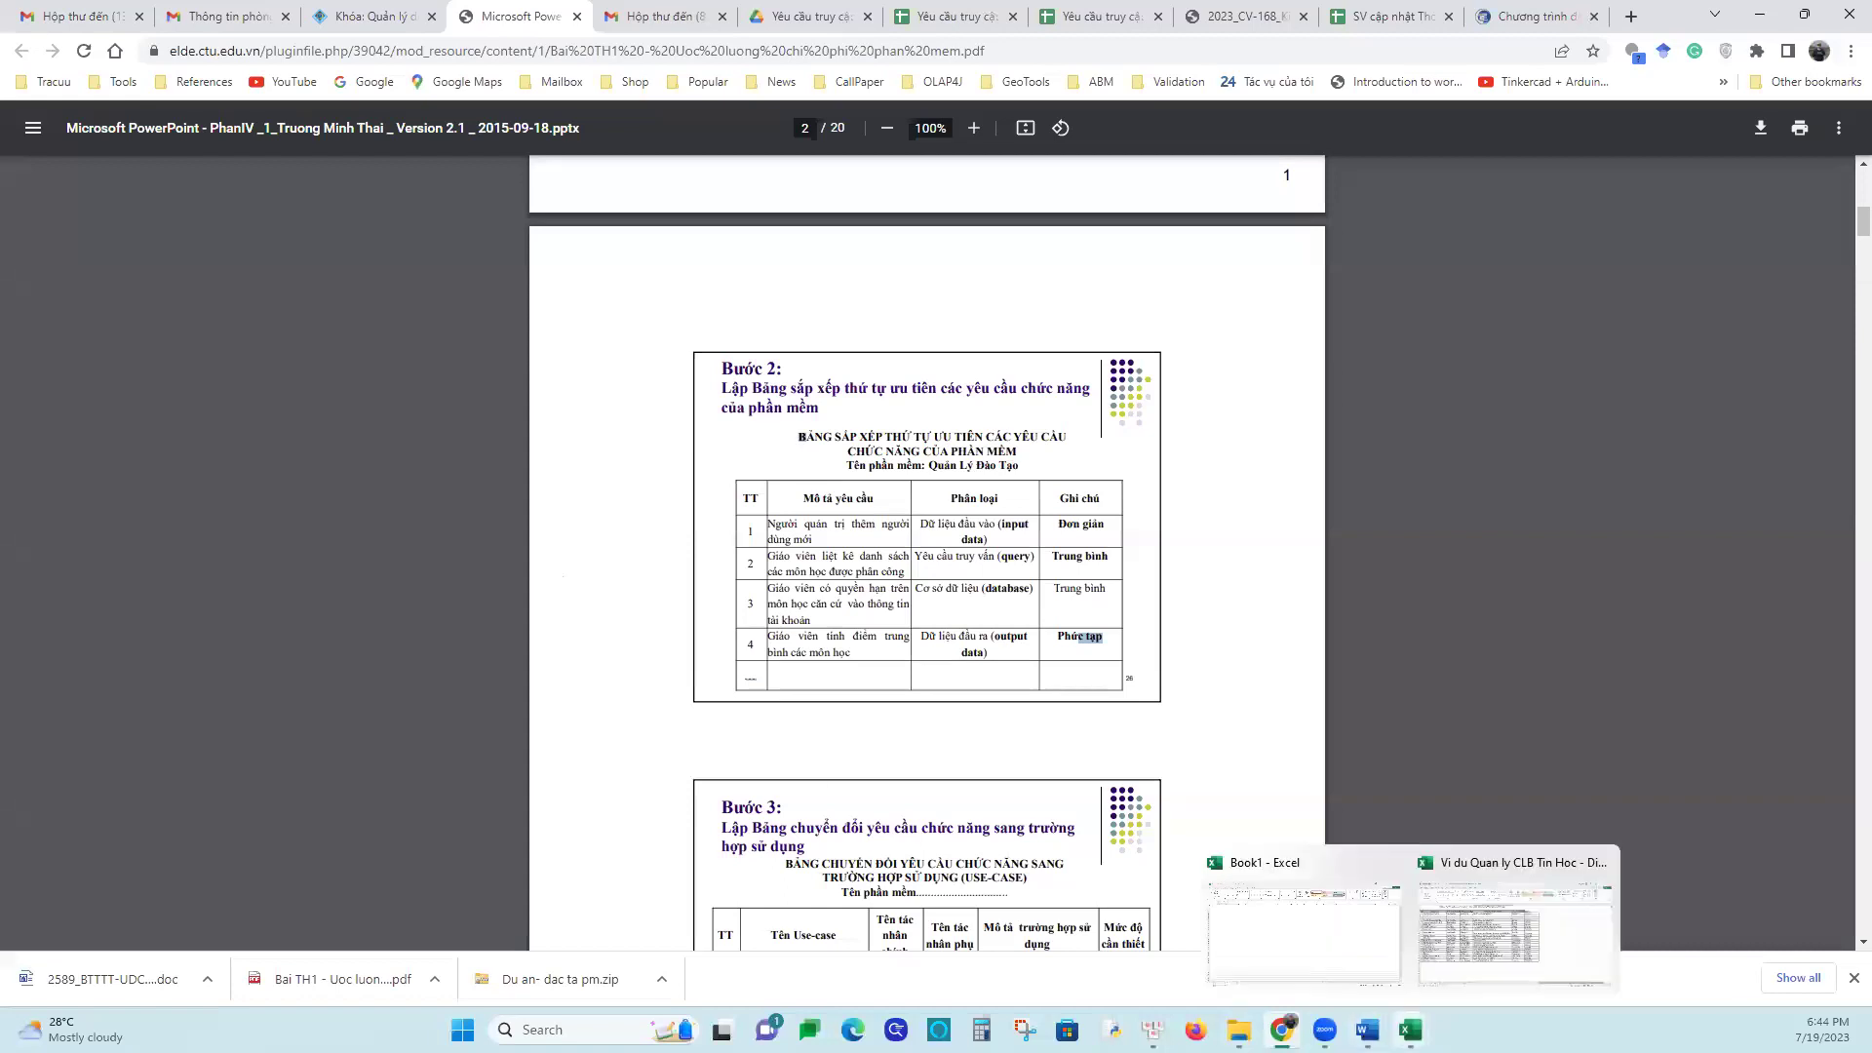
{"action": "left_click", "coordinate": [1320, 944]}
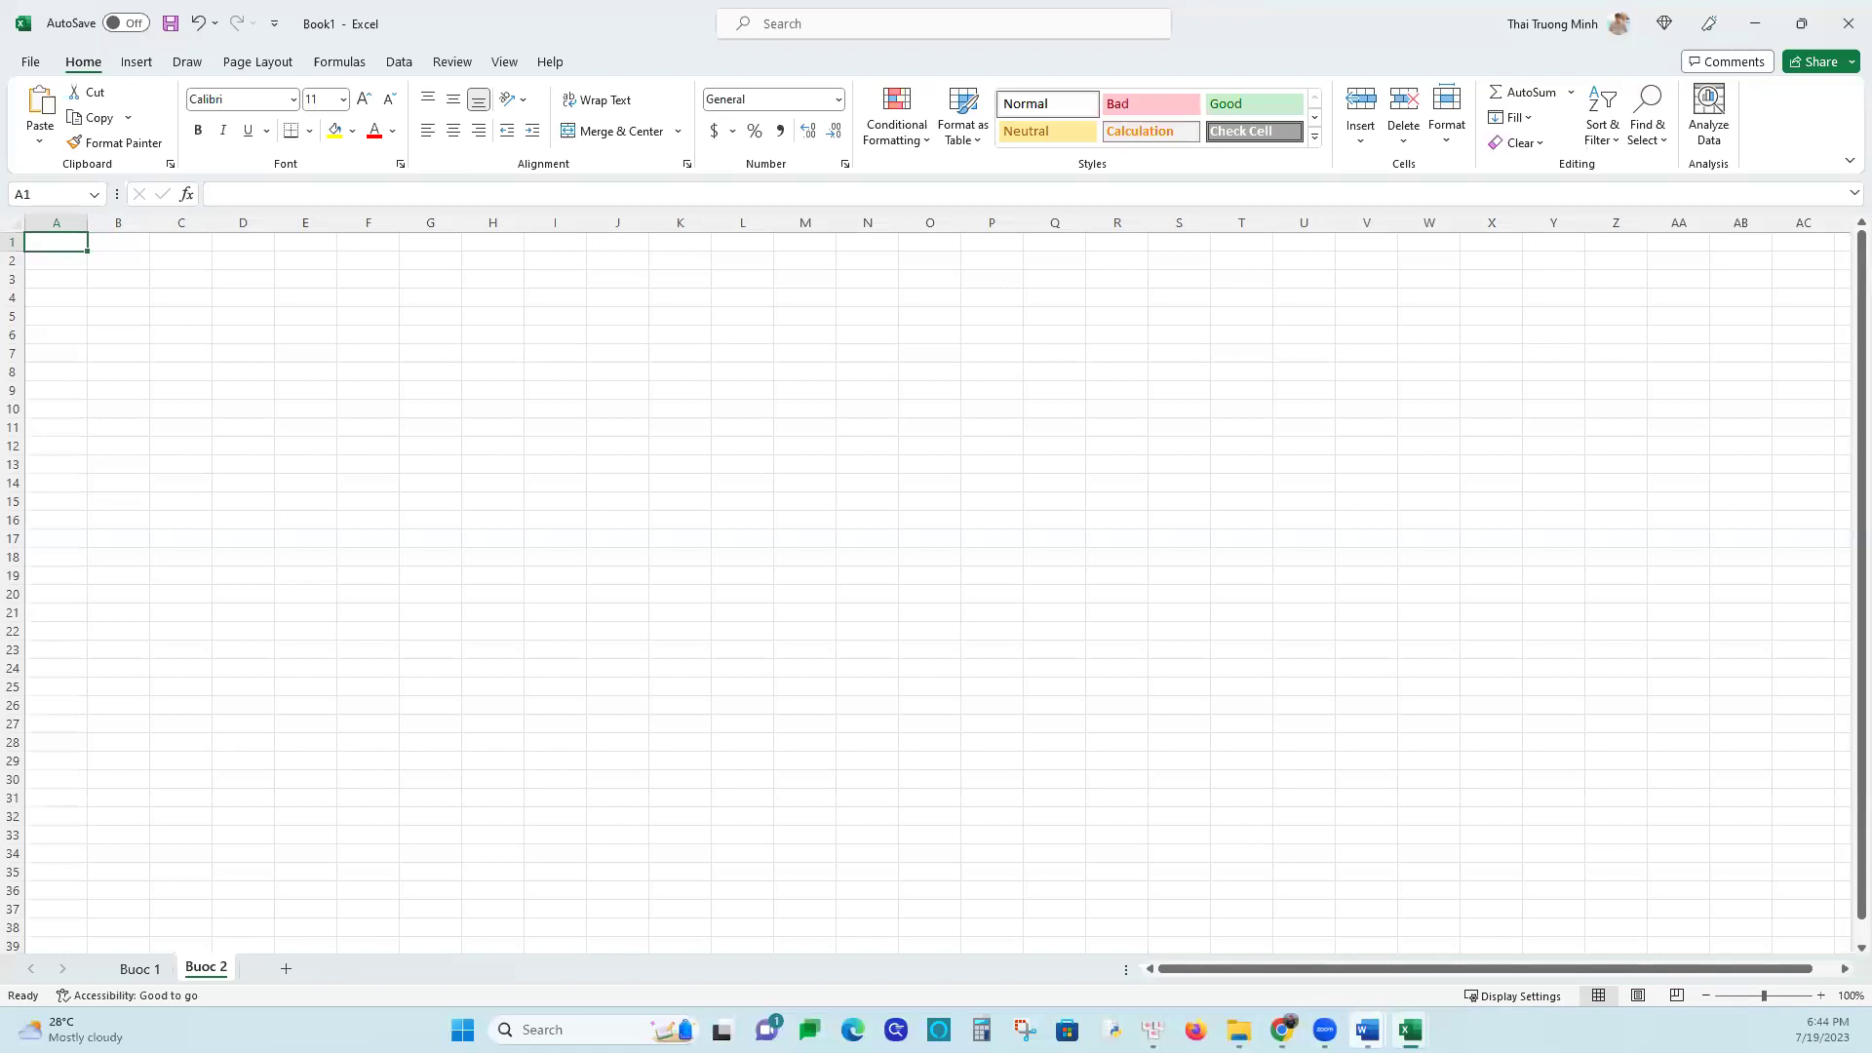
{"action": "mouse_move", "coordinate": [1367, 1029]}
{"action": "left_click", "coordinate": [1438, 918]}
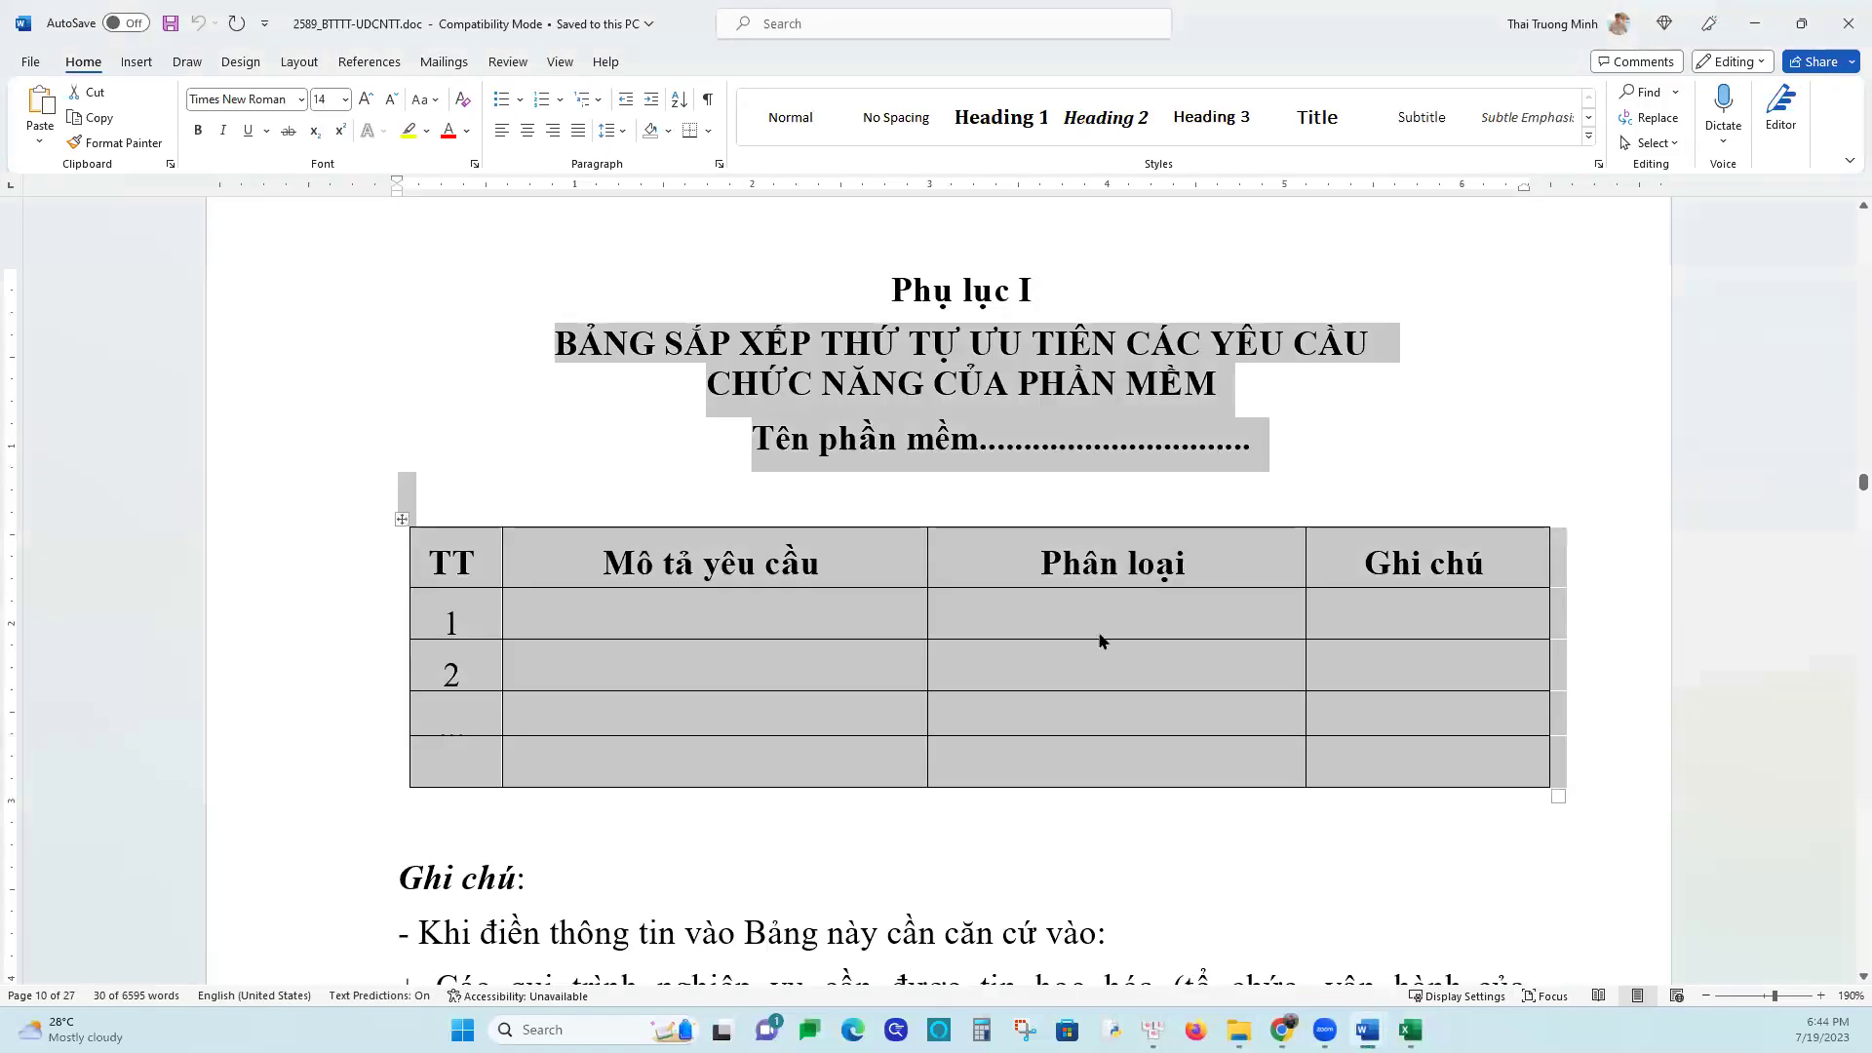
{"action": "mouse_move", "coordinate": [1410, 1030]}
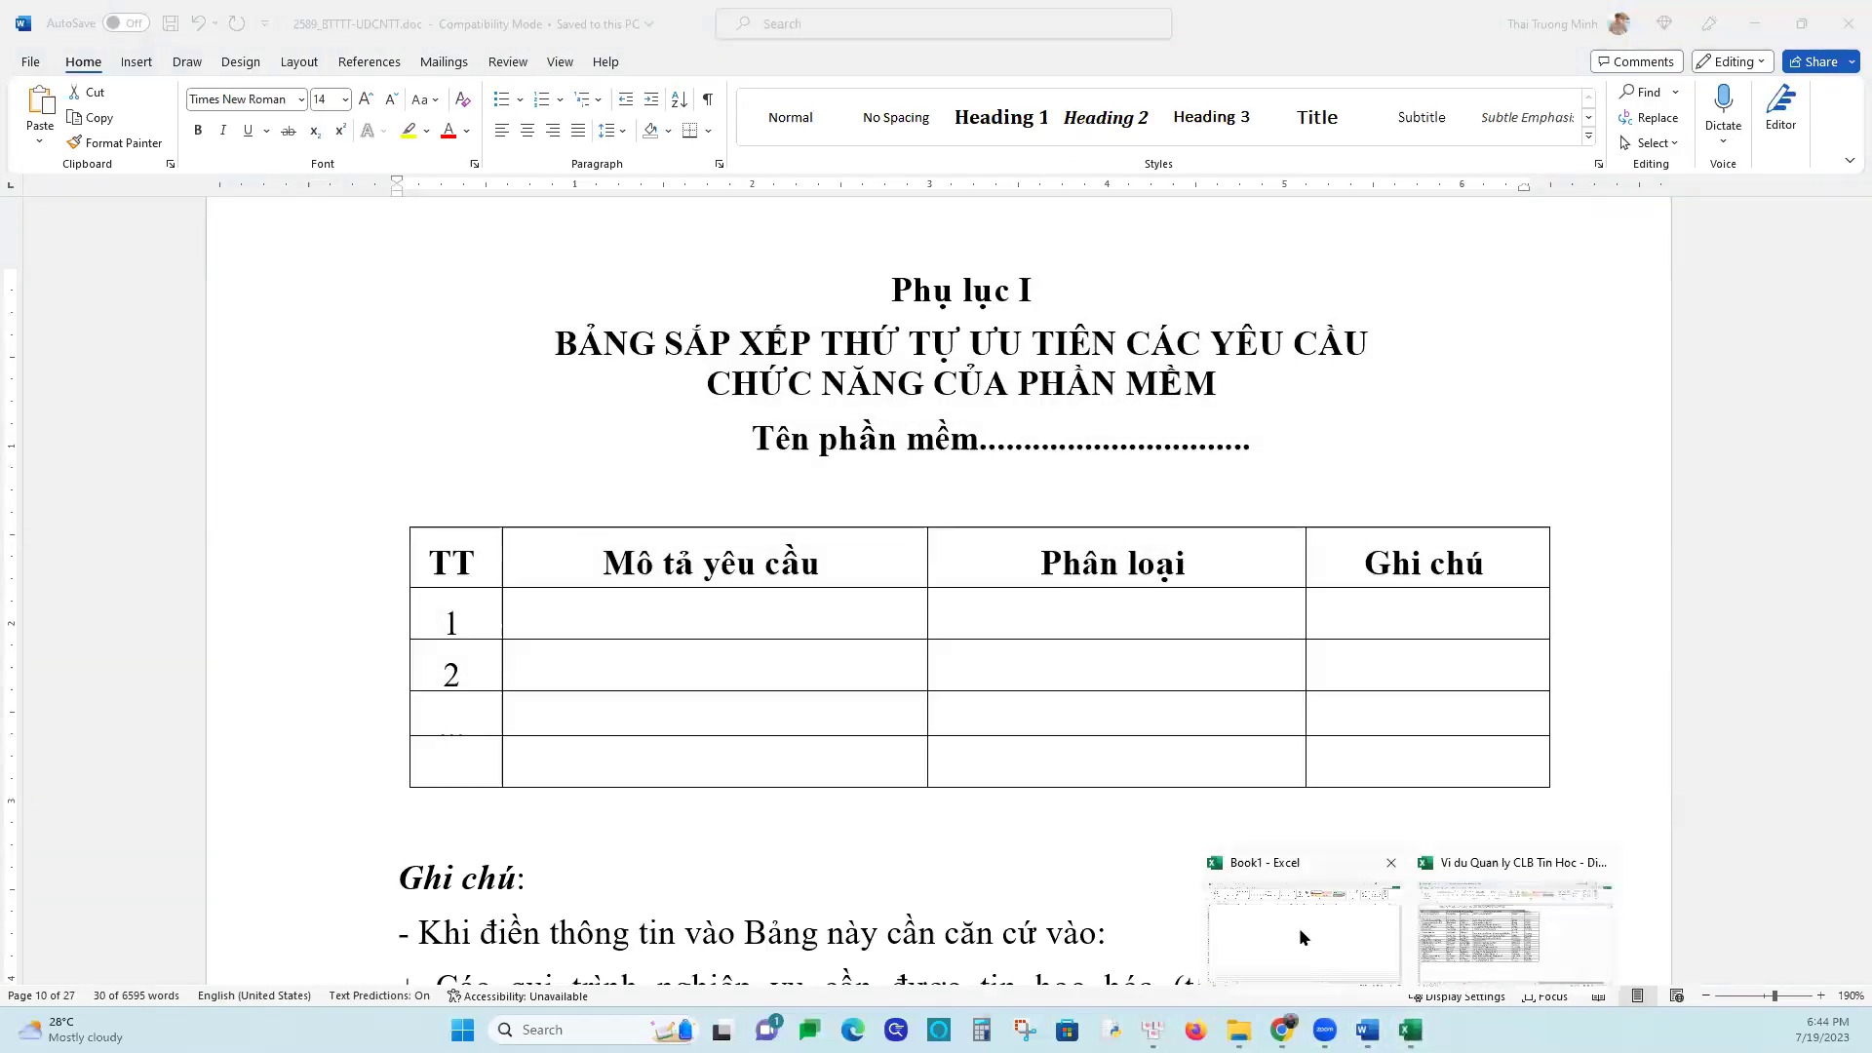
{"action": "left_click", "coordinate": [1296, 927]}
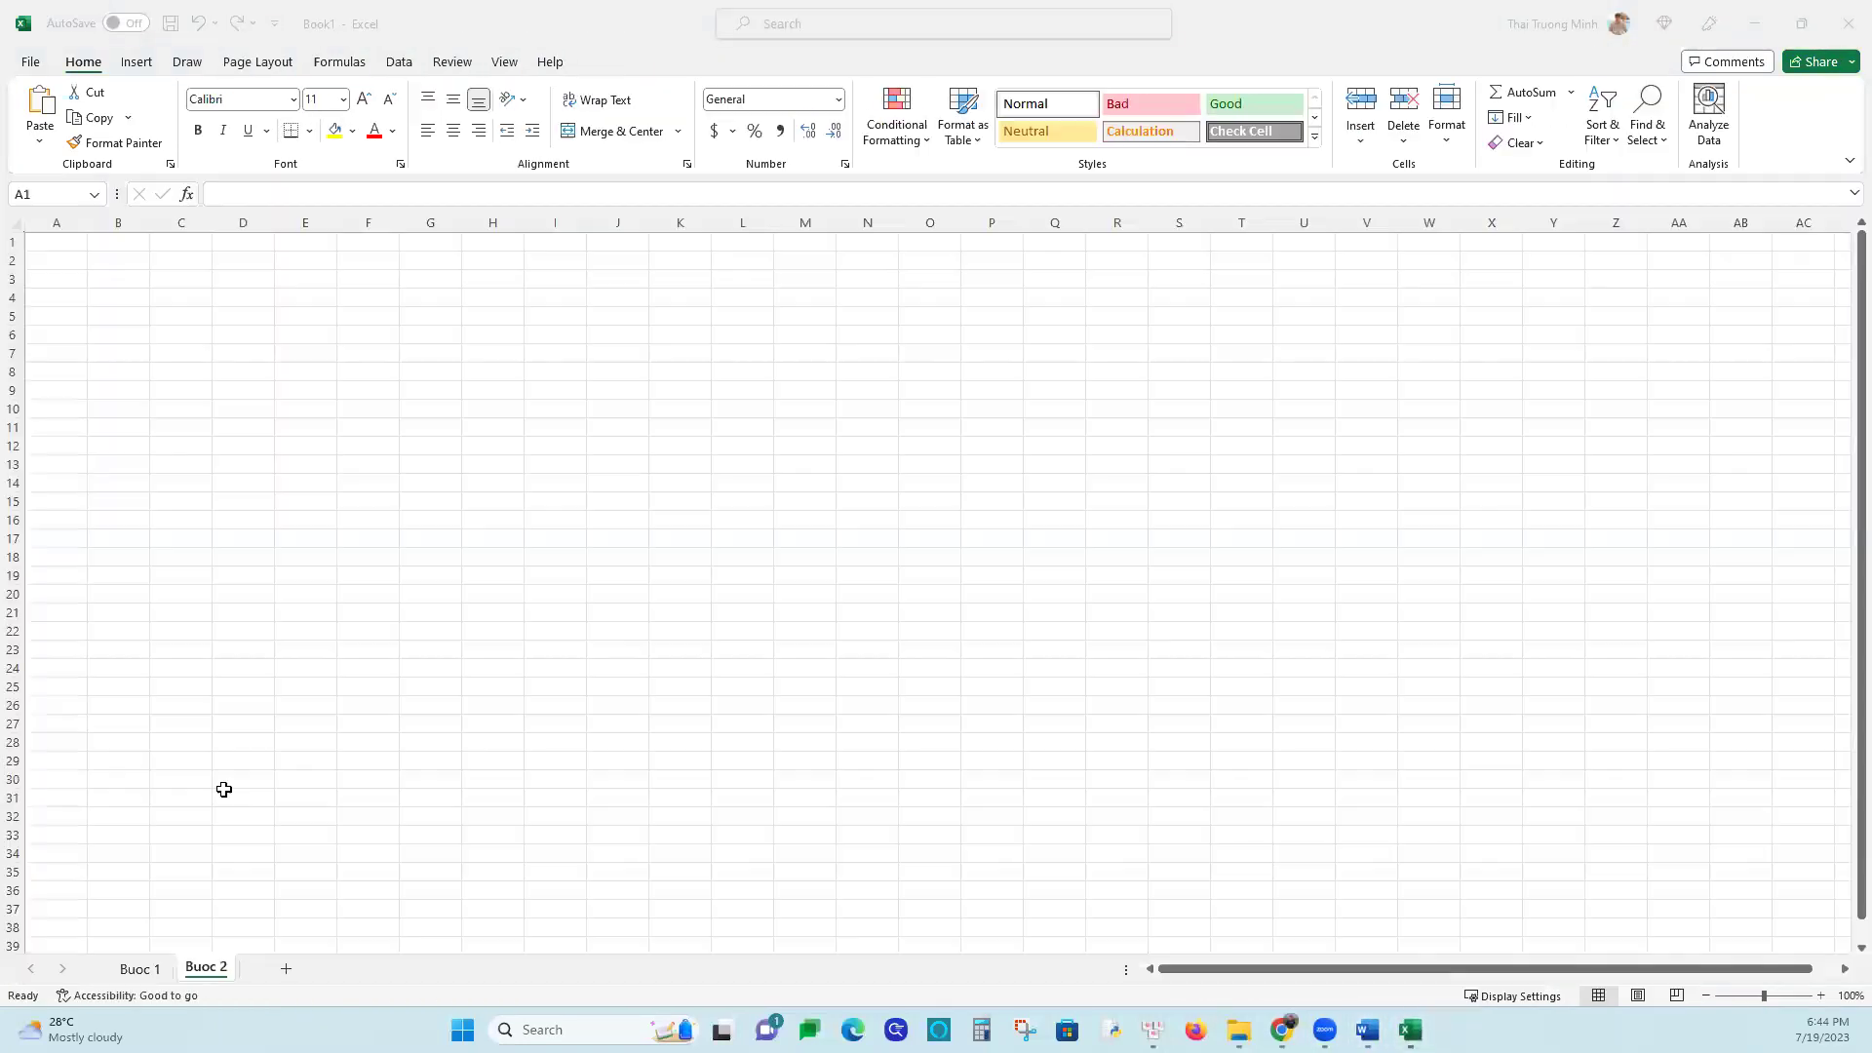
{"action": "right_click", "coordinate": [46, 259]}
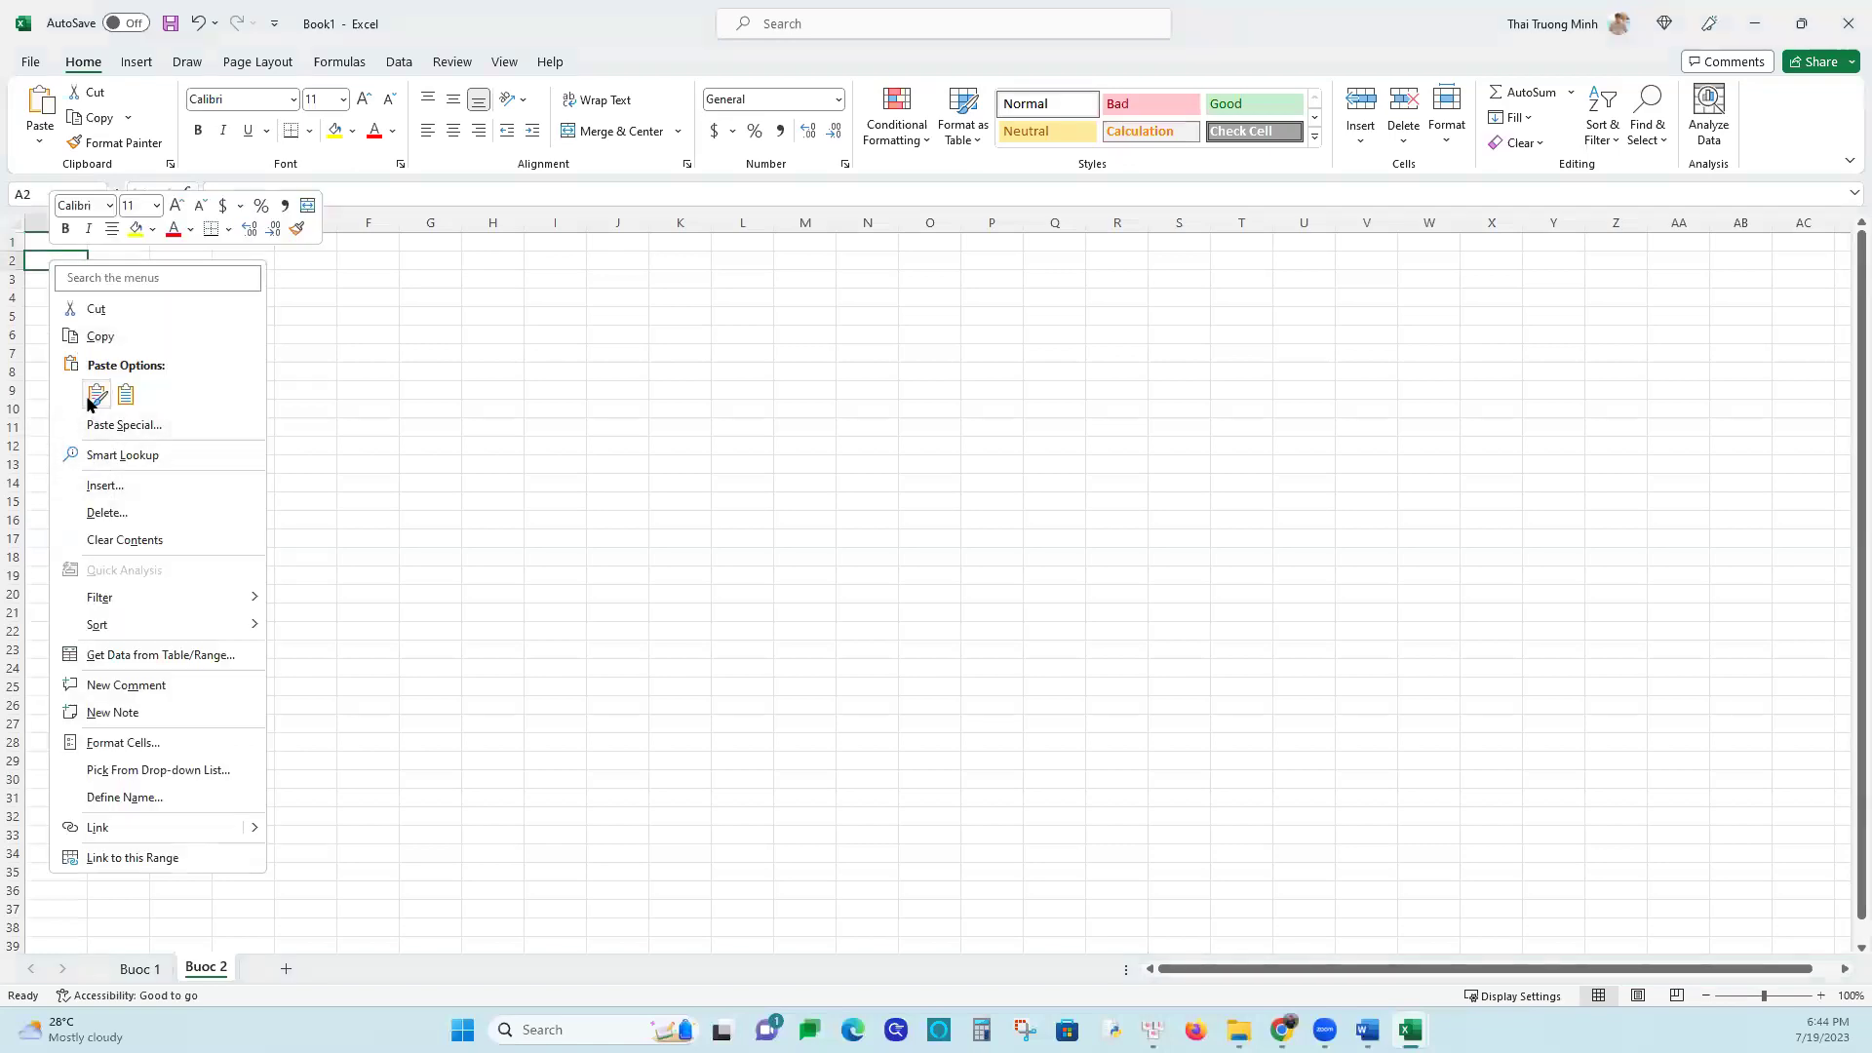
{"action": "left_click", "coordinate": [88, 395]}
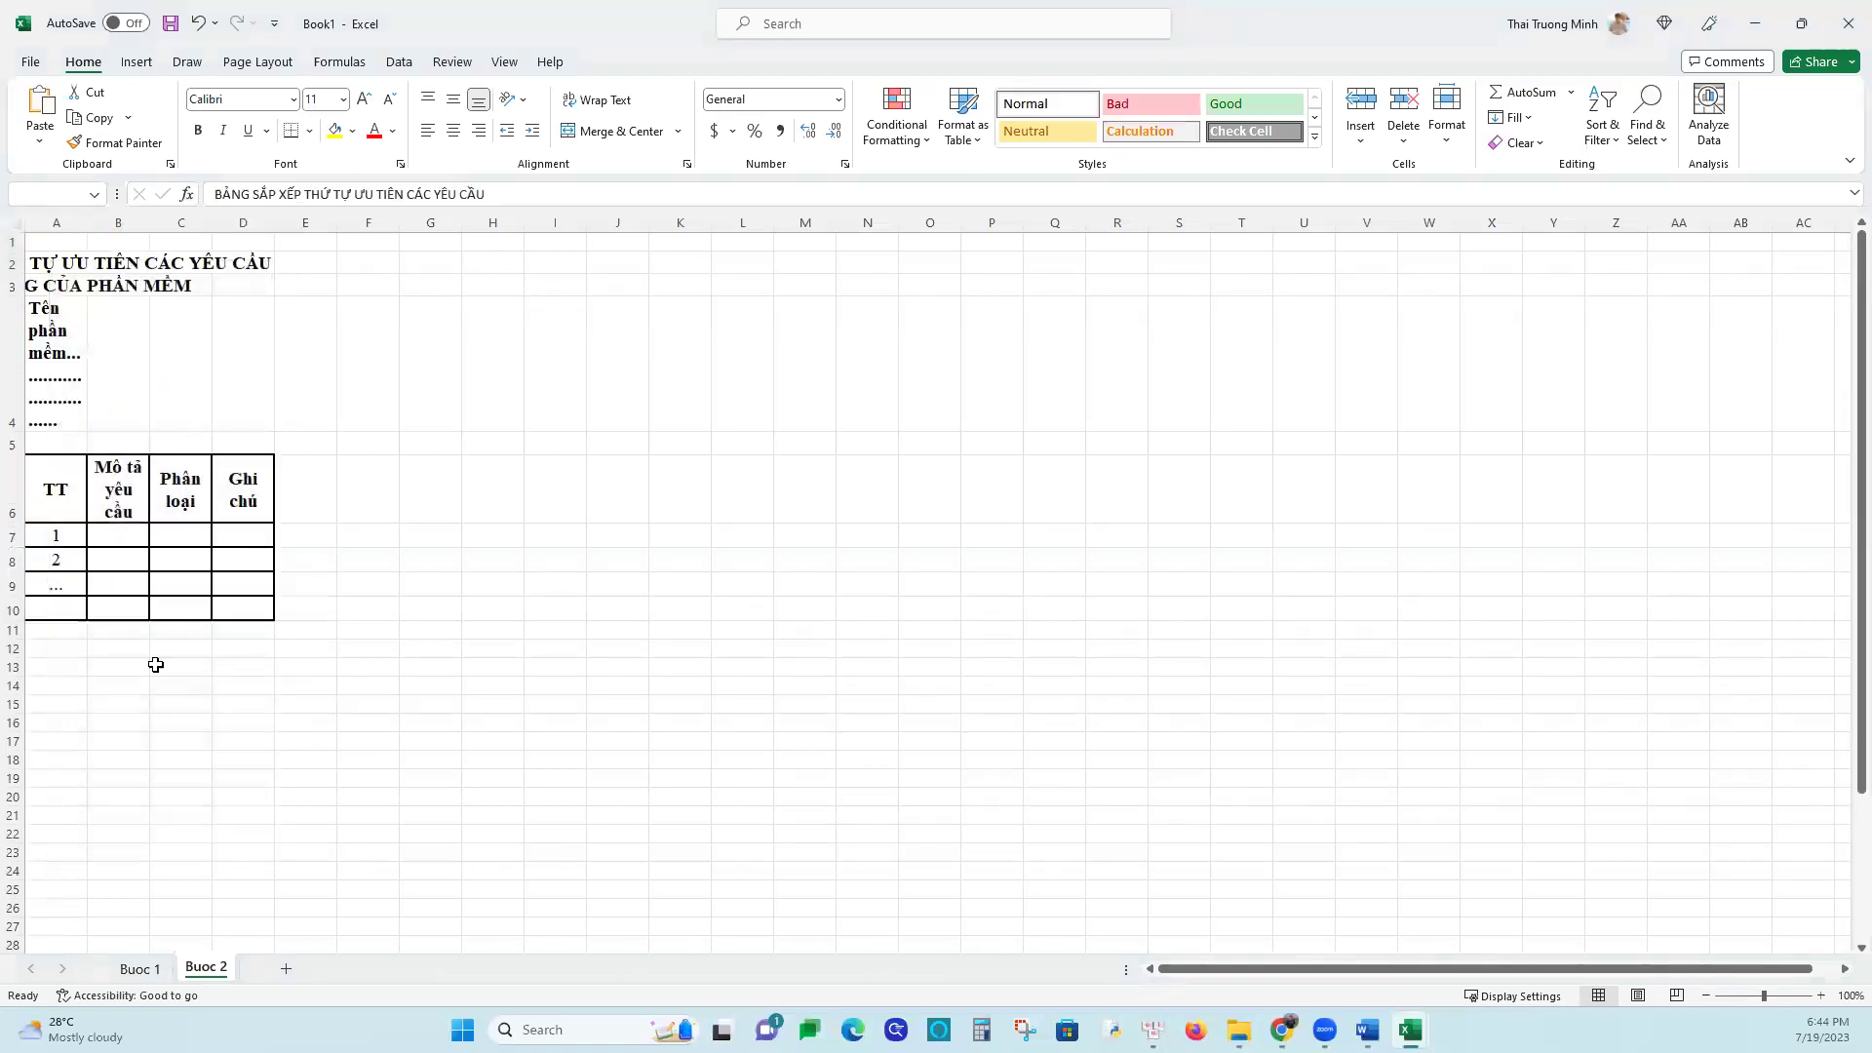
{"action": "left_click", "coordinate": [261, 742]}
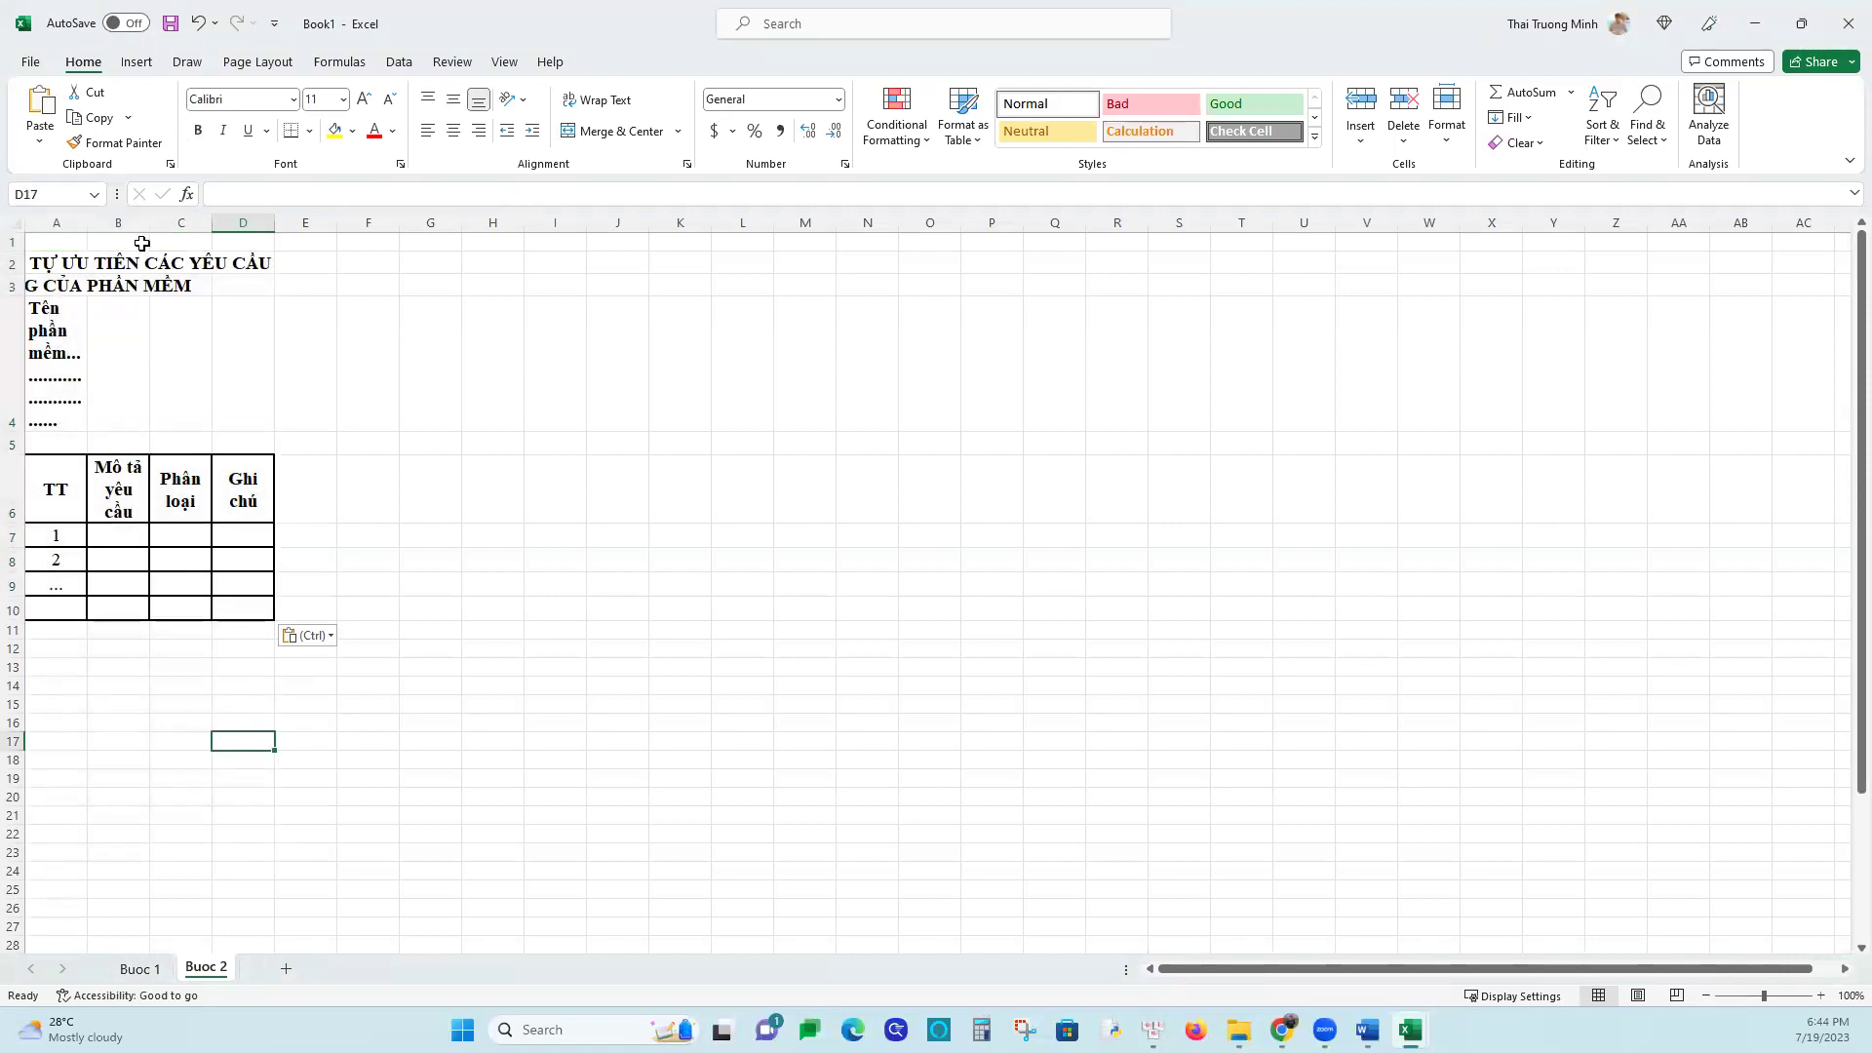
Widen the Mô tả yêu cầu, Phân loại and Ghi chú columns of the pasted table
{"action": "left_click_drag", "start_coordinate": [146, 228], "coordinate": [383, 276]}
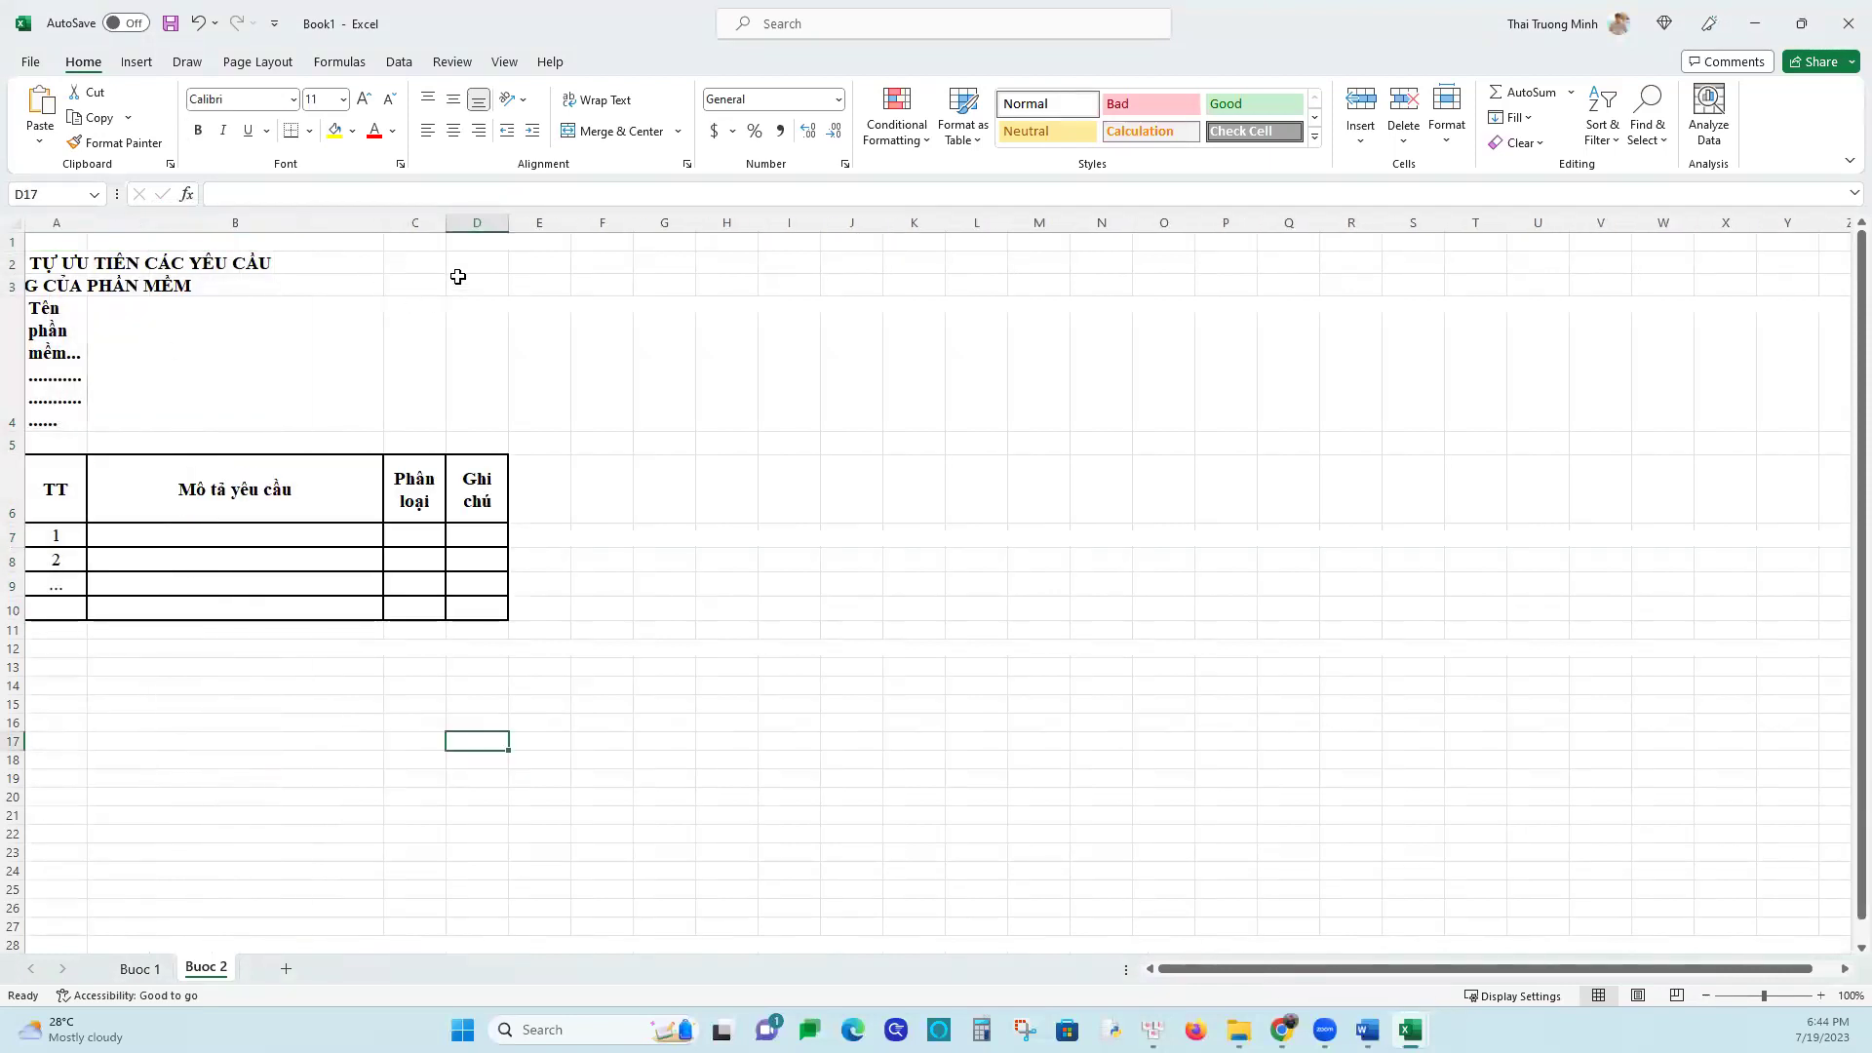
{"action": "left_click_drag", "start_coordinate": [442, 223], "coordinate": [844, 259]}
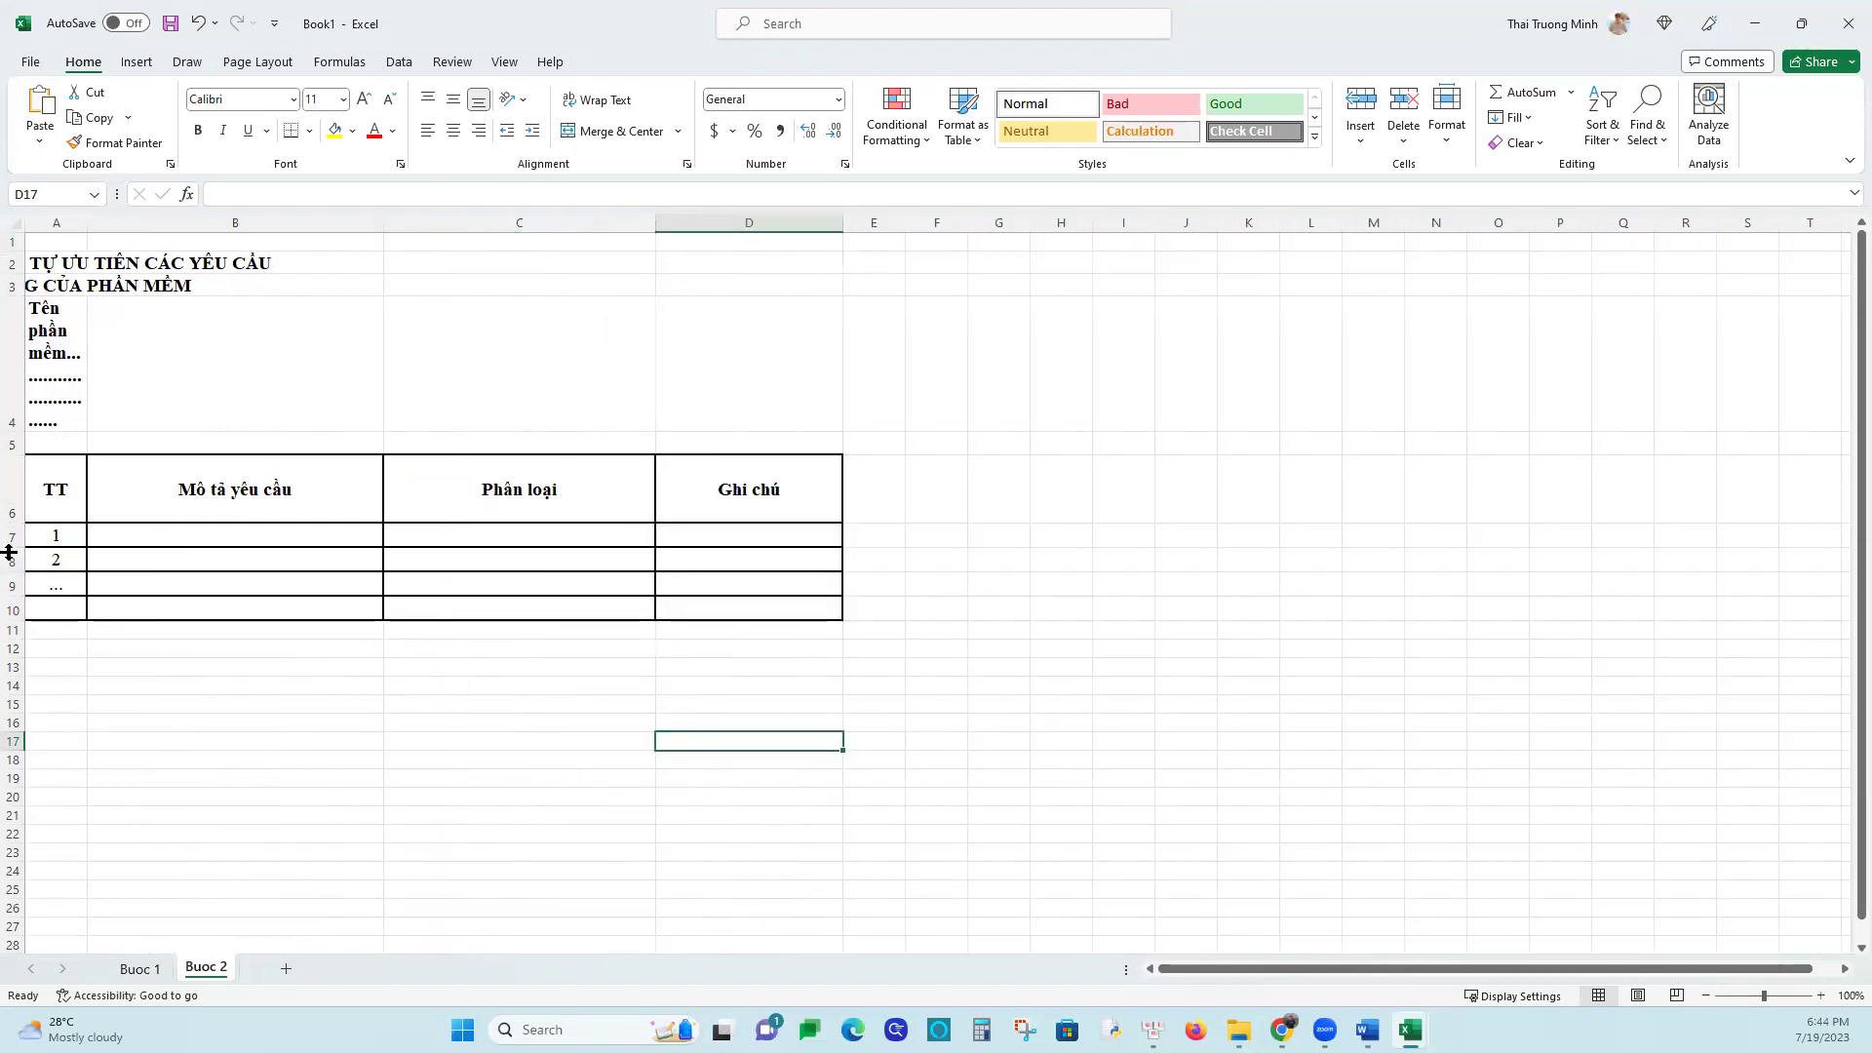
{"action": "left_click_drag", "start_coordinate": [251, 551], "coordinate": [250, 536]}
Merge and center each of the three heading lines in rows 2 to 4 across columns A to D
{"action": "left_click_drag", "start_coordinate": [73, 351], "coordinate": [747, 384]}
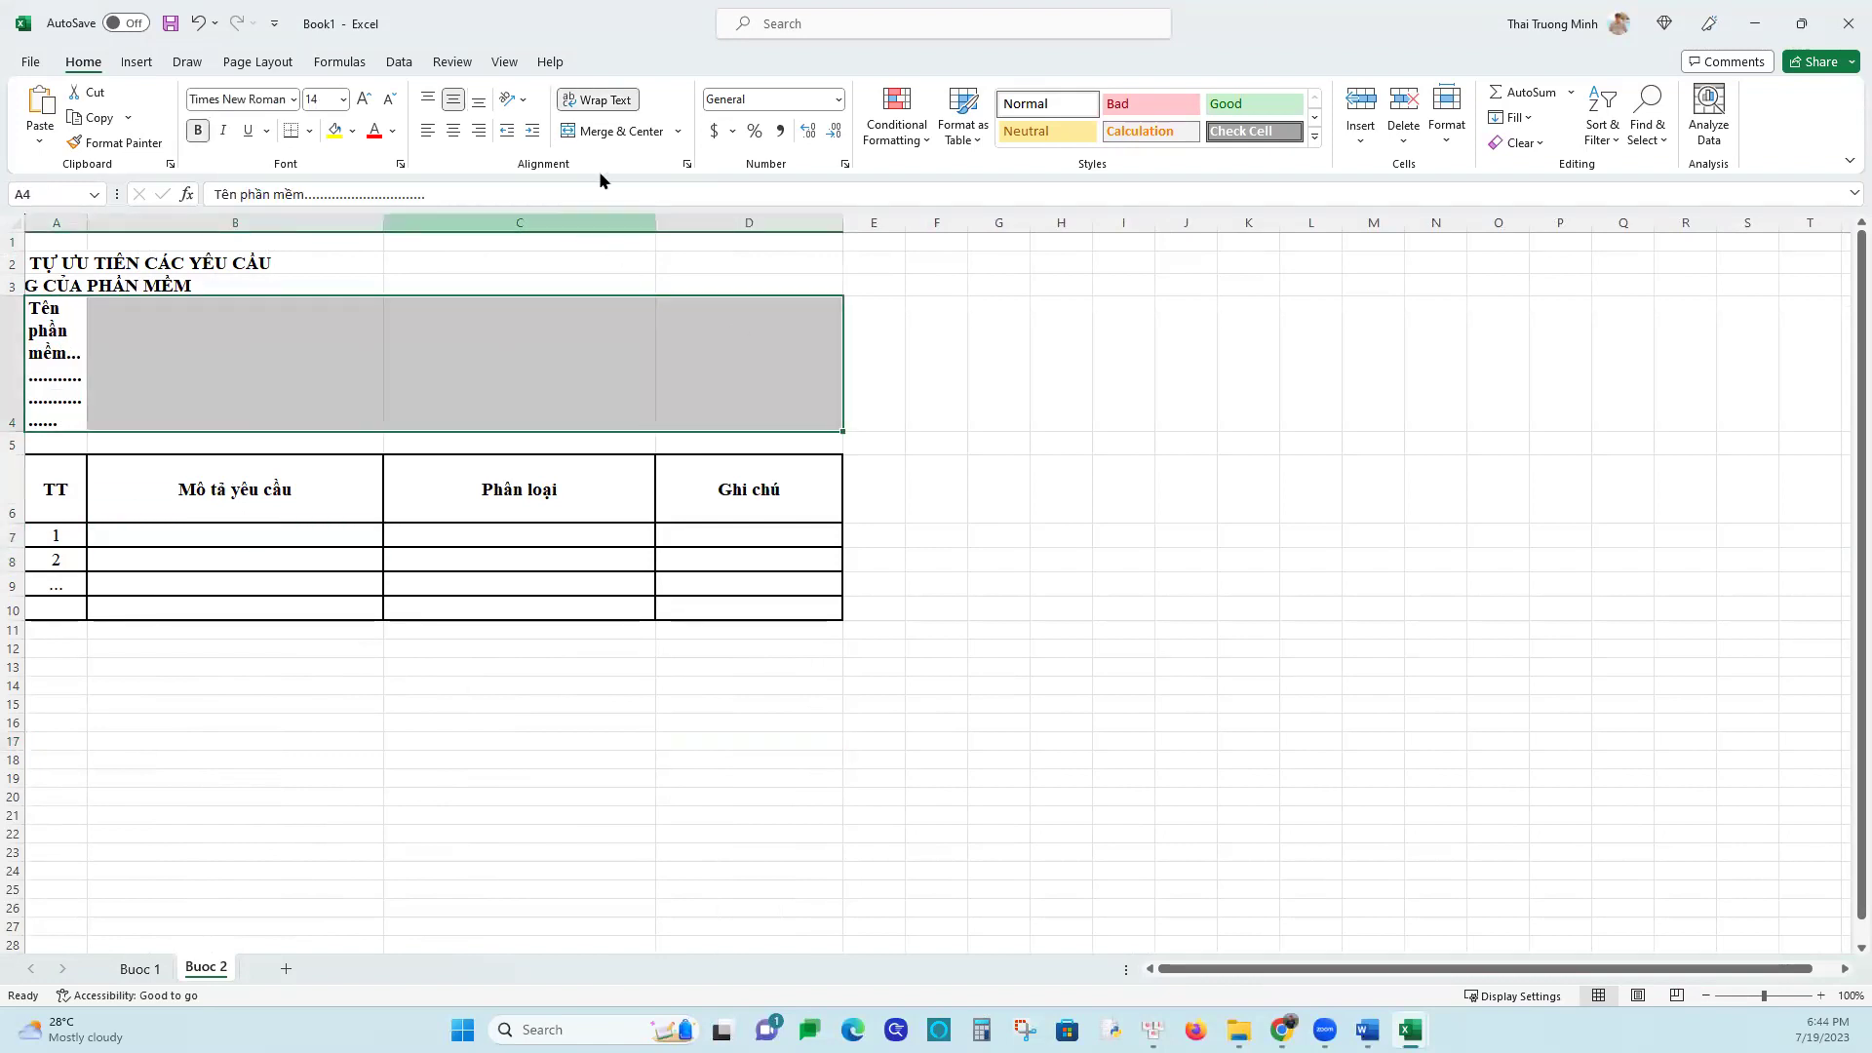
{"action": "left_click", "coordinate": [614, 130]}
{"action": "left_click_drag", "start_coordinate": [56, 285], "coordinate": [682, 288]}
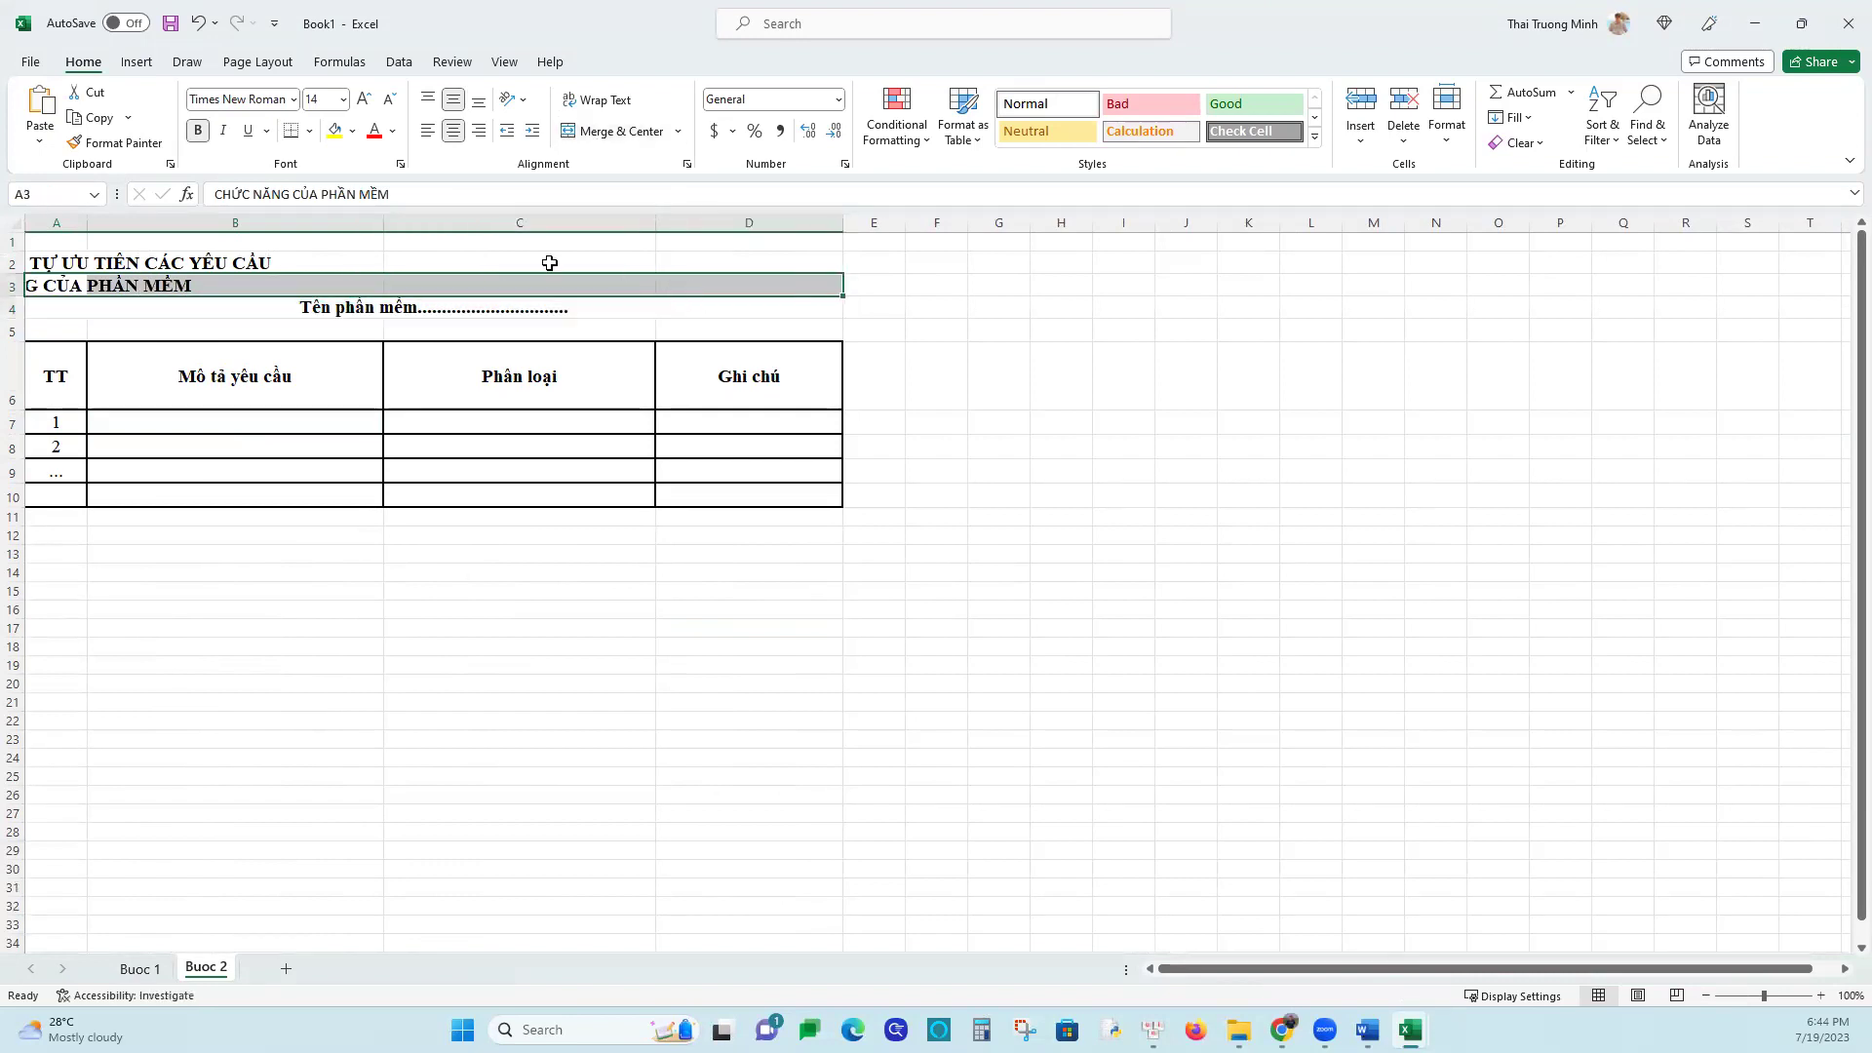
{"action": "left_click", "coordinate": [575, 130]}
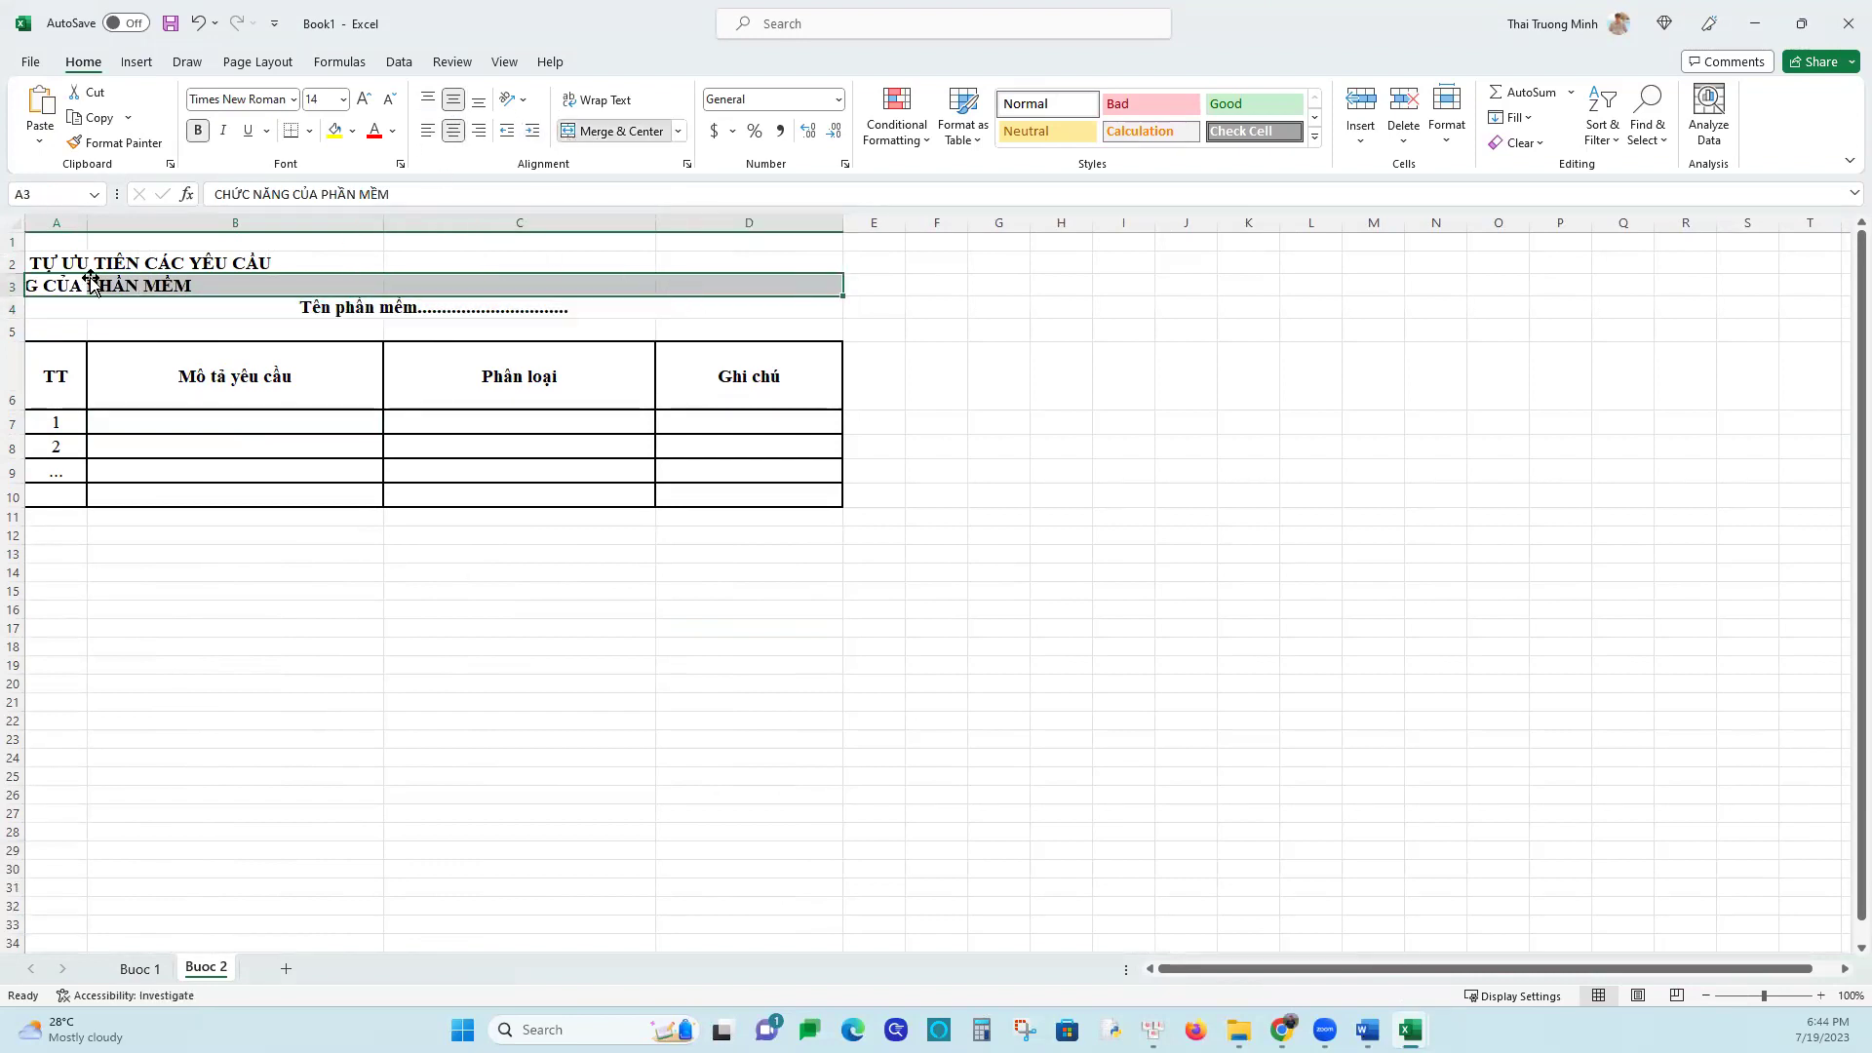
{"action": "left_click_drag", "start_coordinate": [48, 259], "coordinate": [765, 248]}
{"action": "left_click", "coordinate": [575, 131]}
{"action": "left_click_drag", "start_coordinate": [400, 722], "coordinate": [393, 709]}
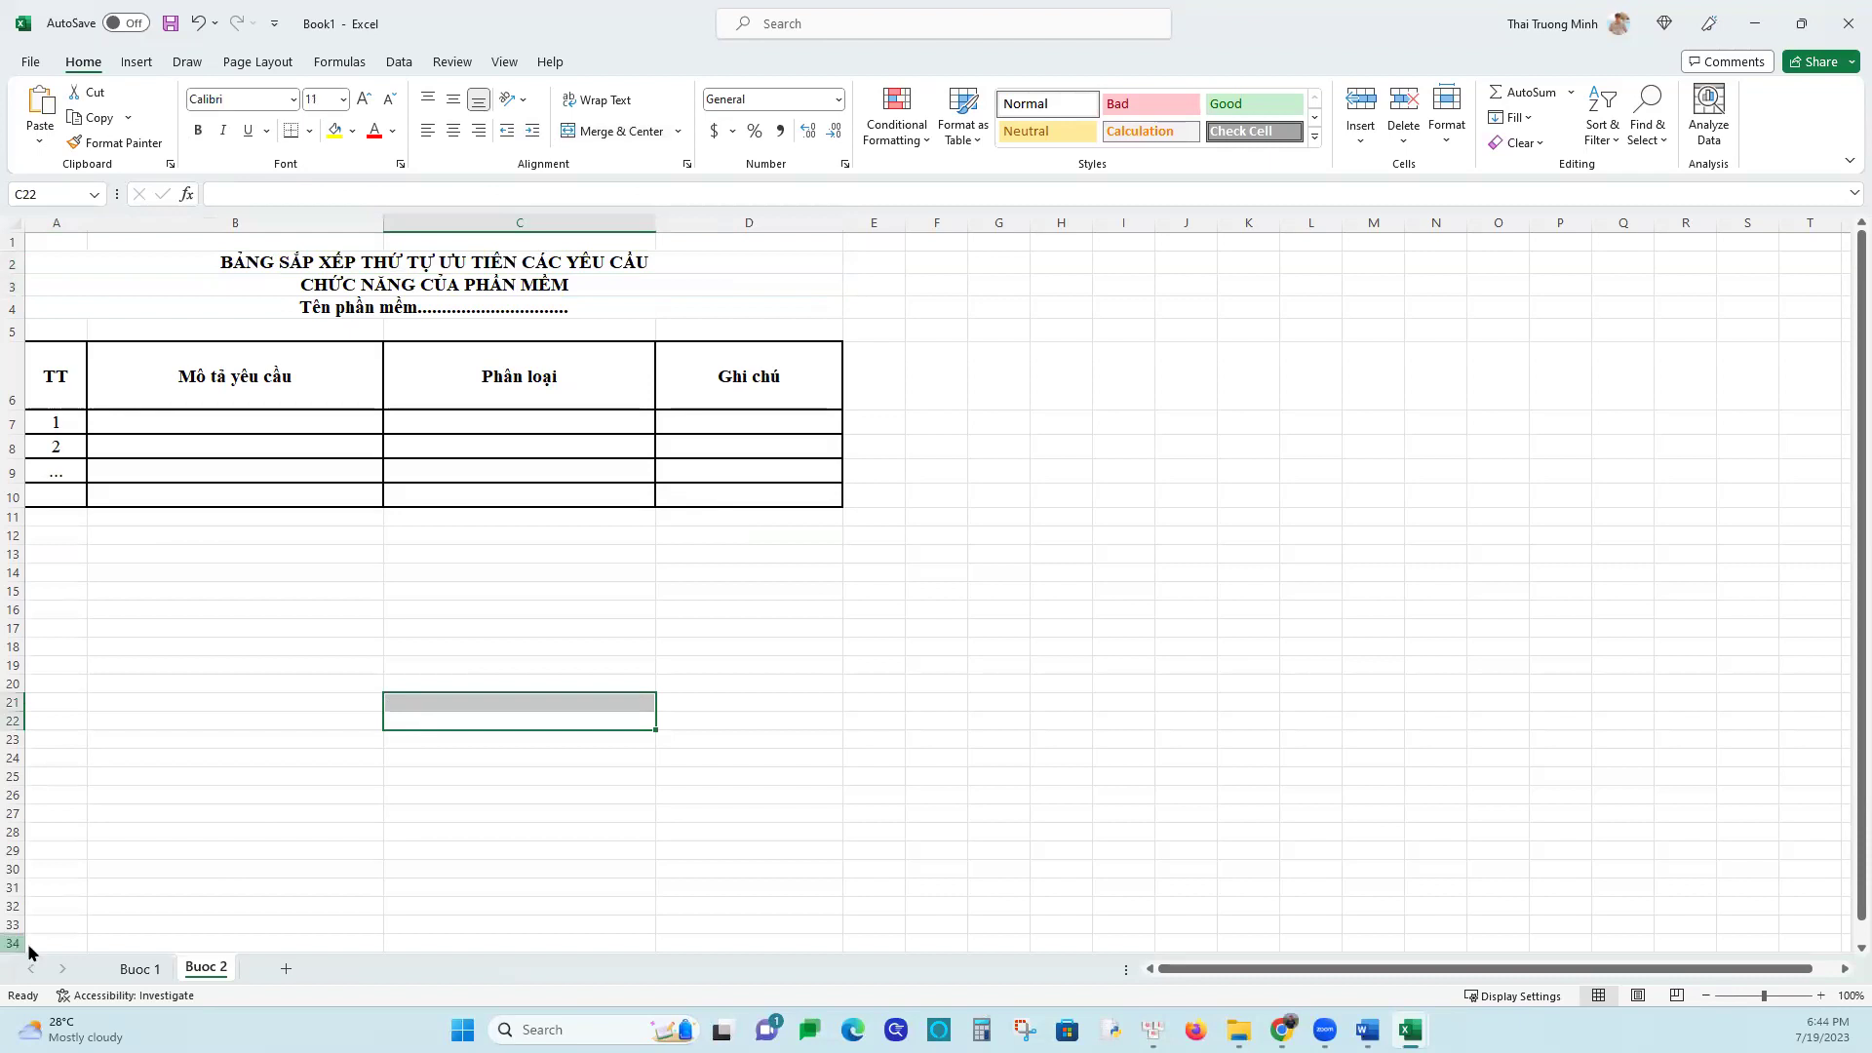
Switch to Đặc tả.docx in Word and copy the cover title Thiết kế phần mềm quản lý game trên điện thoại
{"action": "left_click", "coordinate": [1366, 1029]}
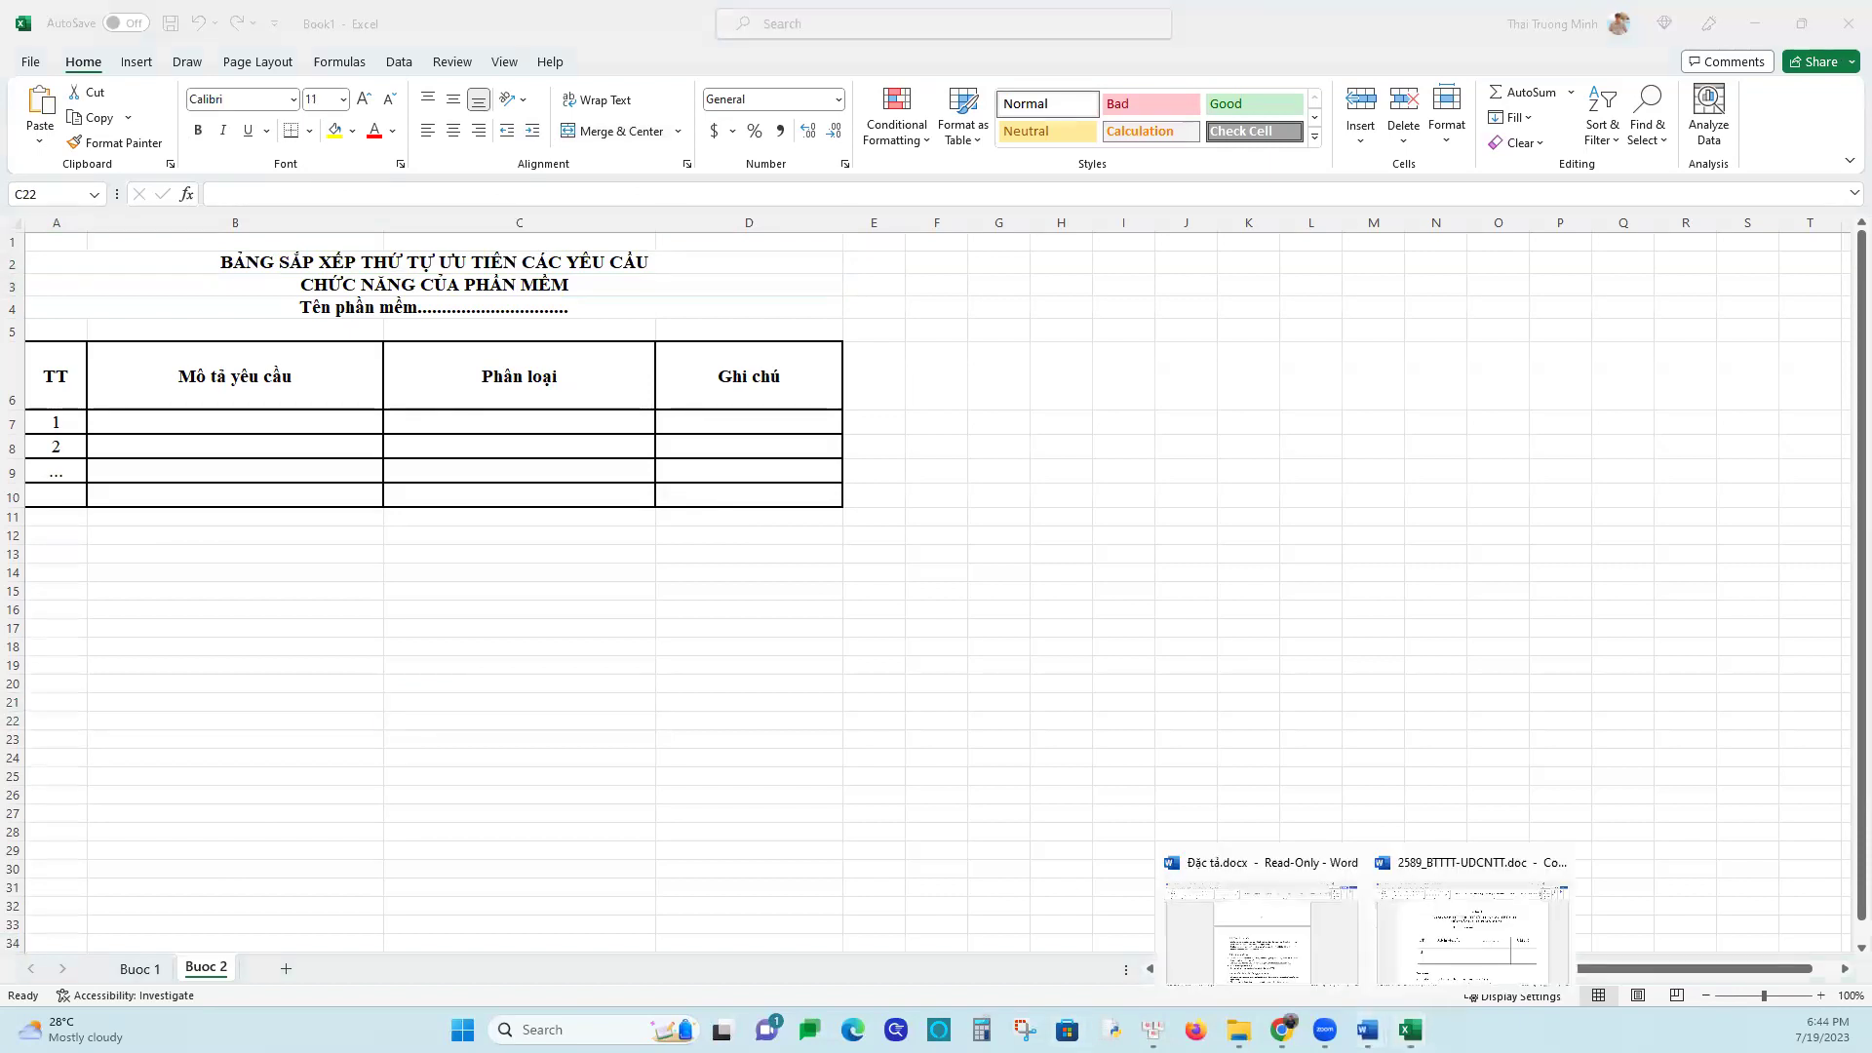
{"action": "left_click", "coordinate": [1306, 950]}
{"action": "scroll", "coordinate": [1124, 930], "scroll_direction": "up", "scroll_amount": 20}
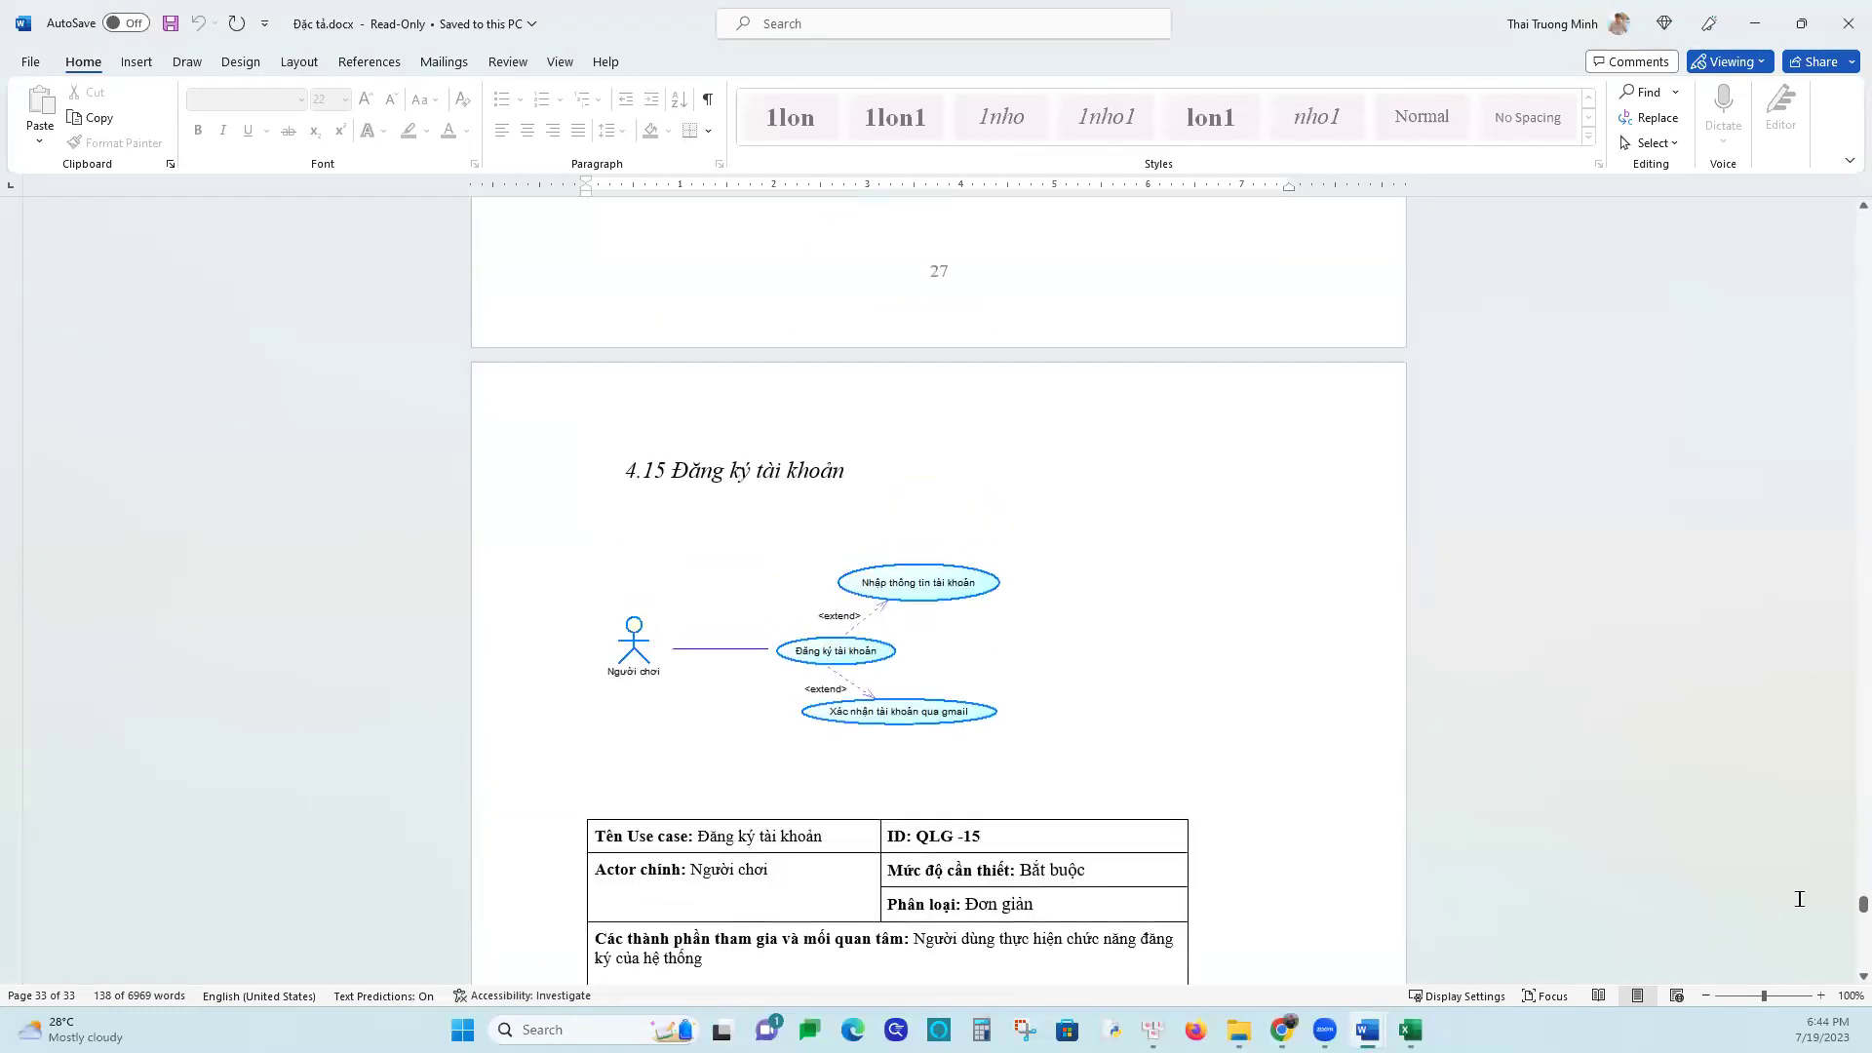
{"action": "left_click_drag", "start_coordinate": [1842, 907], "coordinate": [1842, 451]}
{"action": "key", "text": "ctrl+Home"}
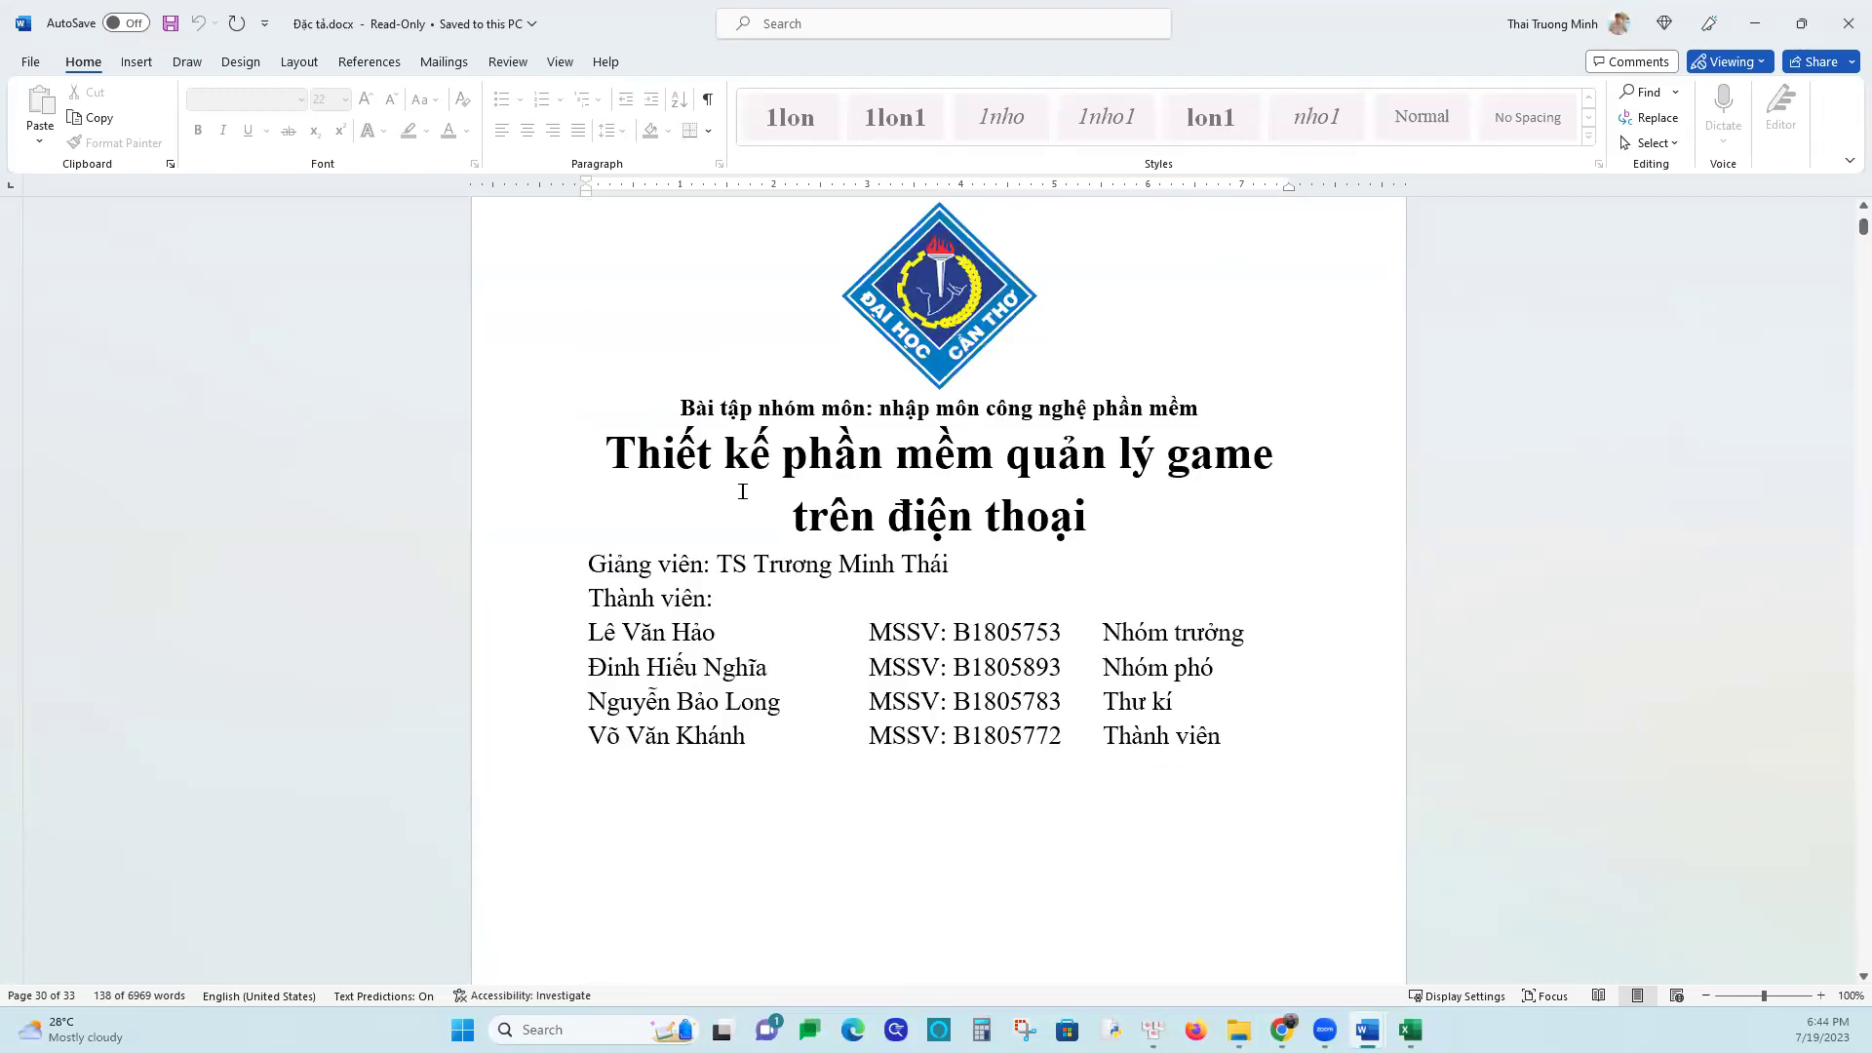
{"action": "left_click_drag", "start_coordinate": [606, 444], "coordinate": [988, 521]}
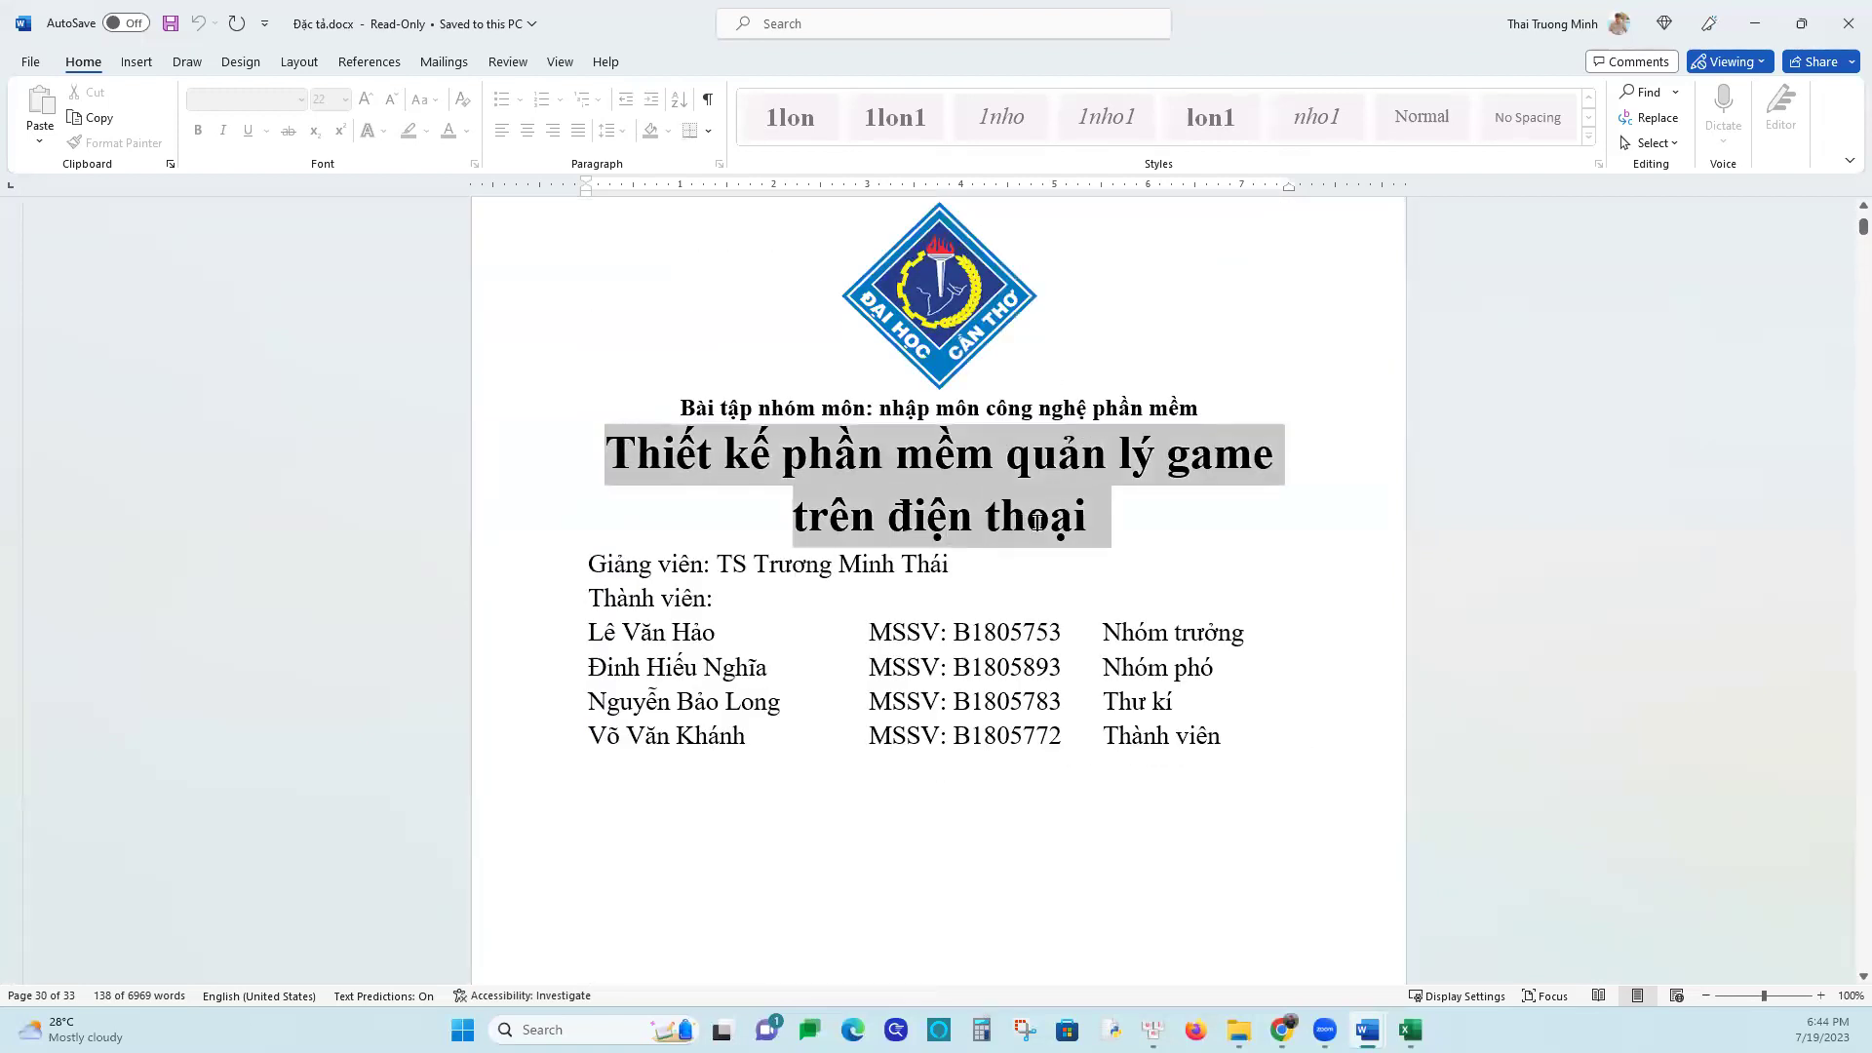
{"action": "right_click", "coordinate": [887, 548]}
{"action": "left_click", "coordinate": [920, 581]}
Return to Book1 in Excel and replace the dots after Tên phần mềm in cell A4 with the copied software title
{"action": "mouse_move", "coordinate": [1368, 1029]}
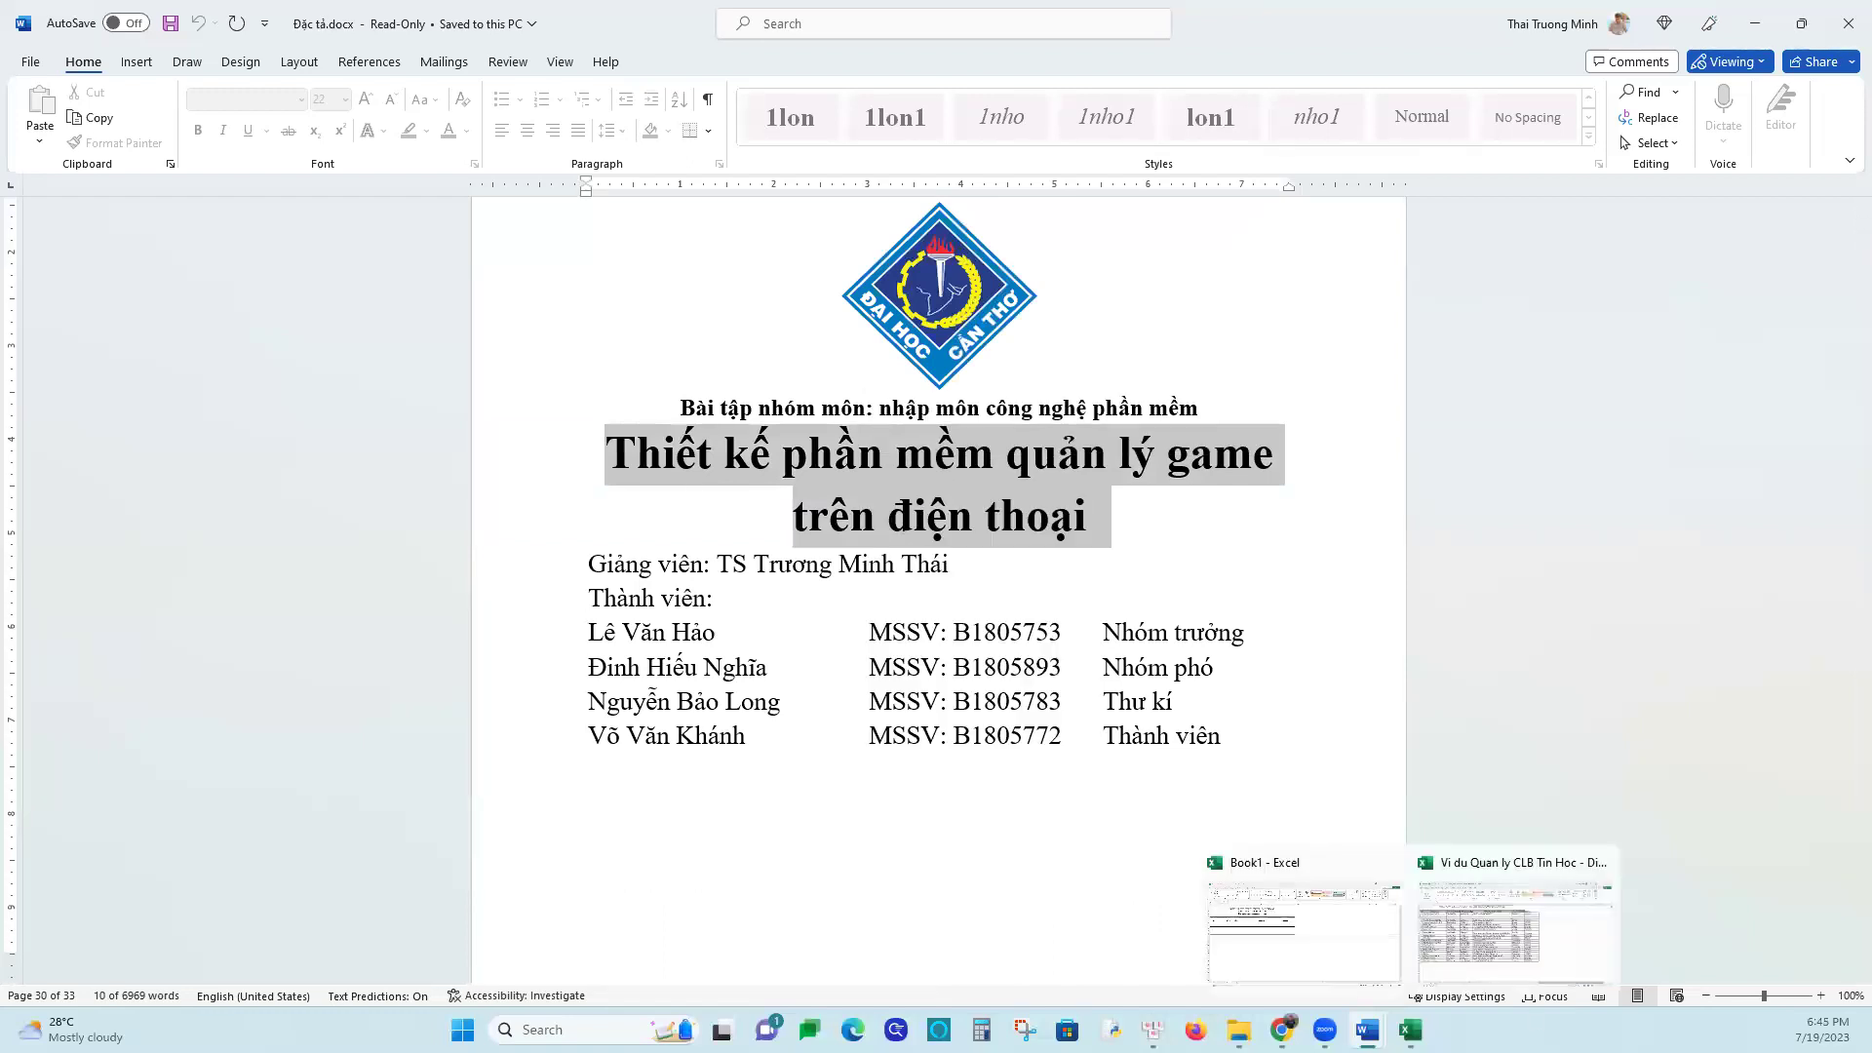
{"action": "left_click", "coordinate": [1472, 933]}
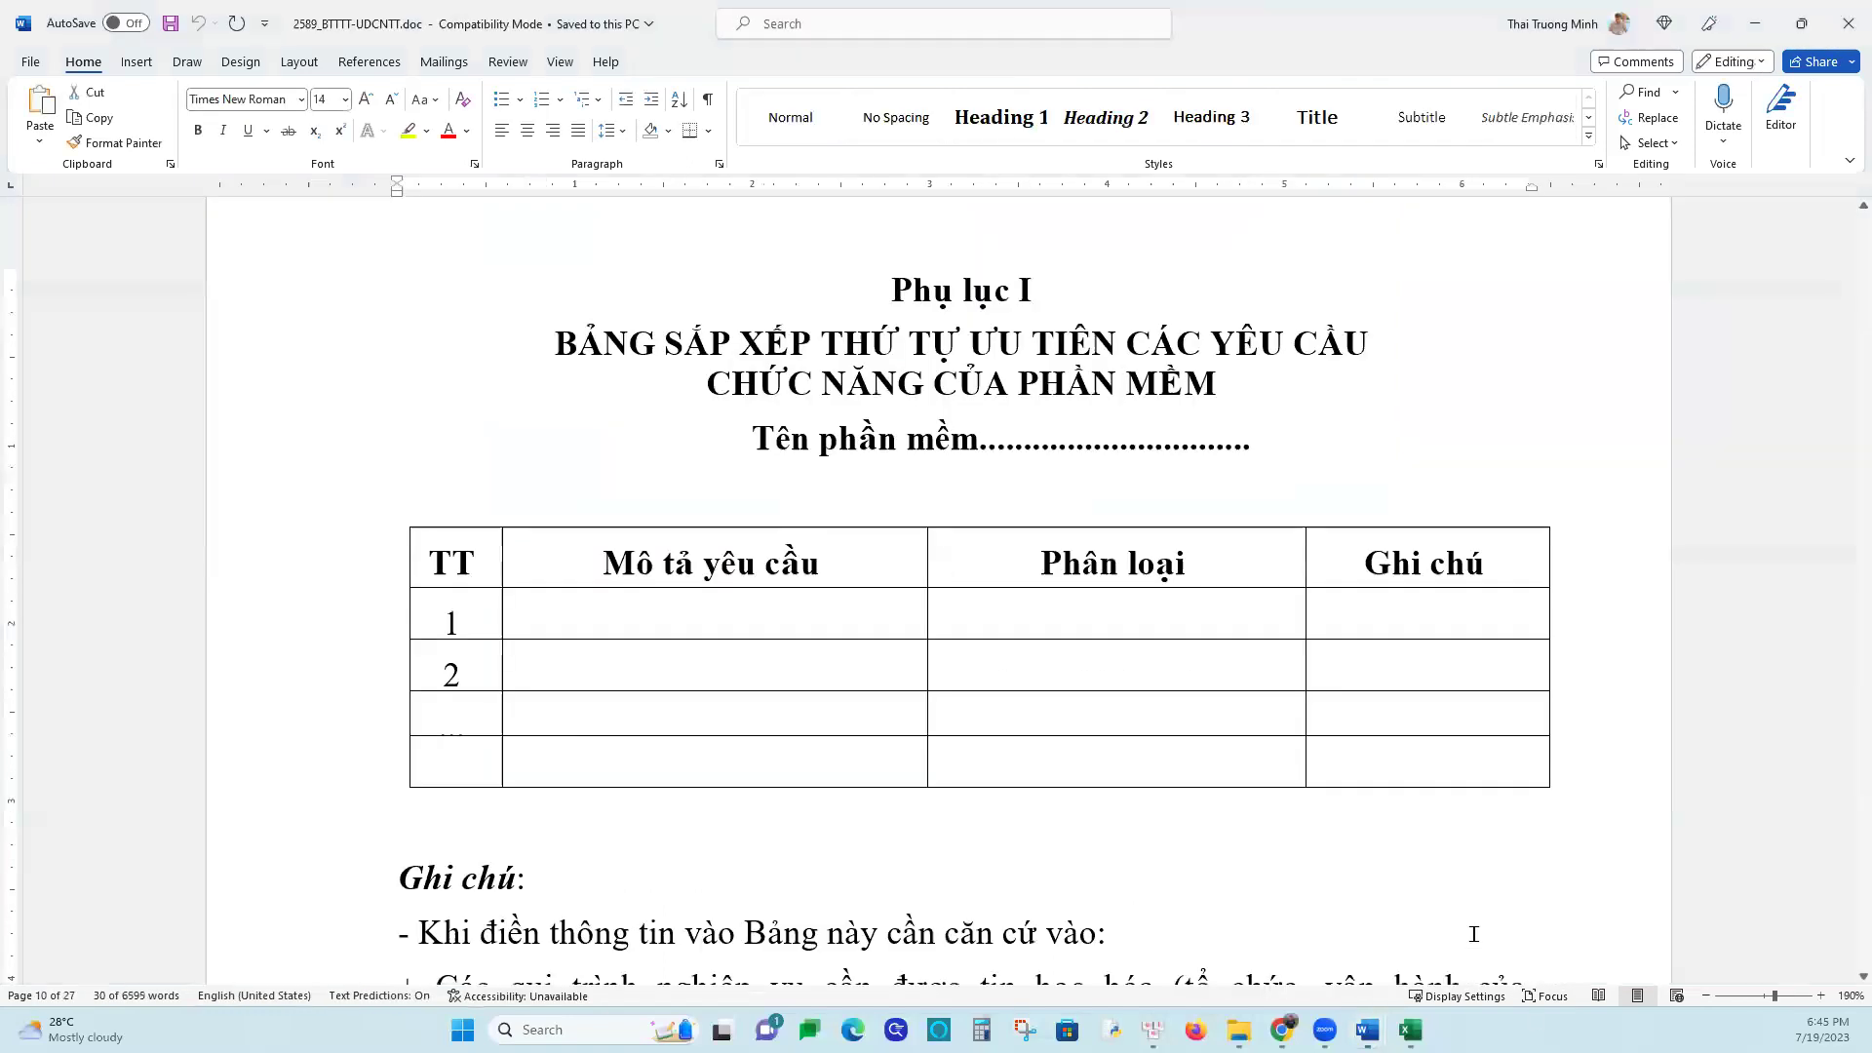
{"action": "left_click", "coordinate": [1410, 1030]}
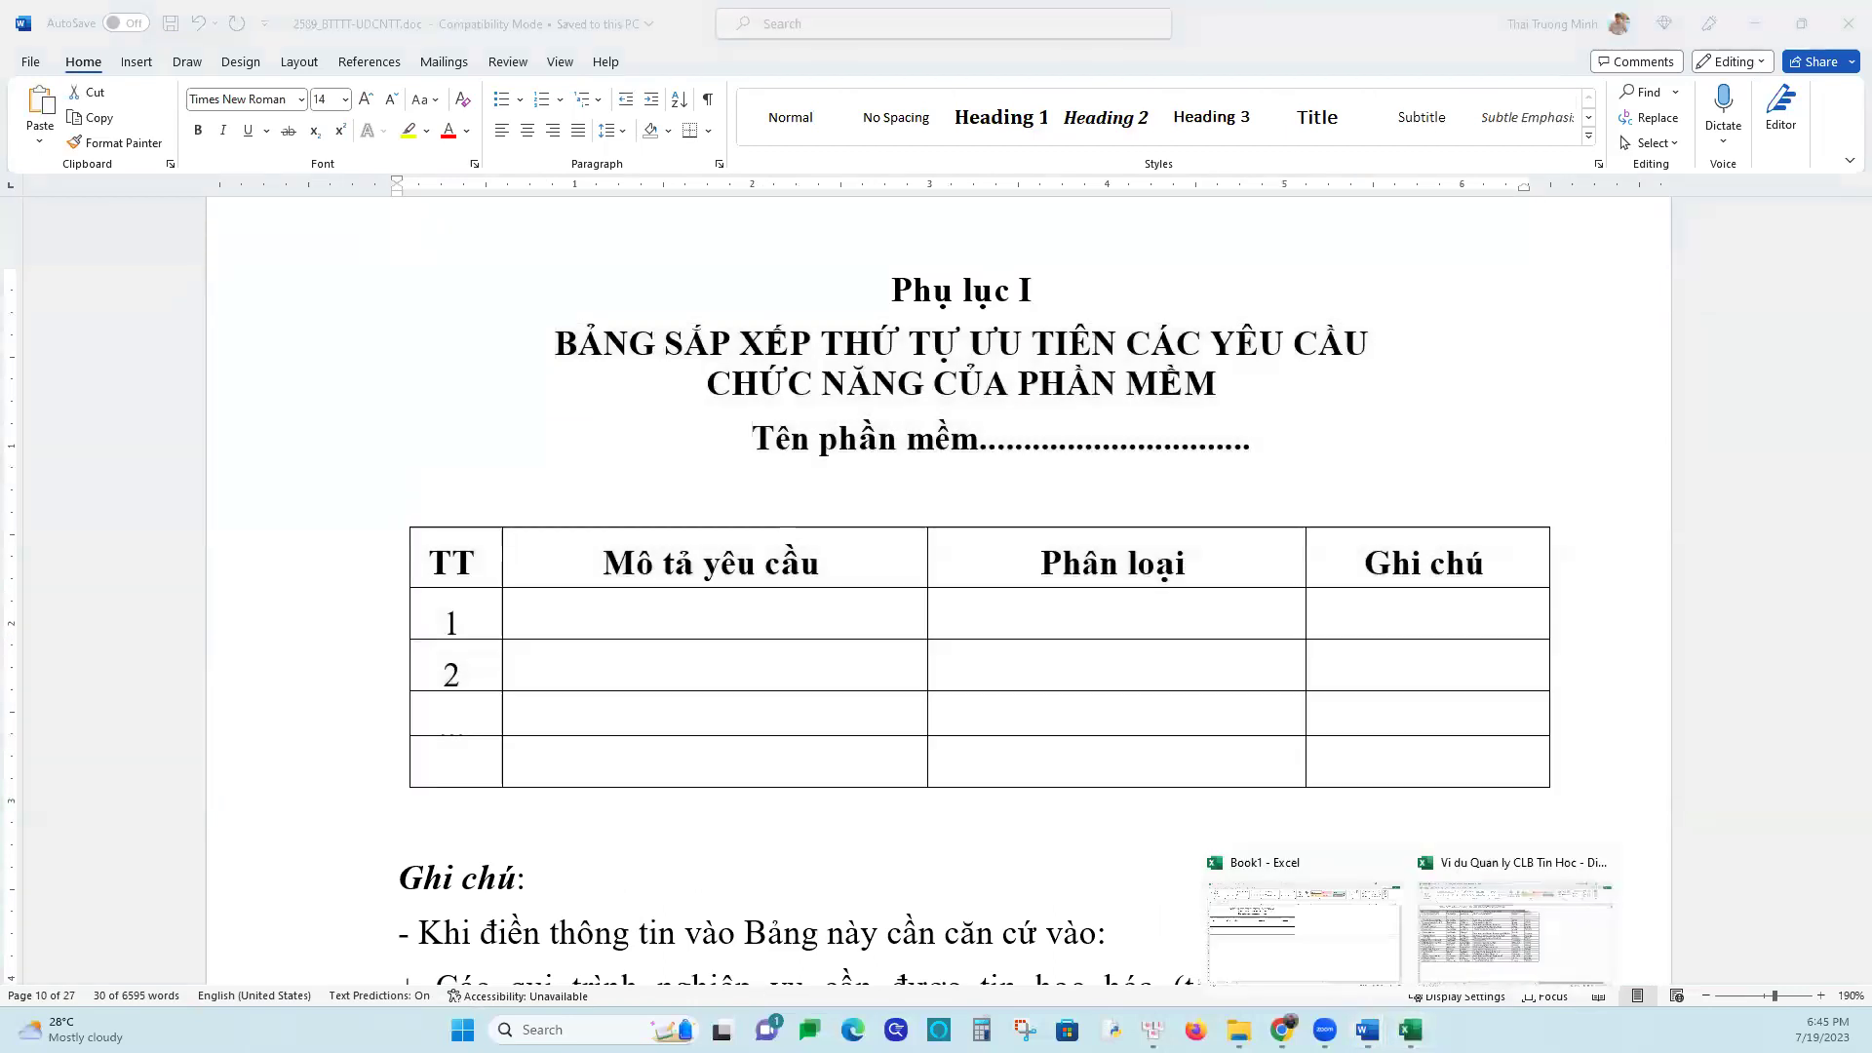
{"action": "left_click", "coordinate": [1296, 920]}
{"action": "left_click", "coordinate": [422, 324]}
{"action": "left_click", "coordinate": [273, 303]}
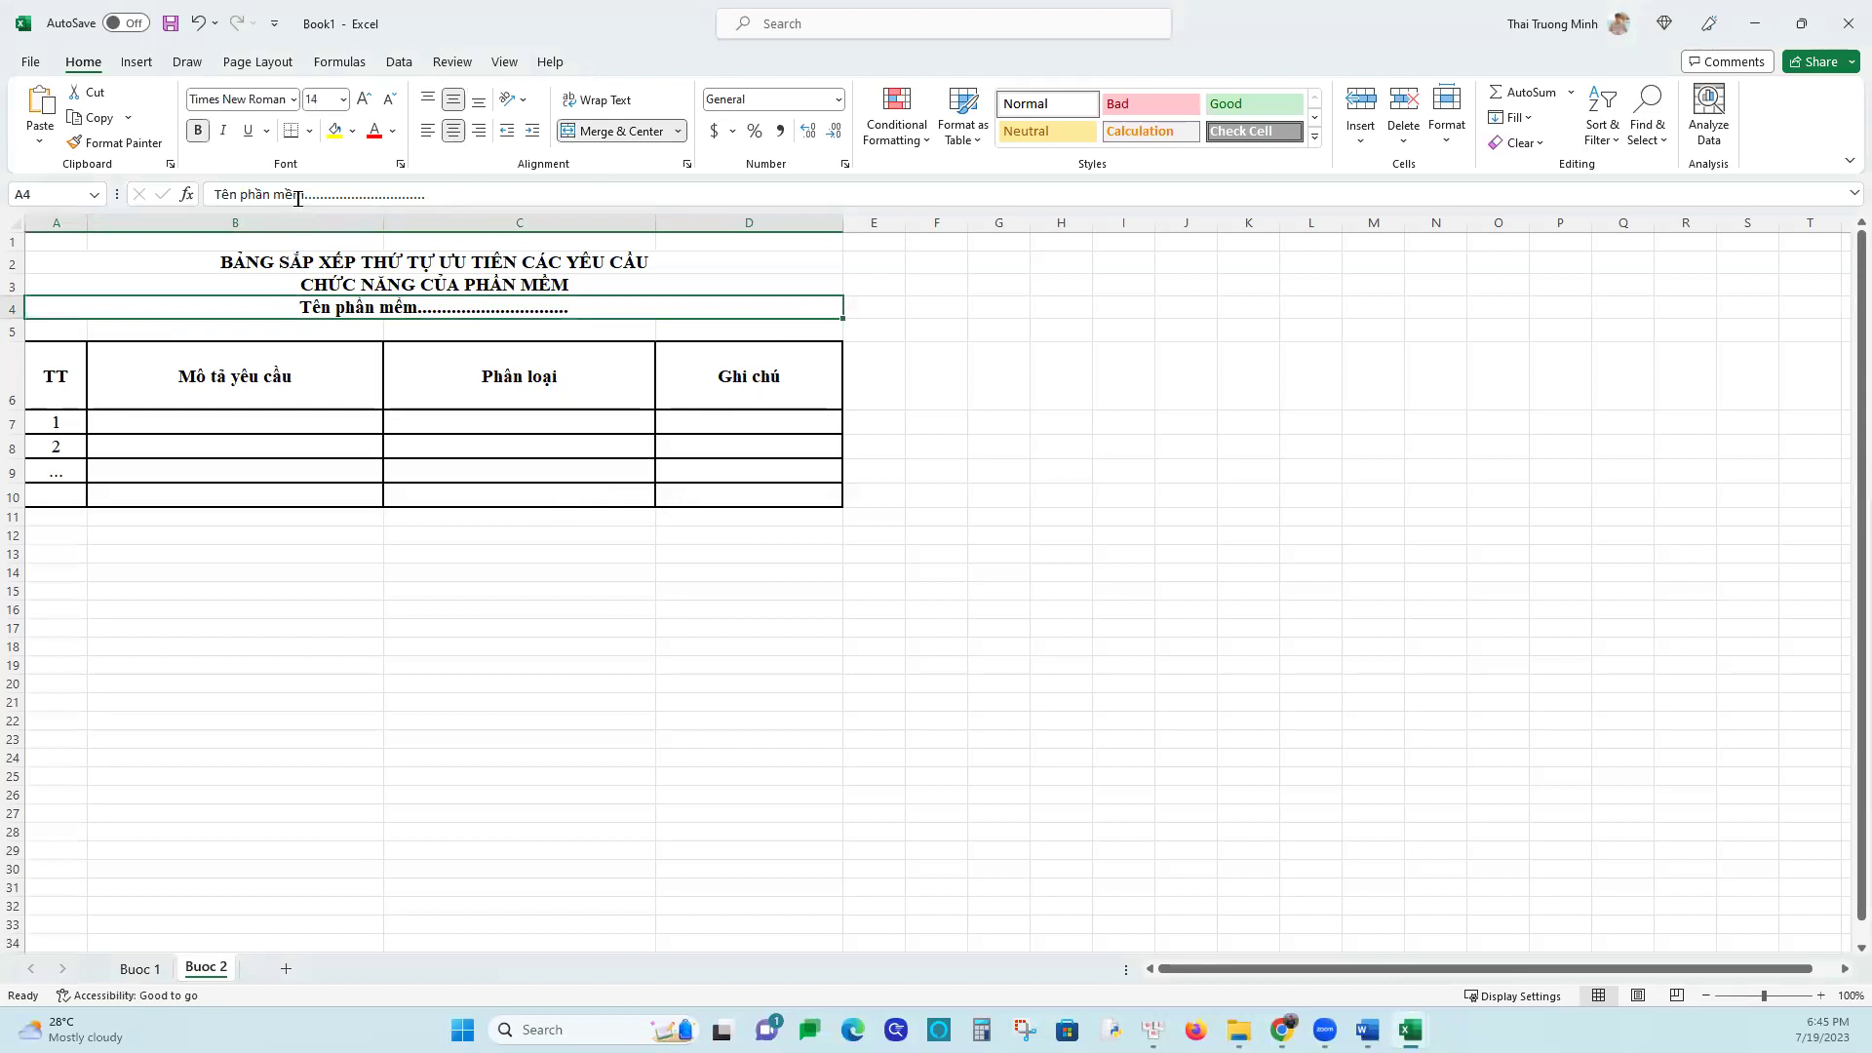
{"action": "left_click_drag", "start_coordinate": [301, 197], "coordinate": [507, 173]}
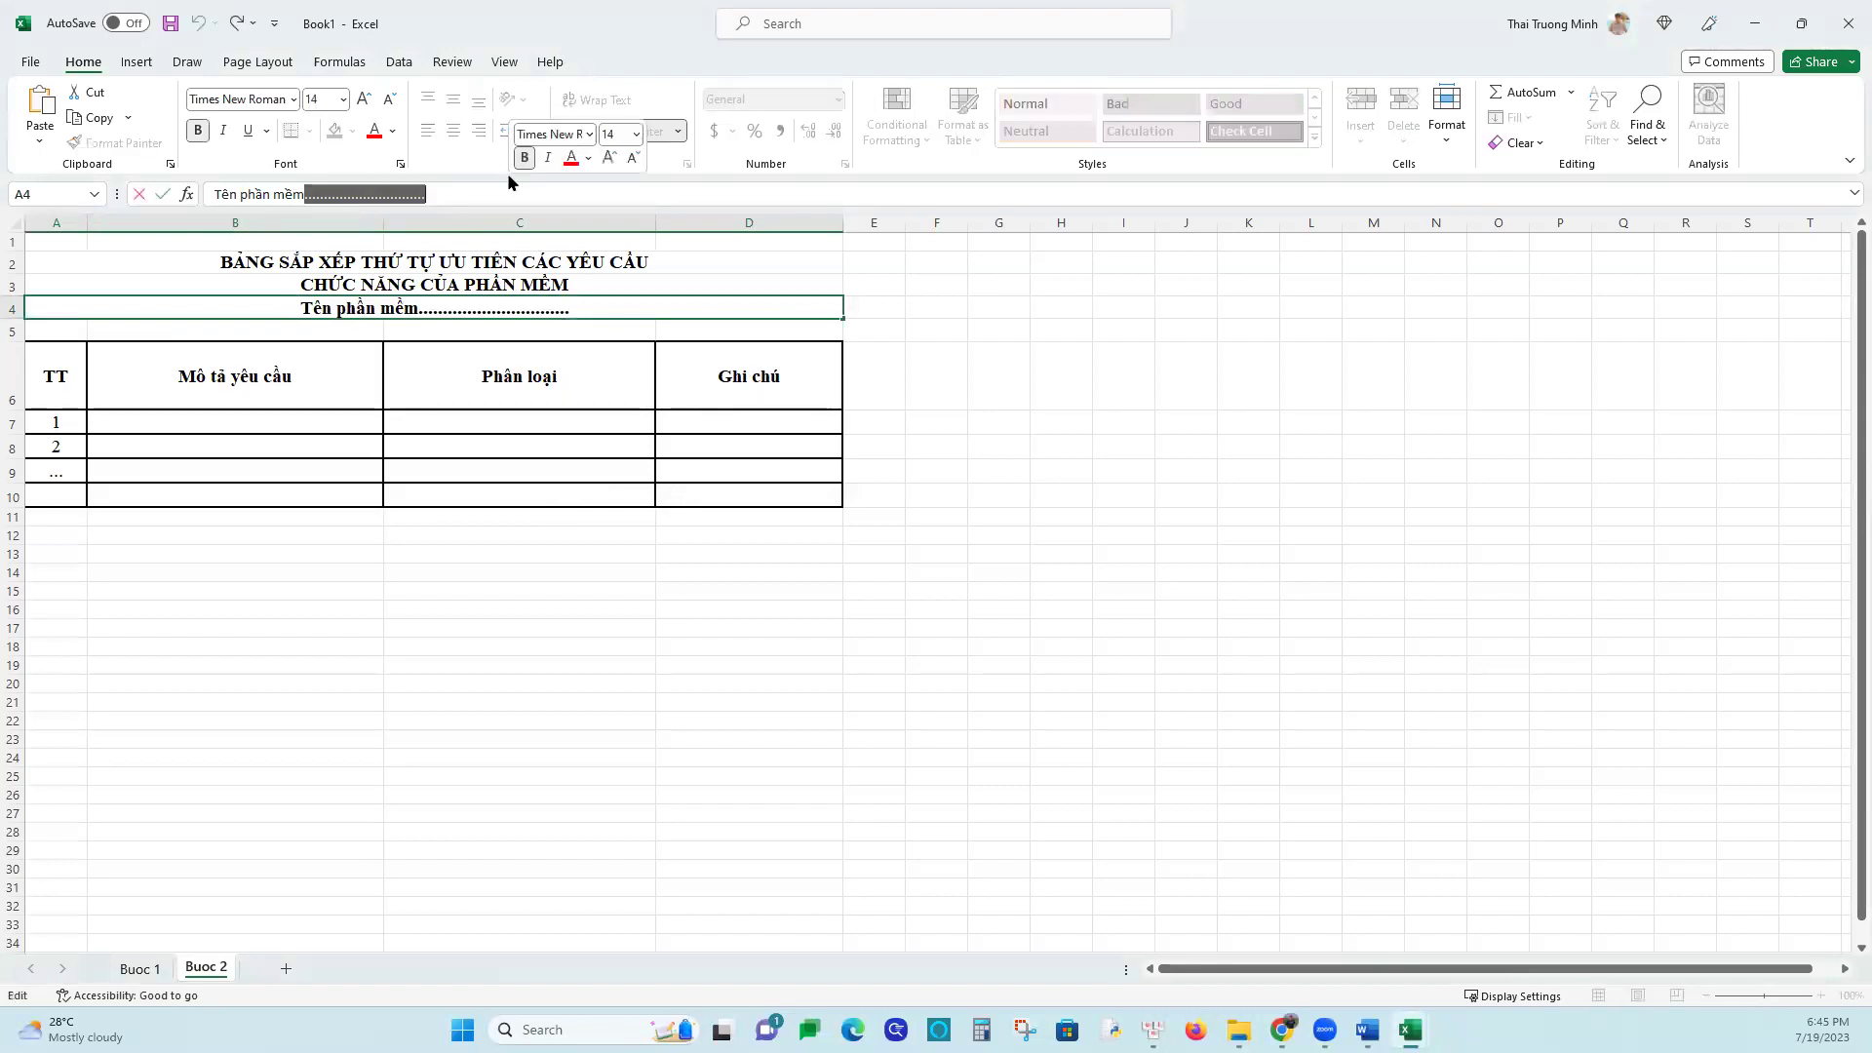
{"action": "type", "text": "\\"}
{"action": "key", "text": "BackSpace"}
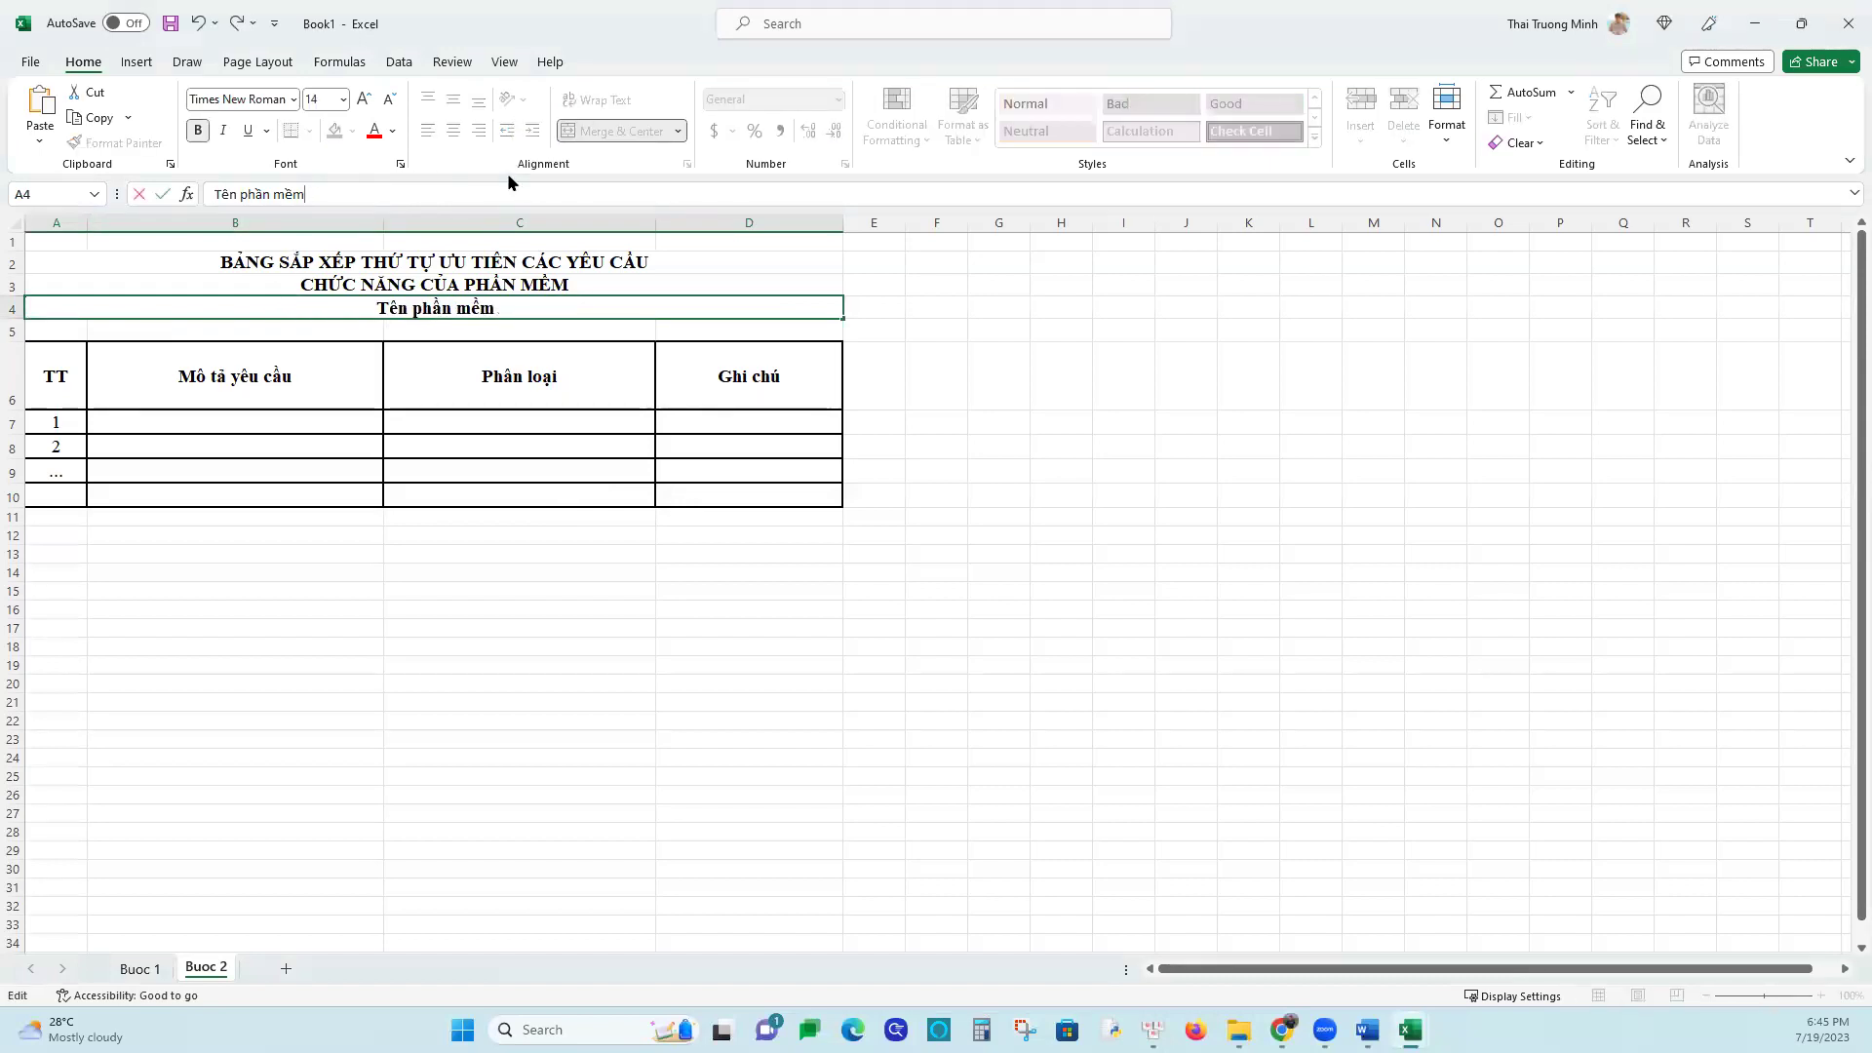
{"action": "key", "text": "ctrl+v"}
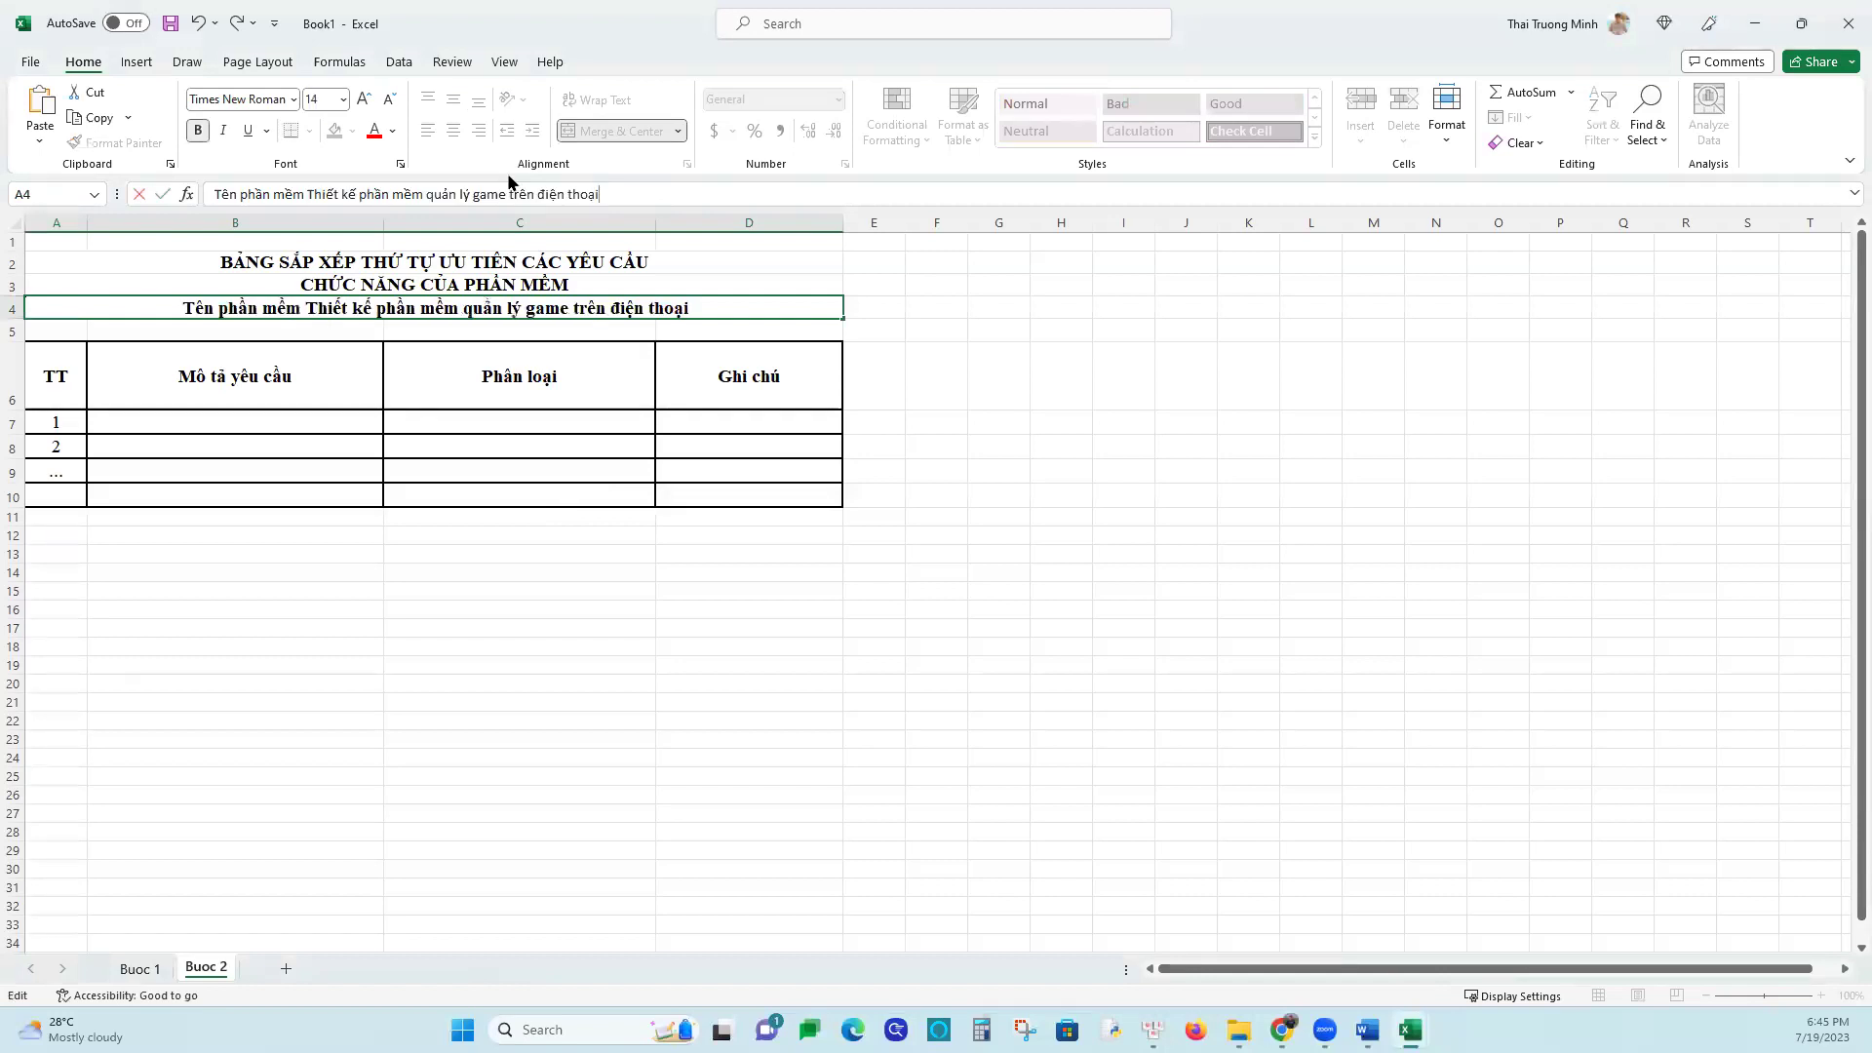
{"action": "key", "text": "Return"}
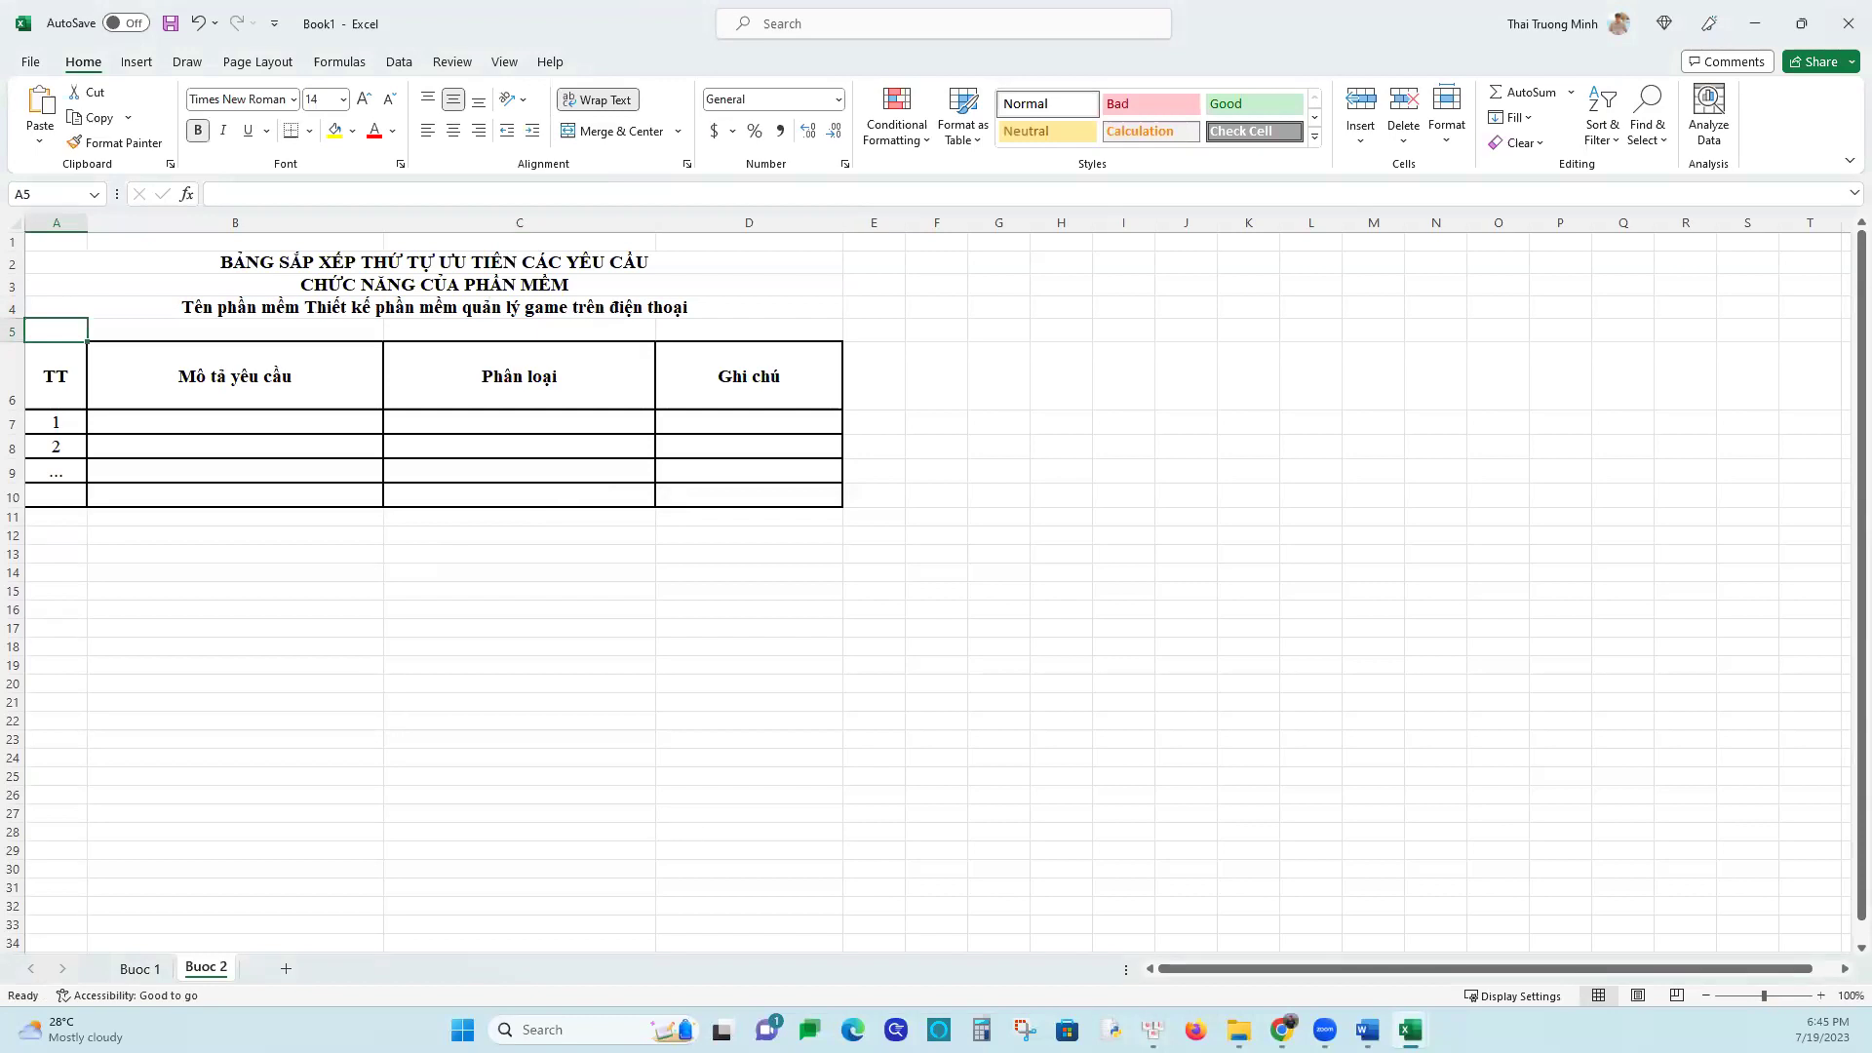
Select cell B7 for the first requirement and examine the 4.1 Gỡ game use case in Đặc tả.docx in Word
{"action": "mouse_move", "coordinate": [1368, 1029]}
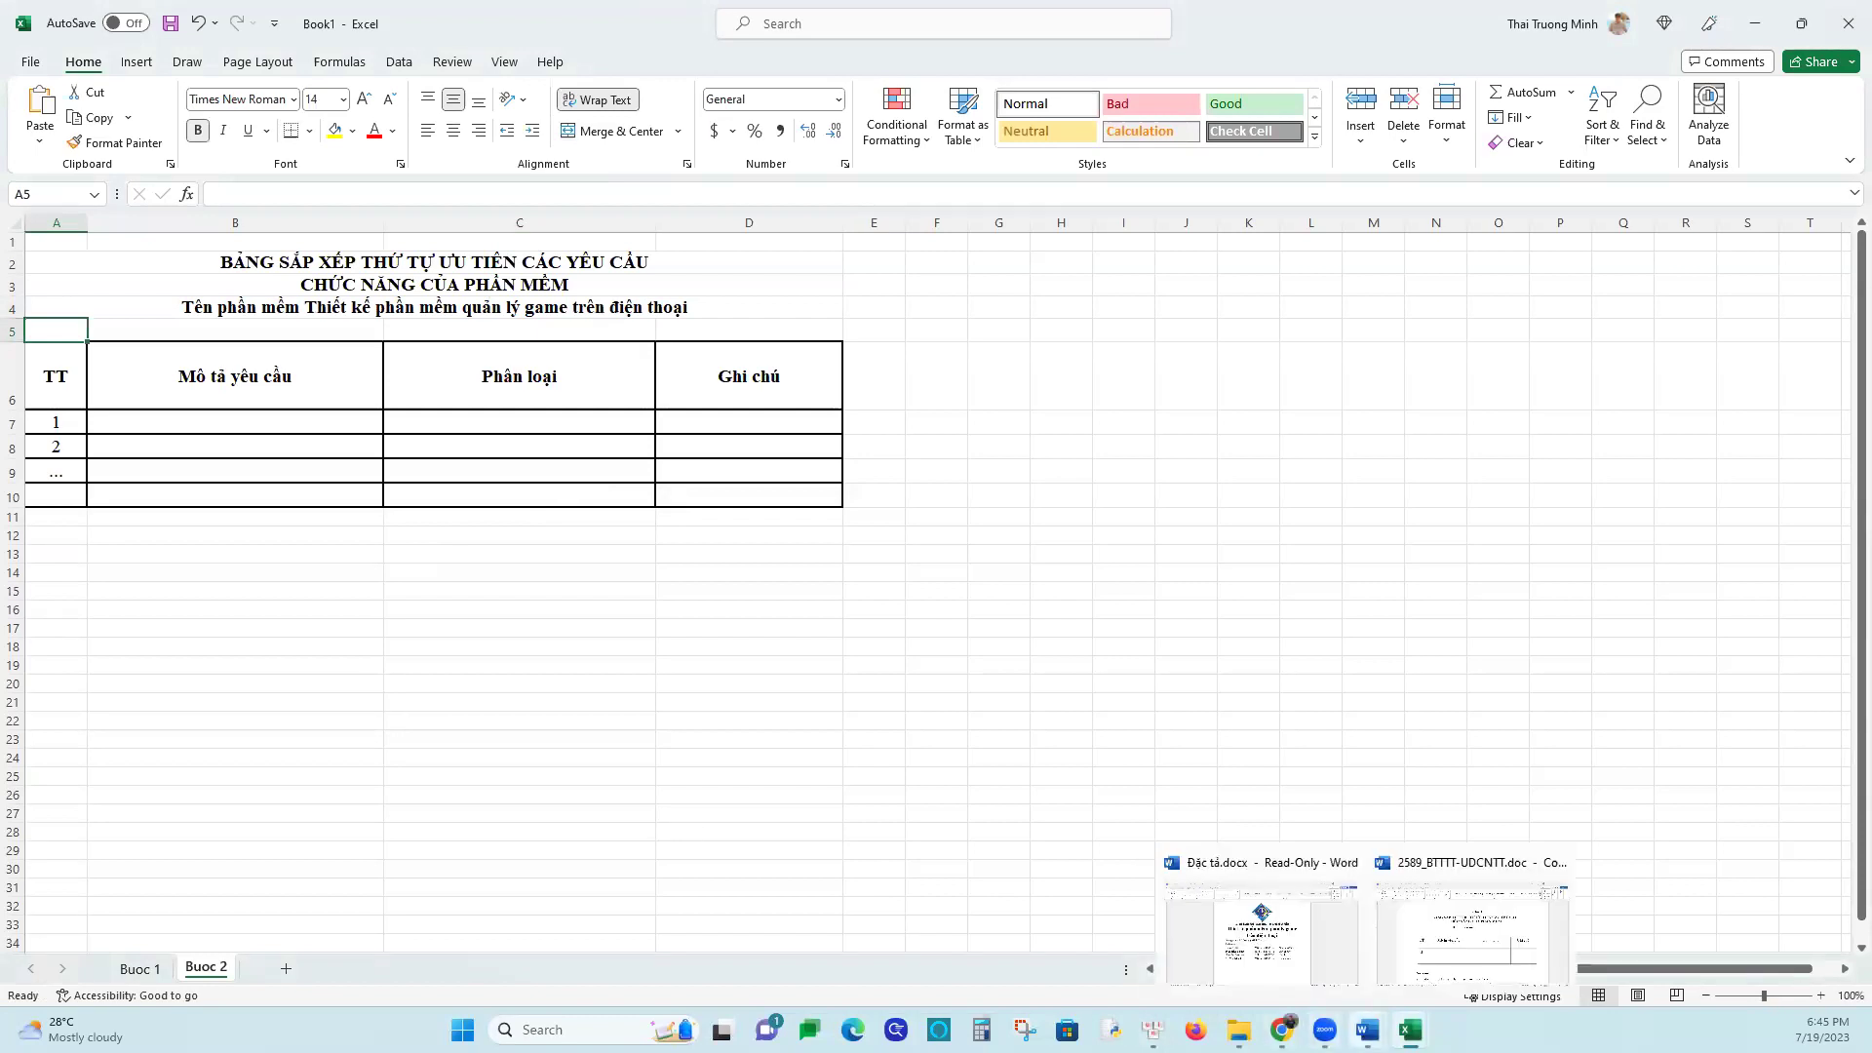
{"action": "left_click", "coordinate": [261, 418]}
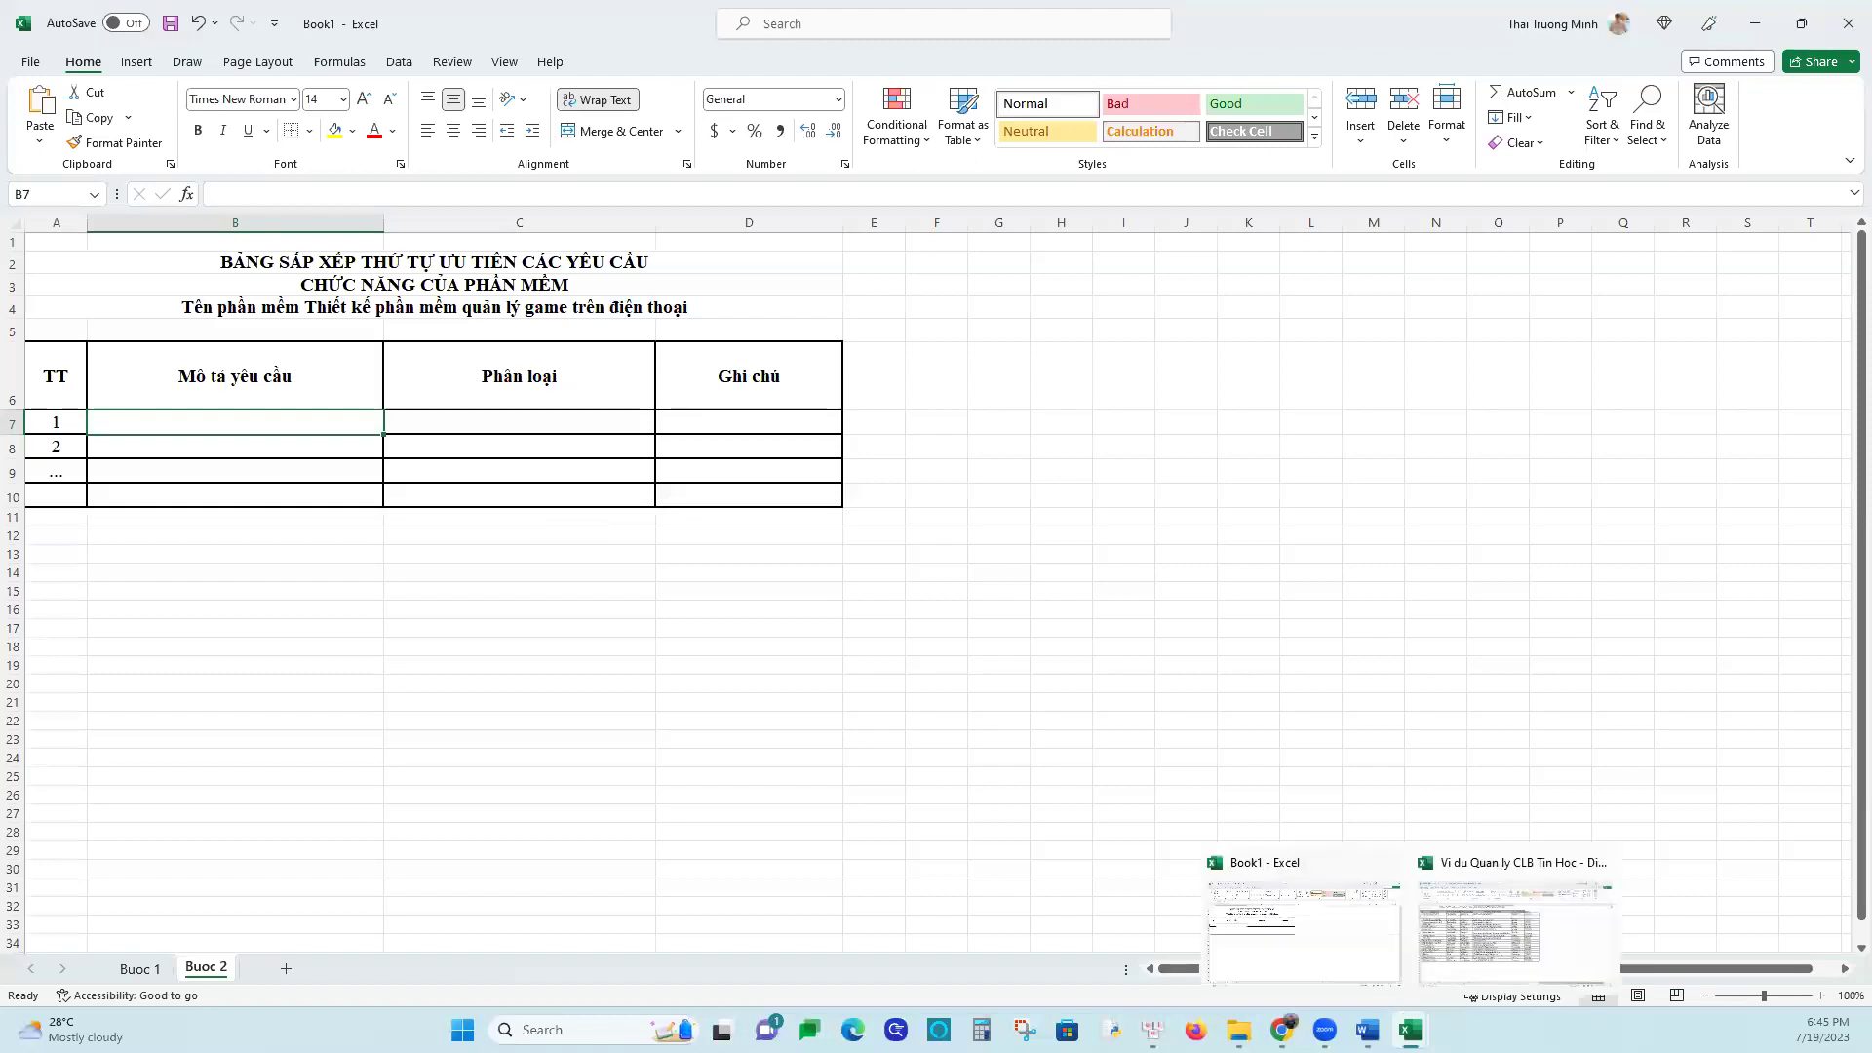
{"action": "mouse_move", "coordinate": [1368, 1030]}
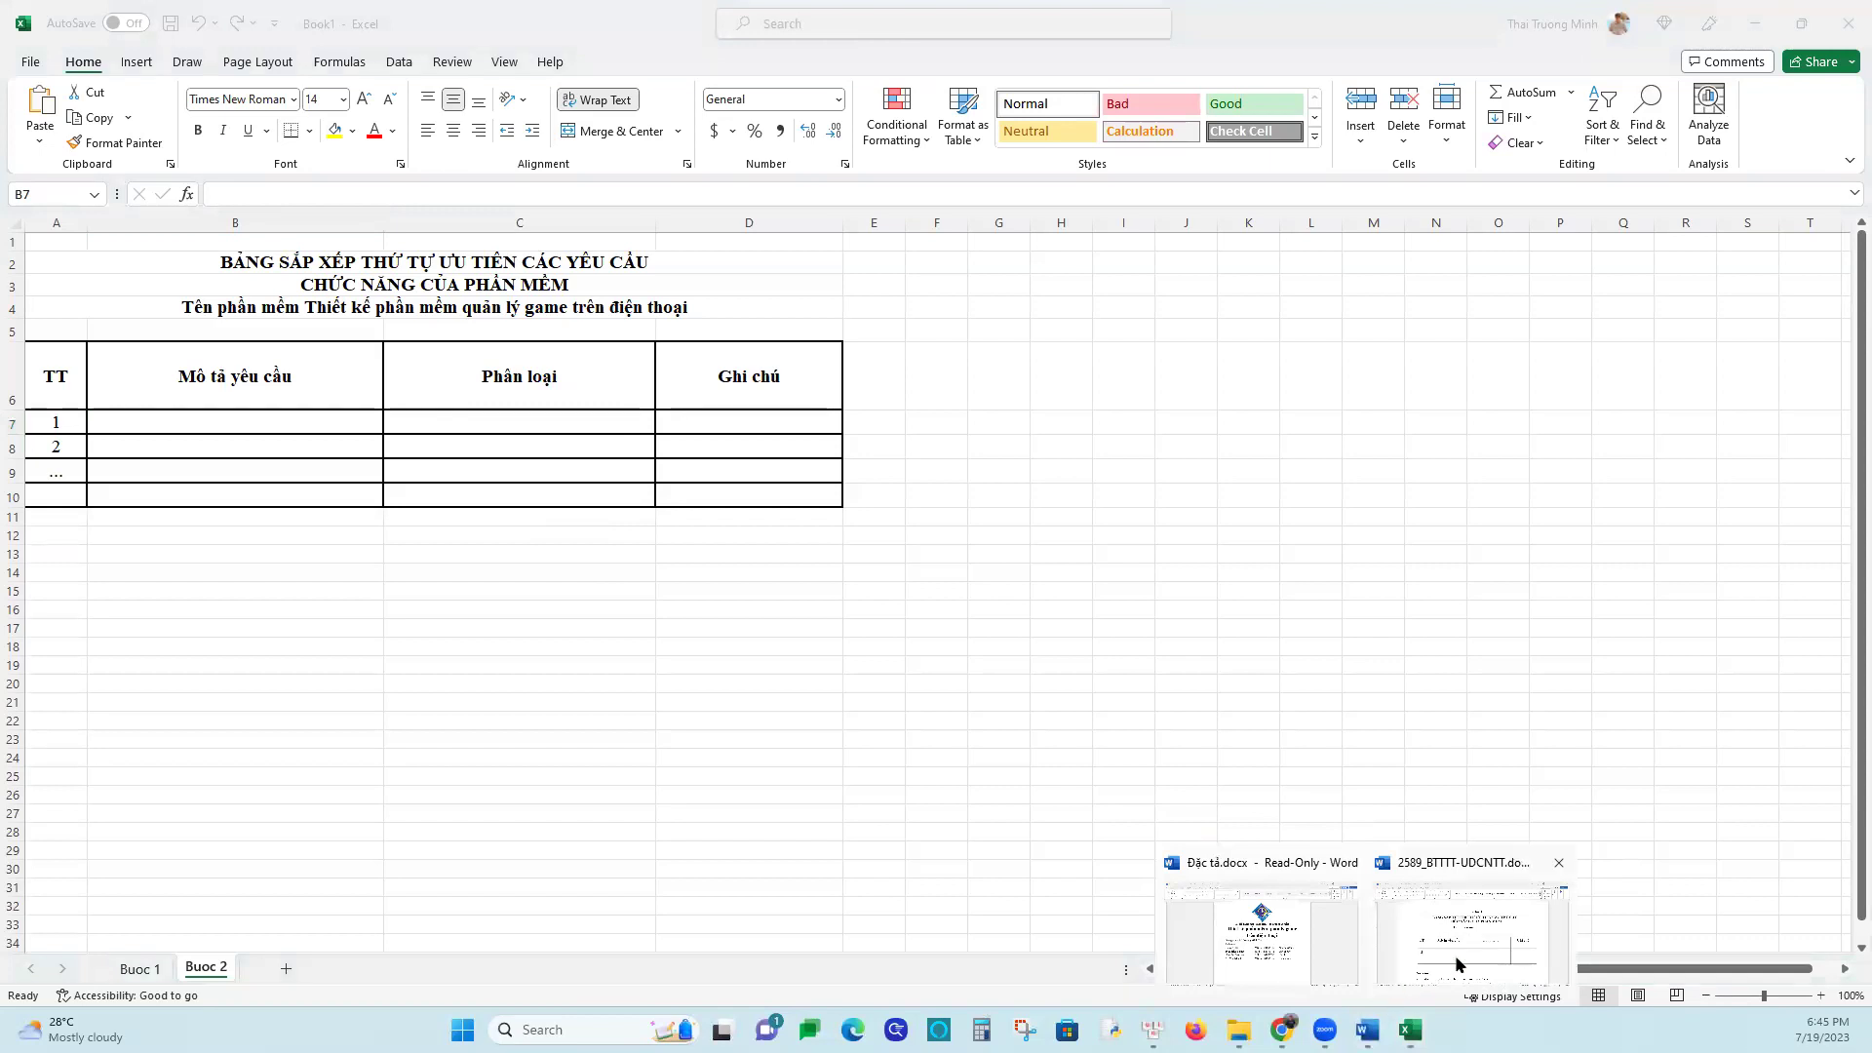
{"action": "left_click", "coordinate": [1280, 953]}
{"action": "scroll", "coordinate": [923, 640], "scroll_direction": "down", "scroll_amount": 15}
{"action": "scroll", "coordinate": [925, 643], "scroll_direction": "down", "scroll_amount": 15}
{"action": "scroll", "coordinate": [925, 643], "scroll_direction": "down", "scroll_amount": 15}
{"action": "scroll", "coordinate": [925, 644], "scroll_direction": "down", "scroll_amount": 15}
{"action": "scroll", "coordinate": [925, 643], "scroll_direction": "down", "scroll_amount": 15}
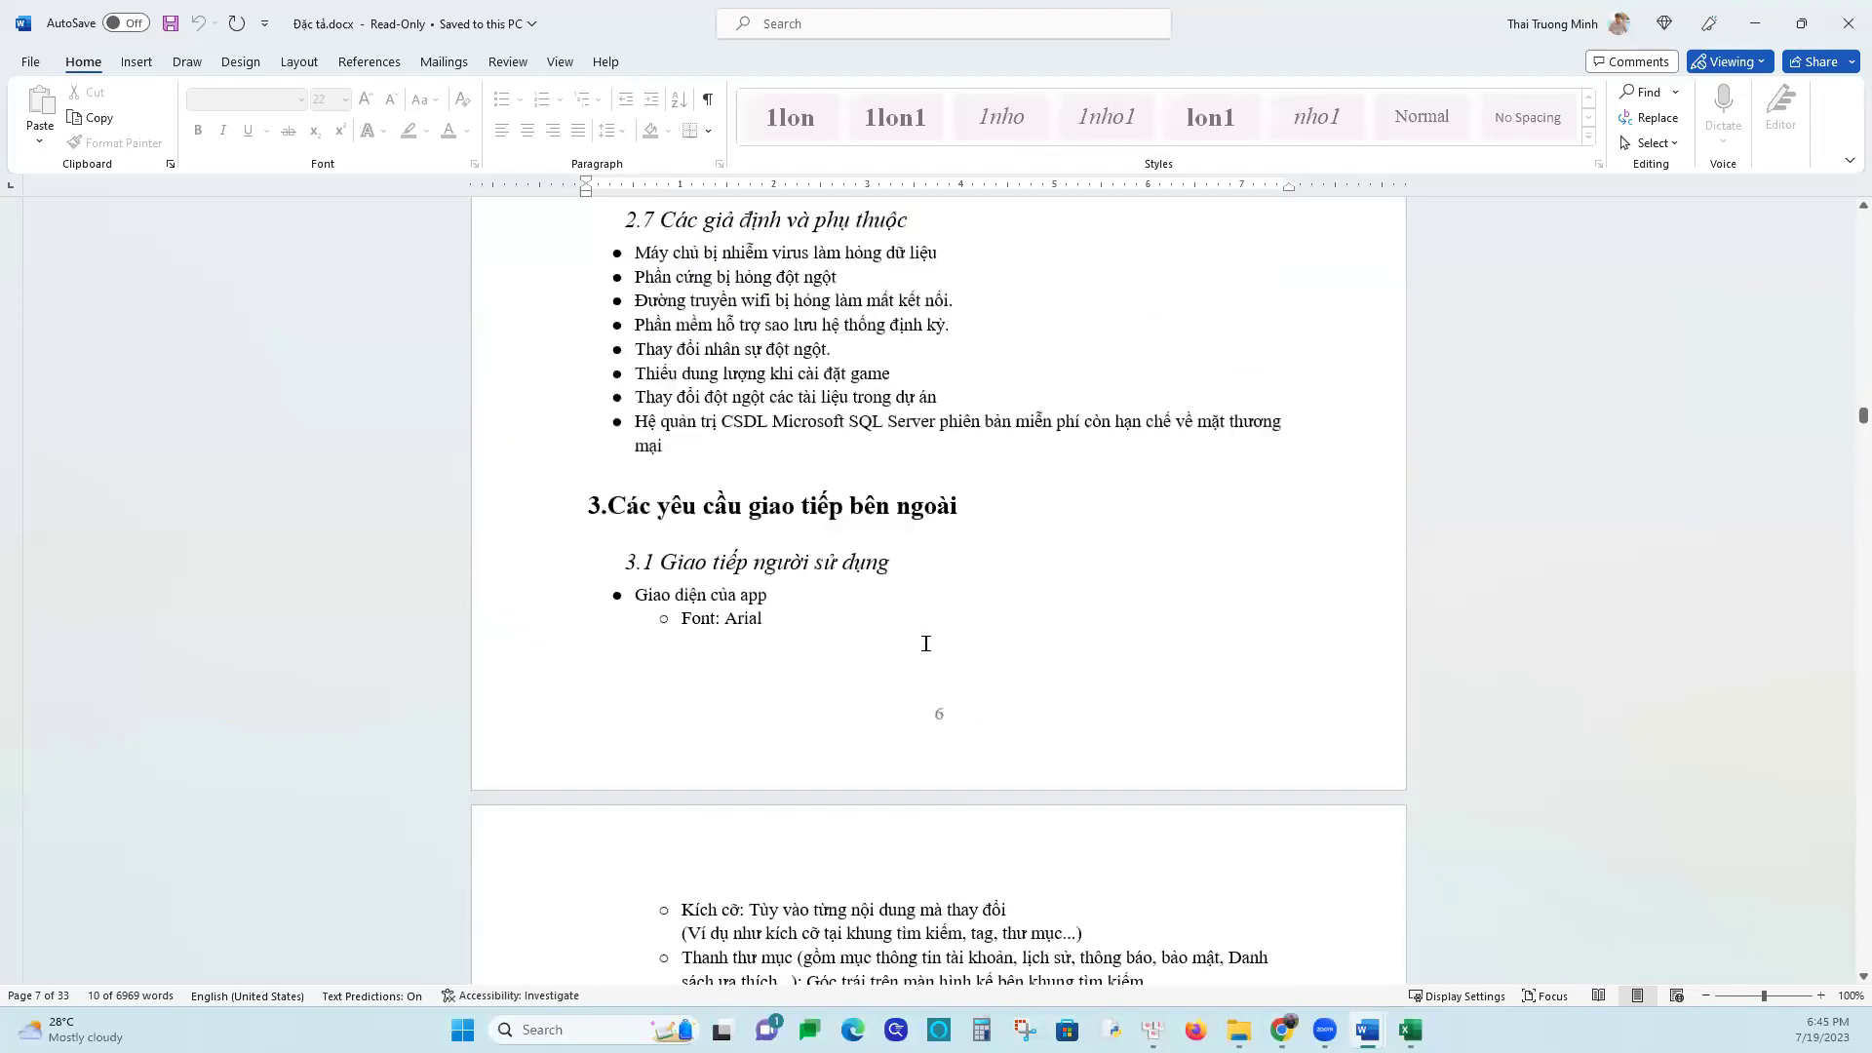
{"action": "scroll", "coordinate": [925, 643], "scroll_direction": "down", "scroll_amount": 15}
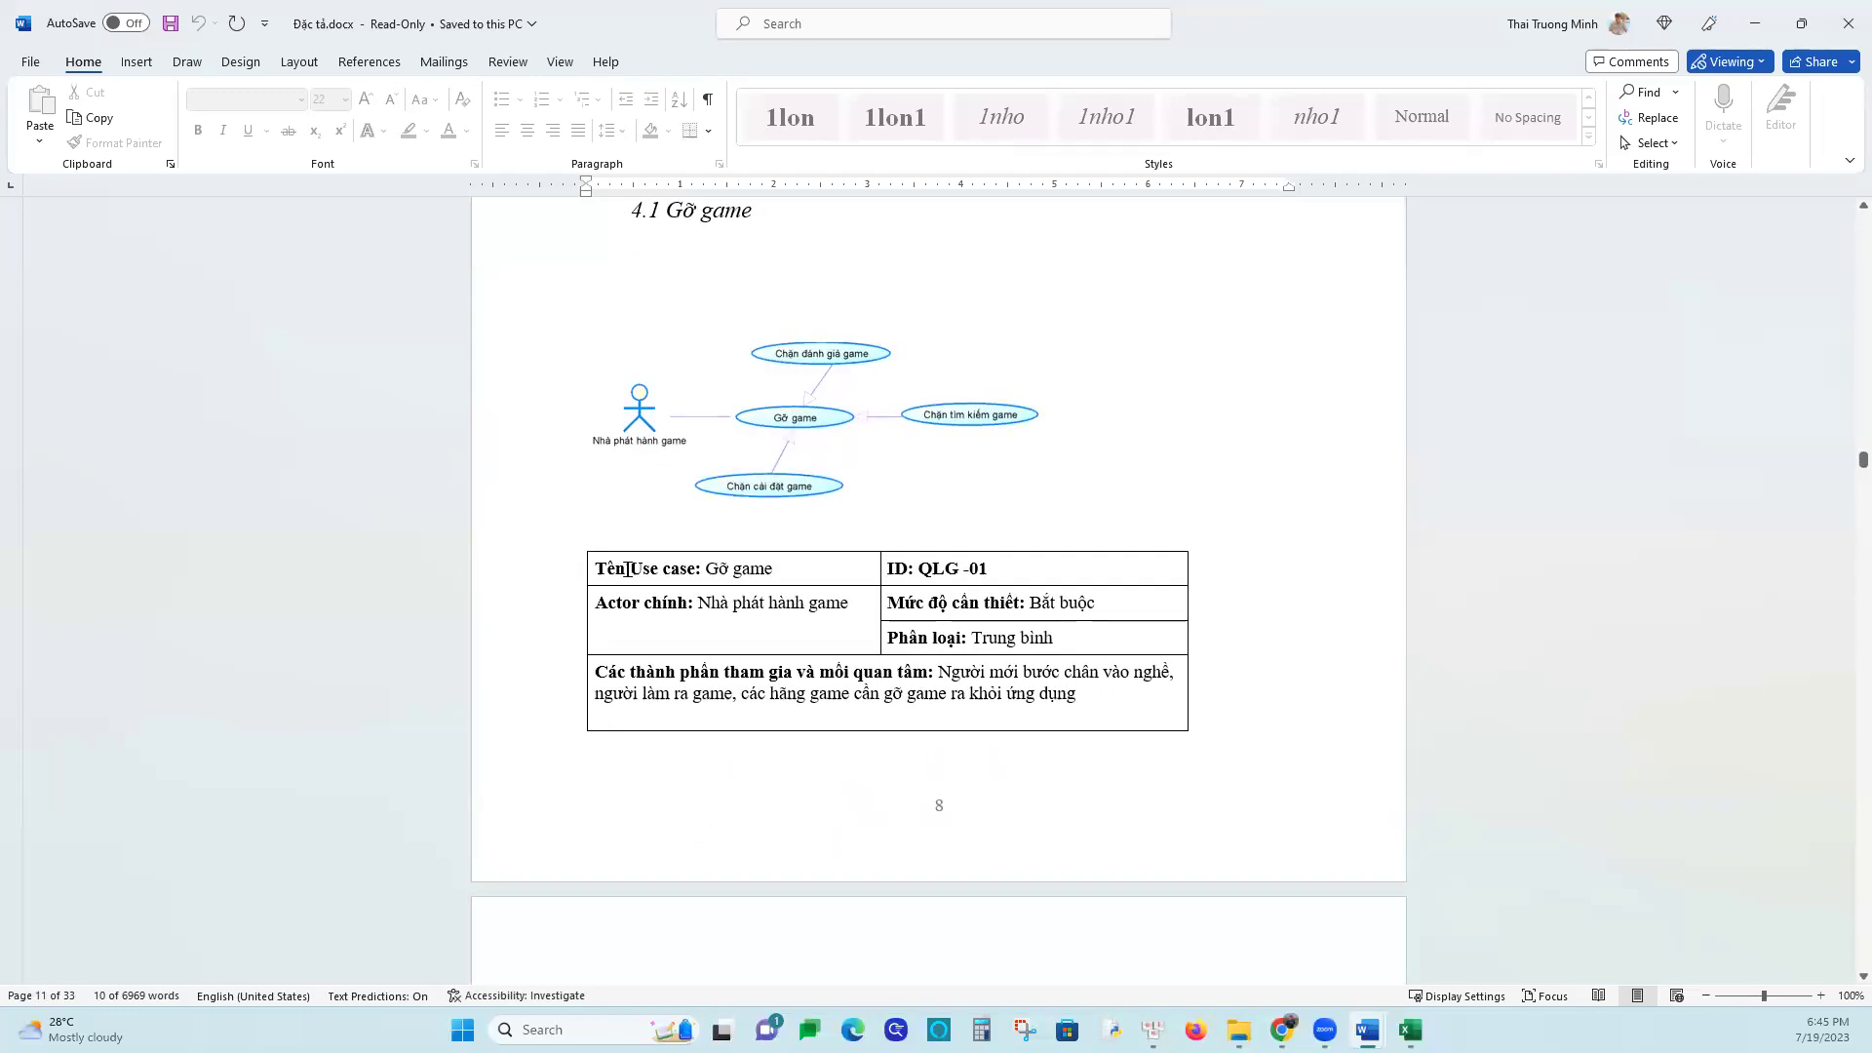
{"action": "left_click", "coordinate": [590, 572]}
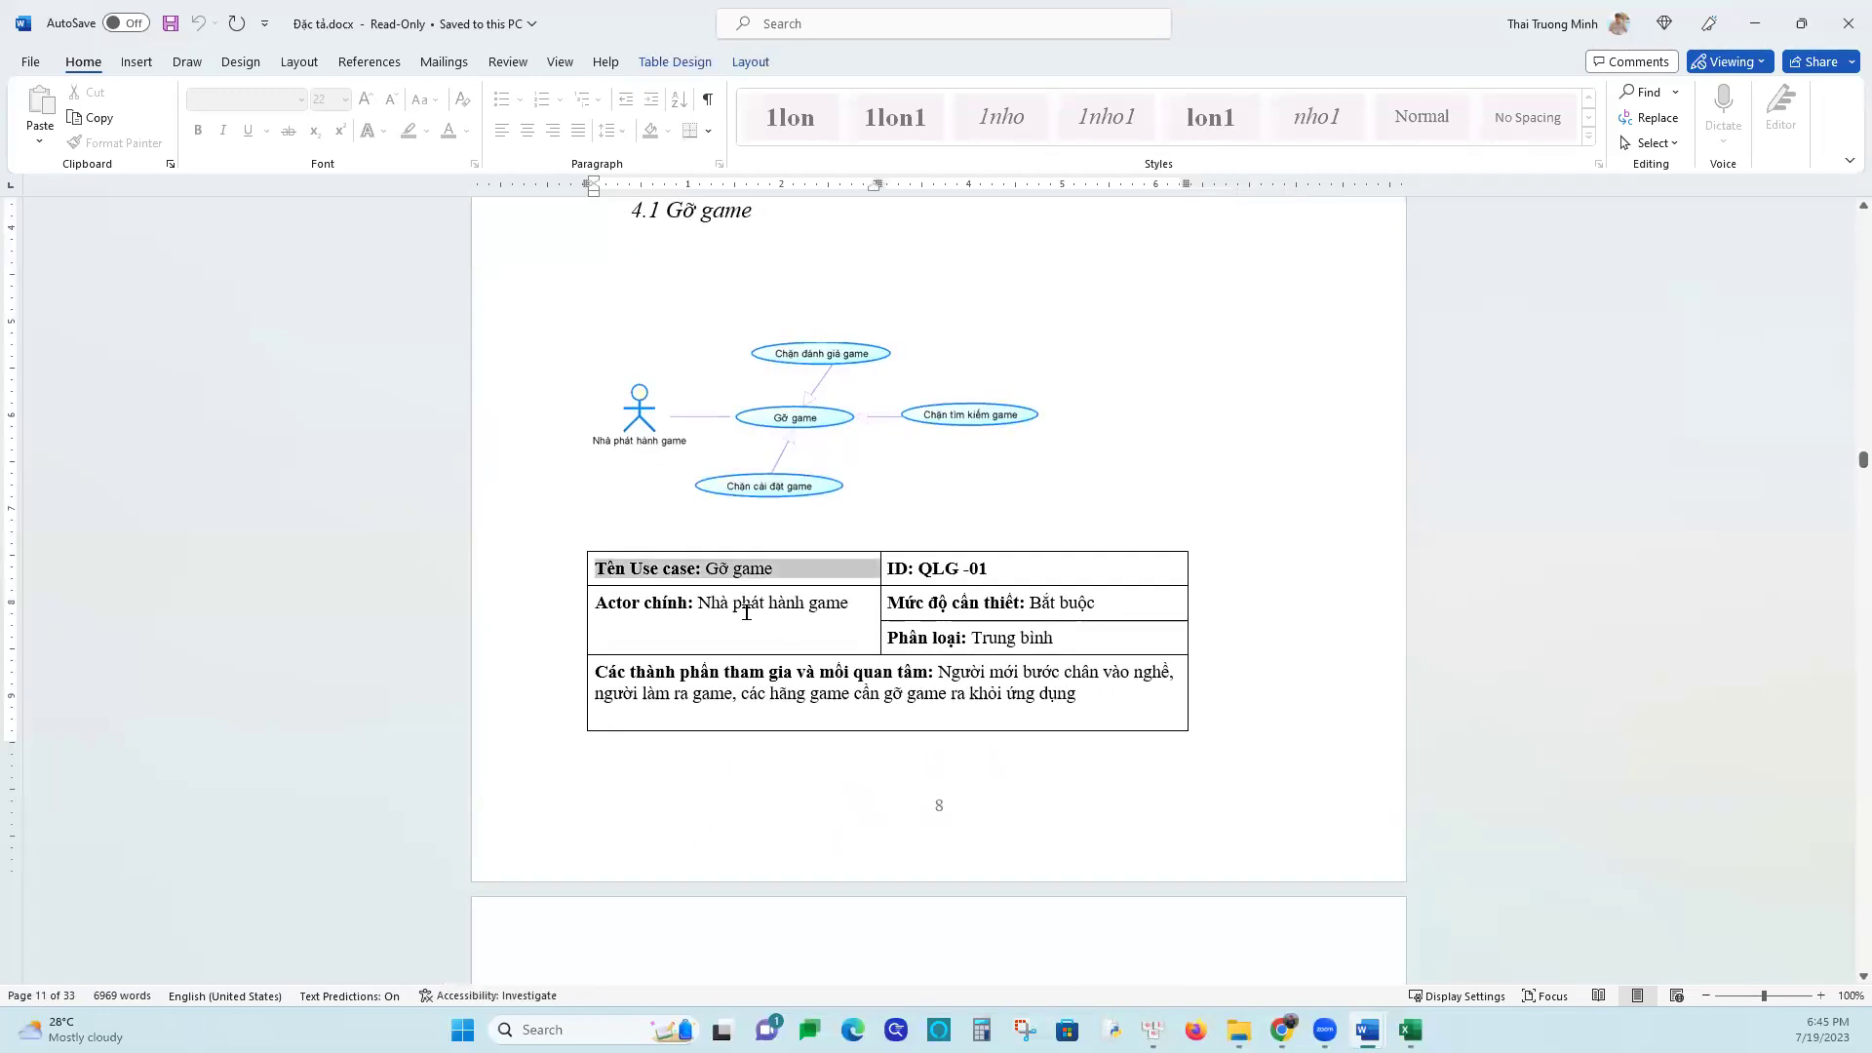
{"action": "scroll", "coordinate": [767, 515], "scroll_direction": "up", "scroll_amount": 10}
{"action": "scroll", "coordinate": [936, 377], "scroll_direction": "down", "scroll_amount": 13}
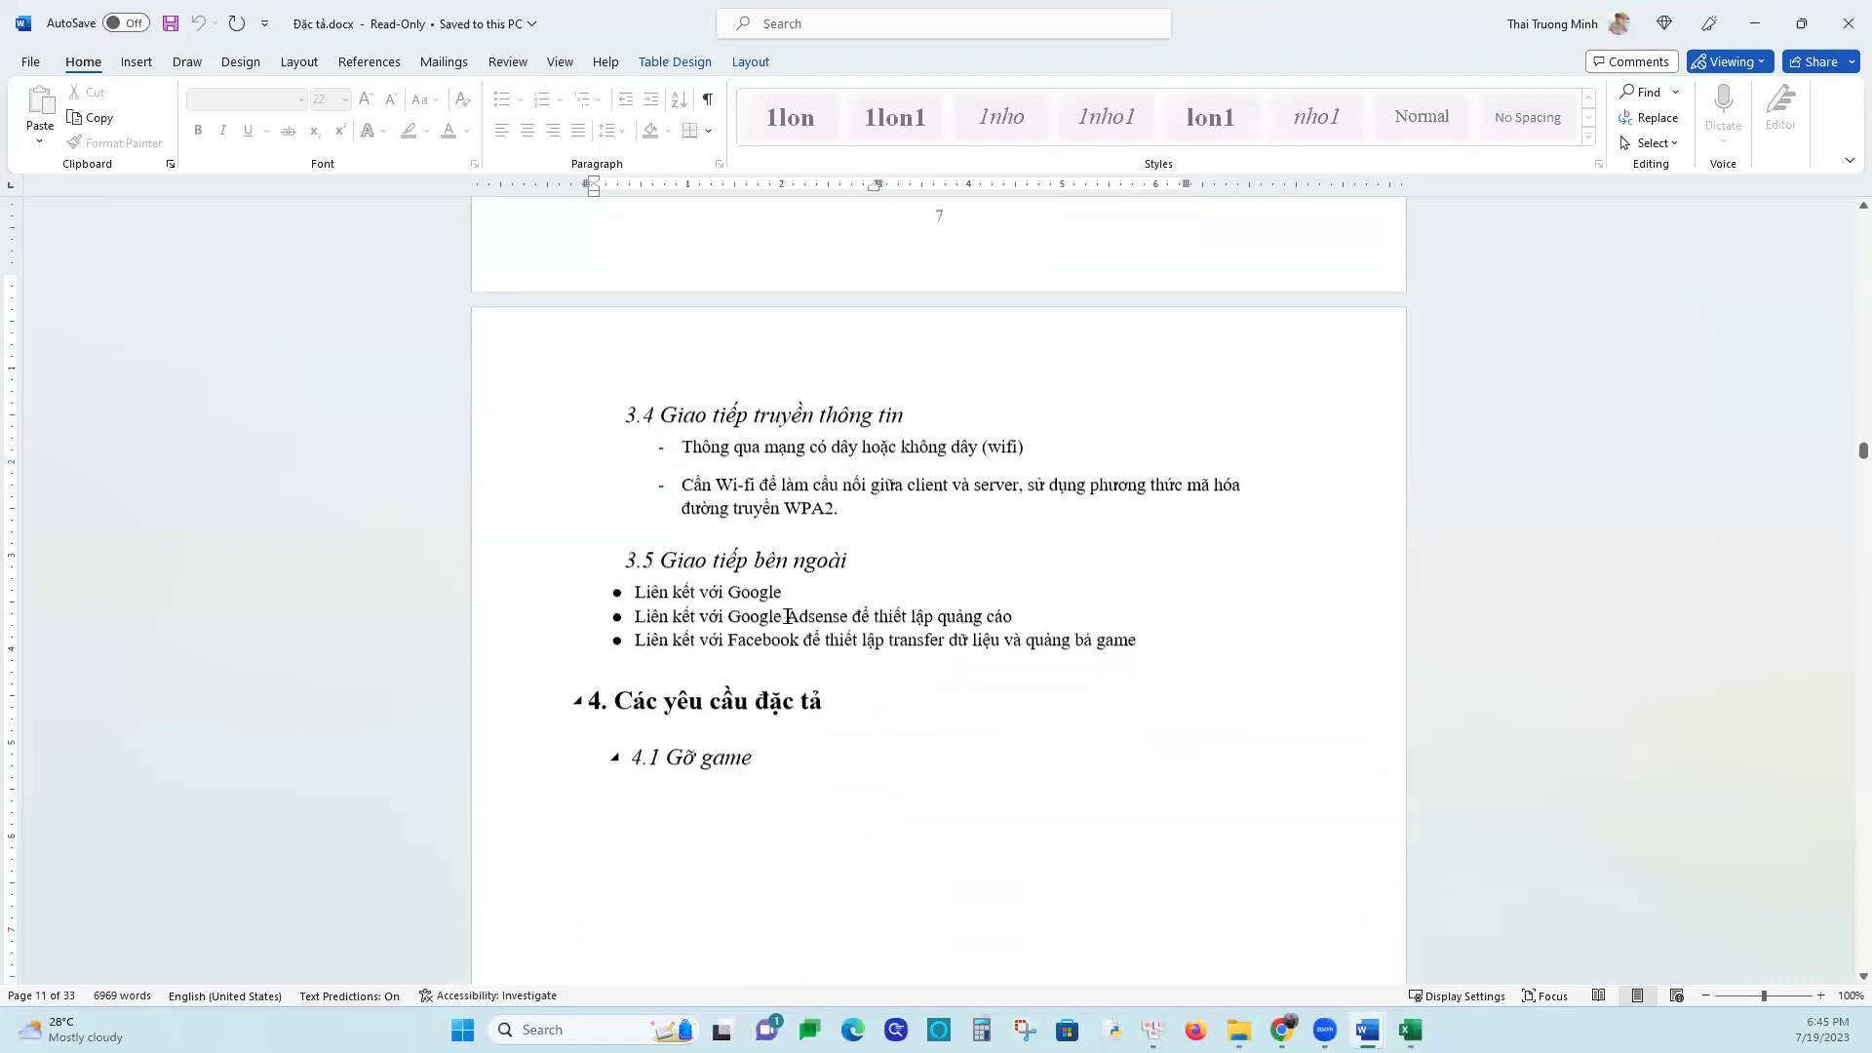
{"action": "scroll", "coordinate": [785, 628], "scroll_direction": "down", "scroll_amount": 8}
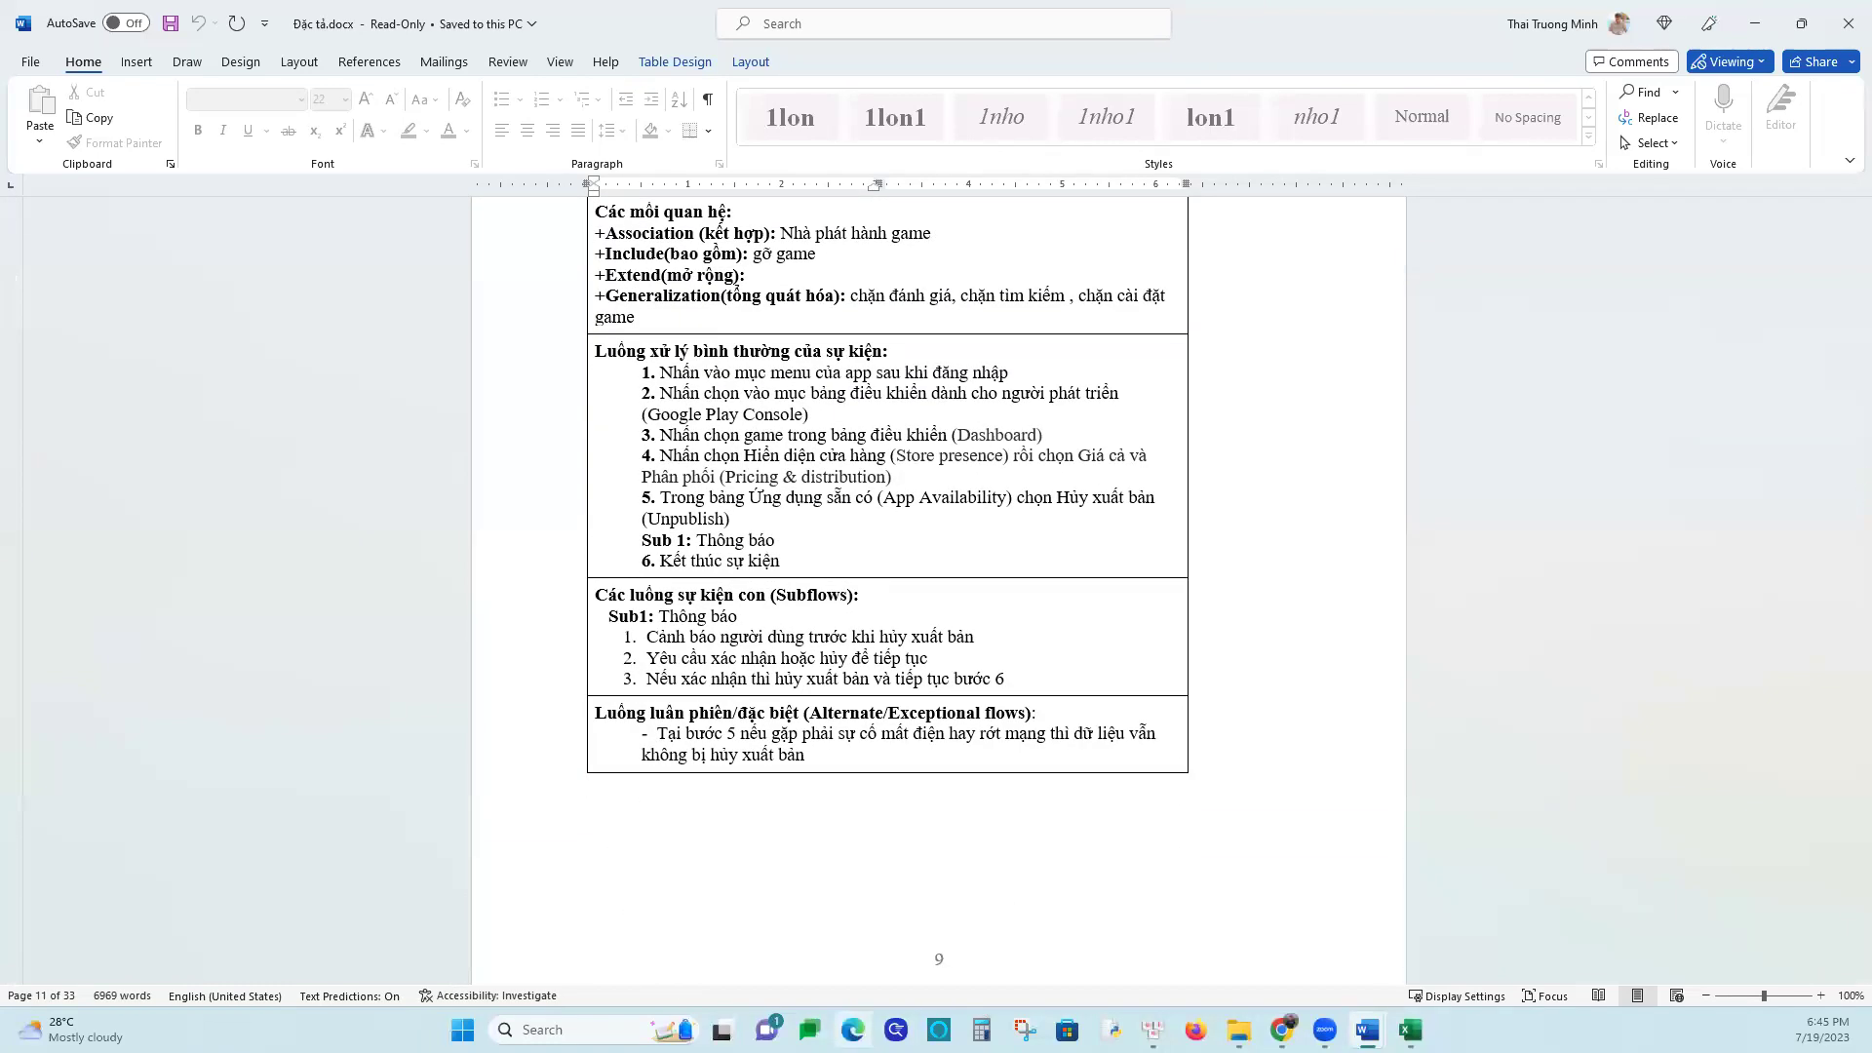
{"action": "left_click", "coordinate": [1410, 1029]}
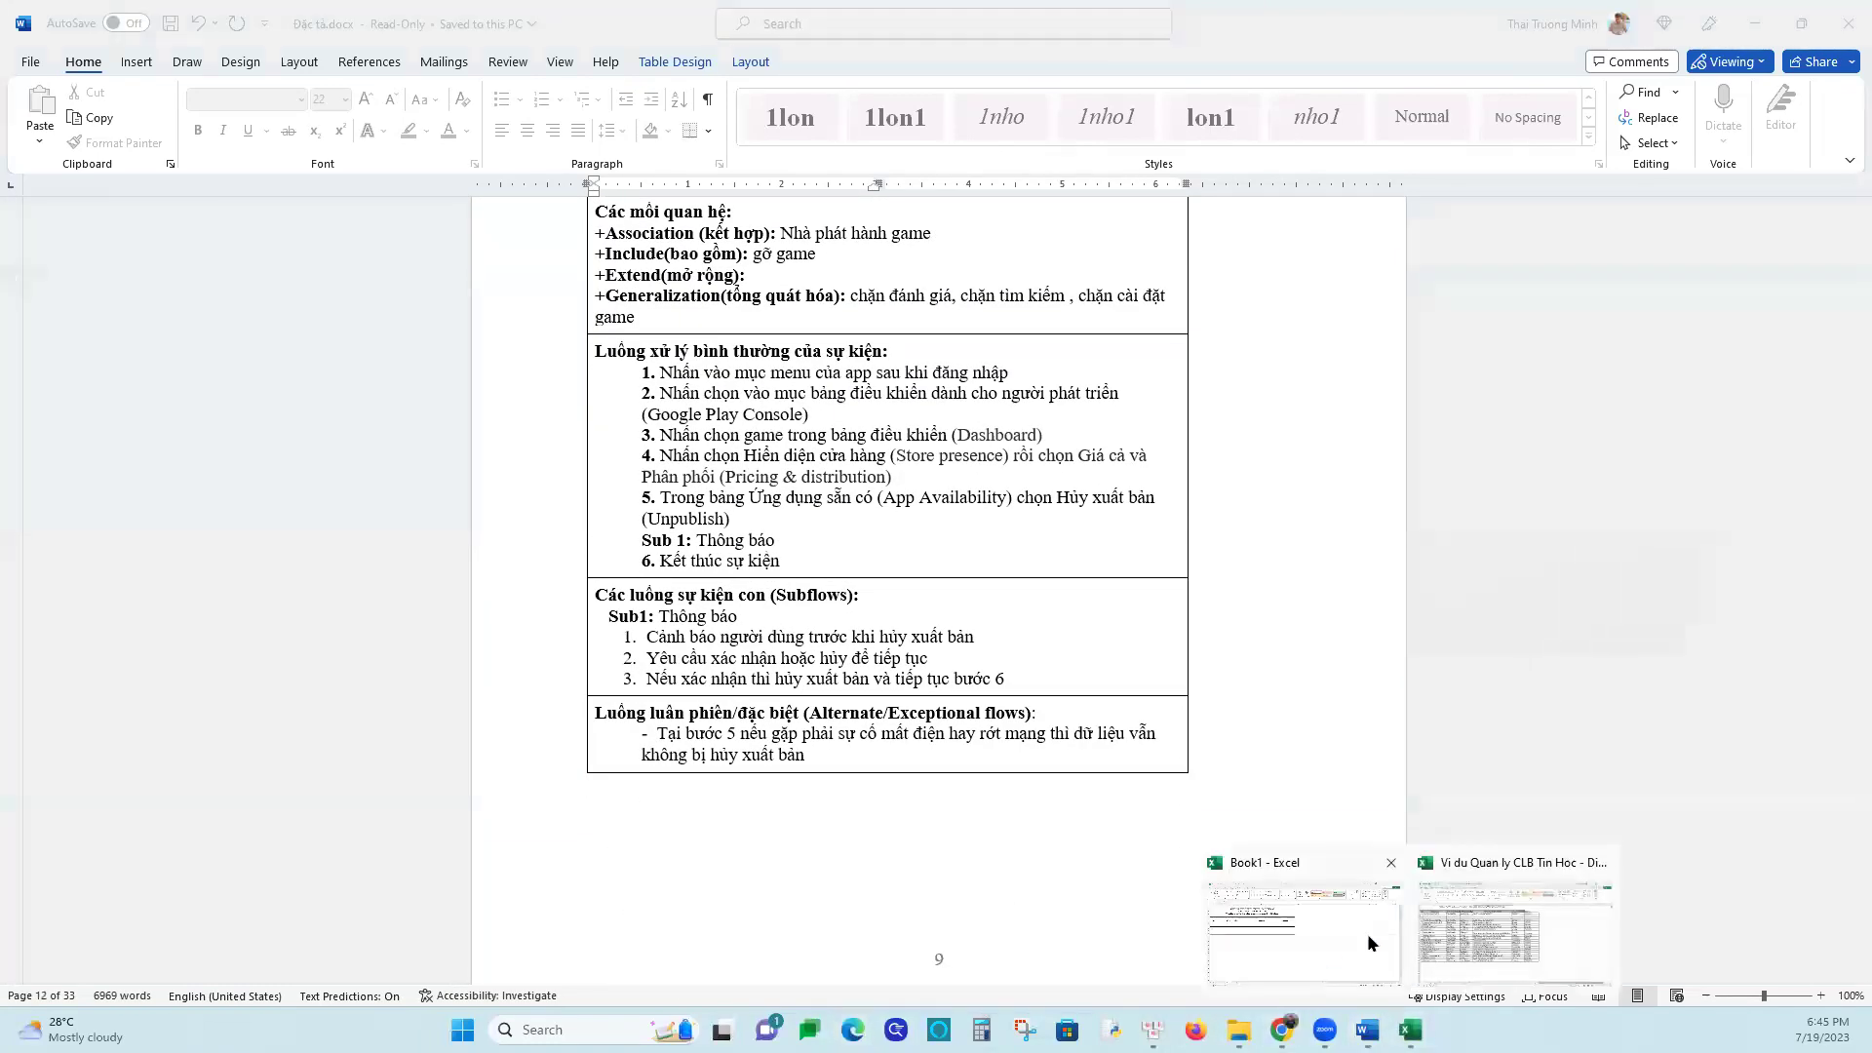
Switch to the Vi du Quan ly CLB Tin Hoc workbook in Excel and examine the Mô tả yêu cầu entries on sheet B2
{"action": "left_click", "coordinate": [1453, 948]}
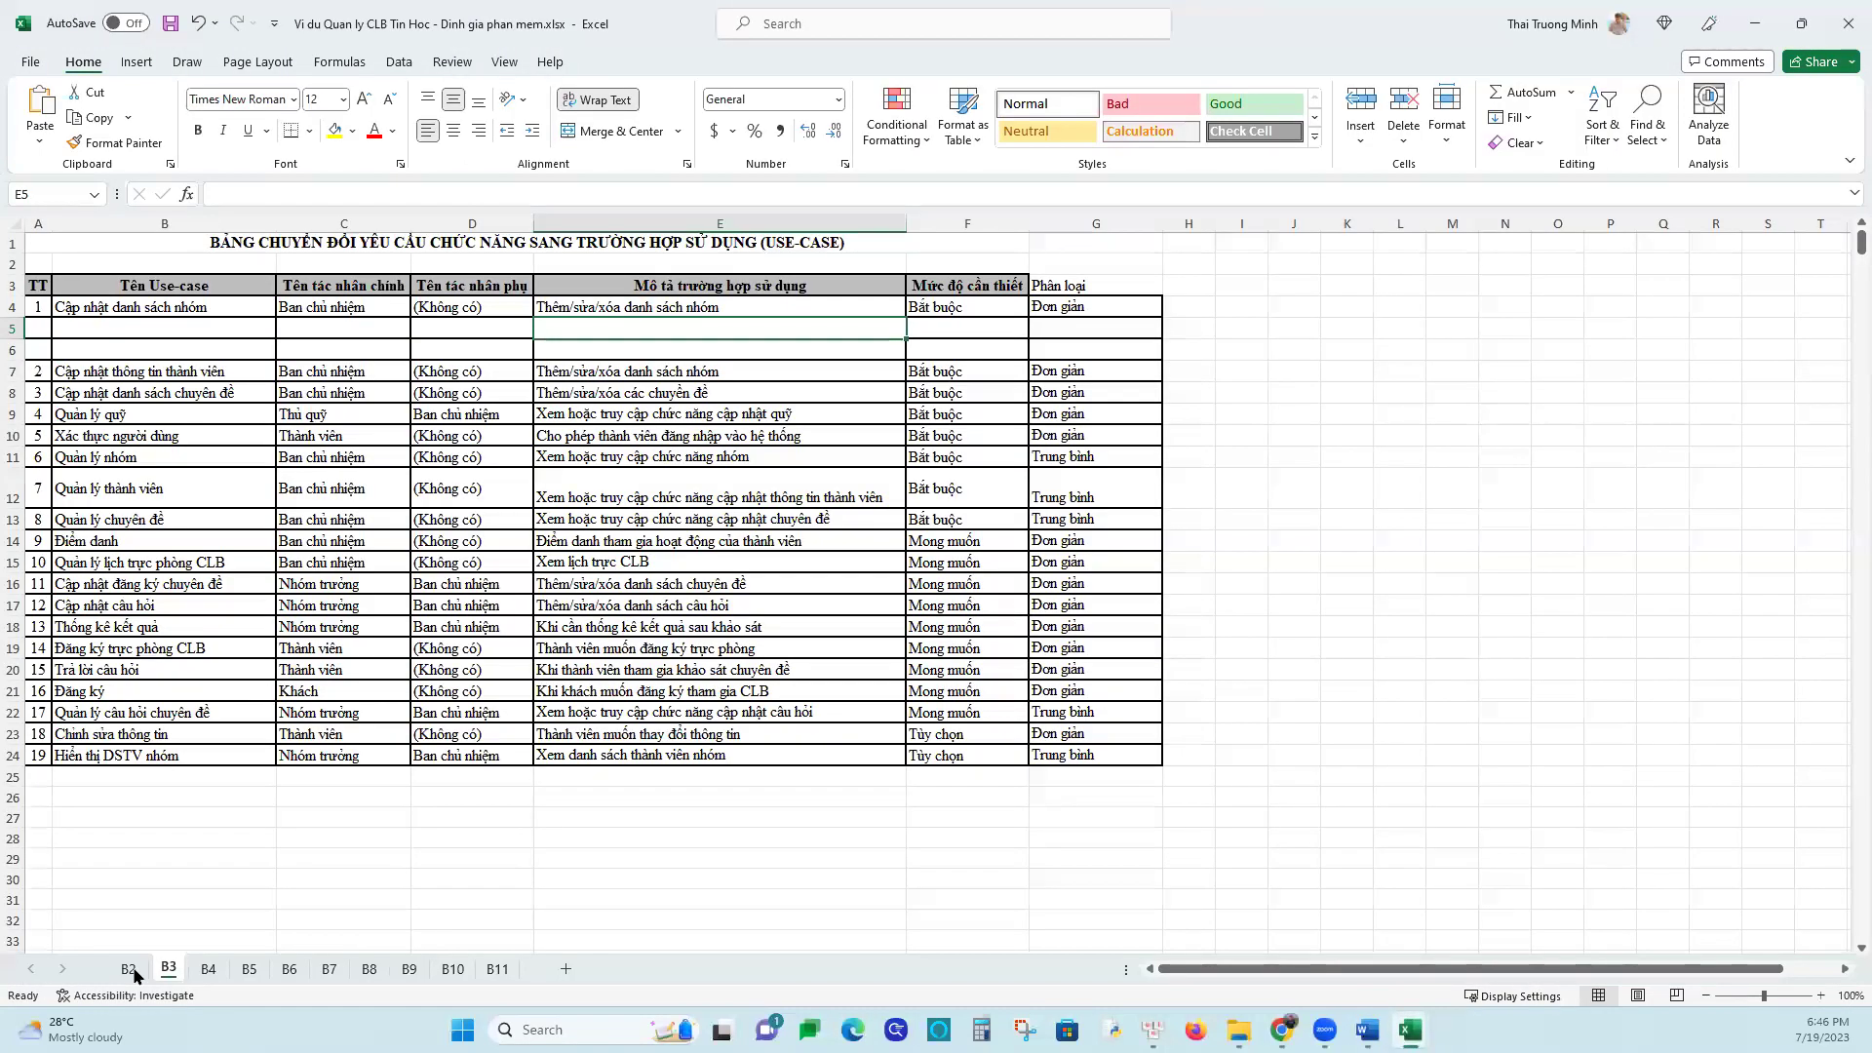
{"action": "left_click", "coordinate": [129, 968]}
{"action": "scroll", "coordinate": [300, 336], "scroll_direction": "up", "scroll_amount": 2}
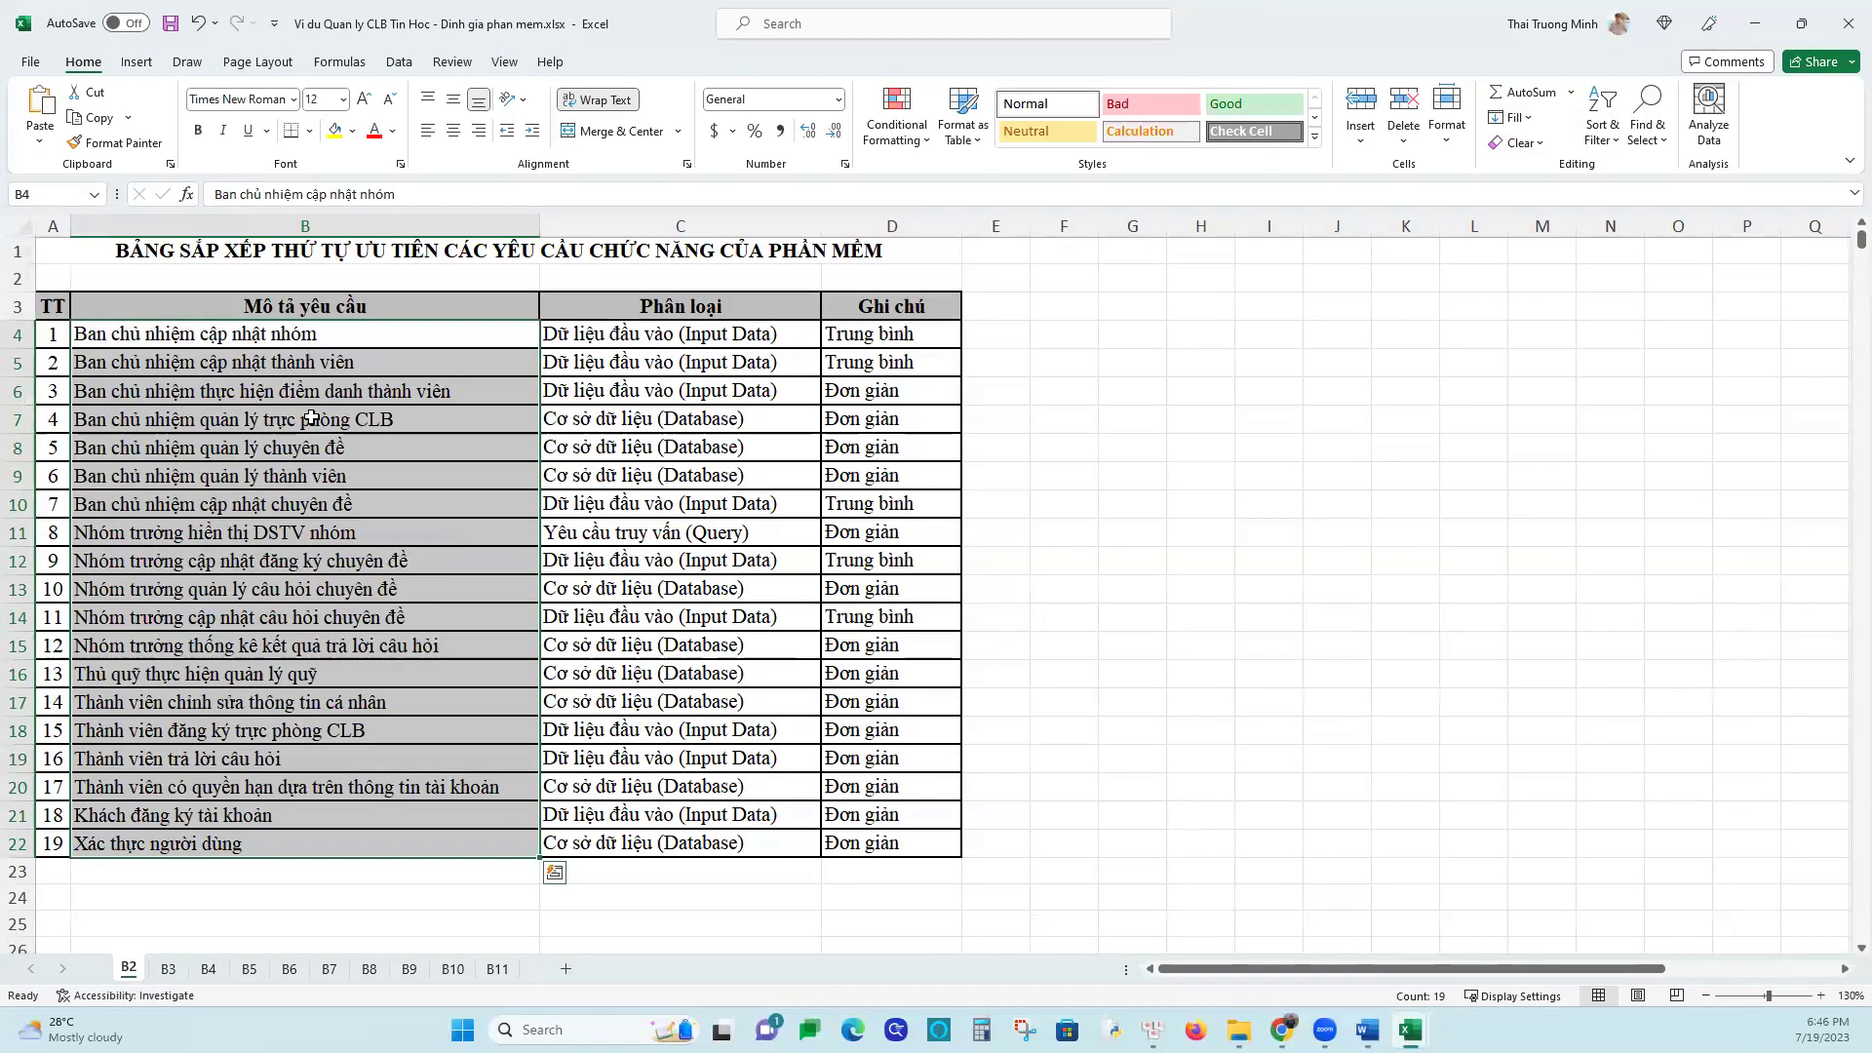
{"action": "left_click_drag", "start_coordinate": [300, 336], "coordinate": [364, 844]}
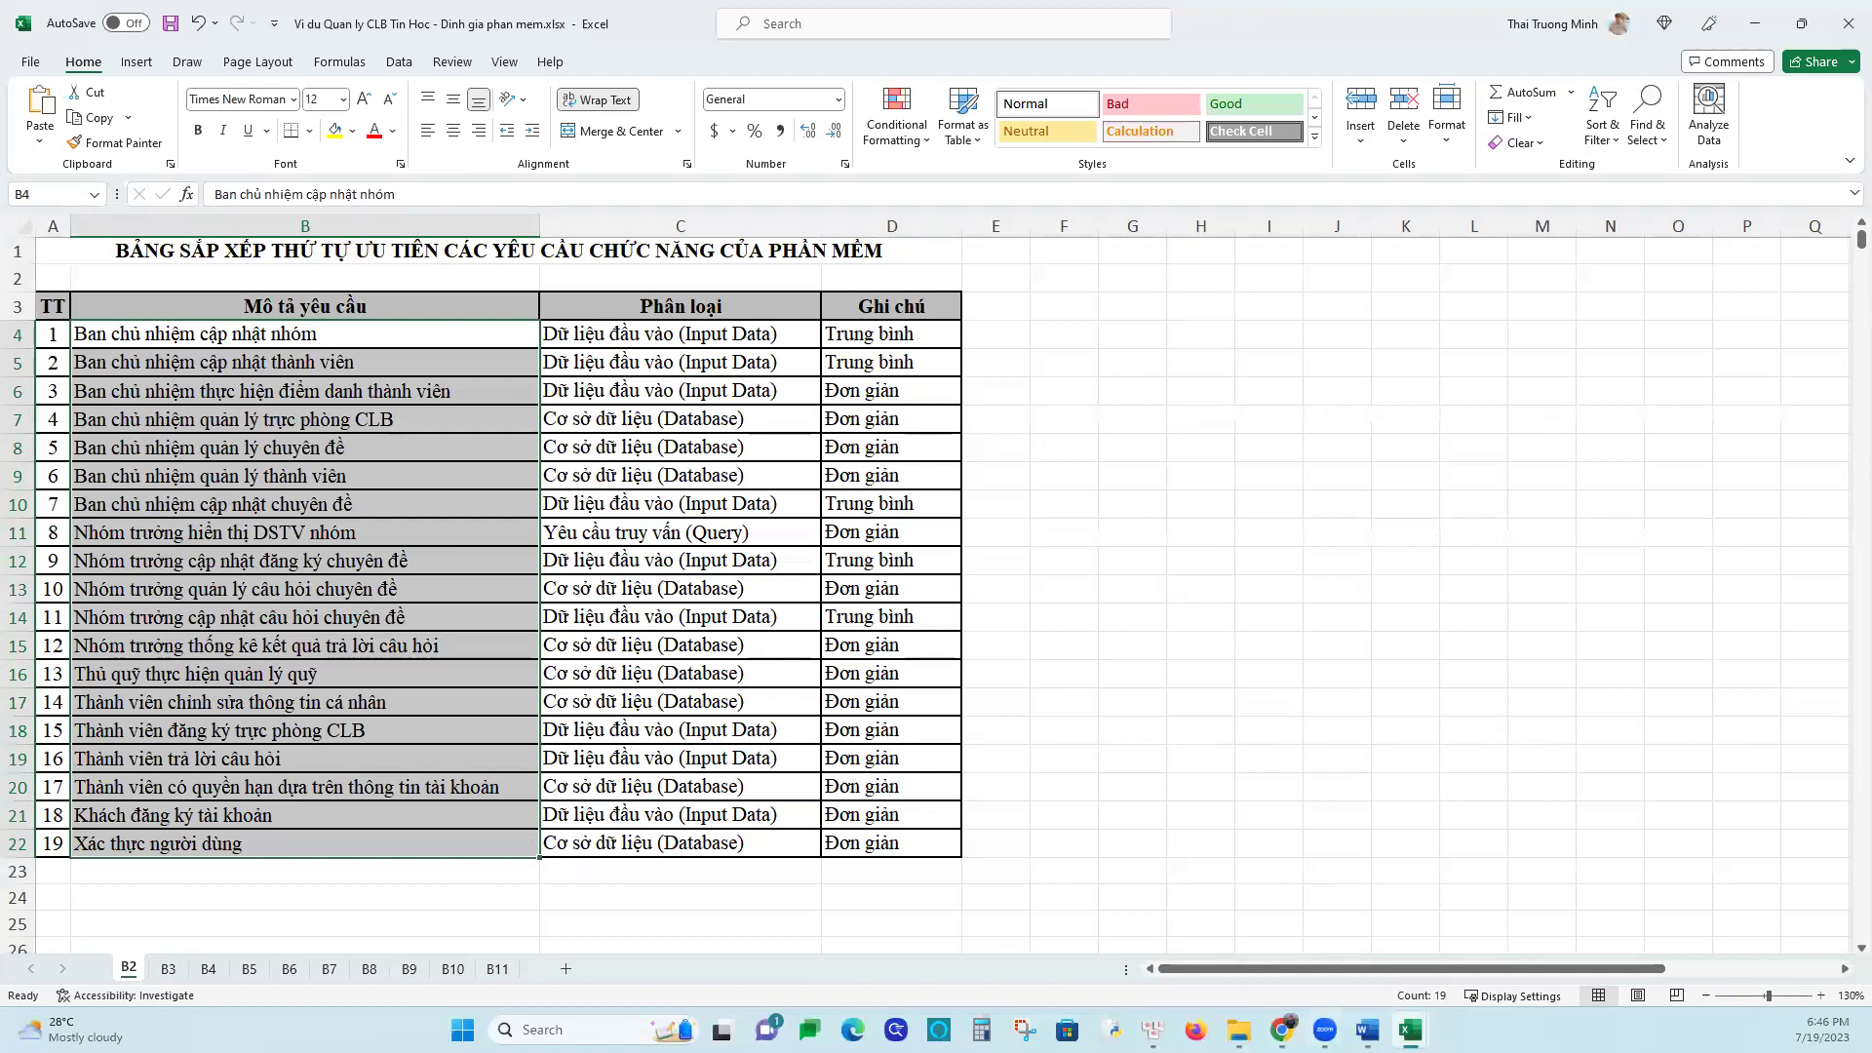
{"action": "left_click", "coordinate": [1410, 1030]}
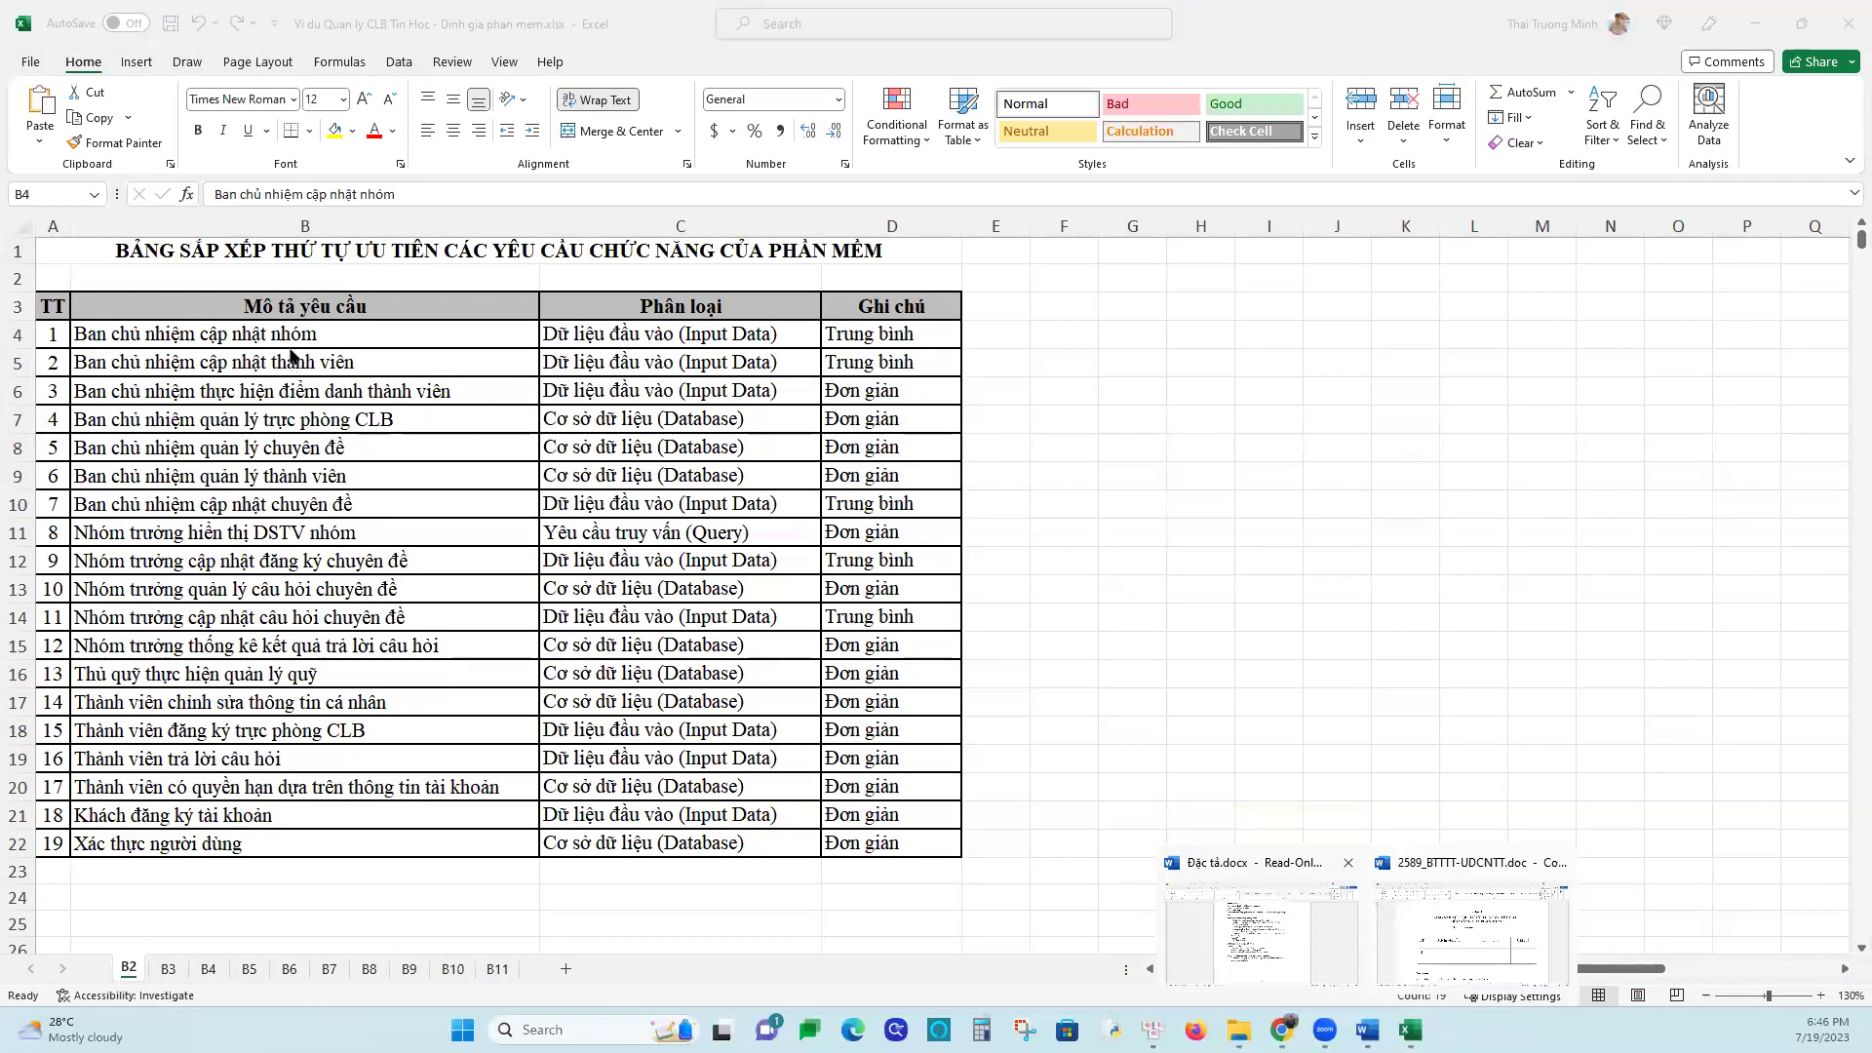
{"action": "key", "text": "ctrl+shift+Down"}
{"action": "left_click_drag", "start_coordinate": [265, 322], "coordinate": [363, 847]}
{"action": "left_click", "coordinate": [402, 343]}
Switch to Đặc tả.docx in Word and examine the sections before 4.1 Gỡ game, plus that use case's name and main actor
{"action": "left_click", "coordinate": [1366, 1029]}
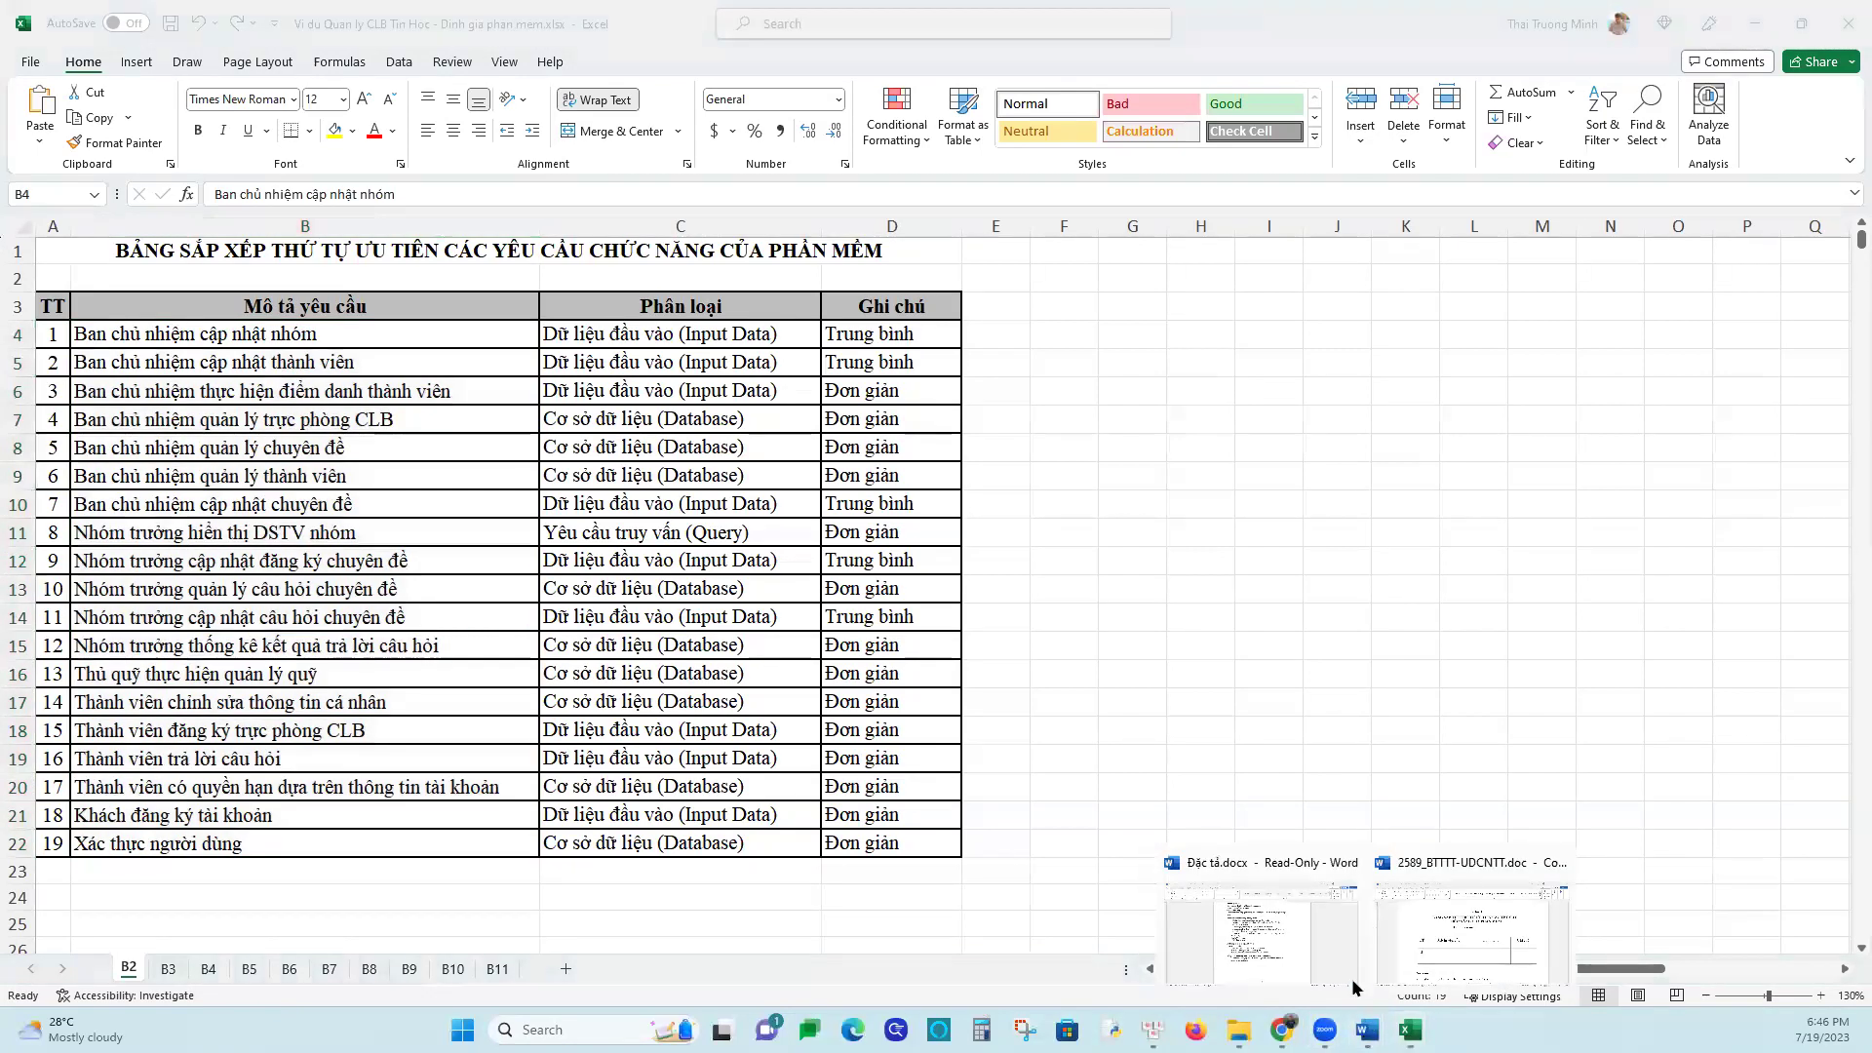
{"action": "left_click", "coordinate": [1264, 928]}
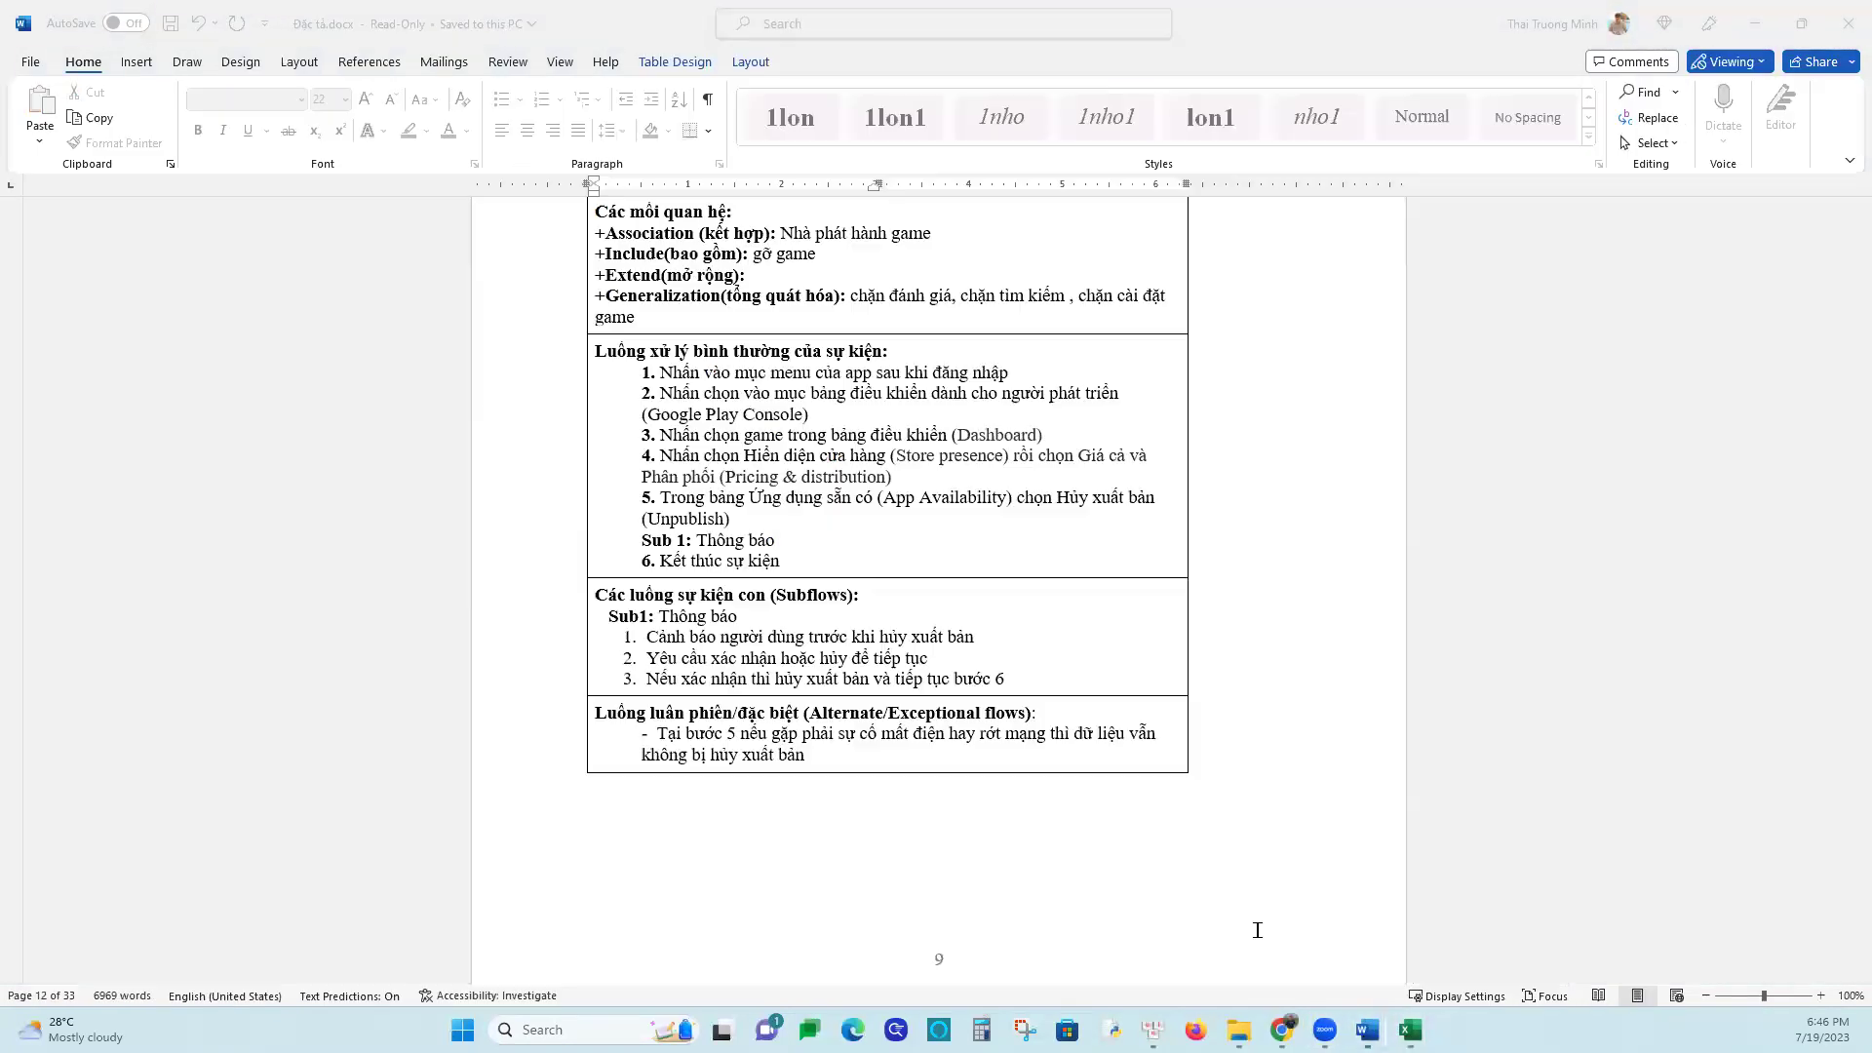
{"action": "scroll", "coordinate": [790, 601], "scroll_direction": "up", "scroll_amount": 2}
{"action": "scroll", "coordinate": [789, 602], "scroll_direction": "up", "scroll_amount": 10}
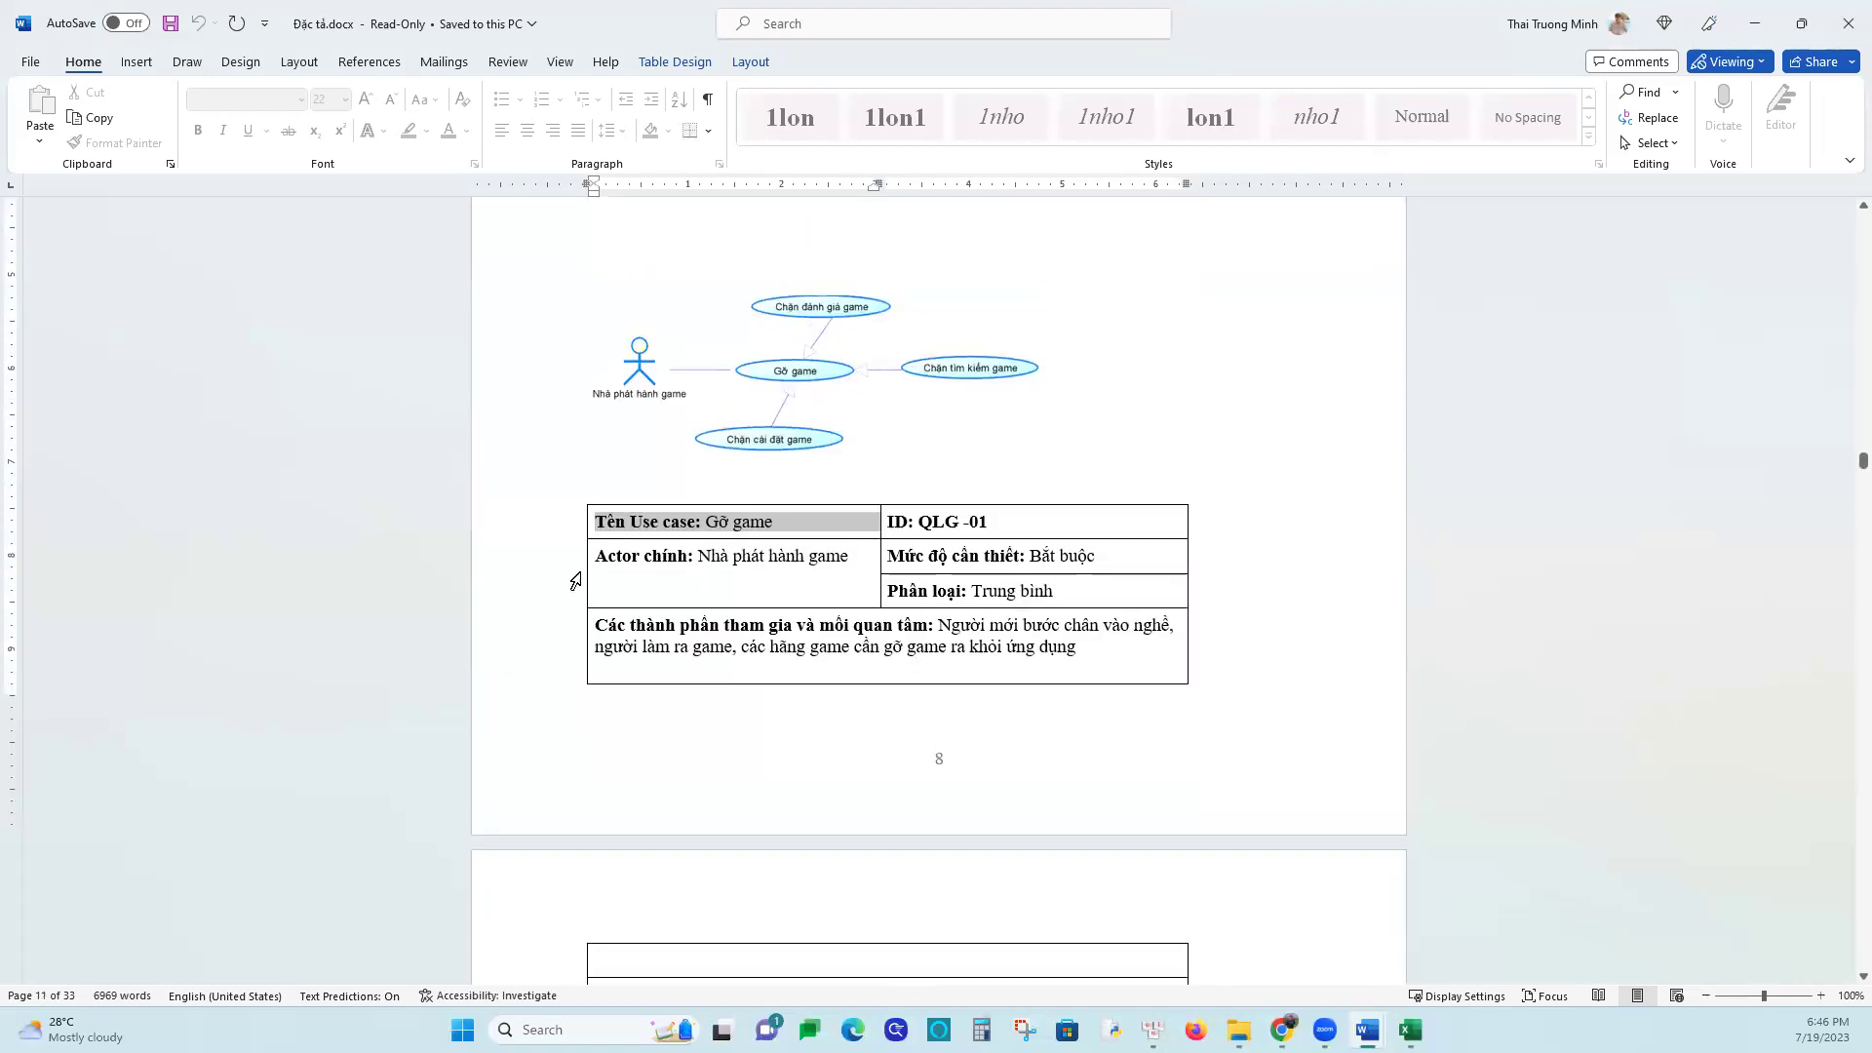
{"action": "scroll", "coordinate": [817, 696], "scroll_direction": "up", "scroll_amount": 10}
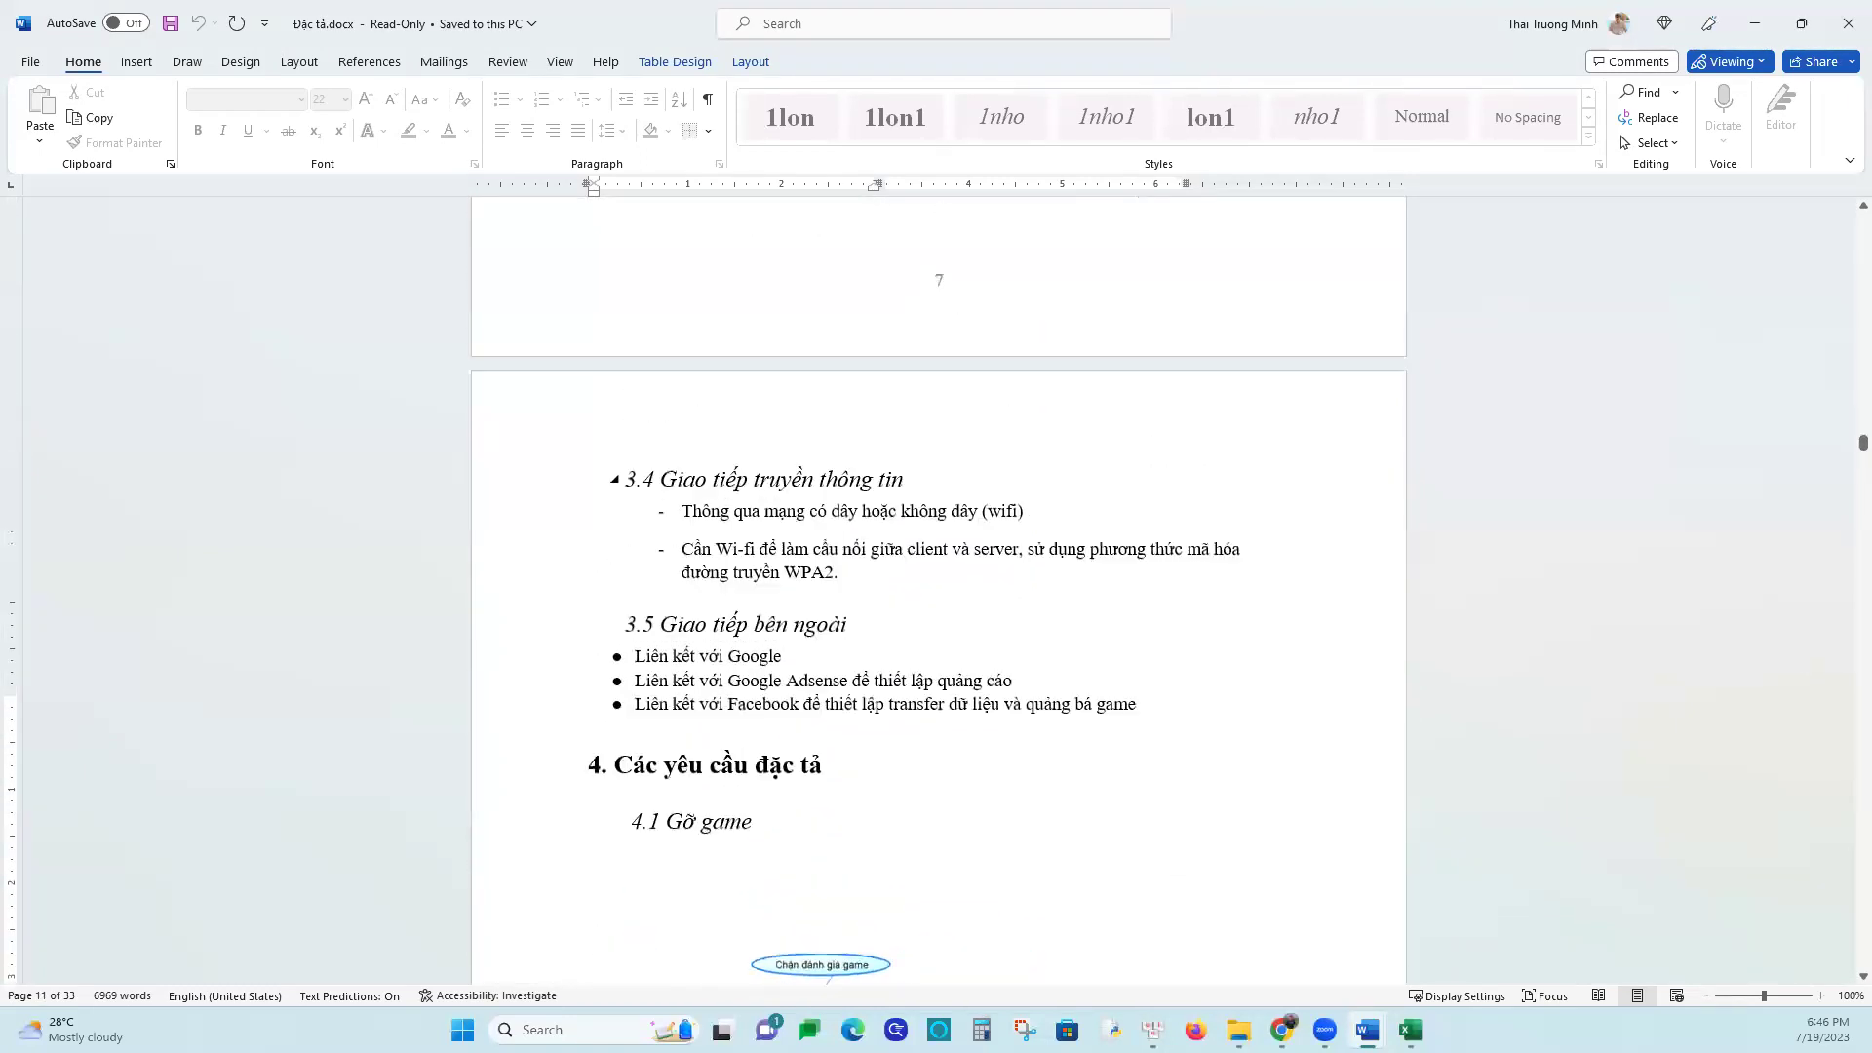
{"action": "scroll", "coordinate": [812, 698], "scroll_direction": "up", "scroll_amount": 10}
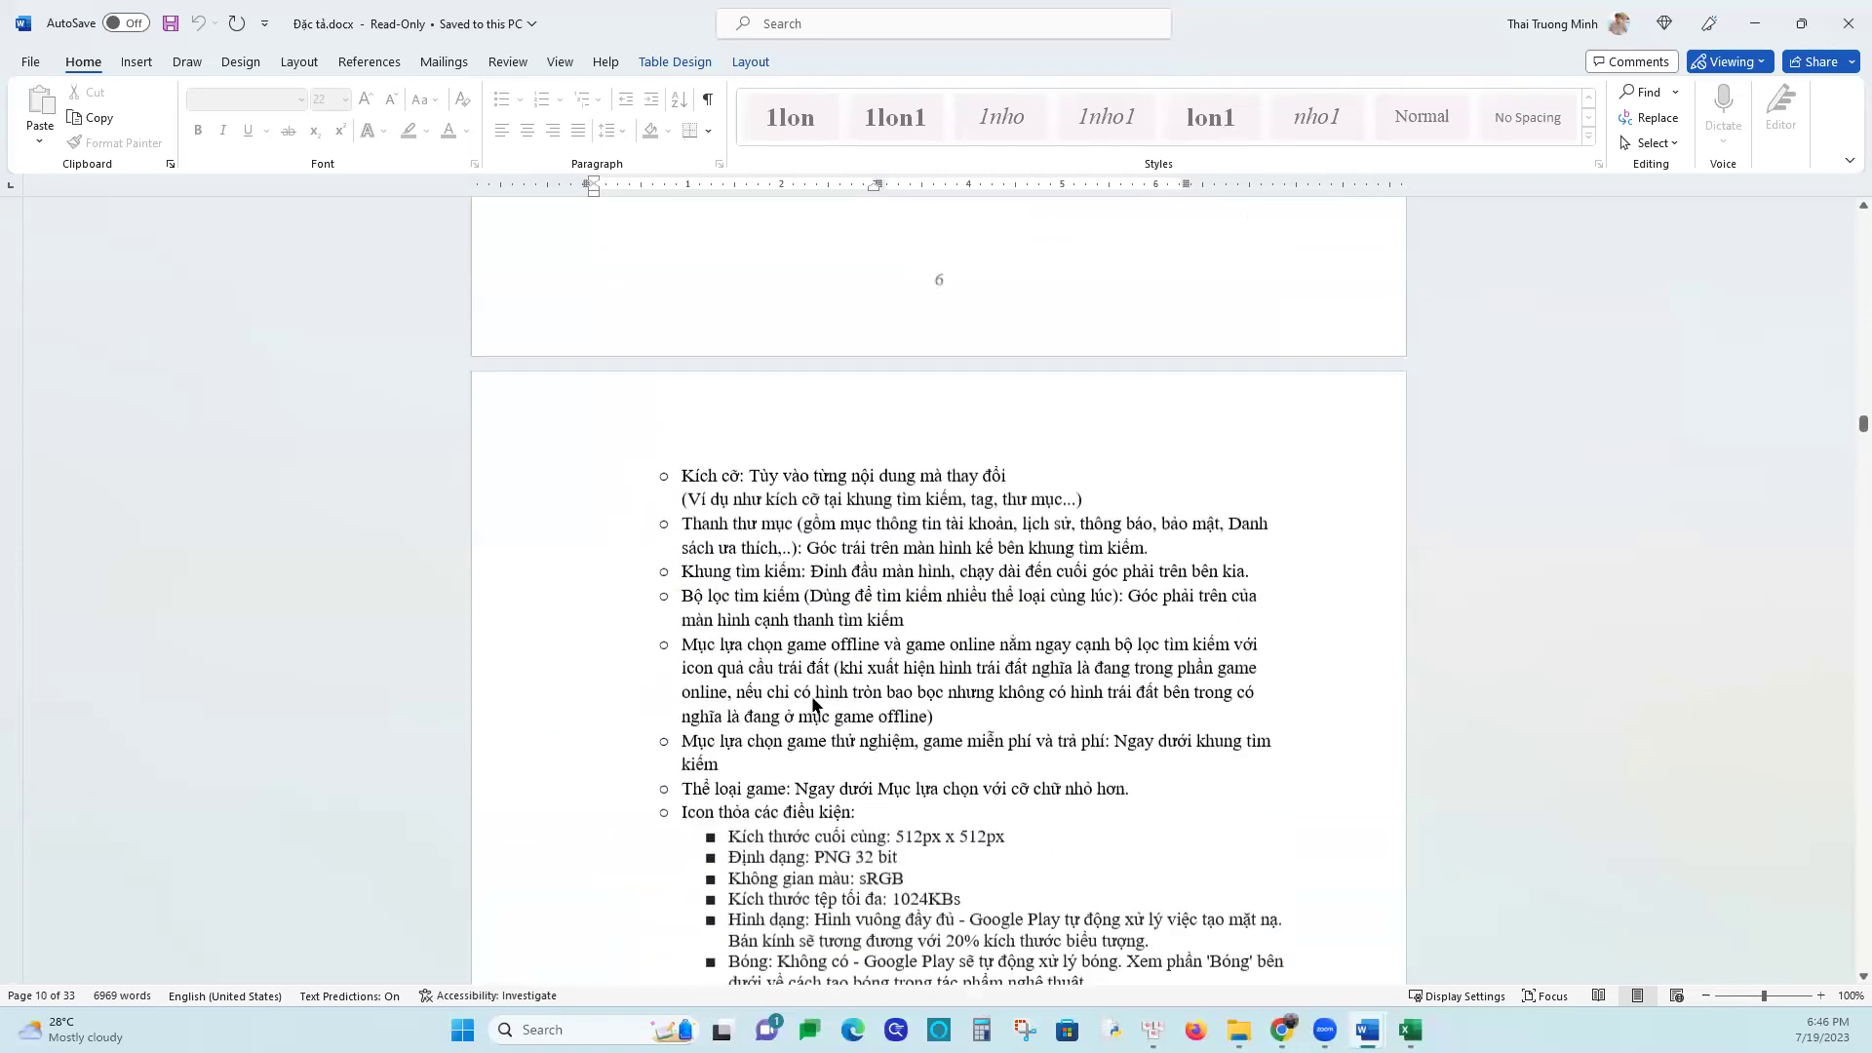
{"action": "scroll", "coordinate": [808, 696], "scroll_direction": "up", "scroll_amount": 1}
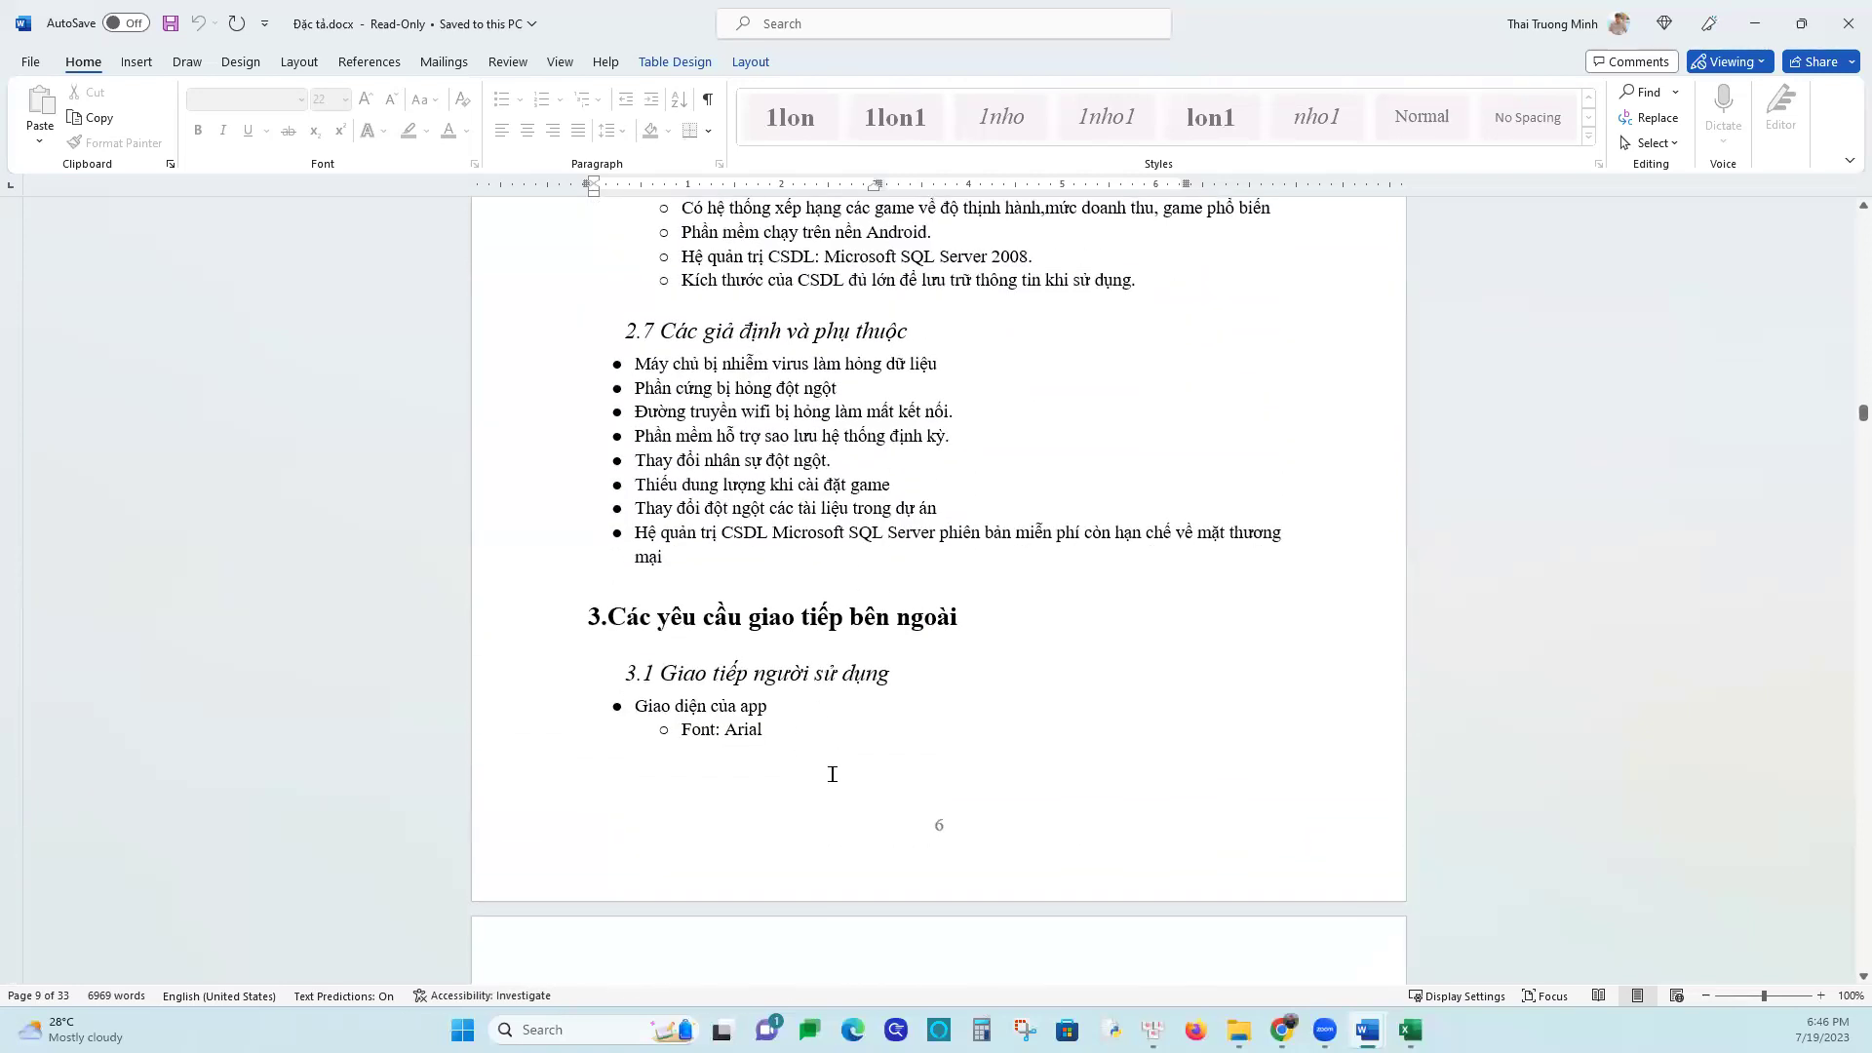
{"action": "scroll", "coordinate": [832, 774], "scroll_direction": "down", "scroll_amount": 15}
{"action": "scroll", "coordinate": [836, 765], "scroll_direction": "down", "scroll_amount": 4}
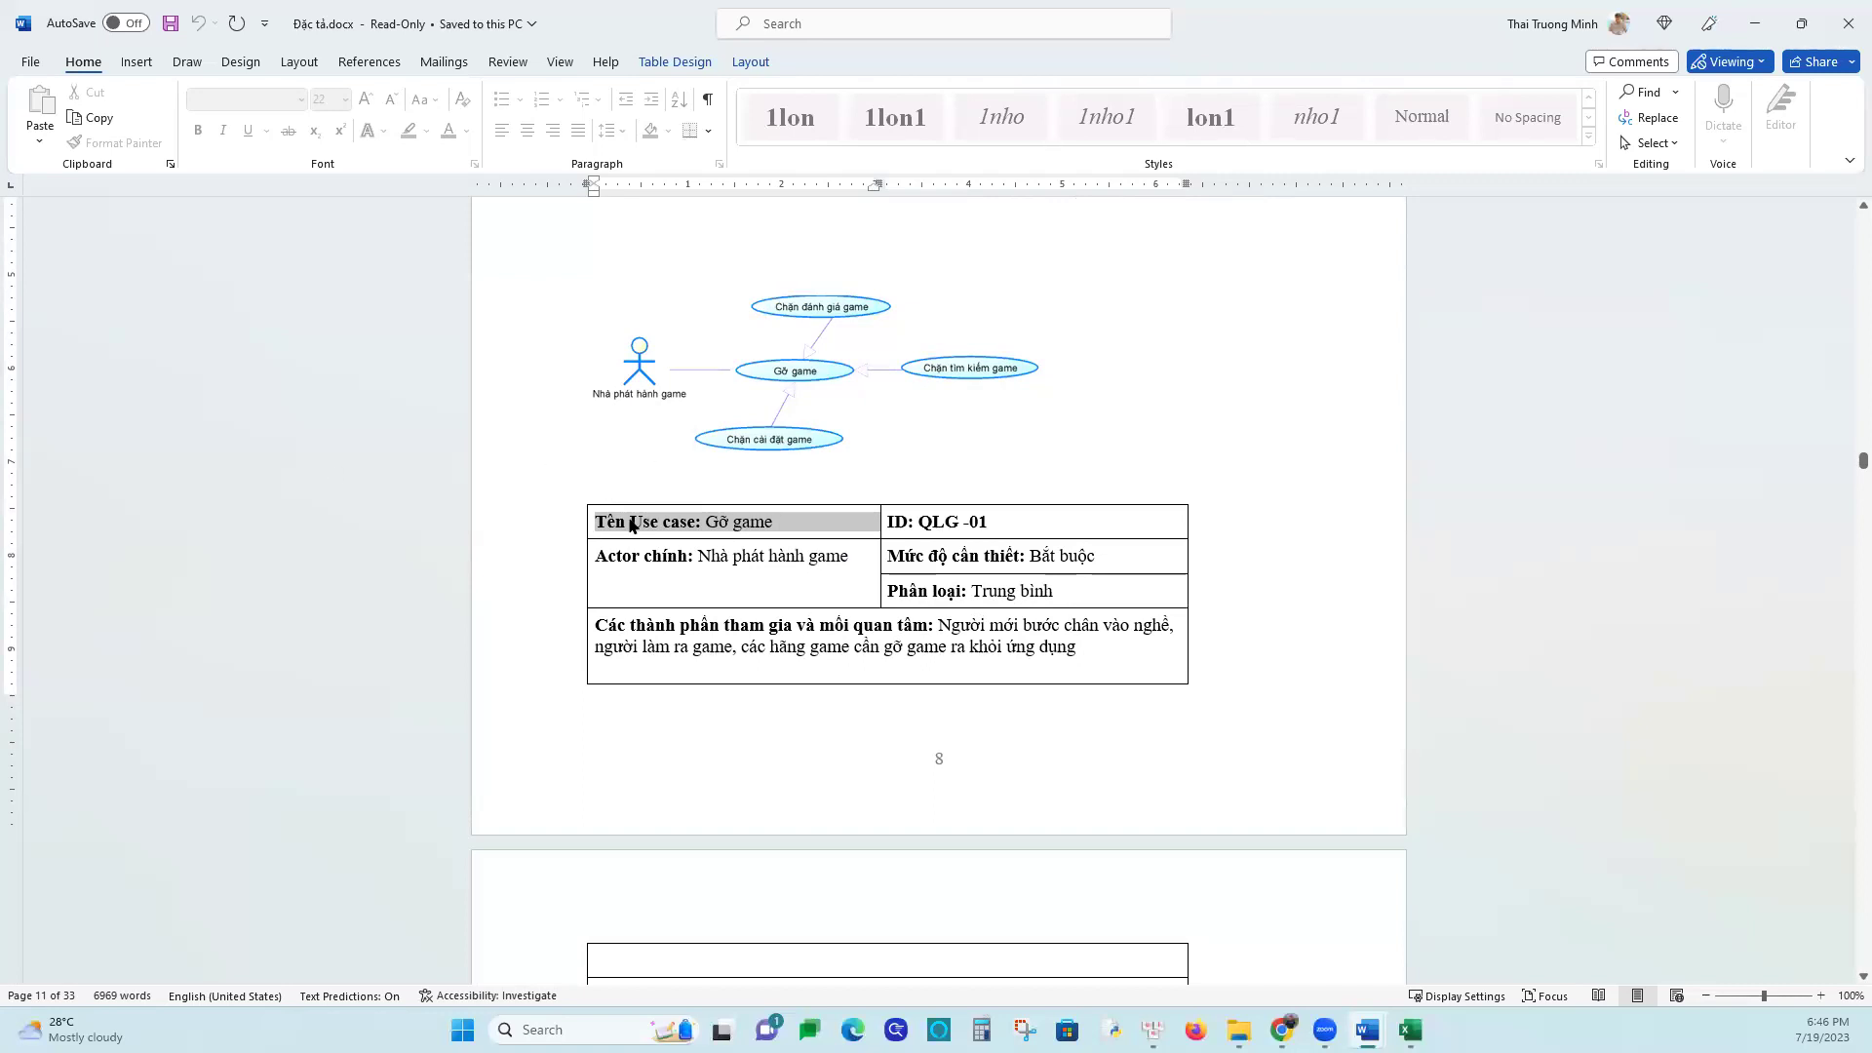
{"action": "left_click", "coordinate": [826, 565]}
Check the example workbook's sheet B2 in Excel again, and select the Phân loại column cells C6:C10 in Book1
{"action": "mouse_move", "coordinate": [1409, 1029]}
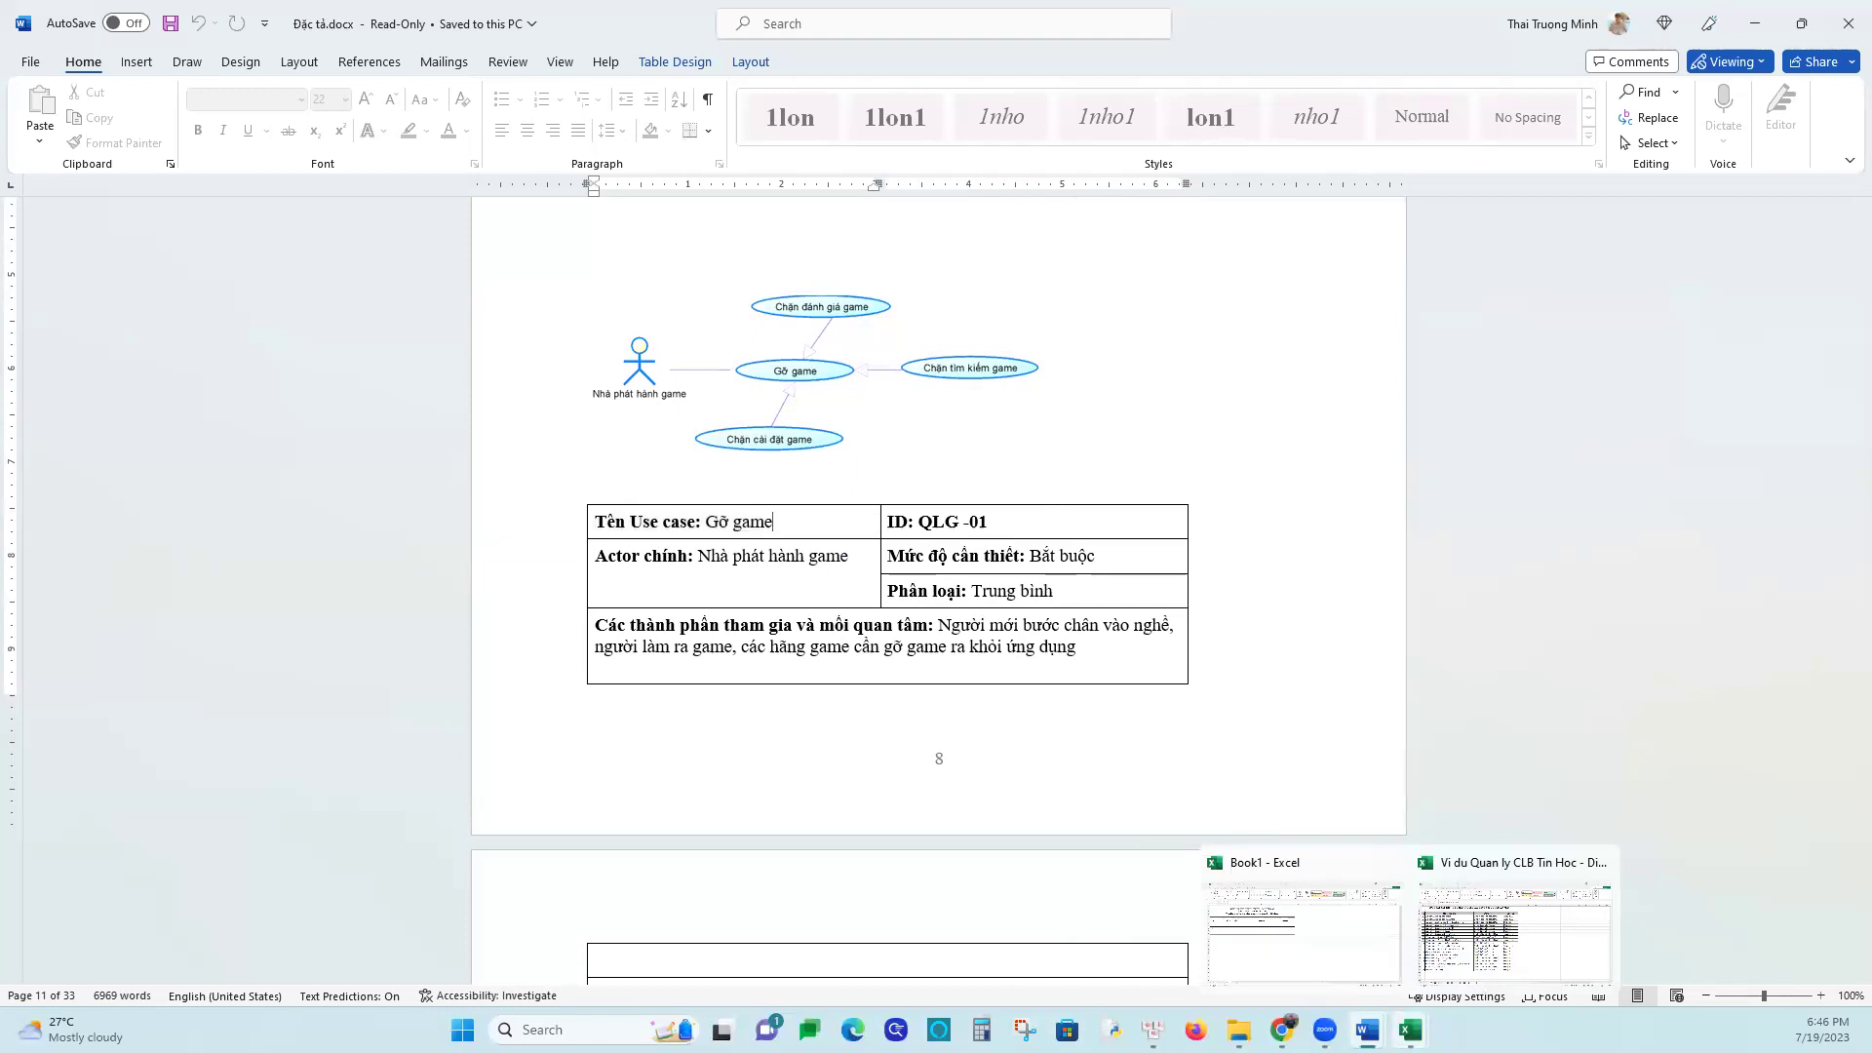
{"action": "left_click", "coordinate": [1450, 958]}
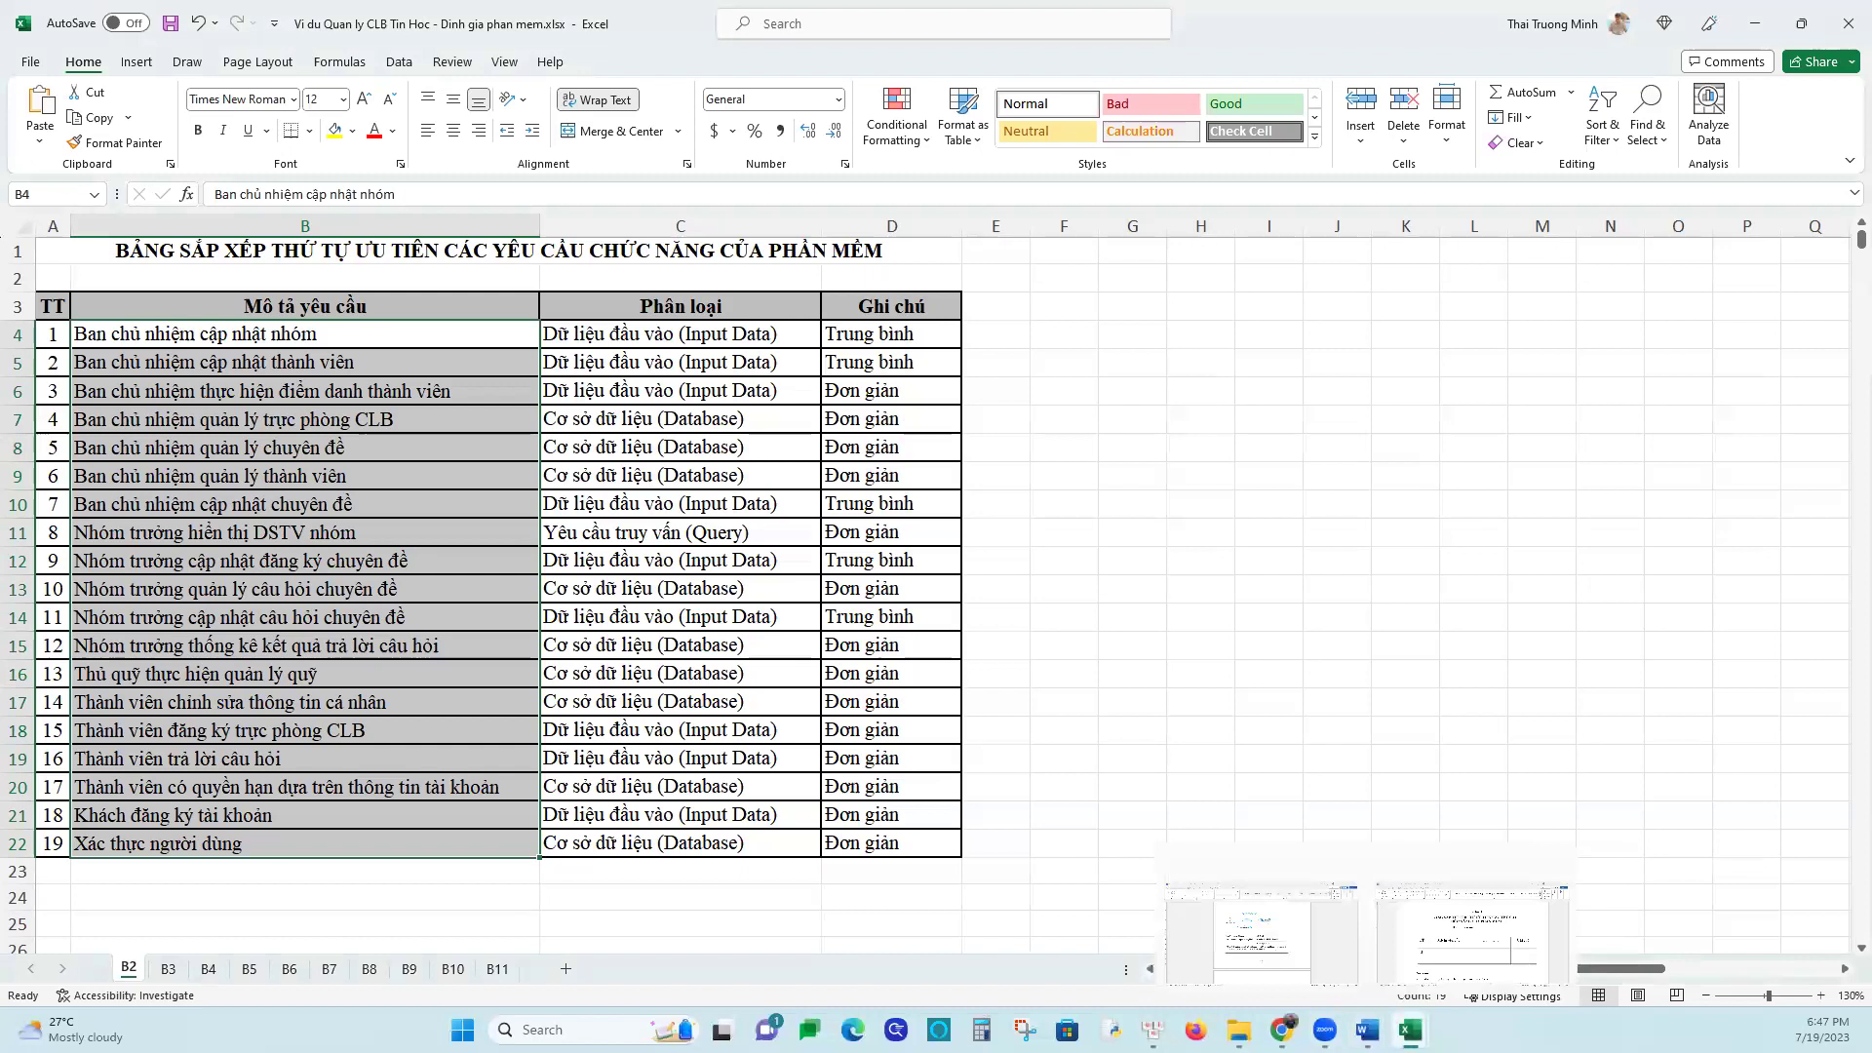
{"action": "left_click", "coordinate": [1267, 944]}
{"action": "mouse_move", "coordinate": [573, 363]}
{"action": "left_mouse_down"}
{"action": "mouse_move", "coordinate": [547, 515]}
{"action": "mouse_move", "coordinate": [547, 493]}
{"action": "left_mouse_up"}
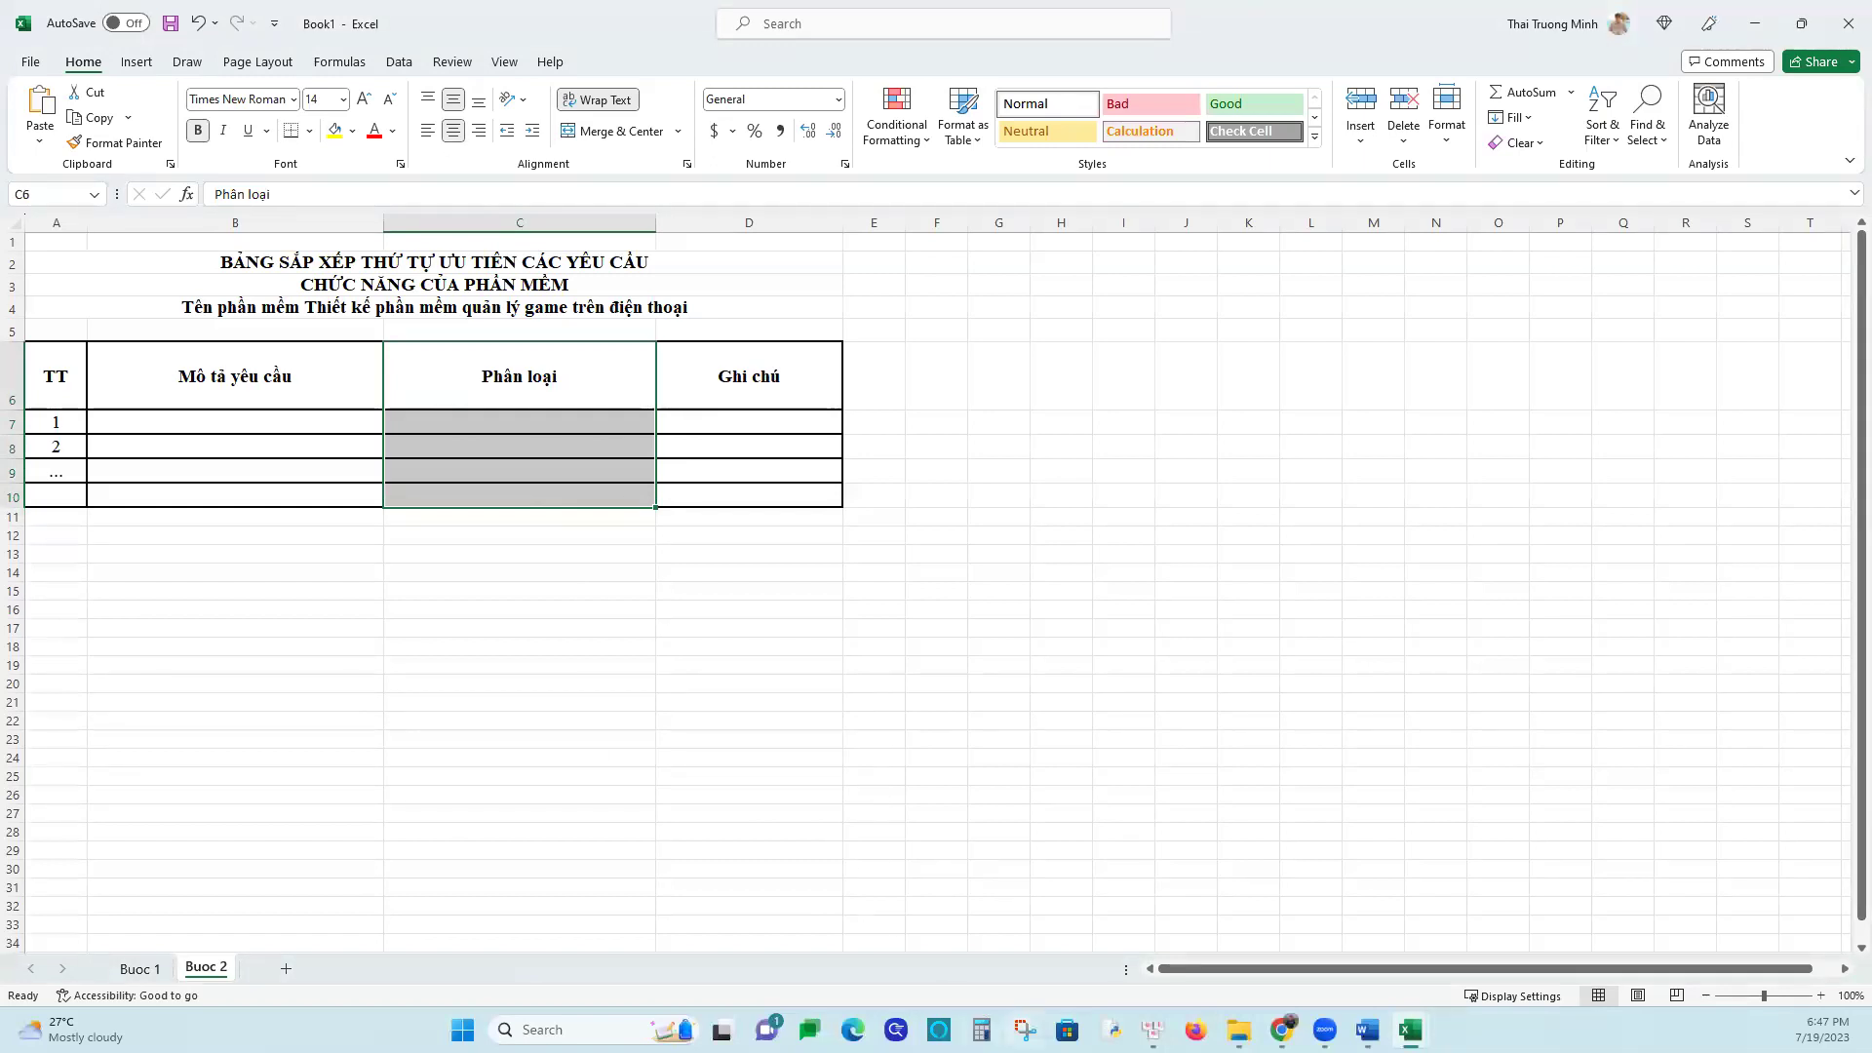
Switch to the lecture PDF in Chrome, enlarge the Bước 2 sample table, and examine how requirement 1 is classified
{"action": "mouse_move", "coordinate": [1281, 1029]}
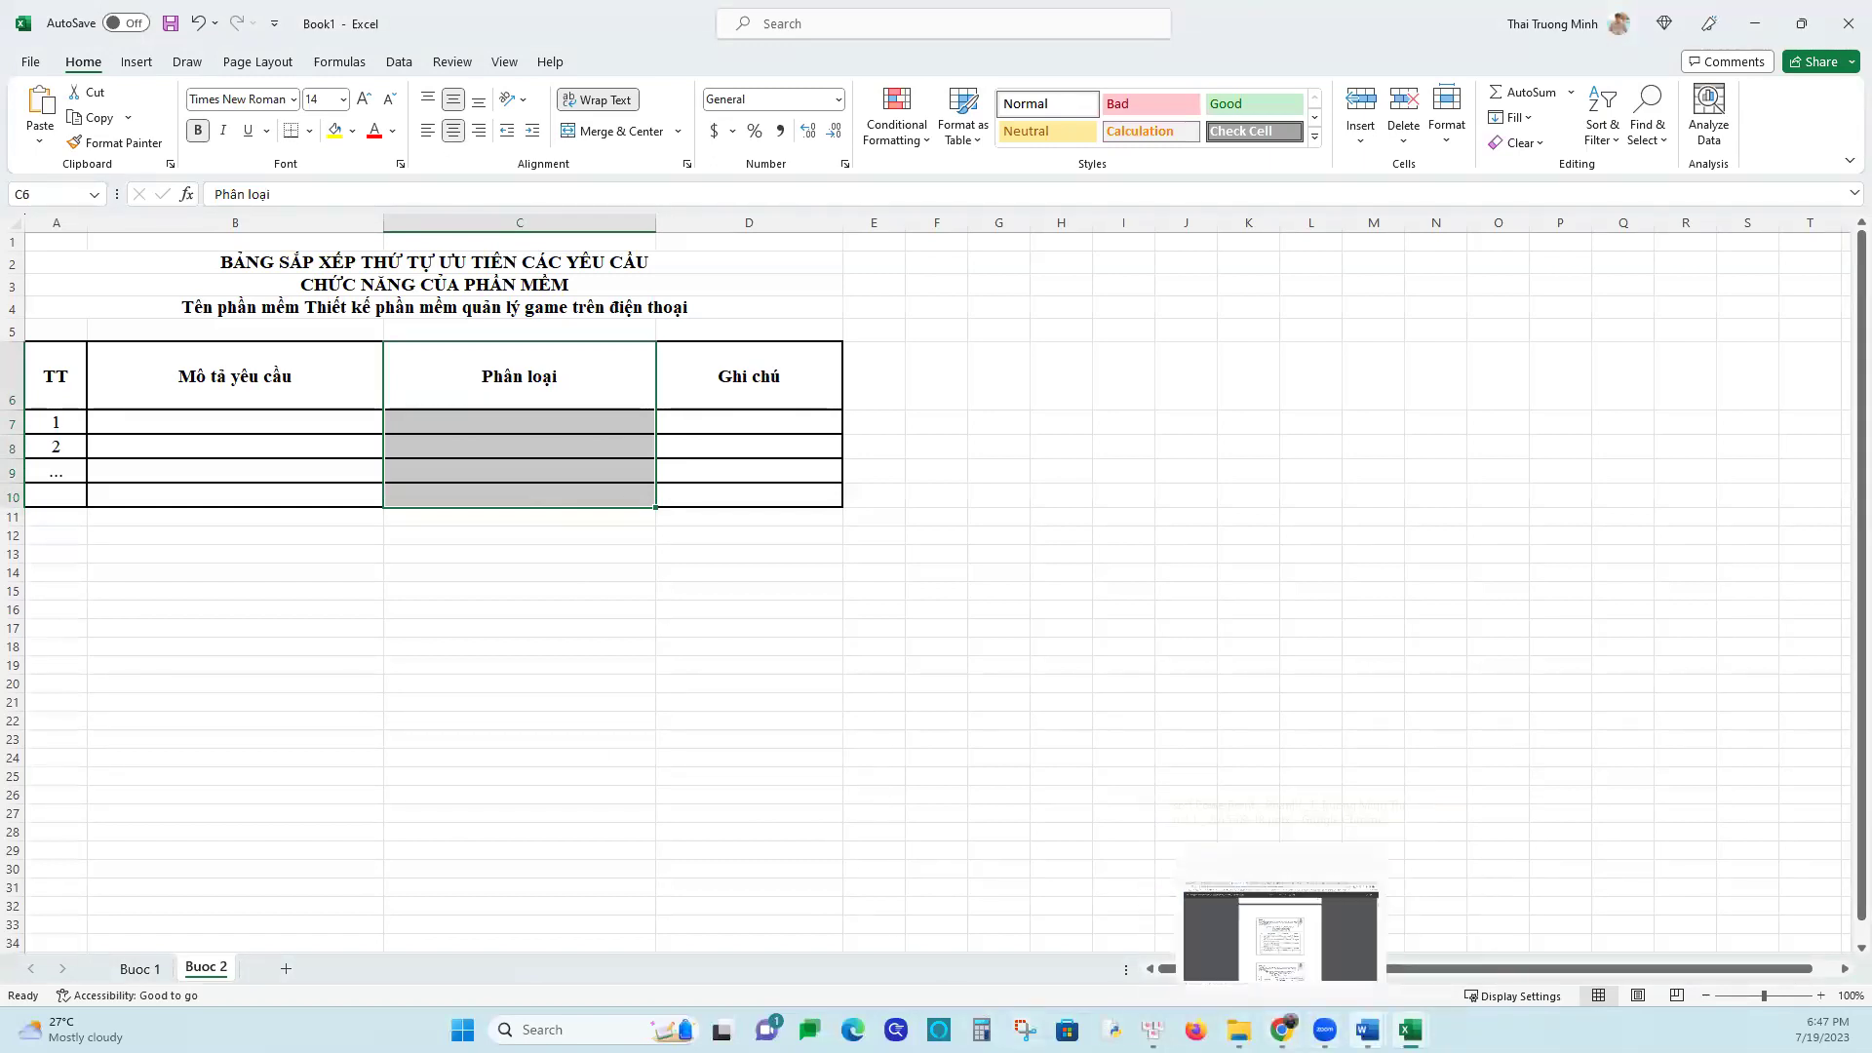
{"action": "left_click", "coordinate": [1280, 931]}
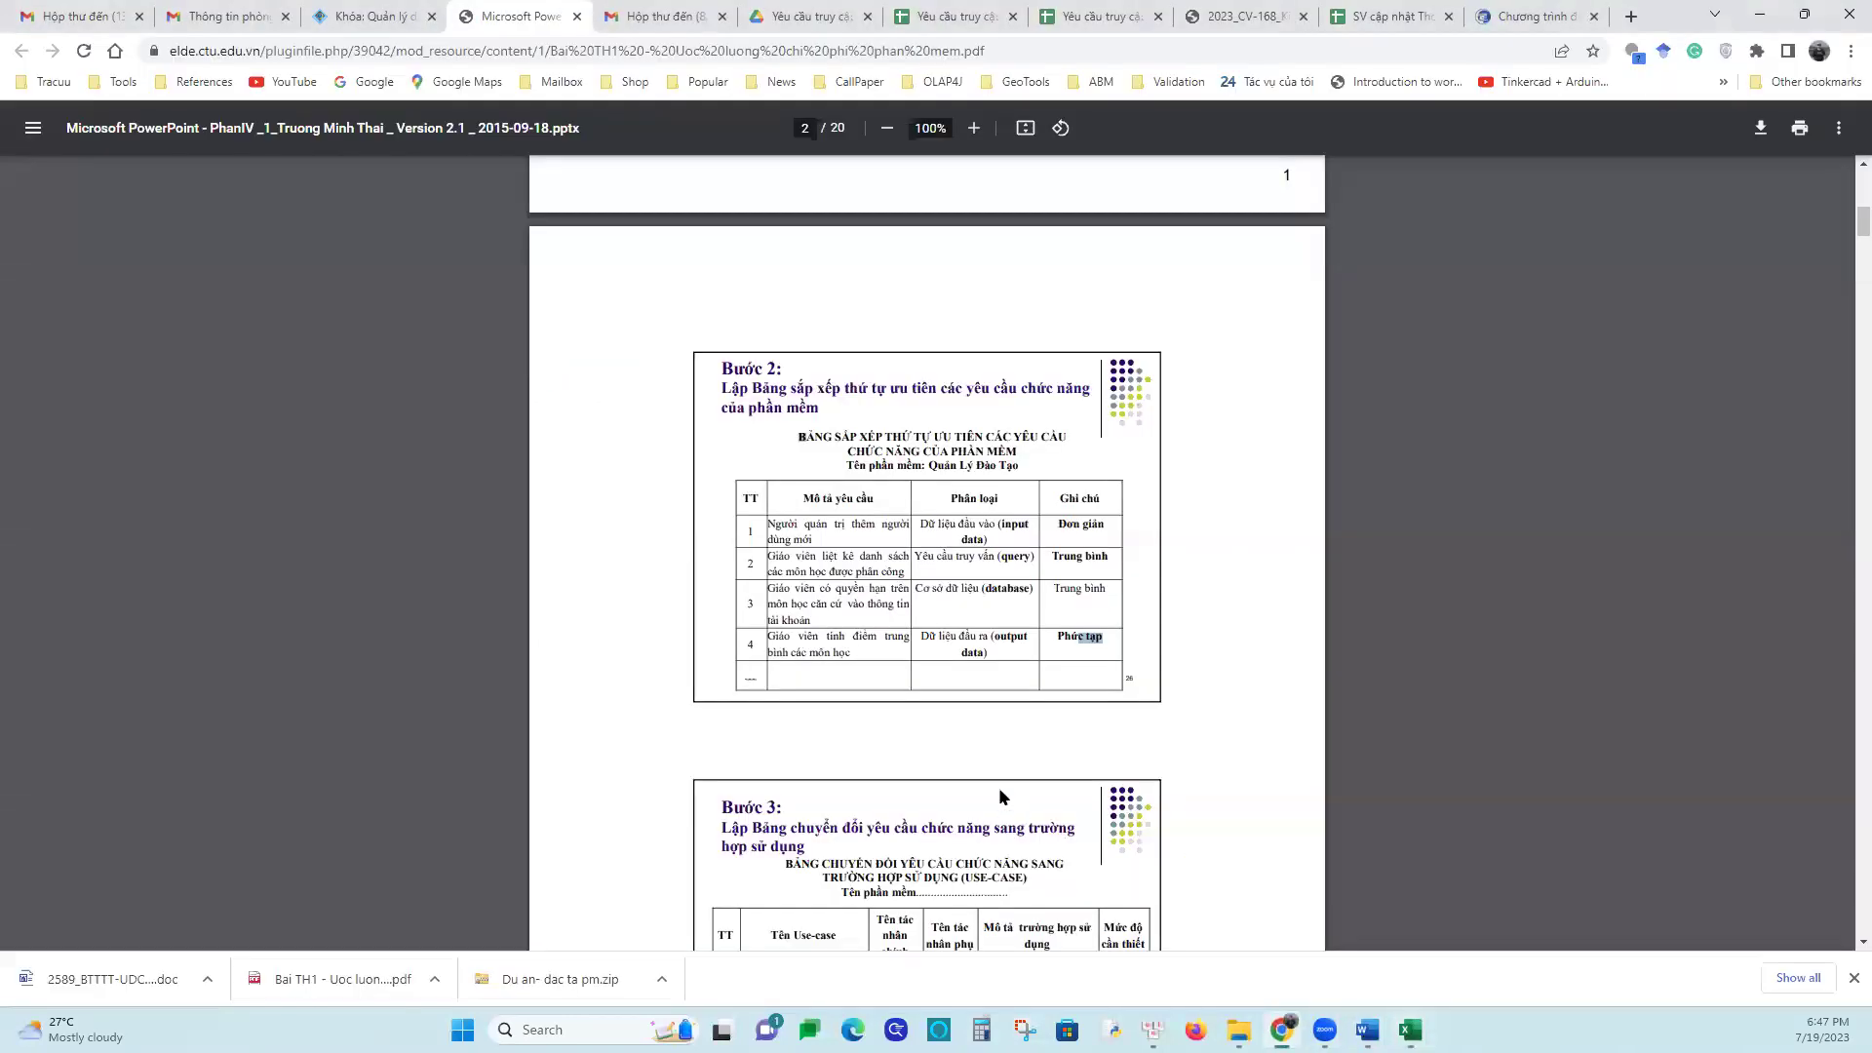
{"action": "scroll", "coordinate": [866, 755], "scroll_direction": "up", "scroll_amount": 5, "text": "ctrl"}
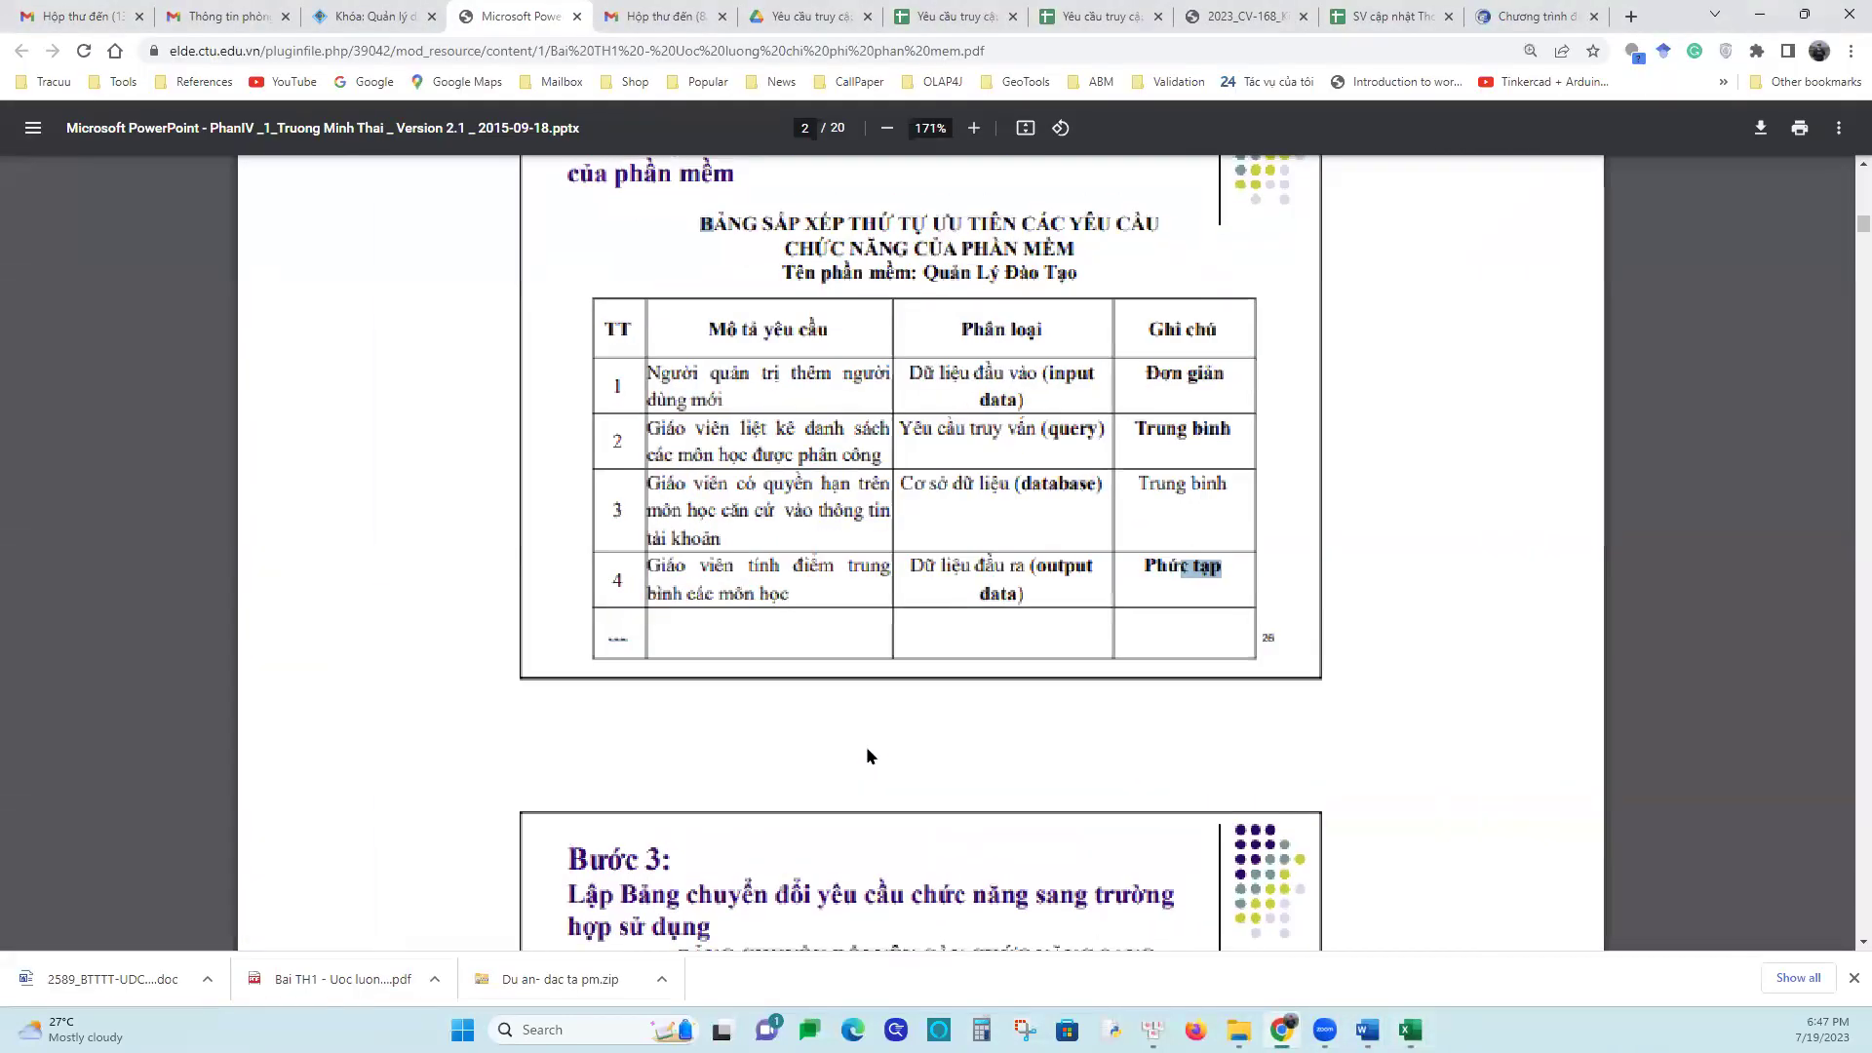
{"action": "scroll", "coordinate": [866, 755], "scroll_direction": "up", "scroll_amount": 2, "text": "ctrl"}
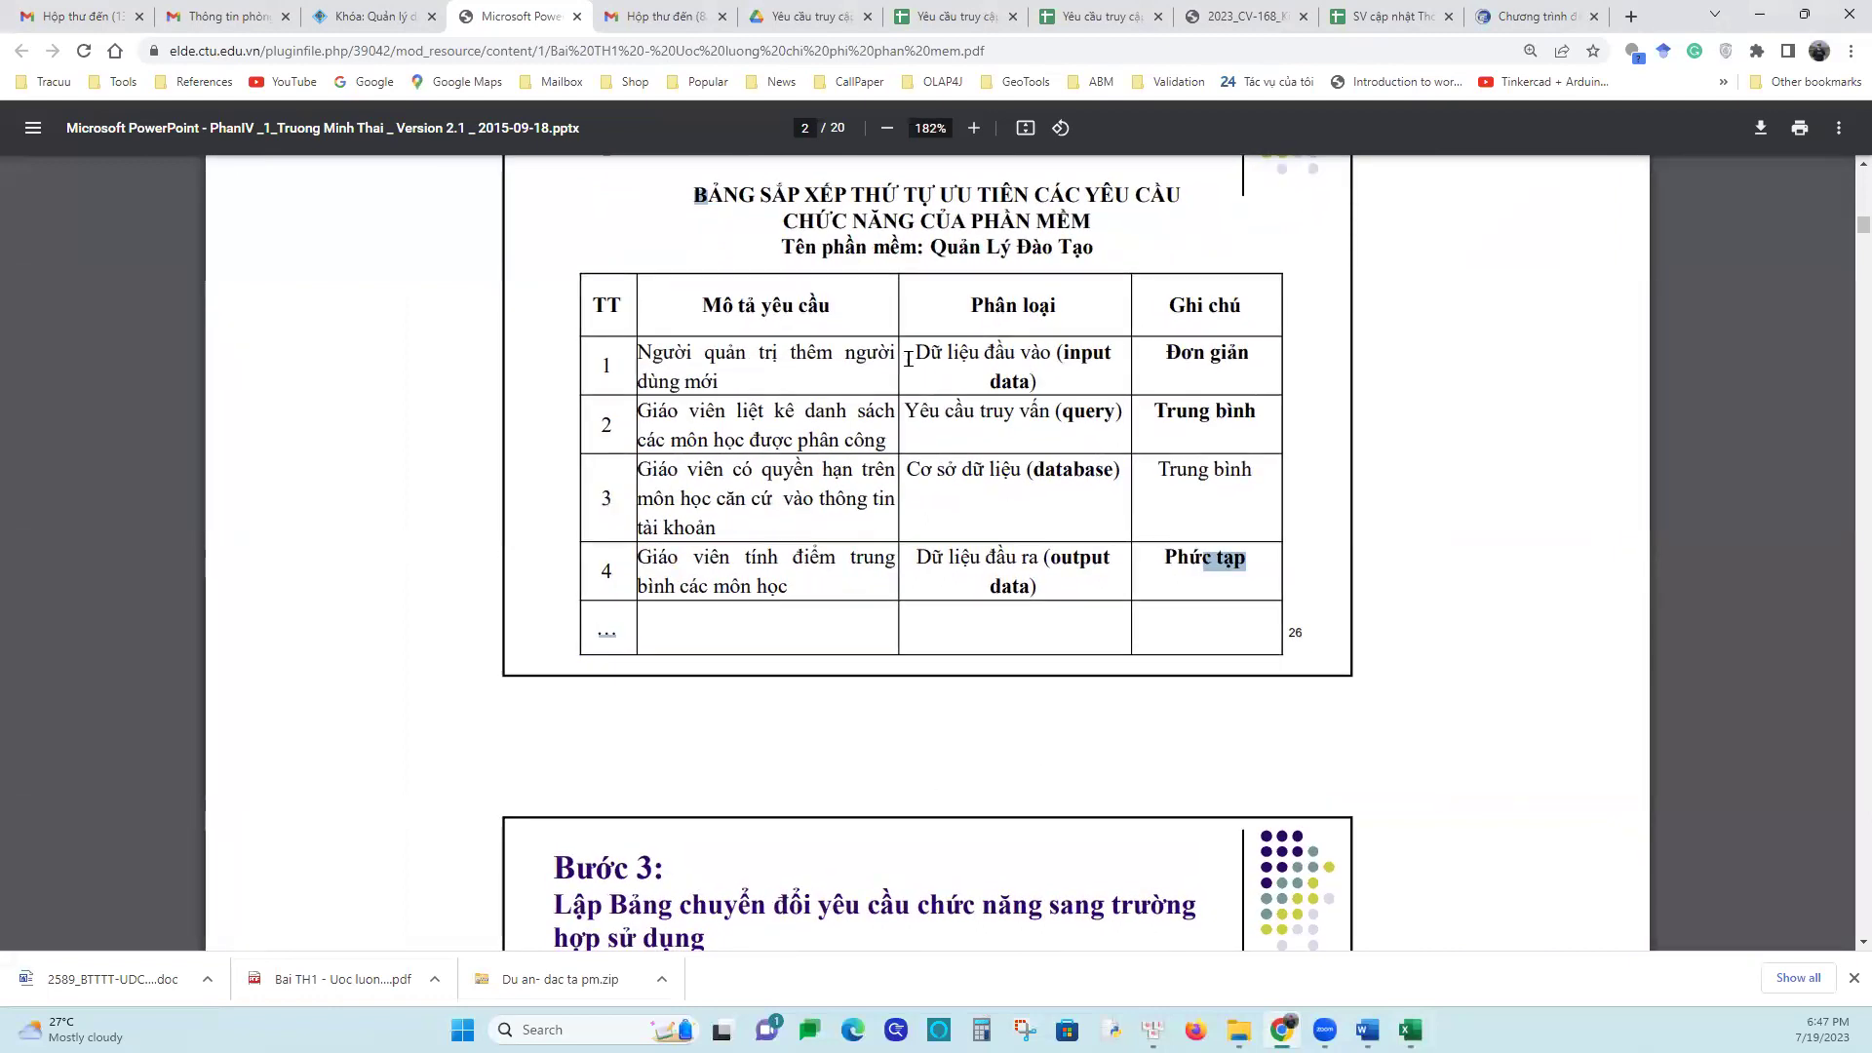
{"action": "left_click_drag", "start_coordinate": [914, 363], "coordinate": [967, 407]}
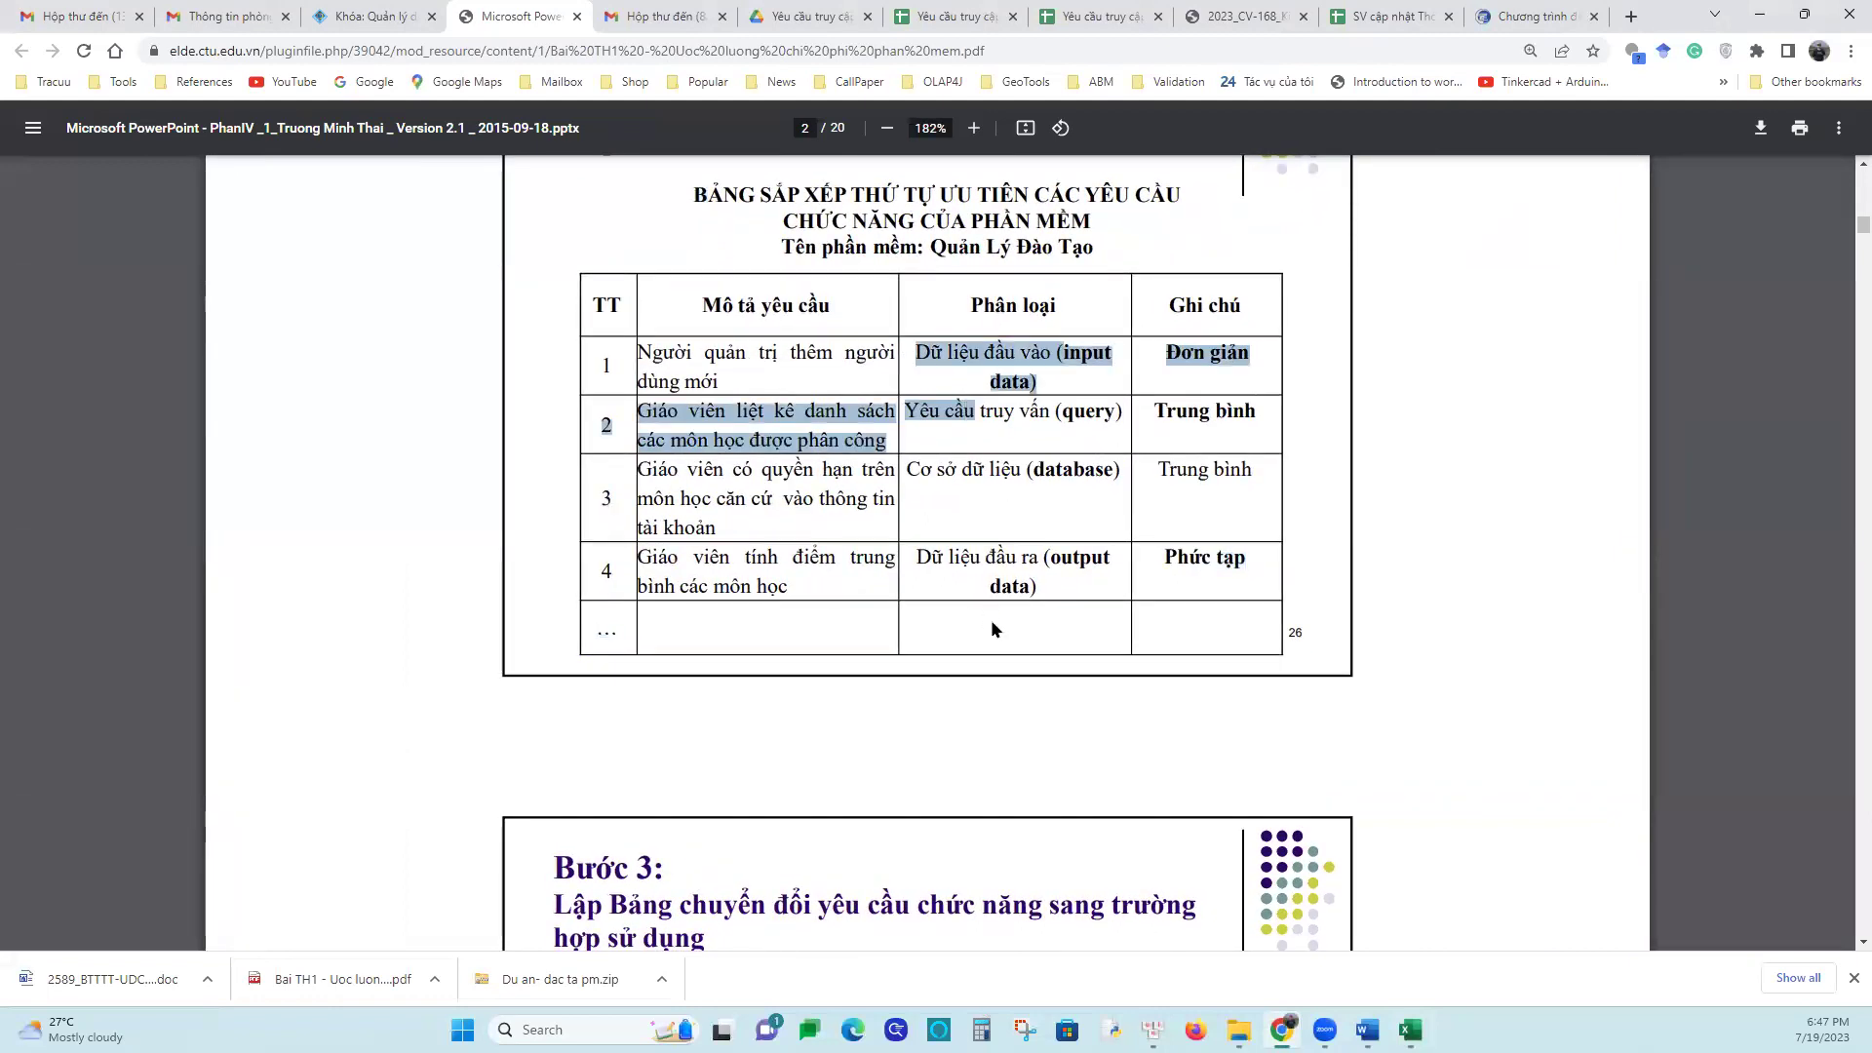
{"action": "left_click", "coordinate": [1018, 371]}
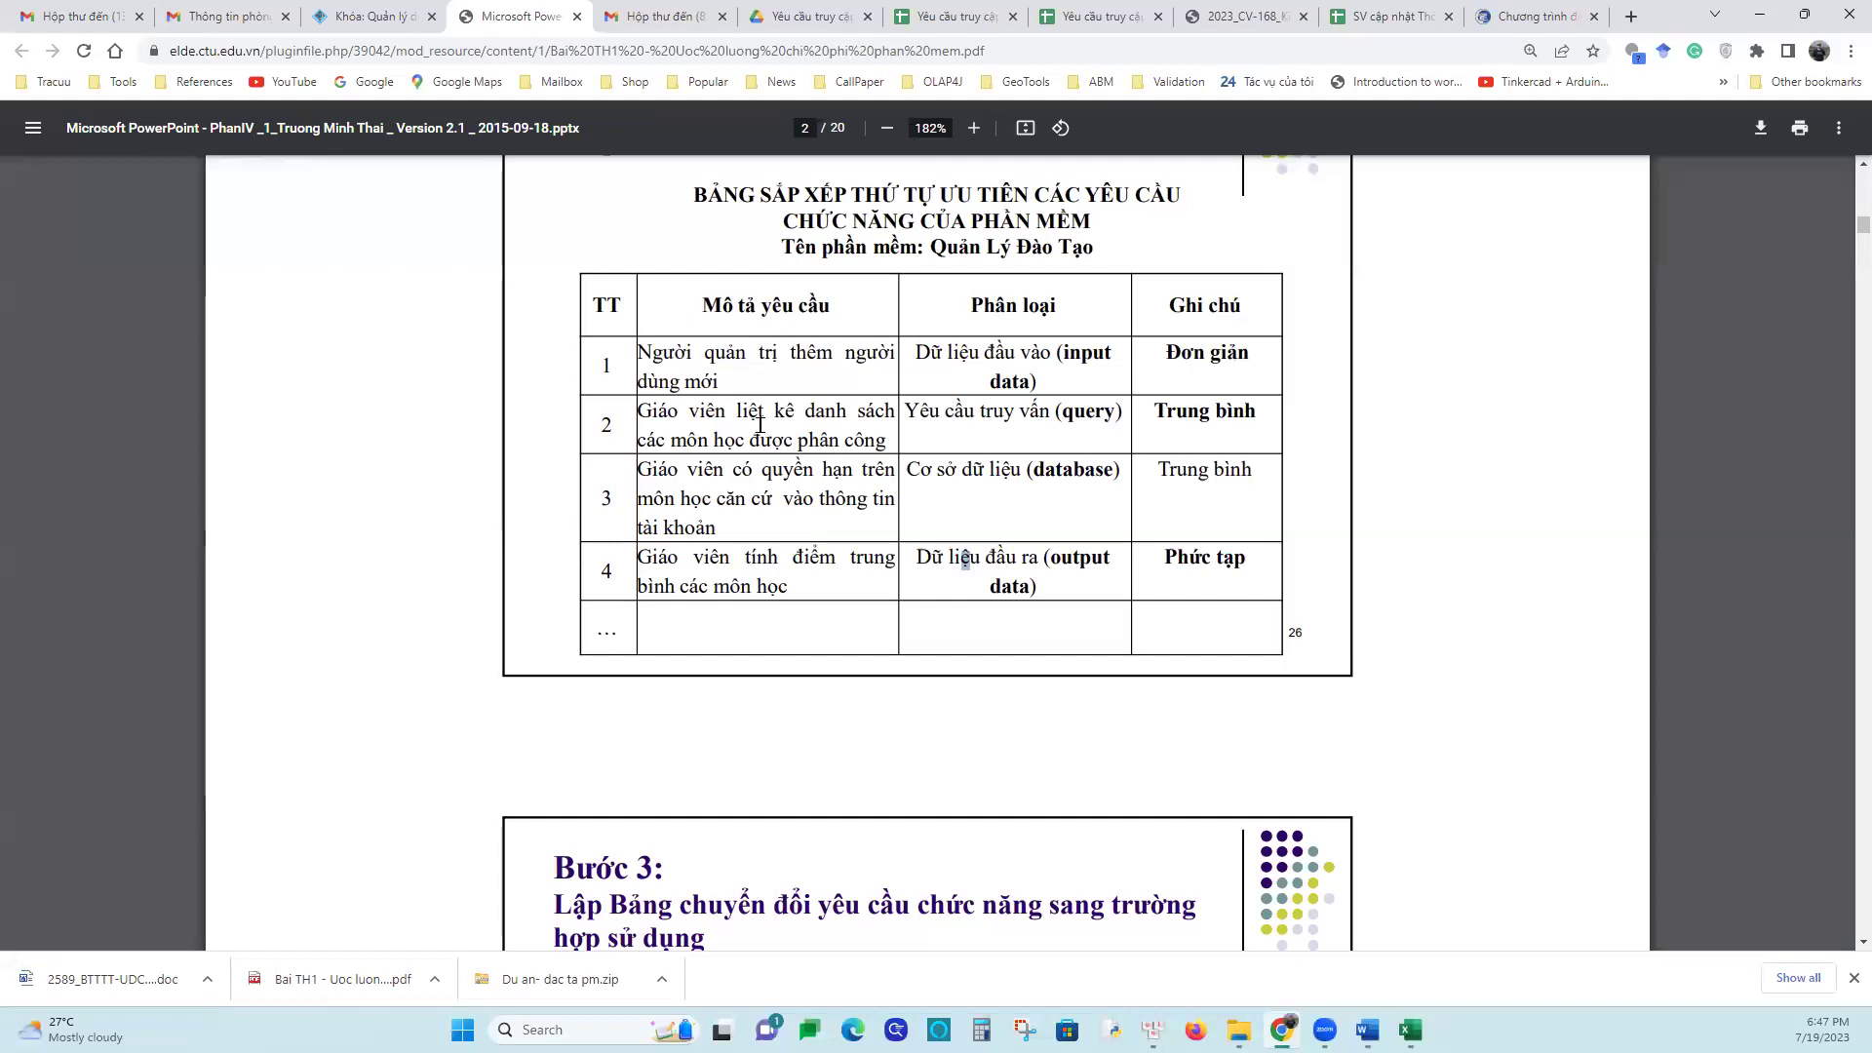
{"action": "left_click_drag", "start_coordinate": [663, 353], "coordinate": [813, 370]}
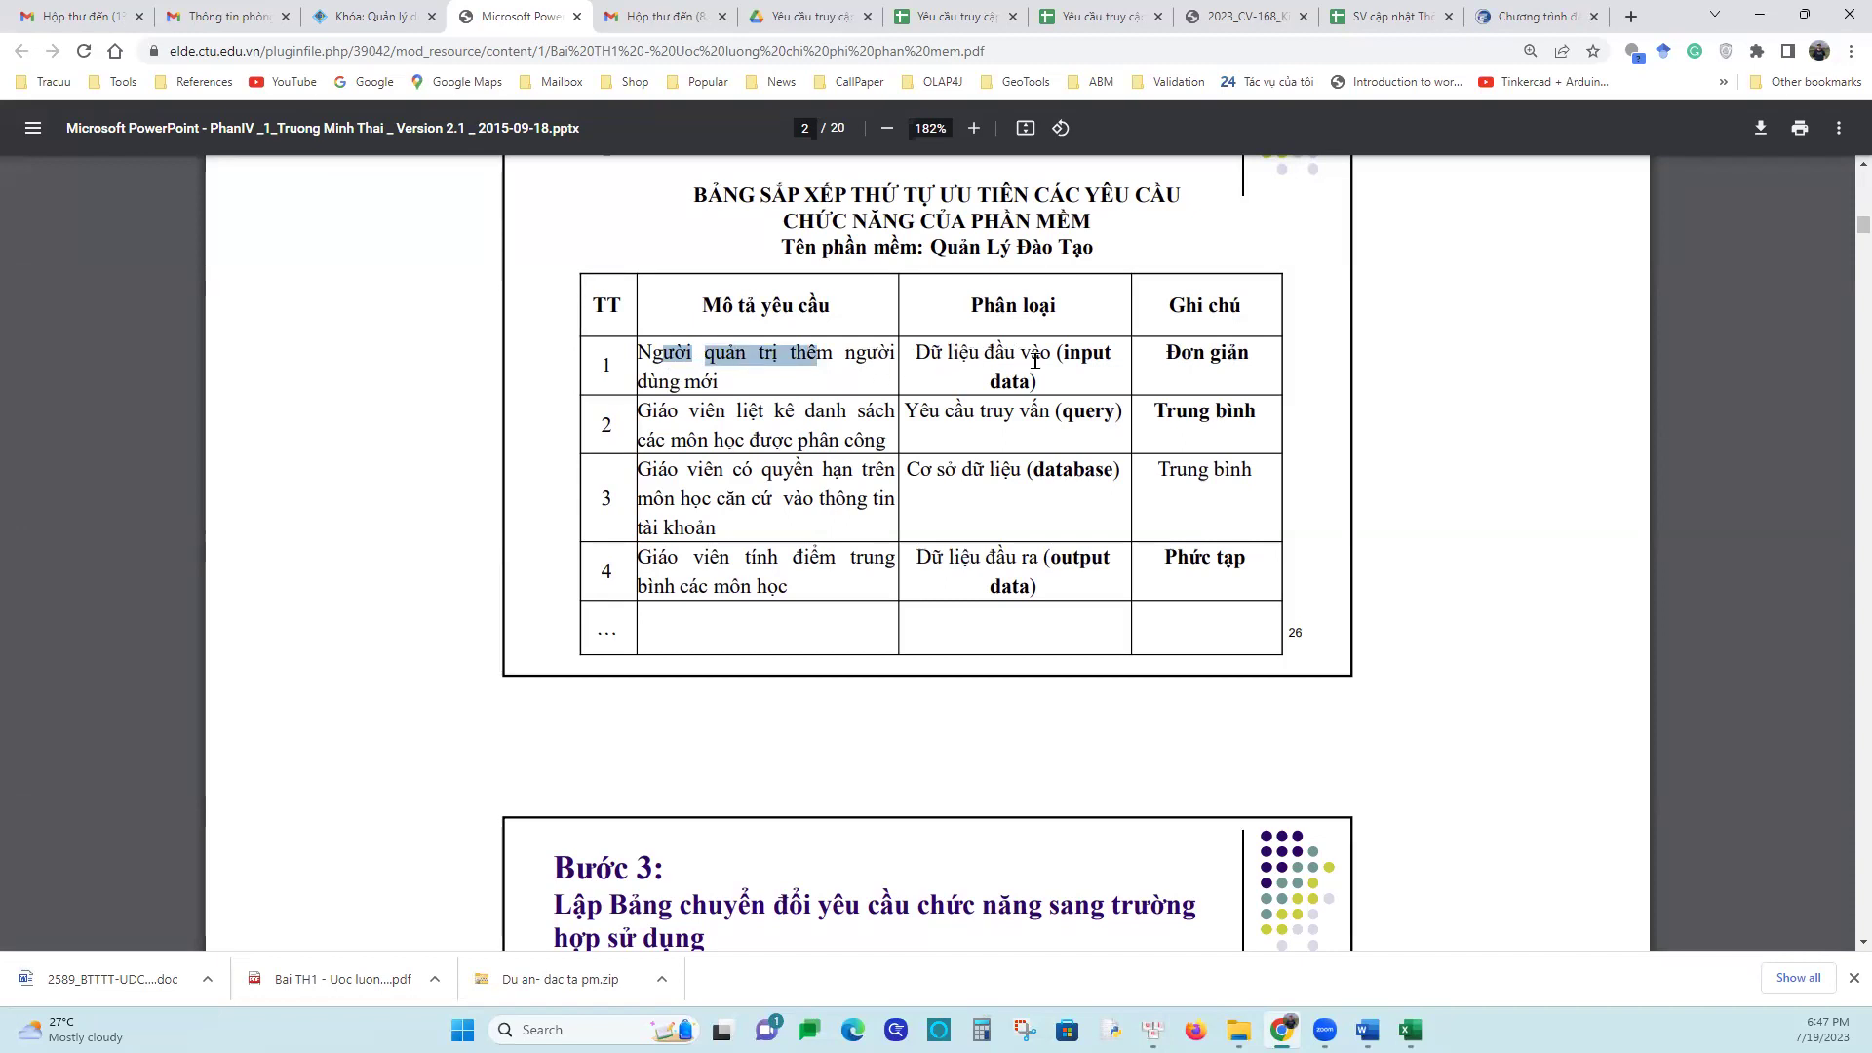
{"action": "left_click_drag", "start_coordinate": [921, 351], "coordinate": [1041, 383]}
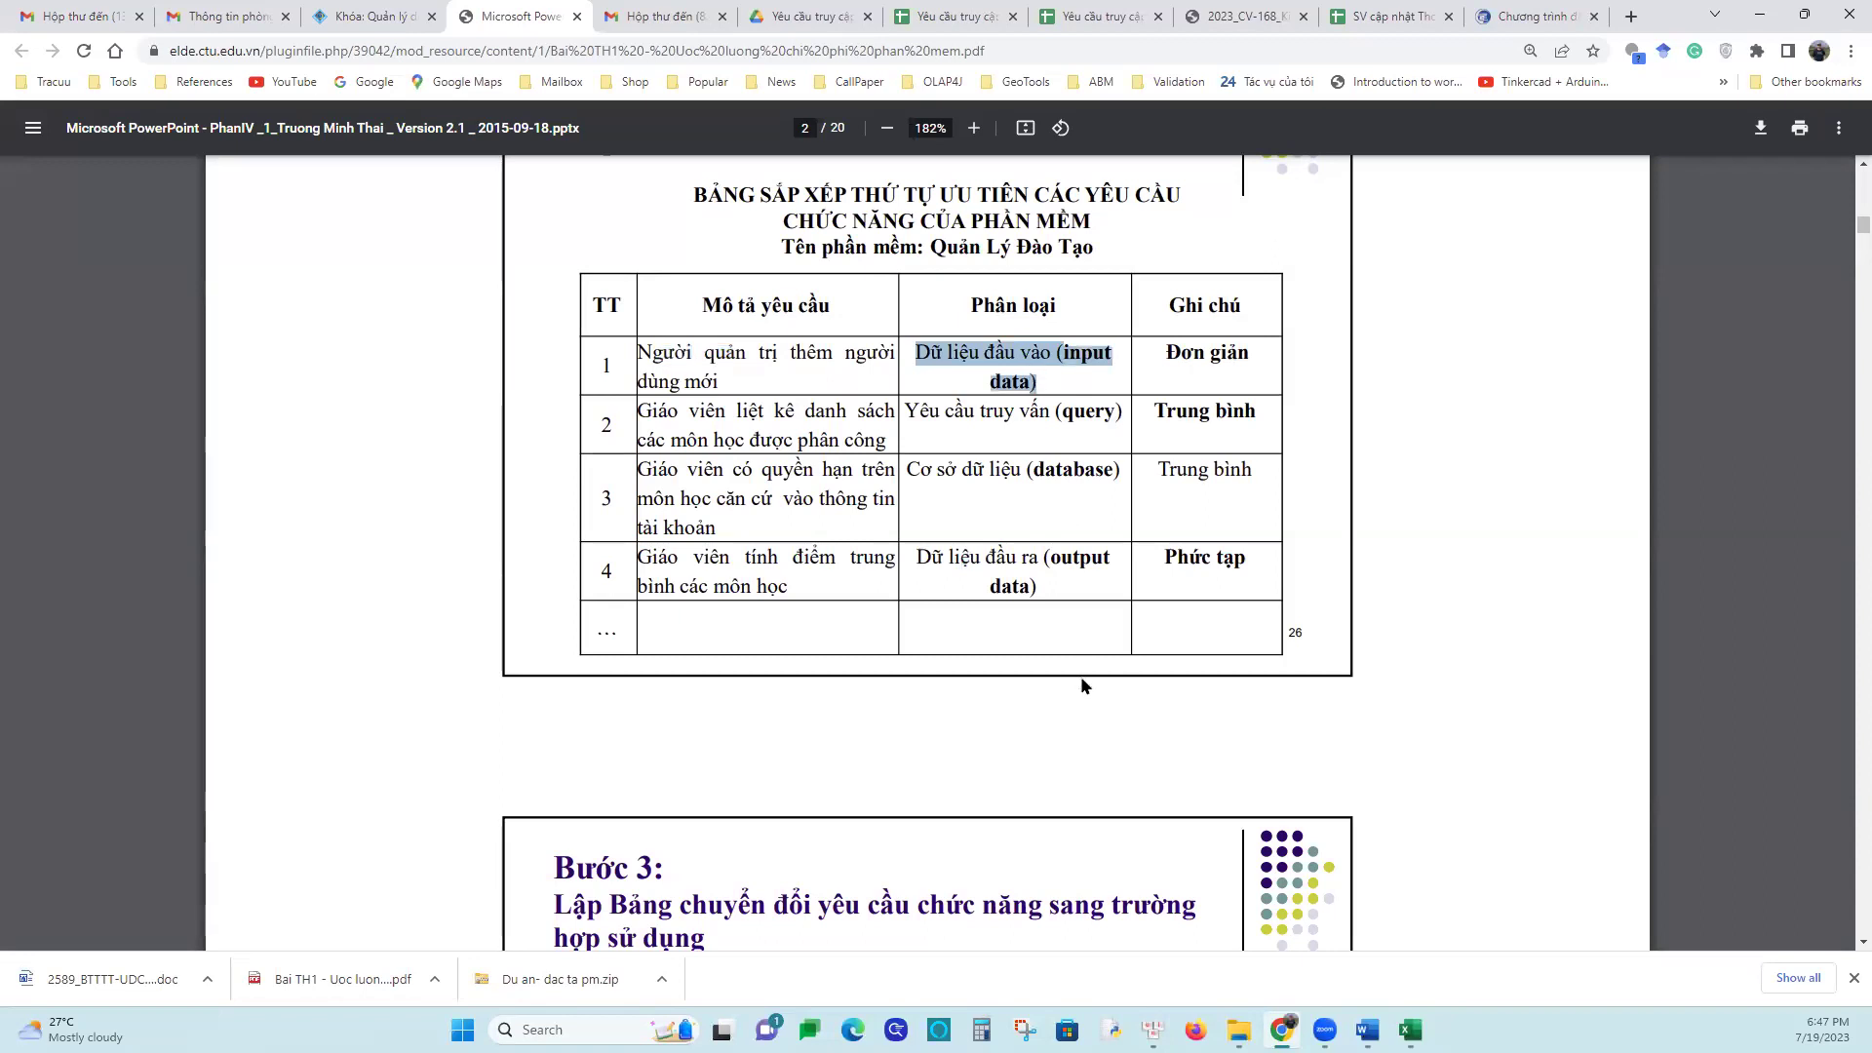
Examine the descriptions of requirements 2, 4 and 3 in the Bước 2 sample table against their Phân loại categories
{"action": "left_click", "coordinate": [726, 421]}
{"action": "left_click_drag", "start_coordinate": [731, 421], "coordinate": [837, 438]}
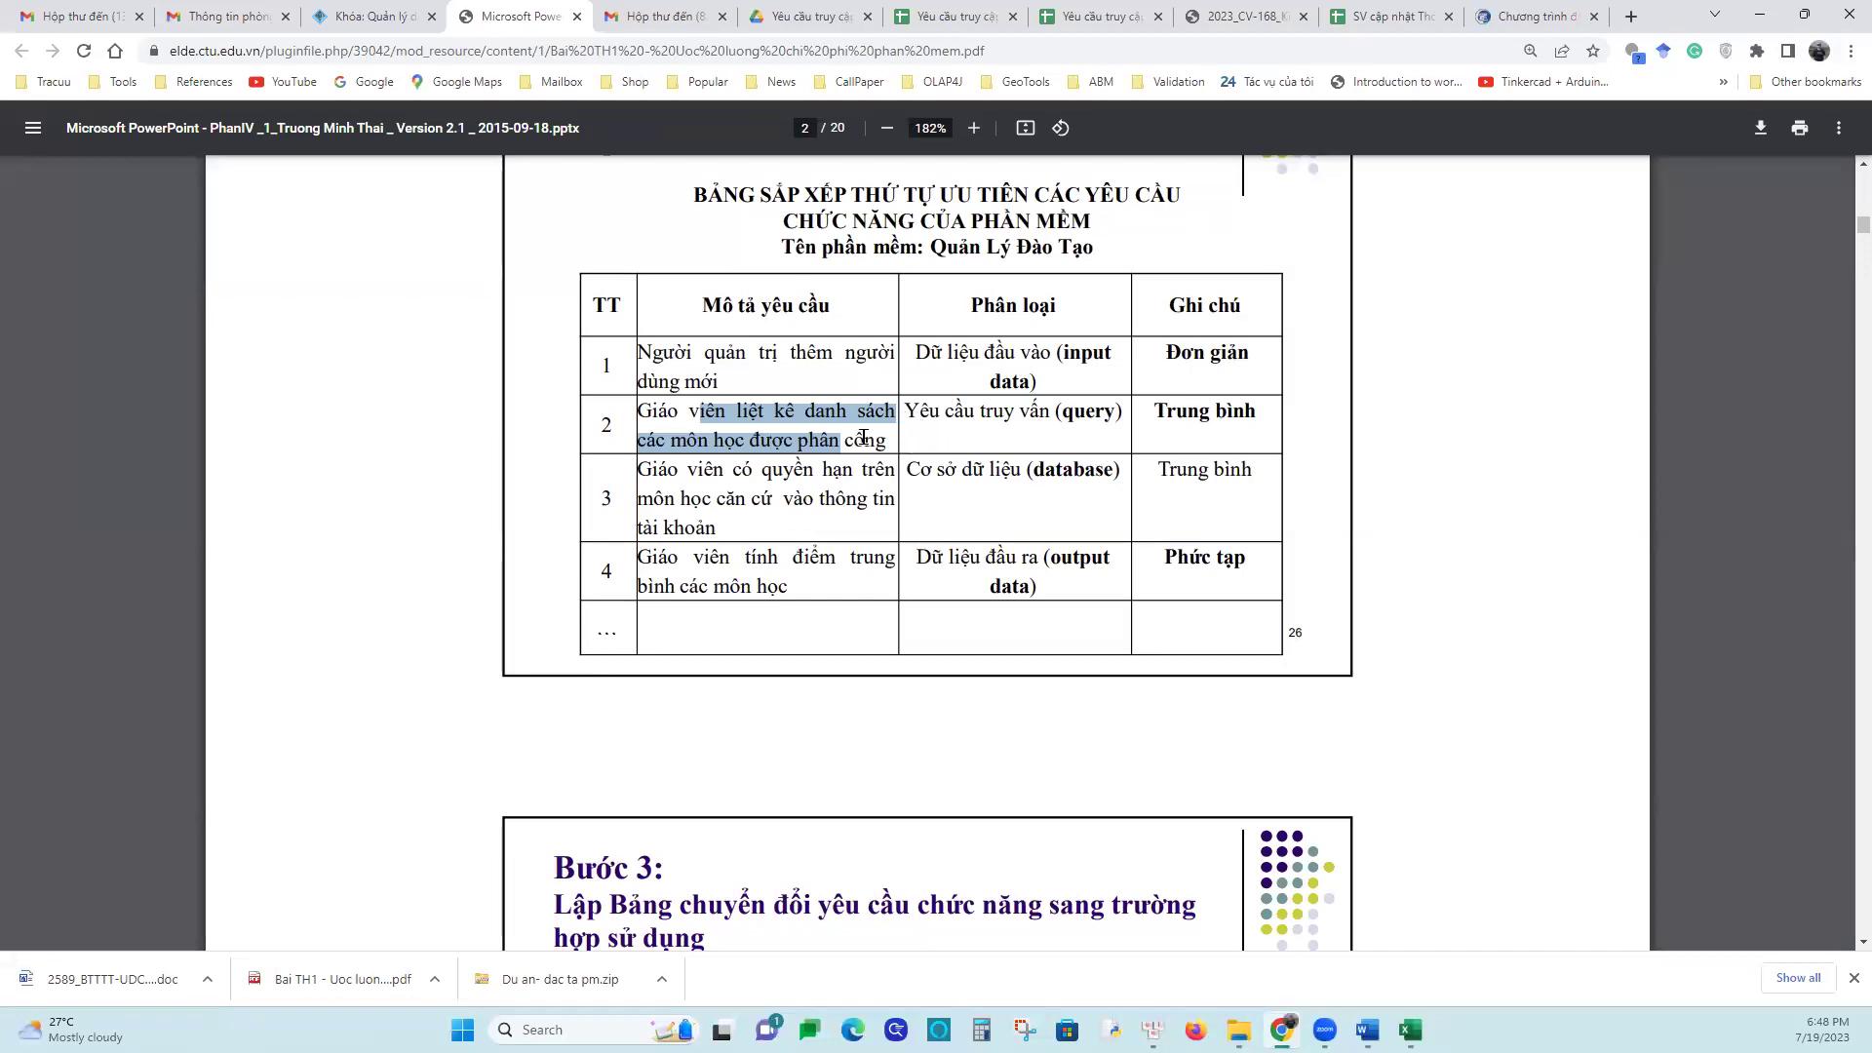
{"action": "left_click_drag", "start_coordinate": [664, 418], "coordinate": [852, 440]}
{"action": "left_click_drag", "start_coordinate": [656, 558], "coordinate": [1078, 572]}
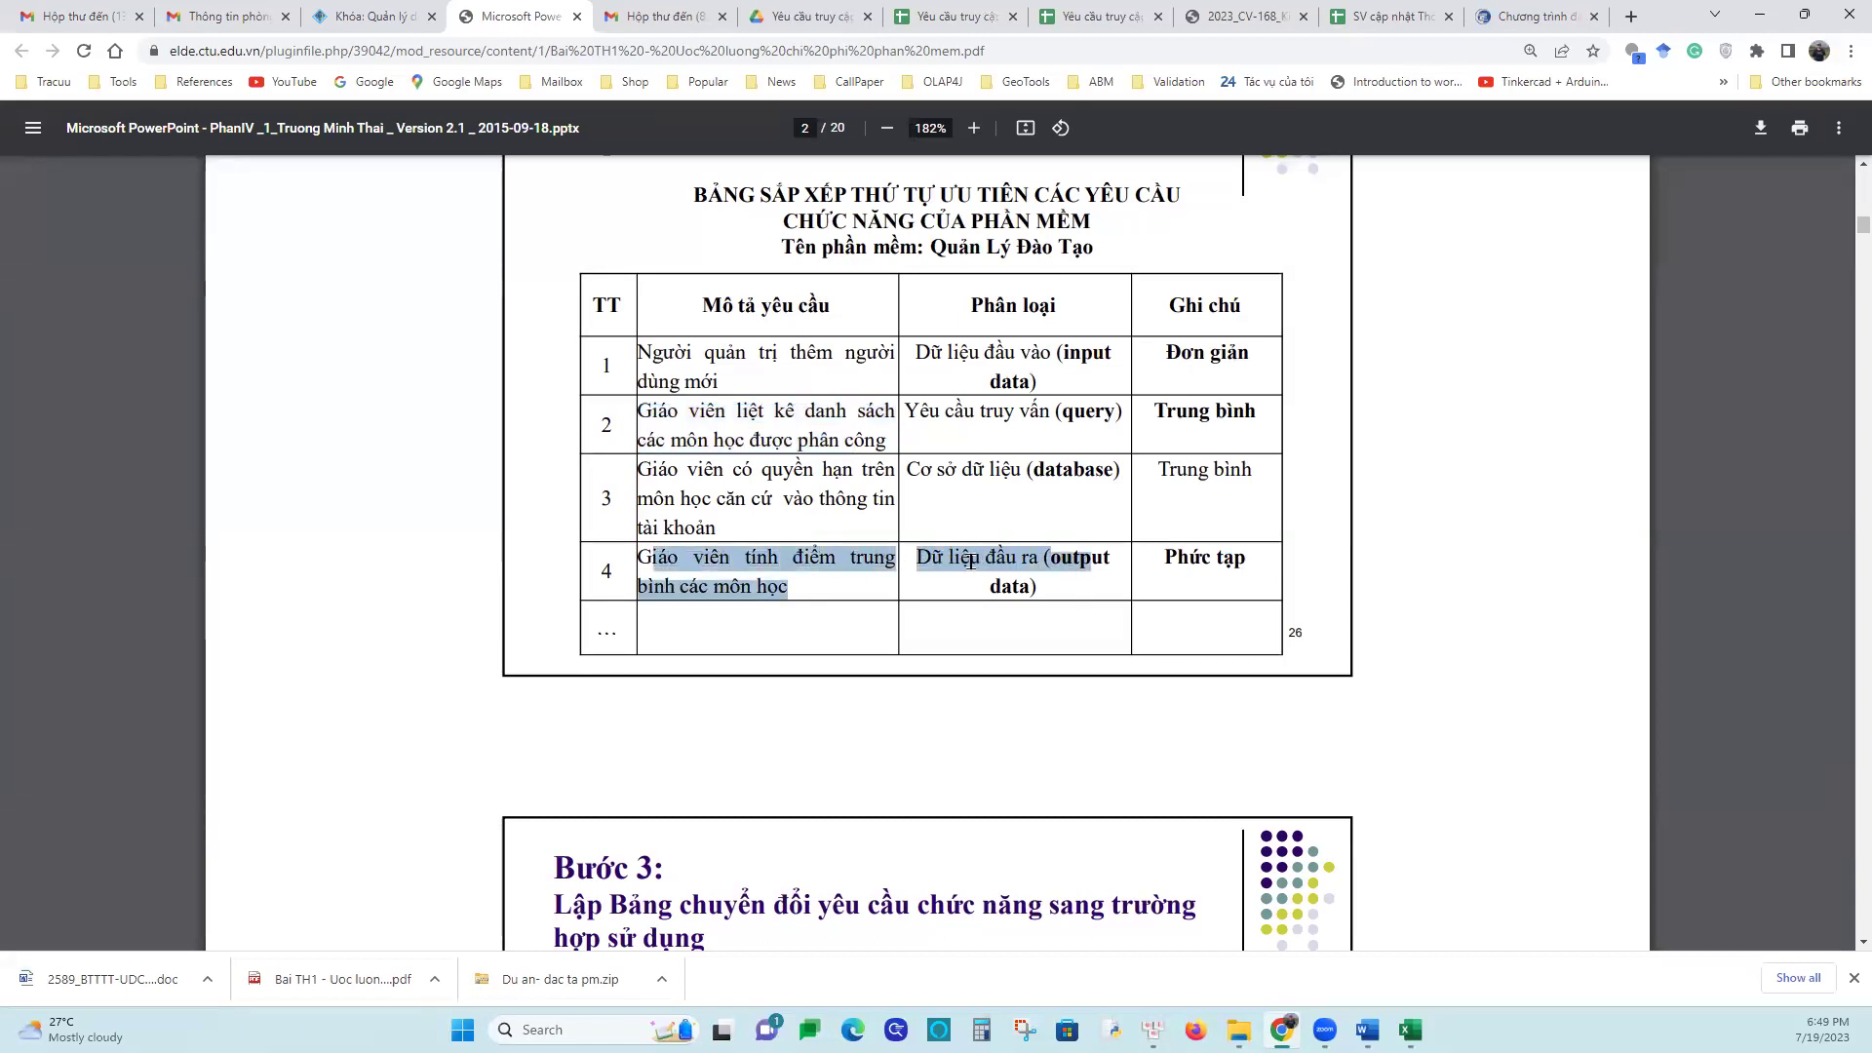
{"action": "left_click_drag", "start_coordinate": [652, 469], "coordinate": [880, 499]}
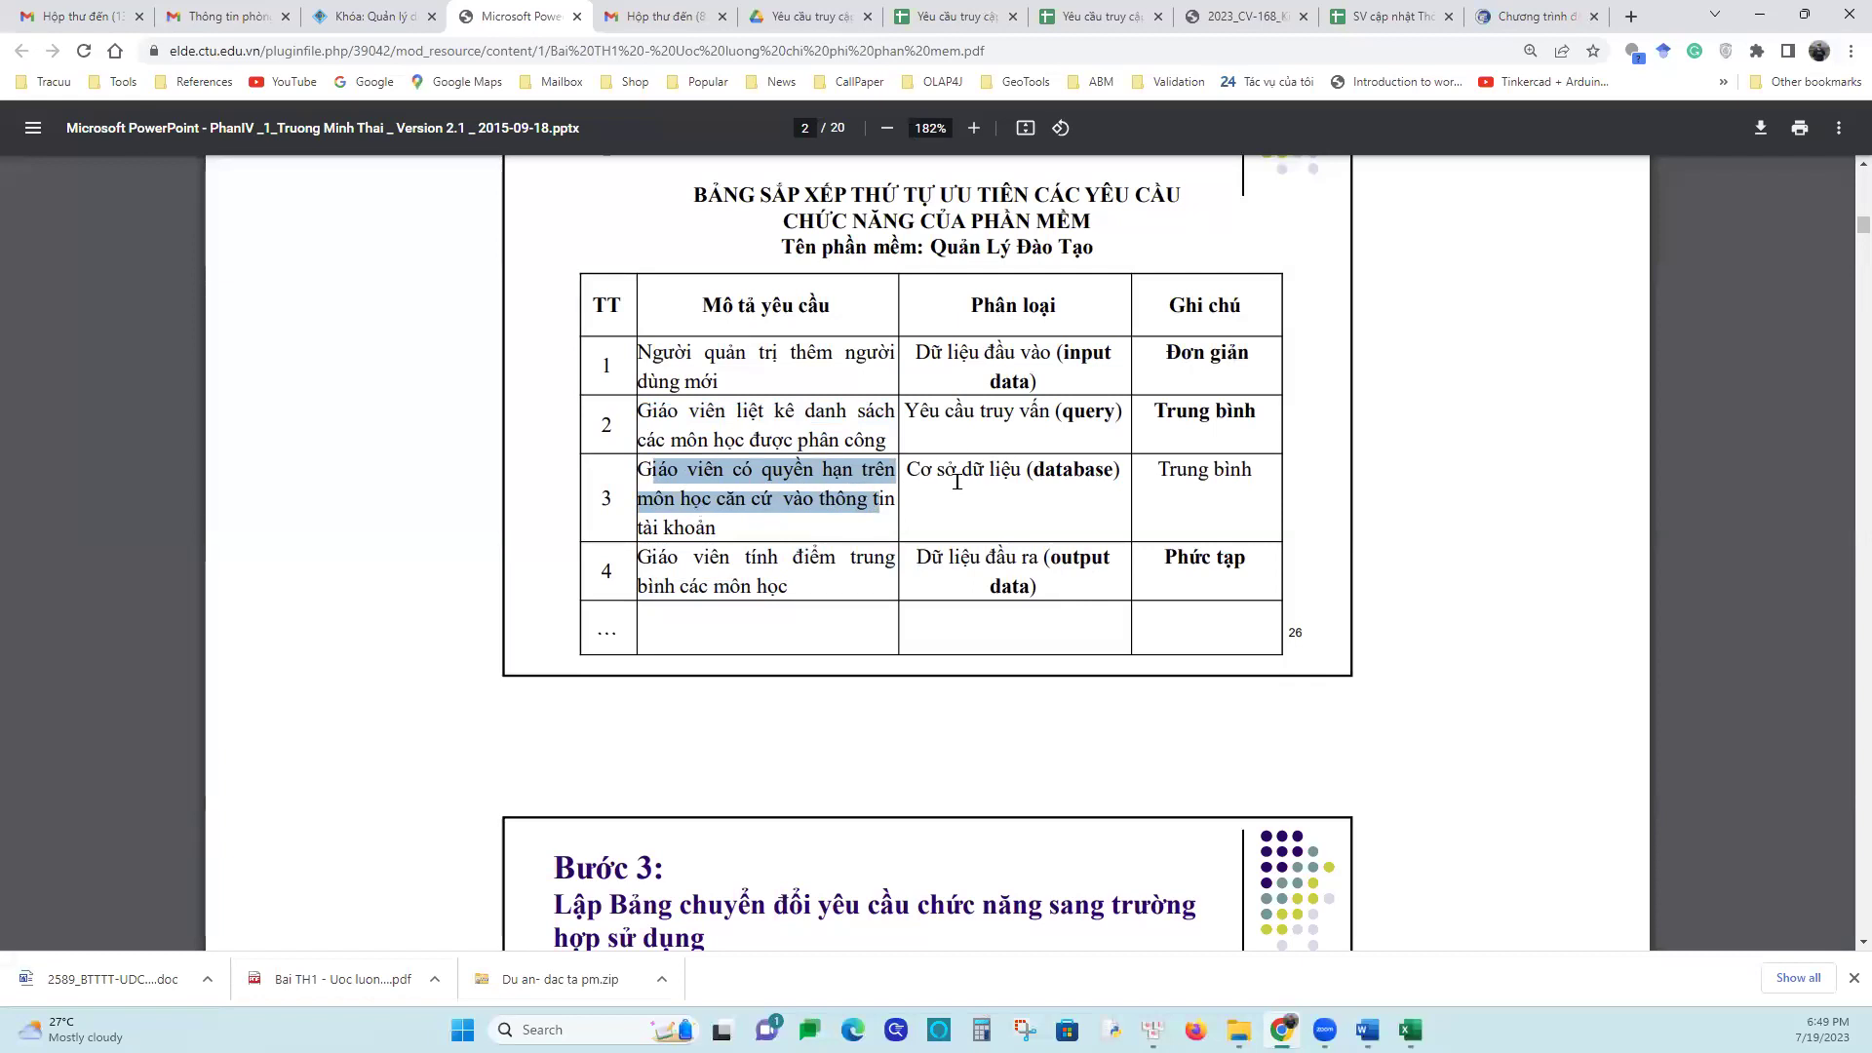
{"action": "left_click_drag", "start_coordinate": [905, 474], "coordinate": [1123, 472]}
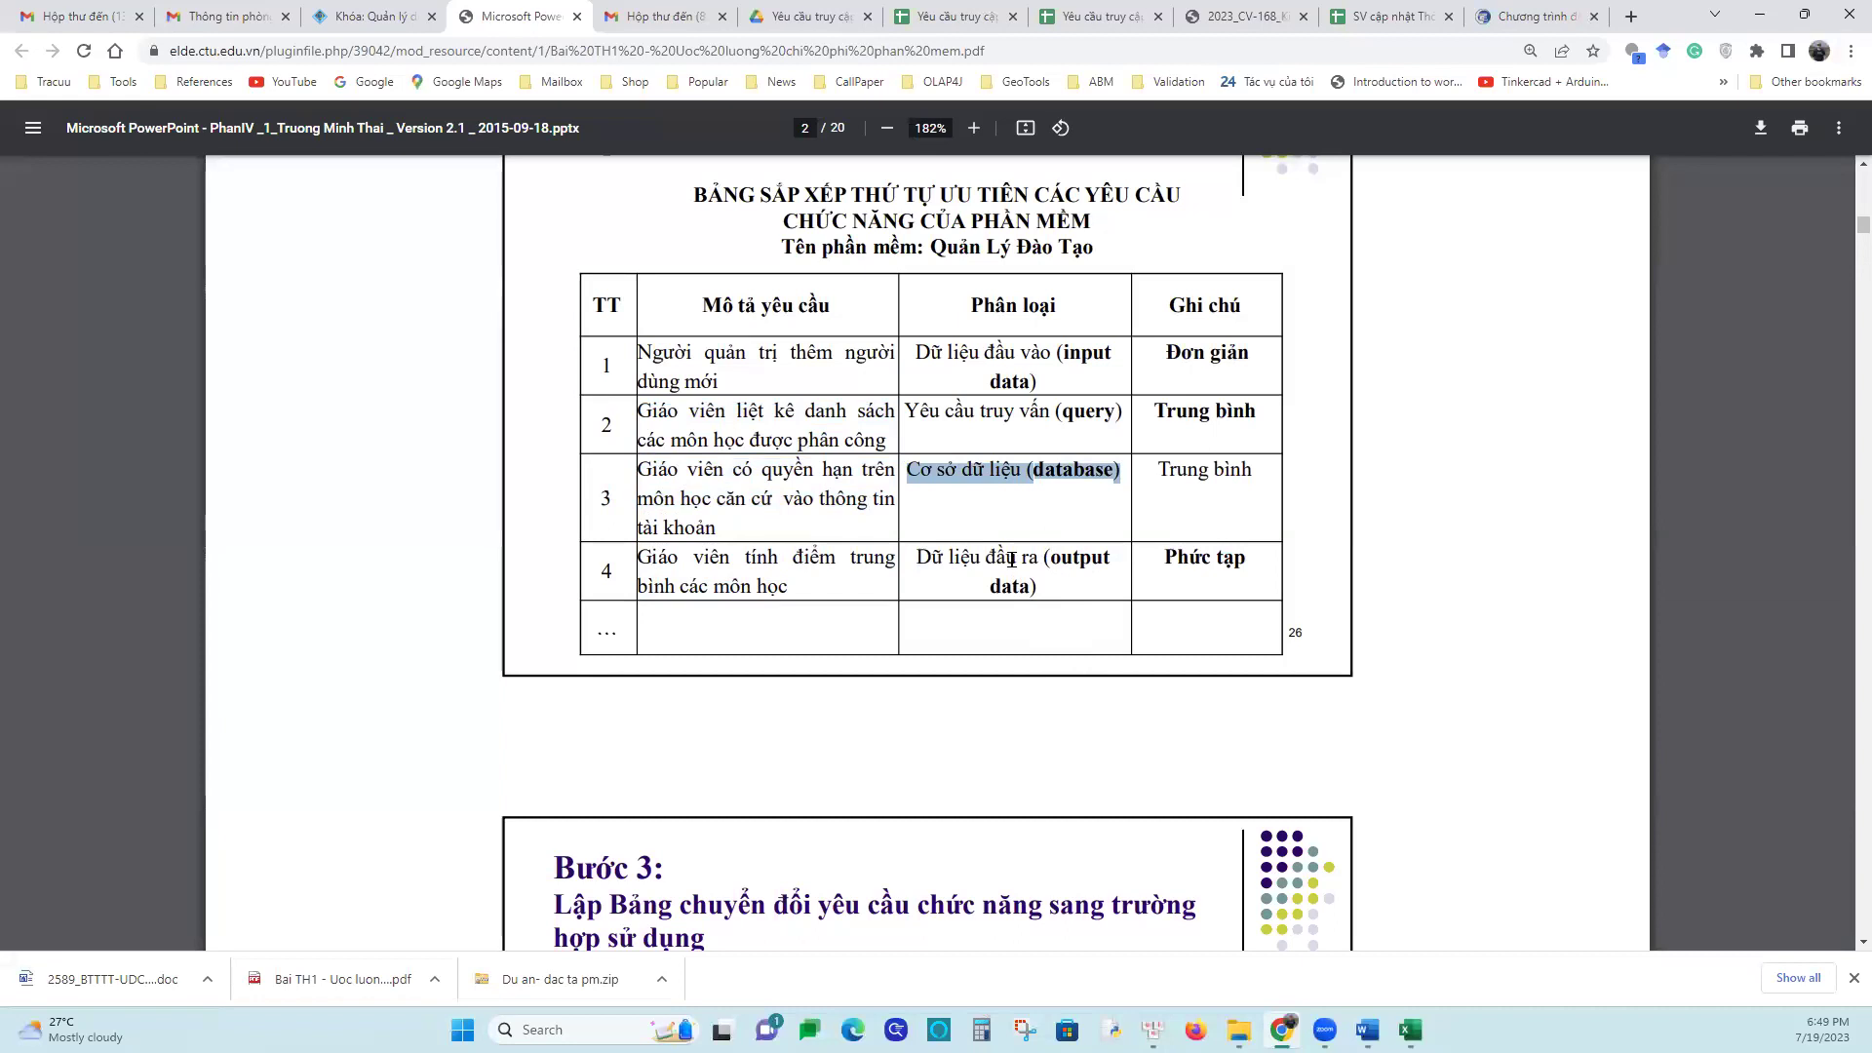
Review the full Phân loại column and the complexity levels under Ghi chú in the Bước 2 sample table
{"action": "left_click", "coordinate": [940, 360]}
{"action": "left_click_drag", "start_coordinate": [940, 359], "coordinate": [1096, 583]}
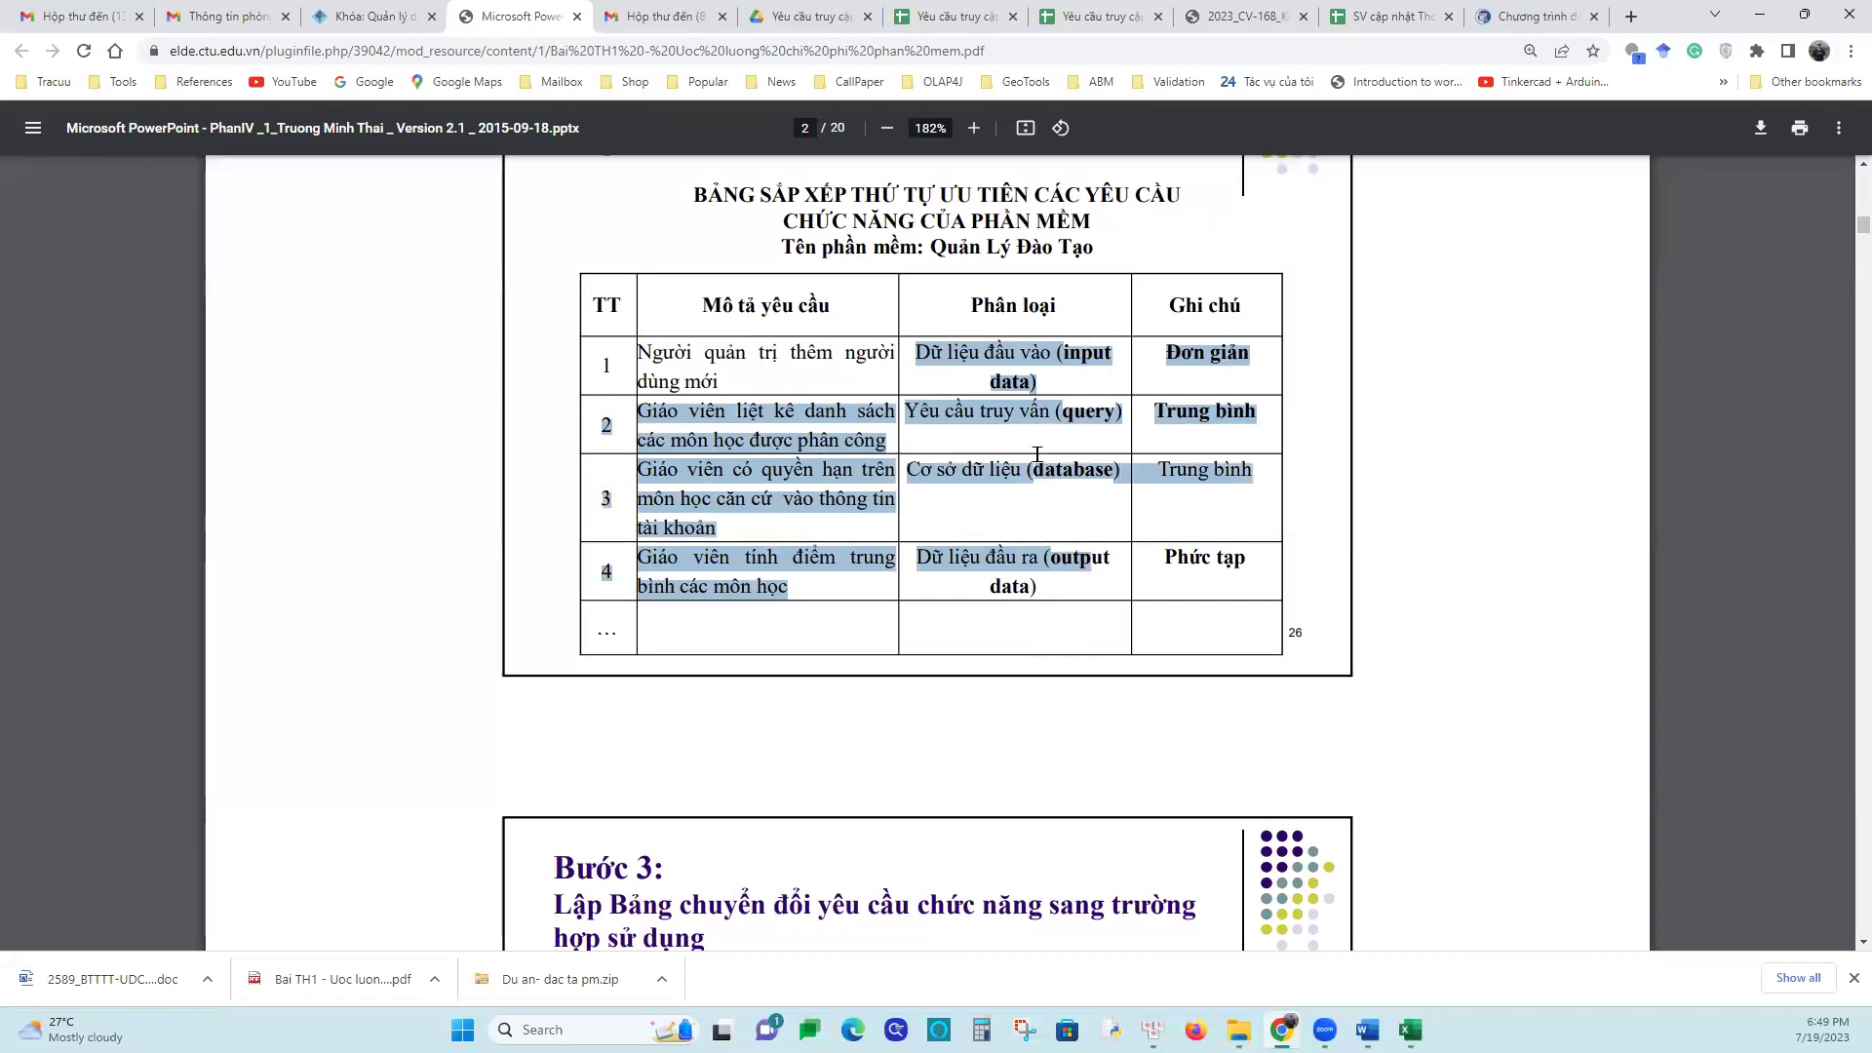
{"action": "left_click", "coordinate": [1168, 359]}
{"action": "left_click_drag", "start_coordinate": [1167, 357], "coordinate": [1211, 476]}
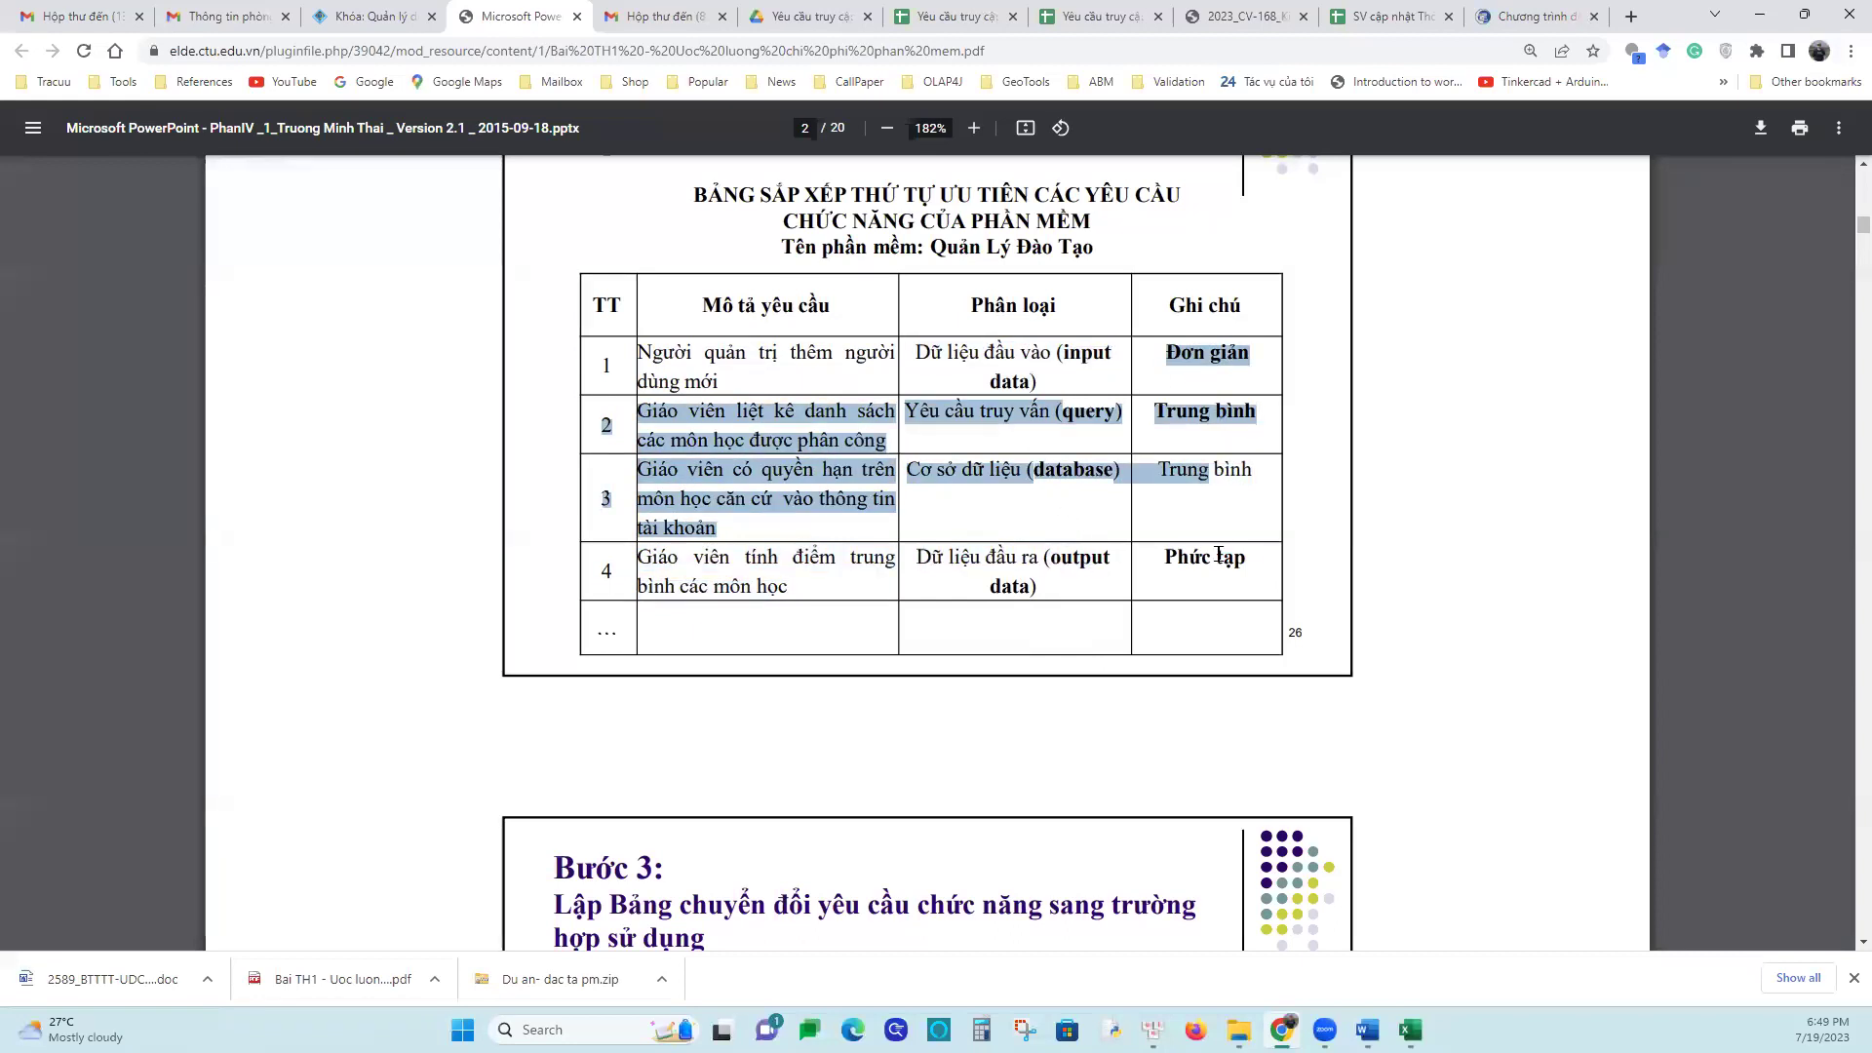
{"action": "left_click_drag", "start_coordinate": [1219, 556], "coordinate": [1218, 556]}
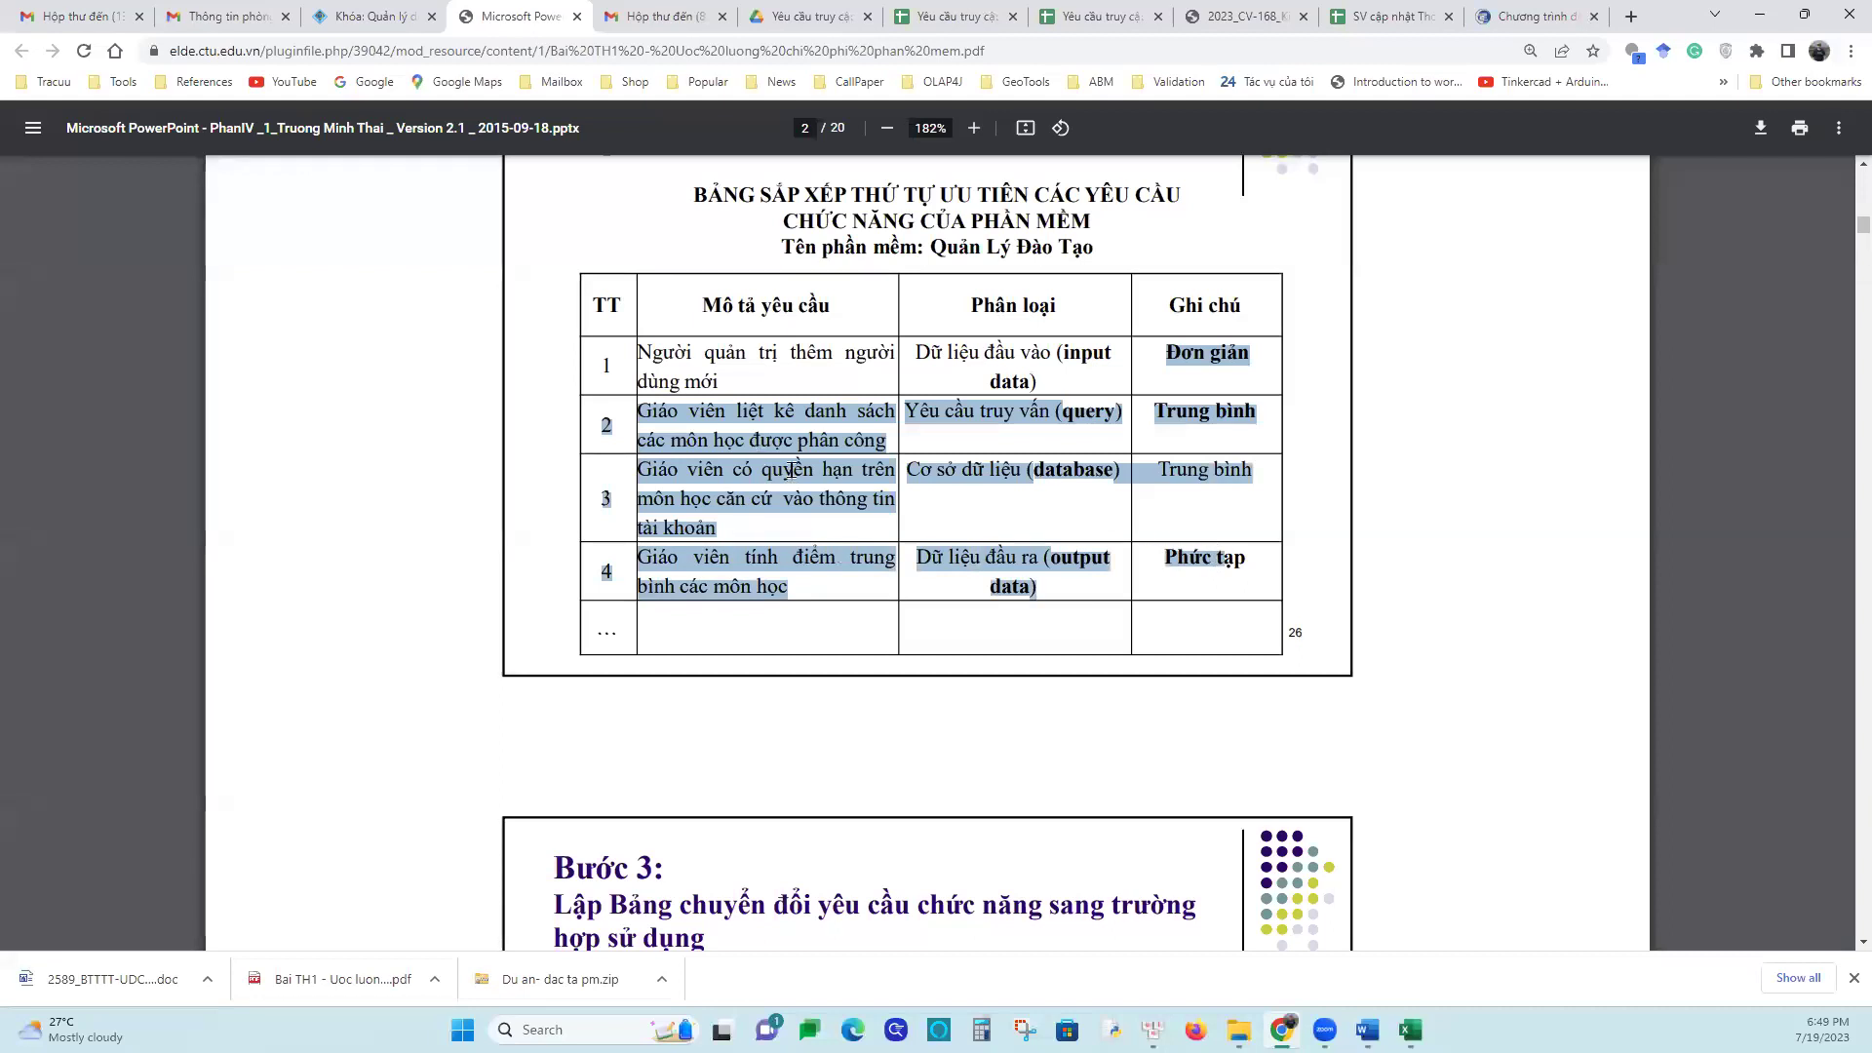
Switch to Đặc tả.docx in Word, copy the use case name Gỡ game, and return to Book1 in Excel
{"action": "mouse_move", "coordinate": [1410, 1029]}
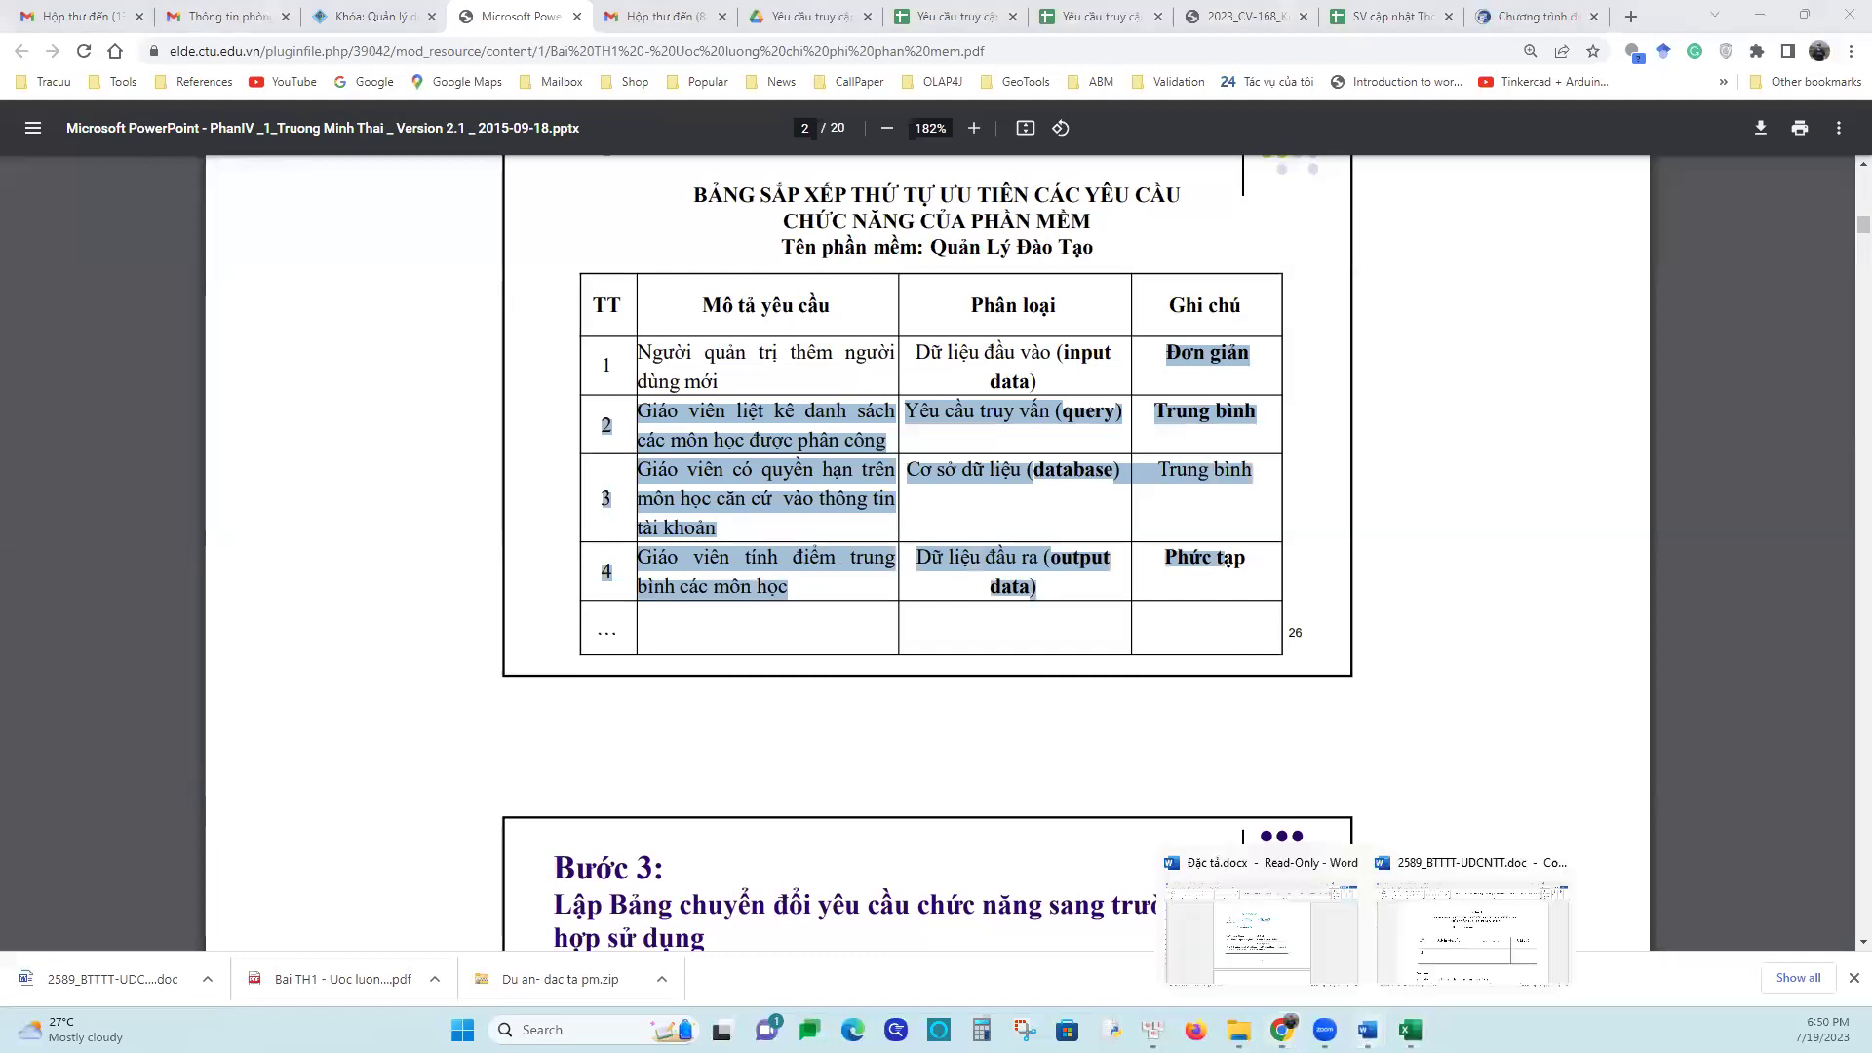
{"action": "left_click", "coordinate": [1292, 944]}
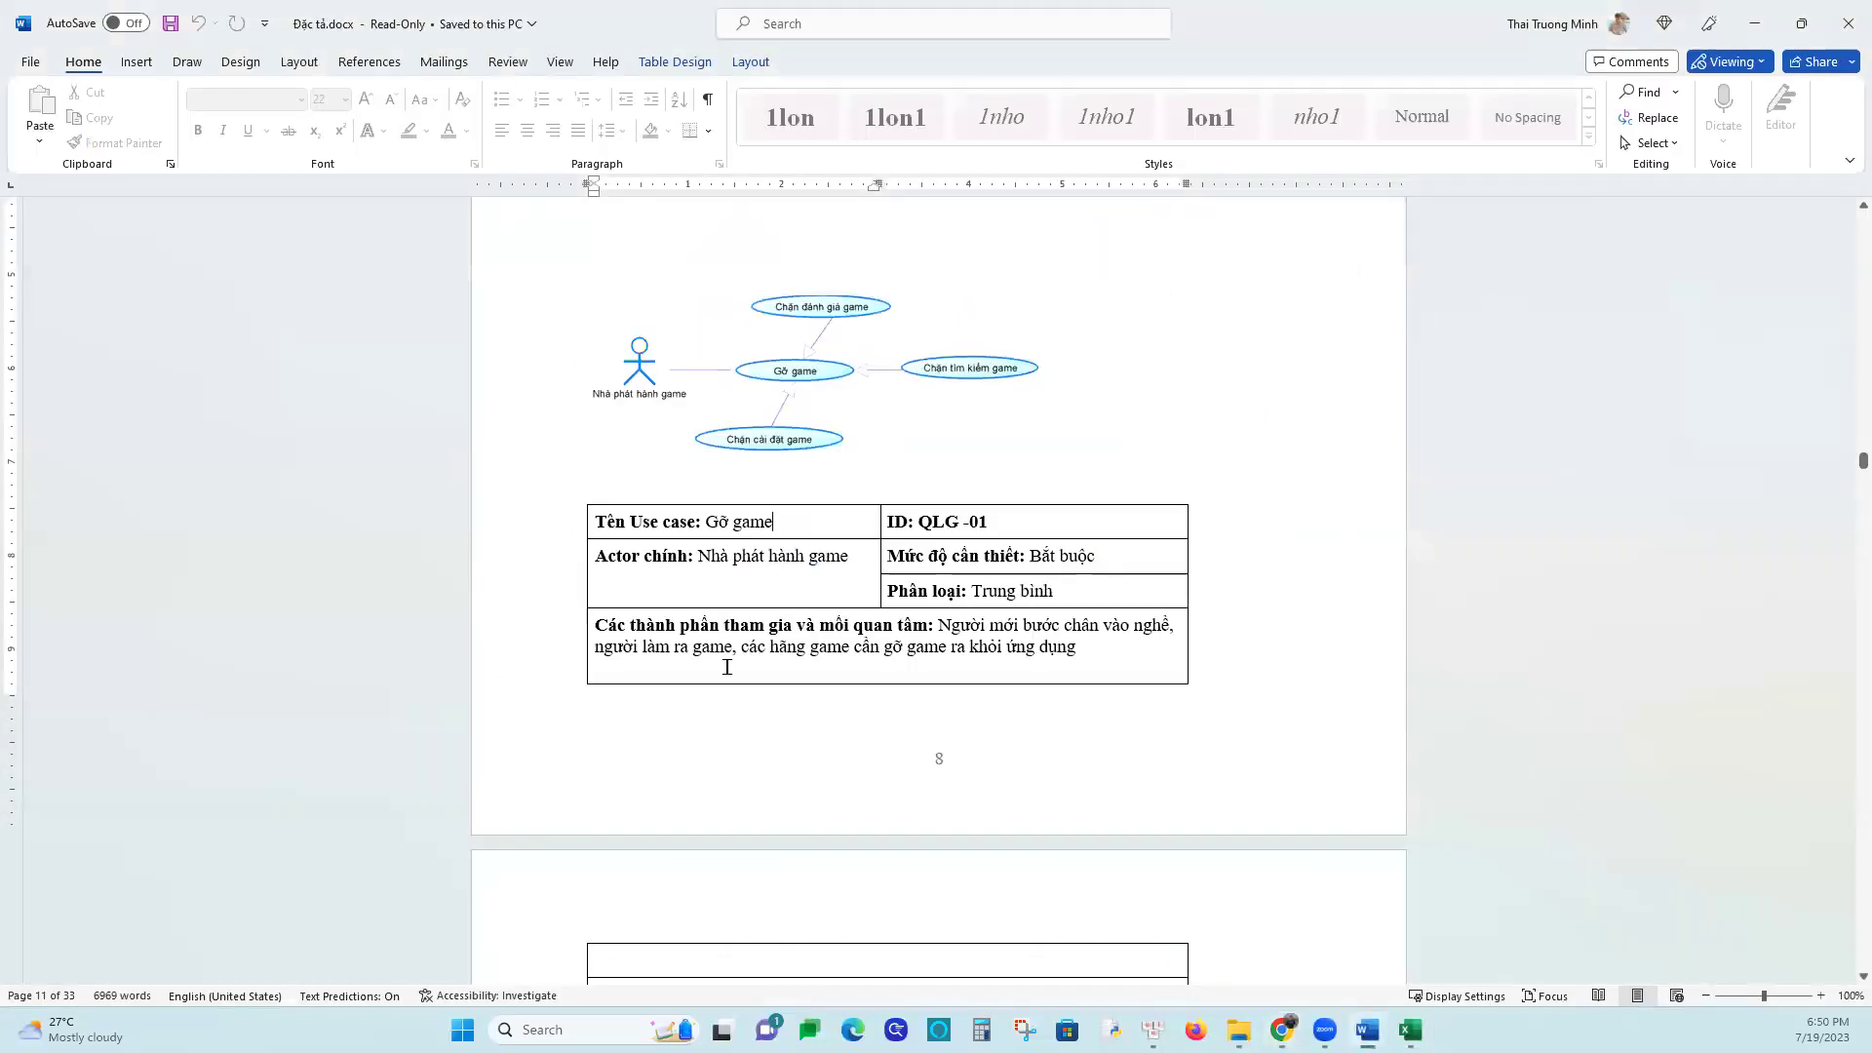
{"action": "left_click_drag", "start_coordinate": [705, 521], "coordinate": [775, 516]}
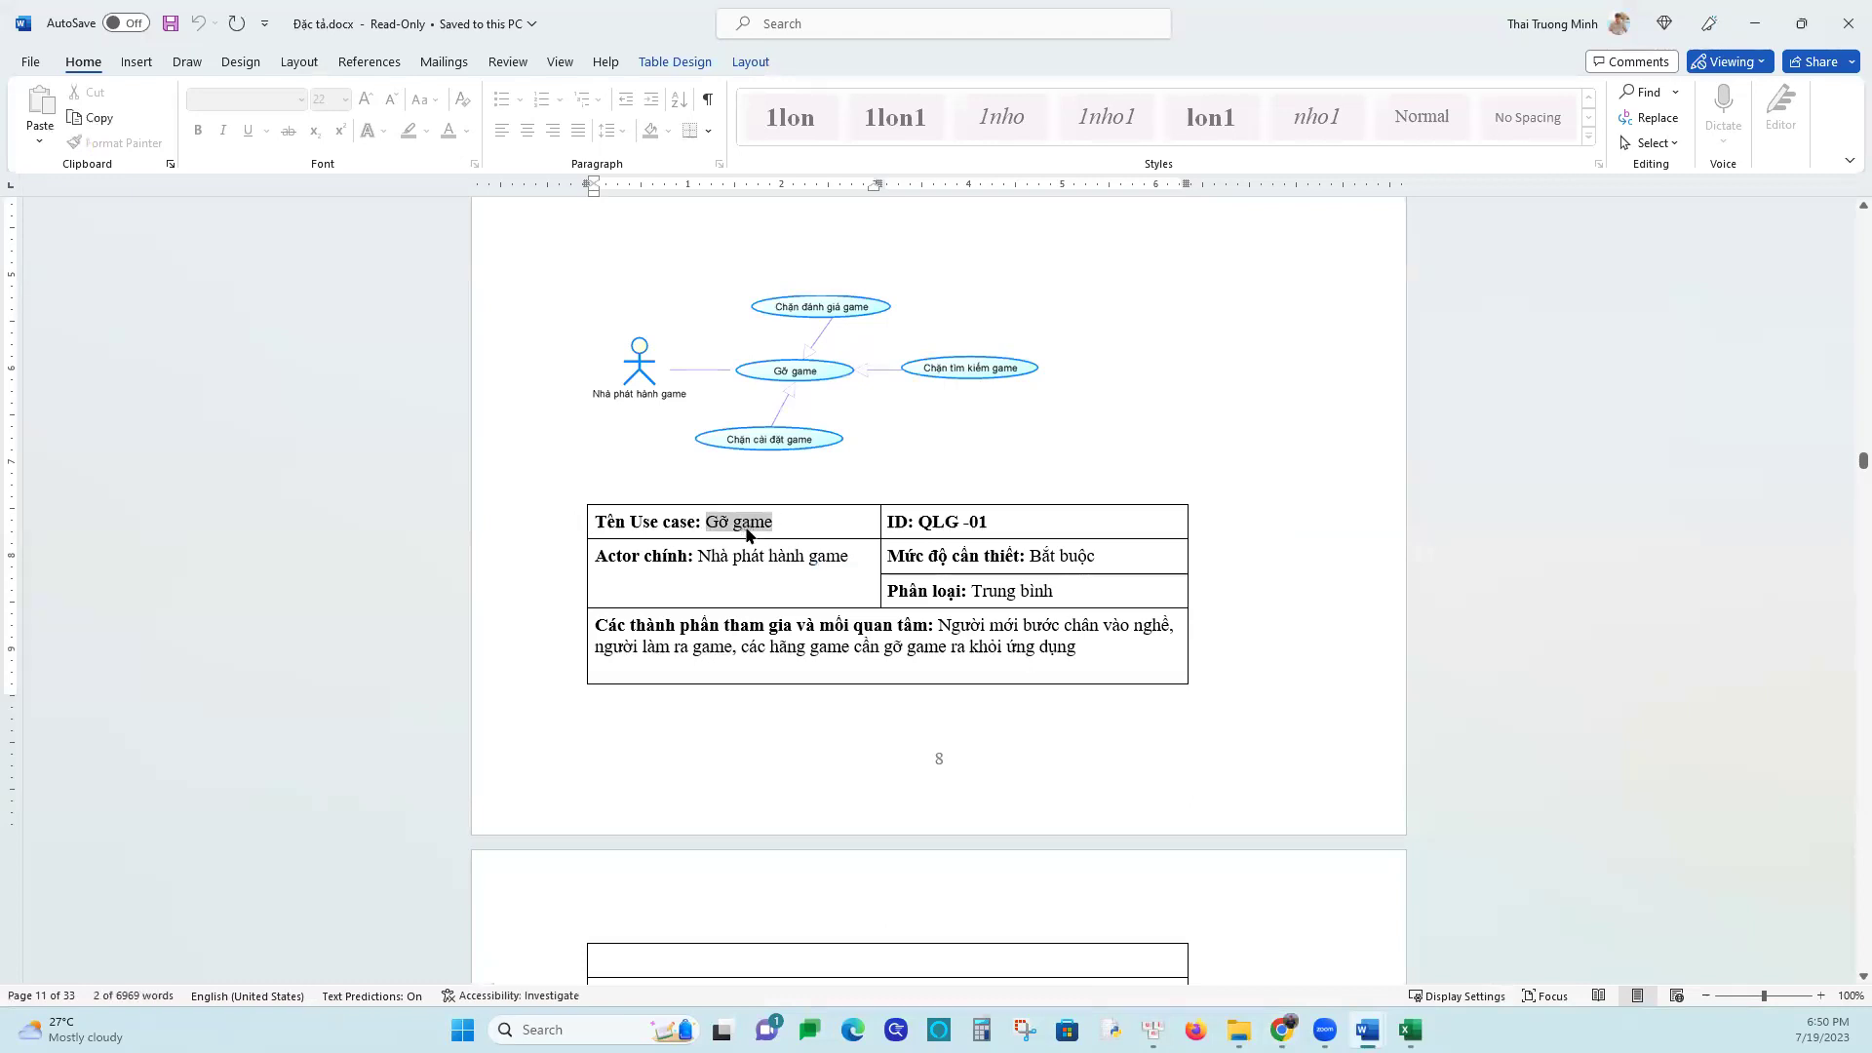
{"action": "right_click", "coordinate": [748, 533]}
{"action": "left_click", "coordinate": [795, 564]}
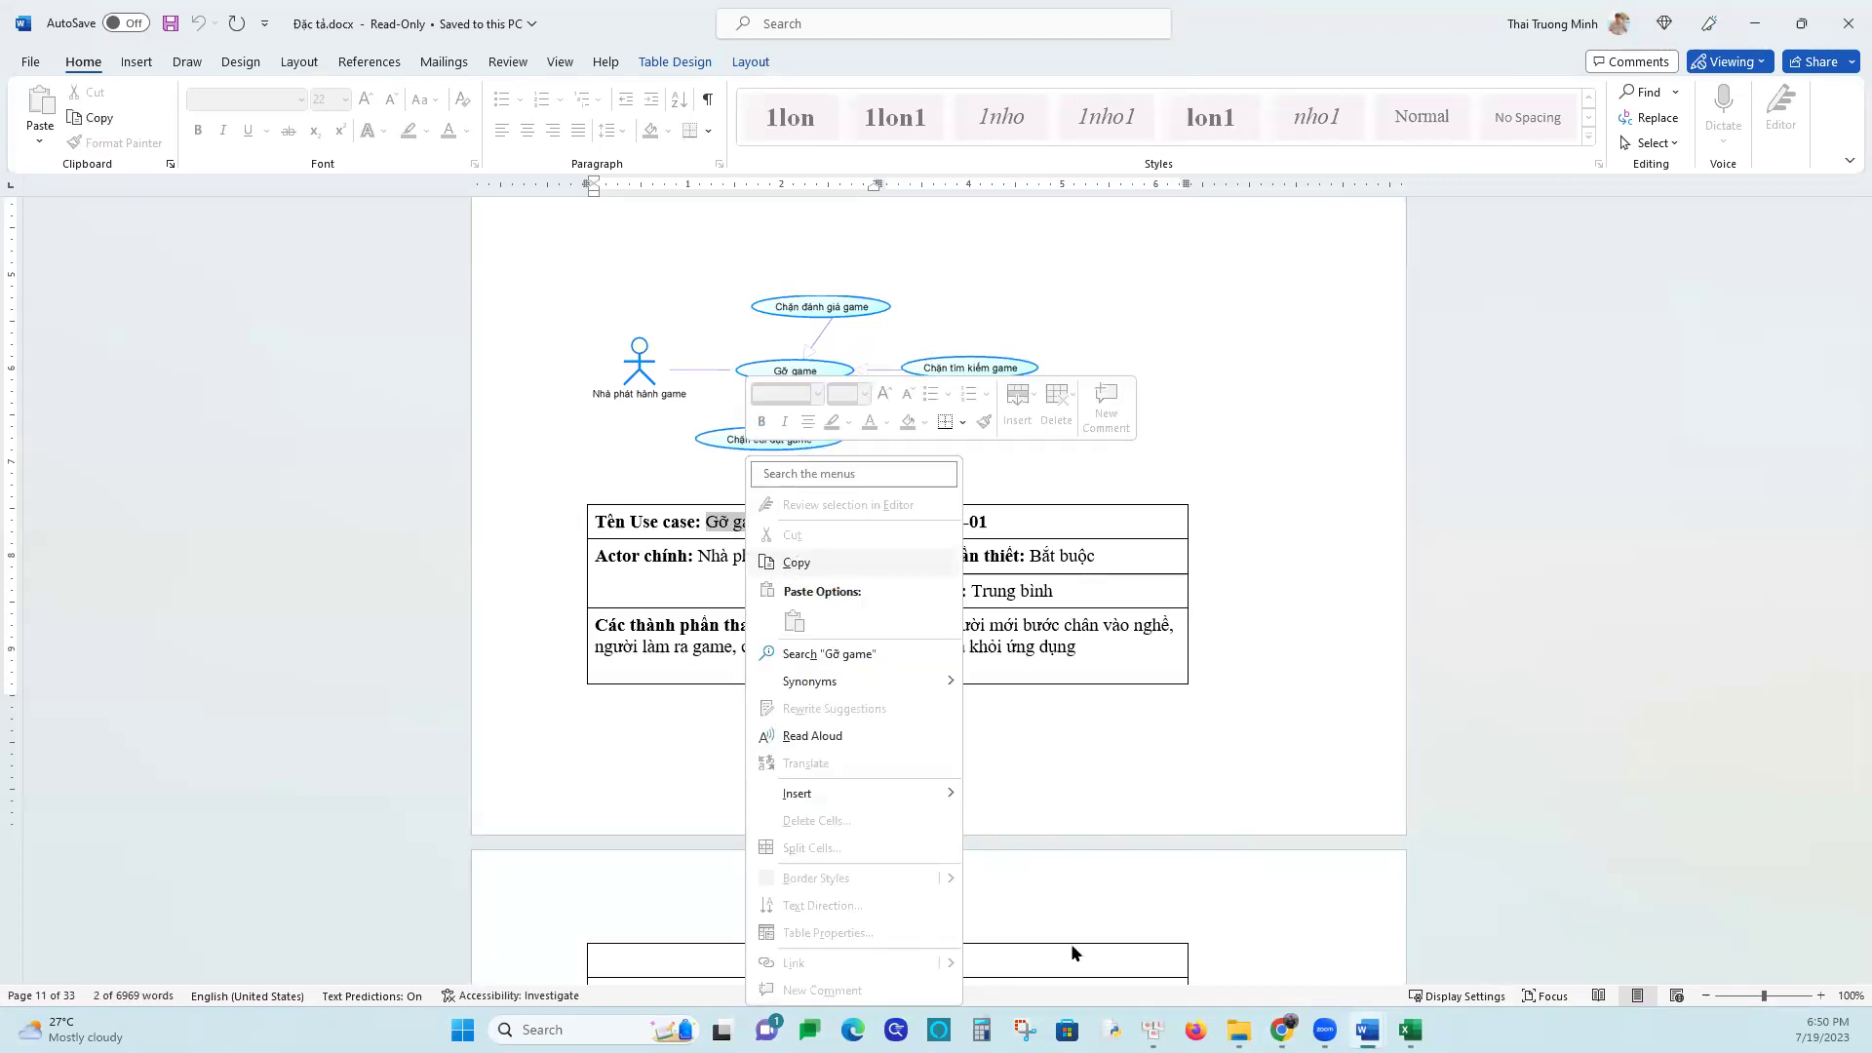
{"action": "mouse_move", "coordinate": [1409, 1029]}
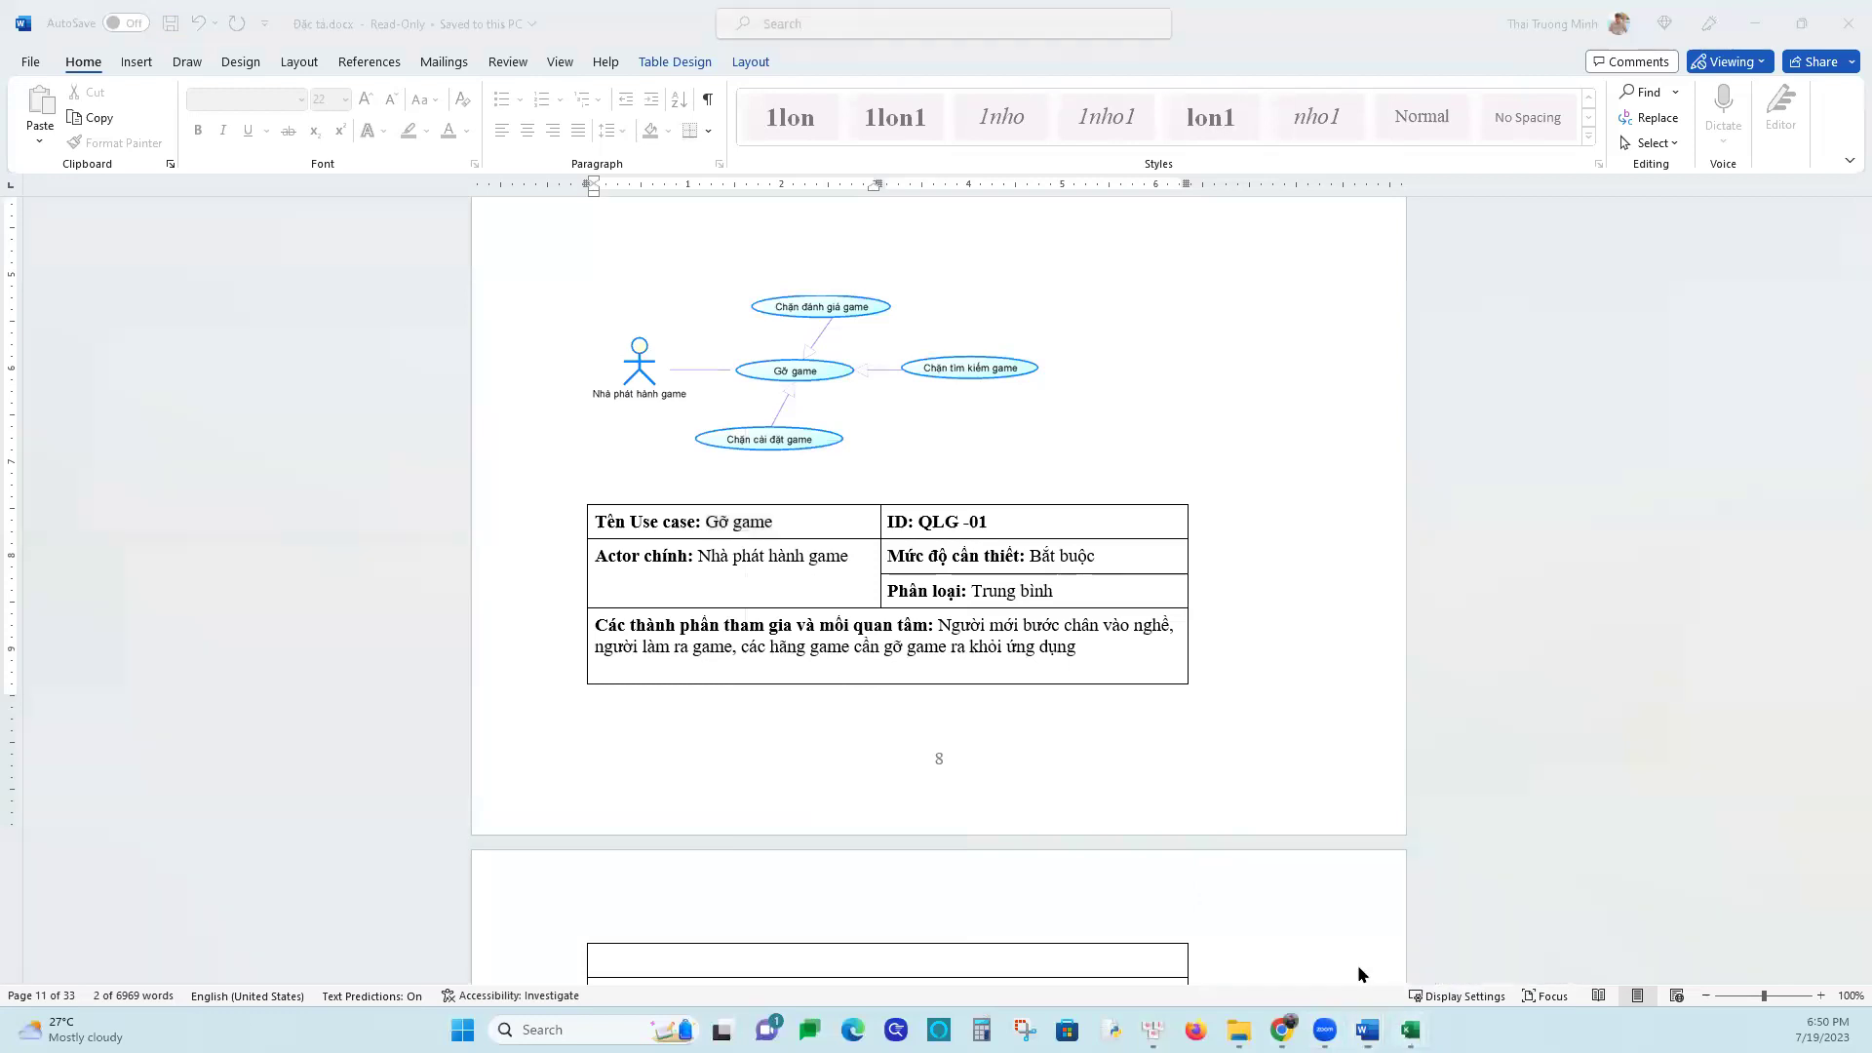
{"action": "left_click", "coordinate": [1267, 921]}
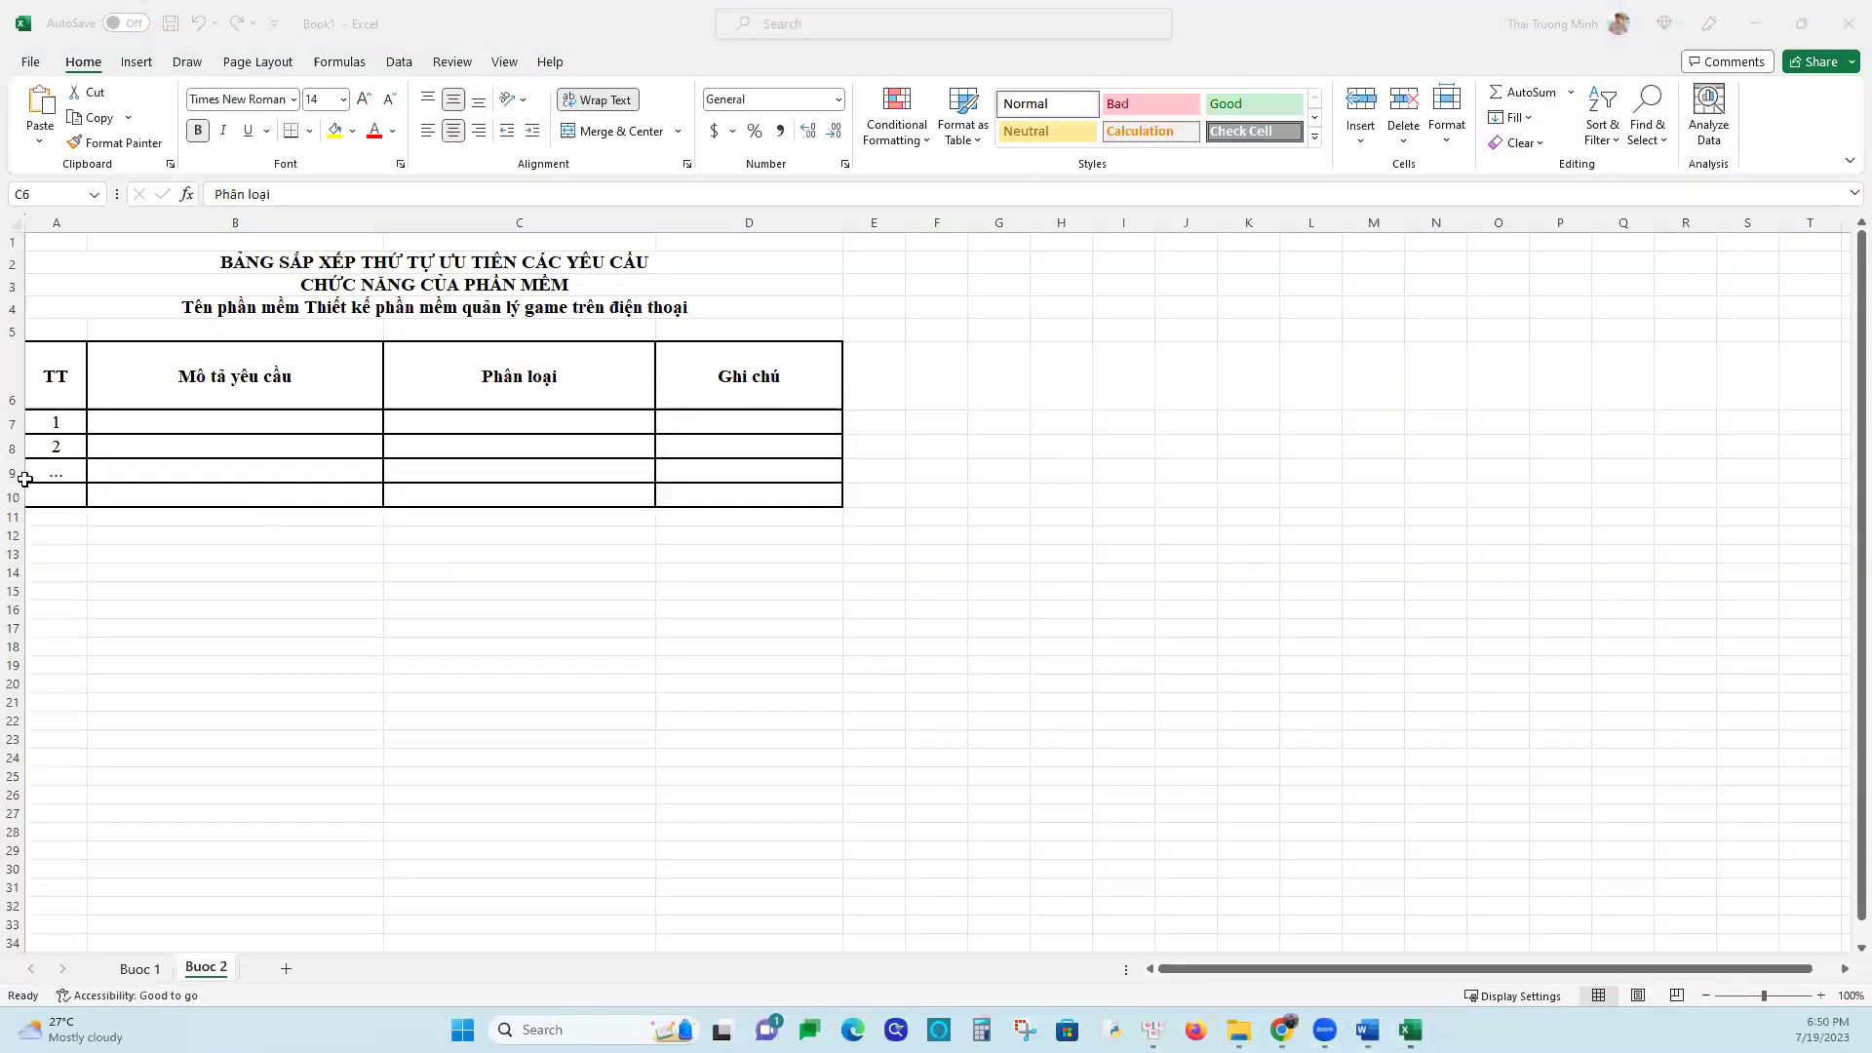
Paste Gỡ game as the Mô tả yêu cầu of requirement 1 in cell B7, and switch to Đặc tả.docx in Word
{"action": "left_click", "coordinate": [183, 417]}
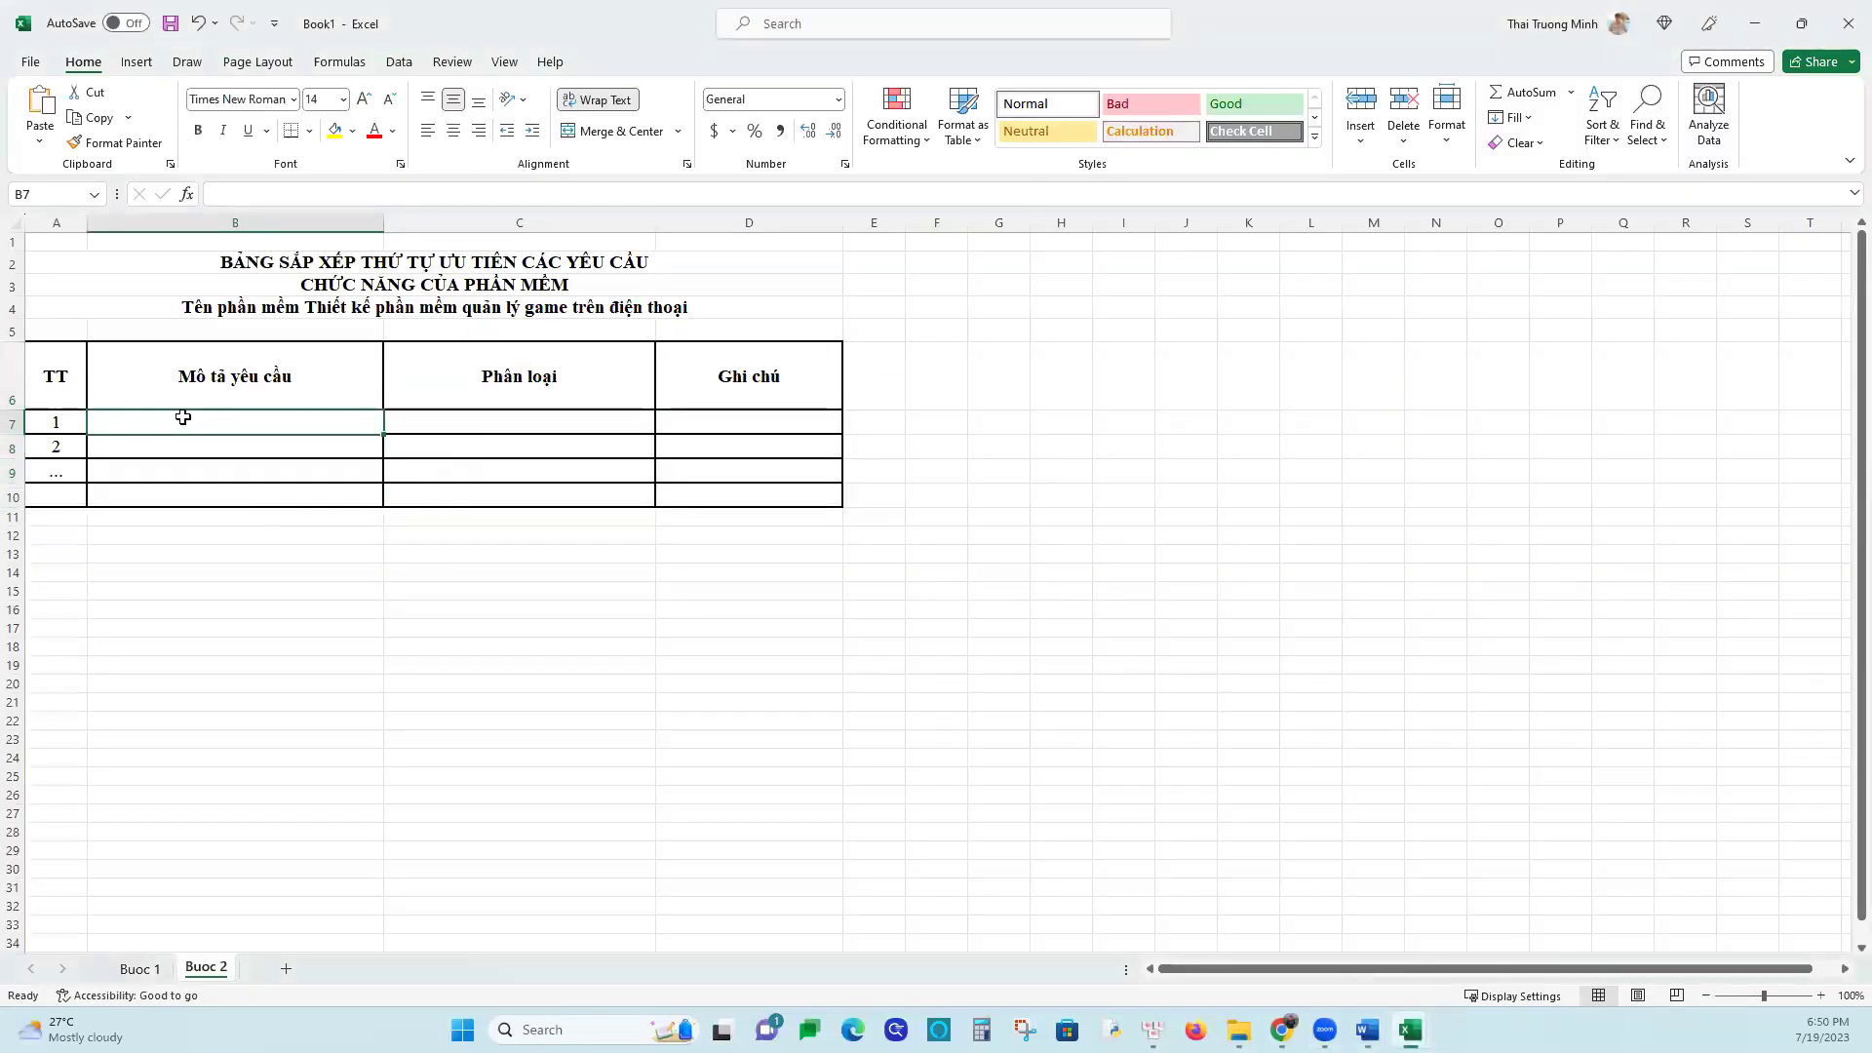
{"action": "key", "text": "ctrl+v"}
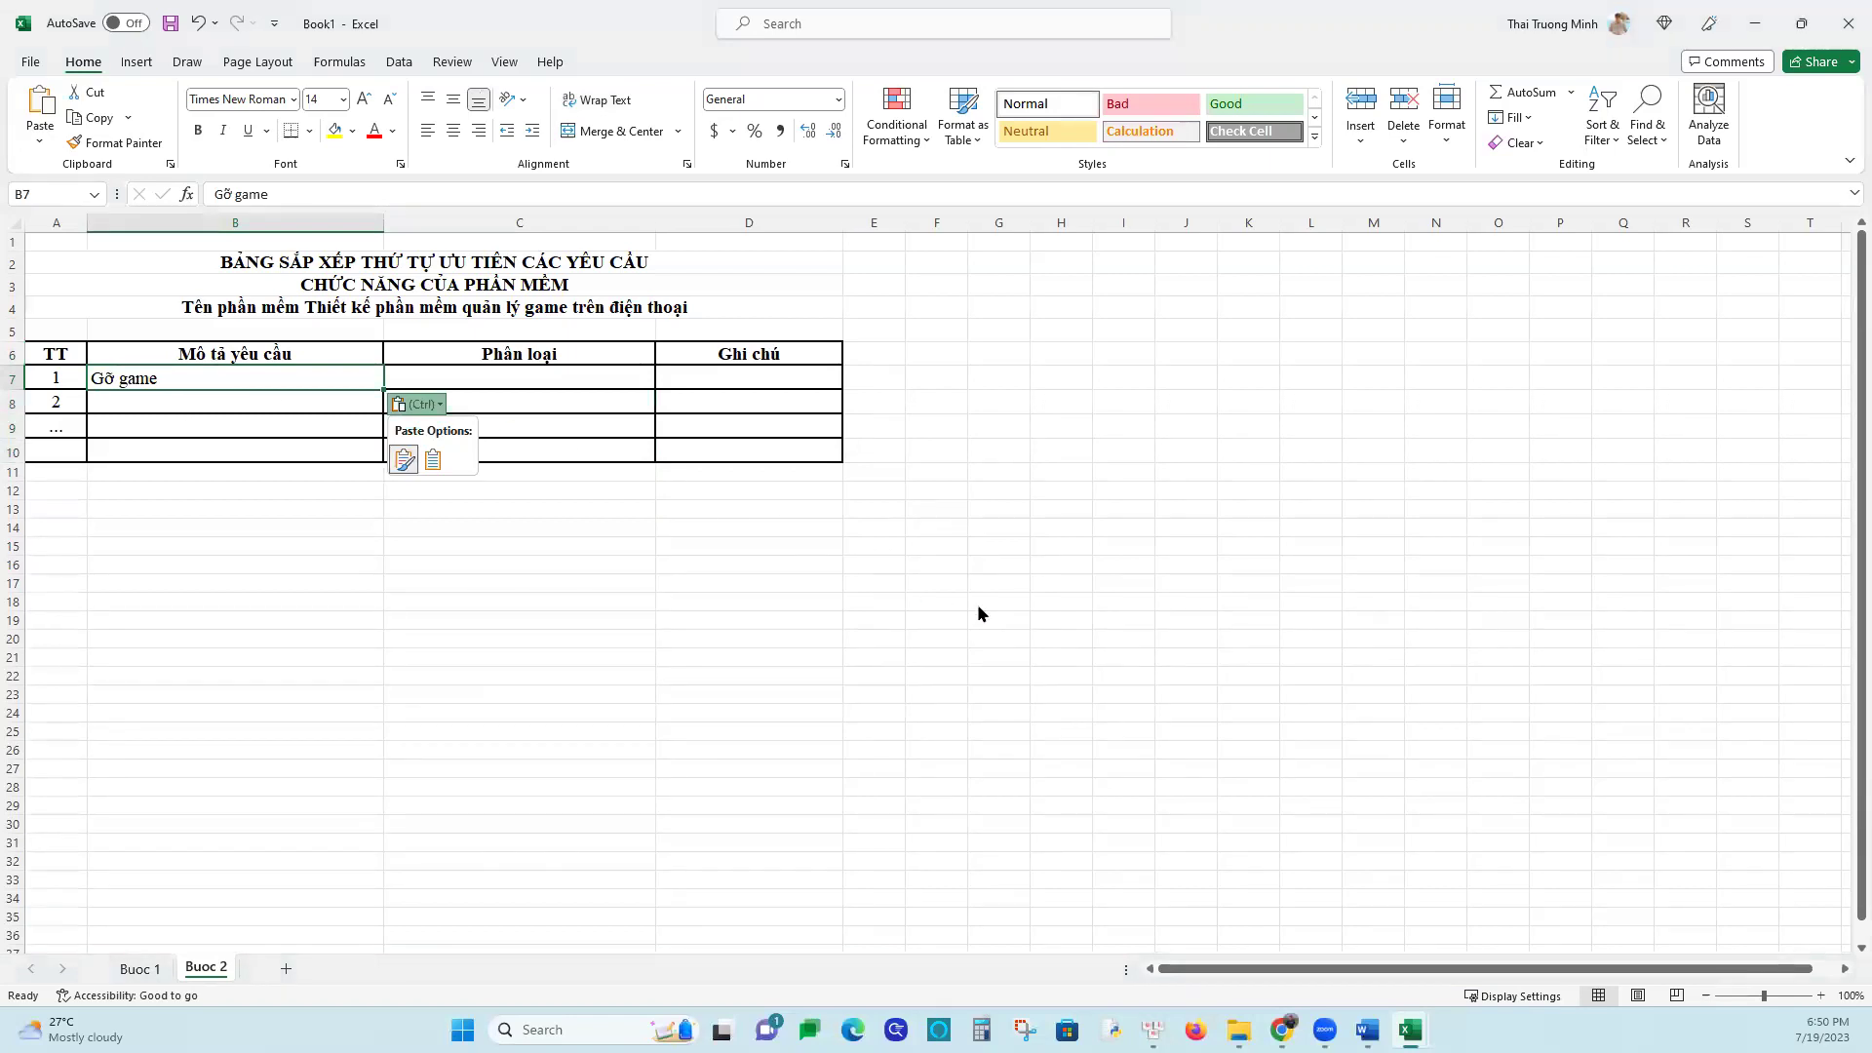
{"action": "mouse_move", "coordinate": [1410, 1030]}
{"action": "mouse_move", "coordinate": [1323, 1030]}
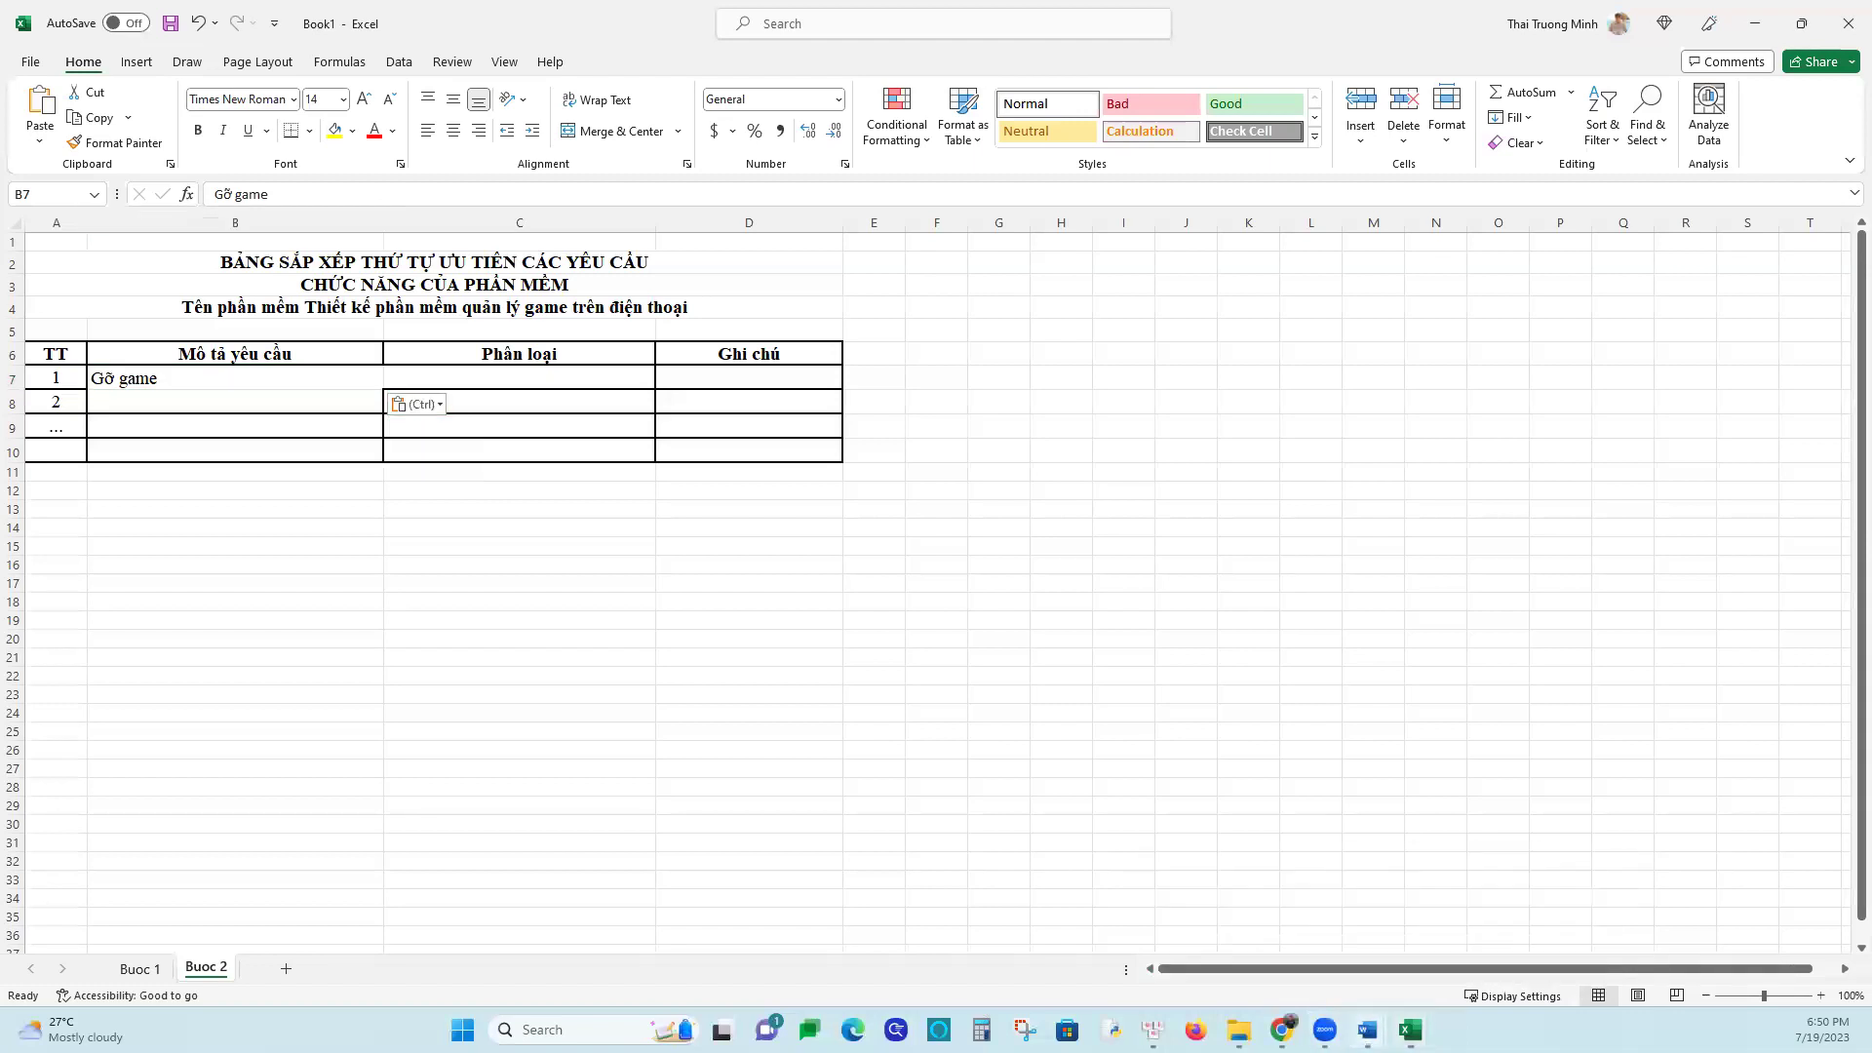
{"action": "left_click", "coordinate": [1256, 946]}
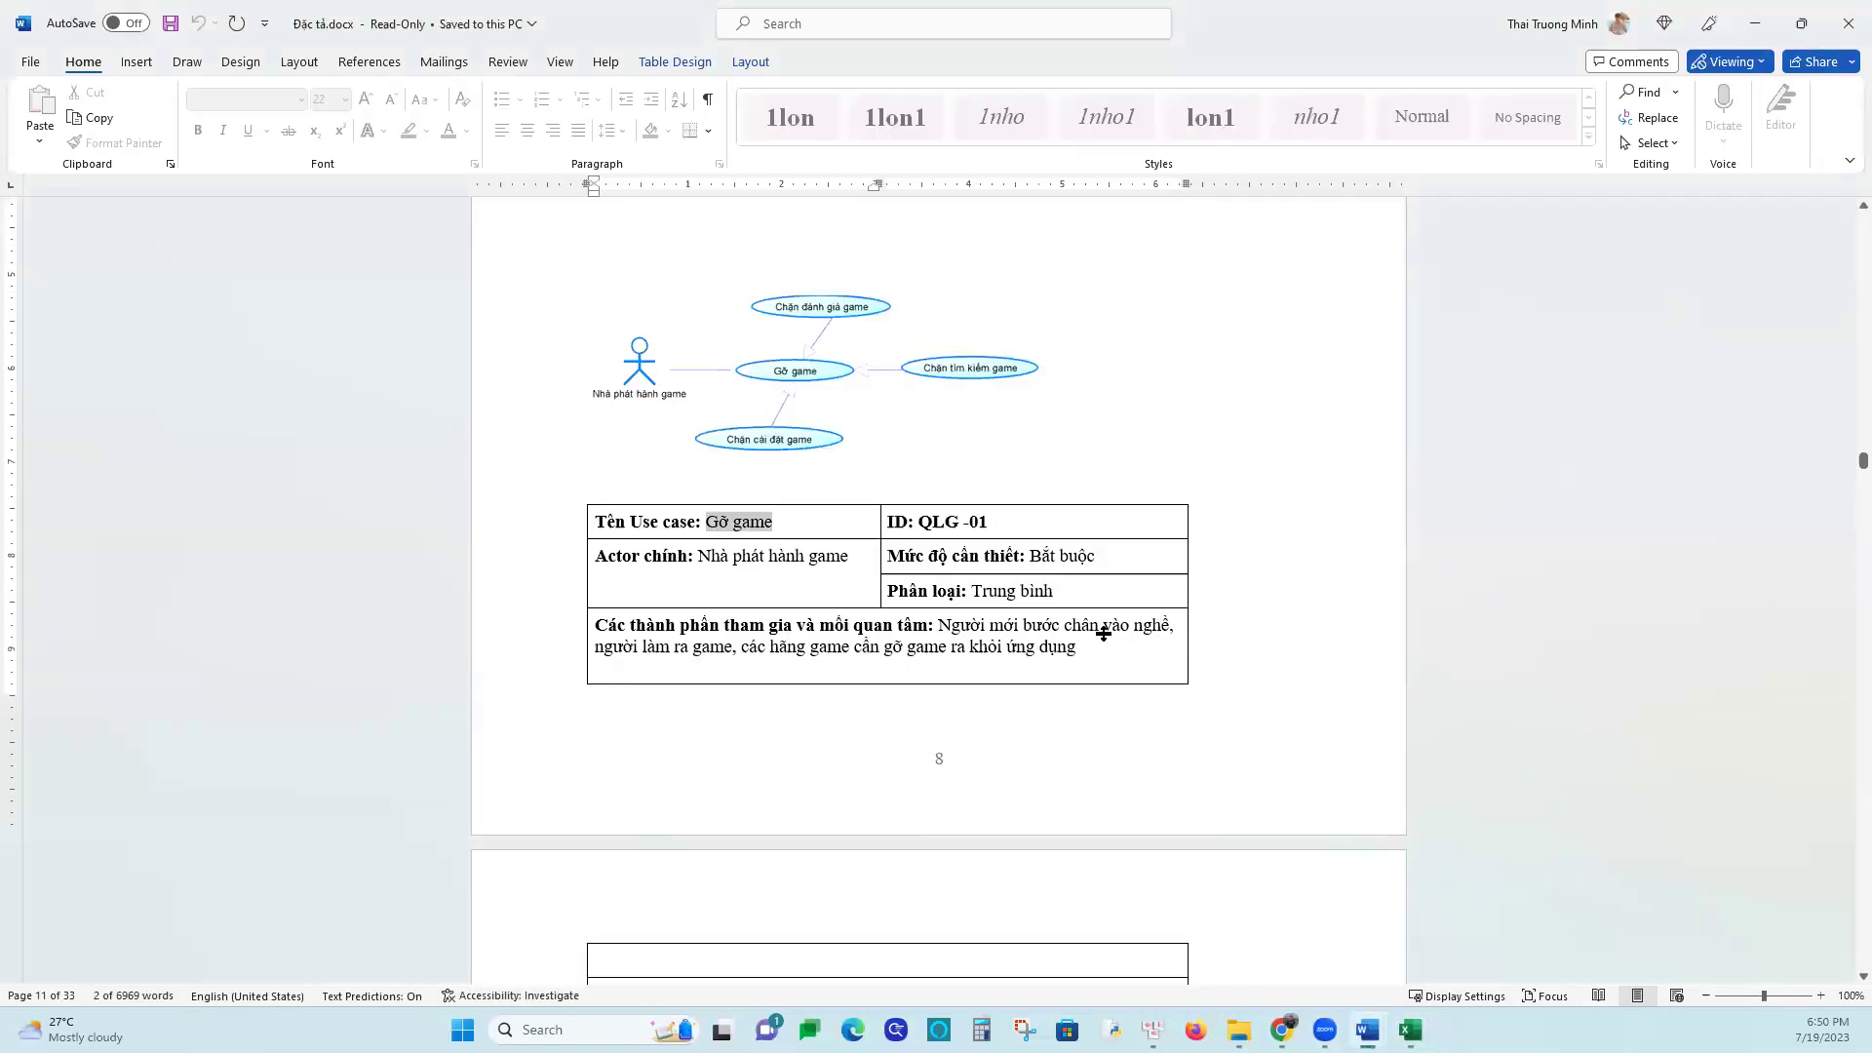
Copy the Phân loại value Trung bình from the Gỡ game use case table
{"action": "left_click_drag", "start_coordinate": [972, 588], "coordinate": [1055, 588]}
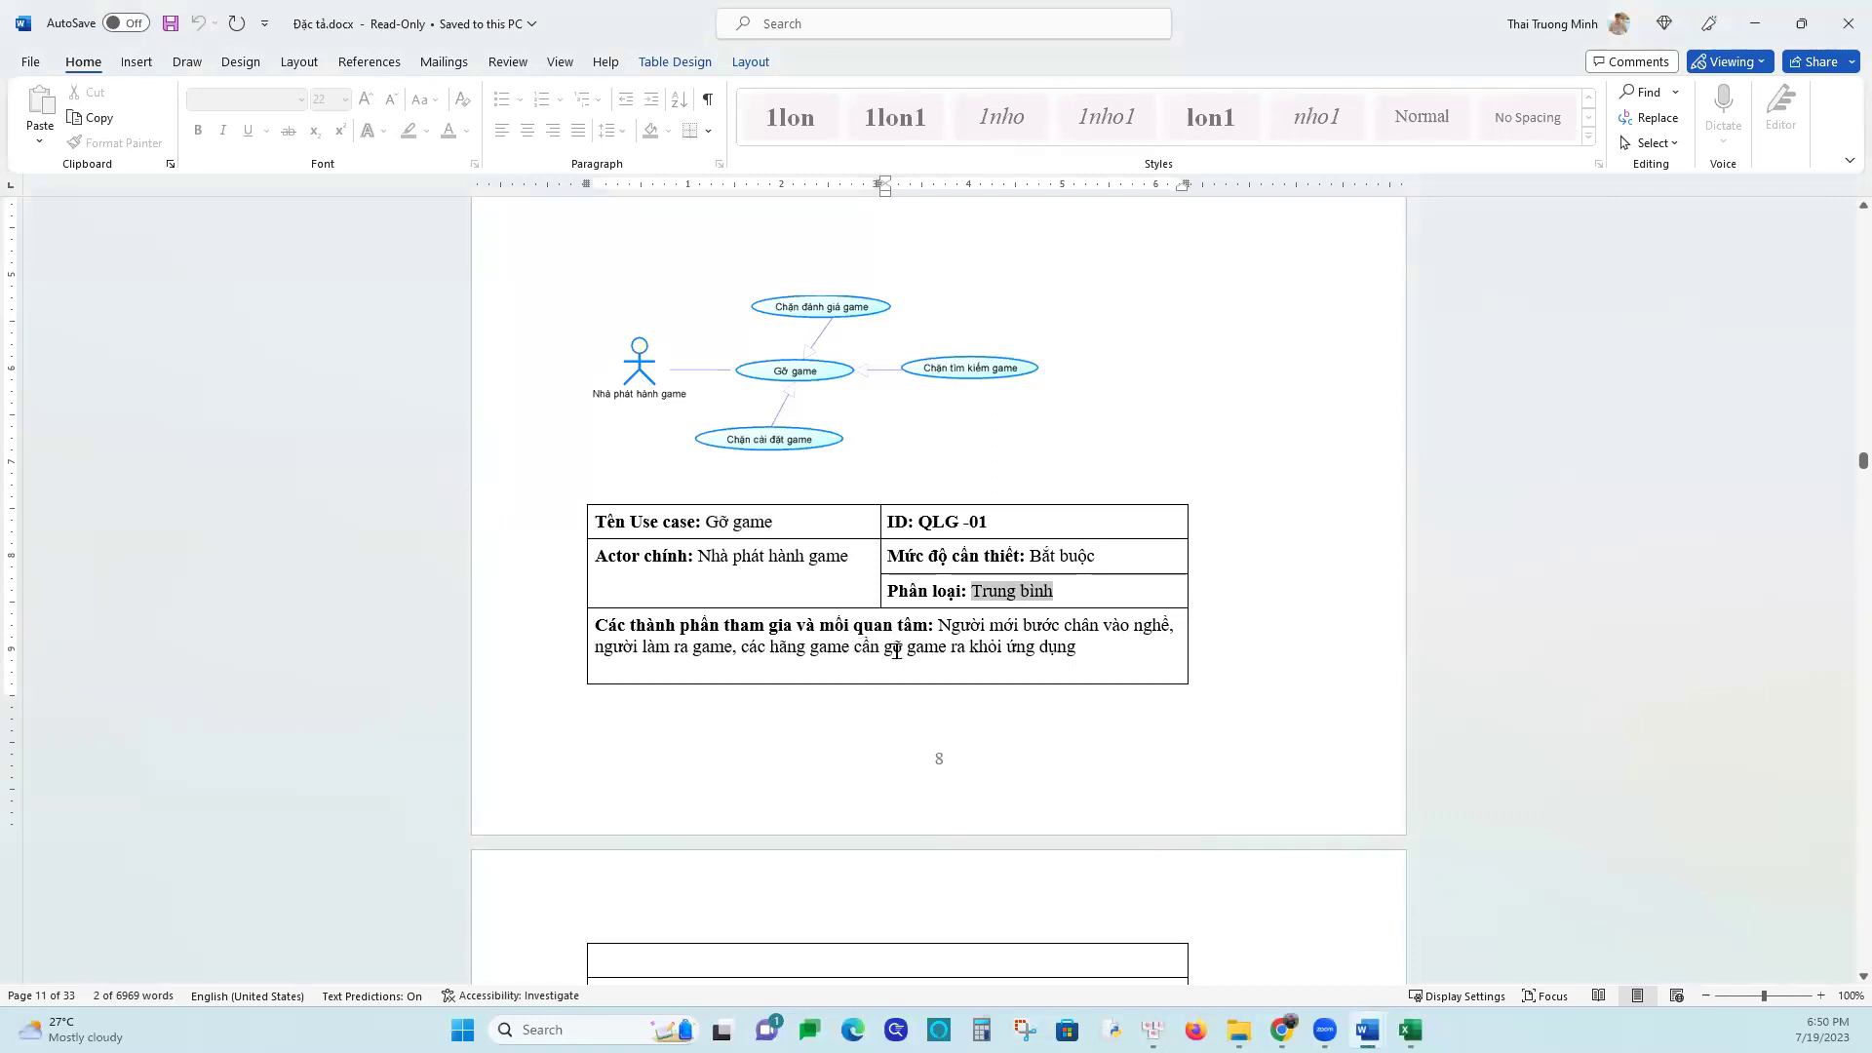
{"action": "scroll", "coordinate": [895, 651], "scroll_direction": "down", "scroll_amount": 1}
{"action": "scroll", "coordinate": [896, 651], "scroll_direction": "down", "scroll_amount": 3}
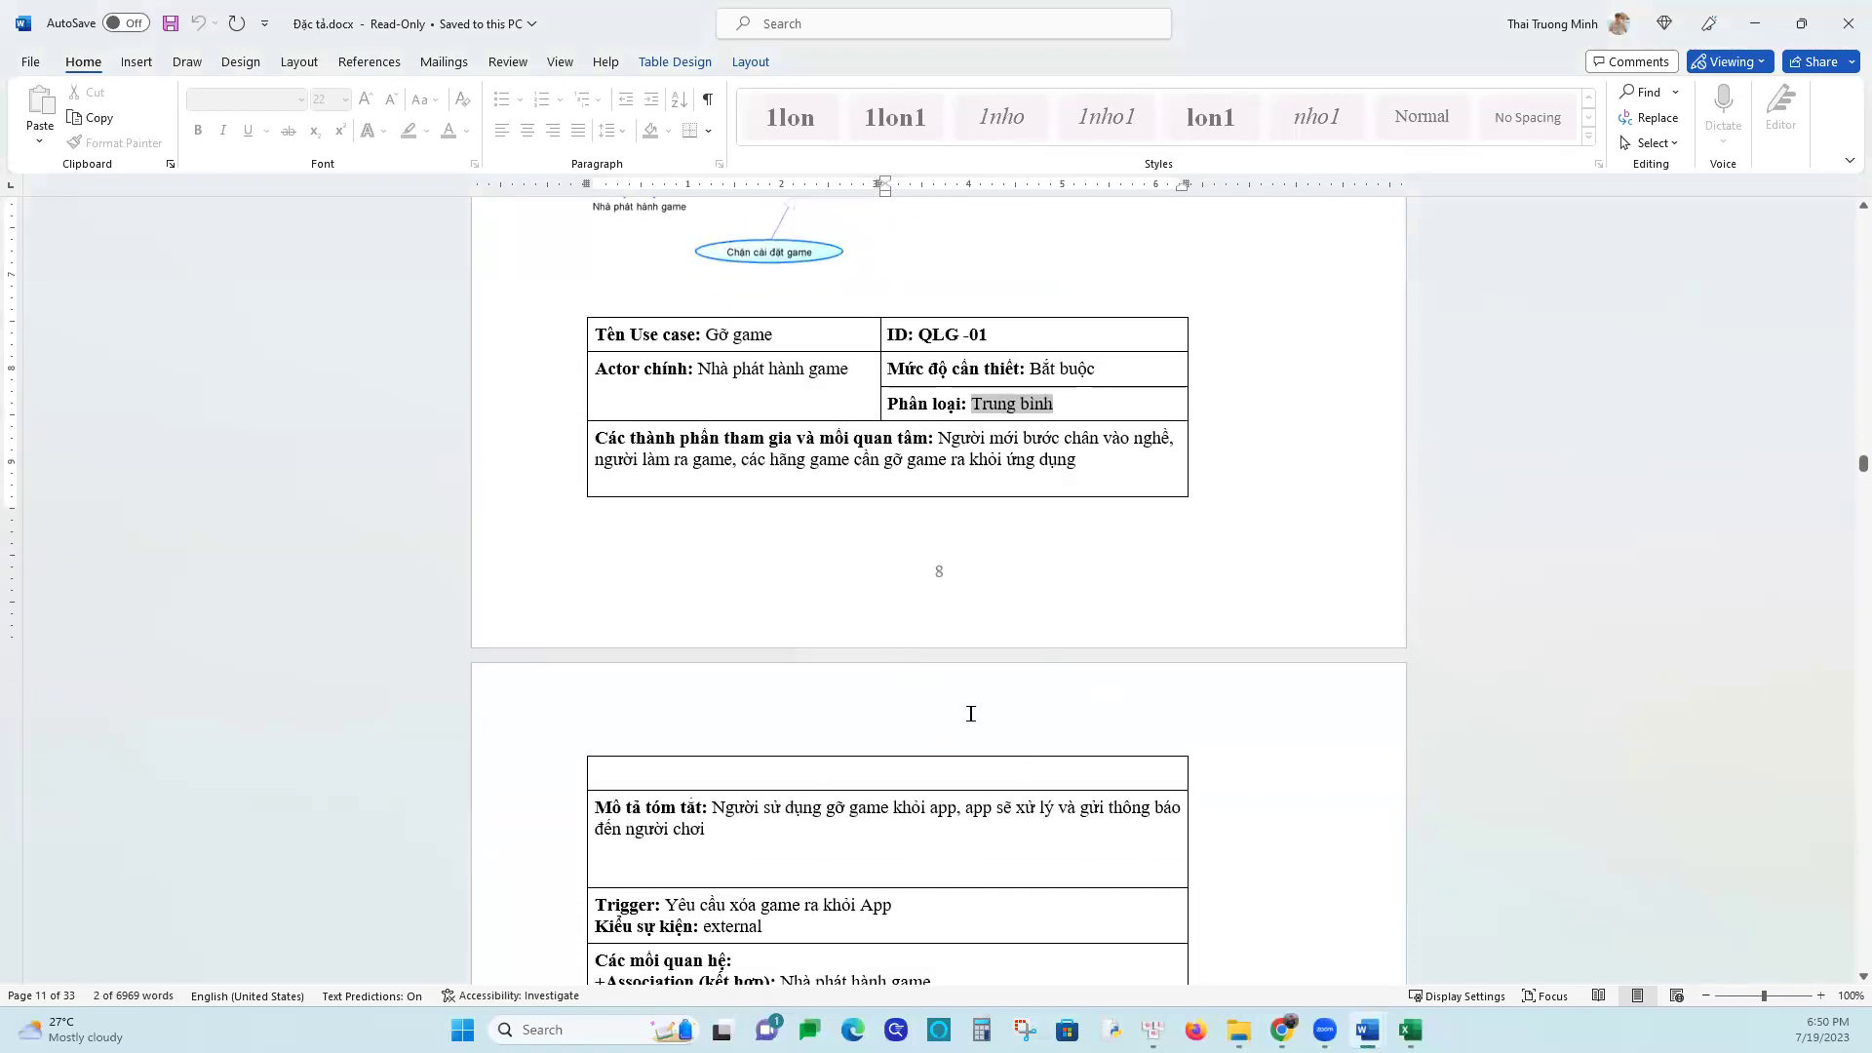
{"action": "scroll", "coordinate": [982, 762], "scroll_direction": "down", "scroll_amount": 2}
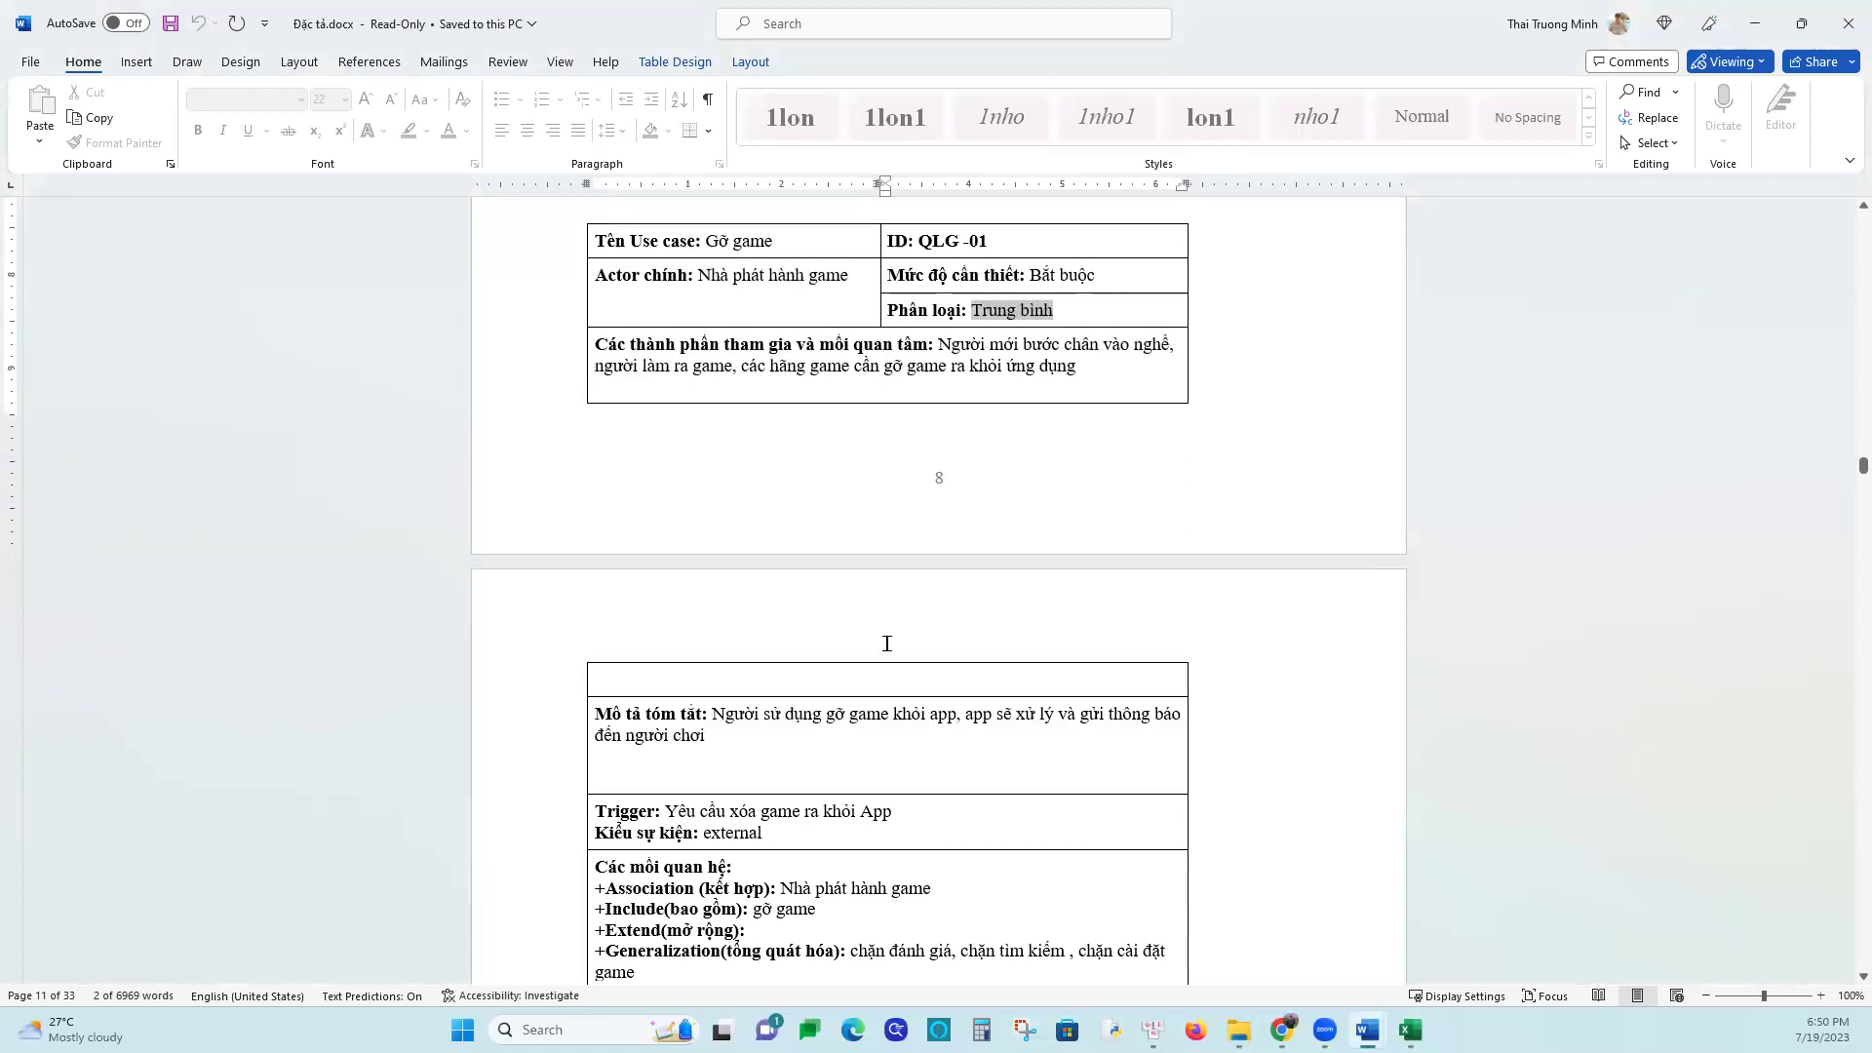
{"action": "right_click", "coordinate": [990, 315]}
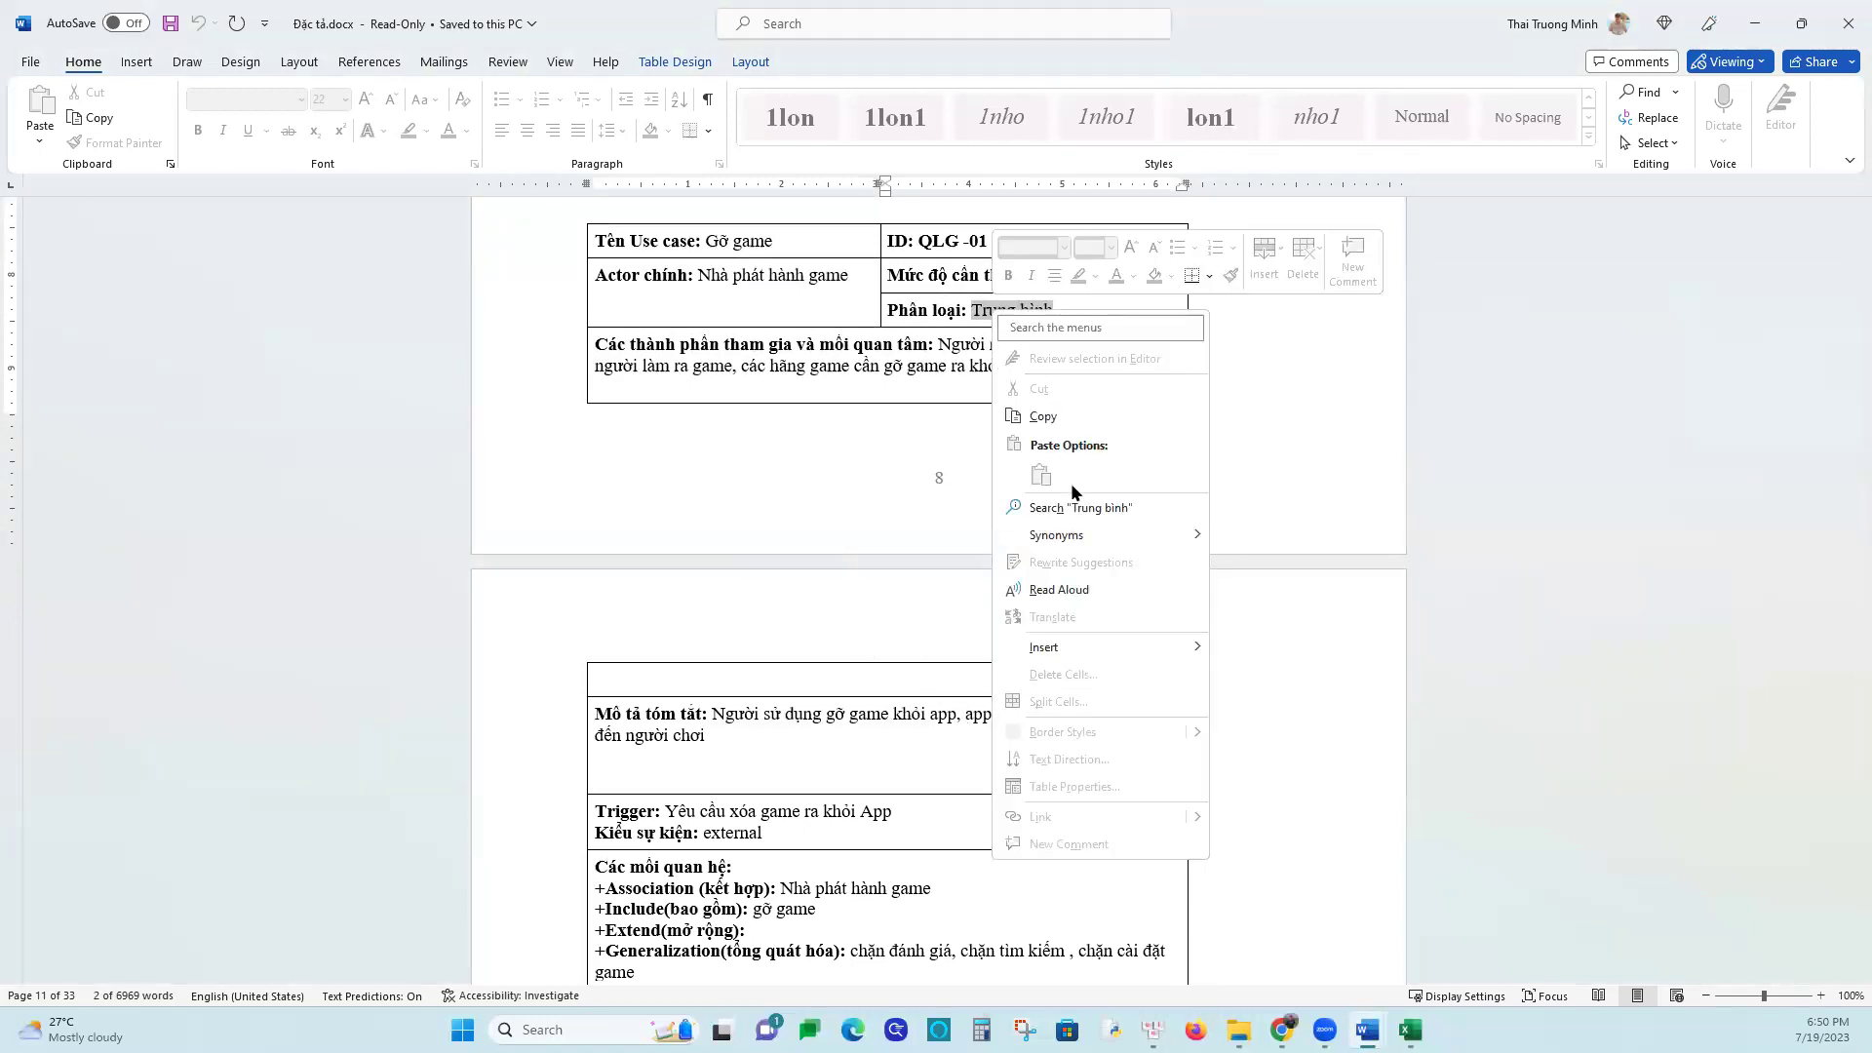
{"action": "left_click", "coordinate": [1051, 419]}
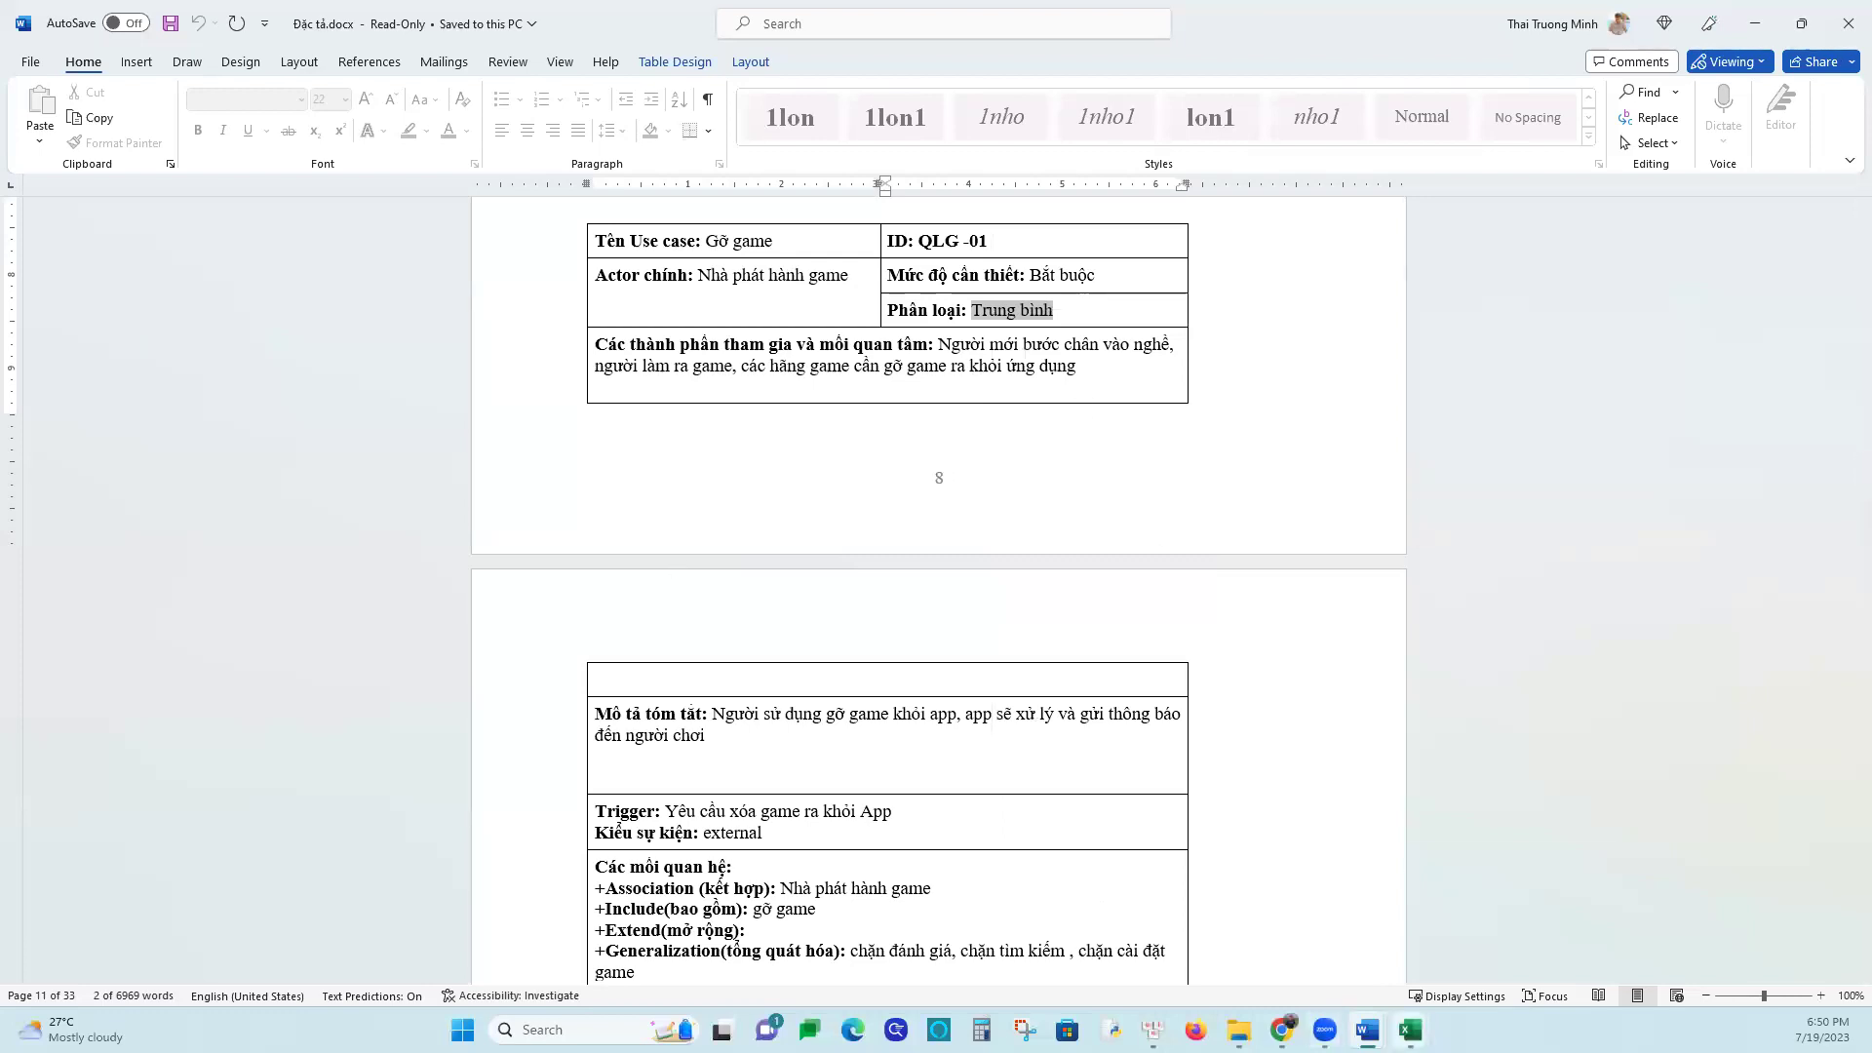
Switch to Book1 in Excel and paste Trung bình as the Ghi chú of requirement 1 in cell D7
{"action": "mouse_move", "coordinate": [1409, 1029]}
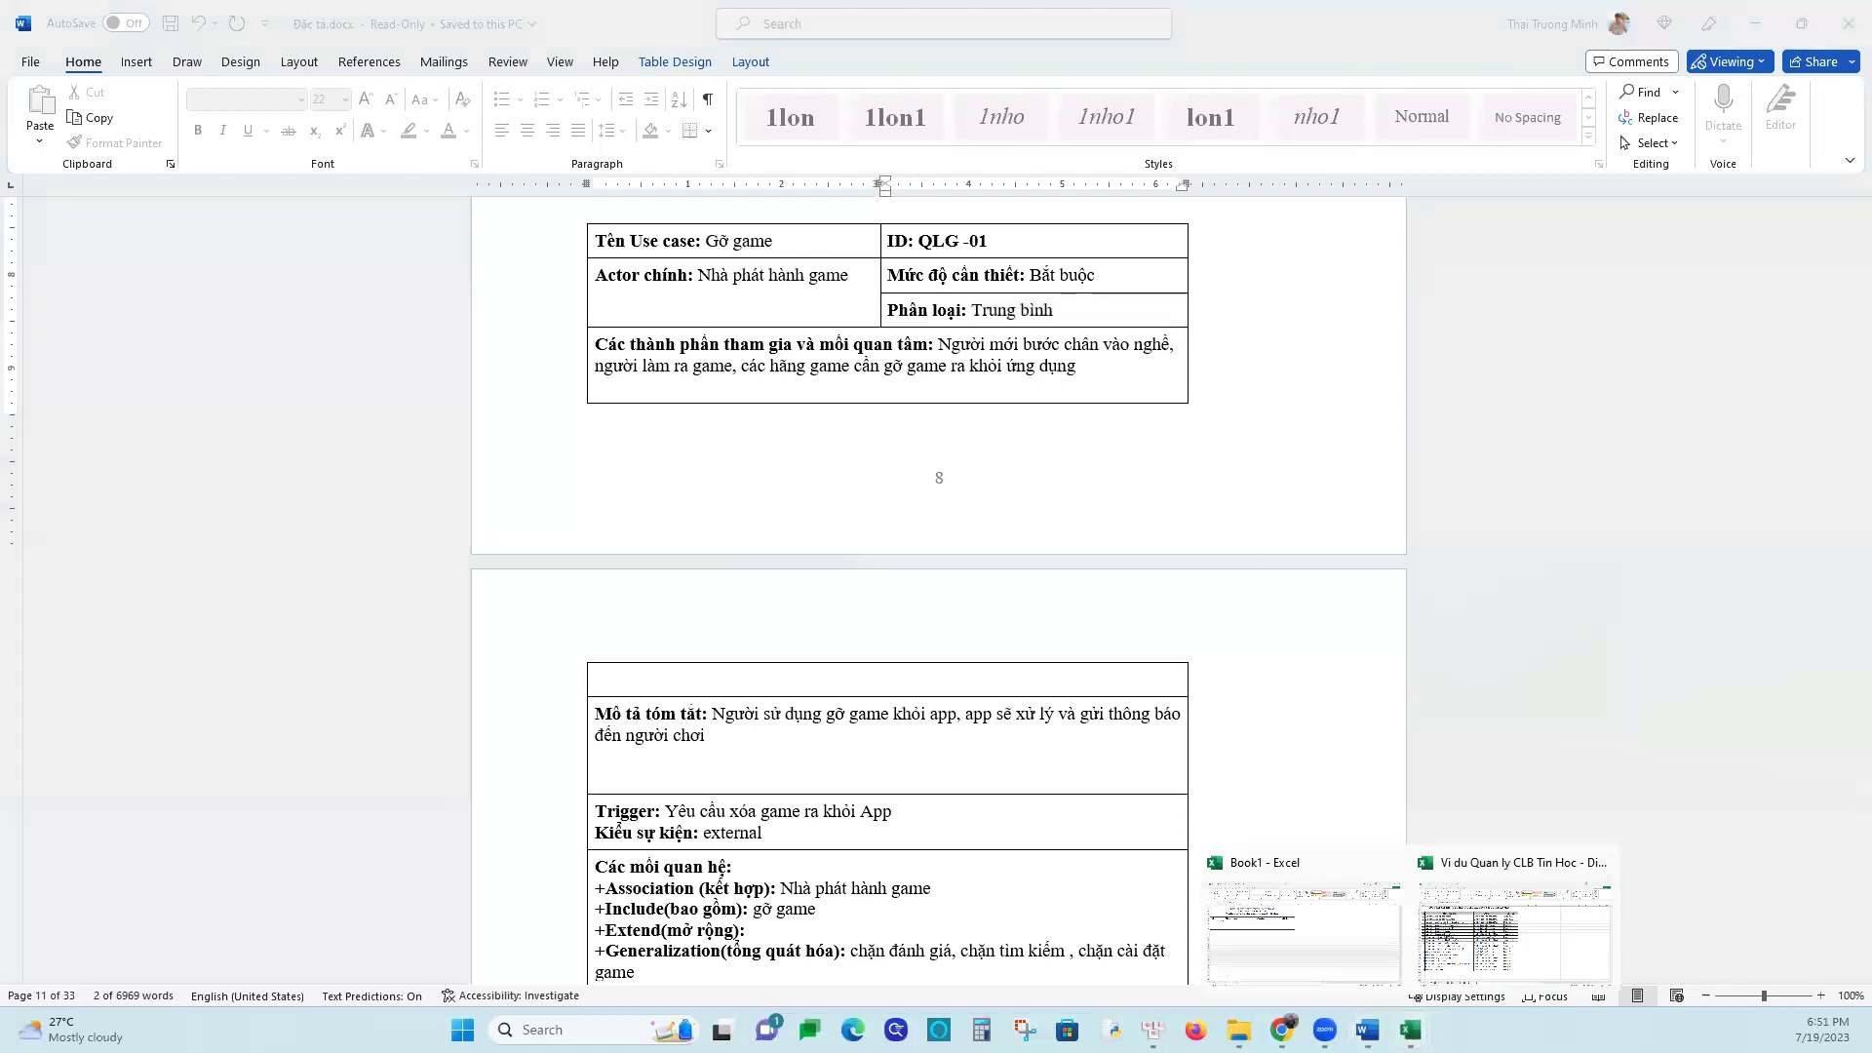
{"action": "left_click", "coordinate": [1208, 858]}
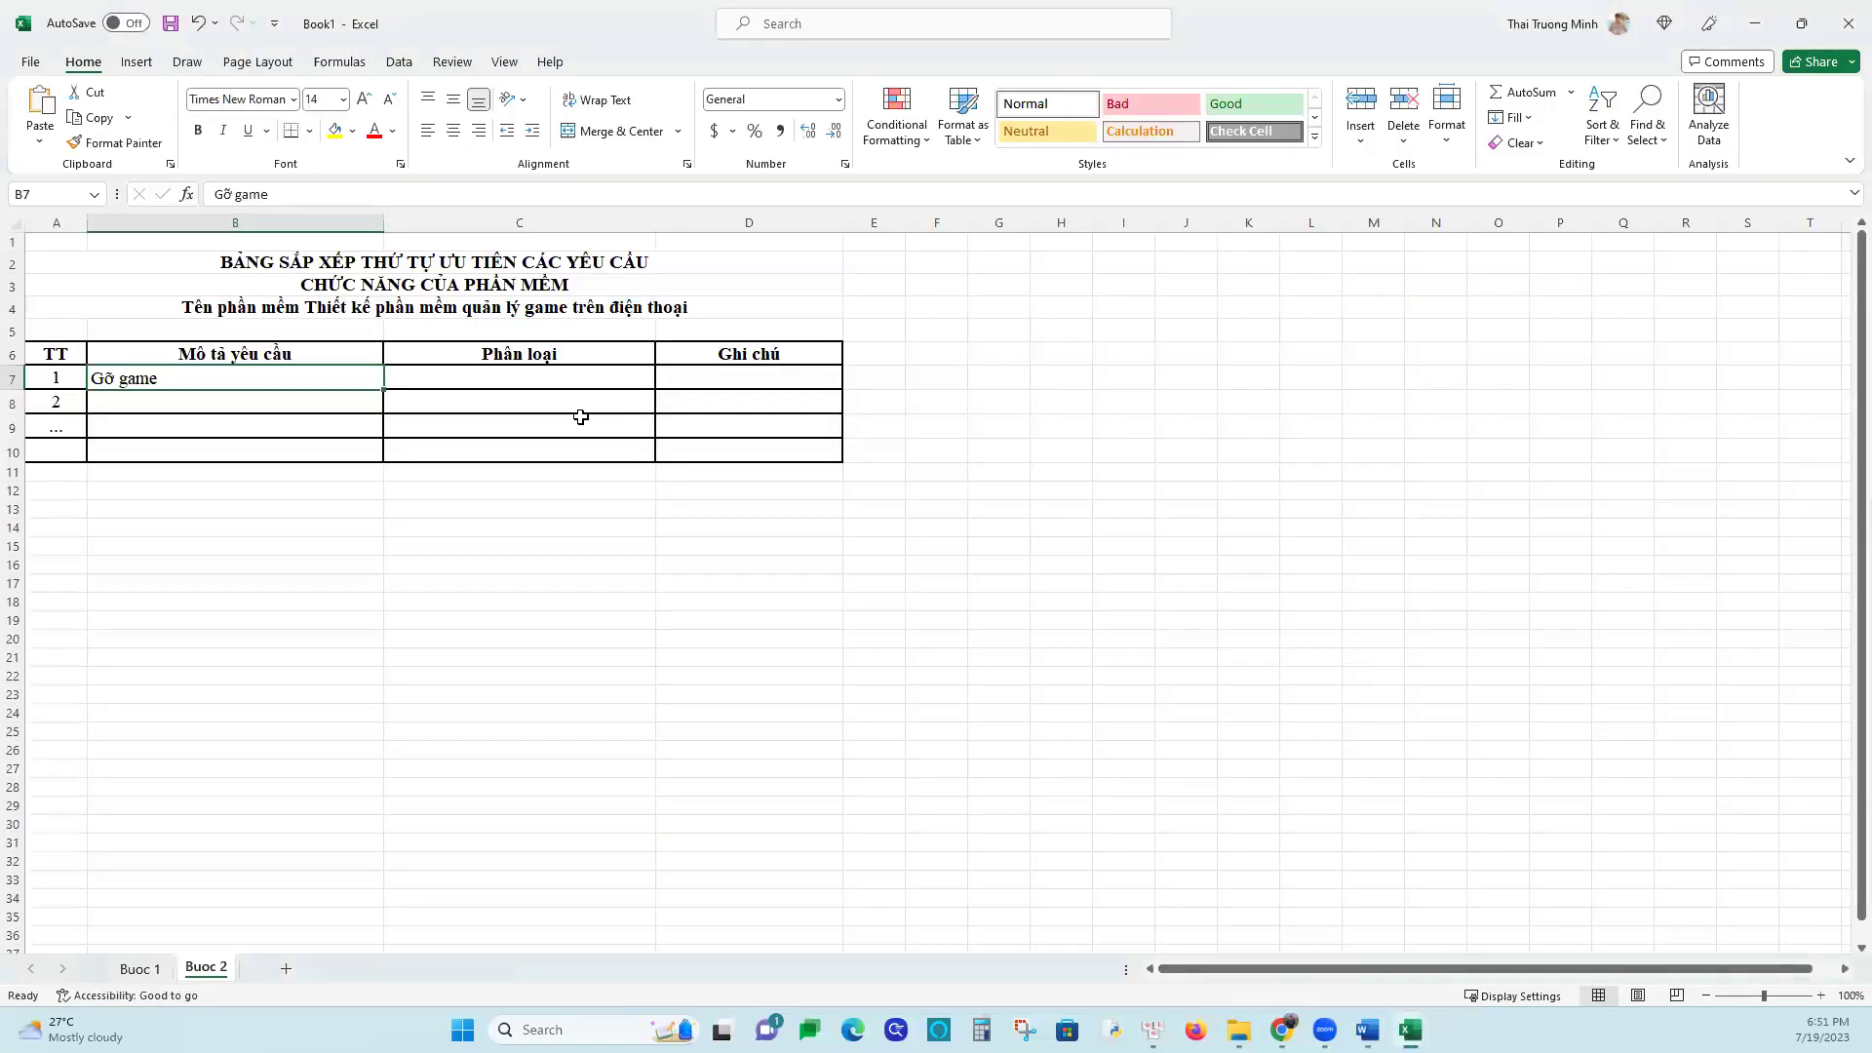
{"action": "left_click", "coordinate": [719, 380]}
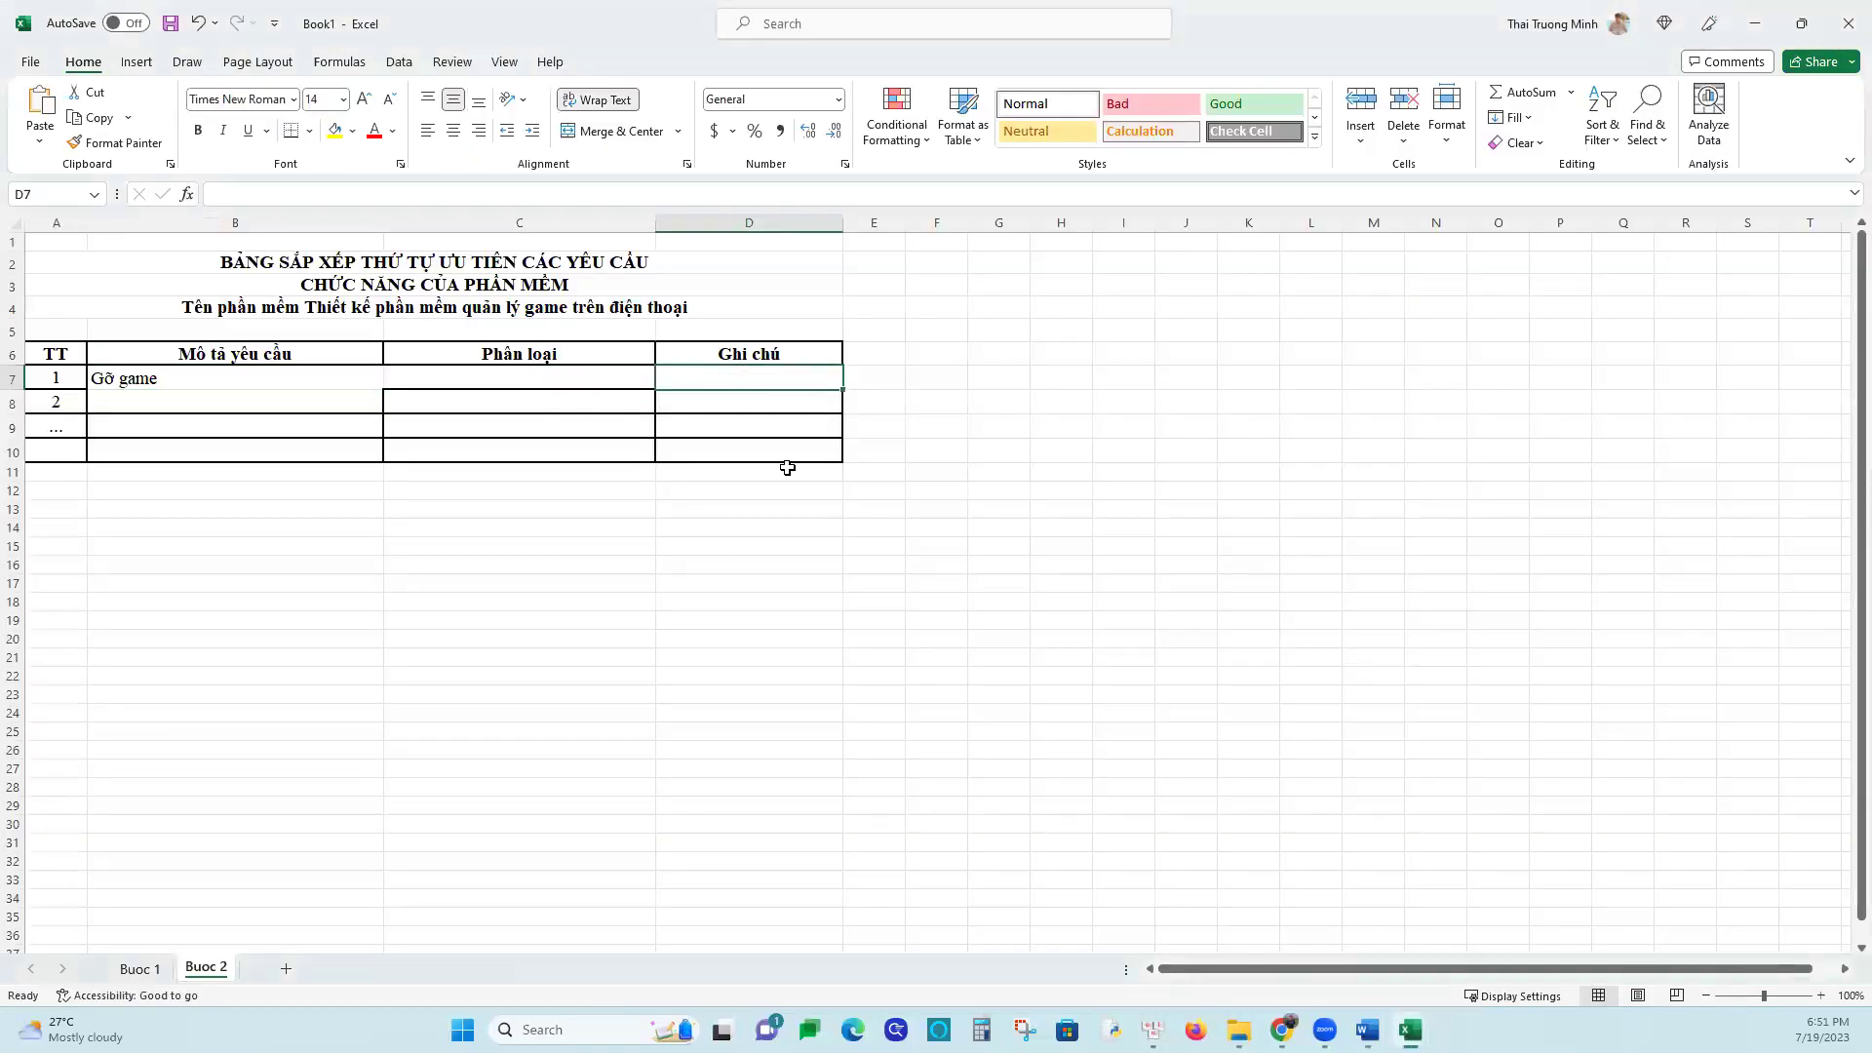
{"action": "key", "text": "ctrl+v"}
{"action": "key", "text": "Return"}
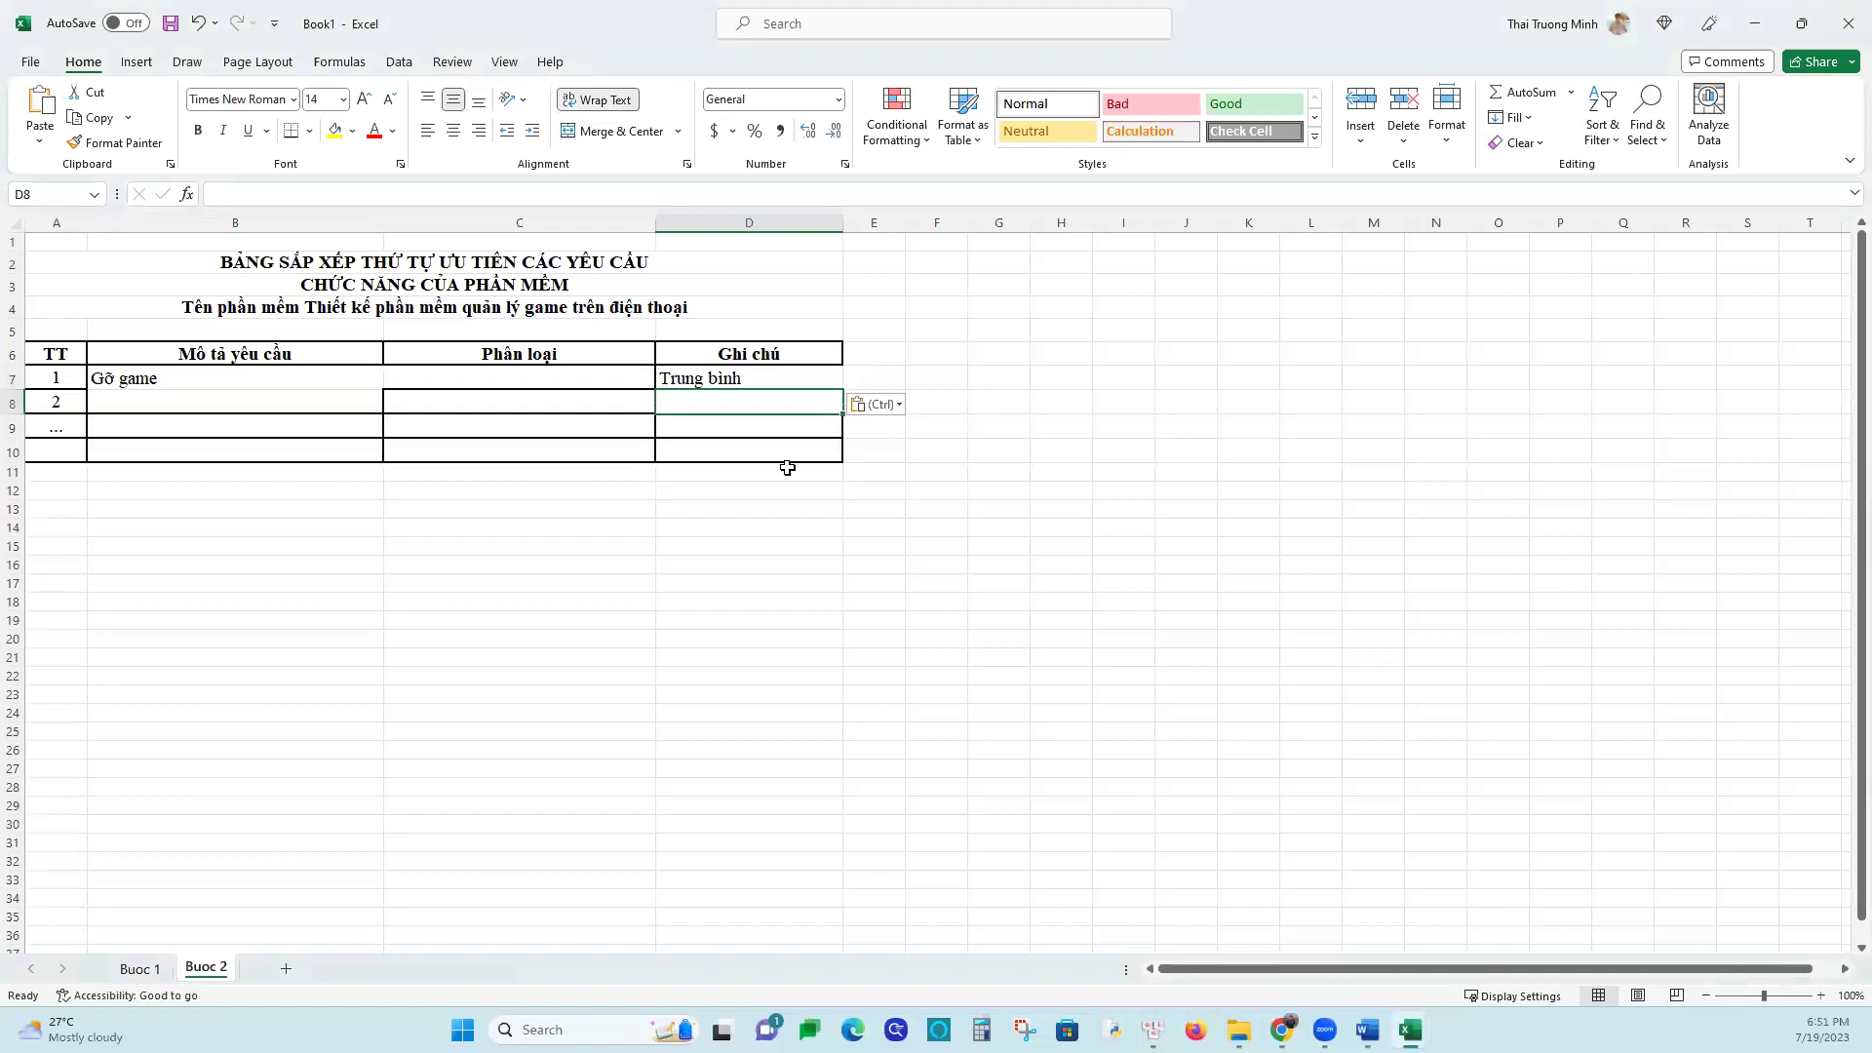
Enter Database as the Phân loại of requirement 1 in cell C7
{"action": "left_click", "coordinate": [504, 383]}
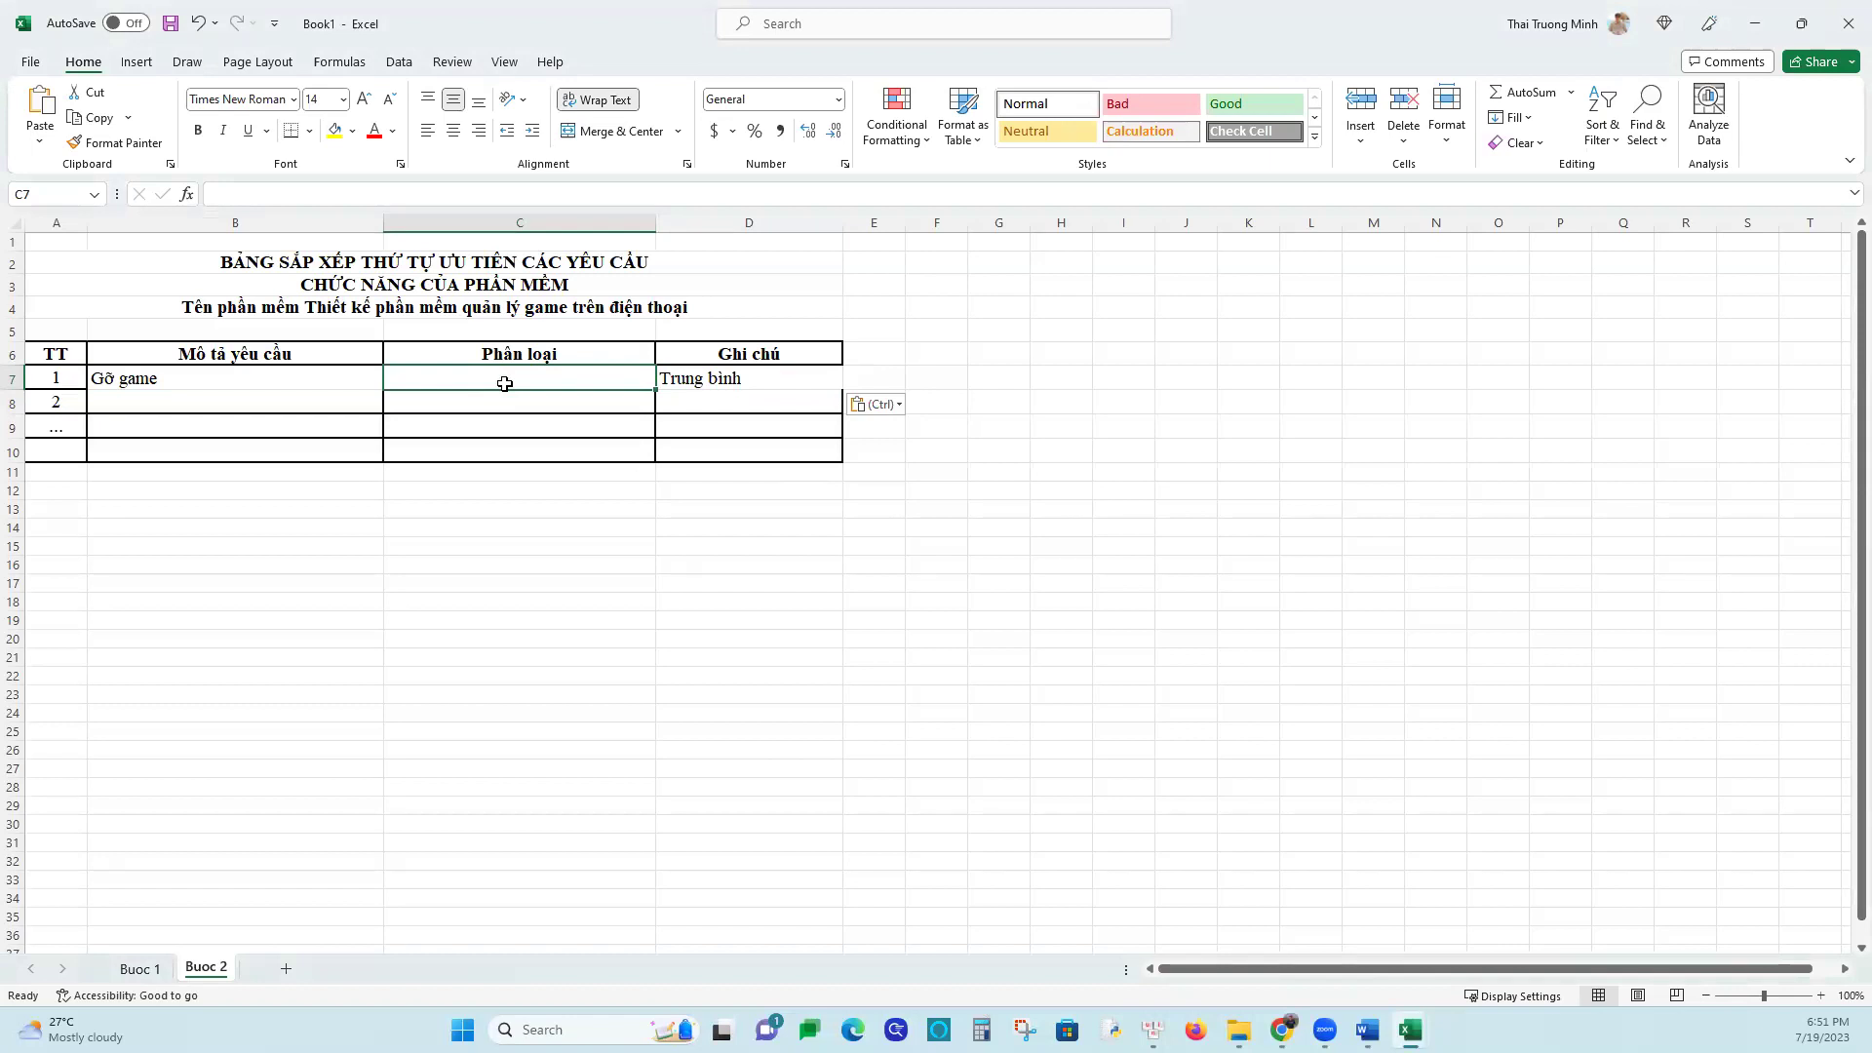
{"action": "type", "text": "Dâtba"}
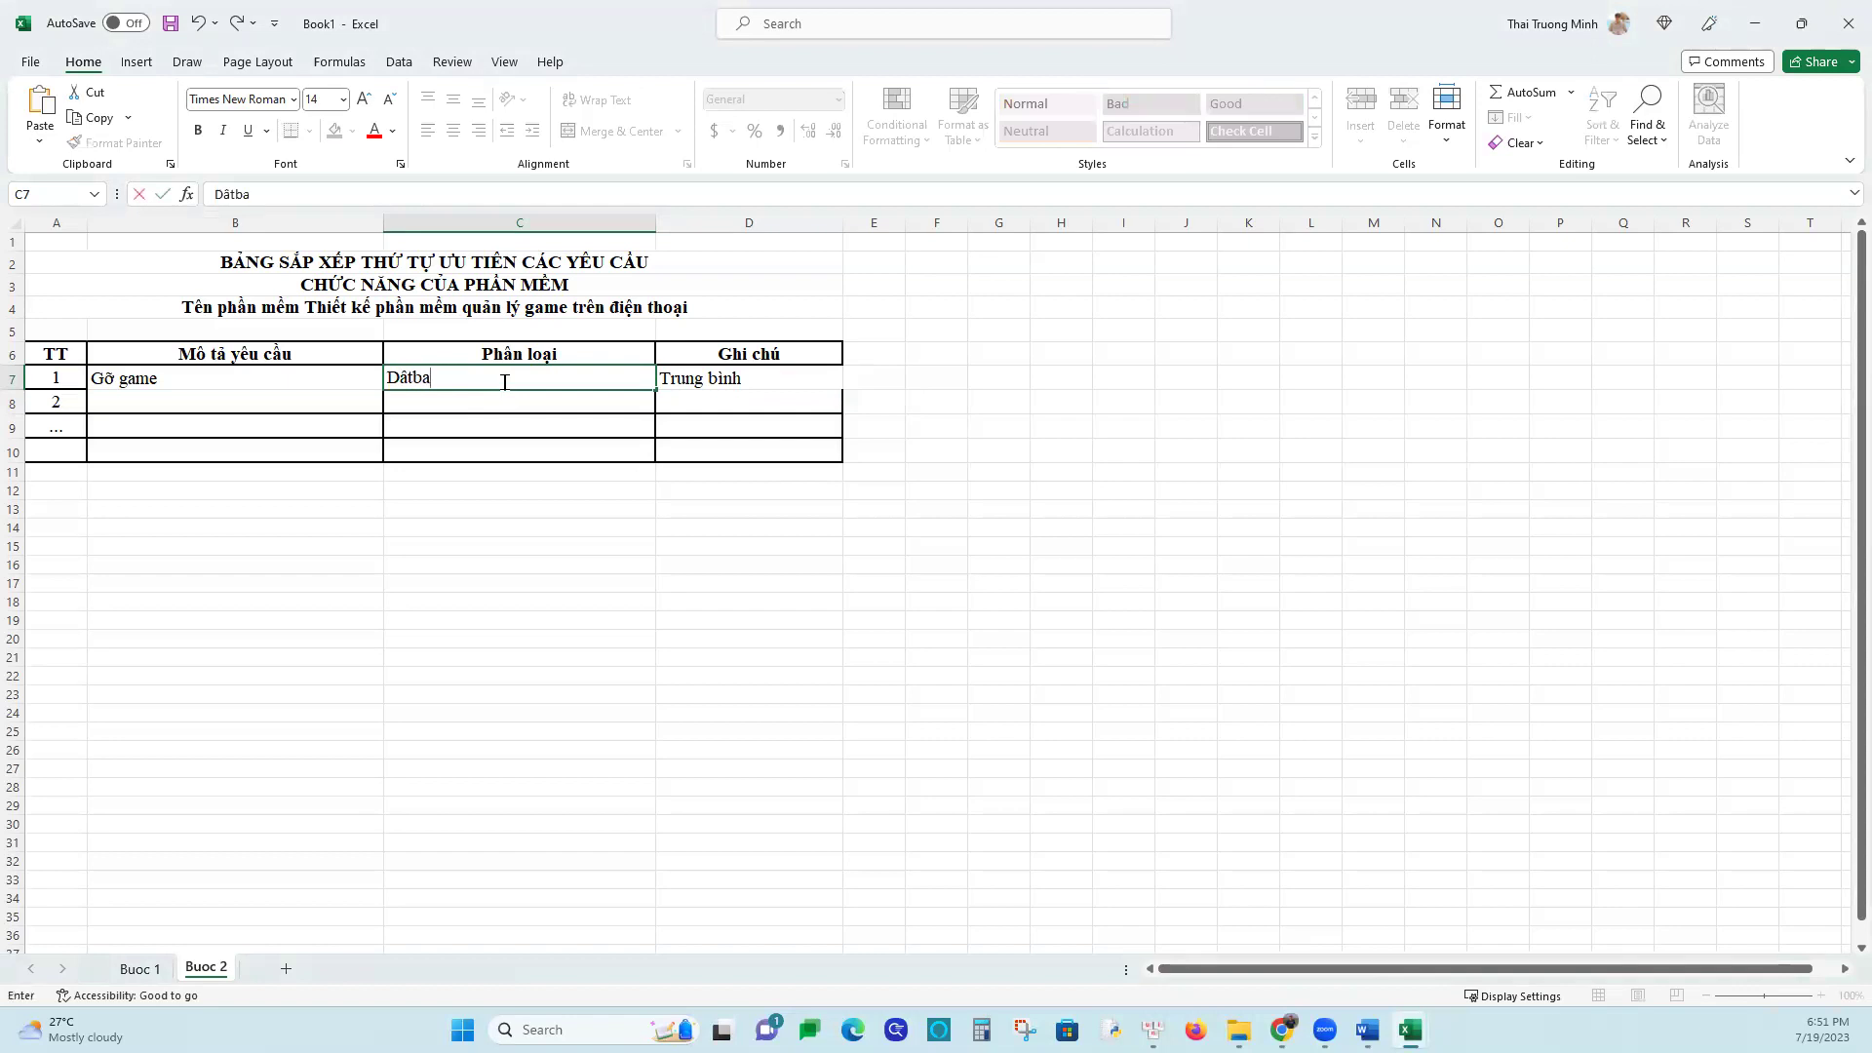
{"action": "type", "text": "se"}
{"action": "key", "text": "Return"}
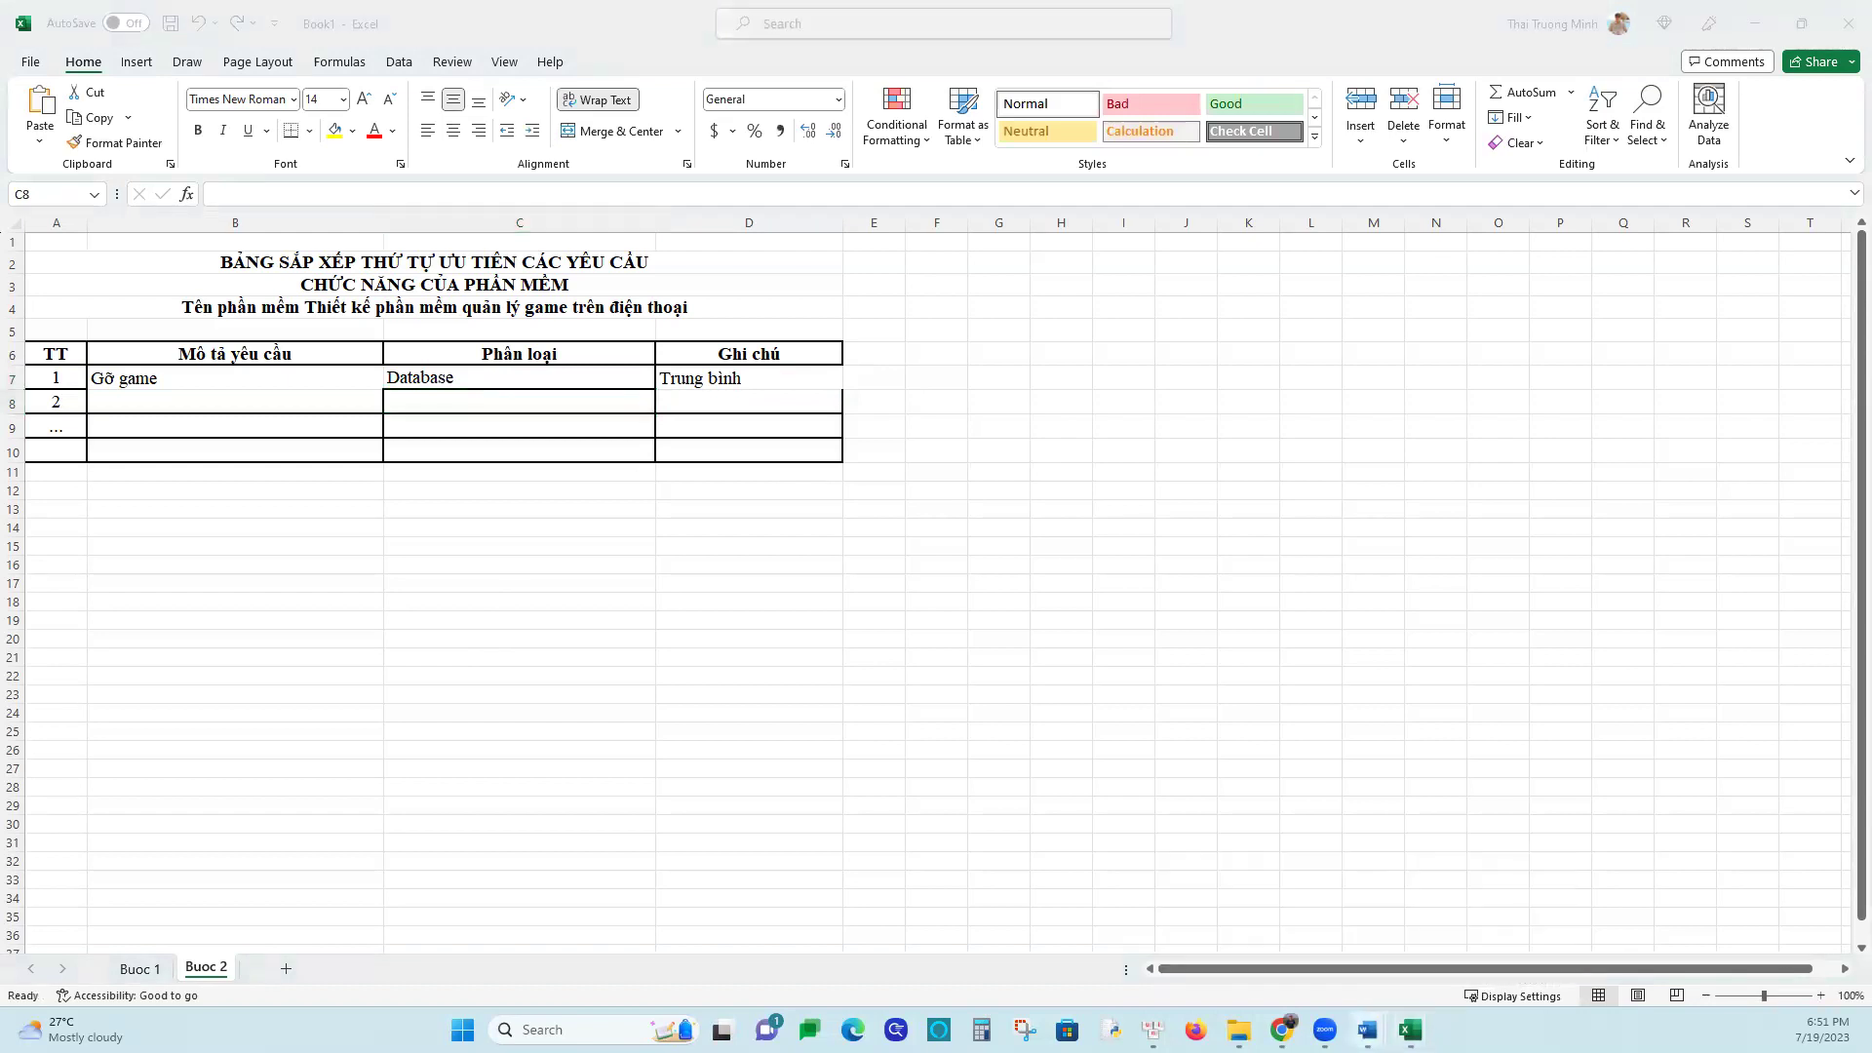
Switch to Đặc tả.docx in Word and copy the use case name Phản hồi chơi chơi from section 4.2
{"action": "left_click", "coordinate": [1261, 930]}
{"action": "scroll", "coordinate": [864, 714], "scroll_direction": "down", "scroll_amount": 12}
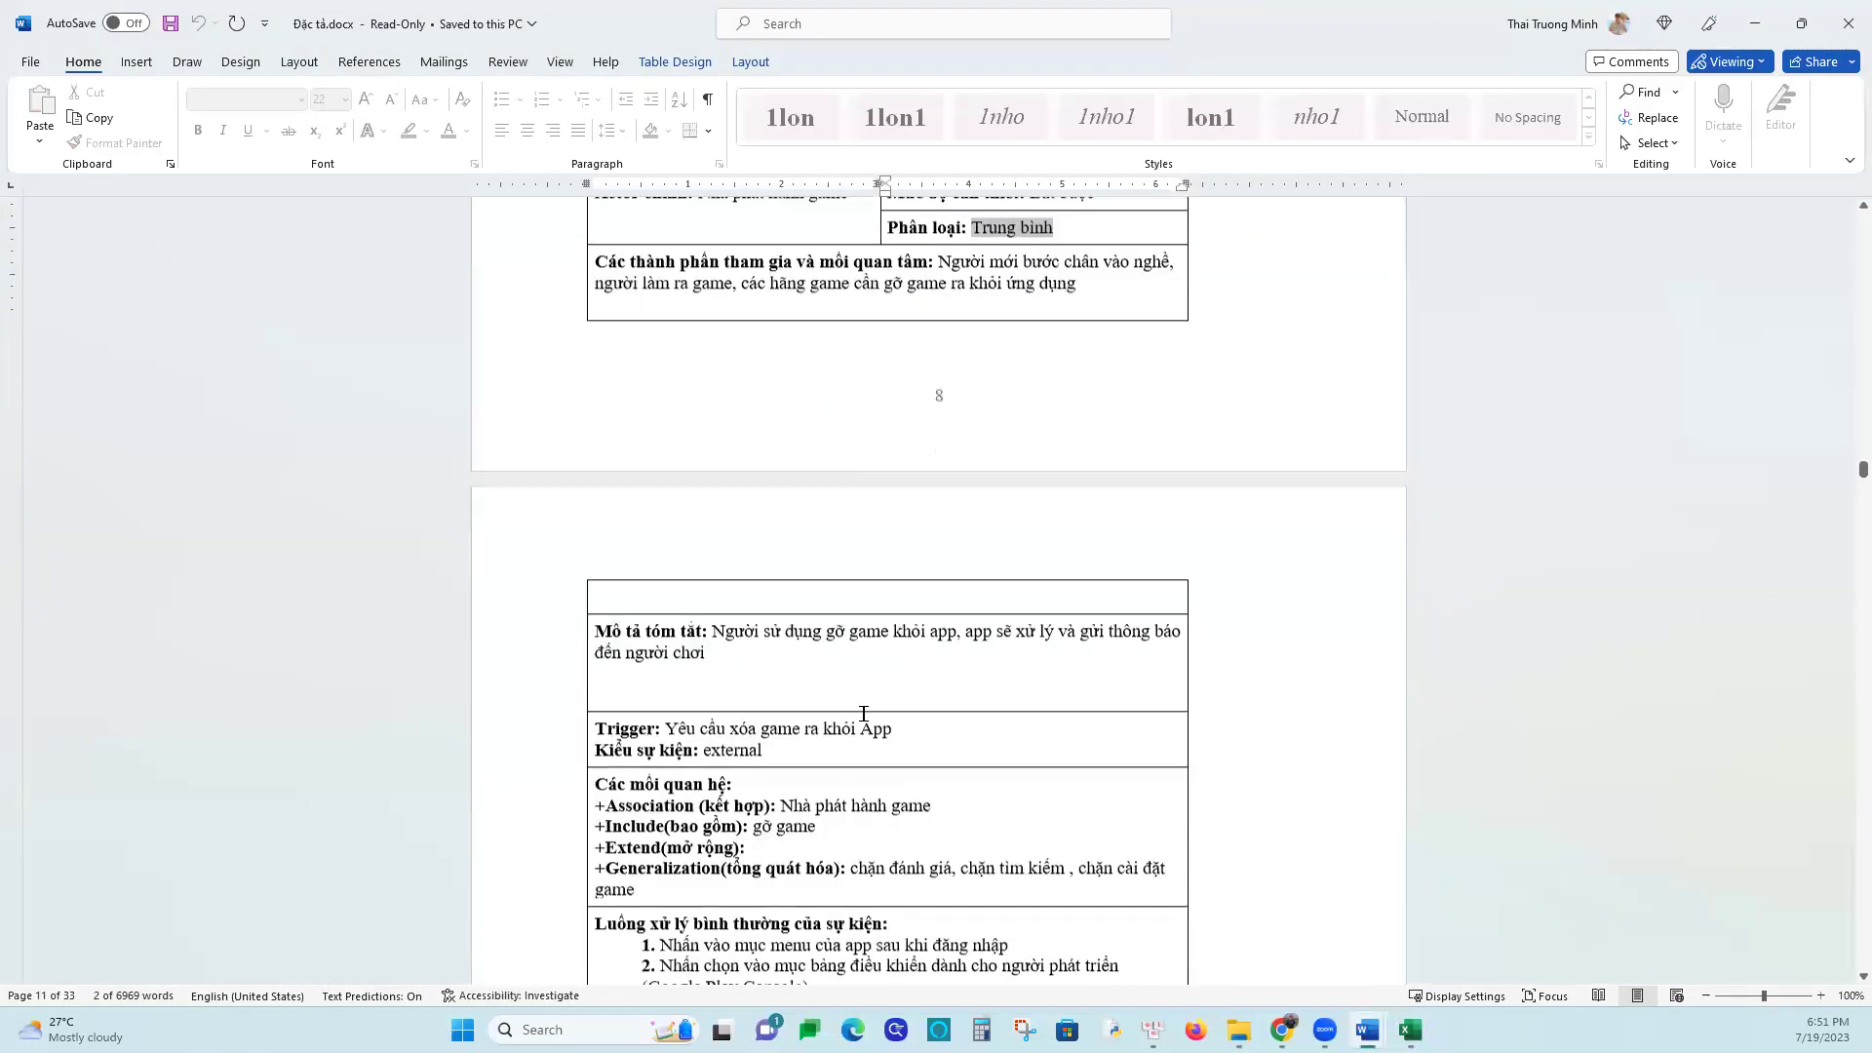
{"action": "scroll", "coordinate": [869, 731], "scroll_direction": "down", "scroll_amount": 8}
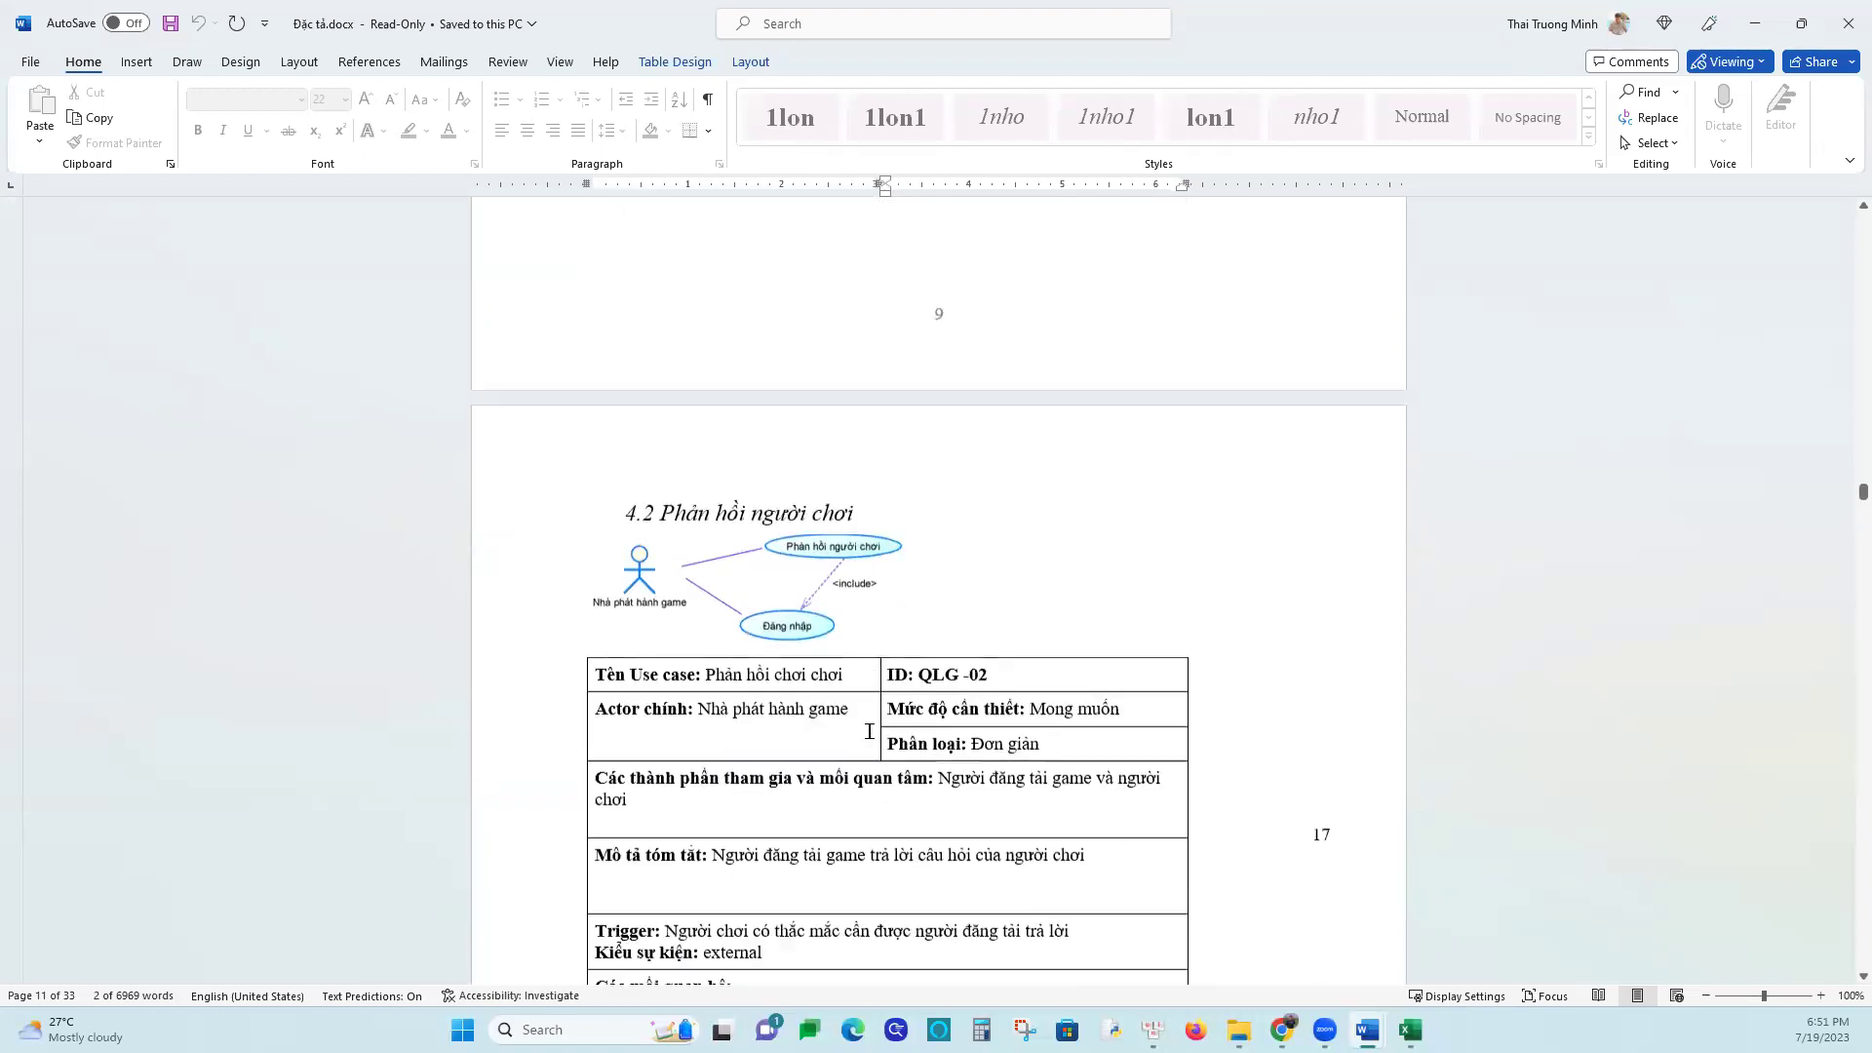
{"action": "left_click_drag", "start_coordinate": [705, 666], "coordinate": [842, 666]}
{"action": "key", "text": "ctrl+c"}
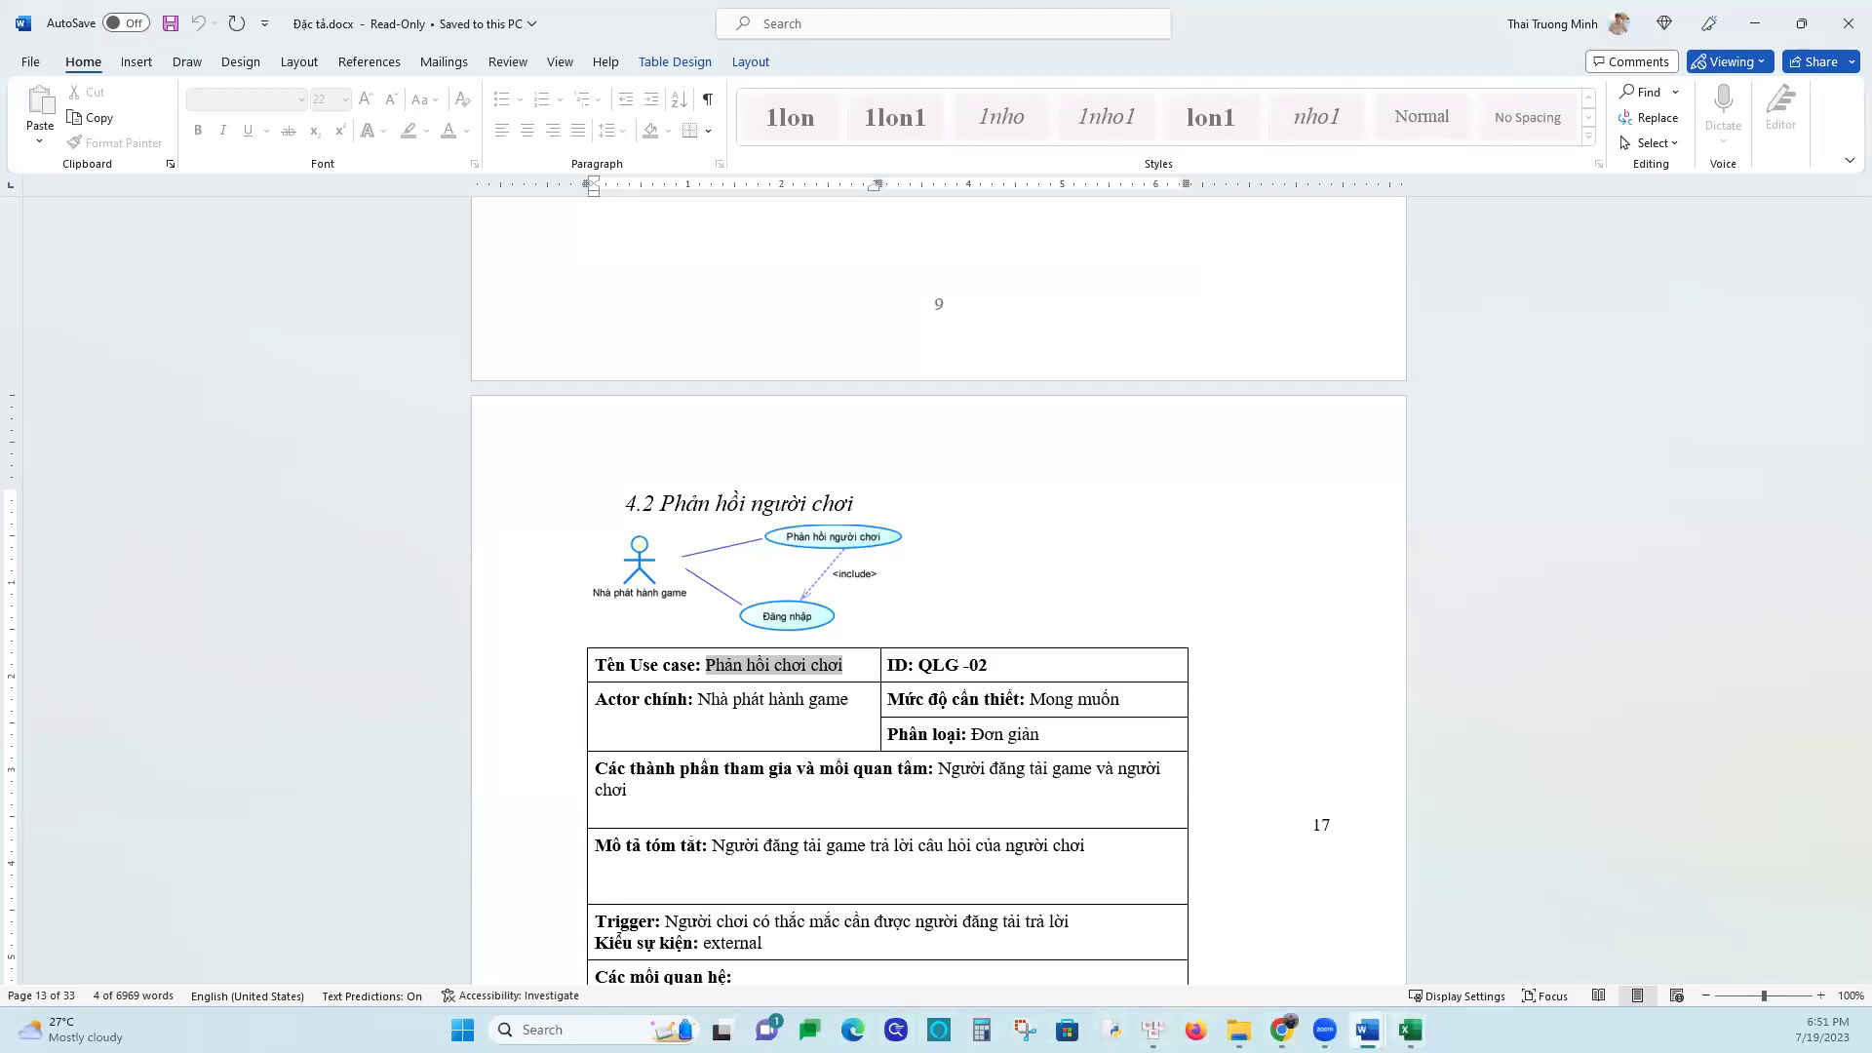
Switch to Book1 in Excel and paste Phản hồi chơi chơi as the Mô tả yêu cầu of requirement 2 in cell B8
{"action": "mouse_move", "coordinate": [1410, 1029]}
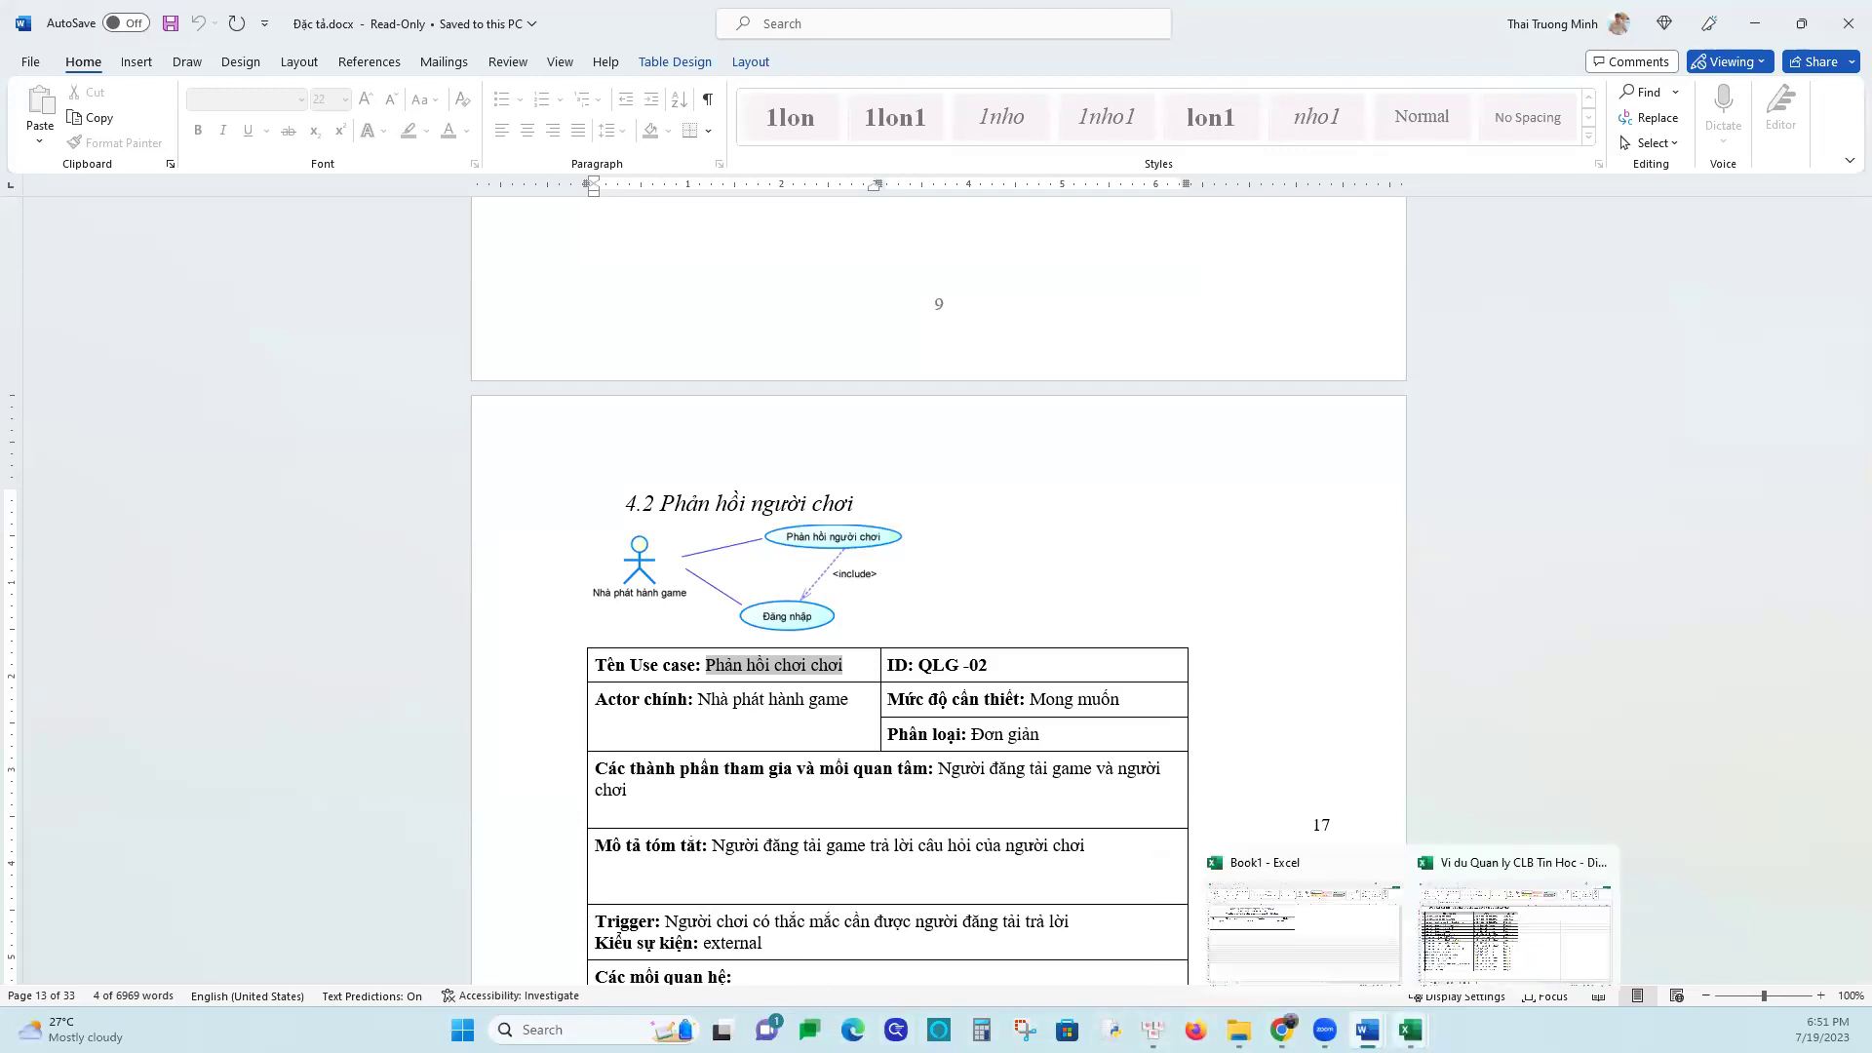
{"action": "left_click", "coordinate": [1410, 1029]}
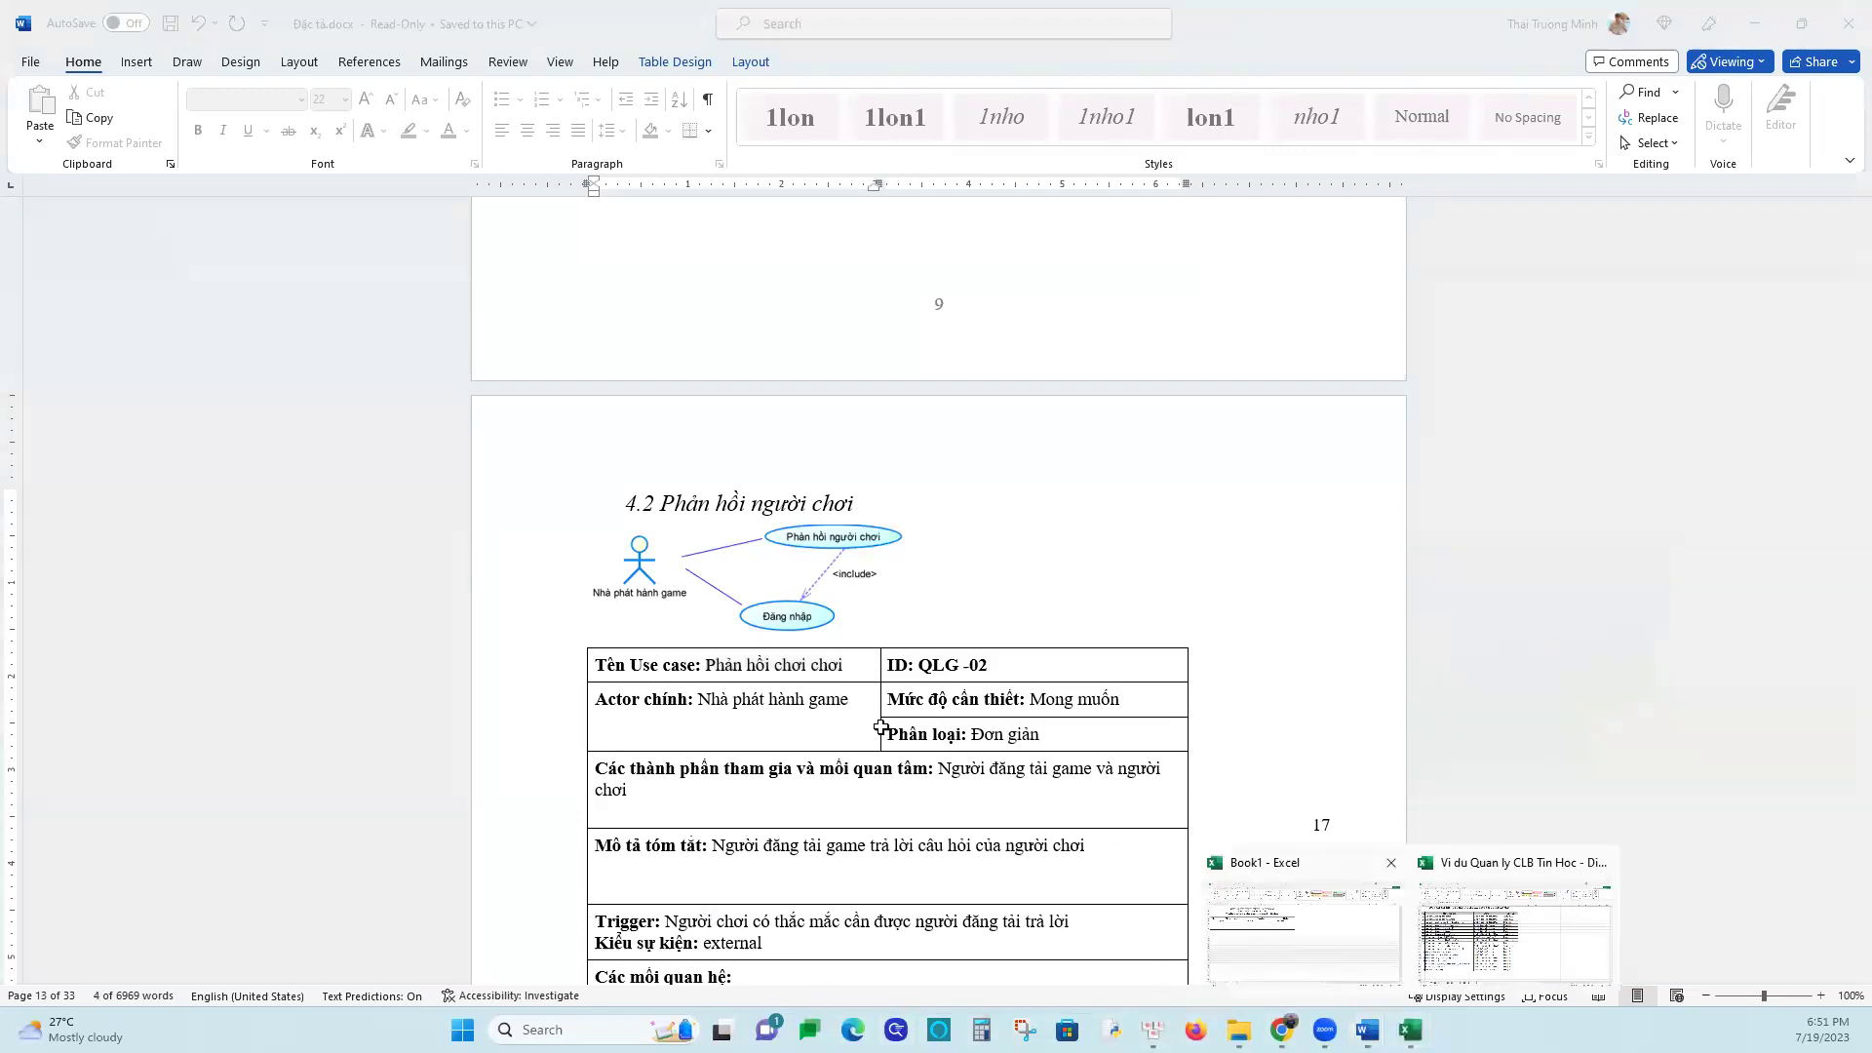
{"action": "left_click", "coordinate": [1303, 931]}
{"action": "left_click", "coordinate": [176, 408]}
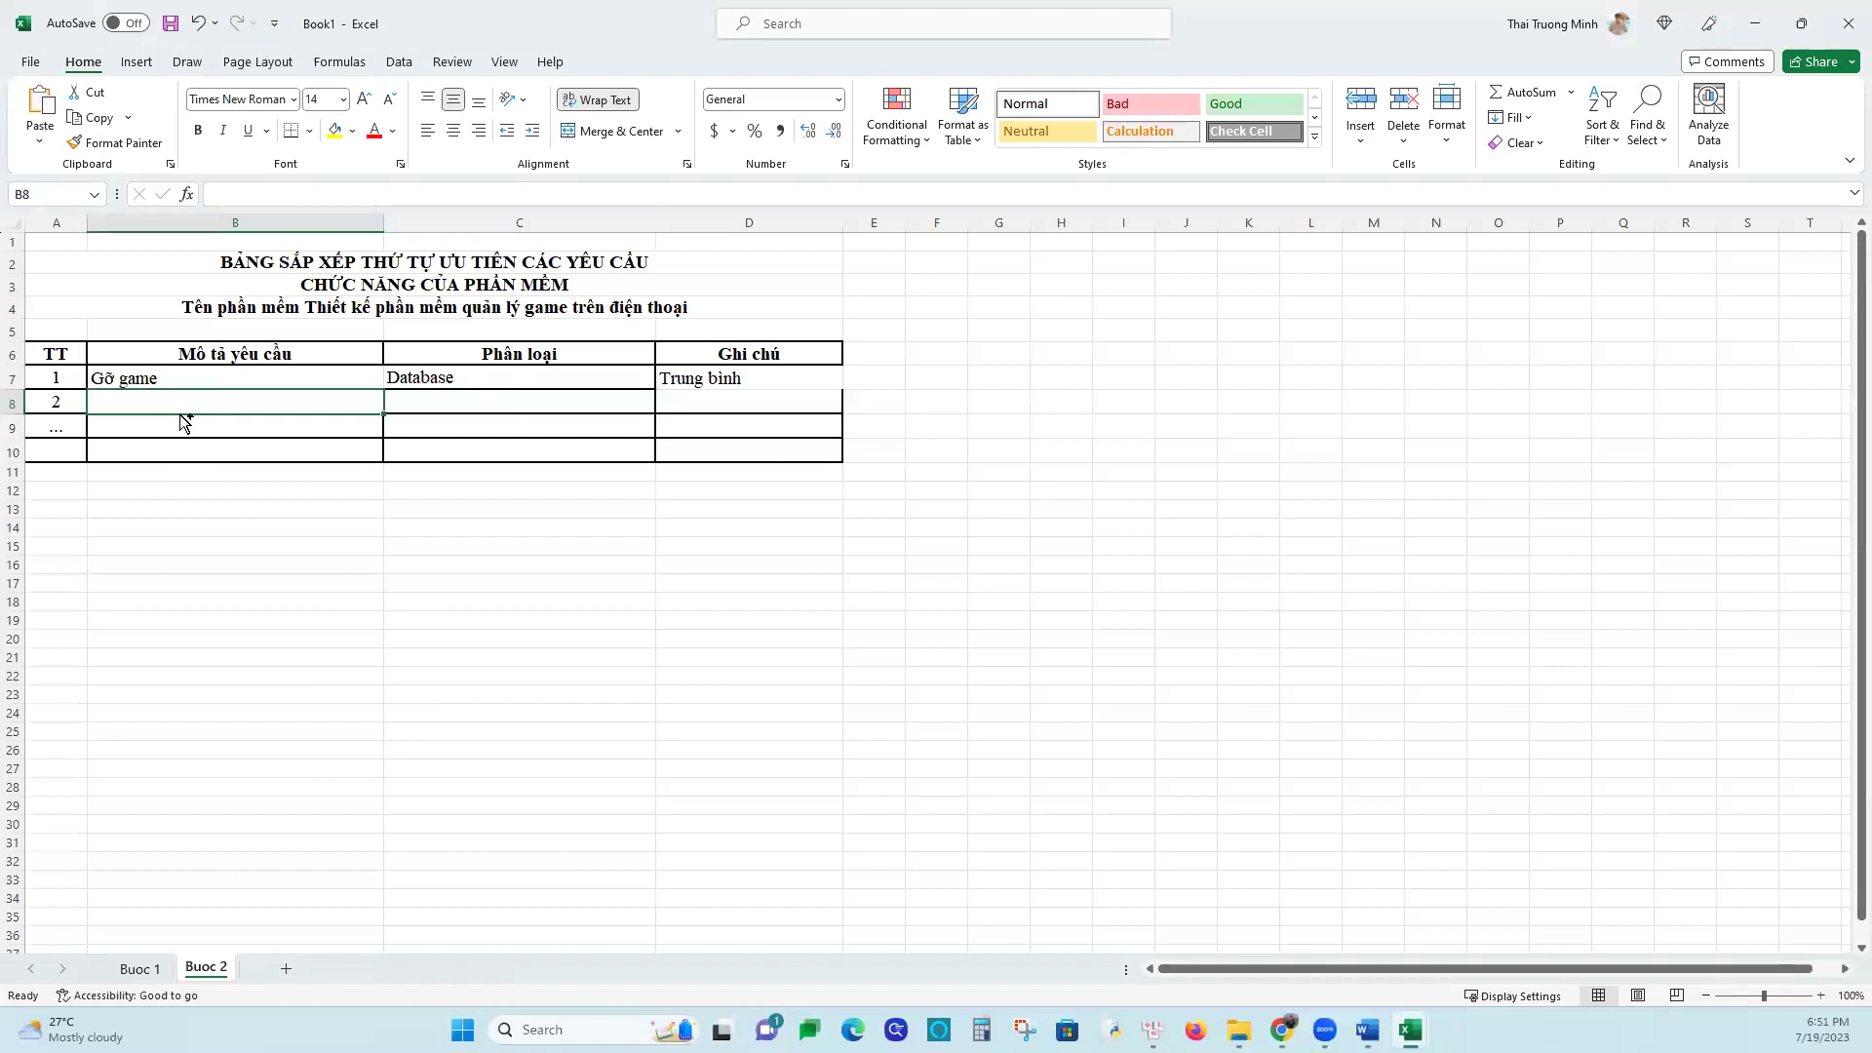
{"action": "key", "text": "ctrl+v"}
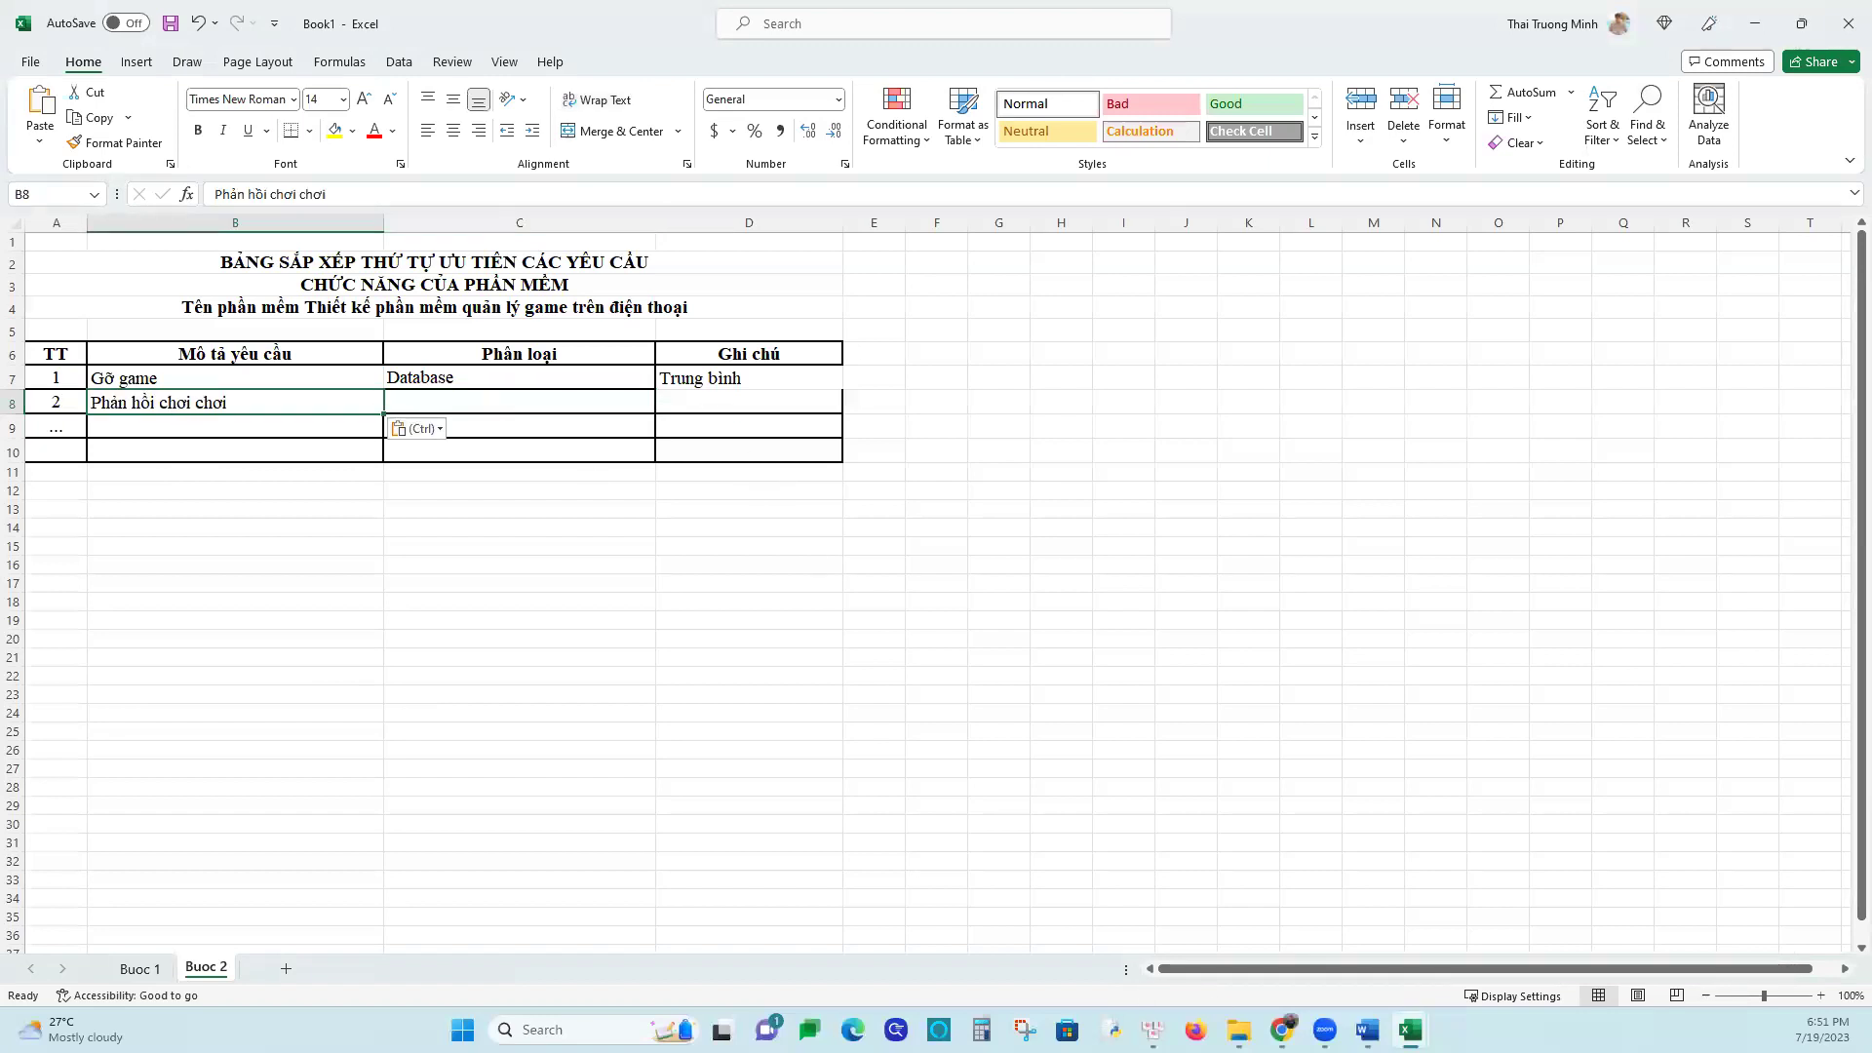
Copy the Phân loại value Đơn giản of use case QLG-02 from Word into requirement 2's Ghi chú, cell D8 of Book1 in Excel
{"action": "left_click", "coordinate": [1270, 947]}
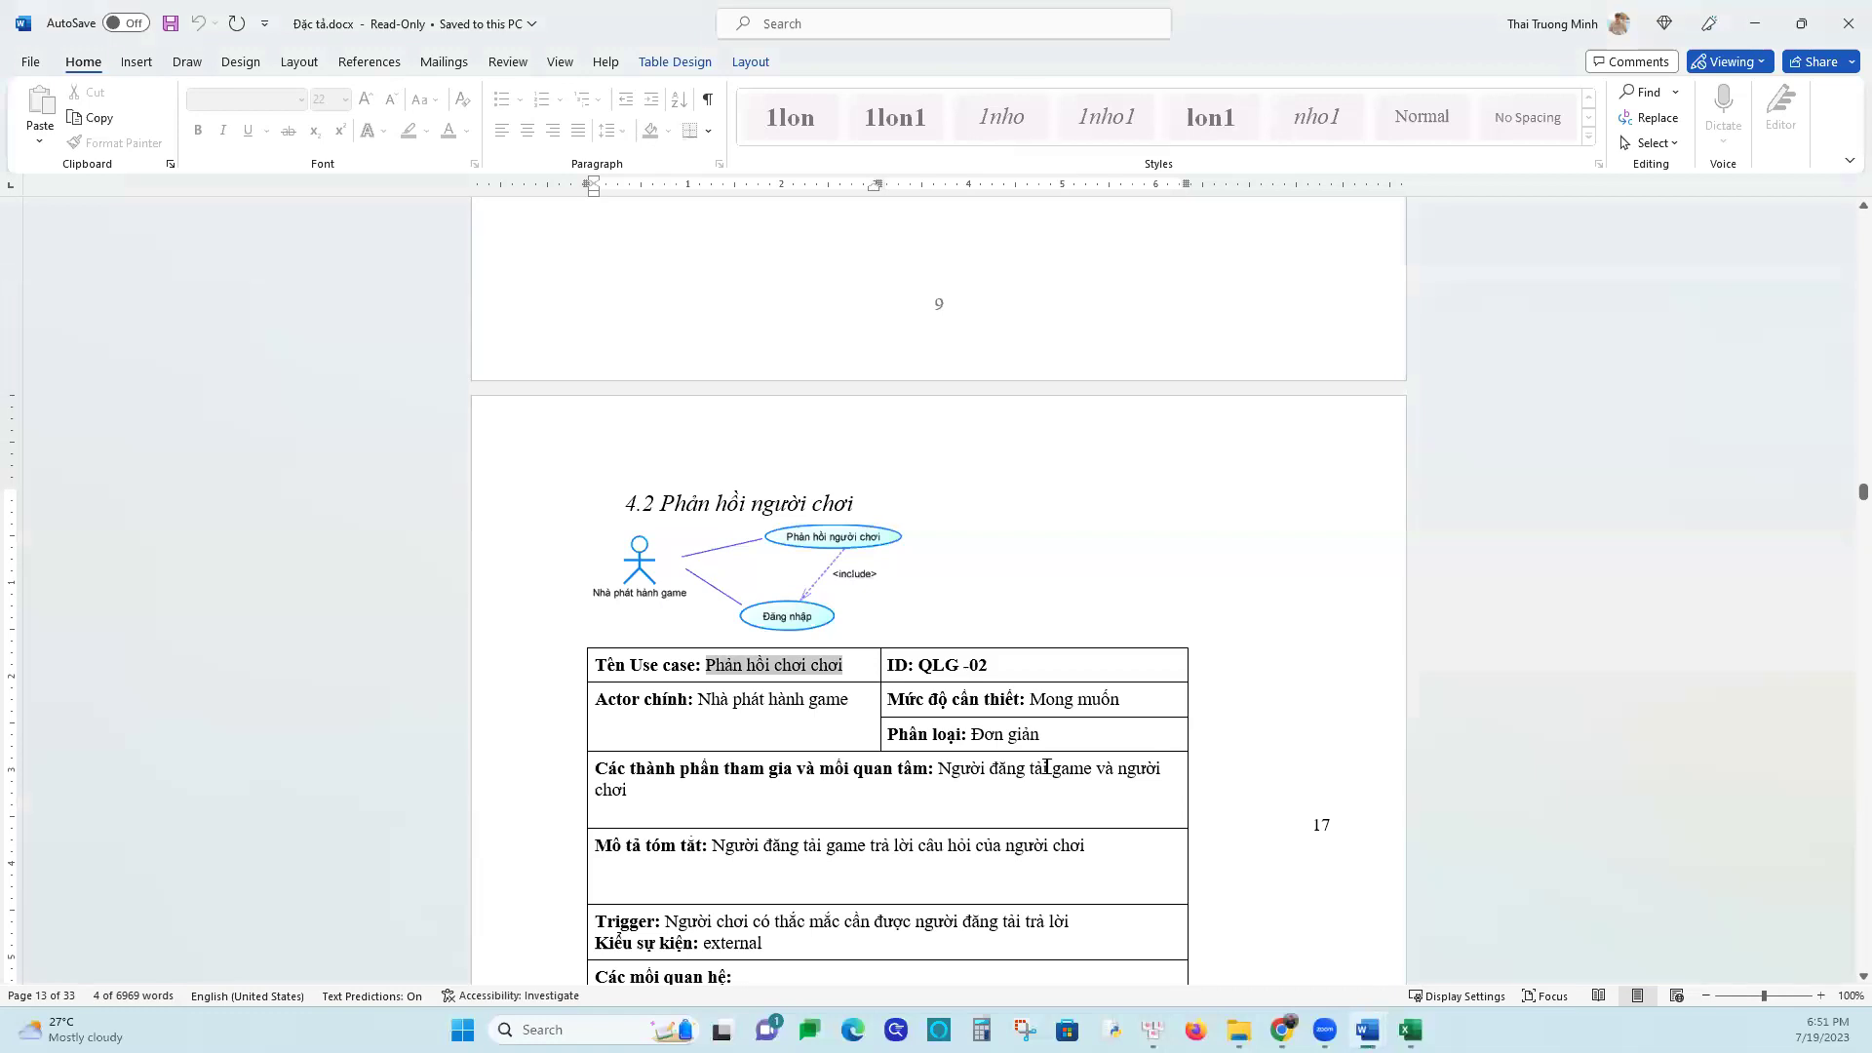
{"action": "left_click_drag", "start_coordinate": [972, 734], "coordinate": [1041, 735]}
{"action": "key", "text": "ctrl+c"}
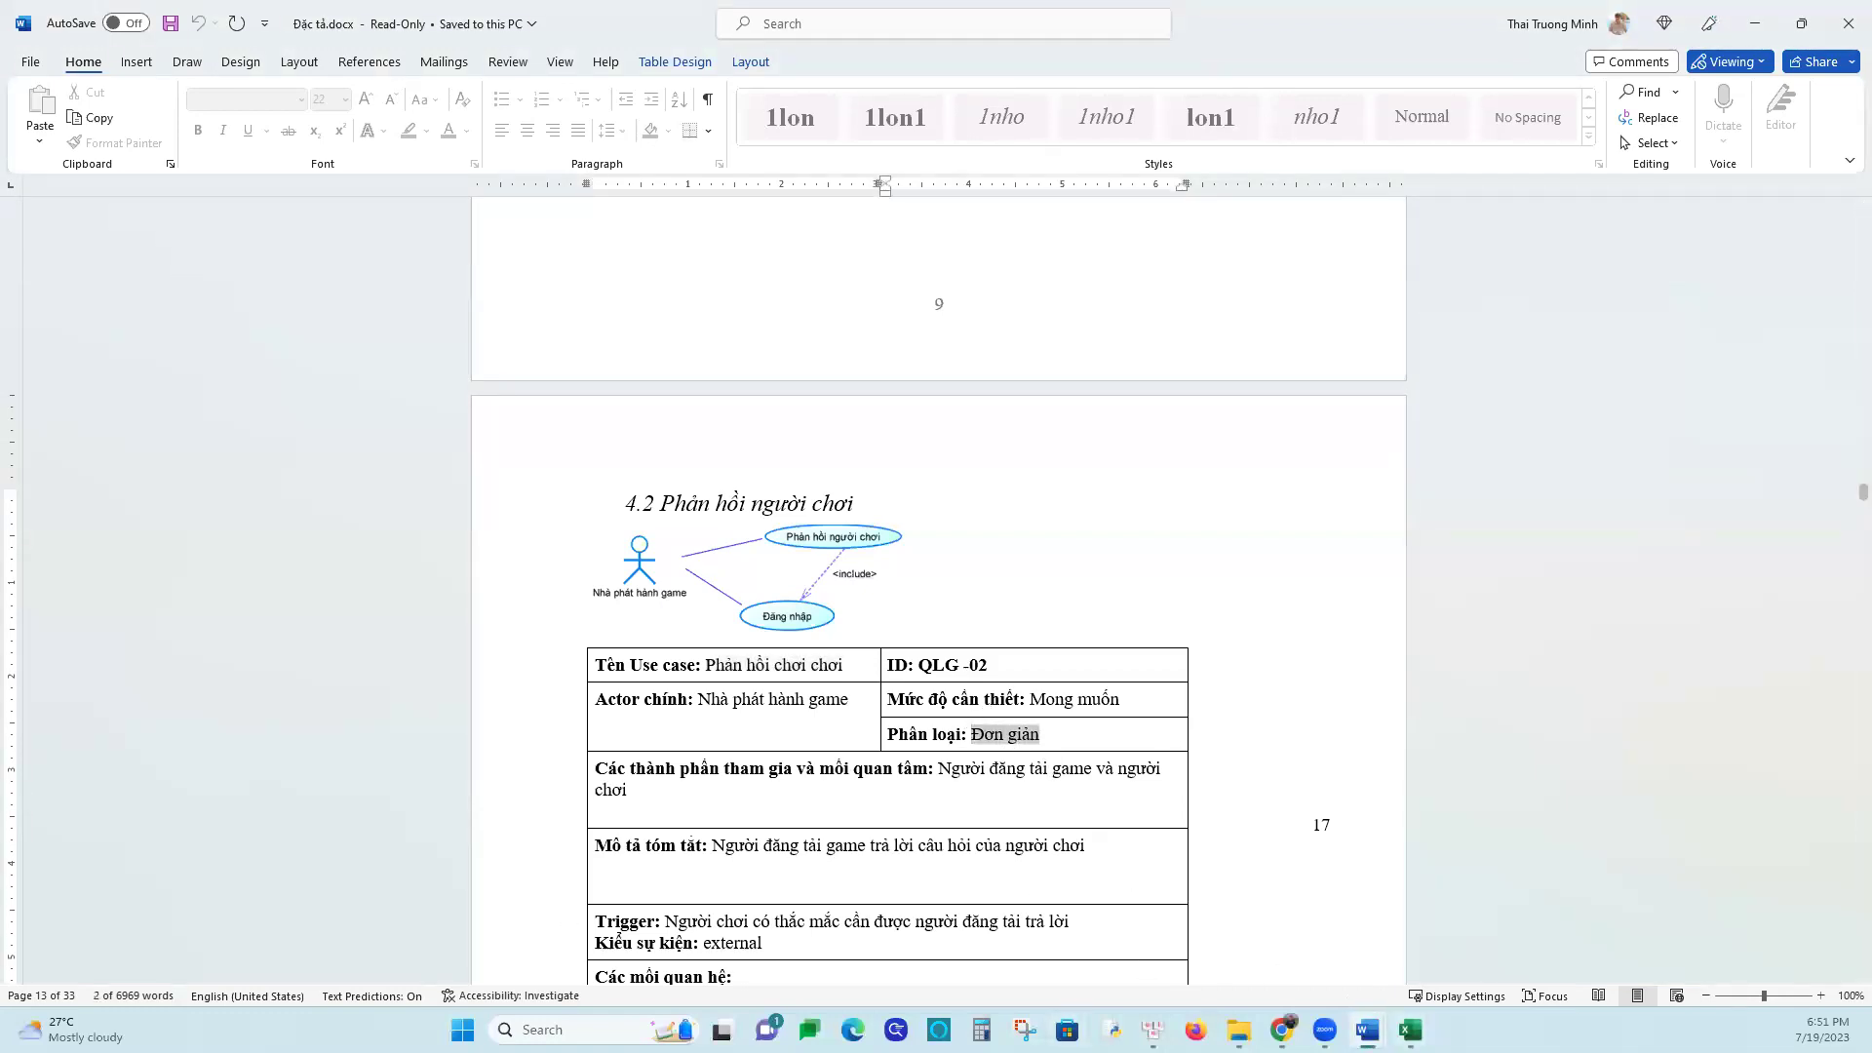
{"action": "left_click", "coordinate": [1410, 1029]}
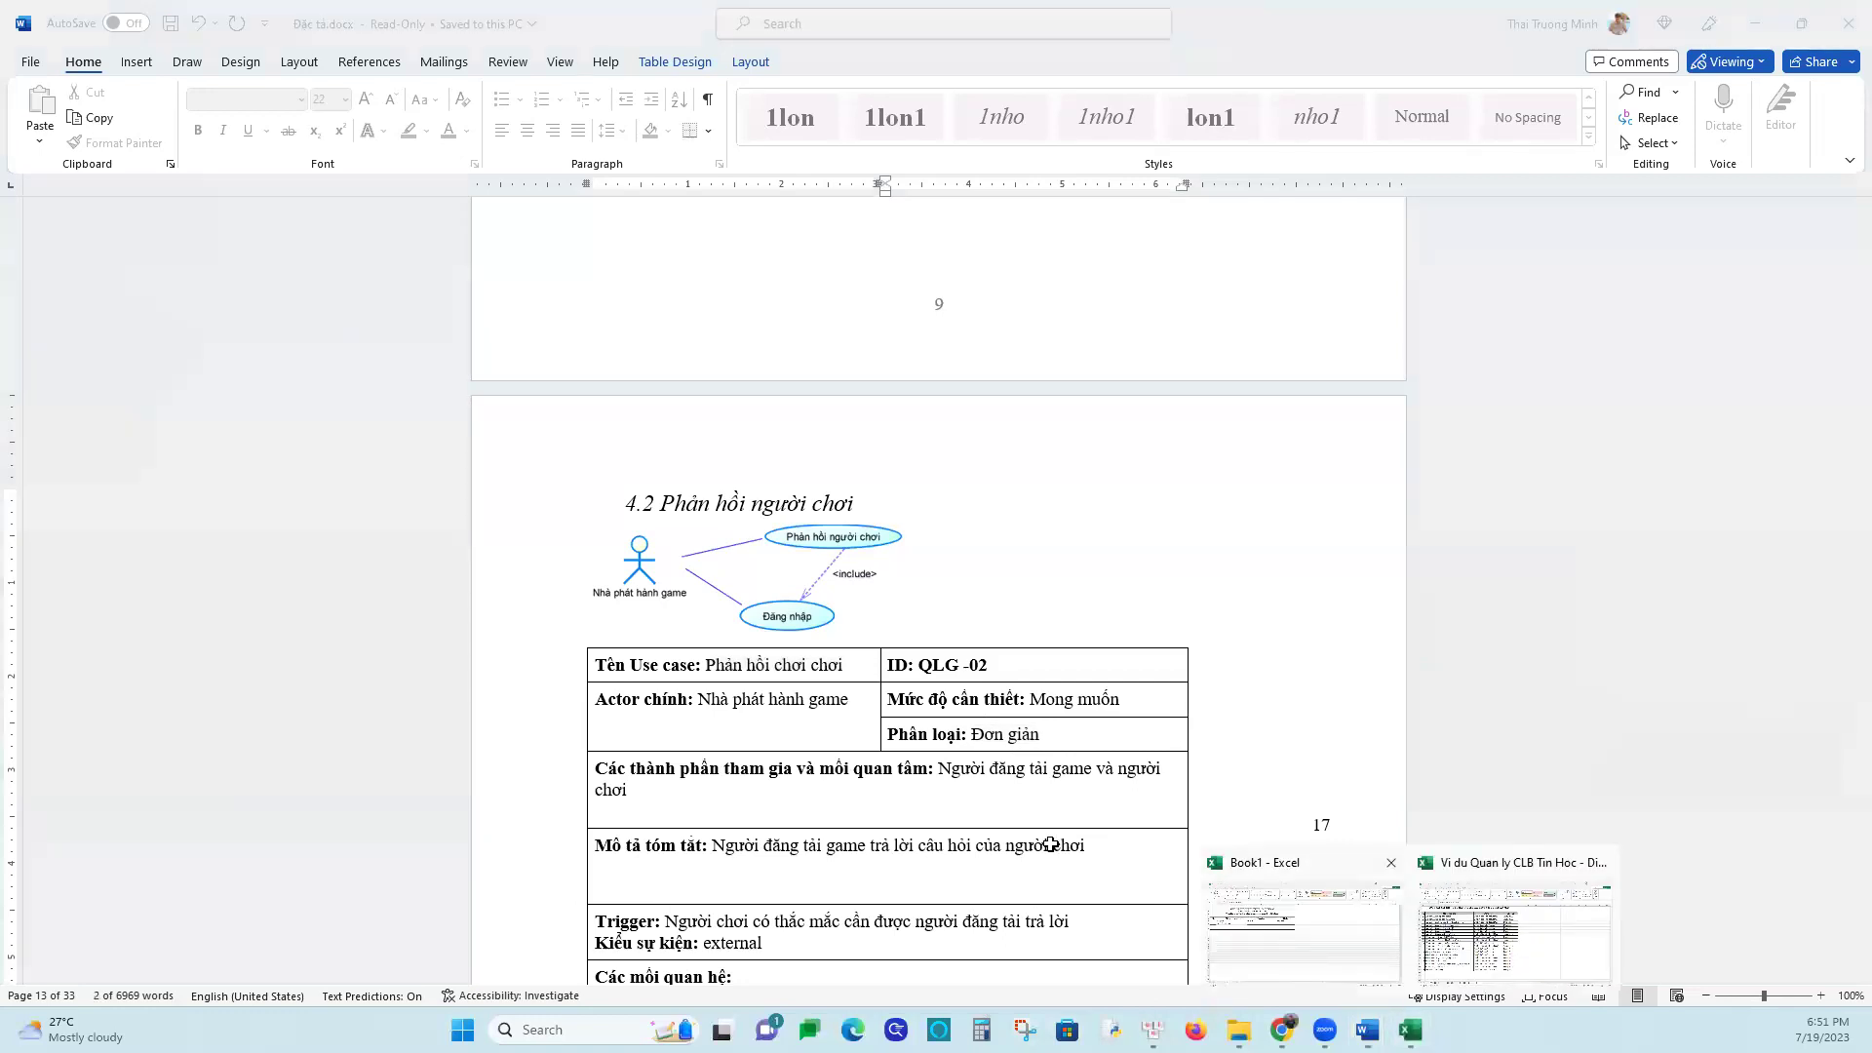
{"action": "left_click", "coordinate": [680, 407]}
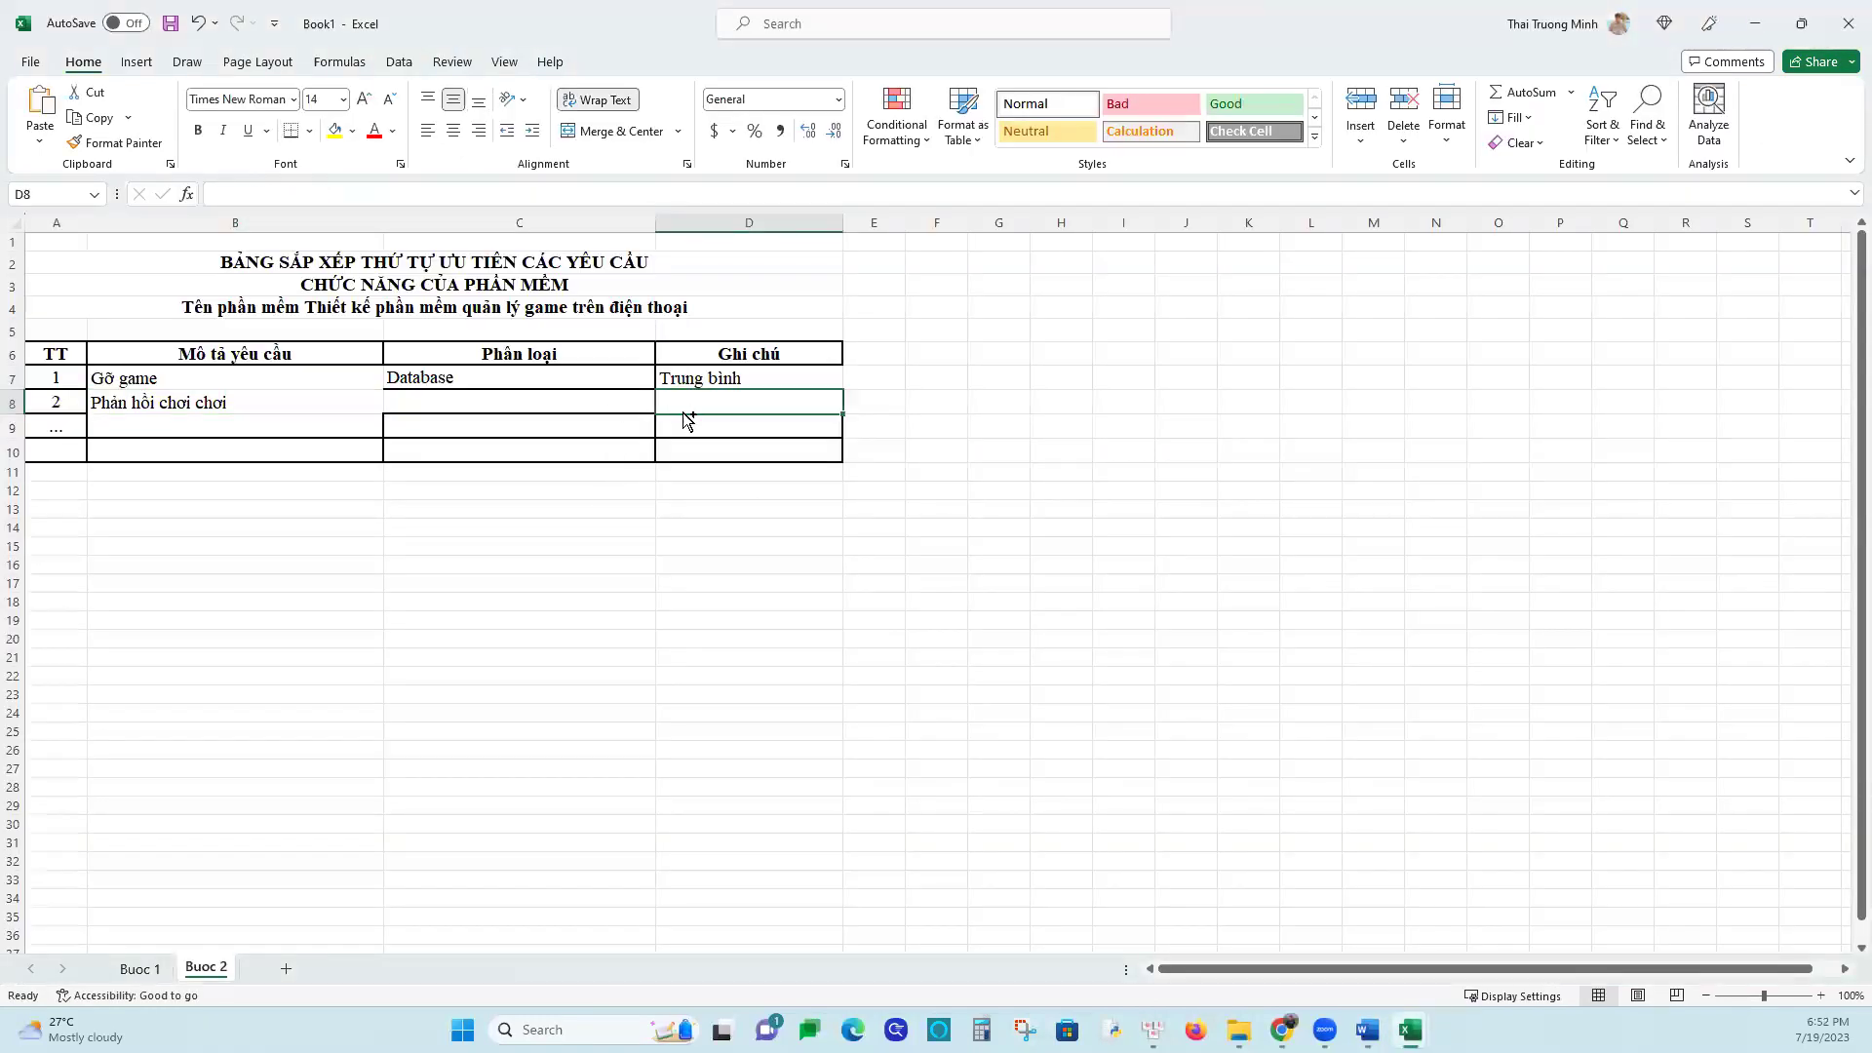
{"action": "key", "text": "ctrl+v"}
Enter Input as the Phân loại of requirement 2 in cell C8
{"action": "left_click", "coordinate": [575, 402]}
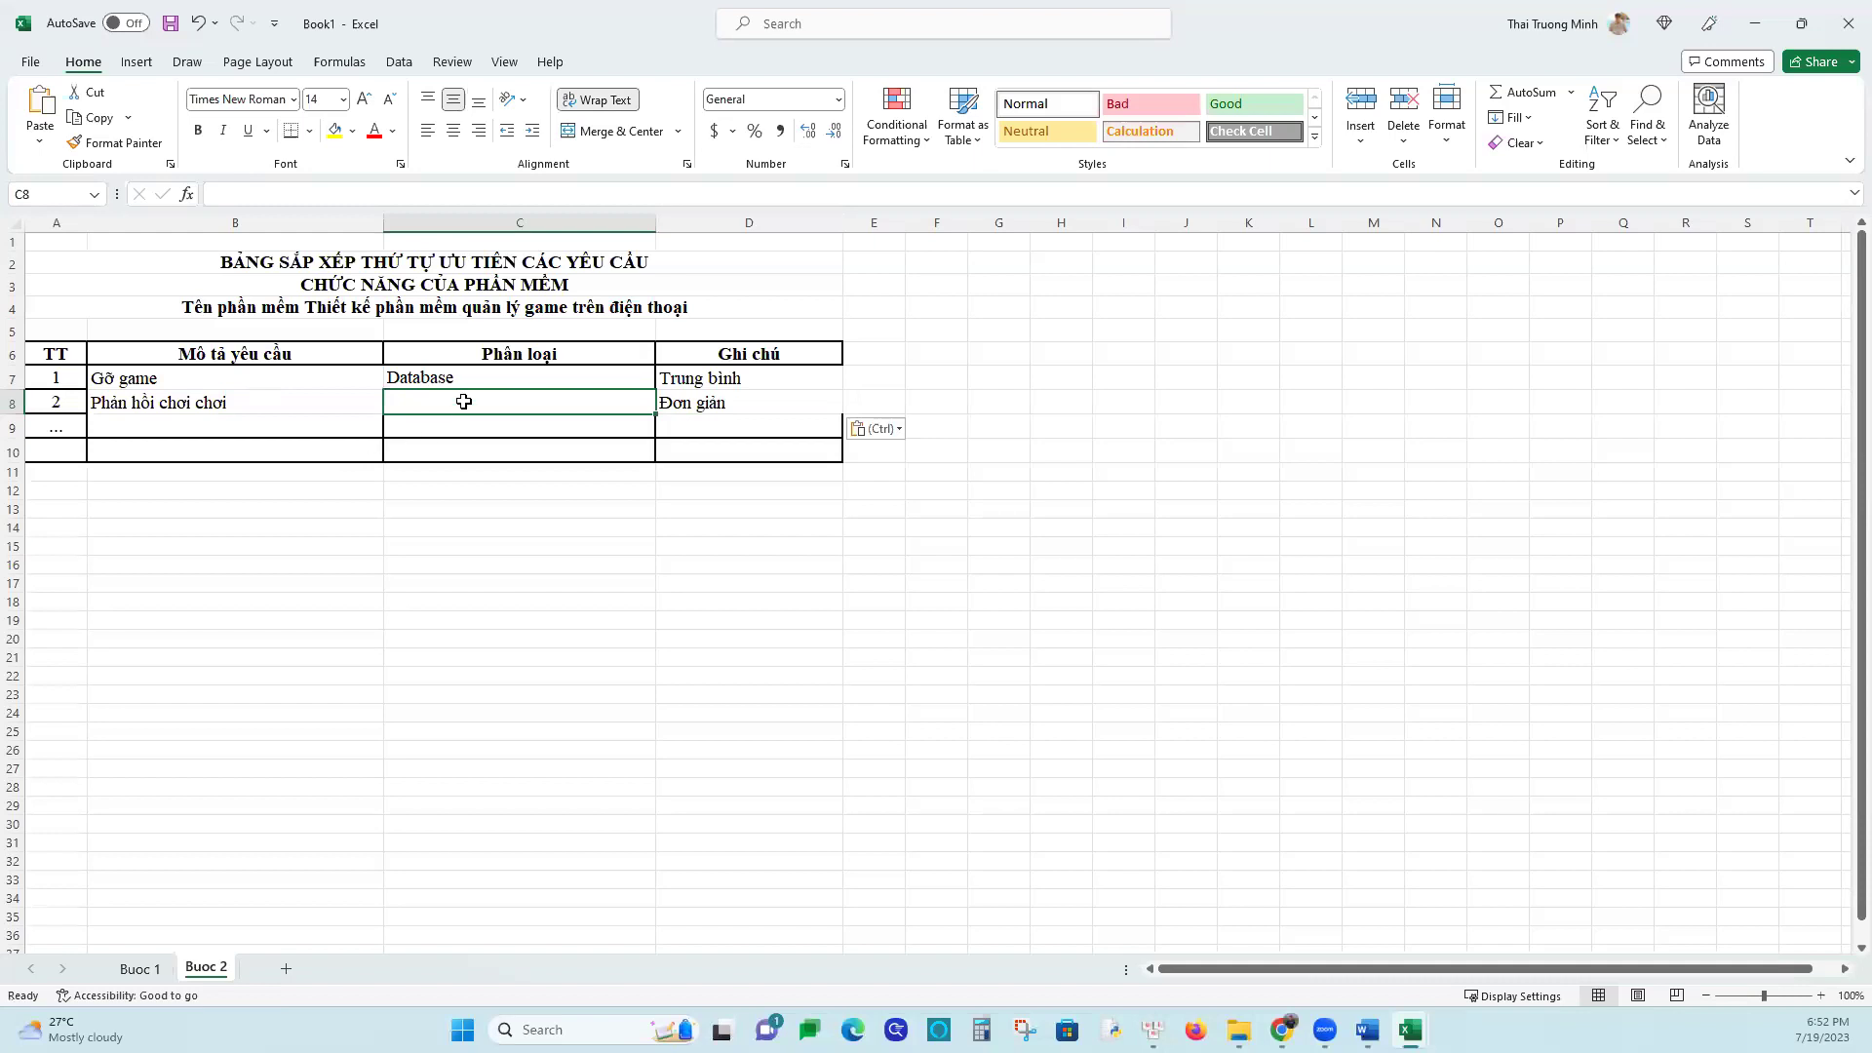
{"action": "type", "text": "Input"}
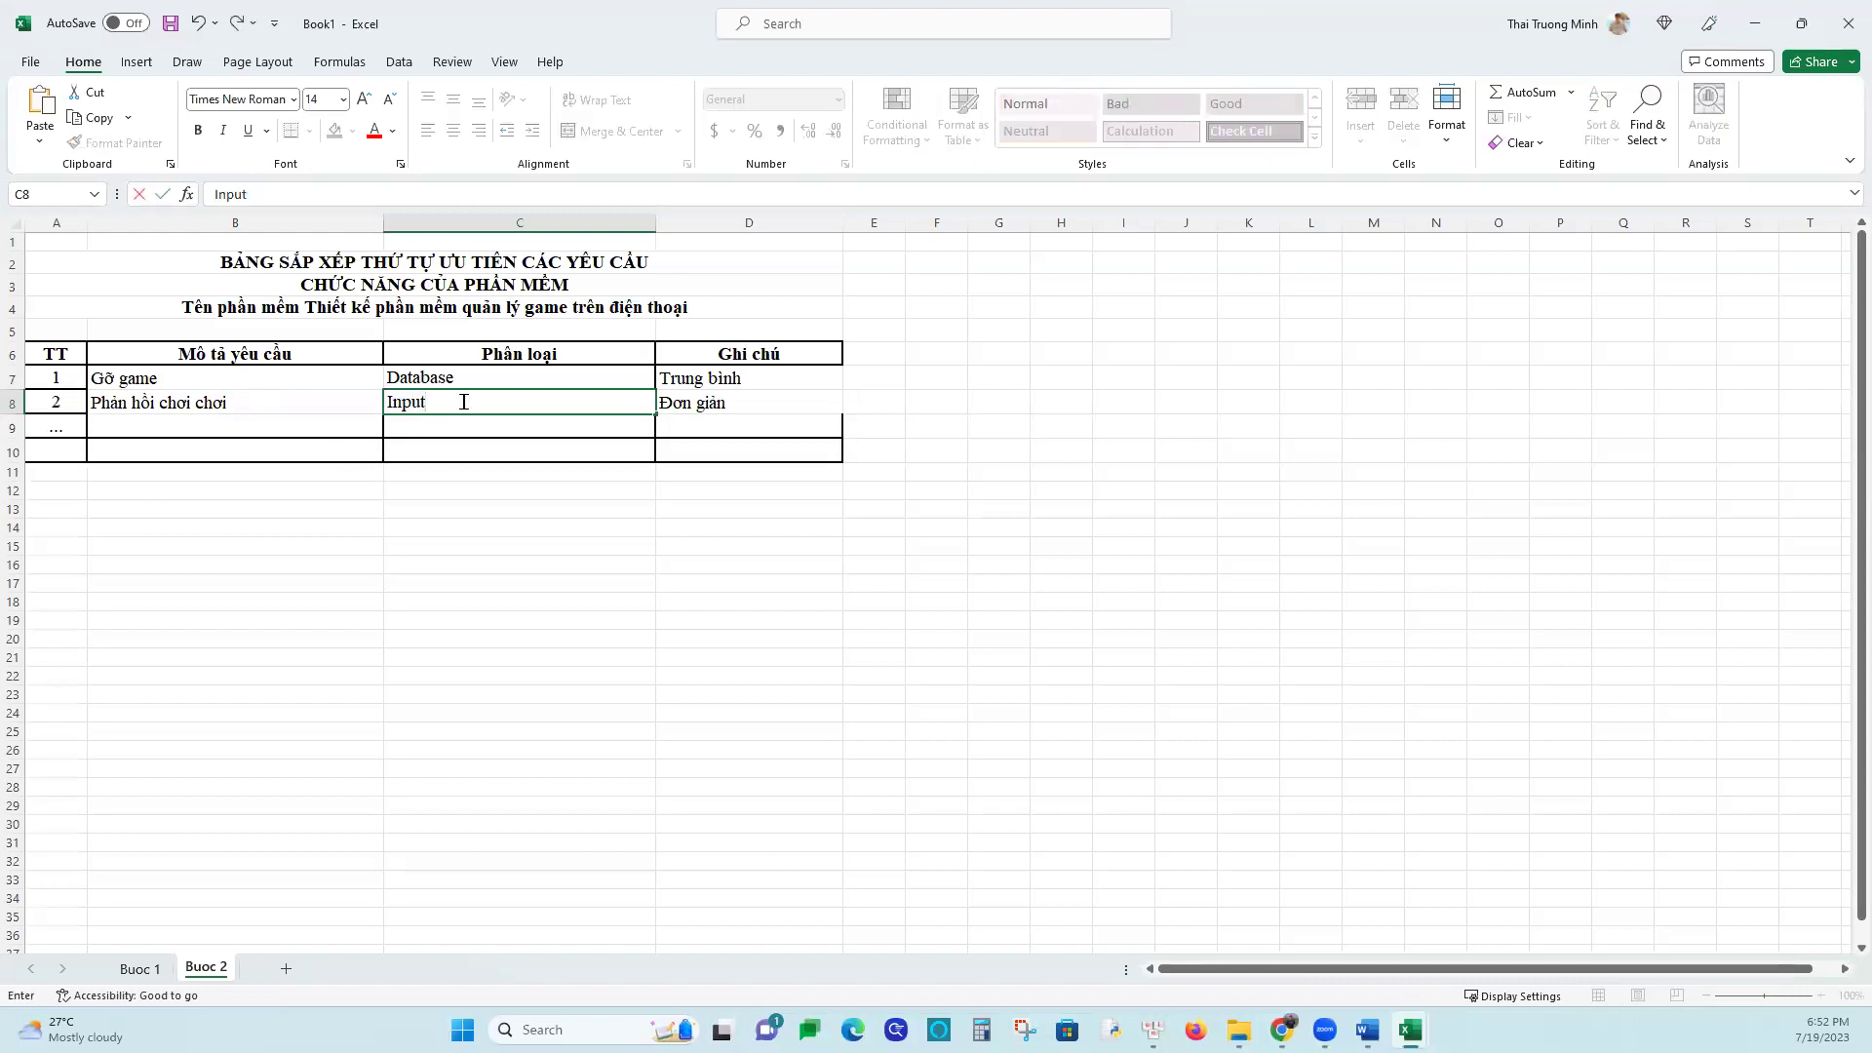
{"action": "key", "text": "Return"}
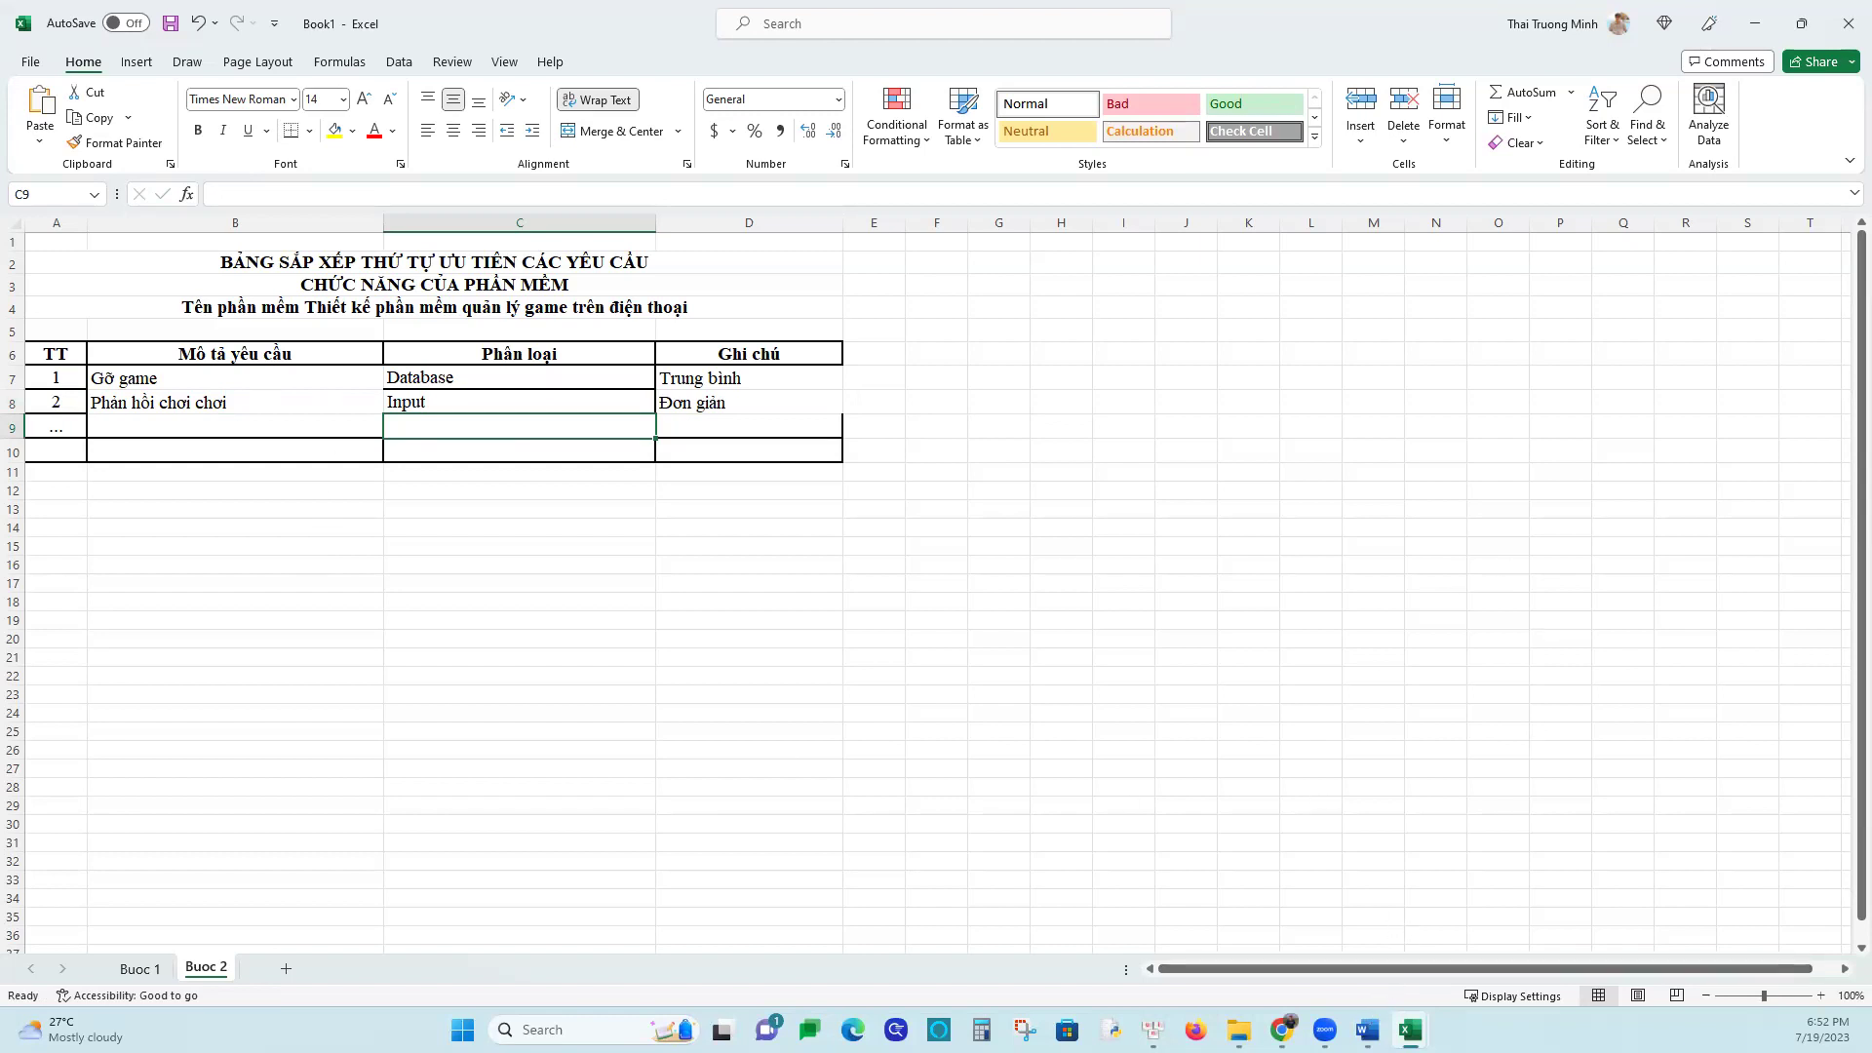
Switch to Đặc tả.docx in Word and look through the remaining use cases from section 4.2 to section 5
{"action": "mouse_move", "coordinate": [1366, 1030]}
{"action": "left_click", "coordinate": [1257, 954]}
{"action": "scroll", "coordinate": [810, 780], "scroll_direction": "down", "scroll_amount": 4}
{"action": "scroll", "coordinate": [810, 731], "scroll_direction": "down", "scroll_amount": 15}
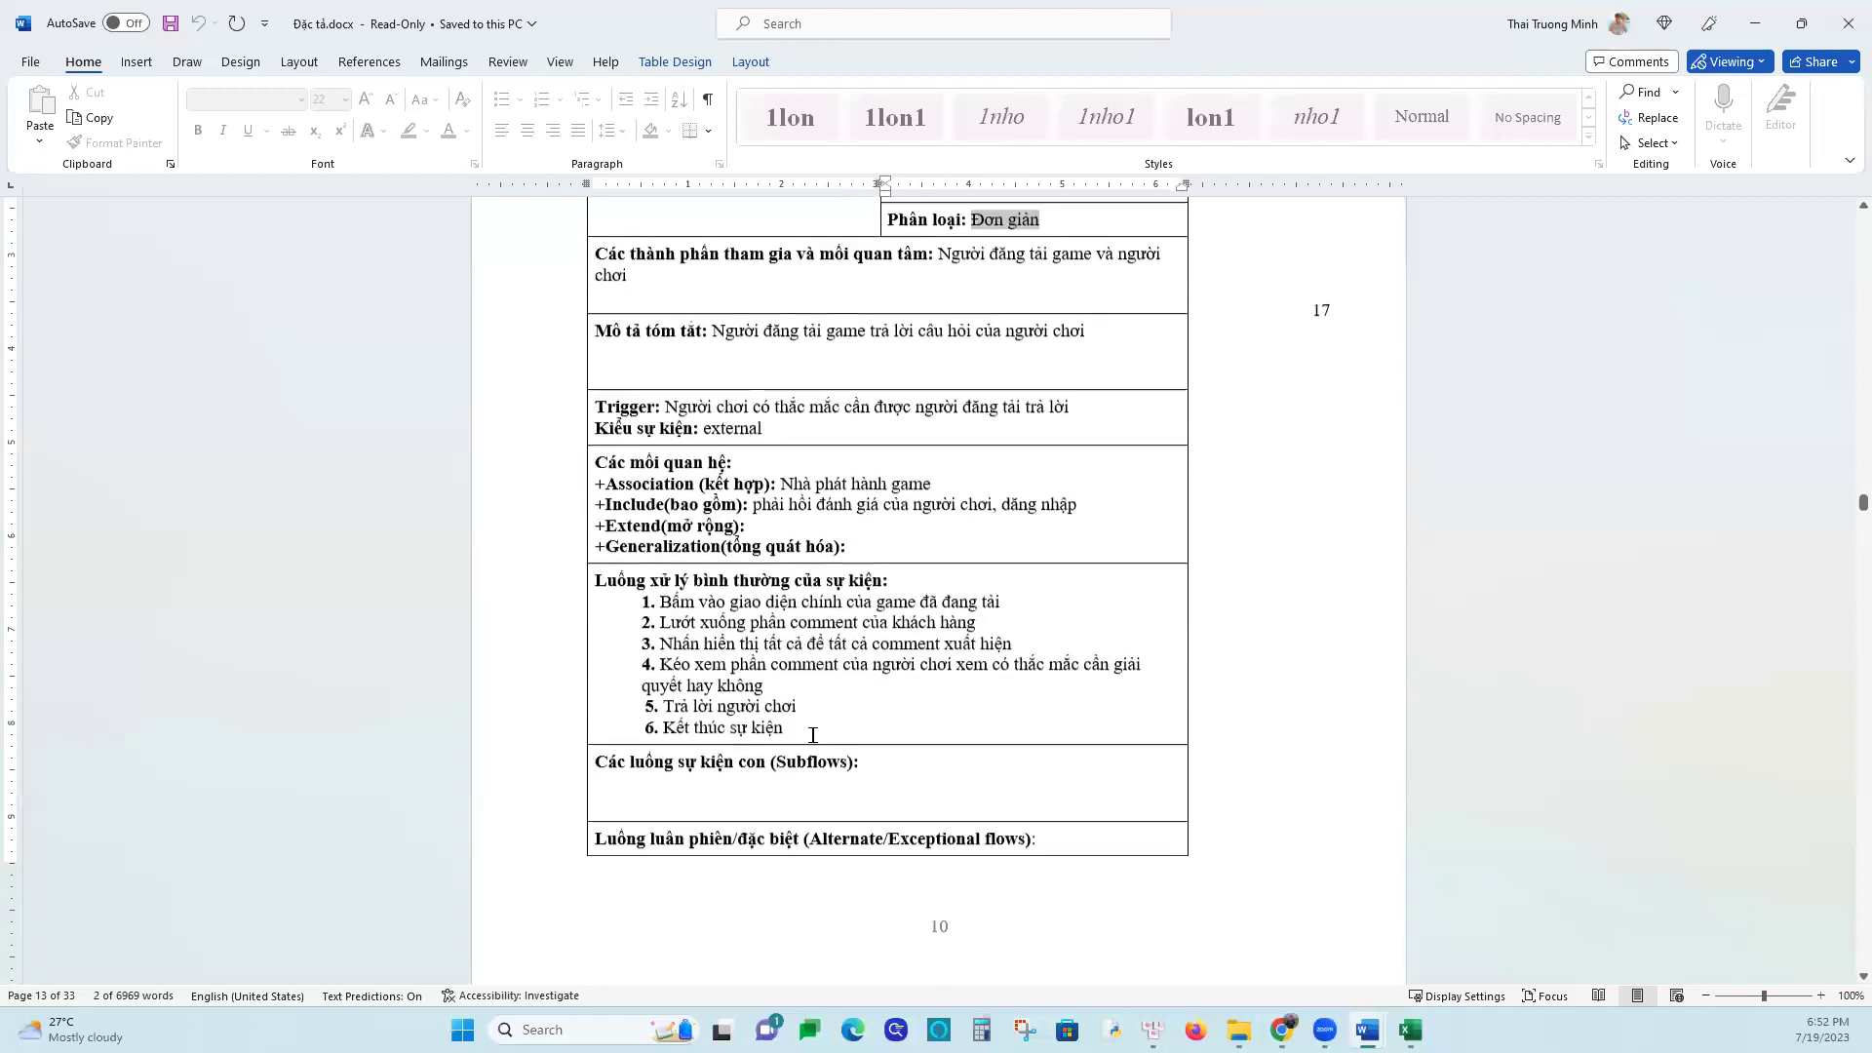
{"action": "scroll", "coordinate": [827, 741], "scroll_direction": "down", "scroll_amount": 5}
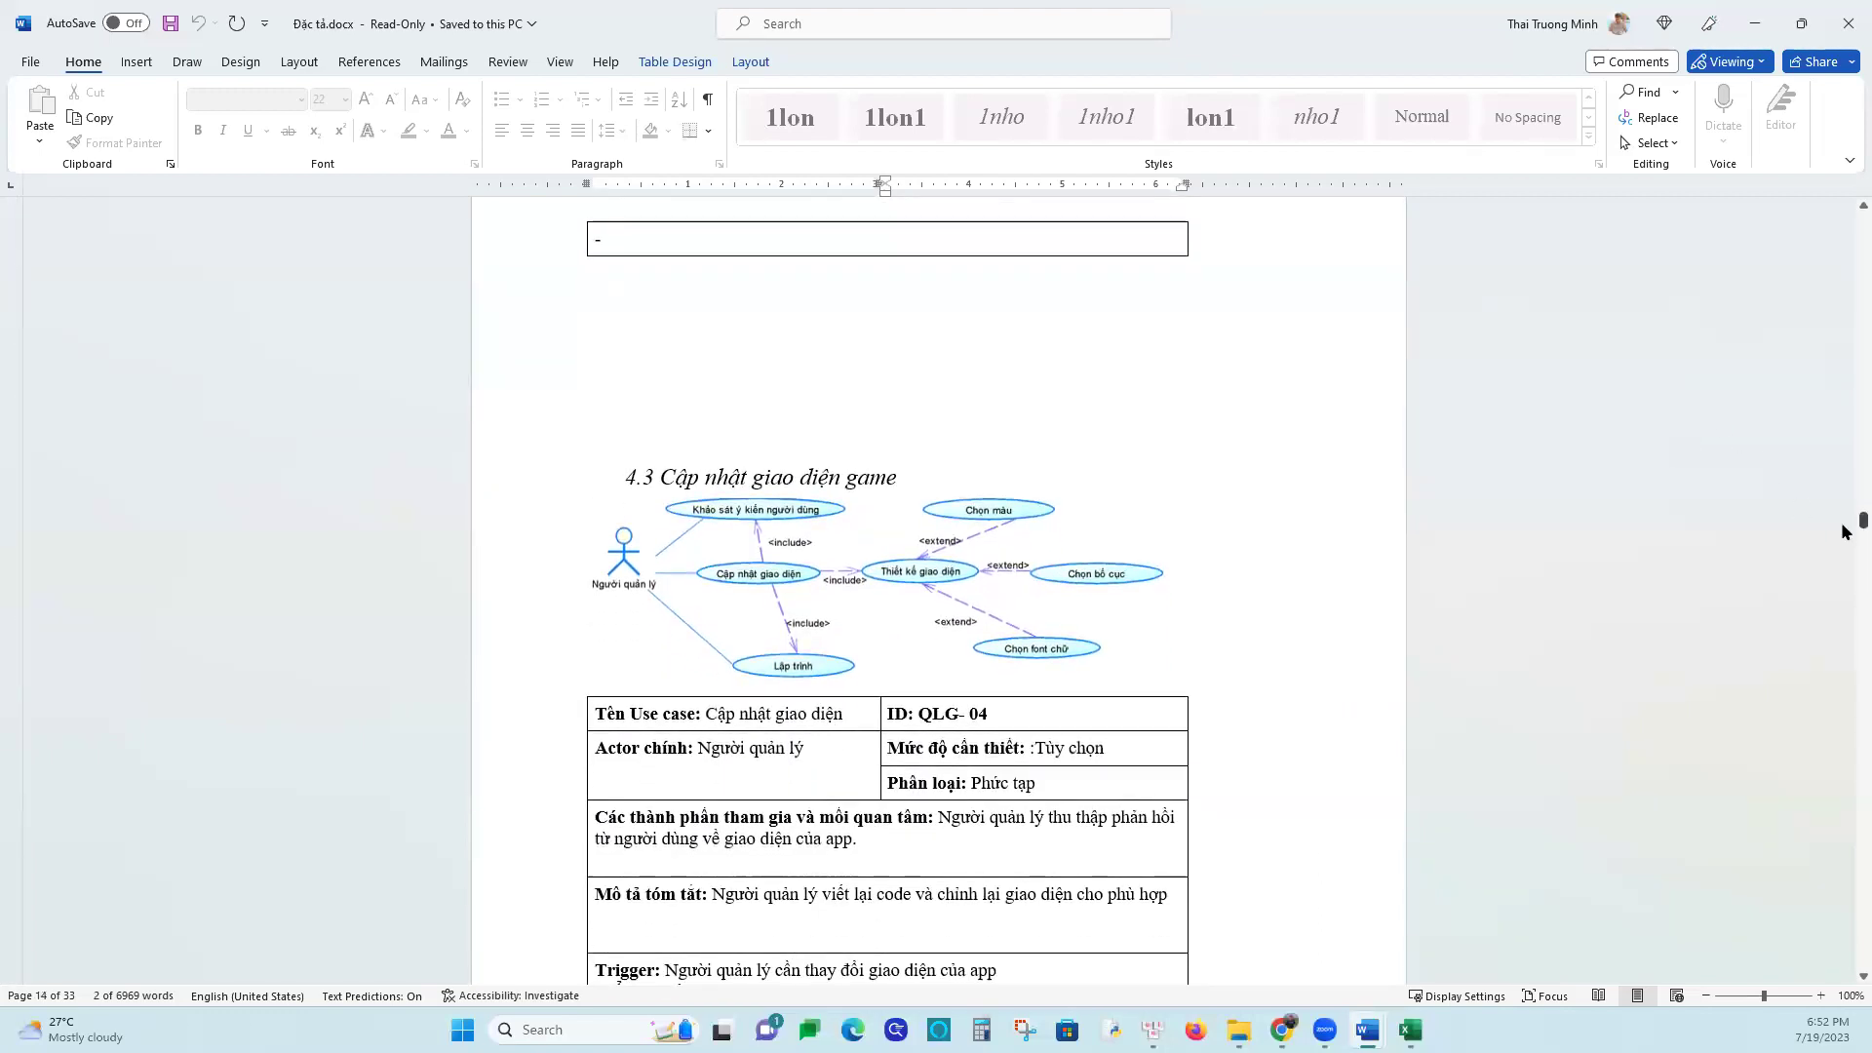
{"action": "scroll", "coordinate": [1847, 604], "scroll_direction": "down", "scroll_amount": 20}
{"action": "scroll", "coordinate": [1842, 643], "scroll_direction": "down", "scroll_amount": 20}
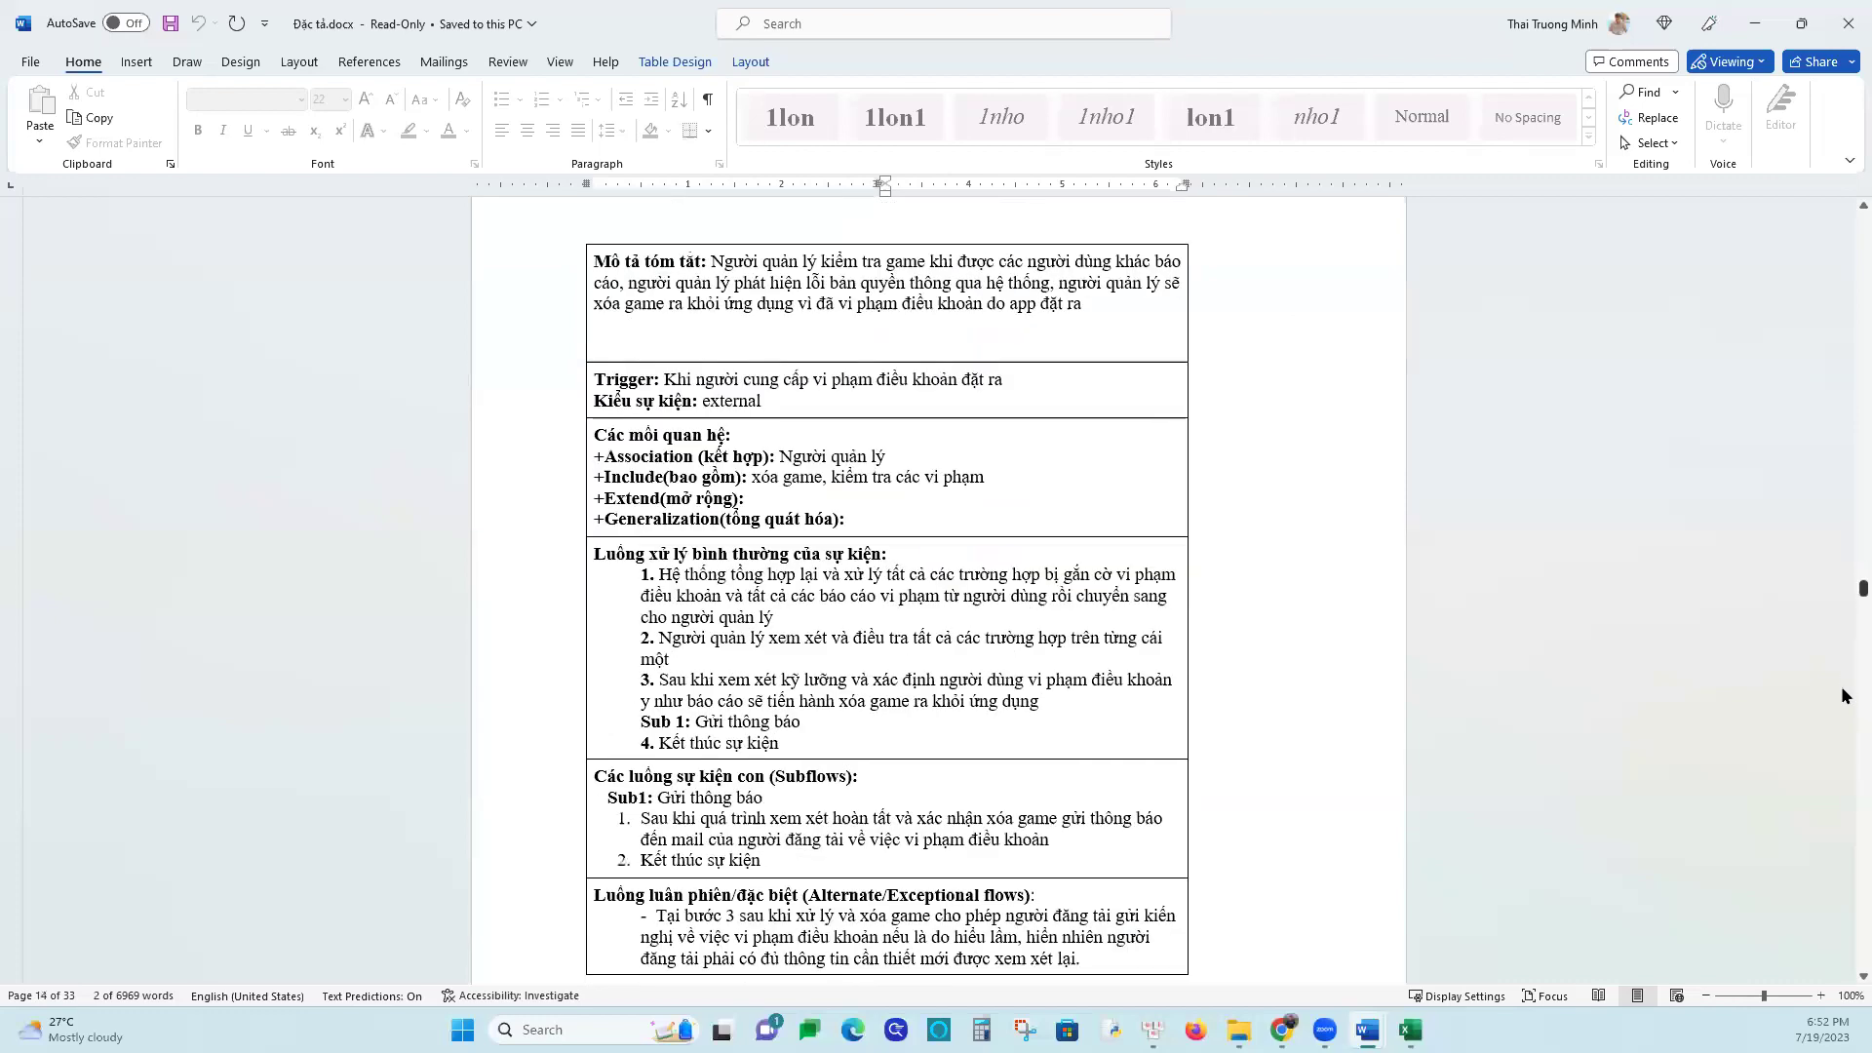
{"action": "scroll", "coordinate": [1845, 697], "scroll_direction": "down", "scroll_amount": 20}
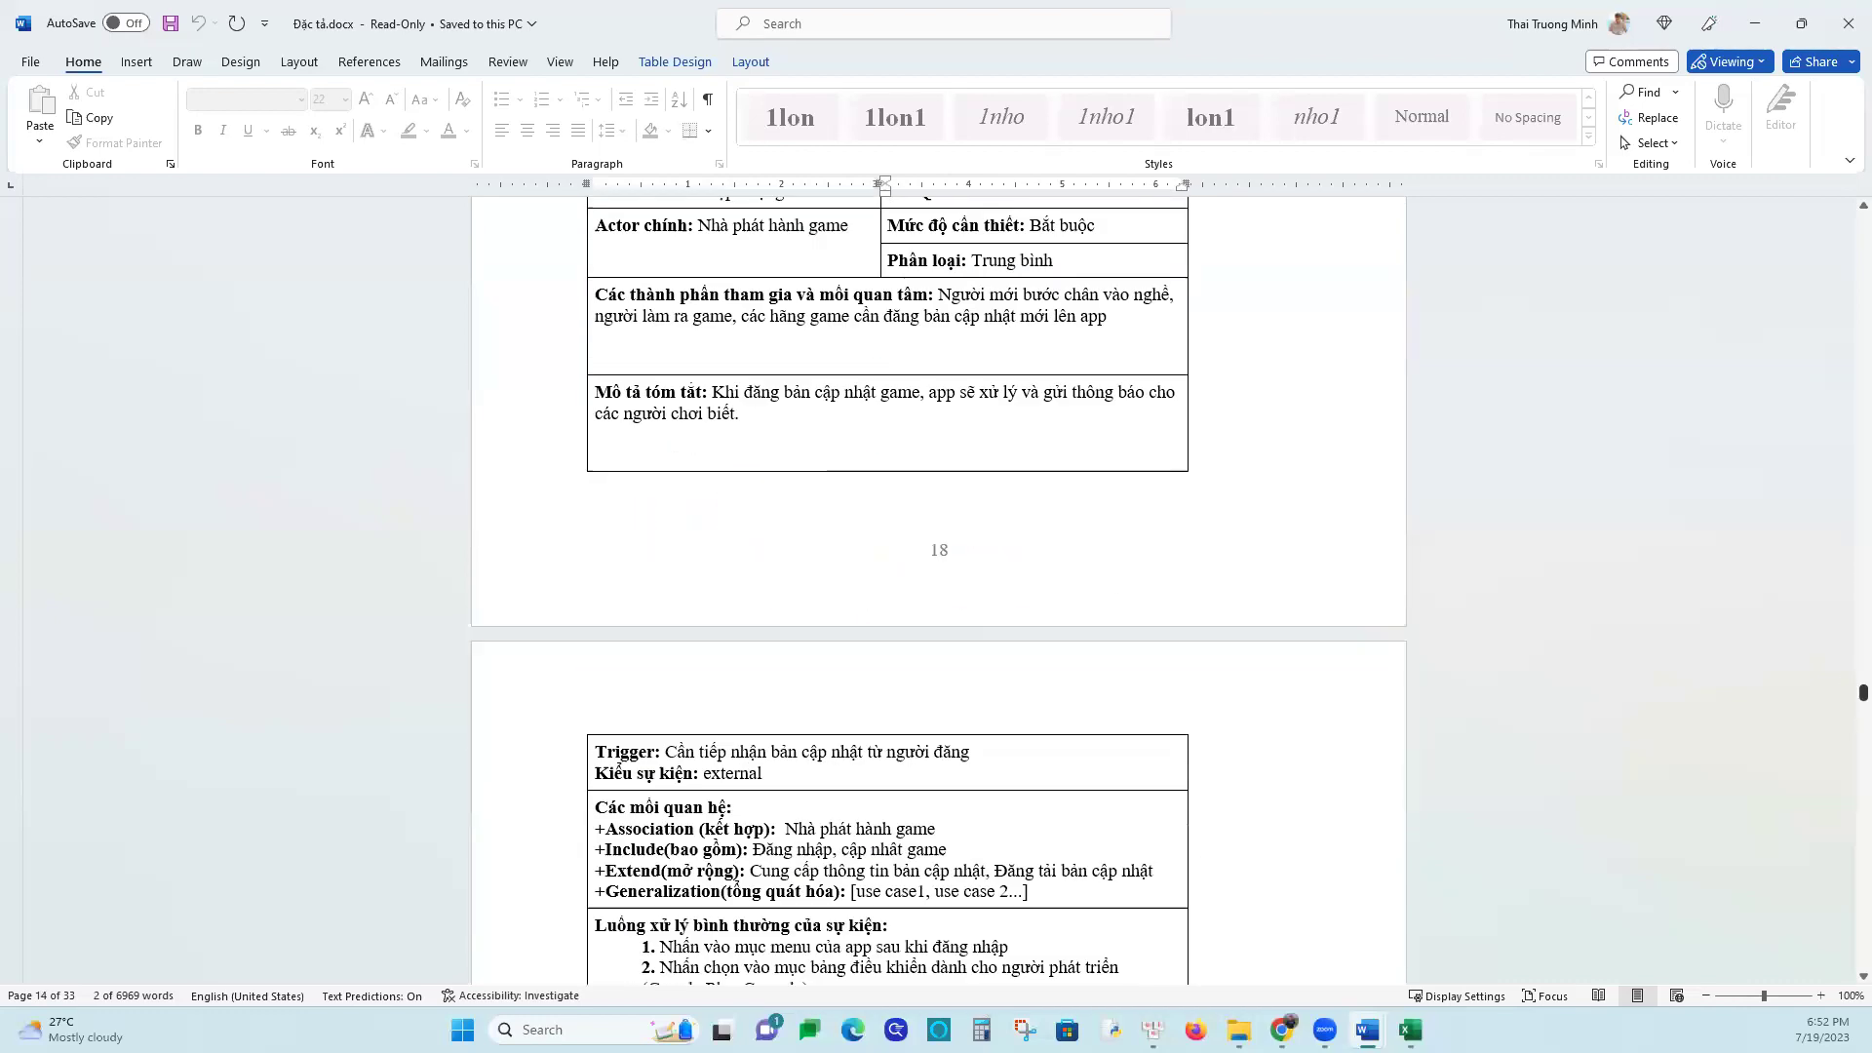
{"action": "scroll", "coordinate": [938, 585], "scroll_direction": "down", "scroll_amount": 18}
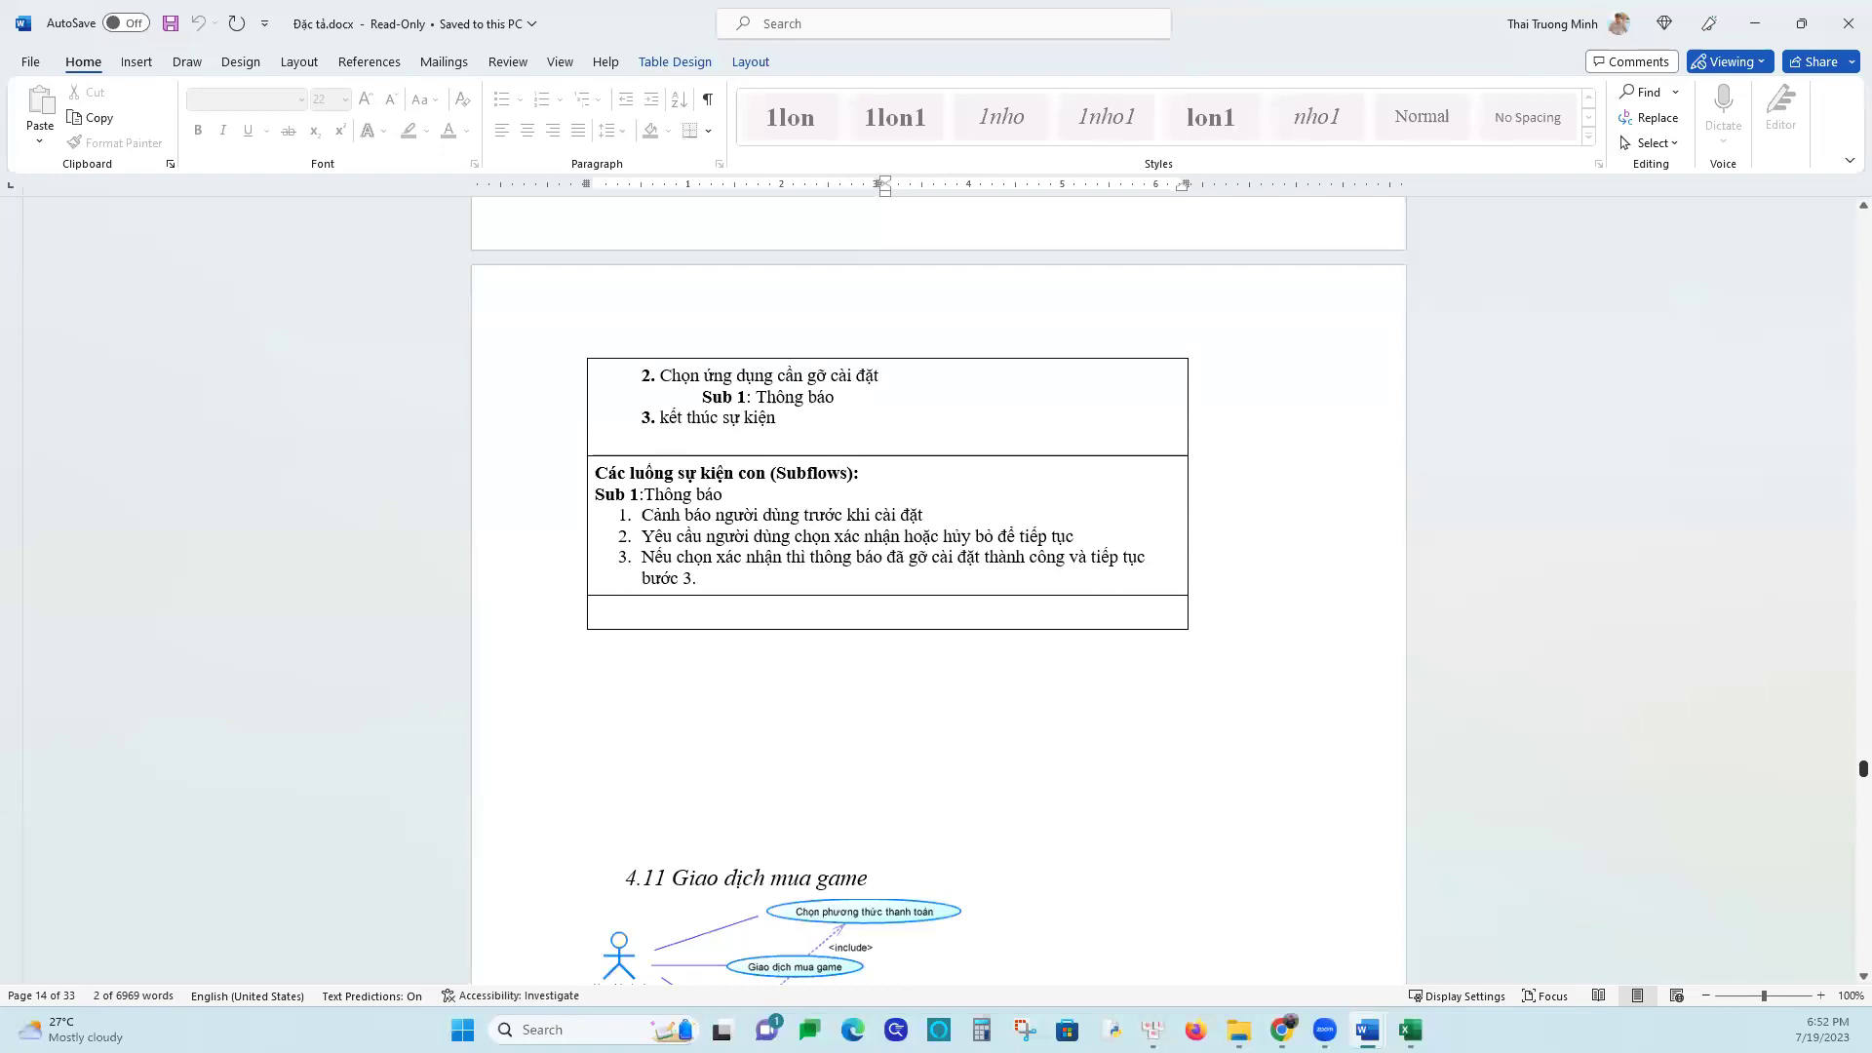
{"action": "scroll", "coordinate": [938, 585], "scroll_direction": "down", "scroll_amount": 20}
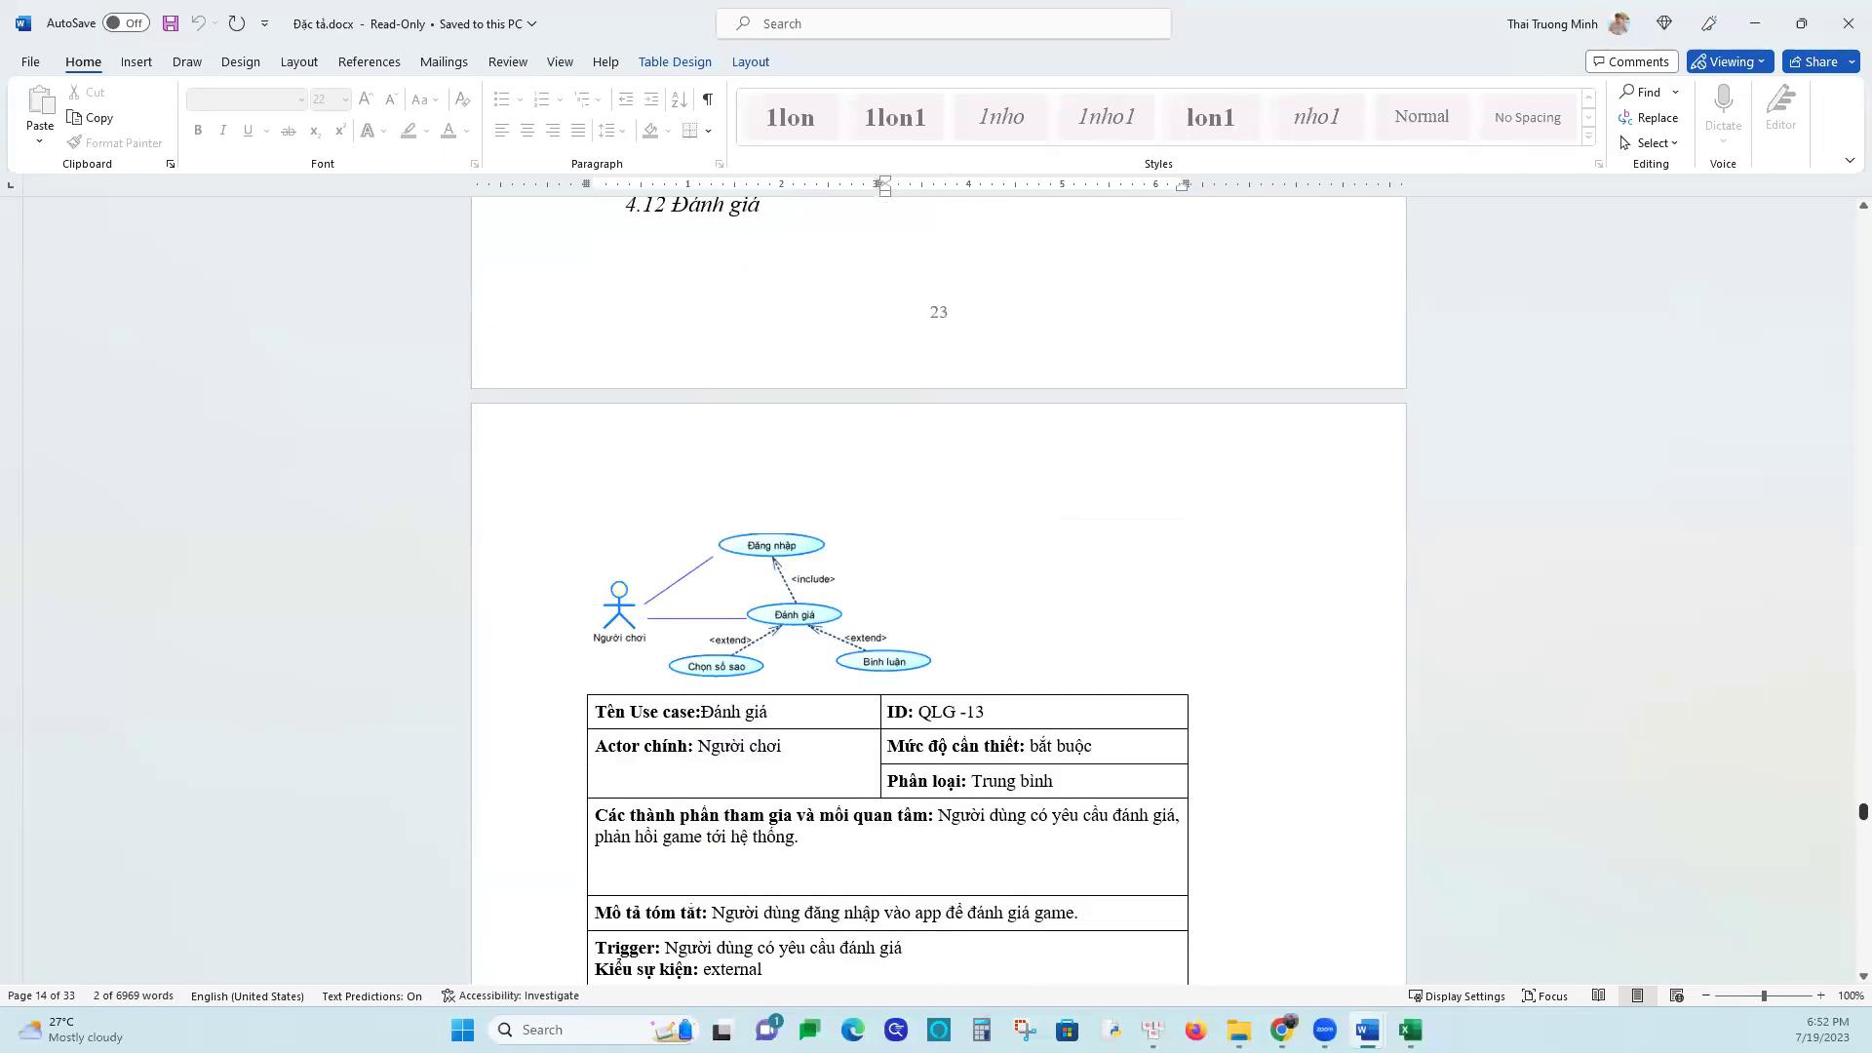
{"action": "scroll", "coordinate": [938, 585], "scroll_direction": "down", "scroll_amount": 10}
{"action": "scroll", "coordinate": [938, 585], "scroll_direction": "up", "scroll_amount": 3}
{"action": "scroll", "coordinate": [938, 585], "scroll_direction": "down", "scroll_amount": 20}
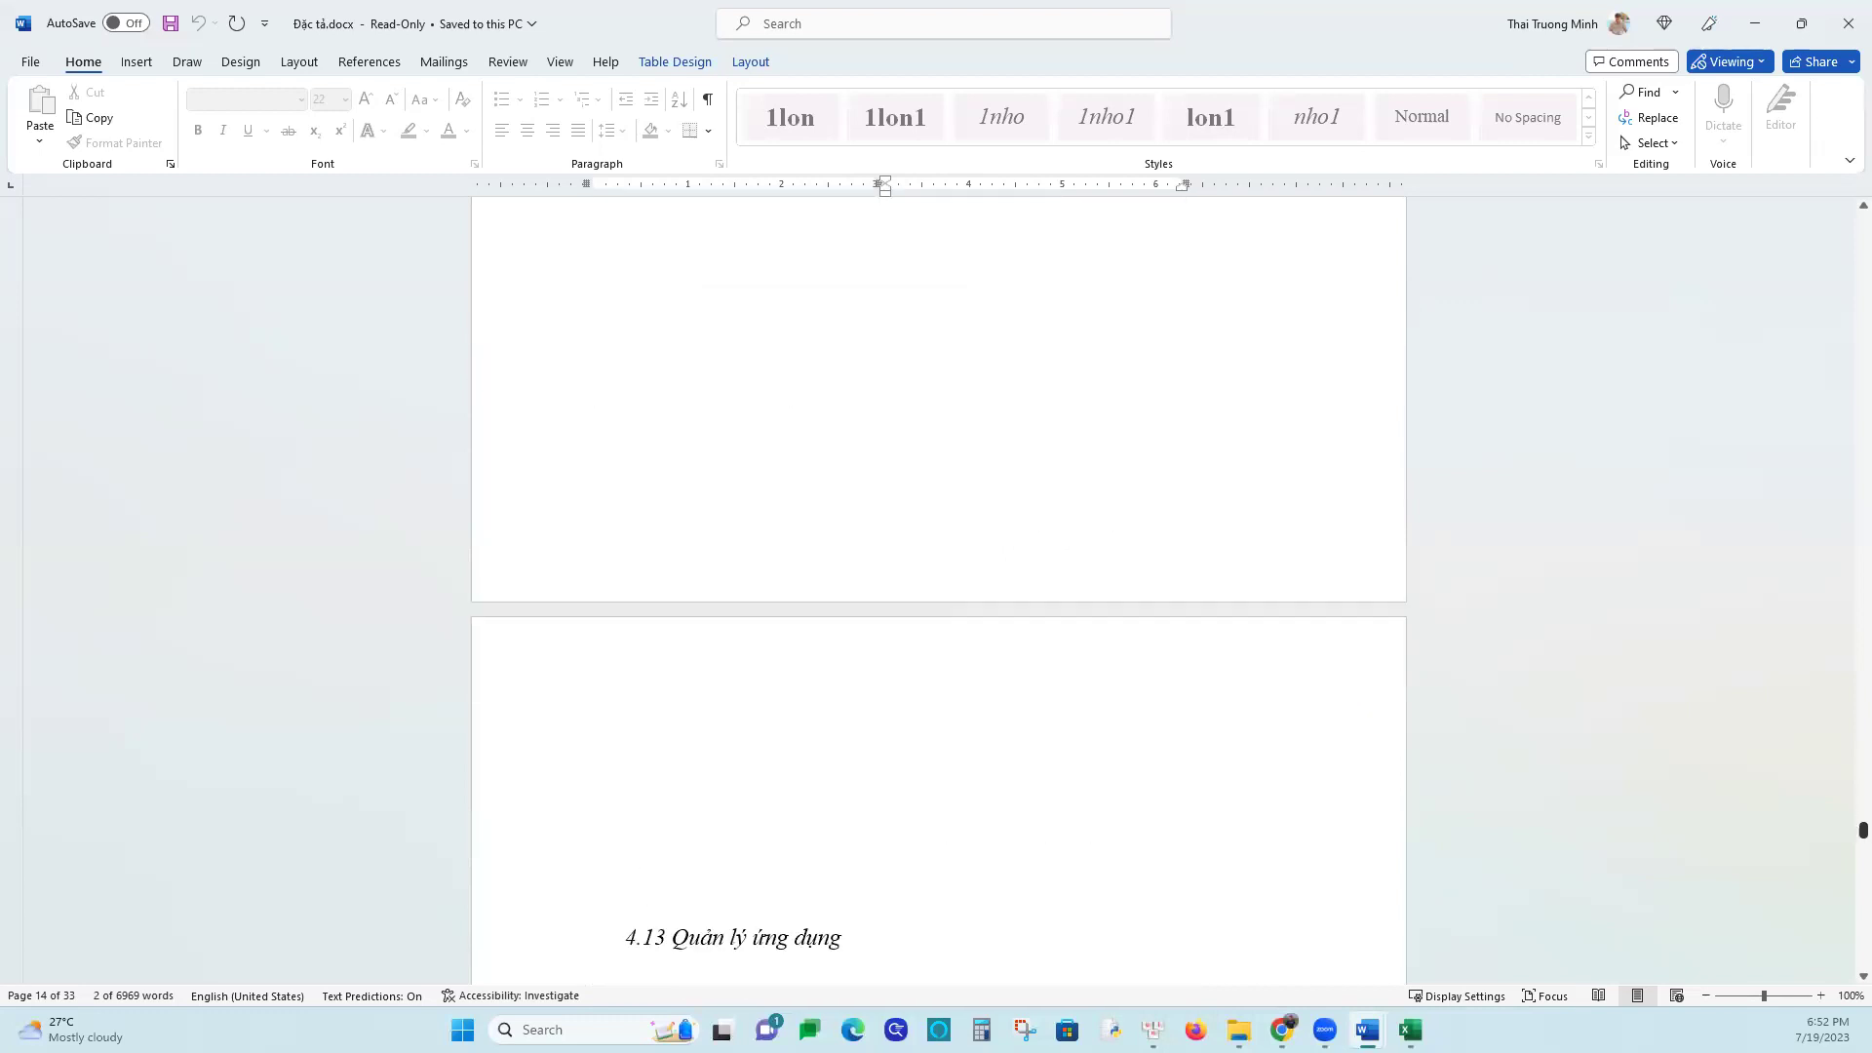
{"action": "scroll", "coordinate": [961, 604], "scroll_direction": "up", "scroll_amount": 8}
{"action": "scroll", "coordinate": [962, 605], "scroll_direction": "down", "scroll_amount": 20}
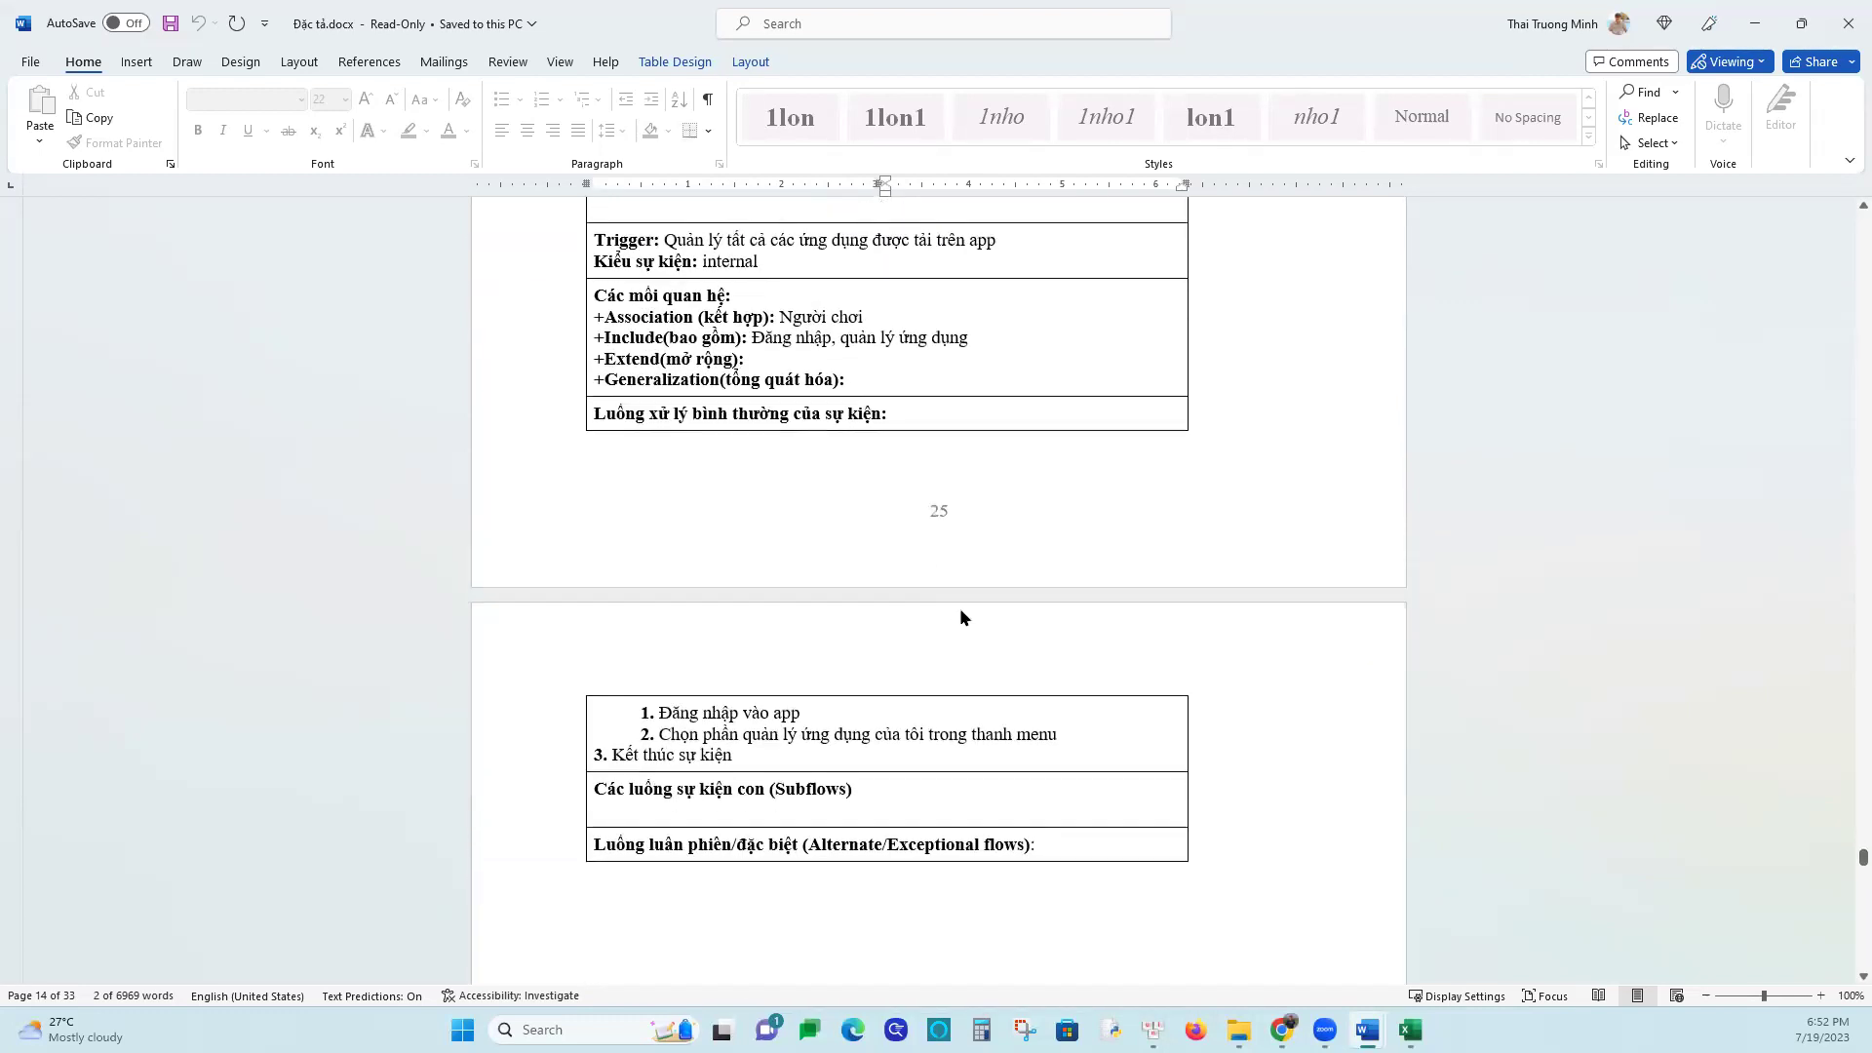
{"action": "scroll", "coordinate": [964, 592], "scroll_direction": "down", "scroll_amount": 20}
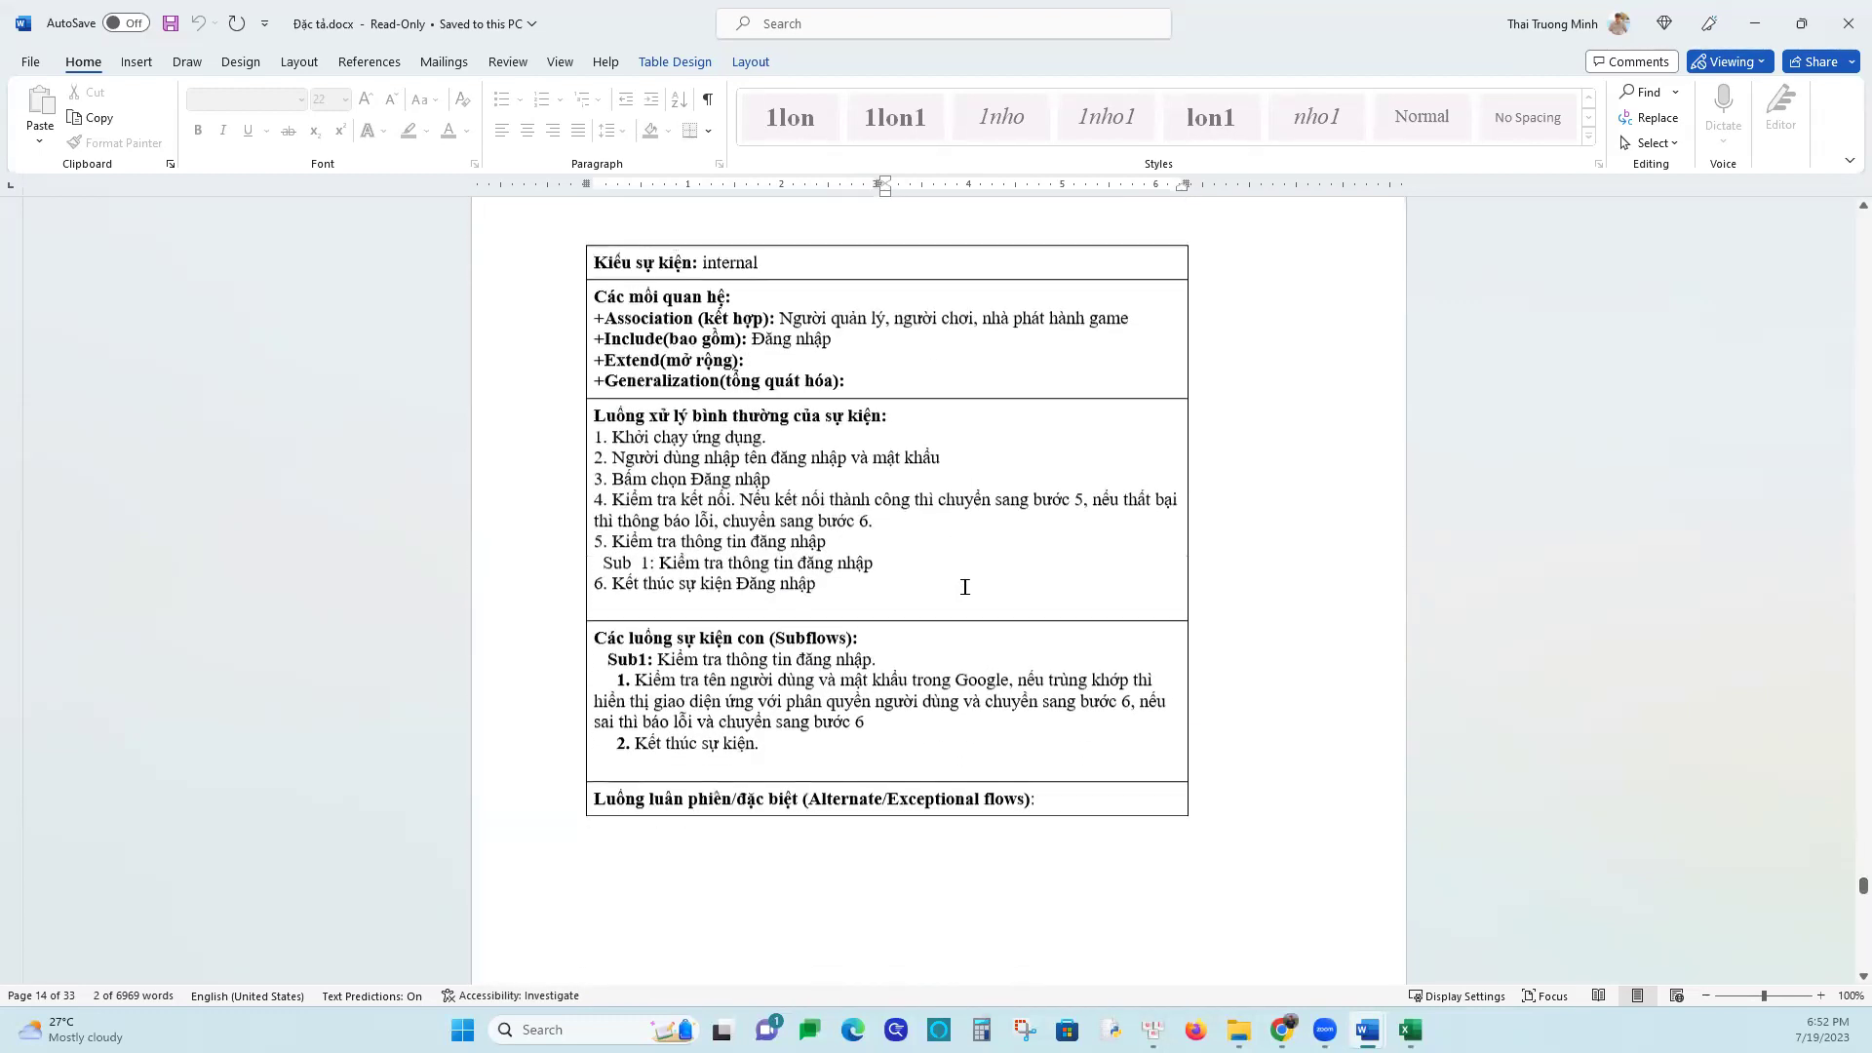
{"action": "scroll", "coordinate": [964, 585], "scroll_direction": "down", "scroll_amount": 20}
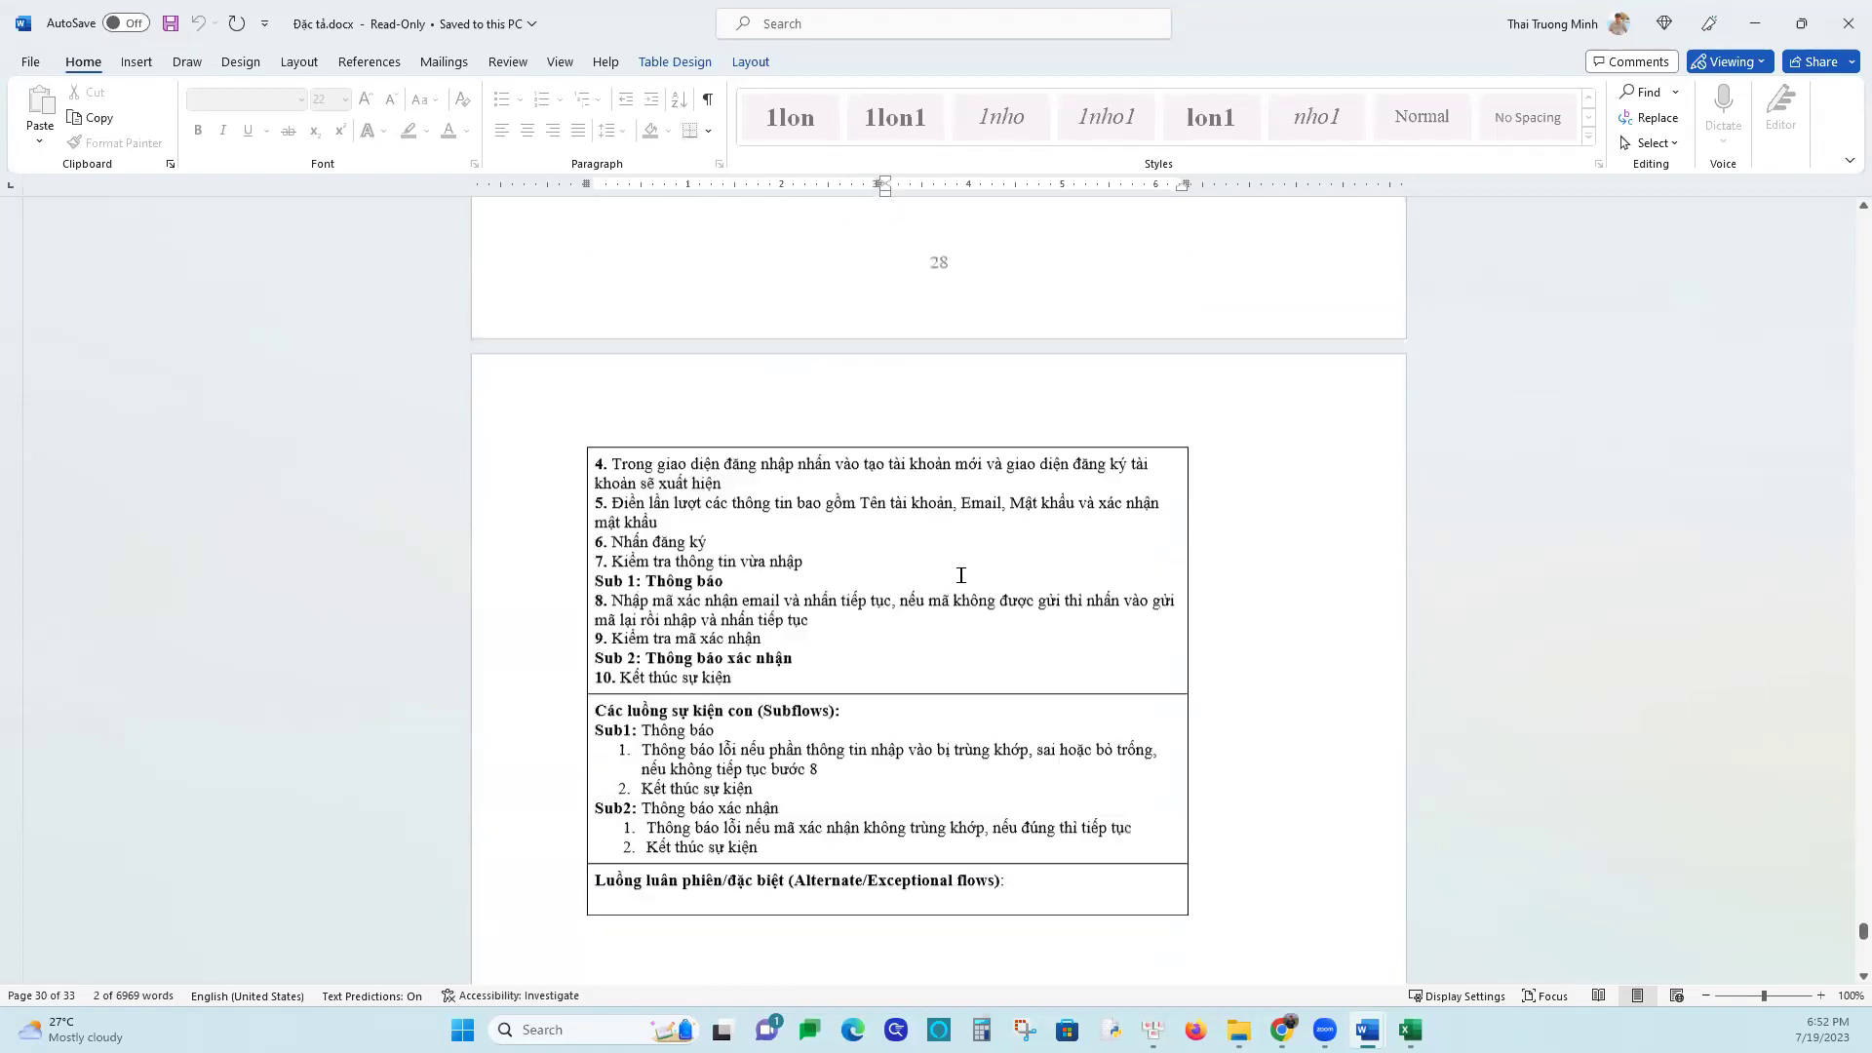
{"action": "scroll", "coordinate": [959, 574], "scroll_direction": "up", "scroll_amount": 12}
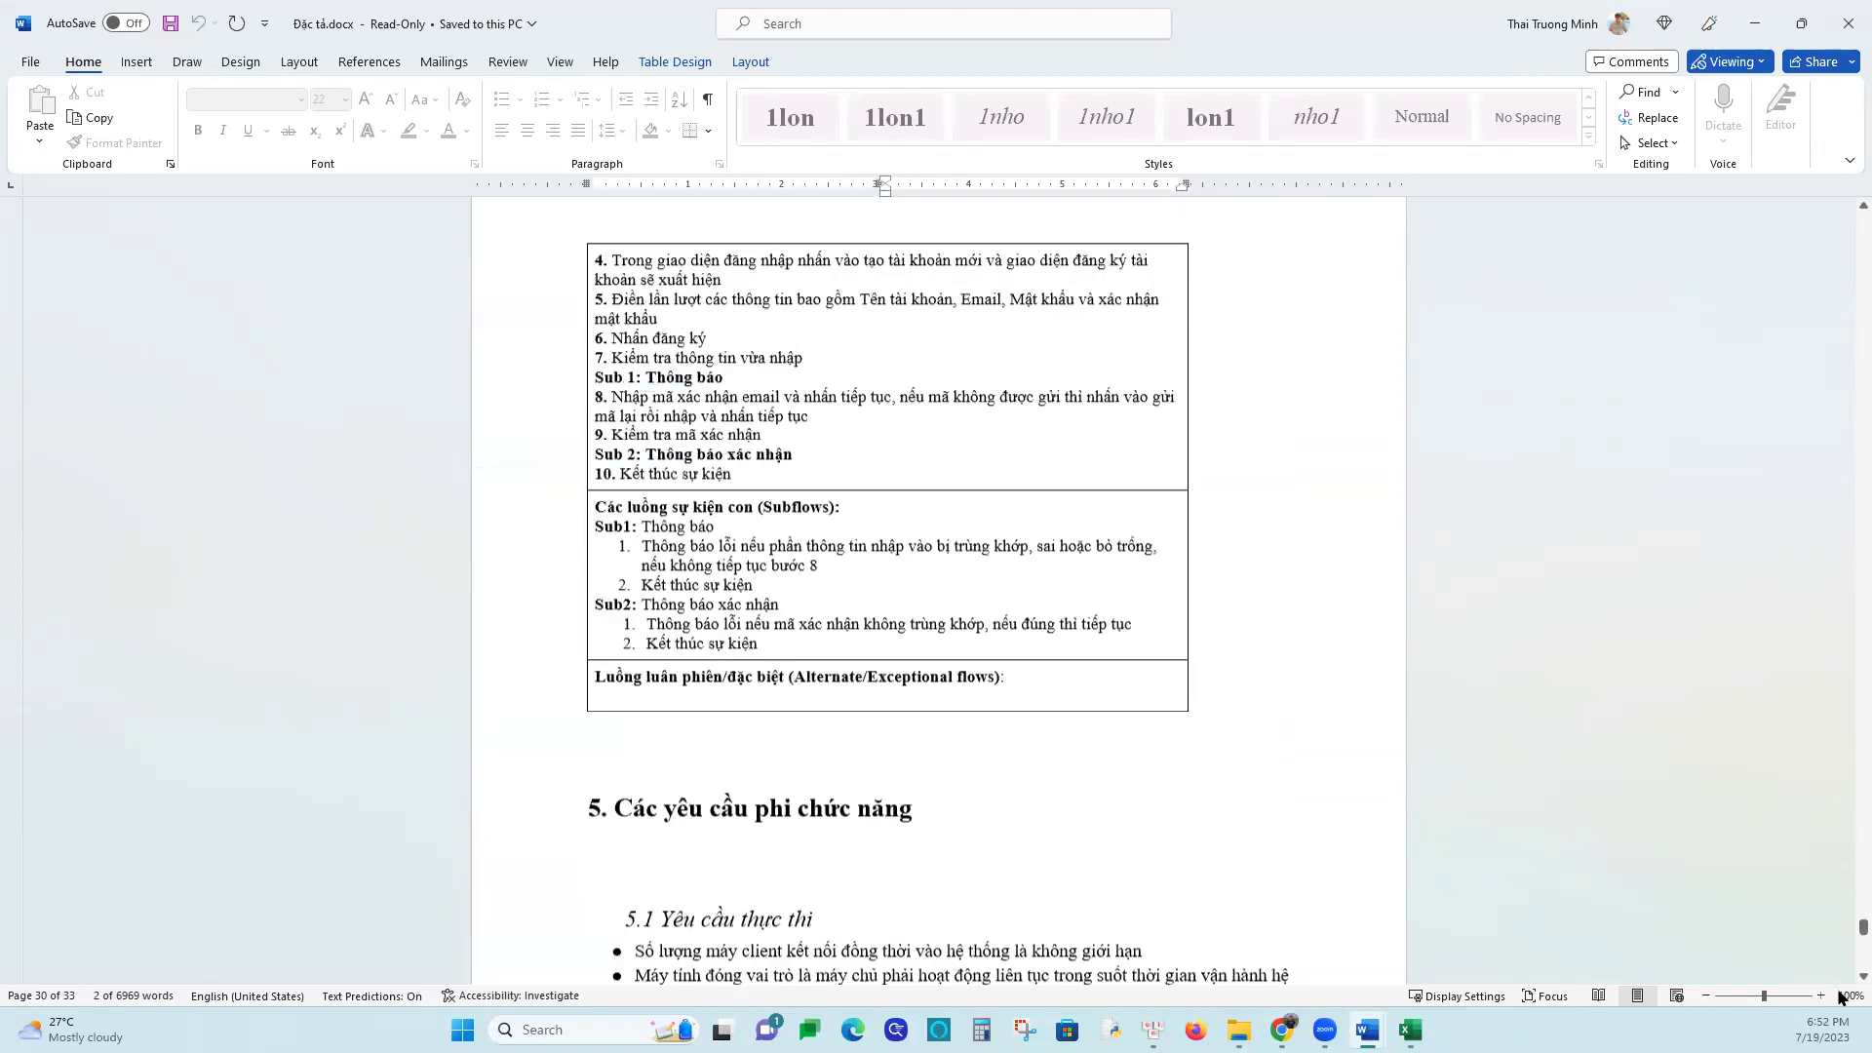
Switch to Book1 in Excel and extend the TT numbering from 1 to 15 in cells A7:A21
{"action": "mouse_move", "coordinate": [1410, 1029]}
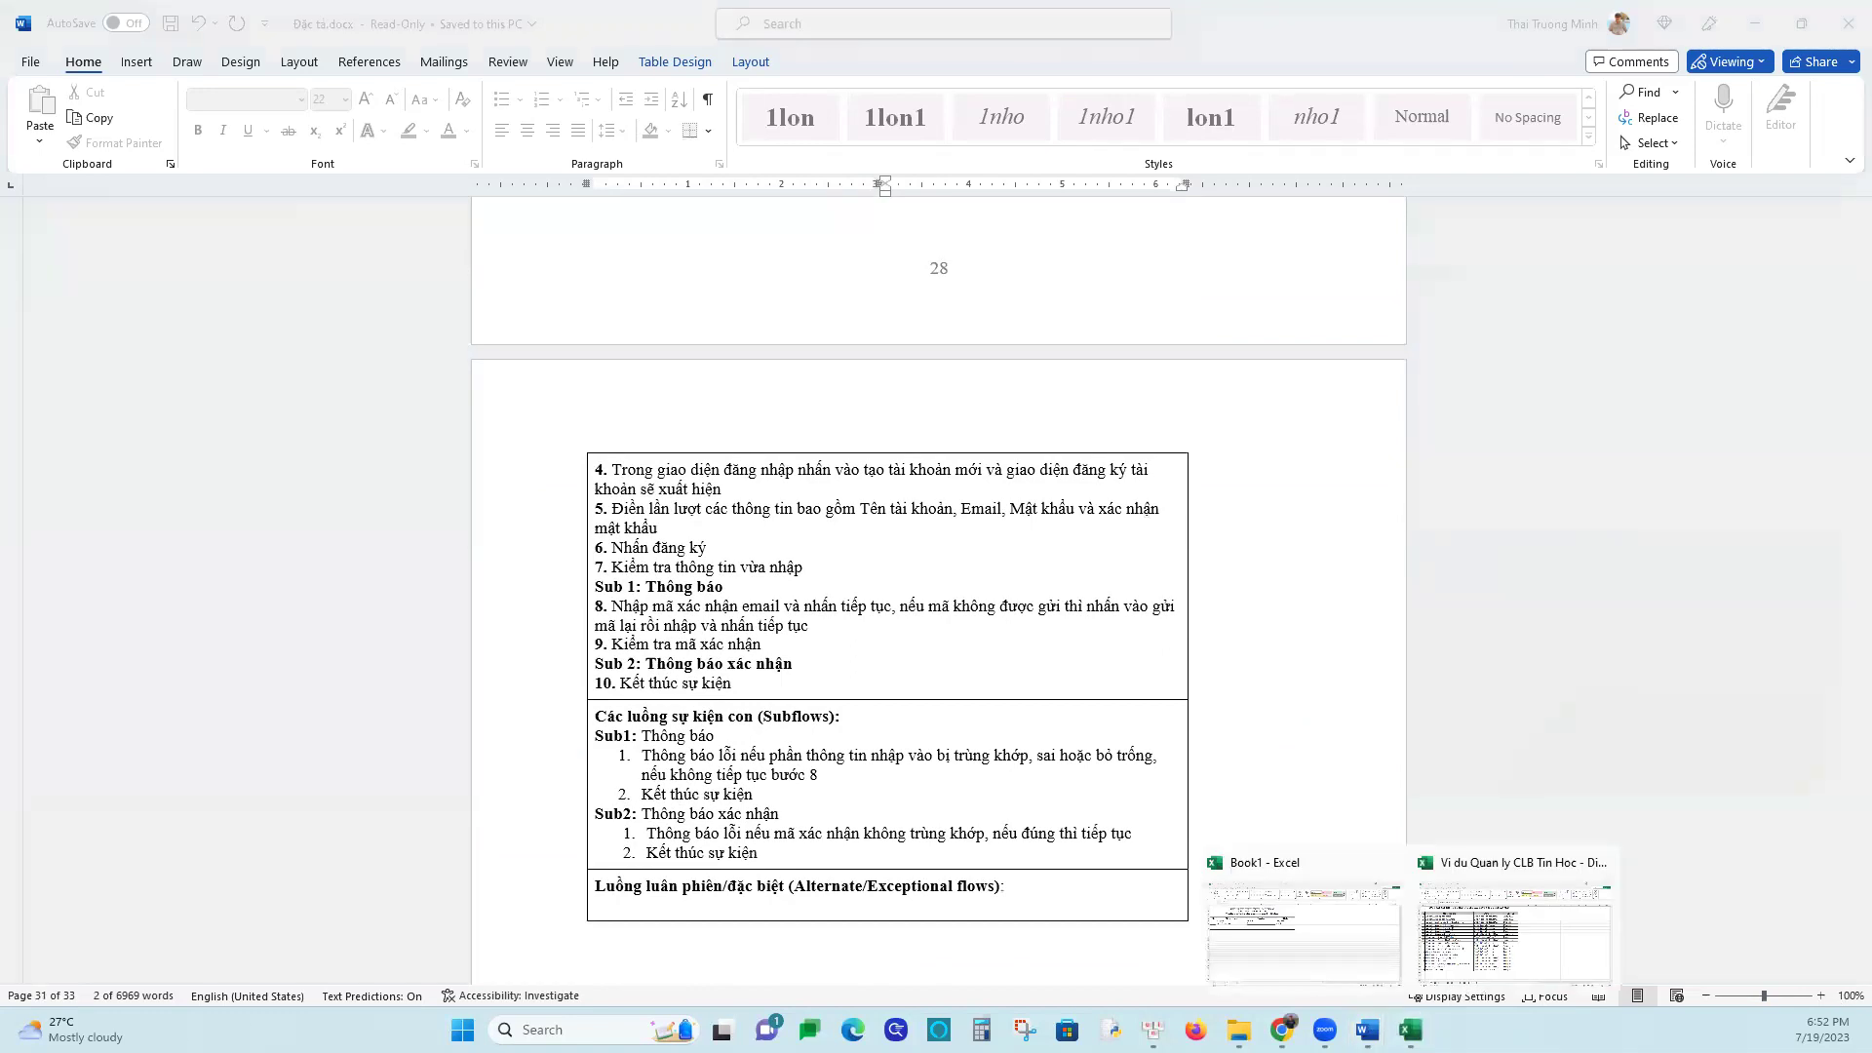
{"action": "left_click", "coordinate": [1231, 915]}
{"action": "left_click_drag", "start_coordinate": [55, 378], "coordinate": [92, 678]}
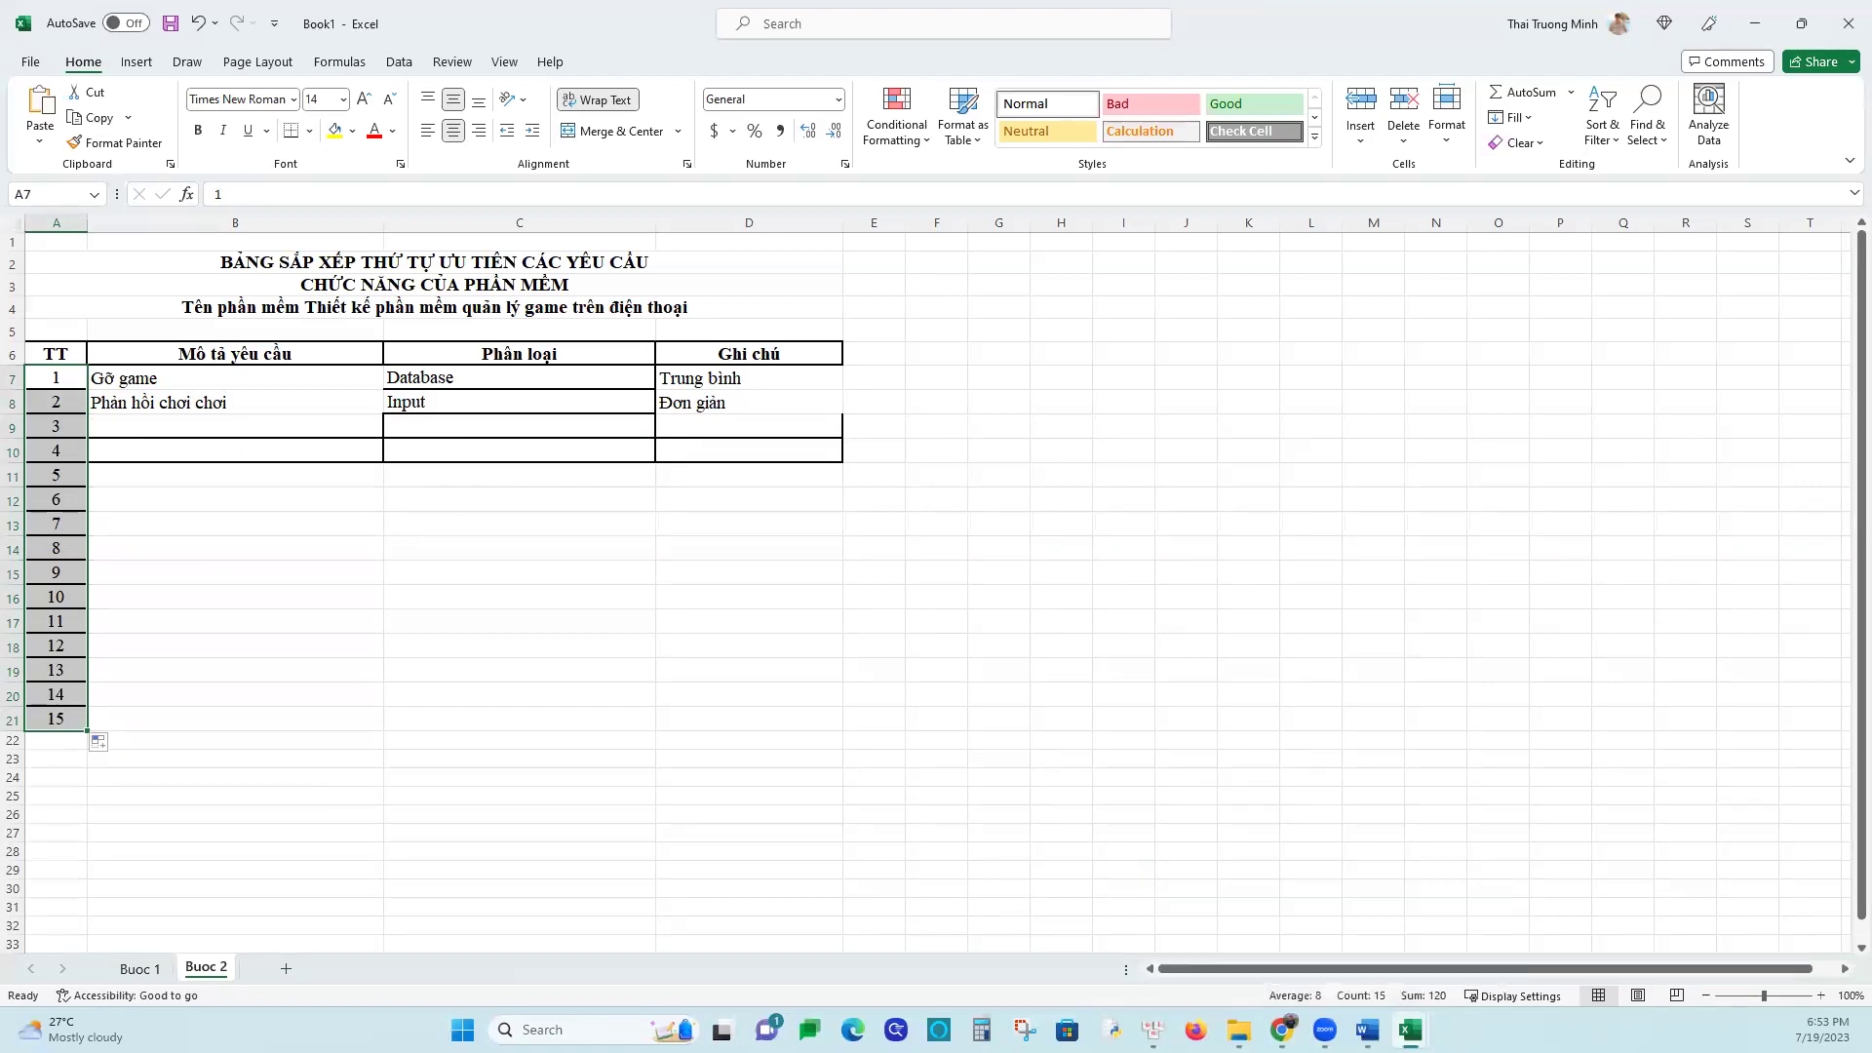
Review the Ghi chú values in D7:D8, and examine the sample requirement table on sheet B2 of the Vi du Quan ly CLB Tin Hoc workbook
{"action": "left_click", "coordinate": [1367, 1030]}
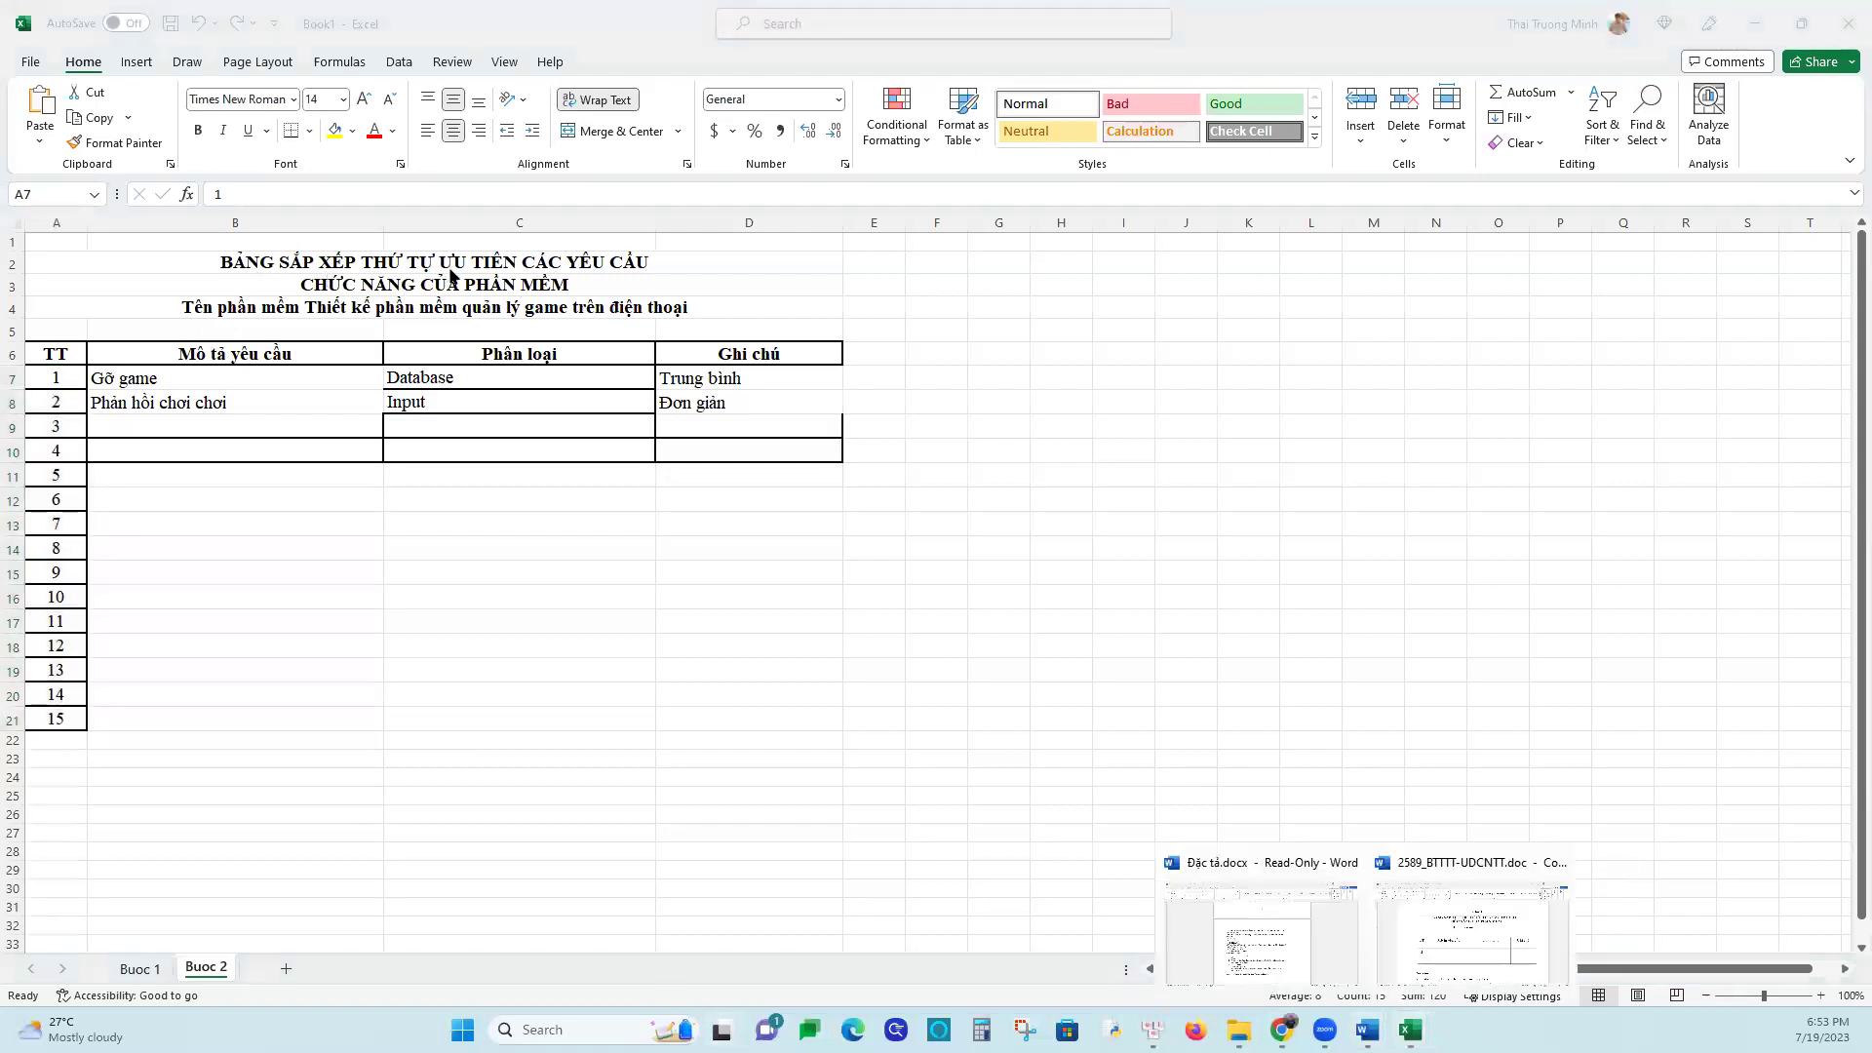
{"action": "left_click", "coordinate": [711, 387]}
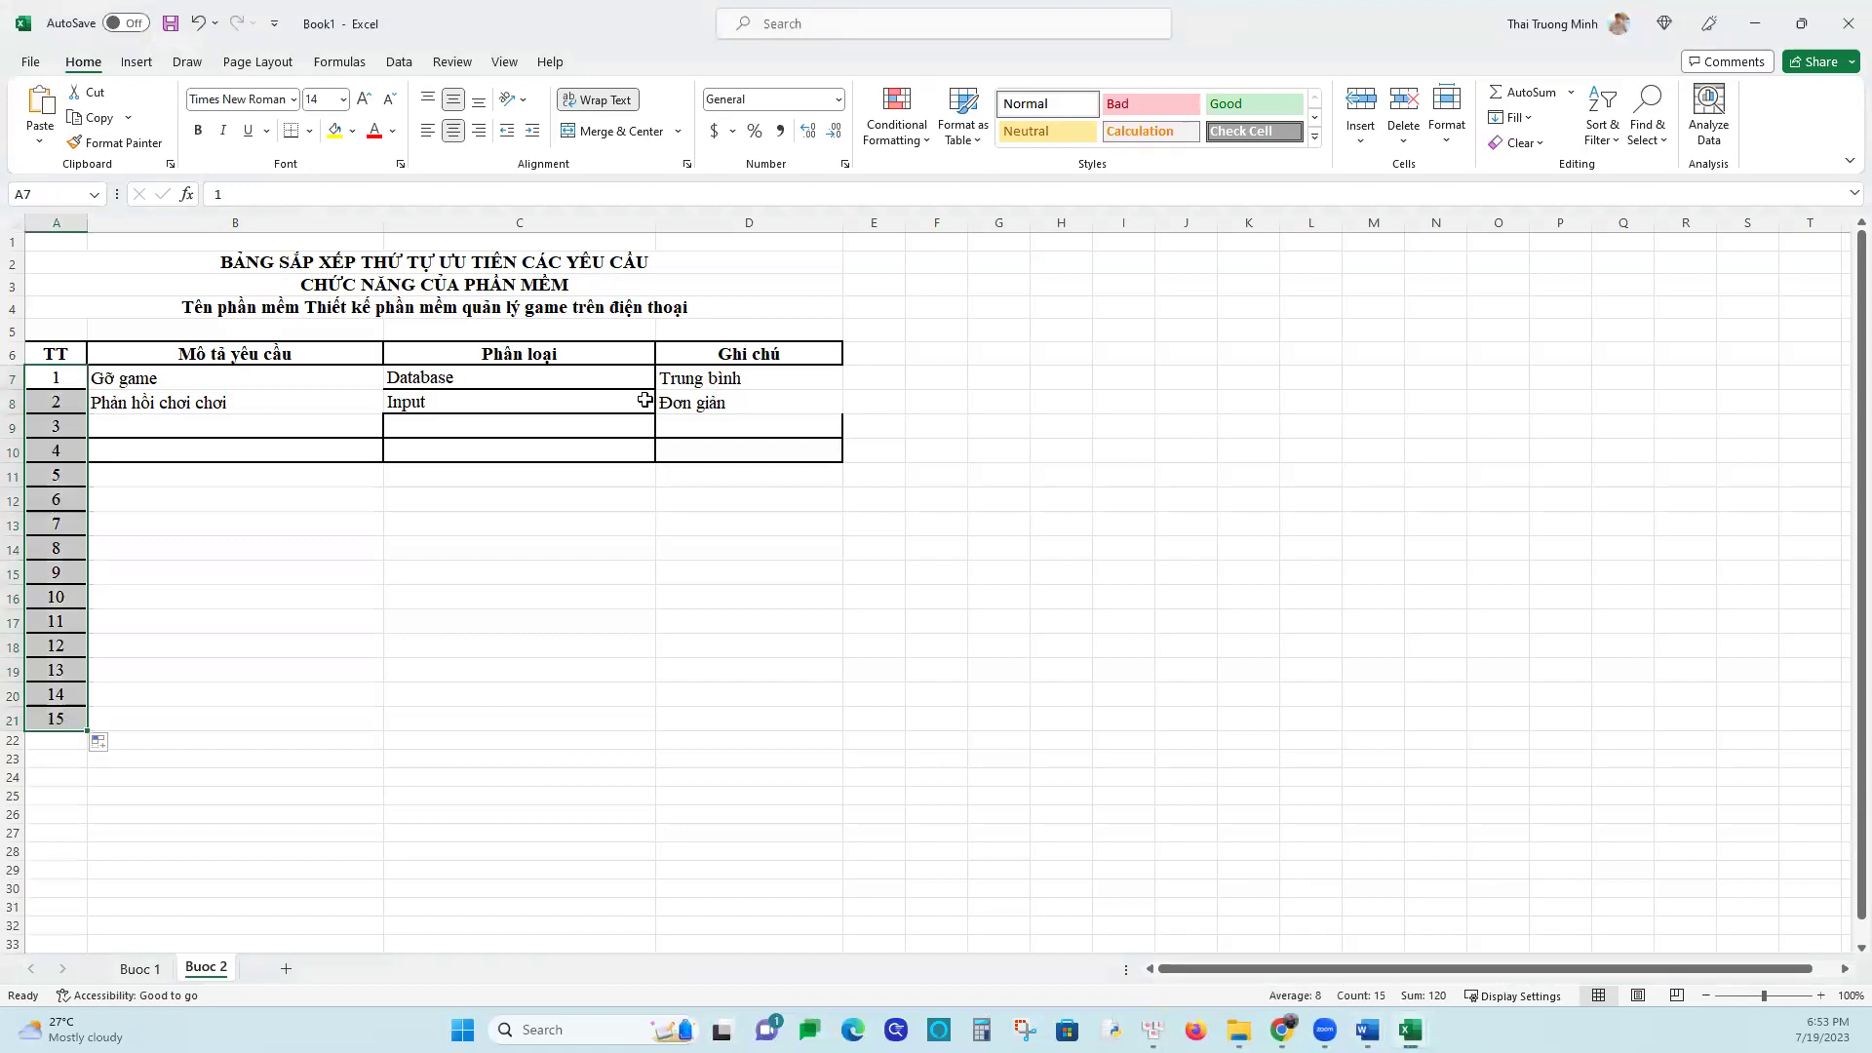
{"action": "mouse_move", "coordinate": [698, 374]}
{"action": "left_mouse_down"}
{"action": "mouse_move", "coordinate": [711, 426]}
{"action": "mouse_move", "coordinate": [701, 401]}
{"action": "left_mouse_up"}
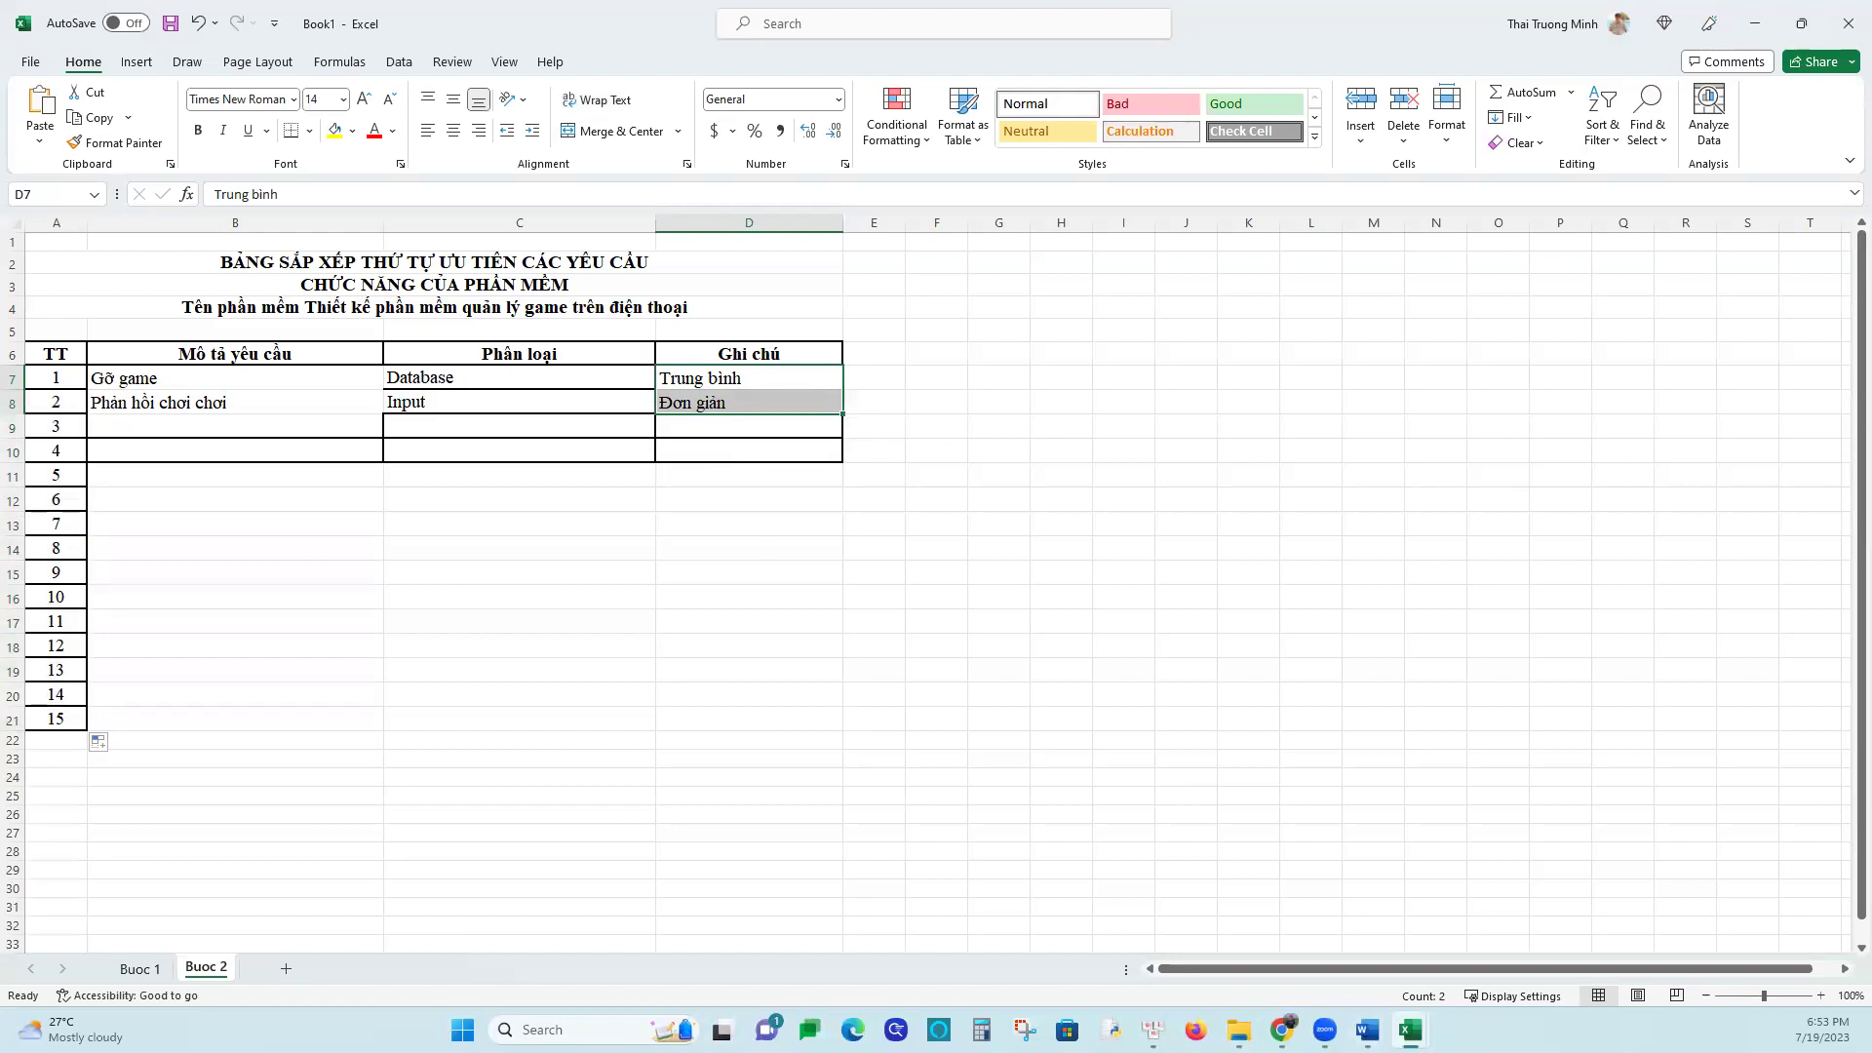
{"action": "left_click", "coordinate": [871, 356]}
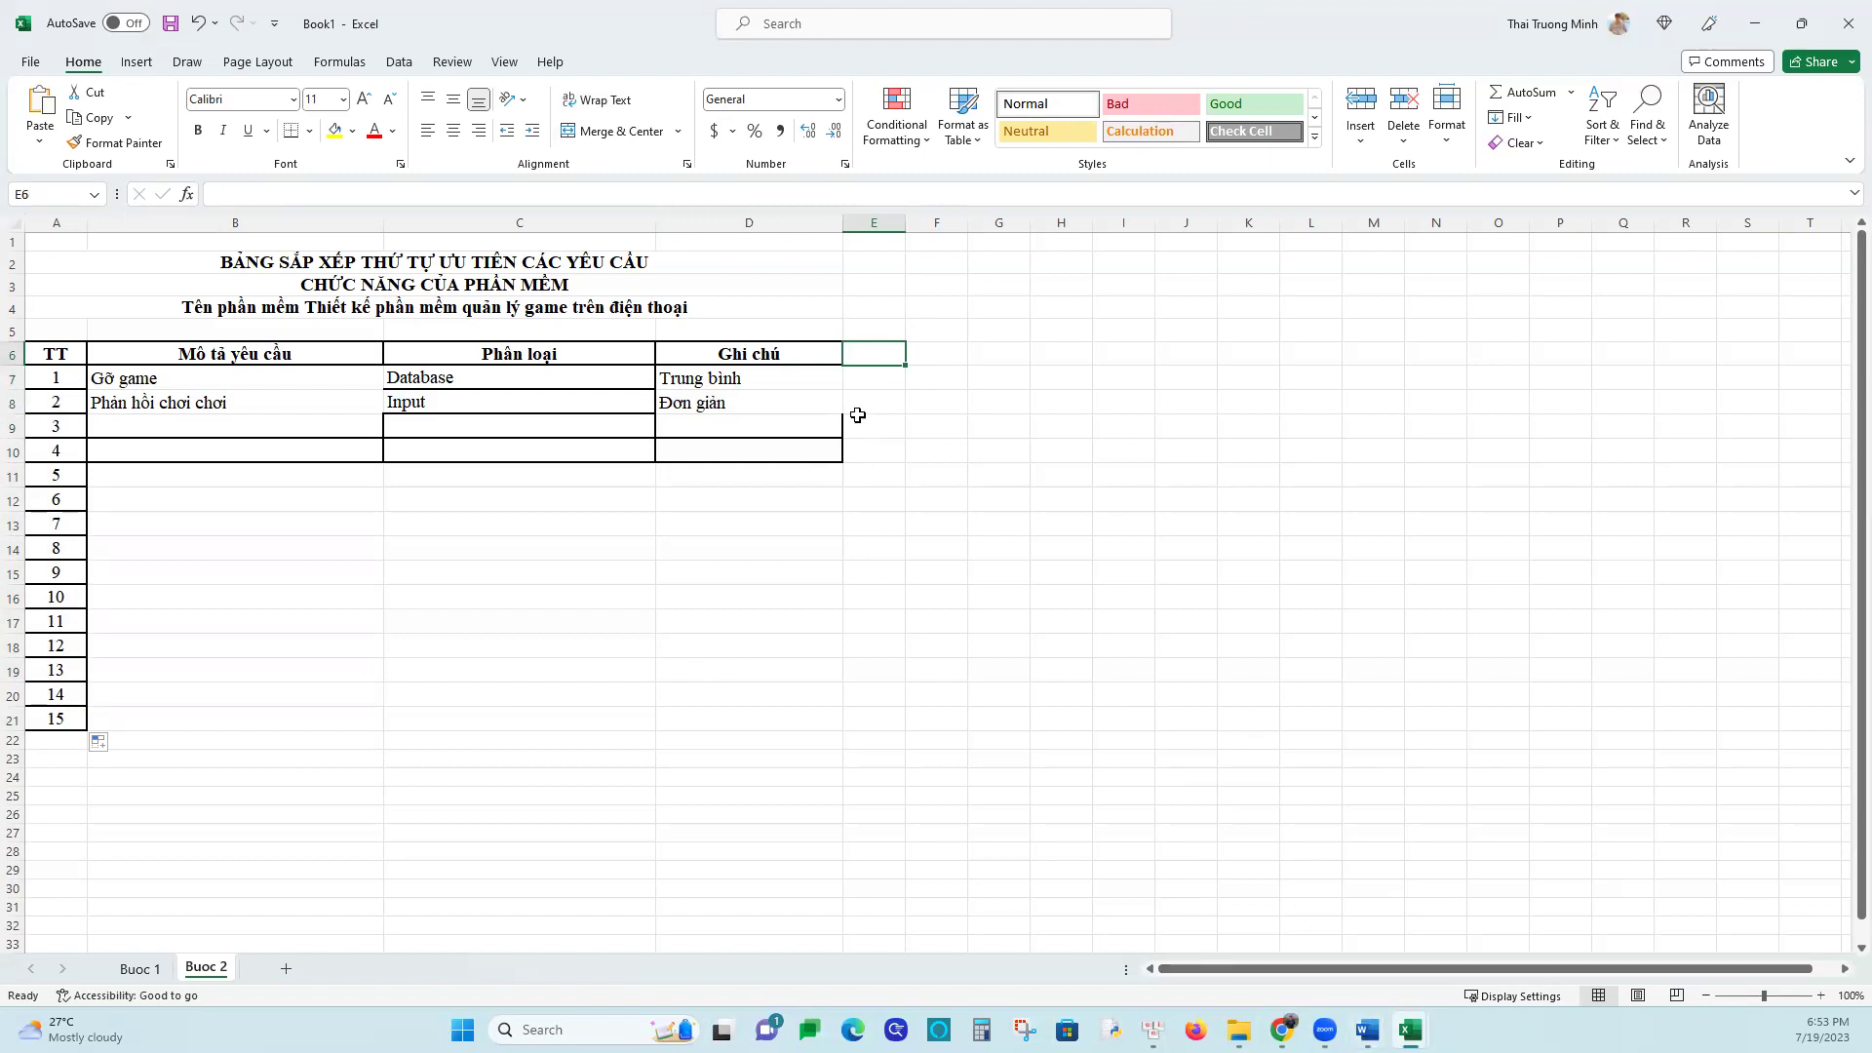
{"action": "mouse_move", "coordinate": [1409, 1030]}
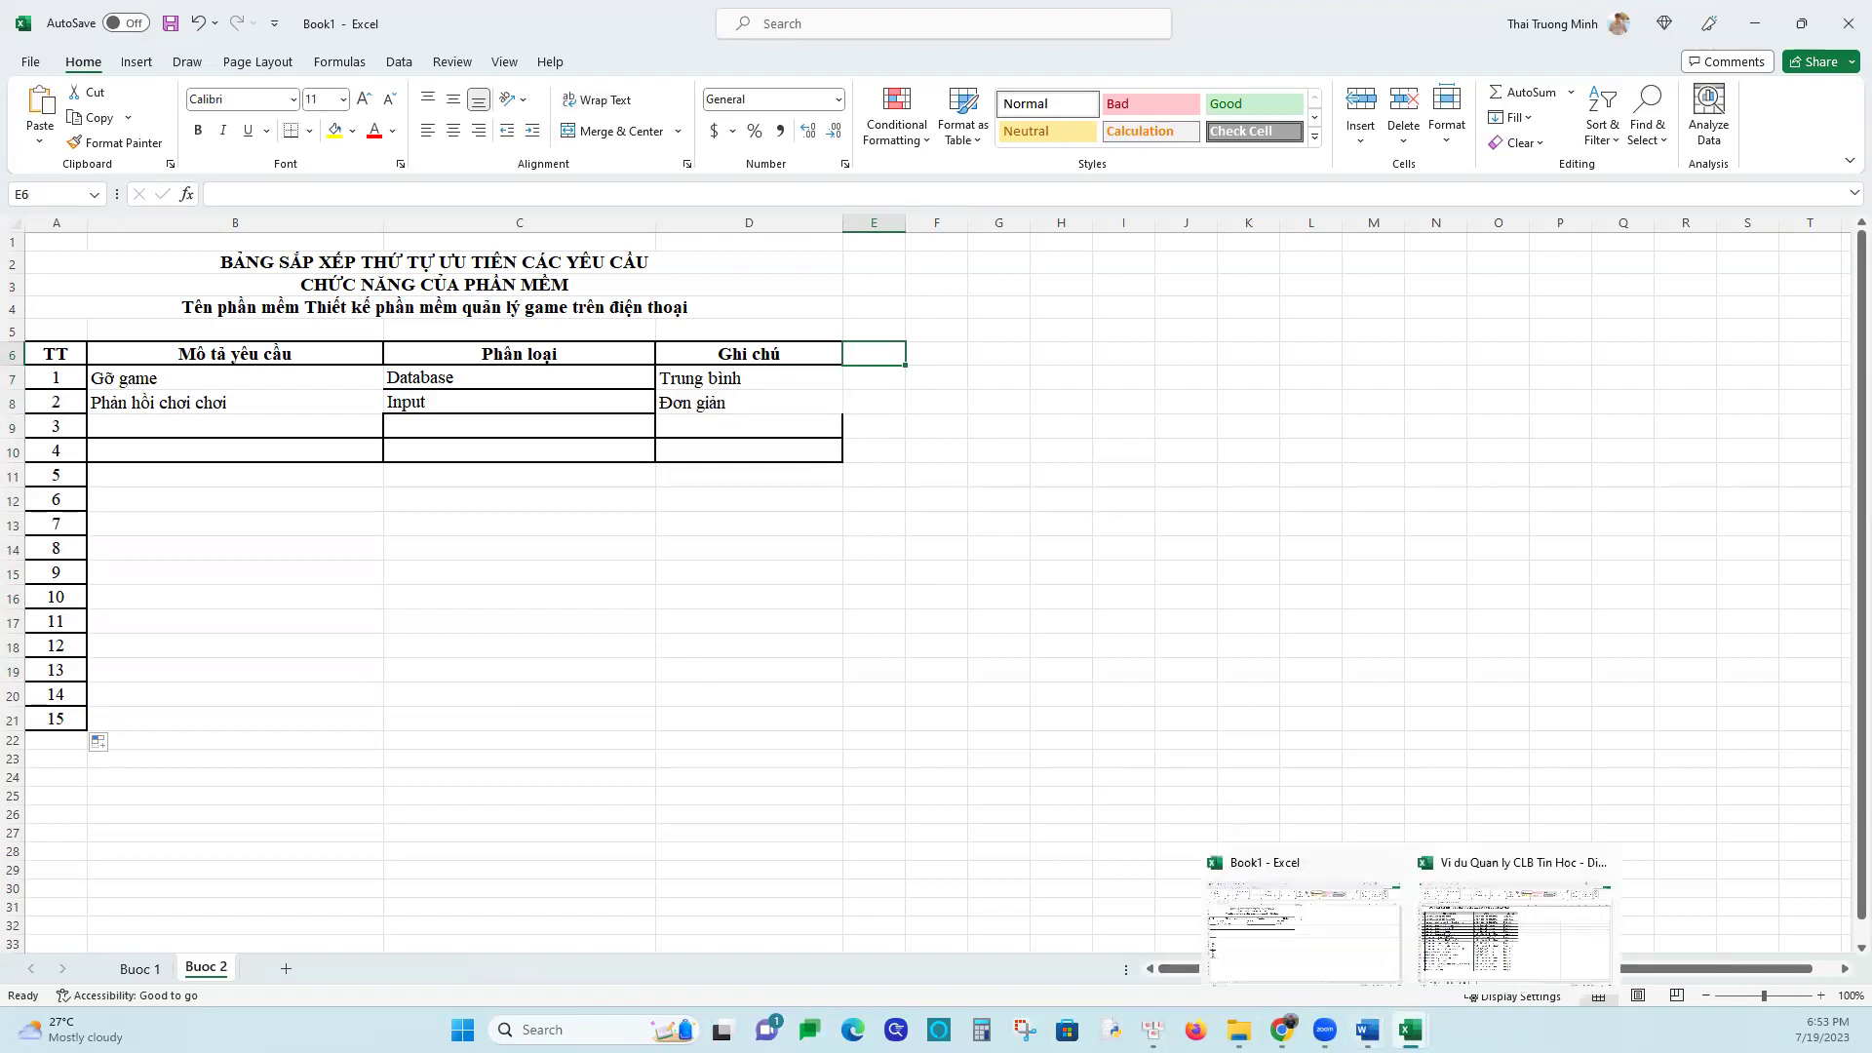
{"action": "left_click", "coordinate": [1443, 972]}
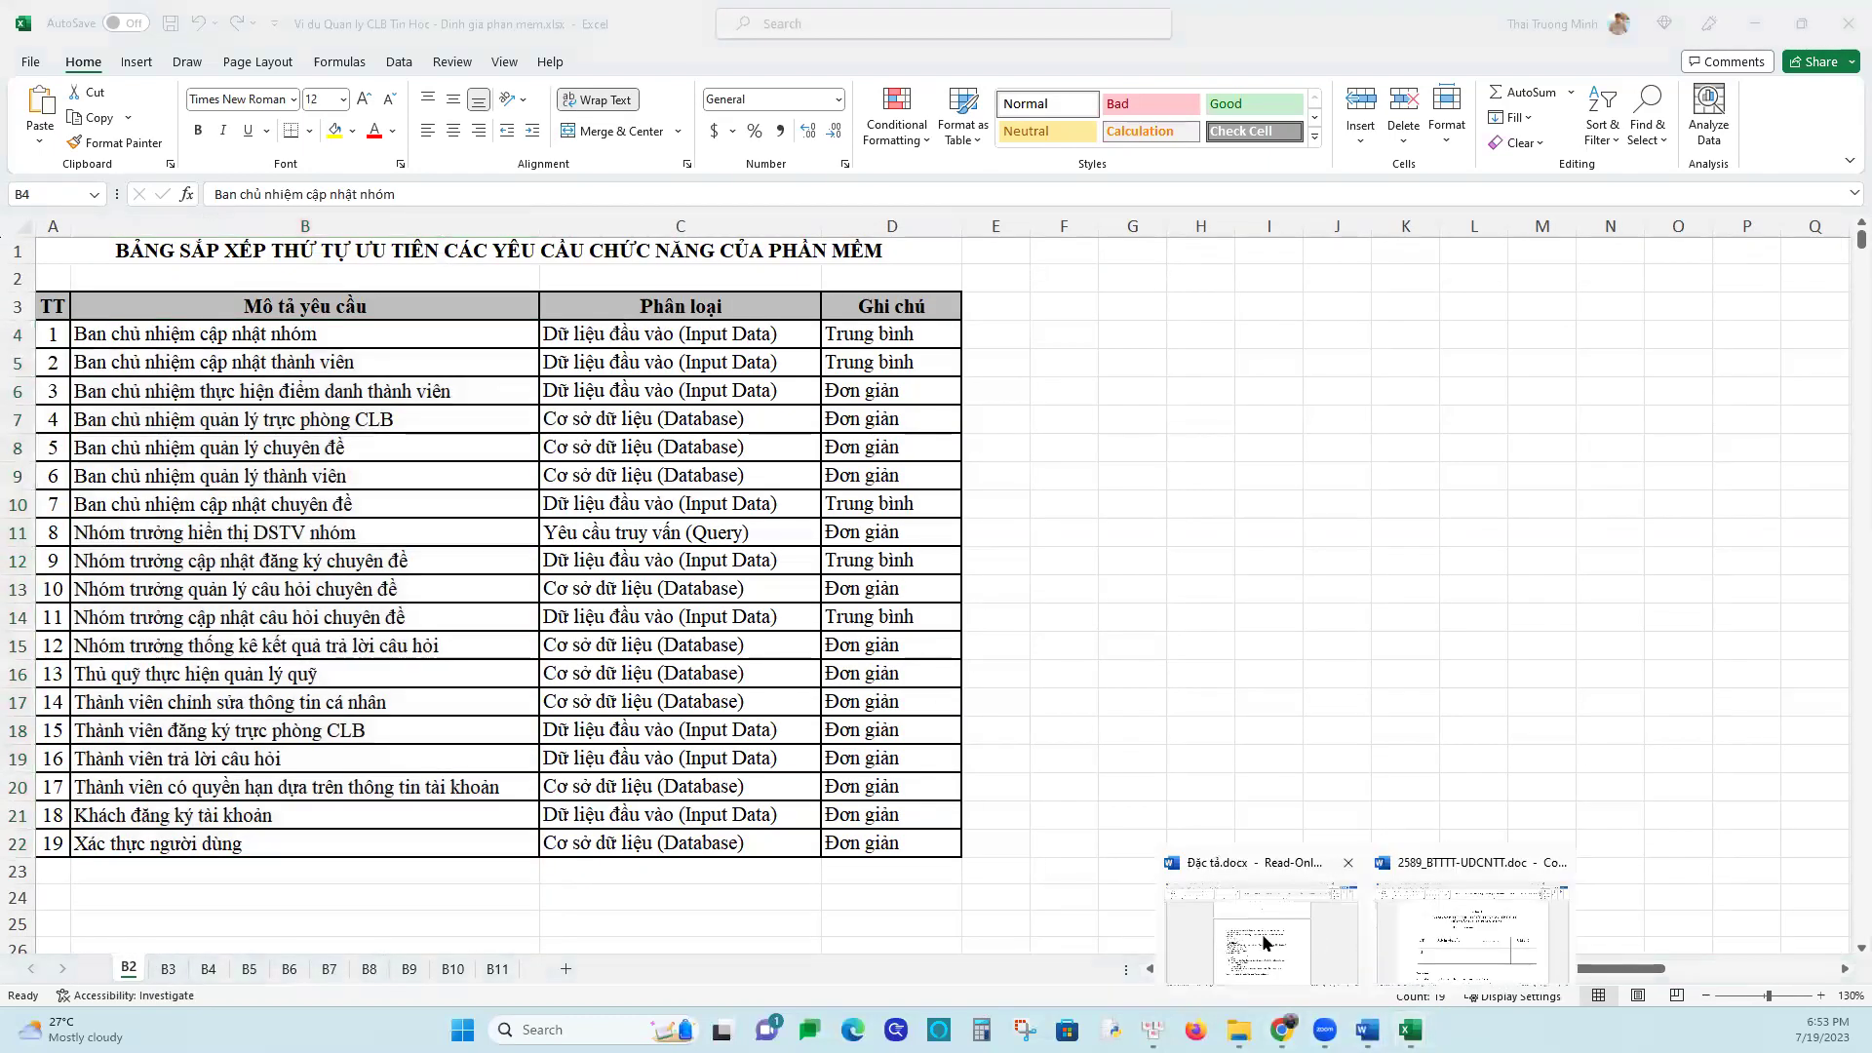
Switch to Đặc tả.docx in Word and copy the Mức độ cần thiết value Bắt buộc of use case QLG-01
{"action": "left_click", "coordinate": [1267, 941]}
{"action": "scroll", "coordinate": [929, 765], "scroll_direction": "up", "scroll_amount": 10}
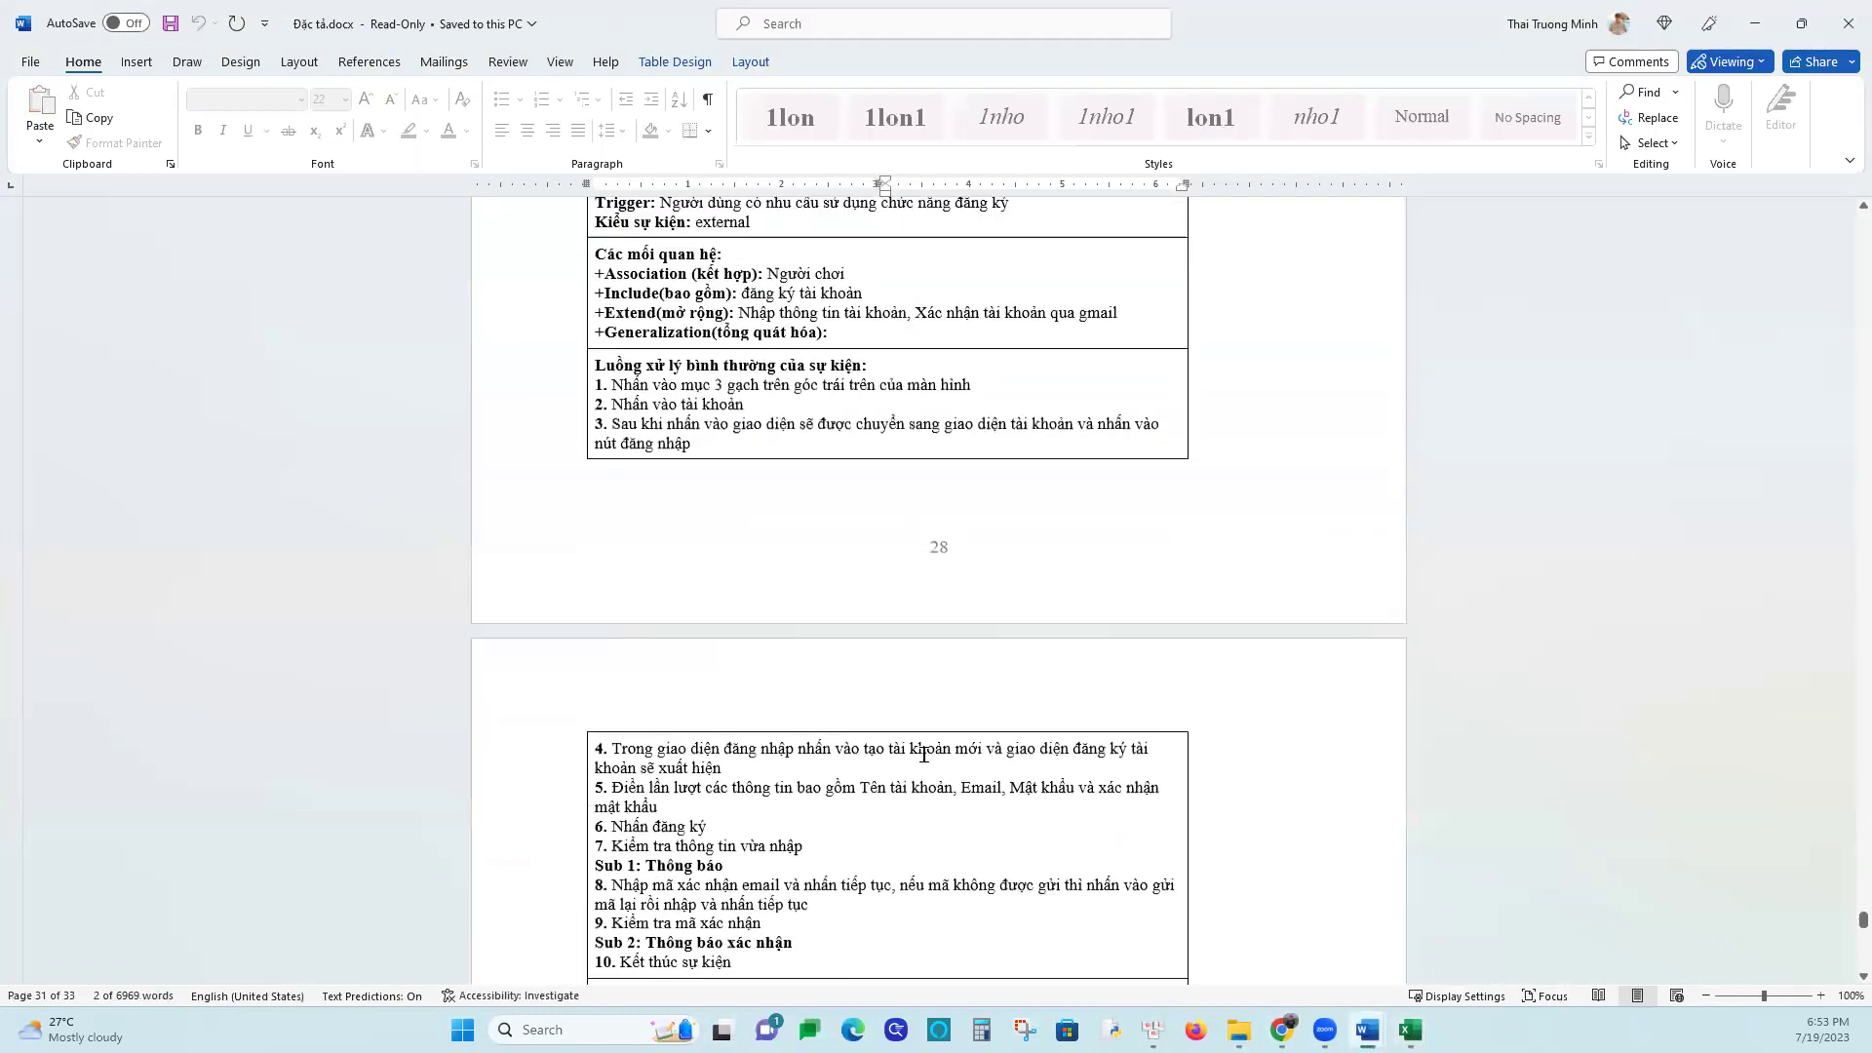
{"action": "left_click_drag", "start_coordinate": [1017, 479], "coordinate": [1085, 479]}
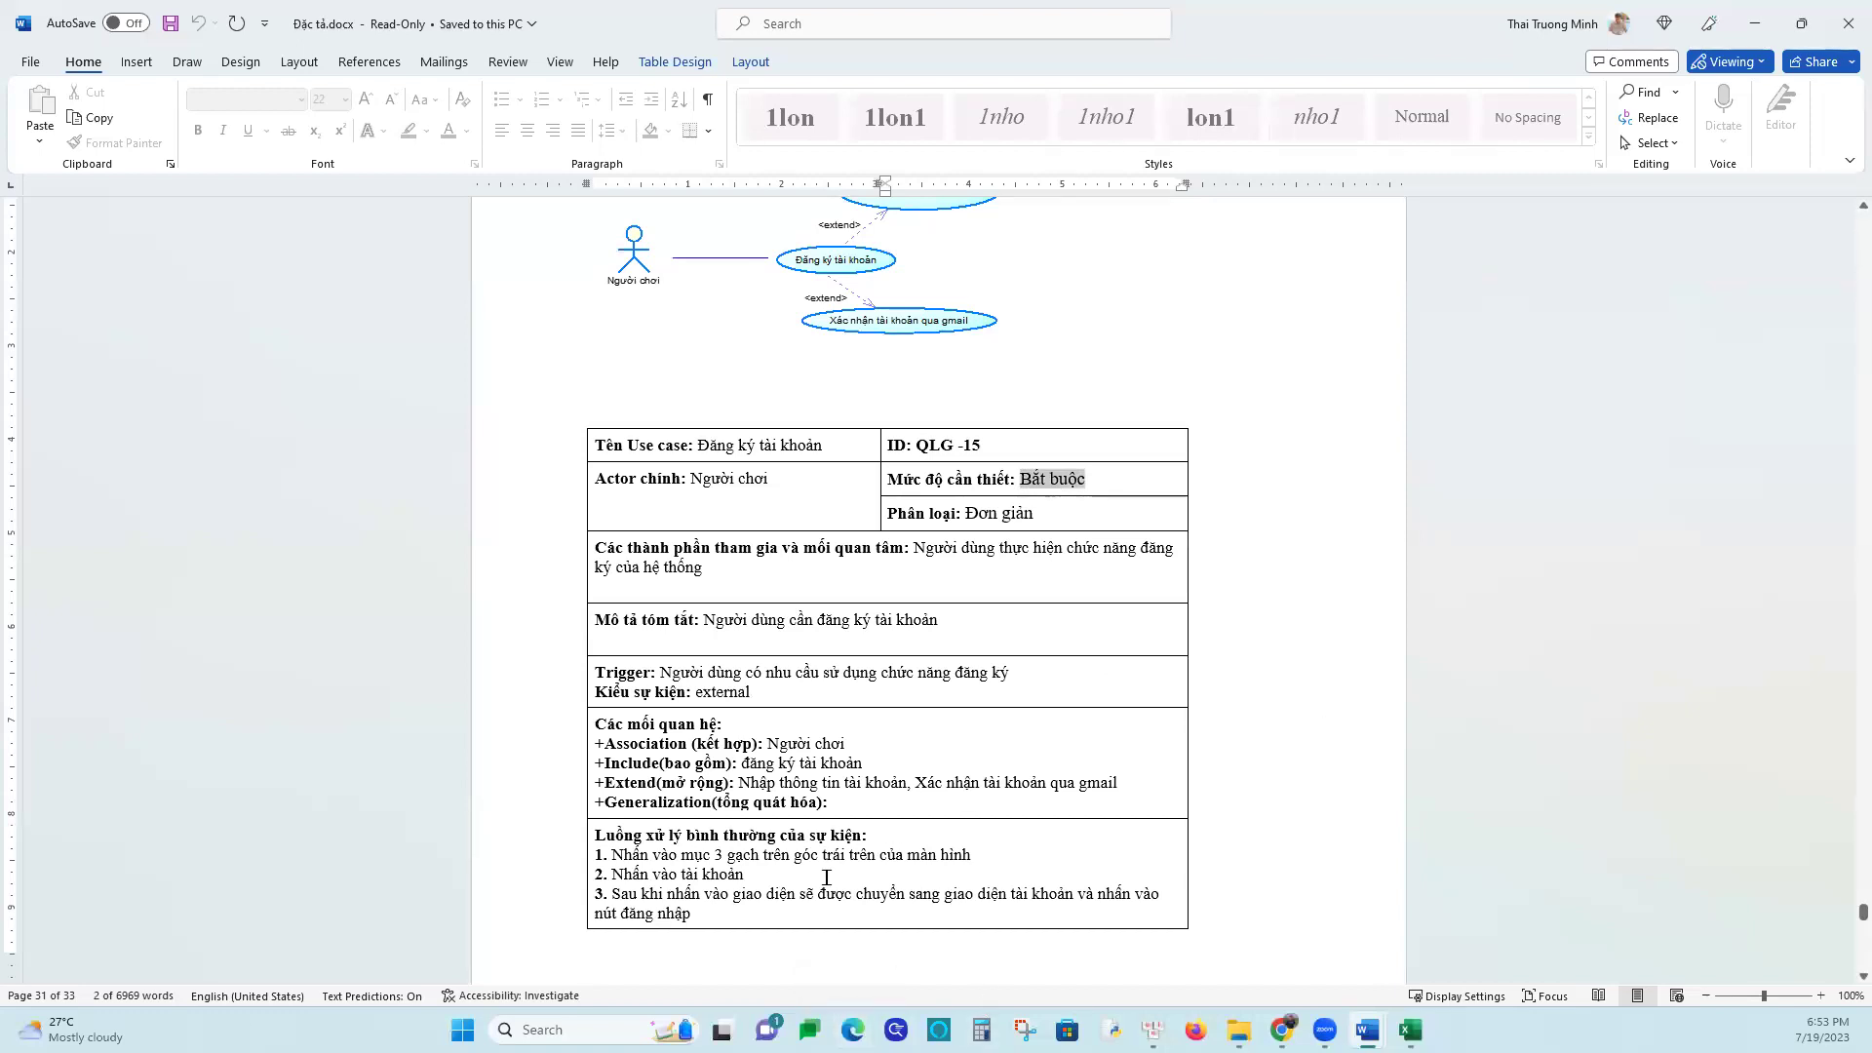
{"action": "scroll", "coordinate": [834, 877], "scroll_direction": "up", "scroll_amount": 5}
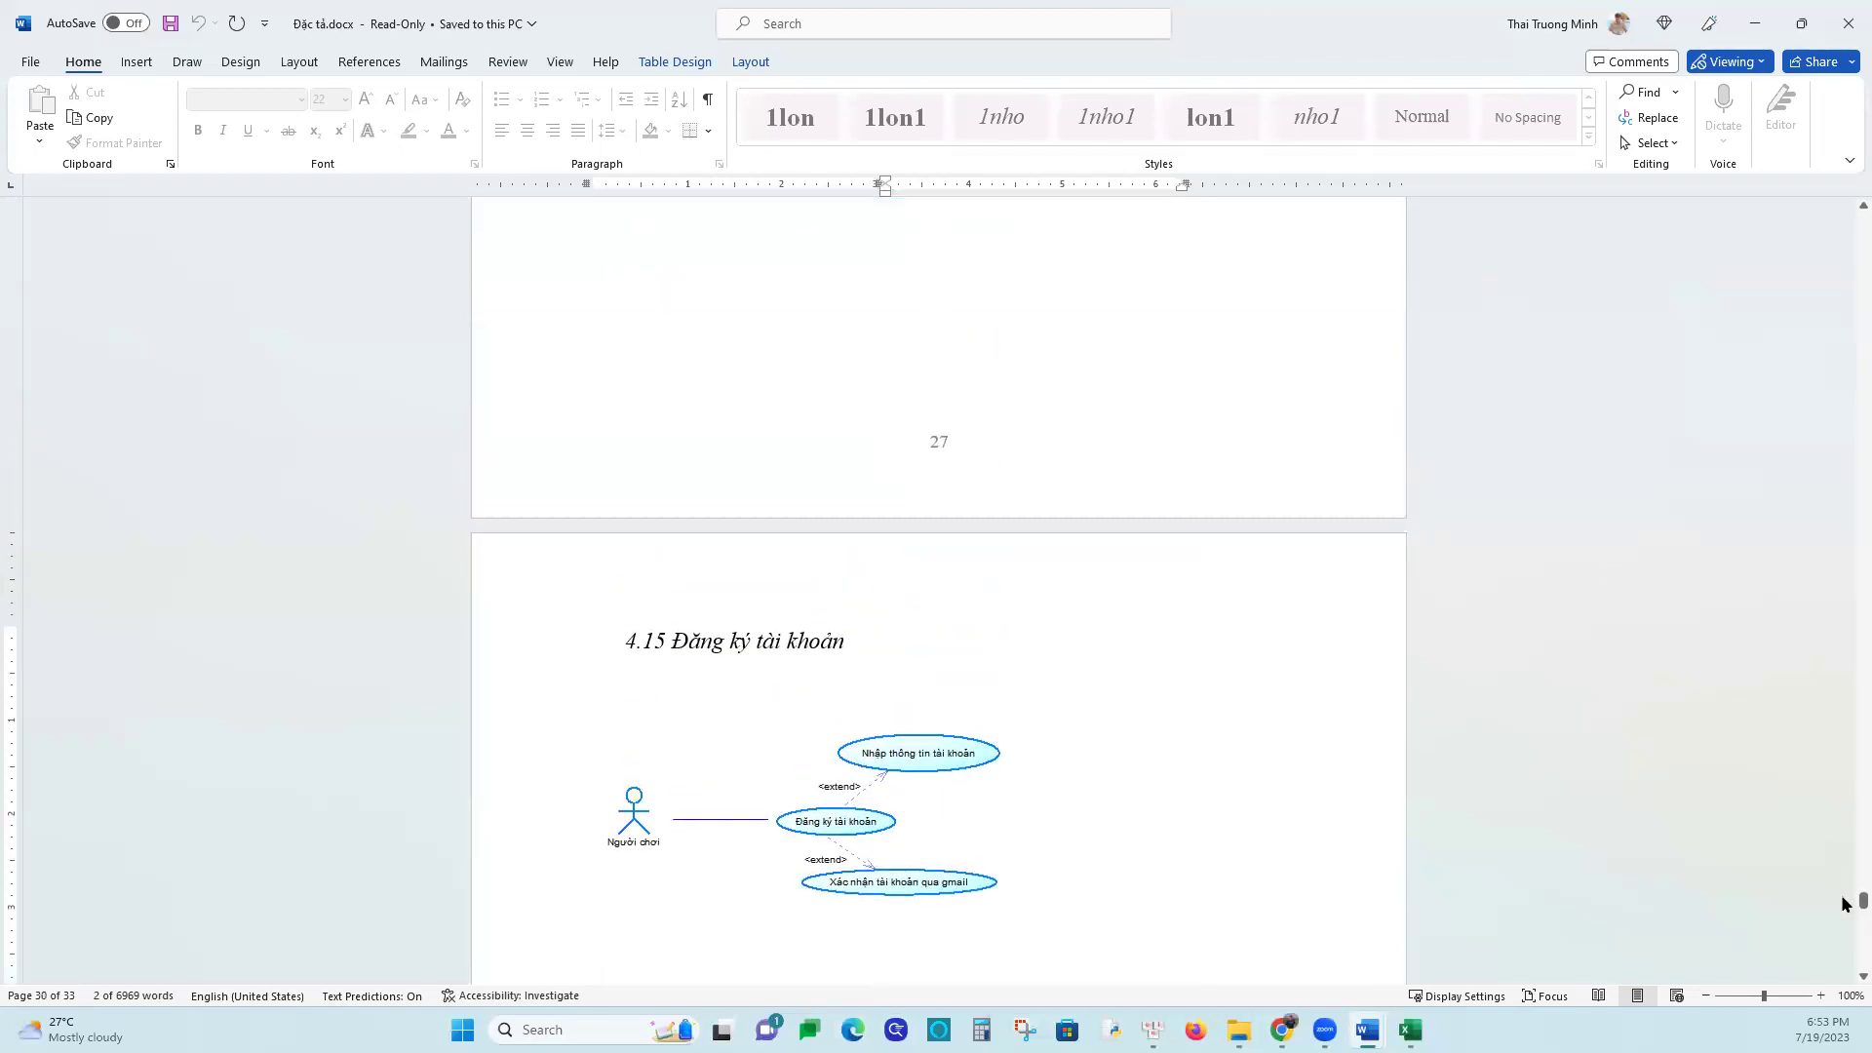
{"action": "left_click_drag", "start_coordinate": [1862, 901], "coordinate": [1807, 354]}
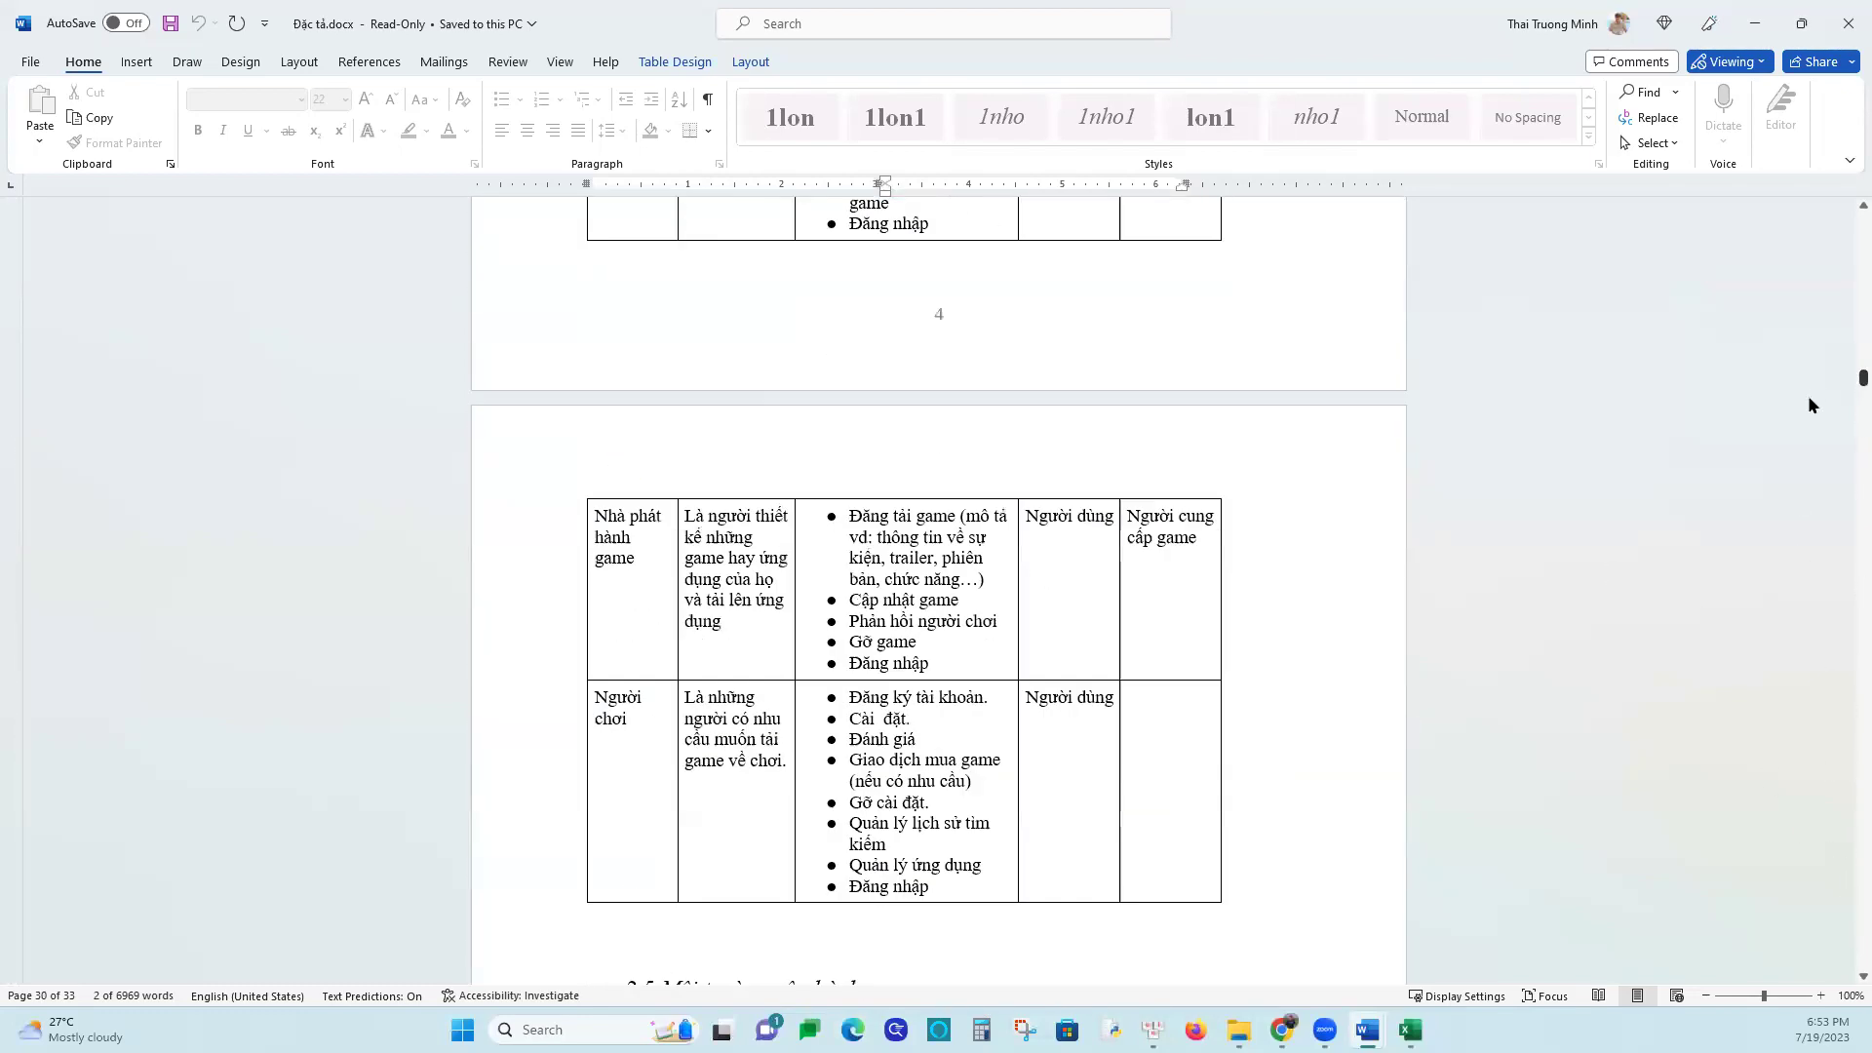
{"action": "scroll", "coordinate": [1806, 428], "scroll_direction": "down", "scroll_amount": 20}
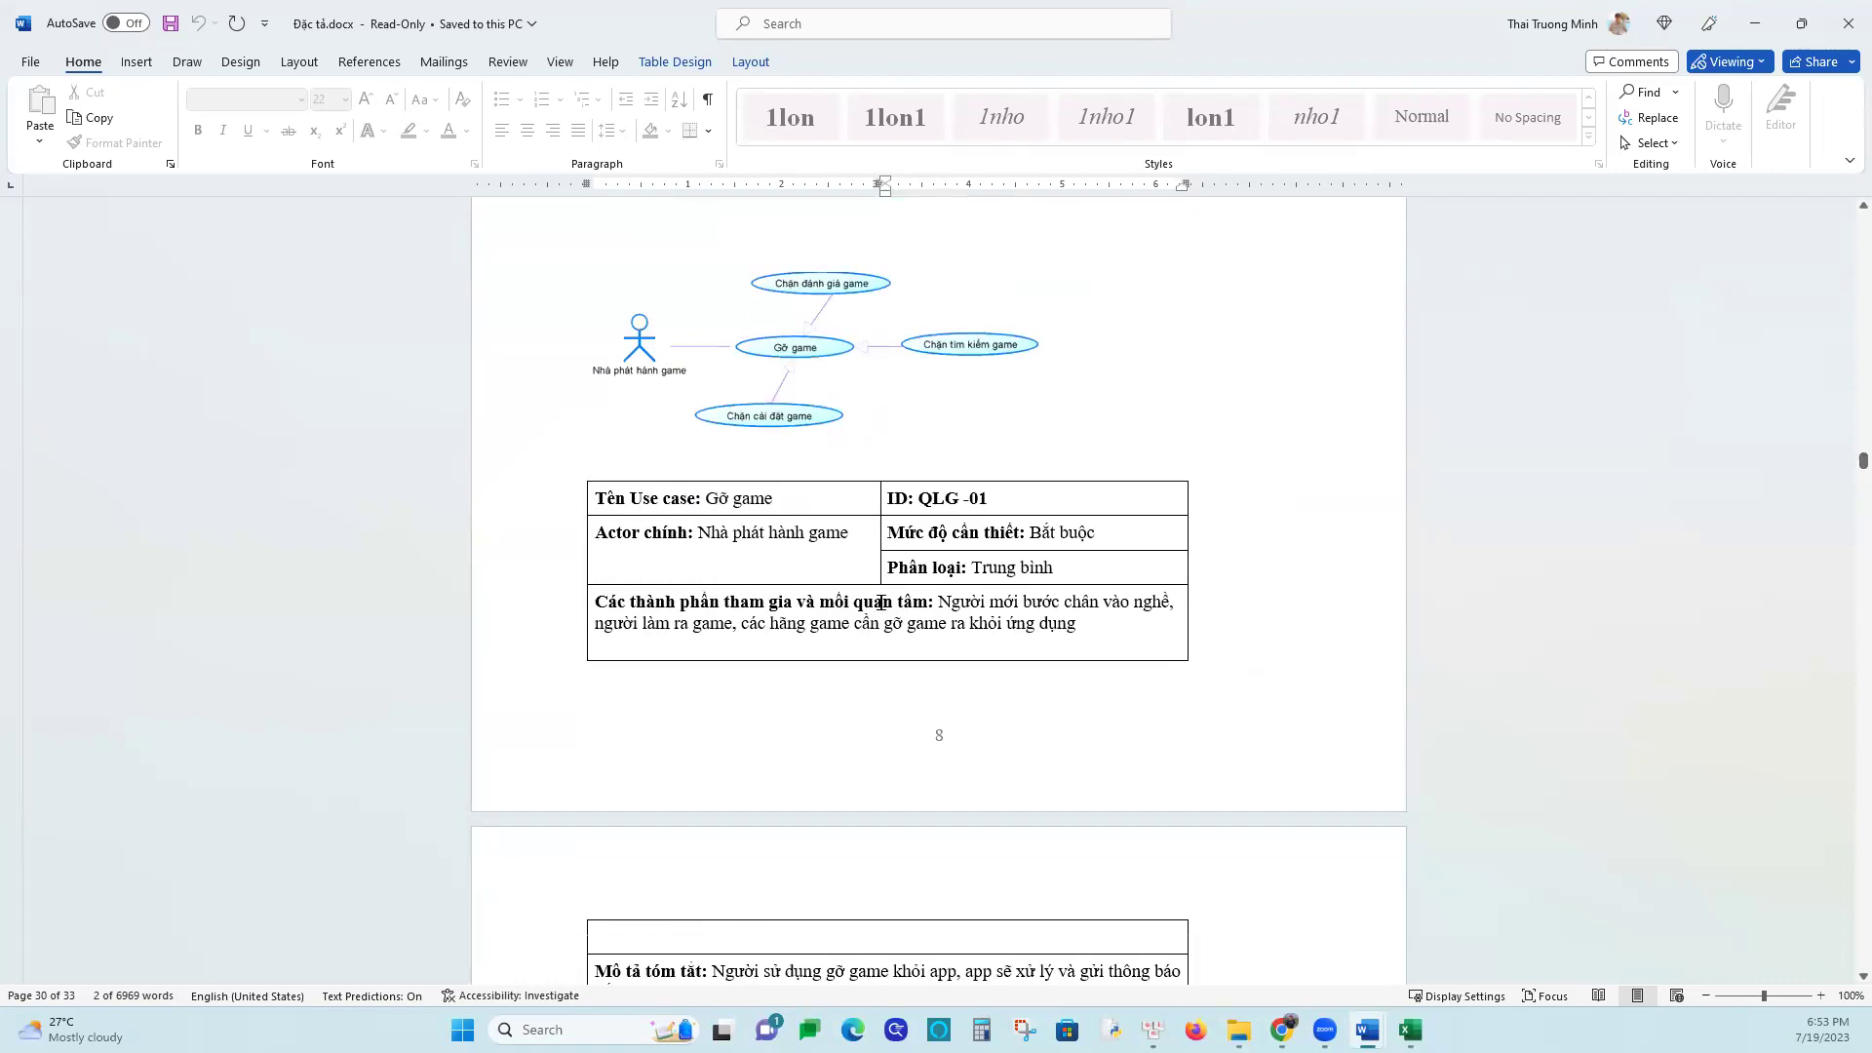
{"action": "left_click_drag", "start_coordinate": [1050, 526], "coordinate": [1097, 532]}
{"action": "key", "text": "ctrl+c"}
Switch to Book1 in Excel and paste Bắt buộc beside the Ghi chú of requirement 1, in cell E7
{"action": "left_click", "coordinate": [1411, 1029]}
{"action": "left_click", "coordinate": [1302, 937]}
{"action": "left_click", "coordinate": [875, 351]}
{"action": "left_click", "coordinate": [869, 372]}
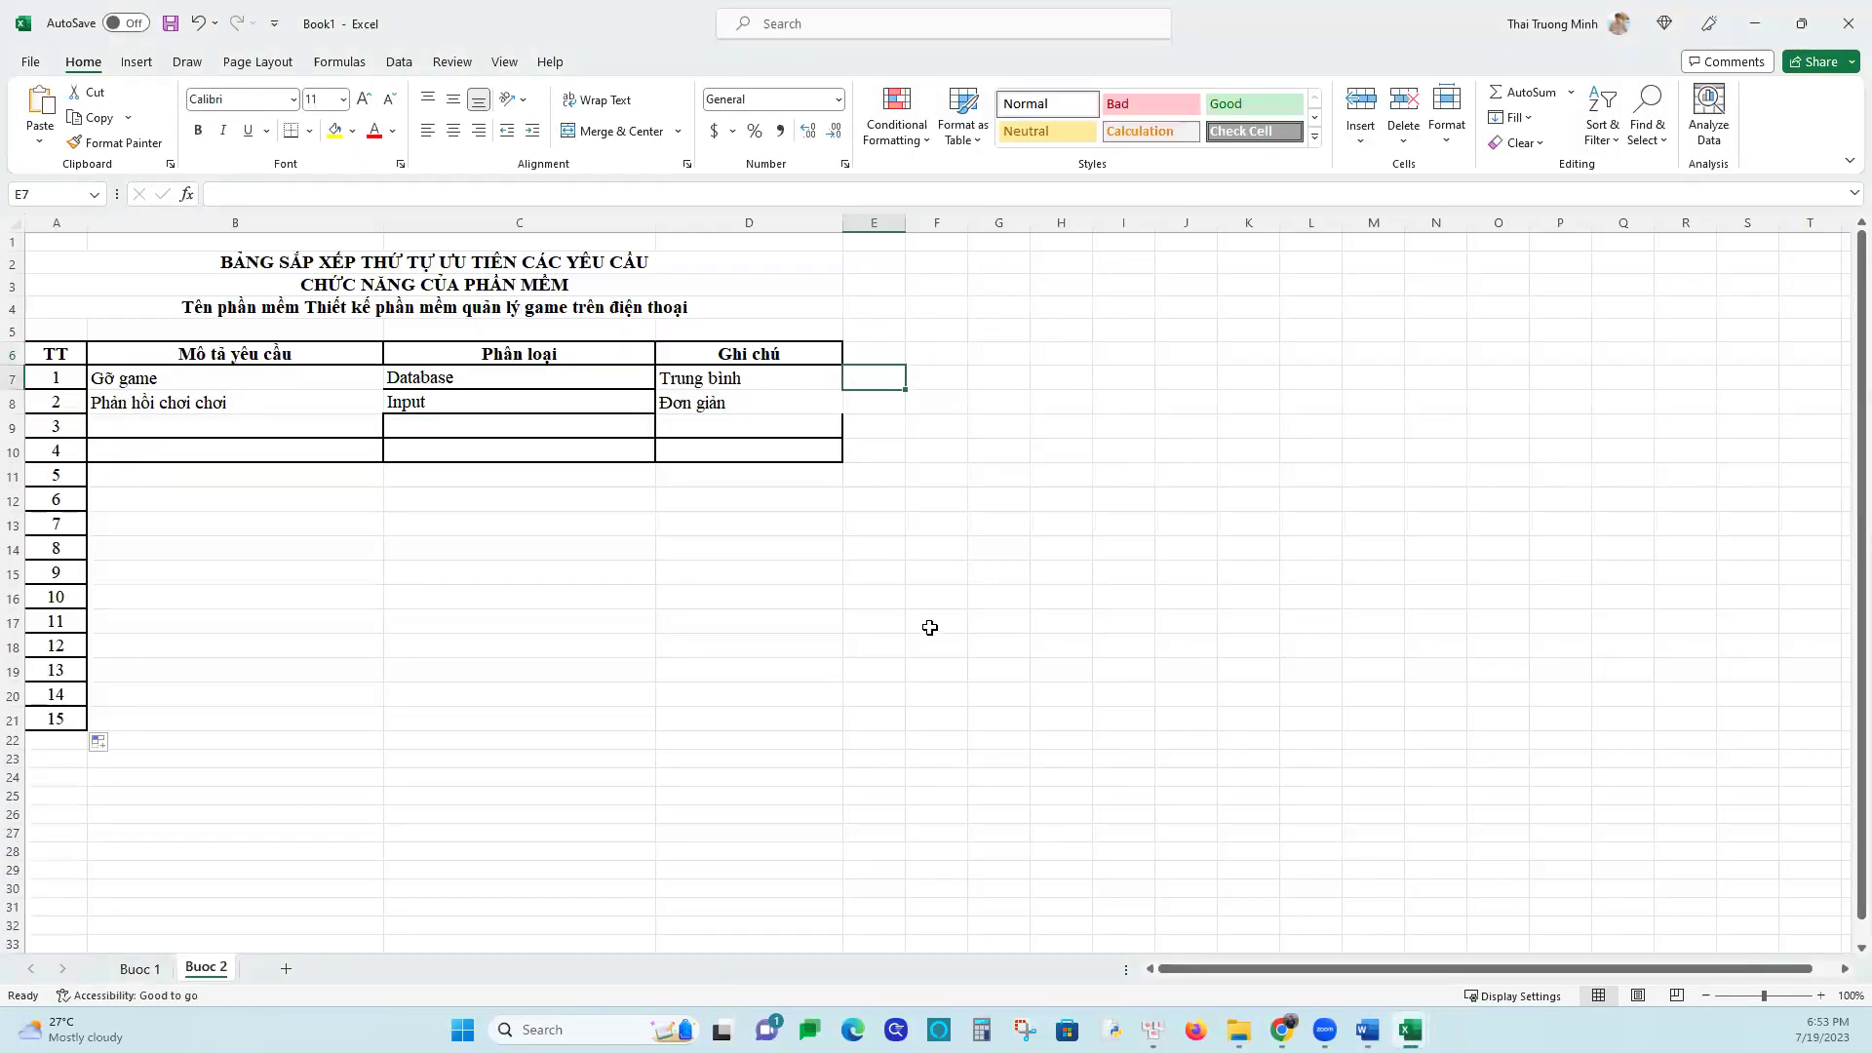
{"action": "key", "text": "ctrl+v"}
{"action": "left_click", "coordinate": [907, 620]}
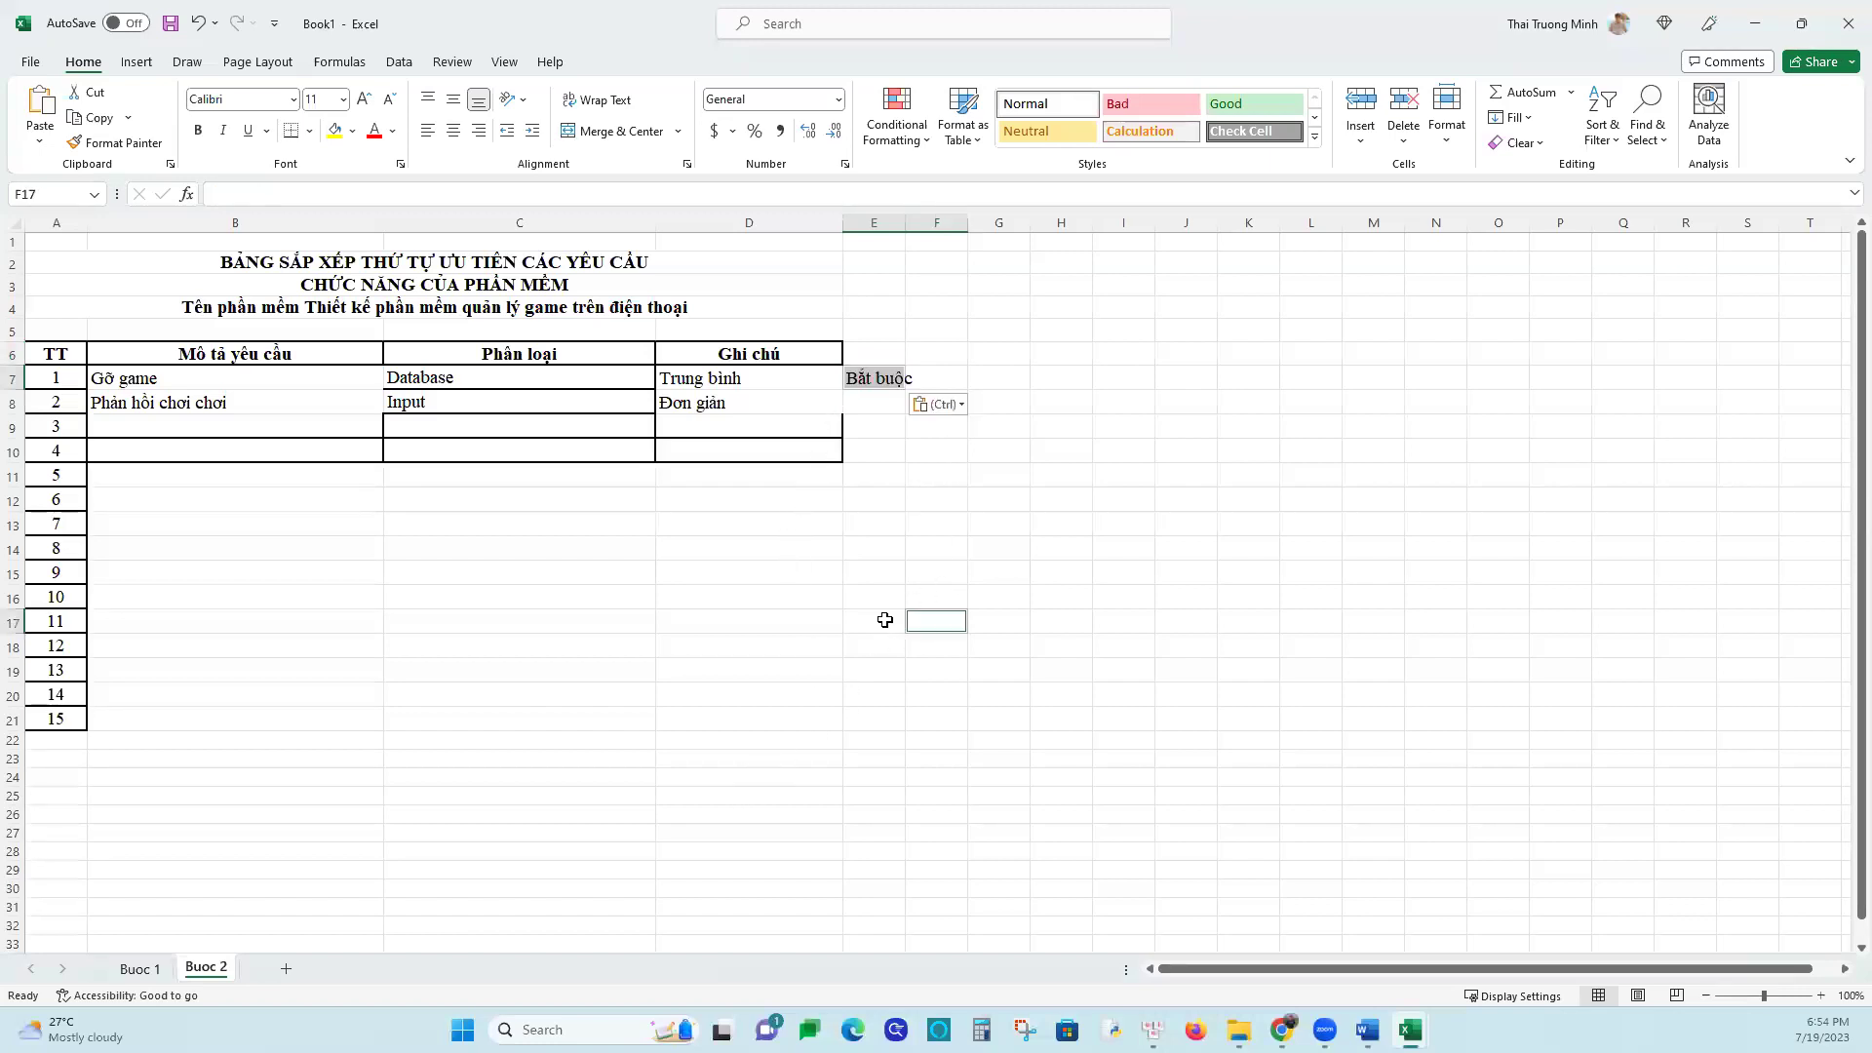
{"action": "left_click", "coordinate": [877, 686]}
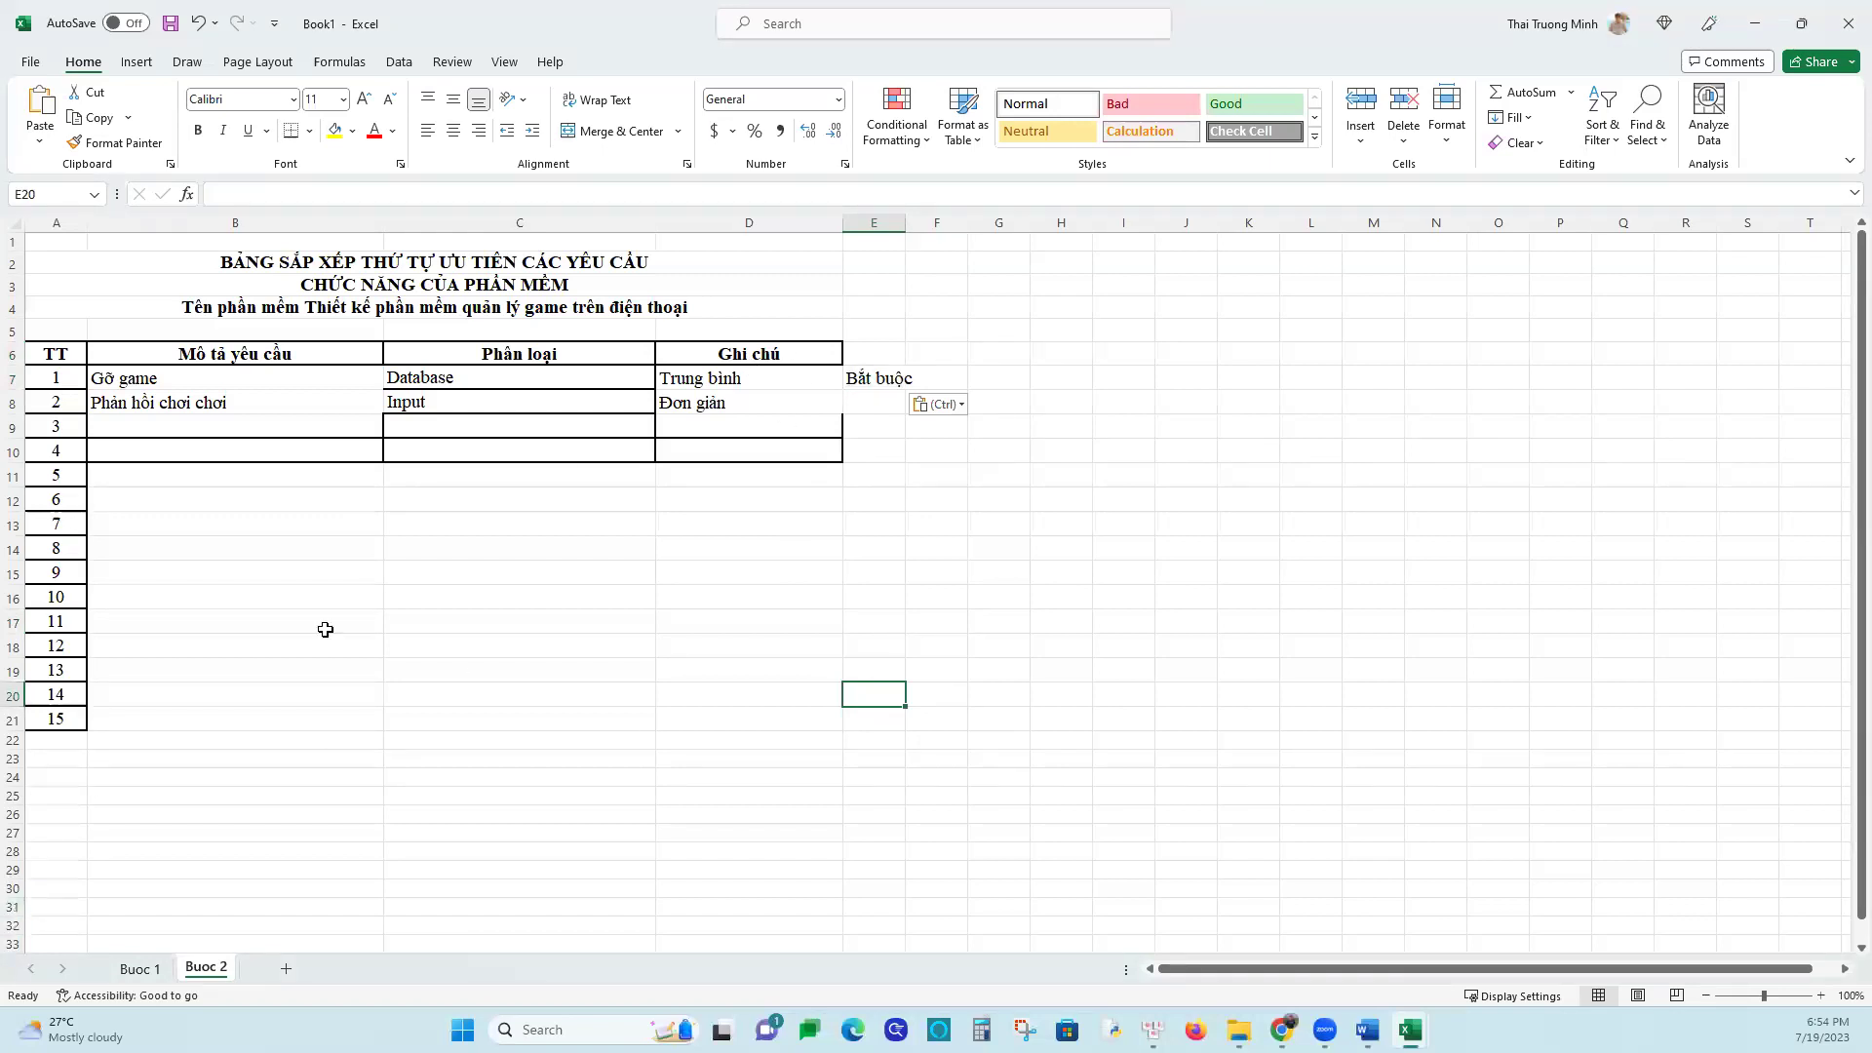
Enter the column header Nức độ ưu tiên in cell E6 of the requirement table
{"action": "left_click", "coordinate": [875, 352]}
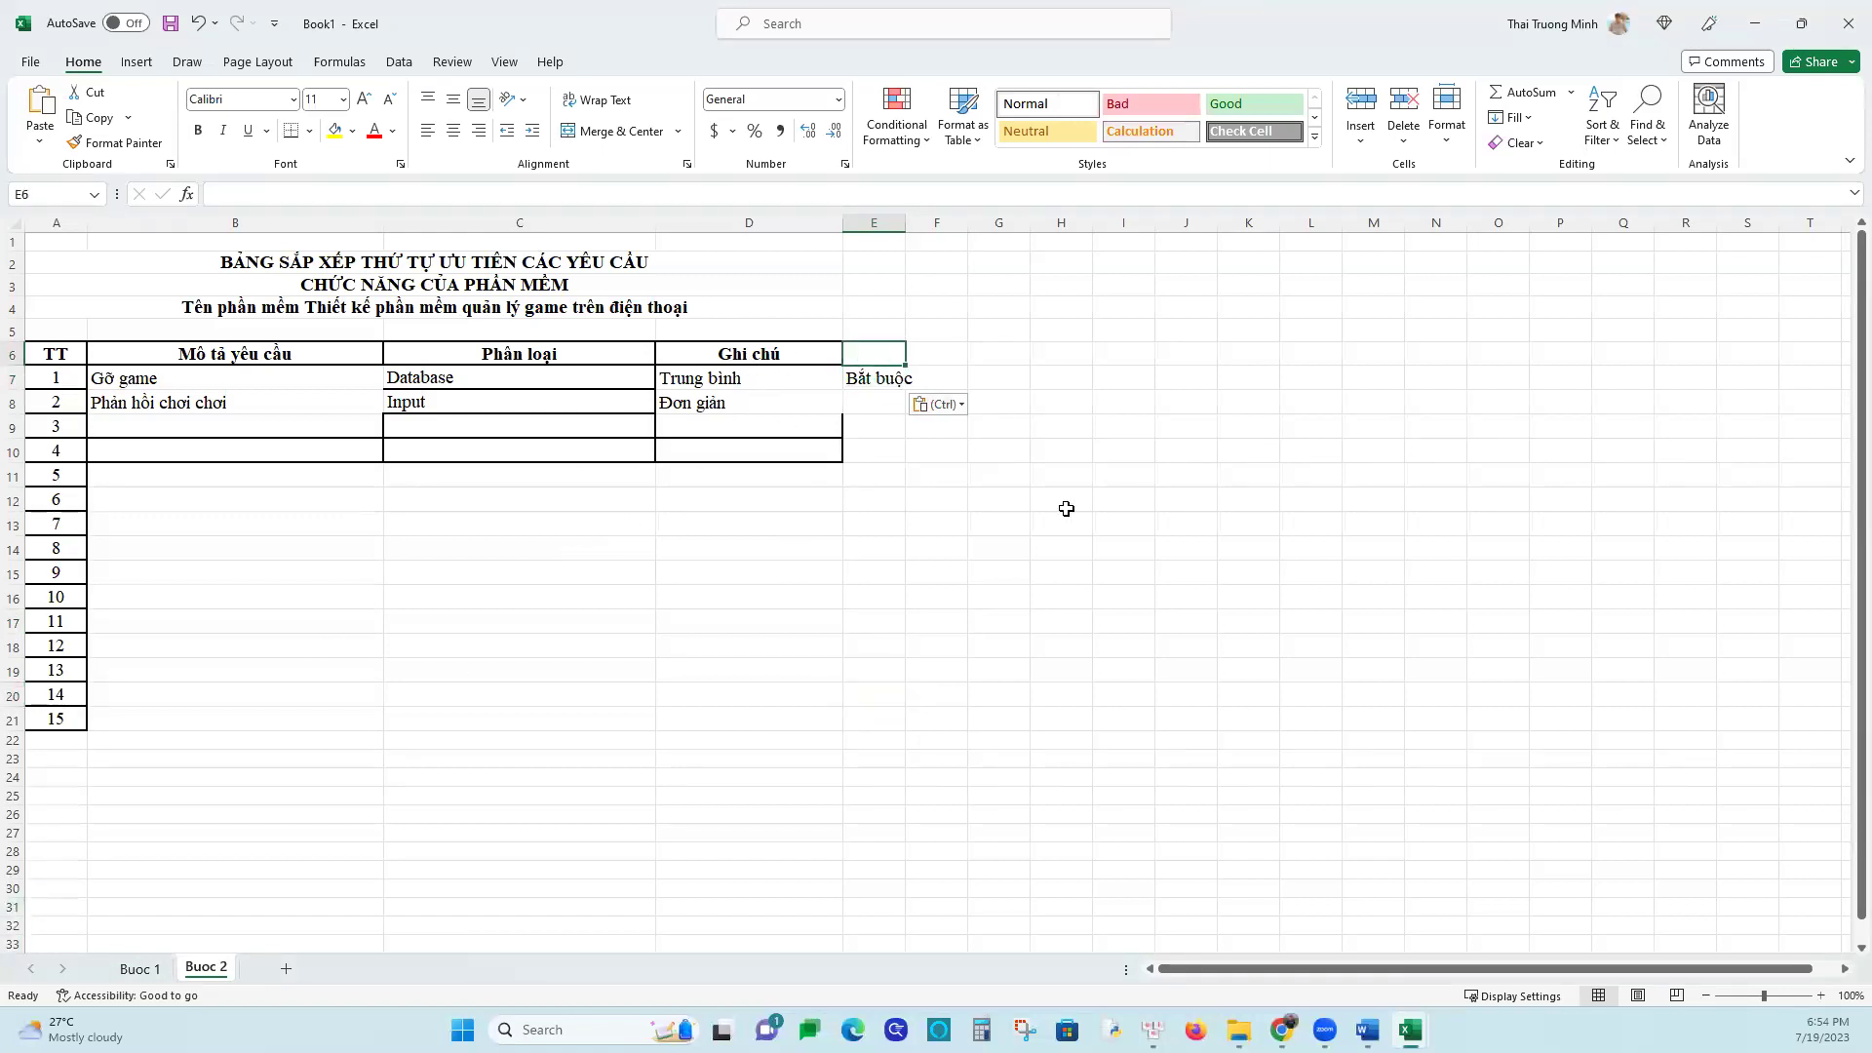
{"action": "type", "text": "N"}
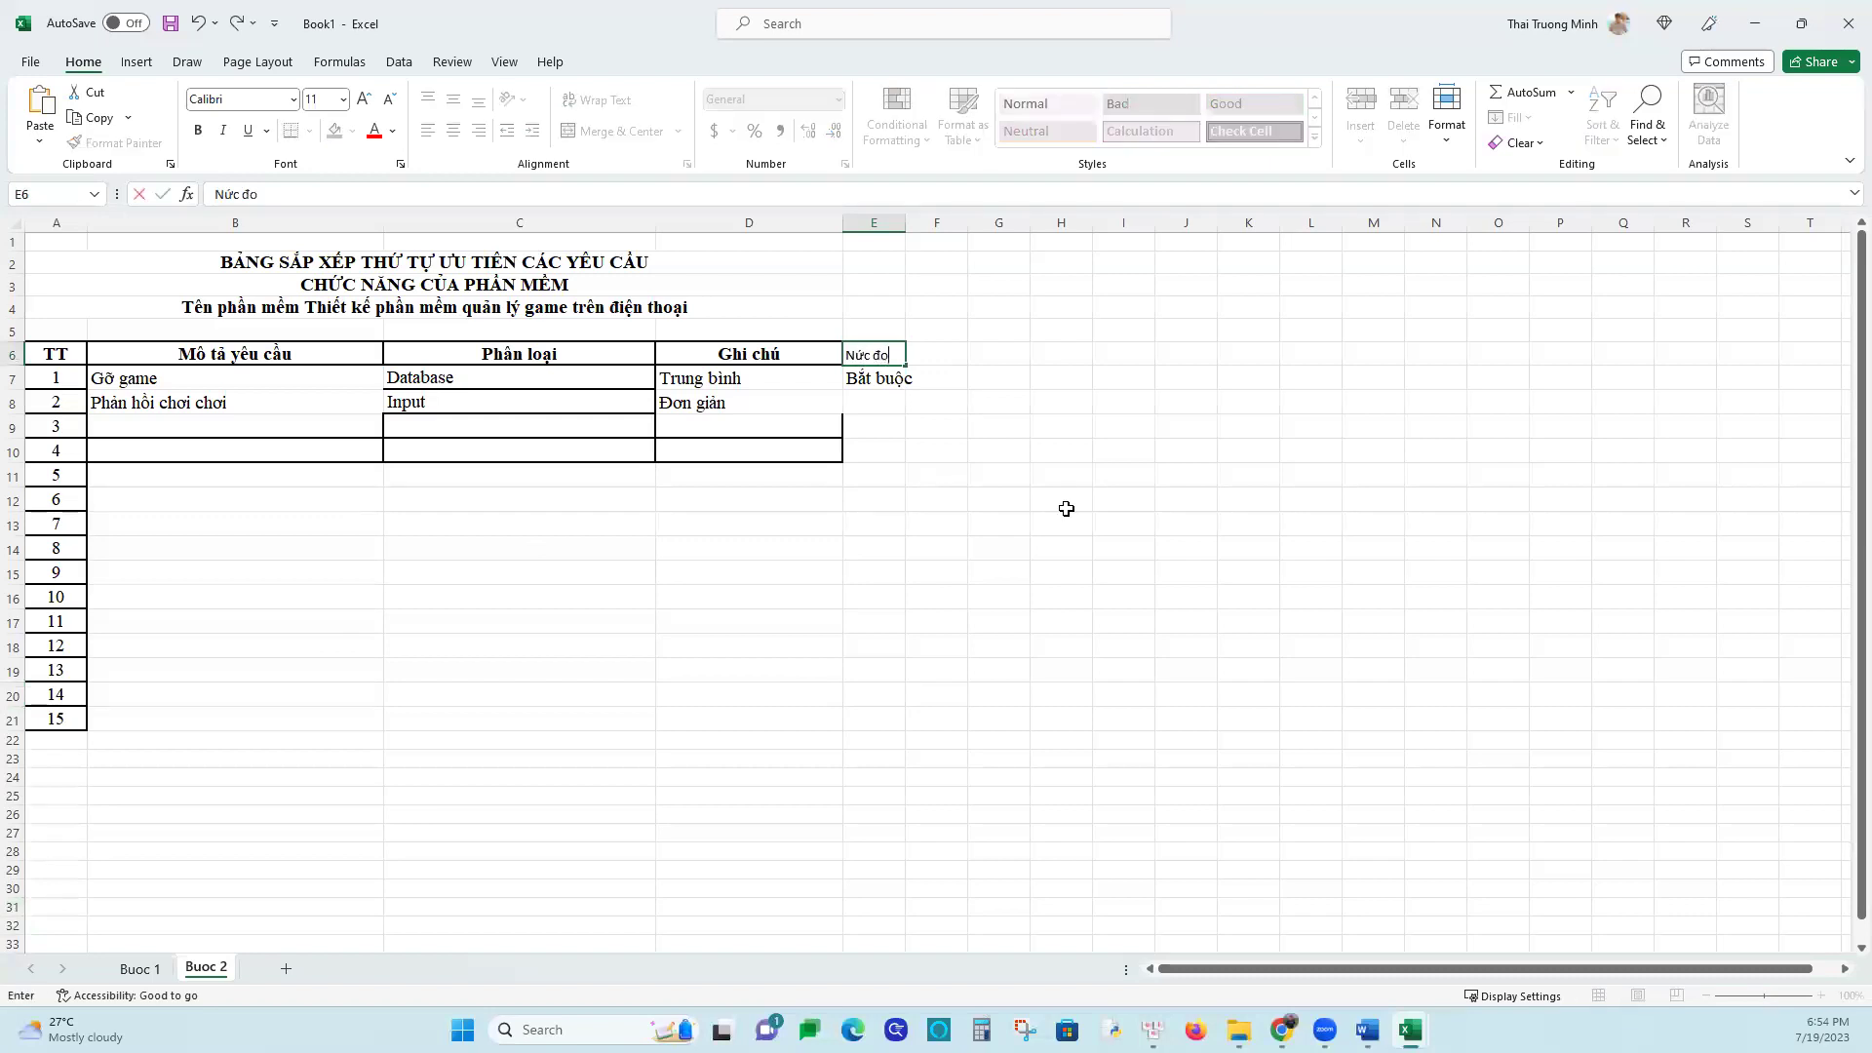
{"action": "type", "text": "ức độ ưuw"}
{"action": "type", "text": "tiên"}
{"action": "key", "text": "Return"}
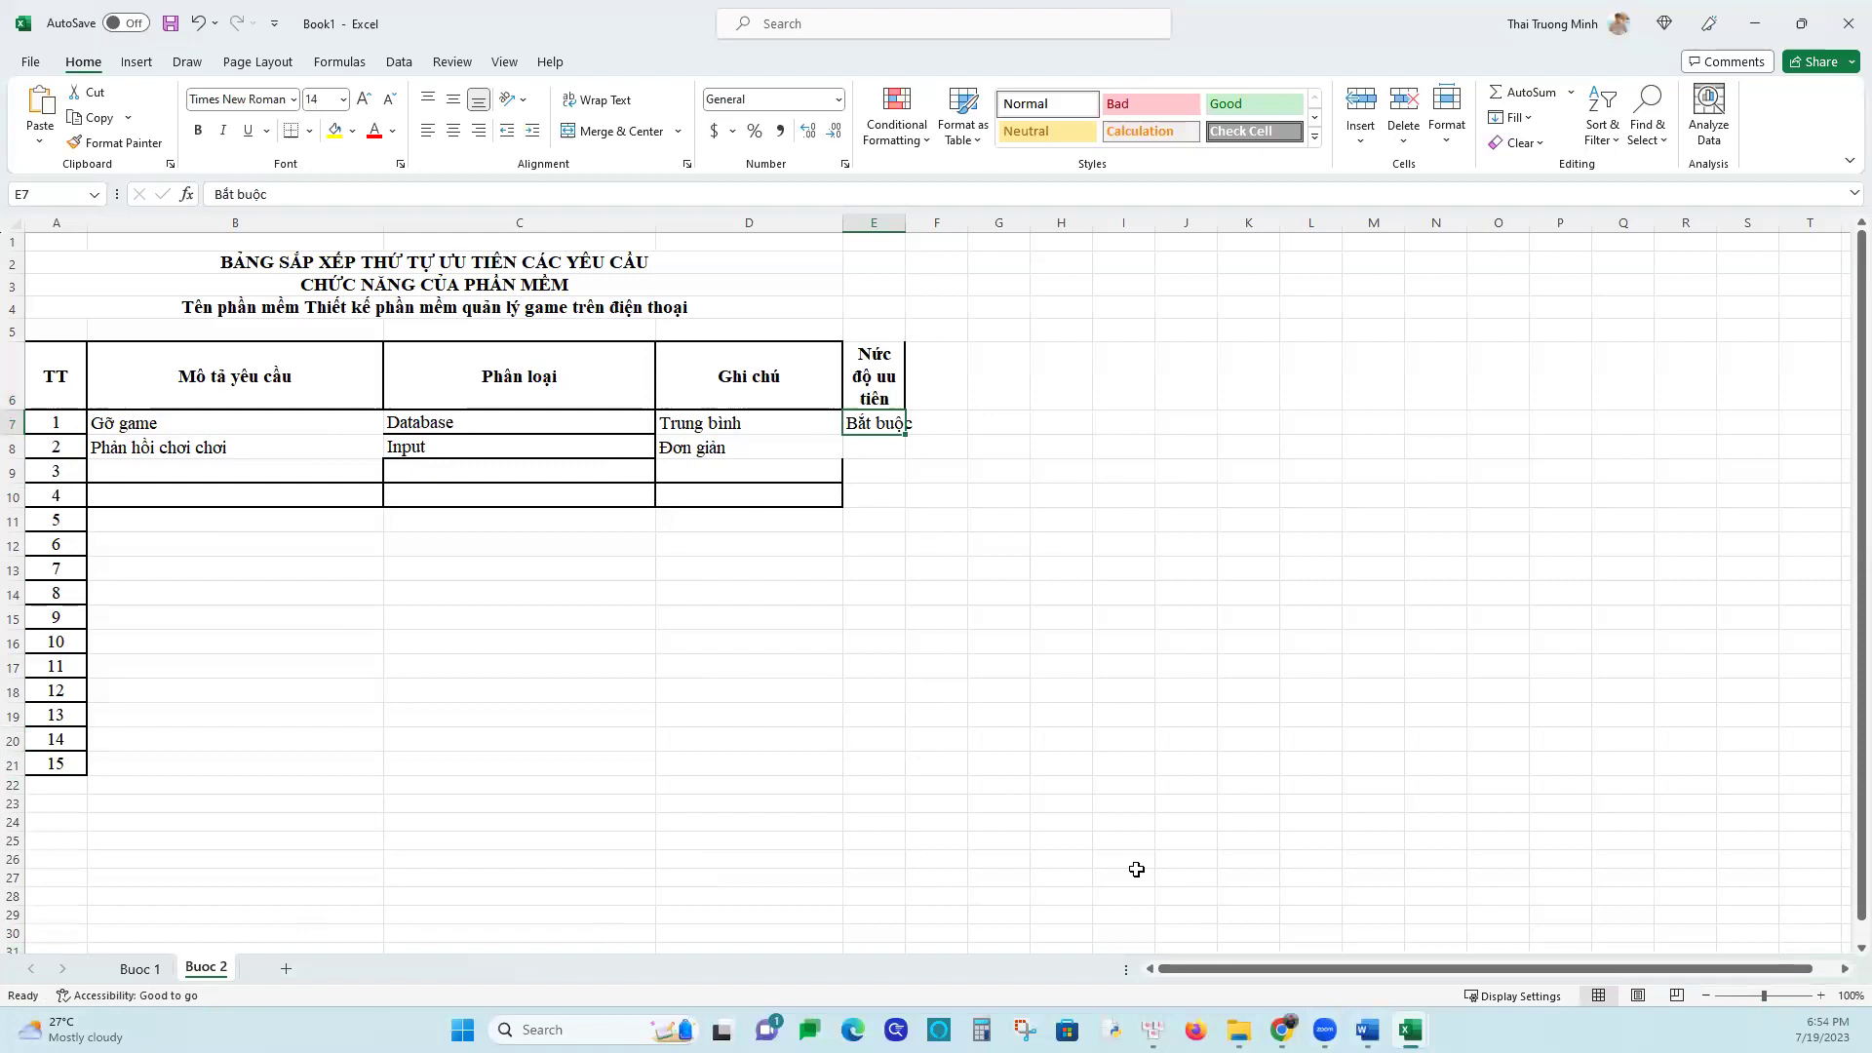
Check the sample requirement priority table in the PDF slides in Chrome, and return to Đặc tả.docx in Word
{"action": "mouse_move", "coordinate": [1324, 1029]}
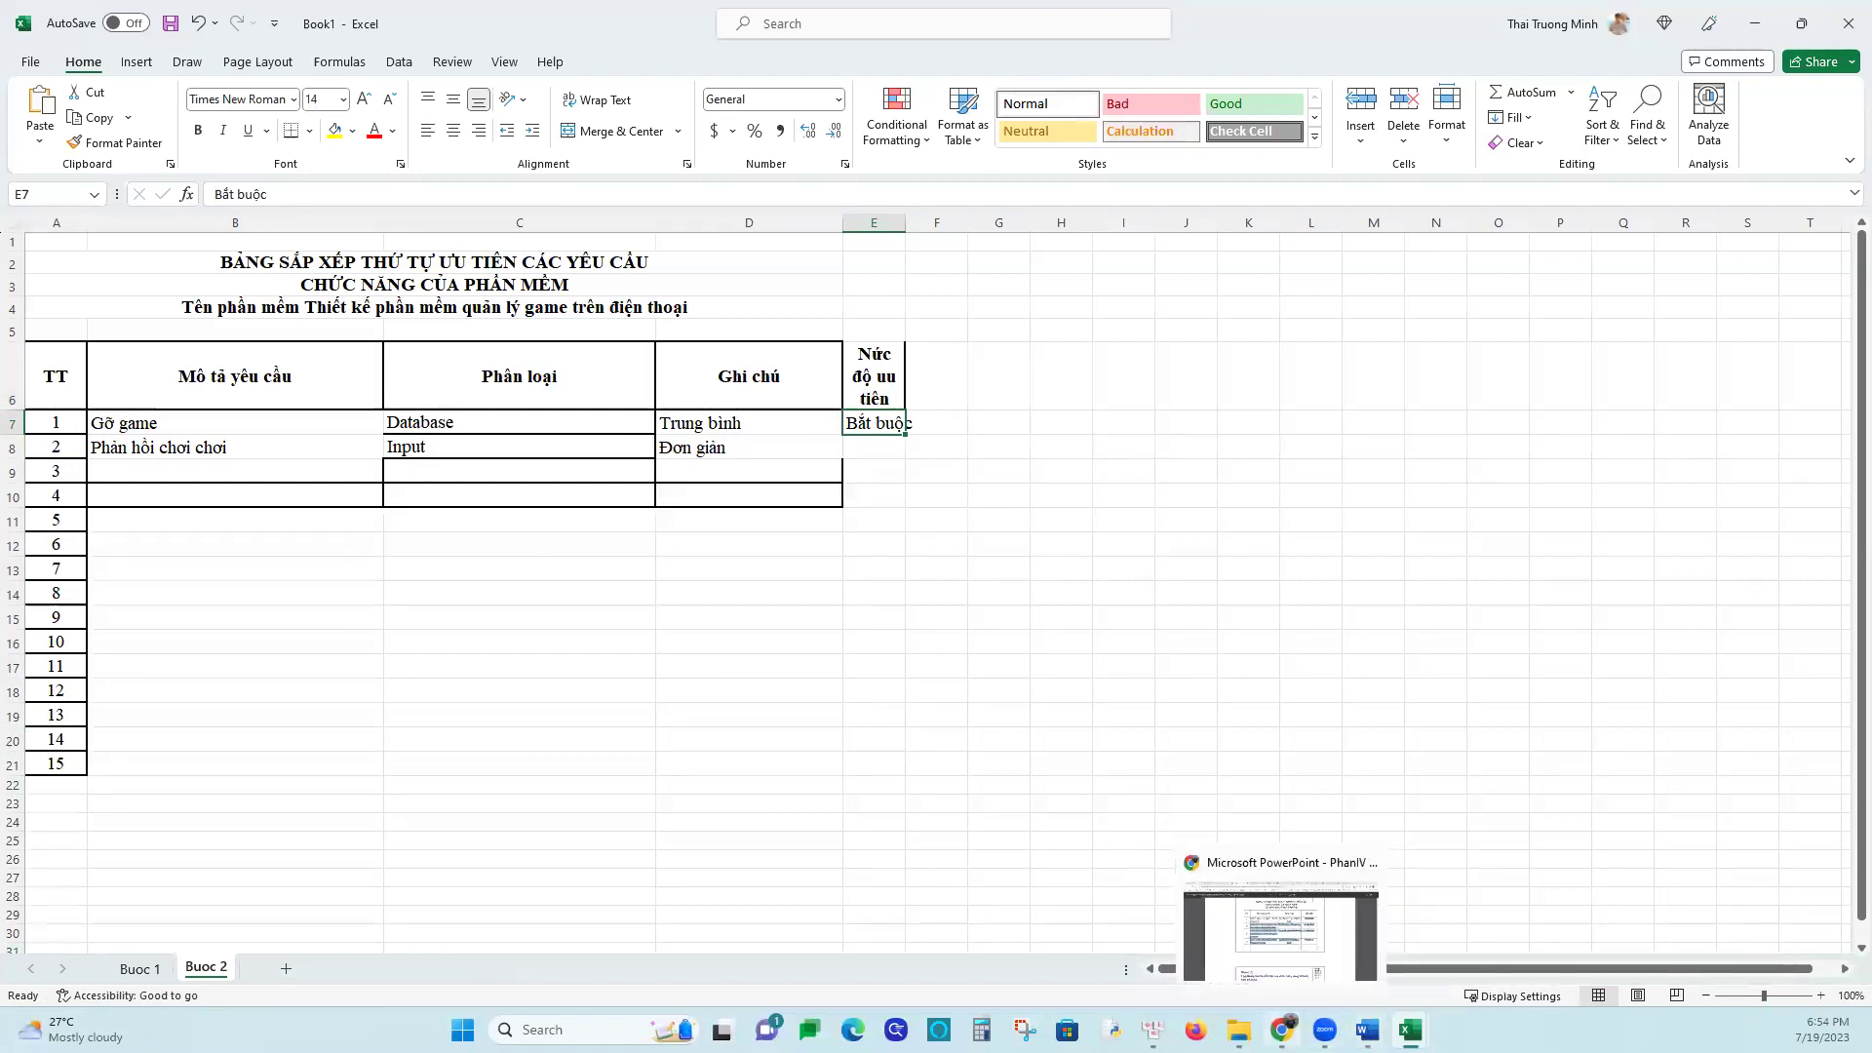
{"action": "left_click", "coordinate": [1280, 926]}
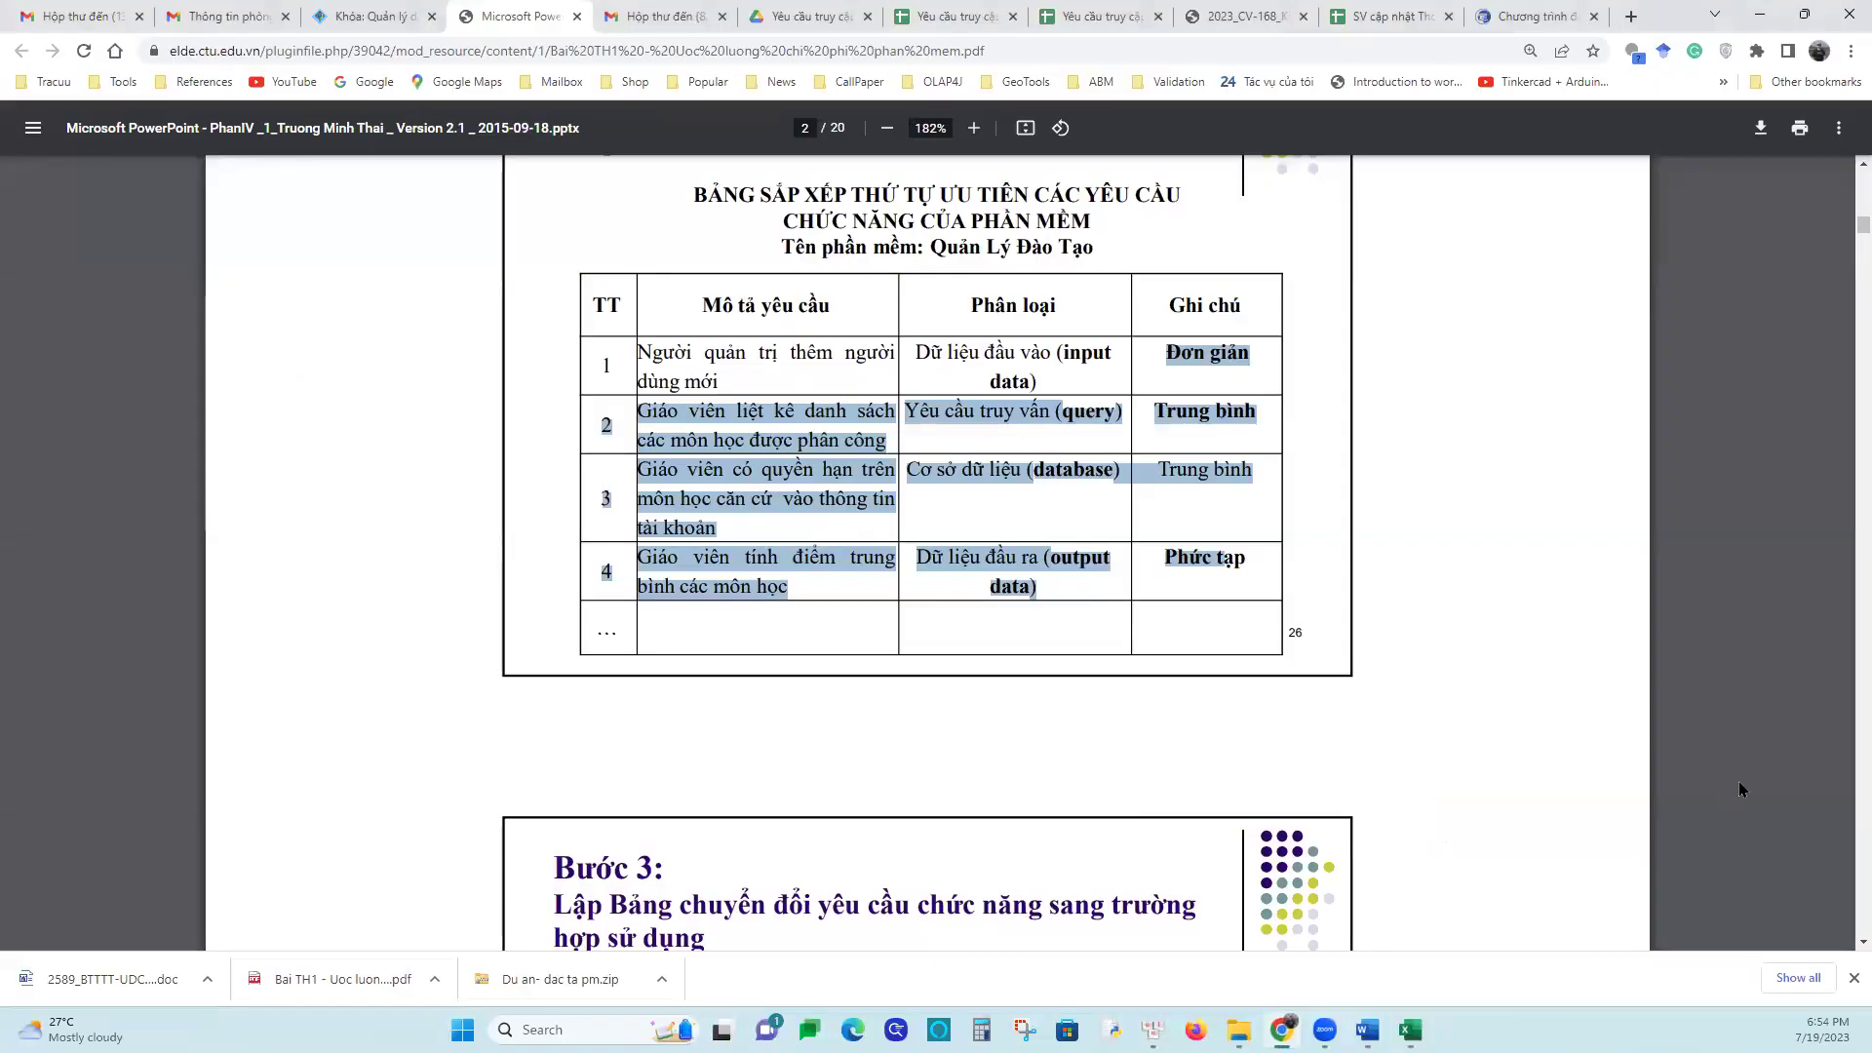
{"action": "left_click", "coordinate": [1294, 573]}
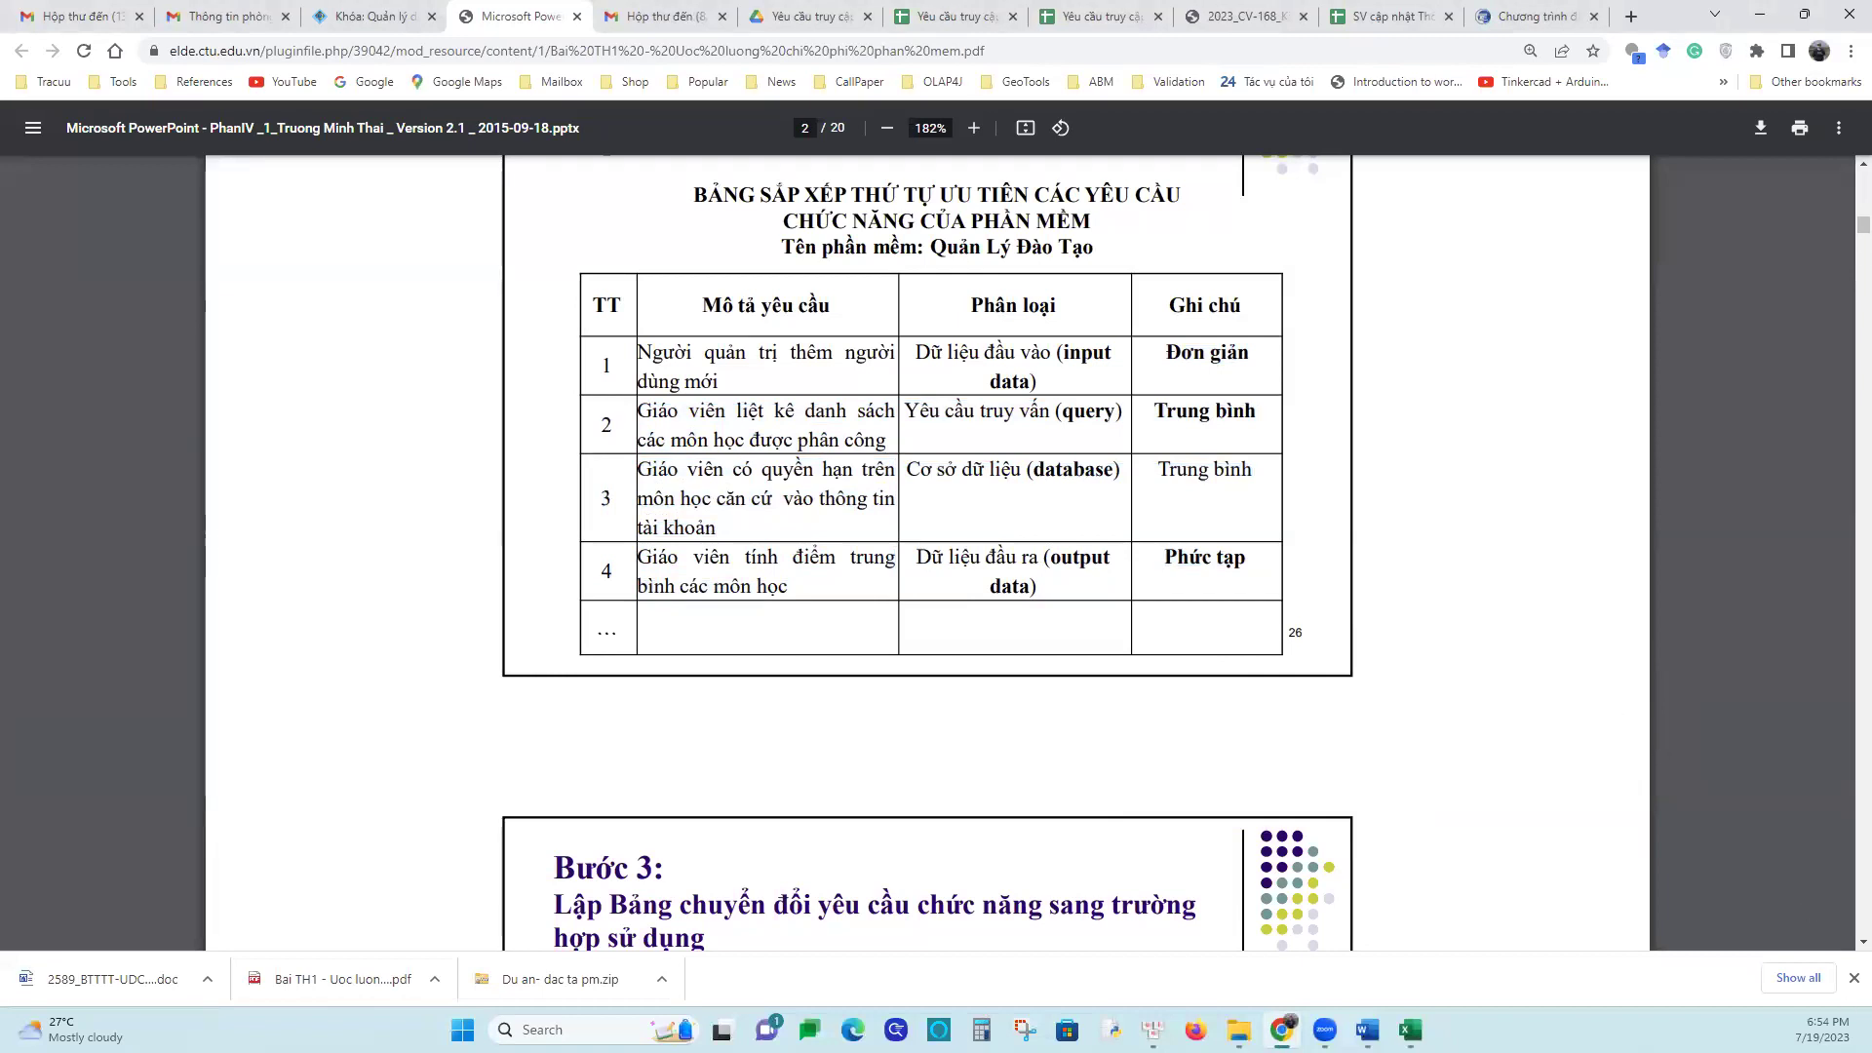
{"action": "mouse_move", "coordinate": [1367, 1030]}
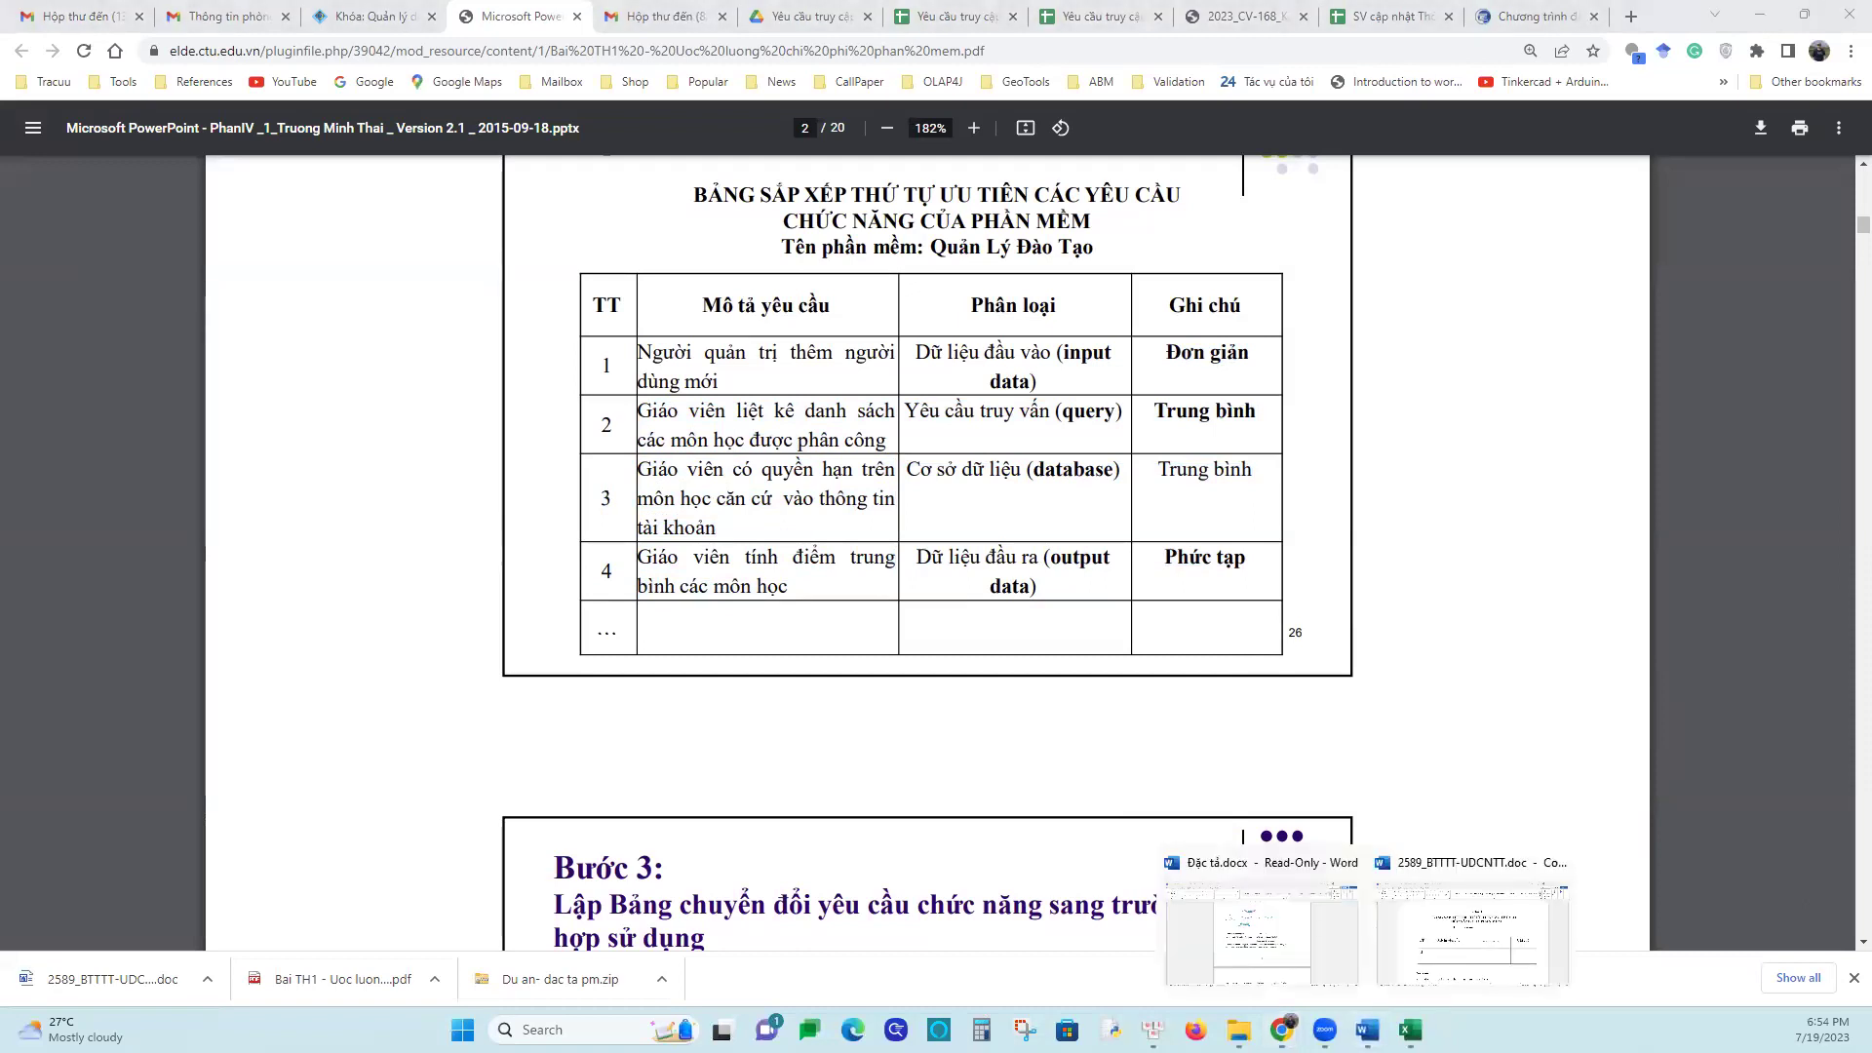
{"action": "left_click", "coordinate": [1275, 944]}
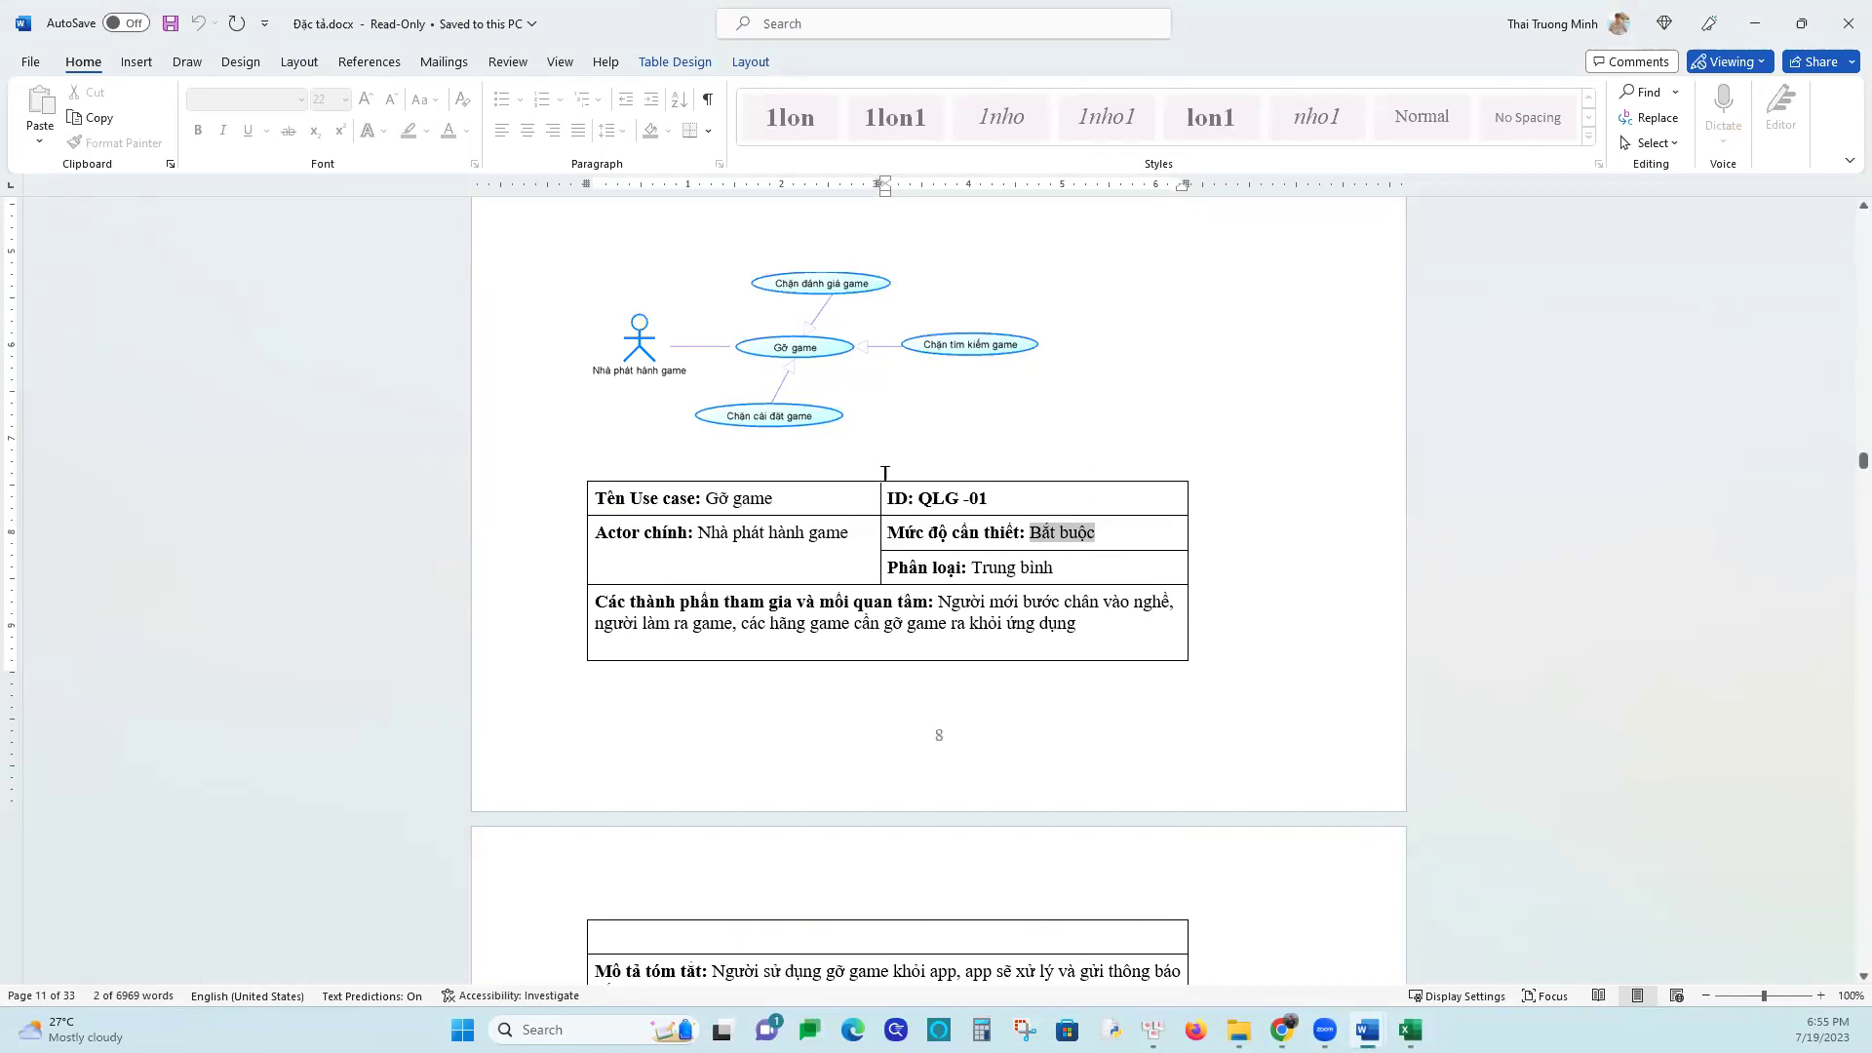
Return to the start of Đặc tả.docx and examine its project title and the Mục lục table of contents
{"action": "scroll", "coordinate": [872, 468], "scroll_direction": "down", "scroll_amount": 1}
{"action": "scroll", "coordinate": [872, 470], "scroll_direction": "up", "scroll_amount": 20}
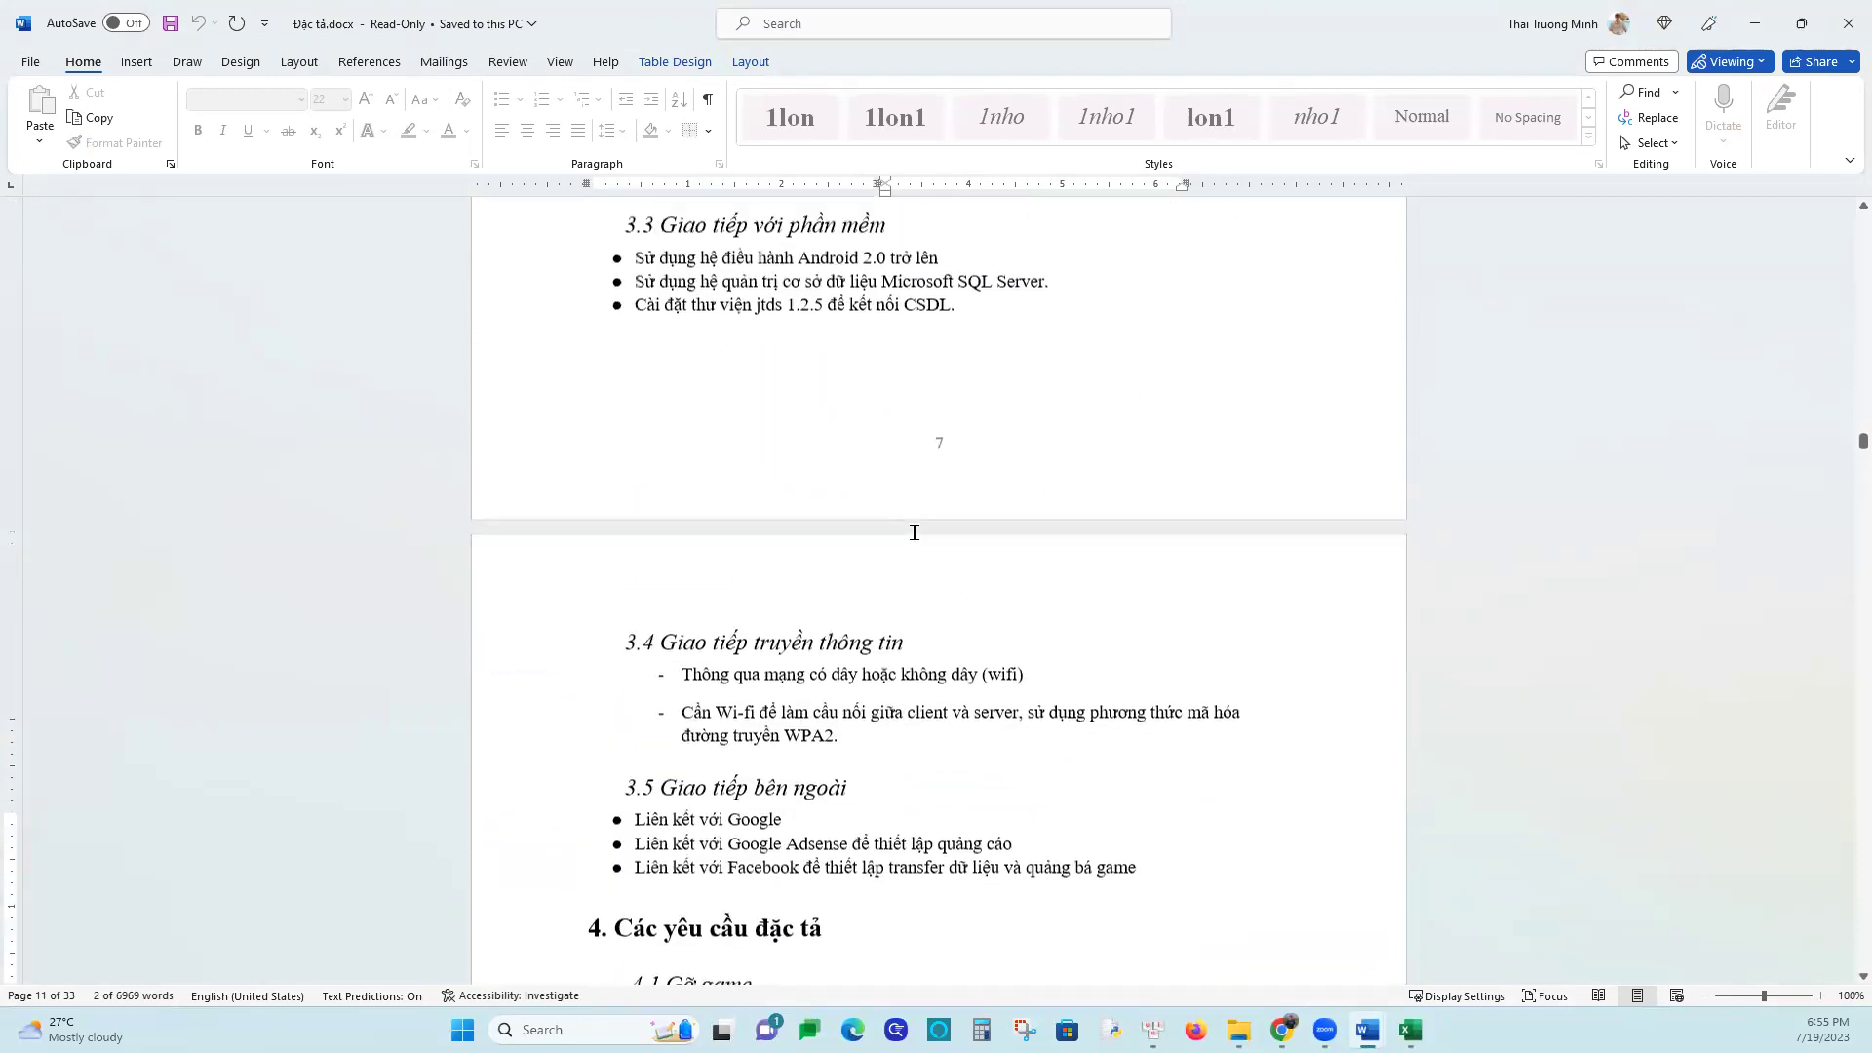
{"action": "scroll", "coordinate": [918, 449], "scroll_direction": "up", "scroll_amount": 12}
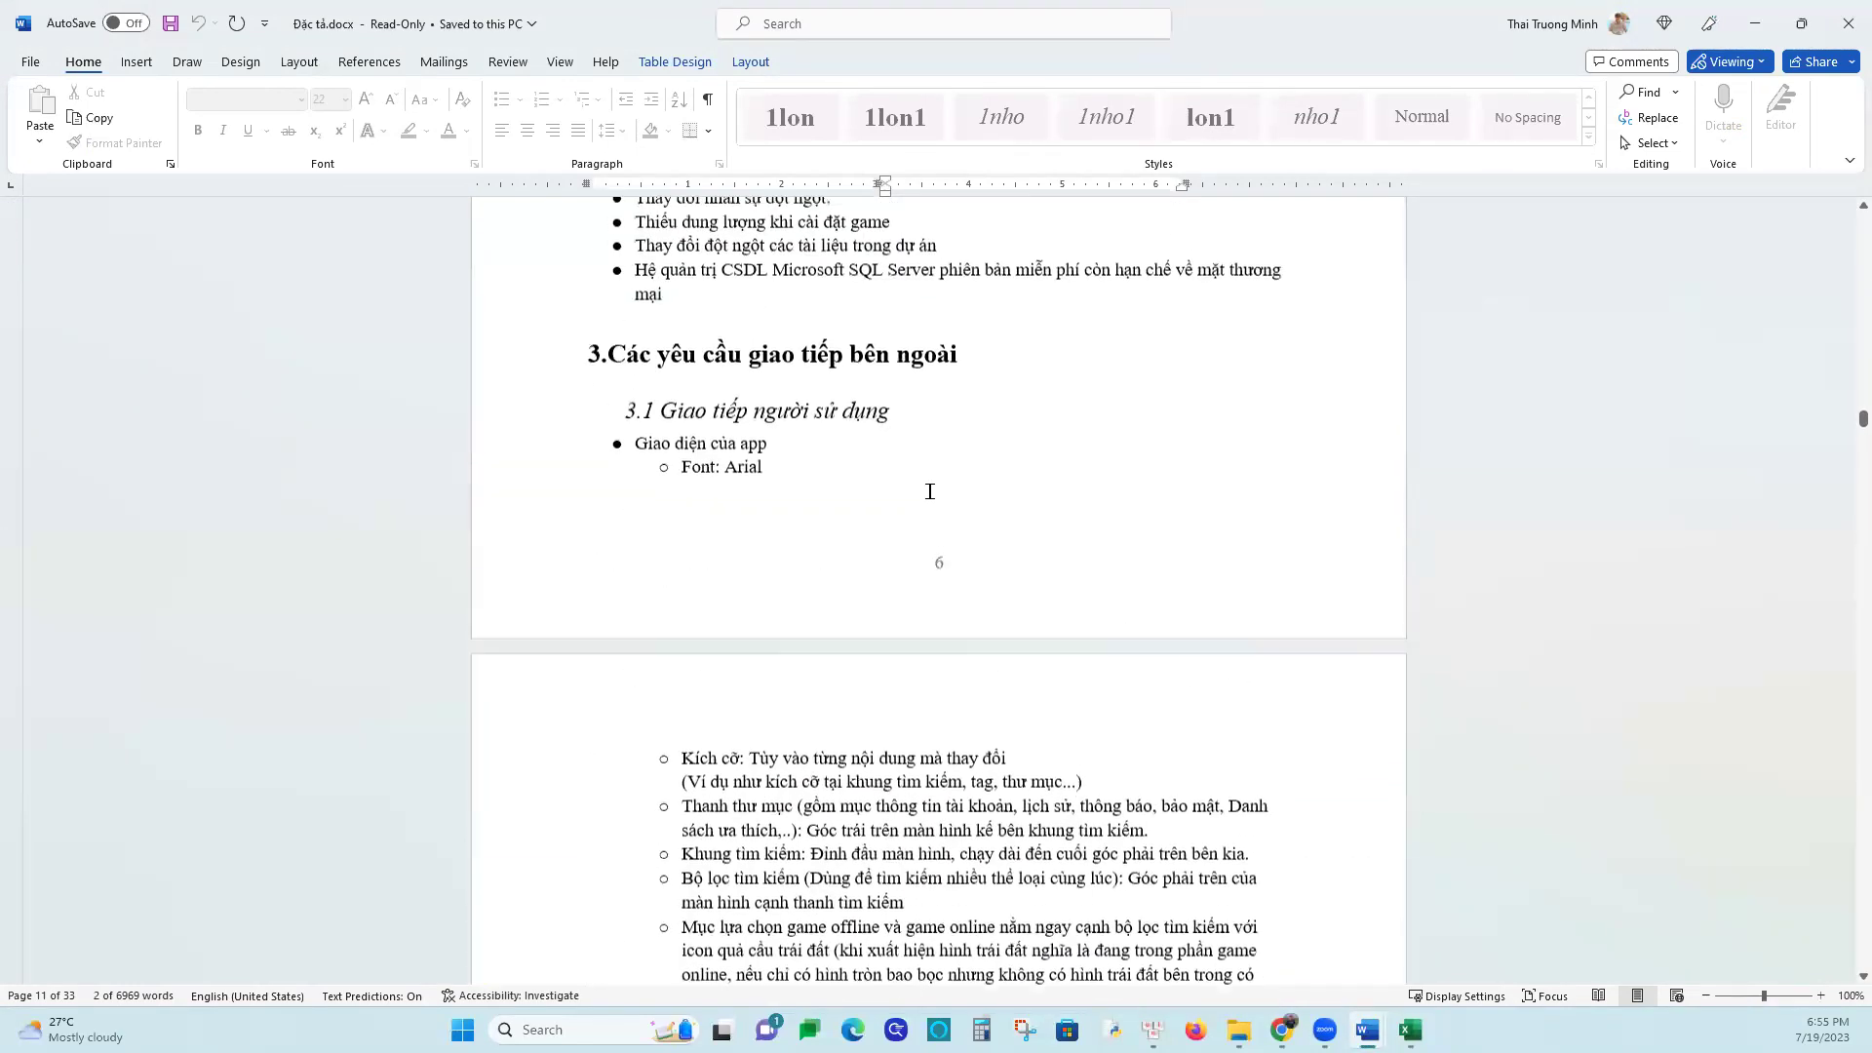
{"action": "scroll", "coordinate": [1461, 635], "scroll_direction": "up", "scroll_amount": 15}
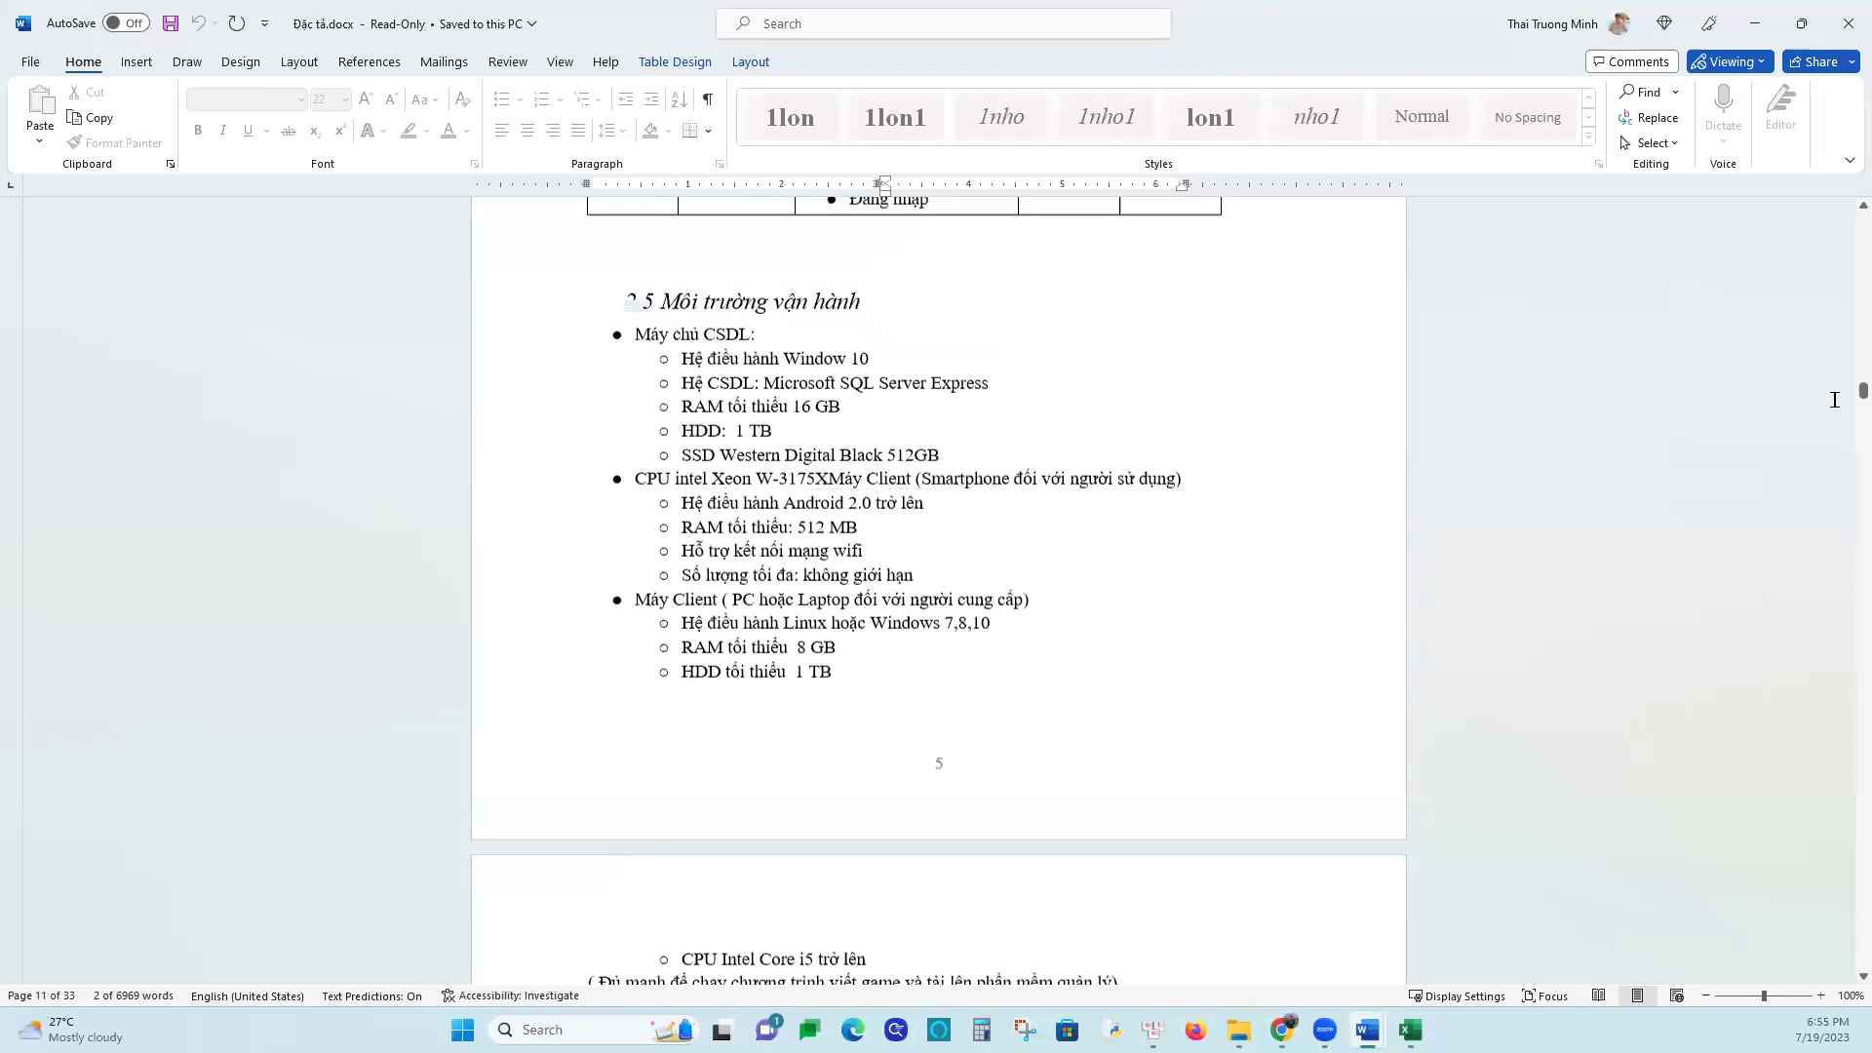
{"action": "scroll", "coordinate": [1842, 363], "scroll_direction": "up", "scroll_amount": 20}
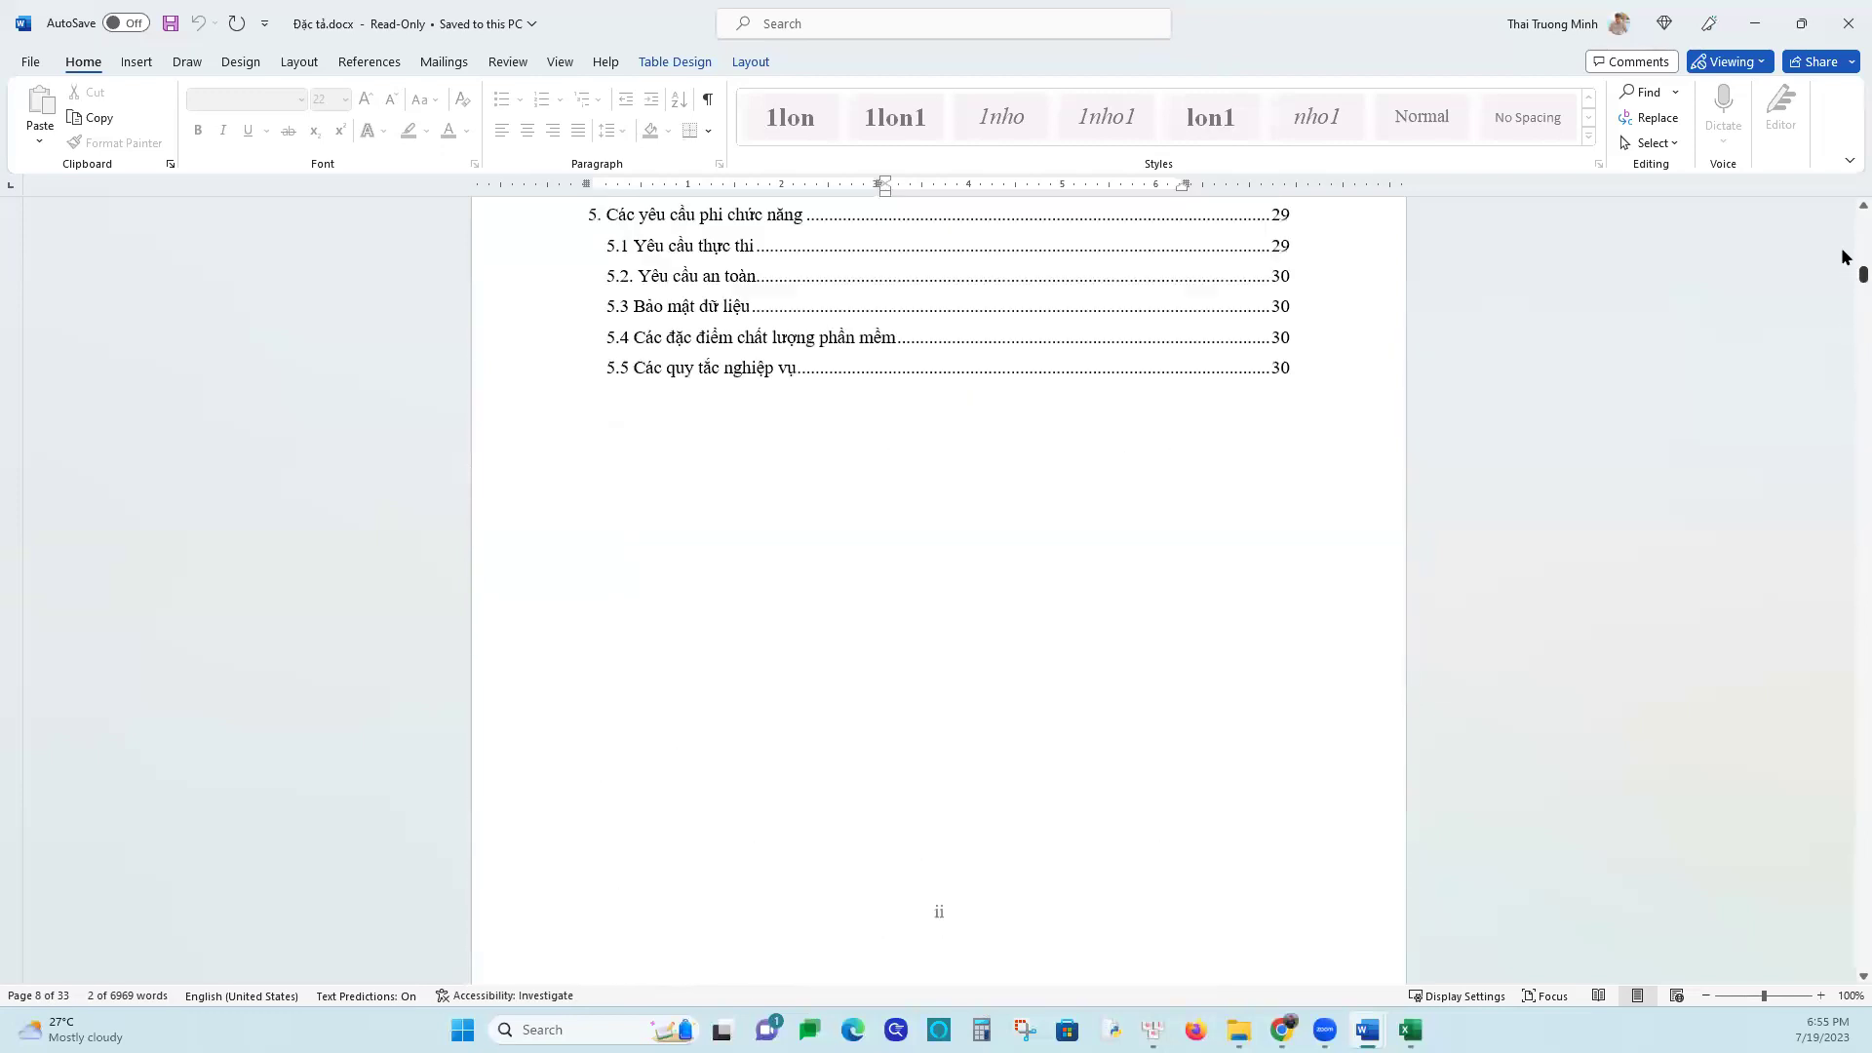
{"action": "scroll", "coordinate": [1842, 234], "scroll_direction": "down", "scroll_amount": 3}
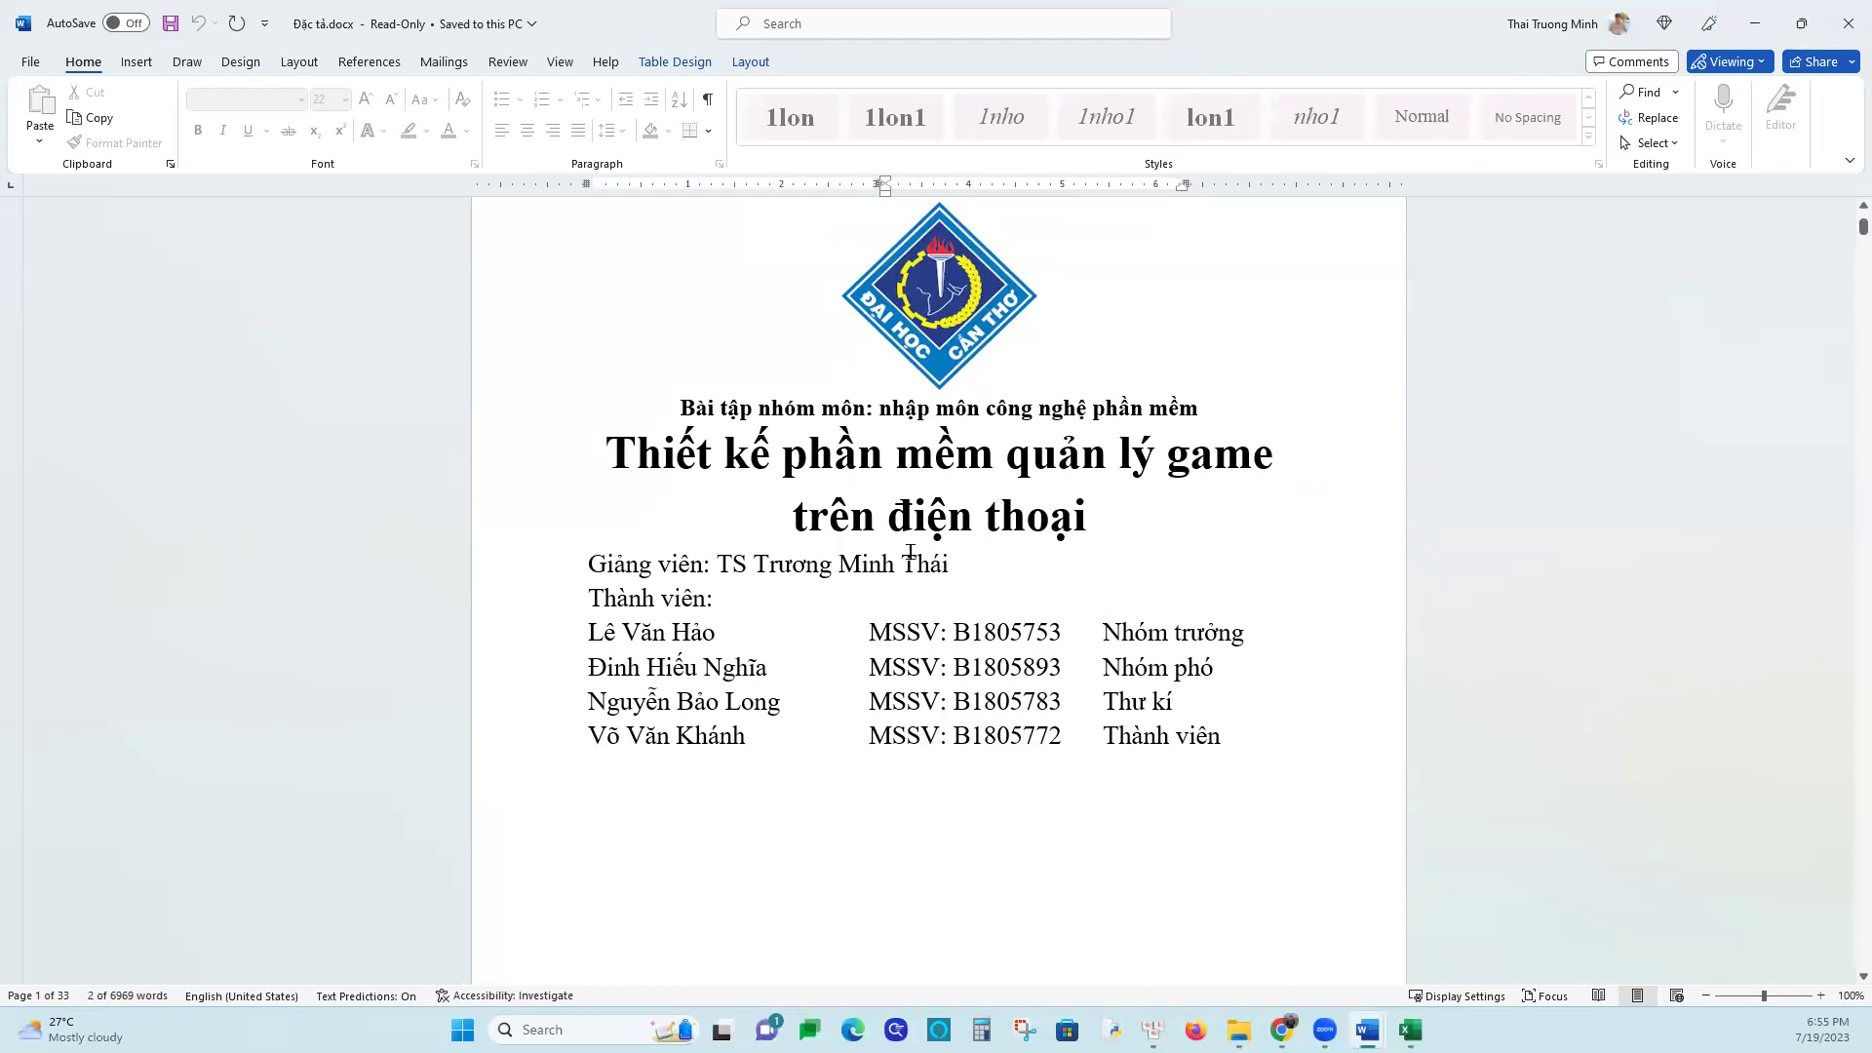
{"action": "left_click_drag", "start_coordinate": [602, 453], "coordinate": [1107, 515]}
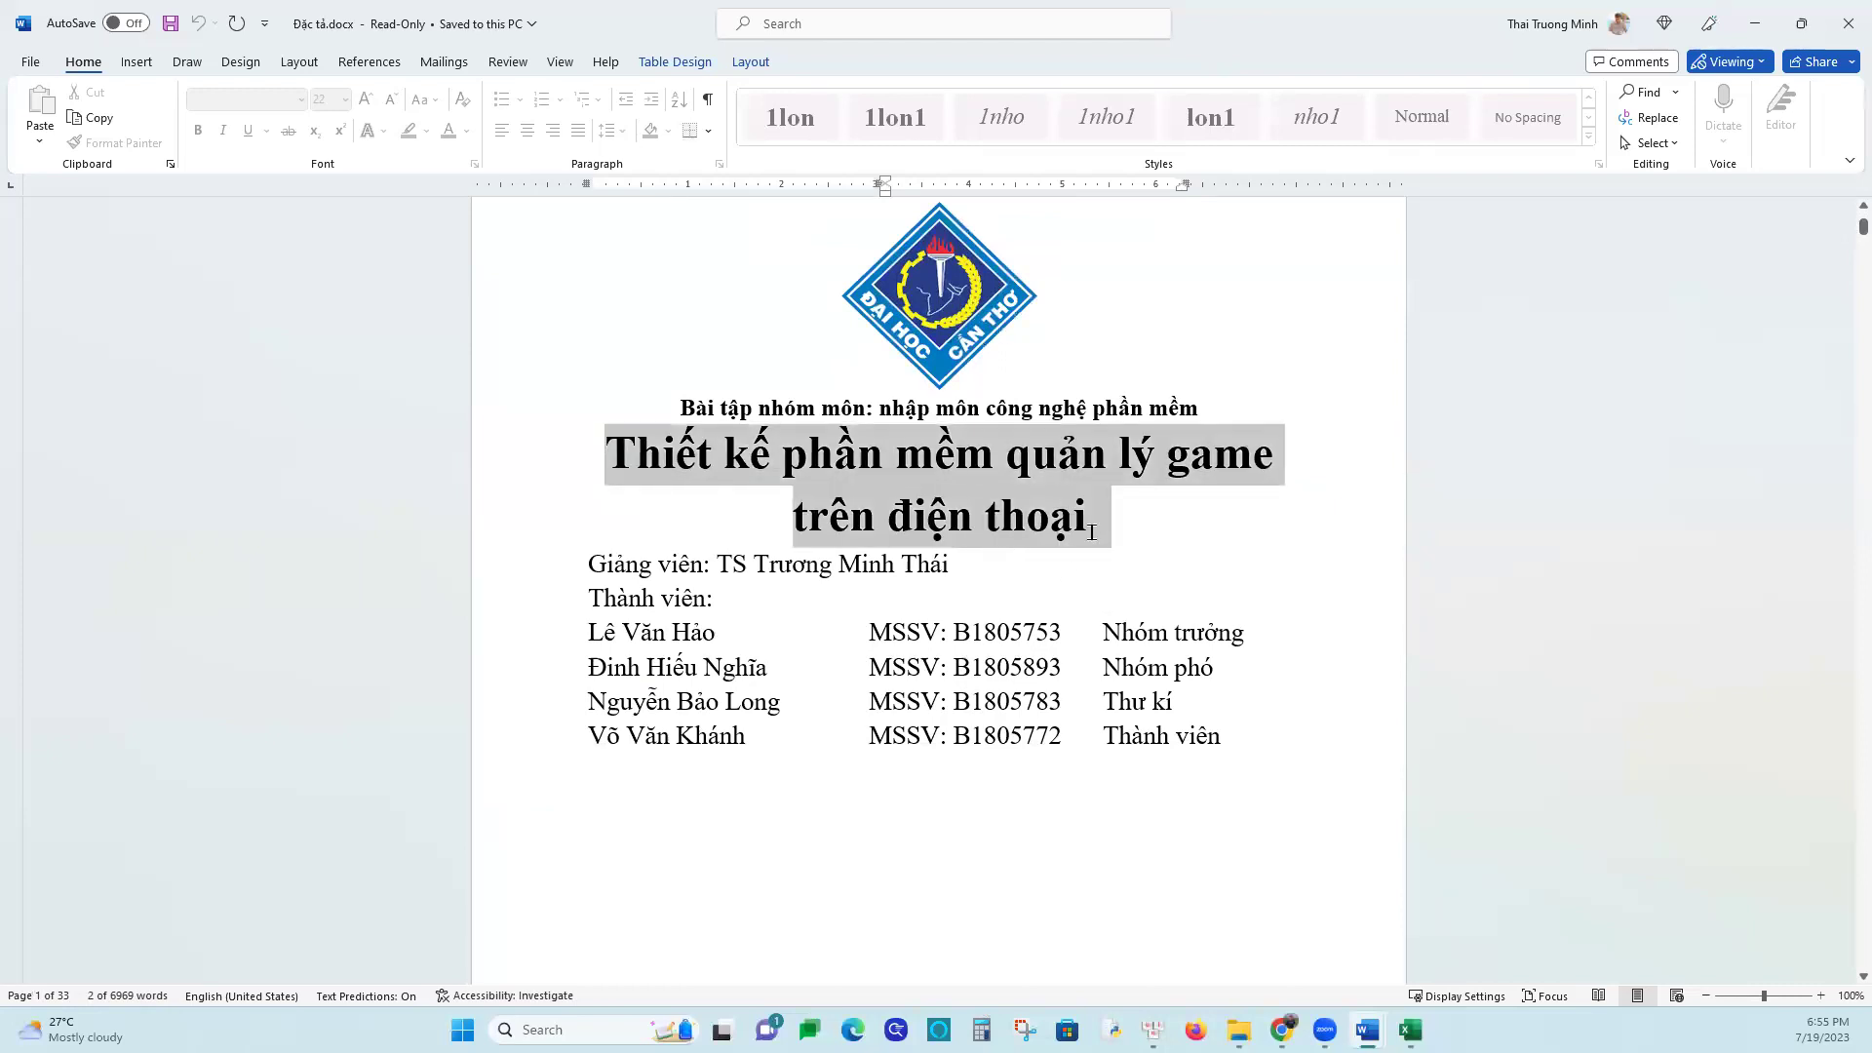
{"action": "scroll", "coordinate": [819, 848], "scroll_direction": "down", "scroll_amount": 5}
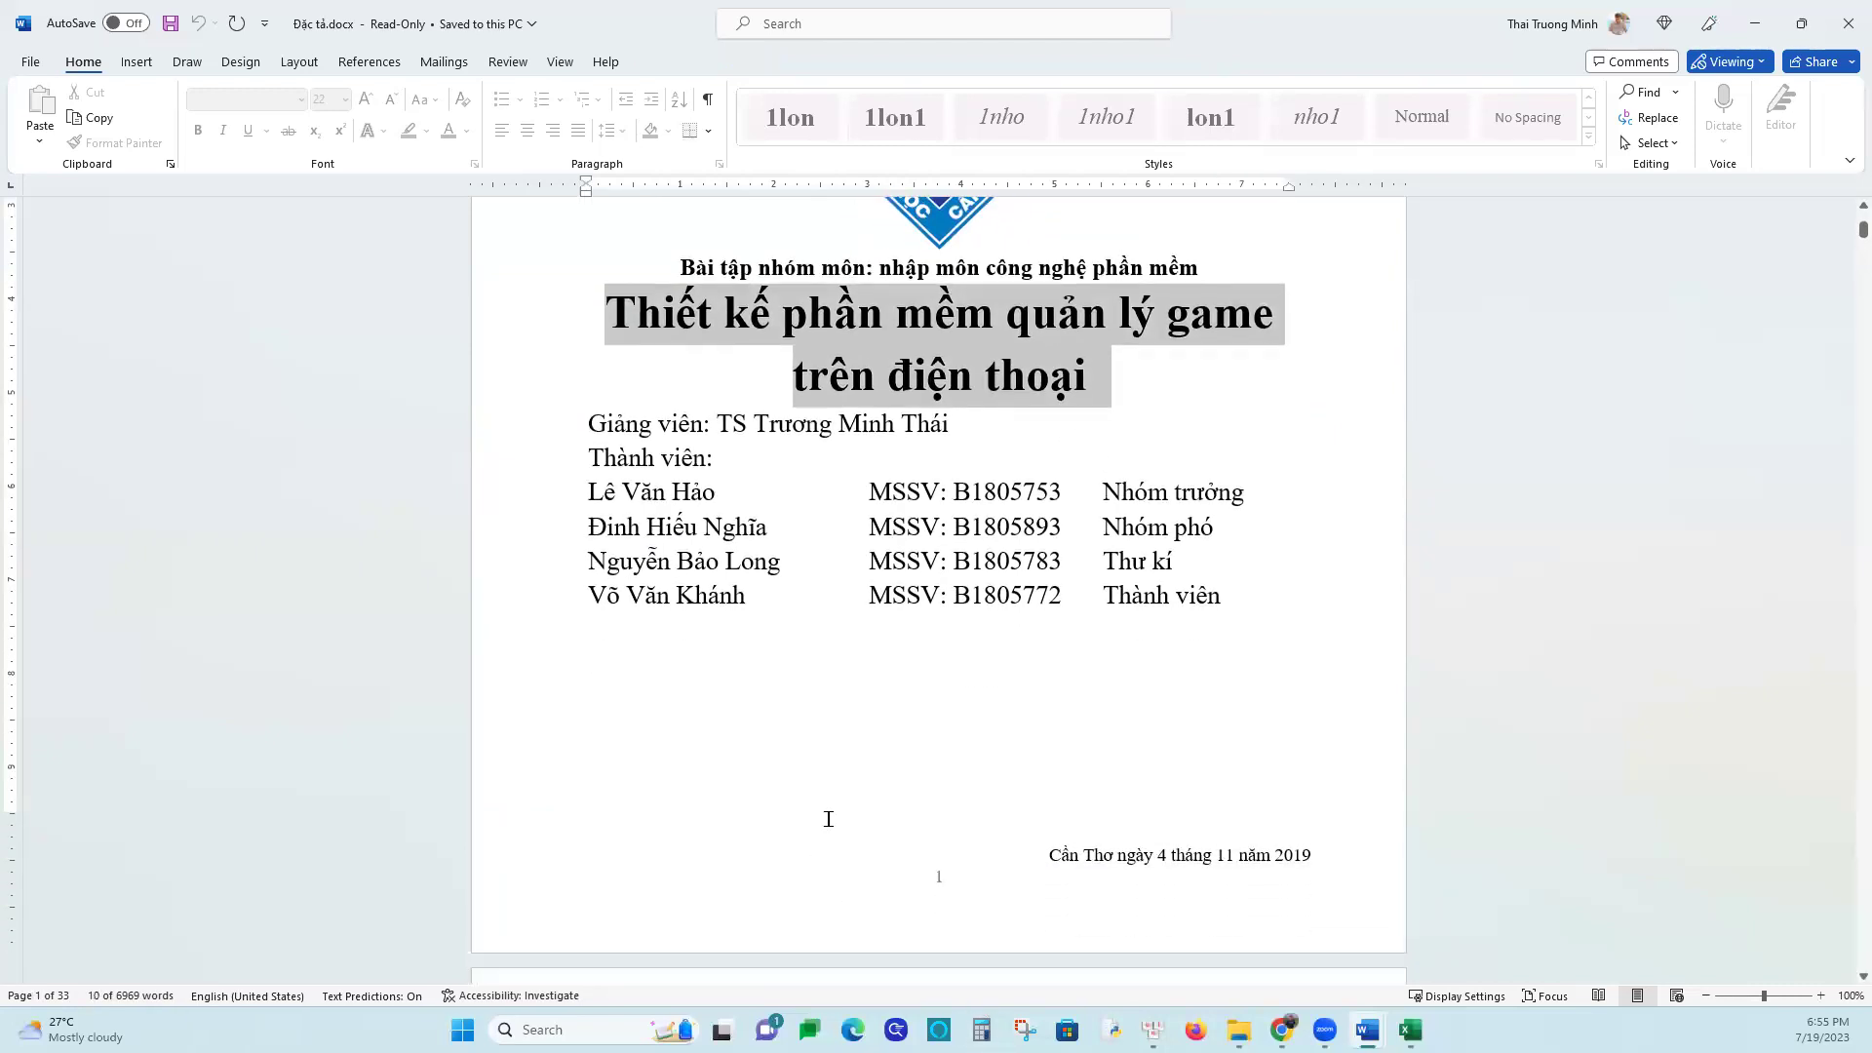
{"action": "scroll", "coordinate": [938, 637], "scroll_direction": "down", "scroll_amount": 8}
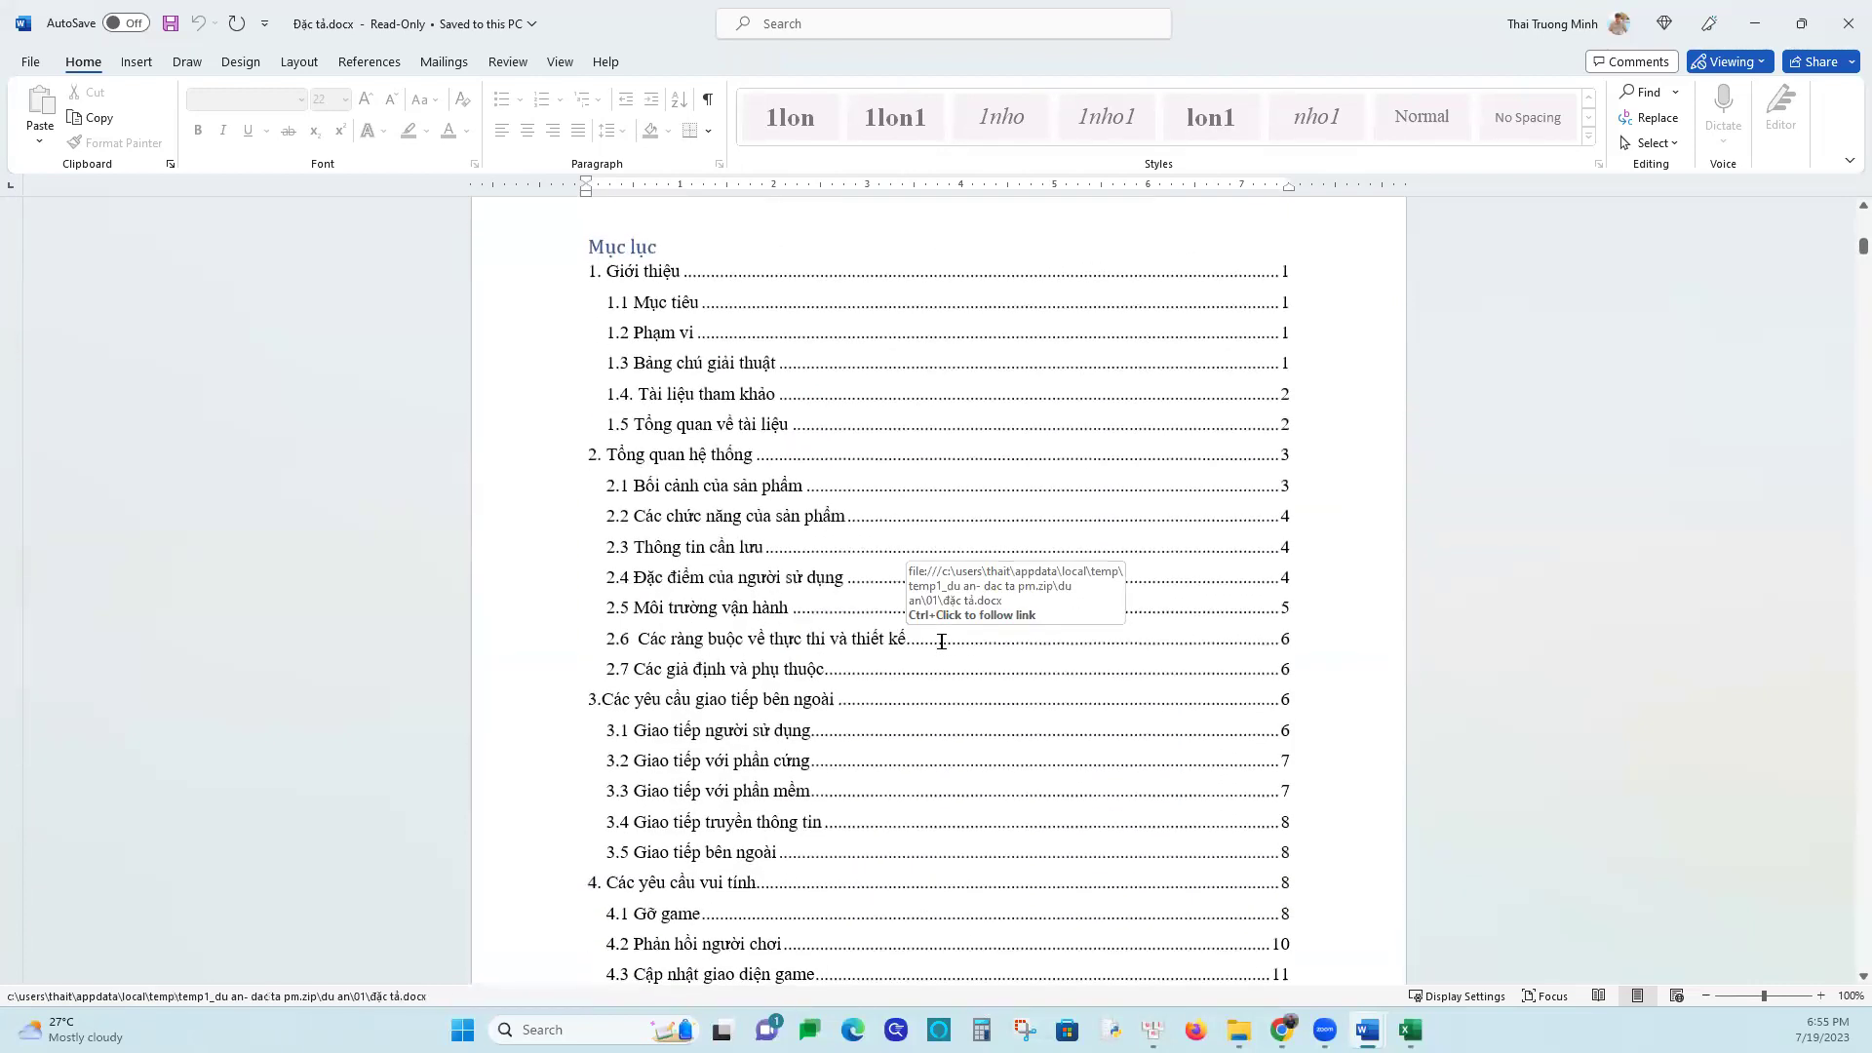
{"action": "left_click", "coordinate": [941, 641]}
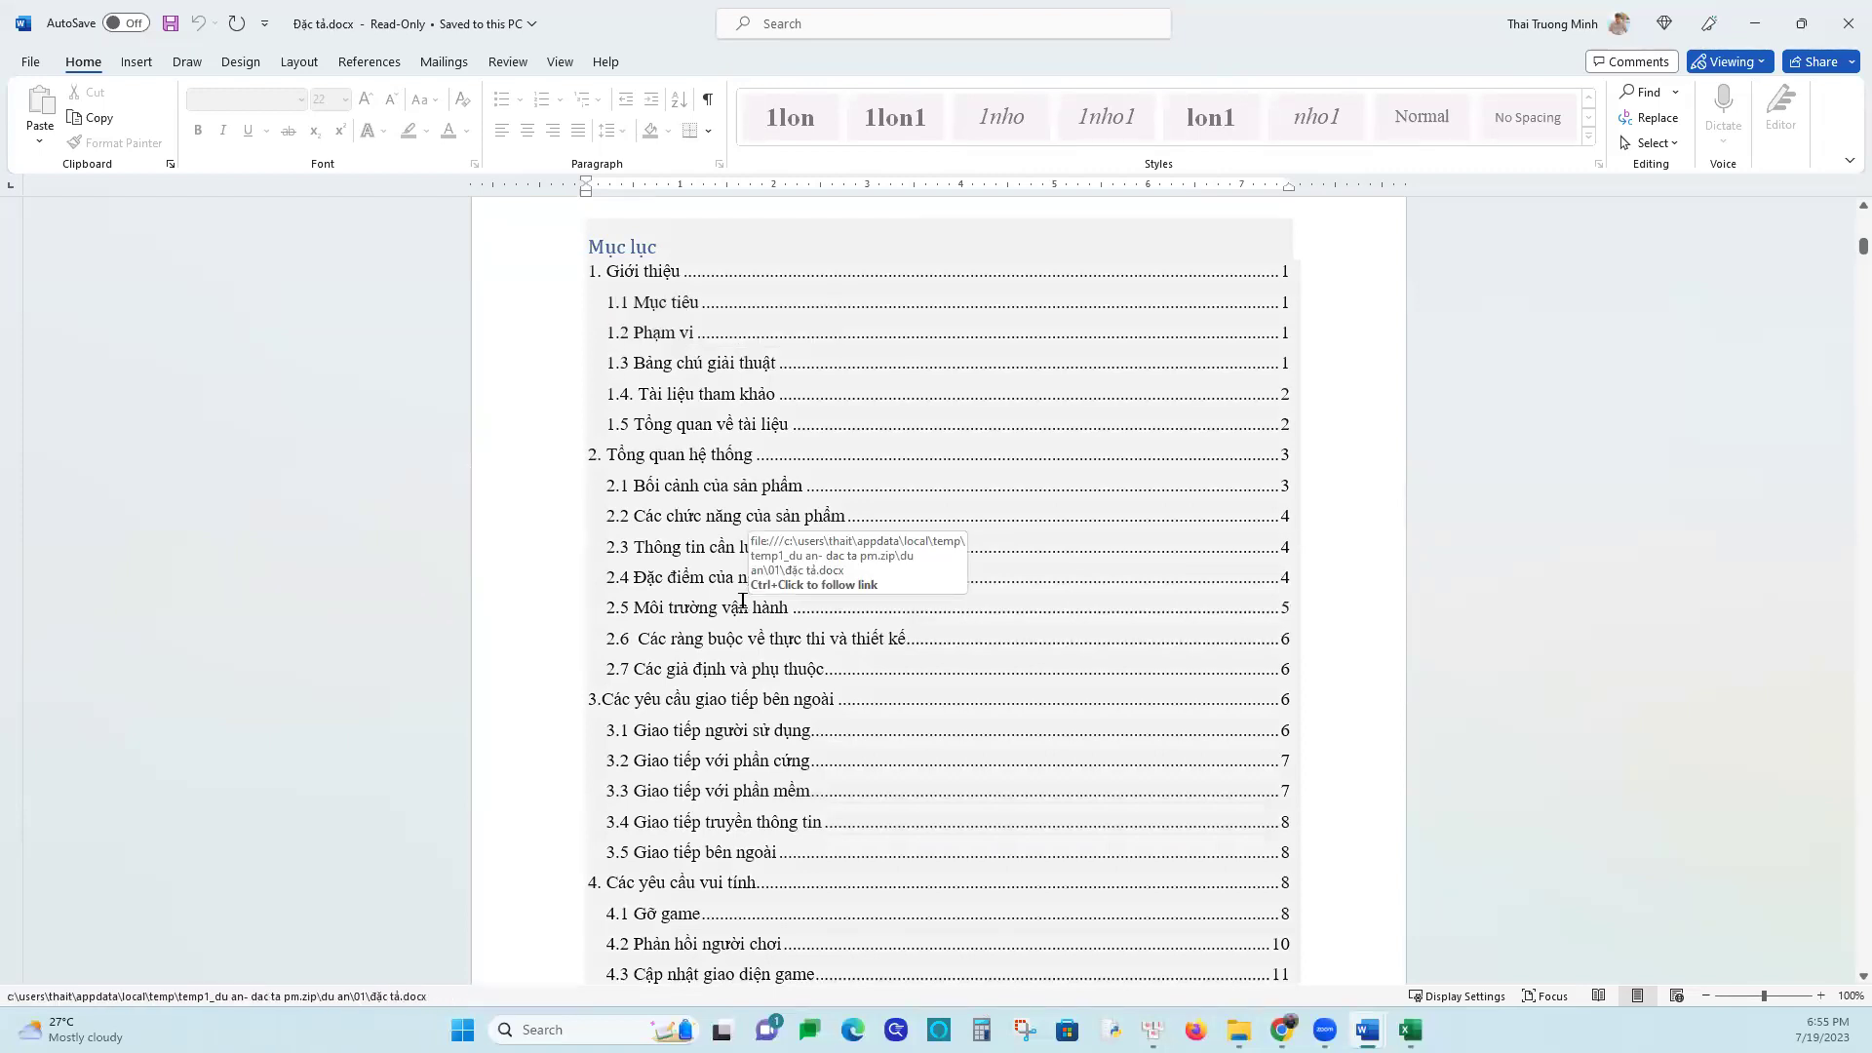
Look through the specification's sections up to 4.1 Gỡ game and select the QLG-01 use case table to review it
{"action": "scroll", "coordinate": [746, 602], "scroll_direction": "down", "scroll_amount": 15}
{"action": "scroll", "coordinate": [731, 596], "scroll_direction": "down", "scroll_amount": 20}
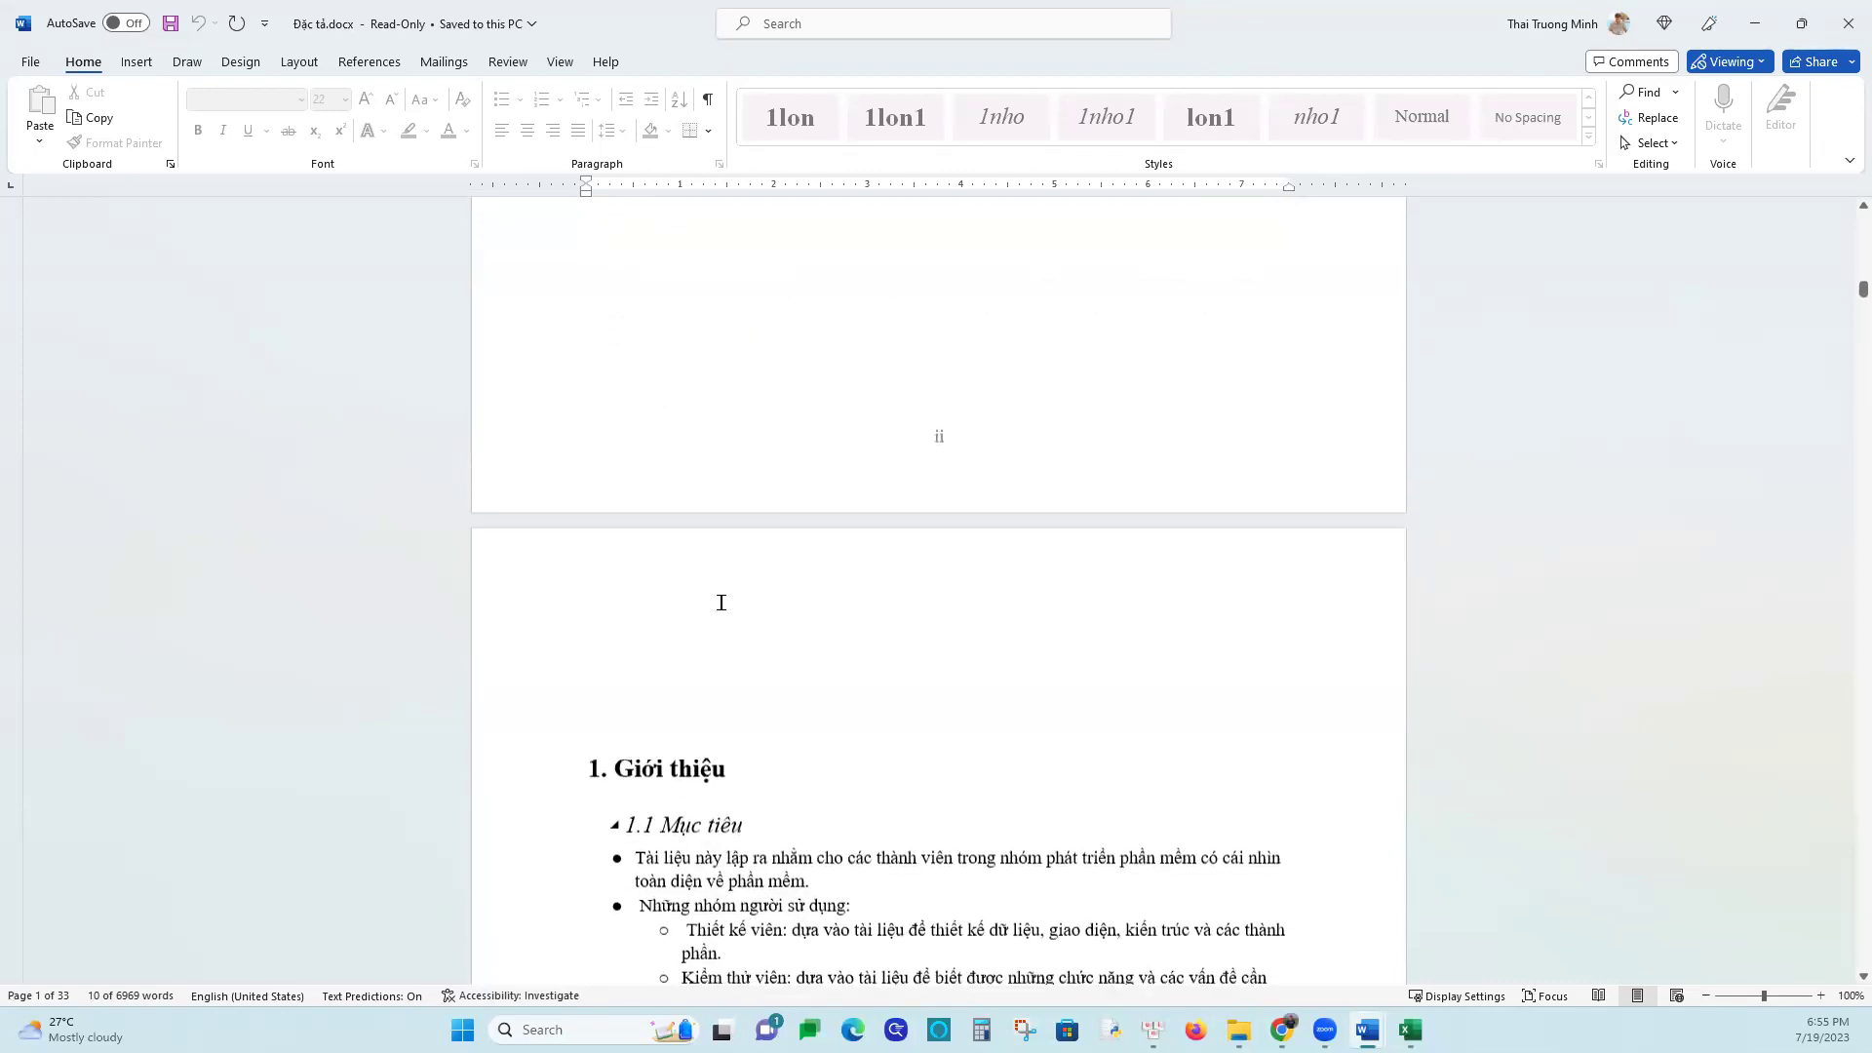
{"action": "scroll", "coordinate": [722, 585], "scroll_direction": "down", "scroll_amount": 15}
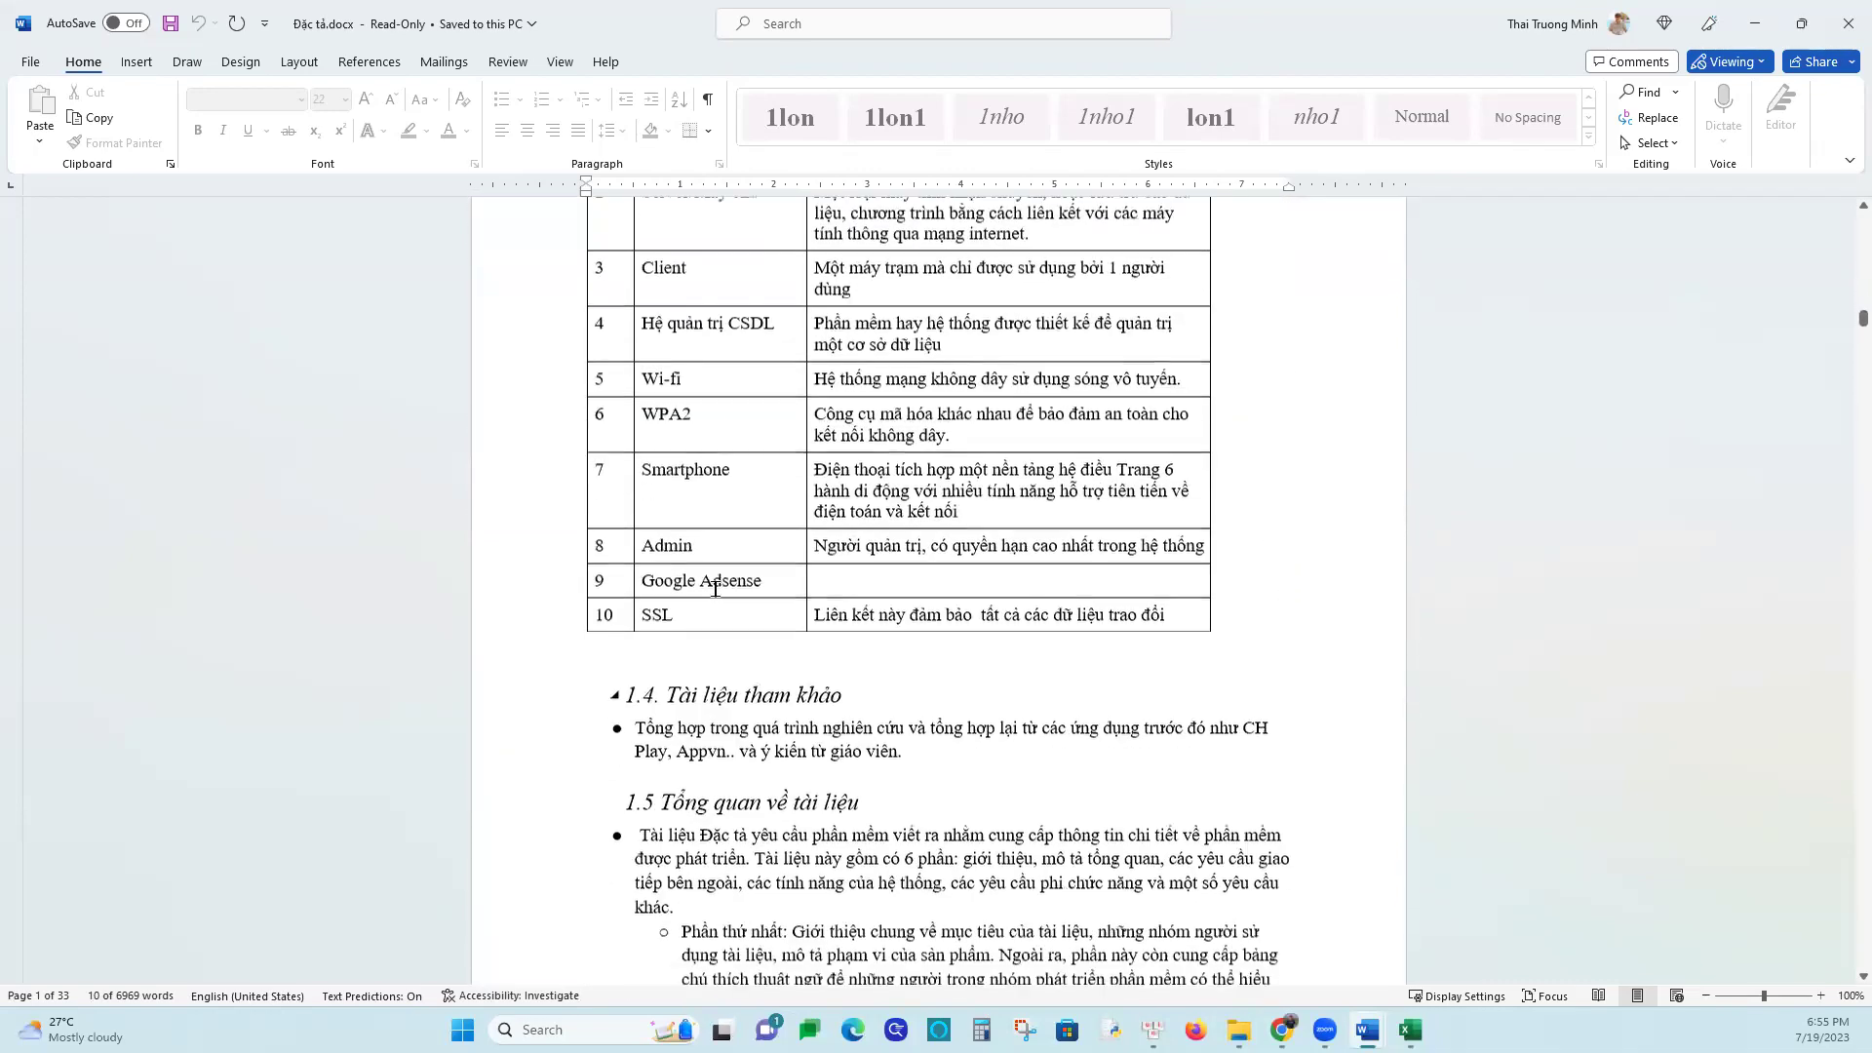
{"action": "scroll", "coordinate": [730, 578], "scroll_direction": "down", "scroll_amount": 15}
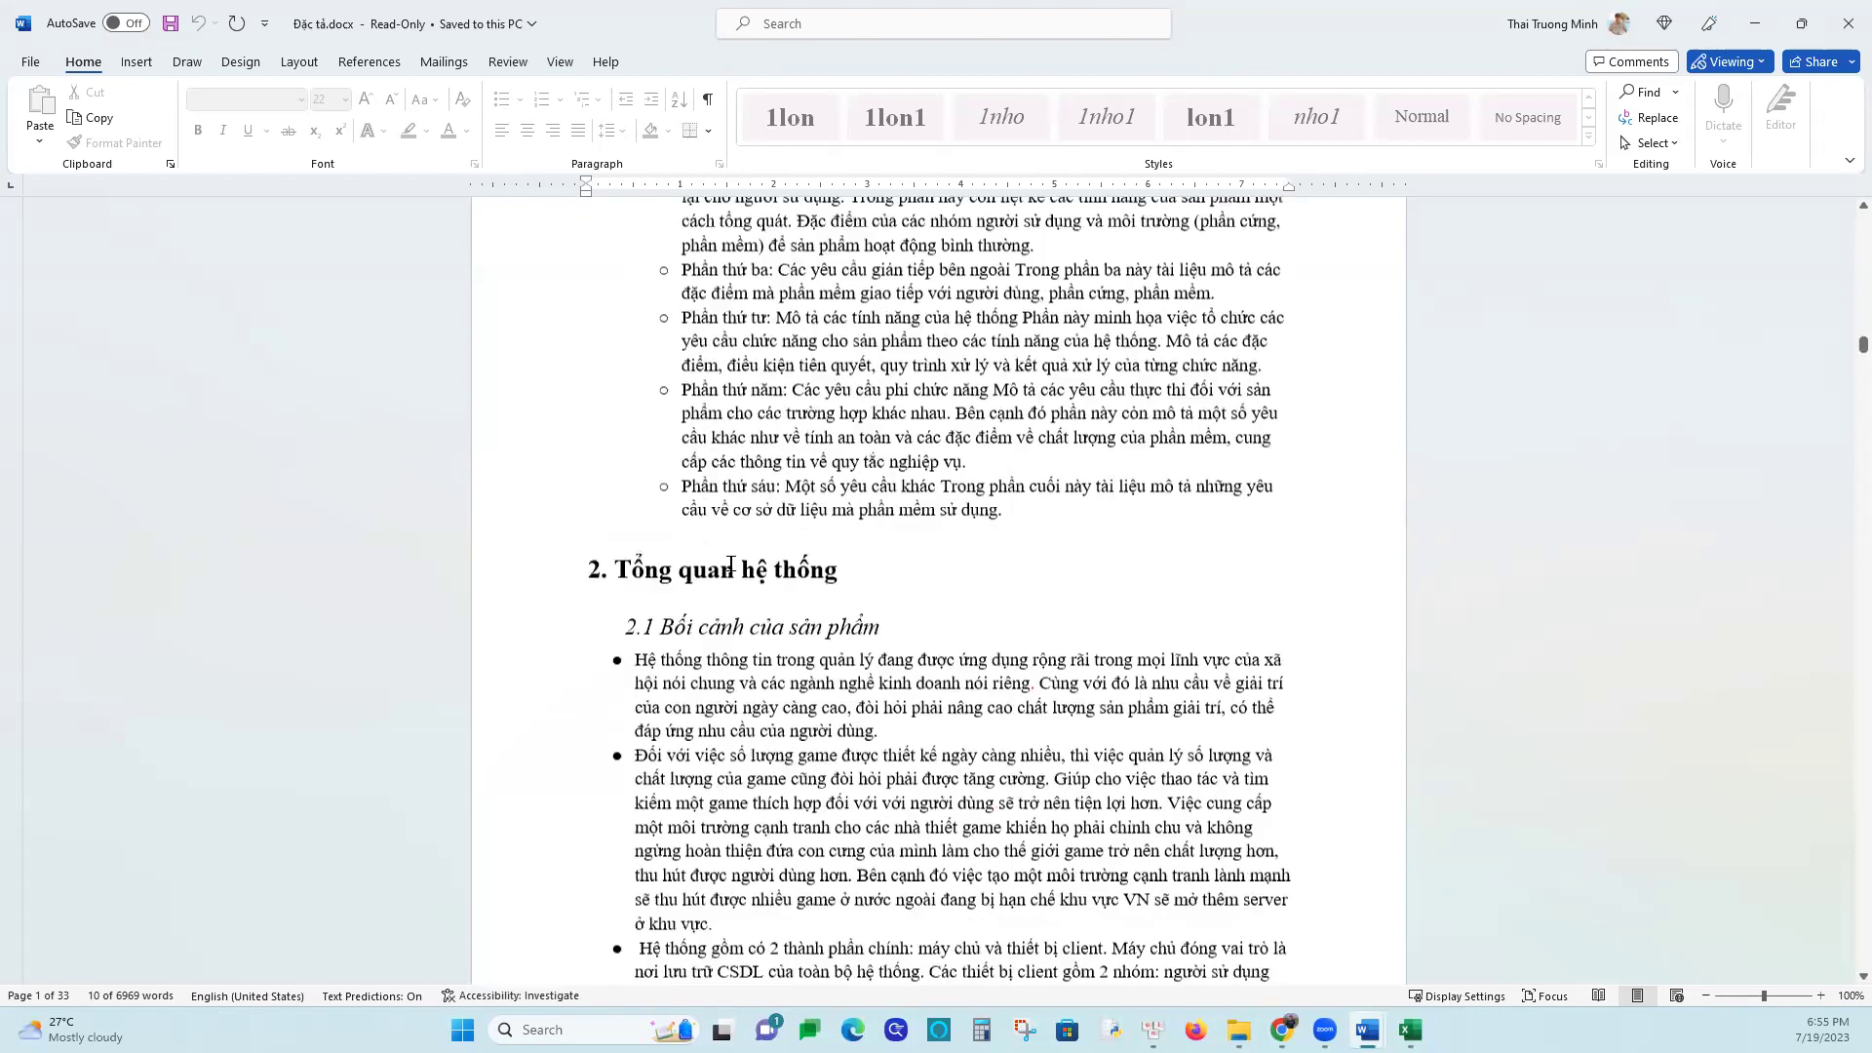
{"action": "scroll", "coordinate": [738, 546], "scroll_direction": "down", "scroll_amount": 15}
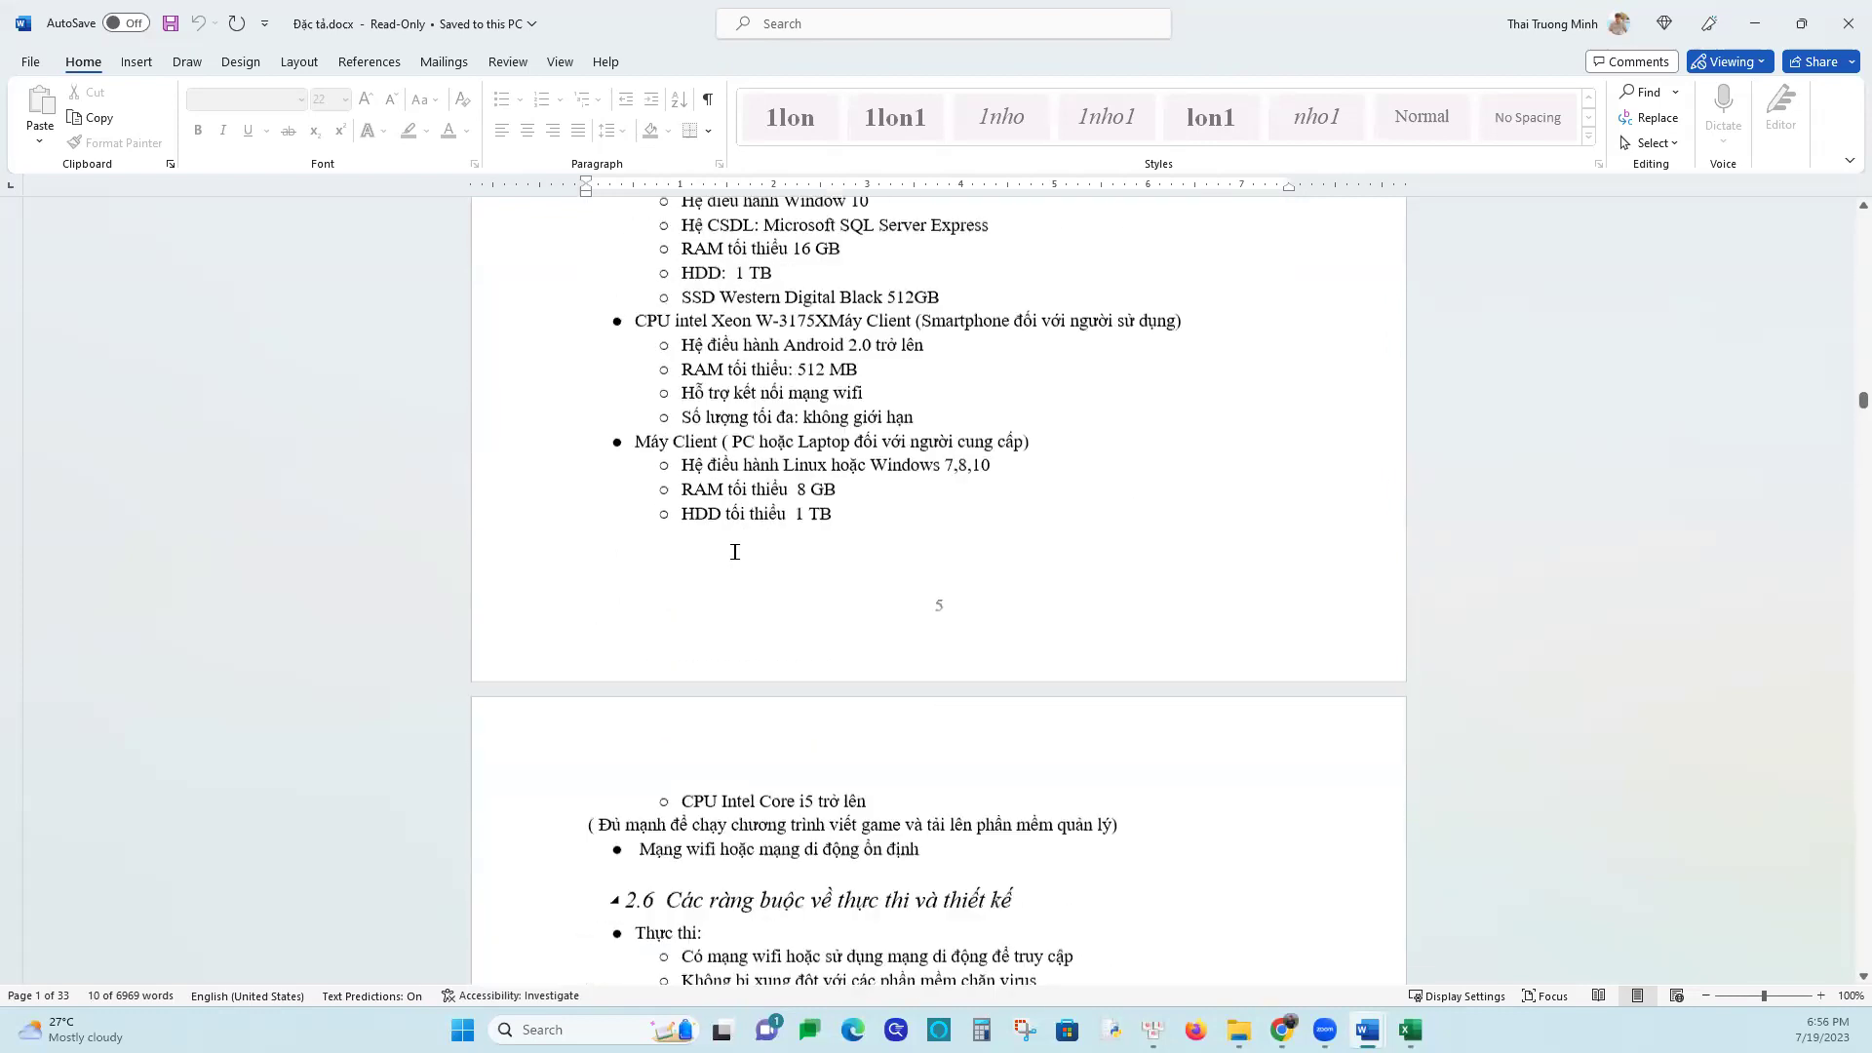
{"action": "scroll", "coordinate": [738, 546], "scroll_direction": "down", "scroll_amount": 15}
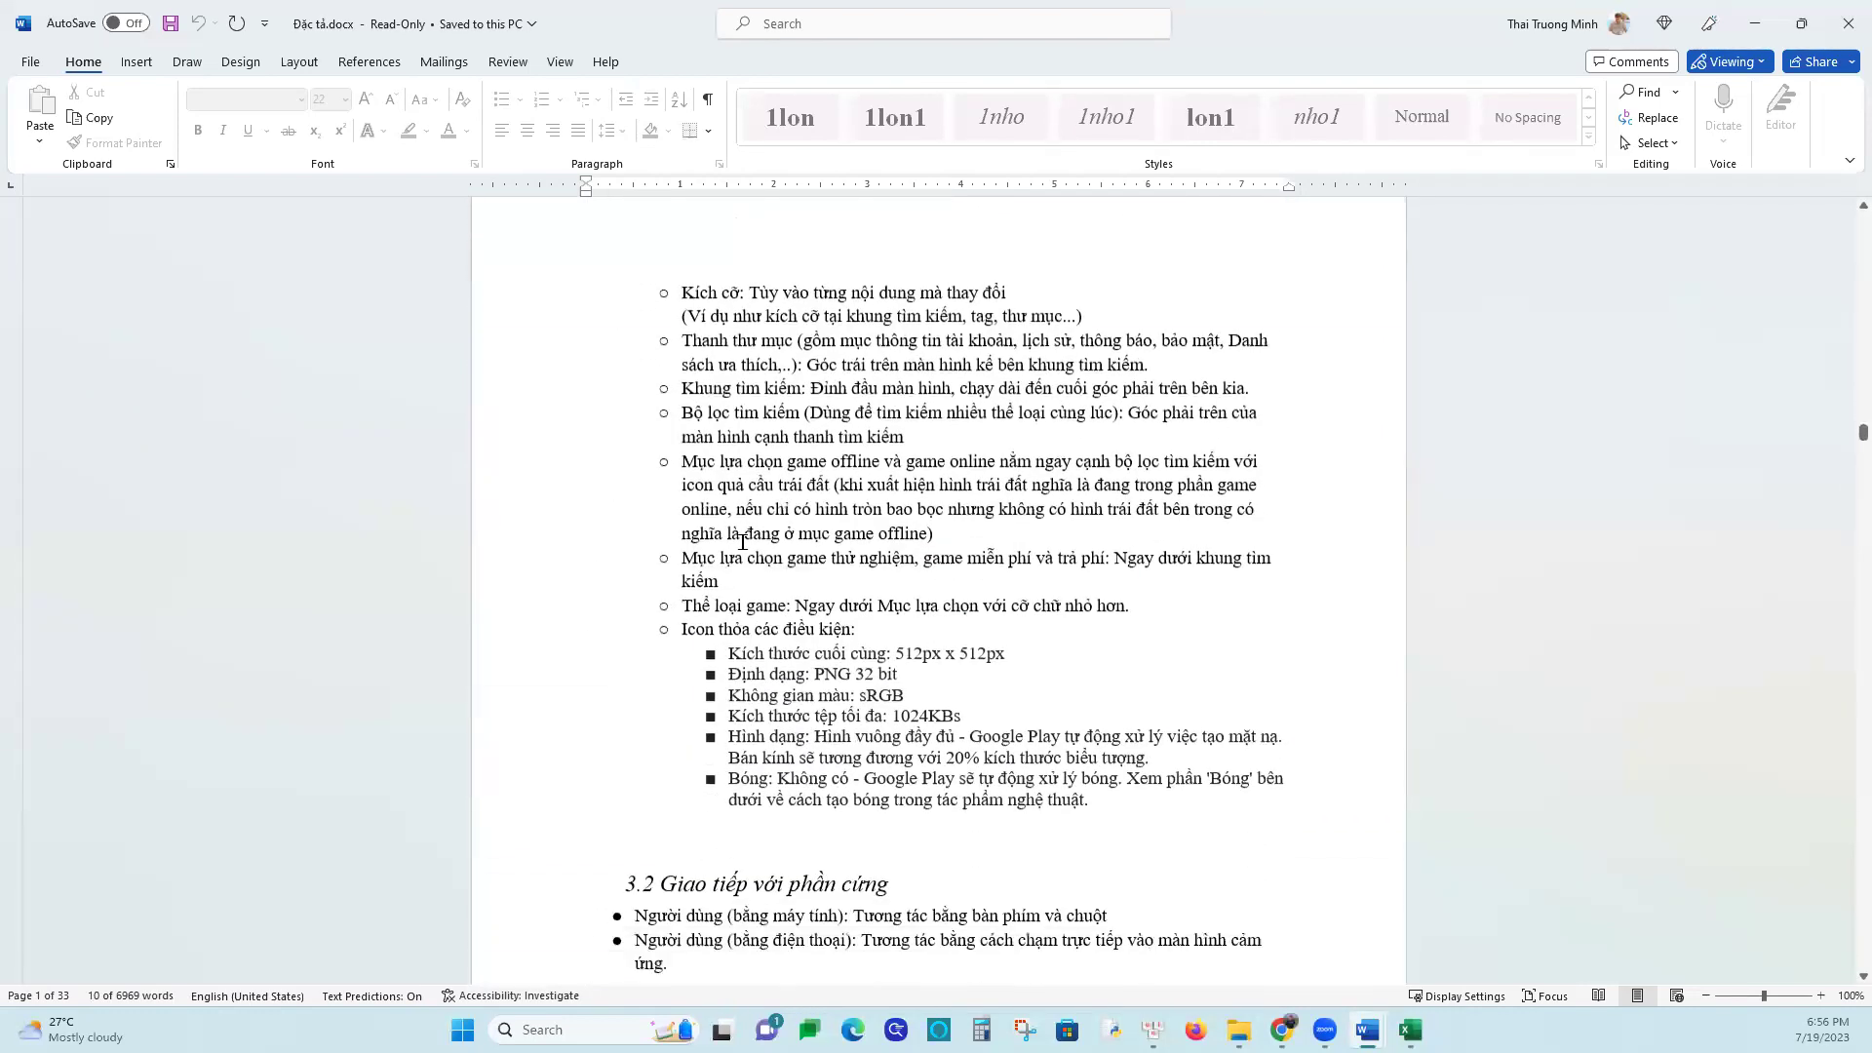
{"action": "scroll", "coordinate": [857, 470], "scroll_direction": "down", "scroll_amount": 5}
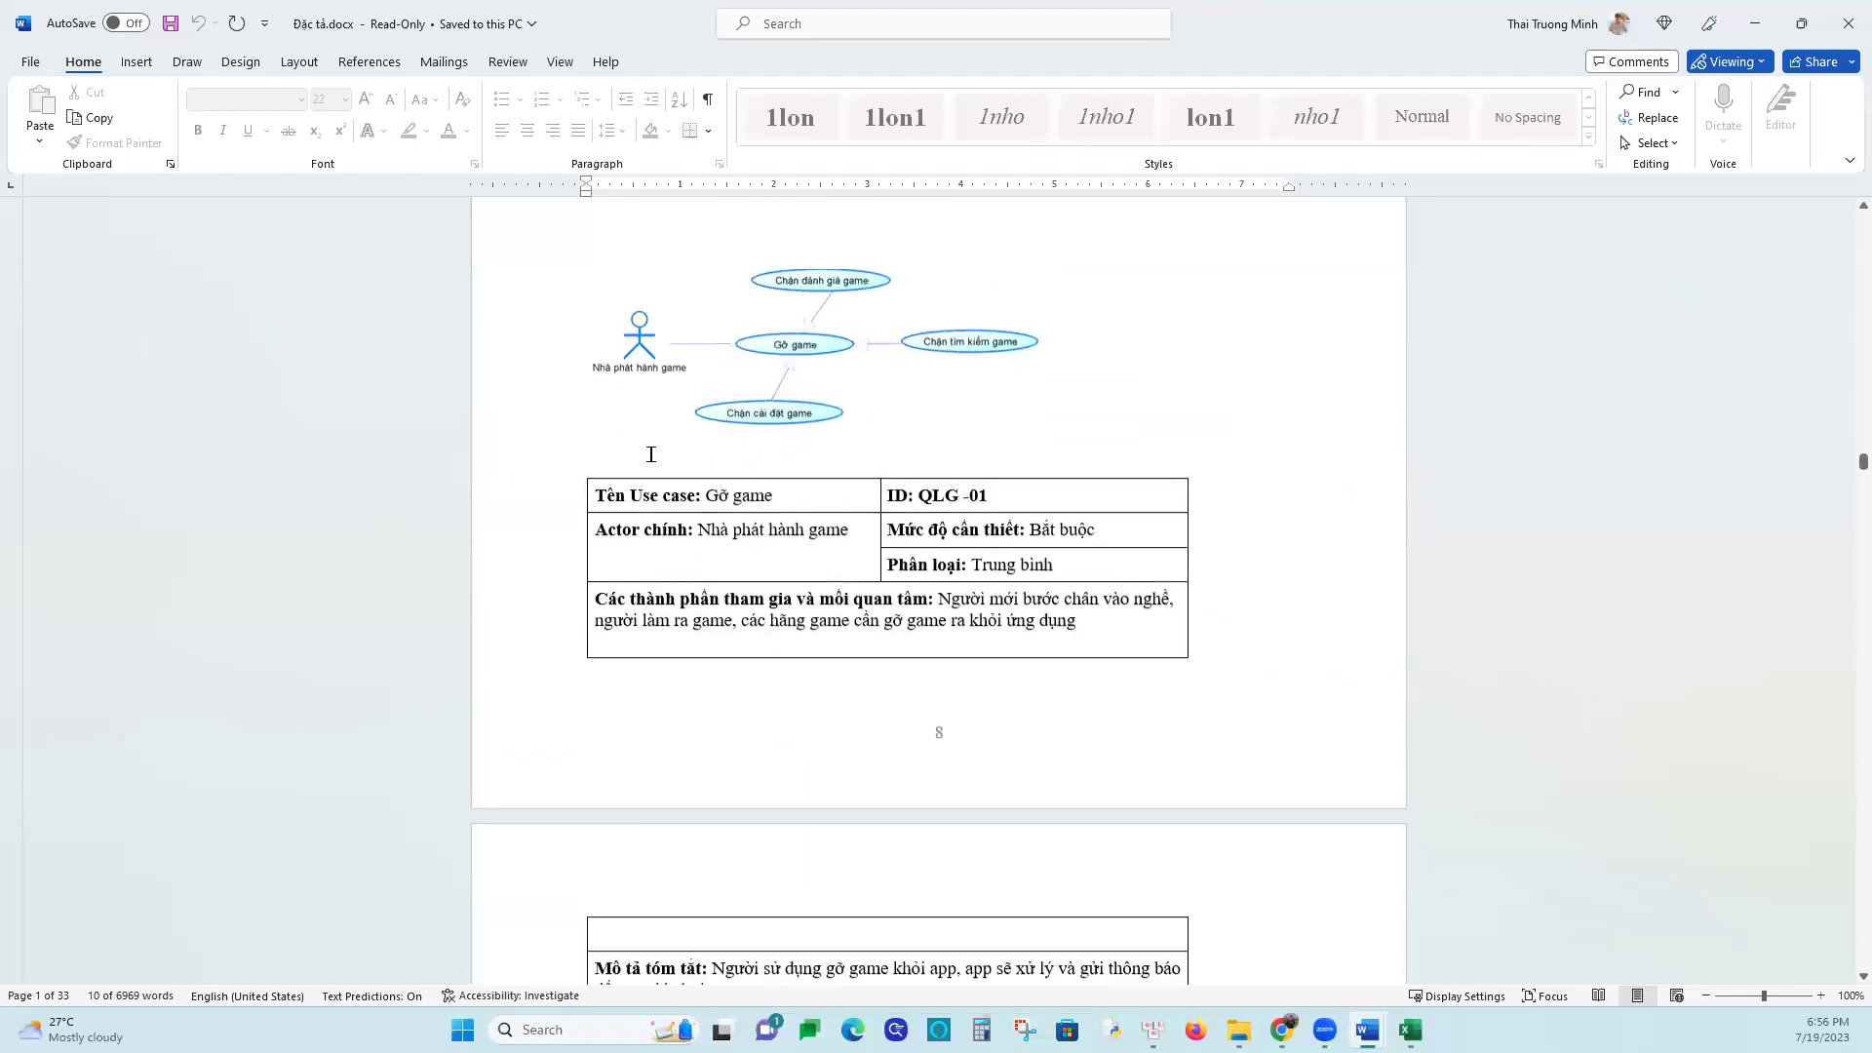
{"action": "left_click_drag", "start_coordinate": [547, 451], "coordinate": [583, 813]}
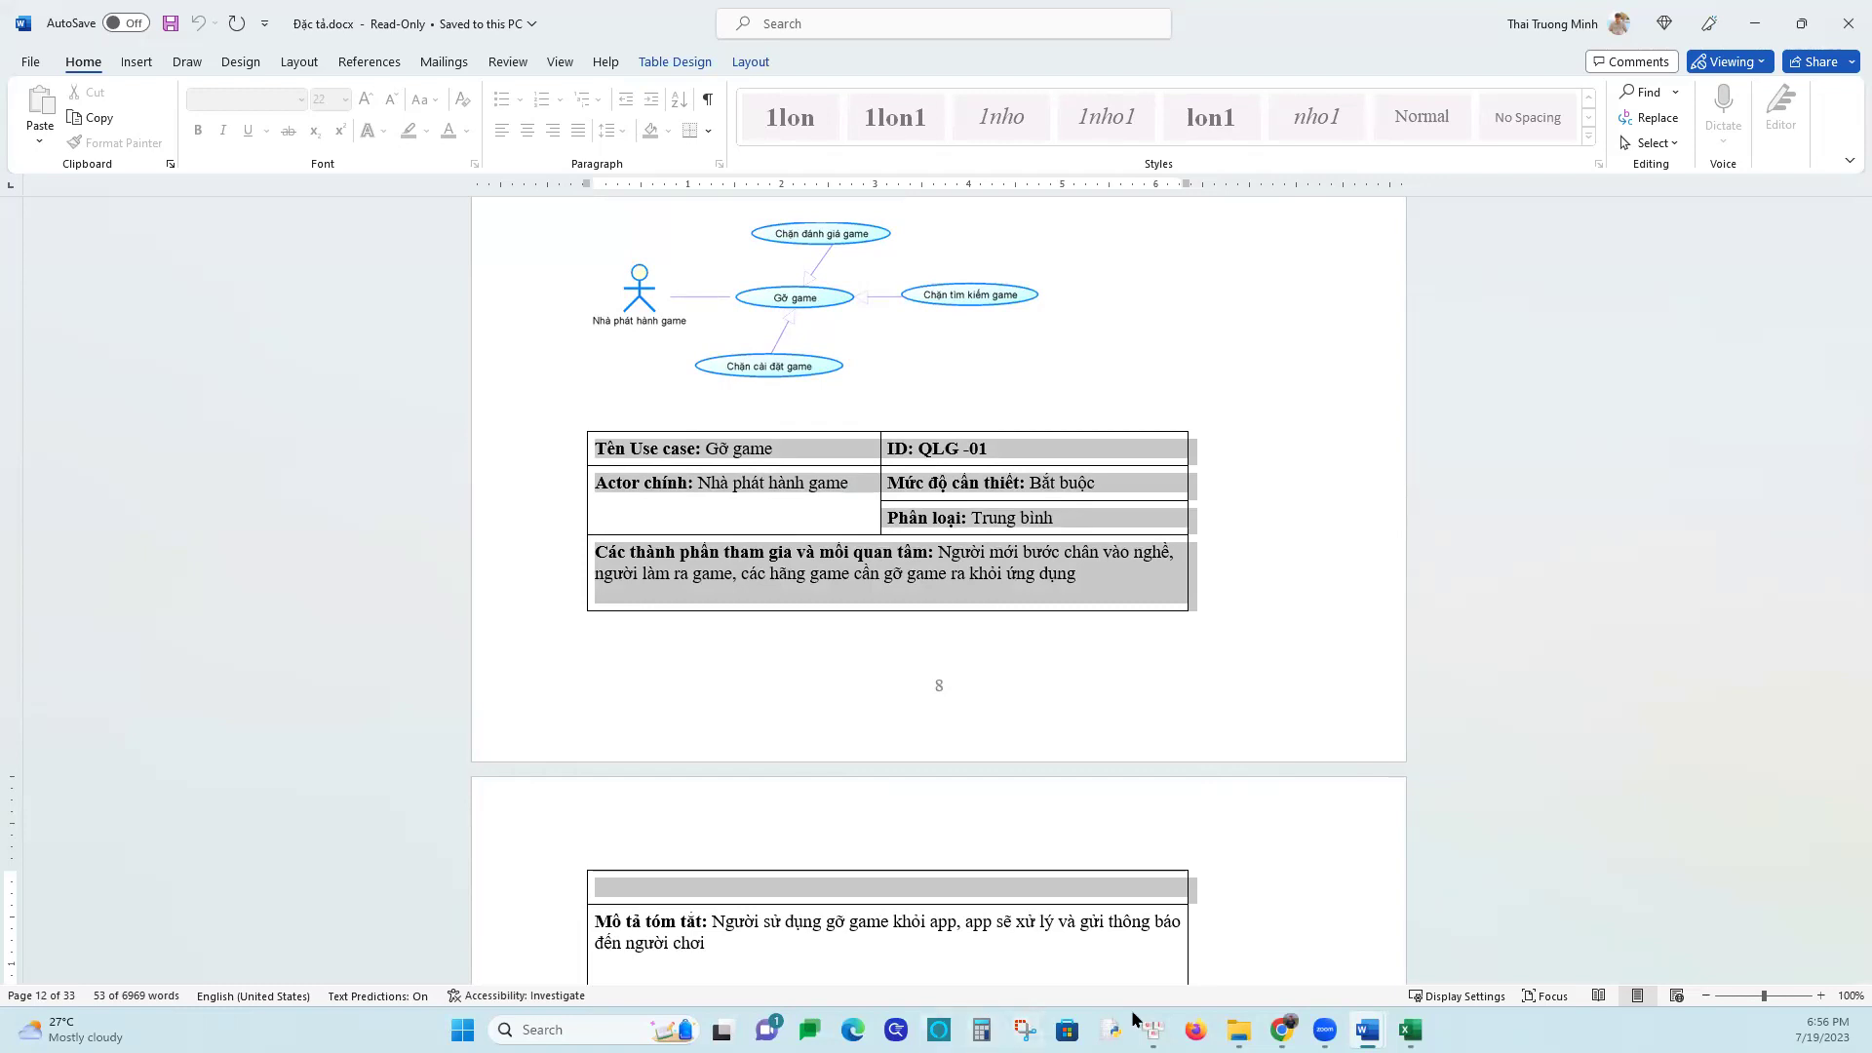
Switch to File Explorer, open Đặc Tả Yêu Cầu (1).docx from folder 02 of Du an in Word, and enable editing
{"action": "left_click", "coordinate": [1238, 1030]}
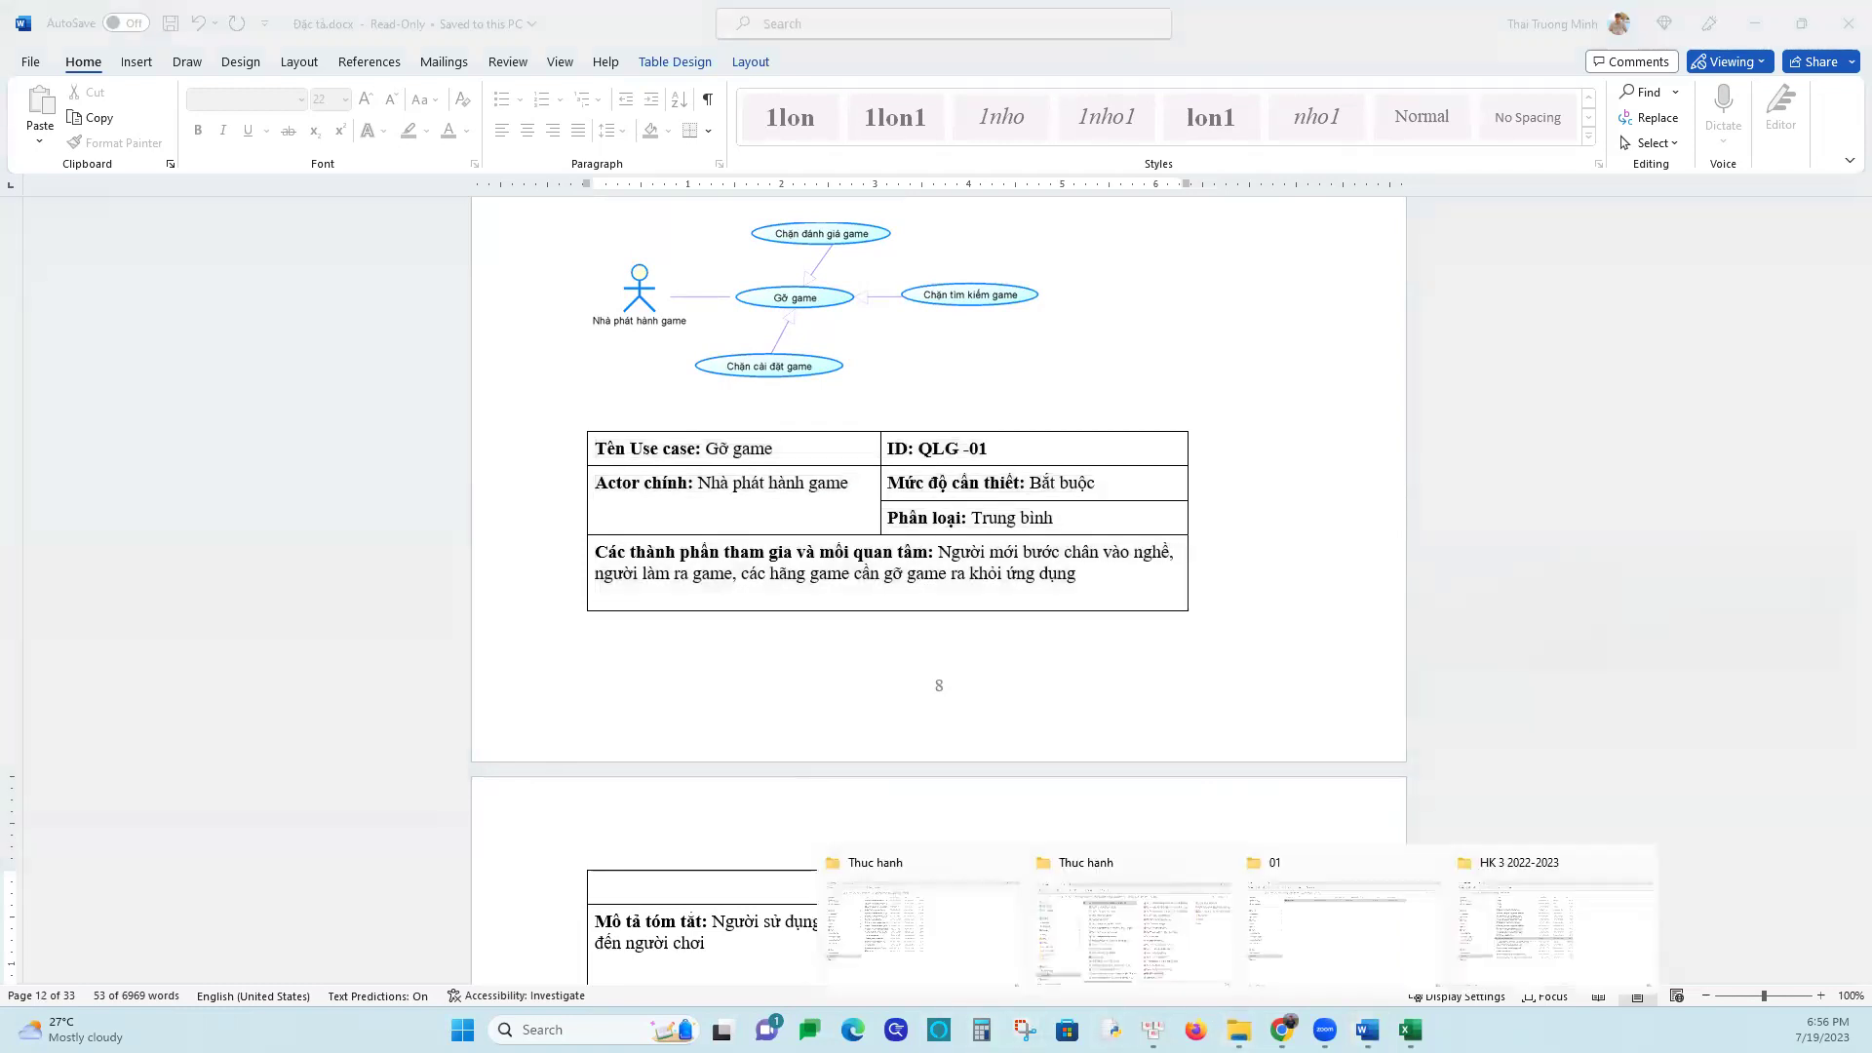
{"action": "left_click", "coordinate": [1269, 938]}
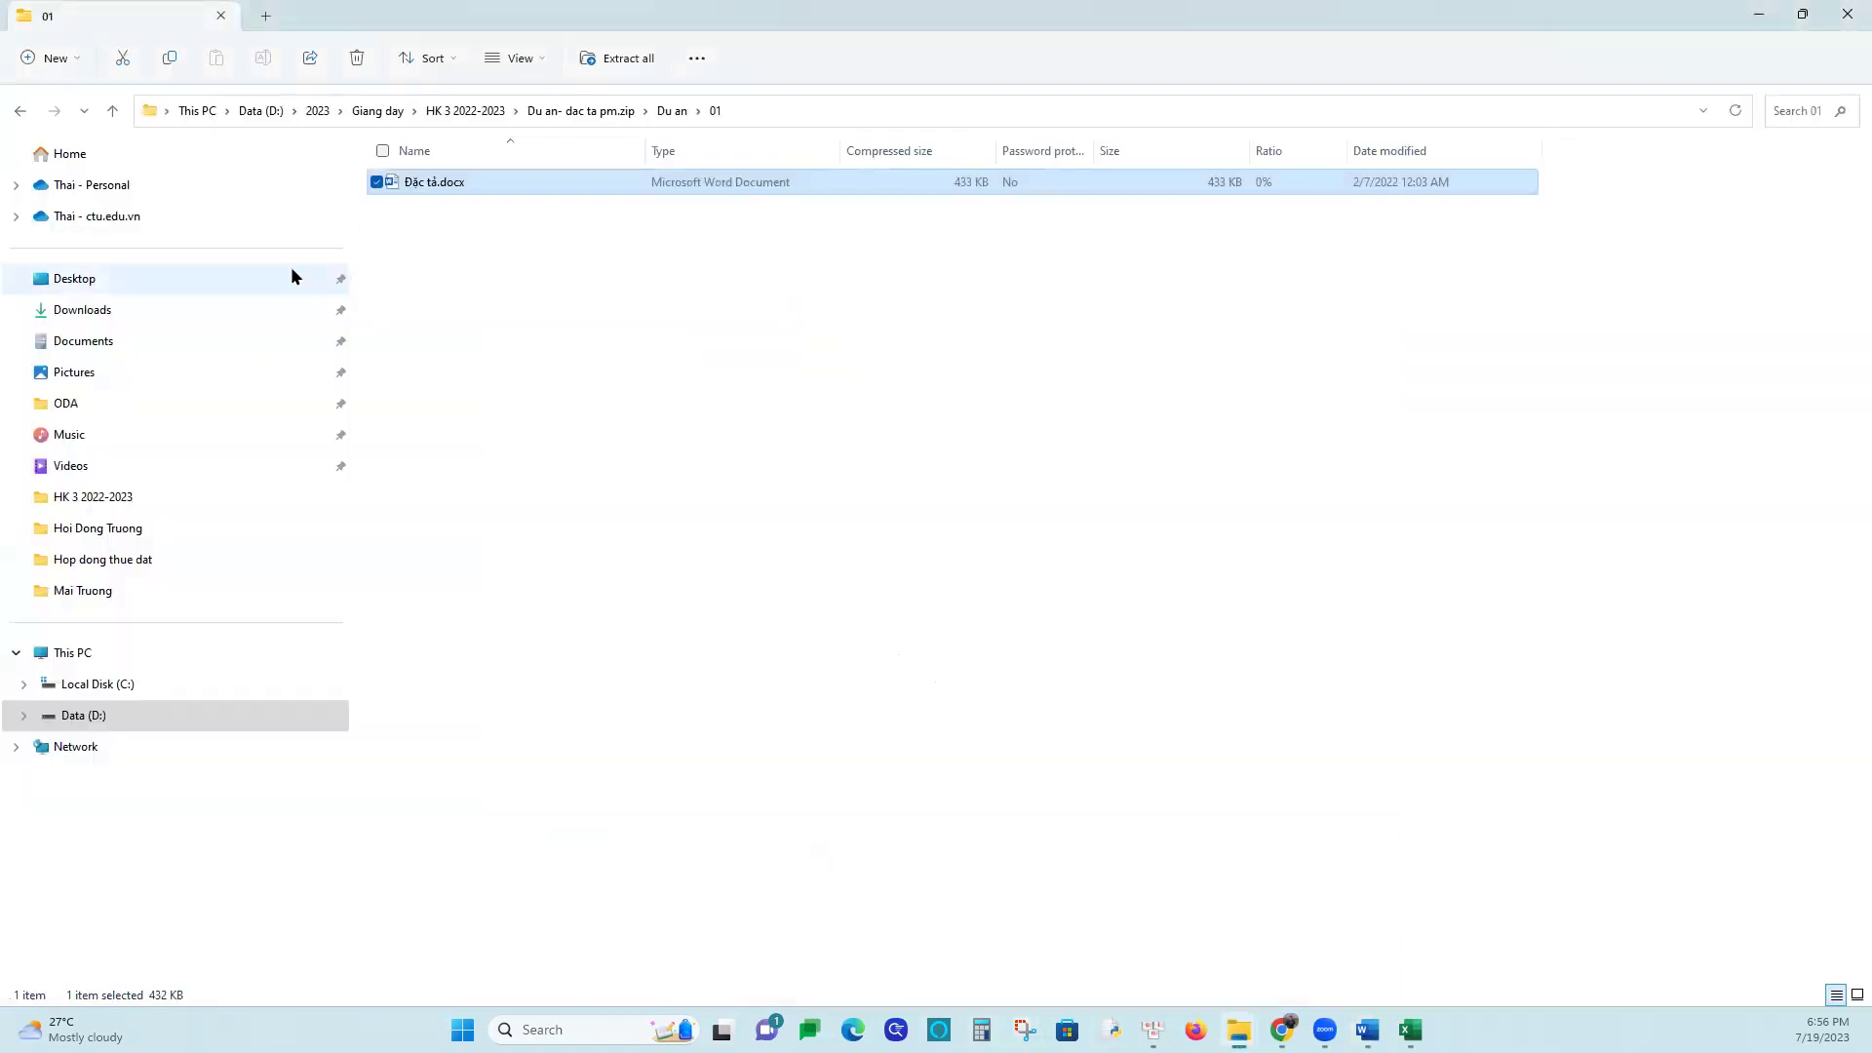
{"action": "left_click", "coordinate": [657, 122]}
{"action": "double_click", "coordinate": [408, 221]}
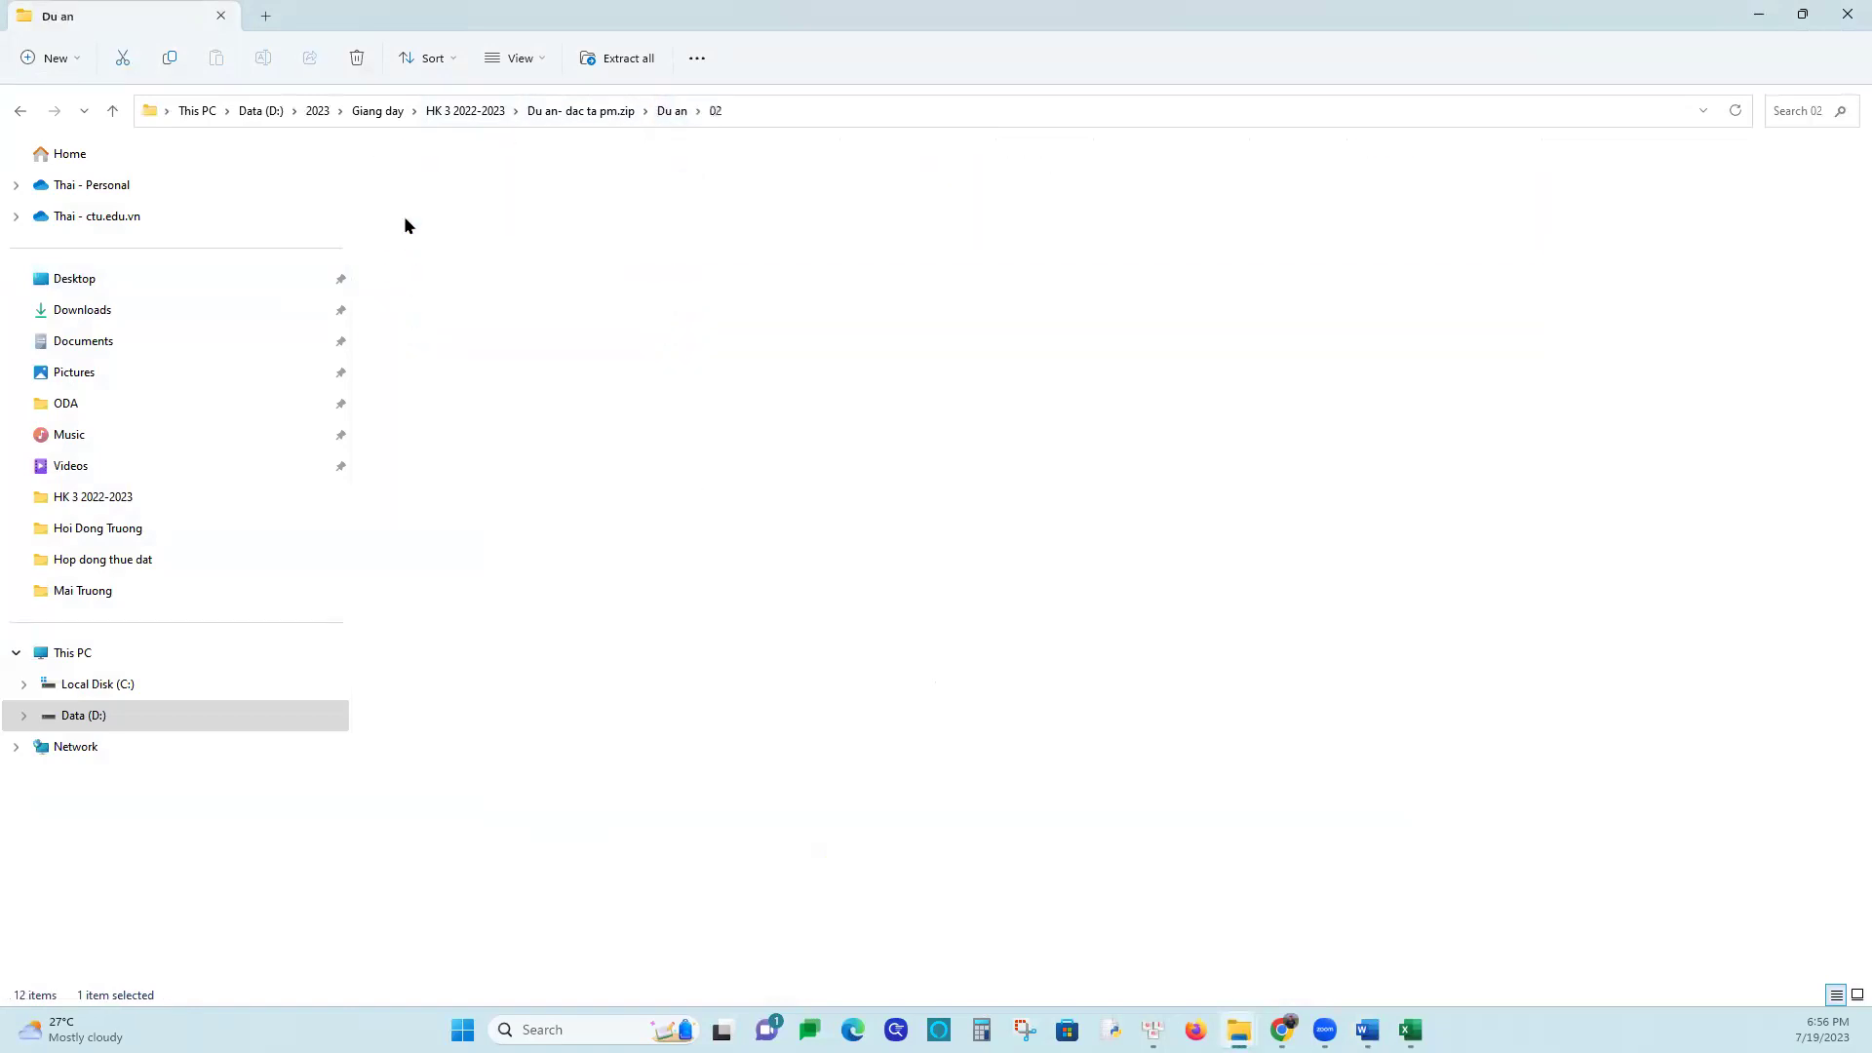
{"action": "double_click", "coordinate": [434, 188]}
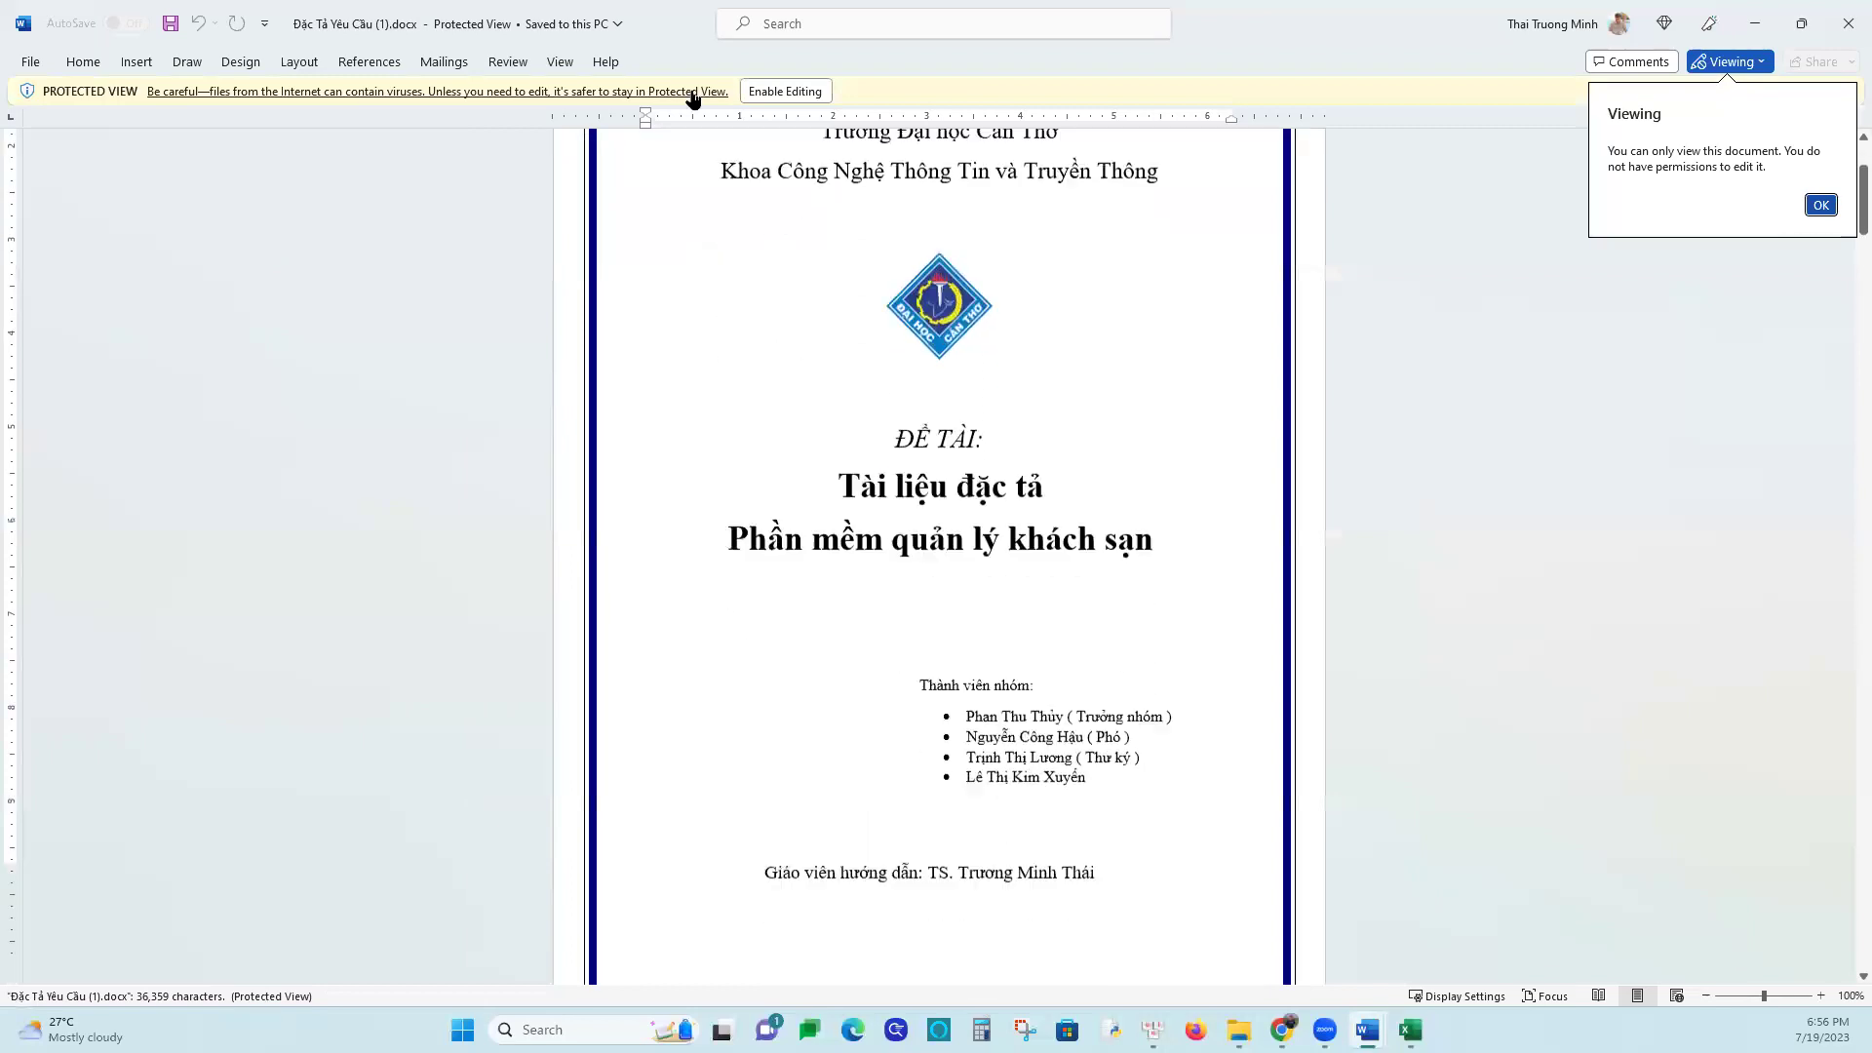
{"action": "left_click", "coordinate": [784, 90]}
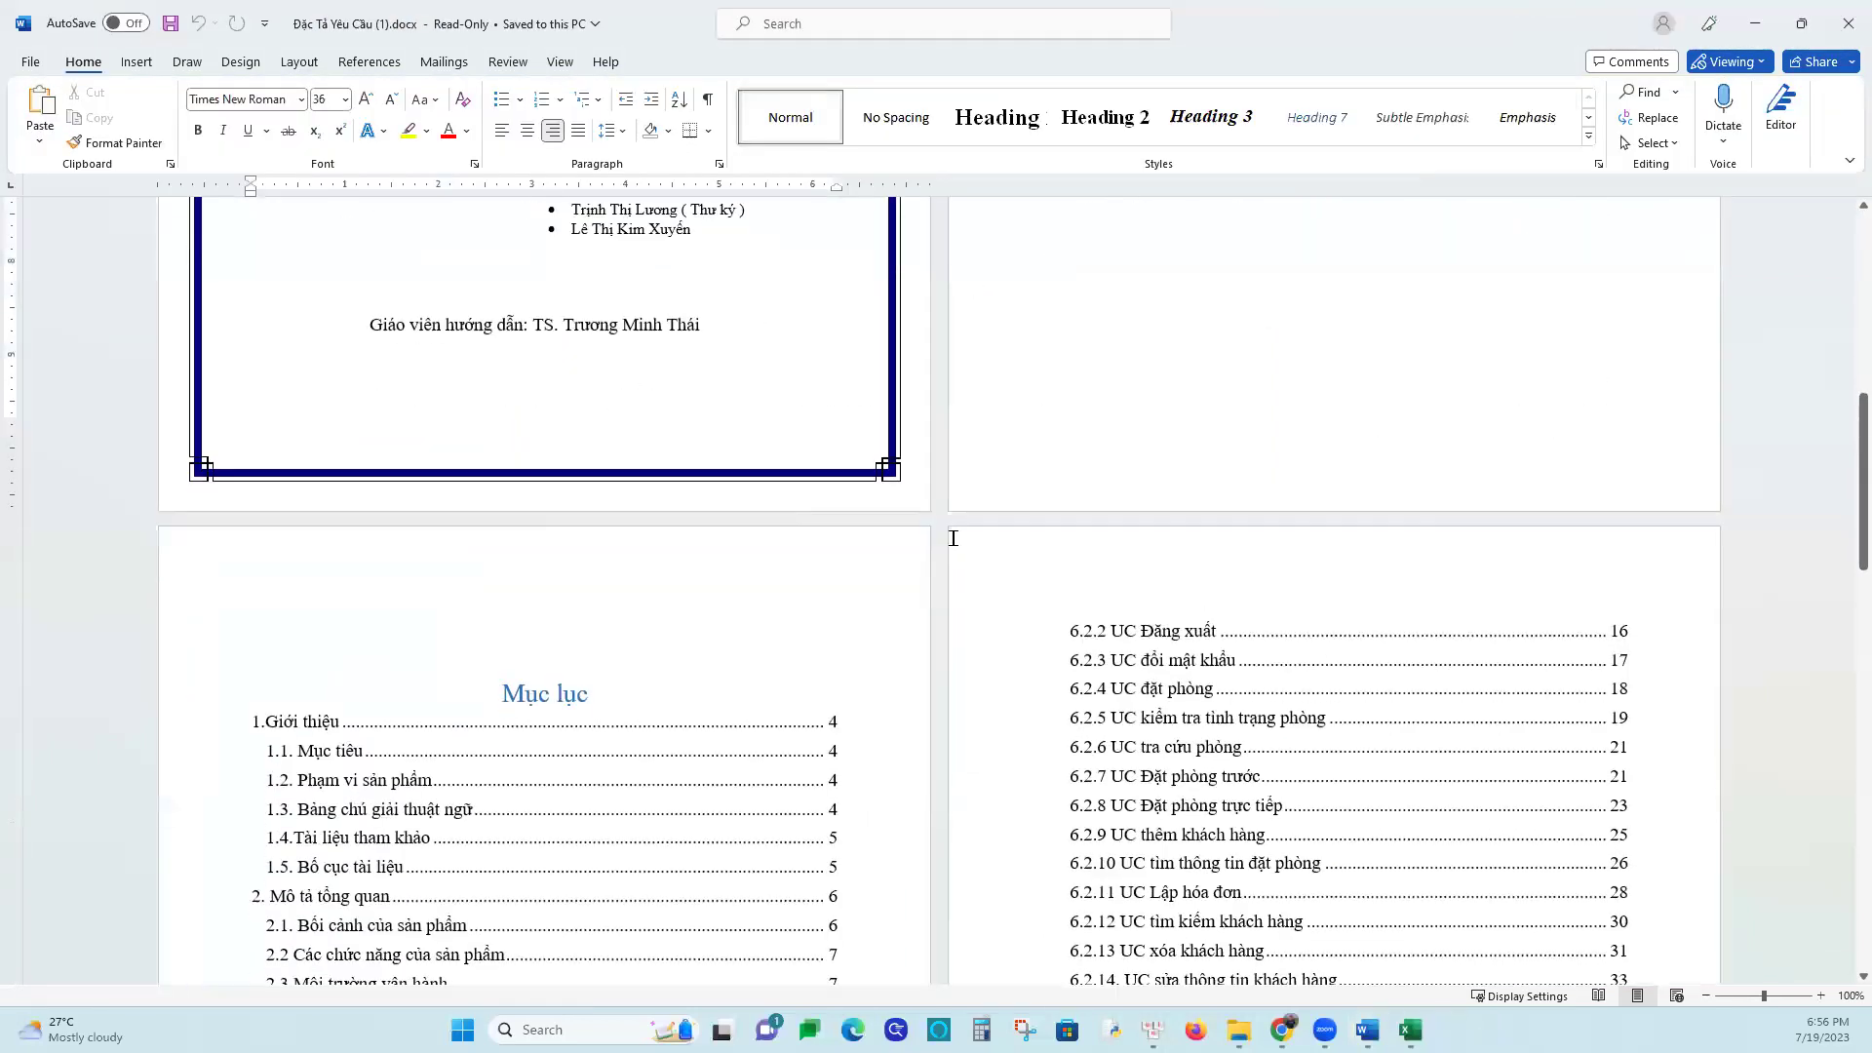
Find section 6.2 Đặc tả Use-case in the hotel management specification and examine the Đăng nhập use case table, QLKS-01
{"action": "scroll", "coordinate": [952, 537], "scroll_direction": "down", "scroll_amount": 20}
{"action": "scroll", "coordinate": [952, 538], "scroll_direction": "down", "scroll_amount": 20}
{"action": "scroll", "coordinate": [946, 544], "scroll_direction": "down", "scroll_amount": 20}
{"action": "scroll", "coordinate": [946, 544], "scroll_direction": "down", "scroll_amount": 20}
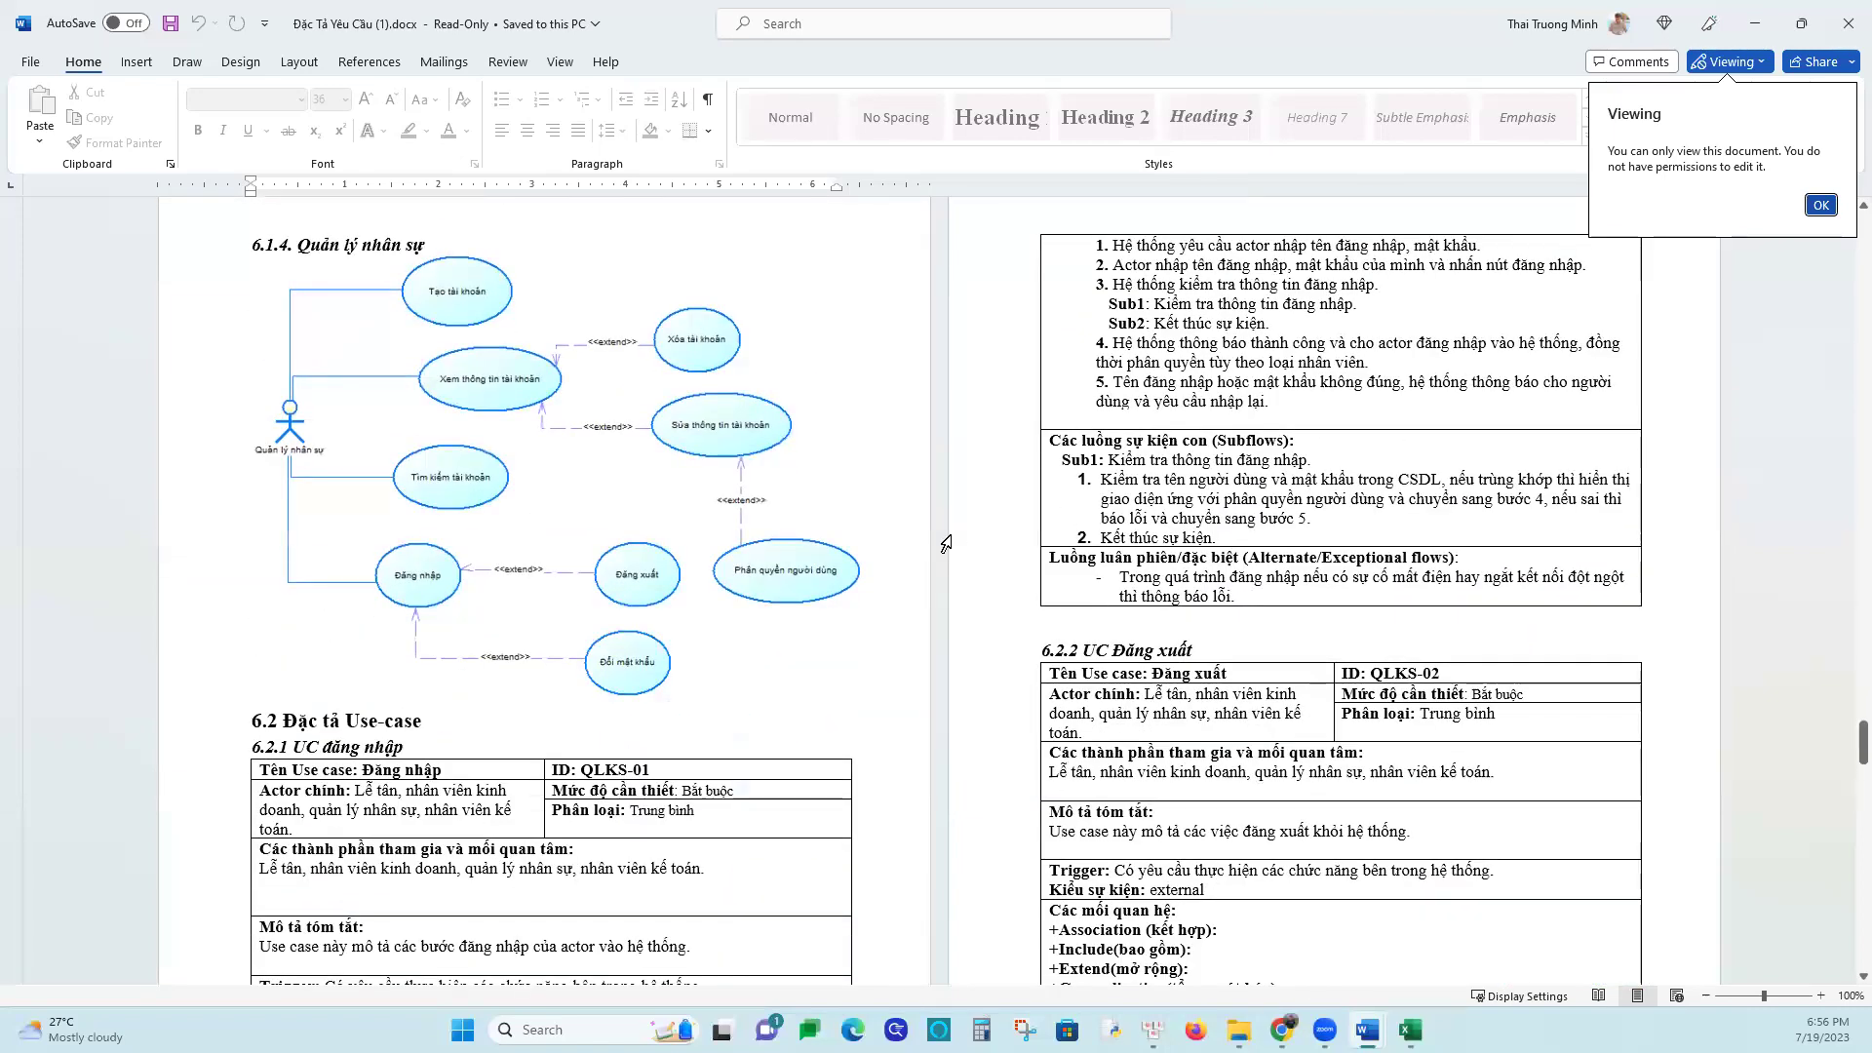
{"action": "scroll", "coordinate": [951, 534], "scroll_direction": "up", "scroll_amount": 4, "text": "ctrl"}
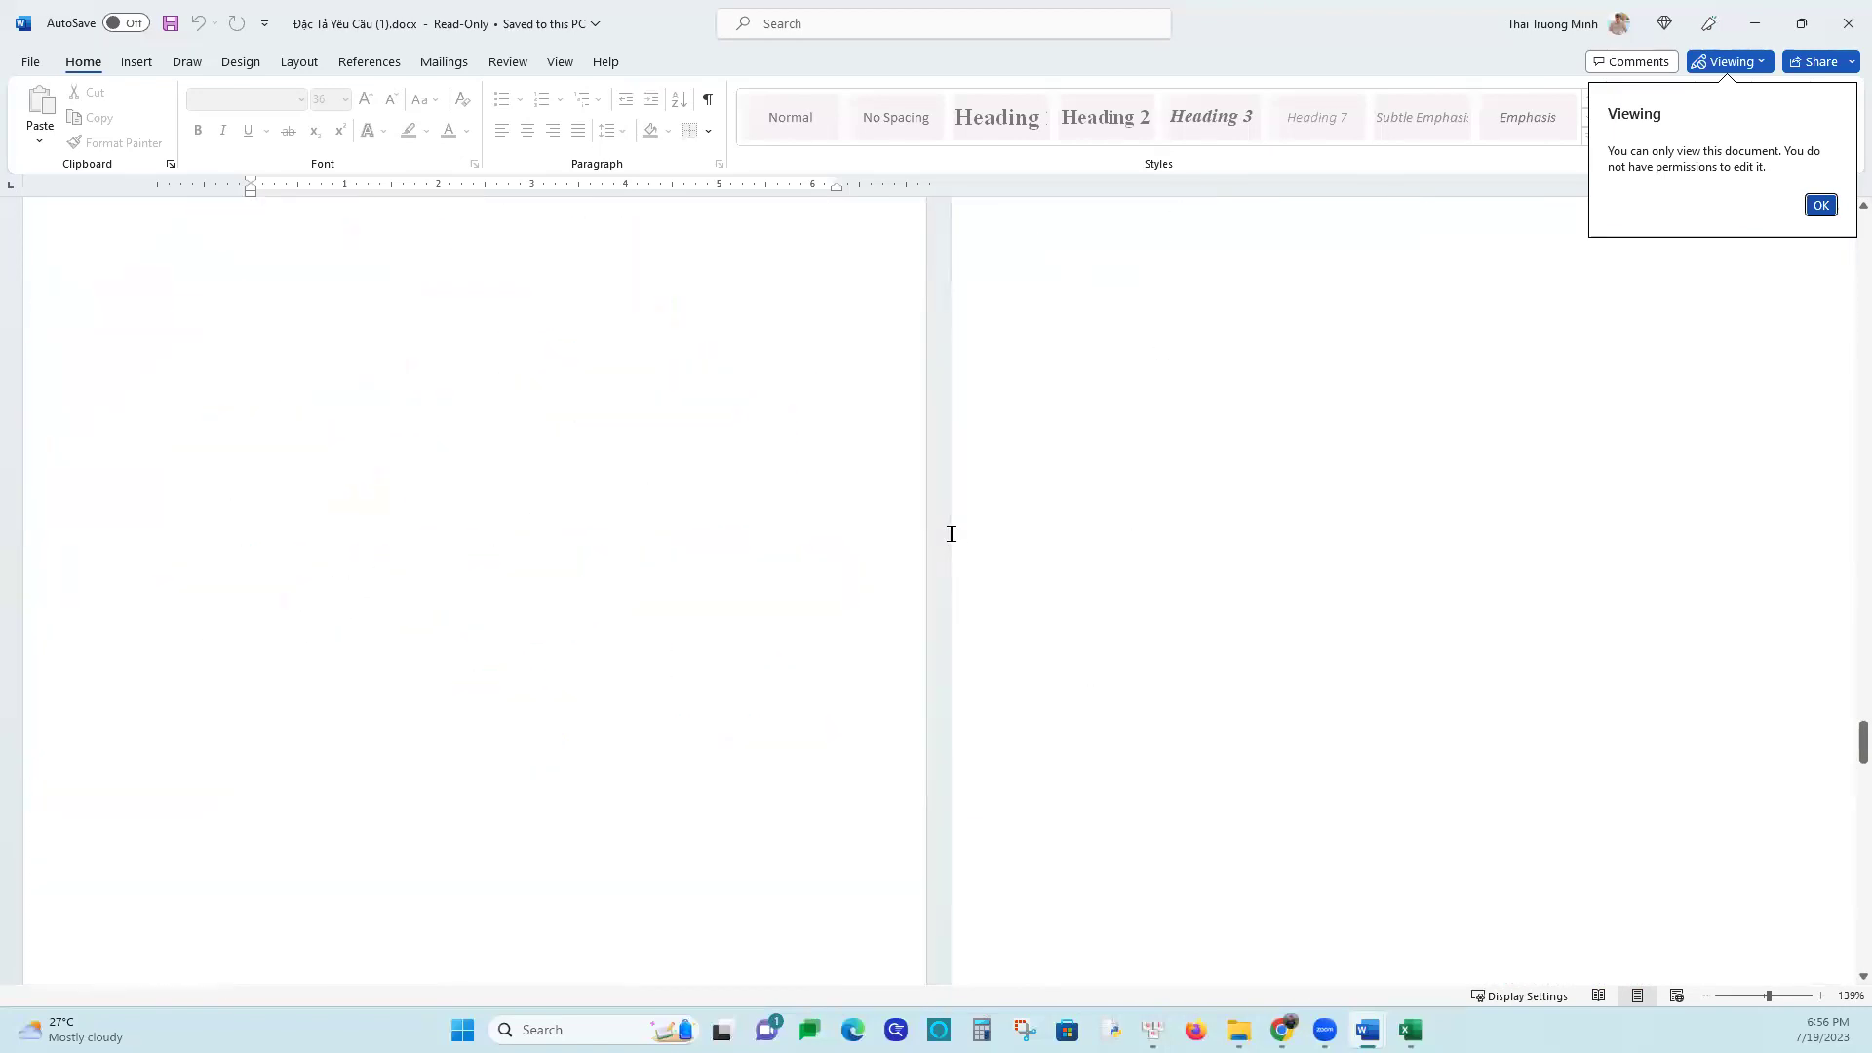
{"action": "scroll", "coordinate": [1017, 714], "scroll_direction": "up", "scroll_amount": 10}
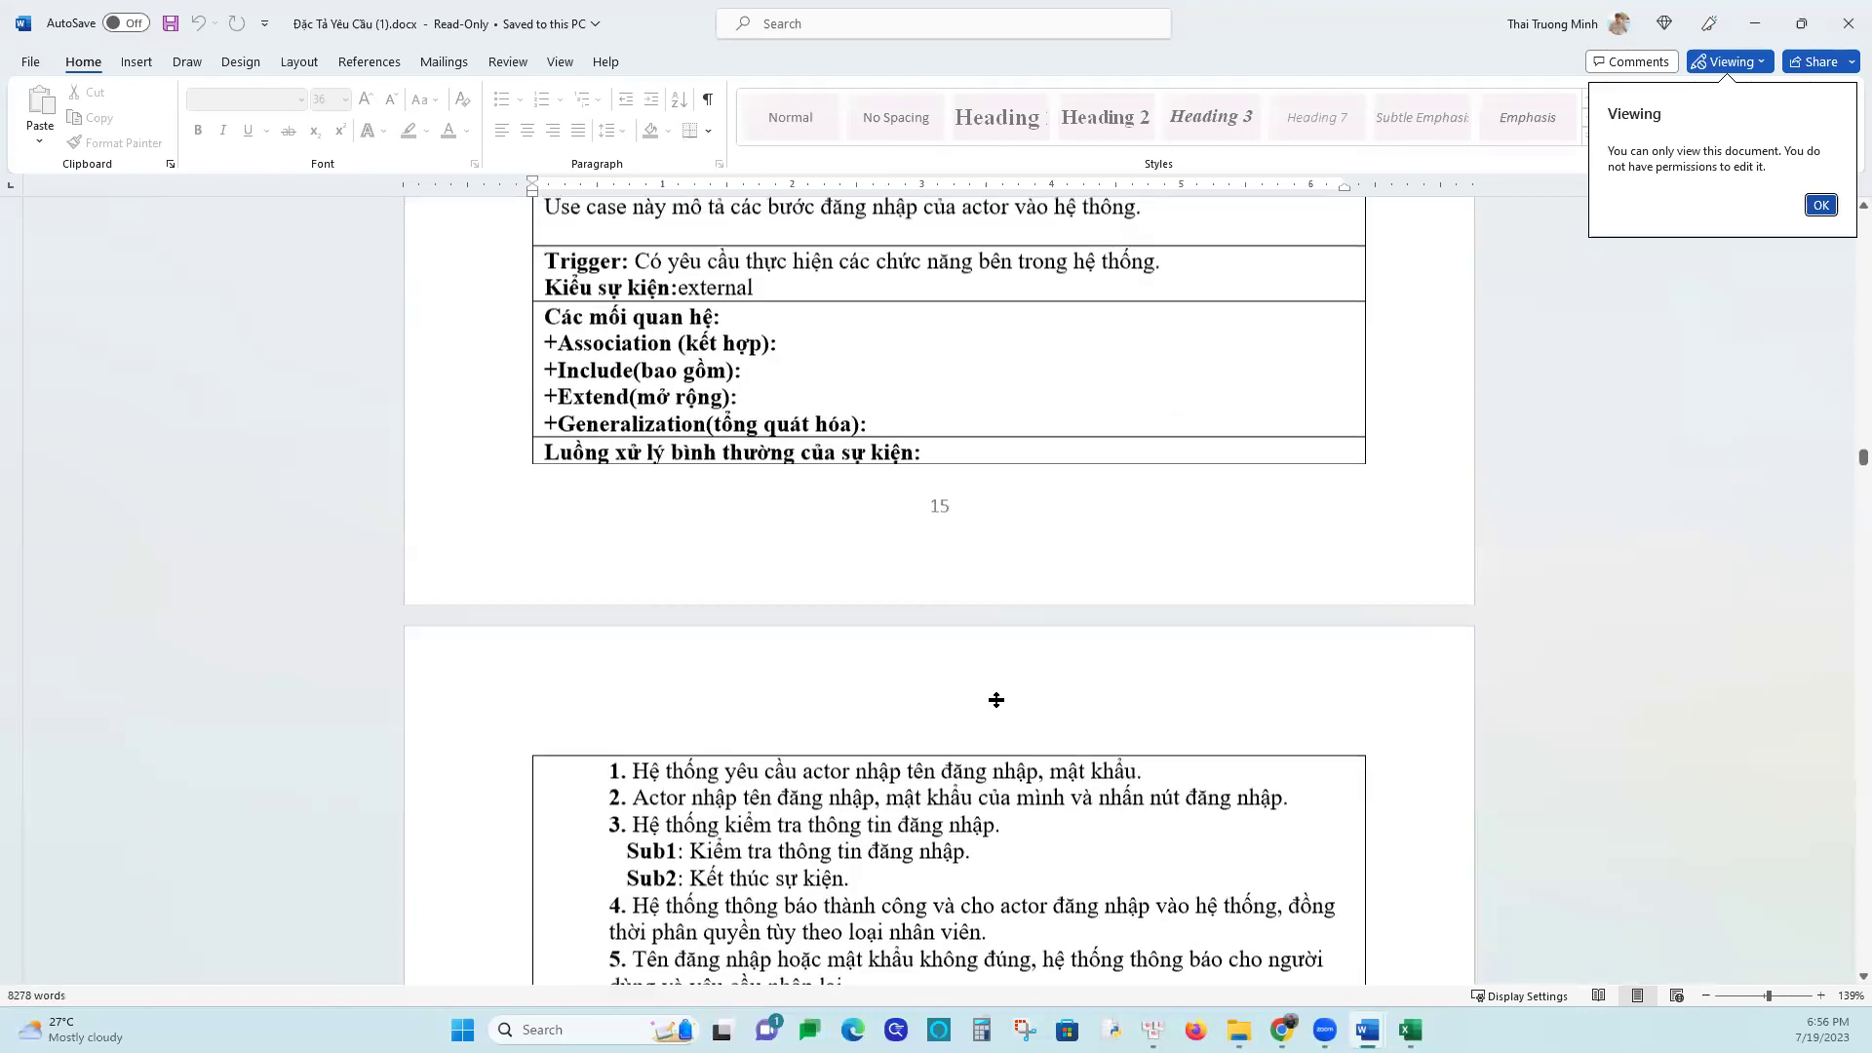
{"action": "scroll", "coordinate": [974, 681], "scroll_direction": "up", "scroll_amount": 1}
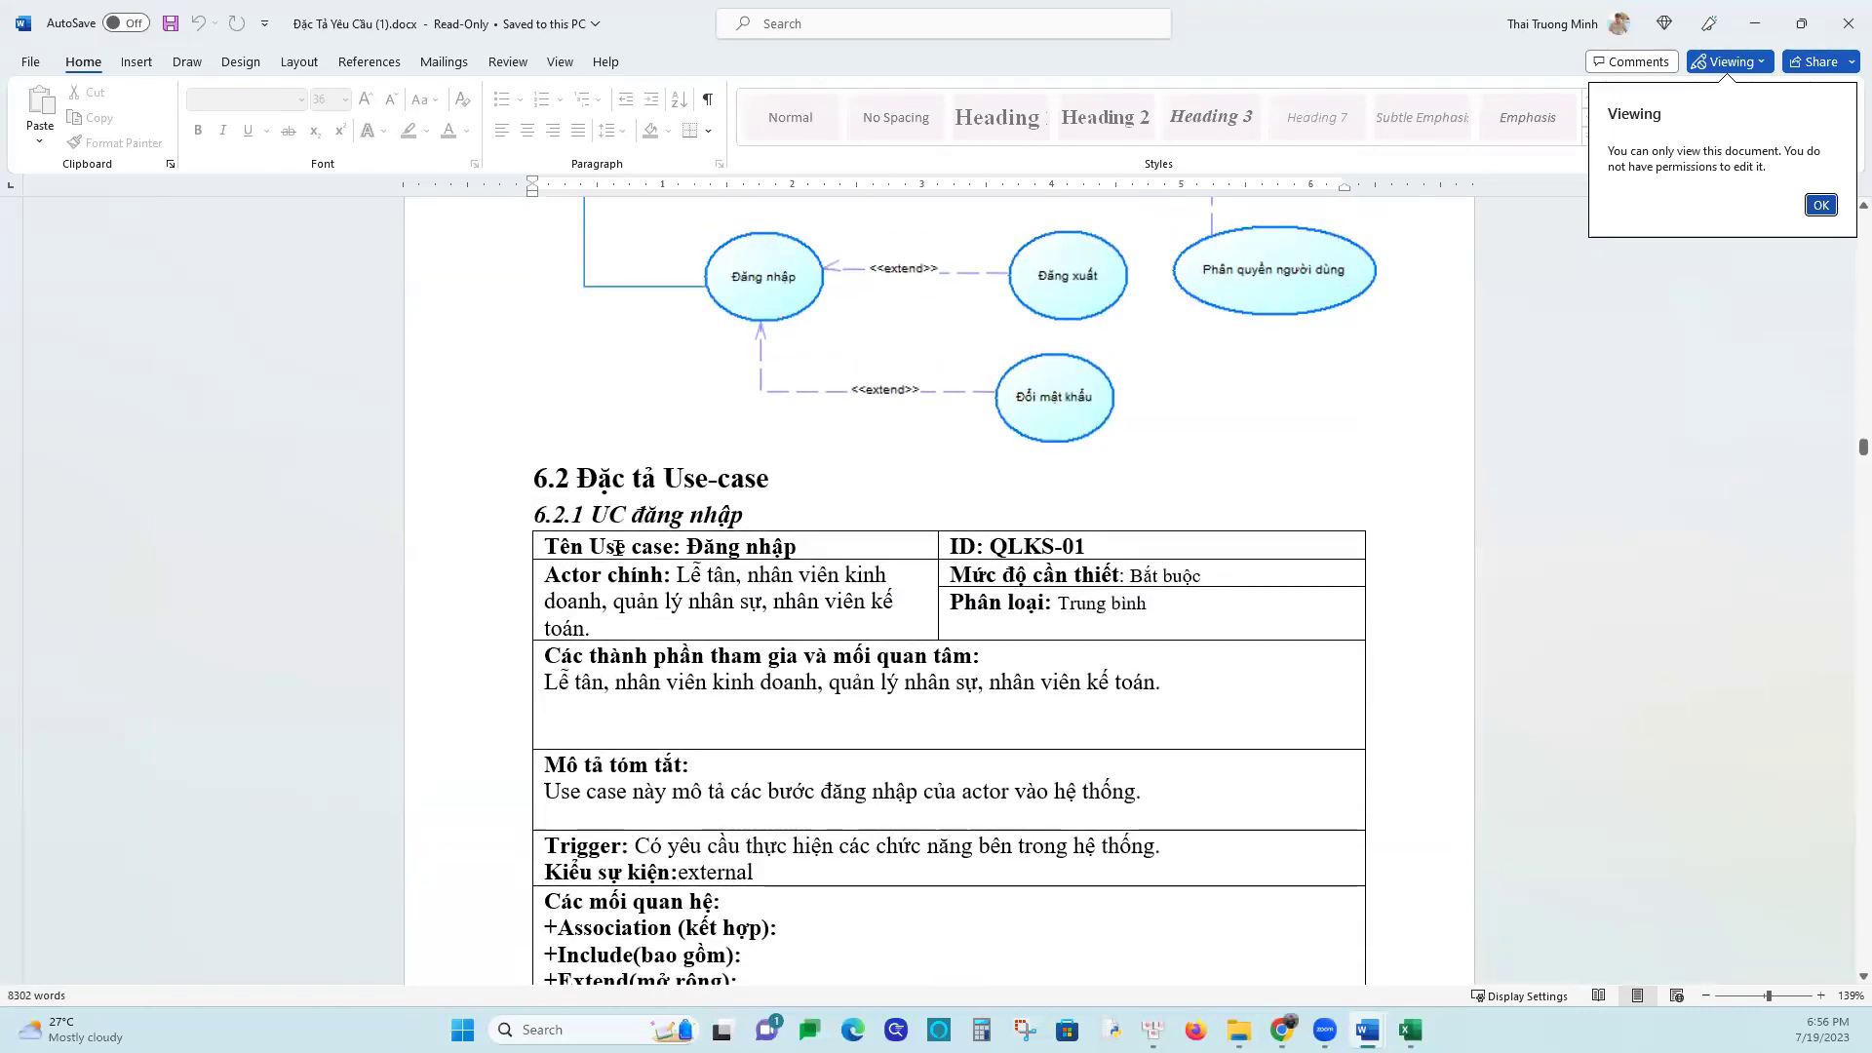
{"action": "left_click", "coordinate": [687, 546]}
{"action": "left_click_drag", "start_coordinate": [492, 555], "coordinate": [444, 970]}
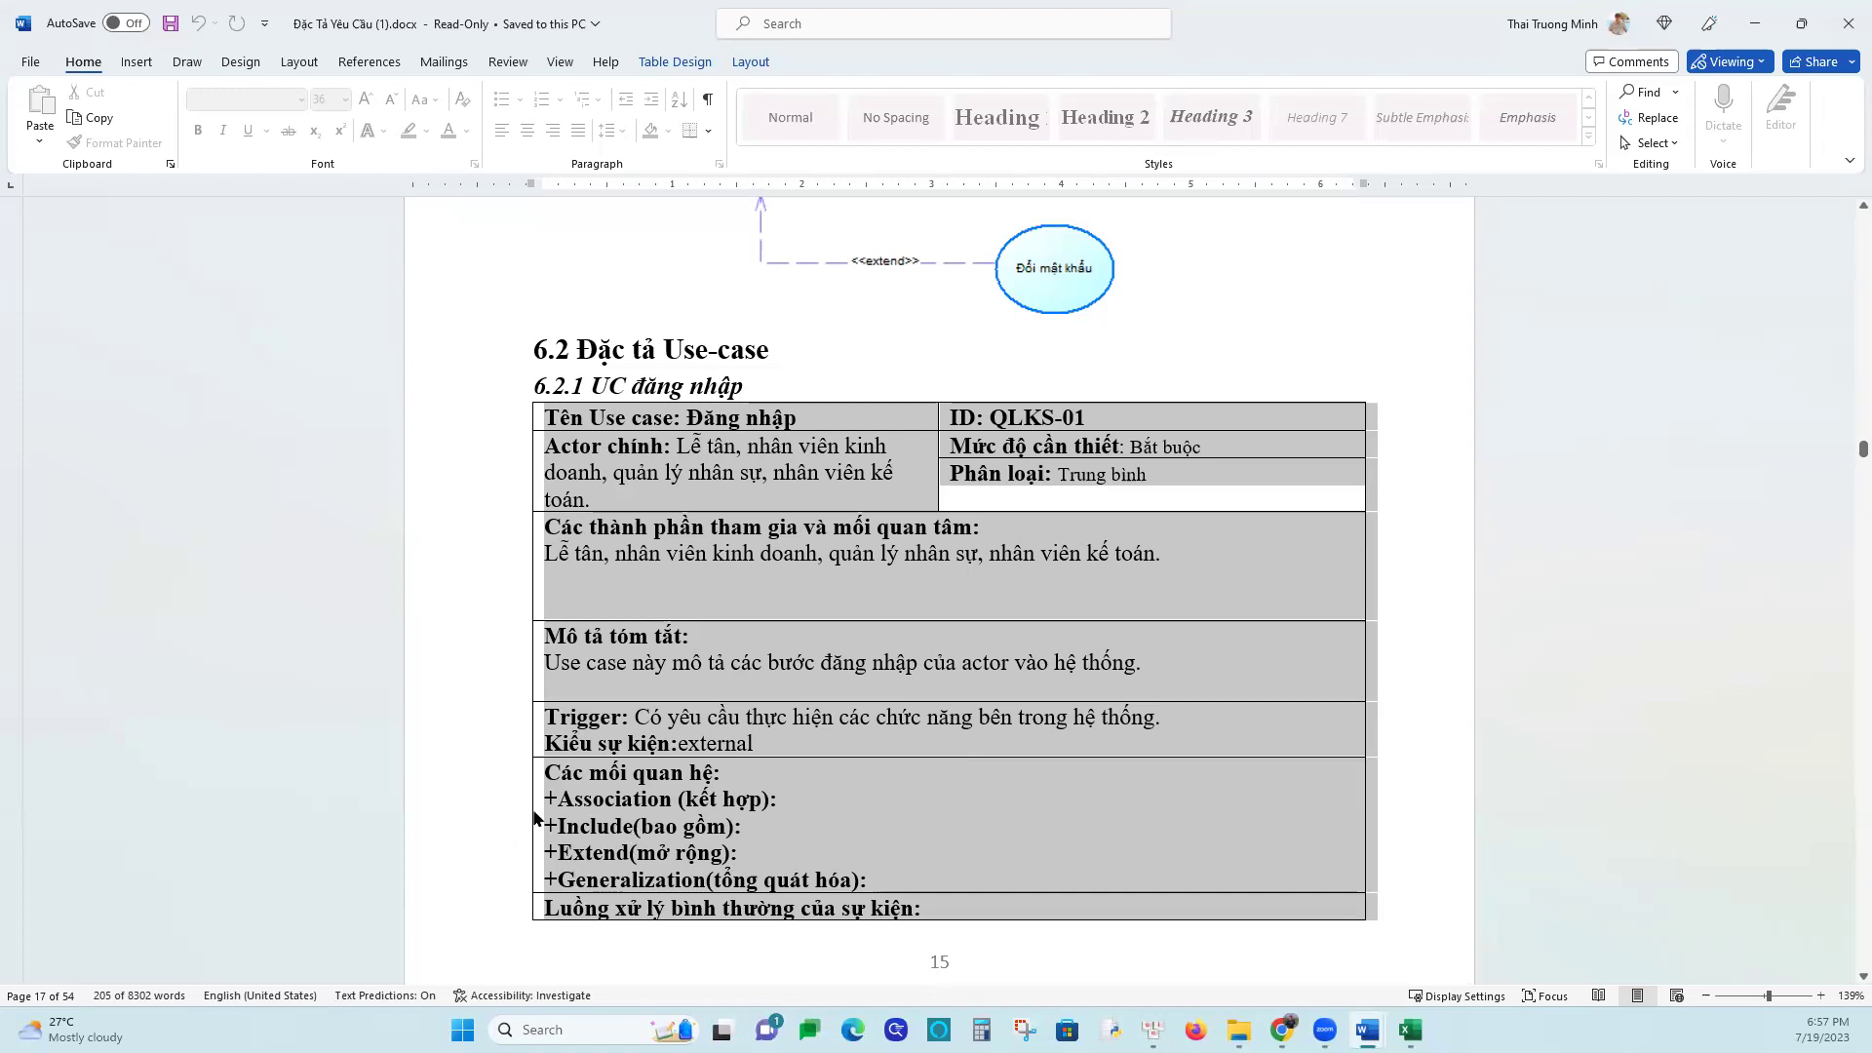
{"action": "left_click", "coordinate": [785, 578]}
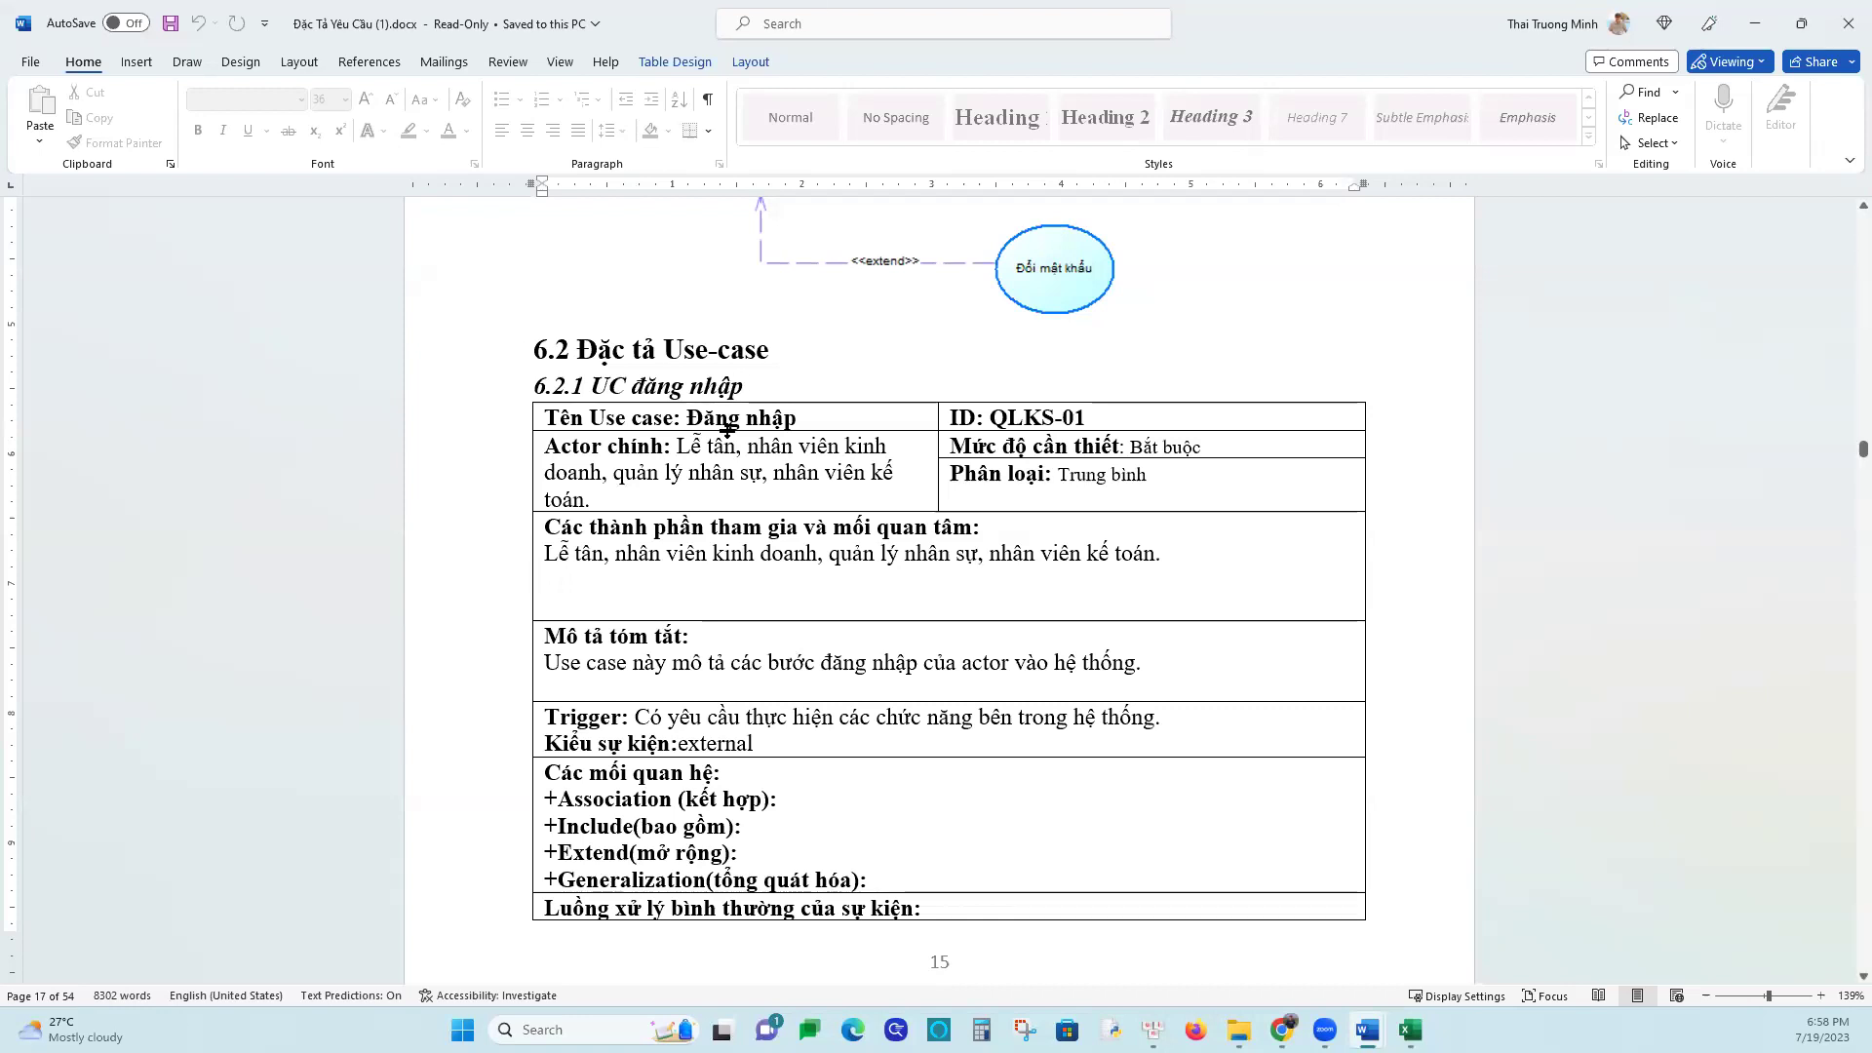
Switch to the Vi du Quan ly CLB Tin Hoc workbook in Excel and examine sheet B2's Mô tả yêu cầu, Phân loại and Ghi chú columns
{"action": "left_click", "coordinate": [1410, 1030]}
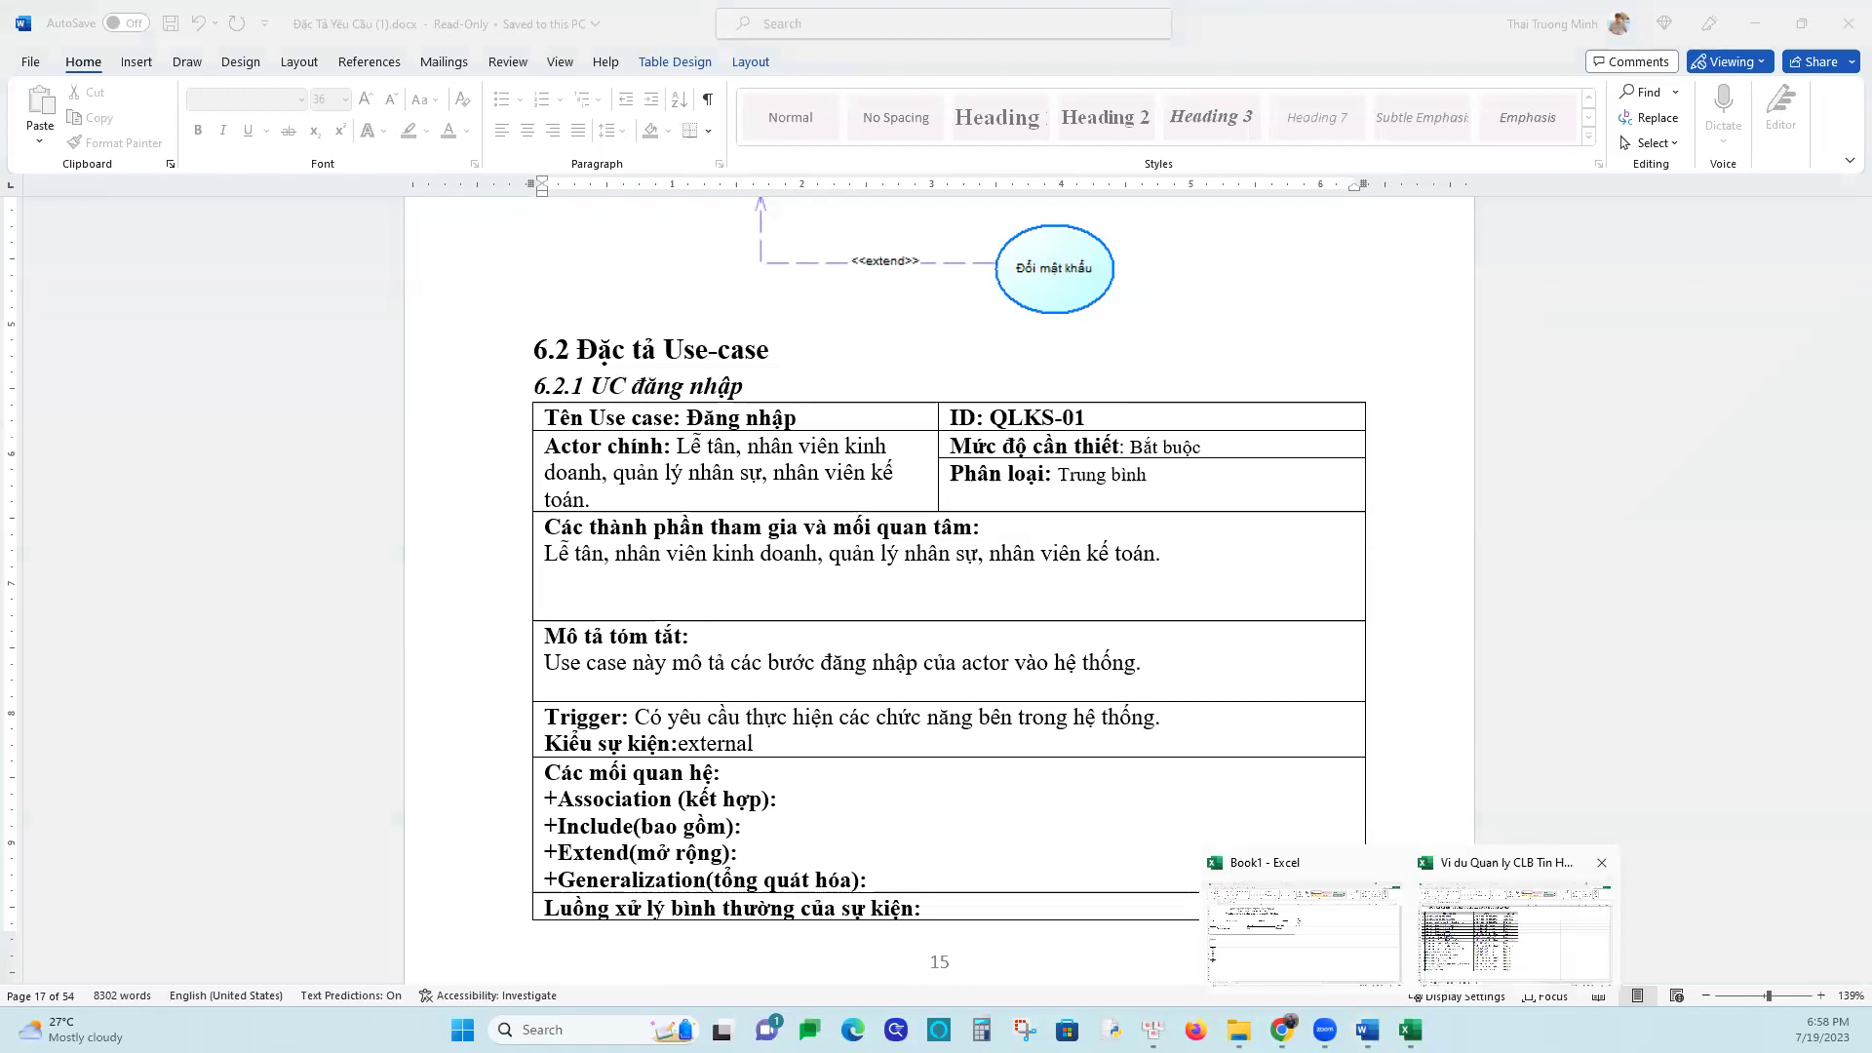
{"action": "left_click", "coordinate": [1433, 963]}
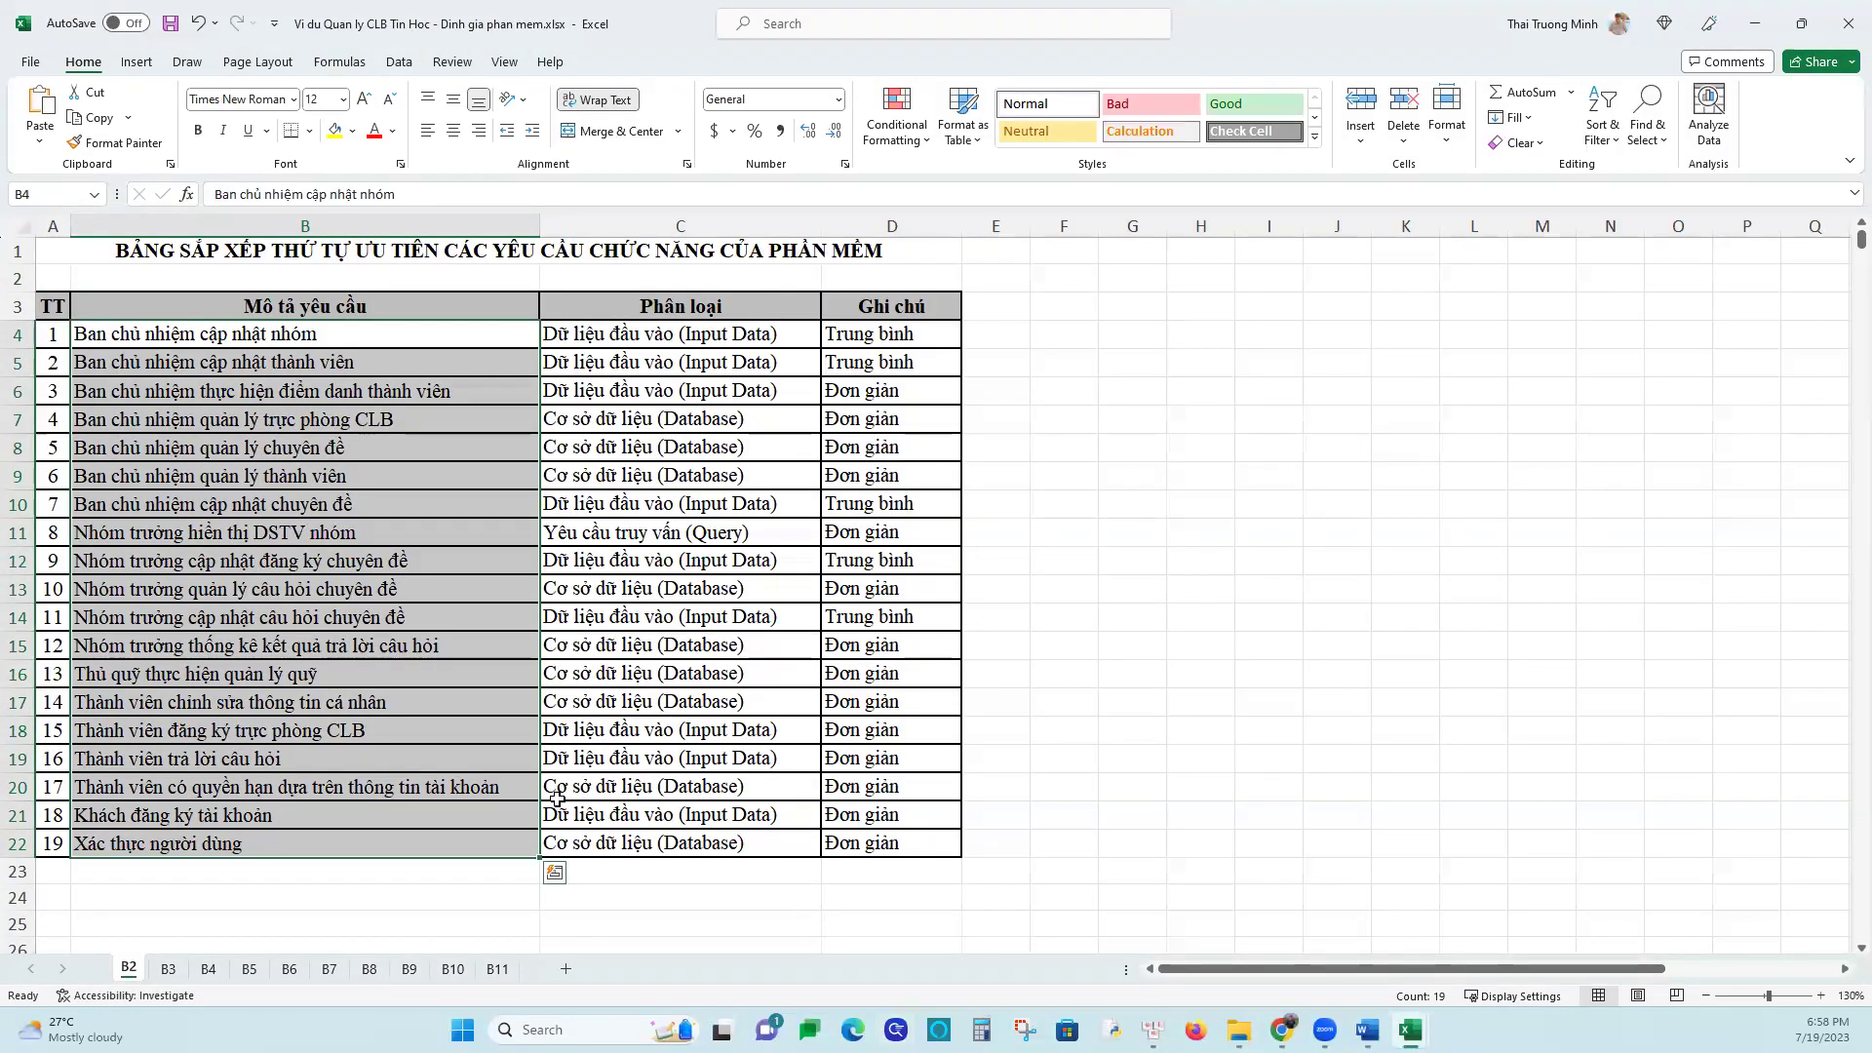
{"action": "left_click", "coordinate": [441, 791]}
{"action": "left_click_drag", "start_coordinate": [205, 332], "coordinate": [898, 853]}
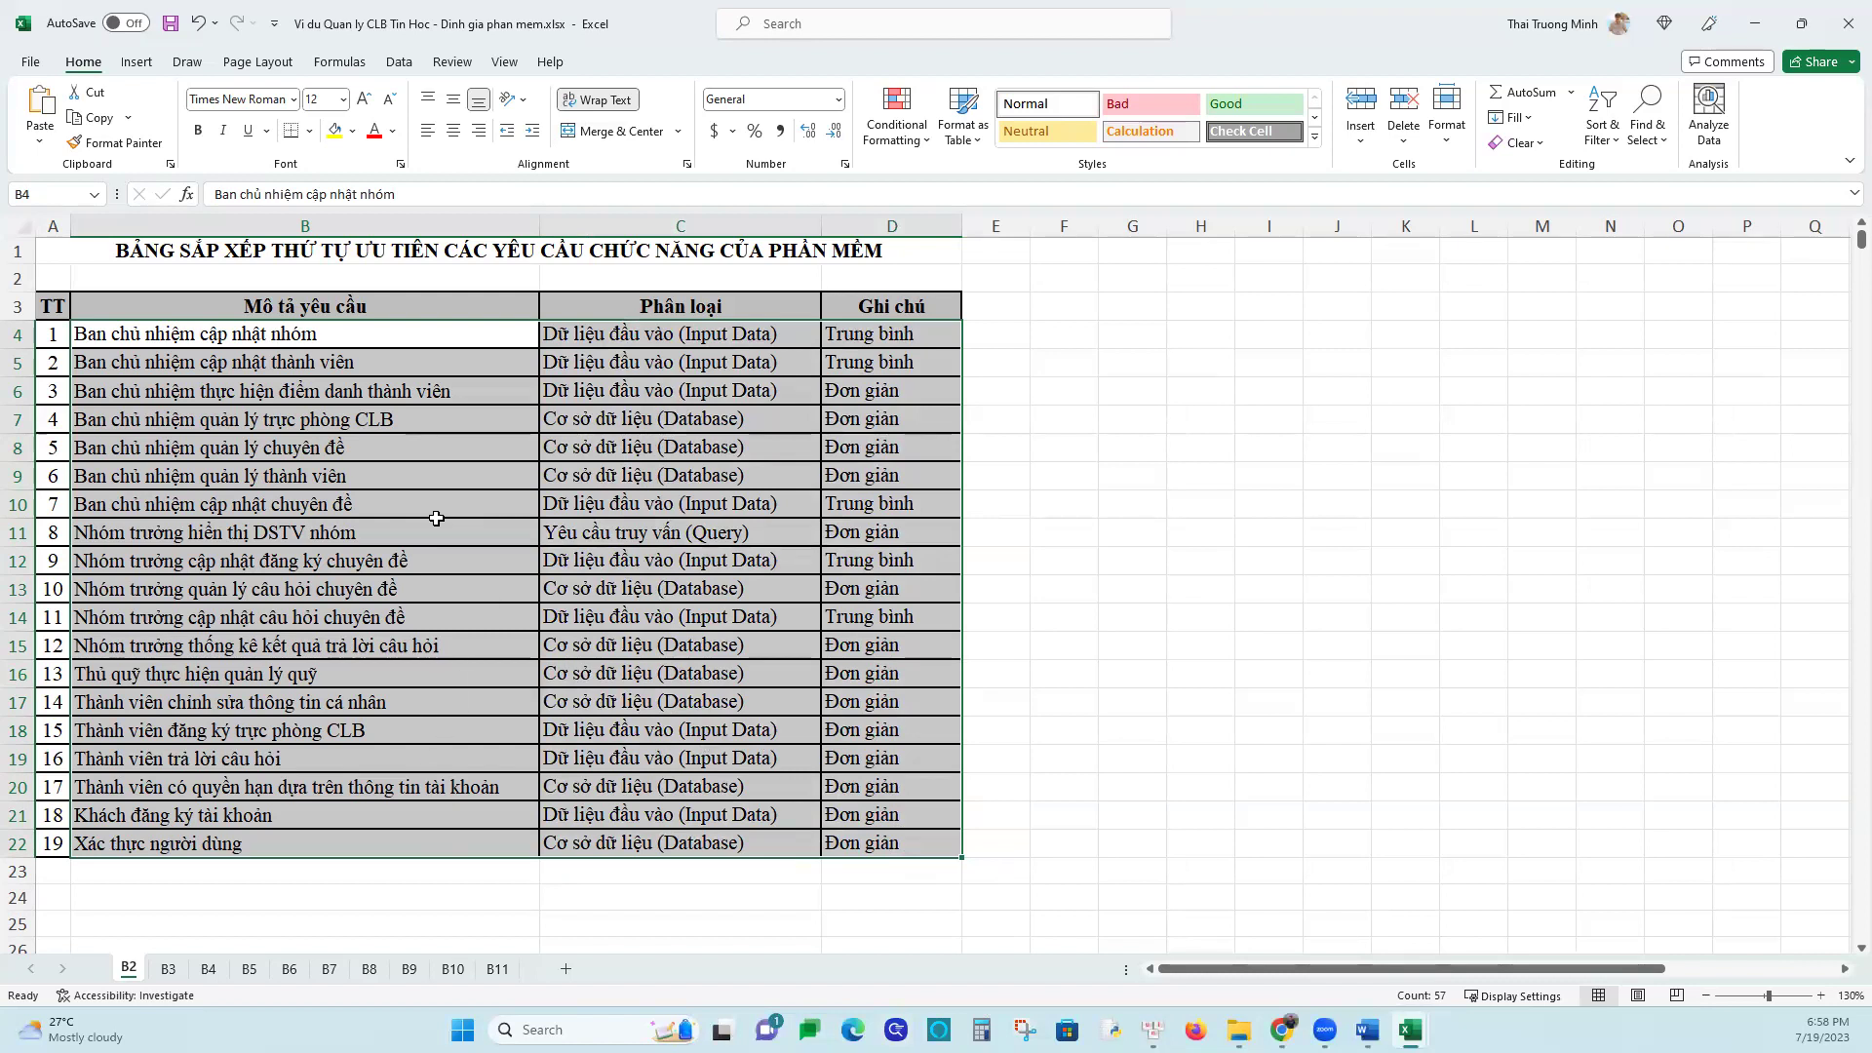
{"action": "left_click", "coordinate": [289, 675]}
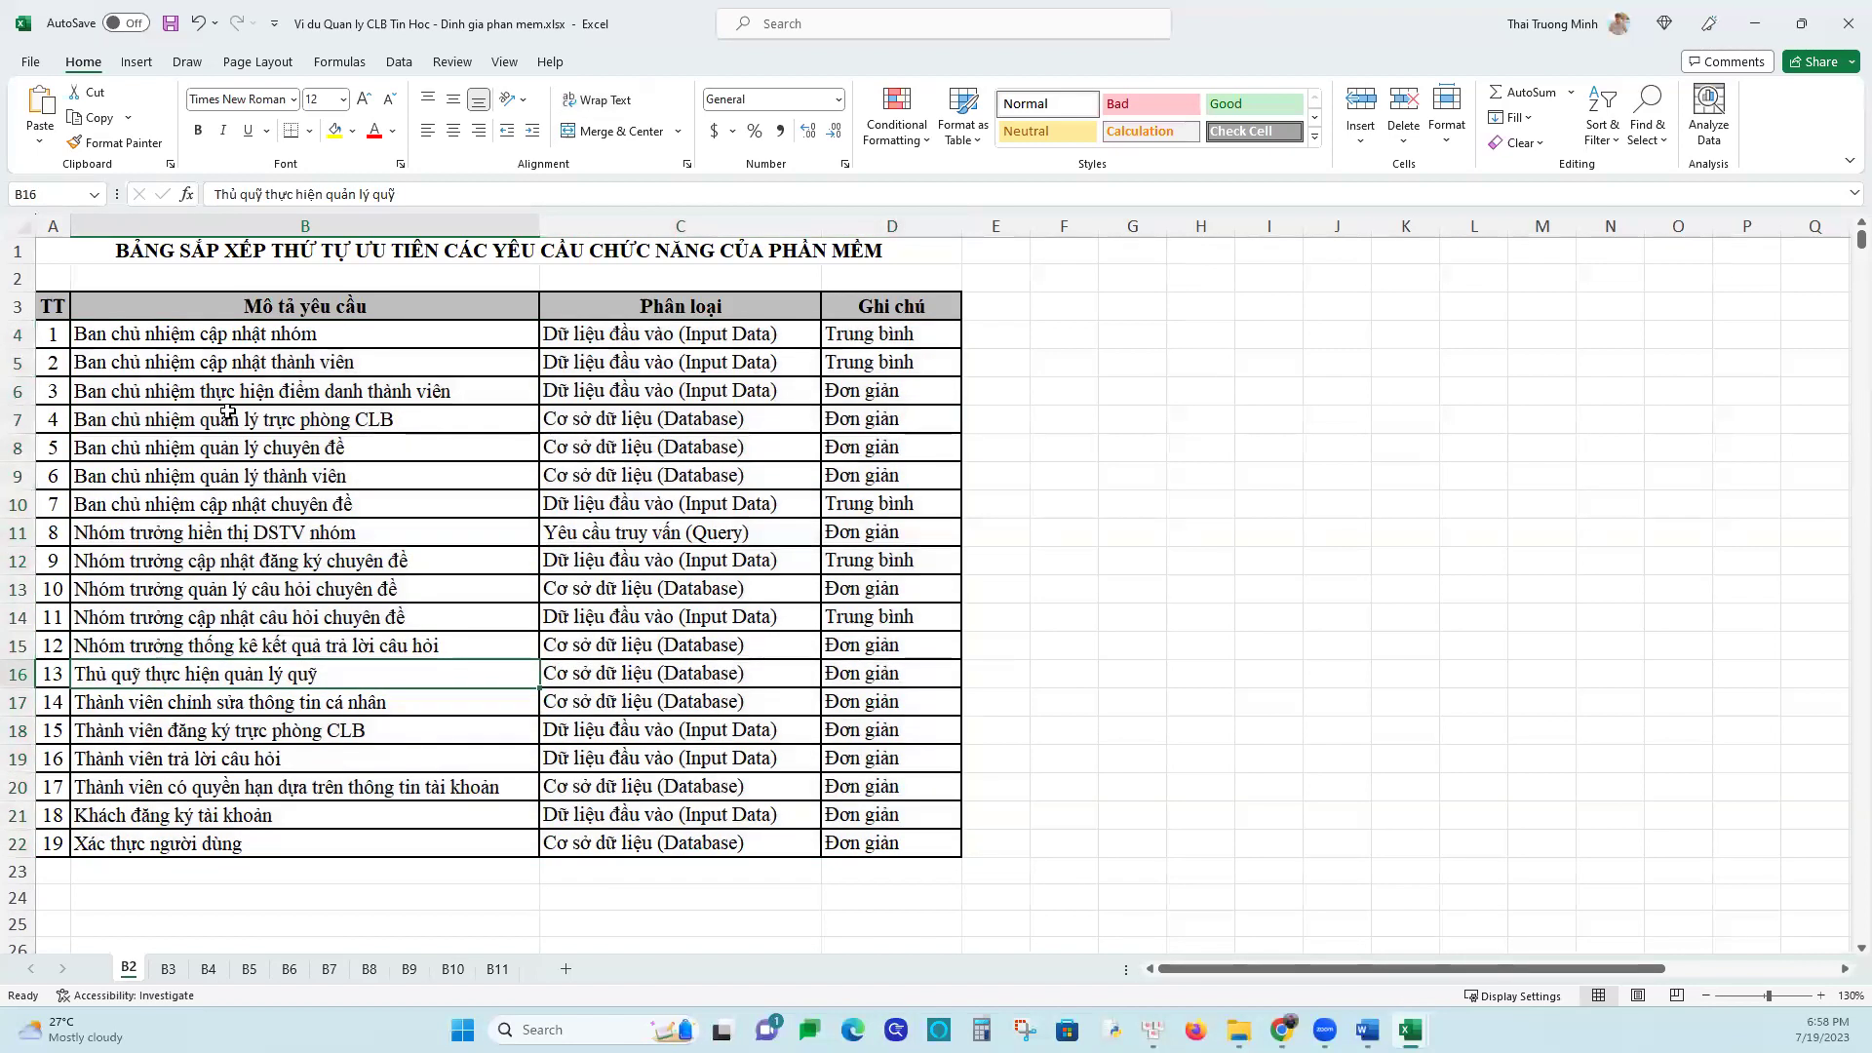
{"action": "left_click_drag", "start_coordinate": [159, 331], "coordinate": [190, 844]}
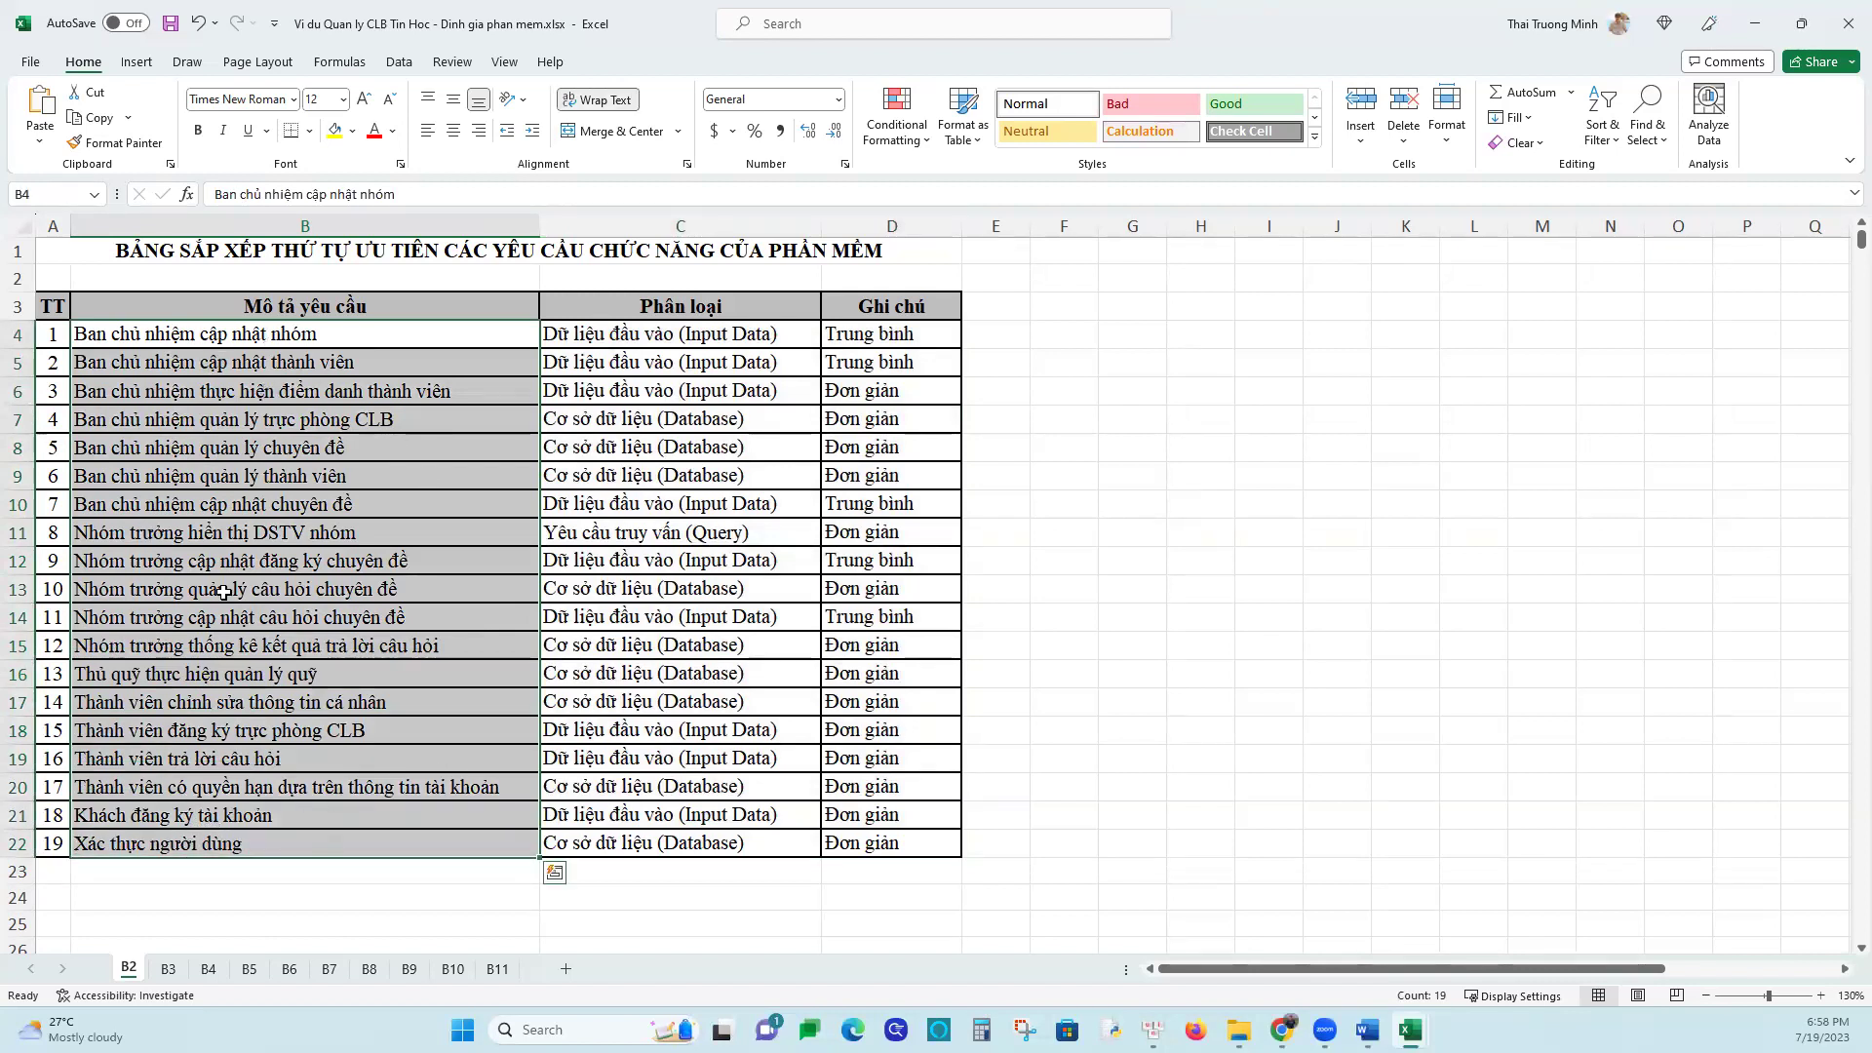
{"action": "left_click_drag", "start_coordinate": [680, 331], "coordinate": [693, 840]}
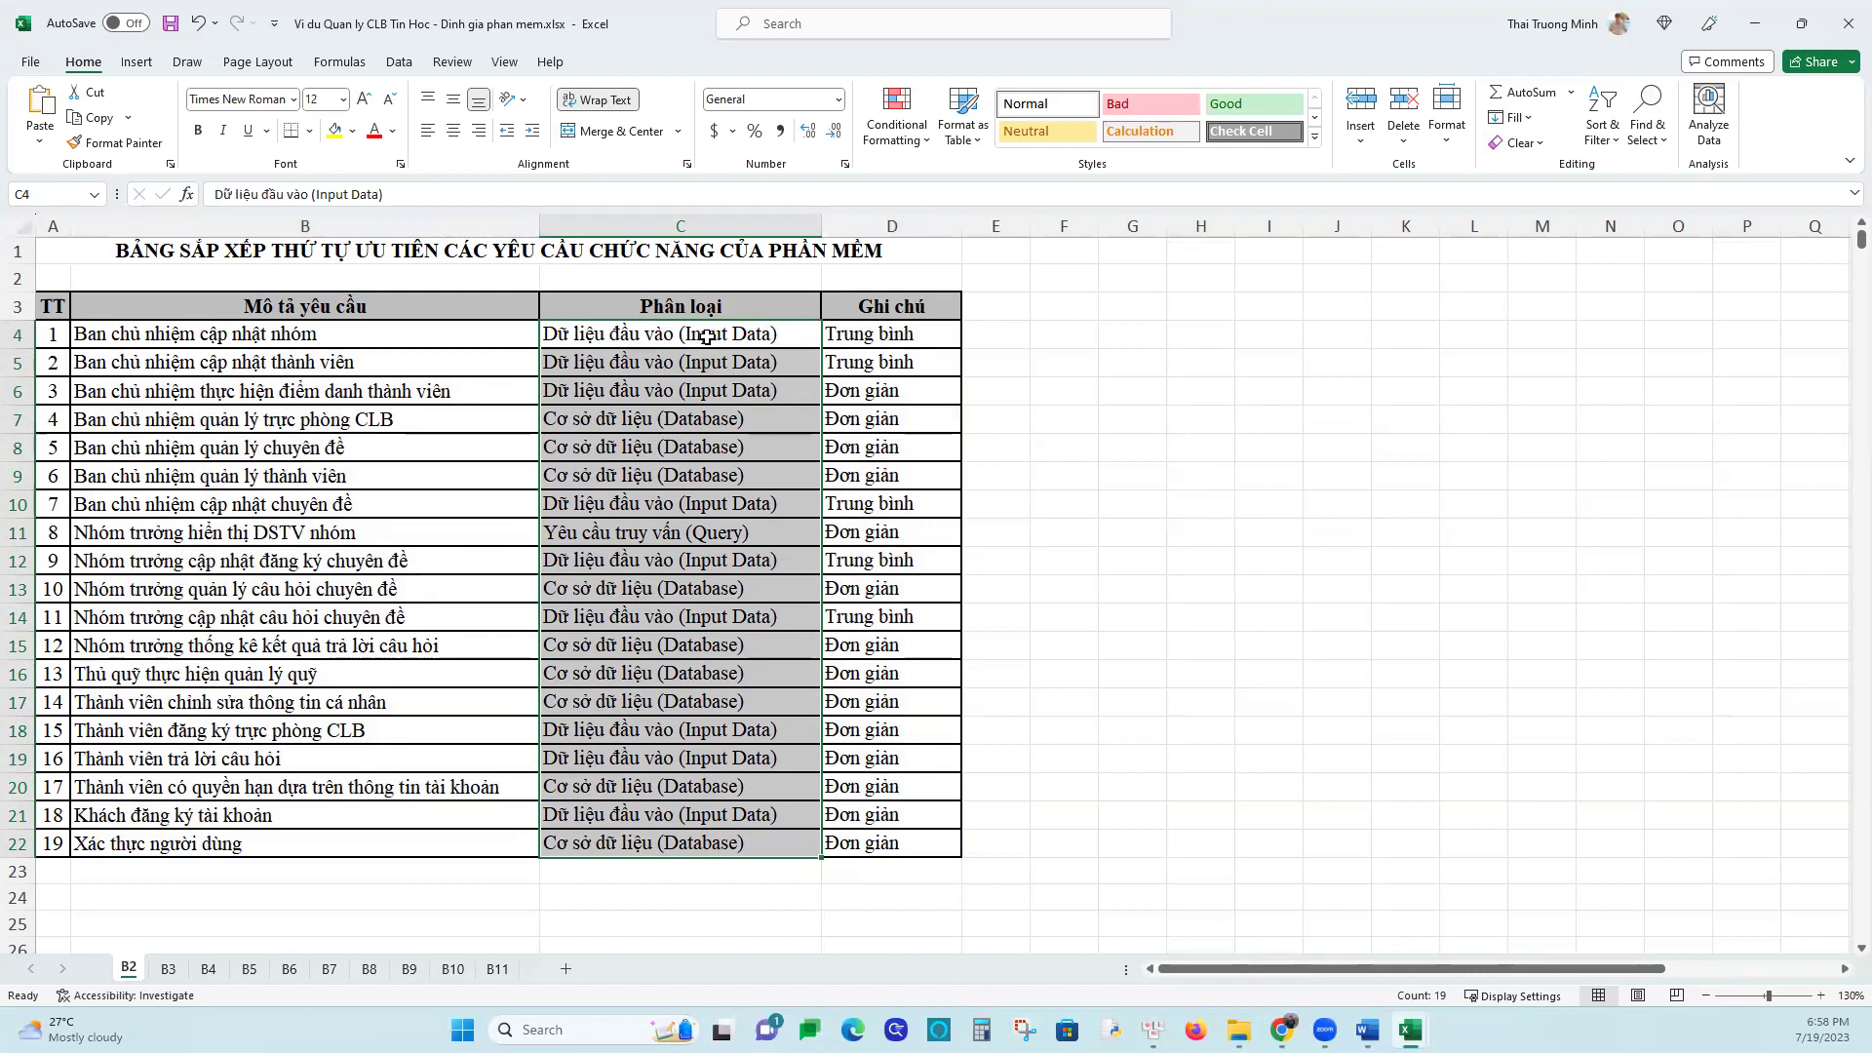
{"action": "key", "text": "ctrl+v"}
{"action": "left_click_drag", "start_coordinate": [897, 325], "coordinate": [871, 844]}
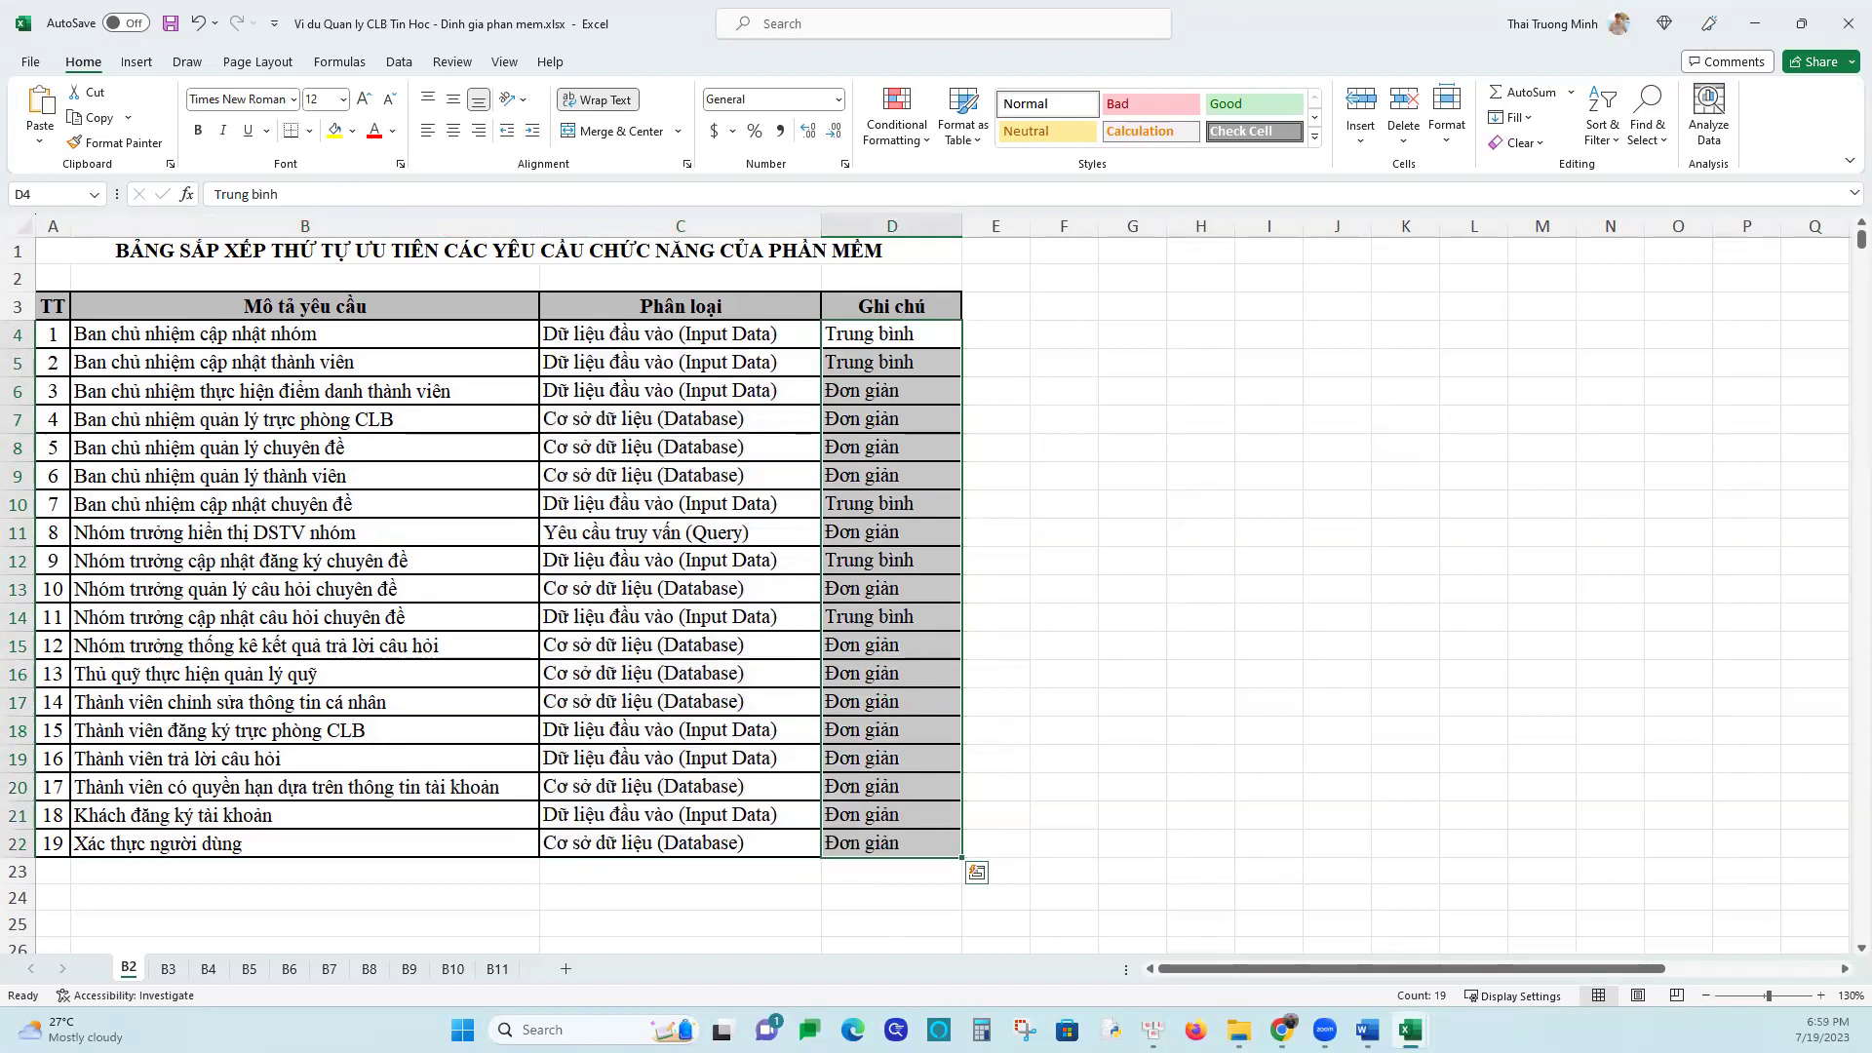
Switch to Đặc tả.docx in Word and examine the Mức độ cần thiết and Phân loại entries of use case QLG-01
{"action": "left_click", "coordinate": [1368, 1029]}
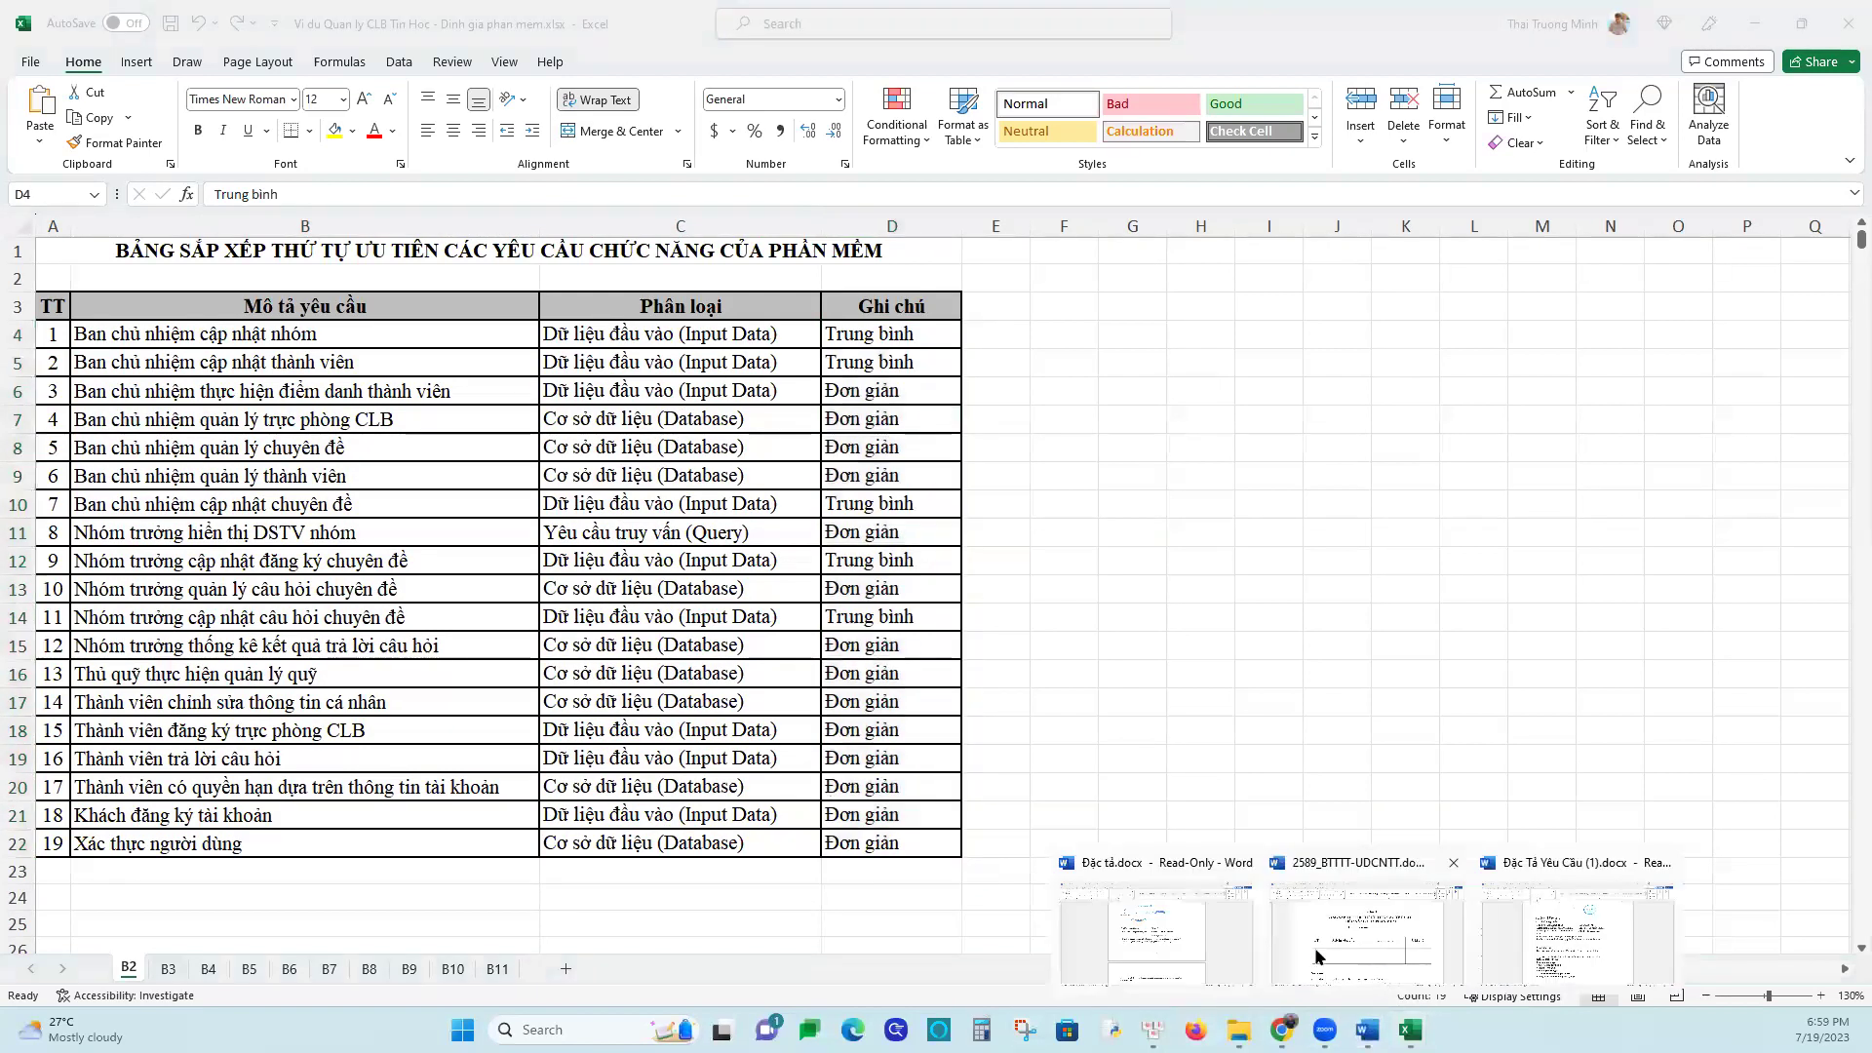
{"action": "left_click", "coordinate": [1160, 931]}
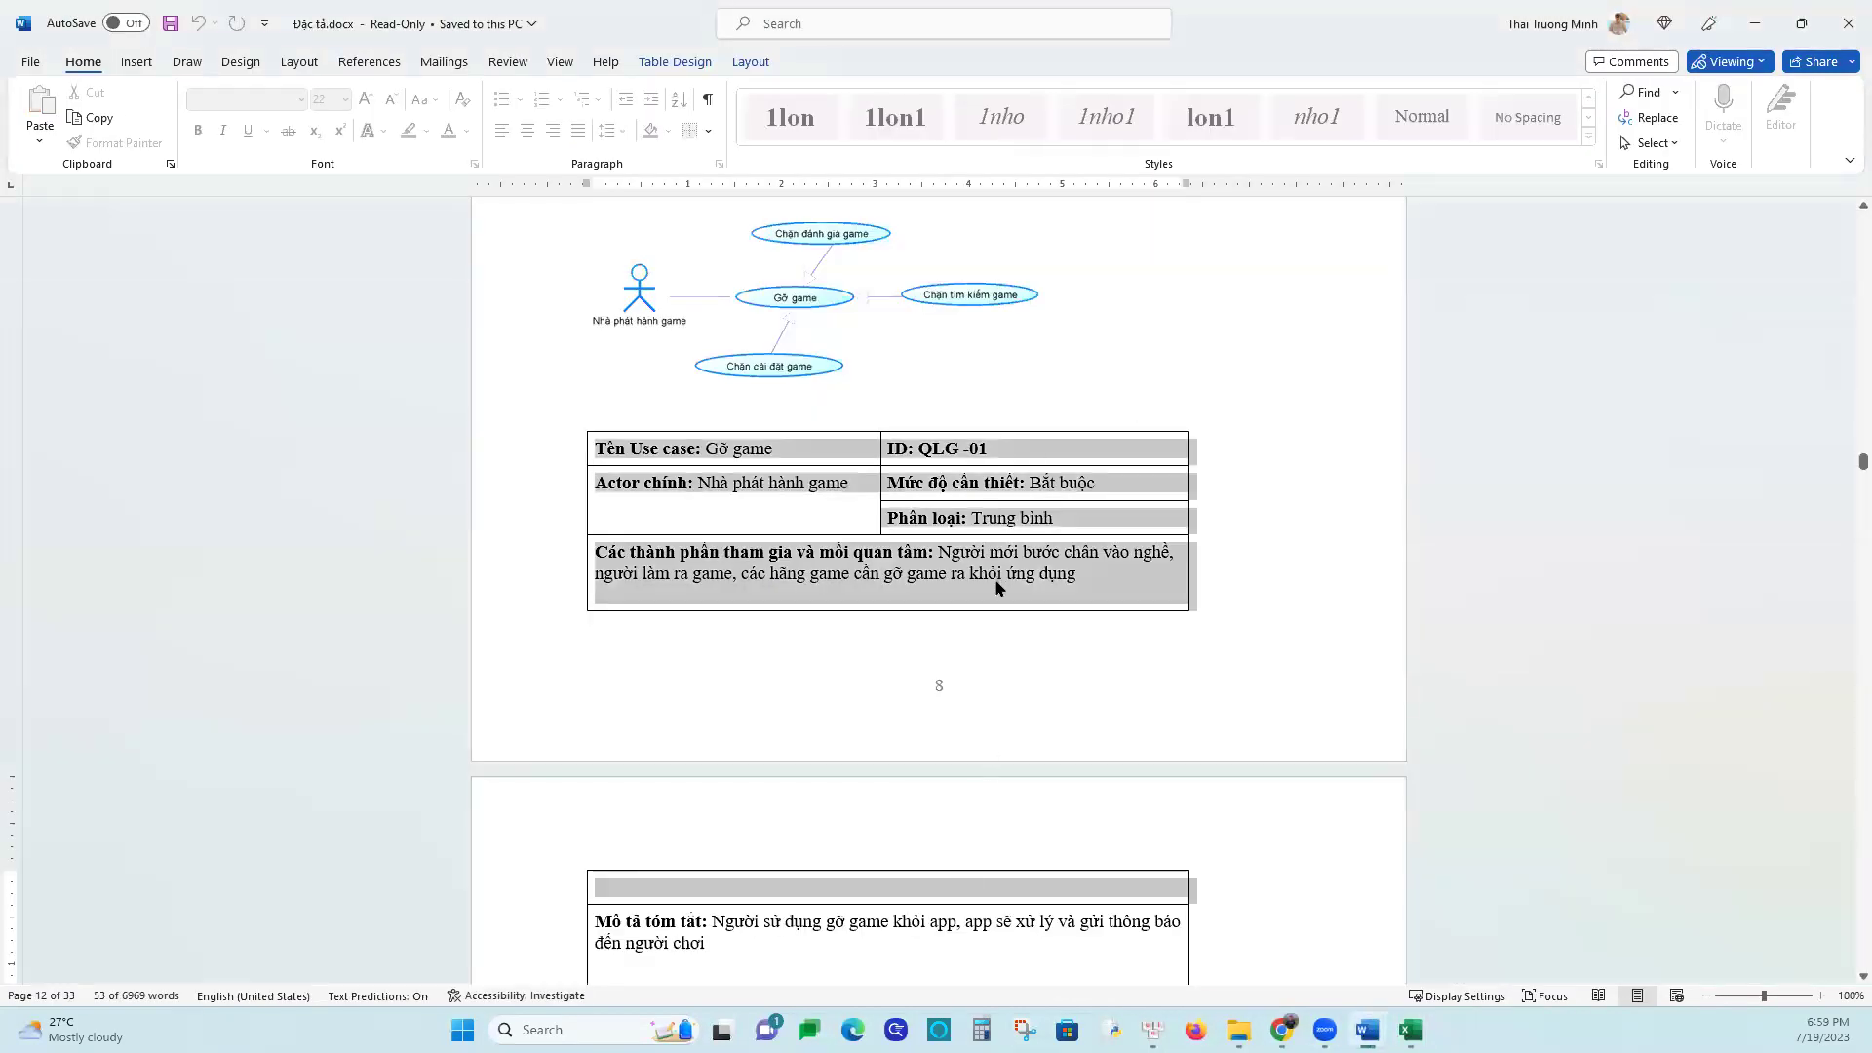
{"action": "left_click", "coordinate": [1031, 481]}
{"action": "left_click_drag", "start_coordinate": [1056, 485], "coordinate": [1097, 480]}
{"action": "left_click_drag", "start_coordinate": [971, 518], "coordinate": [1059, 518]}
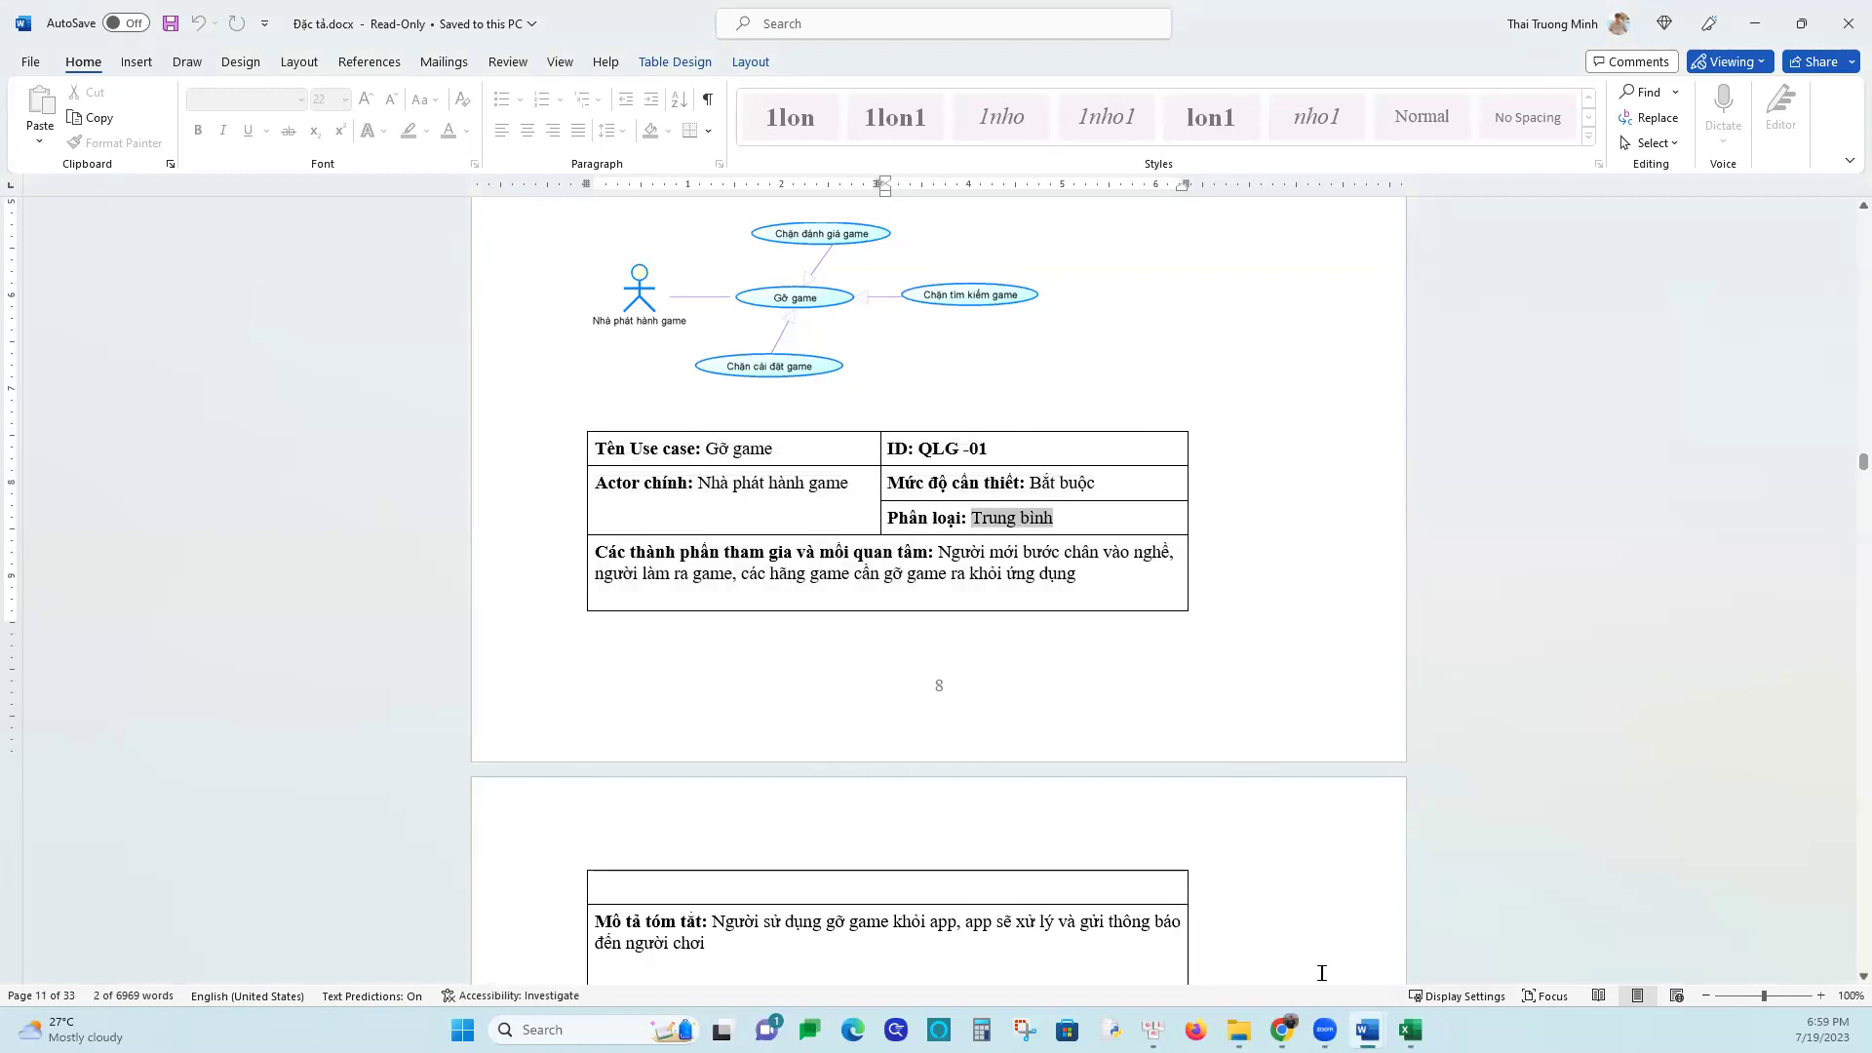
Switch to the Vi du Quan ly CLB Tin Hoc workbook in Excel and review the requirement priority table on sheet B2
{"action": "mouse_move", "coordinate": [1238, 1030]}
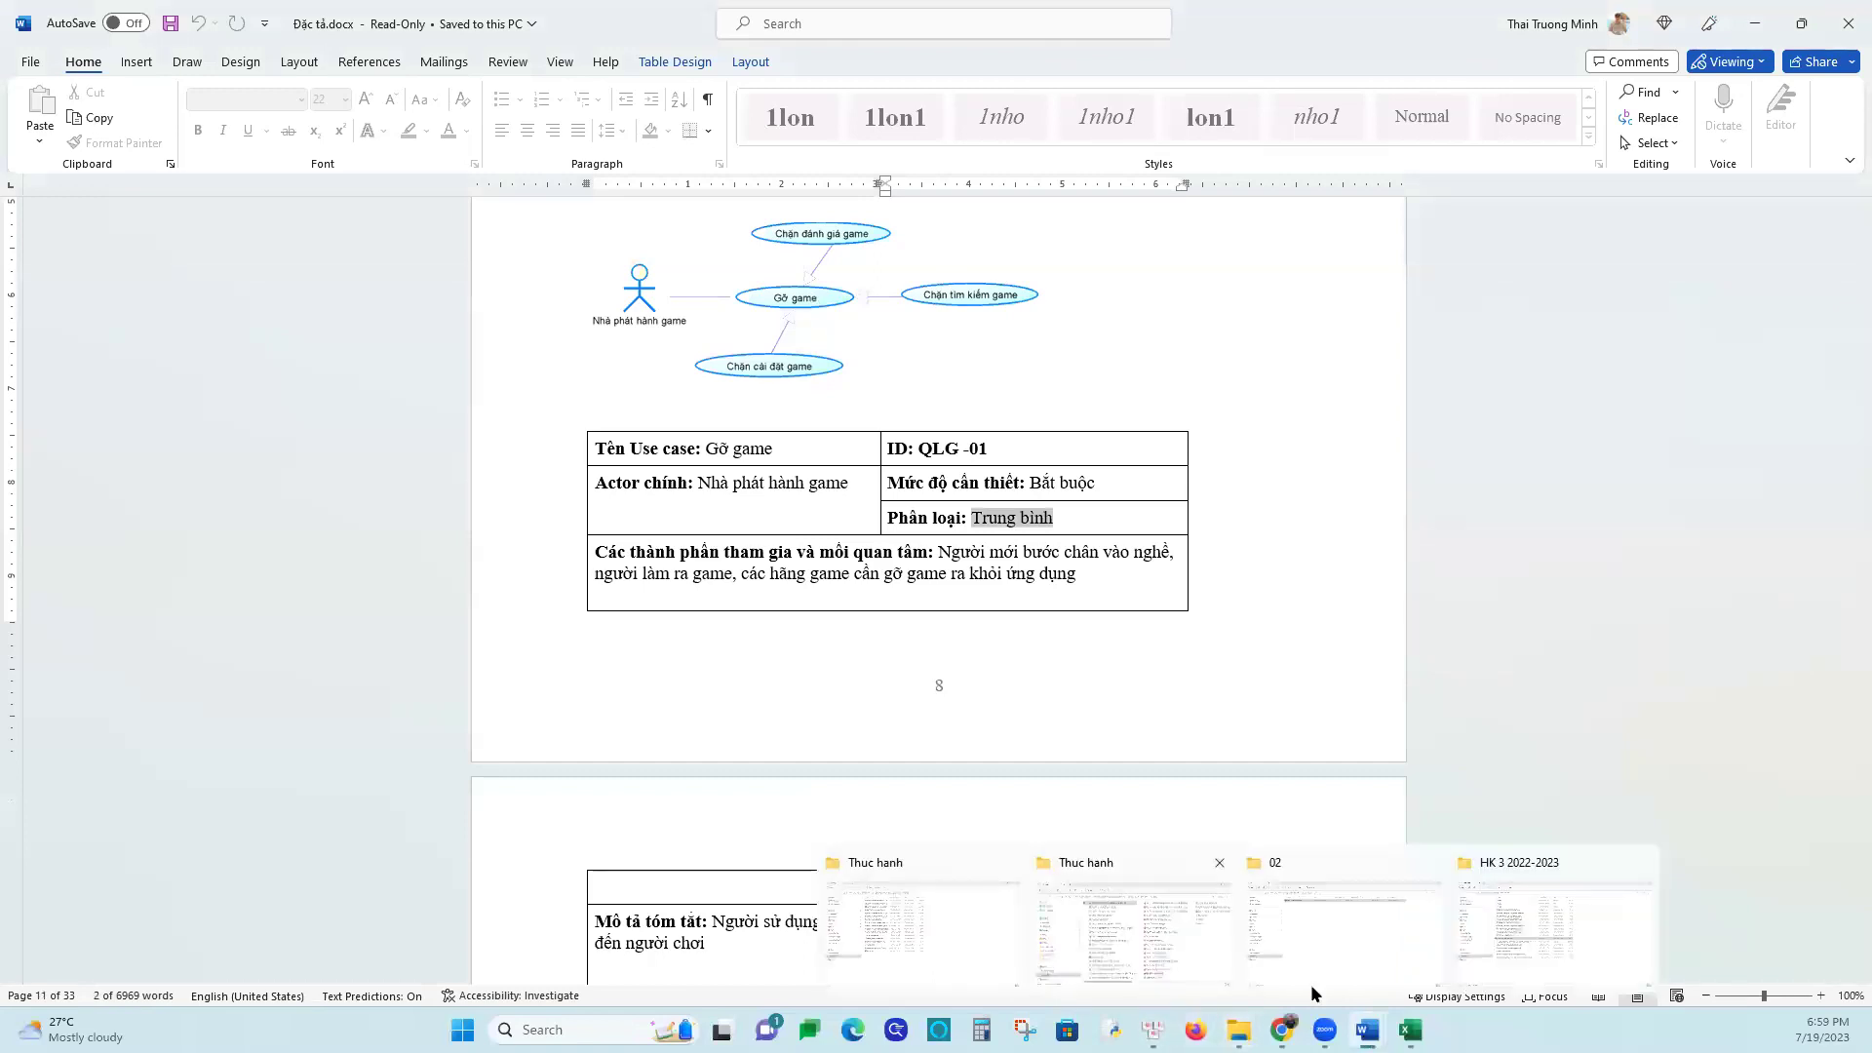
{"action": "left_click", "coordinate": [1411, 1029]}
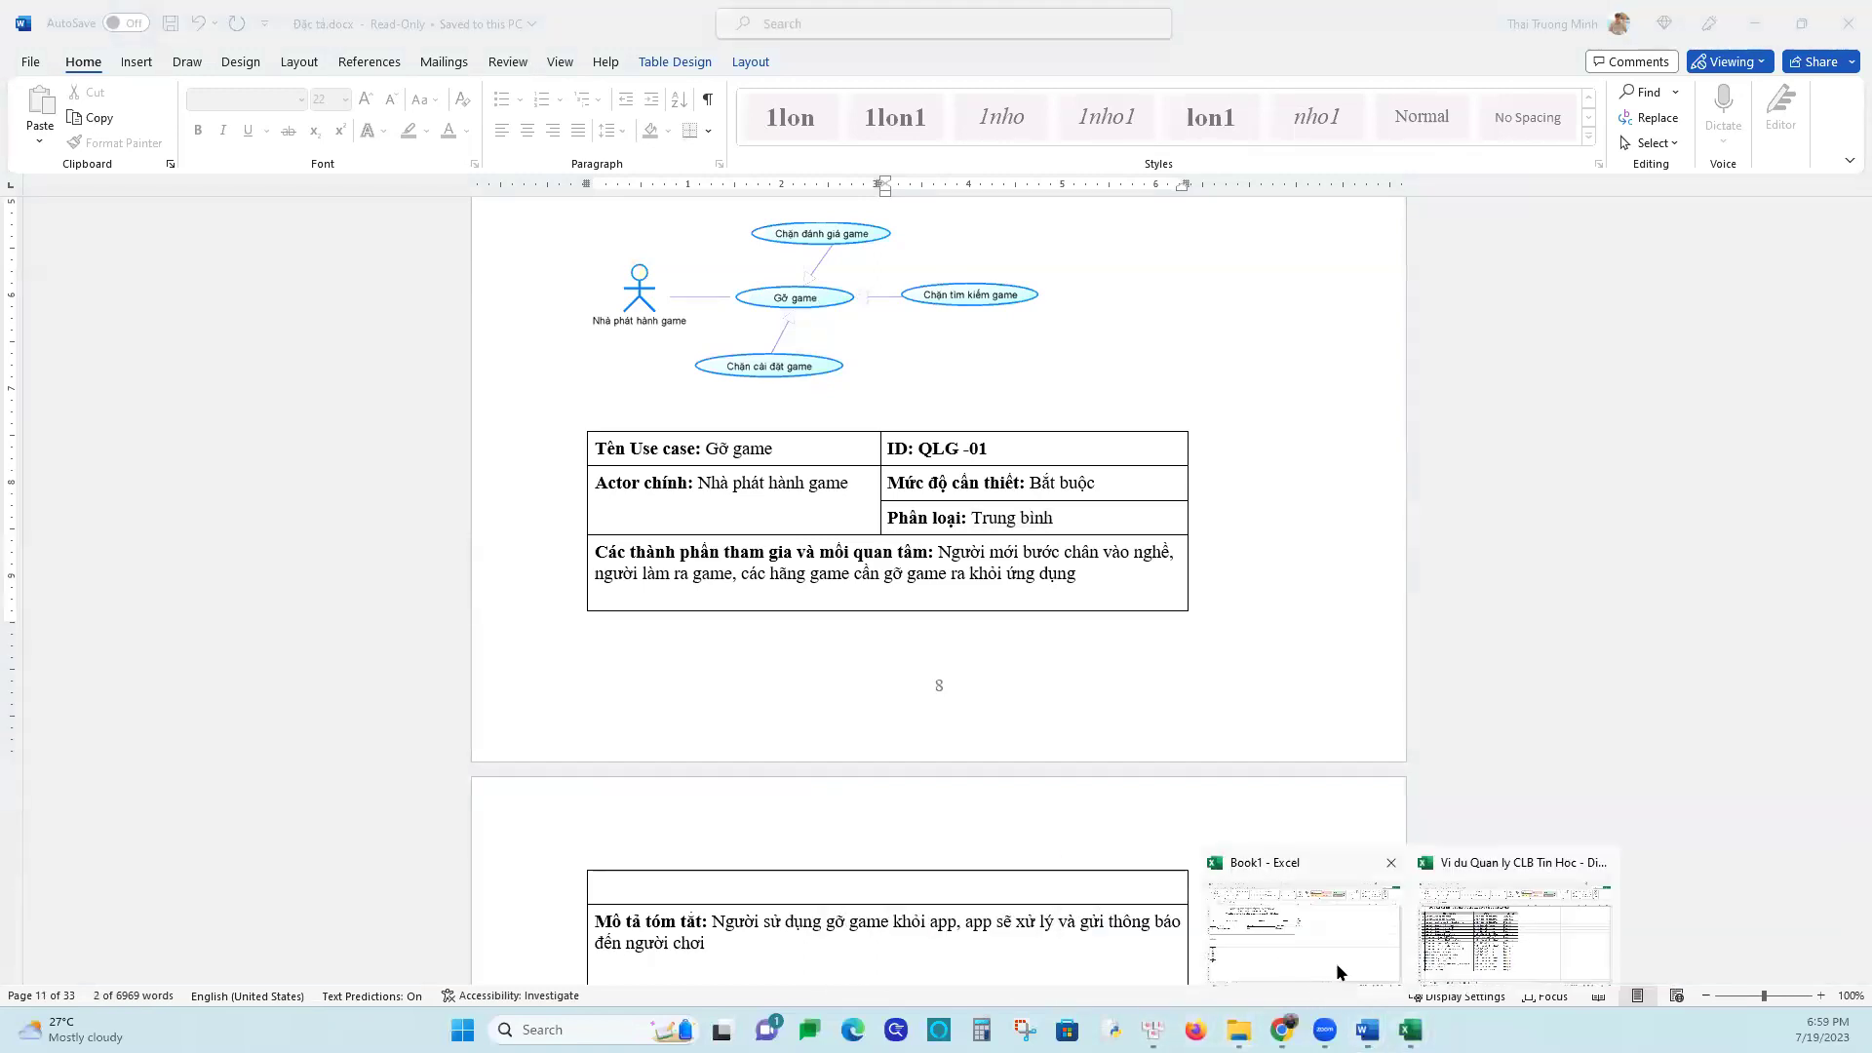
{"action": "left_click", "coordinate": [1450, 954]}
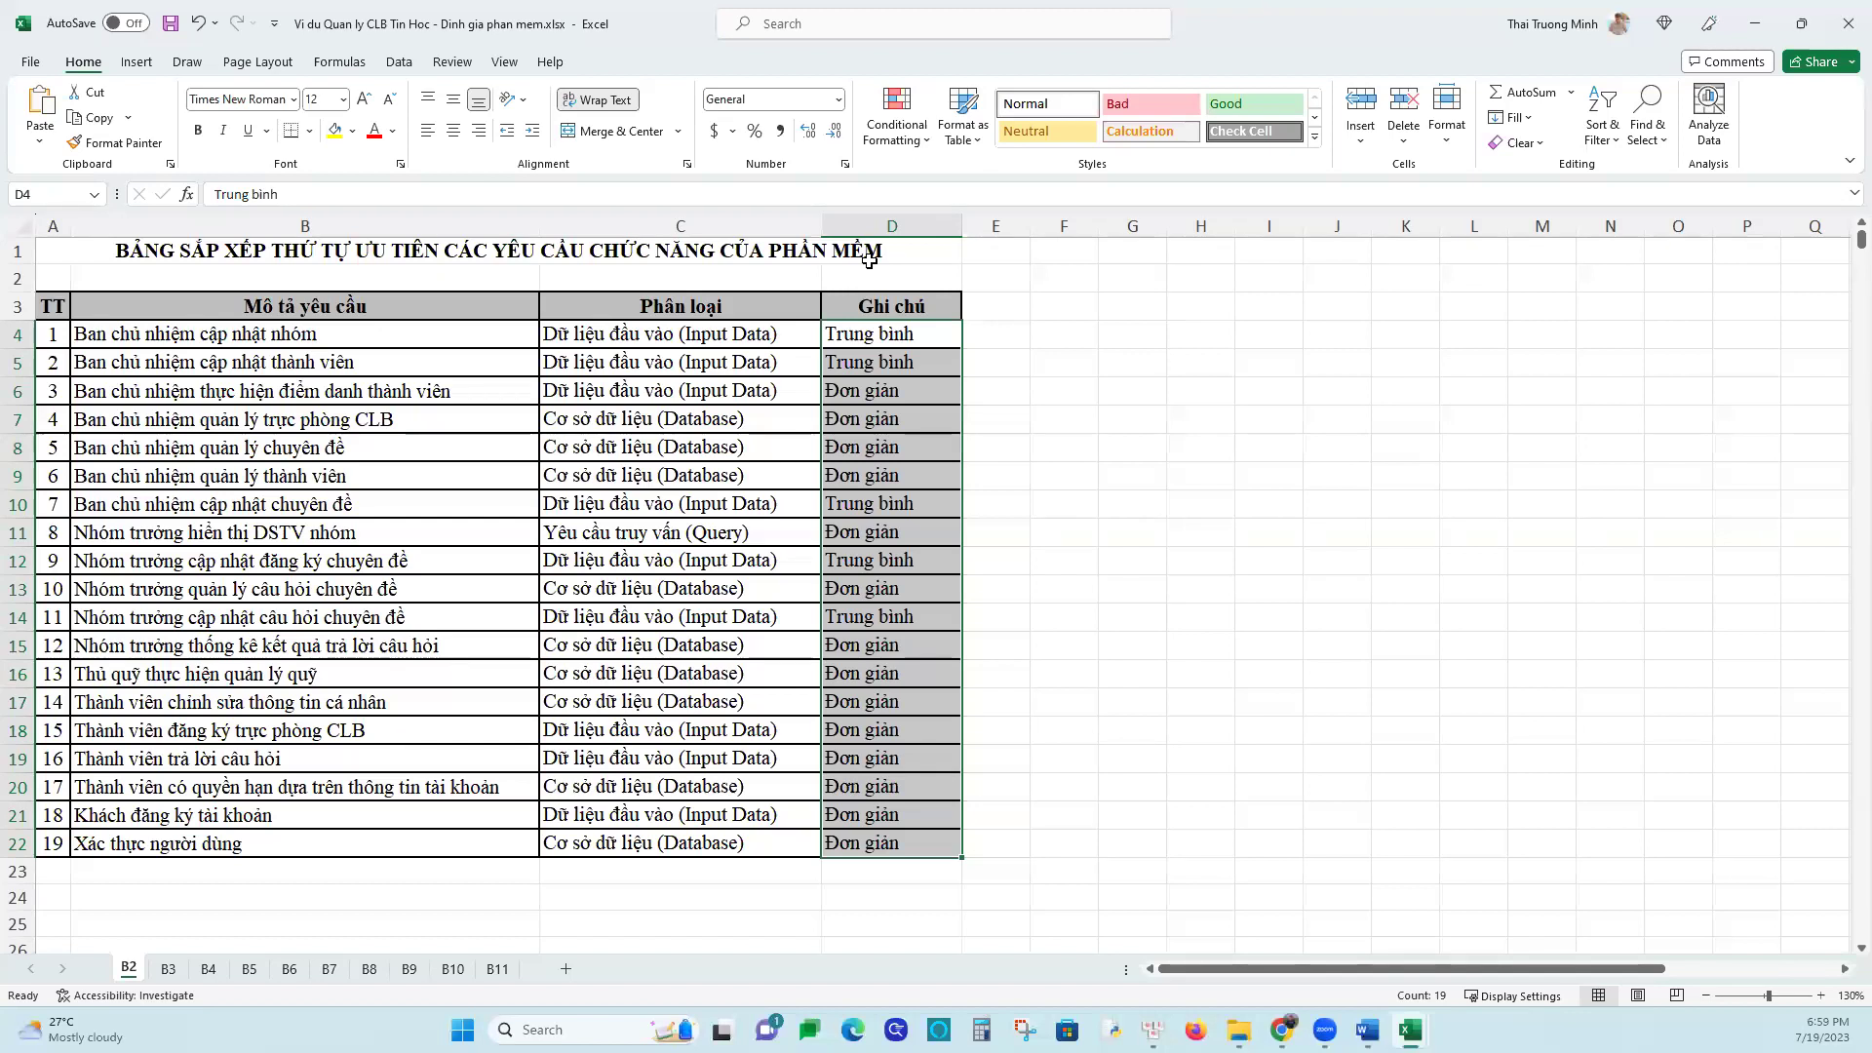
Switch to the lecture PDF in Chrome and examine the Bước 3 use-case conversion table, including the Quản trị người dùng example
{"action": "left_click", "coordinate": [1238, 1029]}
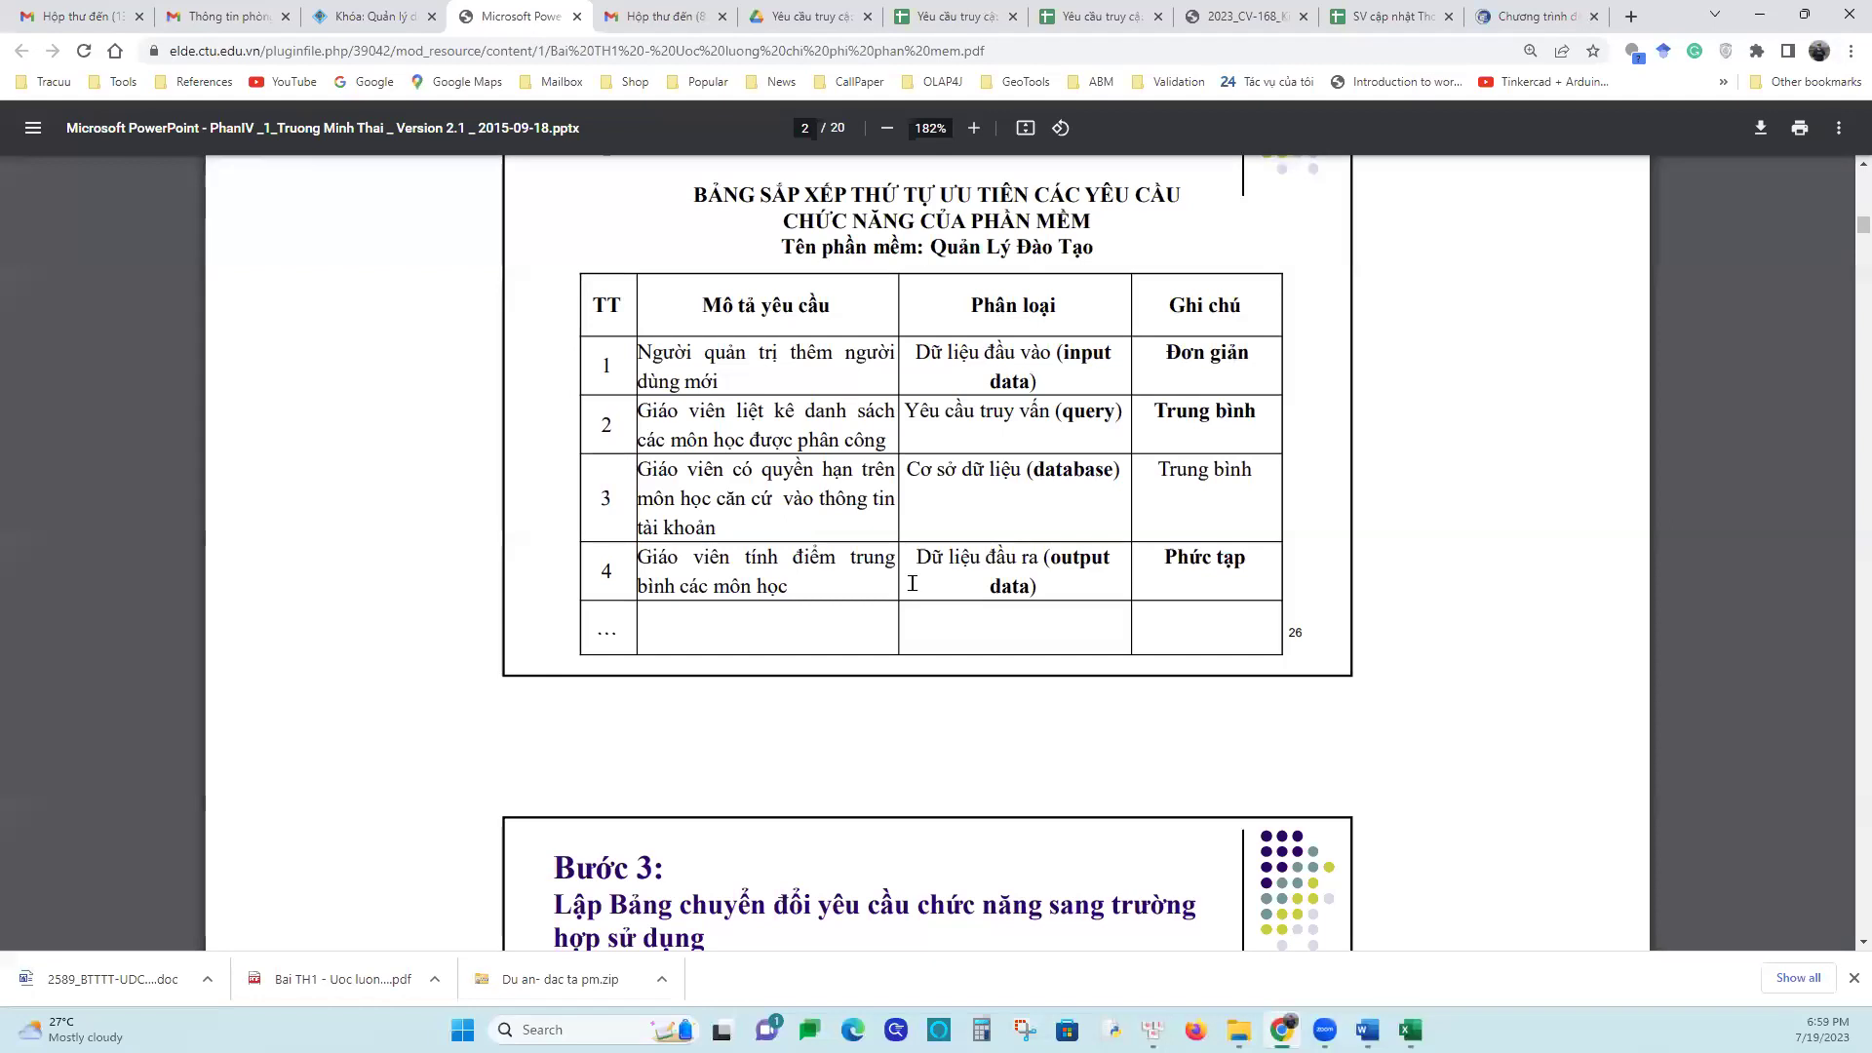
{"action": "scroll", "coordinate": [877, 565], "scroll_direction": "down", "scroll_amount": 1}
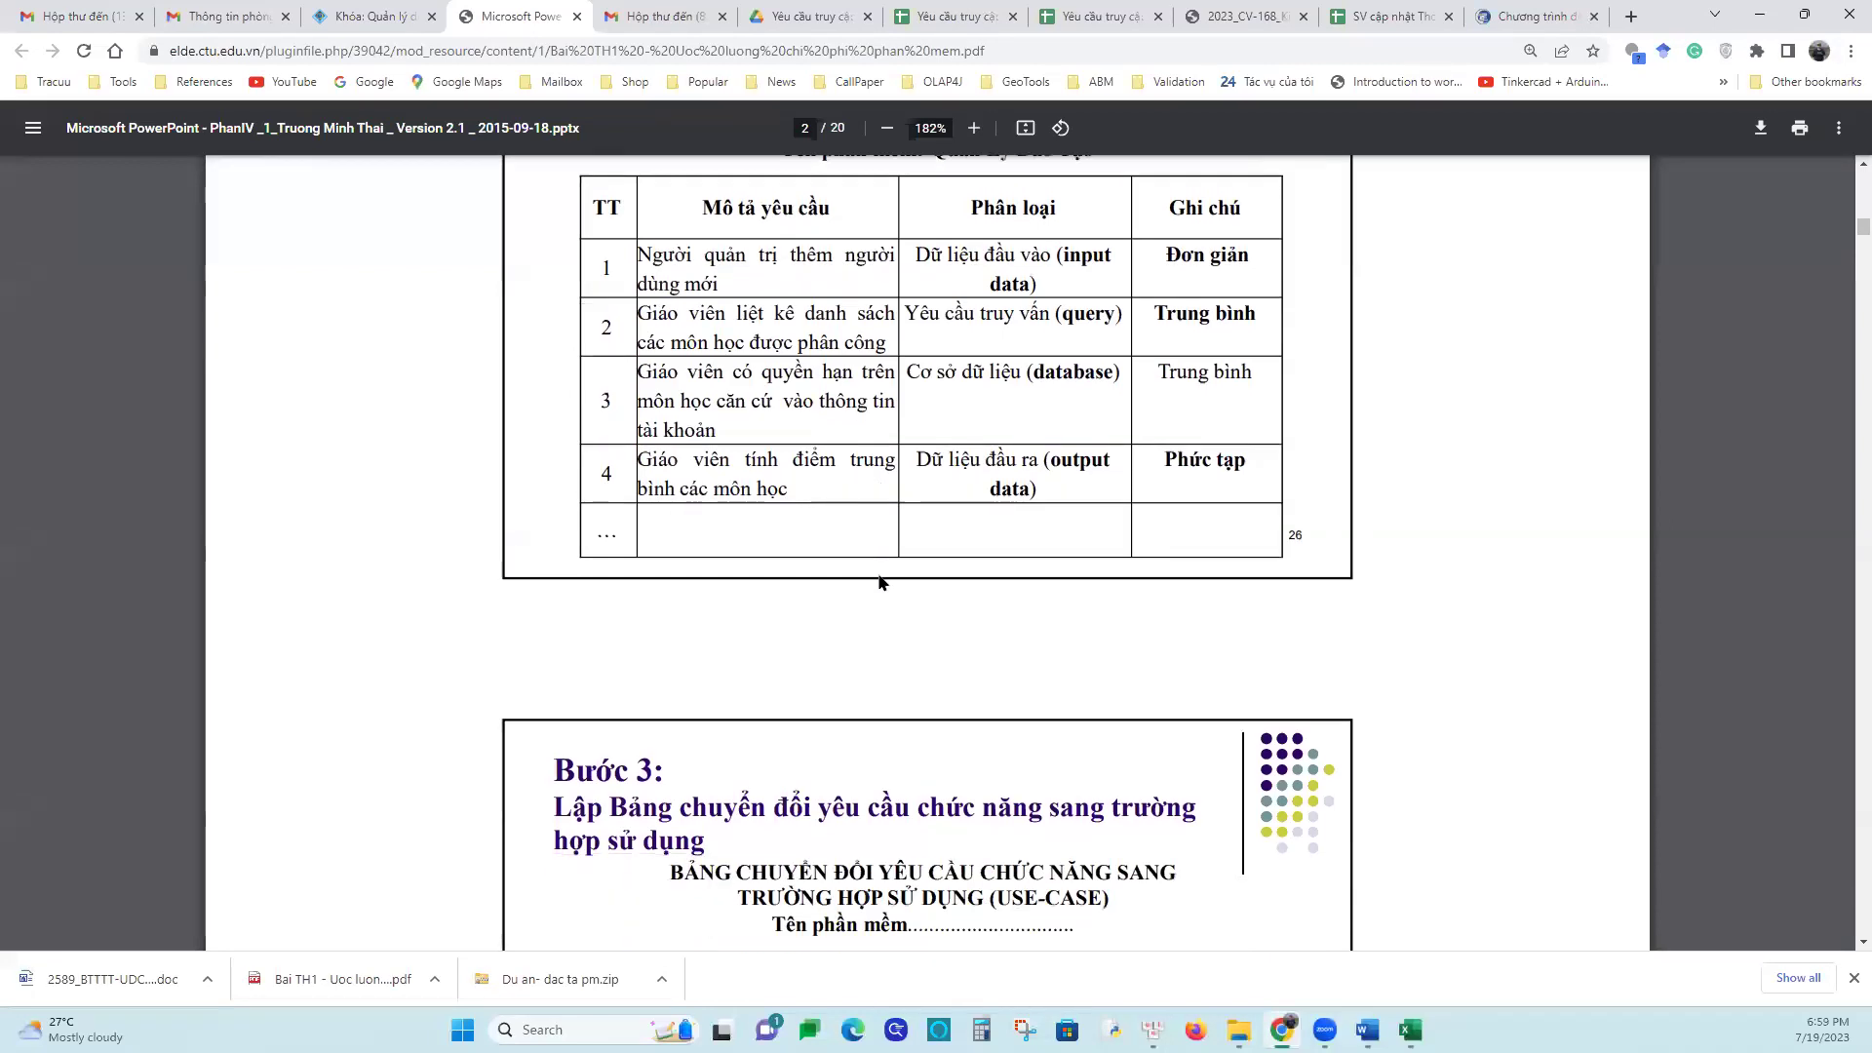
{"action": "scroll", "coordinate": [878, 575], "scroll_direction": "down", "scroll_amount": 3}
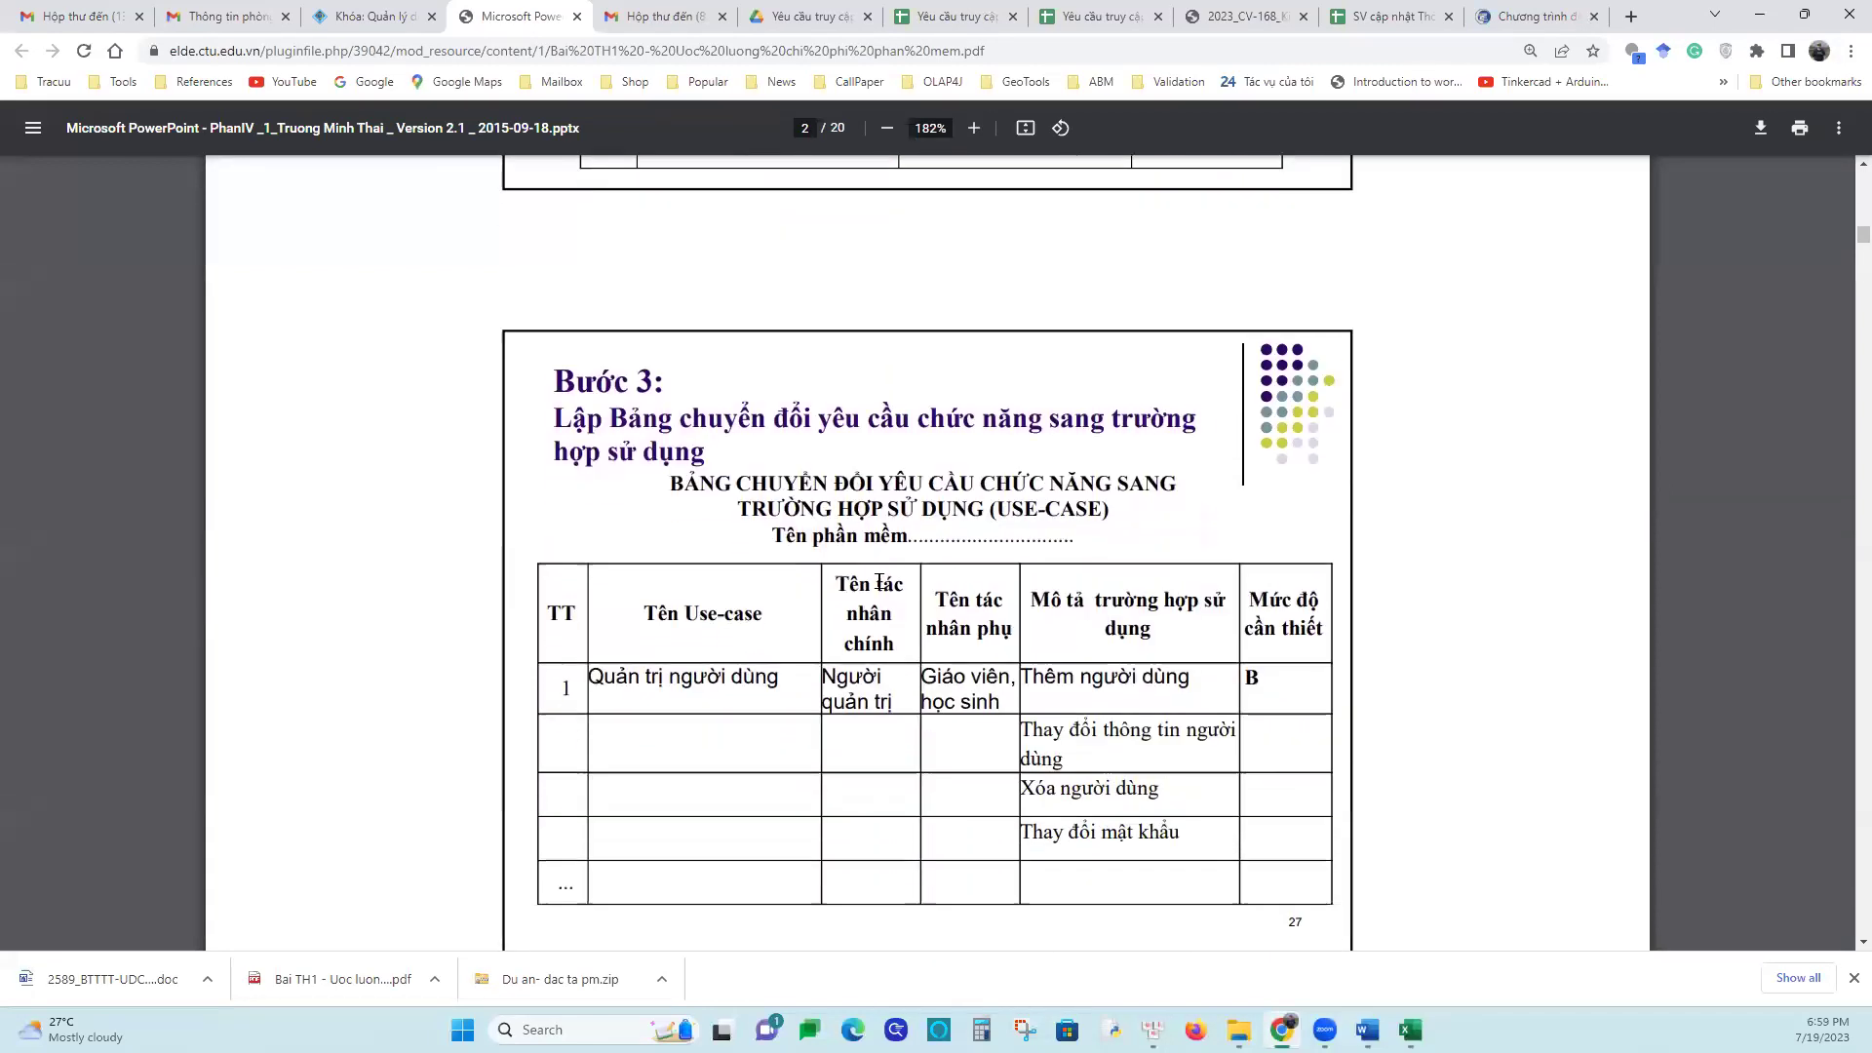
{"action": "scroll", "coordinate": [853, 673], "scroll_direction": "down", "scroll_amount": 2}
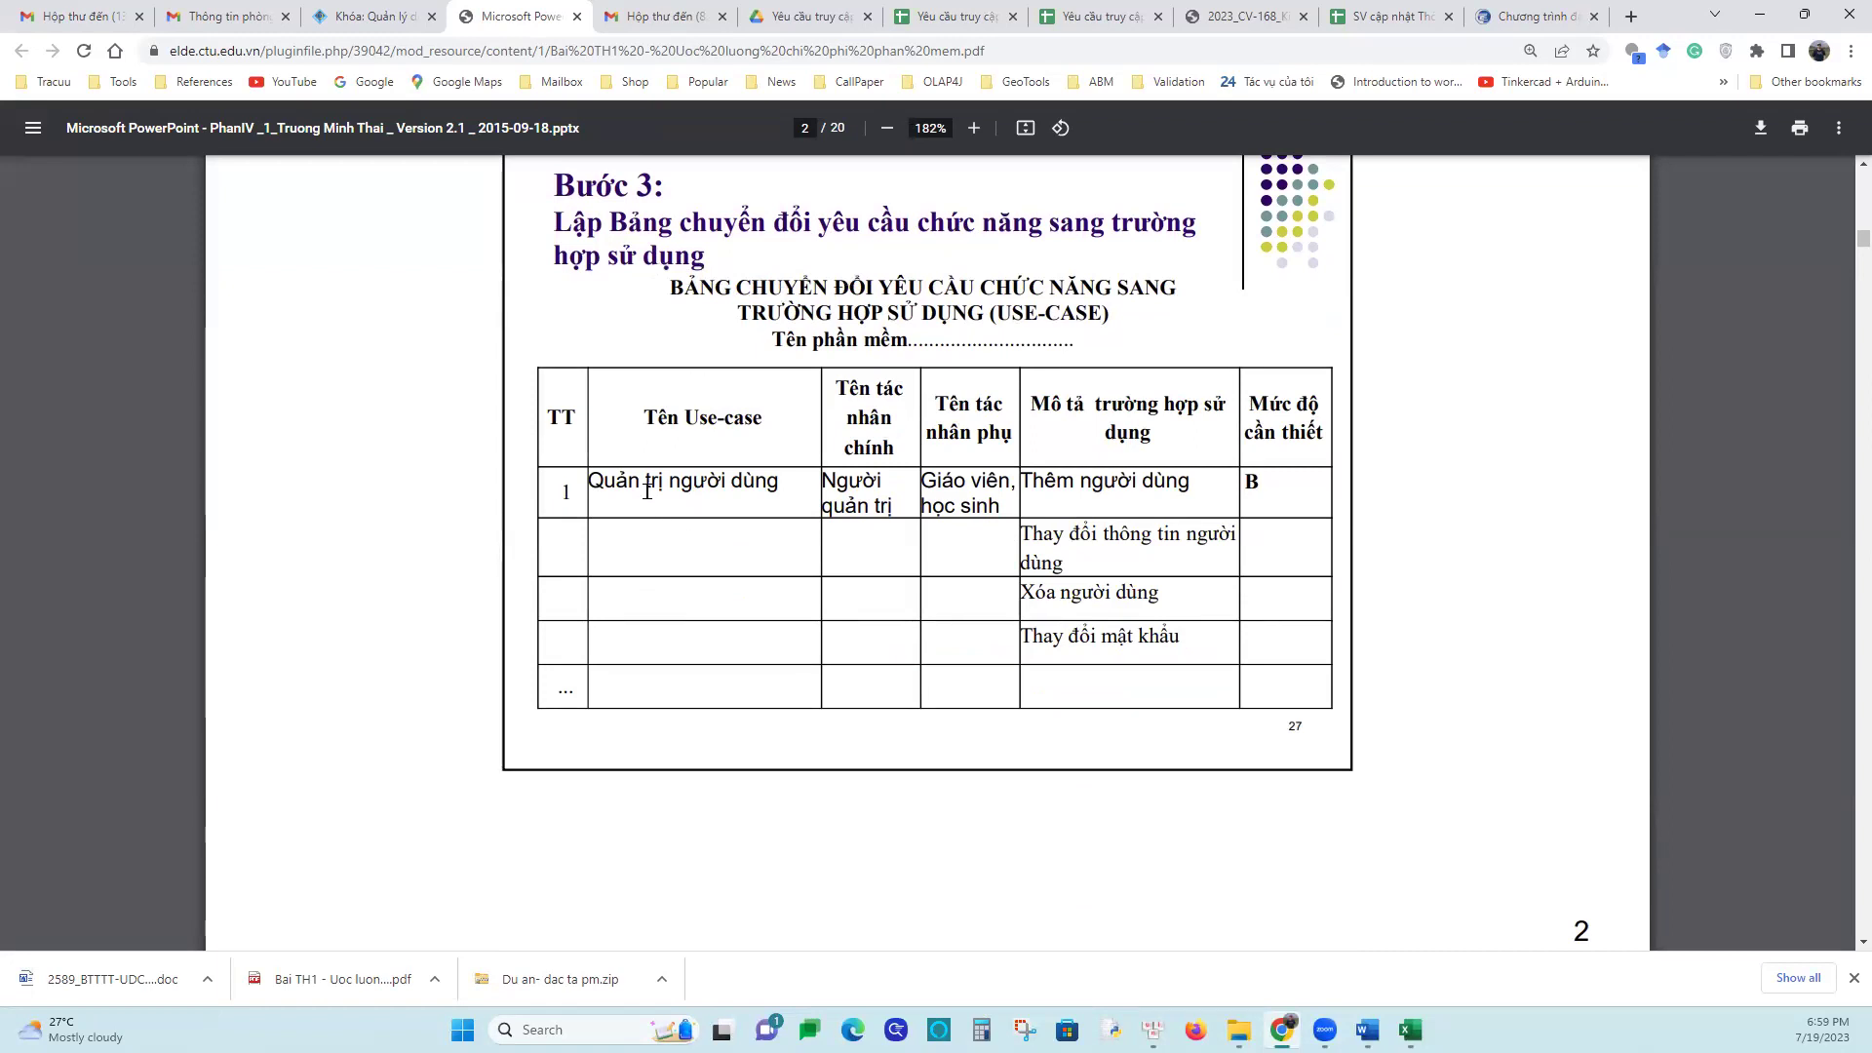
{"action": "left_click_drag", "start_coordinate": [598, 495], "coordinate": [790, 497]}
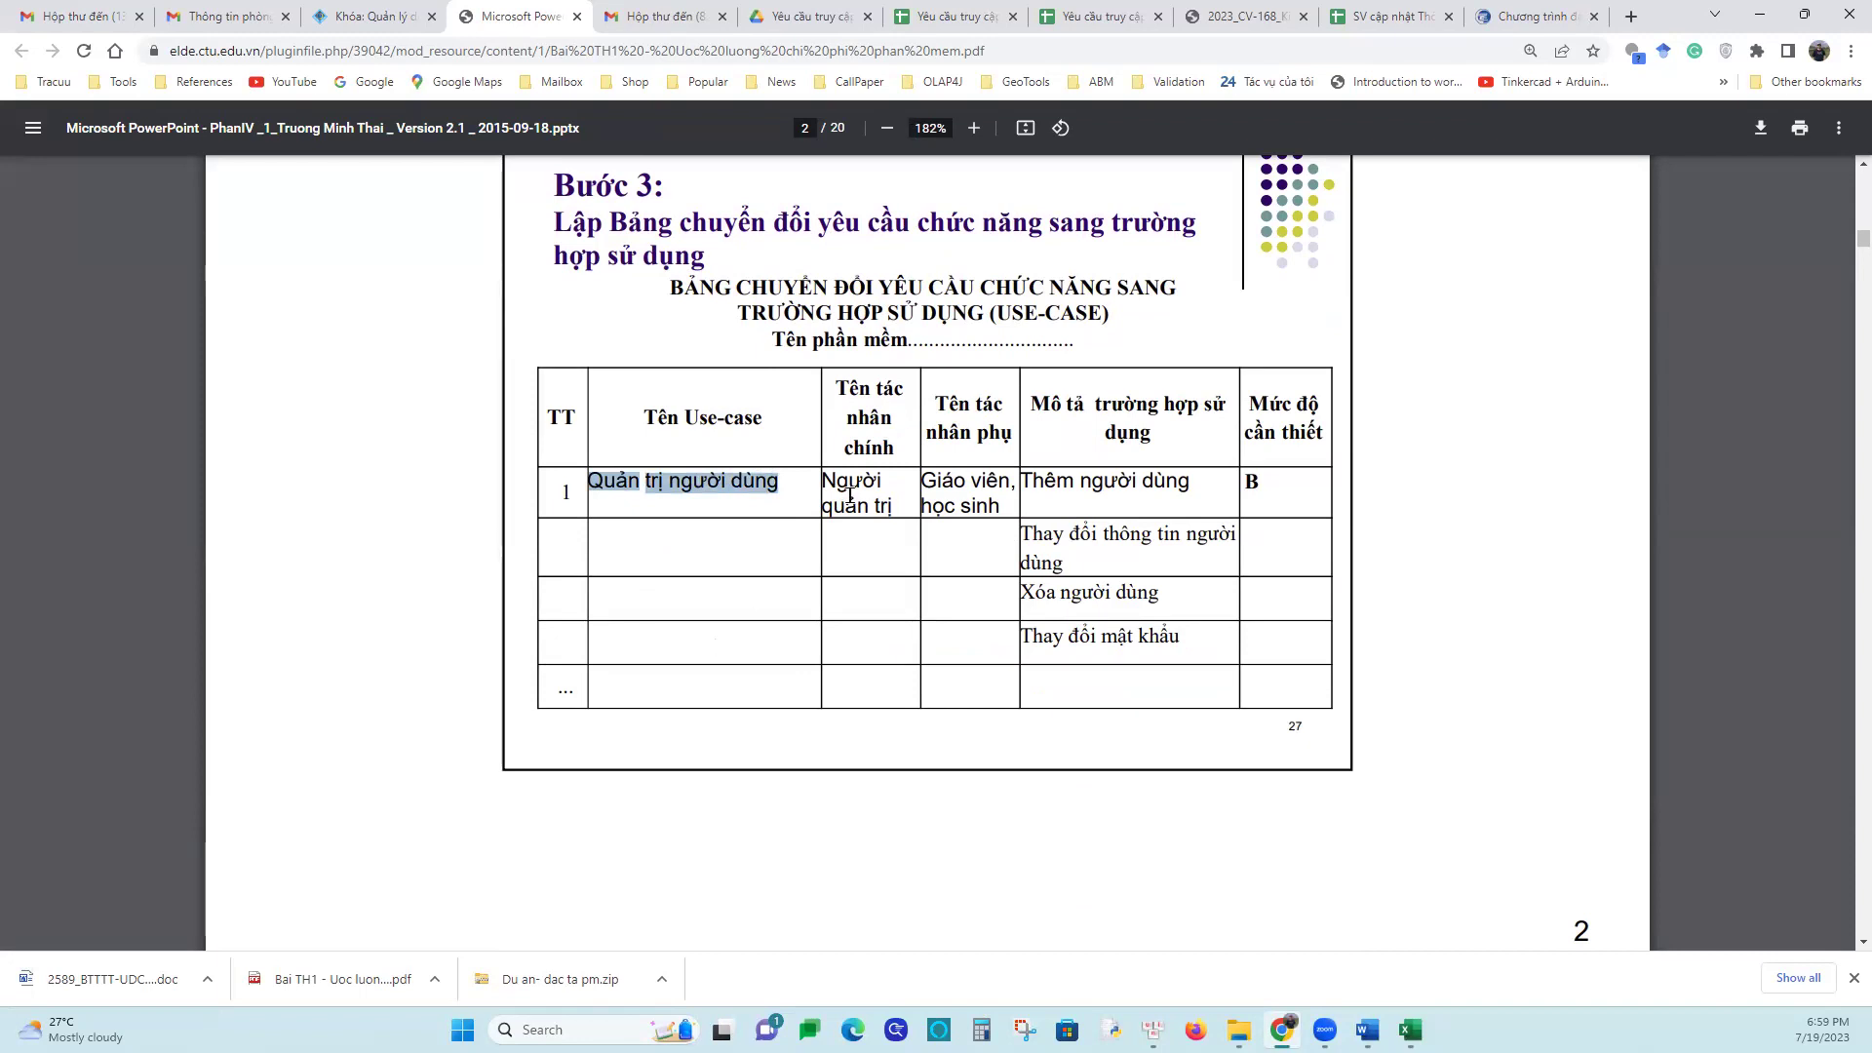
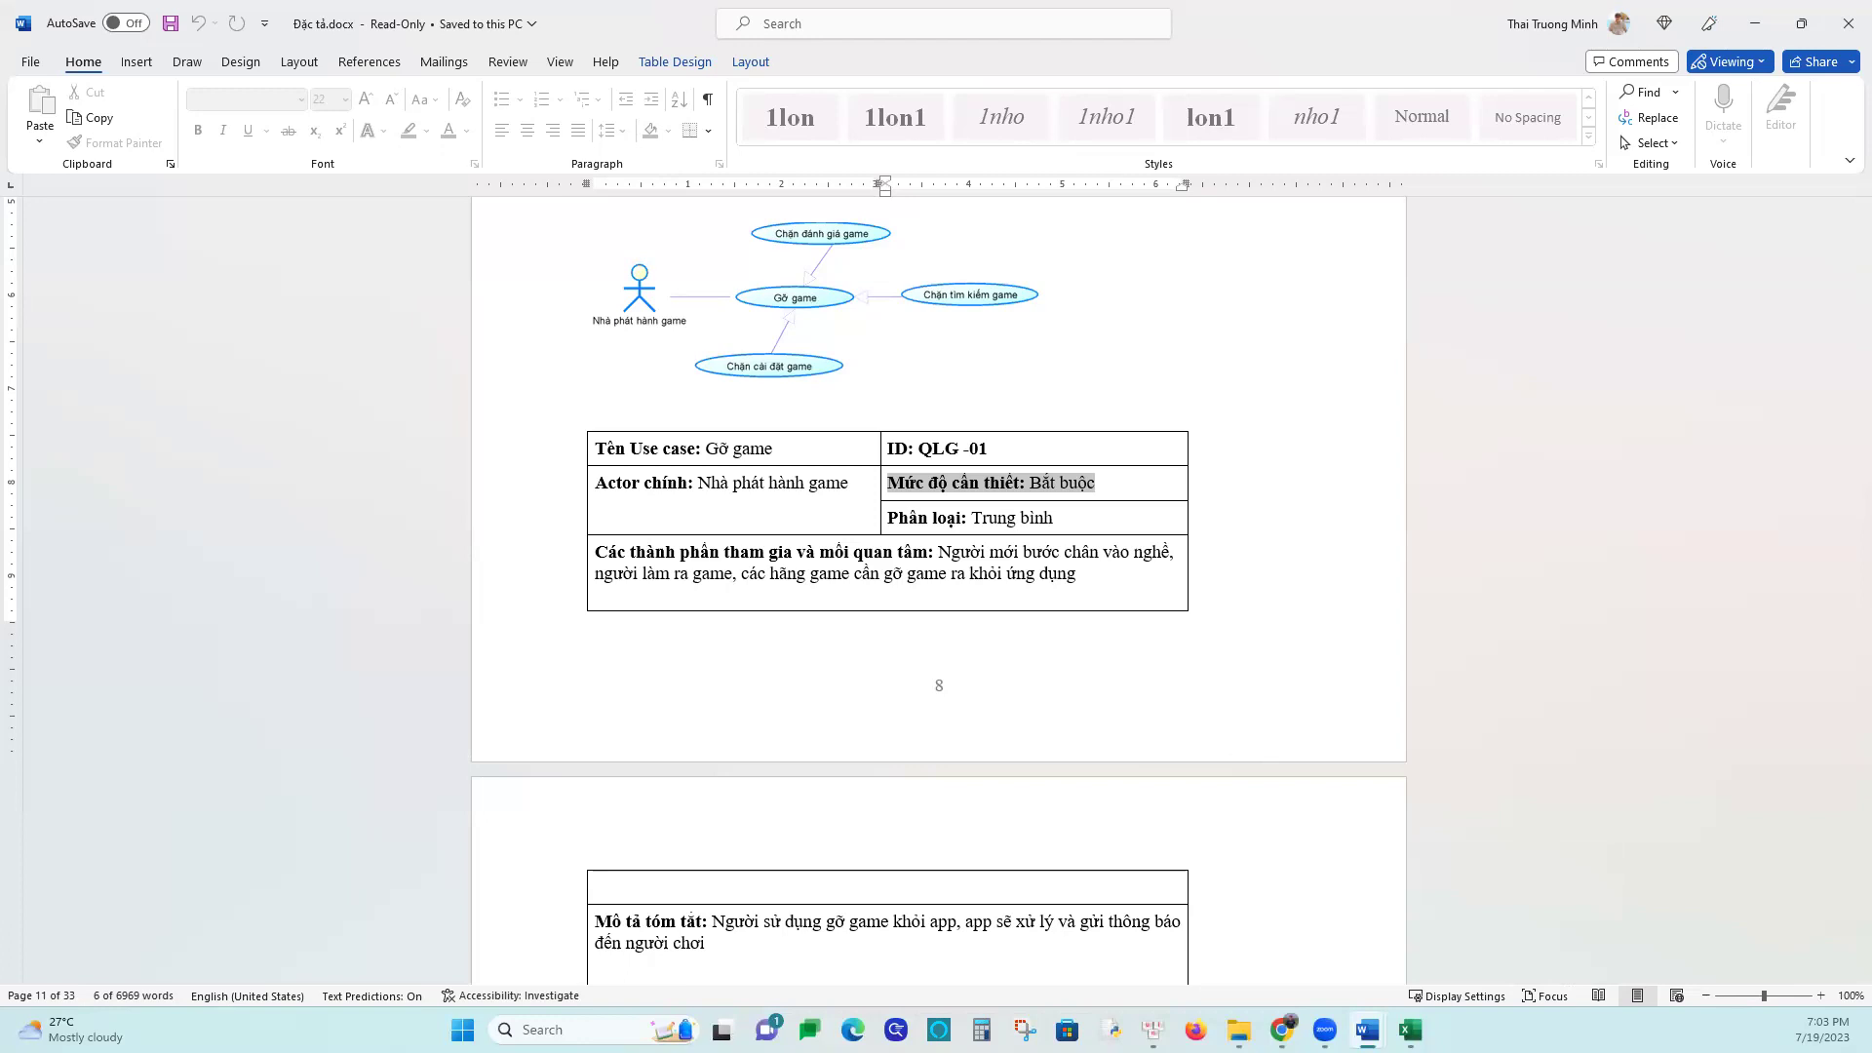
Switch to Book1 in Excel and correct the header in cell E6 of sheet Buoc 2 to "Mức độ ưu tiên"
{"action": "key", "text": "alt+Tab"}
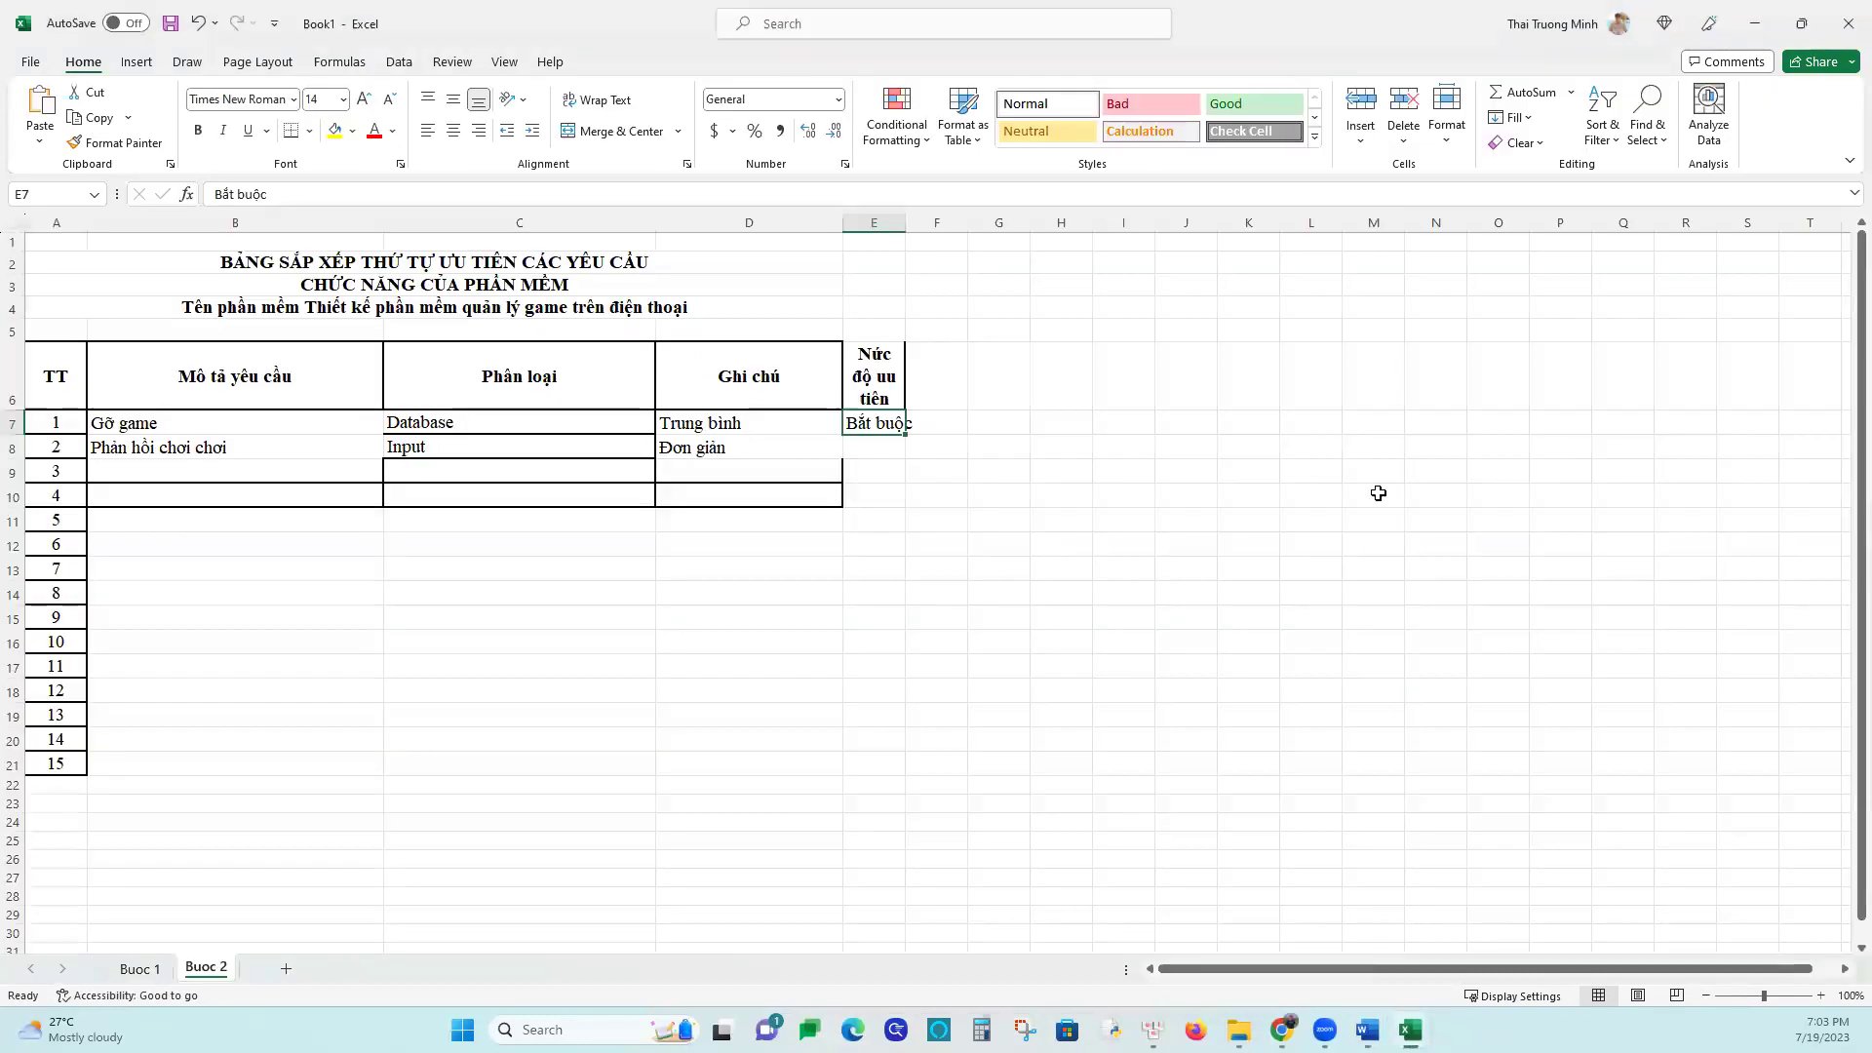
{"action": "left_click", "coordinate": [869, 383]}
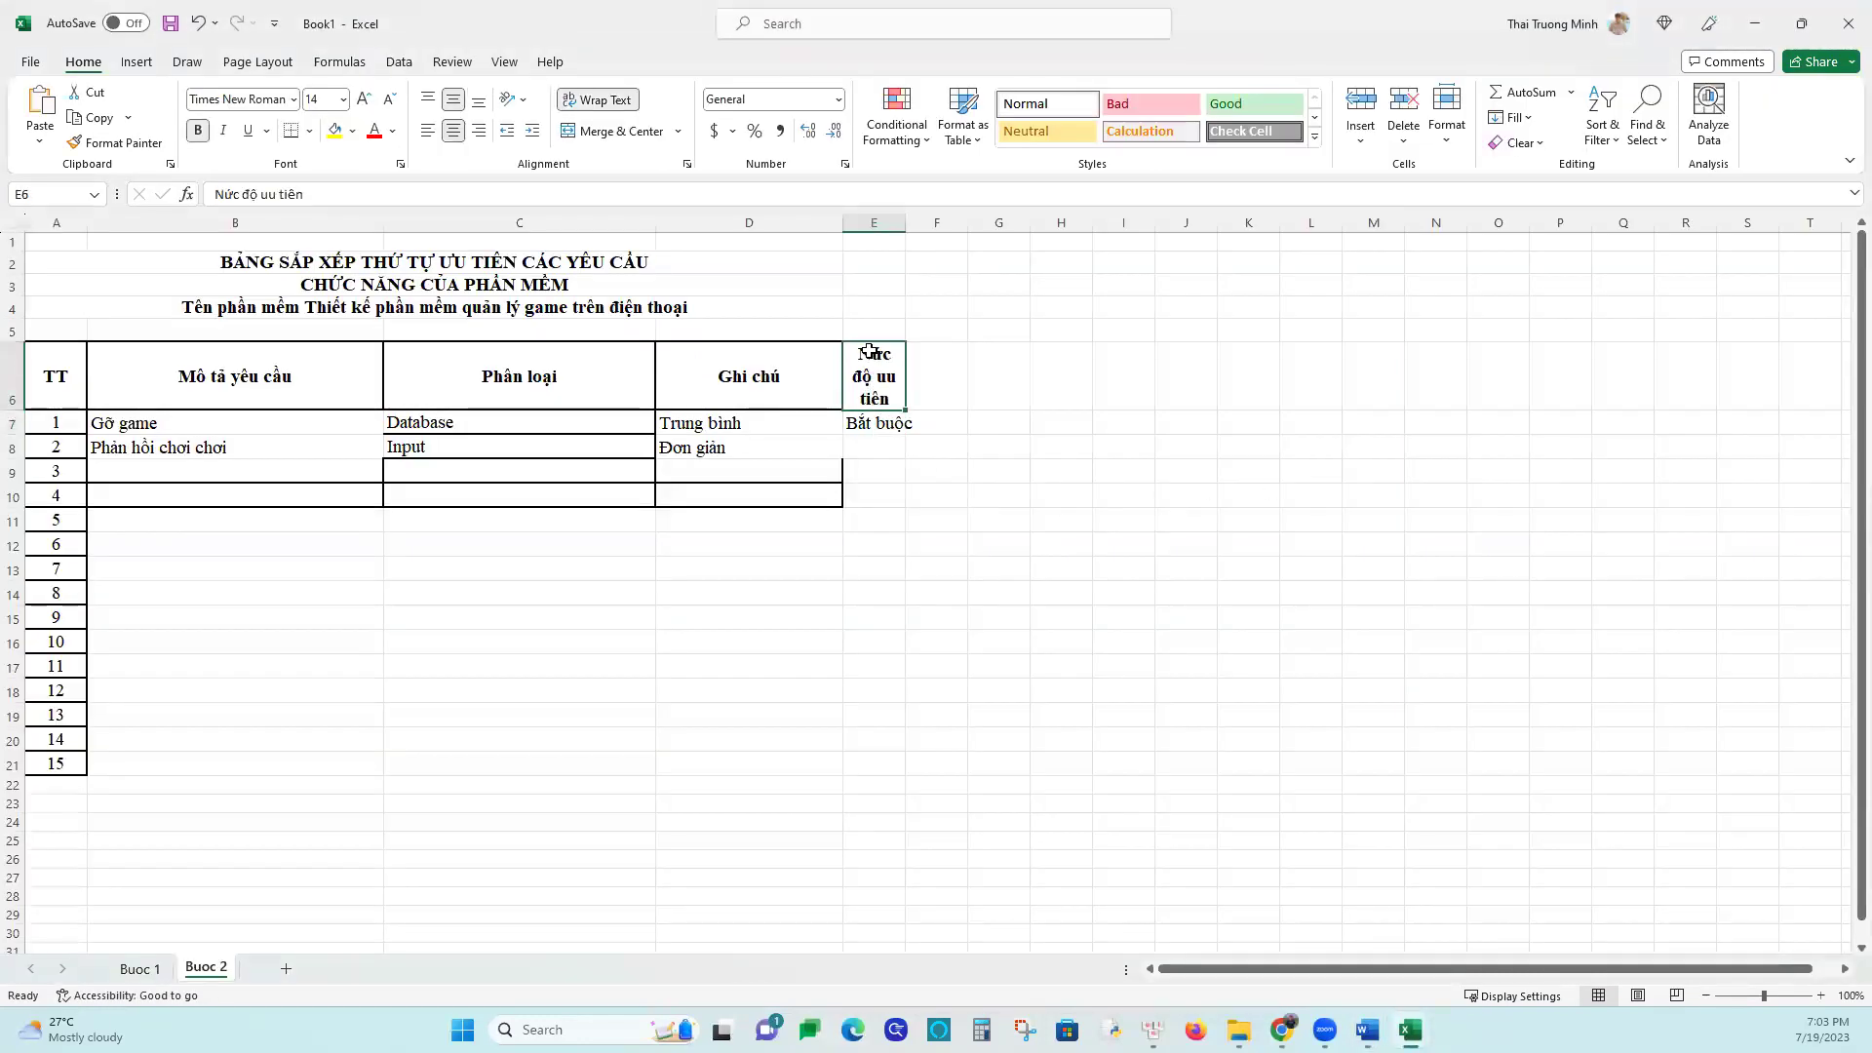
{"action": "double_click", "coordinate": [869, 349]}
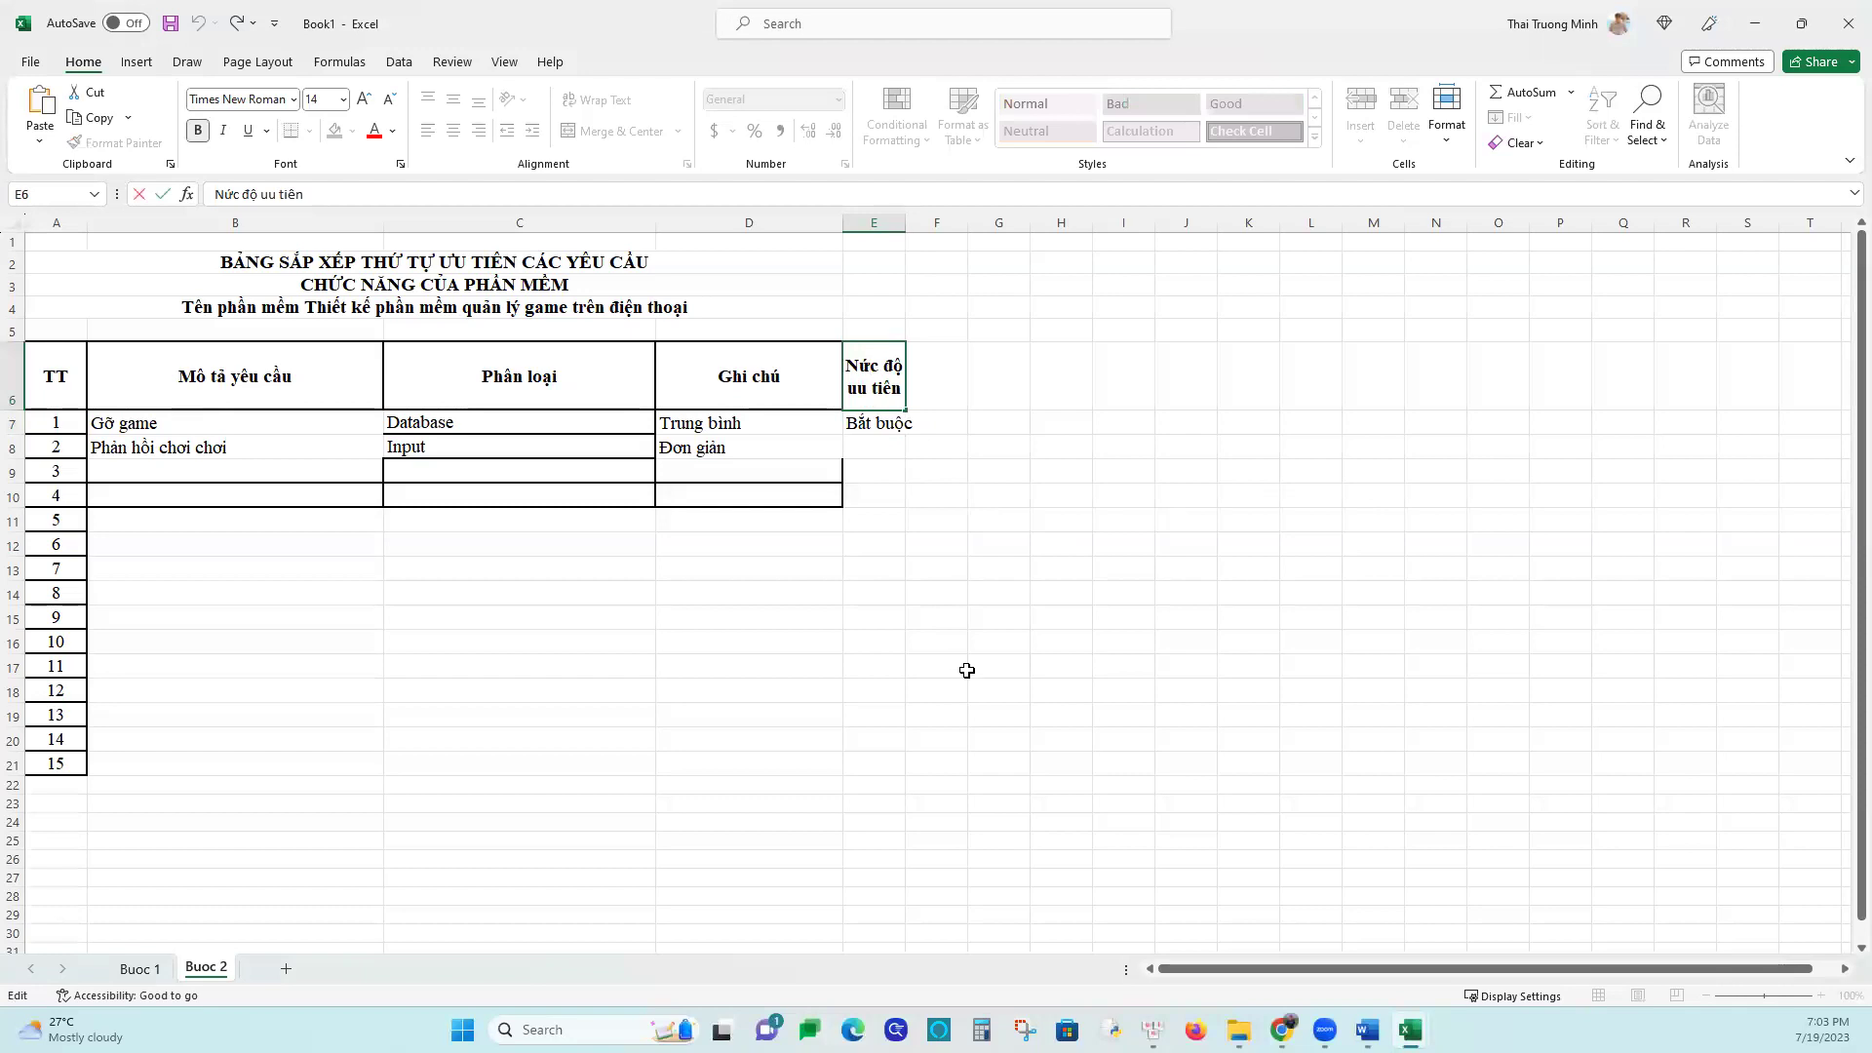
{"action": "key", "text": "BackSpace"}
{"action": "type", "text": "M"}
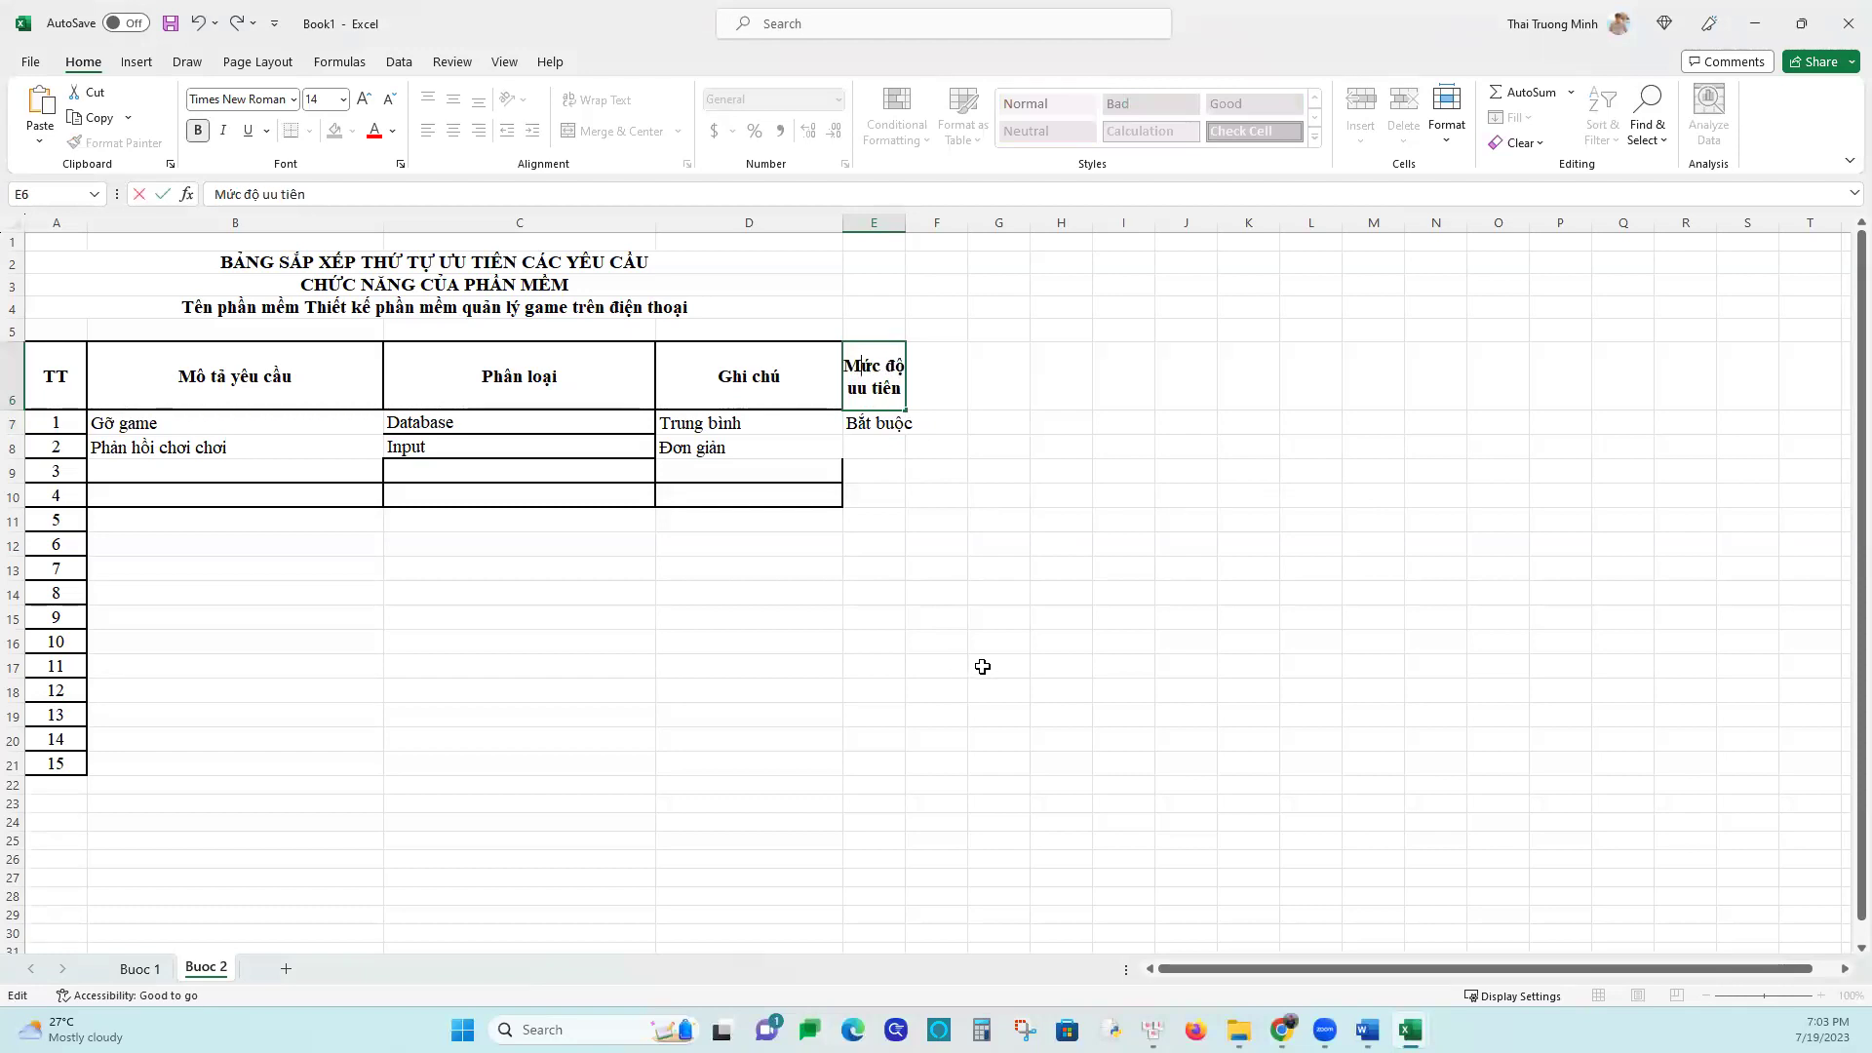
{"action": "key", "text": "Return"}
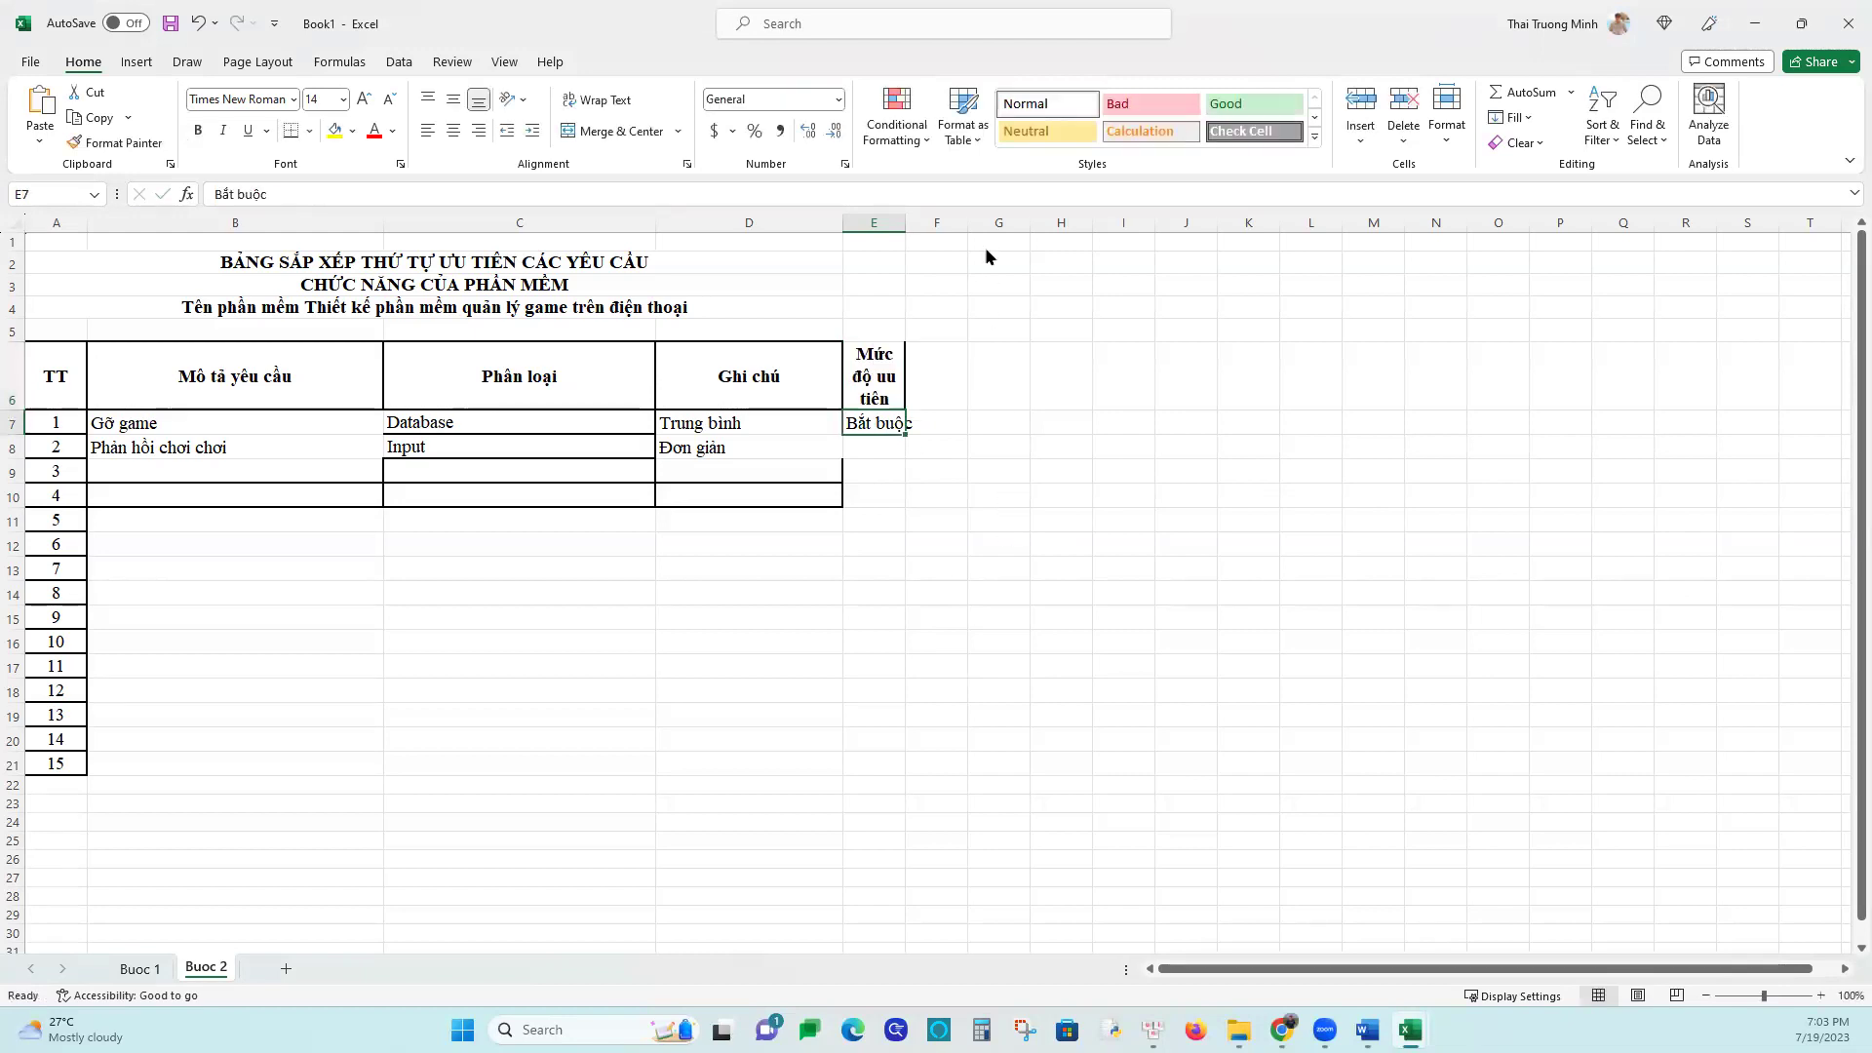
Review the Mô tả yêu cầu, Ghi chú and Mức độ ưu tiên entries in the first rows of the Buoc 2 table
{"action": "left_click", "coordinate": [735, 381]}
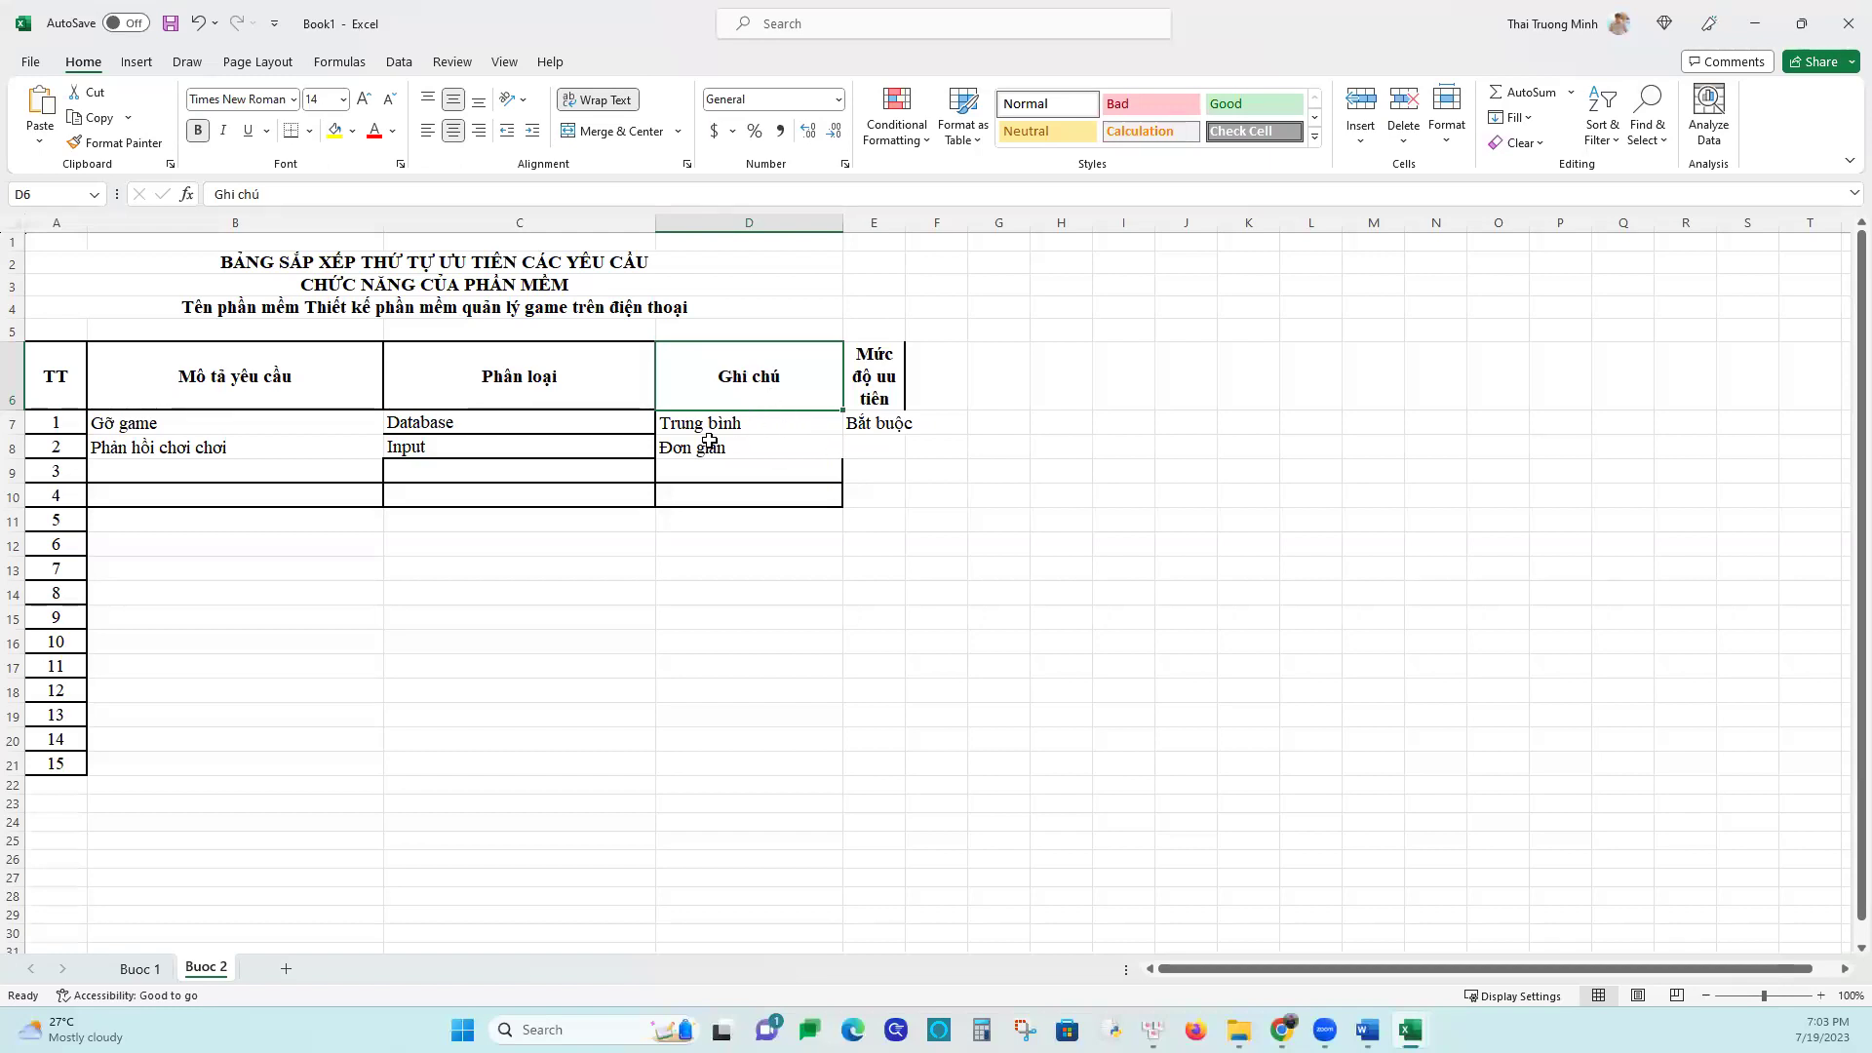
{"action": "left_click_drag", "start_coordinate": [176, 421], "coordinate": [204, 459]}
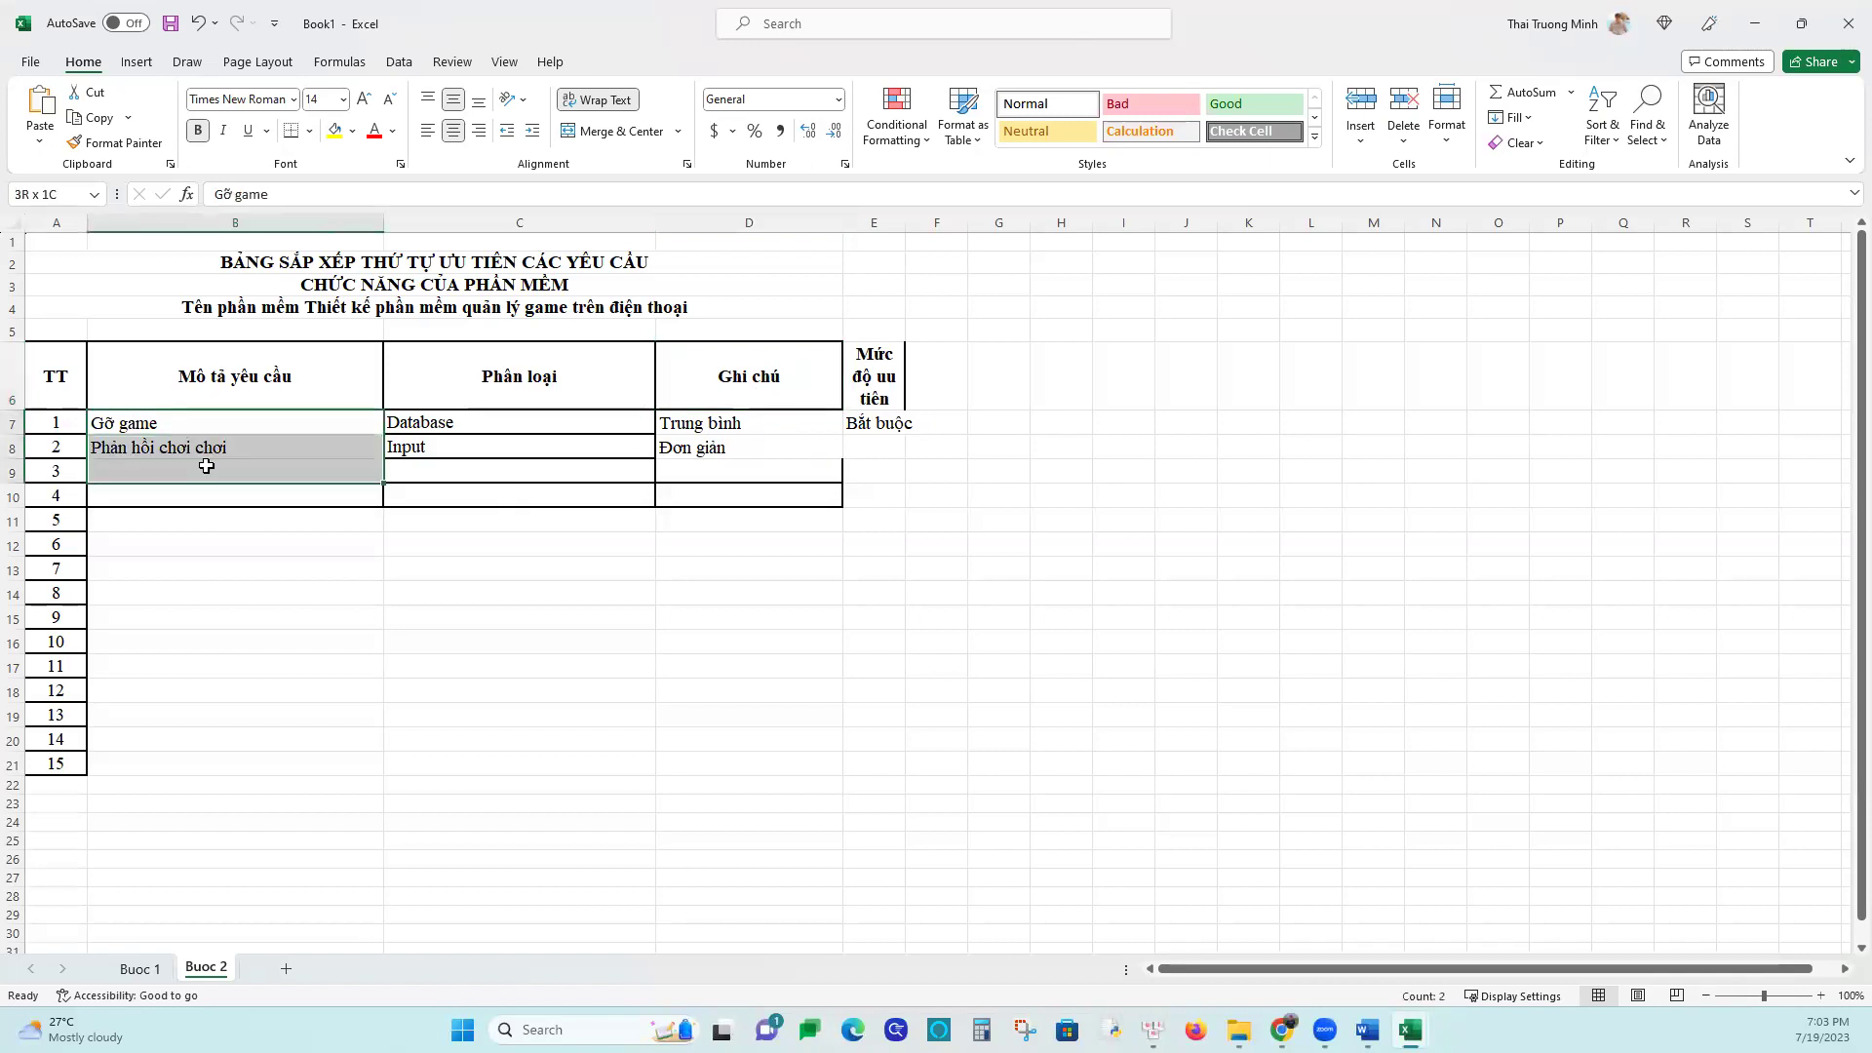
{"action": "left_click", "coordinate": [708, 425]}
{"action": "left_click_drag", "start_coordinate": [707, 425], "coordinate": [722, 471]}
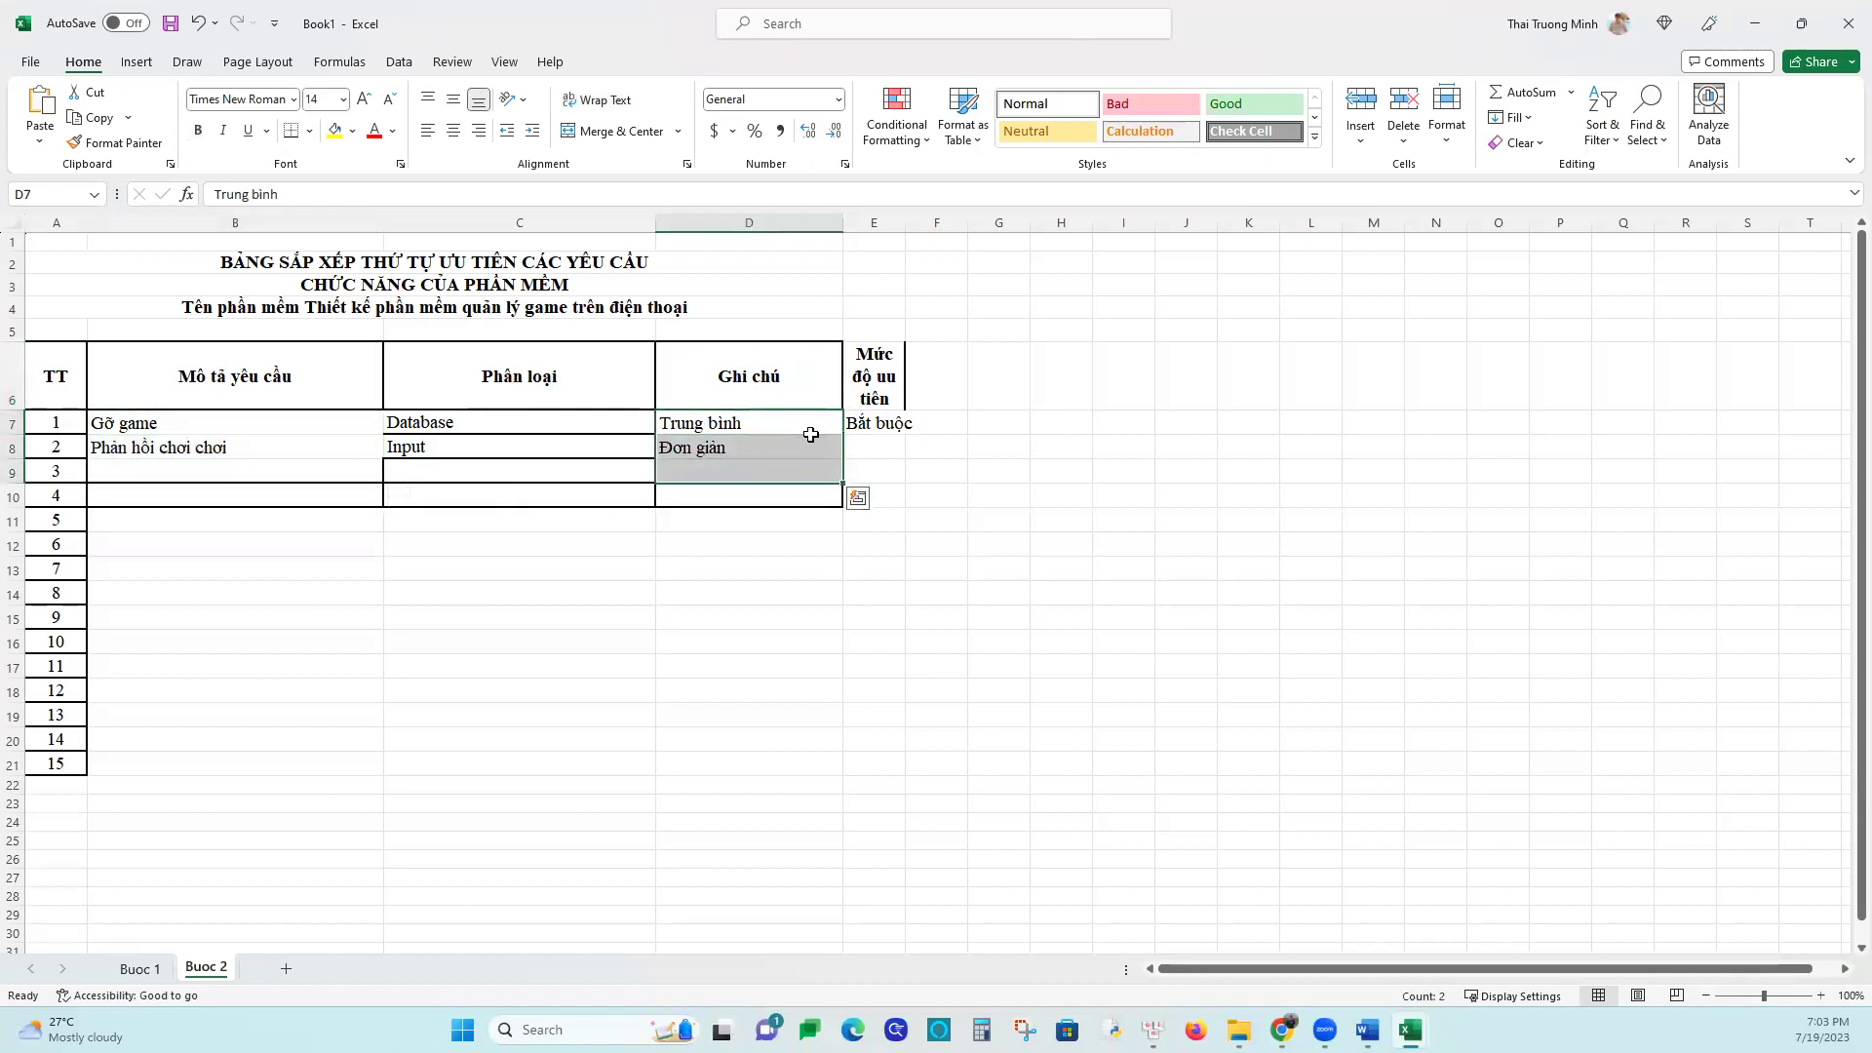
{"action": "left_click_drag", "start_coordinate": [881, 417], "coordinate": [881, 488]}
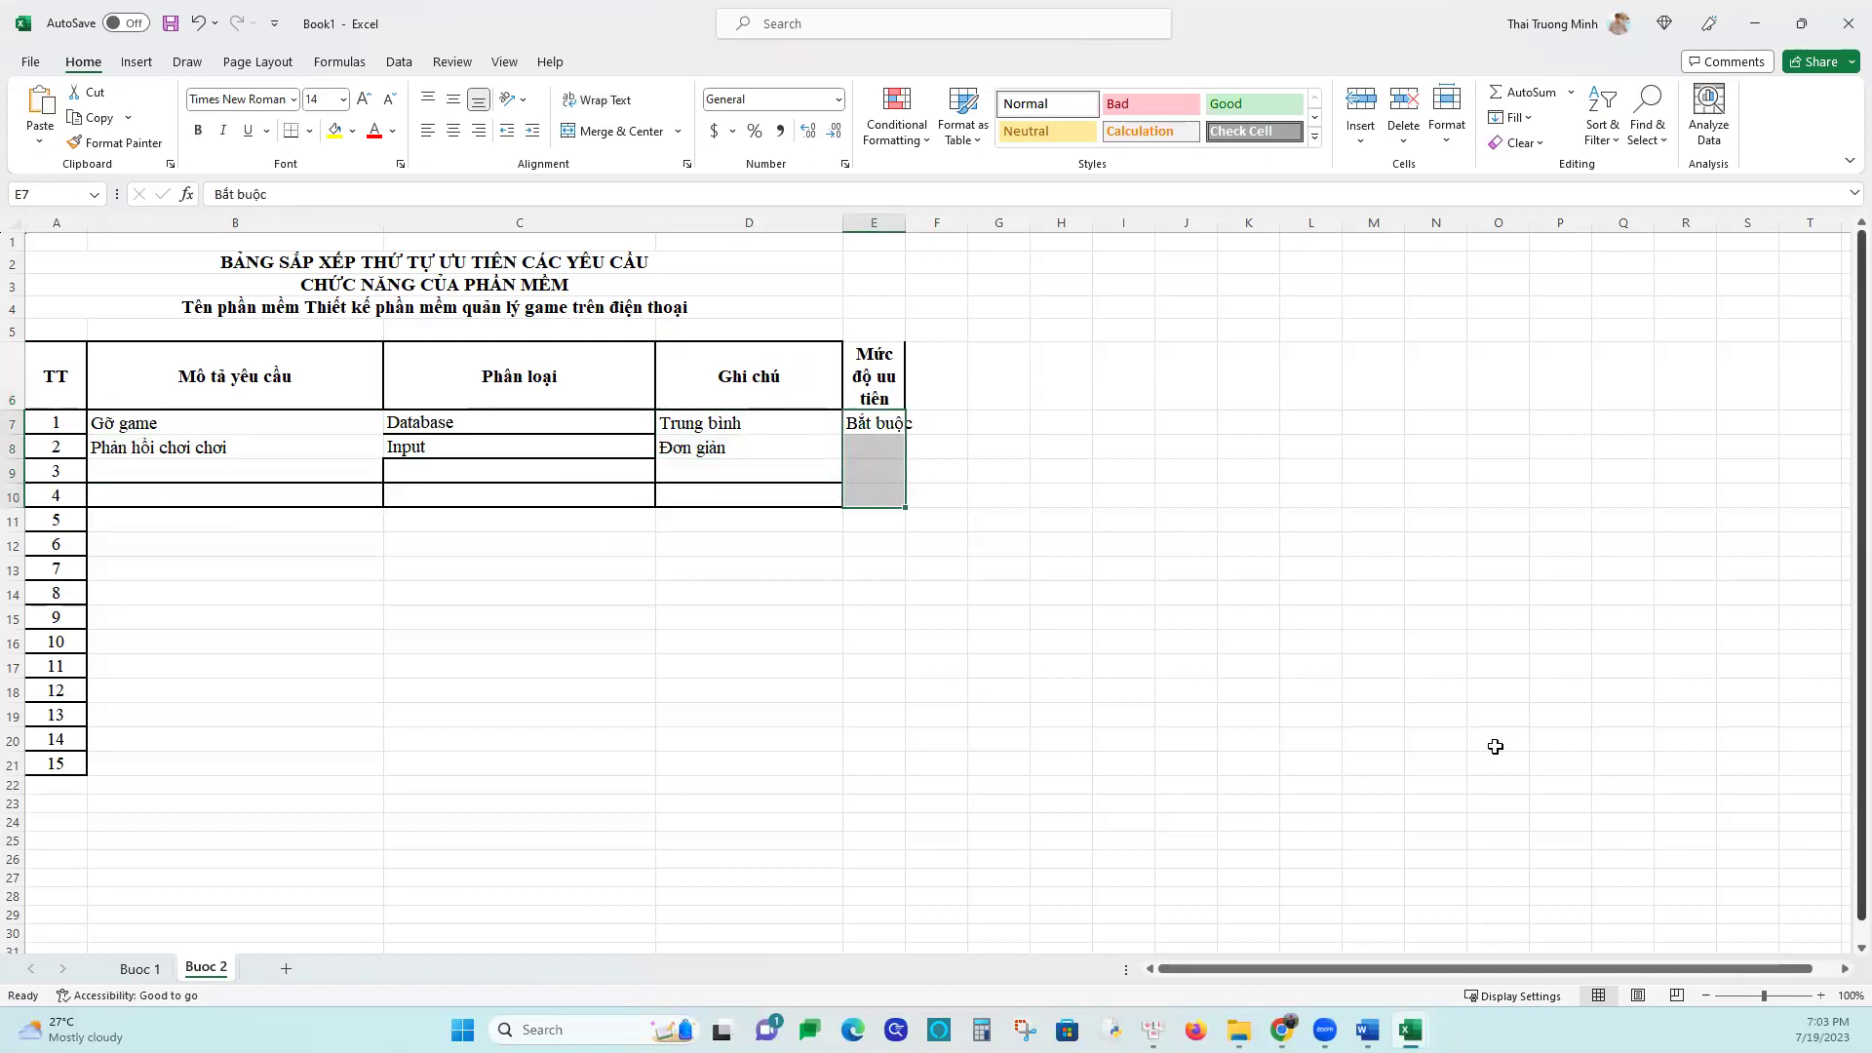
Switch to Đặc tả.docx in Word and examine the Gỡ game use case table, especially its Actor chính field
{"action": "mouse_move", "coordinate": [1367, 1030]}
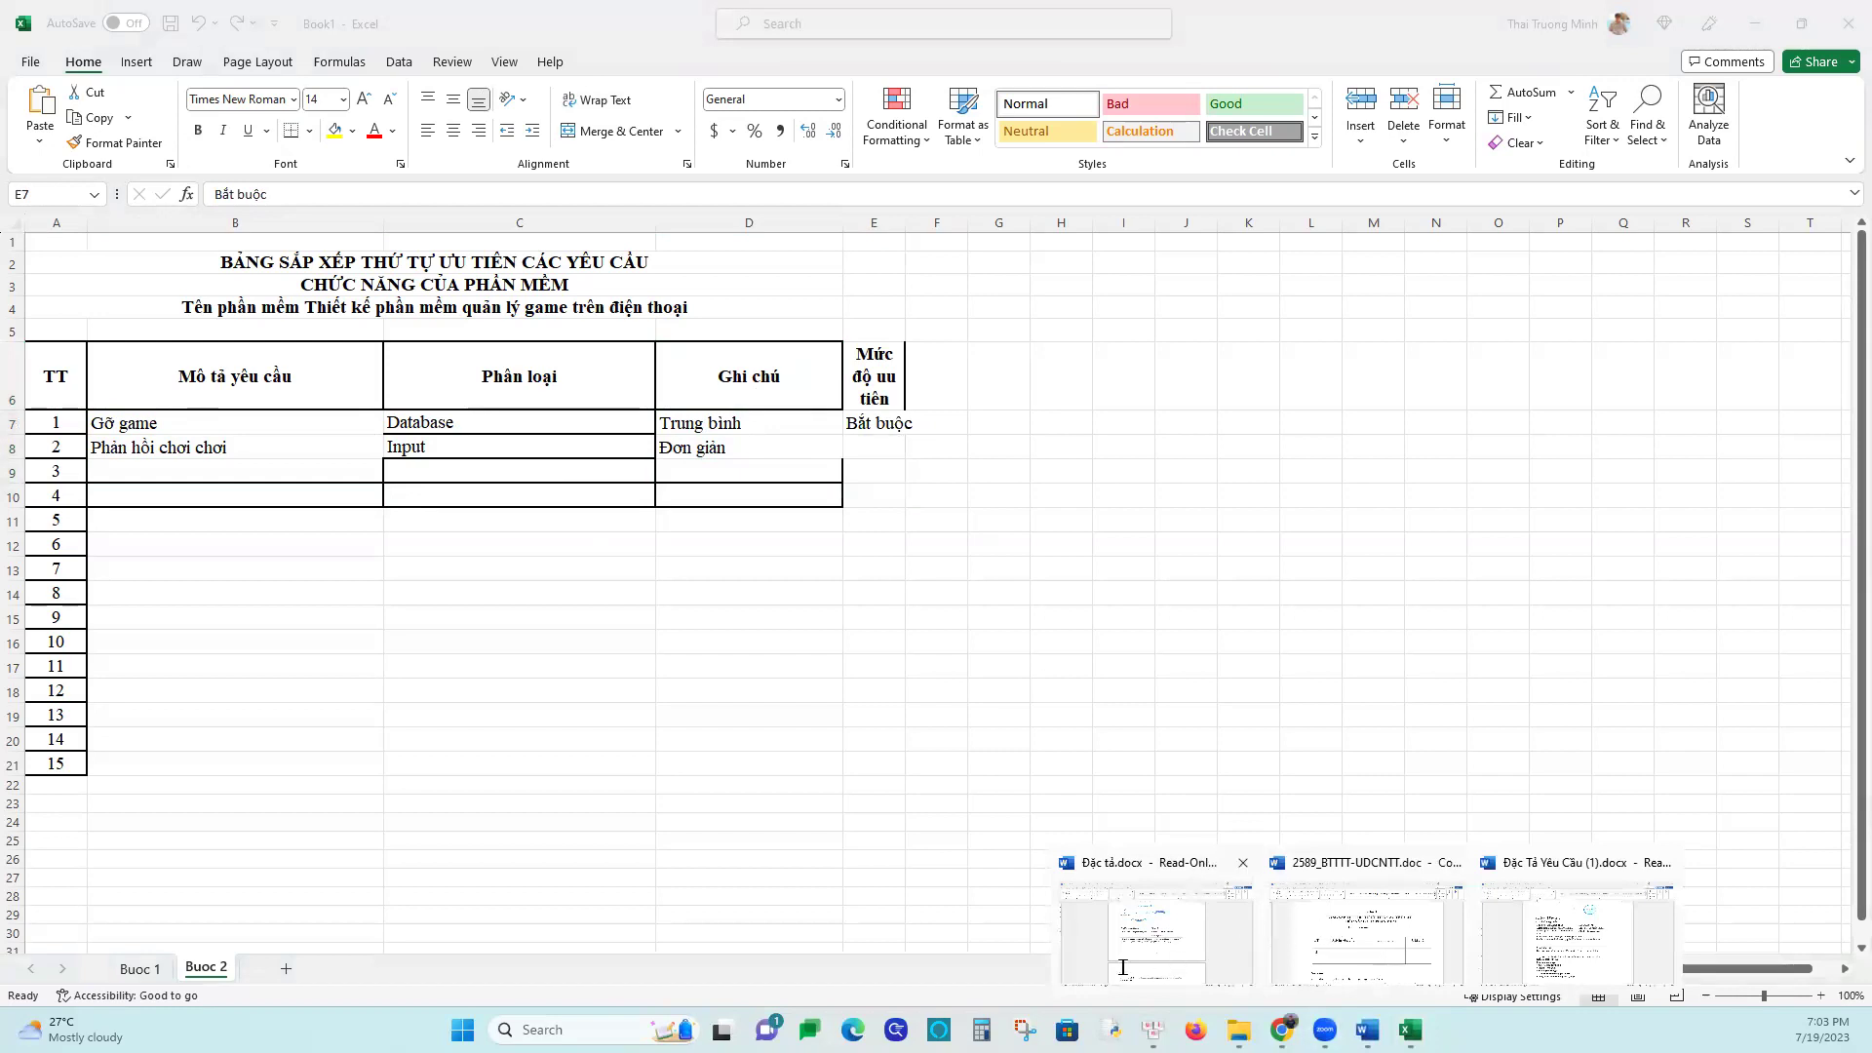
{"action": "left_click", "coordinate": [1158, 968]}
{"action": "scroll", "coordinate": [950, 706], "scroll_direction": "up", "scroll_amount": 3}
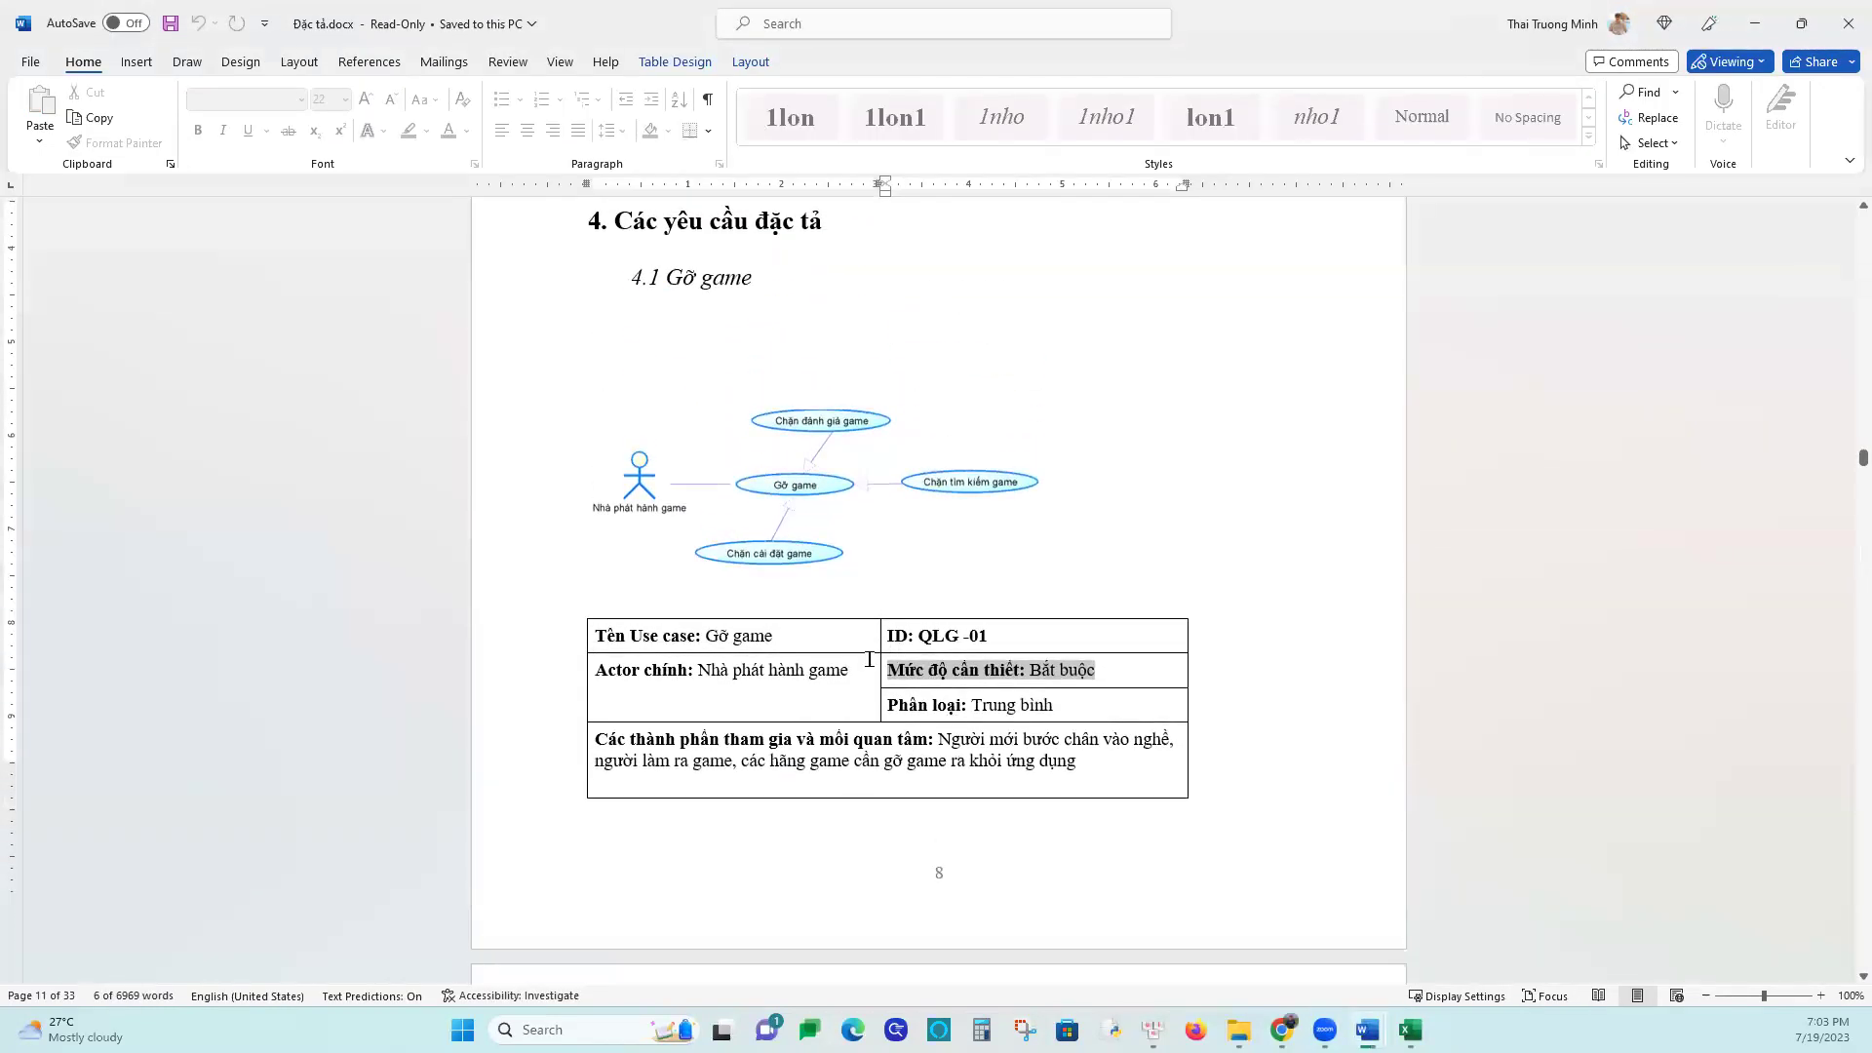
{"action": "scroll", "coordinate": [951, 707], "scroll_direction": "down", "scroll_amount": 3}
{"action": "left_click_drag", "start_coordinate": [514, 509], "coordinate": [476, 669]}
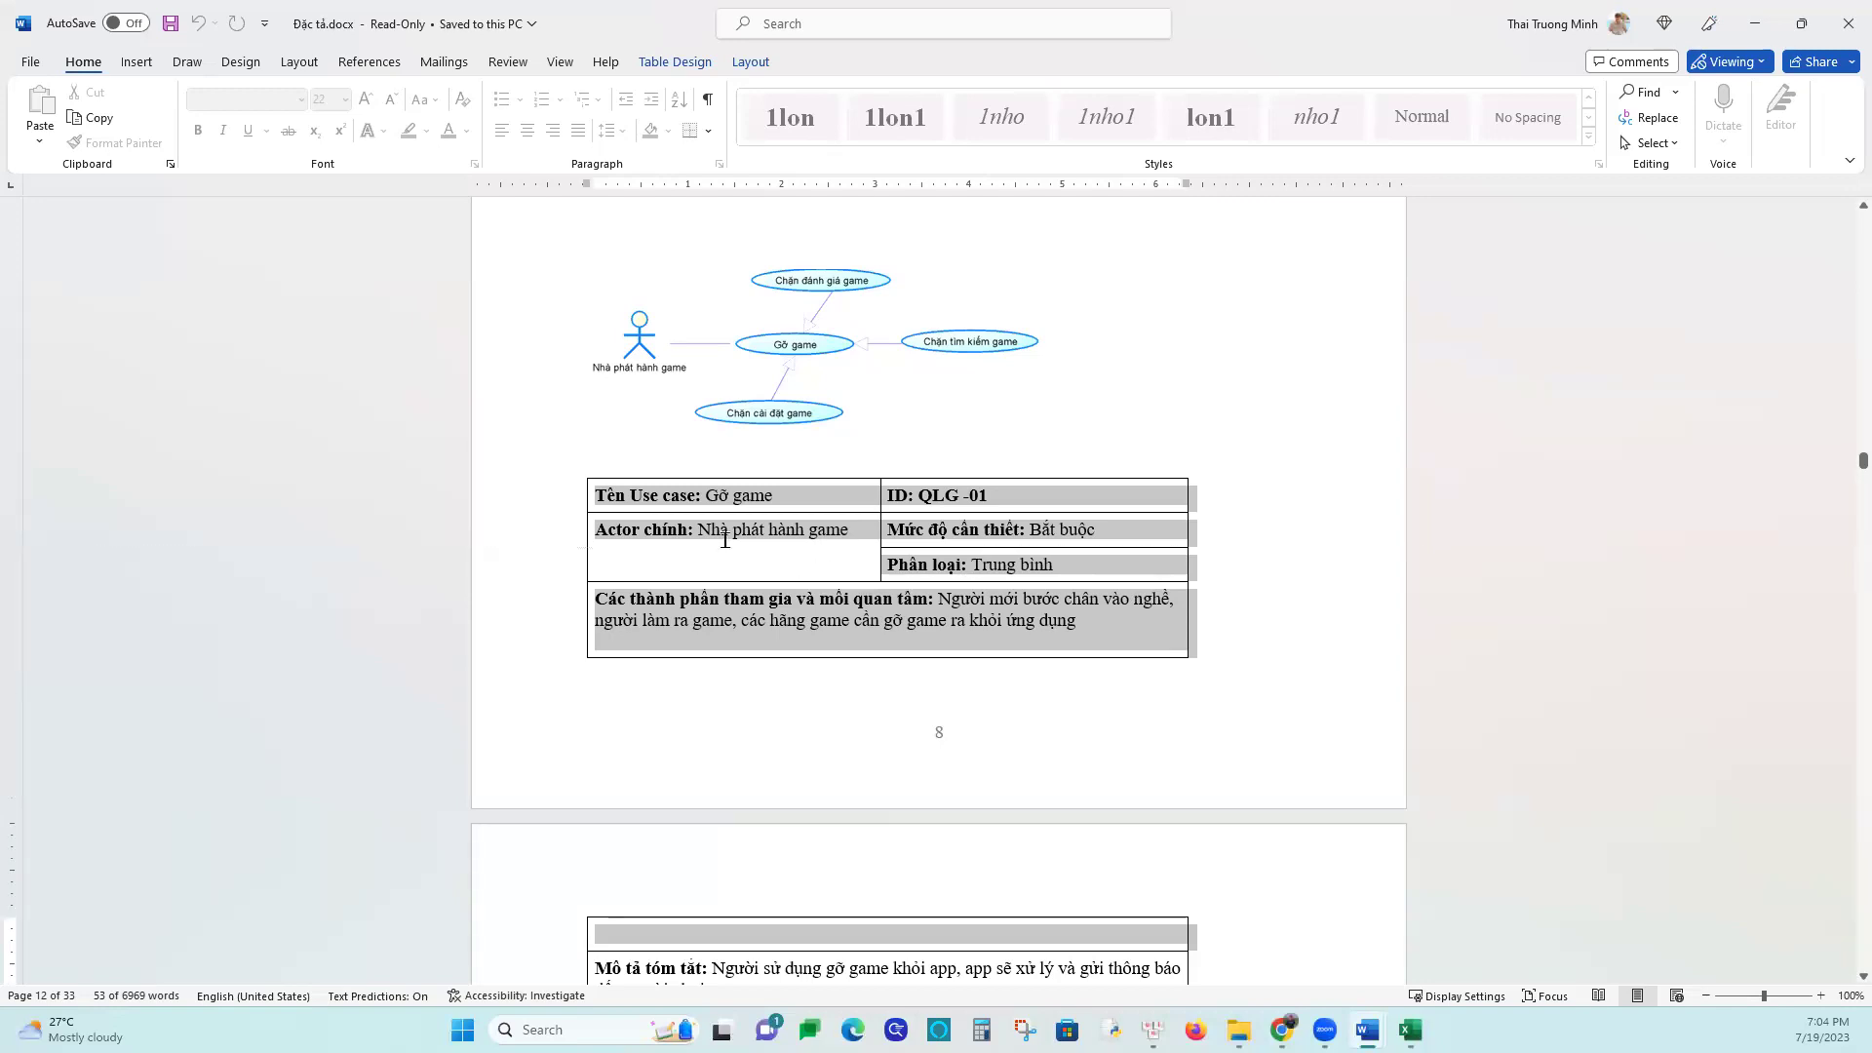
{"action": "left_click_drag", "start_coordinate": [696, 531], "coordinate": [848, 529]}
Switch to Book1 in Excel, add a new sheet after Buoc 2 and name it "Buoc 3"
{"action": "mouse_move", "coordinate": [1366, 1030]}
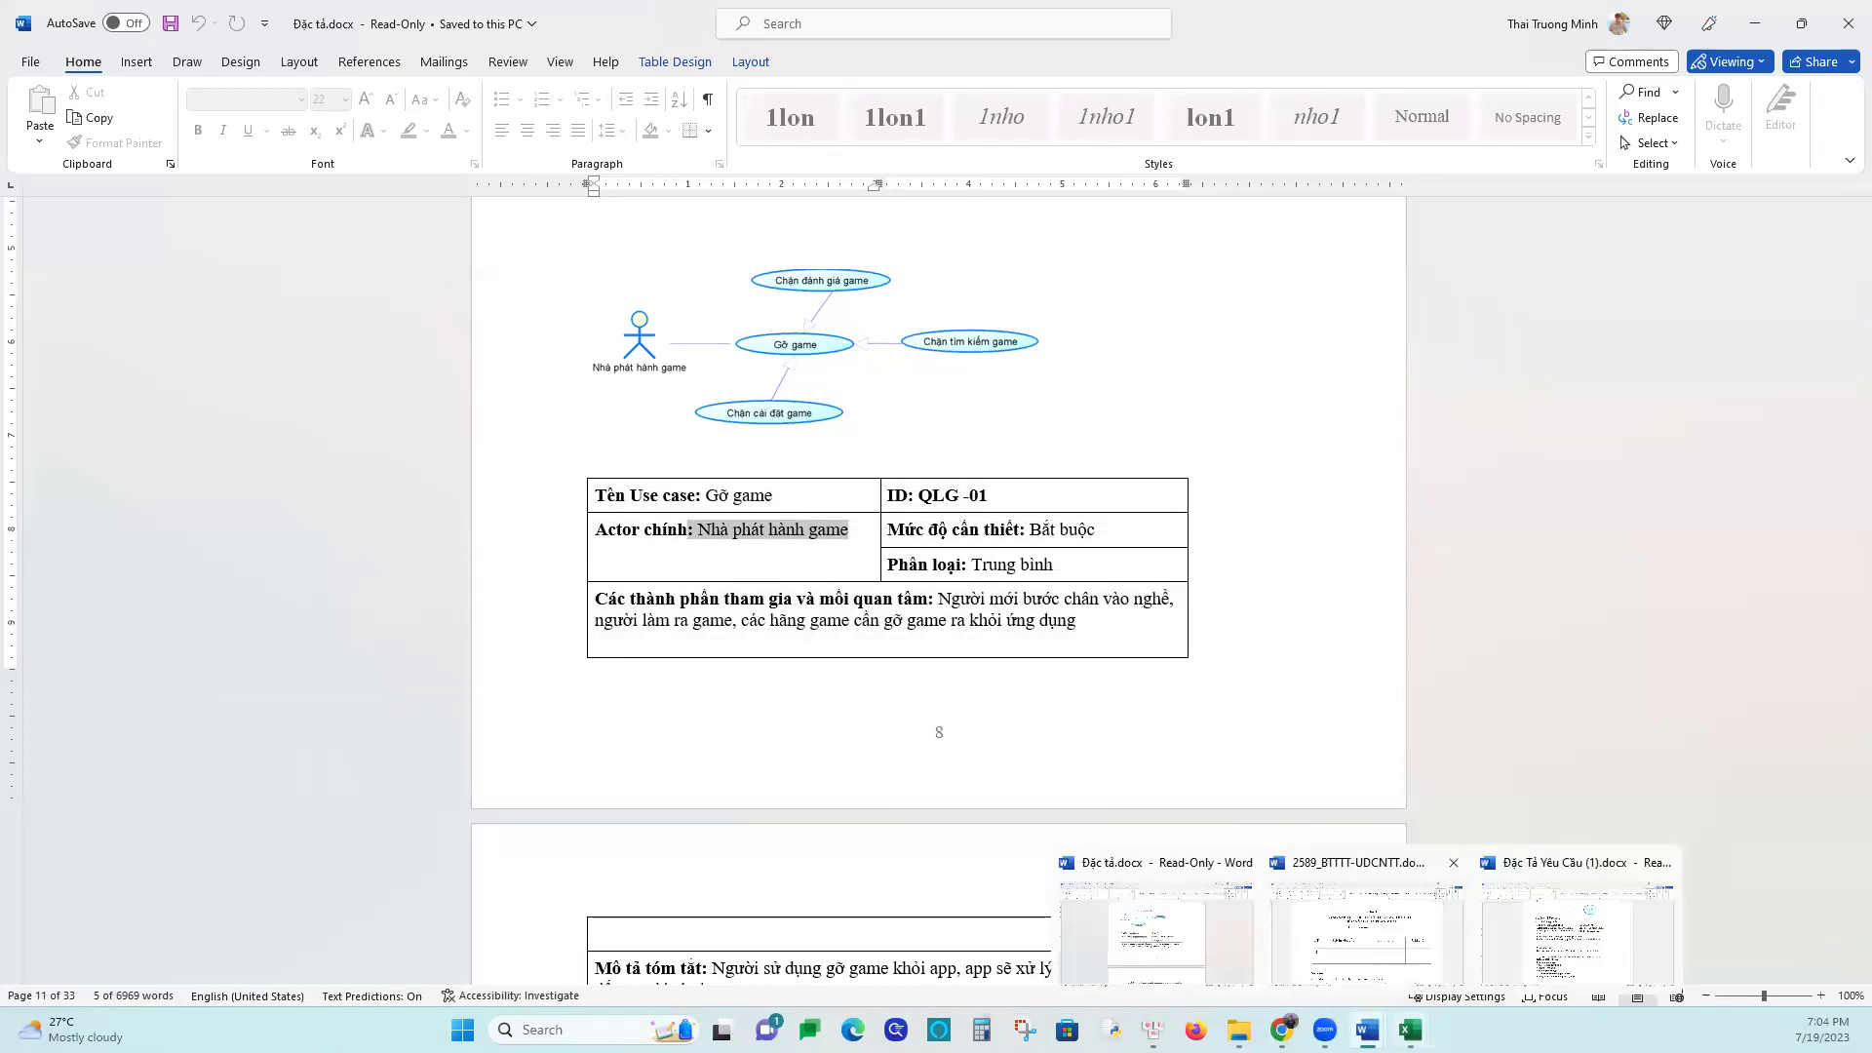
{"action": "left_click", "coordinate": [1409, 1030]}
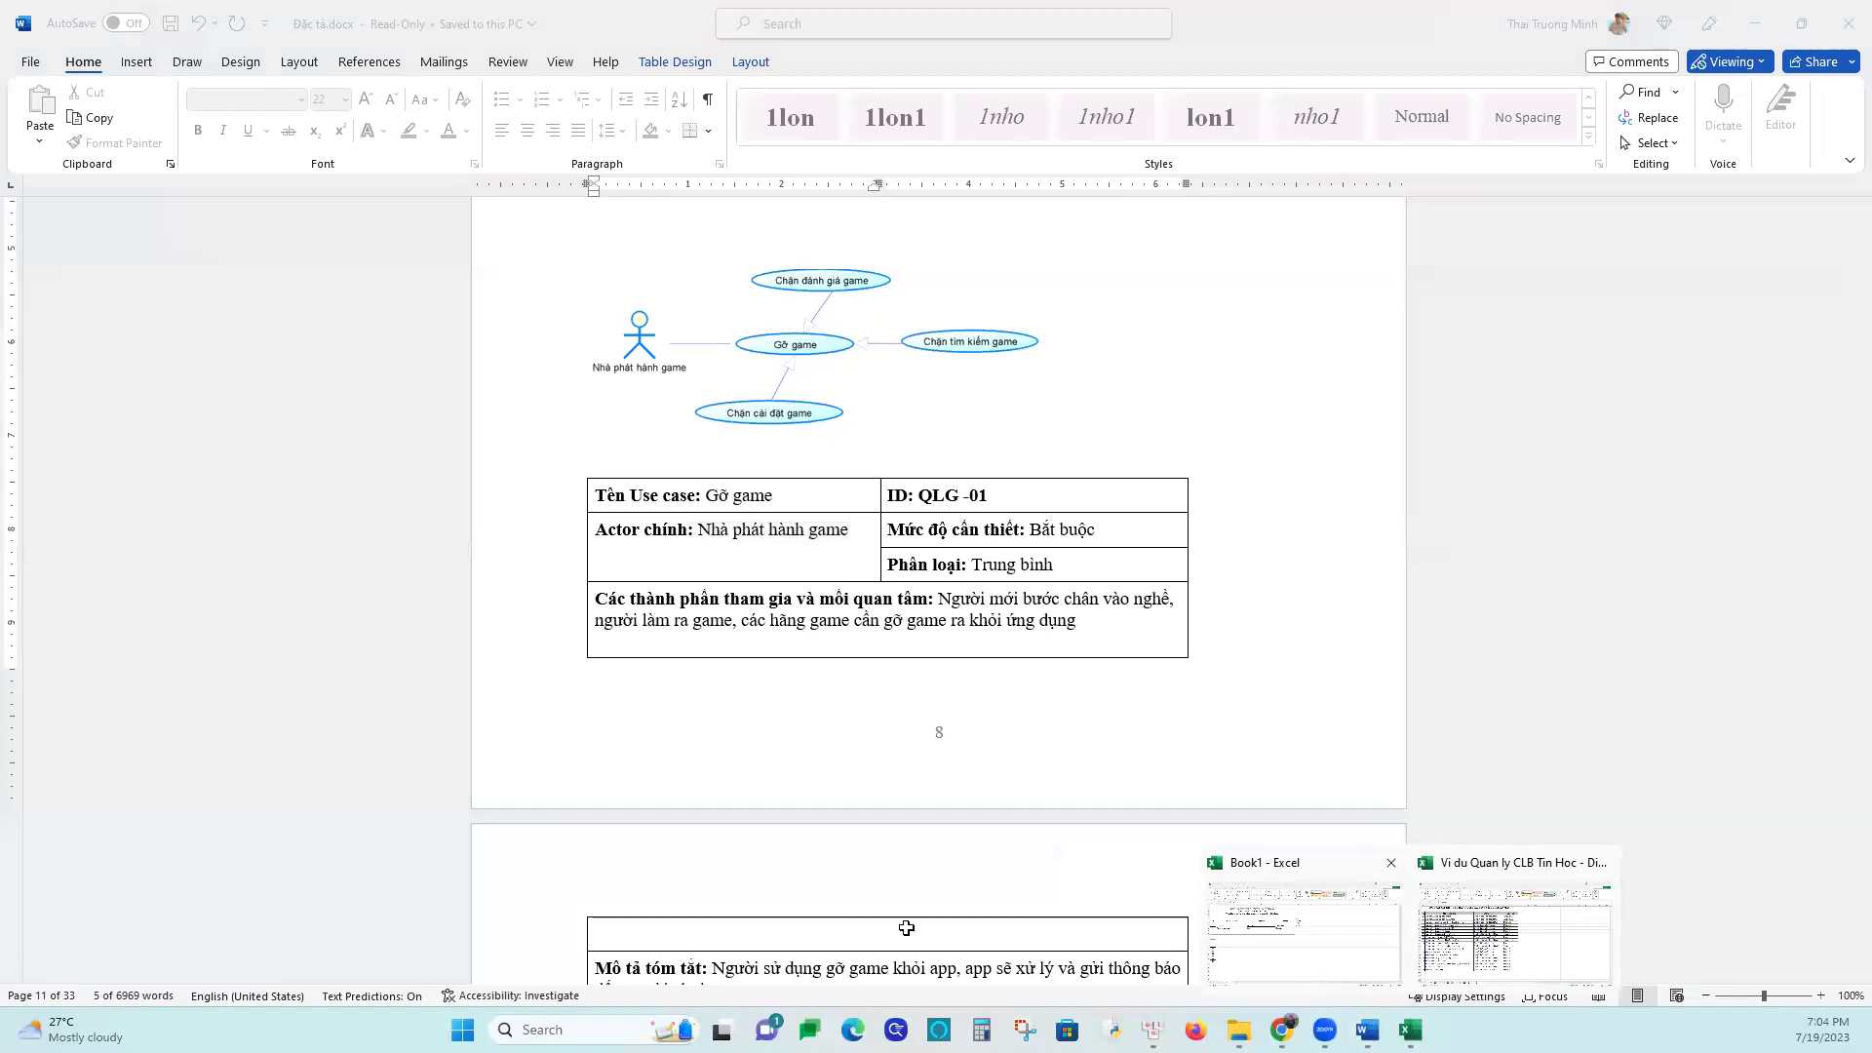
{"action": "left_click", "coordinate": [1270, 953]}
{"action": "left_click", "coordinate": [260, 444]}
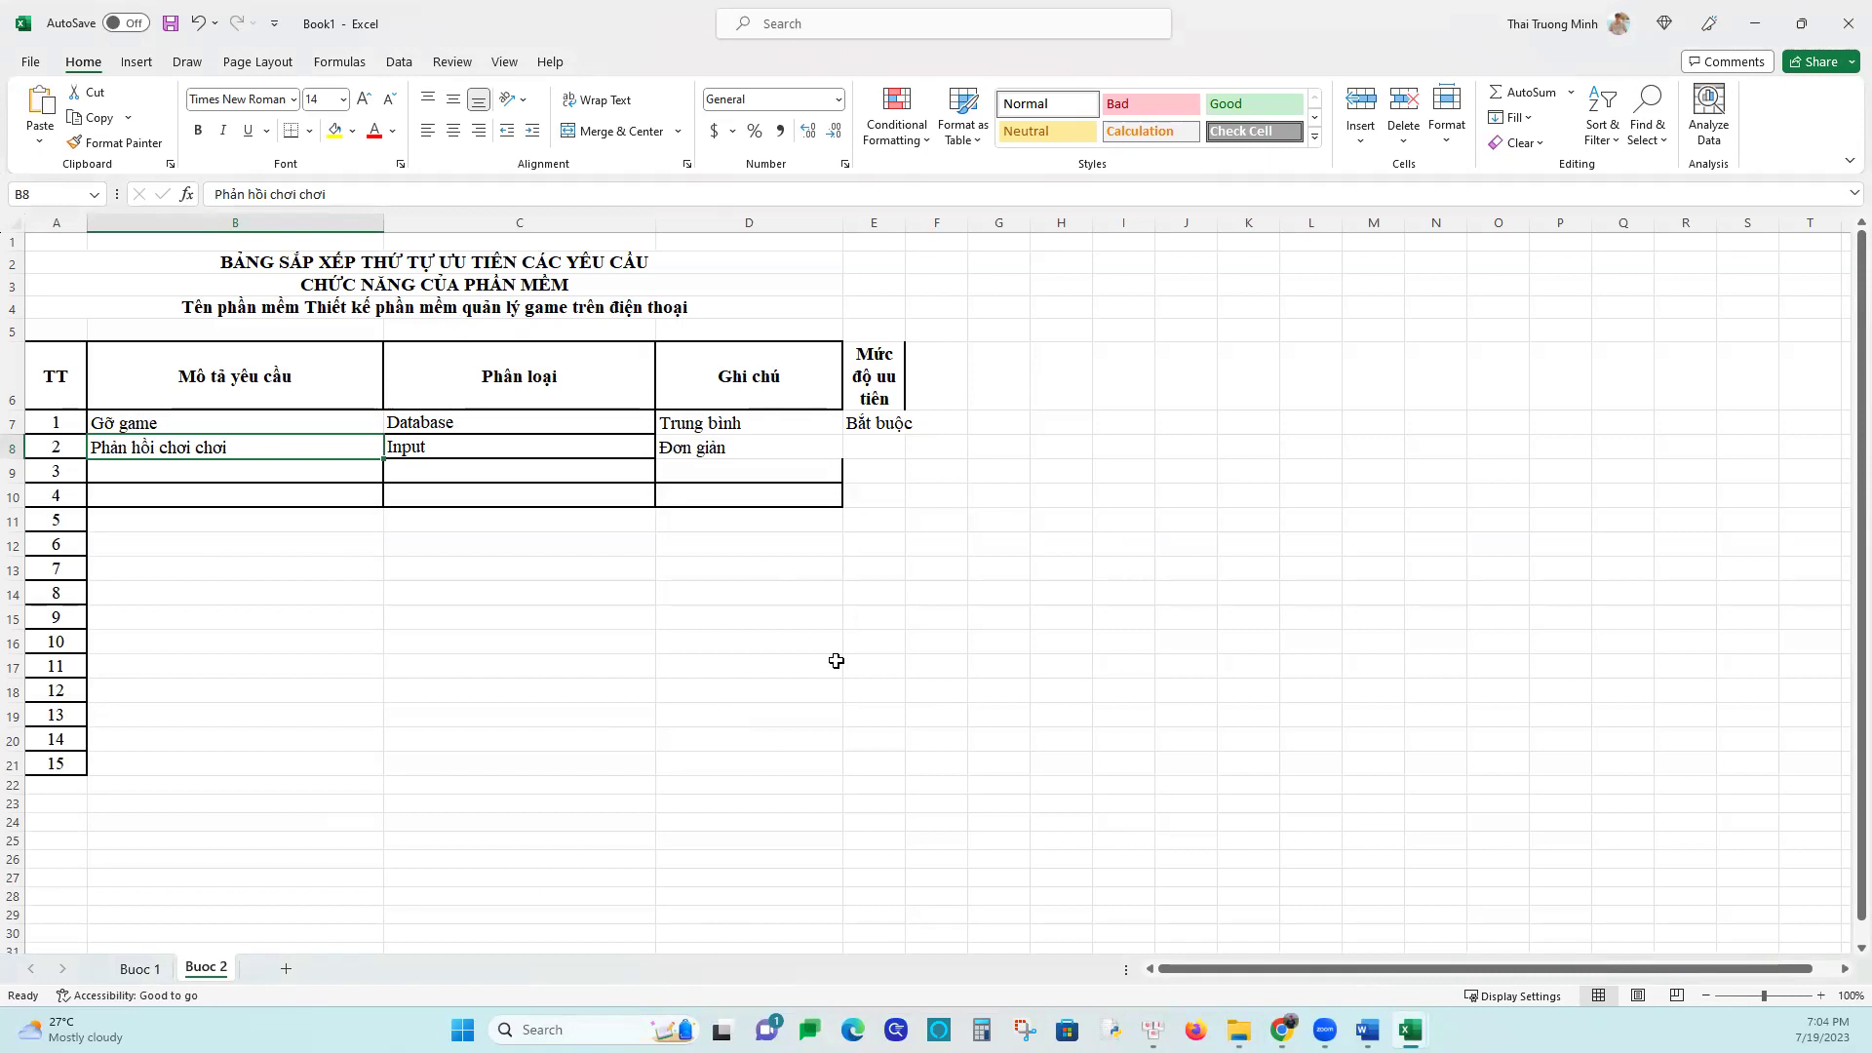
{"action": "left_click", "coordinate": [285, 970]}
{"action": "right_click", "coordinate": [276, 968]}
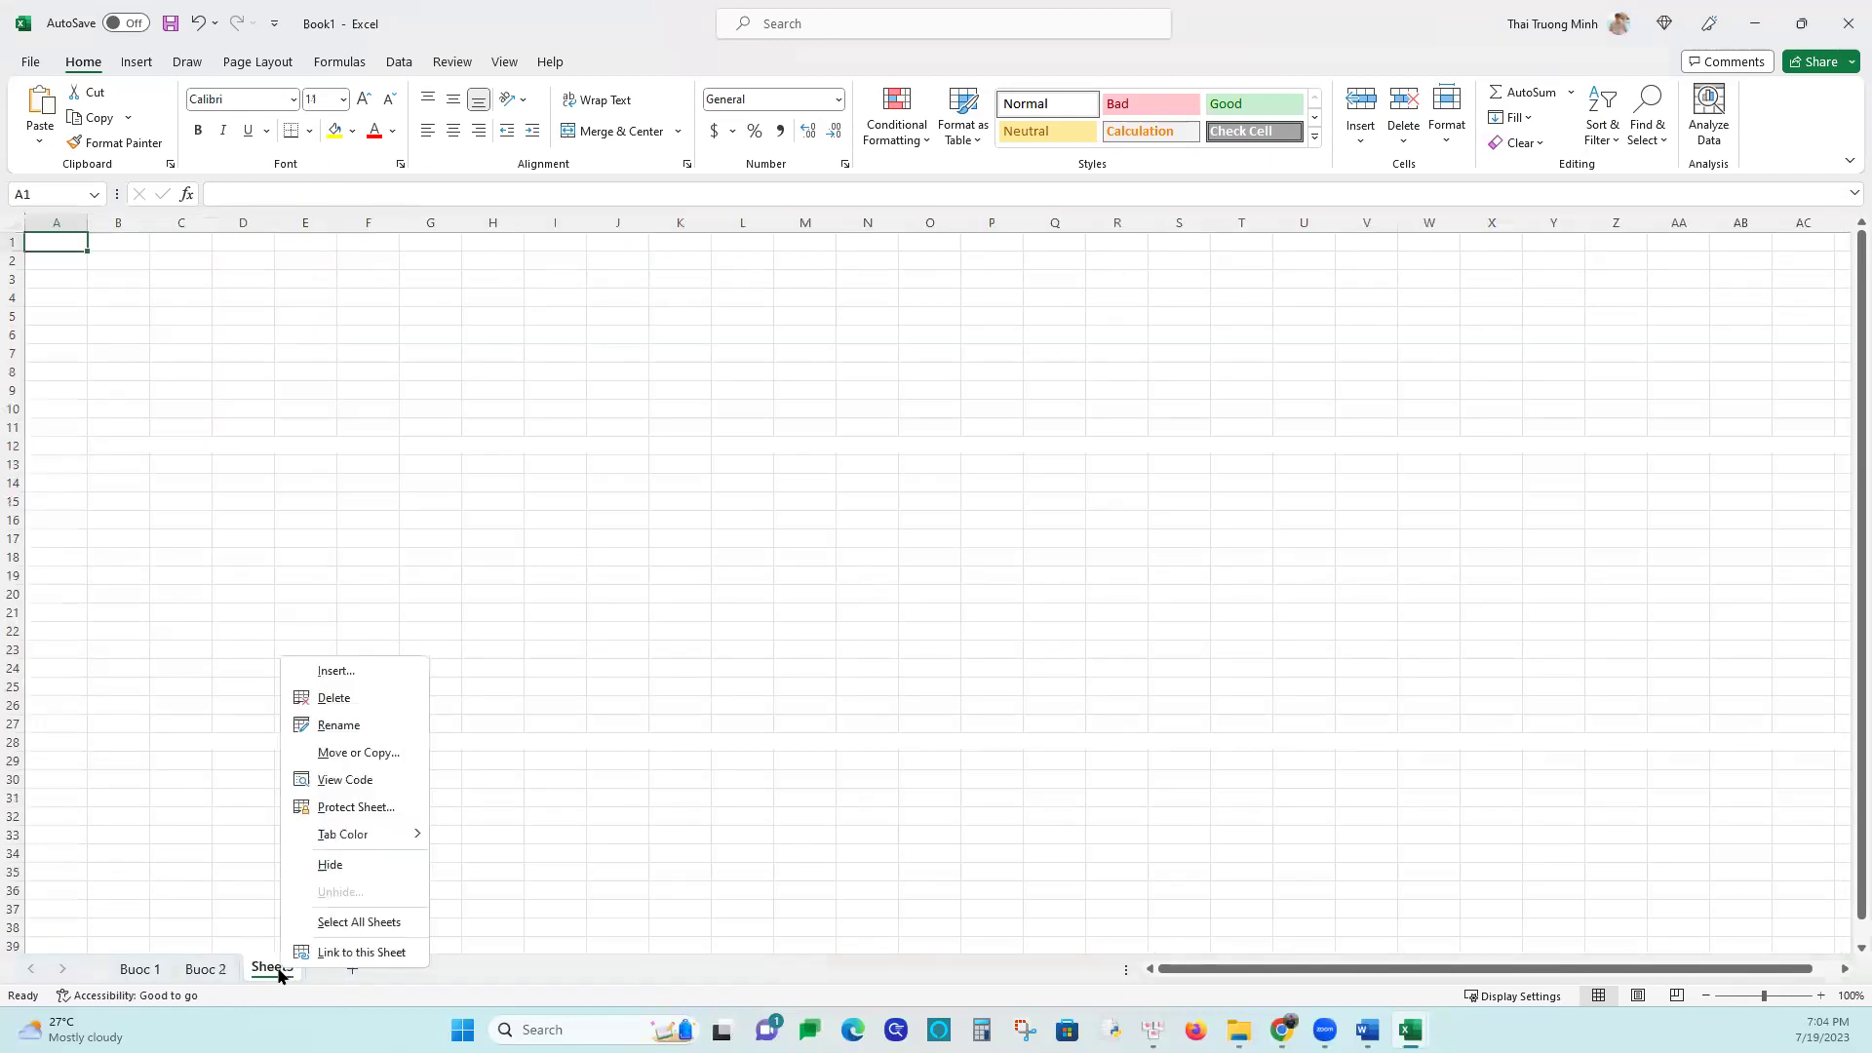
{"action": "left_click", "coordinate": [355, 731]}
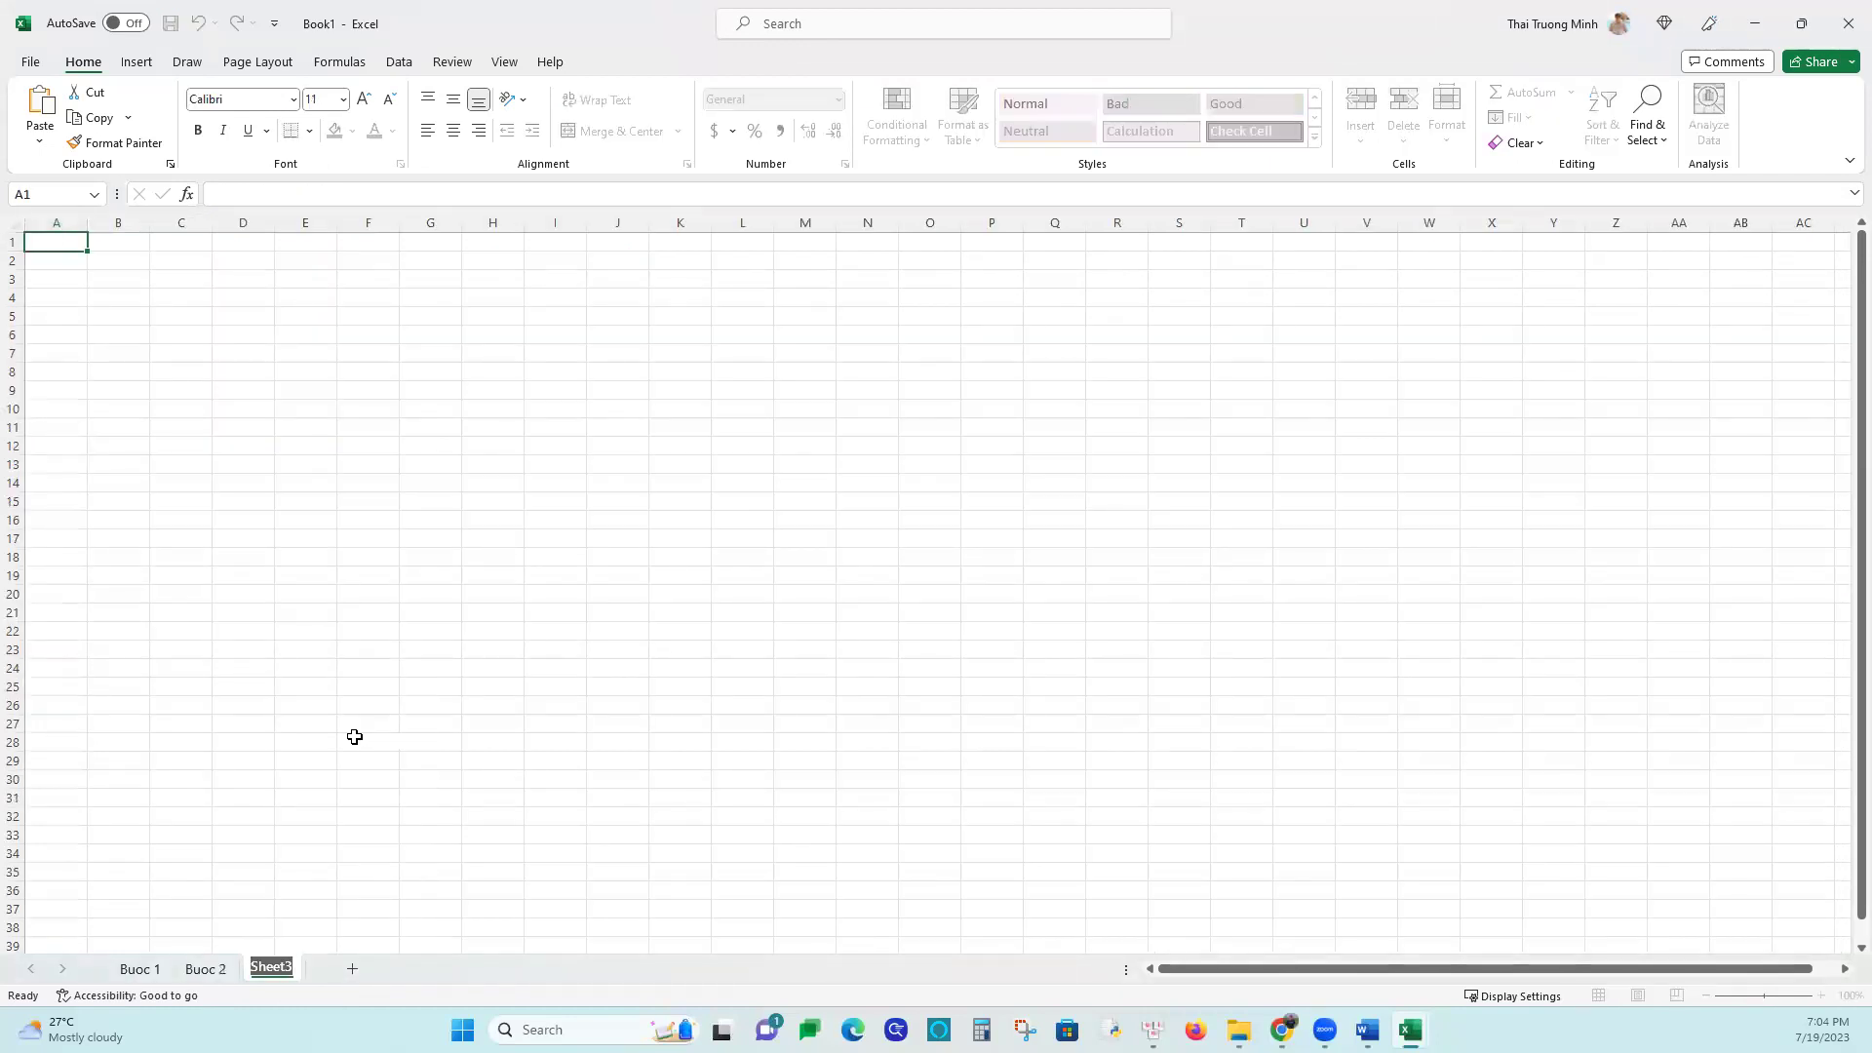
{"action": "type", "text": "Bu"}
{"action": "type", "text": "oc 3"}
{"action": "key", "text": "Return"}
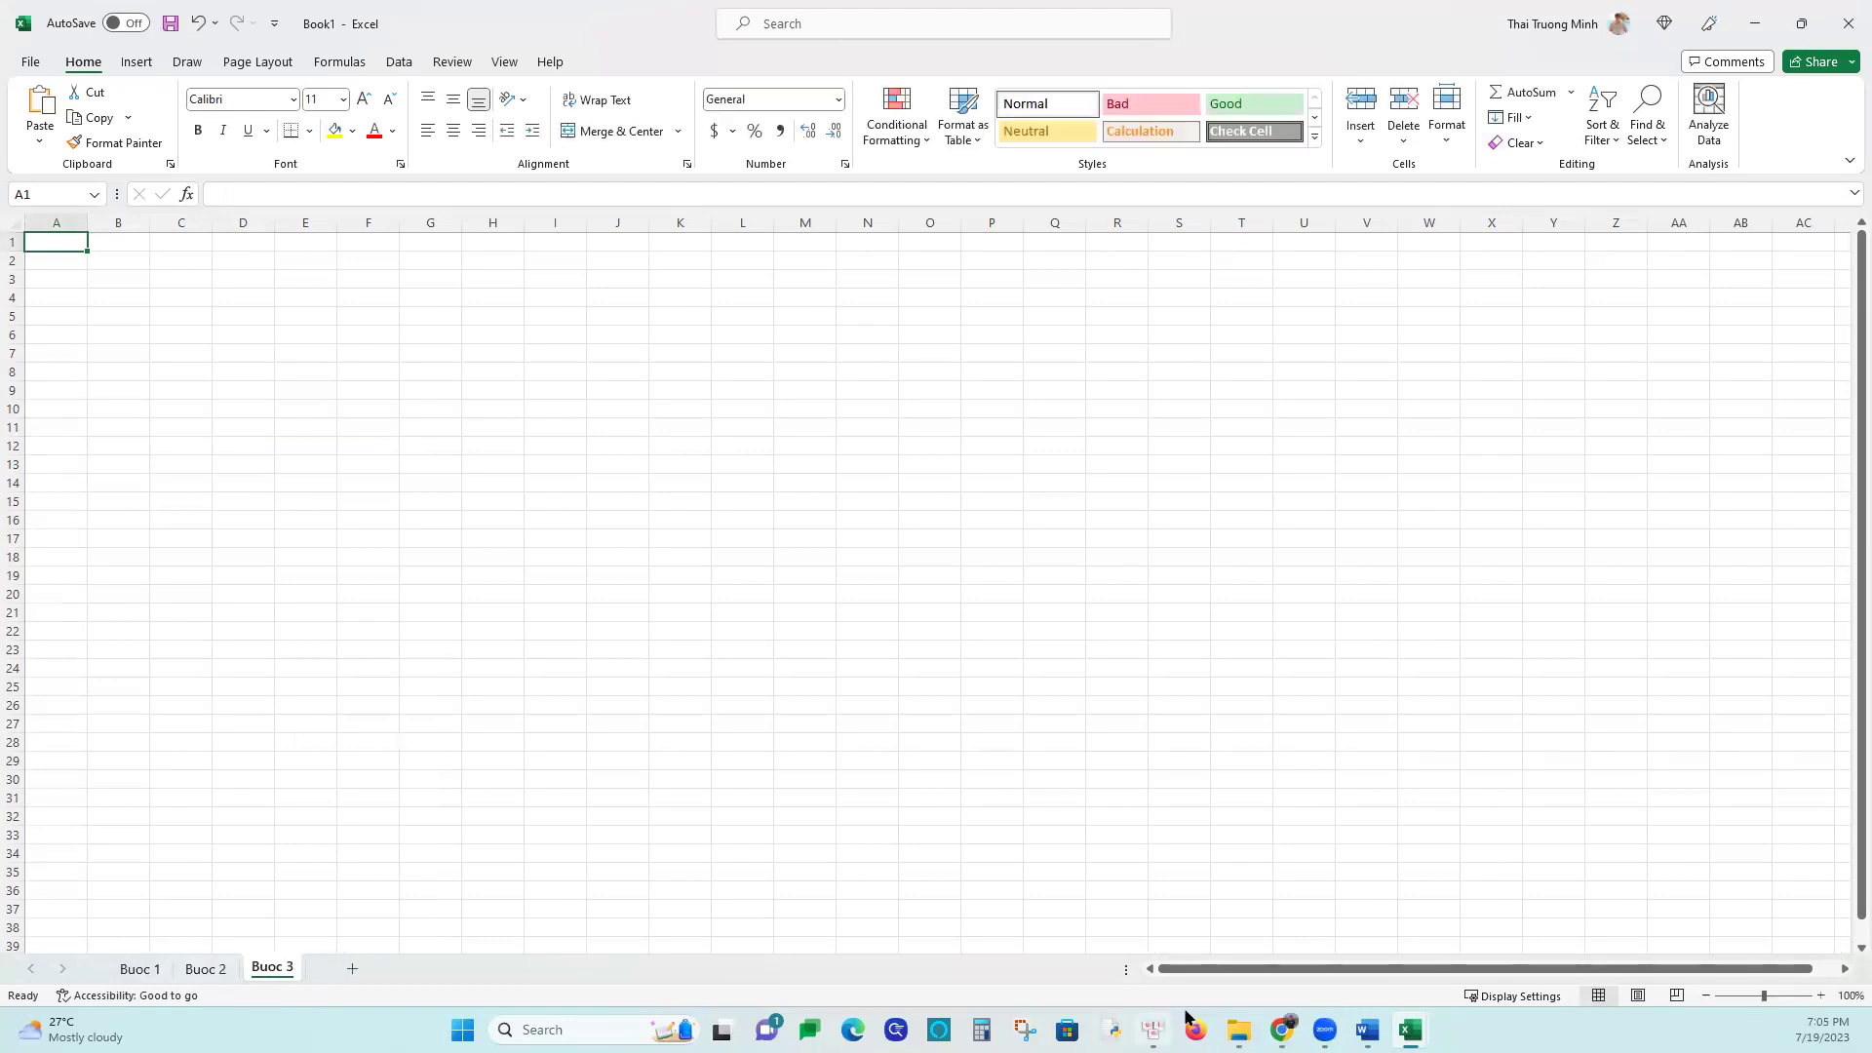
Review the Bước 3 conversion table in the Chrome PDF and compare it with the QLG-01 use case table of Đặc tả.docx in Word
{"action": "mouse_move", "coordinate": [1286, 1035]}
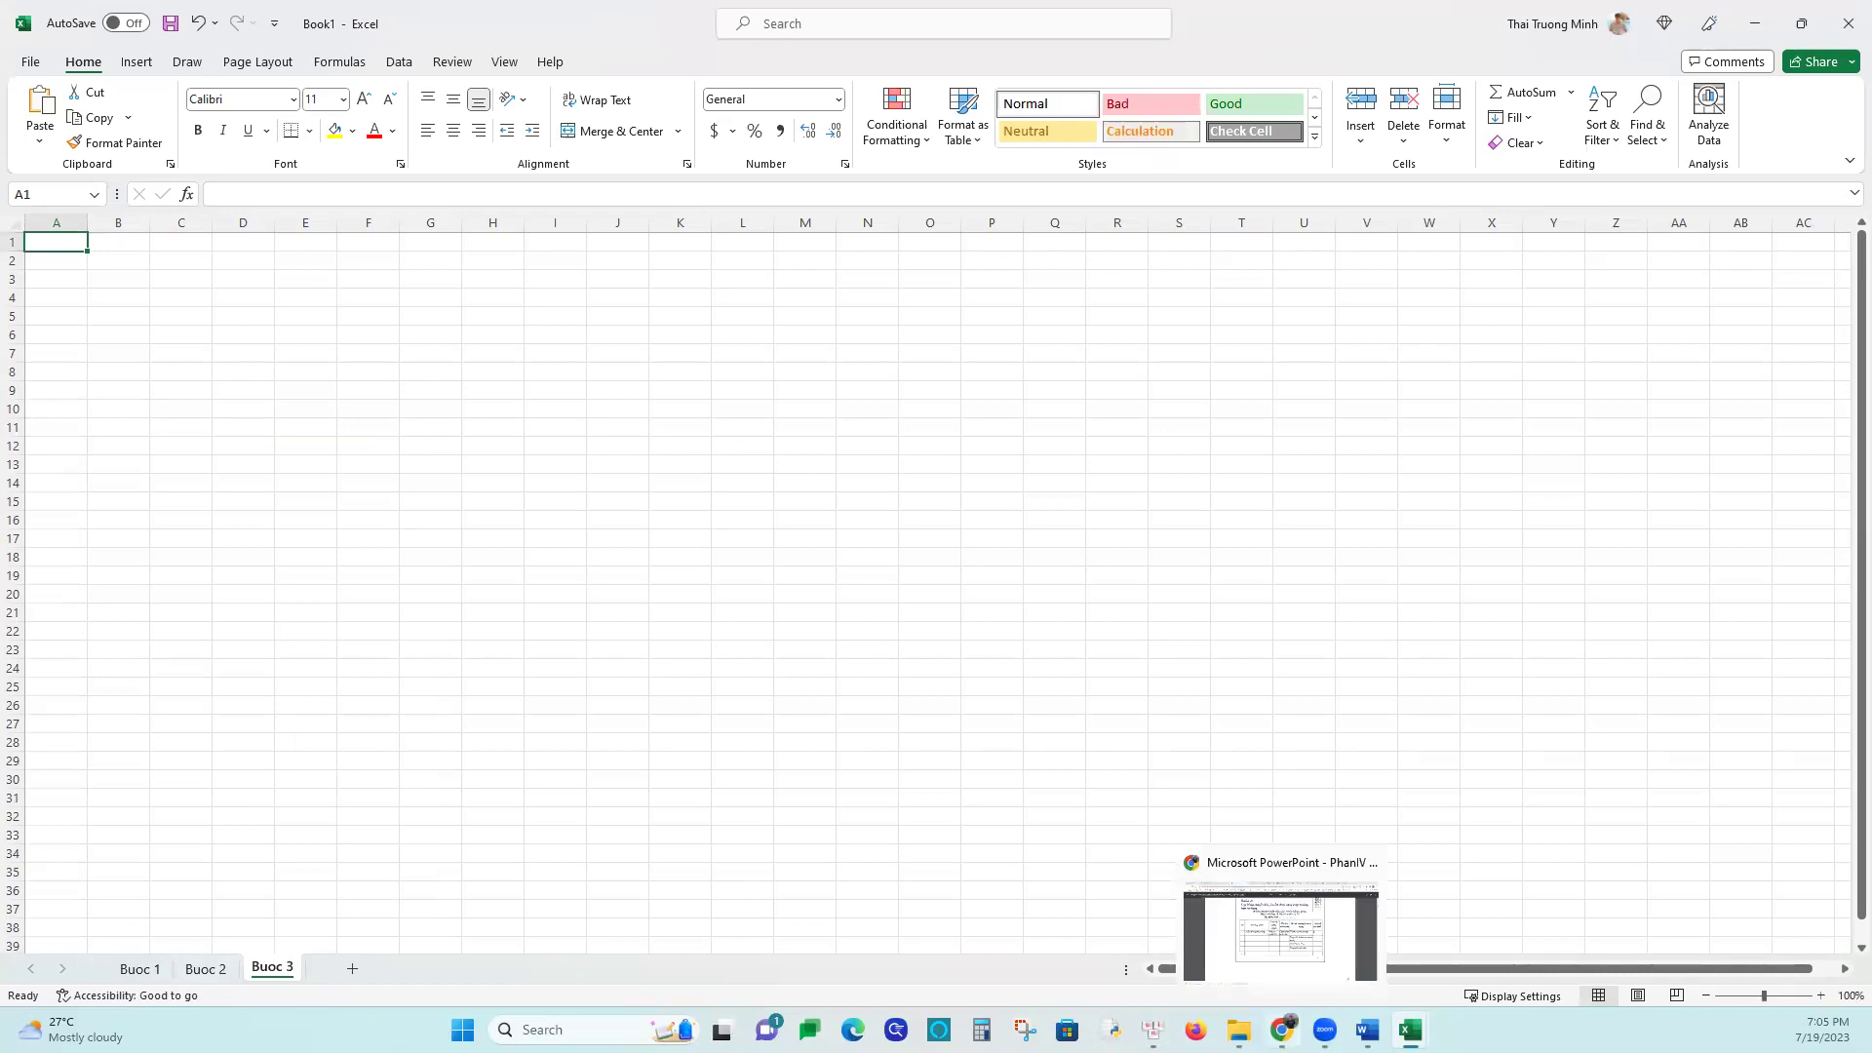
{"action": "left_click", "coordinate": [1280, 922]}
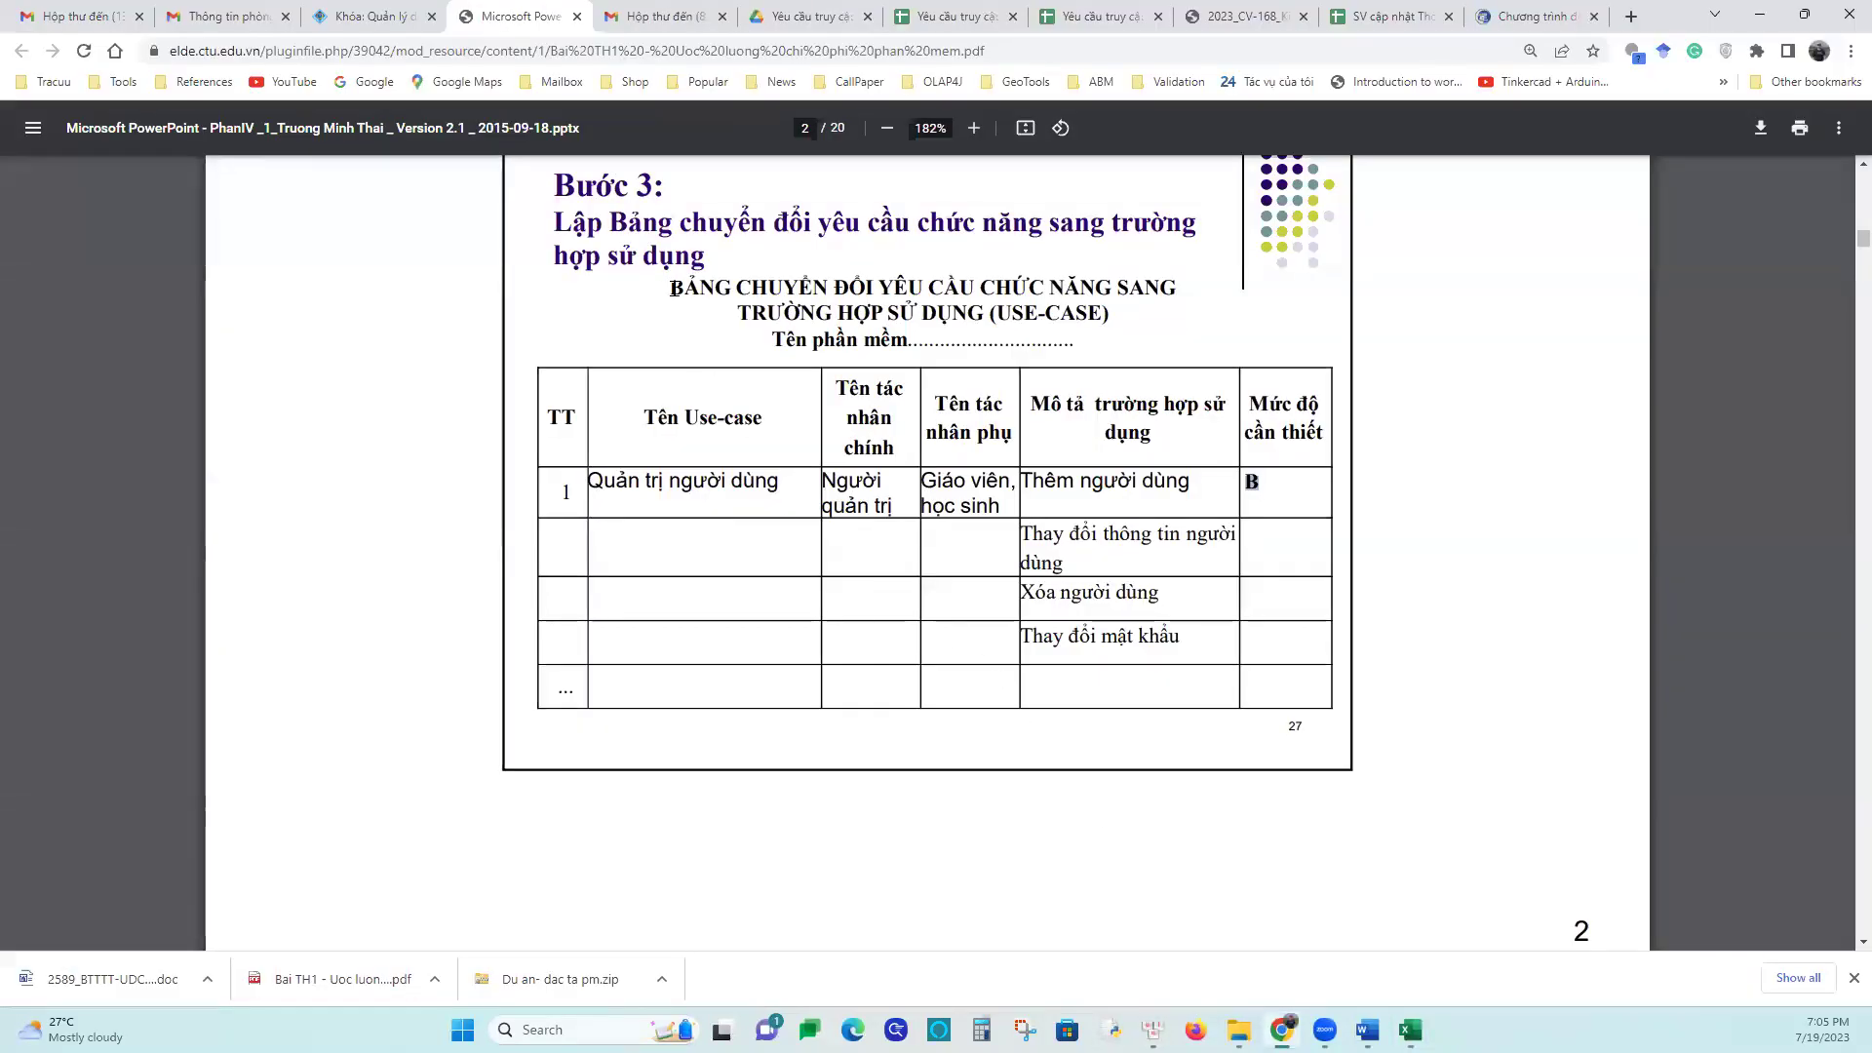
{"action": "left_click_drag", "start_coordinate": [671, 286], "coordinate": [1169, 294]}
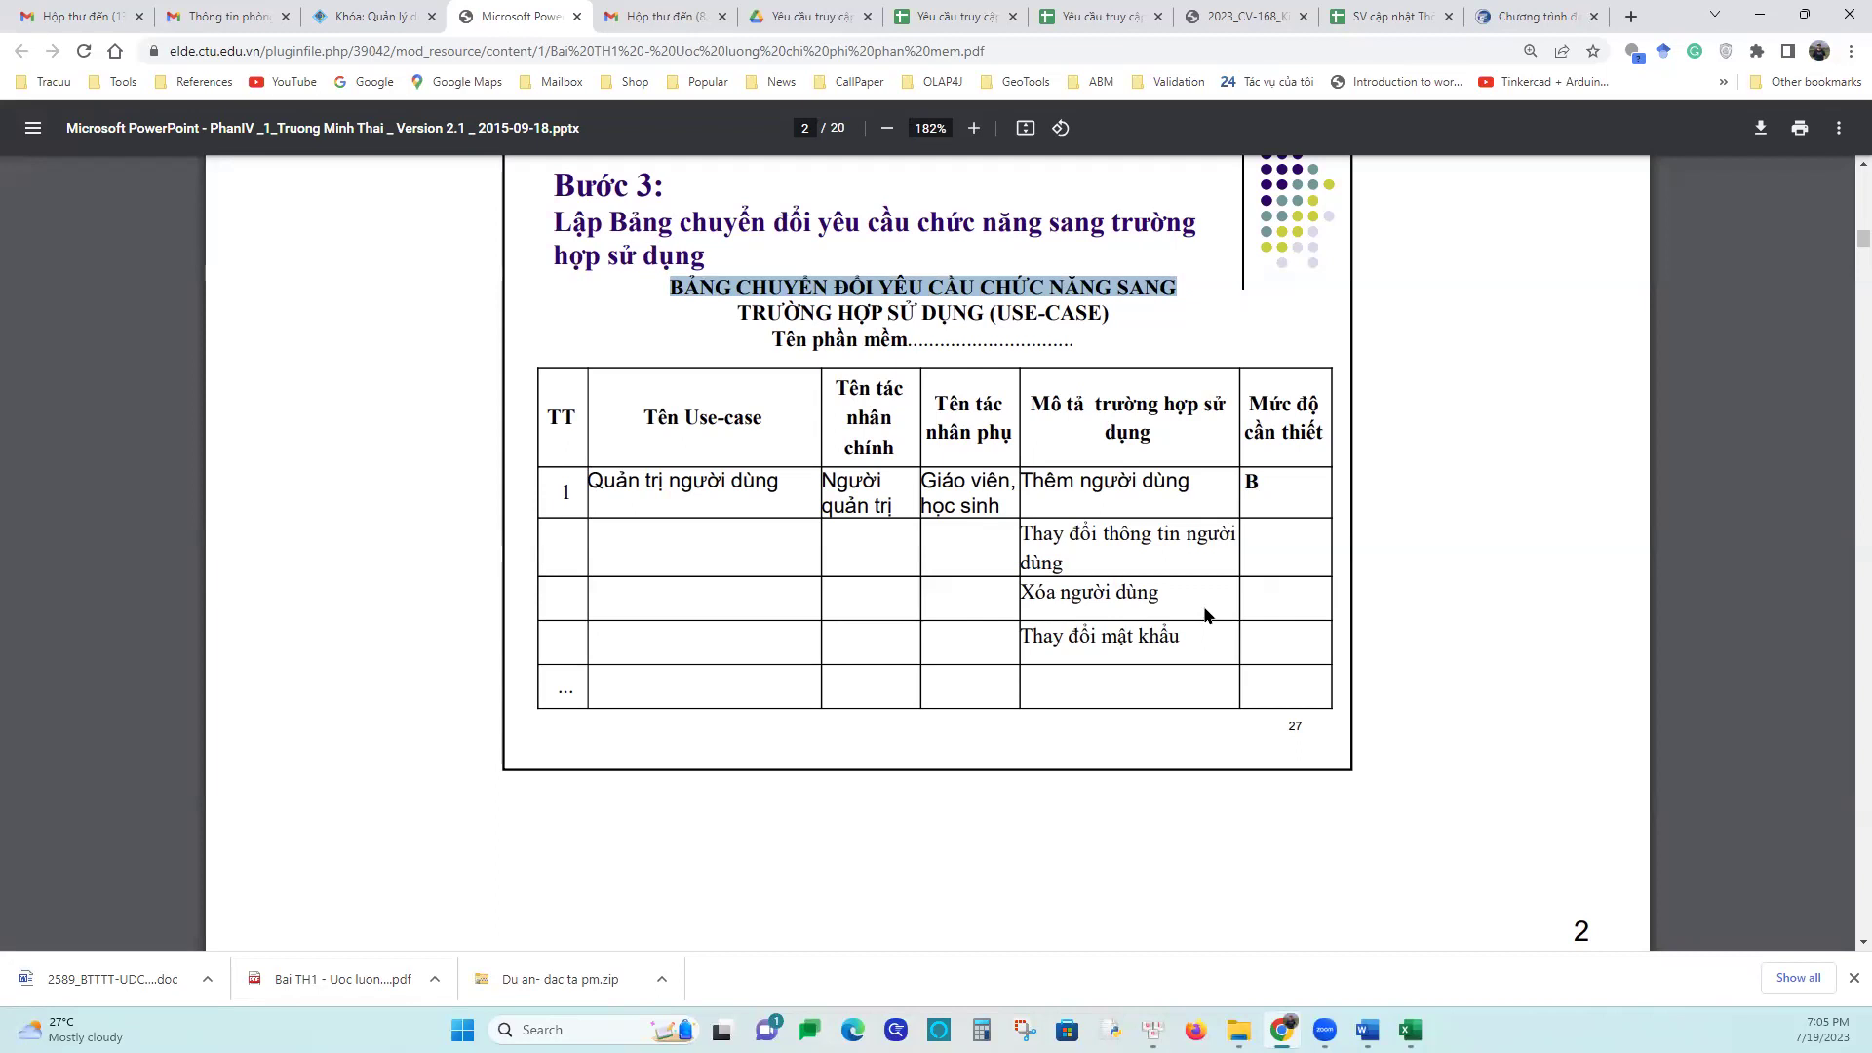
{"action": "mouse_move", "coordinate": [1367, 1030]}
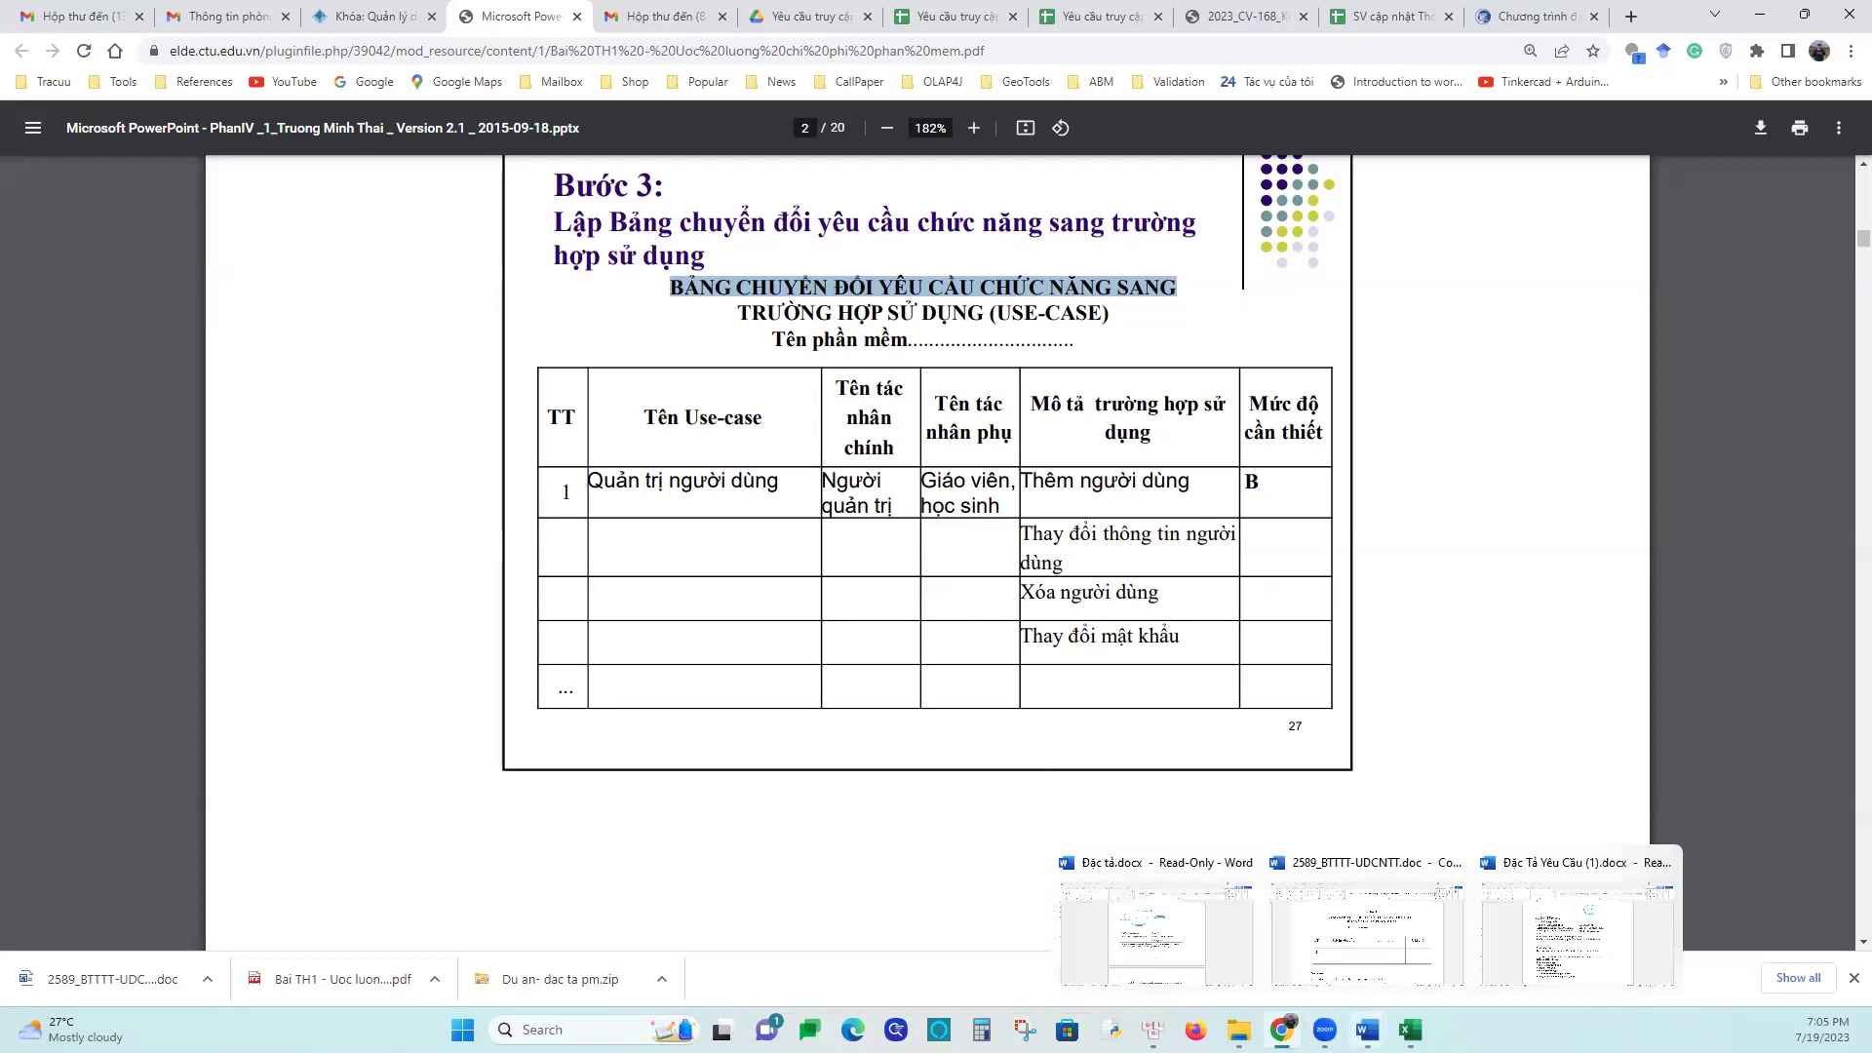
{"action": "left_click", "coordinate": [1173, 953]}
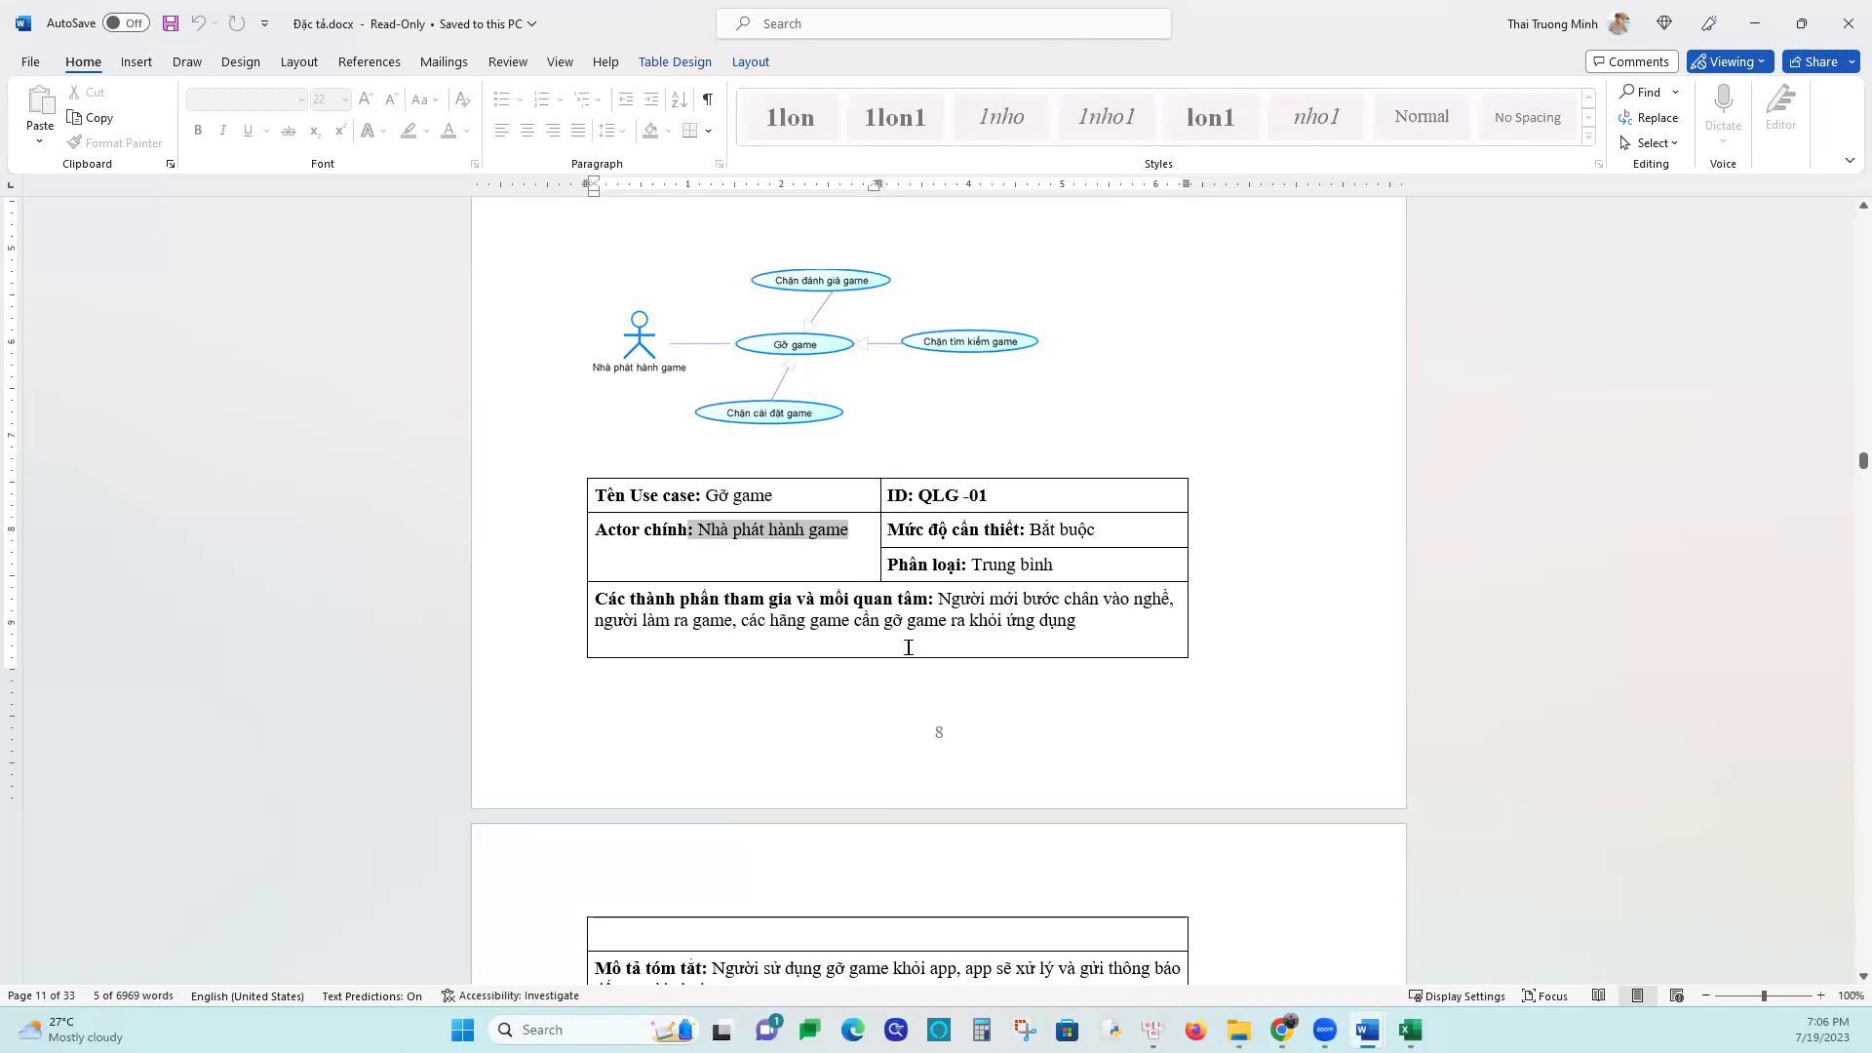
Switch to 2589_BTTTT-UDCNTT.doc in Word and copy the Phụ lục II conversion title together with its whole use-case table
{"action": "left_click", "coordinate": [620, 512]}
{"action": "left_click_drag", "start_coordinate": [548, 514], "coordinate": [575, 623]}
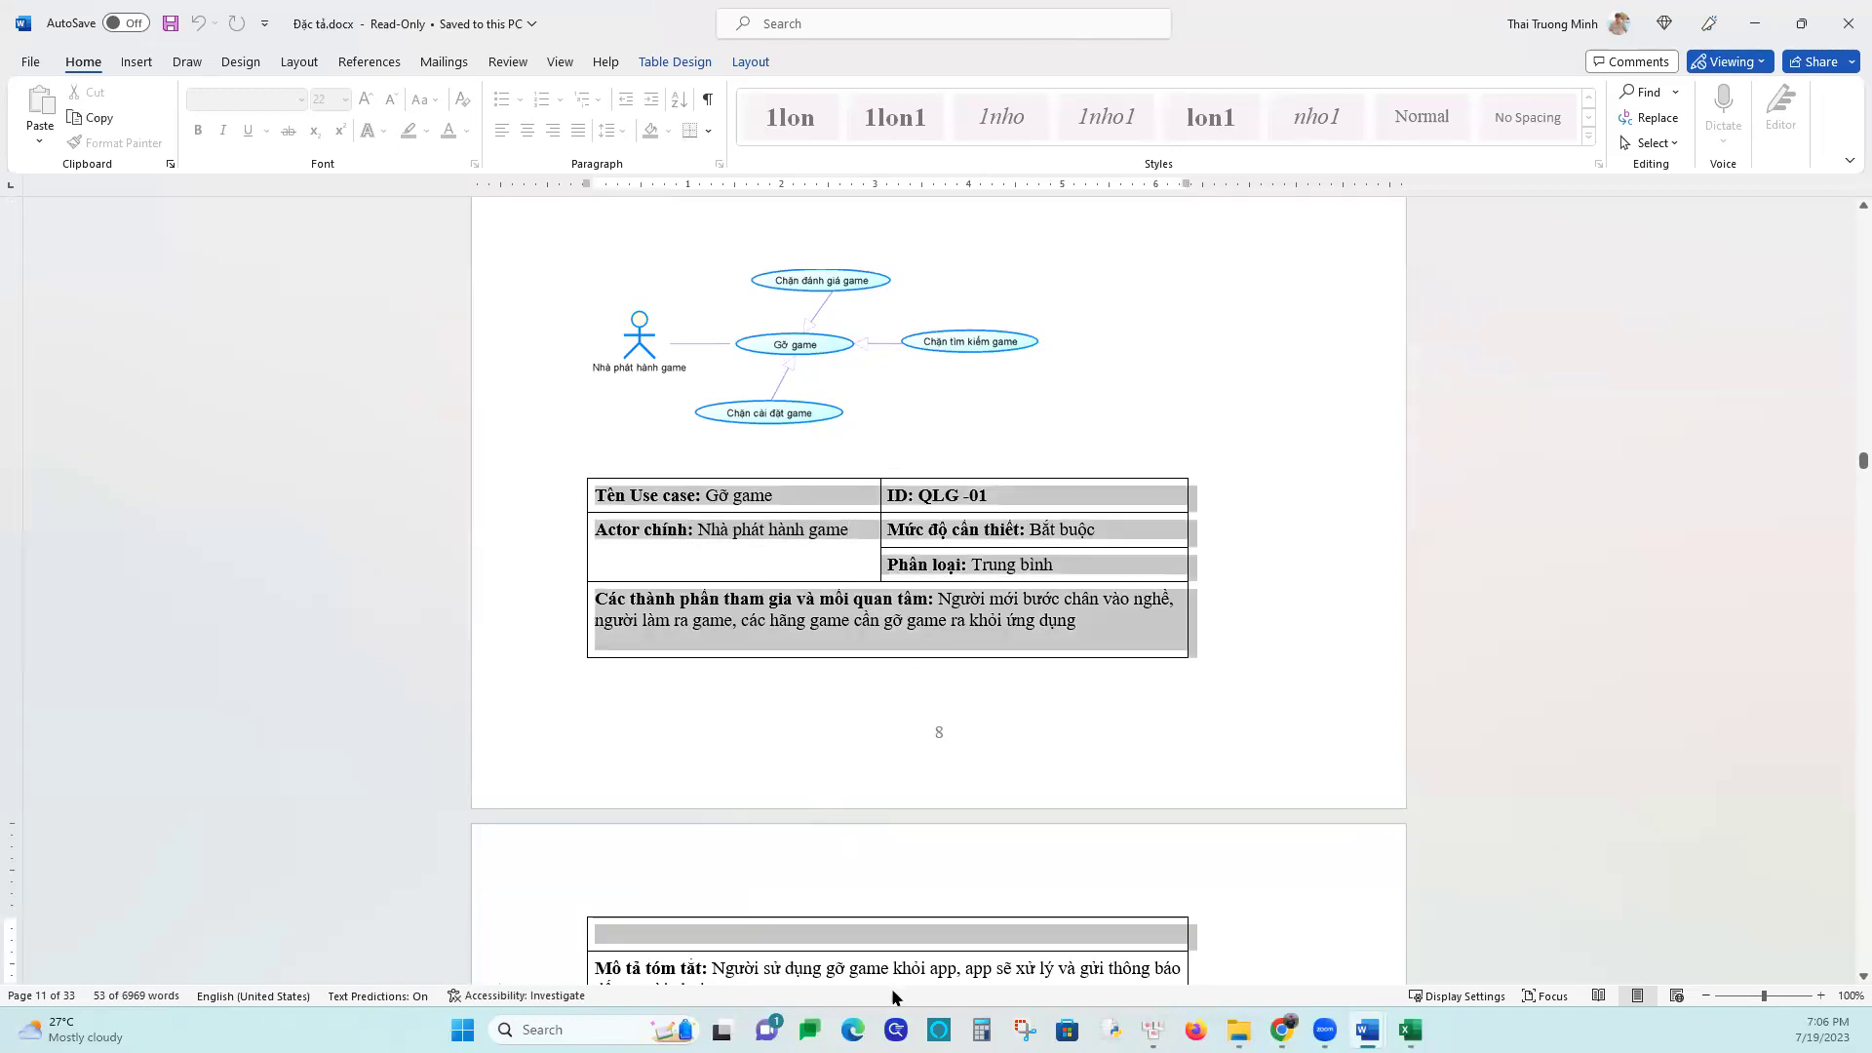
{"action": "mouse_move", "coordinate": [1367, 1029]}
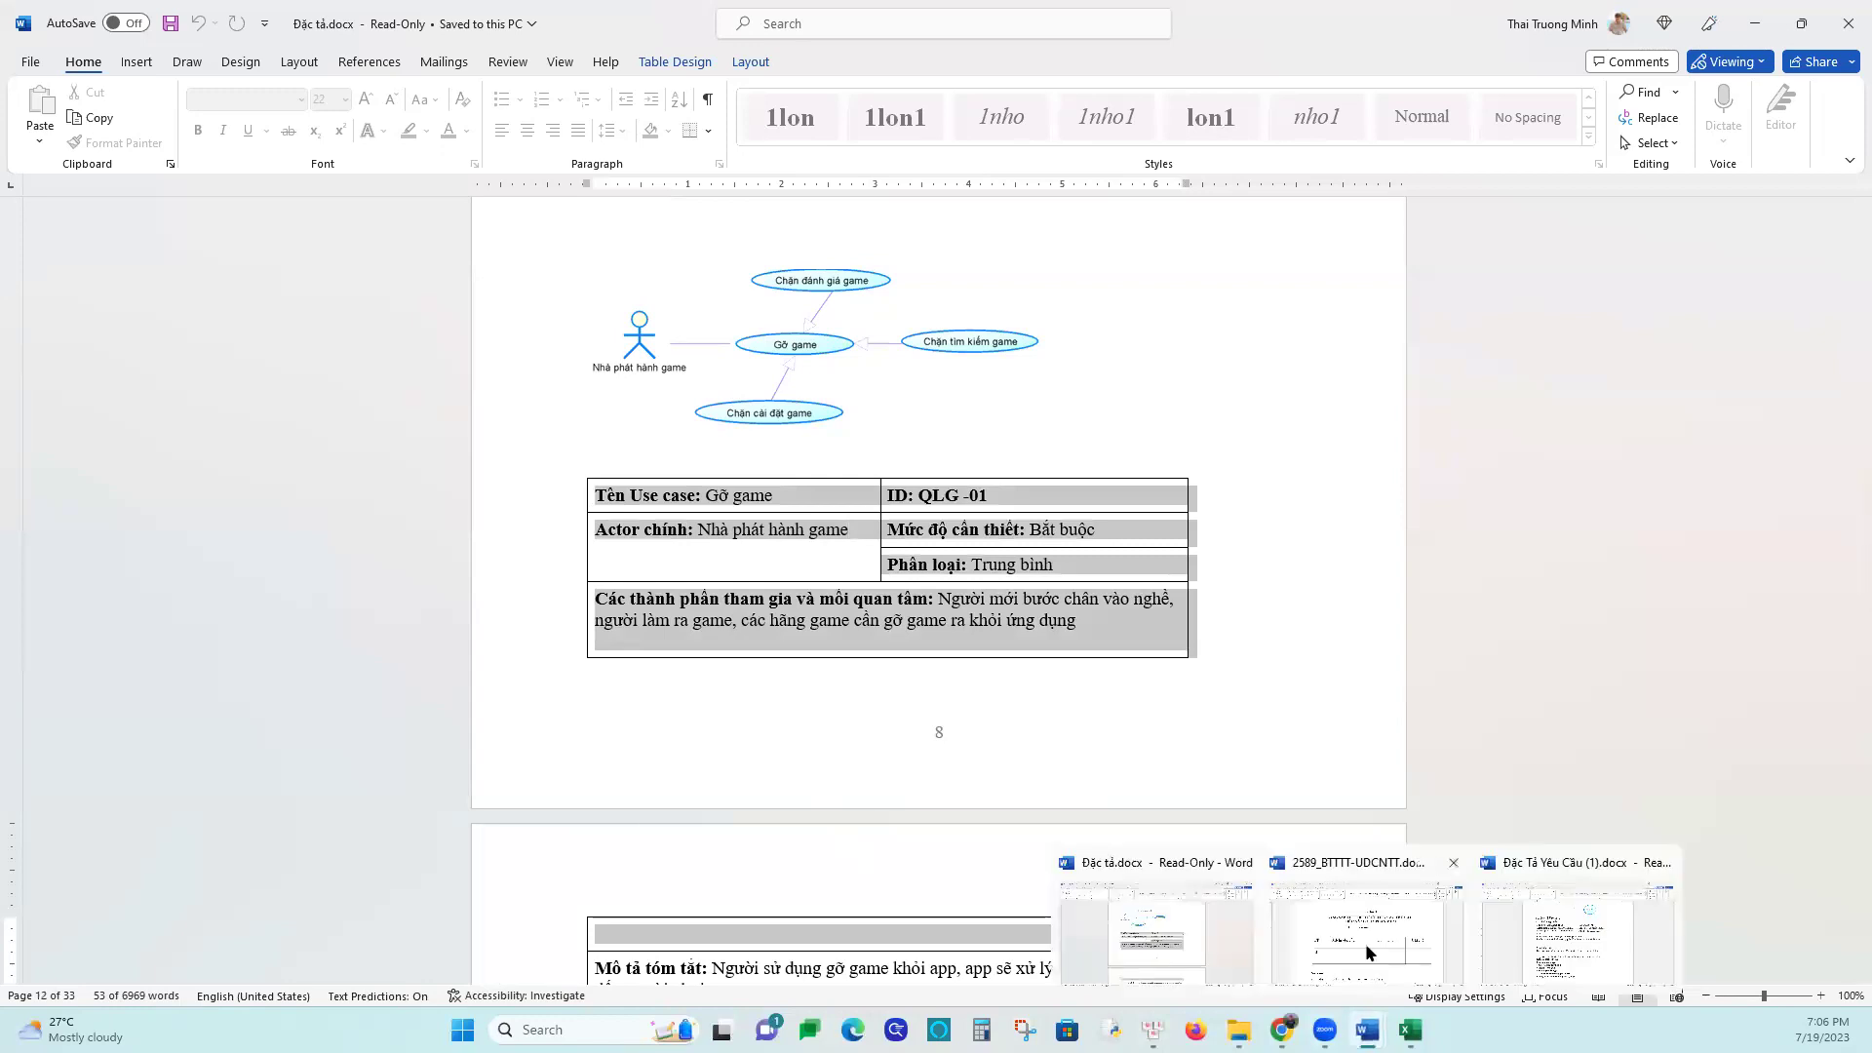
{"action": "left_click", "coordinate": [1555, 936]}
{"action": "scroll", "coordinate": [1077, 674], "scroll_direction": "down", "scroll_amount": 10}
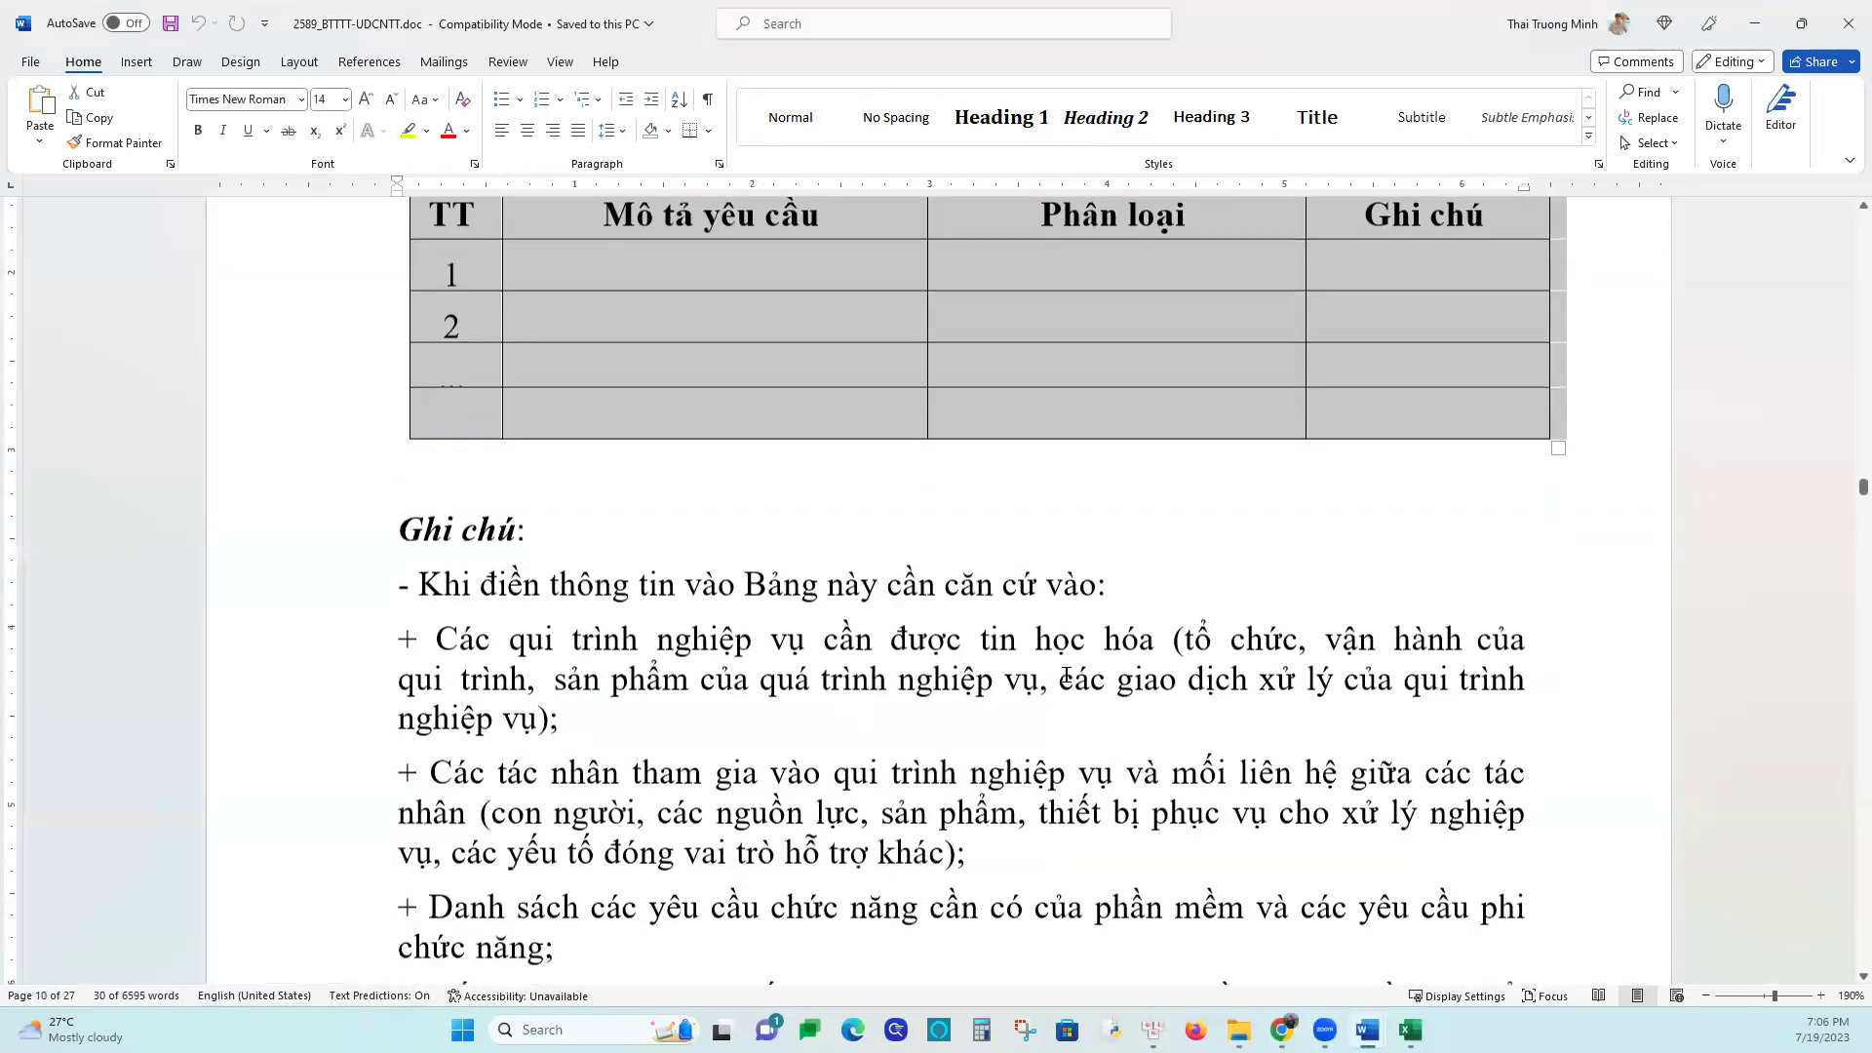
{"action": "scroll", "coordinate": [1065, 681], "scroll_direction": "down", "scroll_amount": 6}
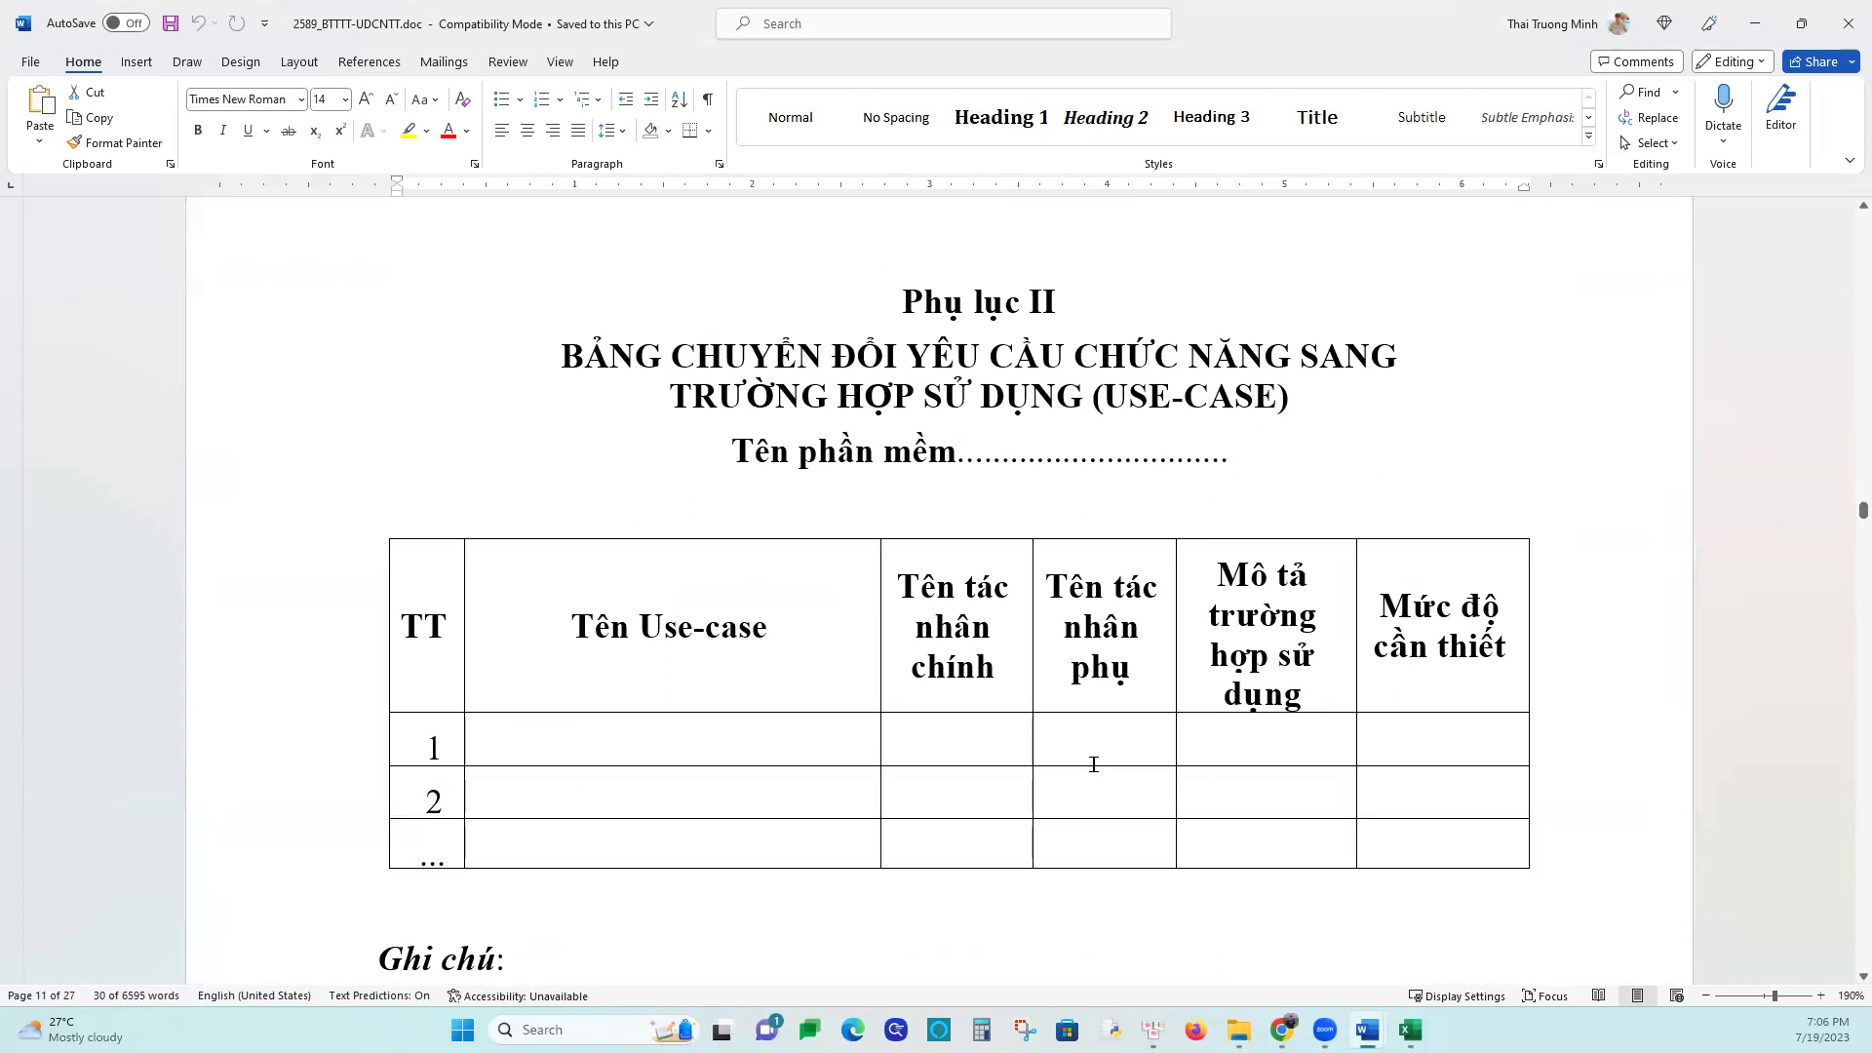
{"action": "left_click", "coordinate": [935, 825]}
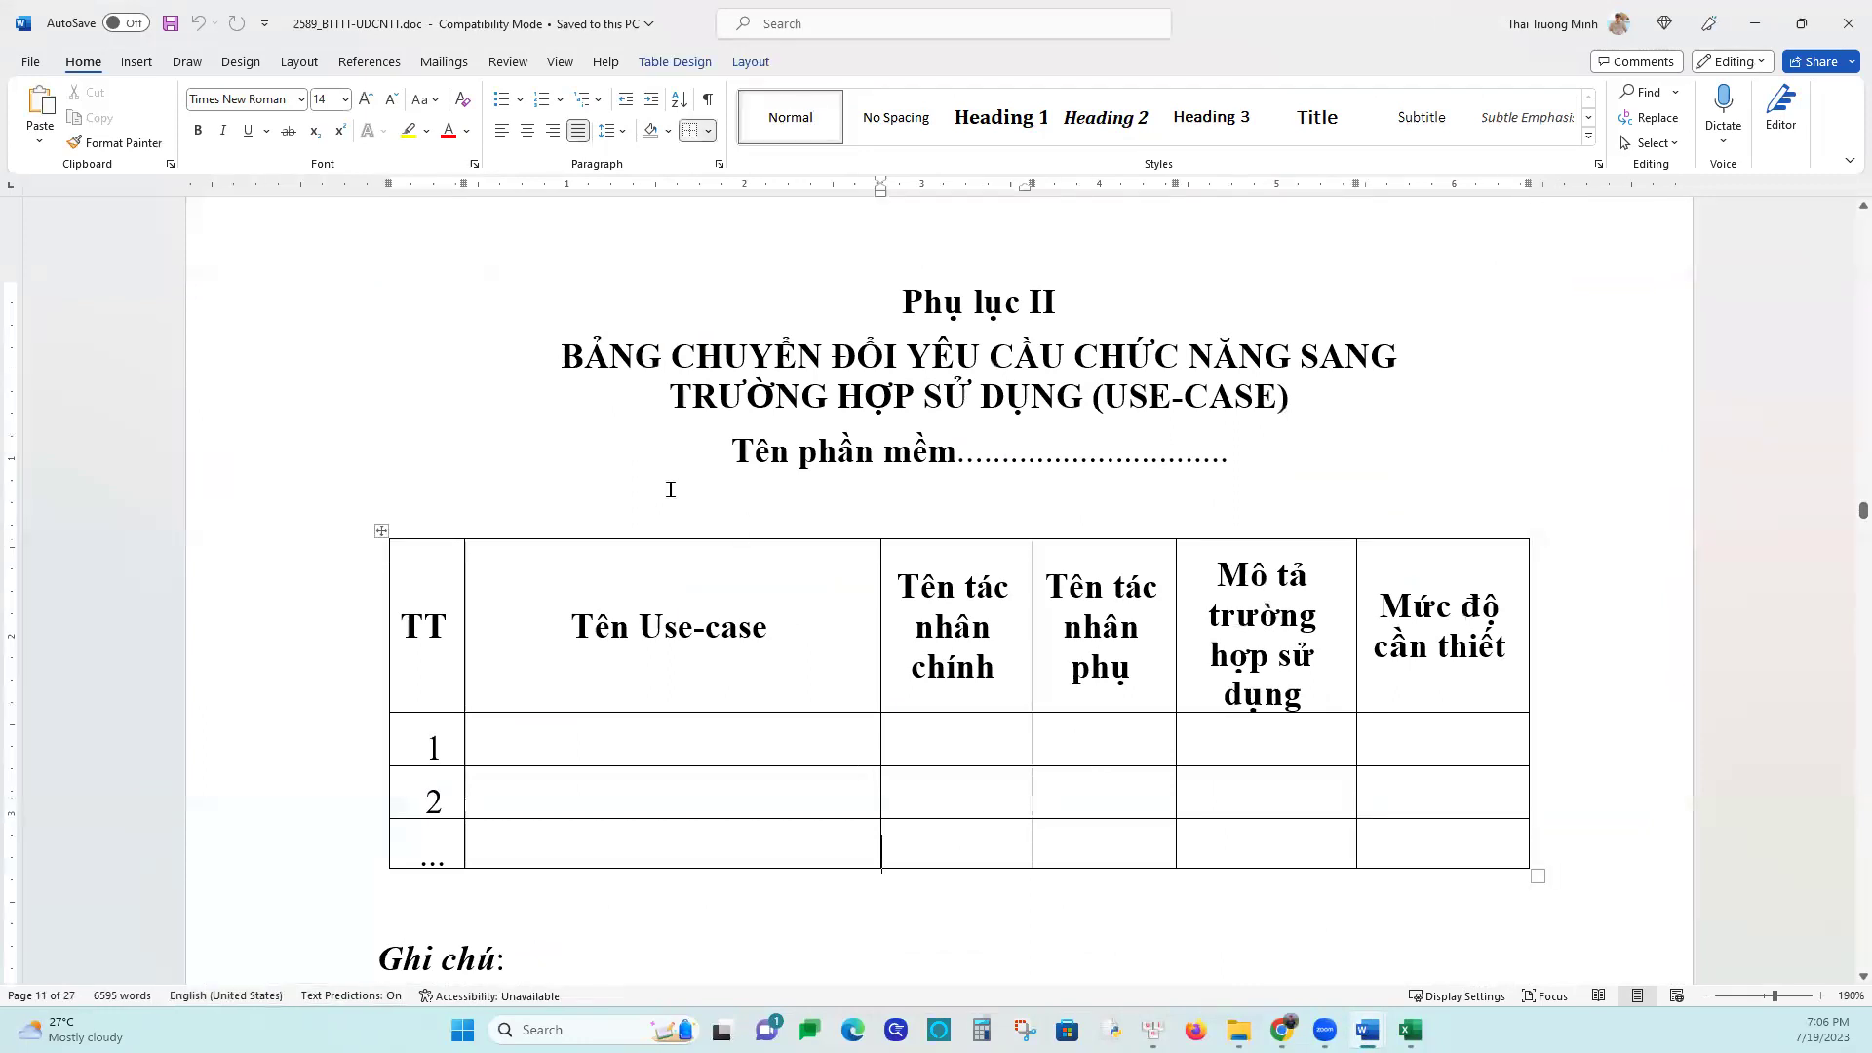
{"action": "left_click_drag", "start_coordinate": [564, 357], "coordinate": [810, 574]}
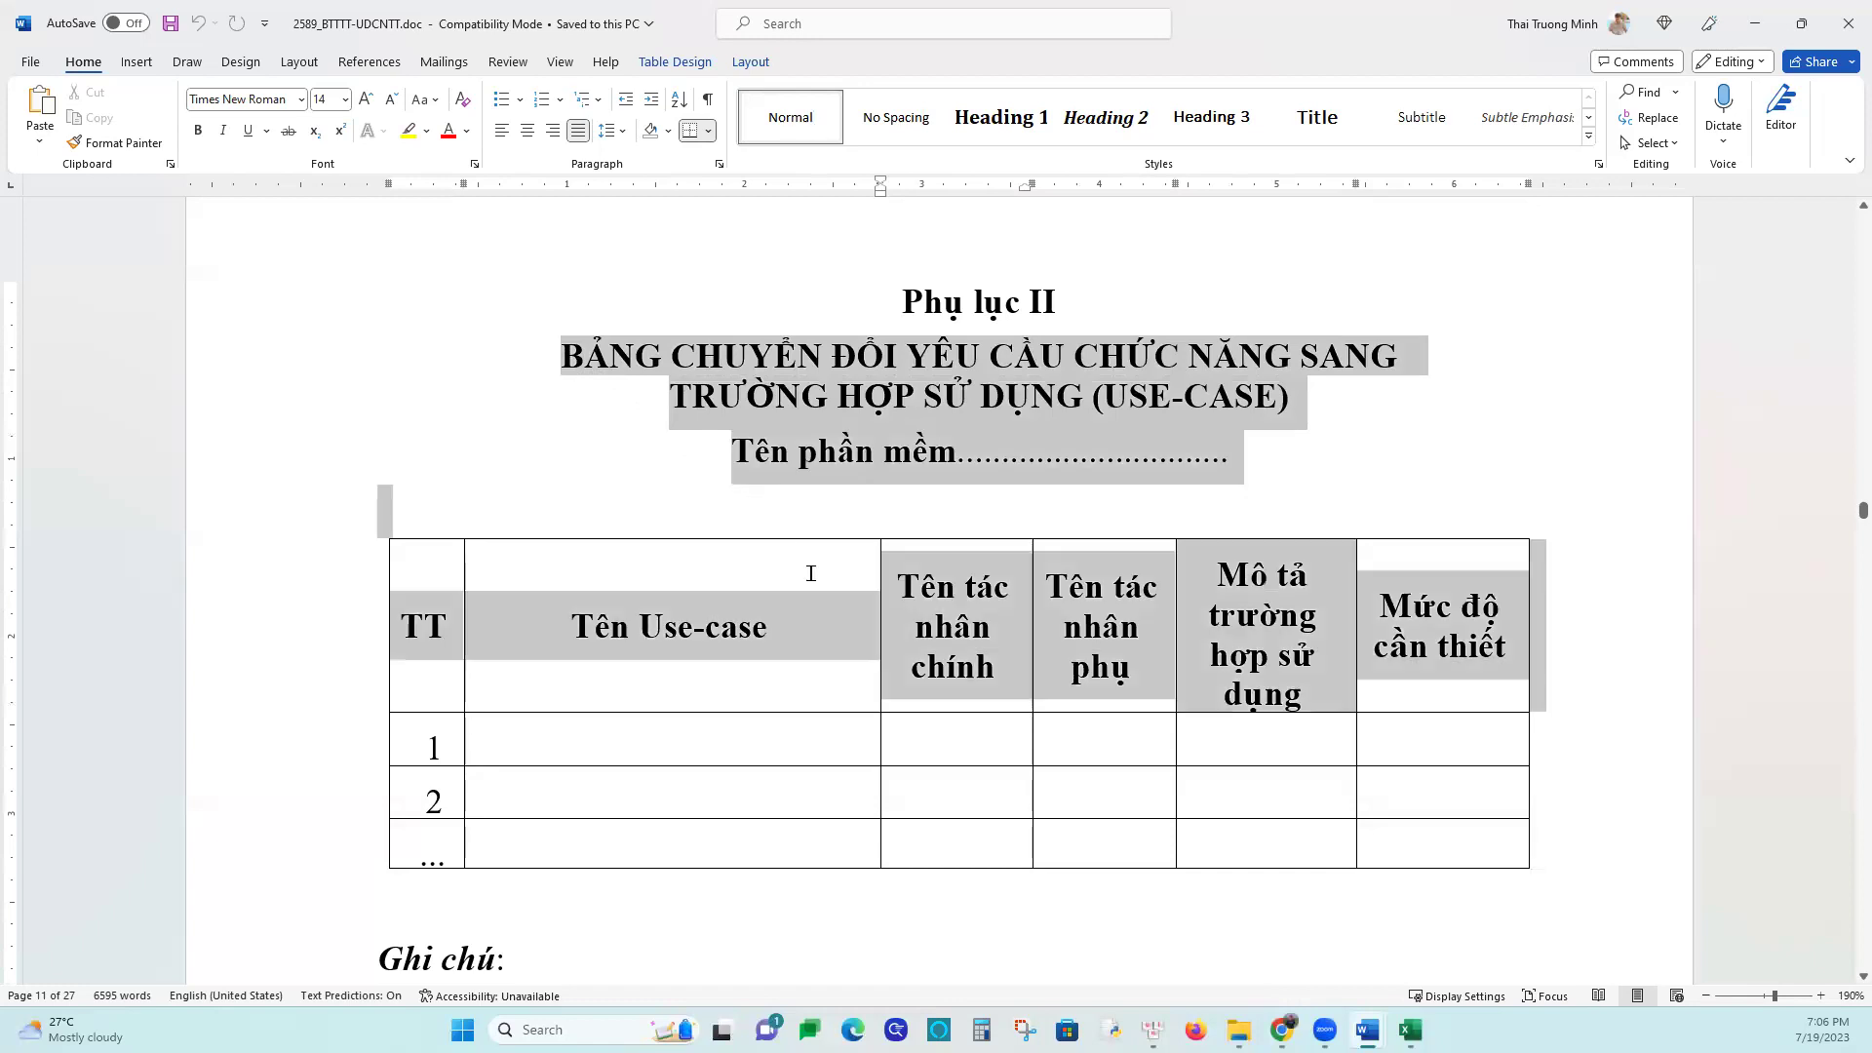
{"action": "left_click_drag", "start_coordinate": [873, 669], "coordinate": [848, 848]}
{"action": "right_click", "coordinate": [826, 618]}
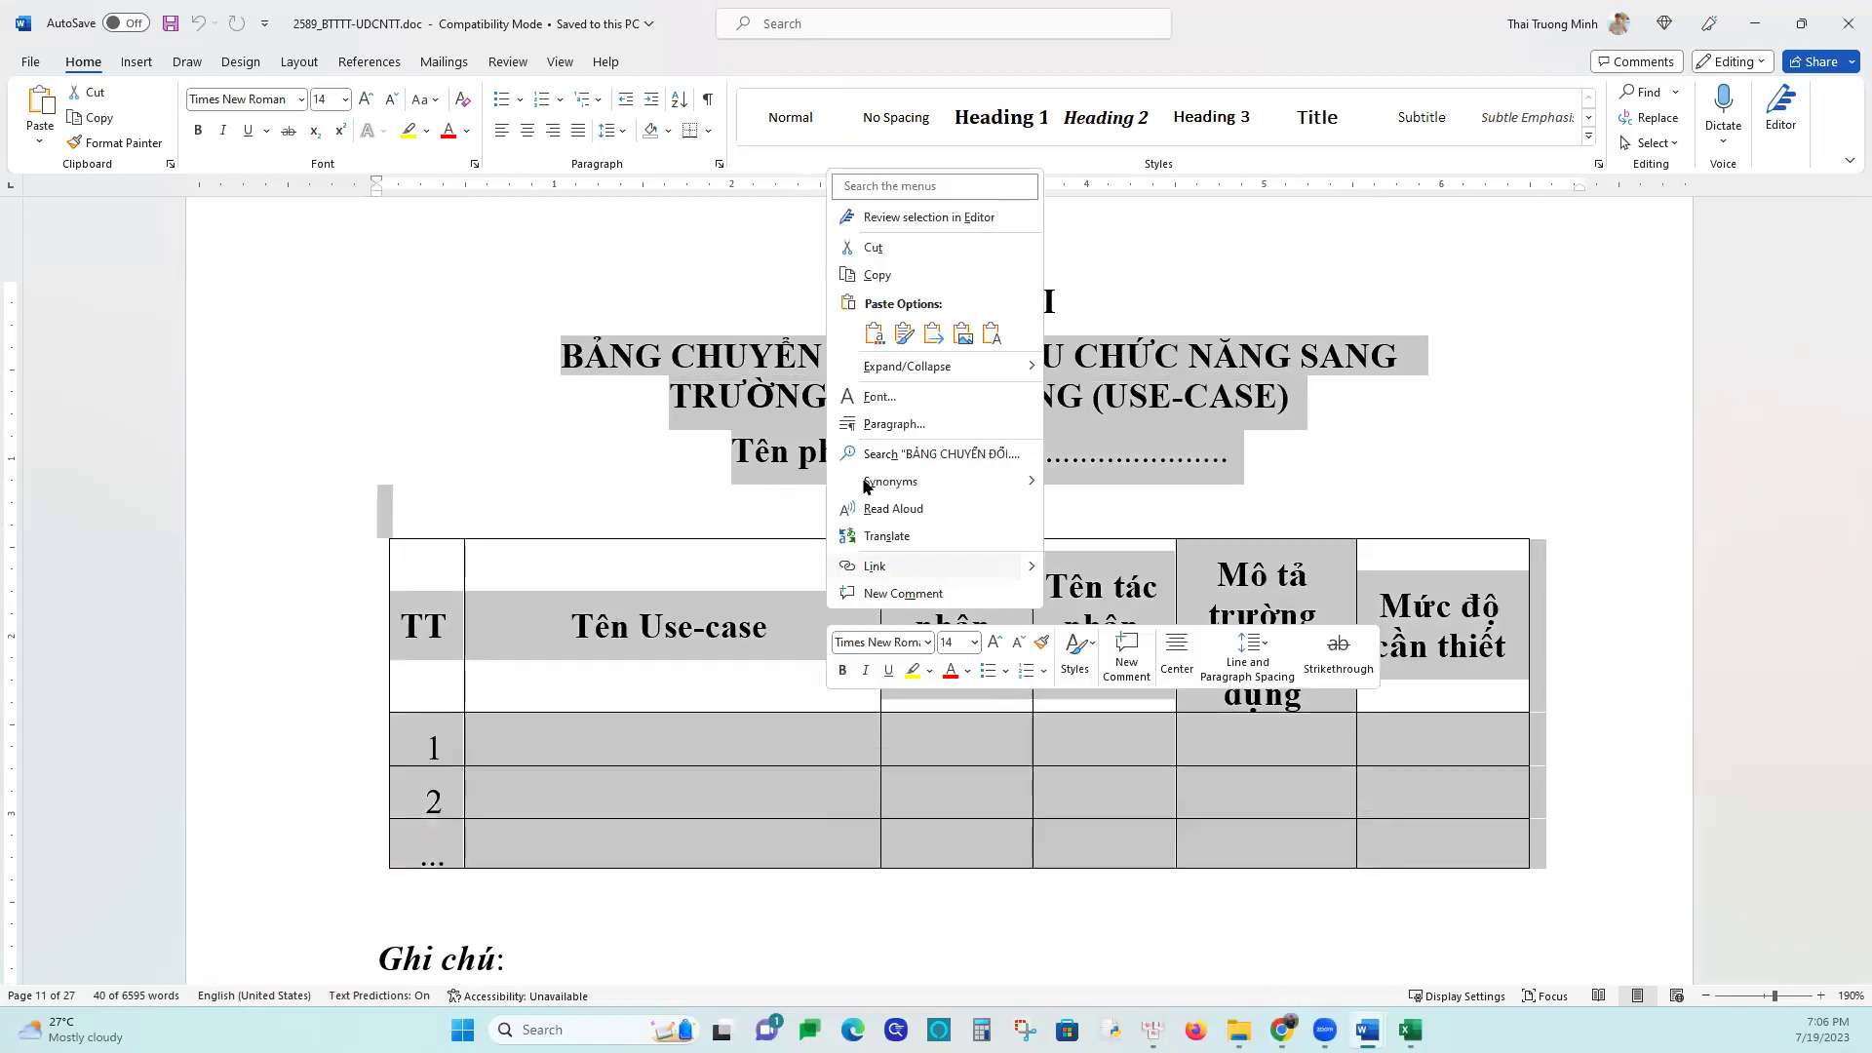
{"action": "left_click", "coordinate": [901, 276]}
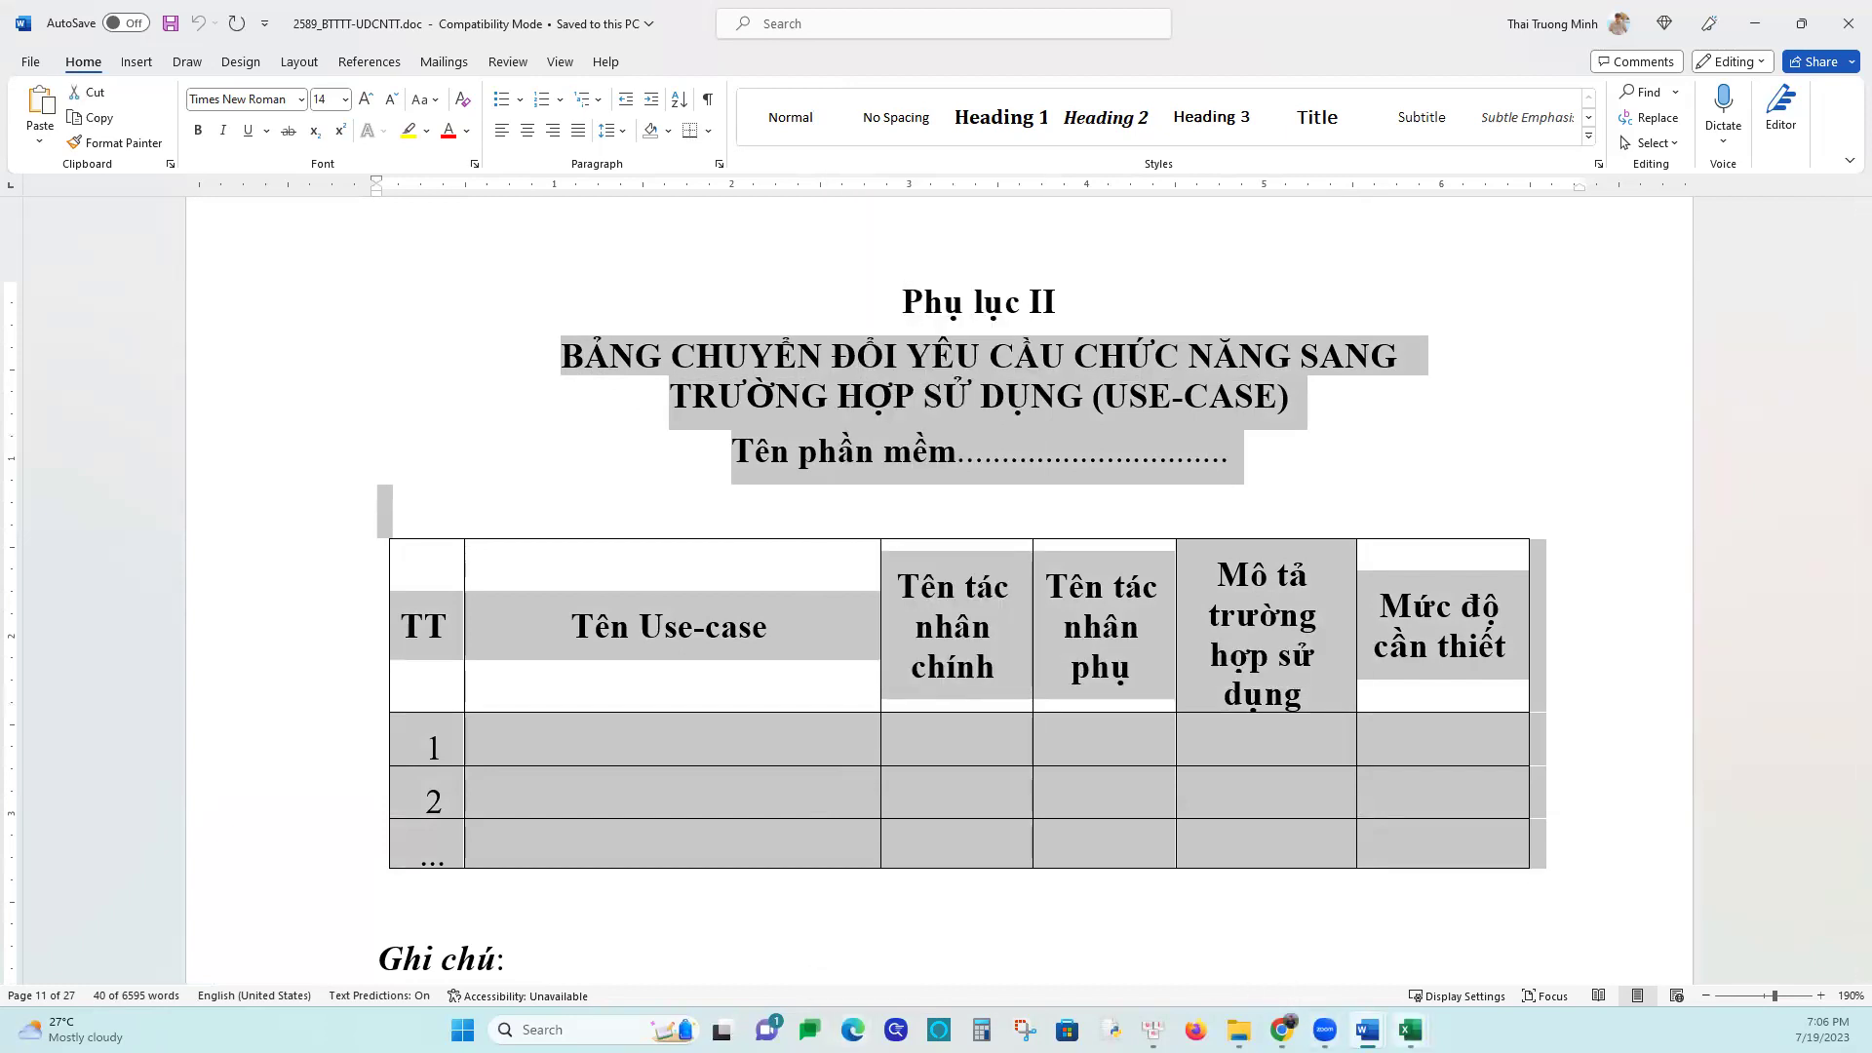
Switch to Book1 in Excel, paste the table at A2 of Buoc 3 with source formatting, and widen columns B to F
{"action": "left_click", "coordinate": [1411, 1030]}
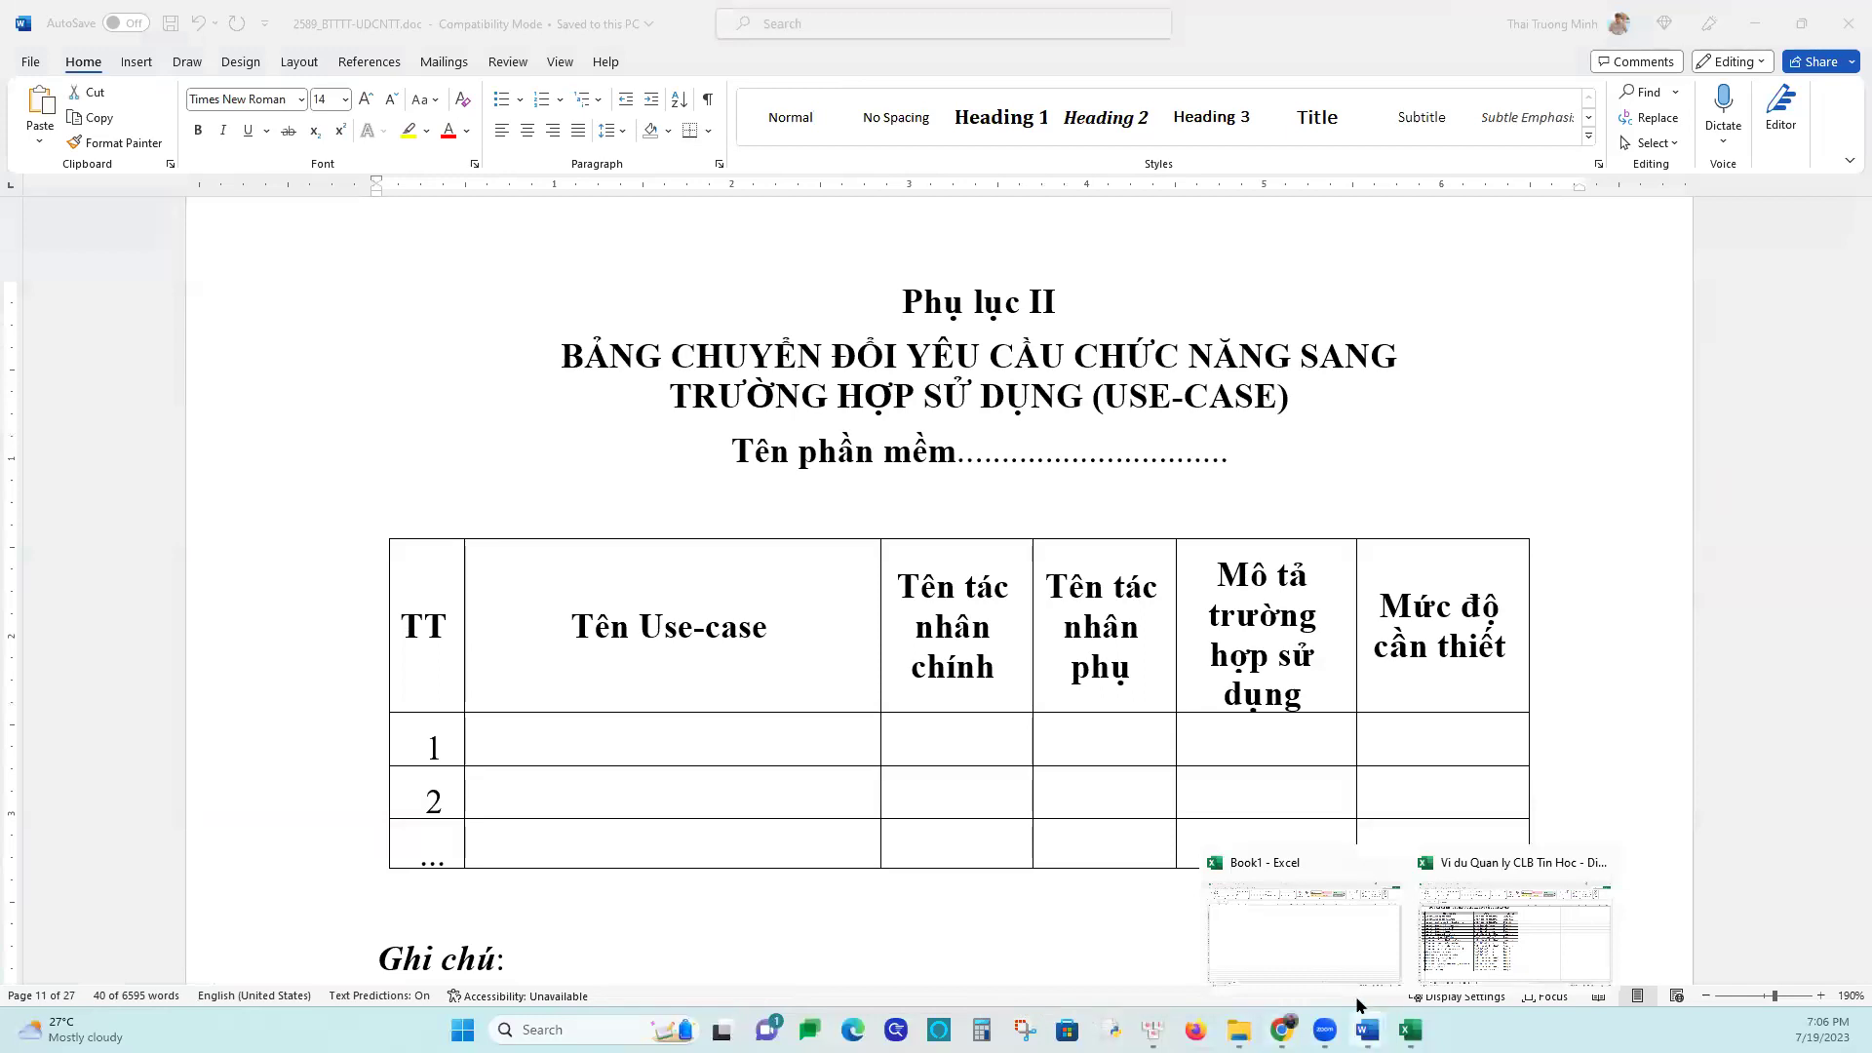
{"action": "left_click", "coordinate": [1306, 967]}
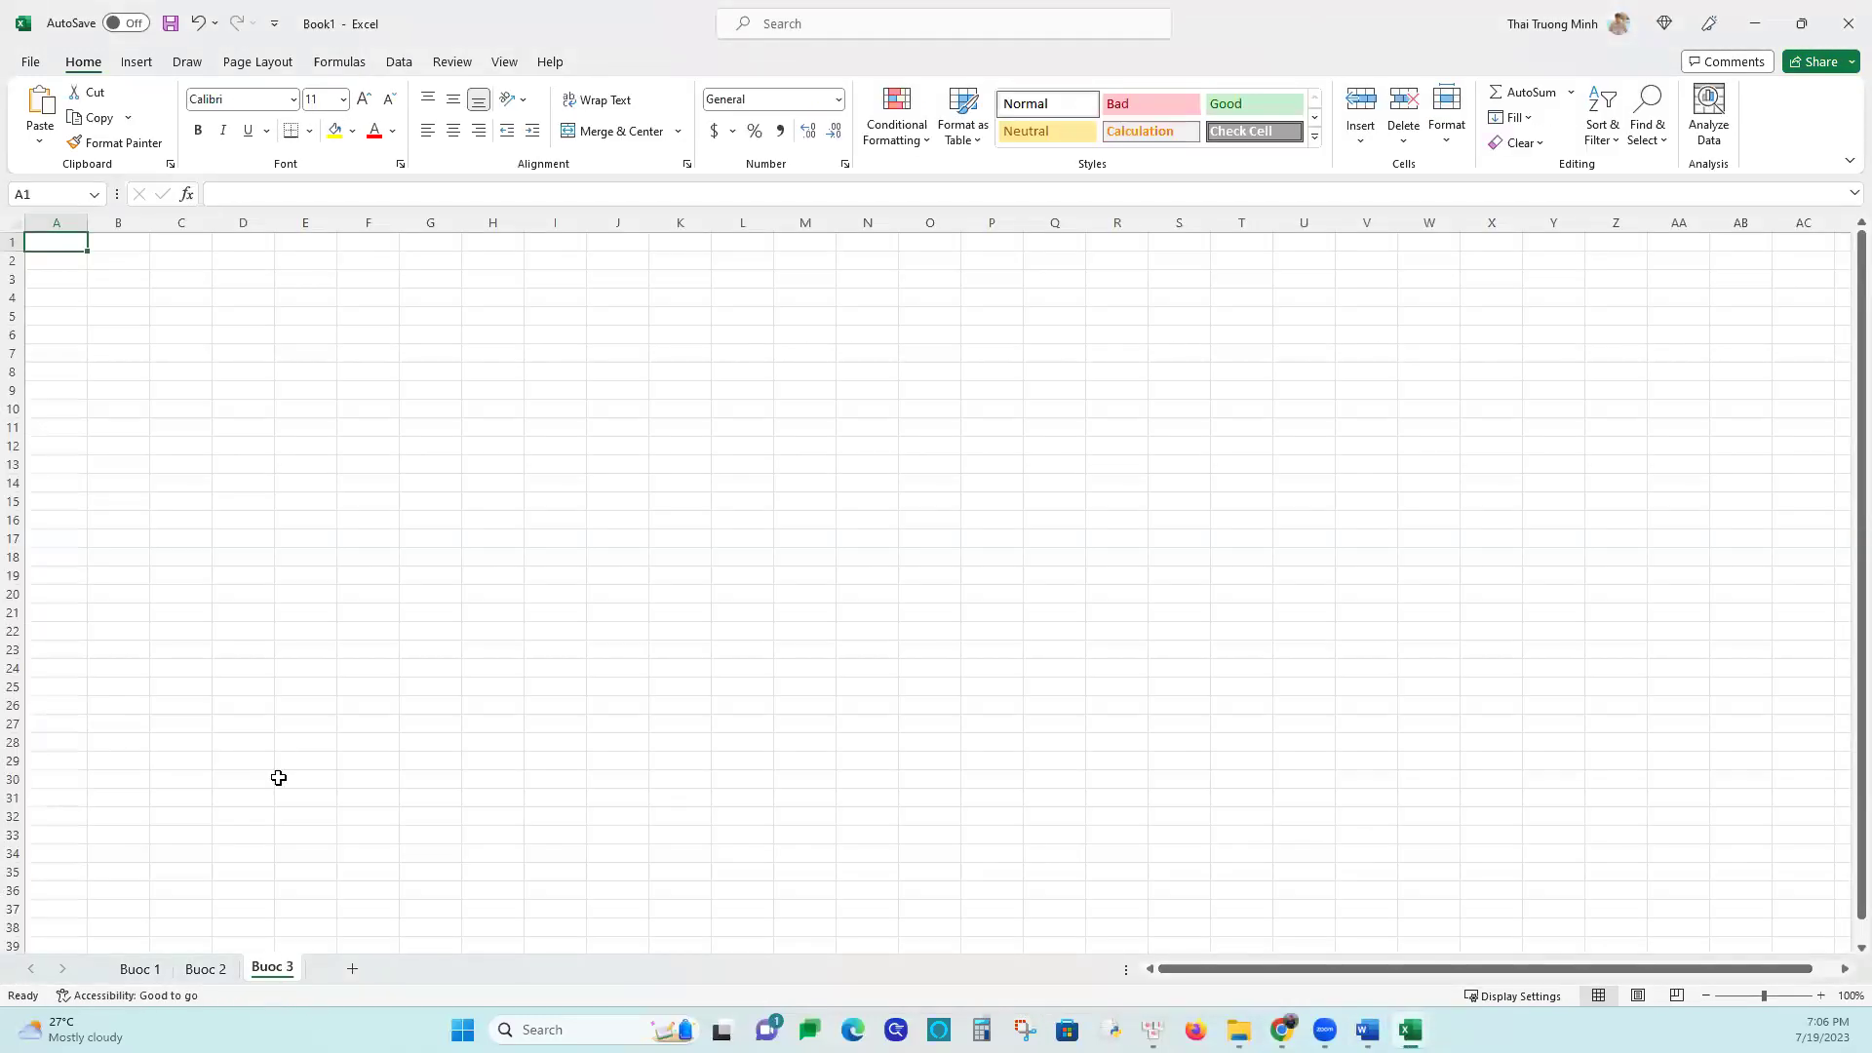
{"action": "right_click", "coordinate": [49, 259]}
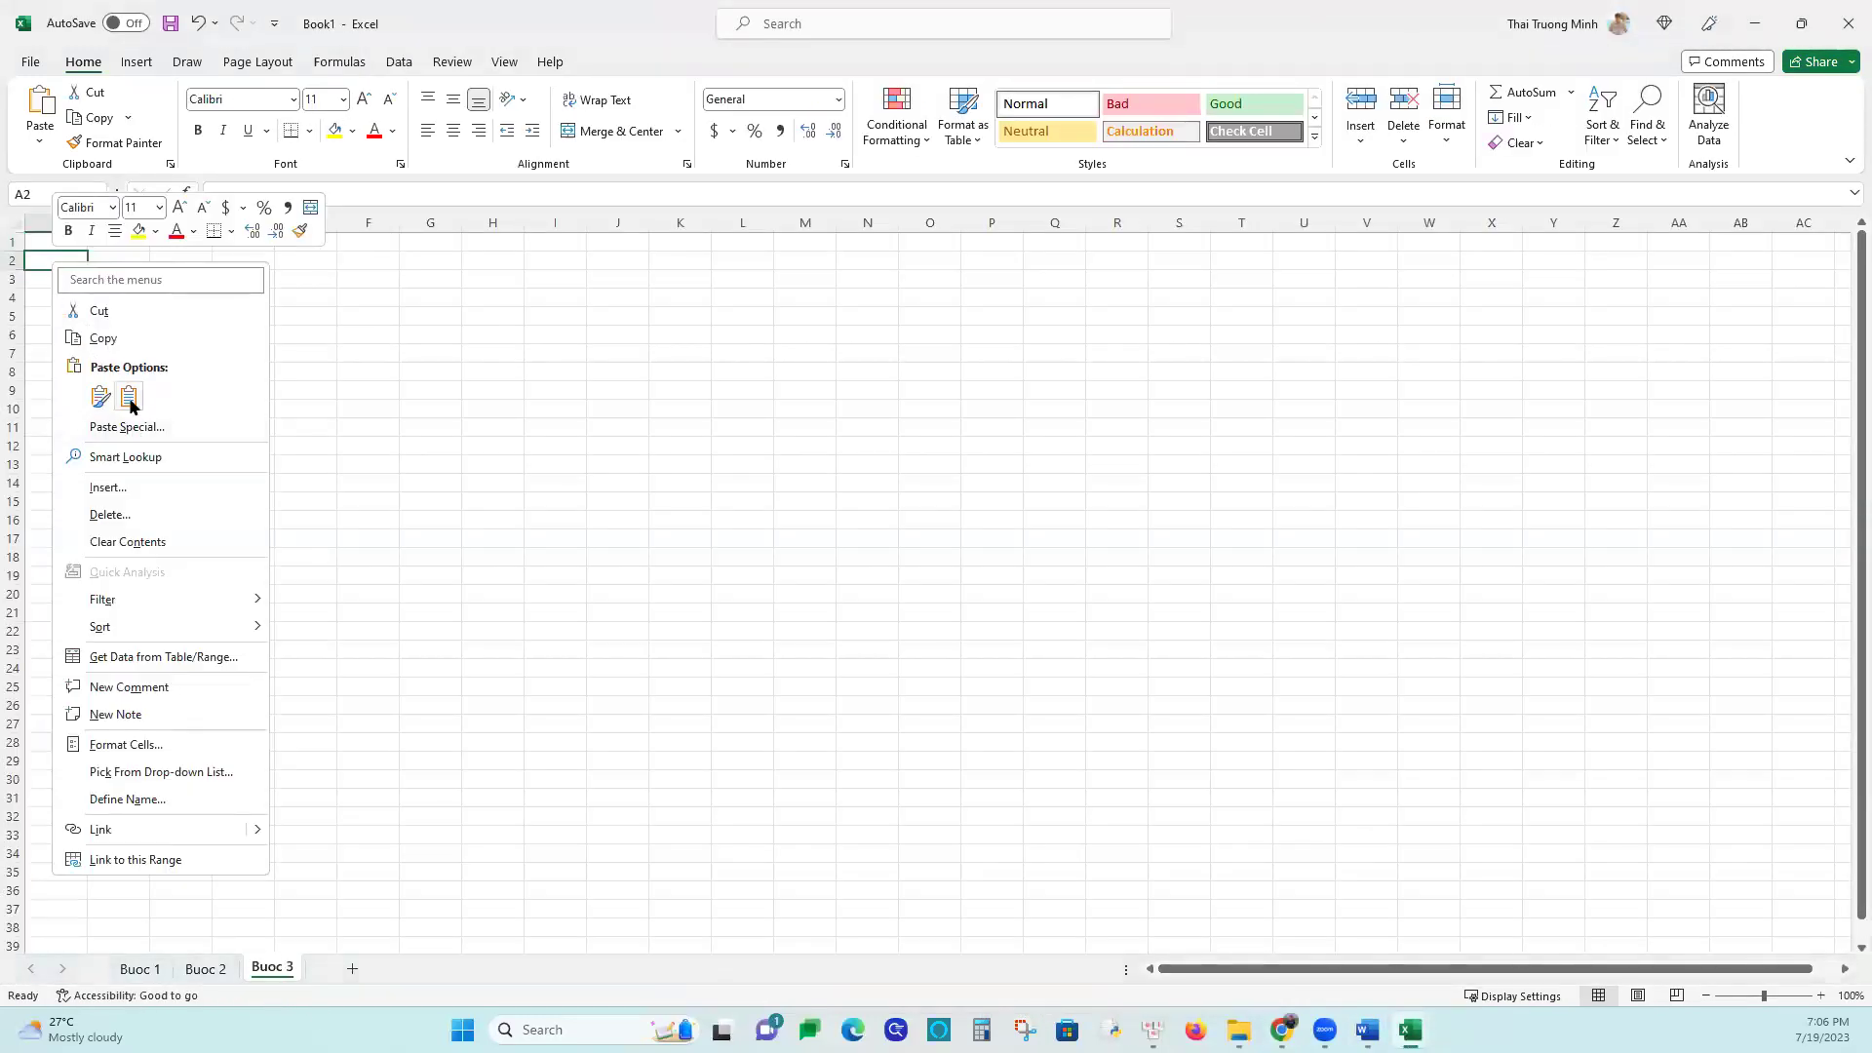
{"action": "left_click", "coordinate": [101, 395]}
{"action": "left_click", "coordinate": [646, 837]}
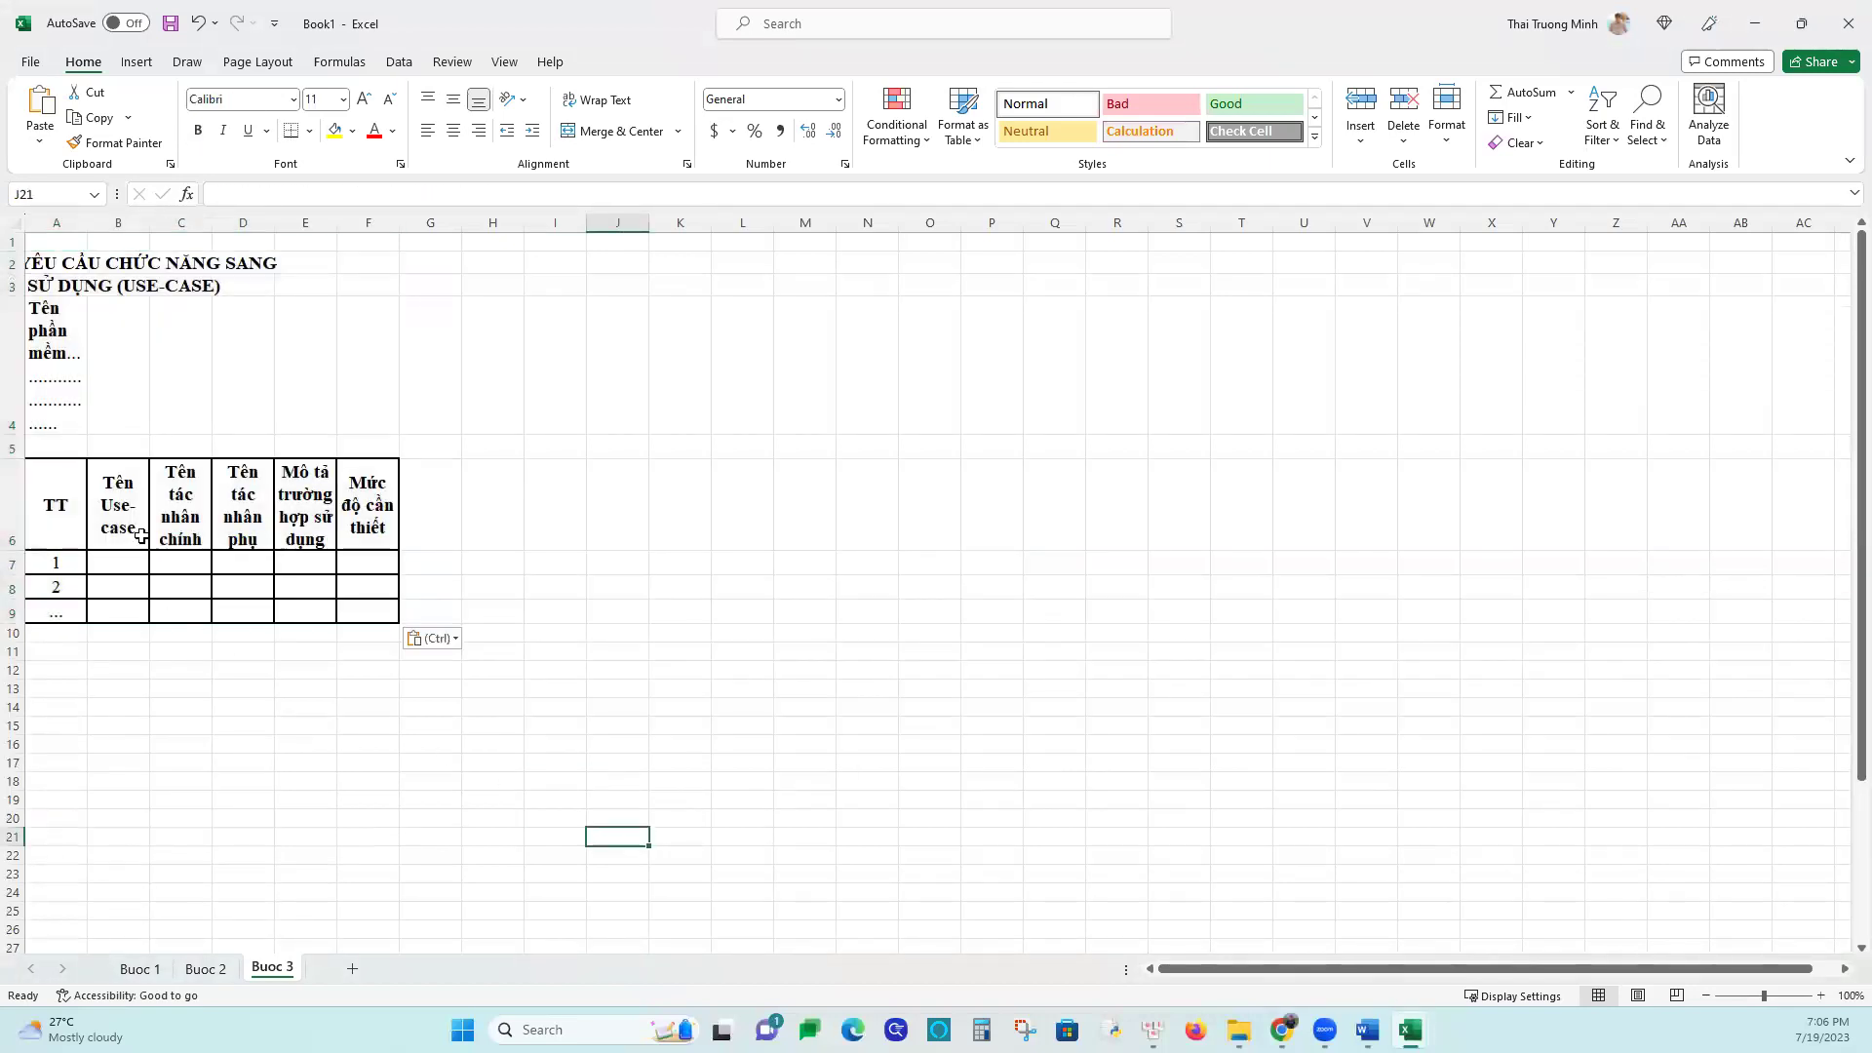
{"action": "left_click_drag", "start_coordinate": [160, 236], "coordinate": [917, 244]}
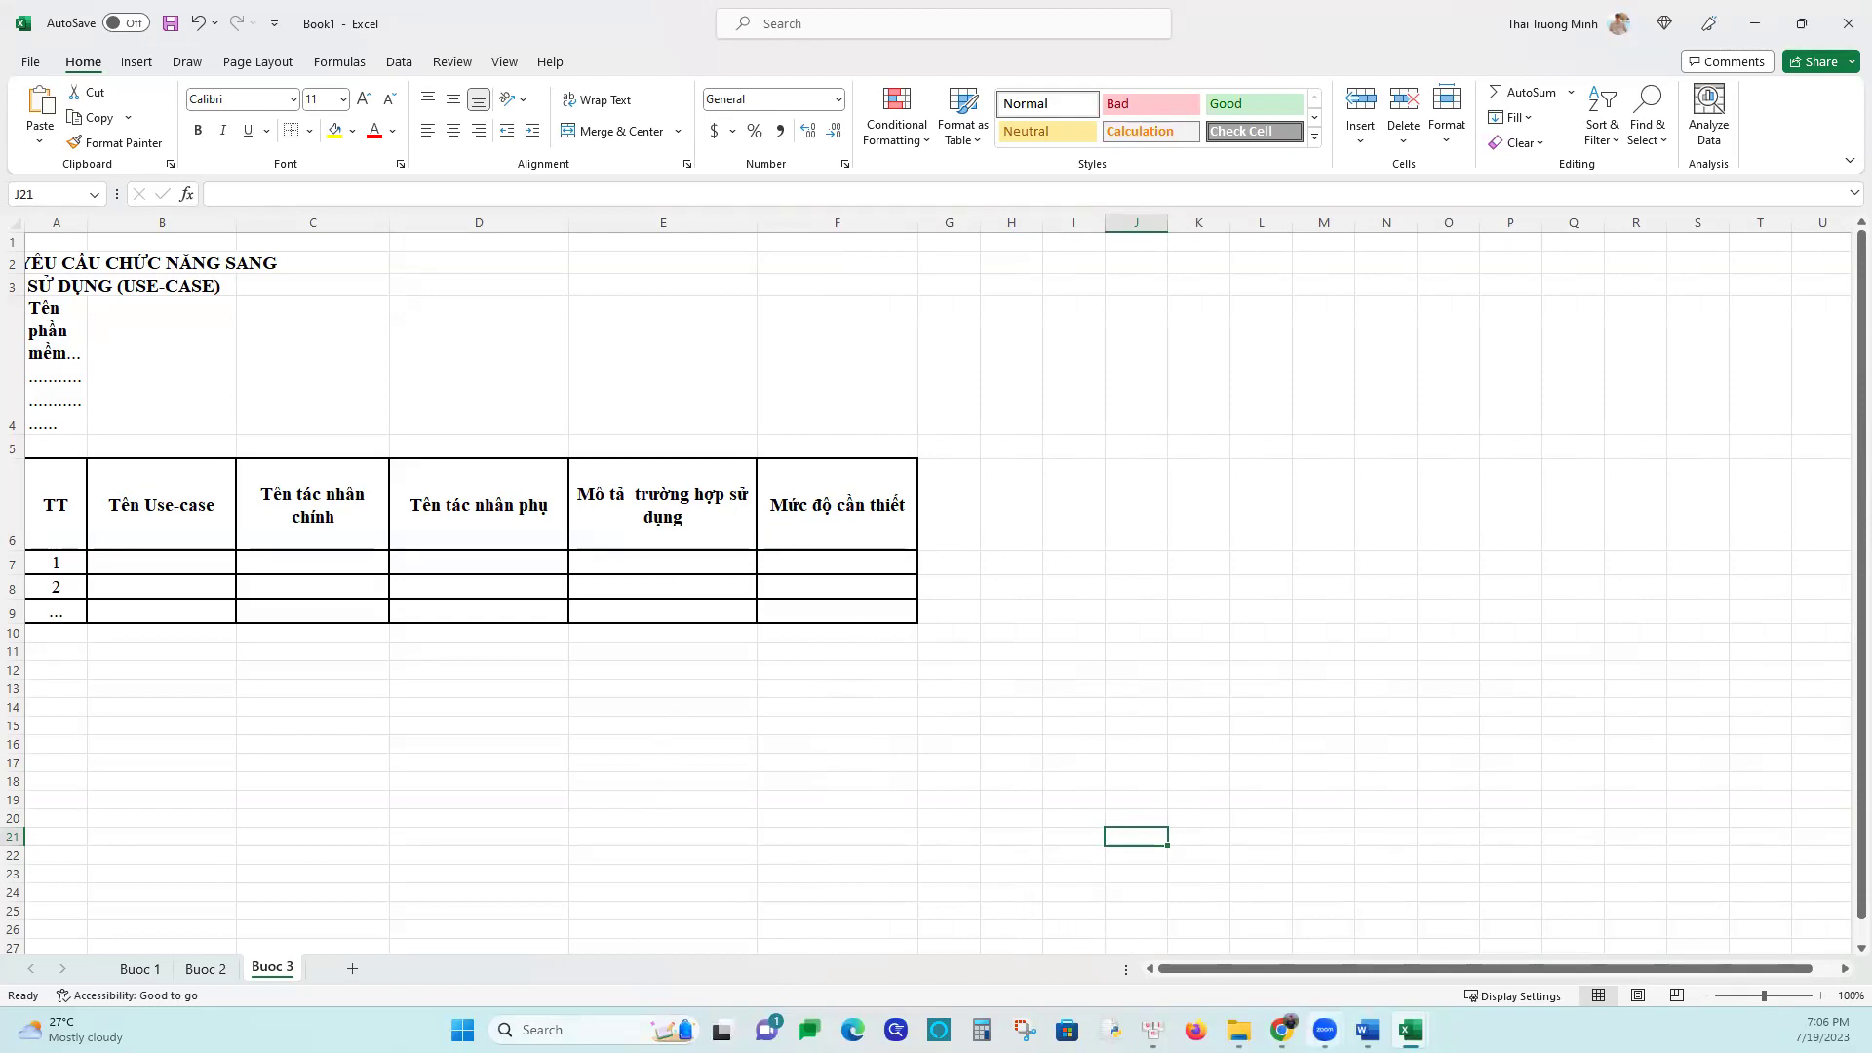
Copy the use case name "Gỡ game" from Đặc tả.docx in Word into Book1's Tên Use-case cell B7 in Excel
{"action": "mouse_move", "coordinate": [1367, 1029]}
{"action": "left_click", "coordinate": [1226, 958]}
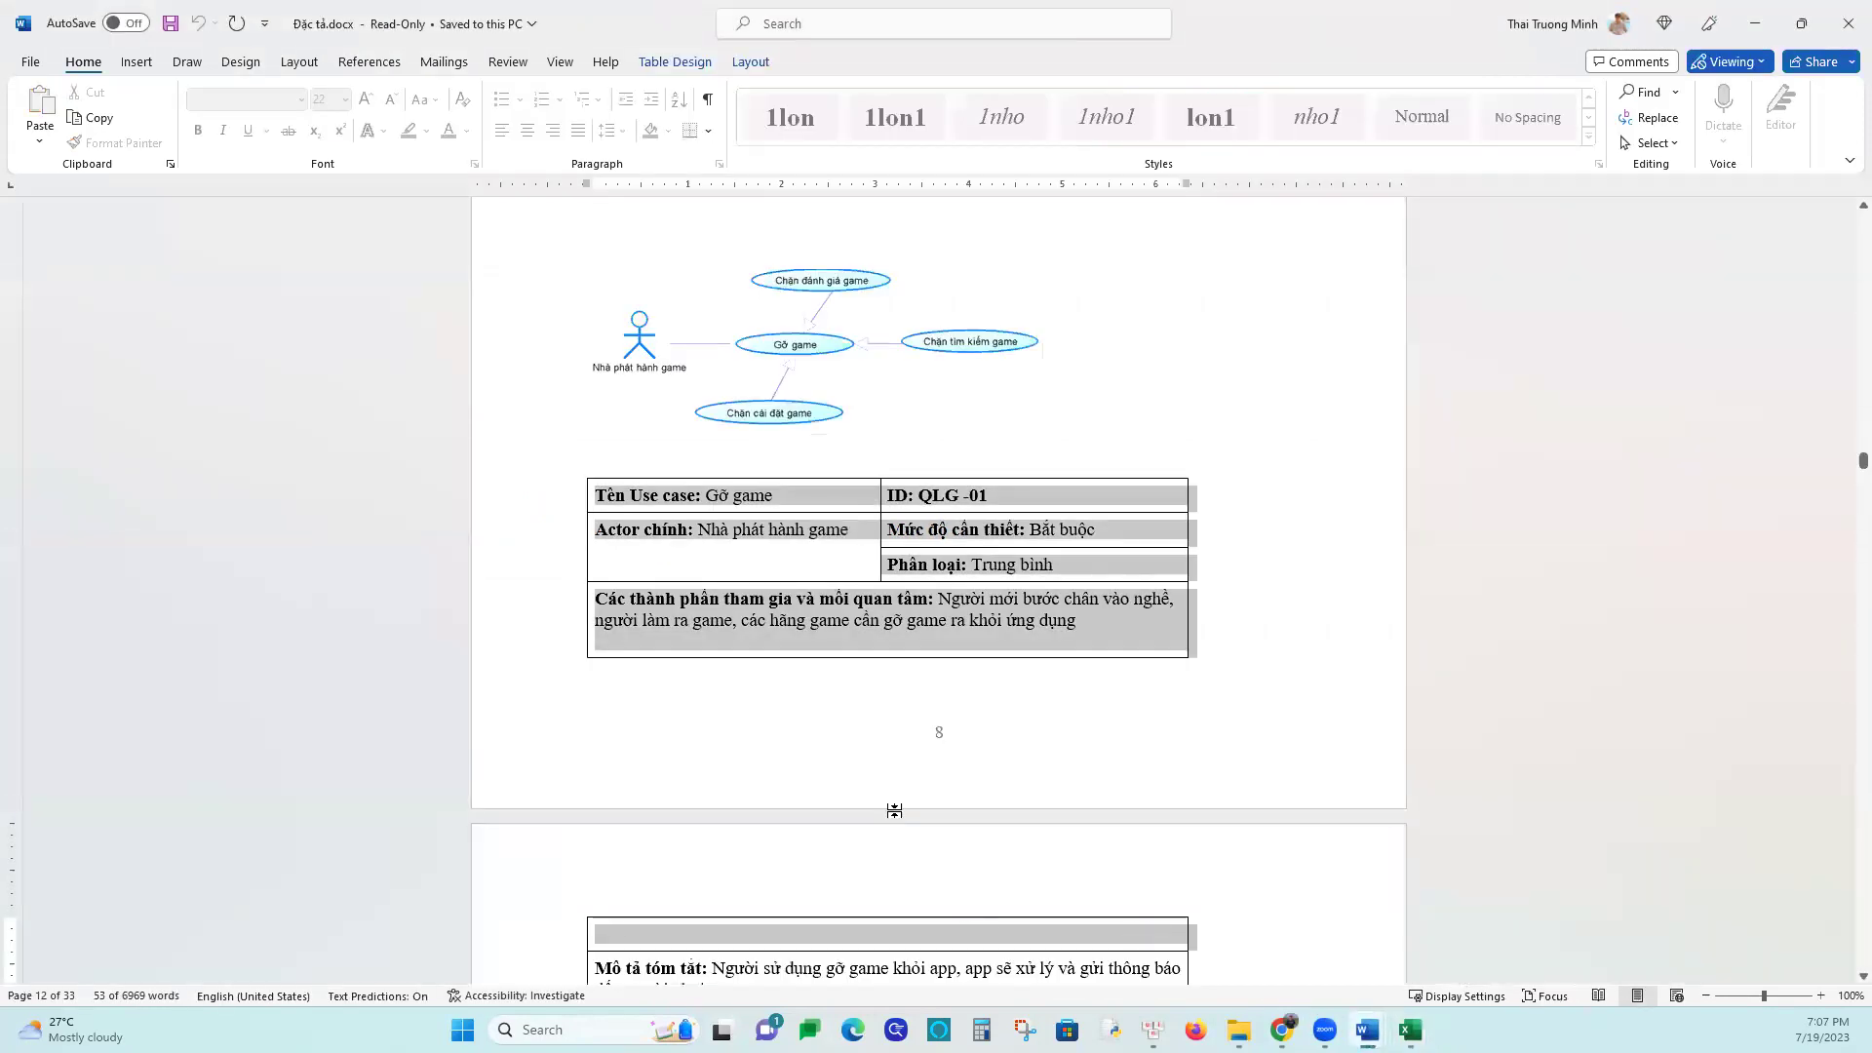
{"action": "left_click_drag", "start_coordinate": [706, 495], "coordinate": [770, 497]}
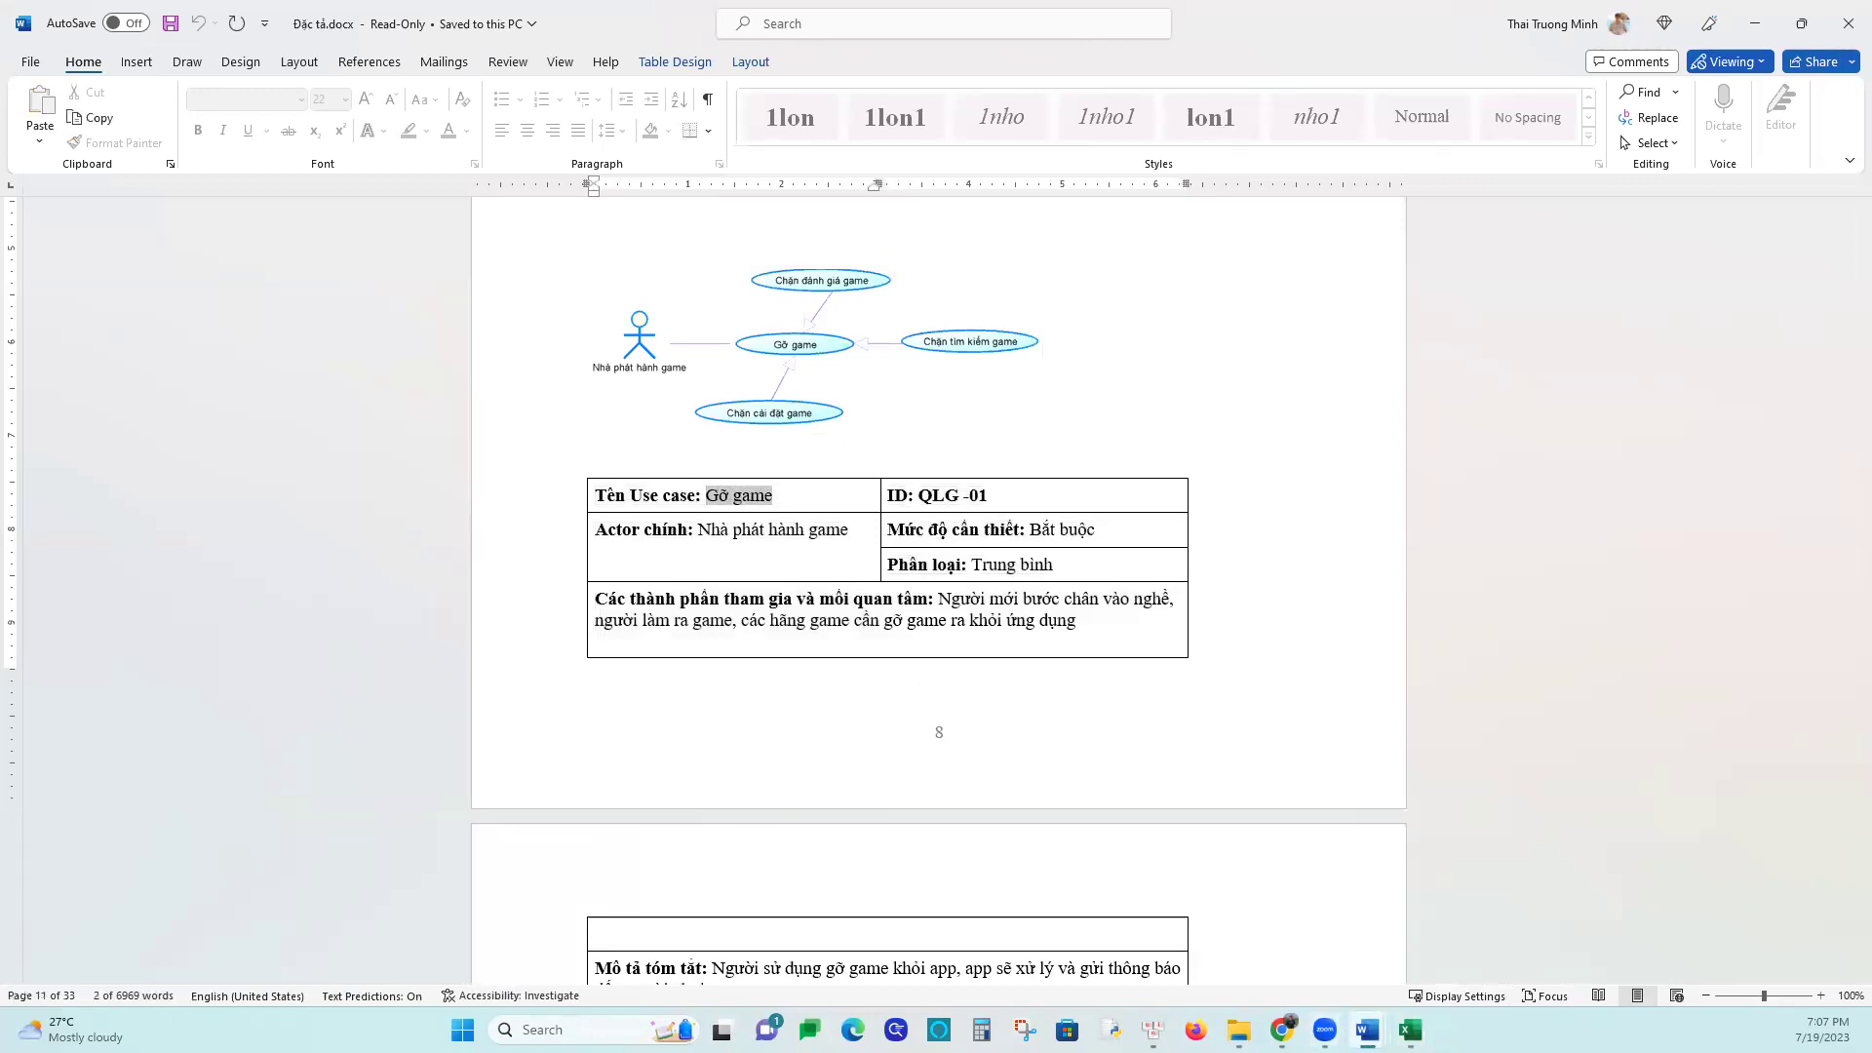
{"action": "left_click", "coordinate": [1409, 1029]}
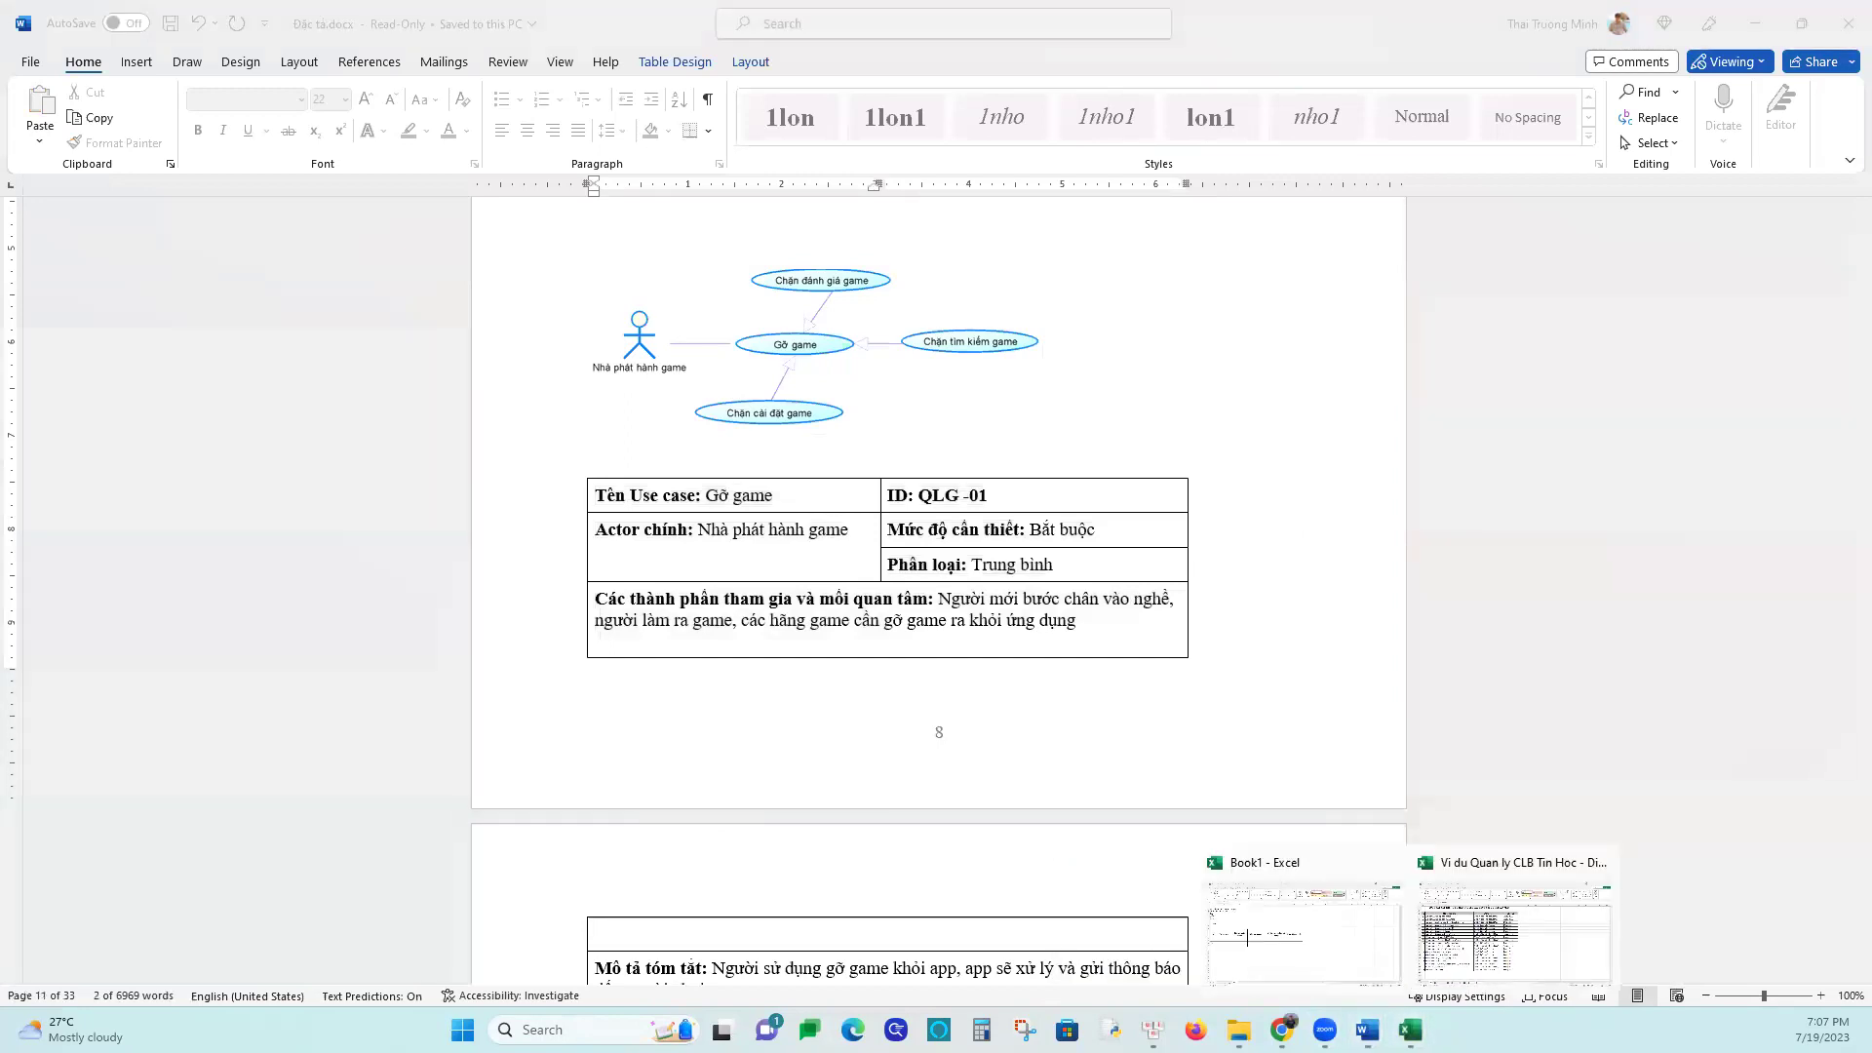
{"action": "left_click", "coordinate": [1237, 934]}
{"action": "left_click", "coordinate": [184, 558]}
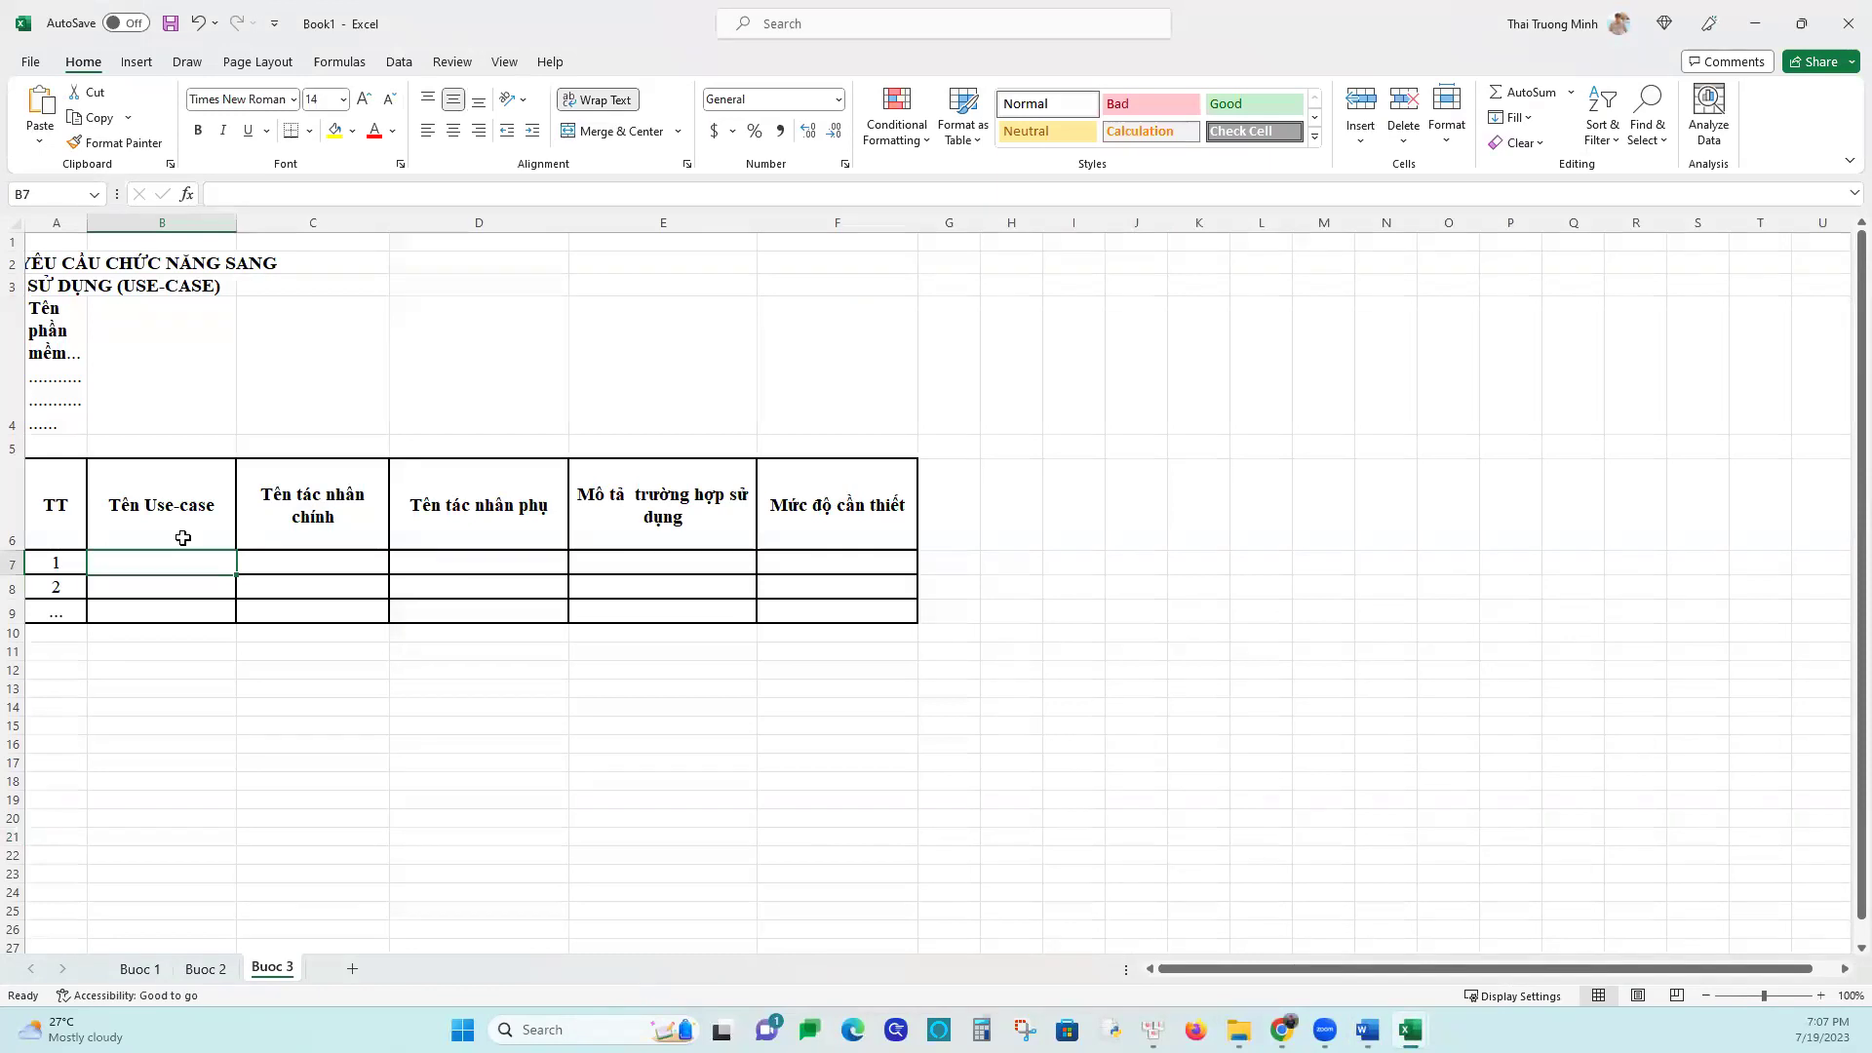
{"action": "key", "text": "ctrl+v"}
Copy the Actor chính value "Nhà phát hành game" from Đặc tả.docx in Word into the Tên tác nhân chính cell C7 in Excel
{"action": "left_click", "coordinate": [1367, 1030]}
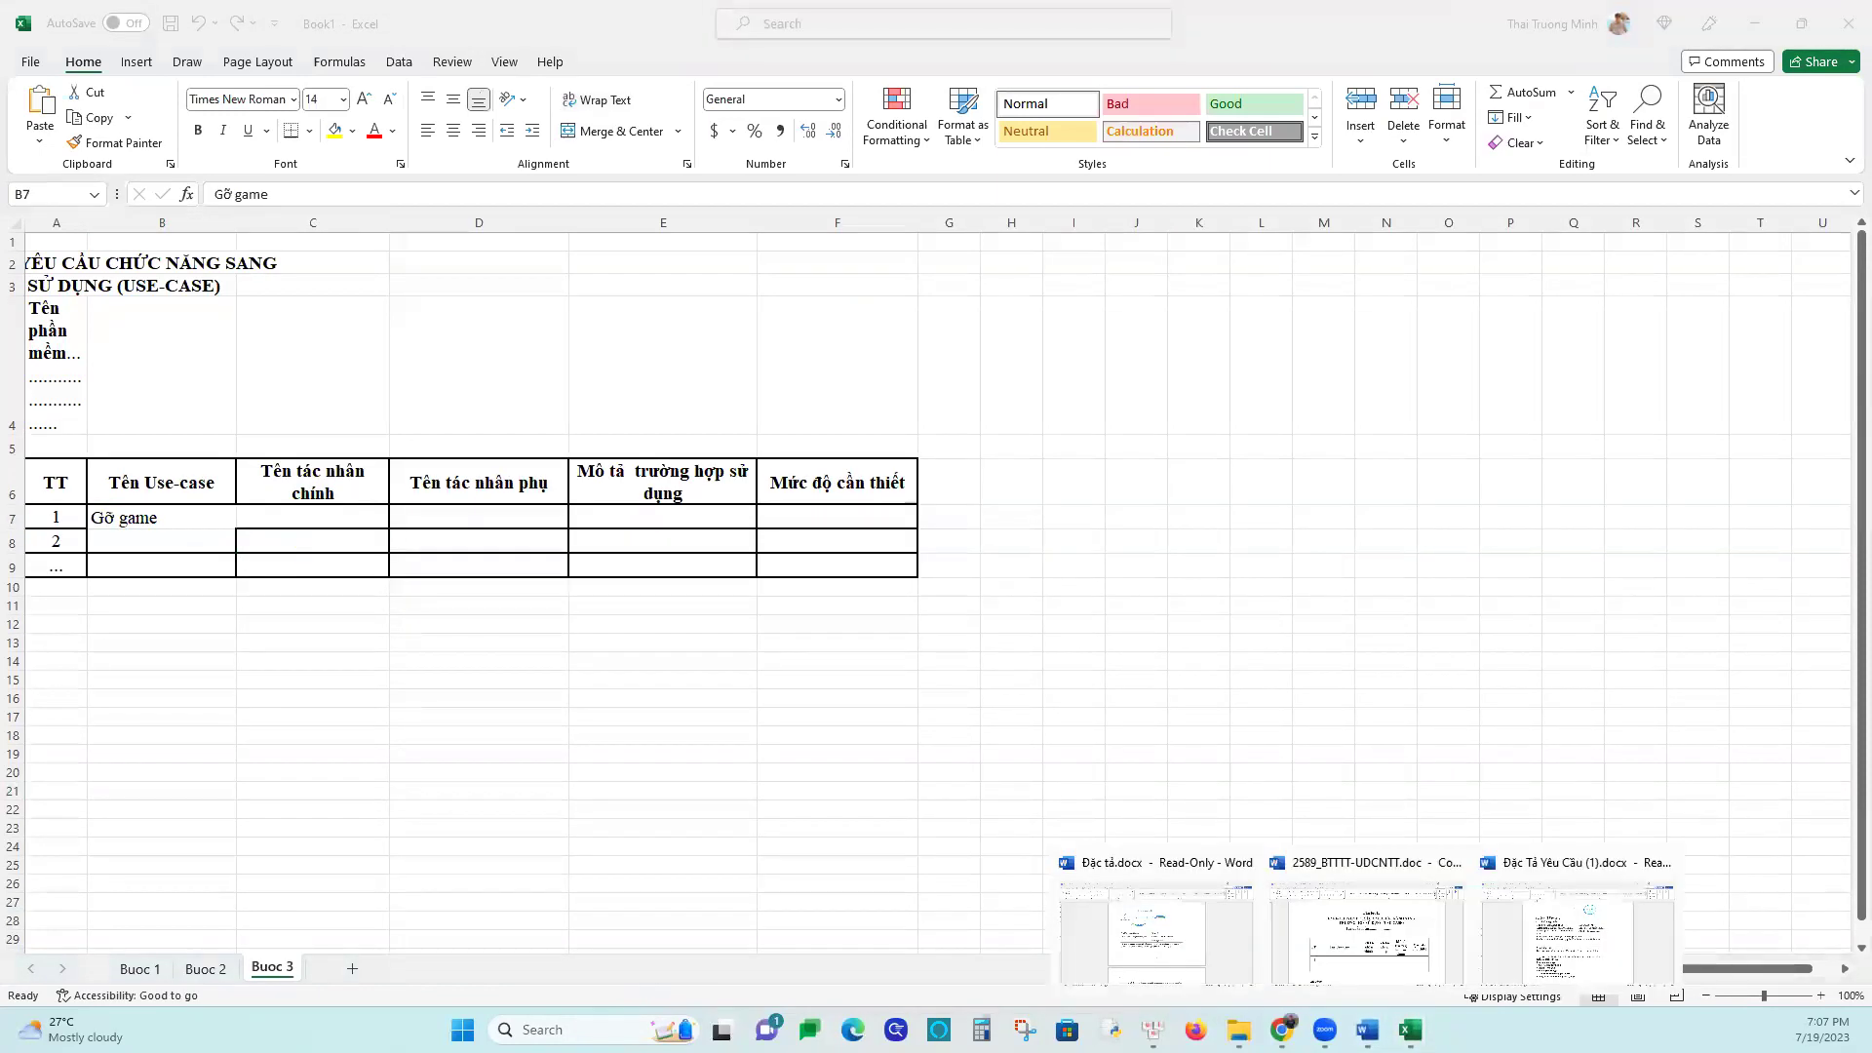
{"action": "left_click", "coordinate": [1199, 931]}
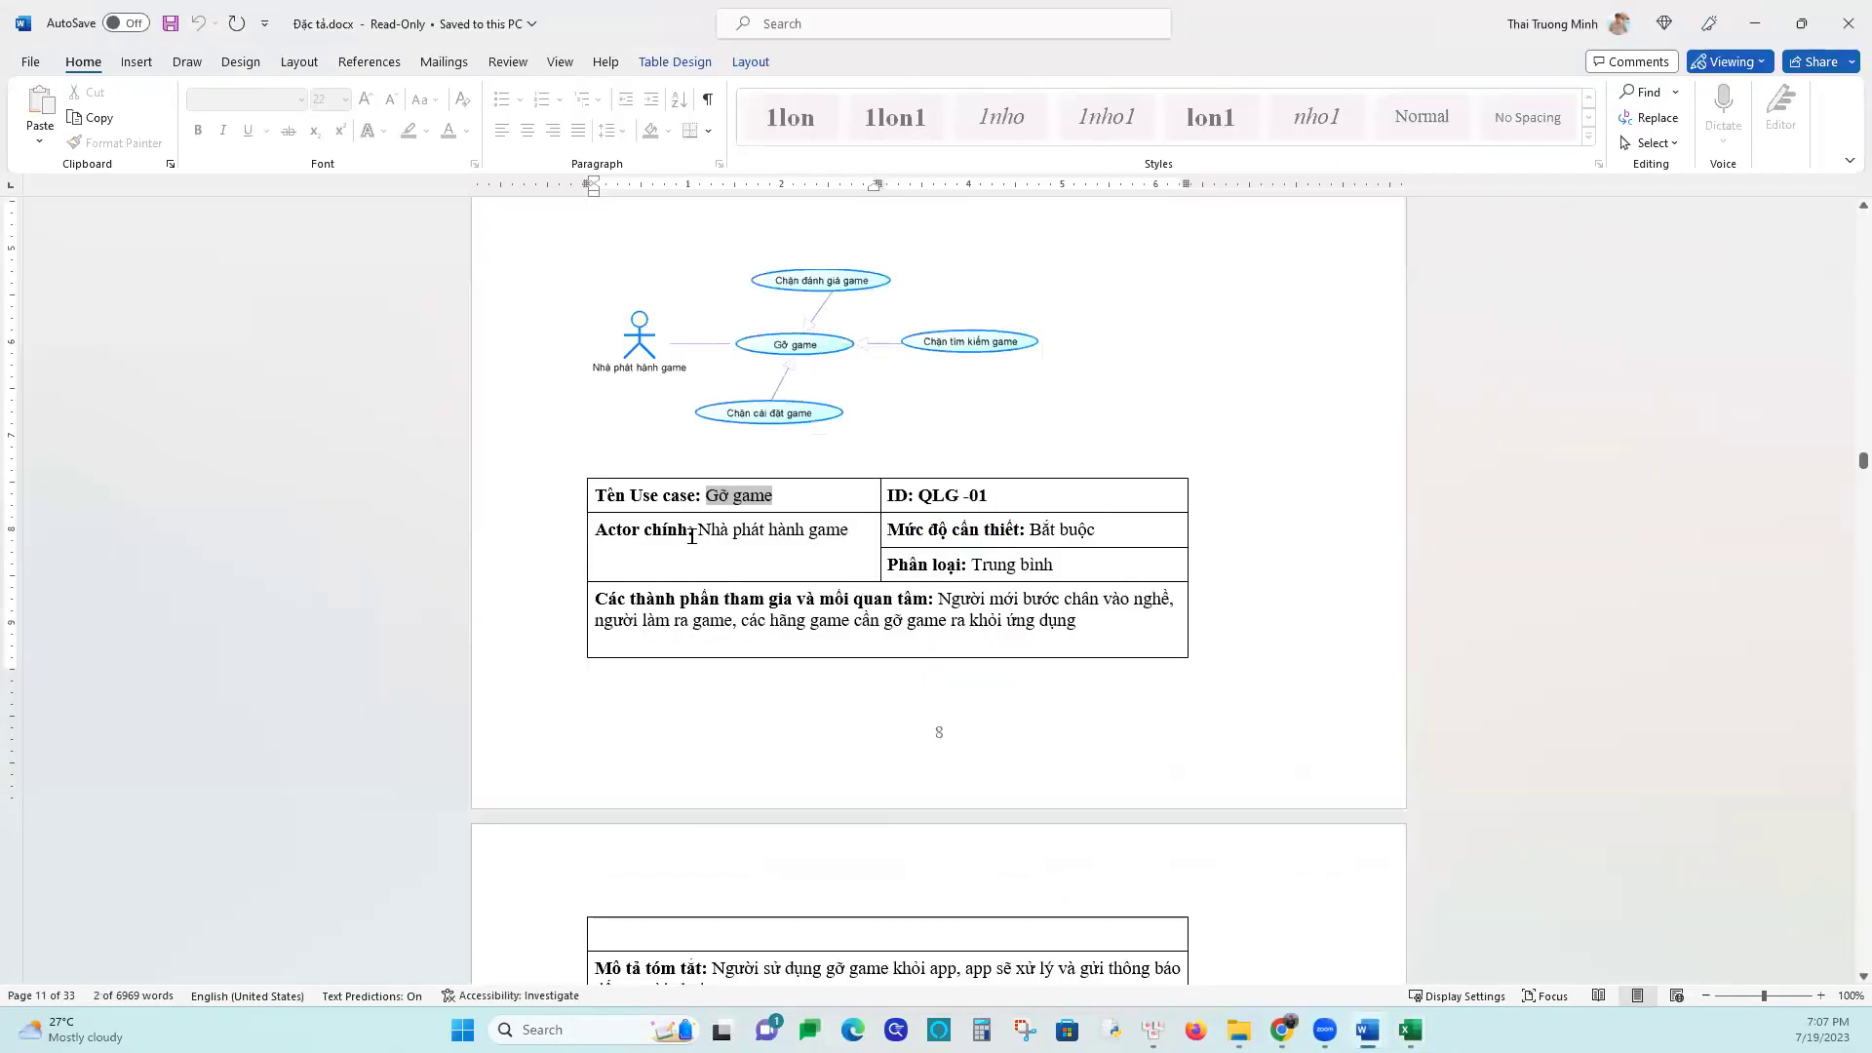
{"action": "left_click_drag", "start_coordinate": [698, 529], "coordinate": [824, 530]}
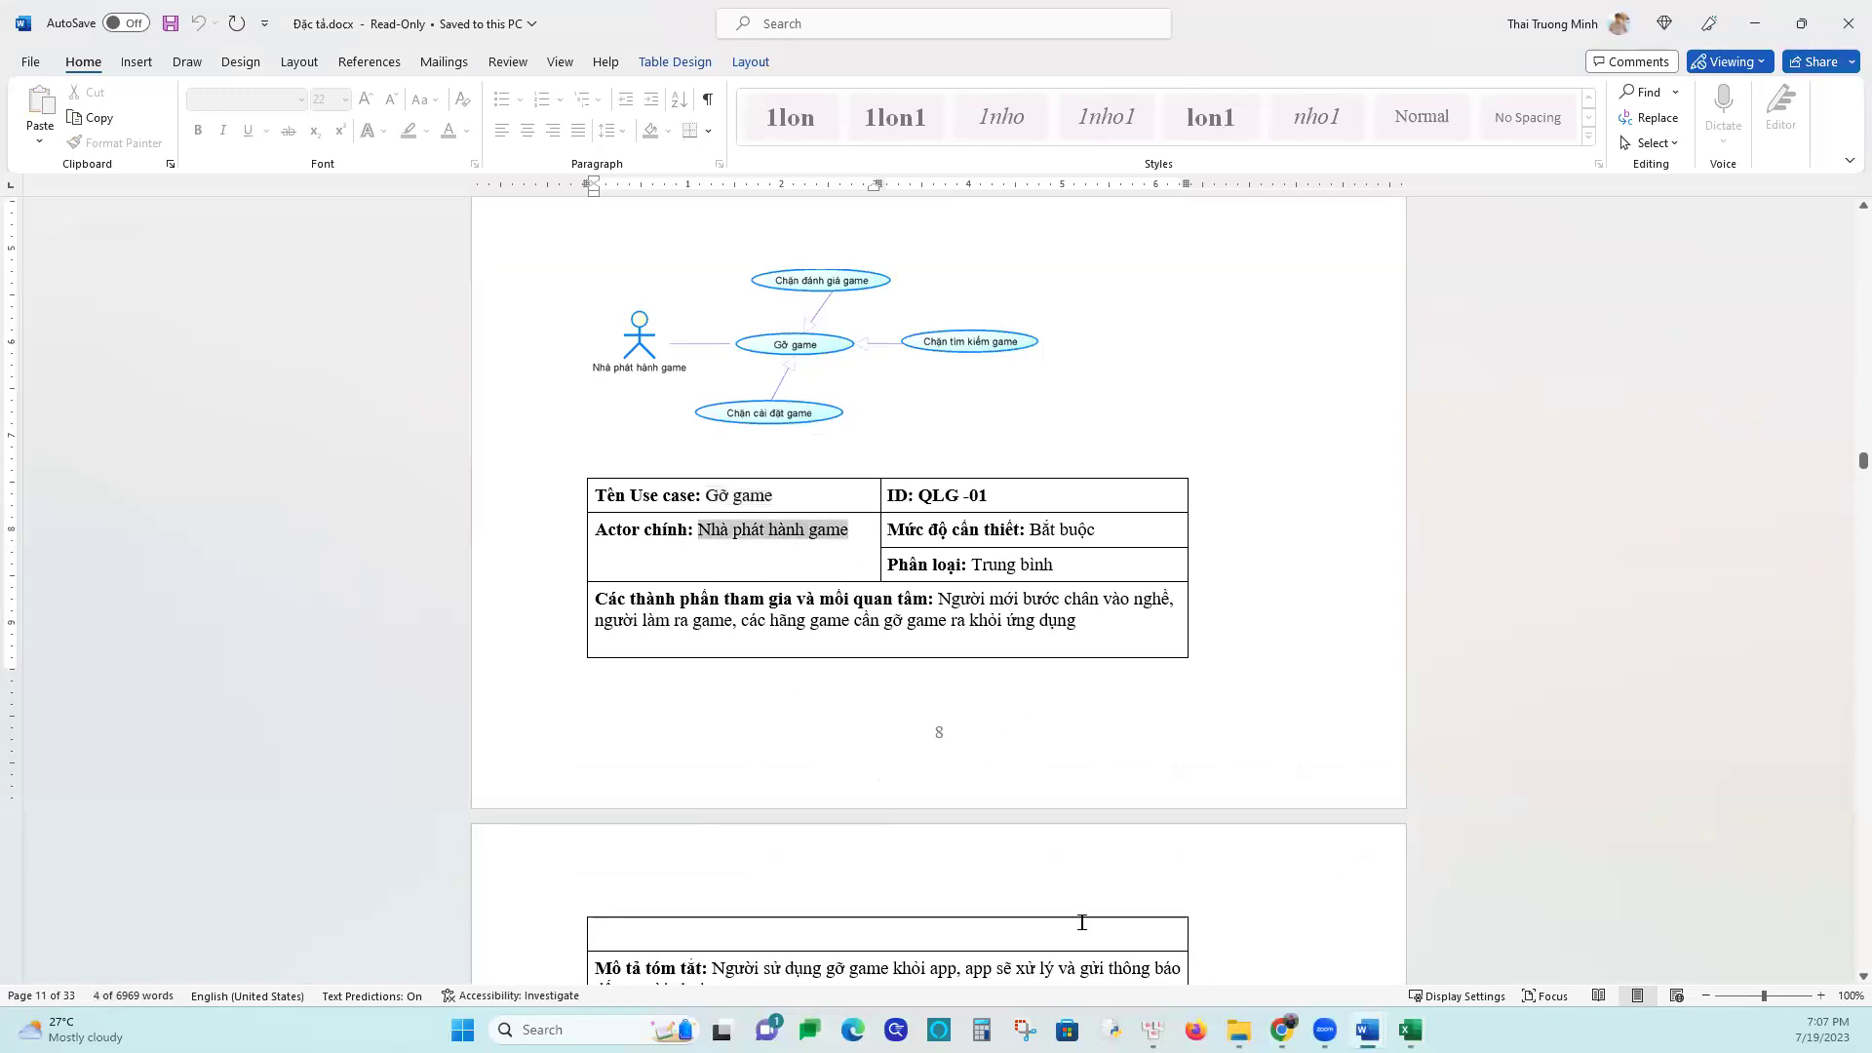
{"action": "left_click", "coordinate": [1410, 1030]}
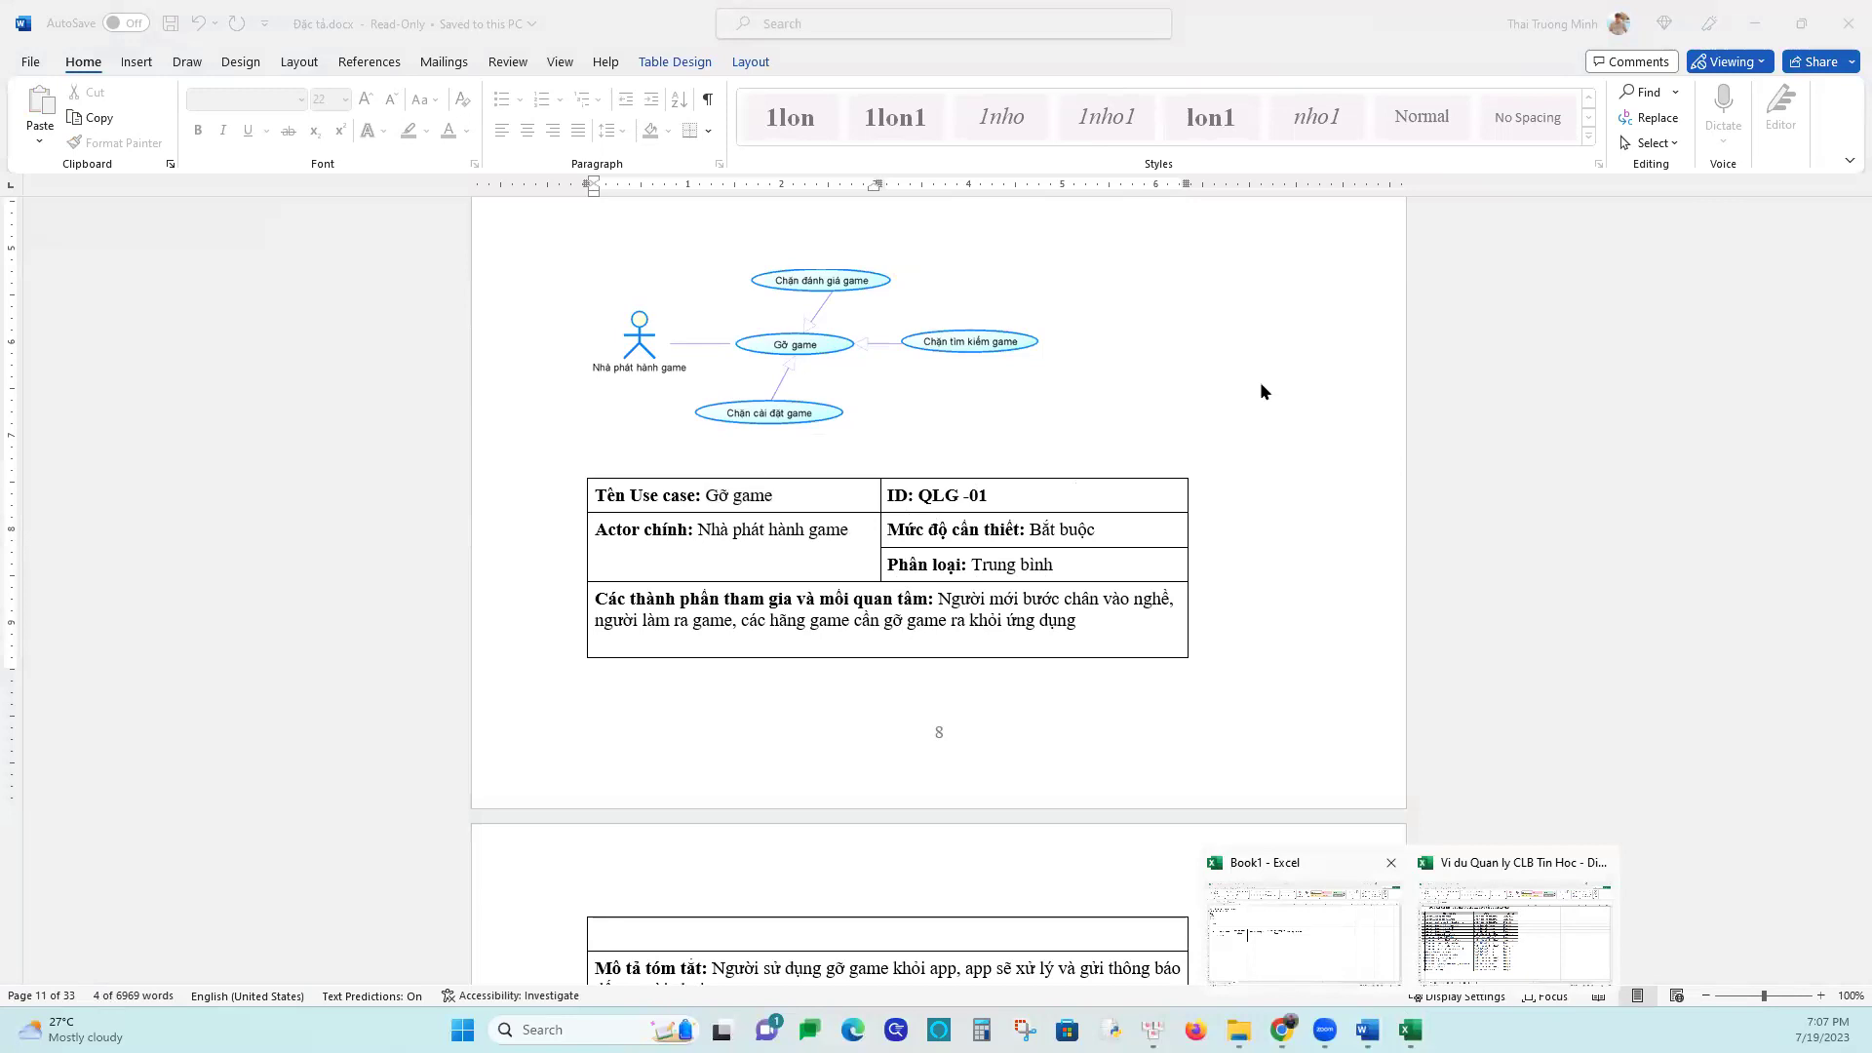
{"action": "left_click", "coordinate": [1277, 939]}
{"action": "left_click", "coordinate": [328, 521]}
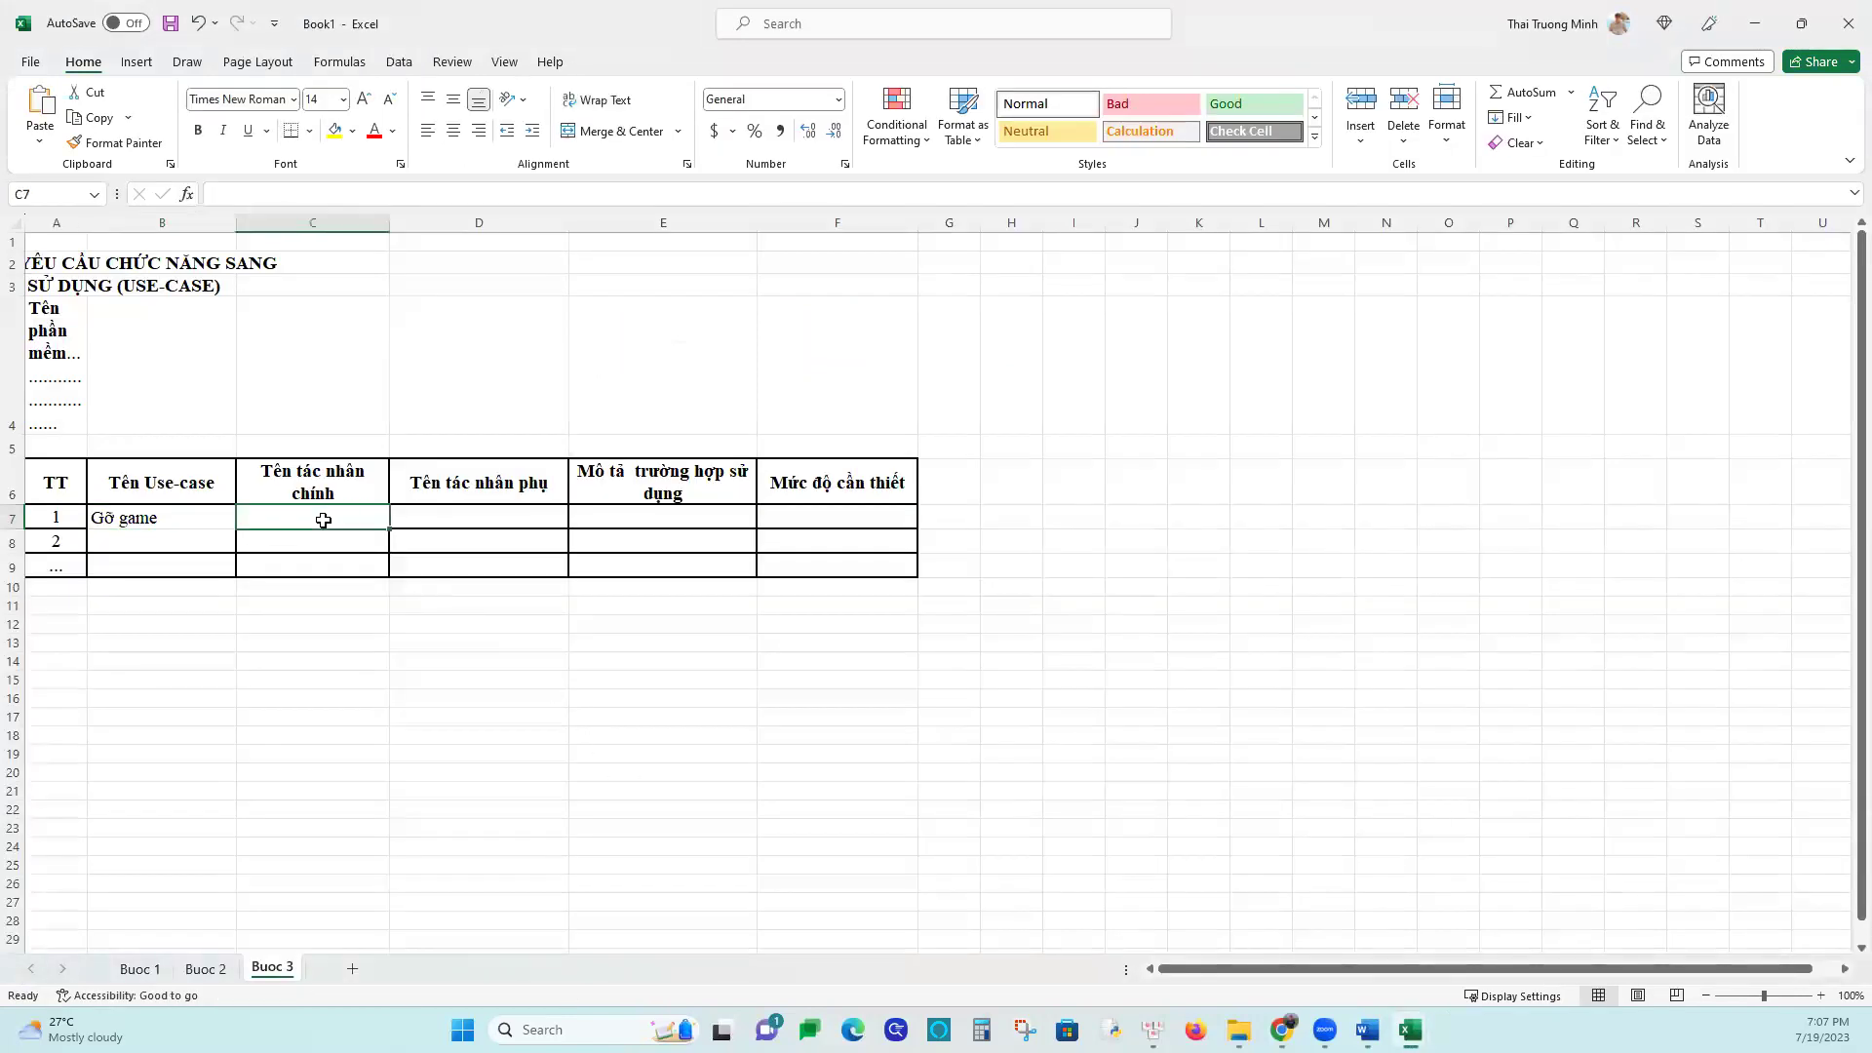
{"action": "key", "text": "ctrl+v"}
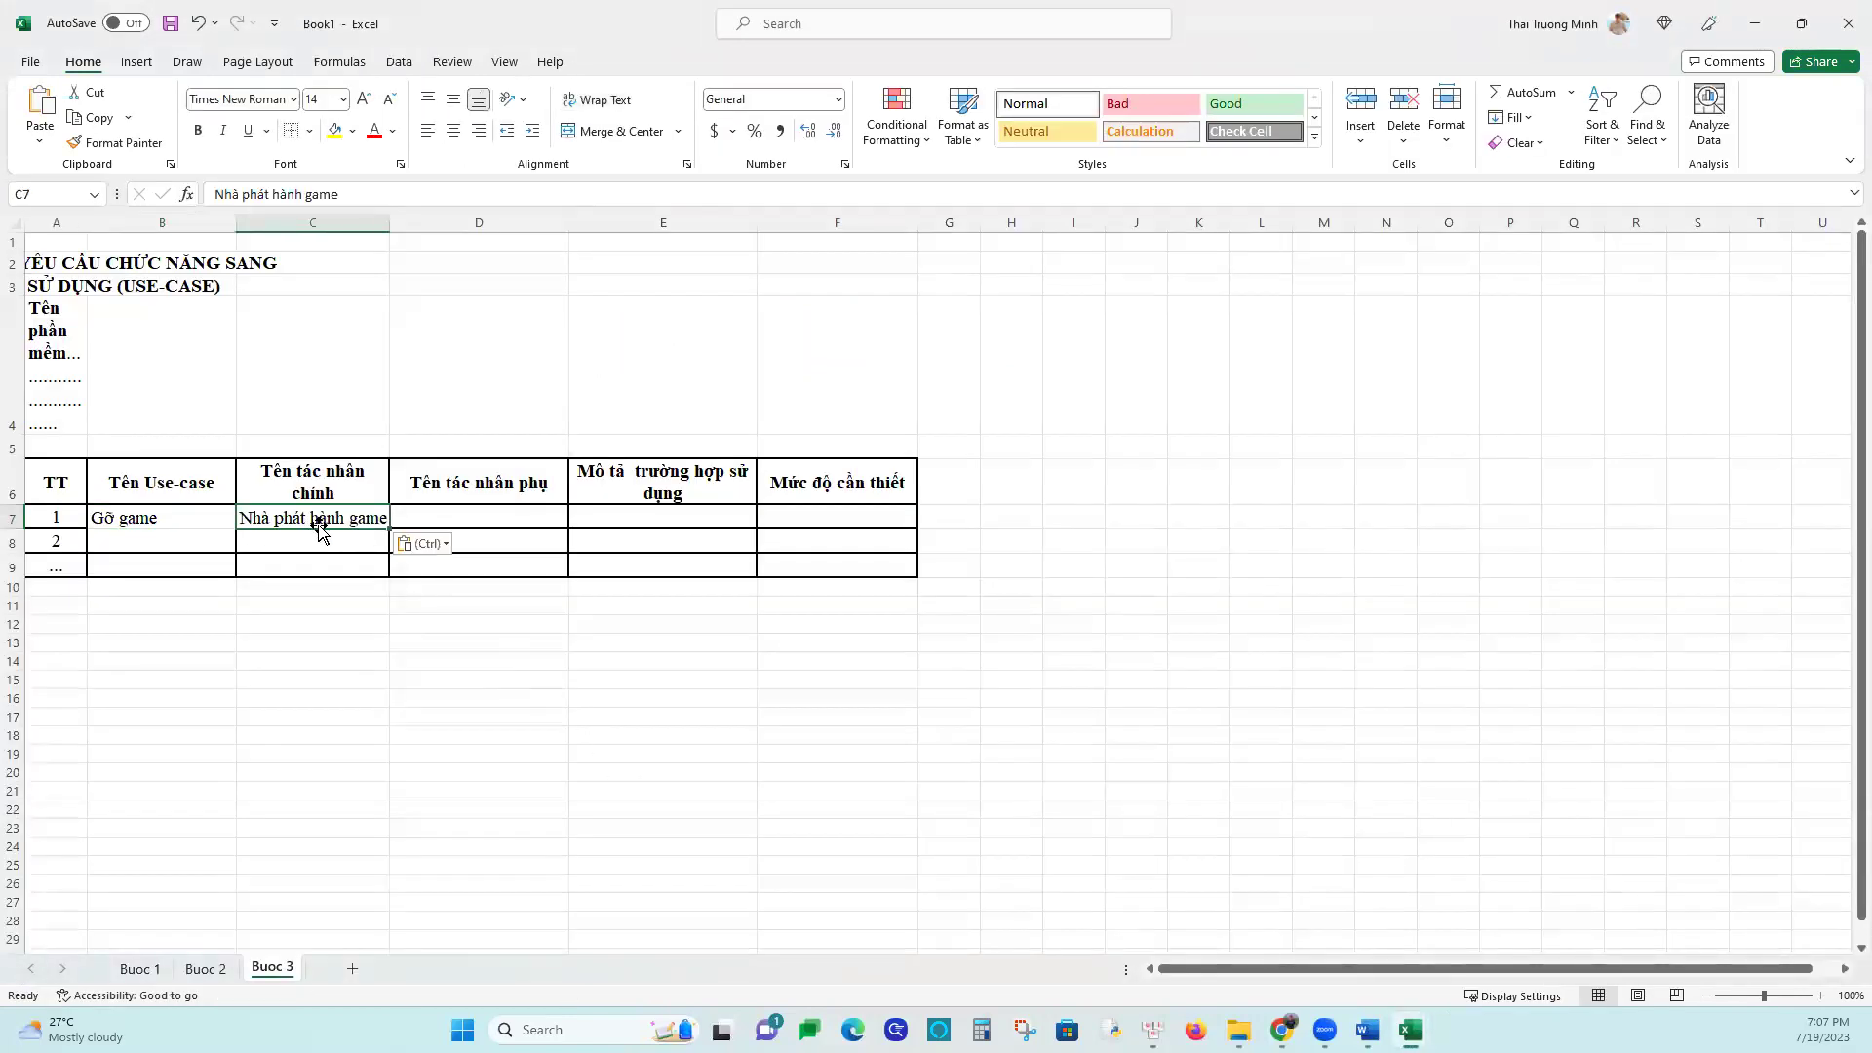
Copy Gỡ game's Mô tả tóm tắt text from Đặc tả.docx in Word into Book1's Mô tả trường hợp sử dụng cell E7 and wrap it
{"action": "left_click", "coordinate": [514, 513]}
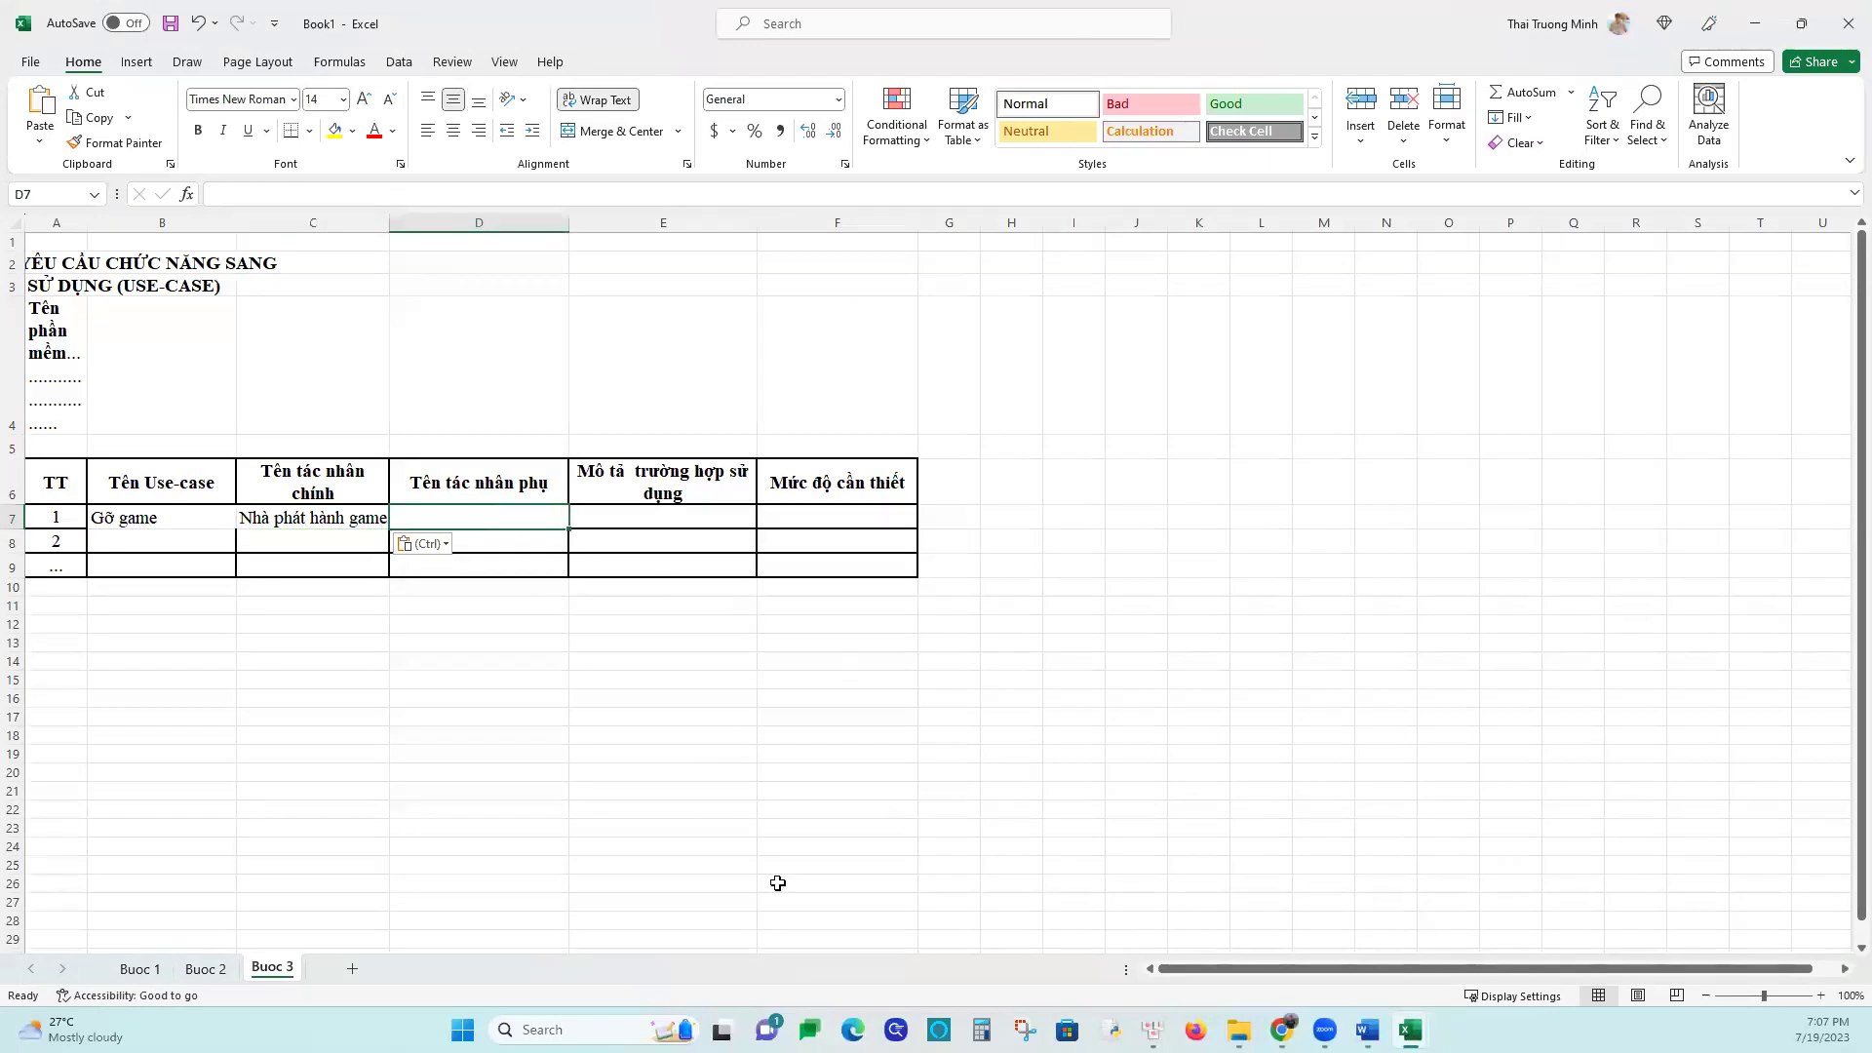
{"action": "left_click", "coordinate": [1367, 1030]}
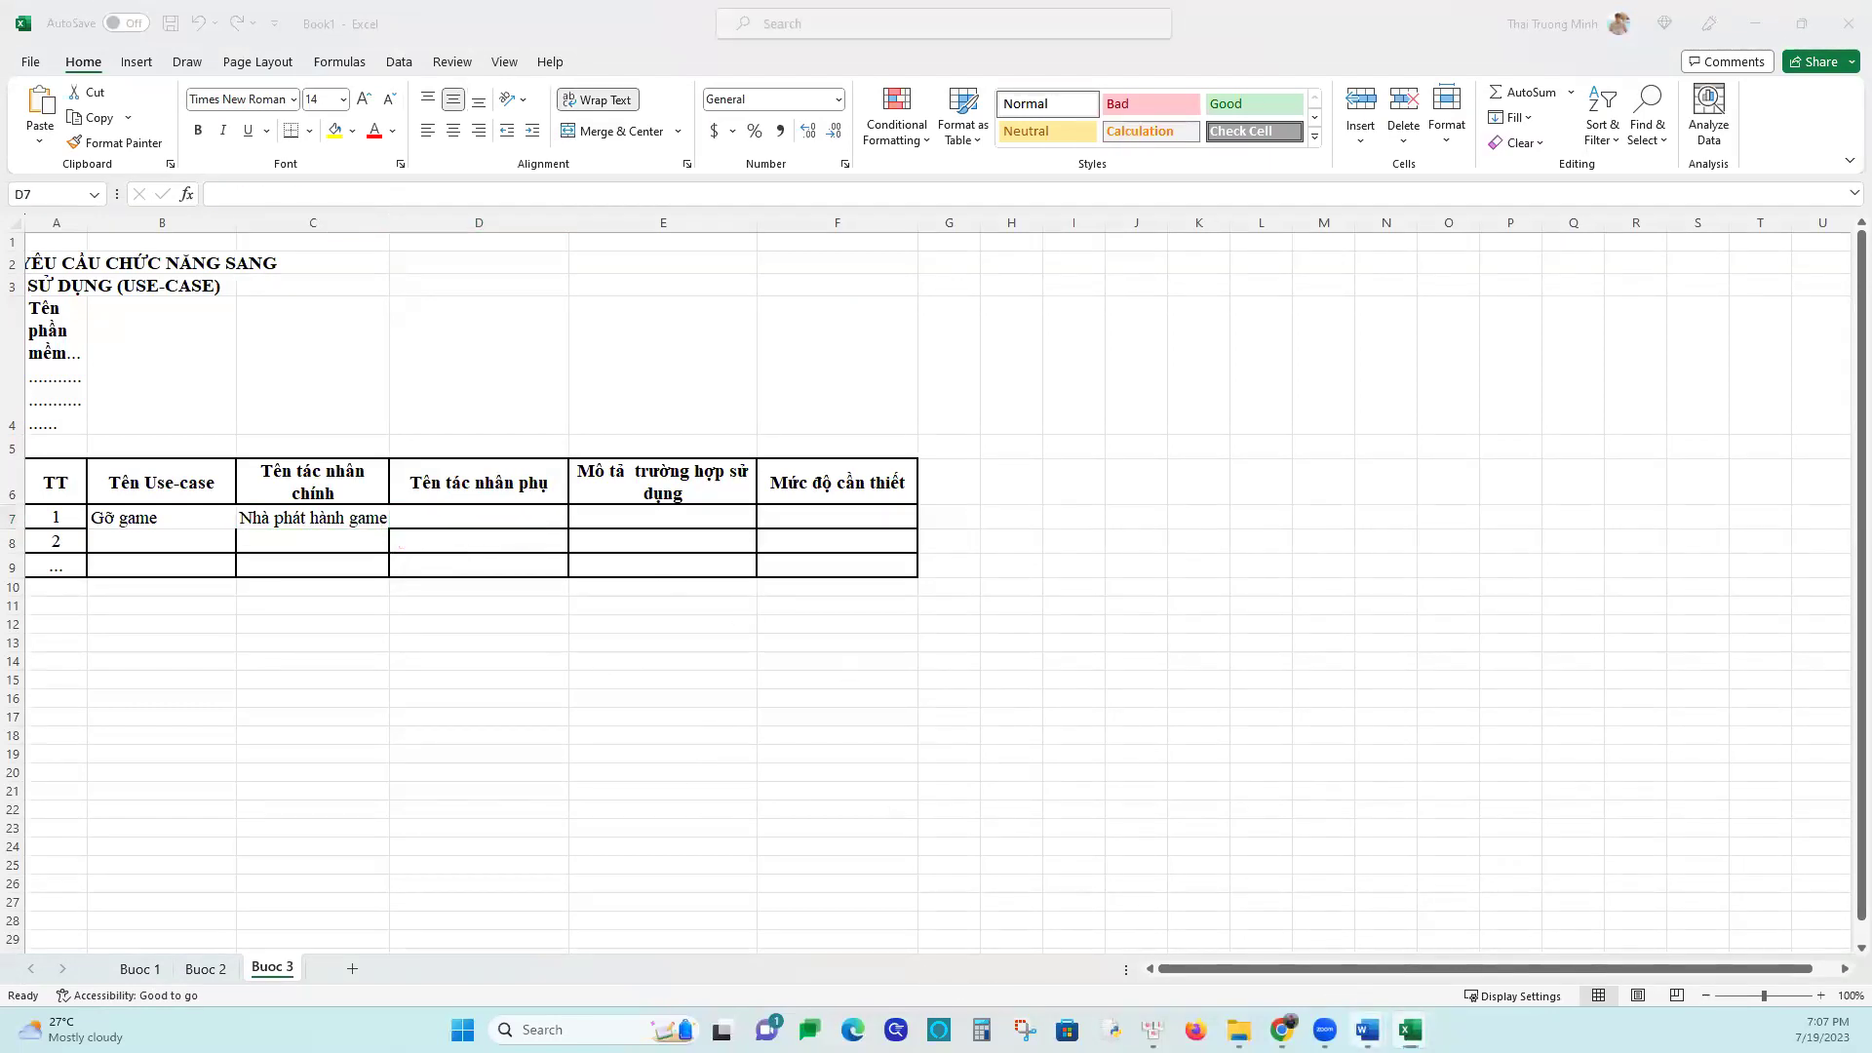
{"action": "left_click", "coordinate": [1189, 941]}
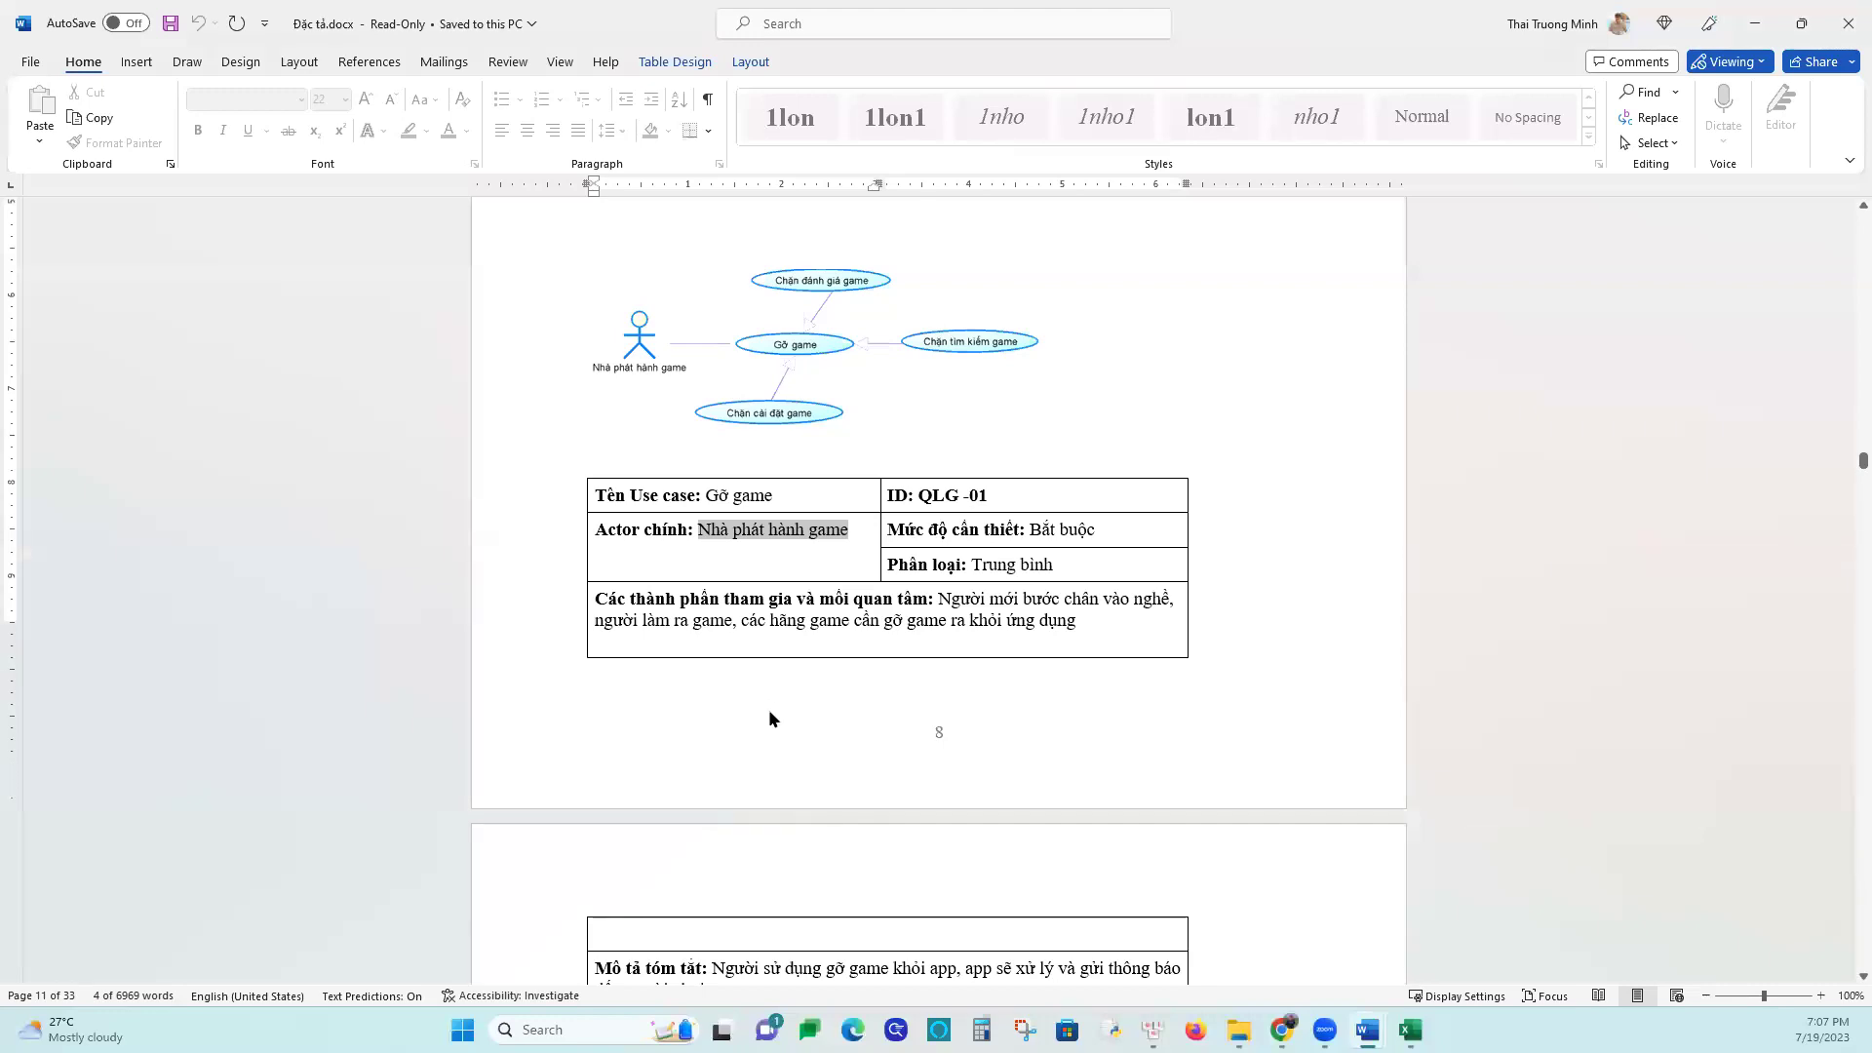
{"action": "scroll", "coordinate": [768, 718], "scroll_direction": "down", "scroll_amount": 4}
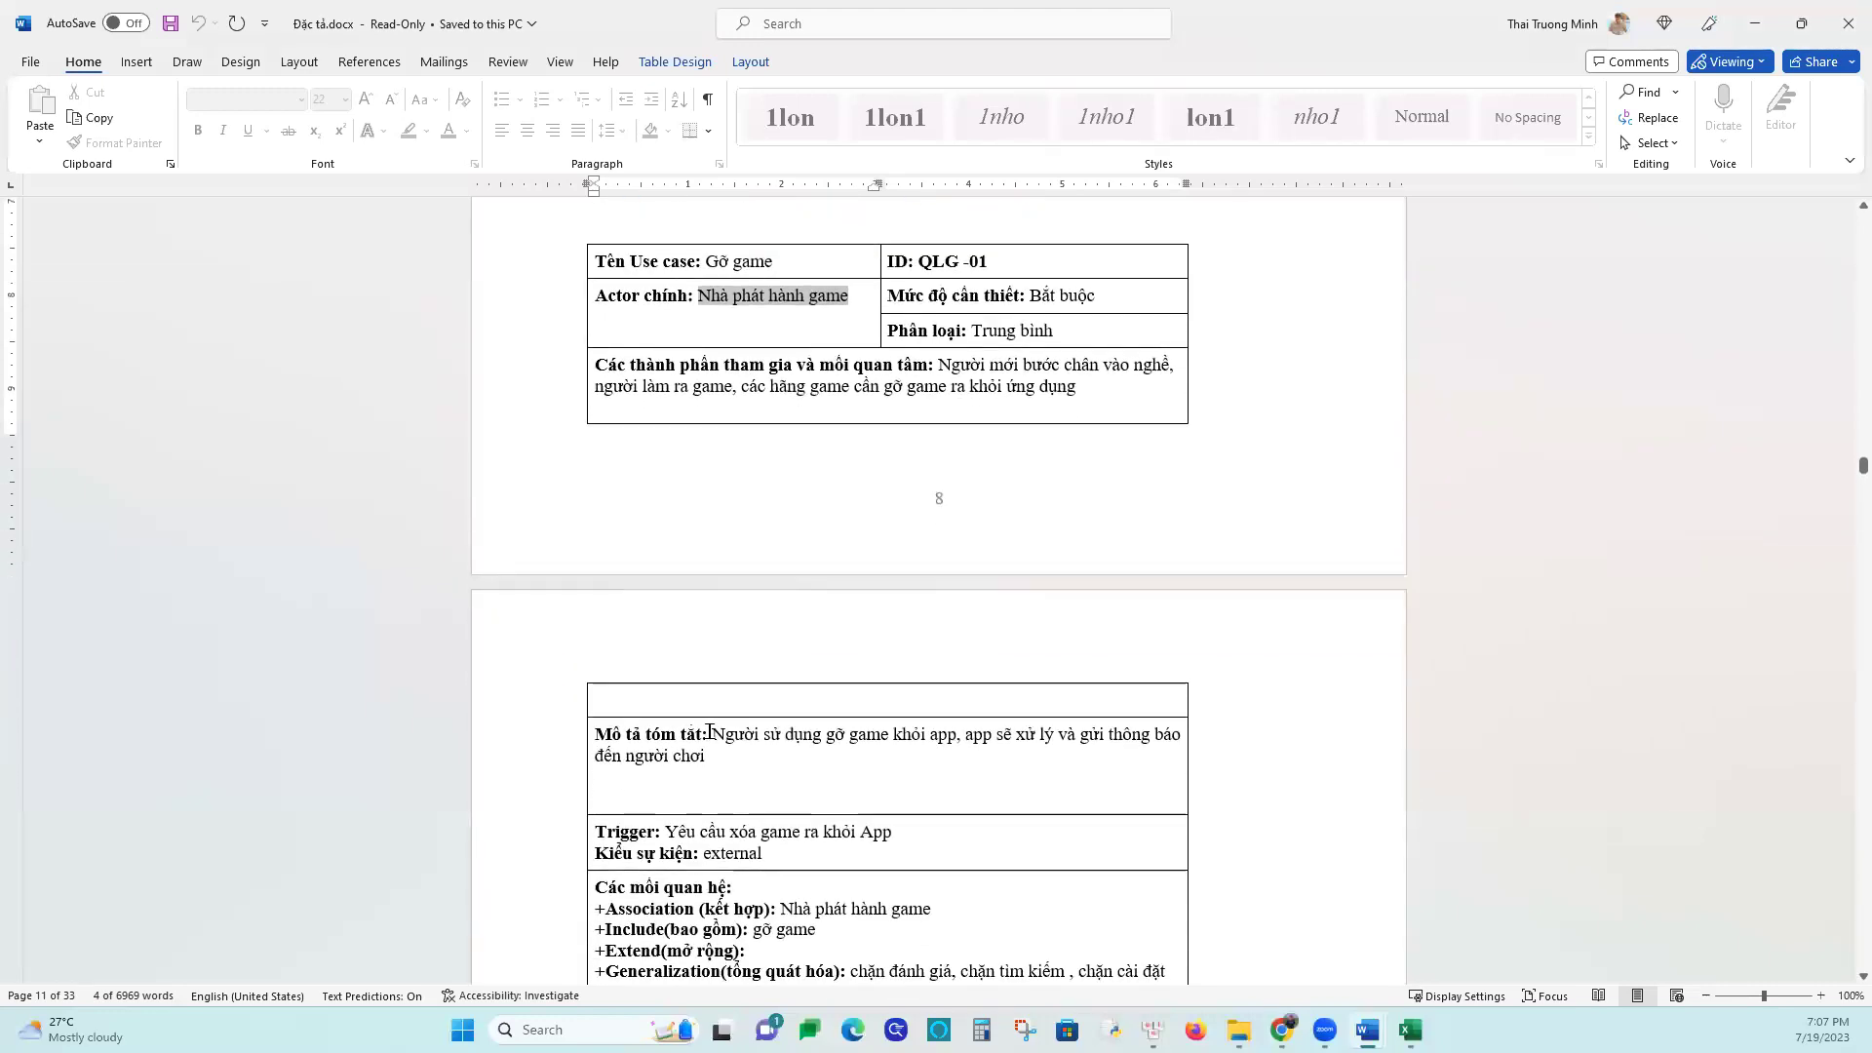
{"action": "left_click_drag", "start_coordinate": [713, 733], "coordinate": [716, 757]}
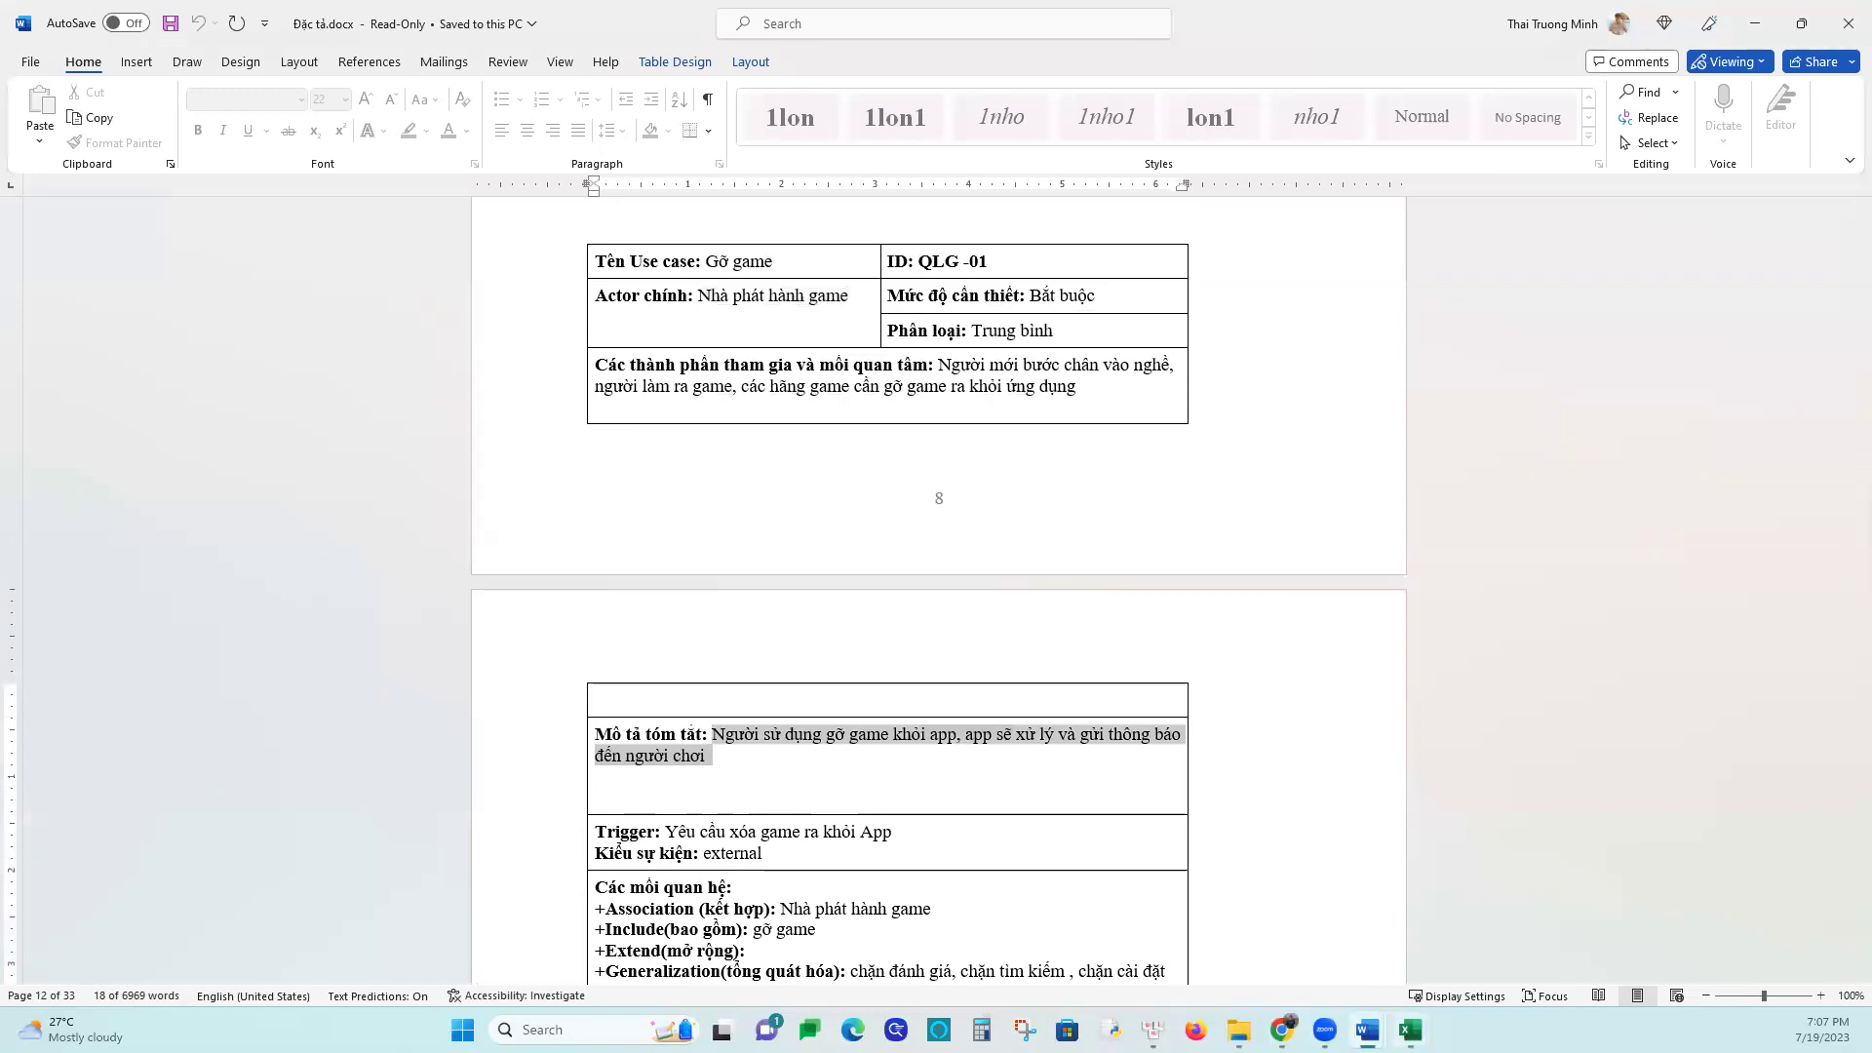
{"action": "left_click", "coordinate": [1410, 1029]}
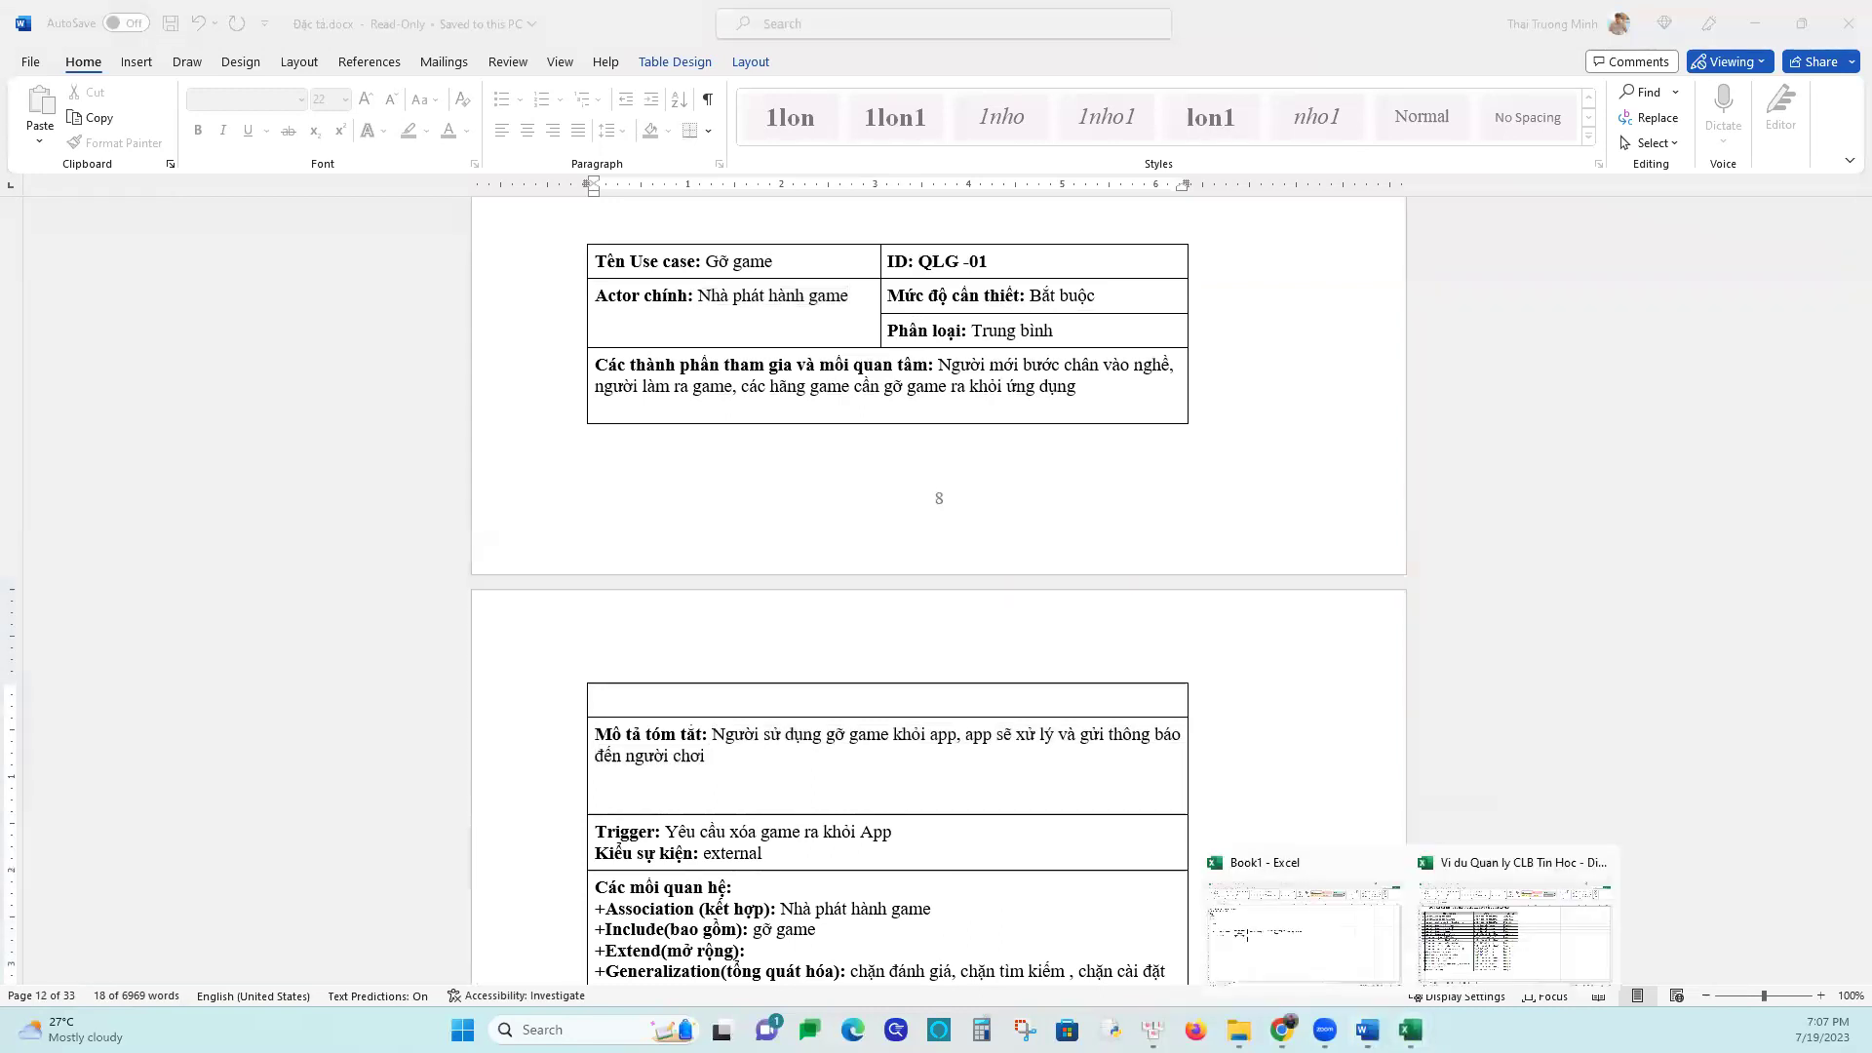
{"action": "left_click", "coordinate": [1303, 944]}
{"action": "left_click", "coordinate": [599, 517]}
{"action": "key", "text": "ctrl+v"}
{"action": "left_click", "coordinate": [599, 525]}
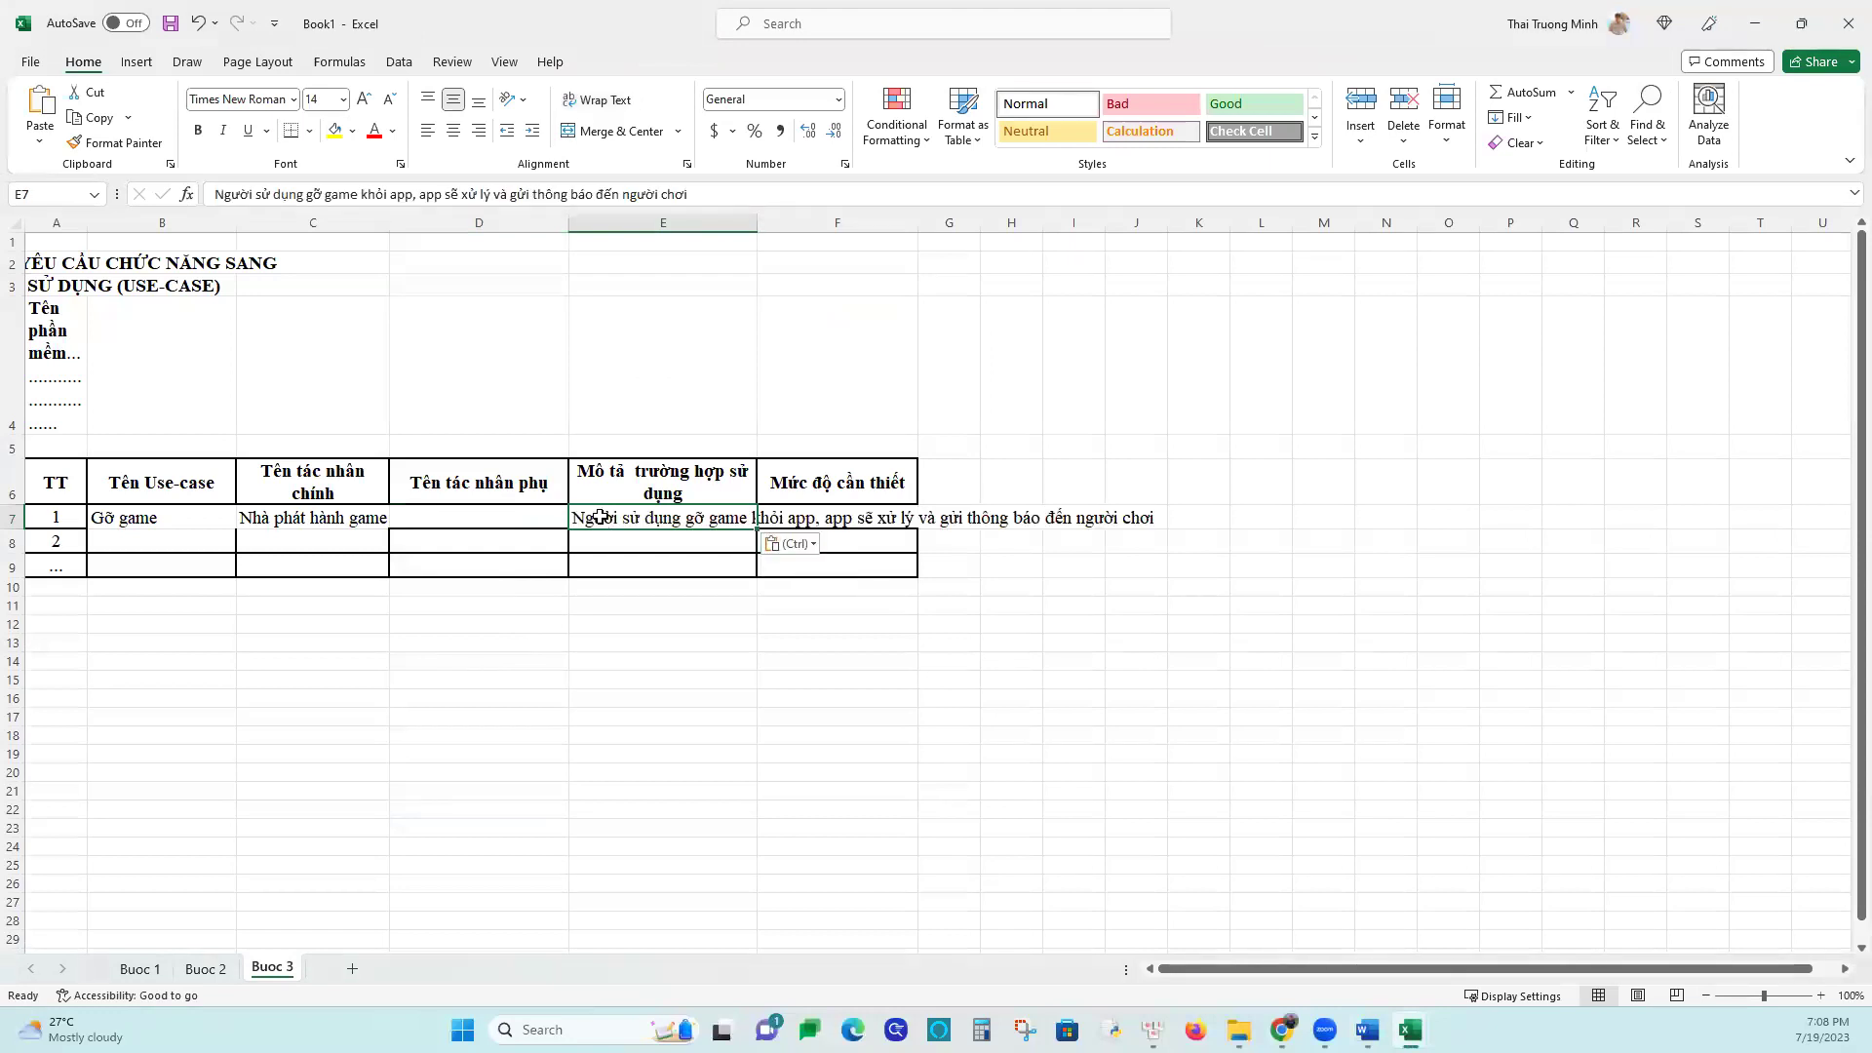
{"action": "left_click", "coordinate": [597, 99]}
{"action": "left_click", "coordinate": [643, 747]}
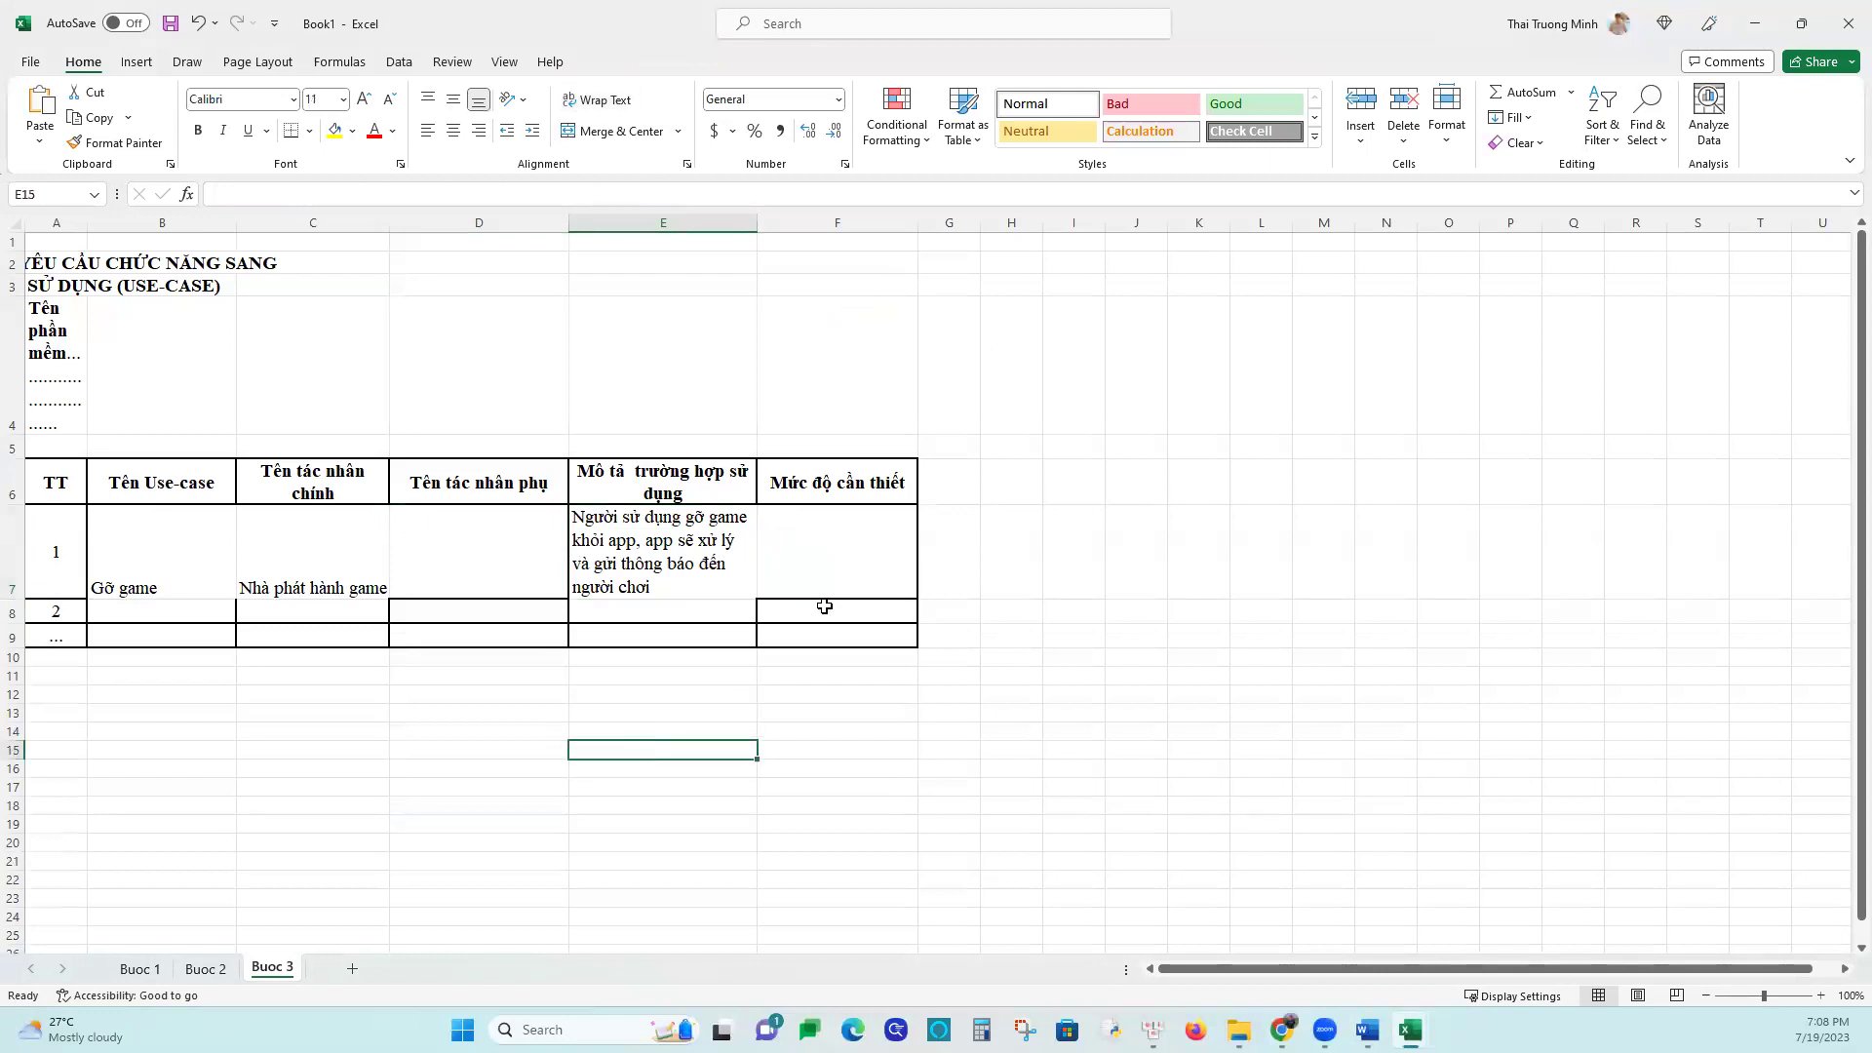
Select the Mức độ cần thiết cell F7 in the Gỡ game row
{"action": "left_click", "coordinate": [807, 579]}
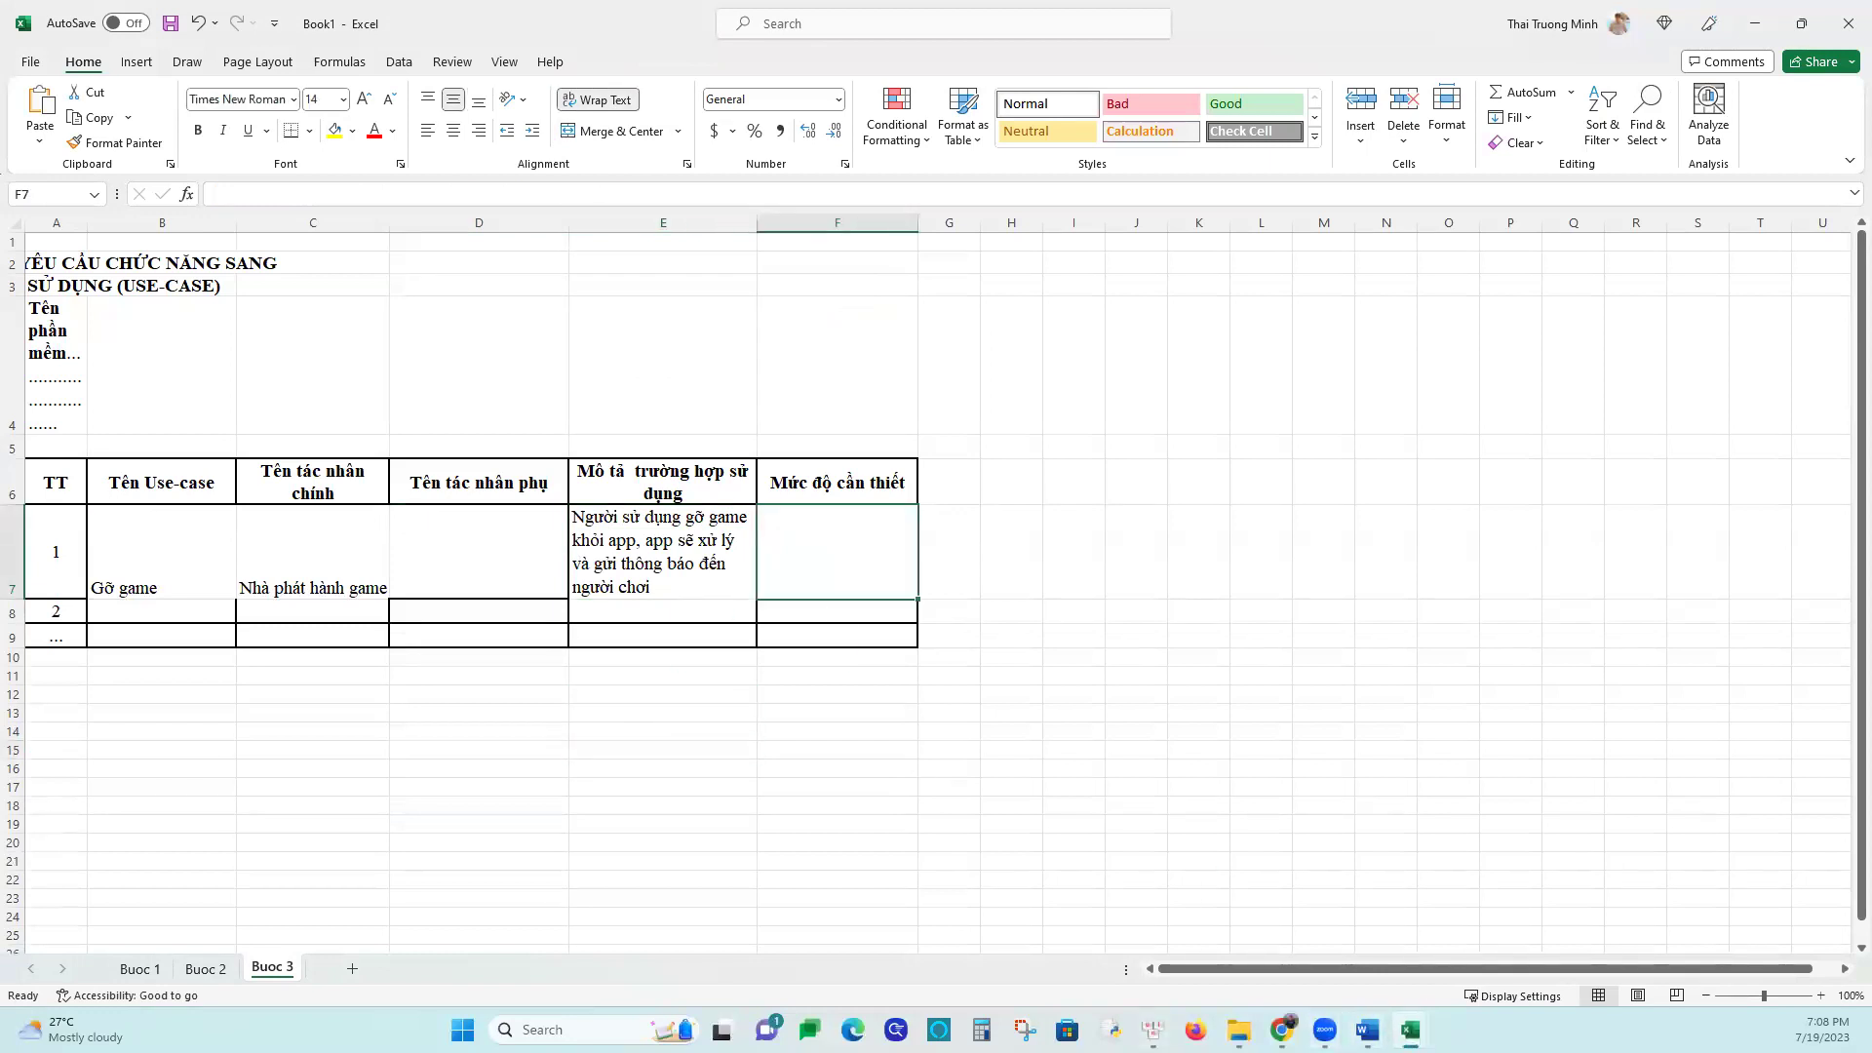
{"action": "mouse_move", "coordinate": [1411, 1029]}
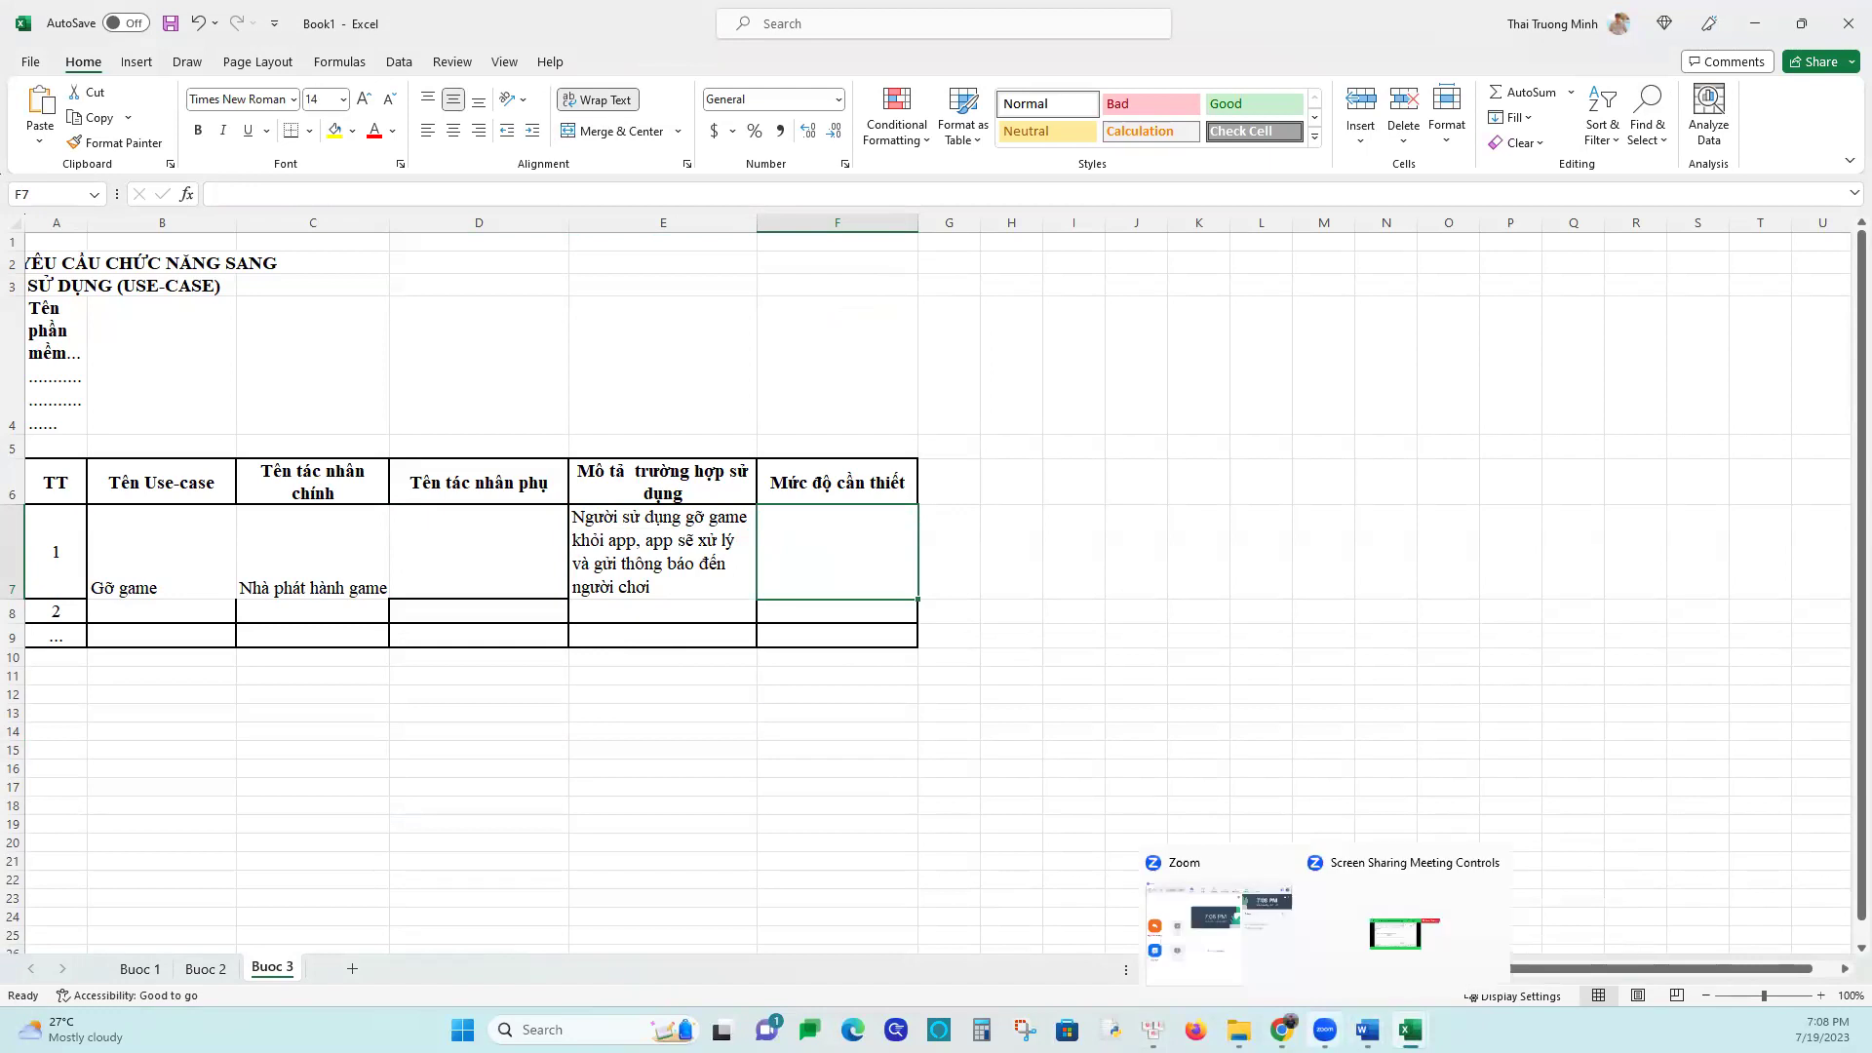
Copy the necessity level "Bắt buộc" of the Gỡ game use case from Đặc tả.docx into cell F7 of Book1's Buoc 3 sheet
{"action": "left_click", "coordinate": [1367, 1030]}
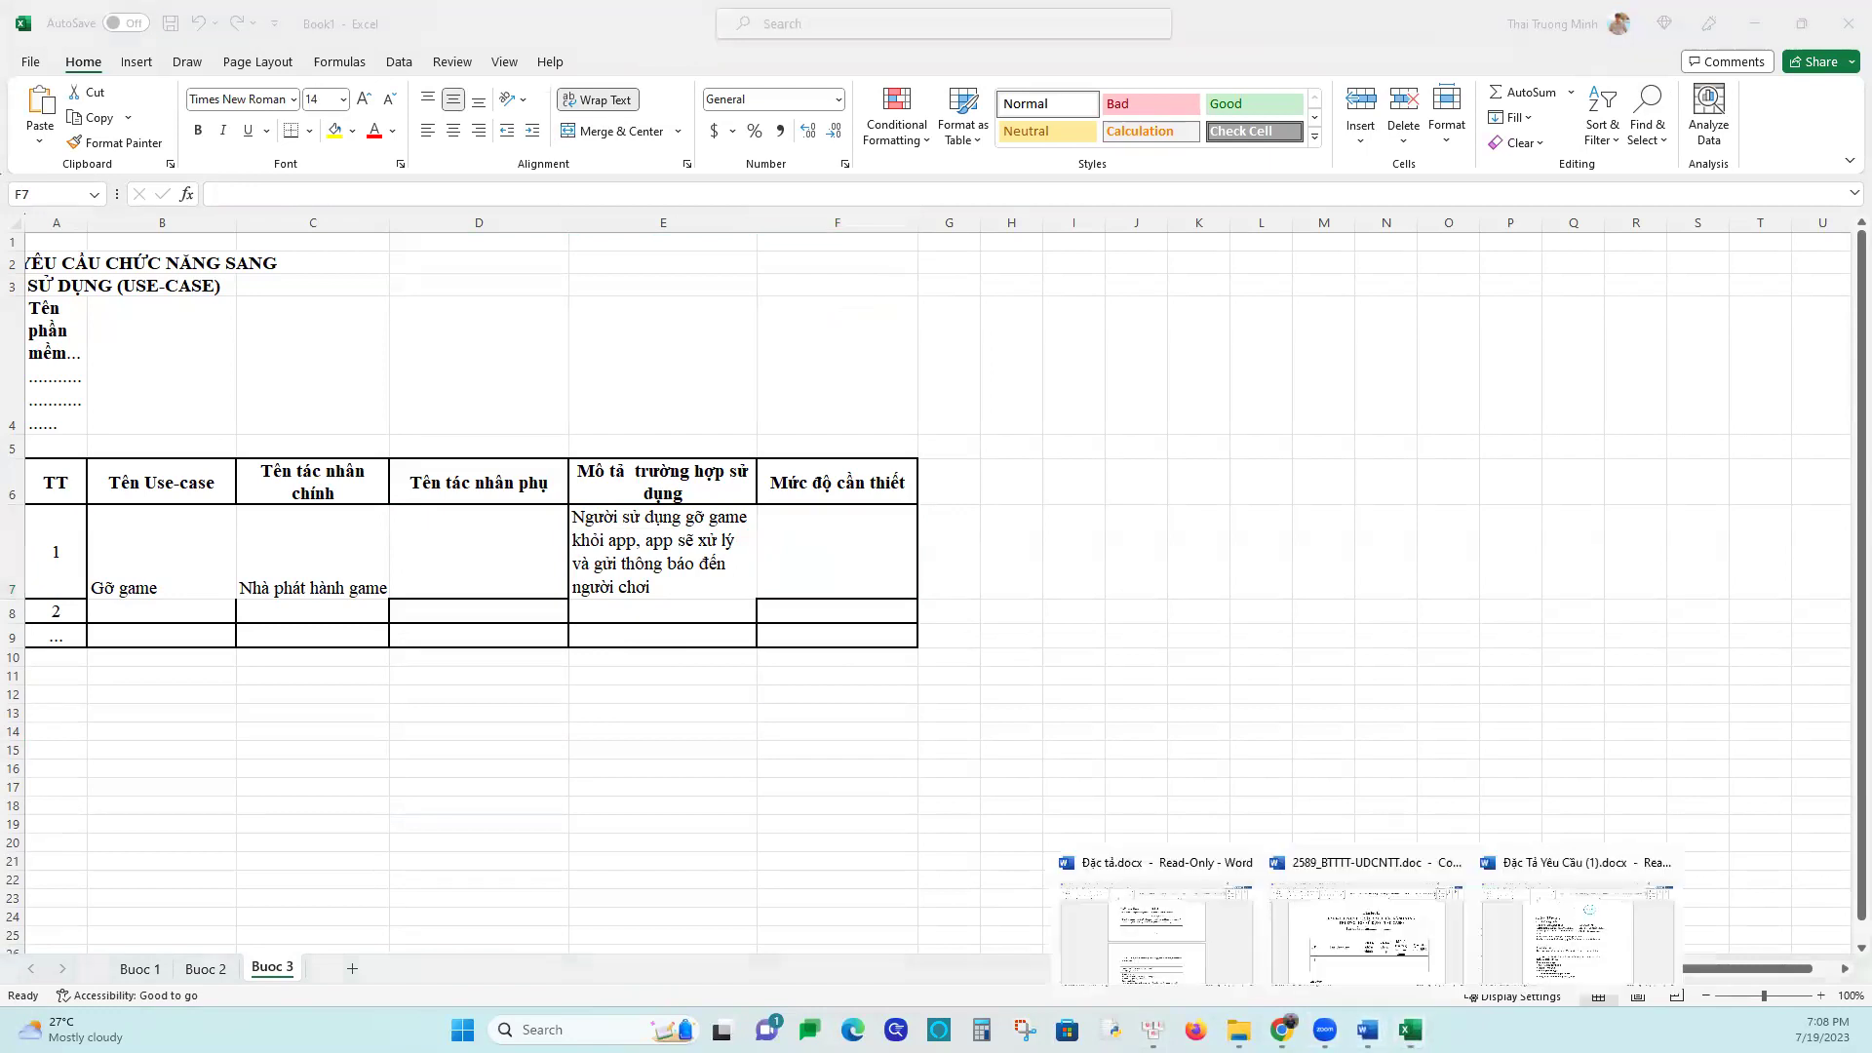
{"action": "left_click", "coordinate": [1156, 931]}
{"action": "left_click", "coordinate": [988, 295]}
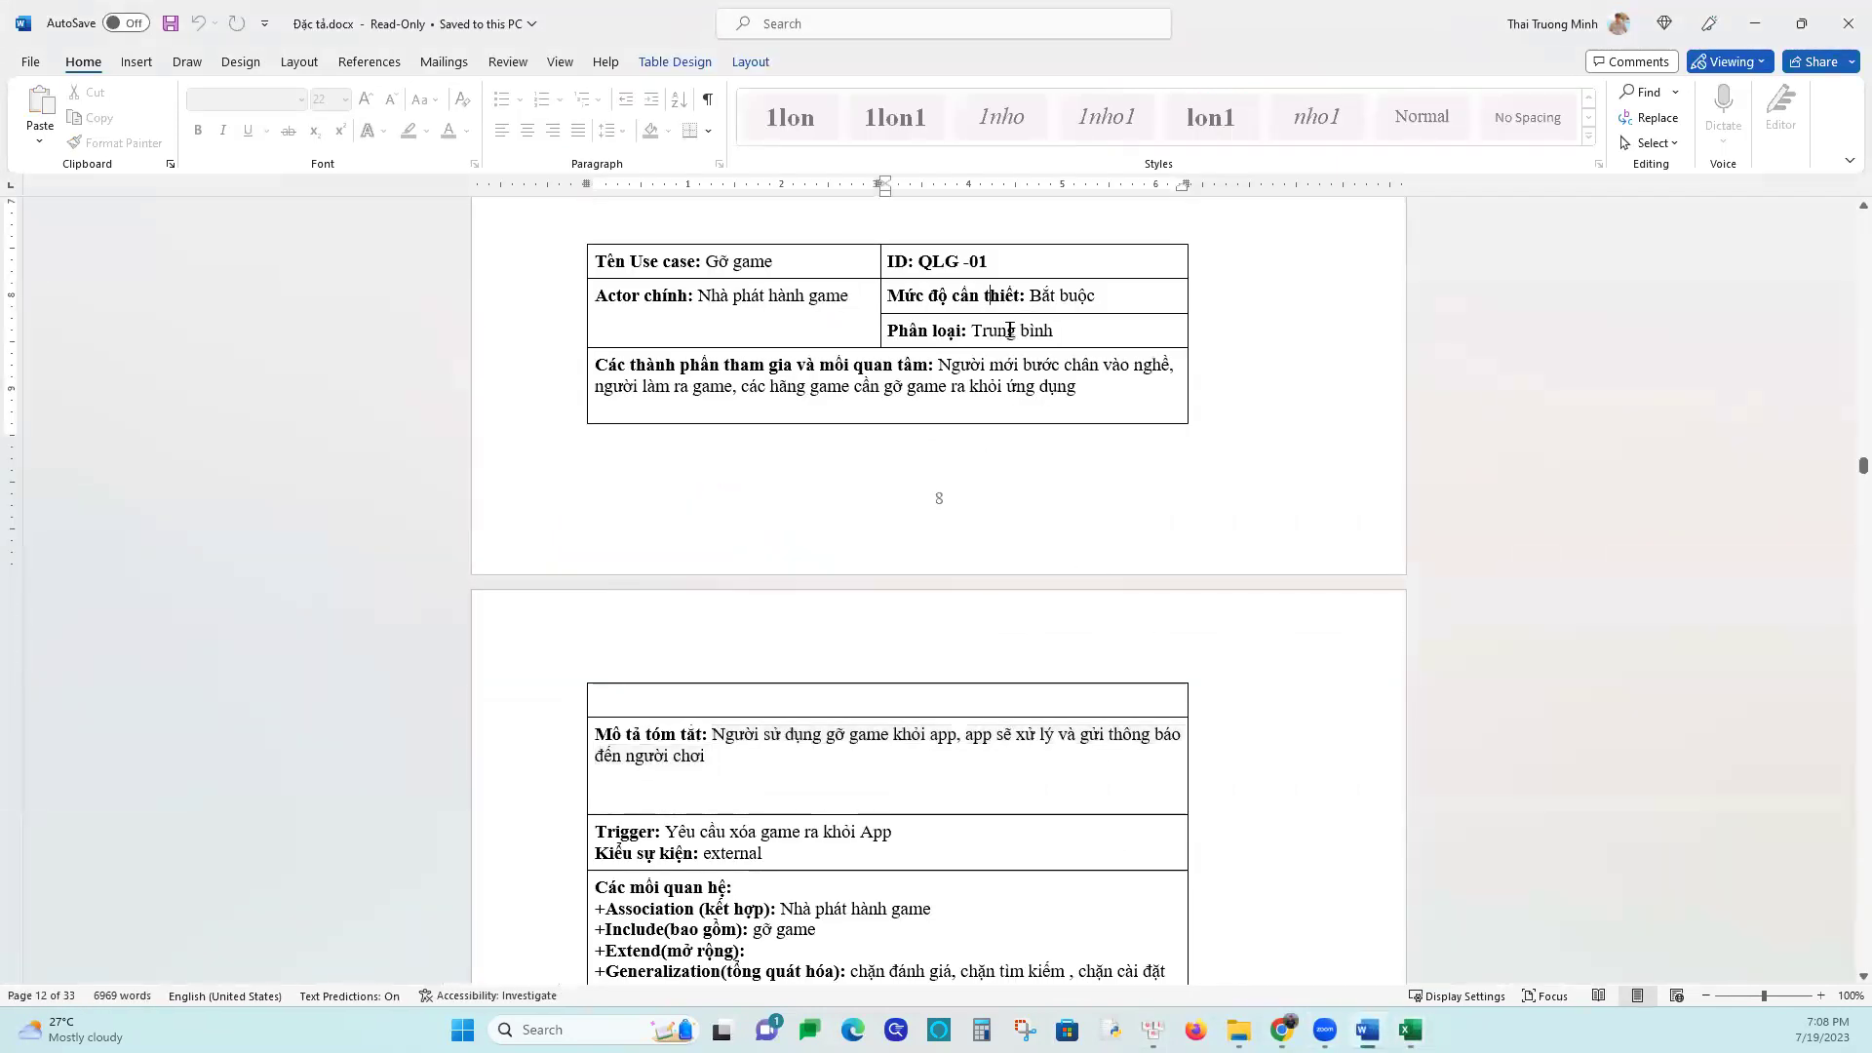
{"action": "left_click_drag", "start_coordinate": [1077, 295], "coordinate": [1095, 296]}
{"action": "key", "text": "ctrl+c"}
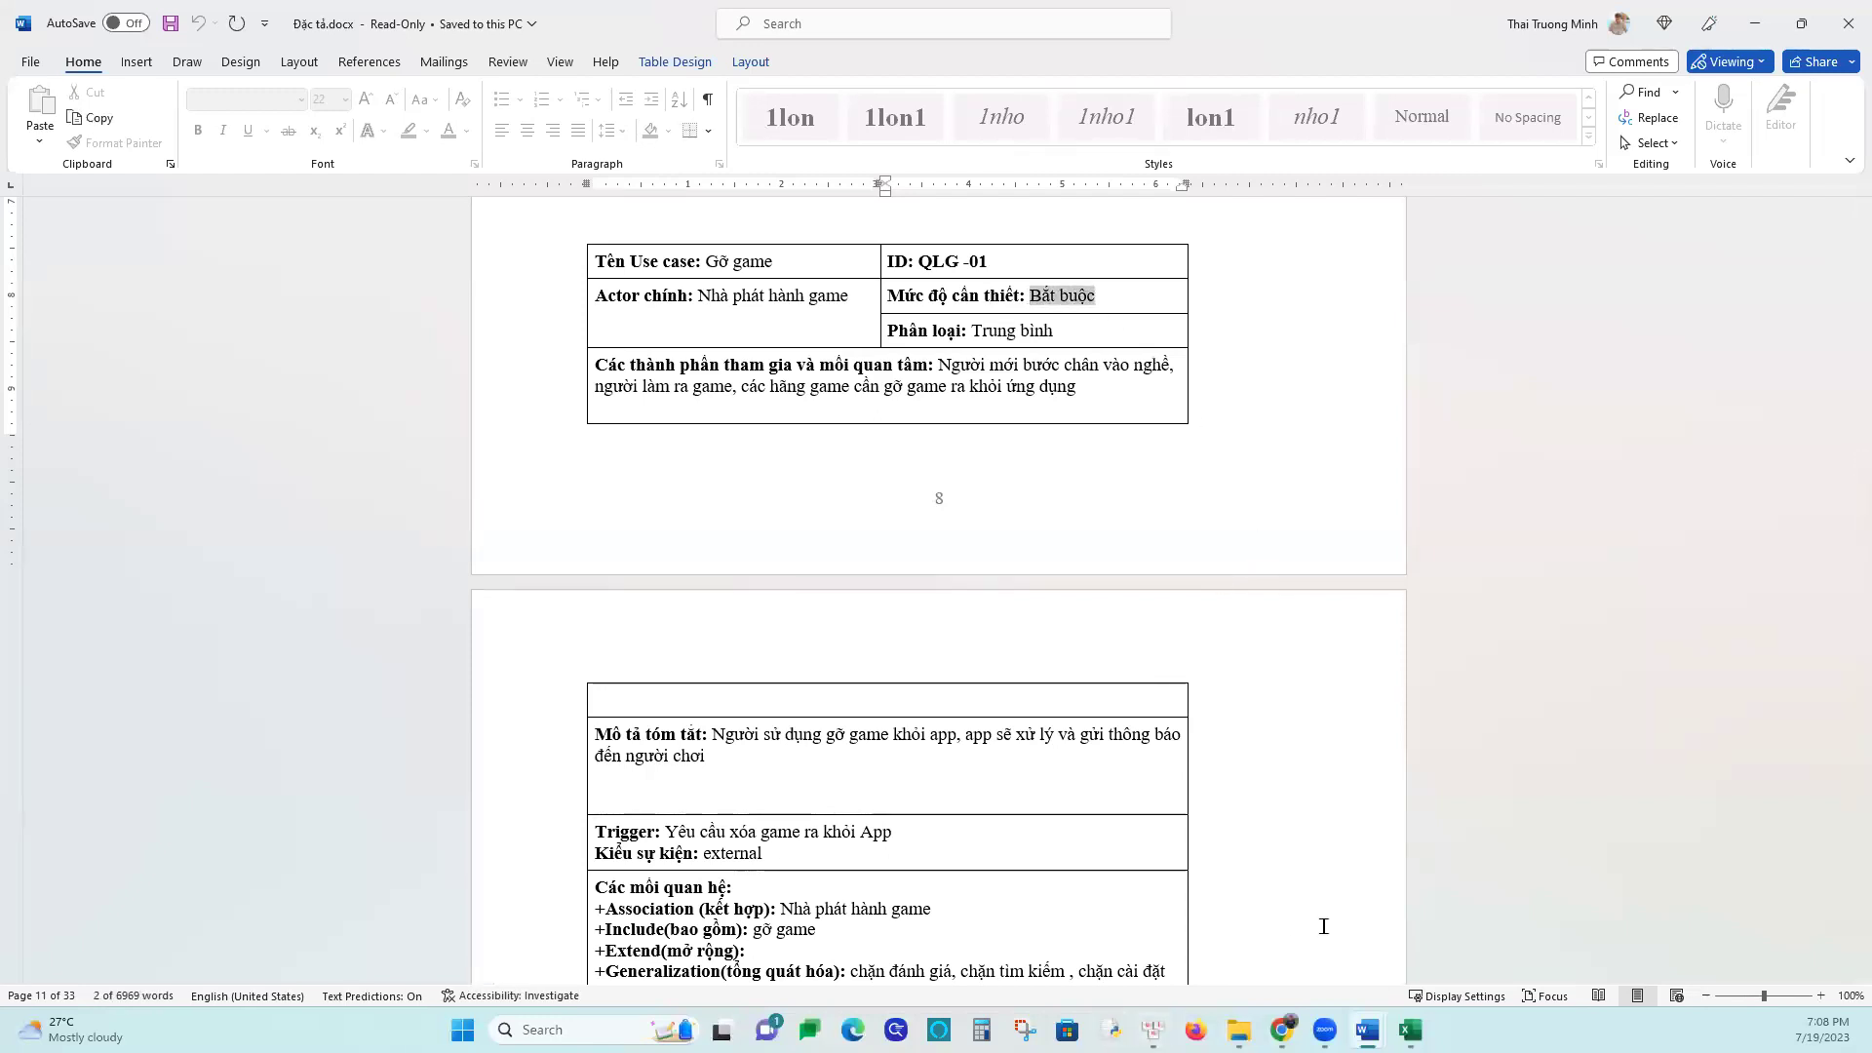
{"action": "mouse_move", "coordinate": [1410, 1030]}
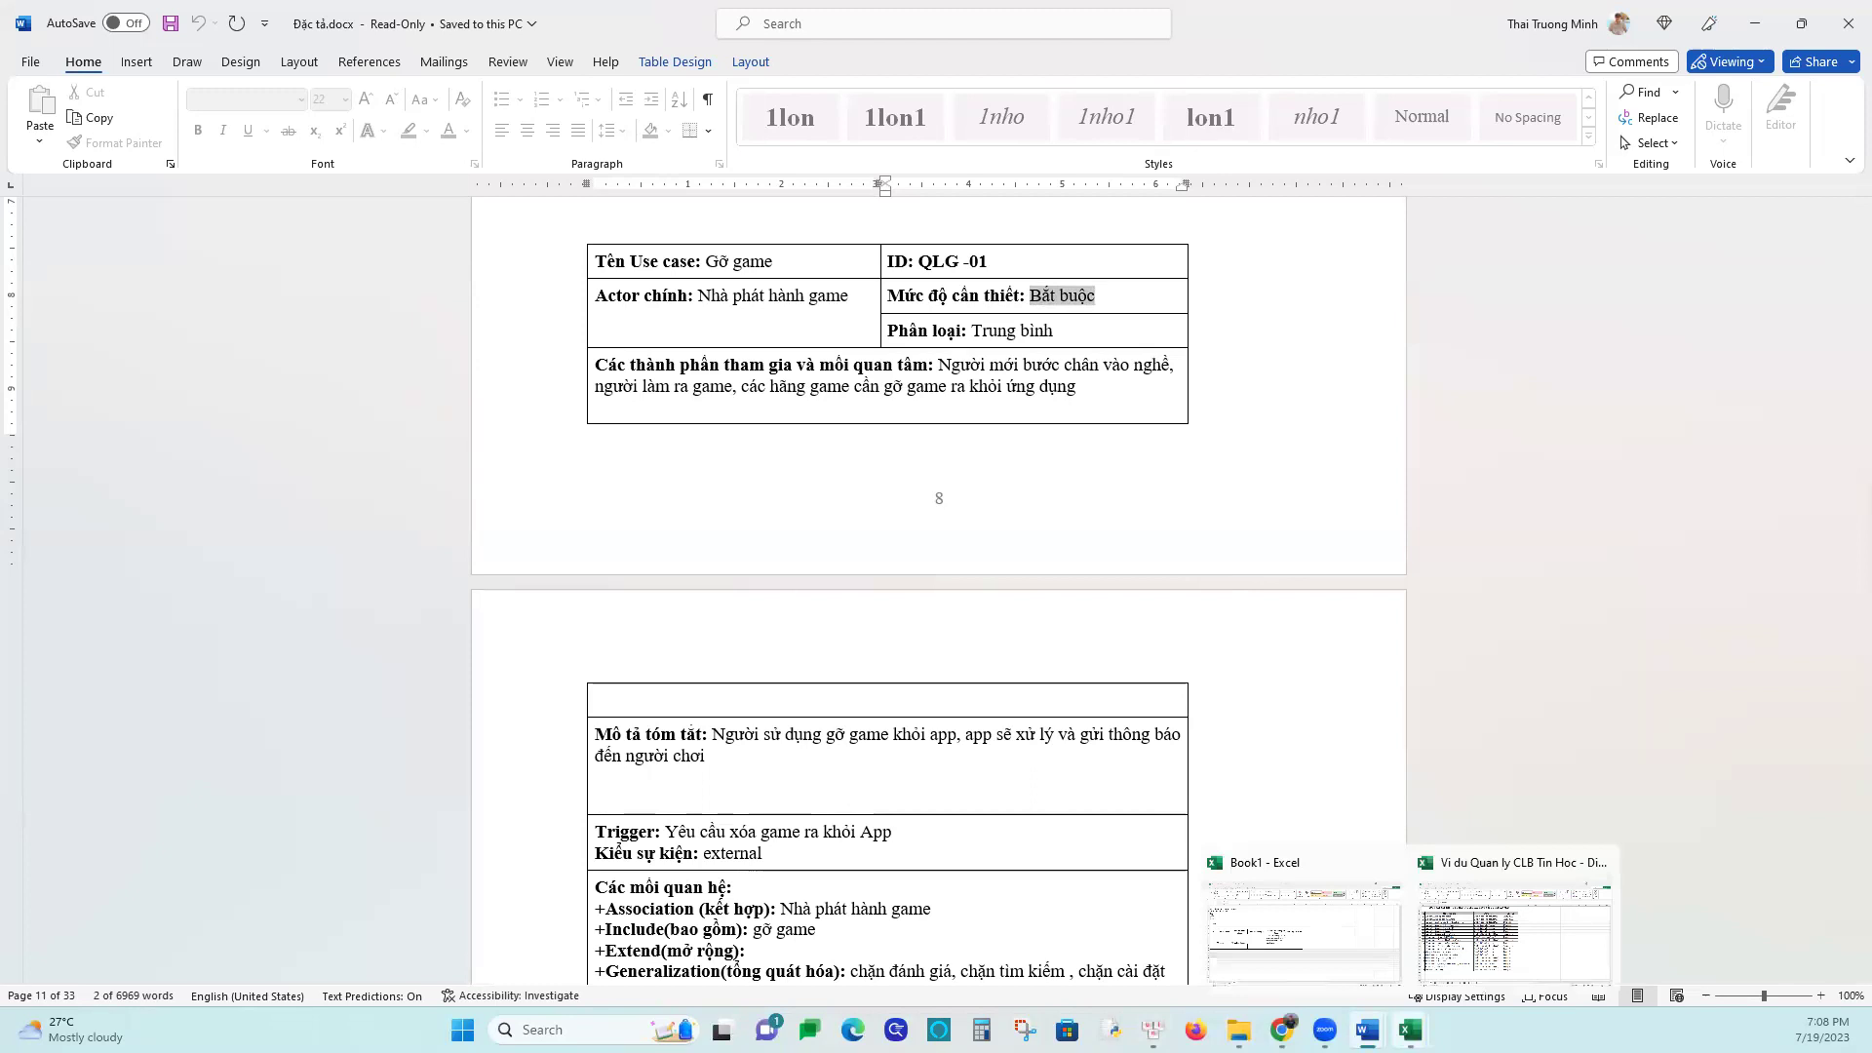
{"action": "left_click", "coordinate": [1272, 928]}
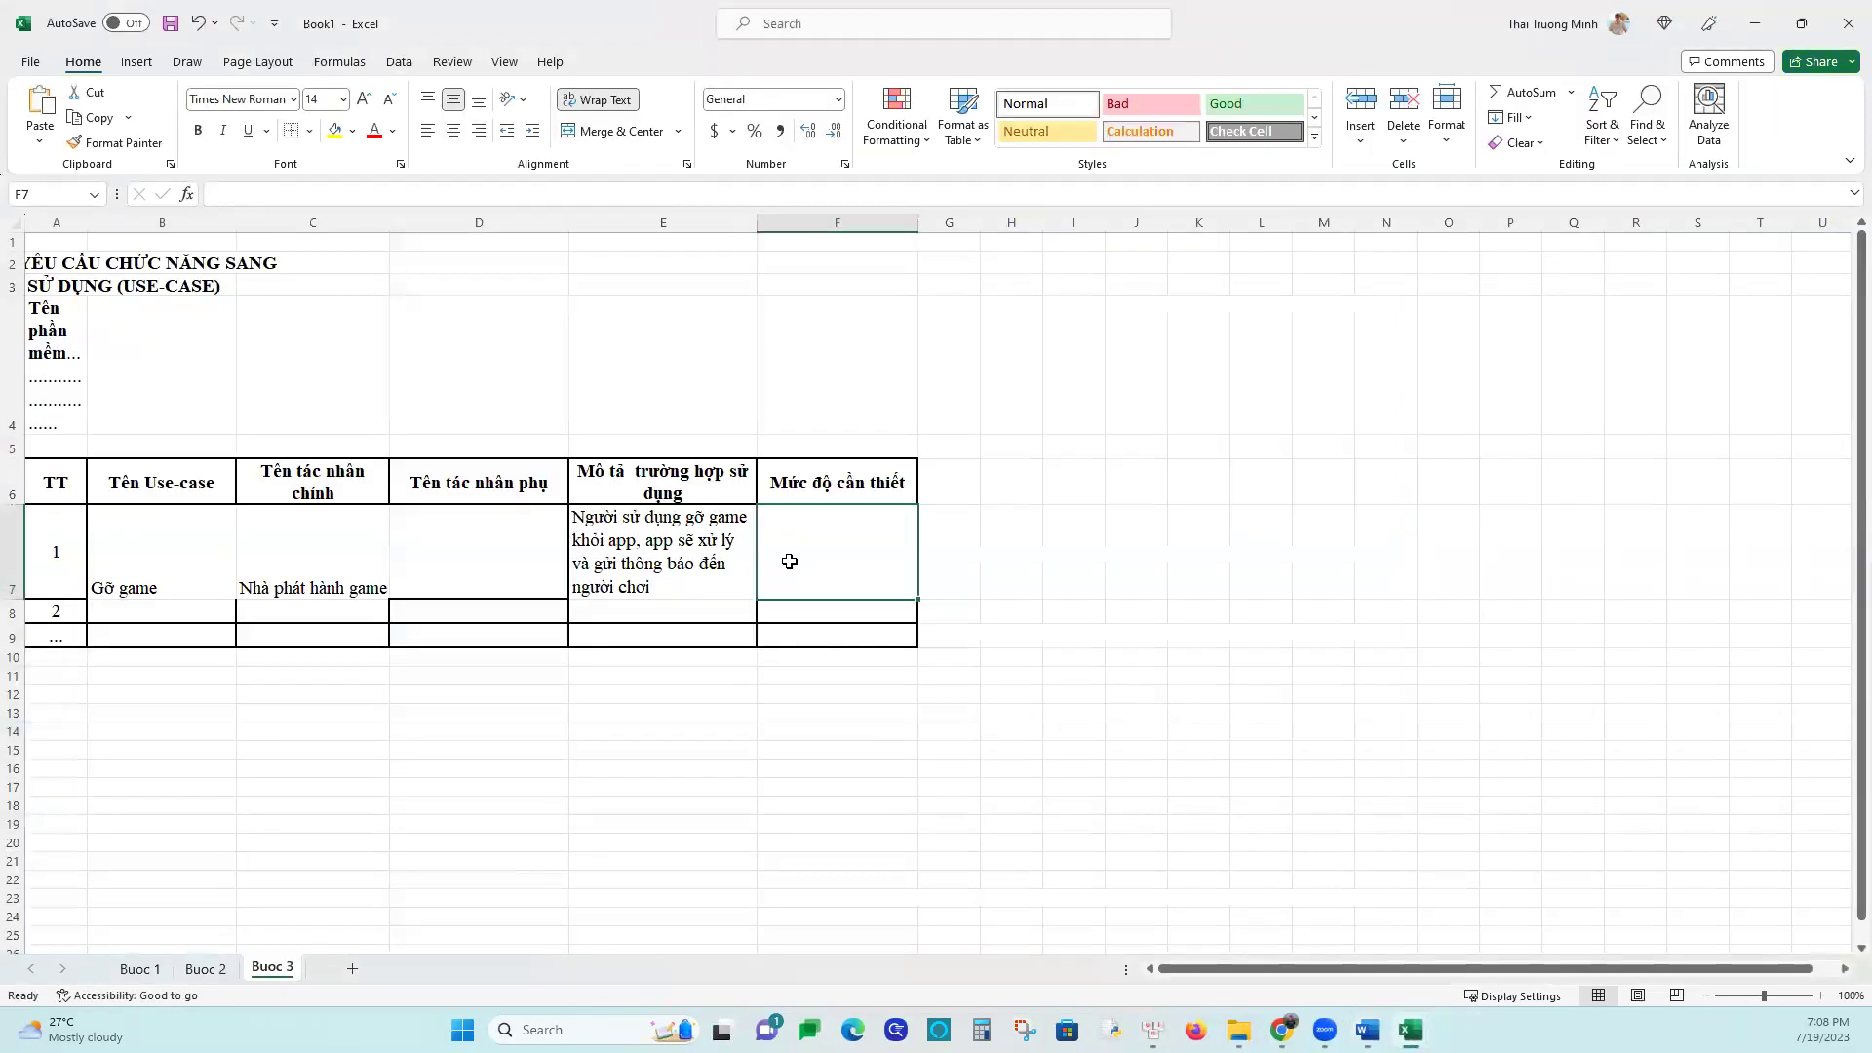
{"action": "key", "text": "ctrl+v"}
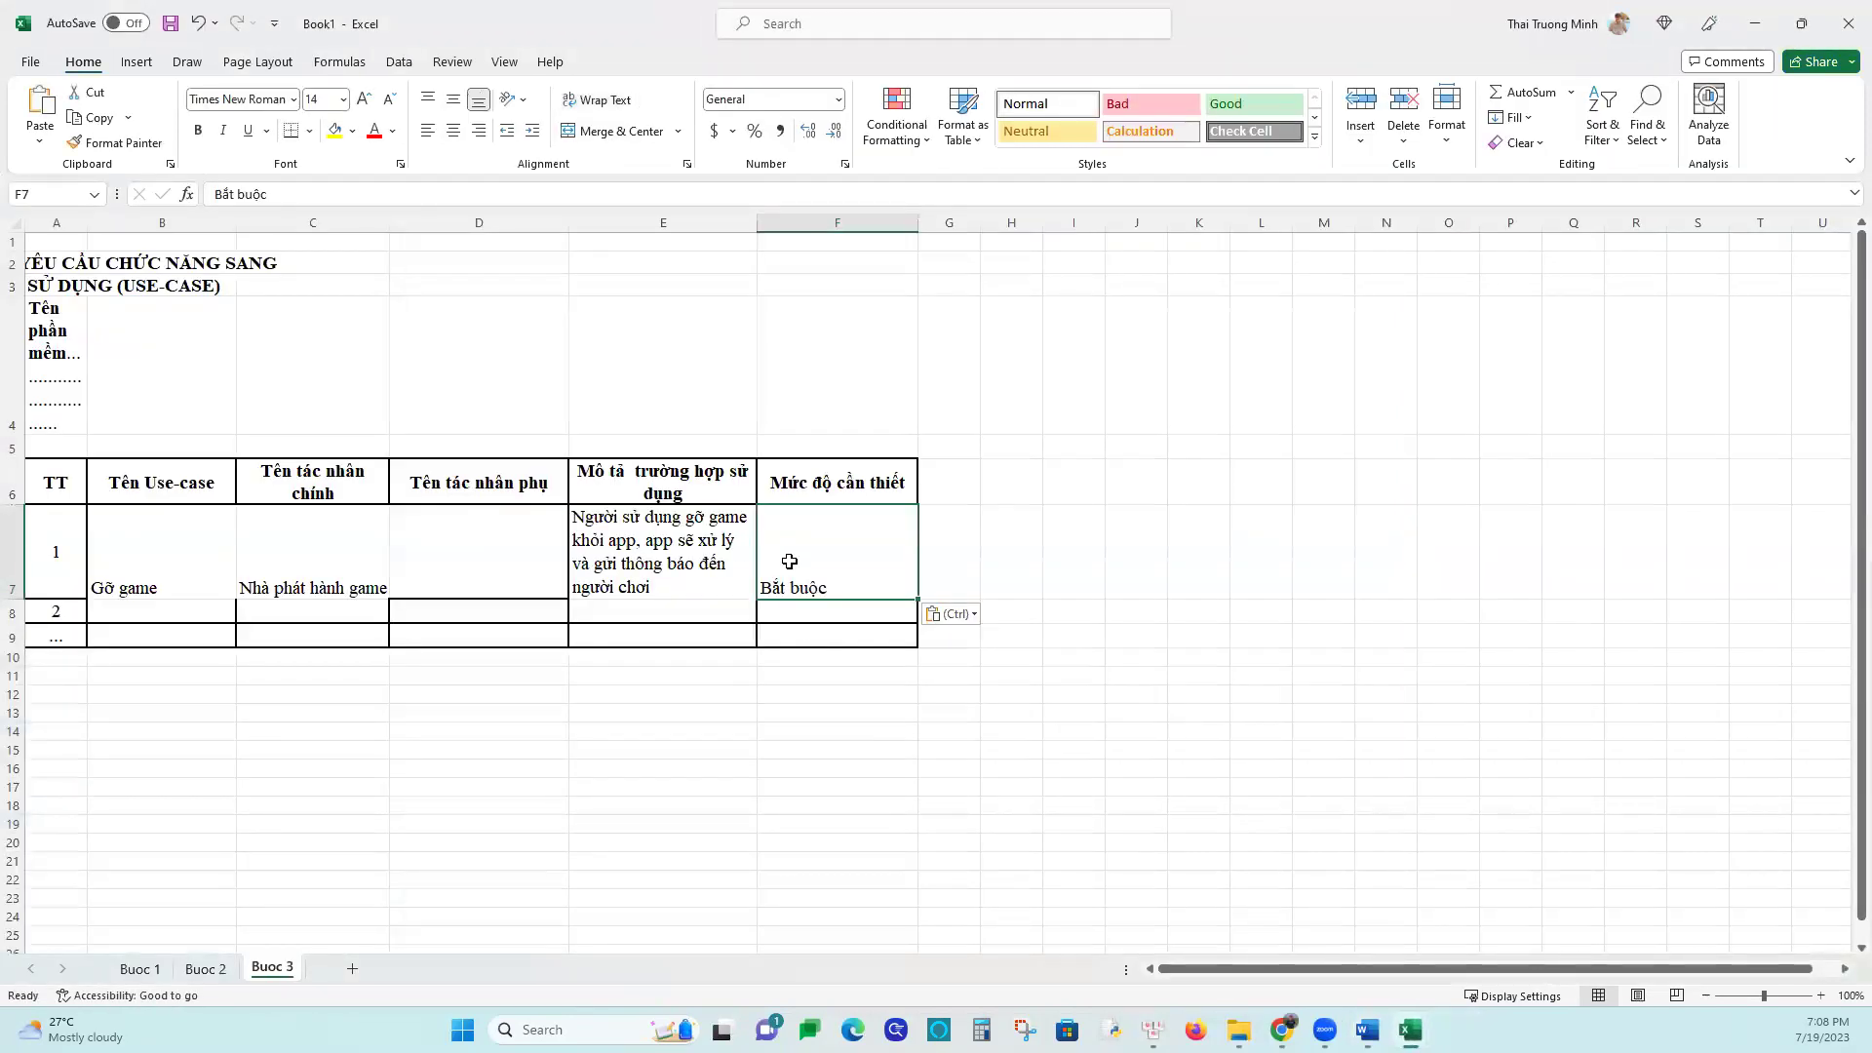
{"action": "key", "text": "Return"}
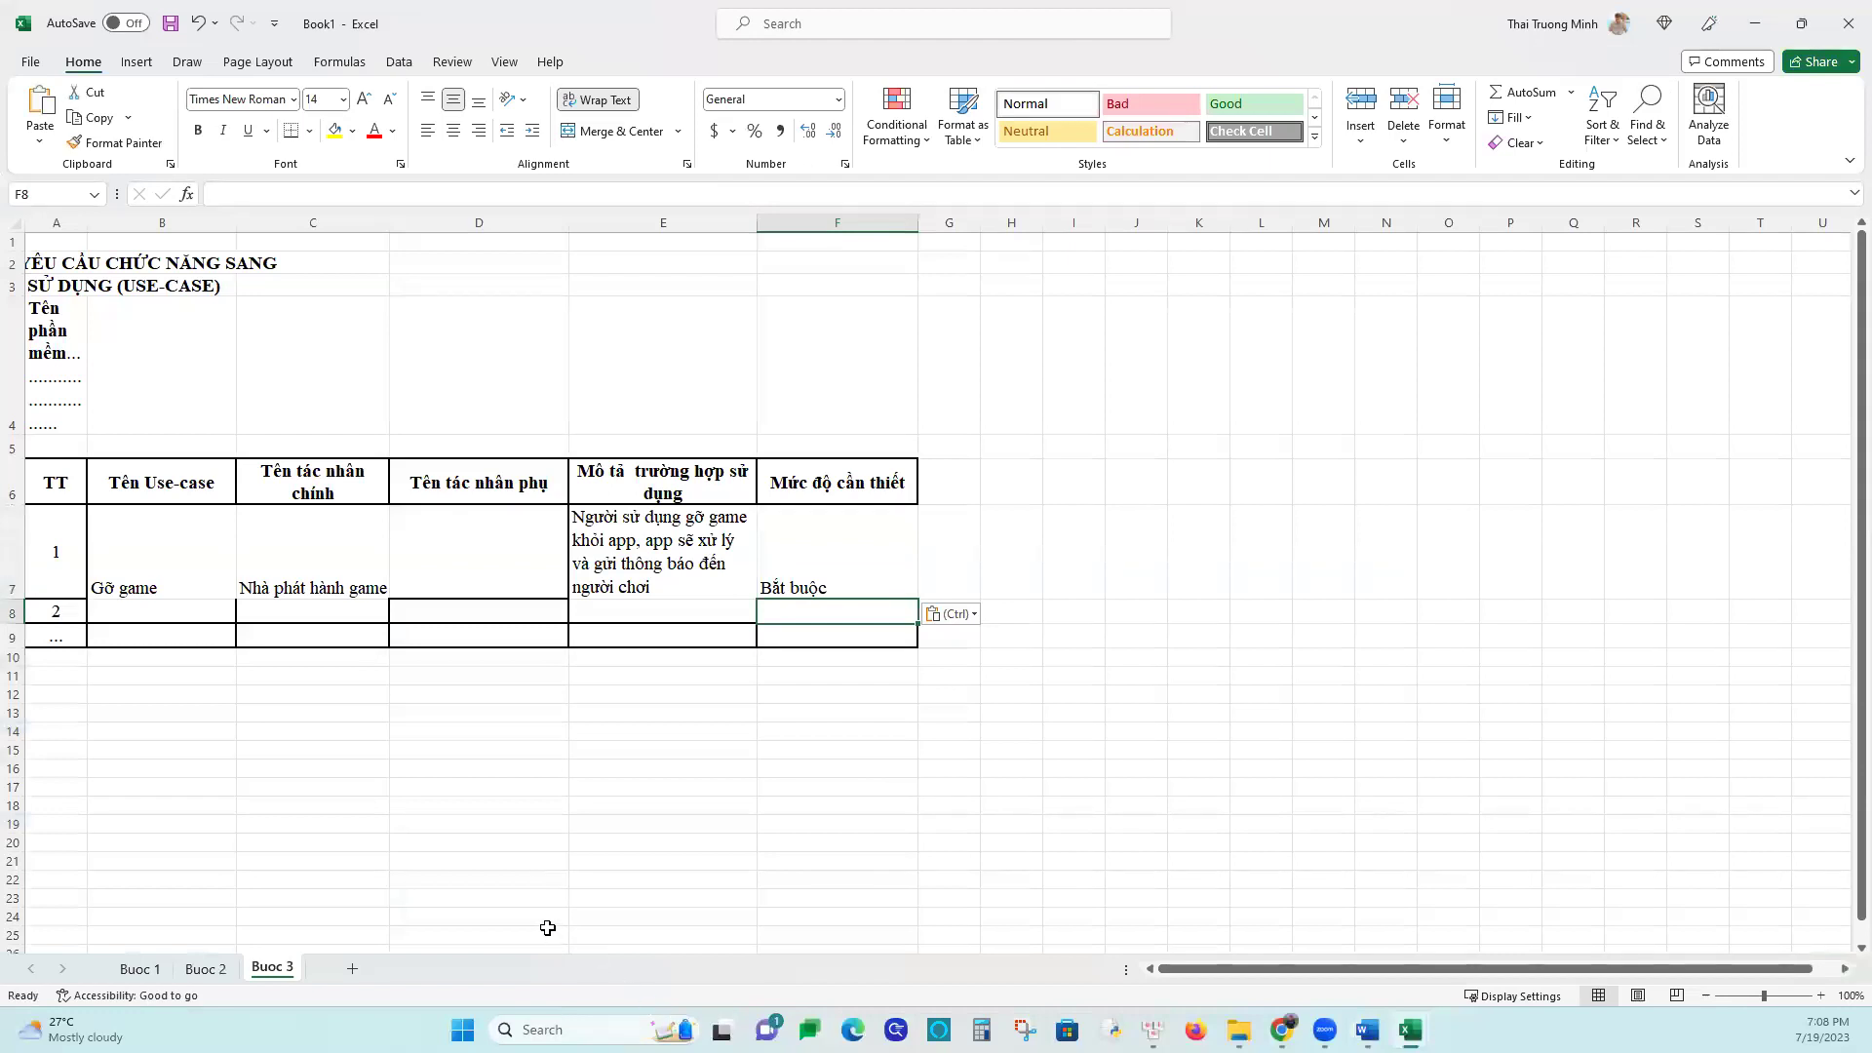
{"action": "left_click", "coordinate": [465, 559]}
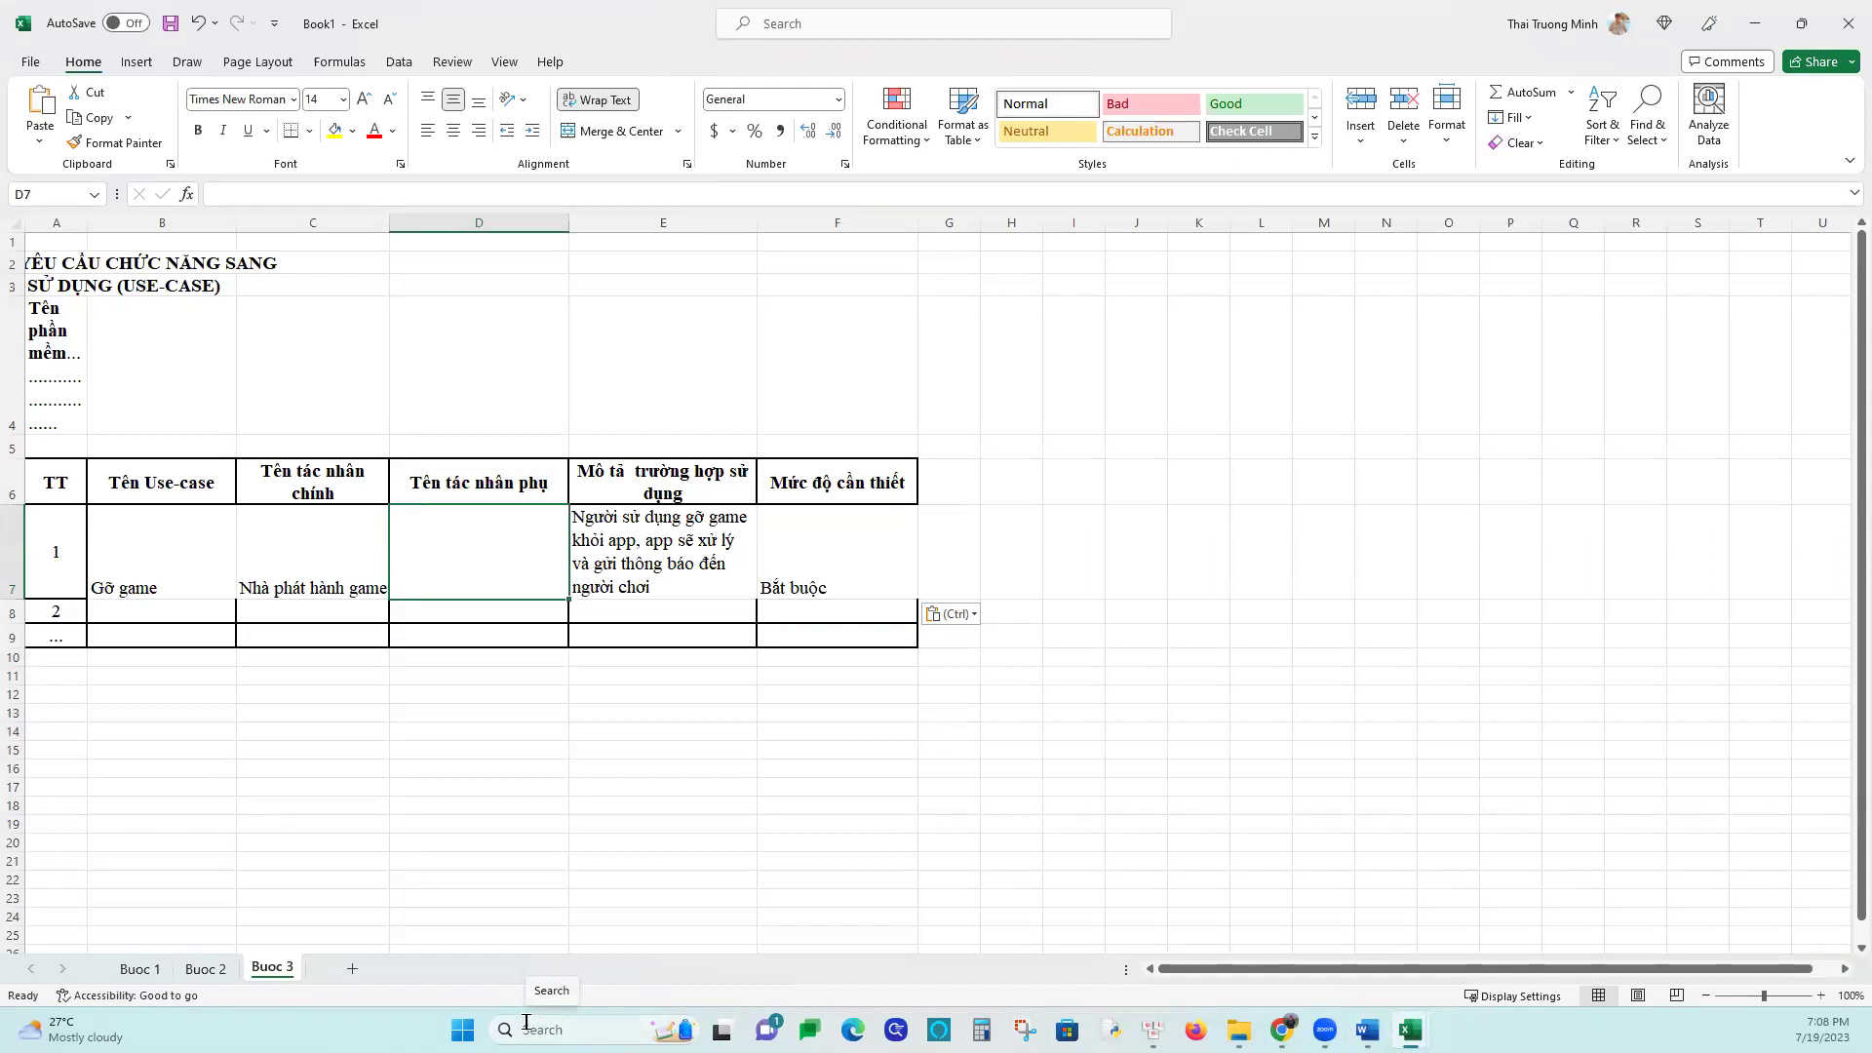
{"action": "left_click", "coordinate": [142, 970]}
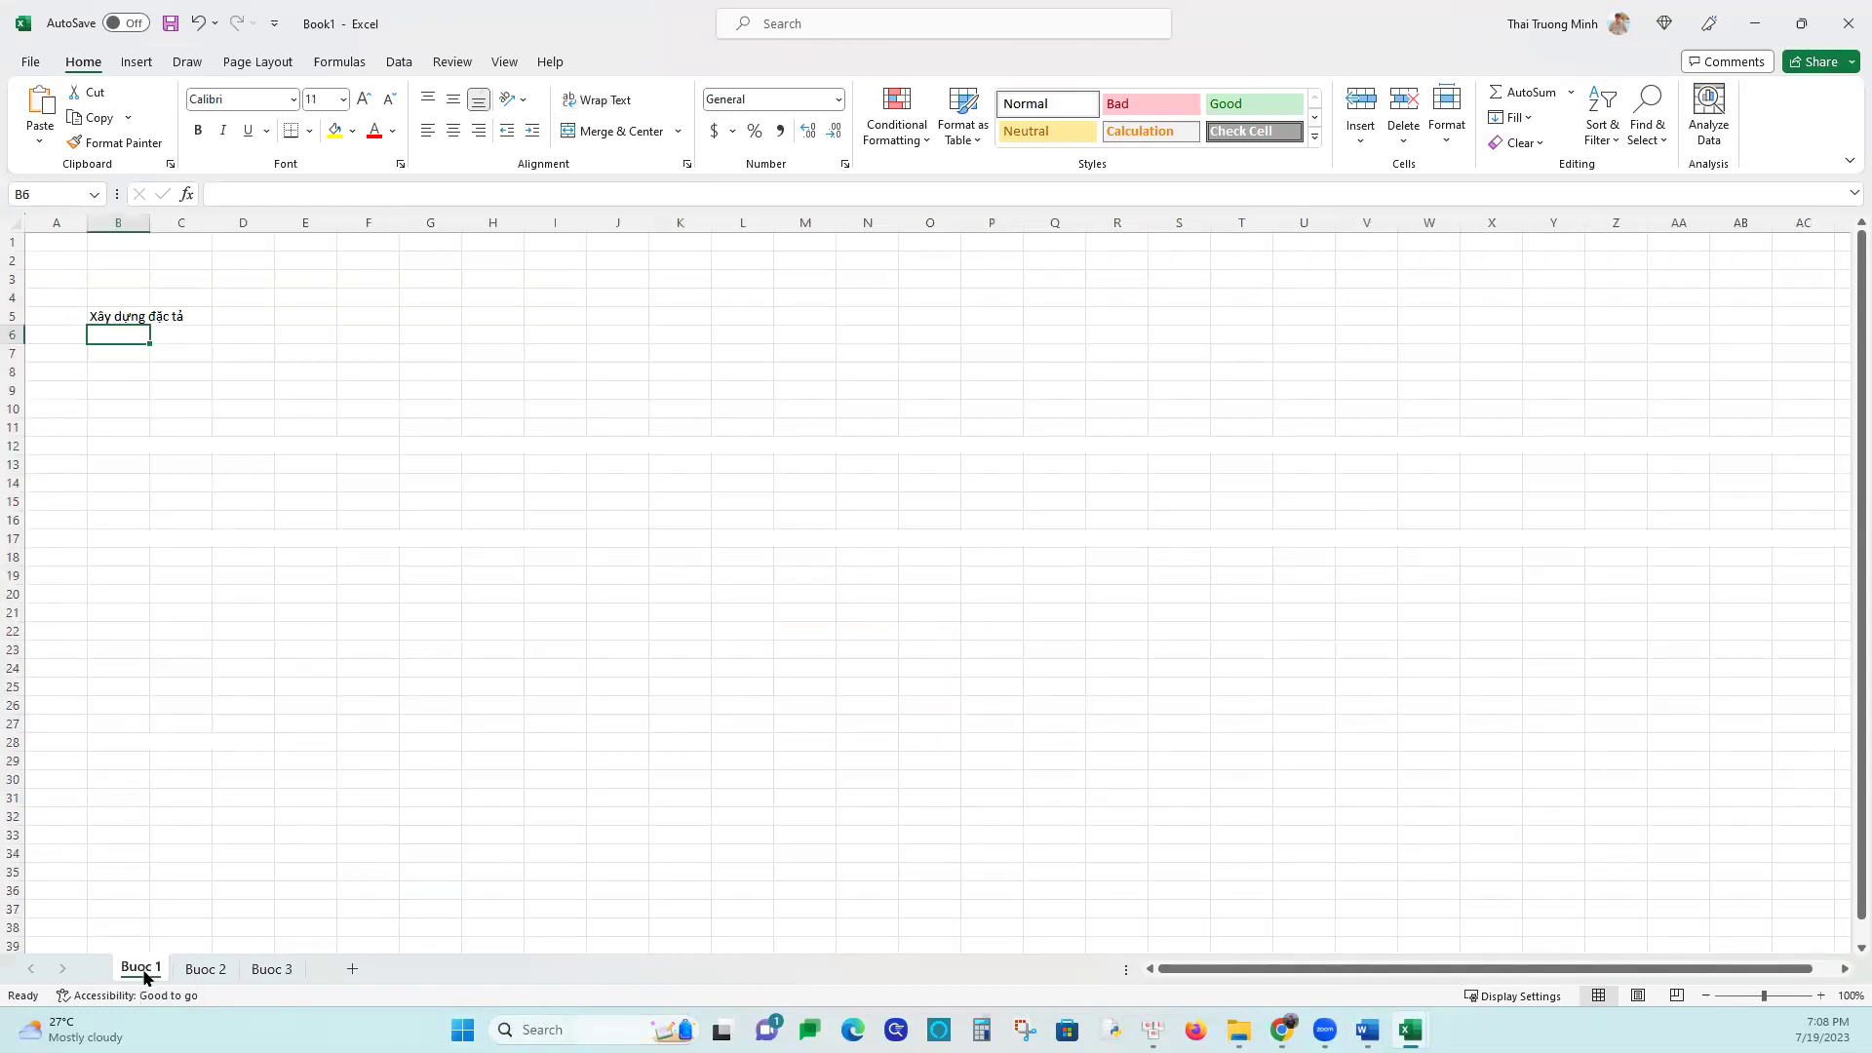
{"action": "left_click", "coordinate": [210, 967]}
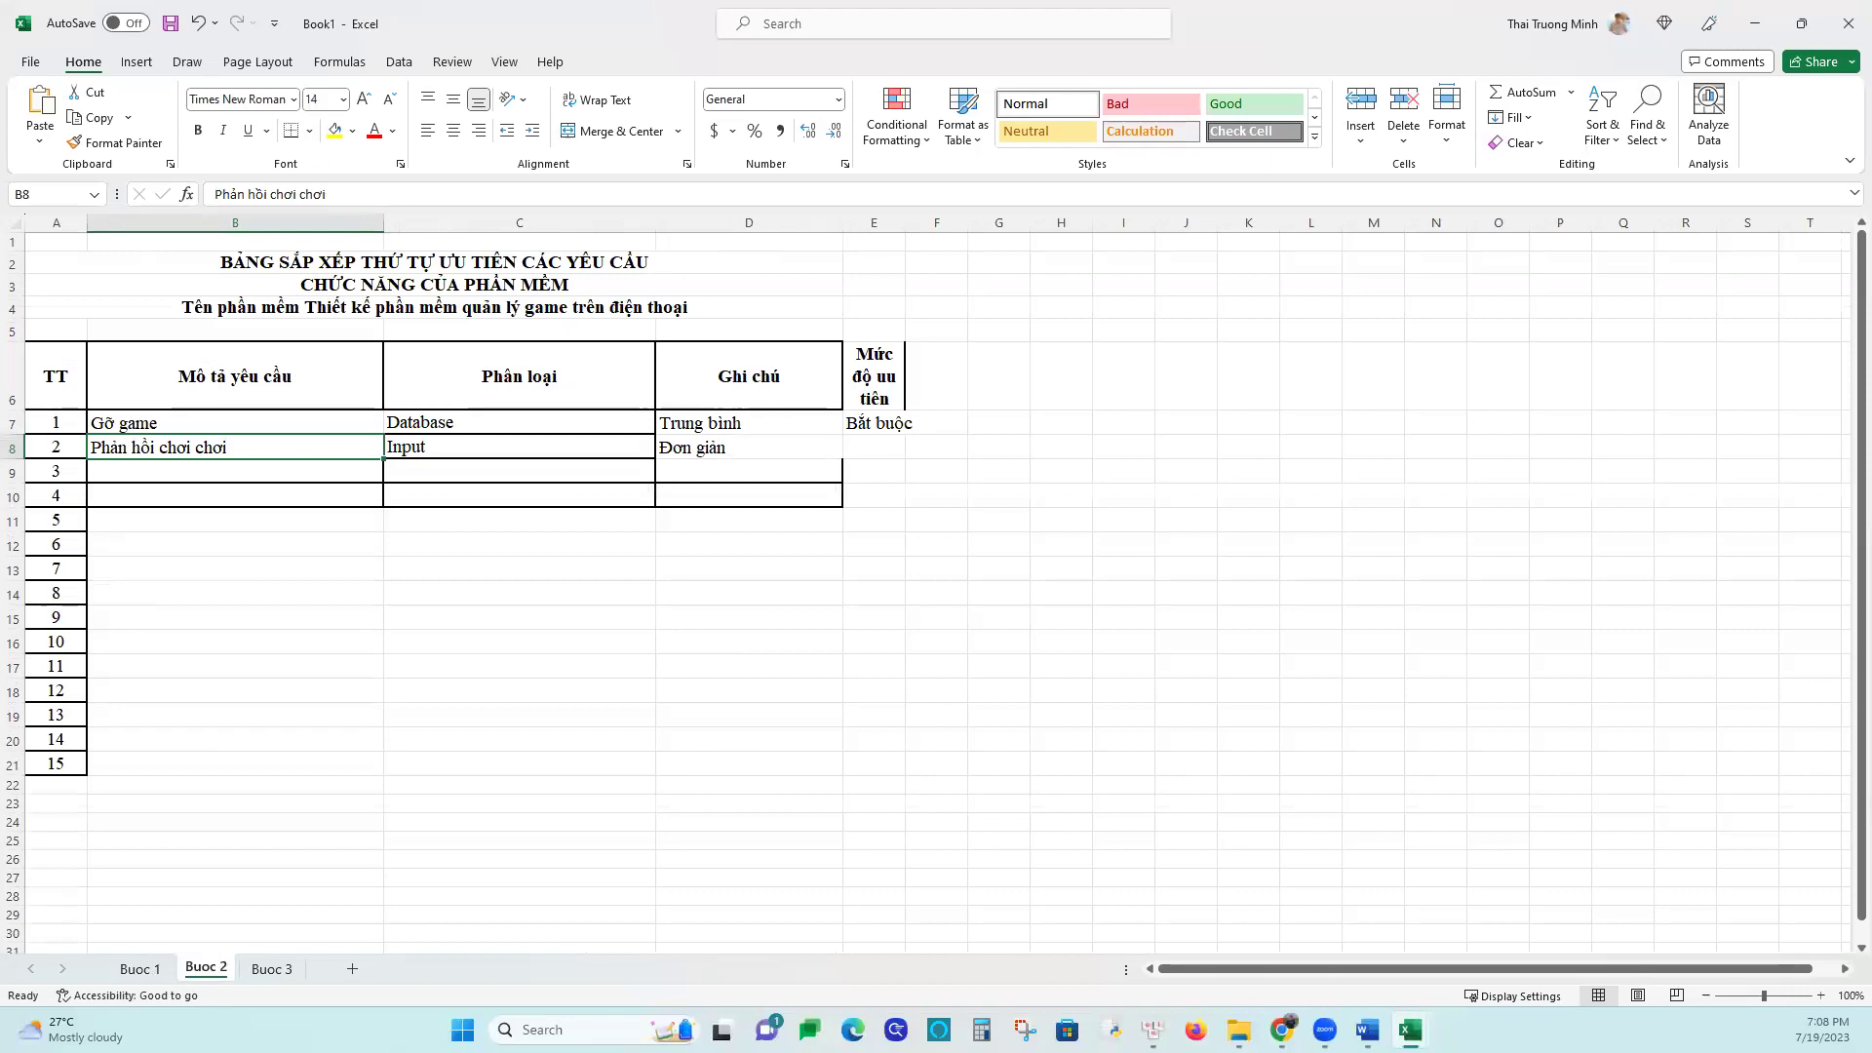
{"action": "left_click", "coordinate": [721, 421]}
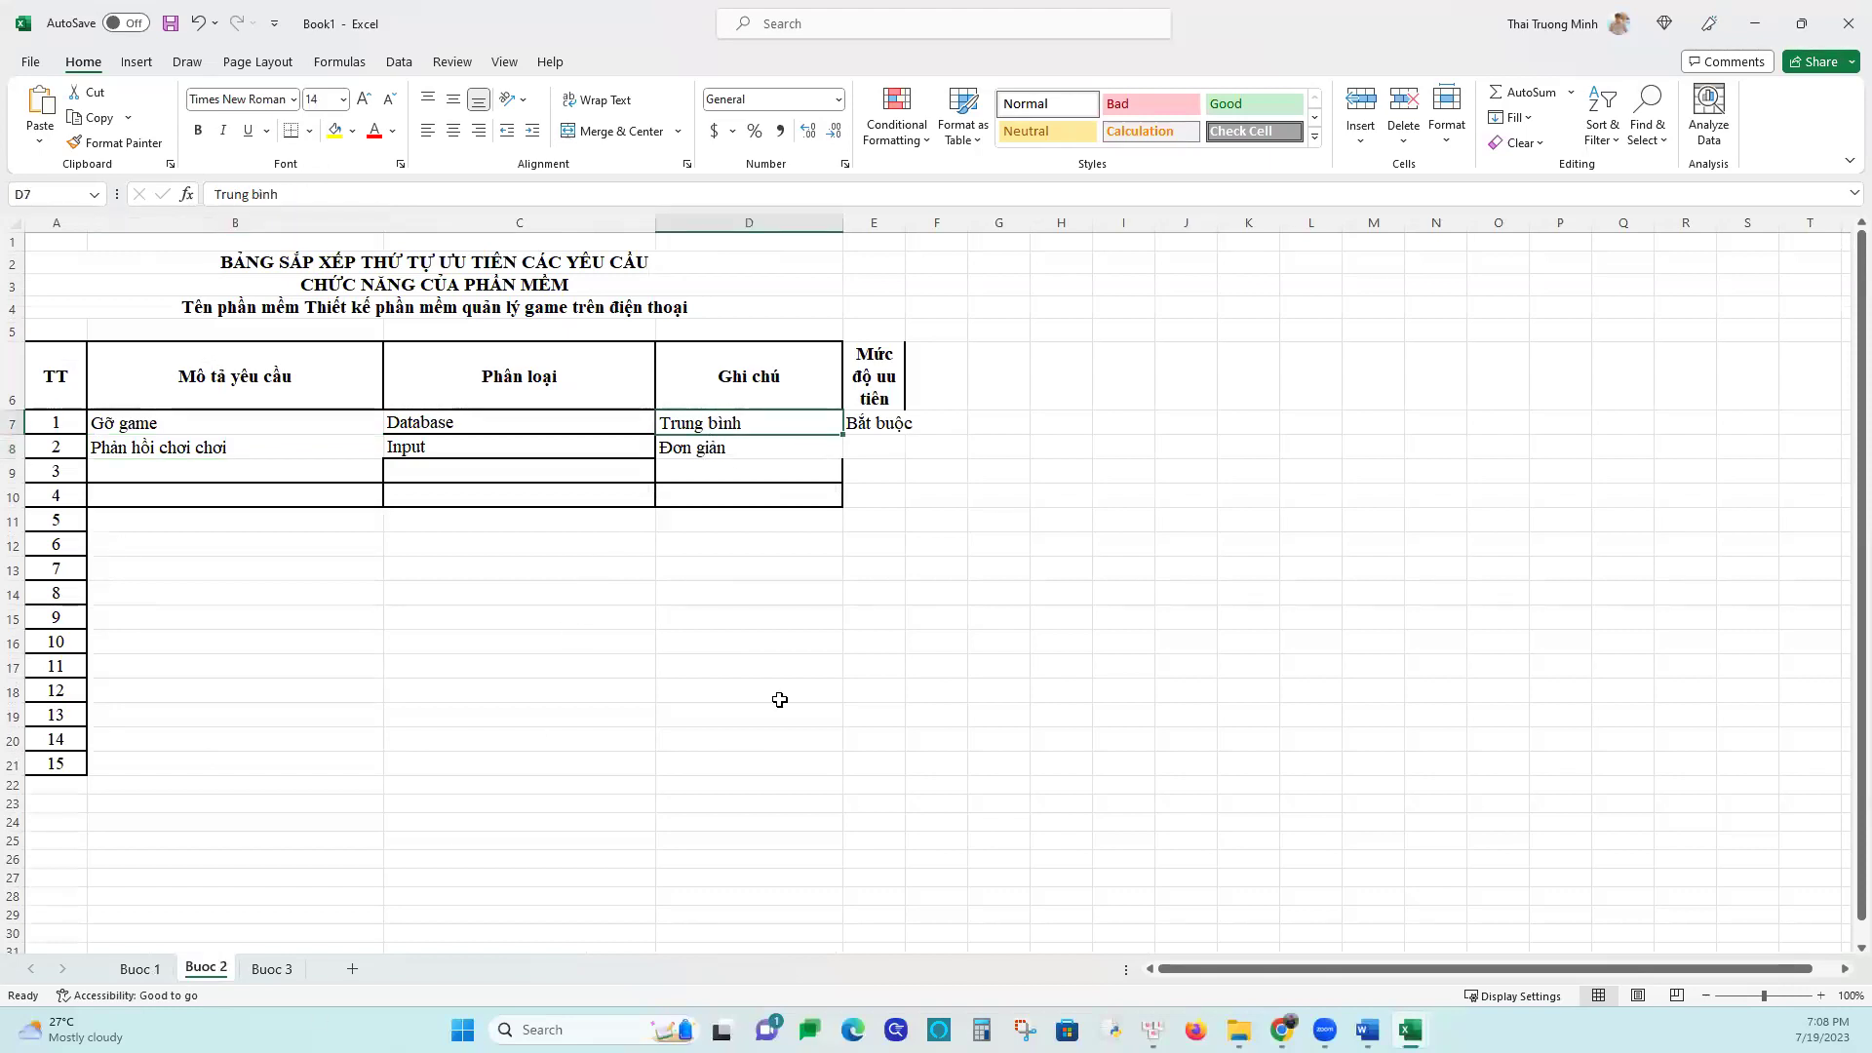
{"action": "key", "text": "ctrl+c"}
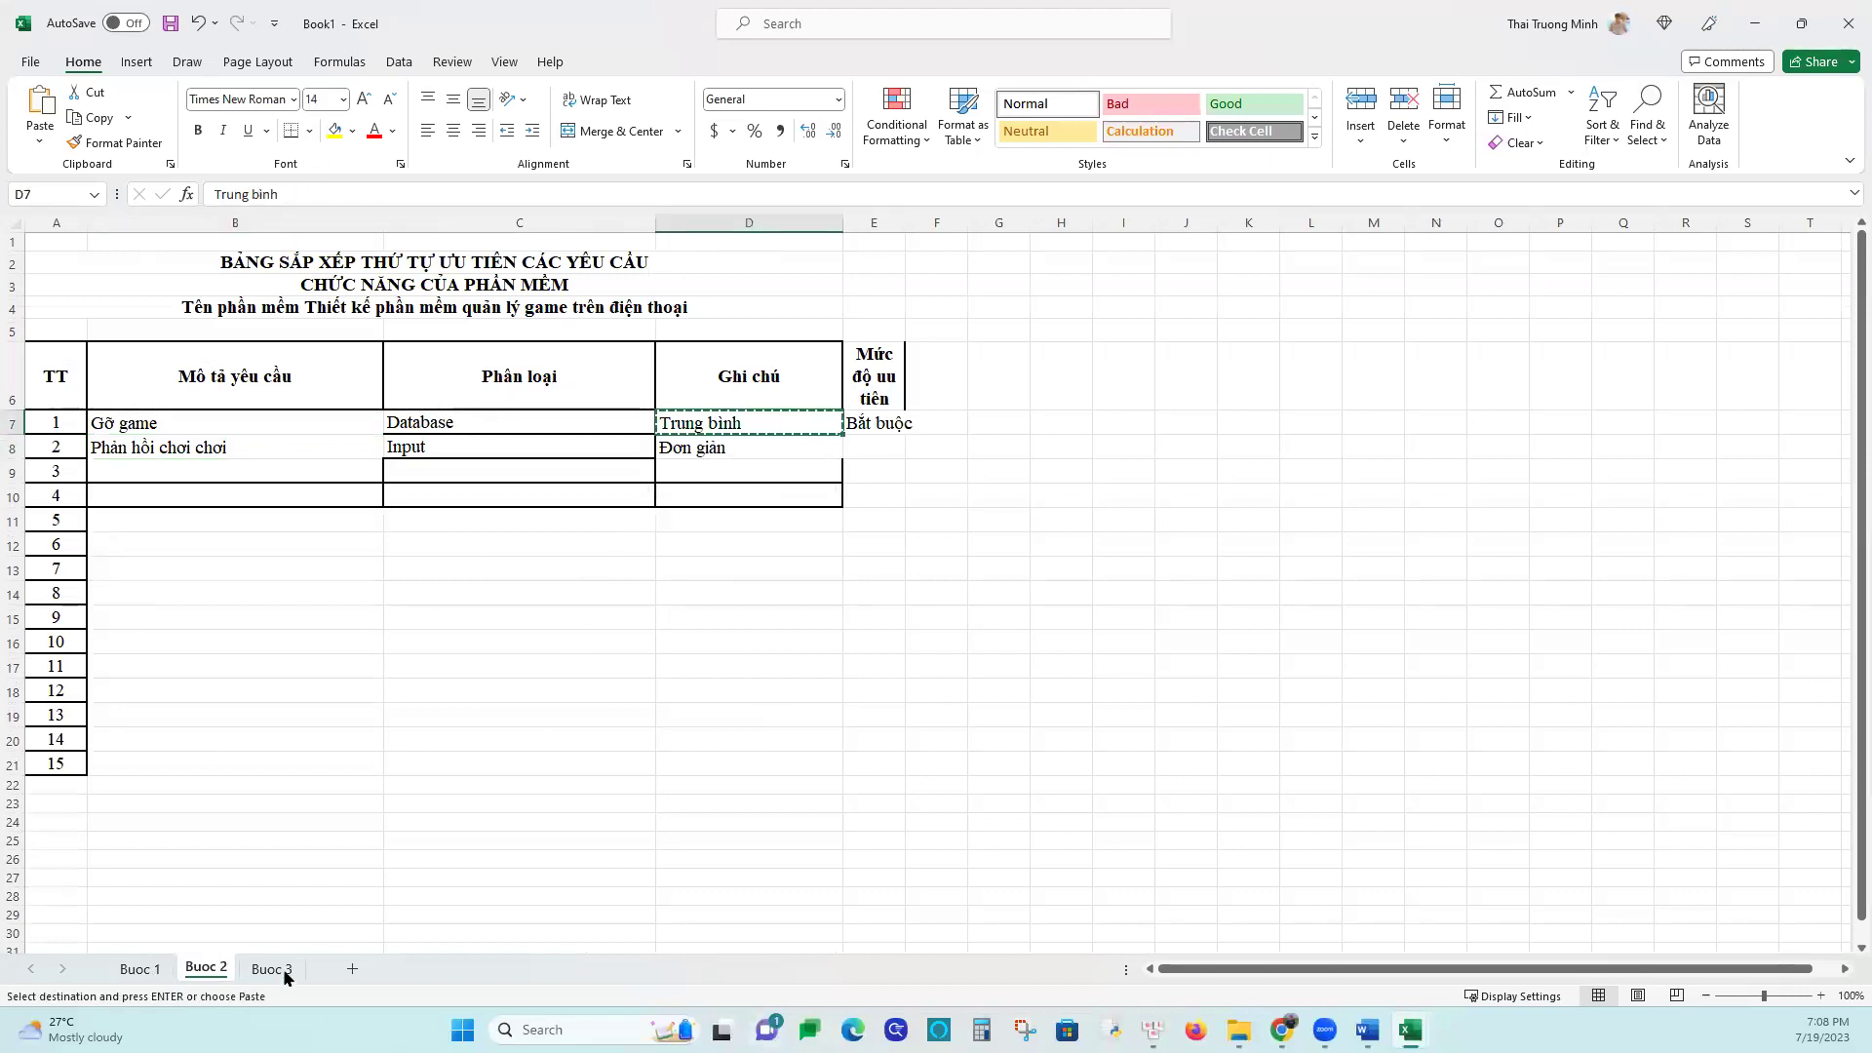
{"action": "left_click", "coordinate": [273, 969]}
Add the column header "Độ phức tạp" in cell G6 of the Buoc 3 sheet, beside Mức độ cần thiết
{"action": "left_click", "coordinate": [944, 493]}
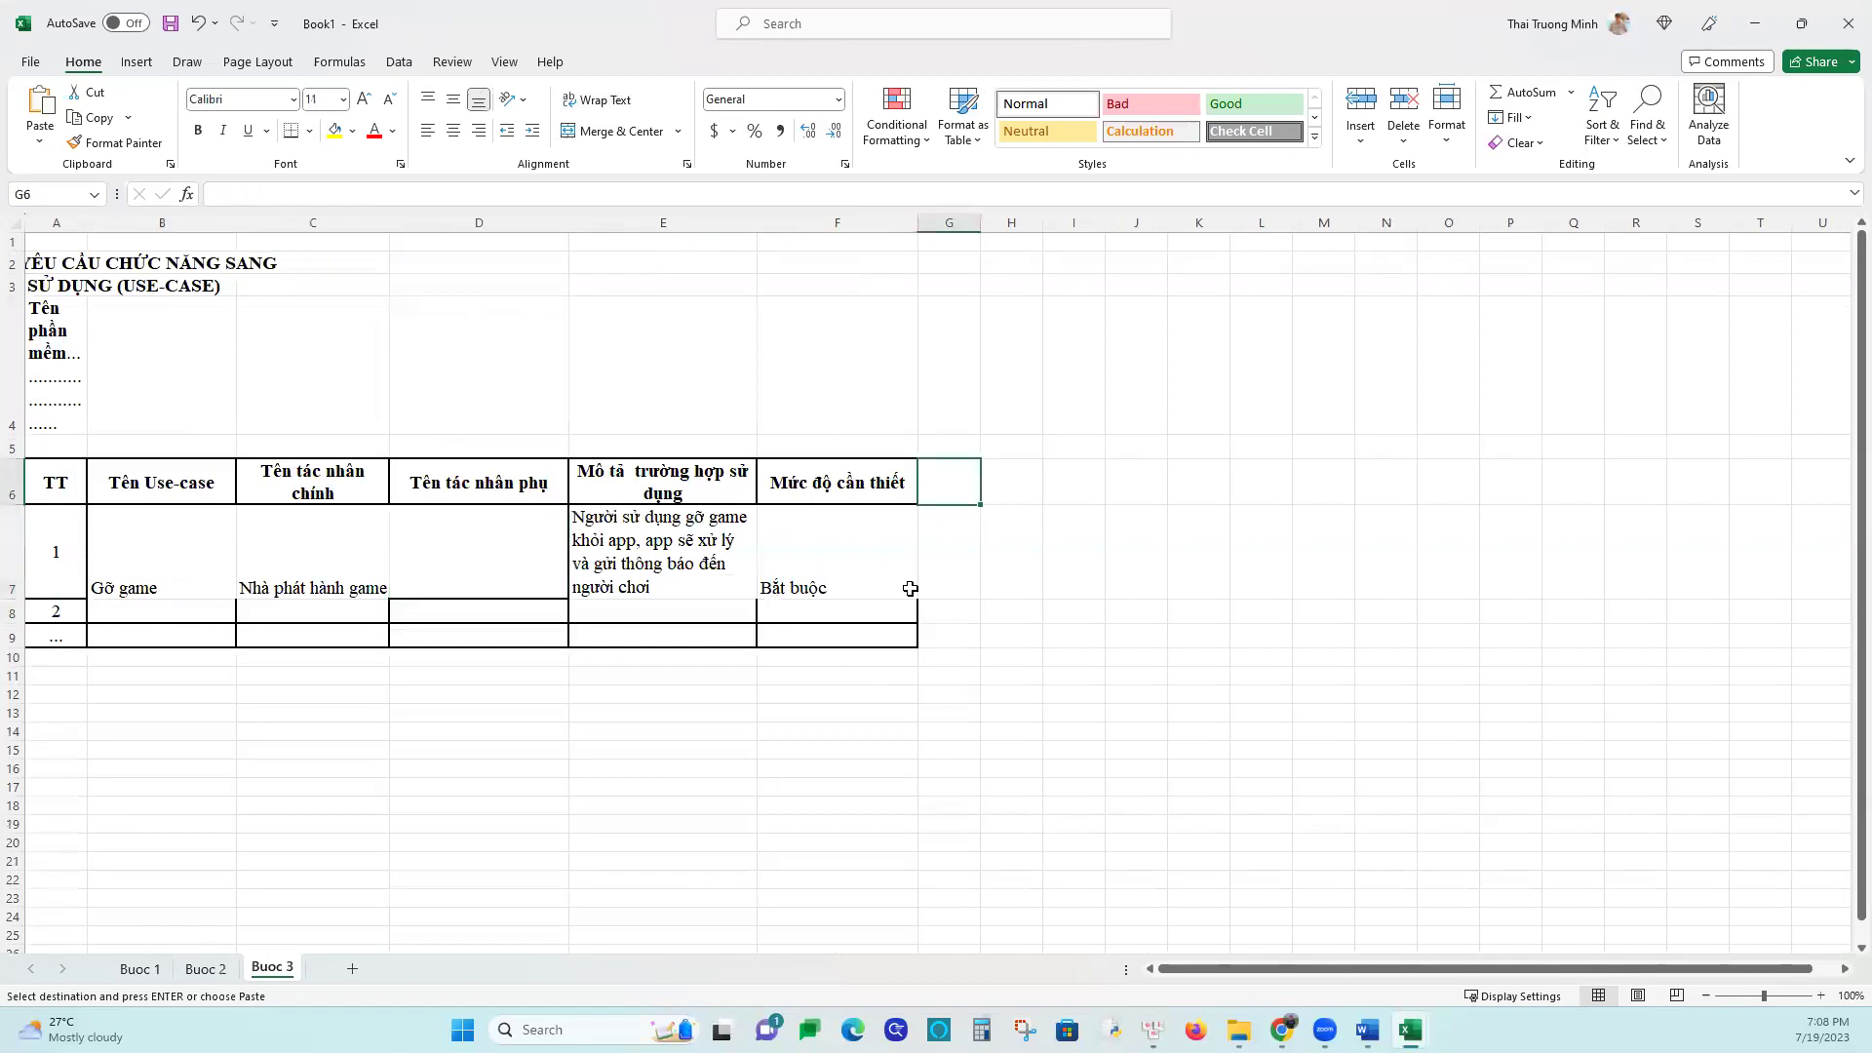
{"action": "left_click", "coordinate": [195, 967]}
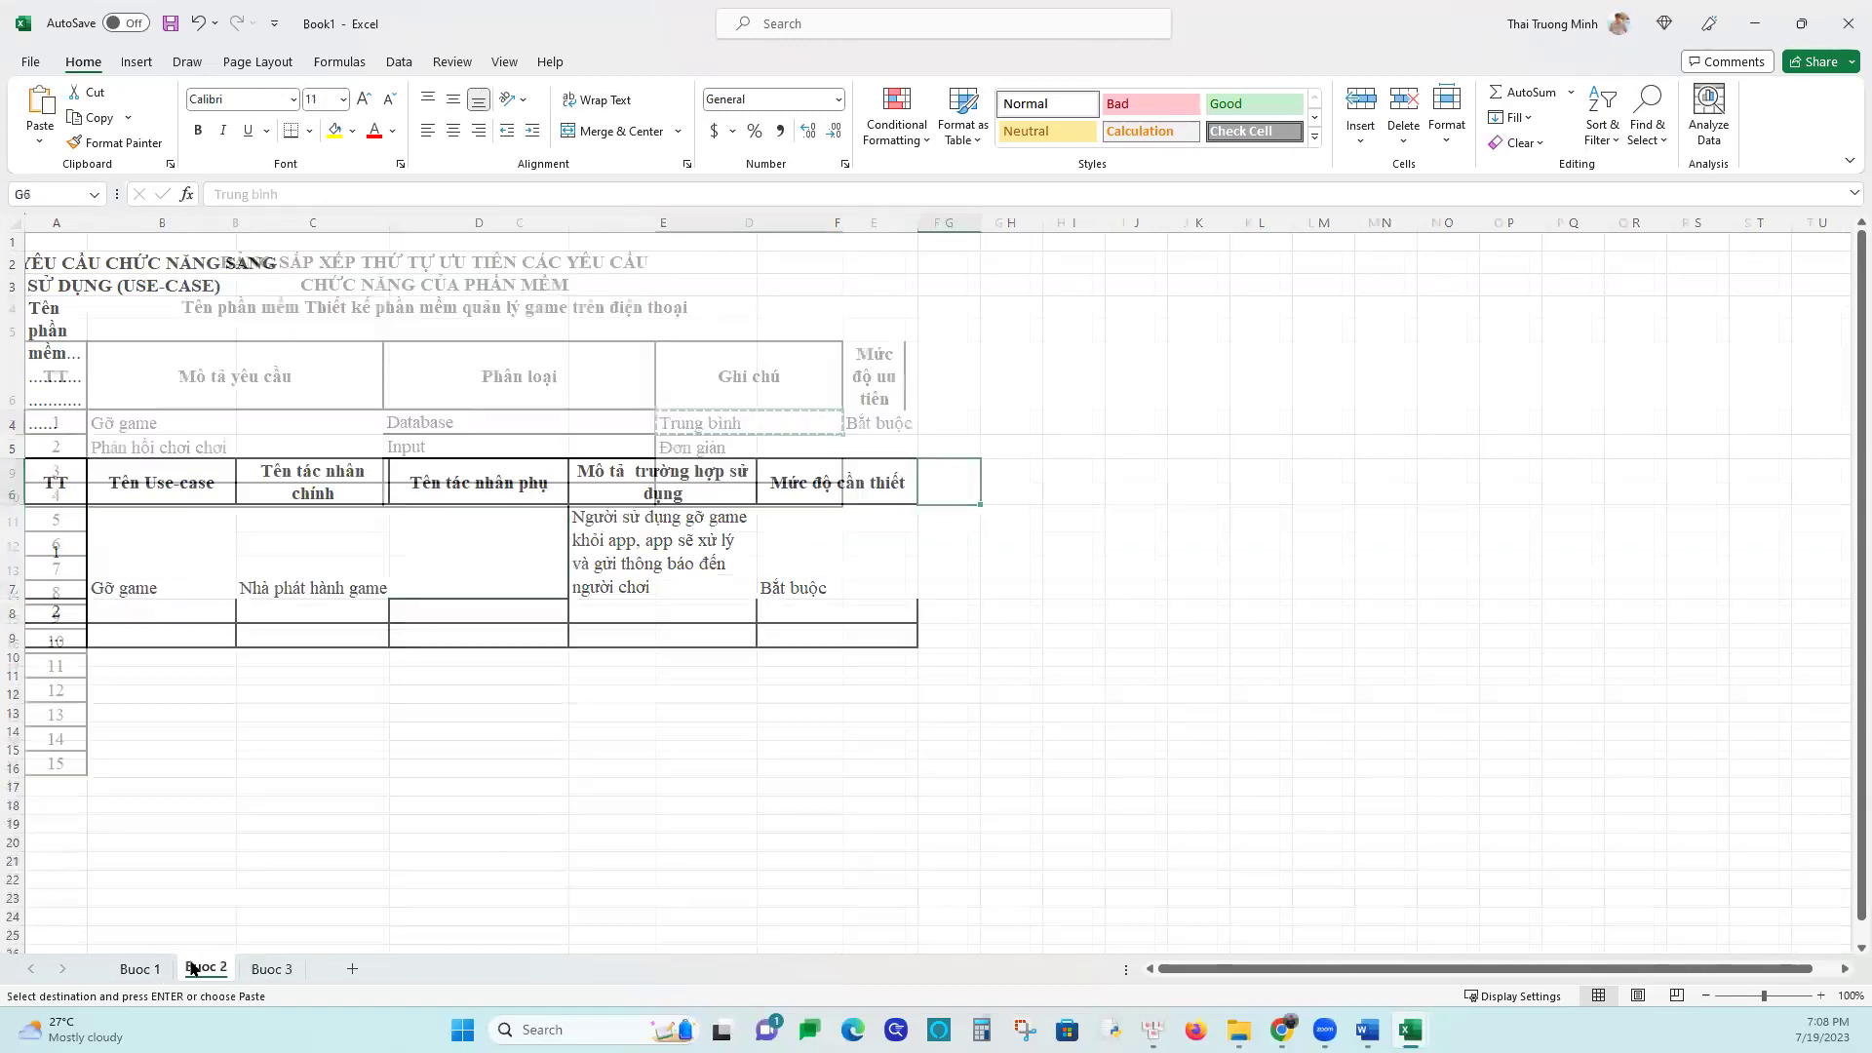
{"action": "left_click", "coordinate": [273, 968]}
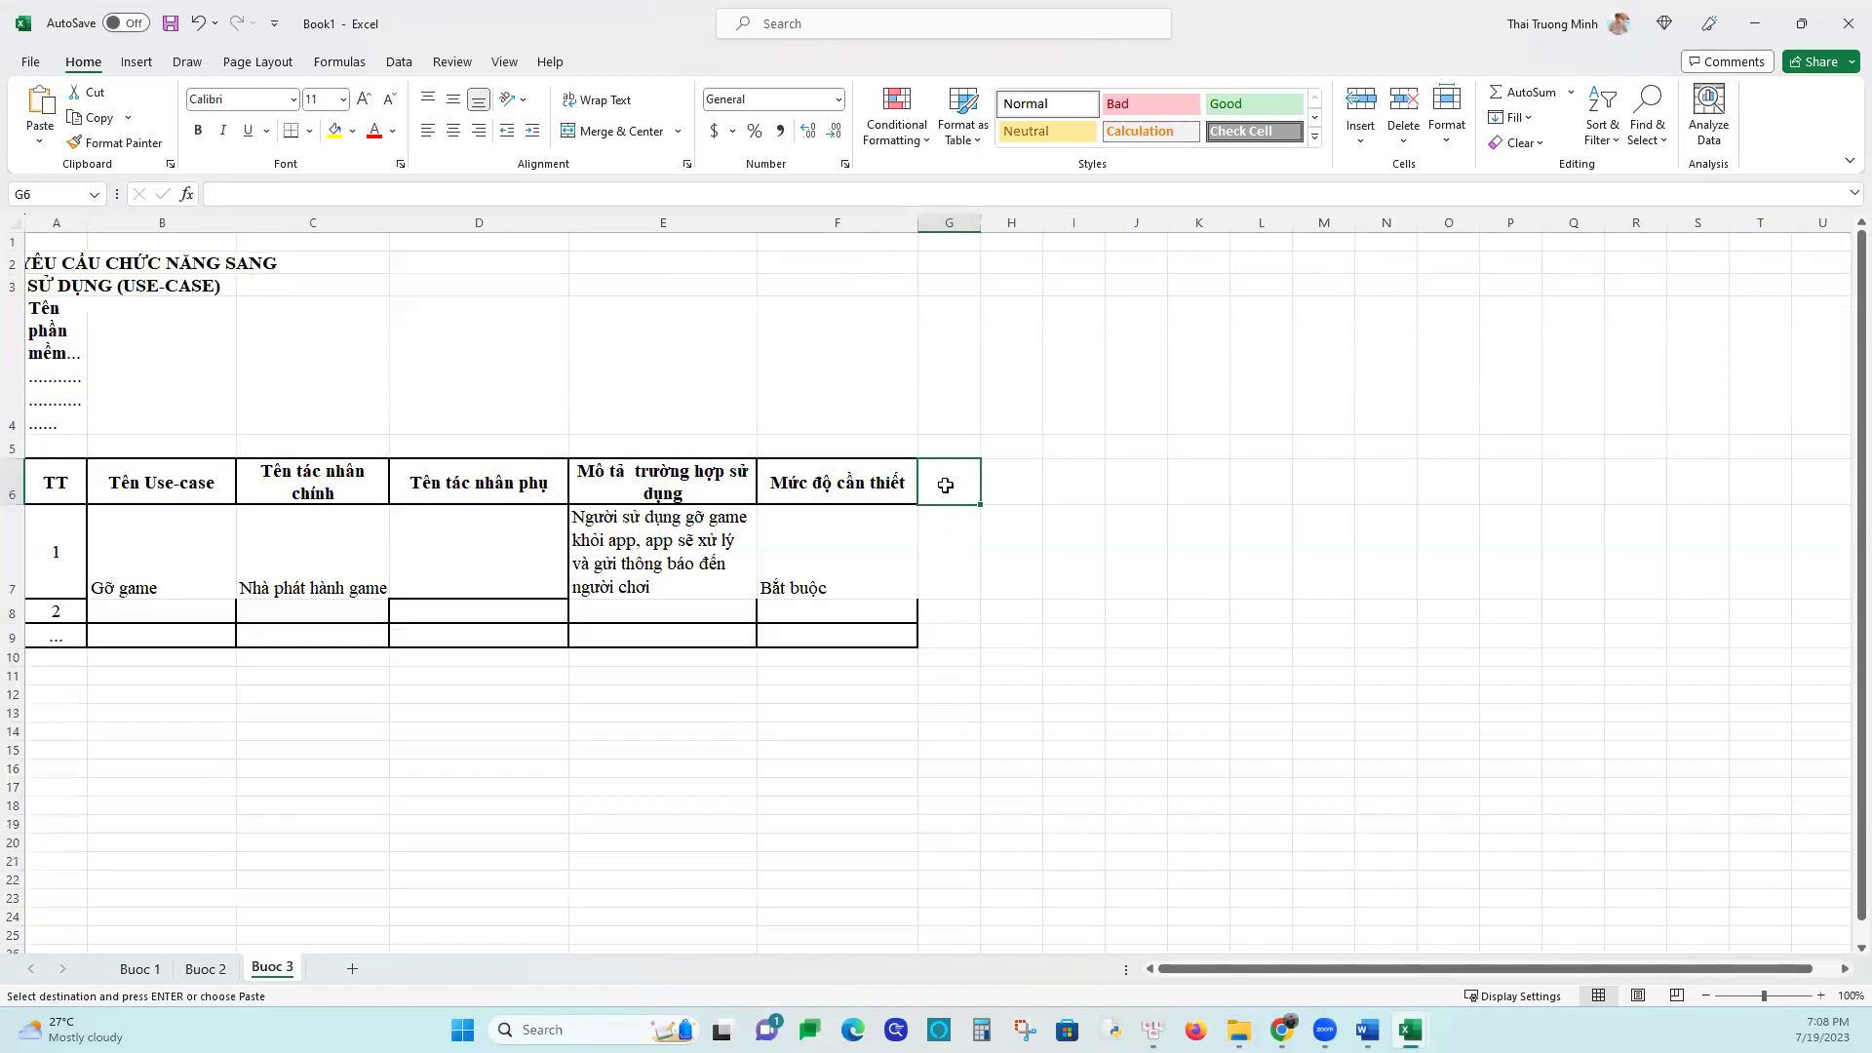
{"action": "type", "text": "Đ"}
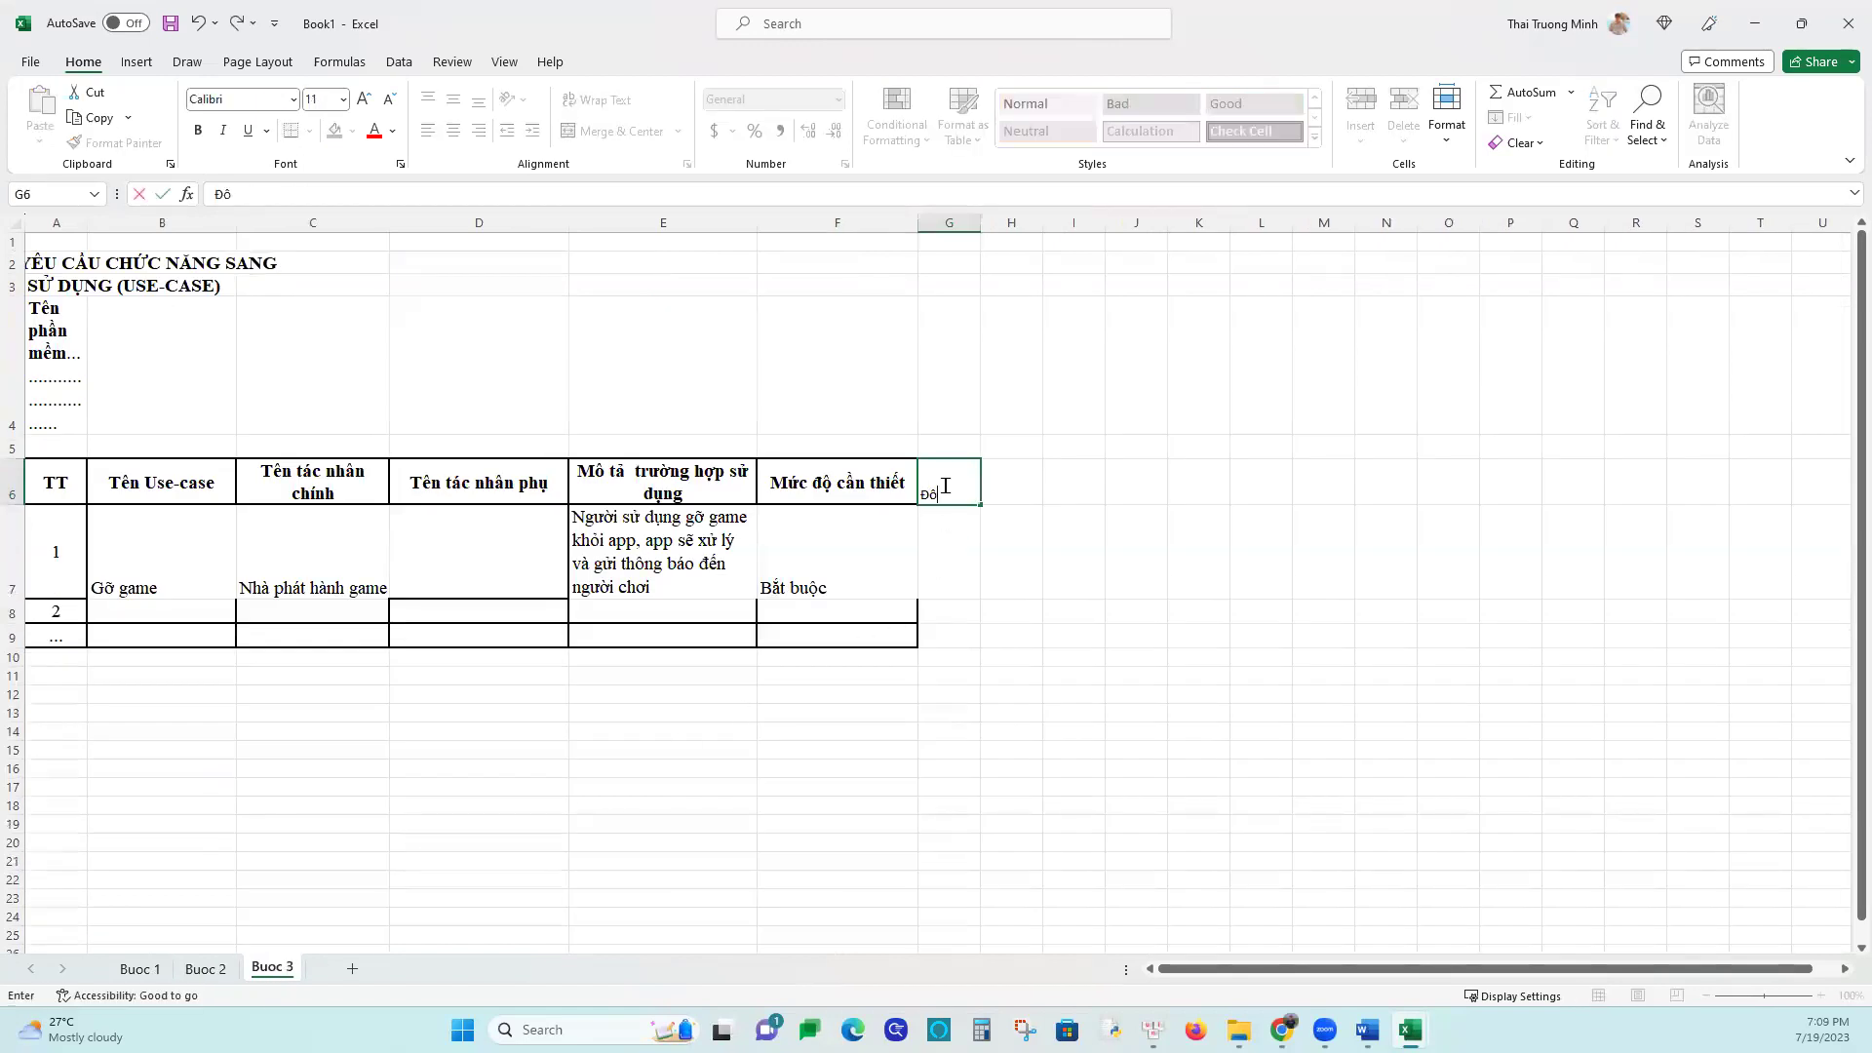
{"action": "type", "text": "ộ phu"}
{"action": "type", "text": "c tap"}
{"action": "key", "text": "Return"}
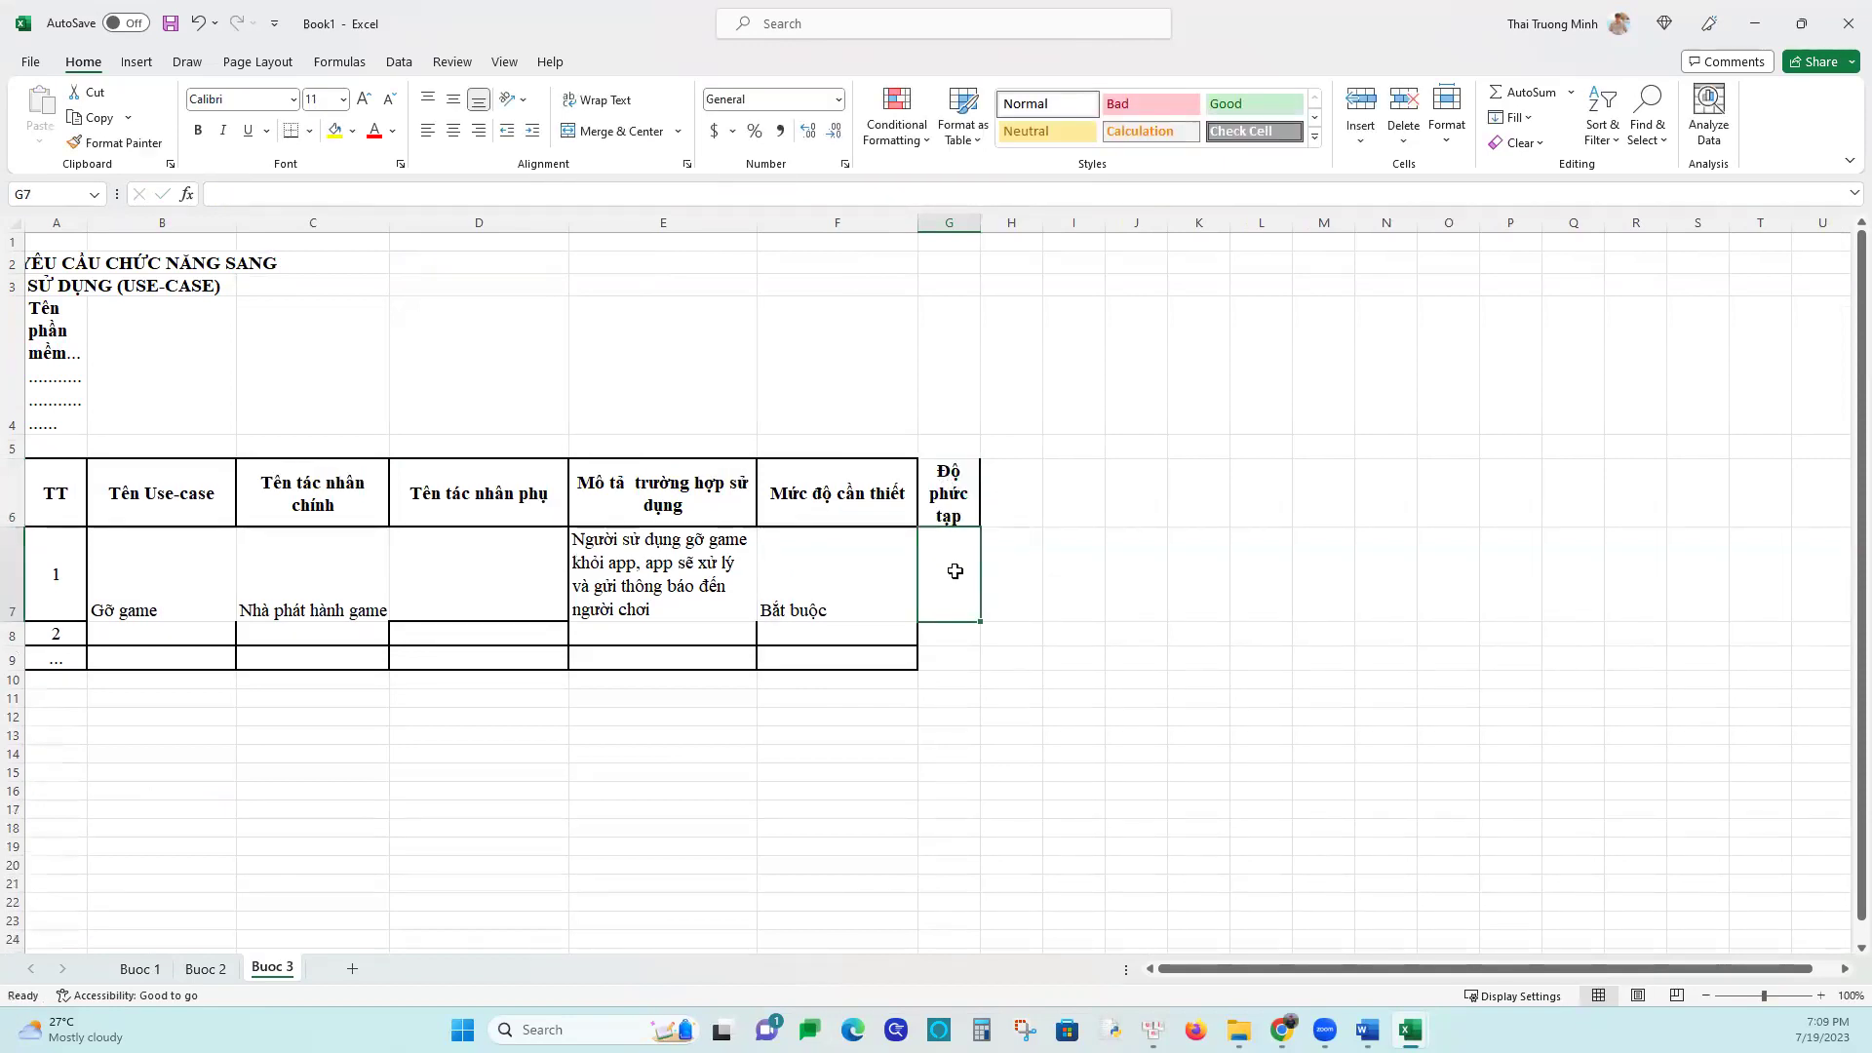
Copy the Gỡ game classification "Trung bình" from Đặc tả.docx into cell G7 of Book1 and widen column G to fit it
{"action": "left_click_drag", "start_coordinate": [986, 612], "coordinate": [1002, 634]}
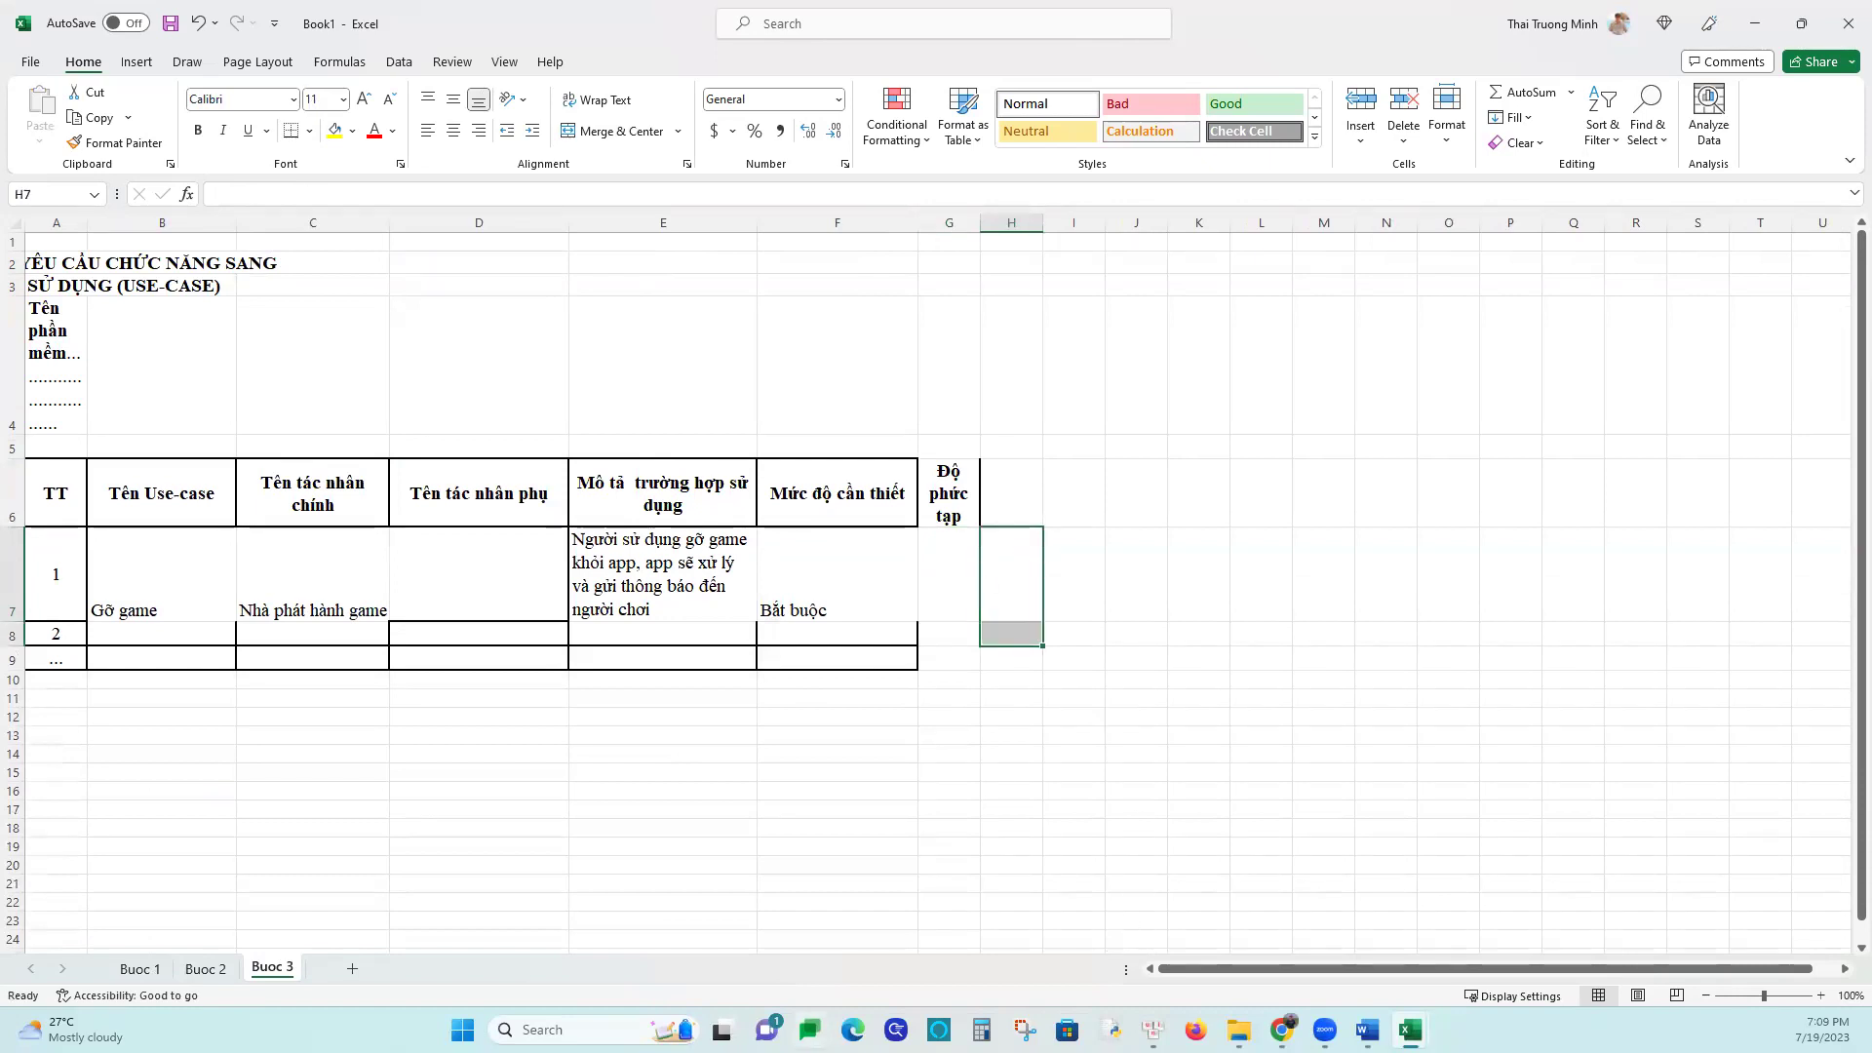
{"action": "left_click", "coordinate": [1367, 1030]}
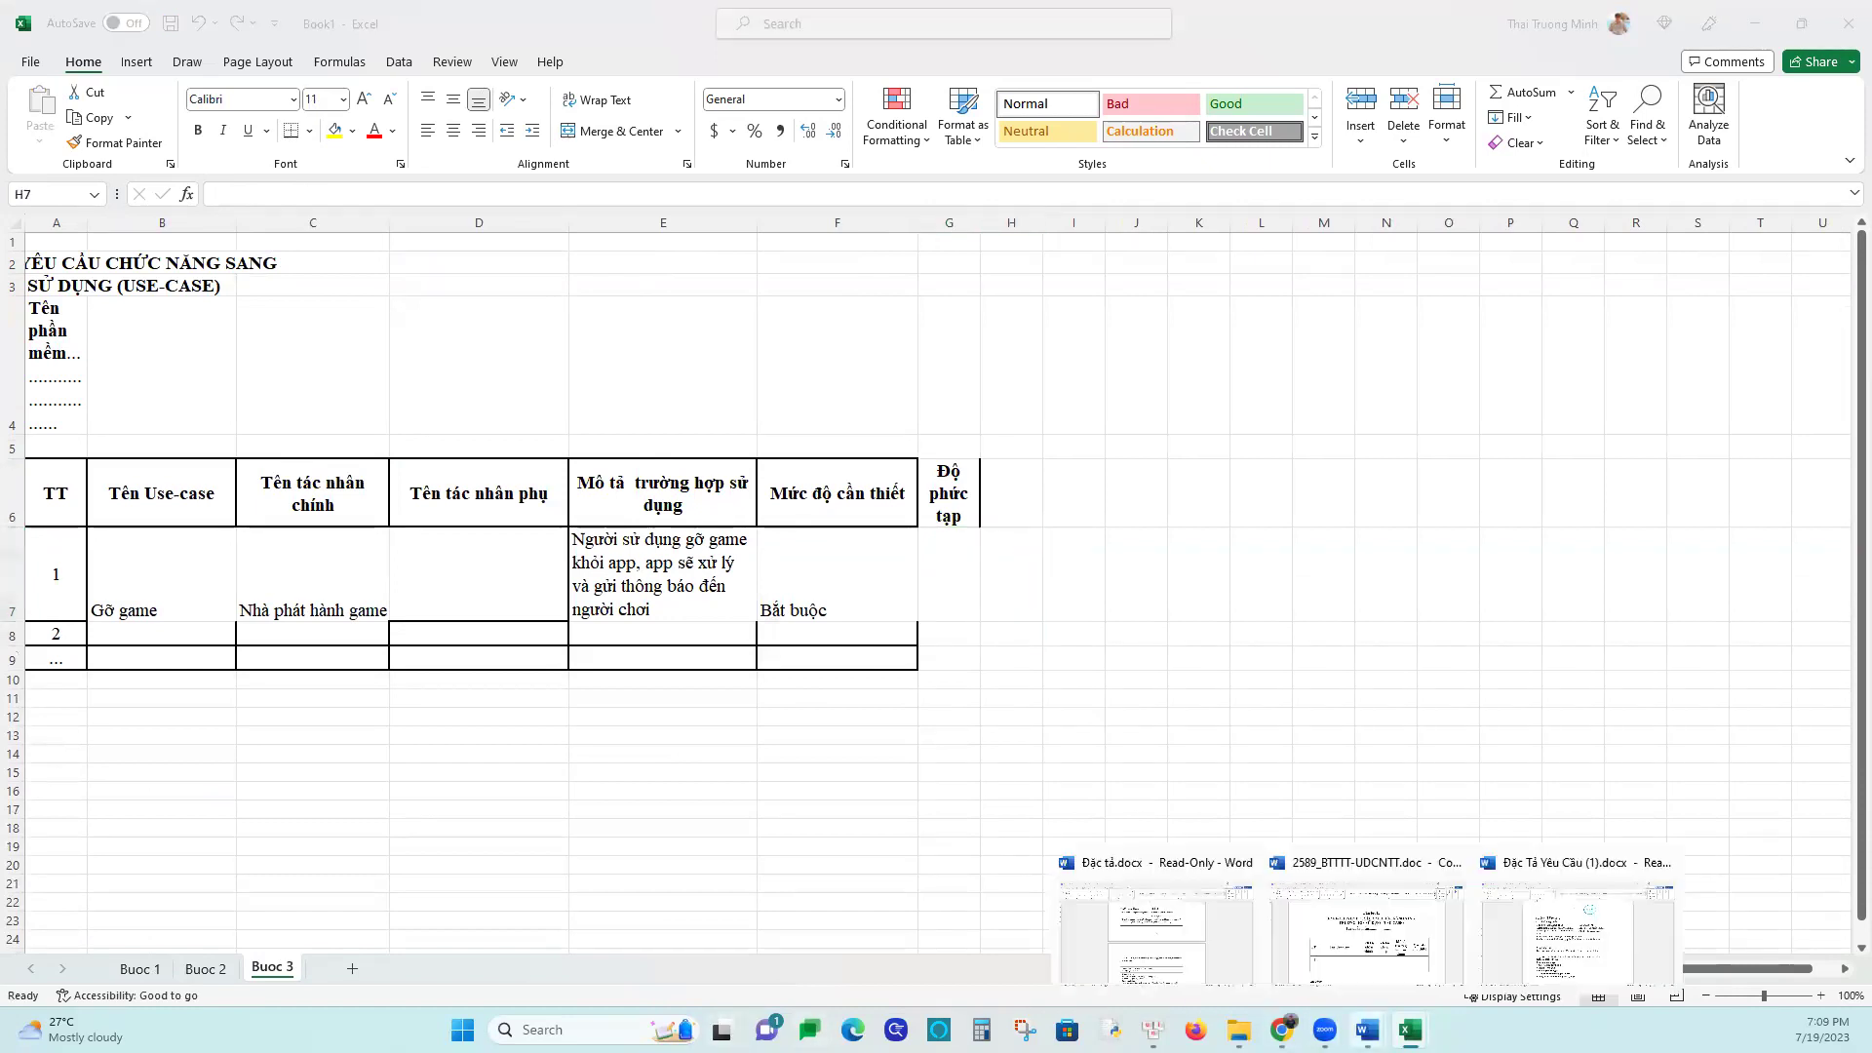
{"action": "left_click", "coordinate": [1170, 941]}
{"action": "left_click", "coordinate": [969, 331]}
{"action": "left_click_drag", "start_coordinate": [968, 331], "coordinate": [1053, 329]}
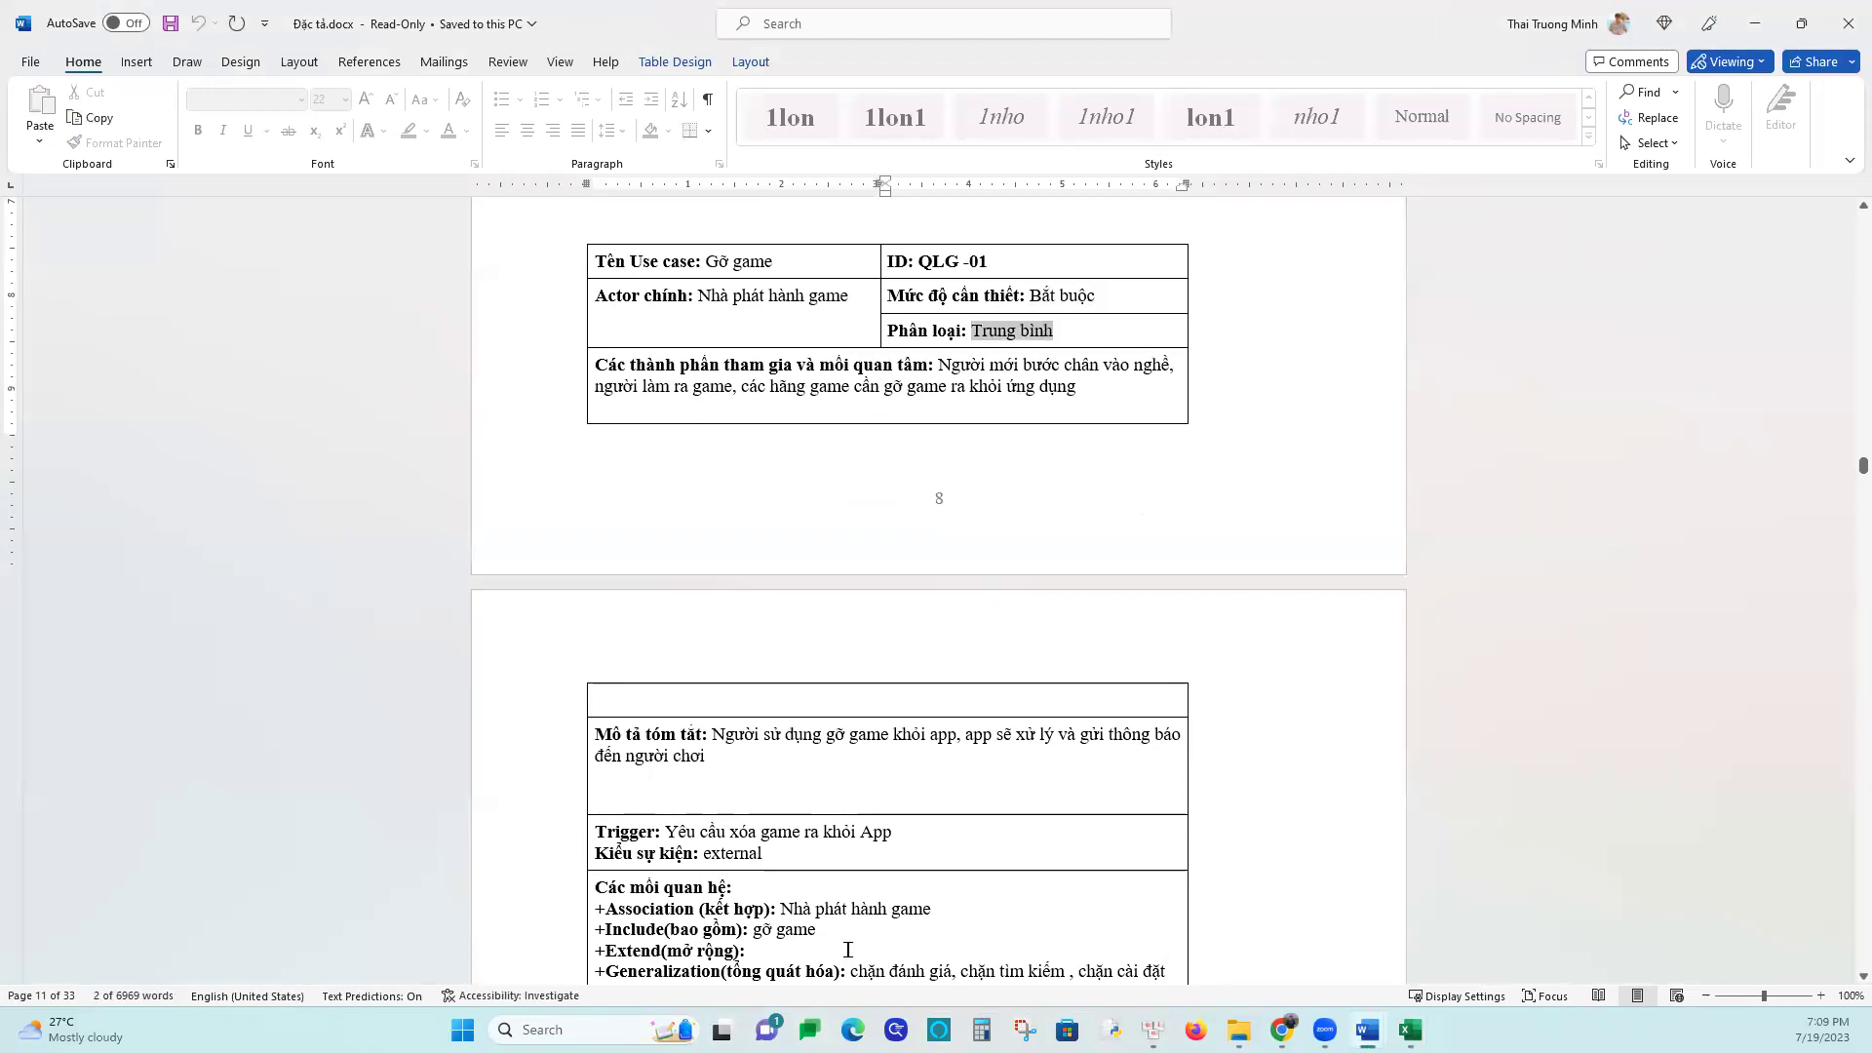
{"action": "left_click", "coordinate": [1410, 1030]}
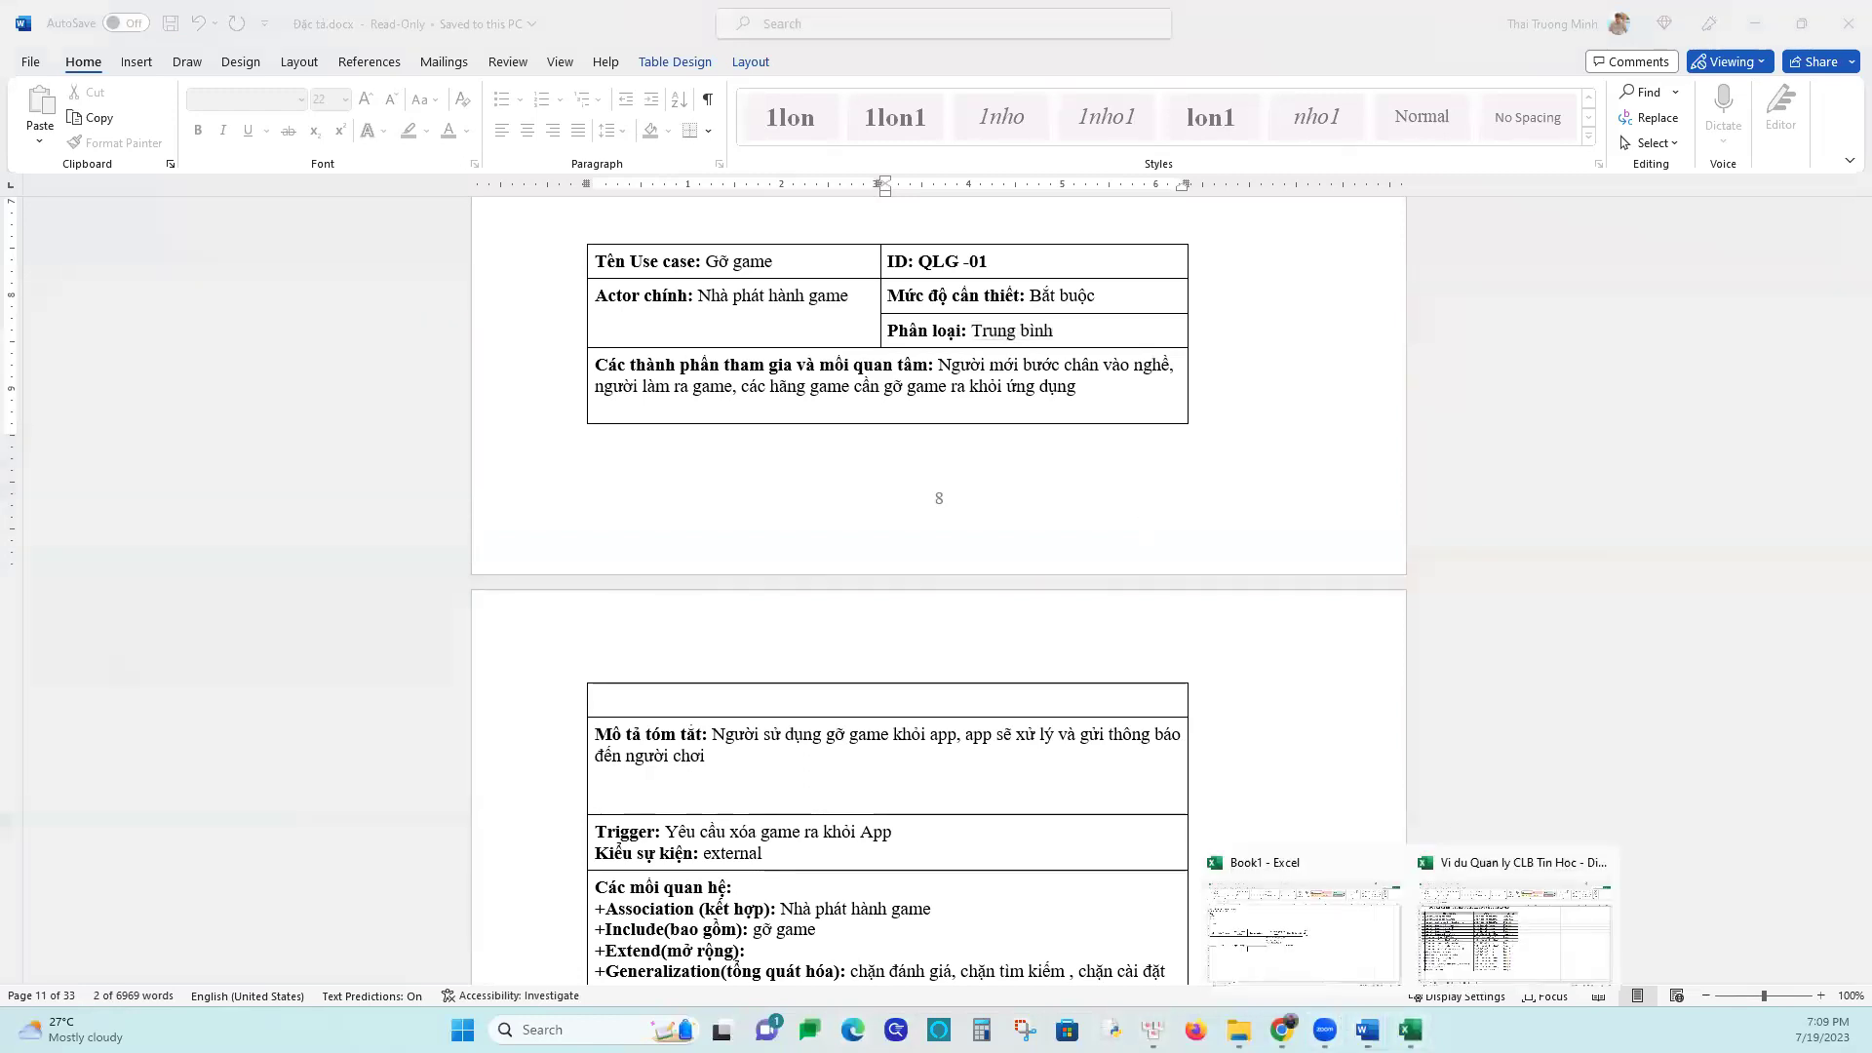
{"action": "left_click", "coordinate": [1285, 943]}
{"action": "left_click", "coordinate": [952, 589]}
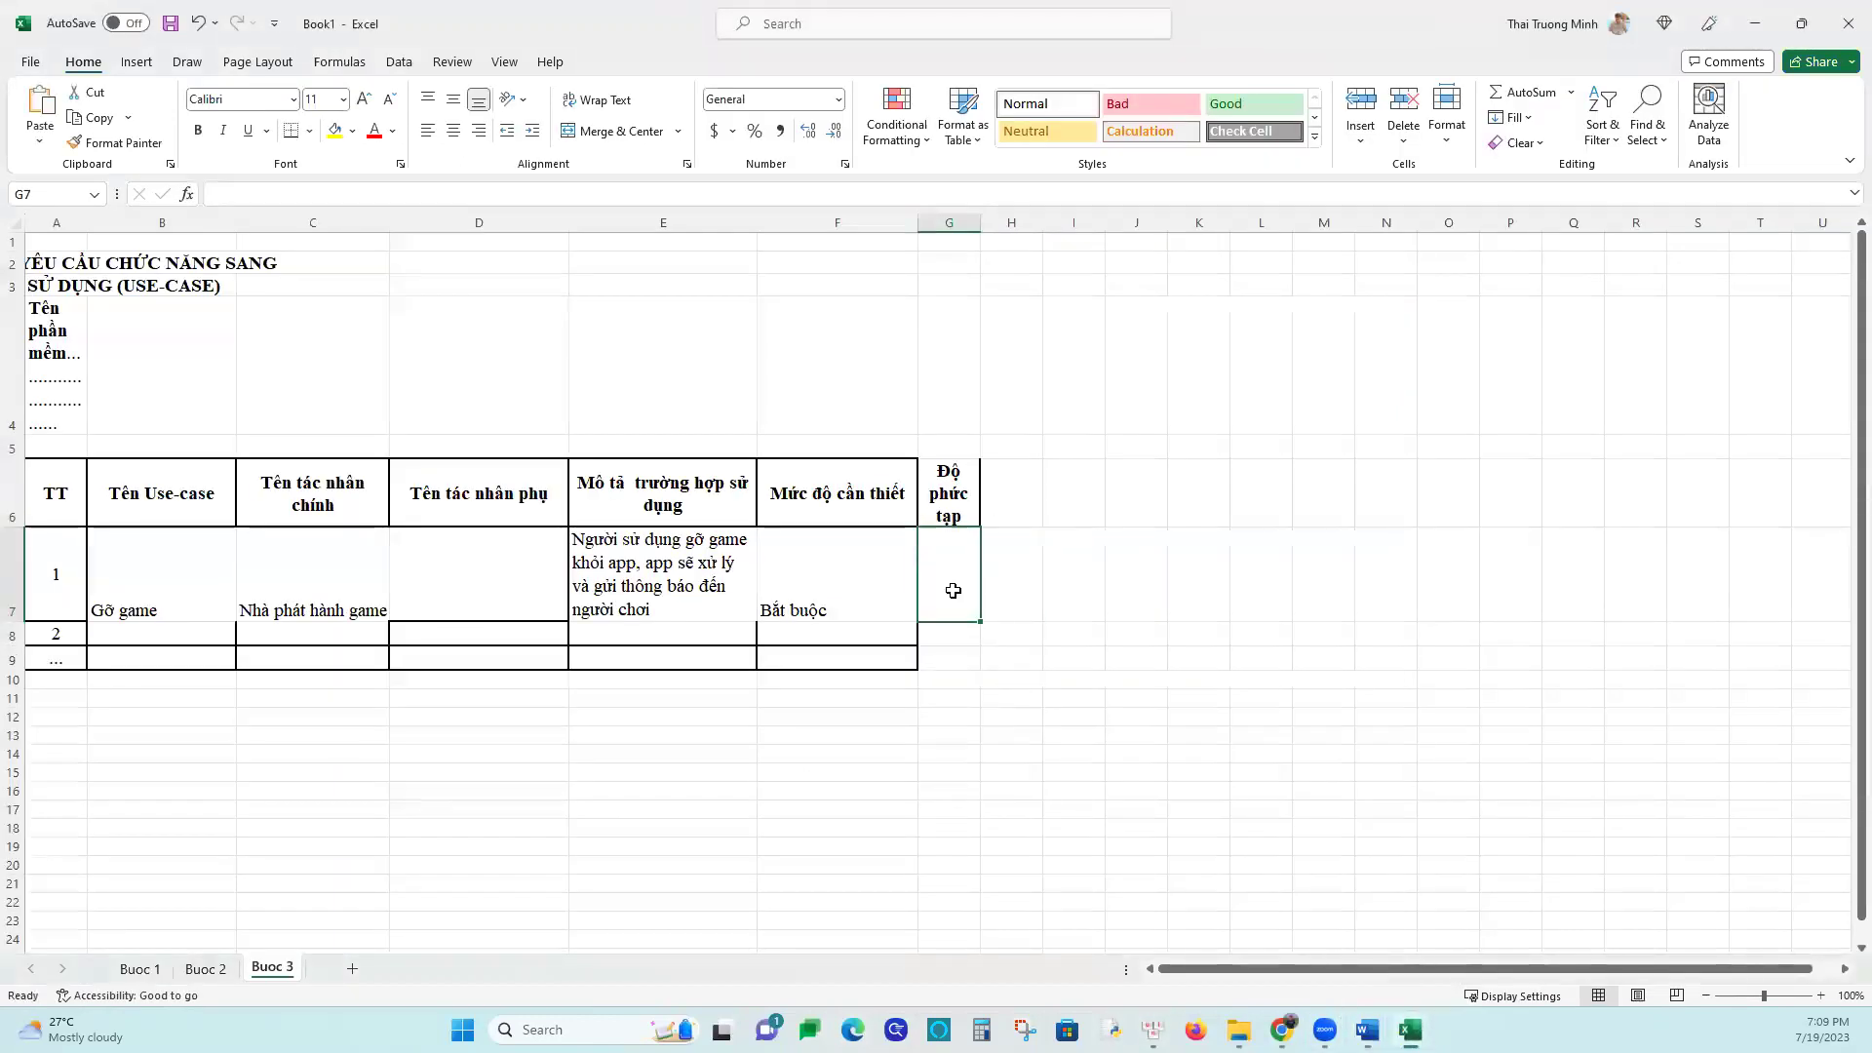
{"action": "key", "text": "ctrl+v"}
{"action": "key", "text": "Return"}
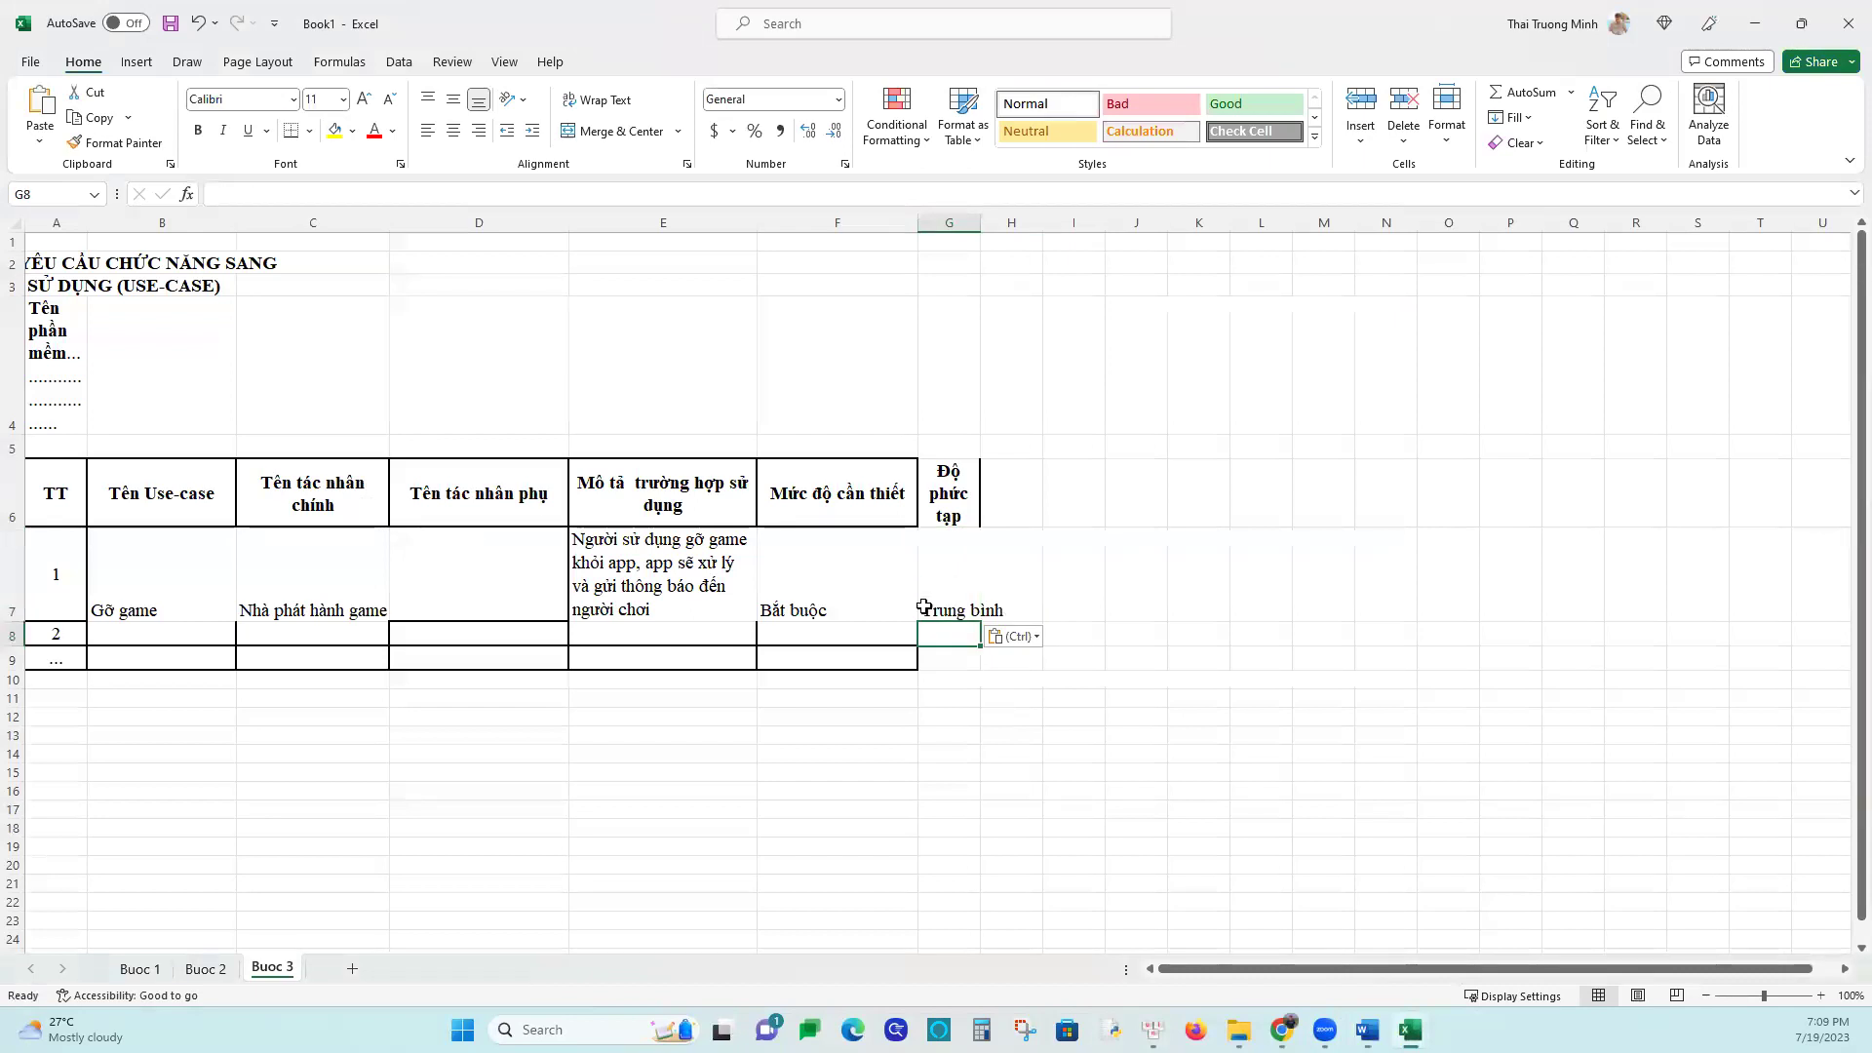
{"action": "left_click_drag", "start_coordinate": [977, 228], "coordinate": [1006, 228]}
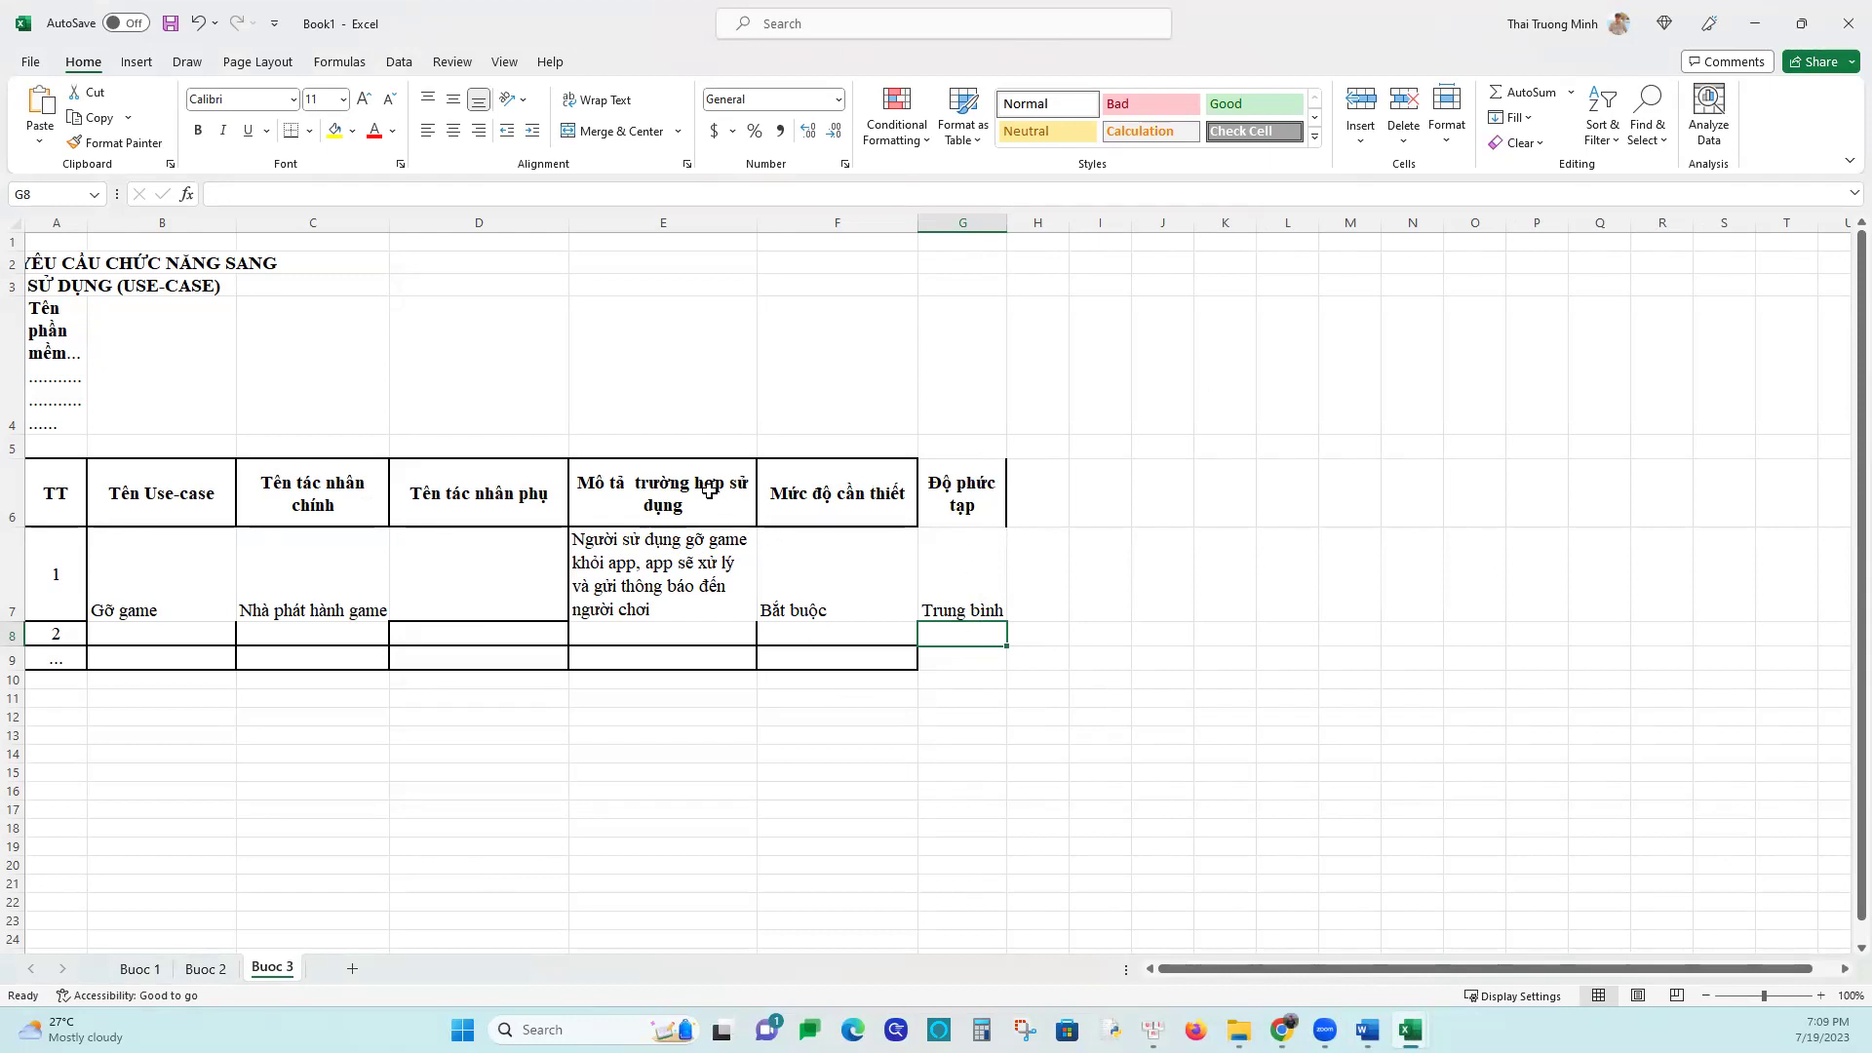
Switch to the B3 sheet of the Vi du Quan ly CLB Tin Hoc workbook and delete the empty rows 5 and 6
{"action": "mouse_move", "coordinate": [1410, 1030]}
{"action": "left_click", "coordinate": [1435, 960]}
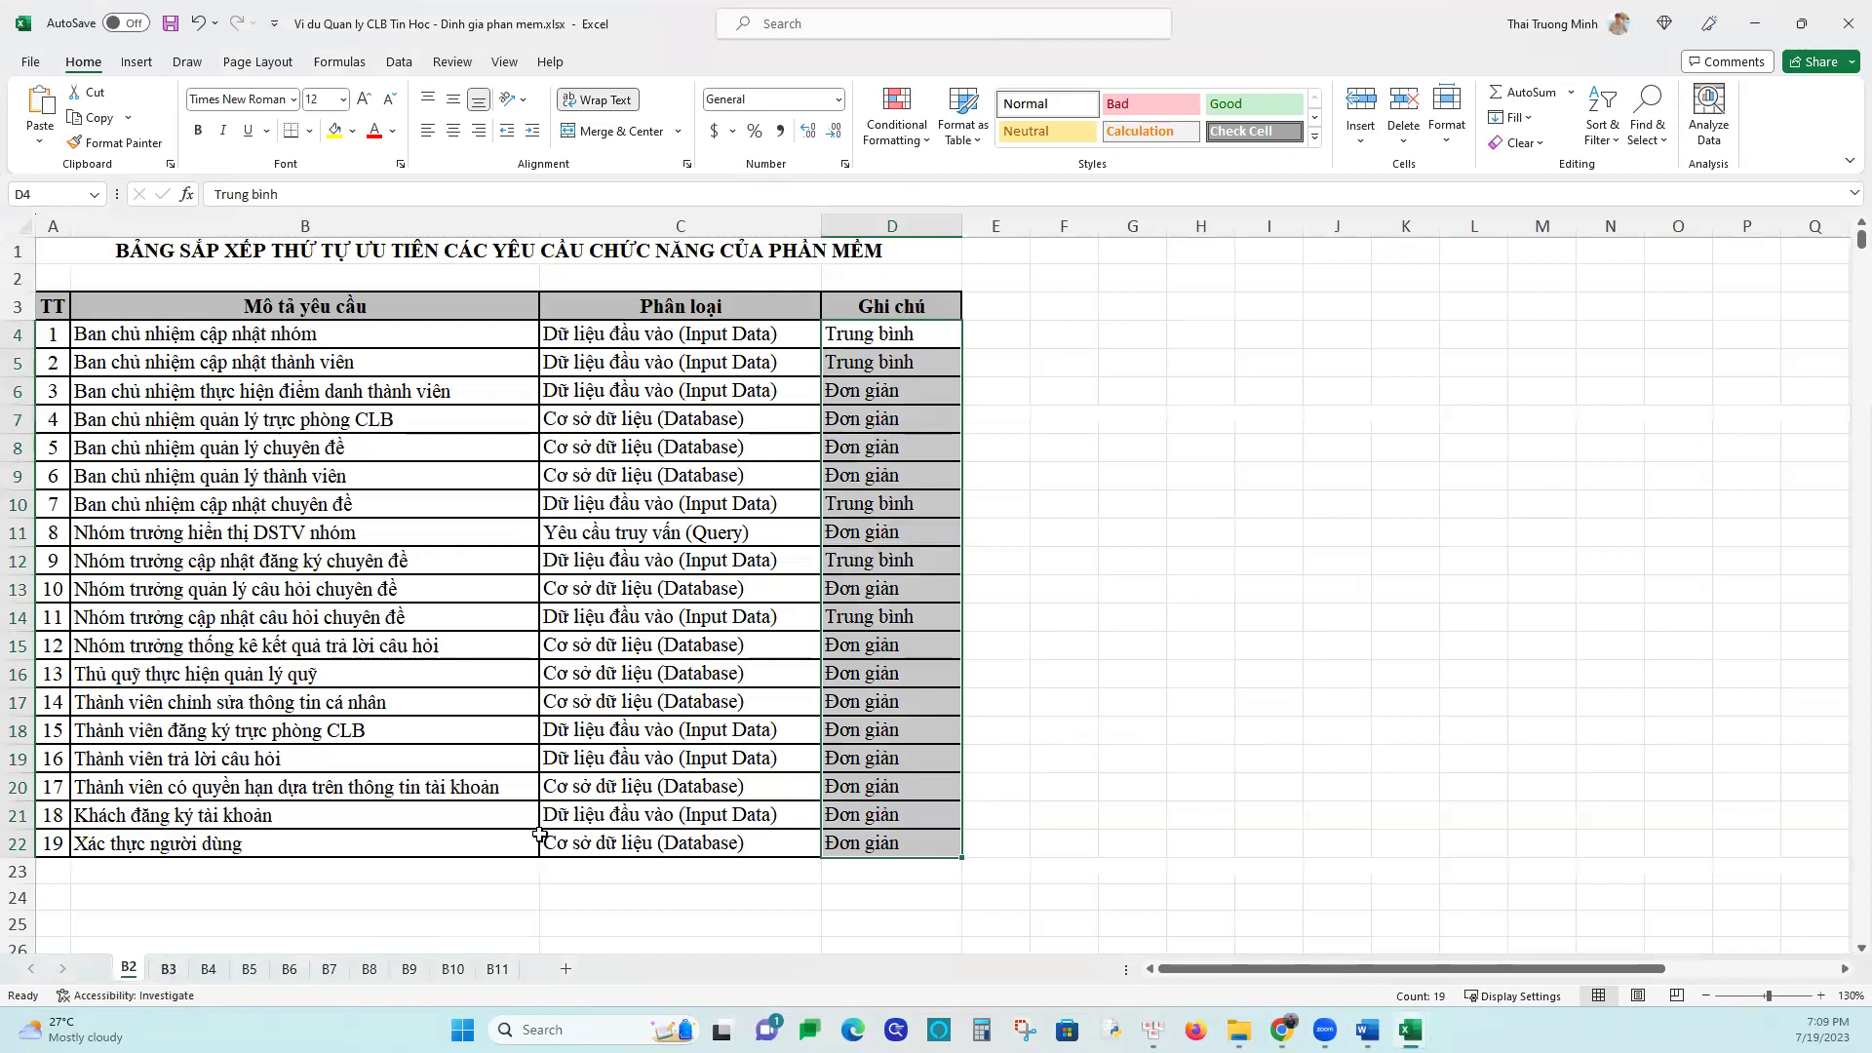
{"action": "left_click", "coordinate": [168, 969]}
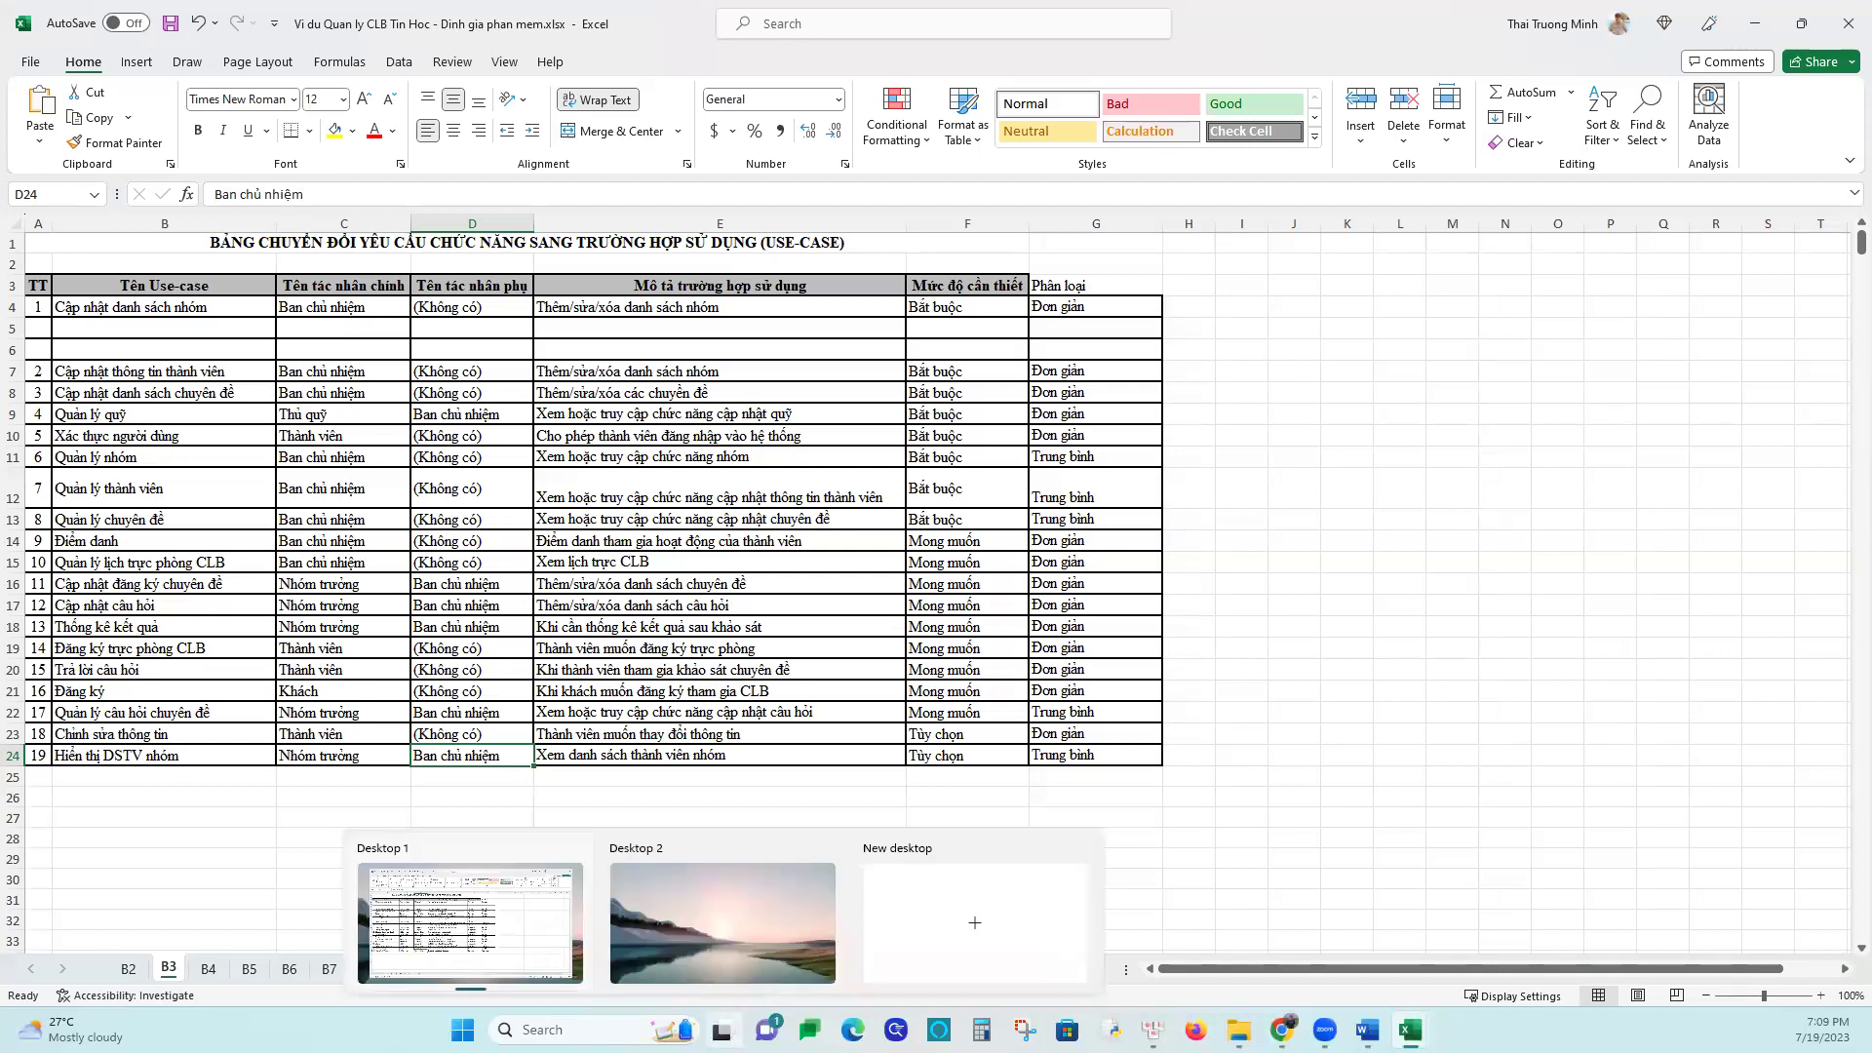
{"action": "left_click", "coordinate": [310, 706]}
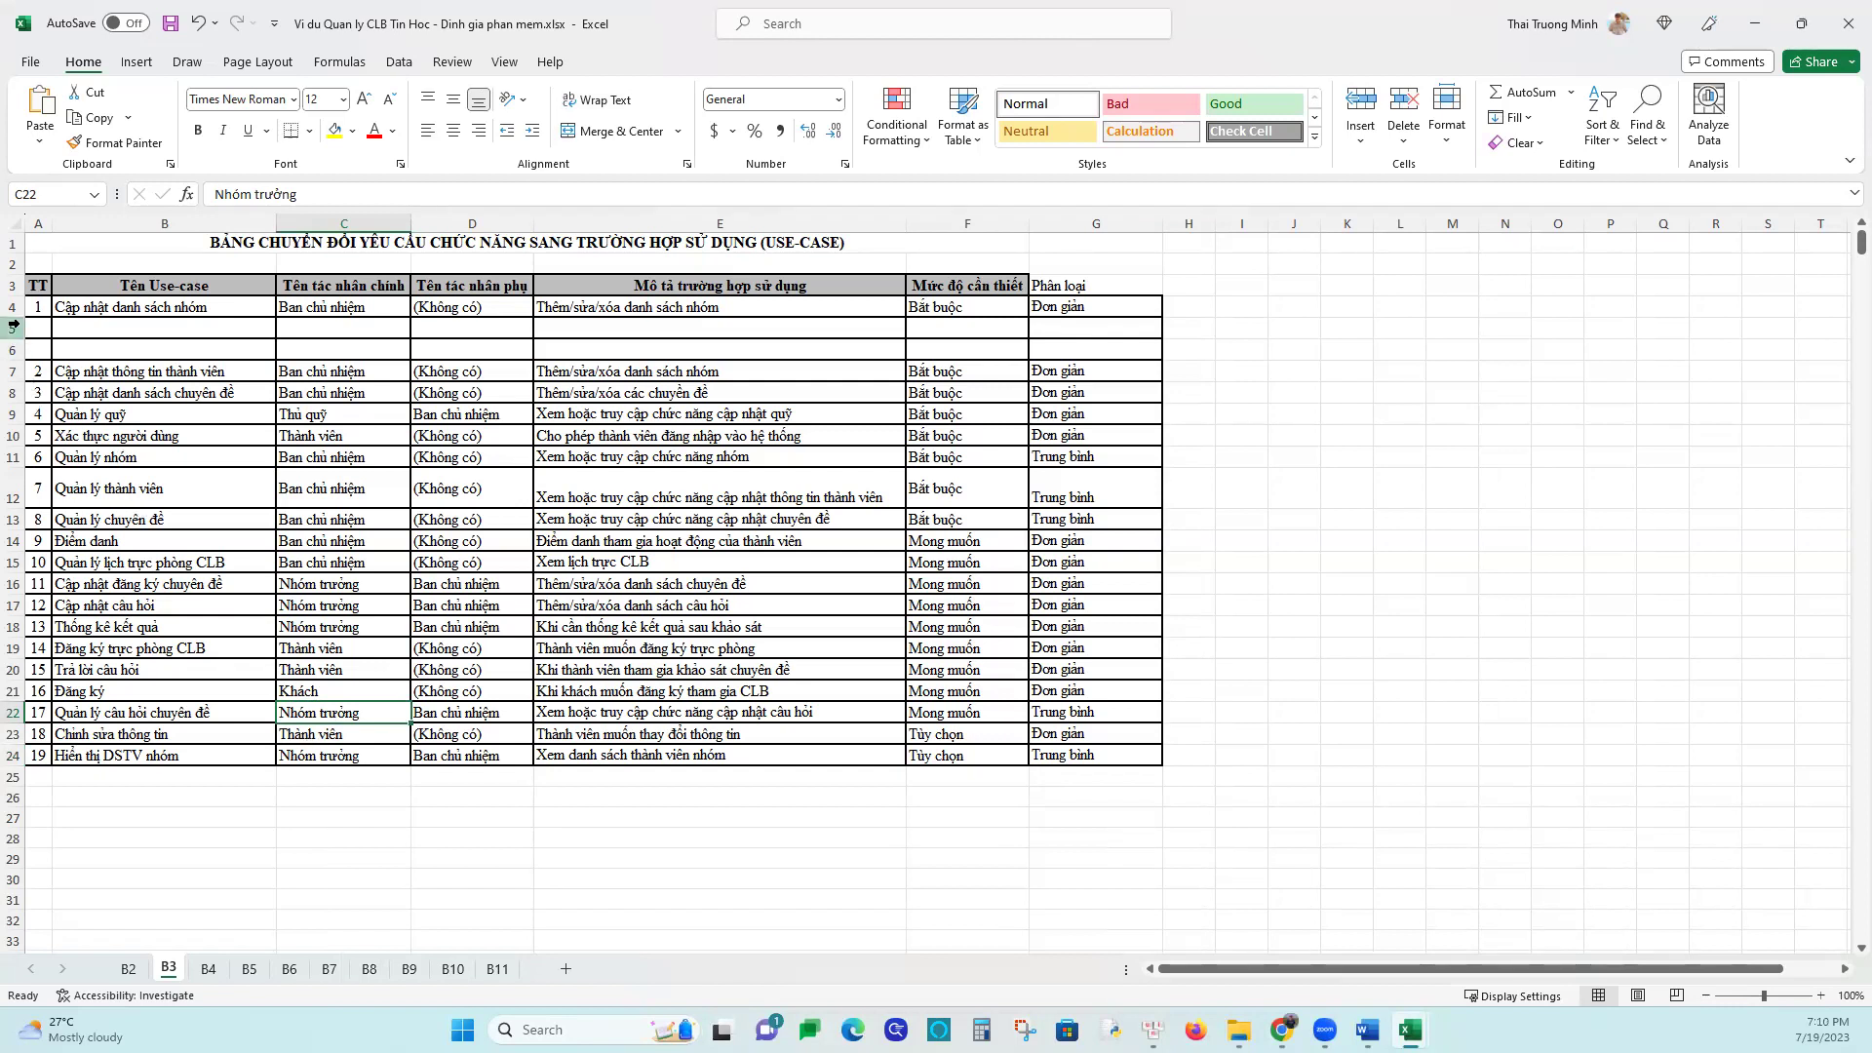
{"action": "left_click_drag", "start_coordinate": [13, 328], "coordinate": [14, 349]}
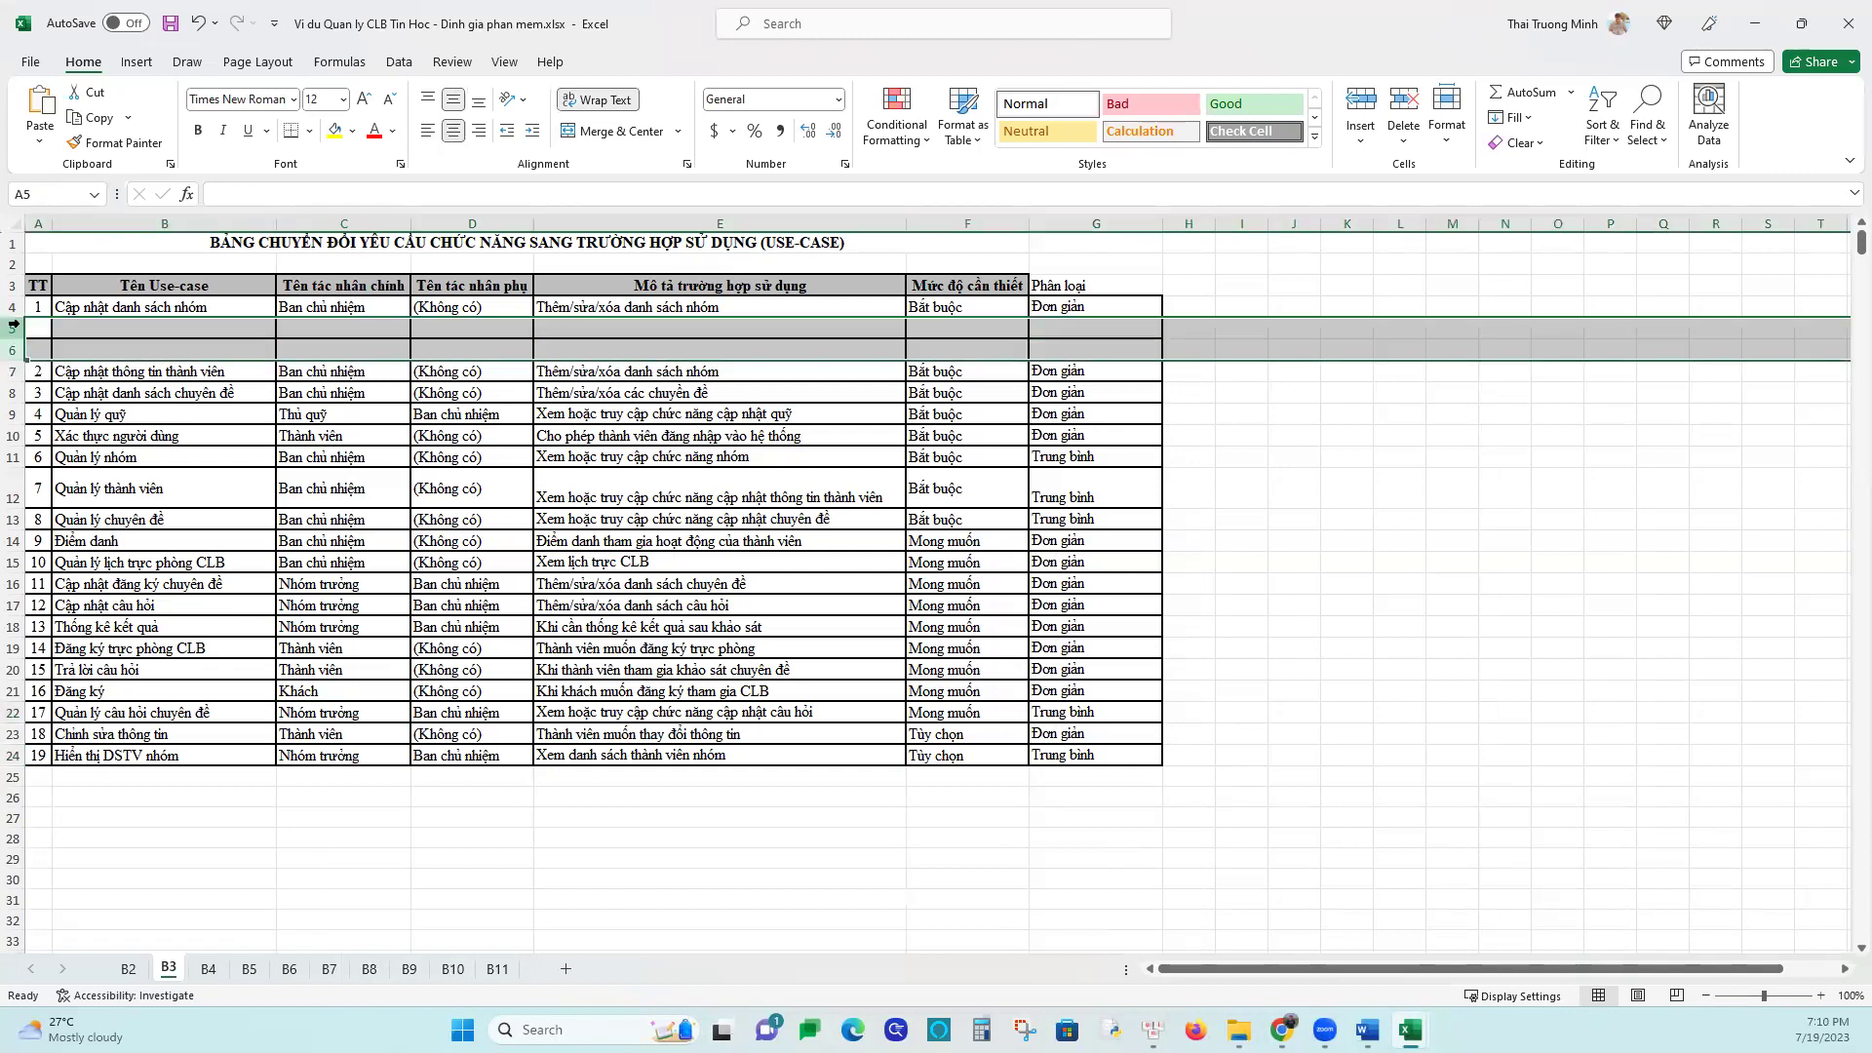
{"action": "right_click", "coordinate": [16, 336]}
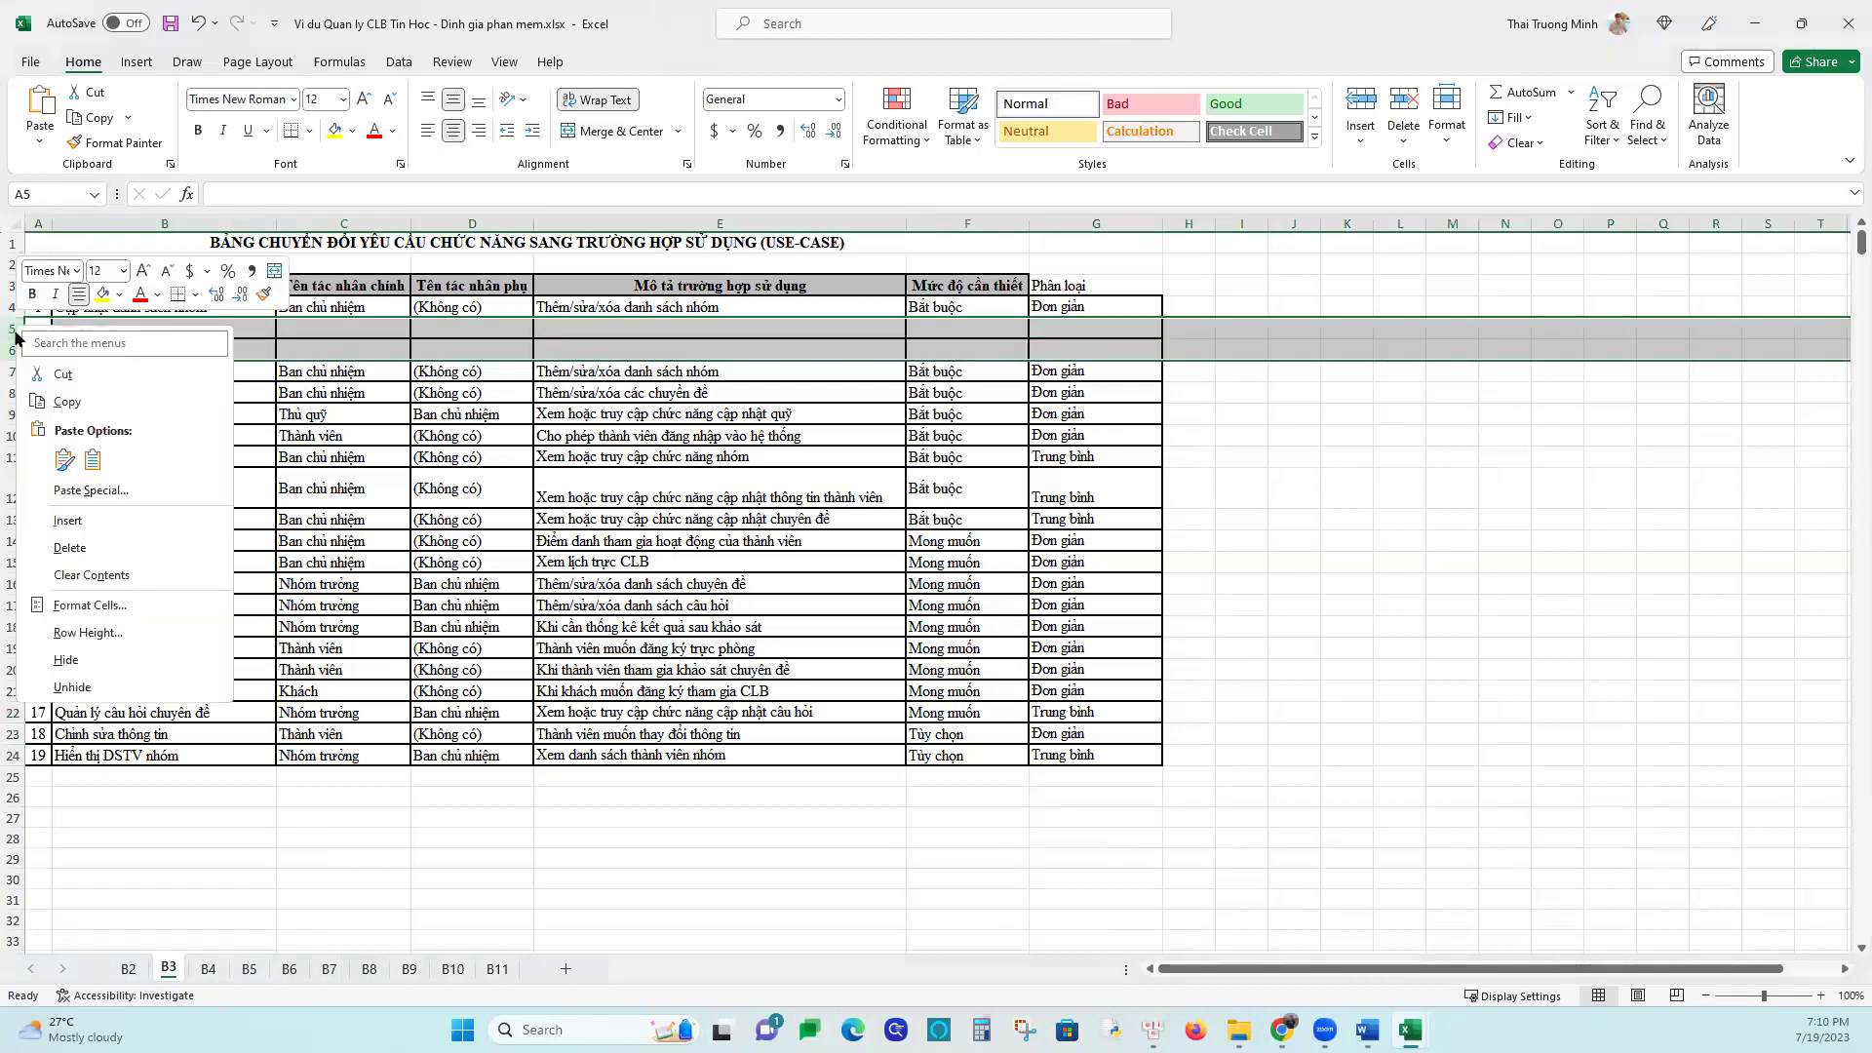
{"action": "left_click", "coordinate": [70, 548]}
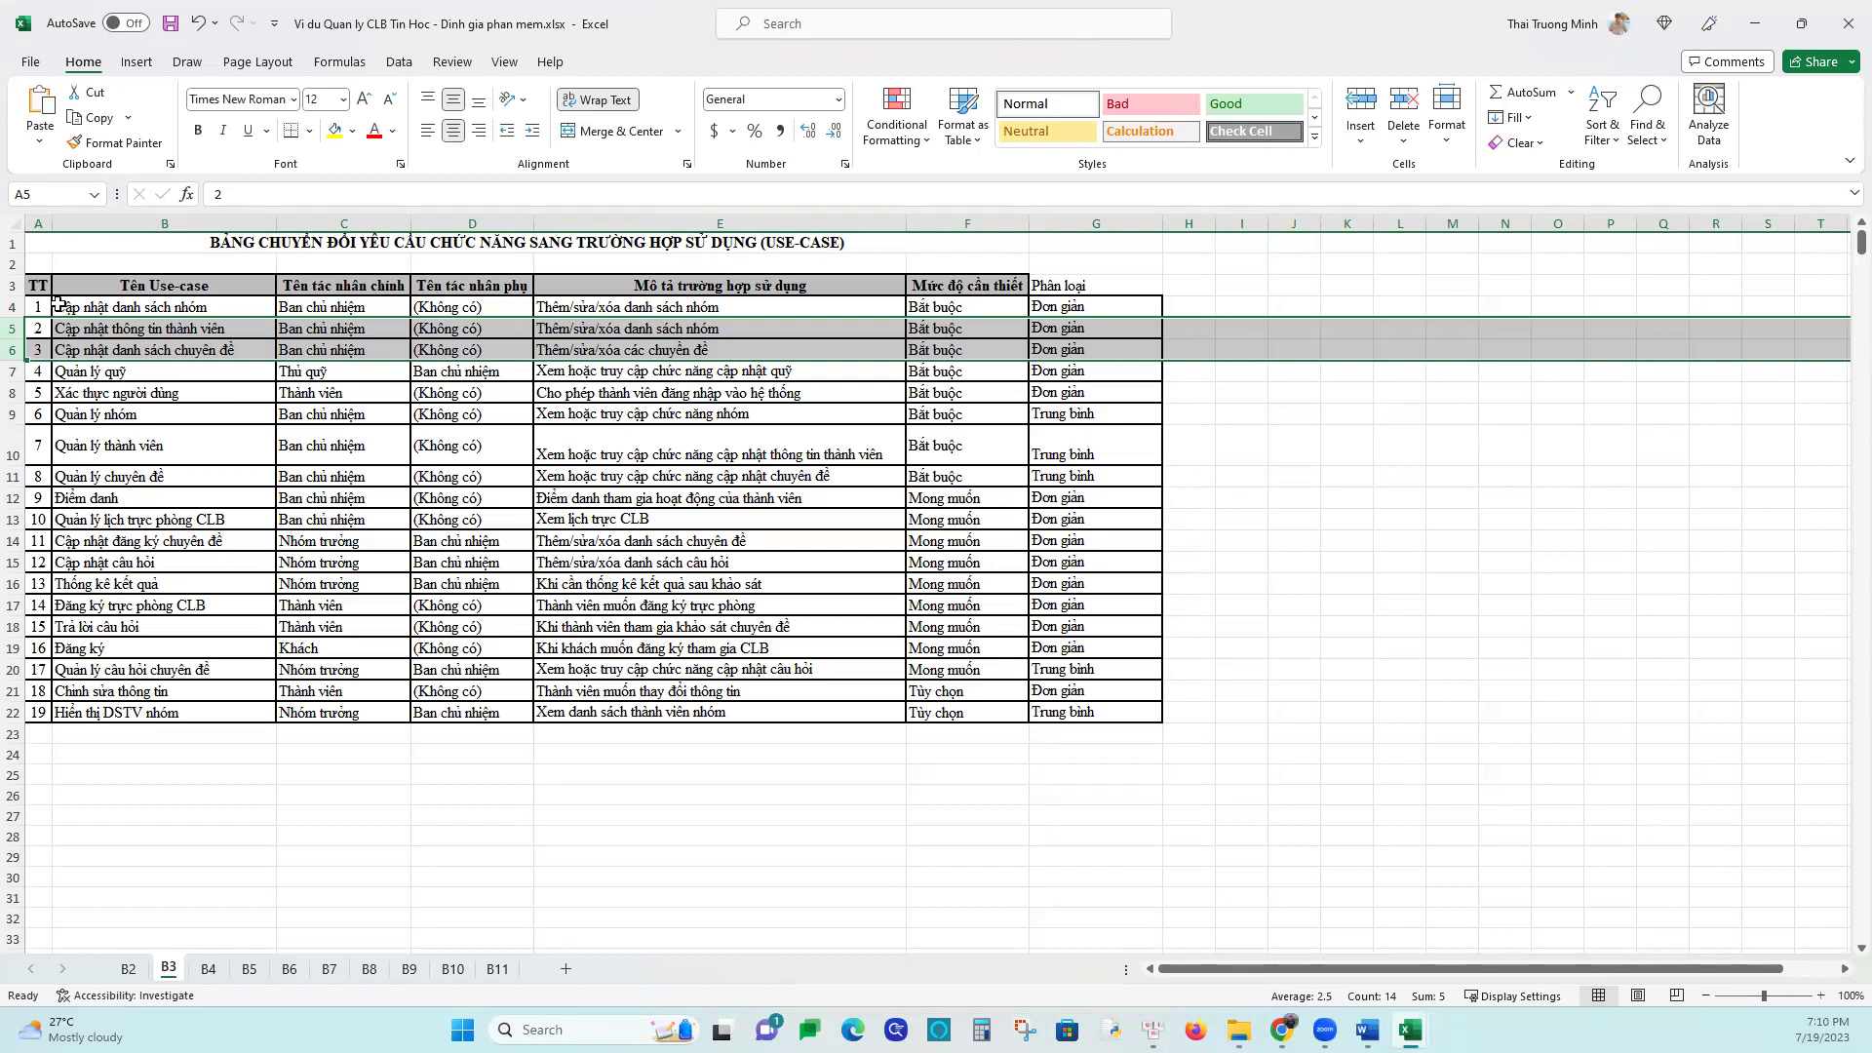
Sort the use-case range B4:G22 by column F and then column G, both A to Z, and review the resulting groups
{"action": "left_click_drag", "start_coordinate": [59, 305], "coordinate": [1094, 708]}
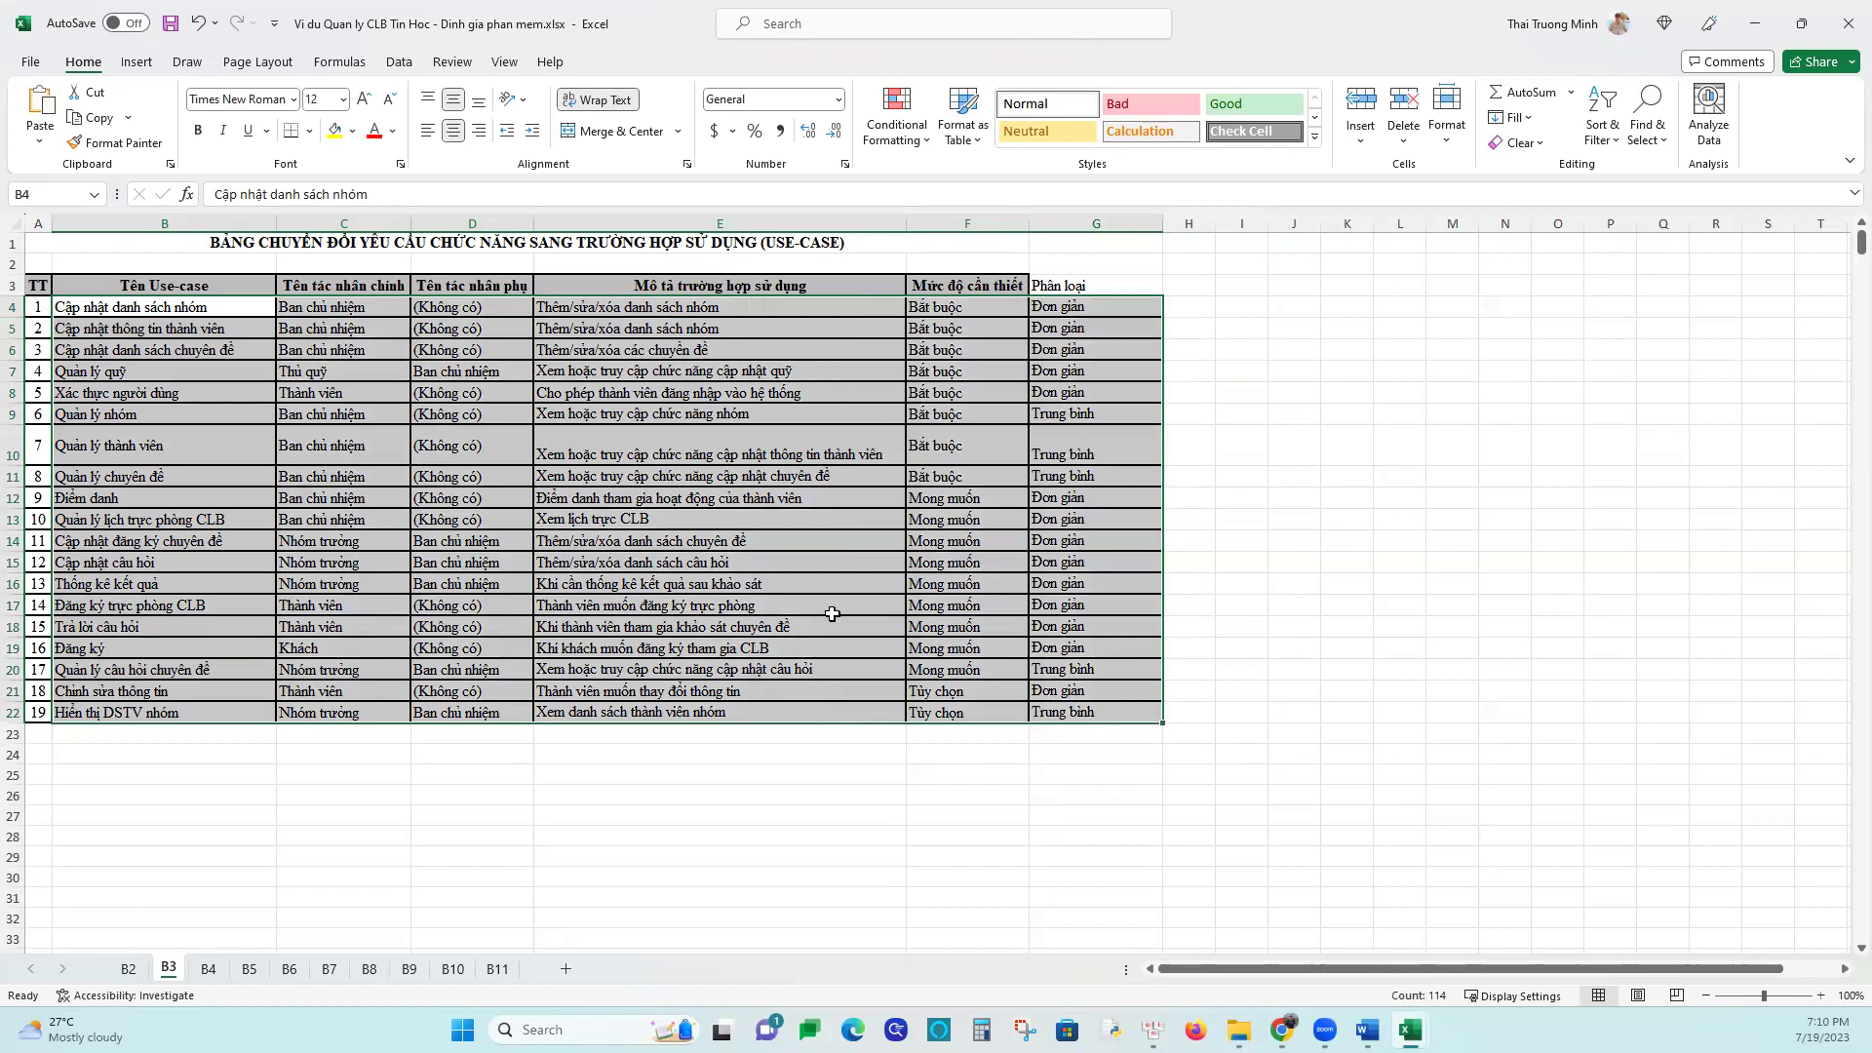
{"action": "left_click", "coordinate": [398, 64]}
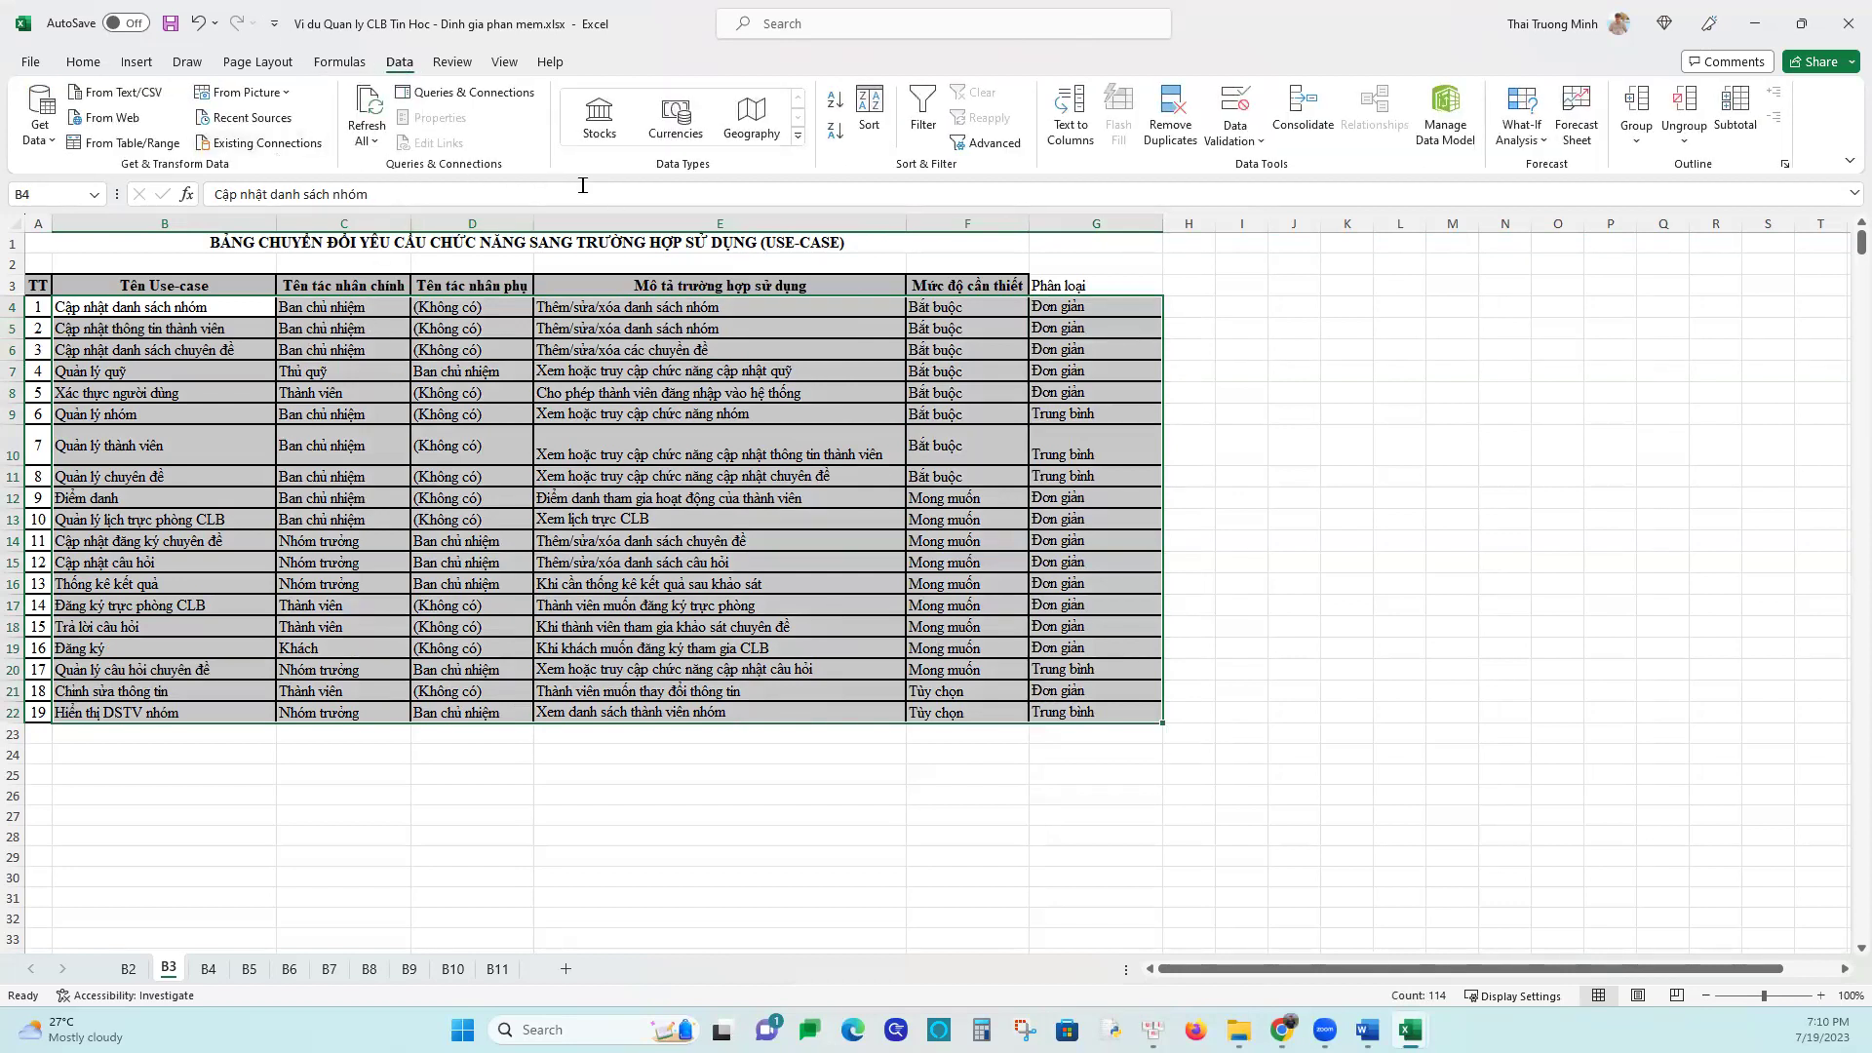
{"action": "left_click", "coordinate": [862, 110]}
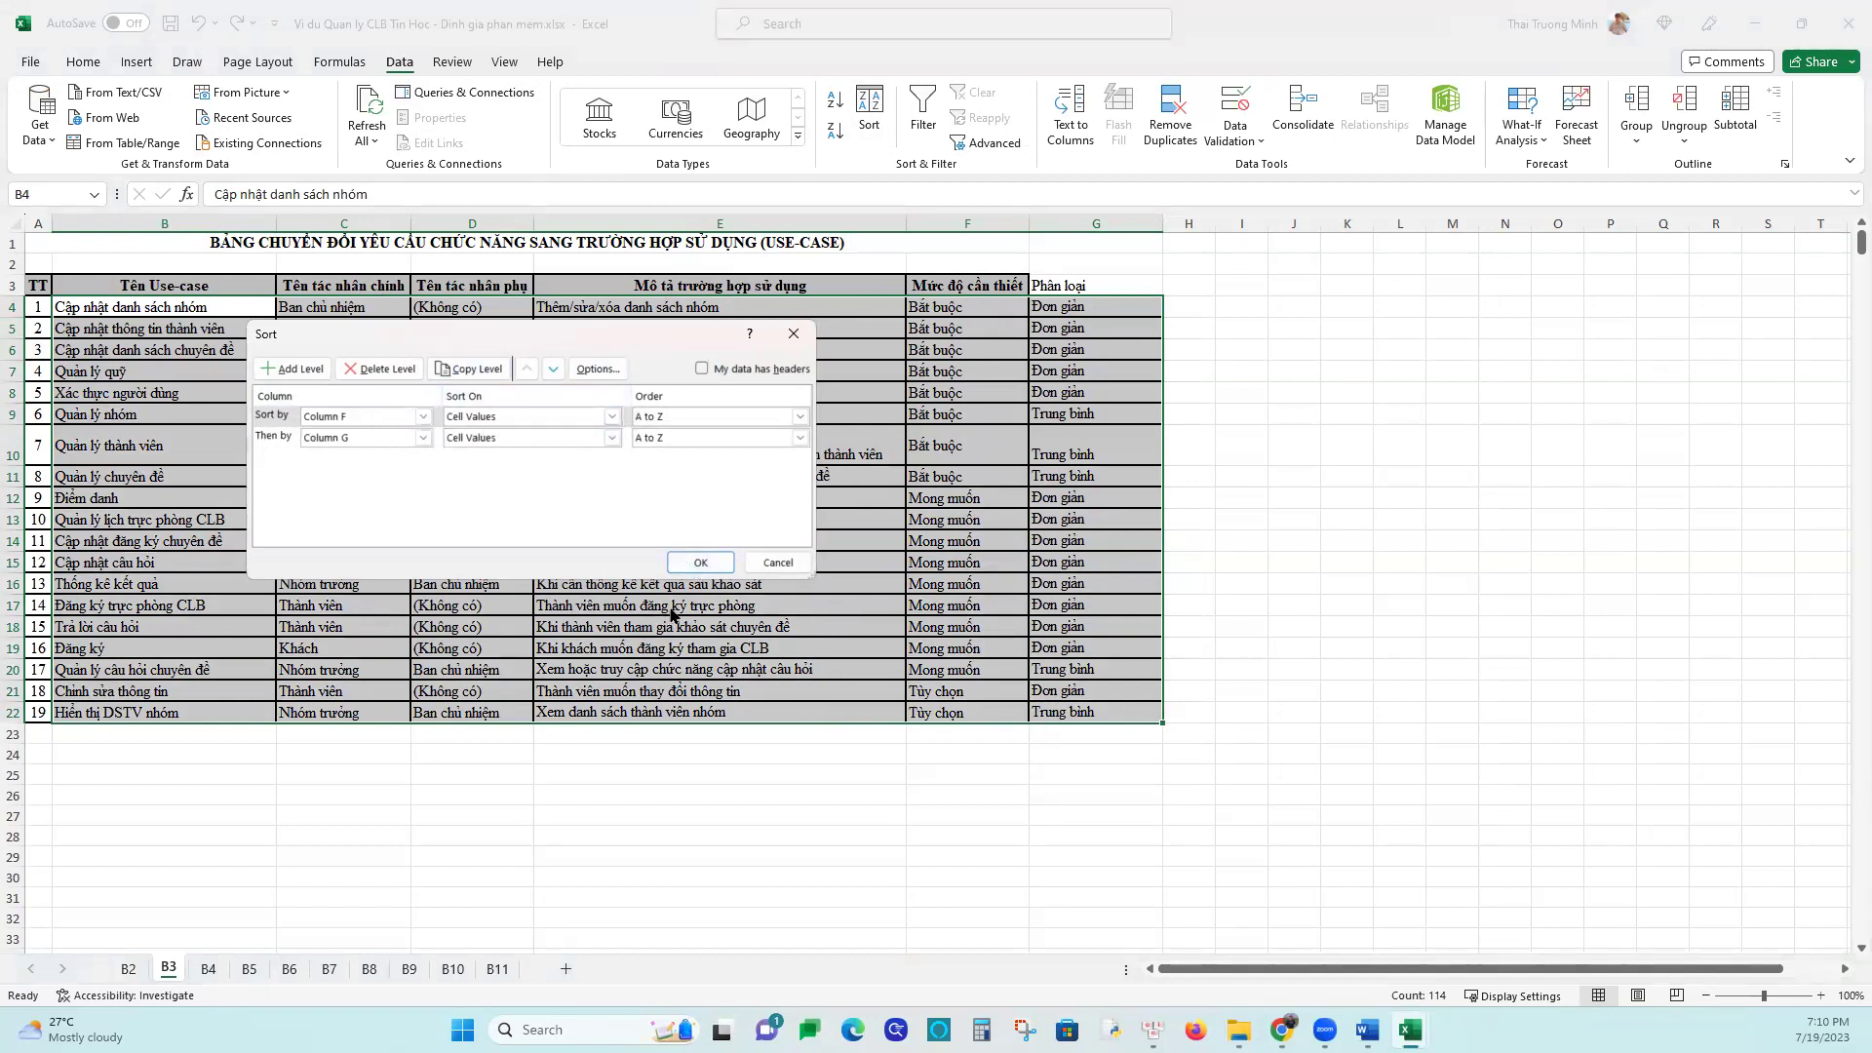
{"action": "left_click", "coordinate": [697, 561]}
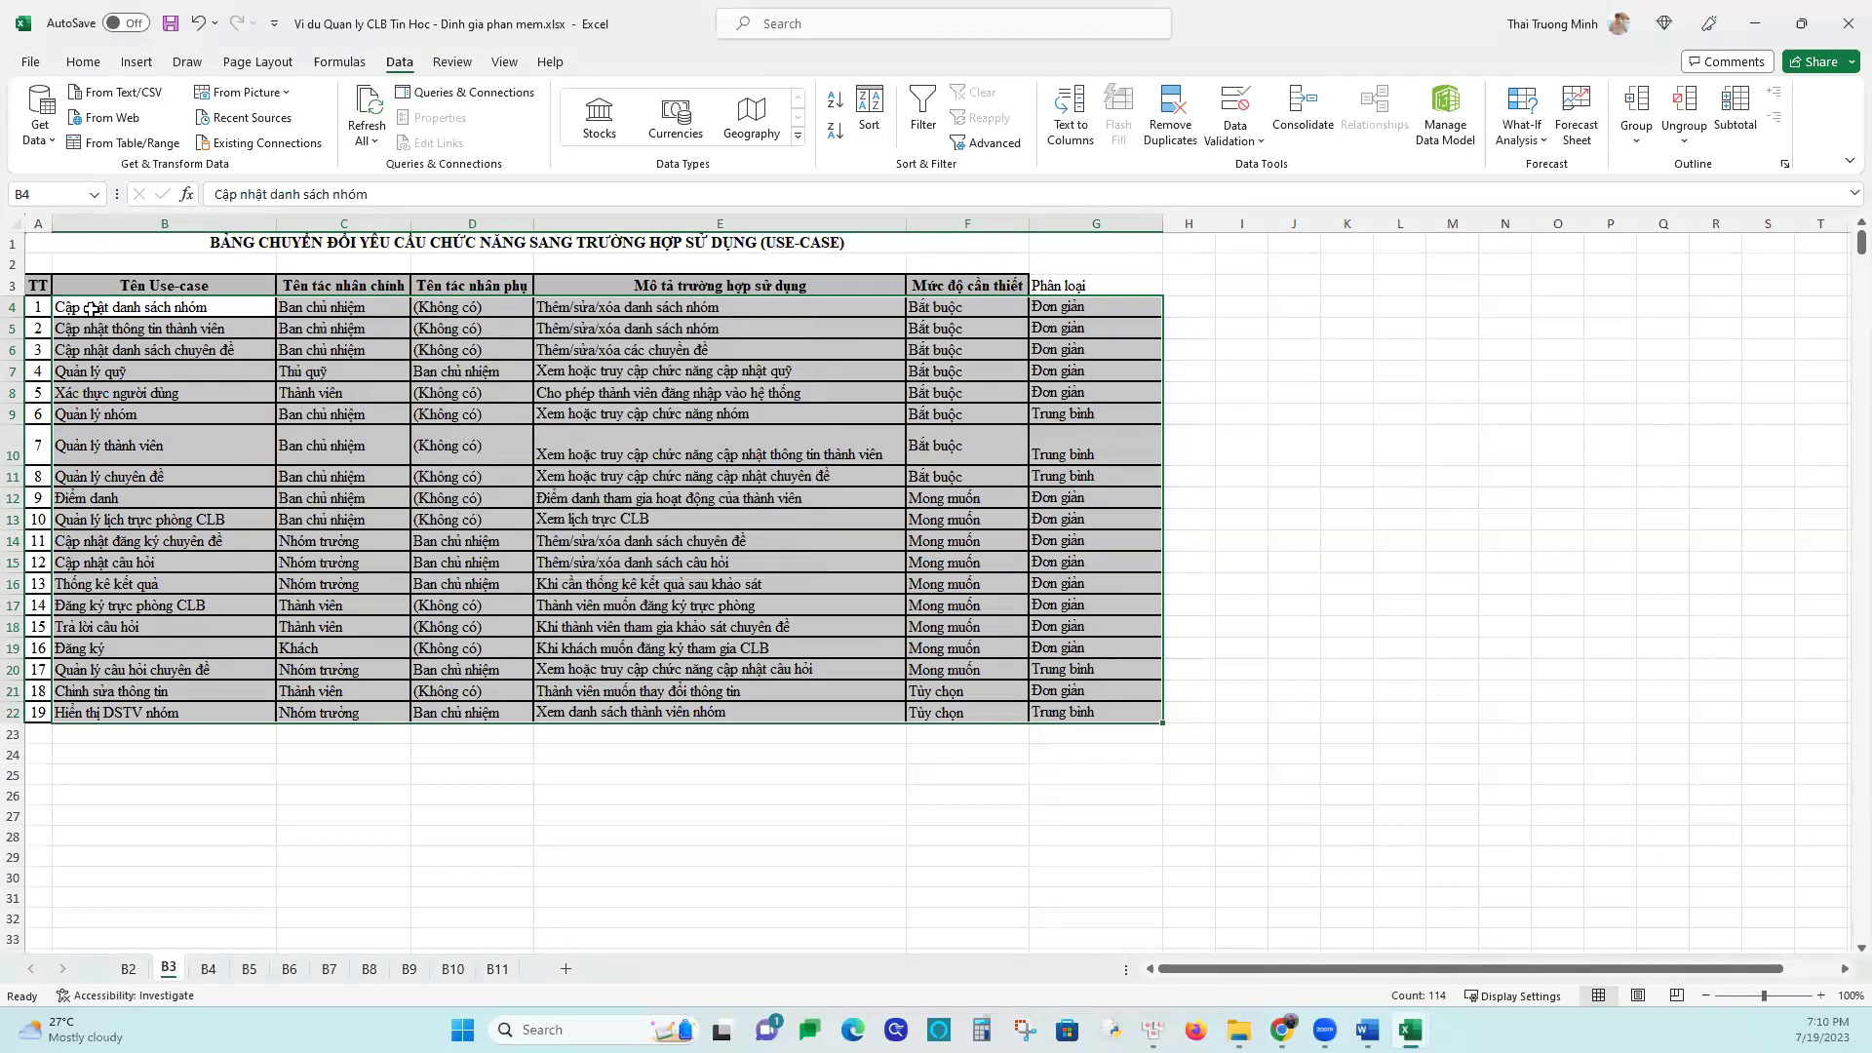
{"action": "left_click_drag", "start_coordinate": [934, 307], "coordinate": [1013, 460]}
{"action": "left_click_drag", "start_coordinate": [1041, 308], "coordinate": [1066, 374]}
{"action": "left_click_drag", "start_coordinate": [946, 507], "coordinate": [947, 714]}
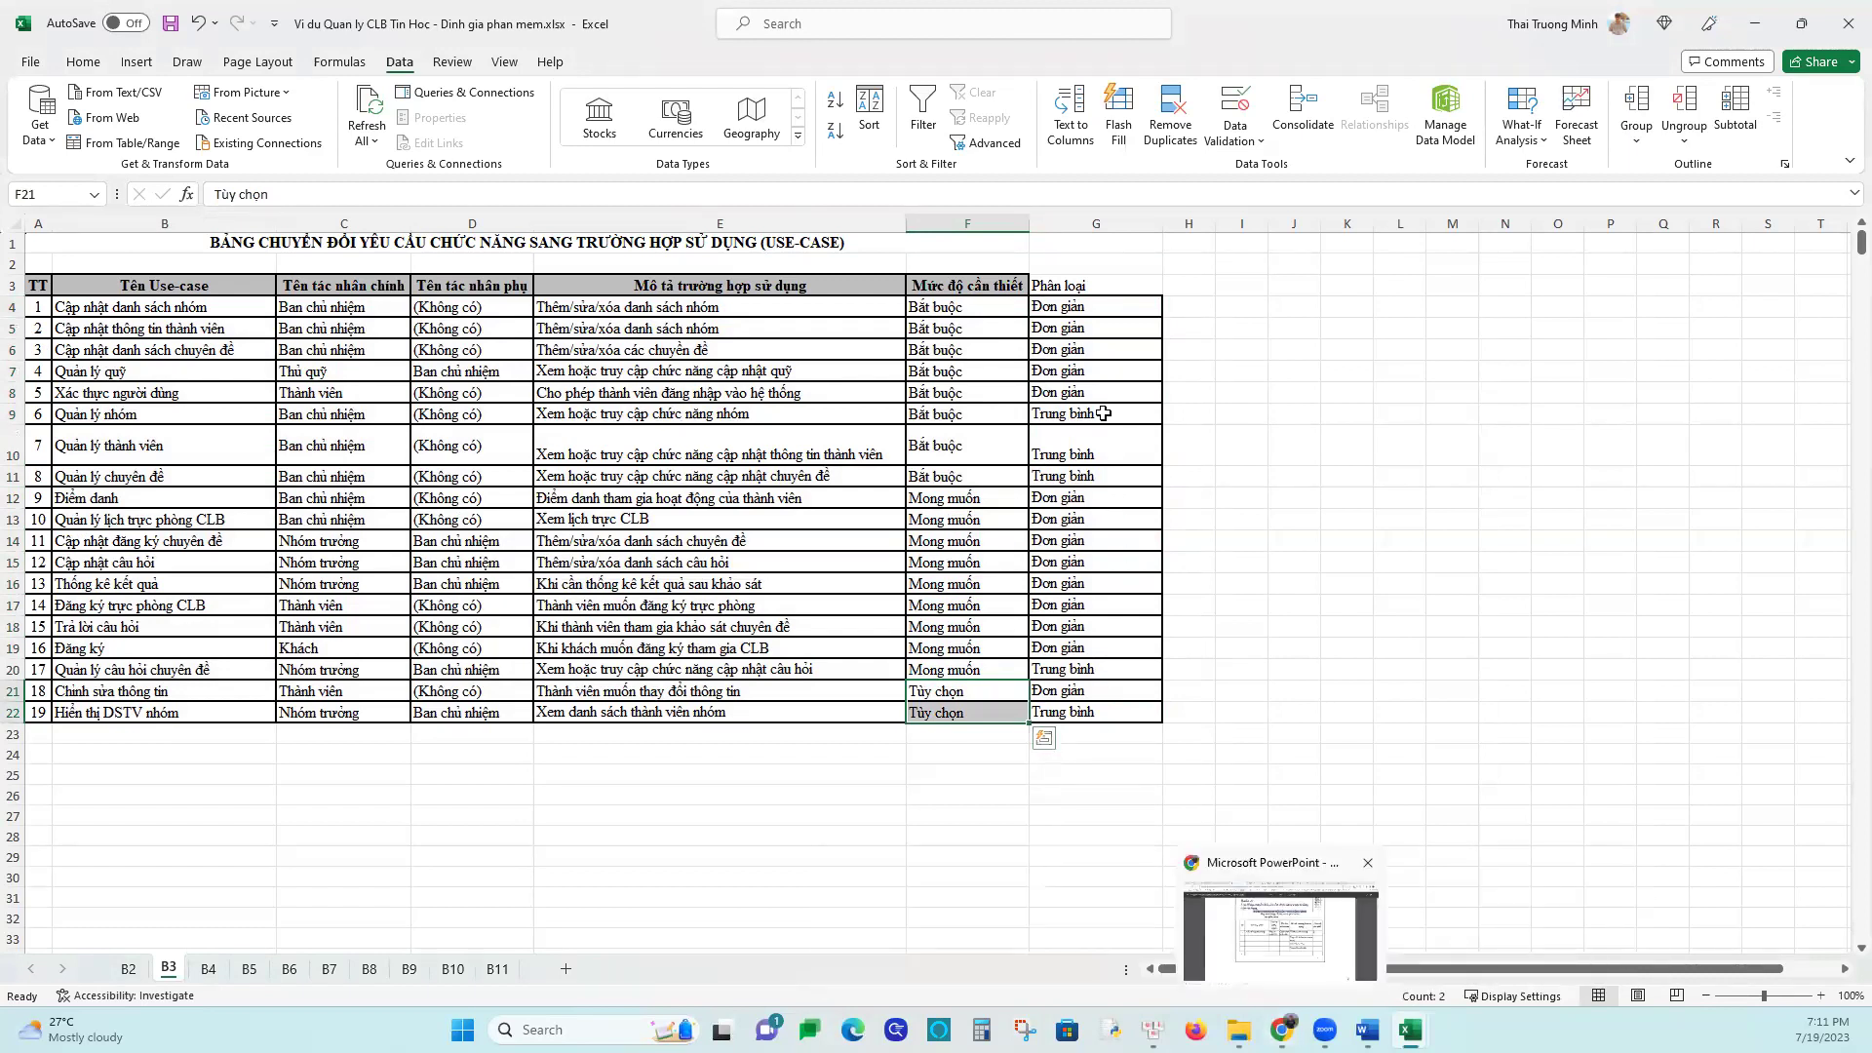
Copy the header formatting of Mức độ cần thiết in F3 onto the Phân loại header in G3 using Format Painter
{"action": "left_click", "coordinate": [1100, 283]}
{"action": "left_click_drag", "start_coordinate": [1100, 285], "coordinate": [1157, 711]}
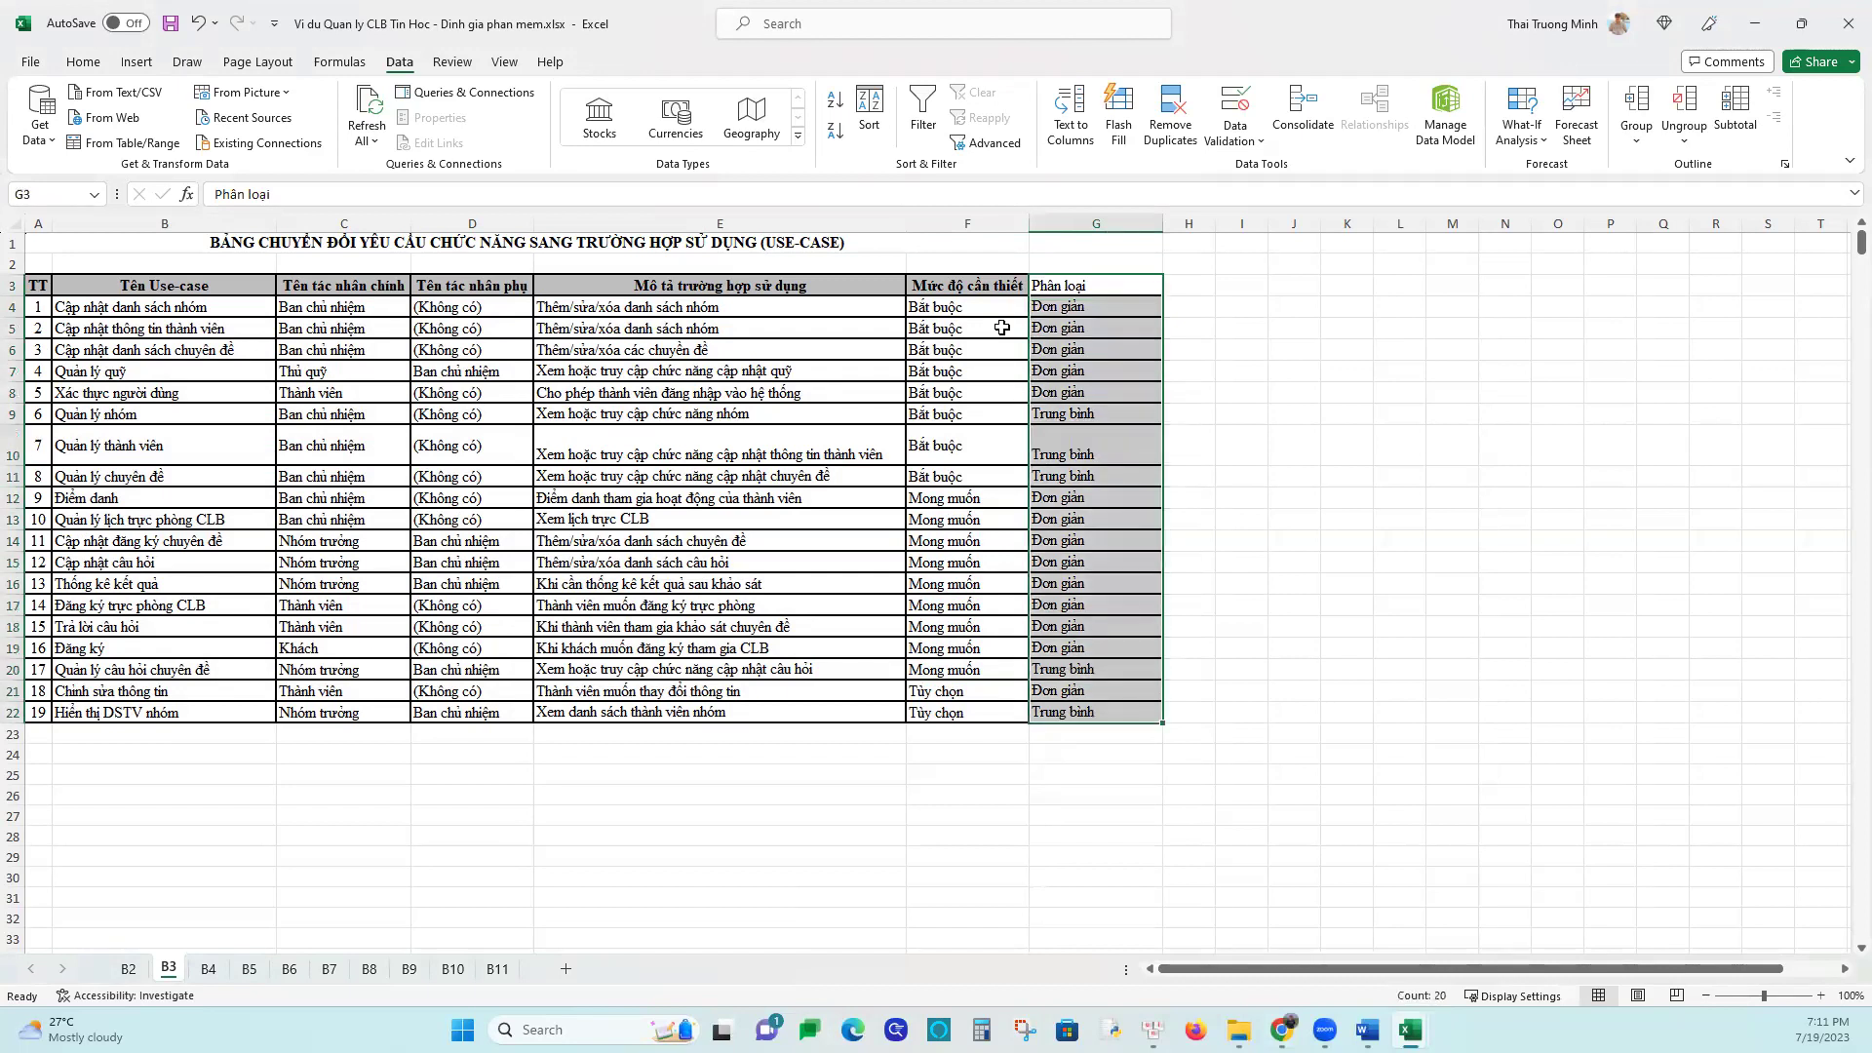
{"action": "left_click", "coordinate": [967, 285]}
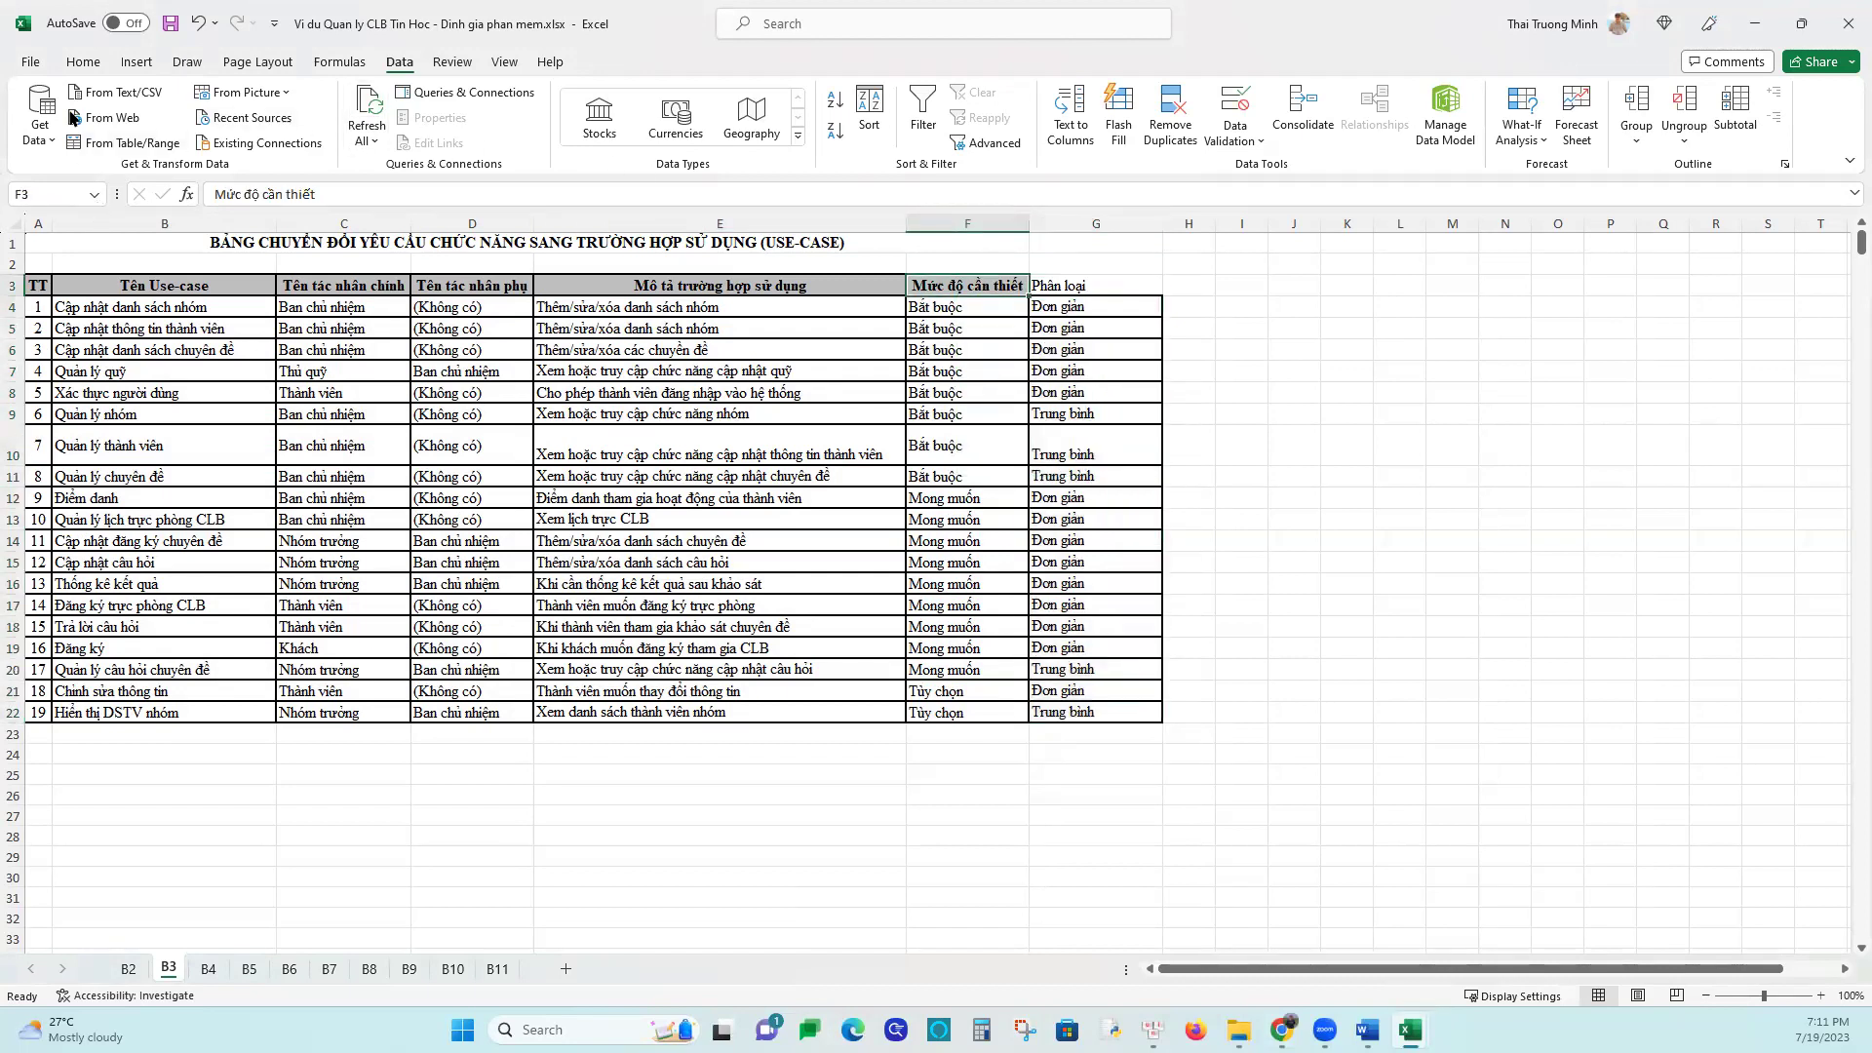
{"action": "left_click", "coordinate": [84, 63]}
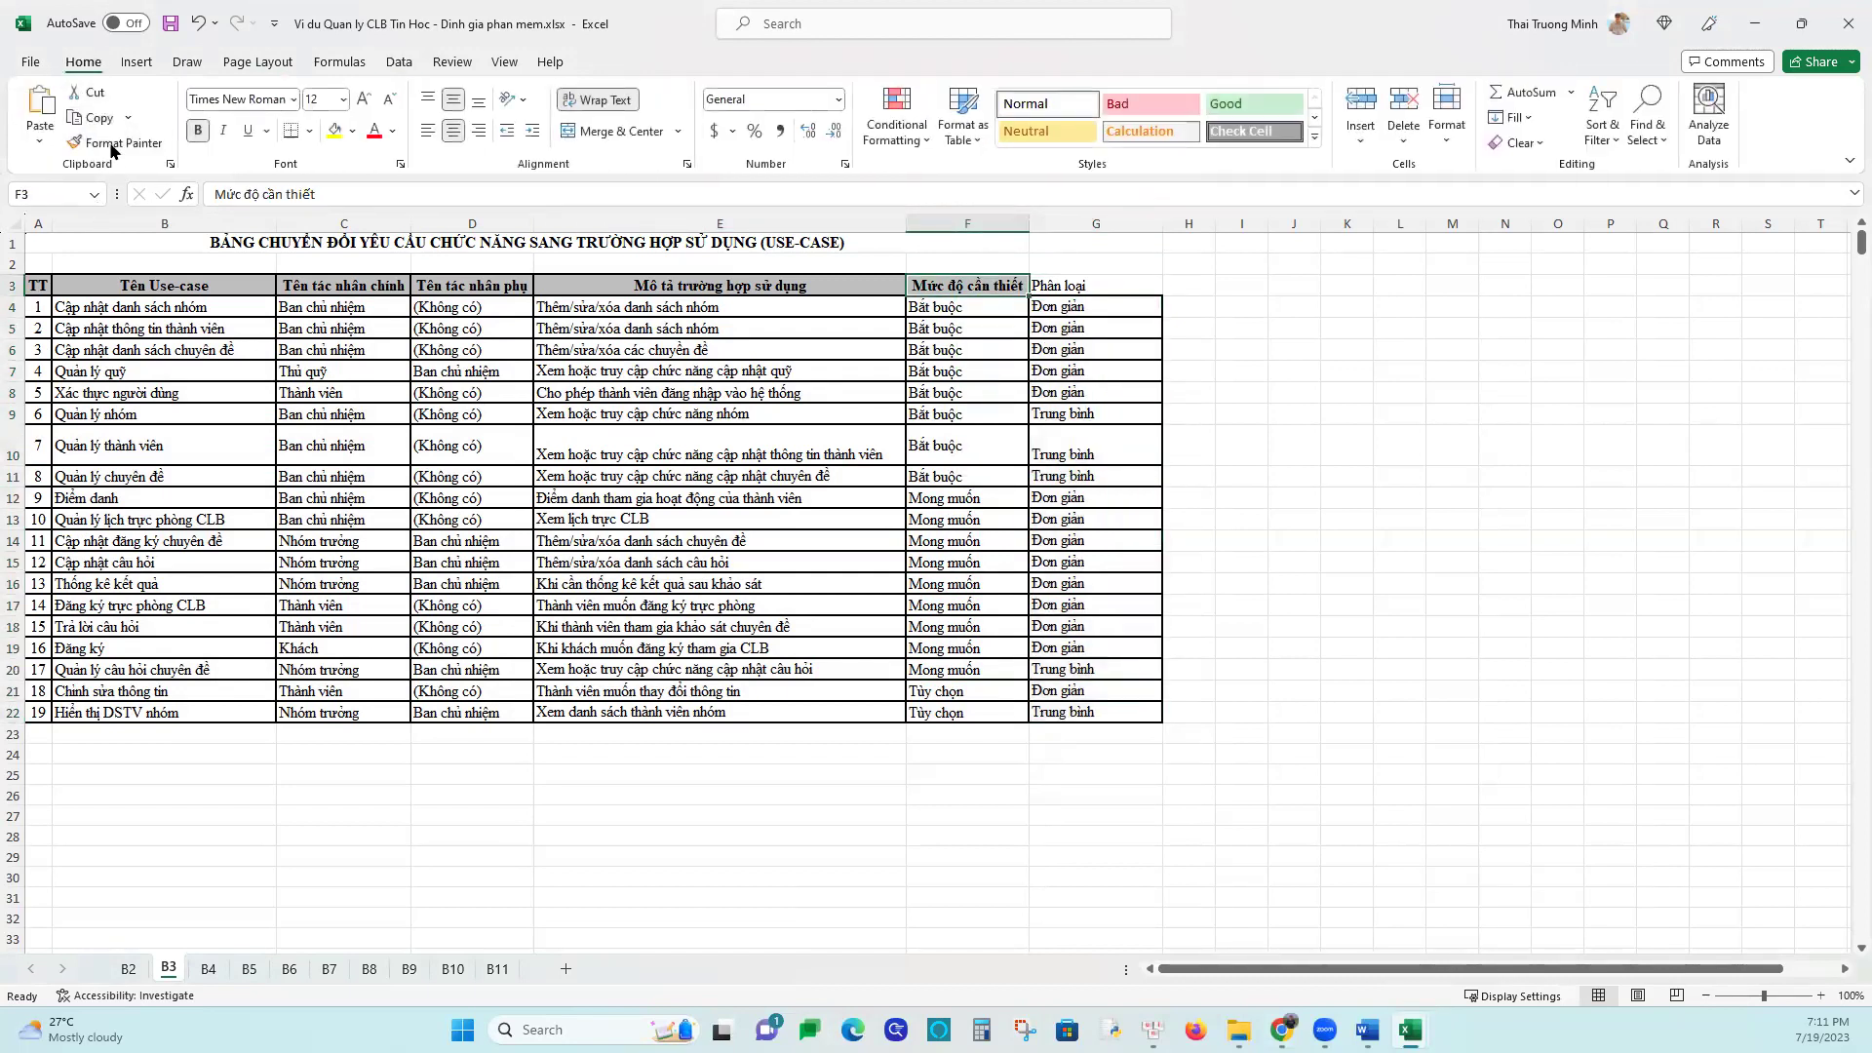
{"action": "left_click", "coordinate": [122, 145]}
{"action": "left_click", "coordinate": [1064, 284]}
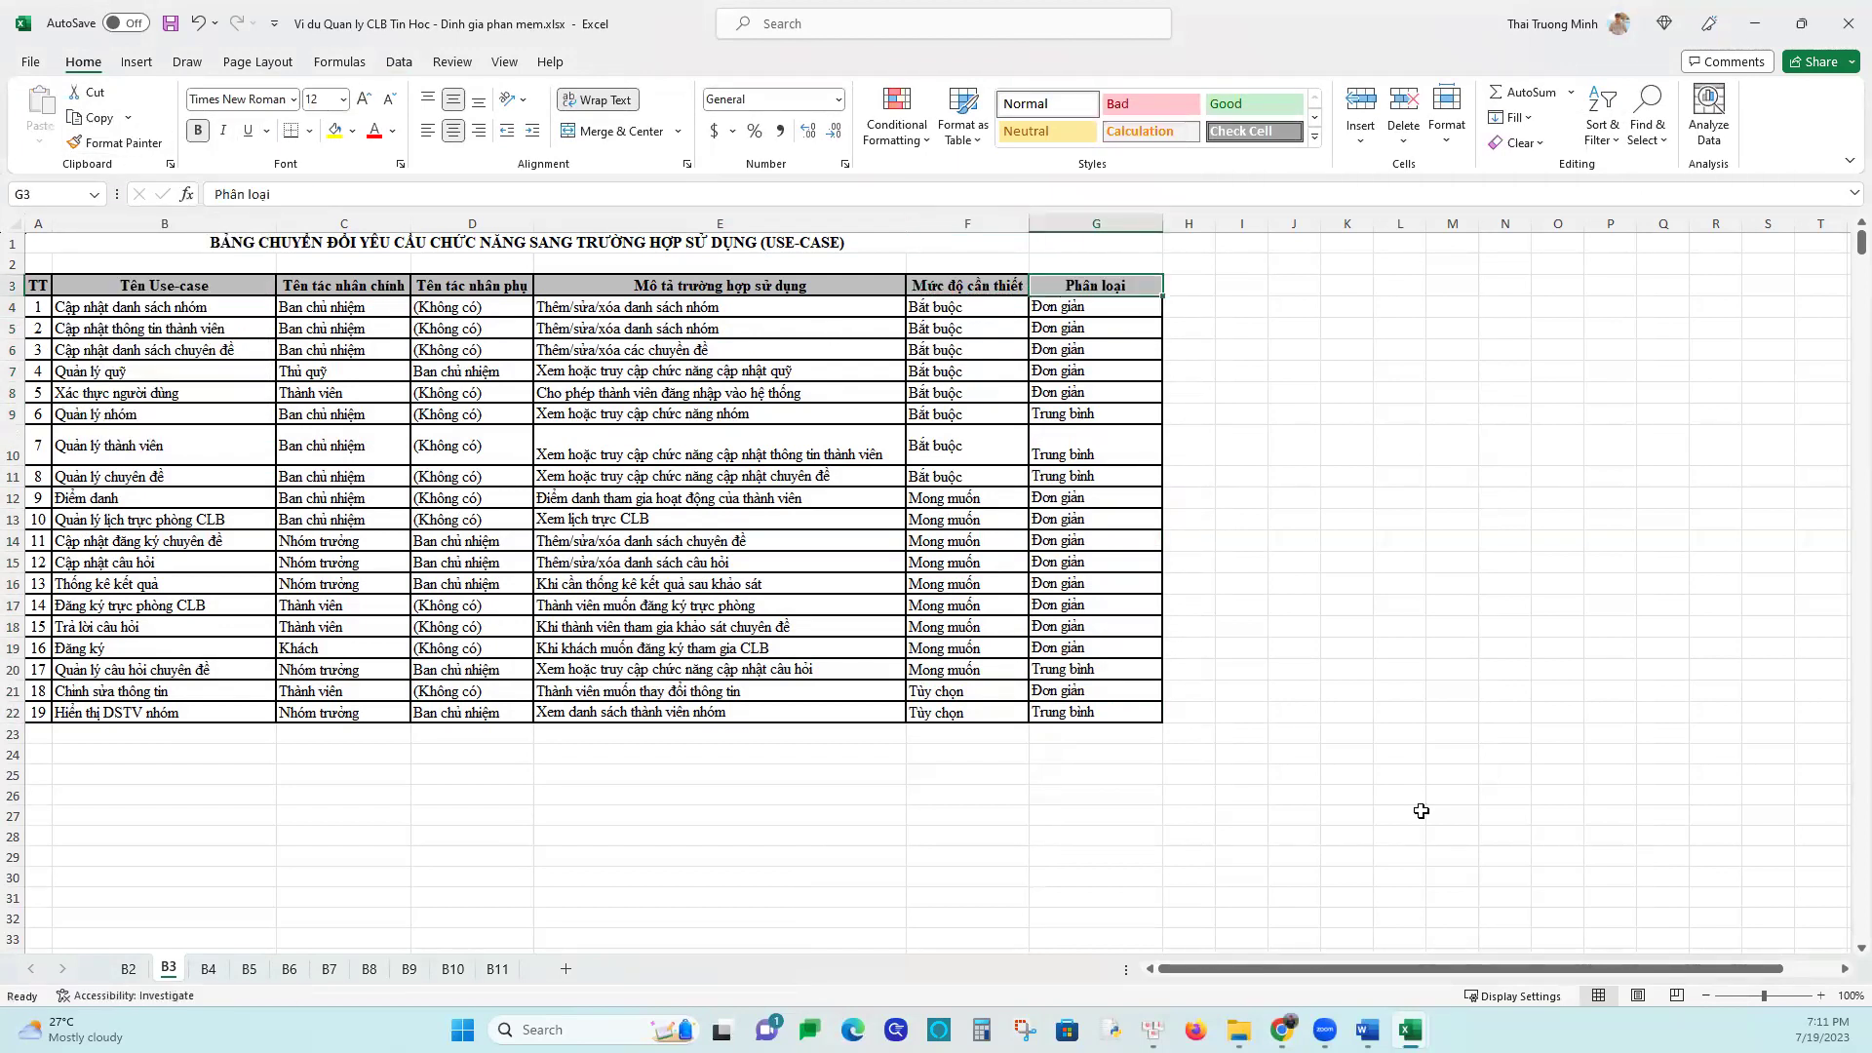
{"action": "left_click", "coordinate": [1440, 814]}
{"action": "left_click", "coordinate": [1296, 668]}
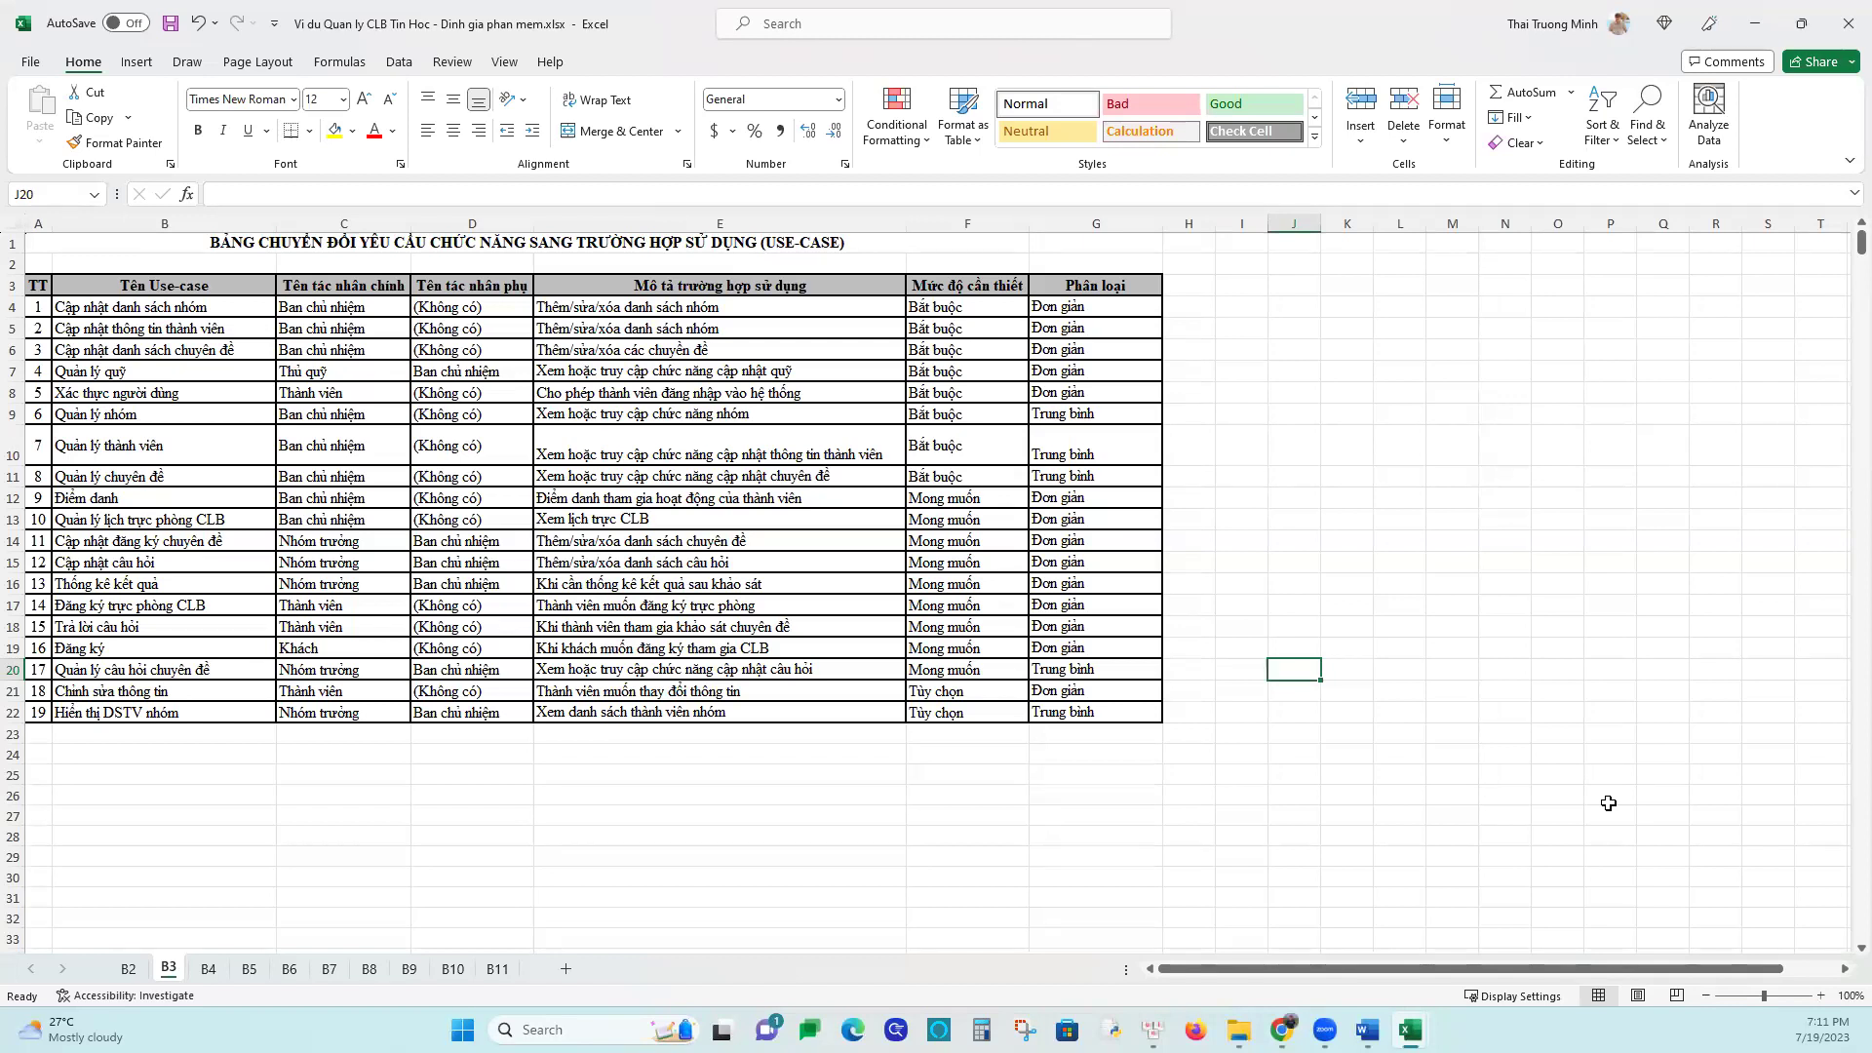
Switch to the 02 folder in File Explorer and try to open Đặc Tả Yêu Cầu (1).docx from the zip archive
{"action": "mouse_move", "coordinate": [1238, 1030]}
{"action": "left_click", "coordinate": [494, 649]}
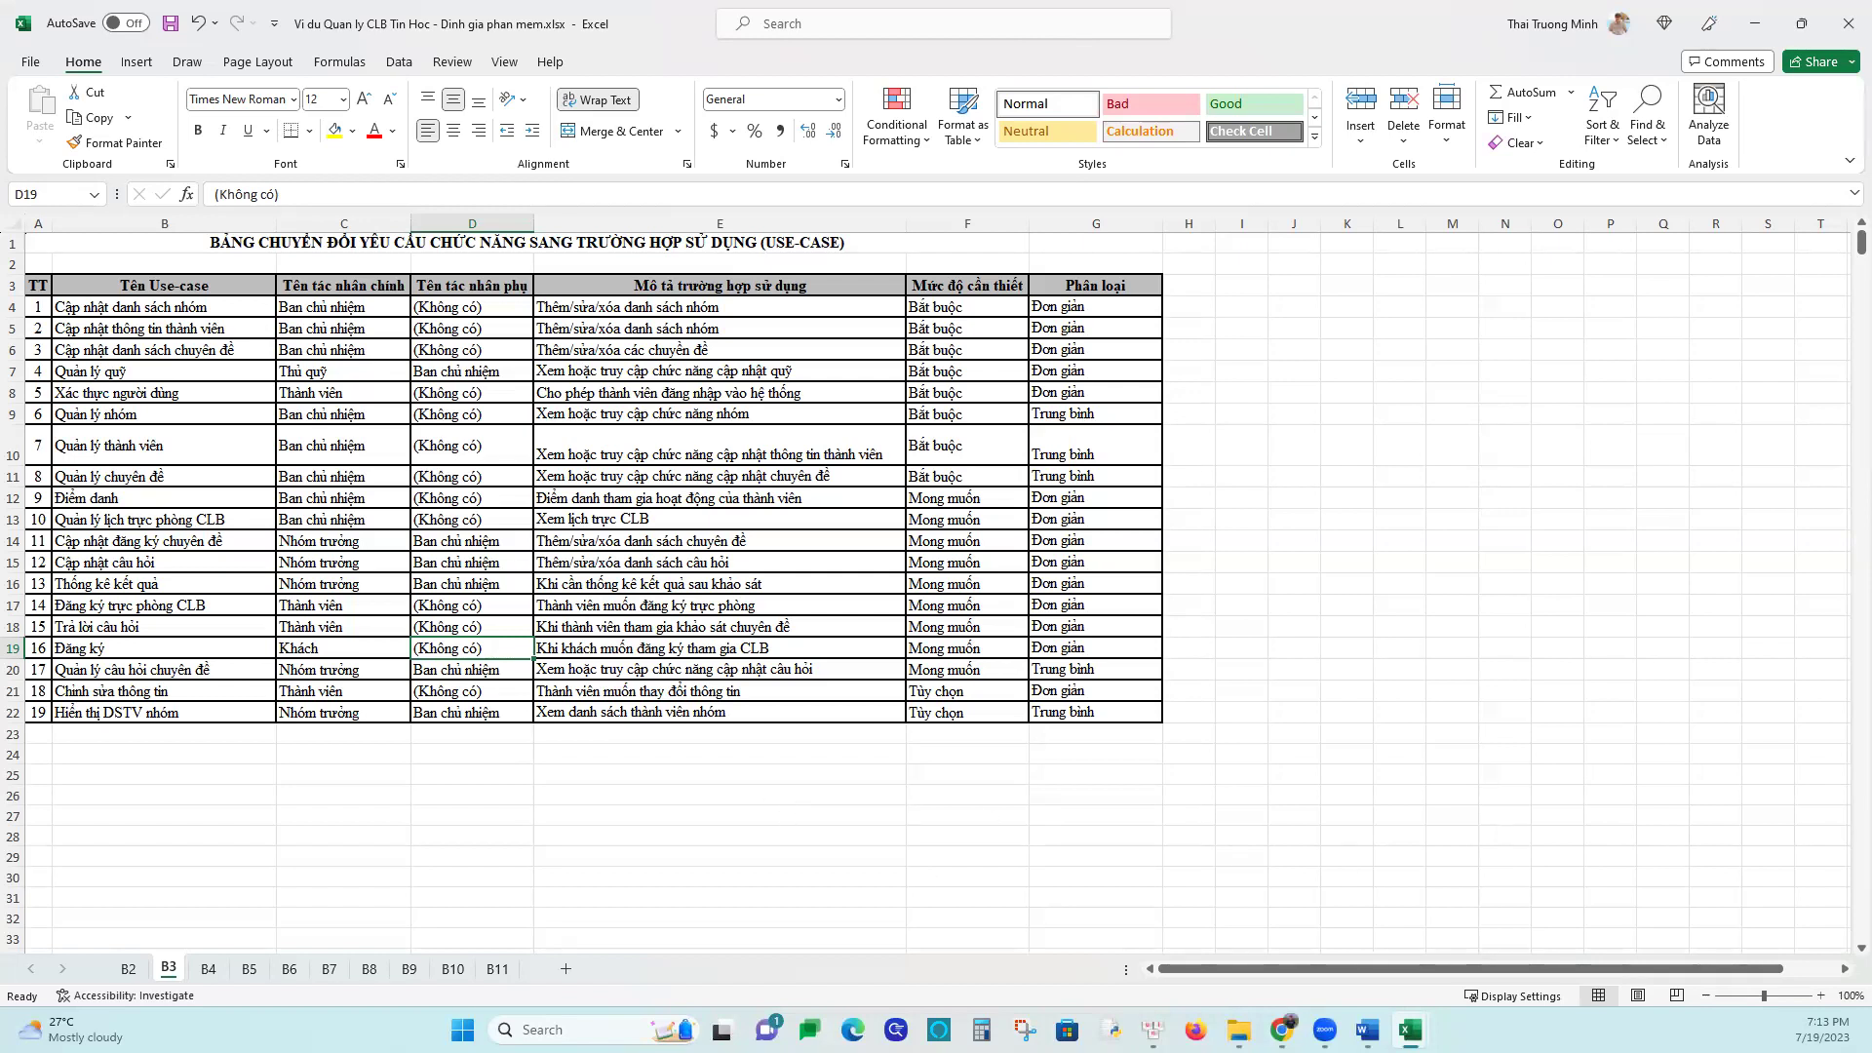
{"action": "mouse_move", "coordinate": [1410, 1030]}
{"action": "mouse_move", "coordinate": [1238, 1030]}
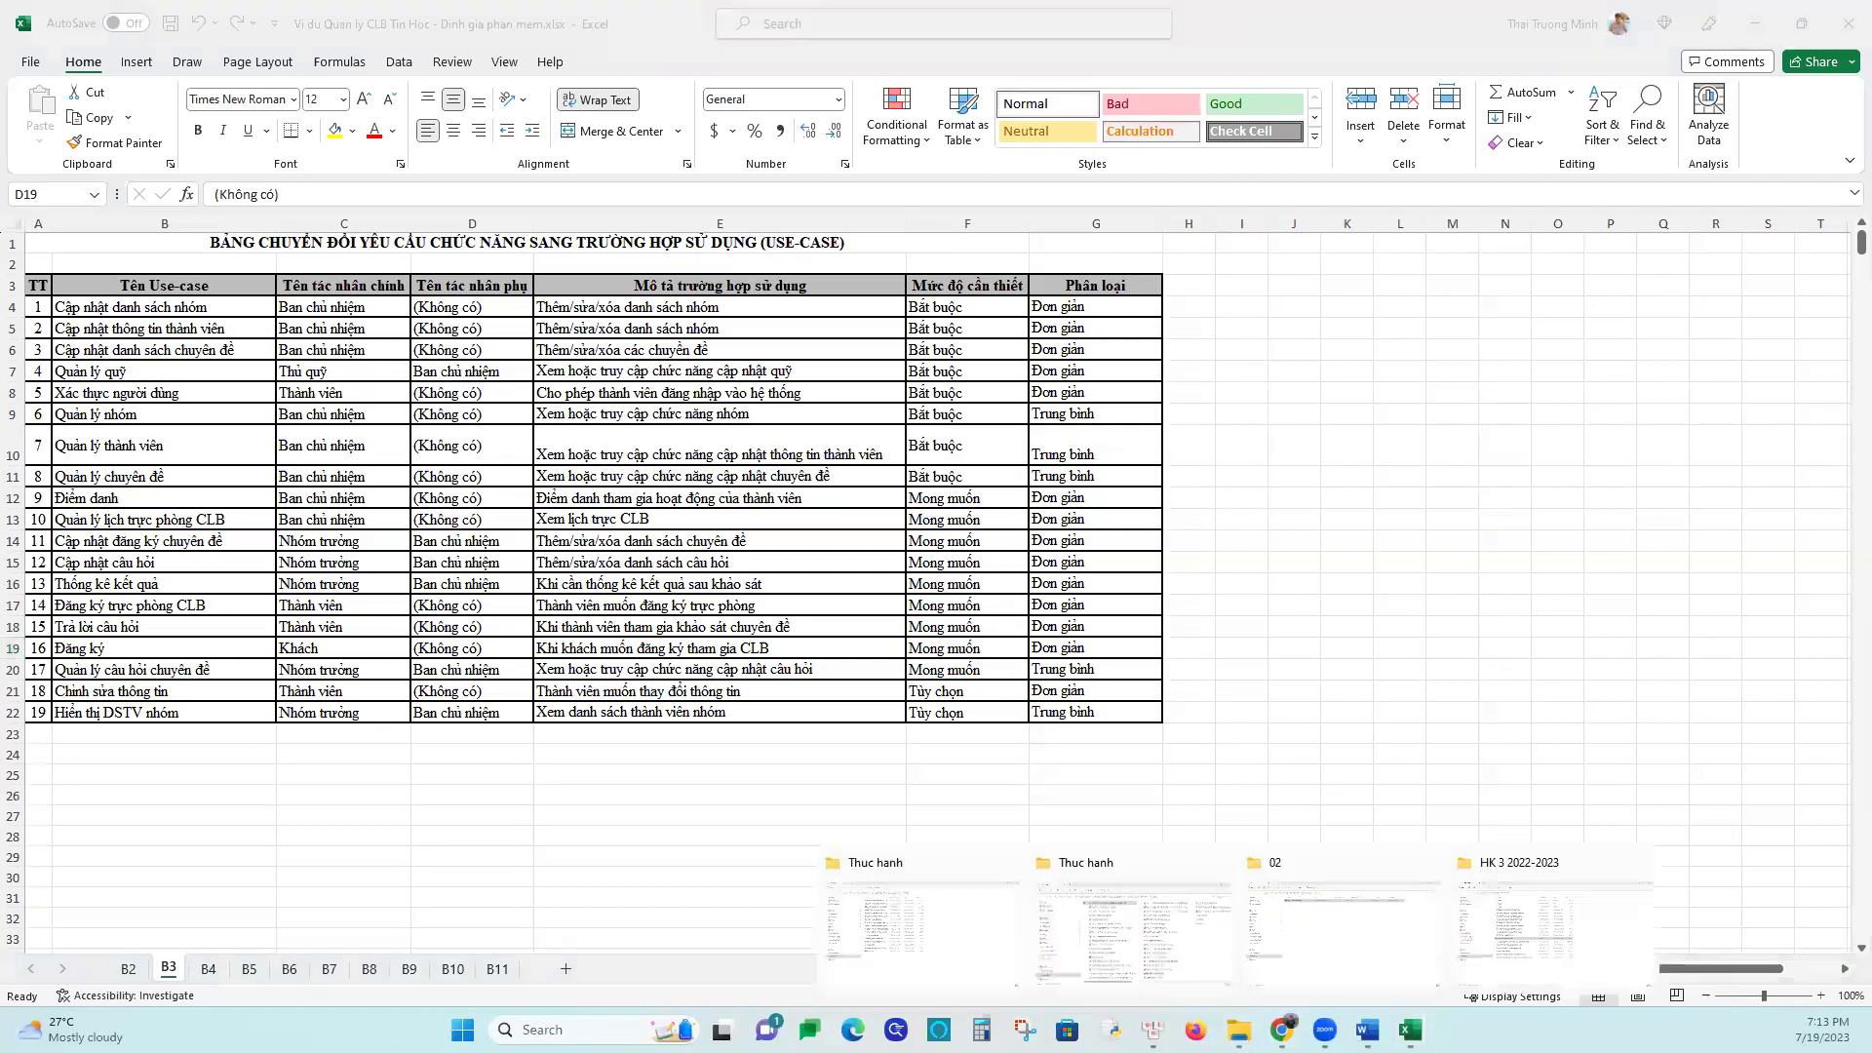
{"action": "left_click", "coordinate": [1287, 937]}
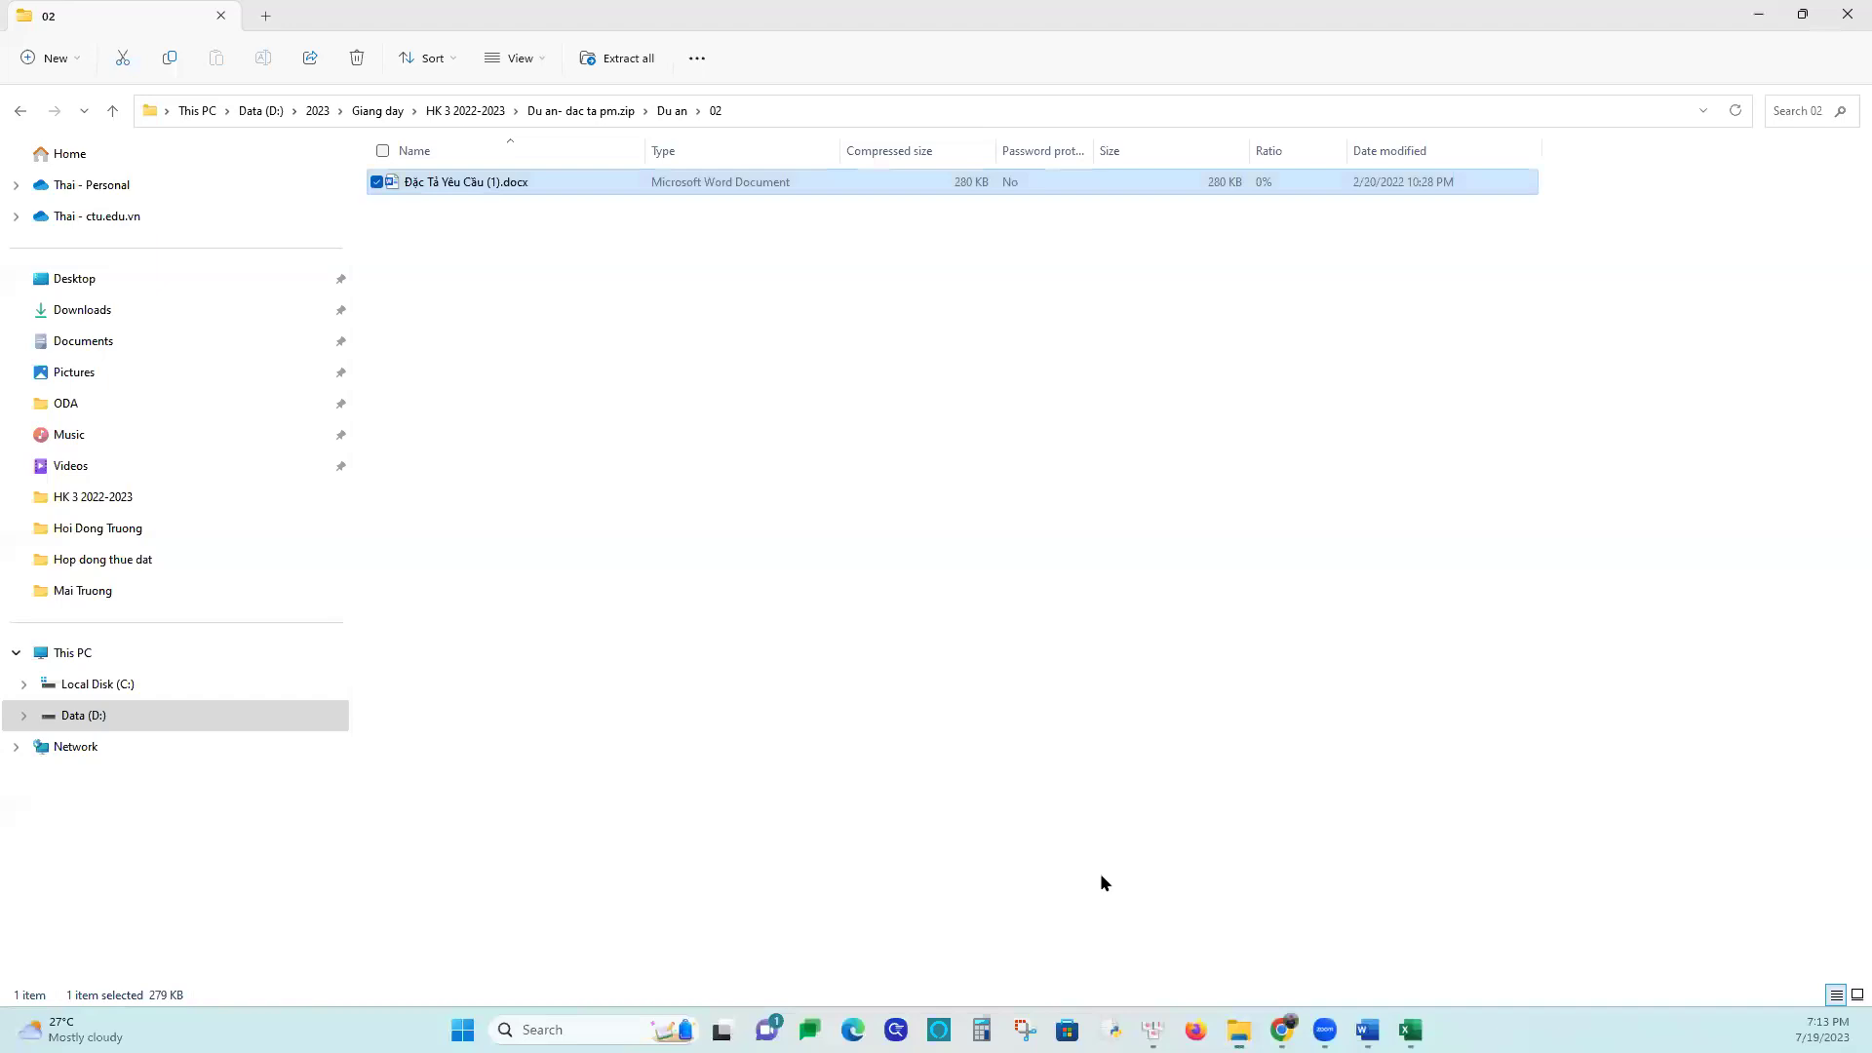
{"action": "double_click", "coordinate": [468, 183]}
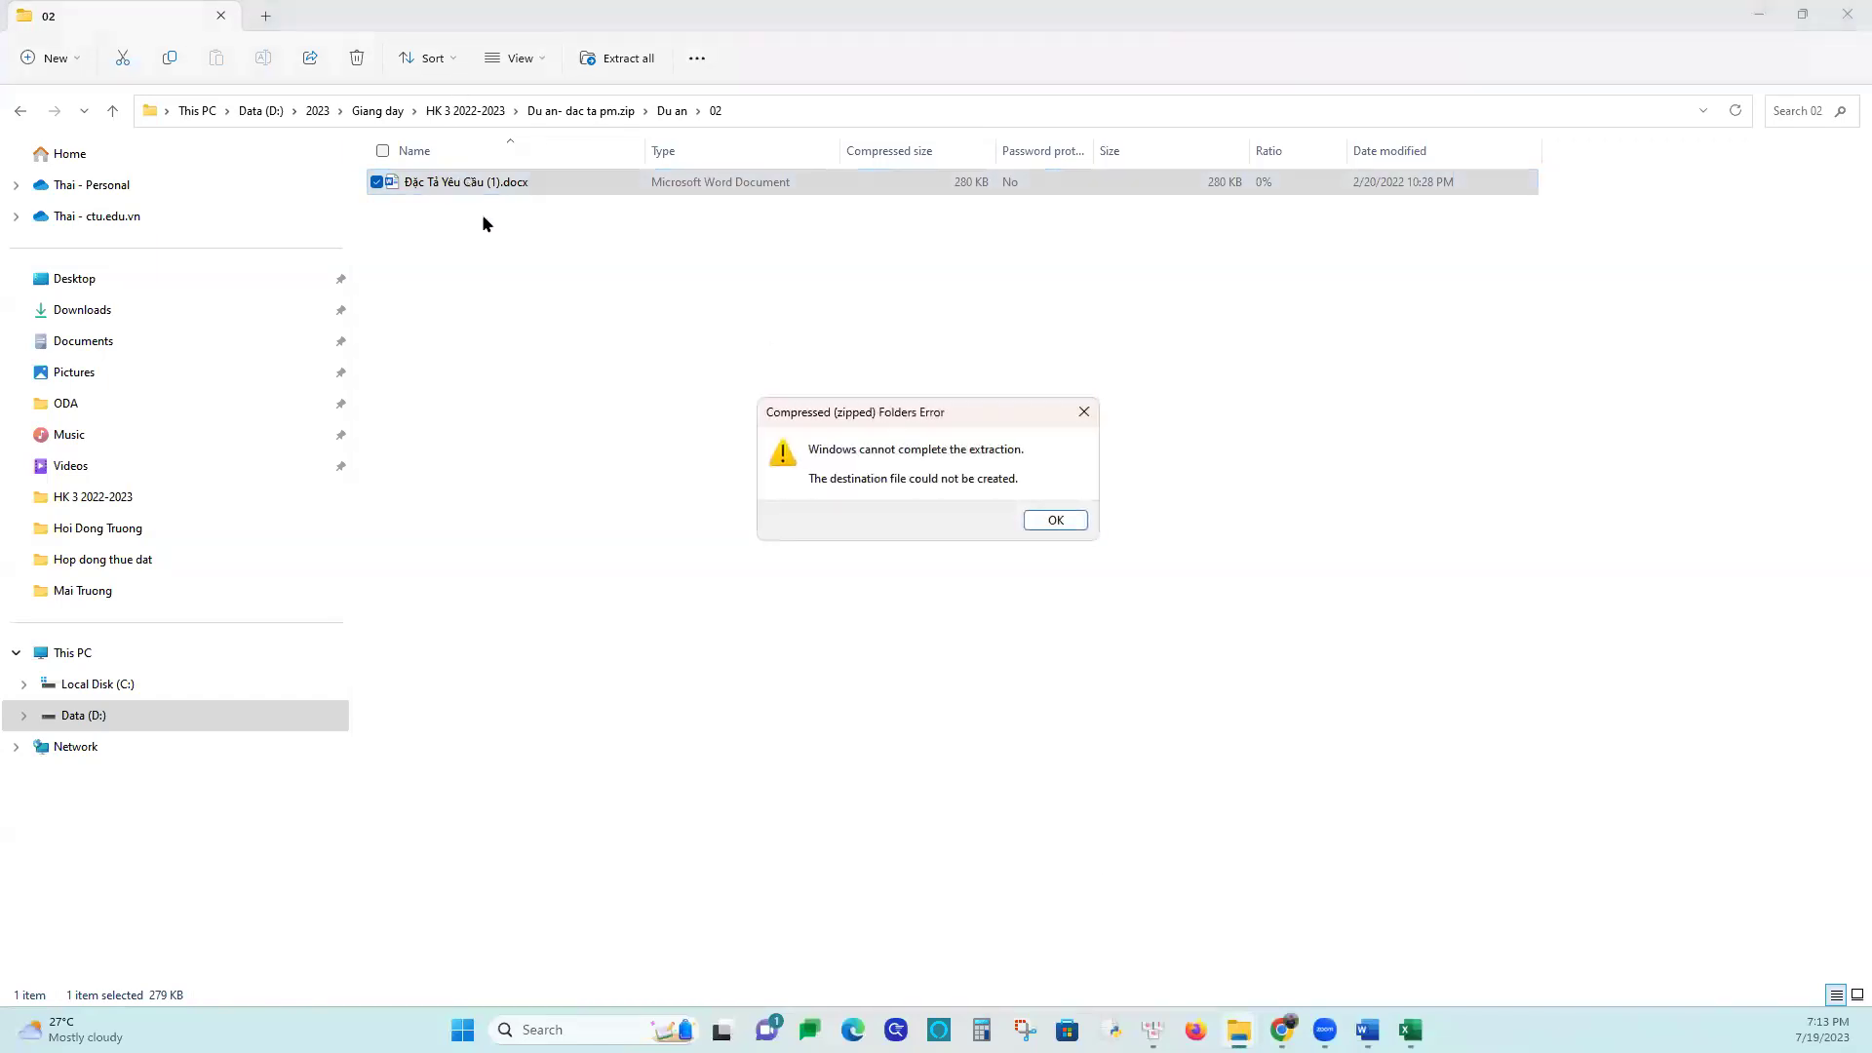
{"action": "left_click", "coordinate": [1055, 519]}
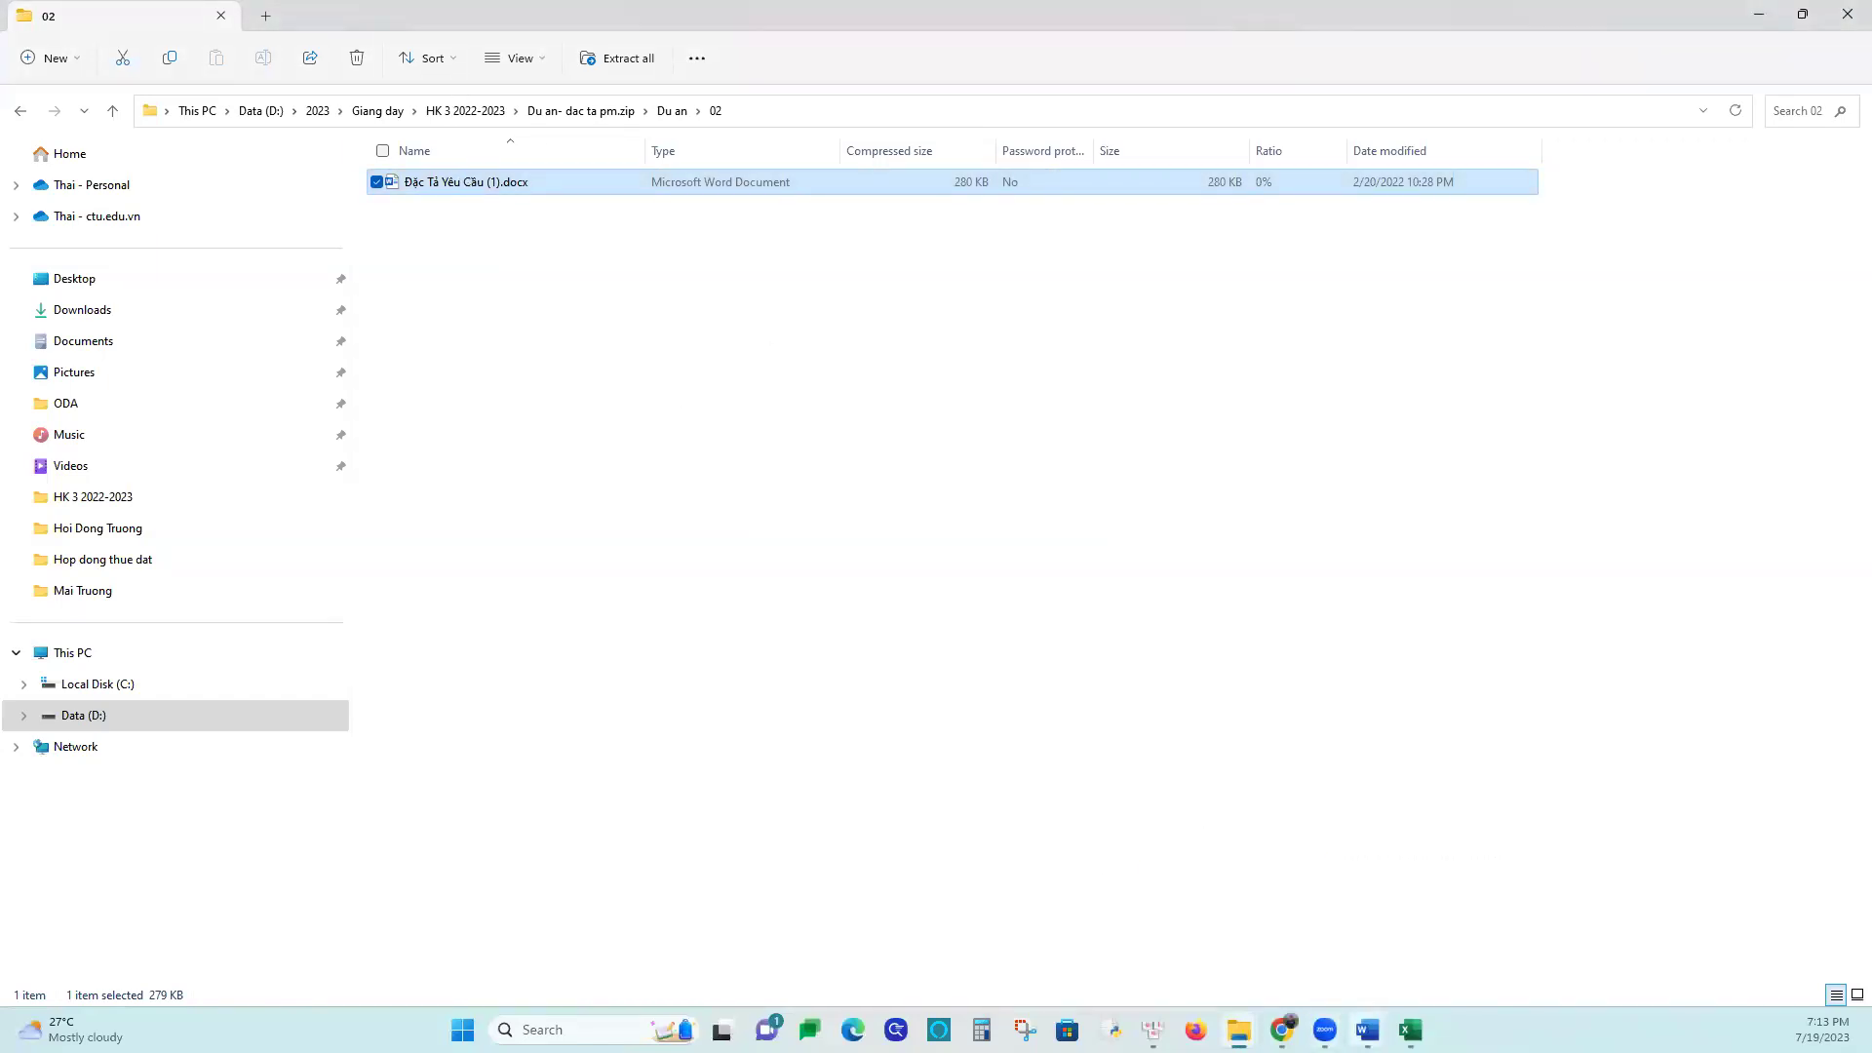
Open Maudacta.doc from folder 03 of the Du an archive in Word and enable editing
{"action": "left_click", "coordinate": [673, 110]}
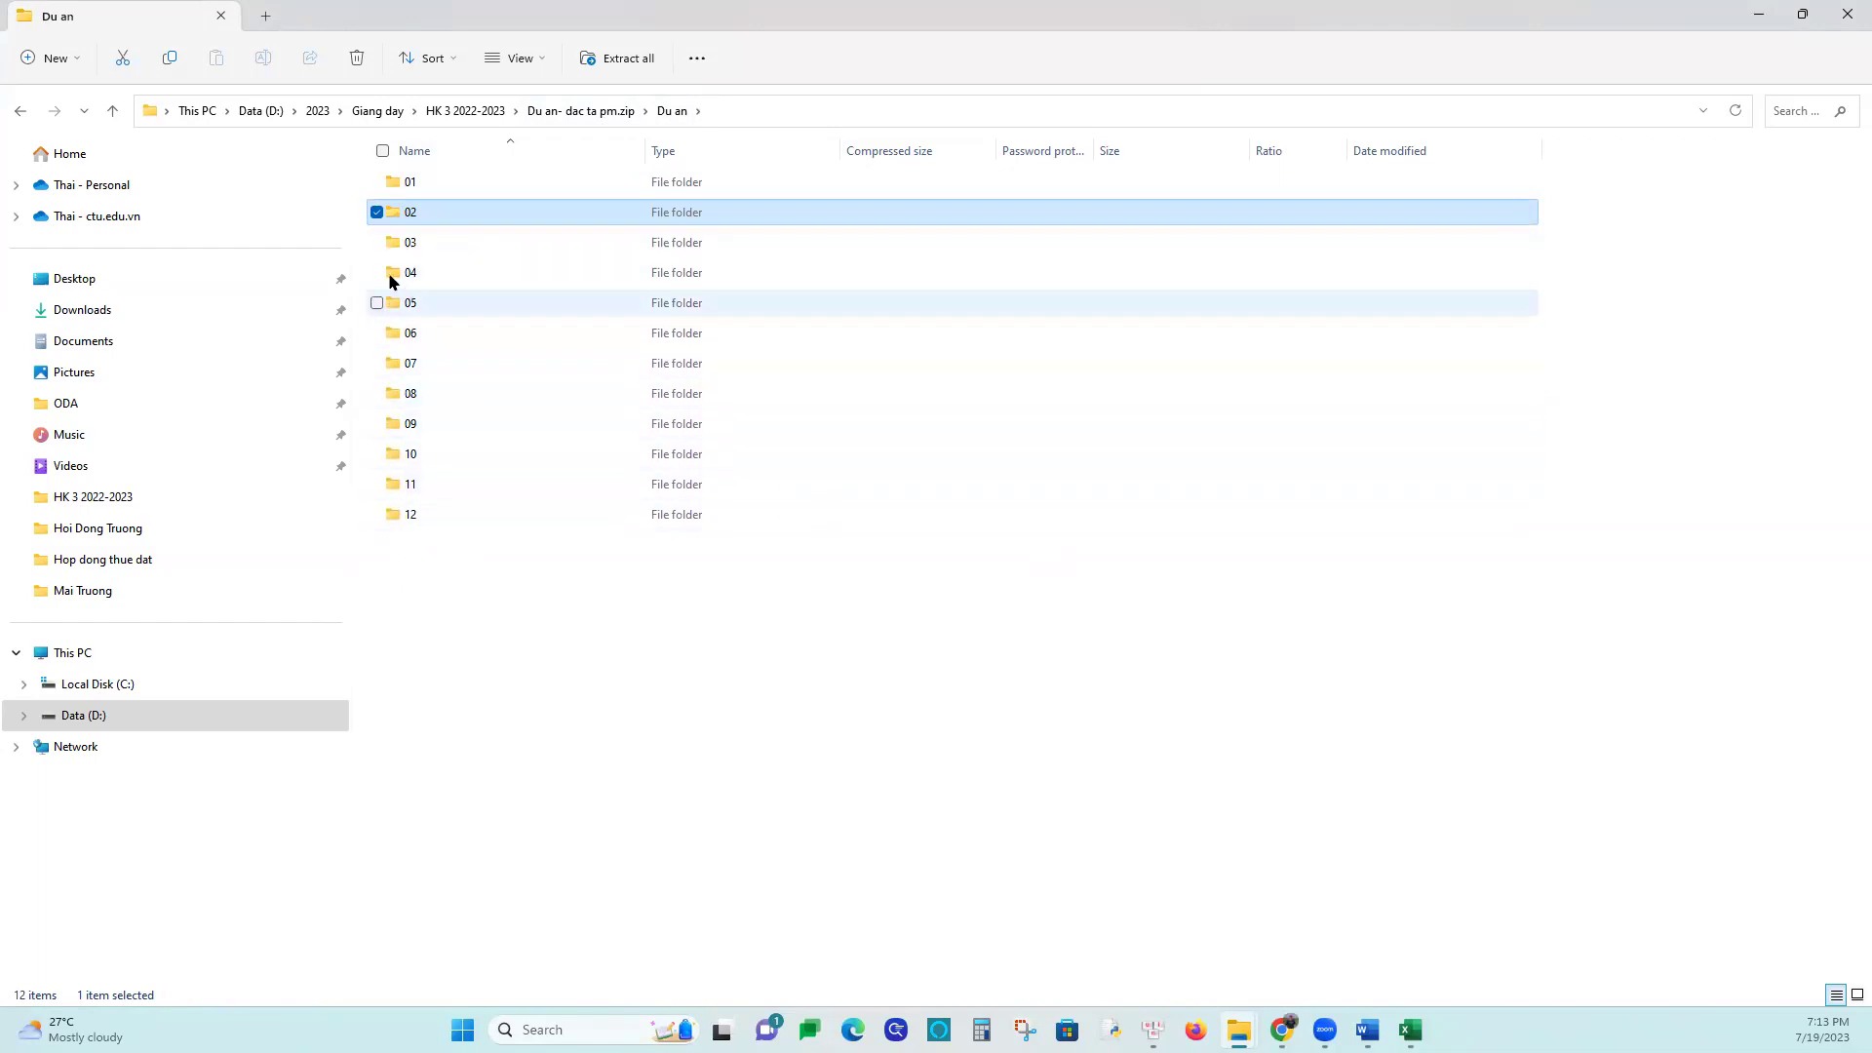
{"action": "left_click", "coordinate": [410, 245]}
{"action": "double_click", "coordinate": [409, 245]}
{"action": "double_click", "coordinate": [439, 183]}
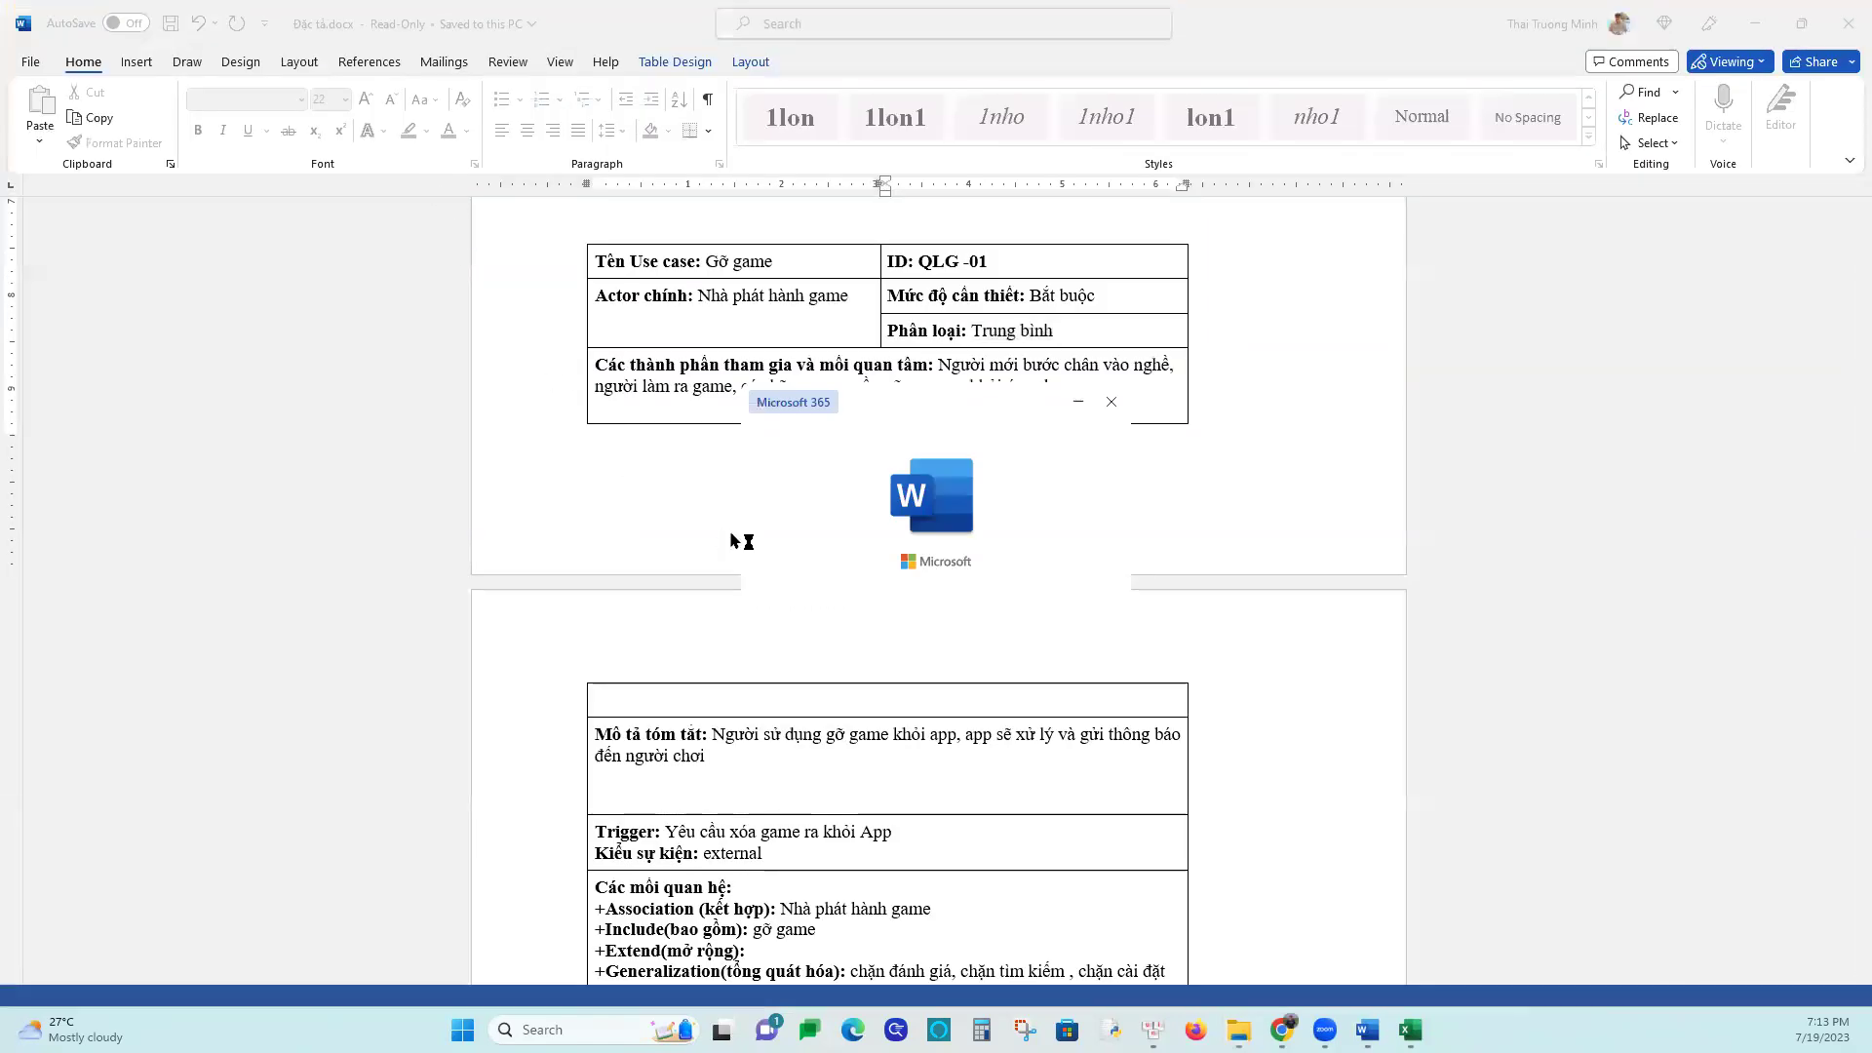
{"action": "left_click", "coordinate": [785, 91]}
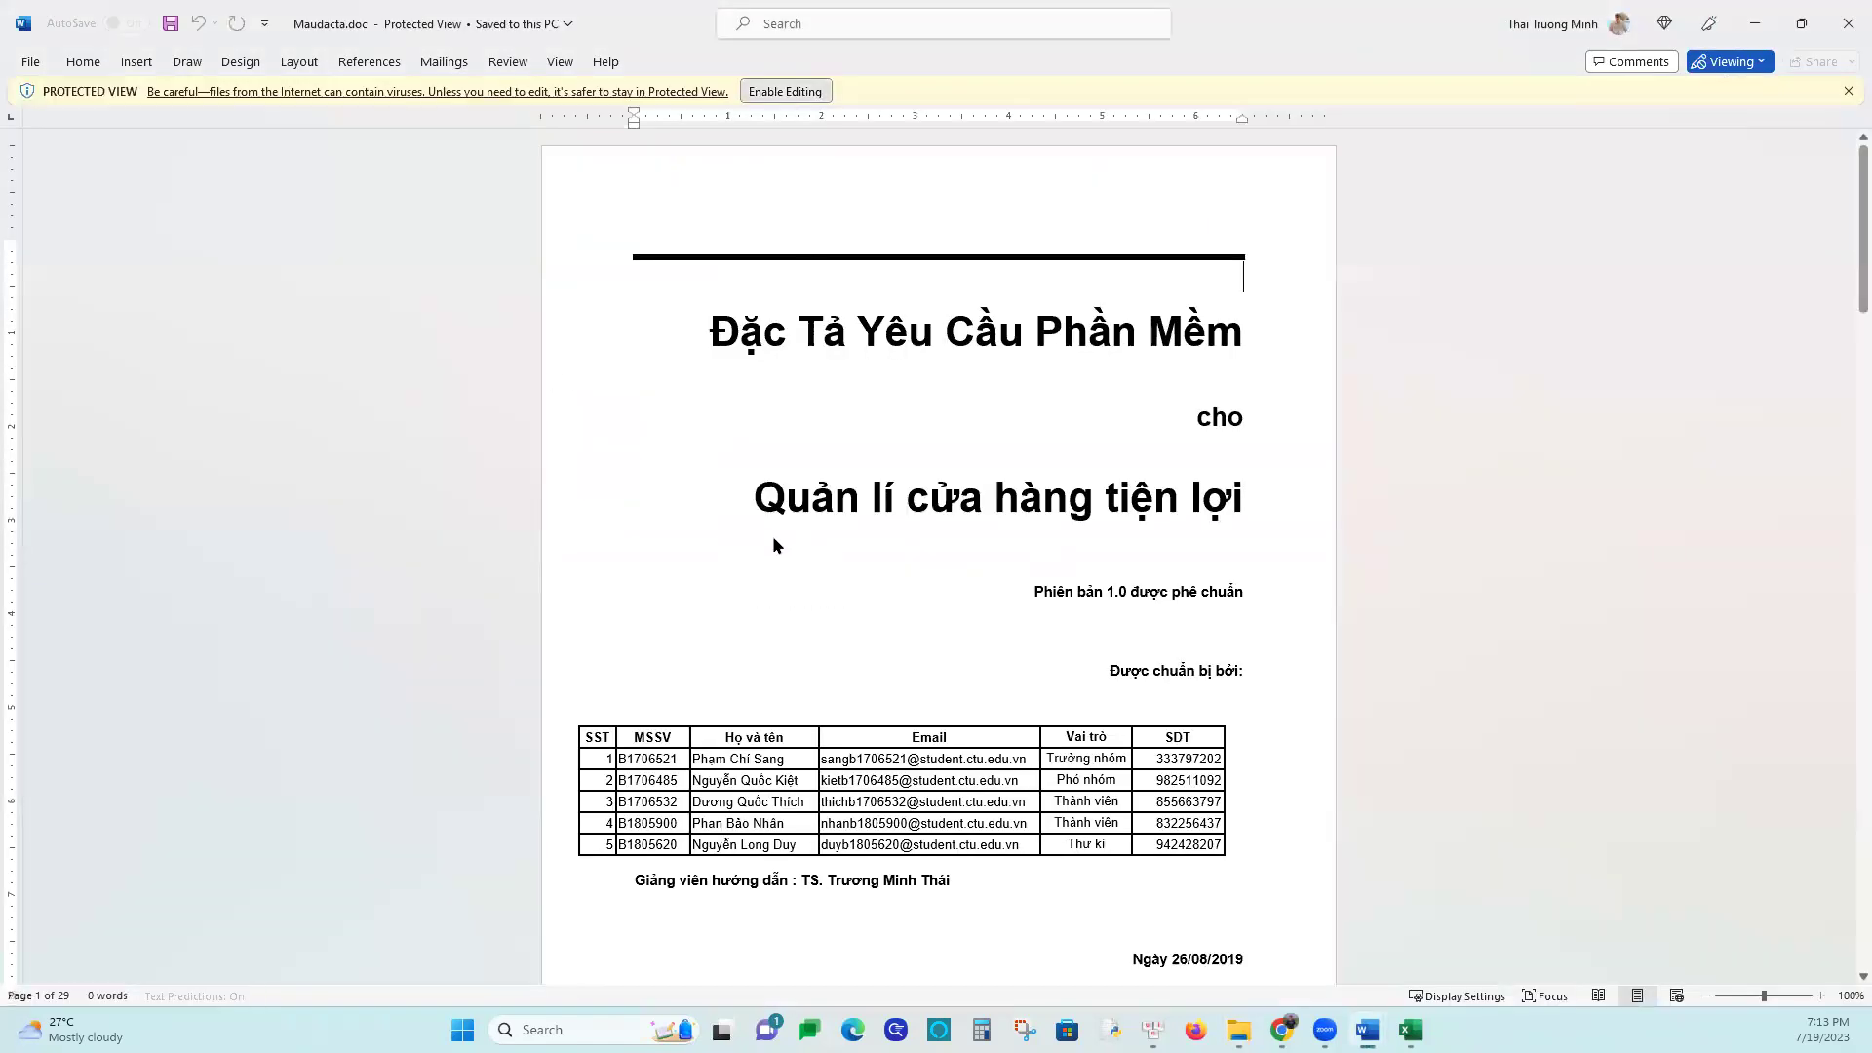
{"action": "scroll", "coordinate": [558, 396], "scroll_direction": "down", "scroll_amount": 3}
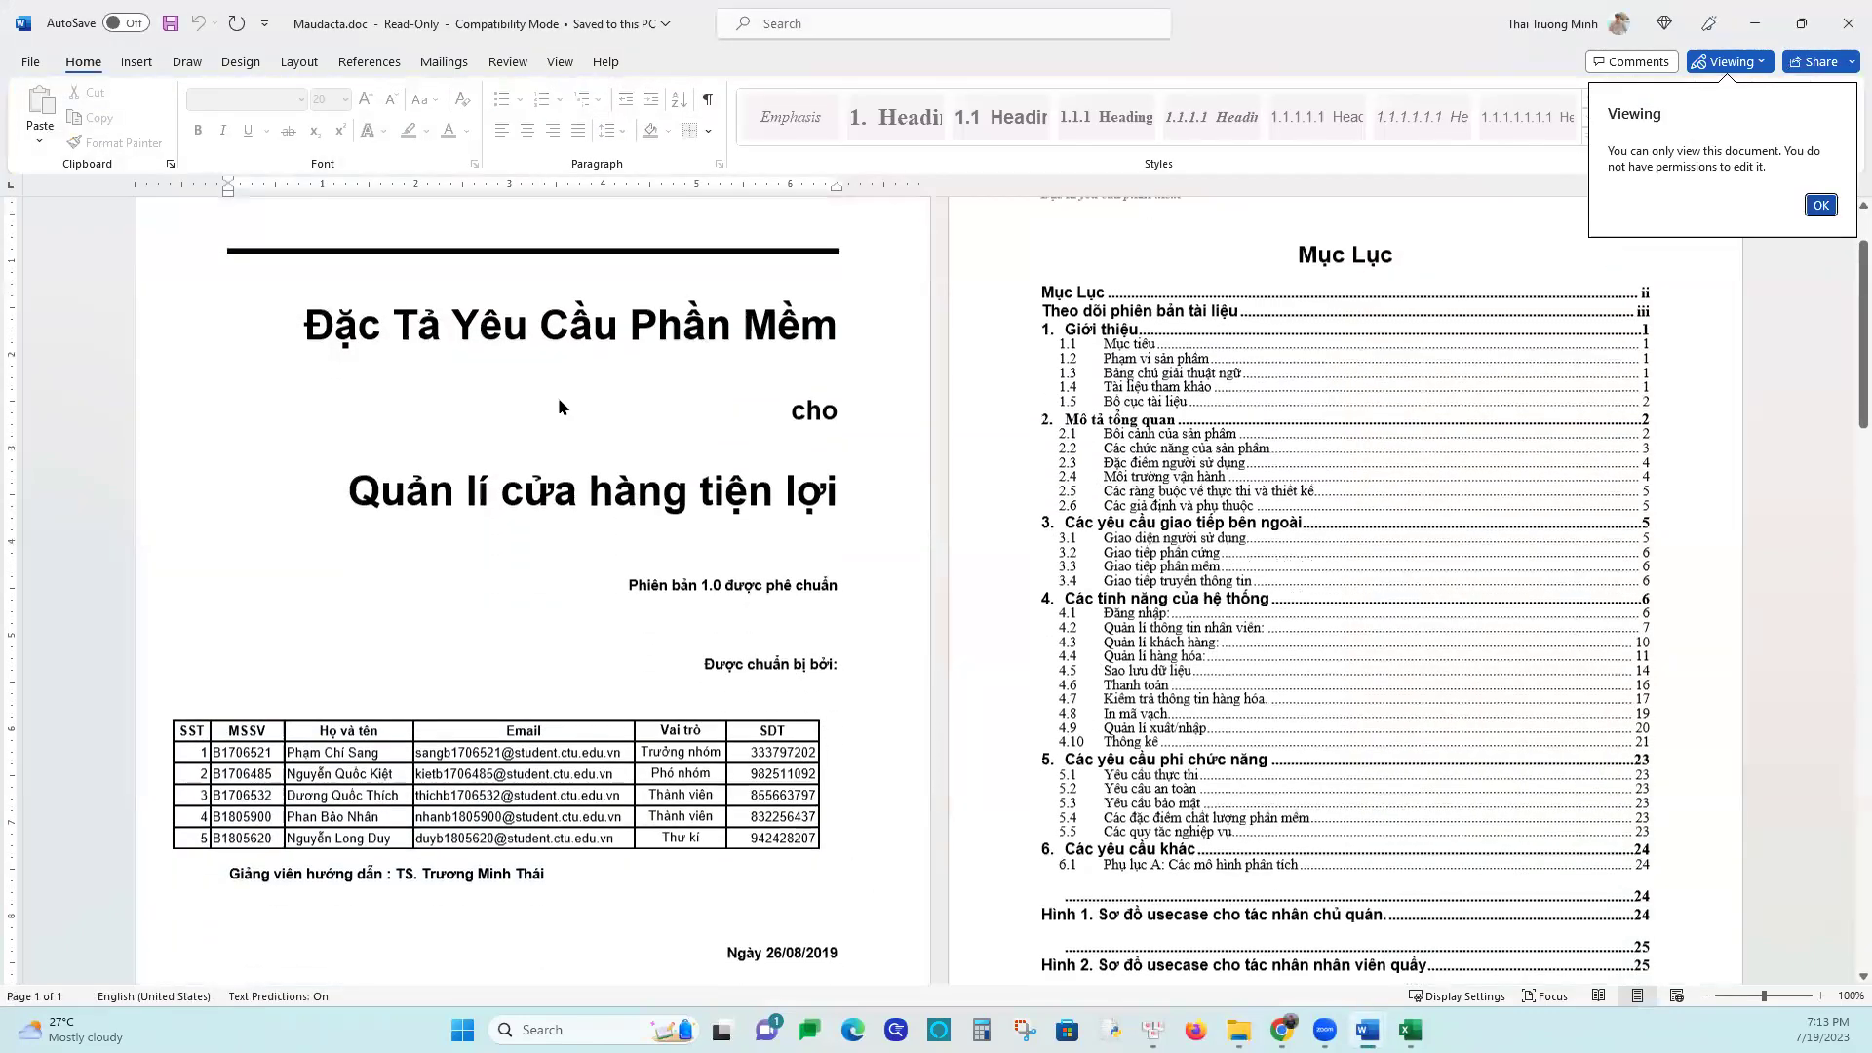
Examine the project title on the cover page and the system features listed in section 4 of the Maudacta.doc table of contents
{"action": "left_click_drag", "start_coordinate": [358, 422], "coordinate": [860, 434]}
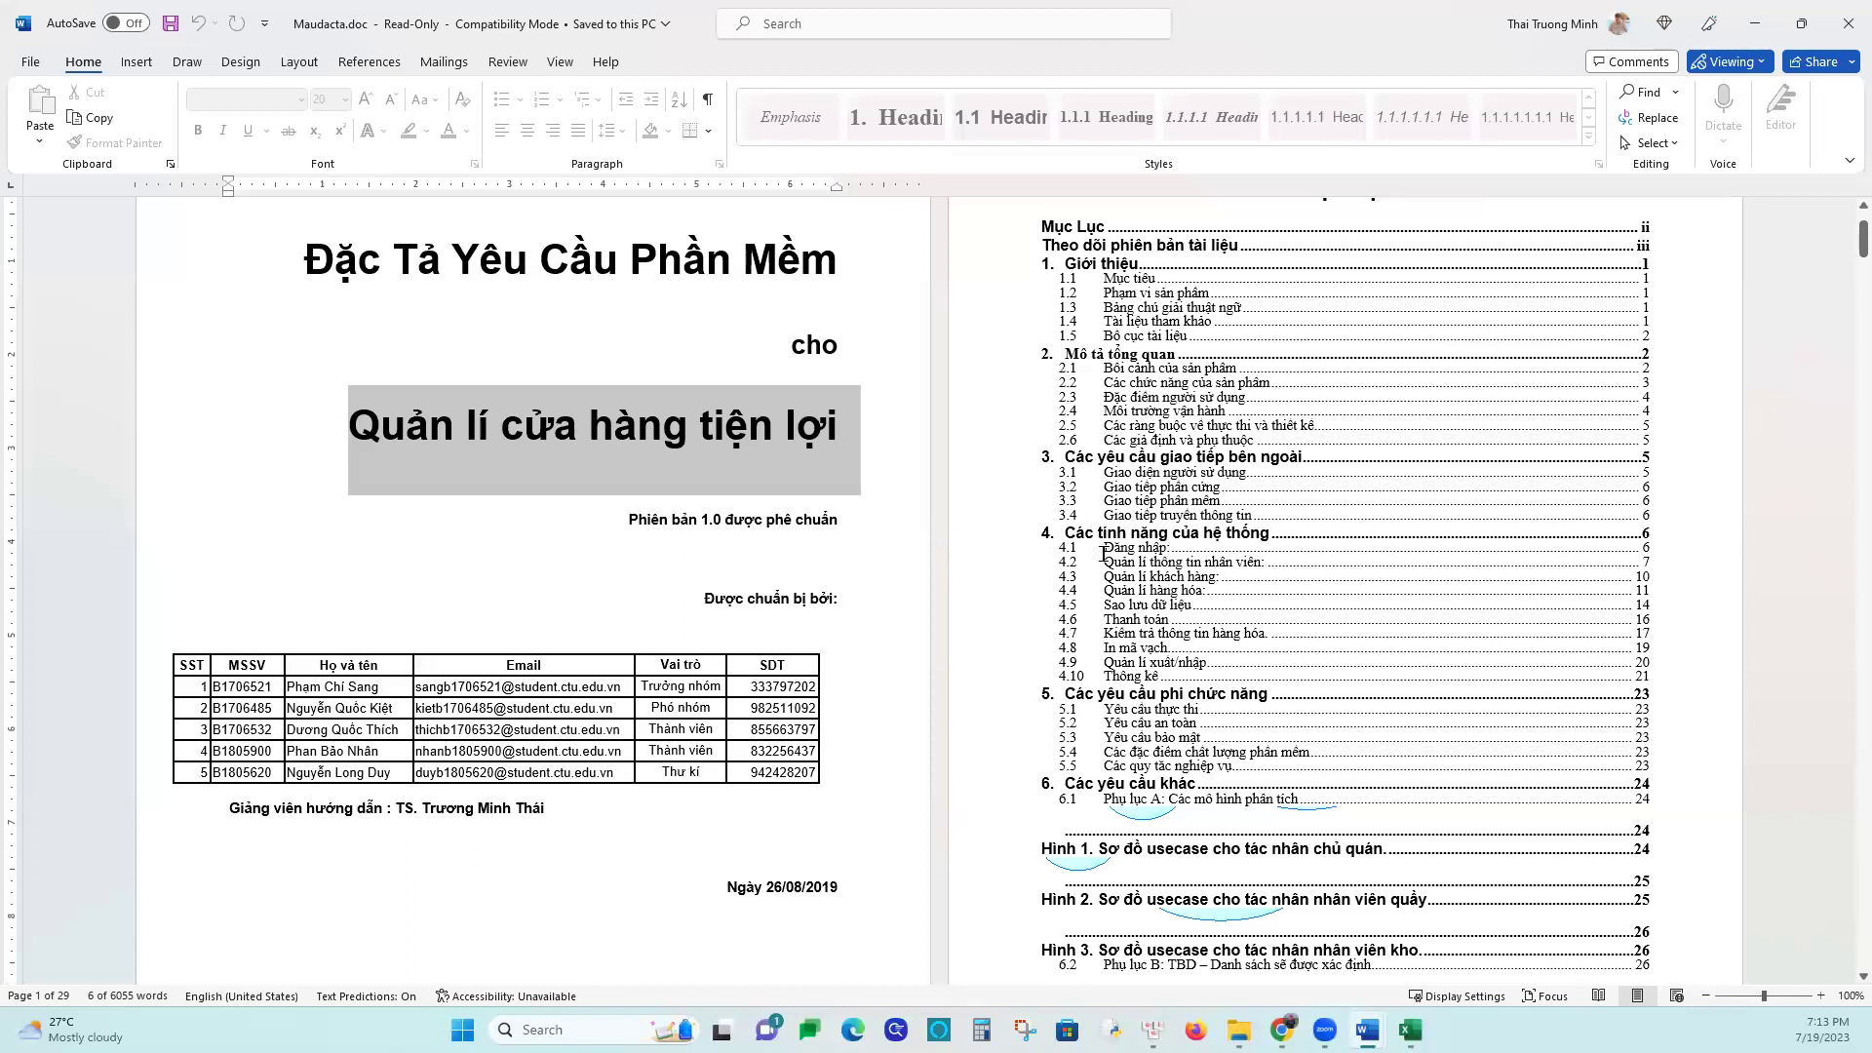
{"action": "left_click", "coordinate": [1197, 610]}
{"action": "left_click_drag", "start_coordinate": [1197, 610], "coordinate": [1272, 777]}
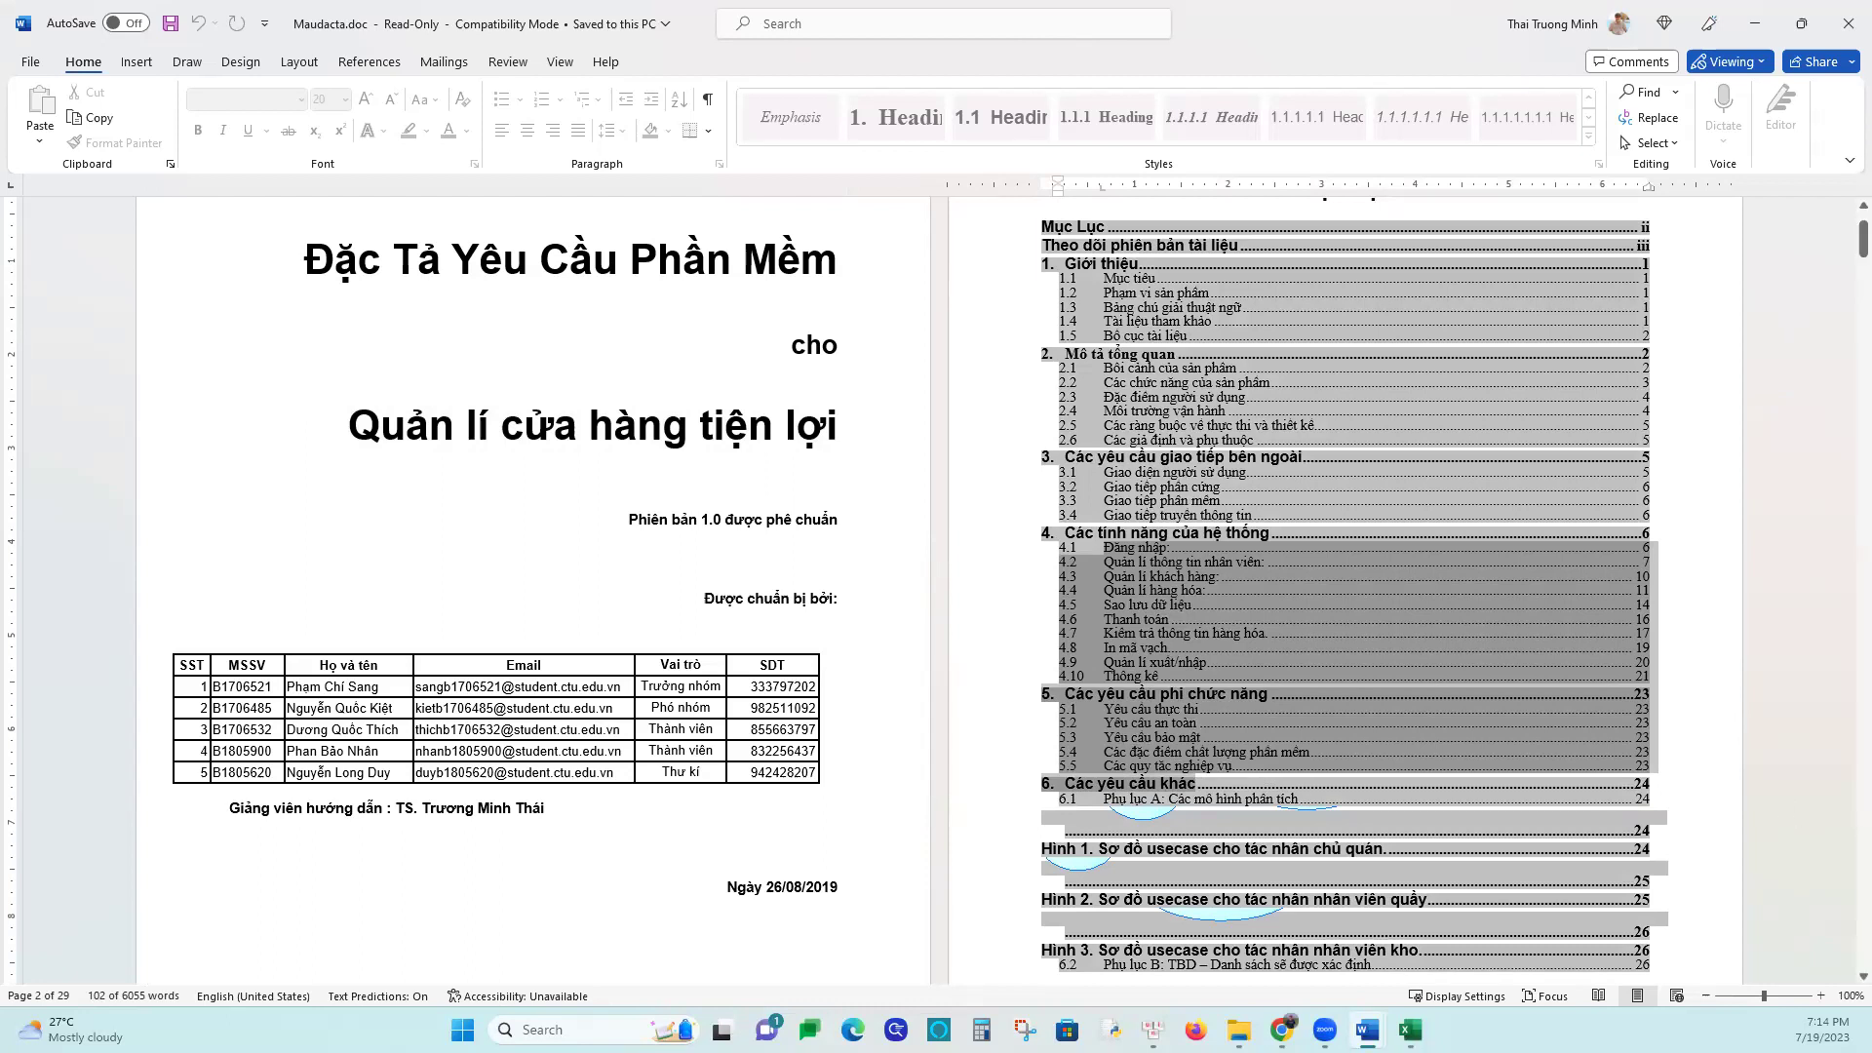
{"action": "left_click", "coordinate": [1410, 1029]}
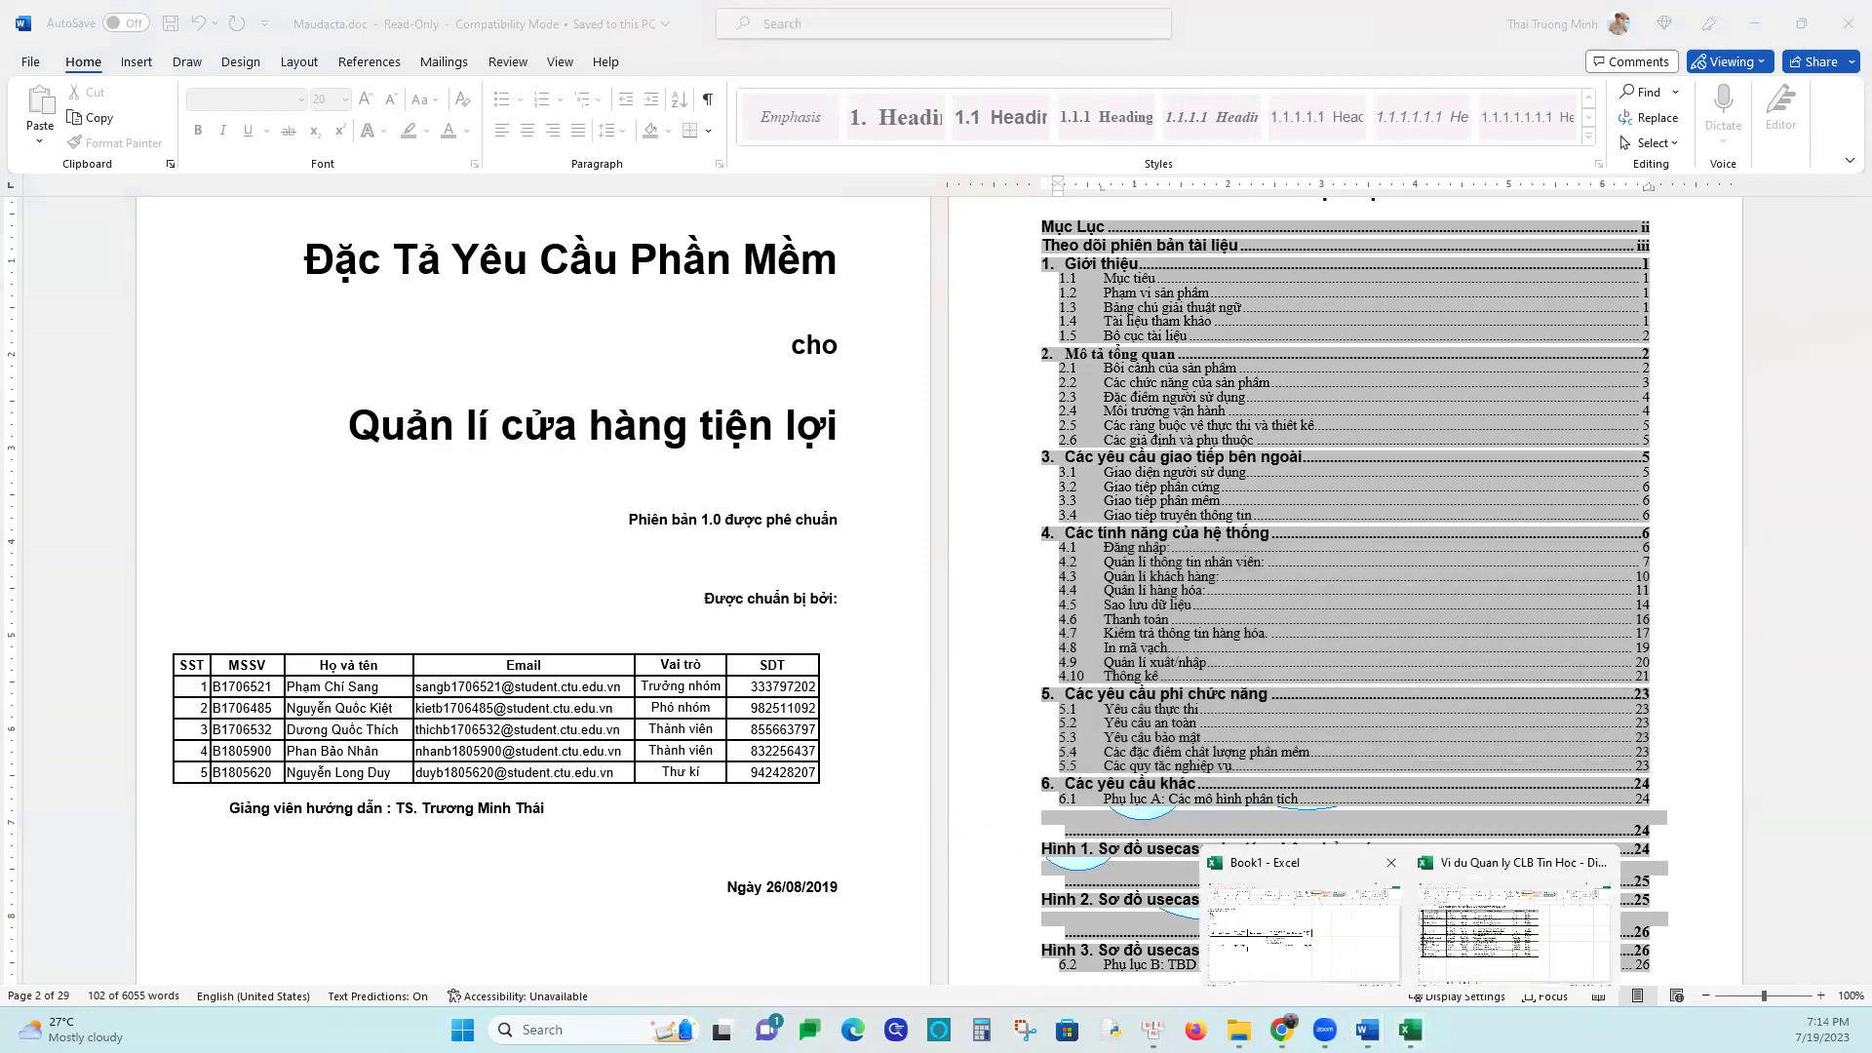
{"action": "left_click_drag", "start_coordinate": [507, 425], "coordinate": [1321, 825]}
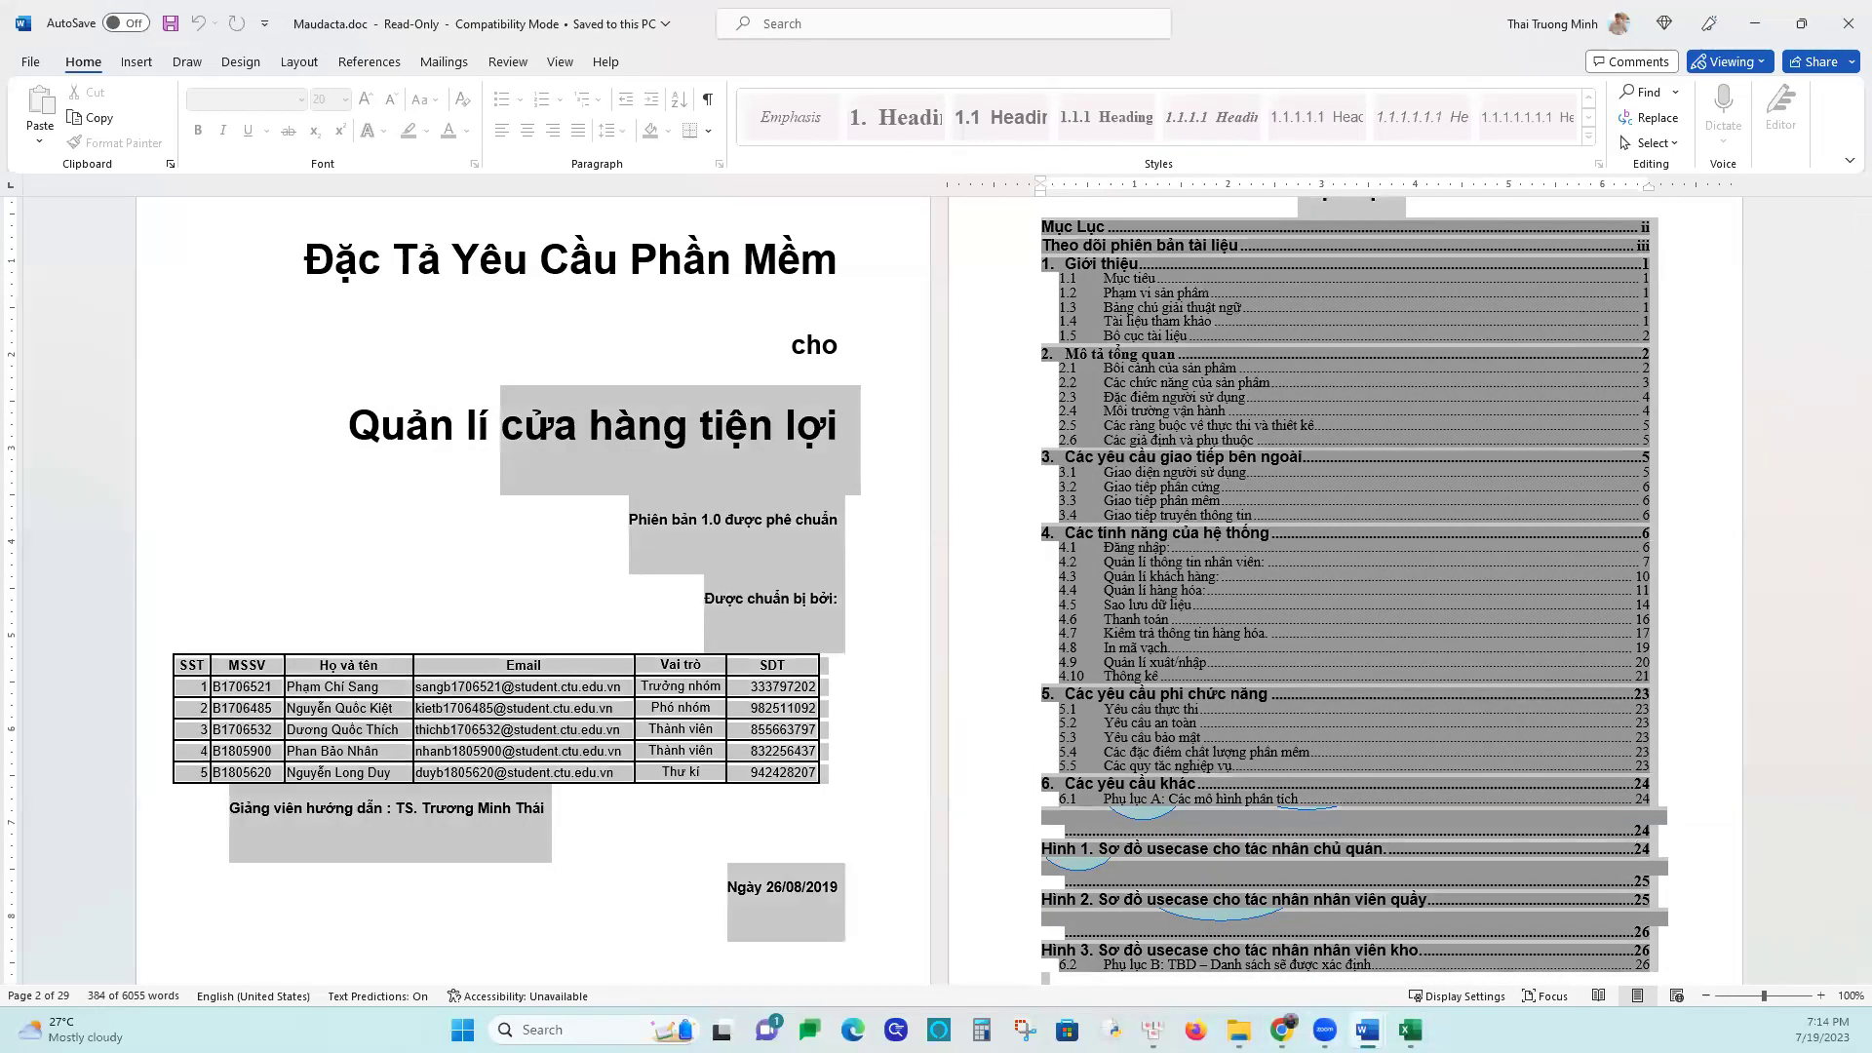
{"action": "mouse_move", "coordinate": [1366, 1029]}
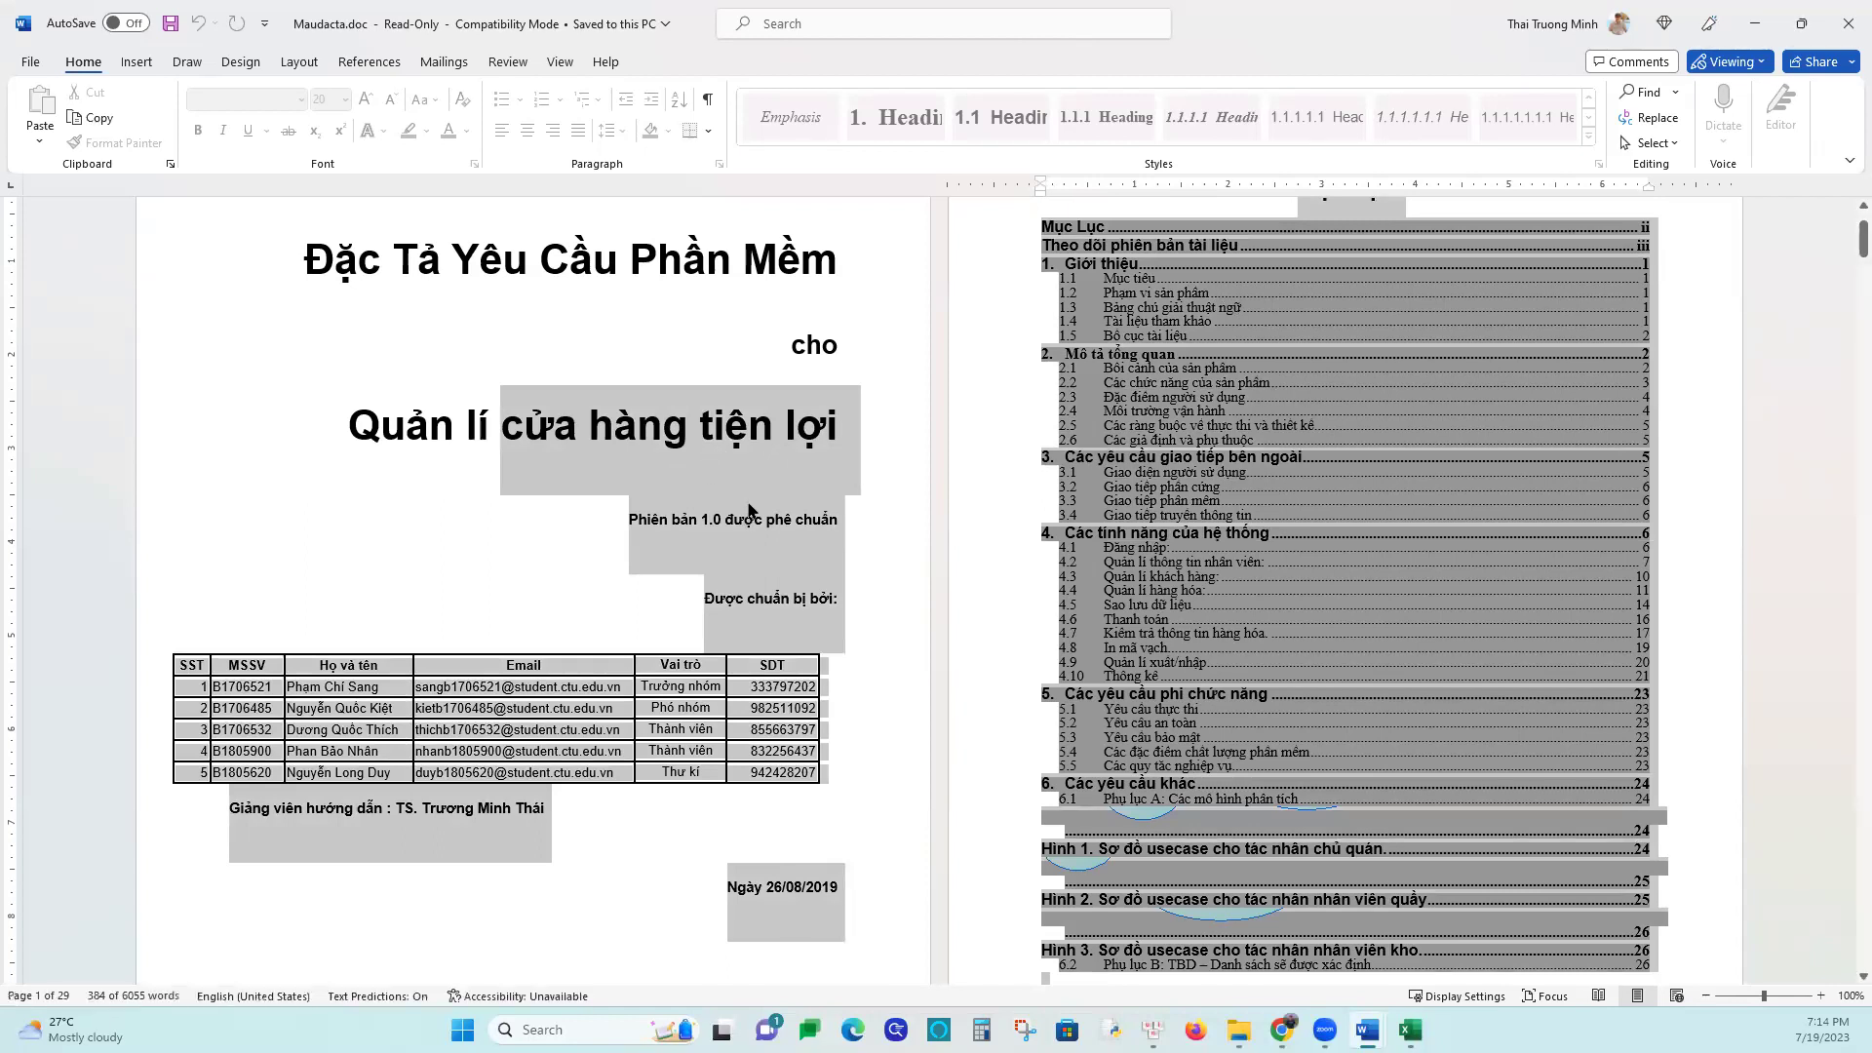
{"action": "left_click", "coordinate": [753, 517]}
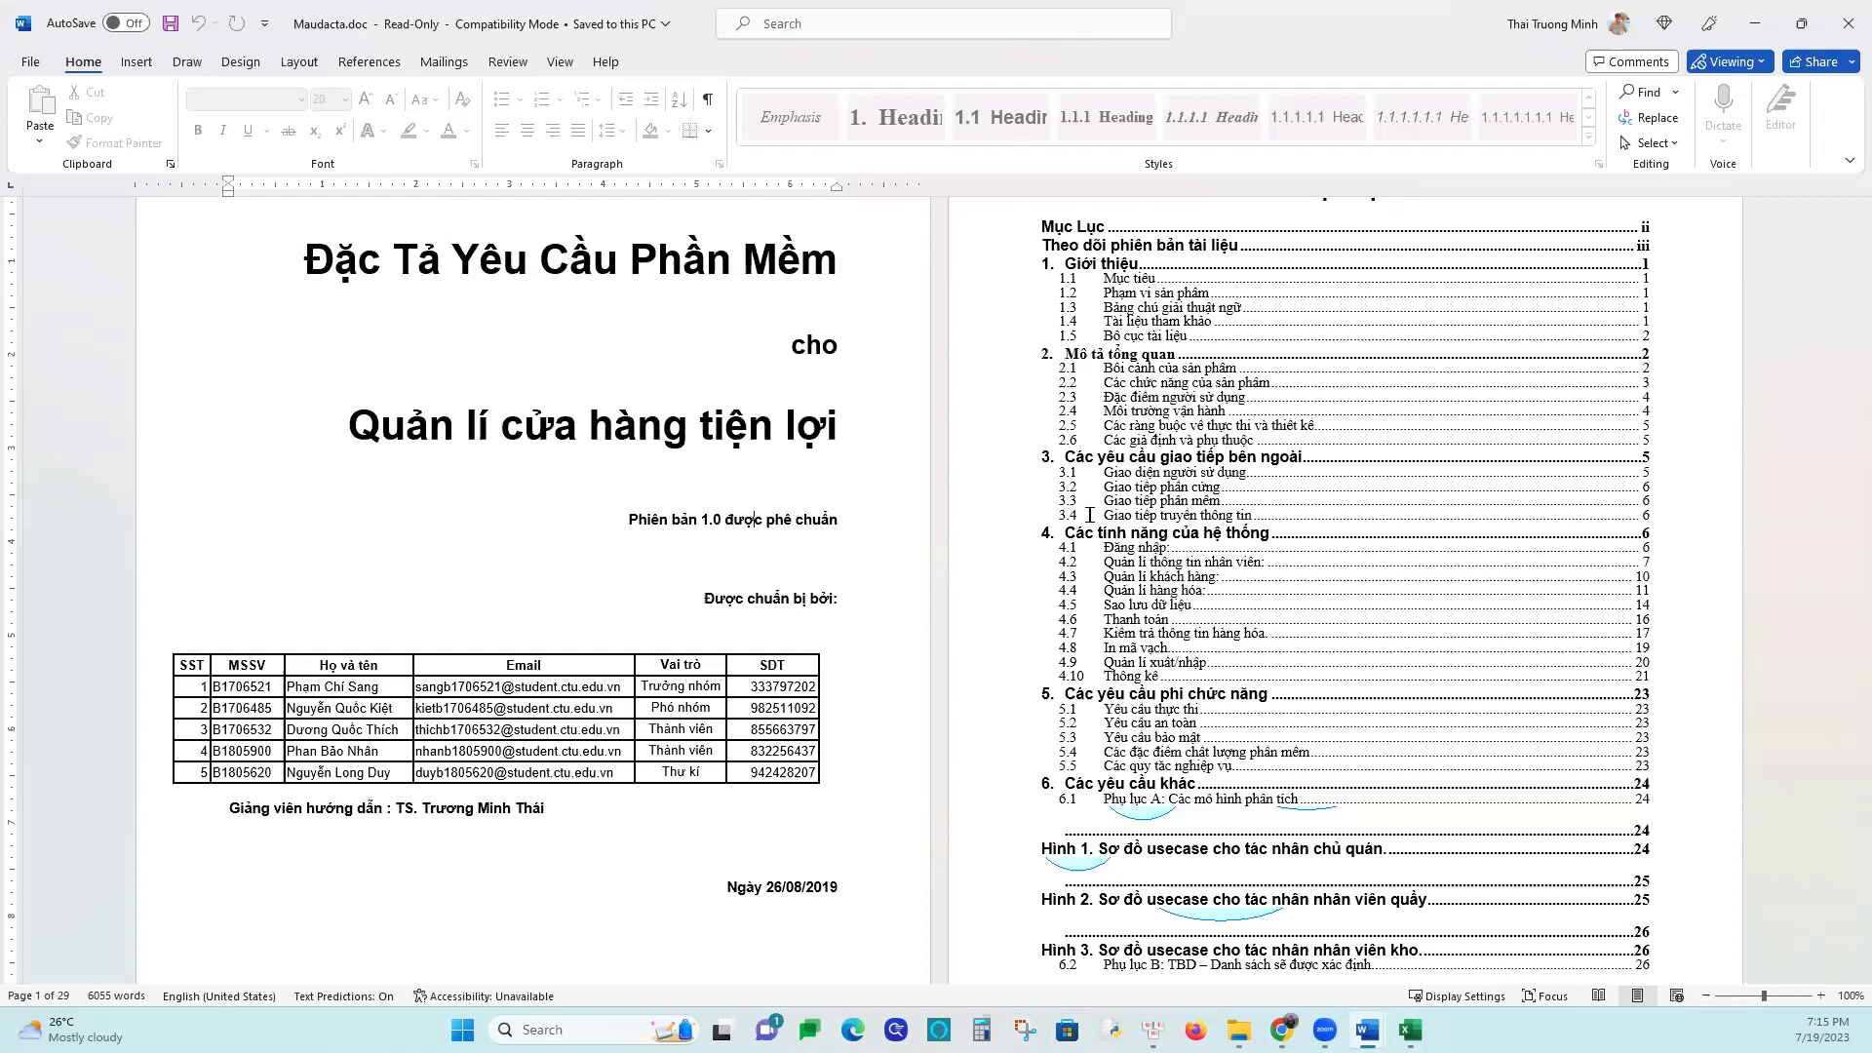
Examine the Đăng nhập use-case table in section 4.1 of Maudacta.doc, including its actors, necessity level and classification
{"action": "scroll", "coordinate": [1102, 663], "scroll_direction": "down", "scroll_amount": 5}
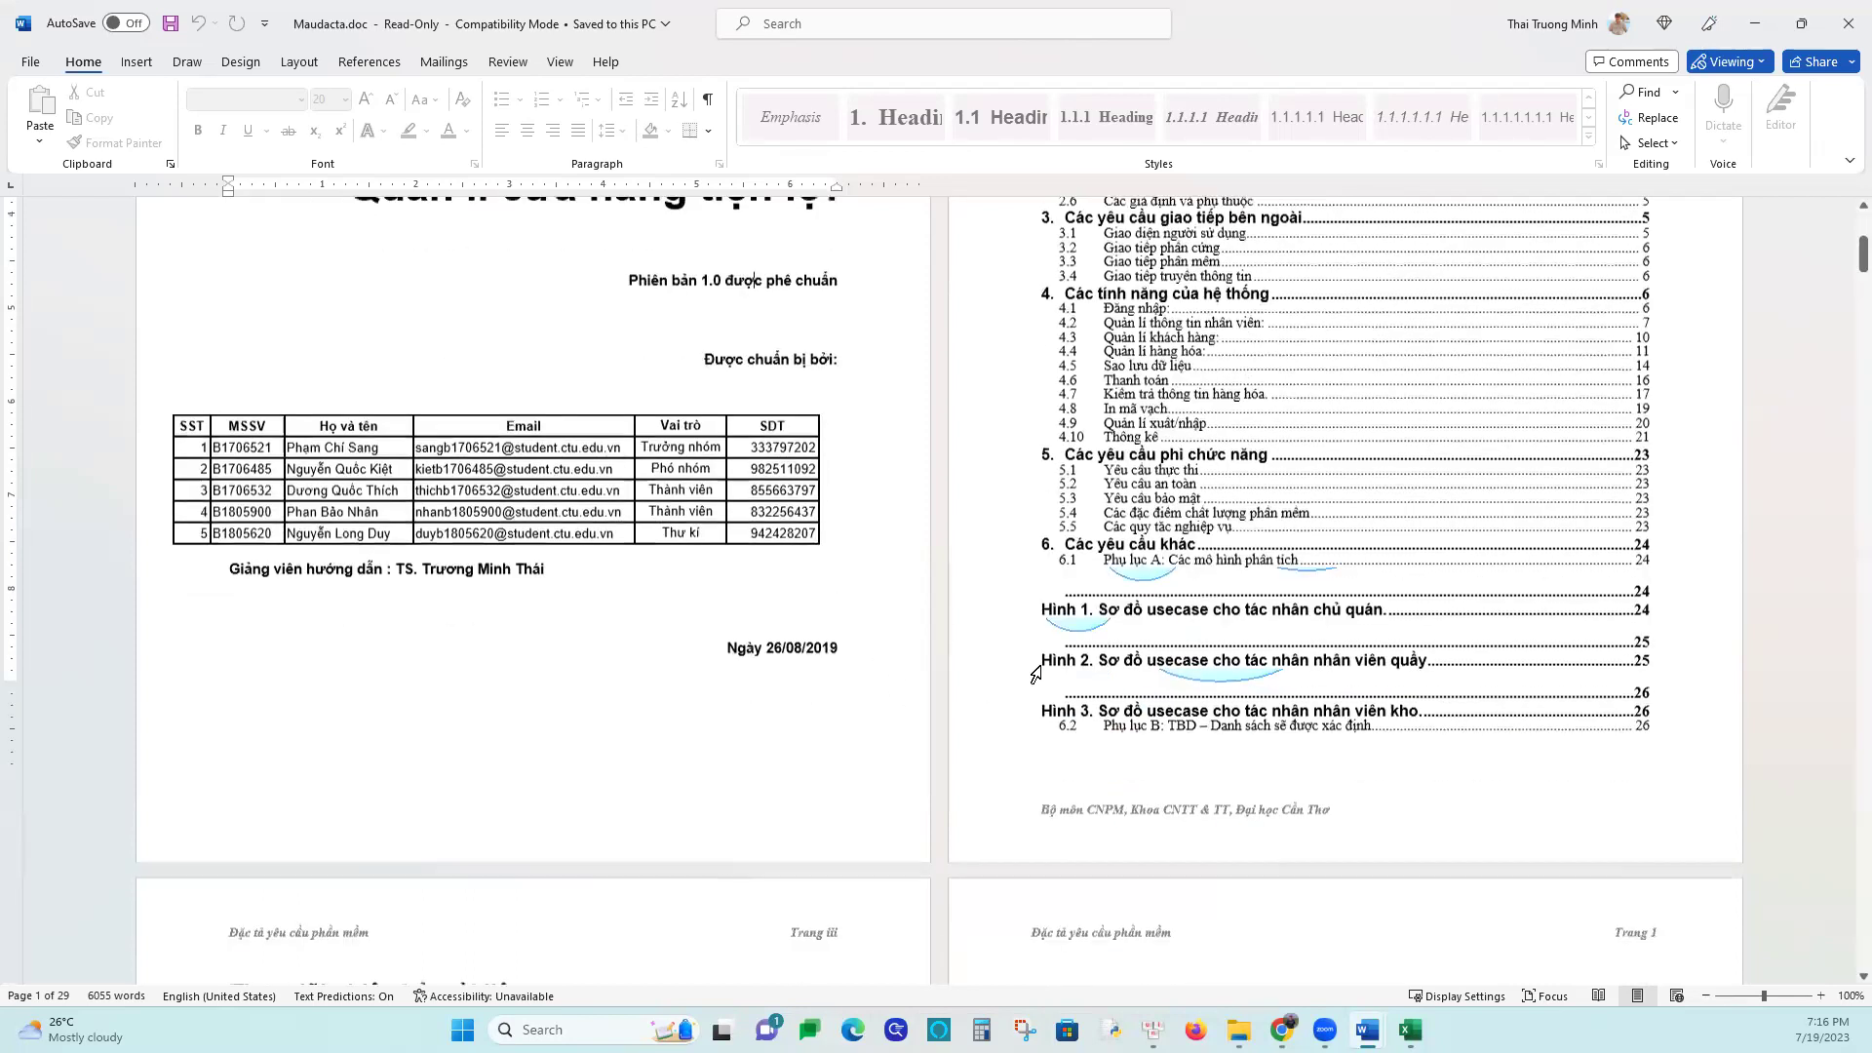
{"action": "scroll", "coordinate": [1103, 663], "scroll_direction": "down", "scroll_amount": 10}
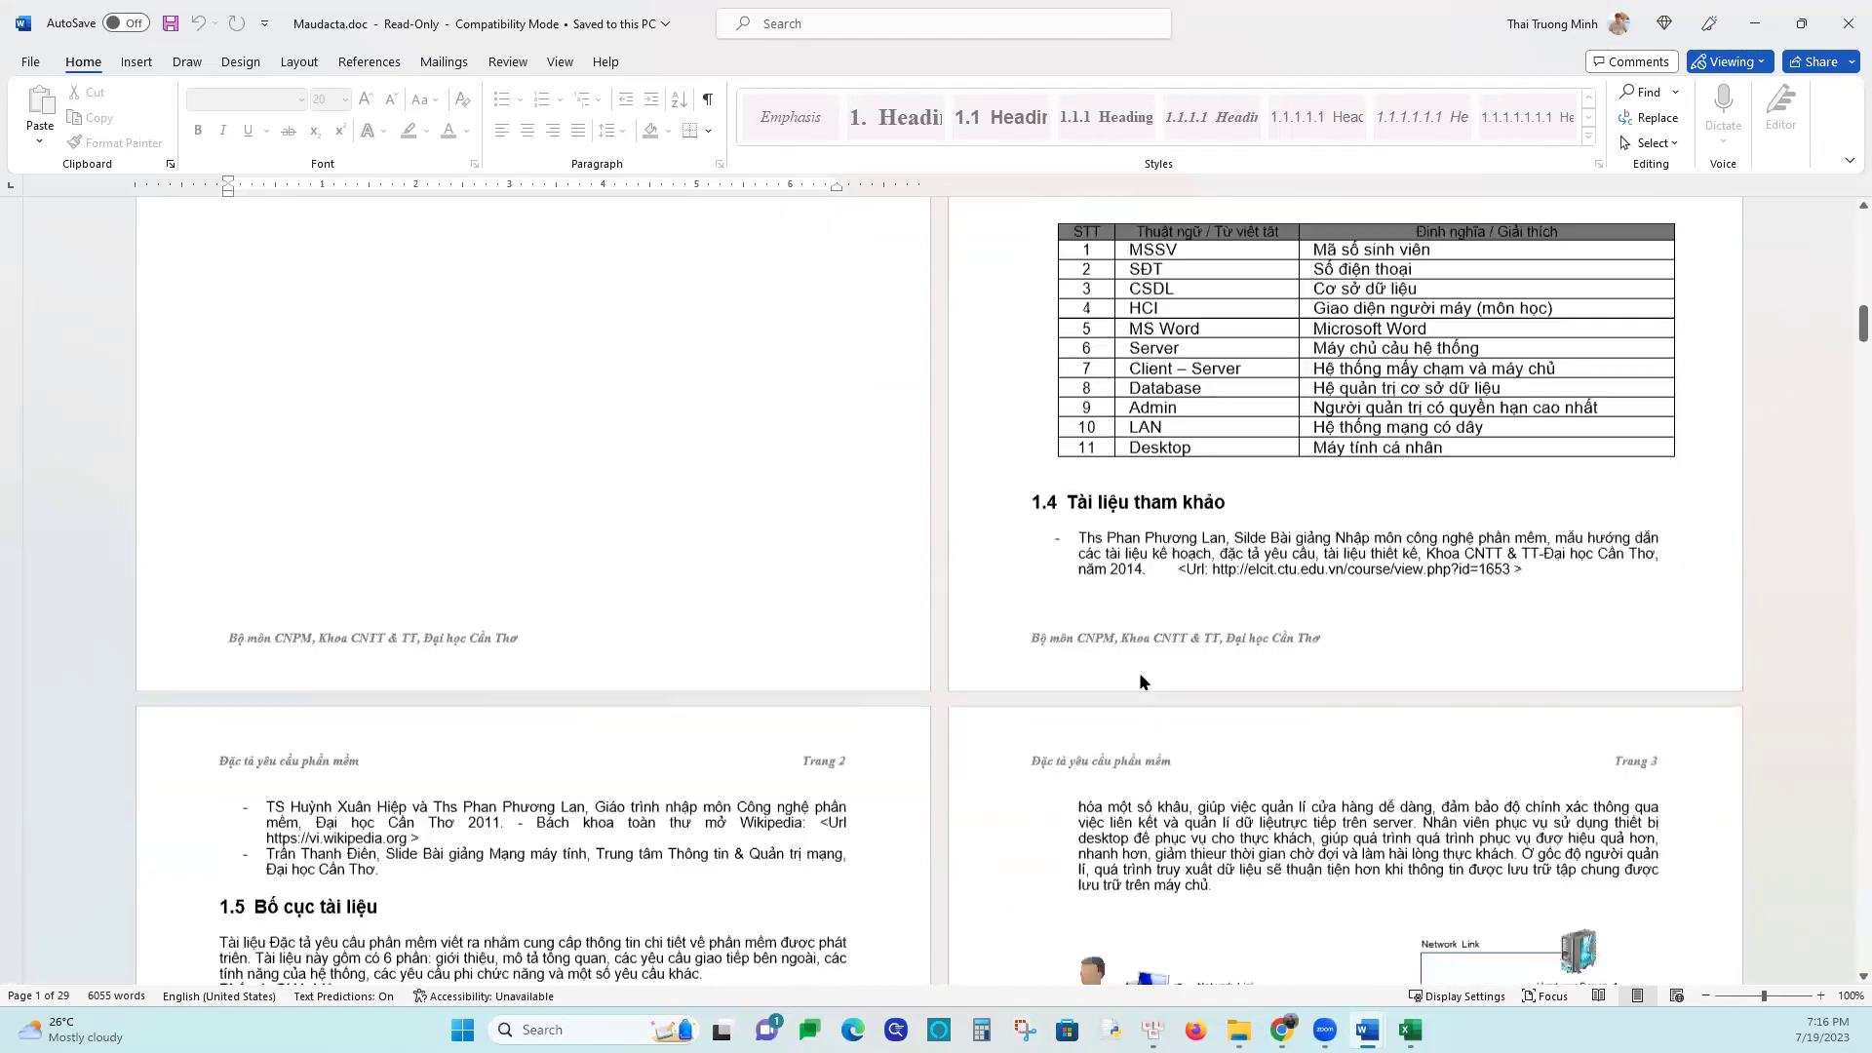
{"action": "scroll", "coordinate": [1158, 695], "scroll_direction": "down", "scroll_amount": 10}
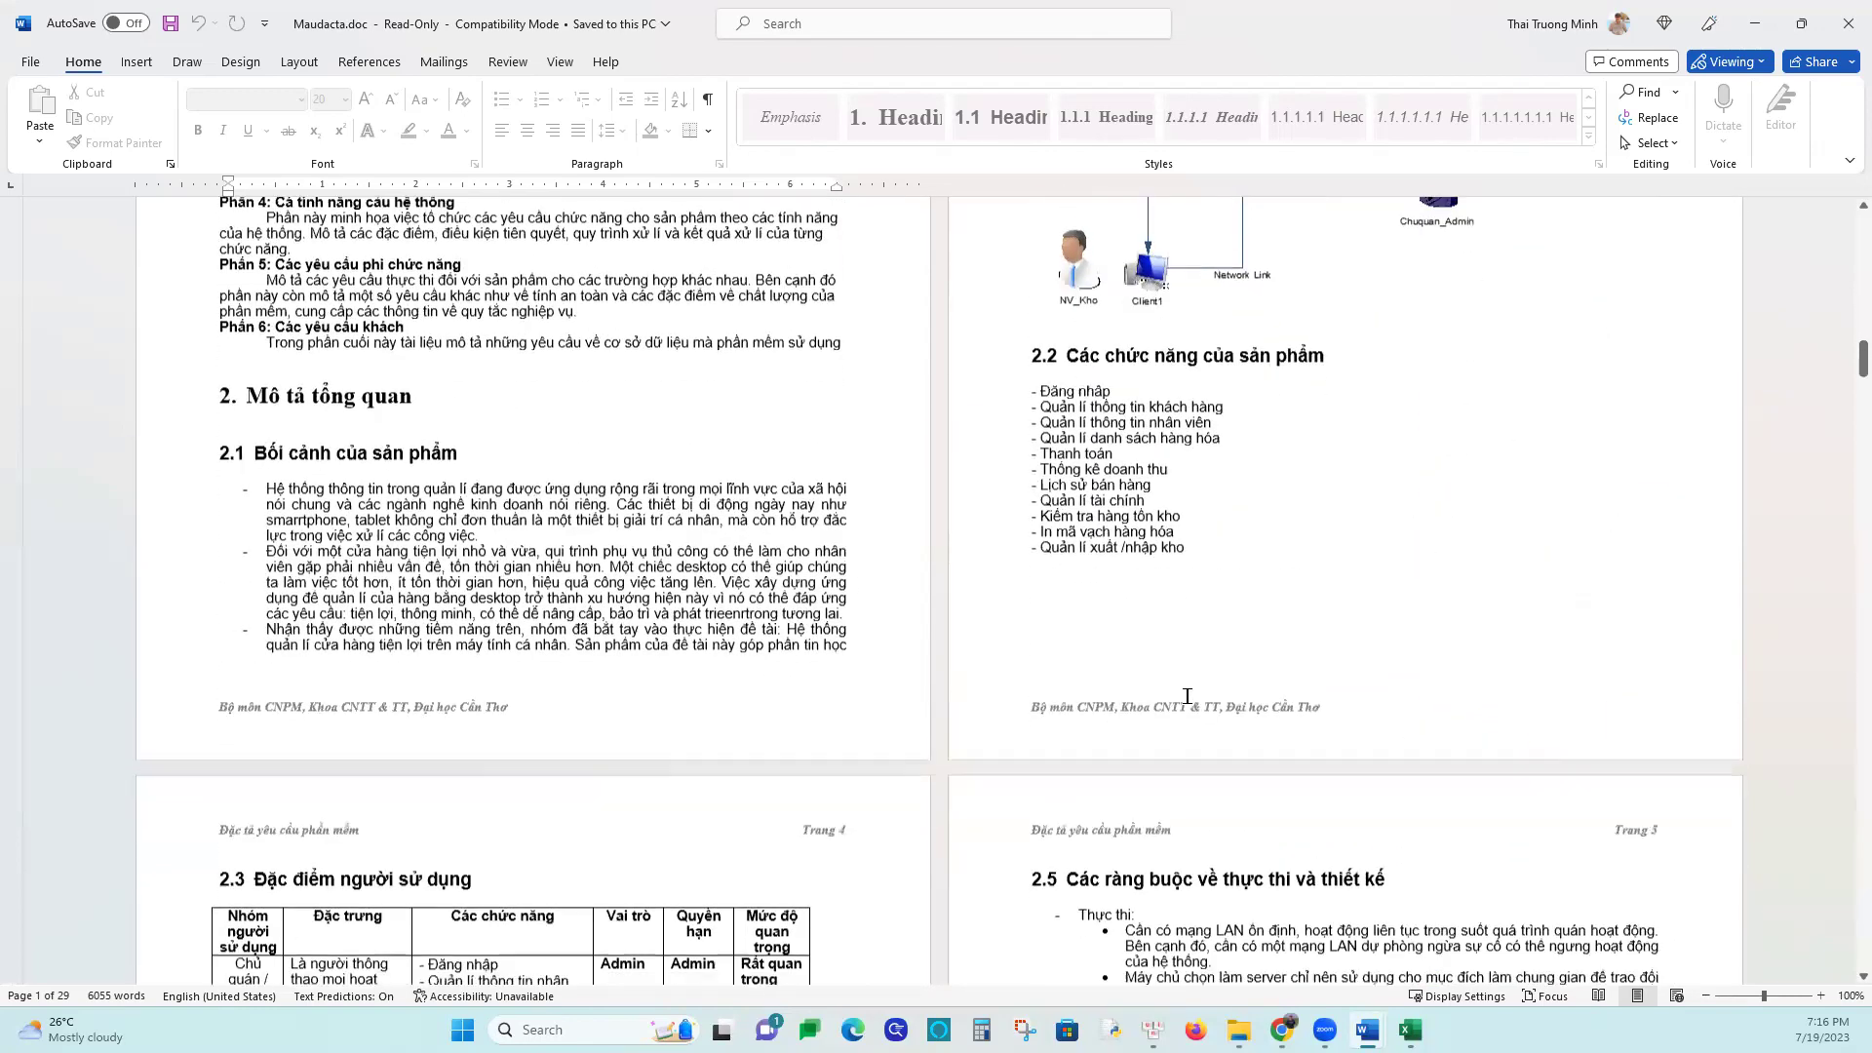
{"action": "scroll", "coordinate": [1205, 709], "scroll_direction": "down", "scroll_amount": 10}
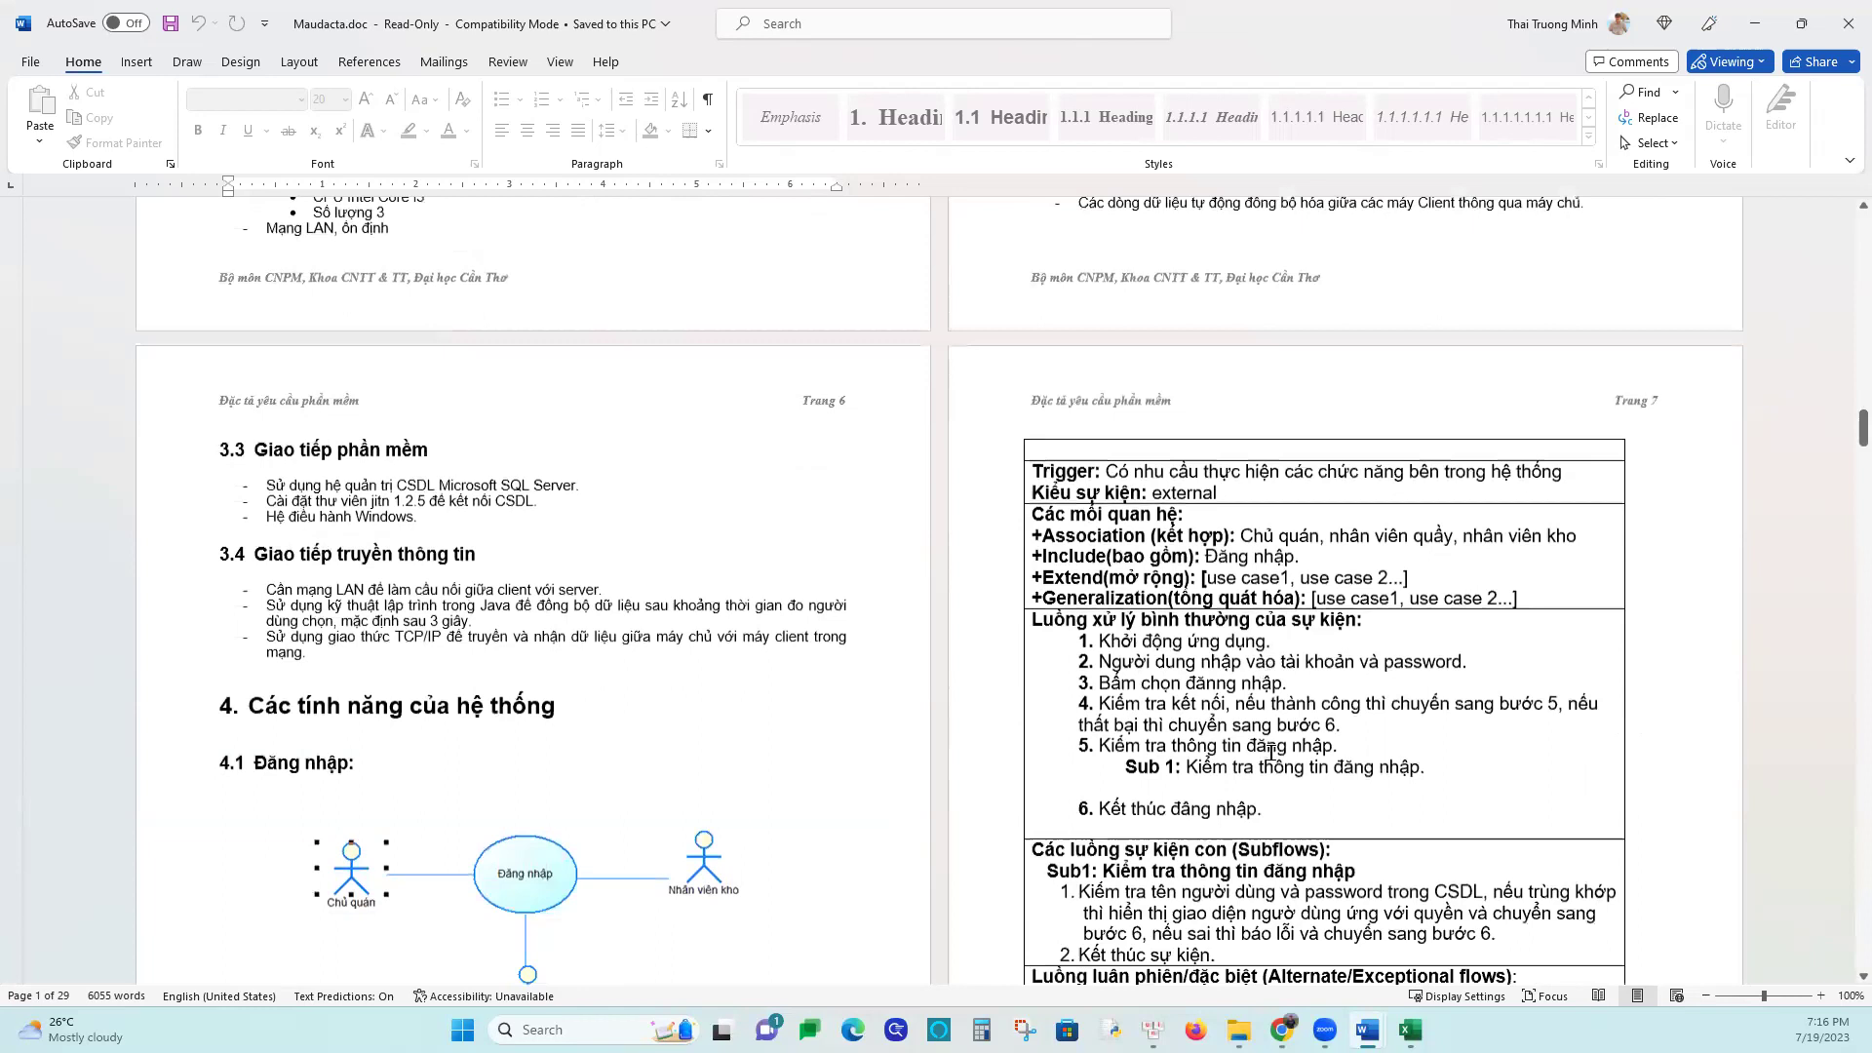
{"action": "scroll", "coordinate": [1272, 753], "scroll_direction": "down", "scroll_amount": 3}
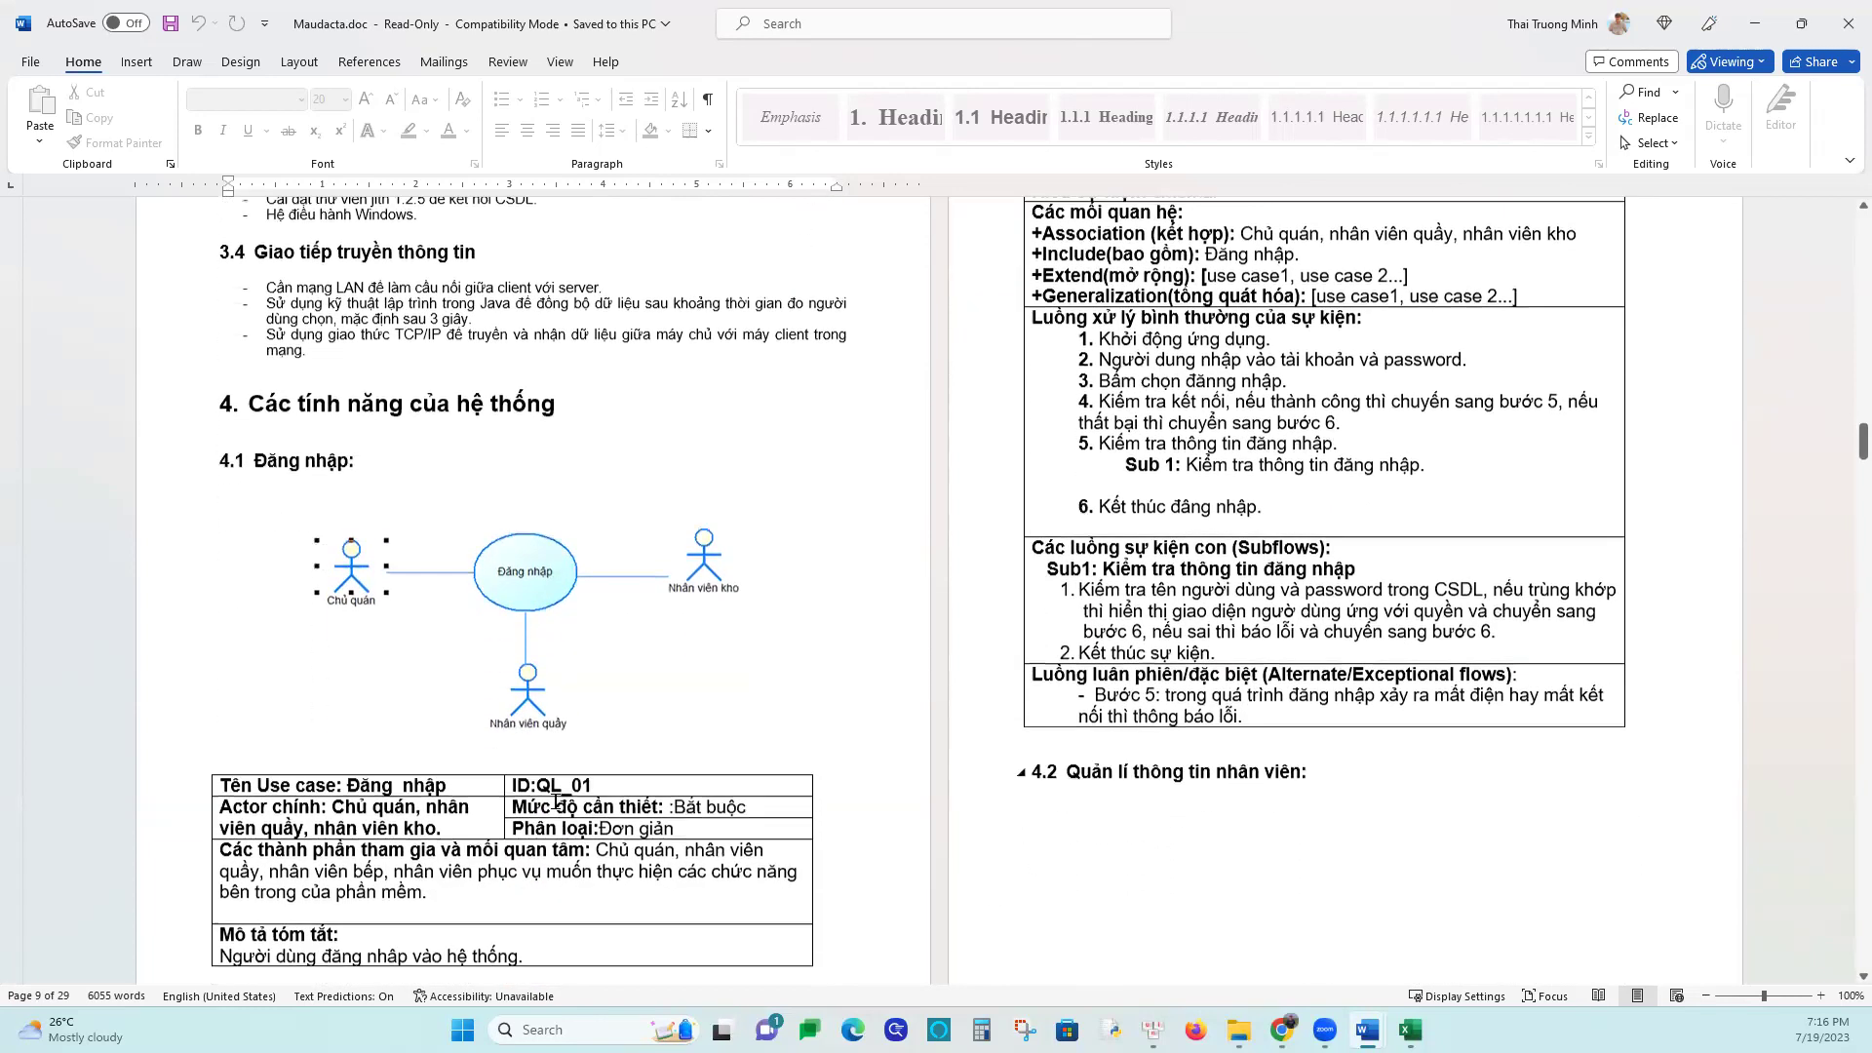
{"action": "left_click_drag", "start_coordinate": [667, 858], "coordinate": [682, 802]}
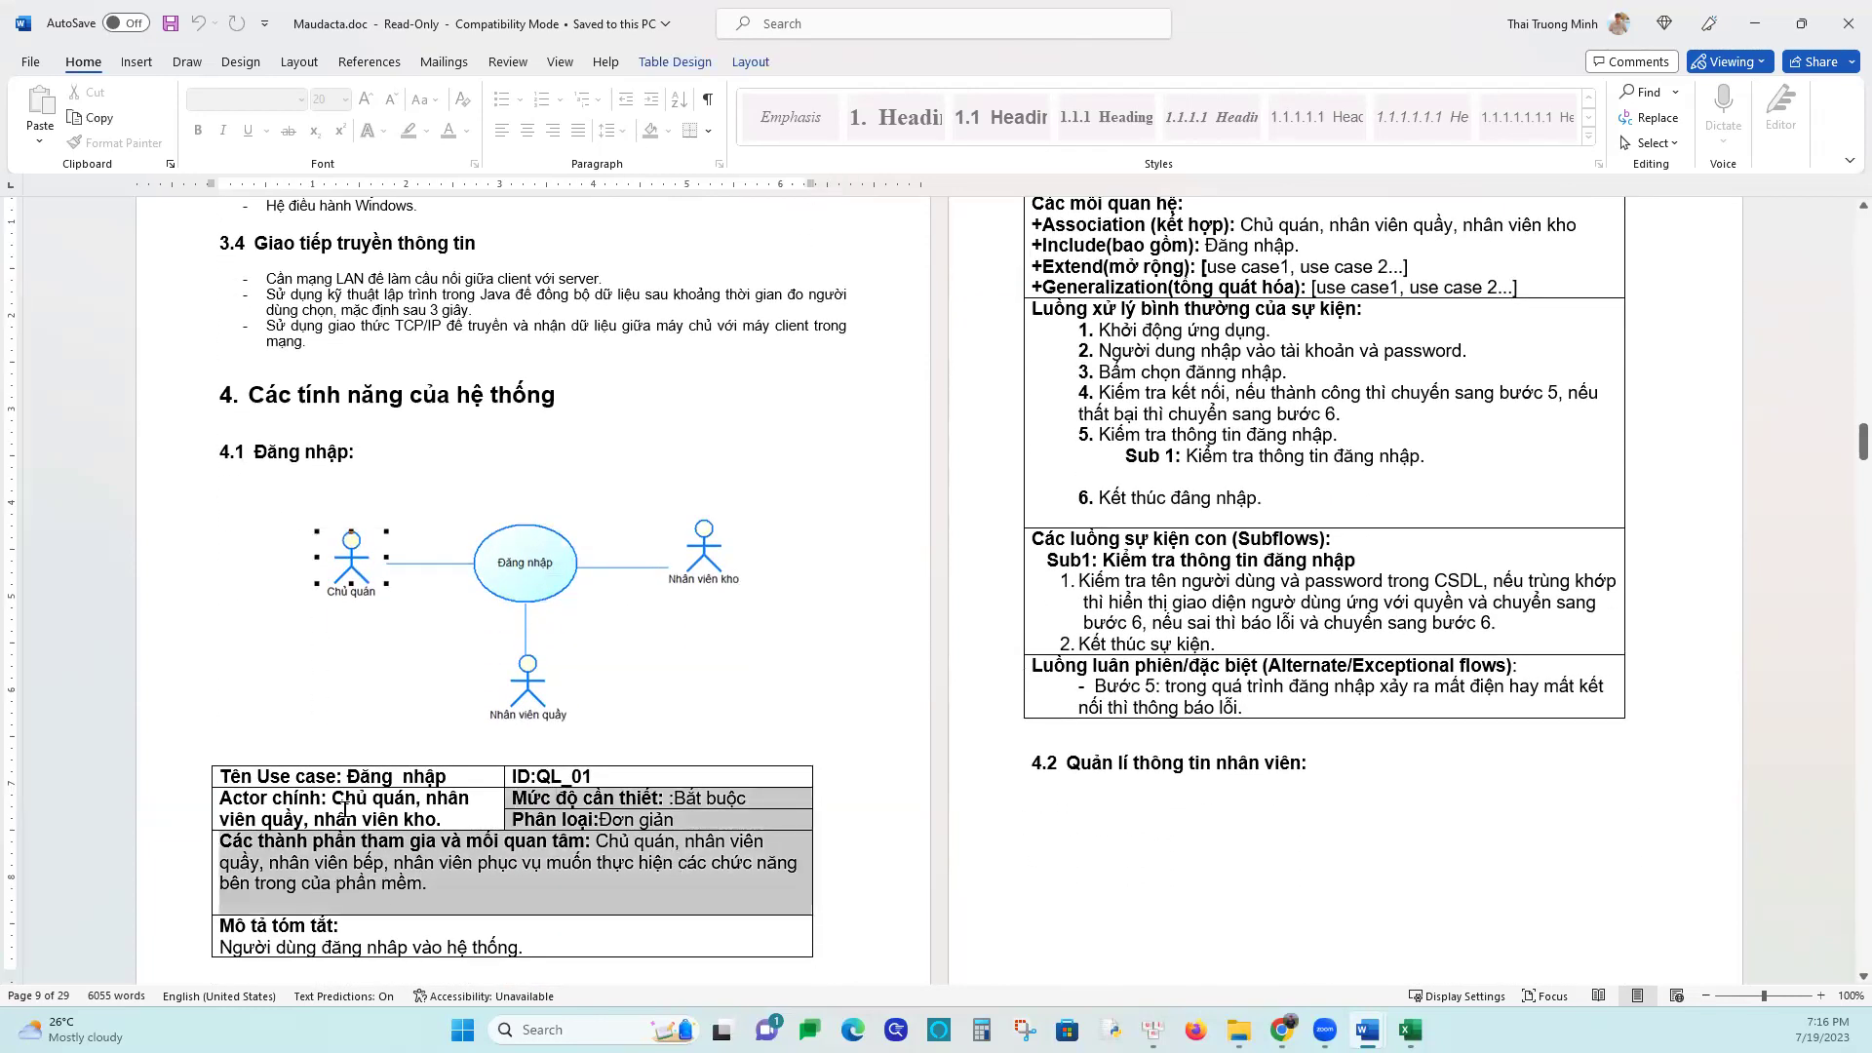
{"action": "left_click_drag", "start_coordinate": [223, 777], "coordinate": [598, 839]}
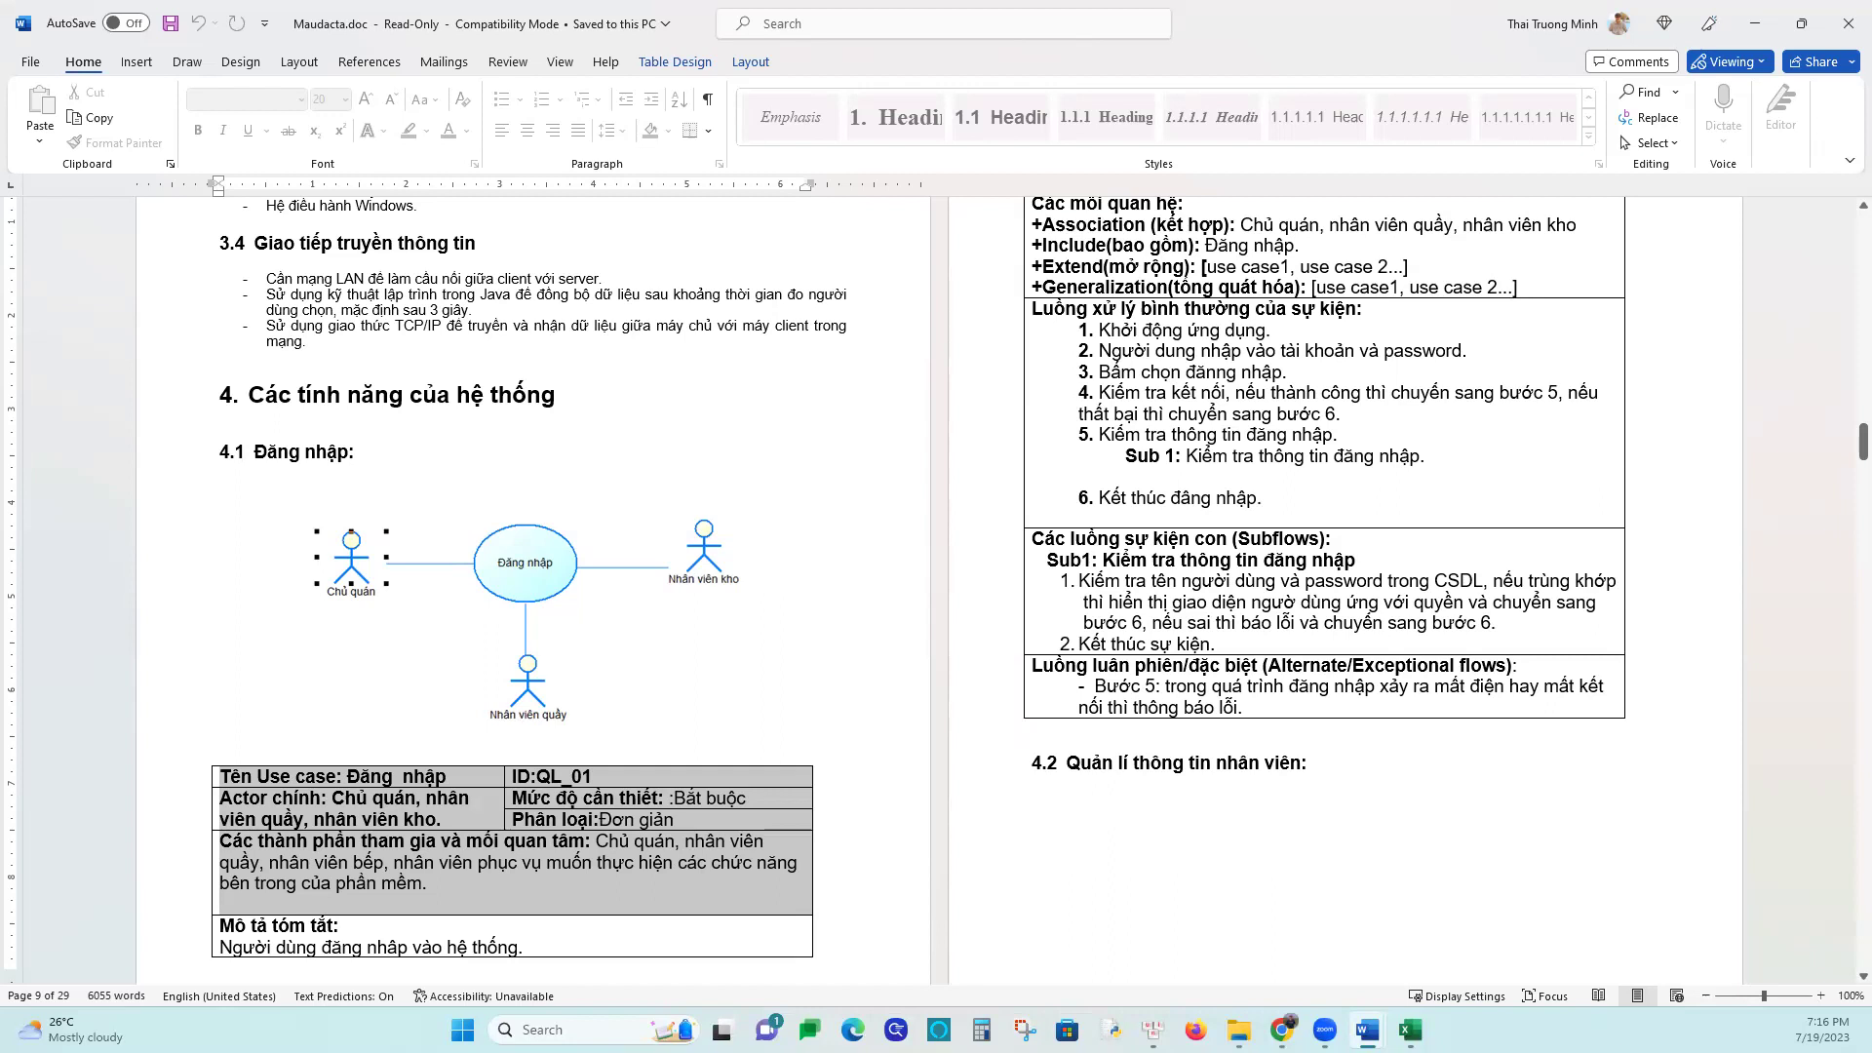
Switch to 2589_BTTTT-UDCNTT.doc and review the B, M, T rating notes under the Phụ lục II table and the actor scoring table that follows
{"action": "mouse_move", "coordinate": [1364, 1031]}
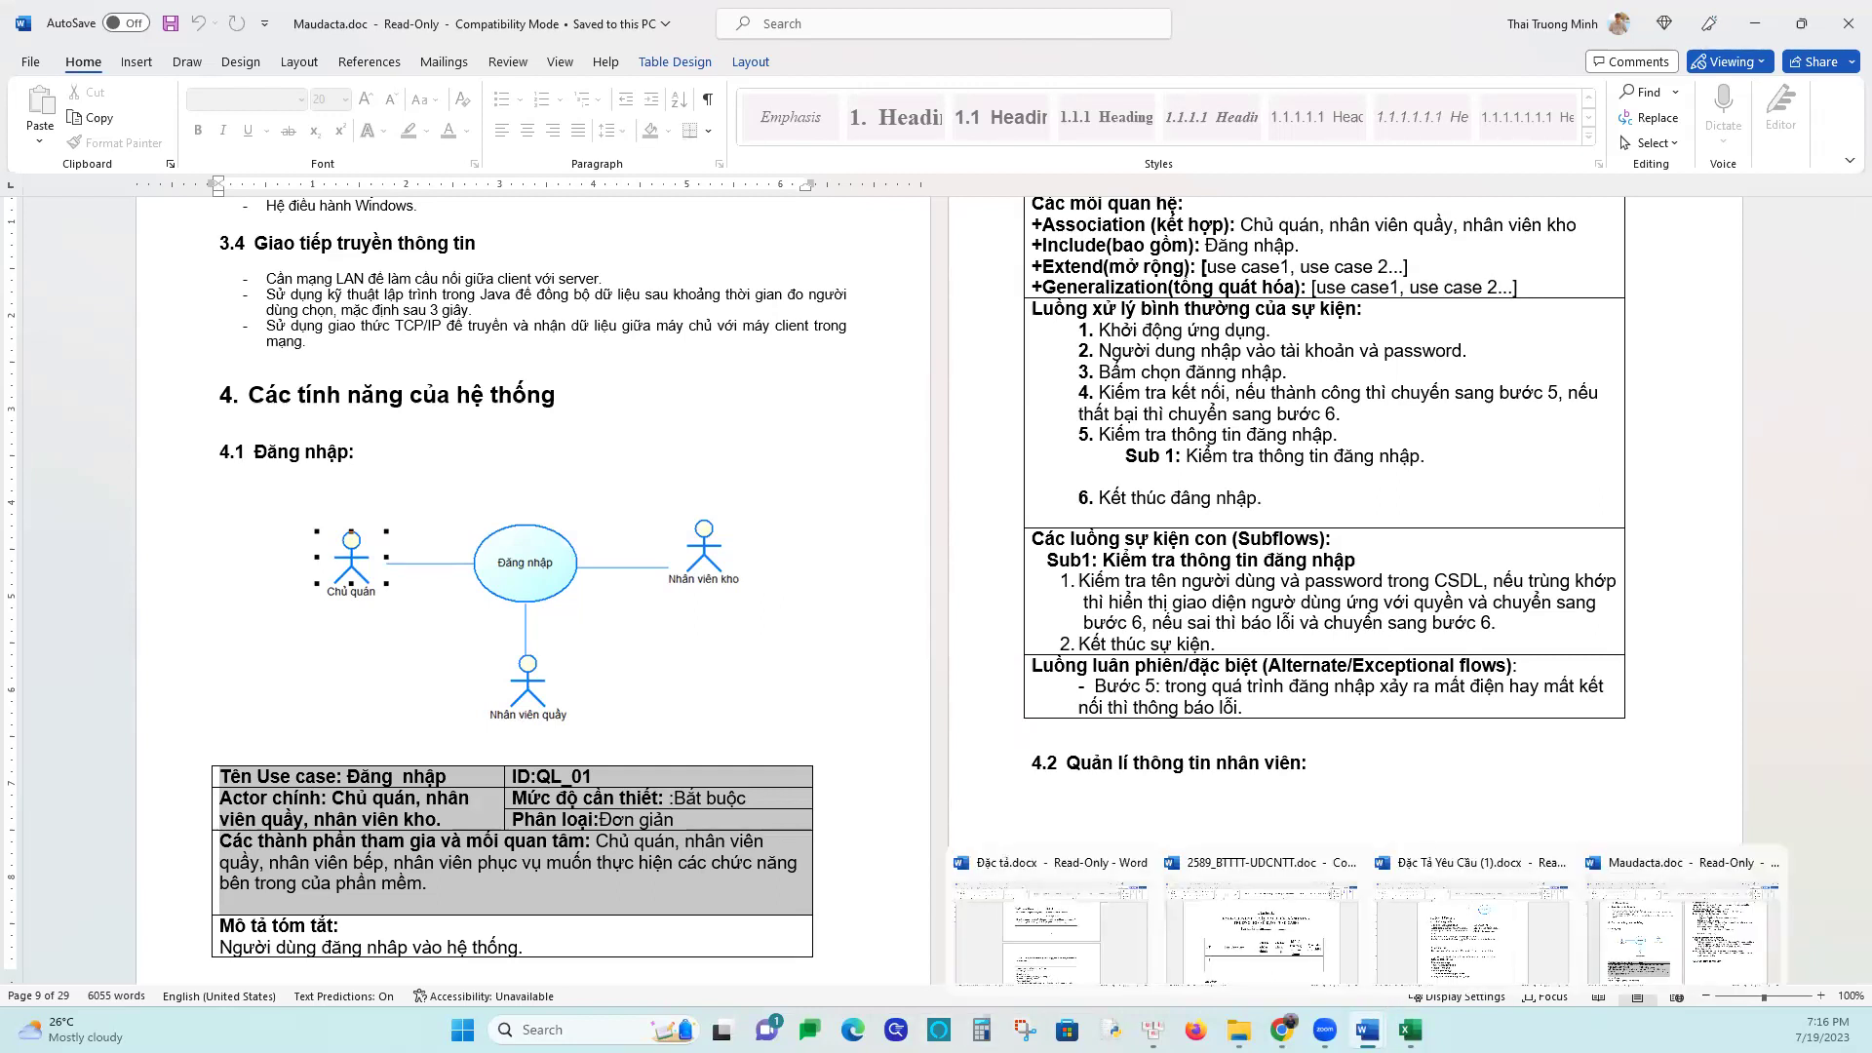
{"action": "left_click", "coordinate": [1278, 958]}
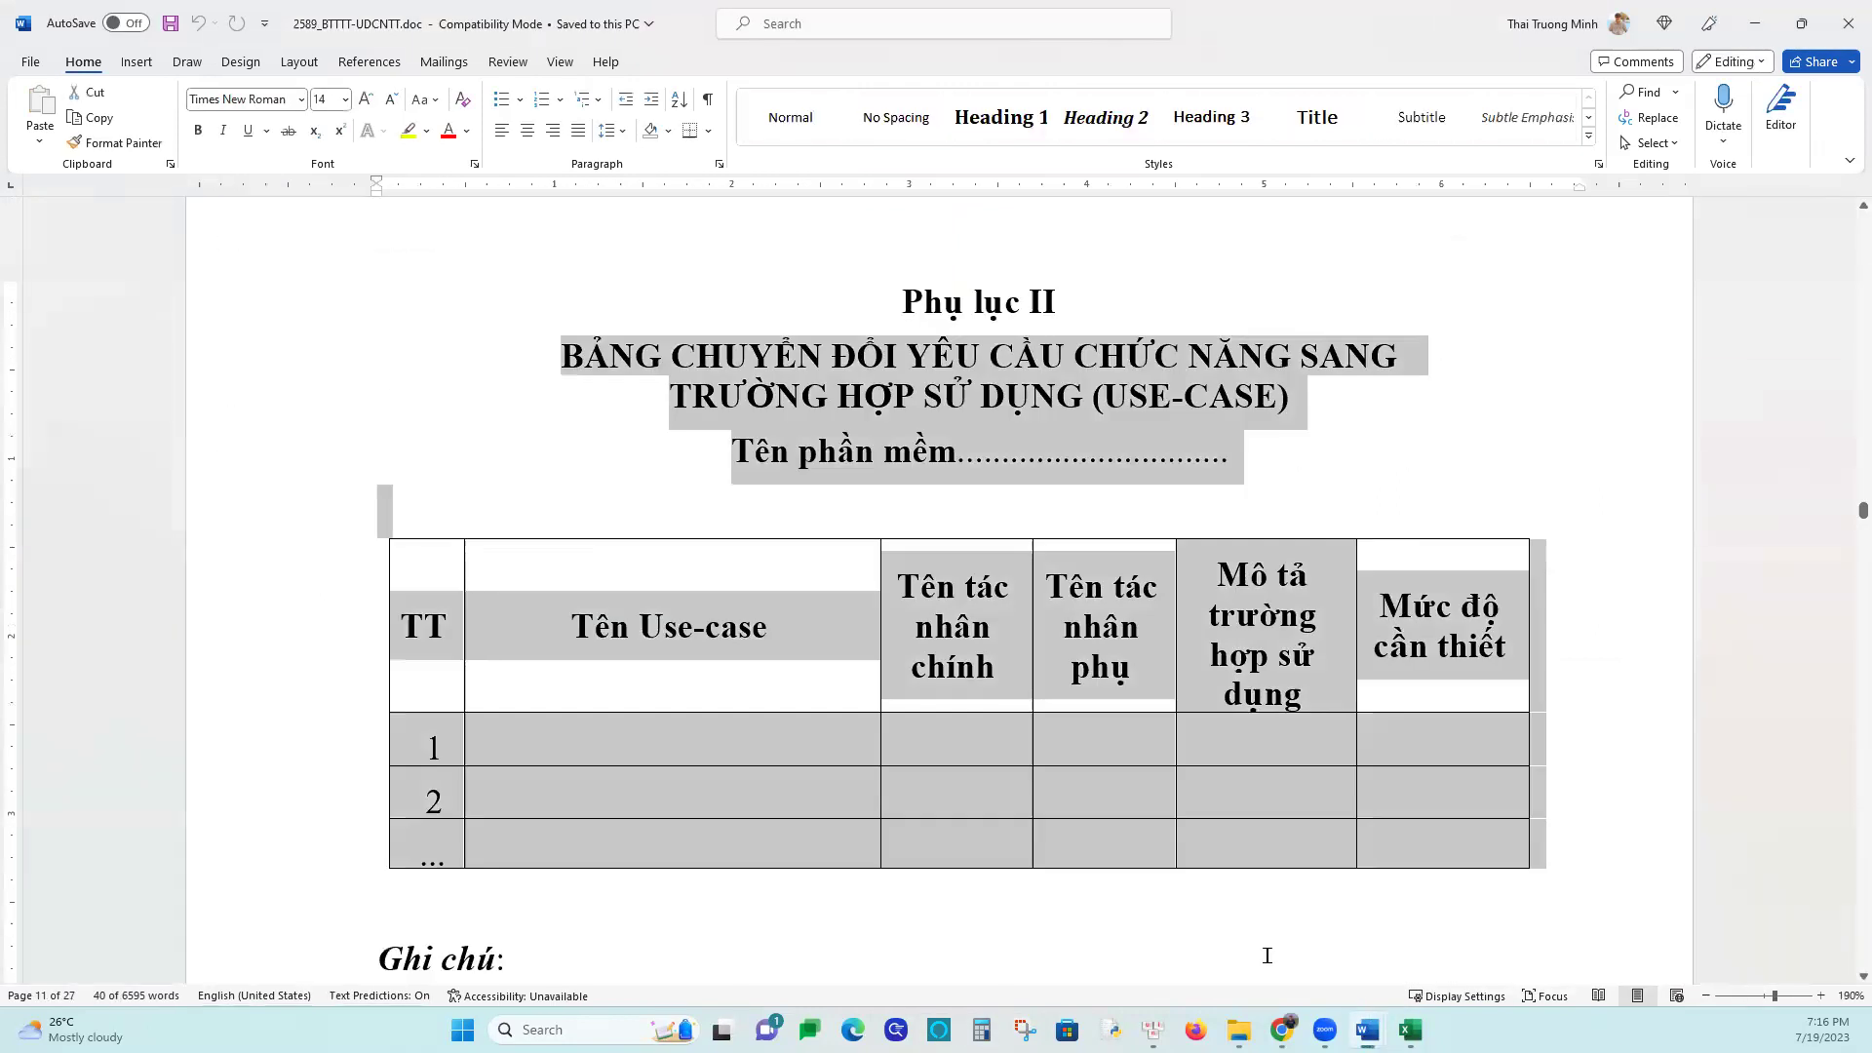
{"action": "scroll", "coordinate": [1208, 780], "scroll_direction": "down", "scroll_amount": 5}
{"action": "scroll", "coordinate": [1215, 777], "scroll_direction": "up", "scroll_amount": 5}
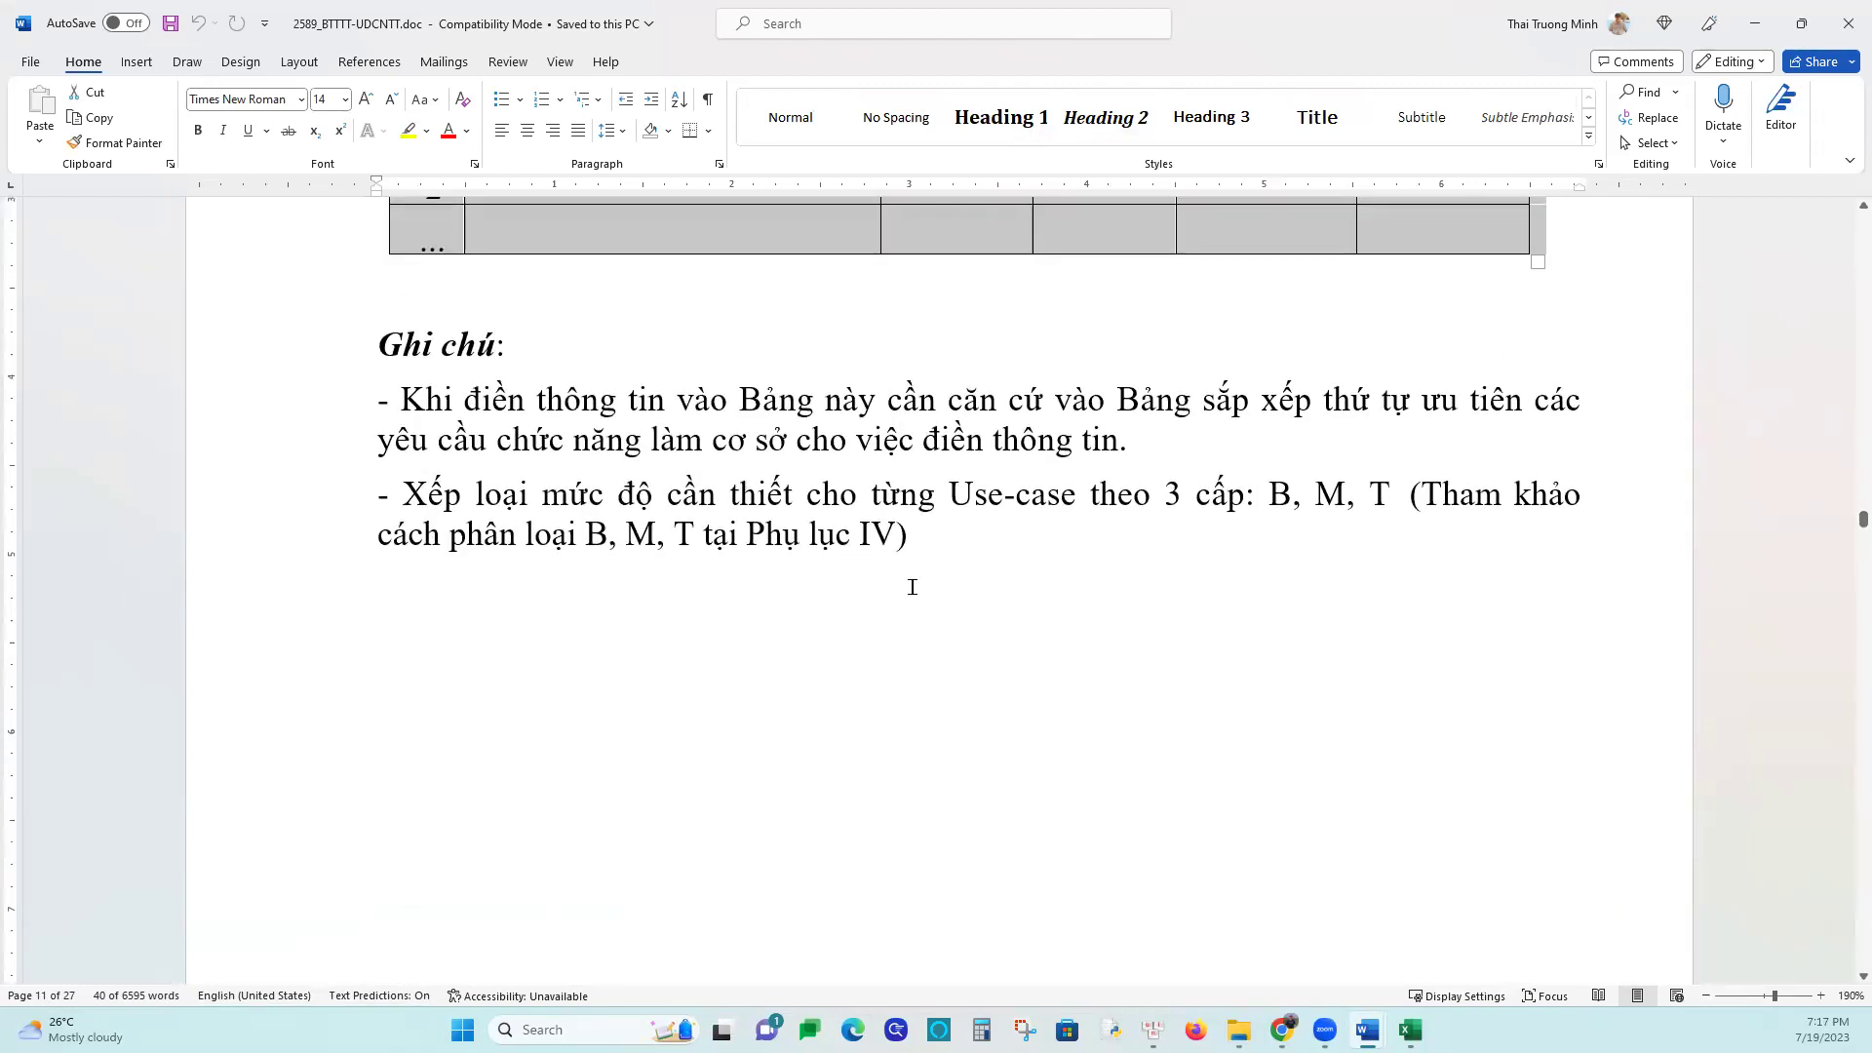
{"action": "scroll", "coordinate": [602, 613], "scroll_direction": "up", "scroll_amount": 1}
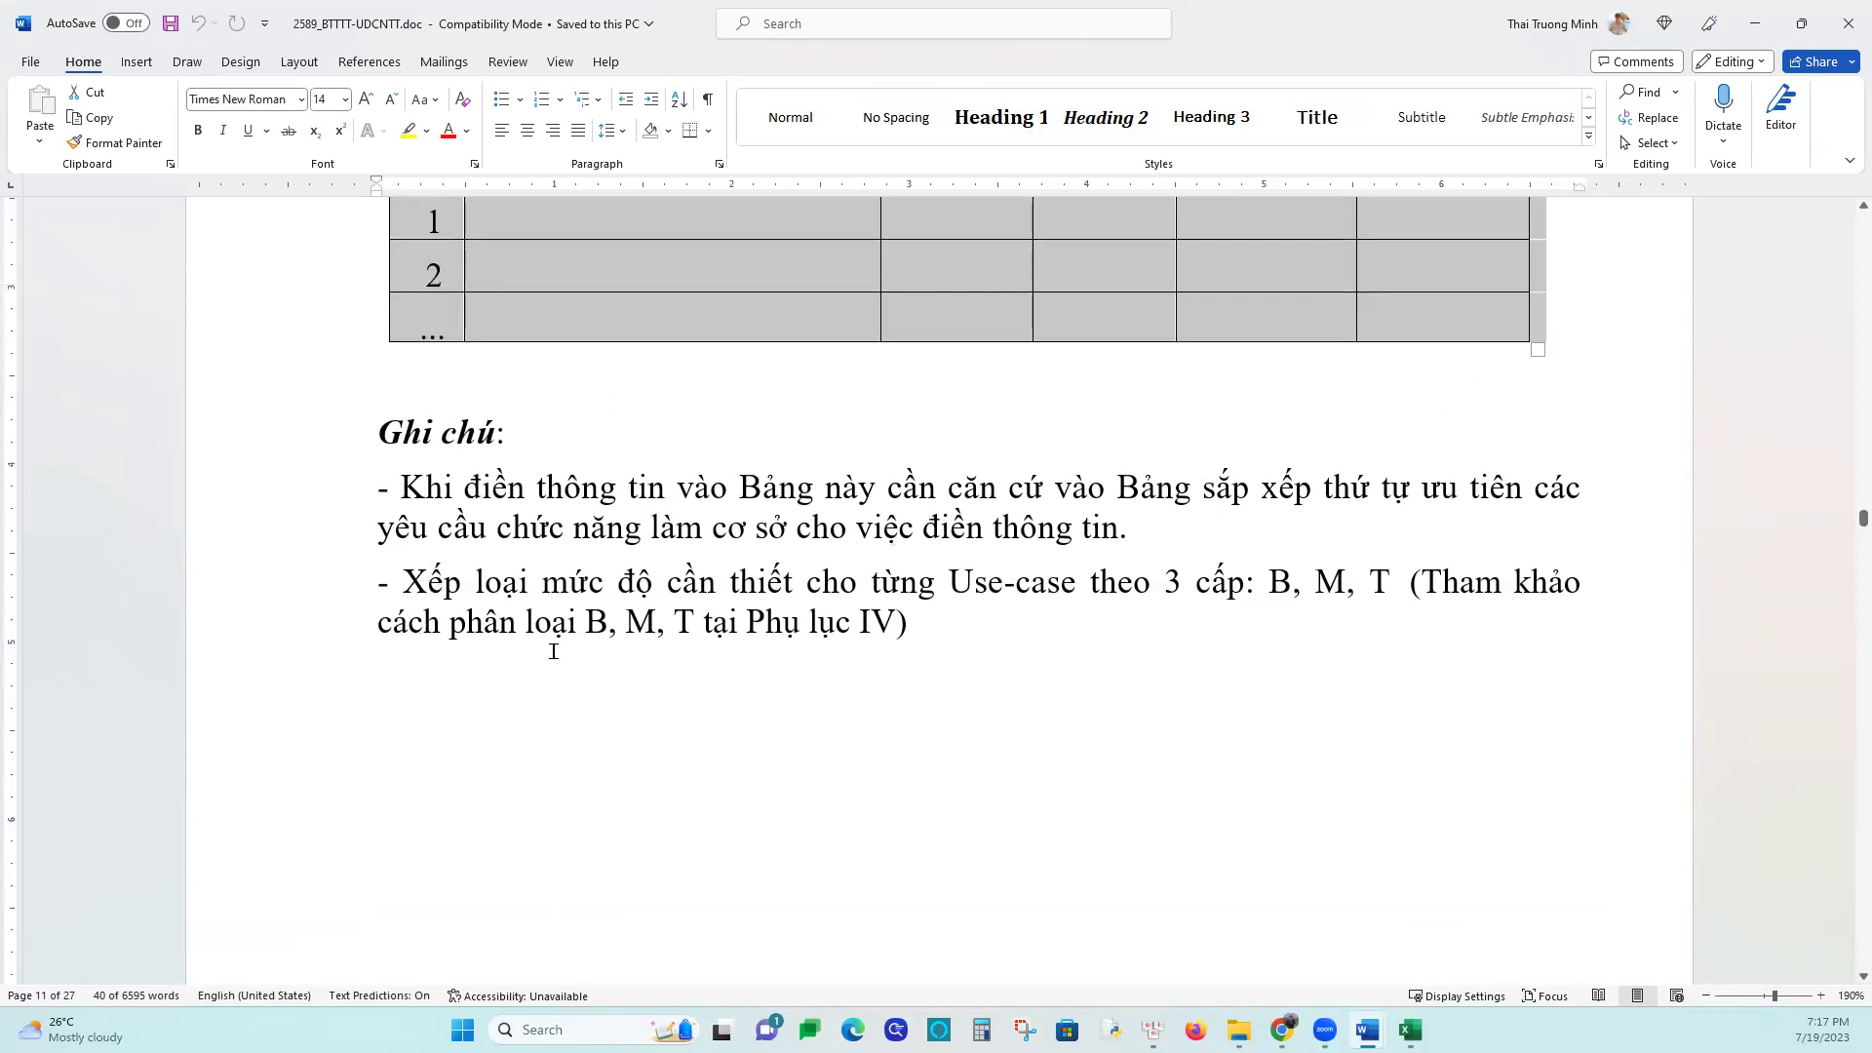
{"action": "left_click_drag", "start_coordinate": [412, 581], "coordinate": [1088, 553]}
{"action": "double_click", "coordinate": [1283, 582]}
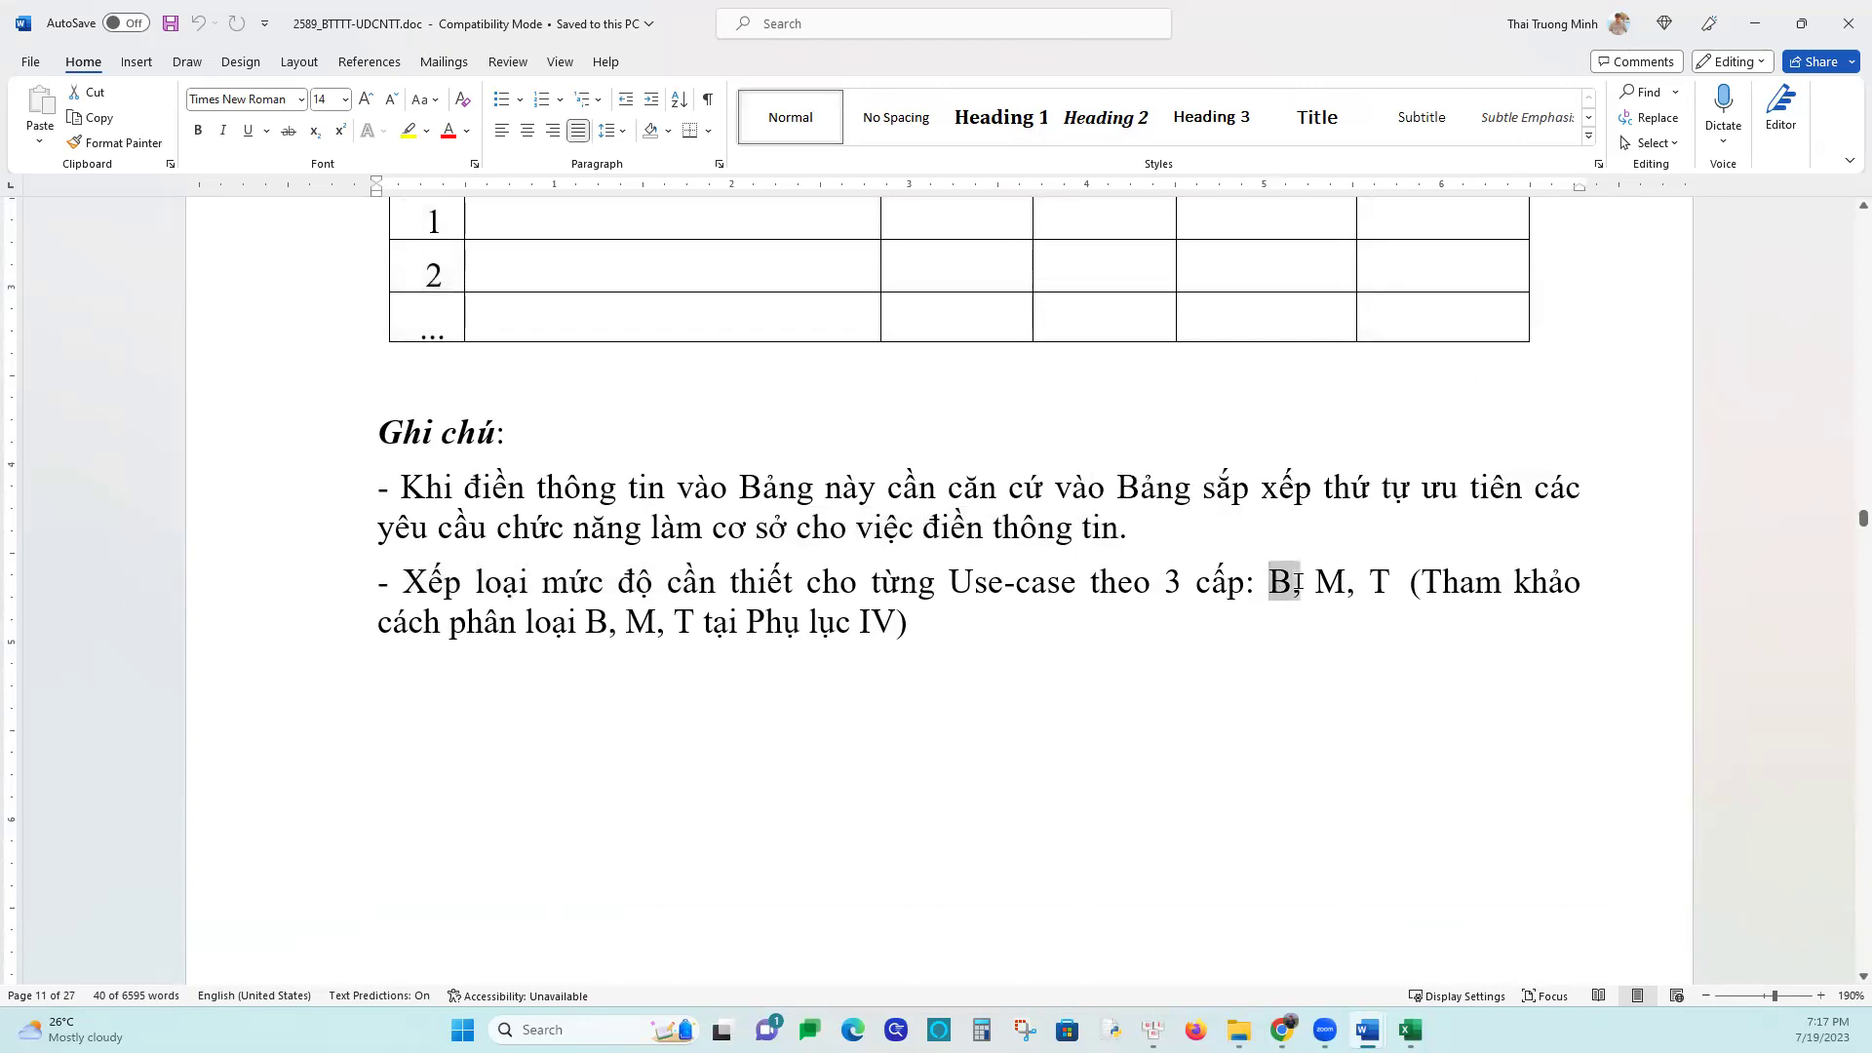
{"action": "left_click", "coordinate": [1356, 582]}
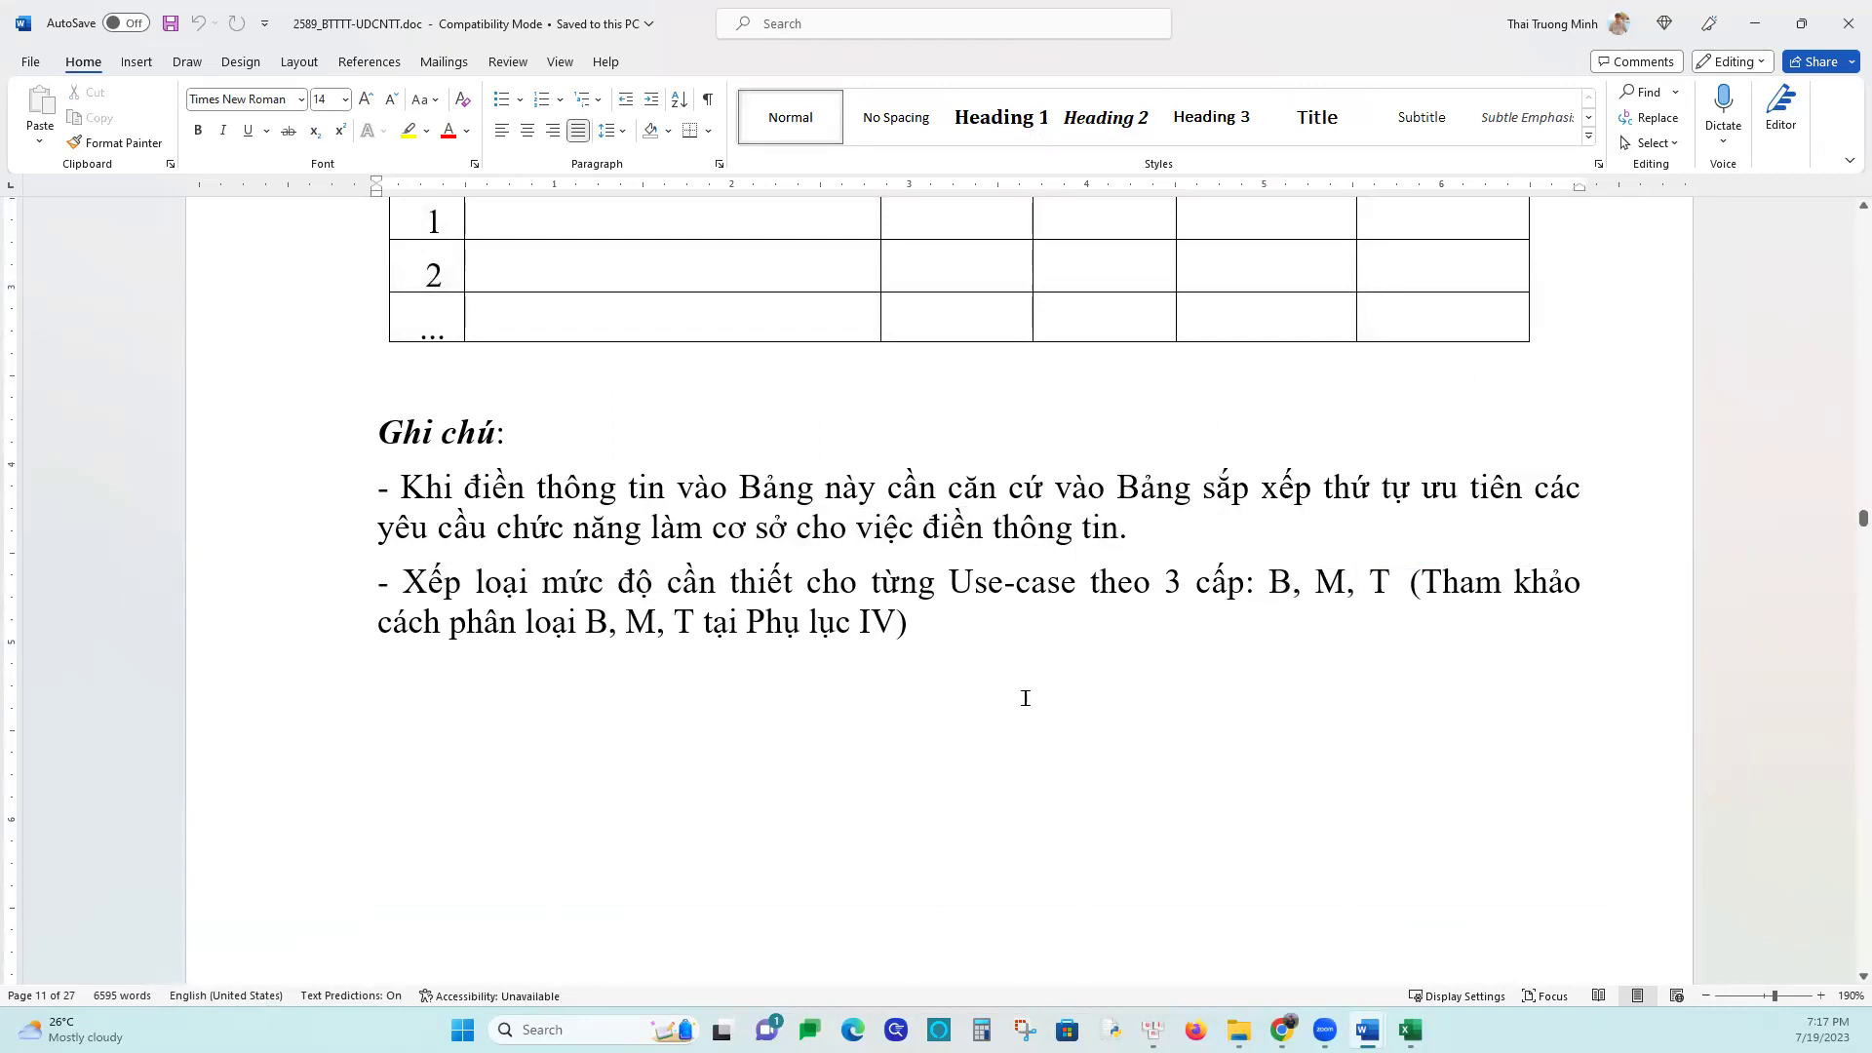
{"action": "scroll", "coordinate": [794, 710], "scroll_direction": "down", "scroll_amount": 5}
{"action": "scroll", "coordinate": [794, 704], "scroll_direction": "down", "scroll_amount": 7}
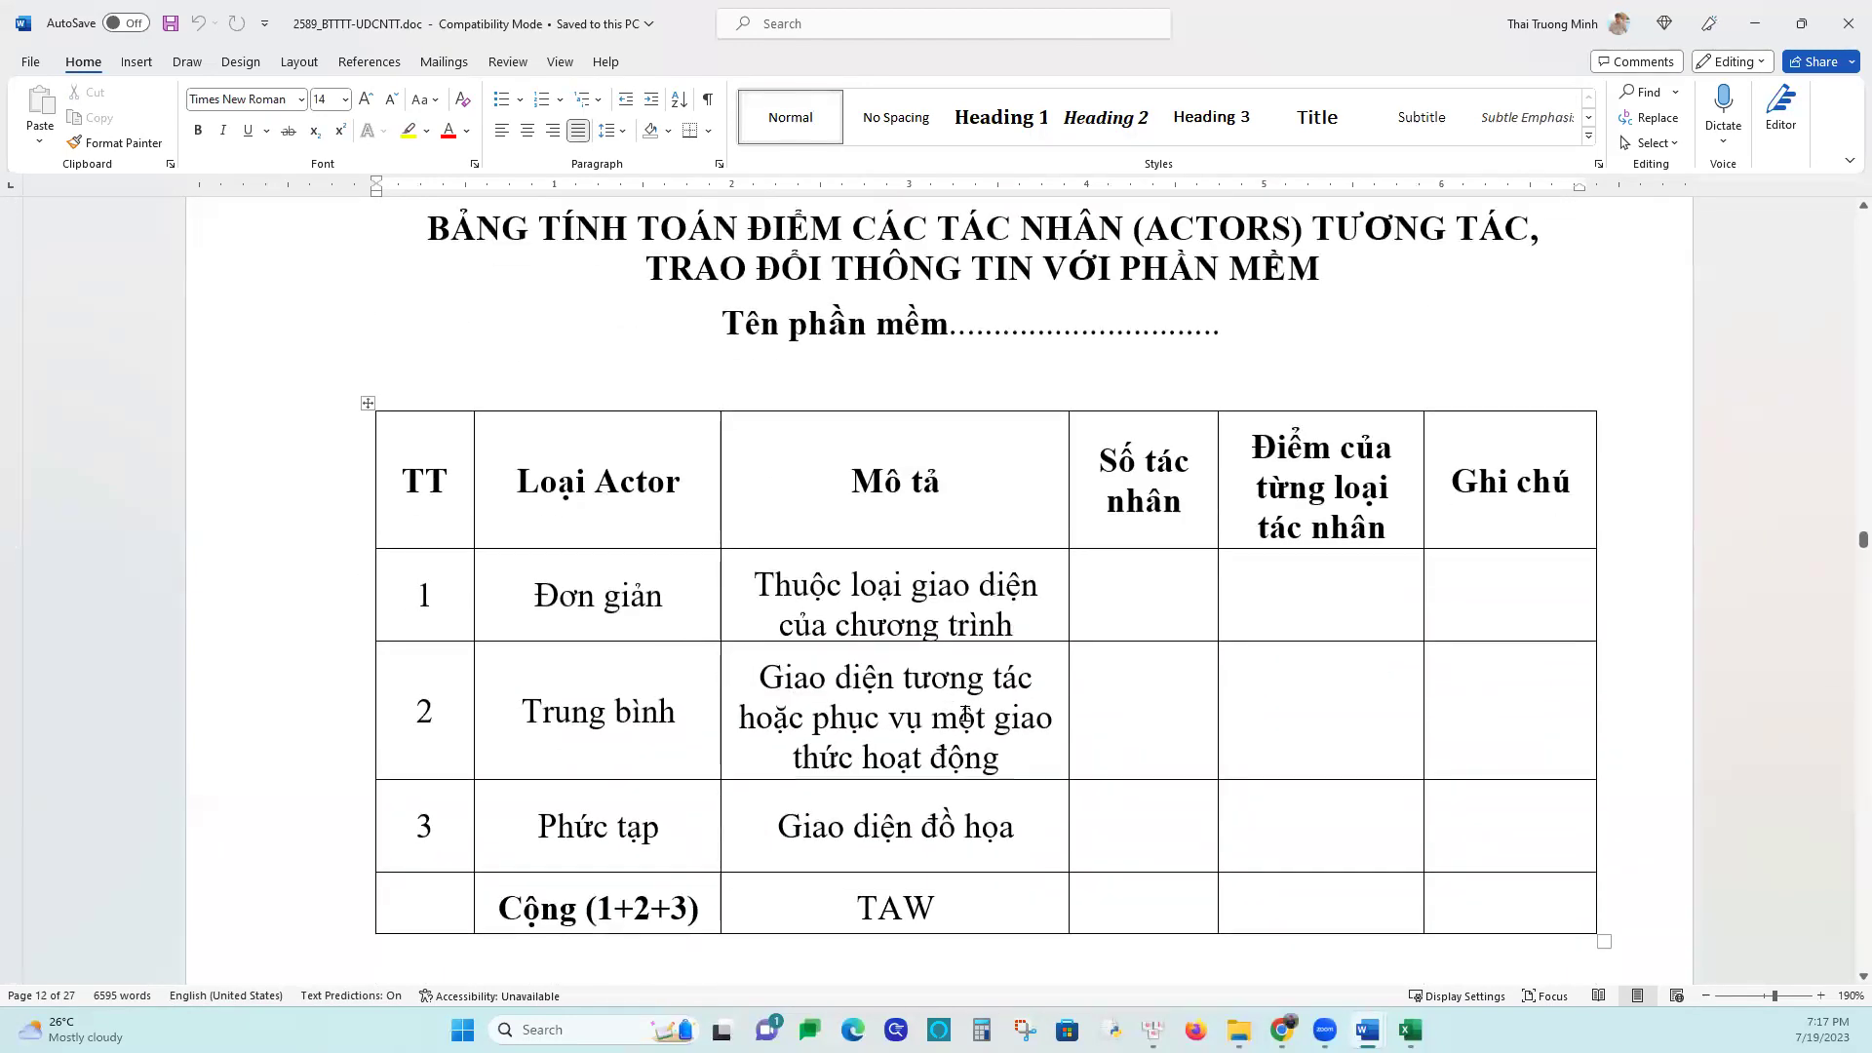
{"action": "scroll", "coordinate": [950, 702], "scroll_direction": "up", "scroll_amount": 6}
{"action": "scroll", "coordinate": [966, 713], "scroll_direction": "up", "scroll_amount": 4}
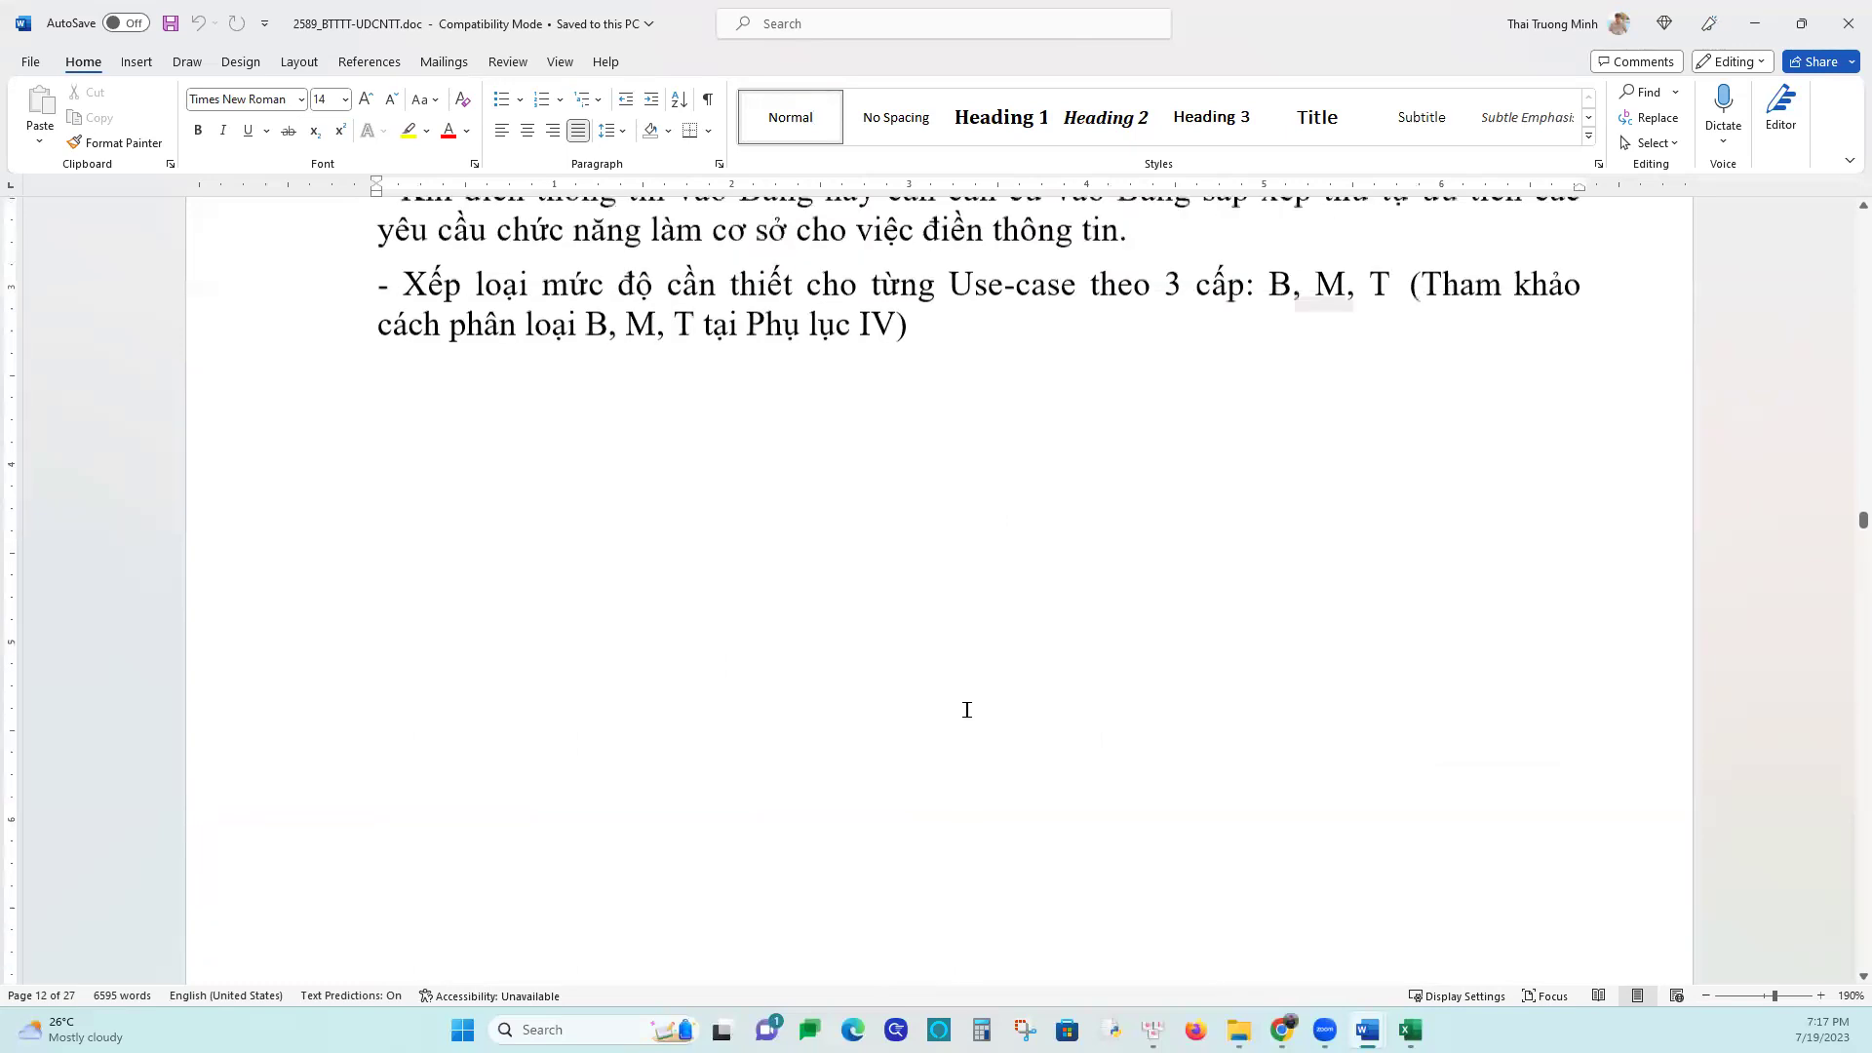
Examine the B, M and T necessity levels in the Ghi chú notes below the use-case conversion table
{"action": "double_click", "coordinate": [1279, 582]}
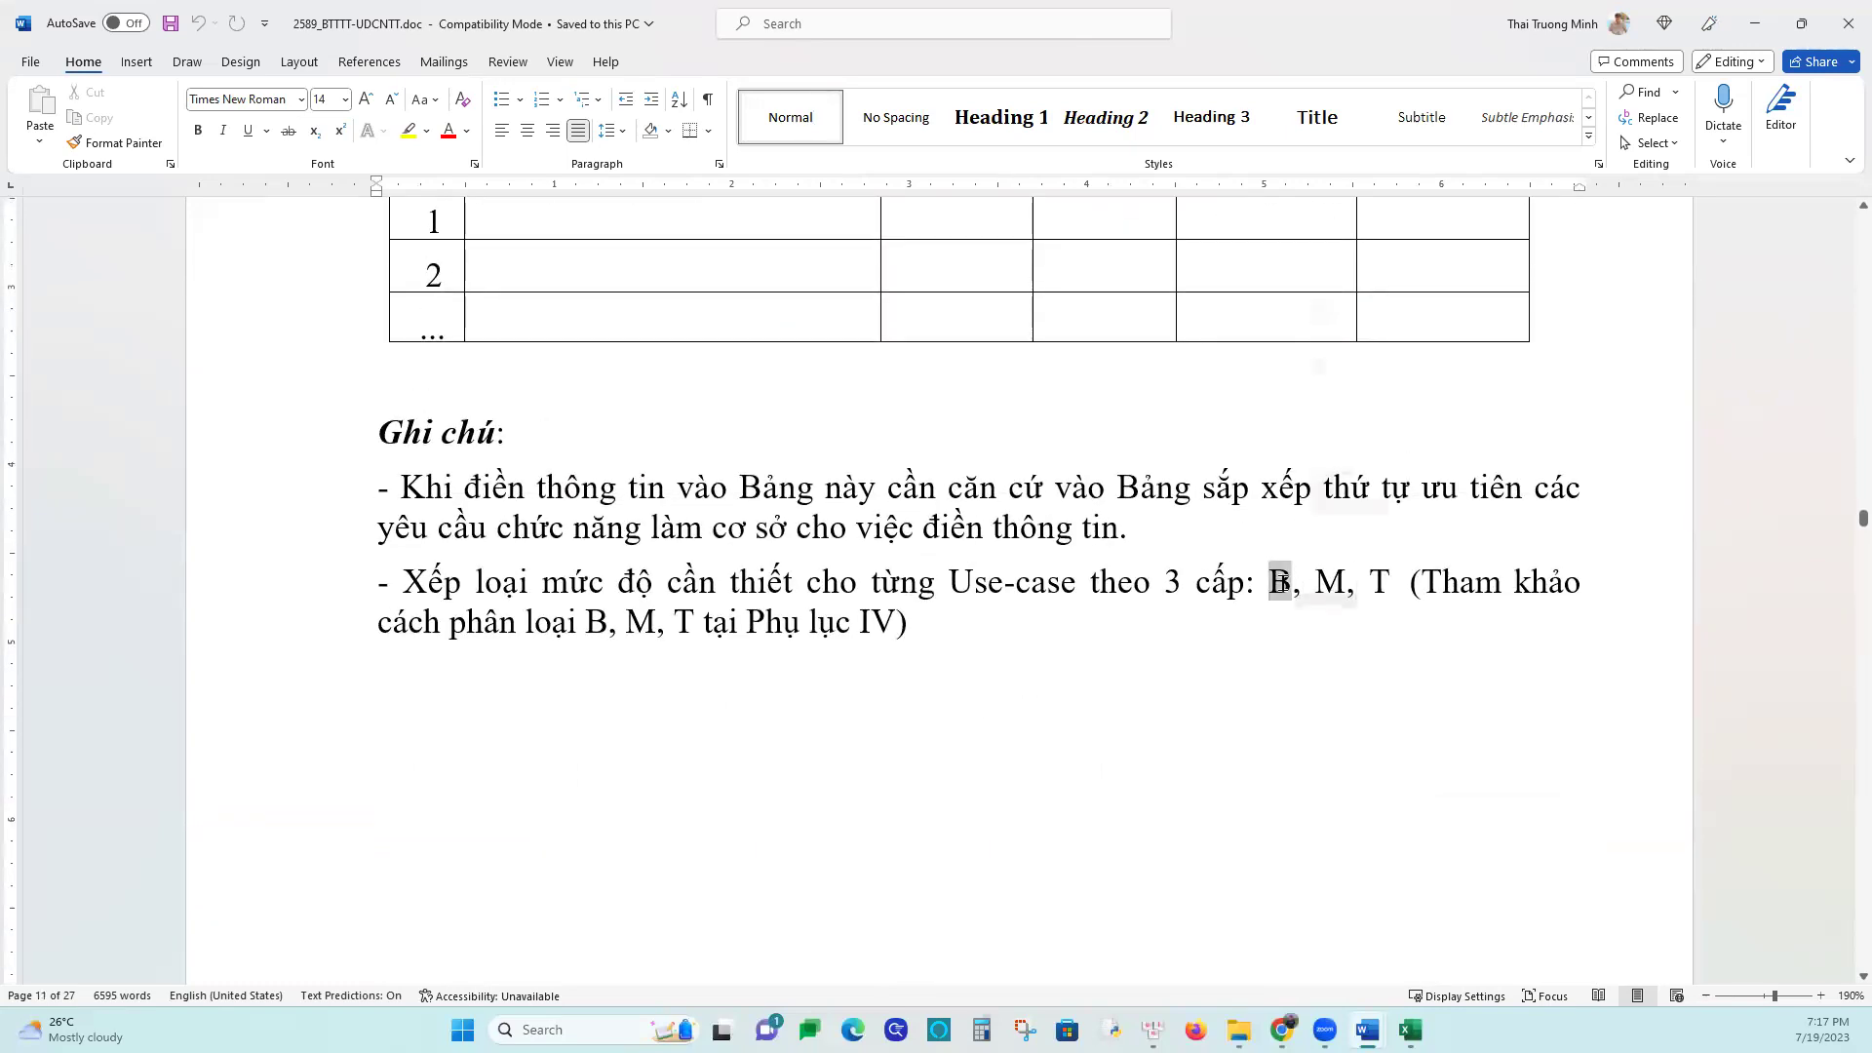
{"action": "double_click", "coordinate": [1331, 582]}
{"action": "double_click", "coordinate": [1381, 582]}
{"action": "double_click", "coordinate": [1279, 582]}
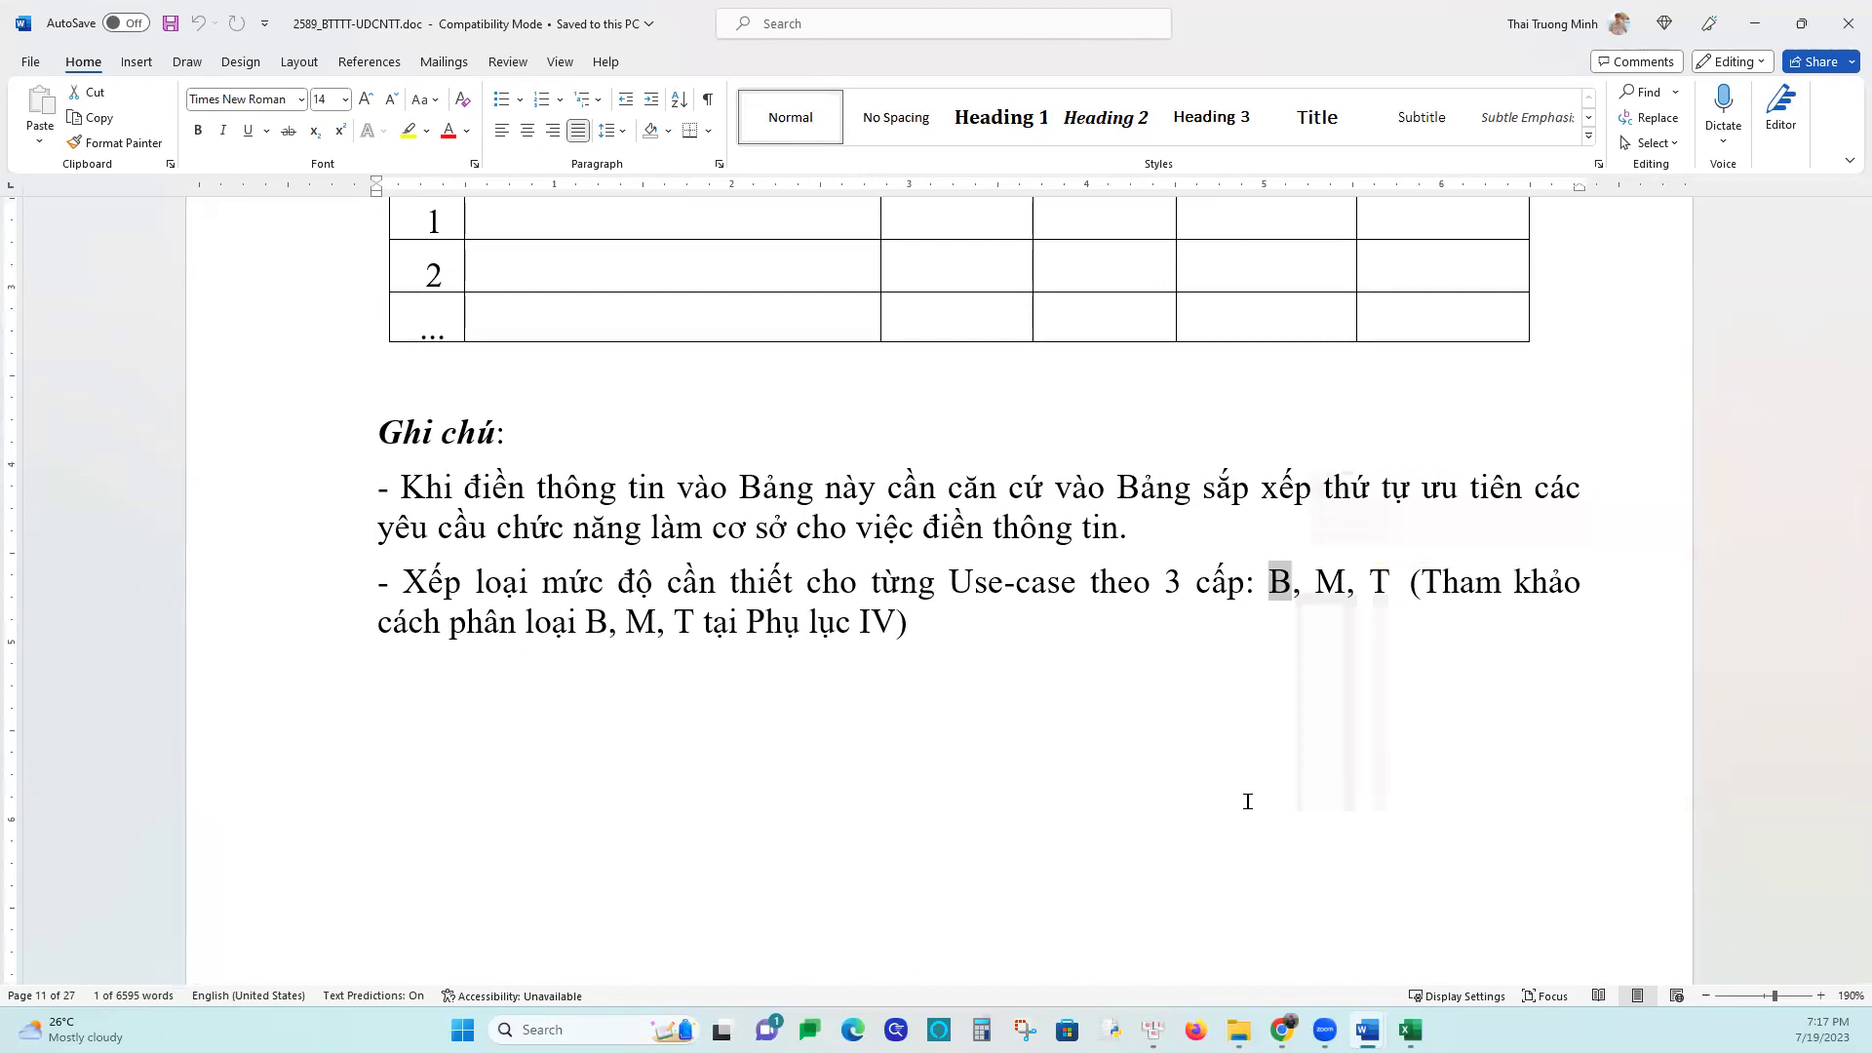
{"action": "left_click_drag", "start_coordinate": [1313, 584], "coordinate": [1394, 593]}
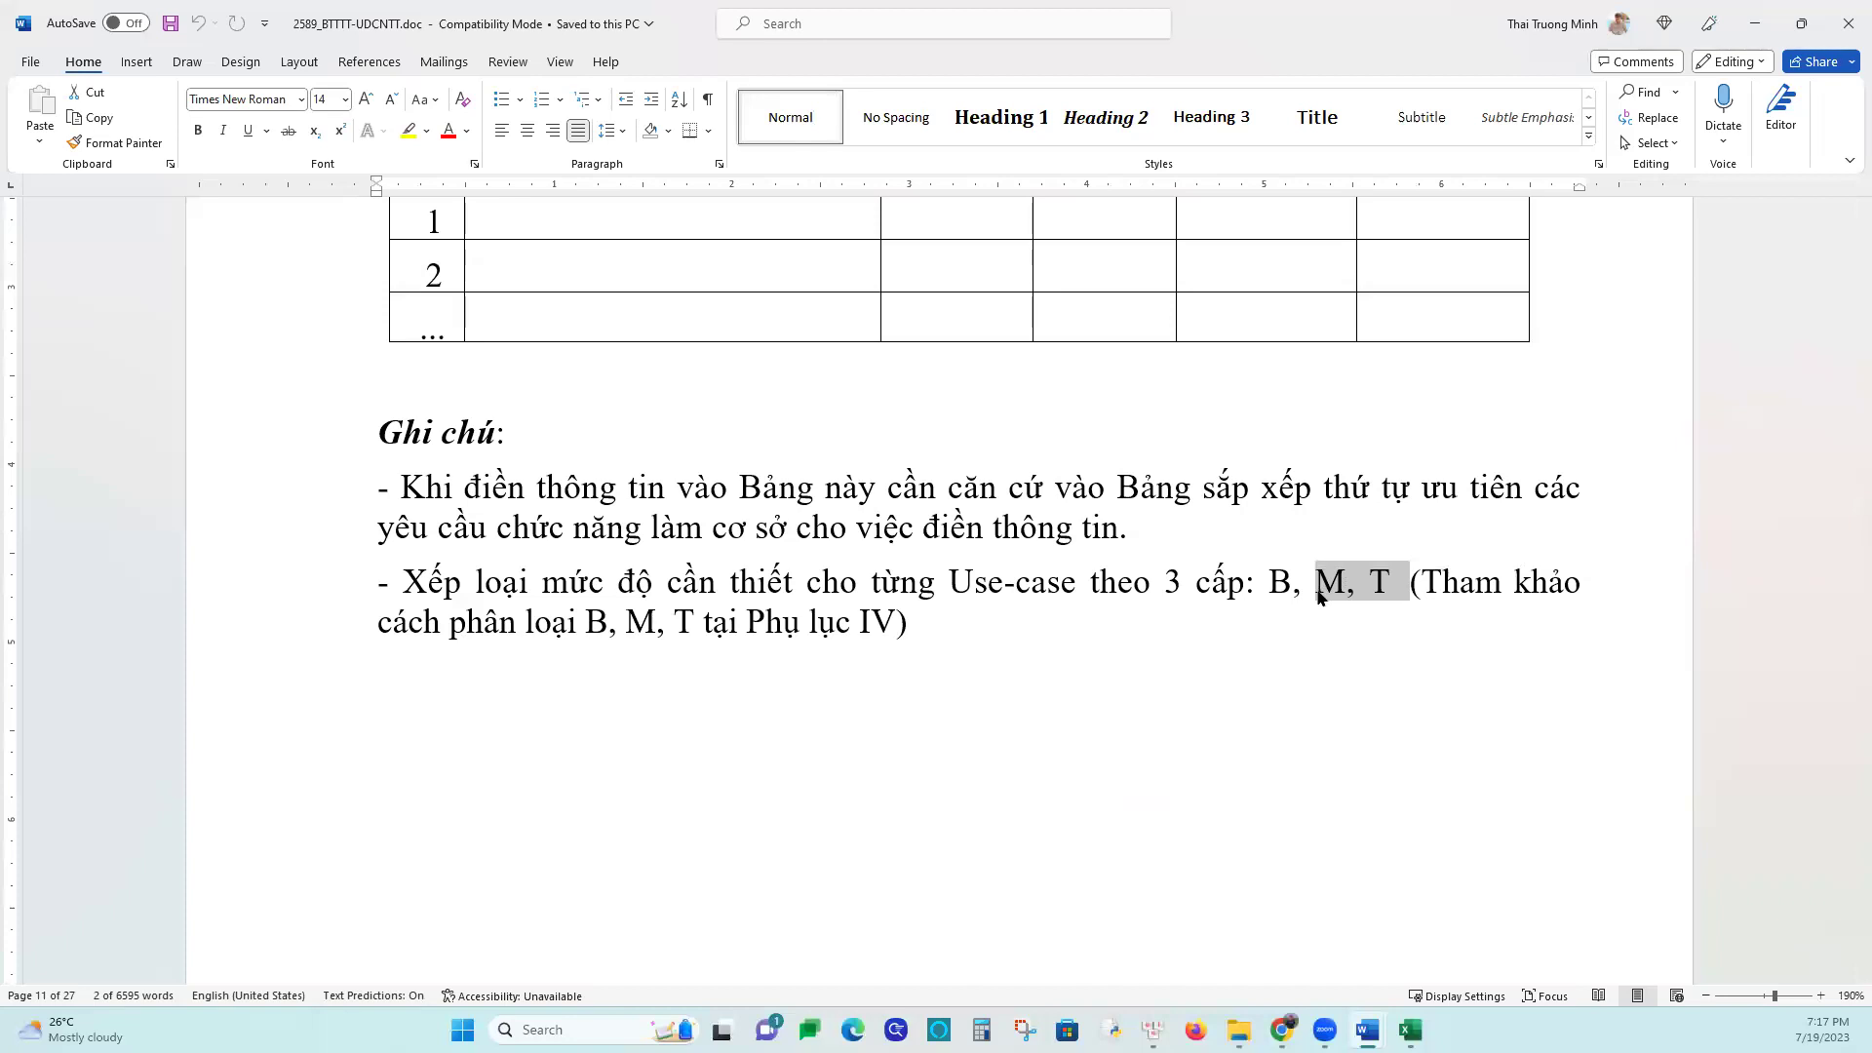
Examine the definitions of B, M and T use cases under "Theo mức độ" in the Phụ lục IV notes
{"action": "scroll", "coordinate": [1196, 669], "scroll_direction": "down", "scroll_amount": 10}
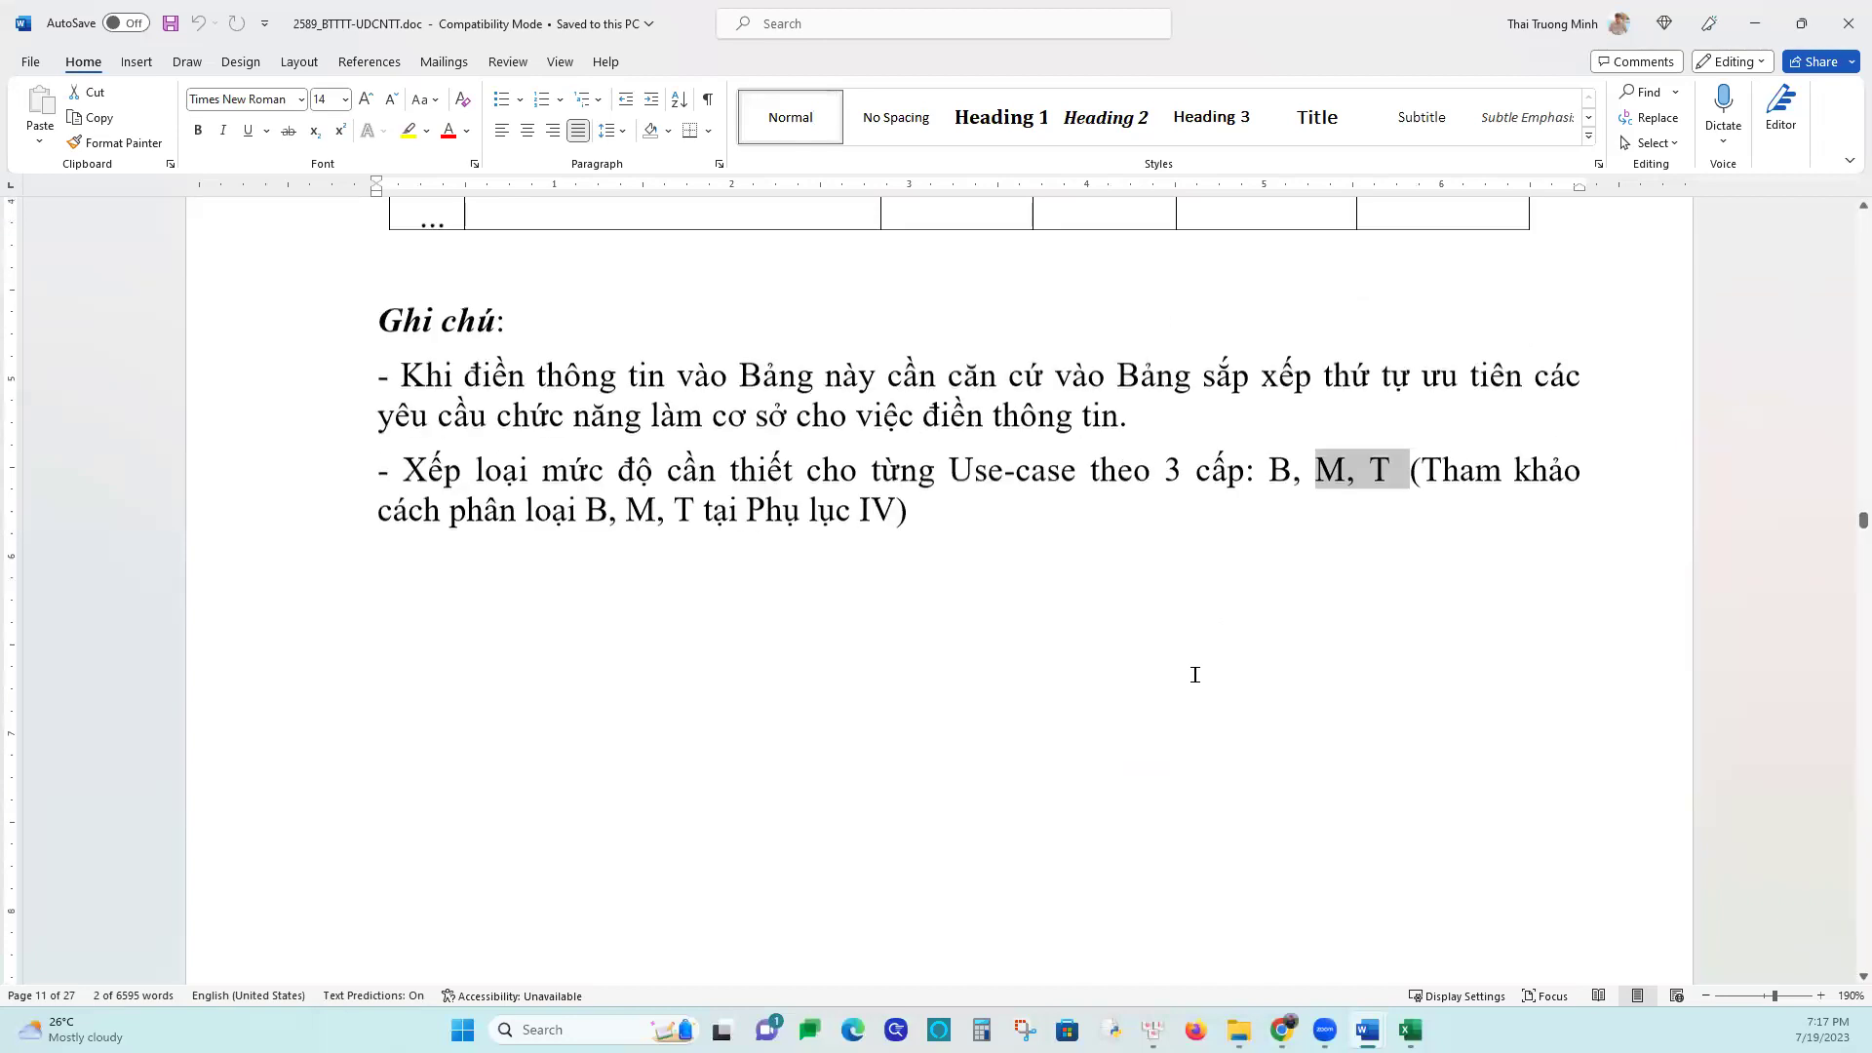
{"action": "scroll", "coordinate": [1182, 653], "scroll_direction": "down", "scroll_amount": 15}
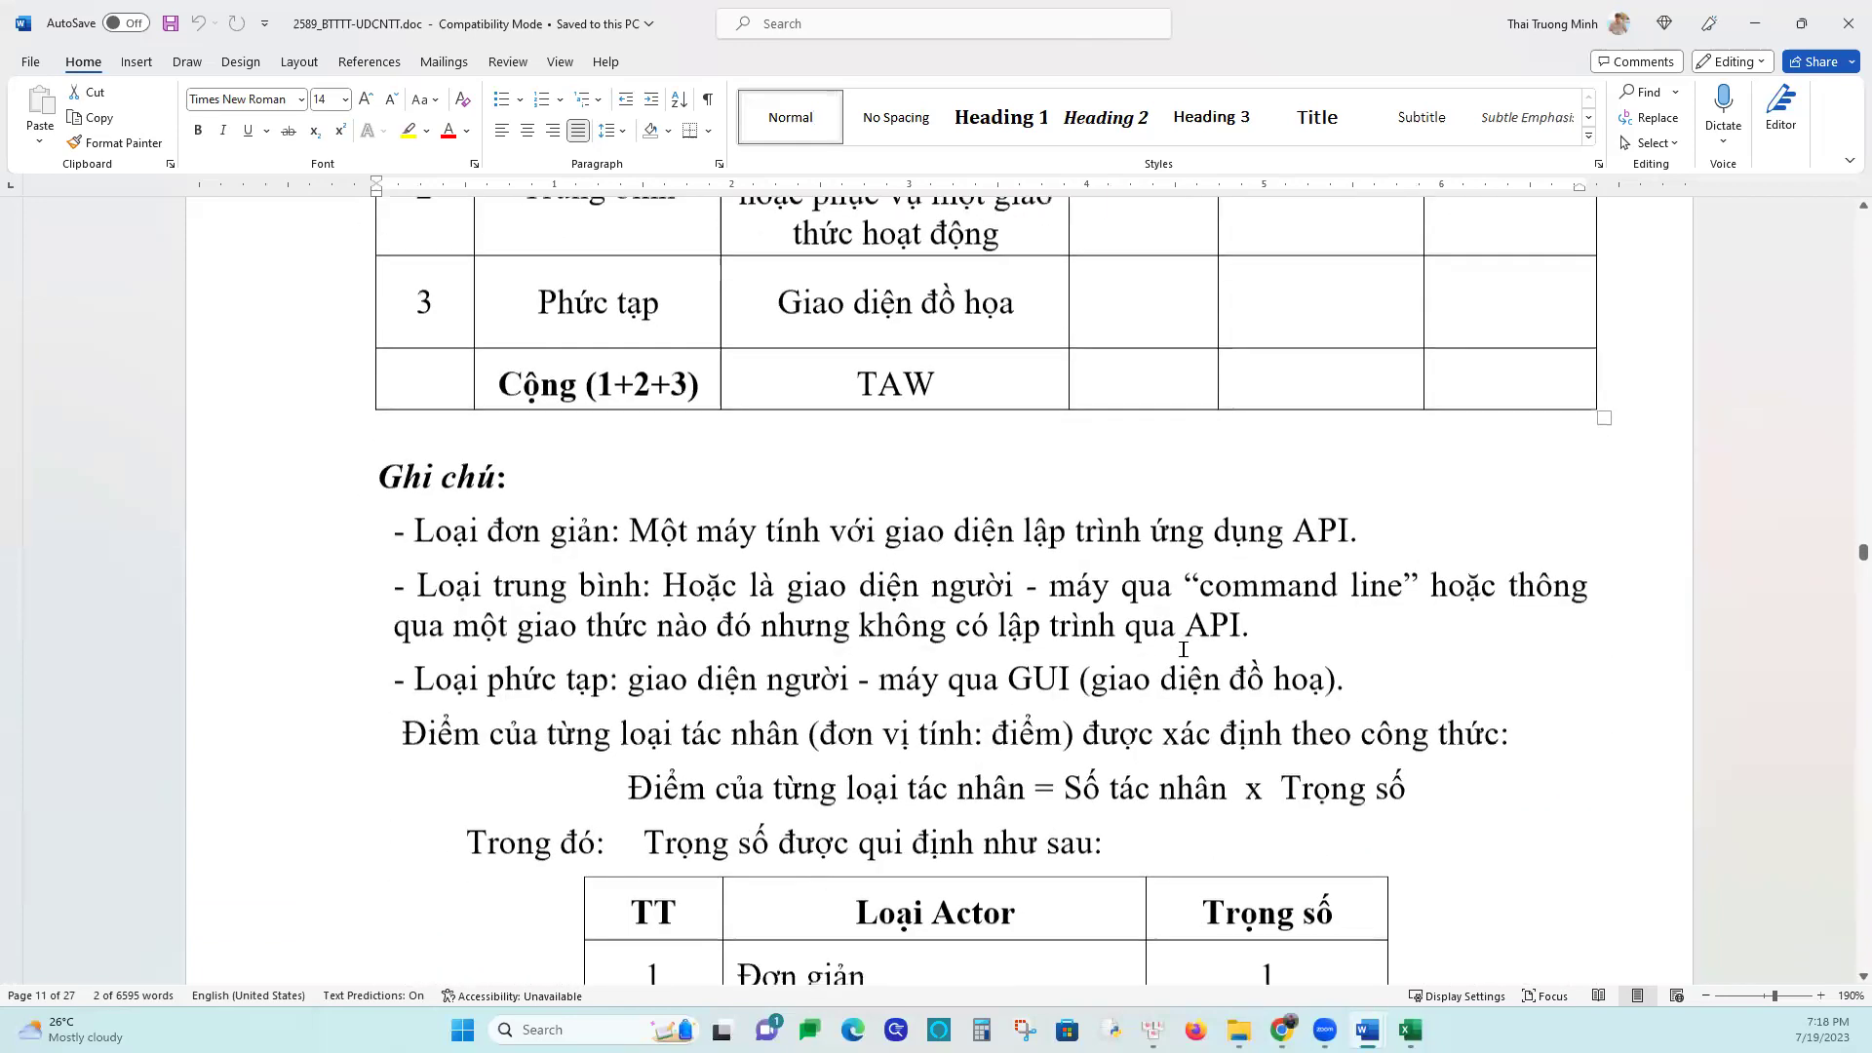
{"action": "scroll", "coordinate": [1182, 649], "scroll_direction": "down", "scroll_amount": 3}
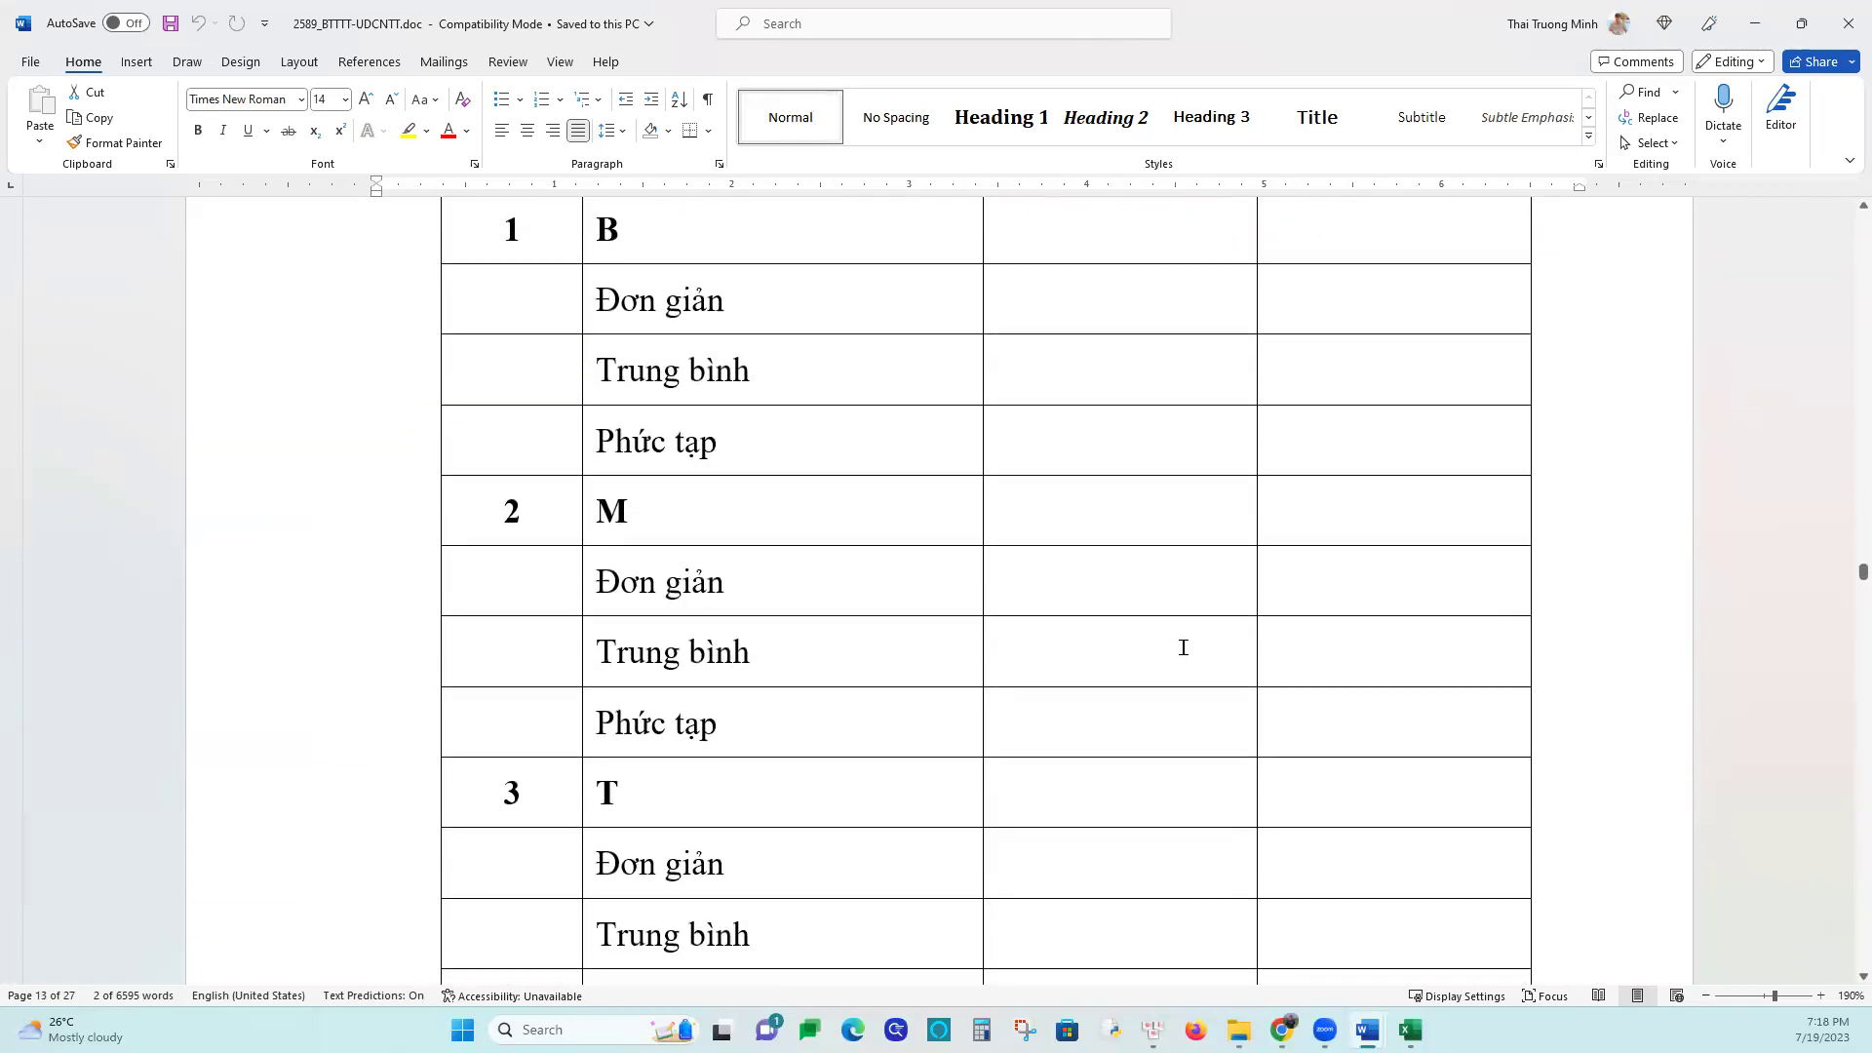
{"action": "scroll", "coordinate": [1183, 647], "scroll_direction": "down", "scroll_amount": 13}
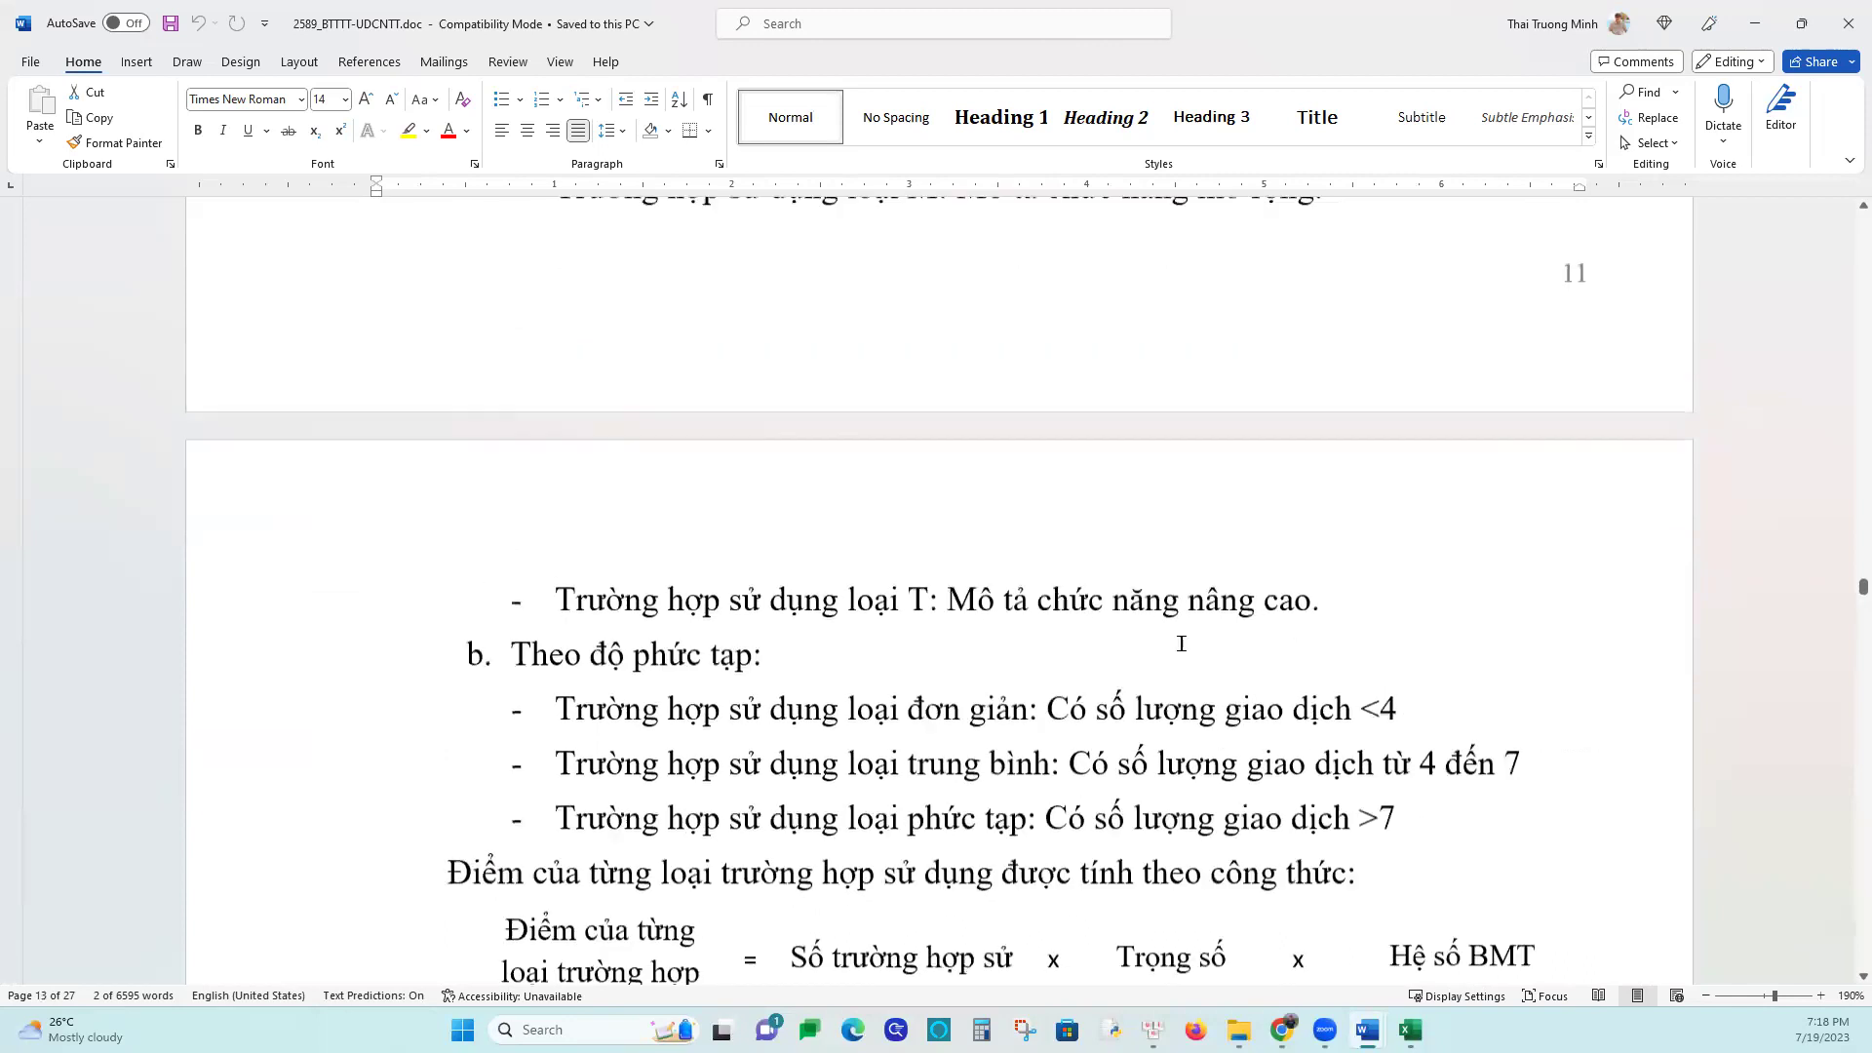
{"action": "left_click_drag", "start_coordinate": [951, 332], "coordinate": [1223, 312]}
{"action": "left_click_drag", "start_coordinate": [958, 385], "coordinate": [1295, 382]}
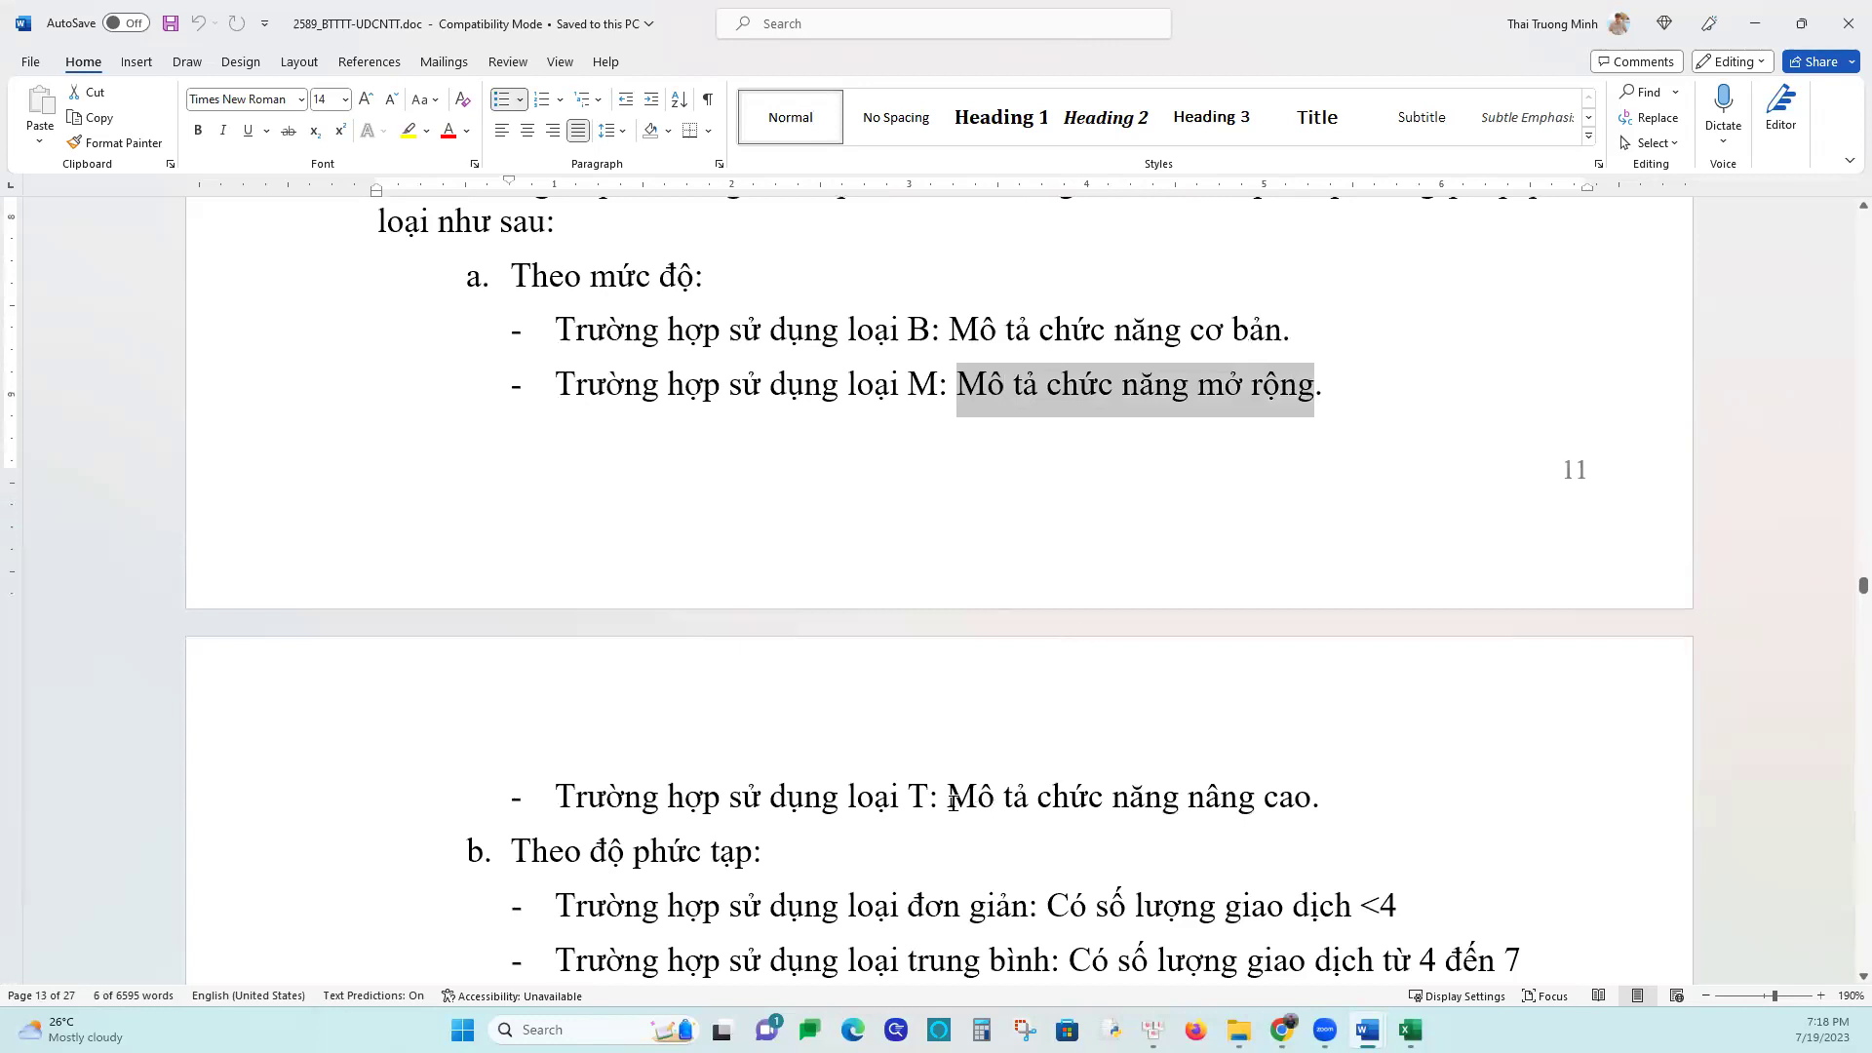
{"action": "left_click_drag", "start_coordinate": [948, 796], "coordinate": [1313, 780]}
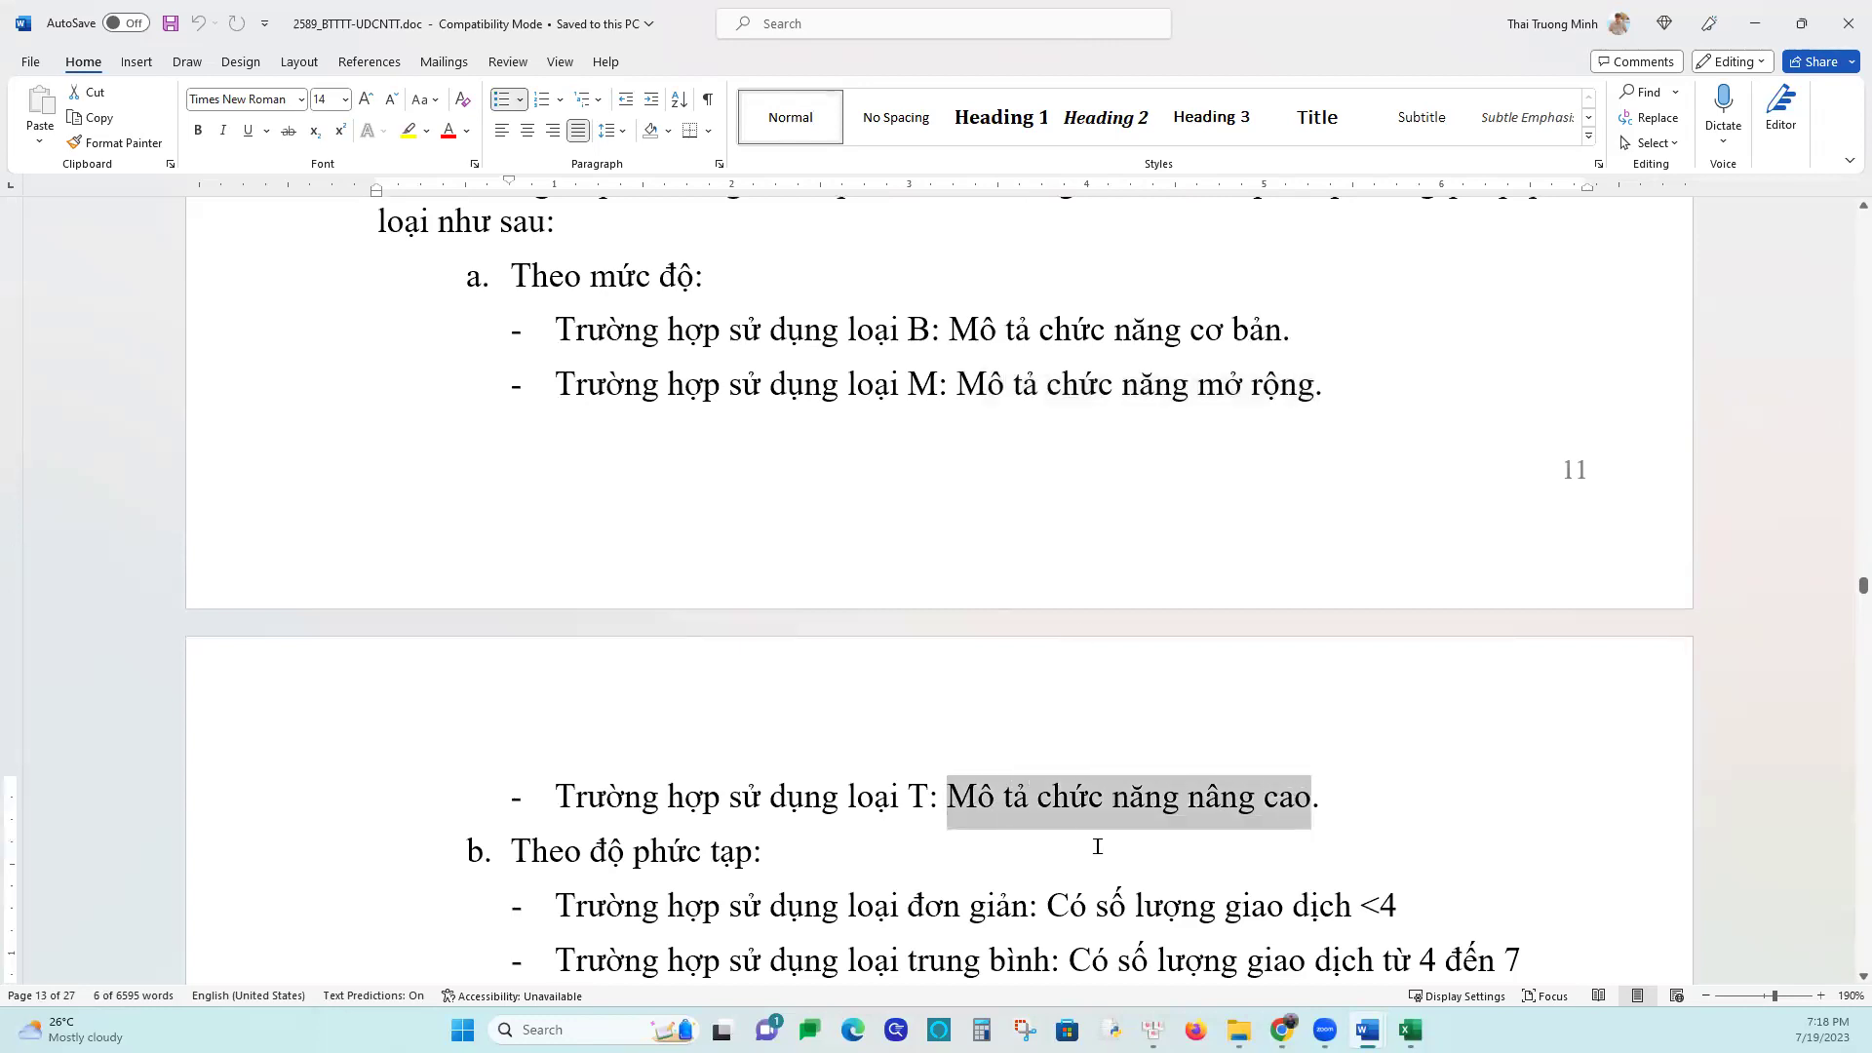
{"action": "scroll", "coordinate": [1170, 838], "scroll_direction": "down", "scroll_amount": 1}
{"action": "left_click_drag", "start_coordinate": [906, 302], "coordinate": [1247, 676]}
{"action": "left_click_drag", "start_coordinate": [1361, 667], "coordinate": [1366, 719]}
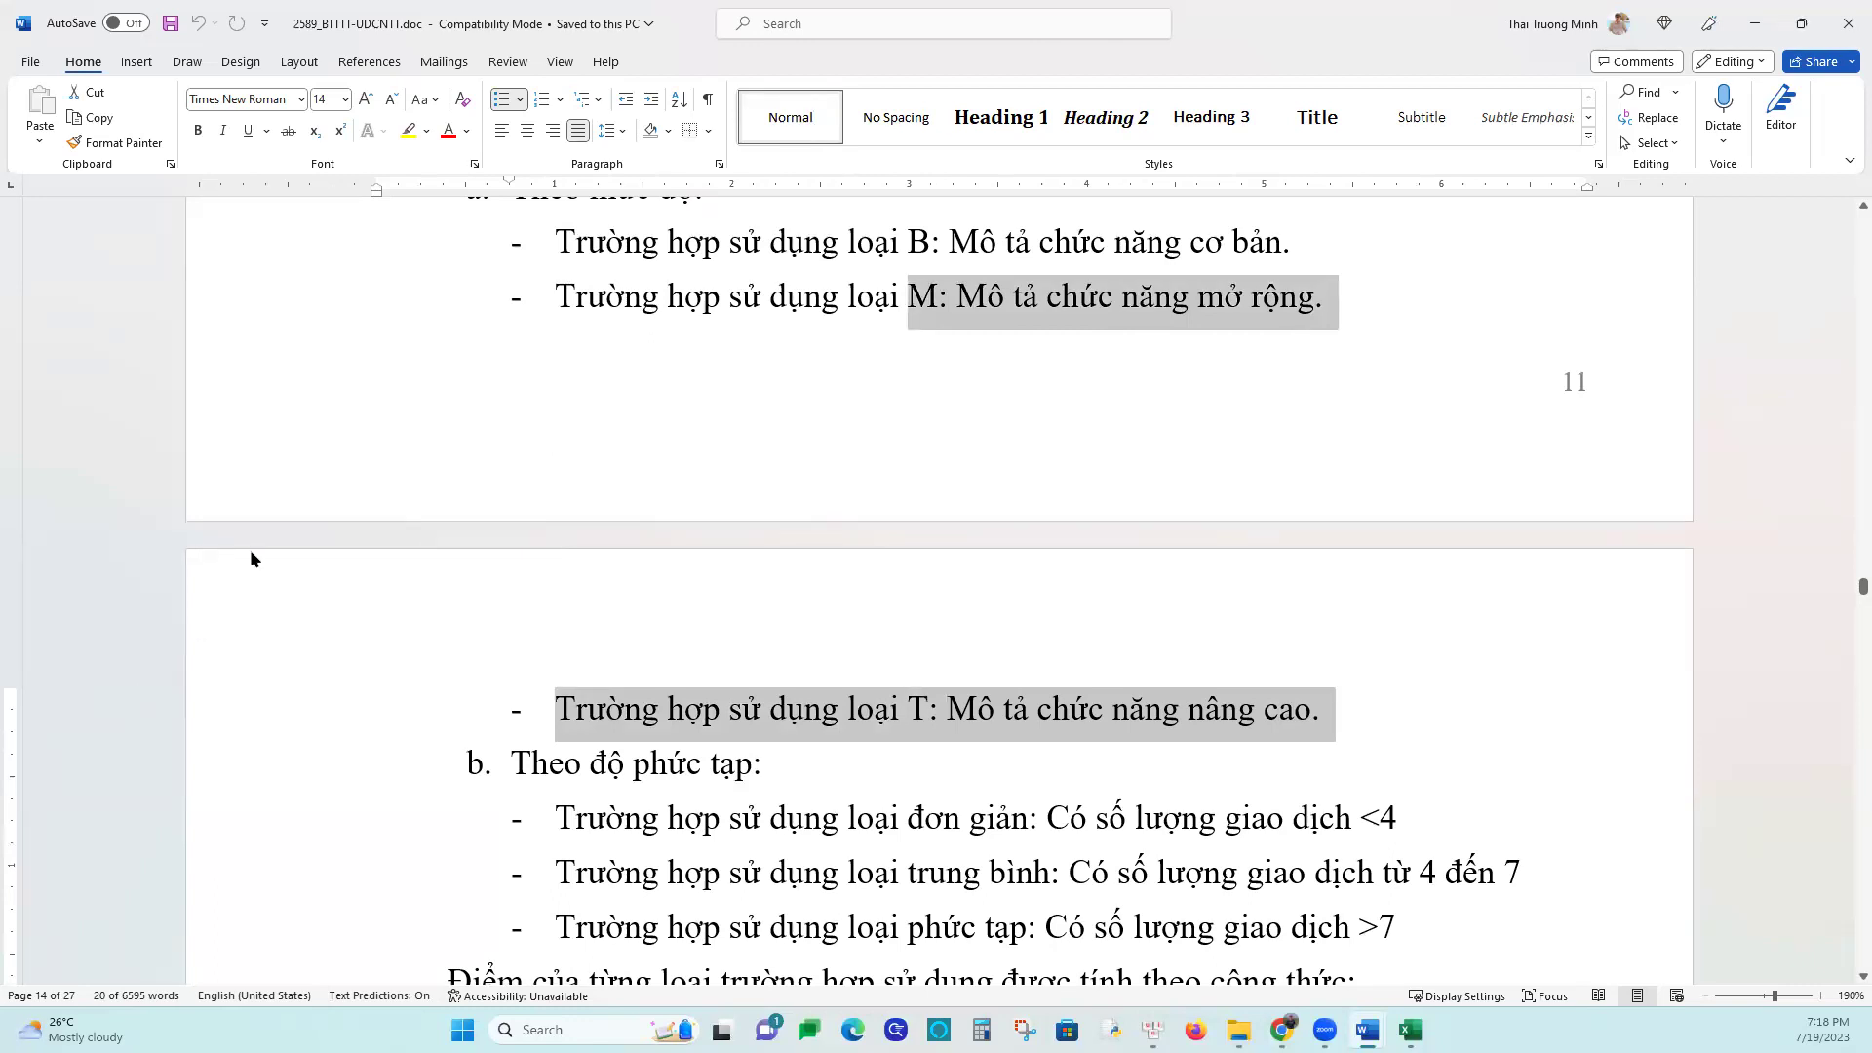
{"action": "left_click_drag", "start_coordinate": [953, 239], "coordinate": [1285, 241]}
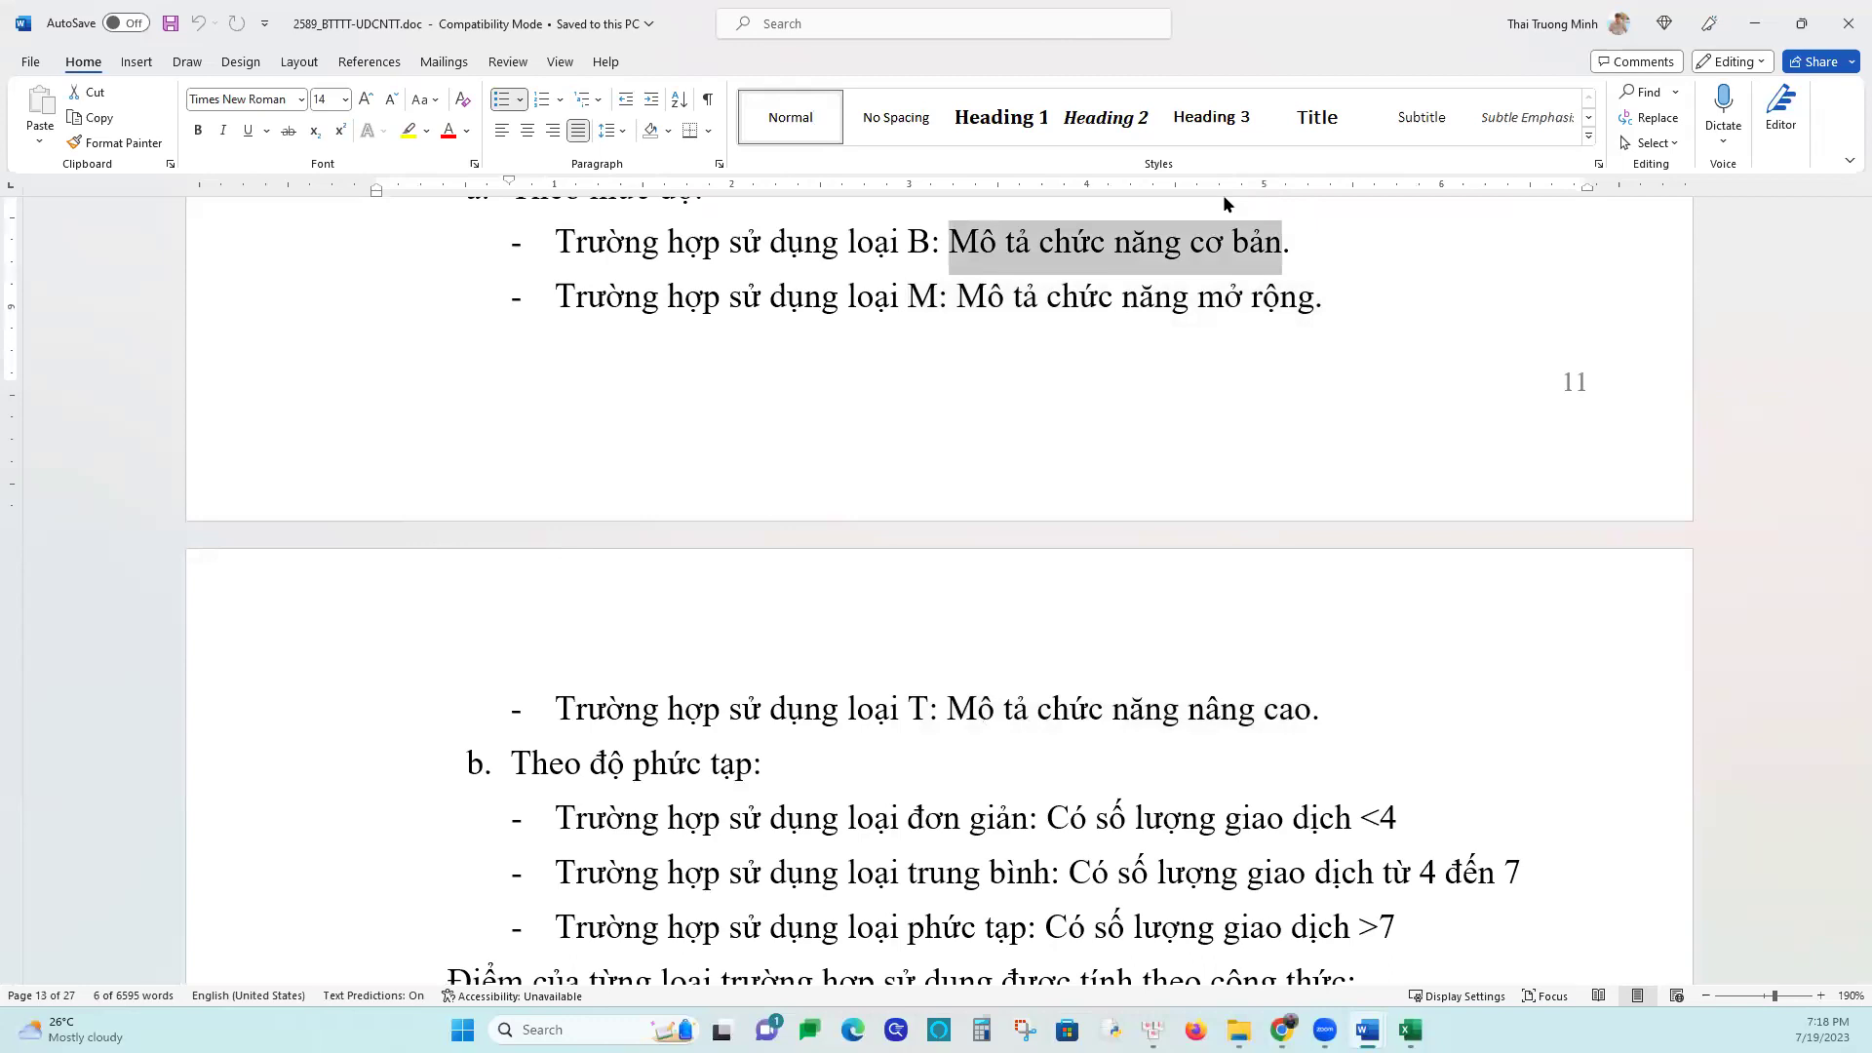
Review the Phụ lục IV use-case scoring table and the actor type notes and weights that precede it
{"action": "scroll", "coordinate": [1078, 390], "scroll_direction": "up", "scroll_amount": 3}
{"action": "scroll", "coordinate": [1077, 396], "scroll_direction": "up", "scroll_amount": 10}
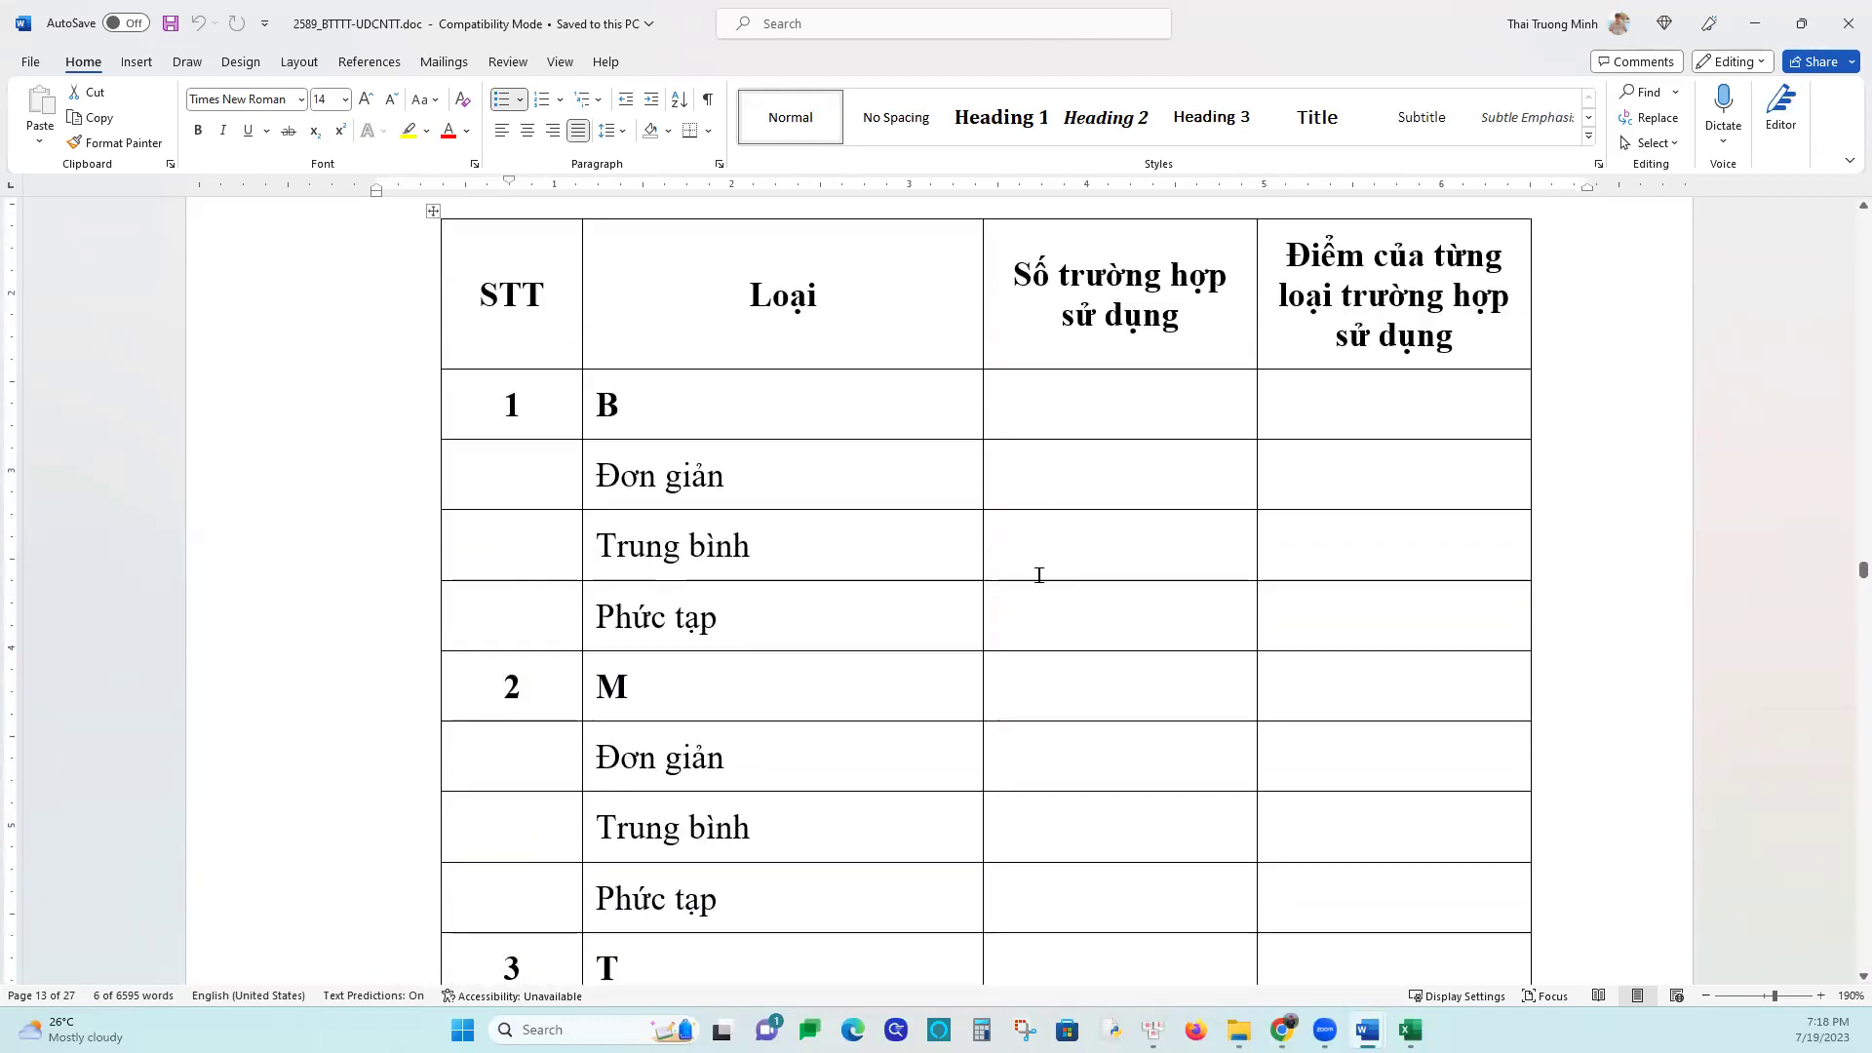
{"action": "scroll", "coordinate": [1039, 576], "scroll_direction": "down", "scroll_amount": 6}
{"action": "scroll", "coordinate": [1007, 559], "scroll_direction": "up", "scroll_amount": 3}
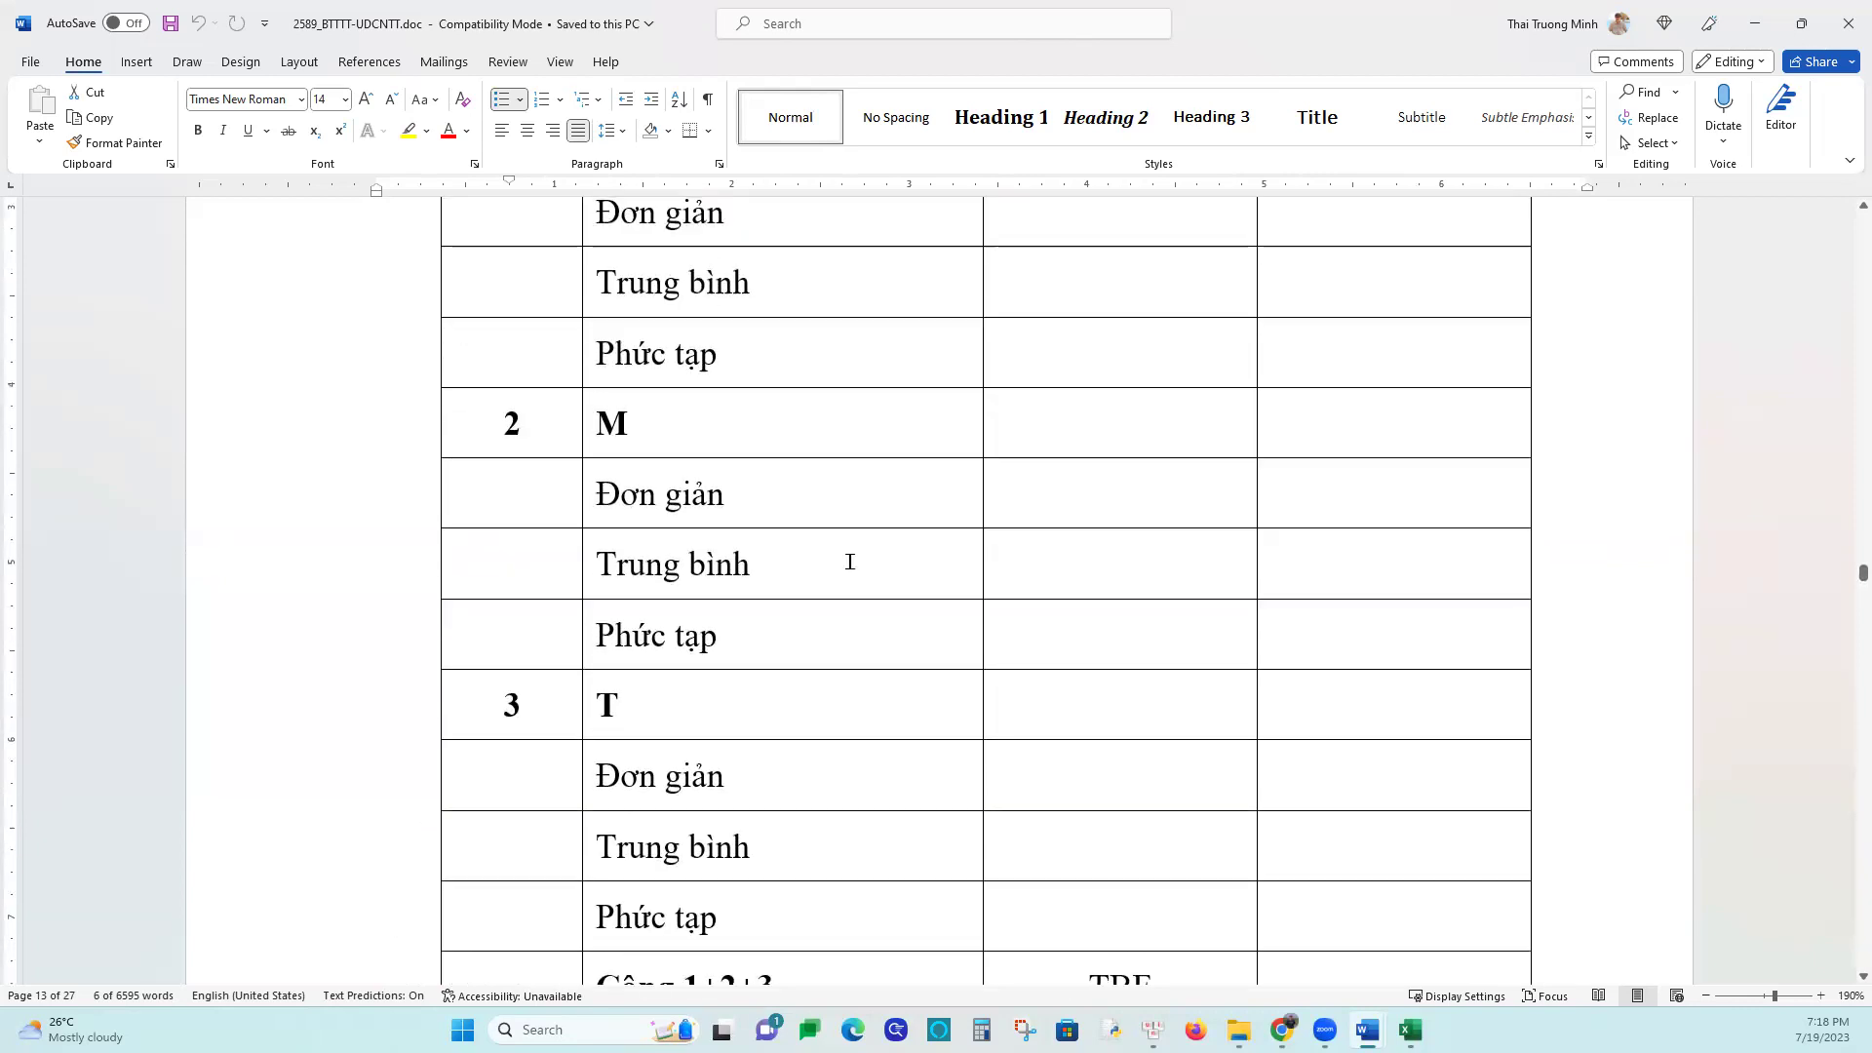
{"action": "scroll", "coordinate": [757, 575], "scroll_direction": "up", "scroll_amount": 7}
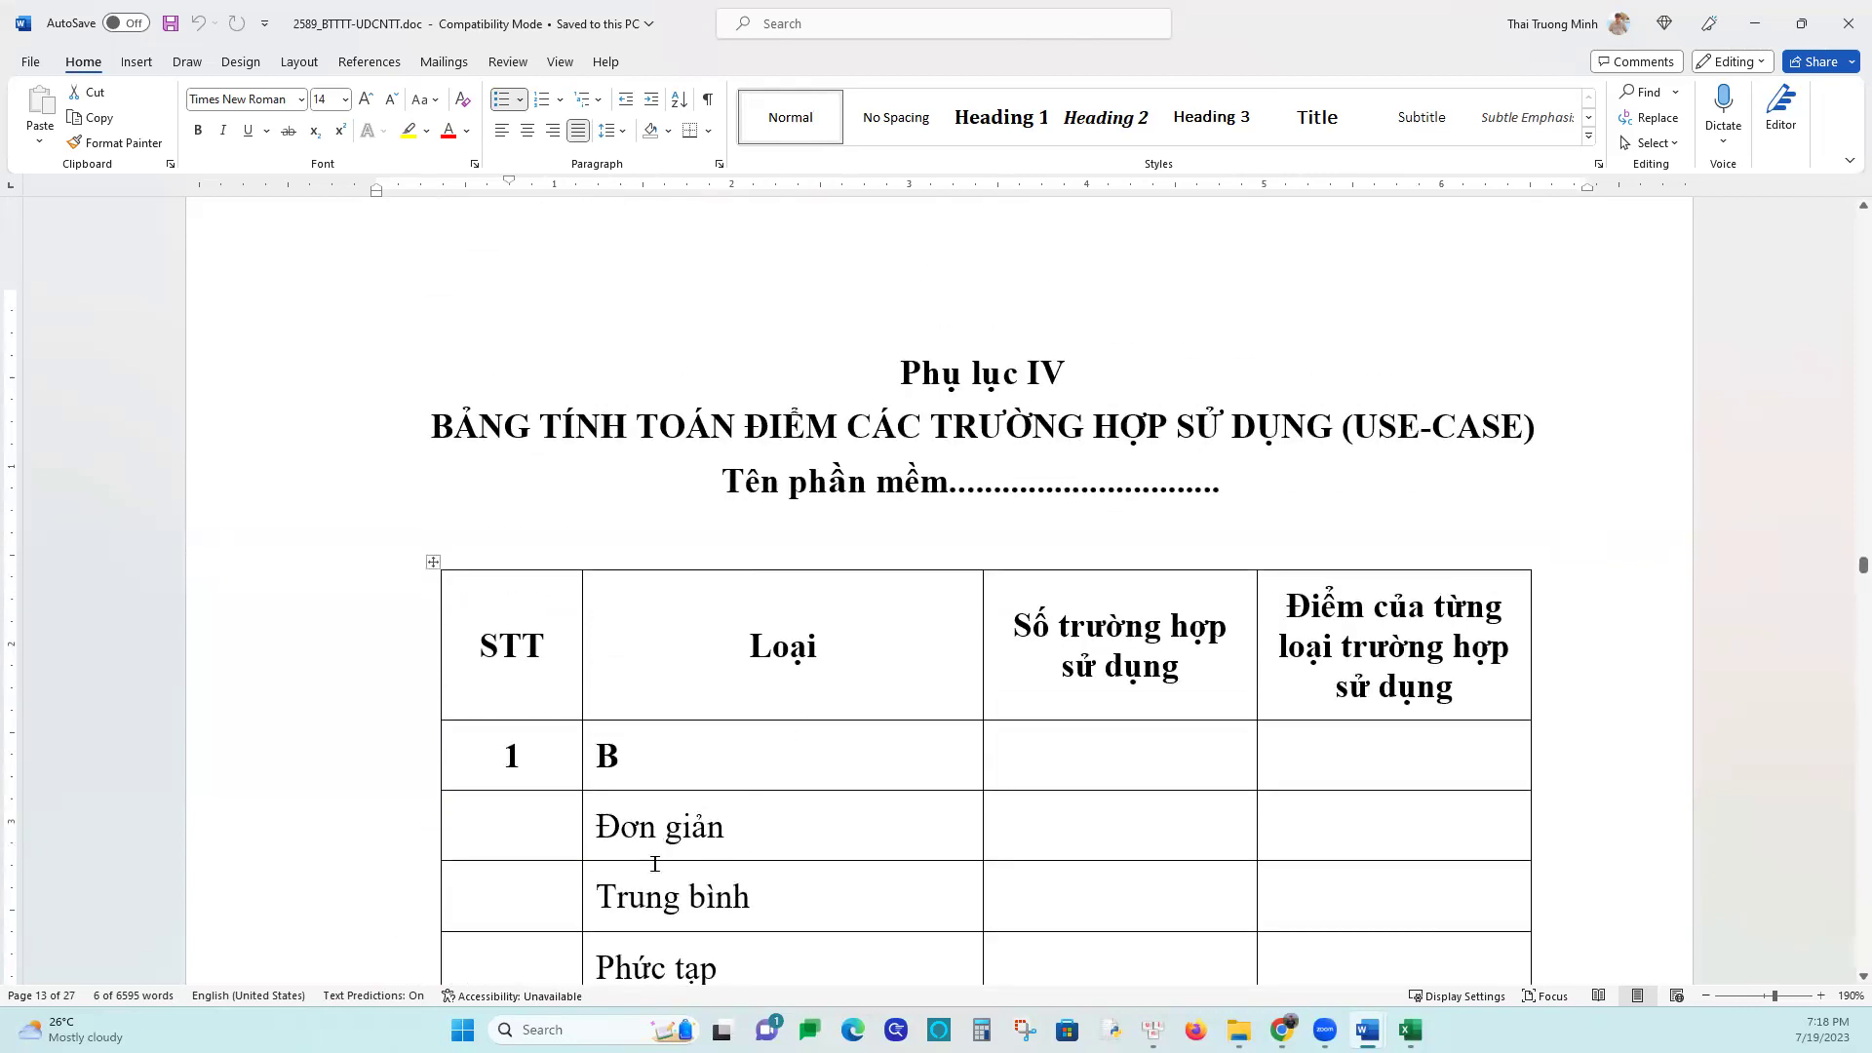
{"action": "scroll", "coordinate": [815, 636], "scroll_direction": "down", "scroll_amount": 3}
{"action": "scroll", "coordinate": [819, 629], "scroll_direction": "up", "scroll_amount": 16}
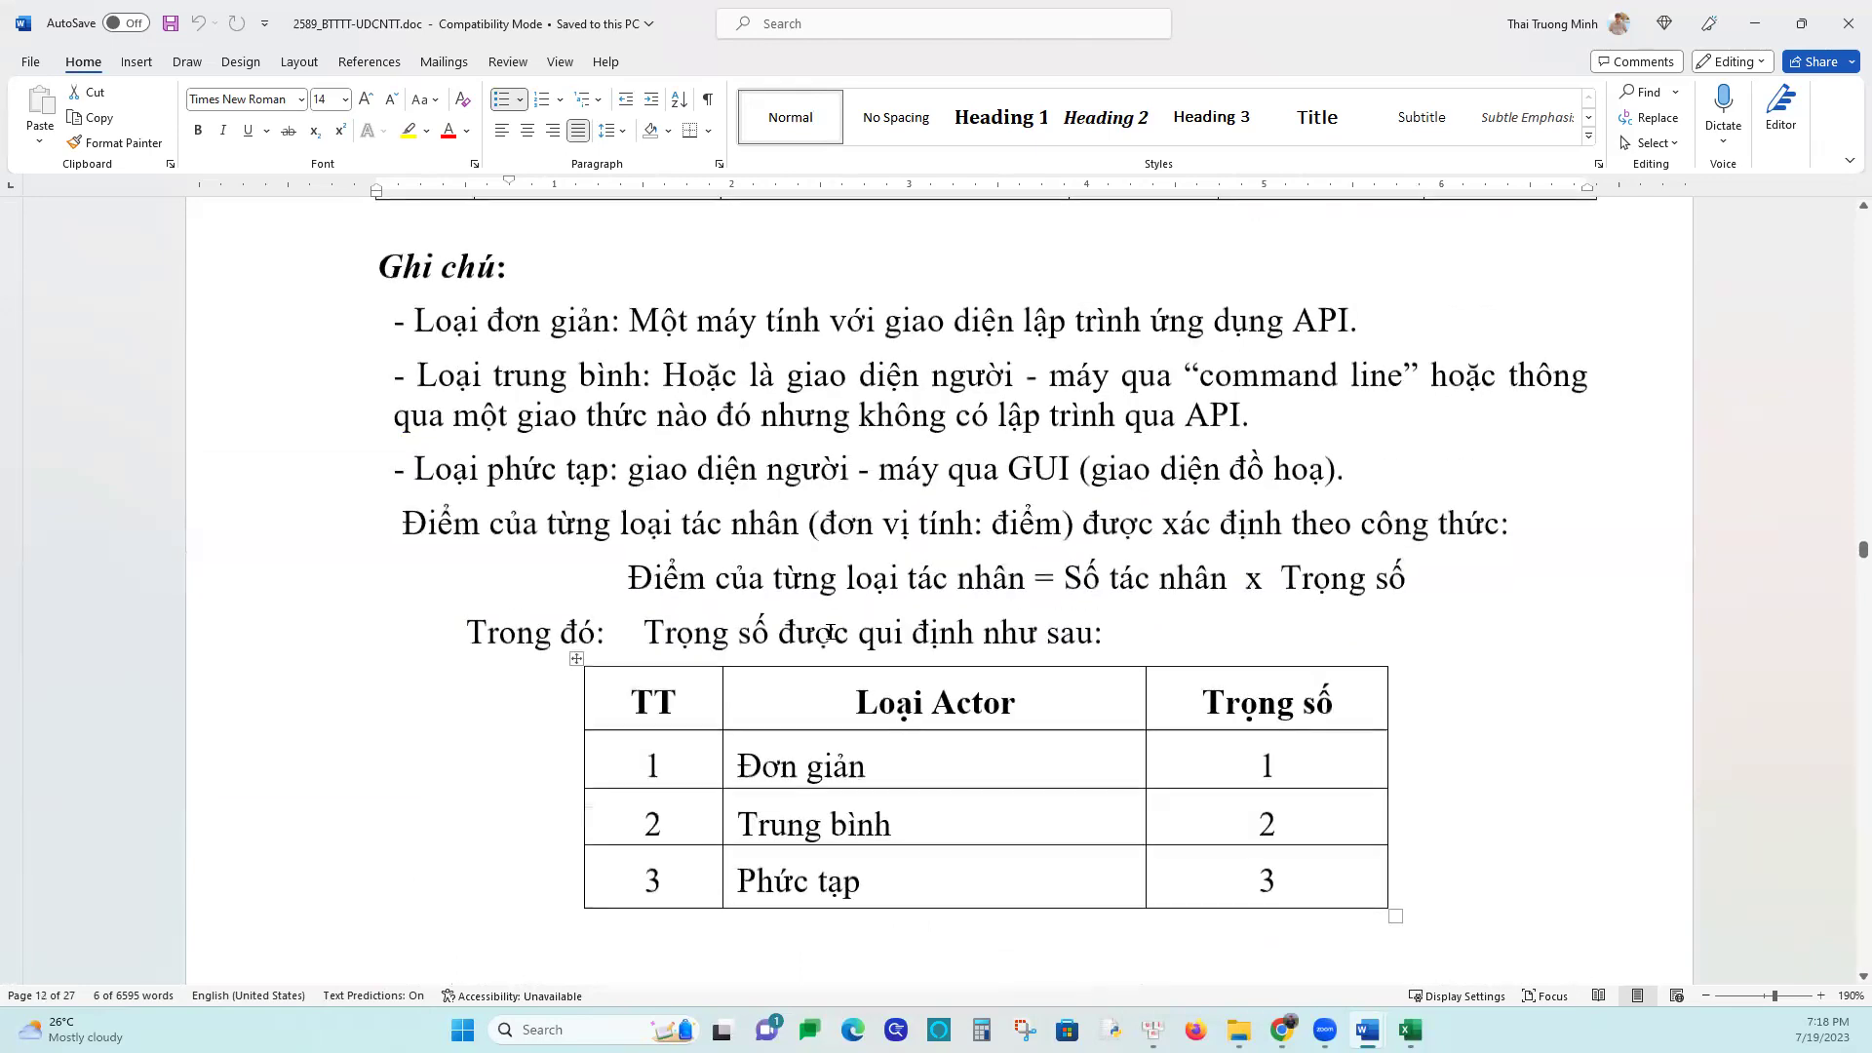
{"action": "scroll", "coordinate": [831, 632], "scroll_direction": "up", "scroll_amount": 1}
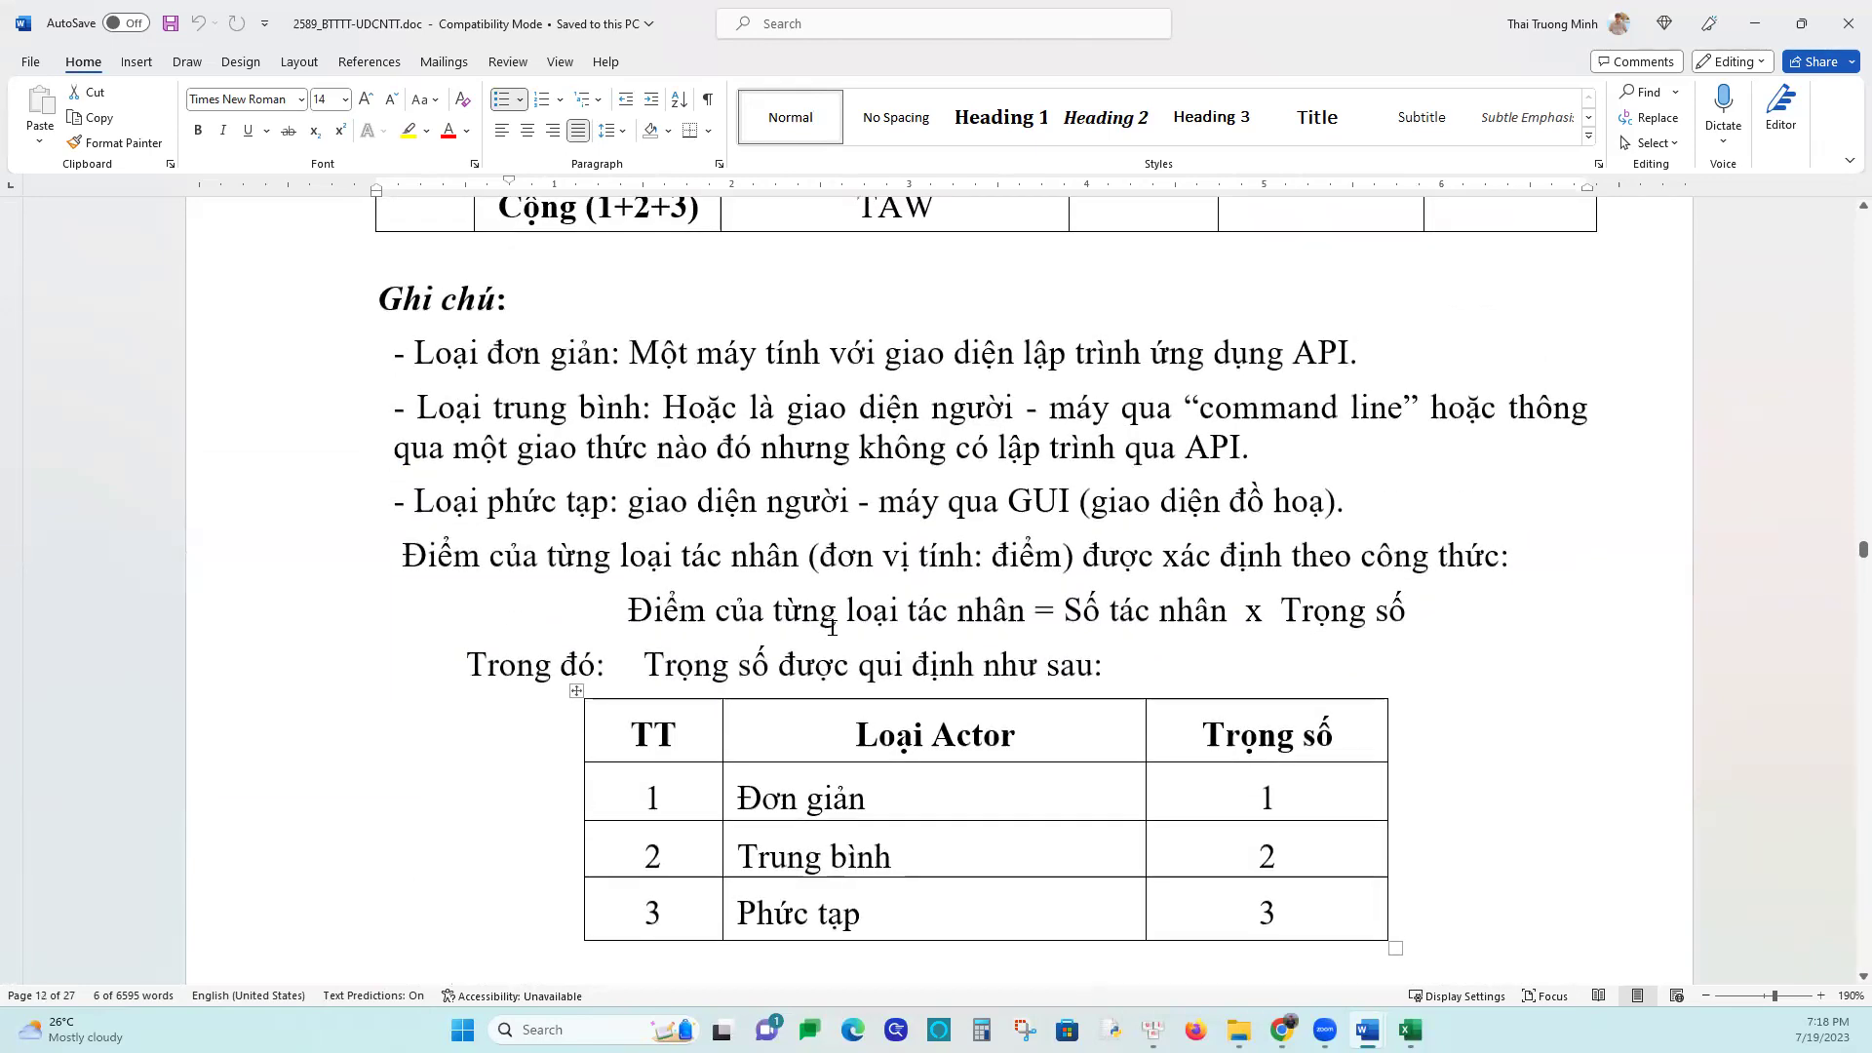
{"action": "scroll", "coordinate": [831, 627], "scroll_direction": "up", "scroll_amount": 4}
{"action": "scroll", "coordinate": [831, 627], "scroll_direction": "up", "scroll_amount": 15}
{"action": "scroll", "coordinate": [835, 626], "scroll_direction": "up", "scroll_amount": 7}
{"action": "scroll", "coordinate": [853, 611], "scroll_direction": "down", "scroll_amount": 20}
{"action": "scroll", "coordinate": [853, 602], "scroll_direction": "down", "scroll_amount": 20}
{"action": "scroll", "coordinate": [856, 603], "scroll_direction": "down", "scroll_amount": 10}
{"action": "scroll", "coordinate": [854, 600], "scroll_direction": "down", "scroll_amount": 20}
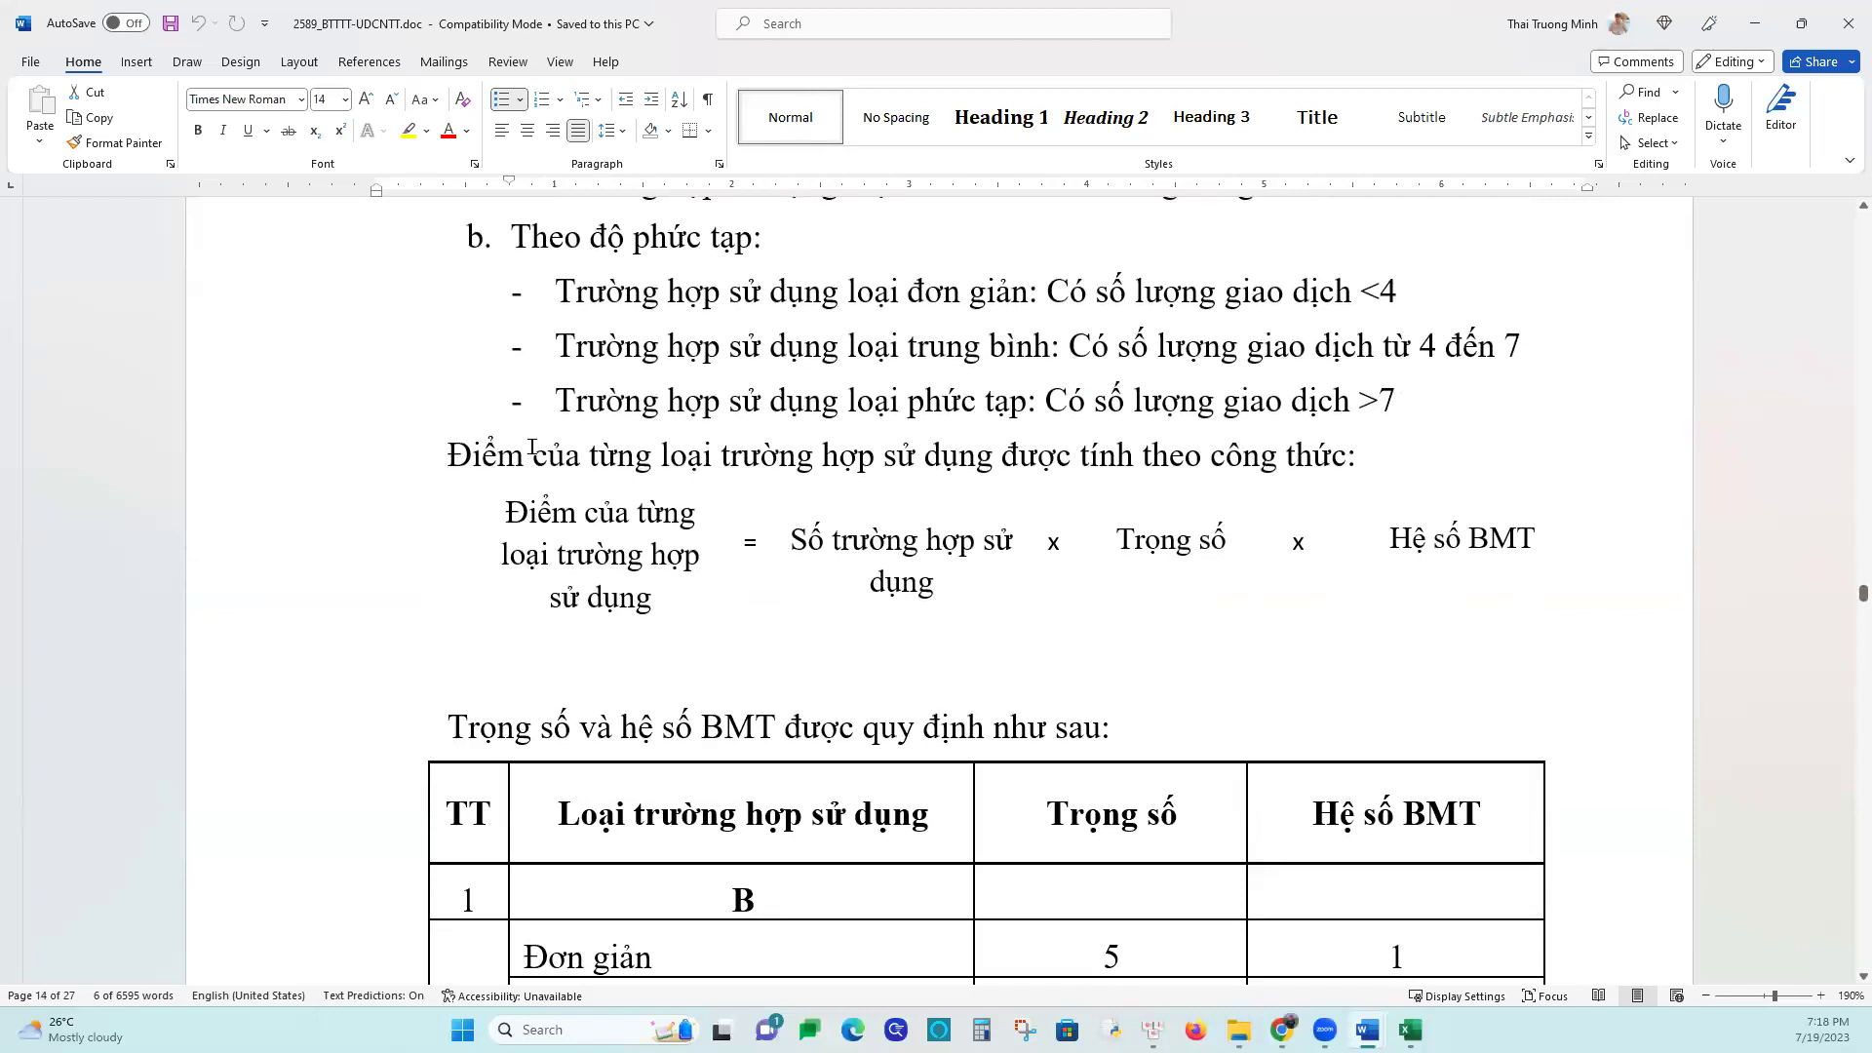
Examine the transaction-count criteria for simple, medium and complex use cases under "Theo độ phức tạp"
{"action": "left_click_drag", "start_coordinate": [511, 239], "coordinate": [746, 239]}
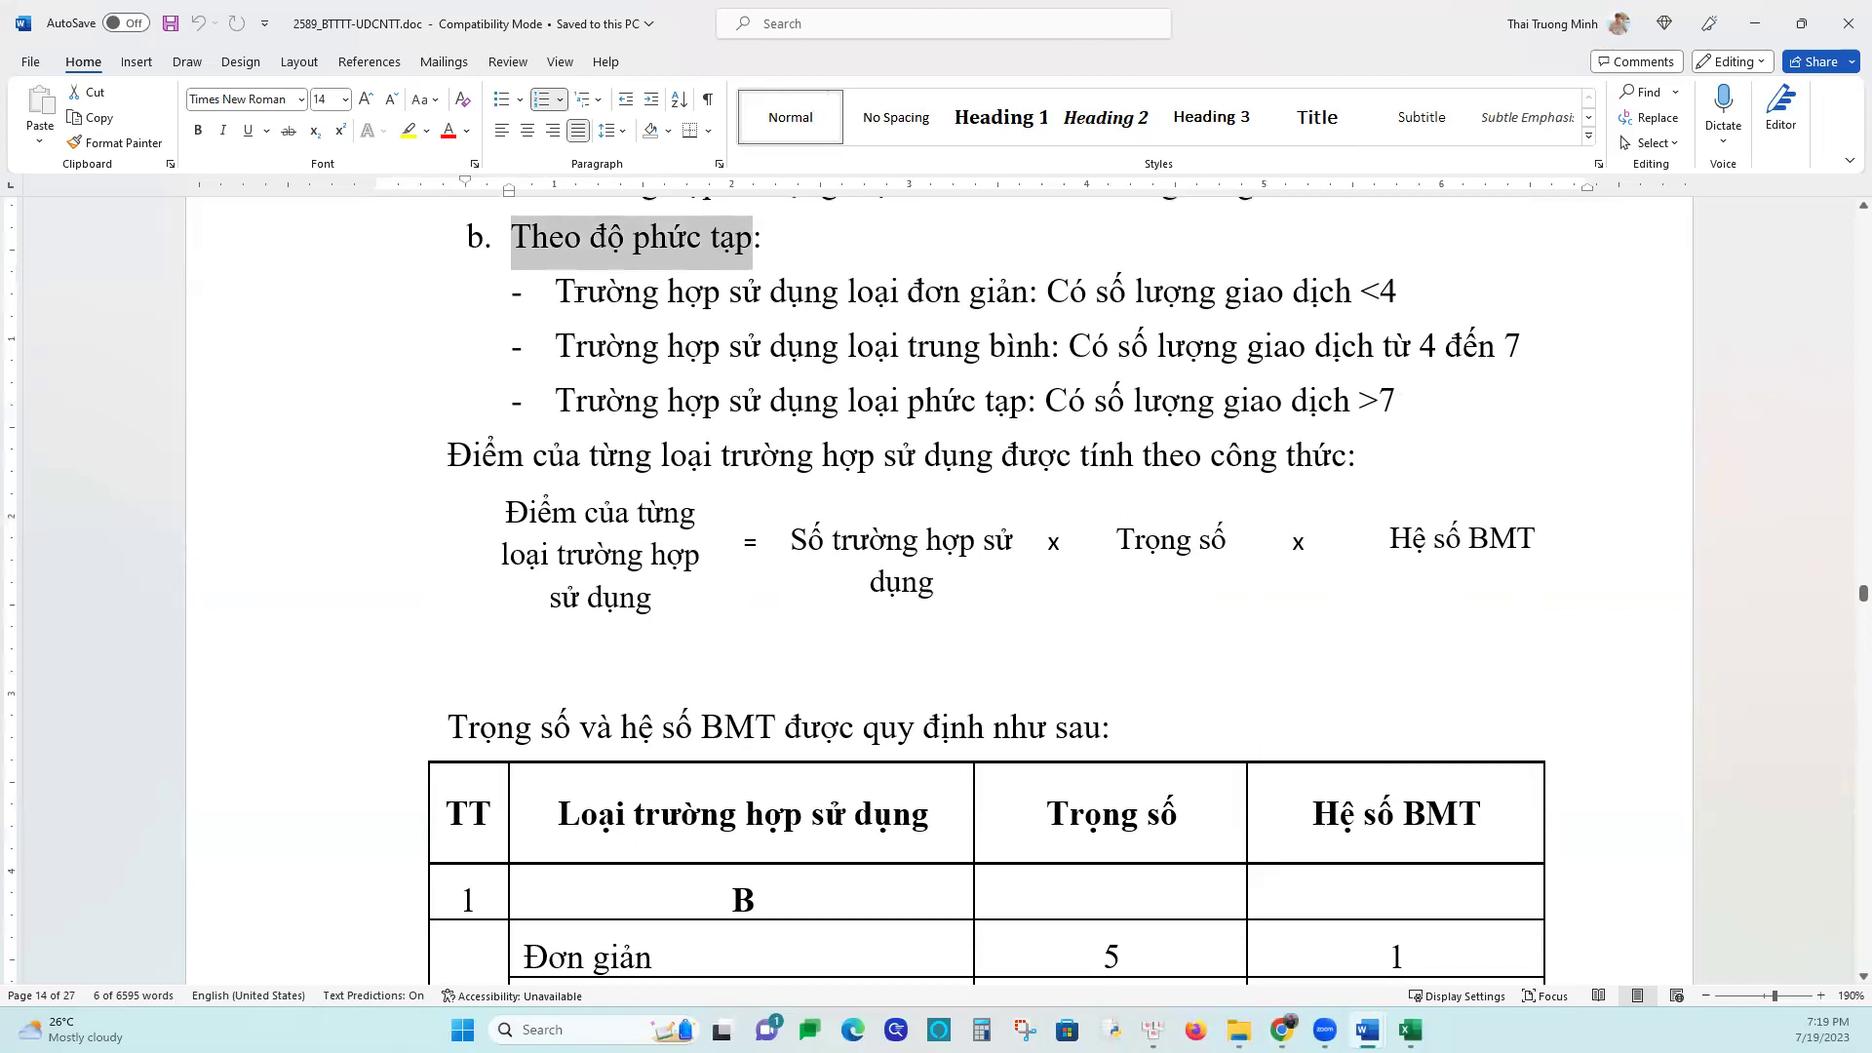
{"action": "left_click_drag", "start_coordinate": [558, 293], "coordinate": [1394, 295]}
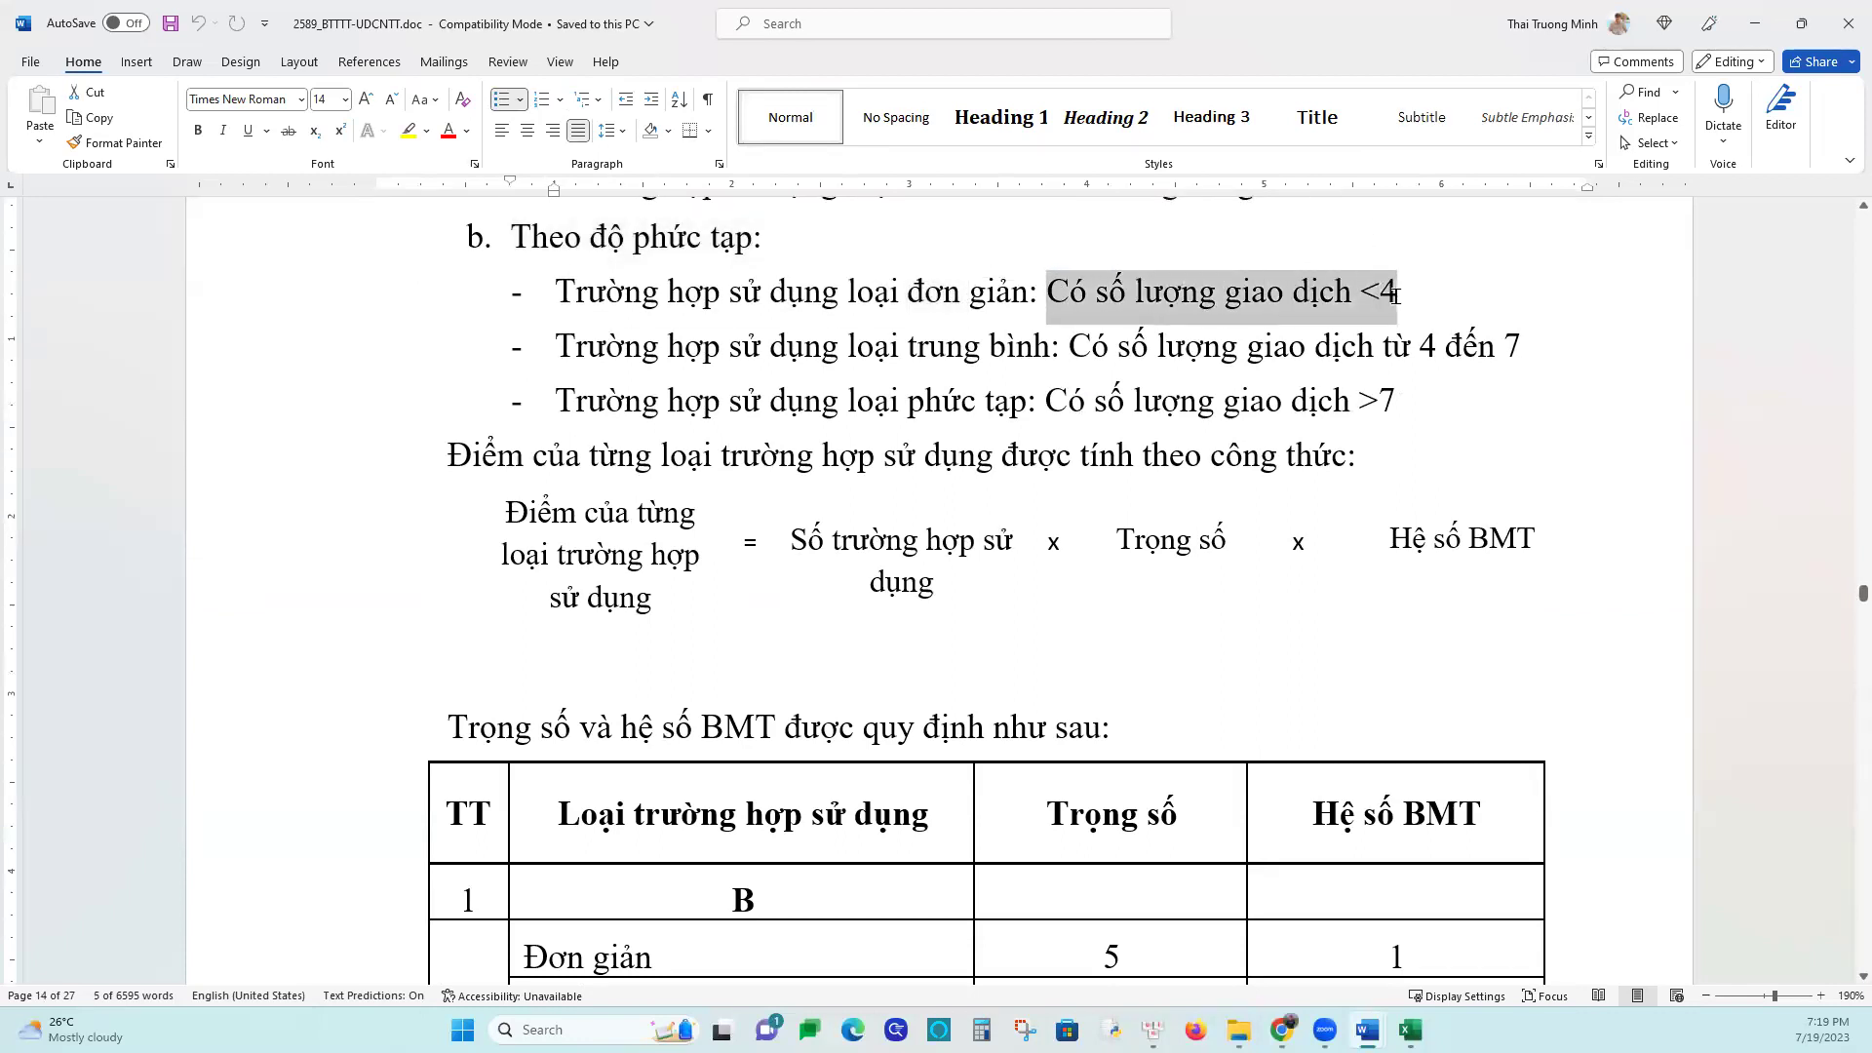
{"action": "left_click", "coordinate": [563, 352]}
{"action": "left_click_drag", "start_coordinate": [1070, 346], "coordinate": [1511, 337]}
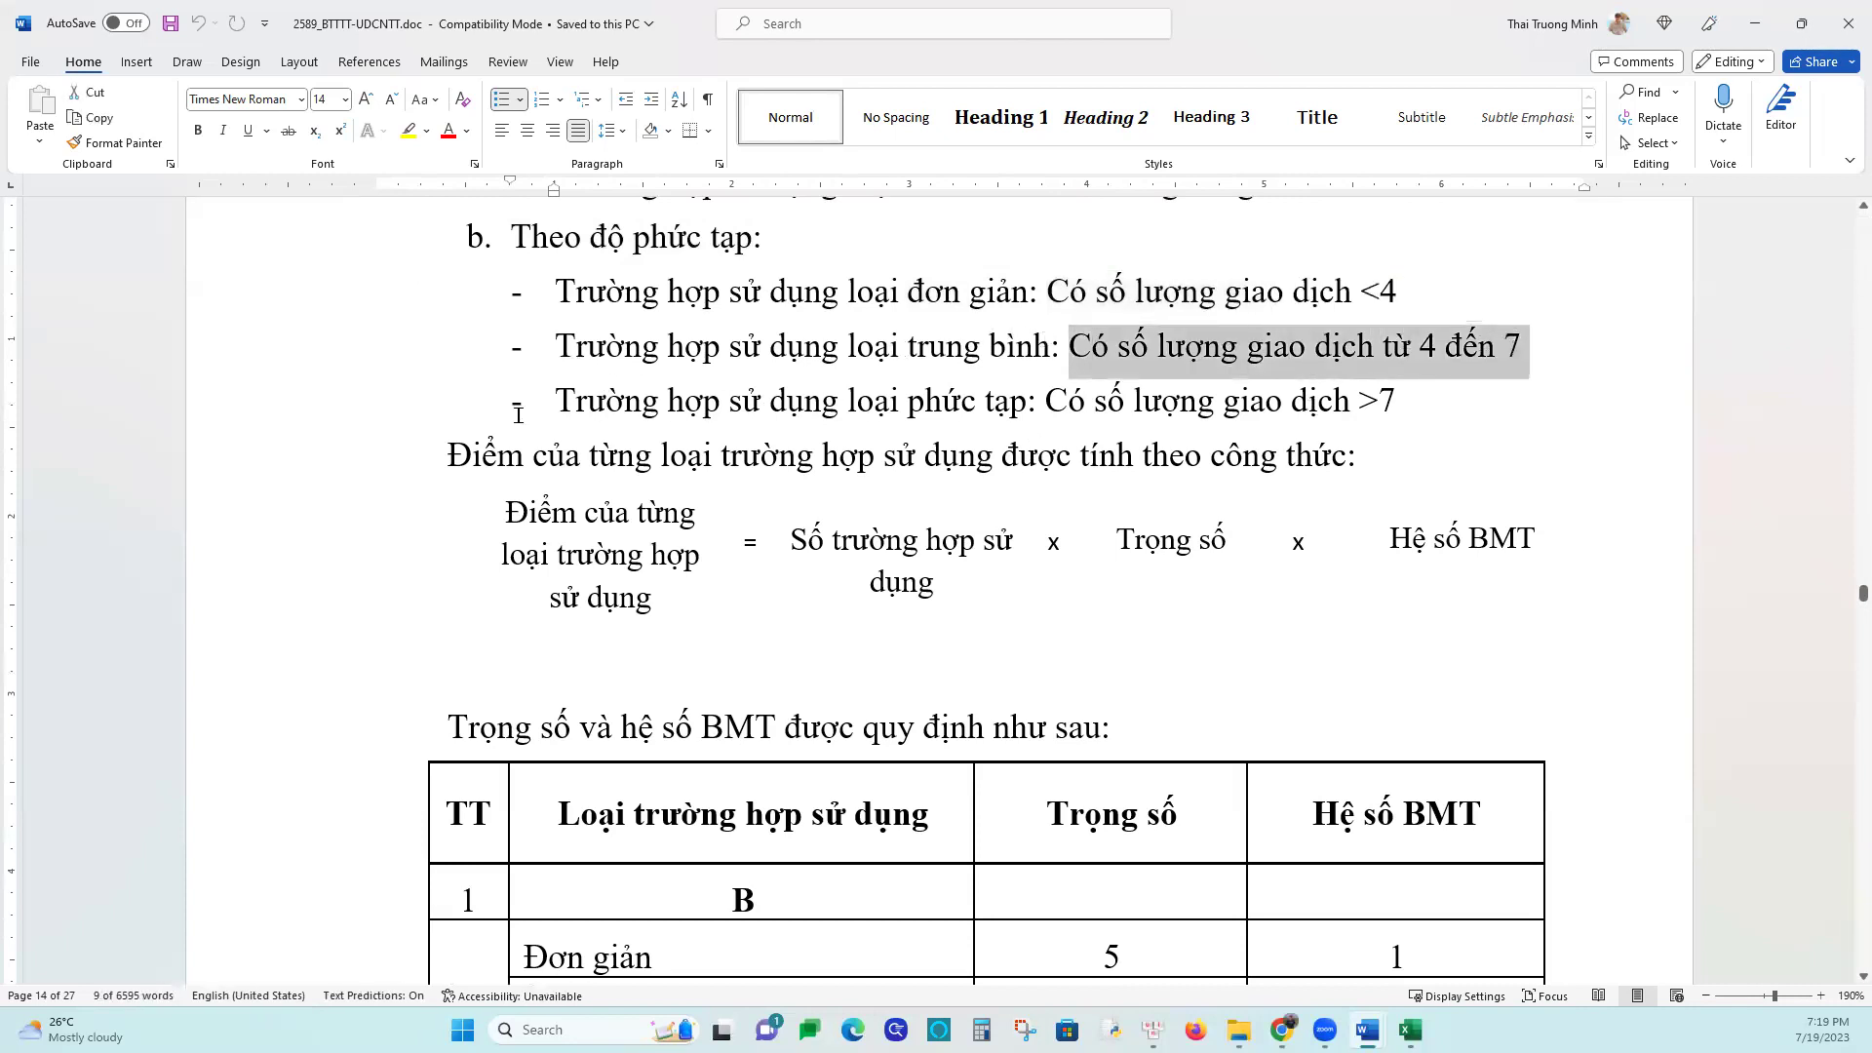
{"action": "left_click_drag", "start_coordinate": [563, 400], "coordinate": [1410, 421]}
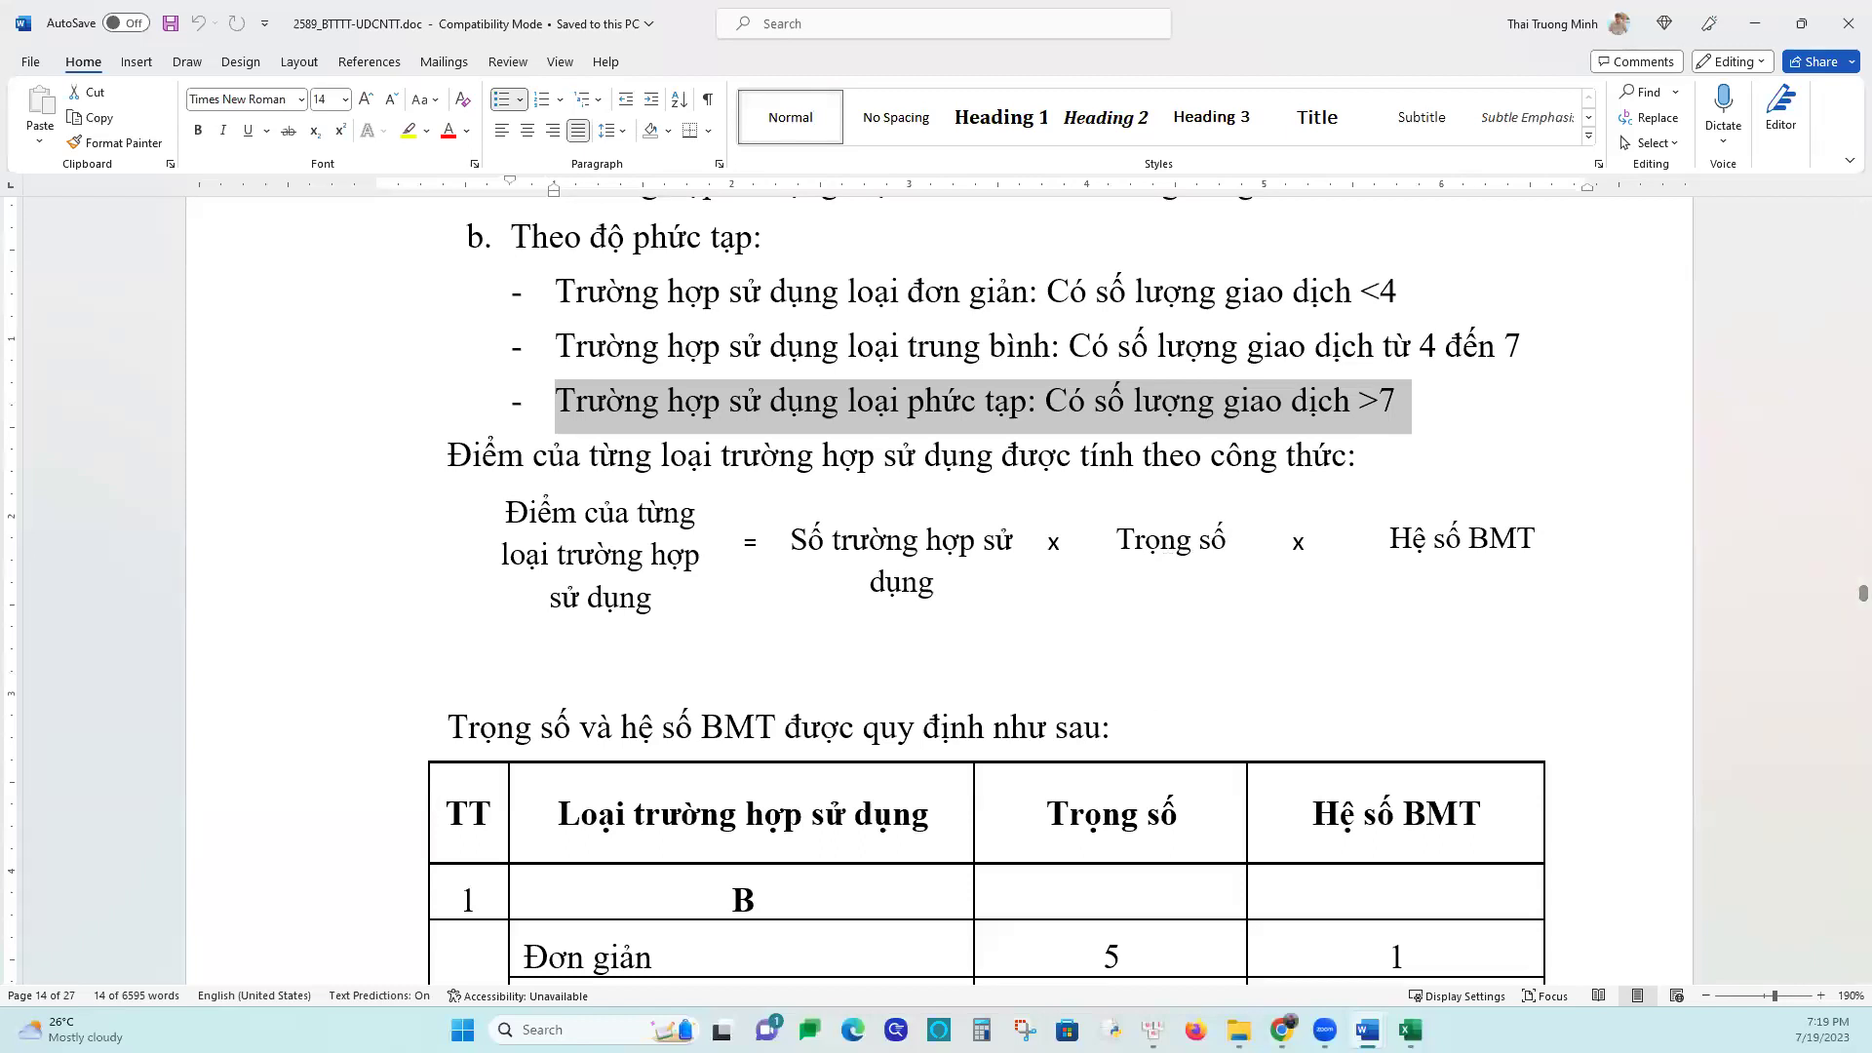
Switch to Đặc tả.docx and examine the numbered steps in the normal event flow of the game removal use case
{"action": "mouse_move", "coordinate": [1367, 1029]}
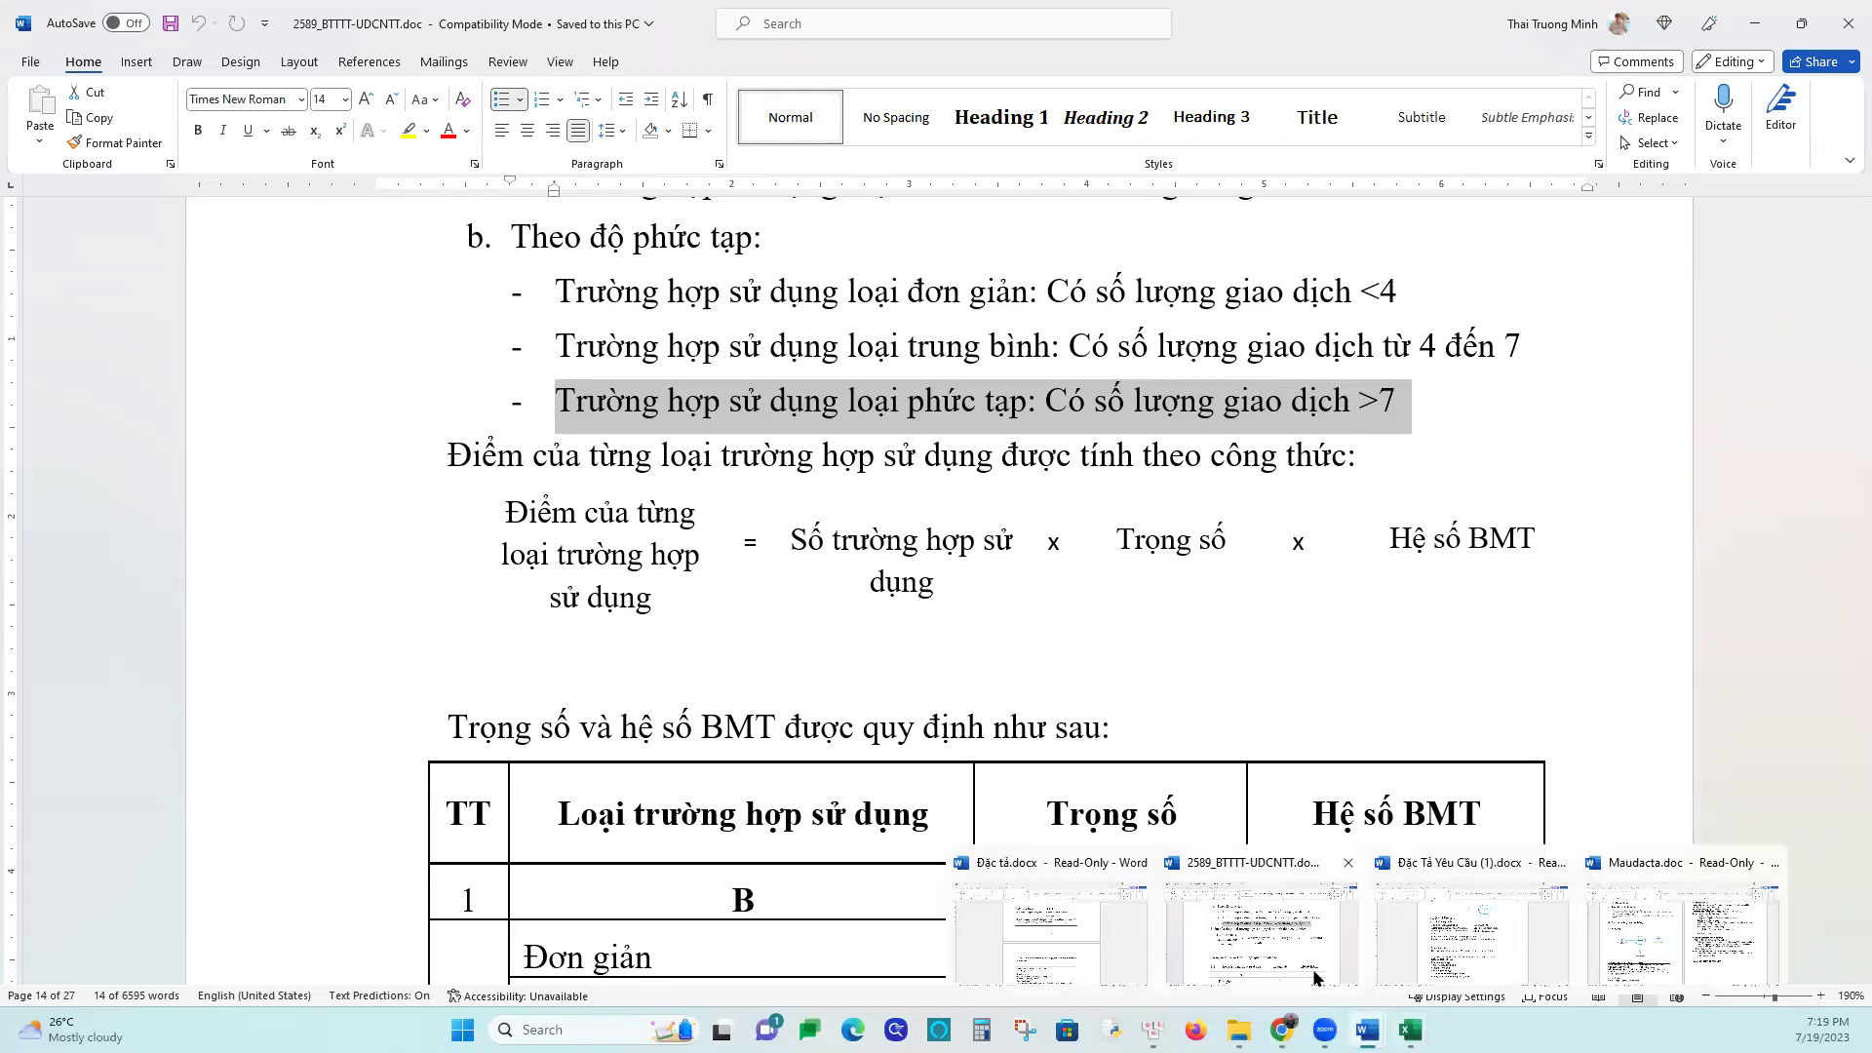
{"action": "left_click", "coordinate": [1071, 960]}
{"action": "scroll", "coordinate": [898, 735], "scroll_direction": "down", "scroll_amount": 4}
{"action": "left_click_drag", "start_coordinate": [596, 606], "coordinate": [898, 810]}
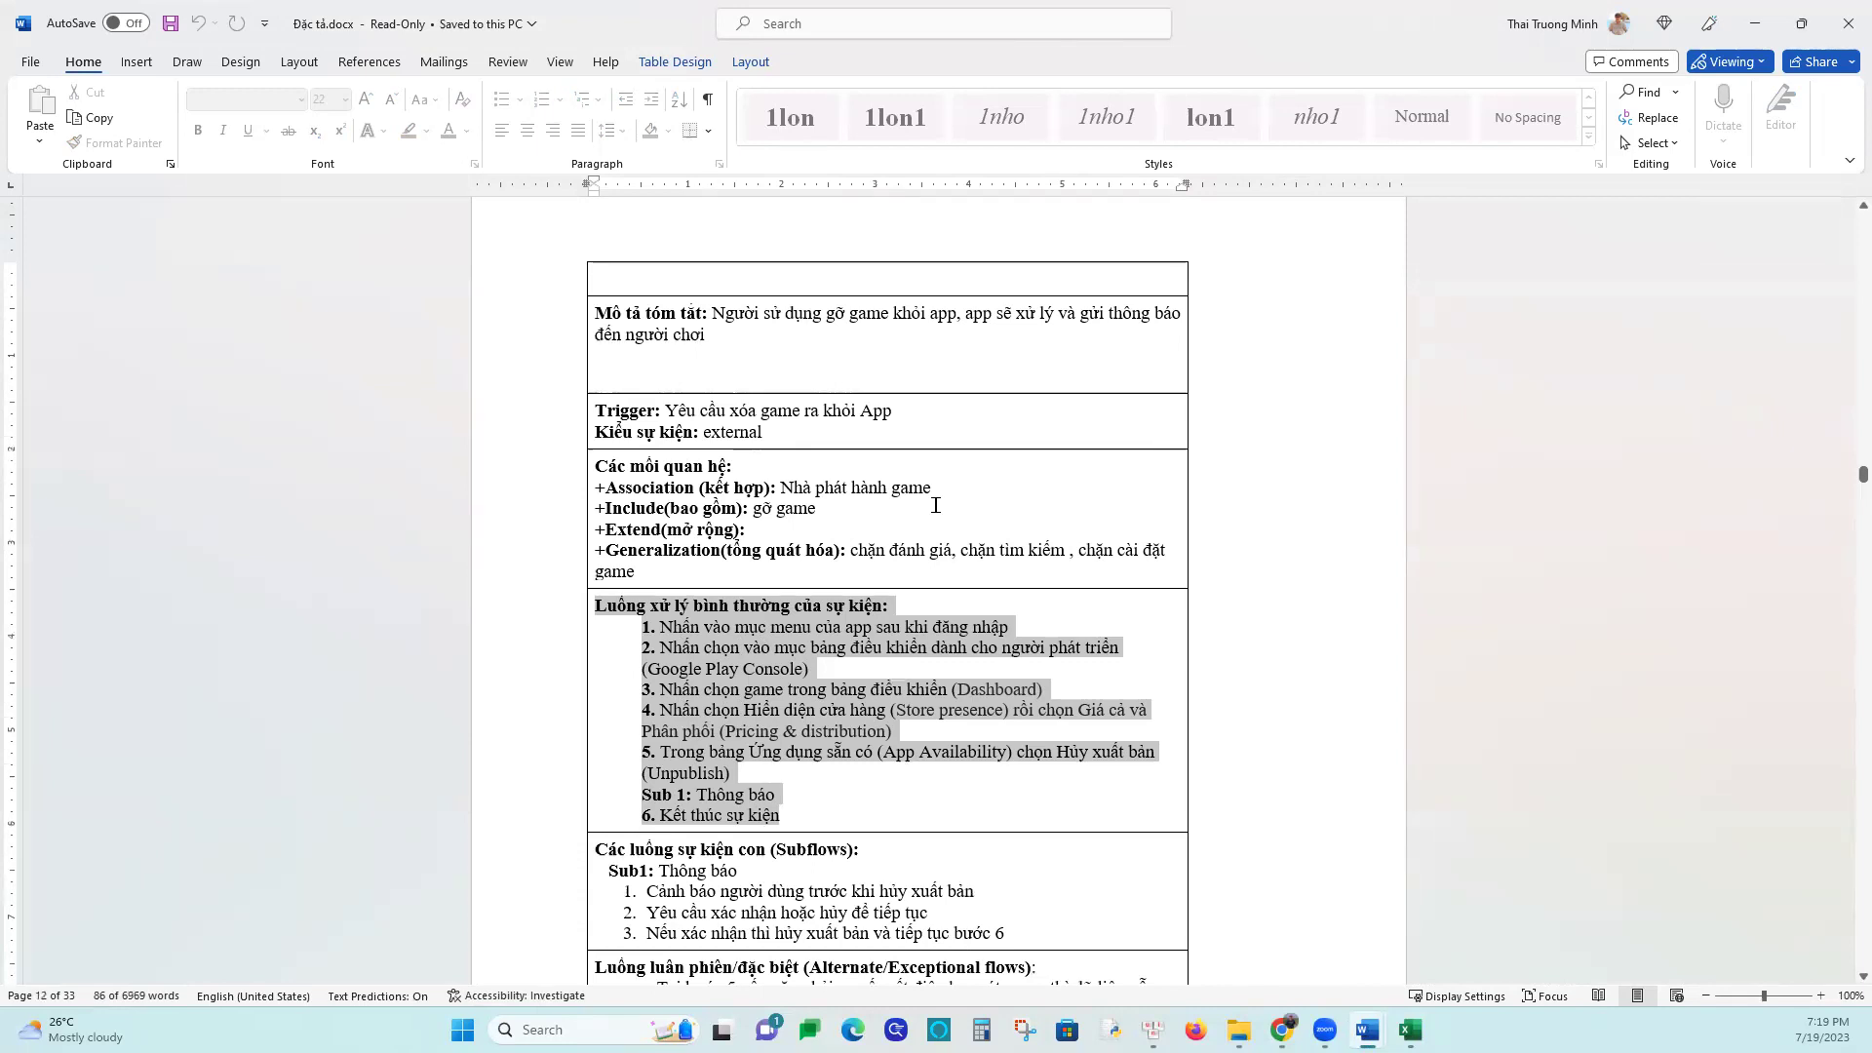
{"action": "left_click", "coordinate": [741, 712]}
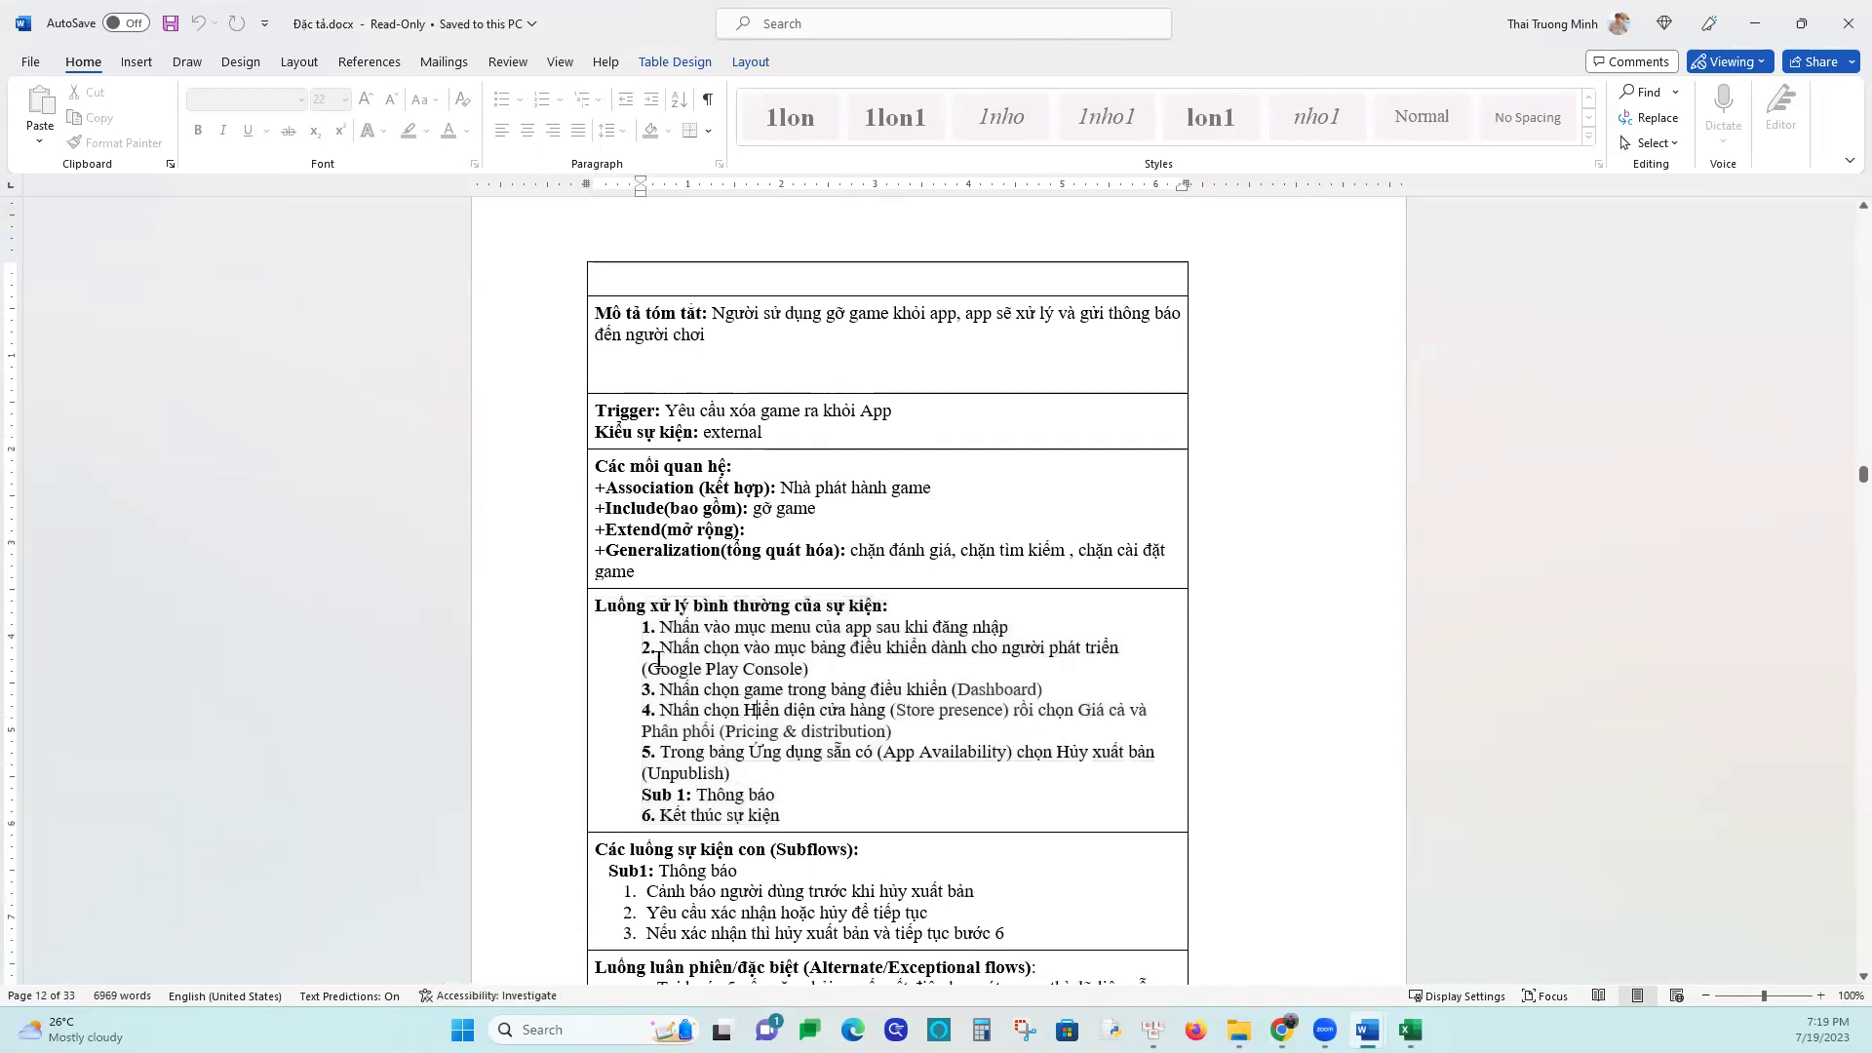
{"action": "left_click_drag", "start_coordinate": [654, 632], "coordinate": [866, 807]}
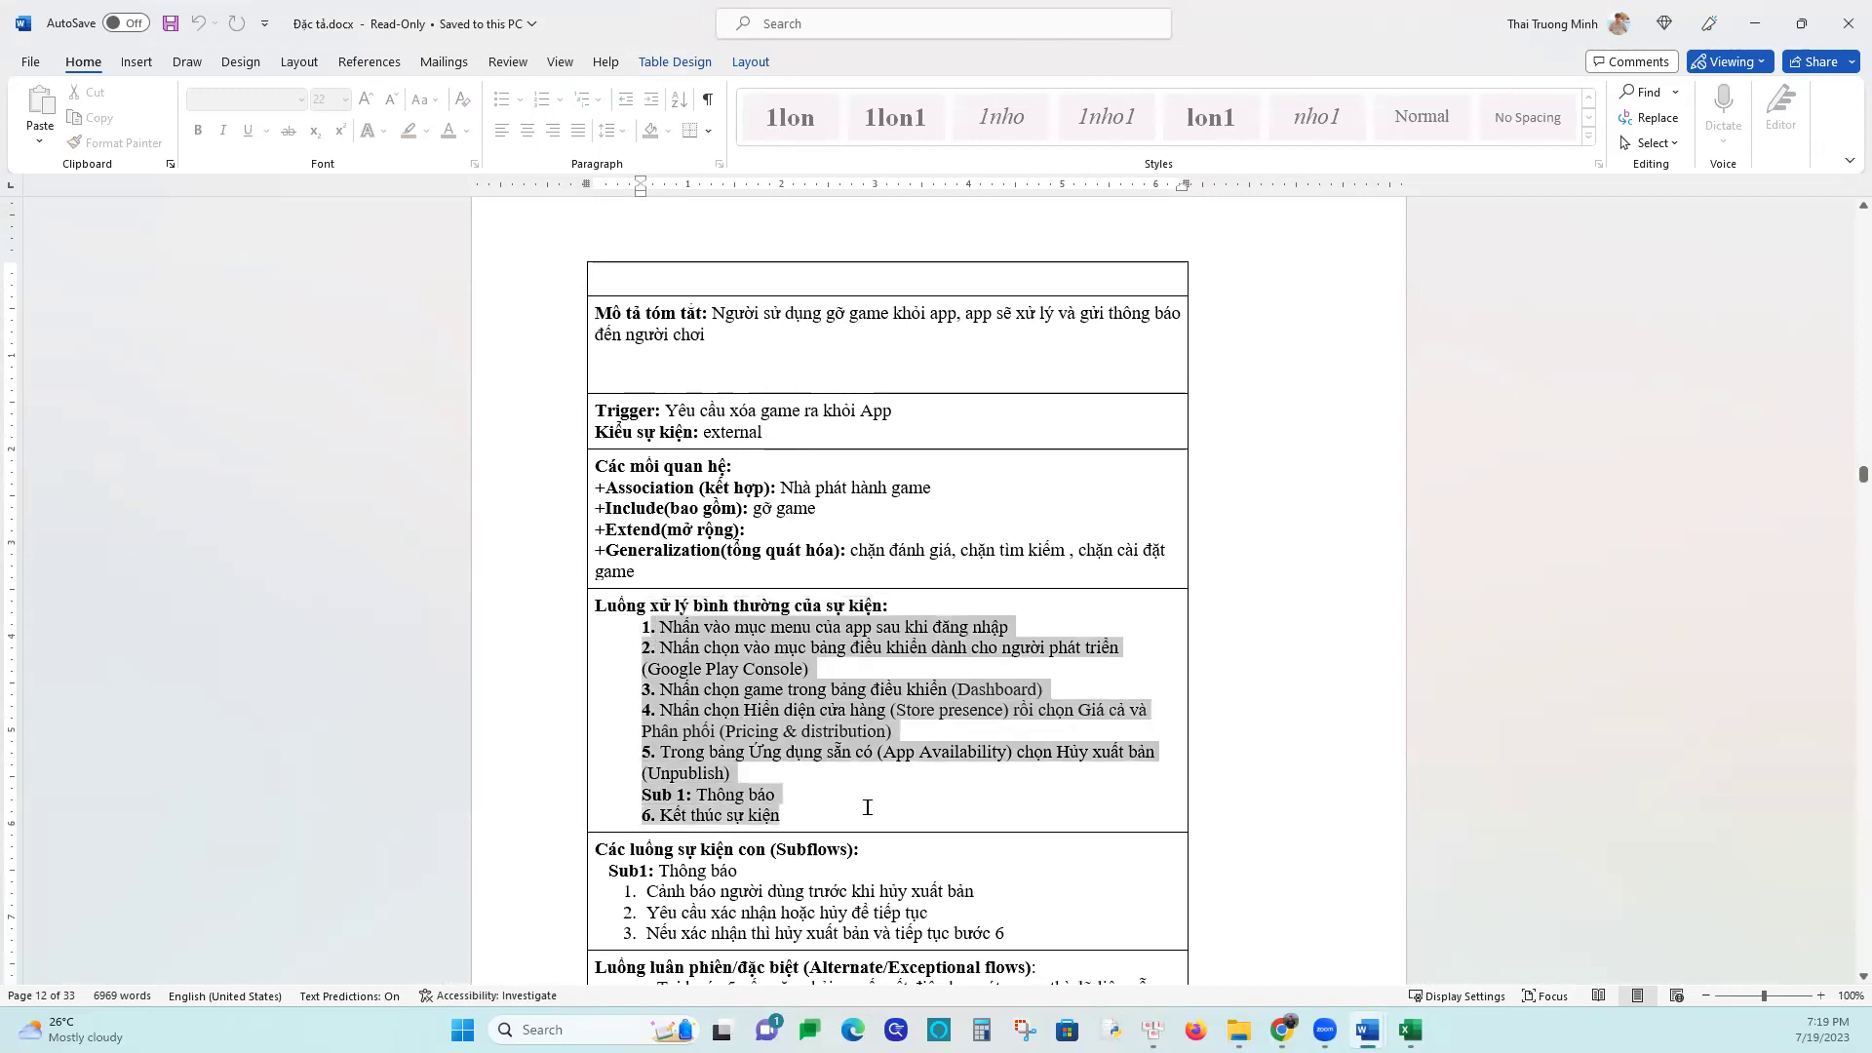
{"action": "left_click", "coordinate": [646, 626]}
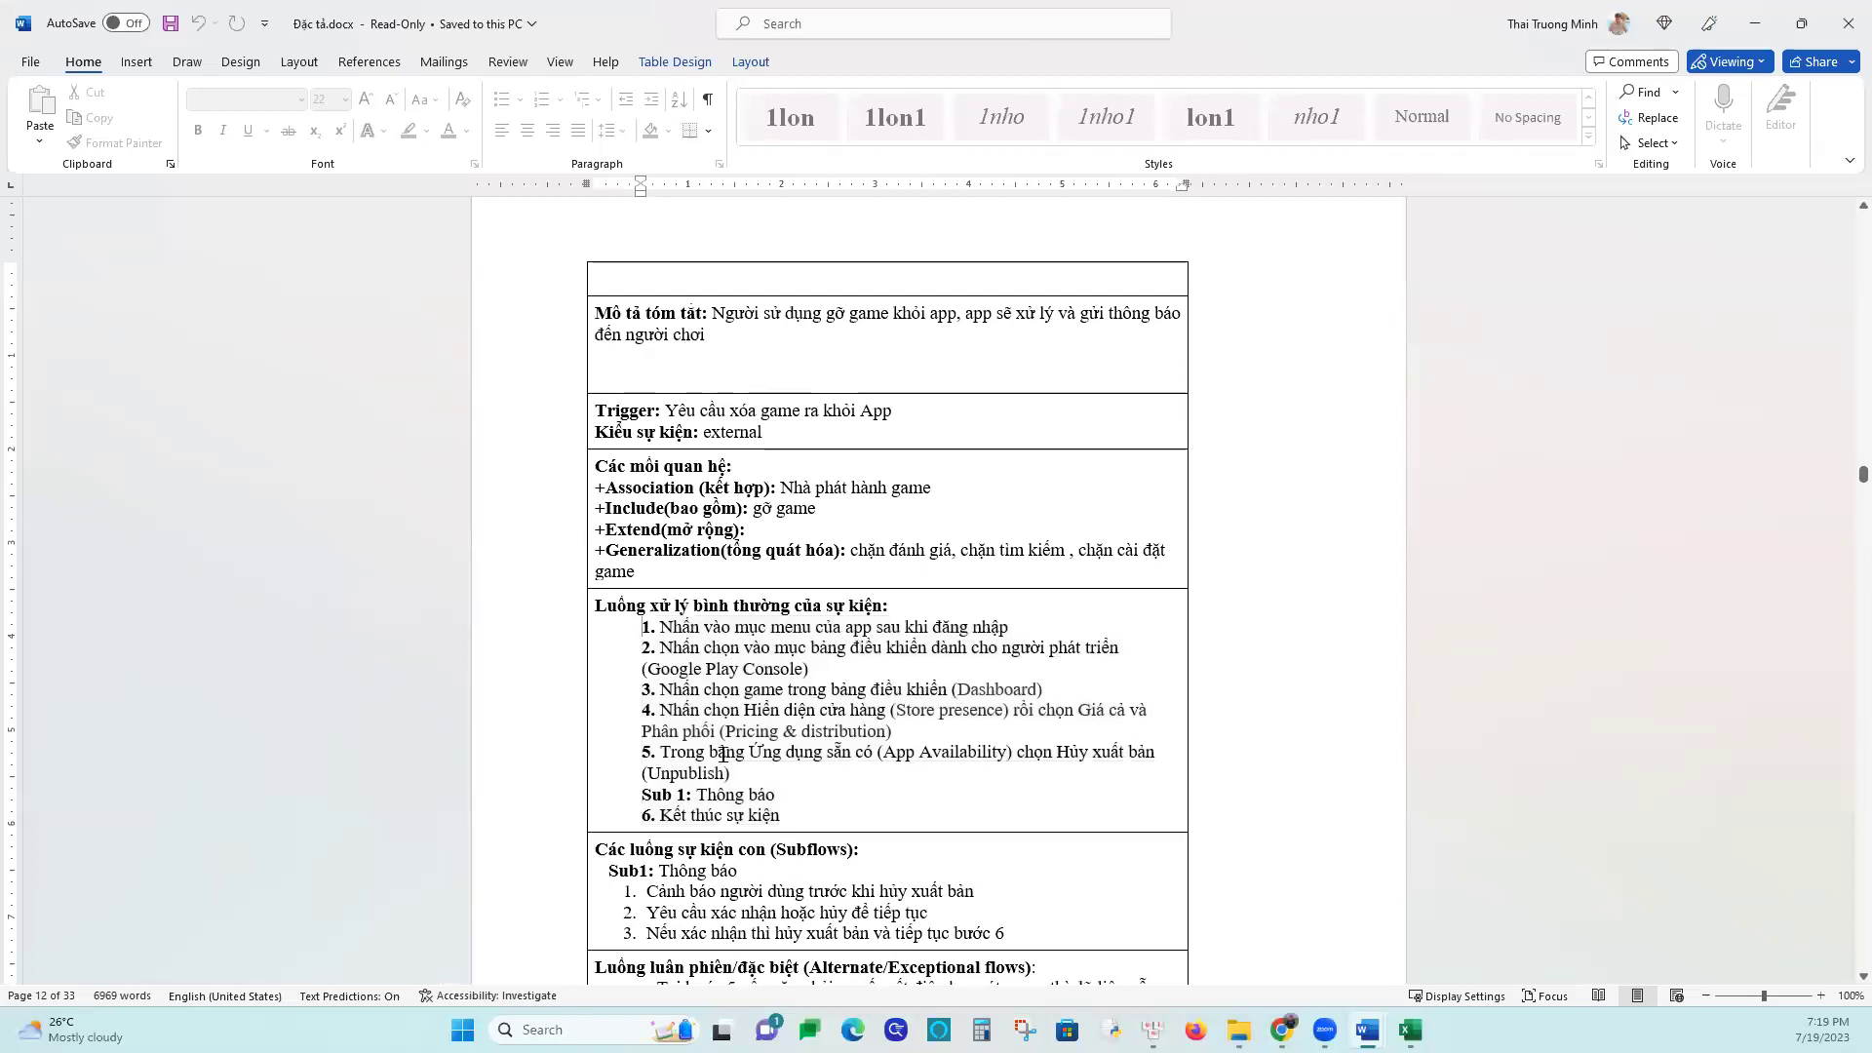
Browse the use-case tables of Đặc tả.docx from 4.2 Phản hồi người chơi up to 4.5 Xóa game, checking their normal event flows
{"action": "scroll", "coordinate": [723, 751], "scroll_direction": "up", "scroll_amount": 4}
{"action": "scroll", "coordinate": [722, 716], "scroll_direction": "up", "scroll_amount": 15}
{"action": "scroll", "coordinate": [707, 651], "scroll_direction": "down", "scroll_amount": 9}
{"action": "scroll", "coordinate": [708, 651], "scroll_direction": "down", "scroll_amount": 20}
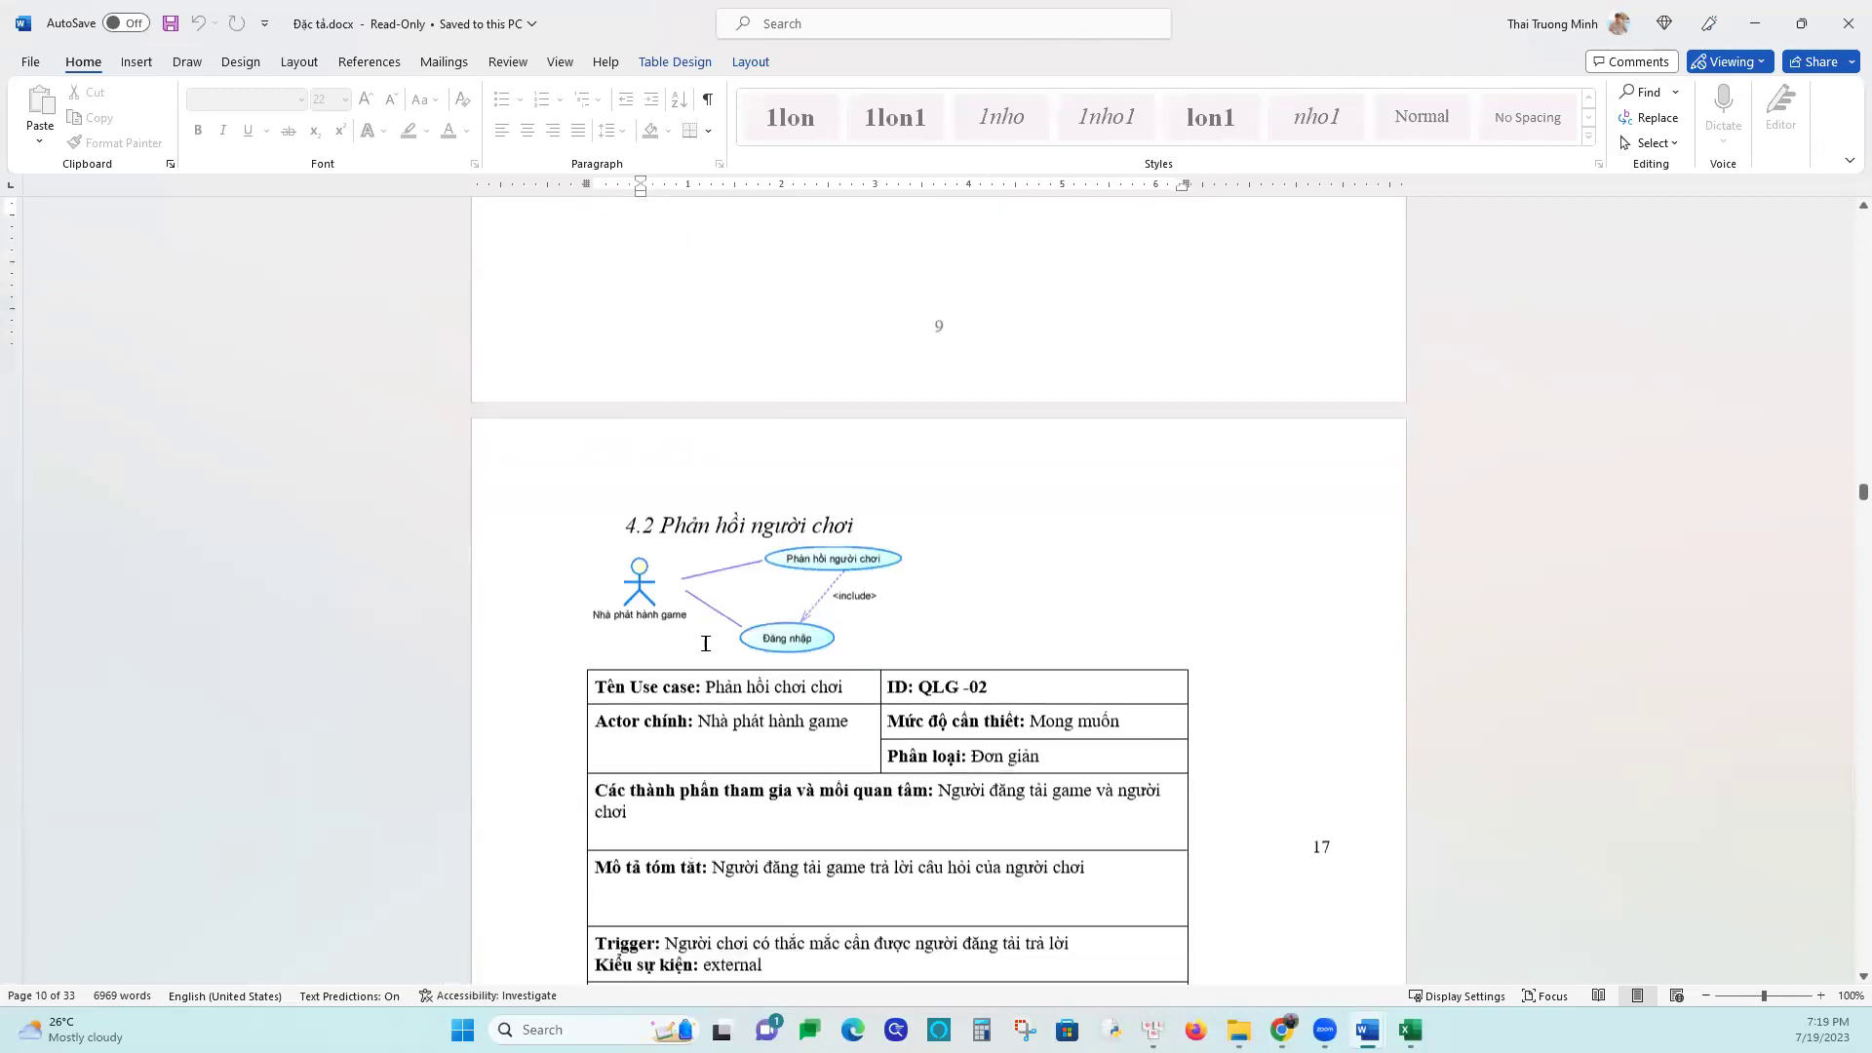
{"action": "scroll", "coordinate": [705, 643], "scroll_direction": "down", "scroll_amount": 20}
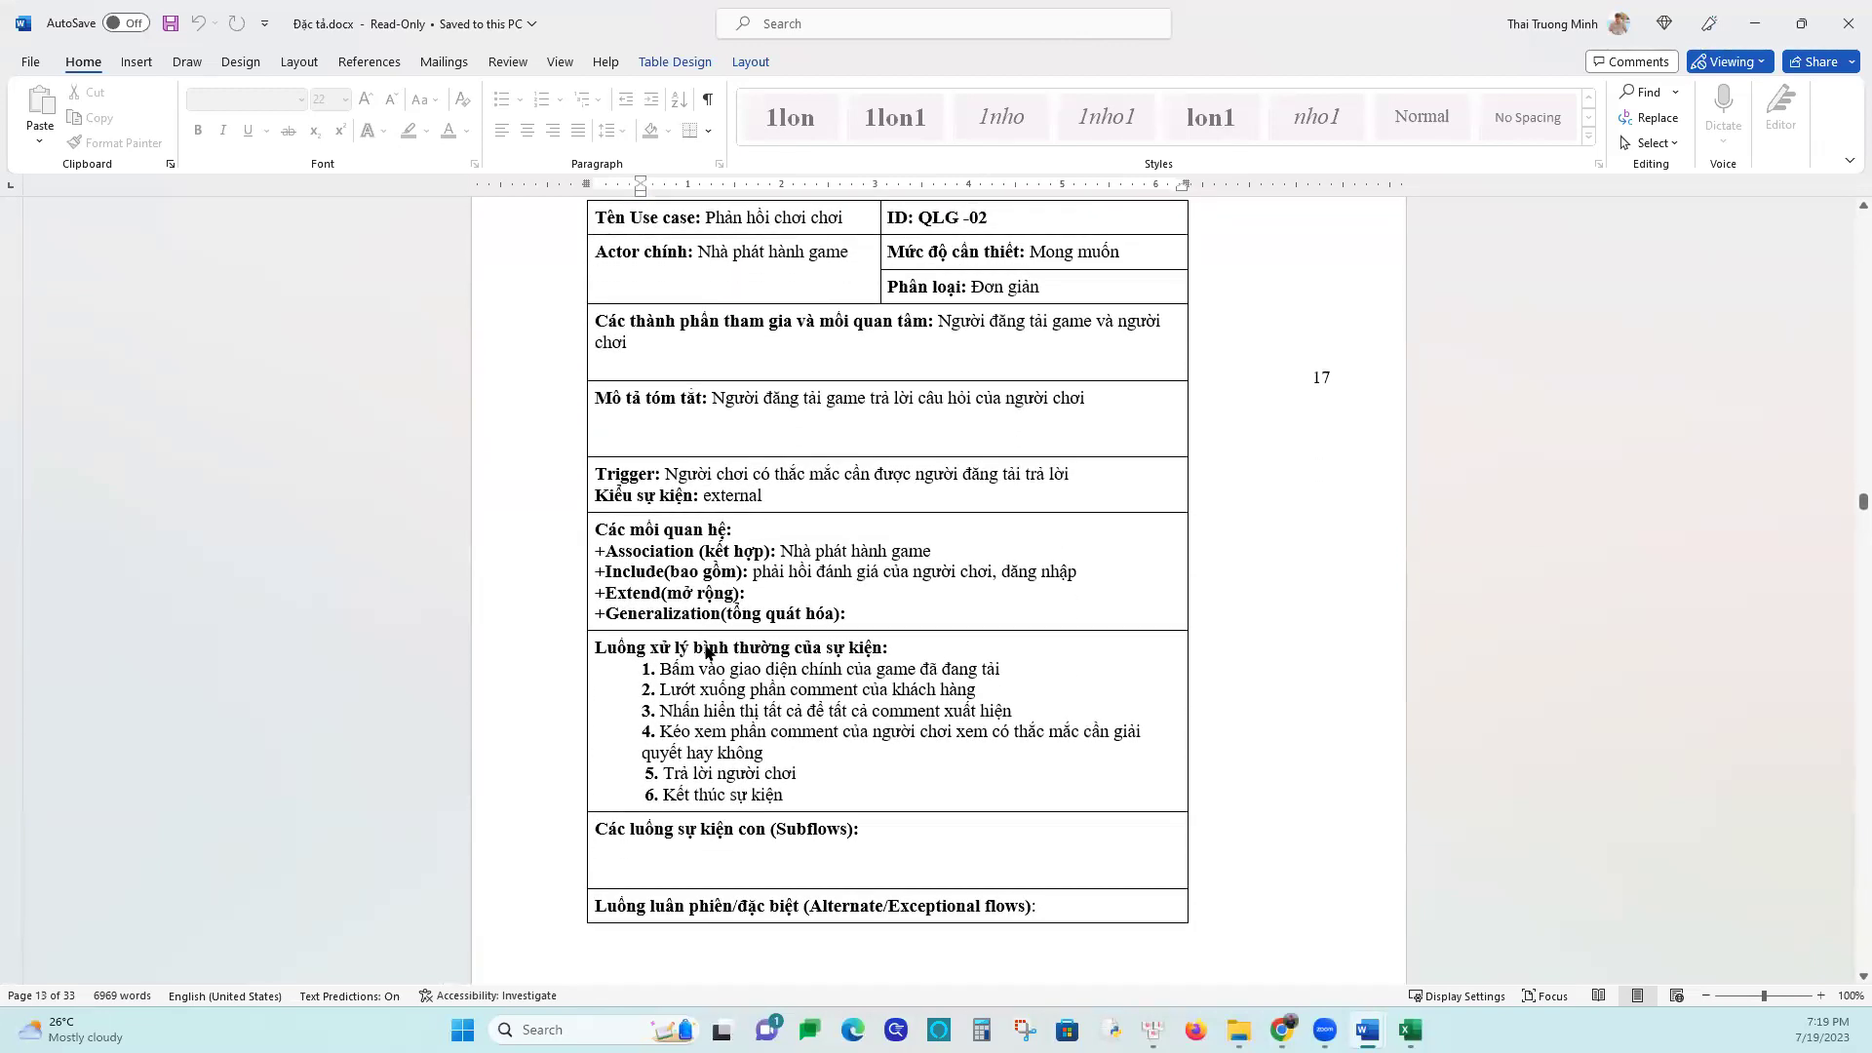
{"action": "scroll", "coordinate": [706, 643], "scroll_direction": "down", "scroll_amount": 10}
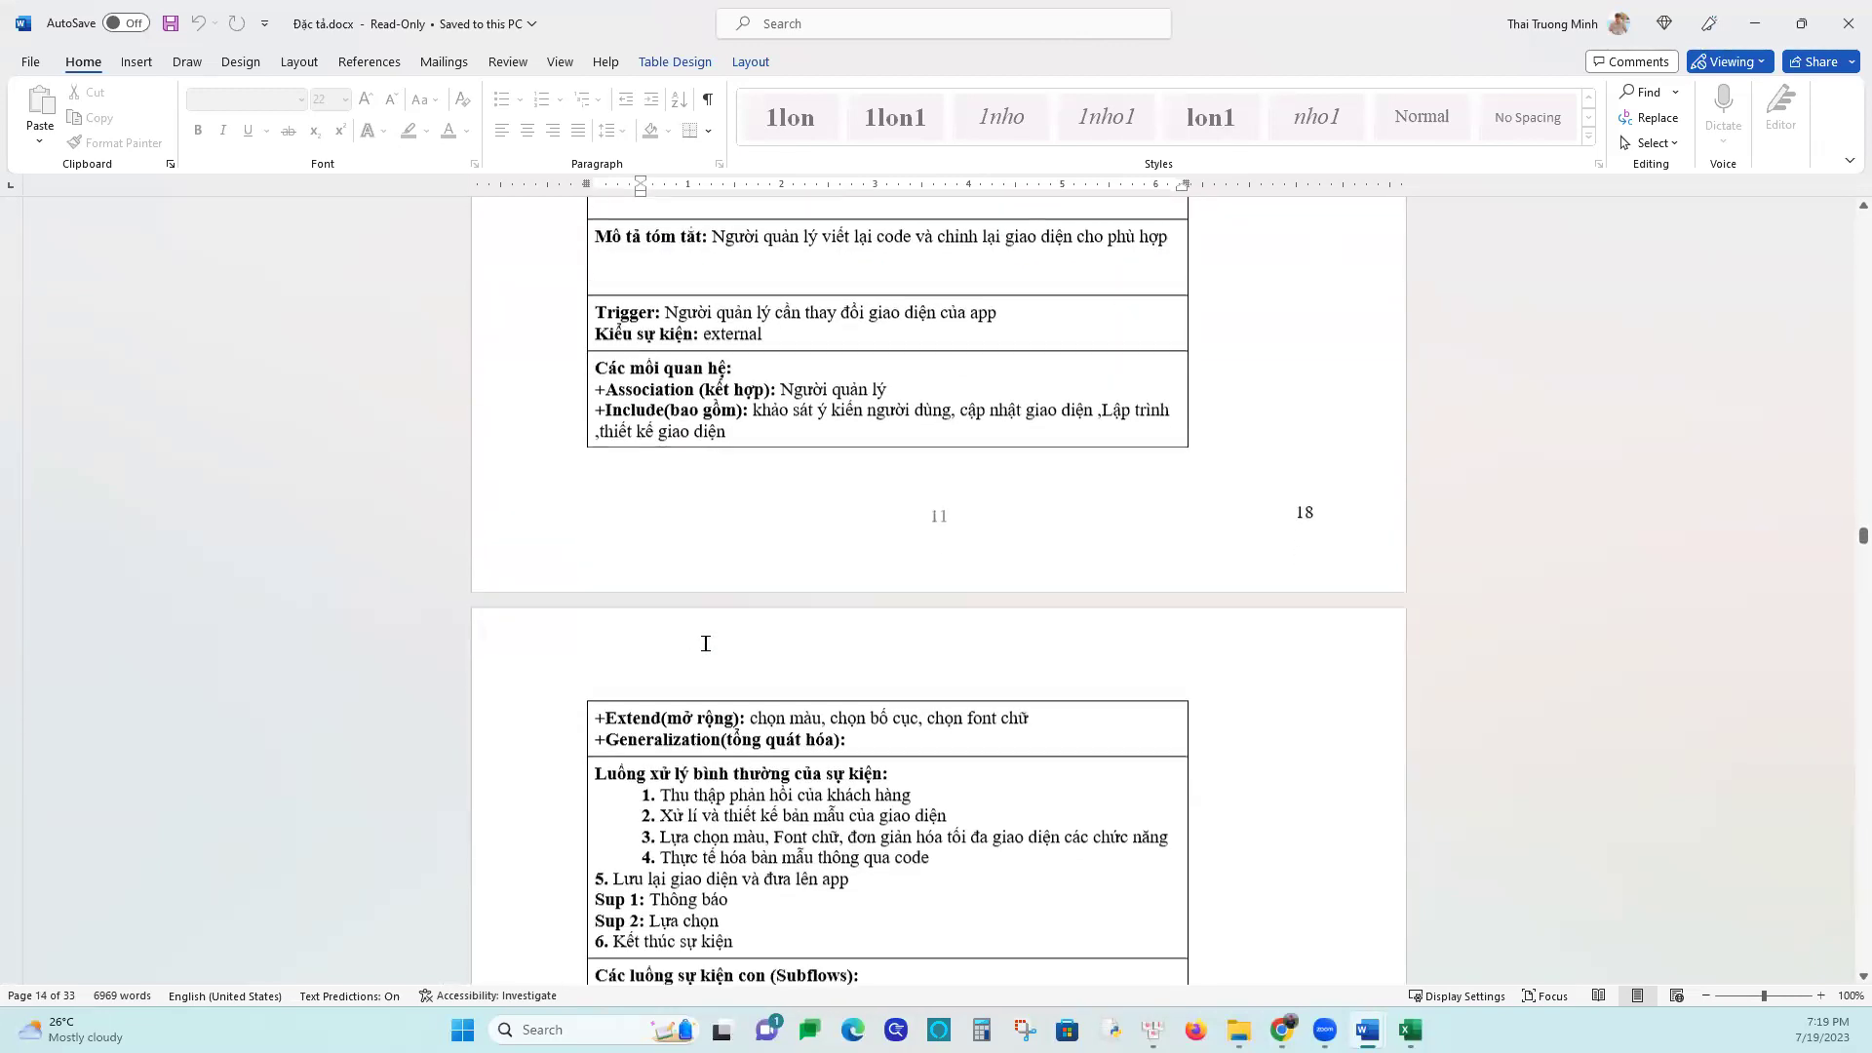
{"action": "scroll", "coordinate": [746, 713], "scroll_direction": "down", "scroll_amount": 10}
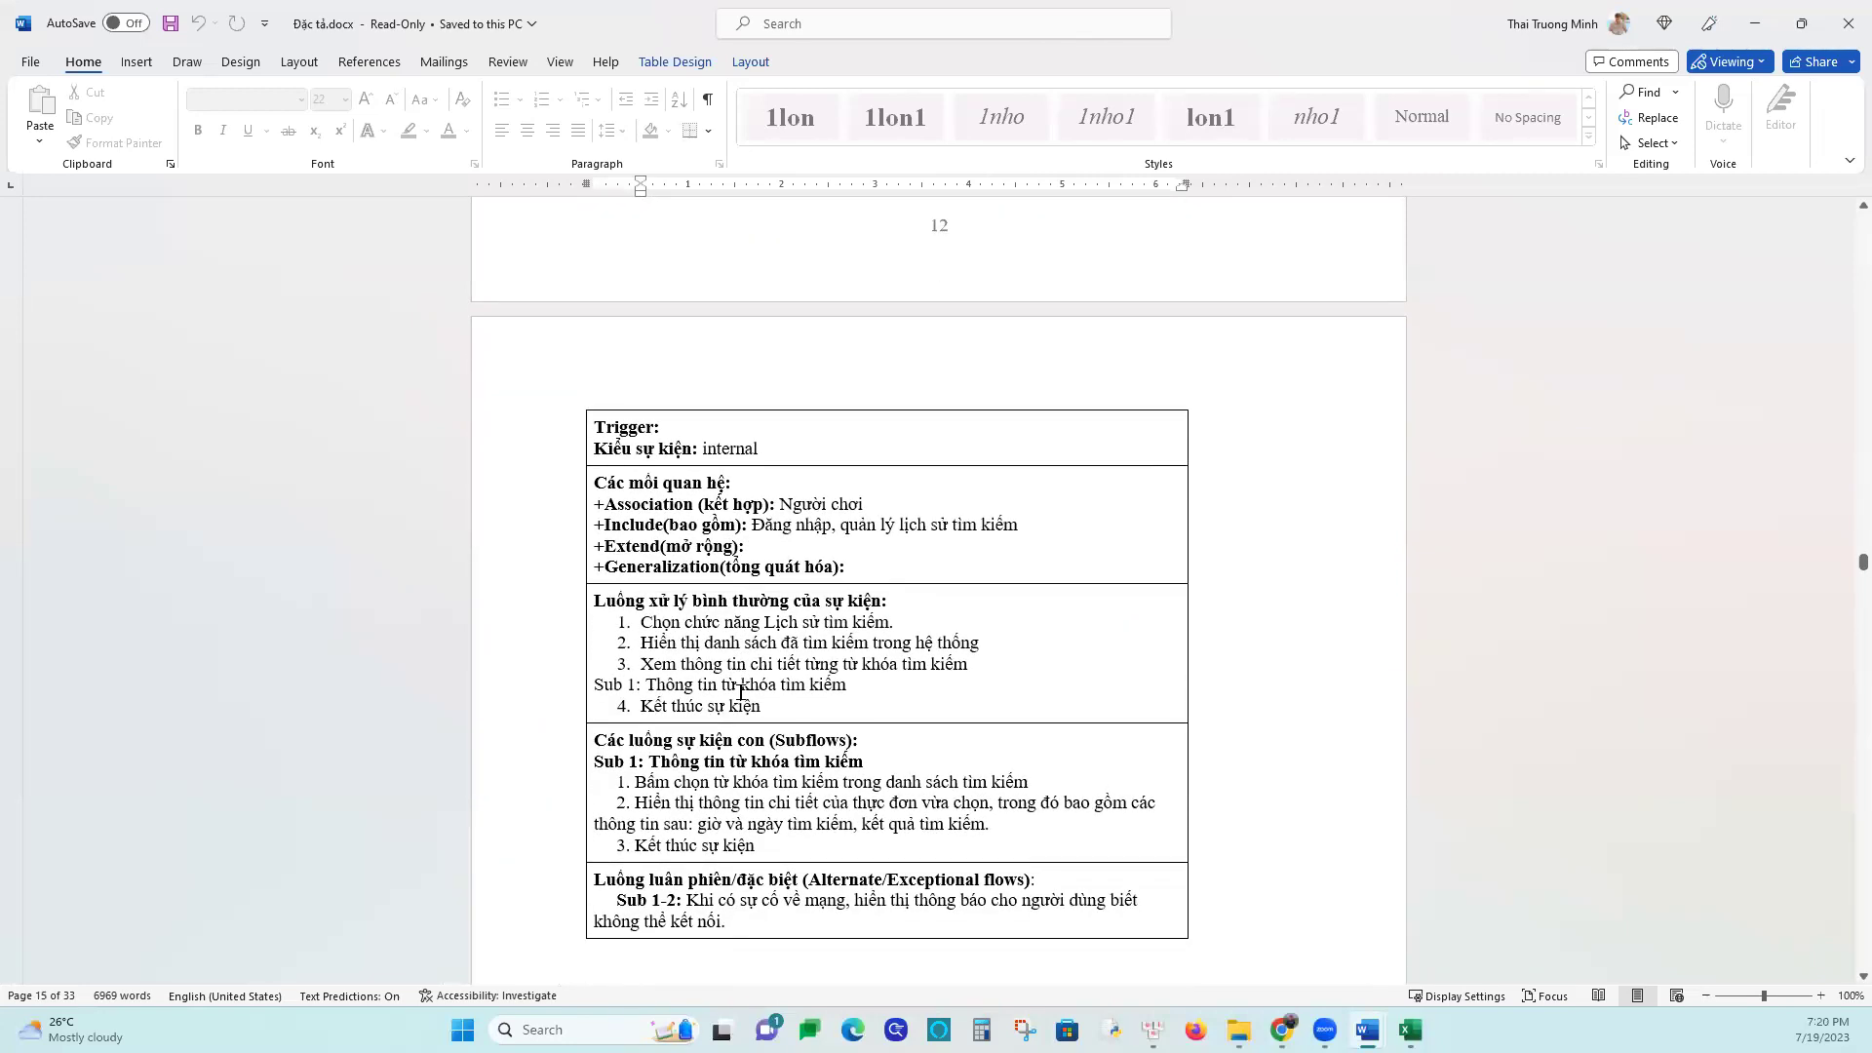
{"action": "scroll", "coordinate": [719, 804], "scroll_direction": "down", "scroll_amount": 2}
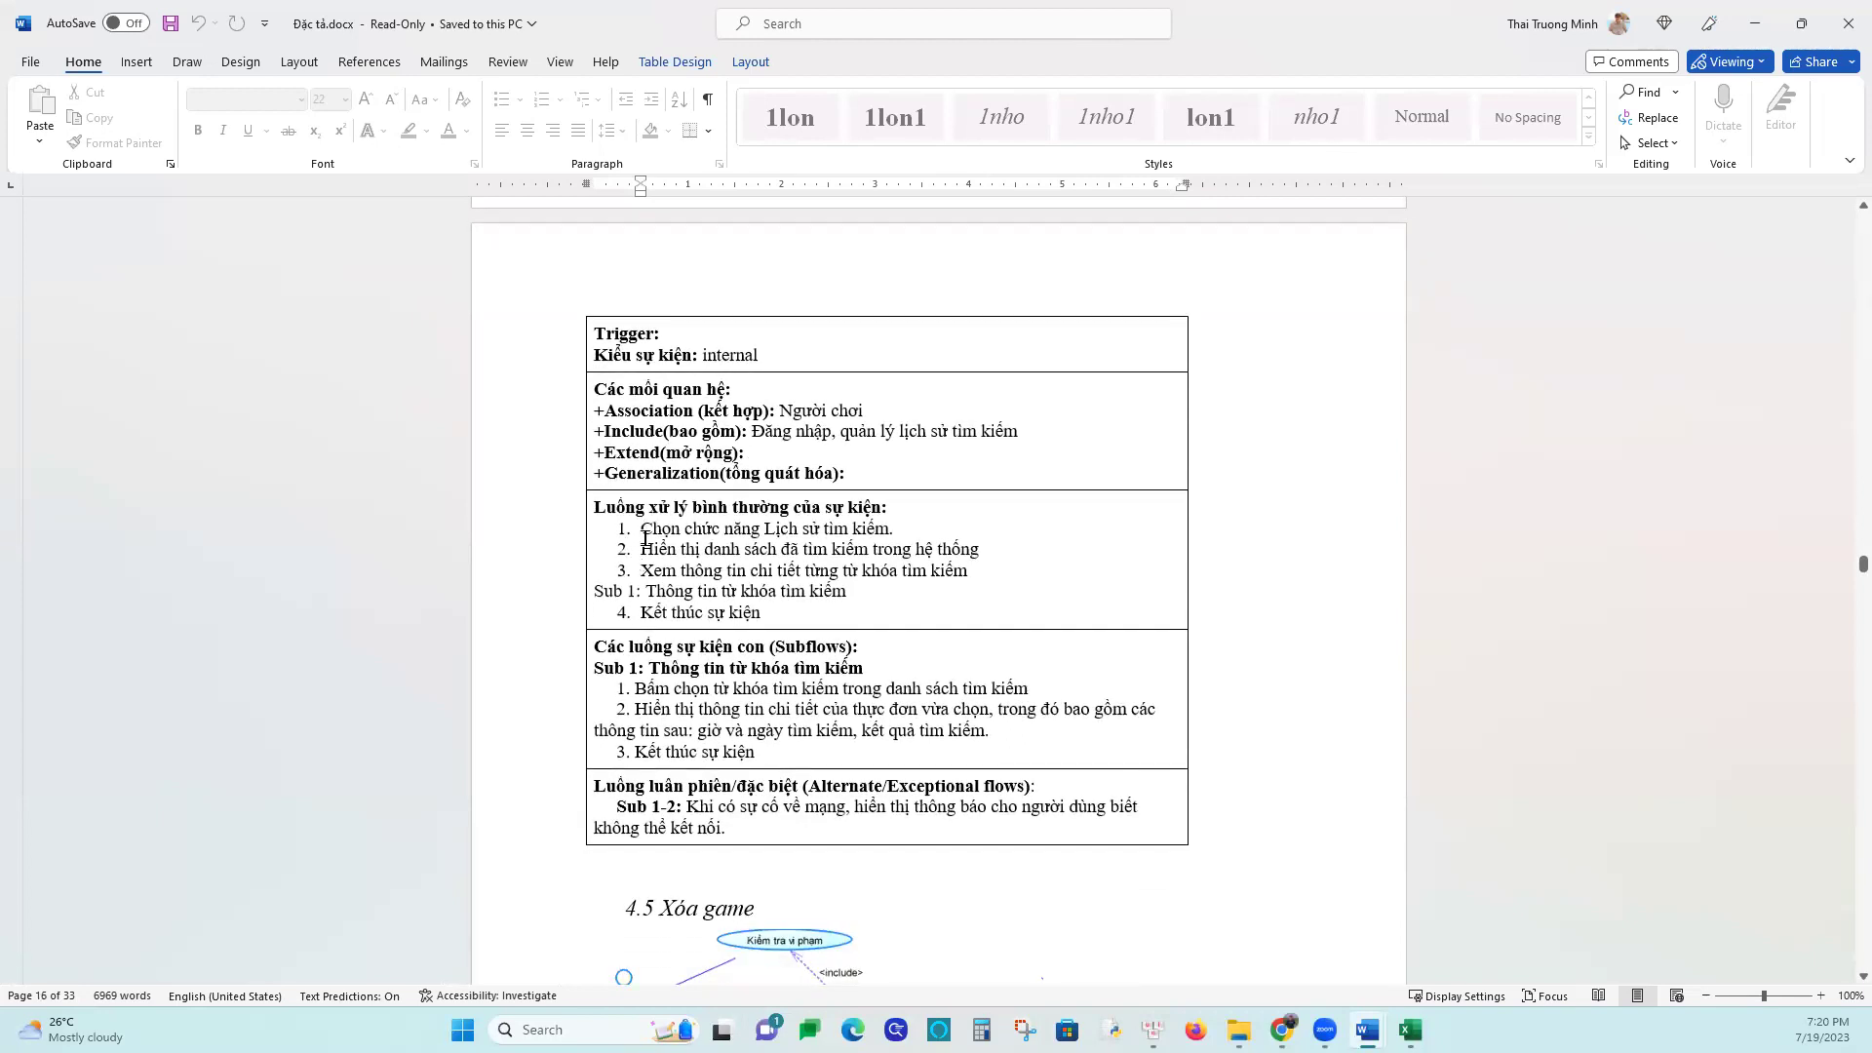
Compare the normal event flow steps of the Quản lý lịch sử tìm kiếm use case with its Phân loại entry
{"action": "left_click_drag", "start_coordinate": [644, 537], "coordinate": [808, 625]}
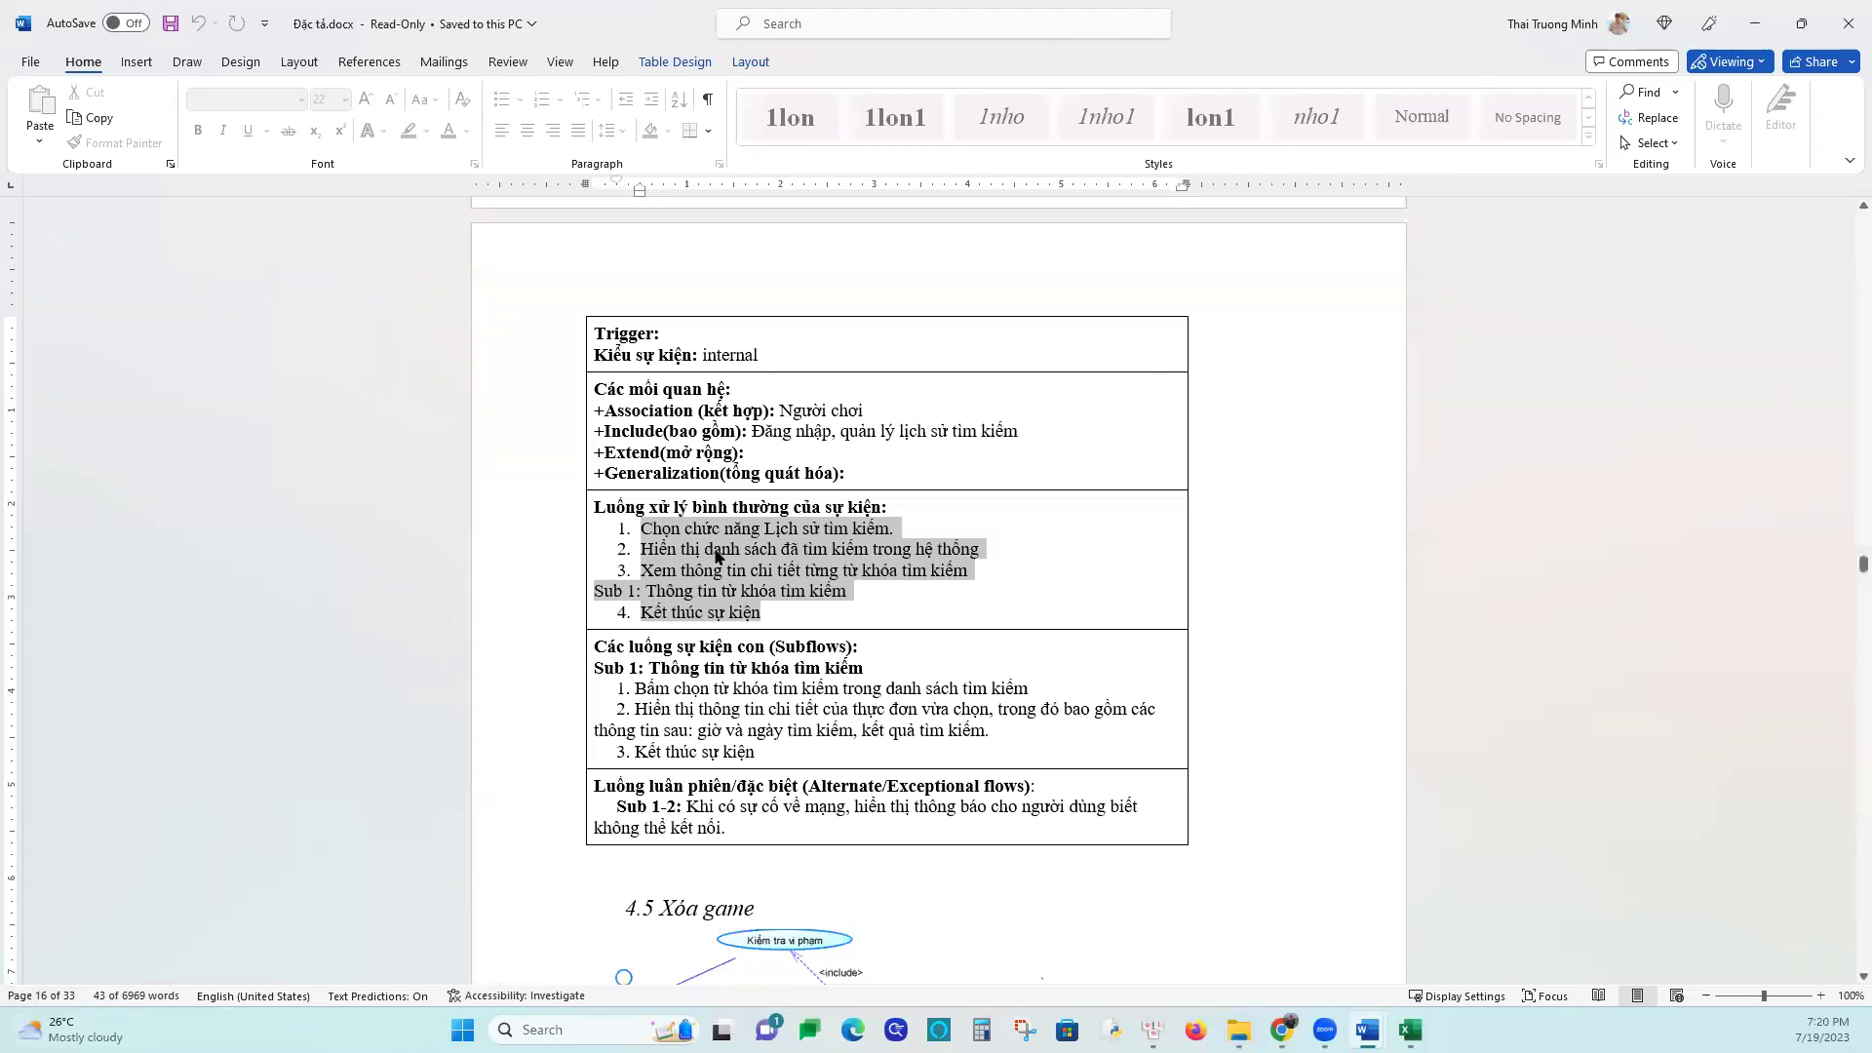
{"action": "left_click", "coordinate": [716, 551]}
{"action": "left_click_drag", "start_coordinate": [638, 610], "coordinate": [787, 614]}
{"action": "left_click_drag", "start_coordinate": [639, 528], "coordinate": [815, 604]}
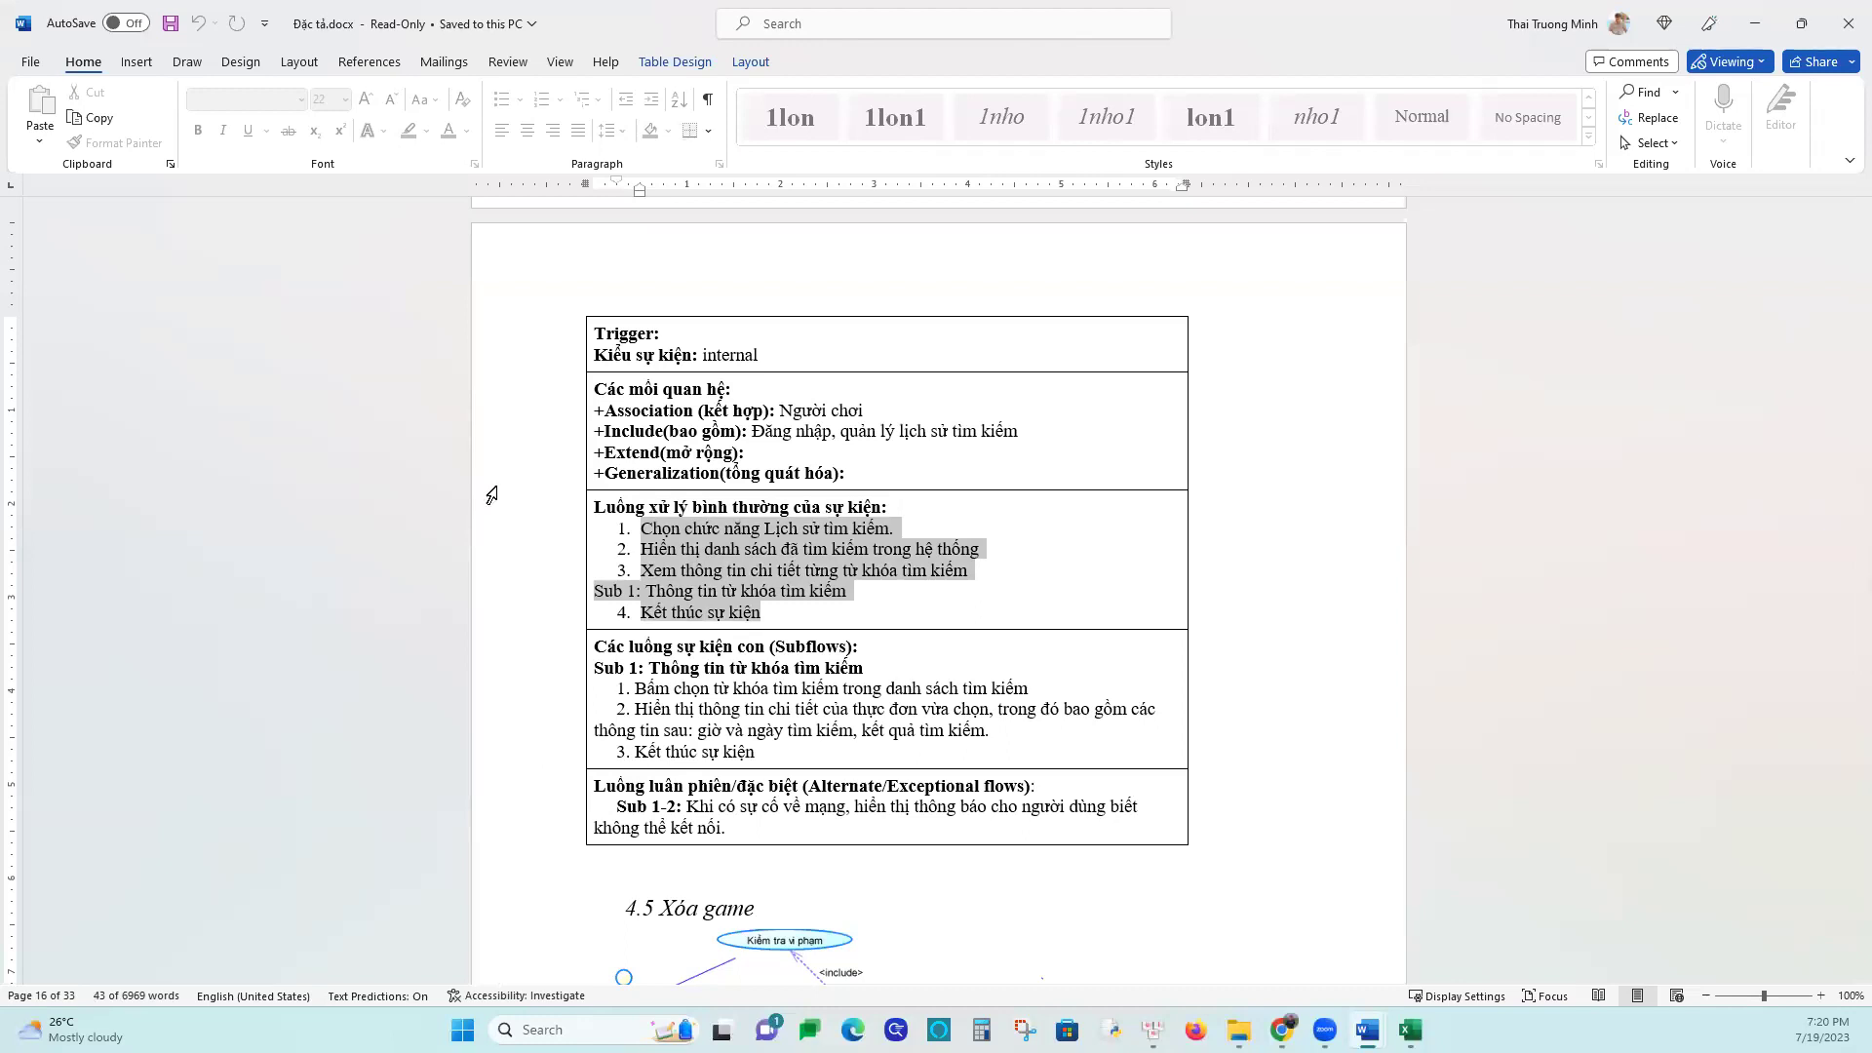
{"action": "scroll", "coordinate": [710, 478], "scroll_direction": "up", "scroll_amount": 5}
{"action": "left_click", "coordinate": [708, 465]}
{"action": "scroll", "coordinate": [705, 460], "scroll_direction": "up", "scroll_amount": 1}
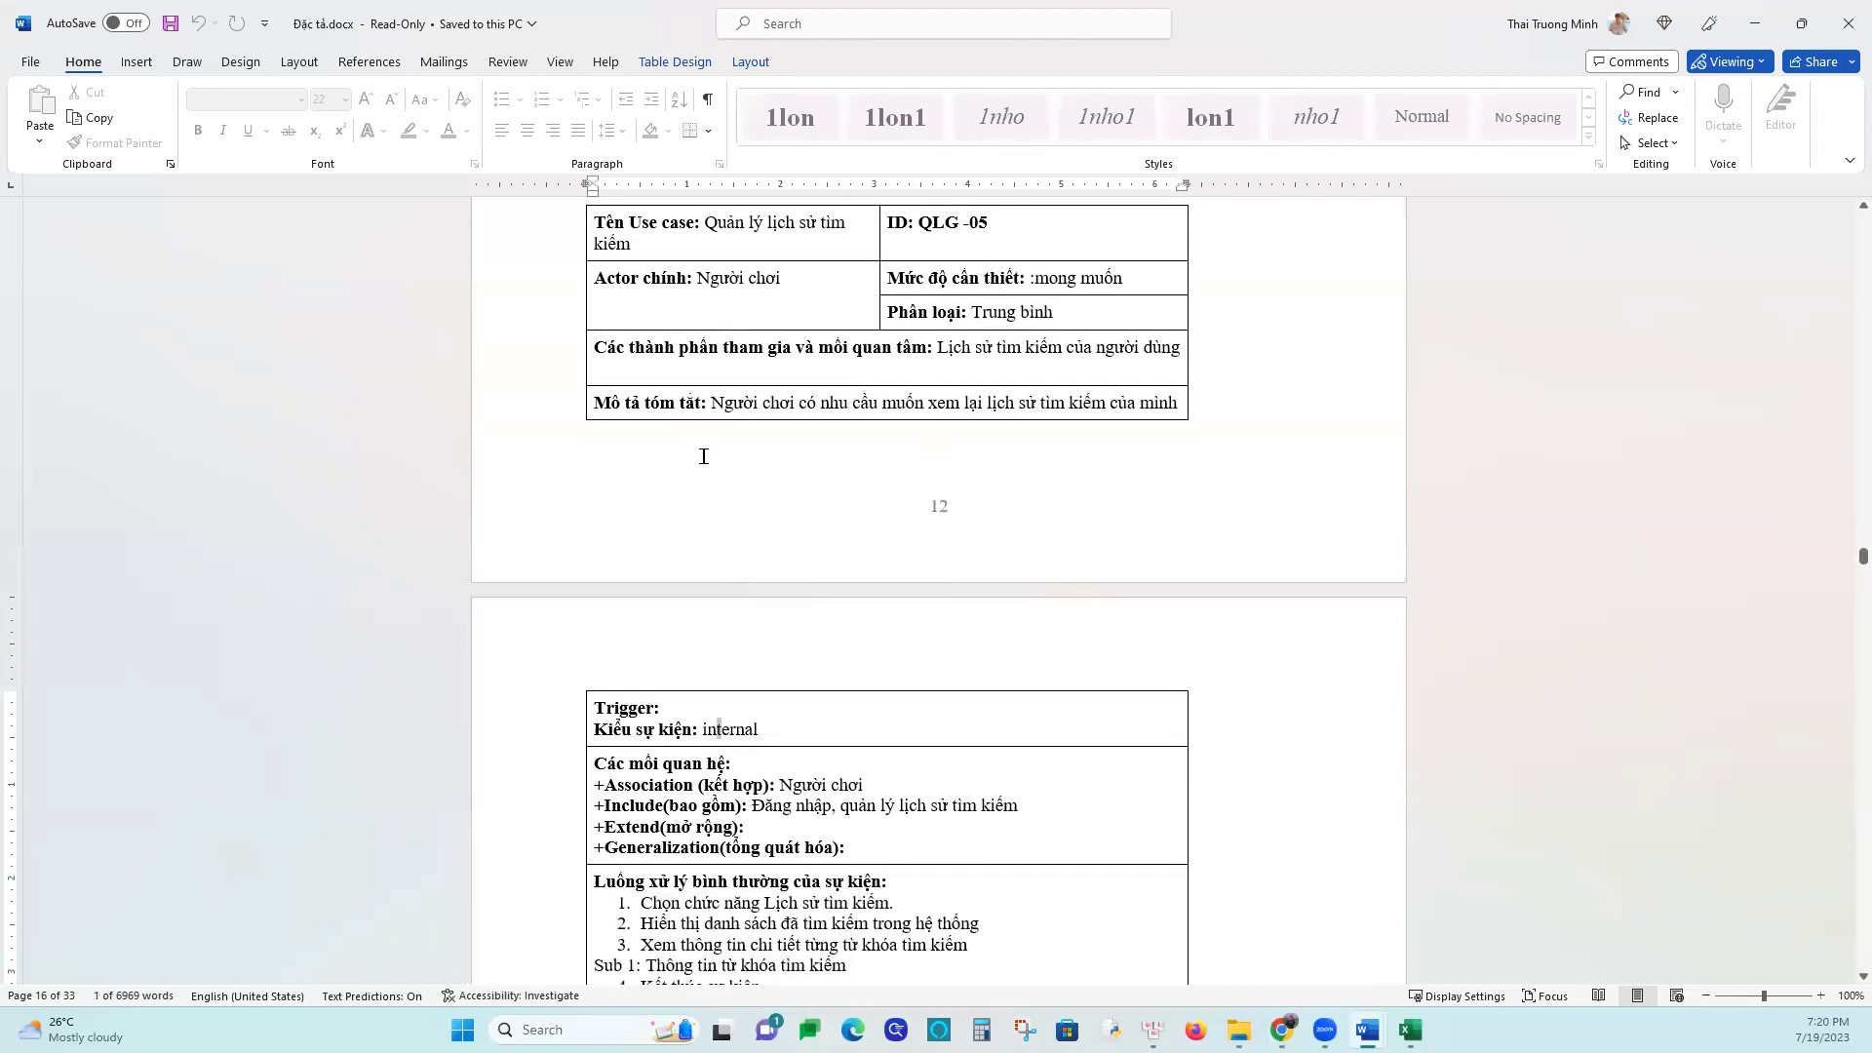
{"action": "scroll", "coordinate": [975, 403], "scroll_direction": "up", "scroll_amount": 1}
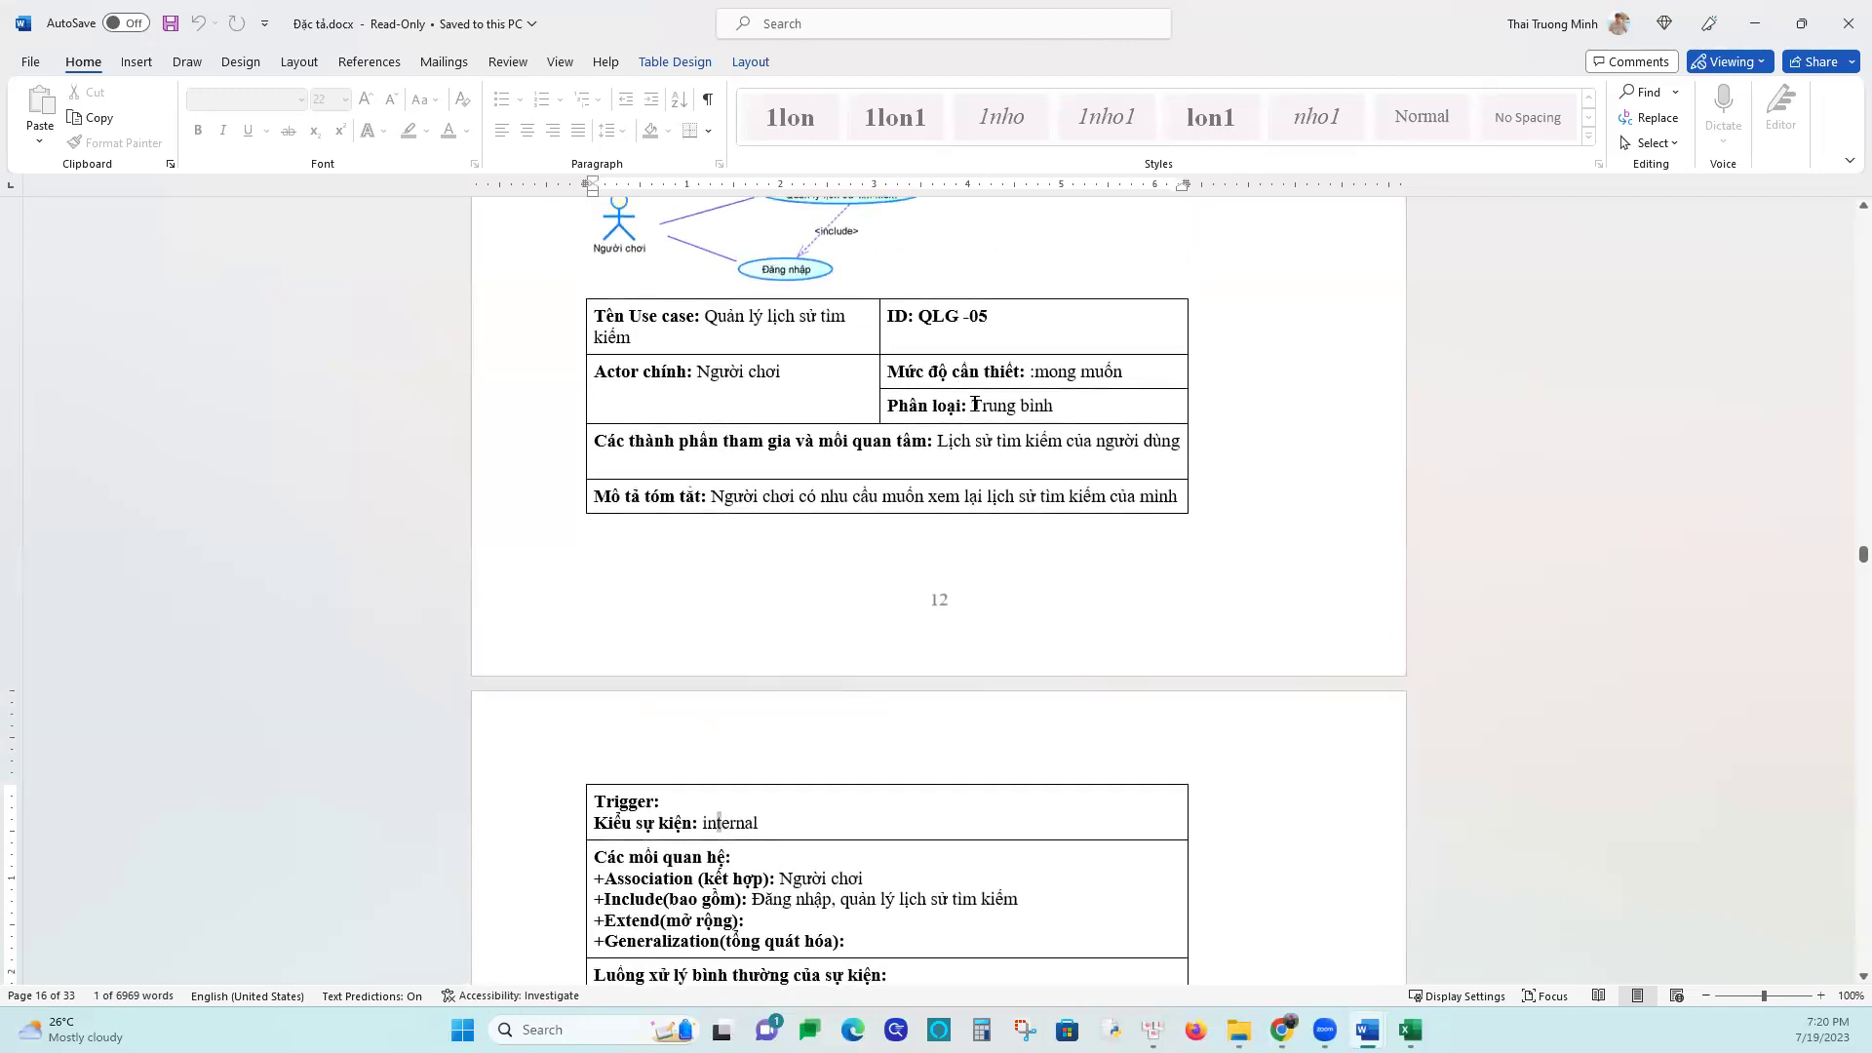
Examine the Phân loại entry and the full specification table of the Quản lý lịch sử tìm kiếm use case
{"action": "left_click_drag", "start_coordinate": [972, 403], "coordinate": [1058, 405]}
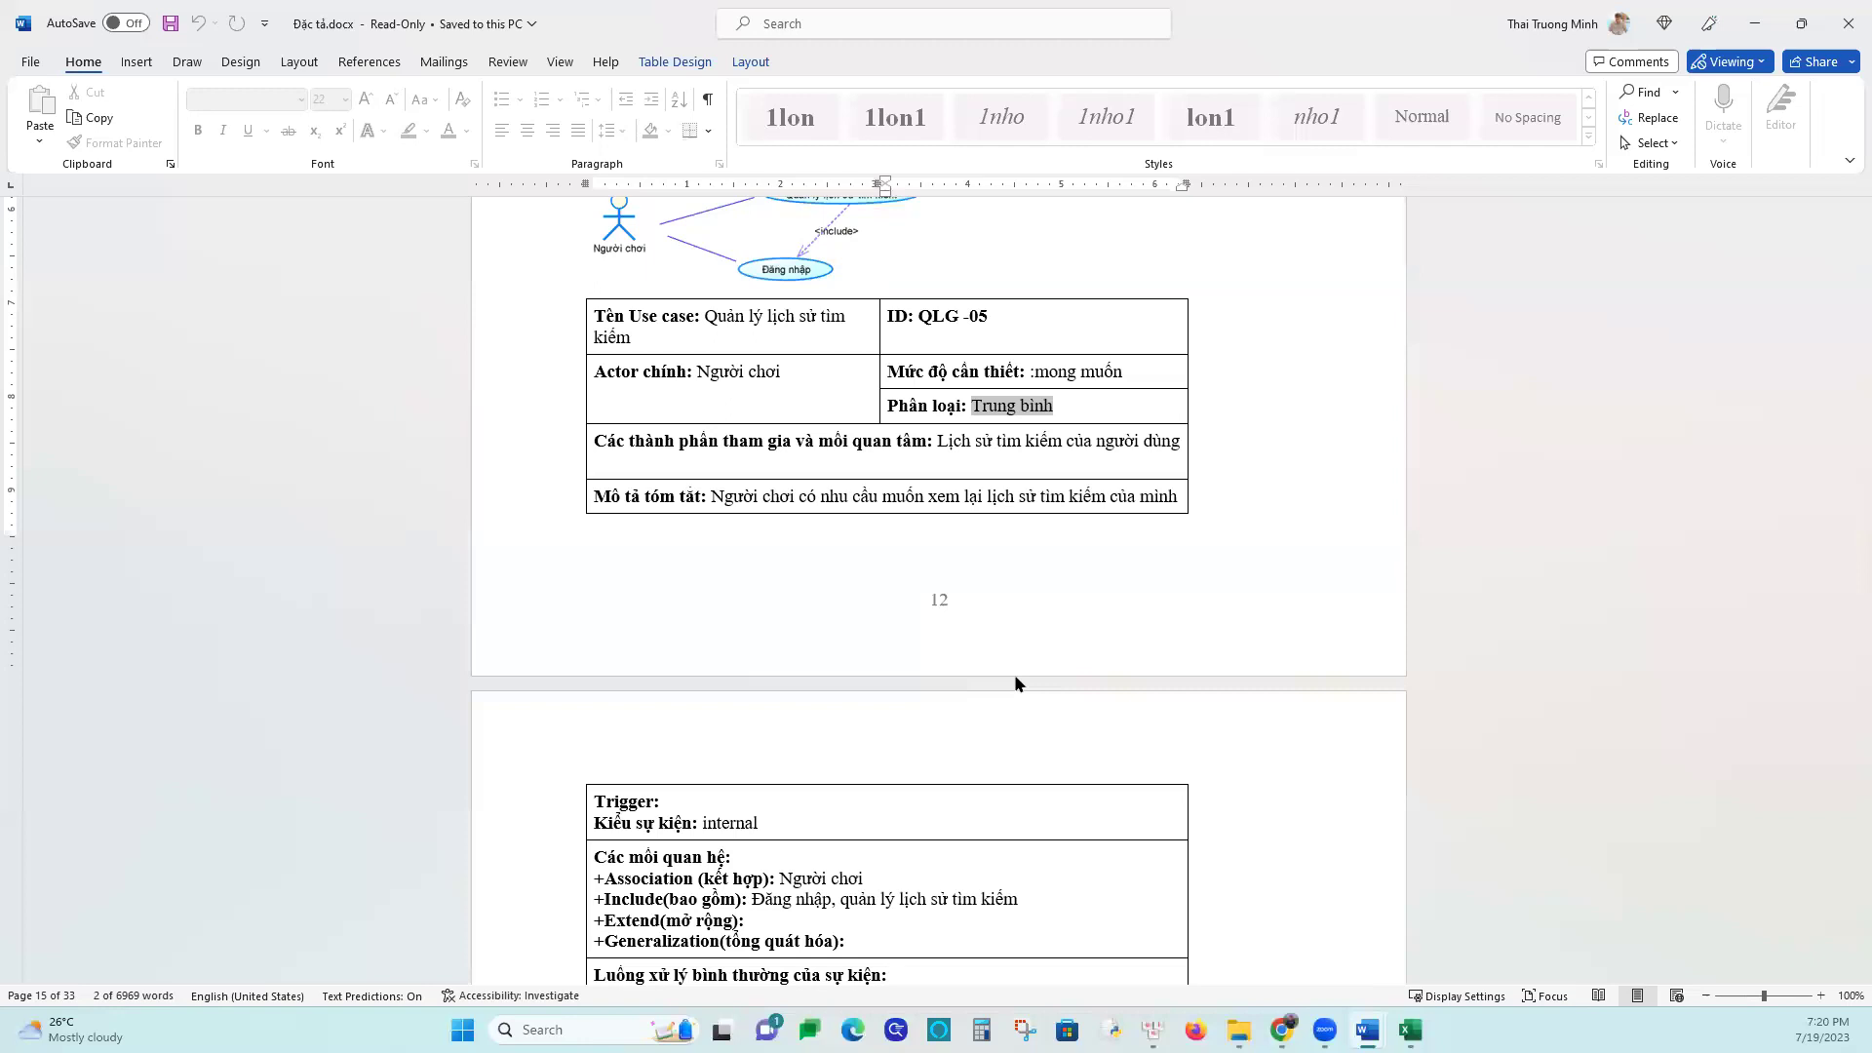
{"action": "left_click", "coordinate": [934, 474]}
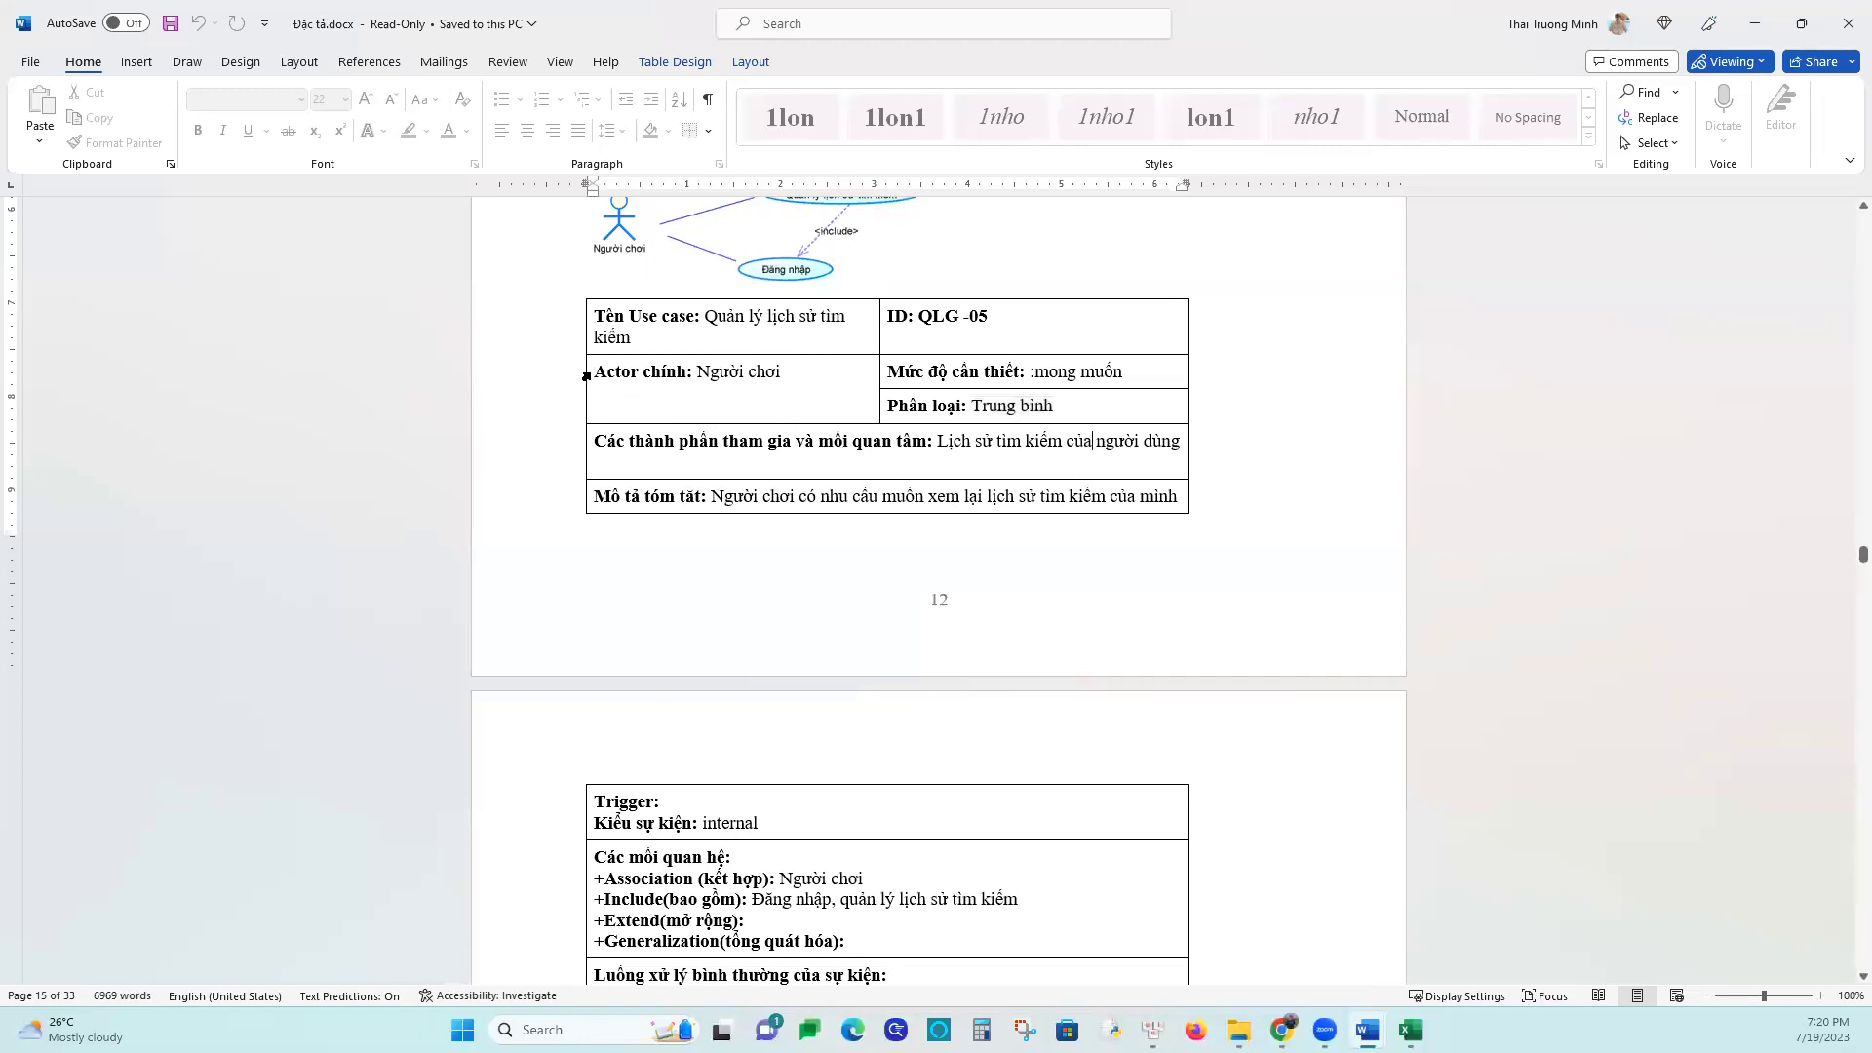
{"action": "left_click", "coordinate": [902, 401]}
{"action": "left_click_drag", "start_coordinate": [518, 357], "coordinate": [614, 709]}
{"action": "scroll", "coordinate": [588, 831], "scroll_direction": "down", "scroll_amount": 6}
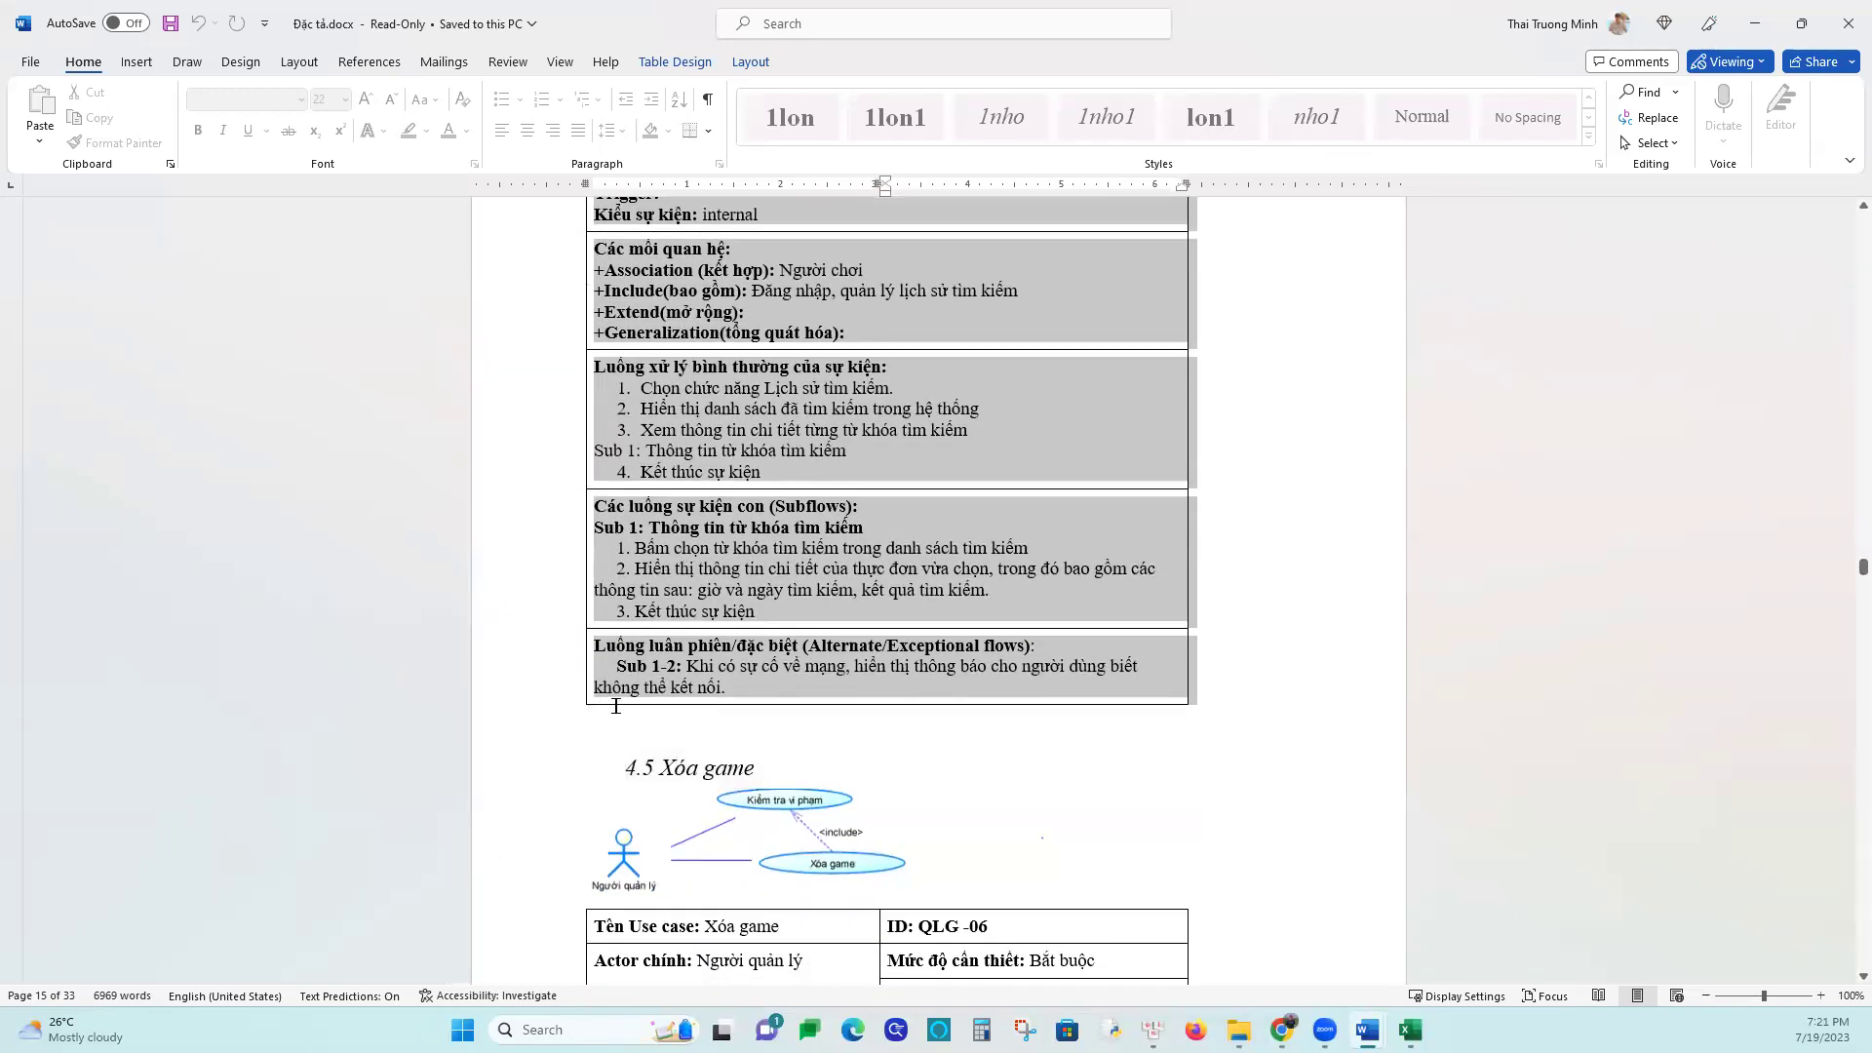
{"action": "scroll", "coordinate": [796, 689], "scroll_direction": "up", "scroll_amount": 11}
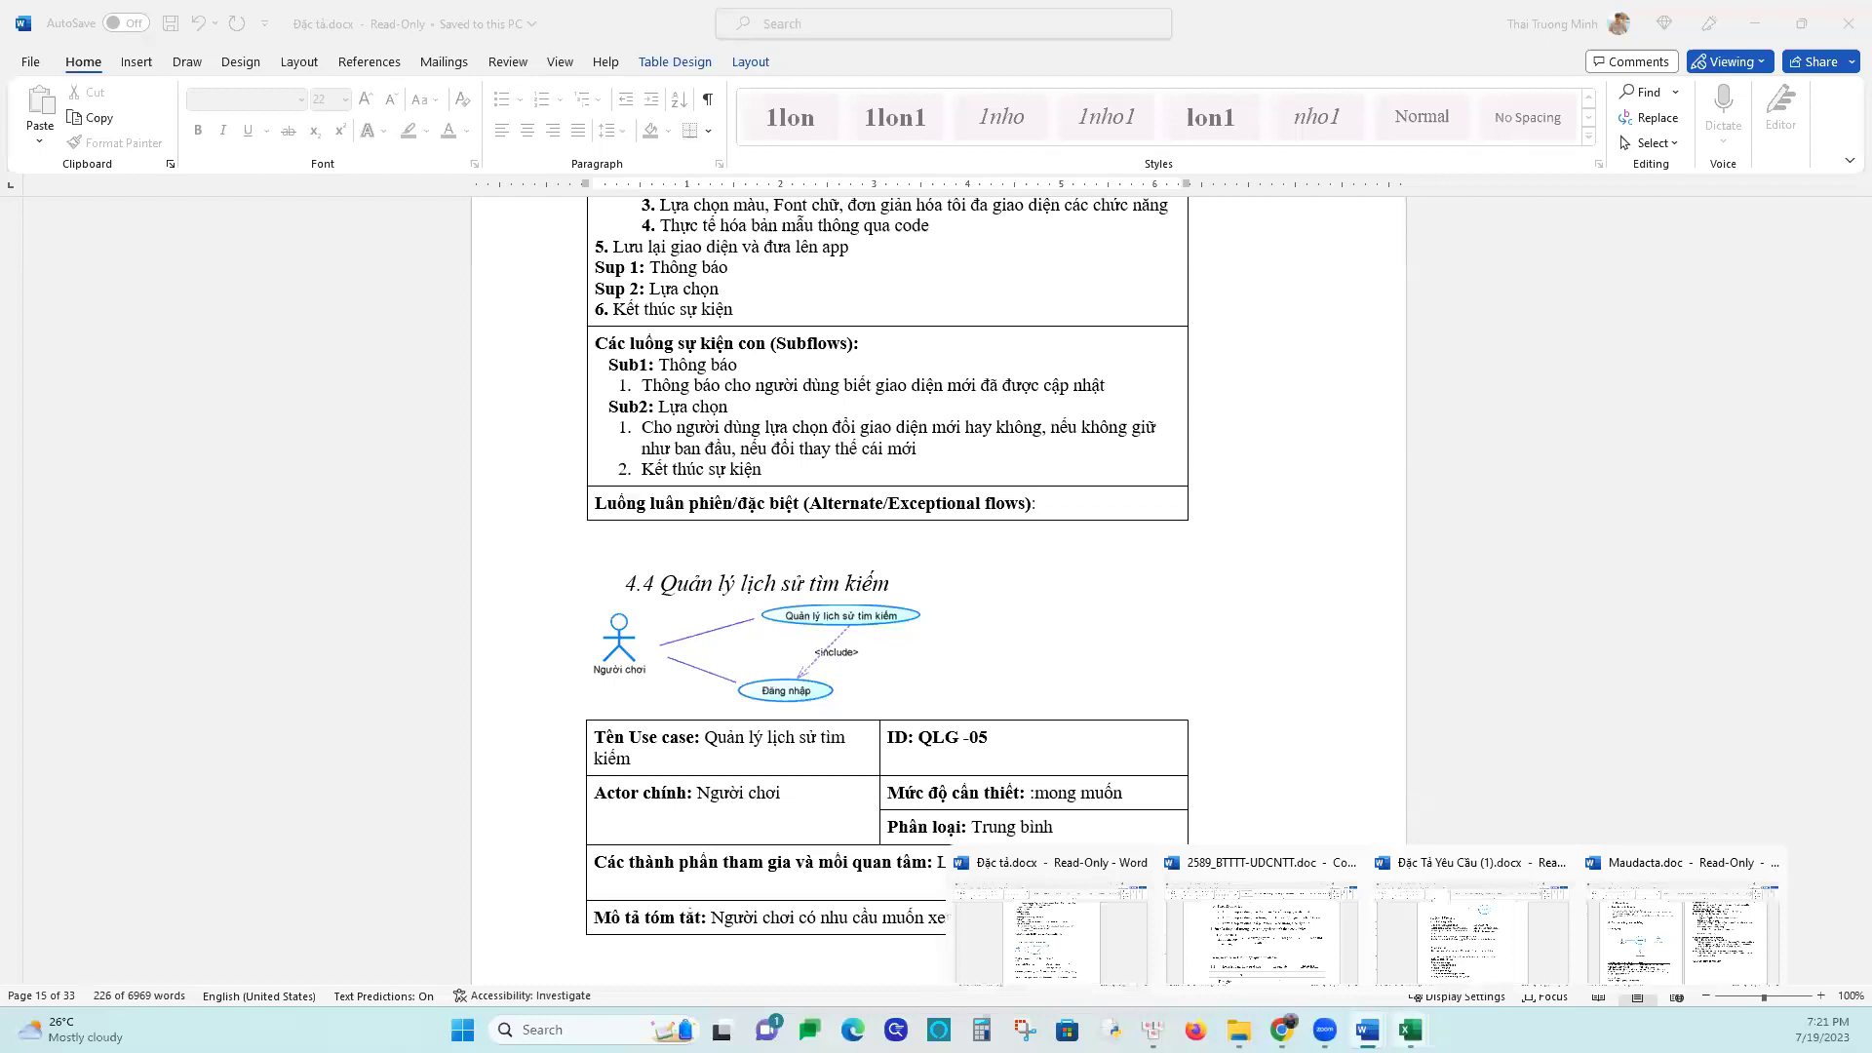
View the Bước 3 slide in Chrome and examine the filled-in conversion table on sheet B3 of the CLB Tin Hoc example workbook
{"action": "mouse_move", "coordinate": [1281, 1029]}
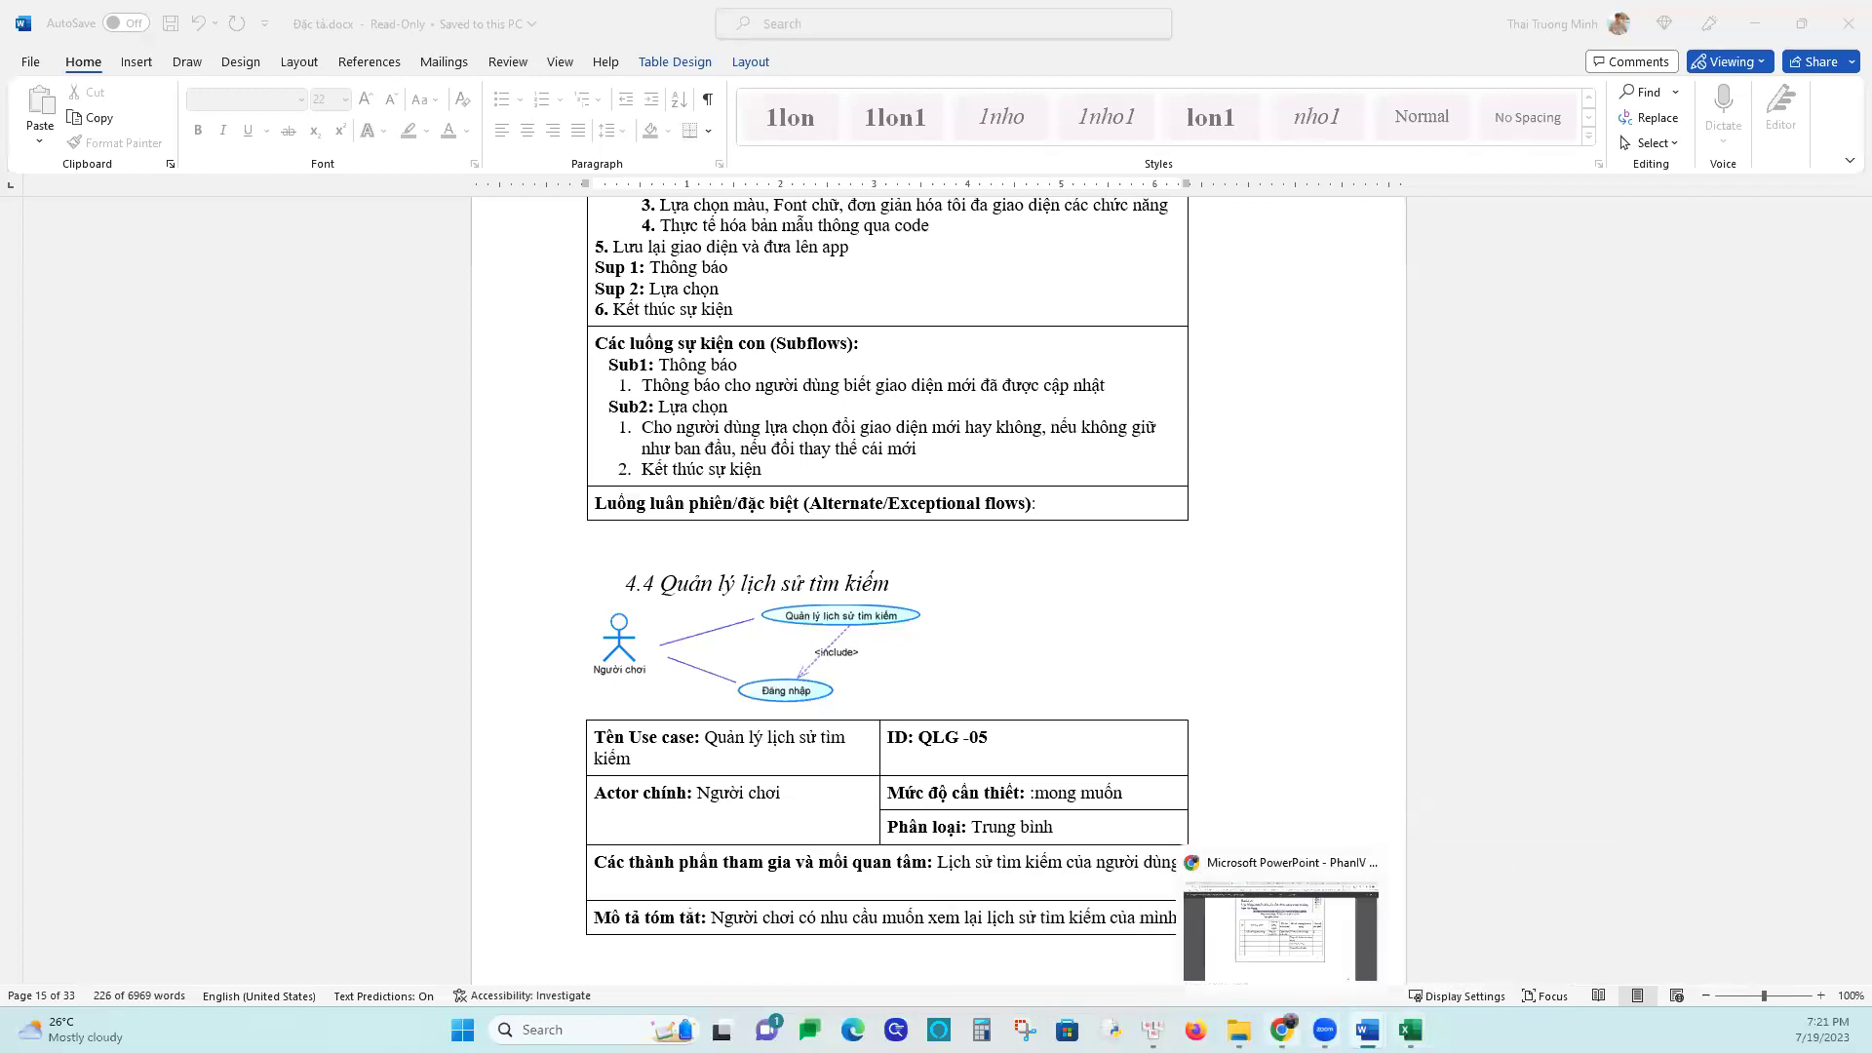
{"action": "left_click", "coordinate": [1280, 922]}
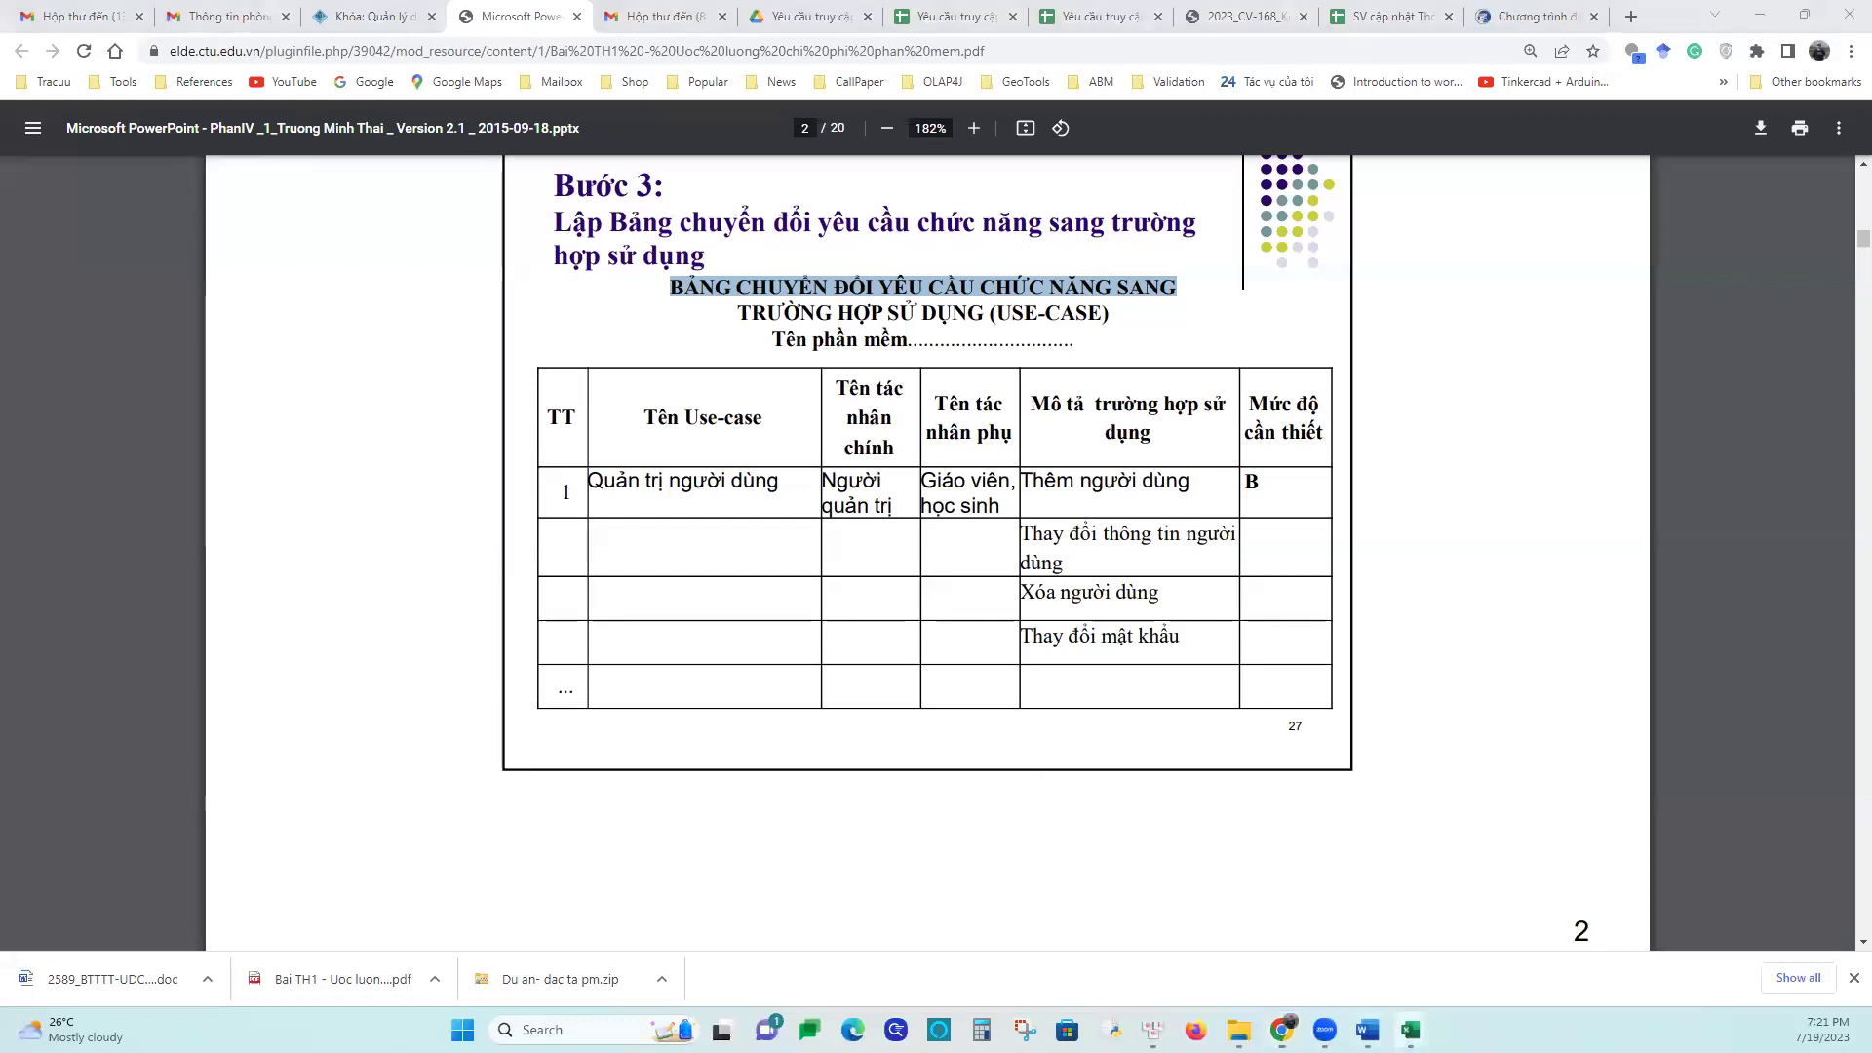
{"action": "mouse_move", "coordinate": [1410, 1030]}
{"action": "left_click", "coordinate": [1439, 931]}
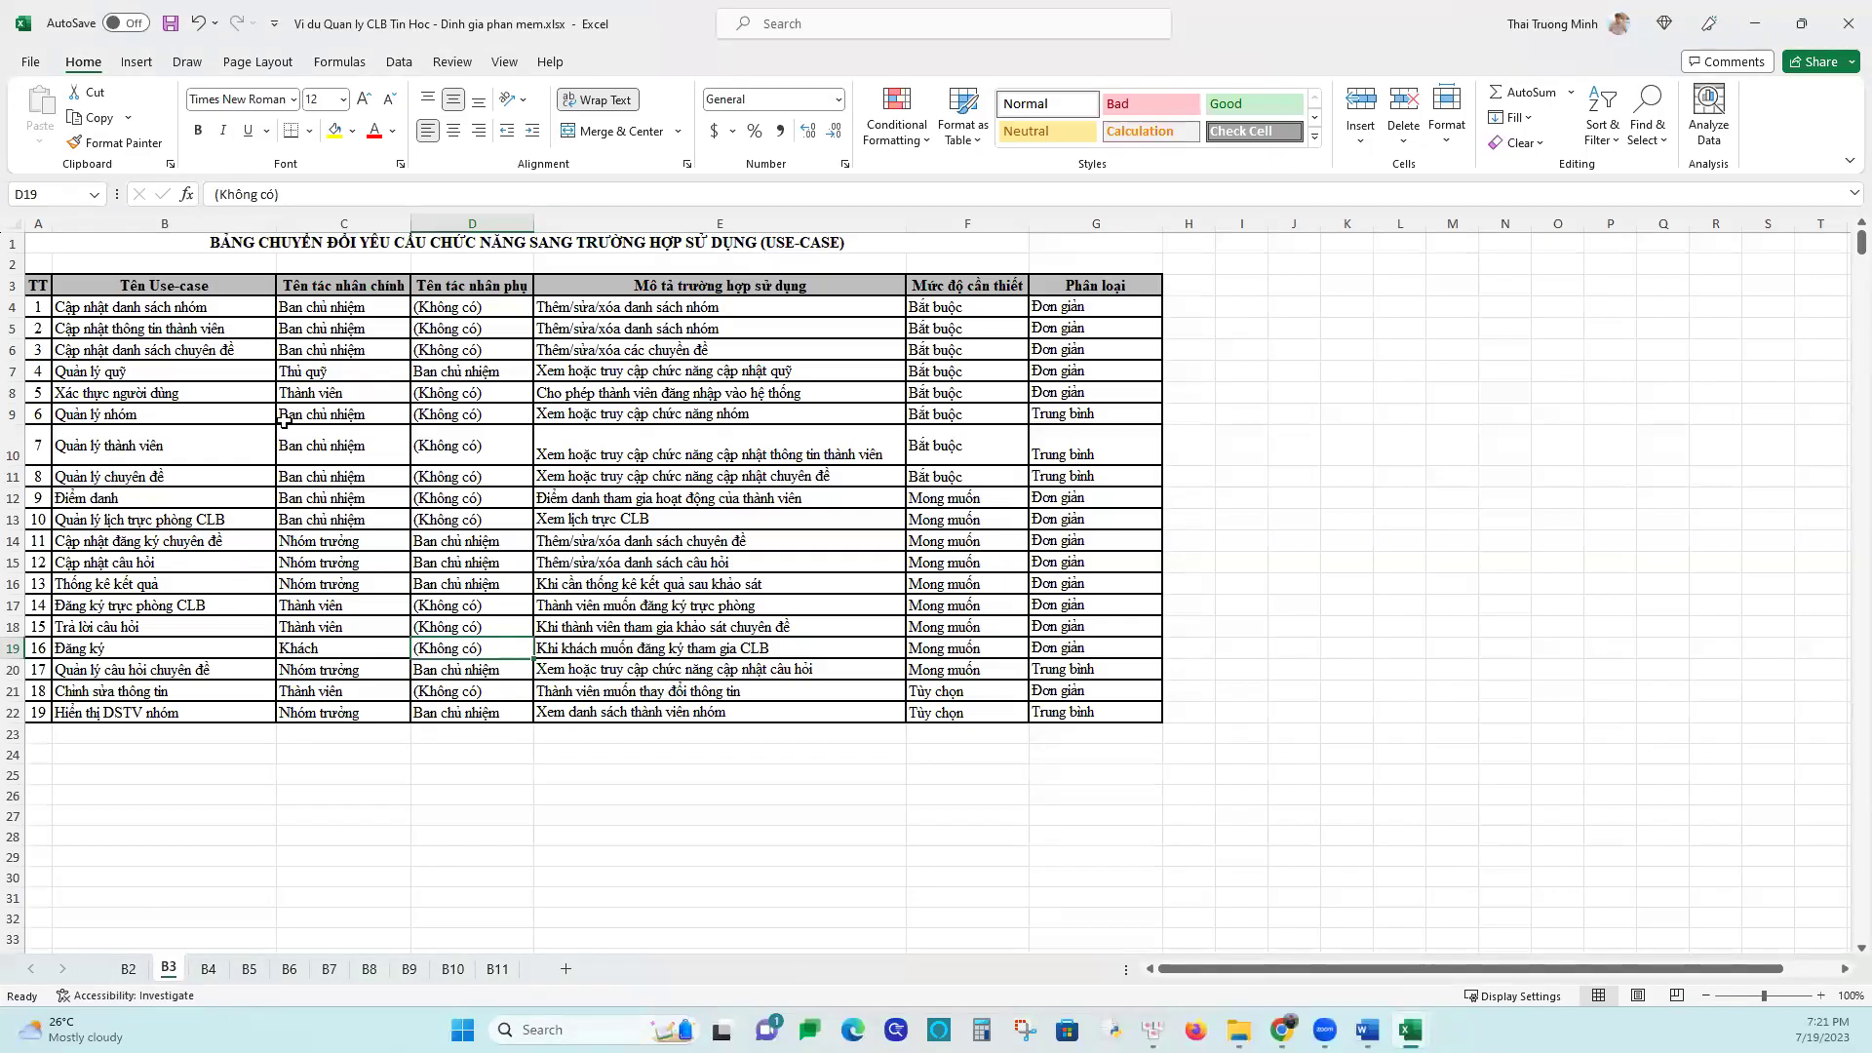
{"action": "left_click_drag", "start_coordinate": [96, 298], "coordinate": [1085, 717]}
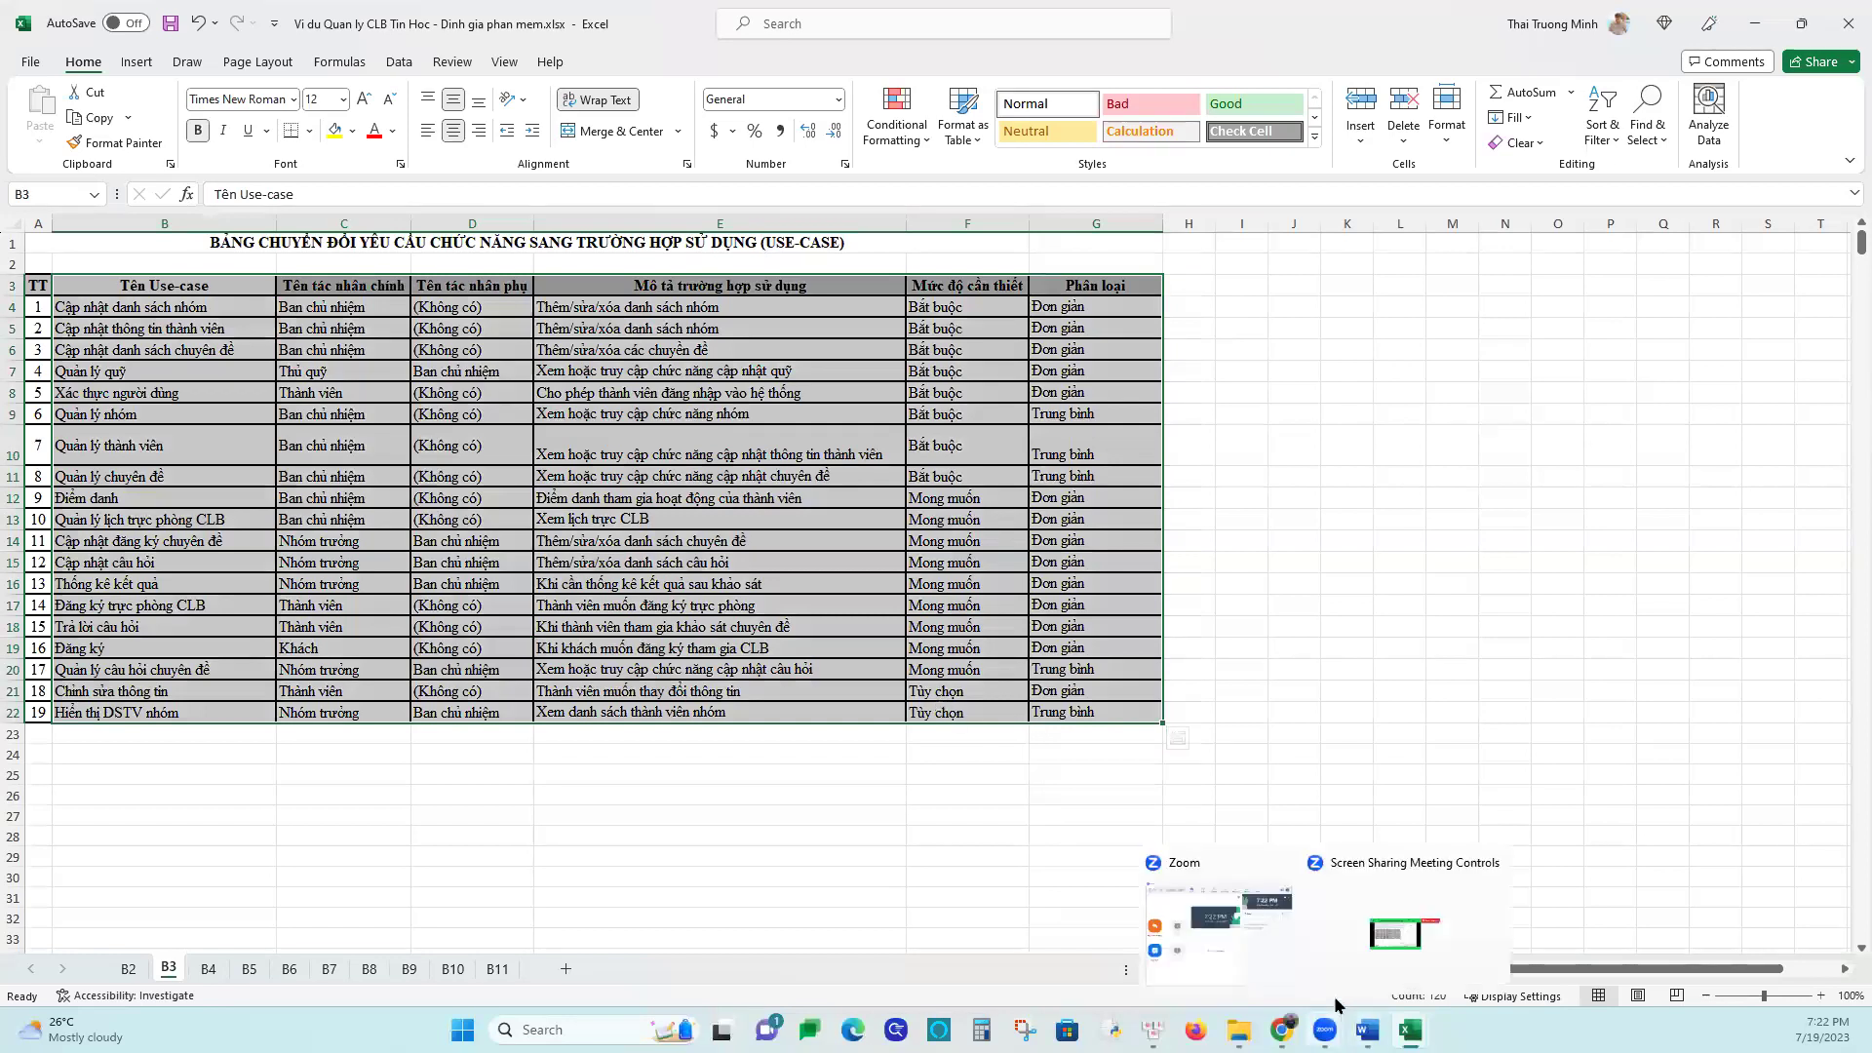
Switch back to the PDF slides in Chrome and examine the Bước 4 actor scoring table with its Đơn giản and Trung bình rows
{"action": "left_click", "coordinate": [1366, 1029]}
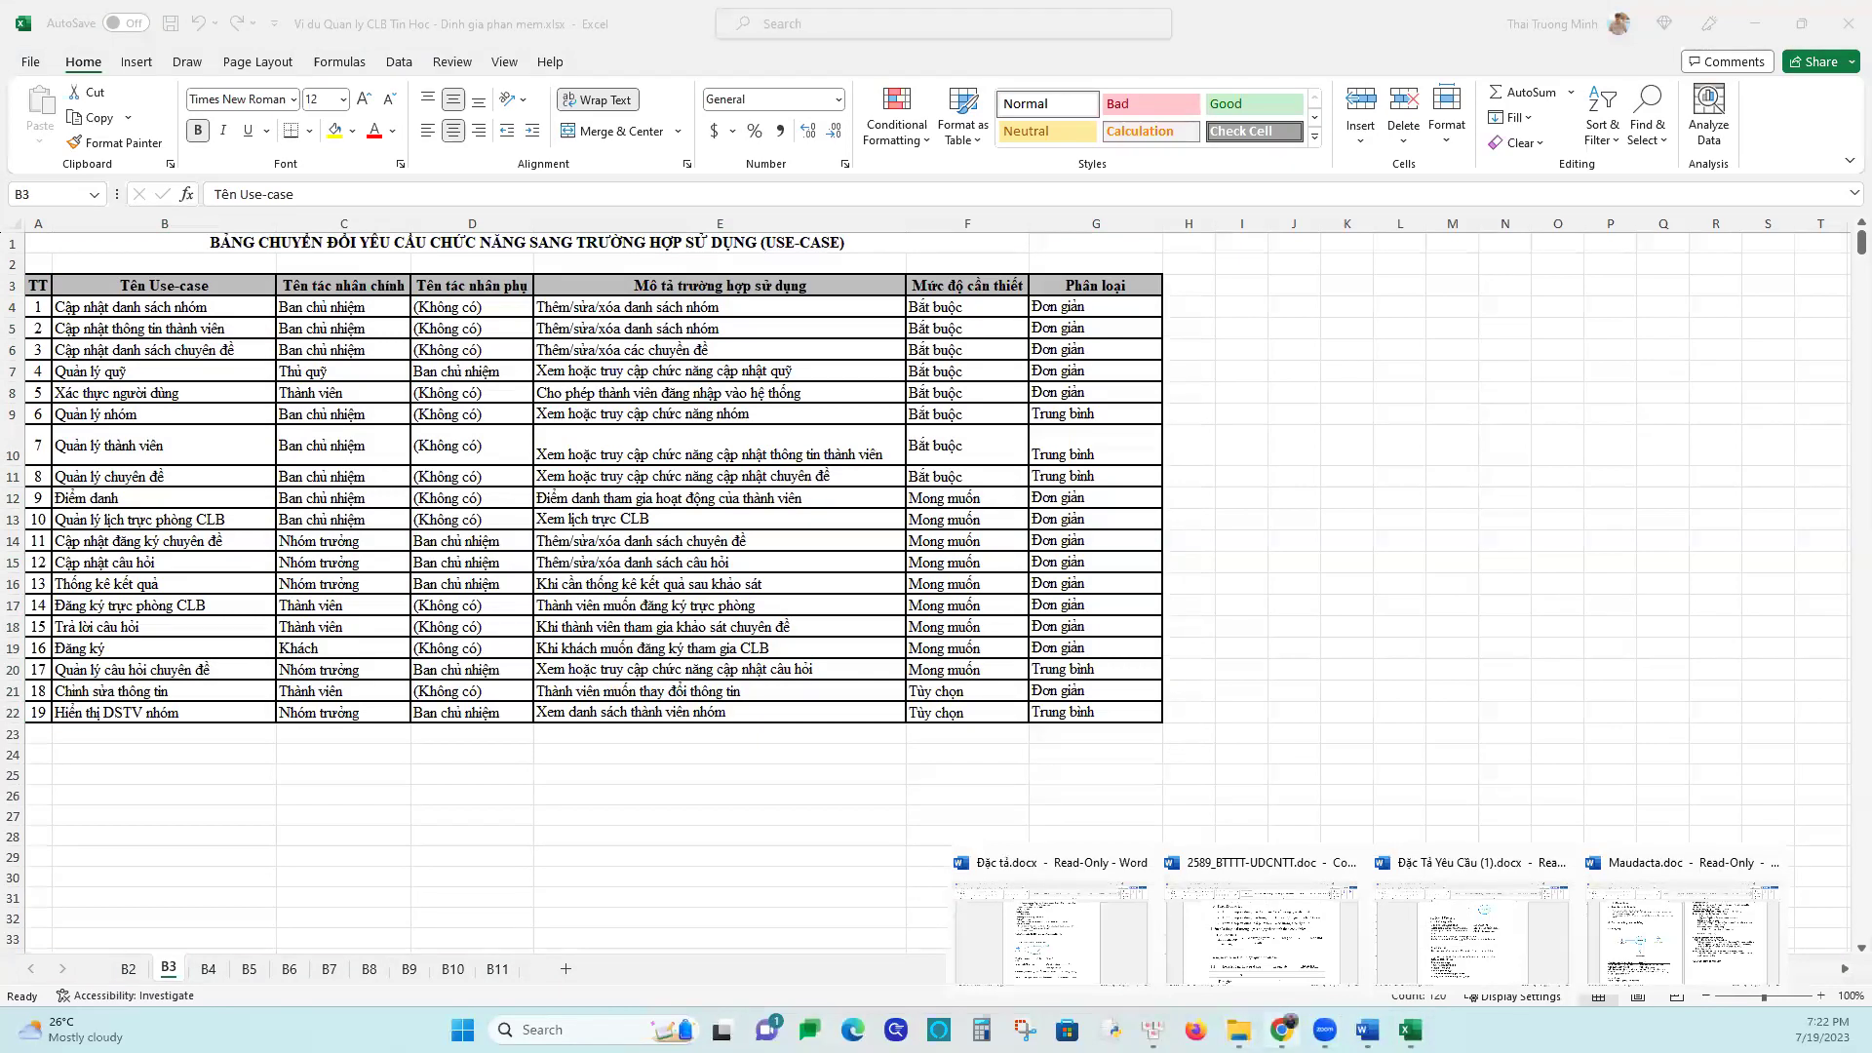
{"action": "mouse_move", "coordinate": [1281, 1030]}
{"action": "left_click", "coordinate": [1608, 936]}
{"action": "scroll", "coordinate": [1092, 805], "scroll_direction": "down", "scroll_amount": 6}
{"action": "scroll", "coordinate": [1093, 791], "scroll_direction": "down", "scroll_amount": 4}
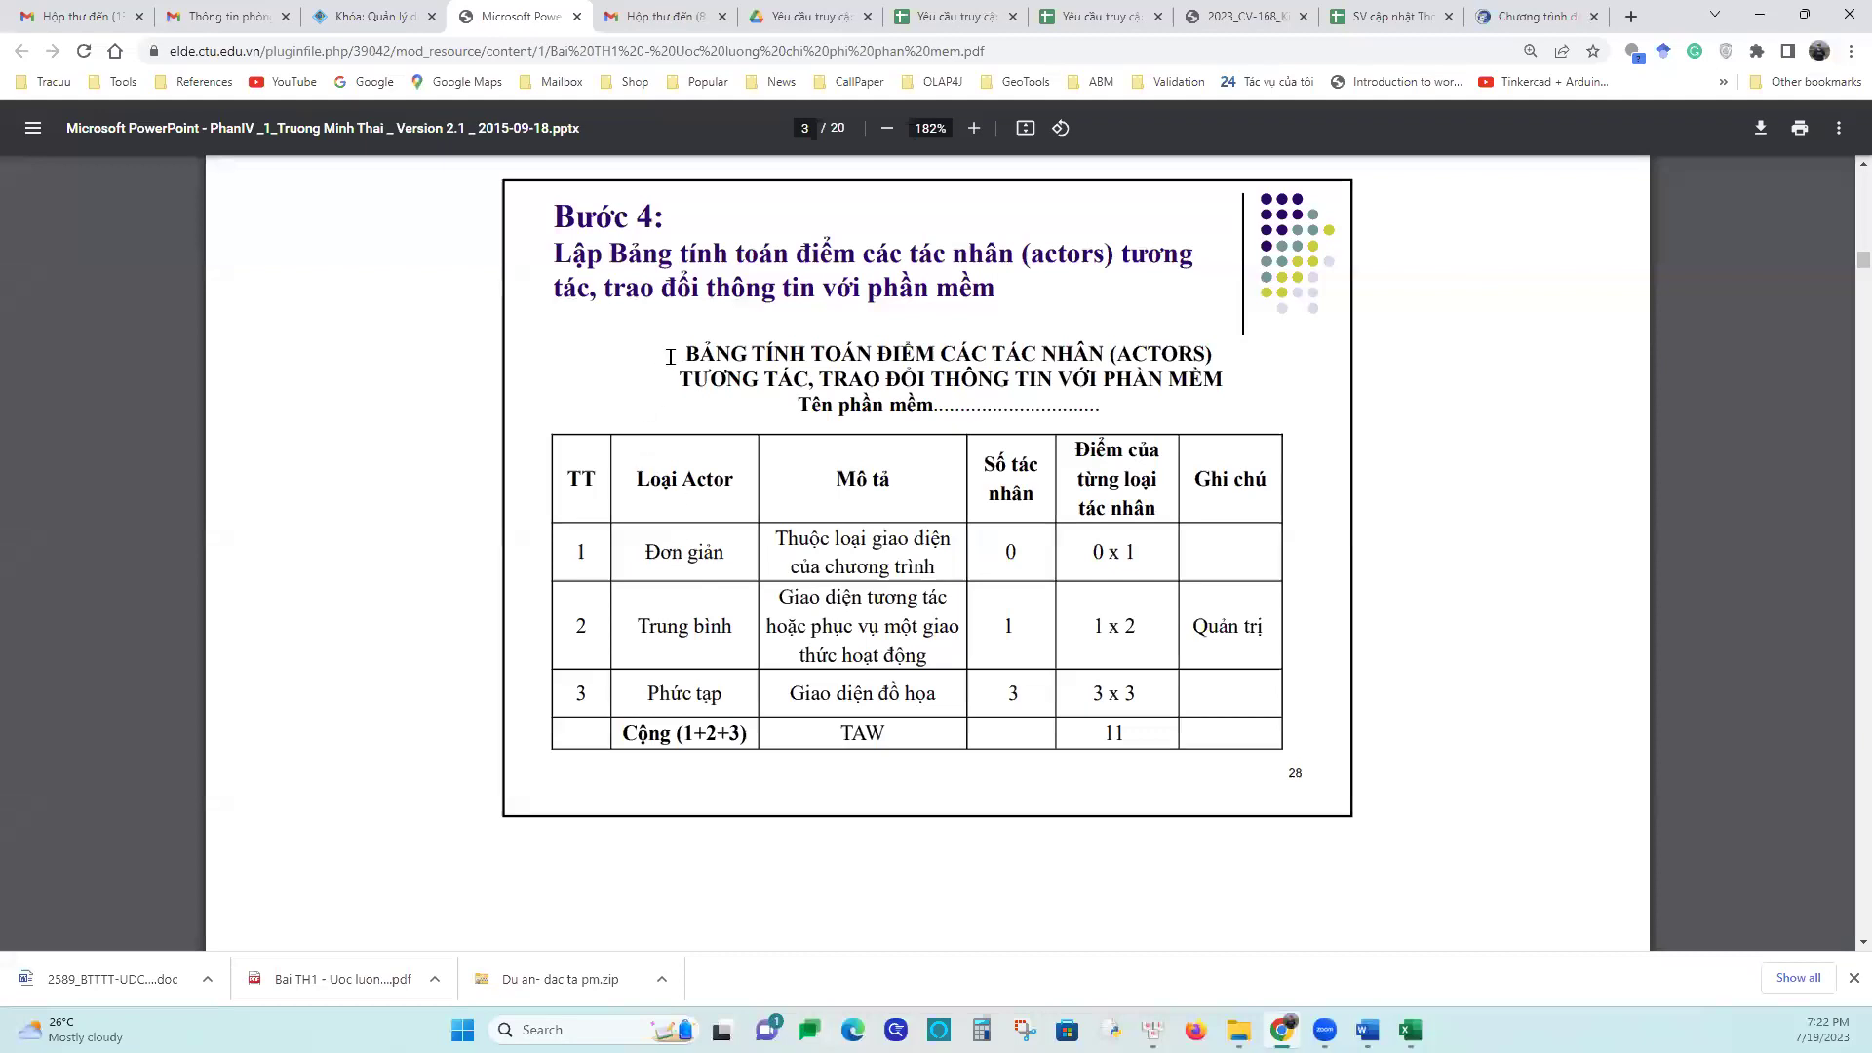
{"action": "left_click_drag", "start_coordinate": [684, 353], "coordinate": [1214, 380]}
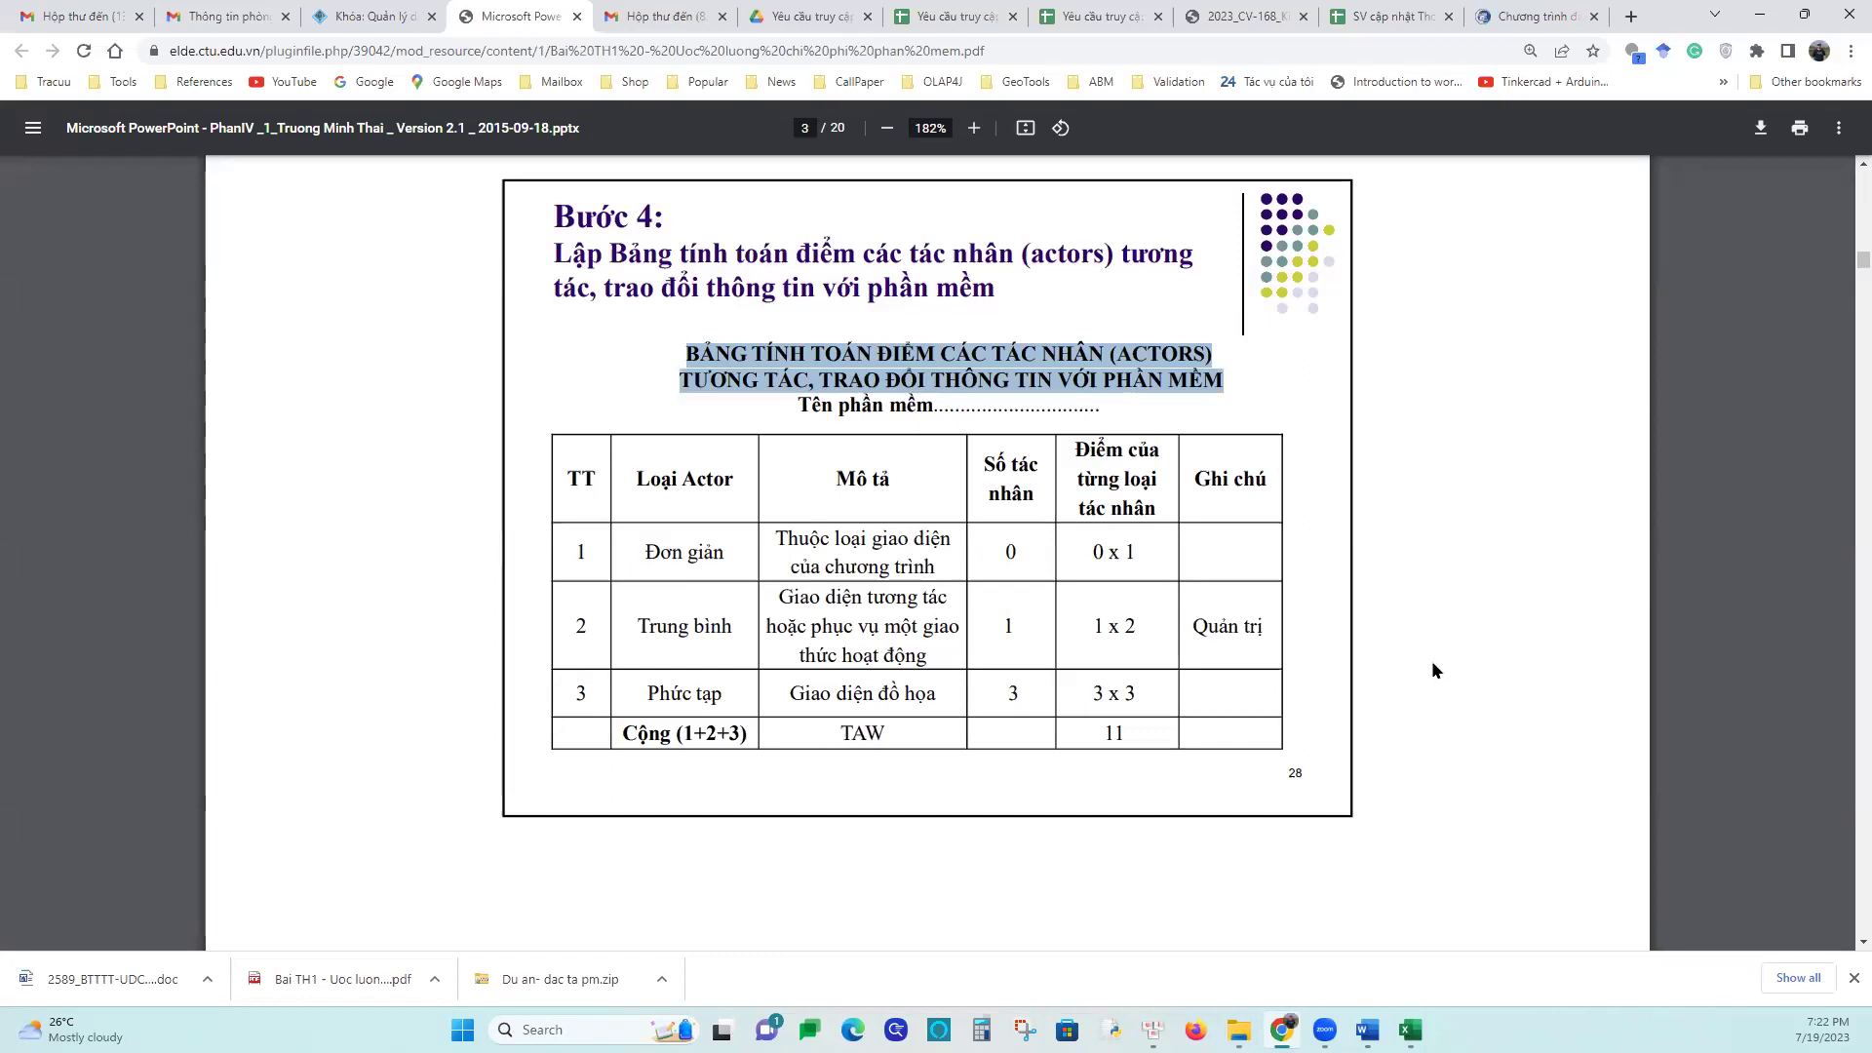
{"action": "left_click_drag", "start_coordinate": [646, 553], "coordinate": [1263, 663]}
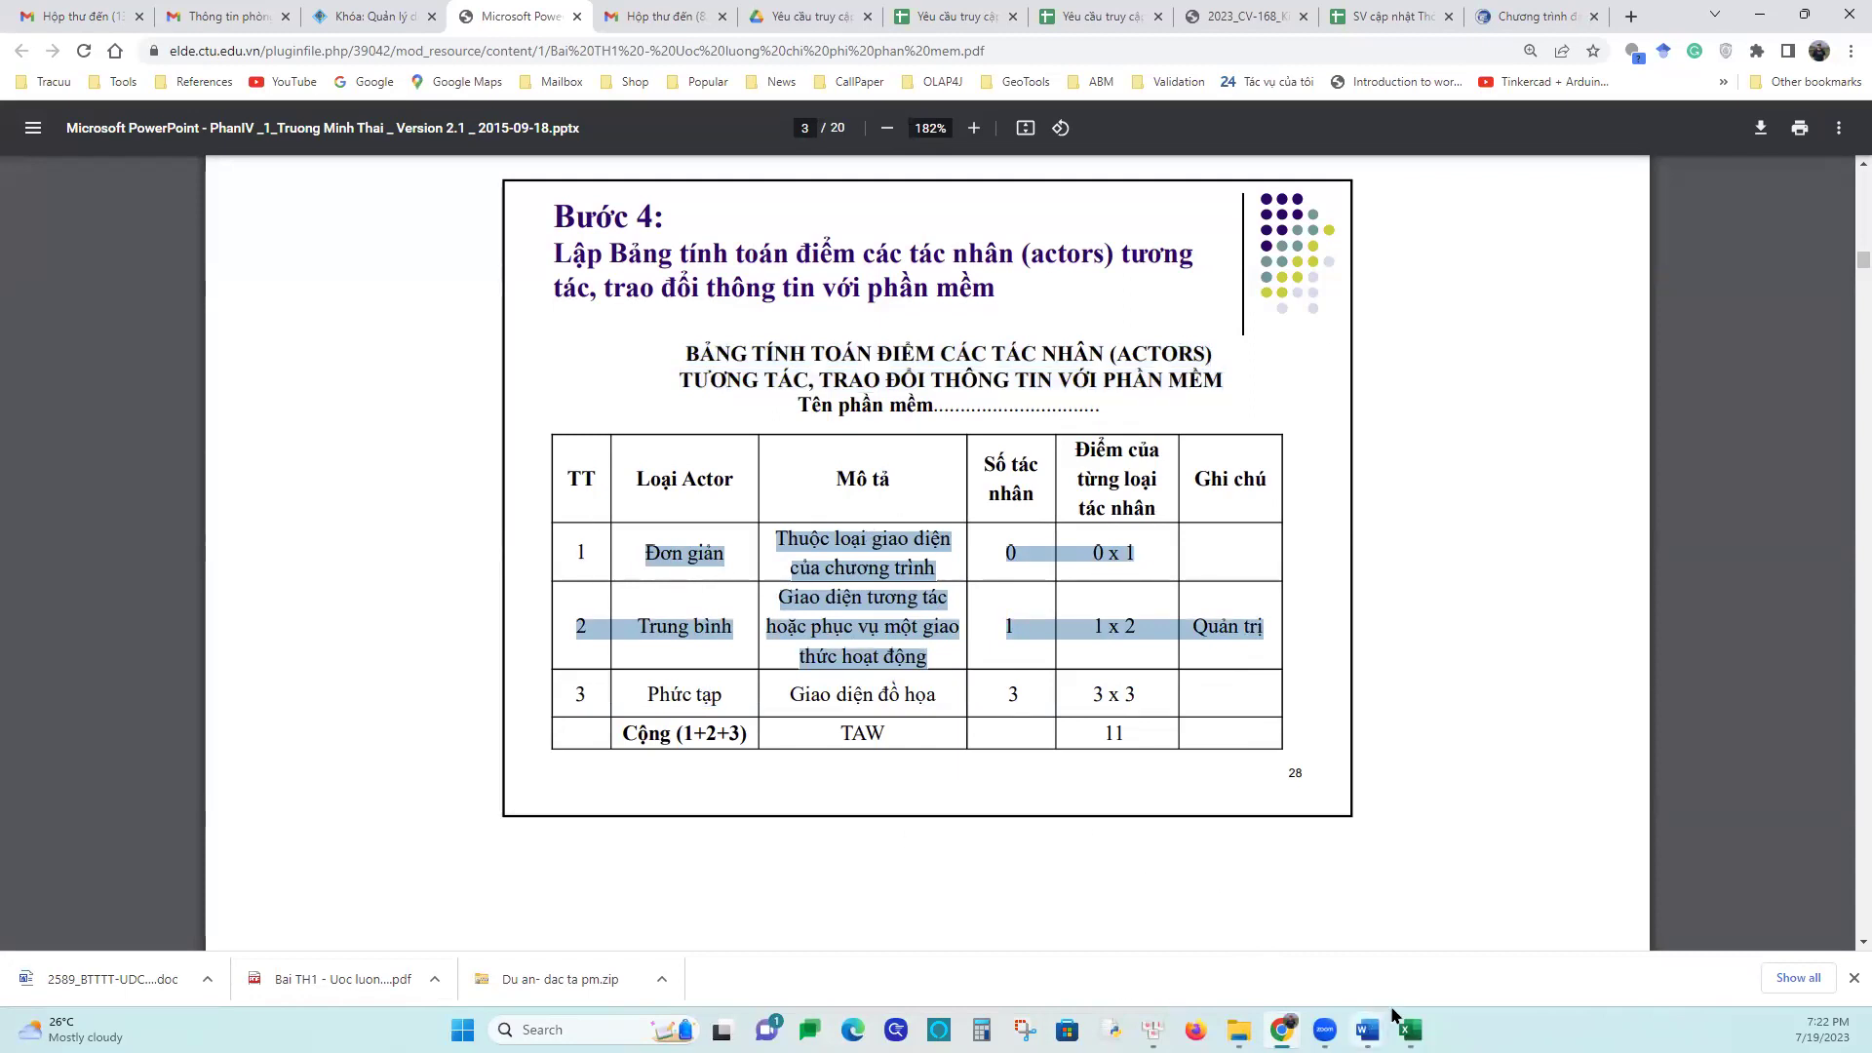
Switch to 2589_BTTTT-UDCNTT.doc and examine the tables and classification notes of Phụ lục II, III and IV
{"action": "mouse_move", "coordinate": [1367, 1026]}
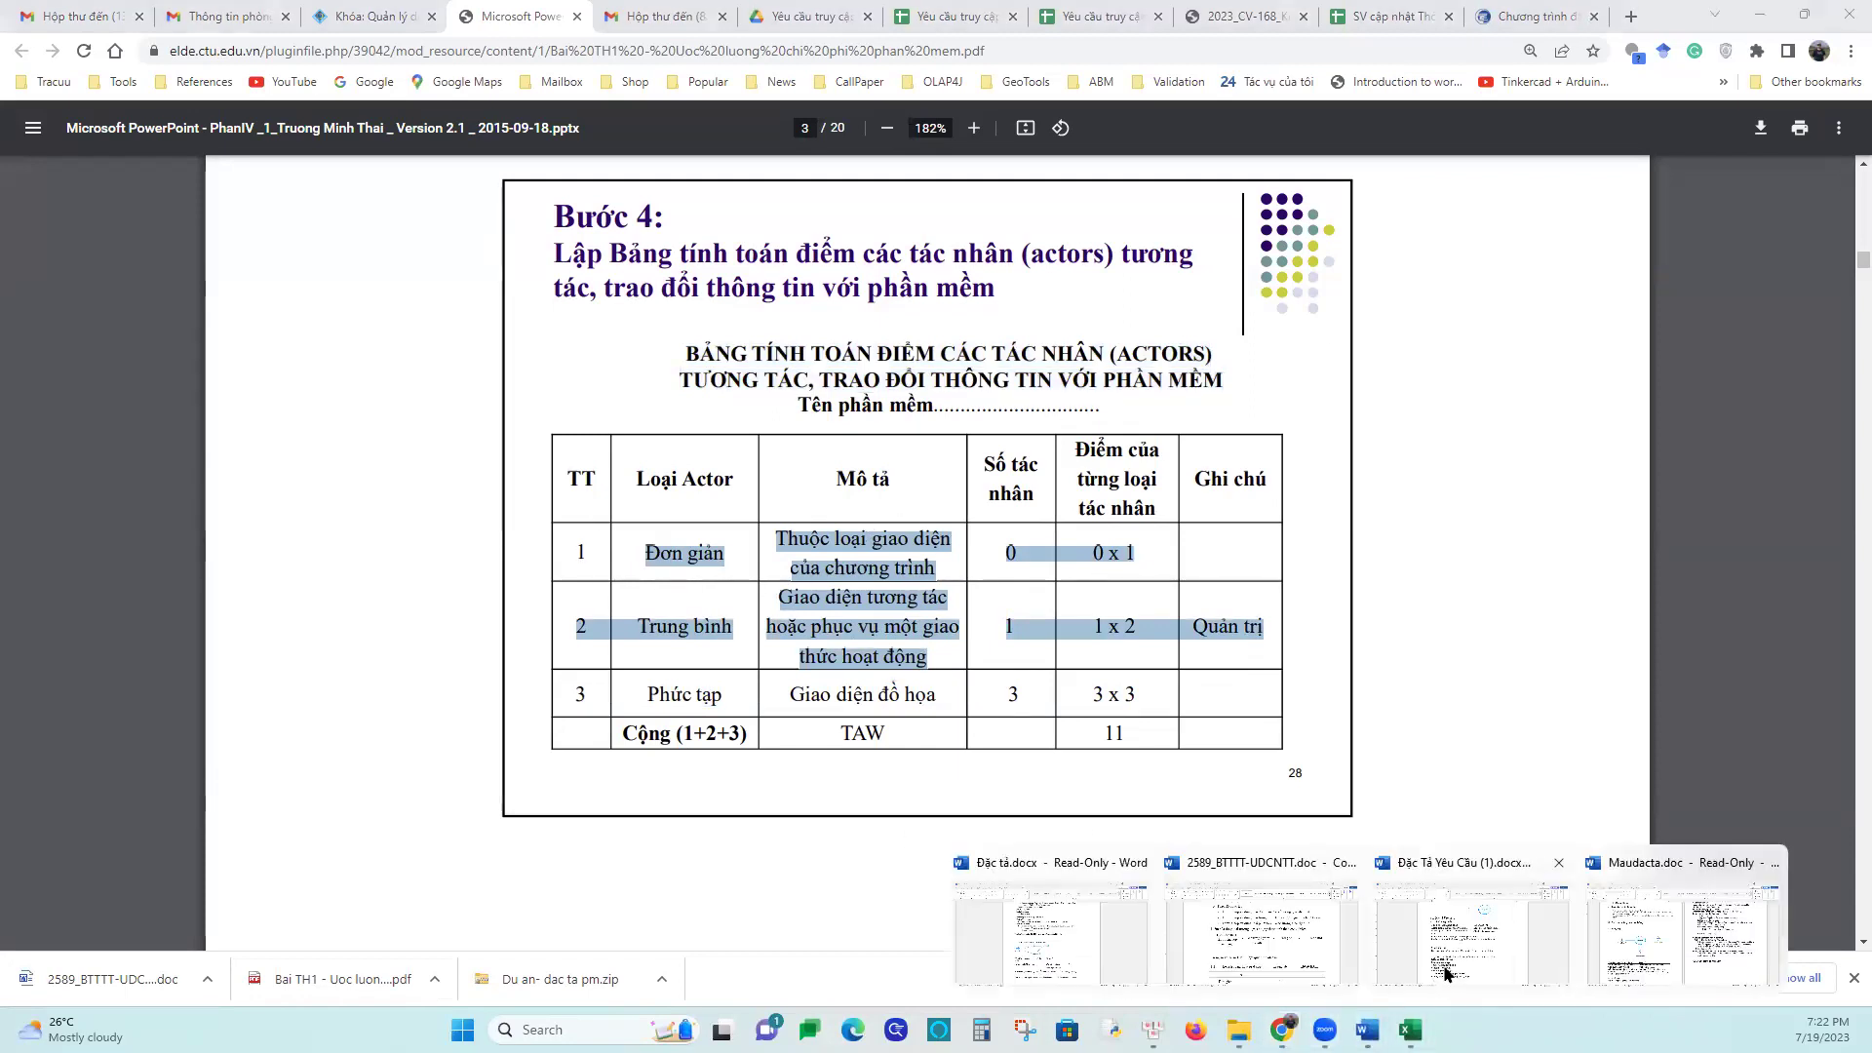
{"action": "left_click", "coordinate": [1285, 968]}
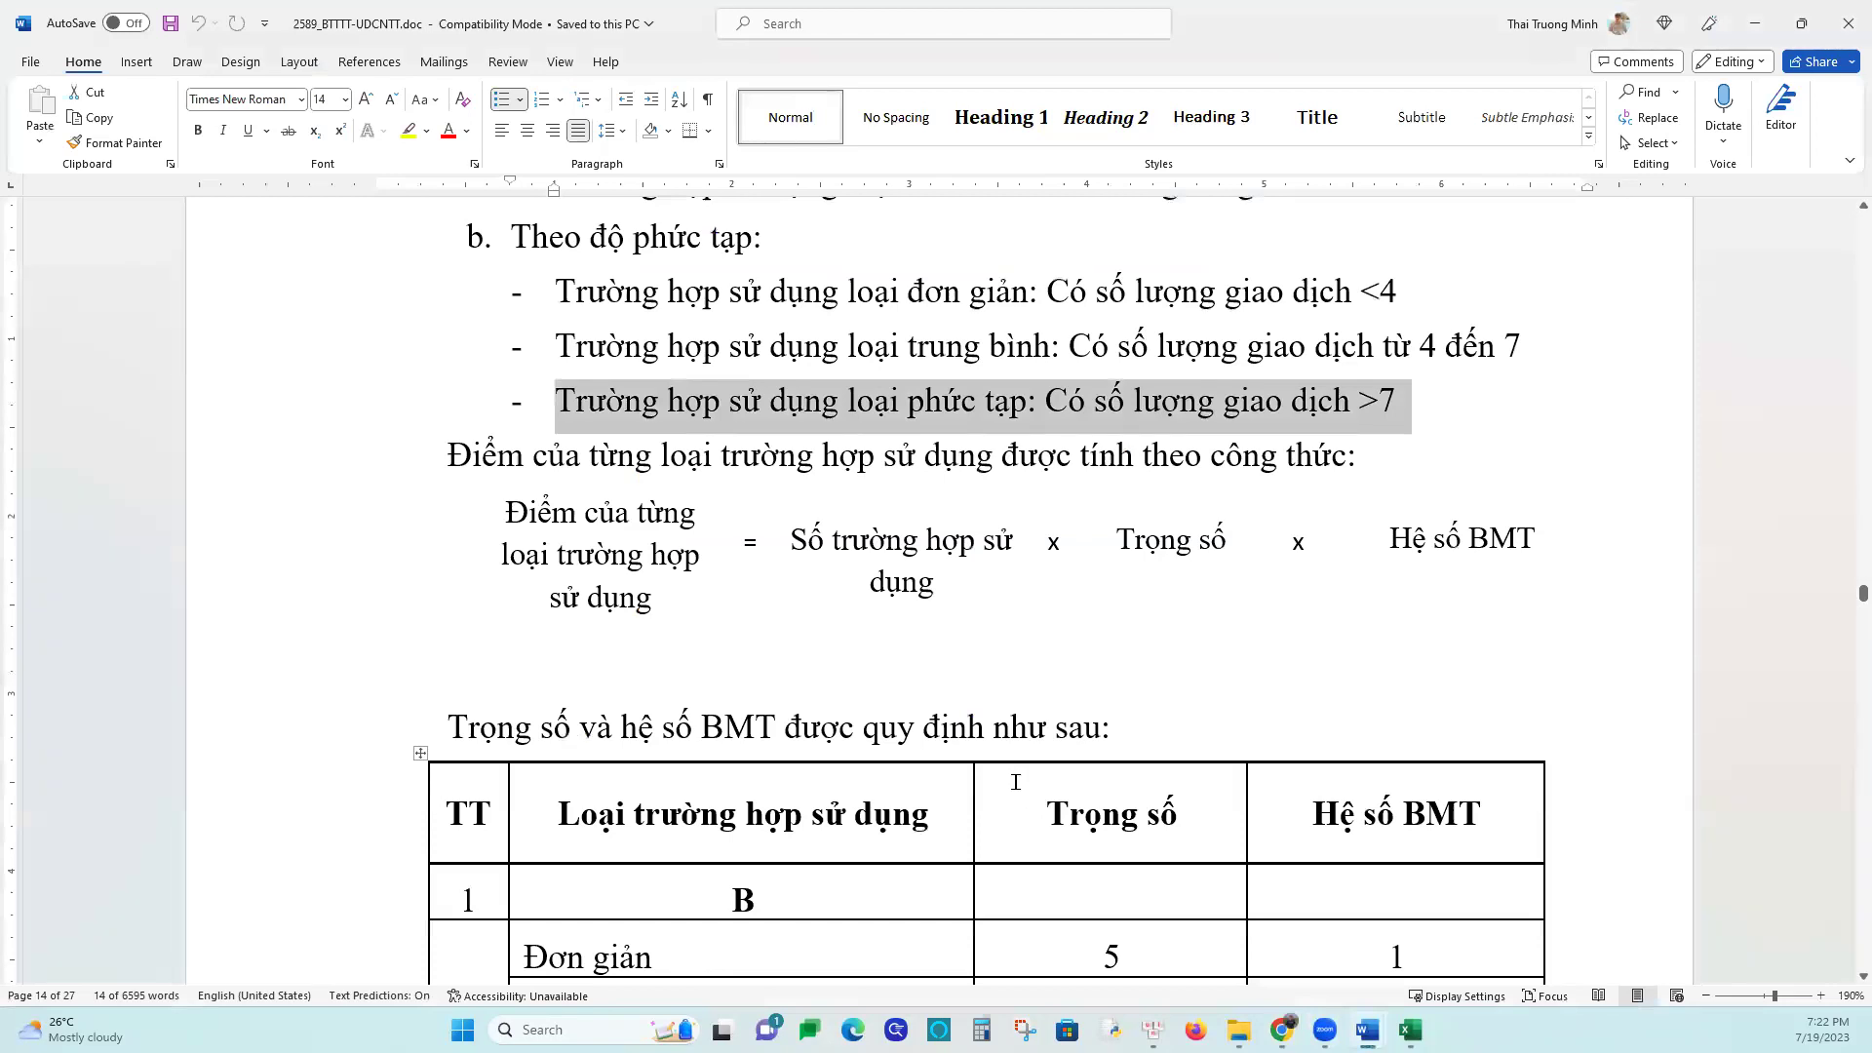
{"action": "scroll", "coordinate": [1015, 782], "scroll_direction": "up", "scroll_amount": 20}
{"action": "scroll", "coordinate": [1016, 785], "scroll_direction": "up", "scroll_amount": 10}
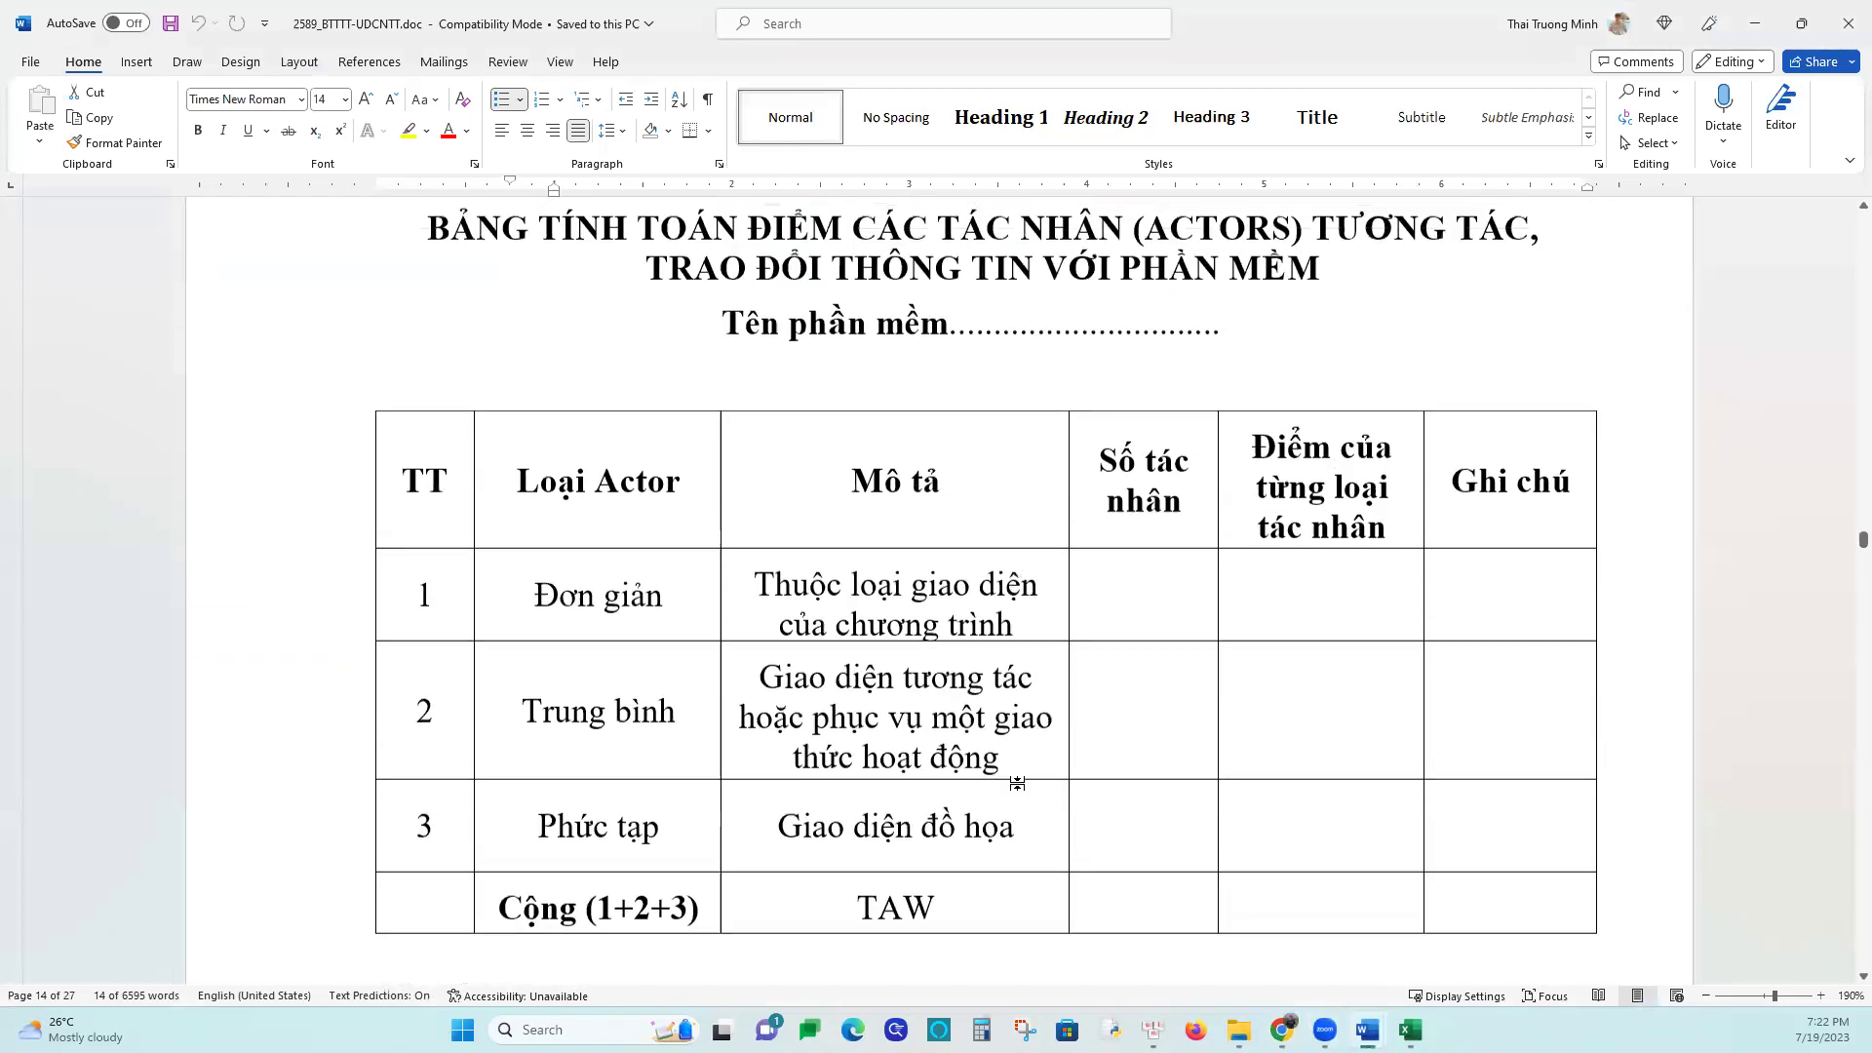
{"action": "scroll", "coordinate": [1017, 782], "scroll_direction": "up", "scroll_amount": 12}
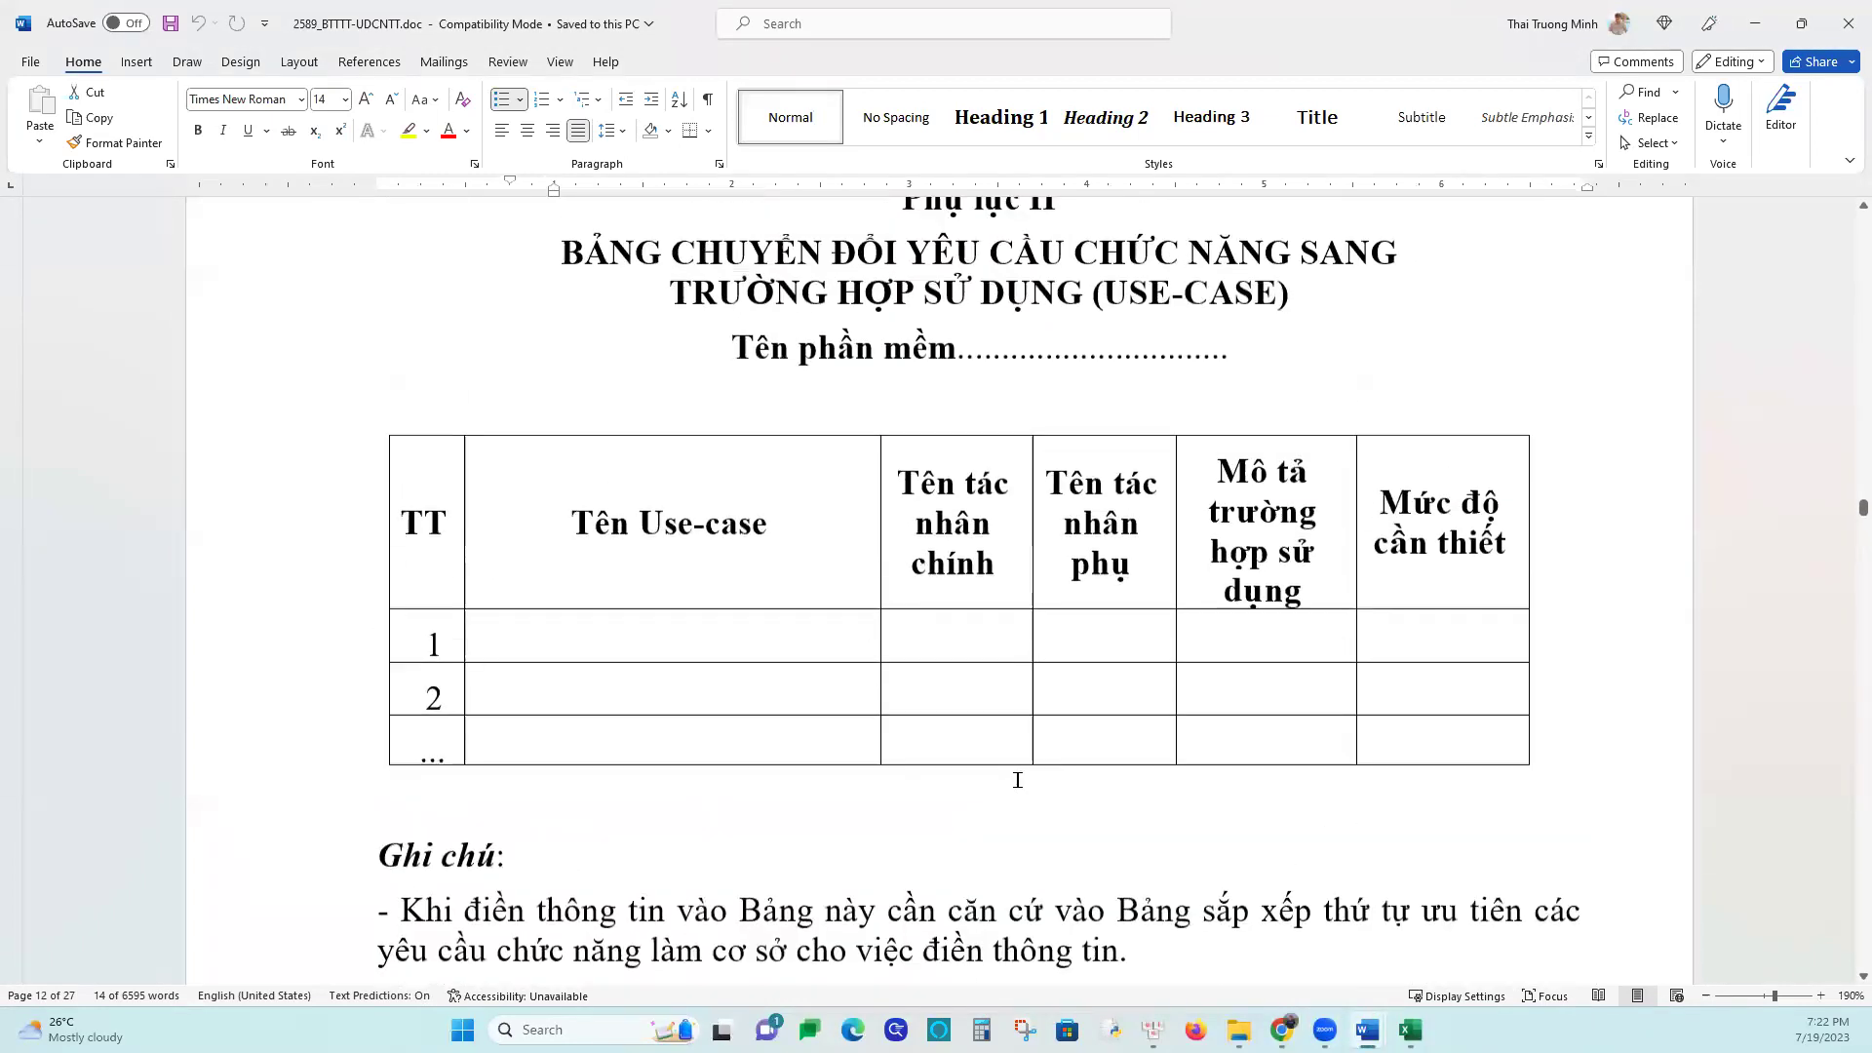
{"action": "scroll", "coordinate": [1017, 780], "scroll_direction": "down", "scroll_amount": 4}
{"action": "scroll", "coordinate": [1017, 779], "scroll_direction": "down", "scroll_amount": 15}
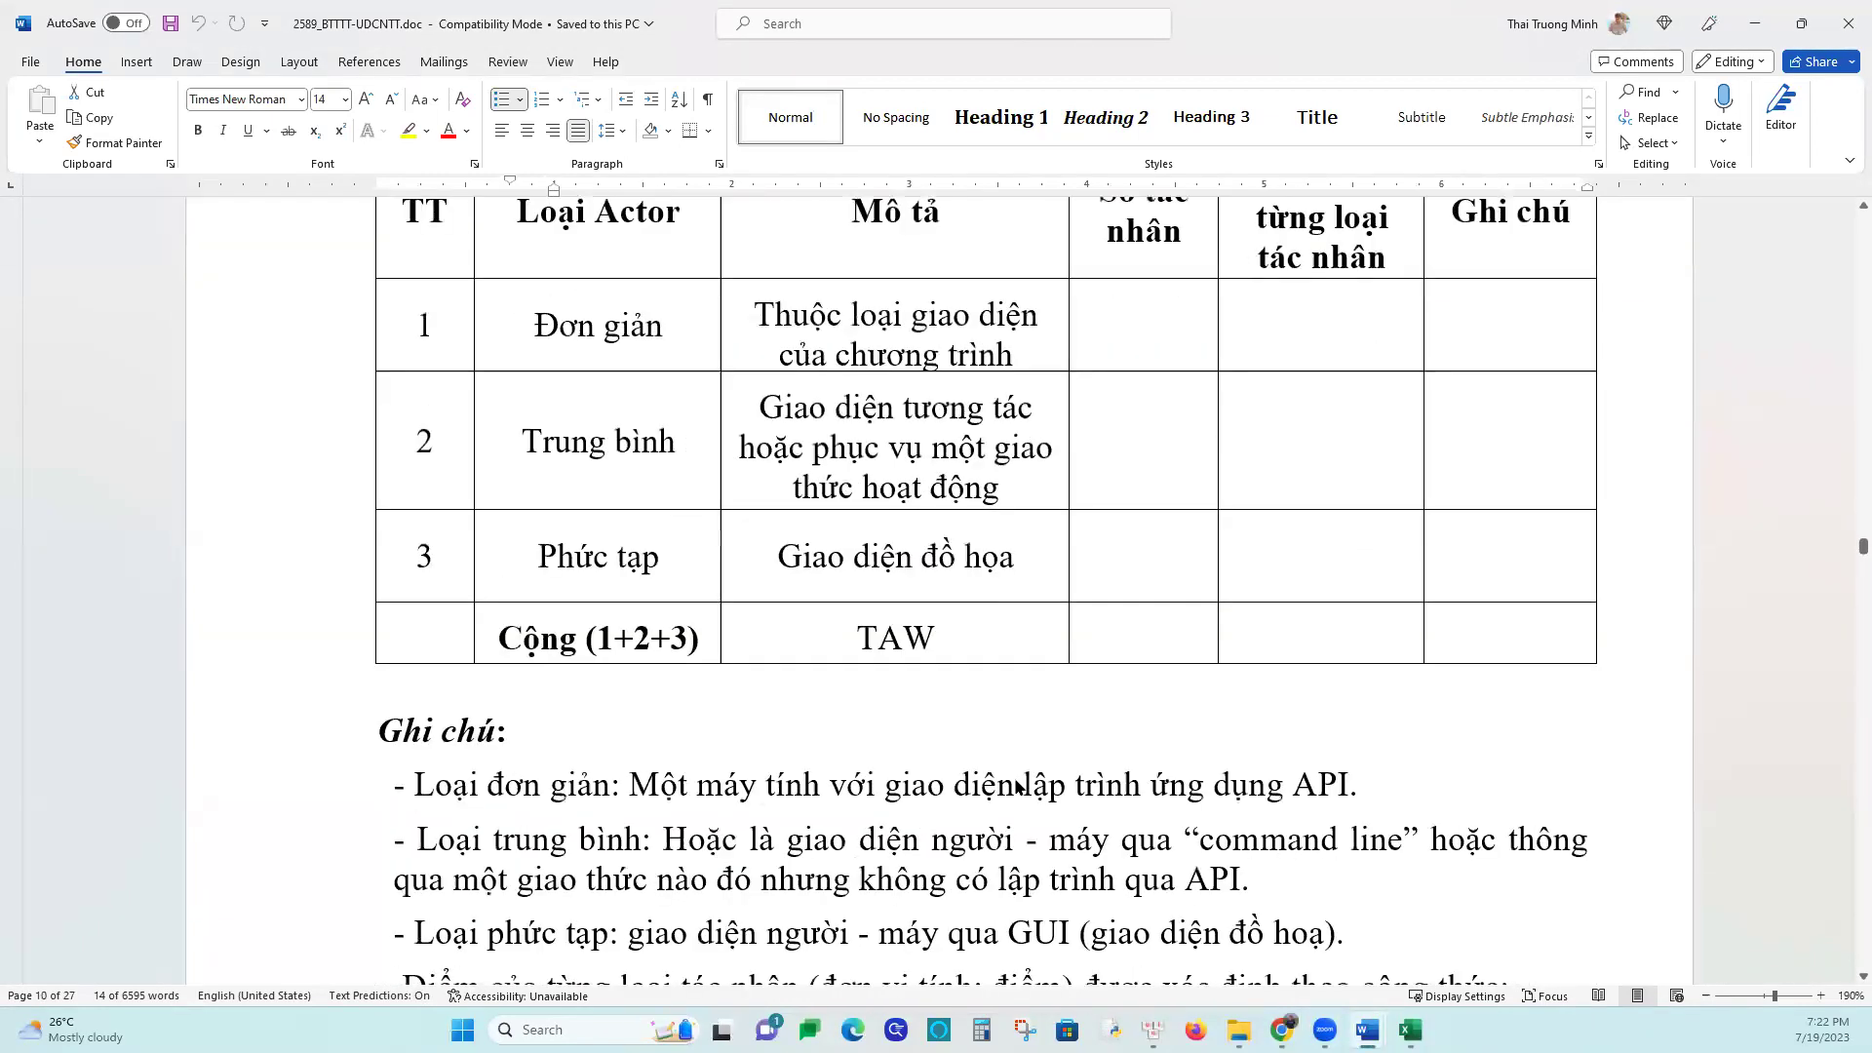
{"action": "scroll", "coordinate": [1013, 776], "scroll_direction": "up", "scroll_amount": 1}
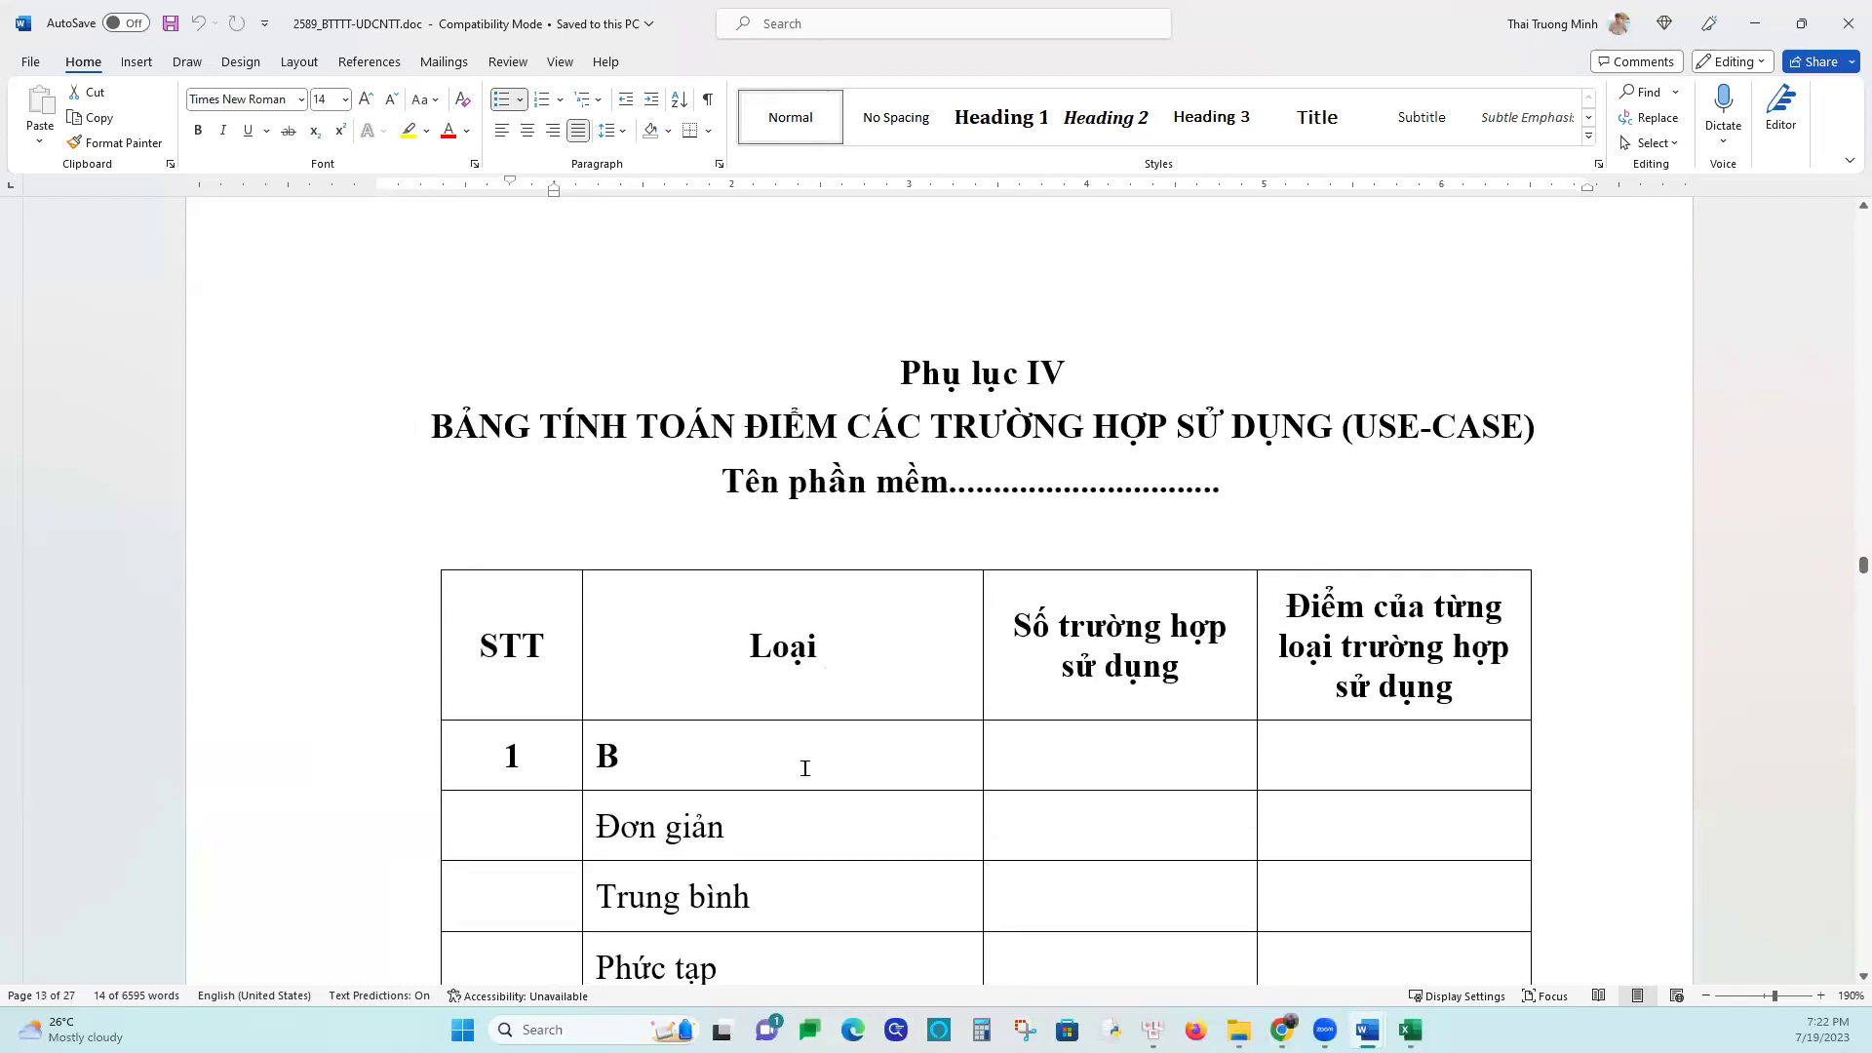
{"action": "scroll", "coordinate": [580, 507], "scroll_direction": "down", "scroll_amount": 18}
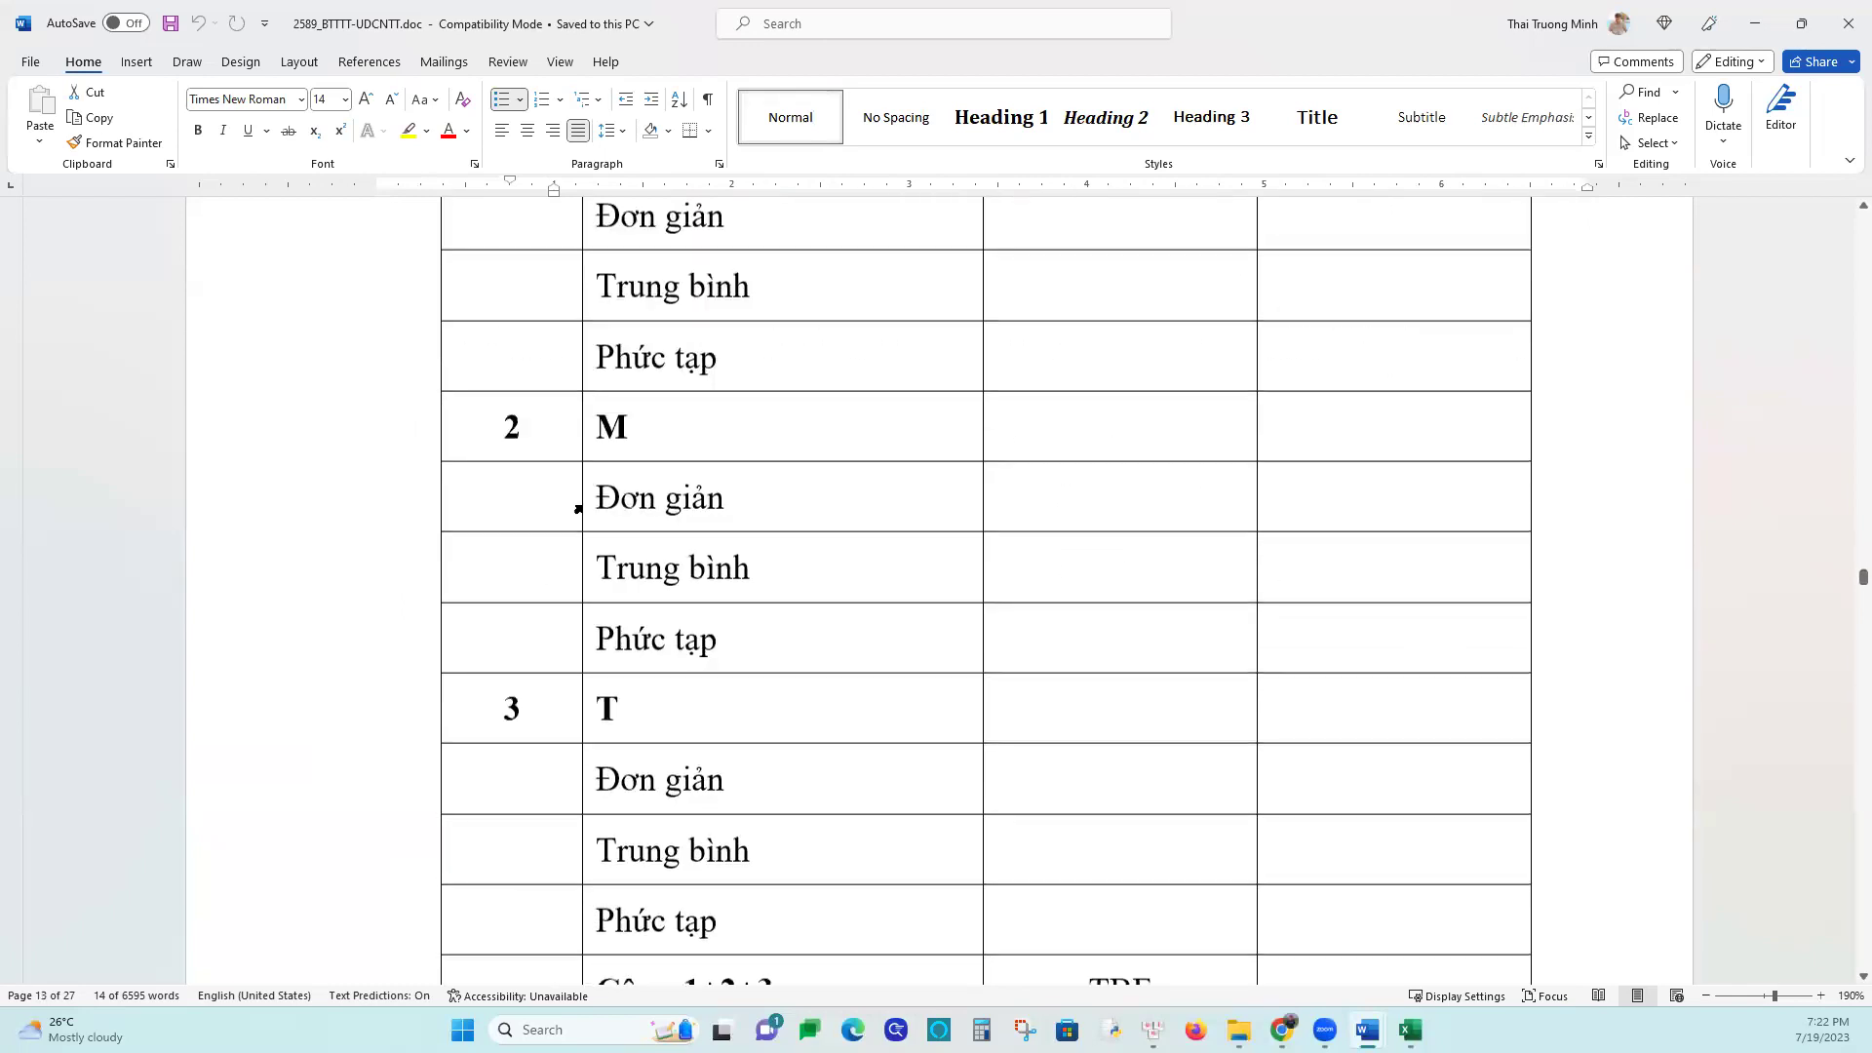
{"action": "scroll", "coordinate": [583, 507], "scroll_direction": "down", "scroll_amount": 12}
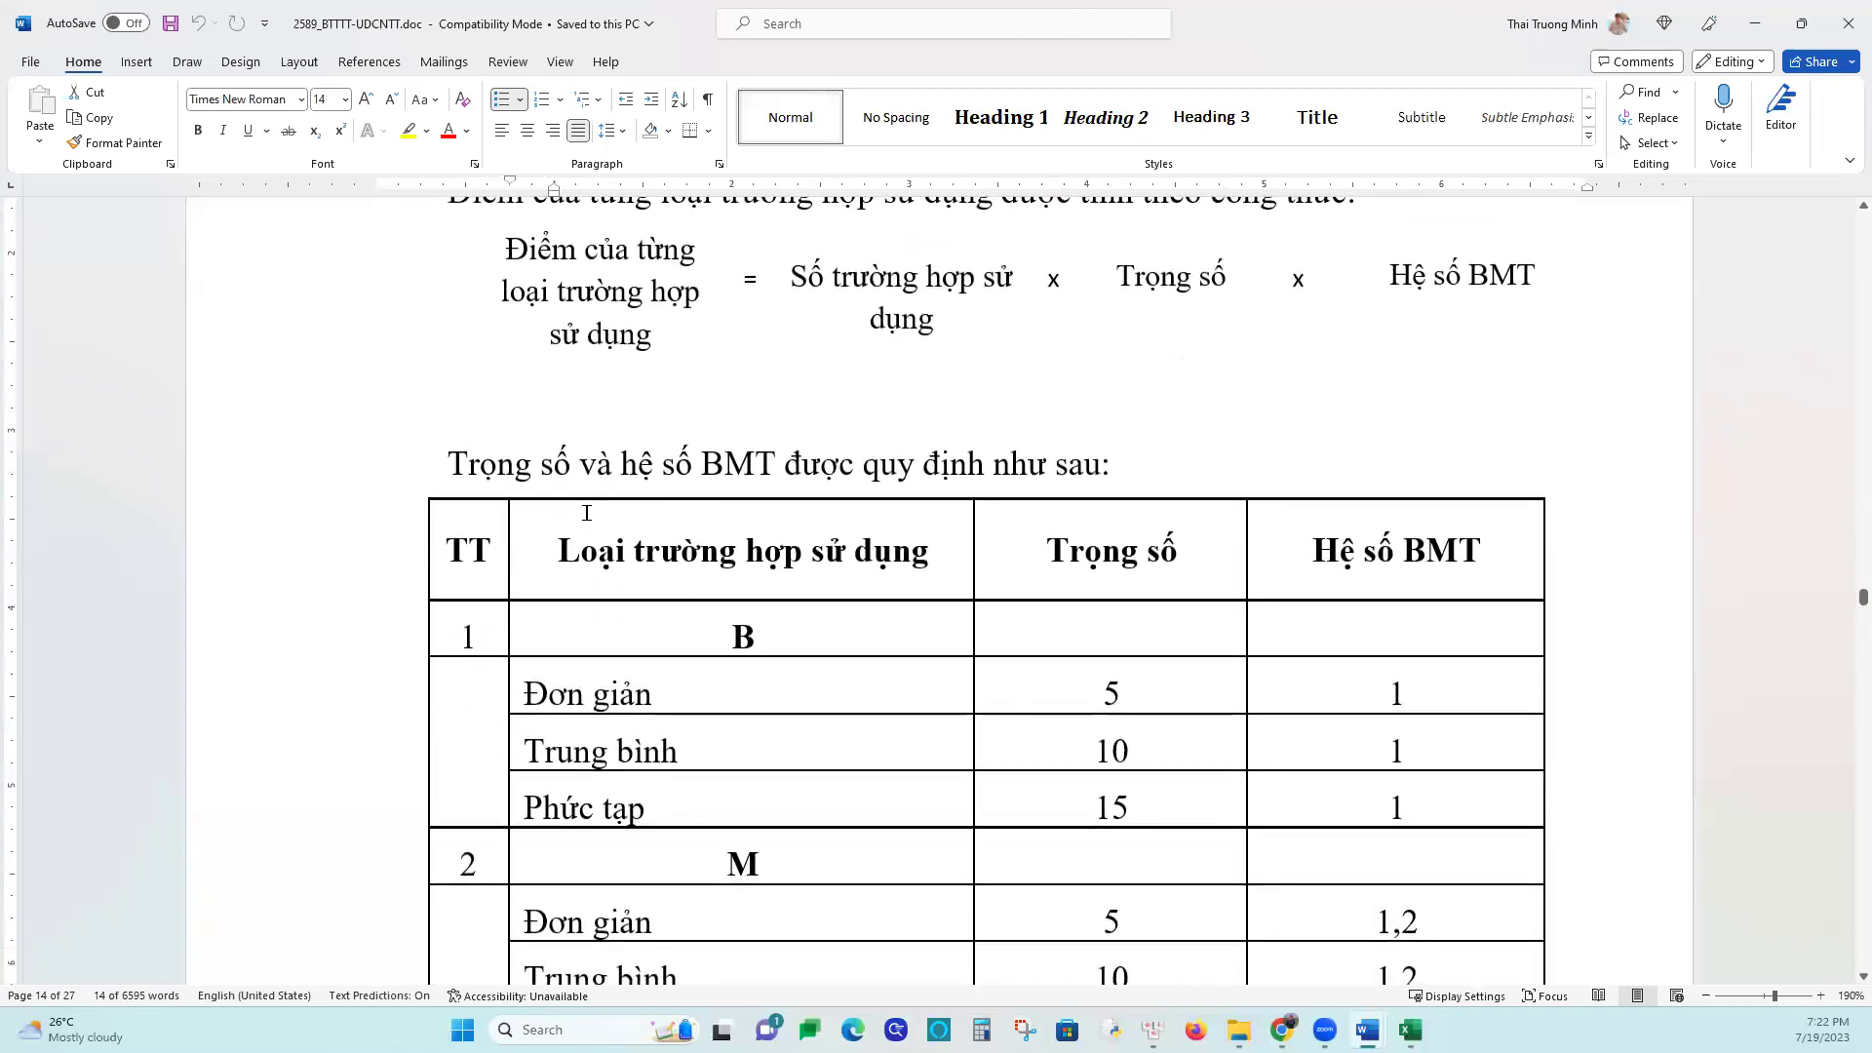
{"action": "scroll", "coordinate": [586, 513], "scroll_direction": "up", "scroll_amount": 20}
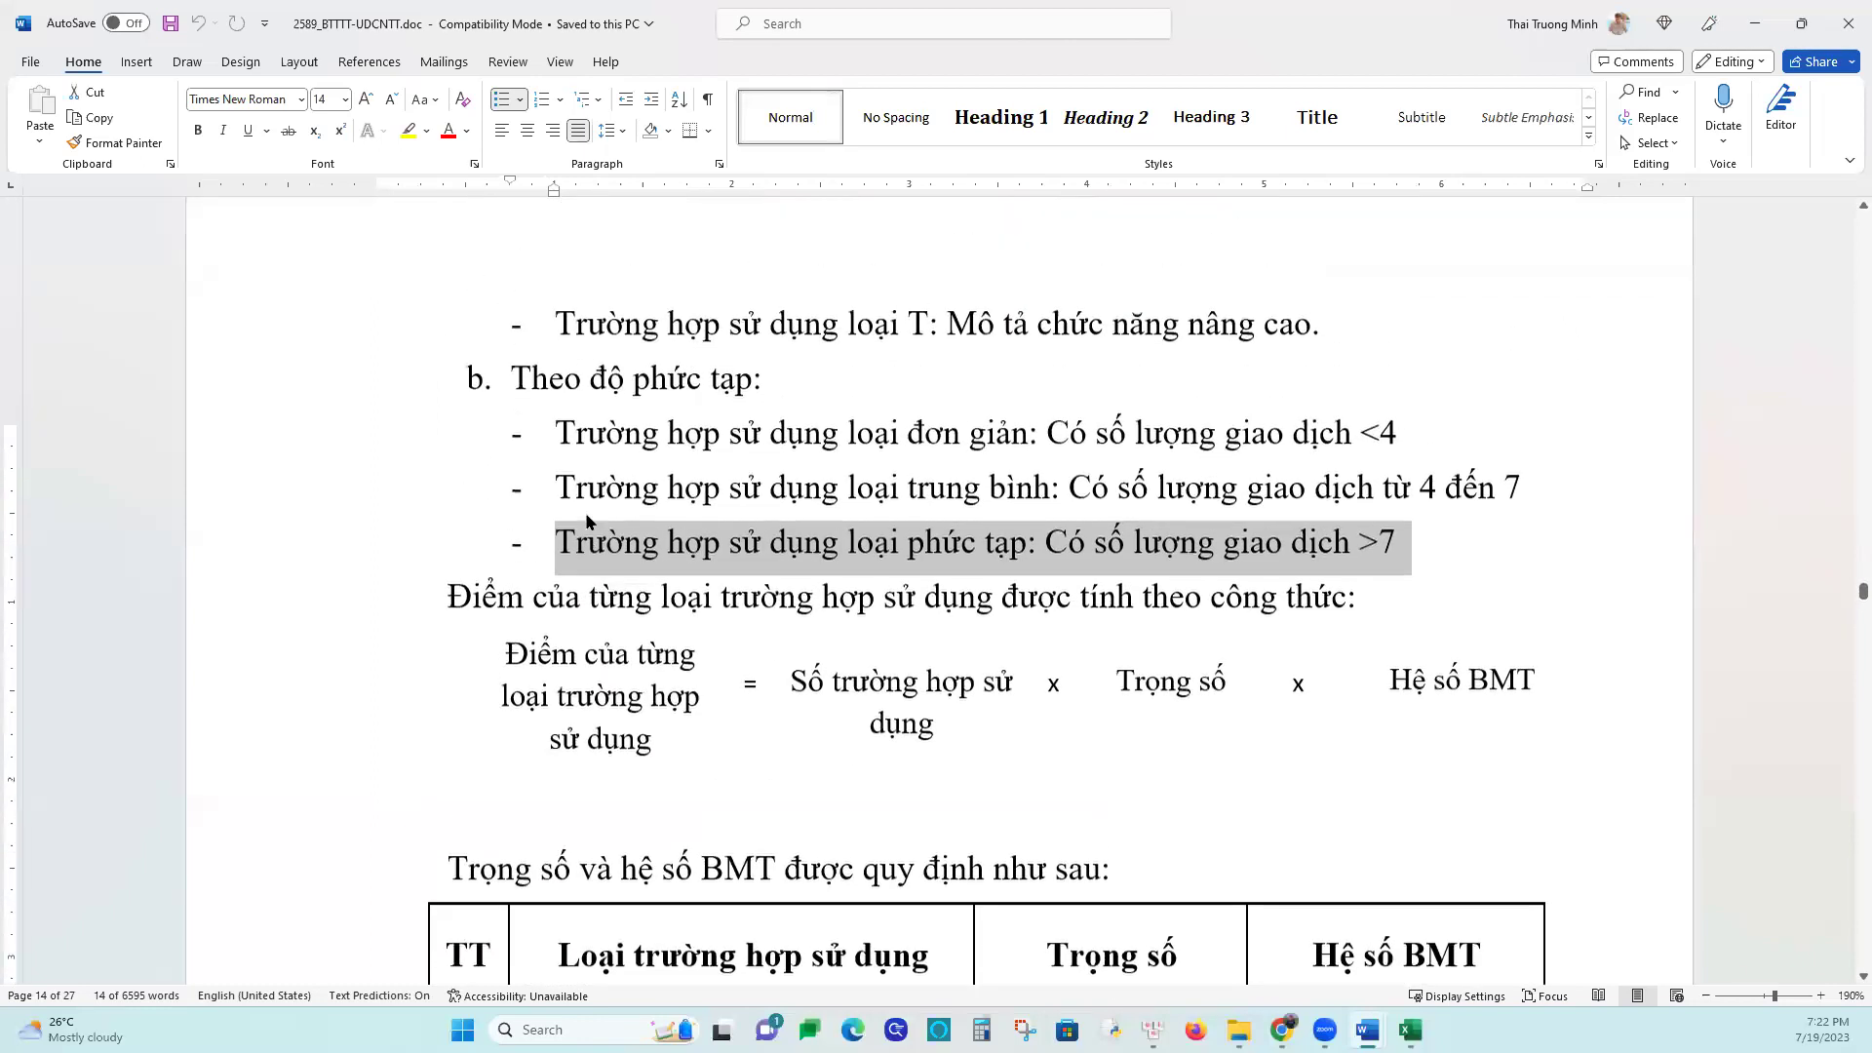
{"action": "scroll", "coordinate": [582, 517], "scroll_direction": "up", "scroll_amount": 5}
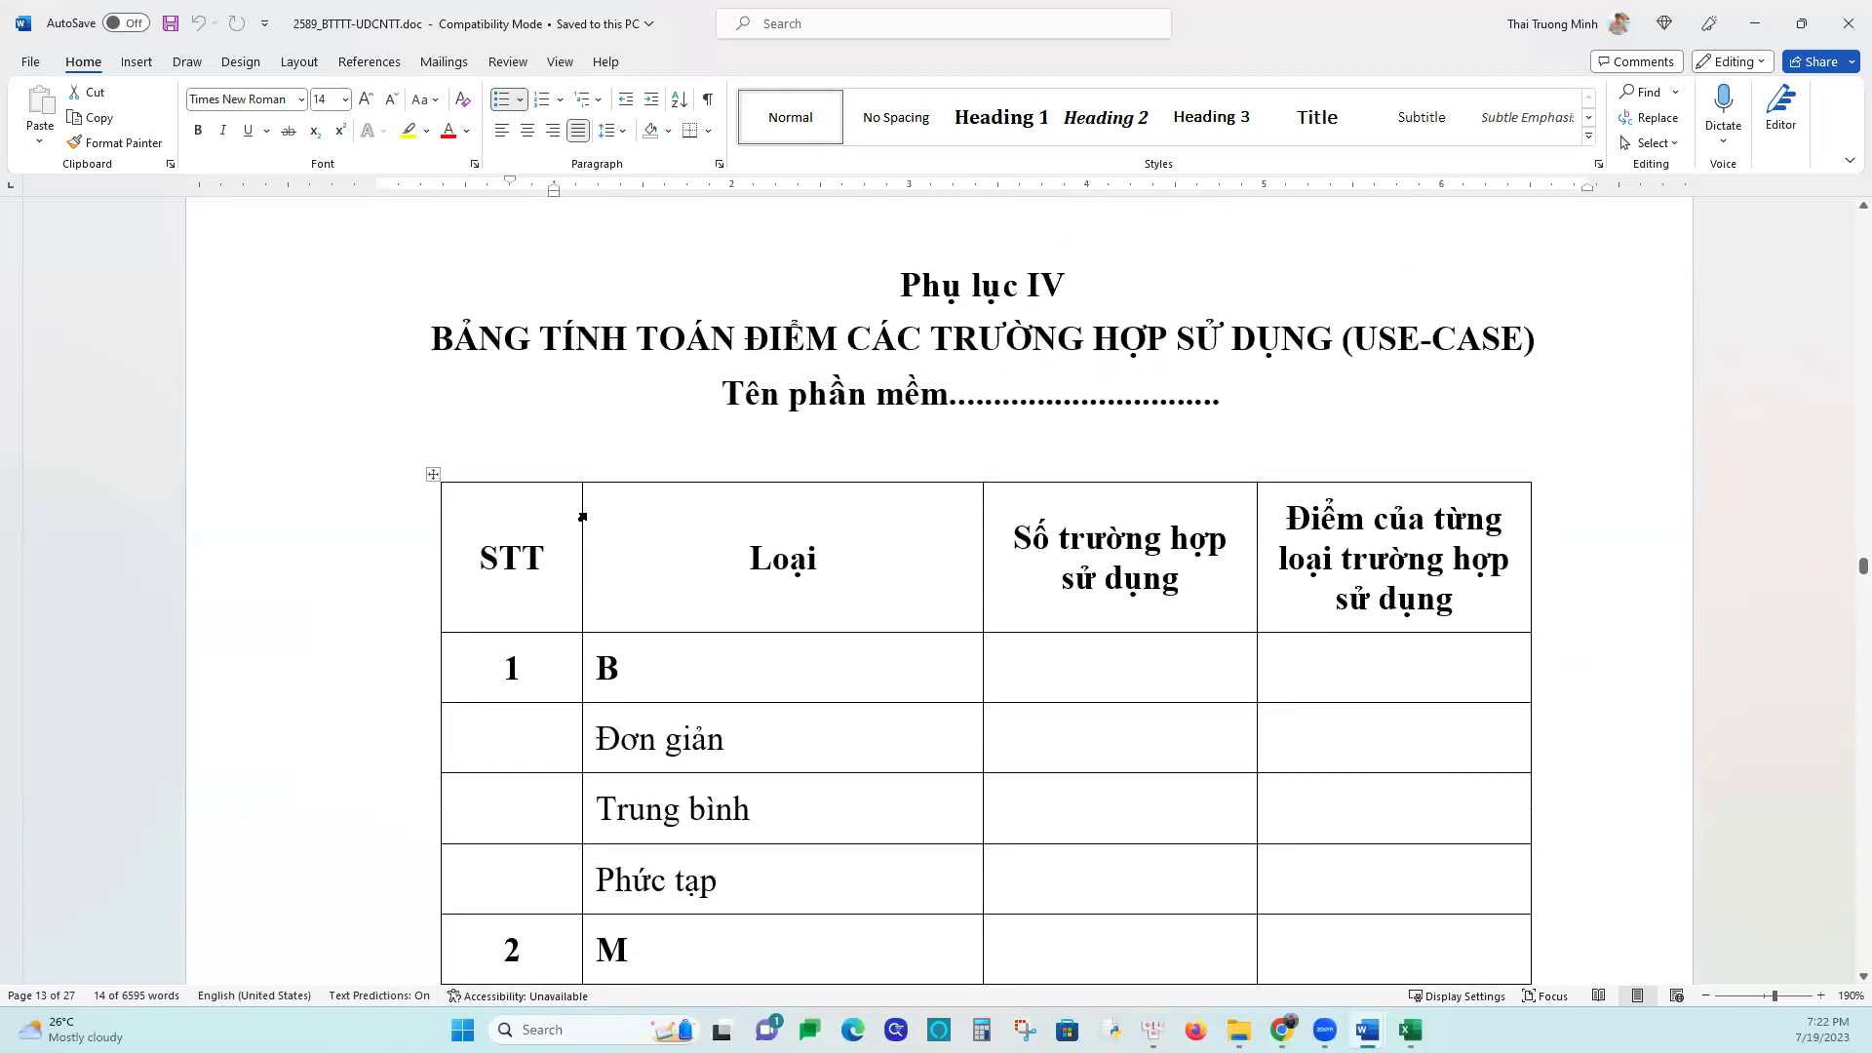
Copy the Phụ lục III actor scoring table together with its title and the Tên phần mềm line
{"action": "scroll", "coordinate": [582, 517], "scroll_direction": "down", "scroll_amount": 2}
{"action": "scroll", "coordinate": [585, 515], "scroll_direction": "up", "scroll_amount": 4}
{"action": "scroll", "coordinate": [585, 511], "scroll_direction": "down", "scroll_amount": 20}
{"action": "scroll", "coordinate": [586, 510], "scroll_direction": "up", "scroll_amount": 5}
{"action": "scroll", "coordinate": [589, 508], "scroll_direction": "up", "scroll_amount": 12}
{"action": "scroll", "coordinate": [589, 508], "scroll_direction": "down", "scroll_amount": 3}
{"action": "scroll", "coordinate": [596, 494], "scroll_direction": "up", "scroll_amount": 10}
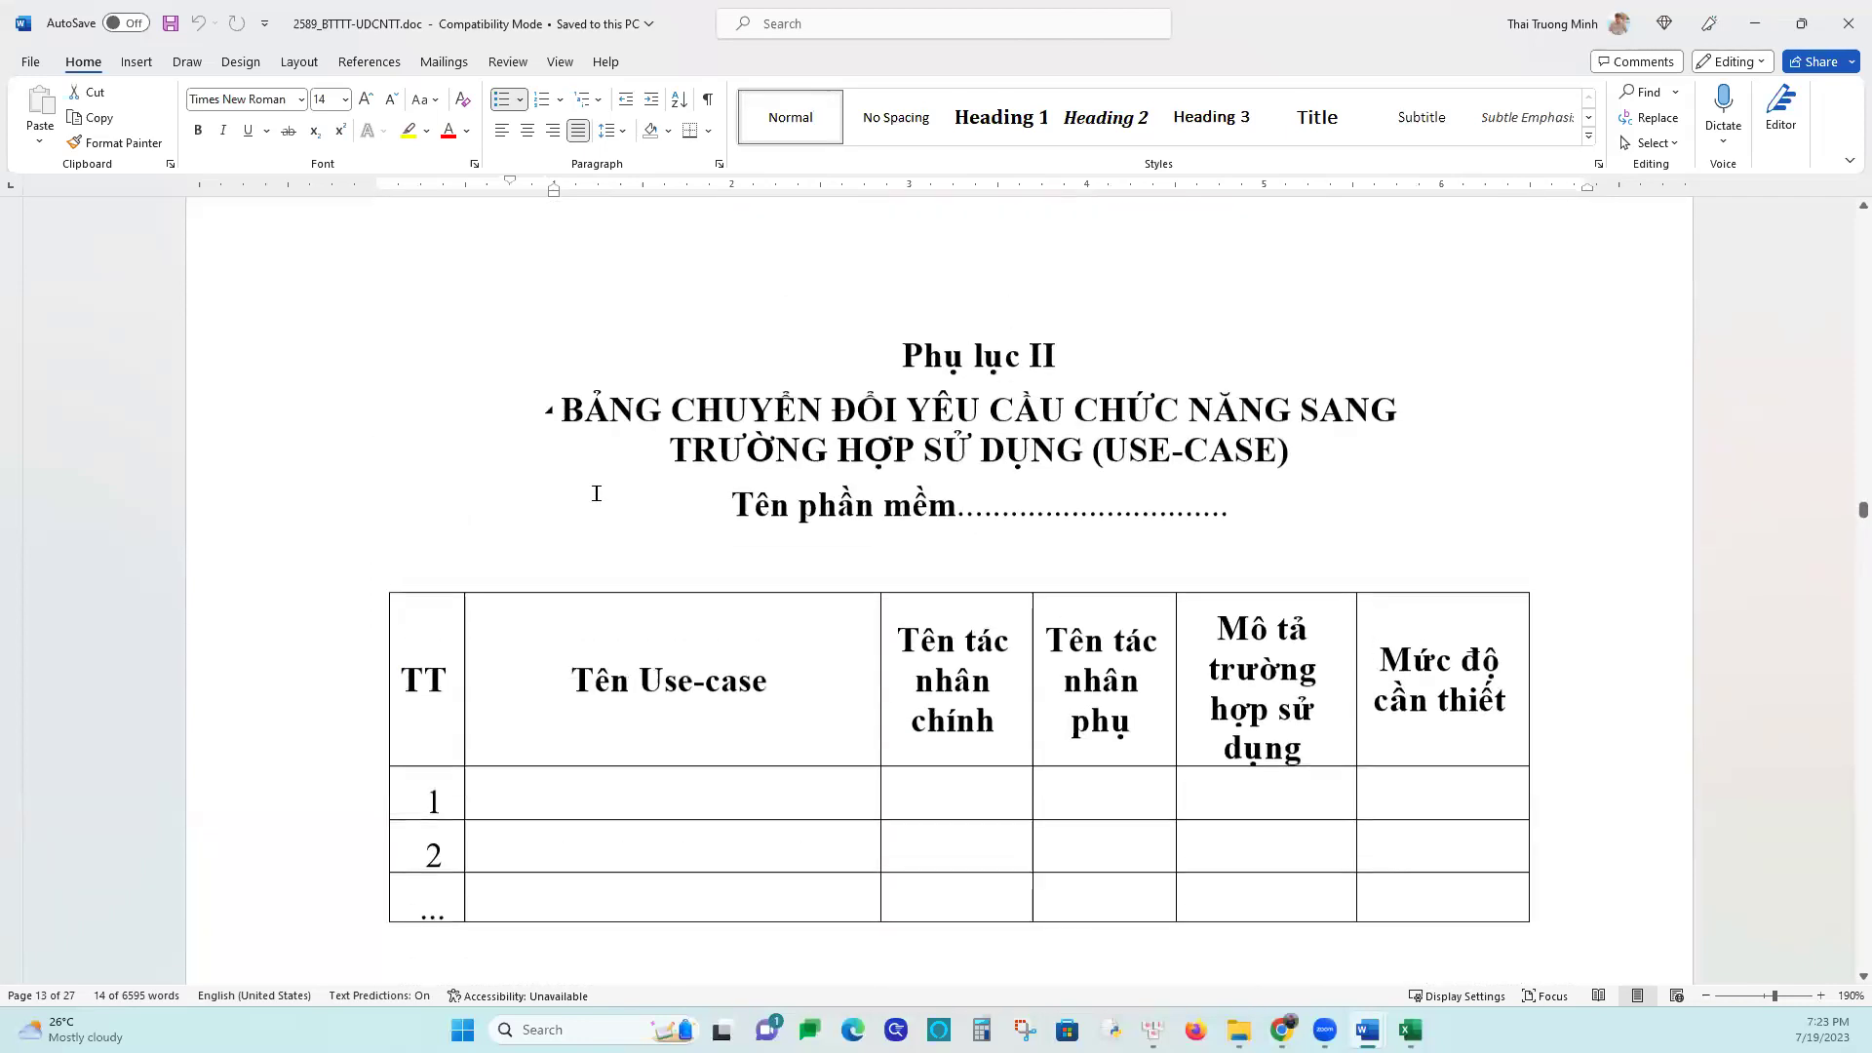
{"action": "scroll", "coordinate": [597, 492], "scroll_direction": "down", "scroll_amount": 10}
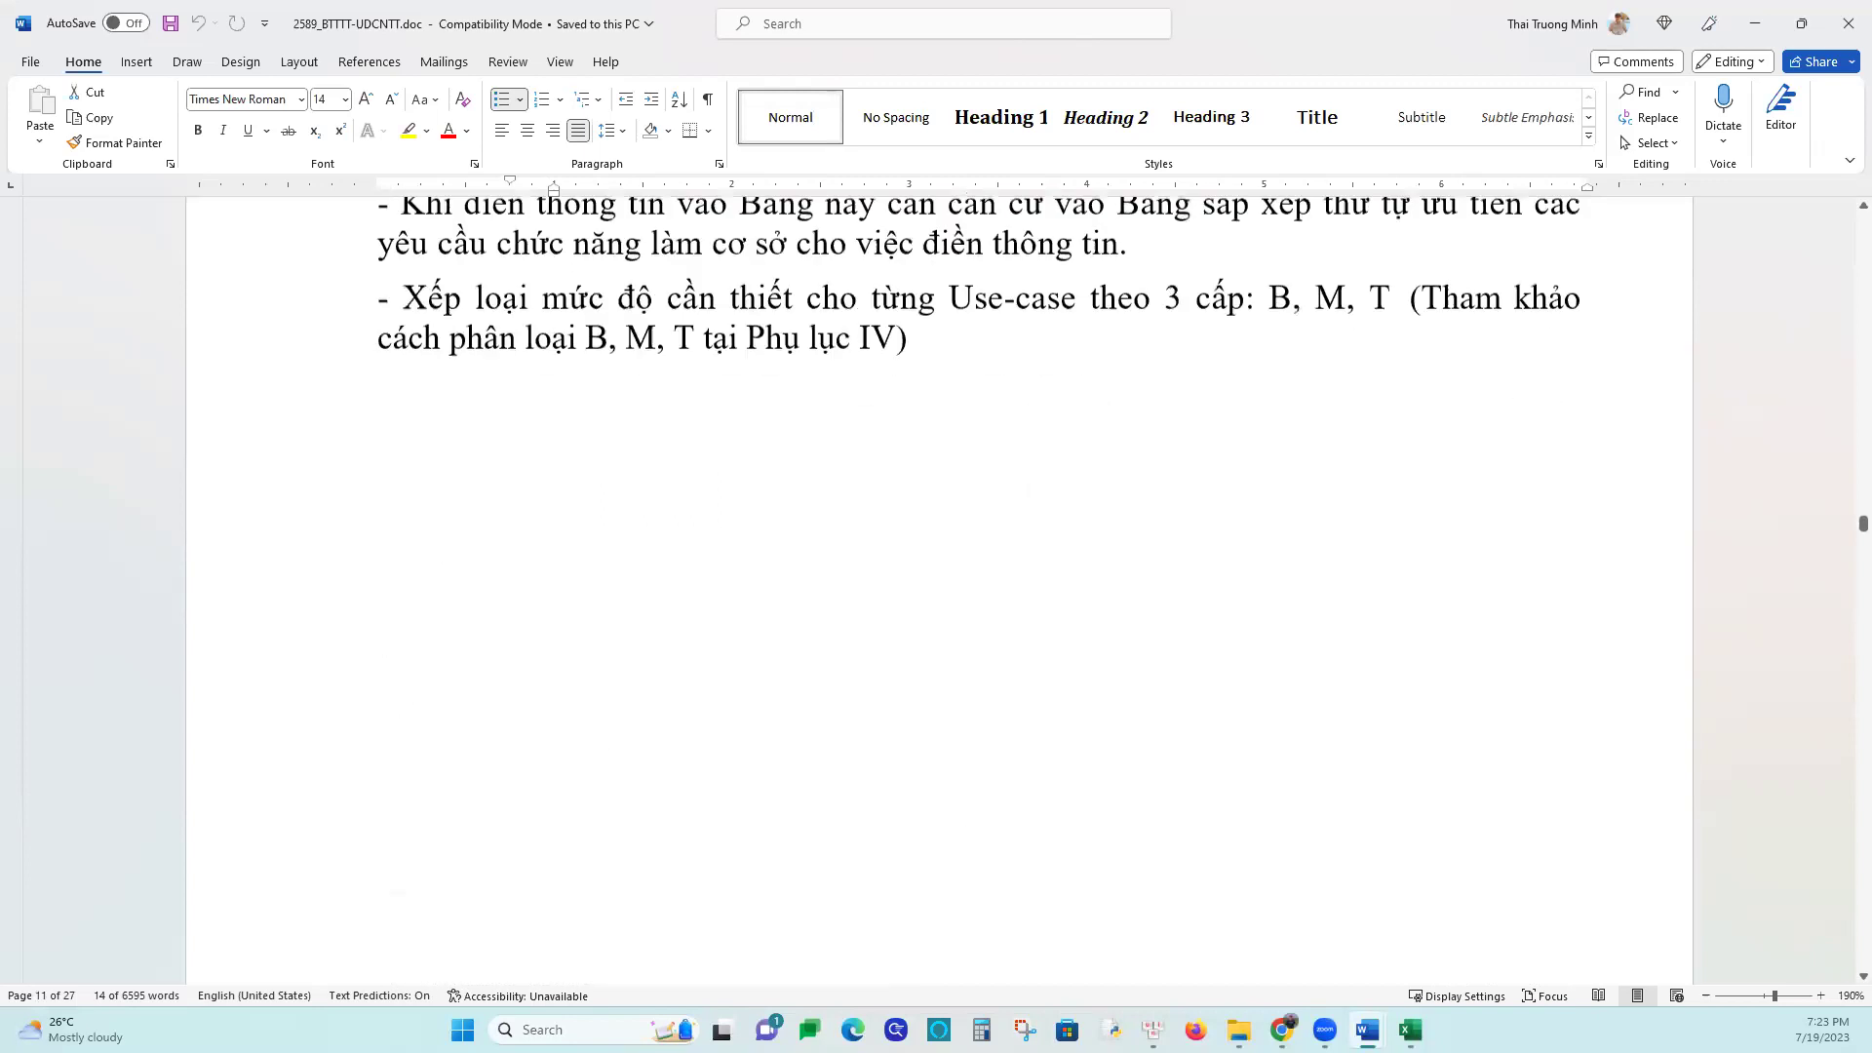
{"action": "scroll", "coordinate": [596, 490], "scroll_direction": "down", "scroll_amount": 5}
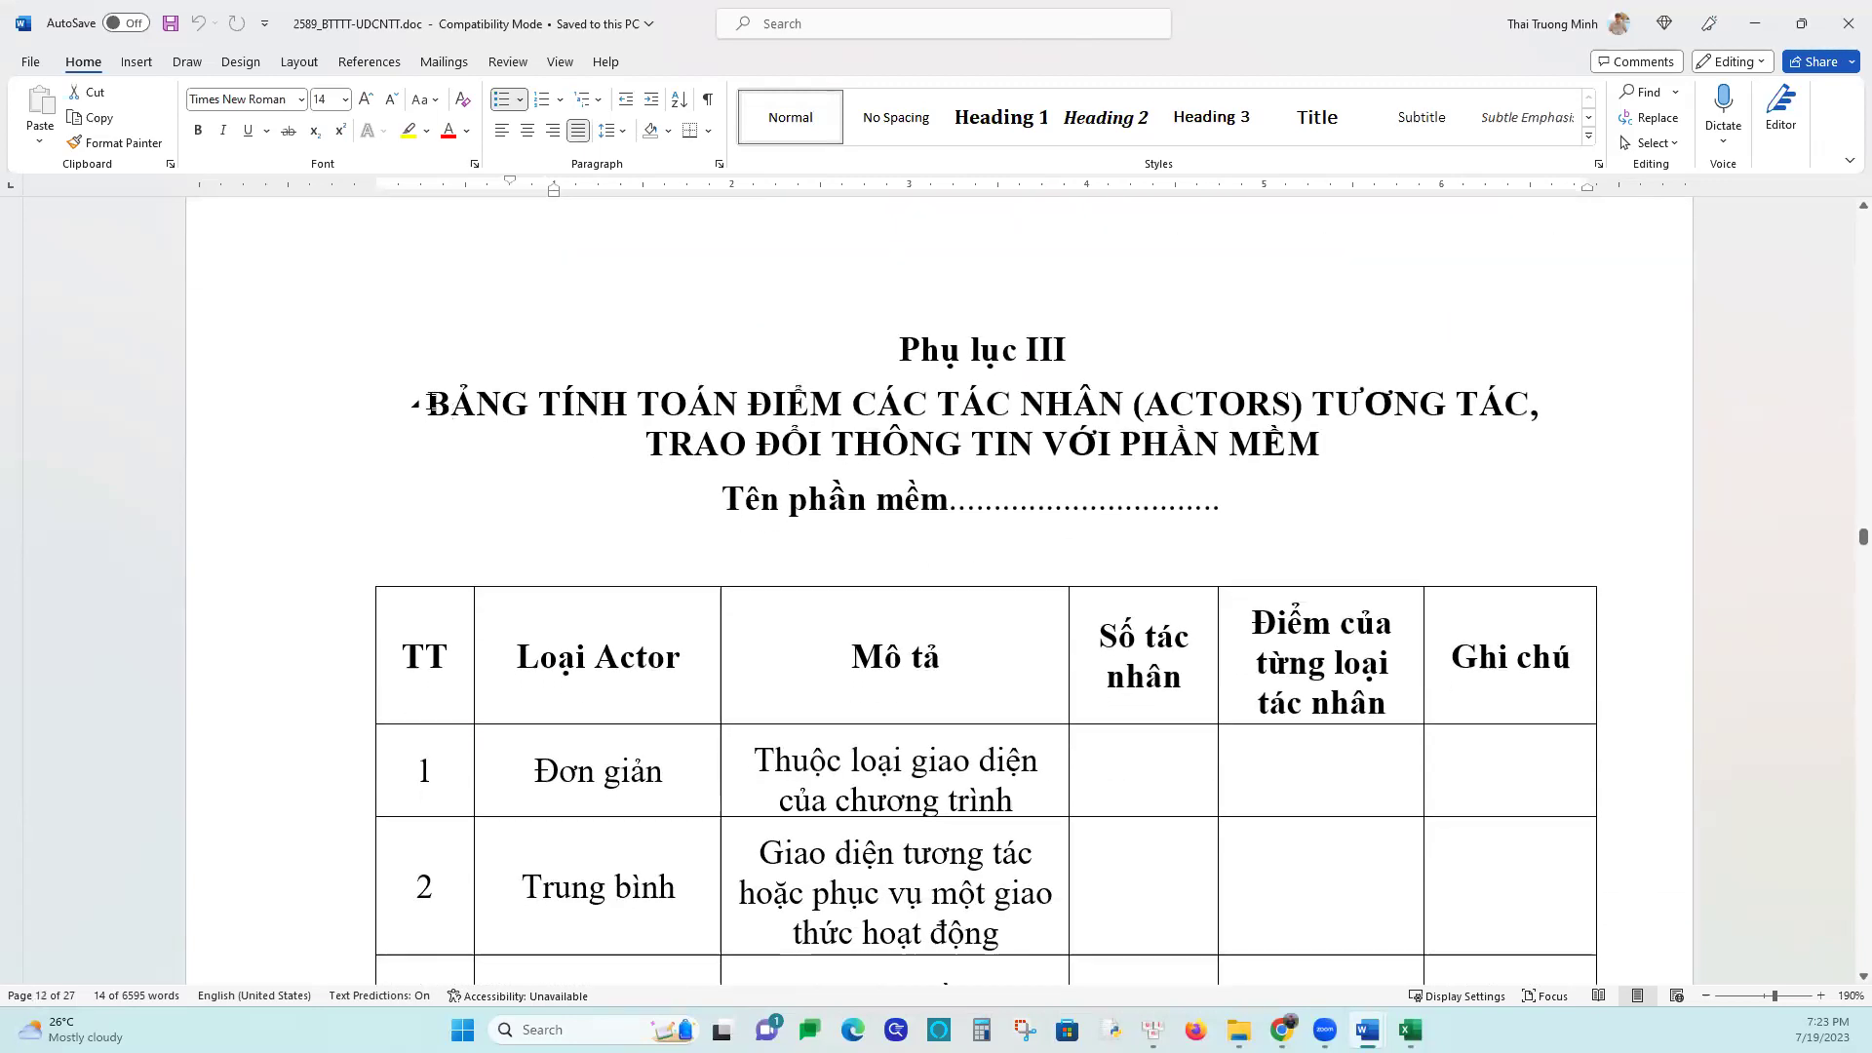
{"action": "left_click_drag", "start_coordinate": [517, 445], "coordinate": [770, 892]}
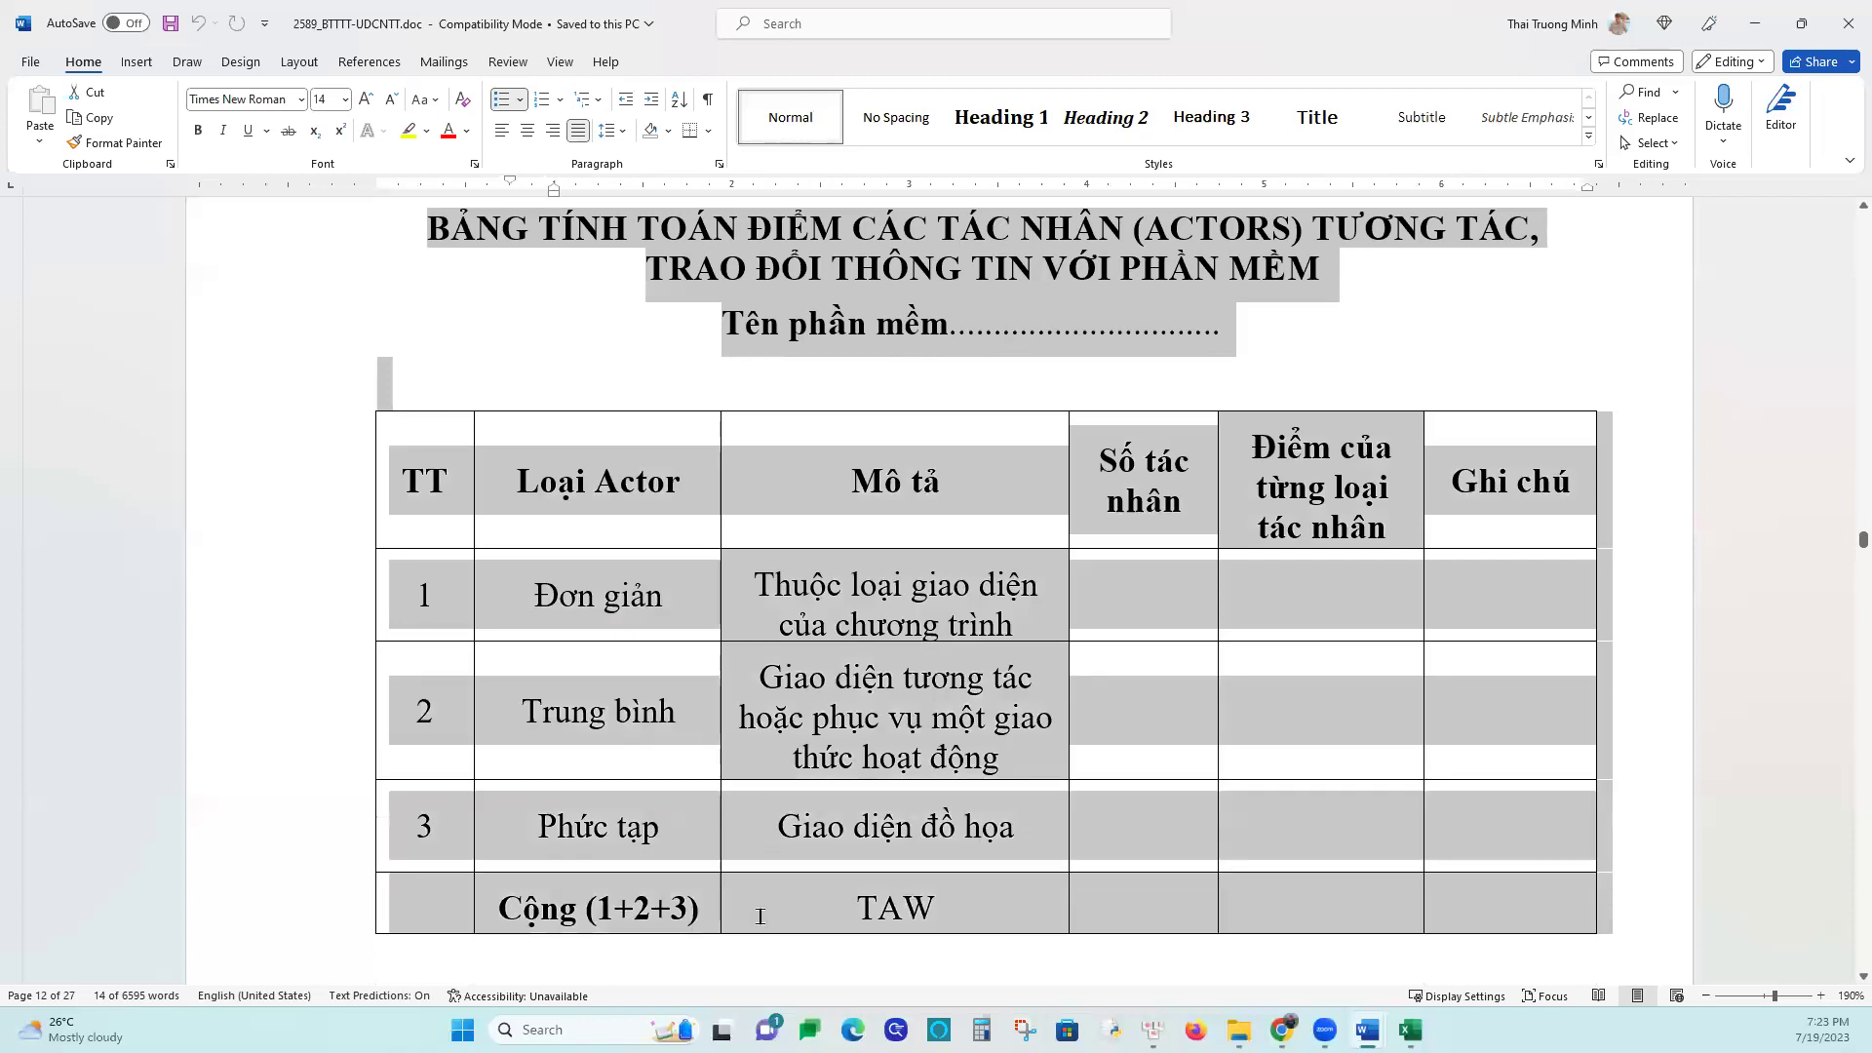
{"action": "right_click", "coordinate": [837, 272]}
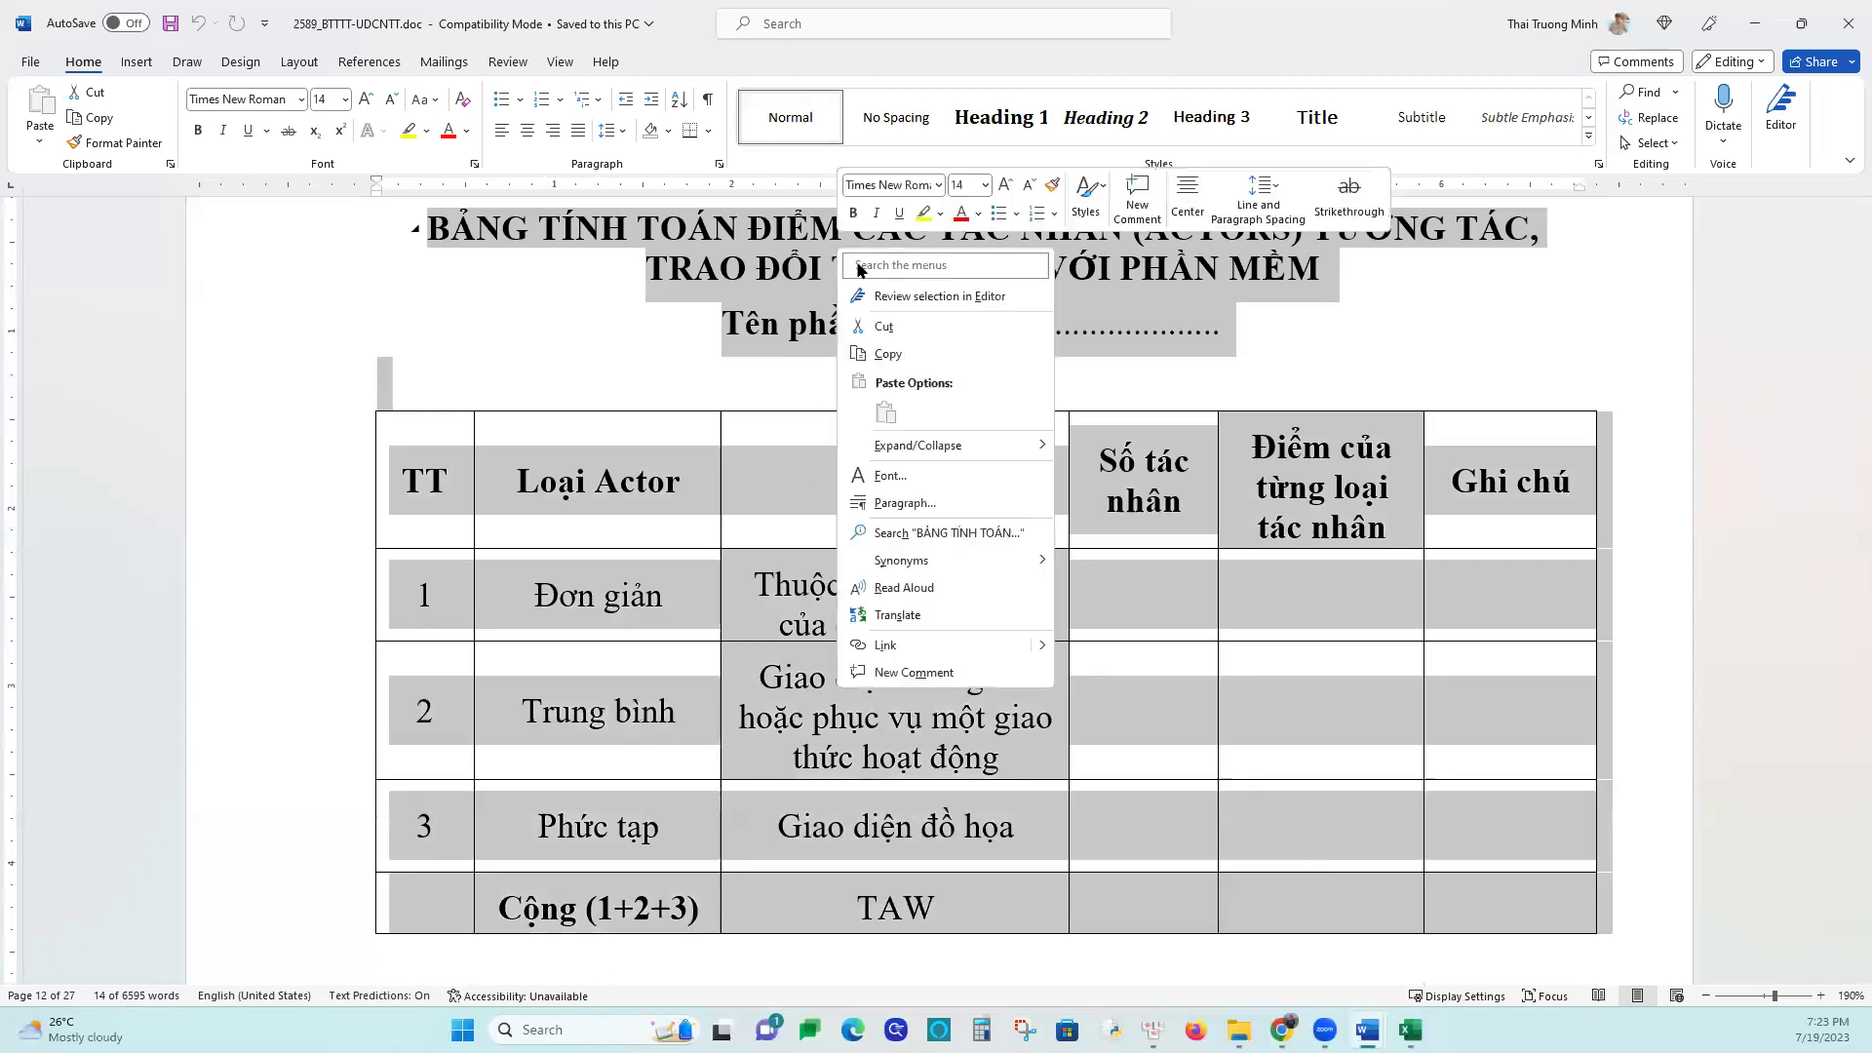
{"action": "left_click", "coordinate": [888, 354]}
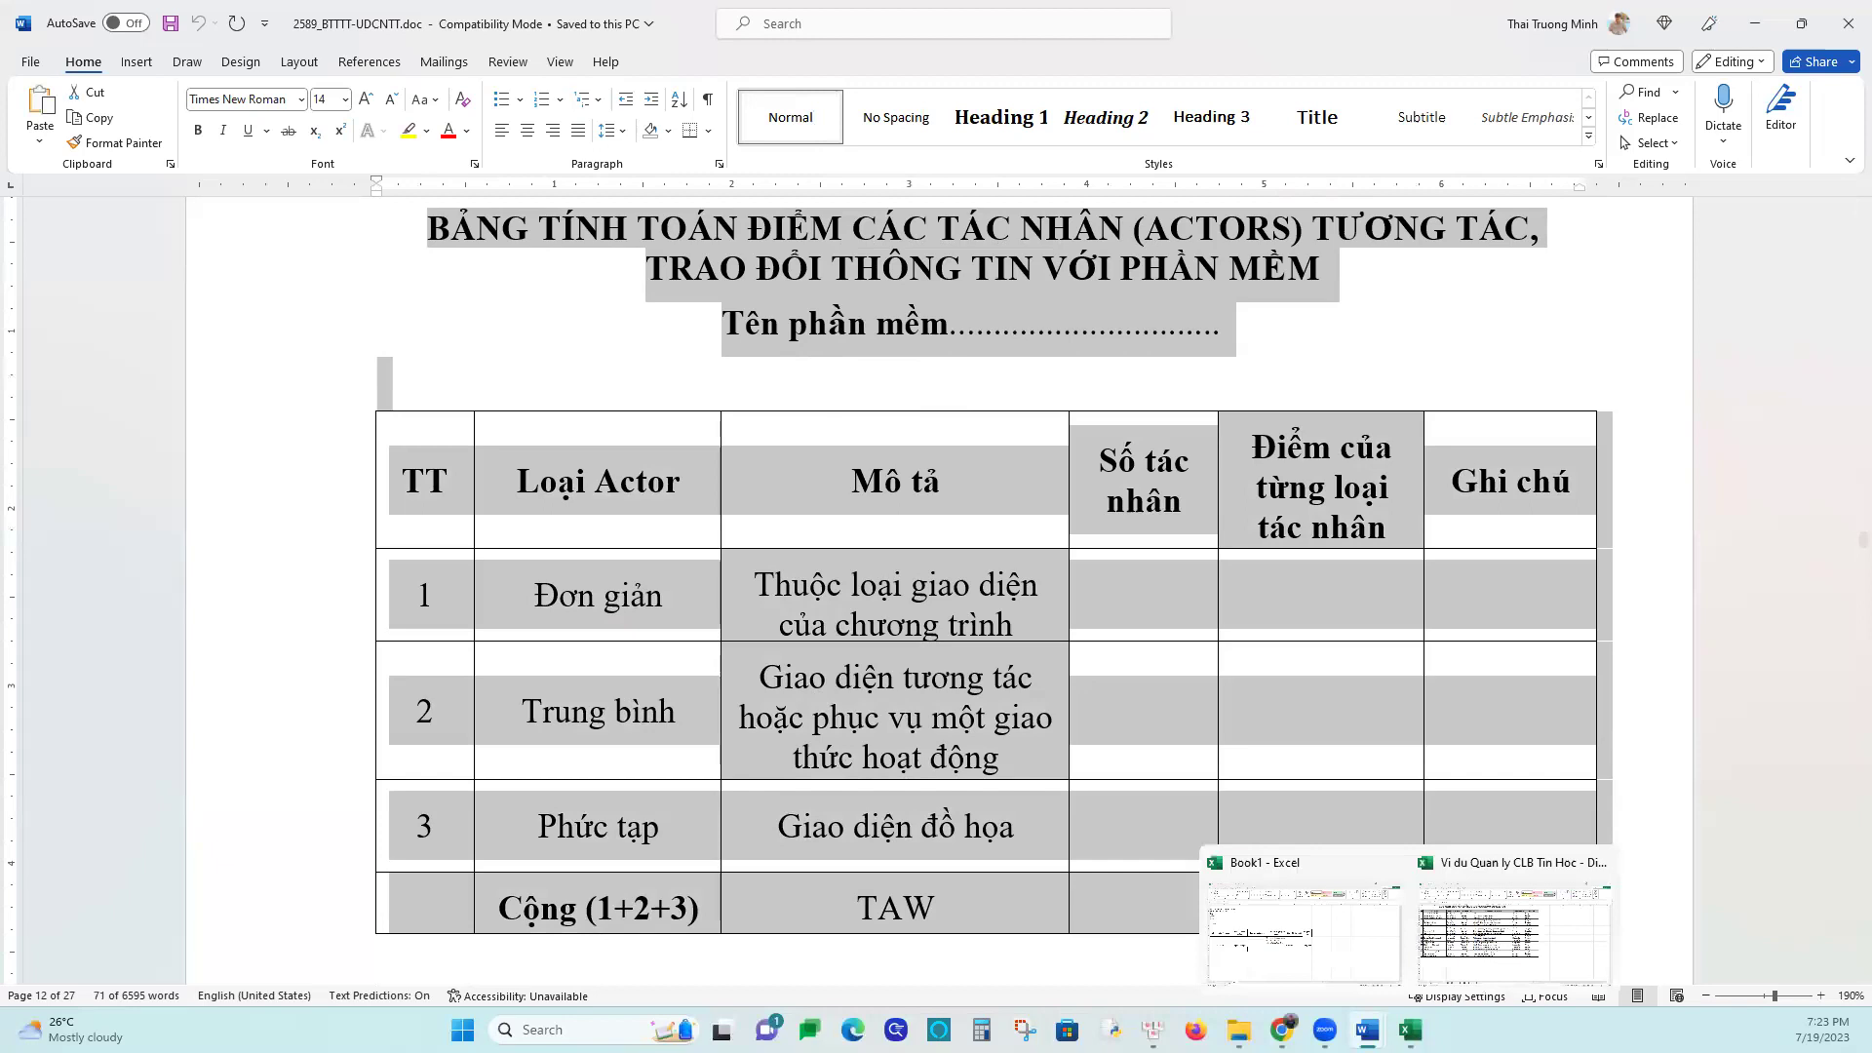
Switch to the Book1 workbook in Excel and rename Sheet4 as Buoc 4
{"action": "left_click", "coordinate": [1409, 1029]}
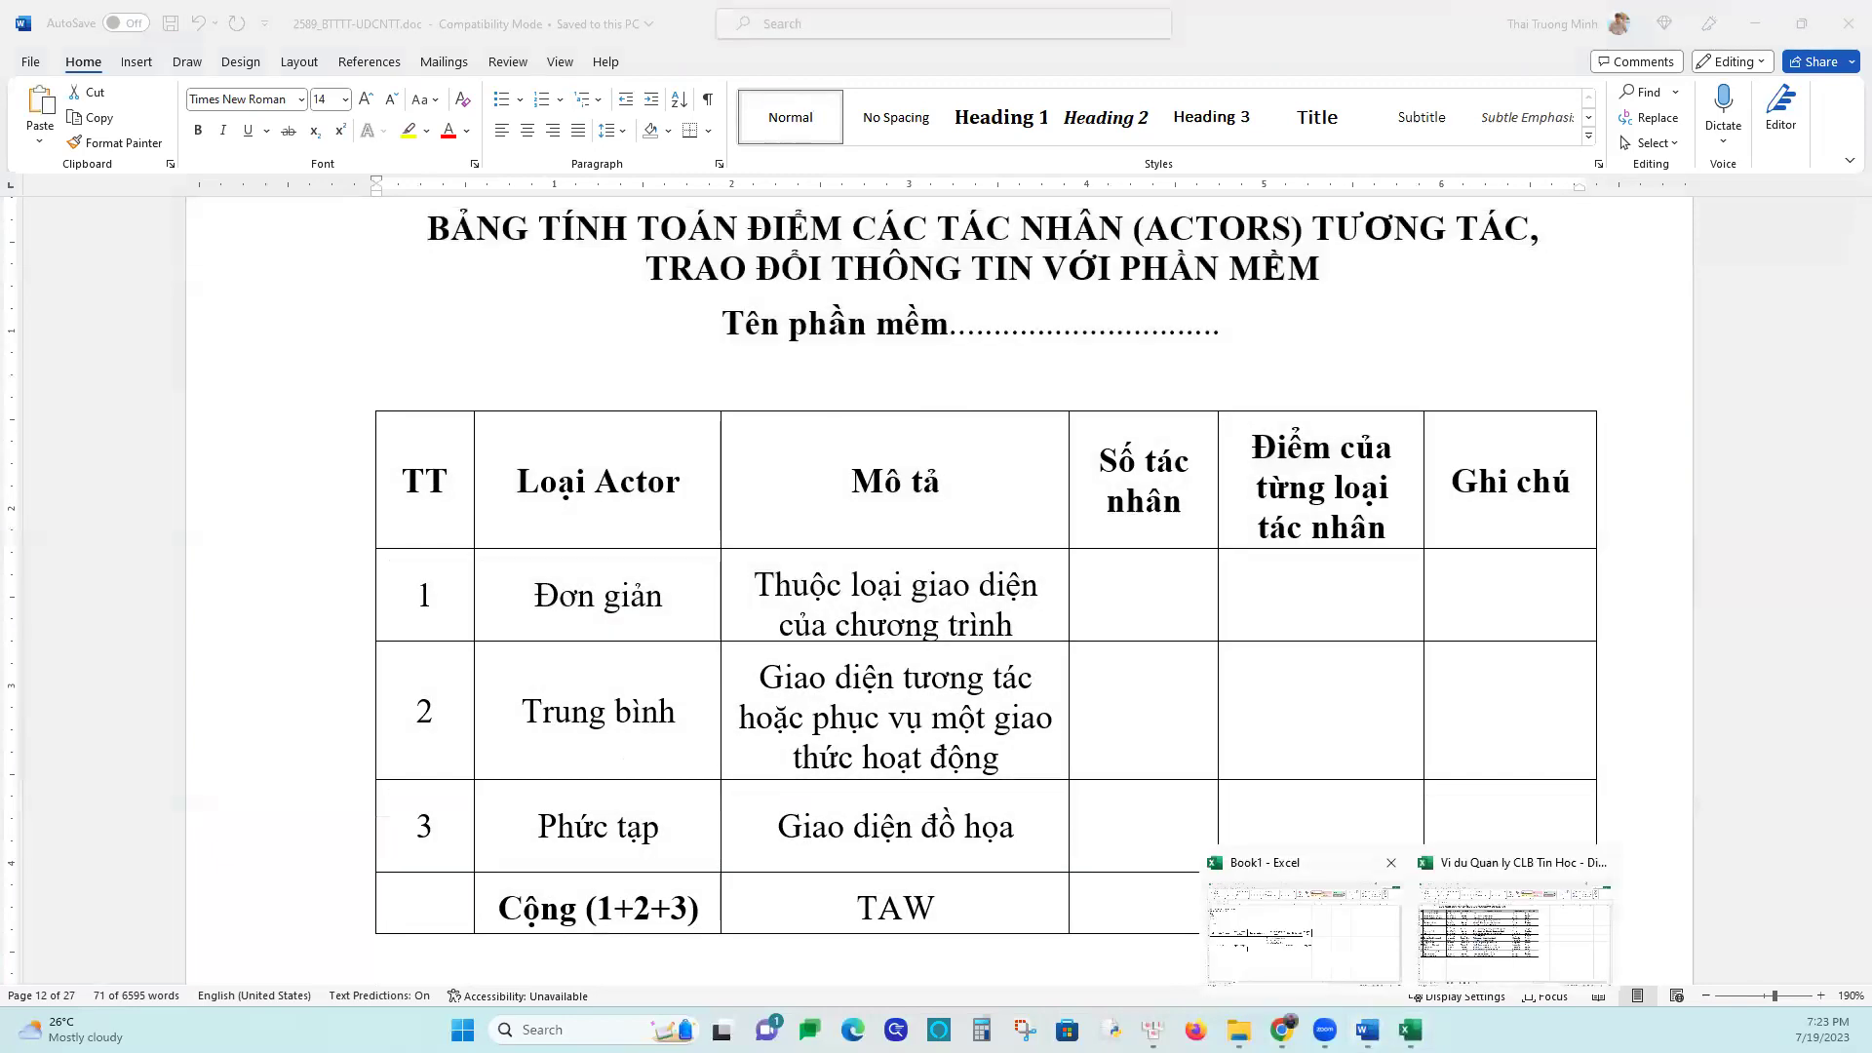
{"action": "left_click", "coordinate": [1303, 931]}
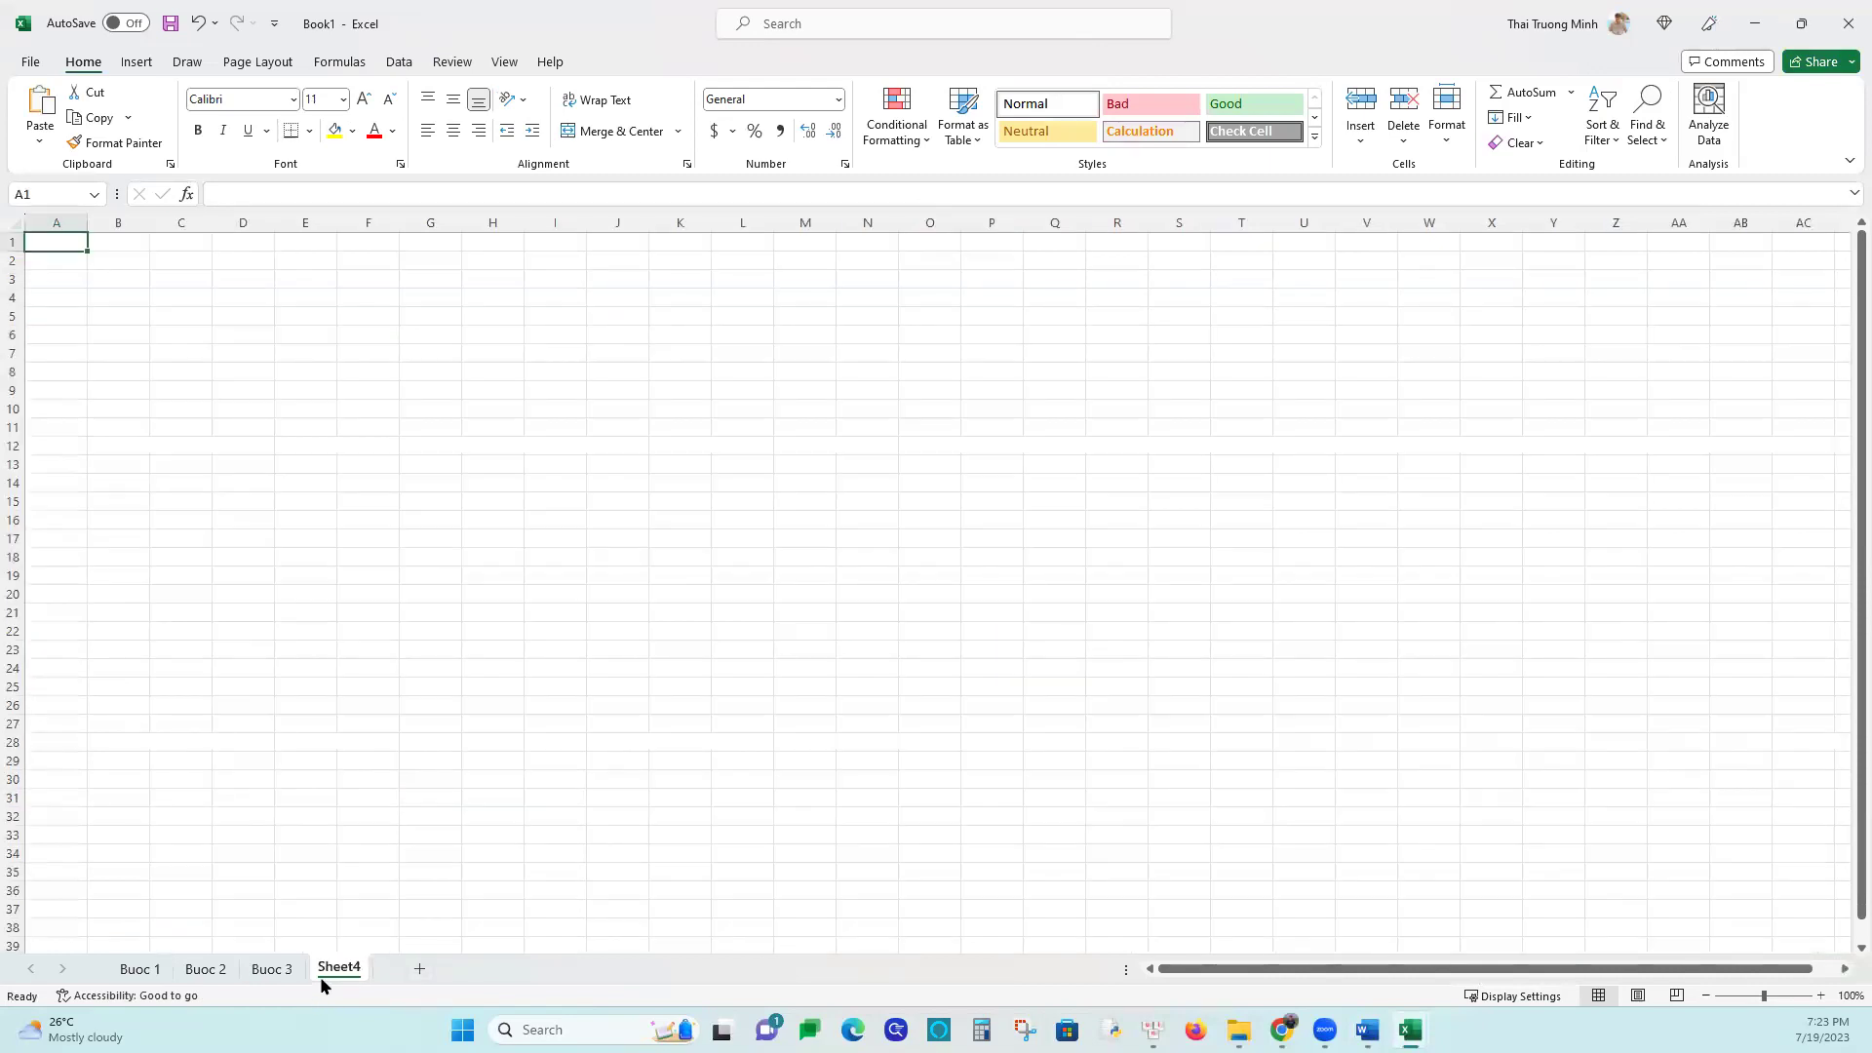
{"action": "right_click", "coordinate": [339, 967]}
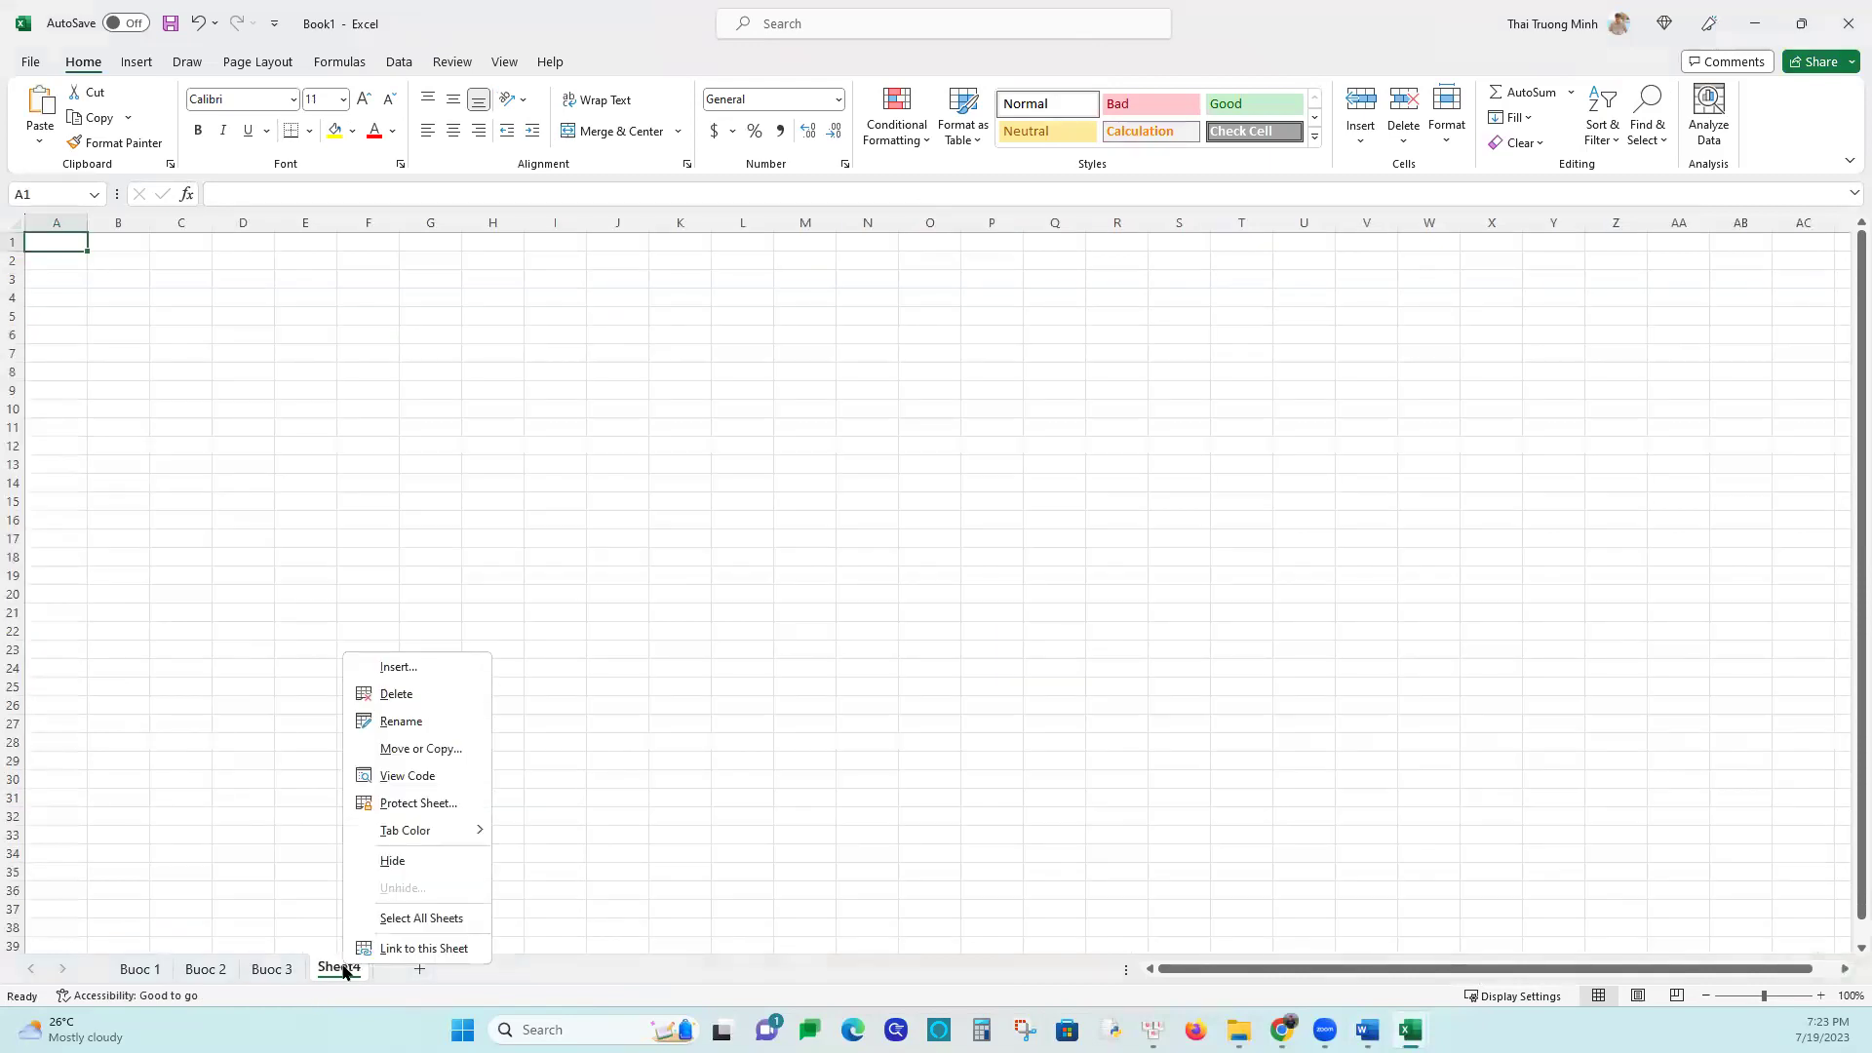
{"action": "left_click", "coordinate": [404, 722]}
{"action": "type", "text": "Buoc 4"}
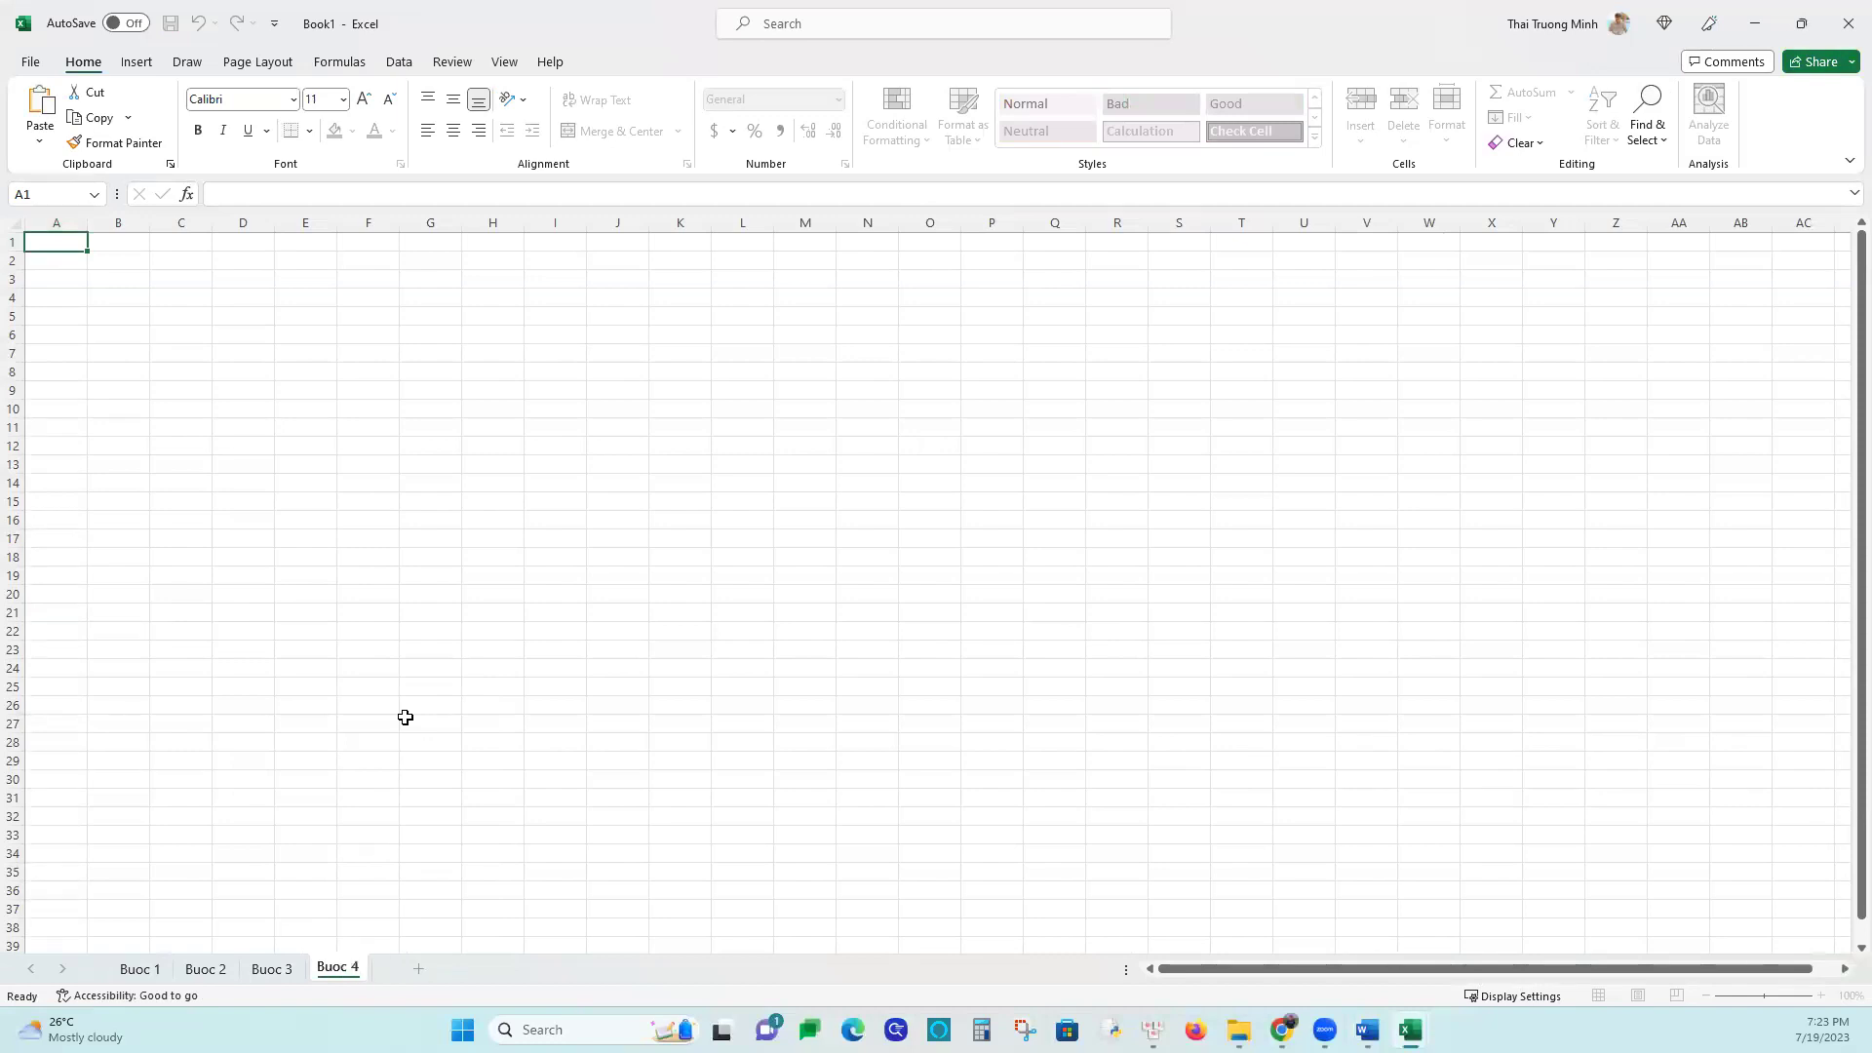
{"action": "key", "text": "Return"}
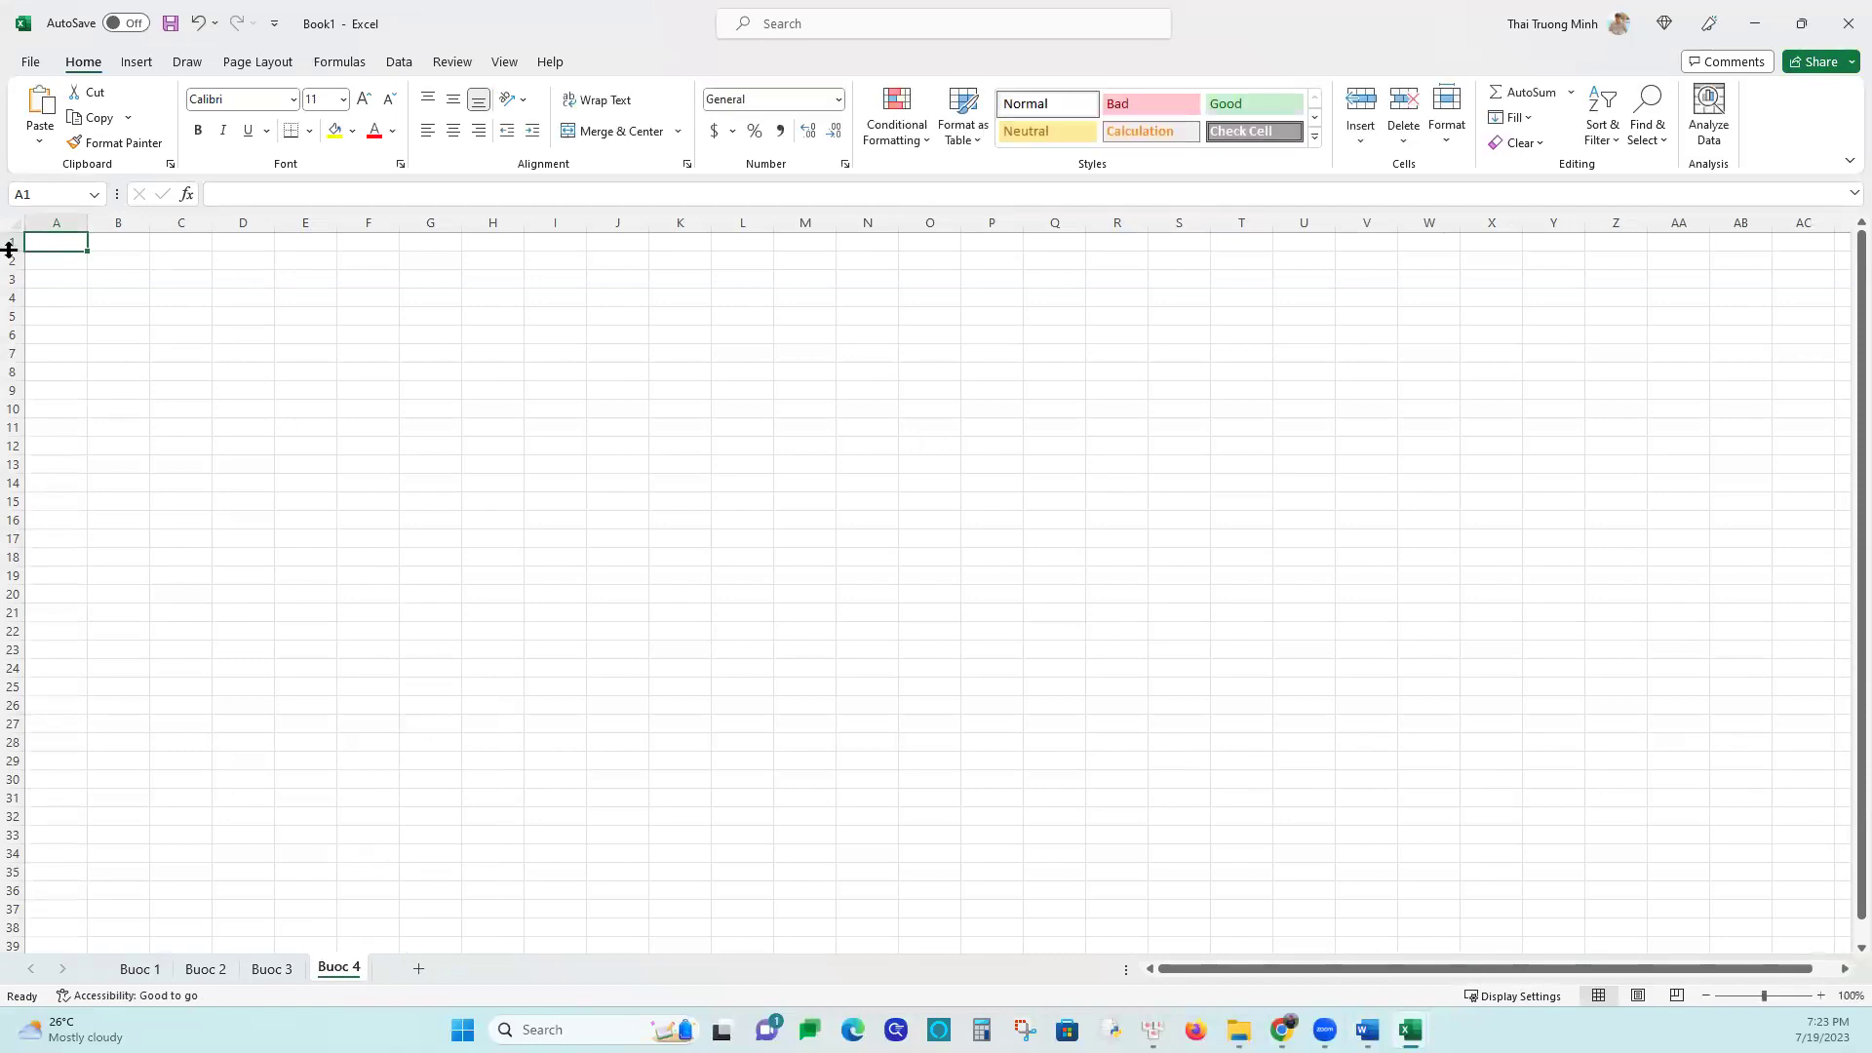
Paste the copied actor scoring table starting at cell A2 and widen columns B to F to suit their text
{"action": "left_click", "coordinate": [68, 262]}
{"action": "key", "text": "ctrl+v"}
{"action": "left_click", "coordinate": [167, 334]}
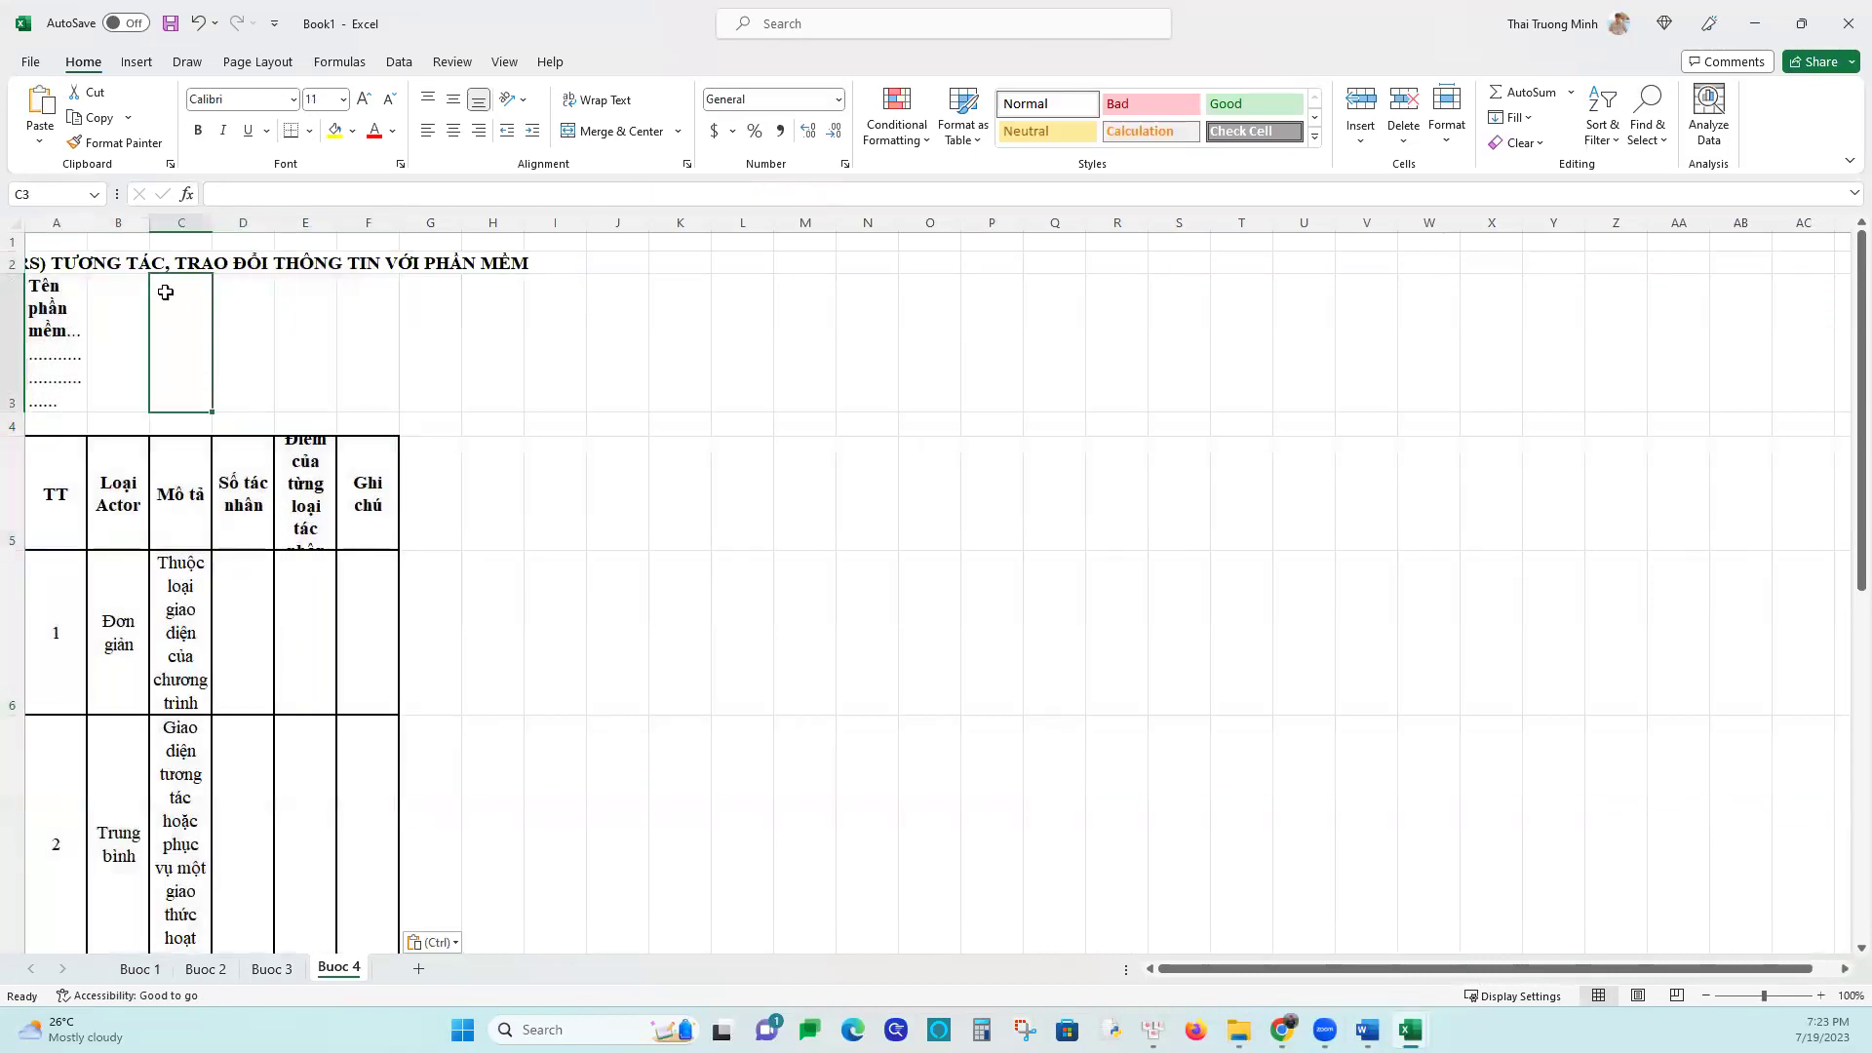
{"action": "left_click_drag", "start_coordinate": [149, 224], "coordinate": [964, 222]}
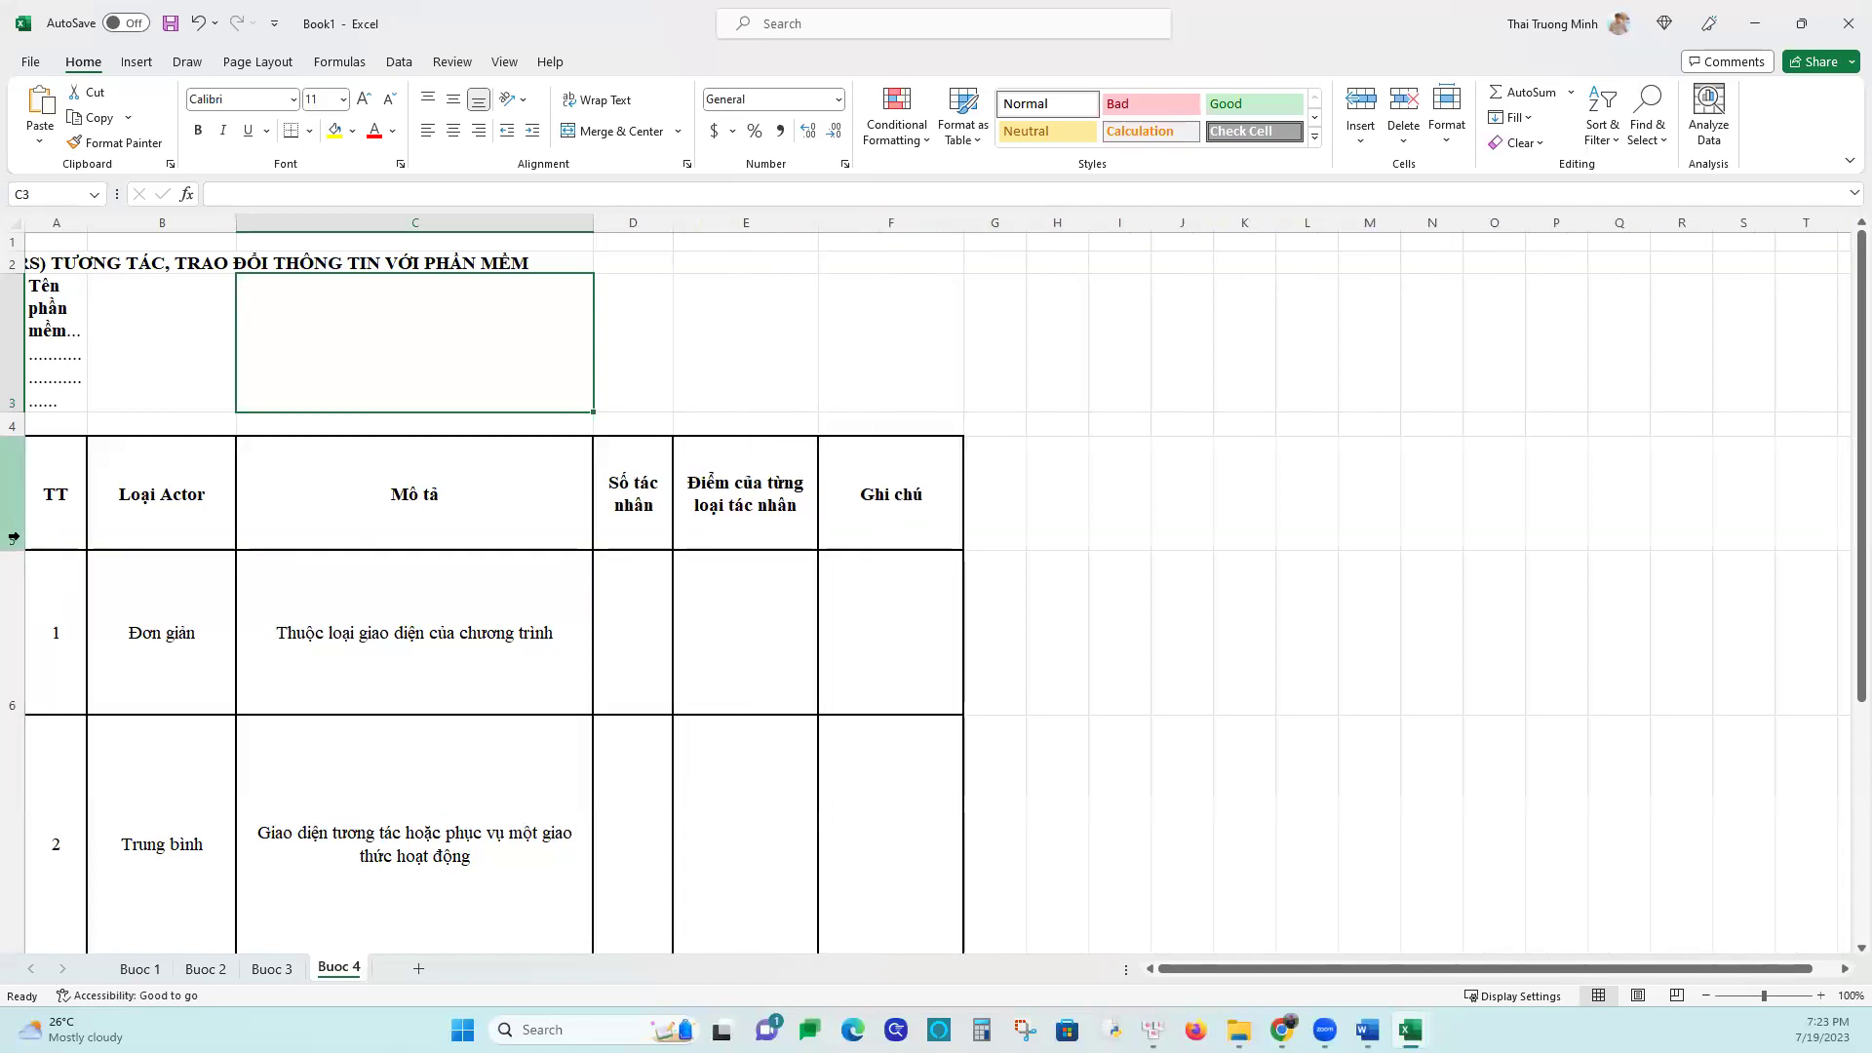
Reduce the heights of rows 5 to 9 so the actor scoring table becomes compact
{"action": "left_click_drag", "start_coordinate": [19, 549], "coordinate": [32, 478]}
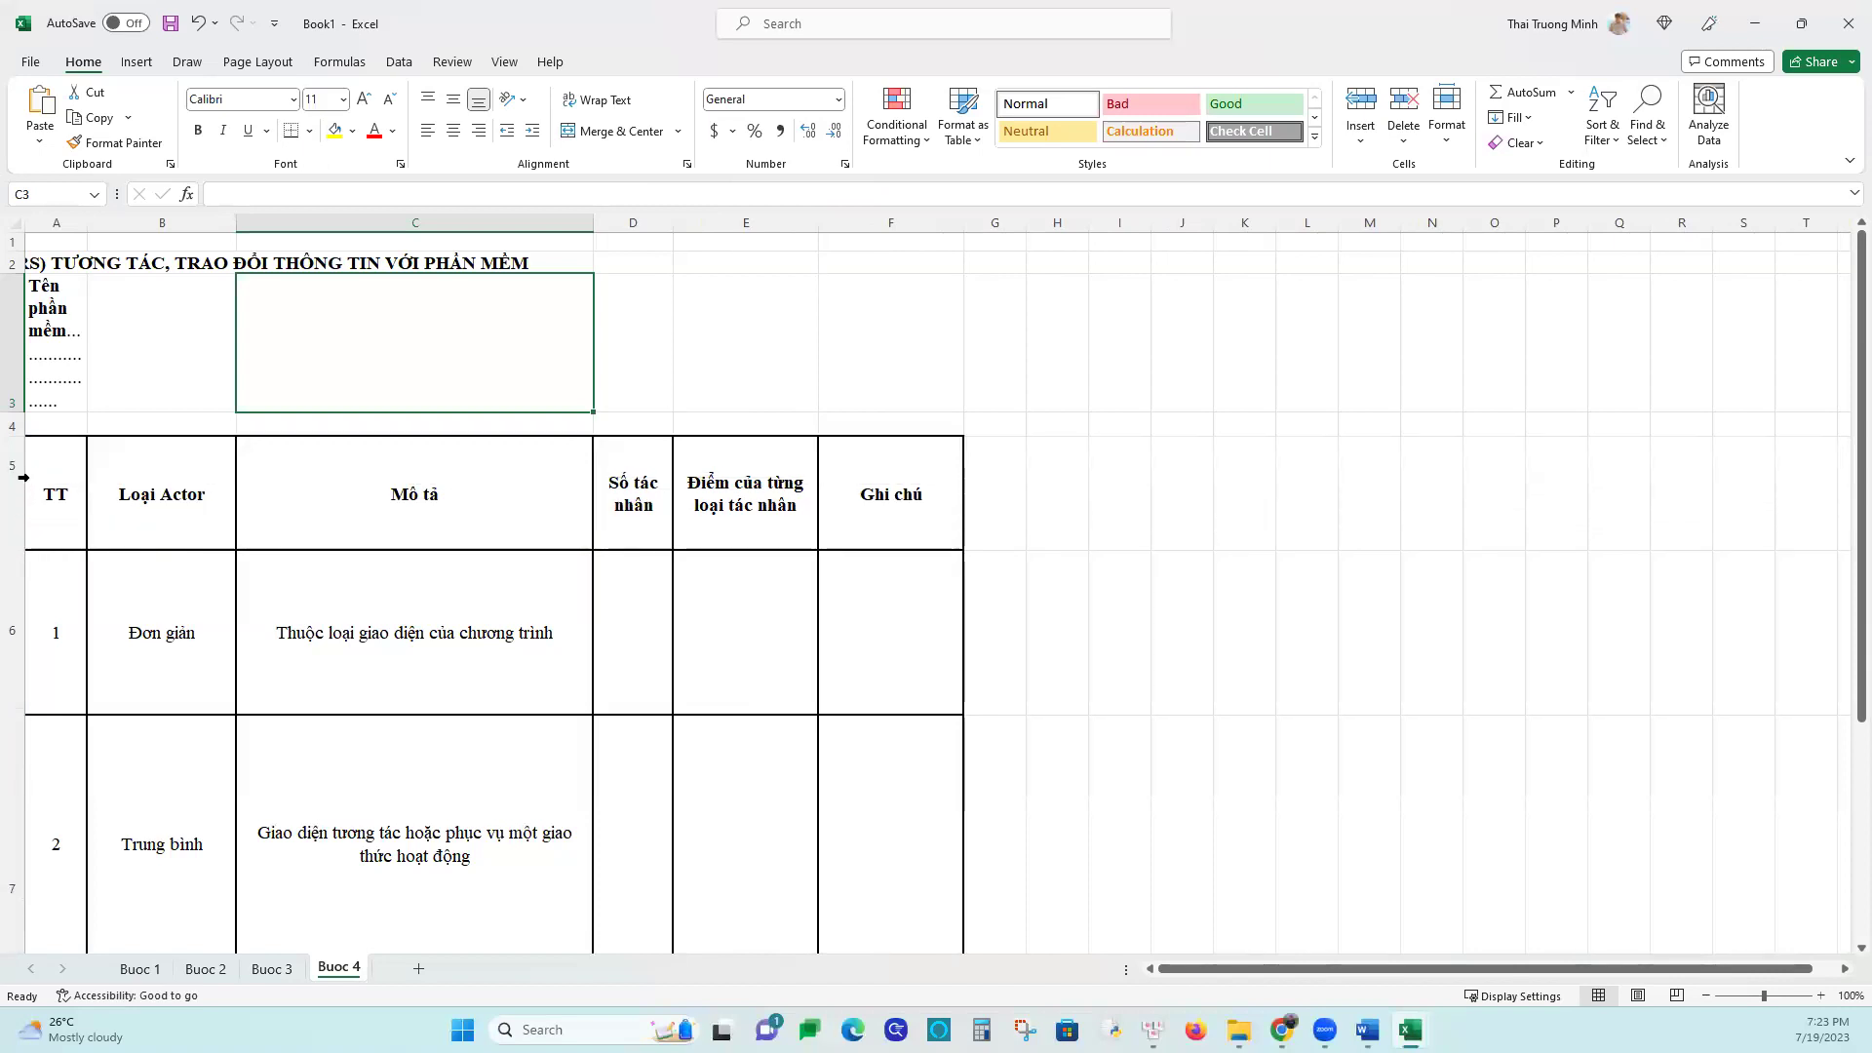
{"action": "left_click_drag", "start_coordinate": [16, 640], "coordinate": [16, 512]}
{"action": "left_click_drag", "start_coordinate": [17, 770], "coordinate": [27, 557]}
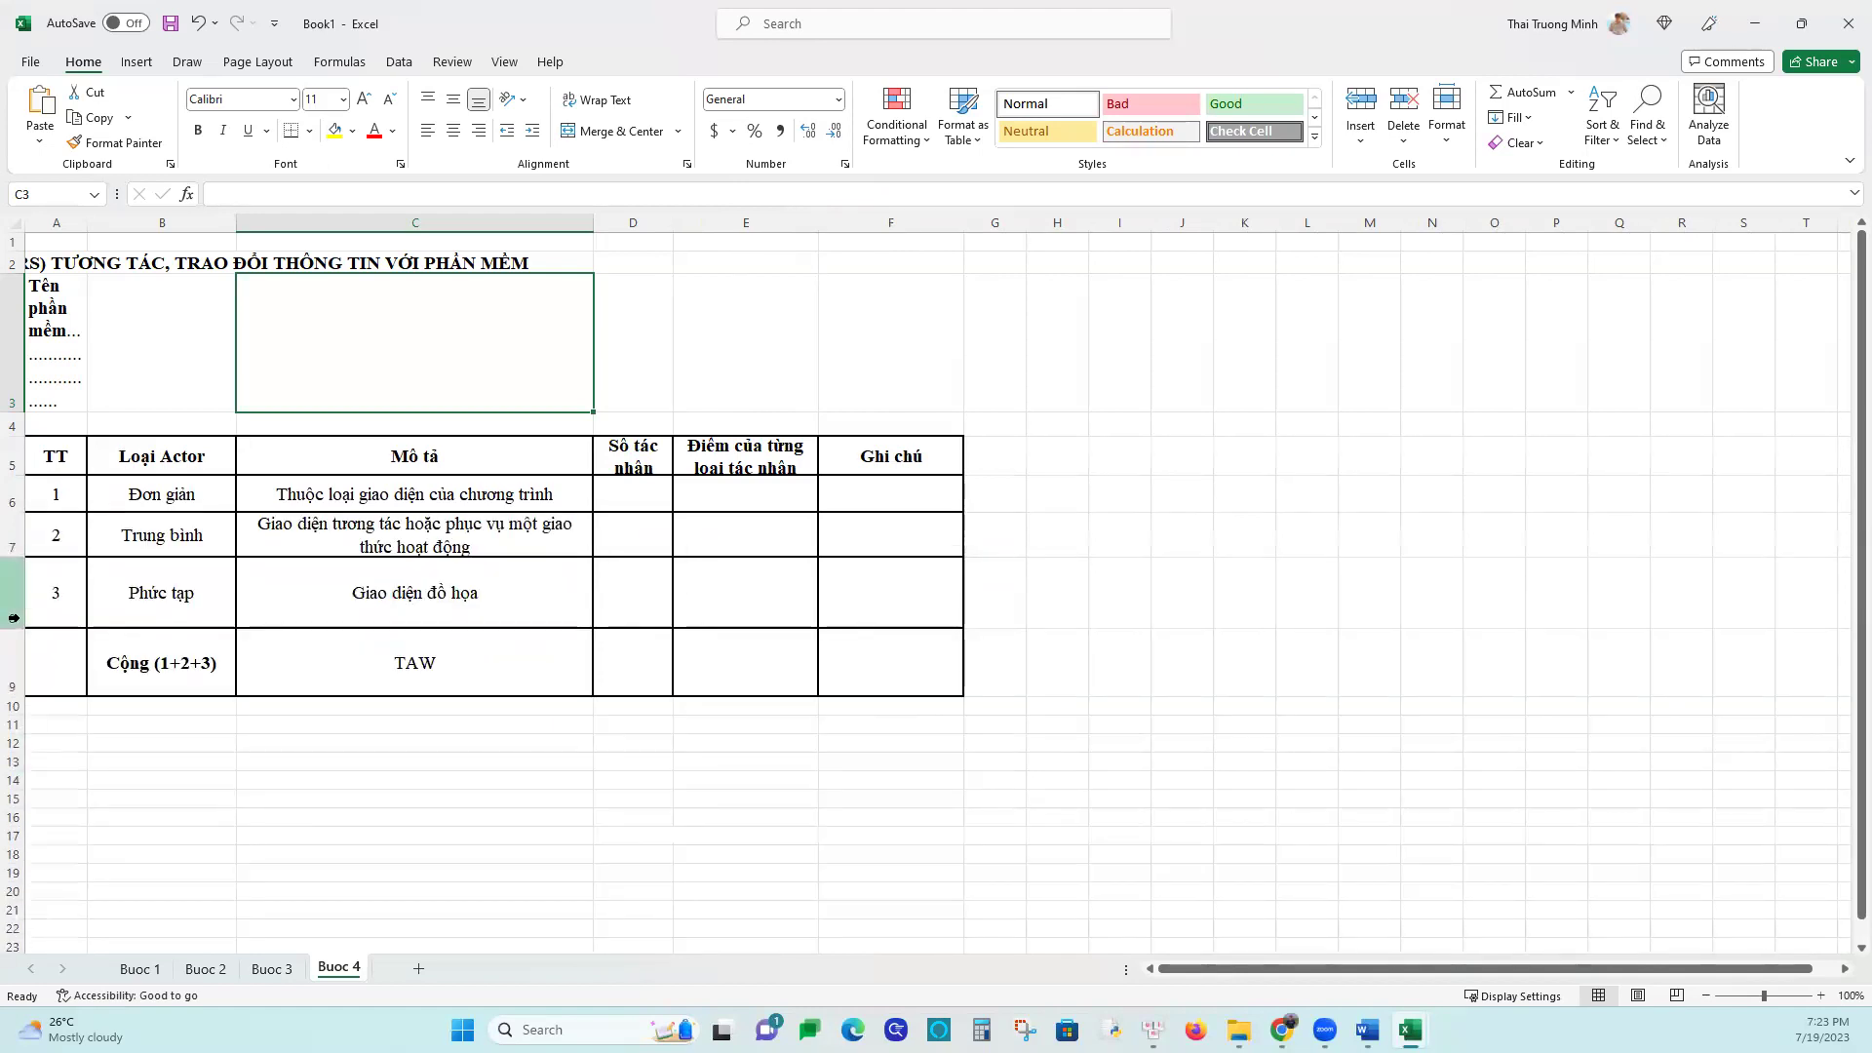
{"action": "mouse_move", "coordinate": [15, 626]}
{"action": "left_mouse_down"}
{"action": "mouse_move", "coordinate": [17, 597]}
{"action": "mouse_move", "coordinate": [16, 653]}
{"action": "mouse_move", "coordinate": [15, 636]}
{"action": "left_mouse_up"}
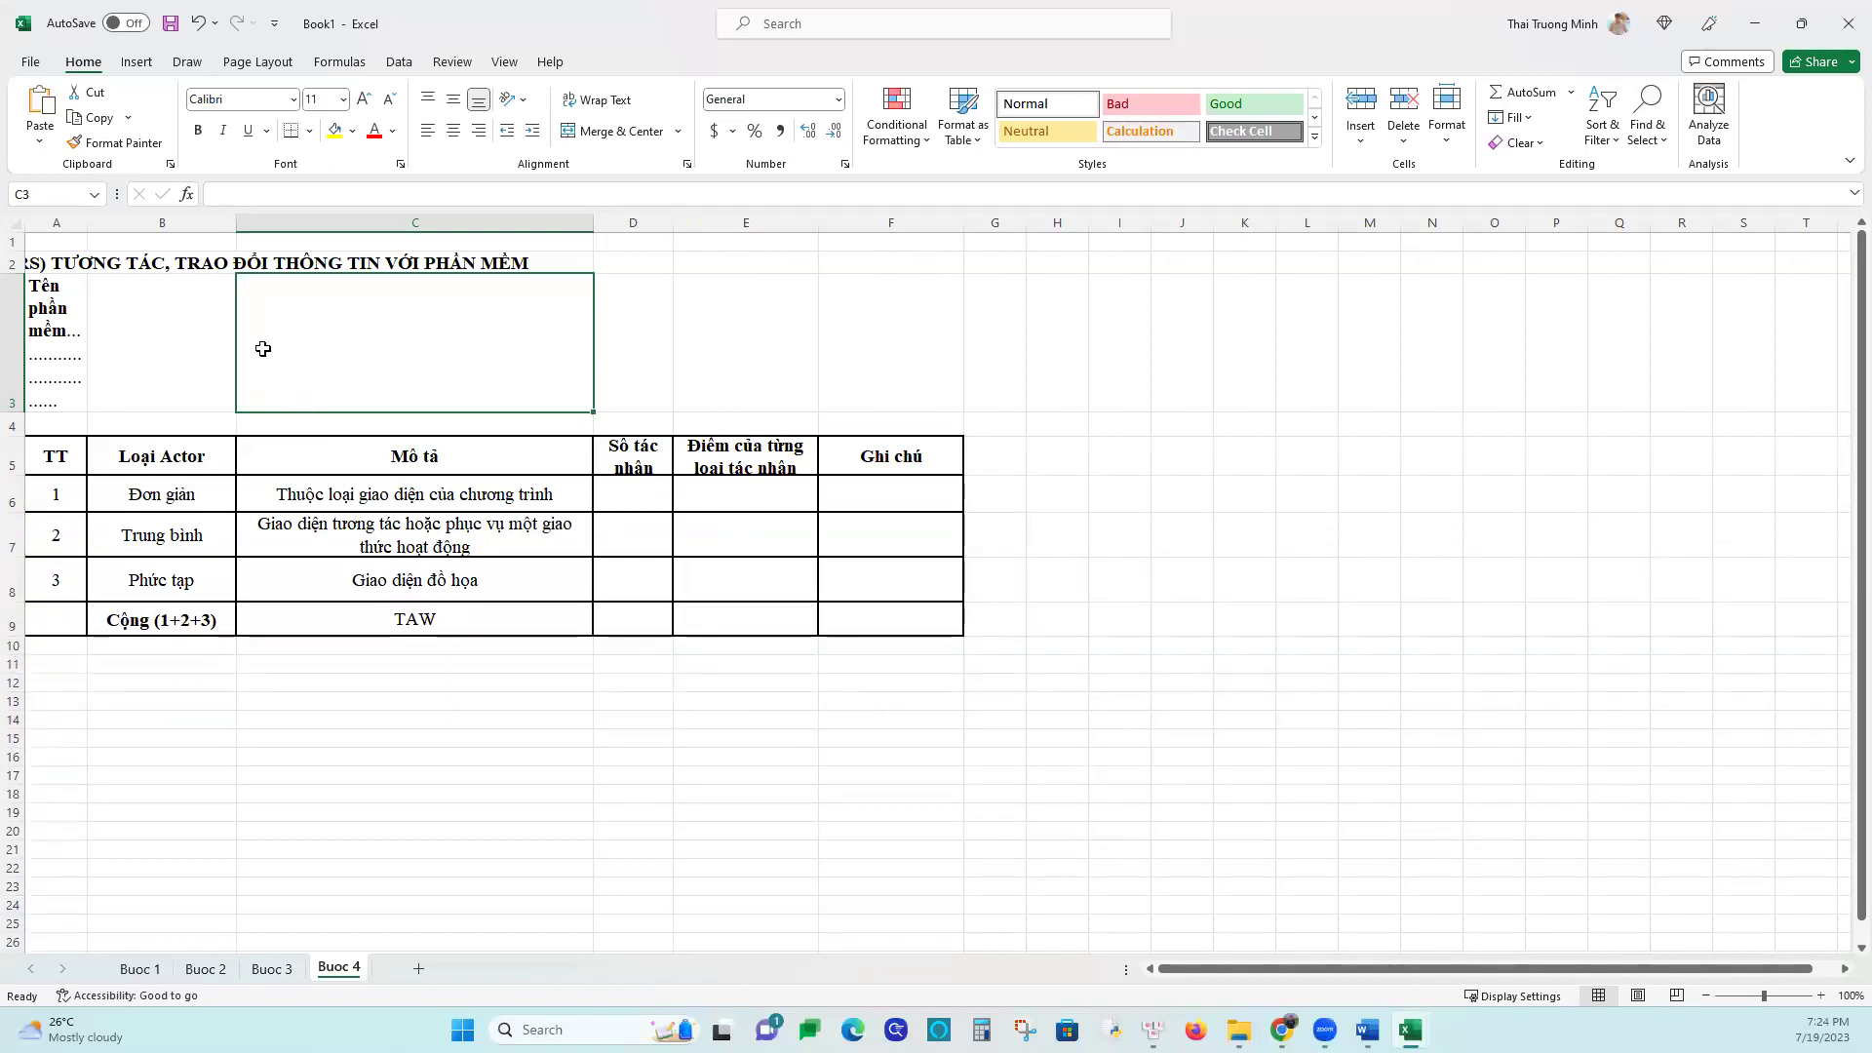
Merge and center the Tên phần mềm line across A3:F3 and the table title across A2:F2
{"action": "left_click", "coordinate": [68, 388]}
{"action": "left_click_drag", "start_coordinate": [325, 363], "coordinate": [898, 334]}
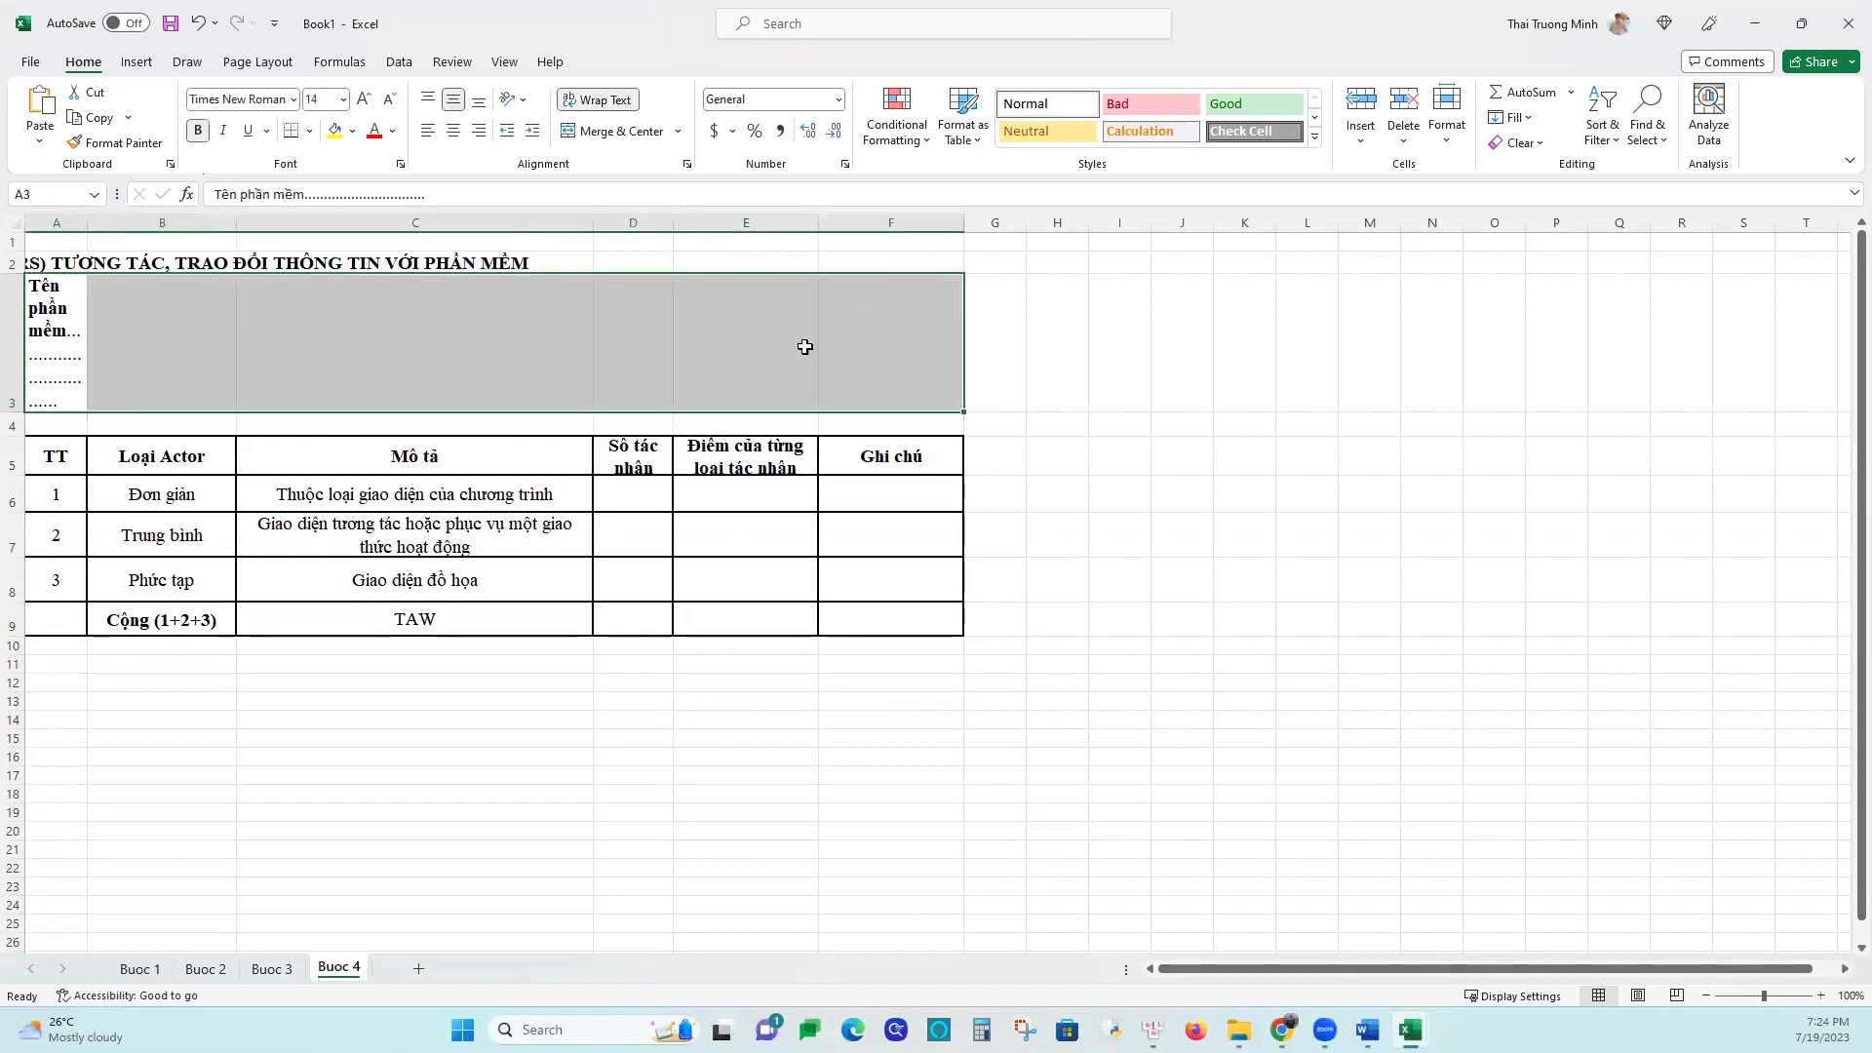
{"action": "left_click", "coordinate": [602, 132]}
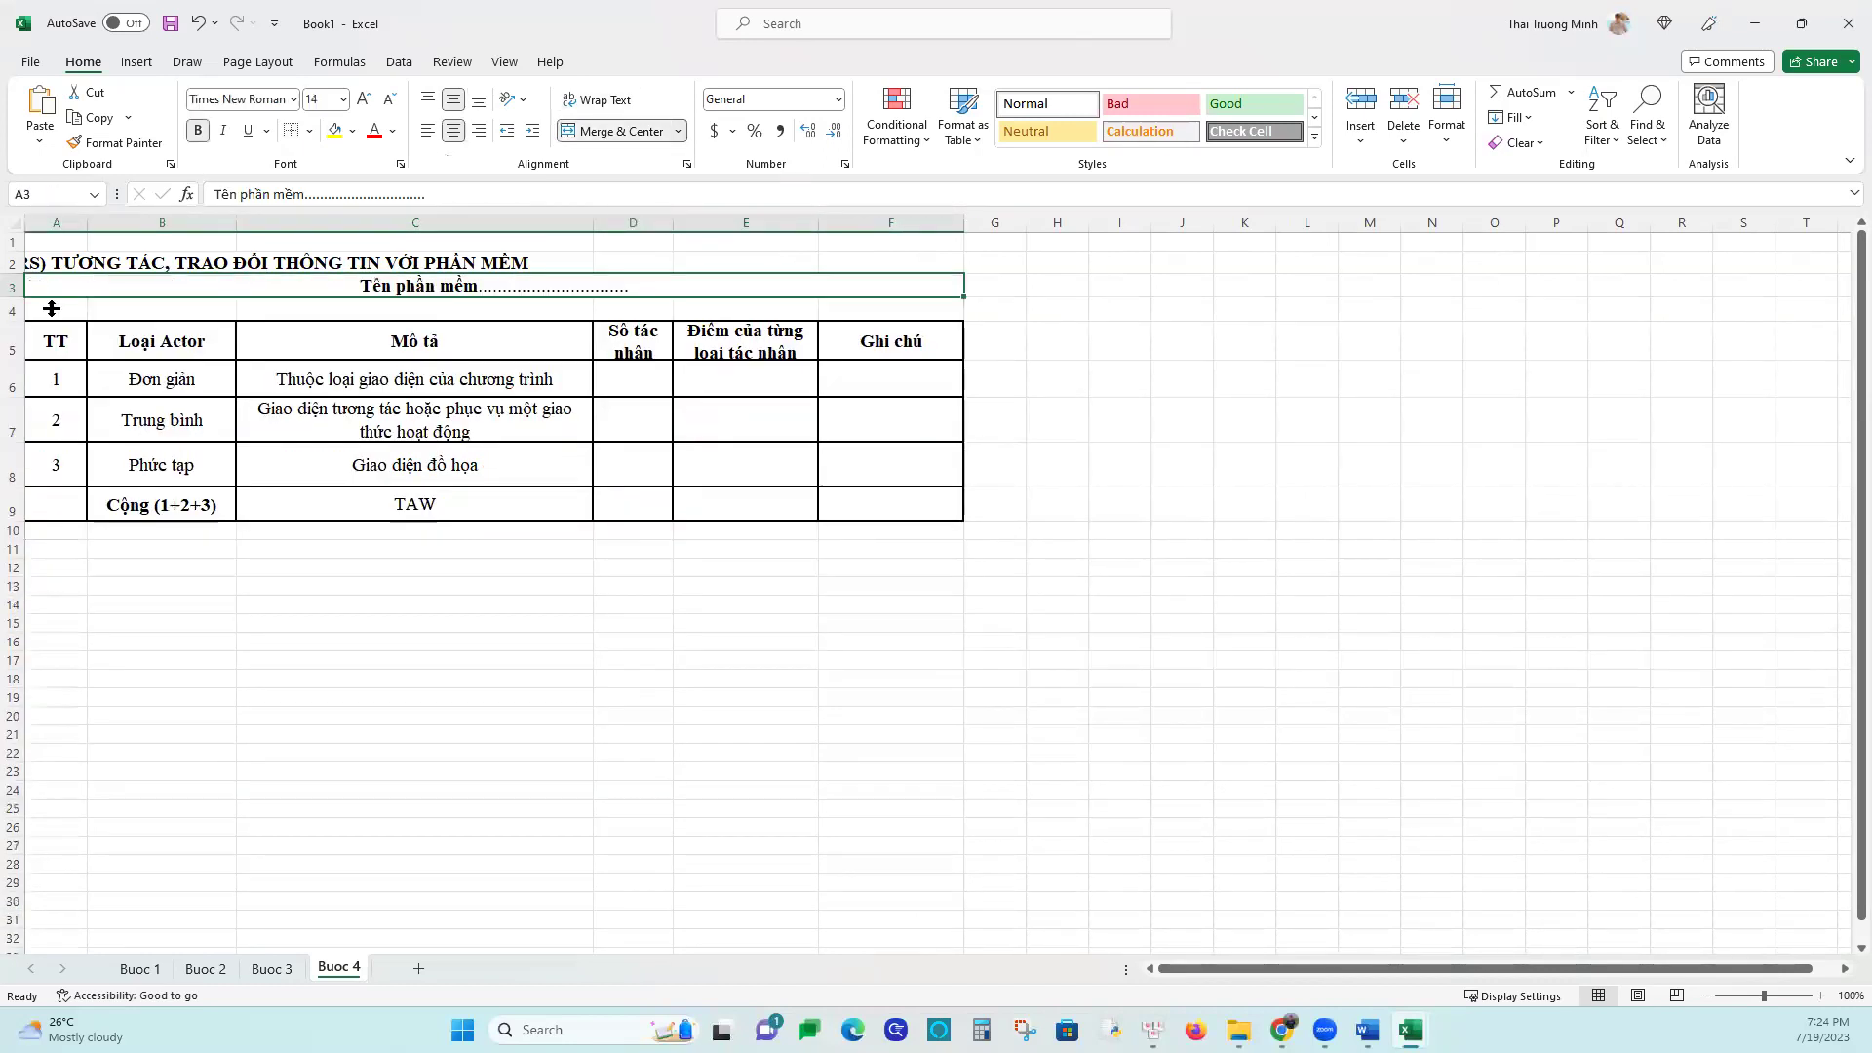
{"action": "left_click", "coordinate": [108, 272]}
{"action": "left_click_drag", "start_coordinate": [108, 272], "coordinate": [902, 255]}
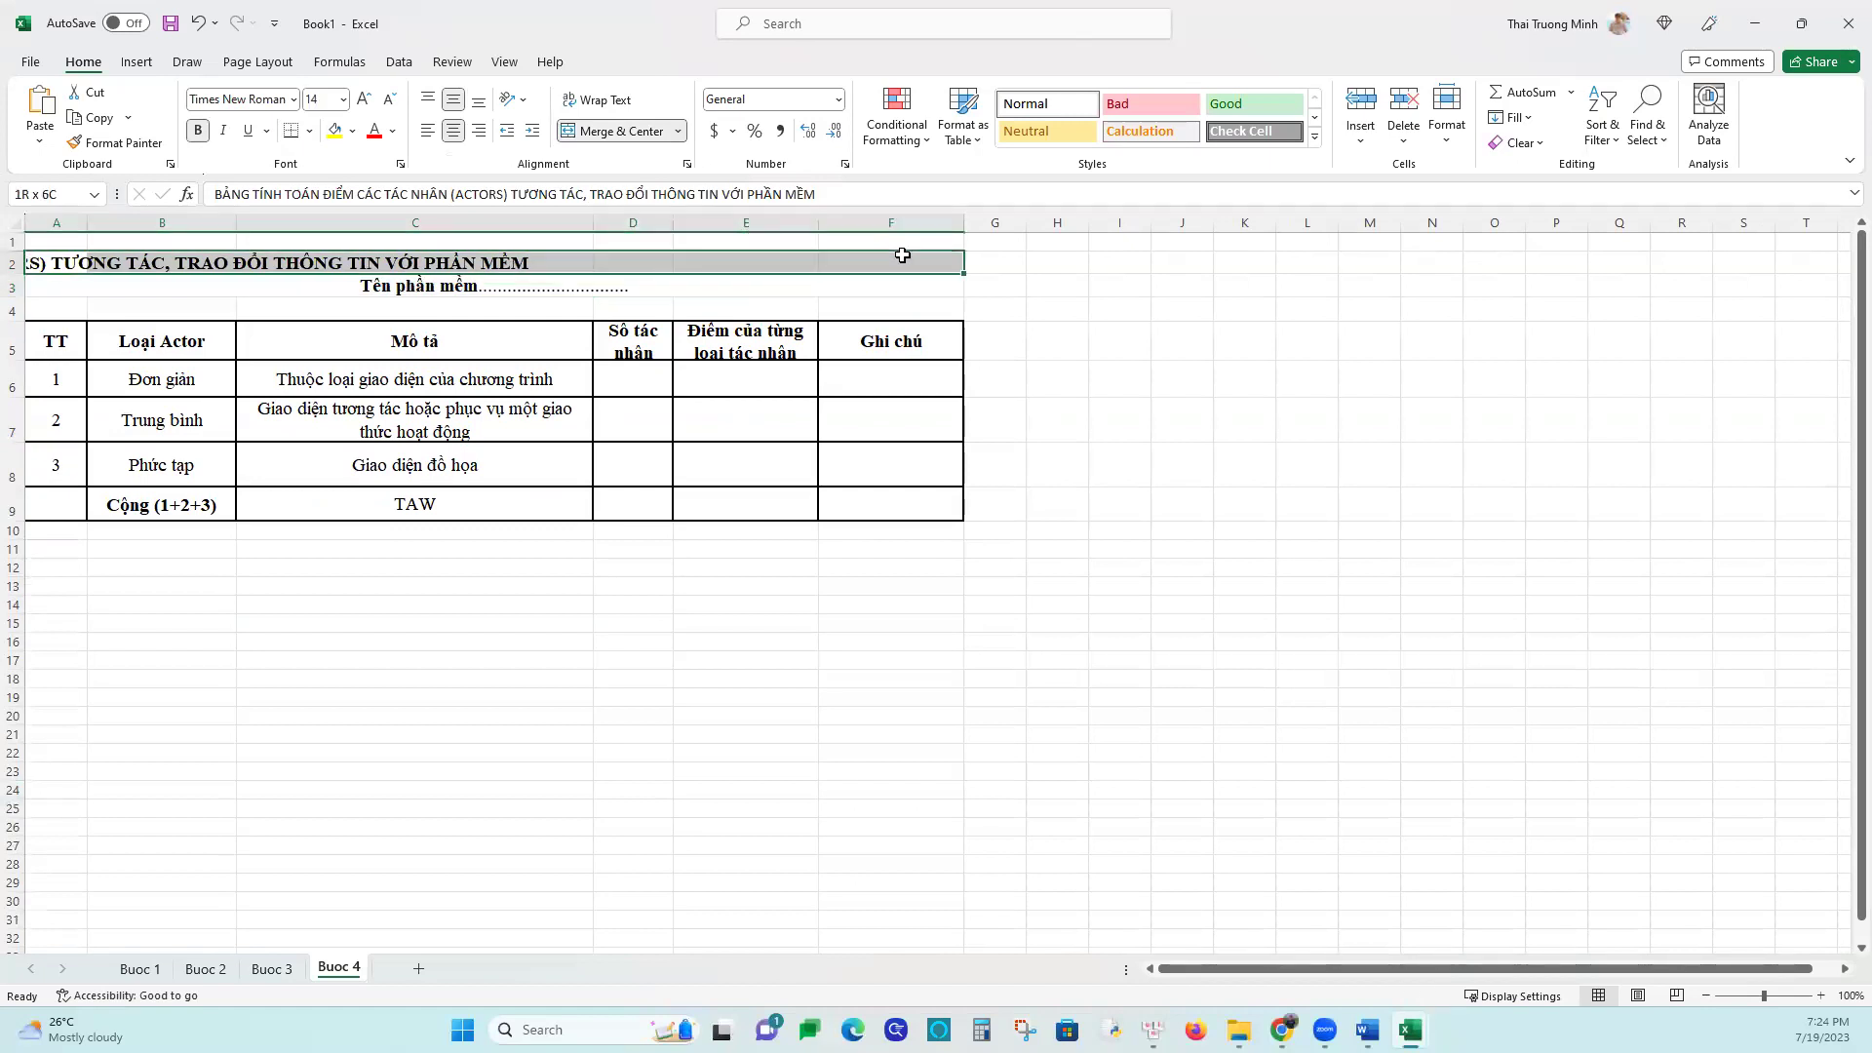
{"action": "left_click", "coordinate": [588, 135]}
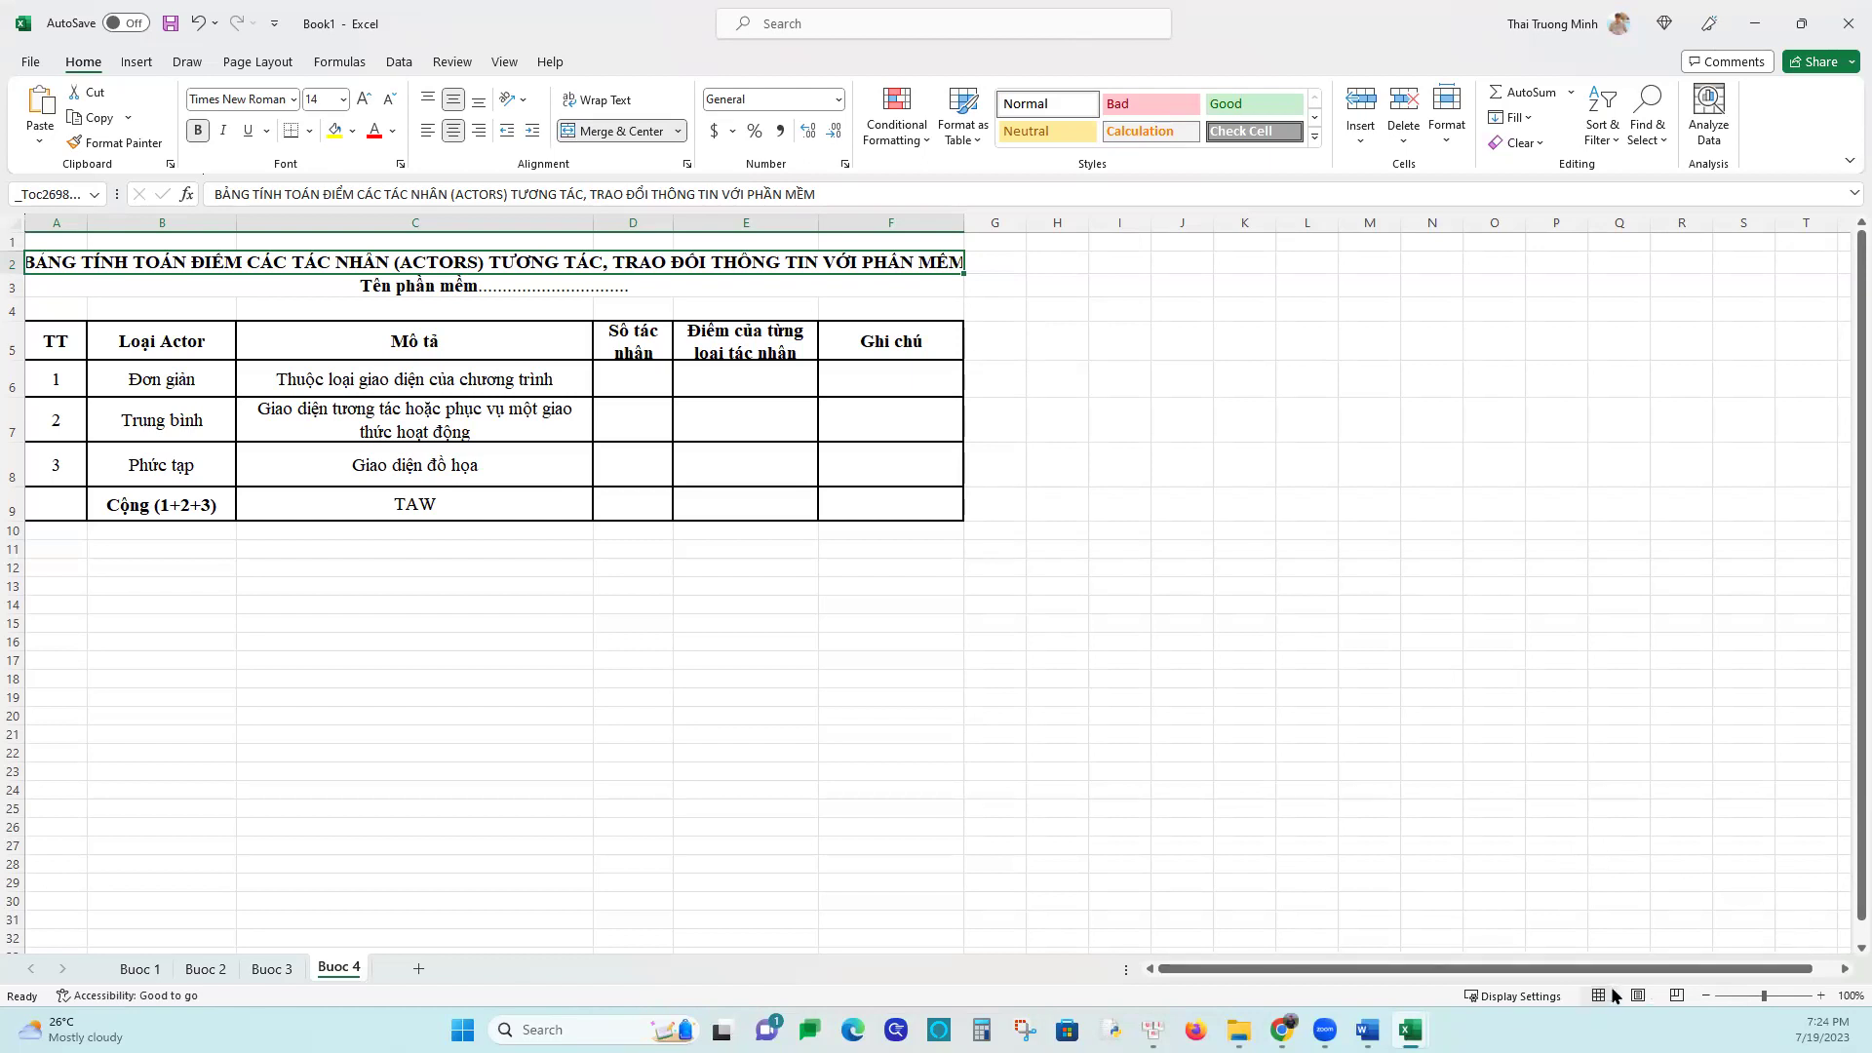
Switch to Đặc tả.docx in Word and examine the actors in the use case diagrams and descriptions of sections 4.2 to 4.8
{"action": "mouse_move", "coordinate": [1265, 1017]}
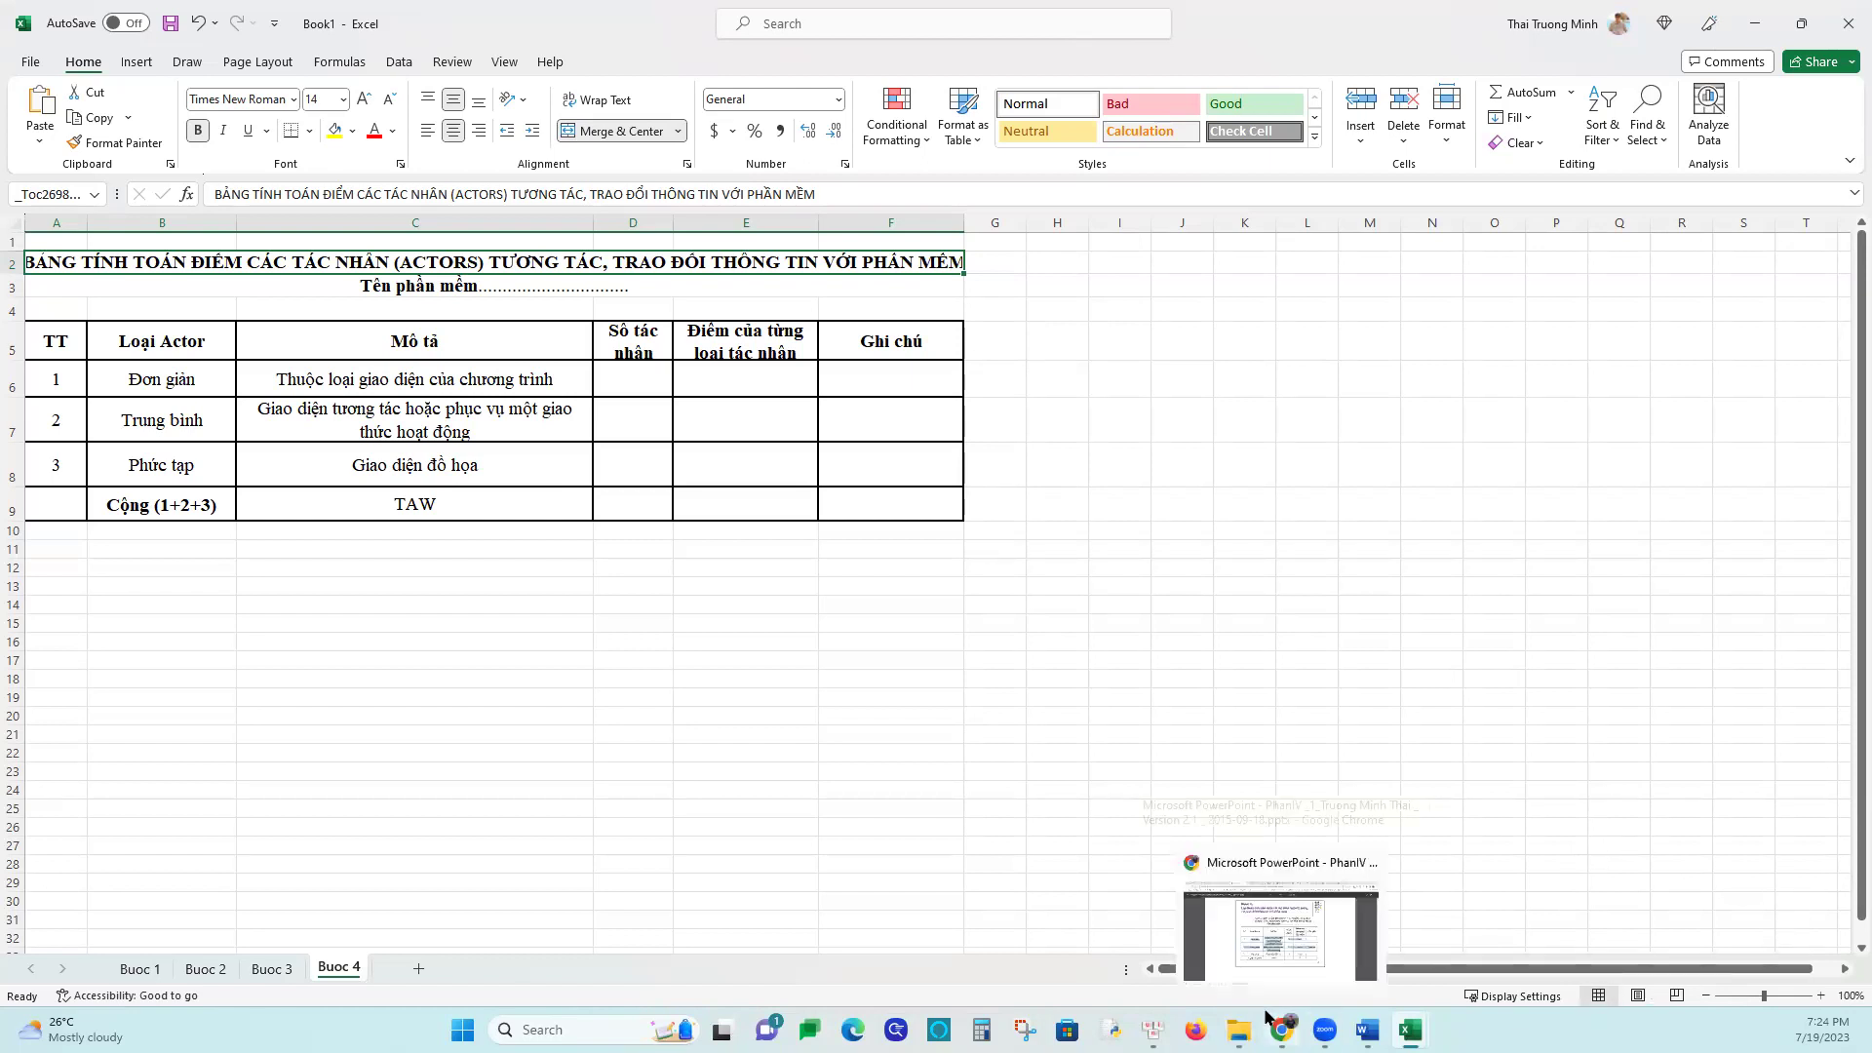
{"action": "mouse_move", "coordinate": [1366, 1029]}
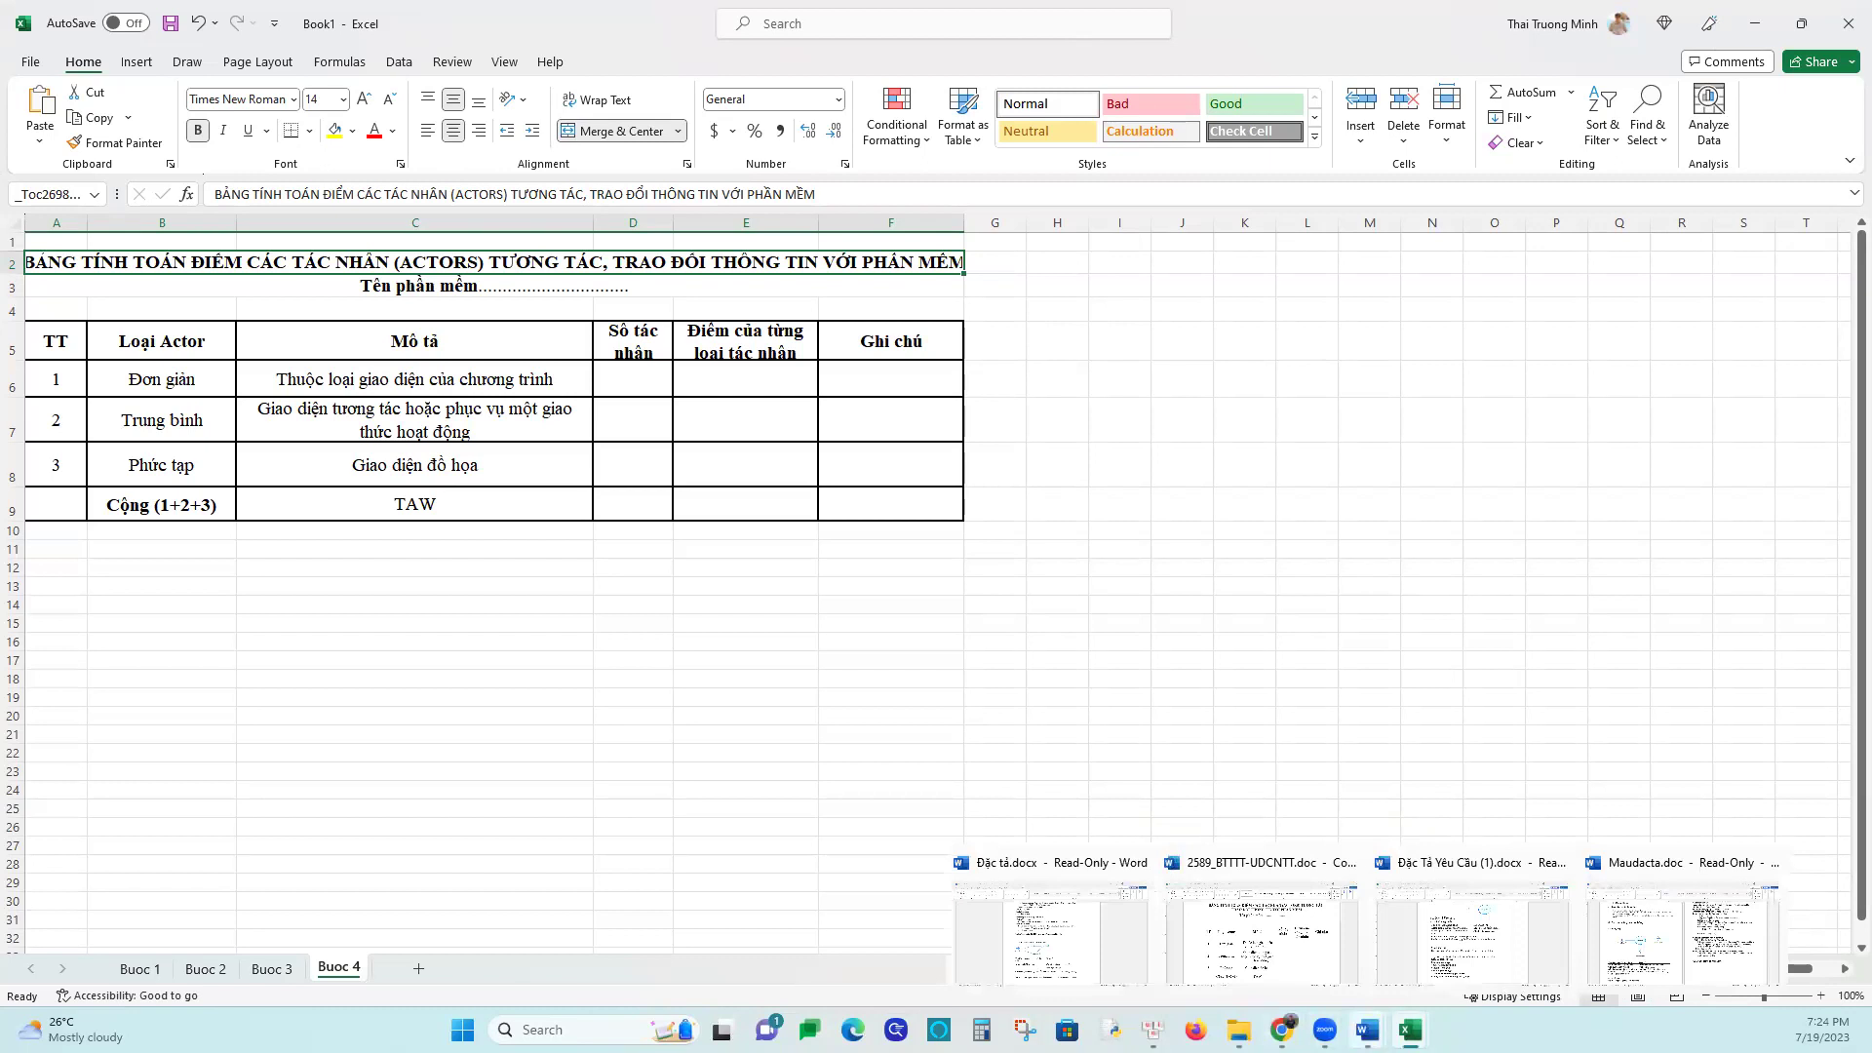
{"action": "left_click", "coordinate": [1050, 926]}
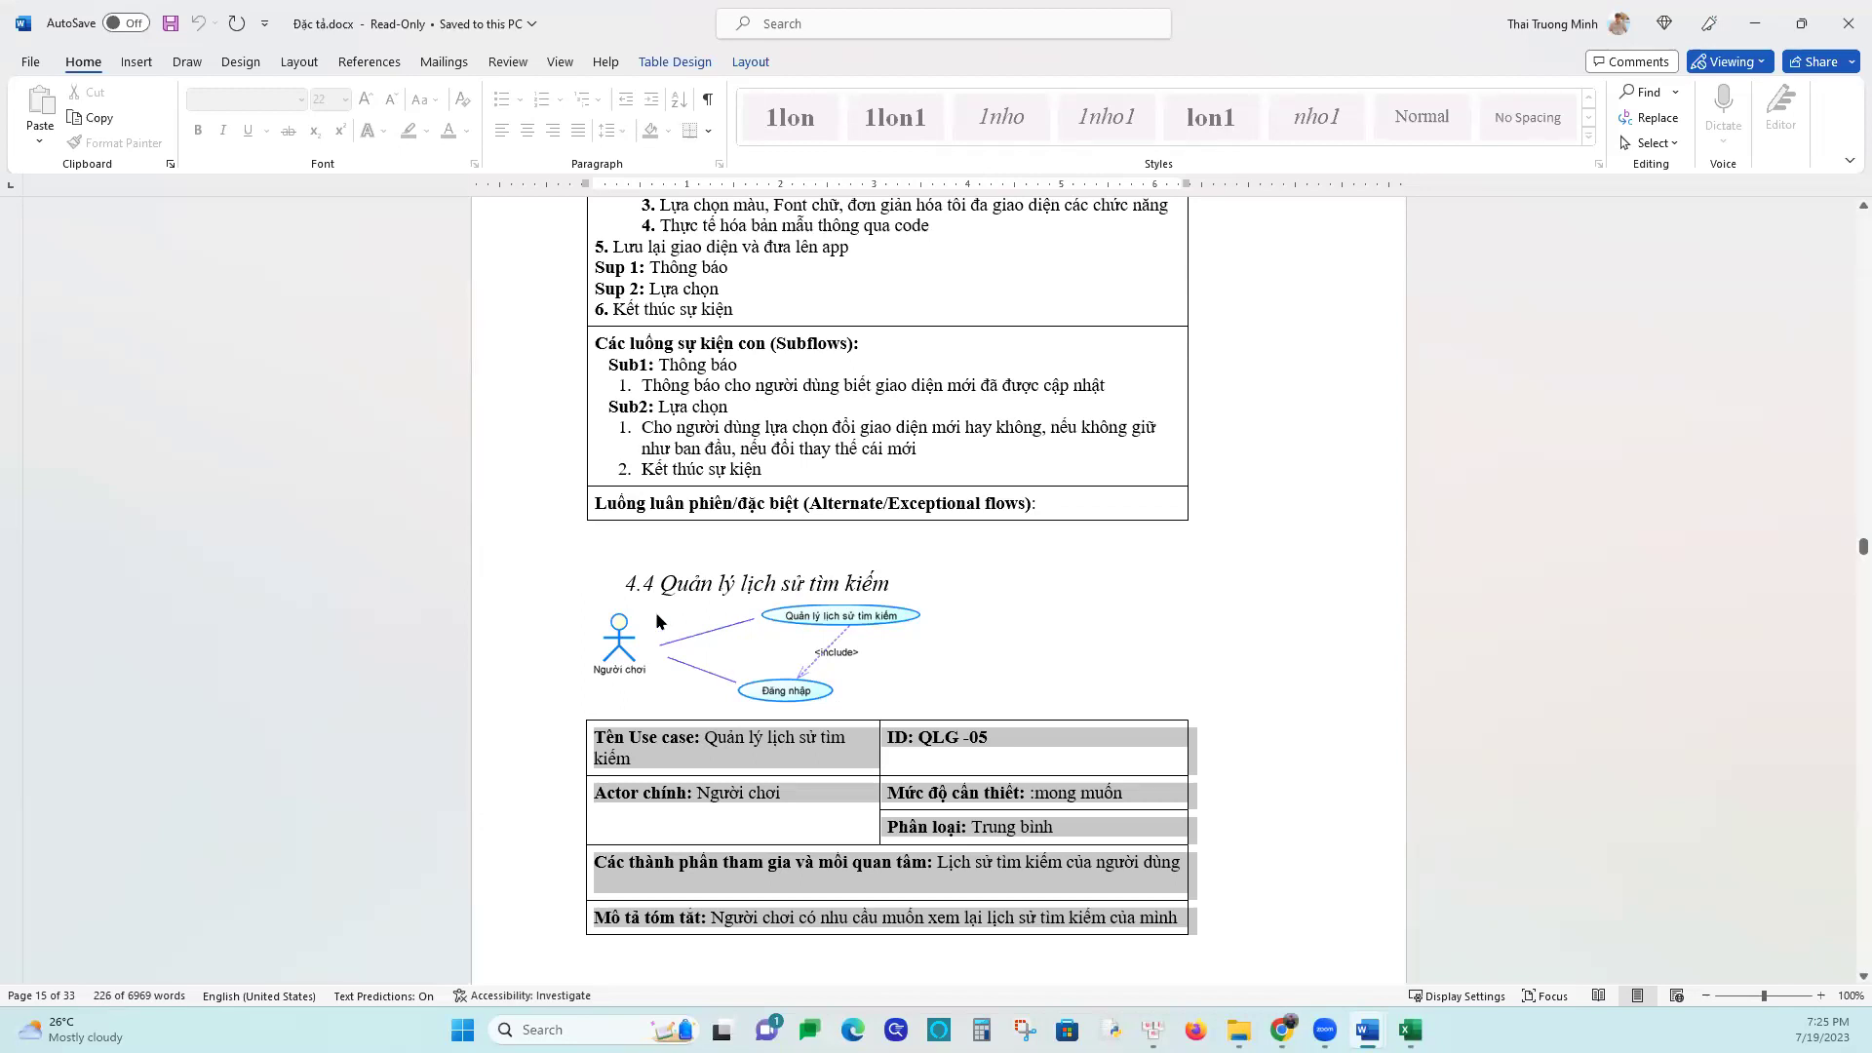
{"action": "scroll", "coordinate": [682, 639], "scroll_direction": "up", "scroll_amount": 5}
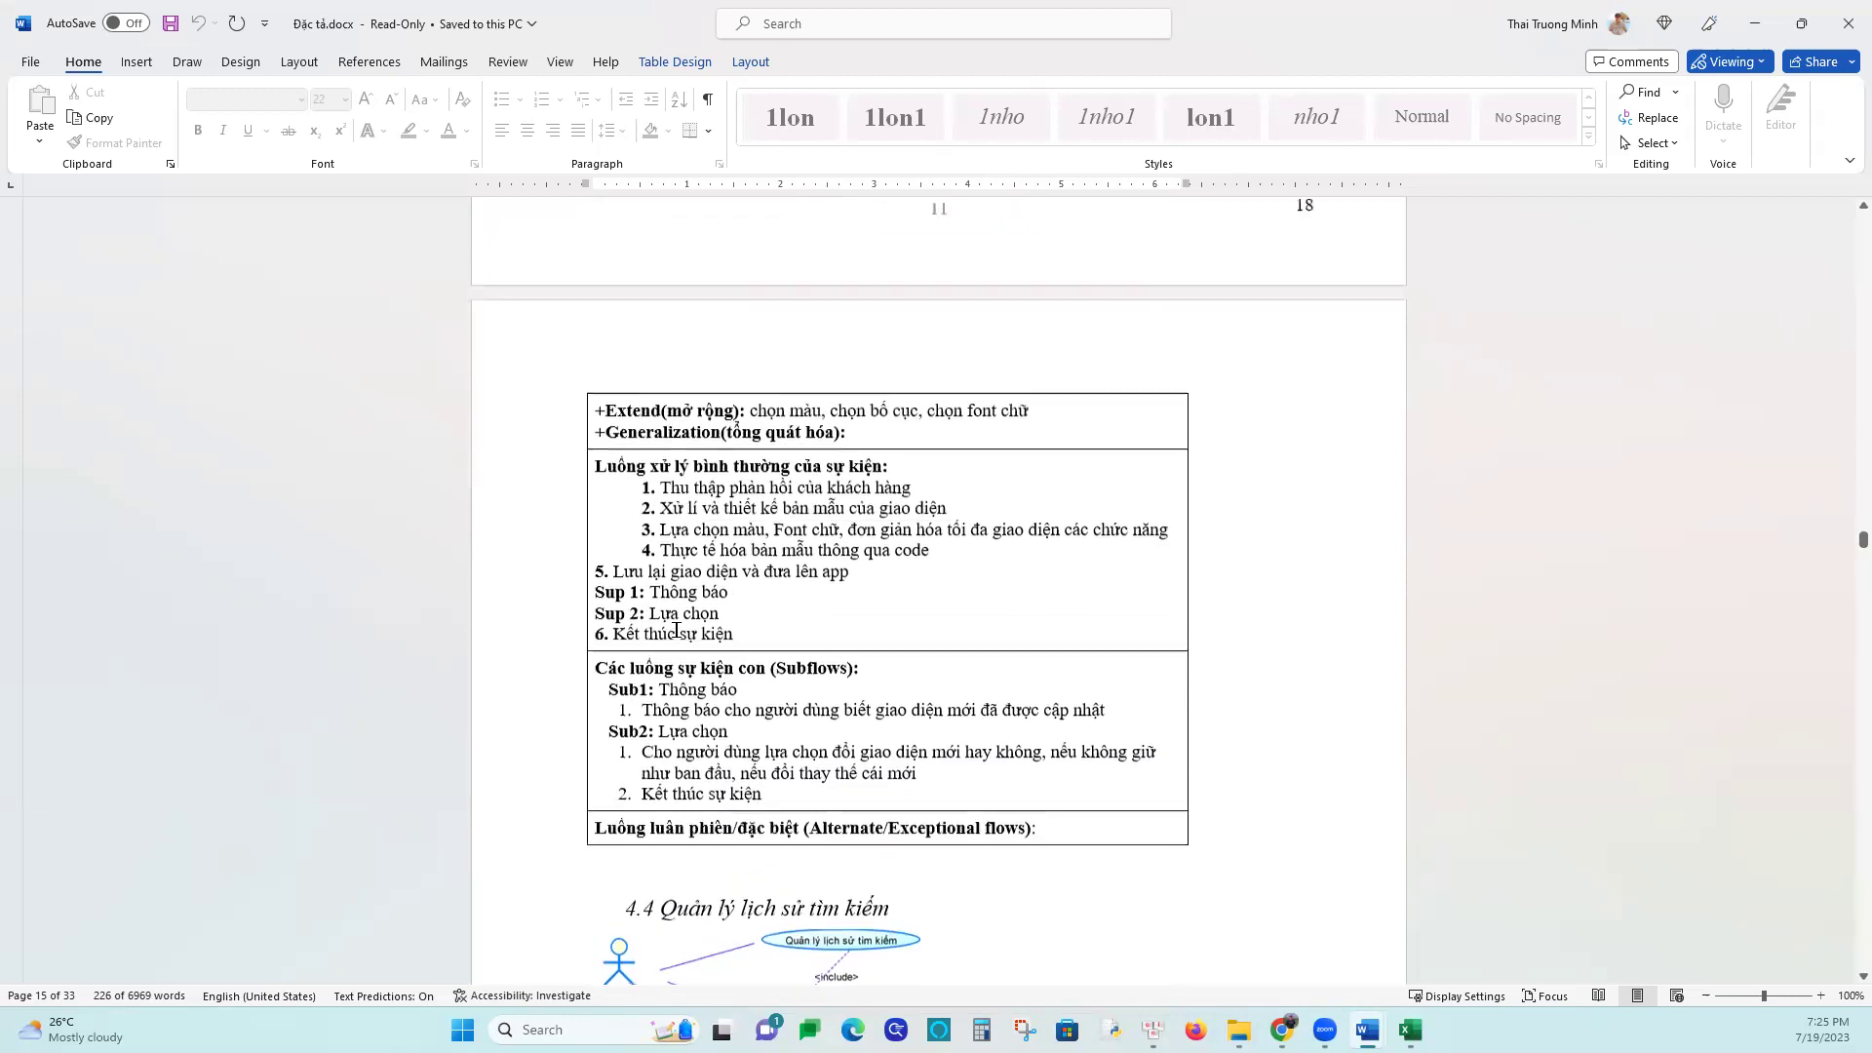
{"action": "scroll", "coordinate": [686, 624], "scroll_direction": "up", "scroll_amount": 10}
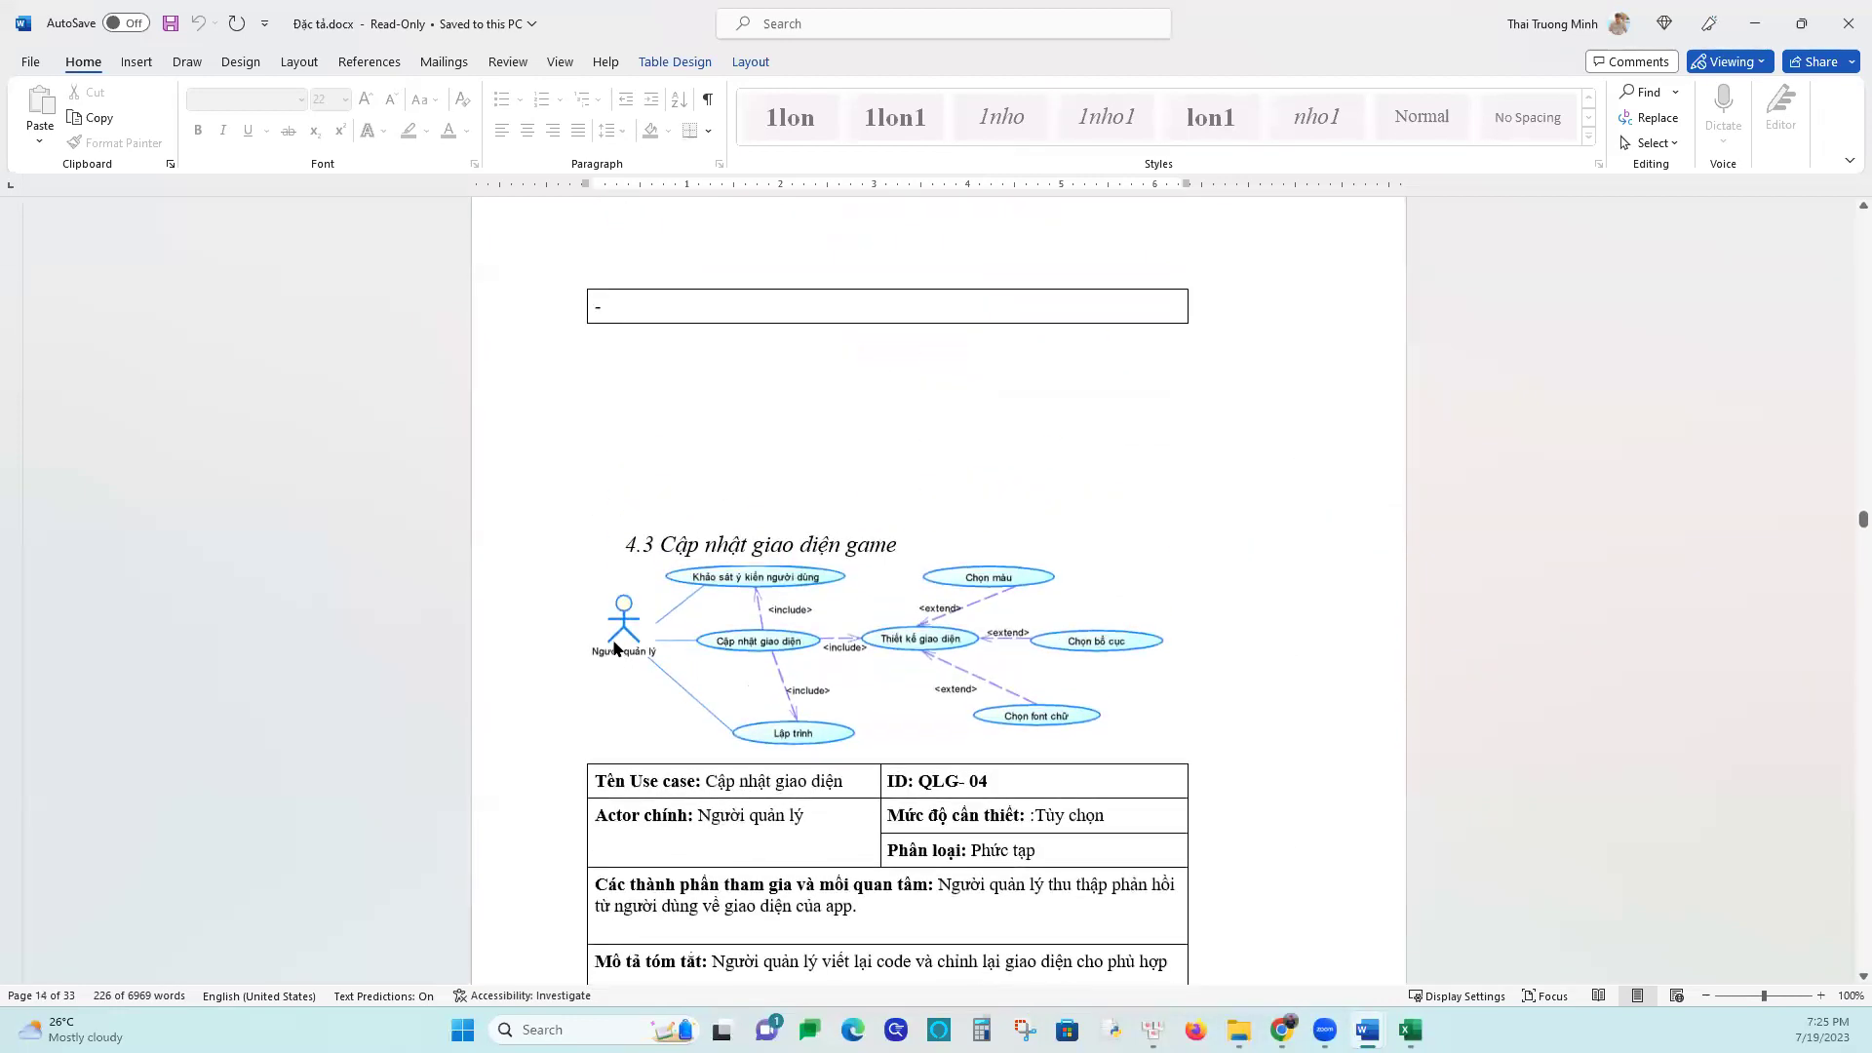
{"action": "scroll", "coordinate": [631, 628], "scroll_direction": "up", "scroll_amount": 15}
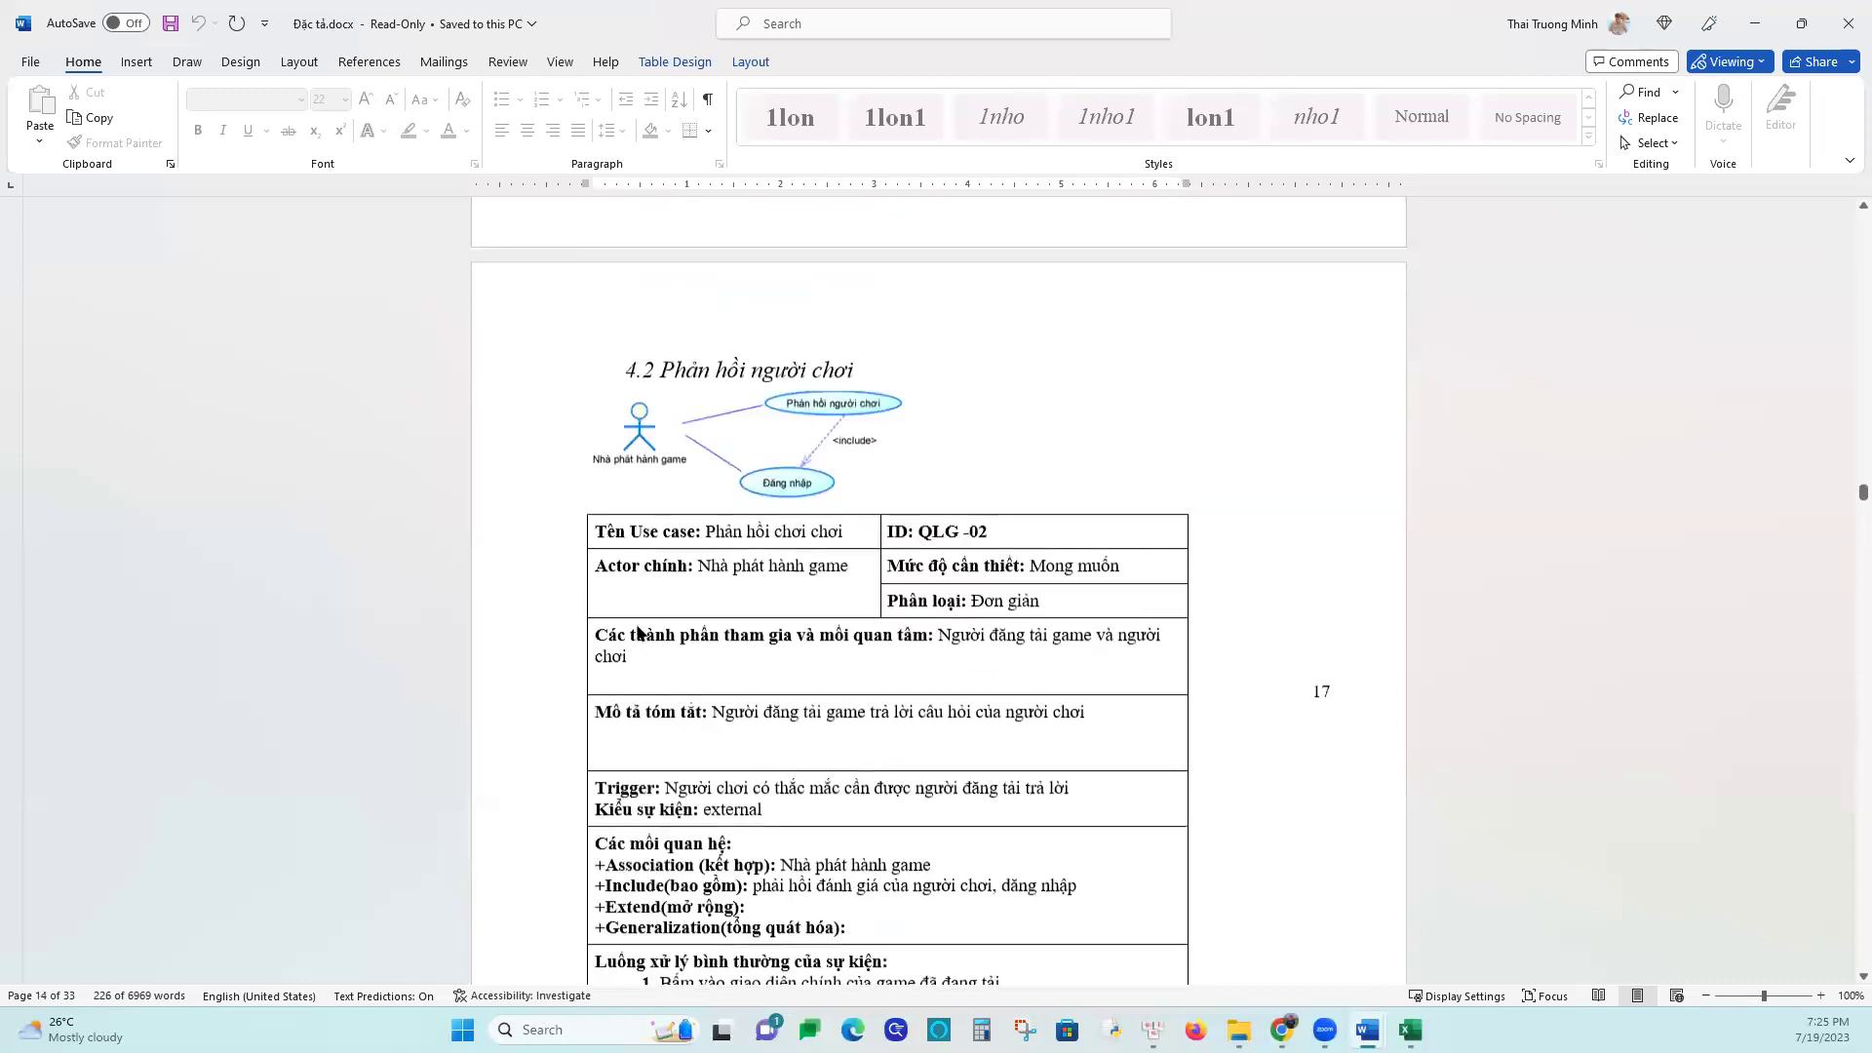
{"action": "scroll", "coordinate": [682, 649], "scroll_direction": "up", "scroll_amount": 5}
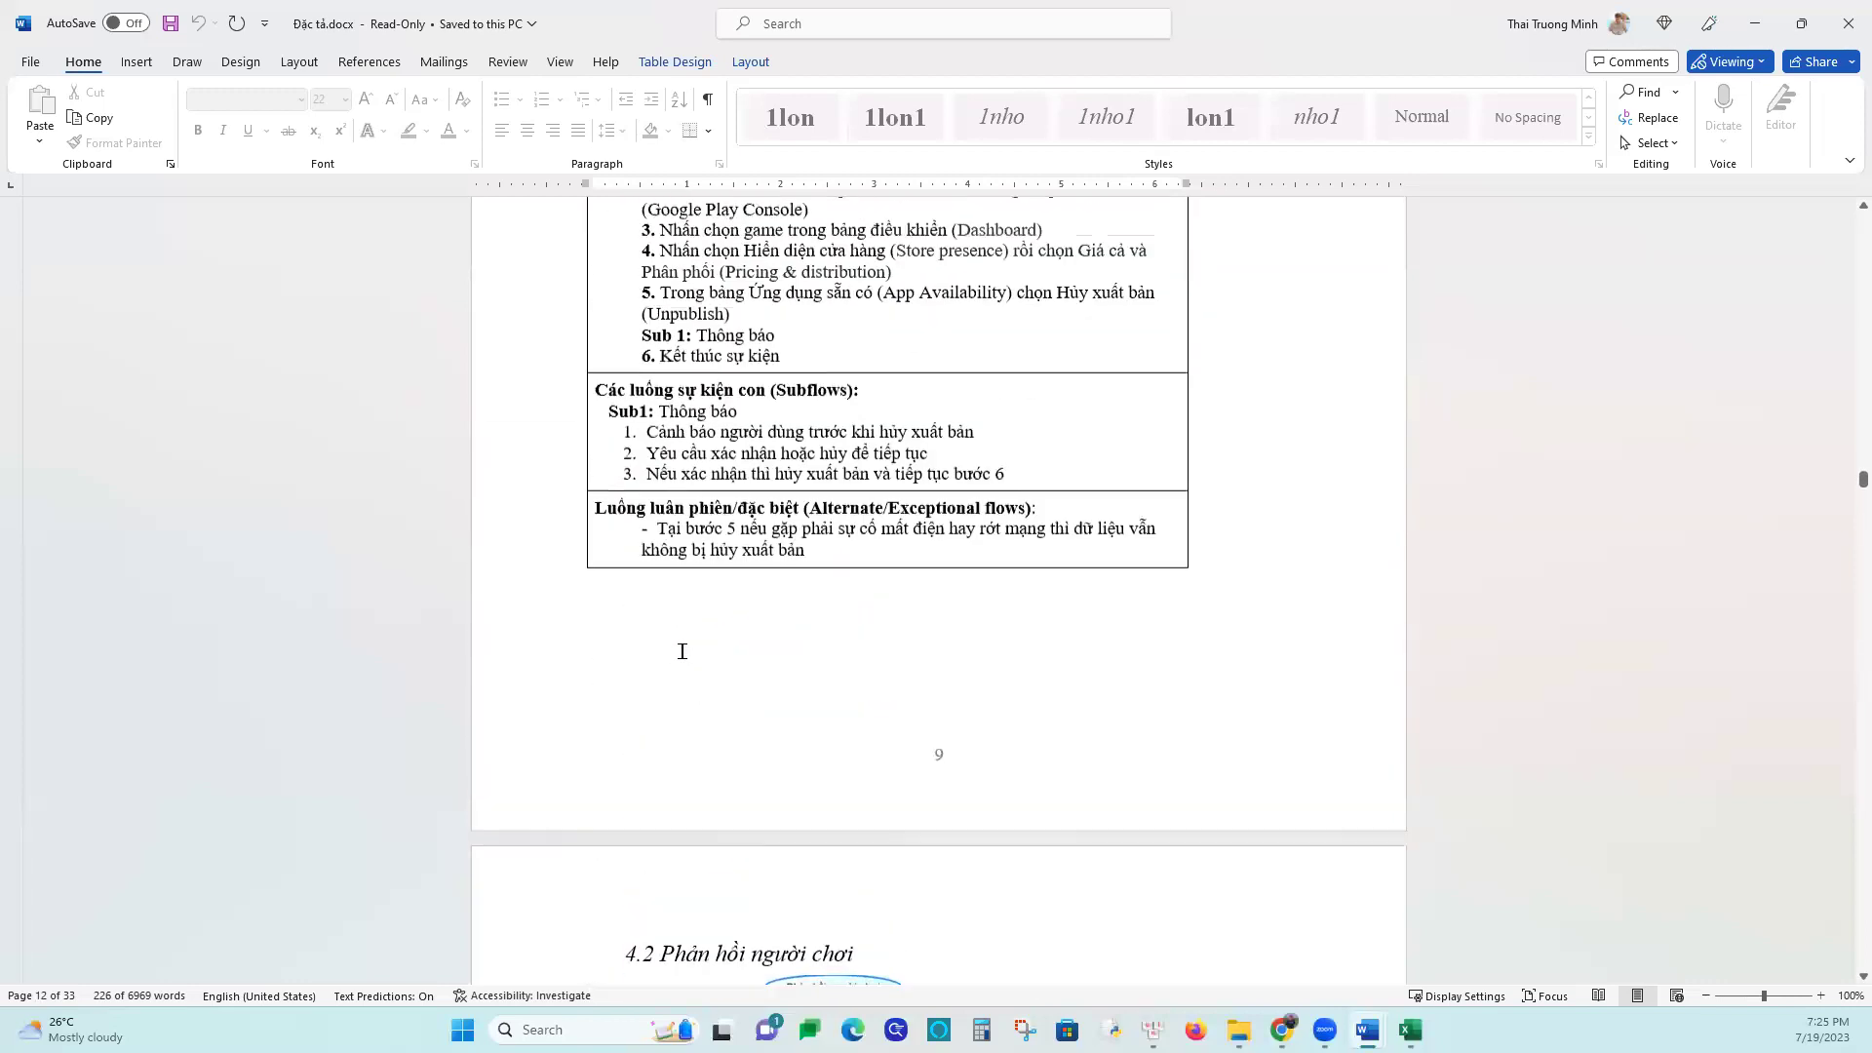
{"action": "scroll", "coordinate": [685, 651], "scroll_direction": "down", "scroll_amount": 9}
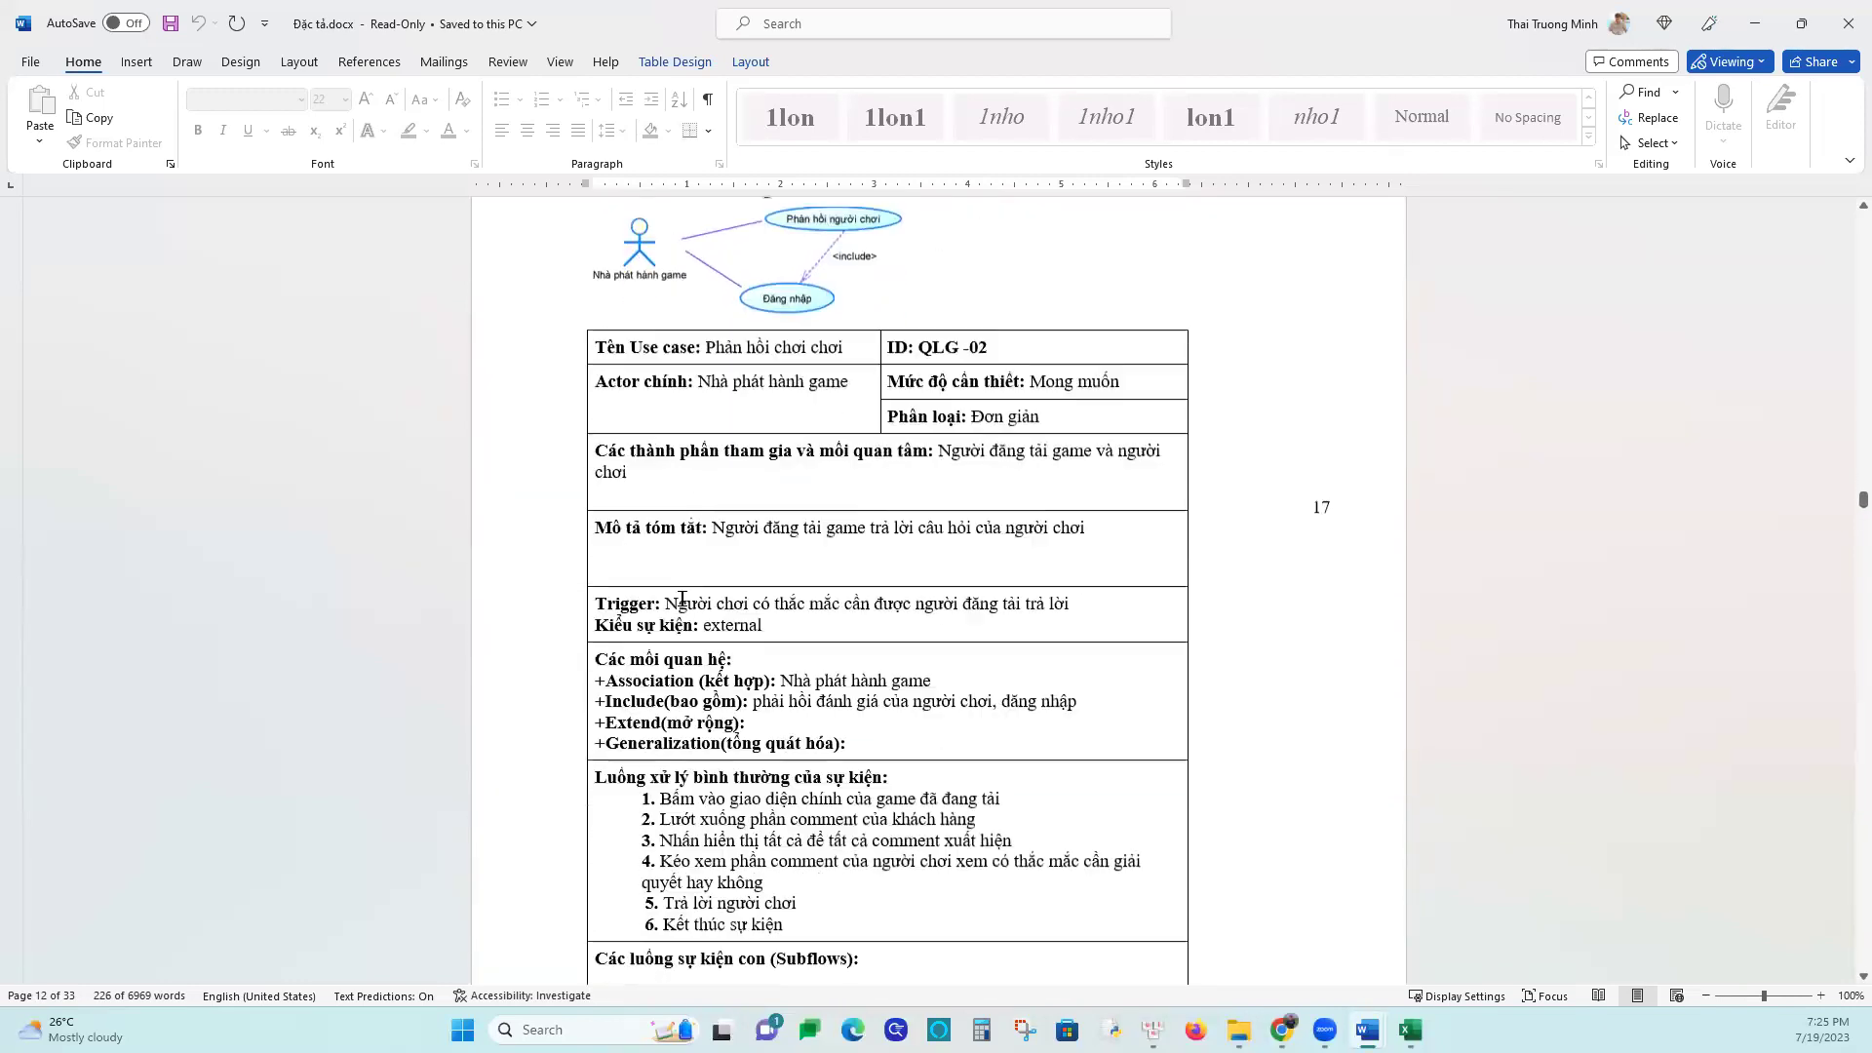
{"action": "scroll", "coordinate": [682, 603], "scroll_direction": "down", "scroll_amount": 10}
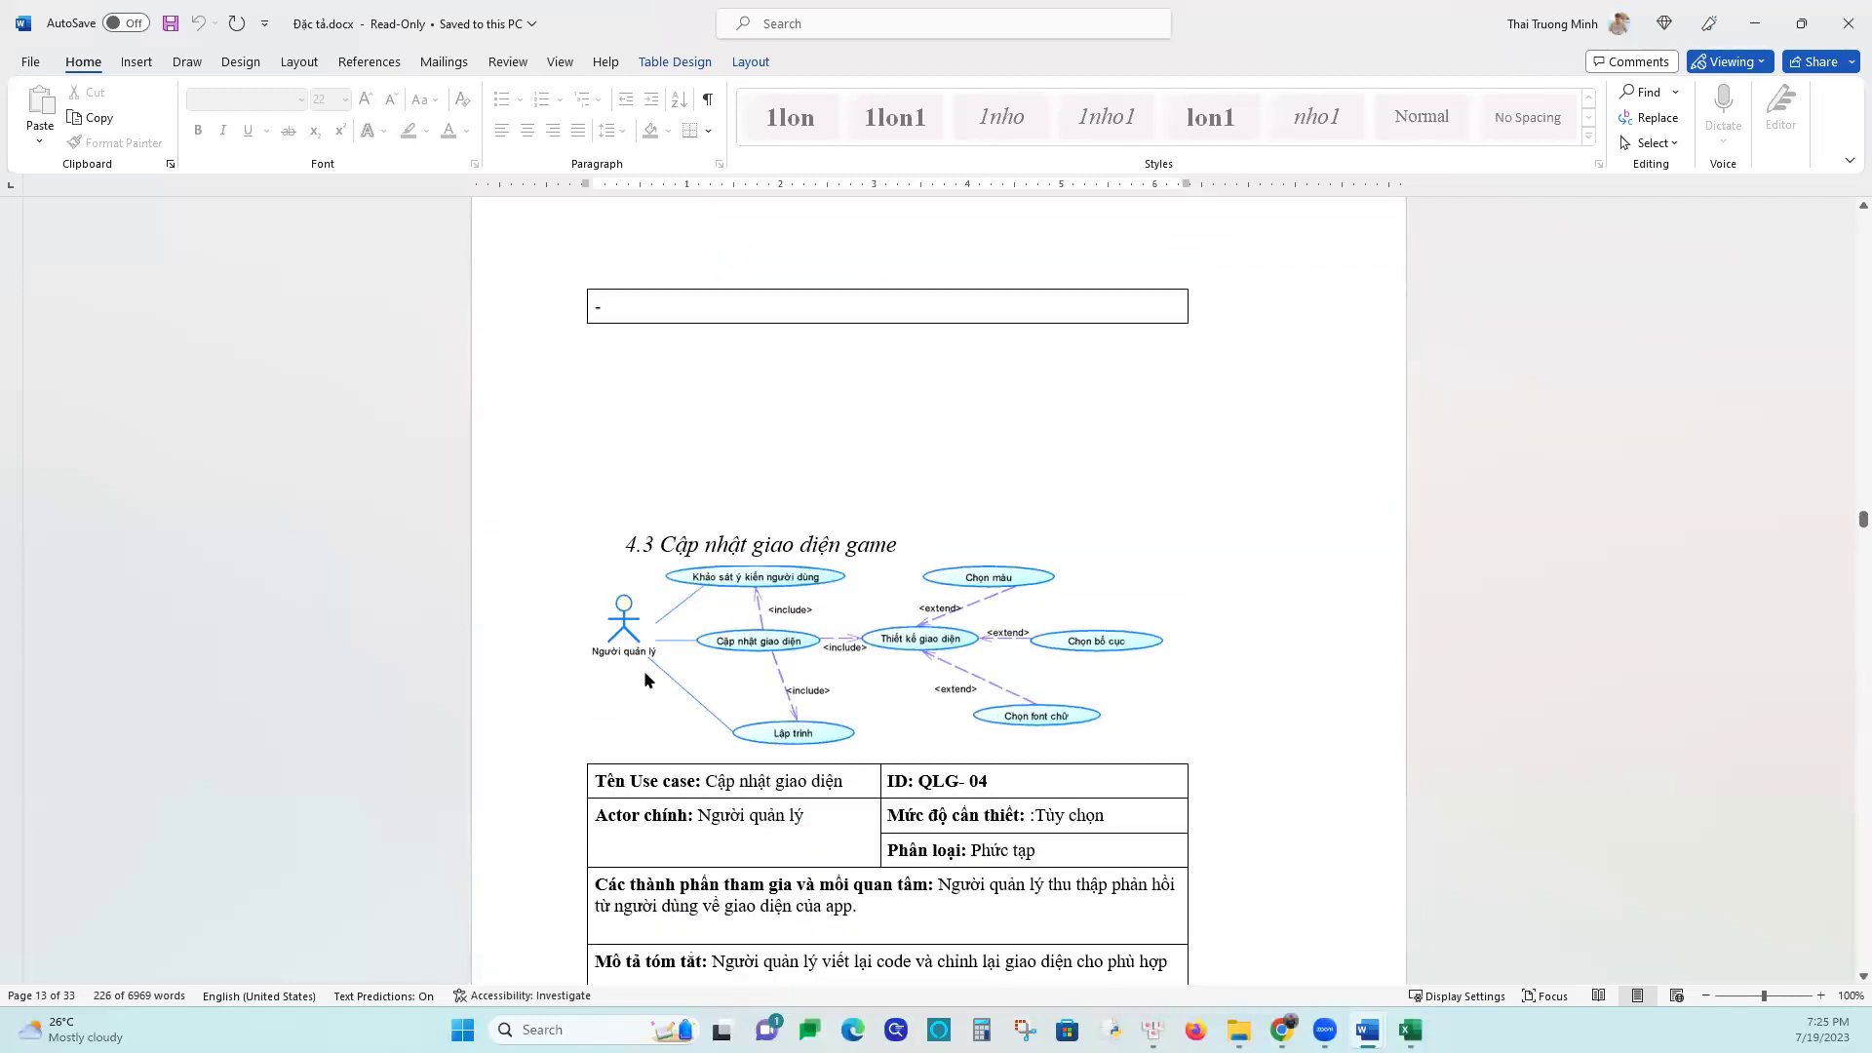
{"action": "scroll", "coordinate": [639, 655], "scroll_direction": "down", "scroll_amount": 11}
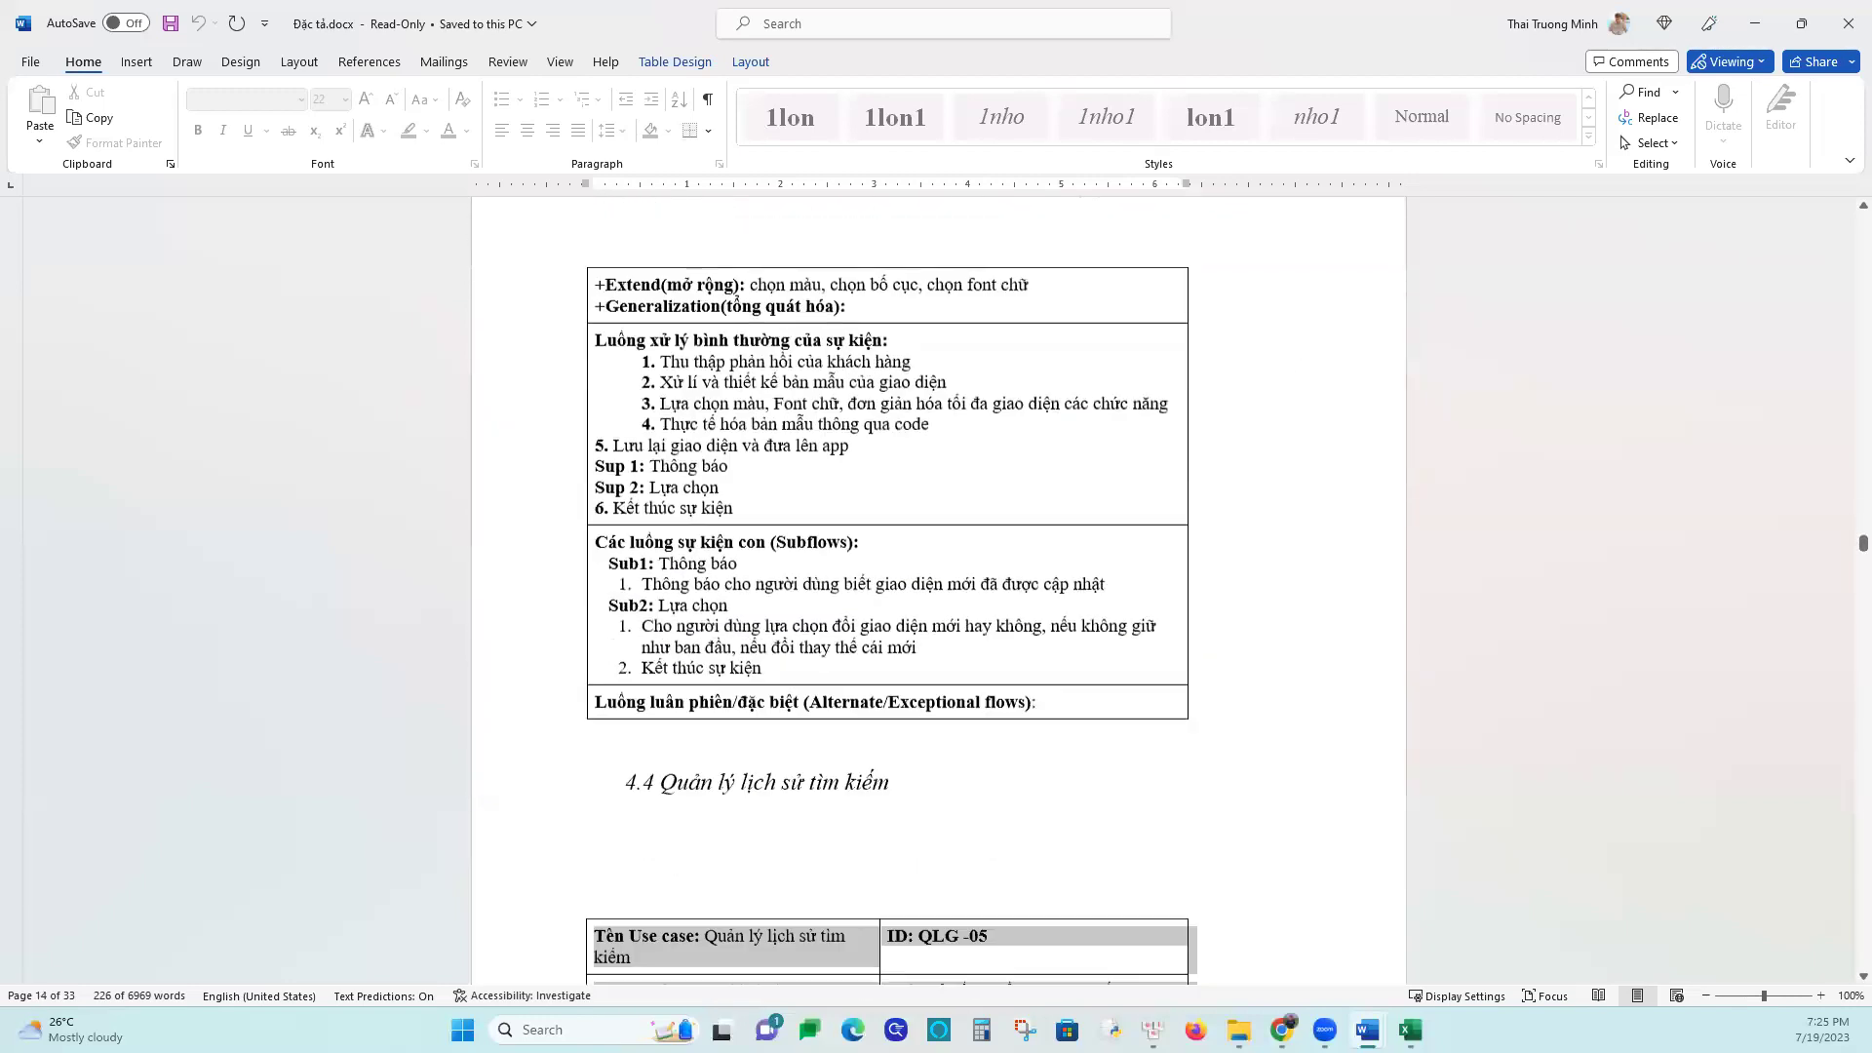
{"action": "scroll", "coordinate": [618, 496], "scroll_direction": "down", "scroll_amount": 8}
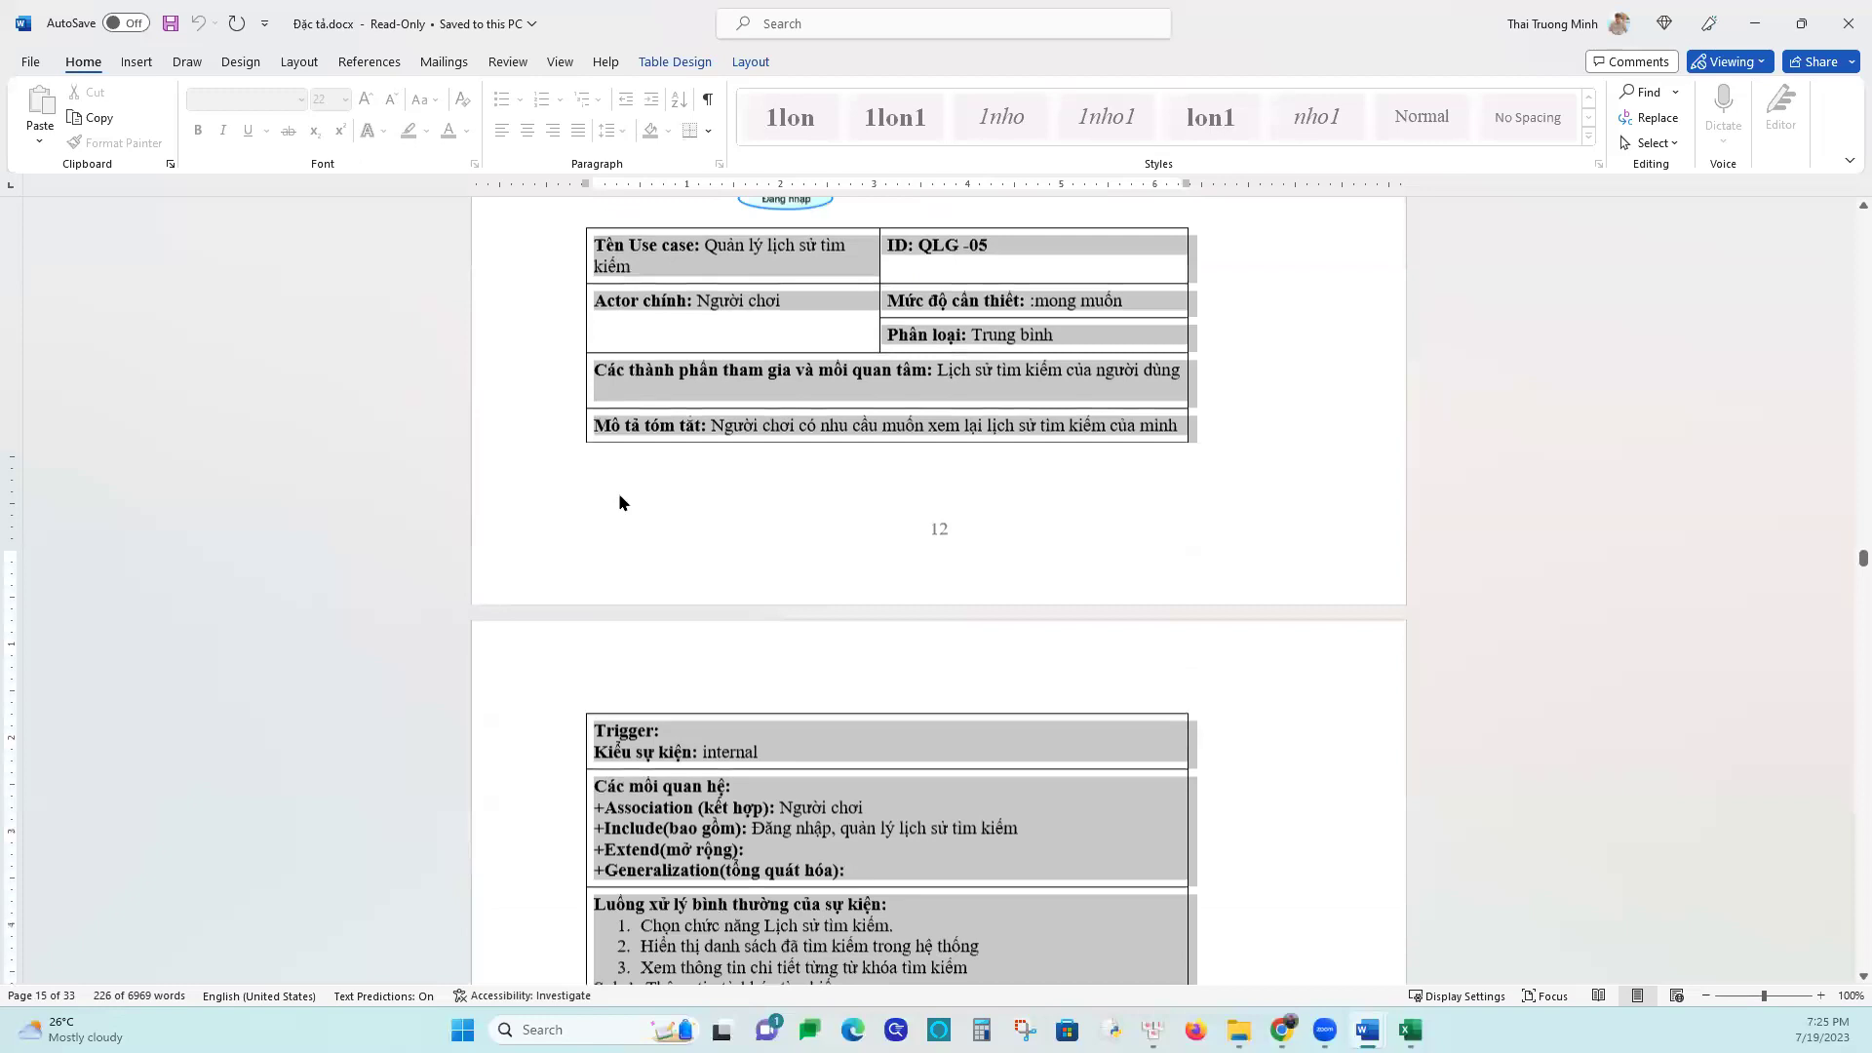
{"action": "scroll", "coordinate": [618, 499], "scroll_direction": "down", "scroll_amount": 3}
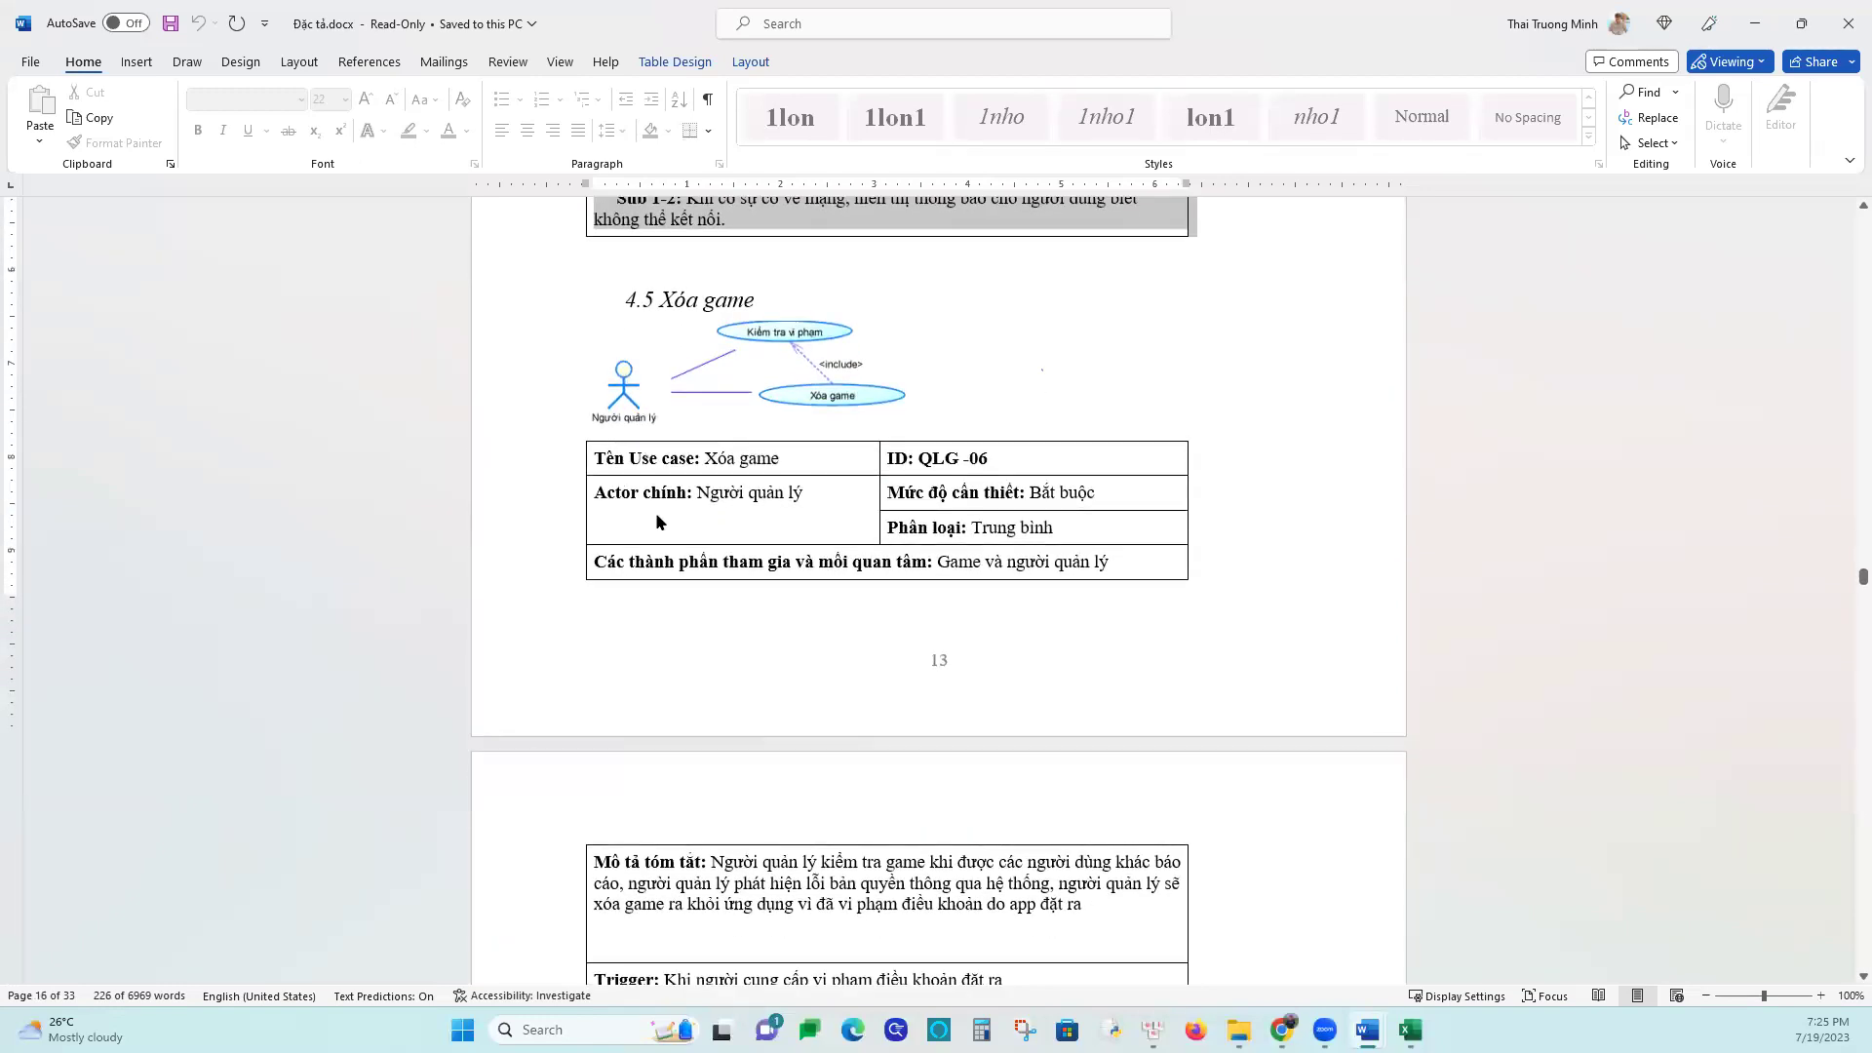
{"action": "scroll", "coordinate": [656, 521], "scroll_direction": "down", "scroll_amount": 11}
{"action": "scroll", "coordinate": [685, 543], "scroll_direction": "down", "scroll_amount": 8}
{"action": "scroll", "coordinate": [761, 668], "scroll_direction": "down", "scroll_amount": 11}
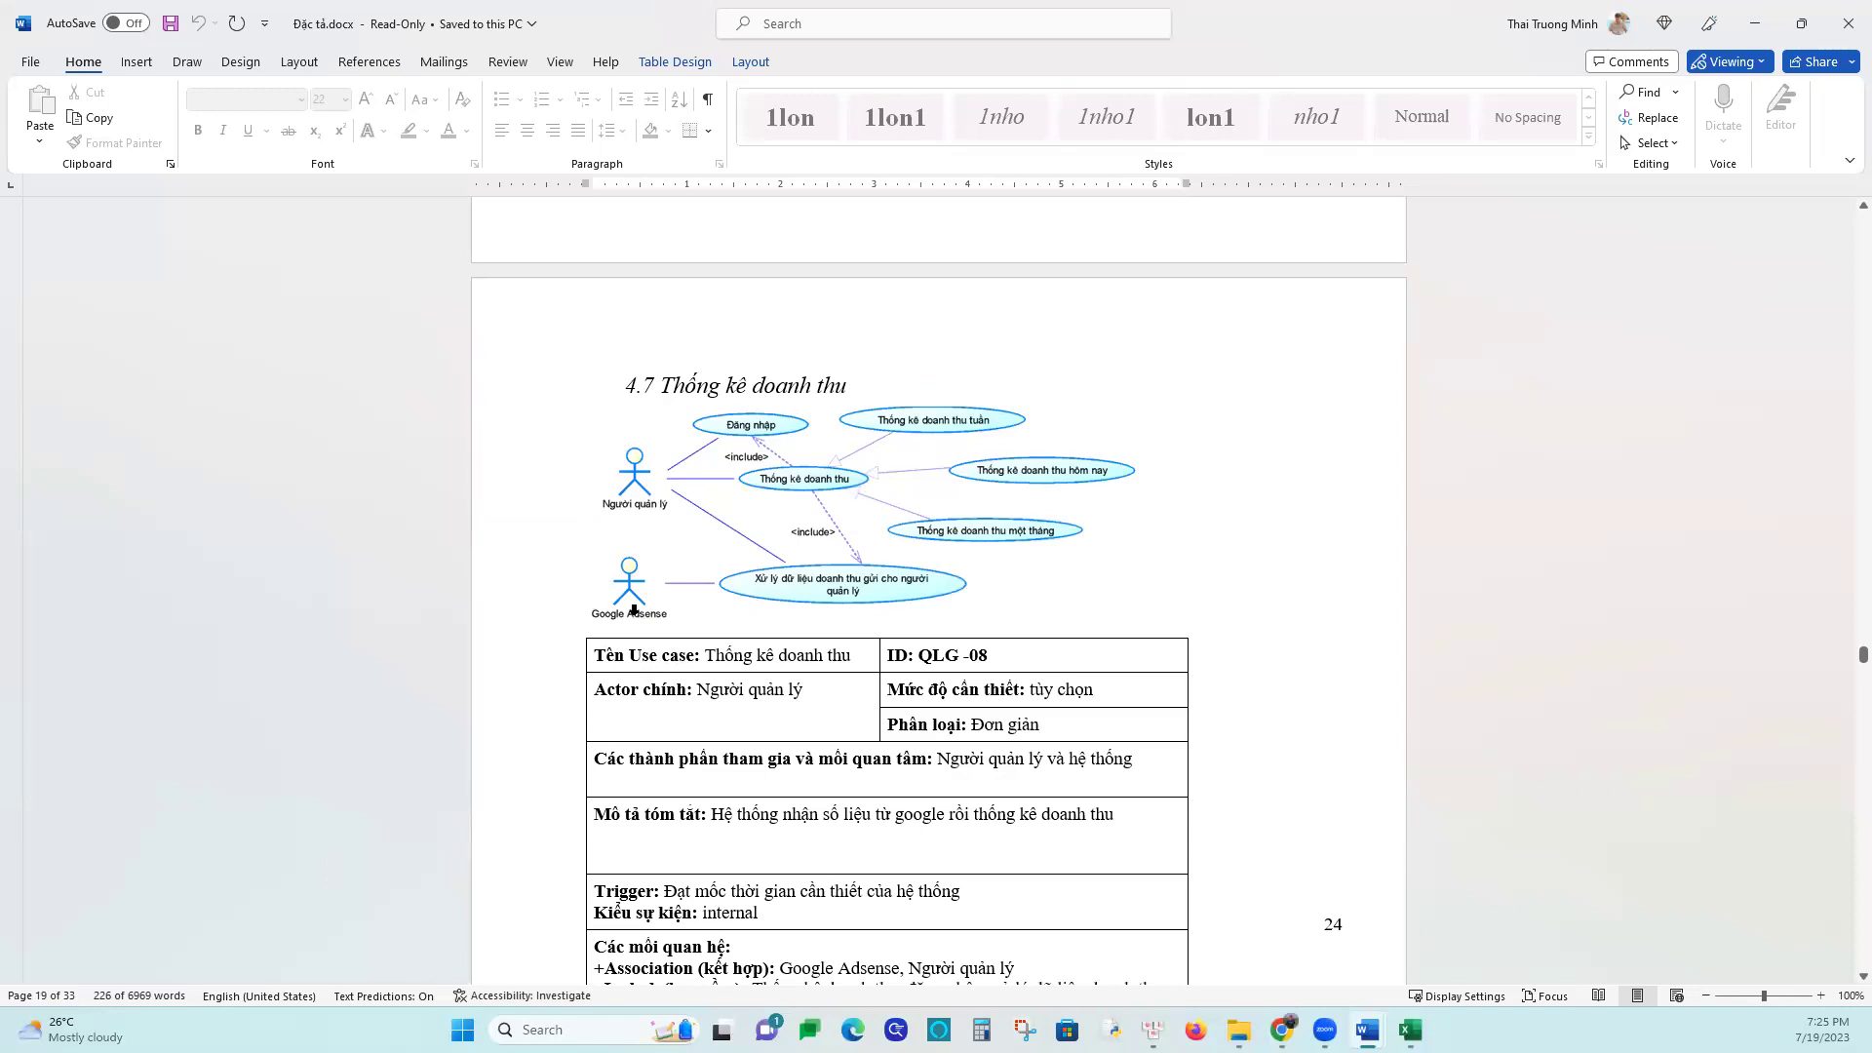
{"action": "scroll", "coordinate": [640, 736], "scroll_direction": "down", "scroll_amount": 15}
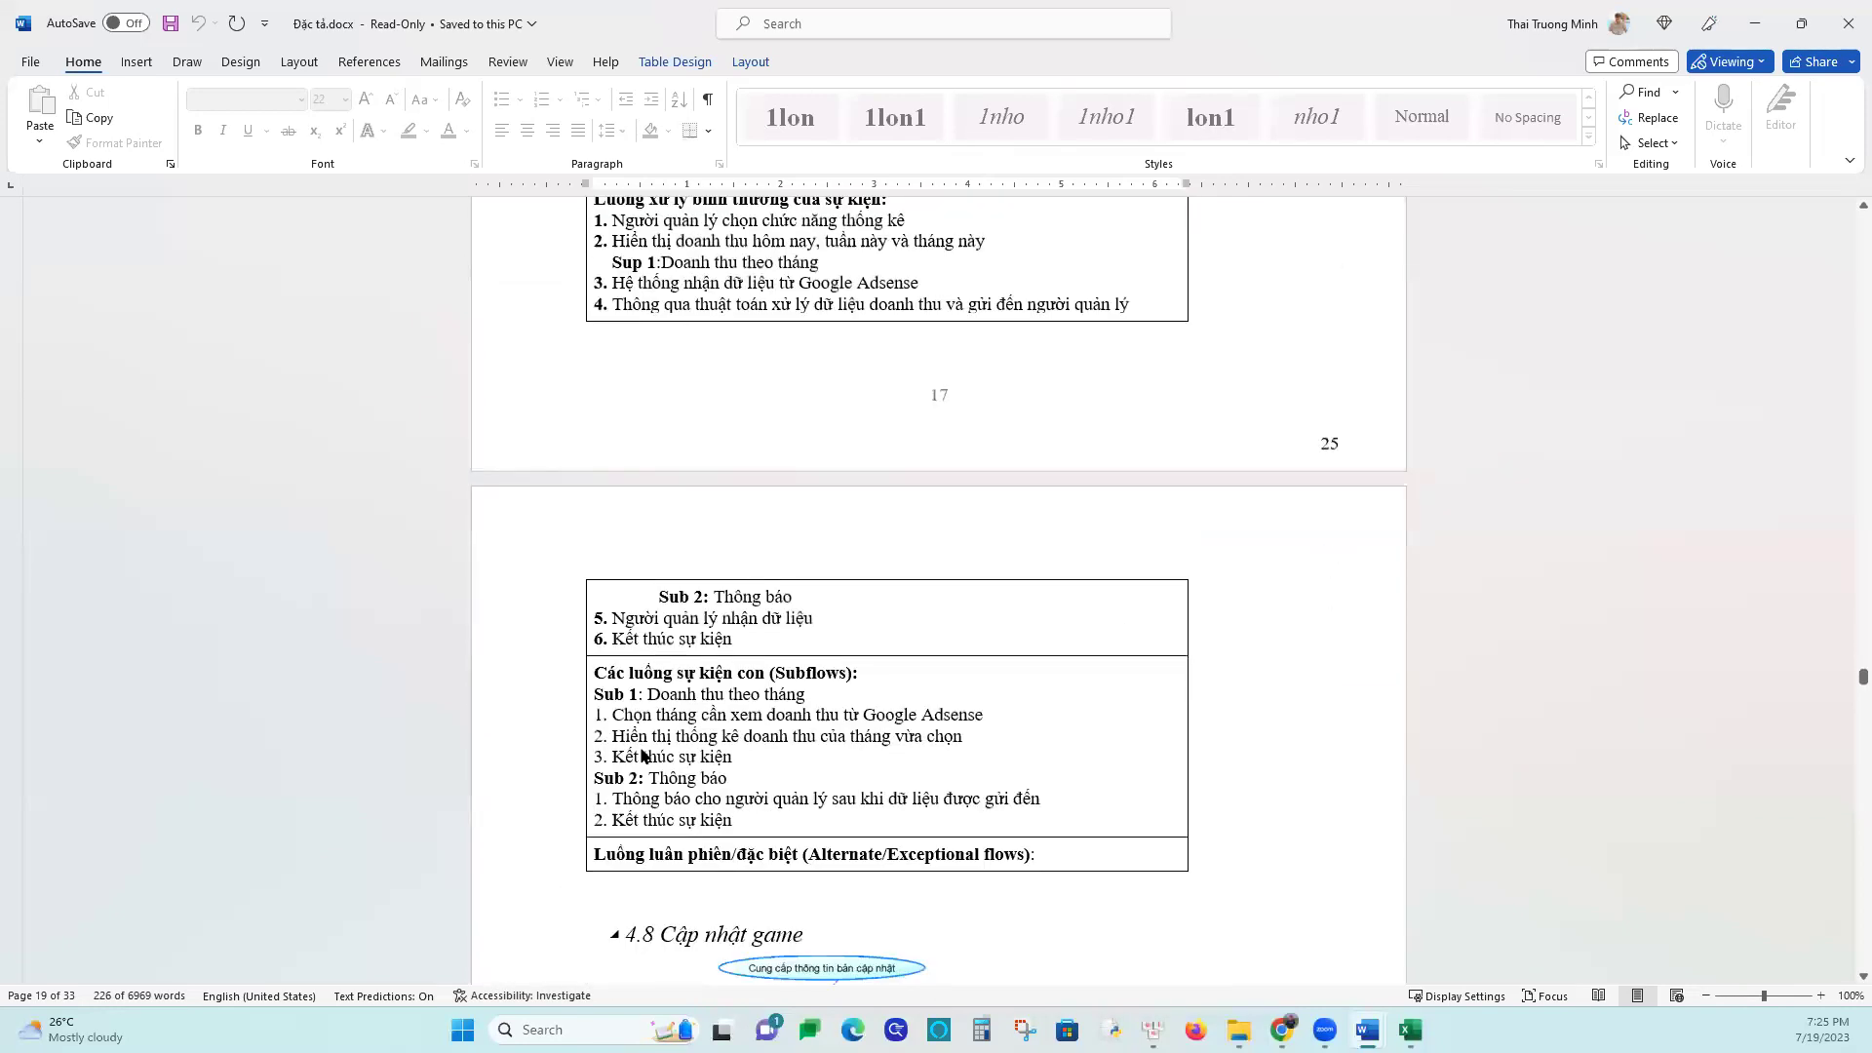
{"action": "scroll", "coordinate": [640, 743], "scroll_direction": "down", "scroll_amount": 20}
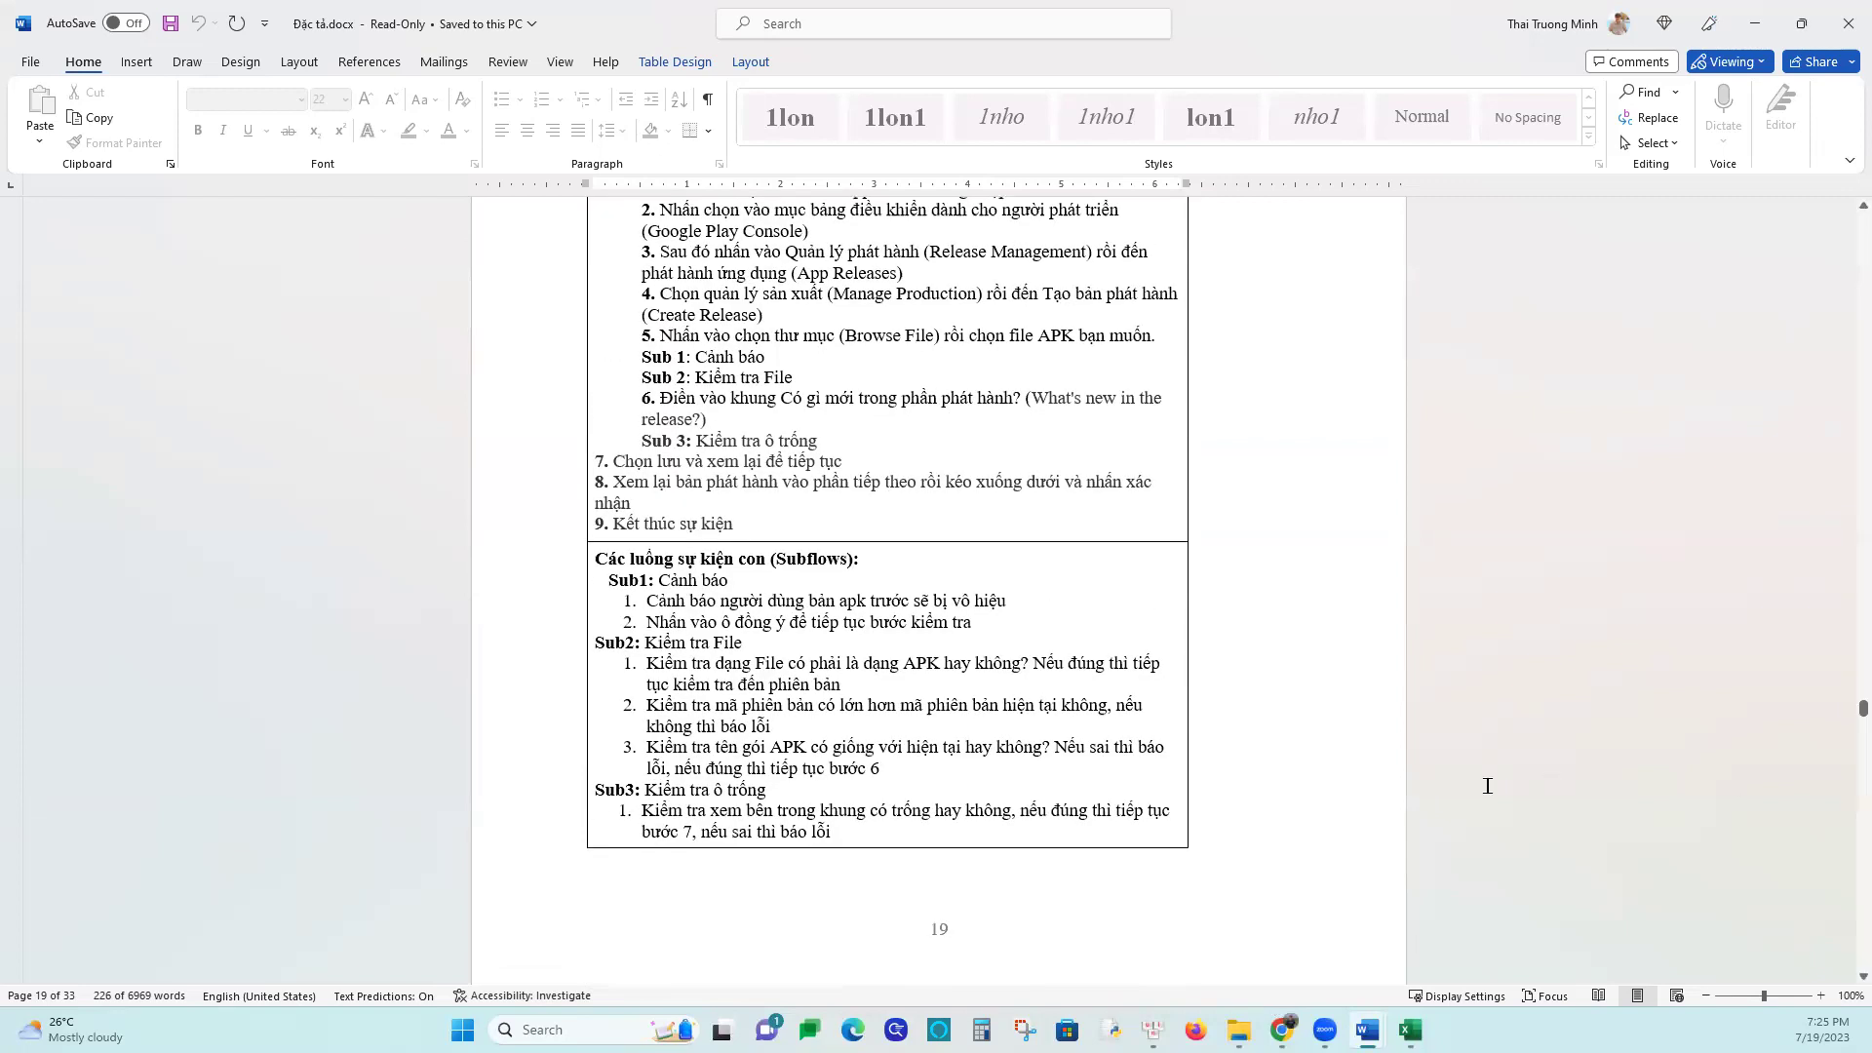
{"action": "scroll", "coordinate": [1075, 819], "scroll_direction": "up", "scroll_amount": 20}
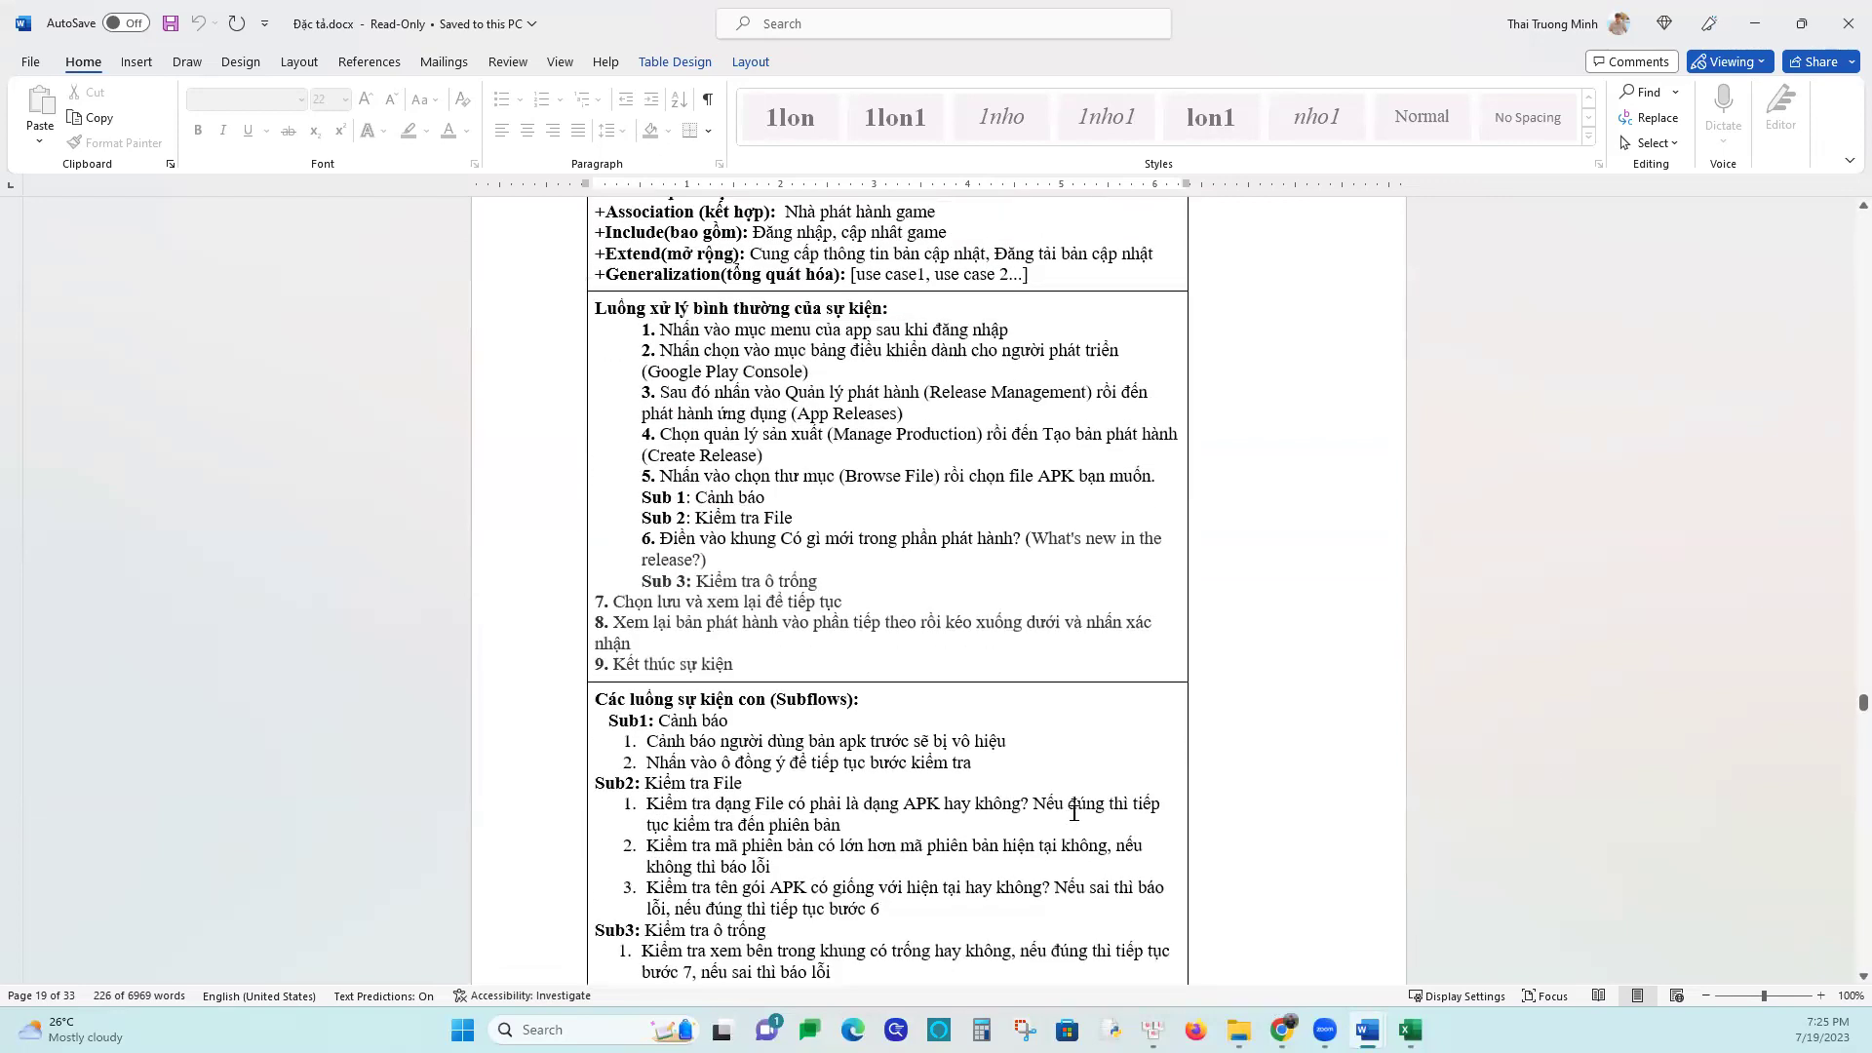
{"action": "scroll", "coordinate": [1075, 818], "scroll_direction": "up", "scroll_amount": 5}
{"action": "left_click", "coordinate": [643, 641]}
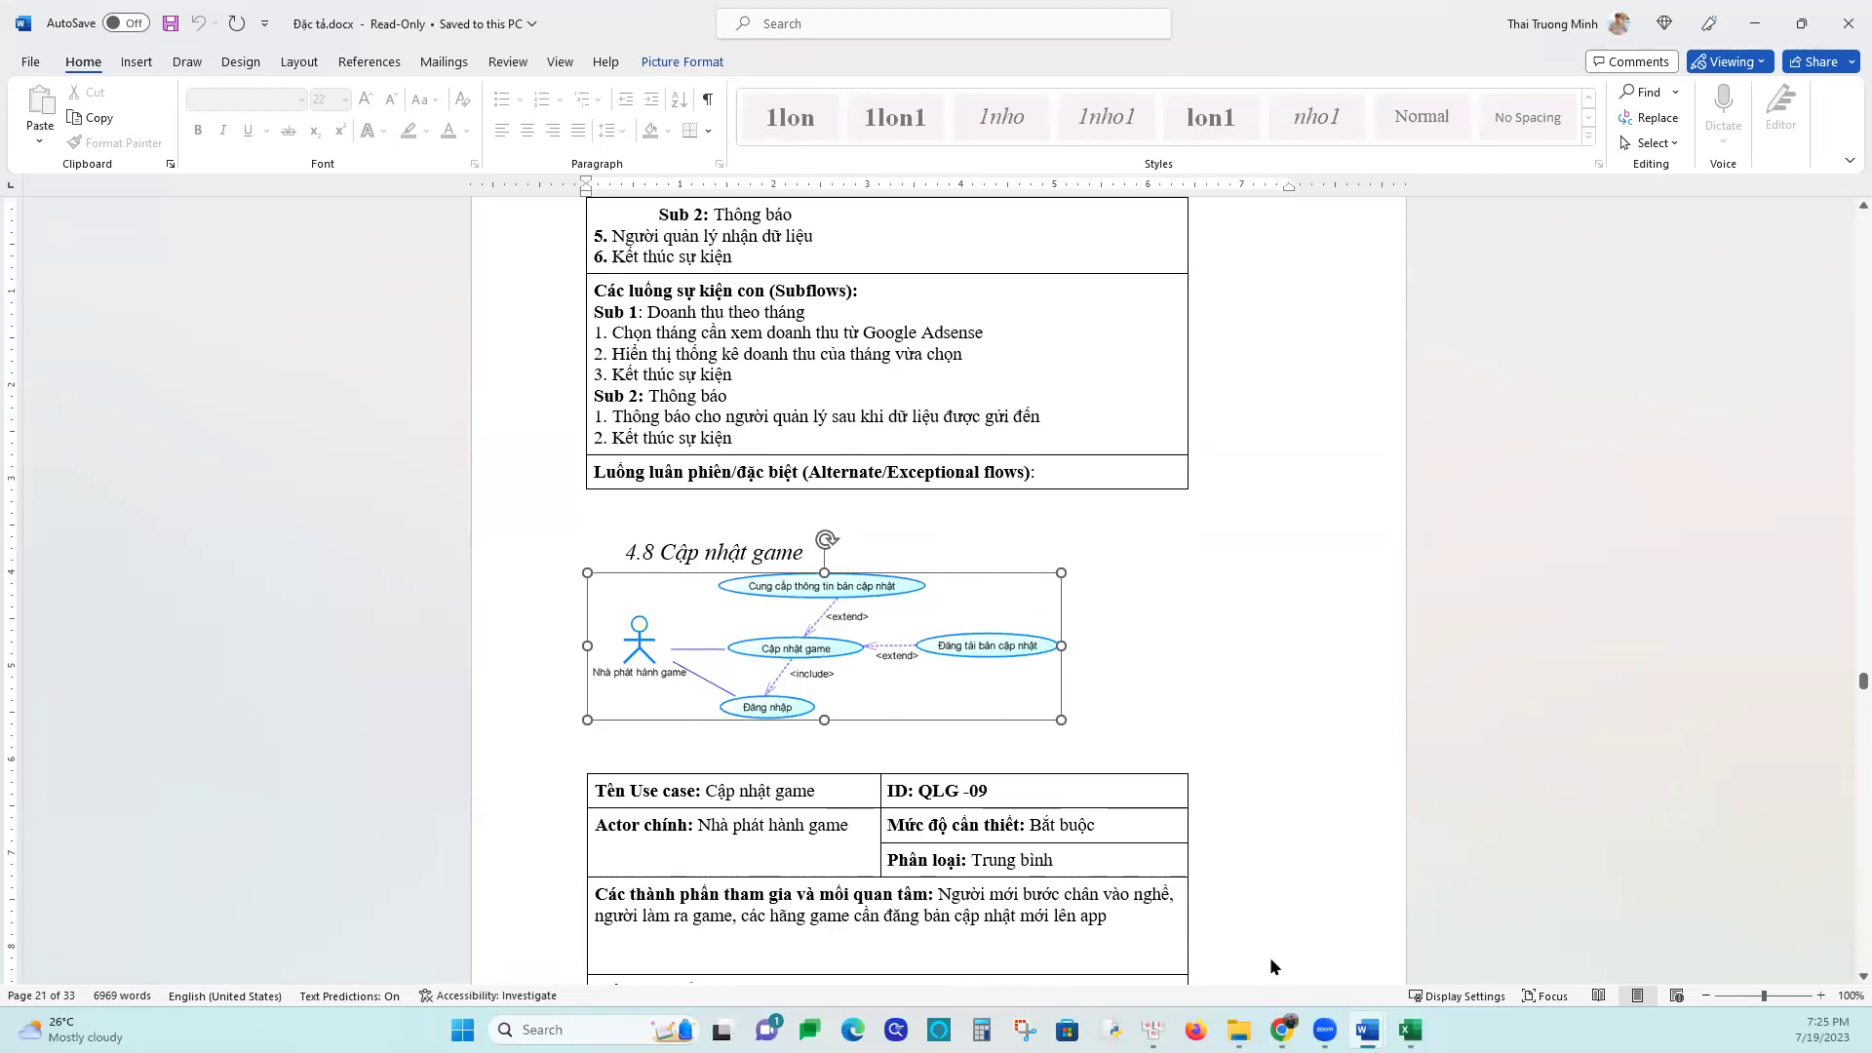
Switch to the PDF slides in Chrome and highlight the description of the Đơn giản actor in the Bước 4 table
{"action": "left_click", "coordinate": [1409, 1030]}
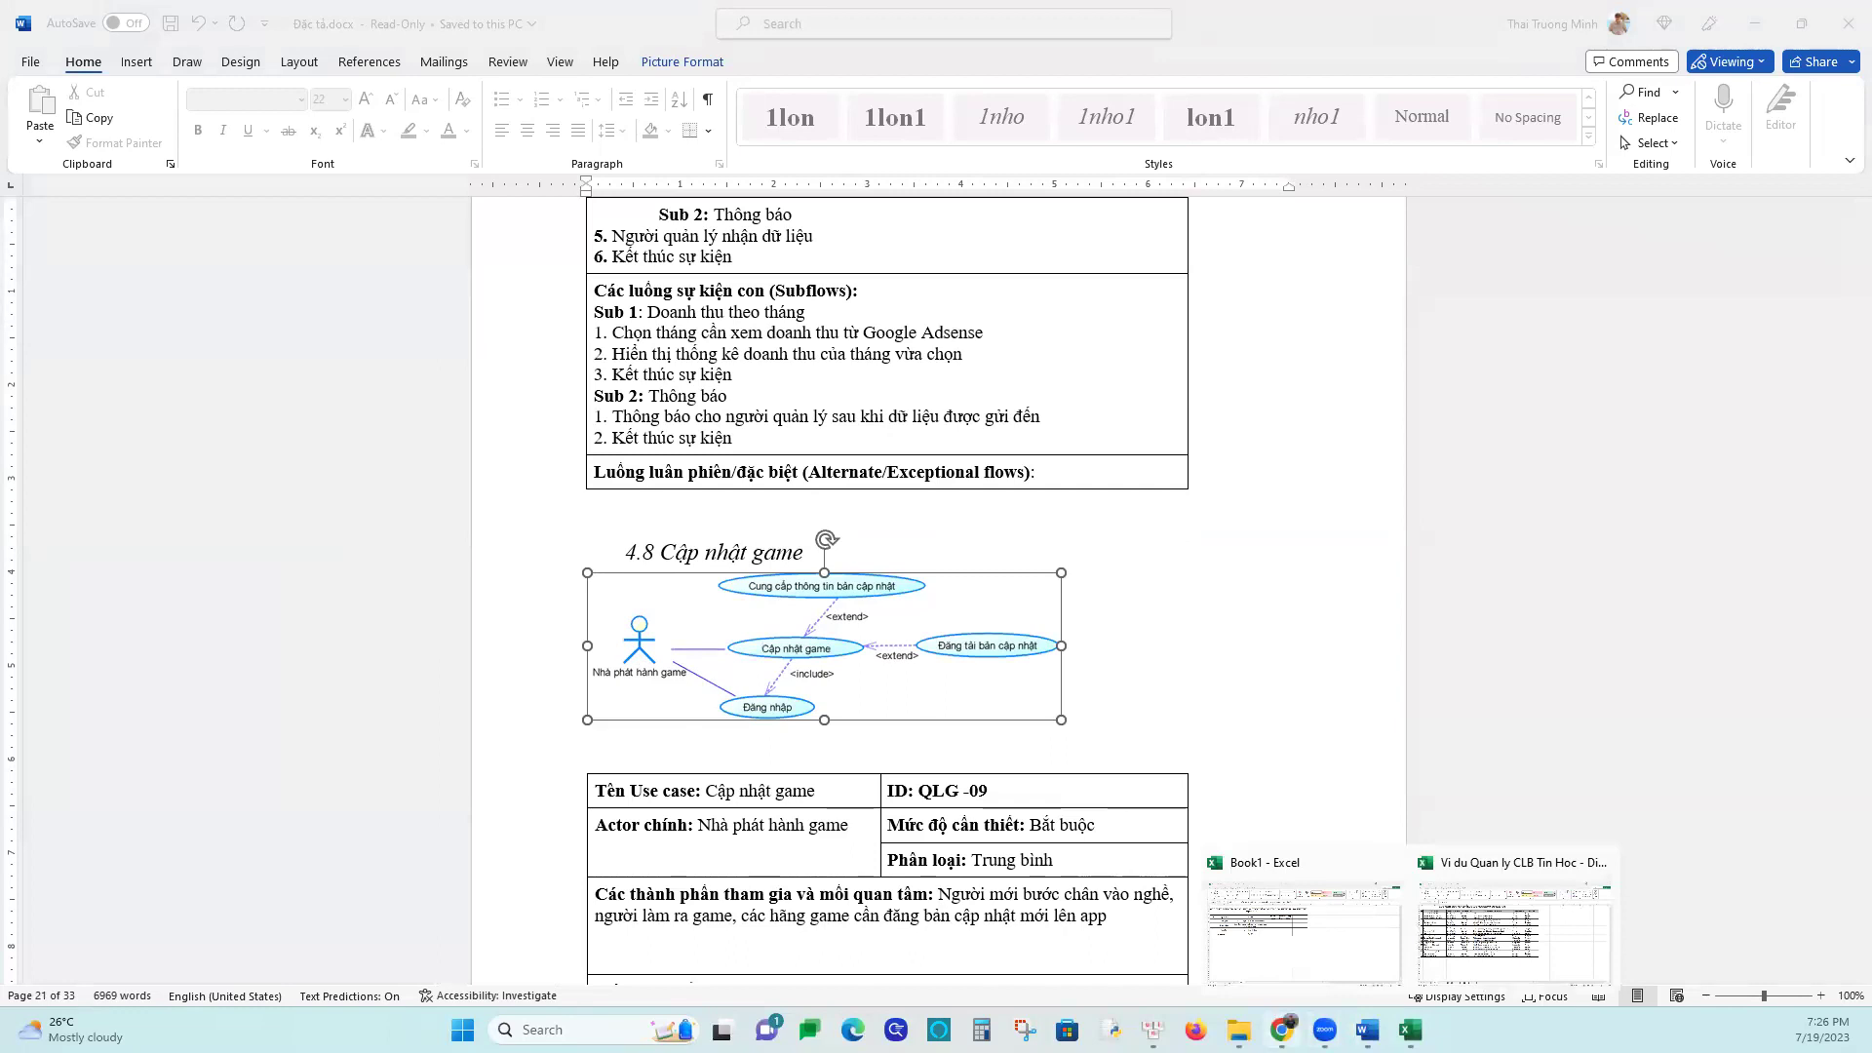
{"action": "left_click", "coordinate": [1281, 1029]}
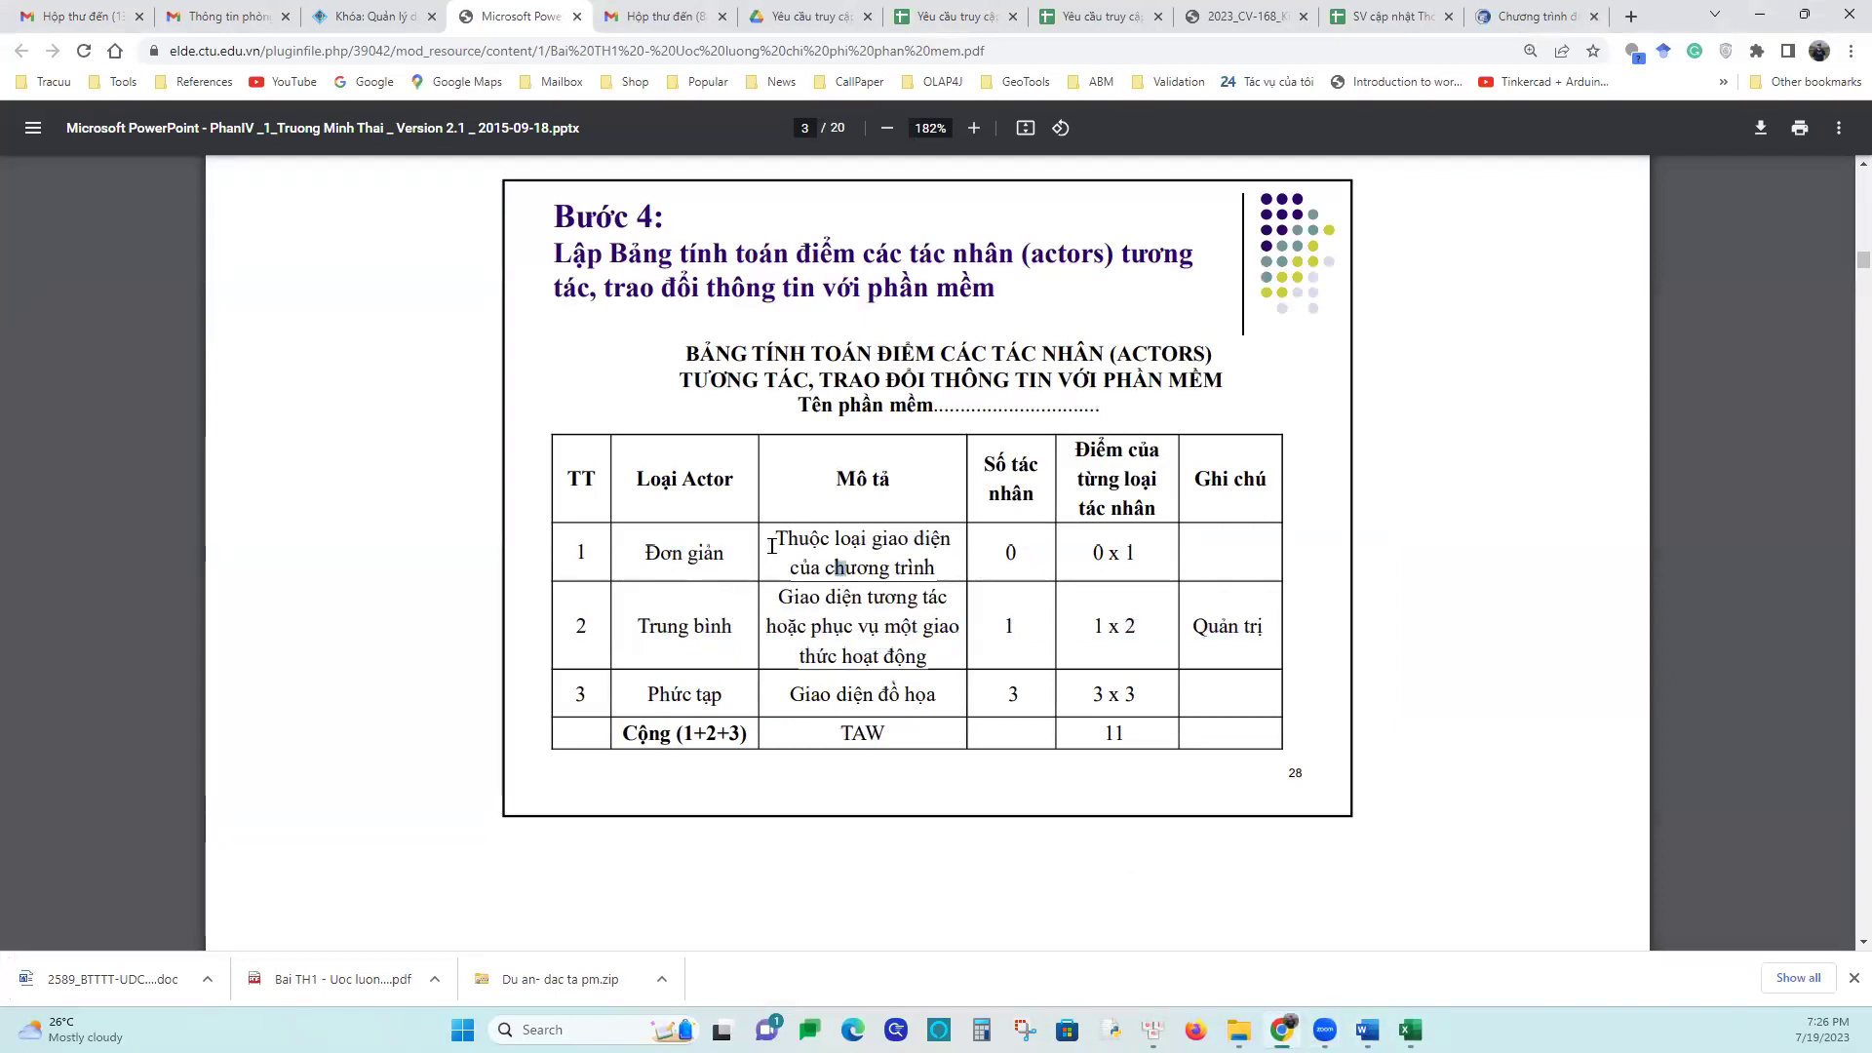
{"action": "left_click_drag", "start_coordinate": [778, 539], "coordinate": [943, 575]}
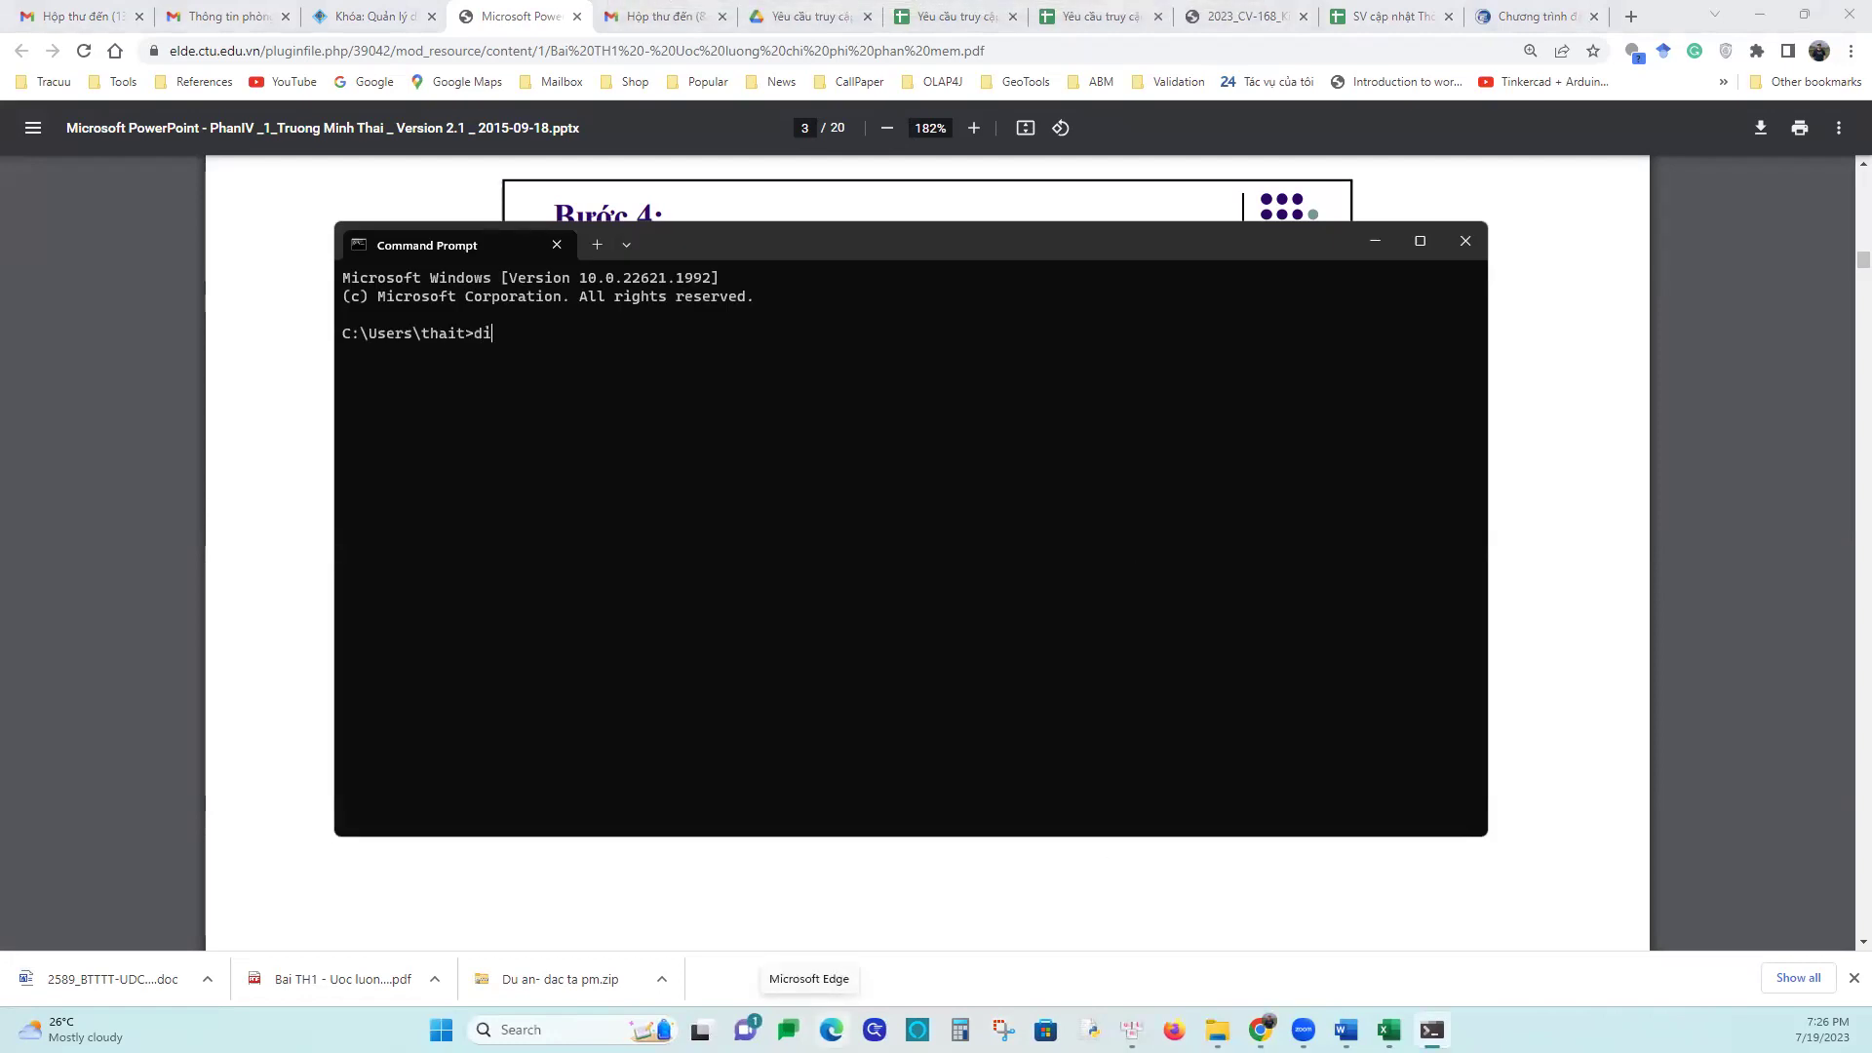
Run dir in Command Prompt, minimize the window, and review the Phức tạp row and actor weights on the Bước 4 slides
{"action": "key", "text": "Return"}
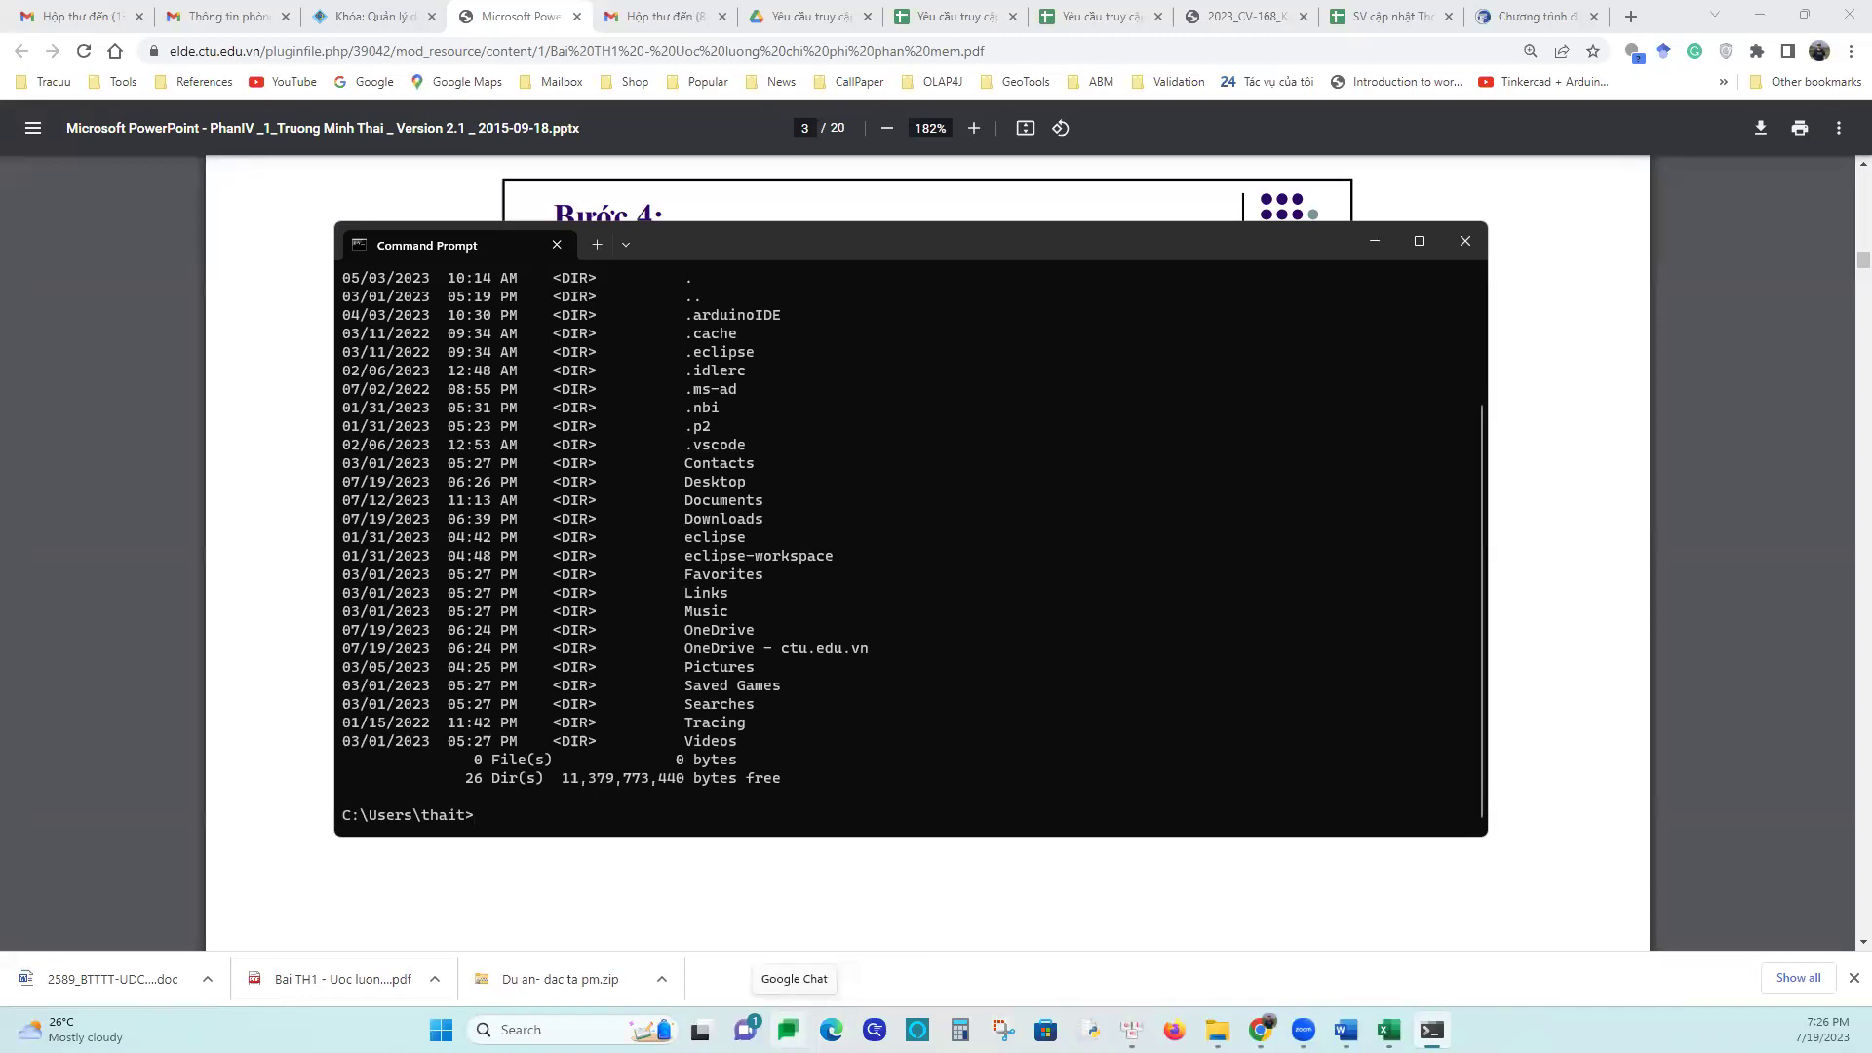
{"action": "left_click", "coordinate": [1369, 240]}
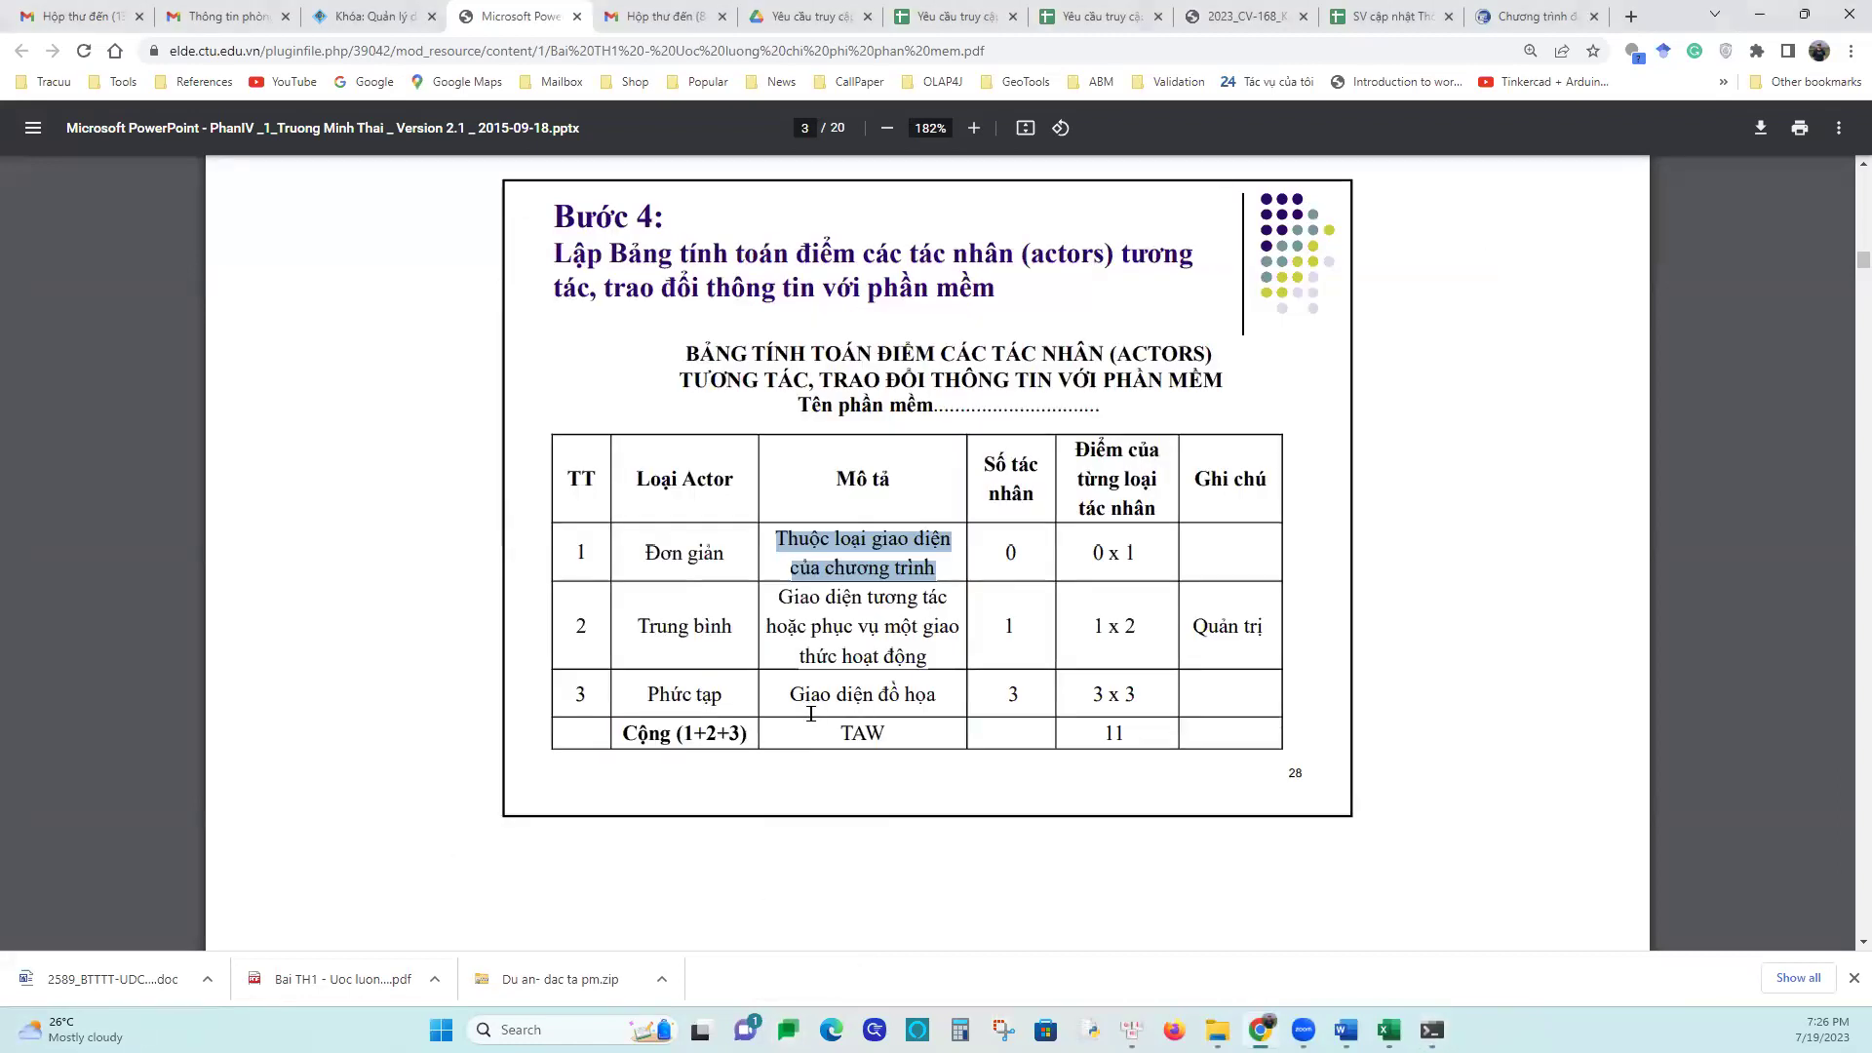
{"action": "left_click_drag", "start_coordinate": [792, 695], "coordinate": [804, 695]}
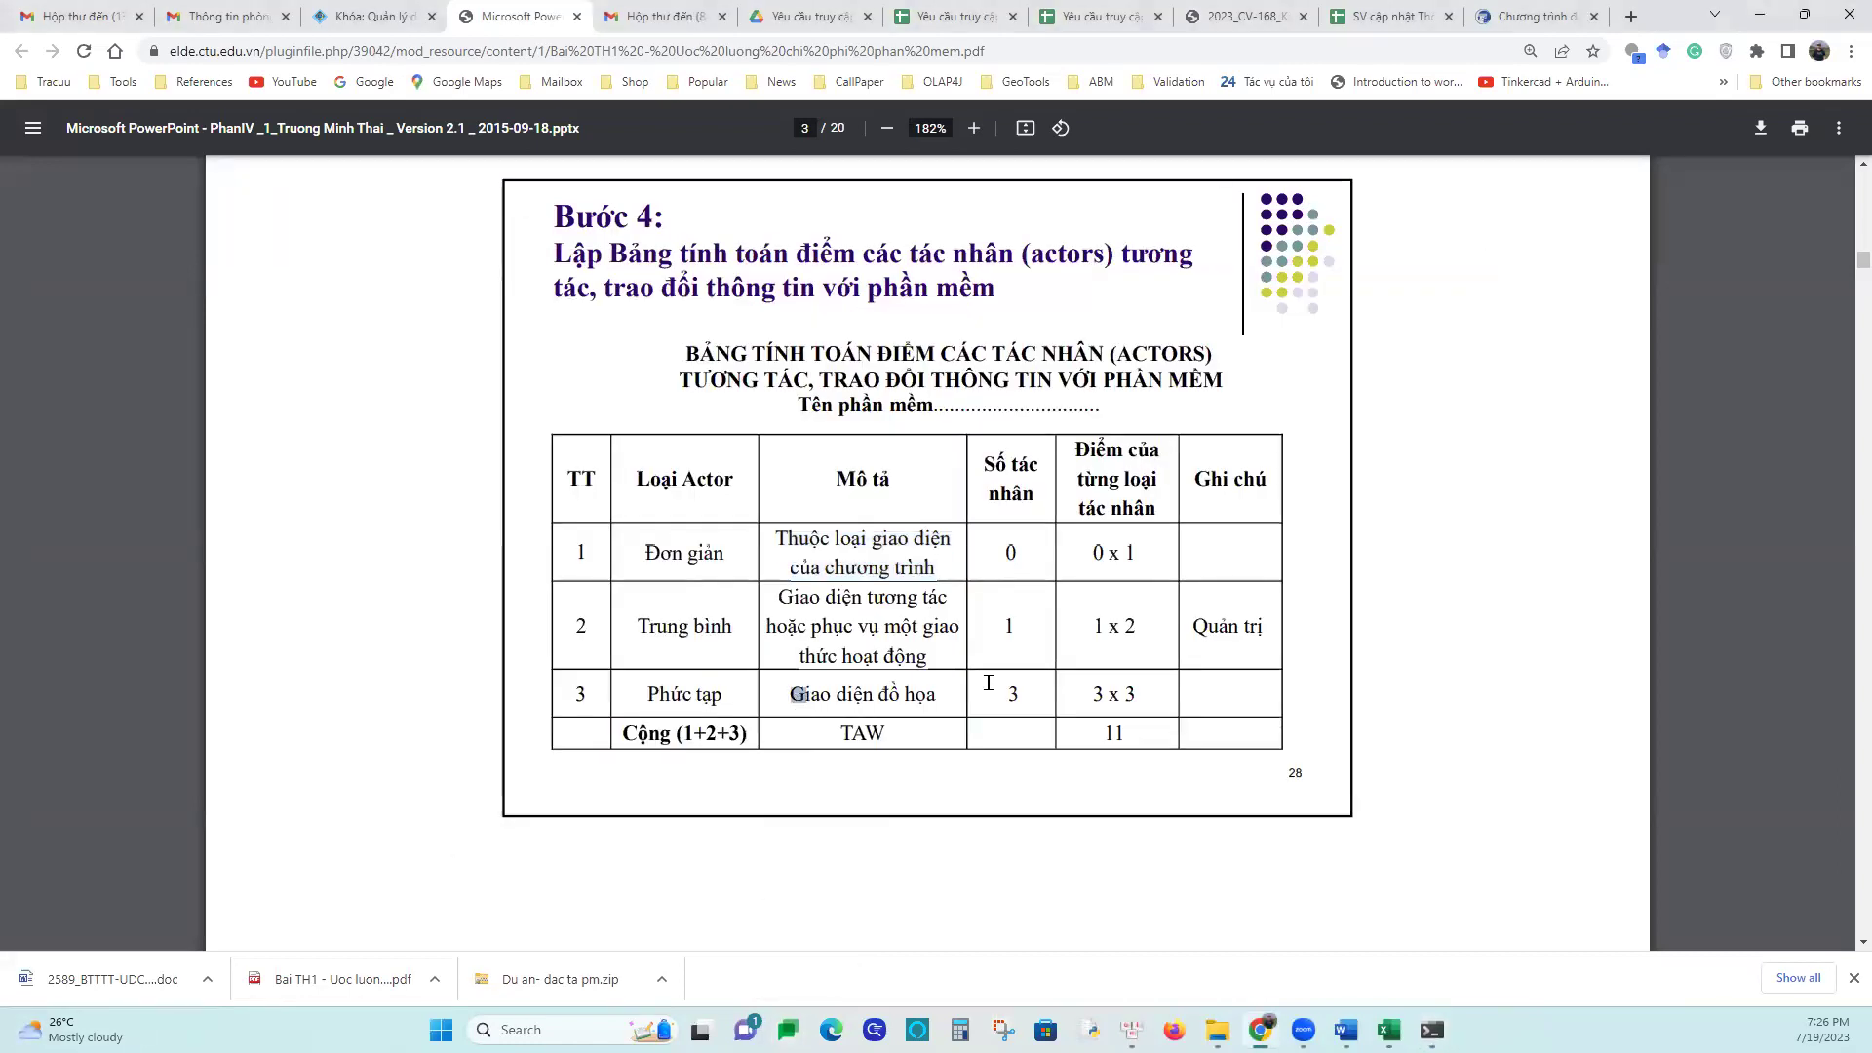
{"action": "scroll", "coordinate": [1018, 675], "scroll_direction": "down", "scroll_amount": 10}
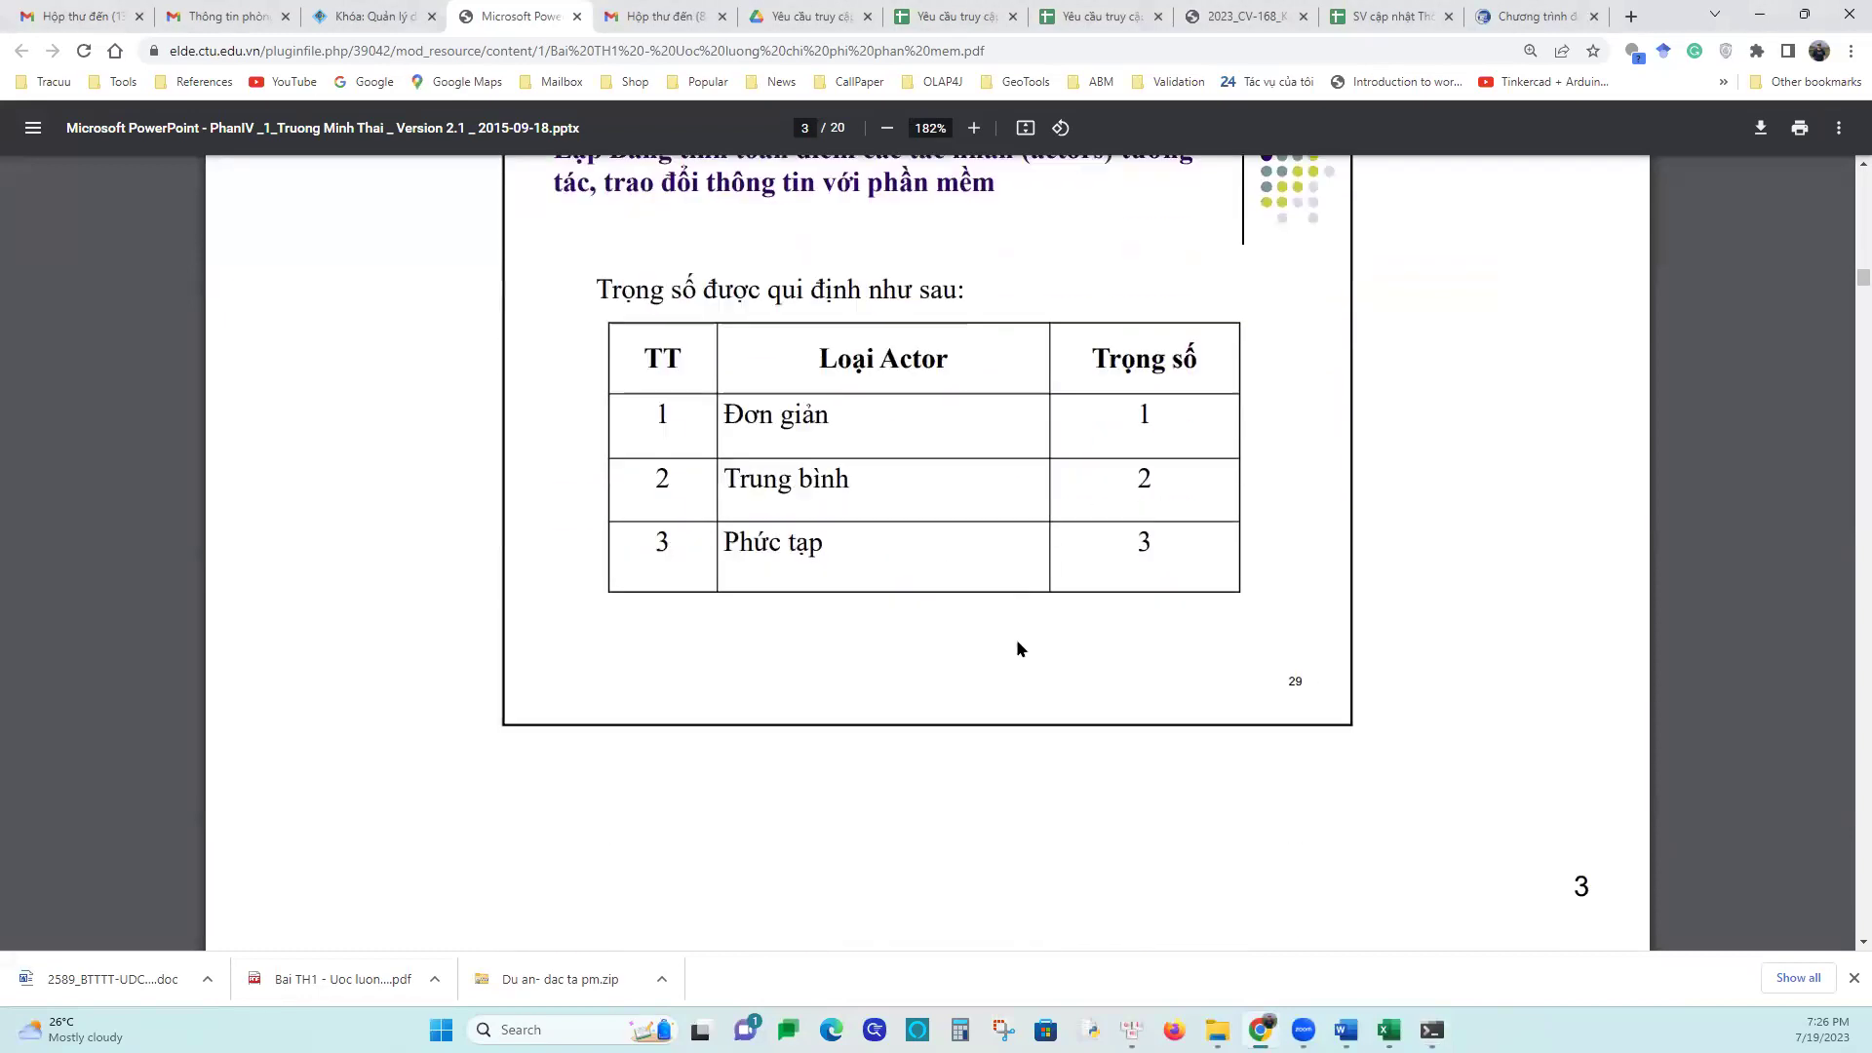
Switch to 2589_BTTTT-UDCNTT.doc in Word, examine the Ghi chú on actor types and weights, and highlight the Loại đơn giản definition
{"action": "mouse_move", "coordinate": [1346, 1029]}
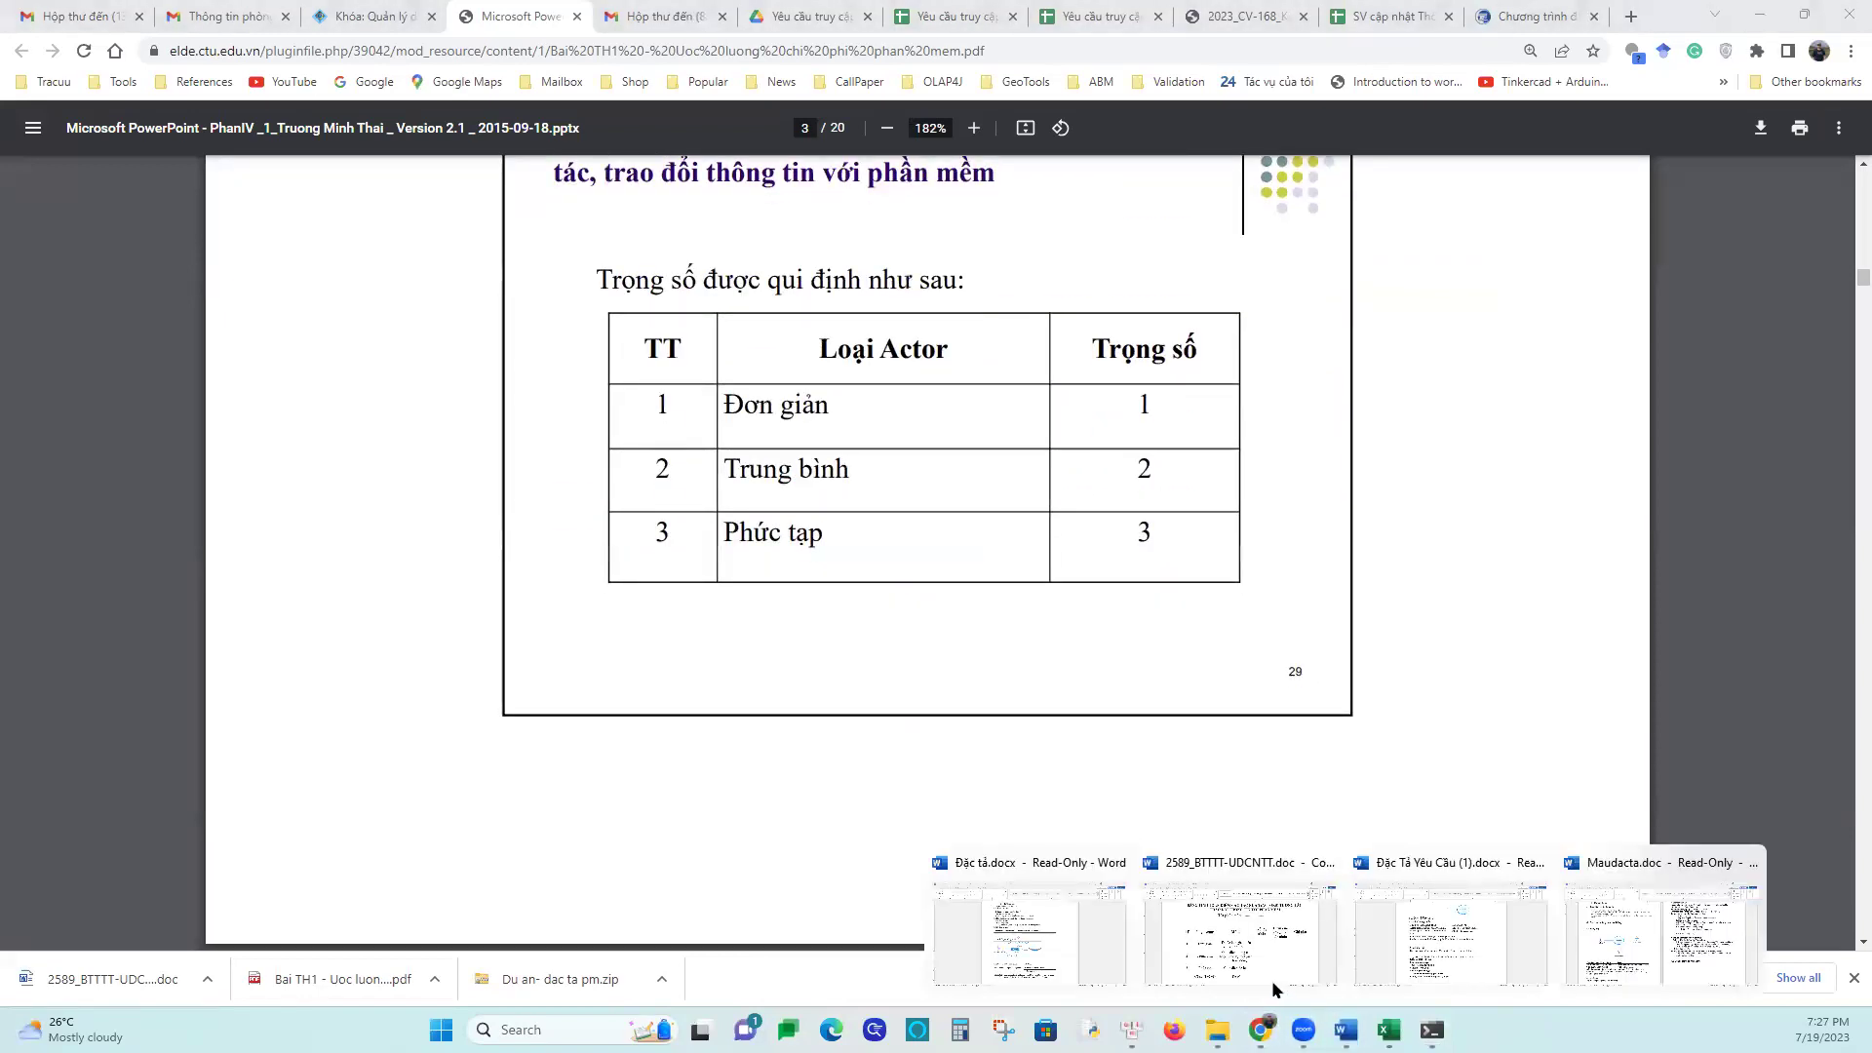
{"action": "left_click", "coordinate": [1273, 988]}
{"action": "scroll", "coordinate": [962, 703], "scroll_direction": "down", "scroll_amount": 5}
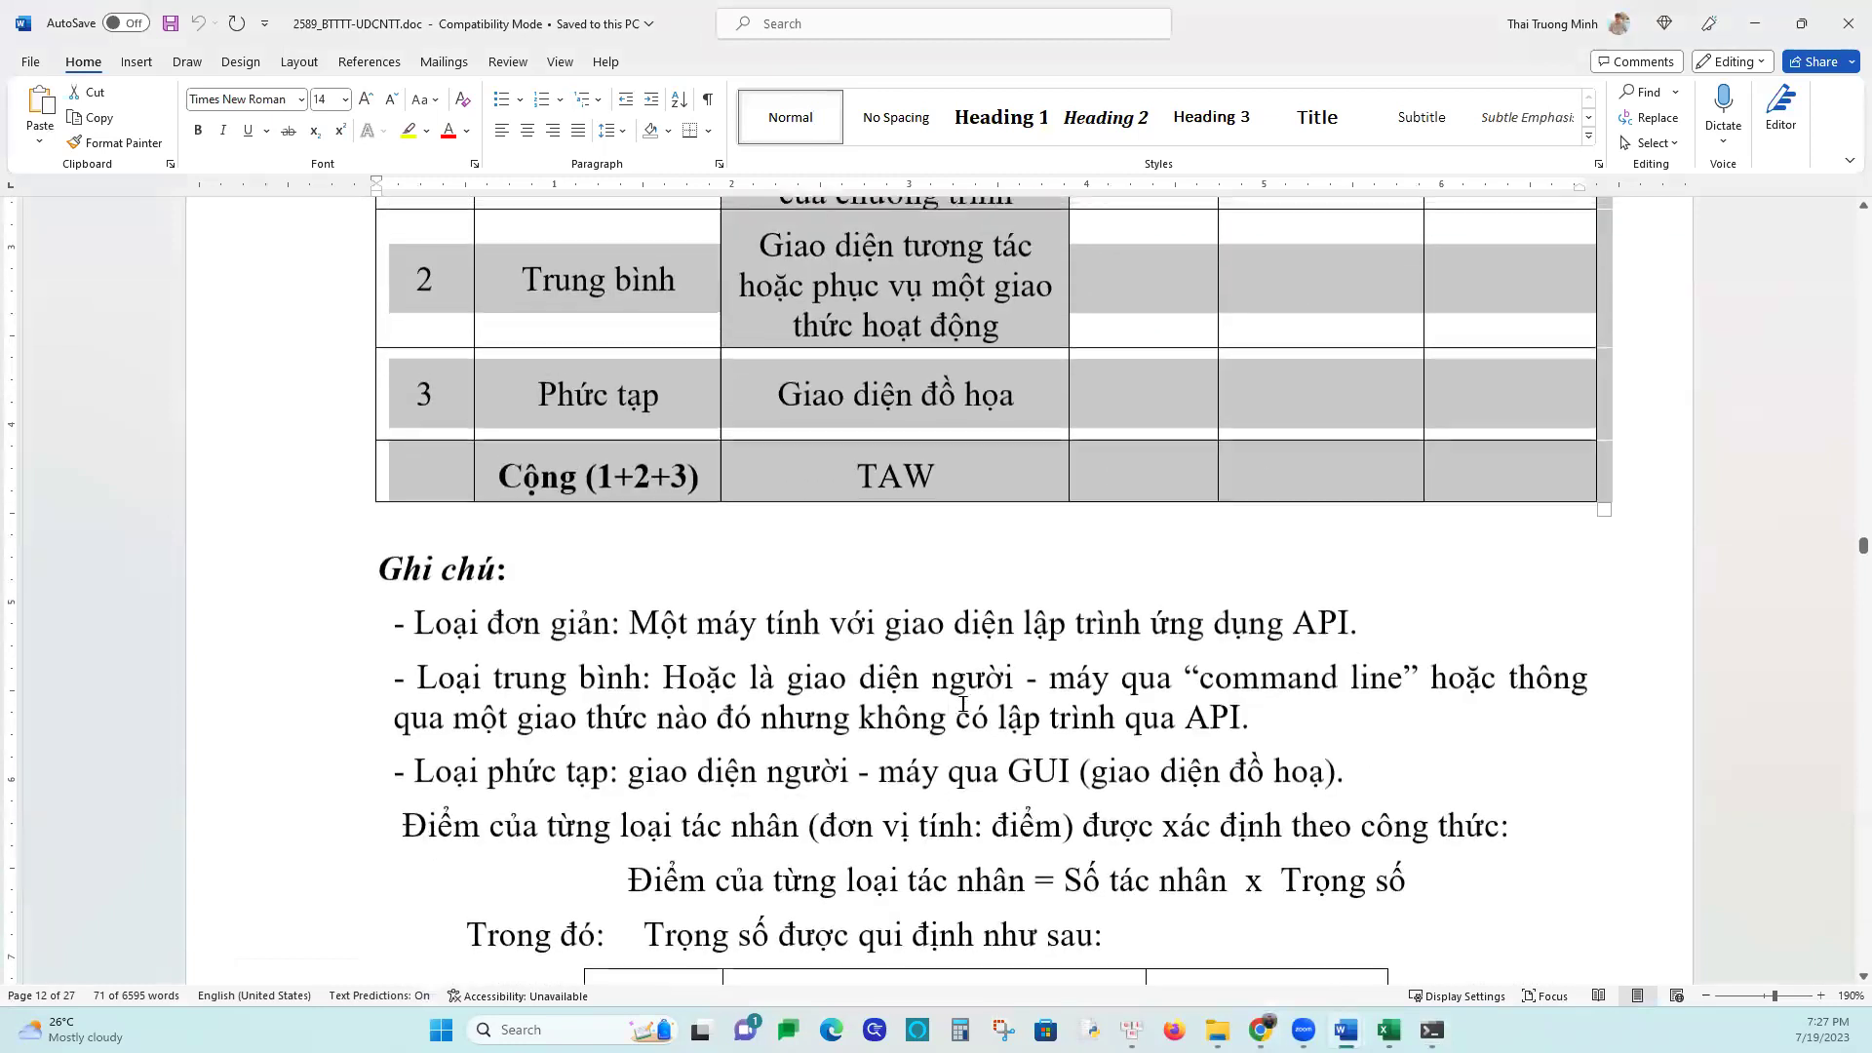
{"action": "scroll", "coordinate": [962, 704], "scroll_direction": "down", "scroll_amount": 3}
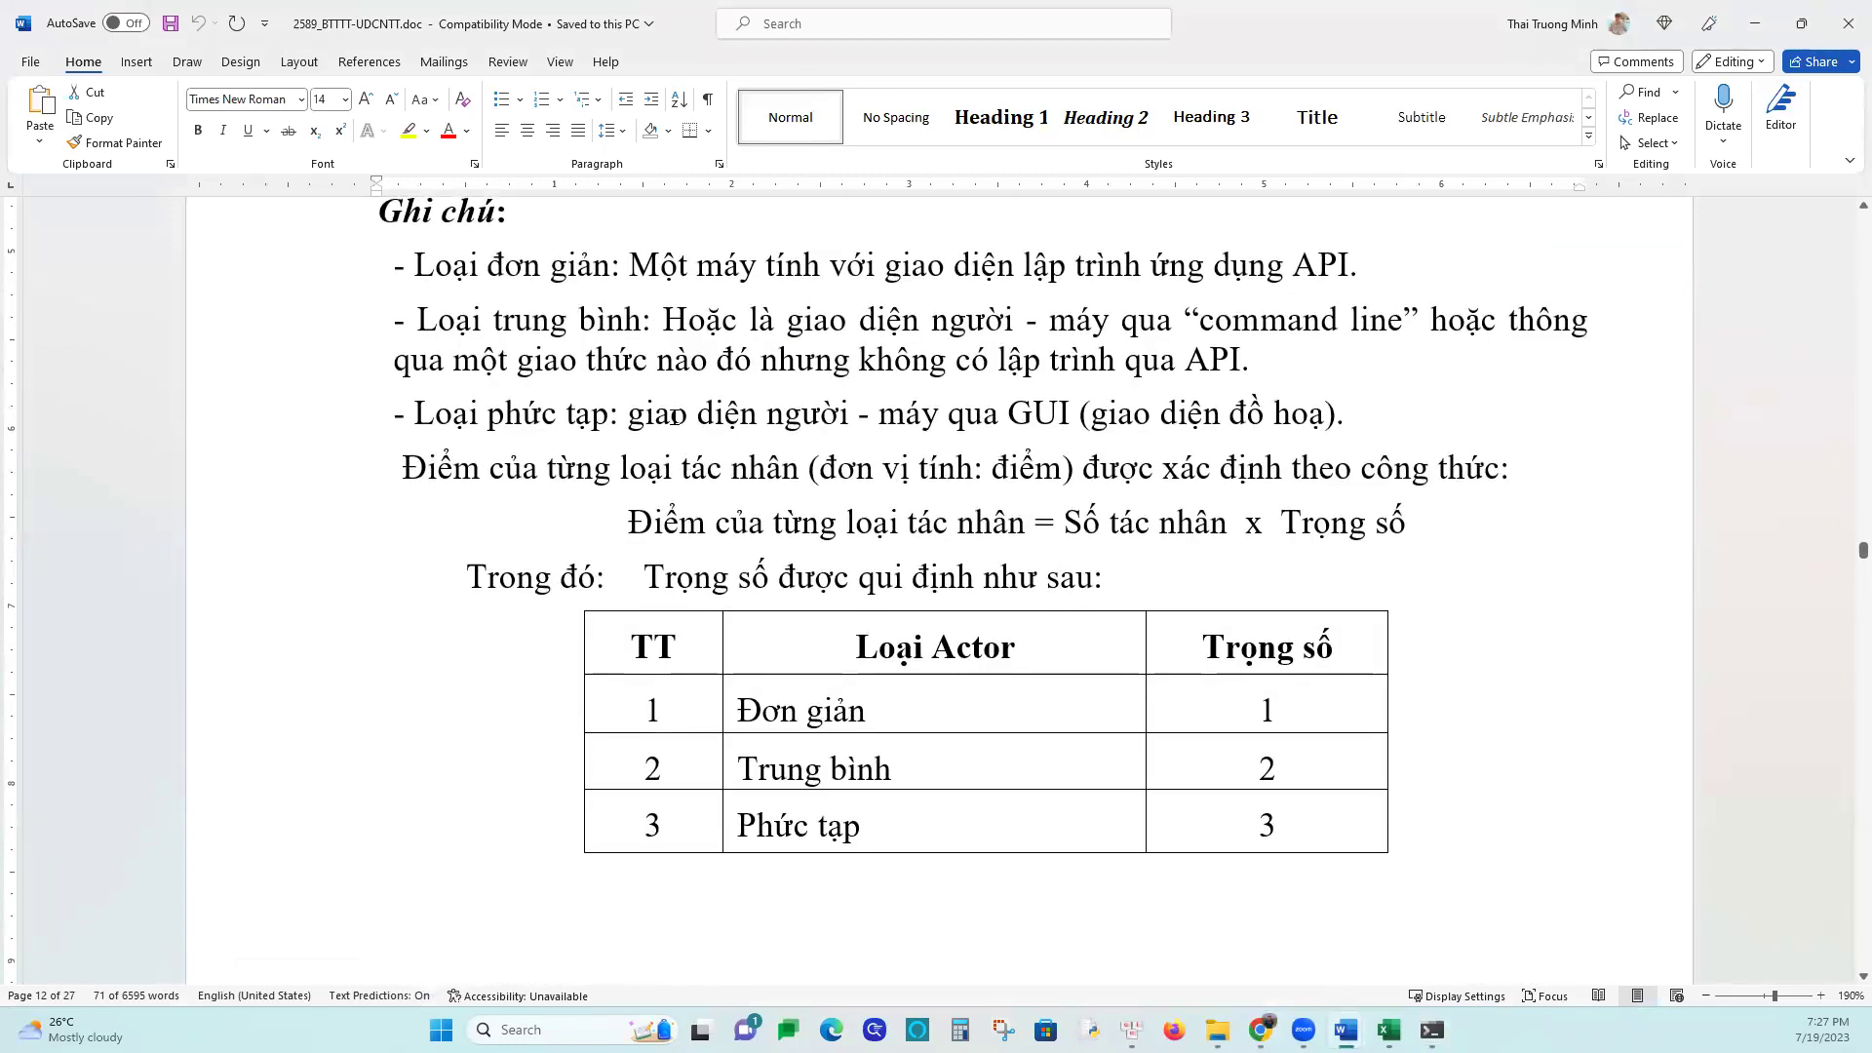
{"action": "left_click_drag", "start_coordinate": [630, 265], "coordinate": [1125, 277]}
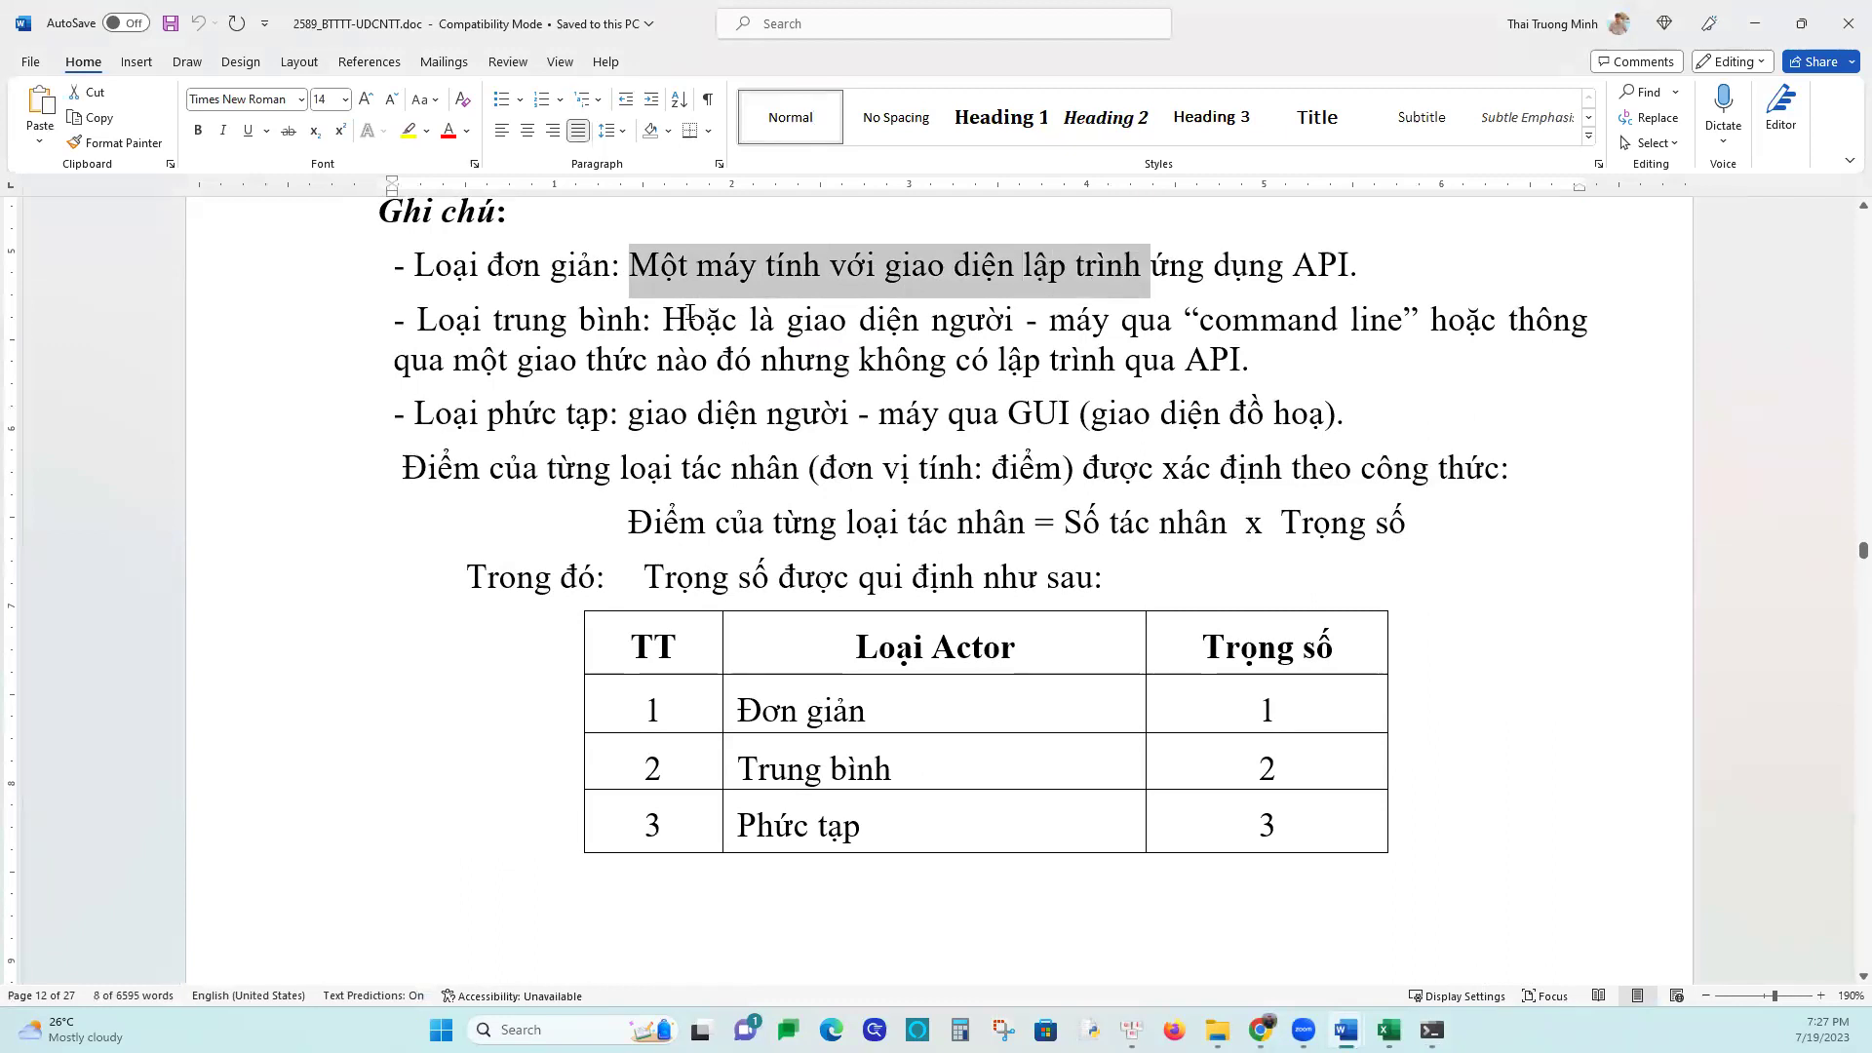
Highlight the Loại trung bình, Loại phức tạp and Loại đơn giản definitions under Ghi chú, and briefly bring up Command Prompt before minimizing it
{"action": "left_click_drag", "start_coordinate": [664, 322], "coordinate": [1591, 330]}
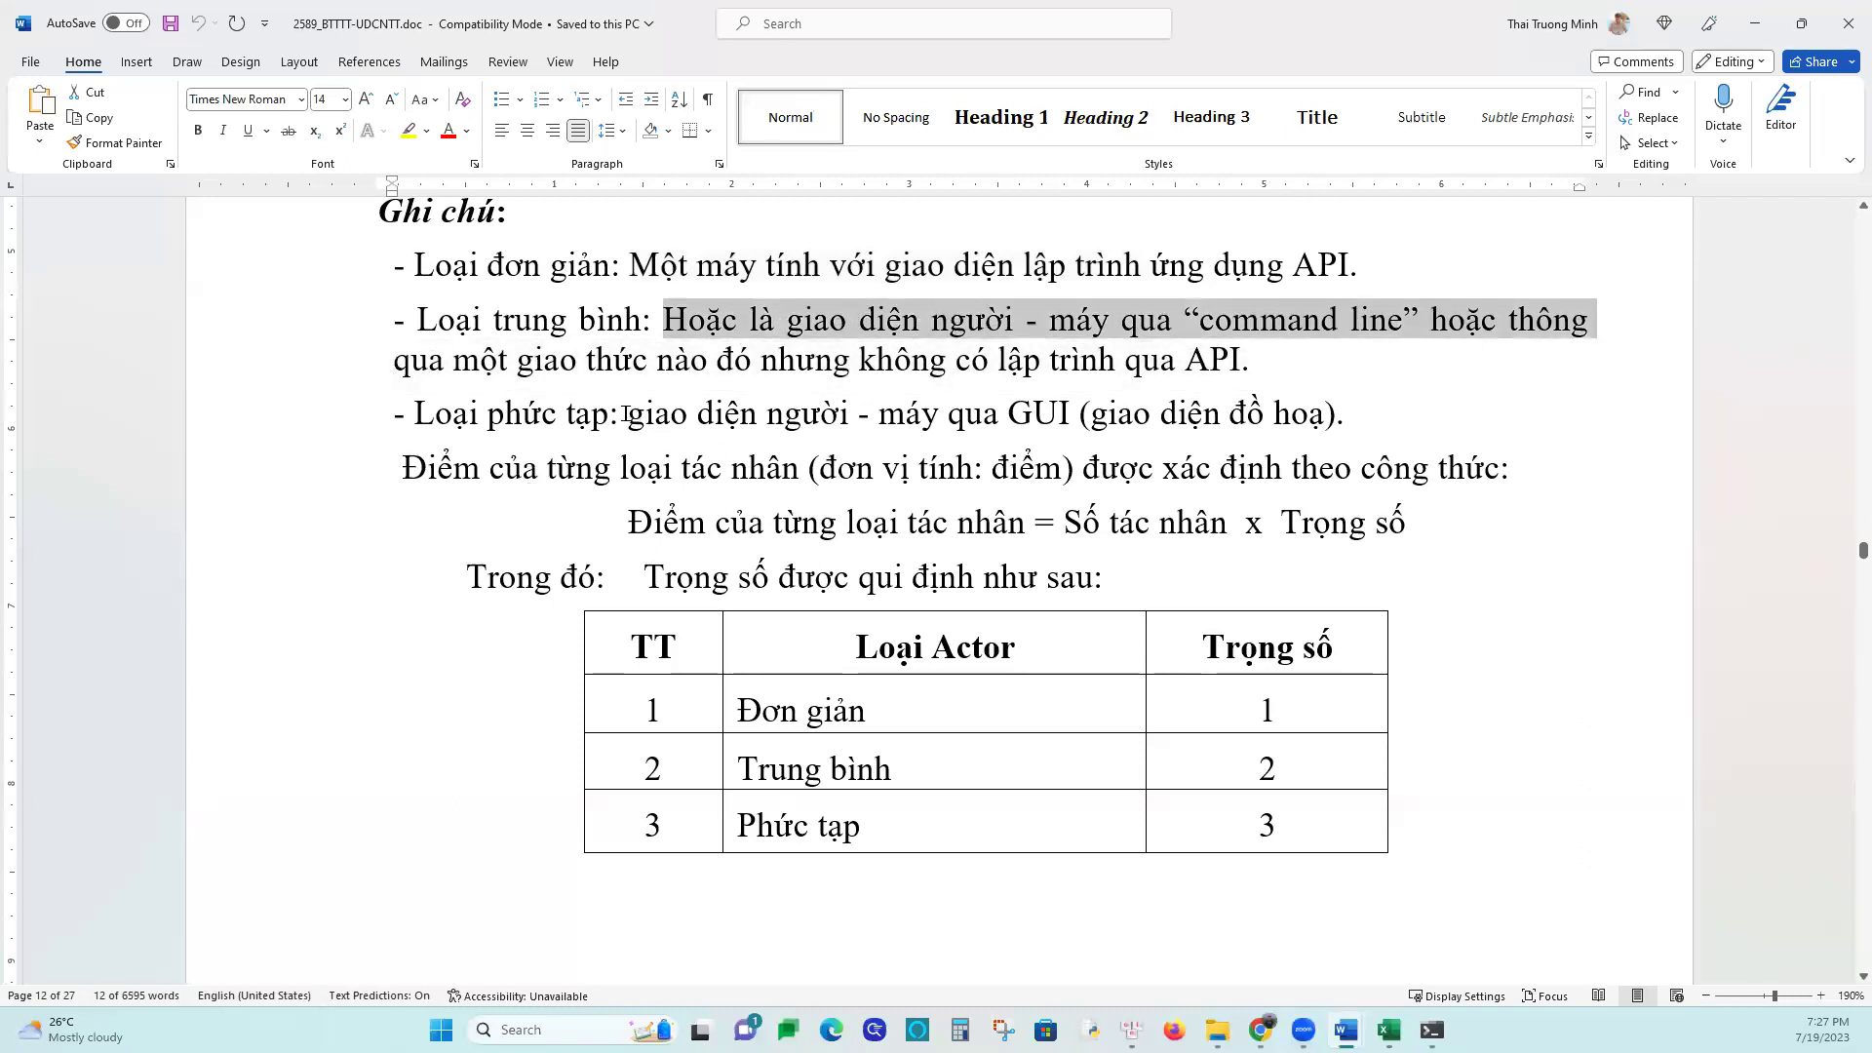
{"action": "left_click_drag", "start_coordinate": [631, 413], "coordinate": [1365, 417]}
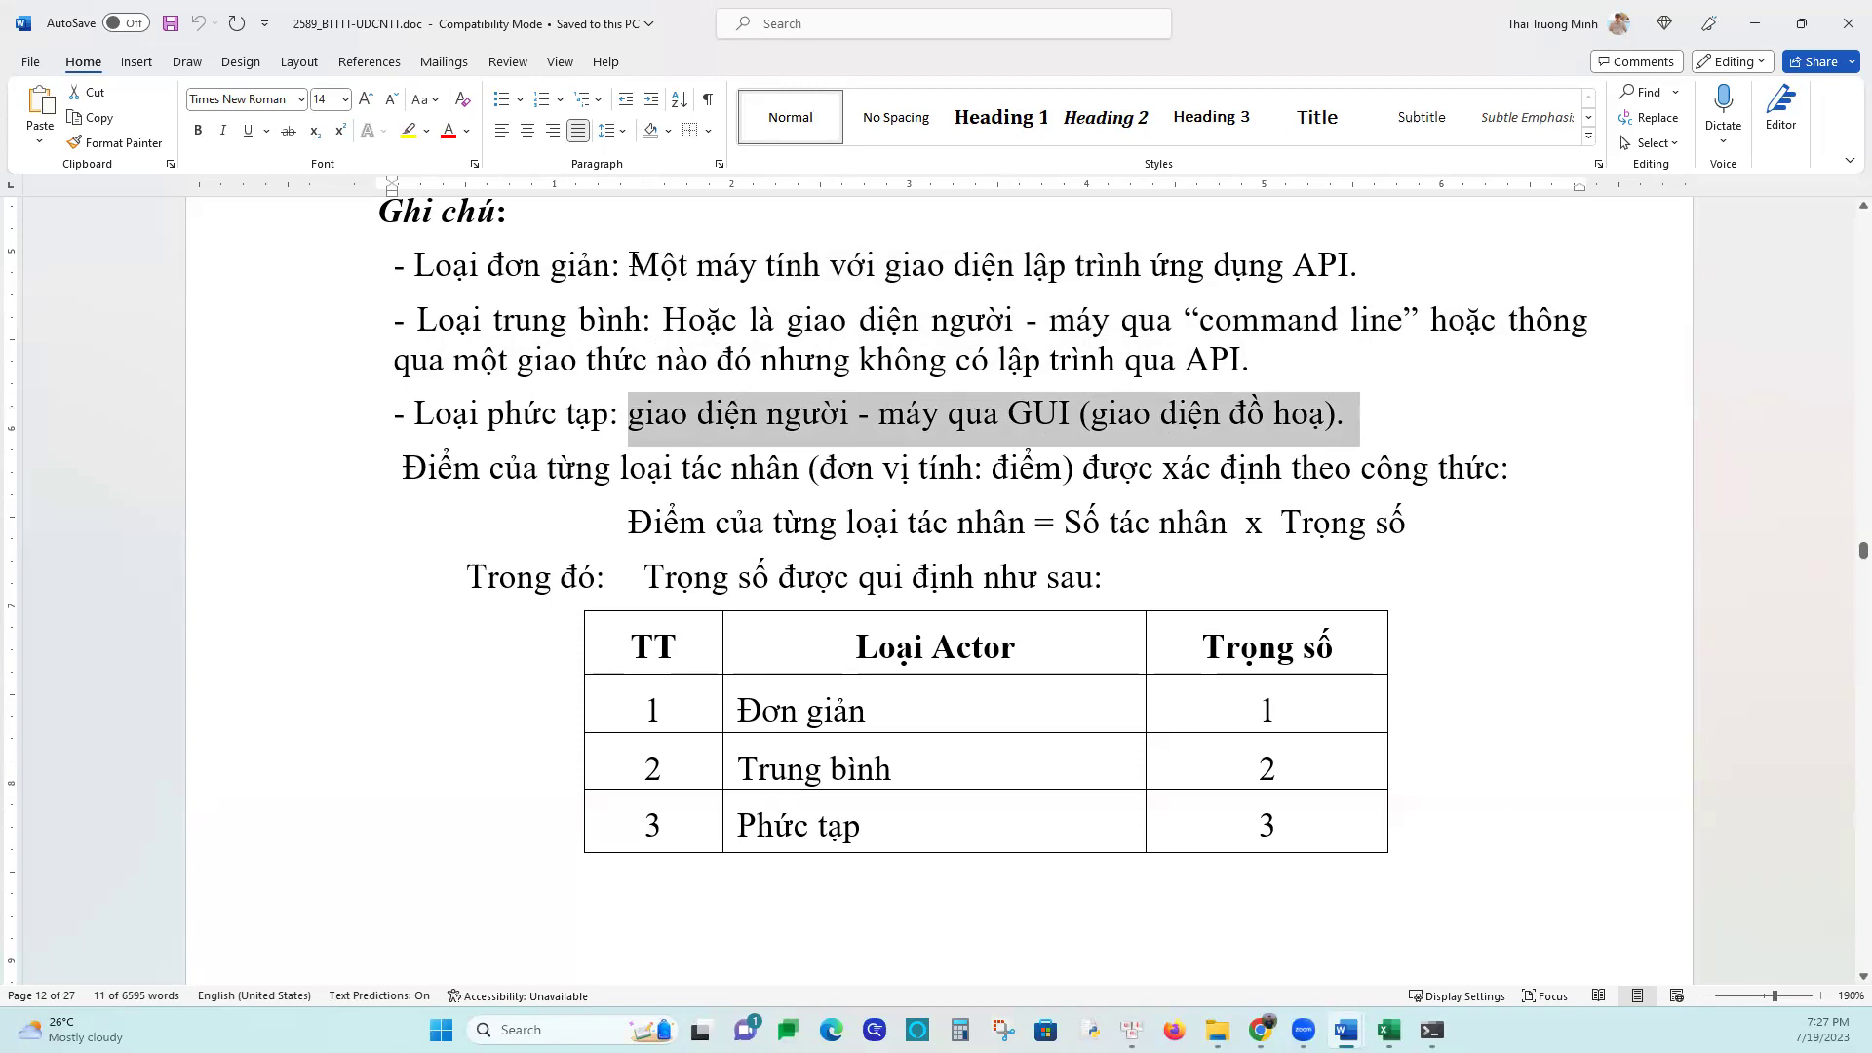
{"action": "left_click_drag", "start_coordinate": [635, 265], "coordinate": [1520, 289]}
{"action": "left_click_drag", "start_coordinate": [662, 319], "coordinate": [1310, 366]}
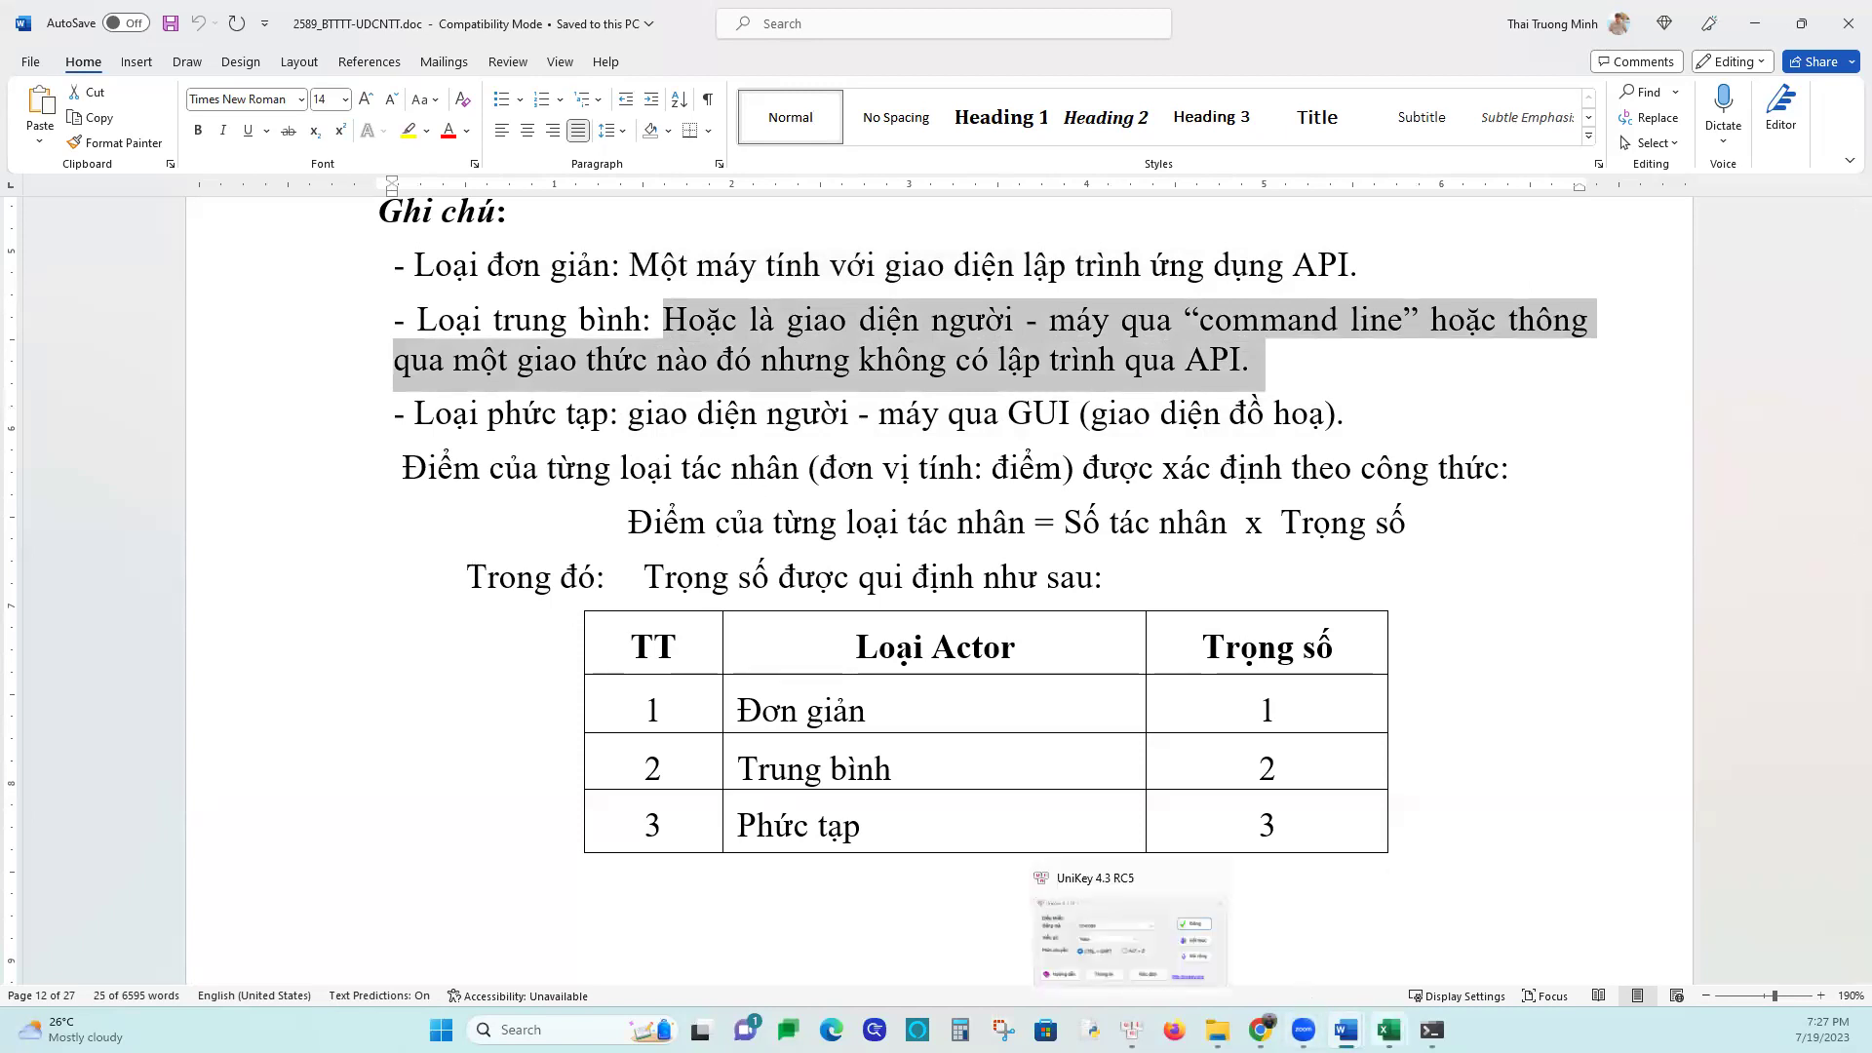
{"action": "left_click", "coordinate": [1431, 1029]}
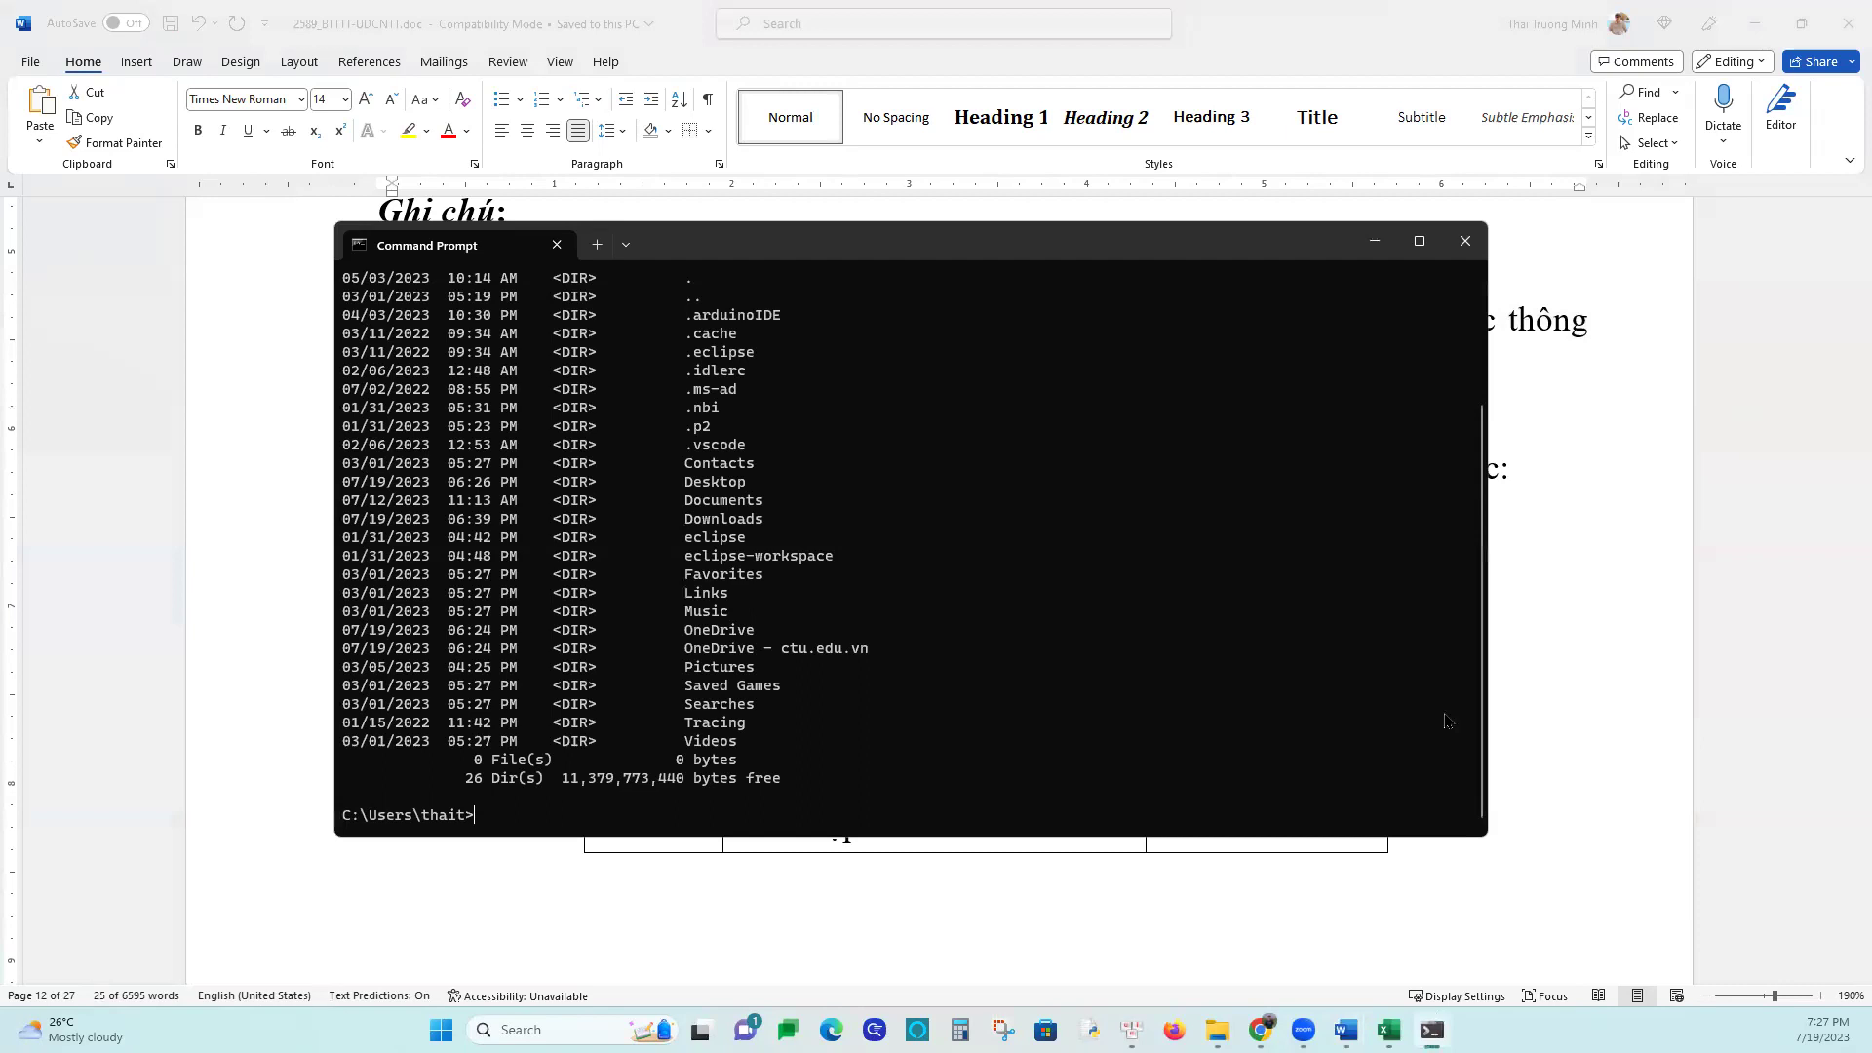
{"action": "left_click", "coordinate": [1375, 242]}
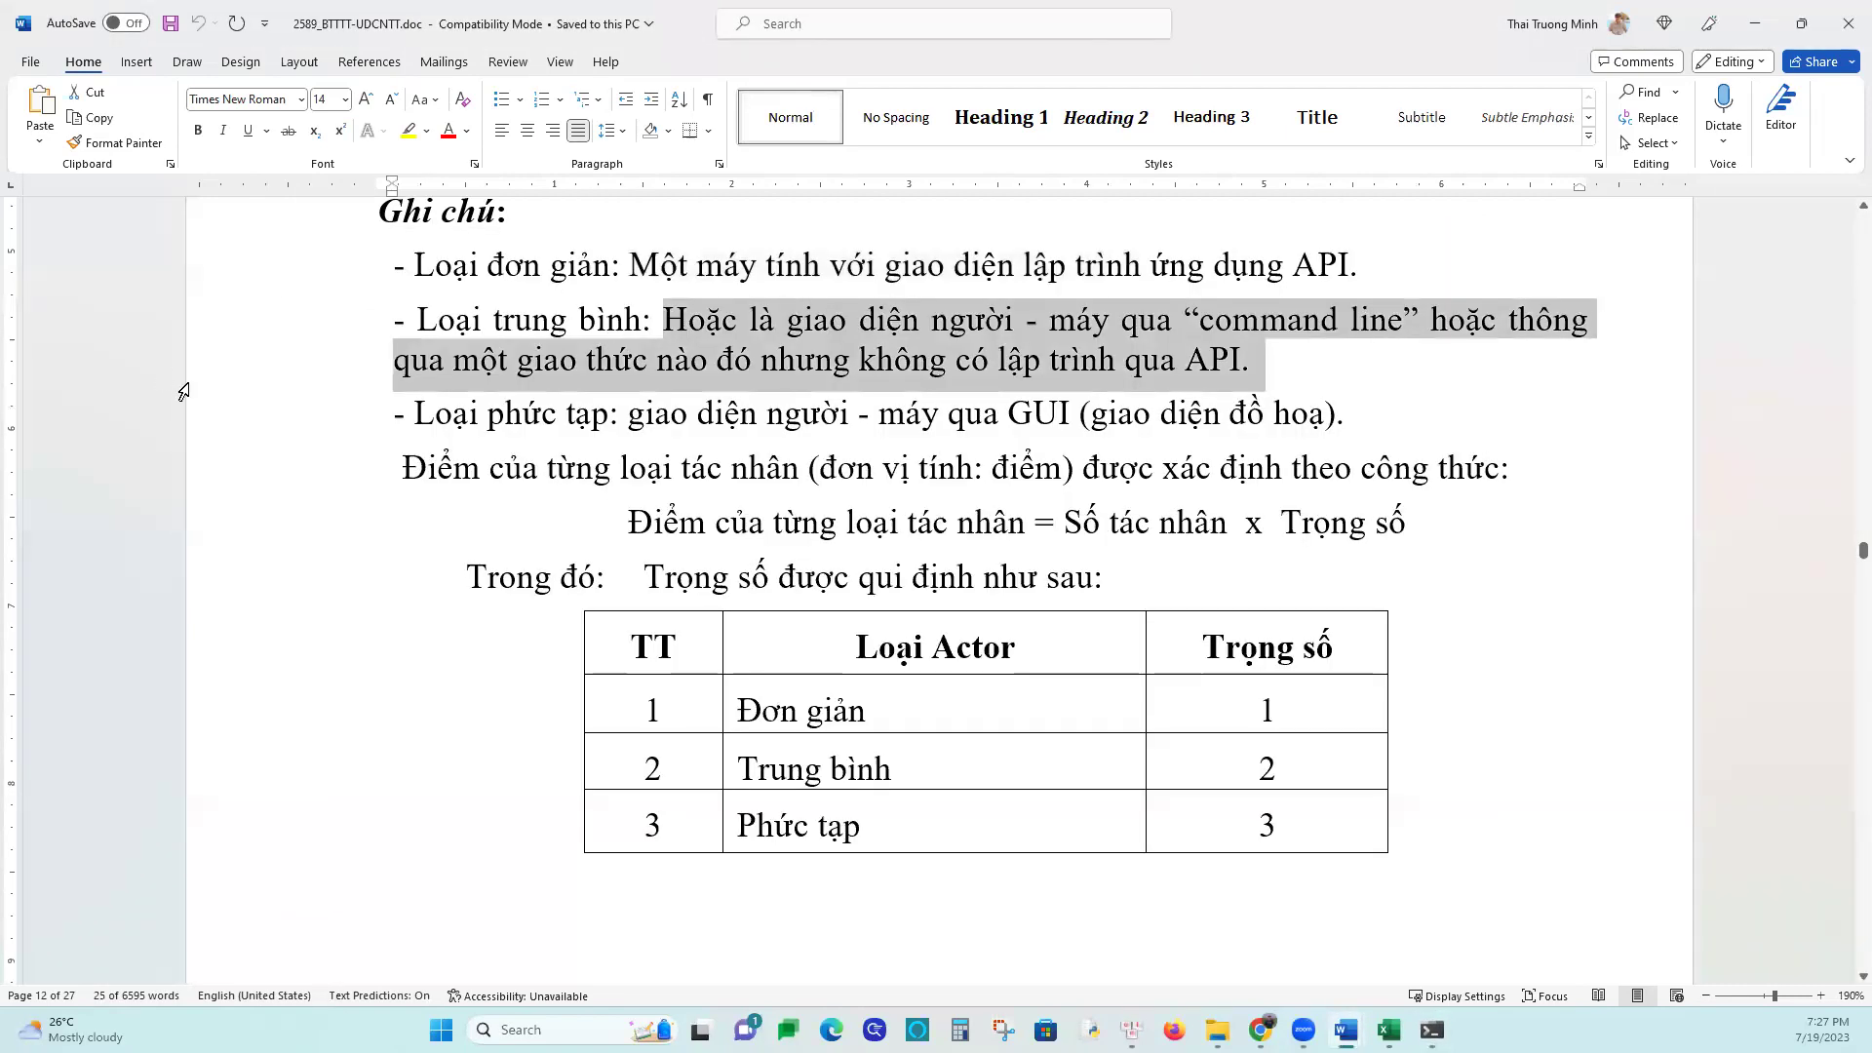
Browse Word's own interface as a graphical interface example and highlight "GUI (giao diện đồ hoạ)" in the Loại phức tạp definition
{"action": "scroll", "coordinate": [183, 391], "scroll_direction": "up", "scroll_amount": 5}
{"action": "left_click", "coordinate": [30, 61]}
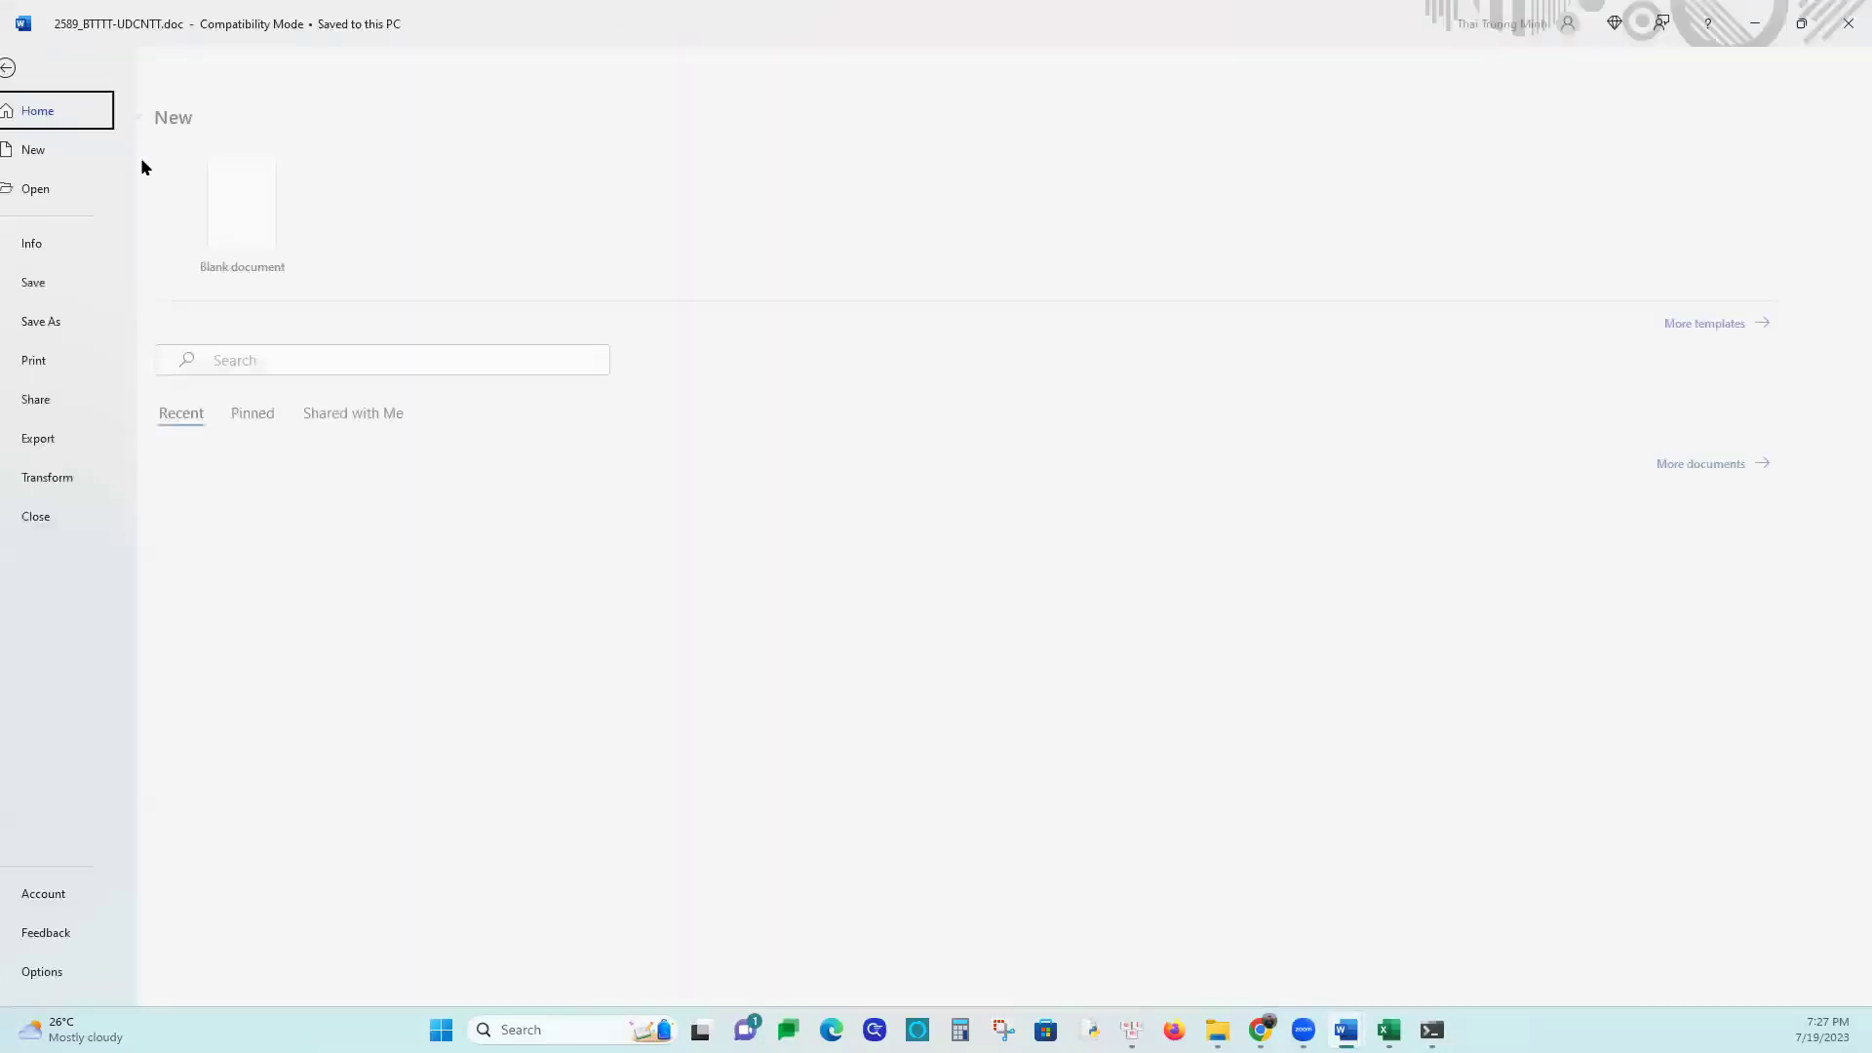
{"action": "left_click", "coordinate": [19, 85]}
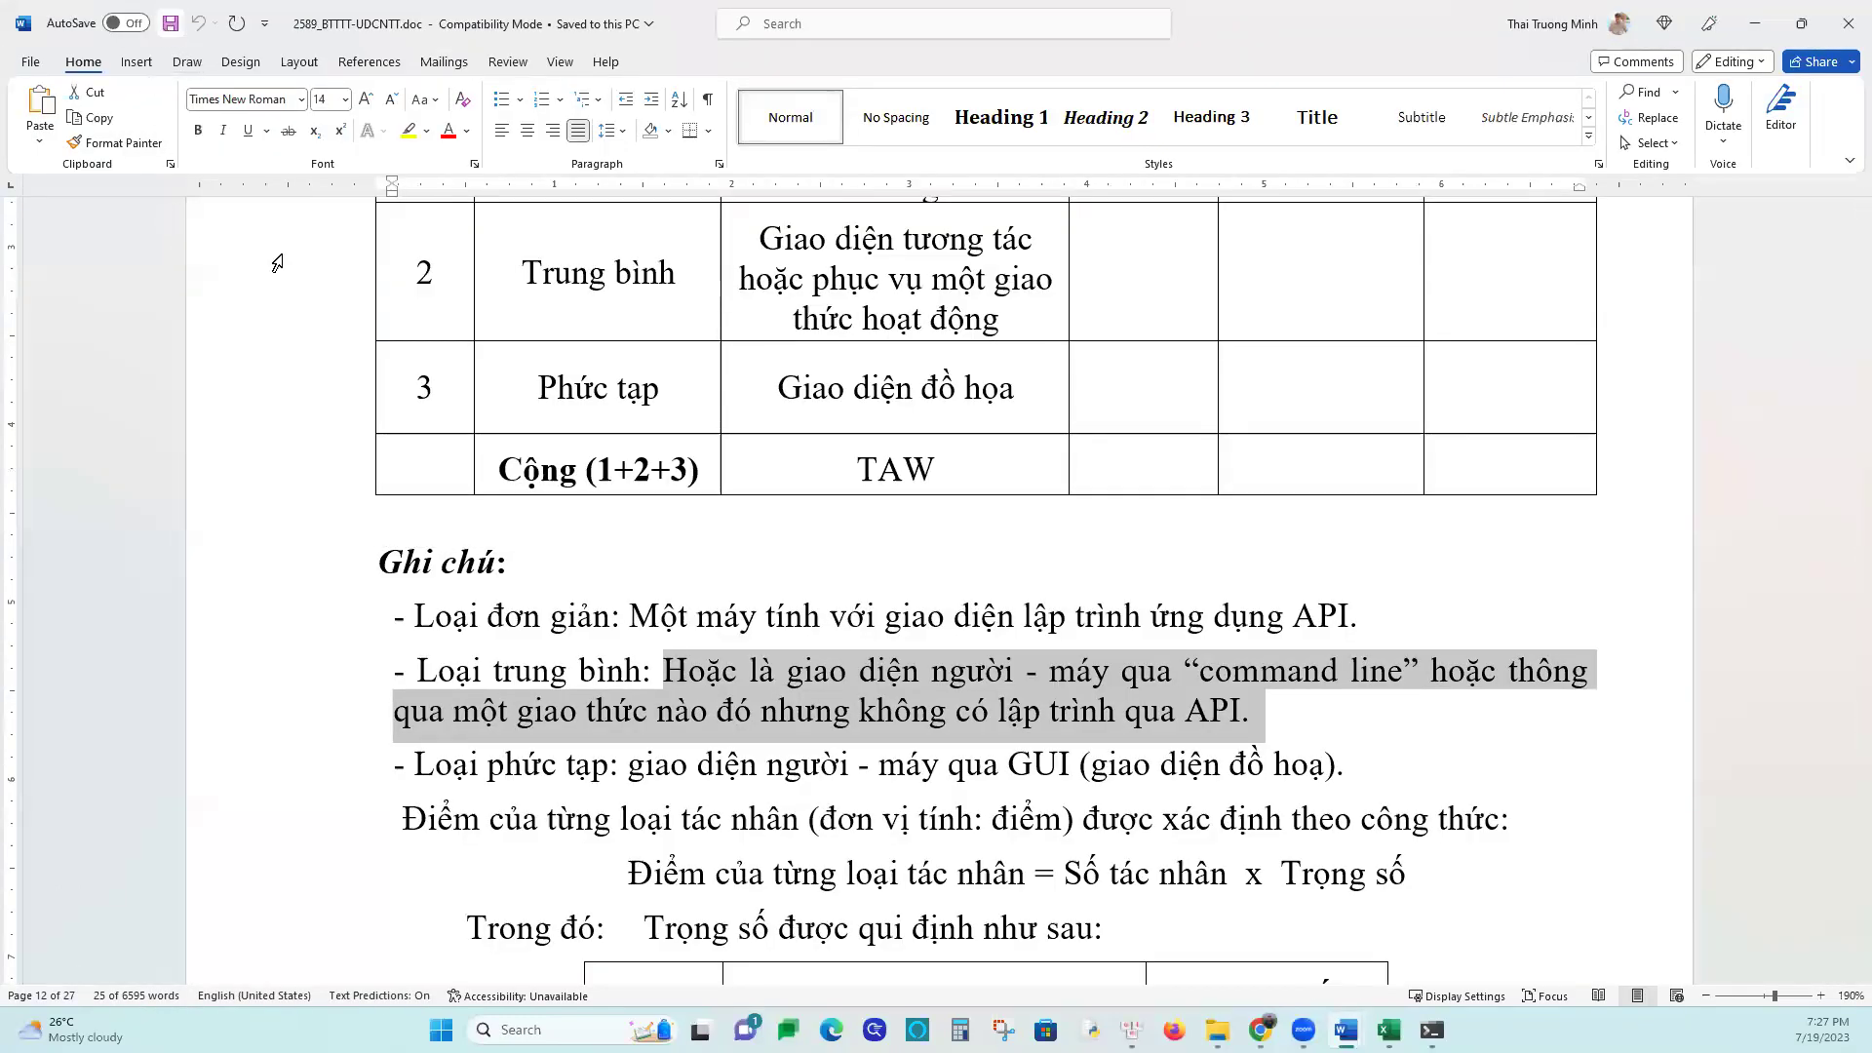
{"action": "left_click", "coordinate": [235, 65]}
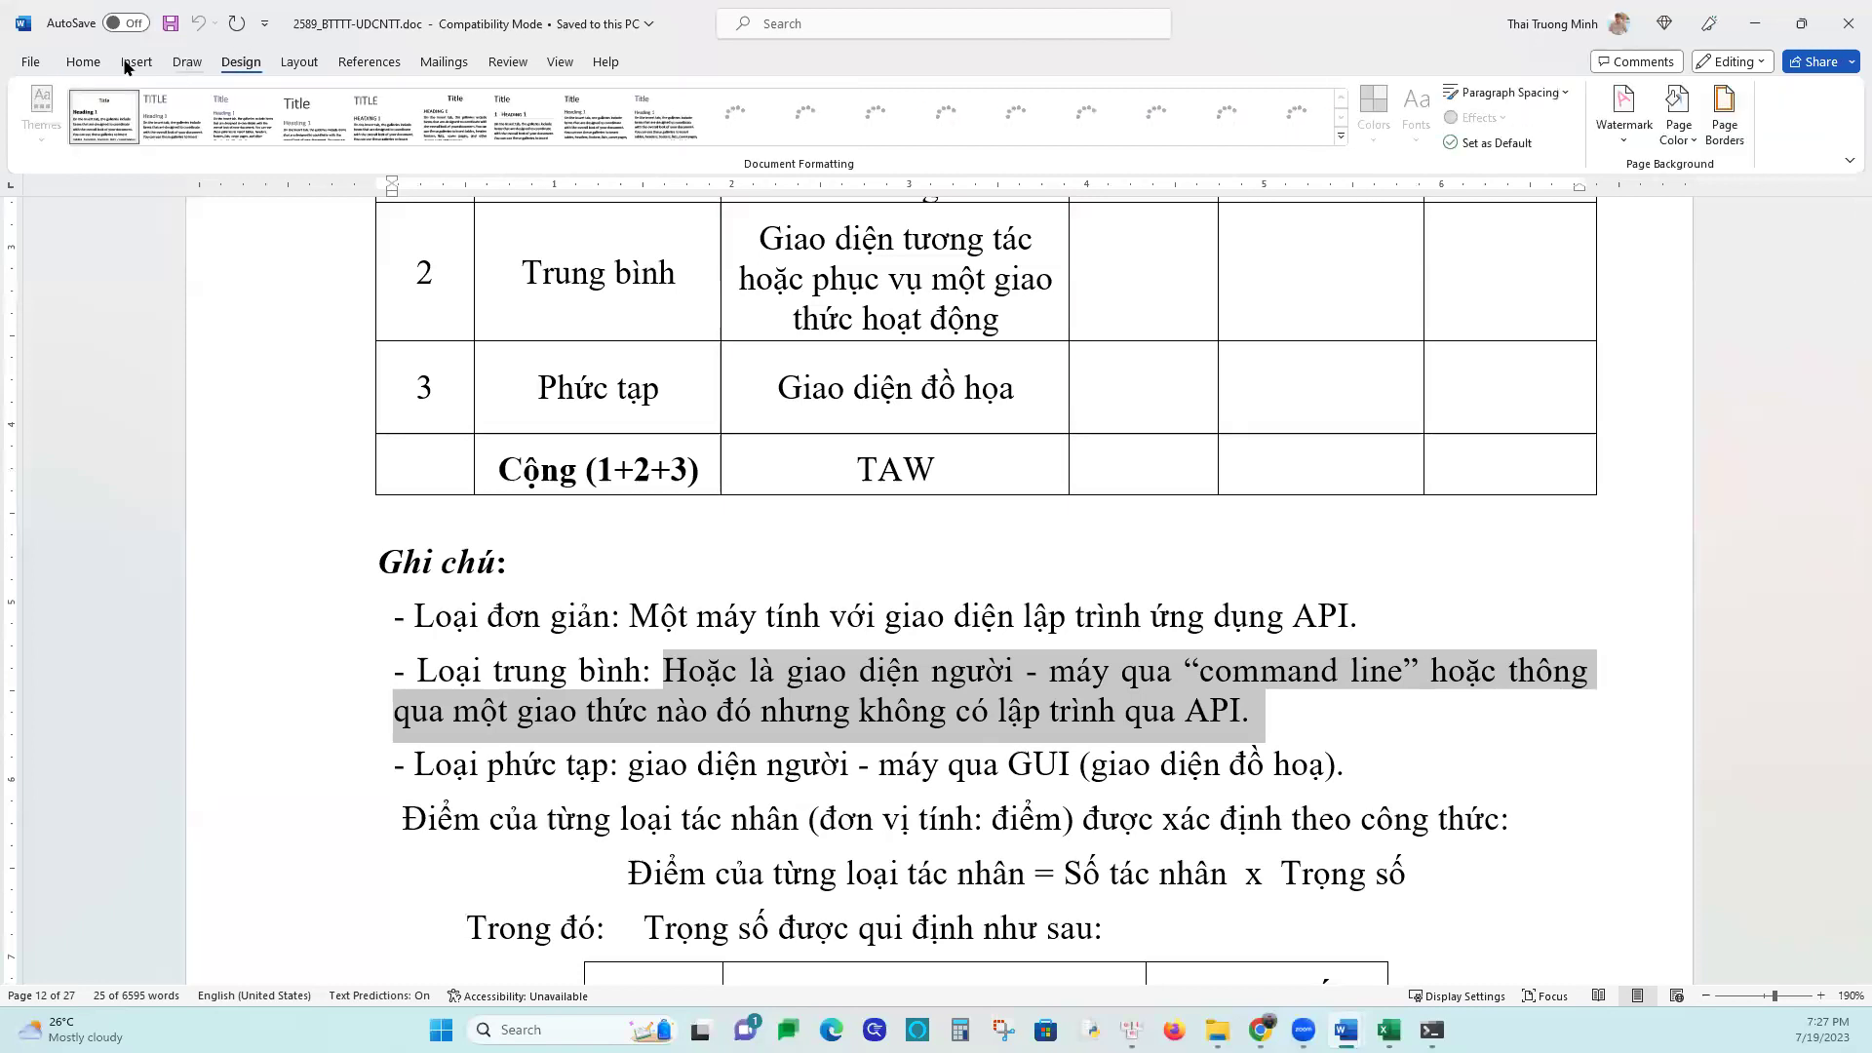
{"action": "left_click", "coordinate": [187, 62]}
{"action": "left_click", "coordinate": [76, 62]}
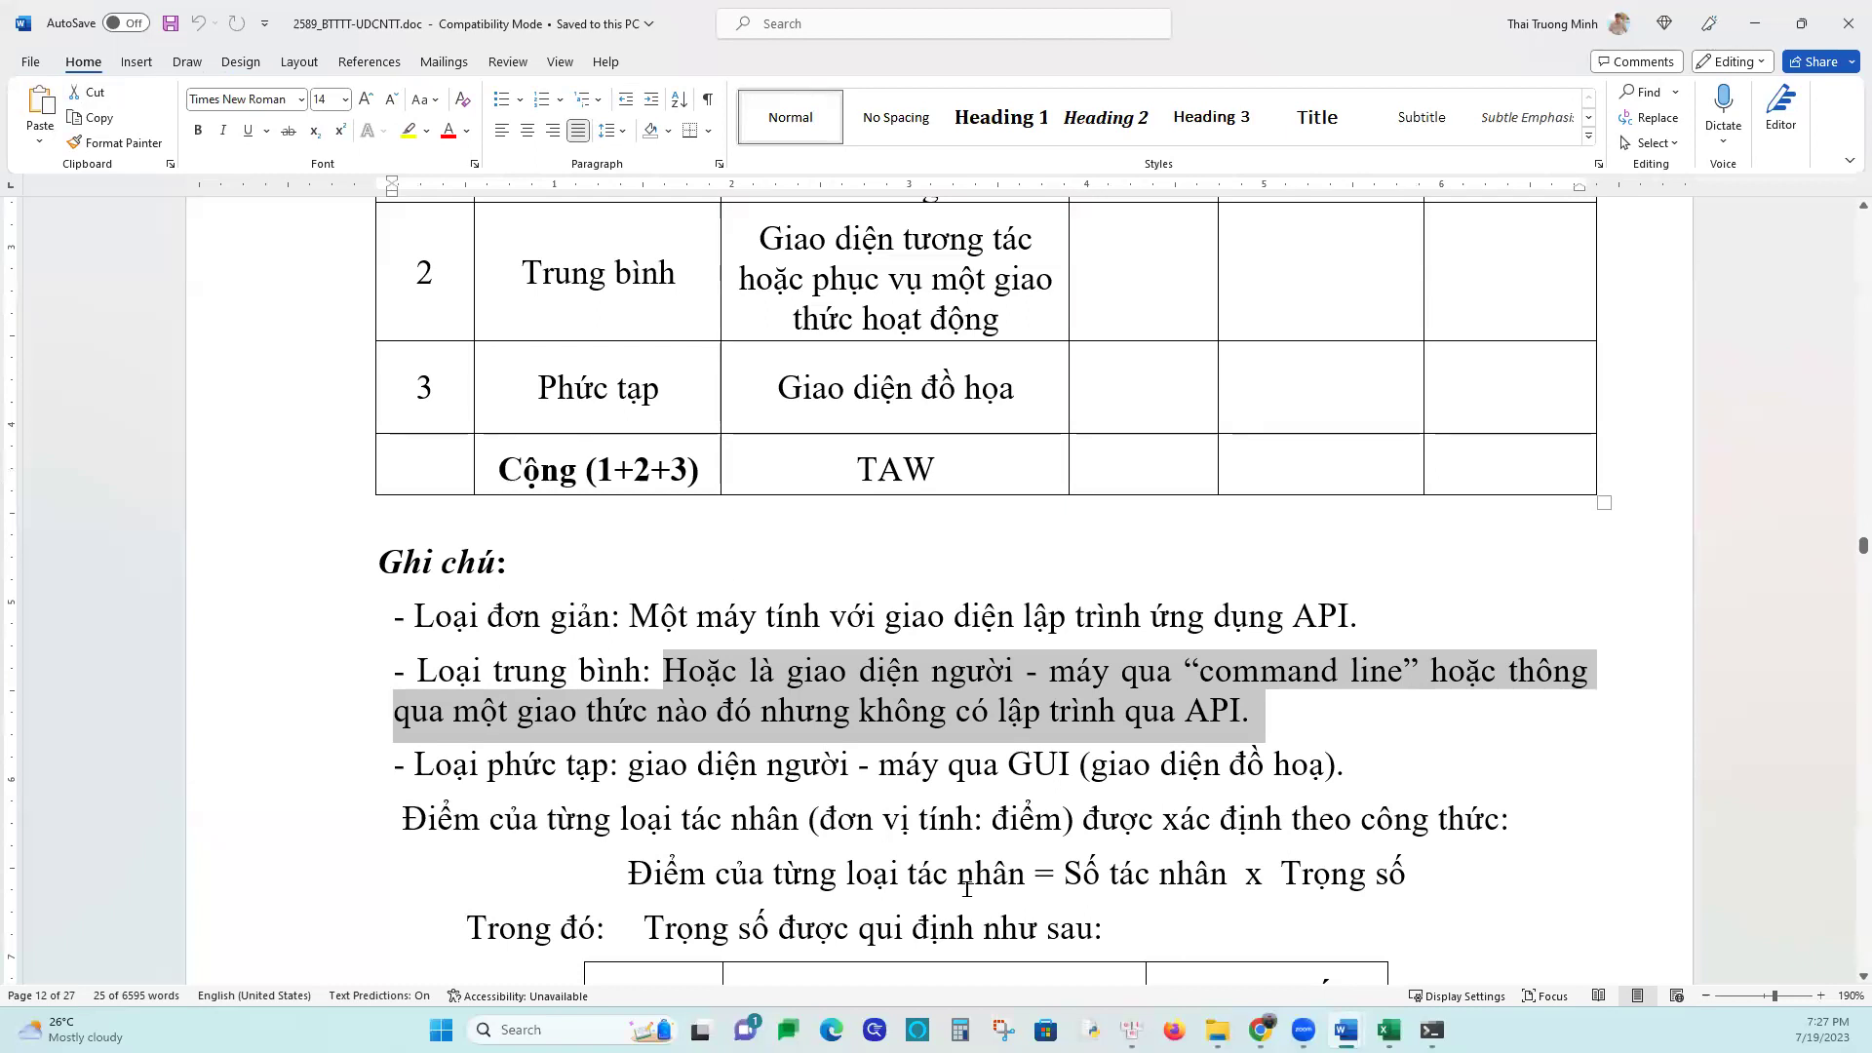
{"action": "left_click_drag", "start_coordinate": [1009, 764], "coordinate": [1361, 777]}
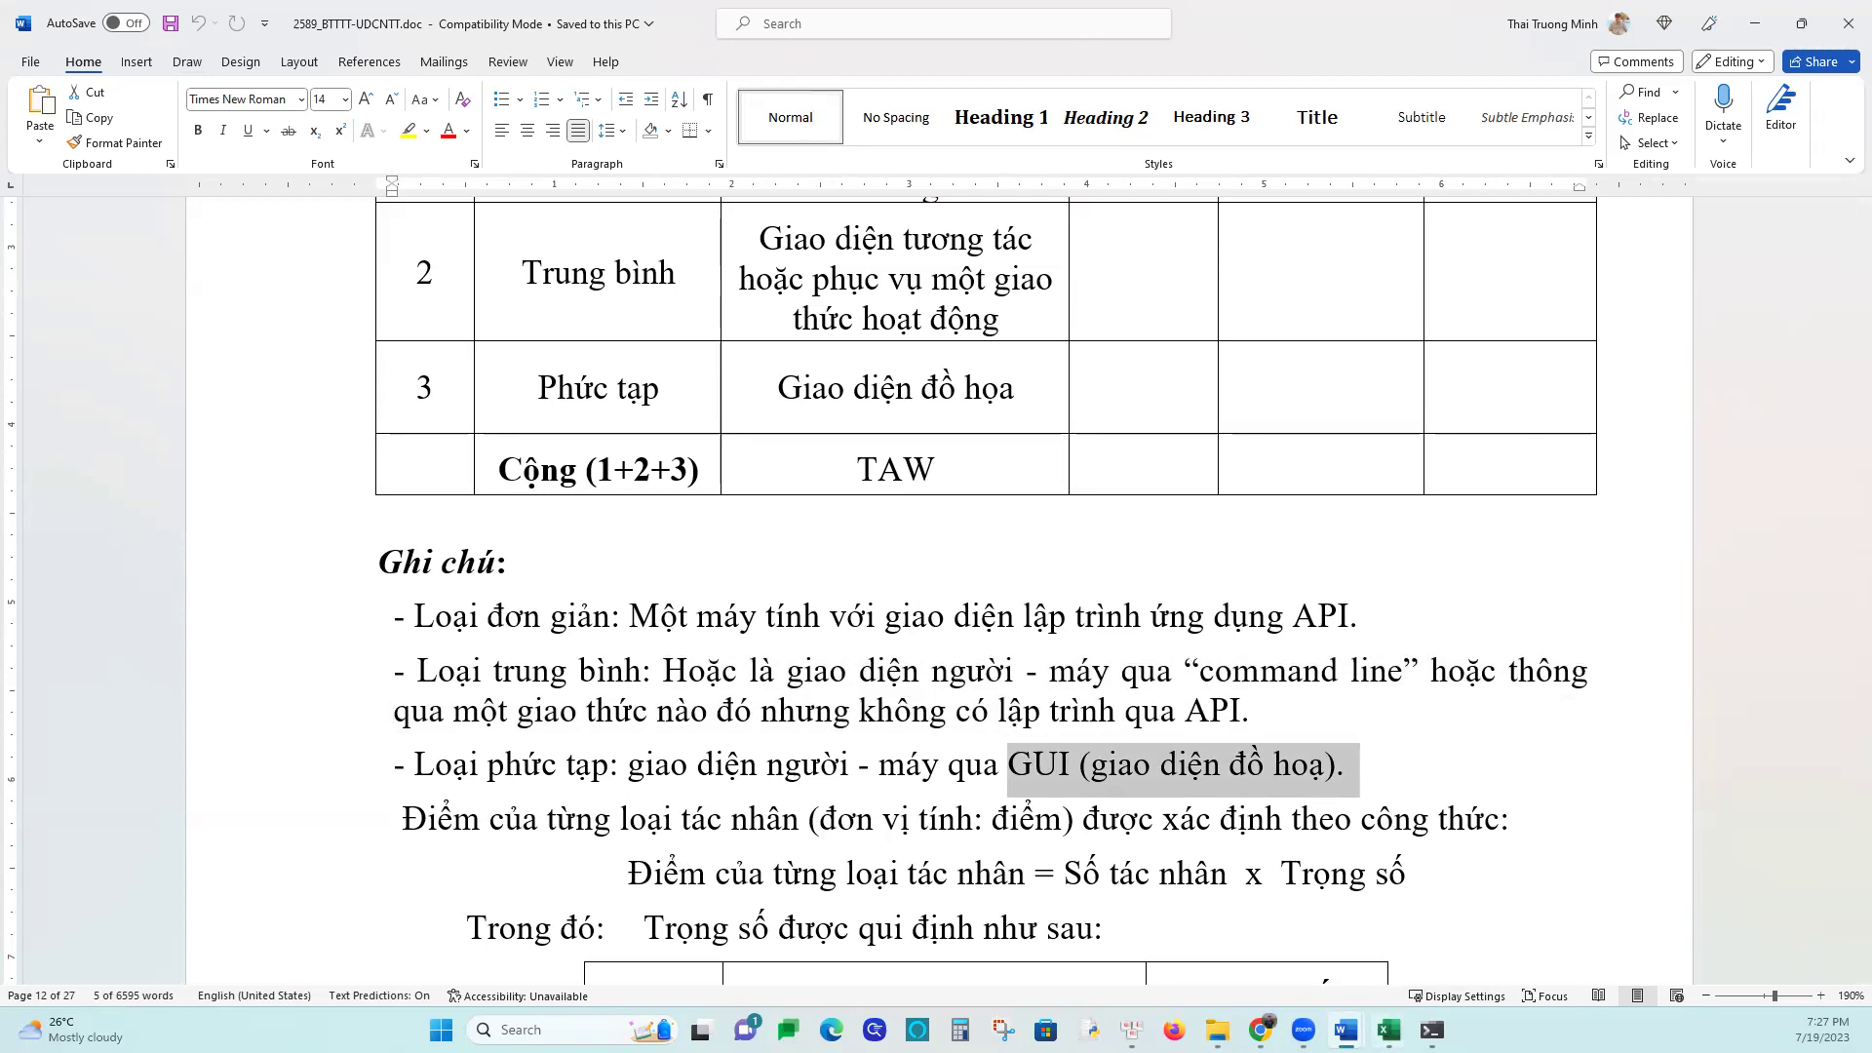
{"action": "left_click", "coordinate": [1230, 965]}
Switch to Đặc tả.docx and review the actor in the 4.8 Cập nhật game use case diagram and description
{"action": "mouse_move", "coordinate": [1390, 1029]}
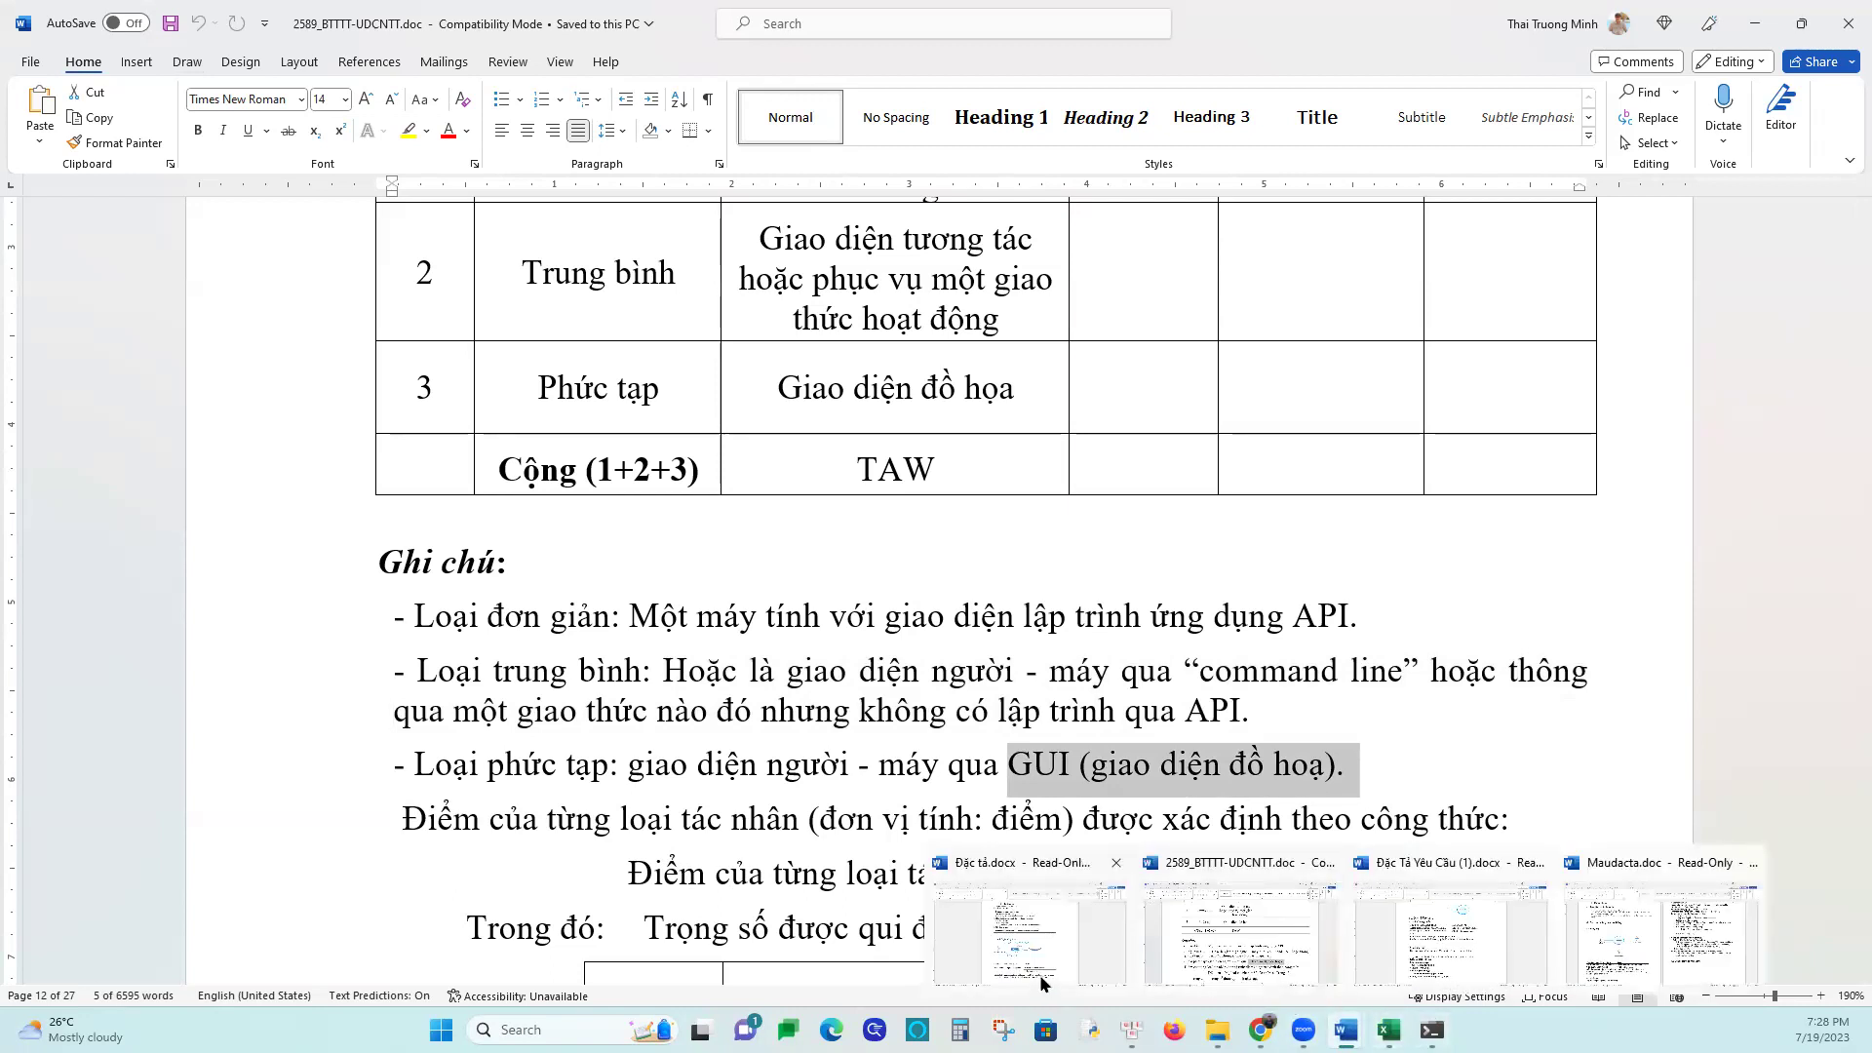
{"action": "left_click", "coordinate": [1039, 970]}
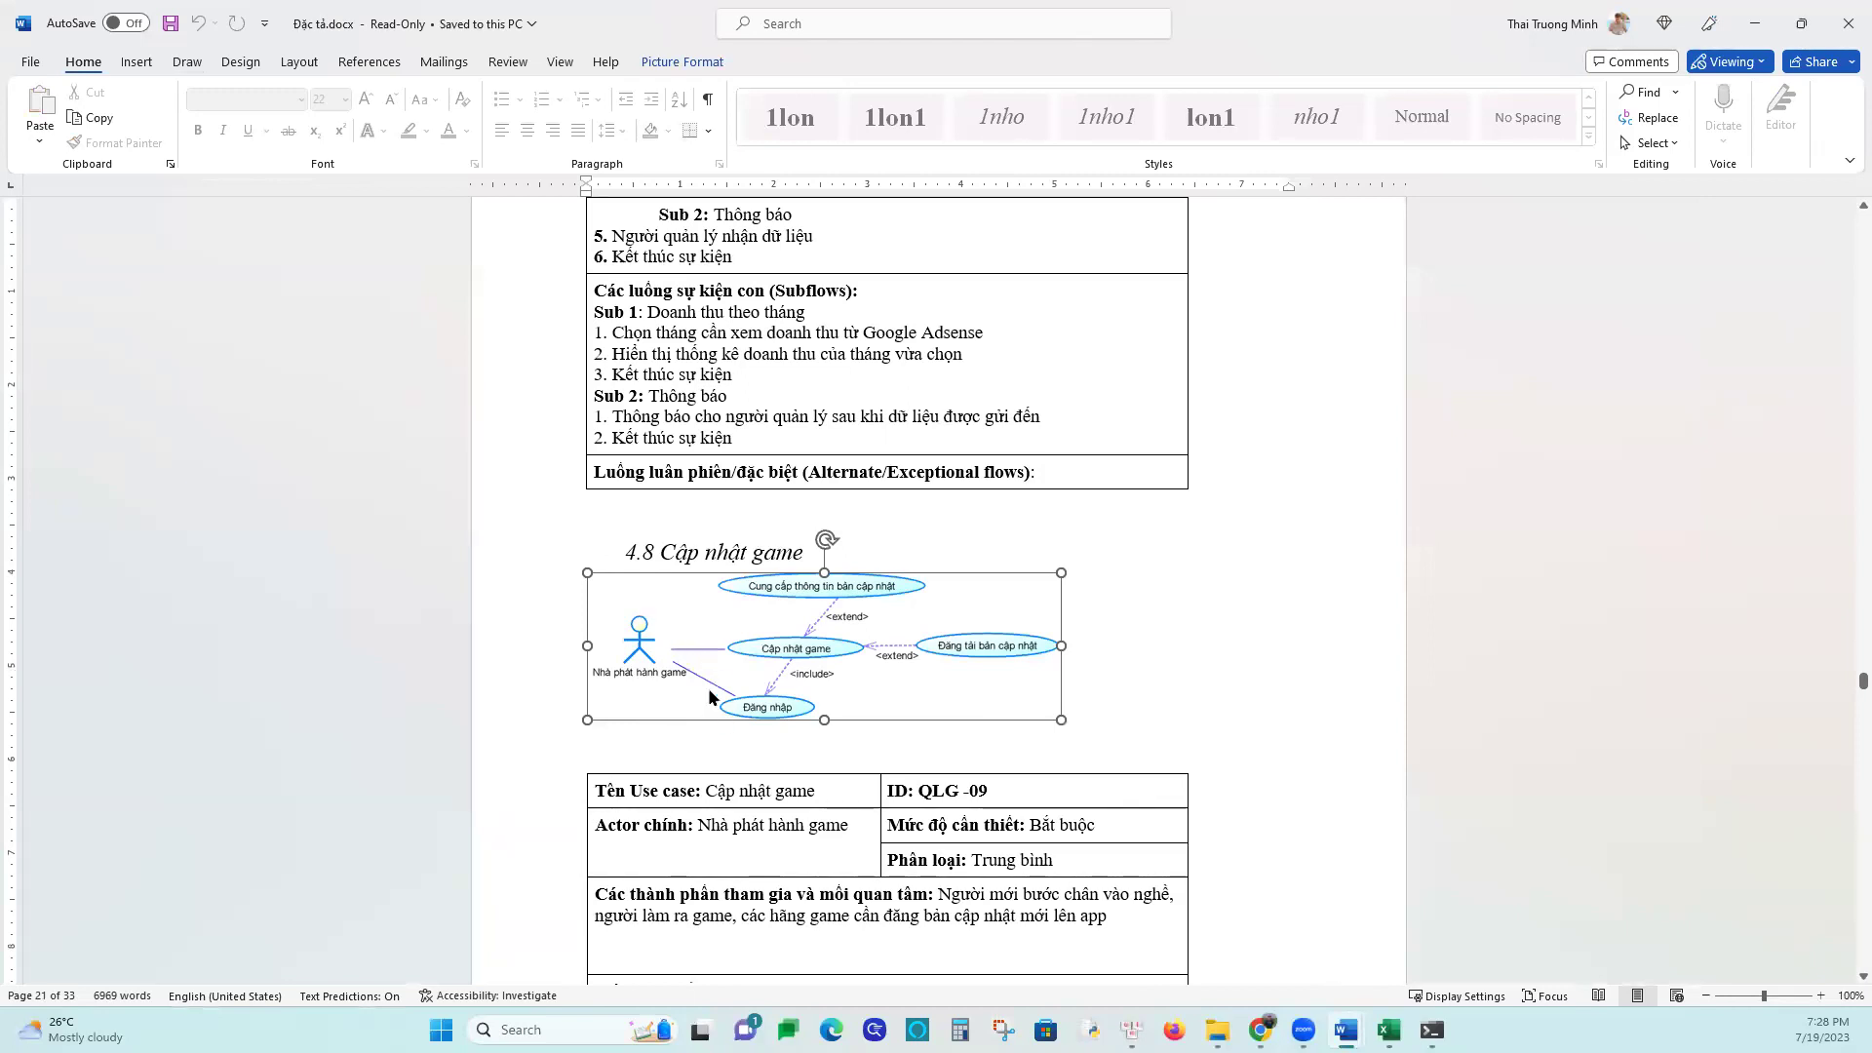
{"action": "scroll", "coordinate": [702, 678], "scroll_direction": "down", "scroll_amount": 2}
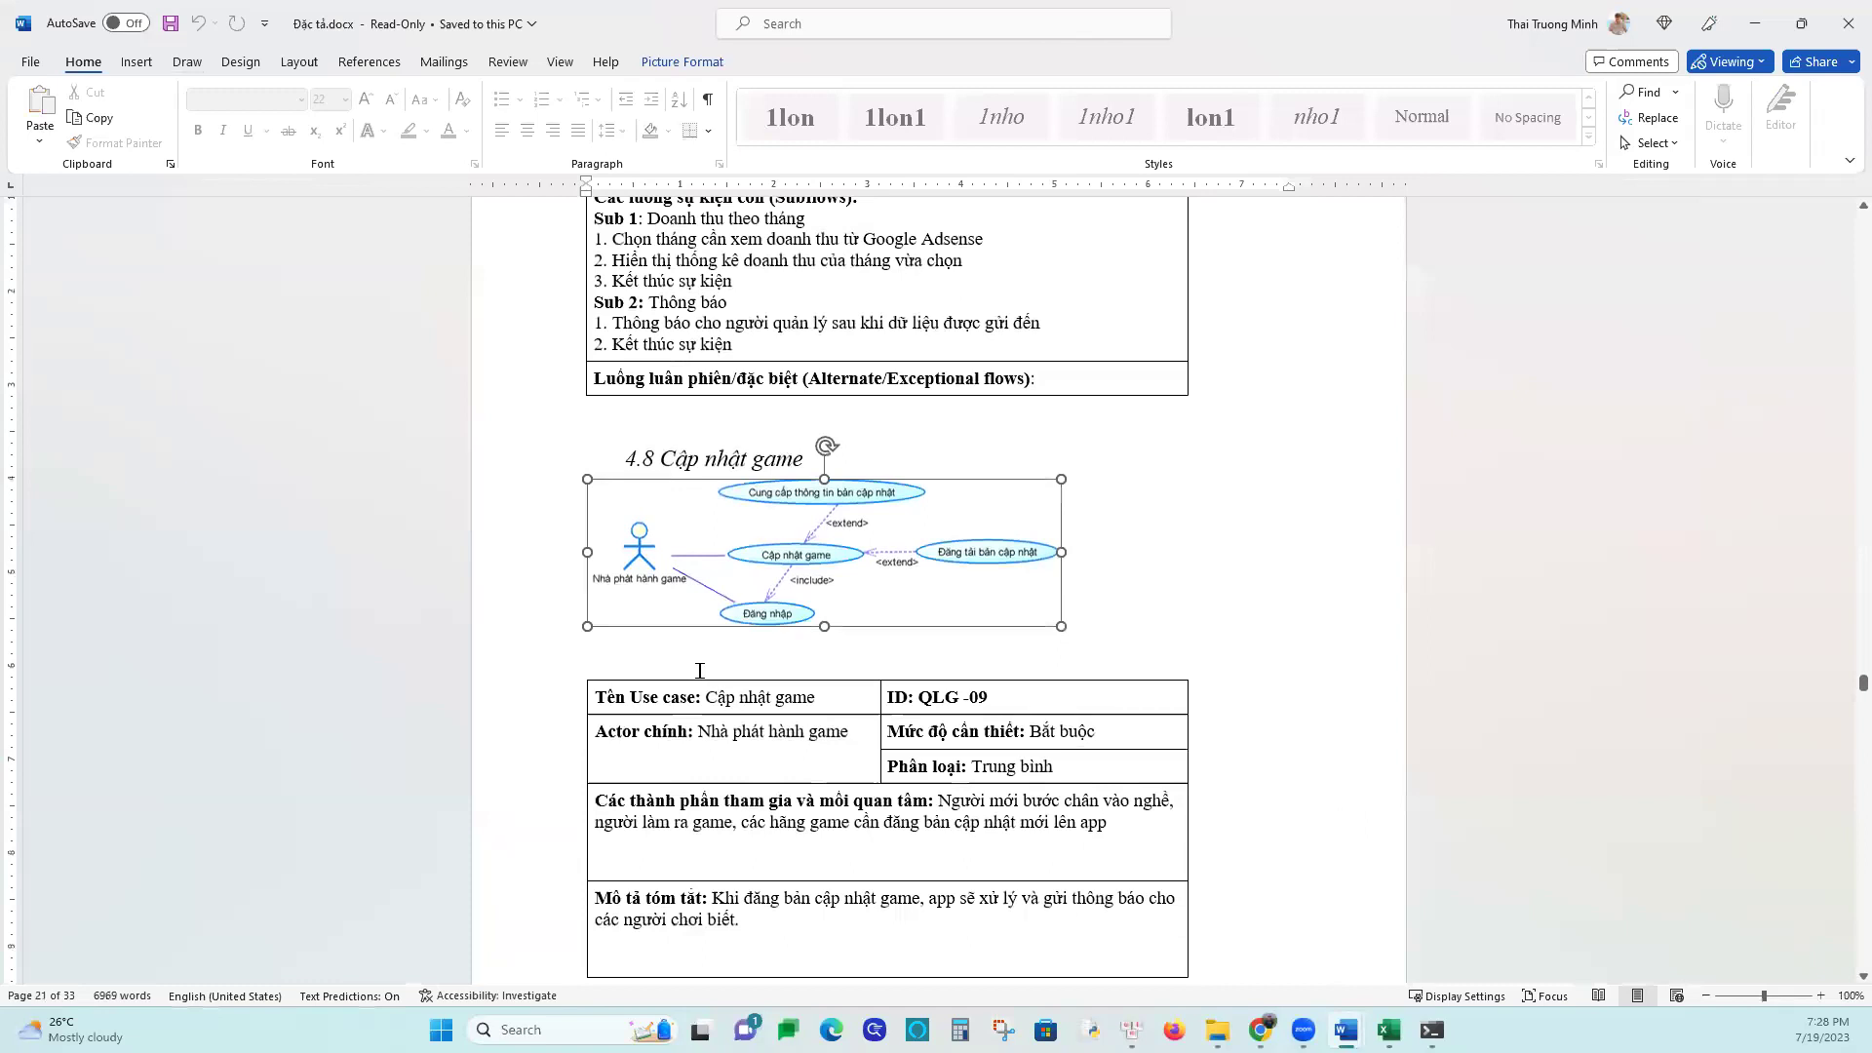
{"action": "scroll", "coordinate": [704, 672], "scroll_direction": "down", "scroll_amount": 1}
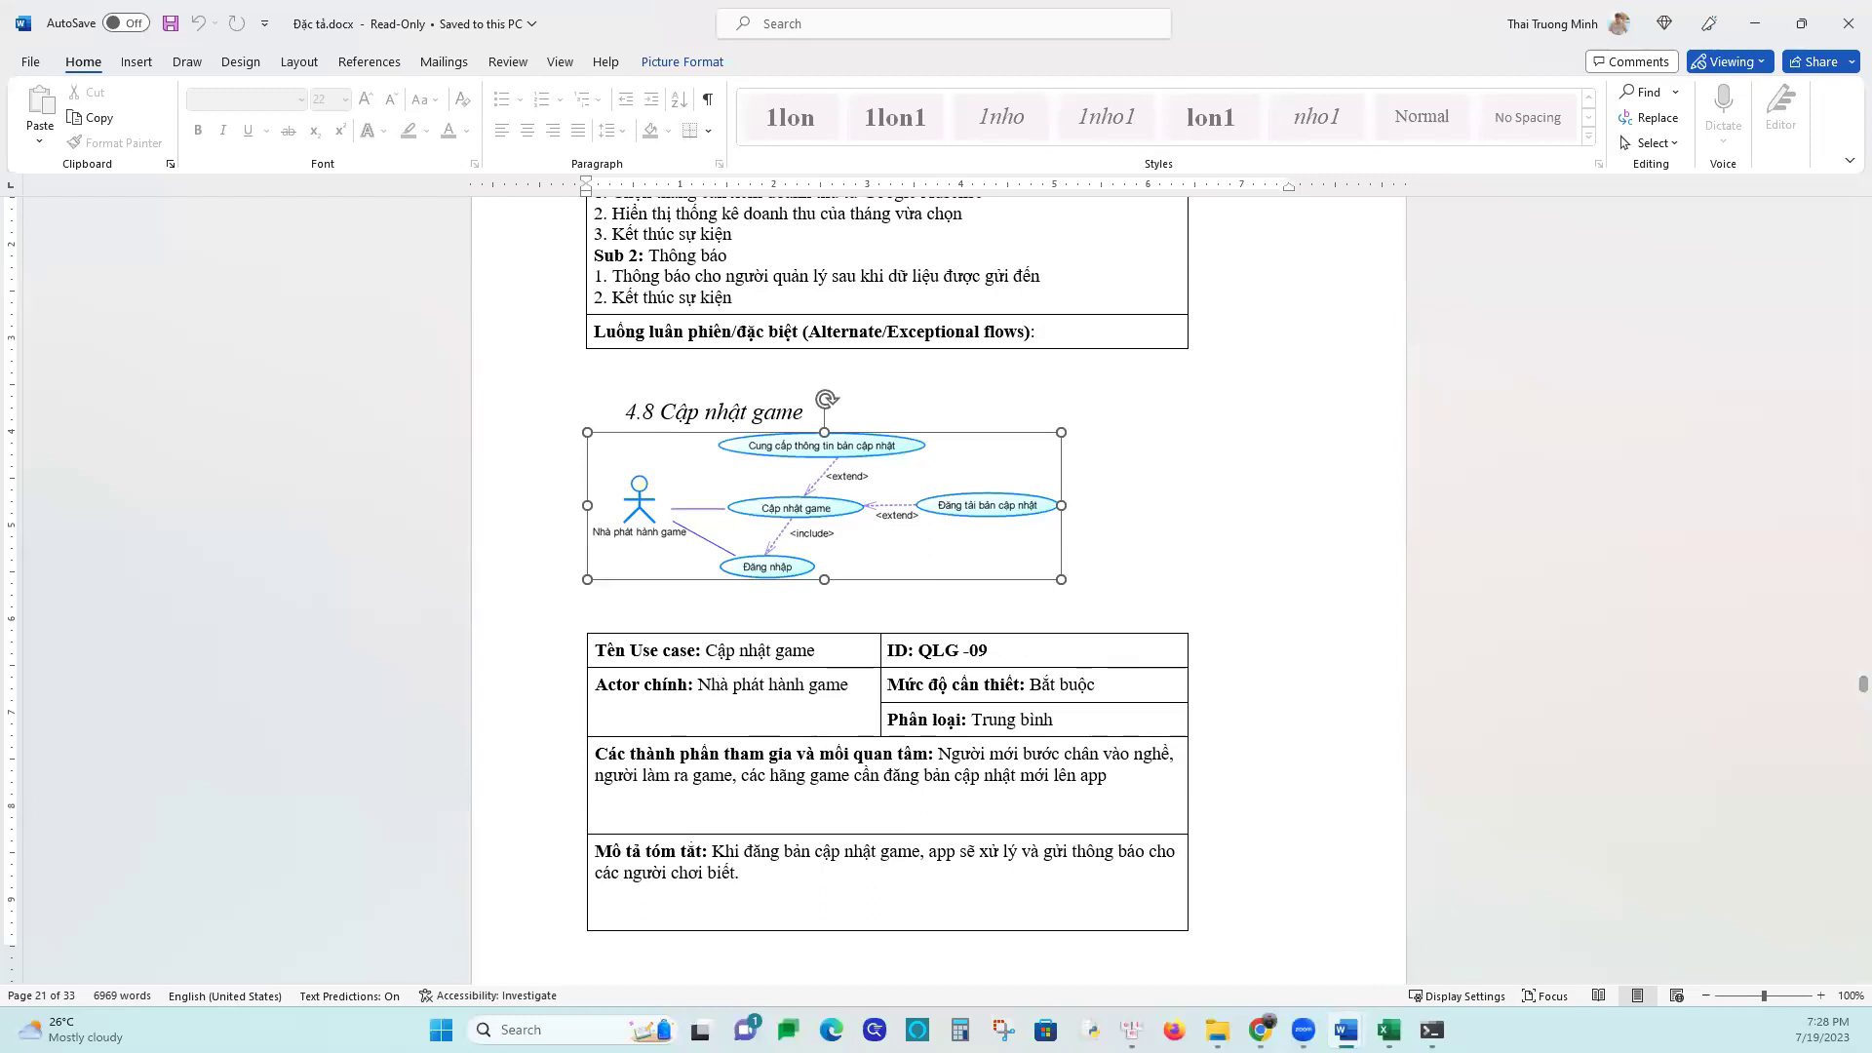
Switch to Book1 in Excel and enter Số tác nhân values of 0 for Đơn giản, 0 for Trung bình and 4 for Phức tạp
{"action": "left_click", "coordinate": [1388, 1029]}
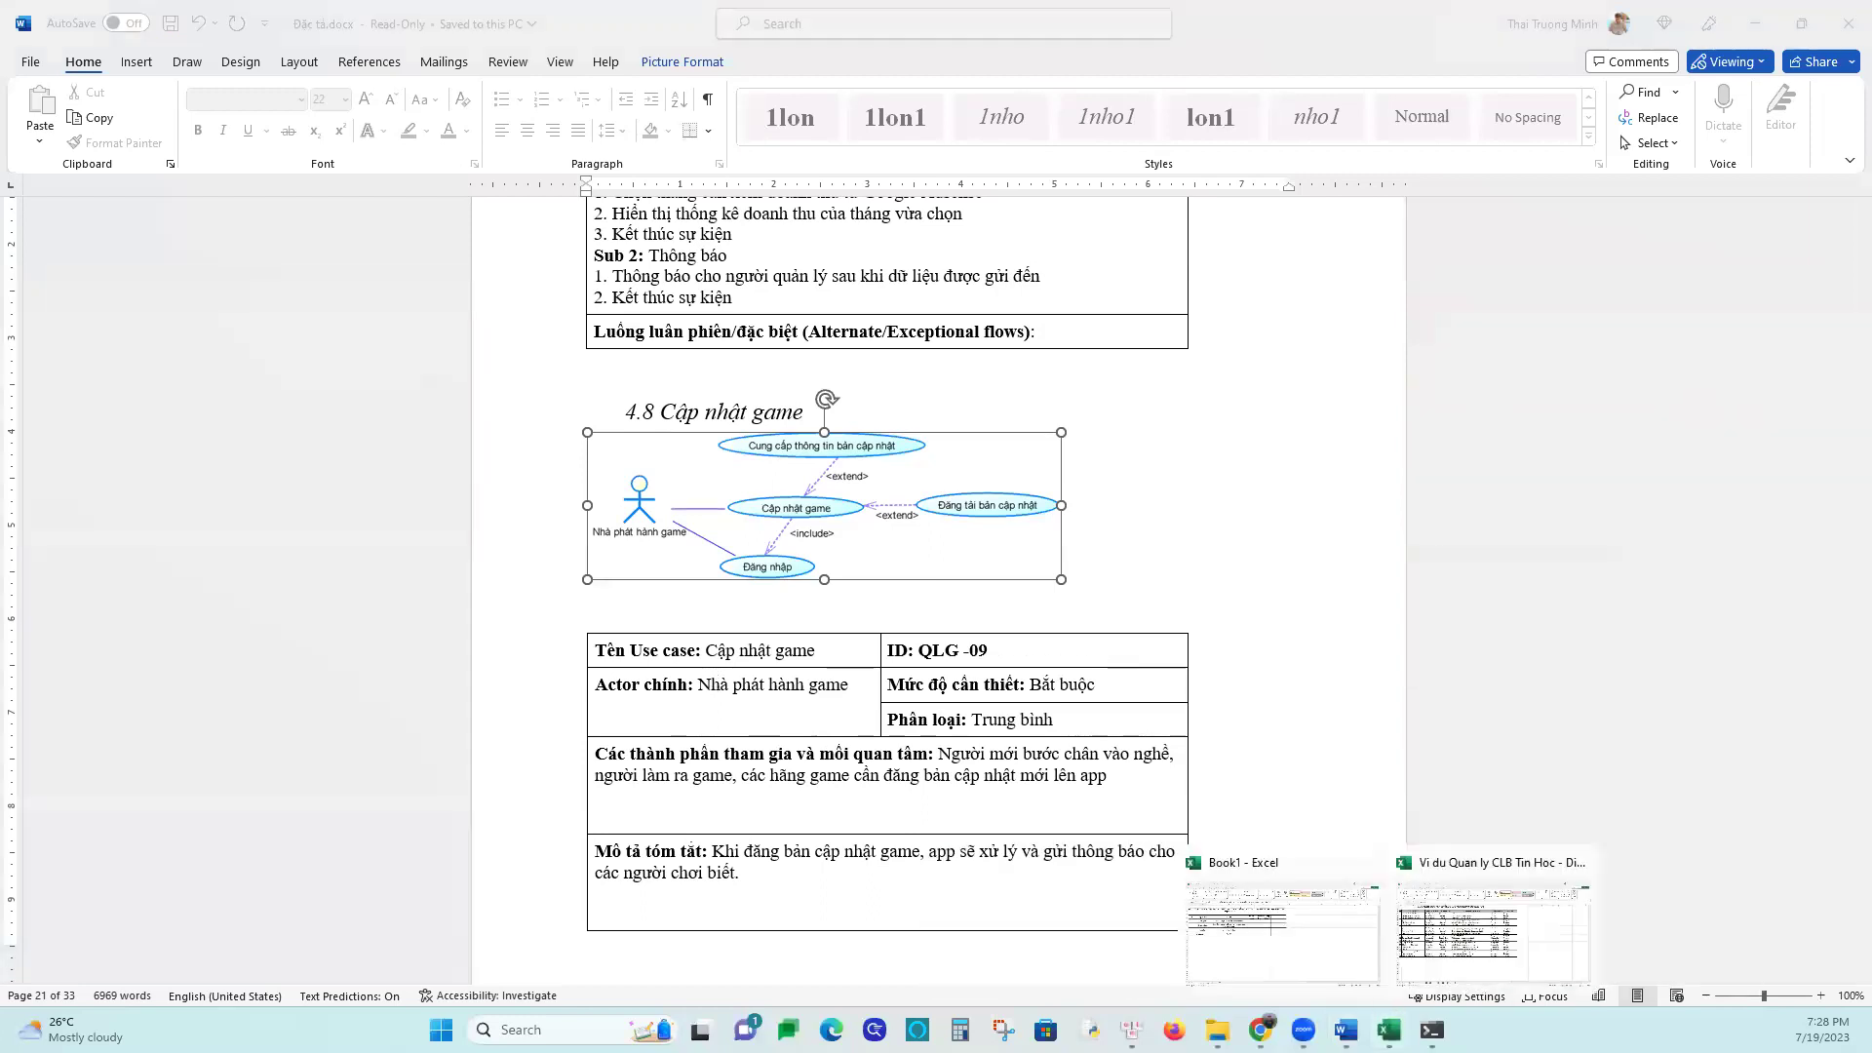
{"action": "left_click", "coordinate": [1290, 948]}
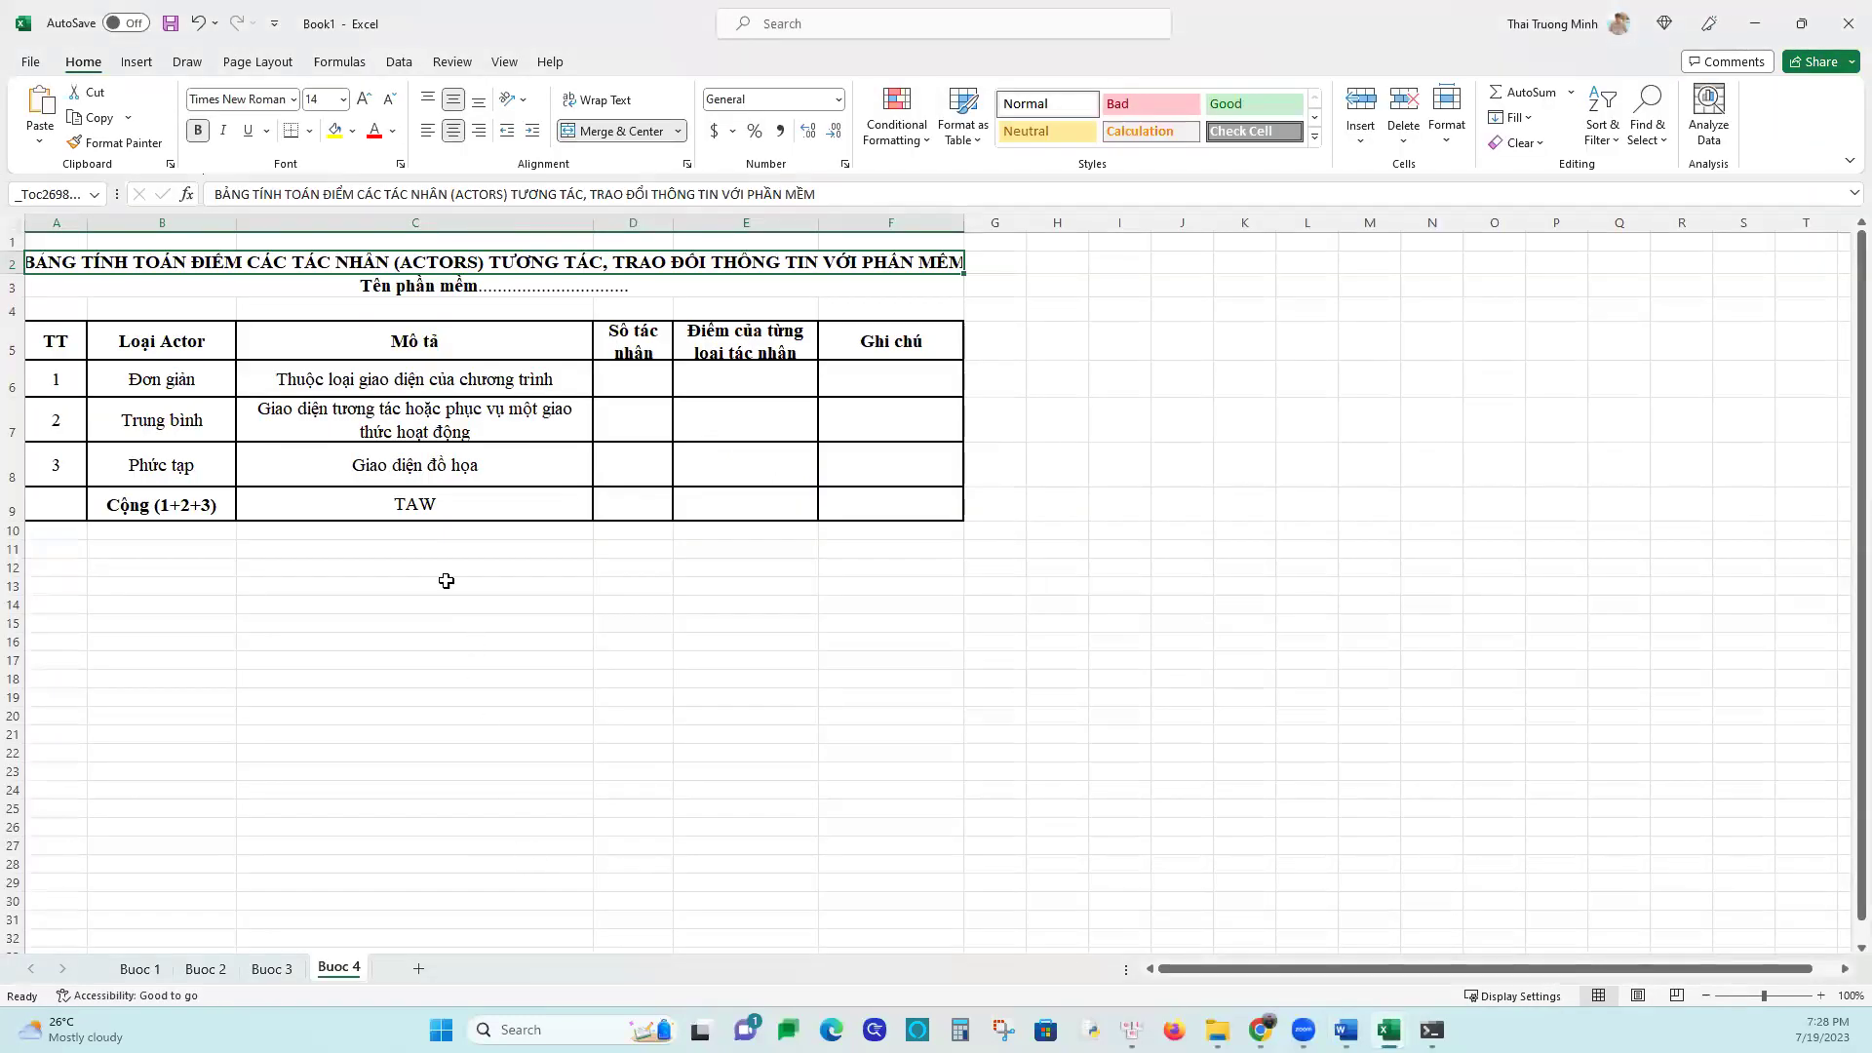
{"action": "left_click", "coordinate": [624, 383]}
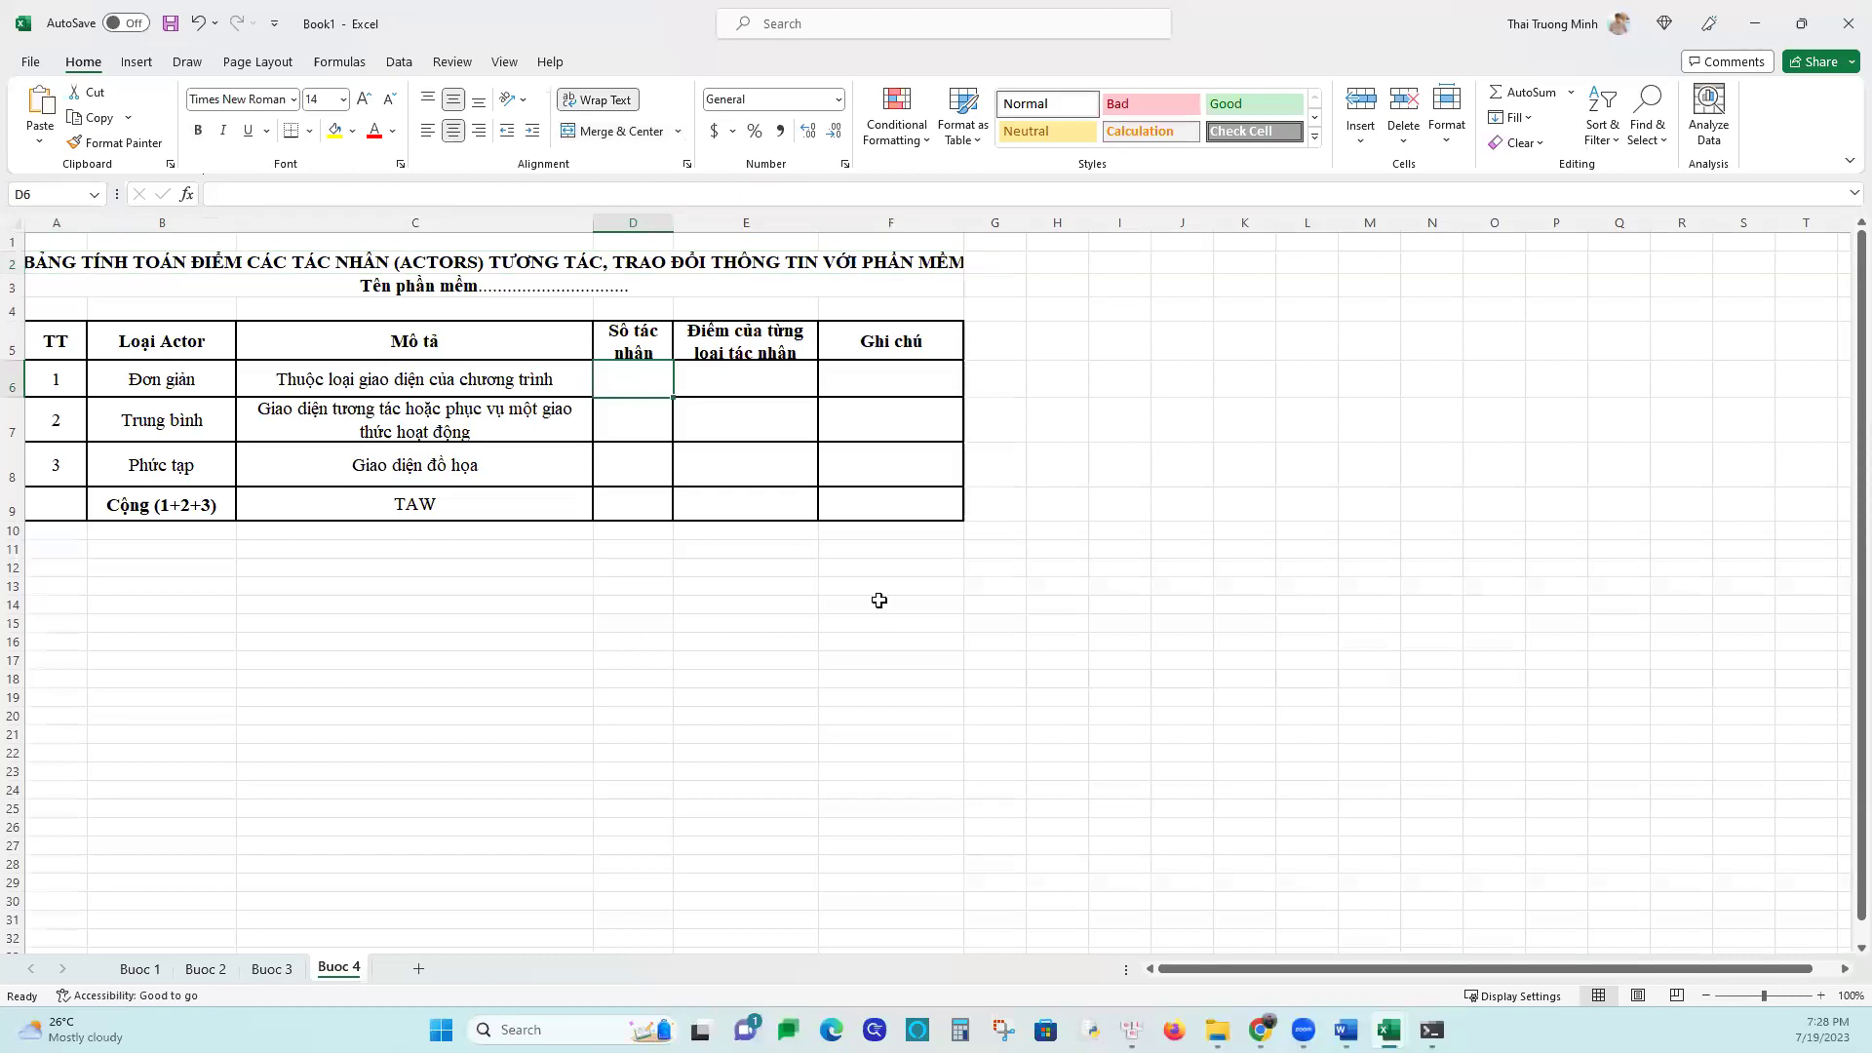
{"action": "type", "text": "0"}
{"action": "key", "text": "Return"}
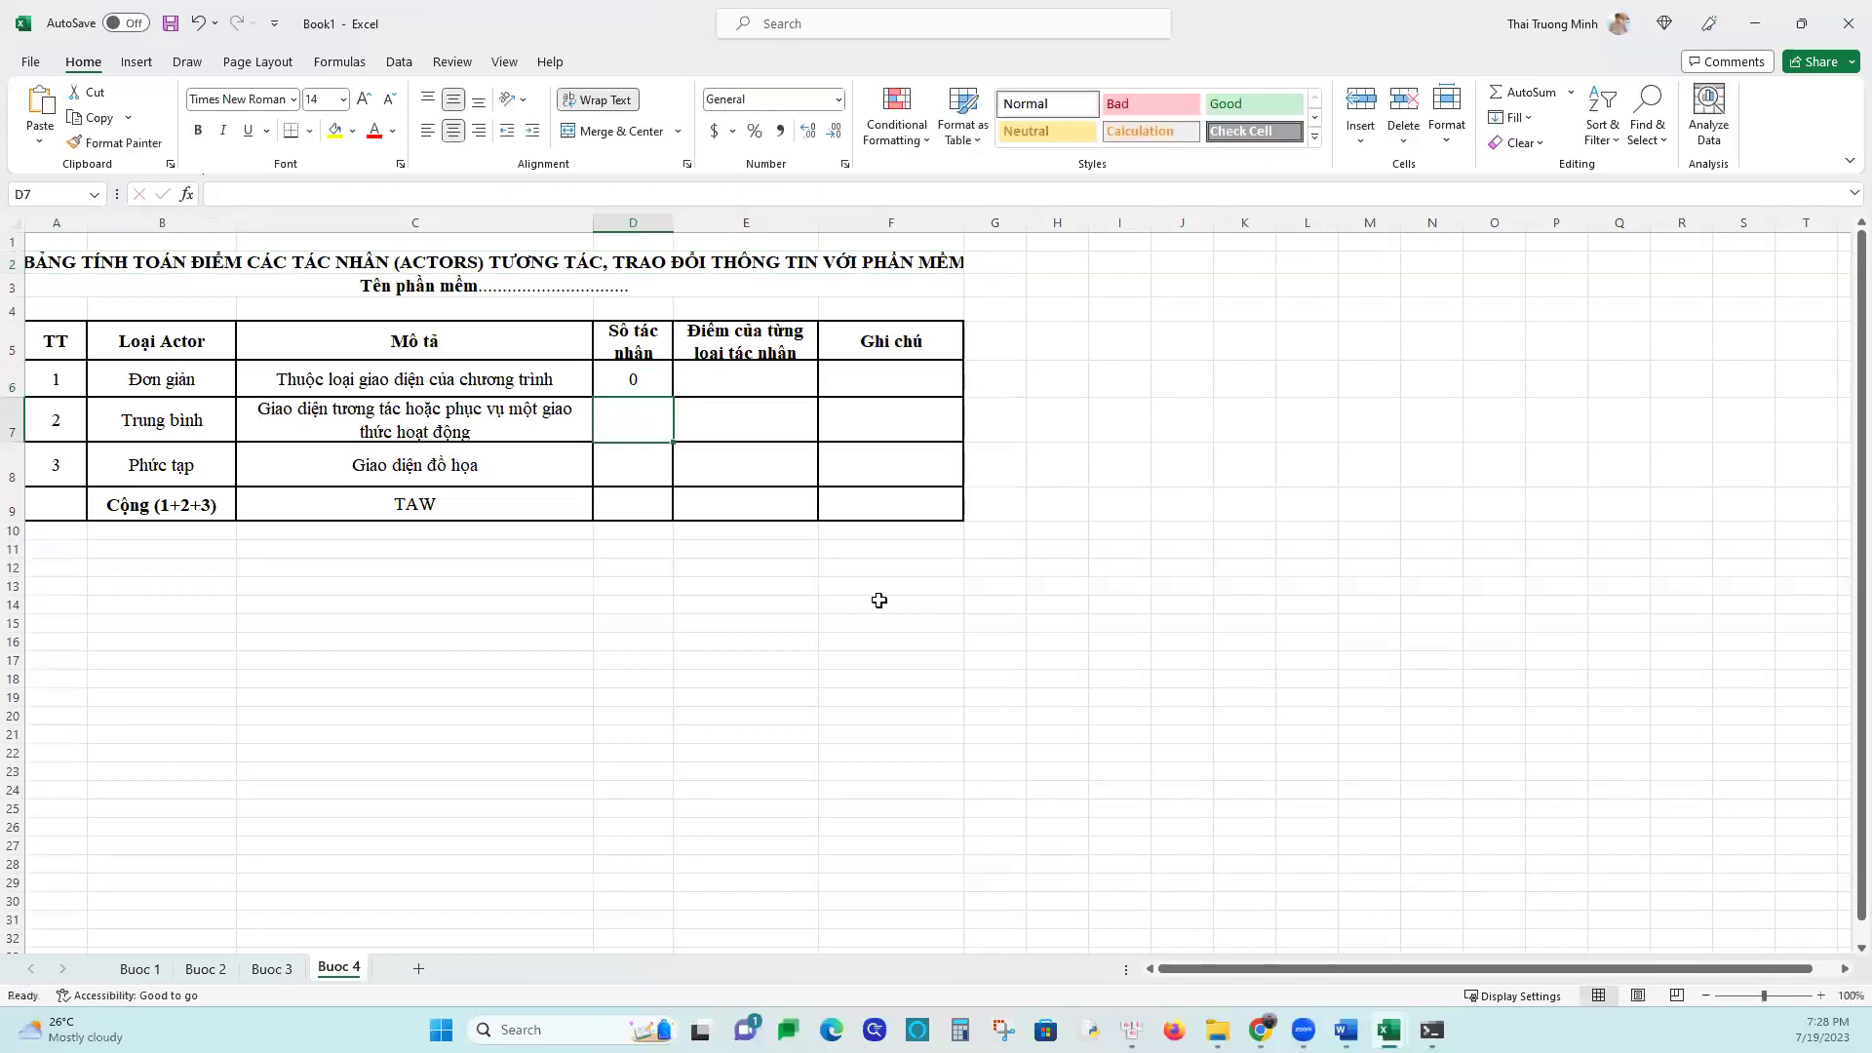
{"action": "type", "text": "0"}
{"action": "key", "text": "Return"}
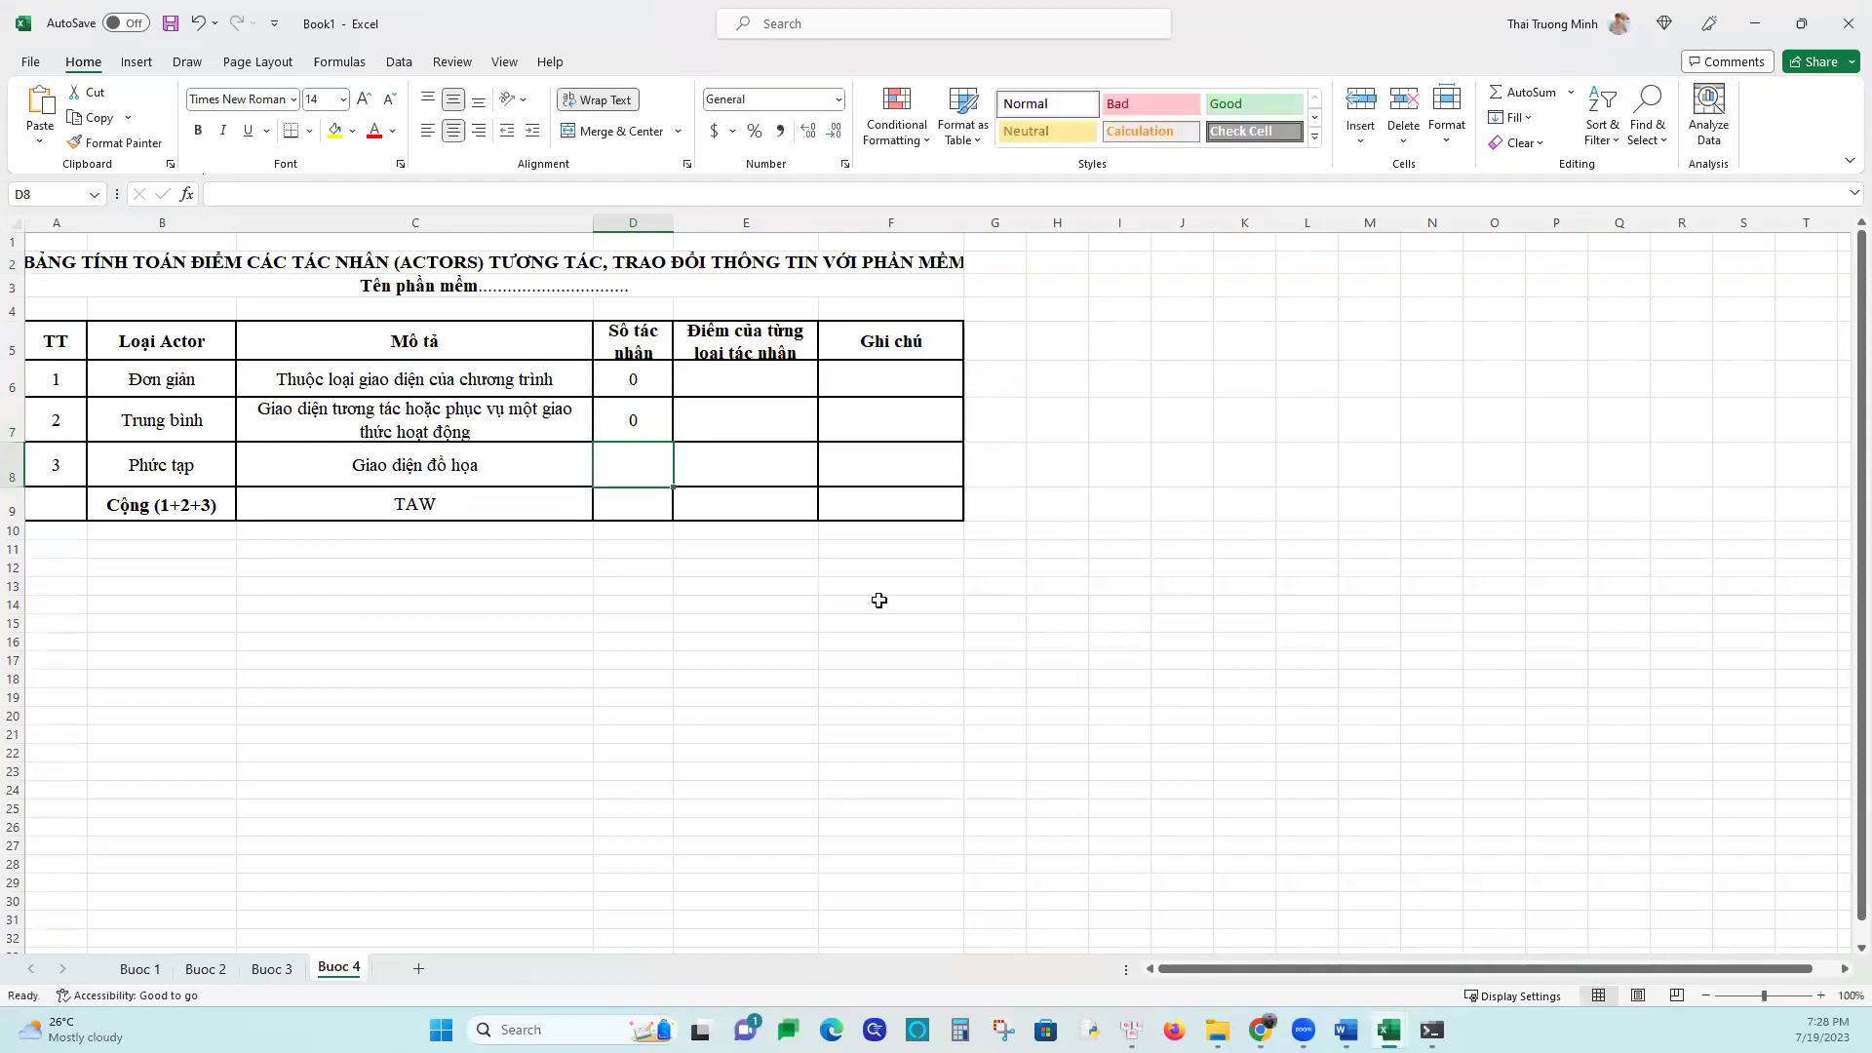
{"action": "type", "text": "4"}
{"action": "key", "text": "Return"}
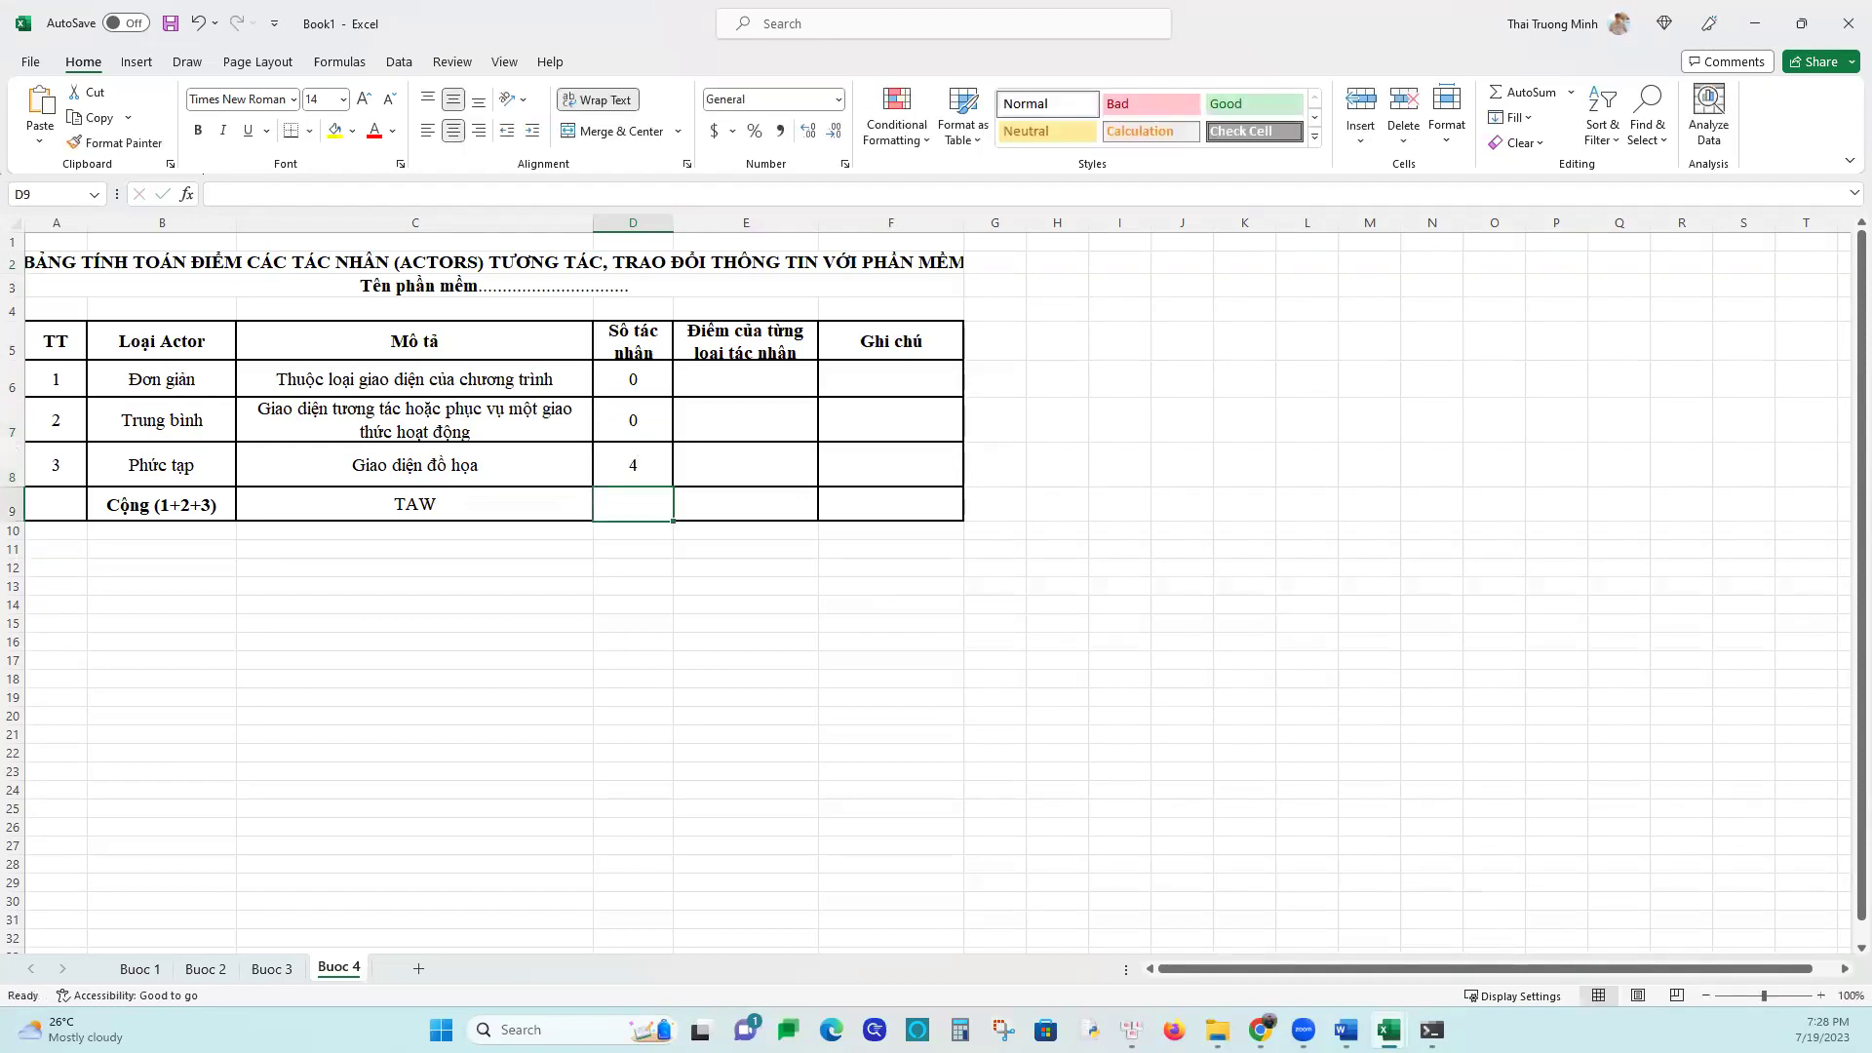
Switch to Đặc tả.docx in Word and review the actors in the 4.7 Thống kê doanh thu use case diagram
{"action": "left_click", "coordinate": [1424, 931]}
{"action": "mouse_move", "coordinate": [1346, 1029]}
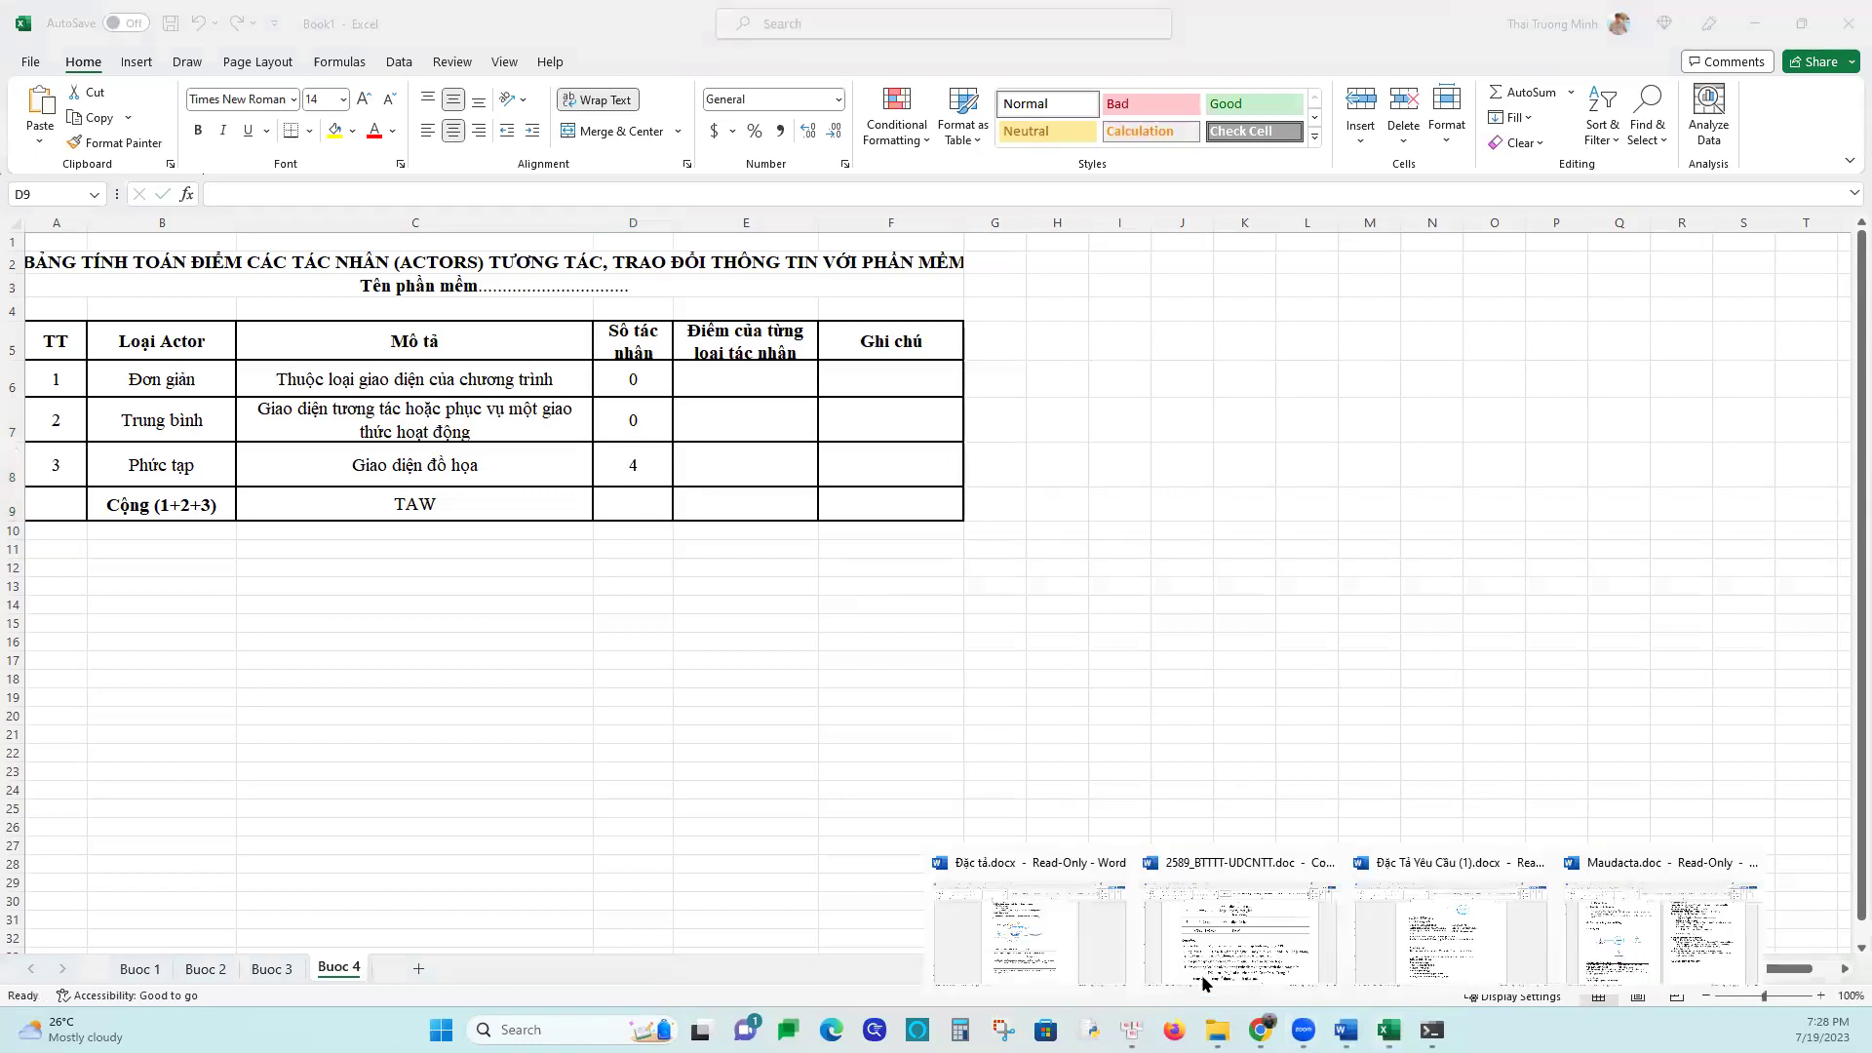
{"action": "left_click", "coordinate": [1036, 950]}
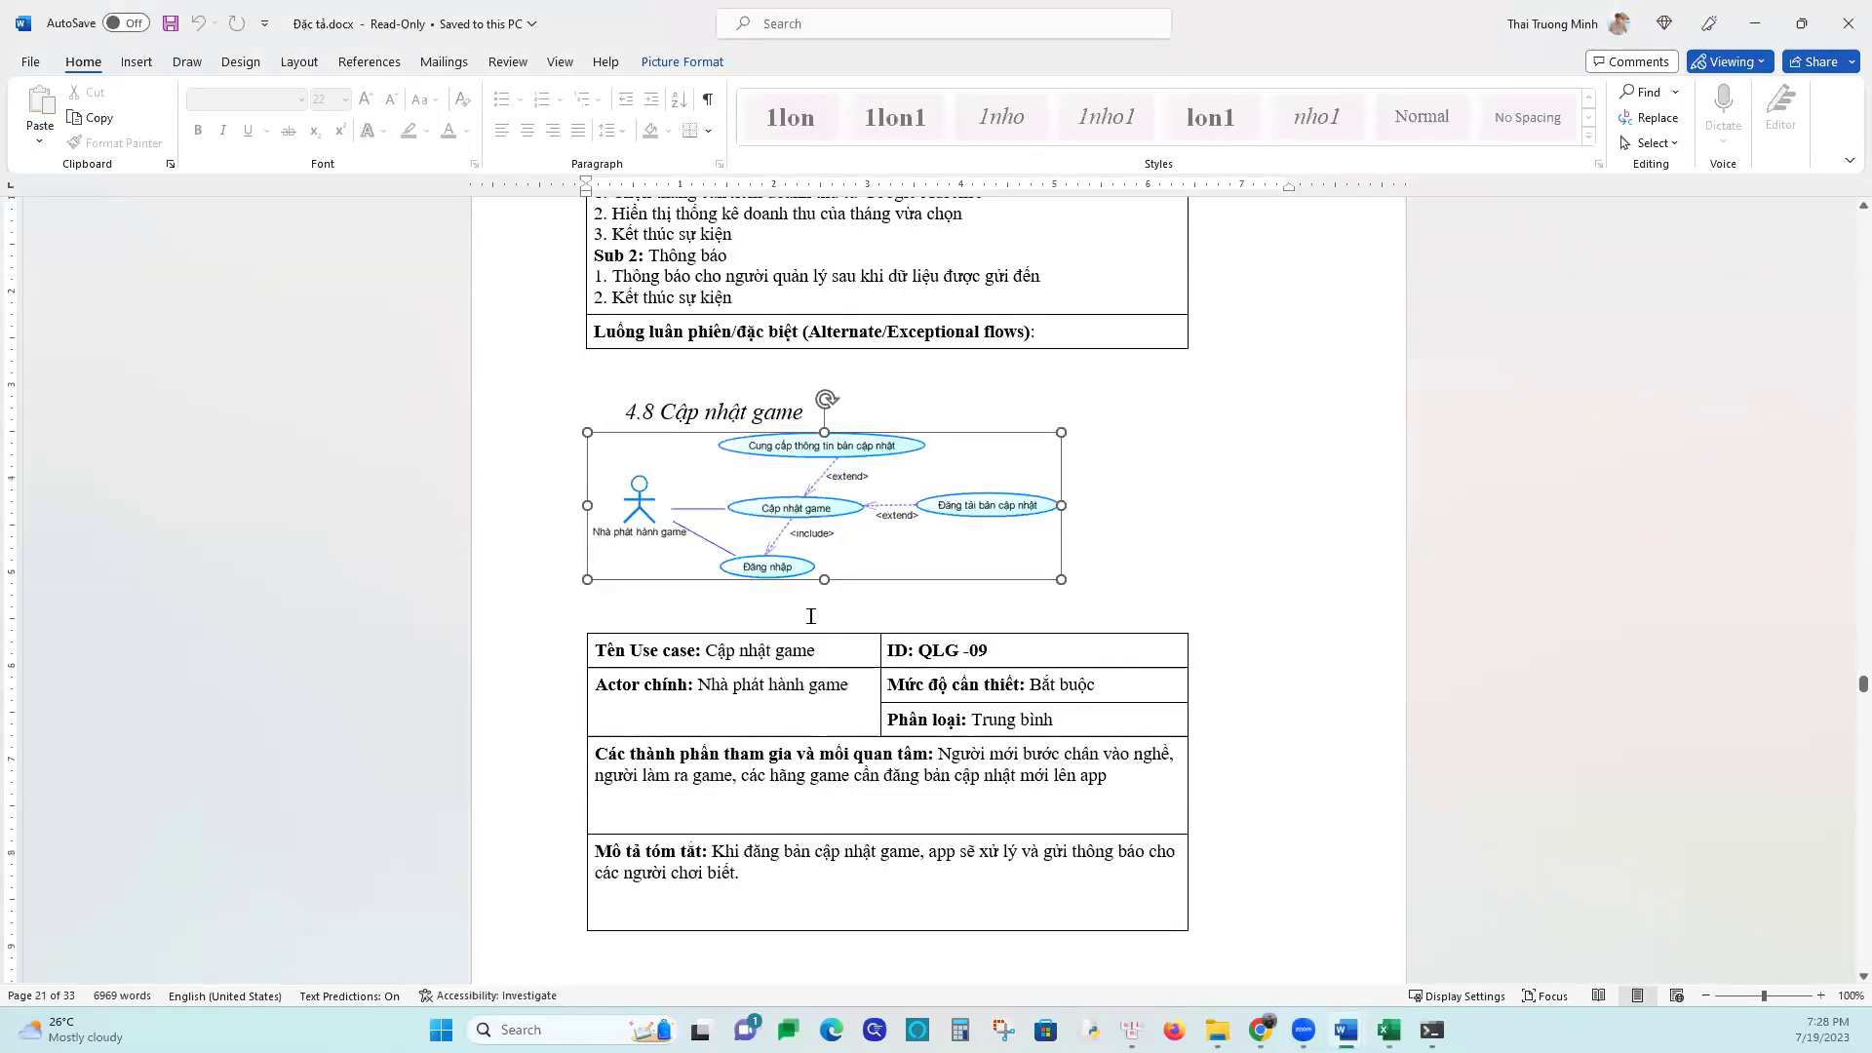
{"action": "scroll", "coordinate": [815, 612], "scroll_direction": "up", "scroll_amount": 15}
{"action": "scroll", "coordinate": [817, 612], "scroll_direction": "up", "scroll_amount": 4}
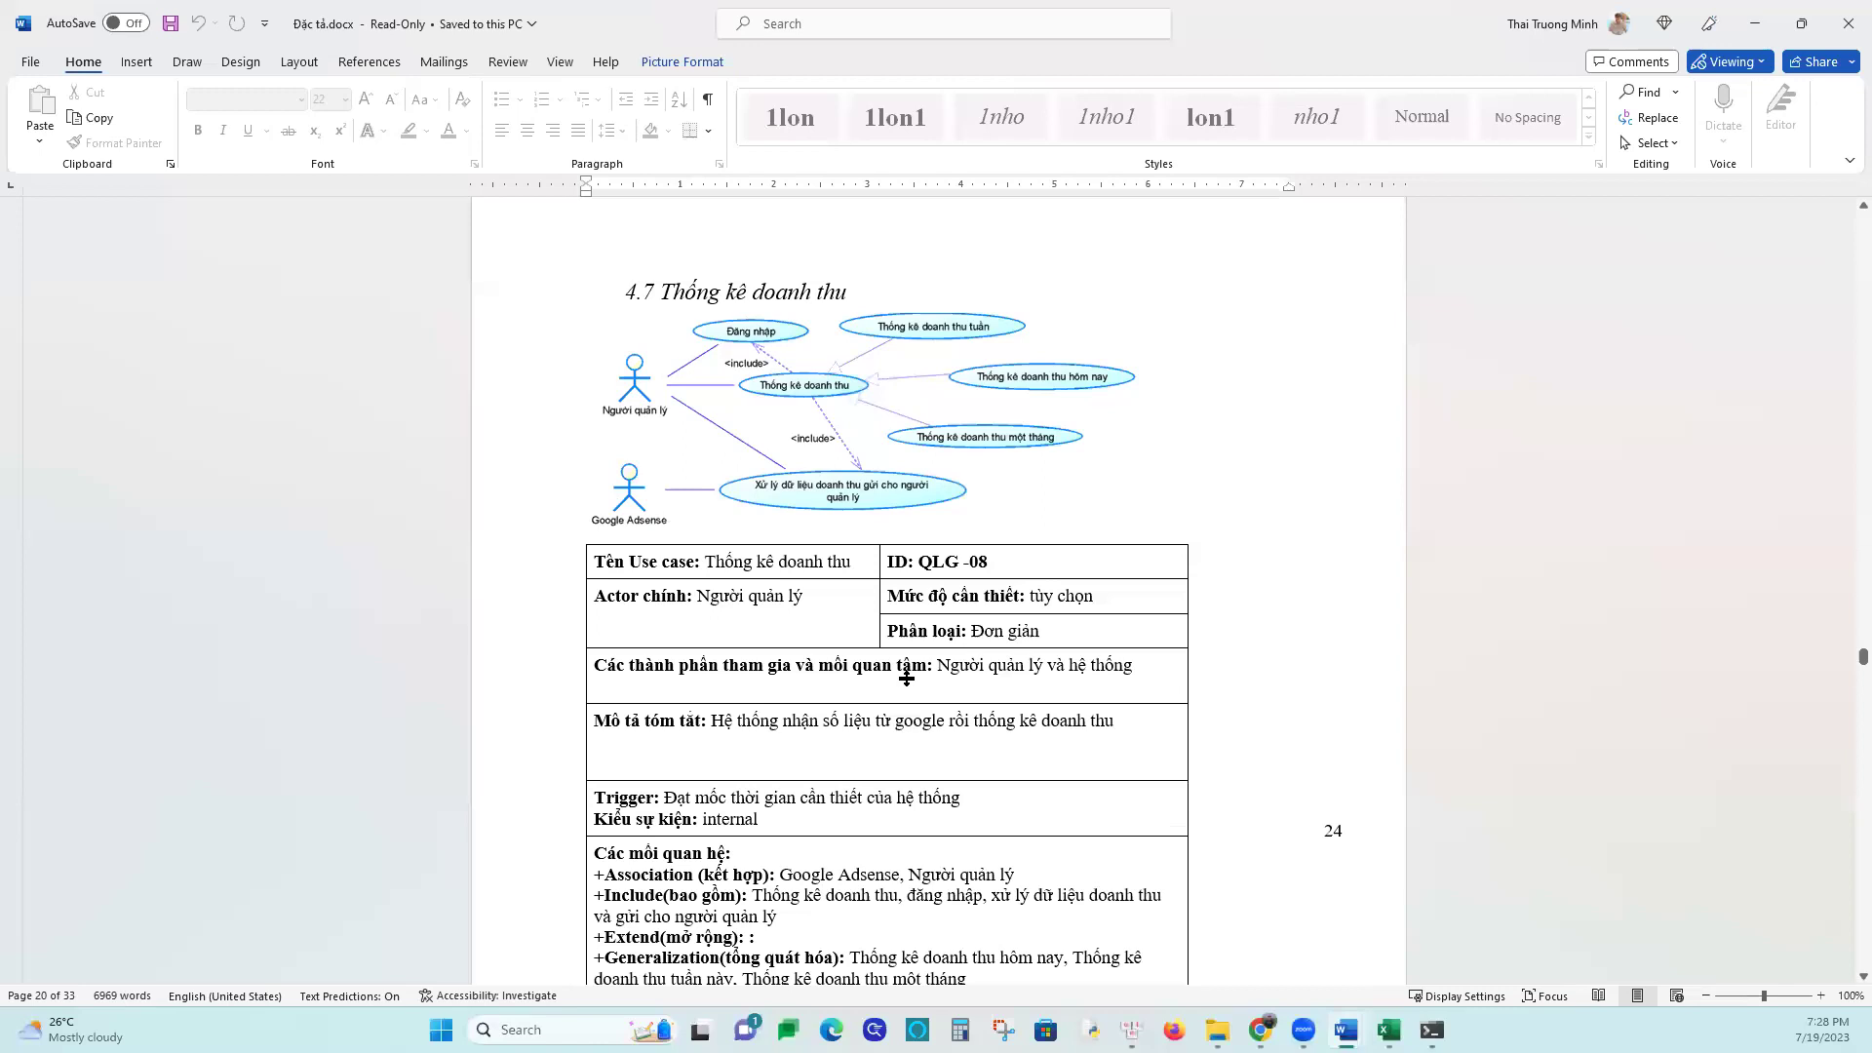
Switch to Book1 in Excel and set Số tác nhân to 1 for Trung bình and 3 for Phức tạp
{"action": "left_click", "coordinate": [1384, 1026]}
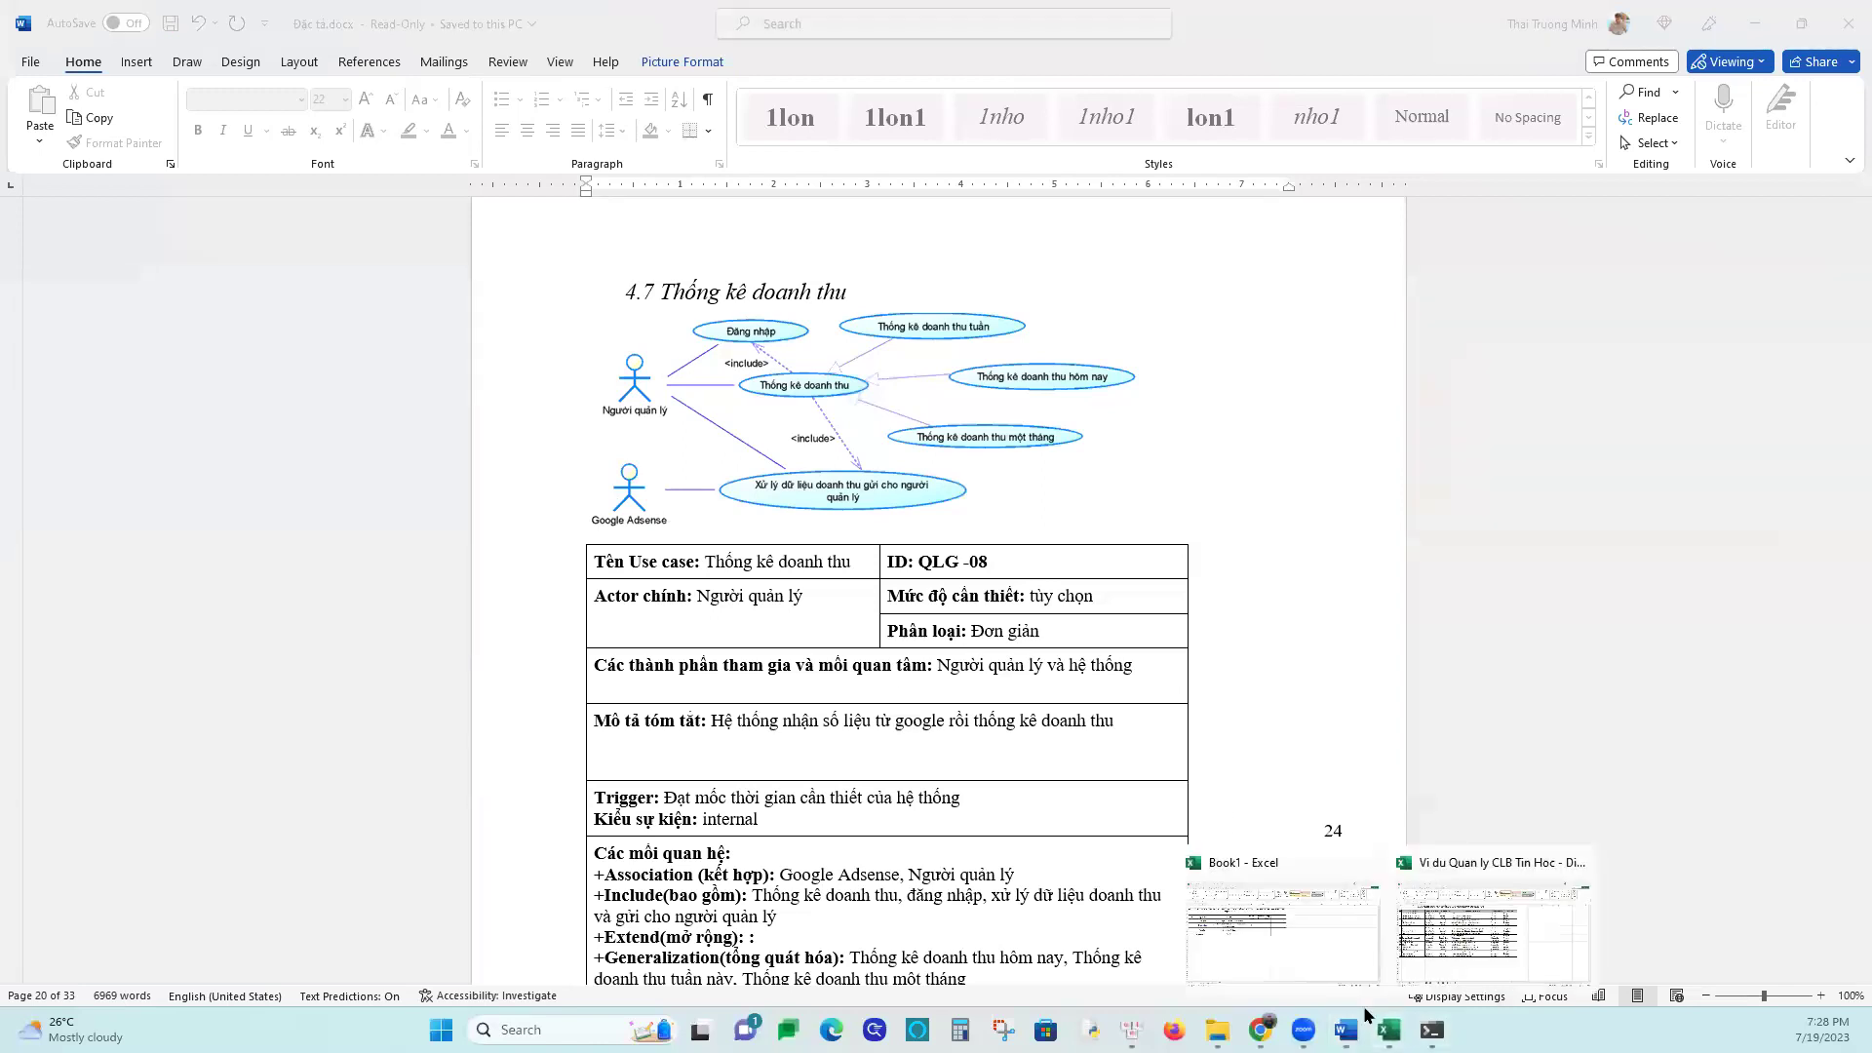
{"action": "left_click", "coordinate": [1369, 862]}
{"action": "left_click", "coordinate": [604, 421]}
{"action": "type", "text": "1"}
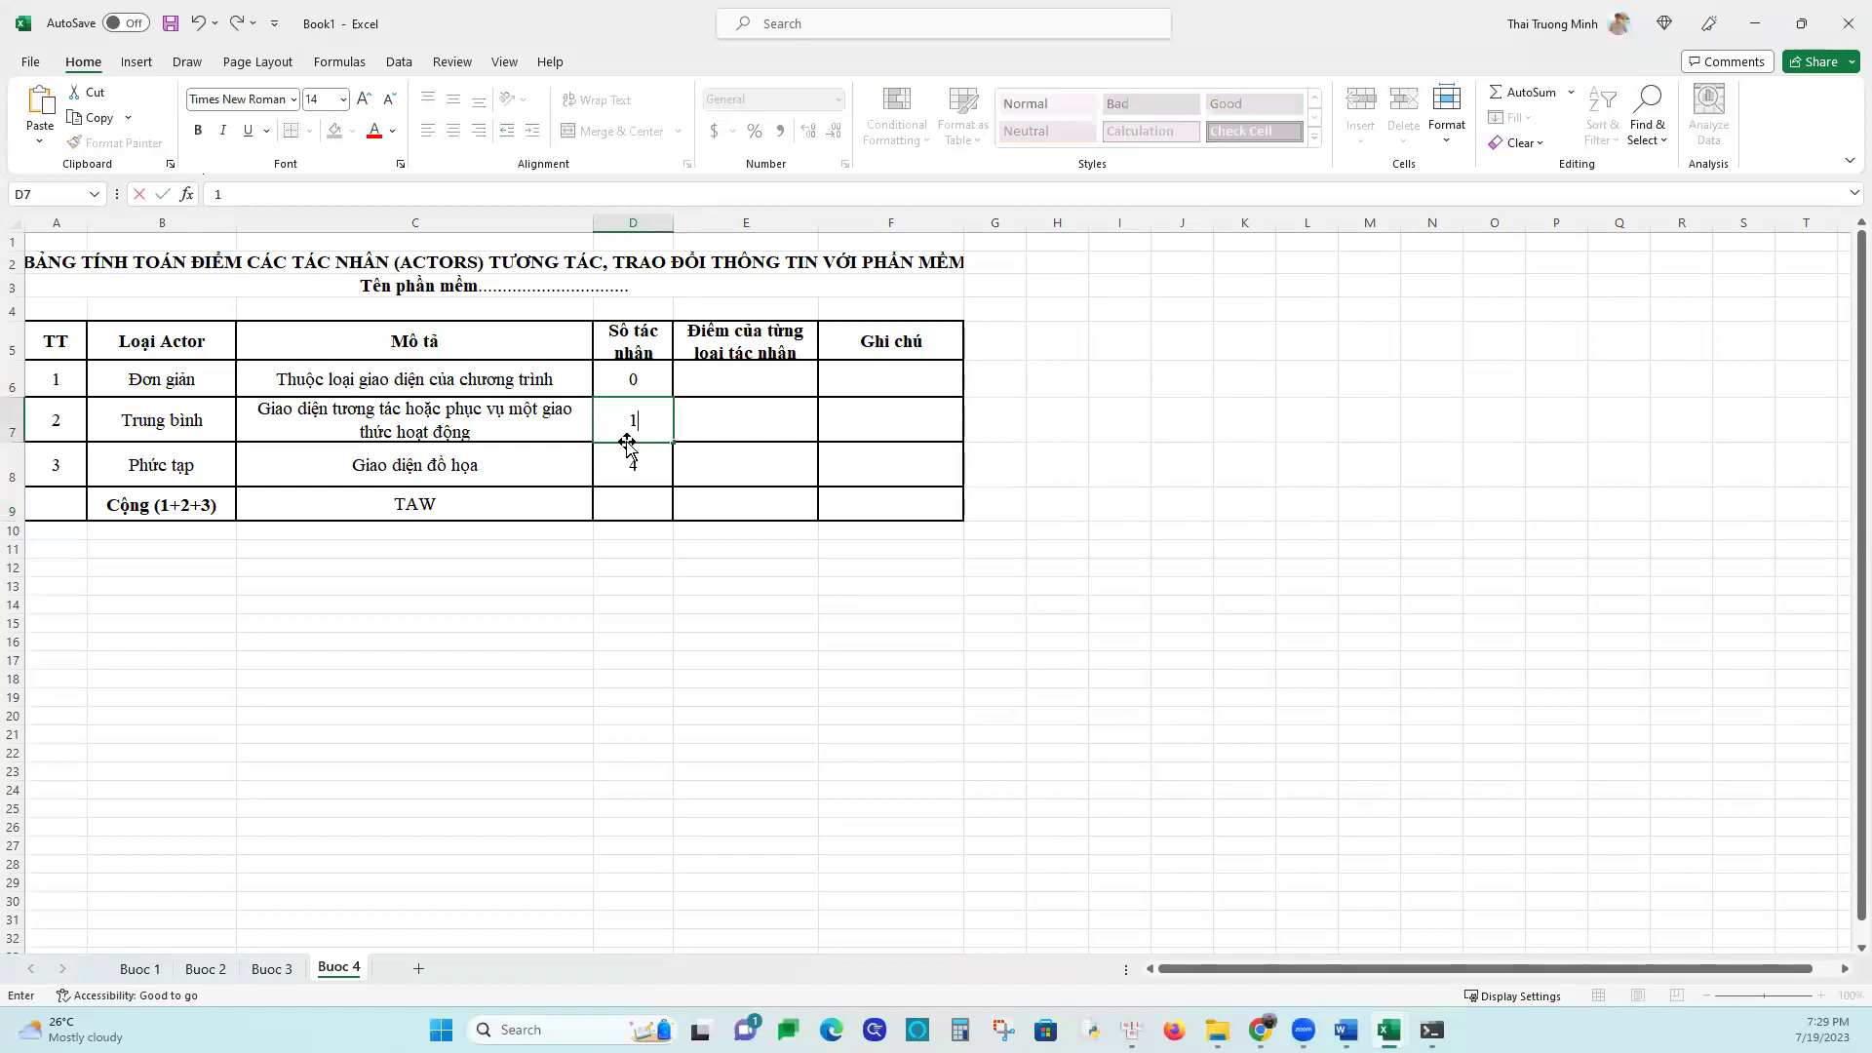
{"action": "key", "text": "Return"}
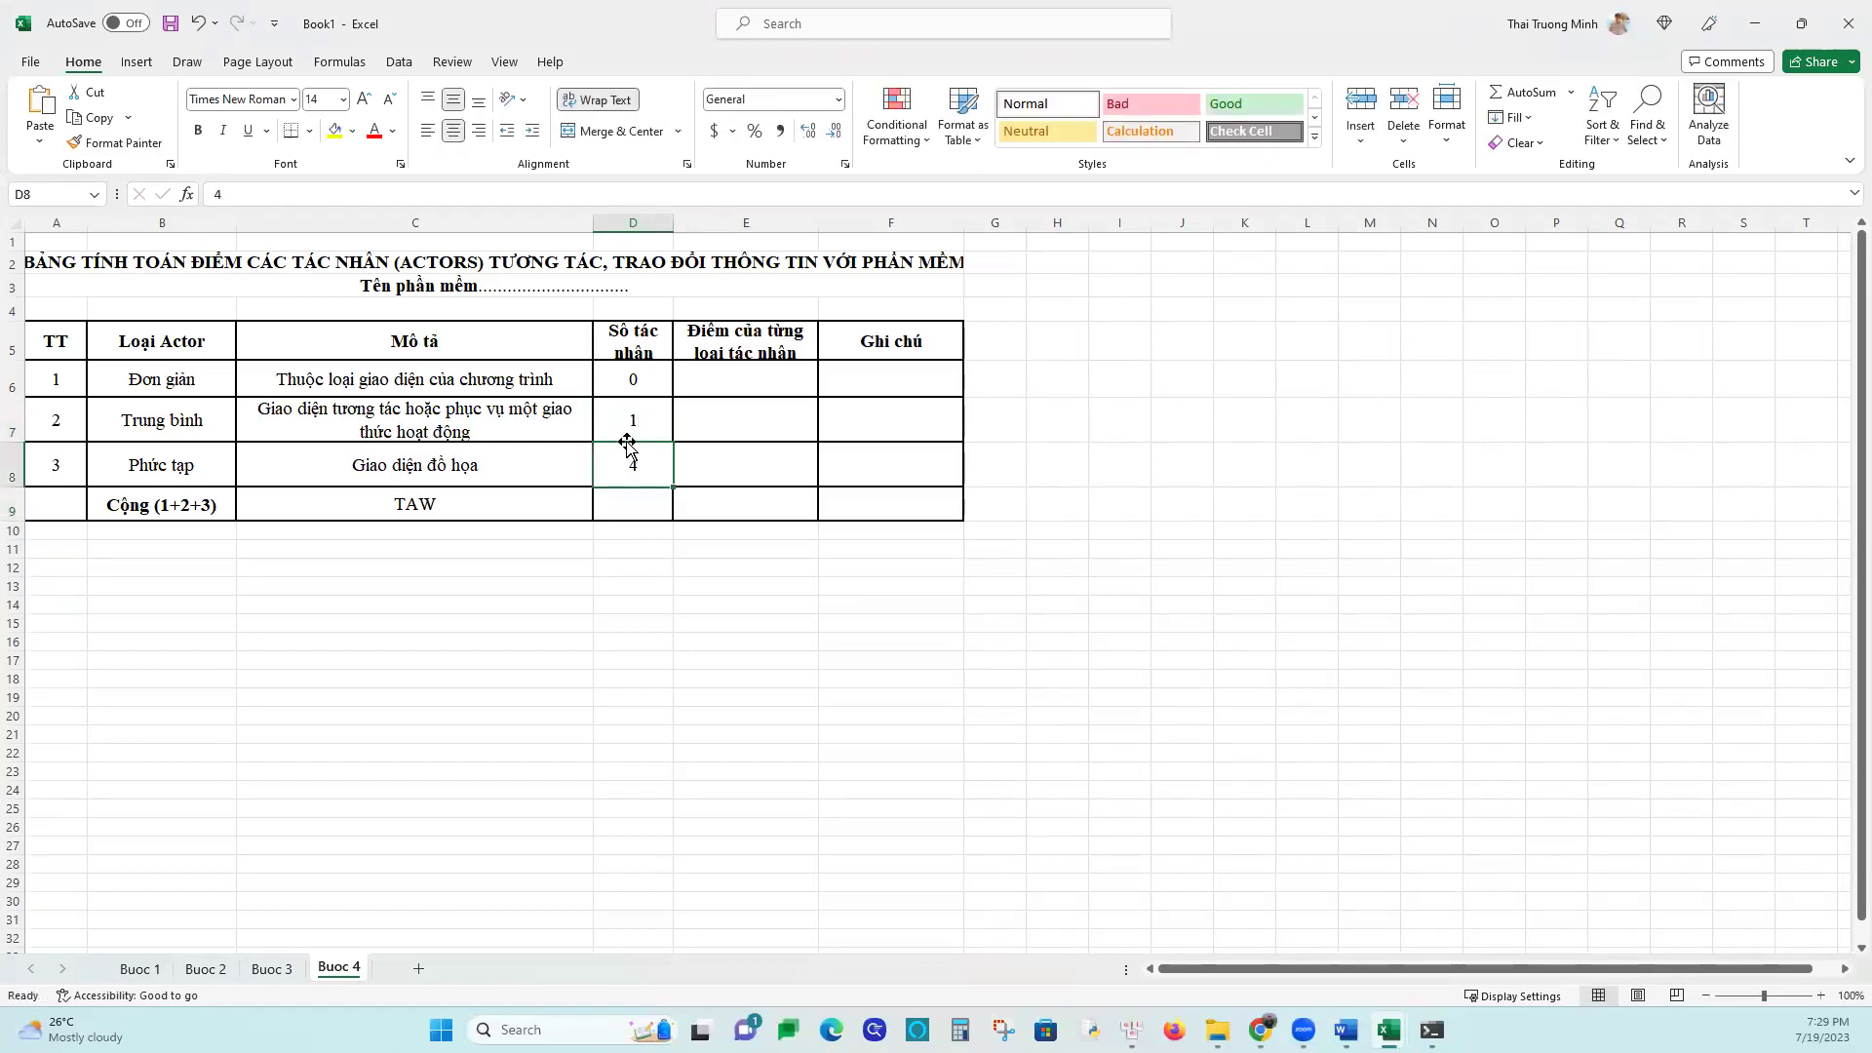
{"action": "type", "text": "3"}
{"action": "key", "text": "Return"}
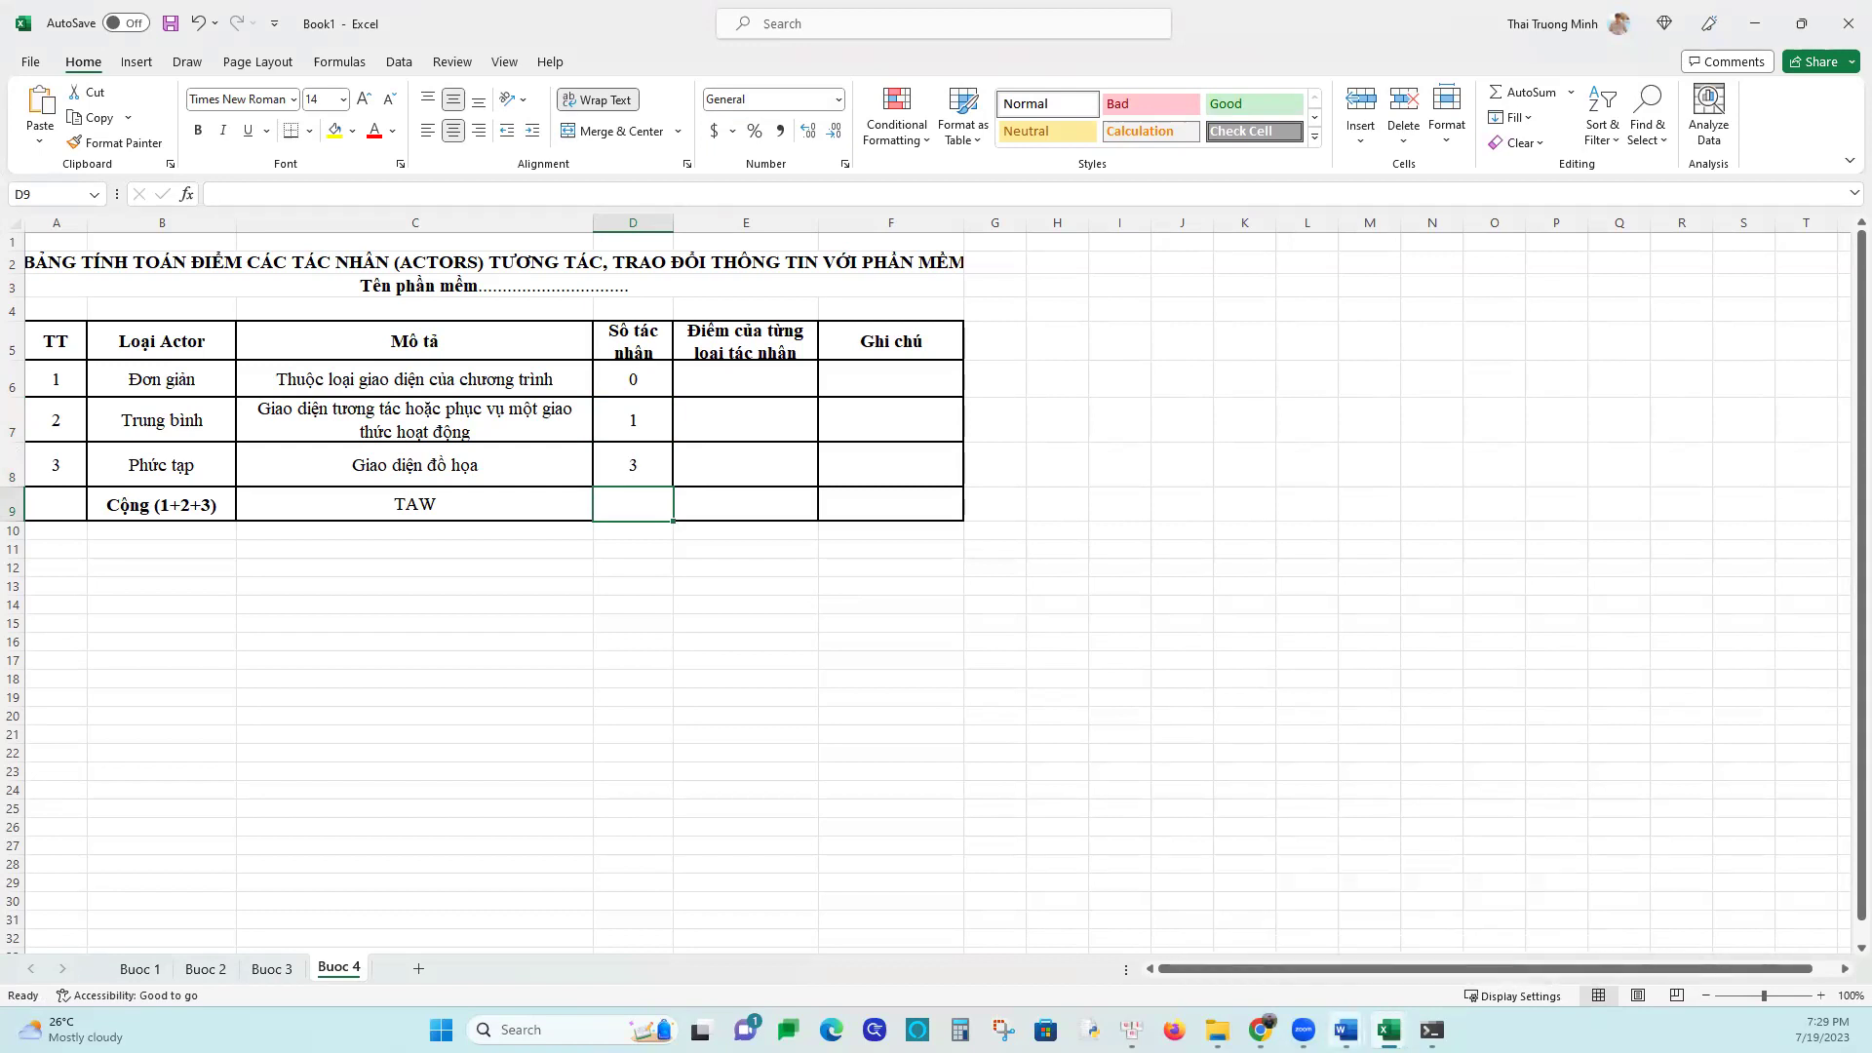
Switch to 2589_BTTTT-UDCNTT.doc in Word and highlight the simple, medium and complex actor definitions in turn under Ghi chú
{"action": "mouse_move", "coordinate": [1346, 1031]}
{"action": "left_click", "coordinate": [1262, 965]}
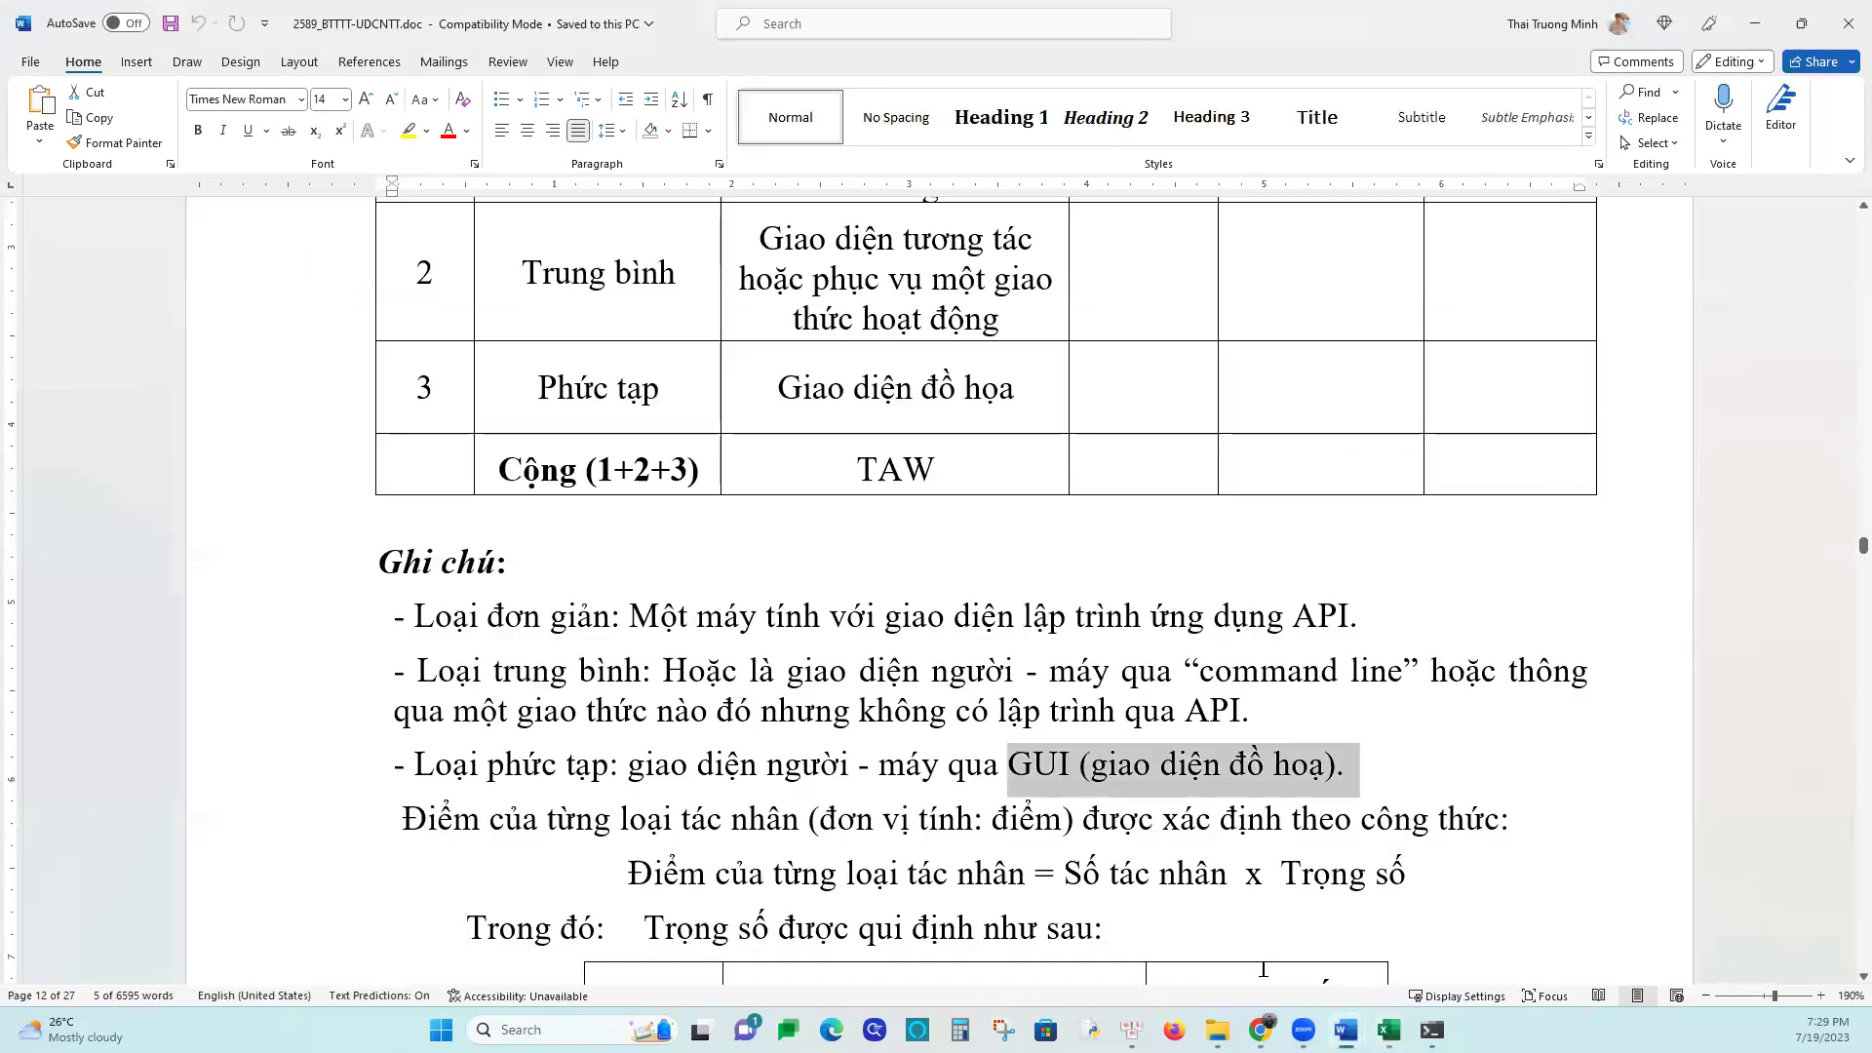
{"action": "left_click_drag", "start_coordinate": [629, 616], "coordinate": [1349, 622]}
{"action": "left_click_drag", "start_coordinate": [668, 670], "coordinate": [1240, 710]}
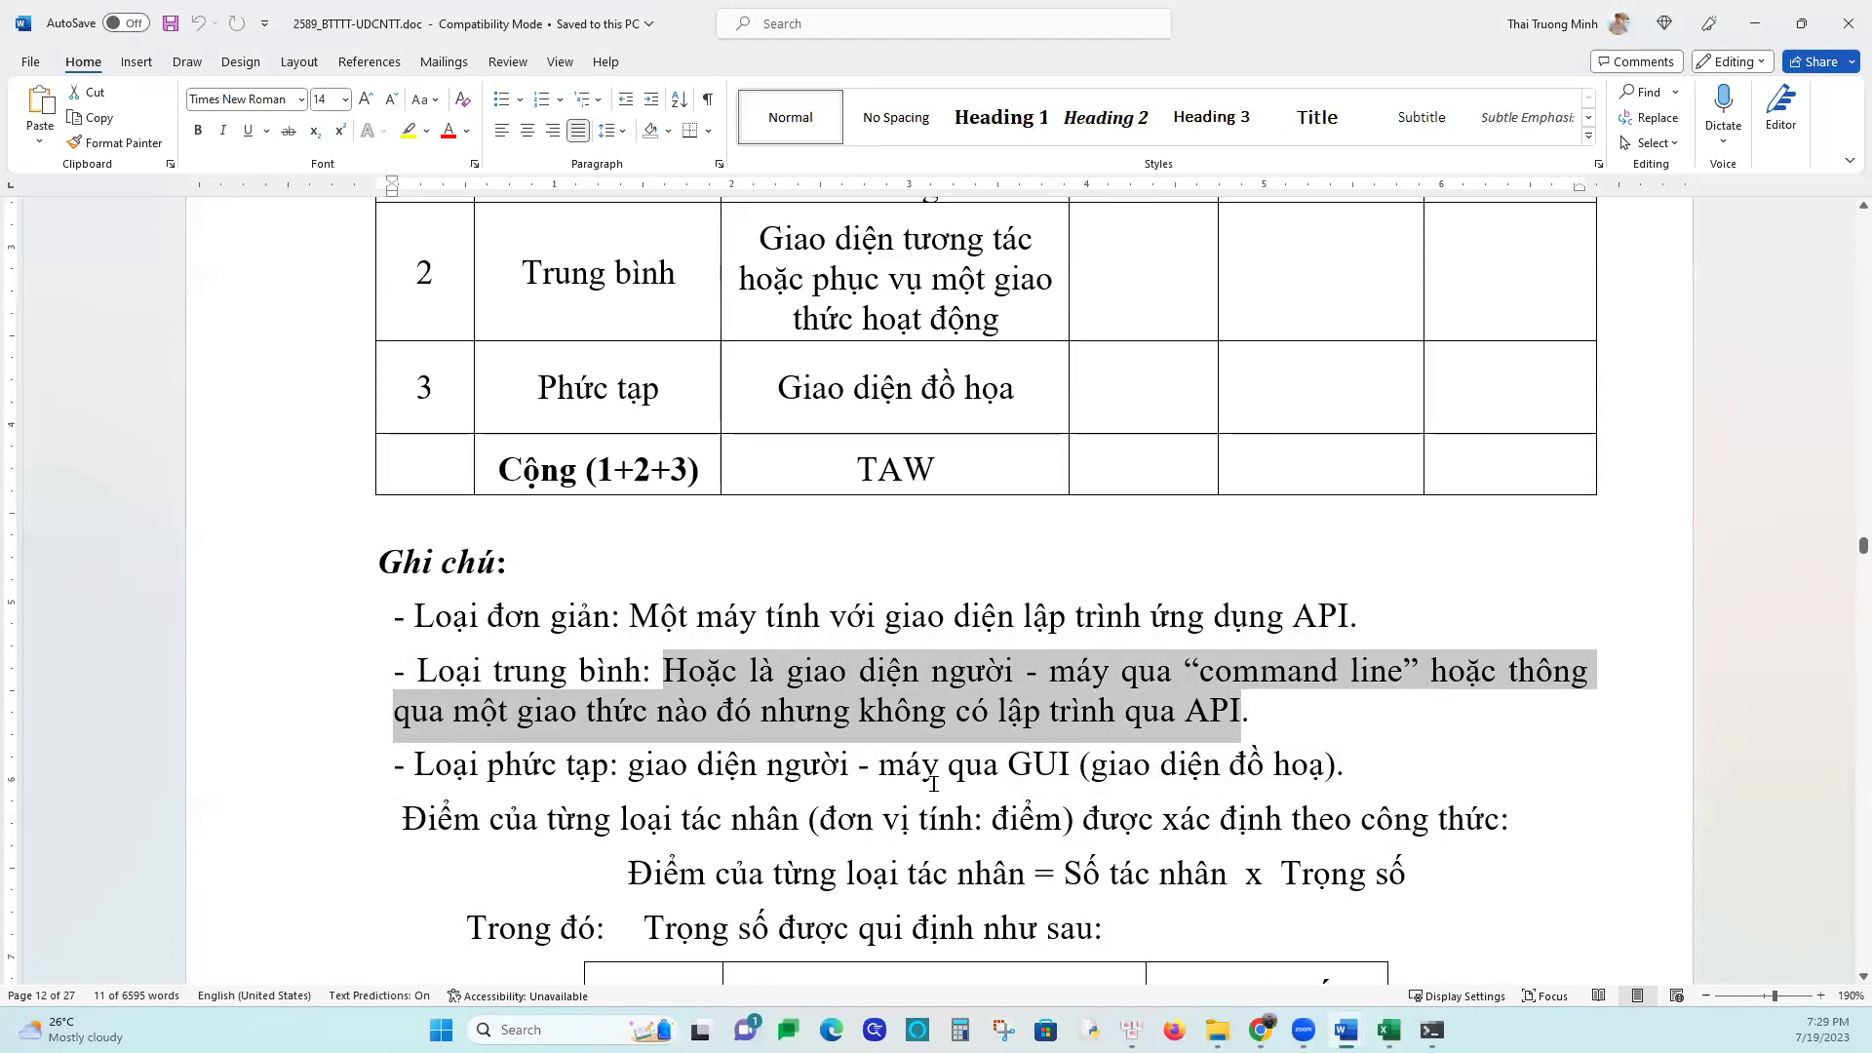
{"action": "left_click_drag", "start_coordinate": [629, 763], "coordinate": [1519, 799]}
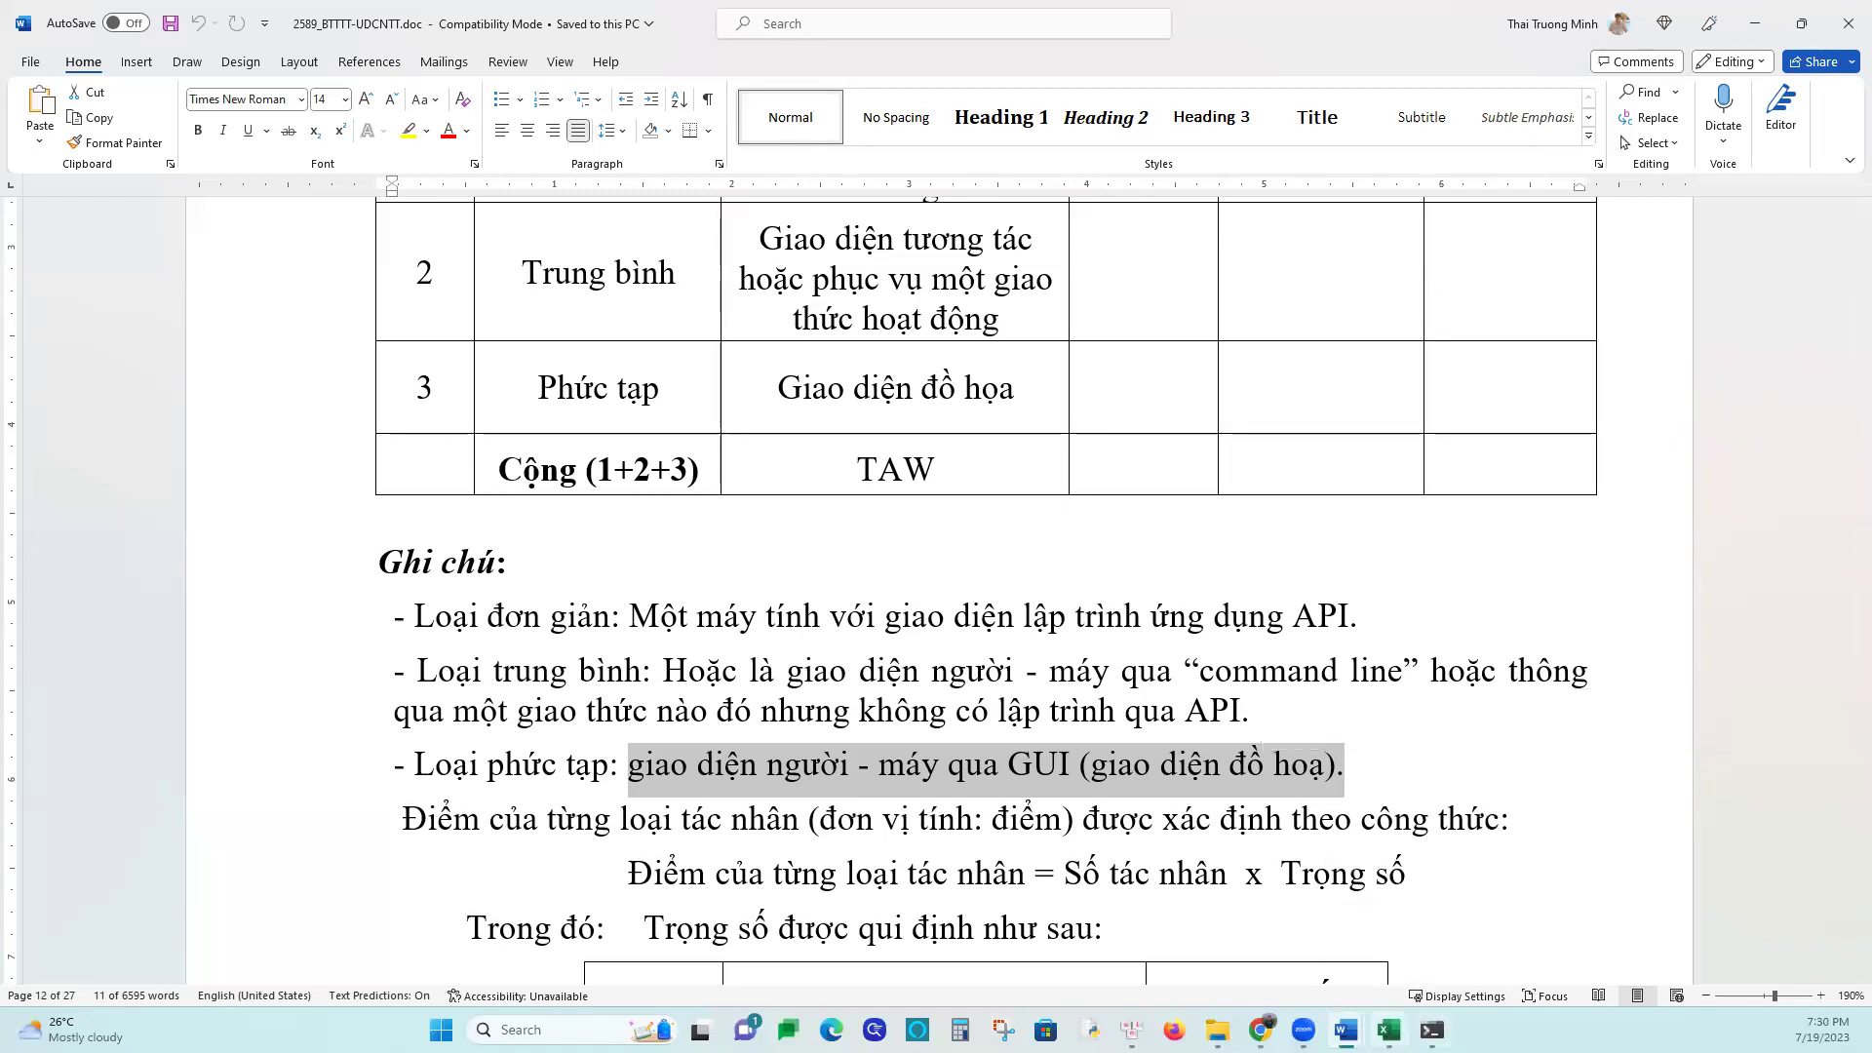
Switch to Đặc tả.docx and select the 4.7 Thống kê doanh thu use case diagram to examine its Người quản lý and Google Adsense actors
{"action": "mouse_move", "coordinate": [1346, 1029]}
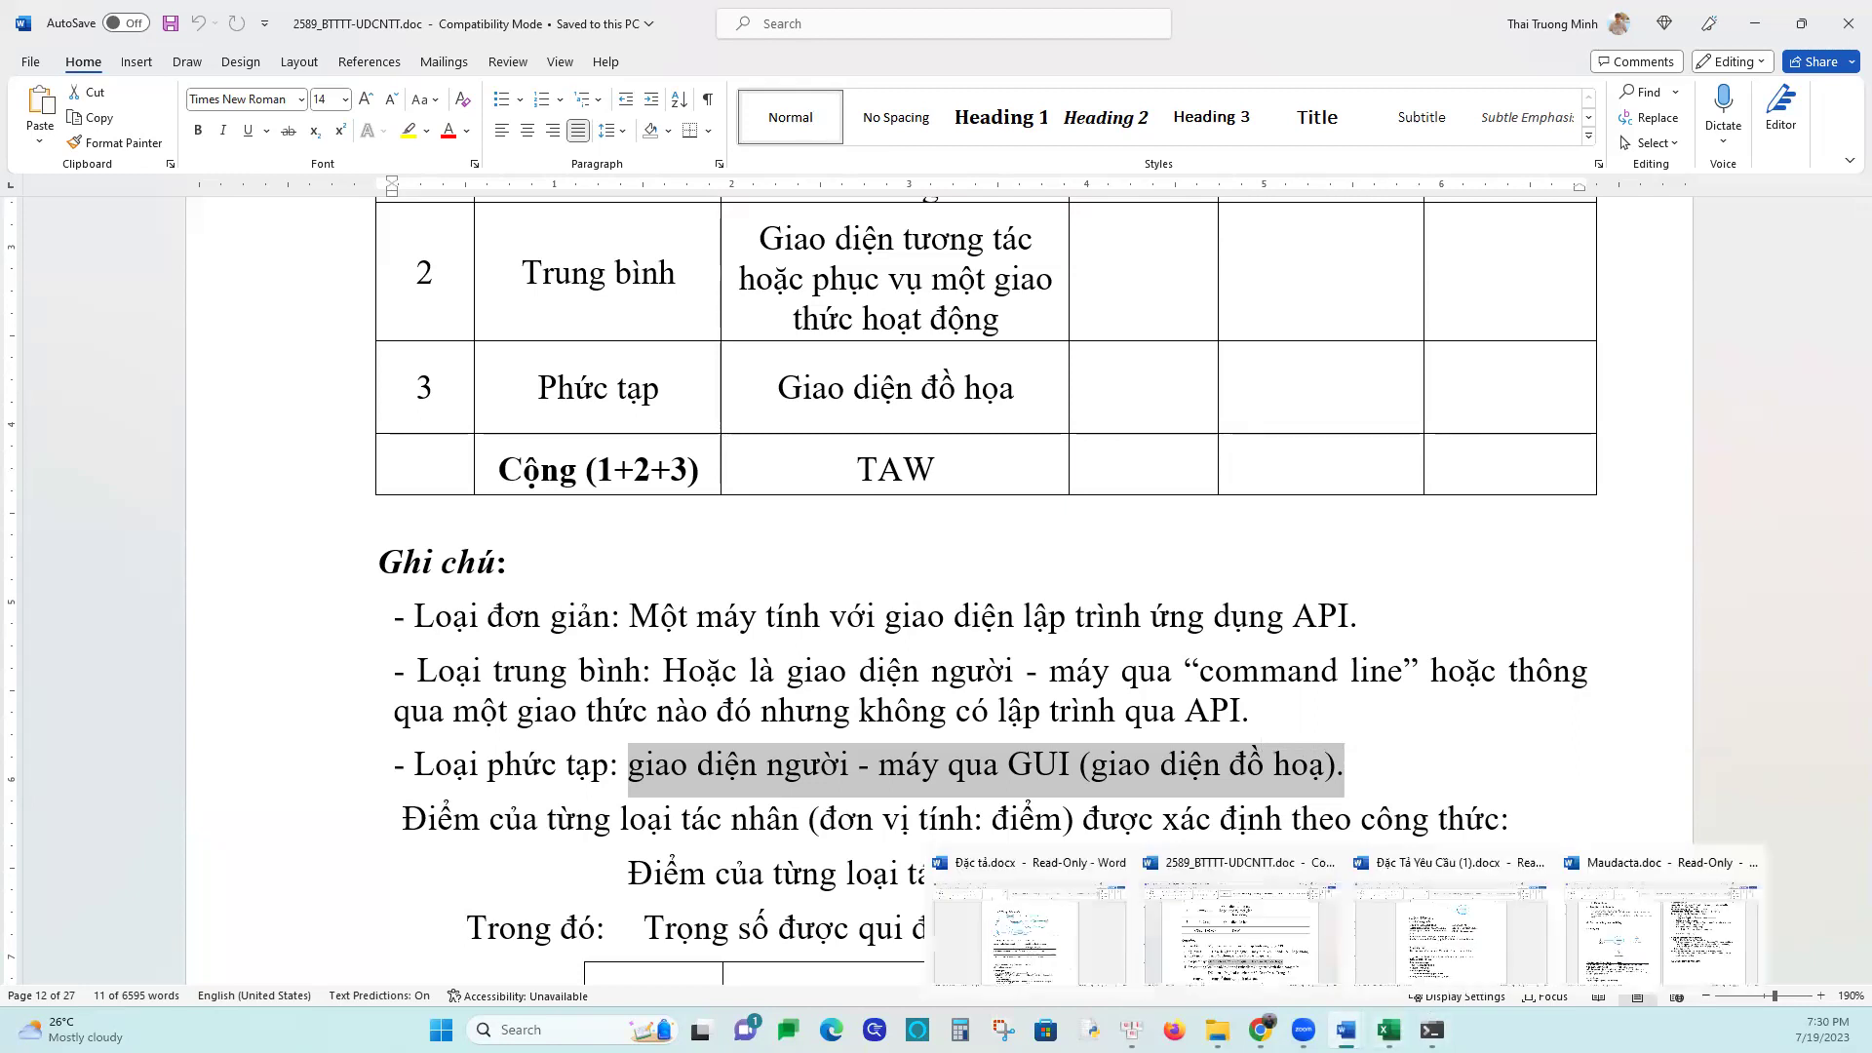
{"action": "left_click", "coordinate": [1098, 981]}
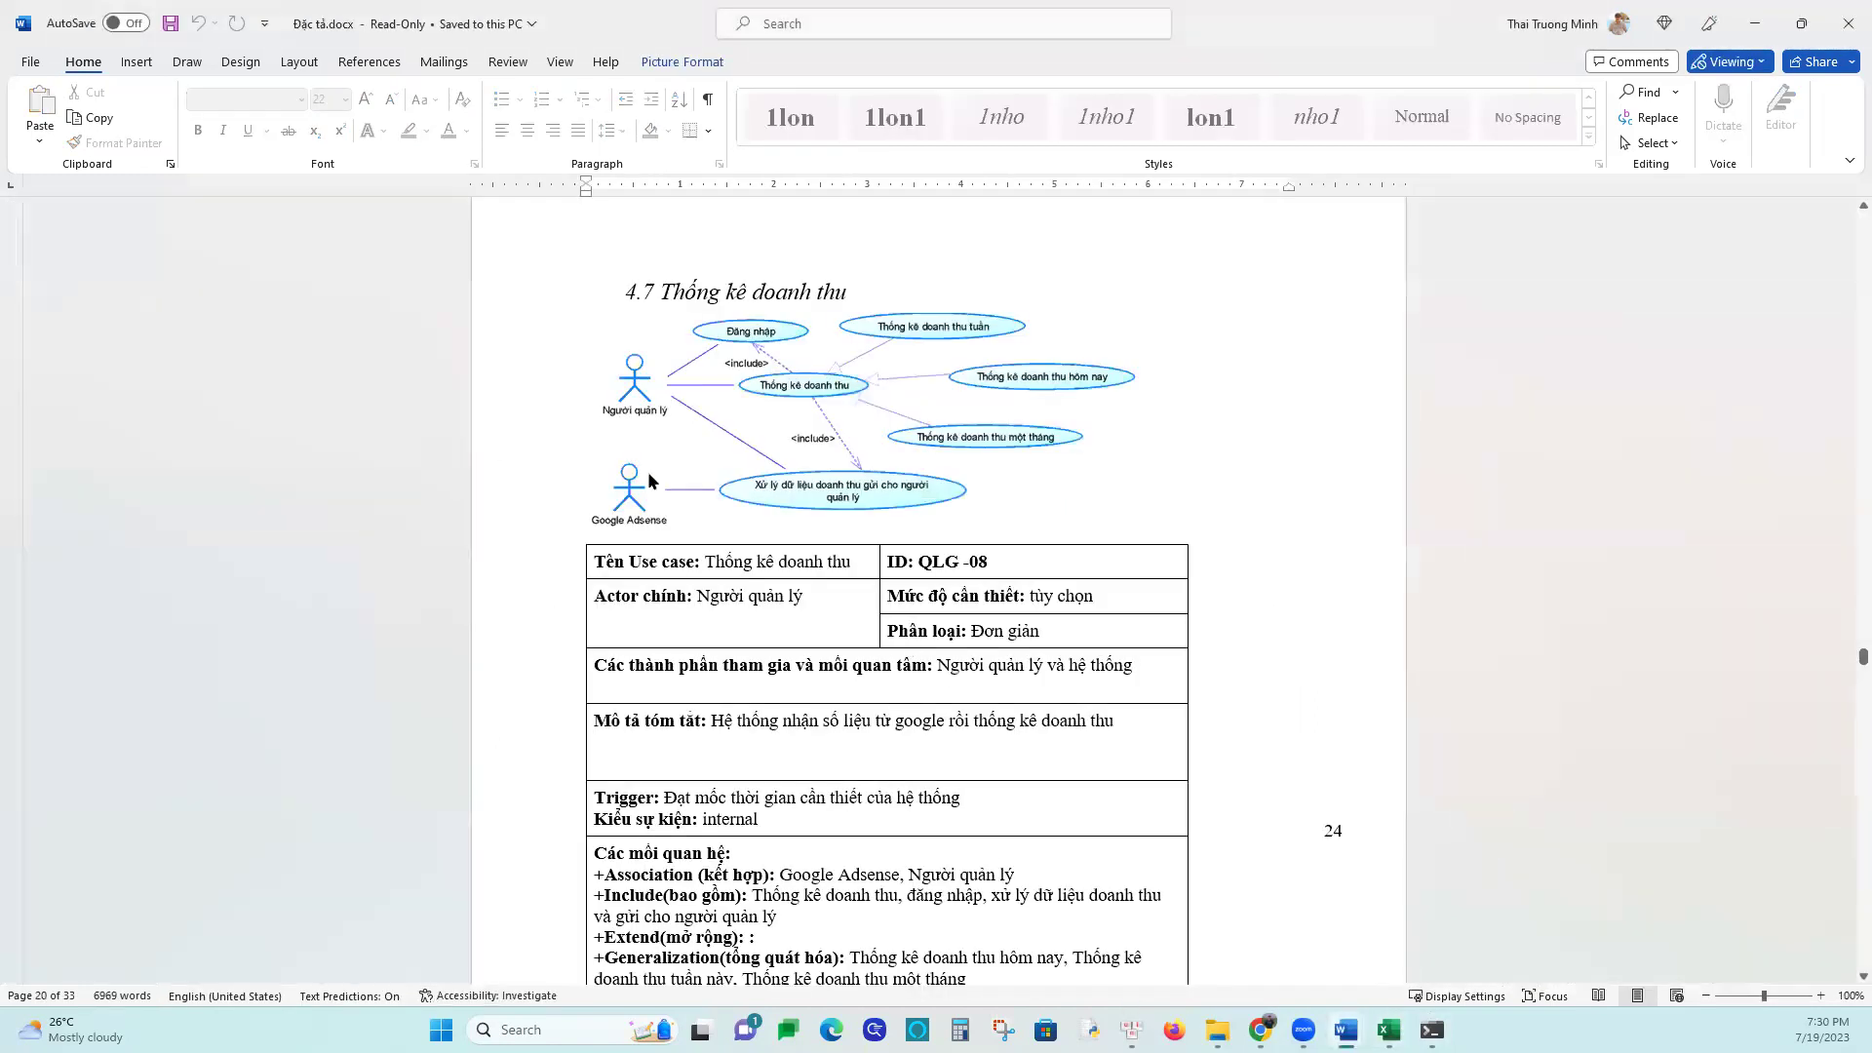
{"action": "left_click", "coordinate": [638, 414]}
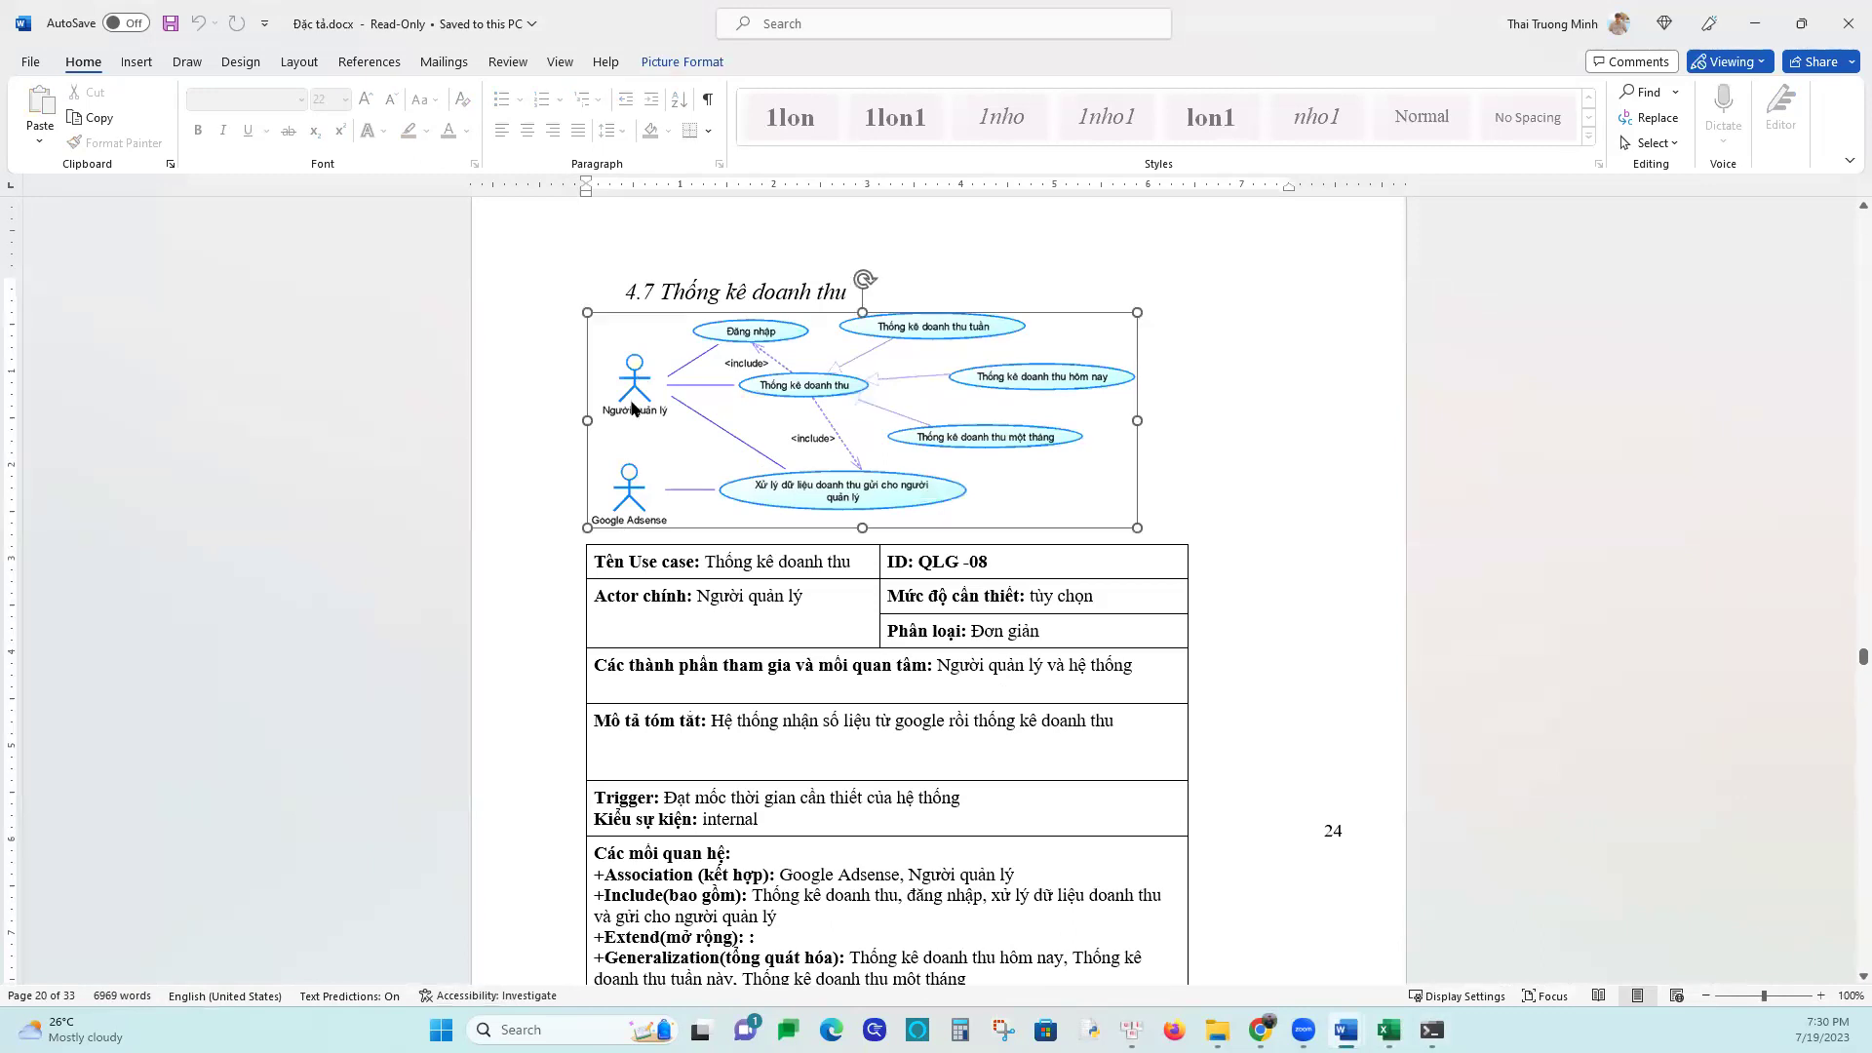
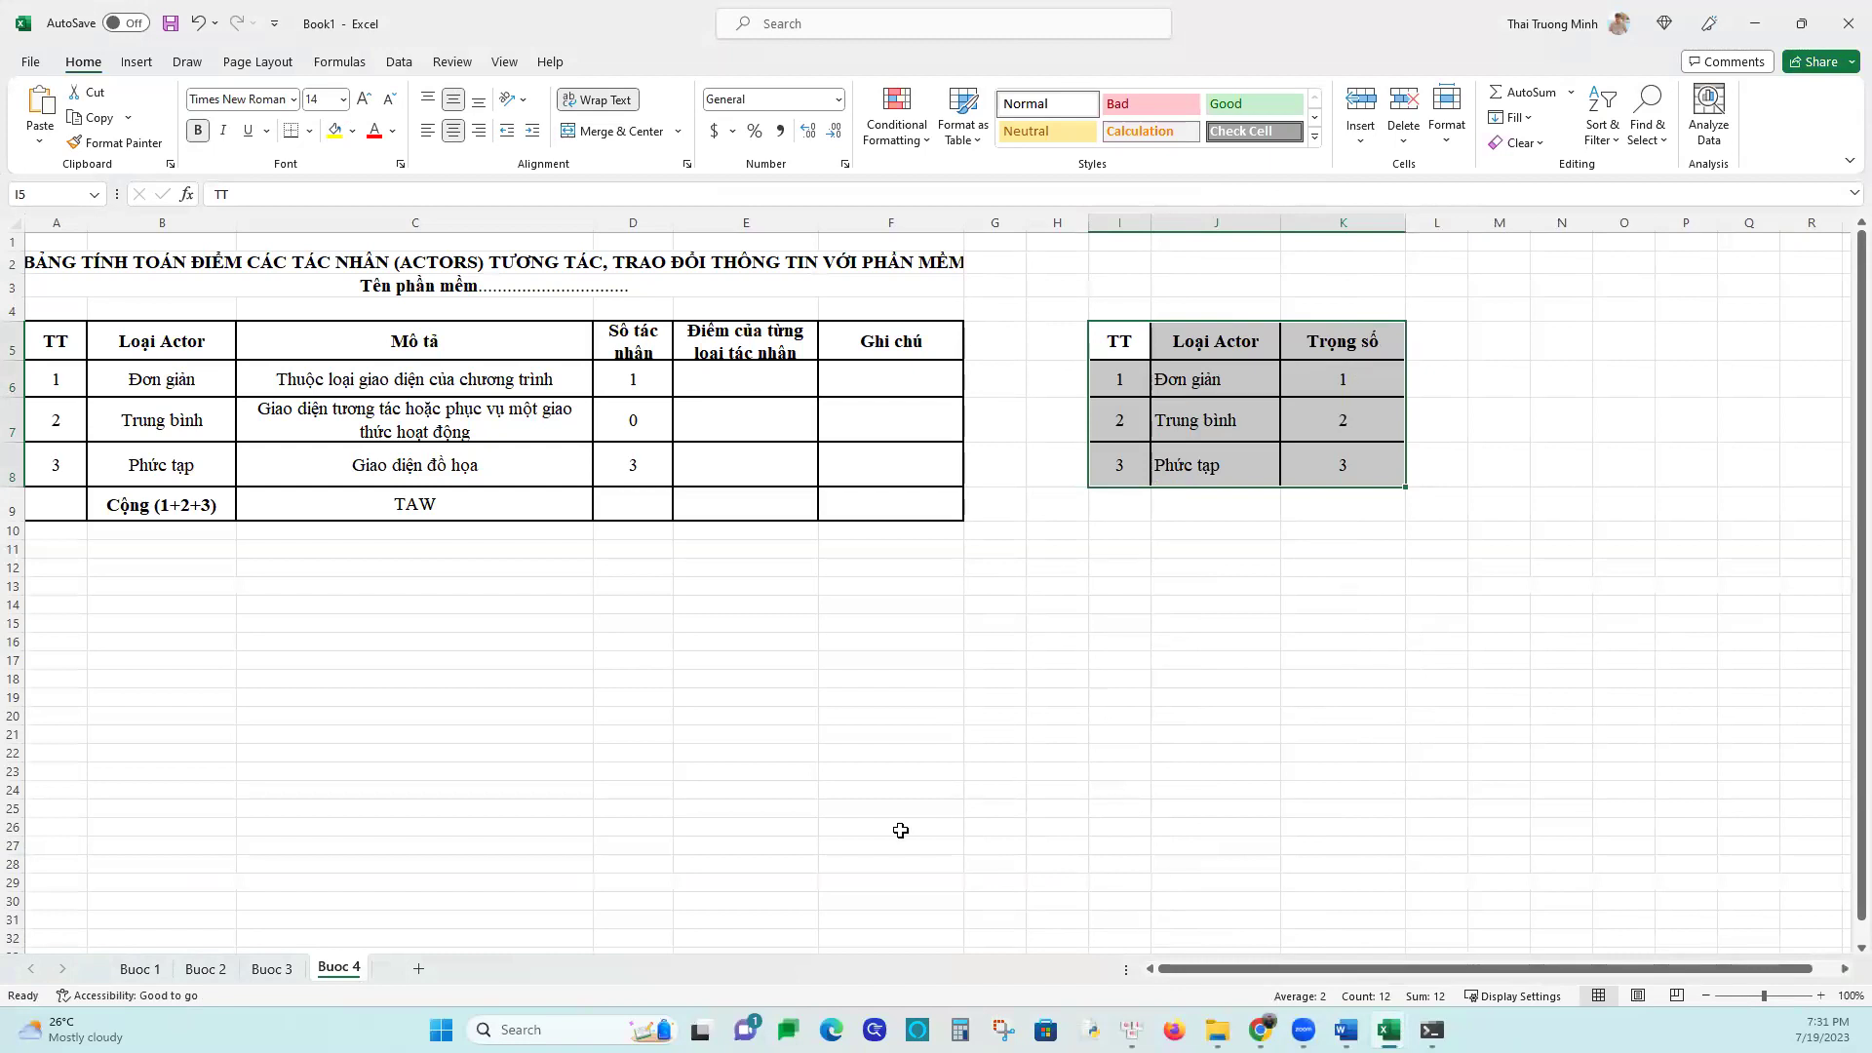
{"action": "left_click", "coordinate": [885, 639]}
{"action": "left_click", "coordinate": [868, 382]}
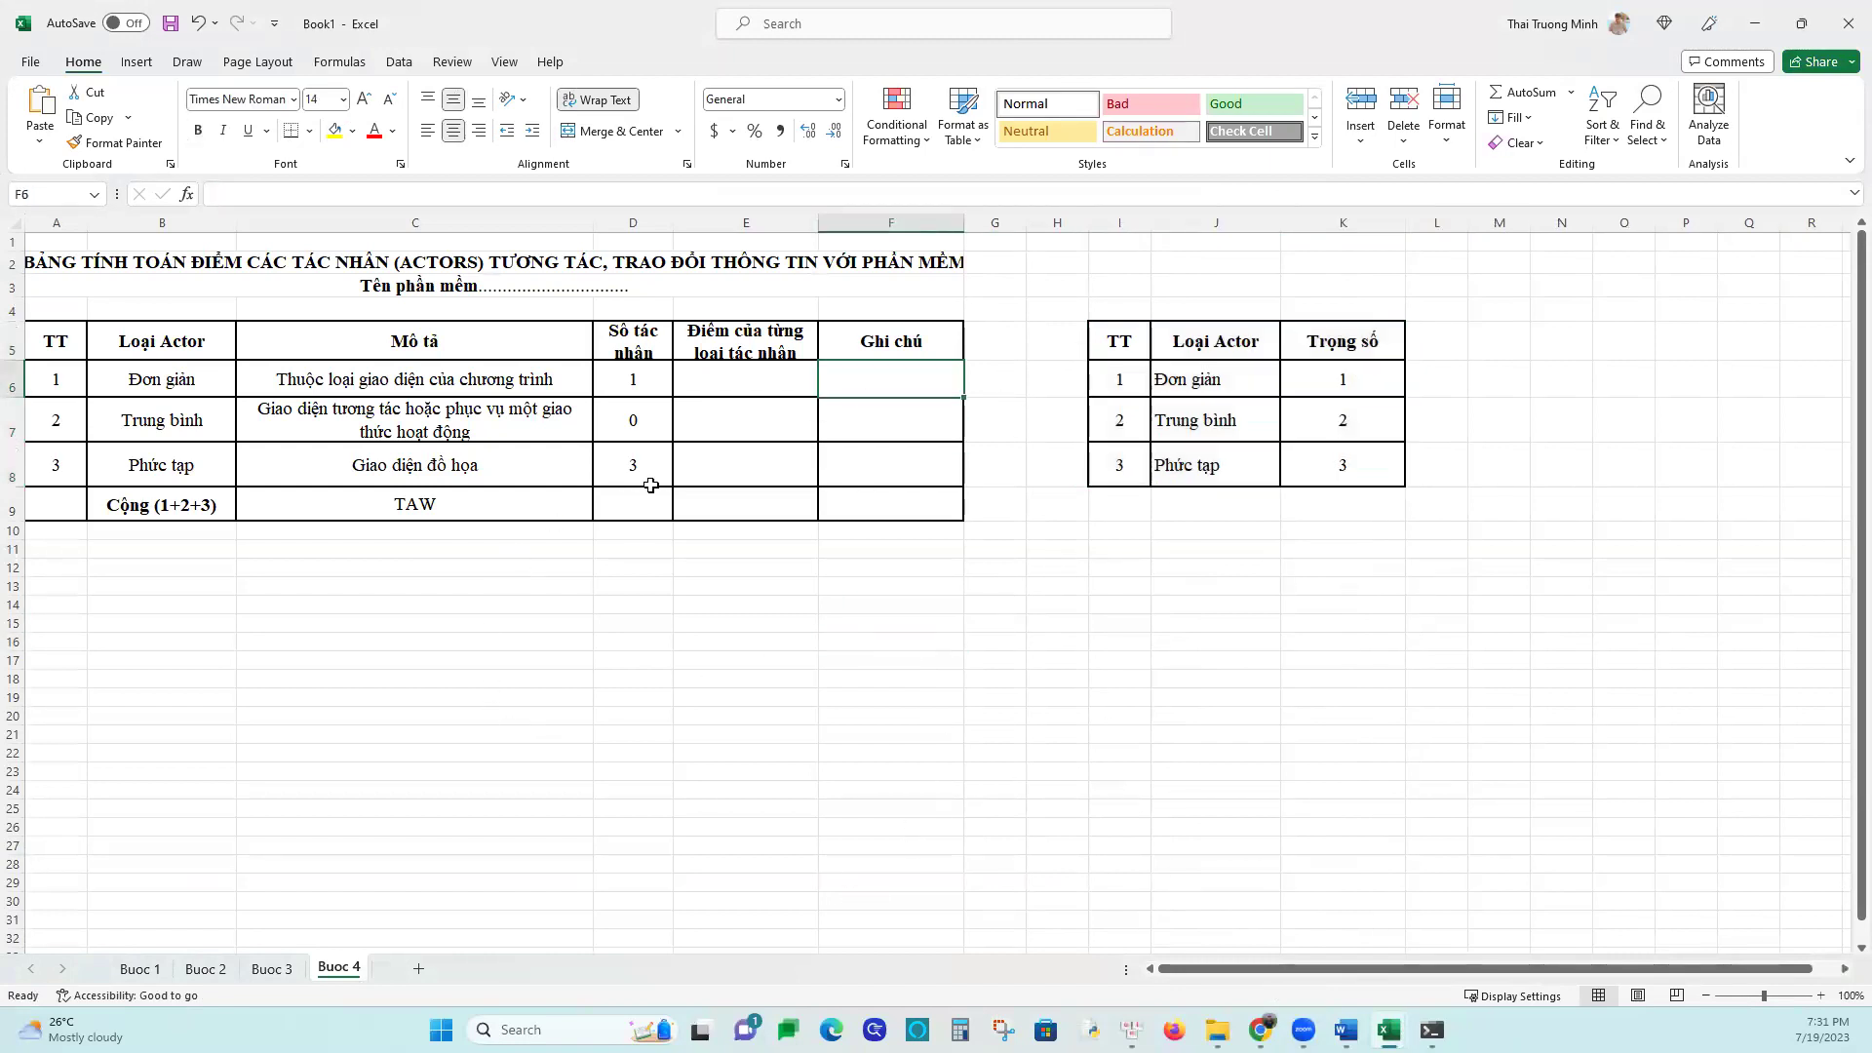
{"action": "left_click", "coordinate": [733, 382]}
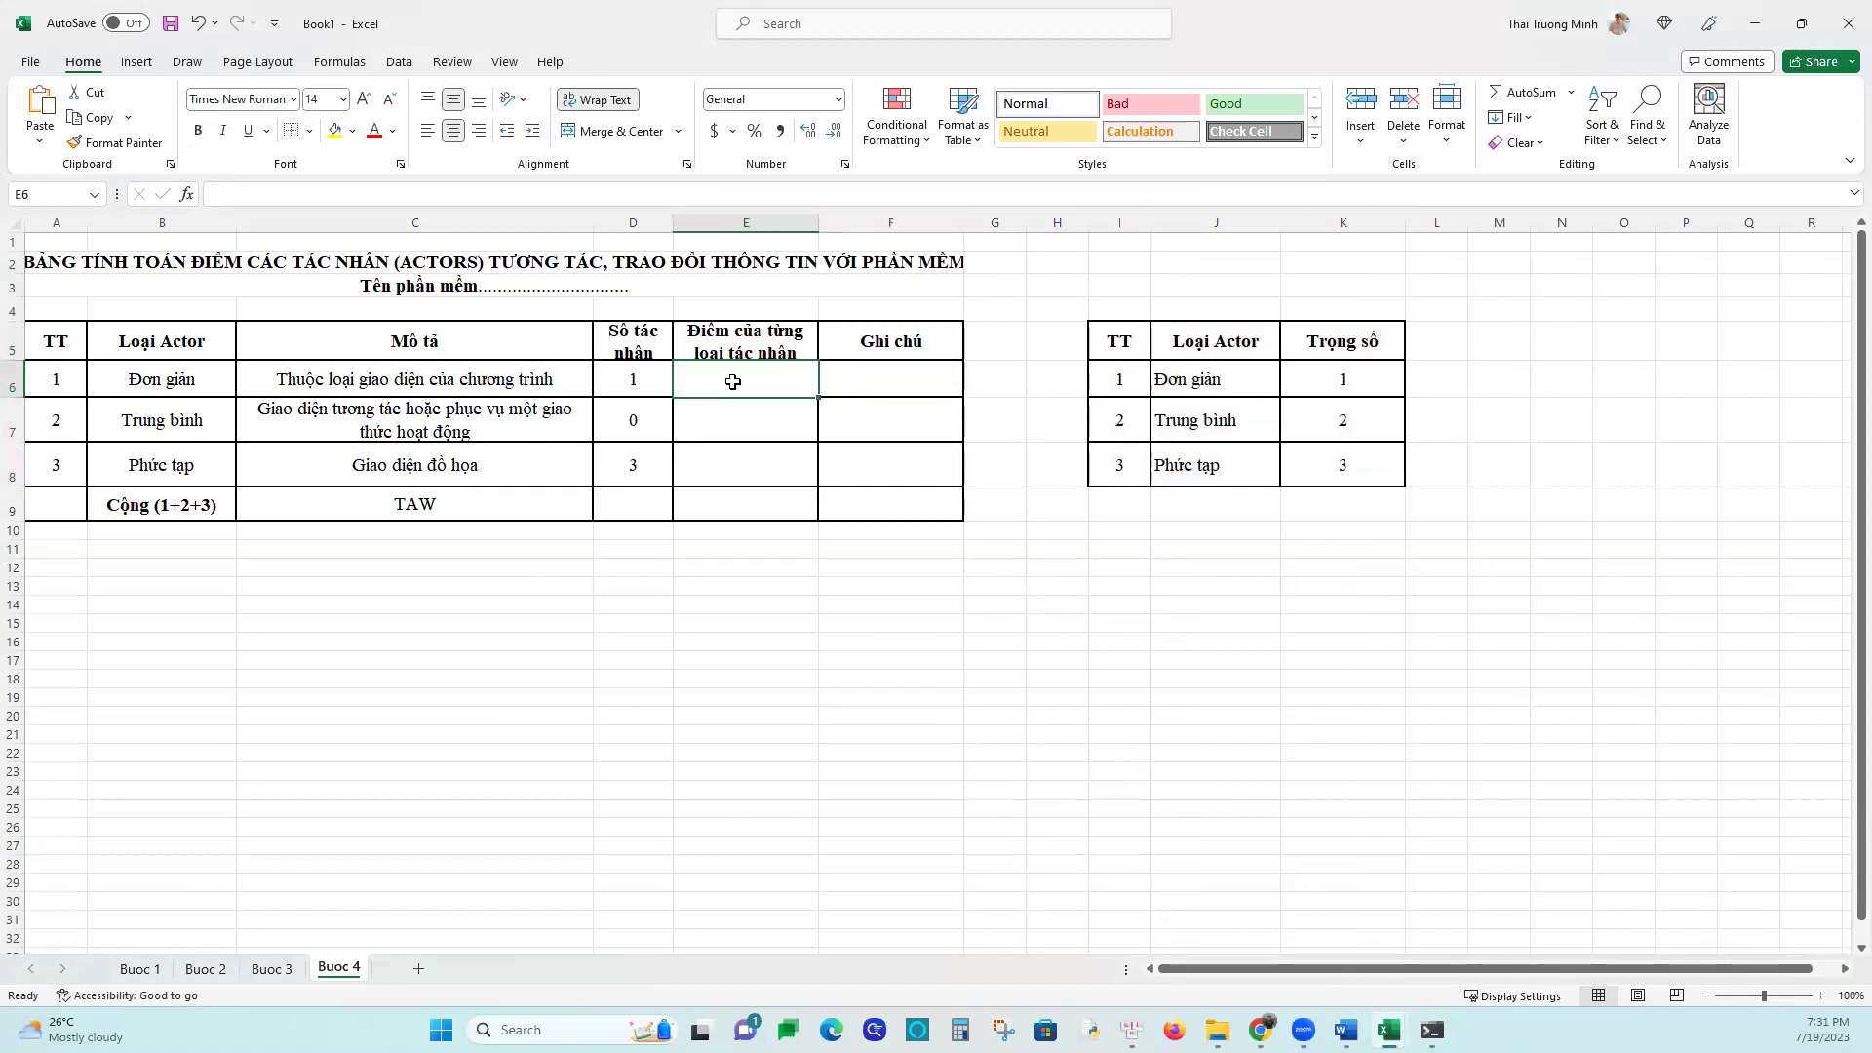
{"action": "type", "text": "="}
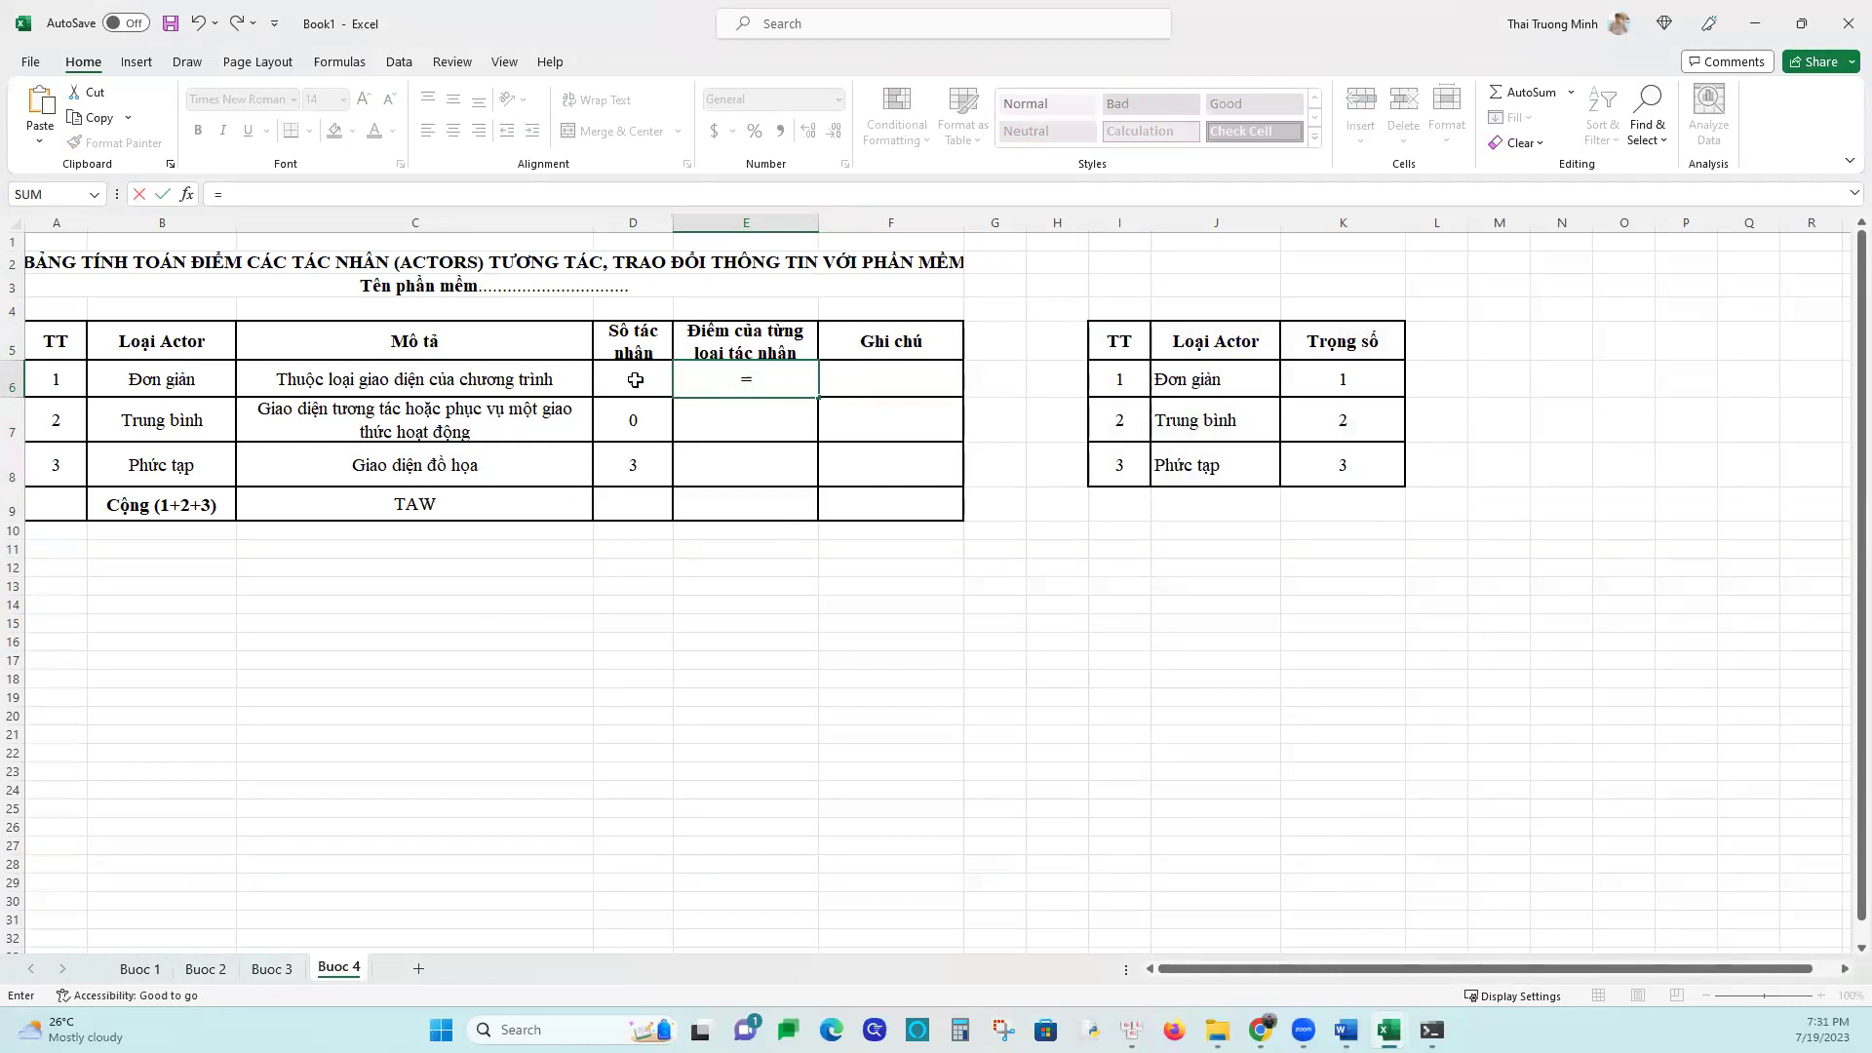
{"action": "key", "text": "BackSpace"}
{"action": "type", "text": "`"}
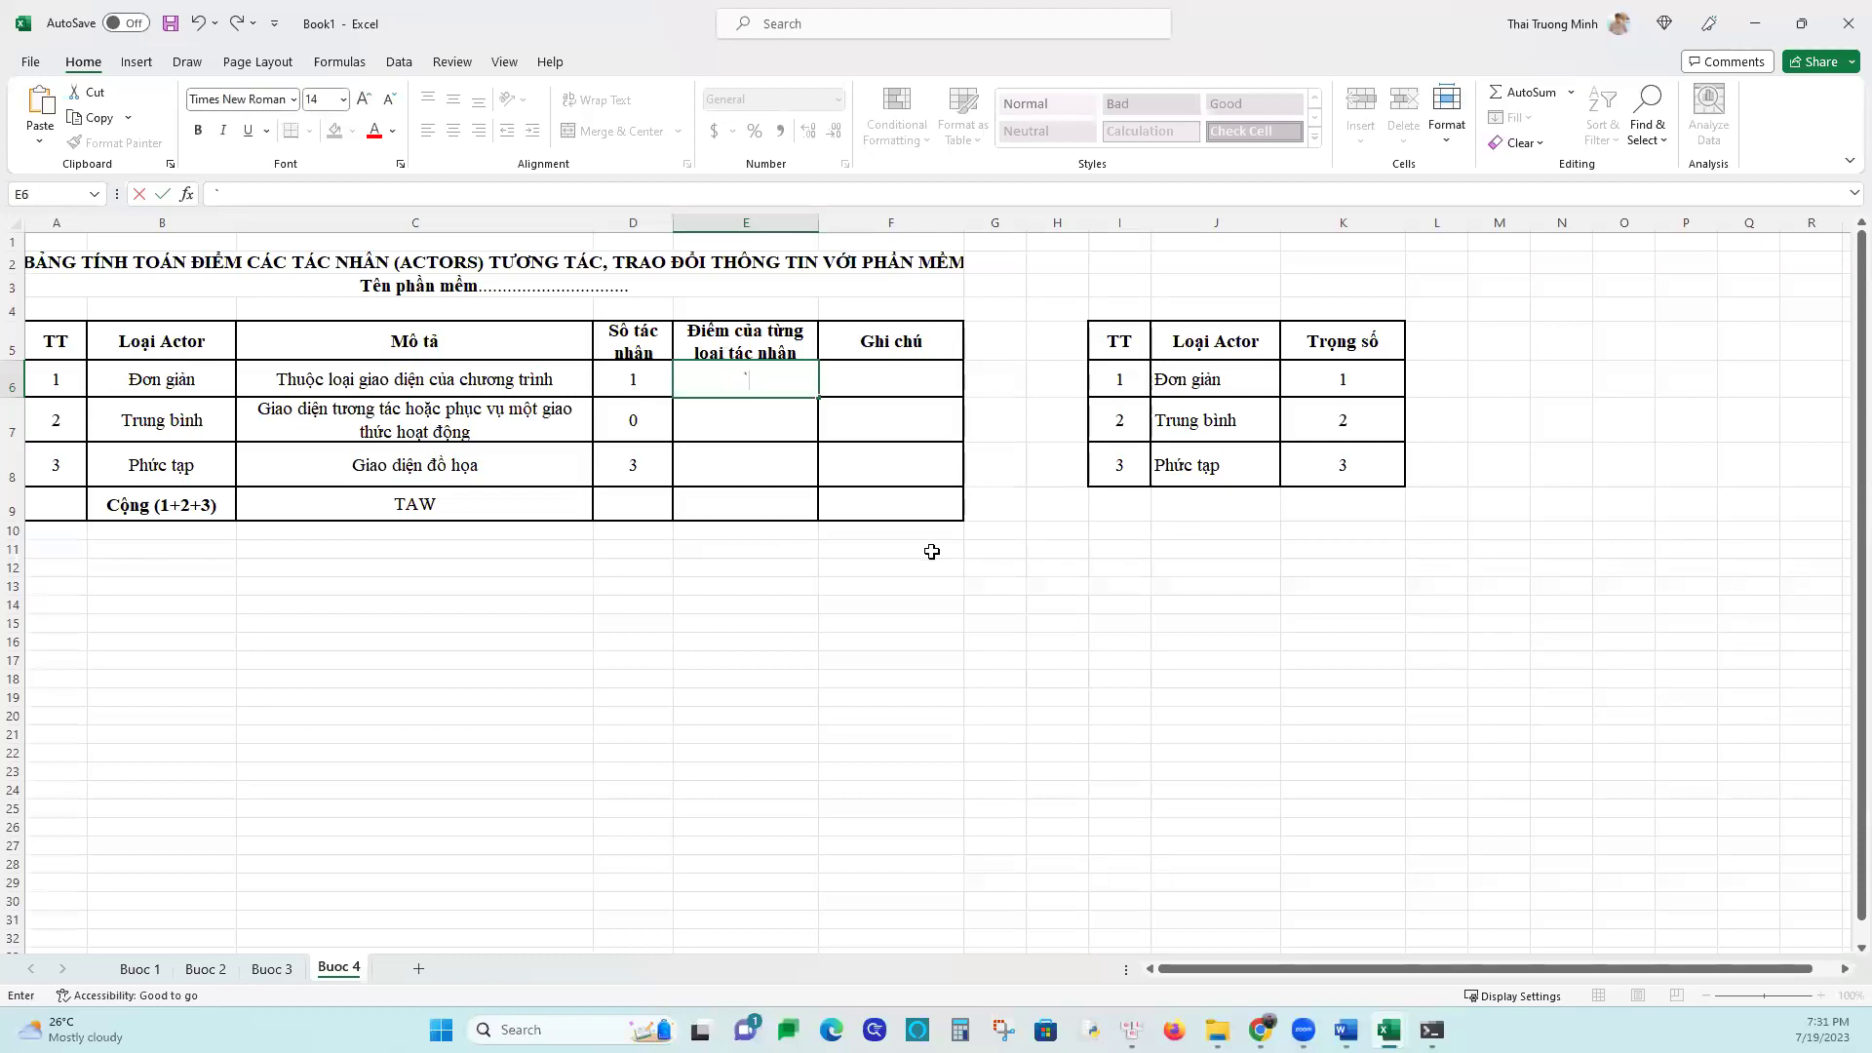
{"action": "key", "text": "Escape"}
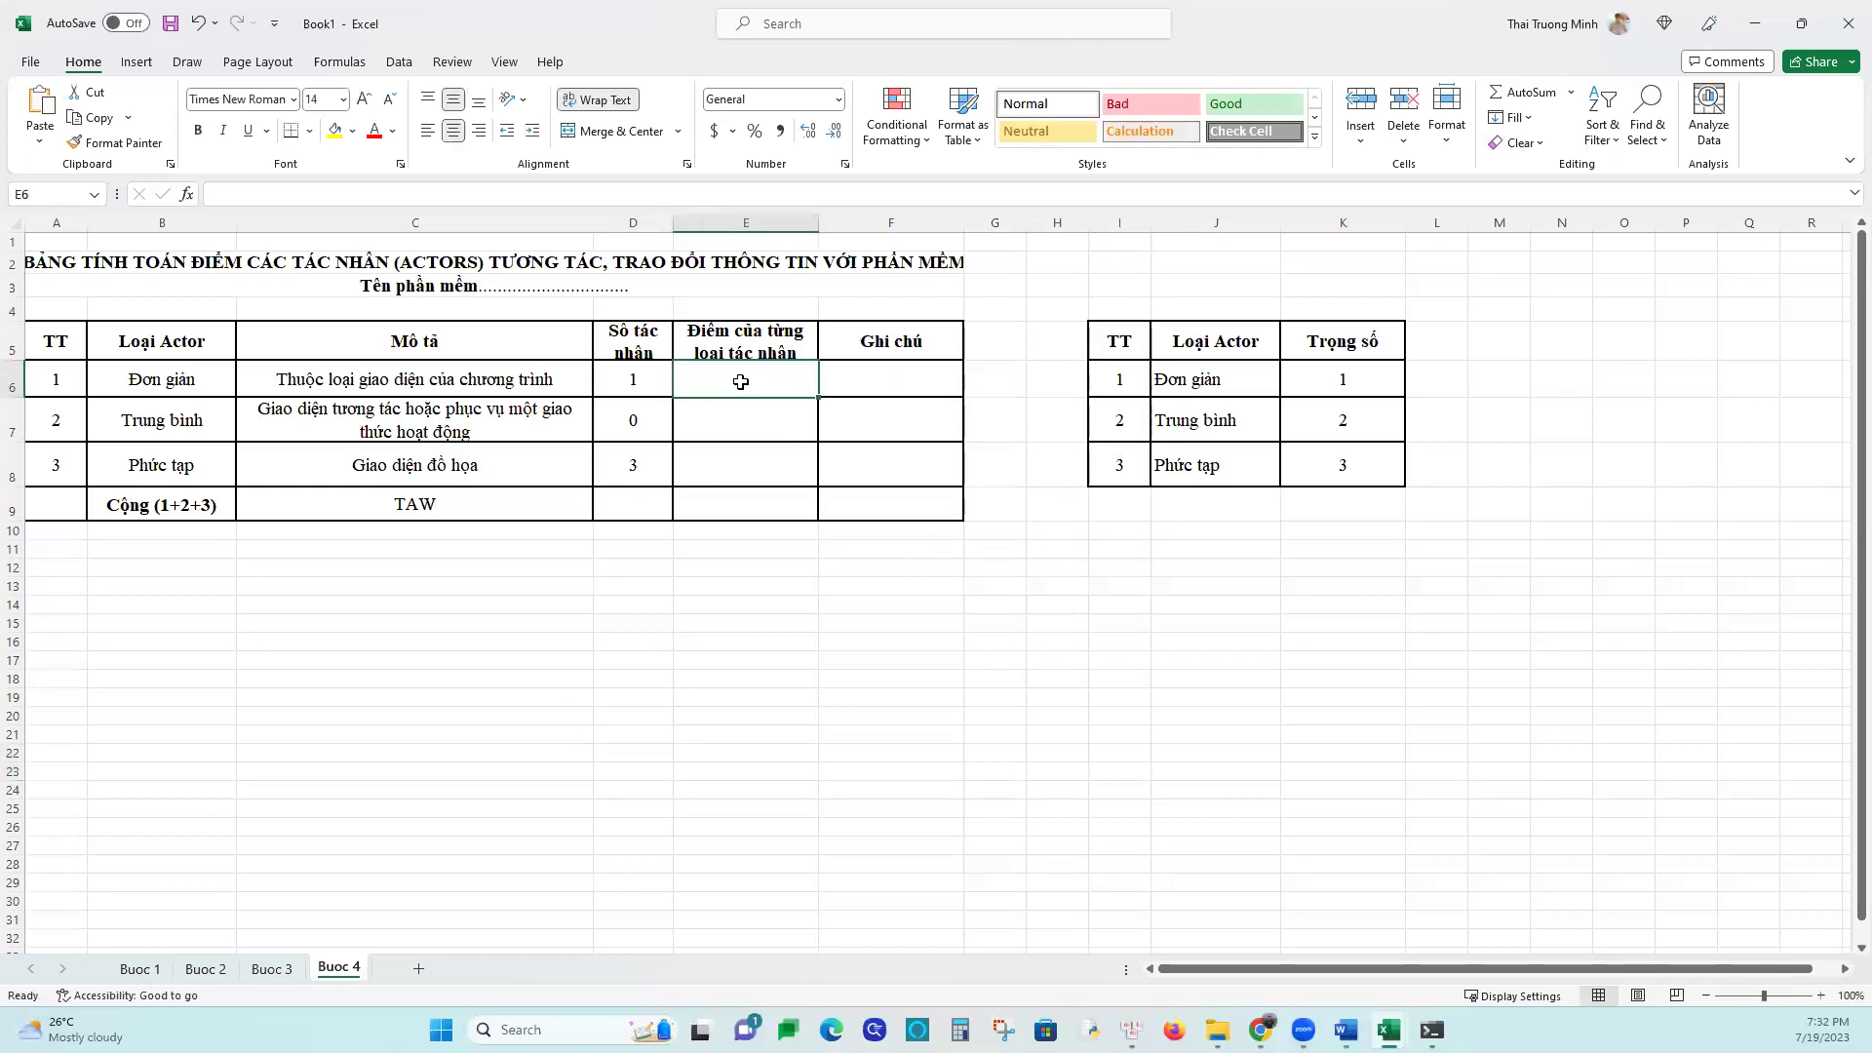
Calculate the Đơn giản actor score in E6 as =D6*K6 and fill the formula down to the Trung bình and Phức tạp rows
{"action": "type", "text": "="}
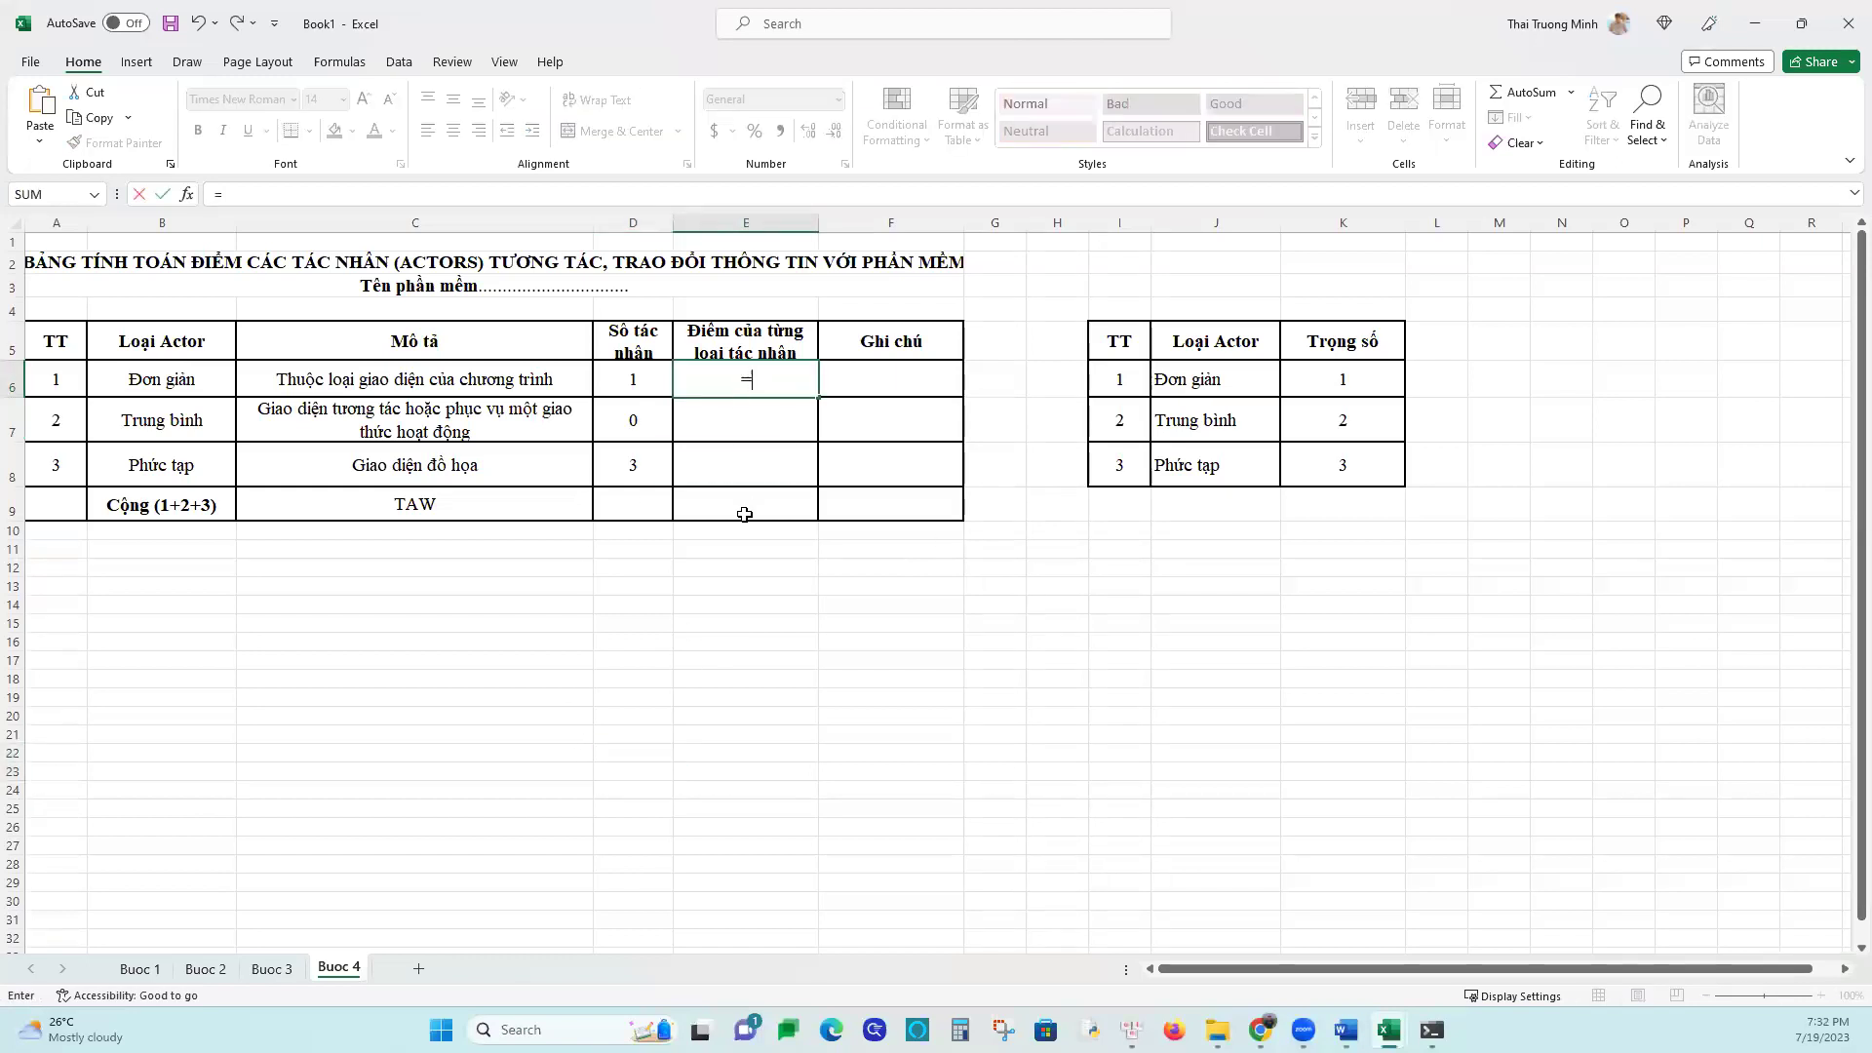
{"action": "left_click", "coordinate": [644, 379]}
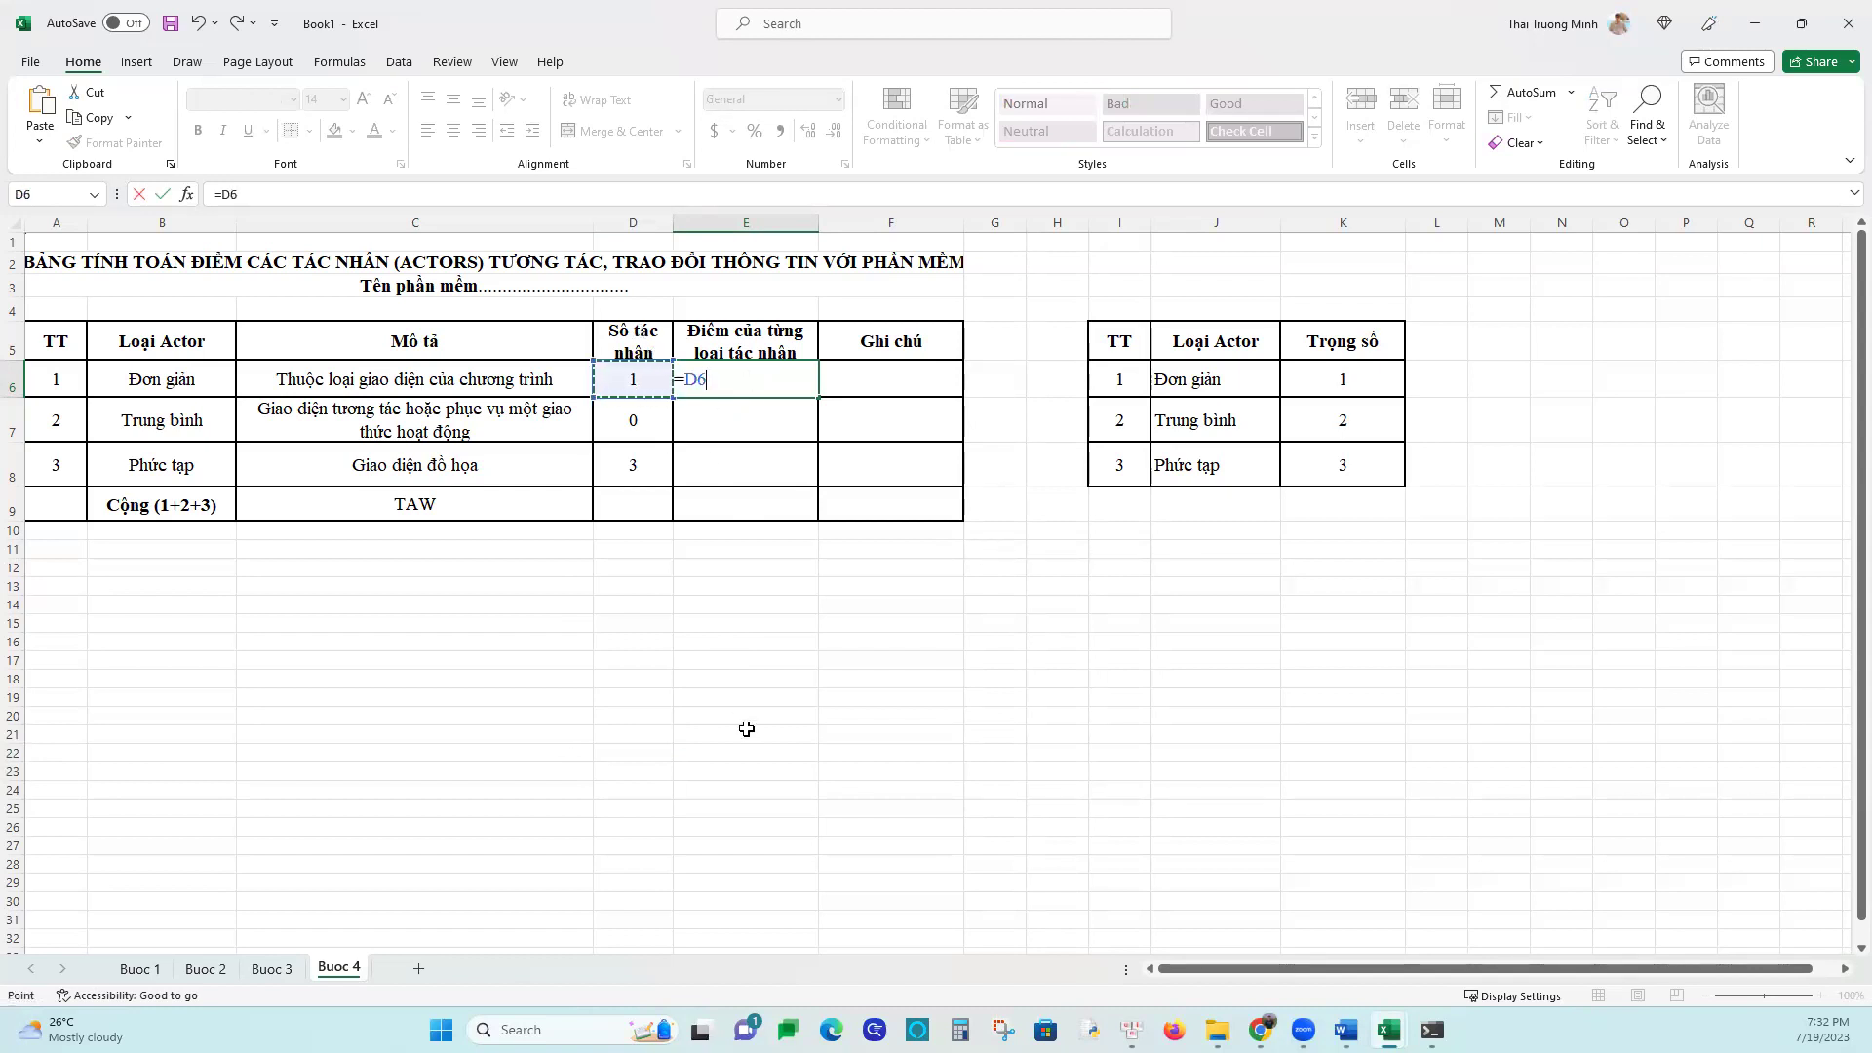
{"action": "type", "text": "*"}
{"action": "left_click", "coordinate": [1335, 377]}
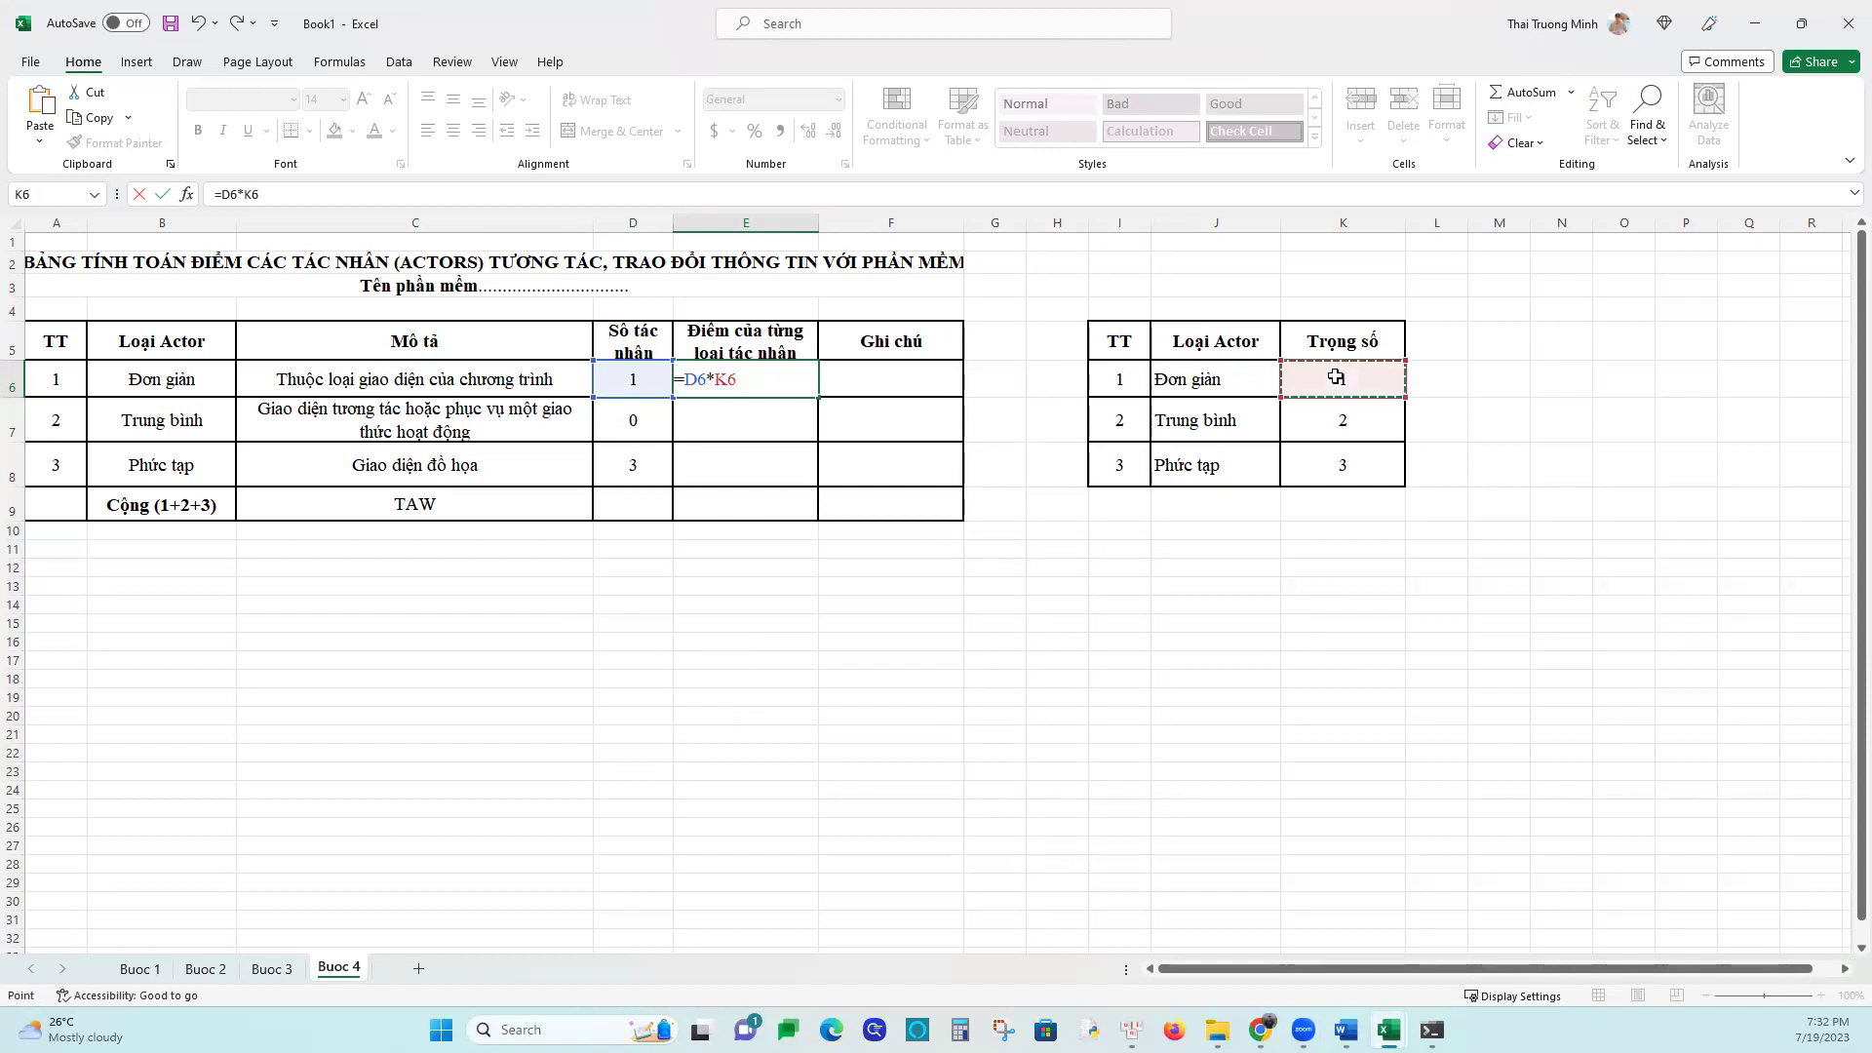
{"action": "key", "text": "Return"}
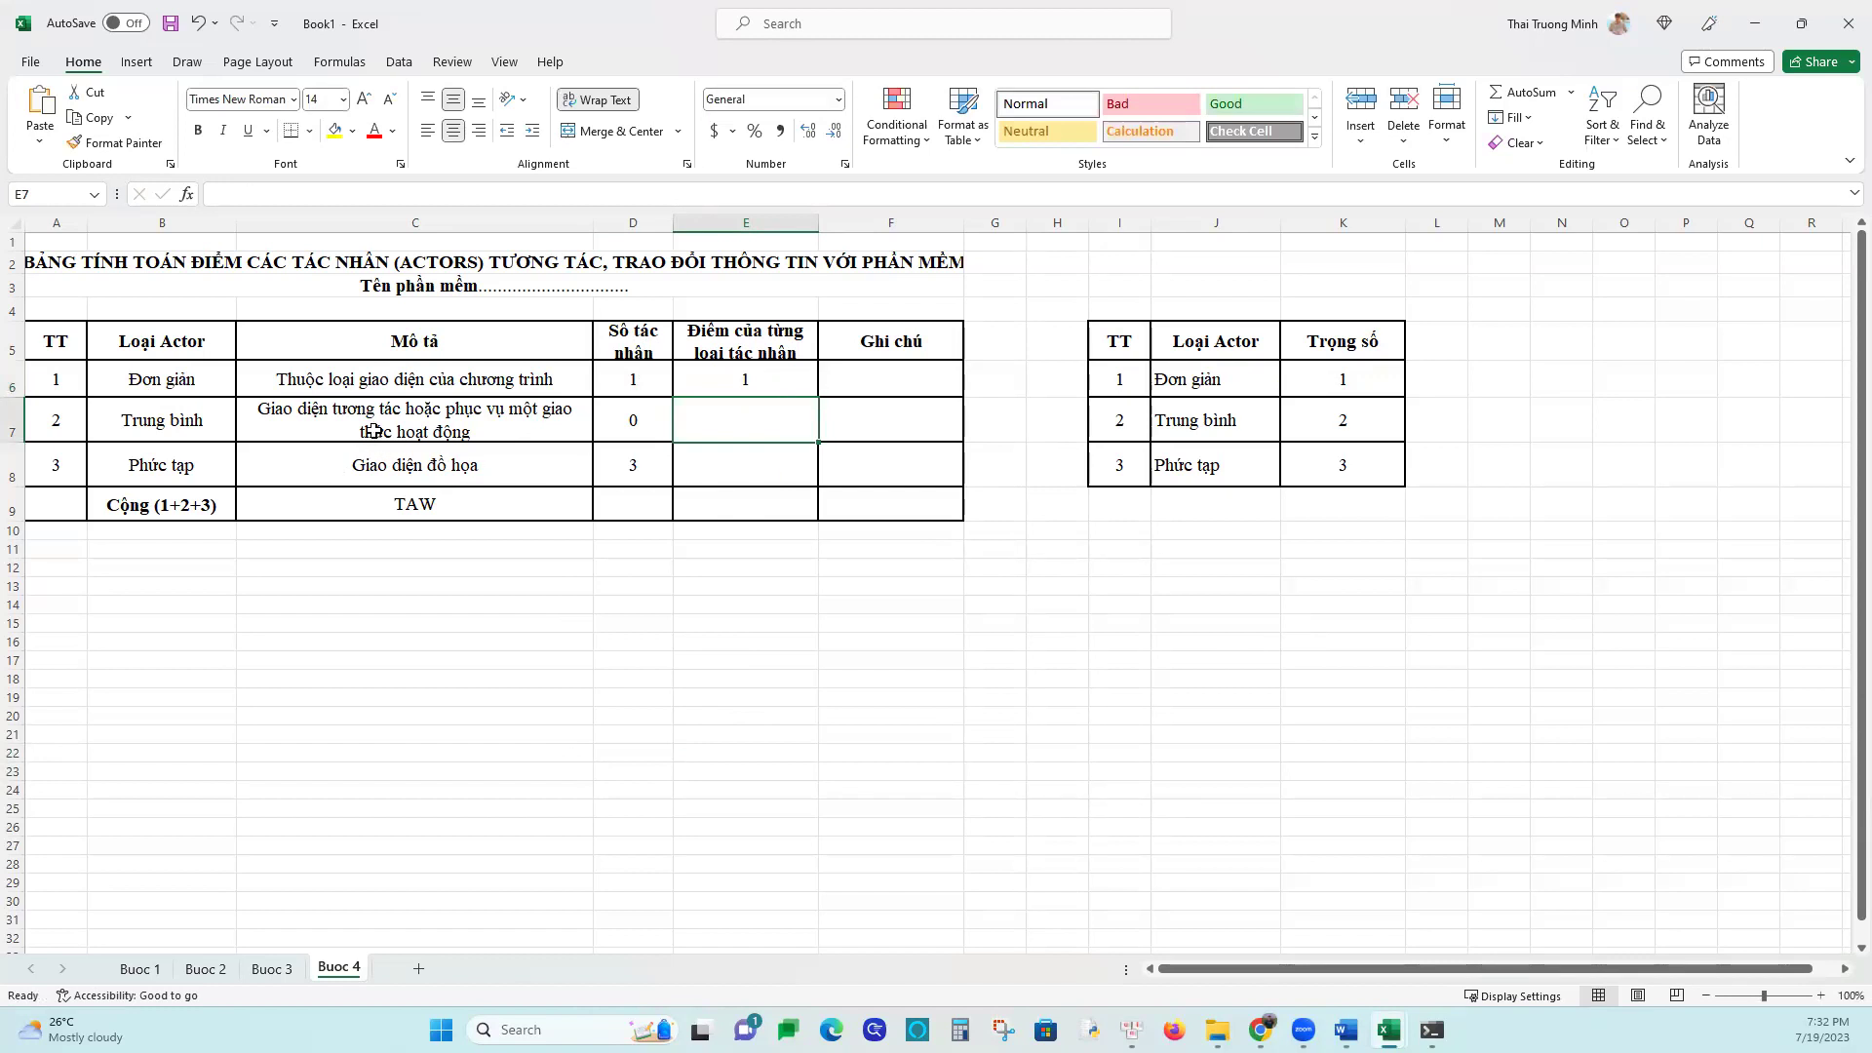
{"action": "left_click", "coordinate": [761, 381]}
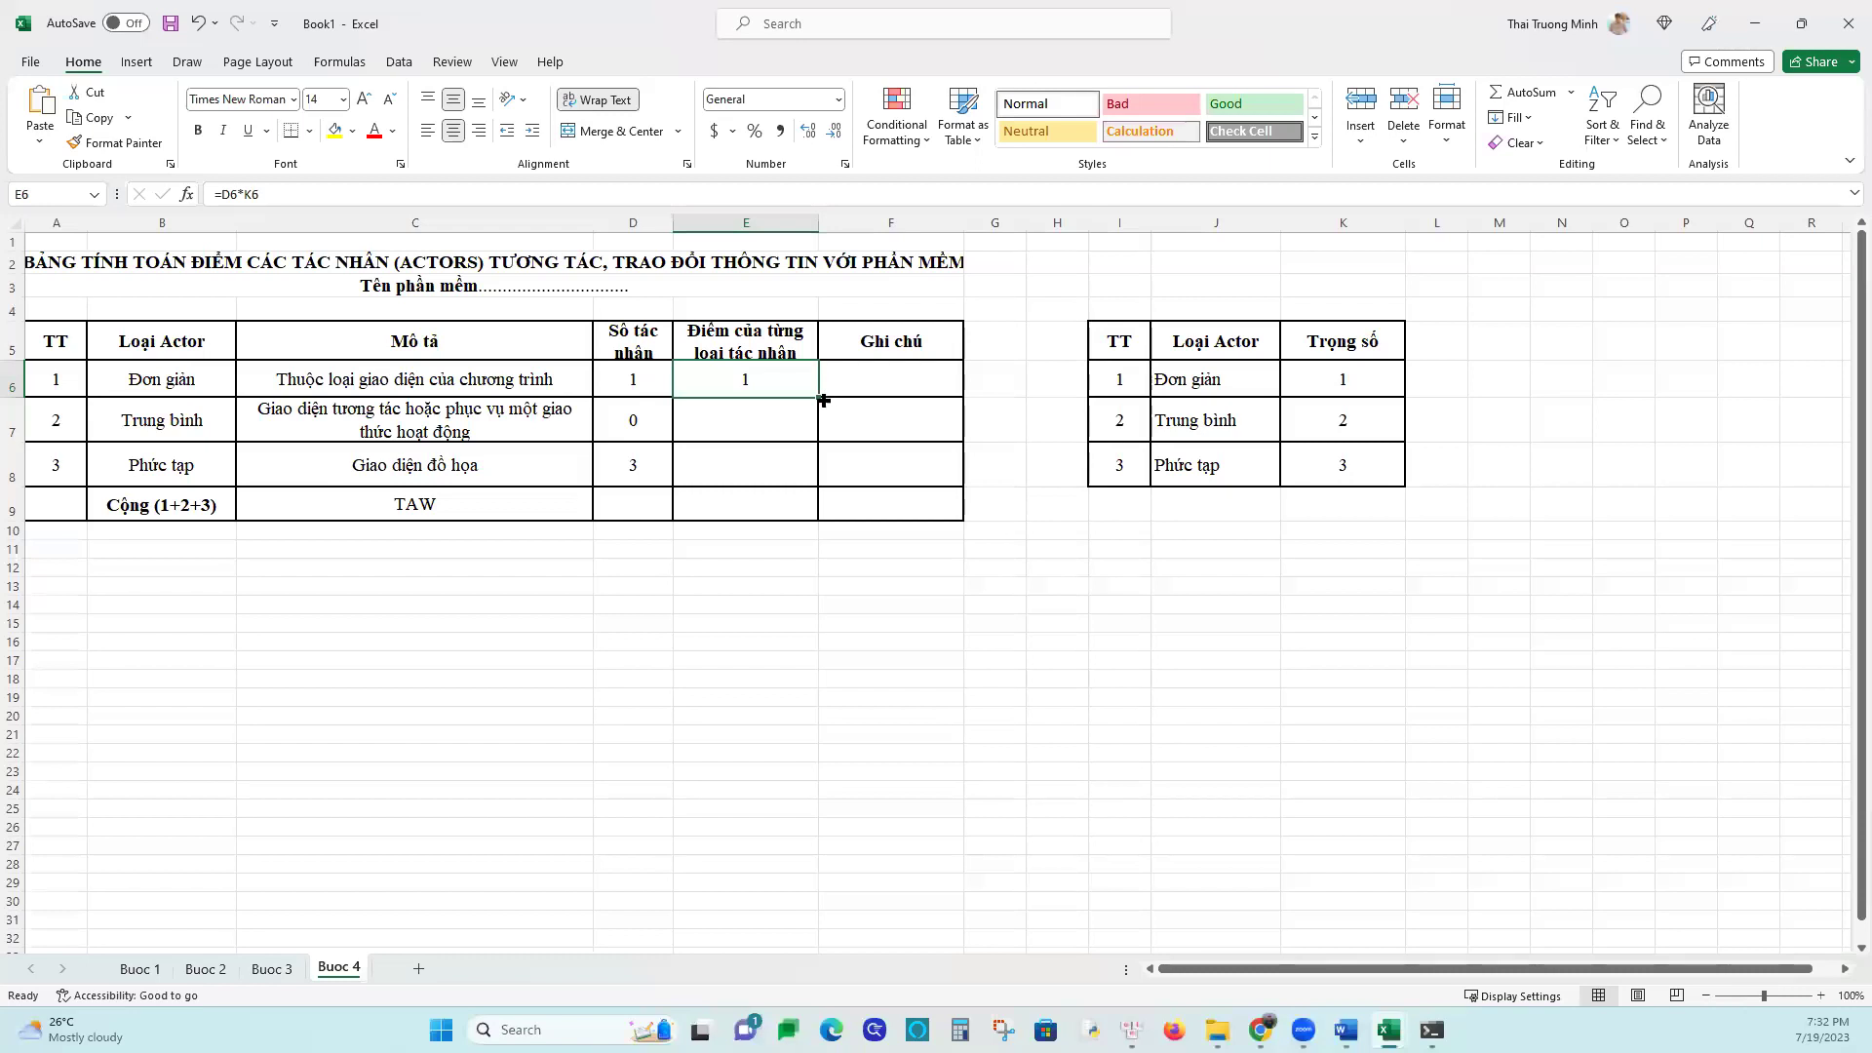
{"action": "left_click_drag", "start_coordinate": [819, 397], "coordinate": [820, 488]}
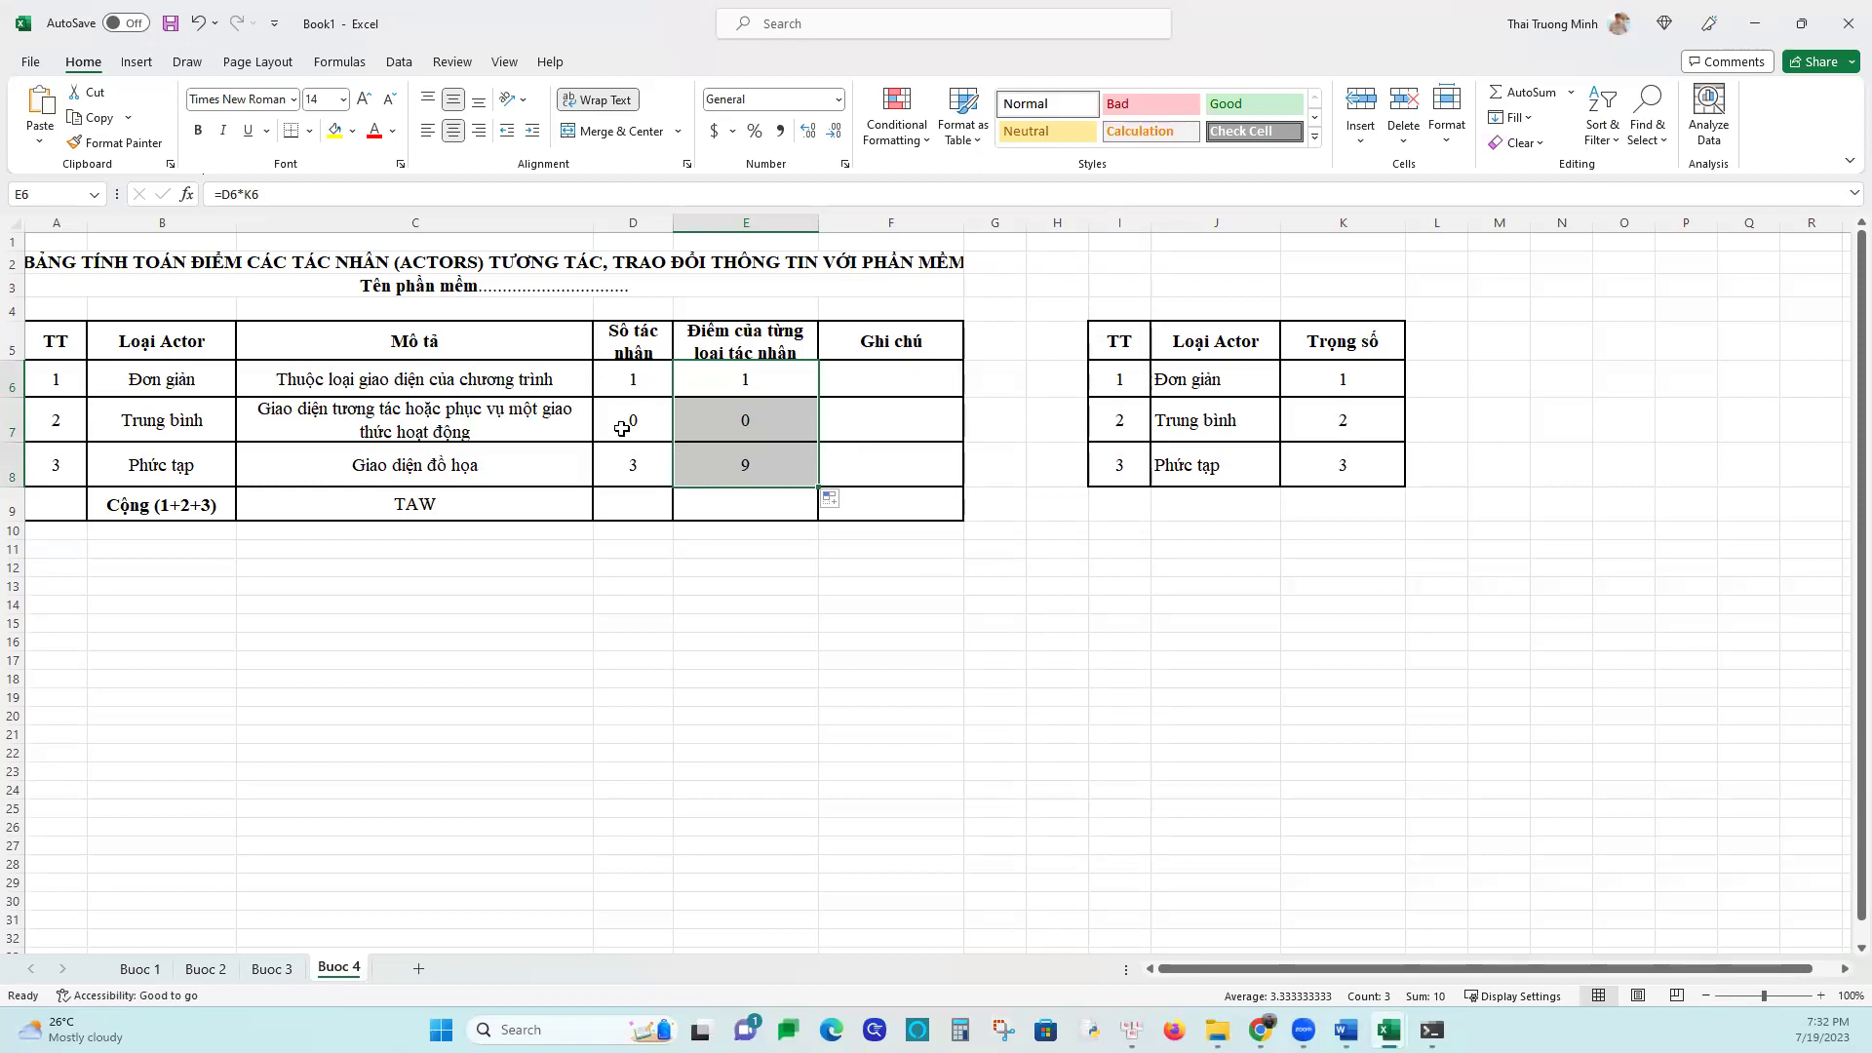
{"action": "left_click", "coordinate": [751, 441]}
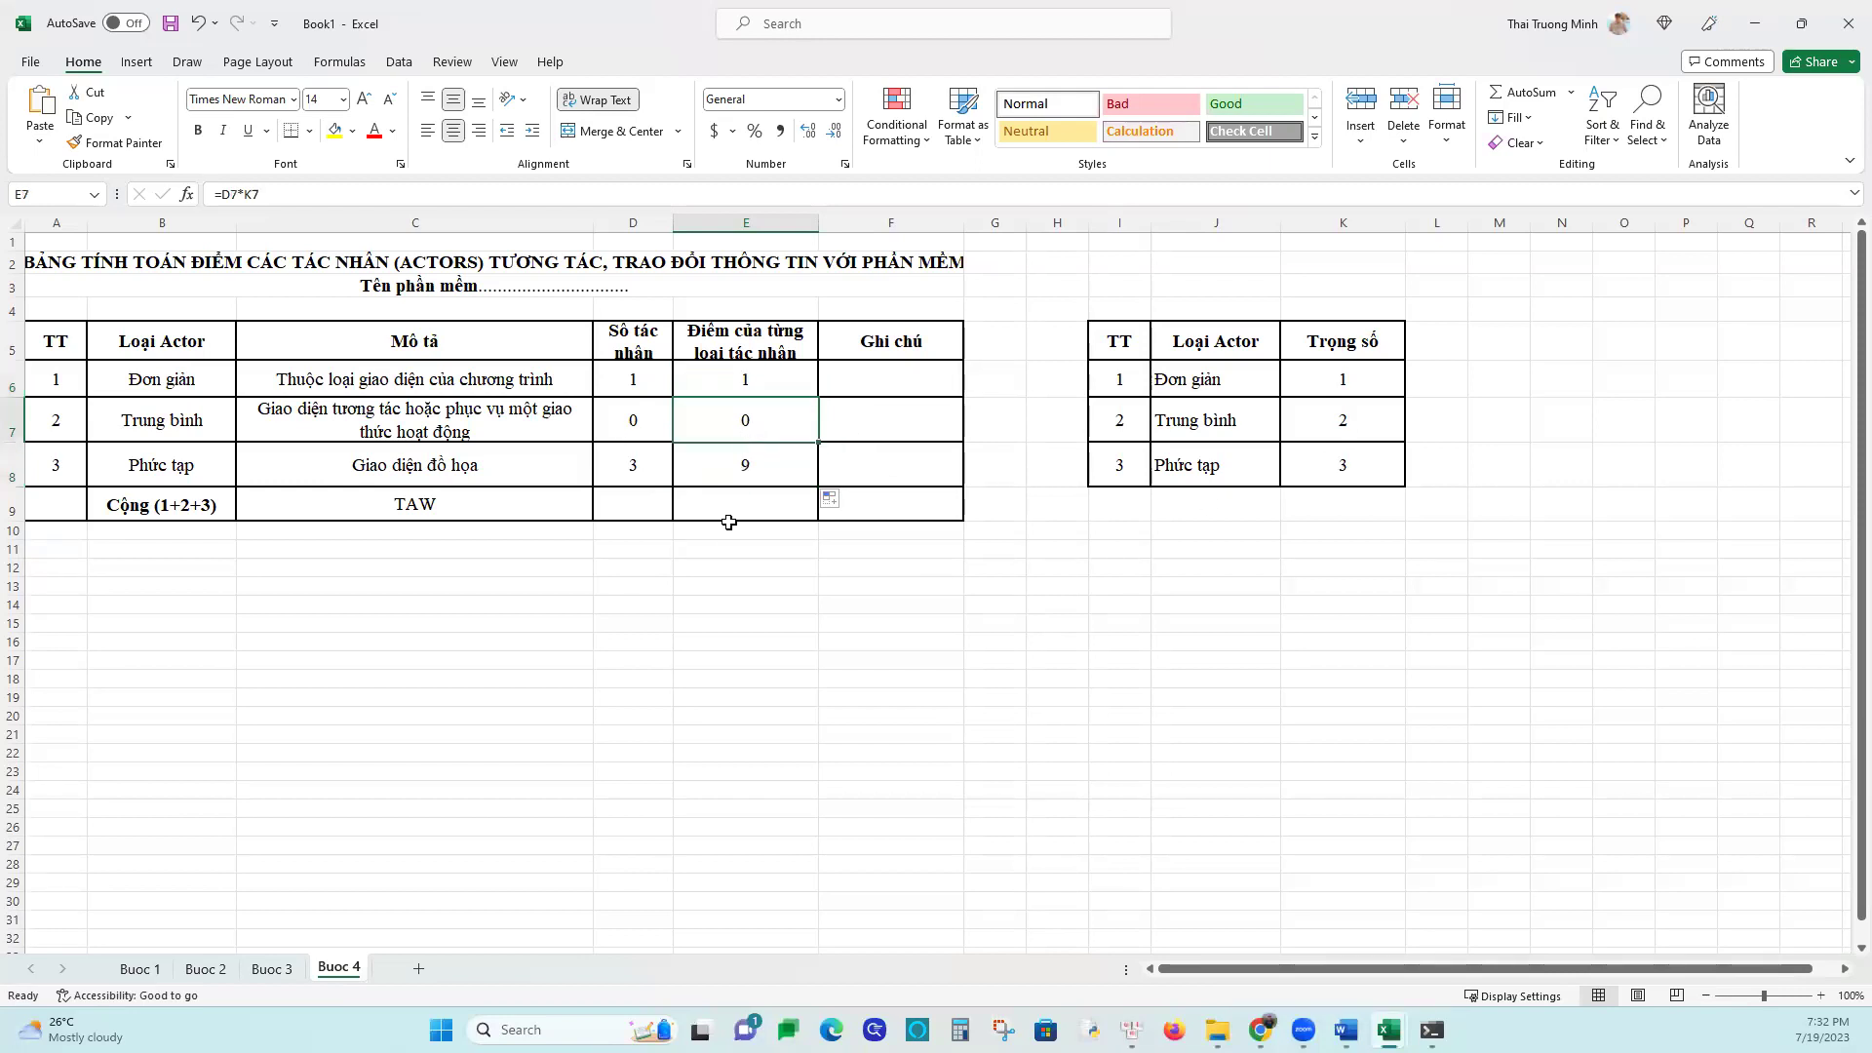
Total the three actor scores in the TAW row with the formula =E6+E7+E8 in E9
{"action": "left_click", "coordinate": [727, 506]}
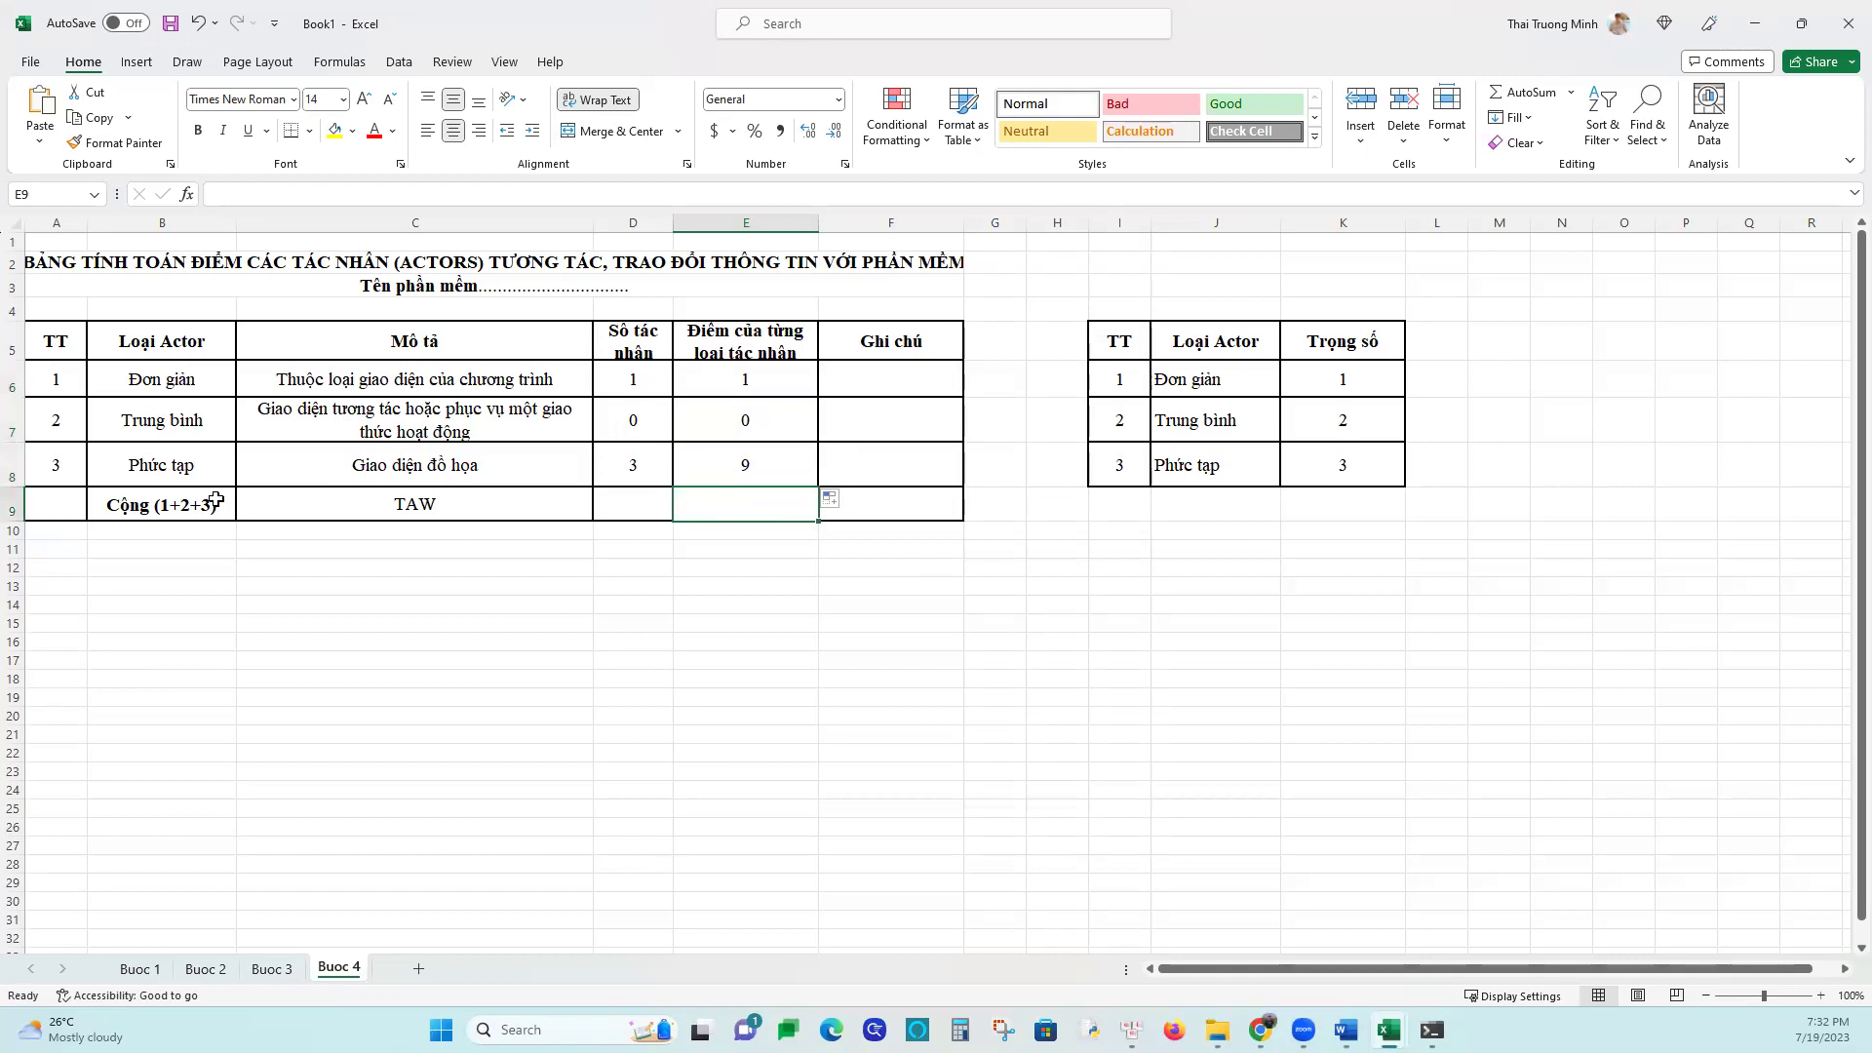
{"action": "left_click", "coordinate": [760, 362]}
{"action": "left_click_drag", "start_coordinate": [760, 363], "coordinate": [777, 510]}
{"action": "left_click", "coordinate": [777, 510]}
{"action": "type", "text": "="}
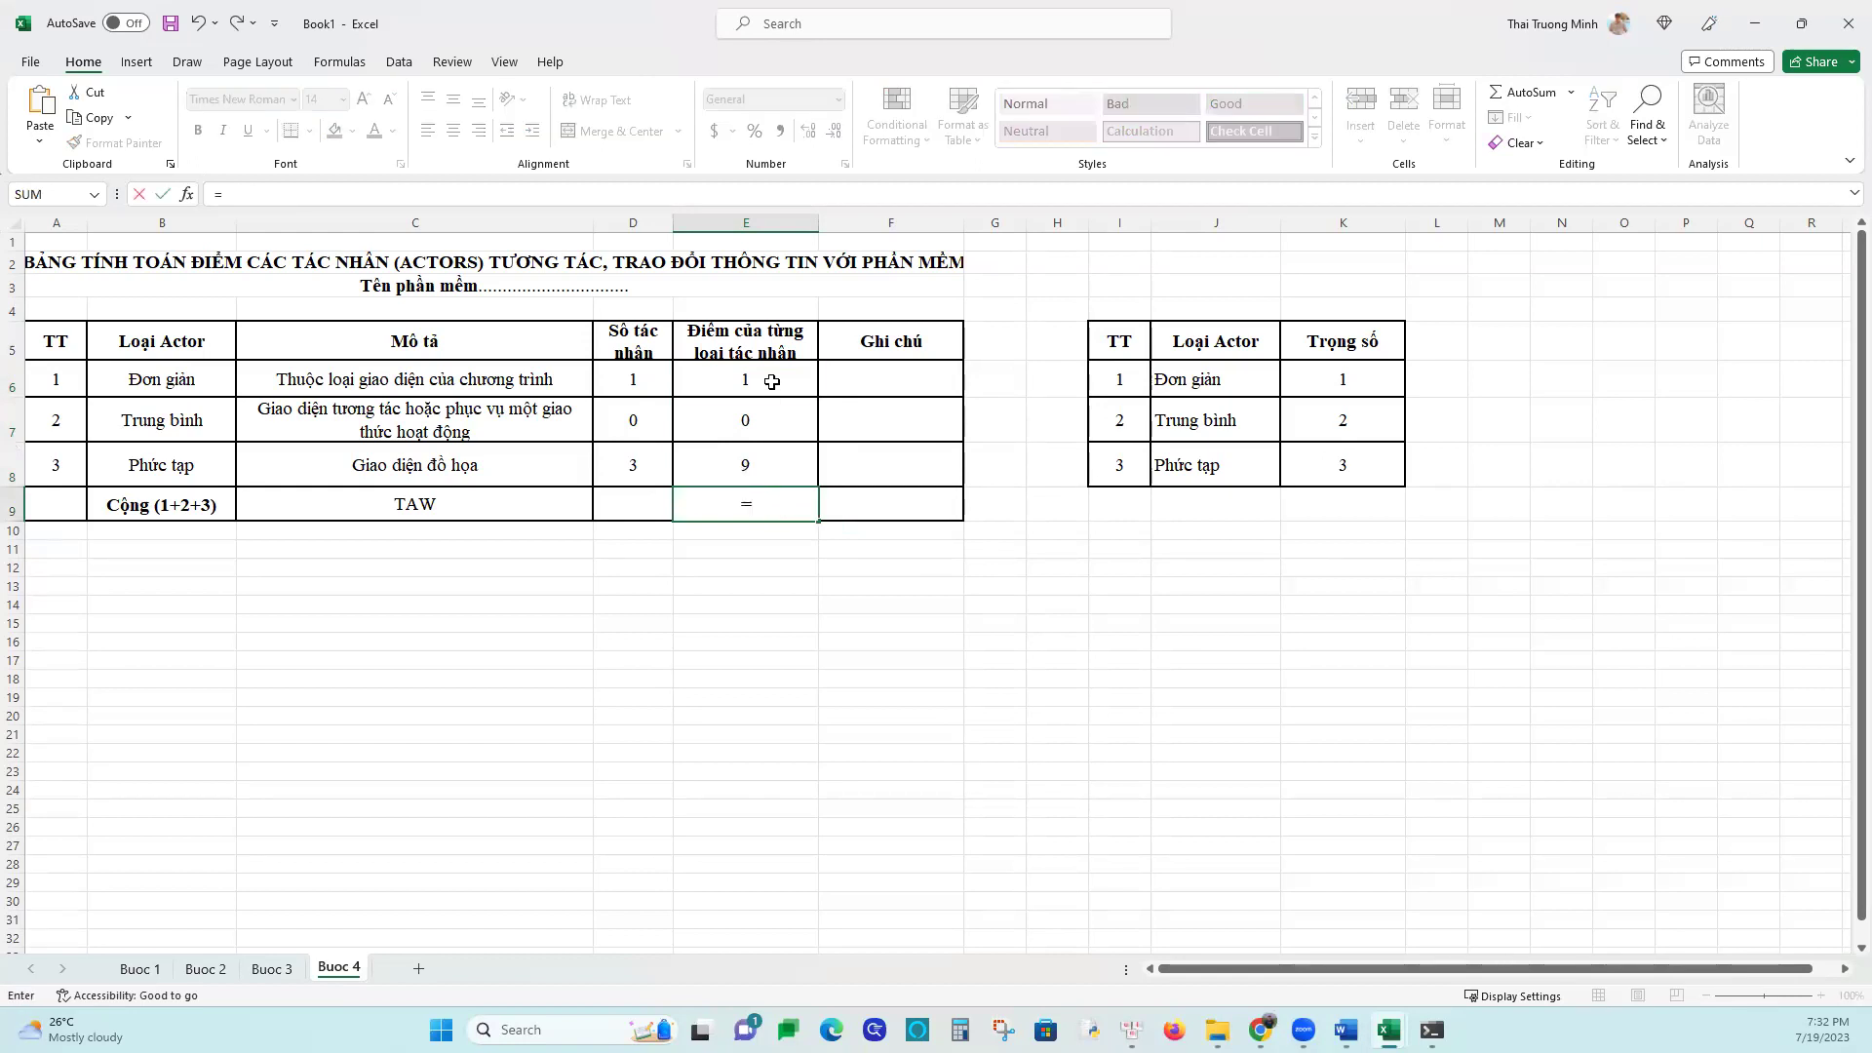
{"action": "left_click", "coordinate": [771, 381]}
{"action": "type", "text": "+"}
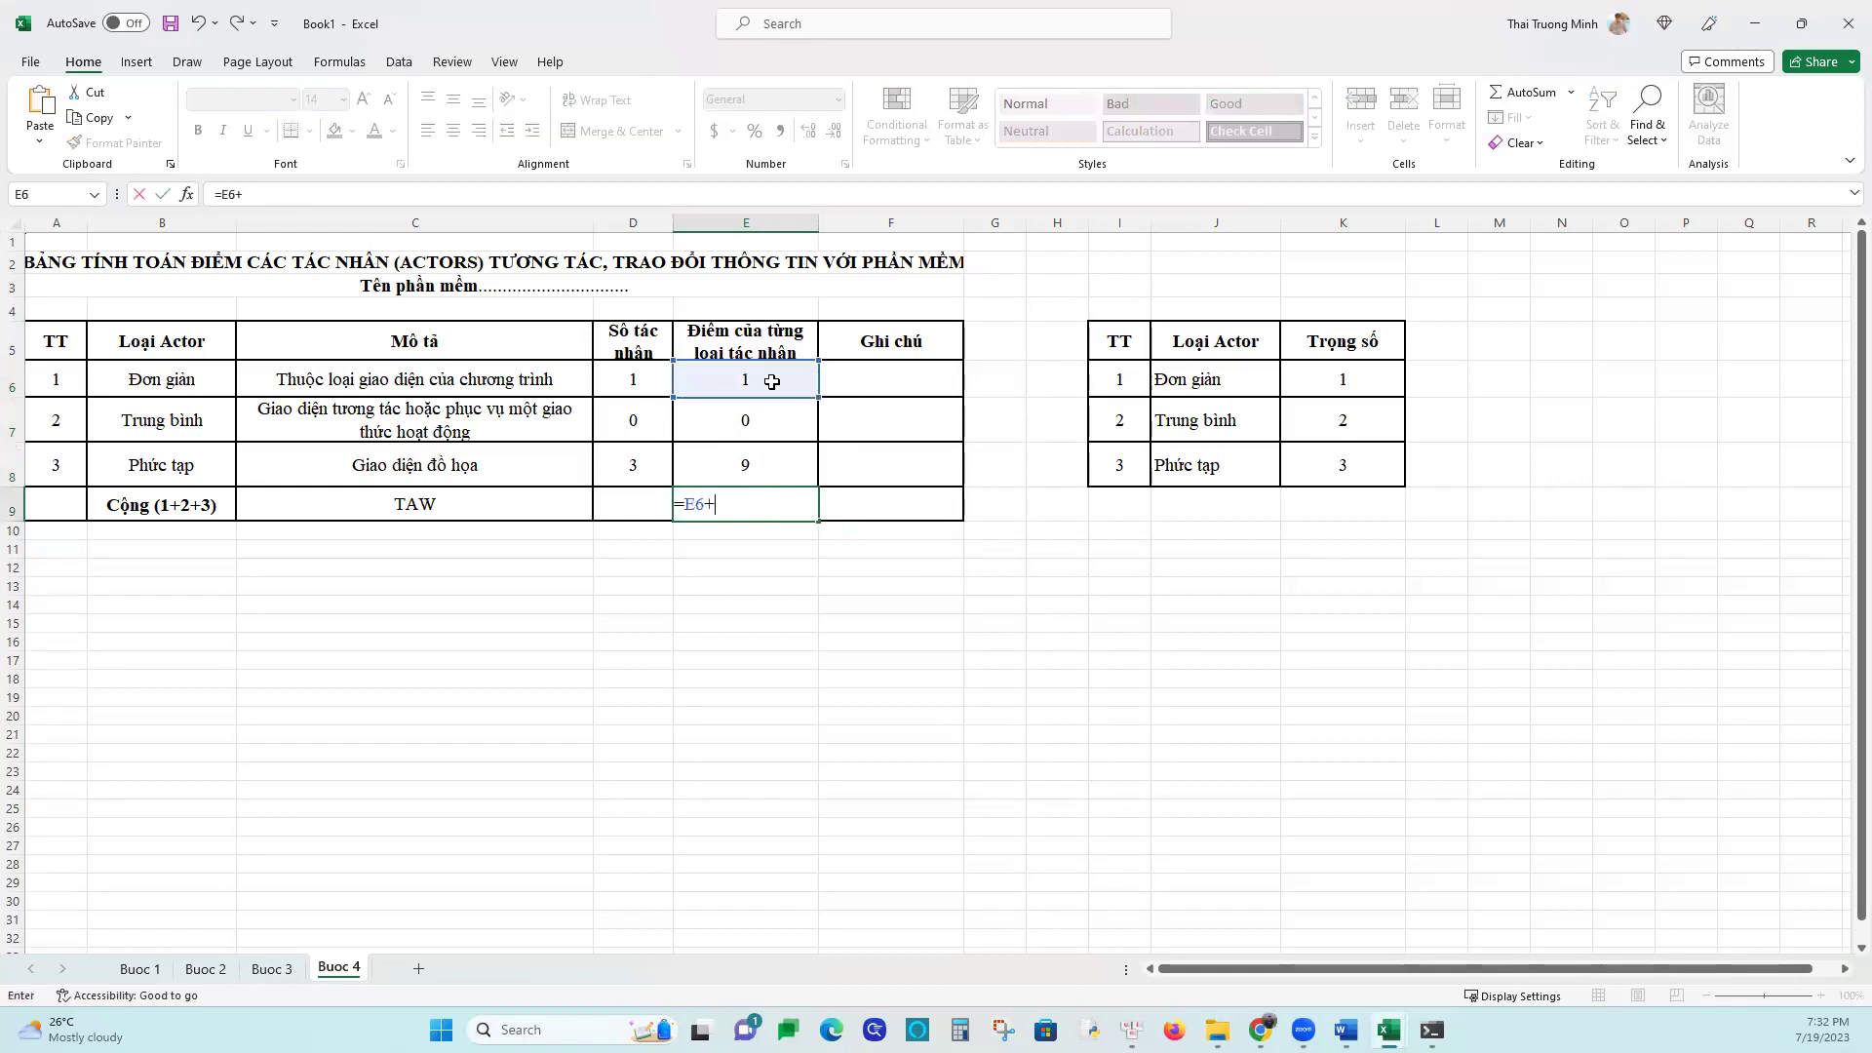
{"action": "left_click", "coordinate": [761, 429]}
{"action": "type", "text": "+"}
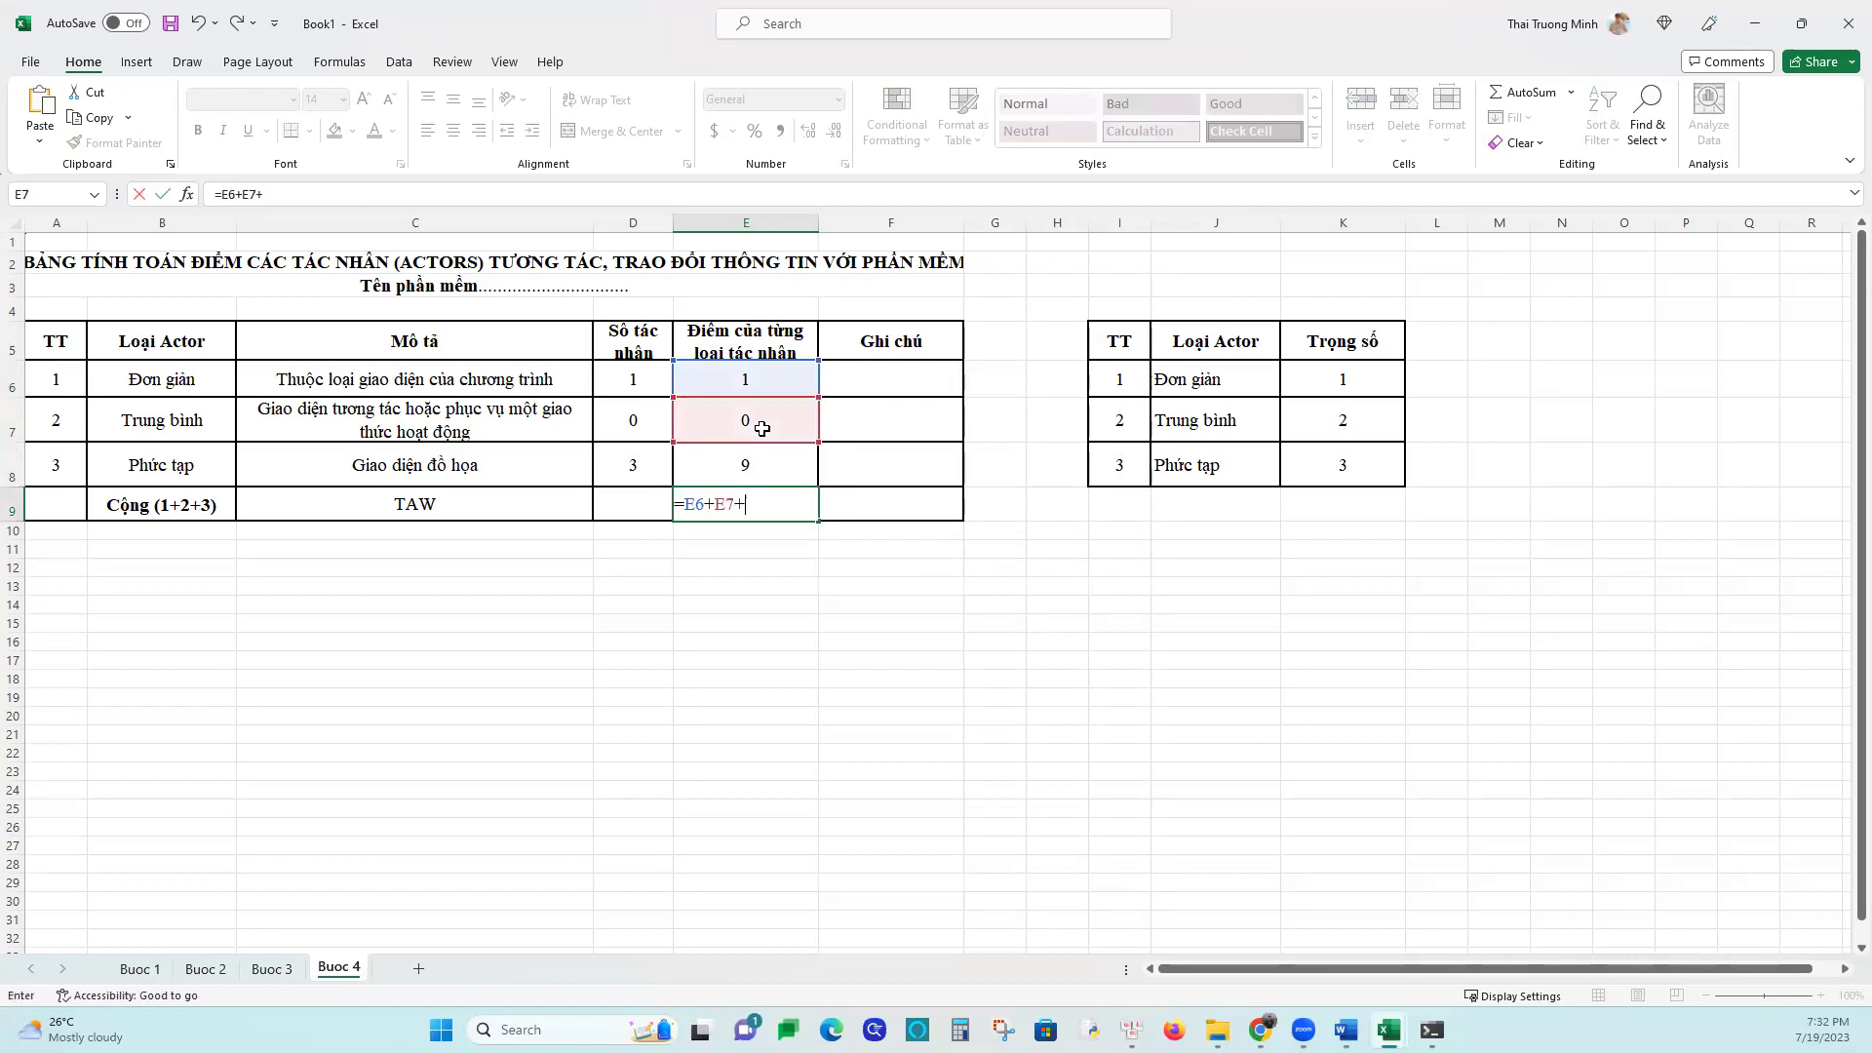
{"action": "left_click", "coordinate": [771, 472]}
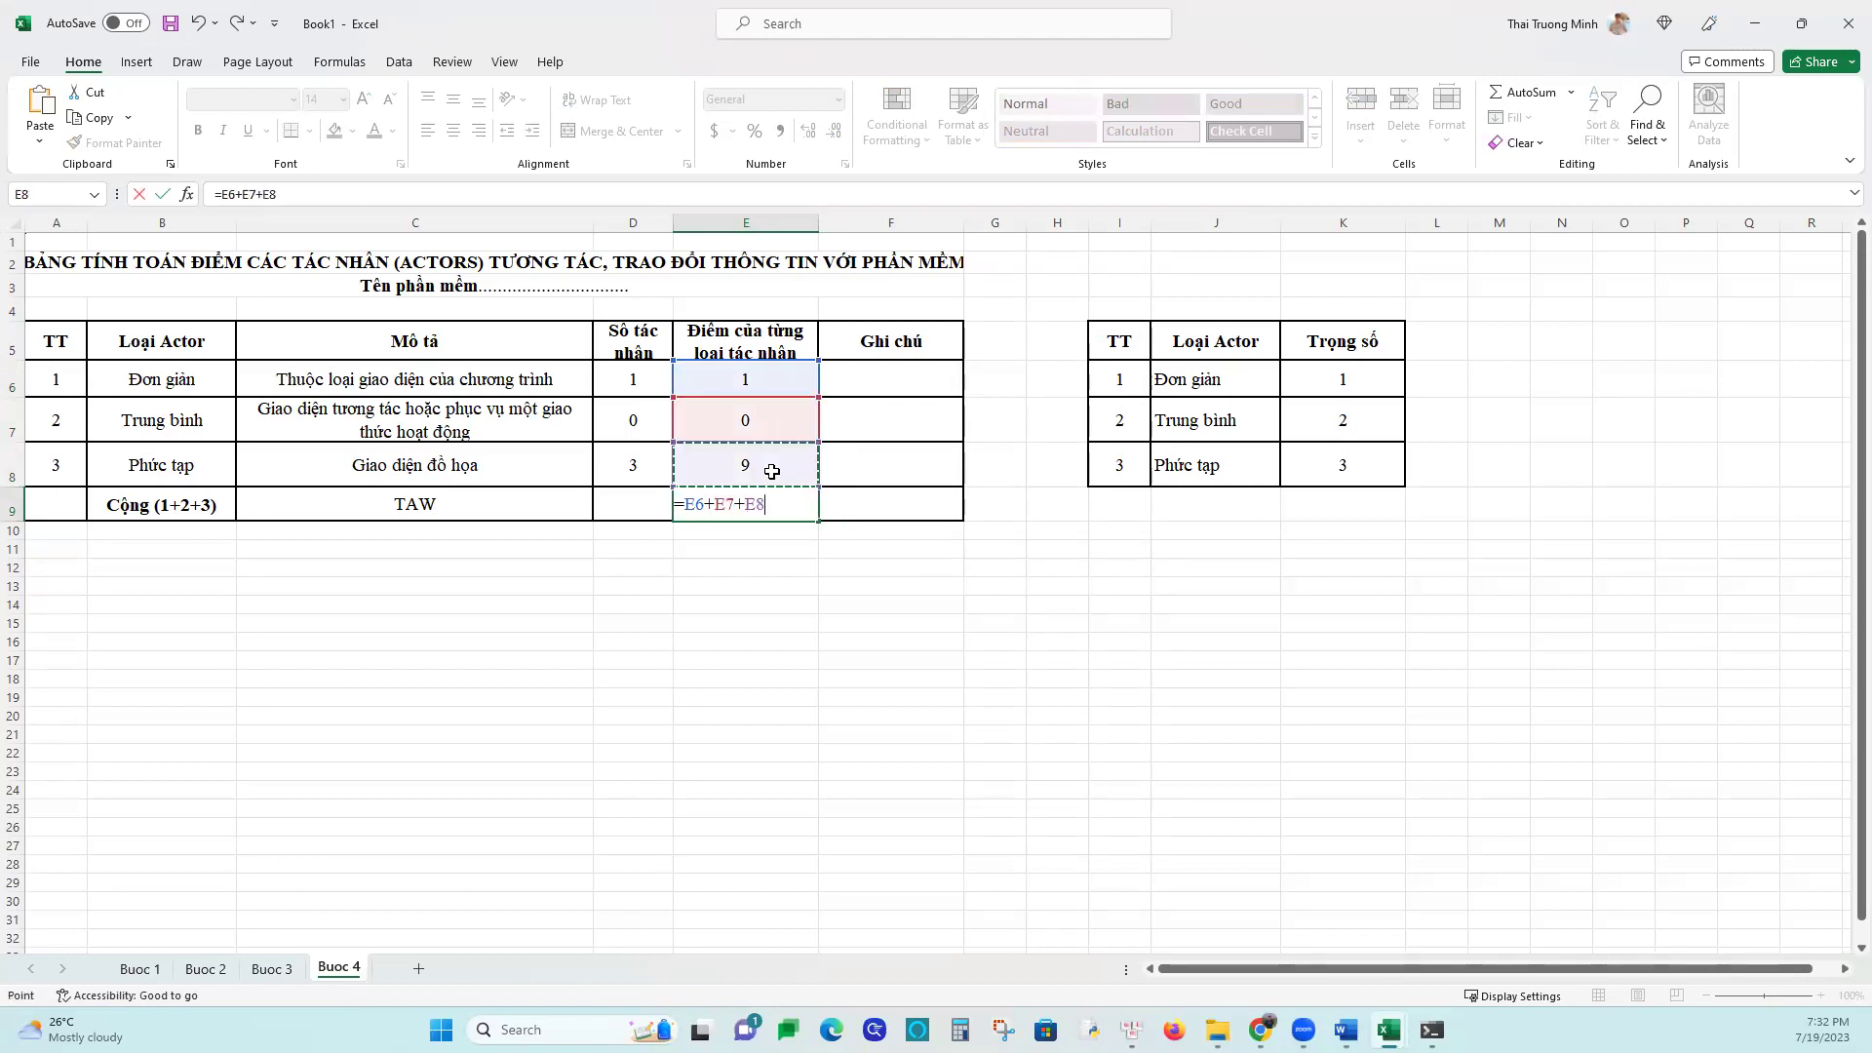
{"action": "key", "text": "Return"}
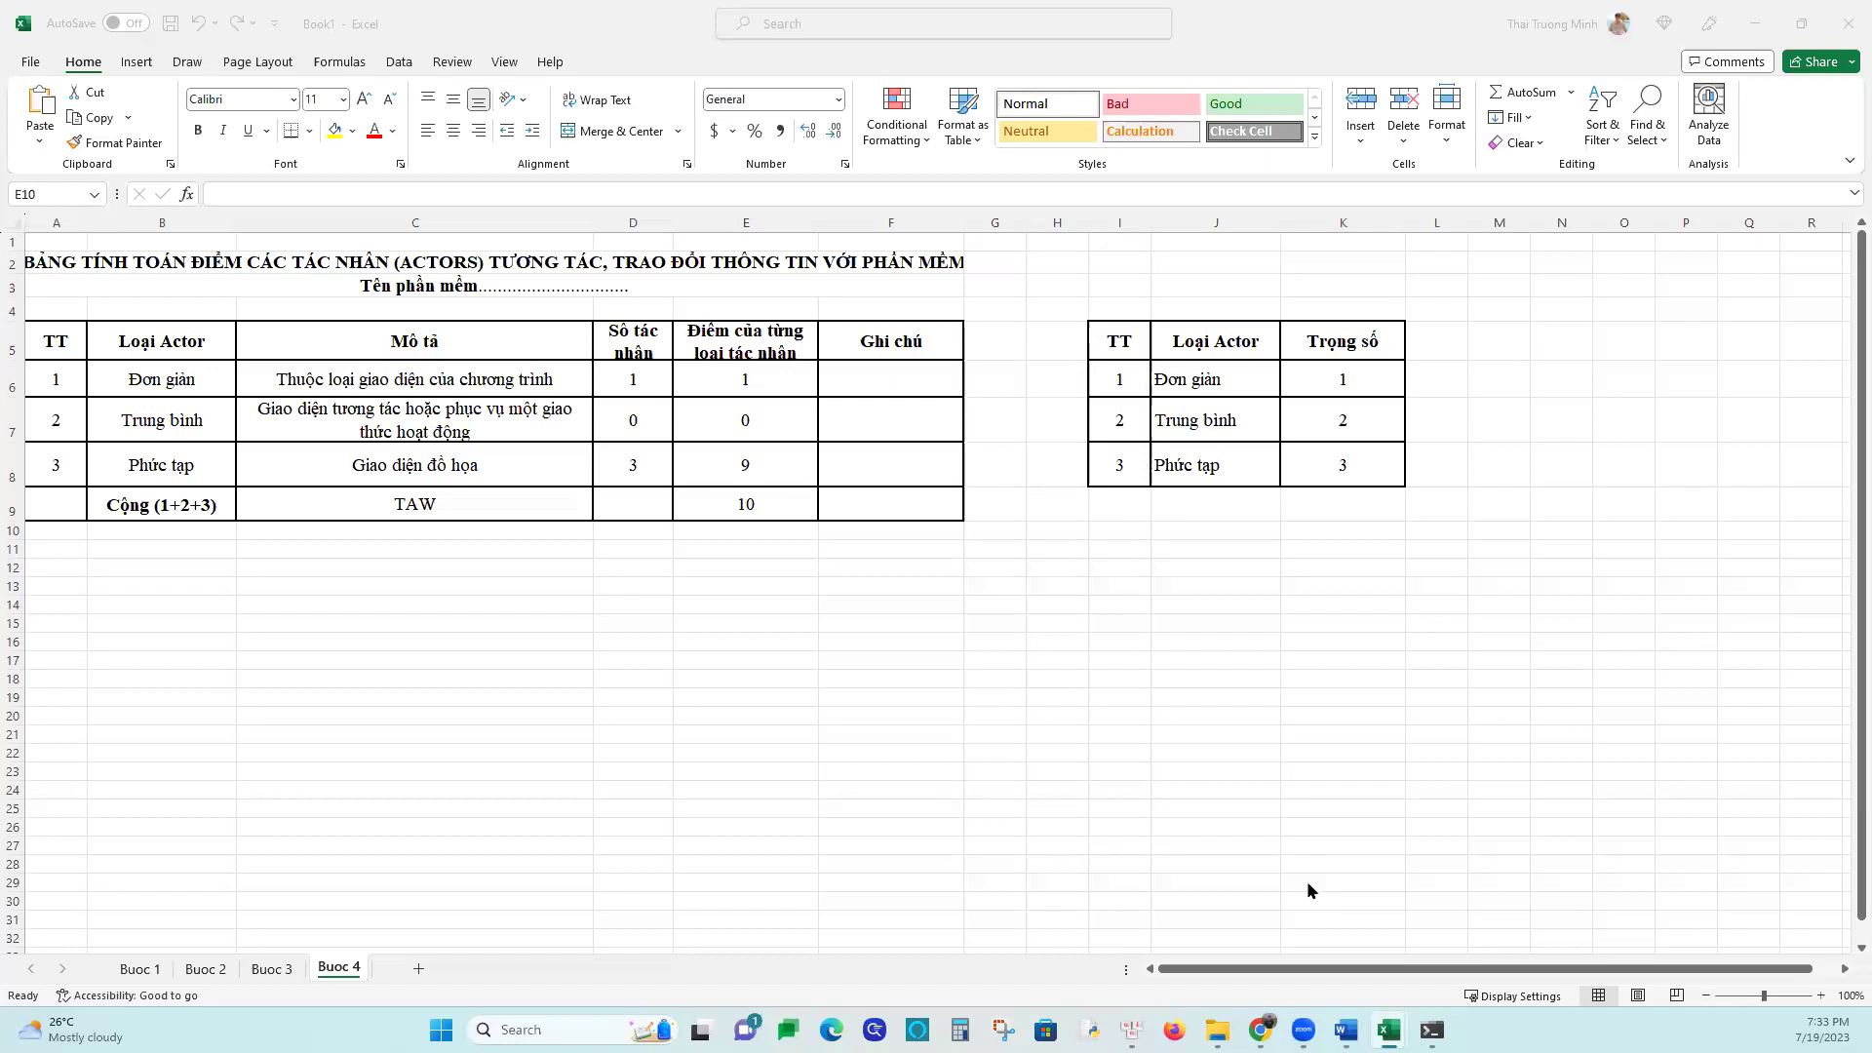
Add a new worksheet after Buoc 4 and name it Buoc 5
{"action": "left_click", "coordinate": [417, 969]}
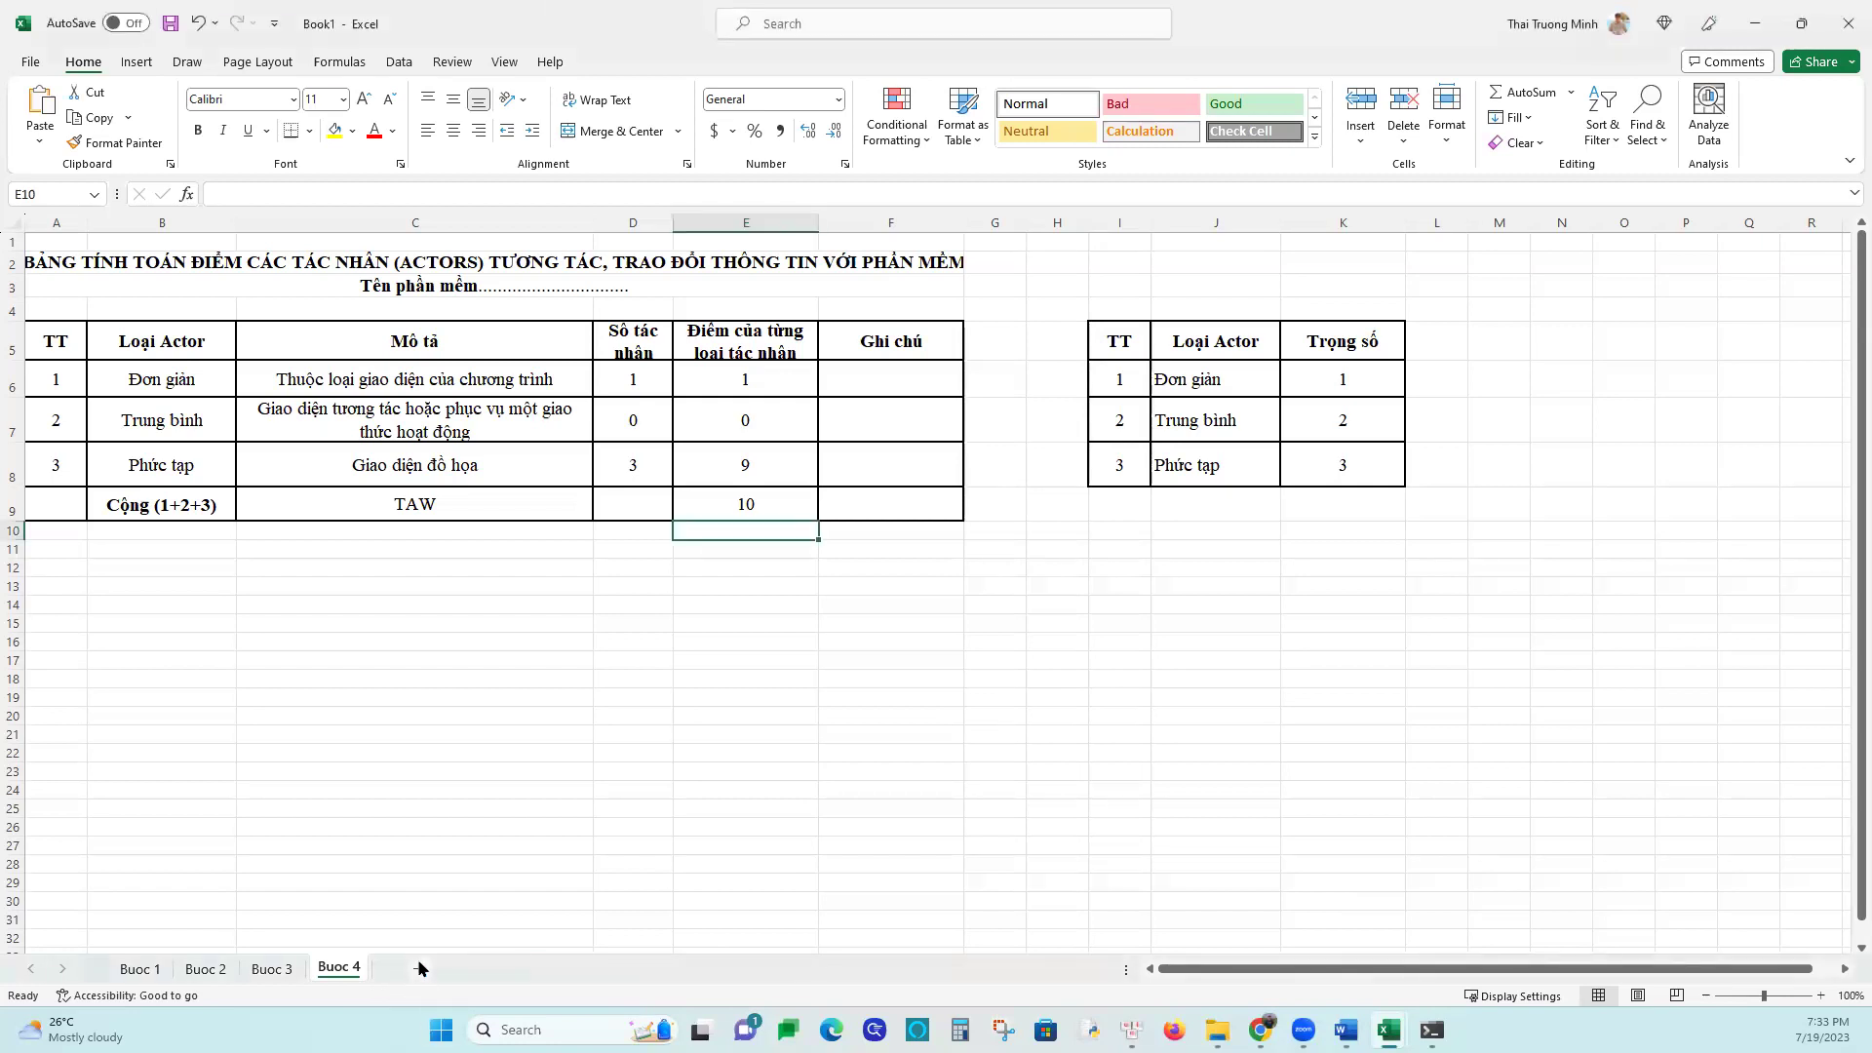
{"action": "left_click", "coordinate": [416, 970]}
{"action": "left_click", "coordinate": [405, 949]}
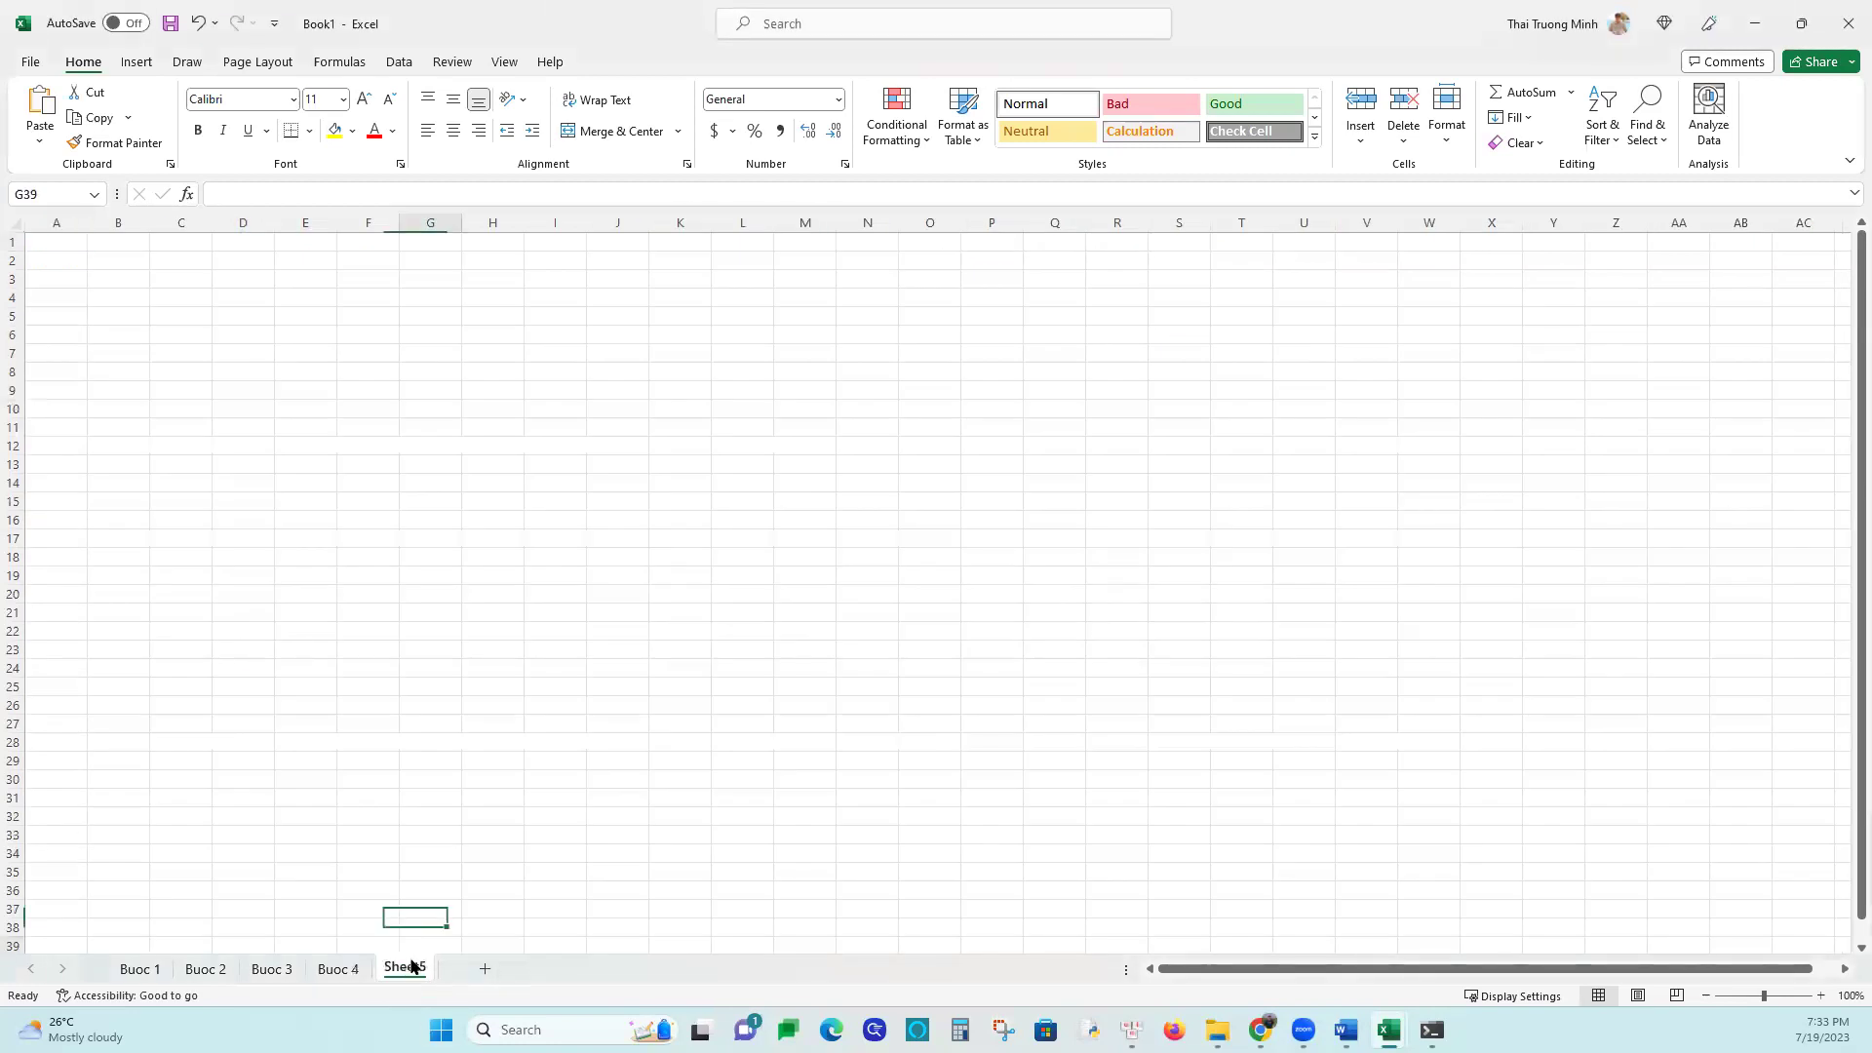
{"action": "right_click", "coordinate": [408, 970]}
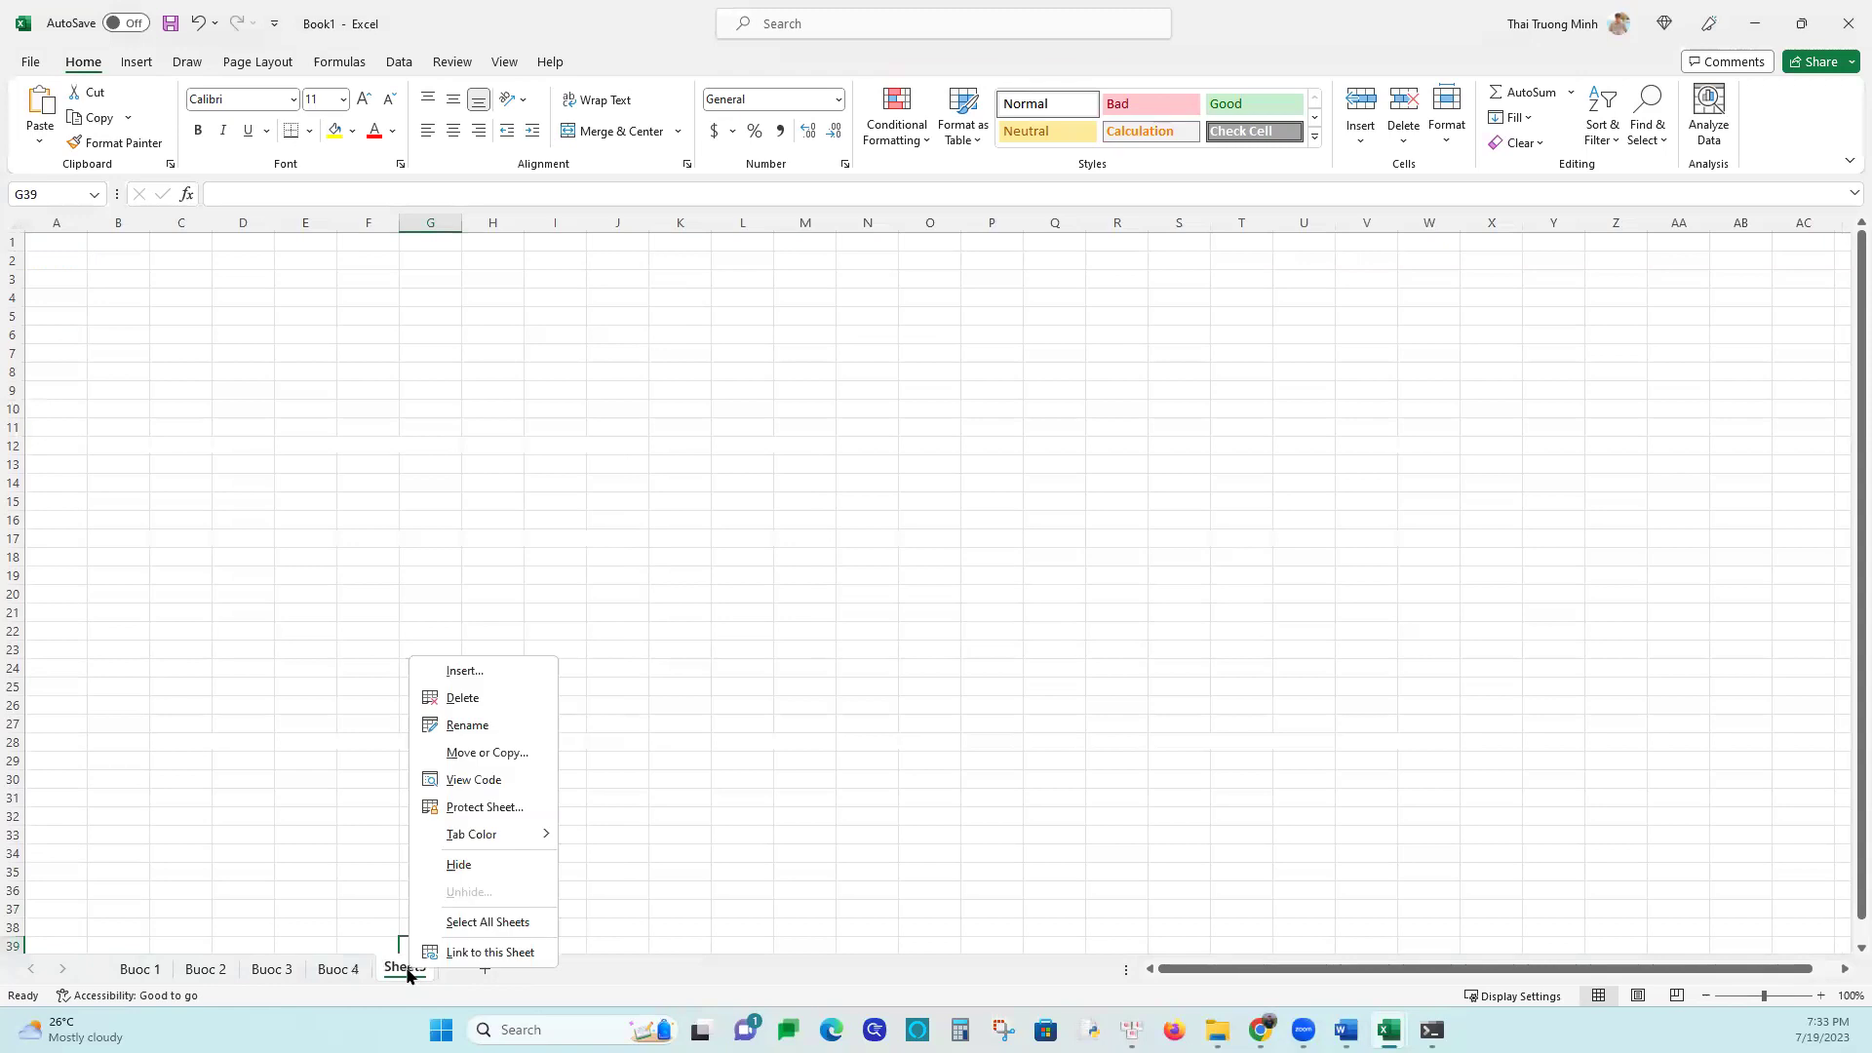
{"action": "left_click", "coordinate": [467, 724]}
{"action": "type", "text": "Buo"}
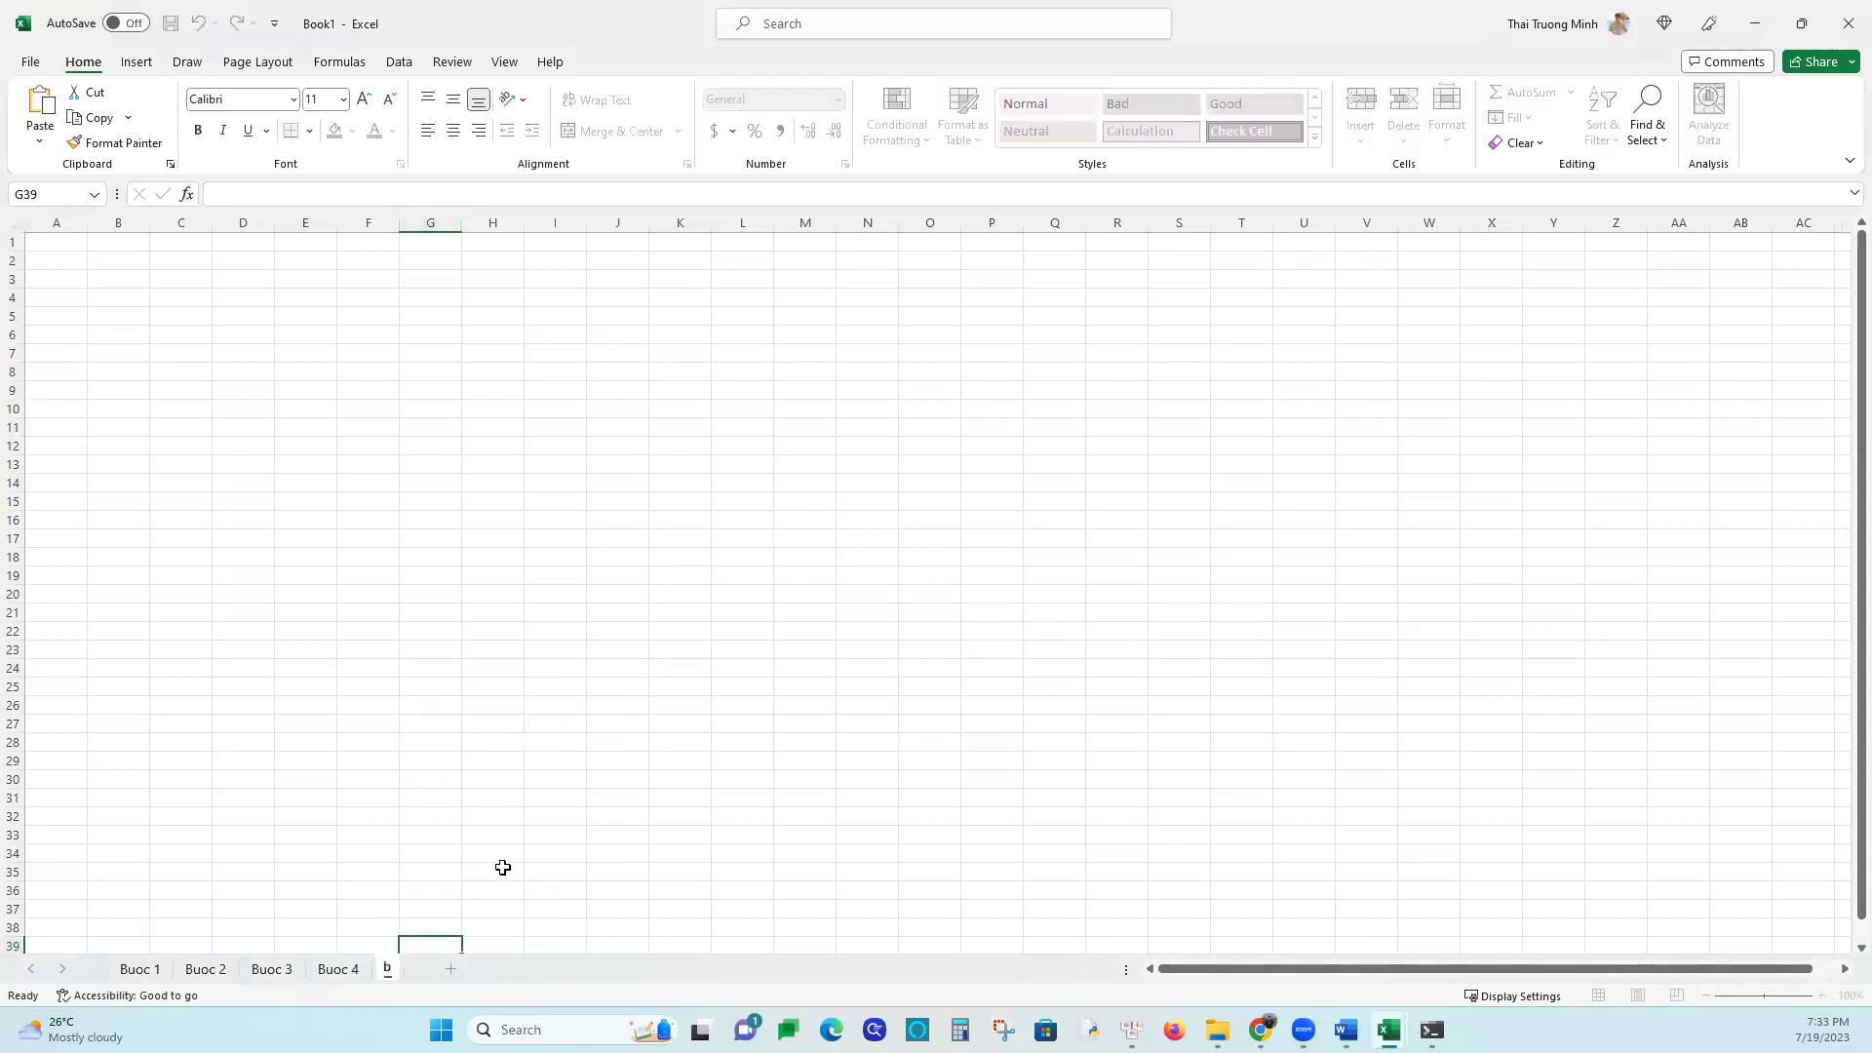
{"action": "type", "text": "c 5"}
{"action": "key", "text": "Return"}
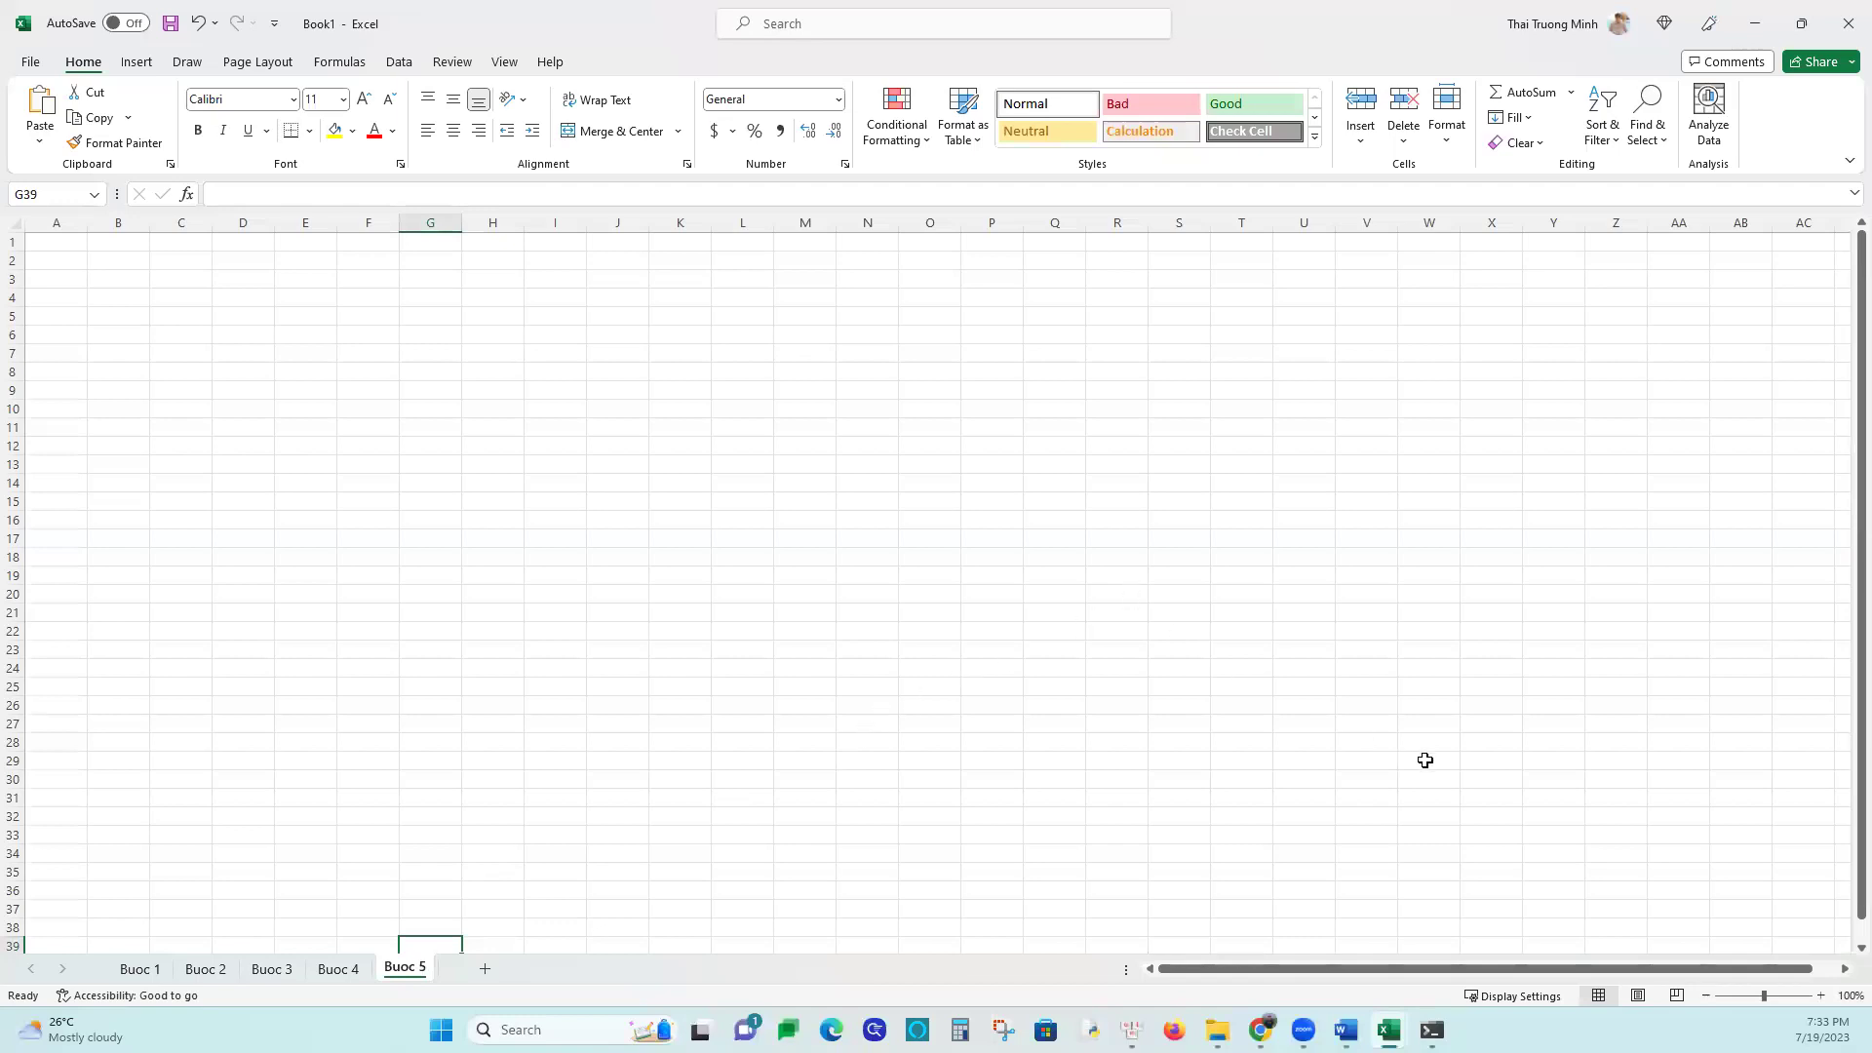
Switch to the lecture PDF in Chrome and go to the Bước 5 slide with the use-case score table
{"action": "left_click", "coordinate": [1261, 1029]}
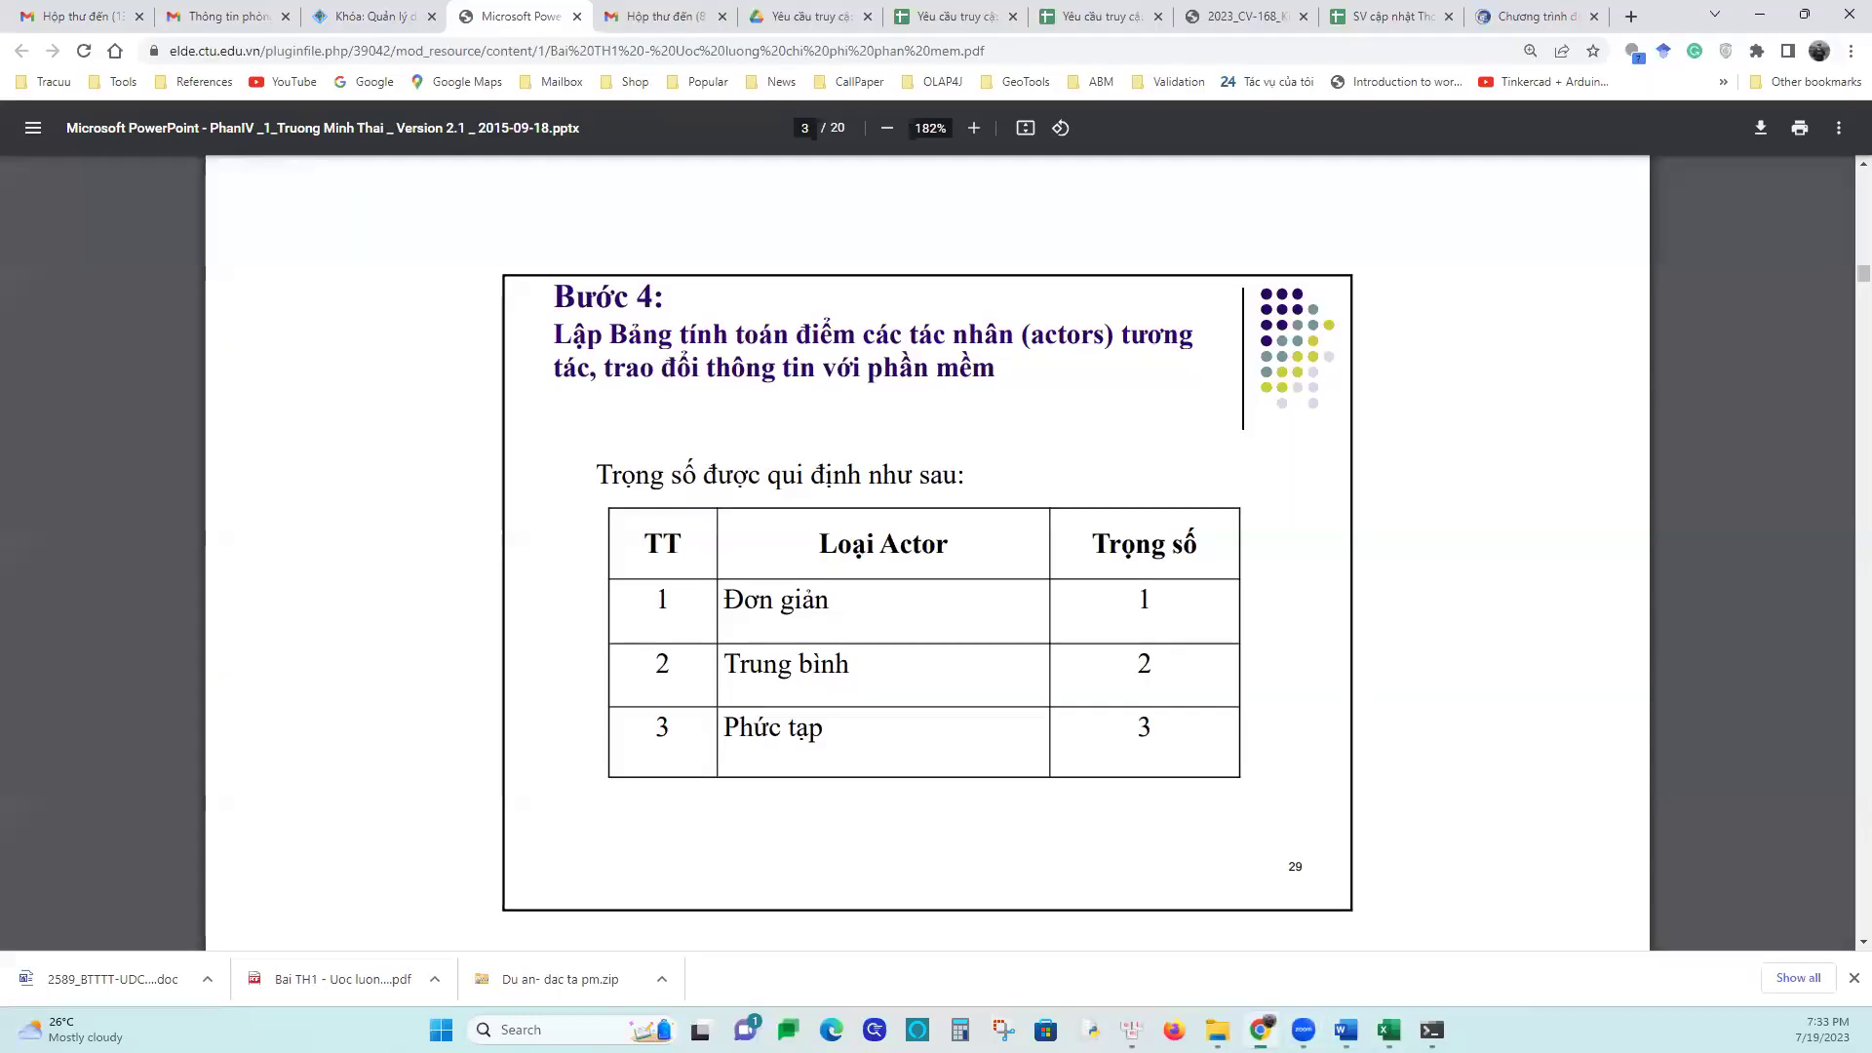
{"action": "scroll", "coordinate": [1059, 686], "scroll_direction": "down", "scroll_amount": 8}
{"action": "scroll", "coordinate": [1060, 690], "scroll_direction": "down", "scroll_amount": 3}
{"action": "scroll", "coordinate": [1061, 690], "scroll_direction": "down", "scroll_amount": 1}
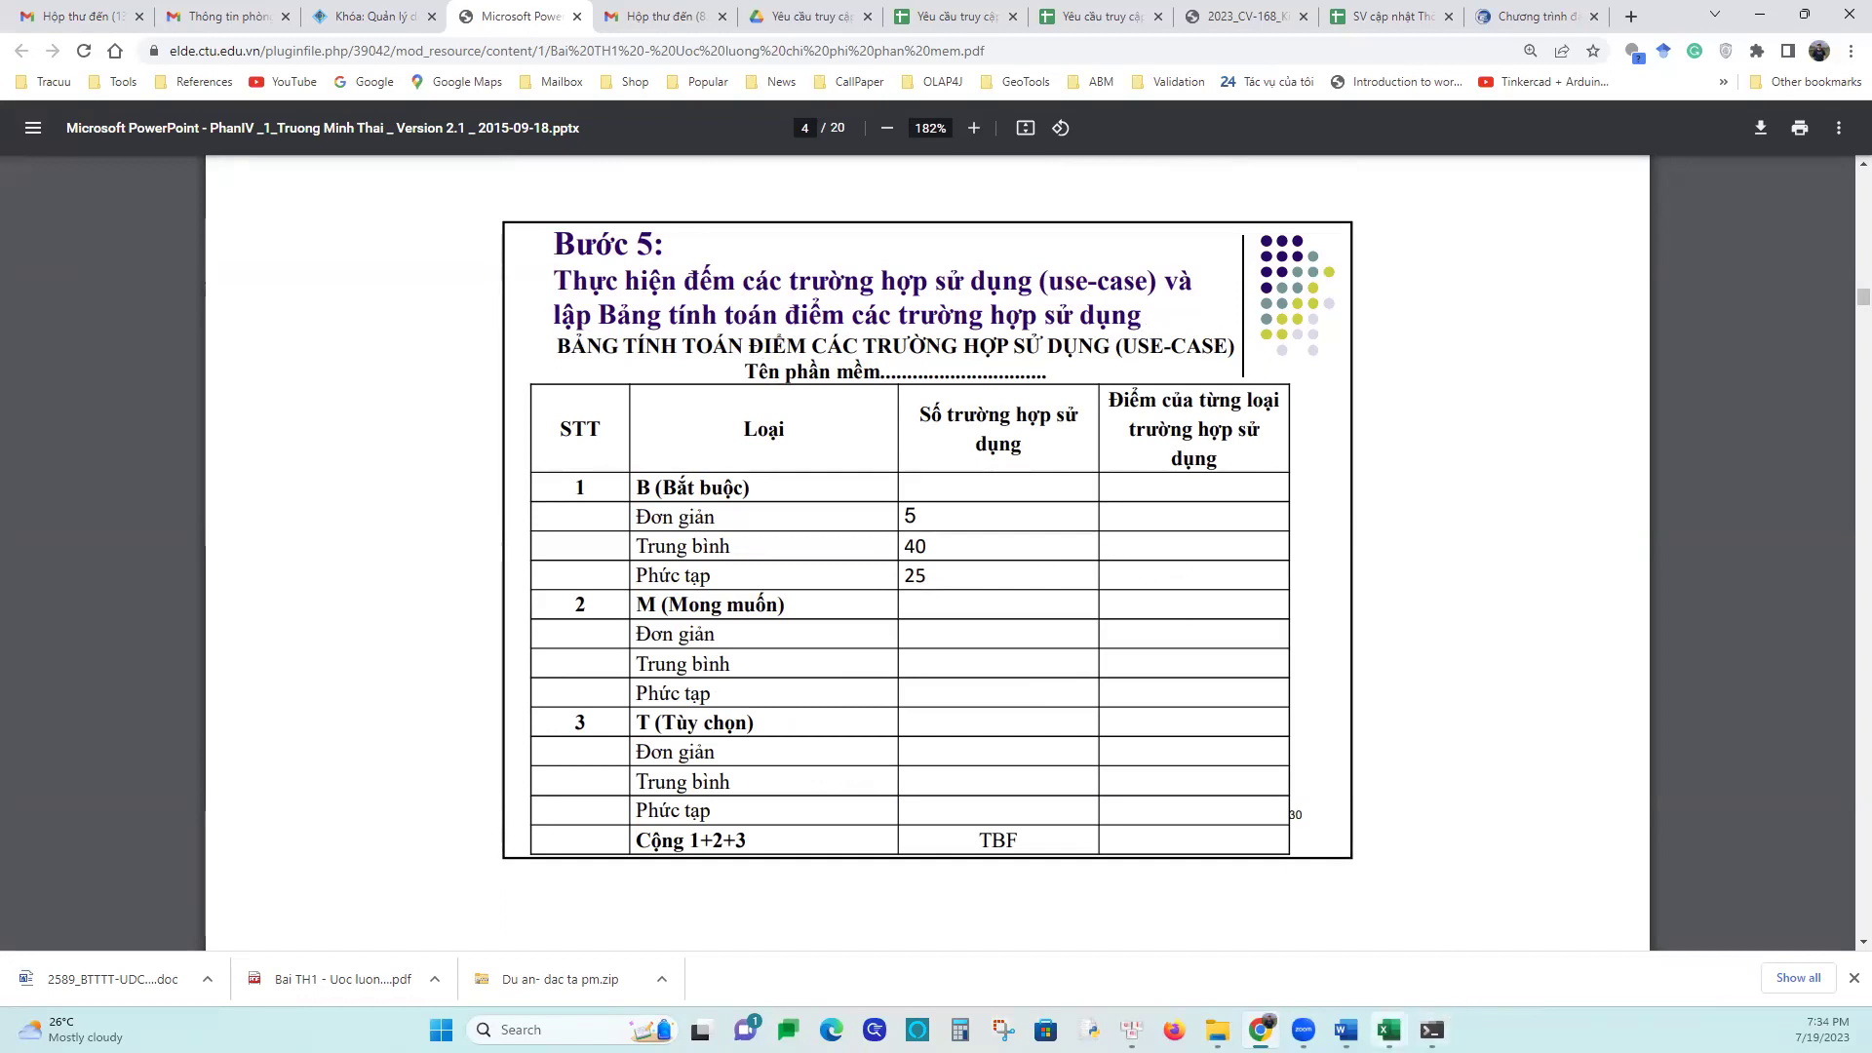
Switch to 2589_BTTTT-UDCNTT.doc in Word and select the Phụ lục IV use-case score table with its title to review its rows
{"action": "mouse_move", "coordinate": [1345, 1029]}
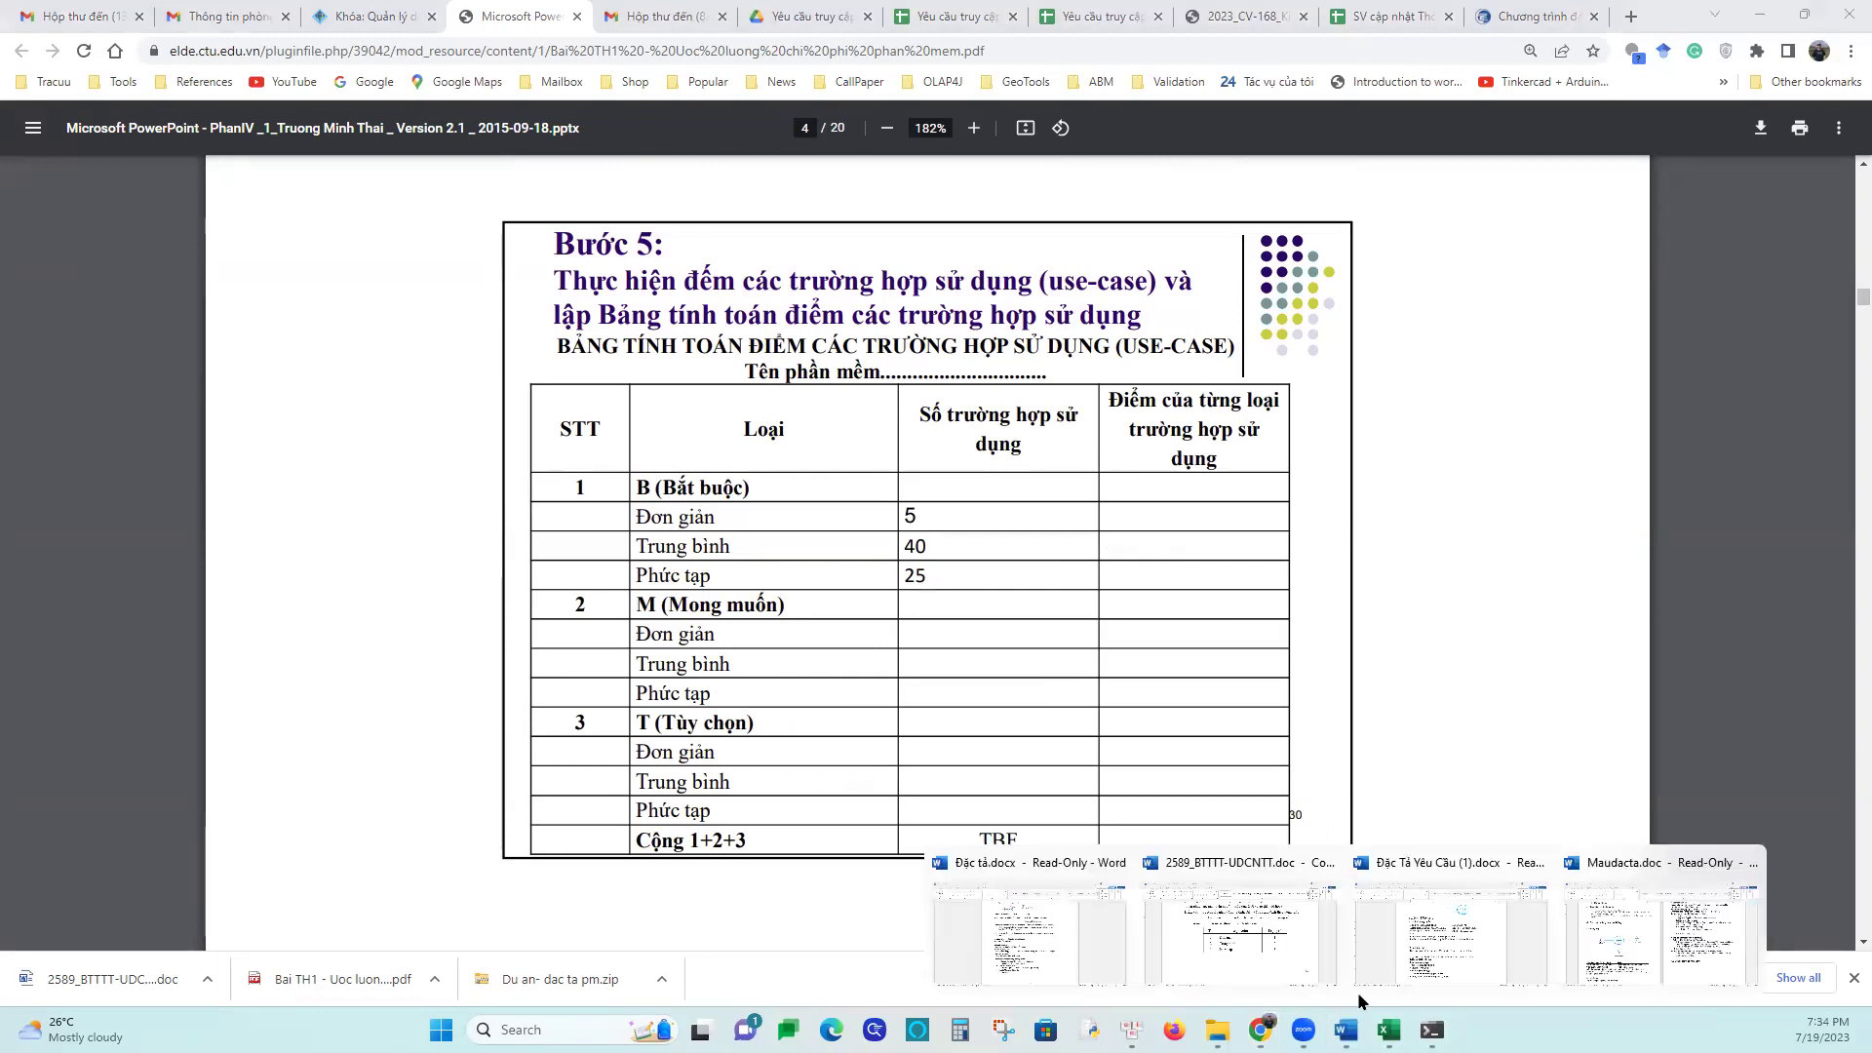
{"action": "left_click", "coordinate": [1240, 939]}
{"action": "scroll", "coordinate": [1227, 926], "scroll_direction": "down", "scroll_amount": 8}
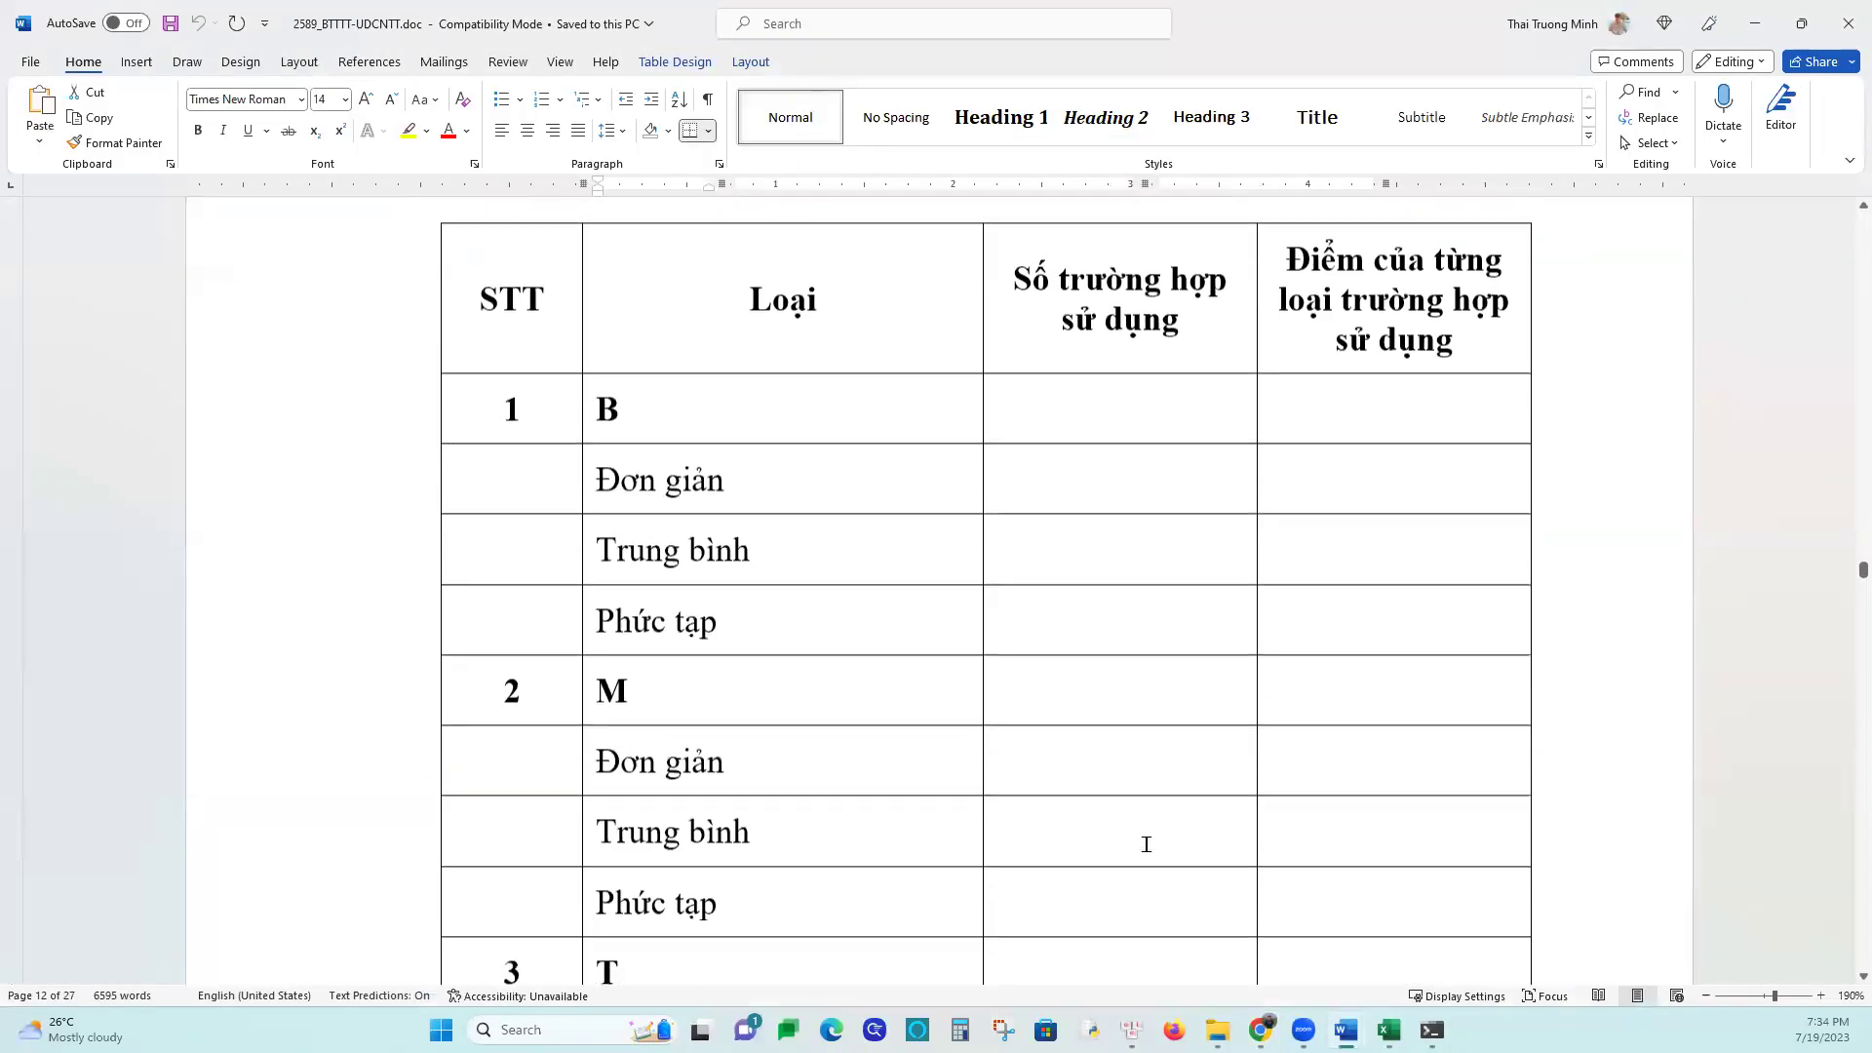
{"action": "scroll", "coordinate": [1147, 844], "scroll_direction": "up", "scroll_amount": 3}
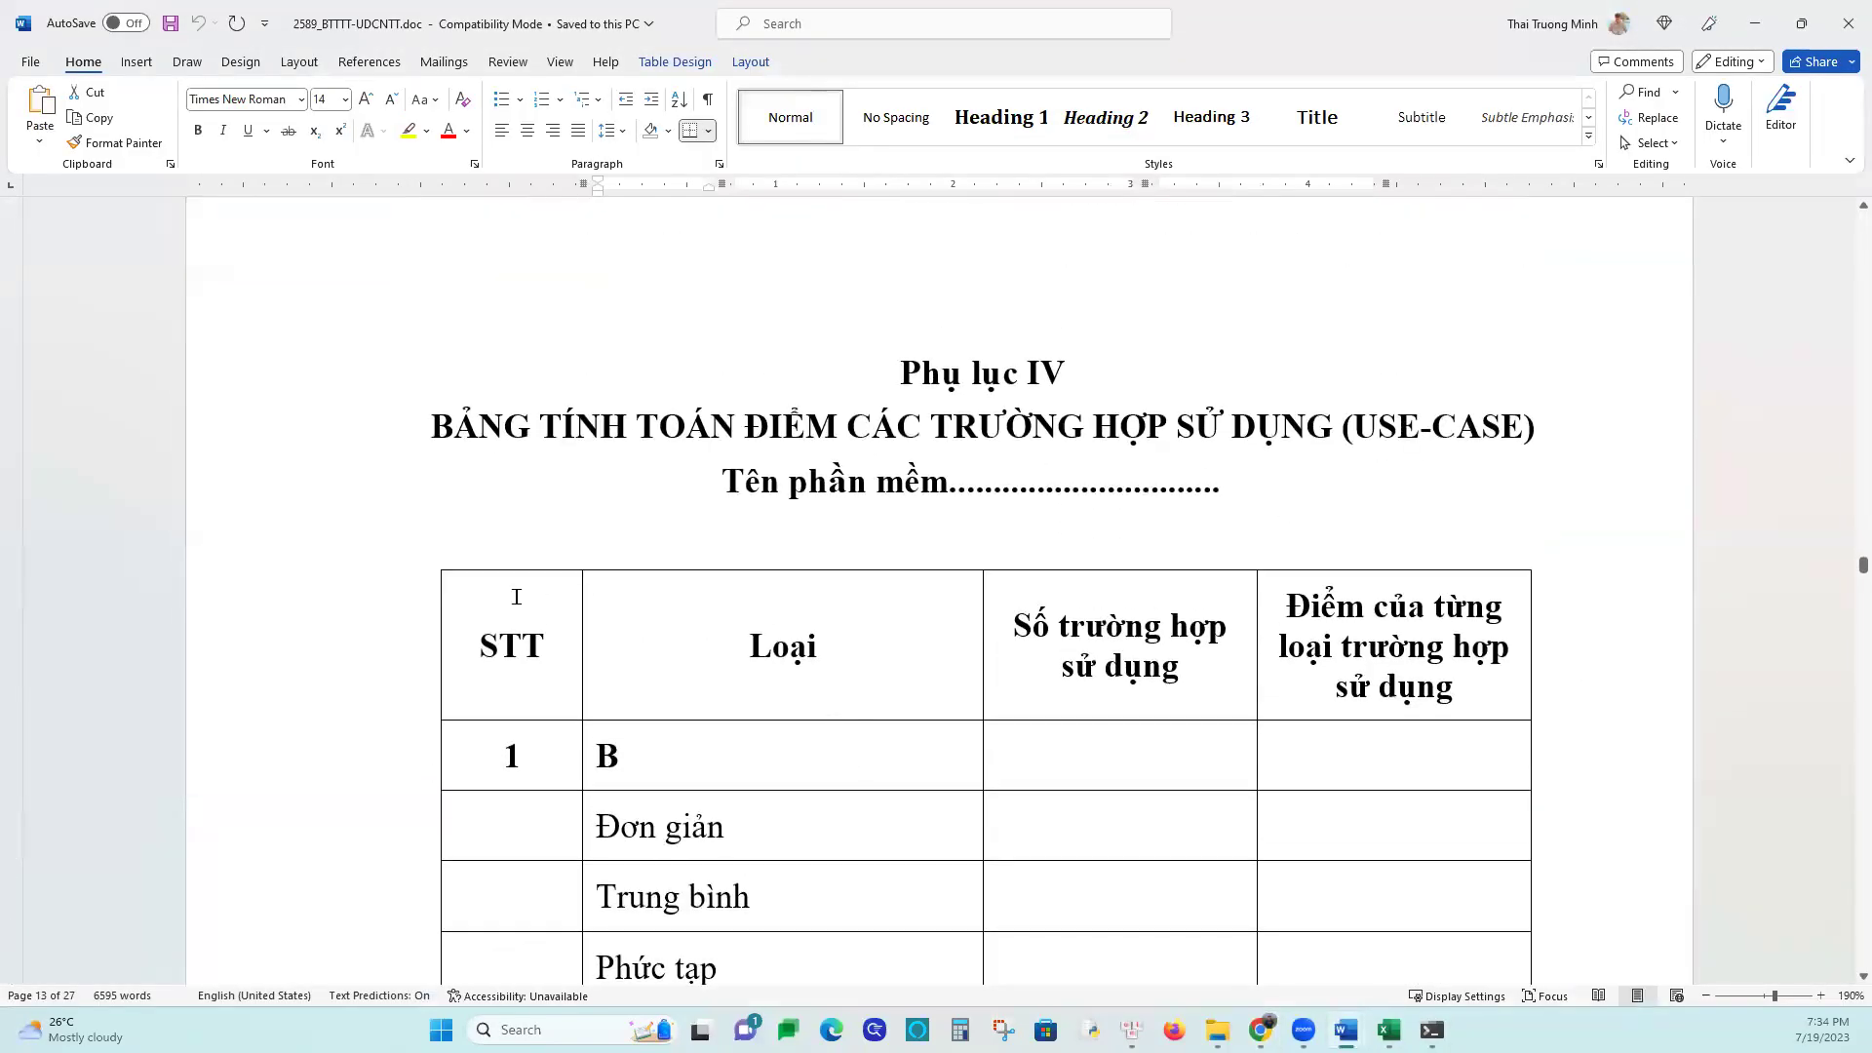
{"action": "left_click_drag", "start_coordinate": [432, 429], "coordinate": [1268, 850]}
{"action": "scroll", "coordinate": [790, 882], "scroll_direction": "down", "scroll_amount": 4}
{"action": "scroll", "coordinate": [873, 890], "scroll_direction": "down", "scroll_amount": 3}
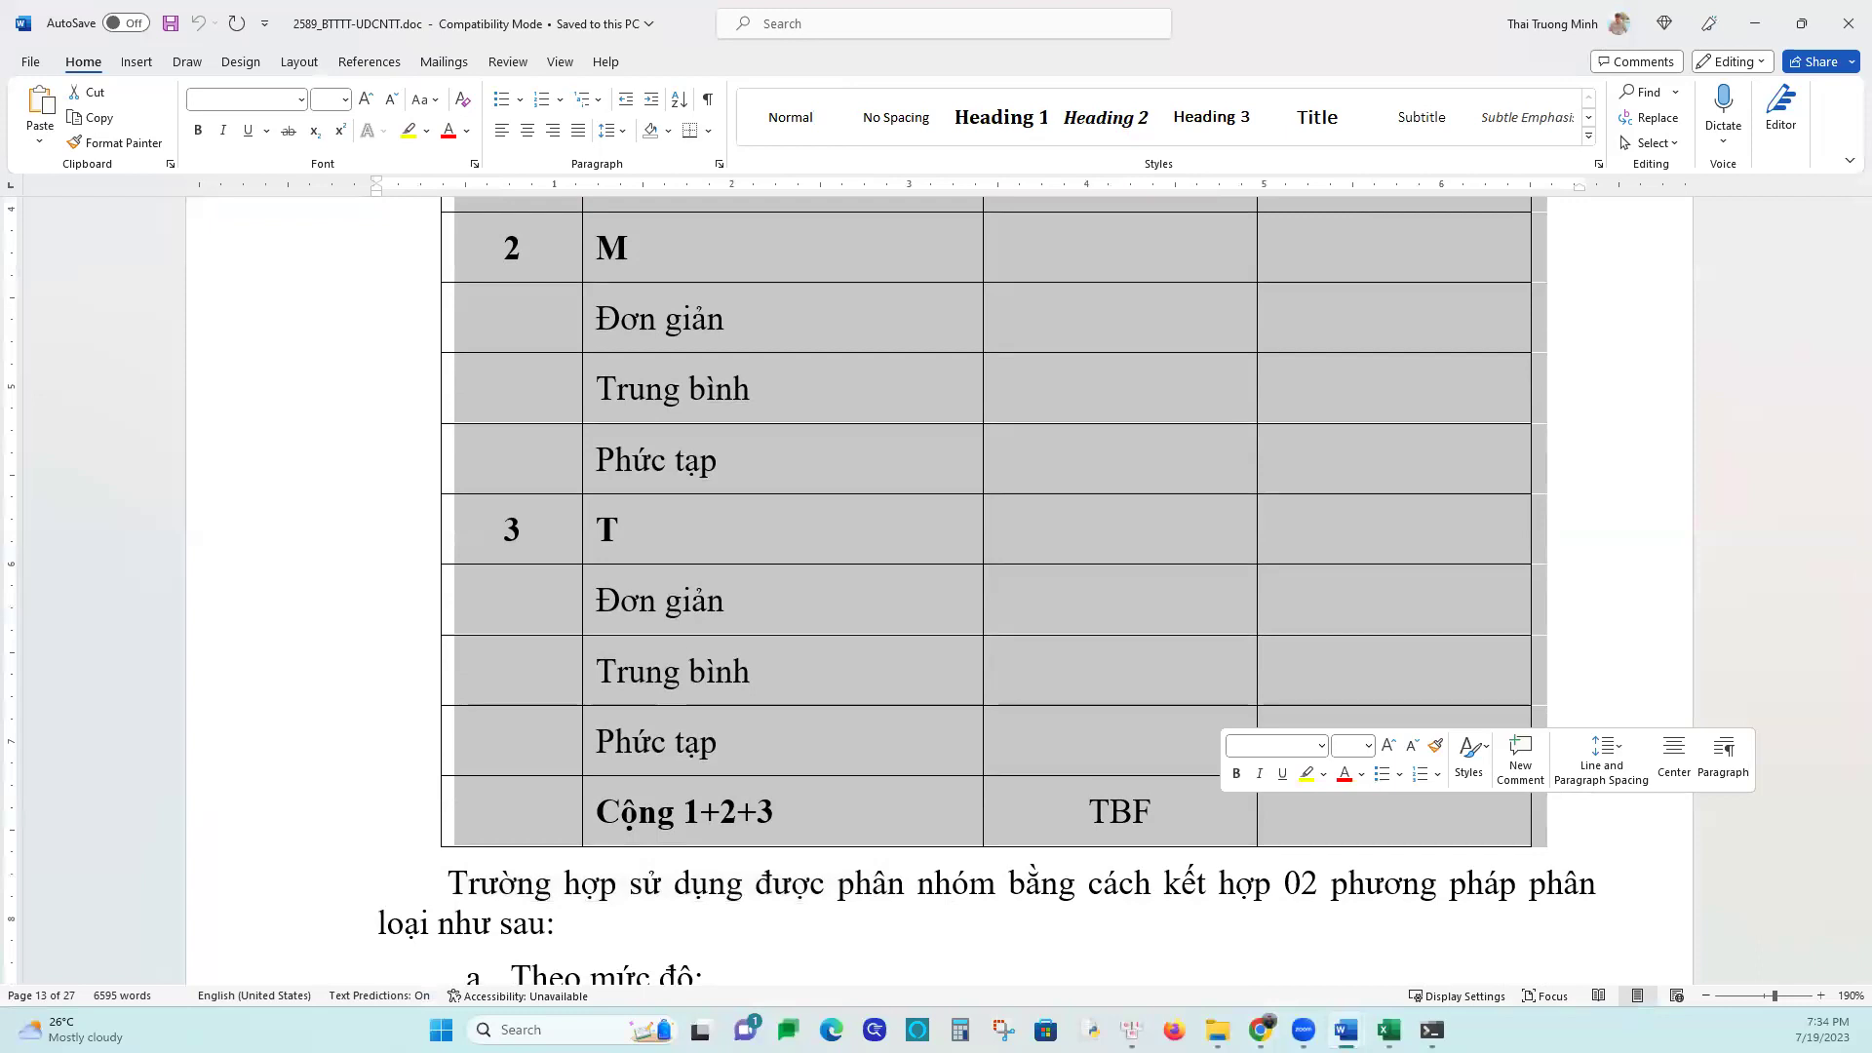
Switch to Vi du Quan ly CLB Tin Hoc - Dinh gia phan mem.xlsx in Excel and select the group B use-case counts C5:C7 on sheet B5
{"action": "left_click", "coordinate": [1388, 1030]}
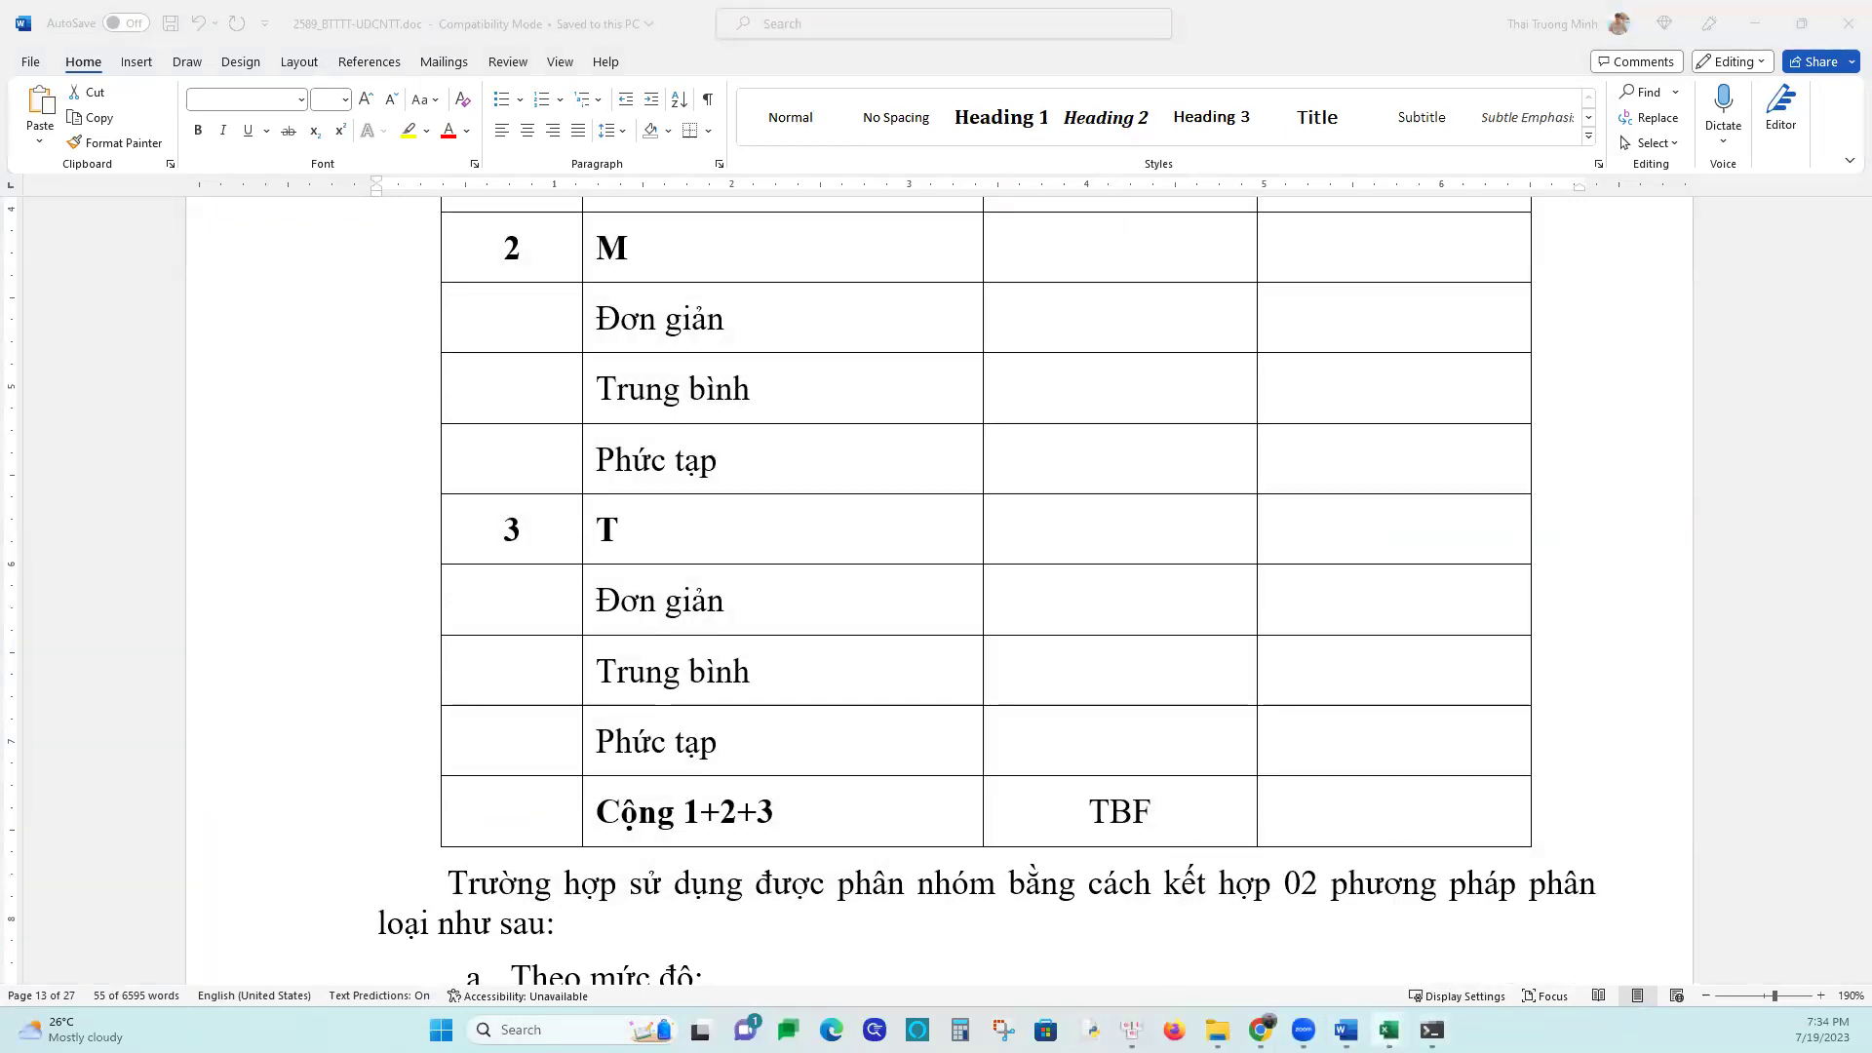
{"action": "left_click", "coordinate": [1491, 931]}
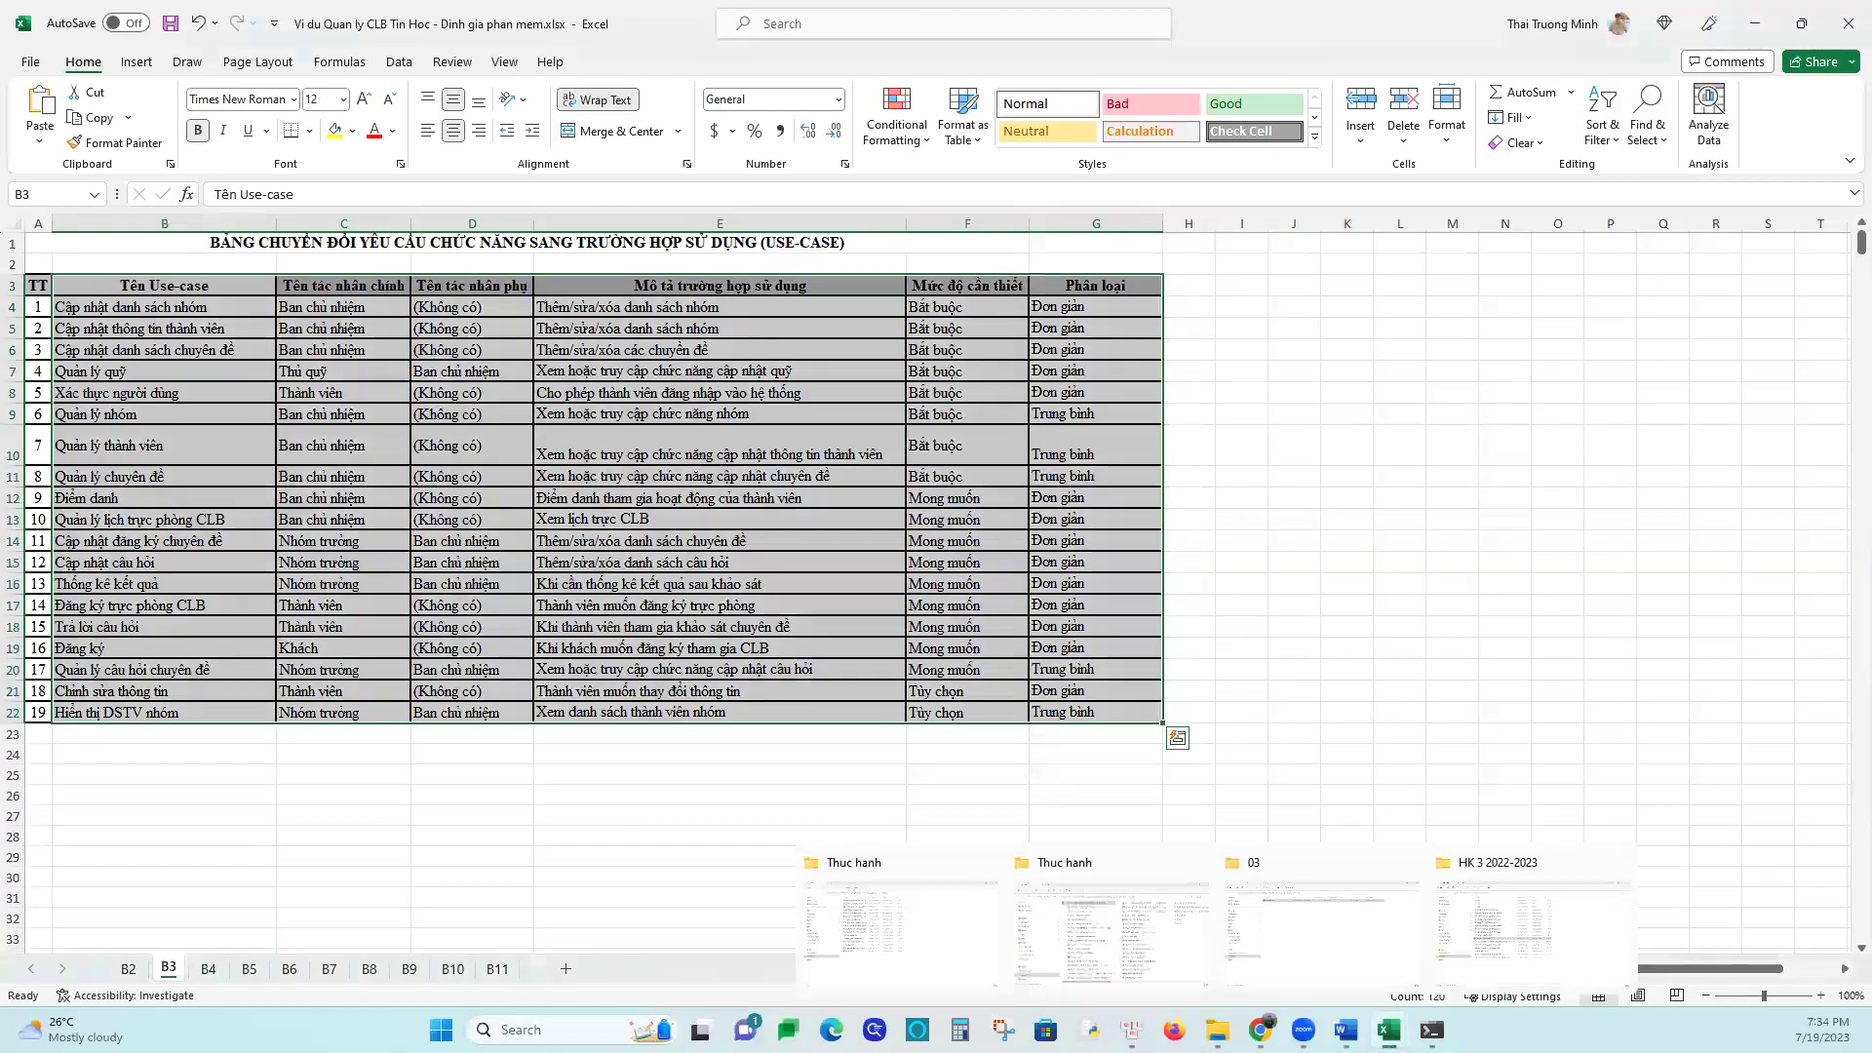
{"action": "left_click", "coordinate": [250, 969]}
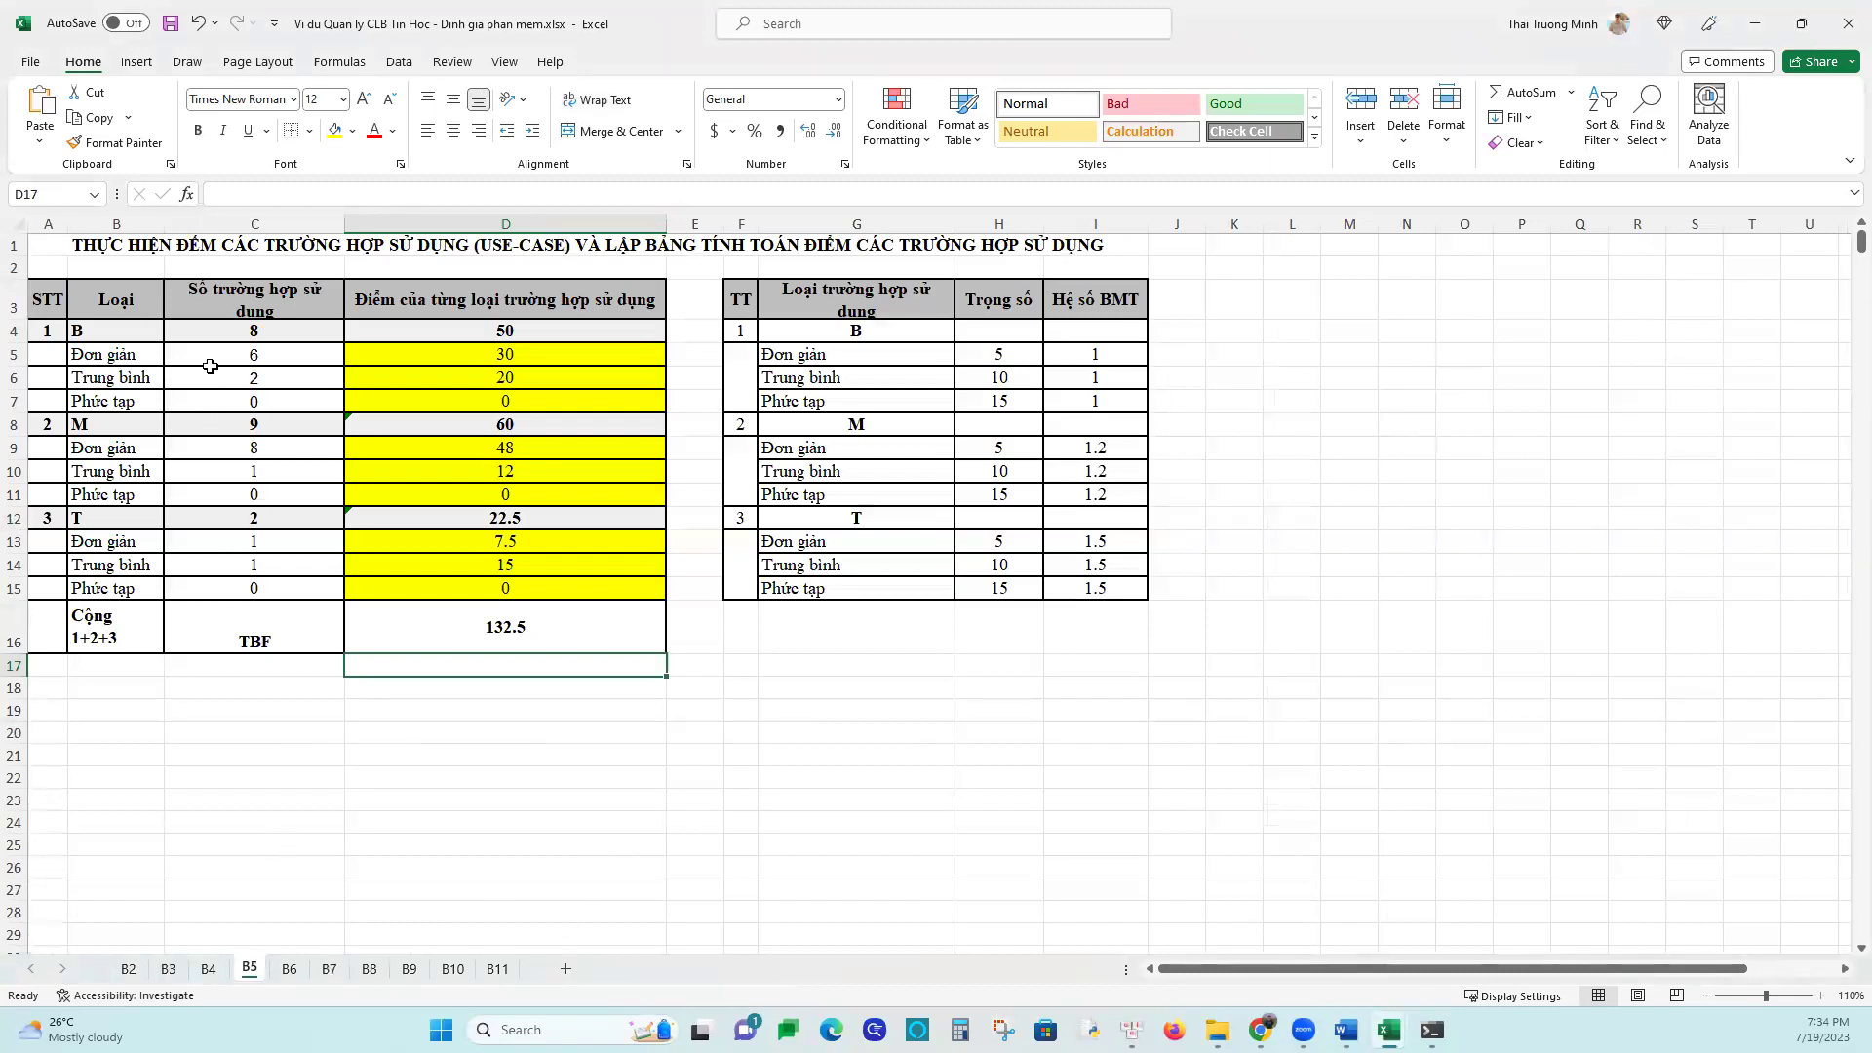
{"action": "left_click", "coordinate": [266, 362]}
{"action": "left_click_drag", "start_coordinate": [266, 366], "coordinate": [272, 407]}
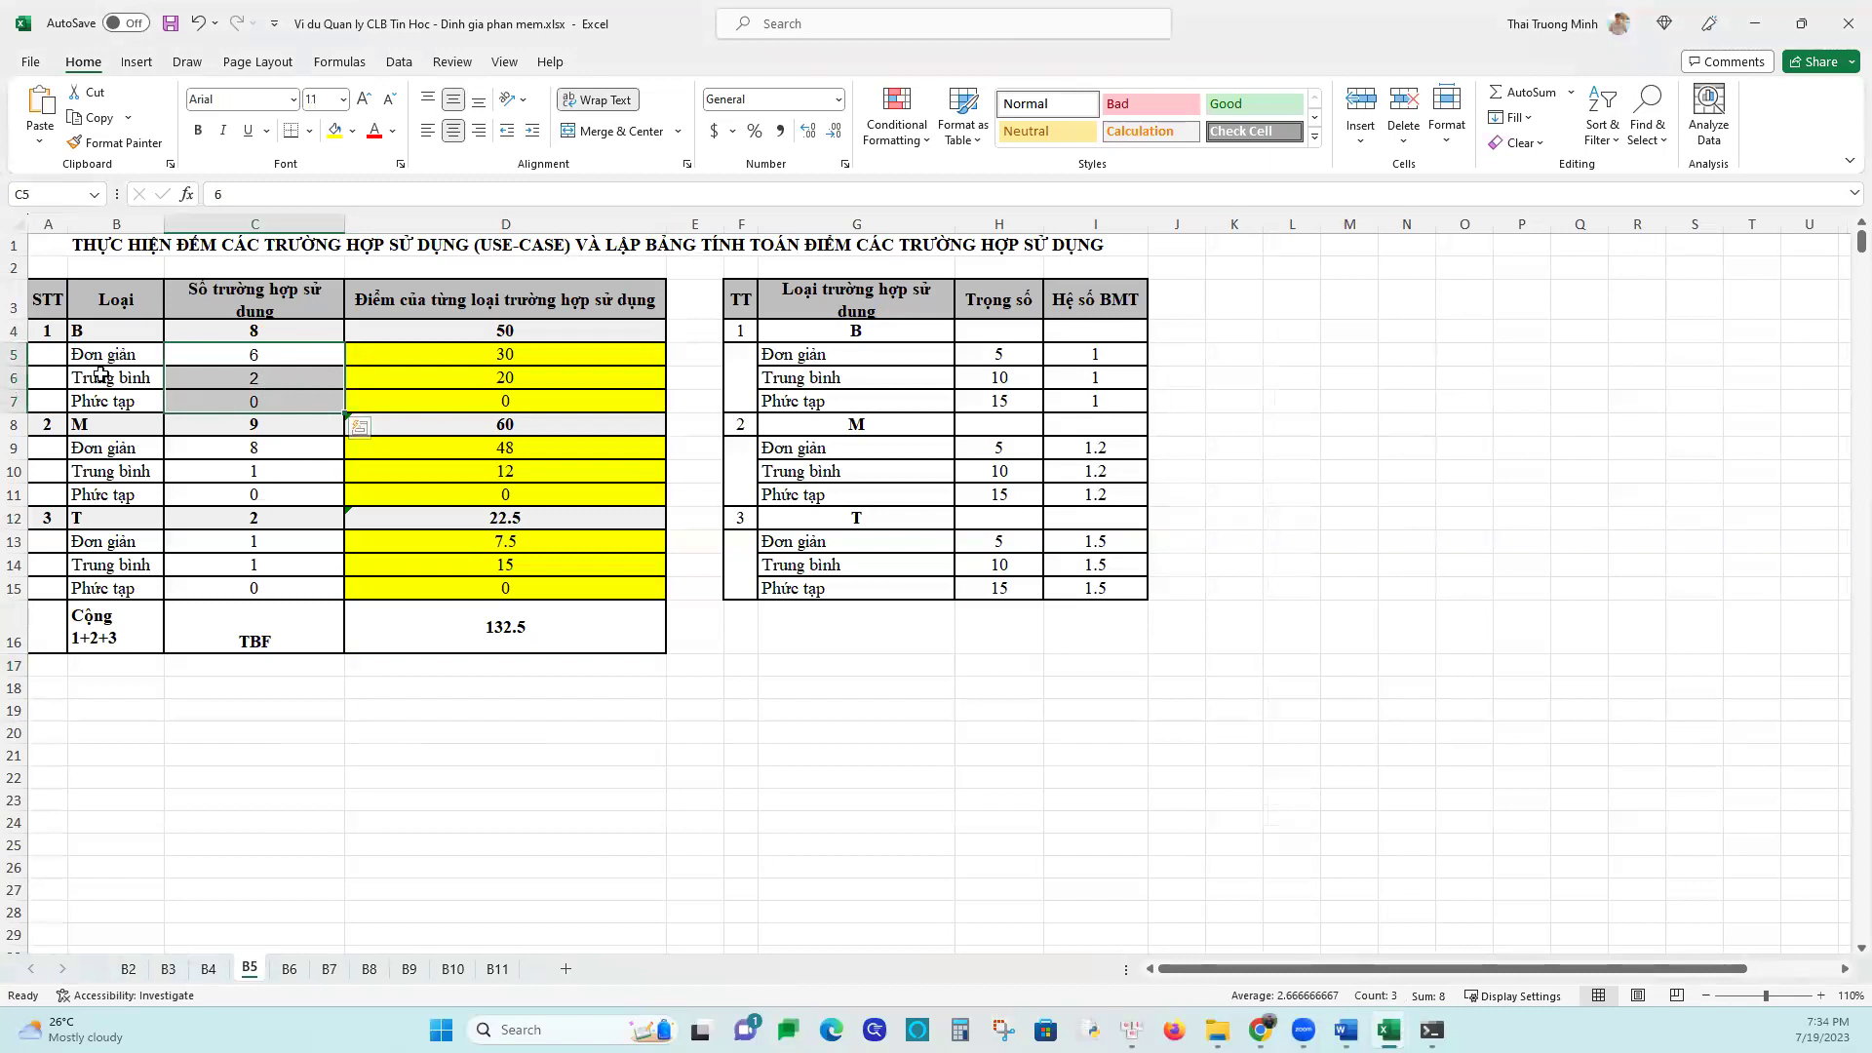
Fill the group B rows A5:D7 with Green and the group M rows A9:D11 with Light Blue
{"action": "left_click", "coordinate": [56, 360]}
{"action": "left_click_drag", "start_coordinate": [60, 364], "coordinate": [484, 402]}
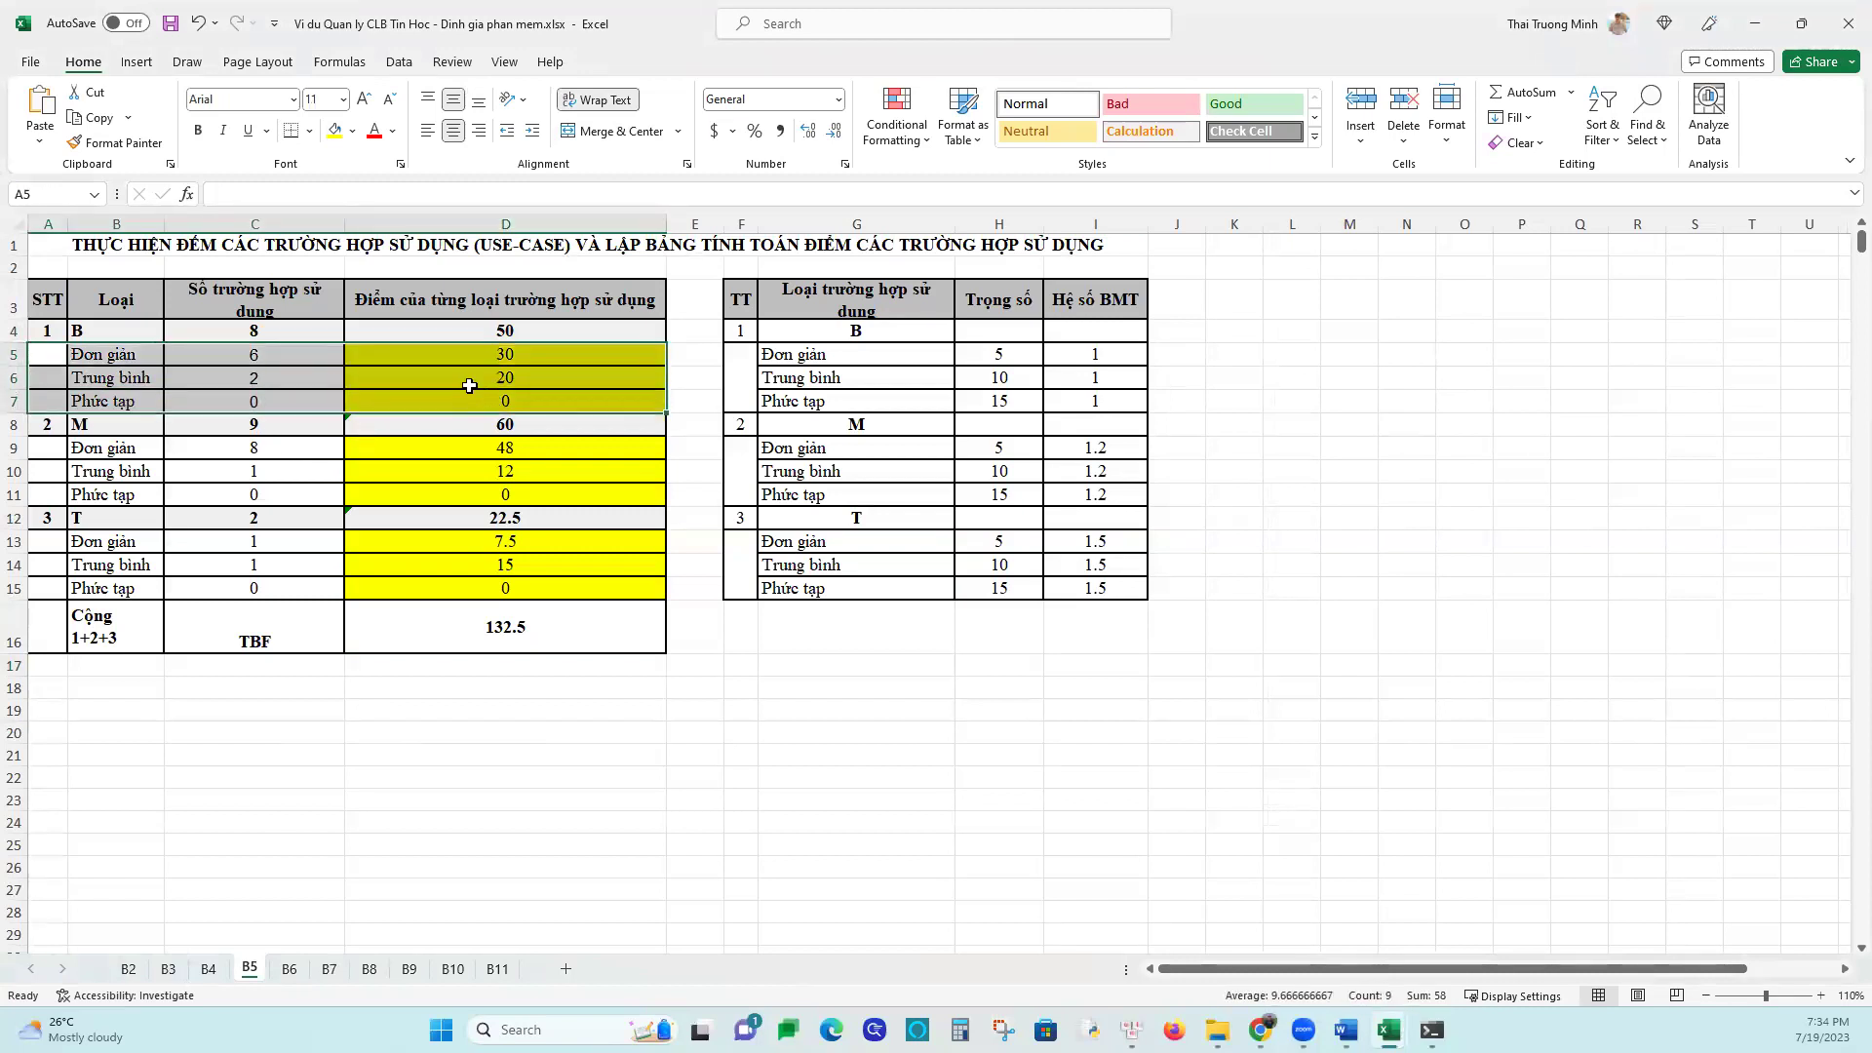
{"action": "left_click", "coordinate": [352, 131]}
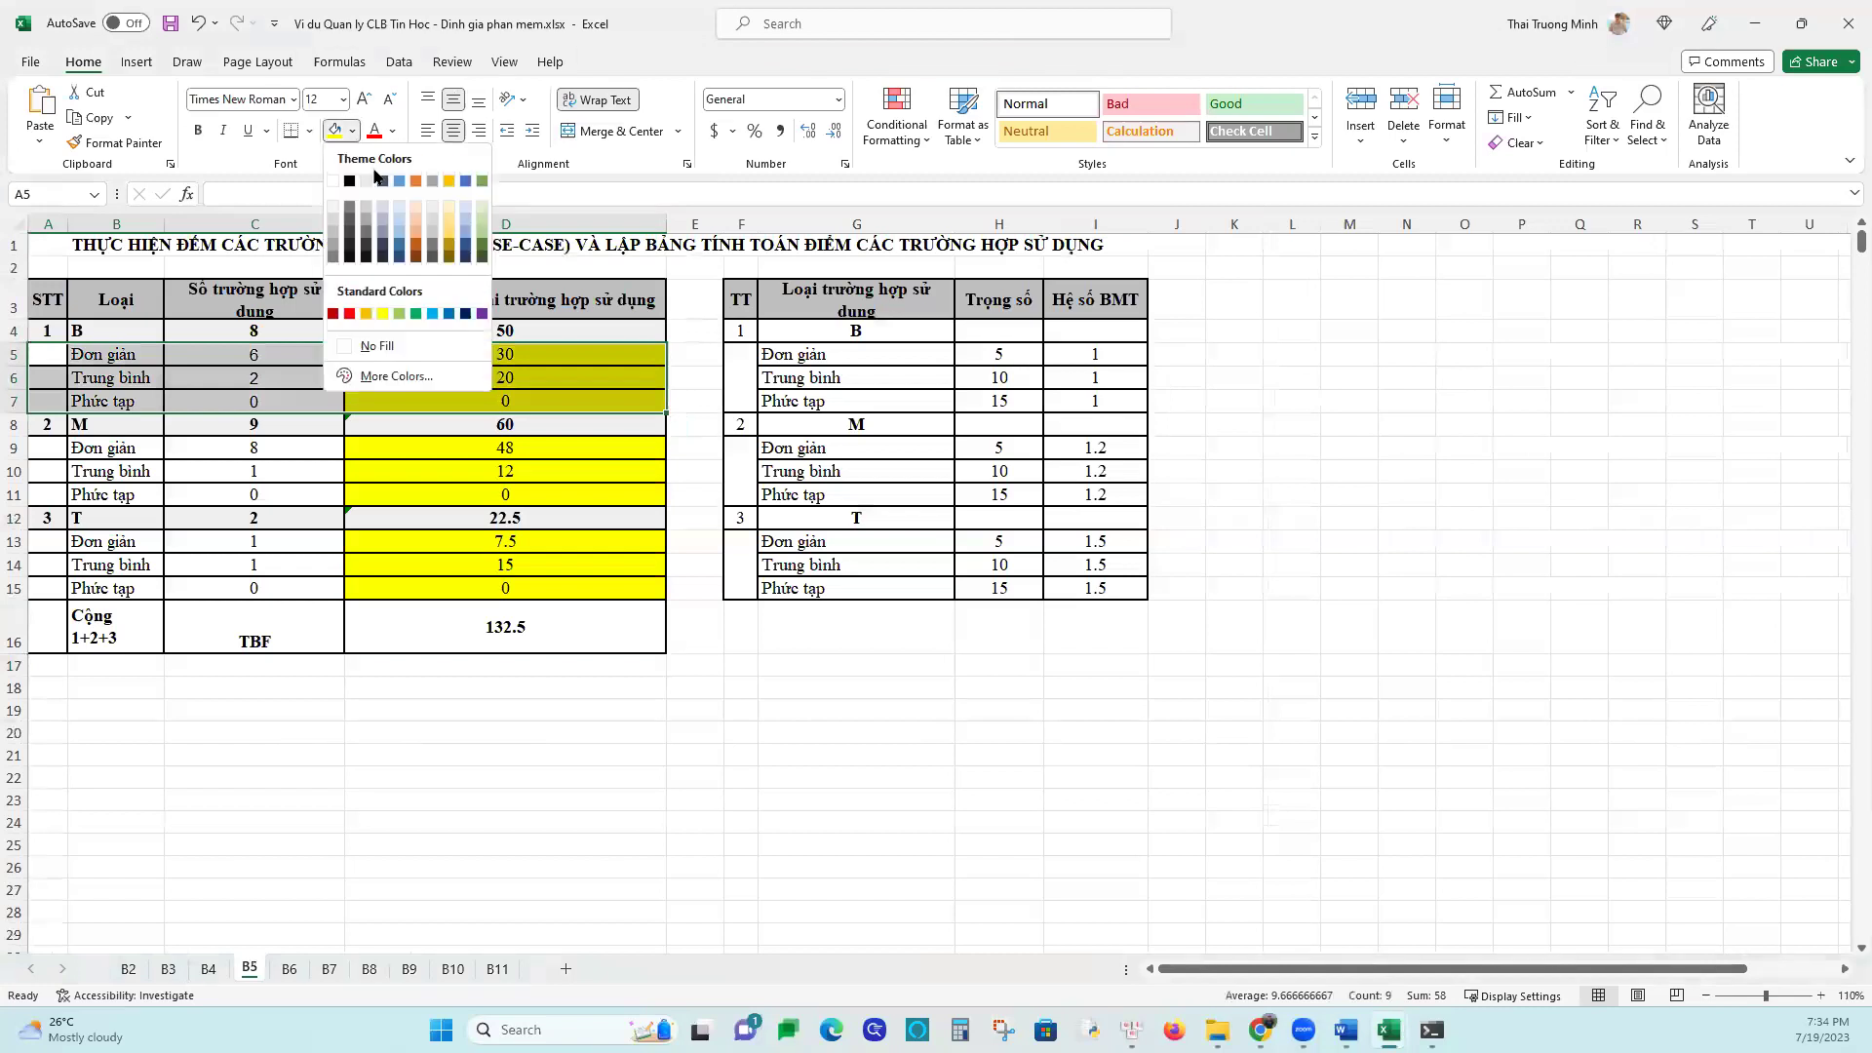
{"action": "left_click", "coordinate": [416, 313]}
{"action": "left_click_drag", "start_coordinate": [29, 448], "coordinate": [512, 484]}
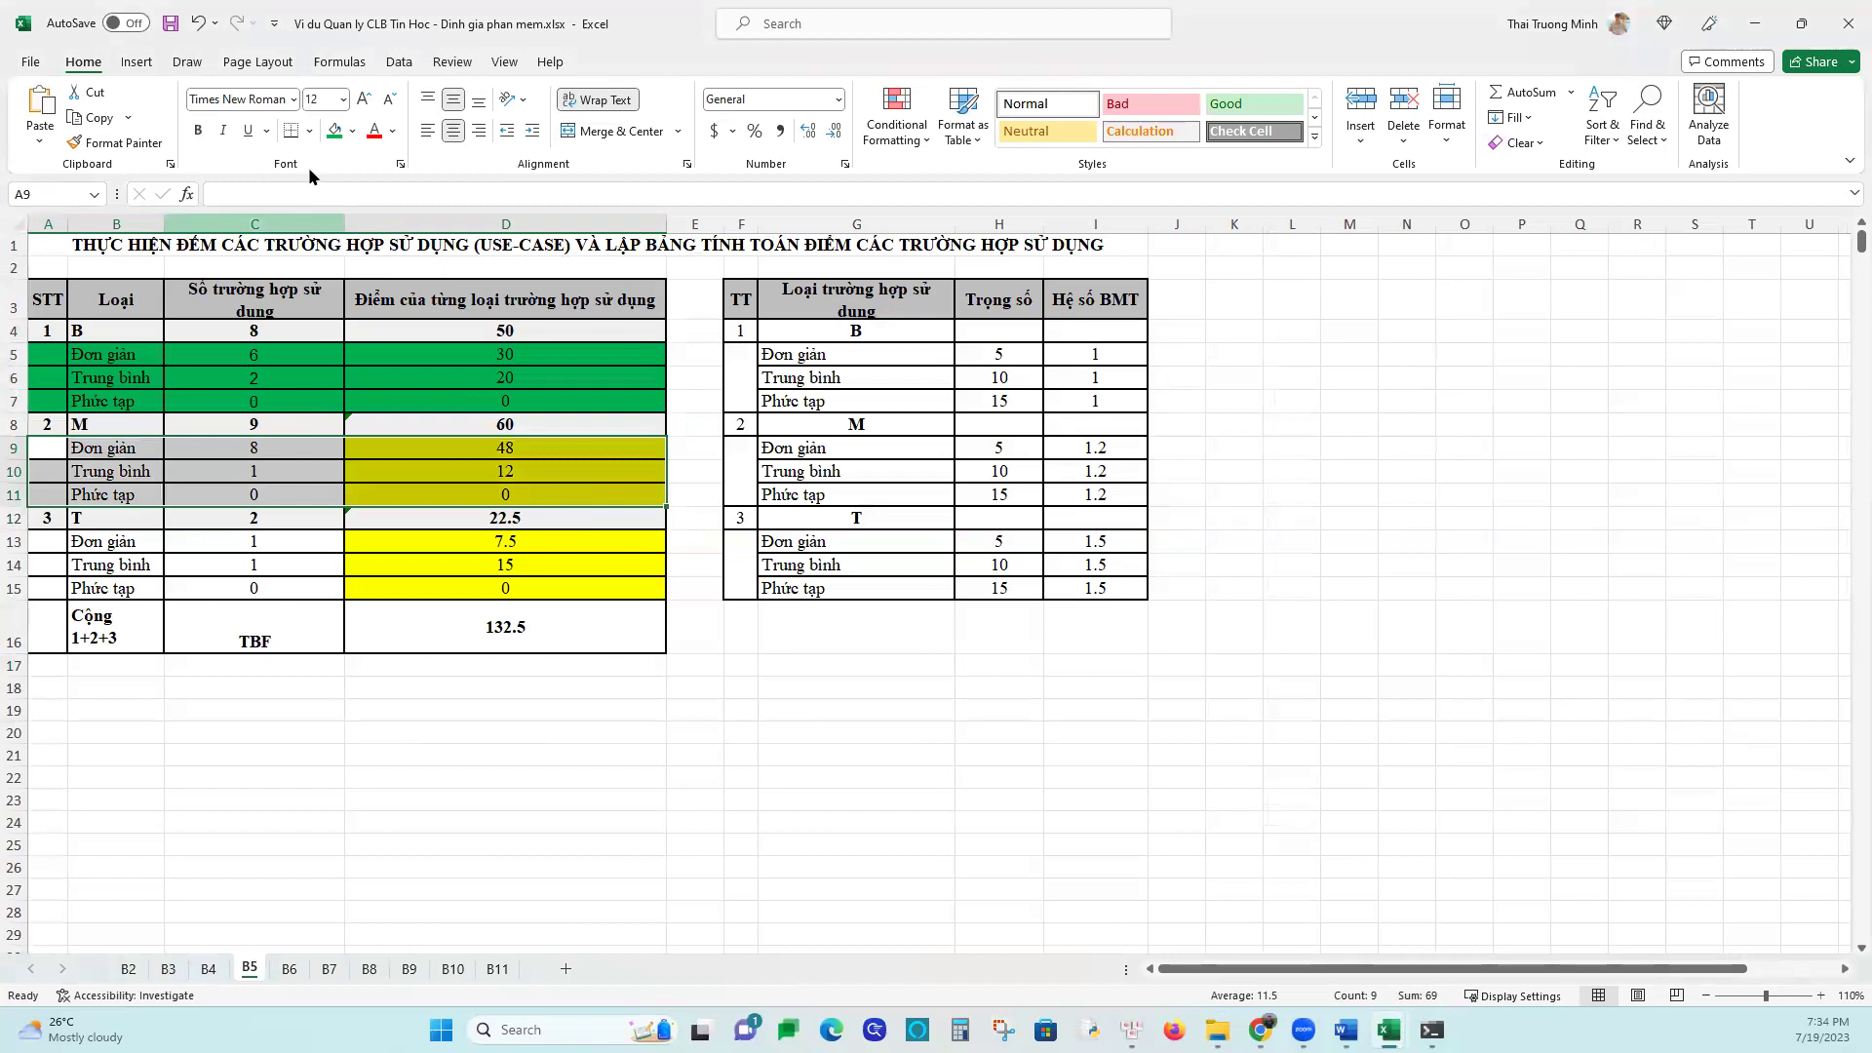
{"action": "left_click", "coordinate": [352, 130]}
{"action": "left_click", "coordinate": [431, 313]}
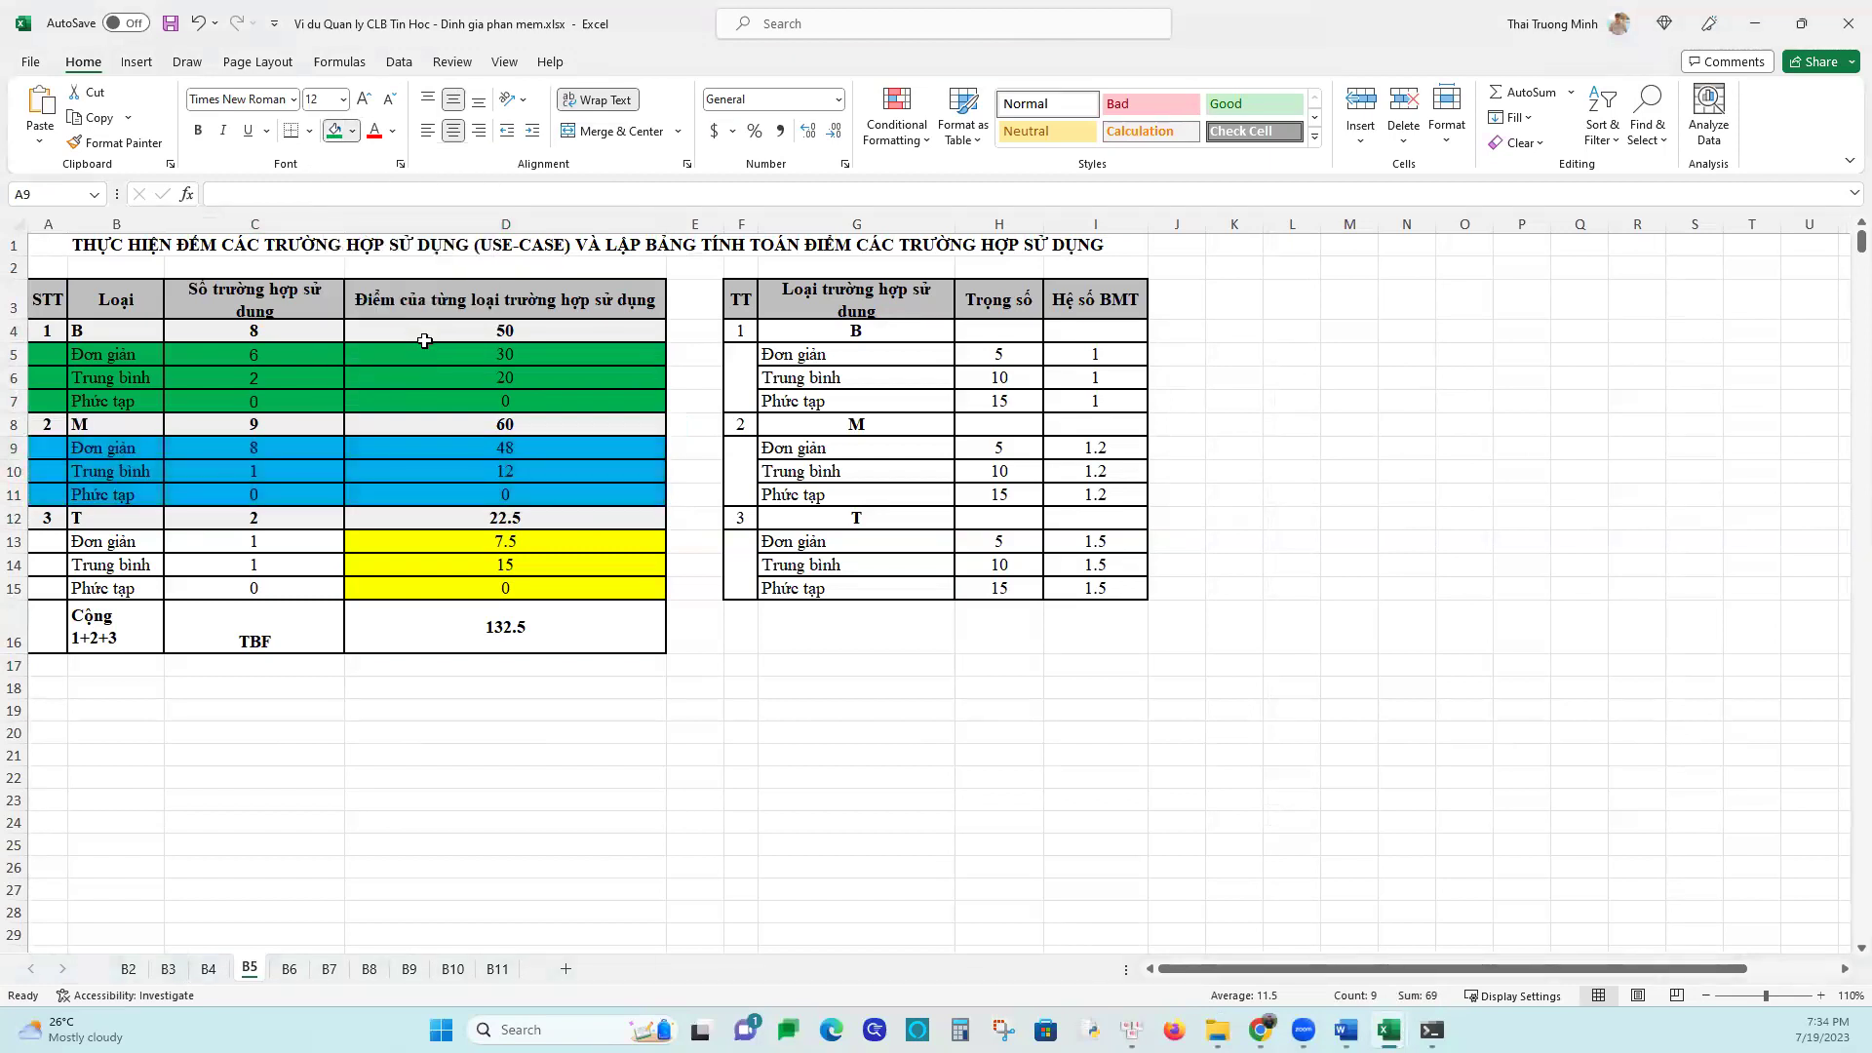
Fill the group T rows A13:D15 with Orange
{"action": "left_click", "coordinate": [50, 546]}
{"action": "left_click_drag", "start_coordinate": [57, 542], "coordinate": [536, 589]}
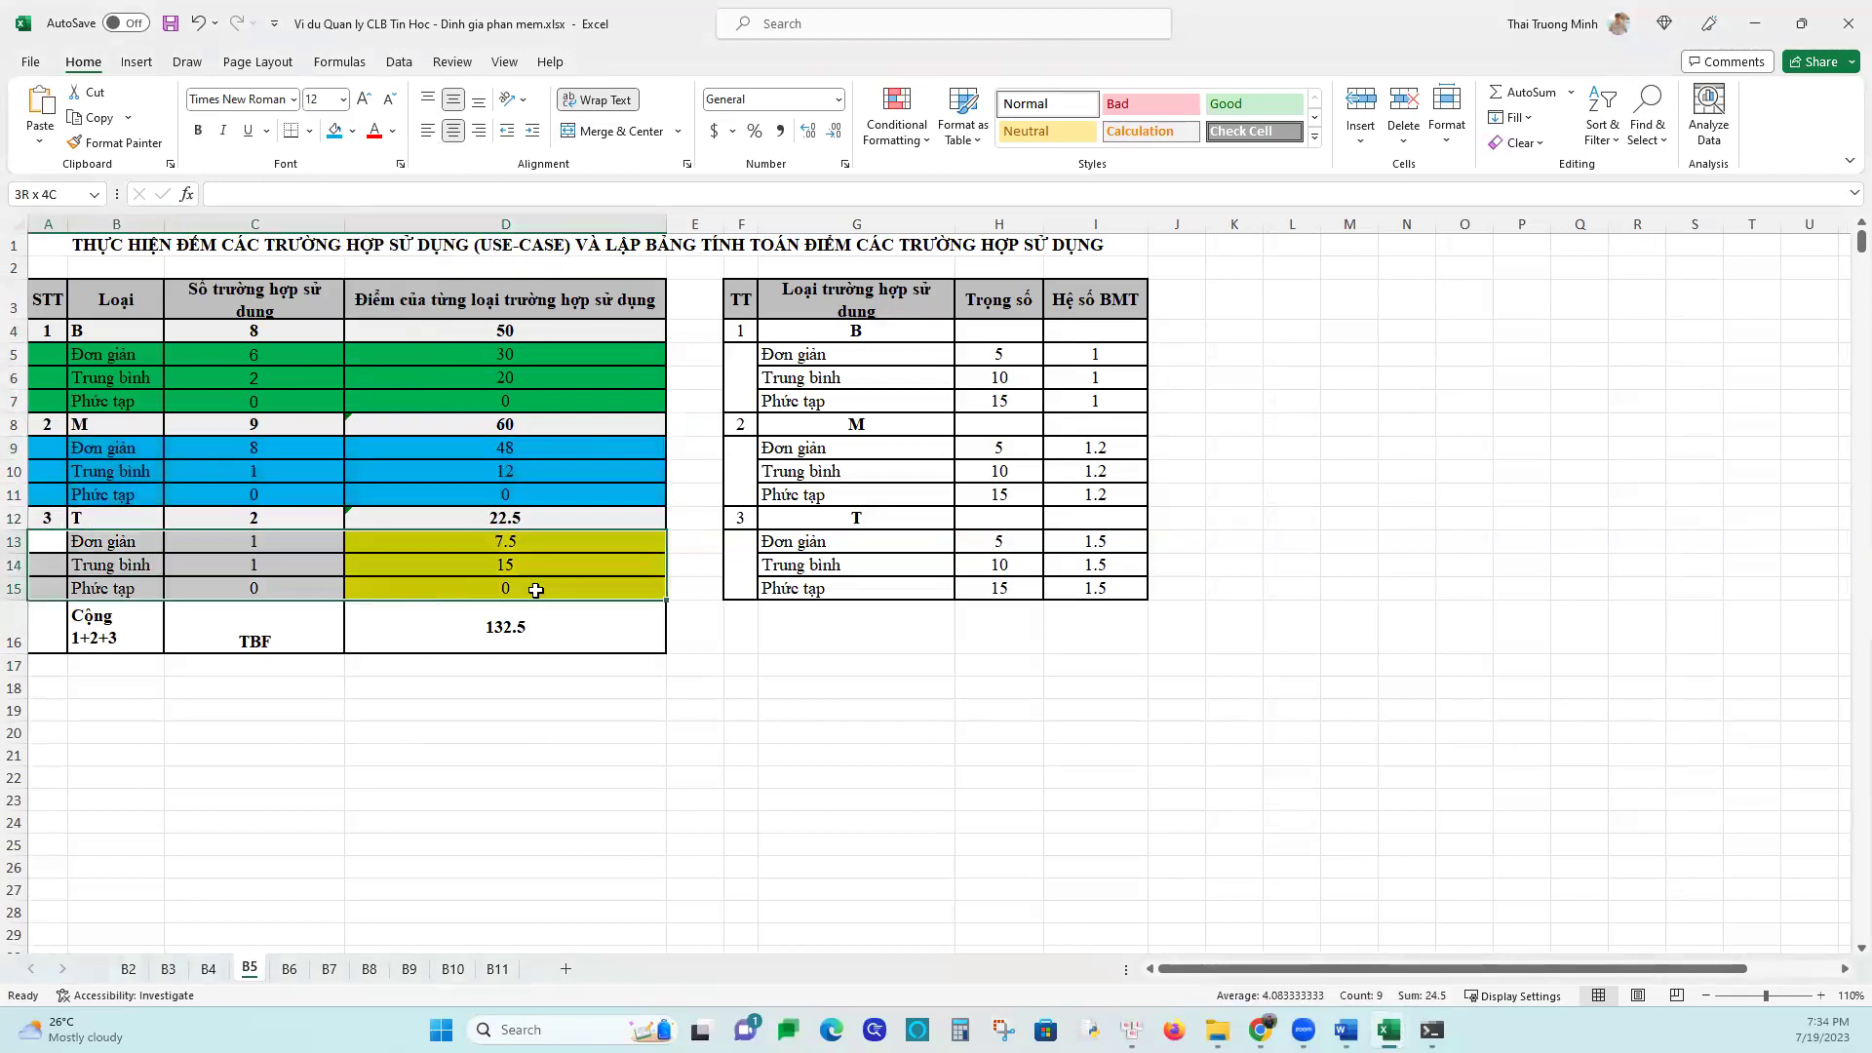
{"action": "left_click", "coordinate": [333, 134]}
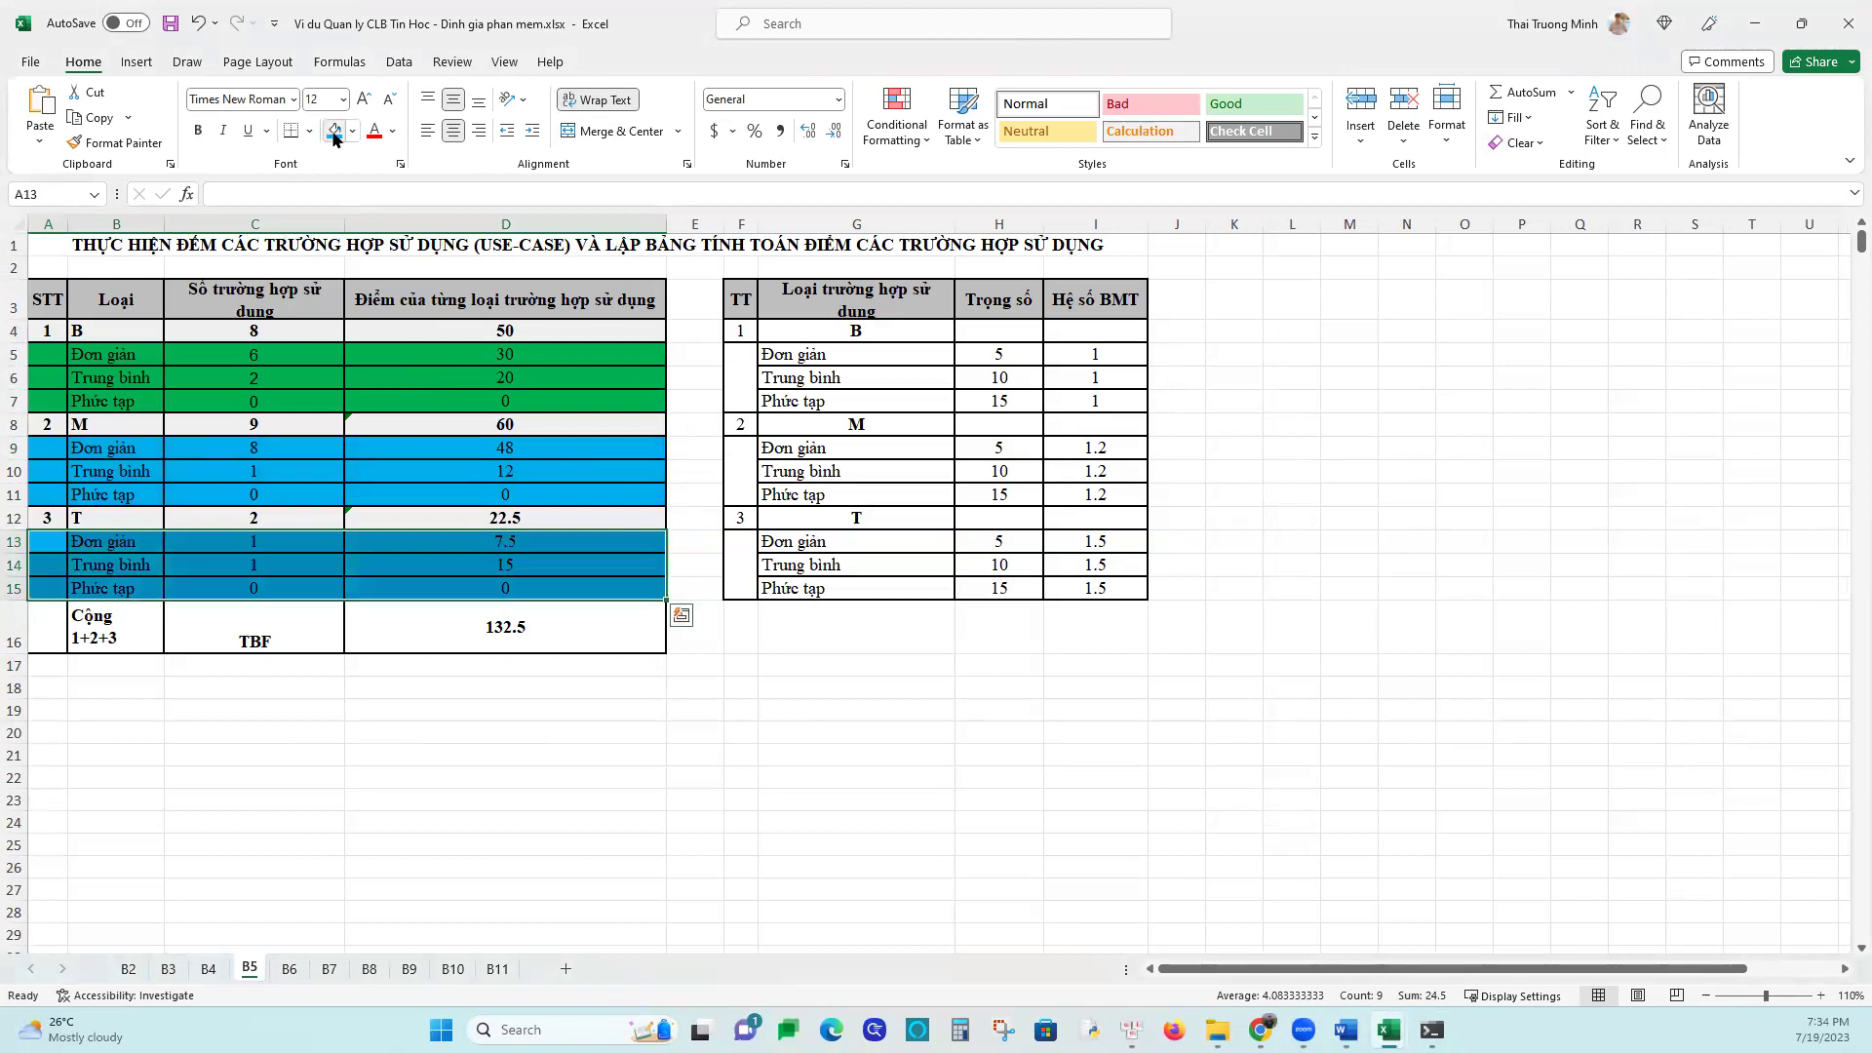
{"action": "left_click", "coordinate": [353, 134]}
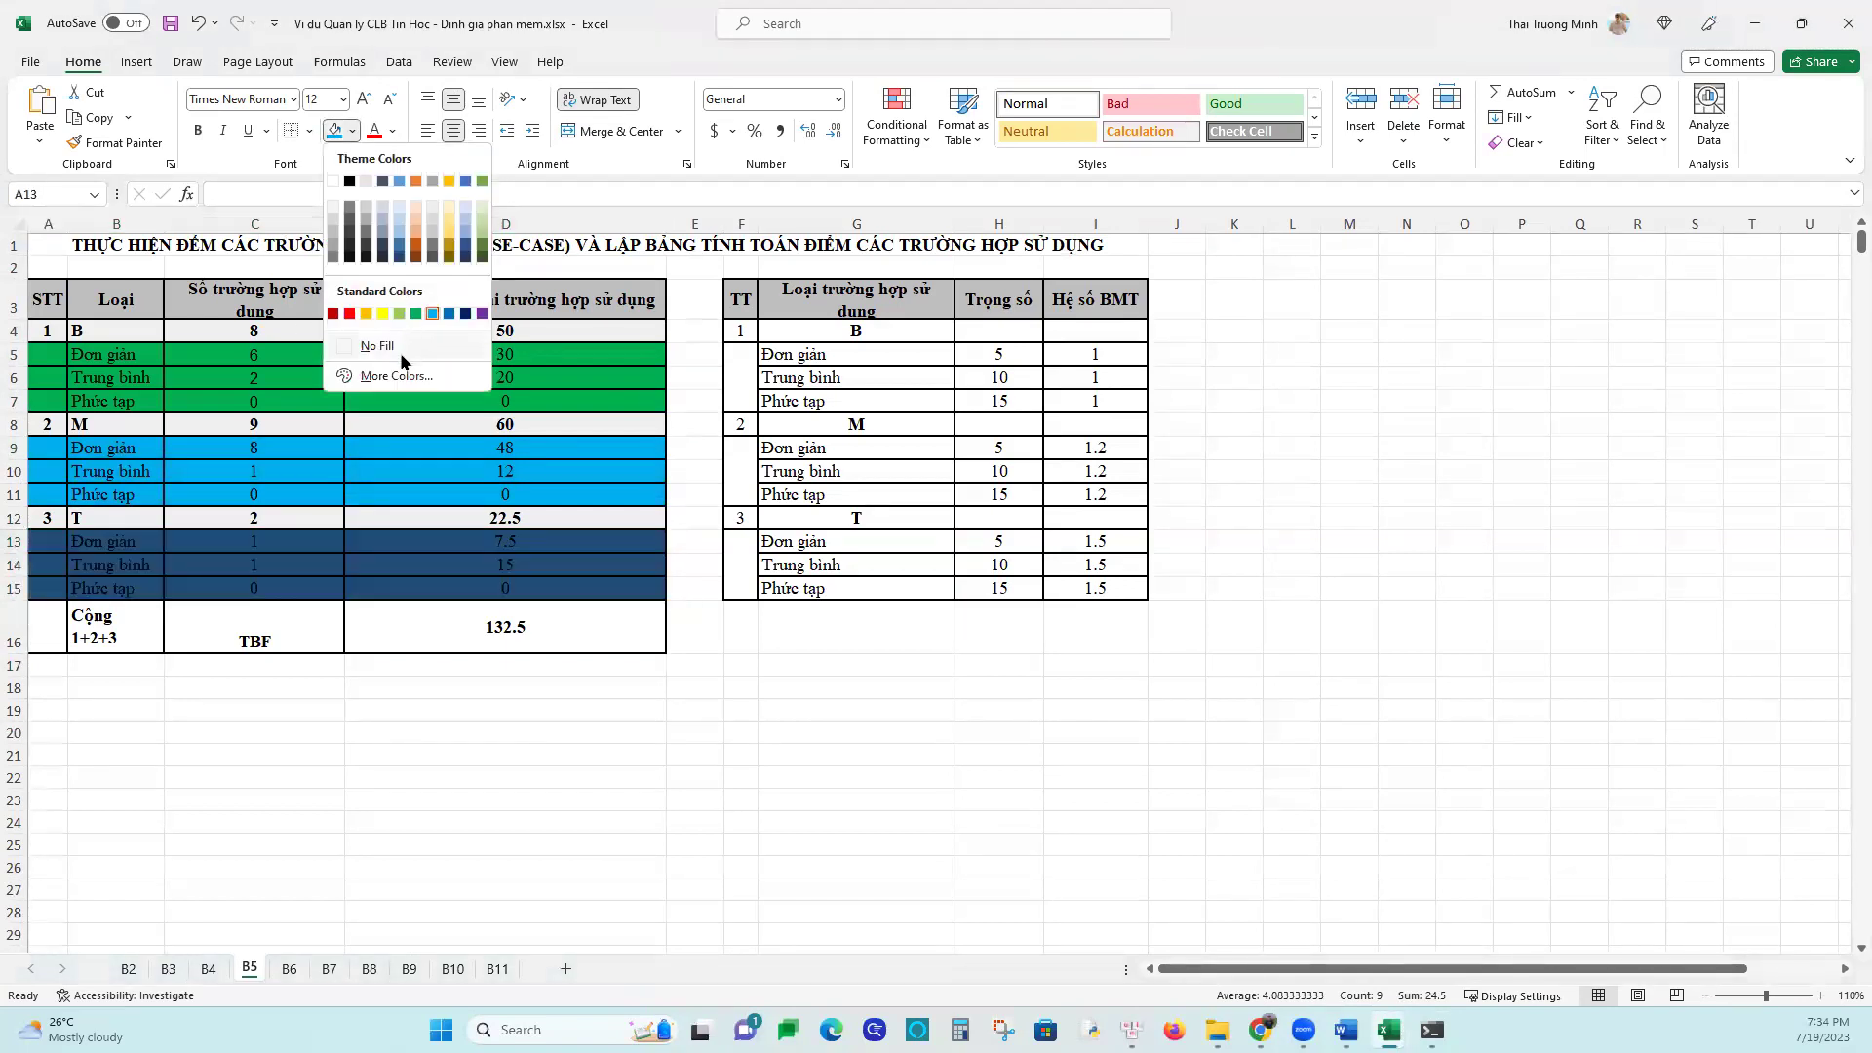
{"action": "left_click", "coordinate": [450, 313]}
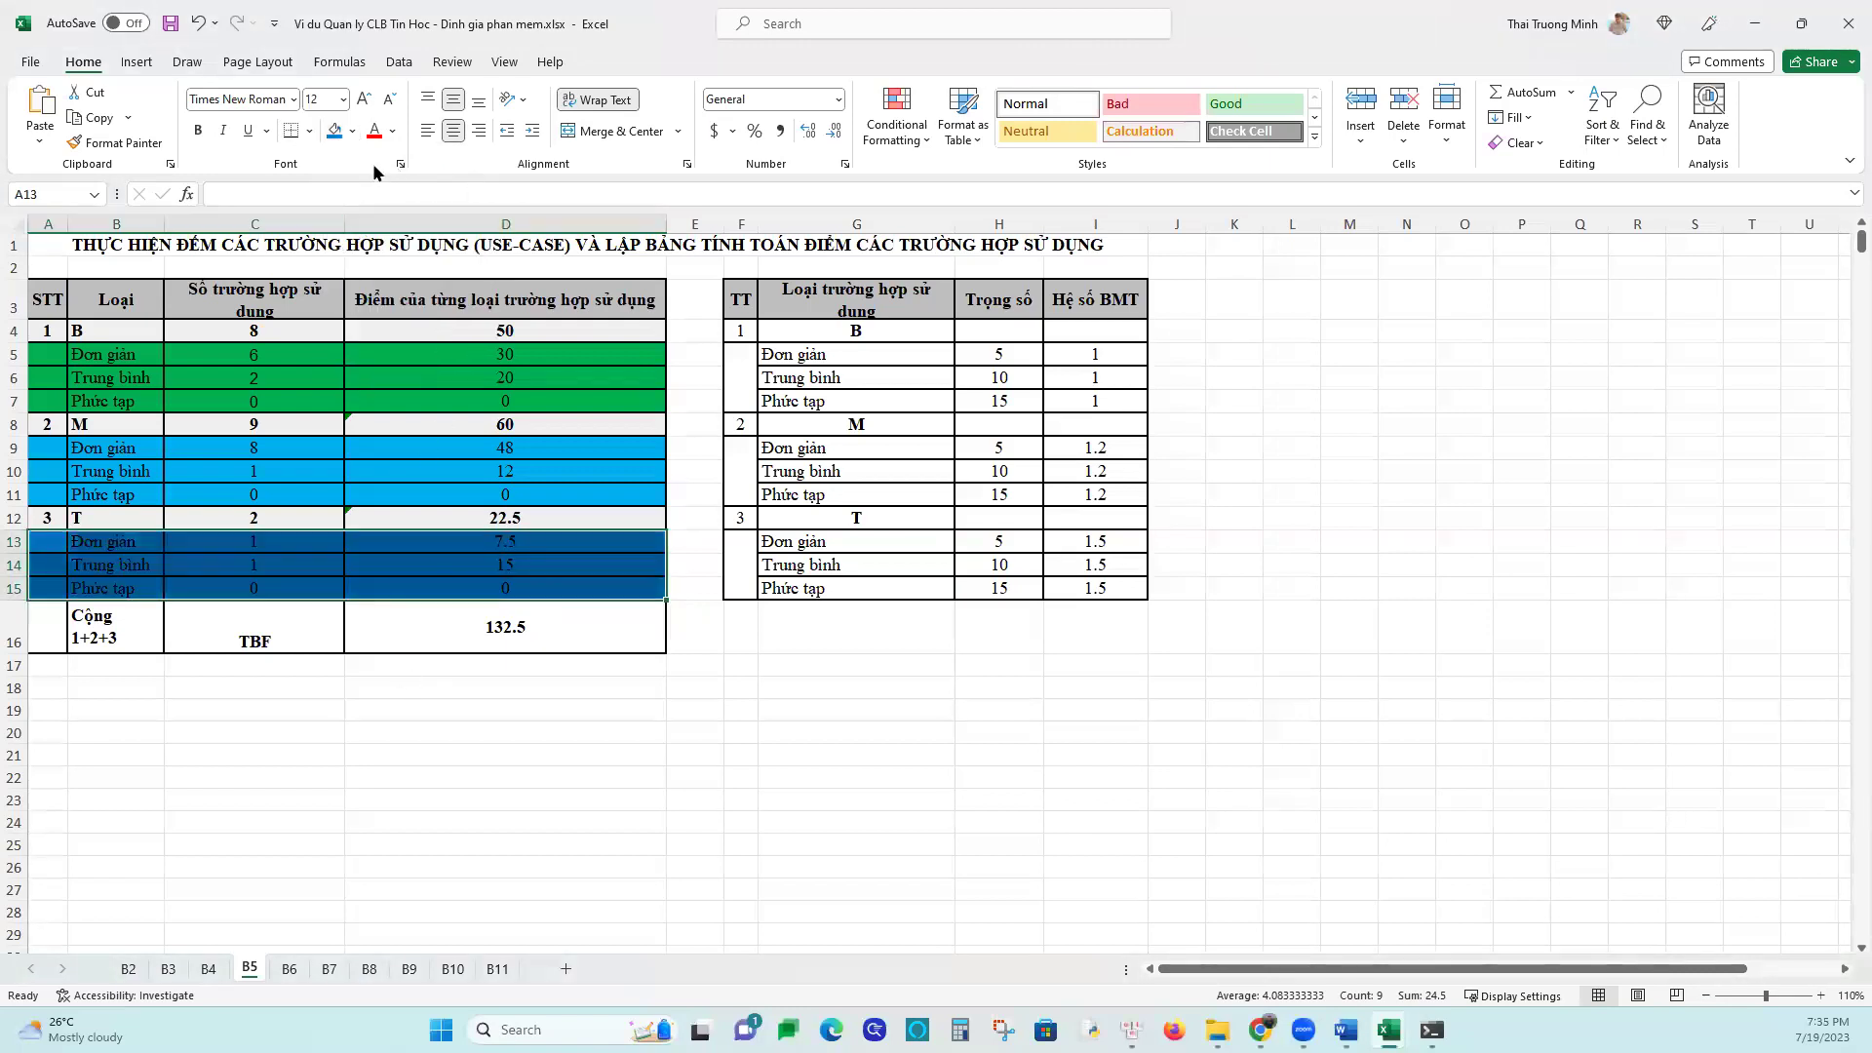
{"action": "left_click", "coordinate": [352, 137]}
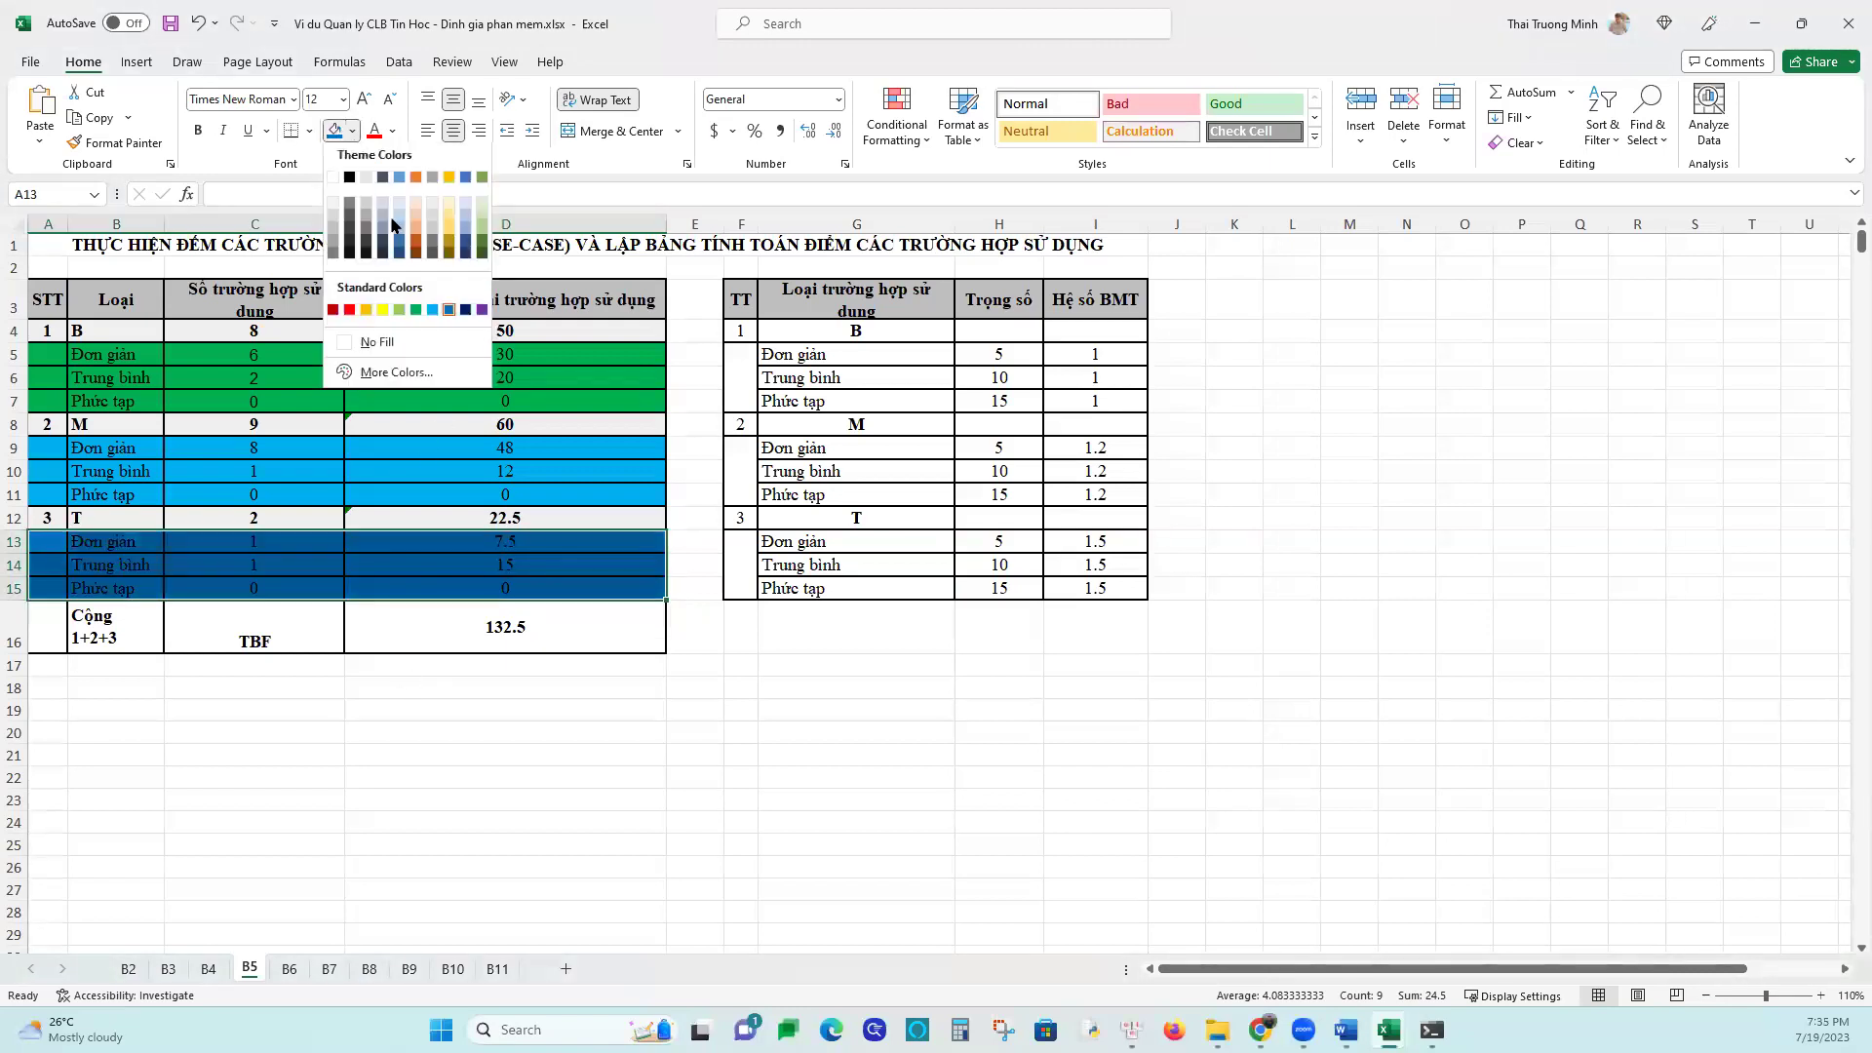
{"action": "left_click", "coordinate": [366, 314]}
{"action": "left_click", "coordinate": [430, 751]}
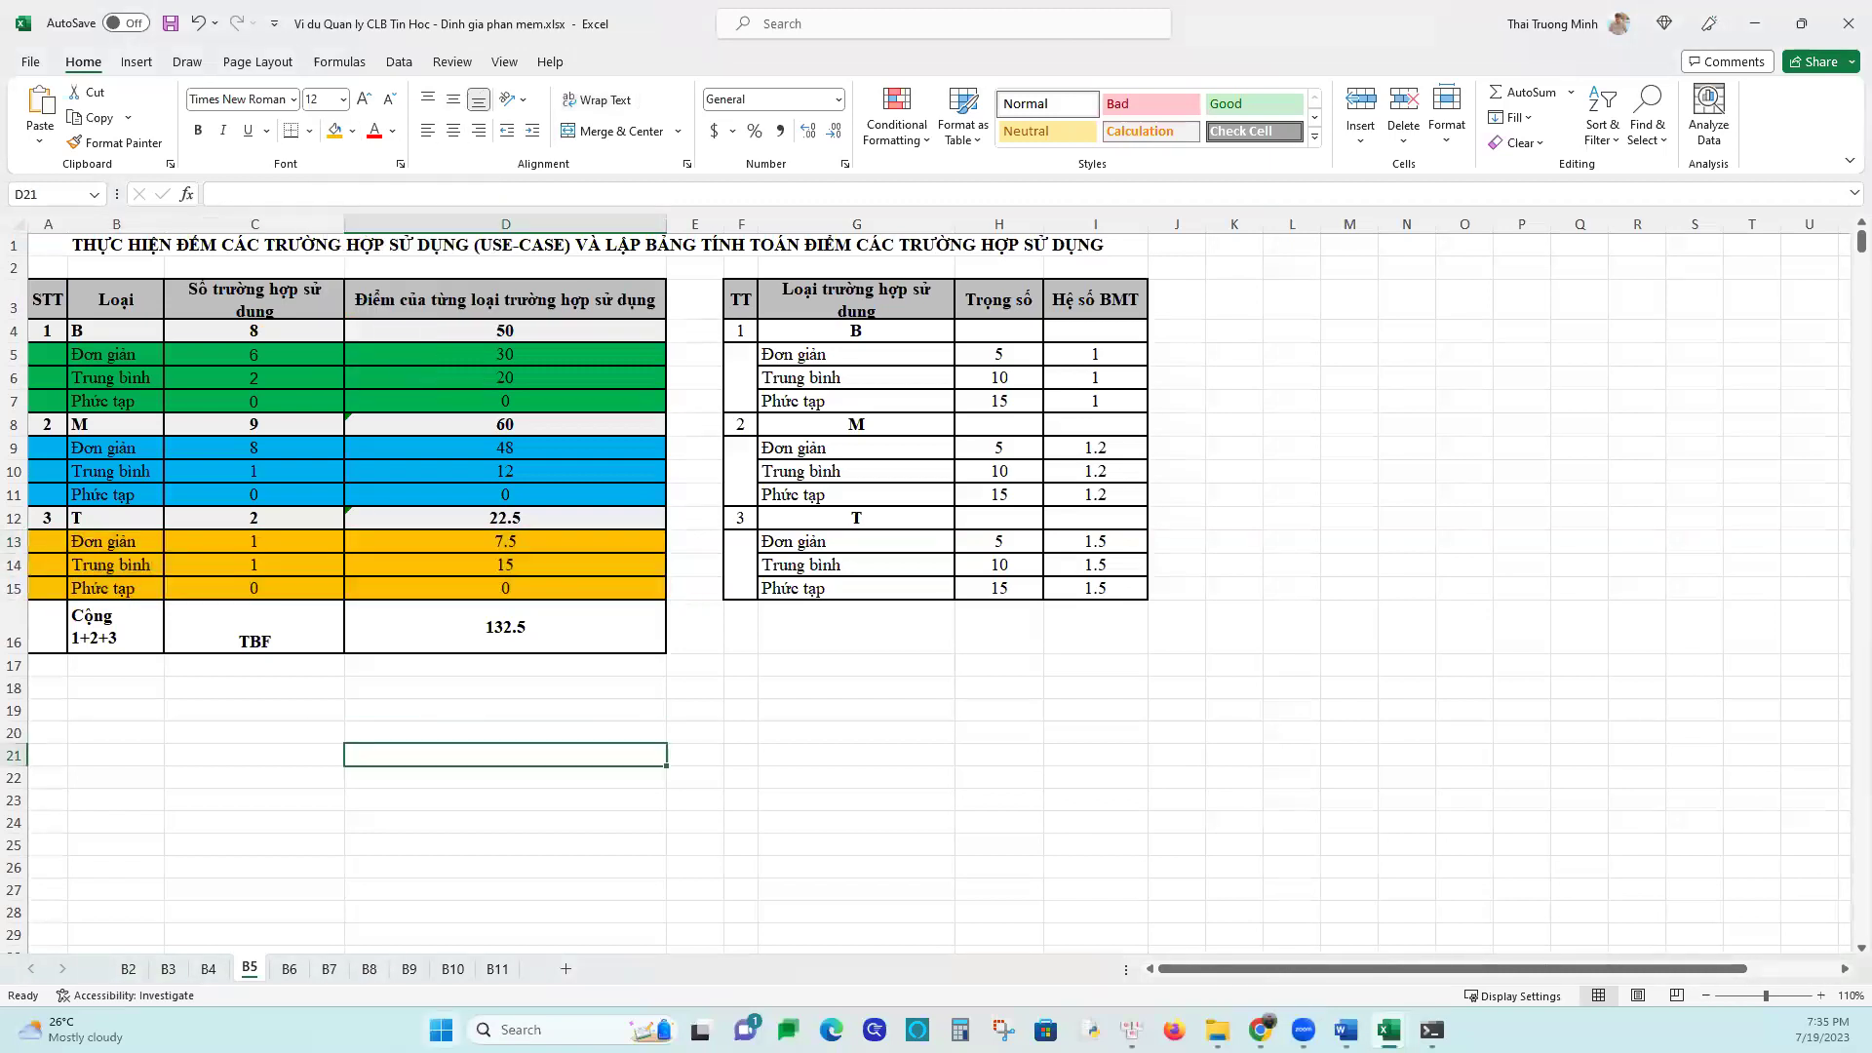
Clear the use-case counts in C5:C7 for group B and C9:C10 for group M
{"action": "left_click", "coordinate": [265, 355]}
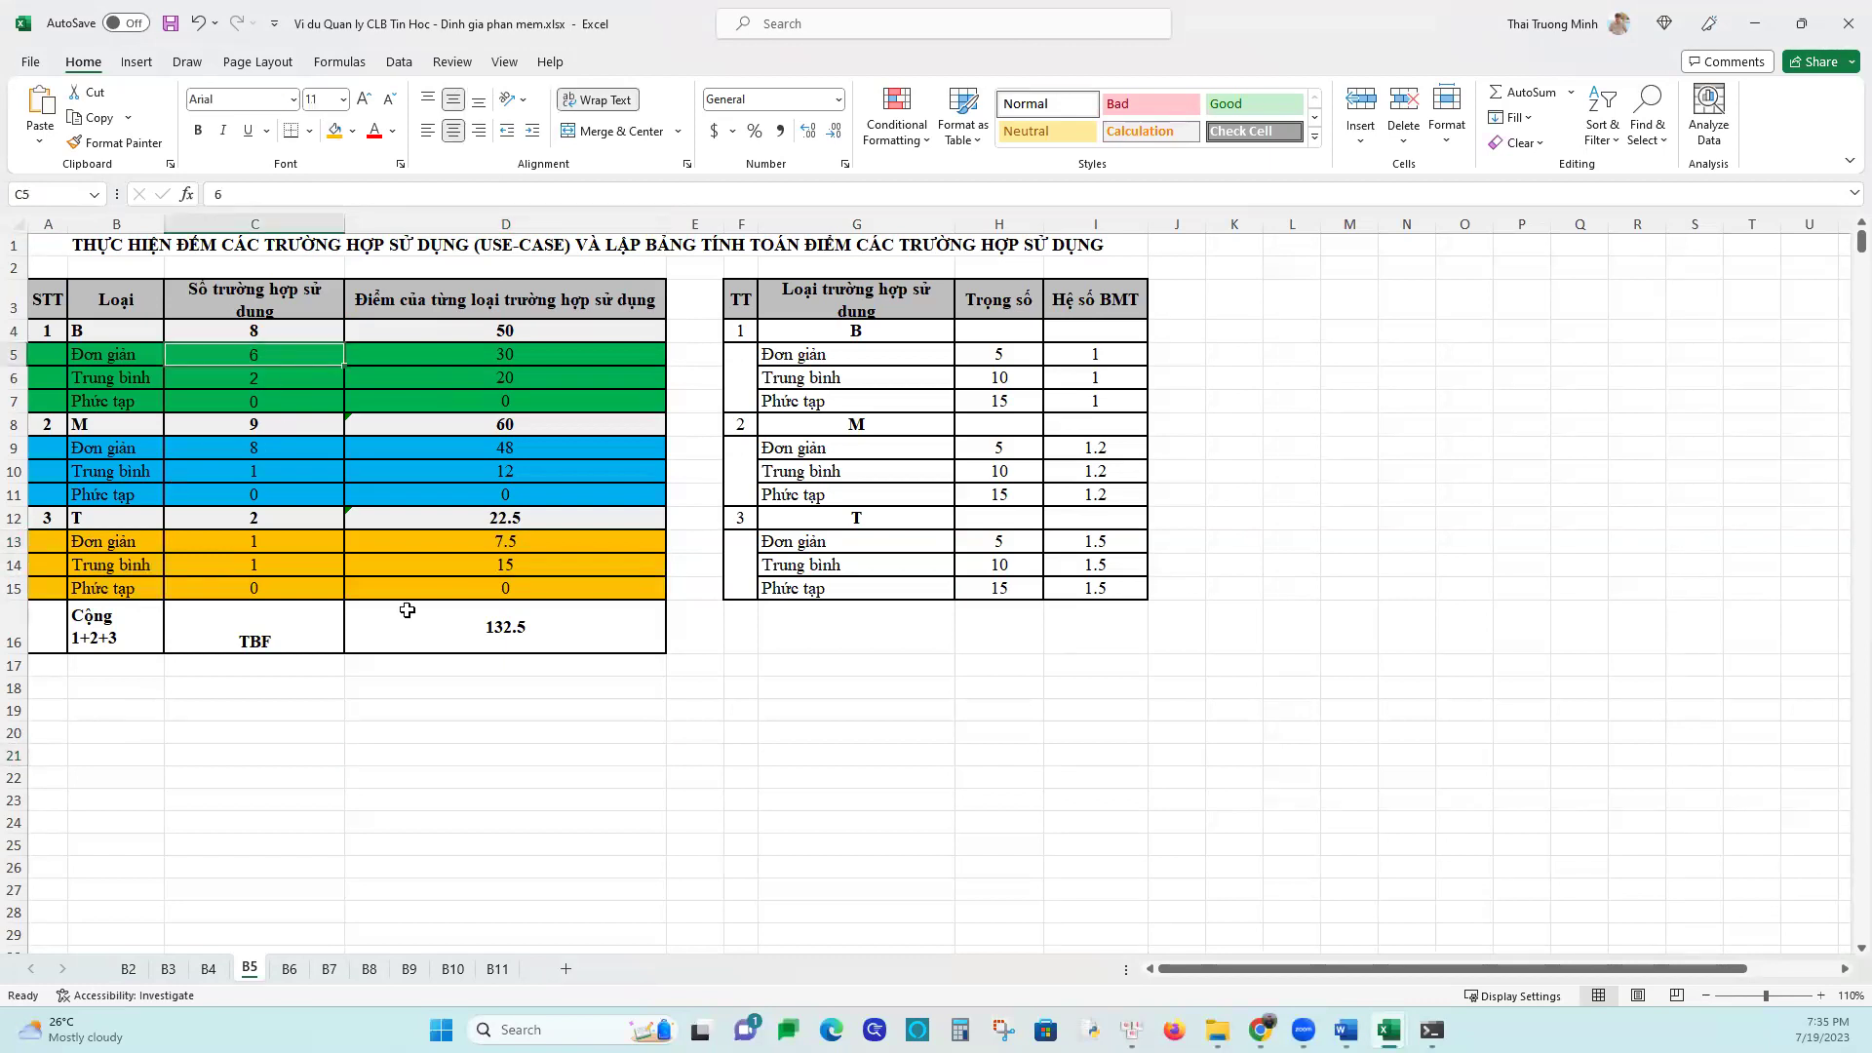
{"action": "key", "text": "BackSpace"}
{"action": "key", "text": "Return"}
{"action": "key", "text": "BackSpace"}
{"action": "key", "text": "Return"}
{"action": "key", "text": "BackSpace"}
{"action": "key", "text": "Return"}
{"action": "key", "text": "Return"}
{"action": "key", "text": "BackSpace"}
{"action": "key", "text": "Return"}
{"action": "key", "text": "BackSpace"}
{"action": "key", "text": "Return"}
{"action": "key", "text": "Return"}
{"action": "key", "text": "Return"}
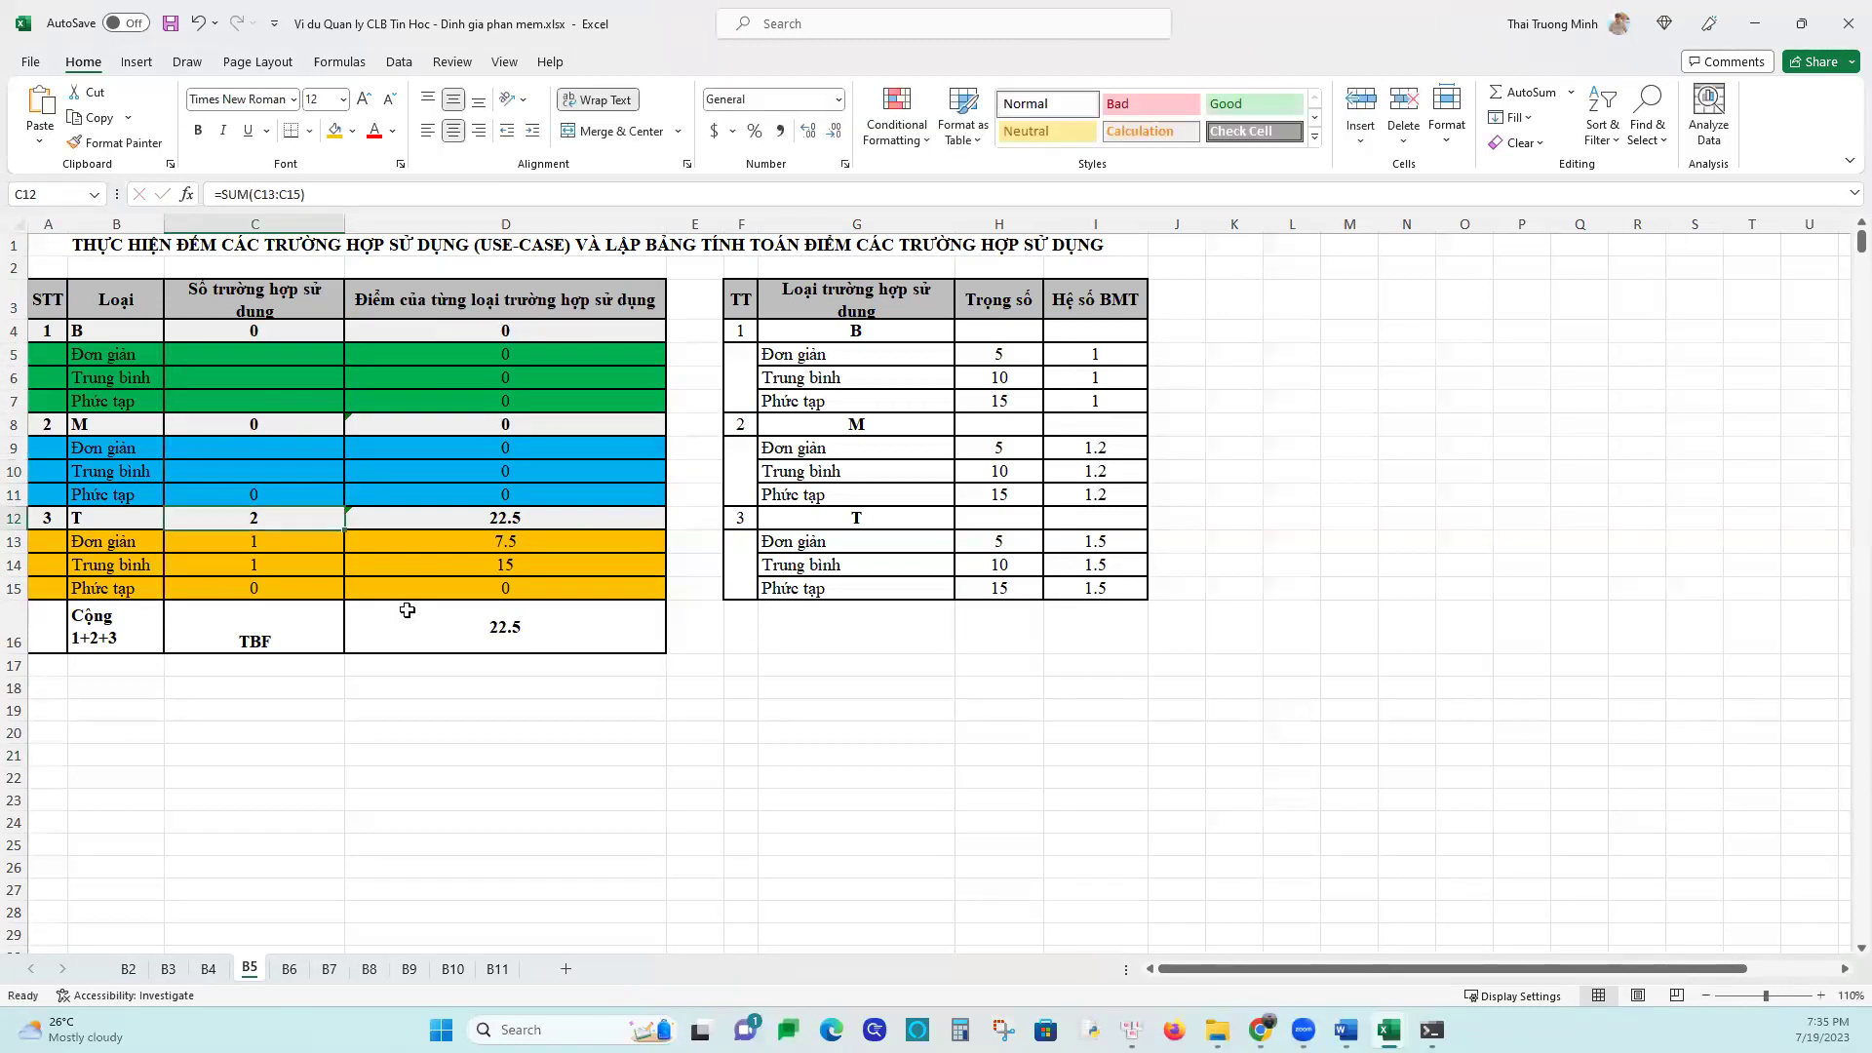
Clear the group T use-case counts in C13:C15
{"action": "key", "text": "BackSpace"}
{"action": "key", "text": "Return"}
{"action": "key", "text": "BackSpace"}
{"action": "key", "text": "Return"}
{"action": "key", "text": "BackSpace"}
{"action": "key", "text": "Return"}
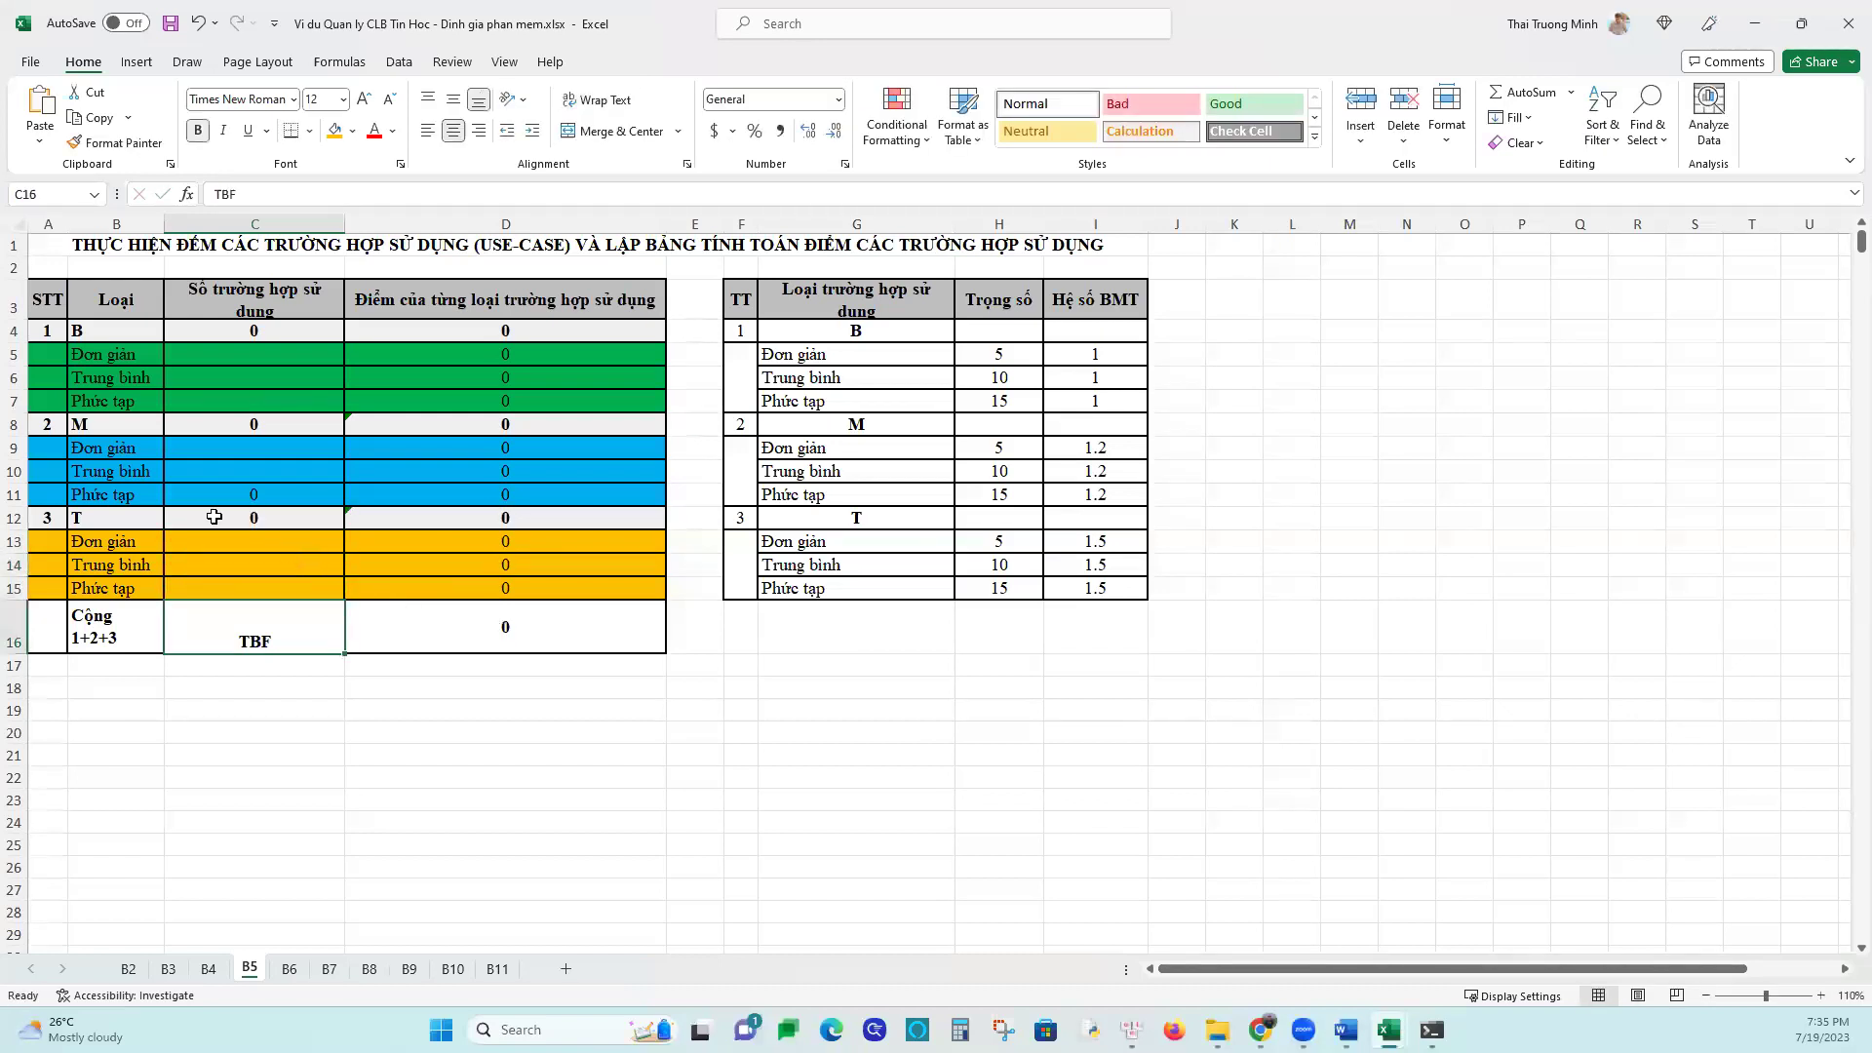
Clear the group B subtotal and score formulas in D4:D7
{"action": "left_click", "coordinate": [472, 359]}
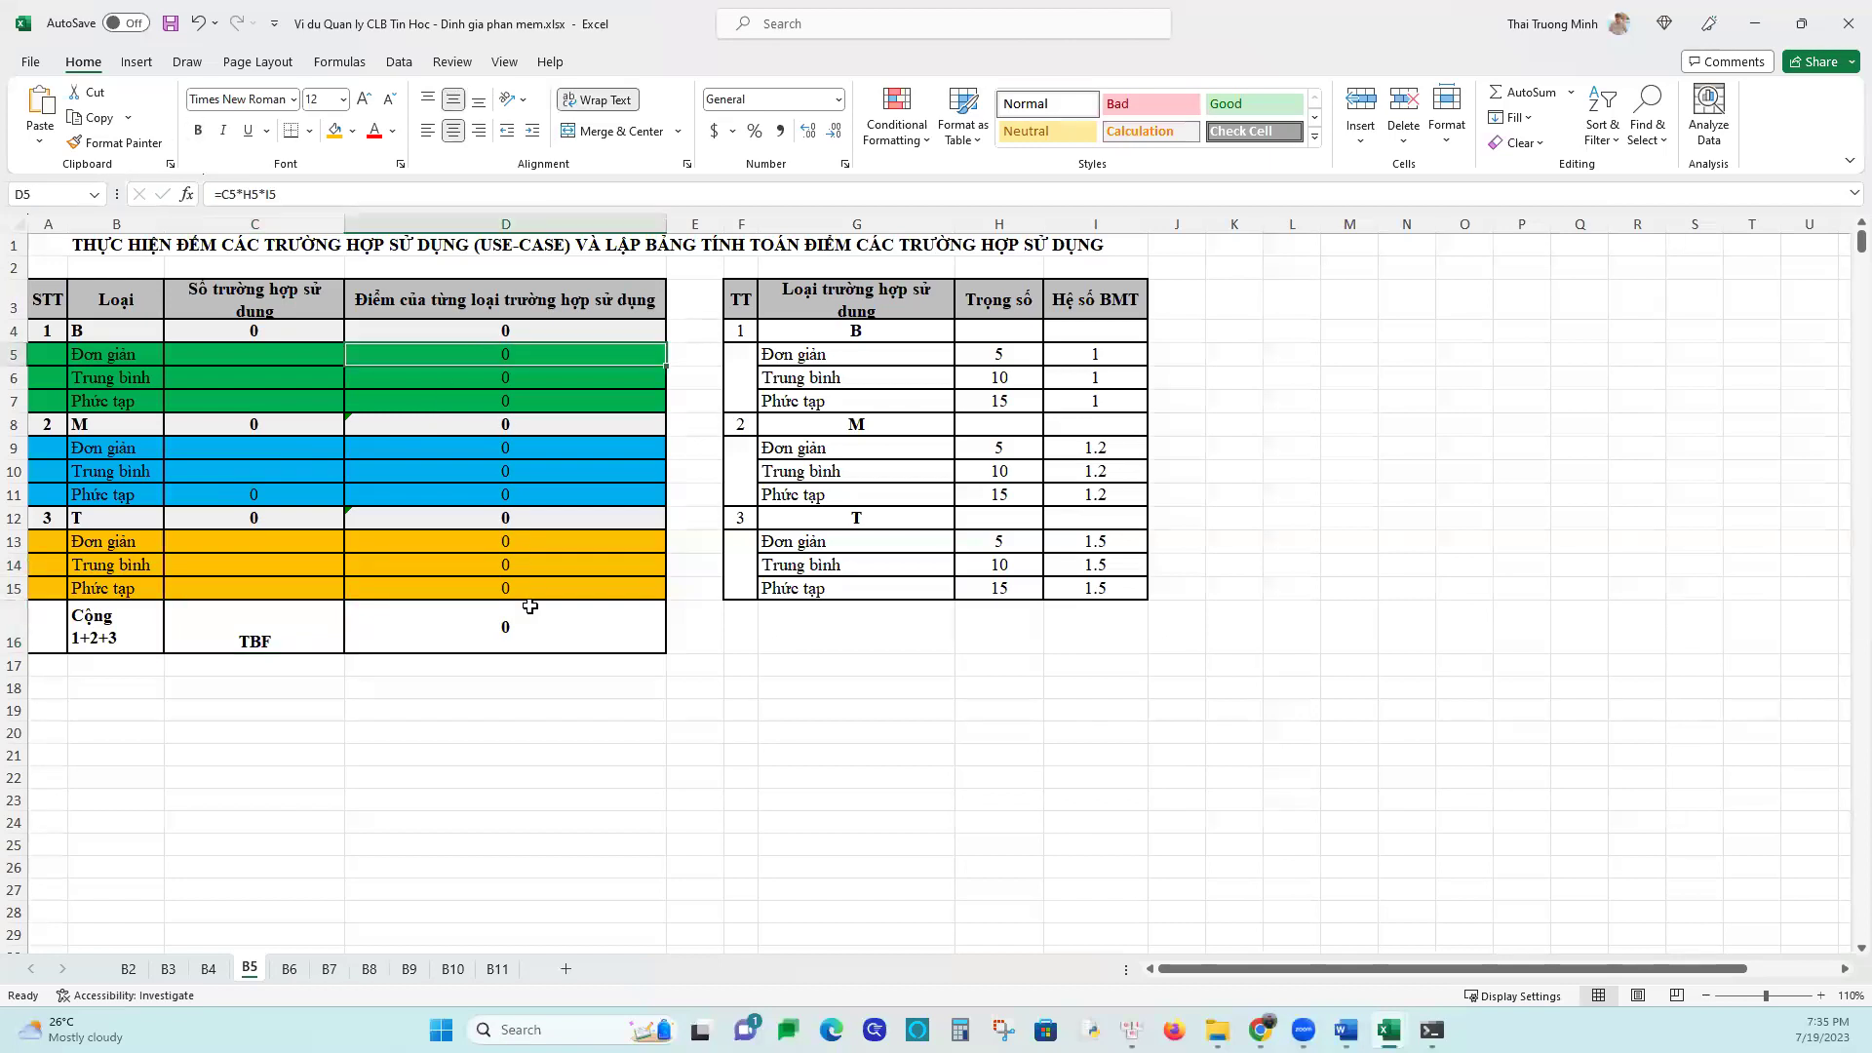
{"action": "key", "text": "BackSpace"}
{"action": "key", "text": "Return"}
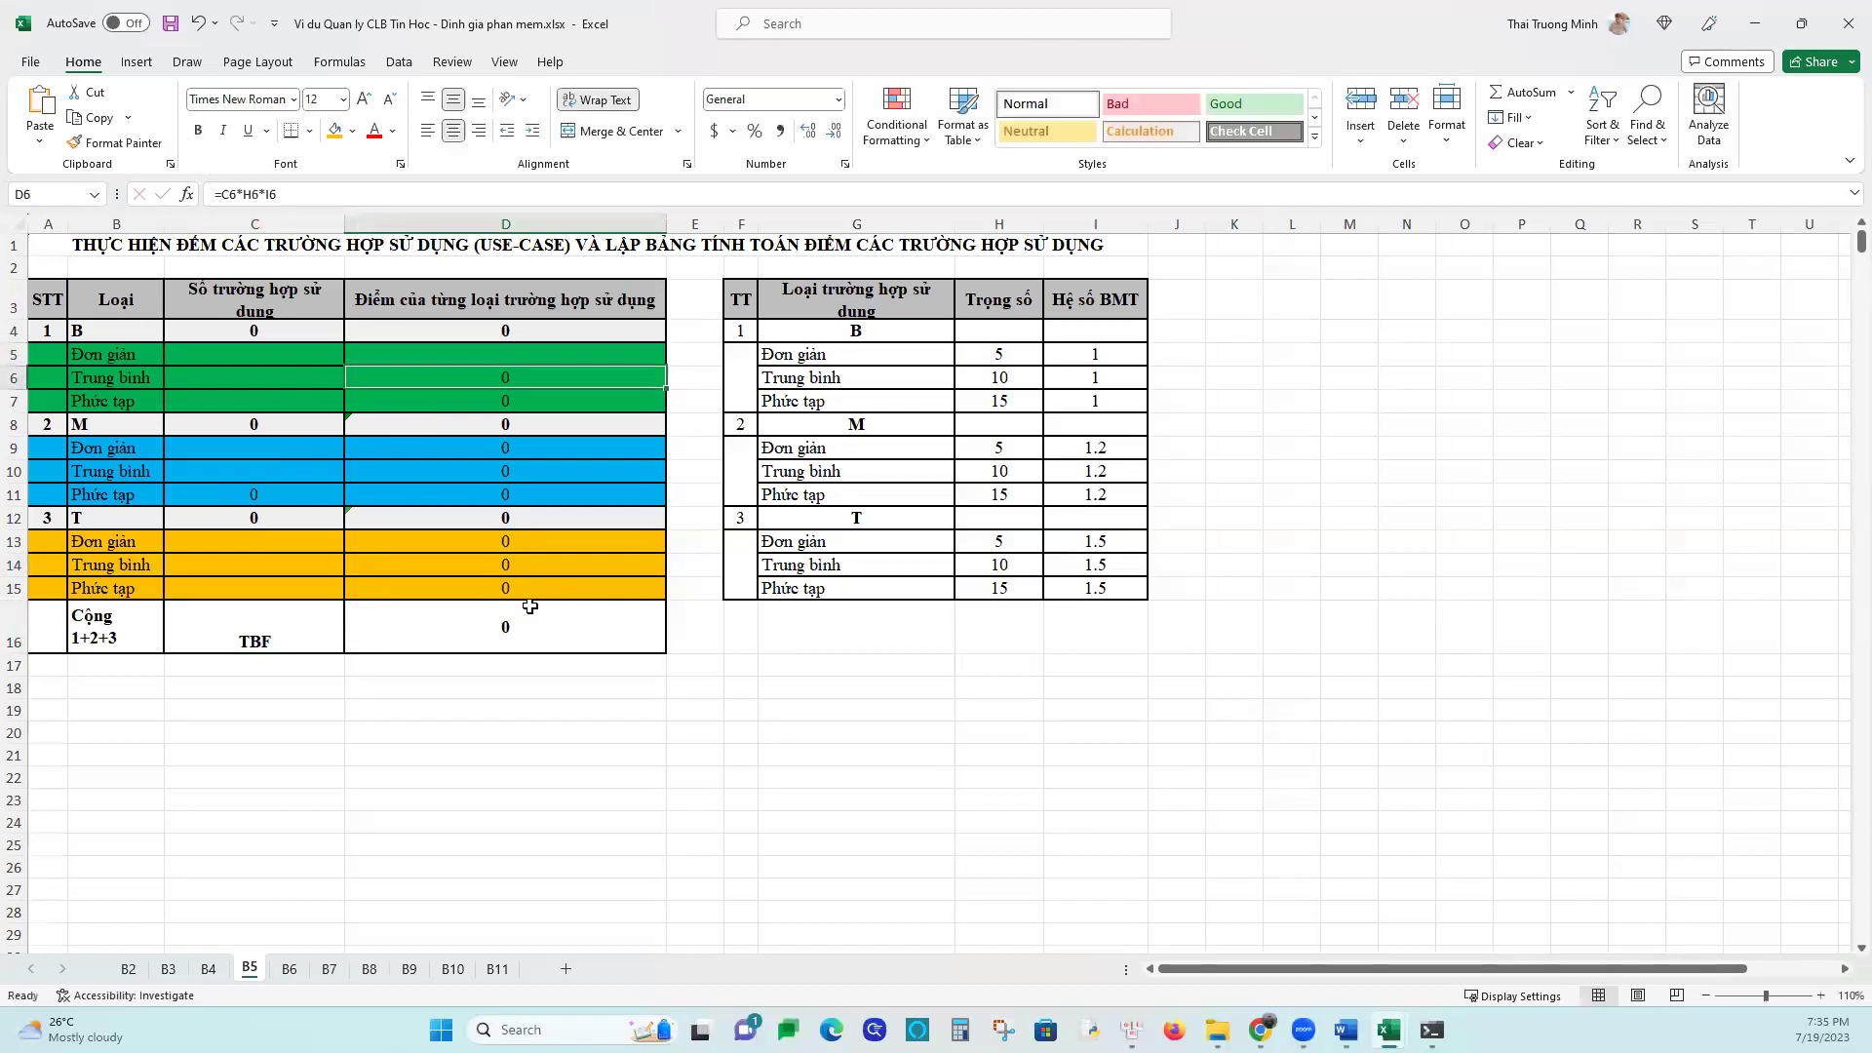
{"action": "left_click", "coordinate": [549, 332]}
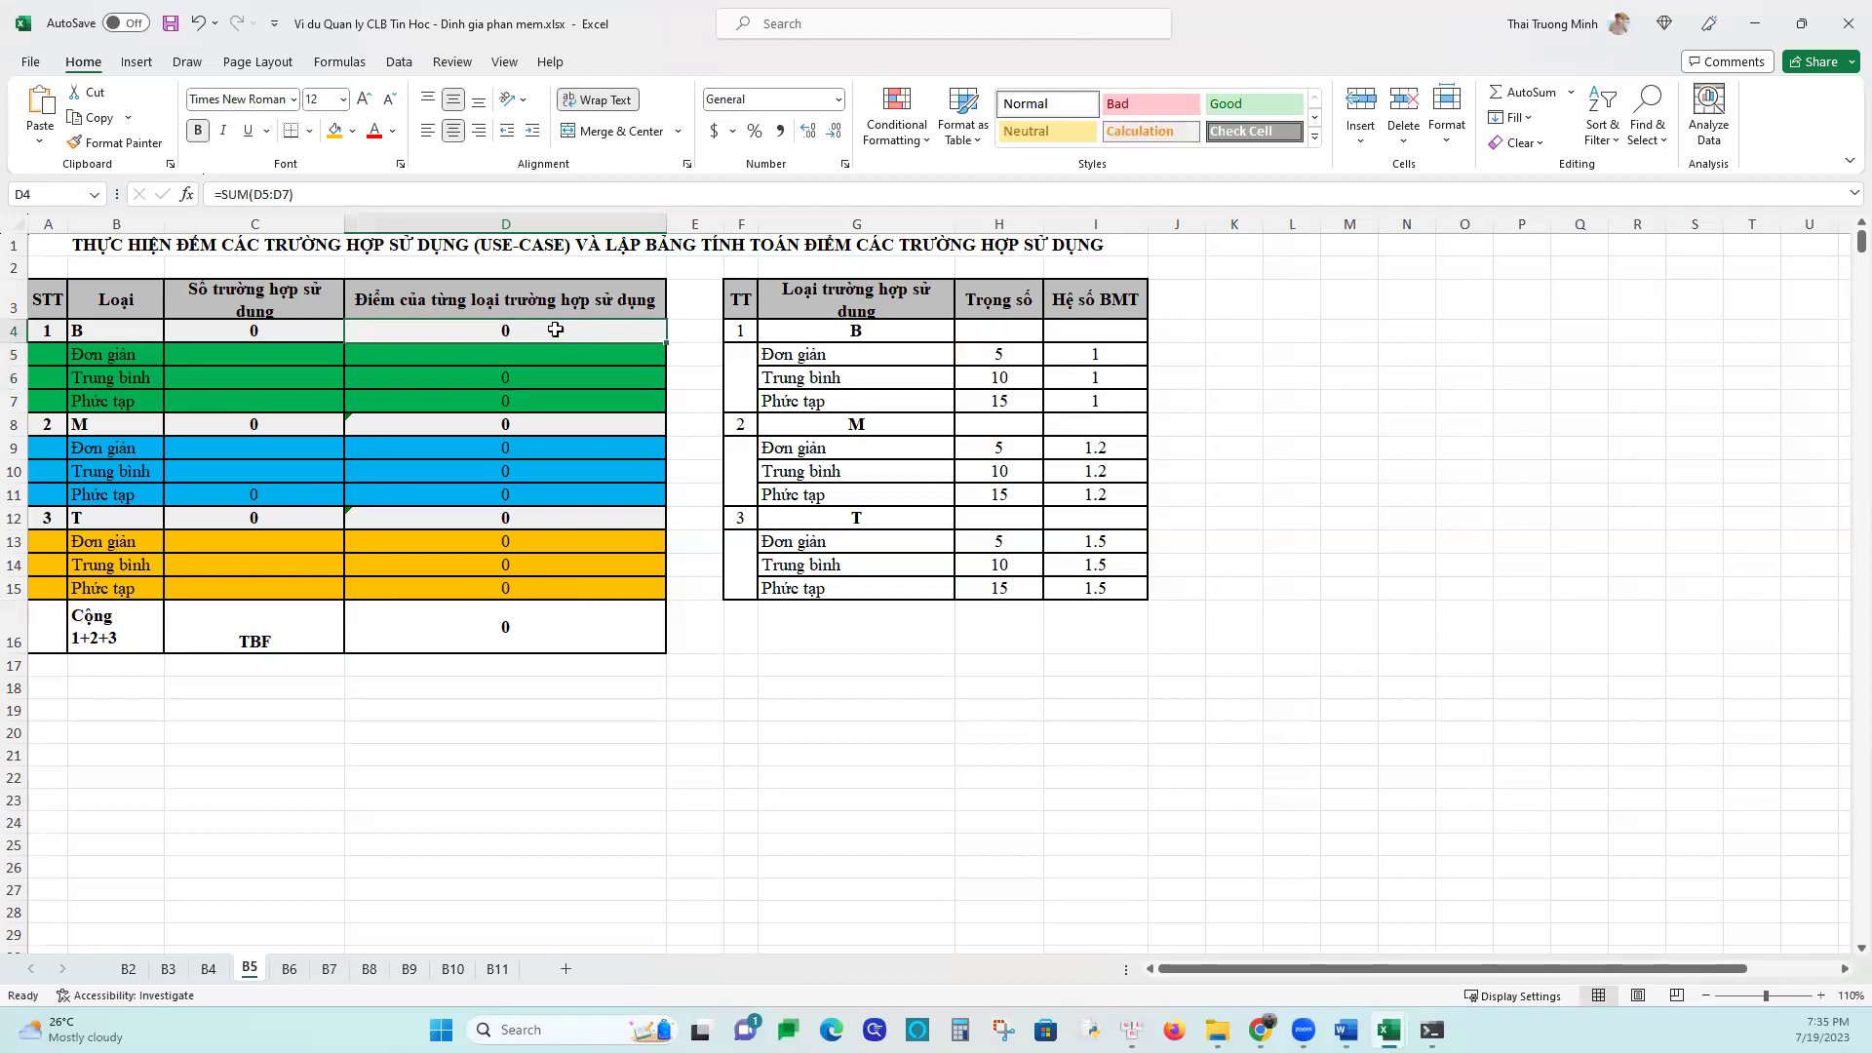
{"action": "key", "text": "Delete"}
{"action": "left_click_drag", "start_coordinate": [665, 338], "coordinate": [664, 411]}
{"action": "left_click", "coordinate": [655, 355]}
Clear the group M score formulas in D9:D11
{"action": "left_click", "coordinate": [566, 442]}
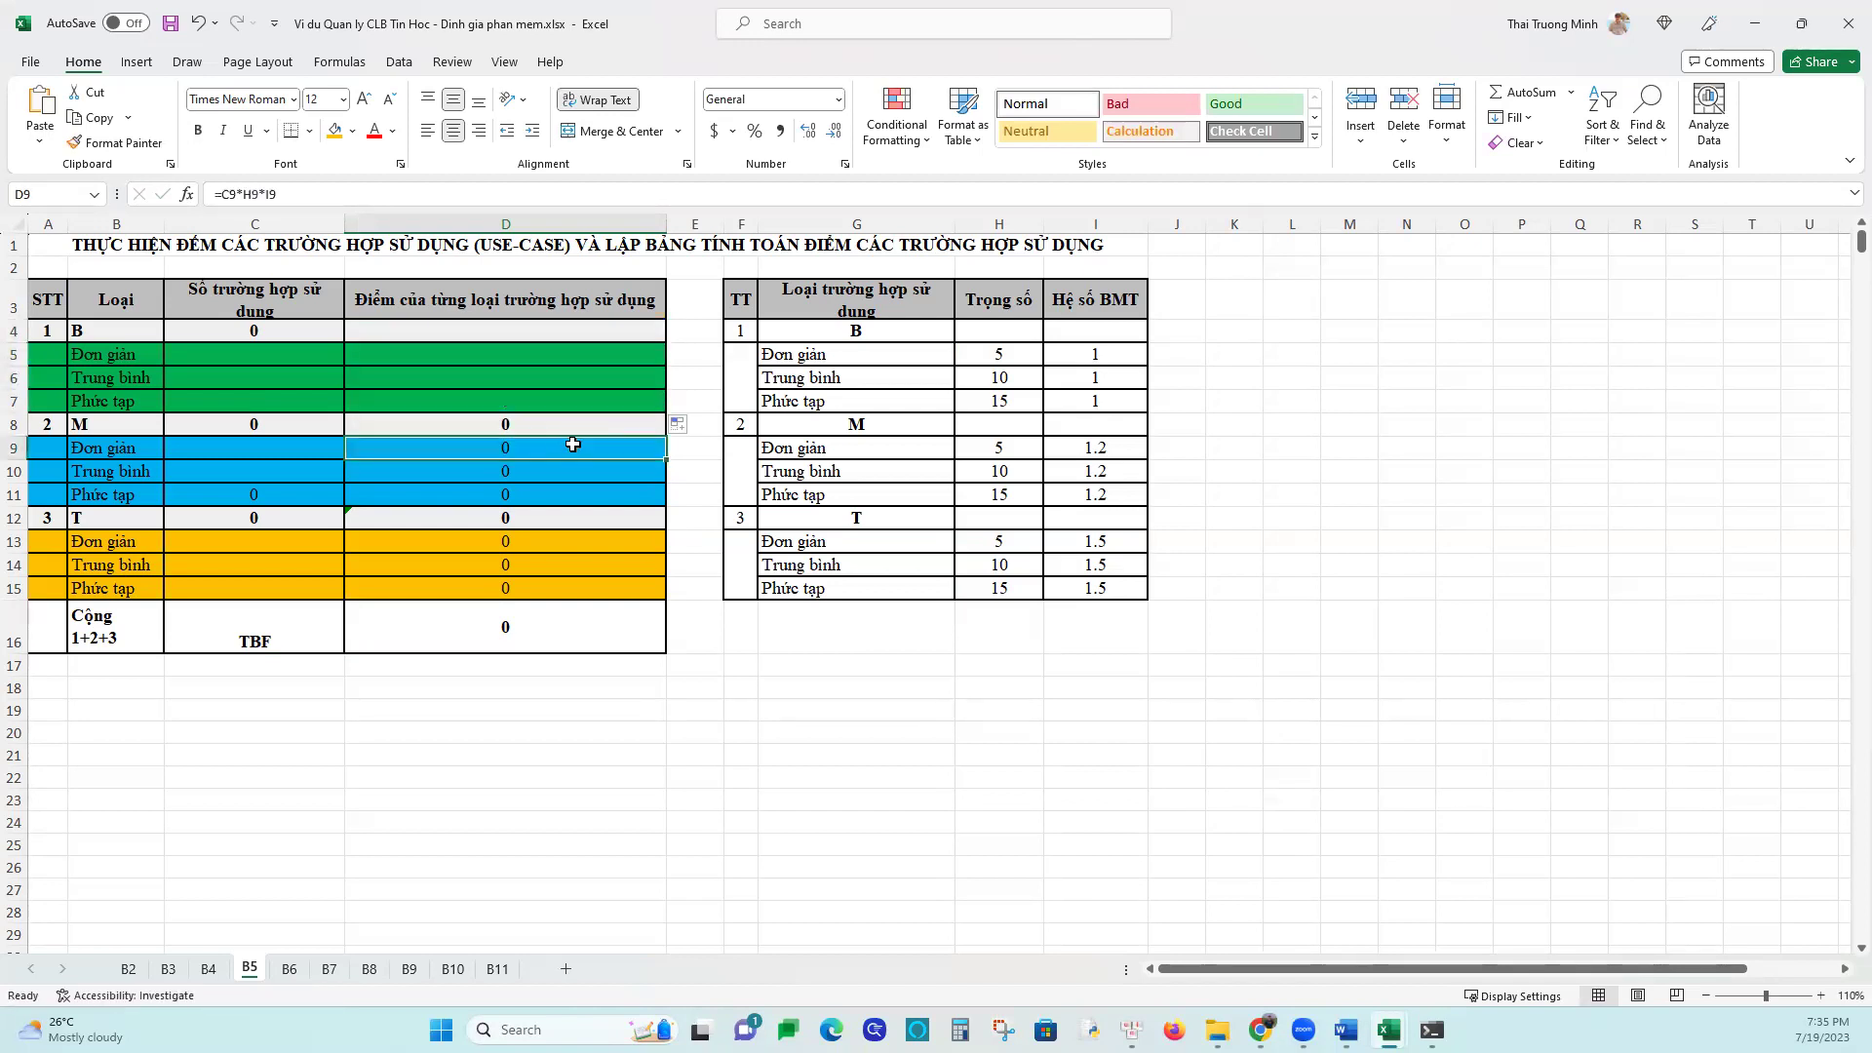
{"action": "key", "text": "Delete"}
{"action": "key", "text": "Return"}
{"action": "left_click", "coordinate": [646, 448]}
{"action": "left_click_drag", "start_coordinate": [665, 459], "coordinate": [666, 503]}
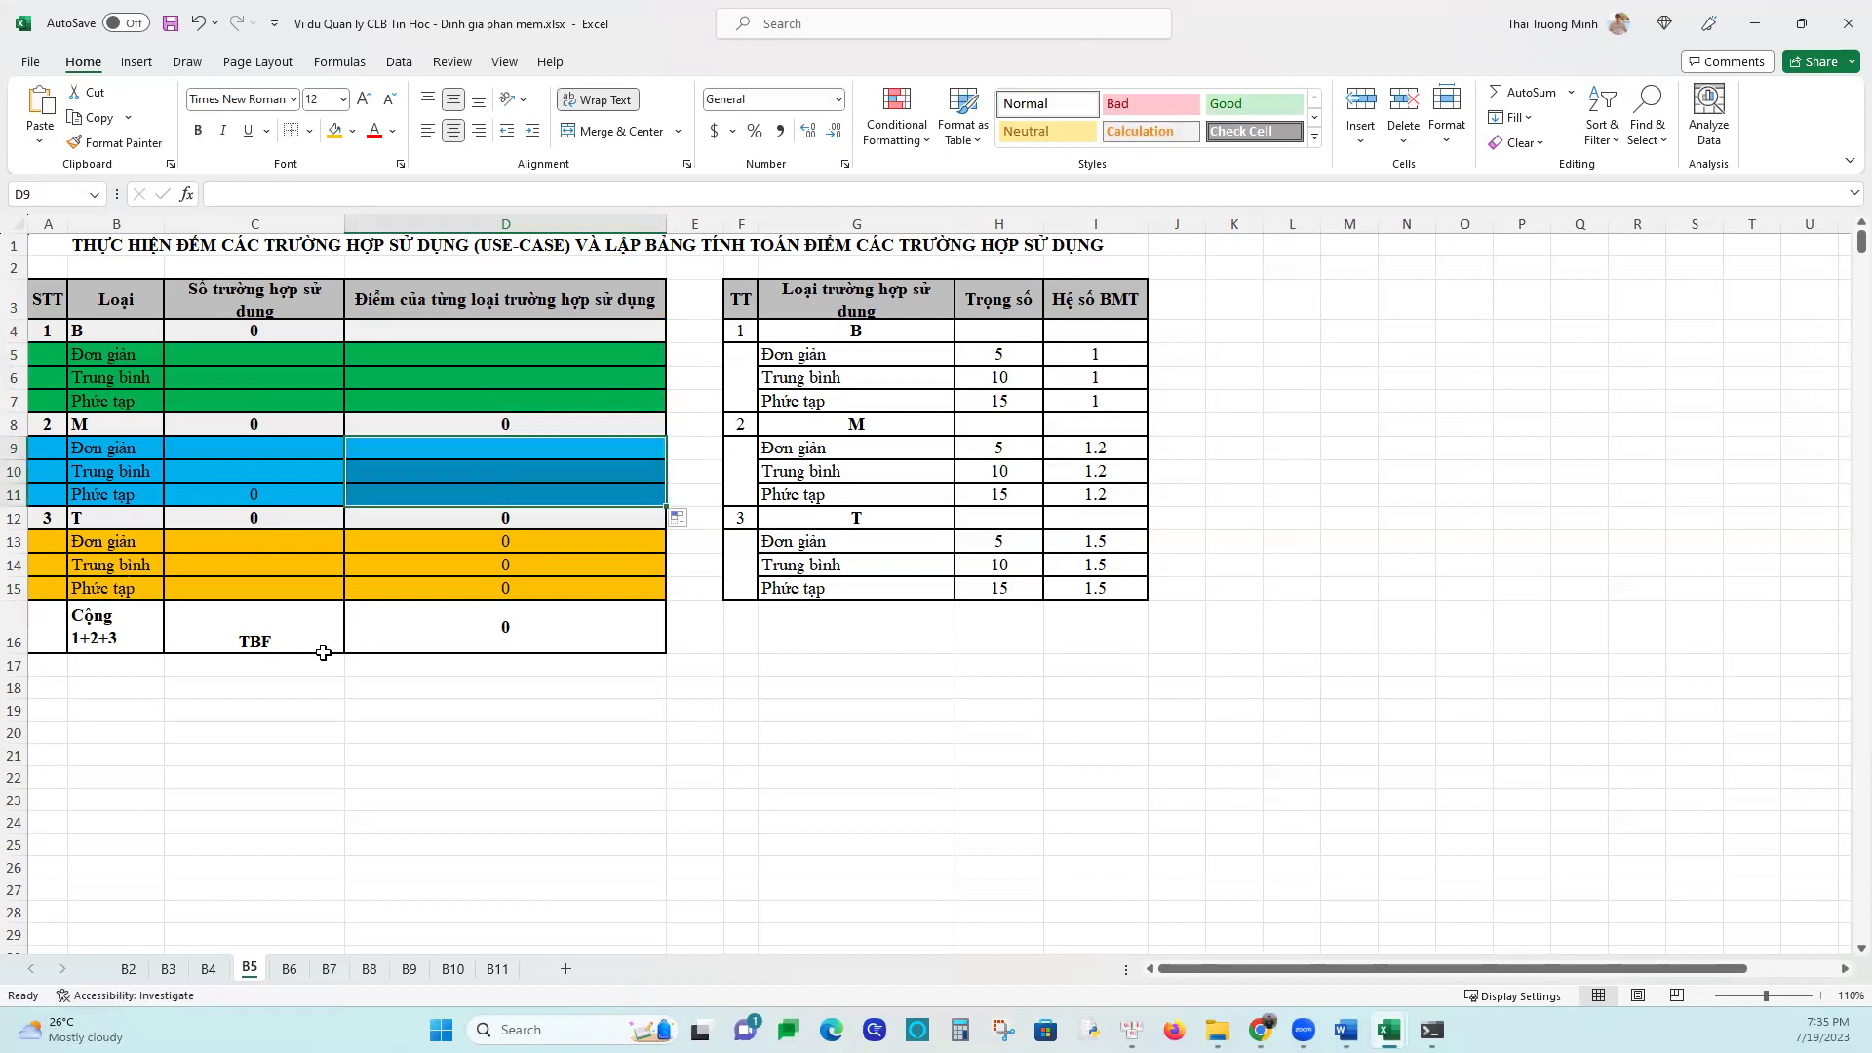
On sheet B3, fill the Bắt buộc / Đơn giản use-case cells F4:G8 with Light Green
{"action": "left_click", "coordinate": [237, 377]}
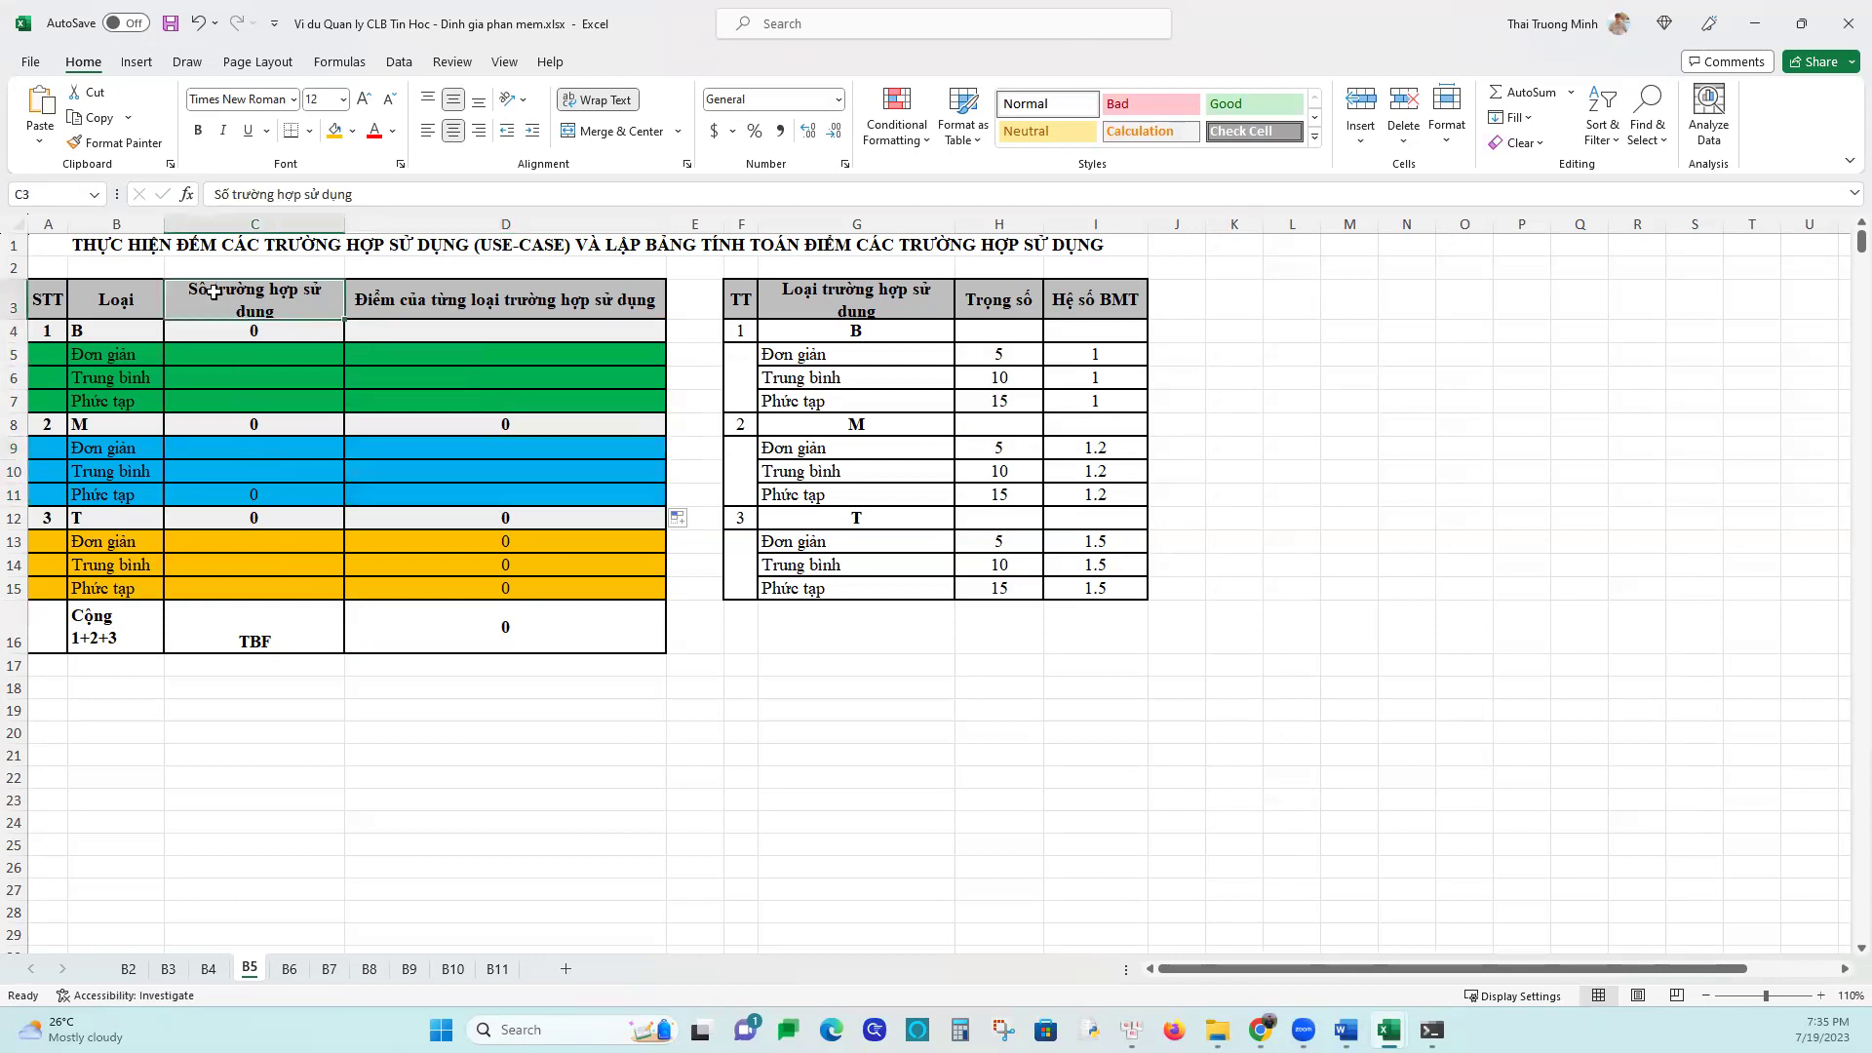
{"action": "left_click", "coordinate": [253, 358]}
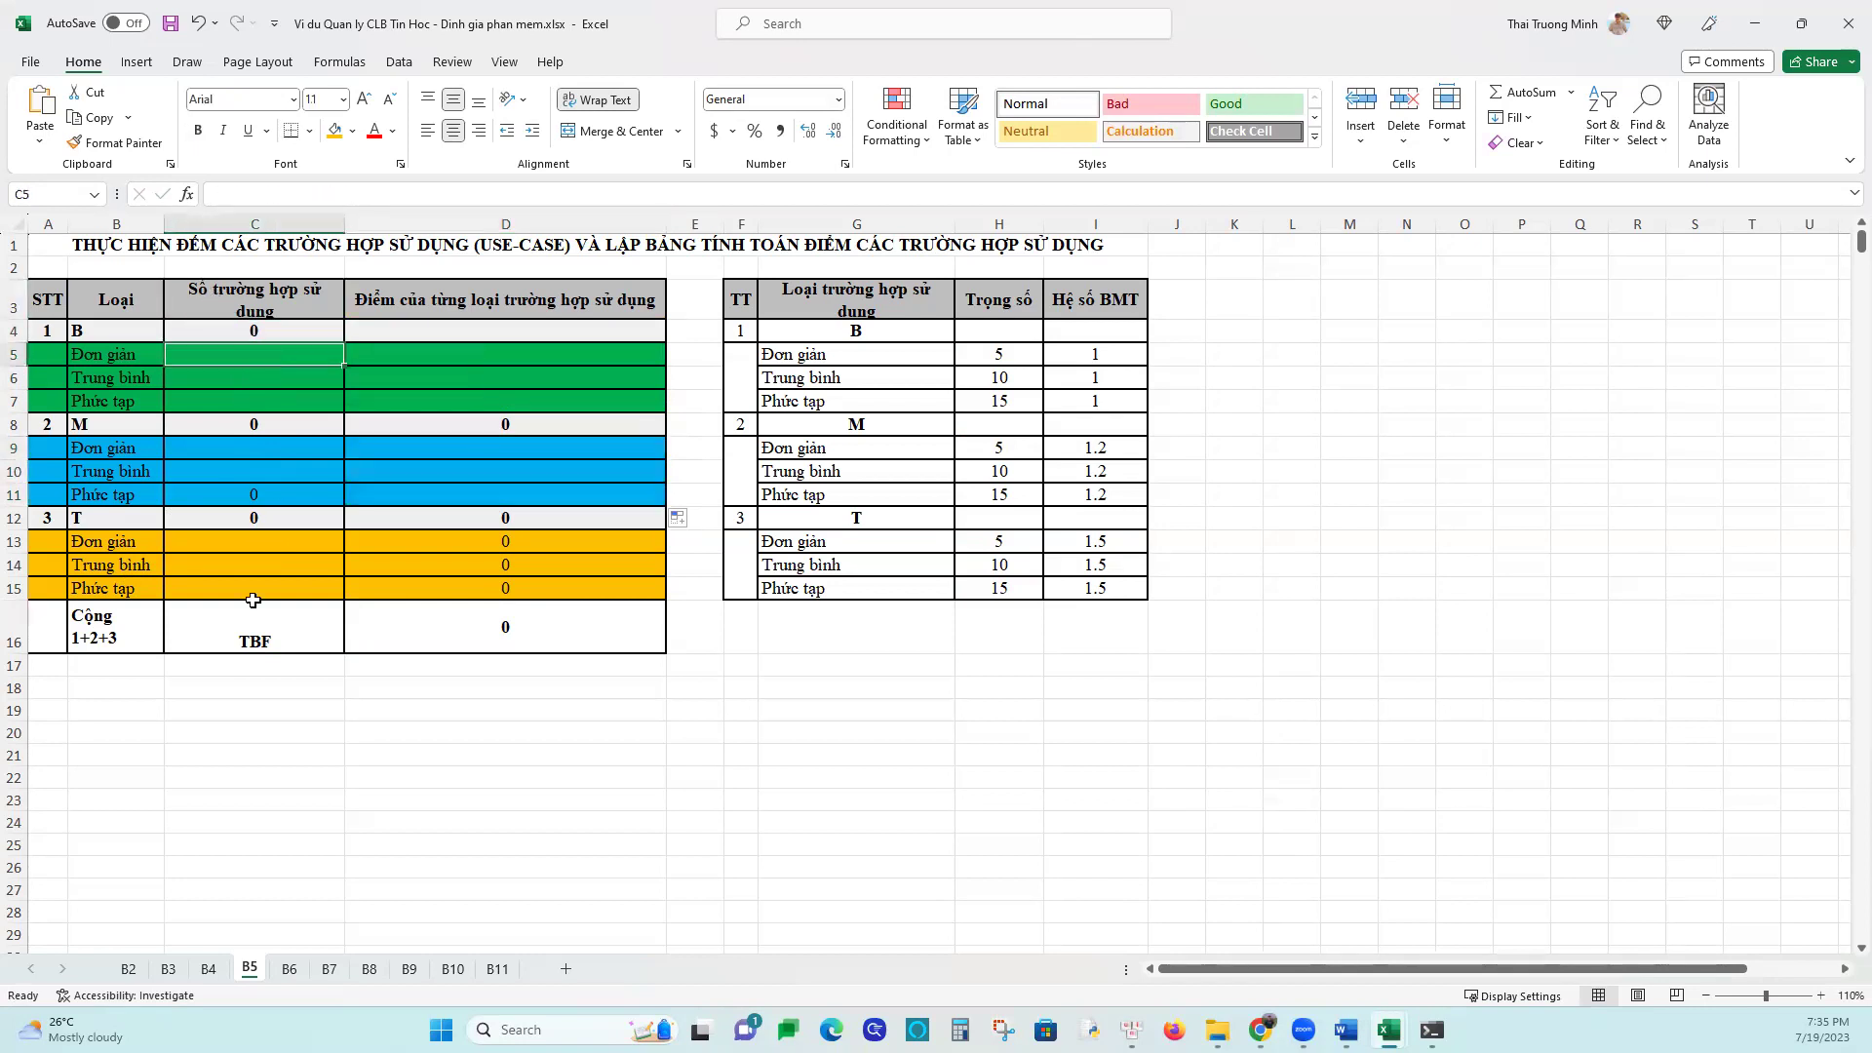
{"action": "left_click", "coordinate": [172, 970]}
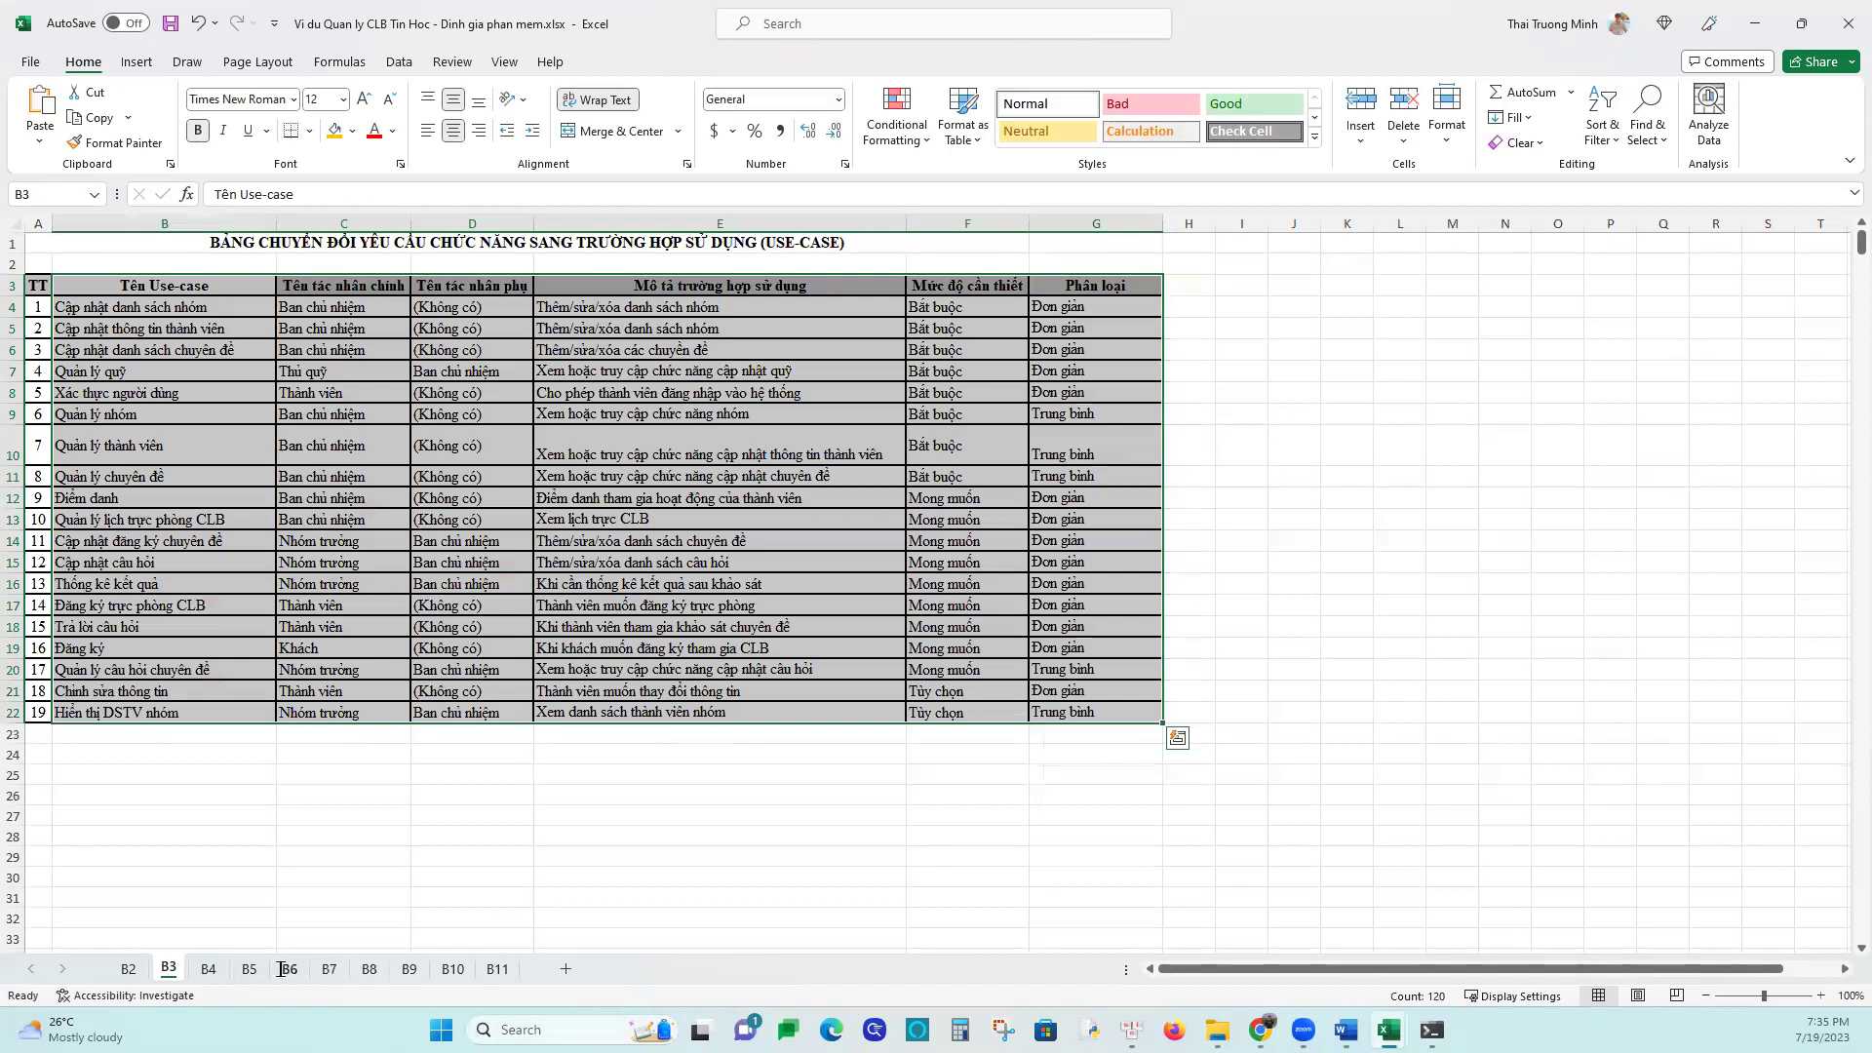
{"action": "left_click", "coordinate": [249, 968]}
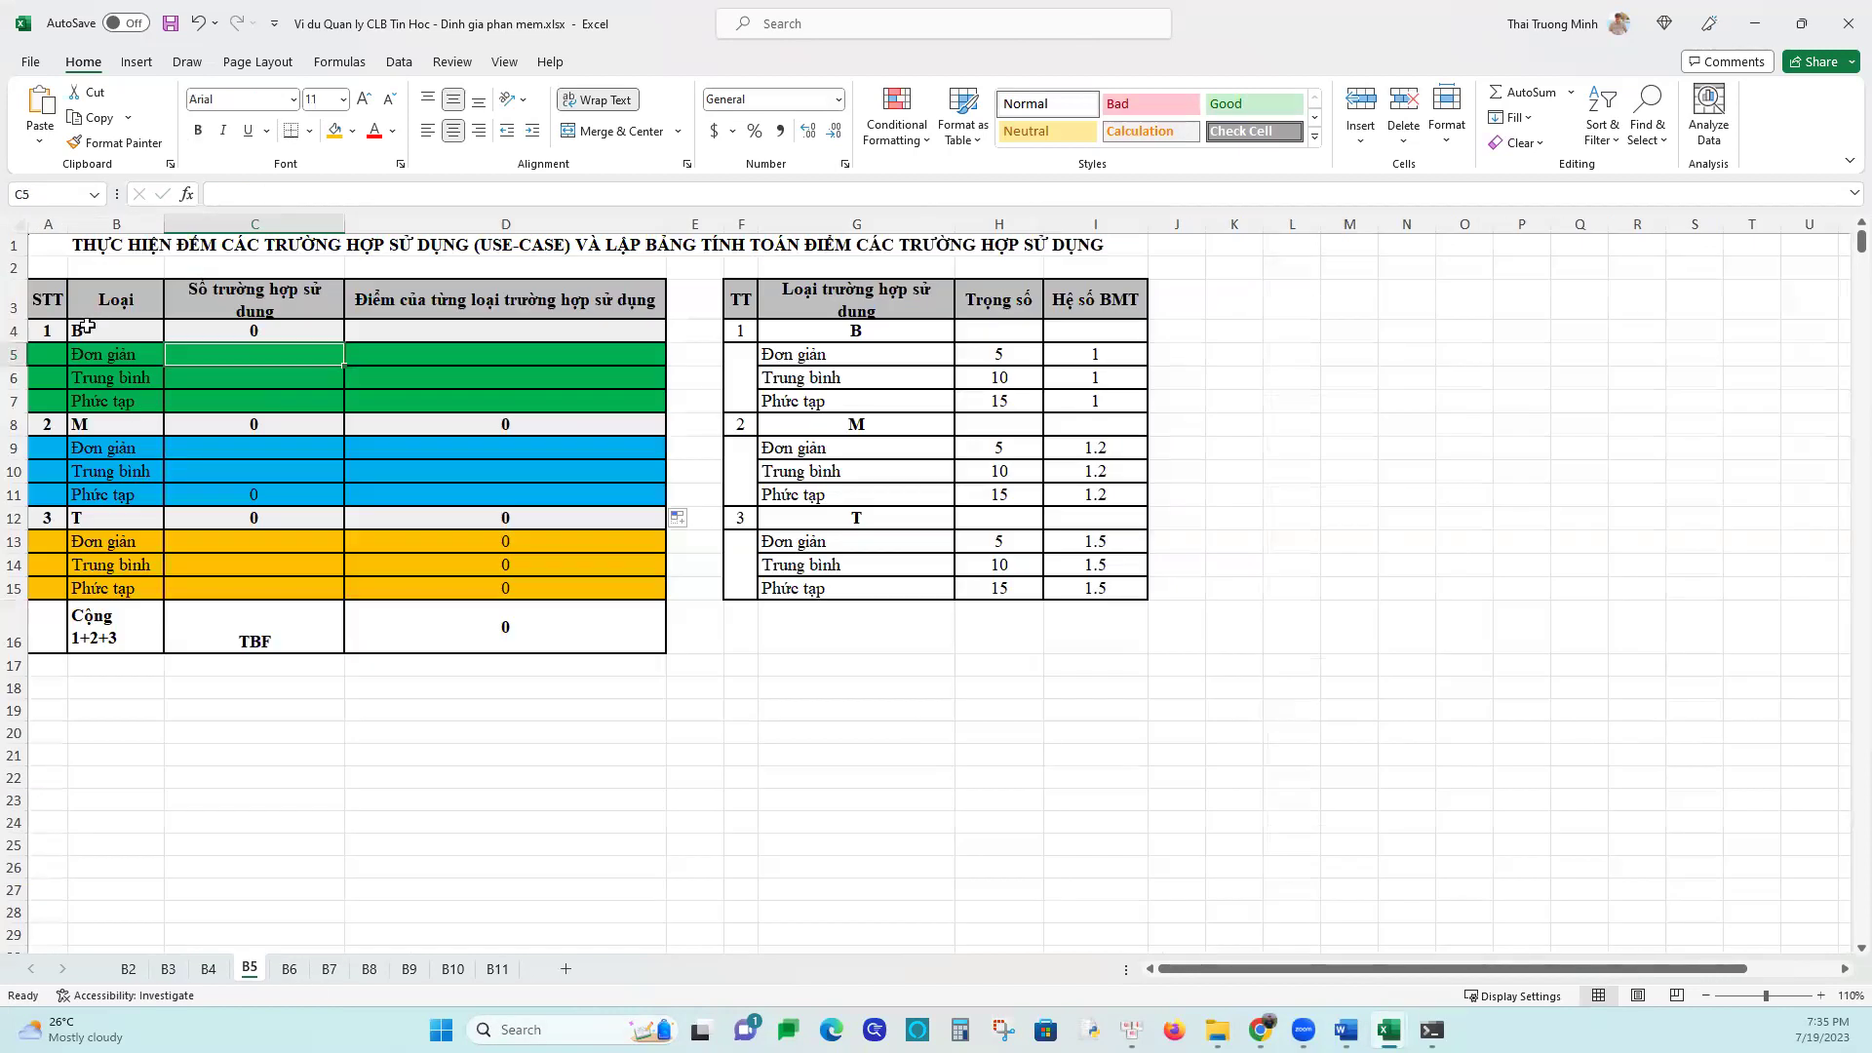
{"action": "left_click", "coordinate": [87, 329]}
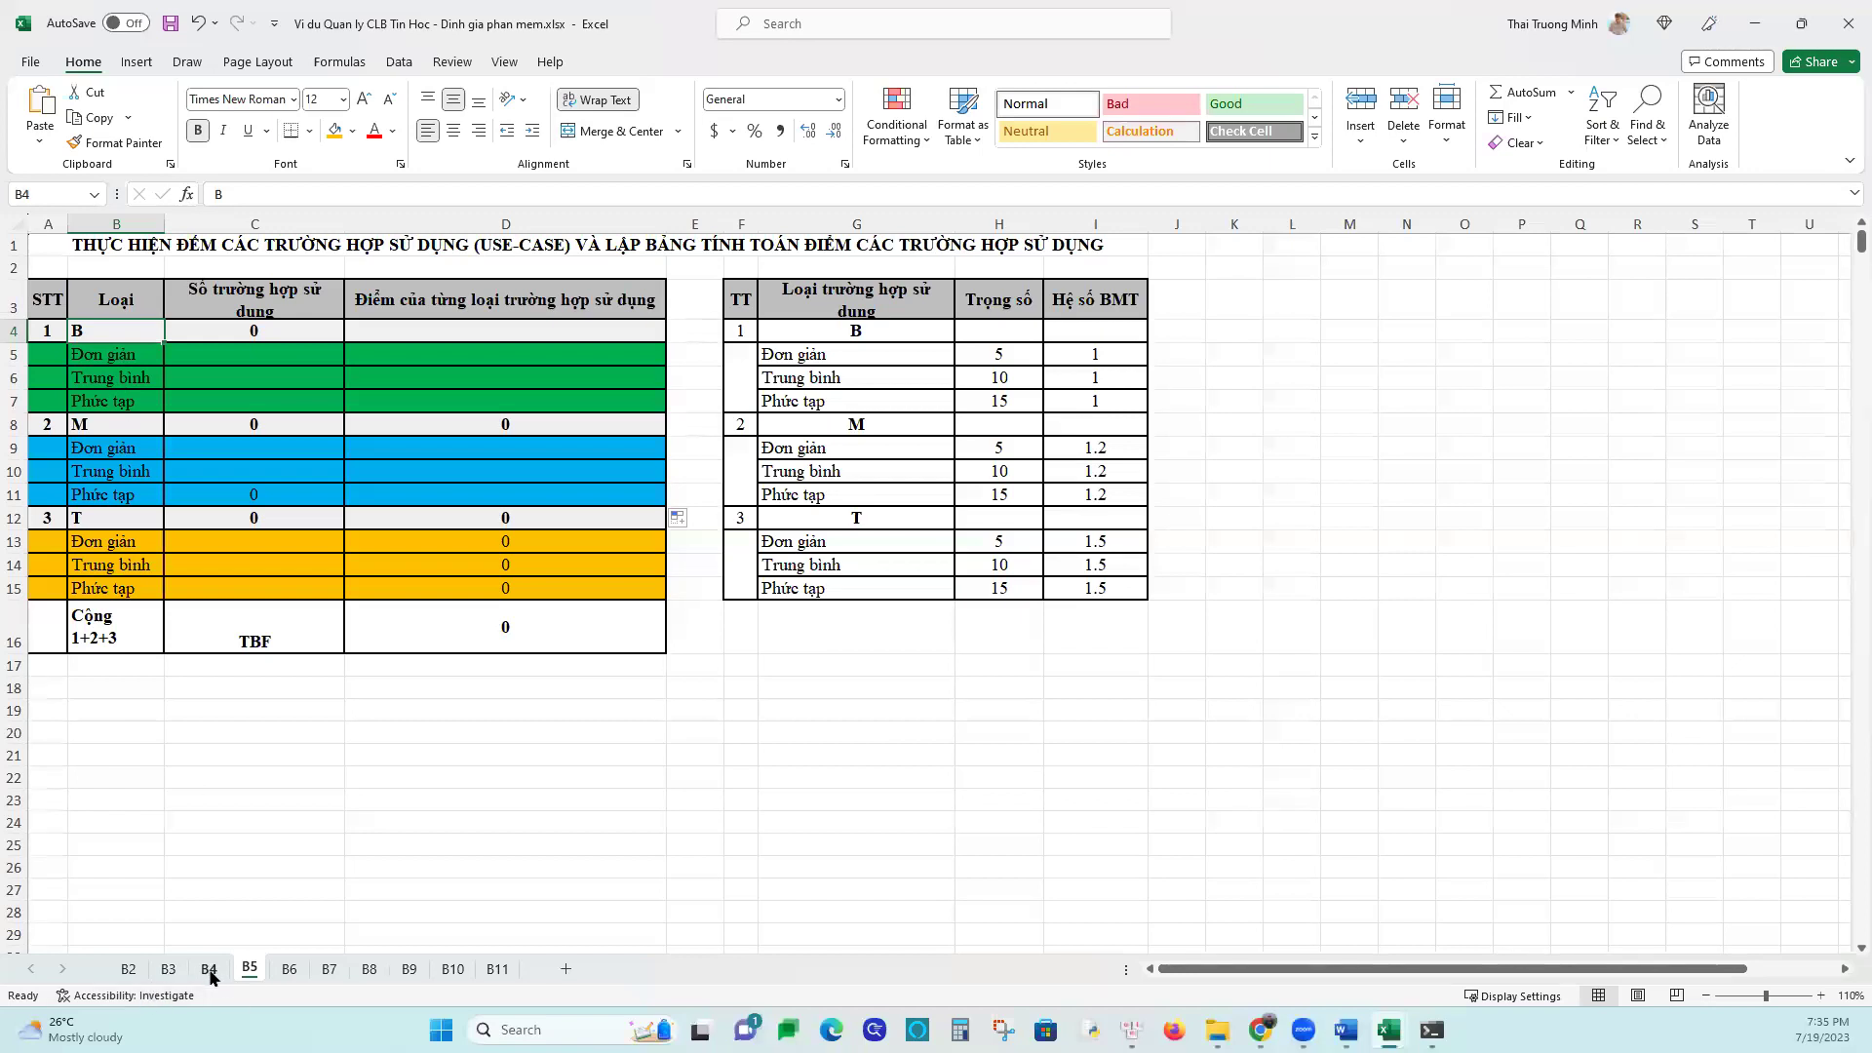
{"action": "left_click", "coordinate": [170, 971]}
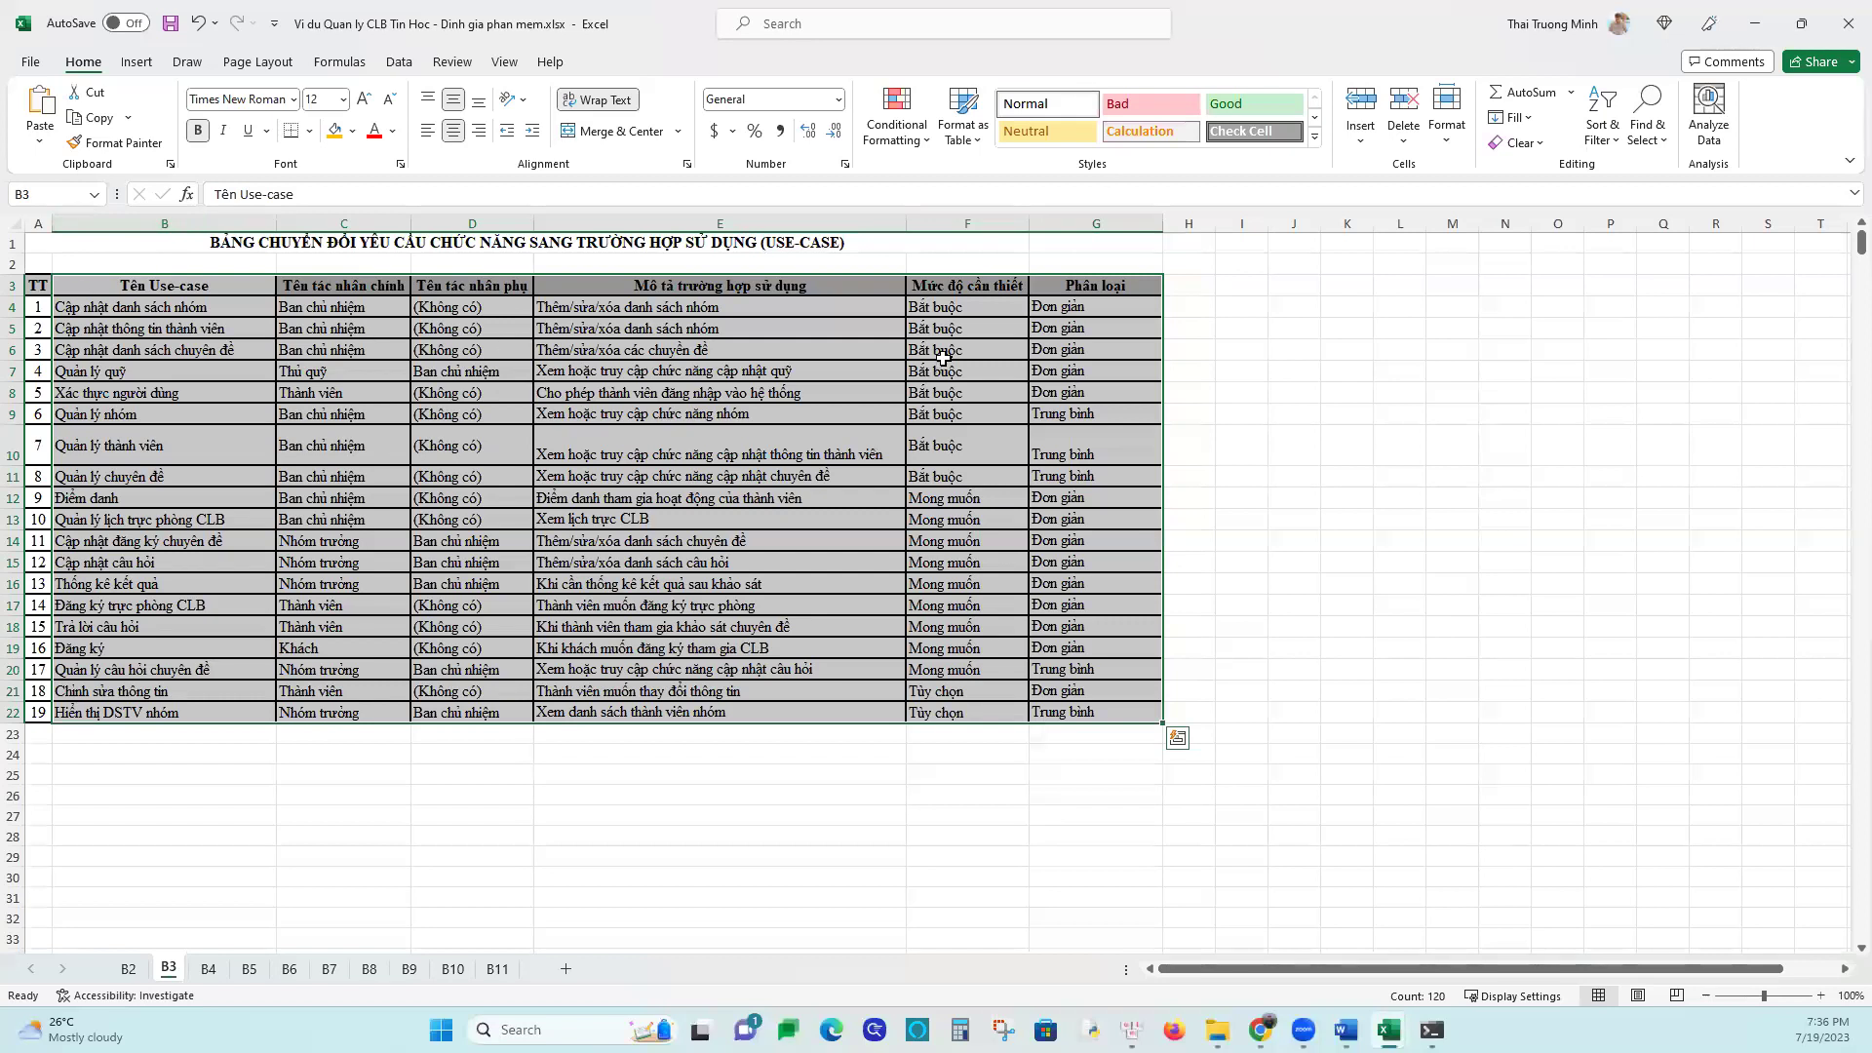
{"action": "left_click_drag", "start_coordinate": [928, 310], "coordinate": [1068, 390]}
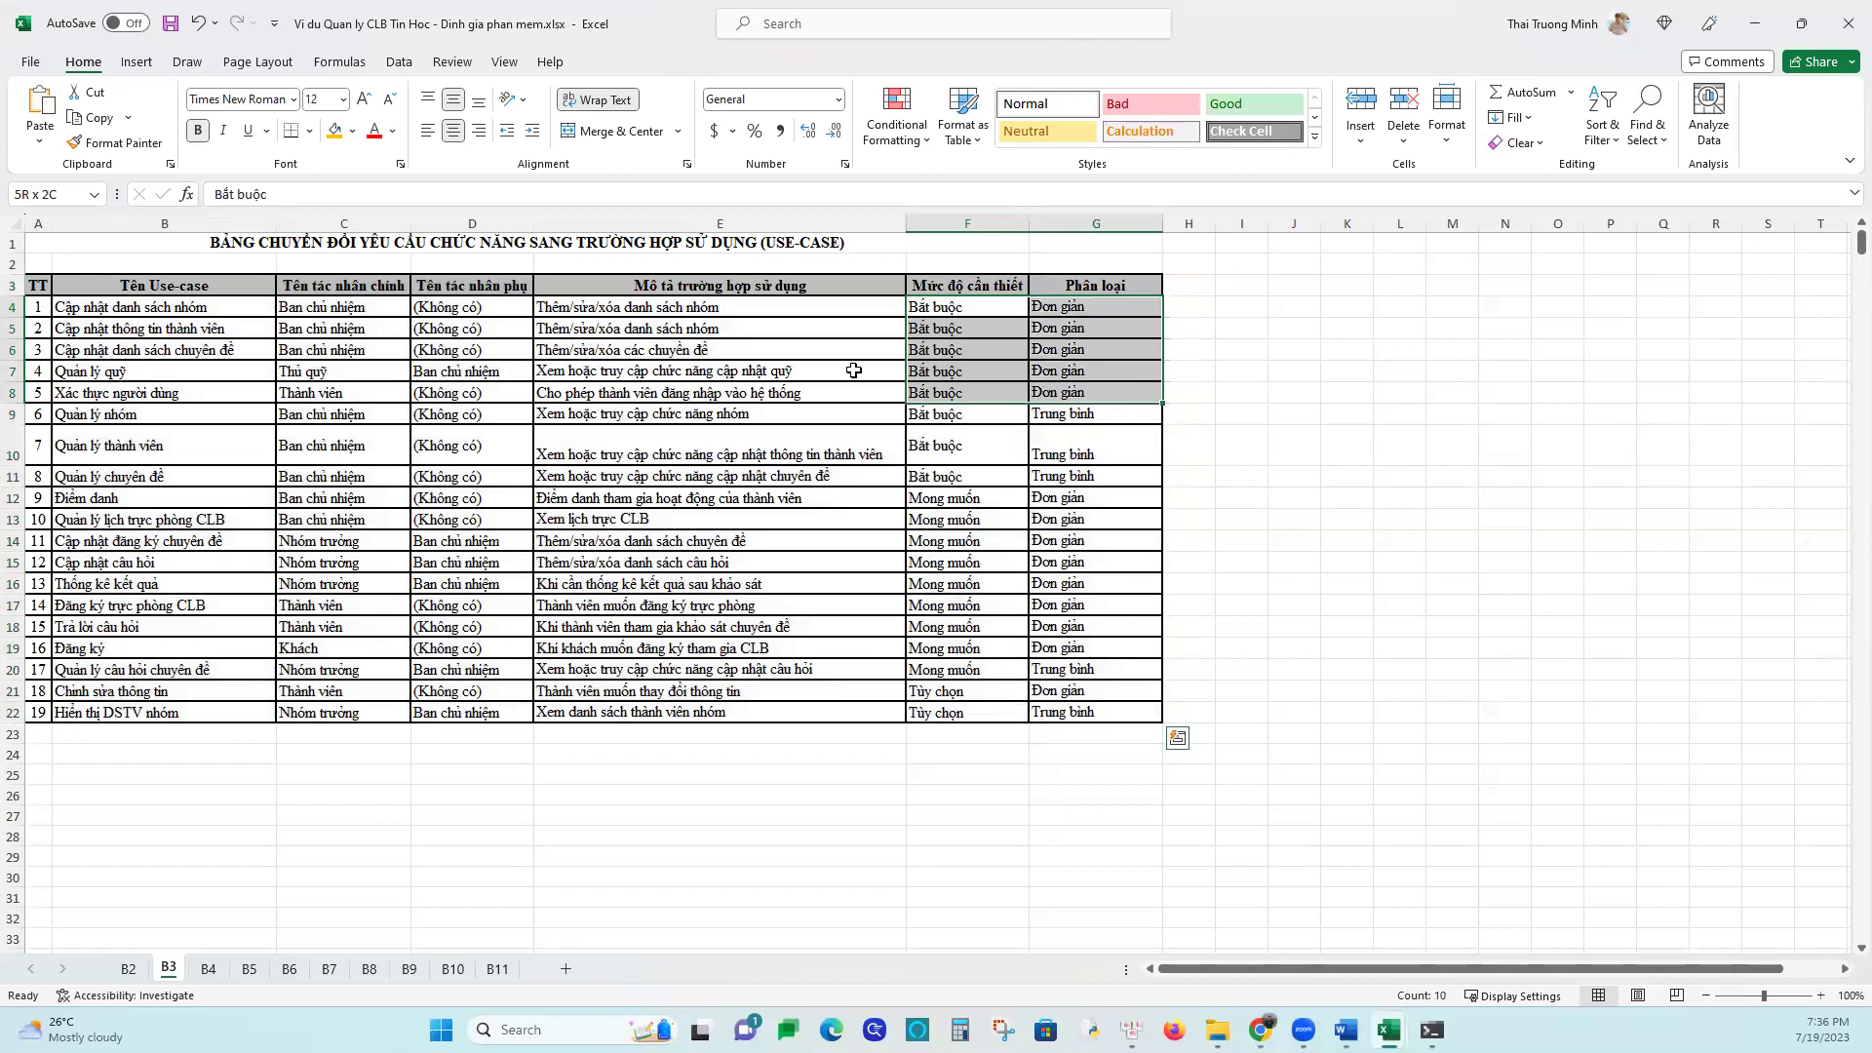
{"action": "left_click", "coordinate": [352, 133]}
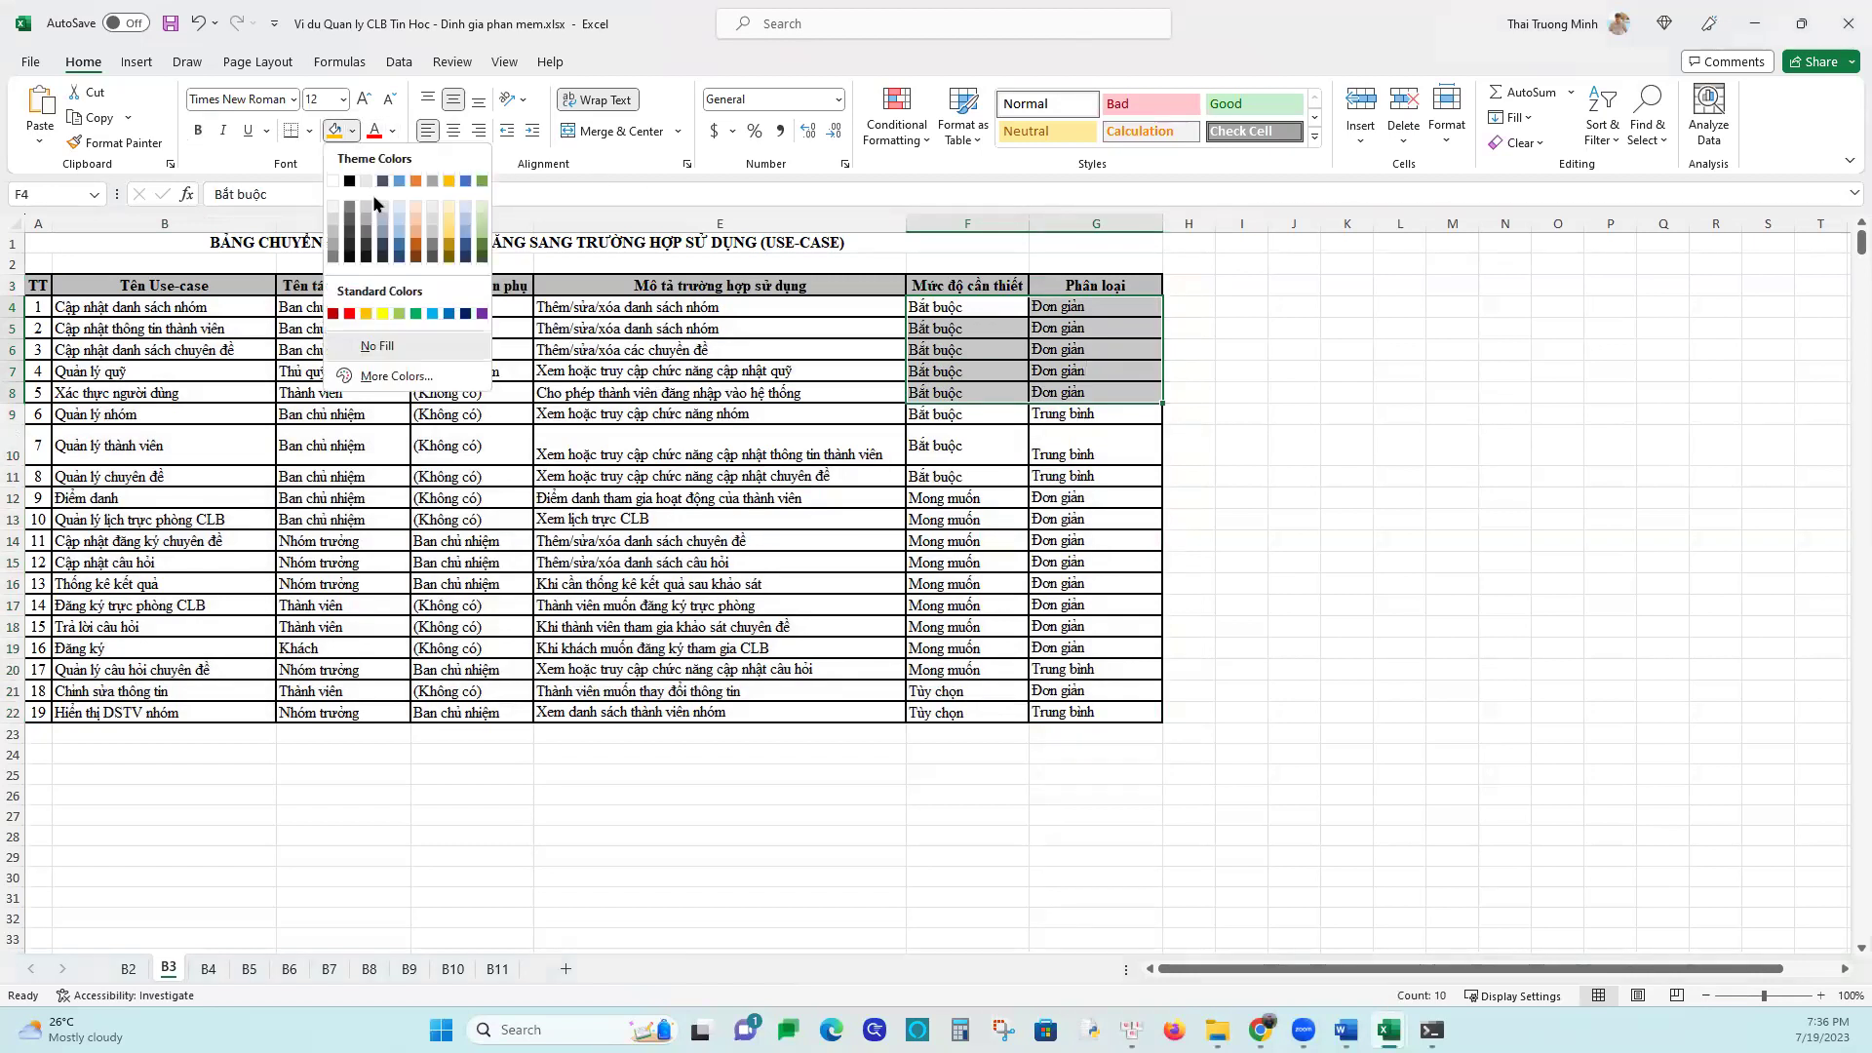
{"action": "left_click", "coordinate": [402, 314]}
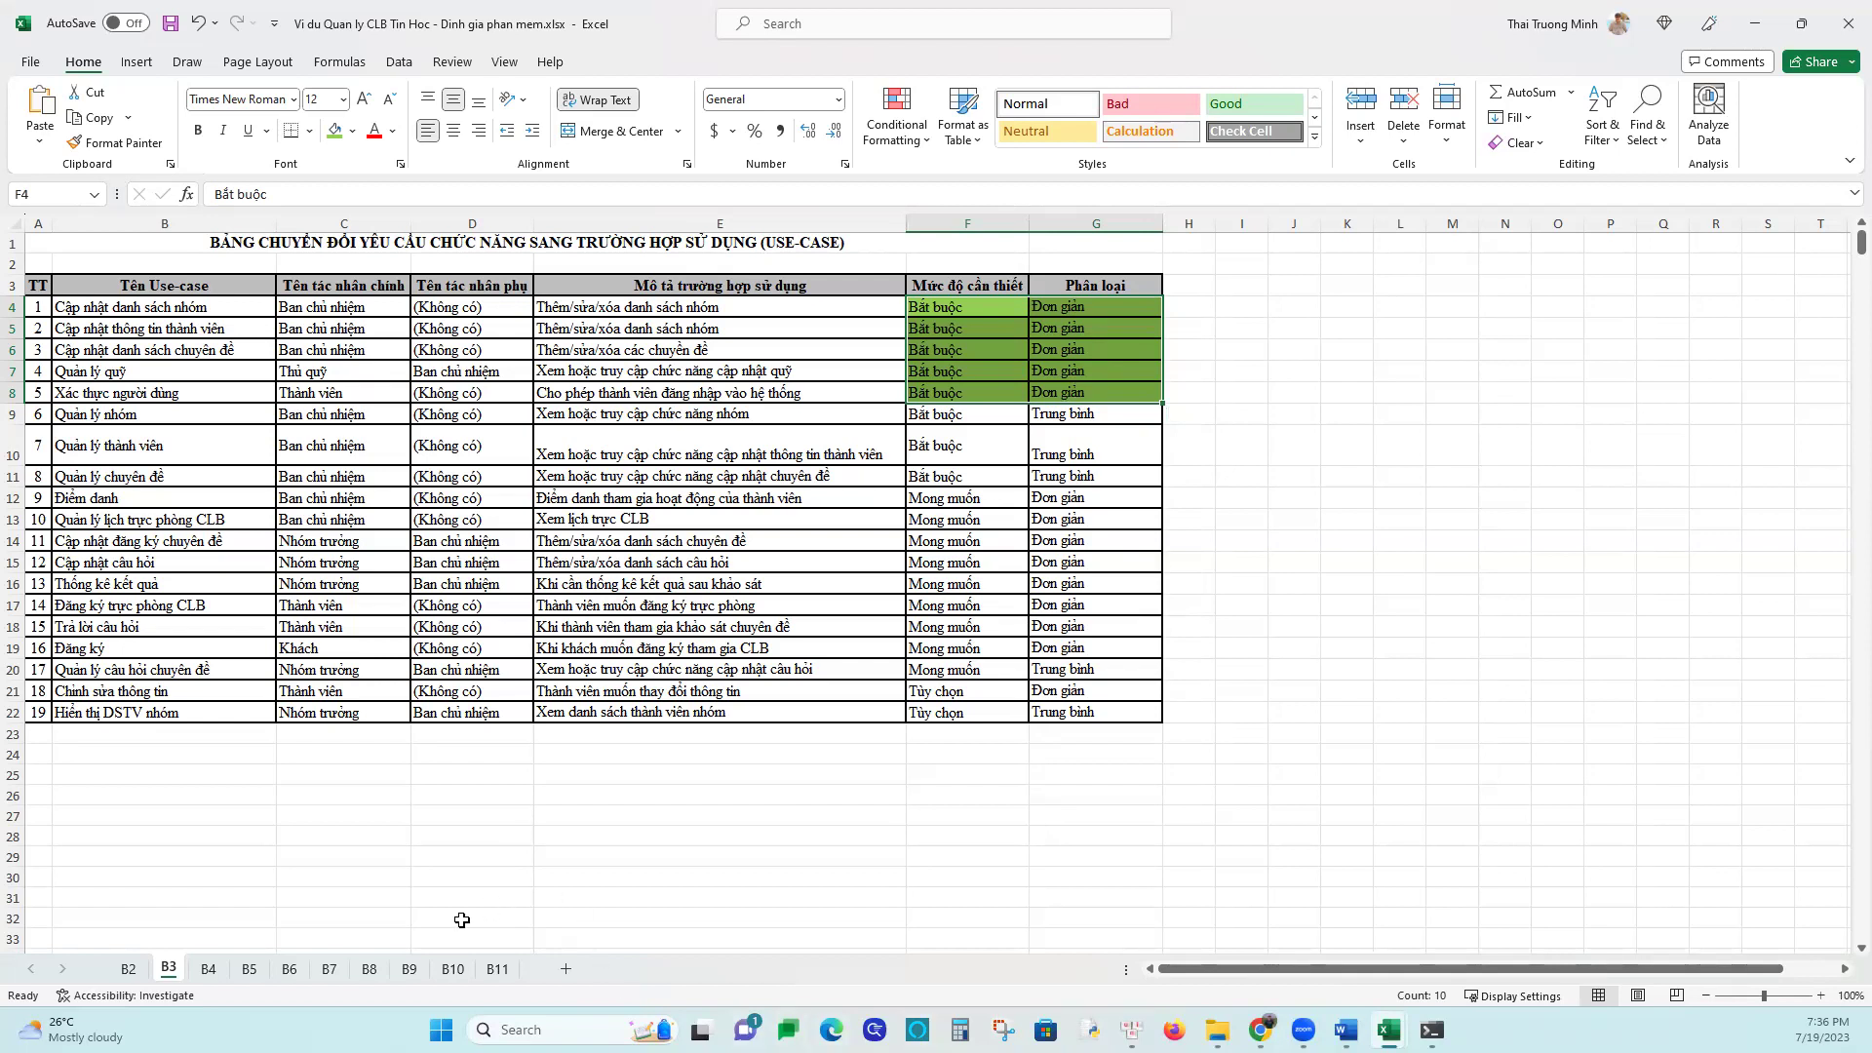
On sheet B5, enter 5 as the Đơn giản use-case count of group B in C5
{"action": "key", "text": "ctrl+Page_Down"}
{"action": "key", "text": "ctrl+Page_Down"}
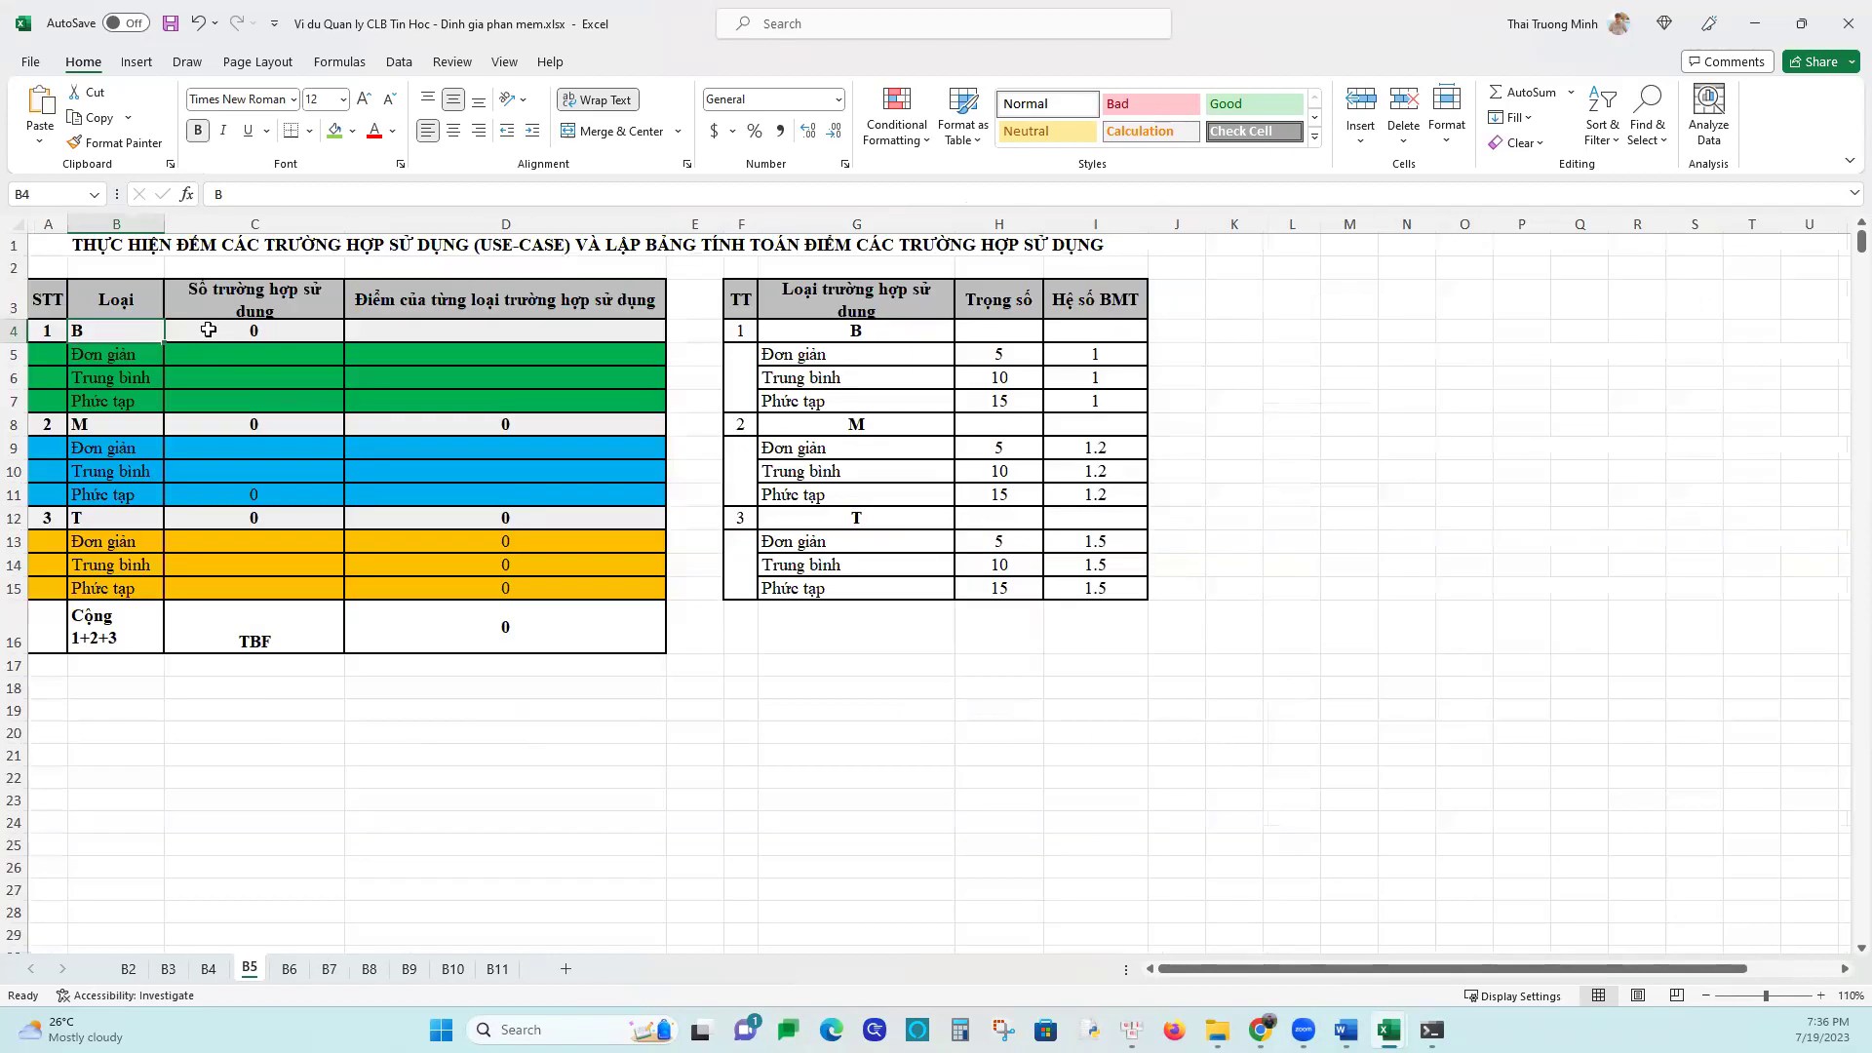
{"action": "left_click", "coordinate": [235, 360]}
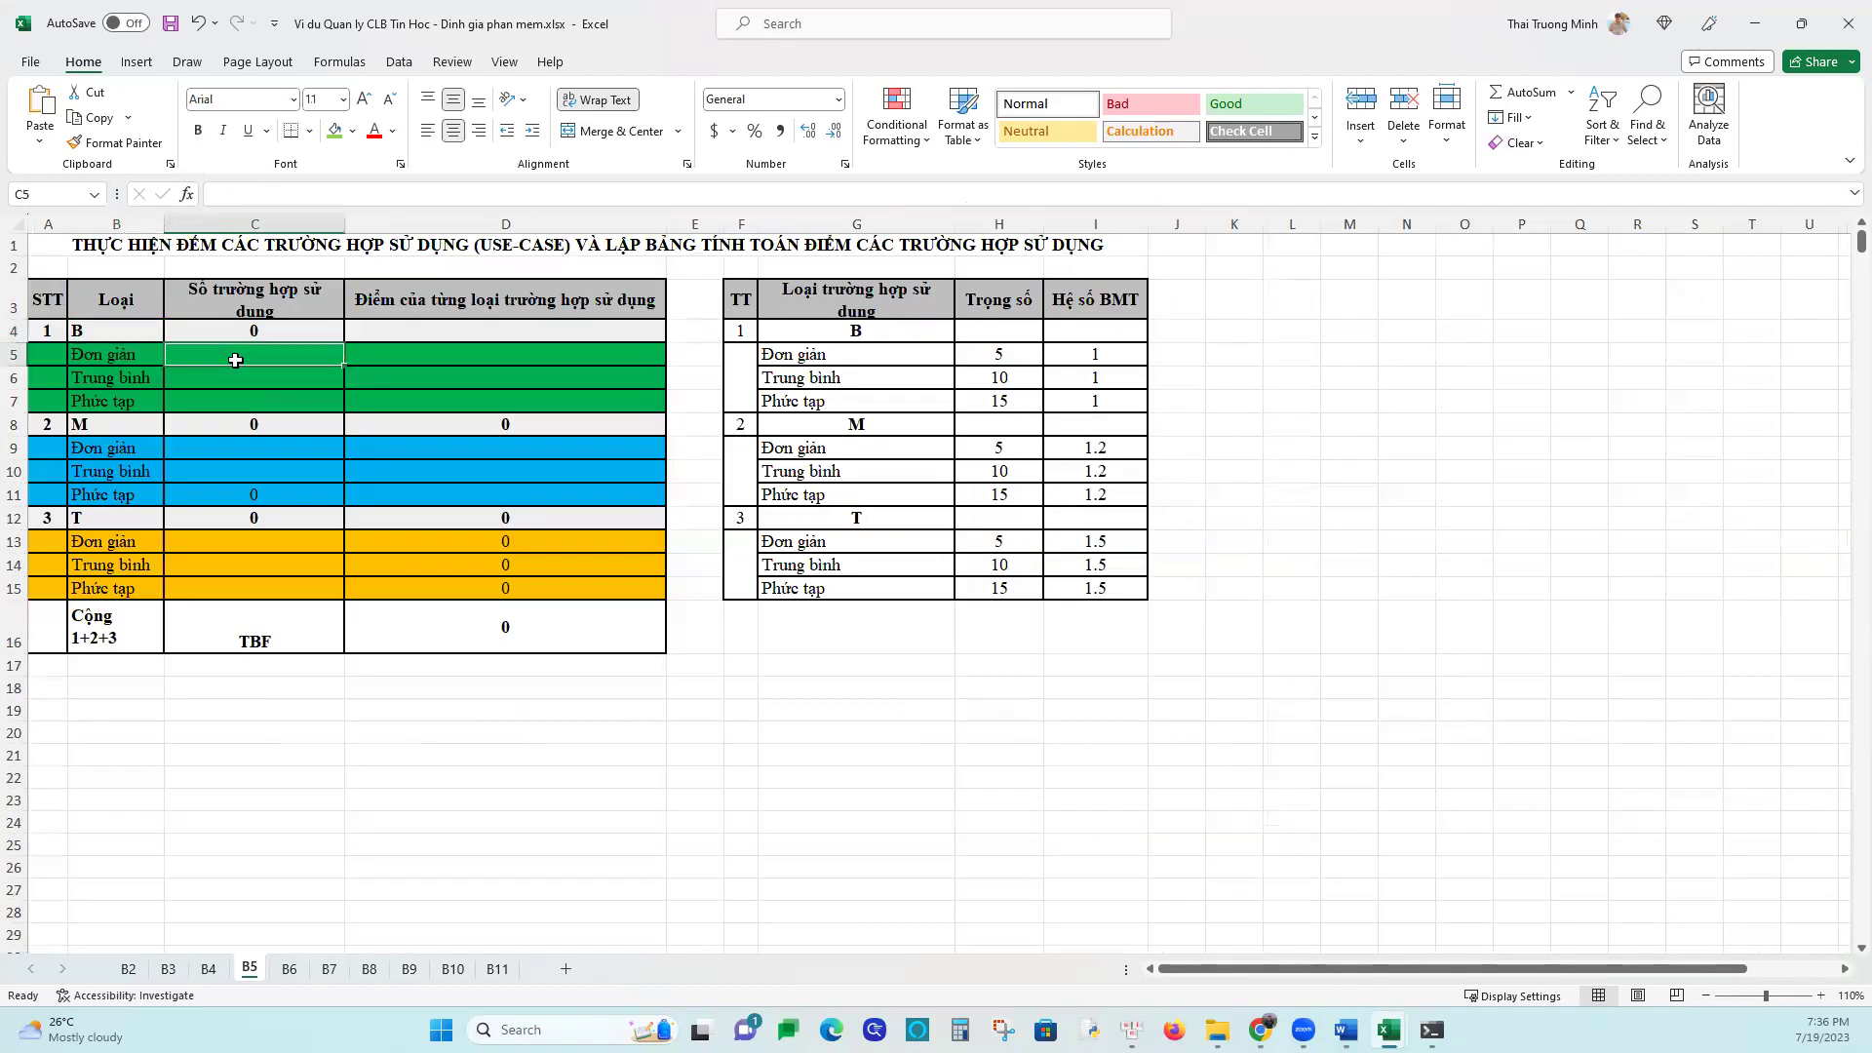
{"action": "type", "text": "5"}
{"action": "key", "text": "Return"}
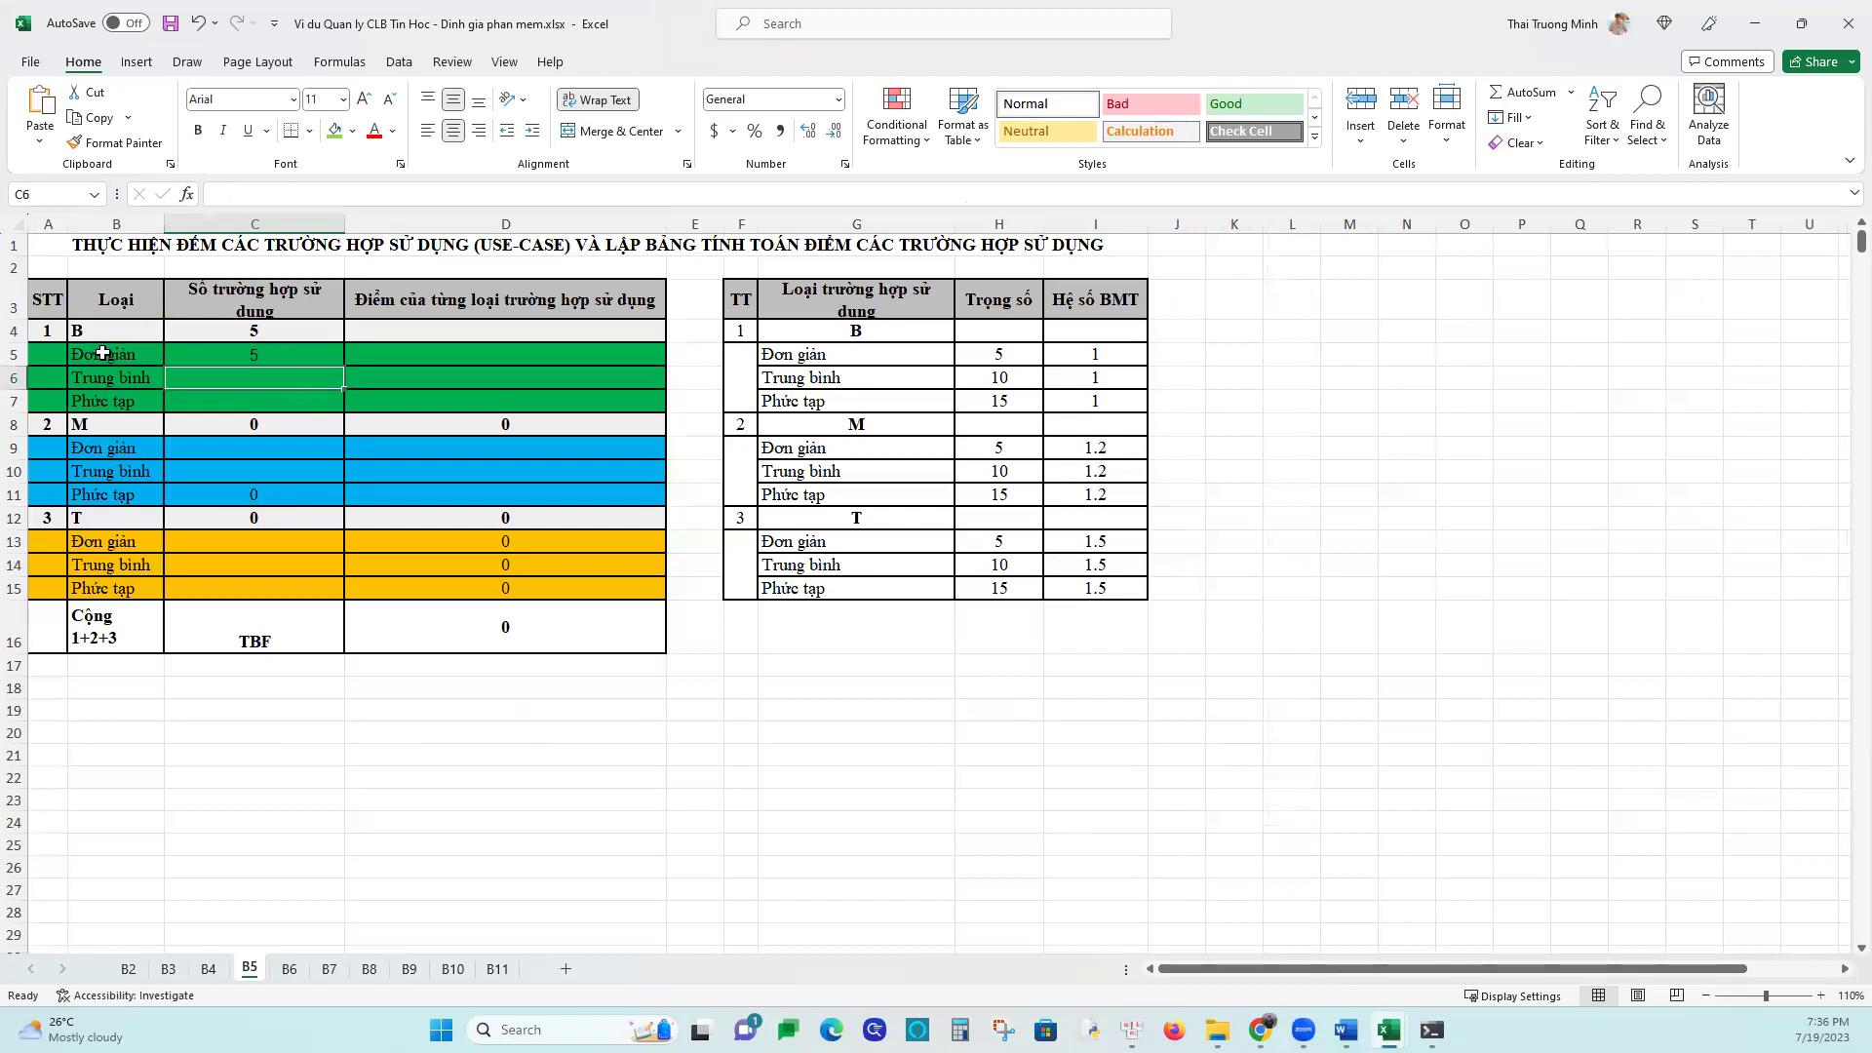
On sheet B3, fill the Bắt buộc / Trung bình use-case cells F9:G11 with Green
{"action": "left_click", "coordinate": [211, 968]}
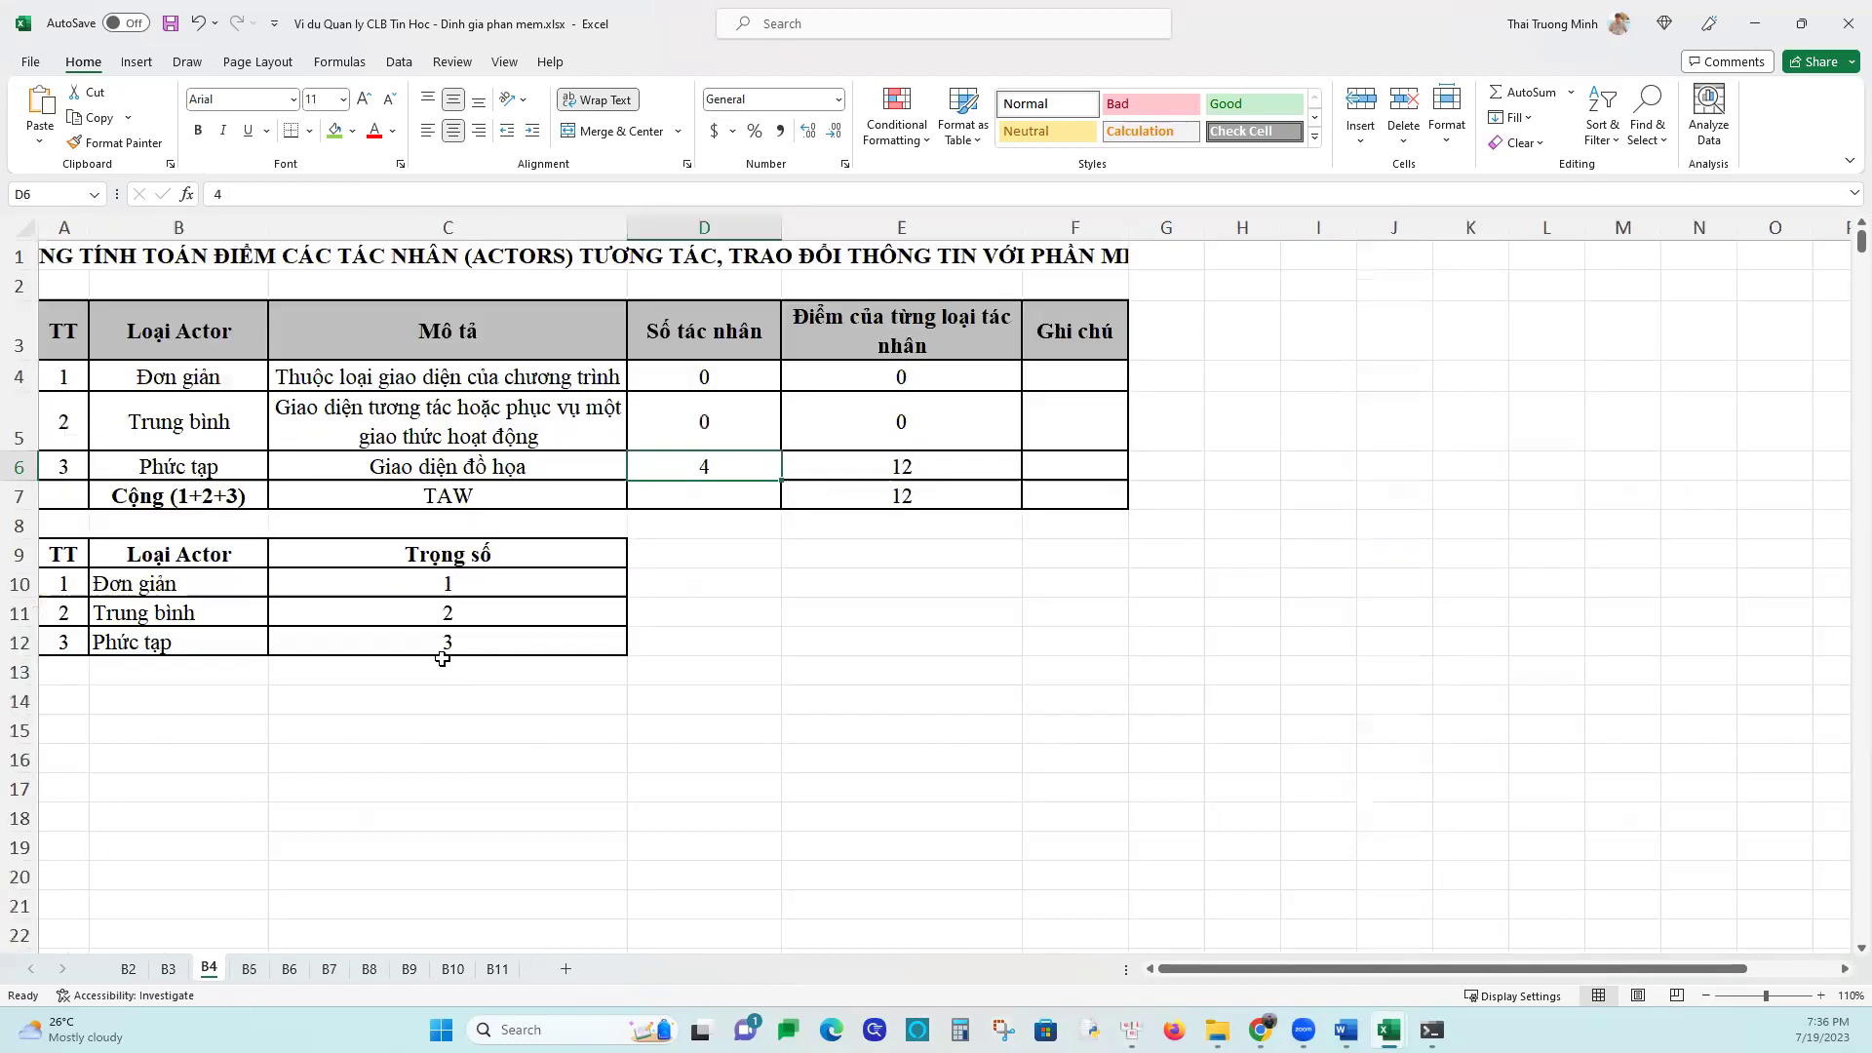
{"action": "left_click", "coordinate": [167, 968]}
{"action": "left_click_drag", "start_coordinate": [957, 417], "coordinate": [1048, 476]}
{"action": "left_click", "coordinate": [350, 133]}
{"action": "left_click", "coordinate": [351, 133]}
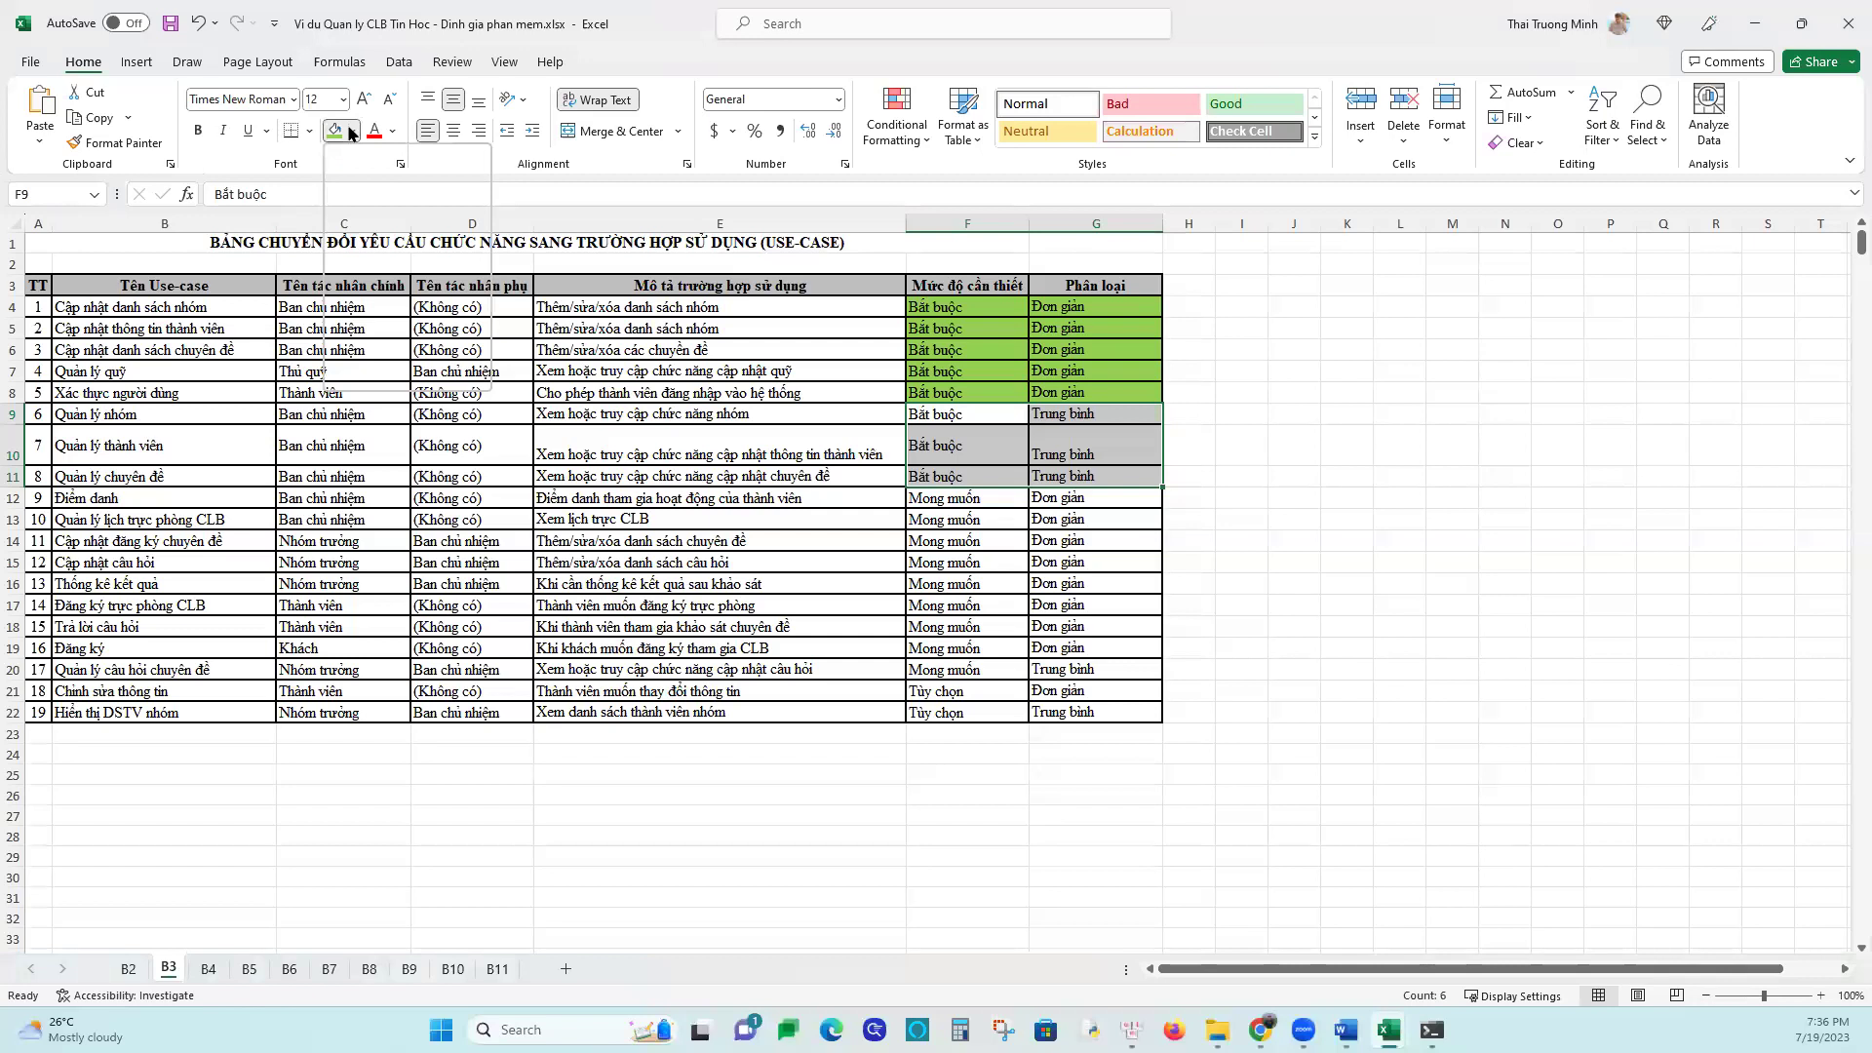
{"action": "left_click", "coordinate": [352, 132]}
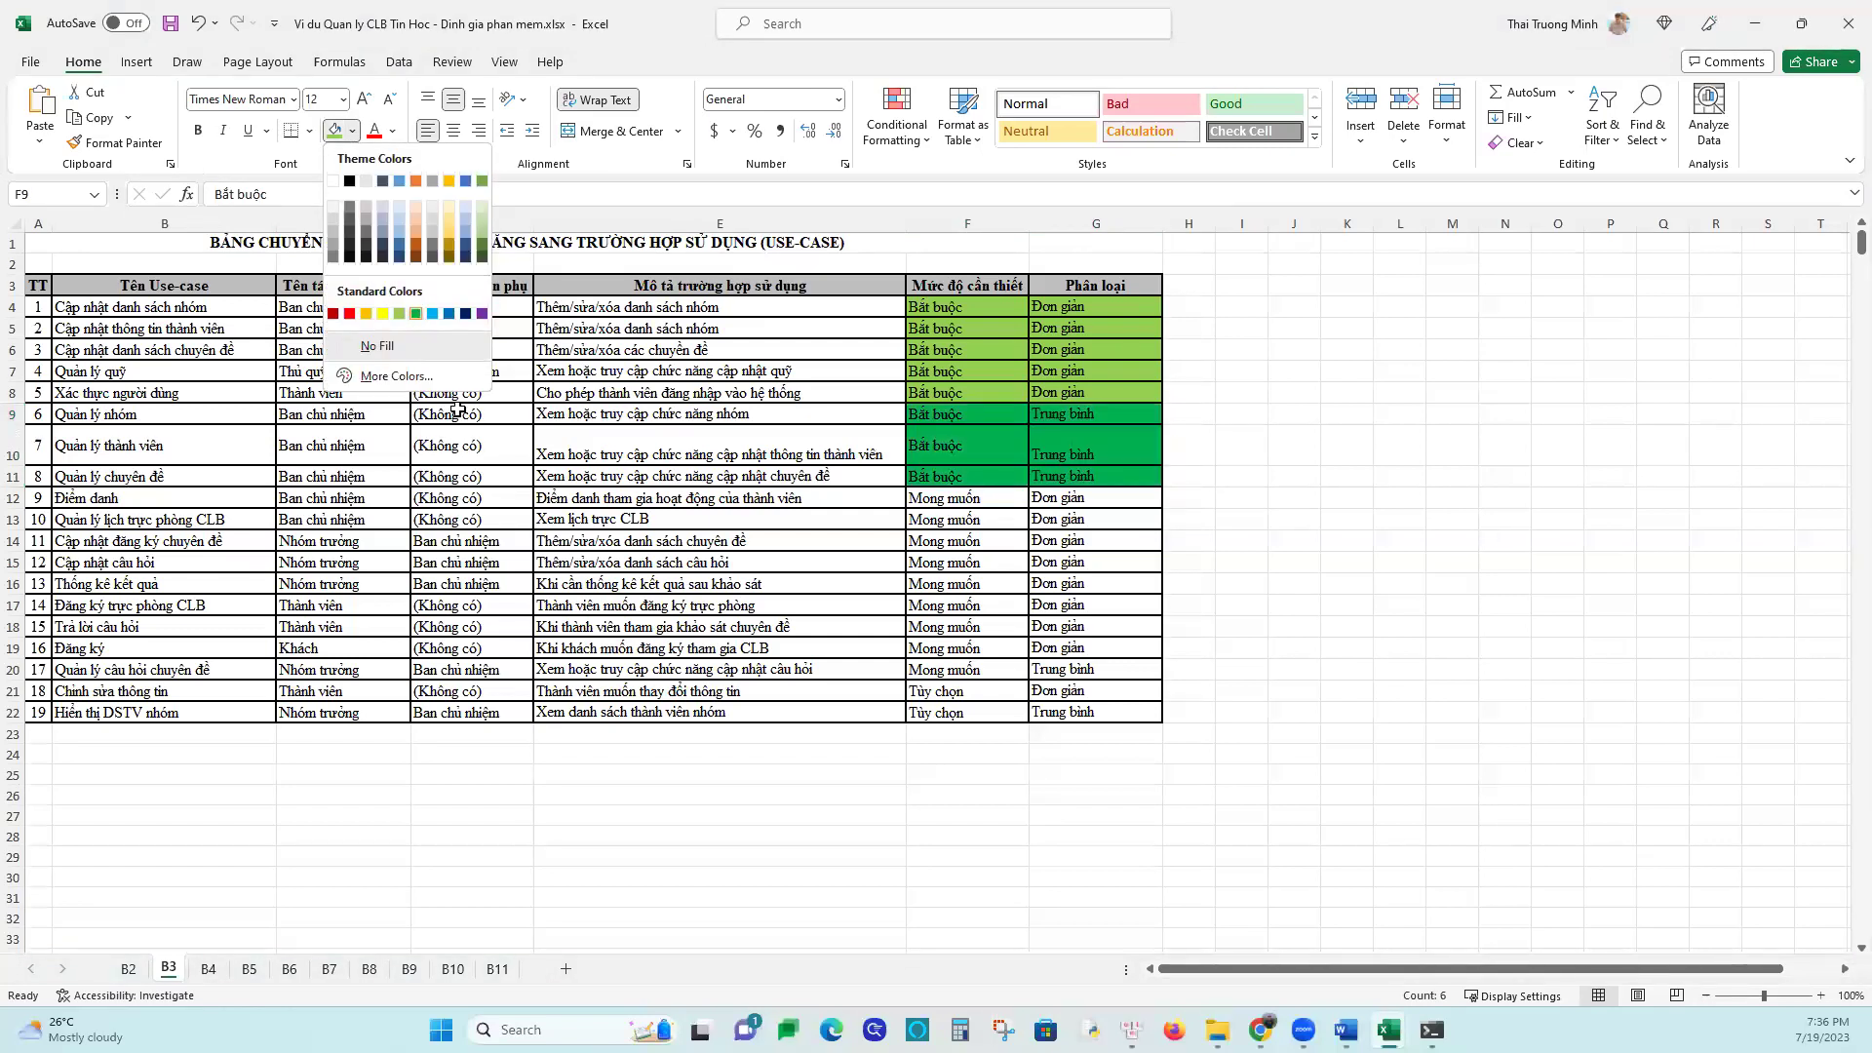
{"action": "left_click", "coordinate": [416, 314]}
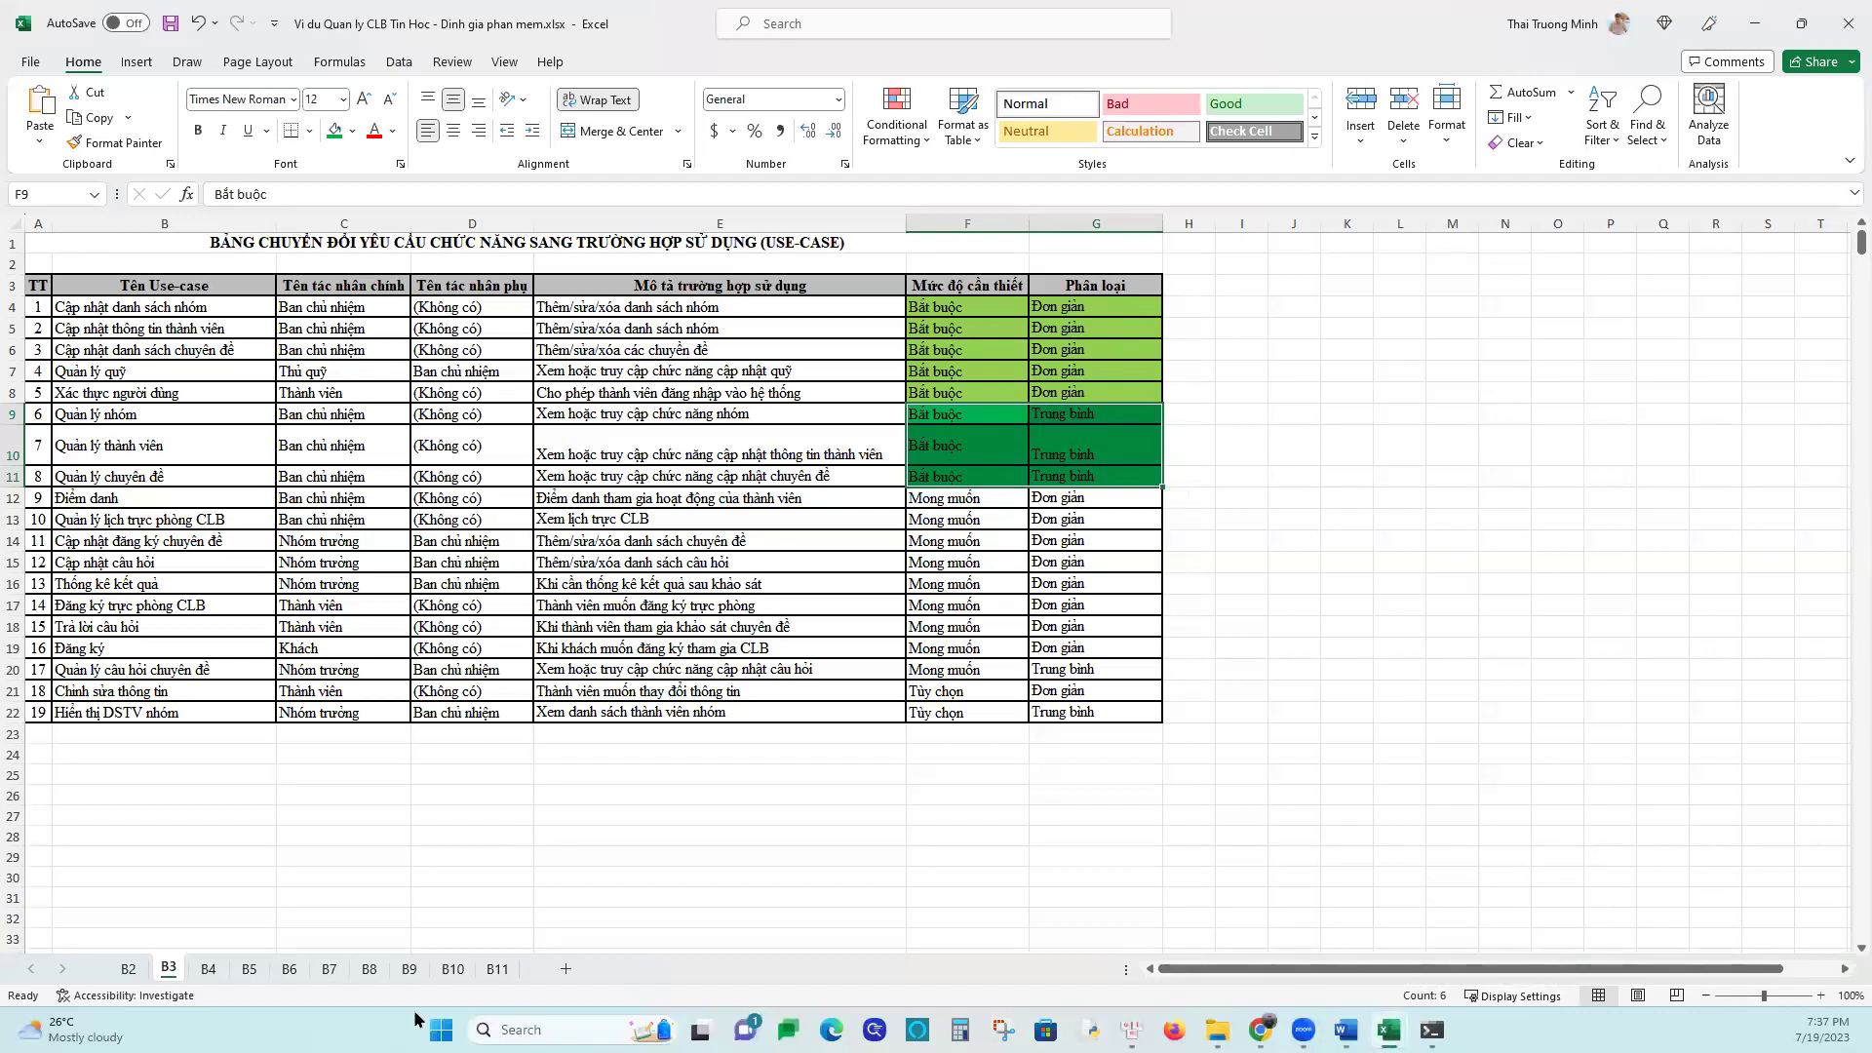
On sheet B5, enter 3 as group B's Trung bình use-case count in C6 and 0 as its Phức tạp count in C7
{"action": "key", "text": "ctrl+Page_Down"}
{"action": "key", "text": "ctrl+Page_Down"}
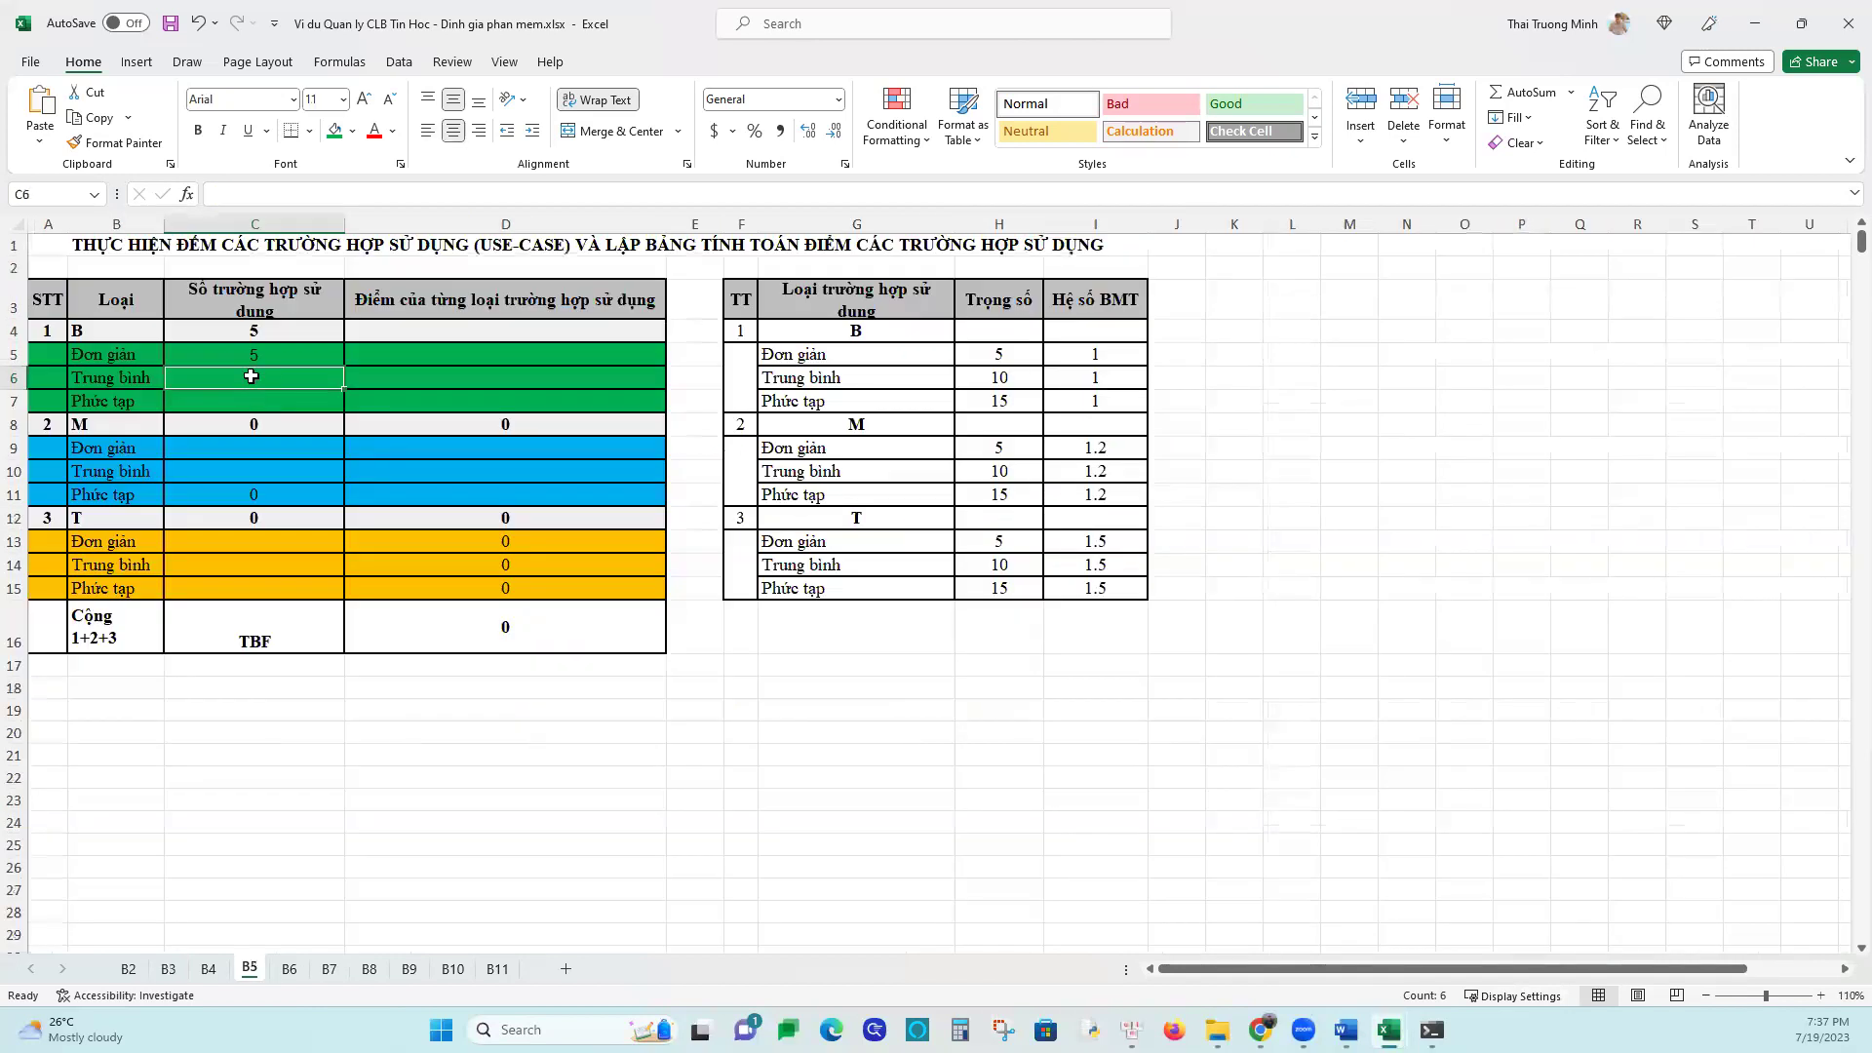
{"action": "type", "text": "3"}
{"action": "key", "text": "Return"}
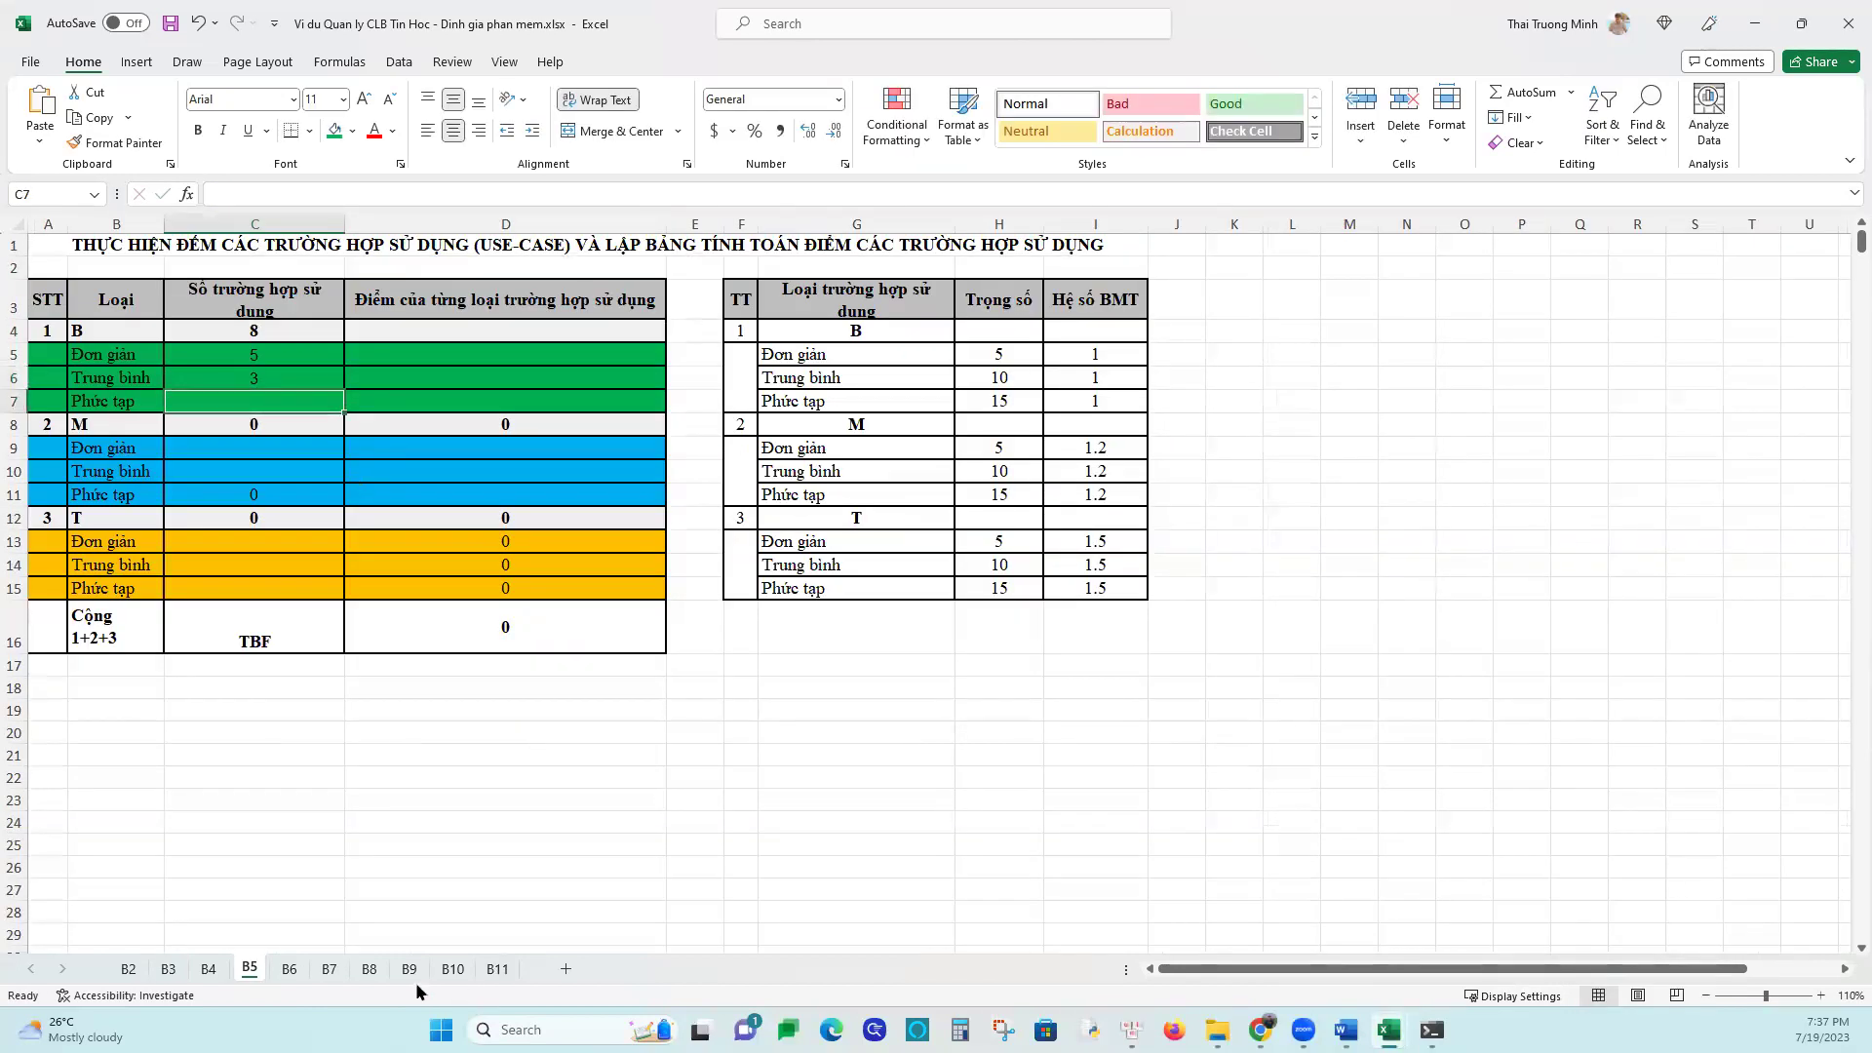
{"action": "left_click", "coordinate": [168, 969]}
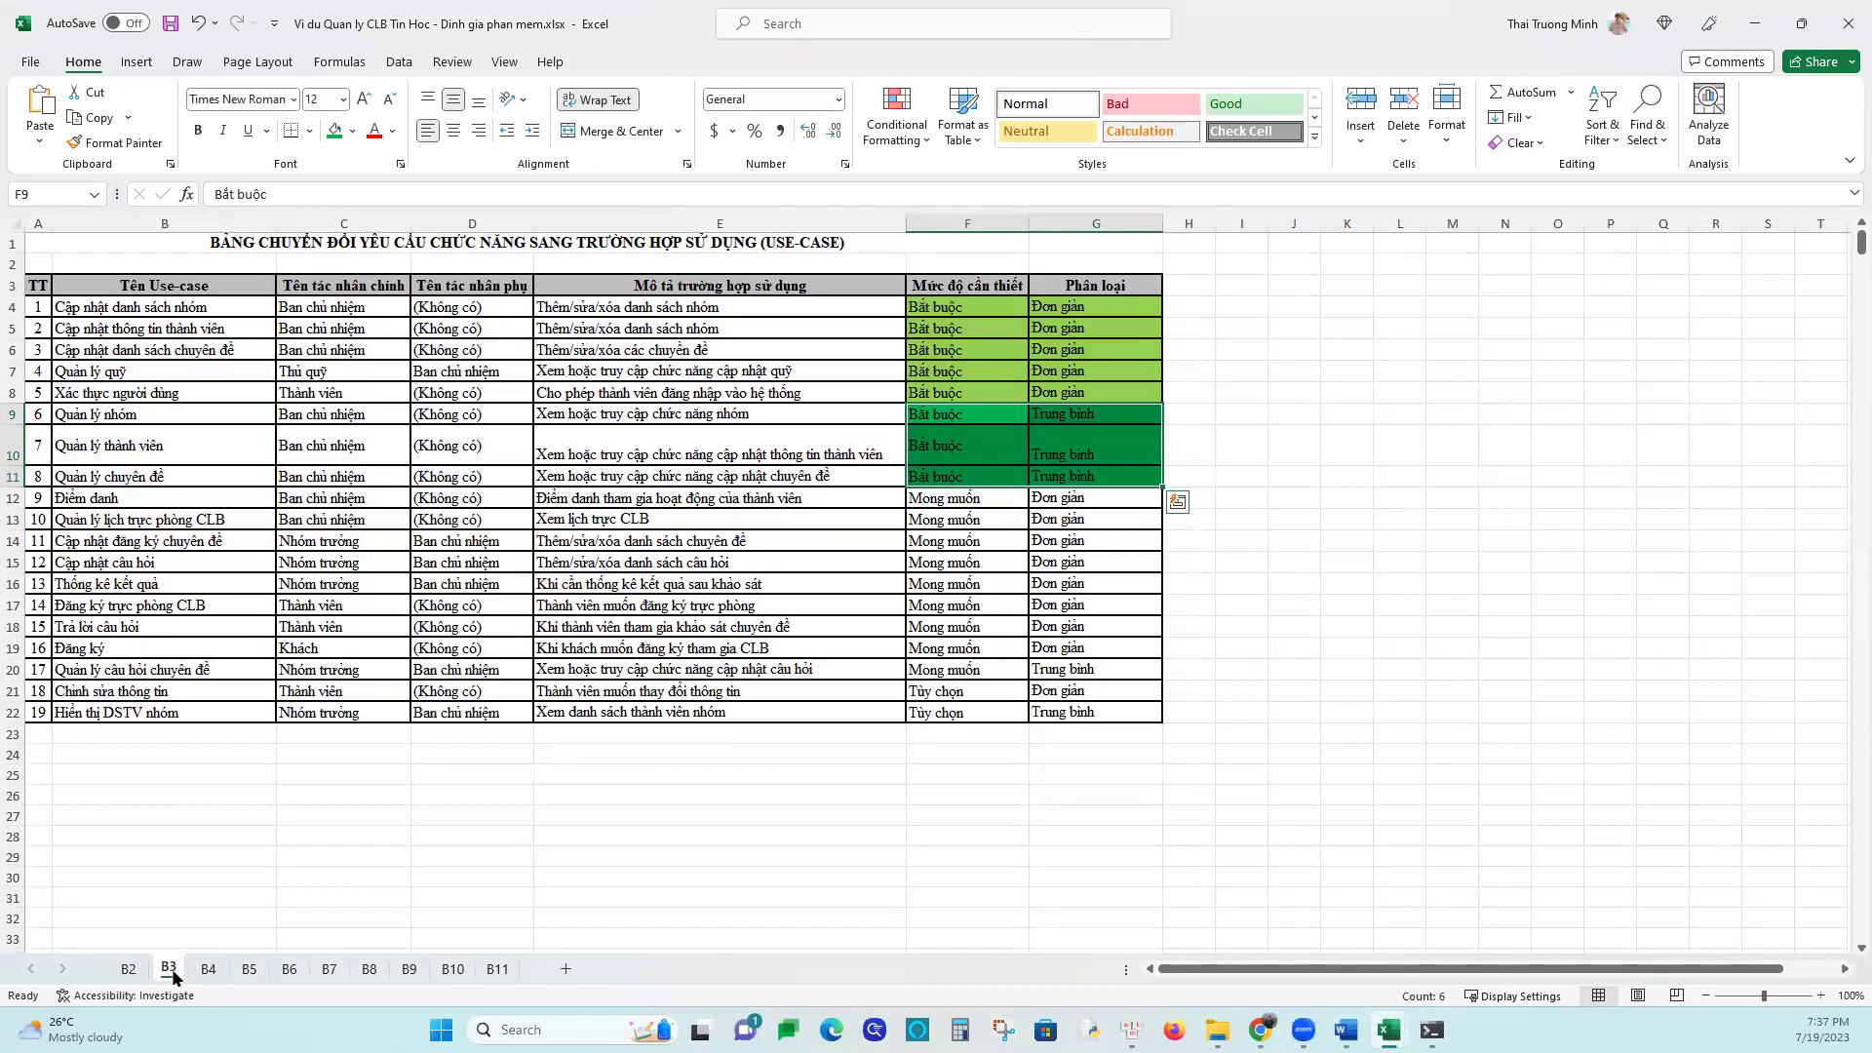
{"action": "left_click", "coordinate": [249, 969]}
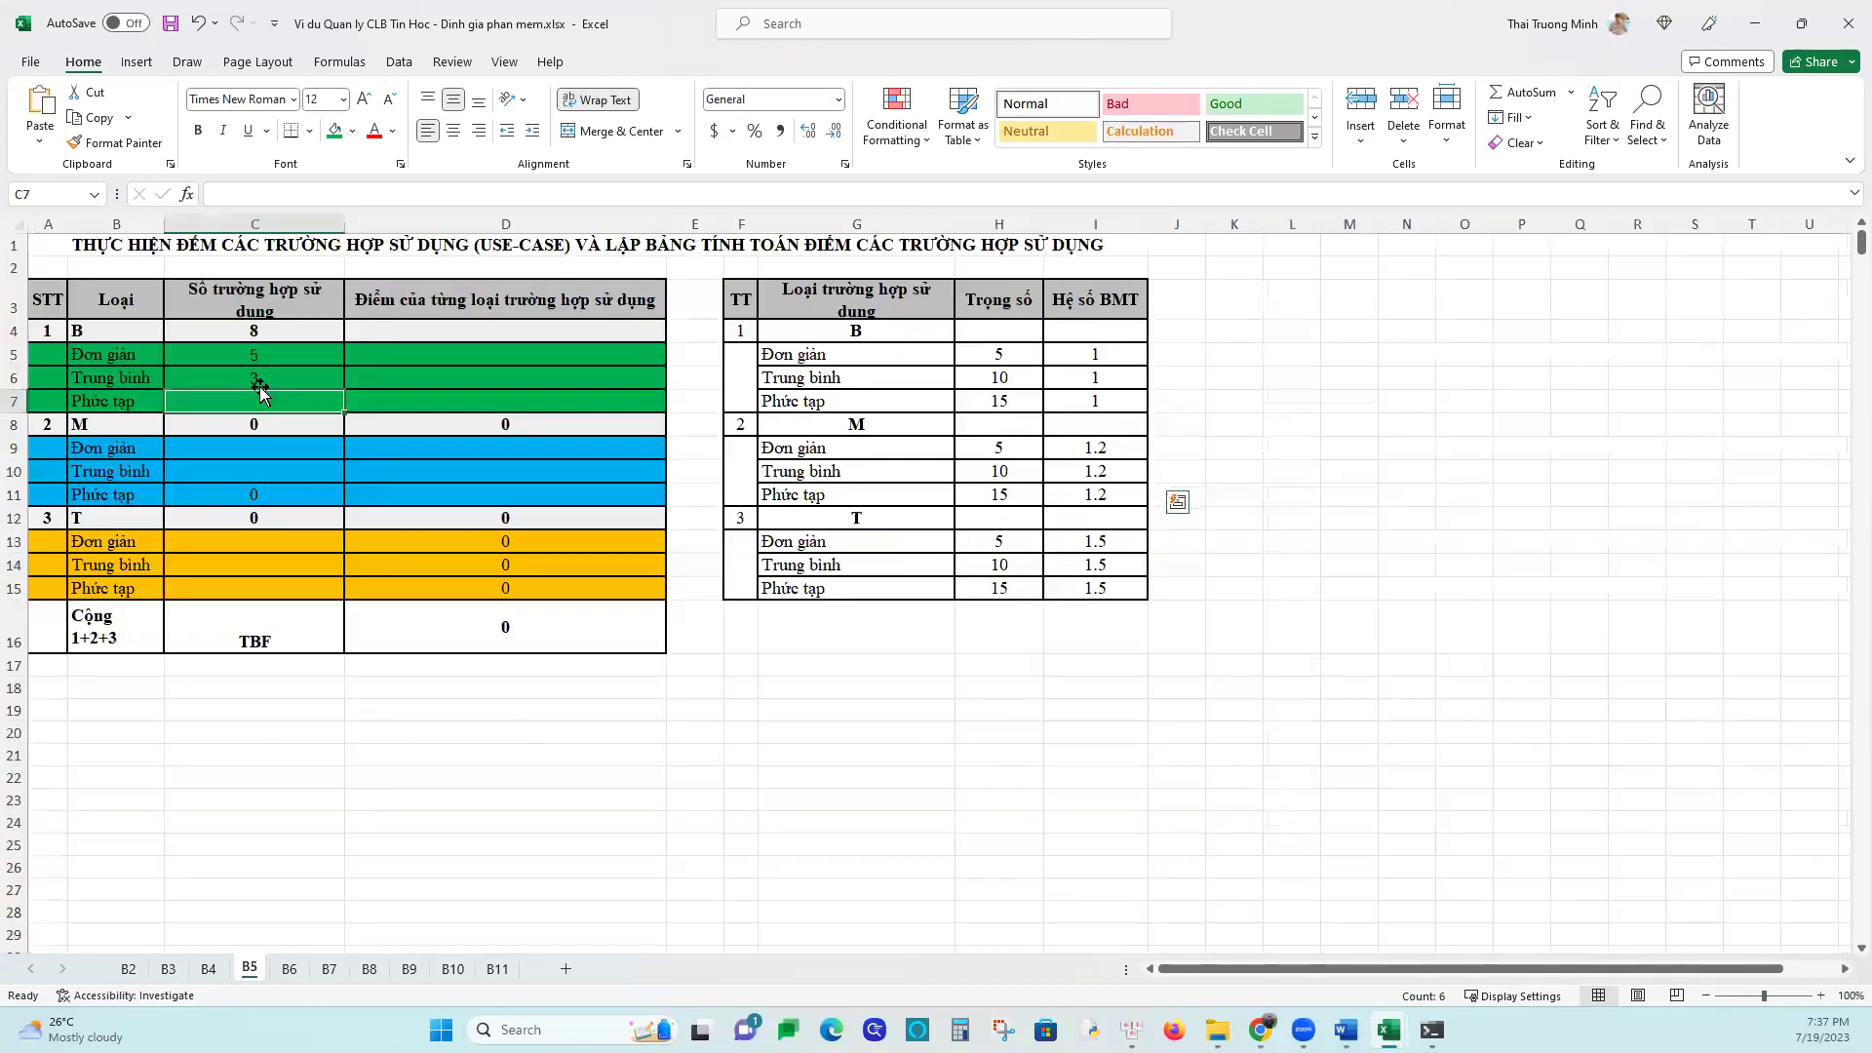
{"action": "type", "text": "0"}
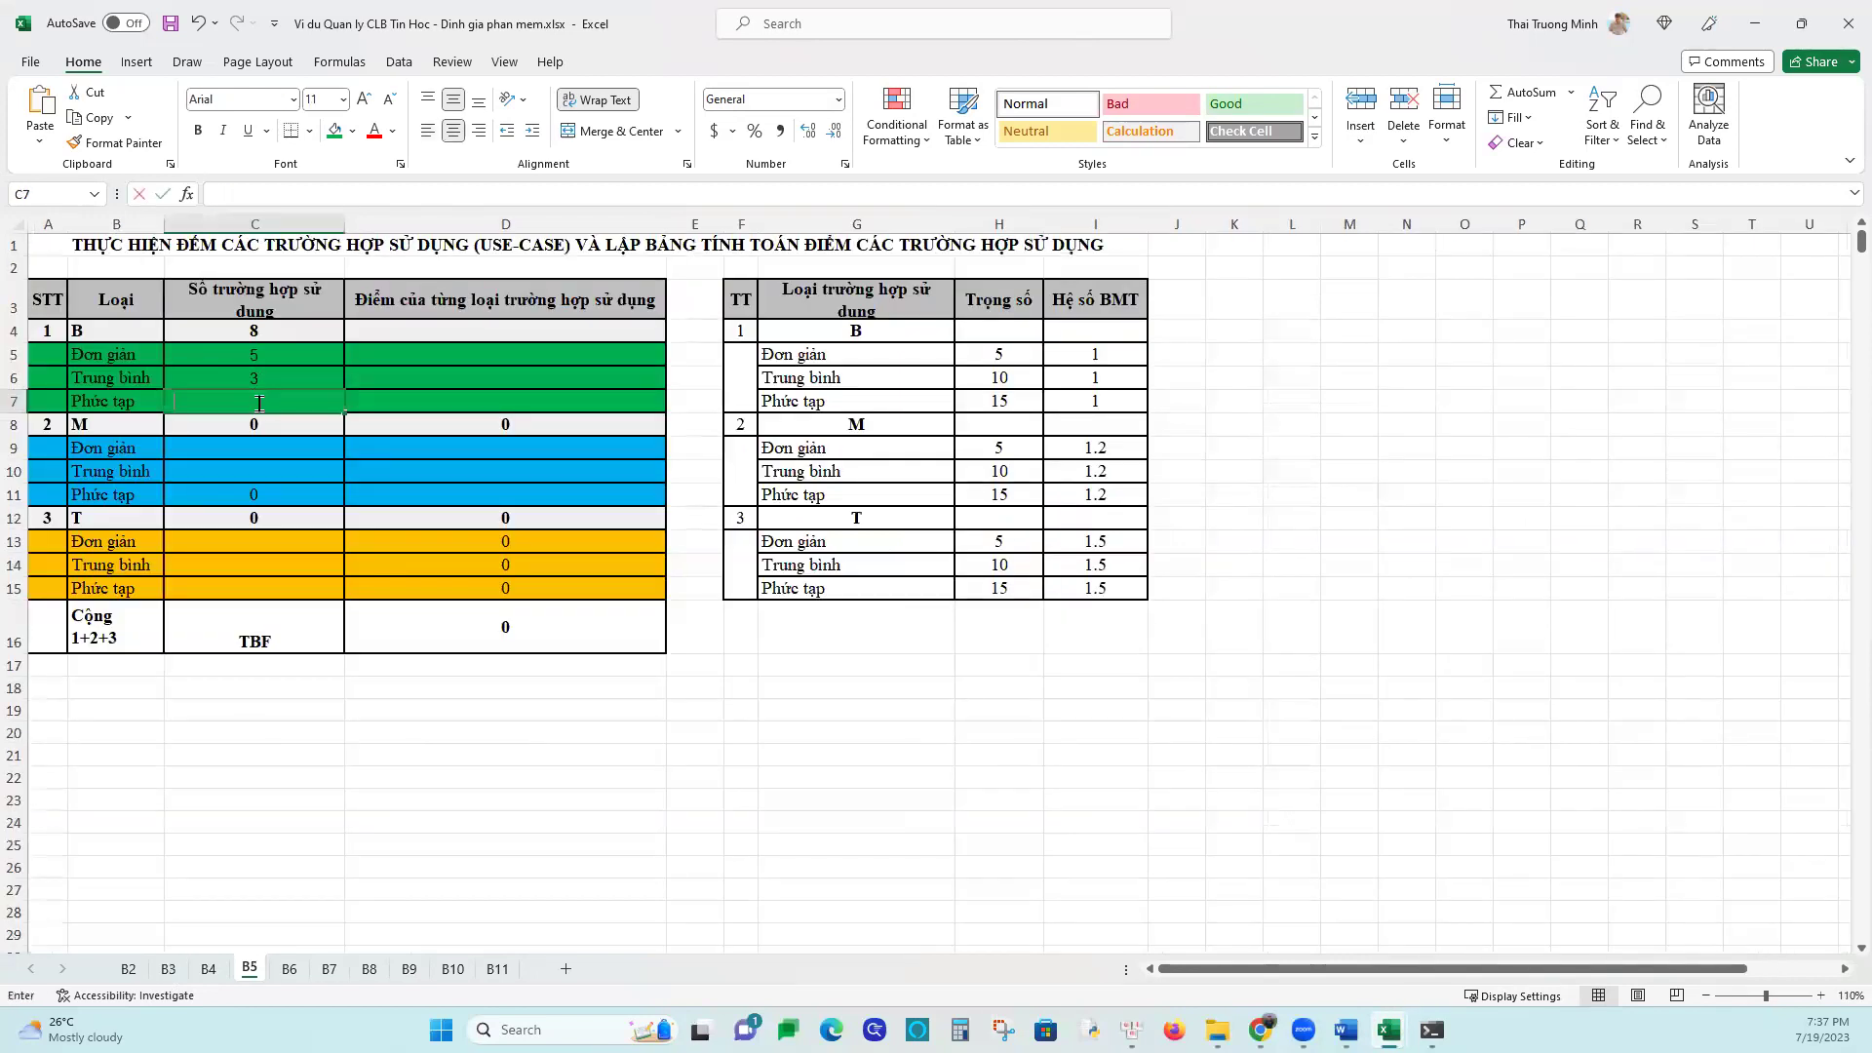
{"action": "key", "text": "Return"}
Clear the use-case subtotal formulas of groups B, M and T in C4, C8 and C12
{"action": "left_click", "coordinate": [263, 331]}
{"action": "key", "text": "BackSpace"}
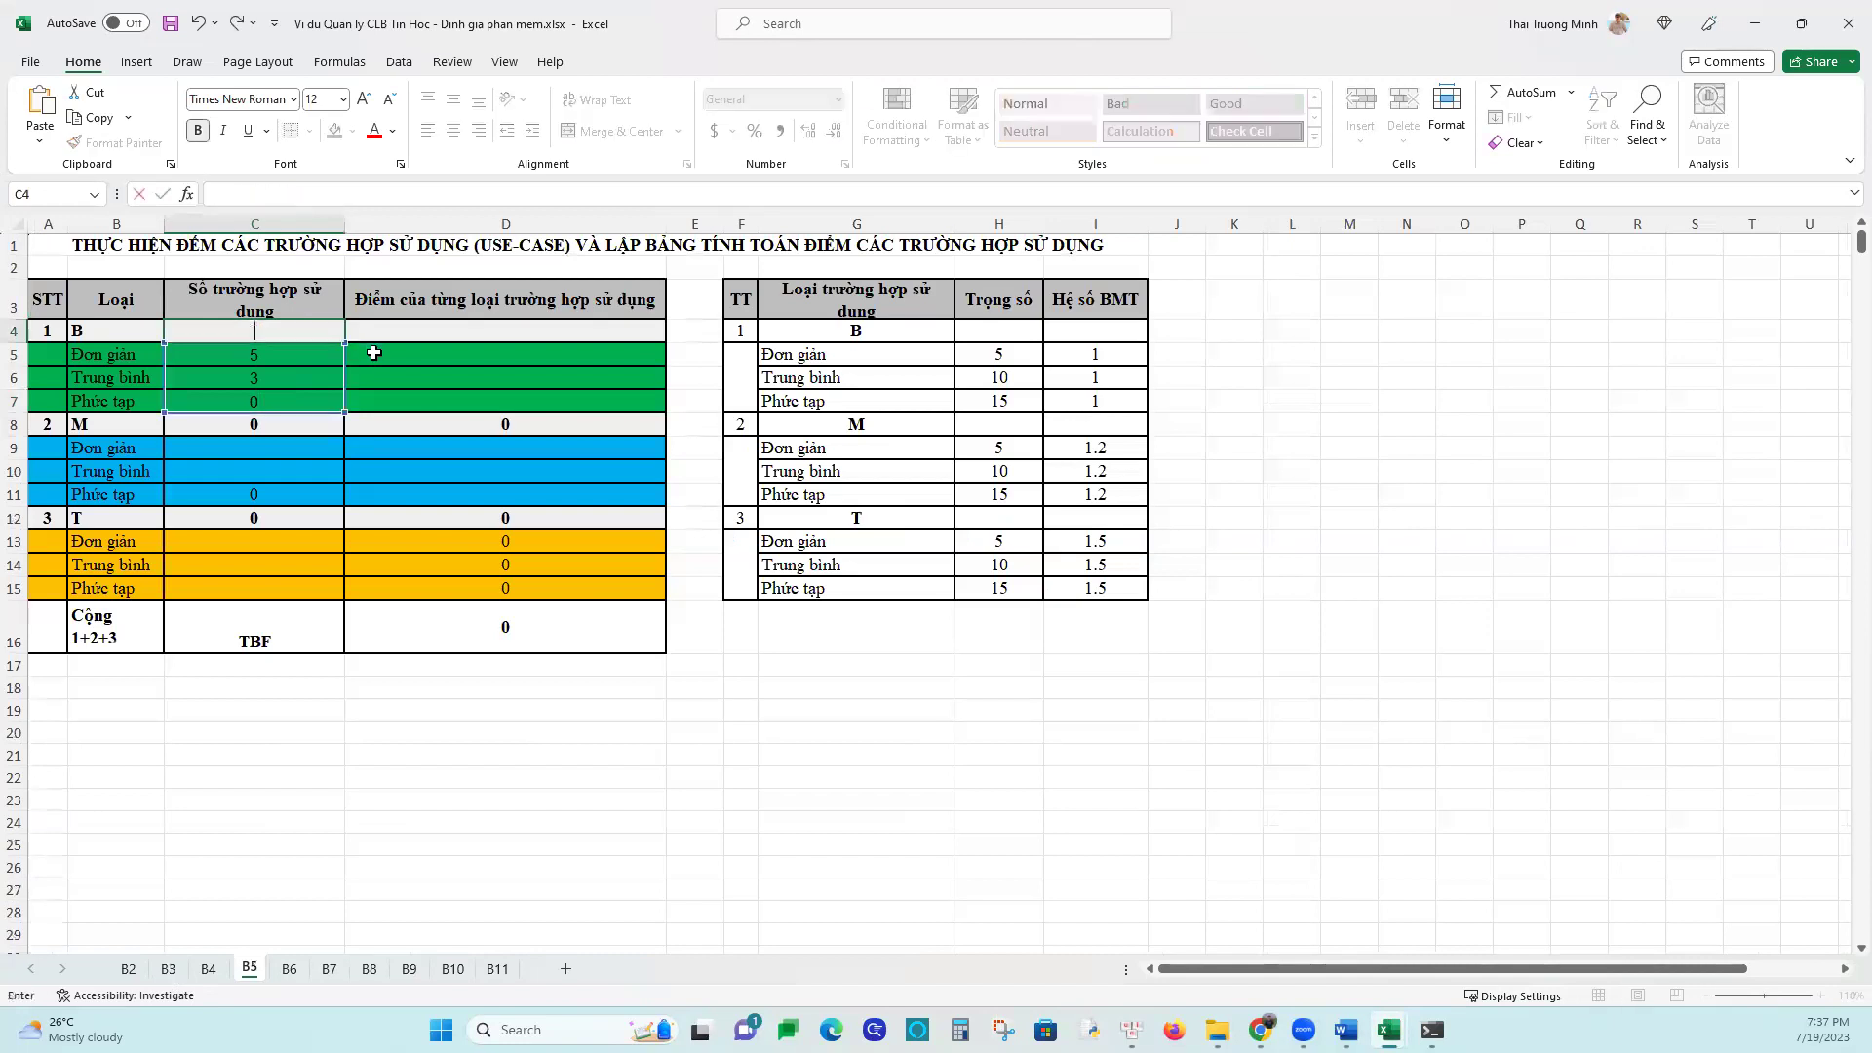
{"action": "left_click", "coordinate": [282, 423]}
{"action": "key", "text": "BackSpace"}
{"action": "left_click", "coordinate": [290, 522]}
{"action": "key", "text": "BackSpace"}
{"action": "key", "text": "Return"}
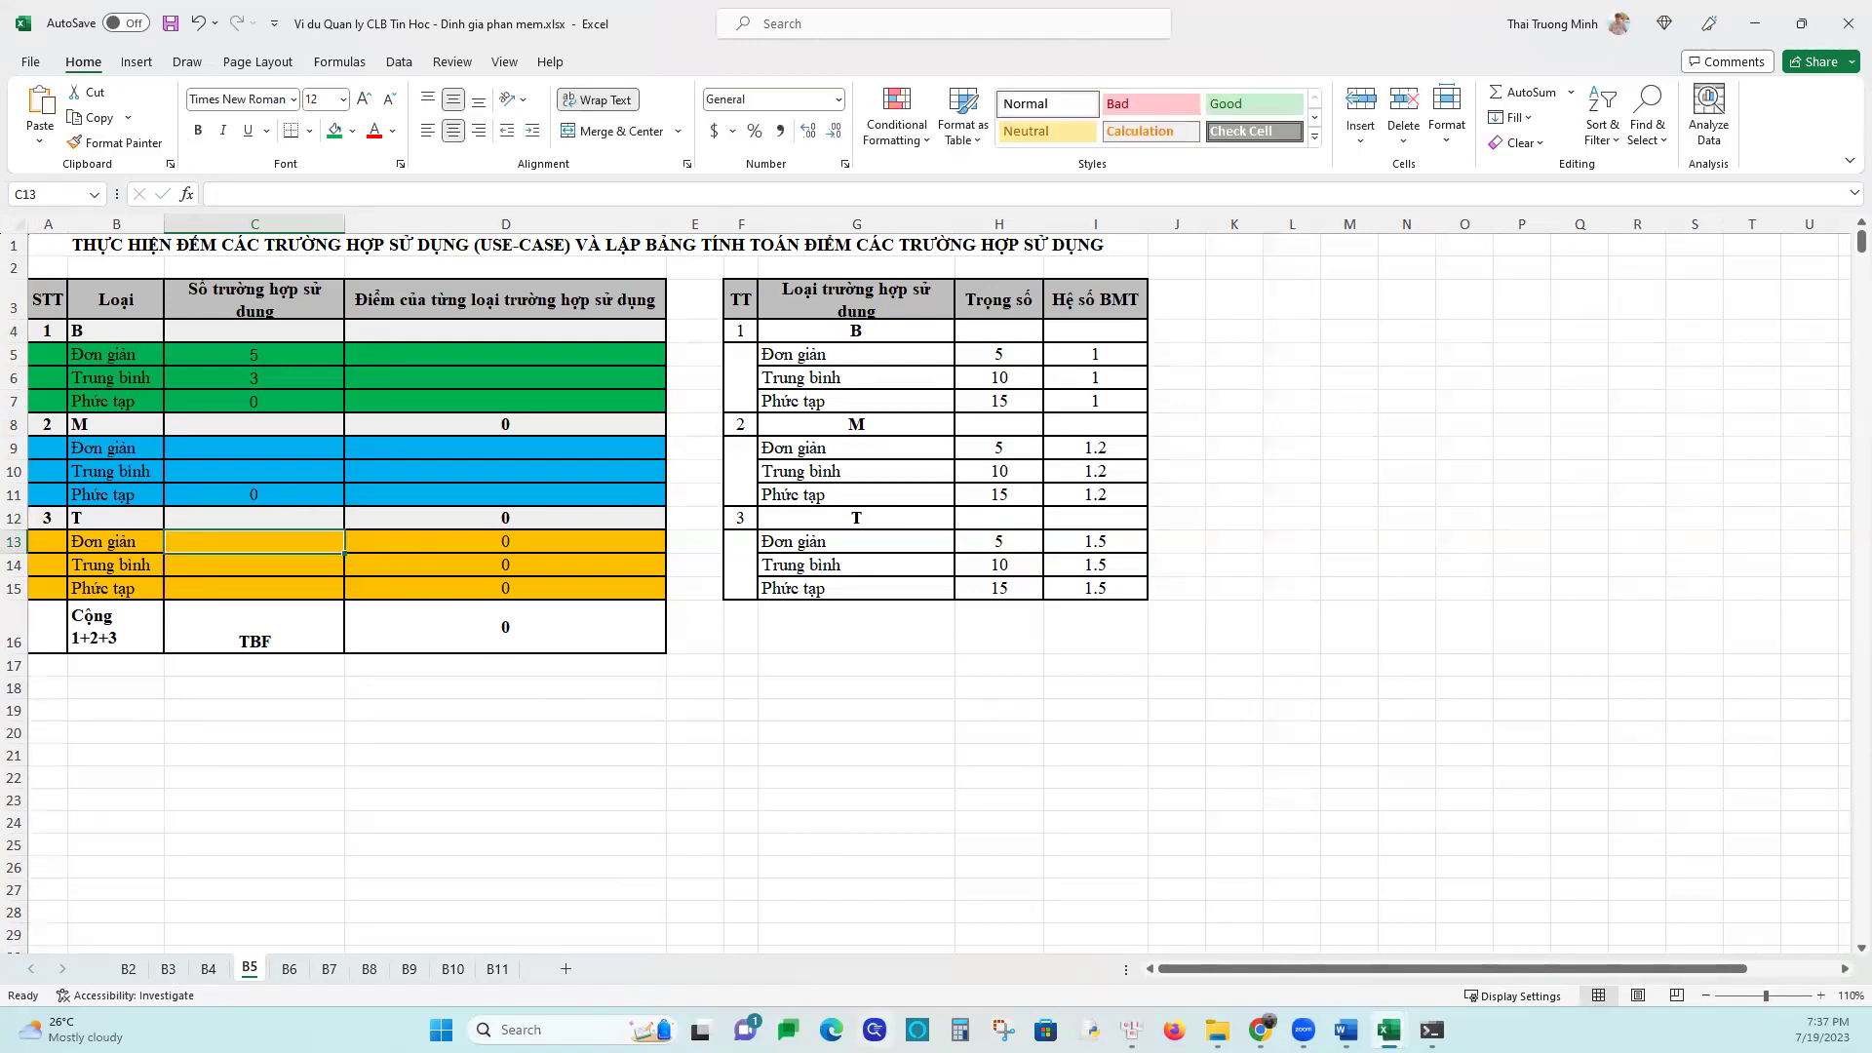
On sheet B3, fill the Mong muốn / Đơn giản use-case cells F12:G19 with Light Green
{"action": "key", "text": "ctrl+Page_Up"}
{"action": "key", "text": "ctrl+Page_Up"}
{"action": "left_click_drag", "start_coordinate": [927, 500], "coordinate": [1074, 649]}
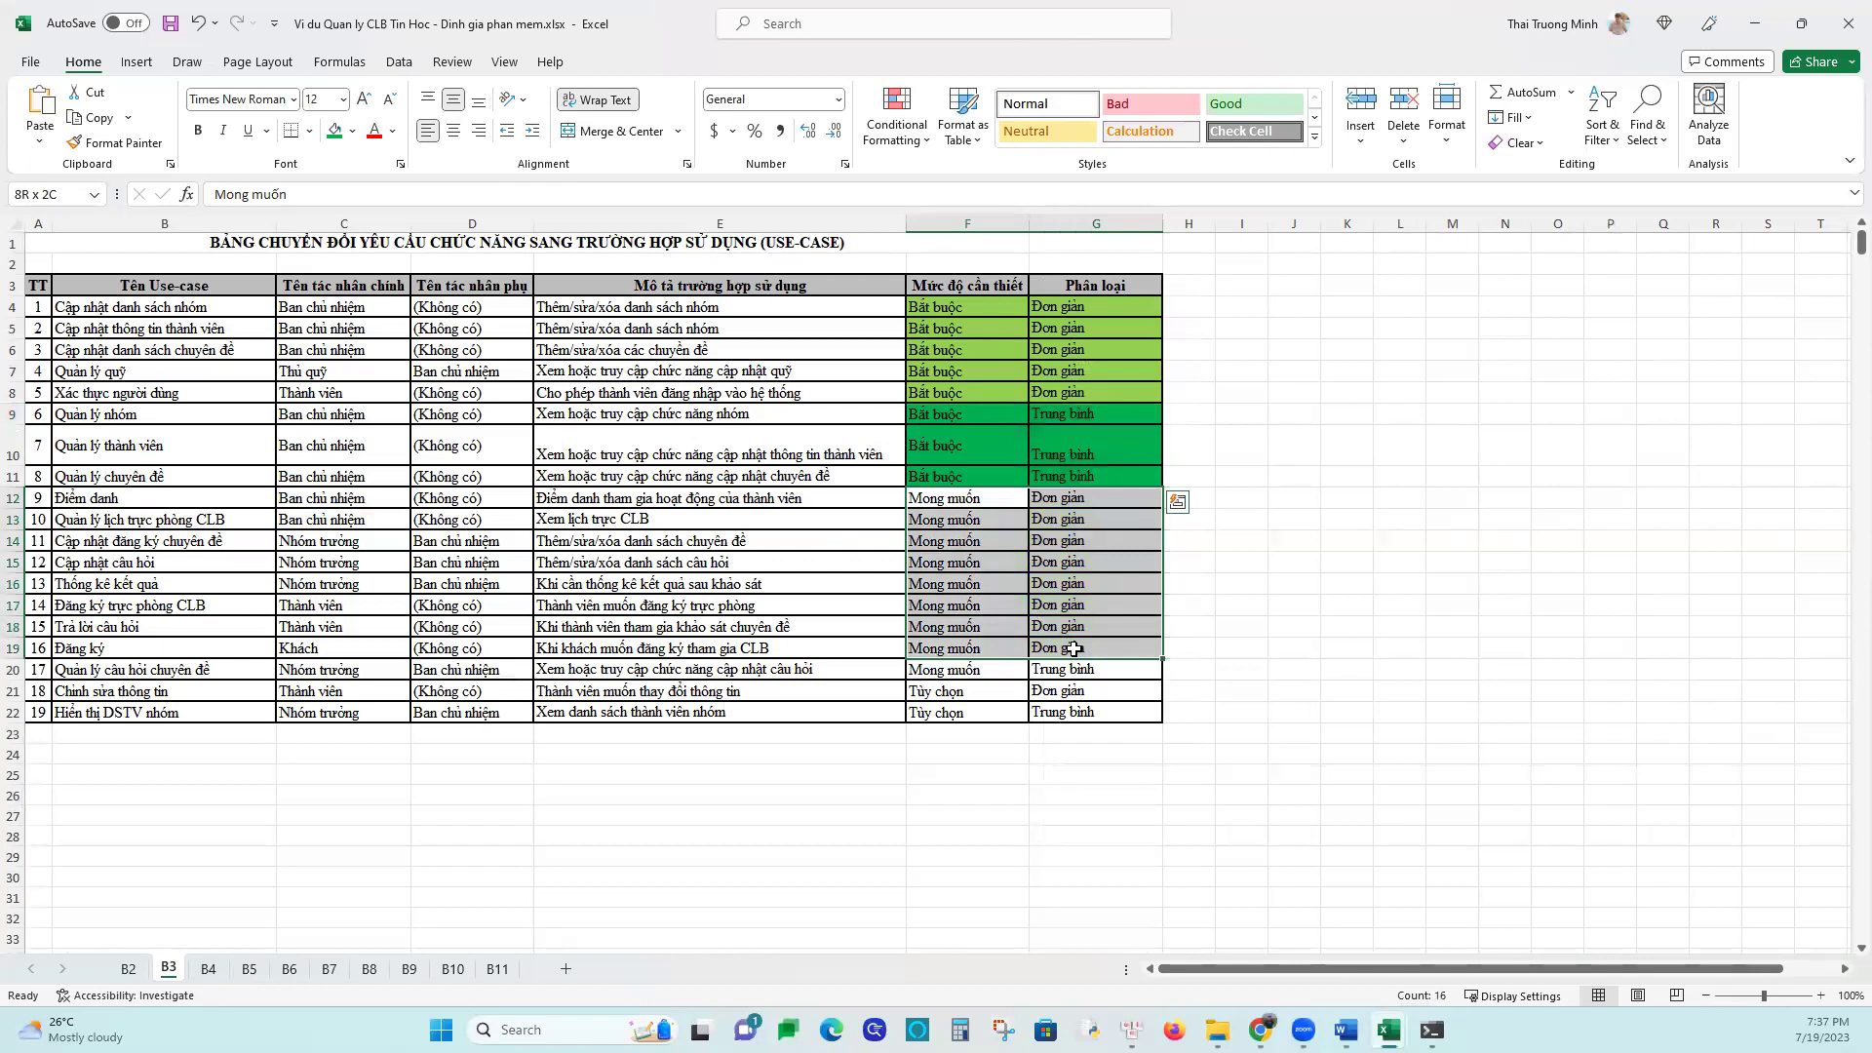
{"action": "left_click", "coordinate": [354, 131]}
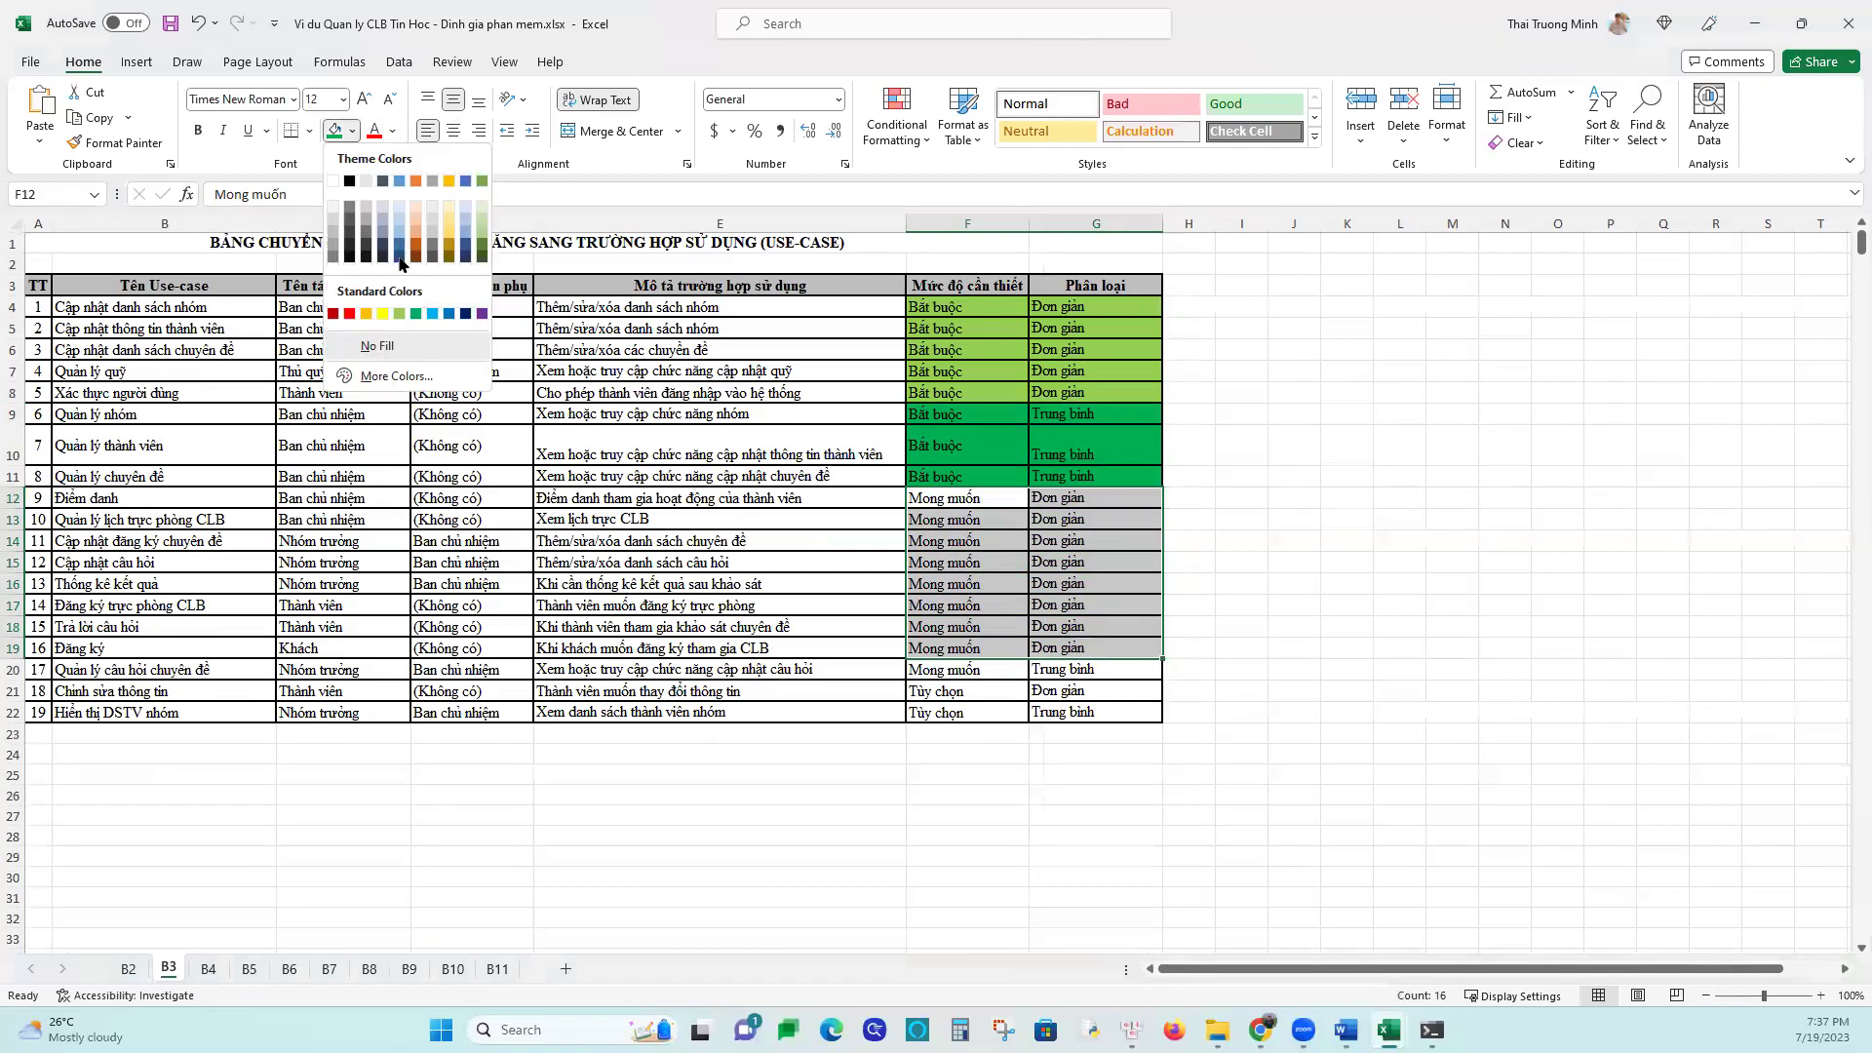
{"action": "left_click", "coordinate": [399, 314]}
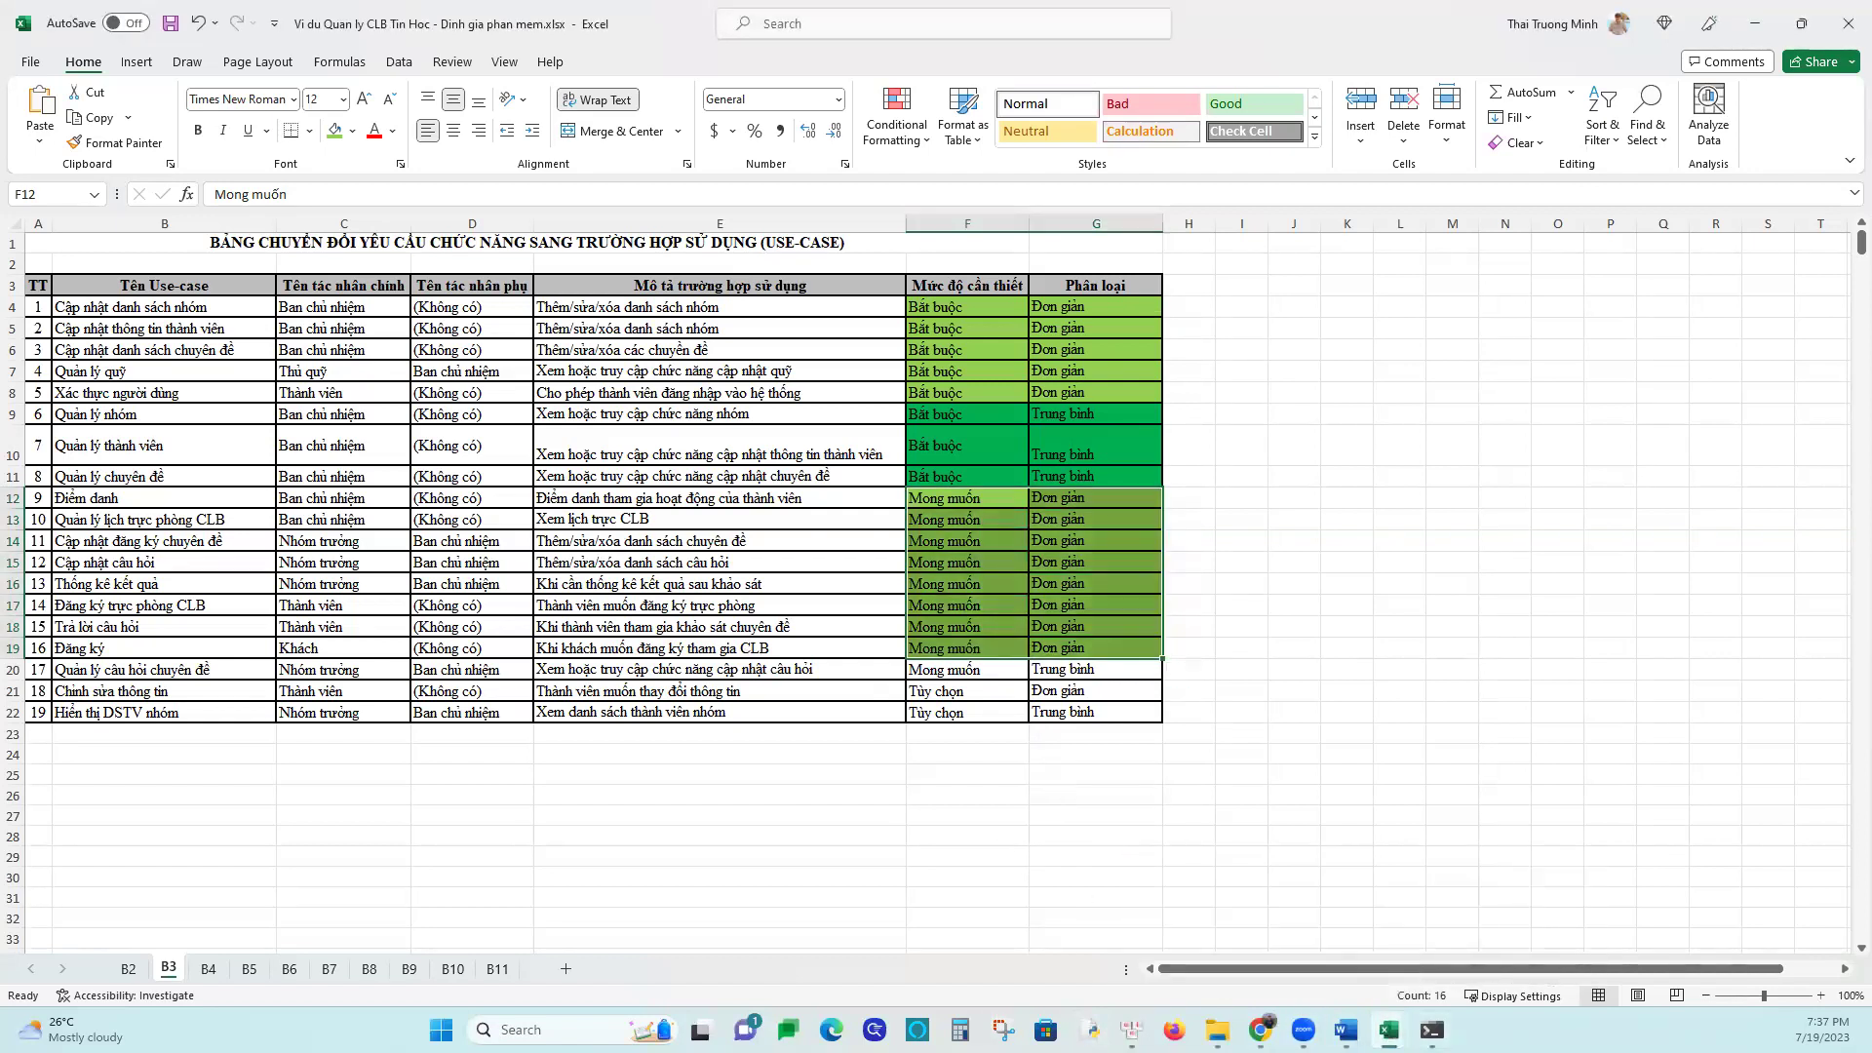
{"action": "key", "text": "ctrl+v"}
On sheet B5, enter group M's use-case counts: 8 for Đơn giản in C9 and 1 for Trung bình in C10
{"action": "key", "text": "ctrl+Page_Down"}
{"action": "key", "text": "ctrl+Page_Down"}
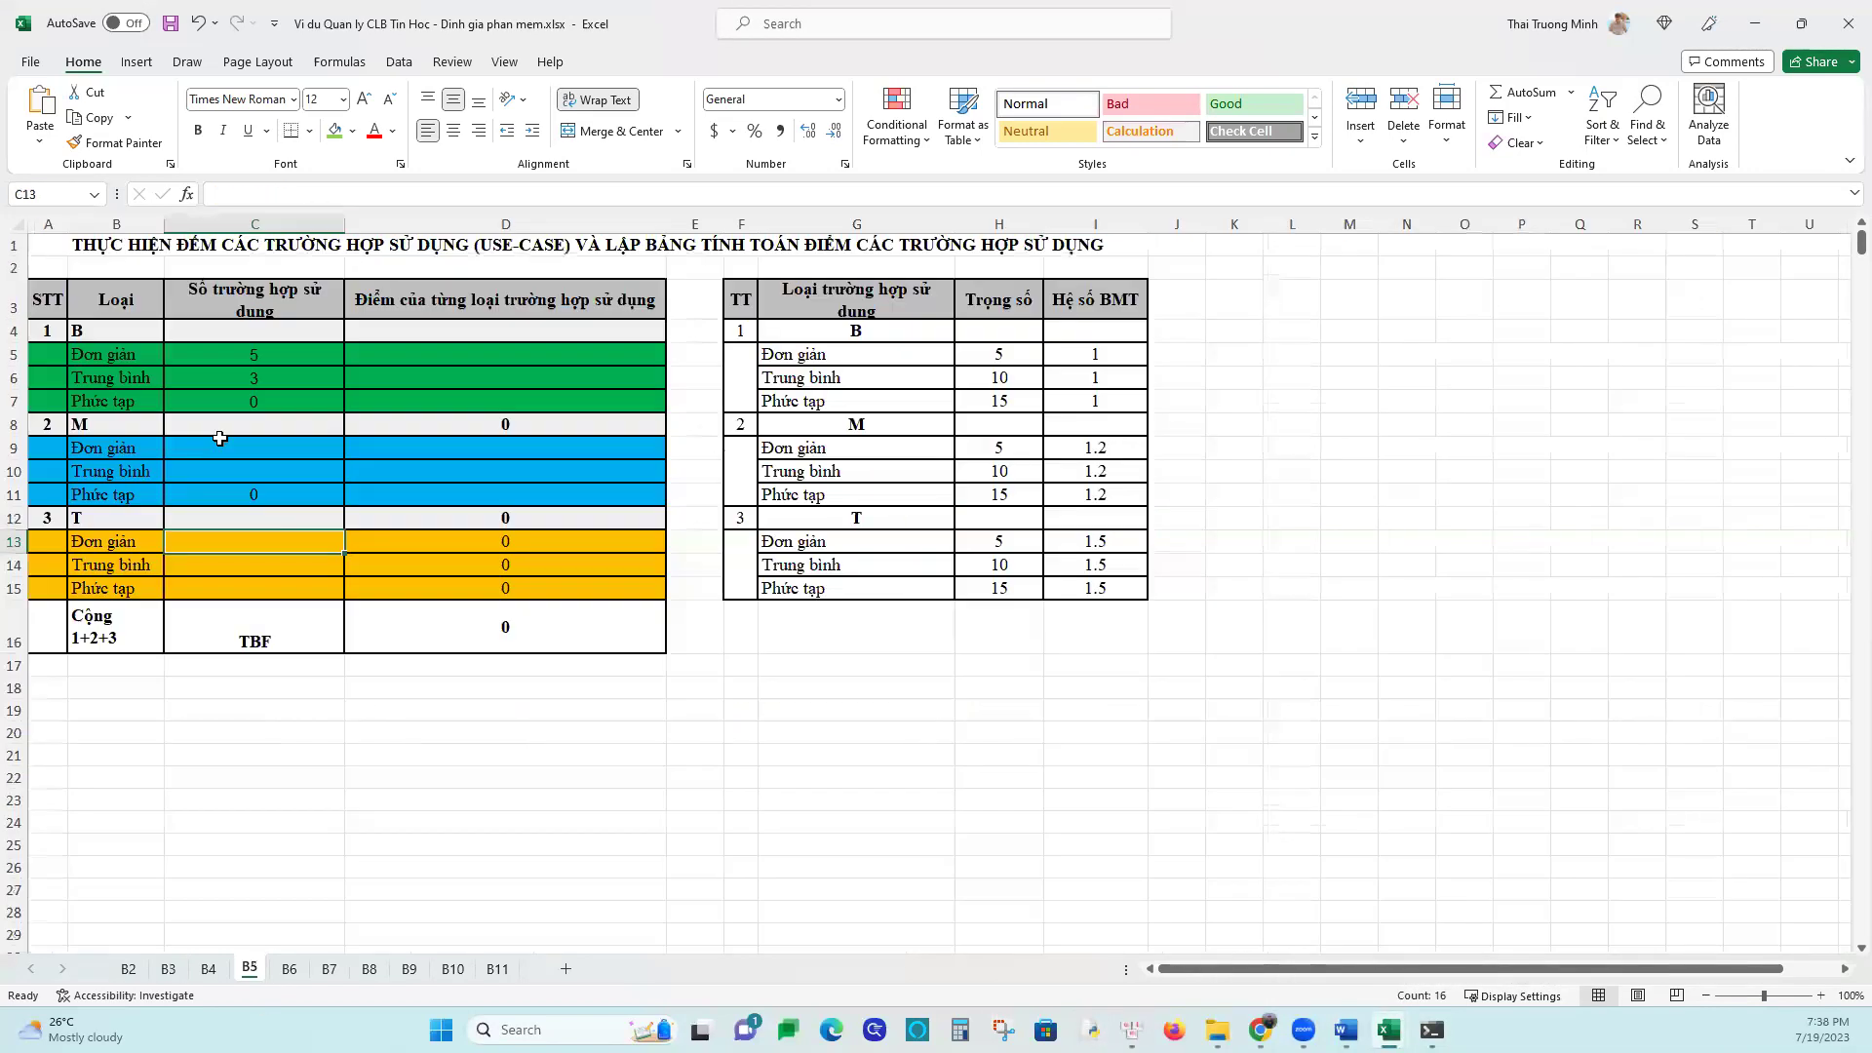
{"action": "left_click", "coordinate": [226, 447]}
{"action": "type", "text": "8"}
{"action": "key", "text": "Return"}
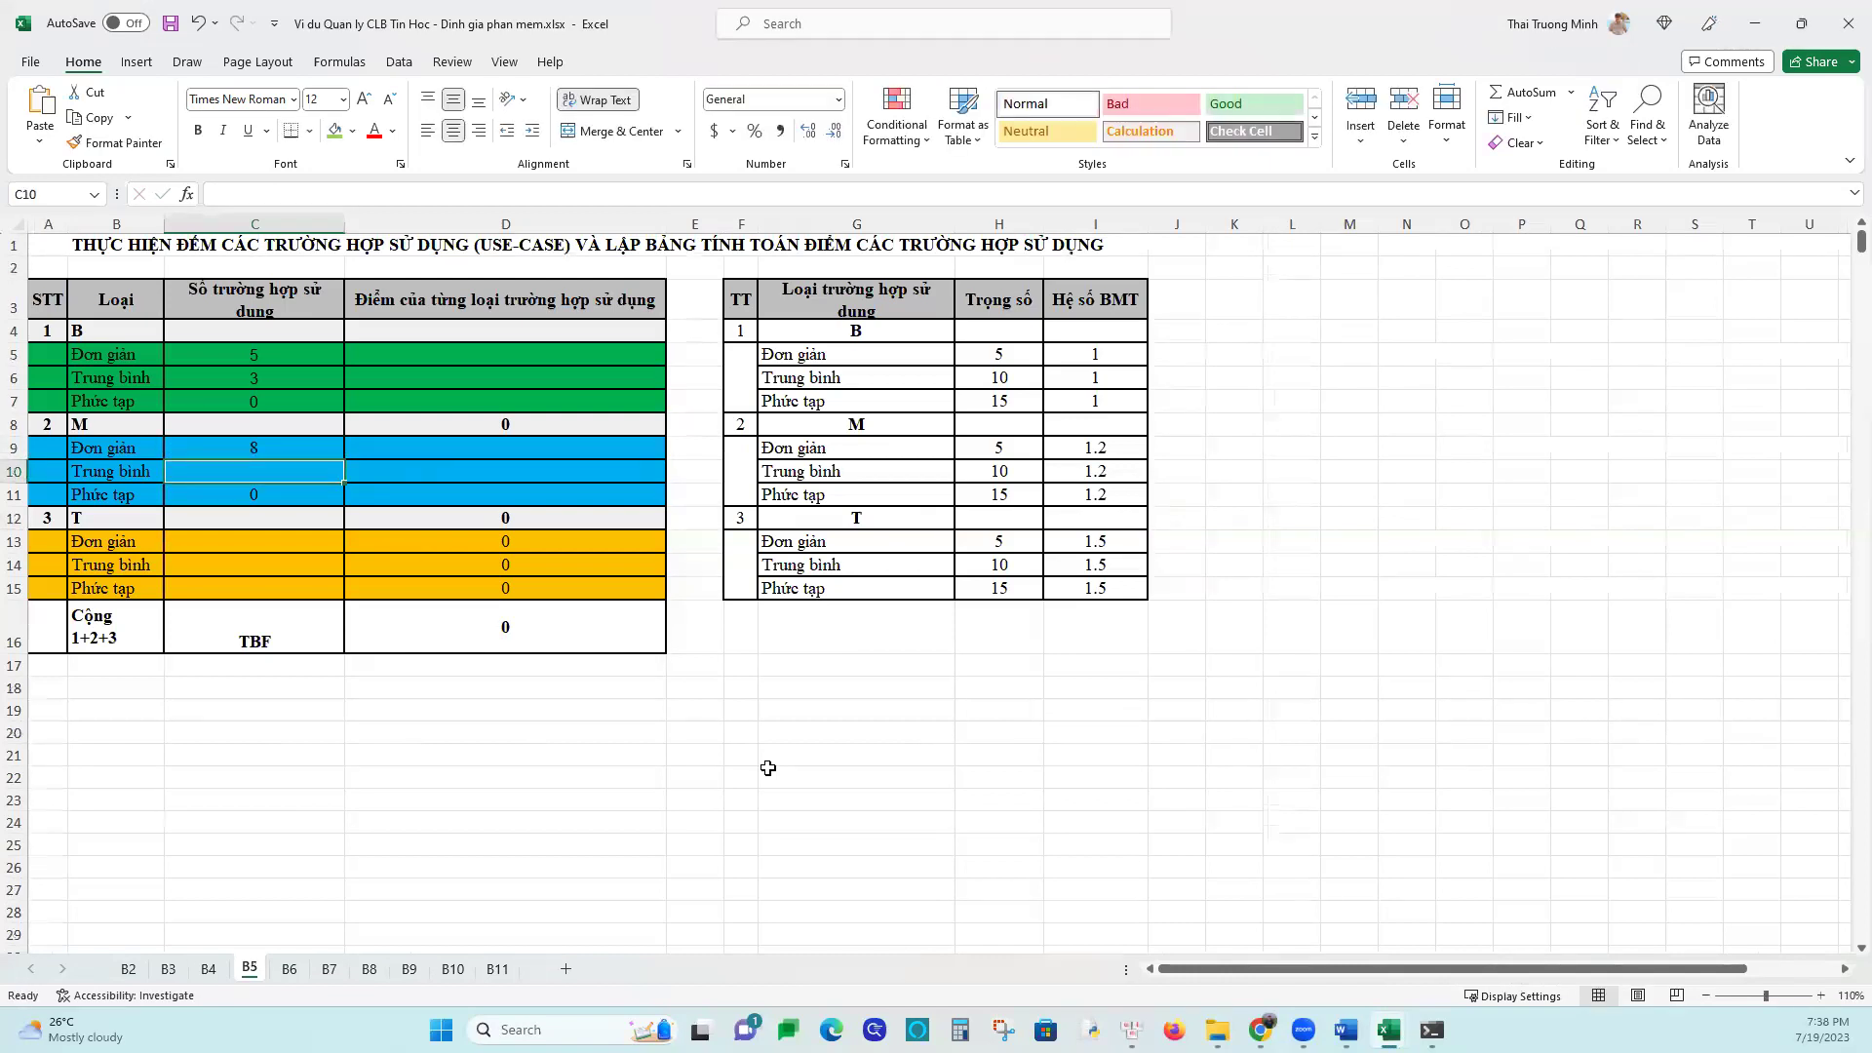
{"action": "type", "text": "1"}
{"action": "key", "text": "Return"}
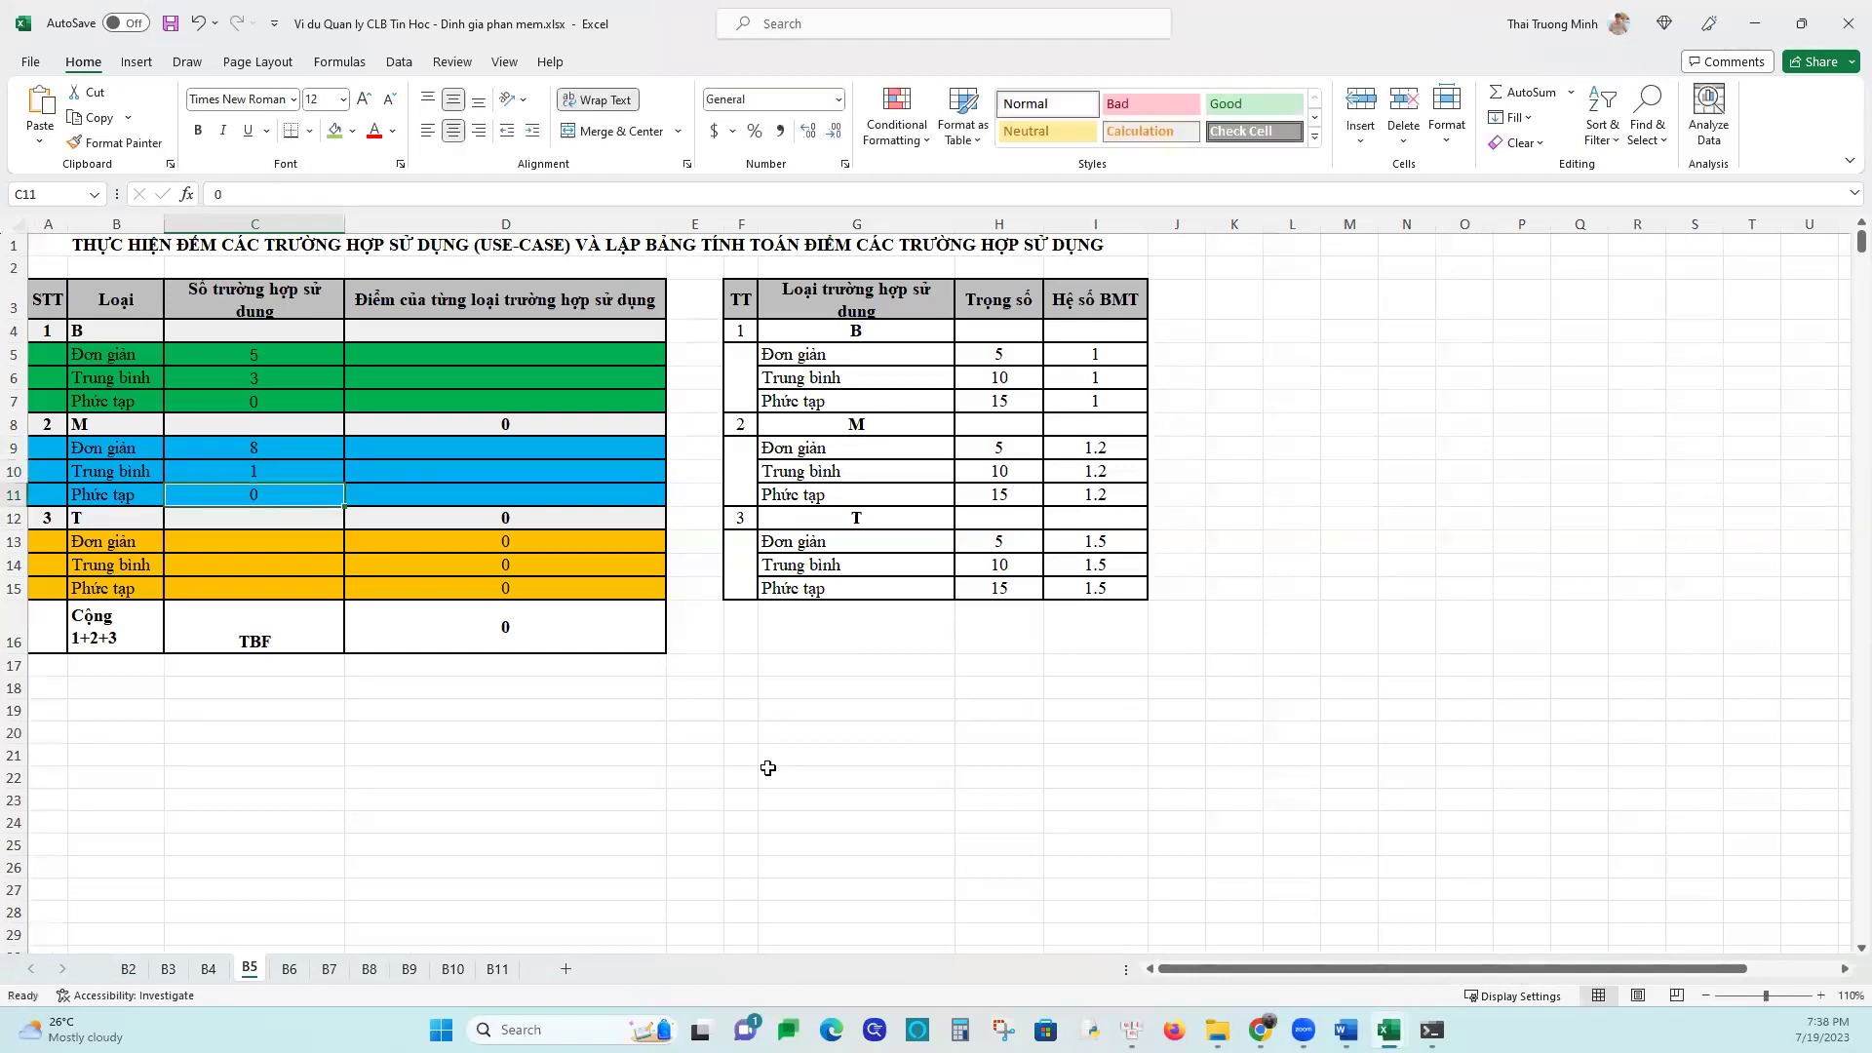
{"action": "mouse_move", "coordinate": [1306, 1024]}
{"action": "mouse_move", "coordinate": [1389, 1029]}
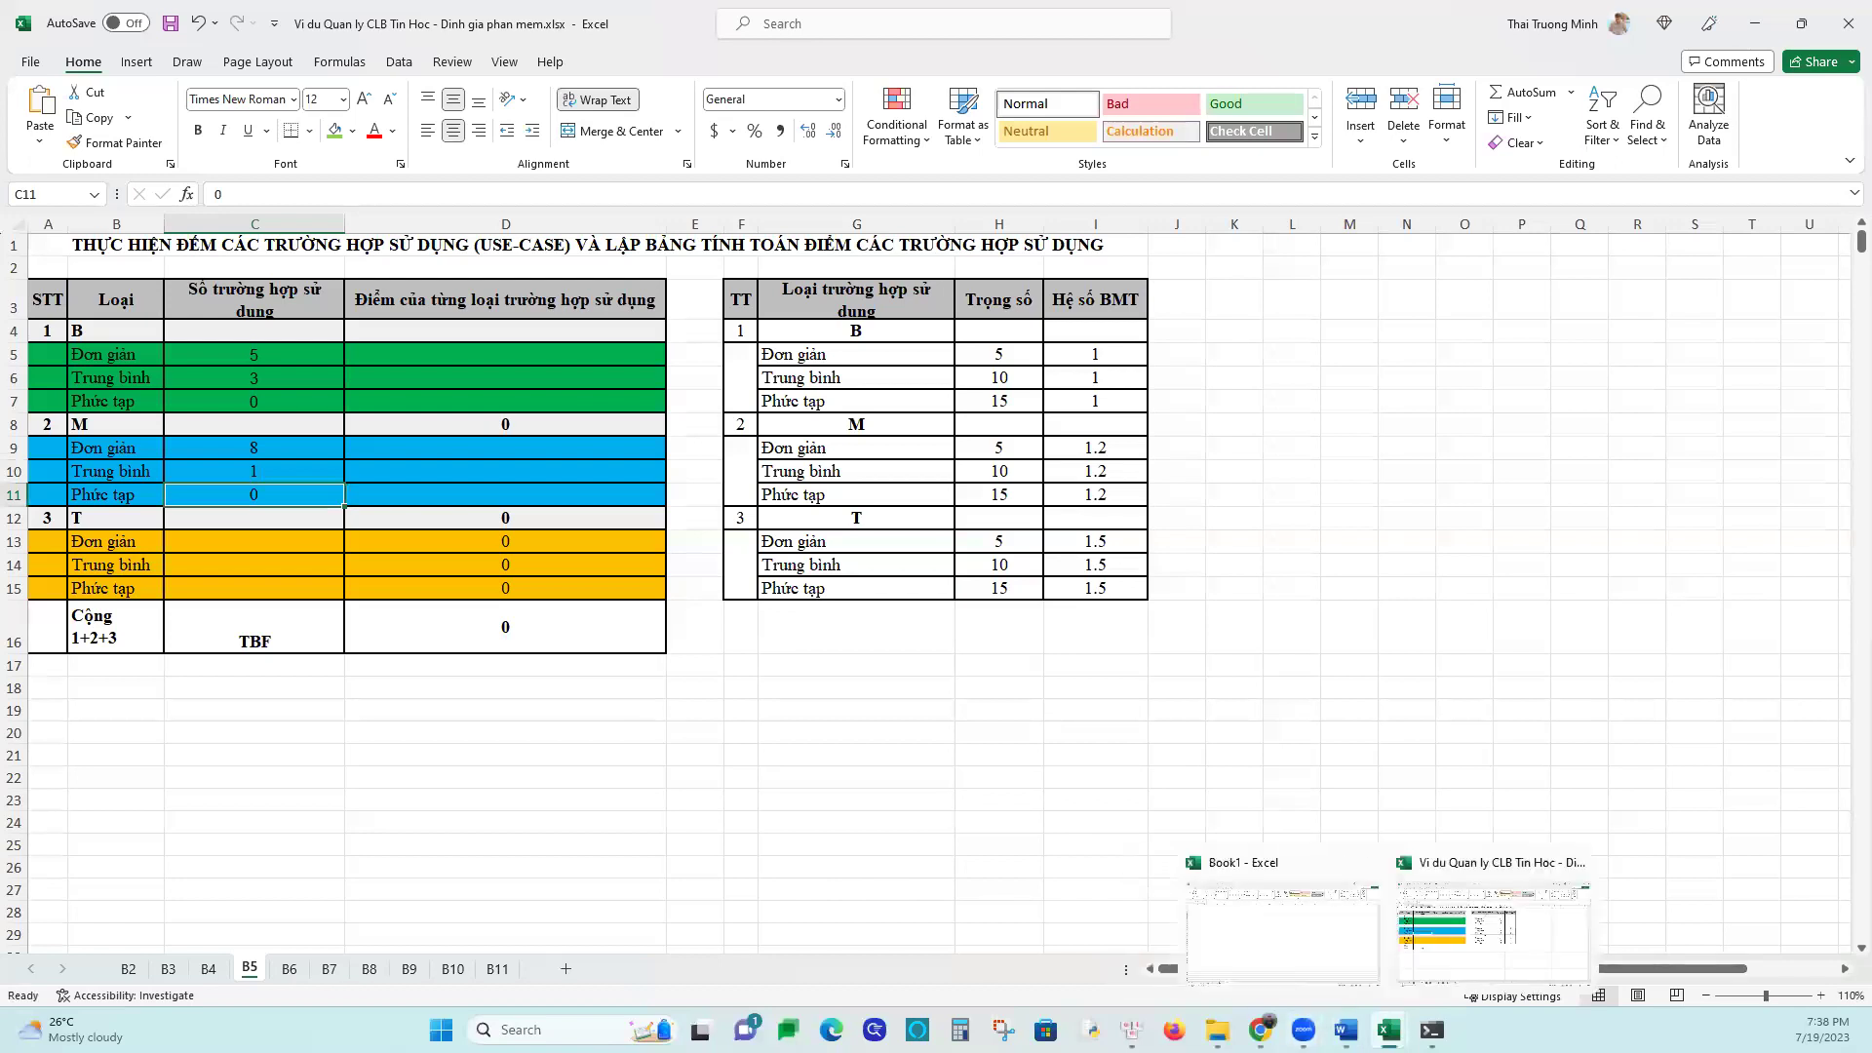
Check the Tùy chọn use cases on sheet B3 and enter group T's counts 1, 1 and 0 in C13:C15 of sheet B5
{"action": "left_click", "coordinate": [168, 970]}
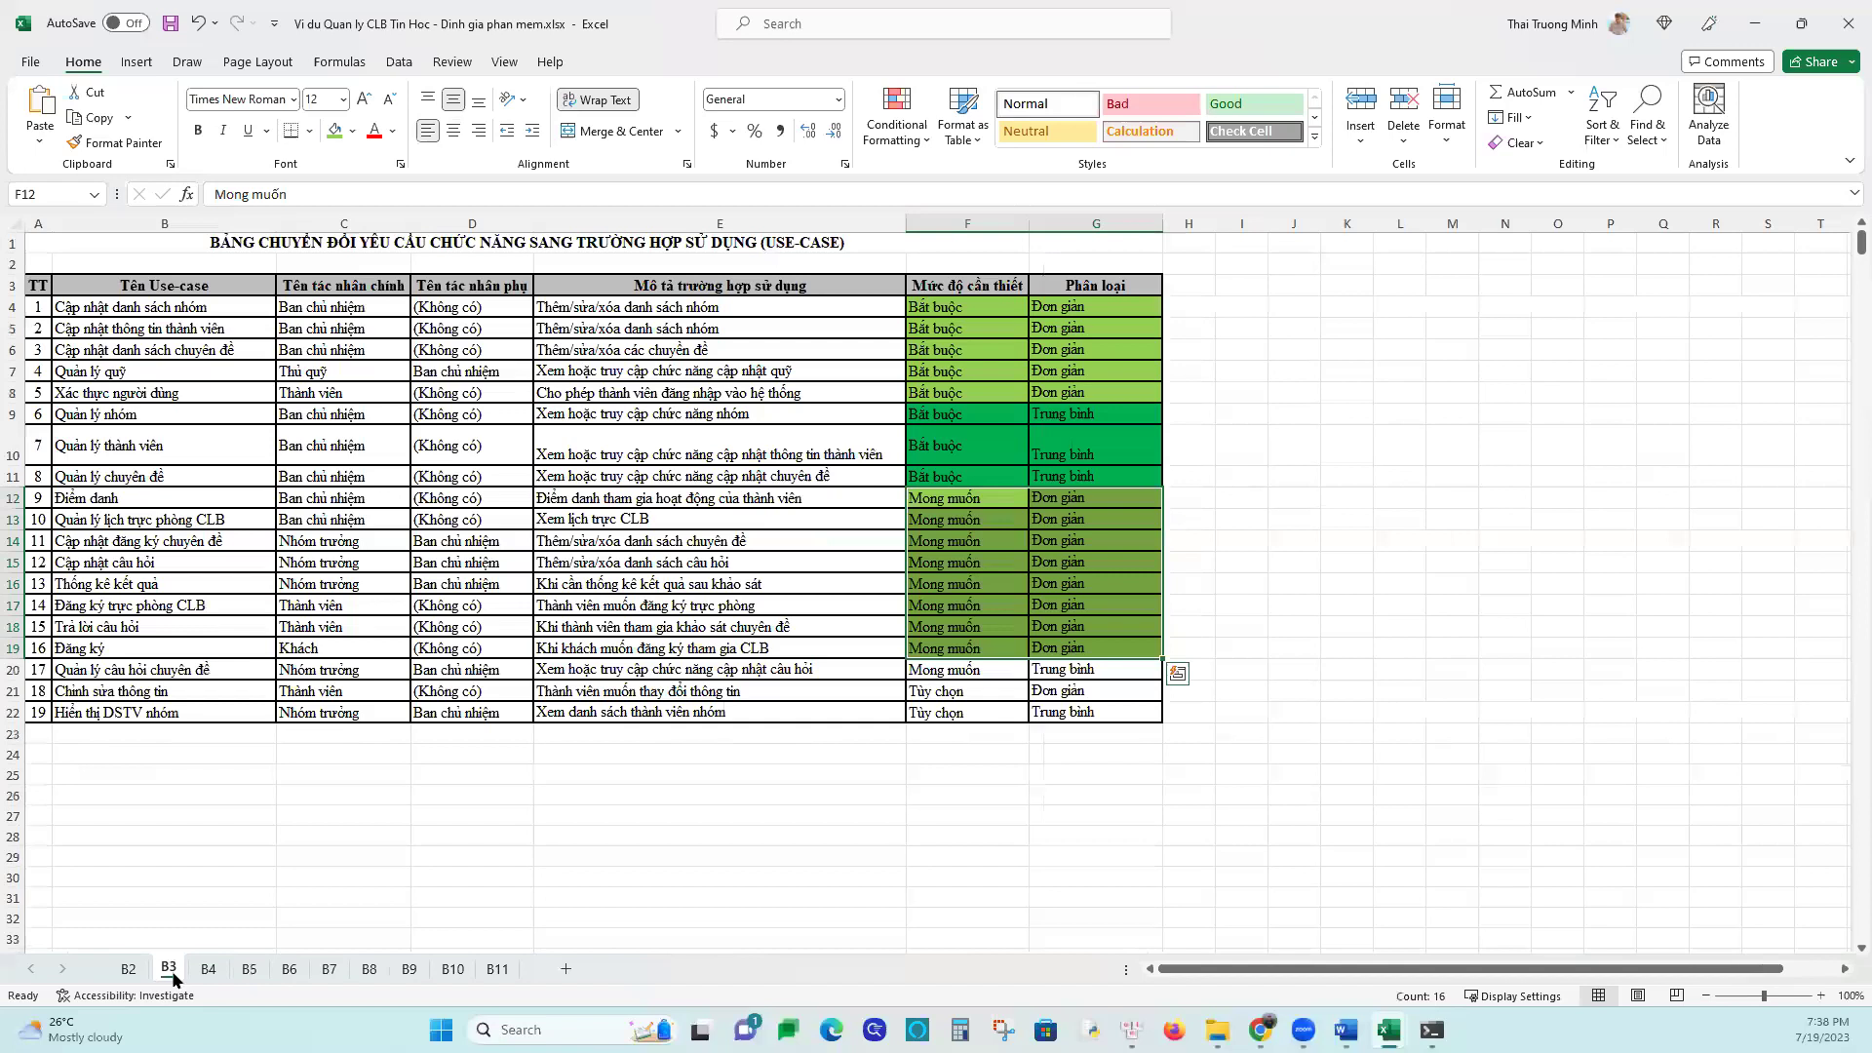
{"action": "left_click_drag", "start_coordinate": [921, 694], "coordinate": [974, 722]}
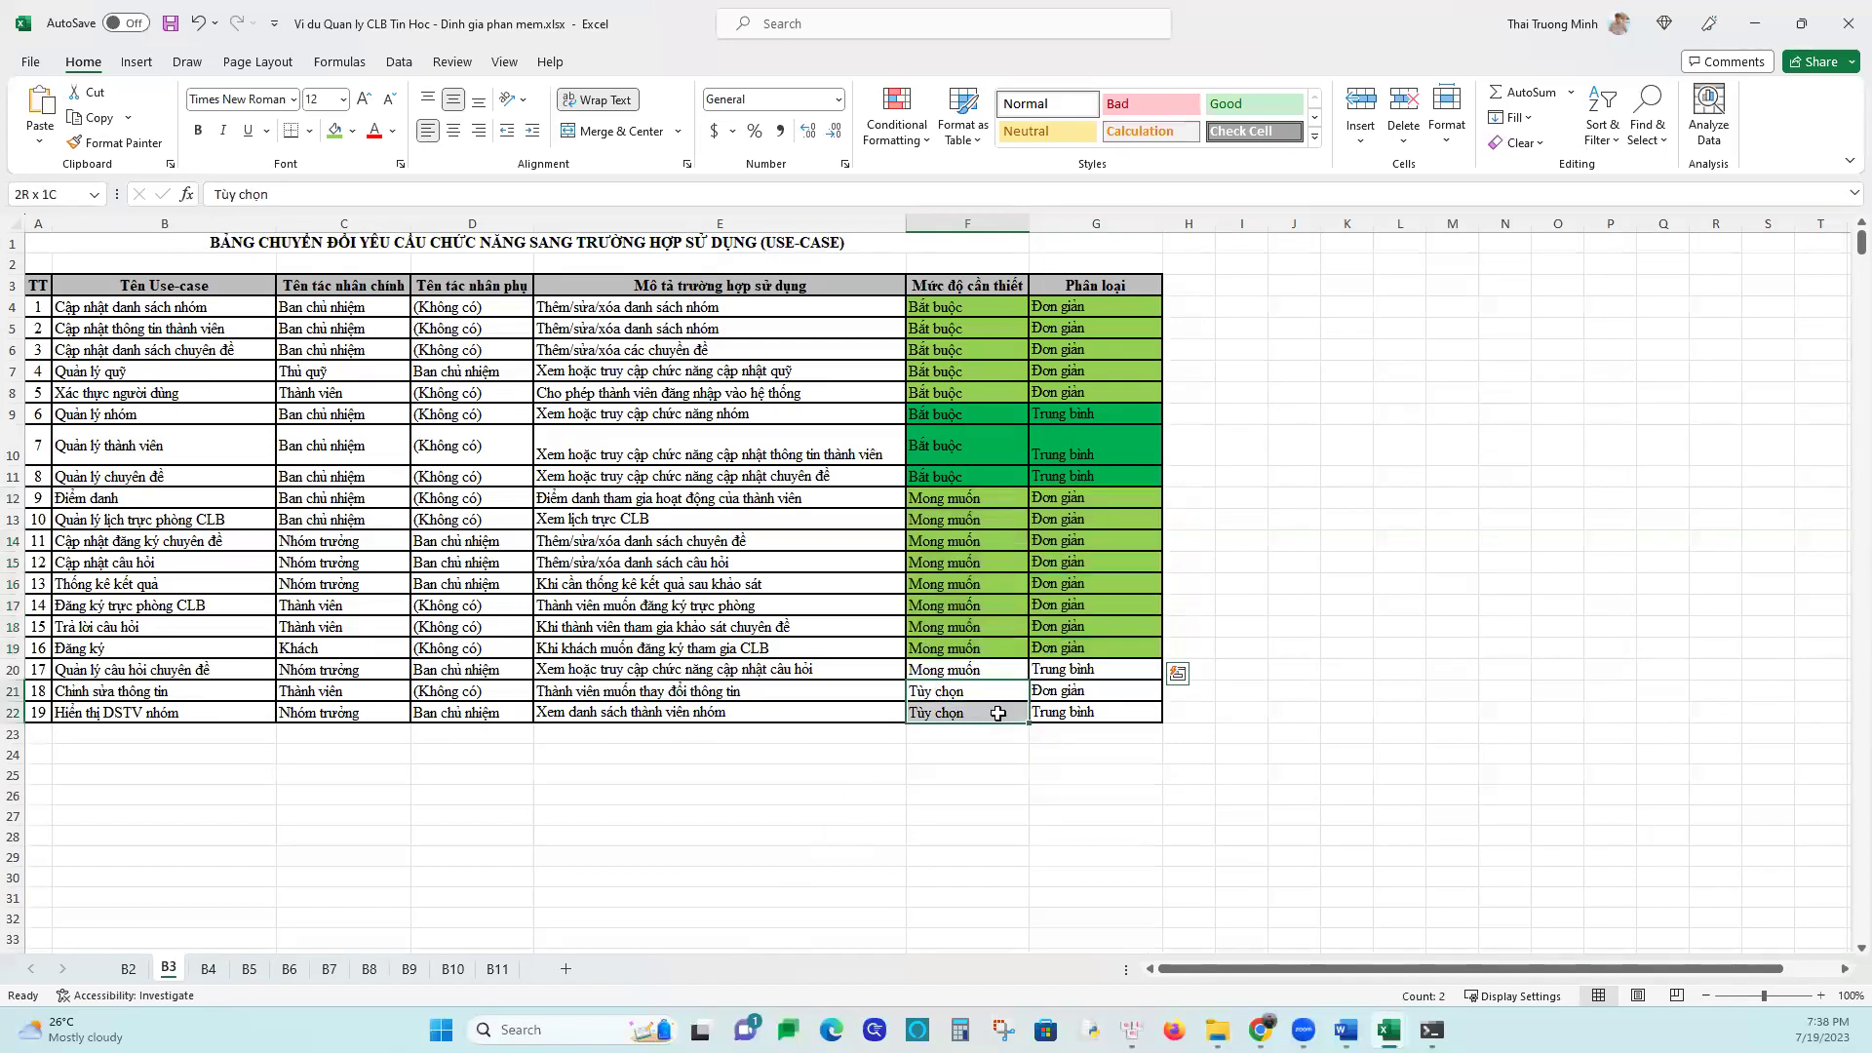
{"action": "mouse_move", "coordinate": [1388, 1030]}
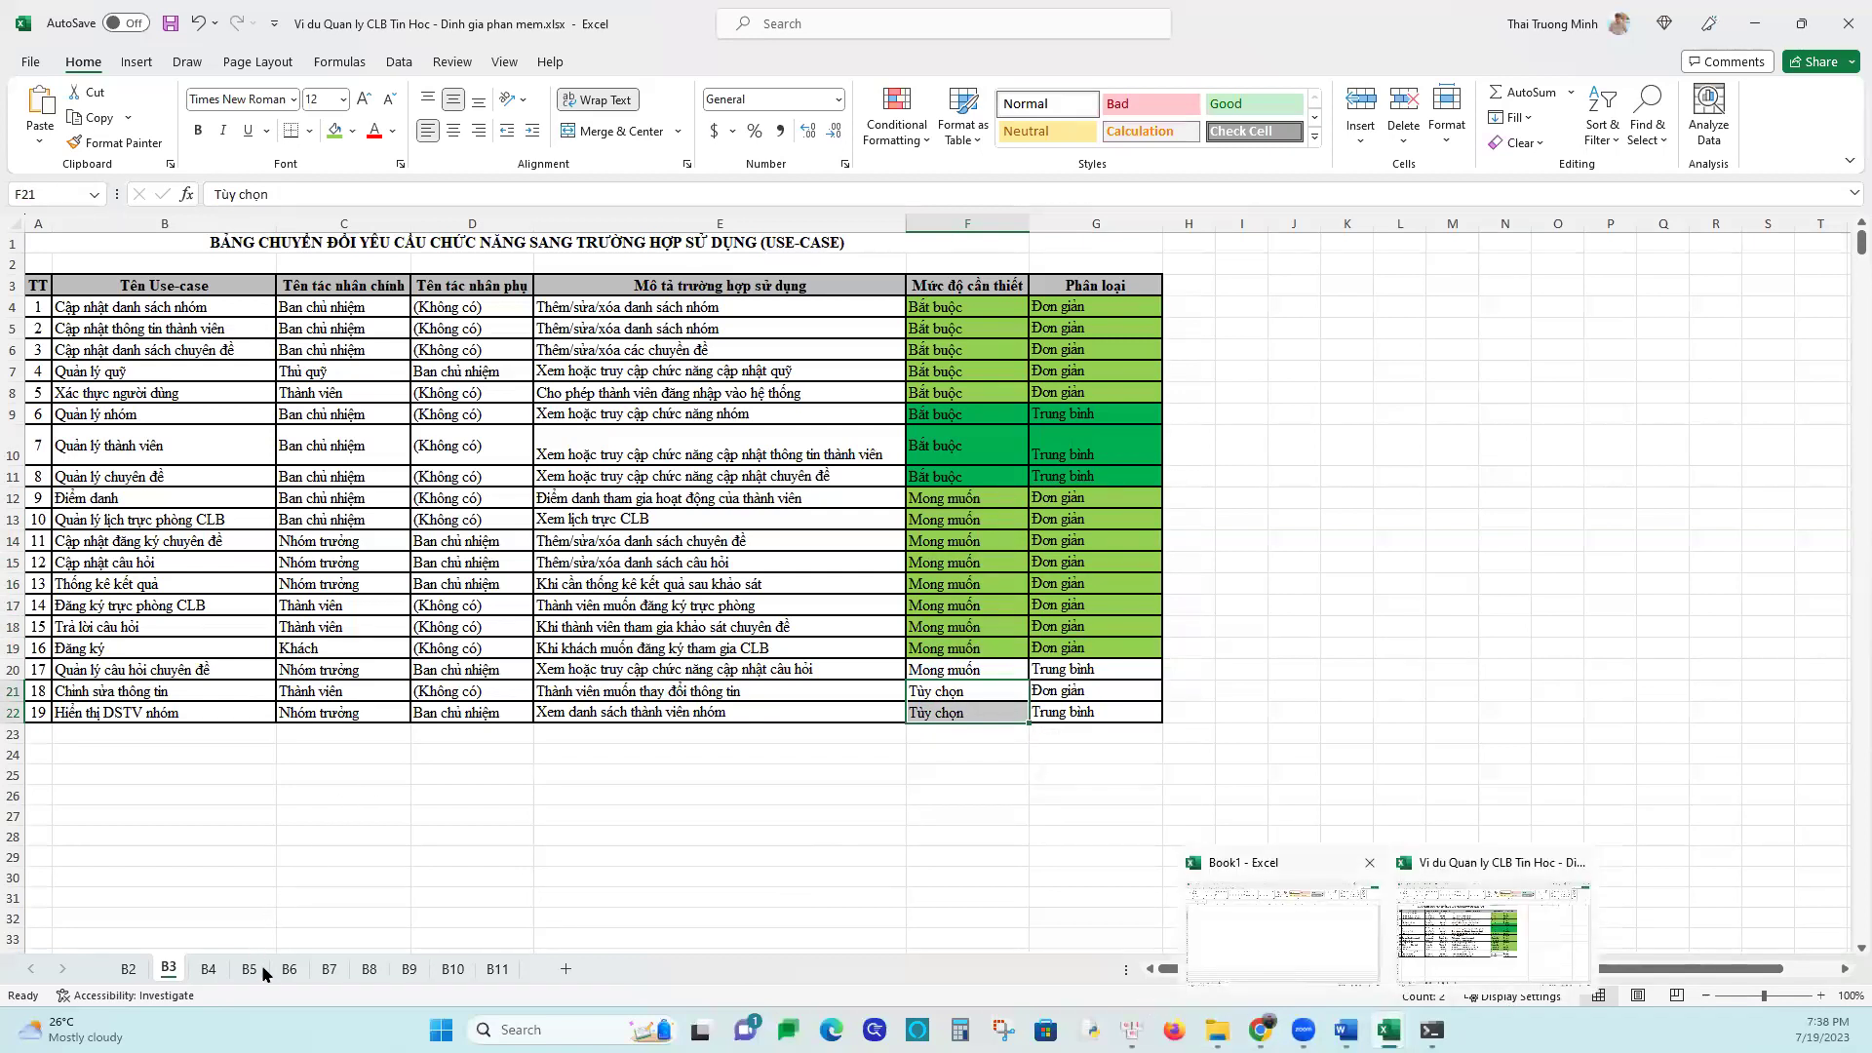
{"action": "key", "text": "ctrl+Page_Down"}
{"action": "key", "text": "ctrl+Page_Down"}
{"action": "left_click", "coordinate": [247, 543]}
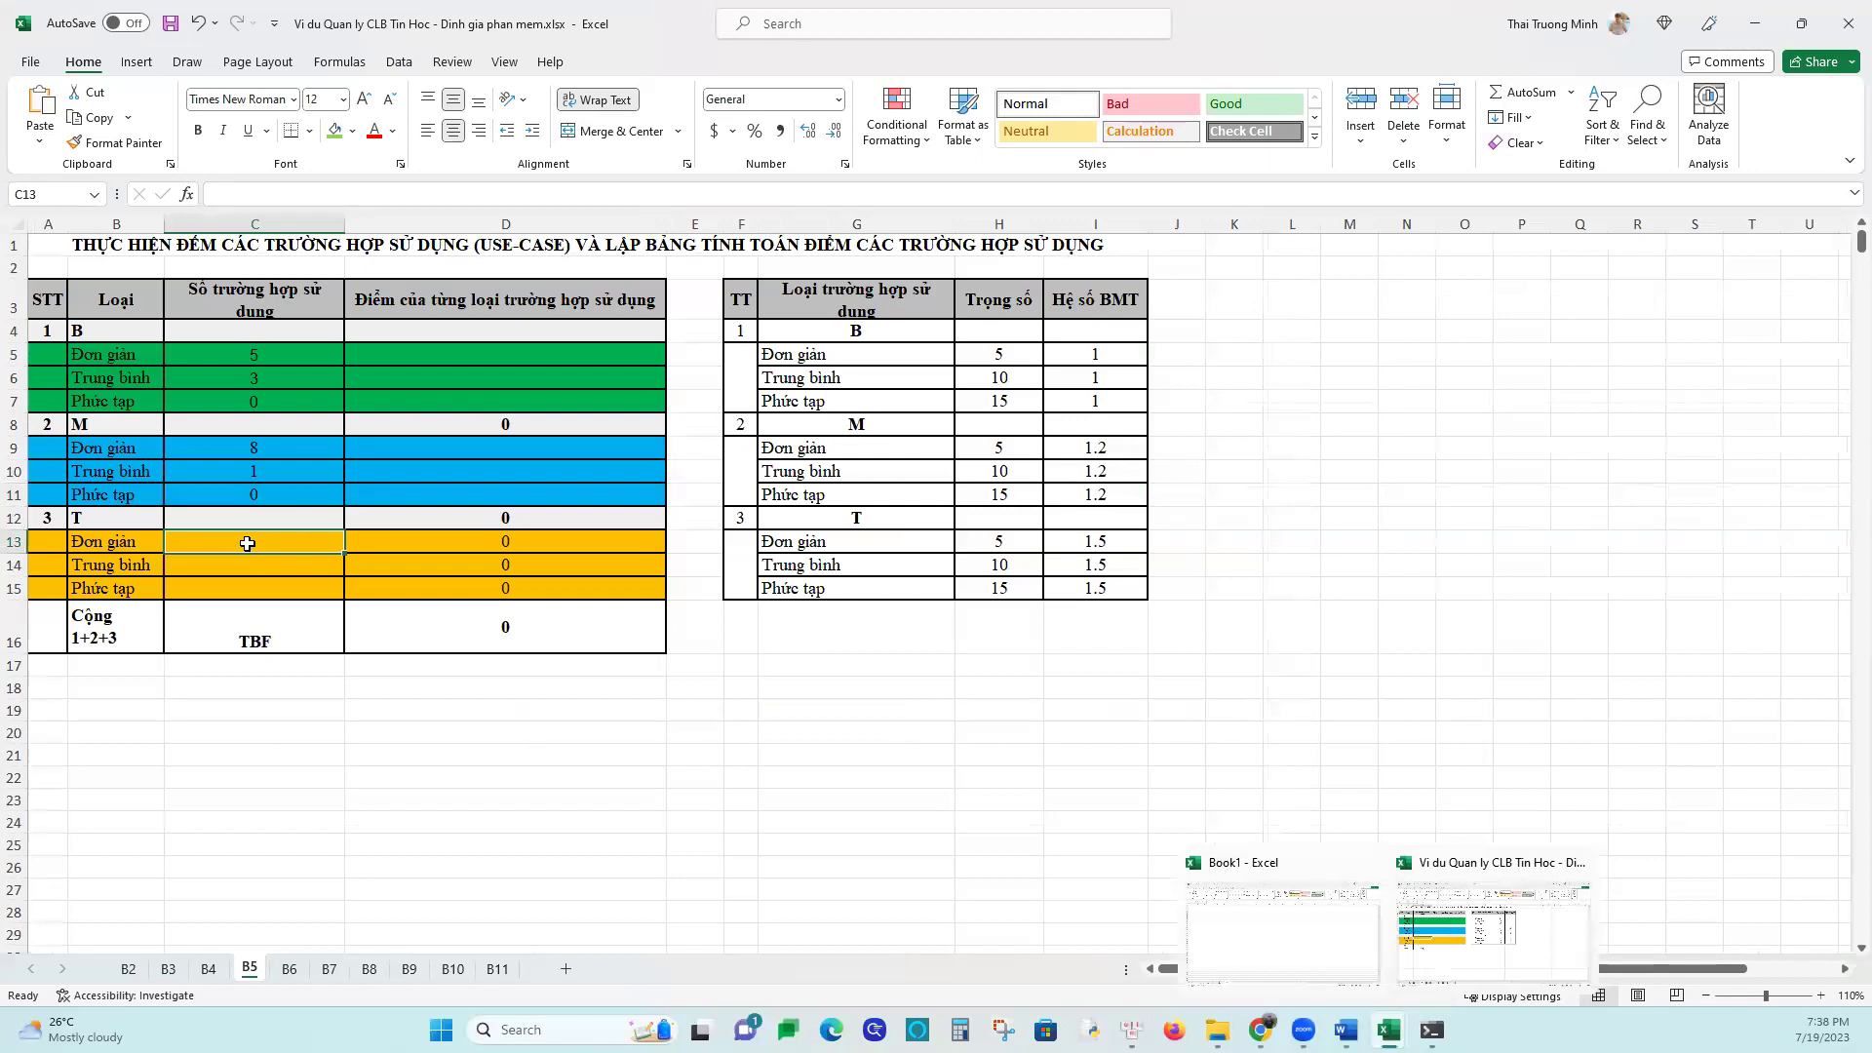
{"action": "type", "text": "1"}
{"action": "key", "text": "Return"}
{"action": "type", "text": "1"}
{"action": "key", "text": "Return"}
{"action": "type", "text": "0"}
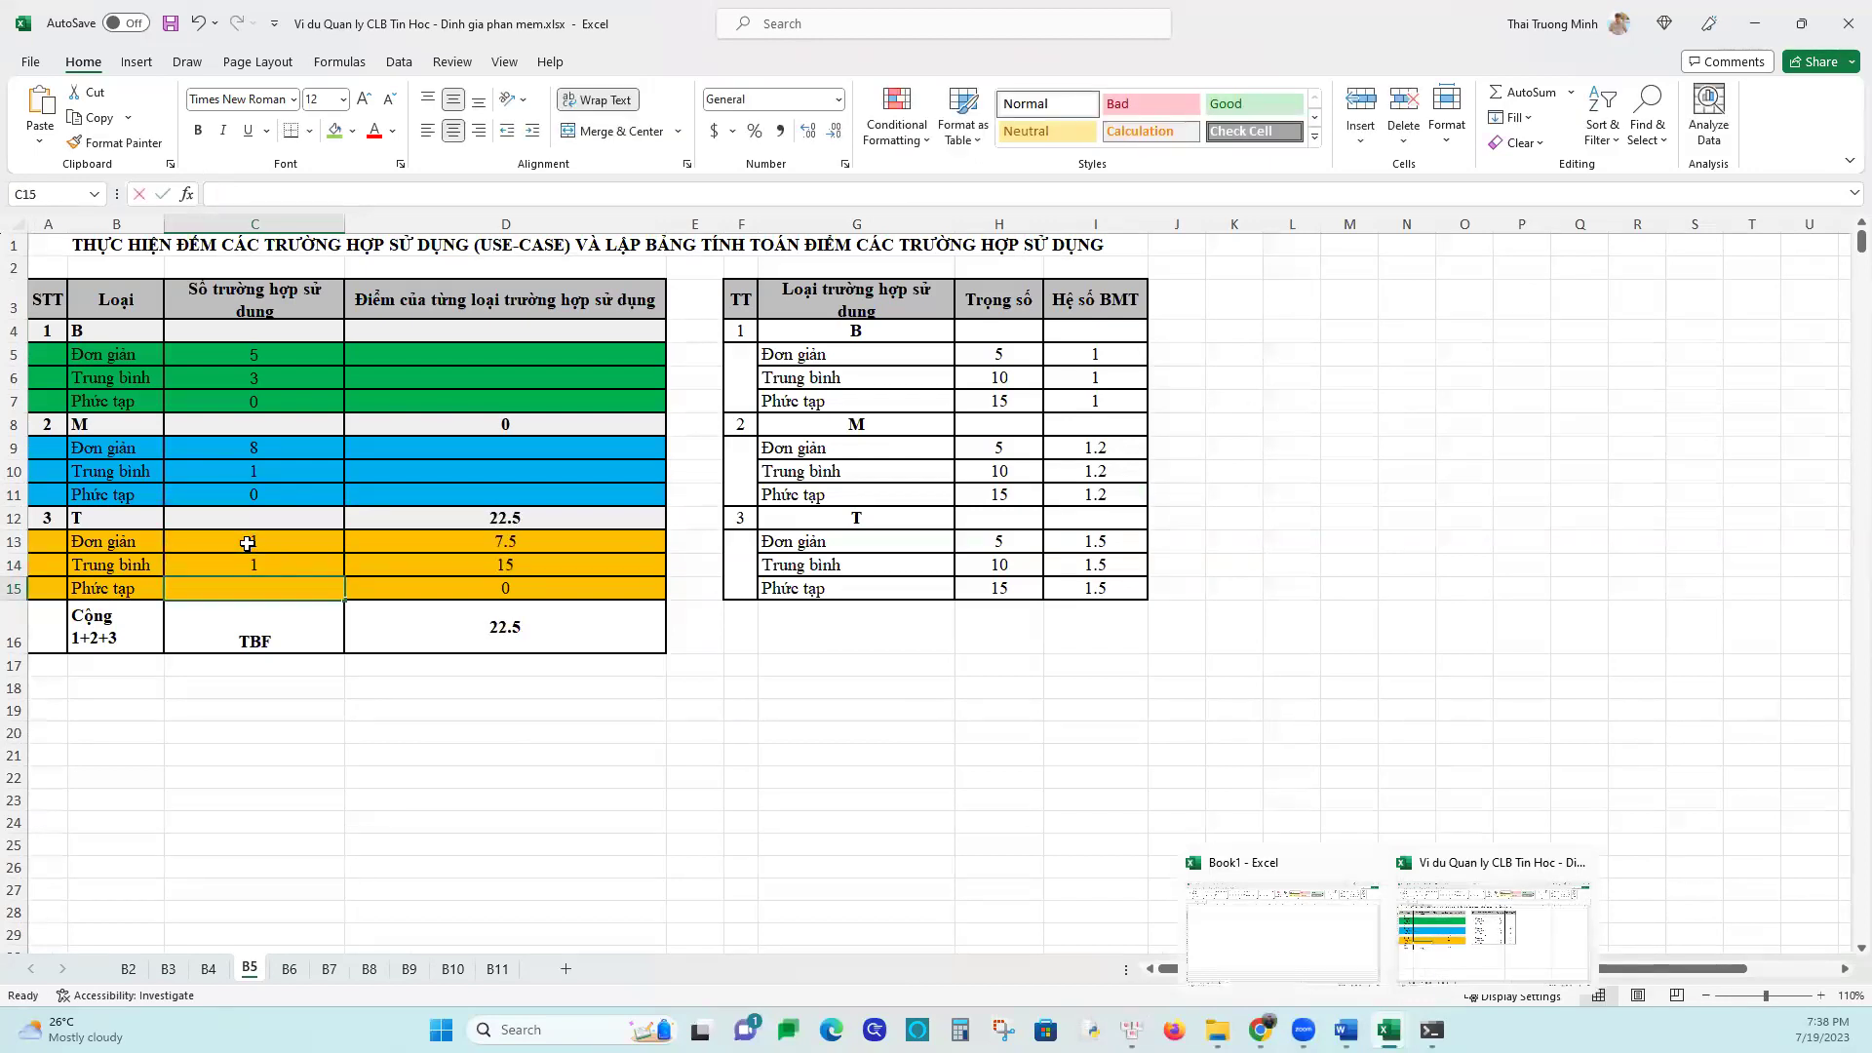
{"action": "key", "text": "Return"}
Total group B's use-case counts in C4 with the formula =SUM(C5:C7)
{"action": "left_click", "coordinate": [276, 325]}
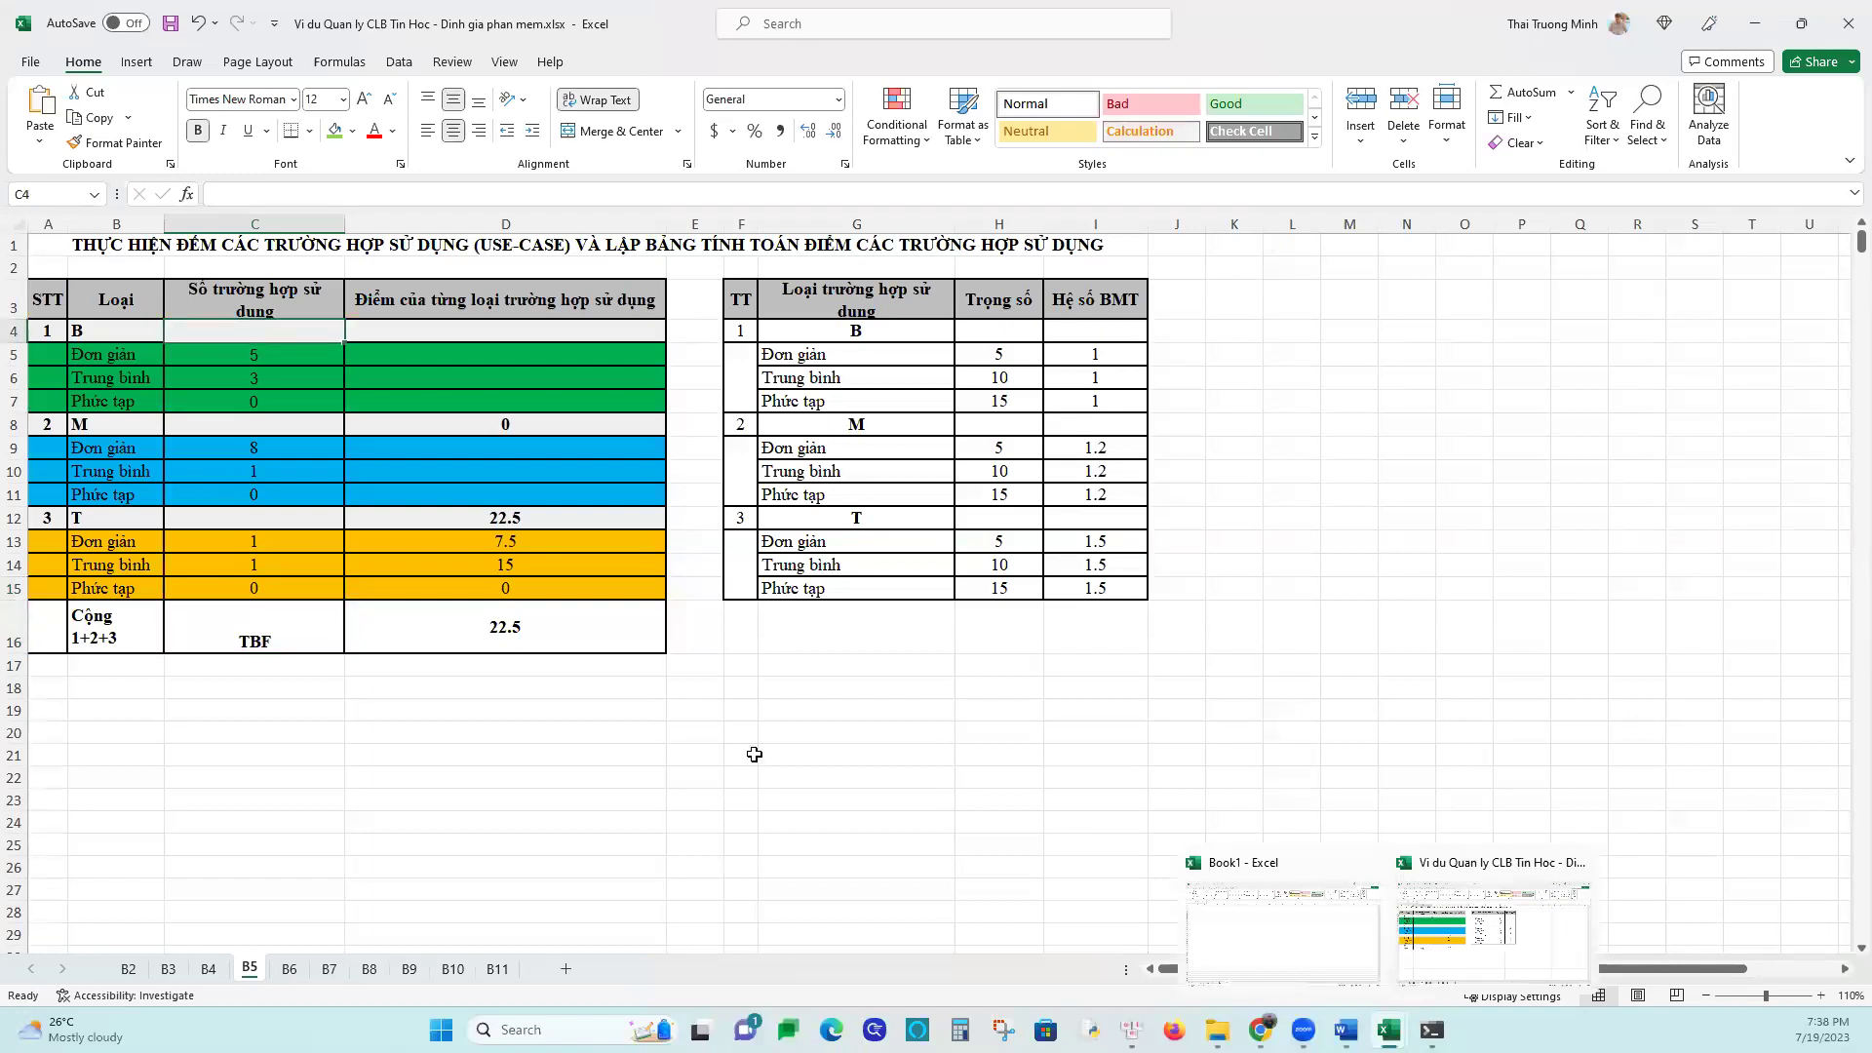
{"action": "type", "text": "=sum("}
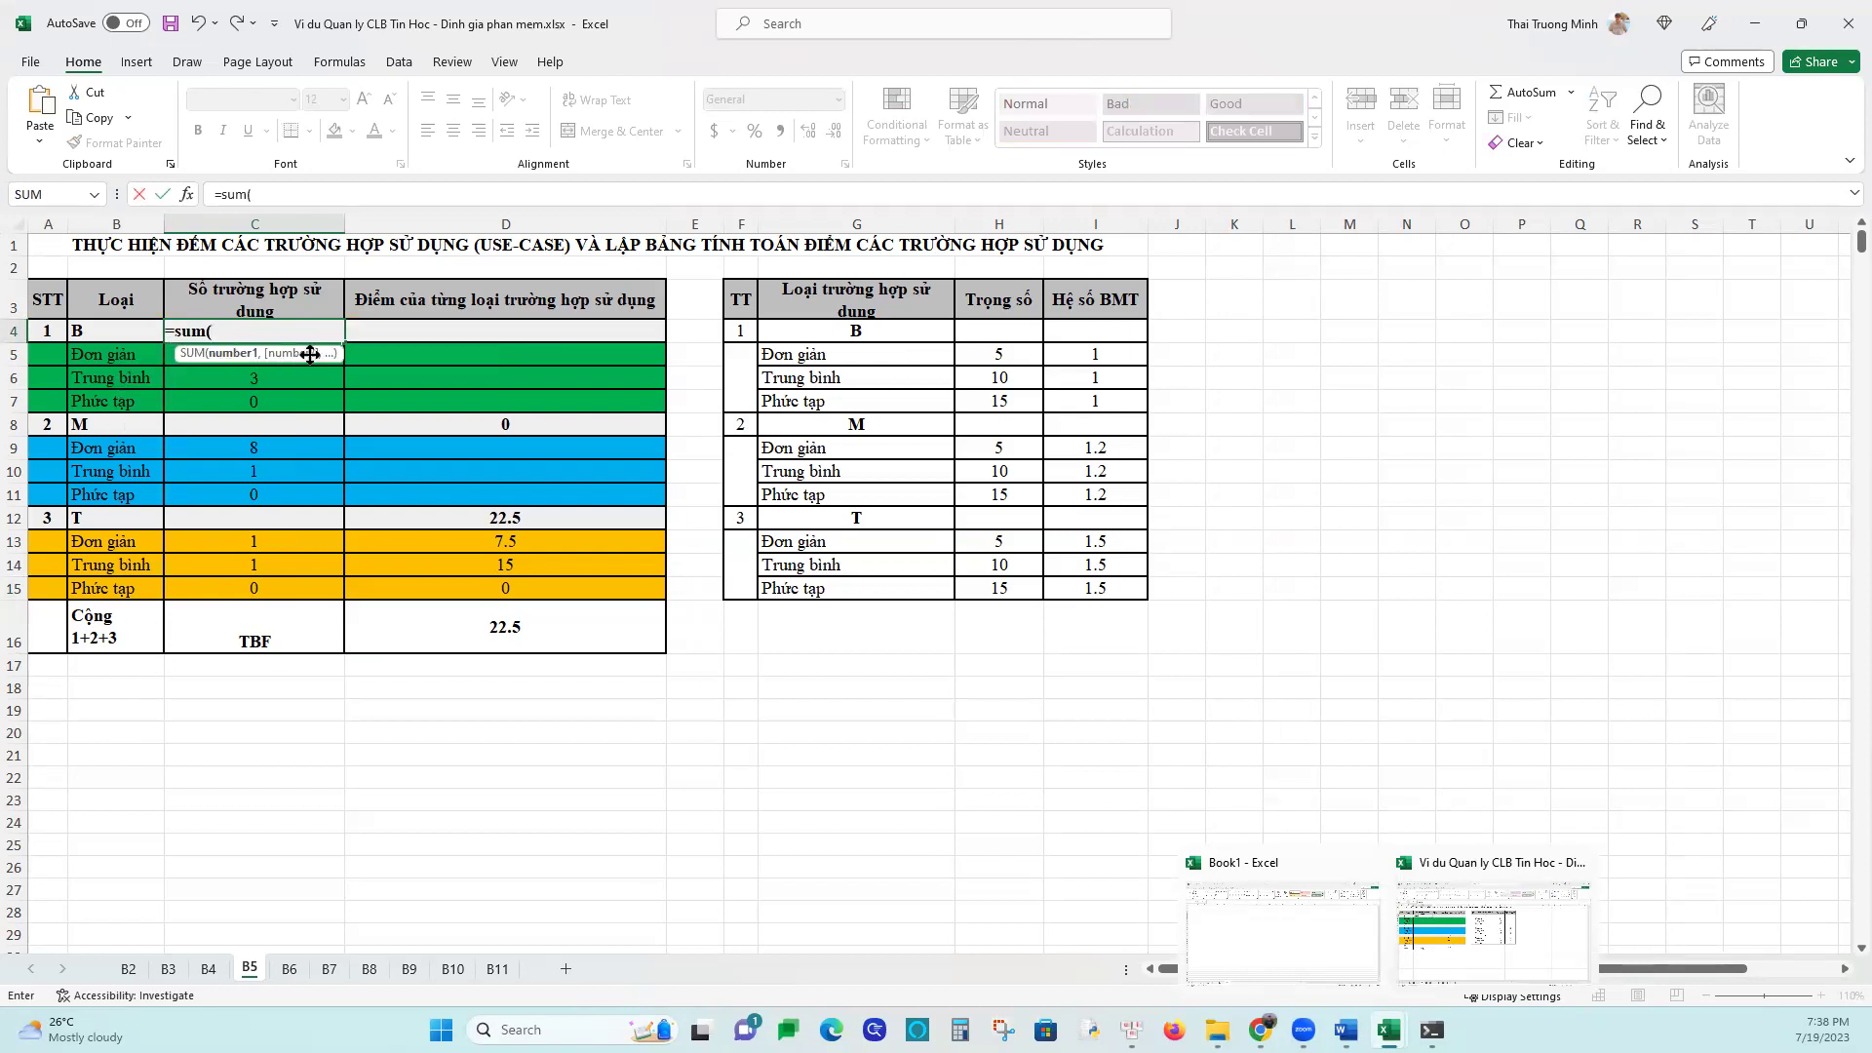
{"action": "left_click_drag", "start_coordinate": [310, 353], "coordinate": [284, 401]}
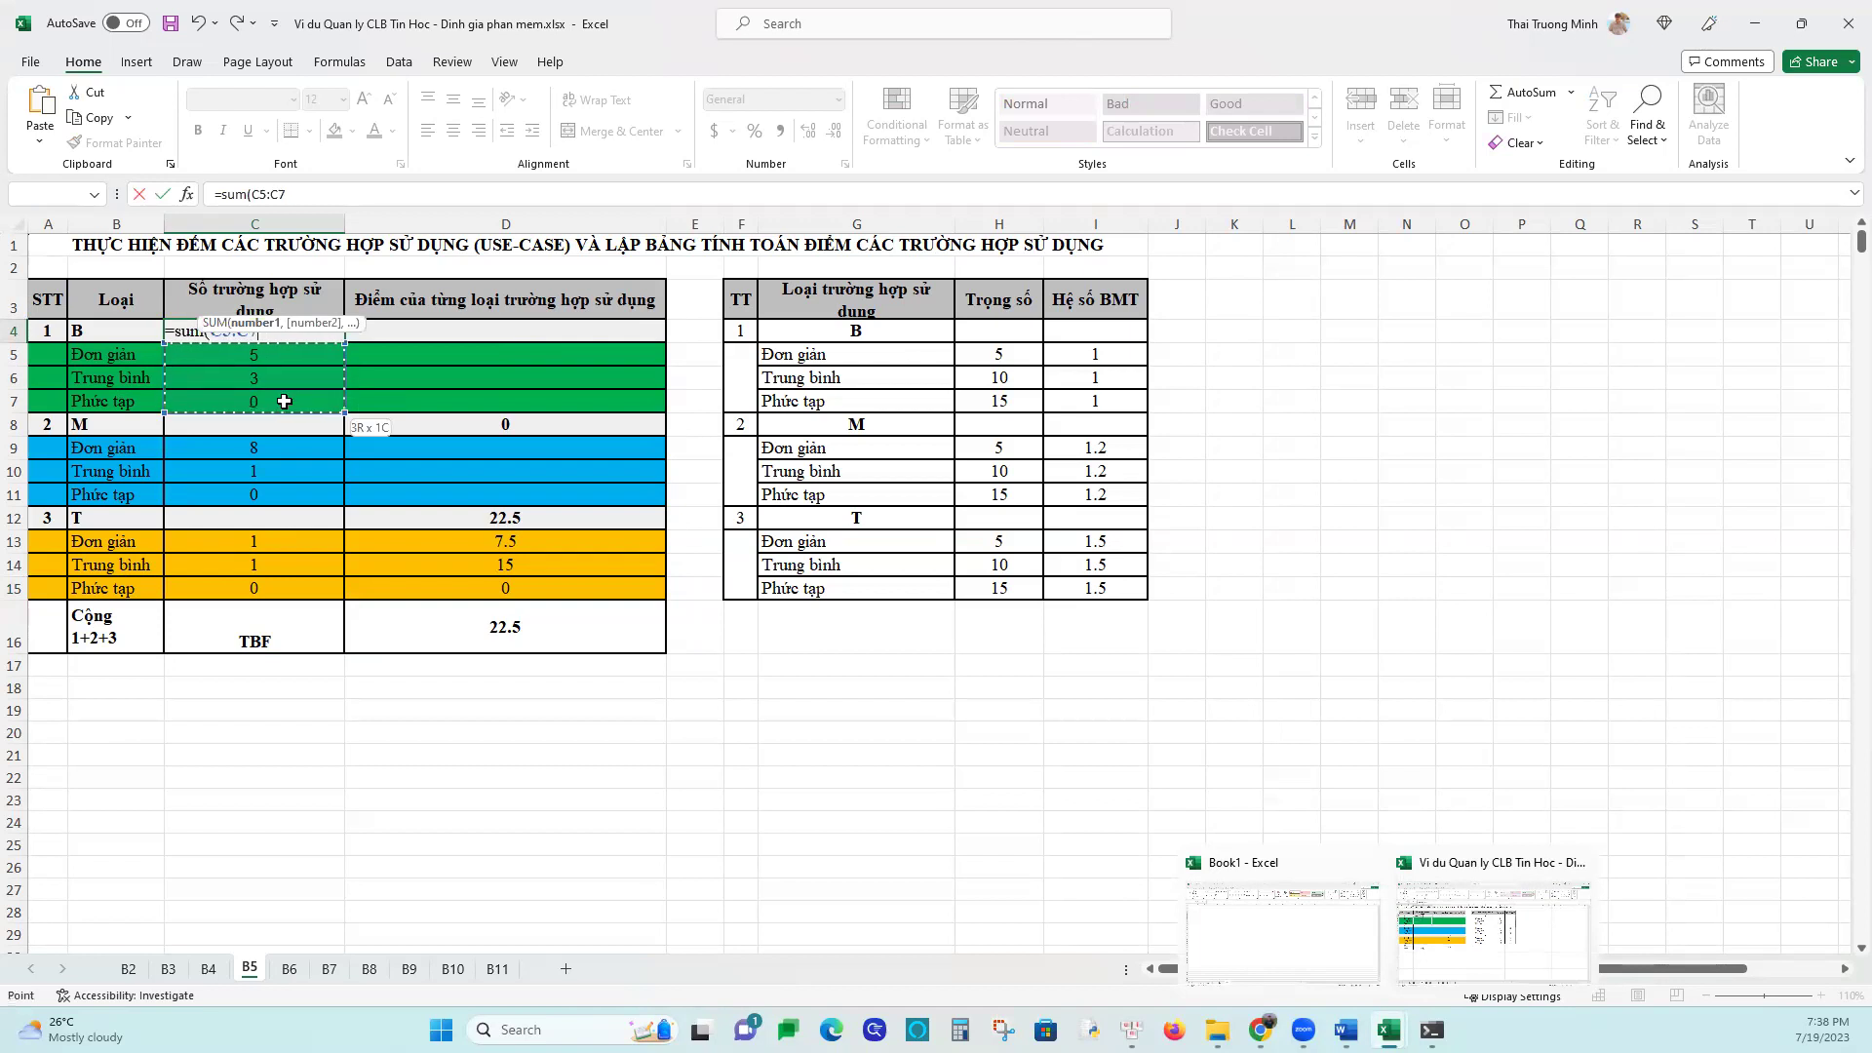
{"action": "key", "text": "Return"}
Copy the SUM formula from C4 into the group M and group T subtotal cells C8 and C12
{"action": "left_click", "coordinate": [223, 325]}
{"action": "key", "text": "ctrl+c"}
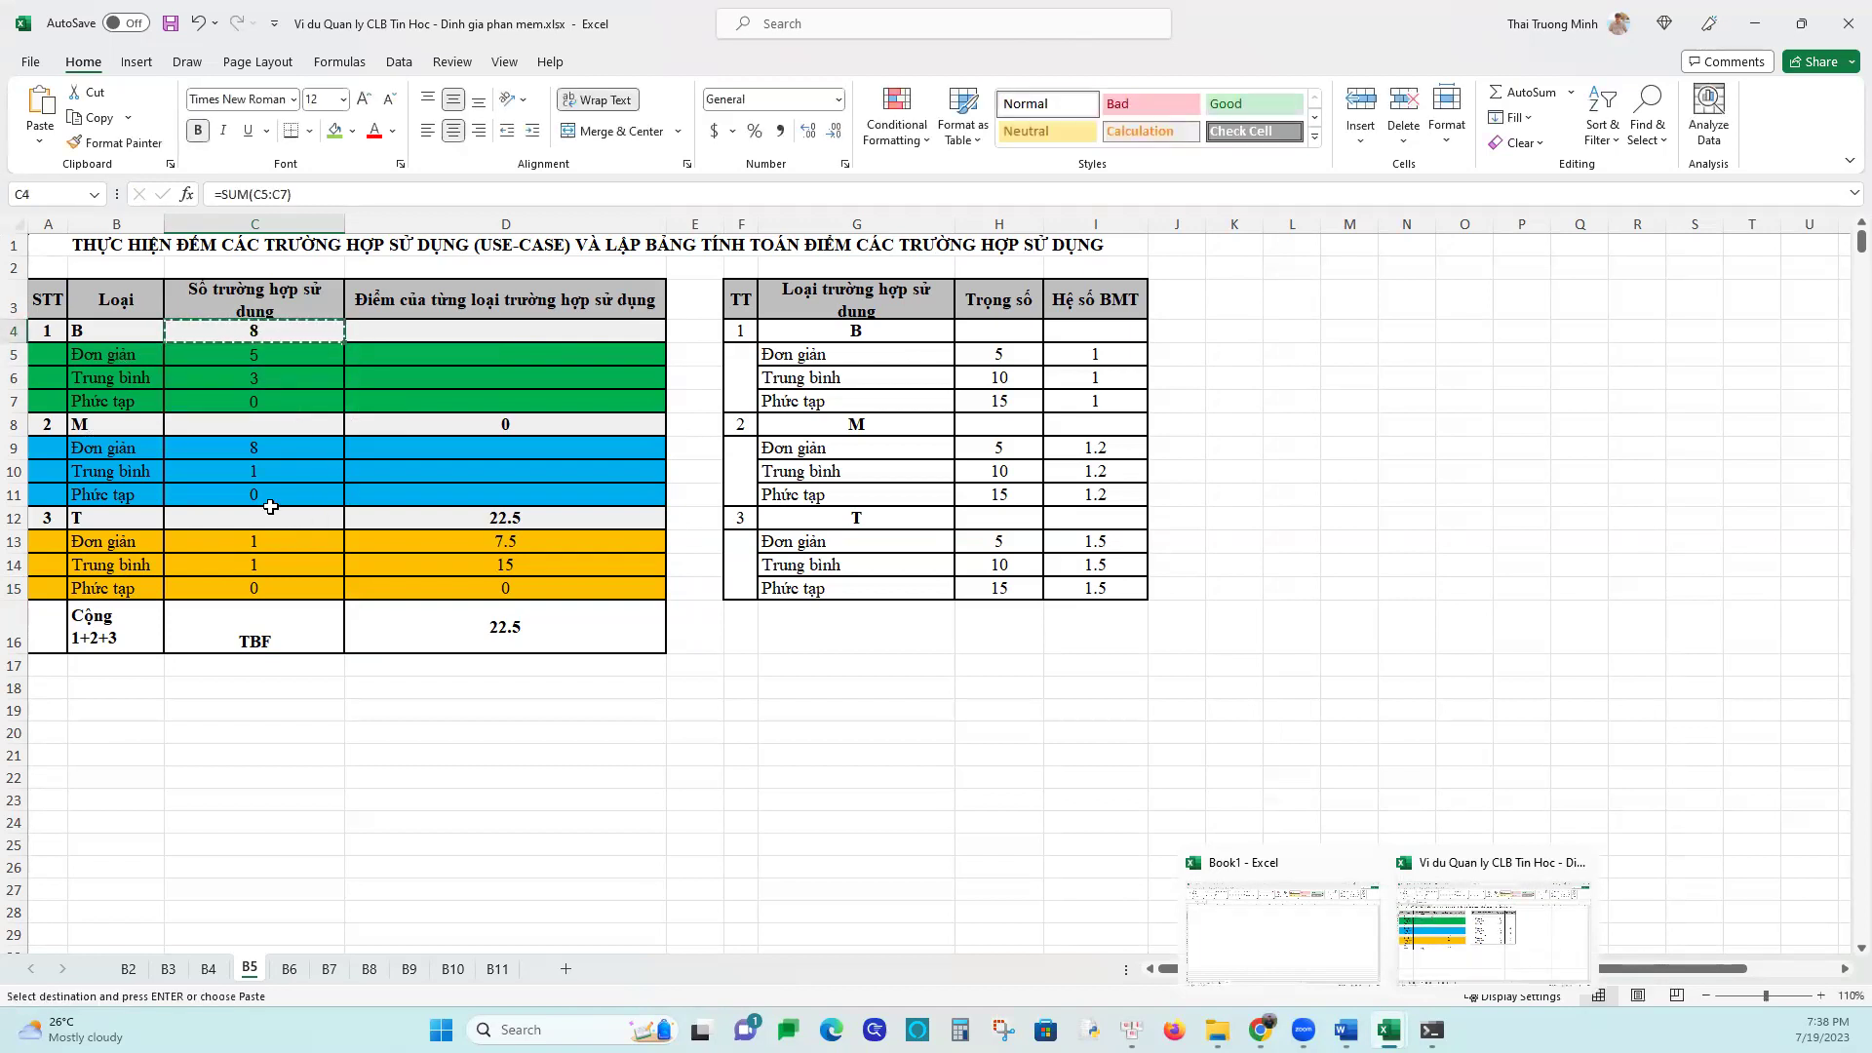
{"action": "left_click", "coordinate": [277, 427]}
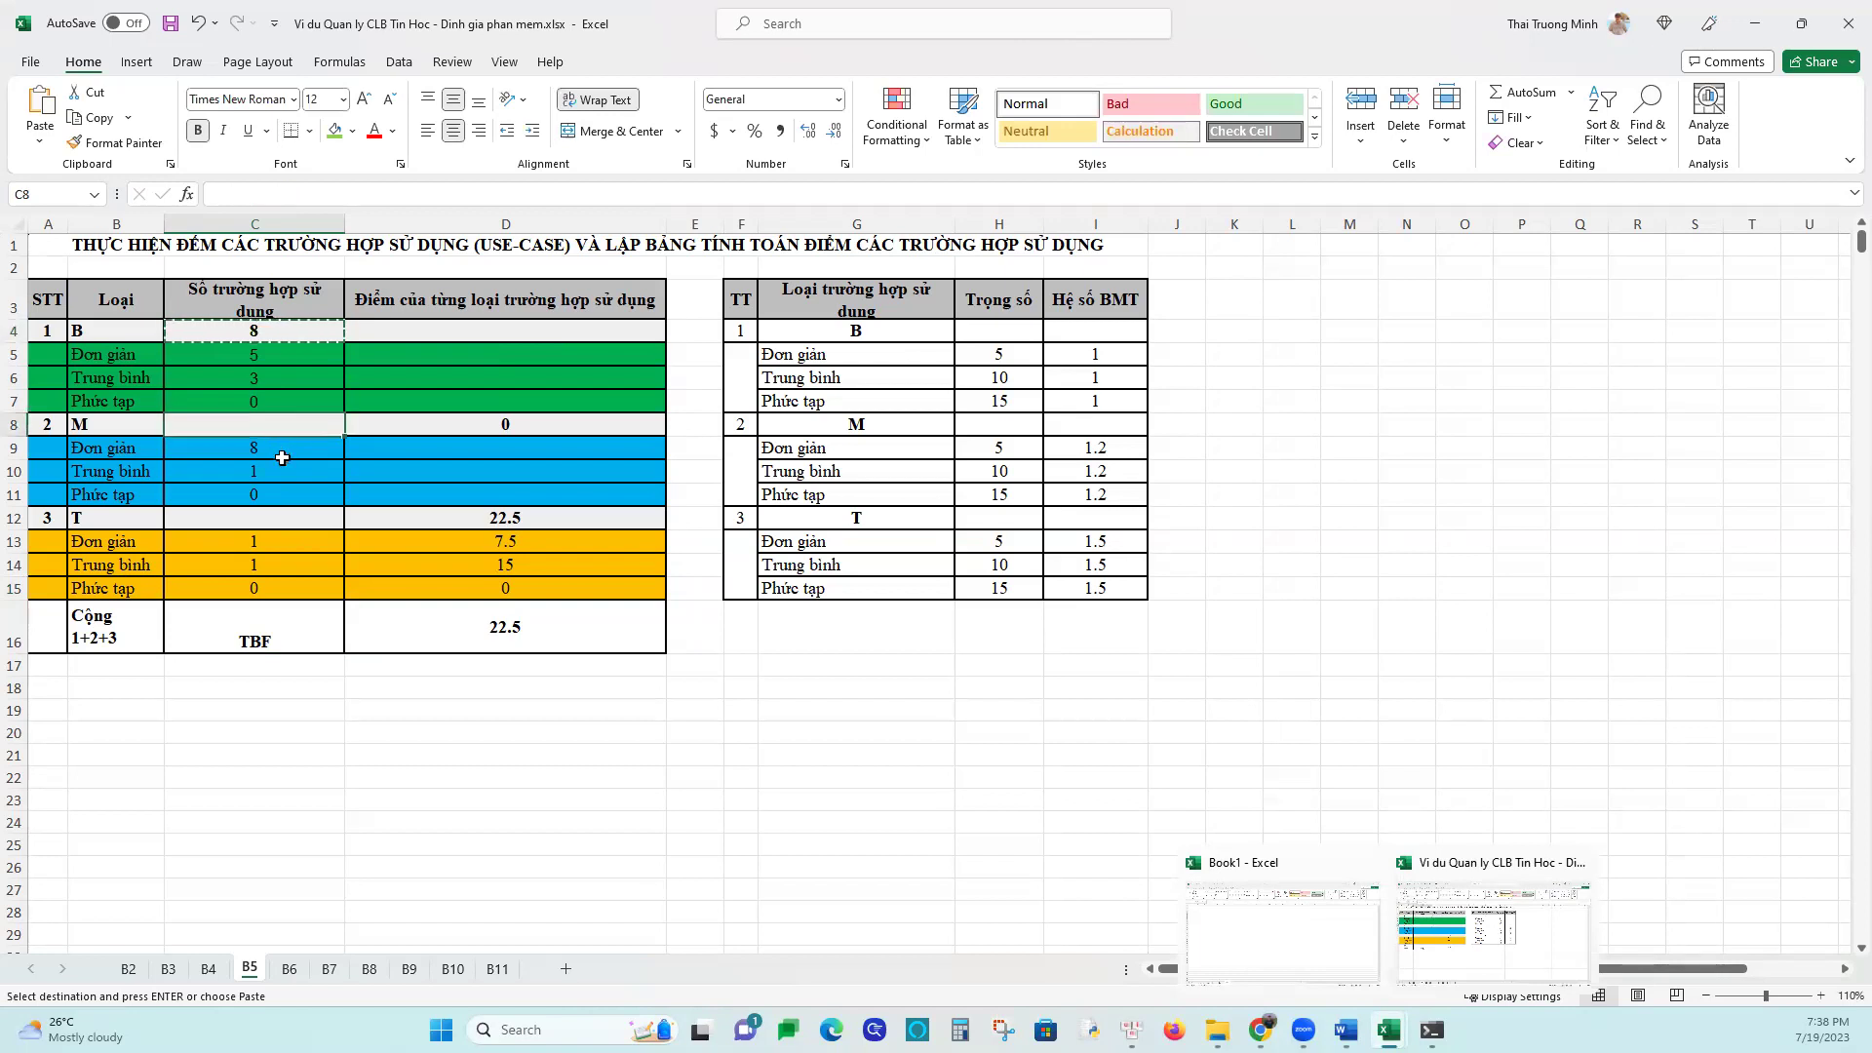
{"action": "key", "text": "ctrl+v"}
{"action": "left_click", "coordinate": [272, 515]}
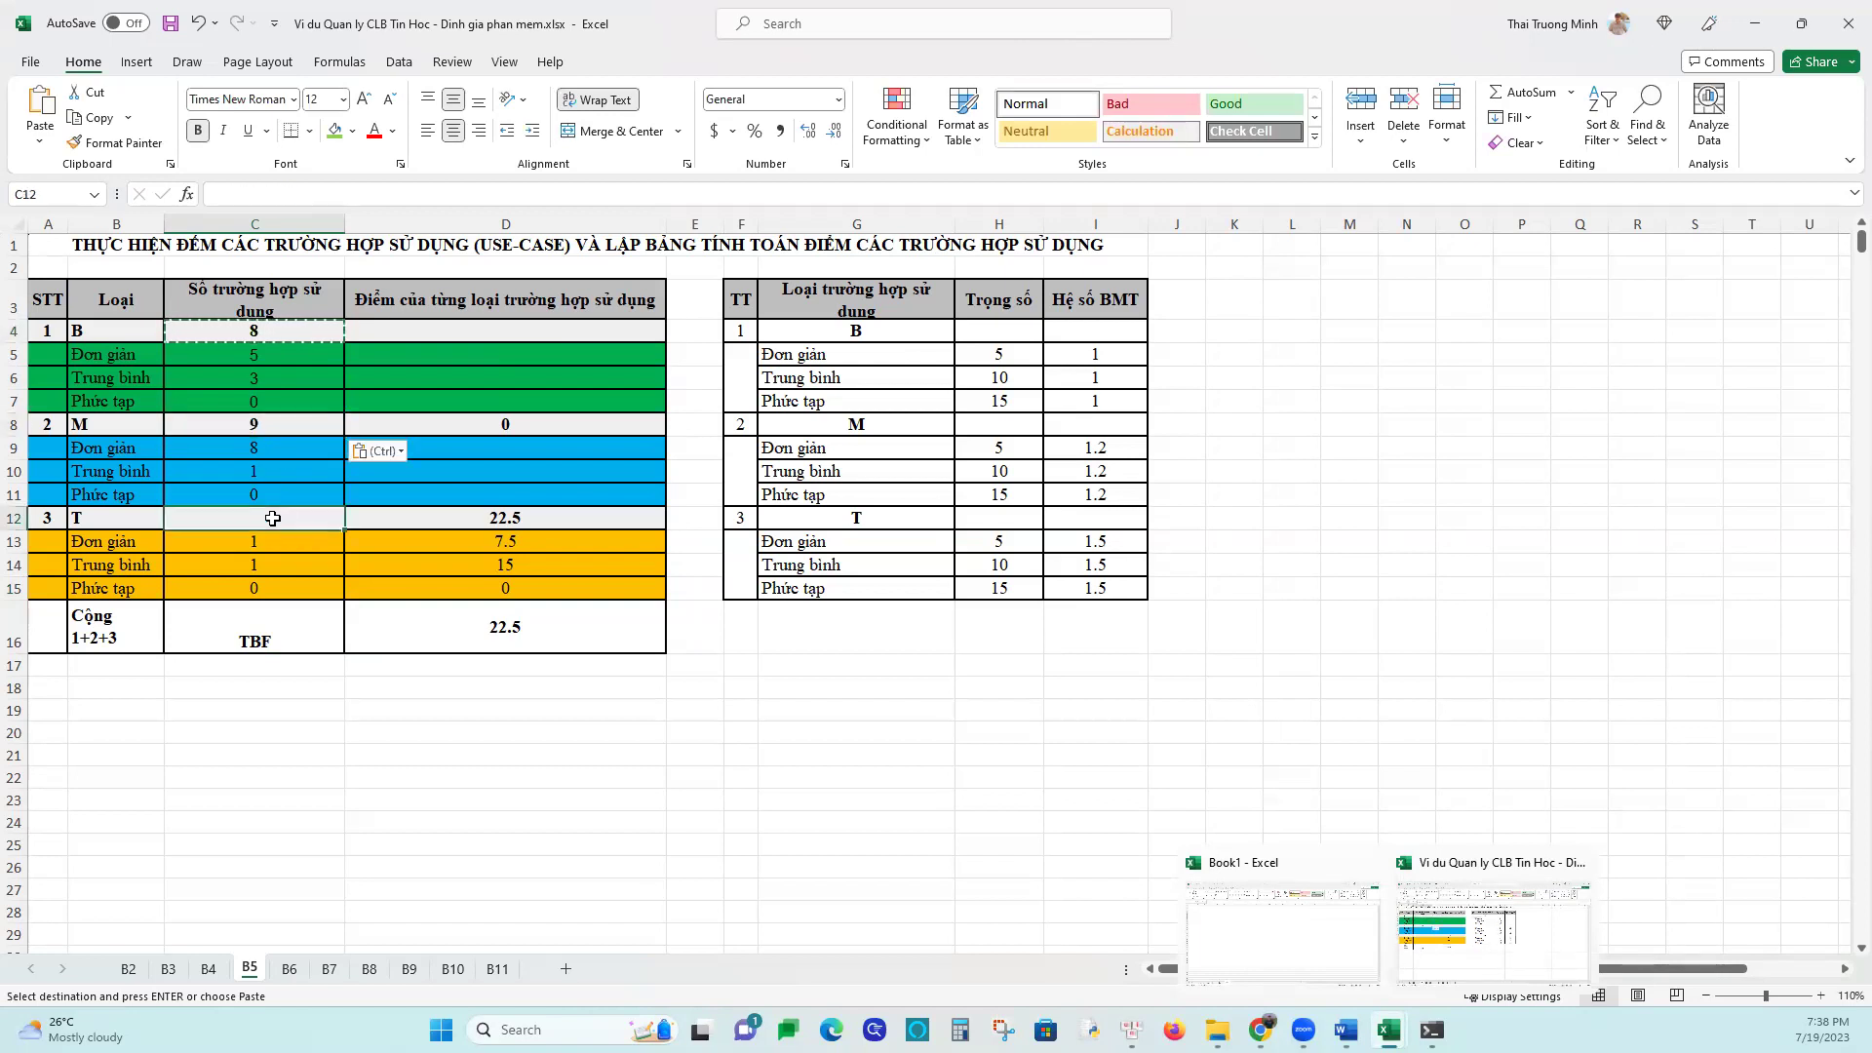
{"action": "key", "text": "ctrl+v"}
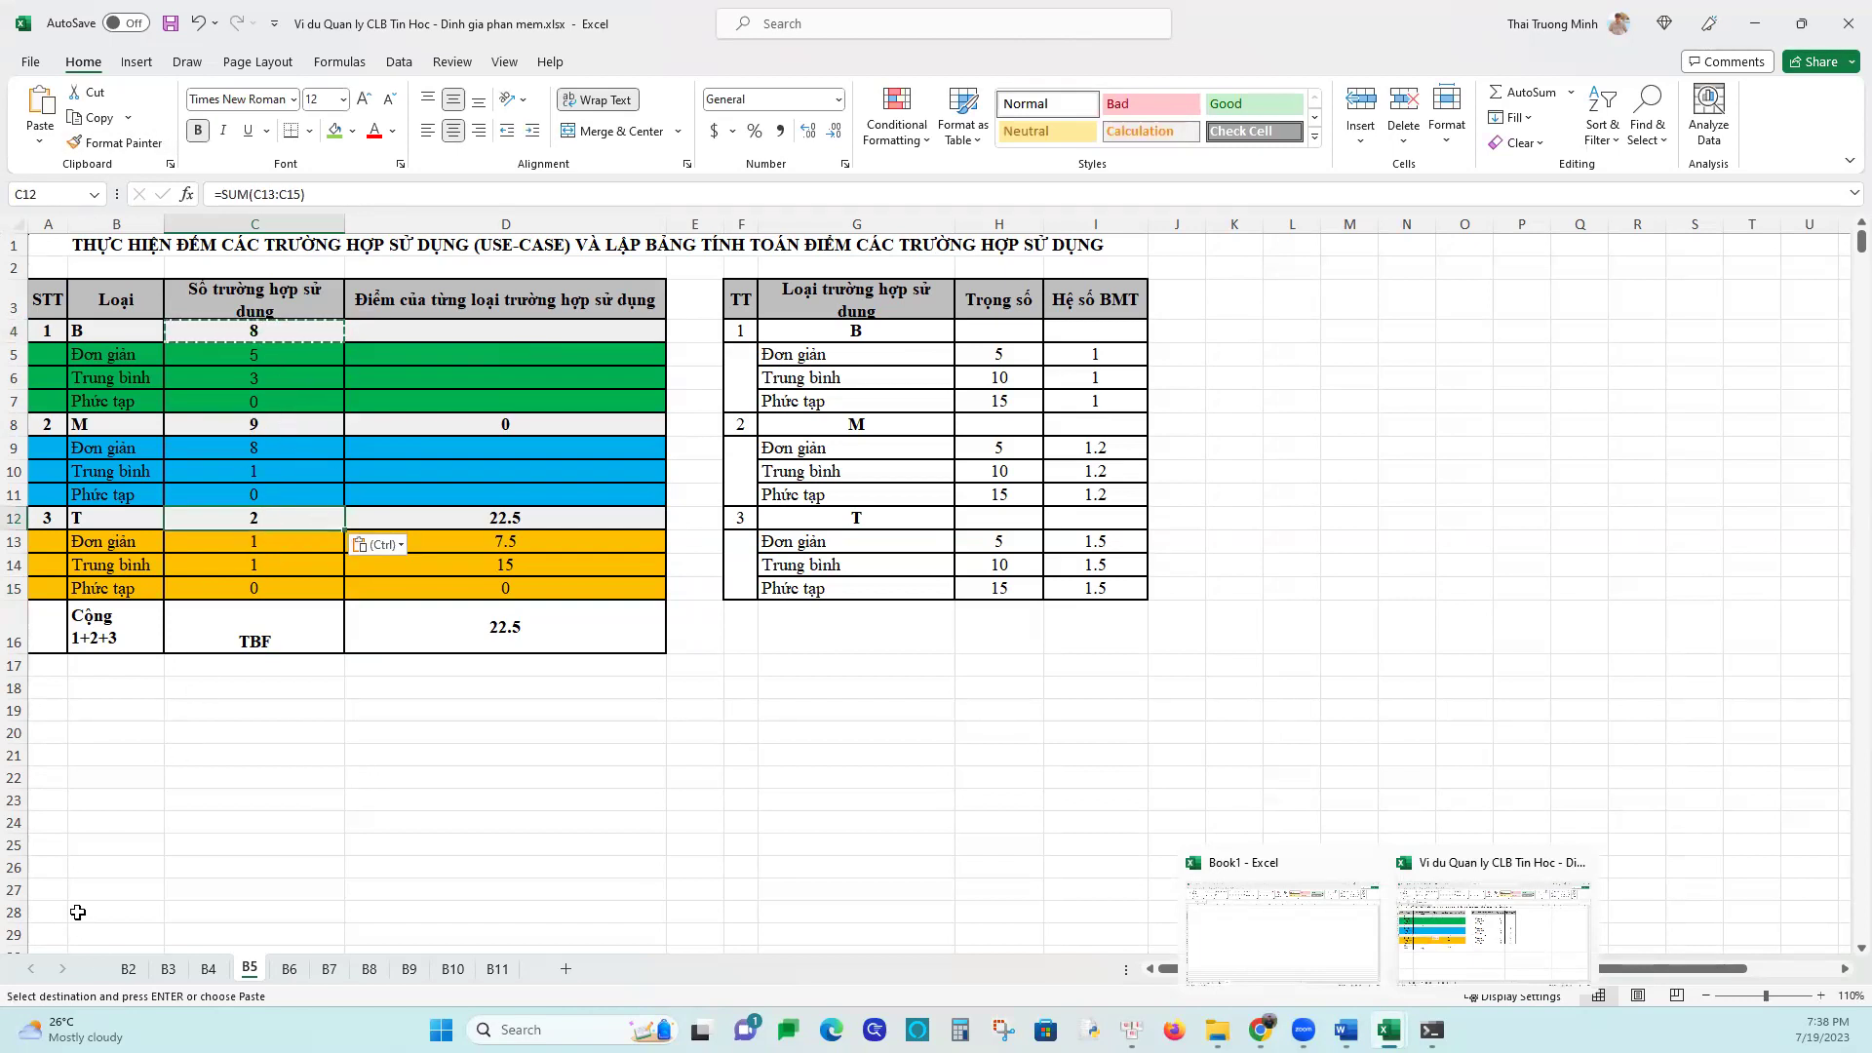
Return to the use-case conversion table on sheet B3
{"action": "left_click", "coordinate": [166, 969]}
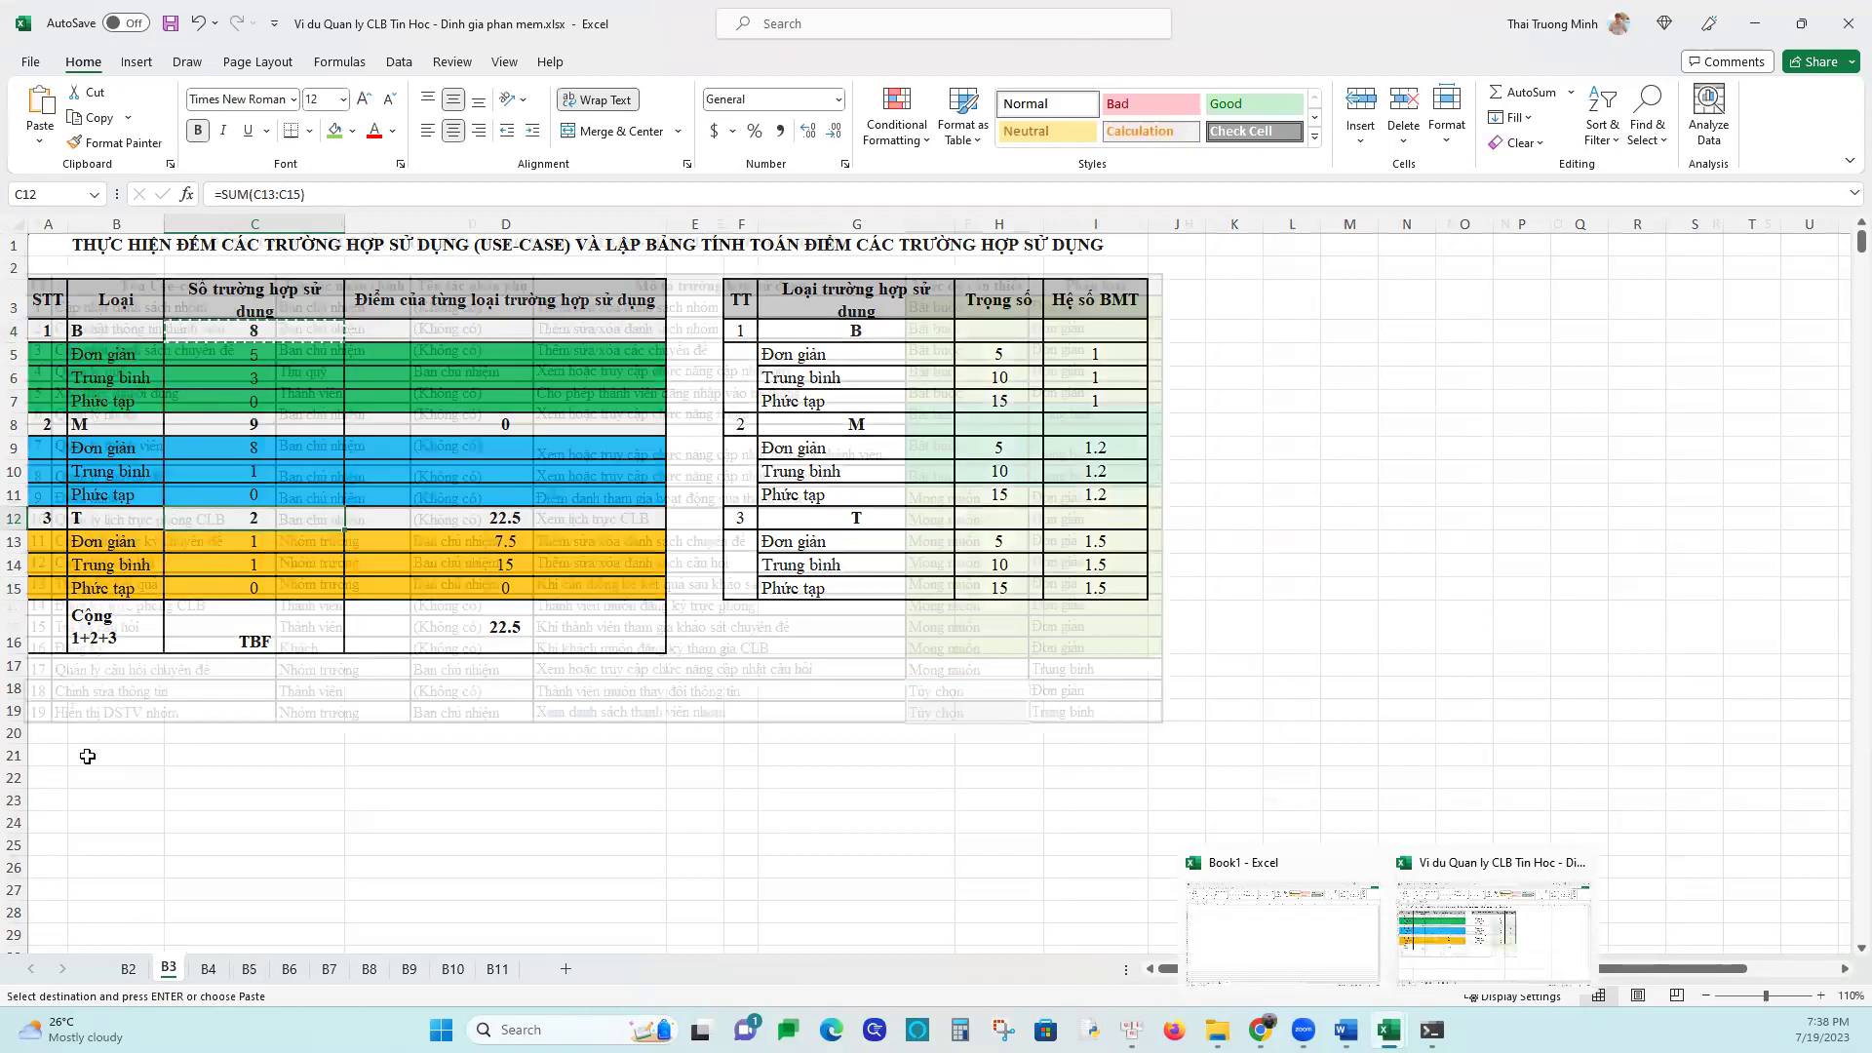
Review the full list of use cases in A4:G22 on sheet B3
{"action": "left_click", "coordinate": [36, 307]}
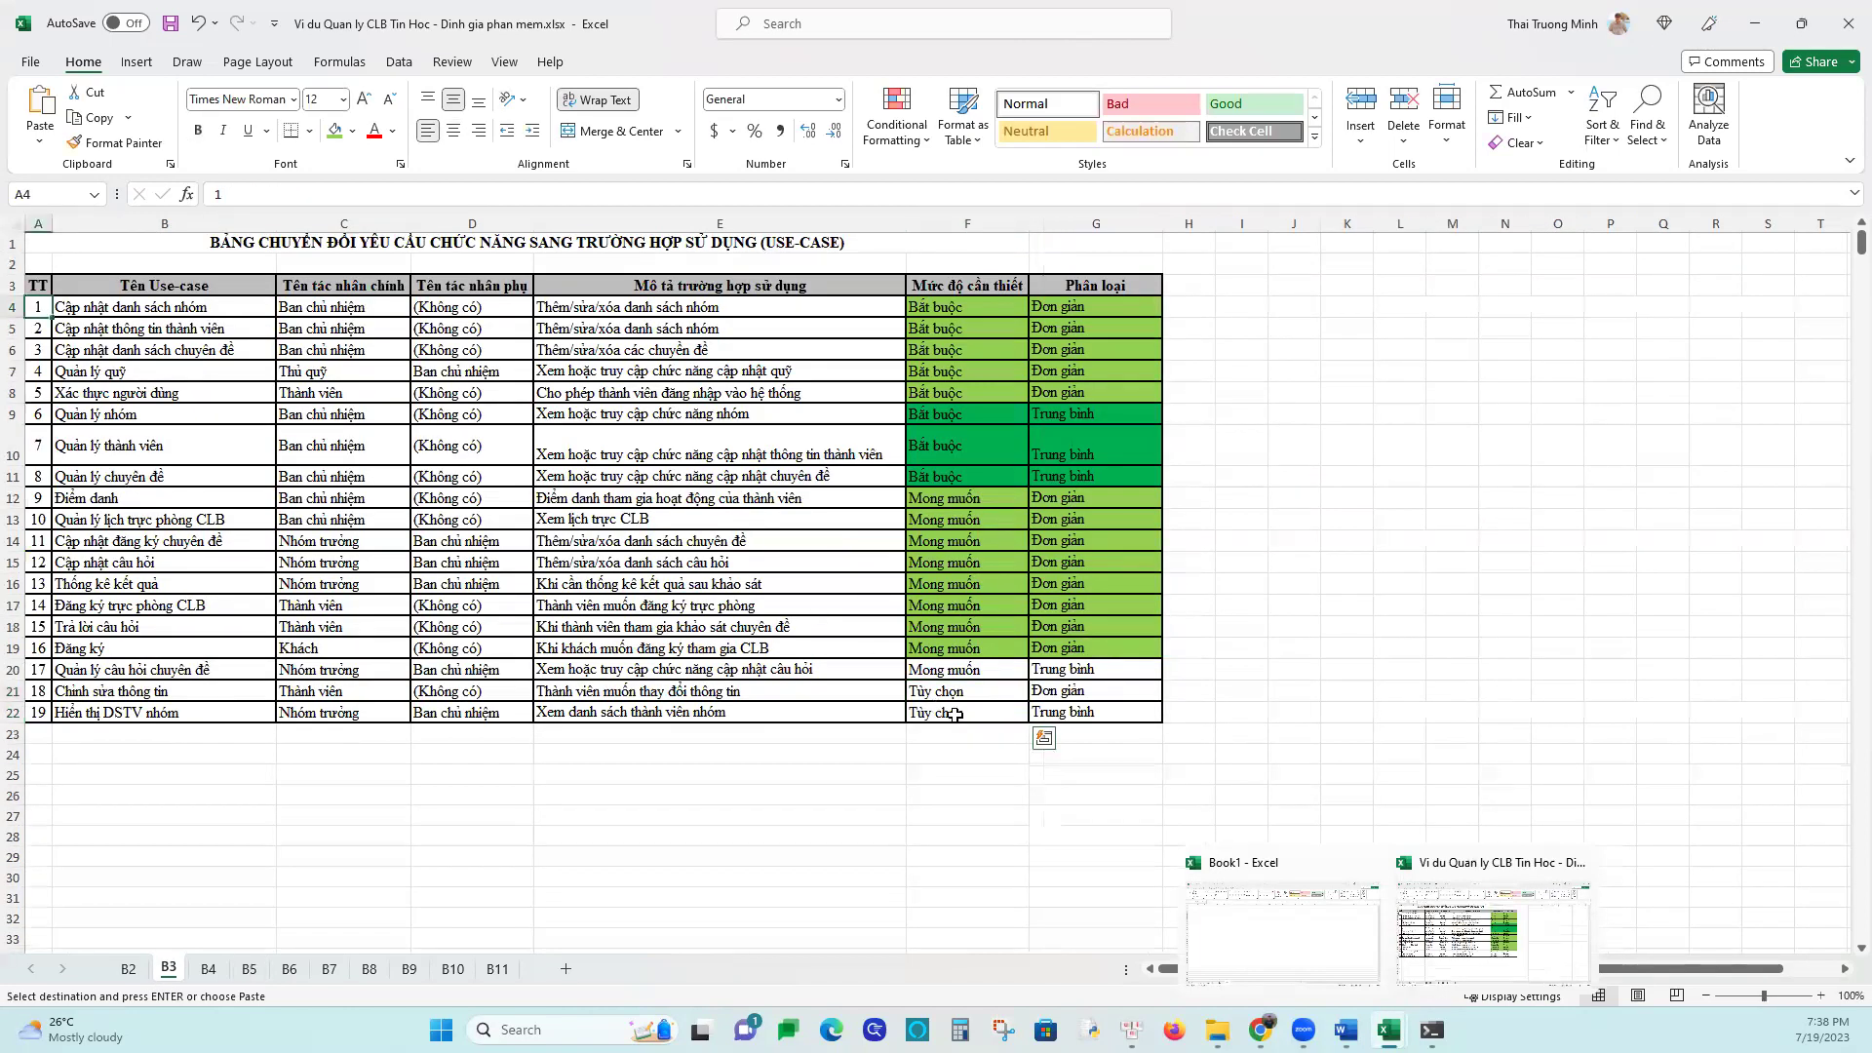
{"action": "left_click", "coordinate": [1072, 713], "text": "shift"}
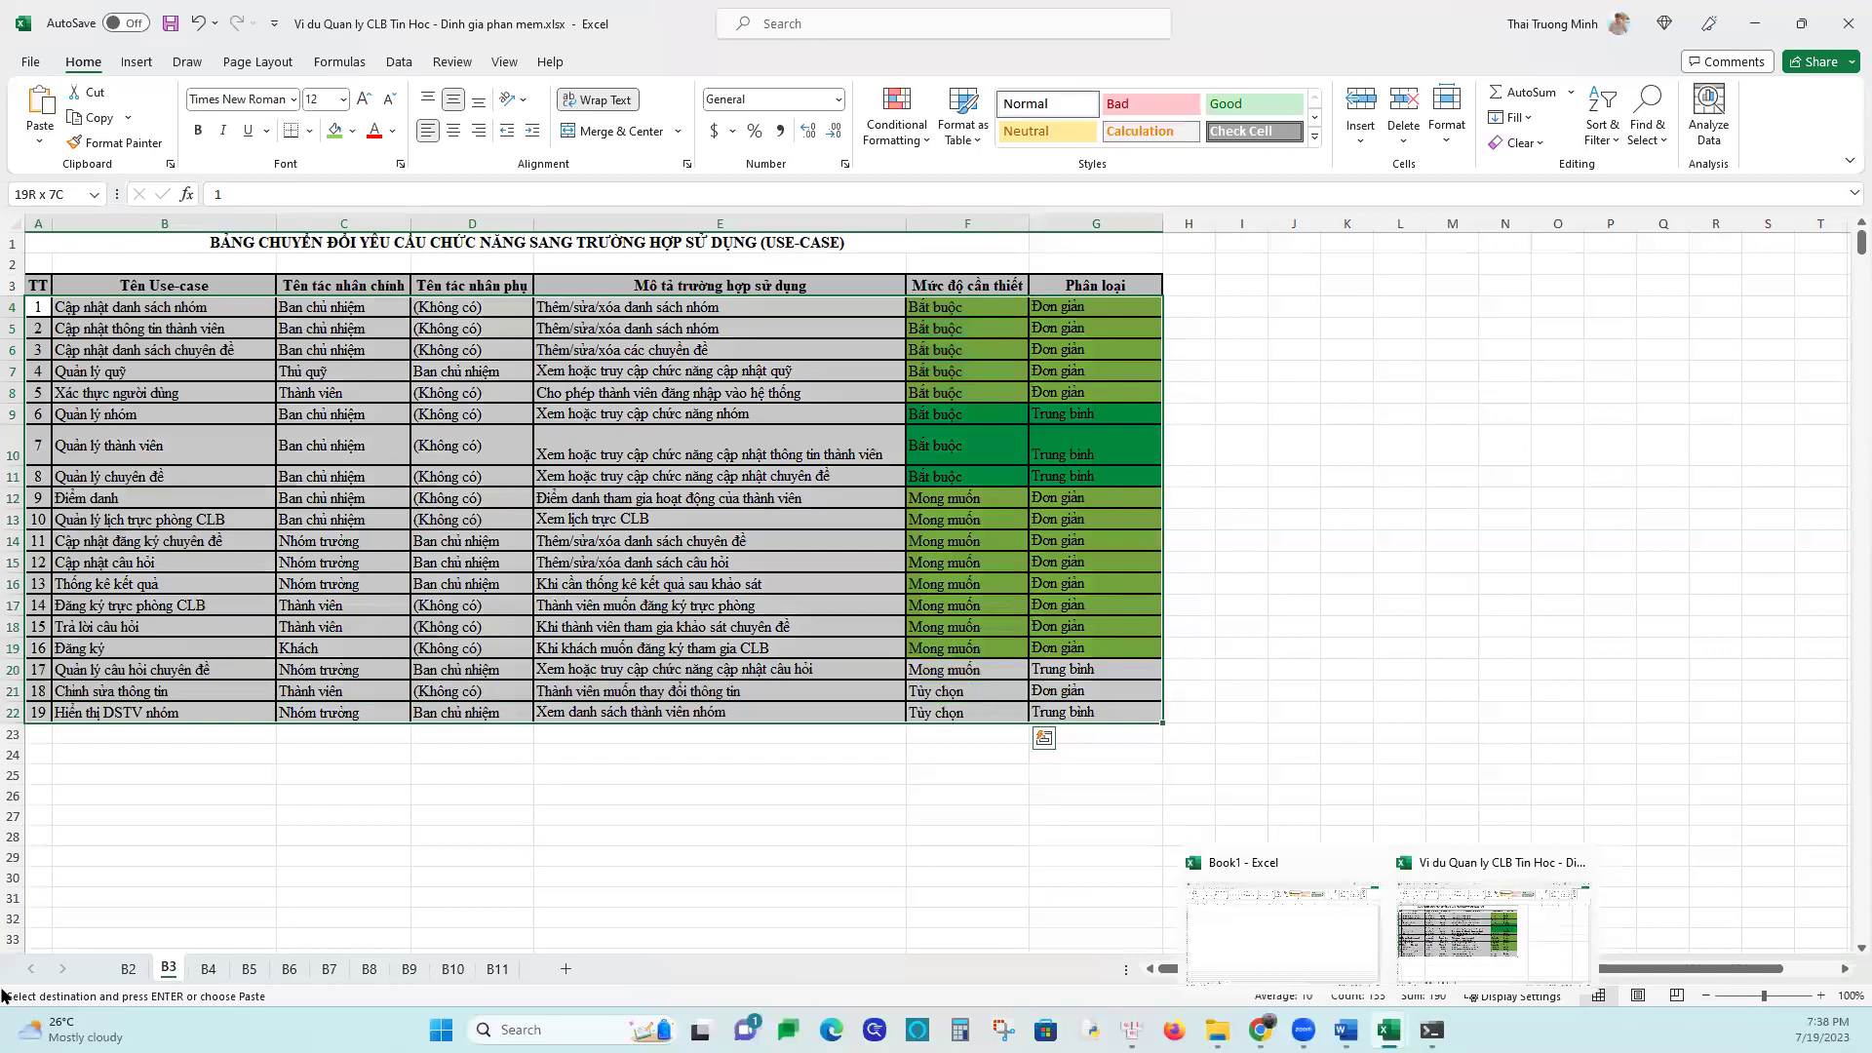
{"action": "key", "text": "ctrl+c"}
{"action": "left_click", "coordinate": [558, 854]}
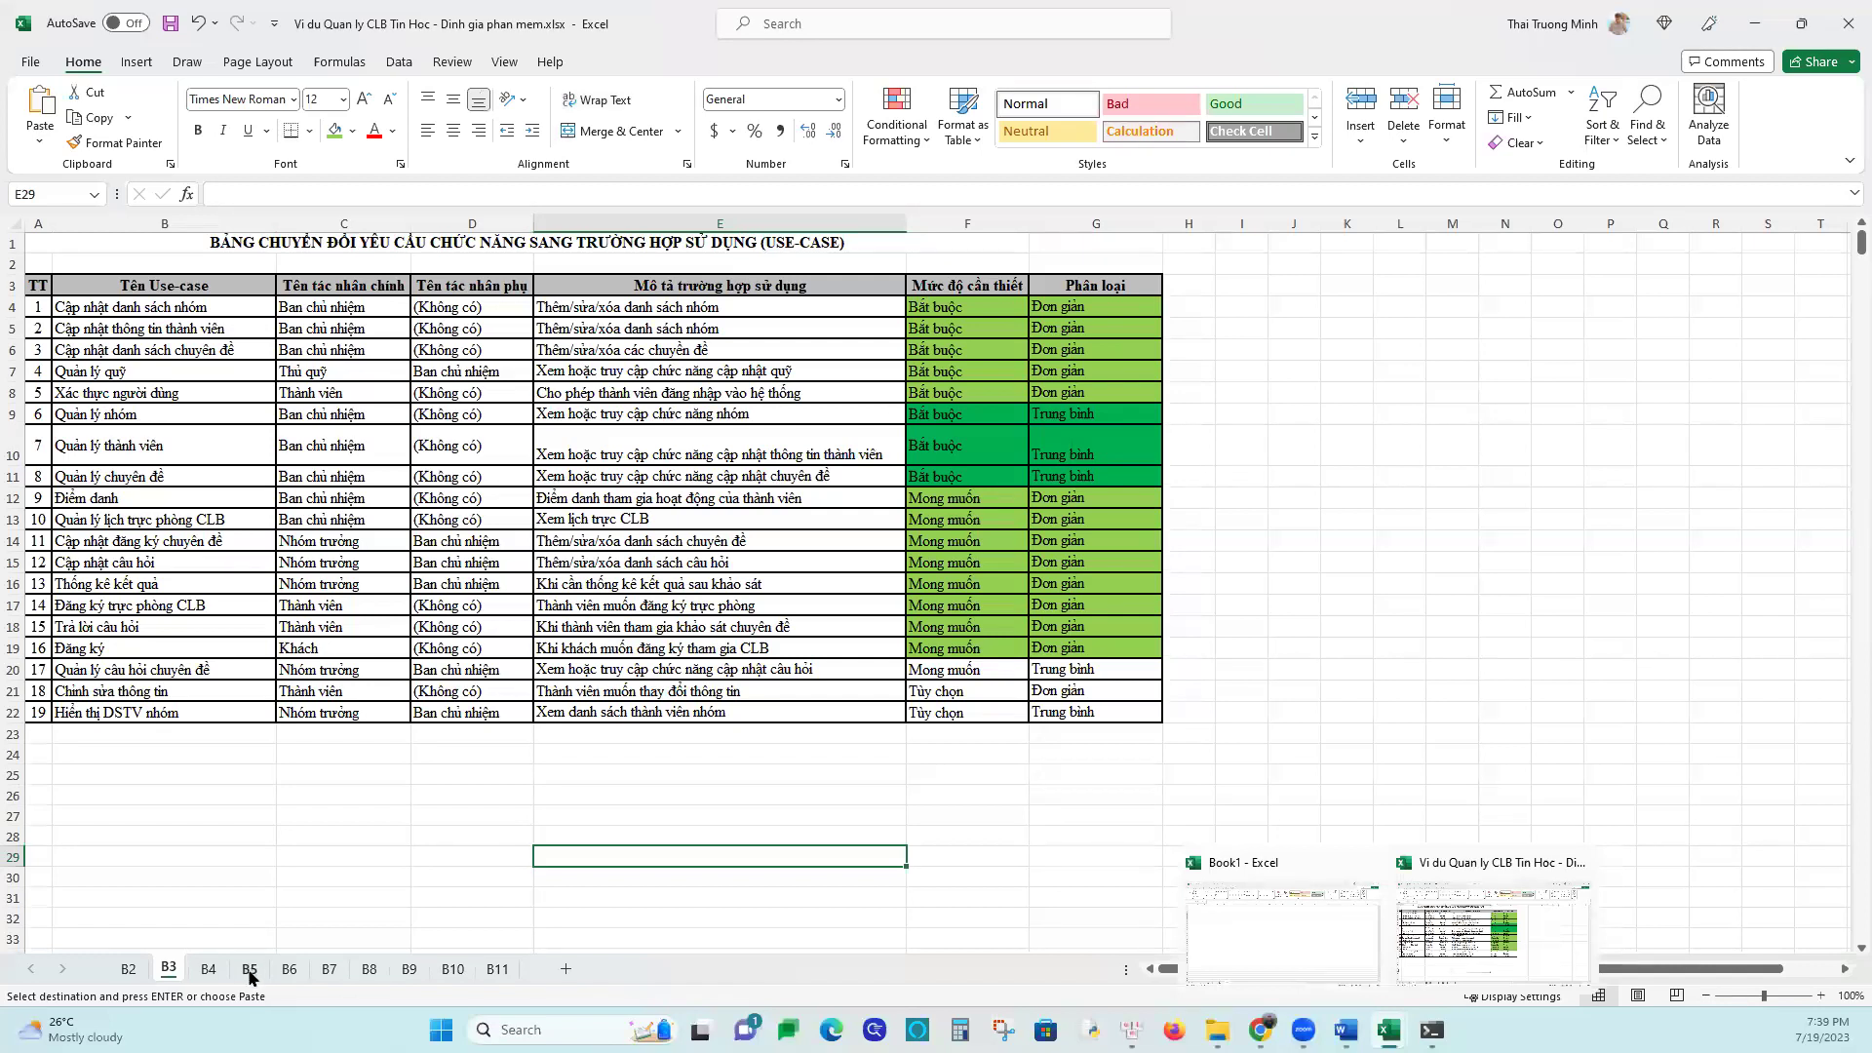
On sheet B5, clear the score subtotal formulas of categories M and T in cells D8 and D12
{"action": "left_click", "coordinate": [250, 968]}
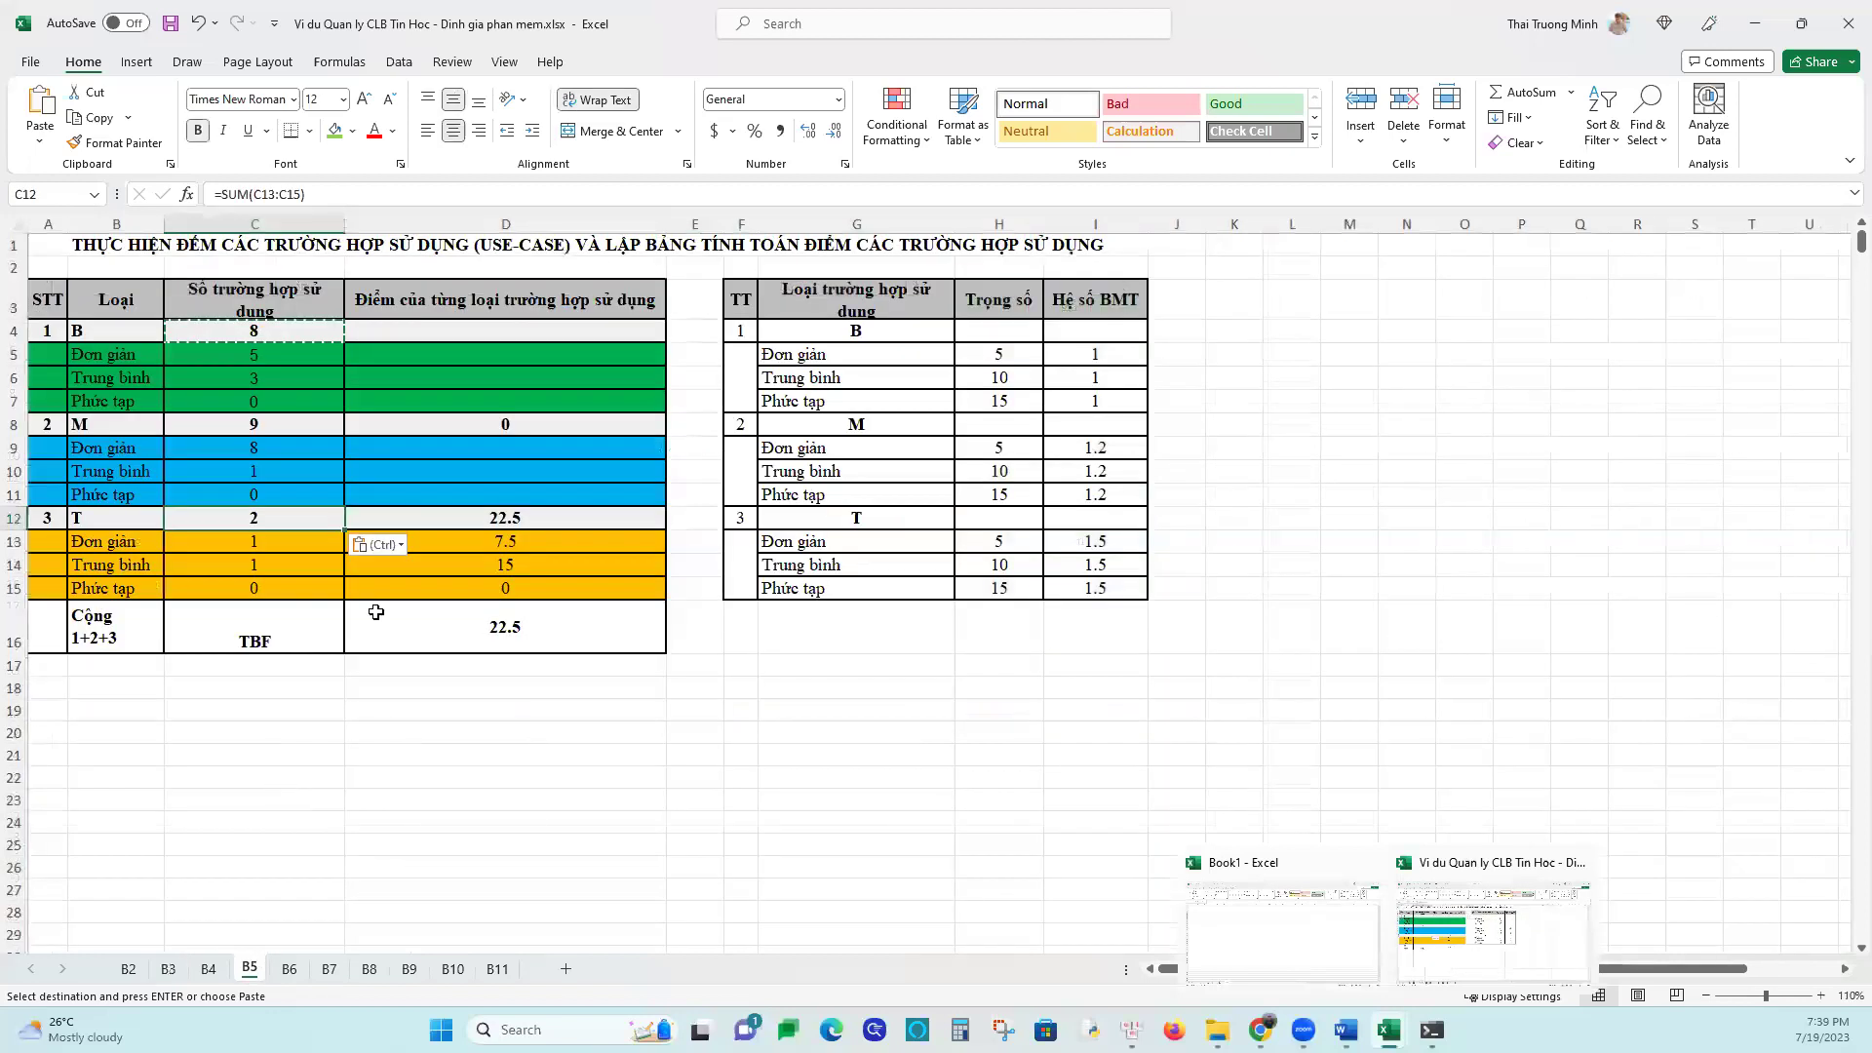
{"action": "left_click", "coordinate": [505, 376]}
{"action": "left_click", "coordinate": [505, 426]}
{"action": "double_click", "coordinate": [507, 433]}
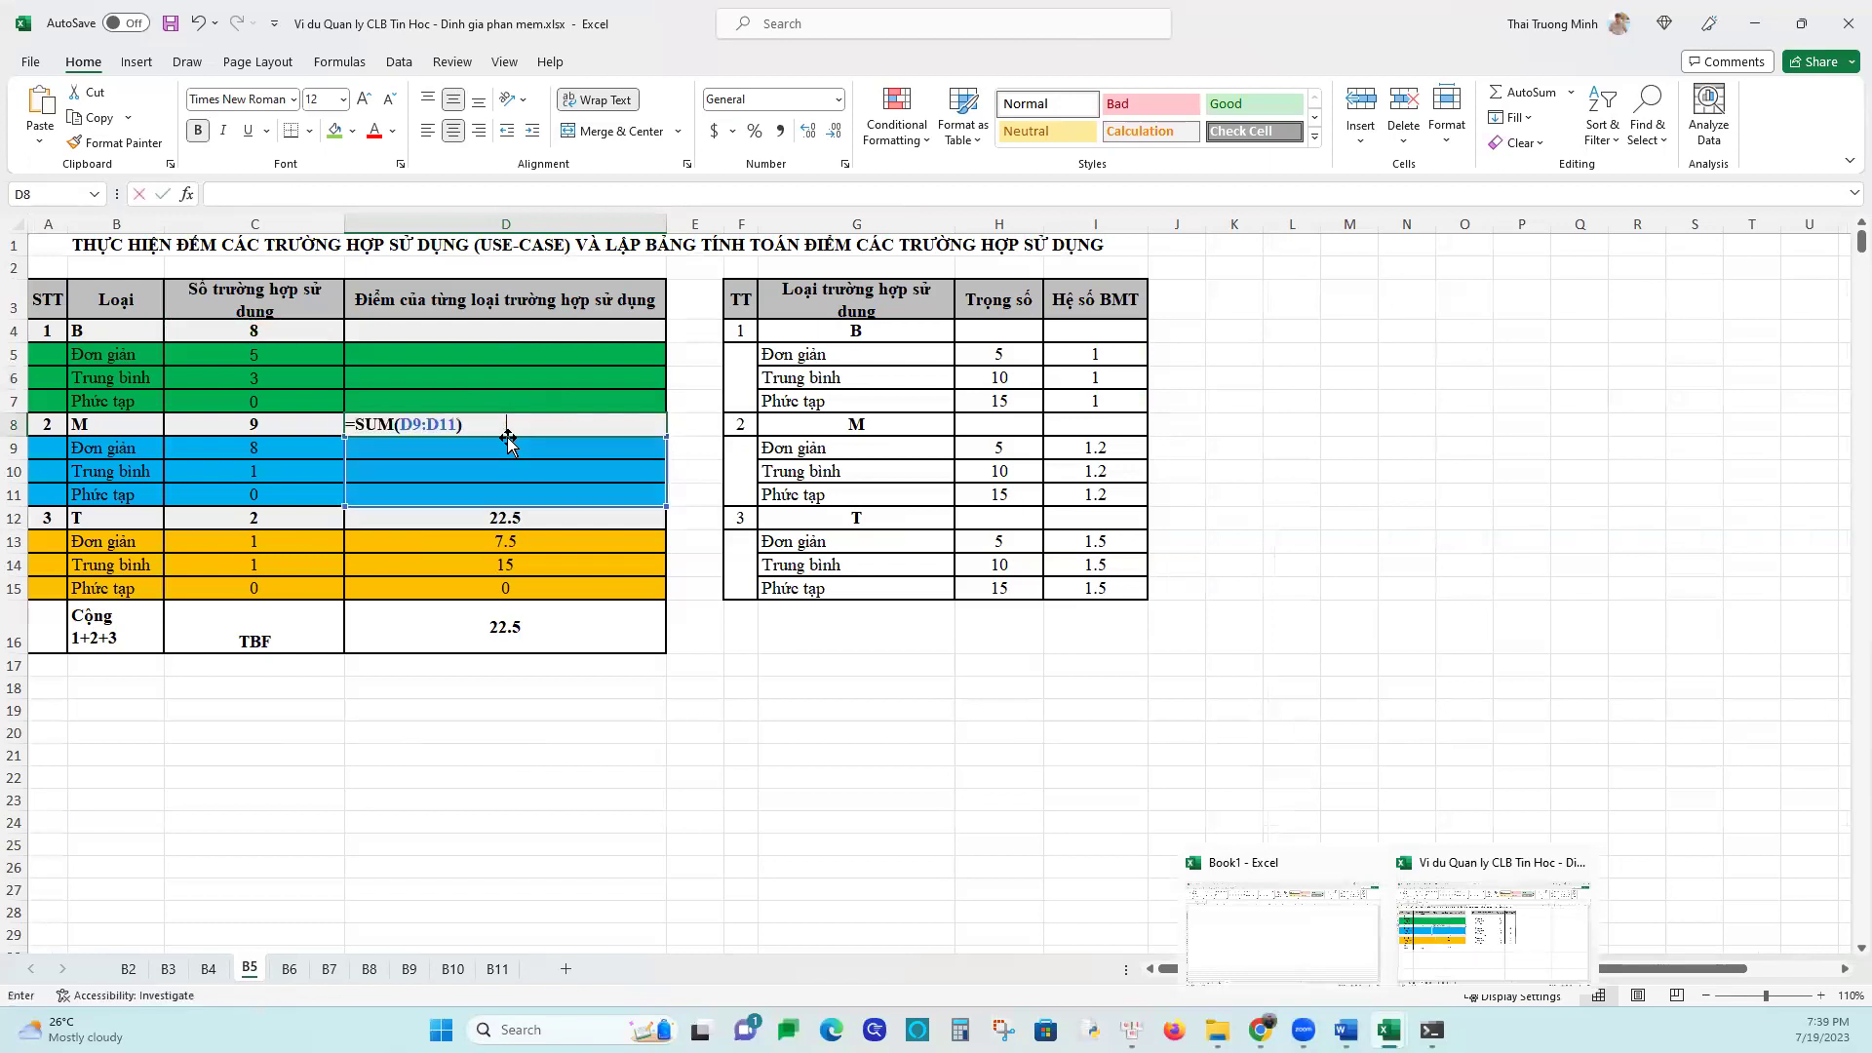
{"action": "left_click", "coordinate": [517, 514]}
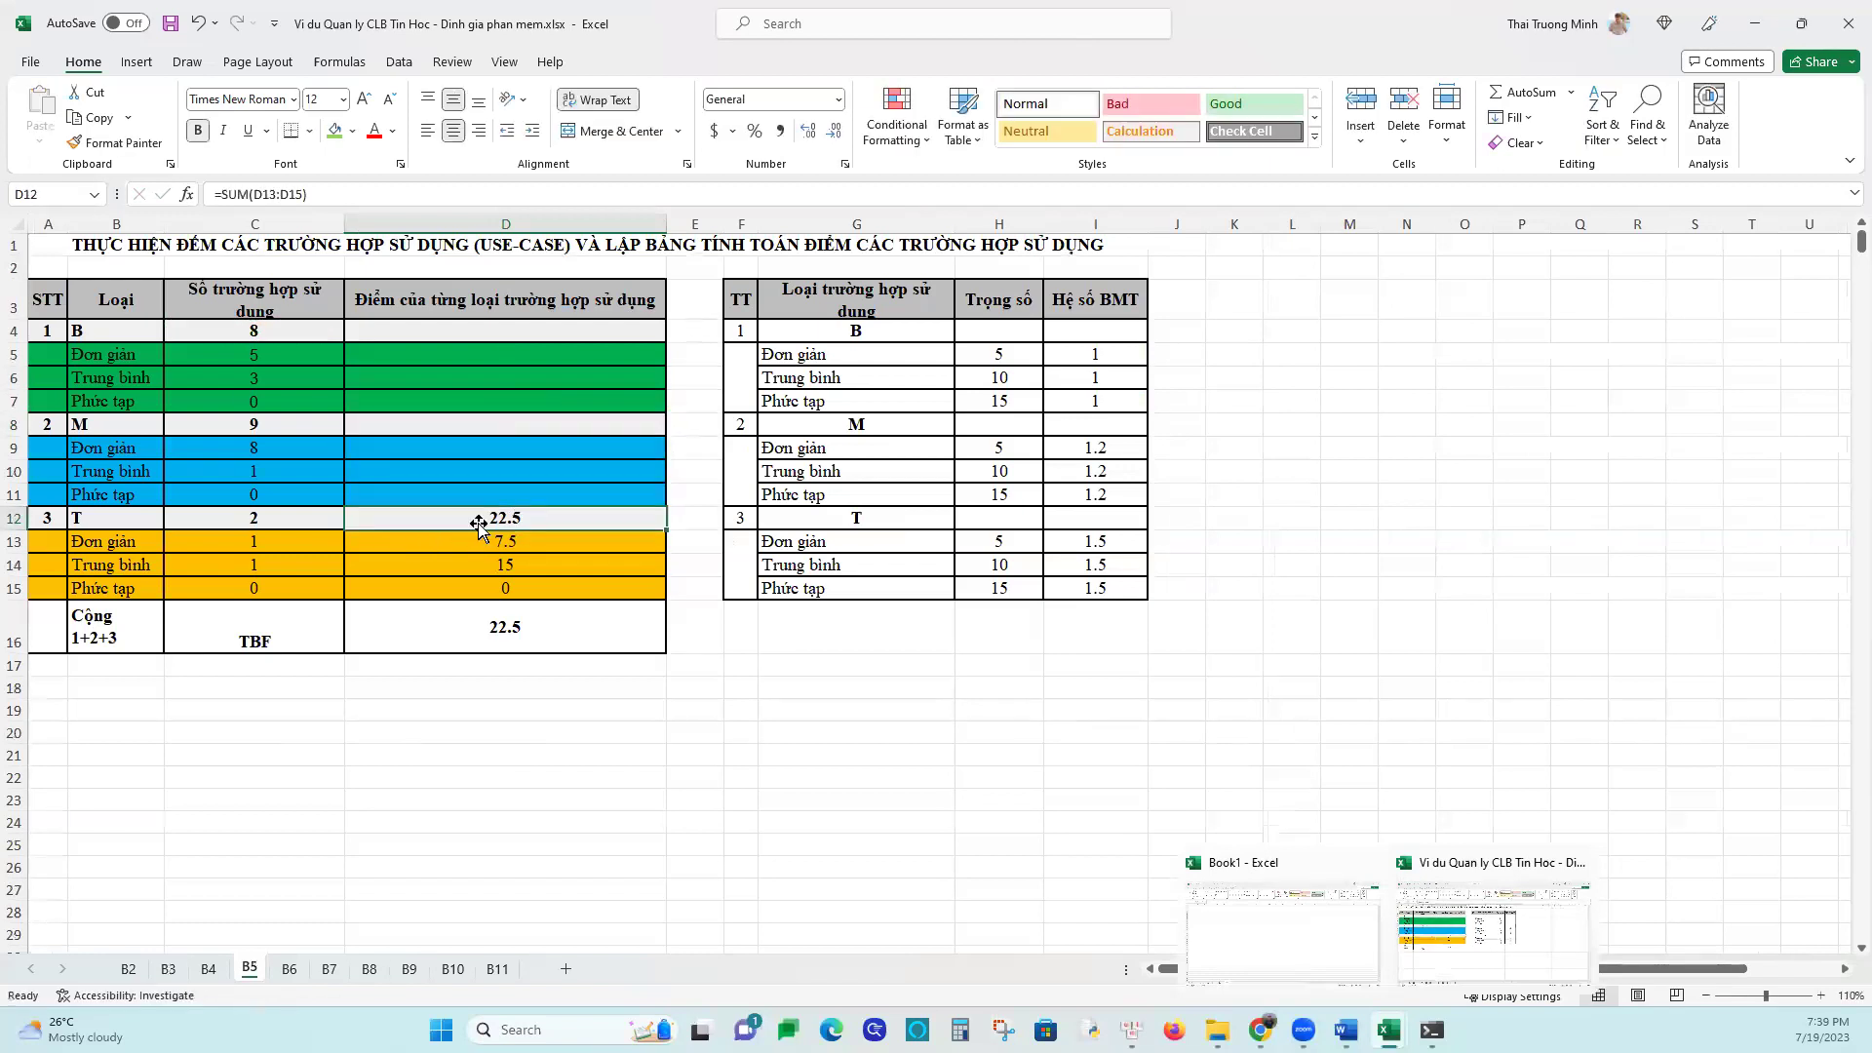
{"action": "double_click", "coordinate": [483, 519]}
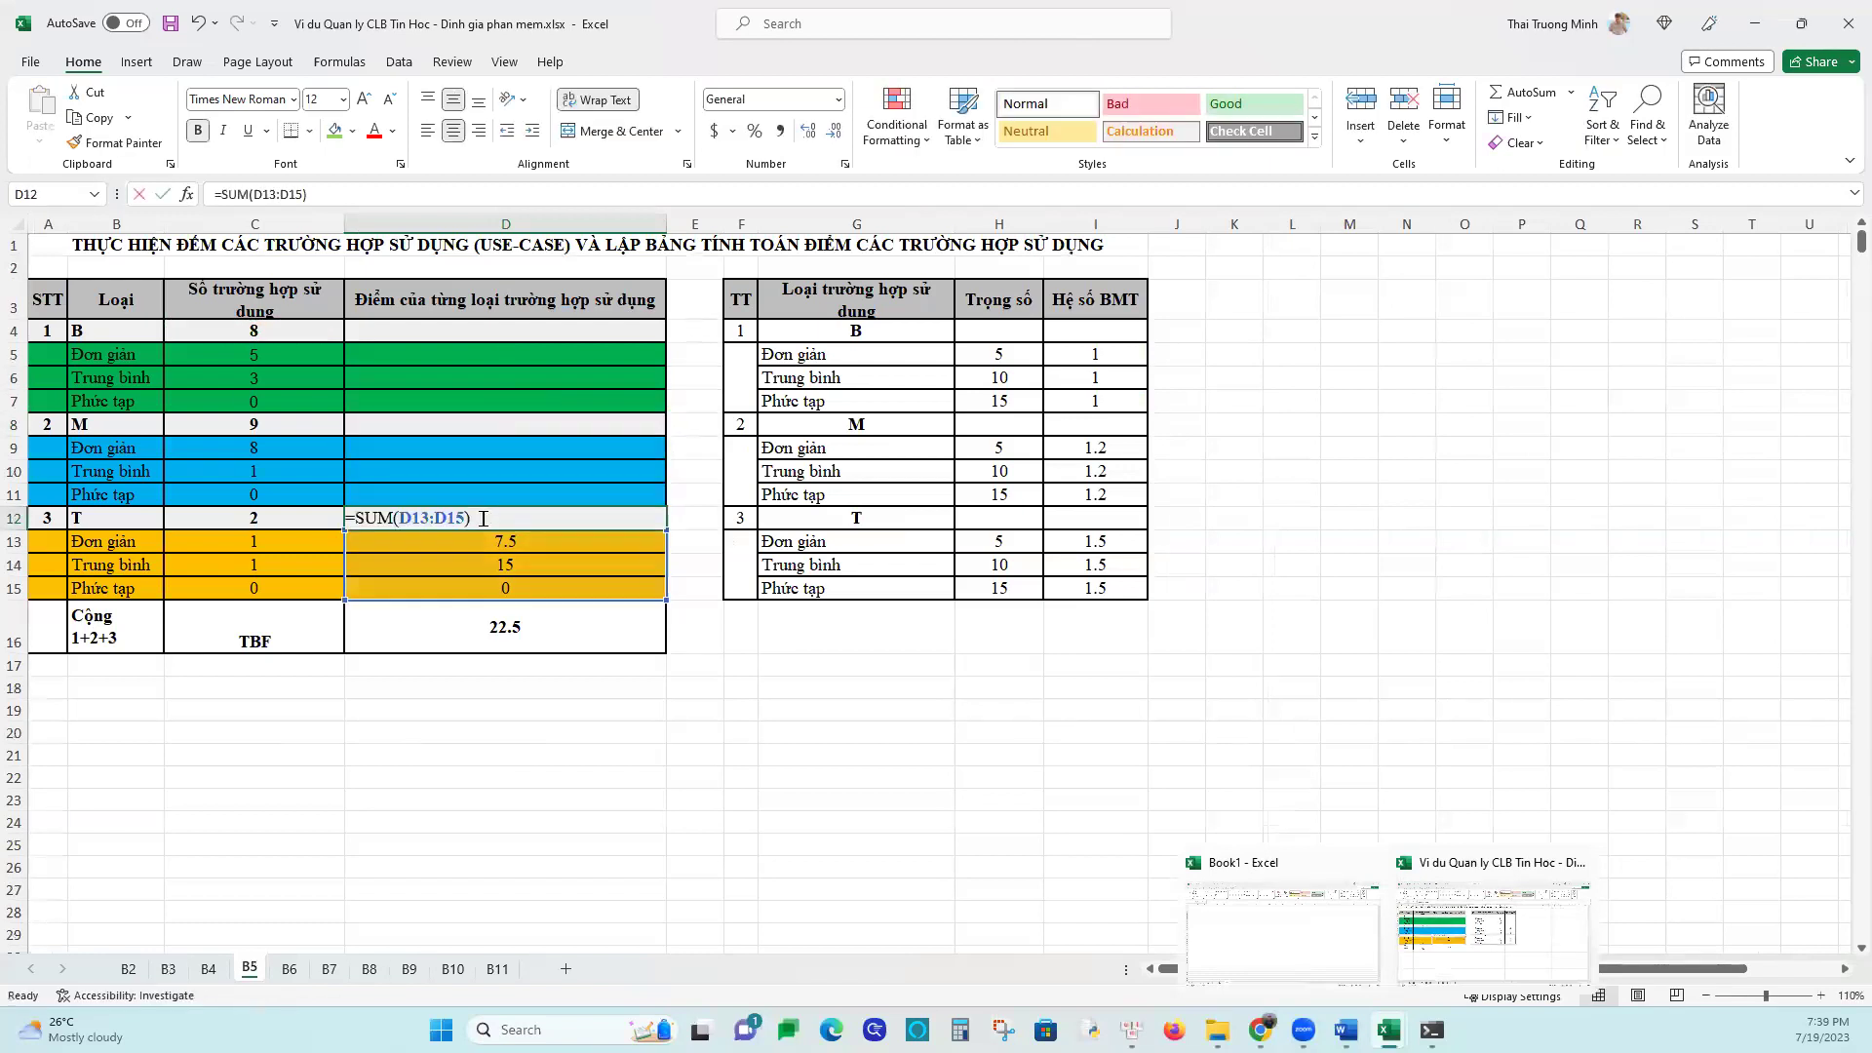
{"action": "key", "text": "BackSpace"}
{"action": "key", "text": "BackSpace"}
{"action": "key", "text": "BackSpace"}
{"action": "key", "text": "BackSpace"}
{"action": "key", "text": "BackSpace"}
{"action": "key", "text": "BackSpace"}
{"action": "key", "text": "BackSpace"}
{"action": "key", "text": "BackSpace"}
{"action": "key", "text": "BackSpace"}
{"action": "key", "text": "BackSpace"}
{"action": "key", "text": "BackSpace"}
{"action": "key", "text": "BackSpace"}
{"action": "key", "text": "BackSpace"}
Clear the score formulas of the three category T complexity rows in D13:D15
{"action": "left_click", "coordinate": [506, 543]}
{"action": "double_click", "coordinate": [506, 543]}
{"action": "key", "text": "BackSpace"}
{"action": "key", "text": "BackSpace"}
{"action": "key", "text": "BackSpace"}
{"action": "key", "text": "BackSpace"}
{"action": "key", "text": "BackSpace"}
{"action": "key", "text": "BackSpace"}
{"action": "key", "text": "BackSpace"}
{"action": "key", "text": "BackSpace"}
{"action": "key", "text": "BackSpace"}
{"action": "key", "text": "BackSpace"}
{"action": "key", "text": "BackSpace"}
{"action": "key", "text": "BackSpace"}
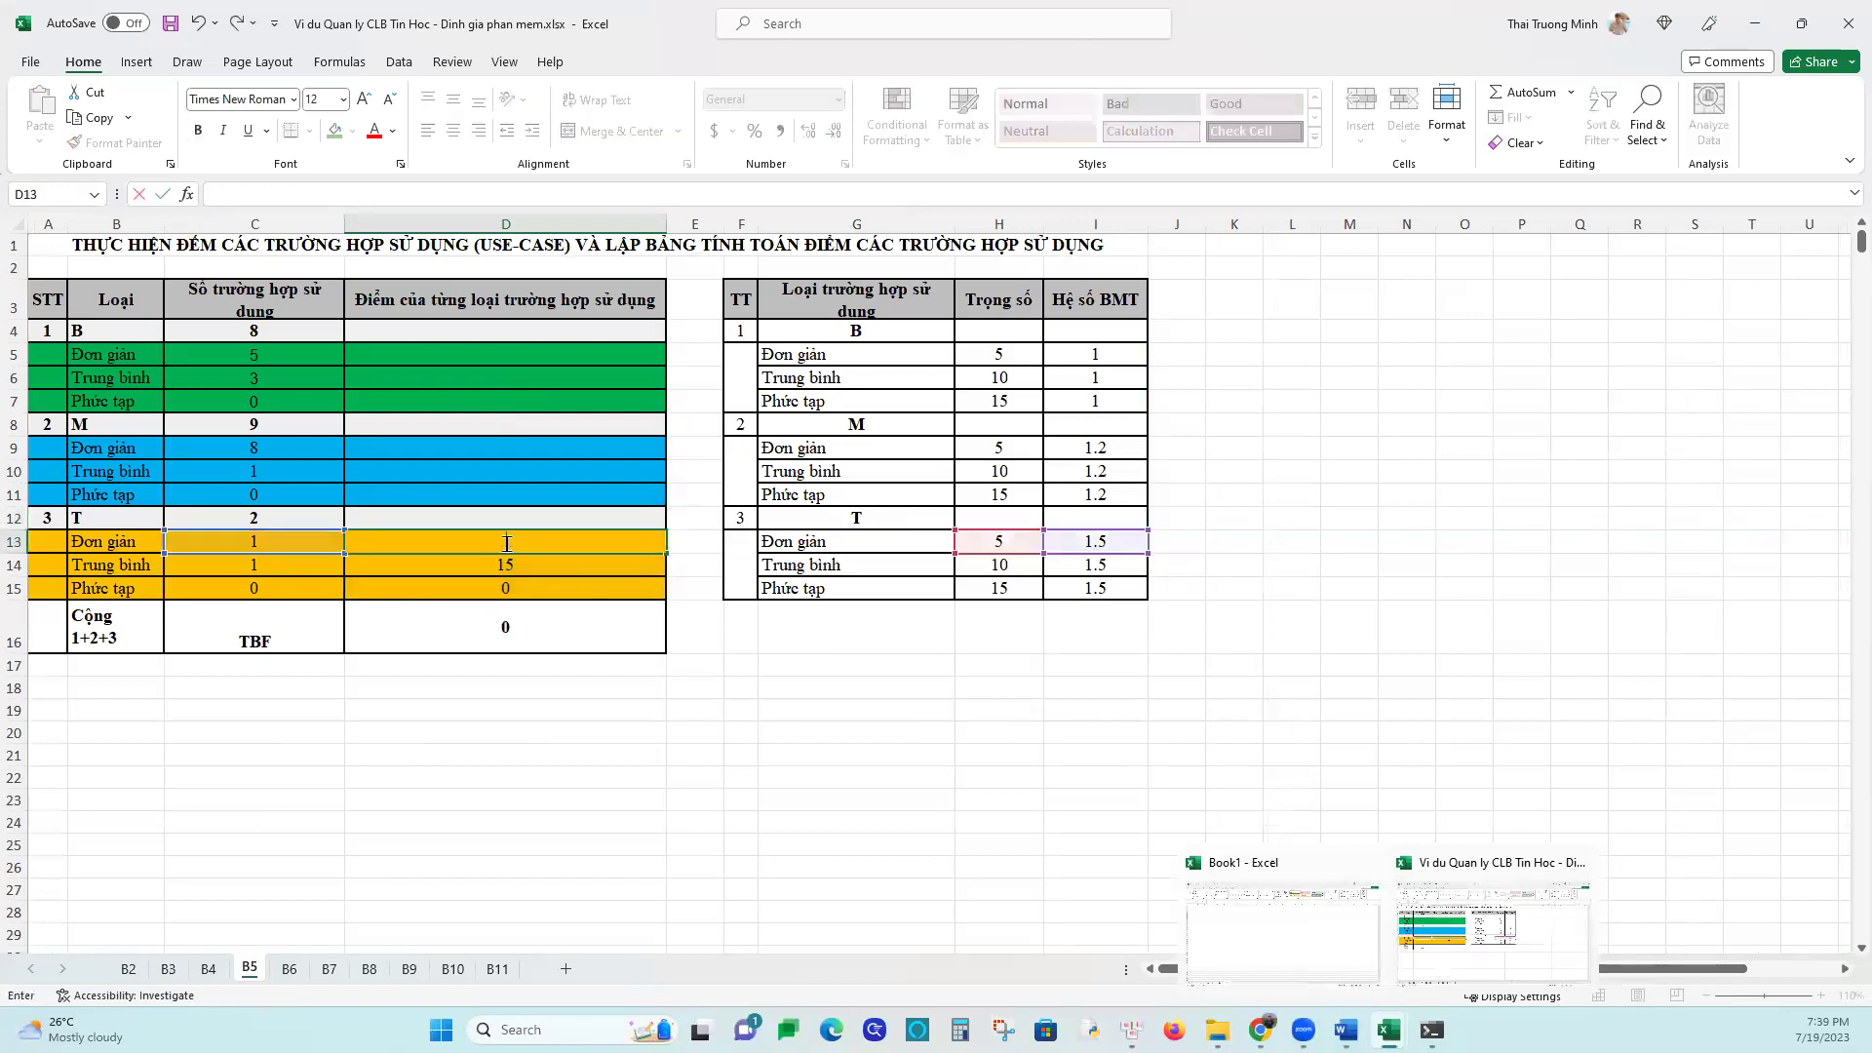
{"action": "key", "text": "F2"}
{"action": "key", "text": "Return"}
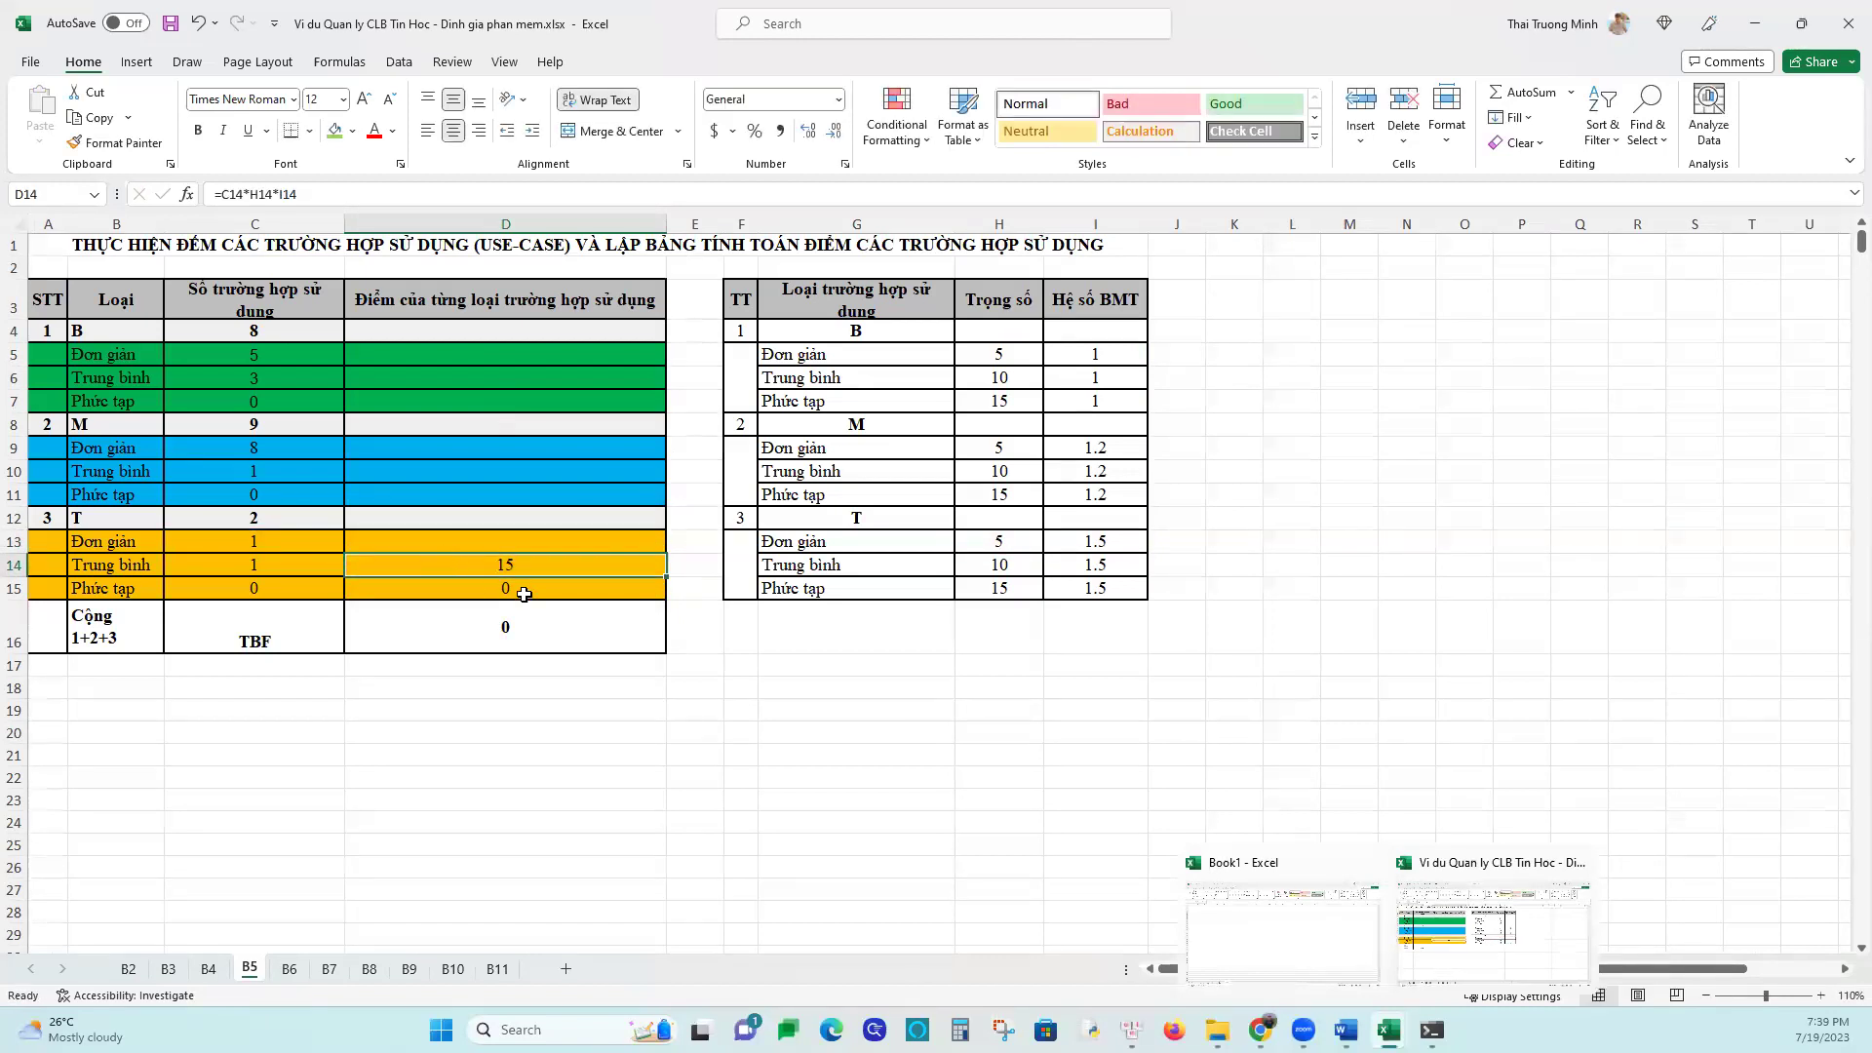
{"action": "double_click", "coordinate": [555, 563]}
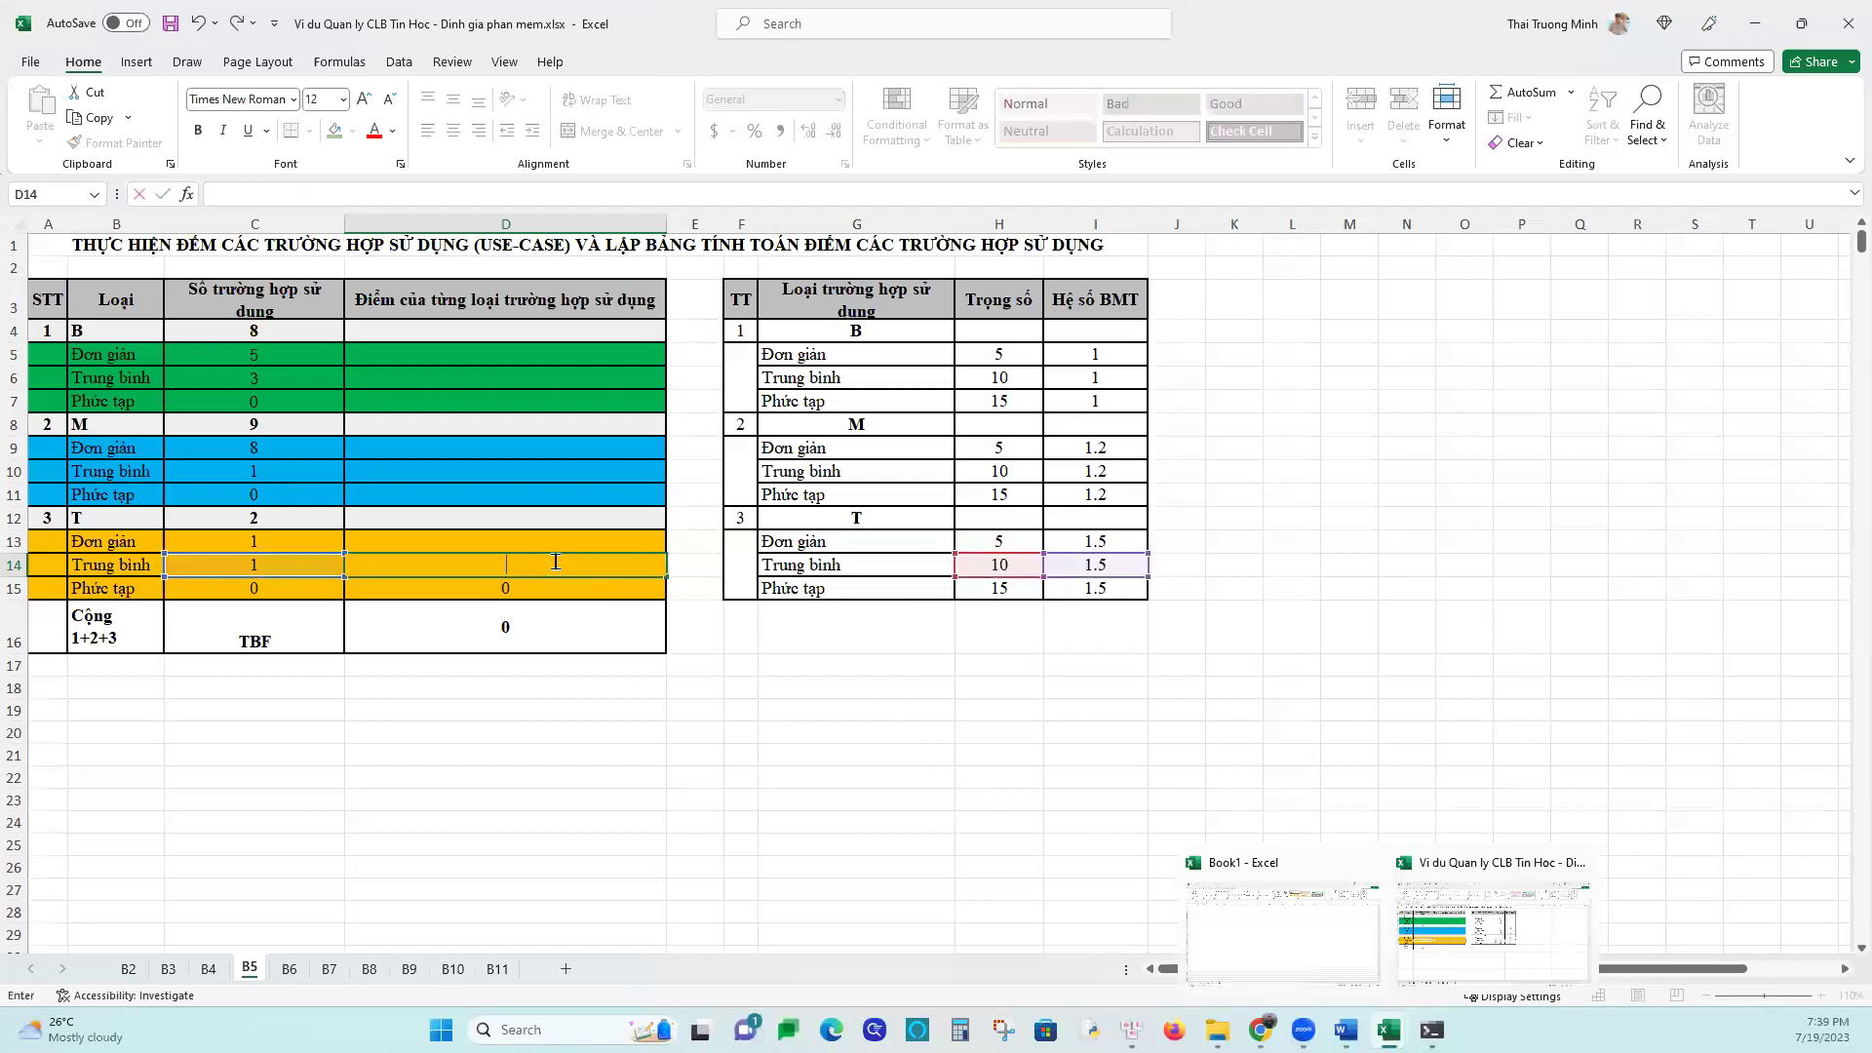
{"action": "key", "text": "Return"}
{"action": "double_click", "coordinate": [552, 582]}
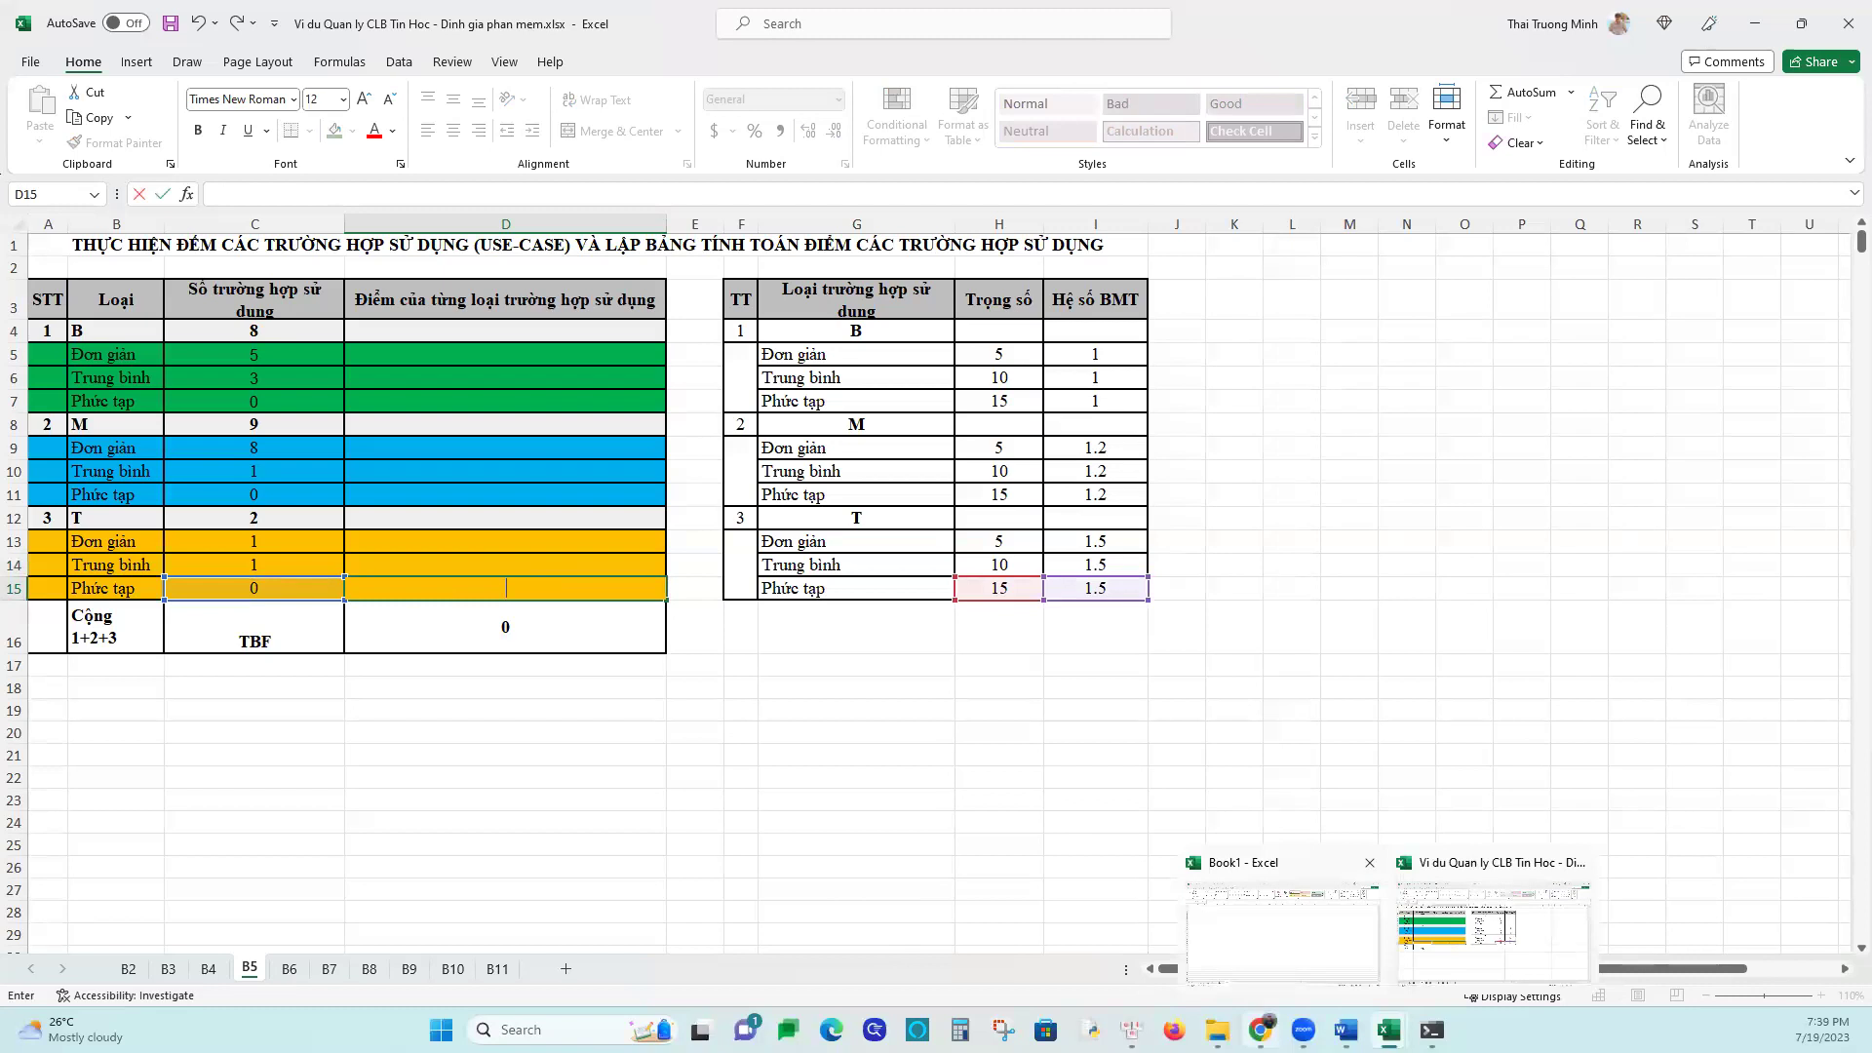
Switch to the PDF slides in Chrome and examine the use-case score formula and the table of weights and BMT coefficients
{"action": "left_click", "coordinate": [1260, 1029]}
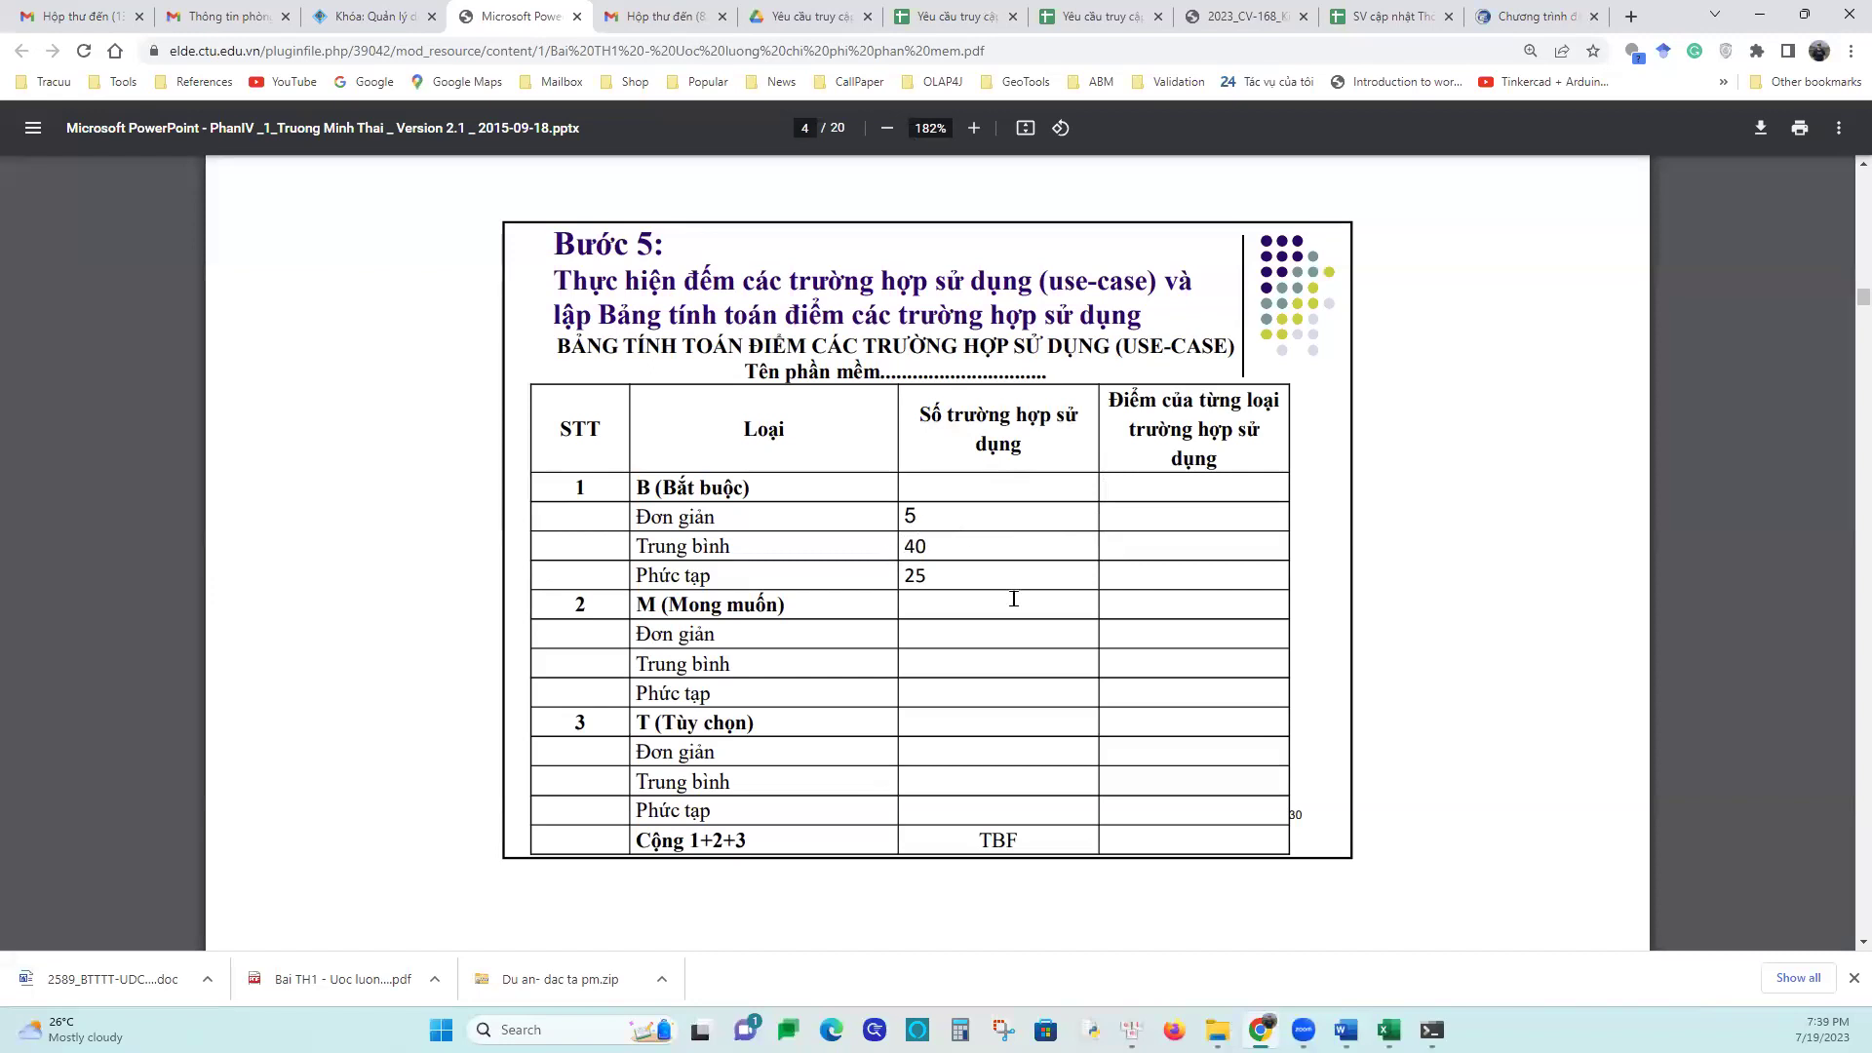
{"action": "scroll", "coordinate": [1012, 599], "scroll_direction": "down", "scroll_amount": 1}
{"action": "scroll", "coordinate": [849, 526], "scroll_direction": "down", "scroll_amount": 4}
{"action": "scroll", "coordinate": [850, 505], "scroll_direction": "down", "scroll_amount": 5}
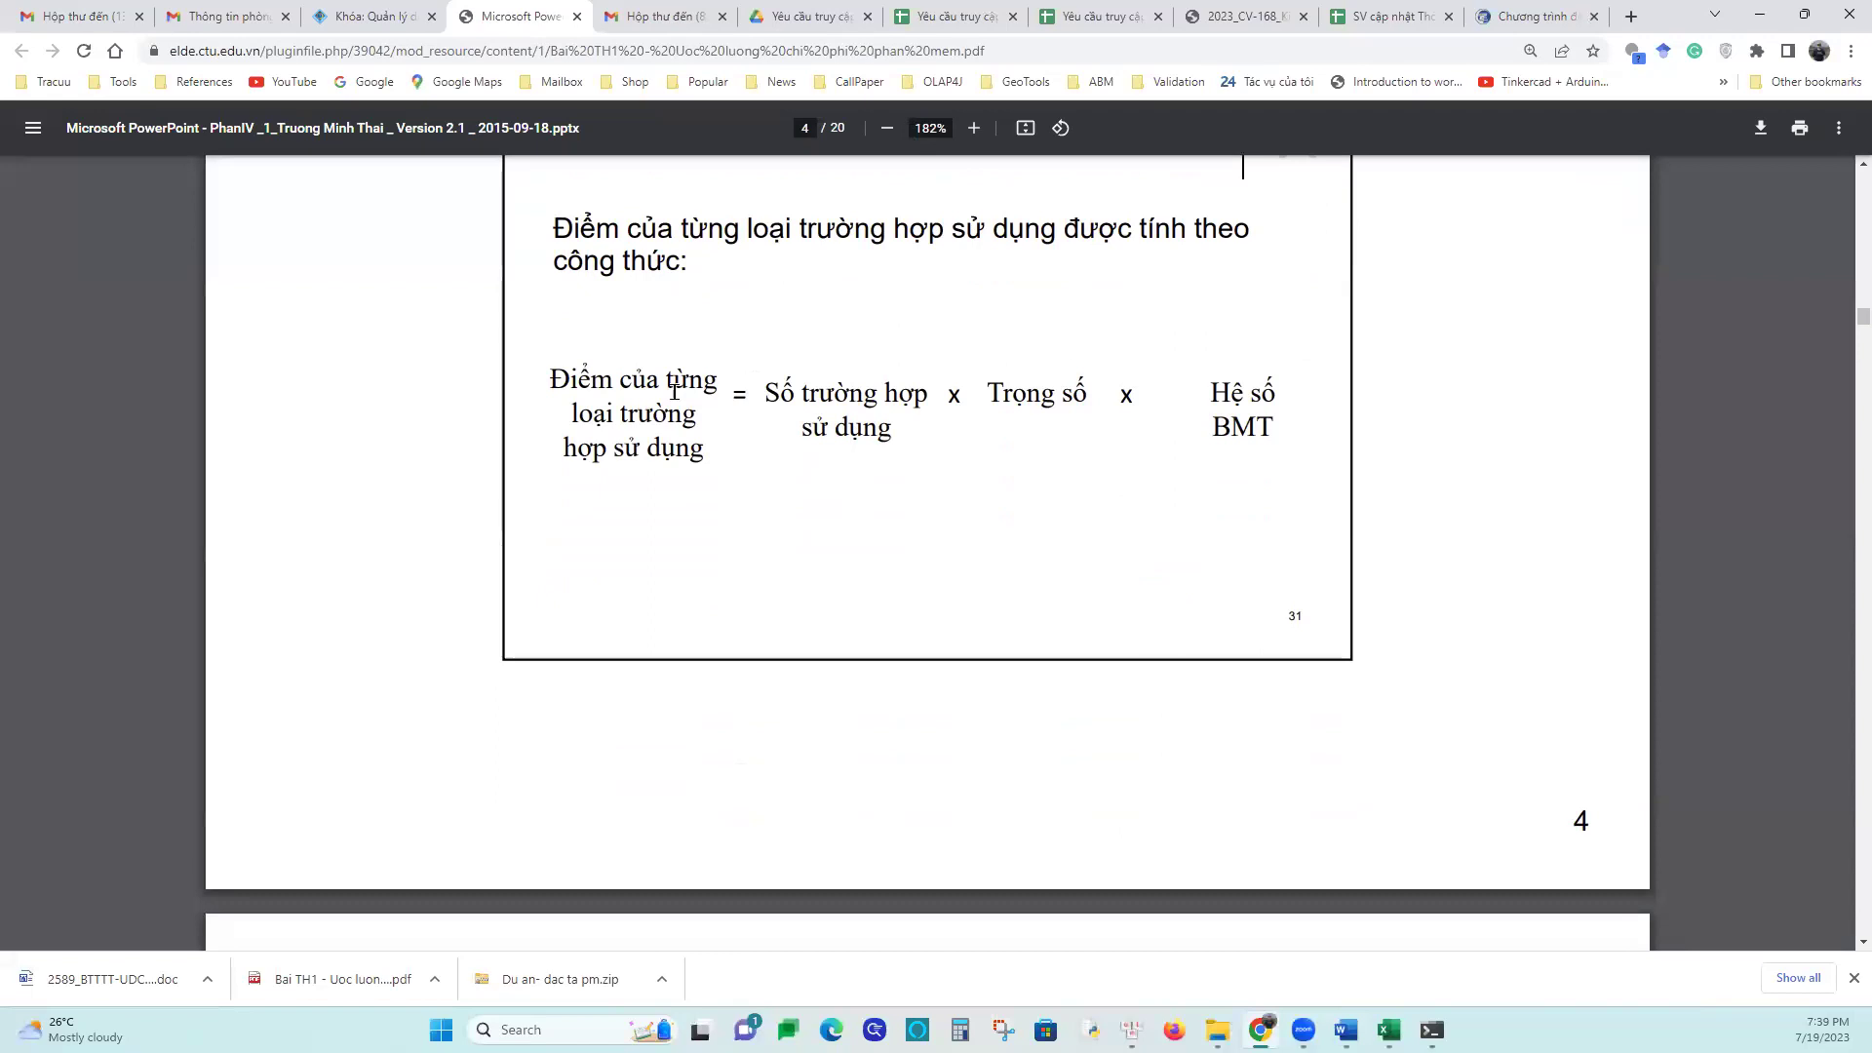
{"action": "left_click_drag", "start_coordinate": [761, 390], "coordinate": [1198, 421]}
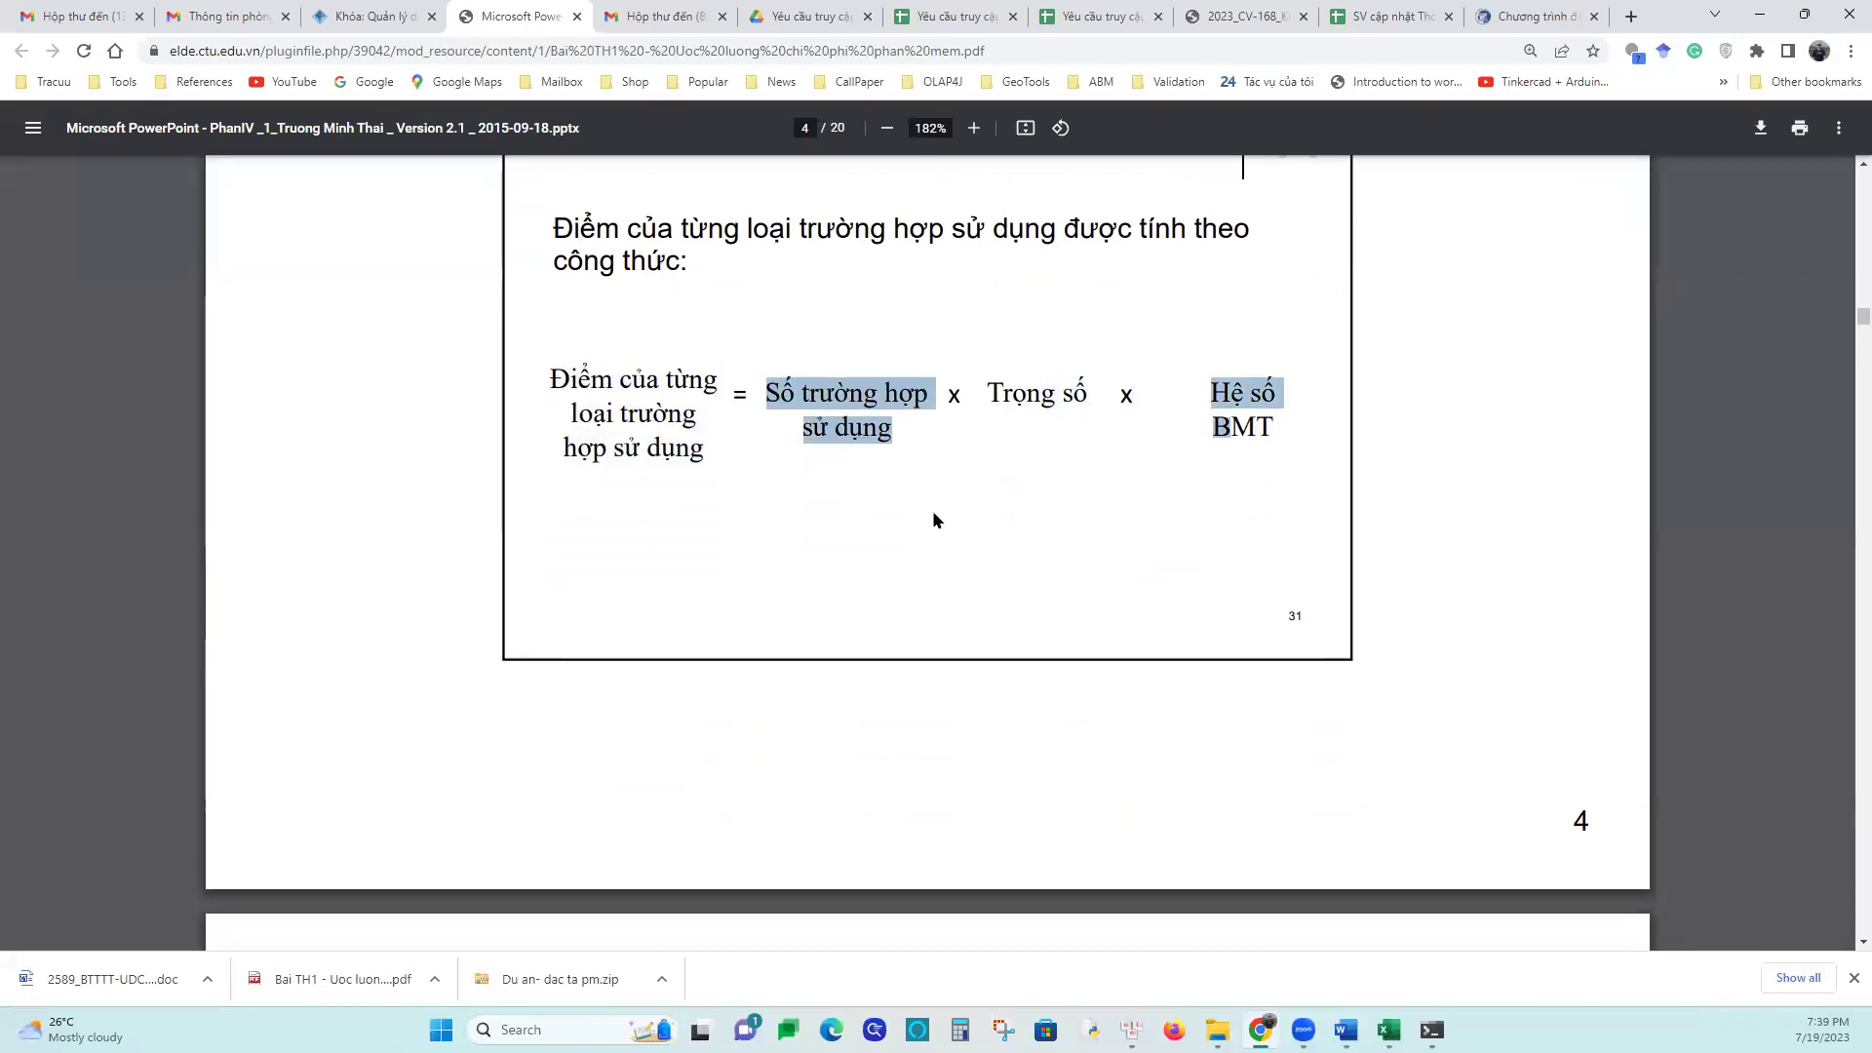
{"action": "left_click", "coordinate": [875, 527]}
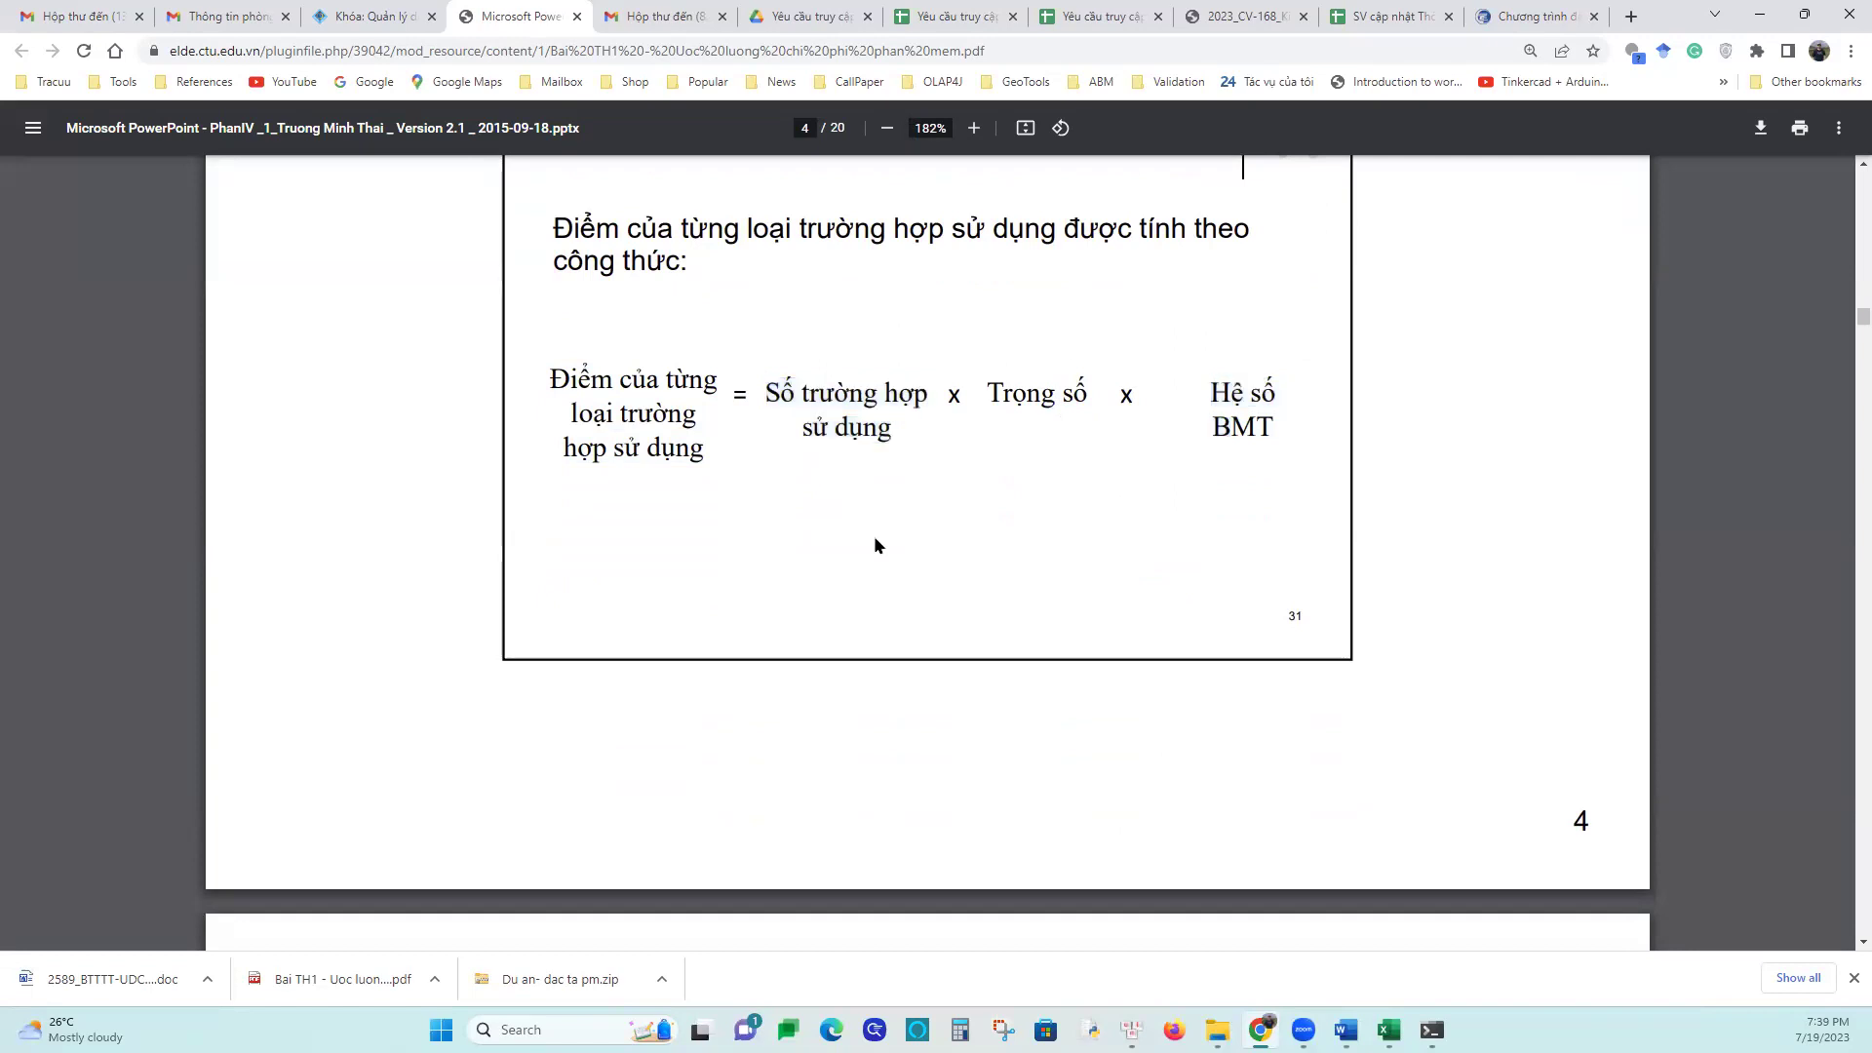
{"action": "left_click_drag", "start_coordinate": [752, 383], "coordinate": [874, 447]}
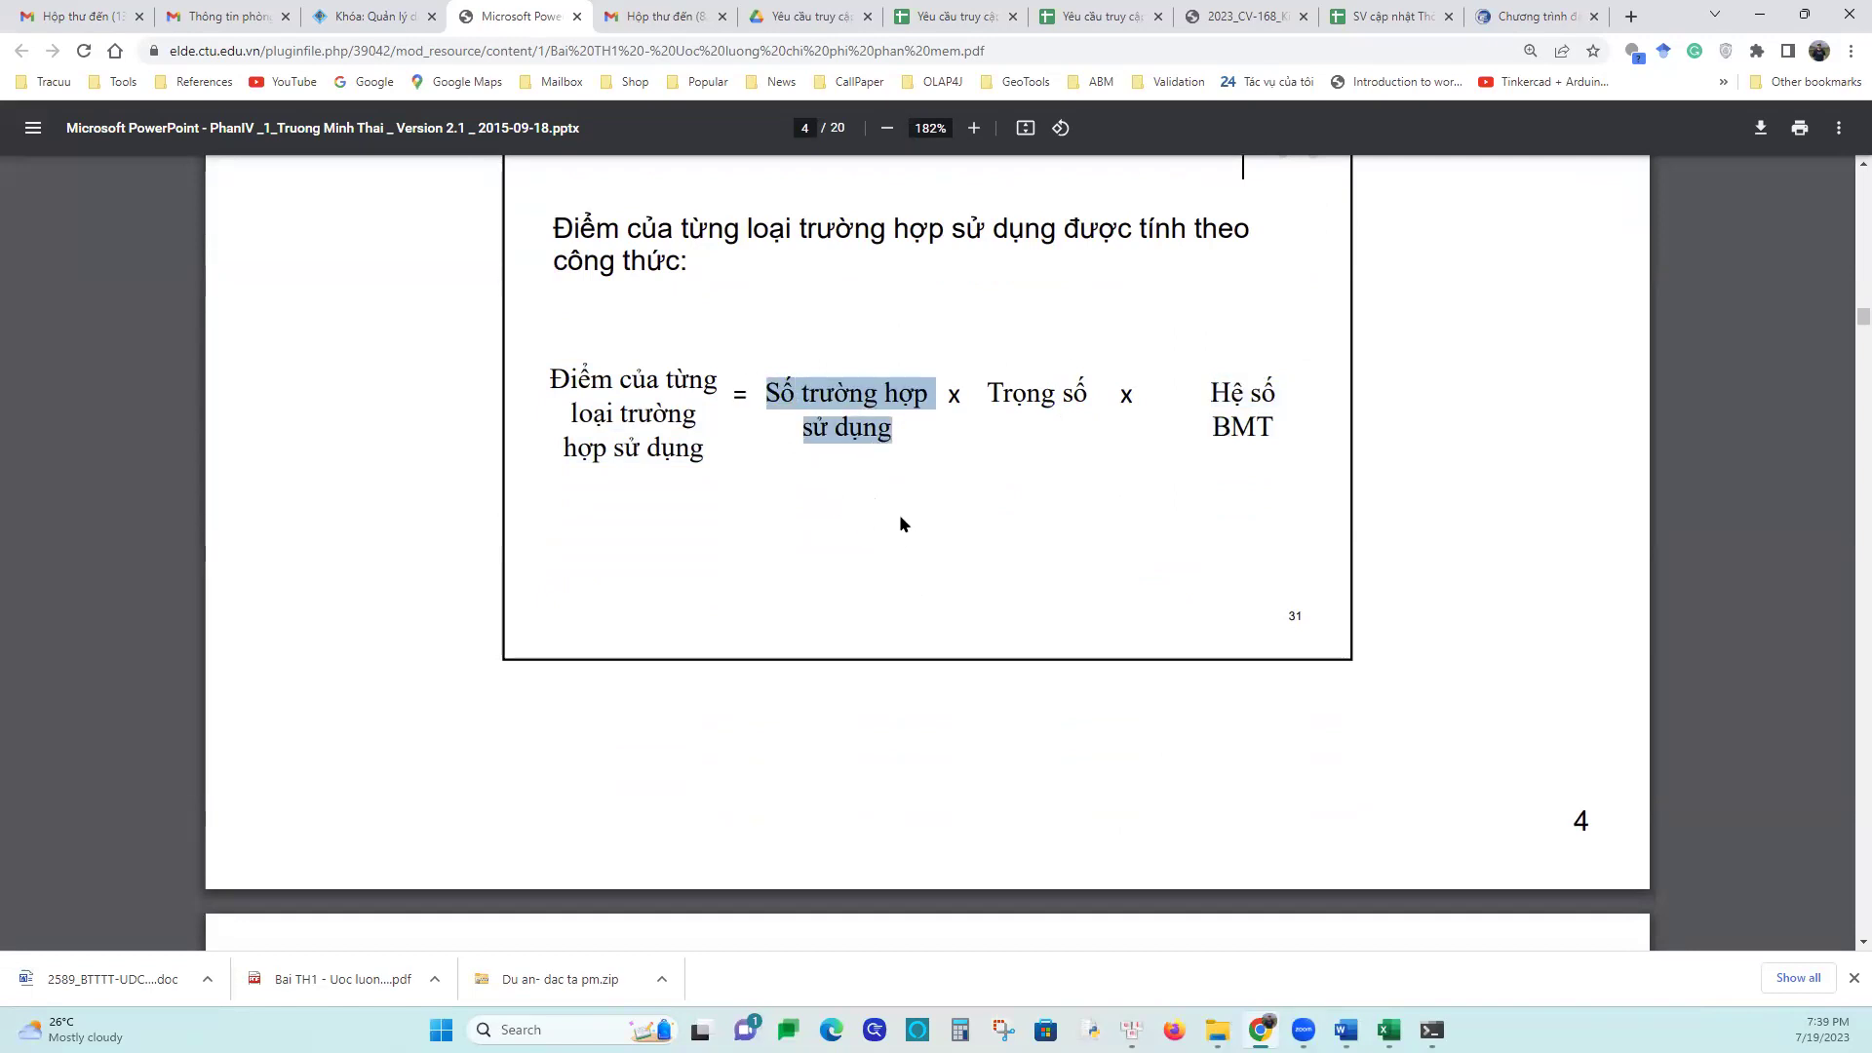
{"action": "left_click_drag", "start_coordinate": [984, 392], "coordinate": [1219, 427]}
{"action": "scroll", "coordinate": [1010, 563], "scroll_direction": "down", "scroll_amount": 10}
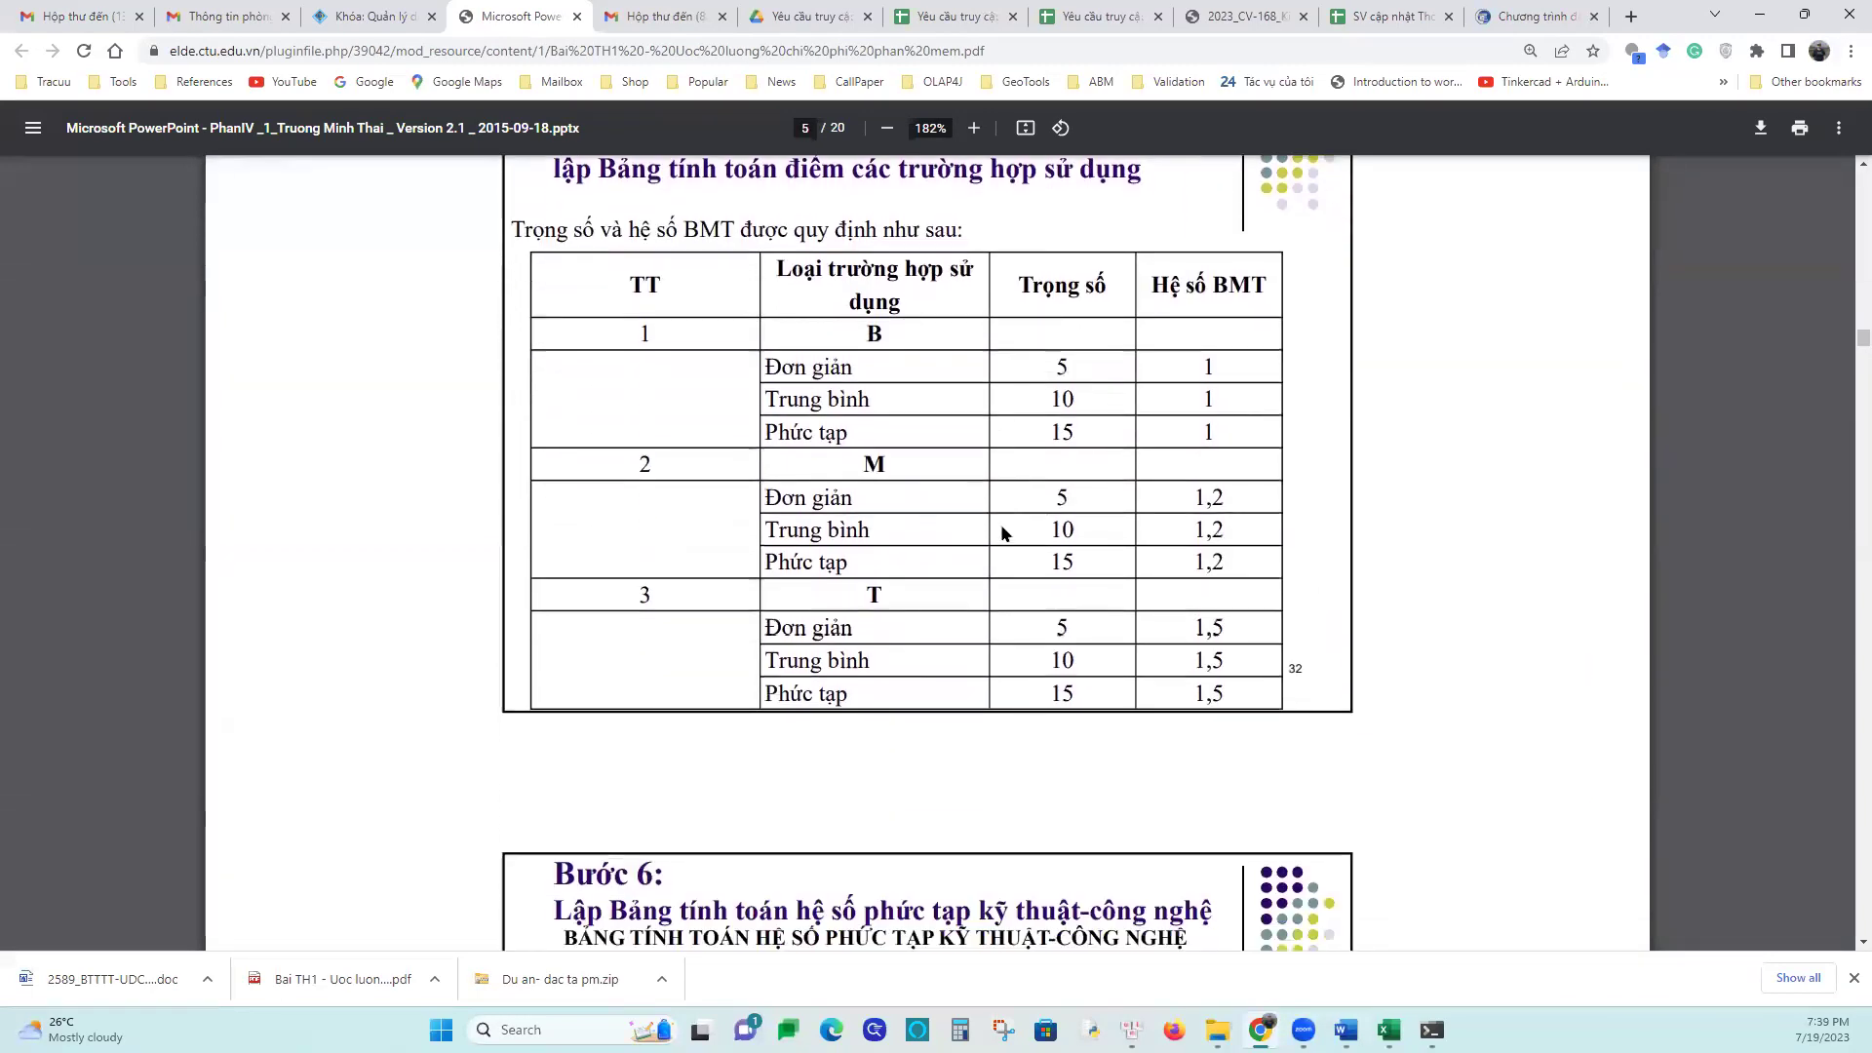
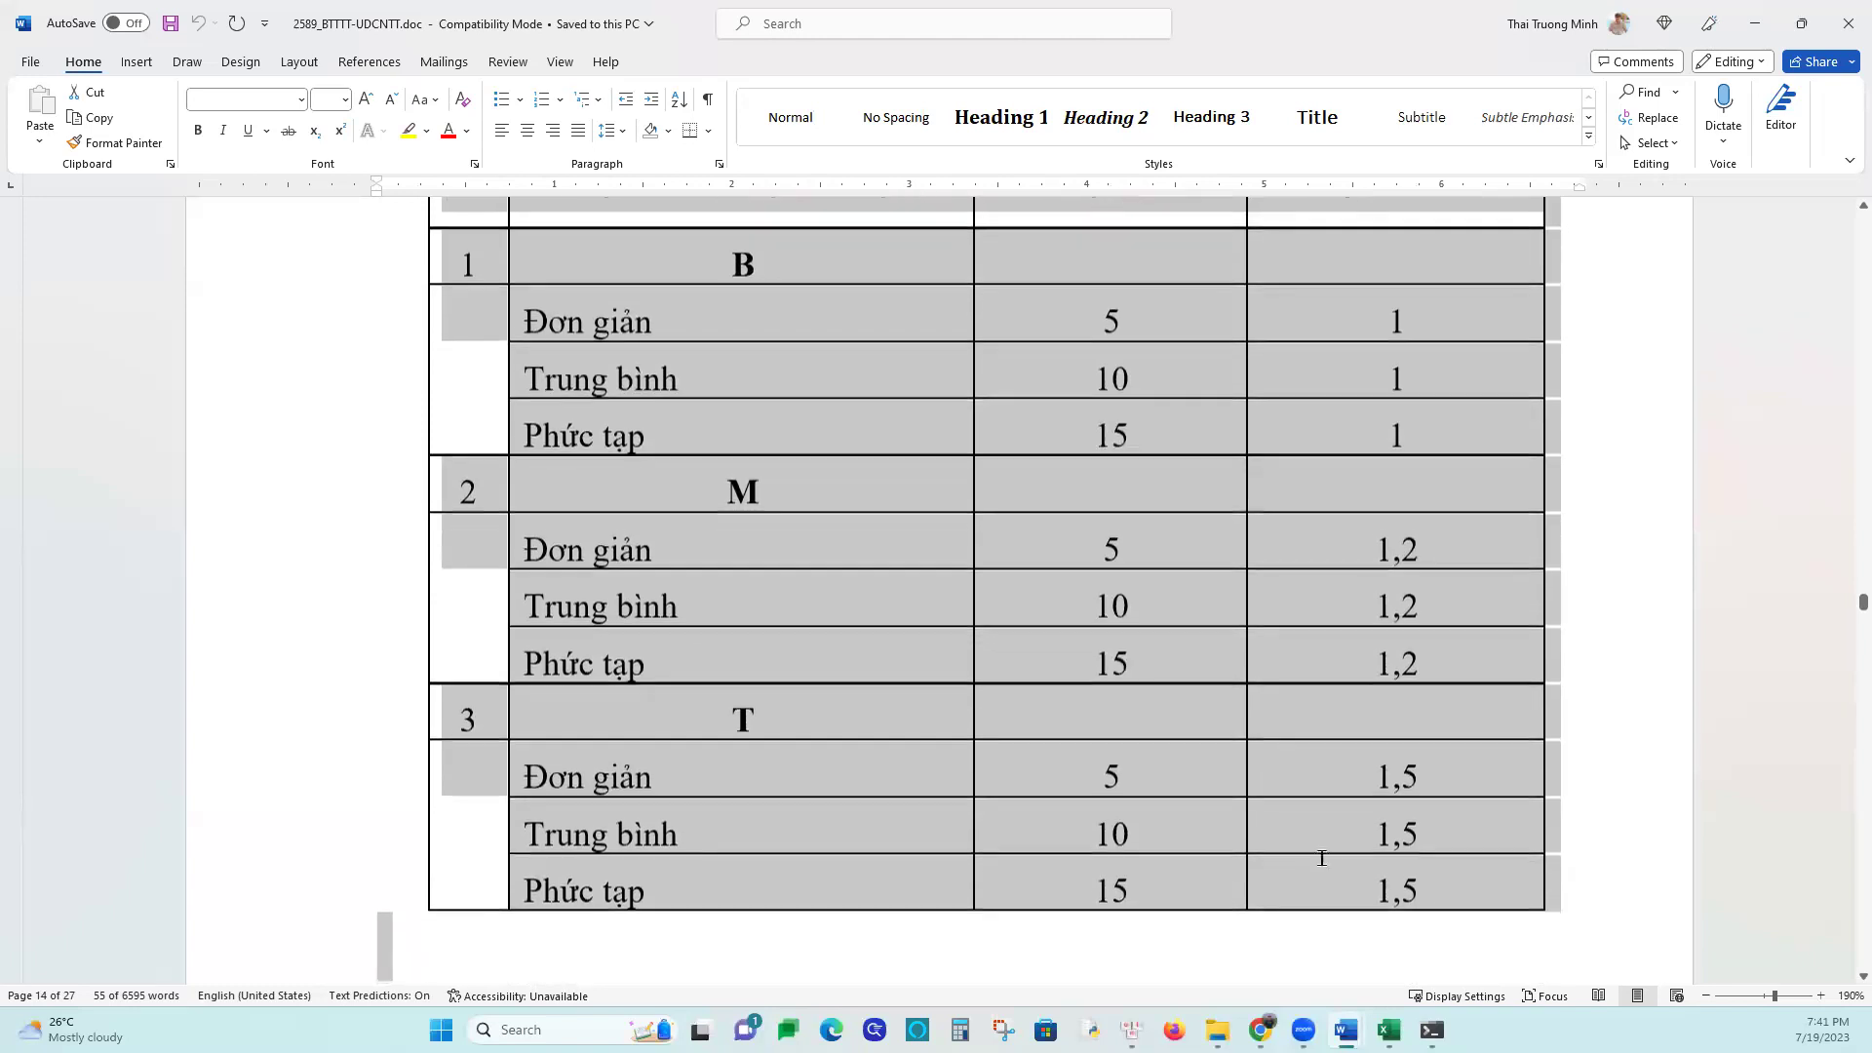
Copy the whole table of weights and BMT coefficients from the Word document 2589_BTTTT-UDCNTT.doc
{"action": "left_click", "coordinate": [1303, 877]}
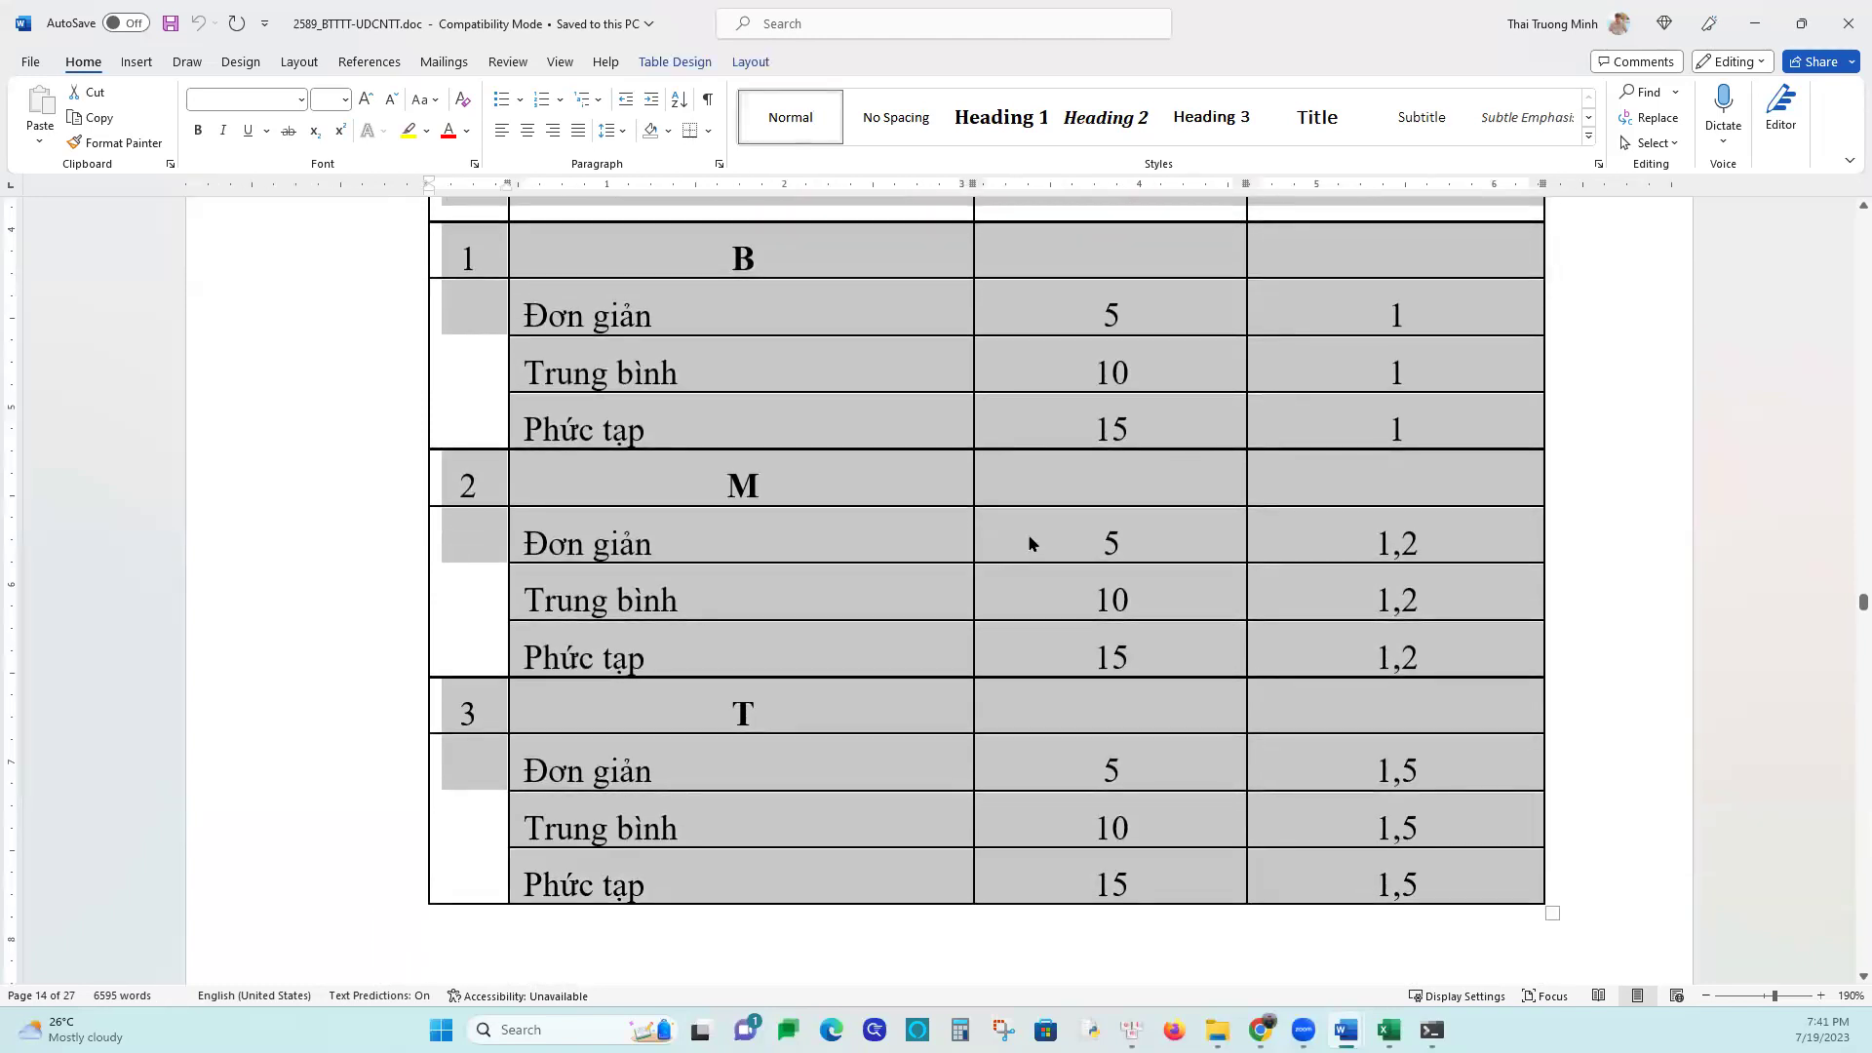
{"action": "right_click", "coordinate": [1029, 543]}
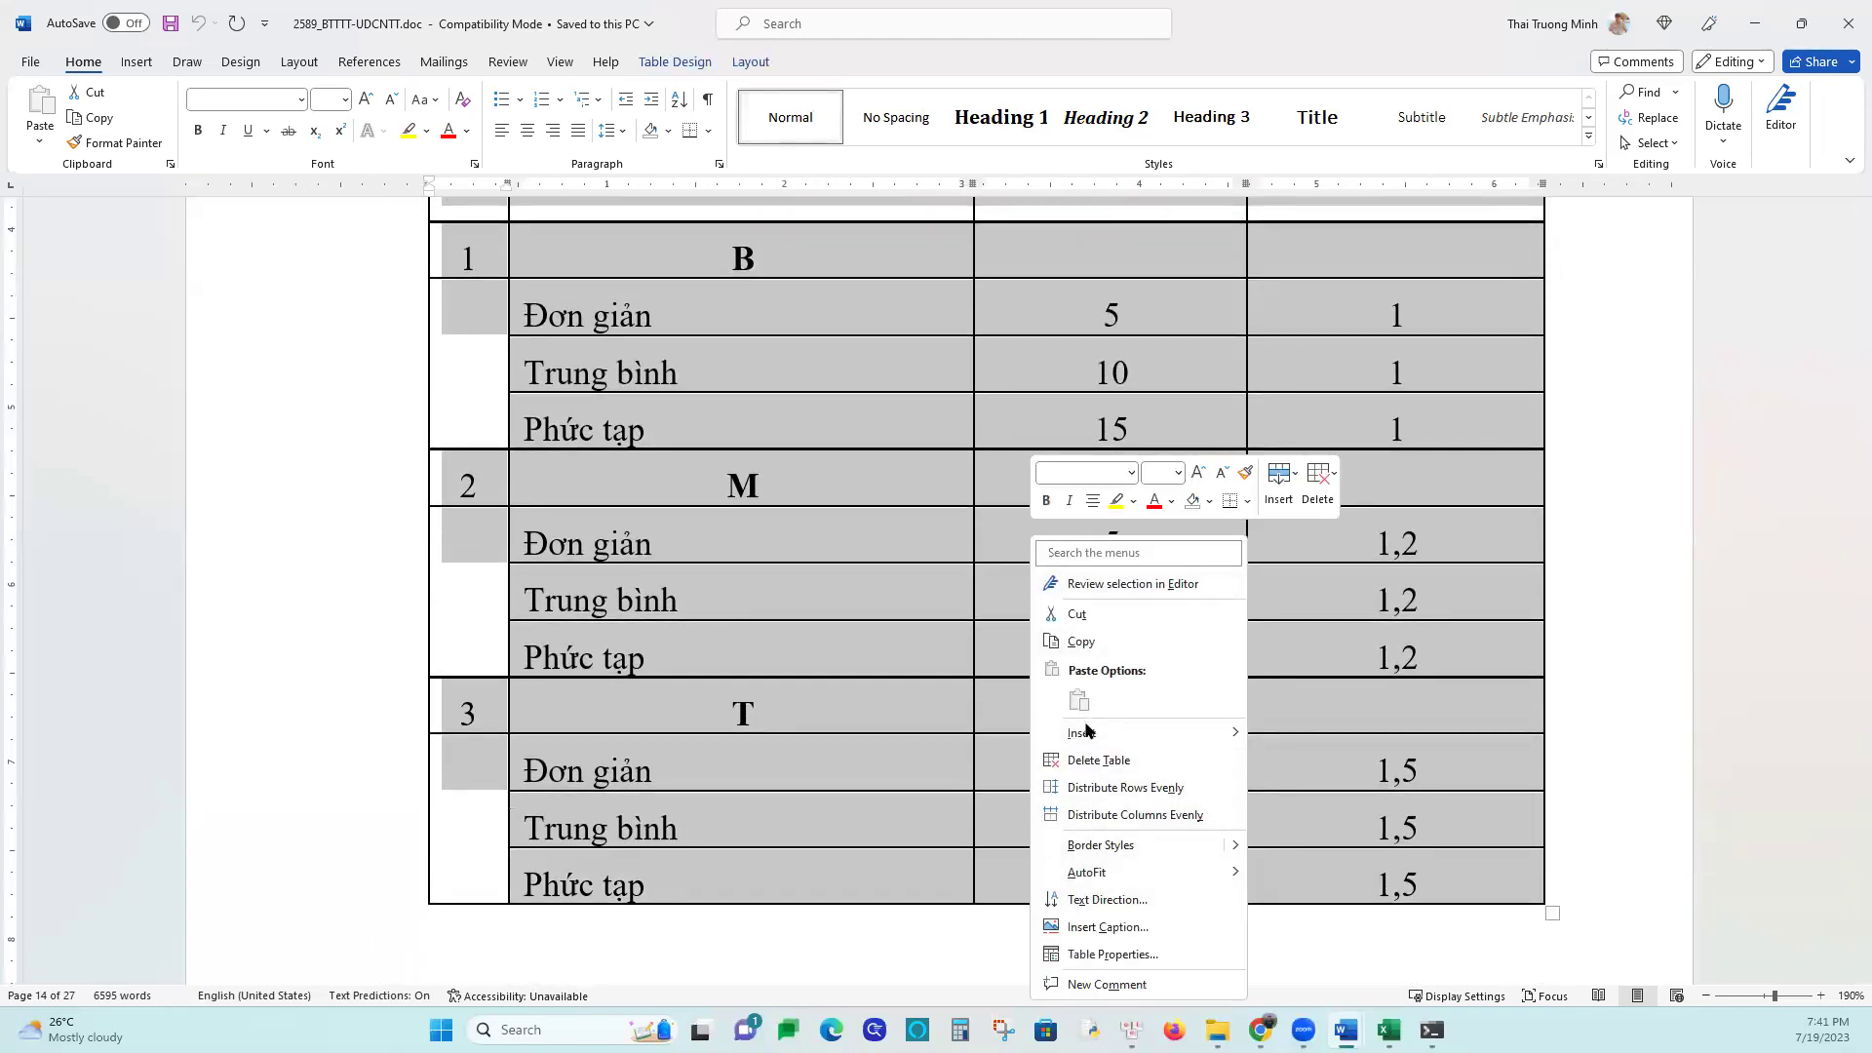
{"action": "left_click", "coordinate": [1080, 641]}
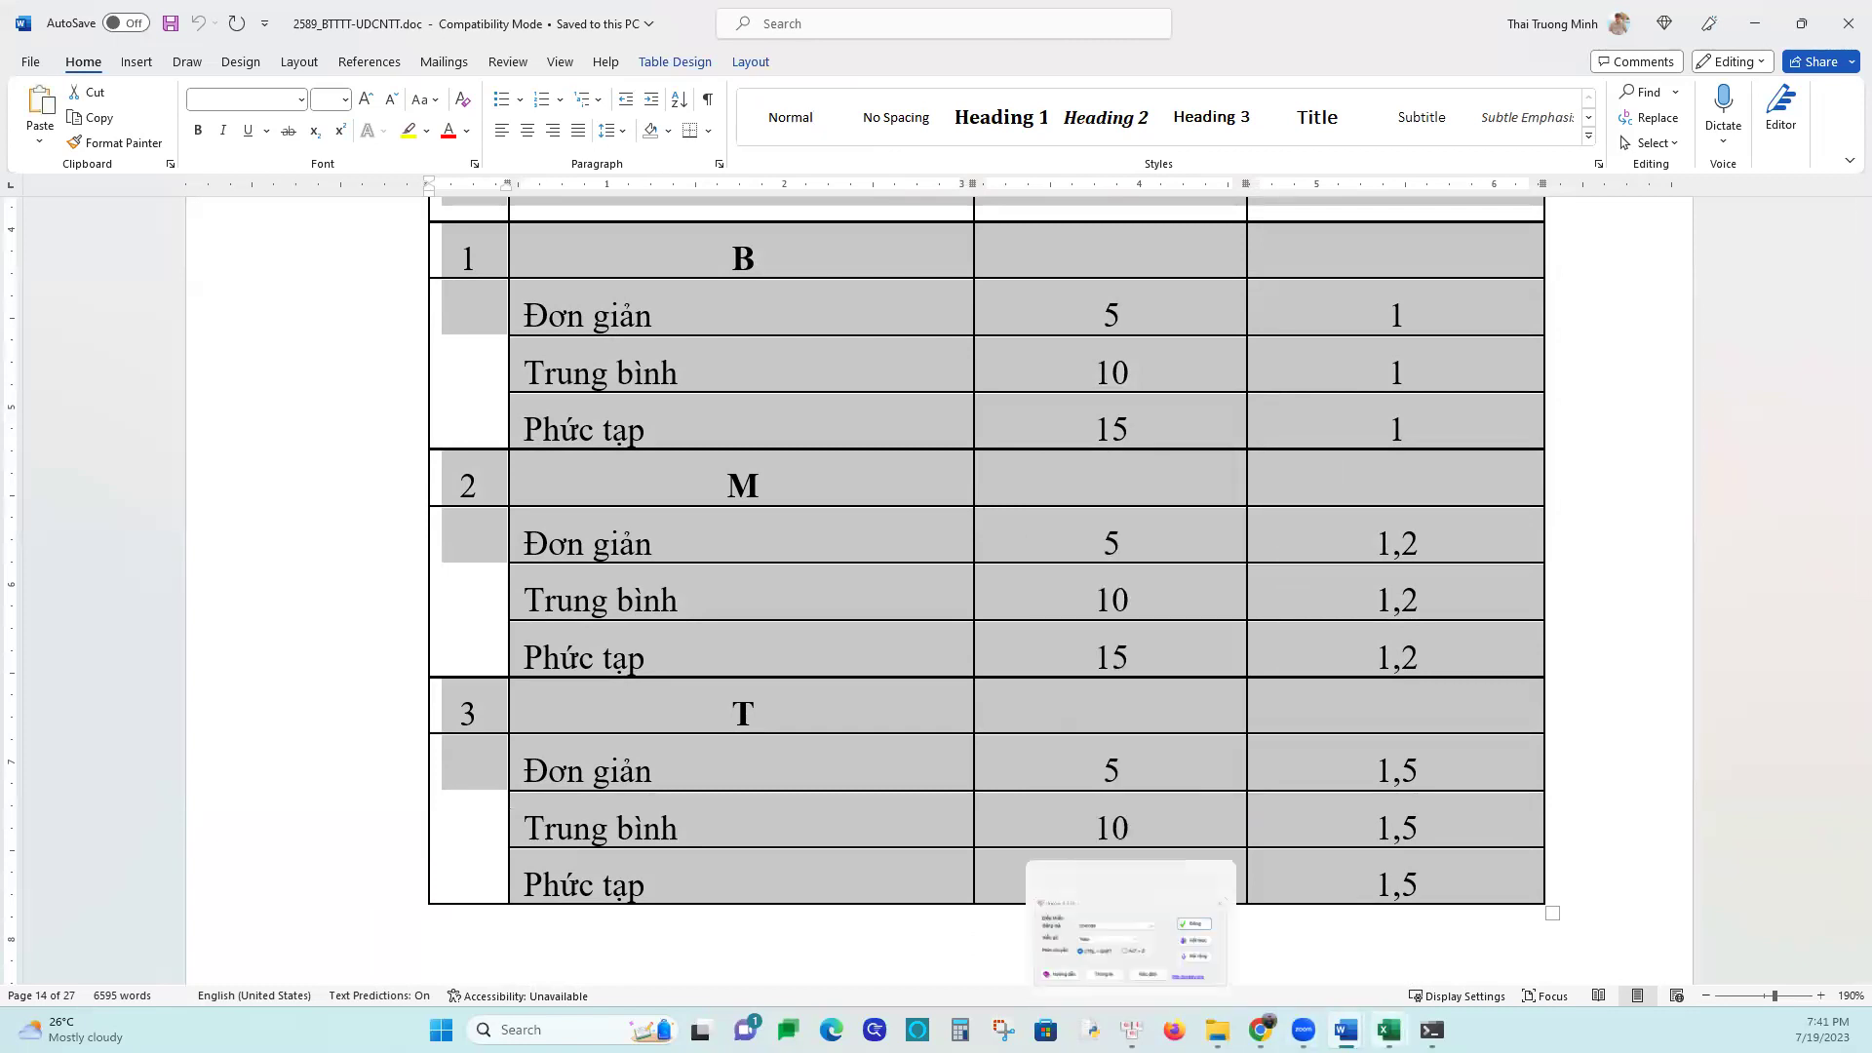
Switch to the Excel workbook and paste the copied table over F3:I15 on sheet B5, keeping the source formatting
{"action": "left_click", "coordinate": [1388, 1030]}
{"action": "left_click", "coordinate": [1492, 931]}
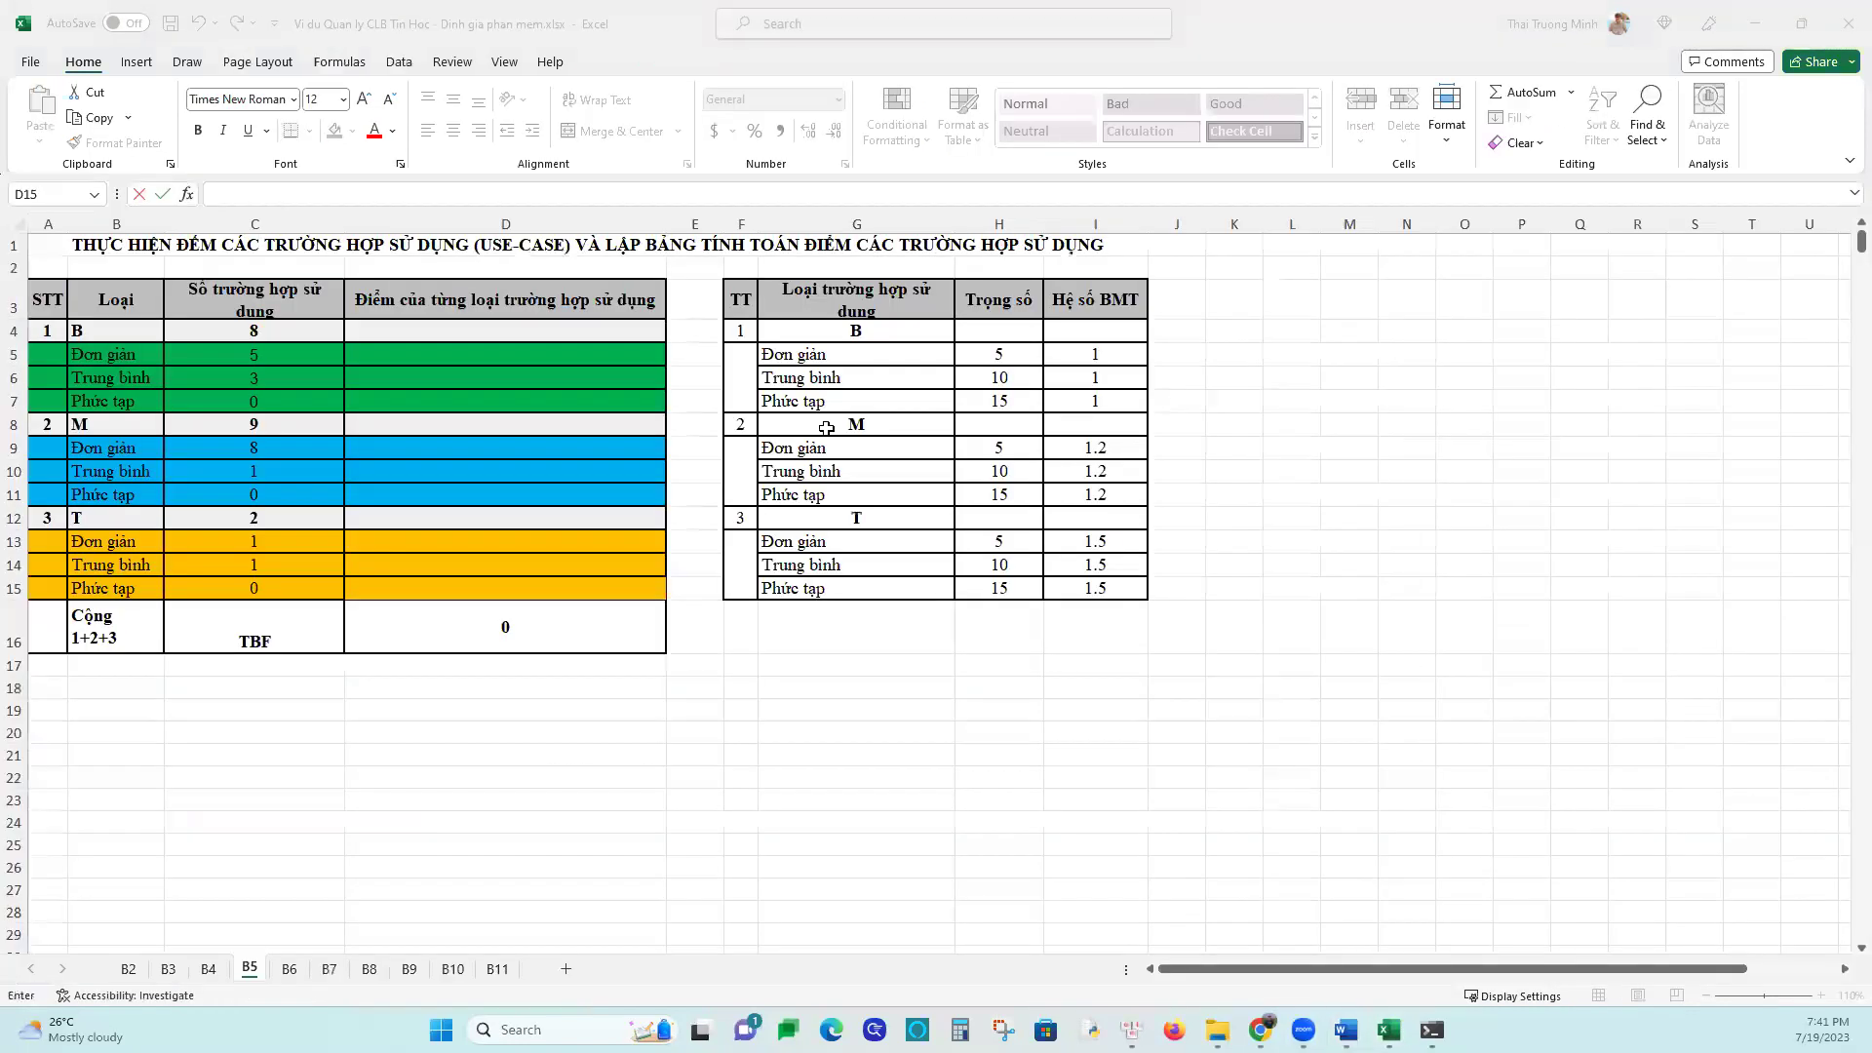
{"action": "left_click", "coordinate": [751, 310]}
{"action": "left_click_drag", "start_coordinate": [812, 323], "coordinate": [1085, 588]}
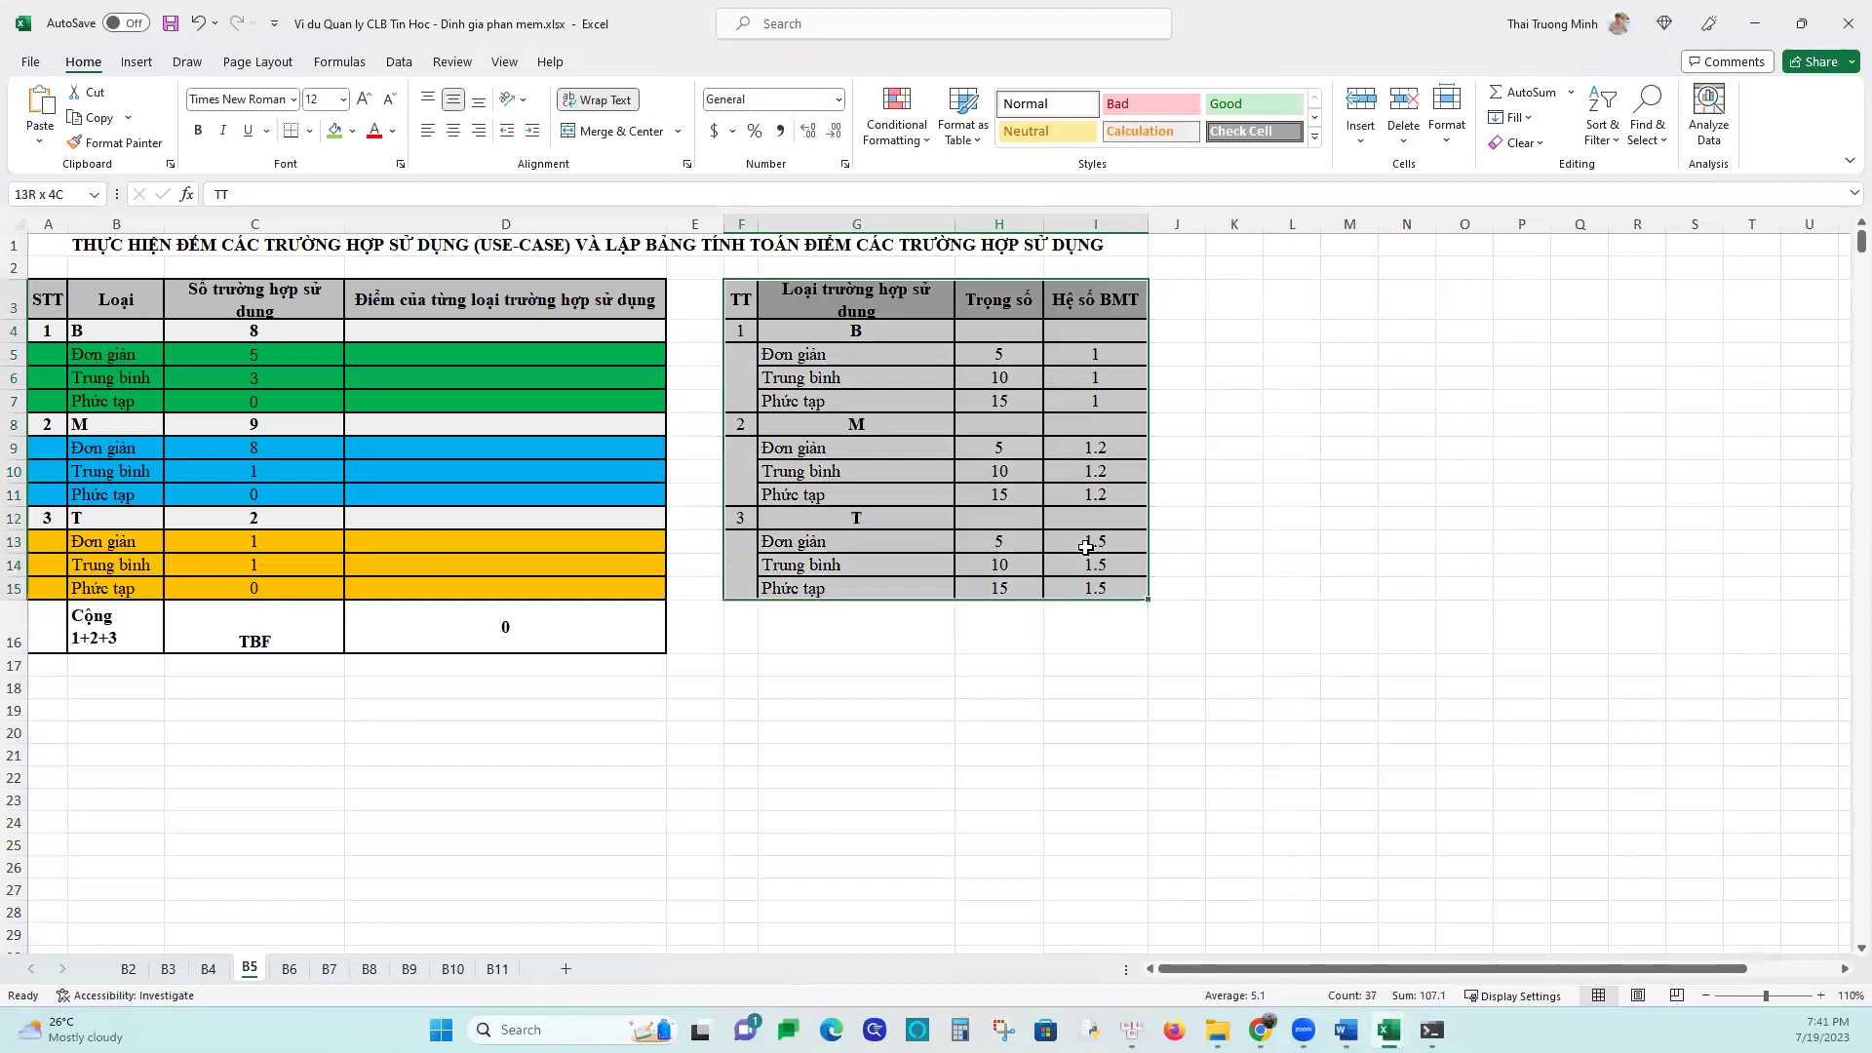
{"action": "right_click", "coordinate": [741, 290]}
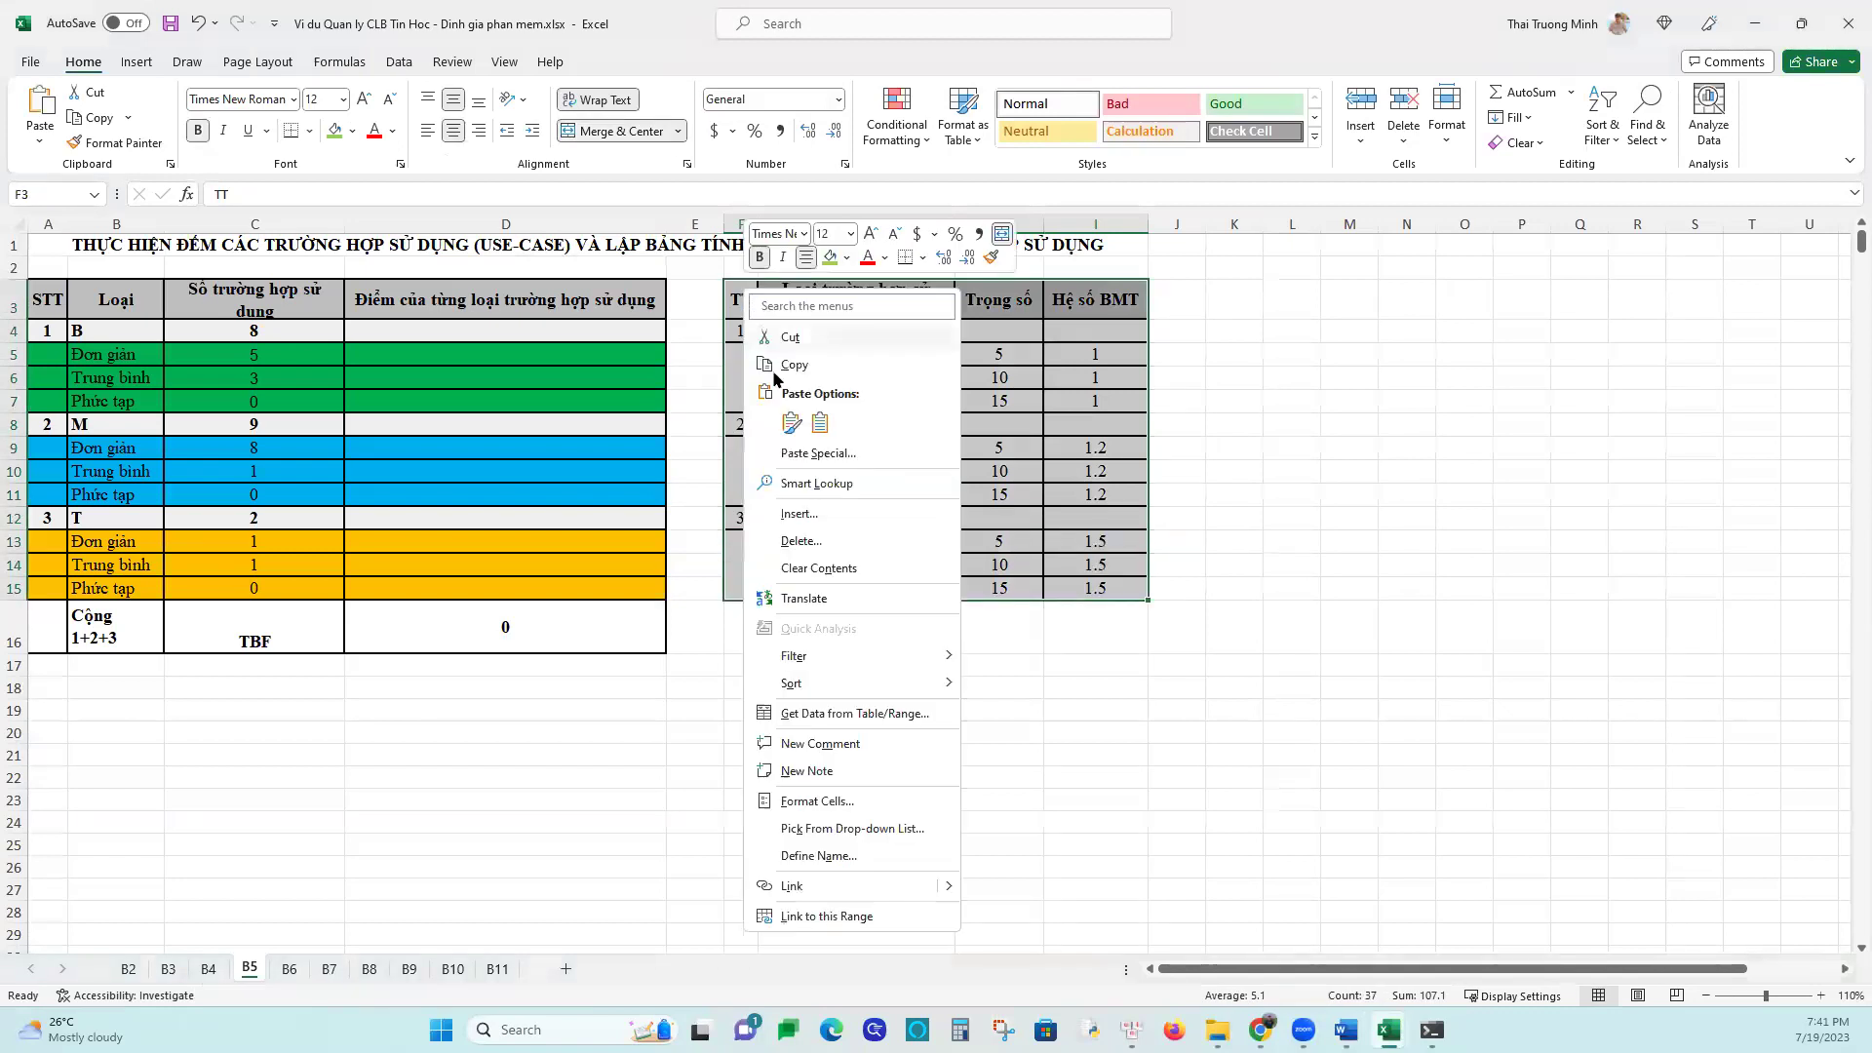
{"action": "left_click", "coordinate": [791, 426]}
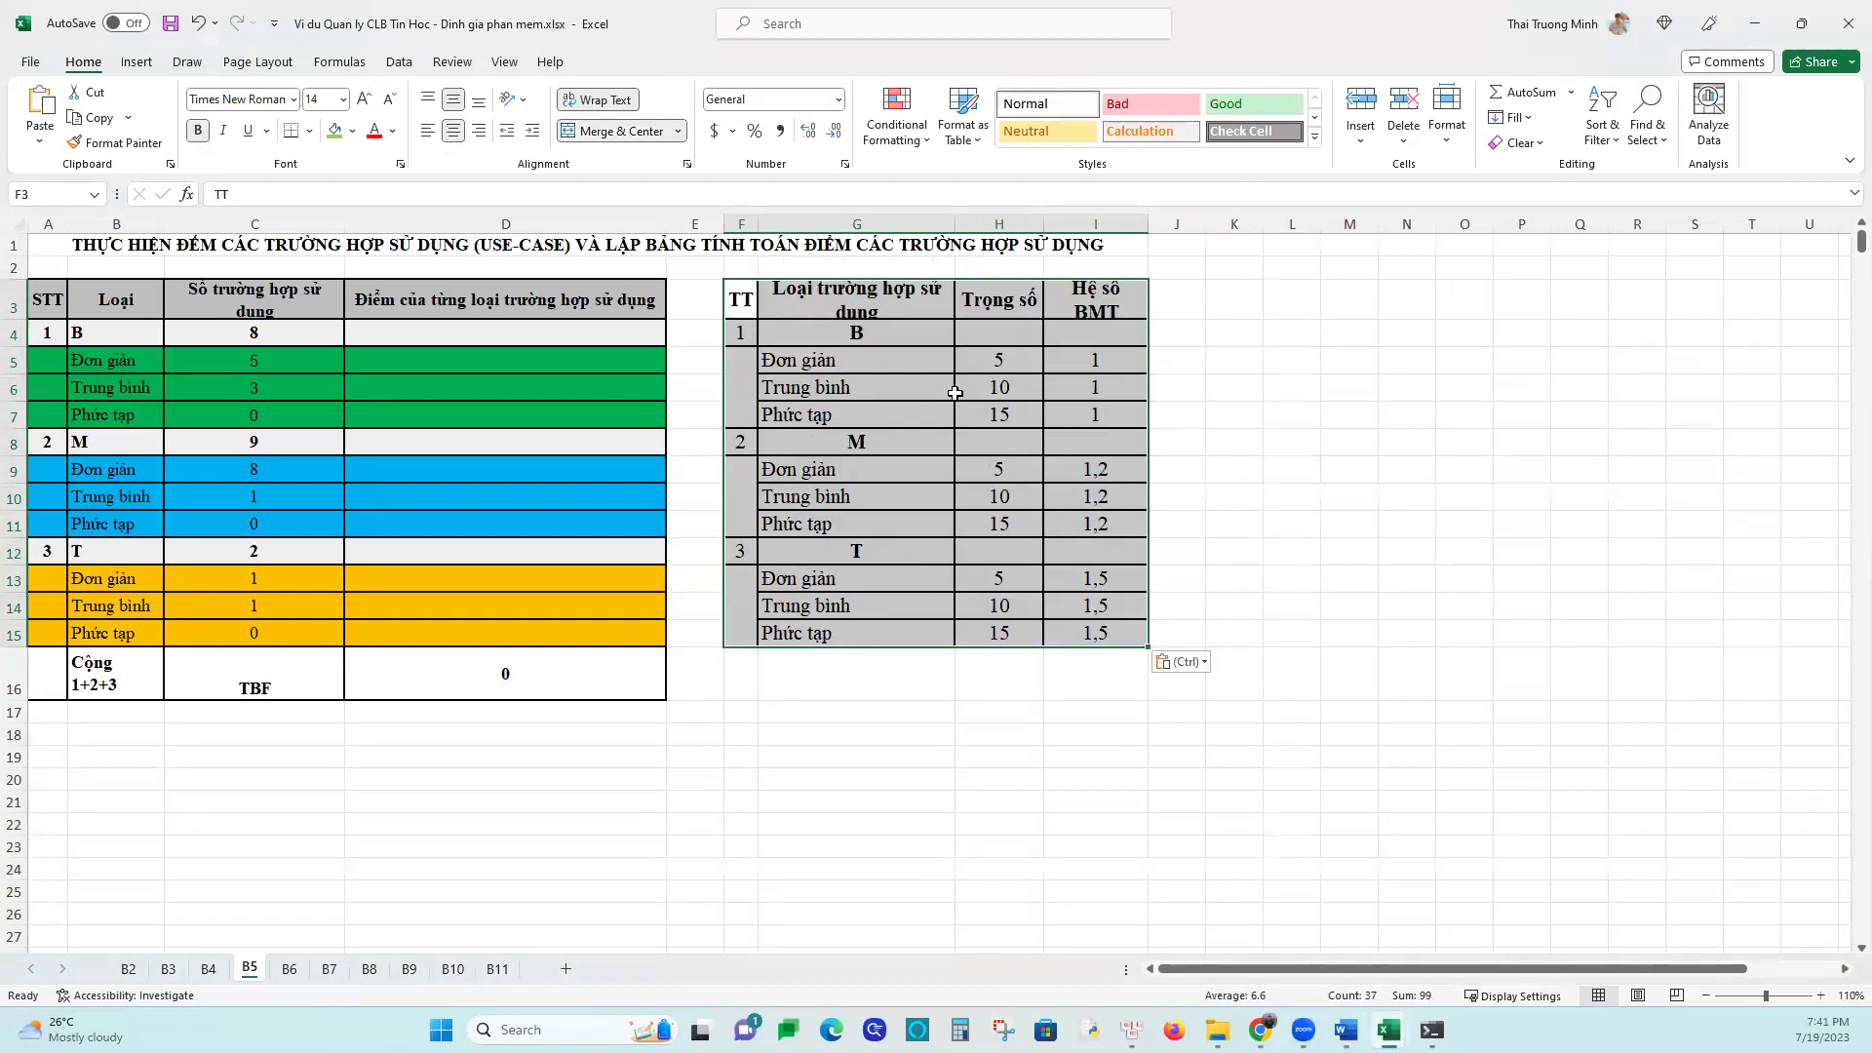
{"action": "left_click", "coordinate": [999, 524]}
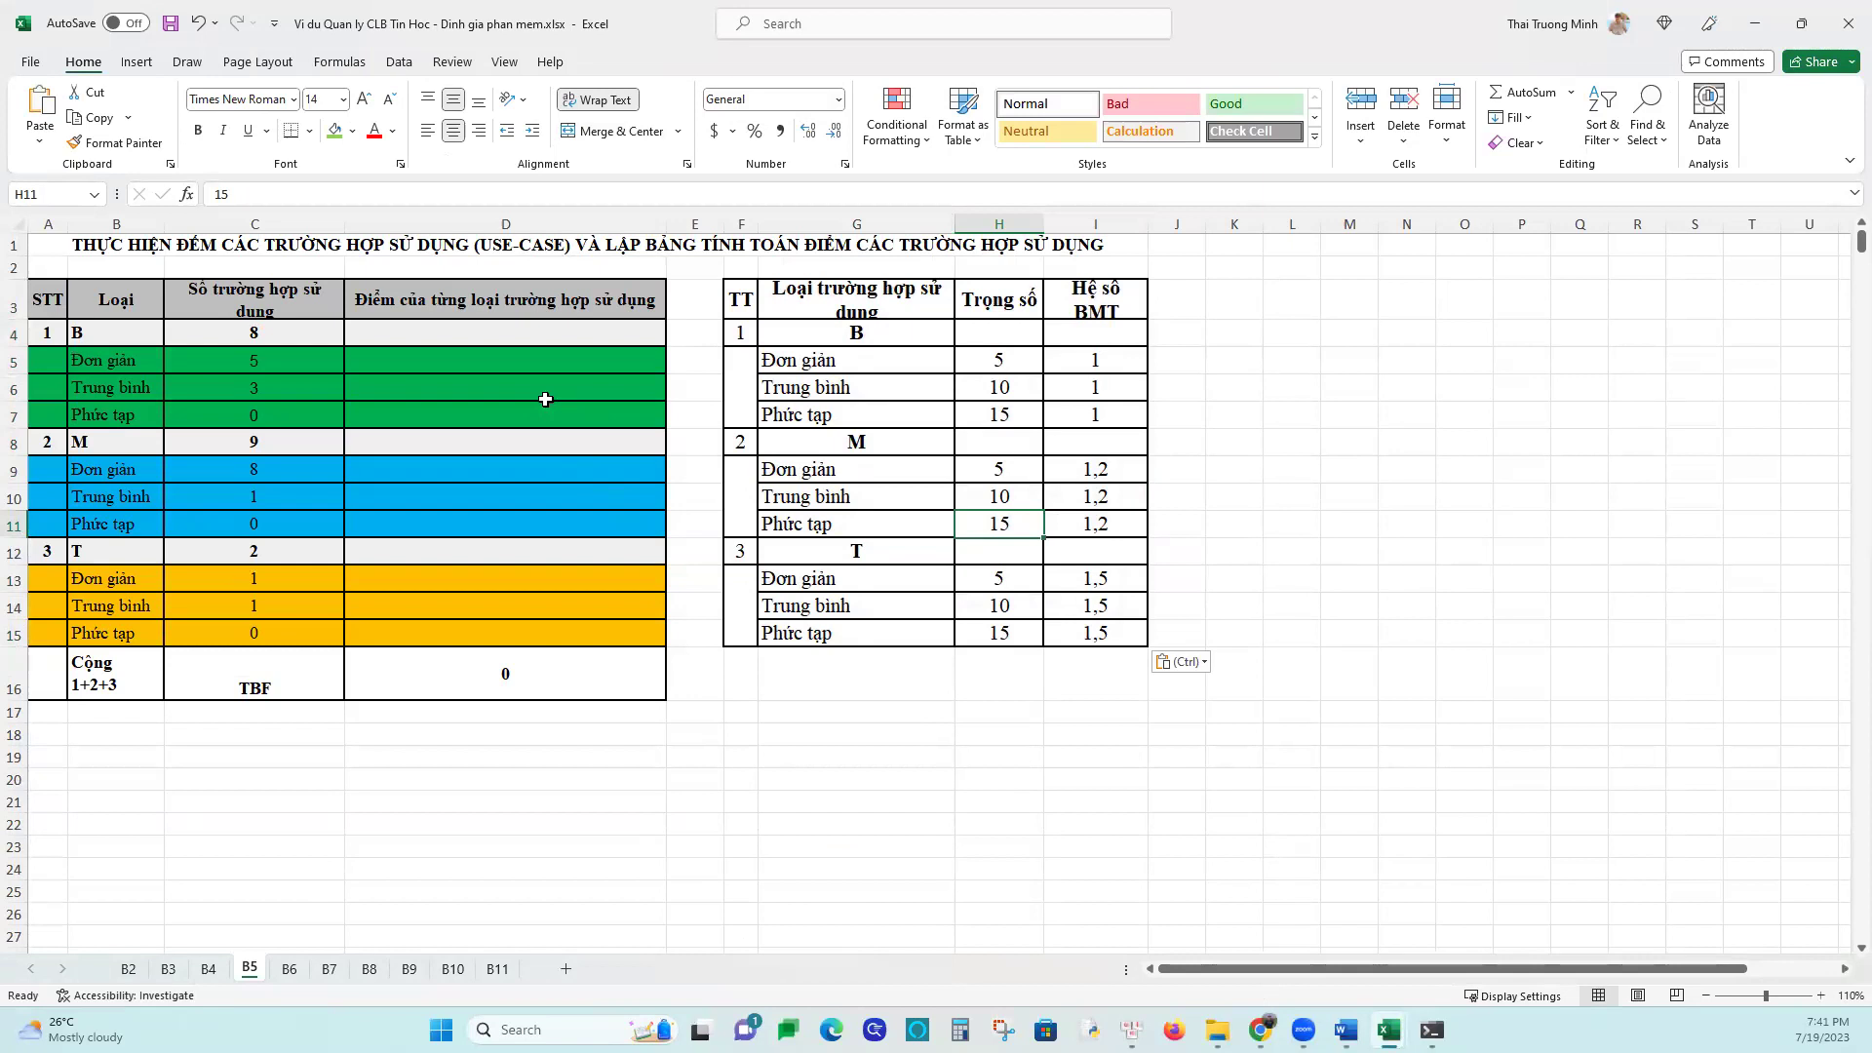
Enter the score formula =C5*H5*I5 in D5 and fill it down to D7 for category B
{"action": "left_click", "coordinate": [519, 364]}
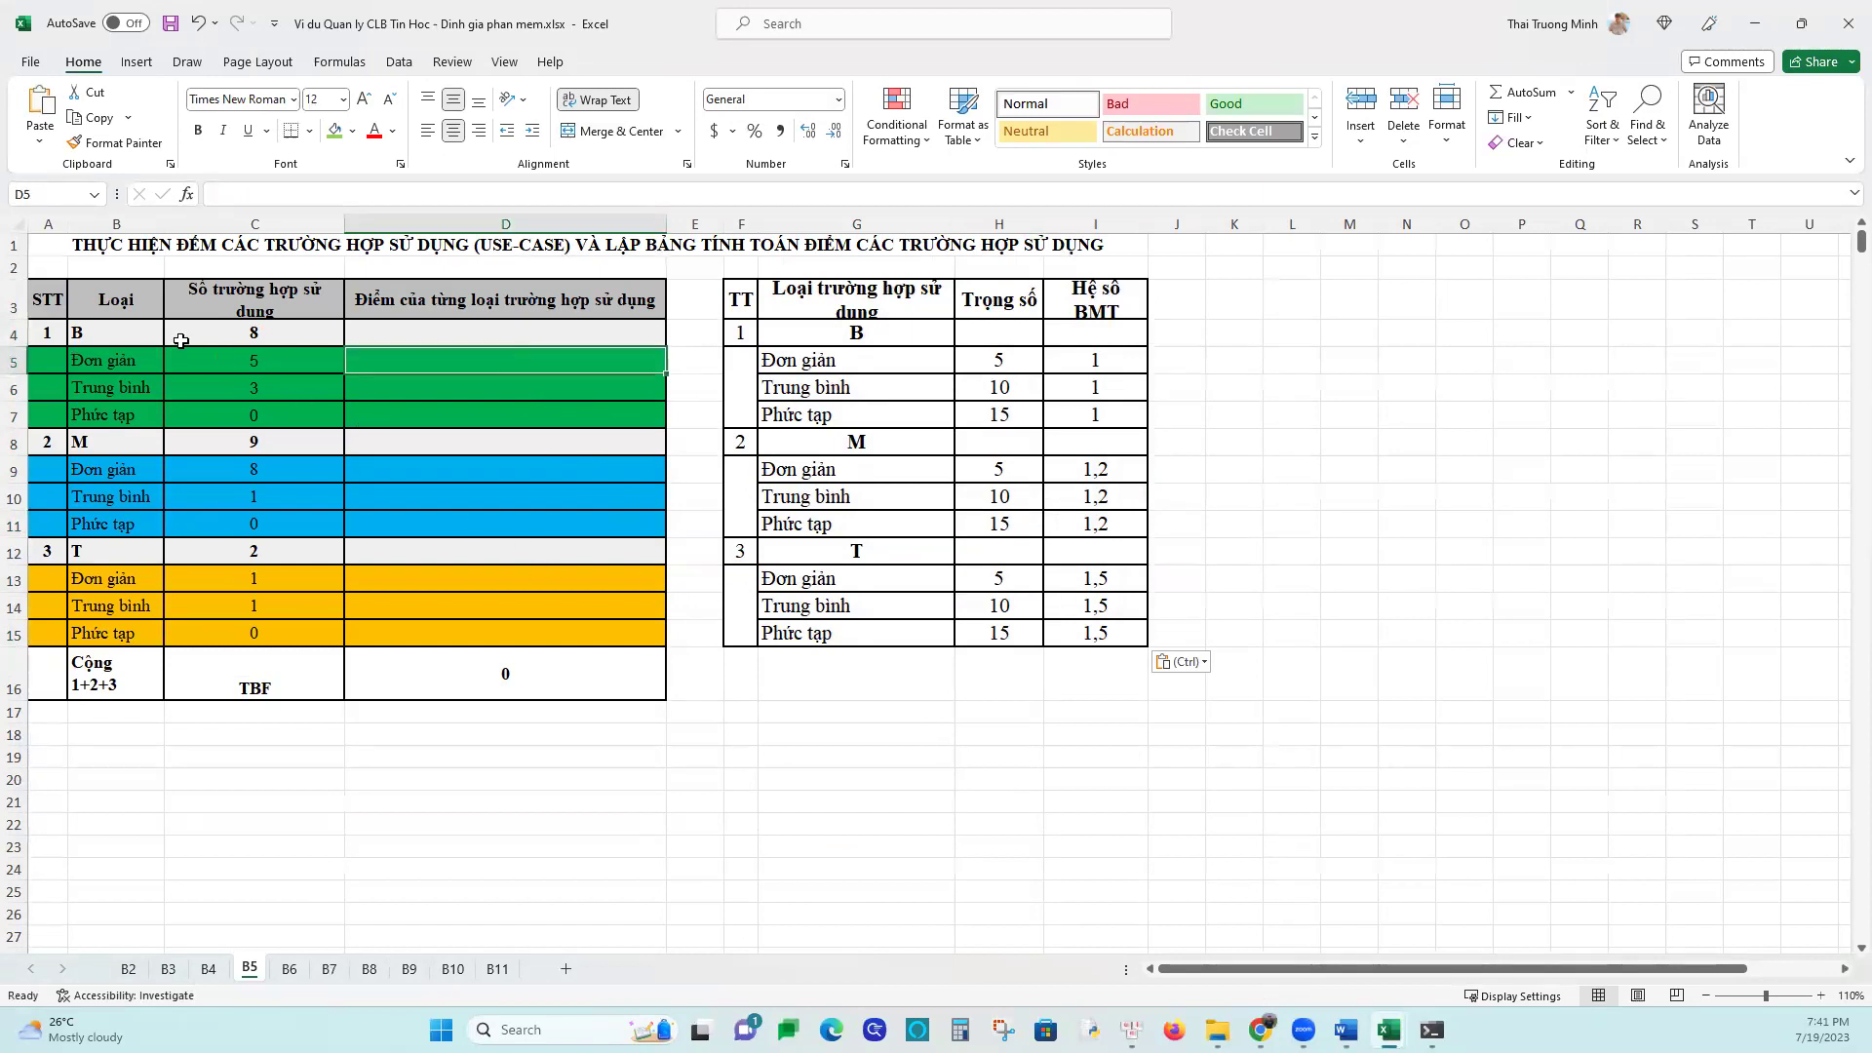
{"action": "type", "text": "="}
{"action": "left_click", "coordinate": [241, 363]}
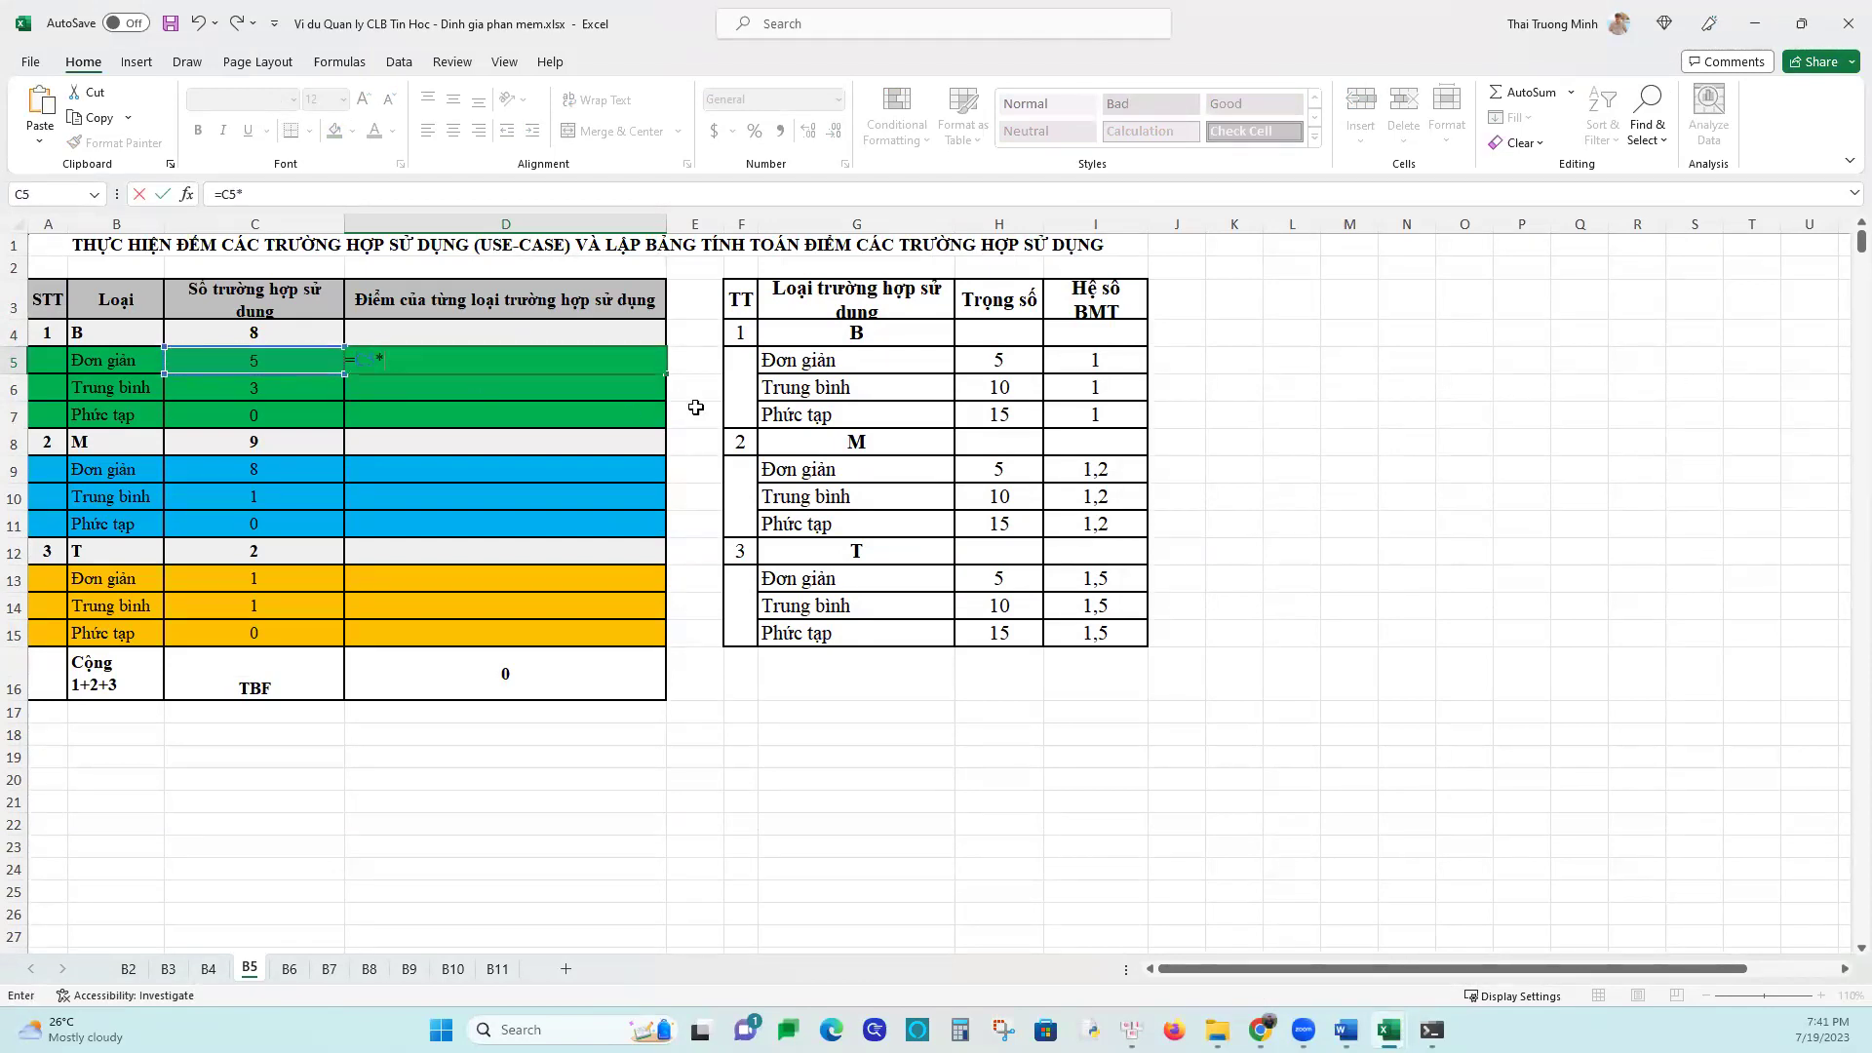
{"action": "left_click", "coordinate": [991, 357]}
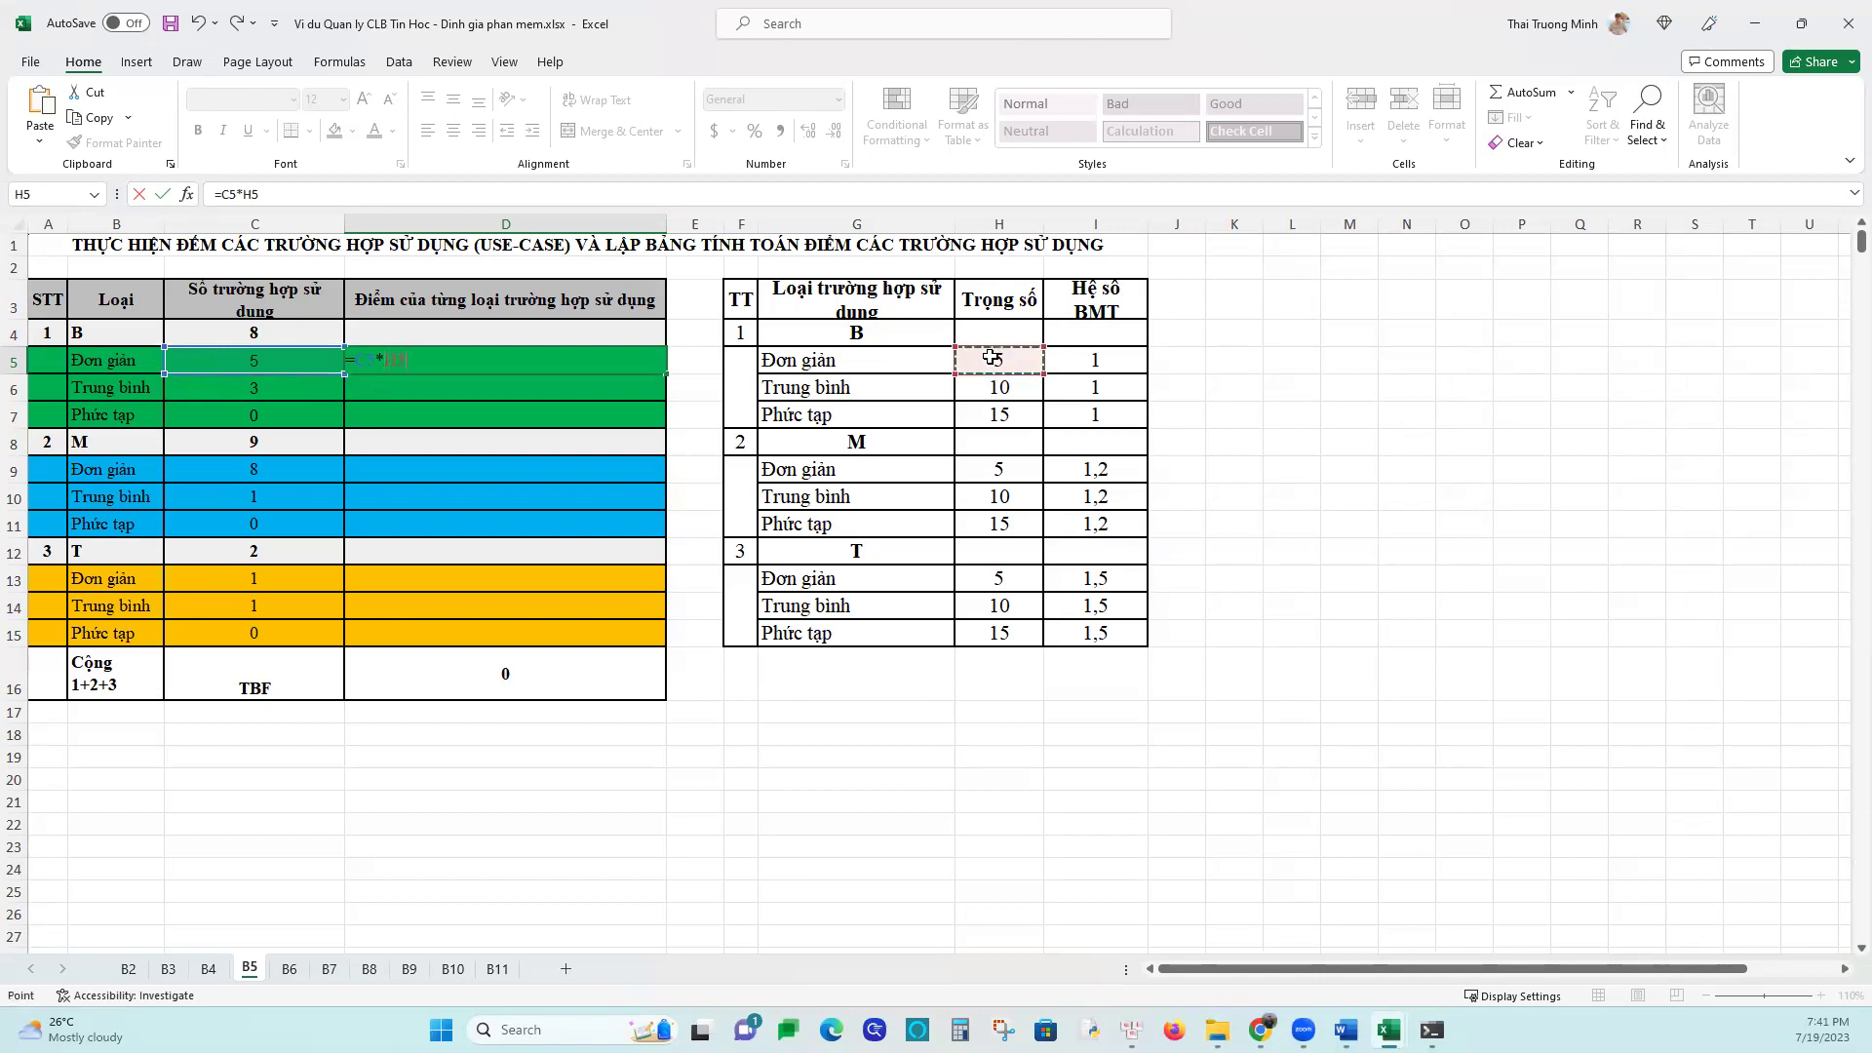
{"action": "type", "text": "*"}
{"action": "left_click", "coordinate": [1096, 360]}
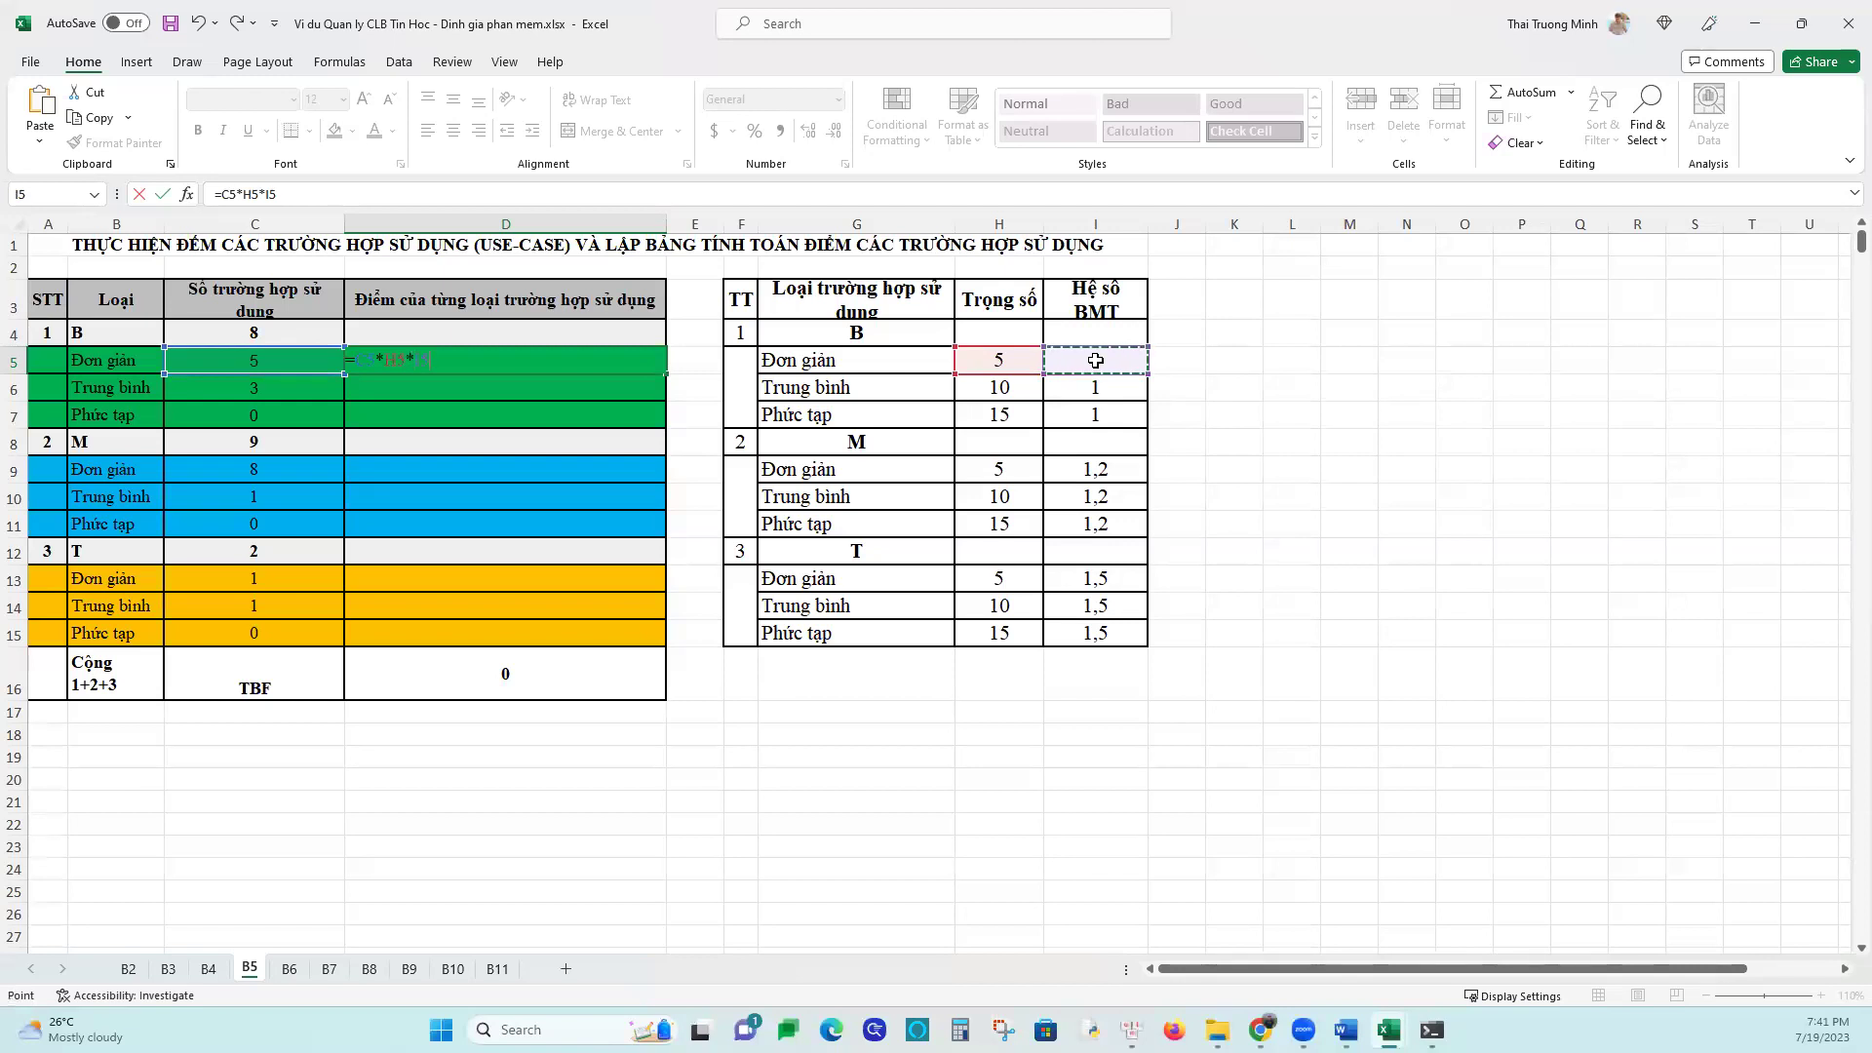
{"action": "key", "text": "Return"}
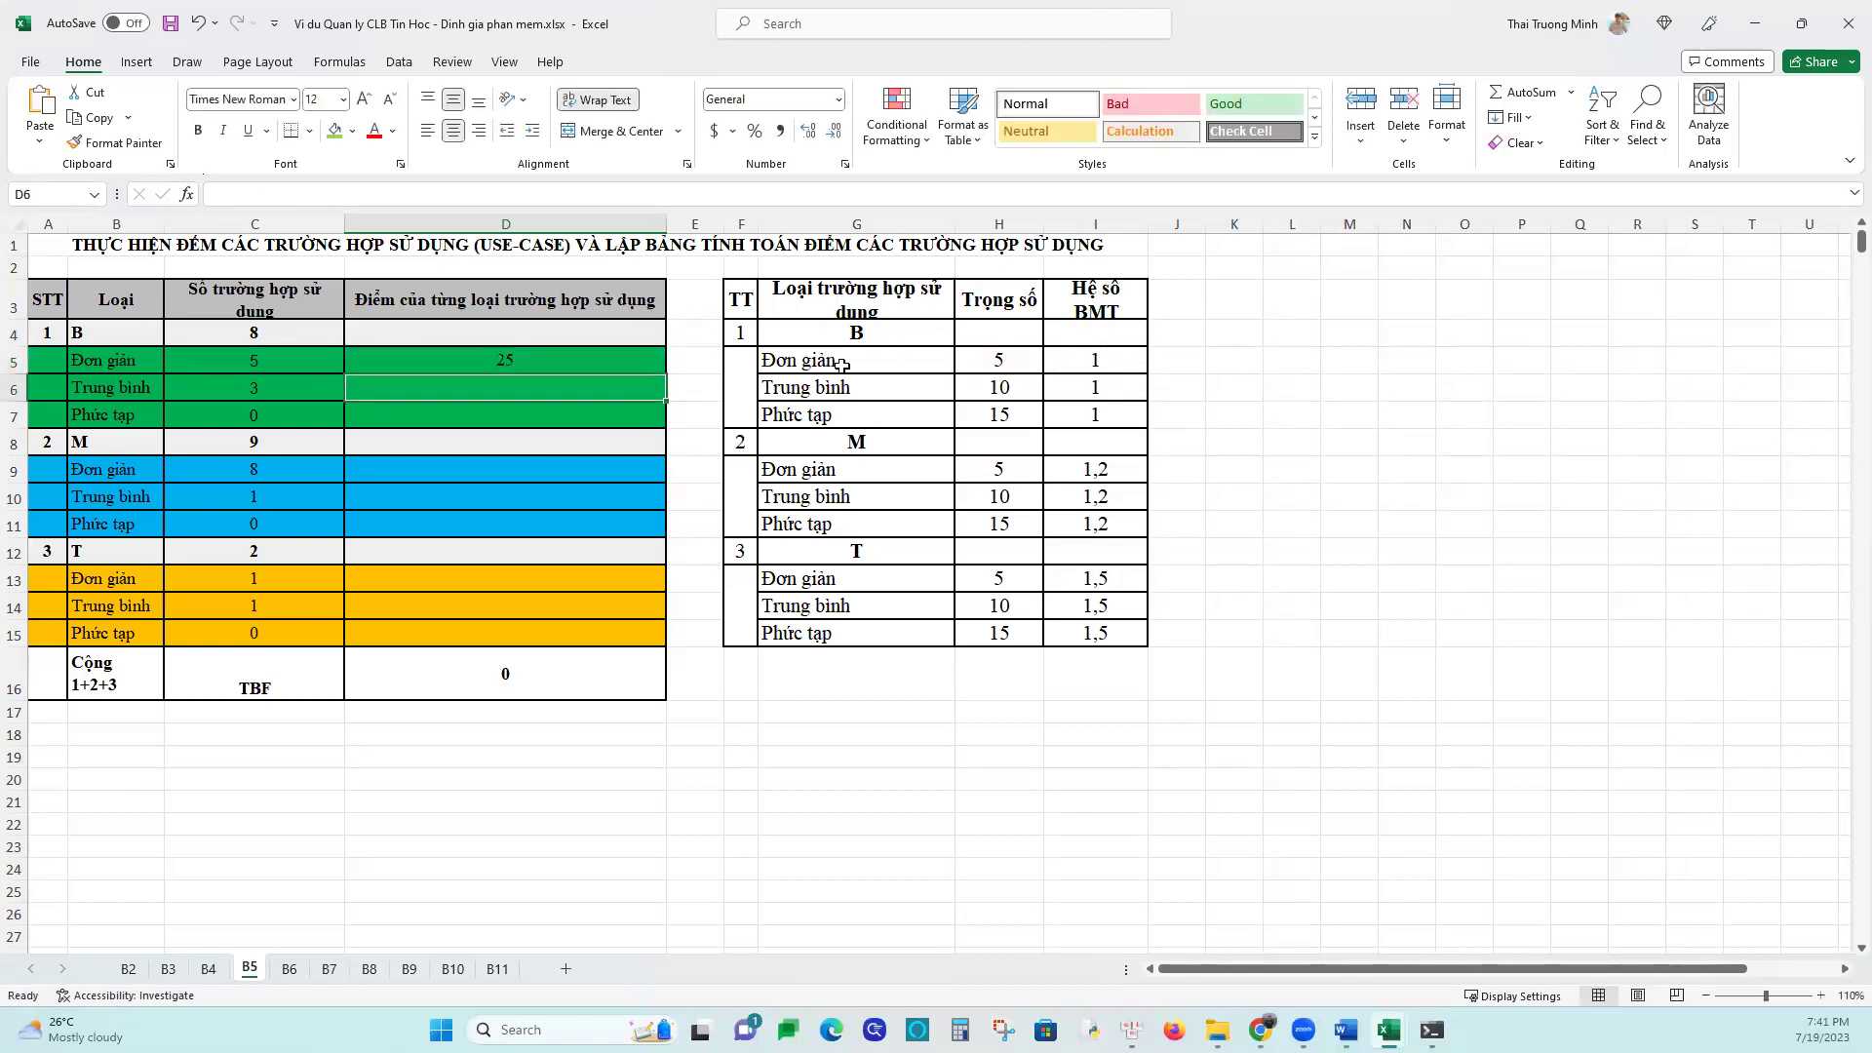
{"action": "left_click", "coordinate": [556, 359]}
{"action": "left_click_drag", "start_coordinate": [662, 369], "coordinate": [664, 425]}
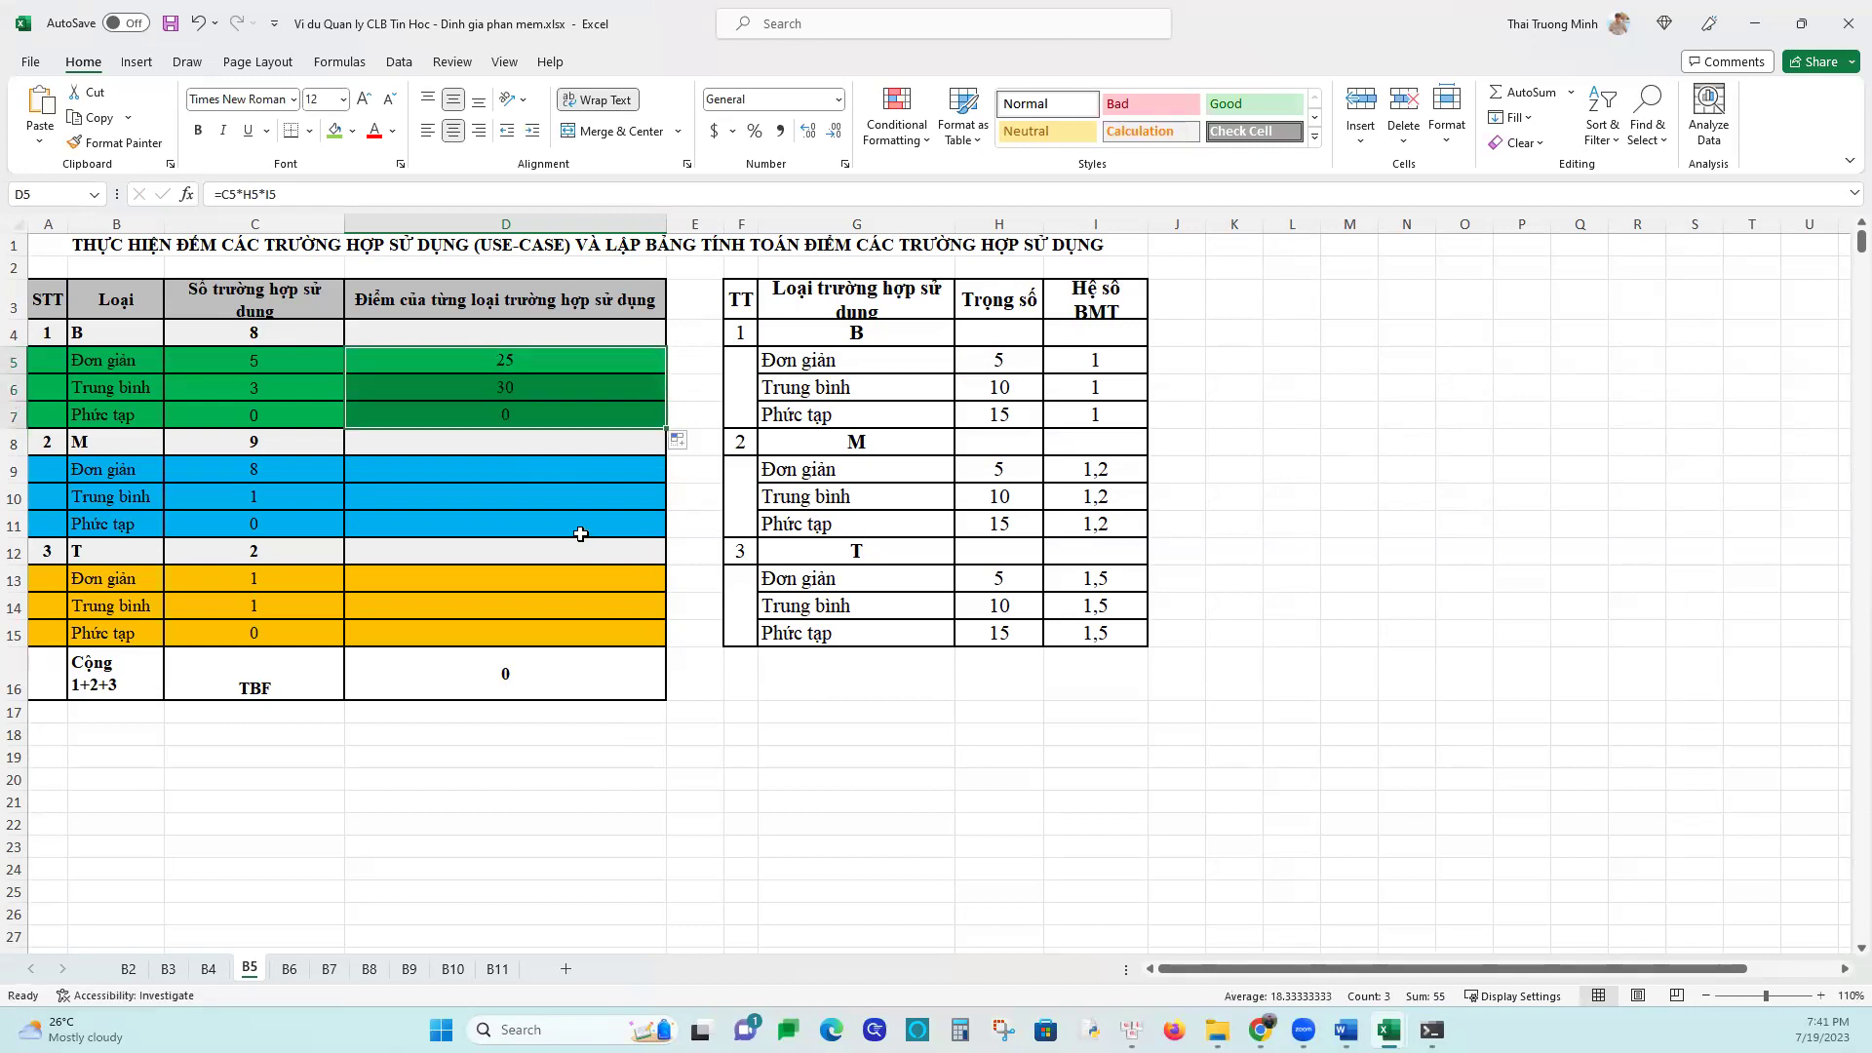
Enter the score formula =C9*H9*I9 in D9 for the simple use cases of category M
{"action": "left_click", "coordinate": [529, 475]}
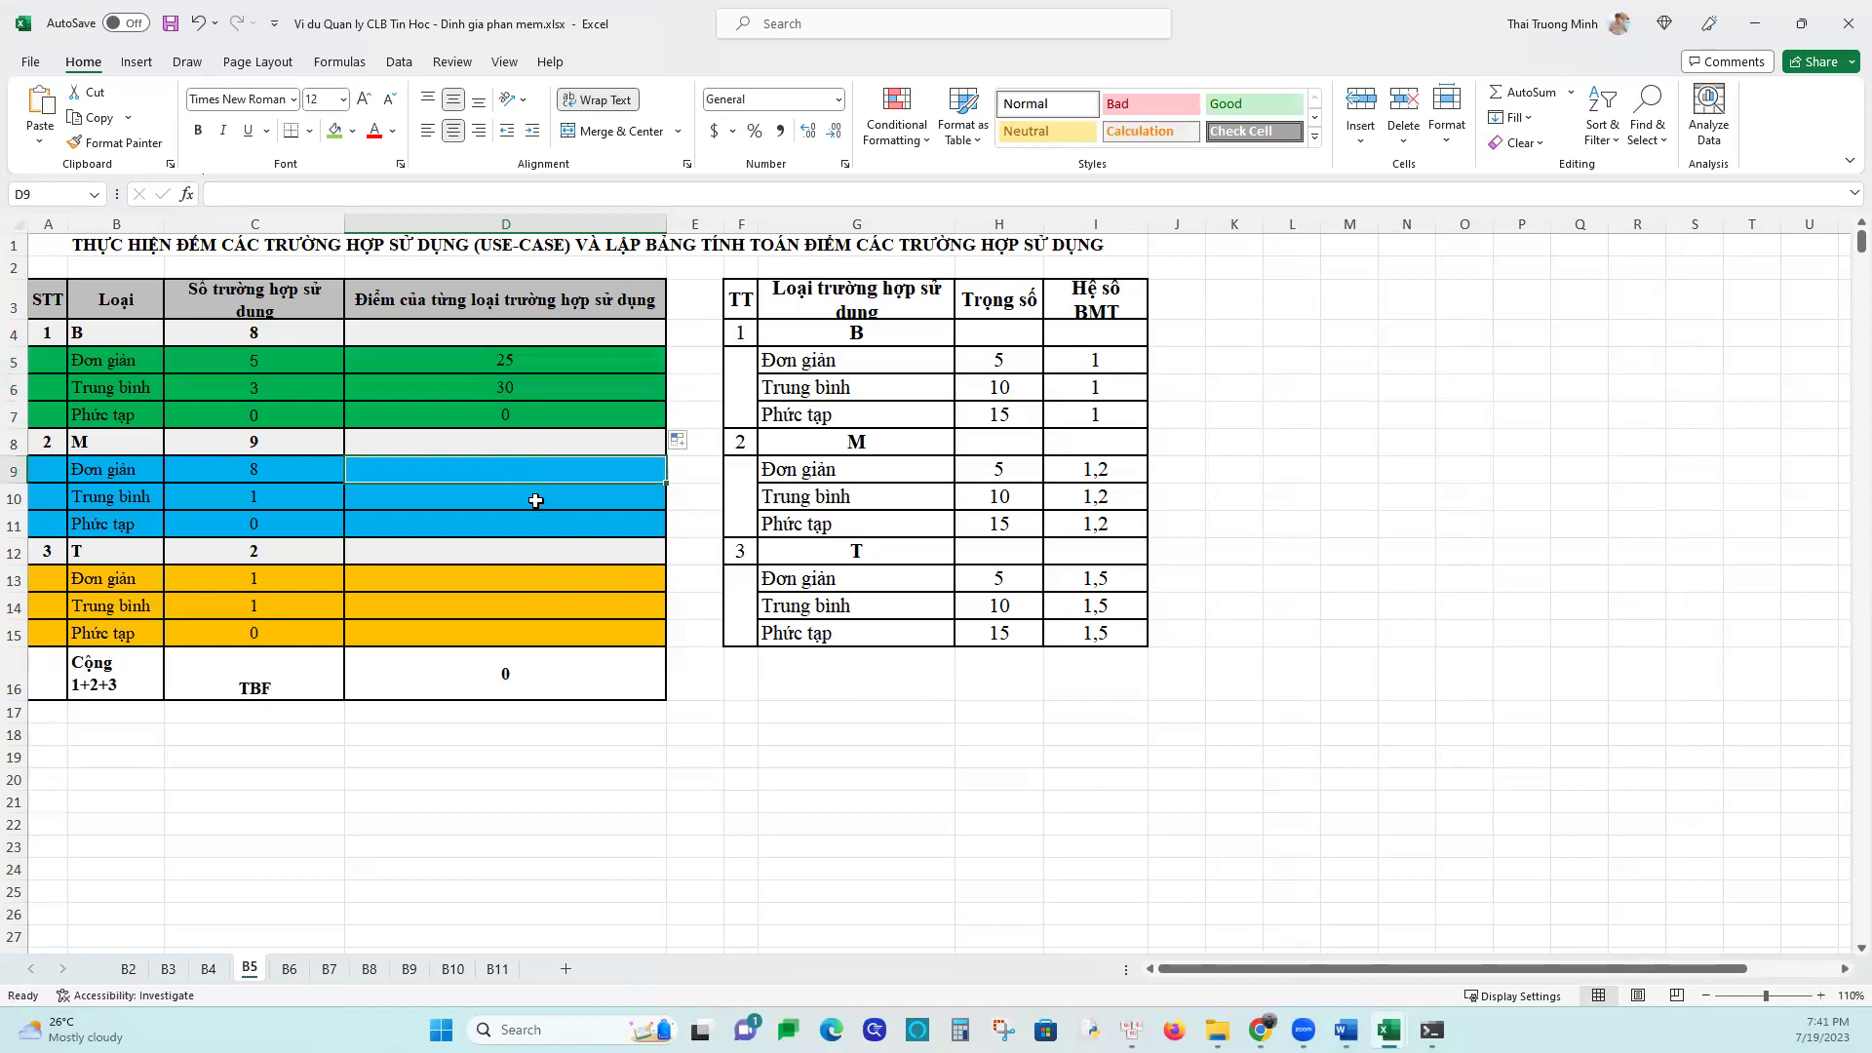
{"action": "type", "text": "="}
{"action": "left_click", "coordinate": [286, 469]}
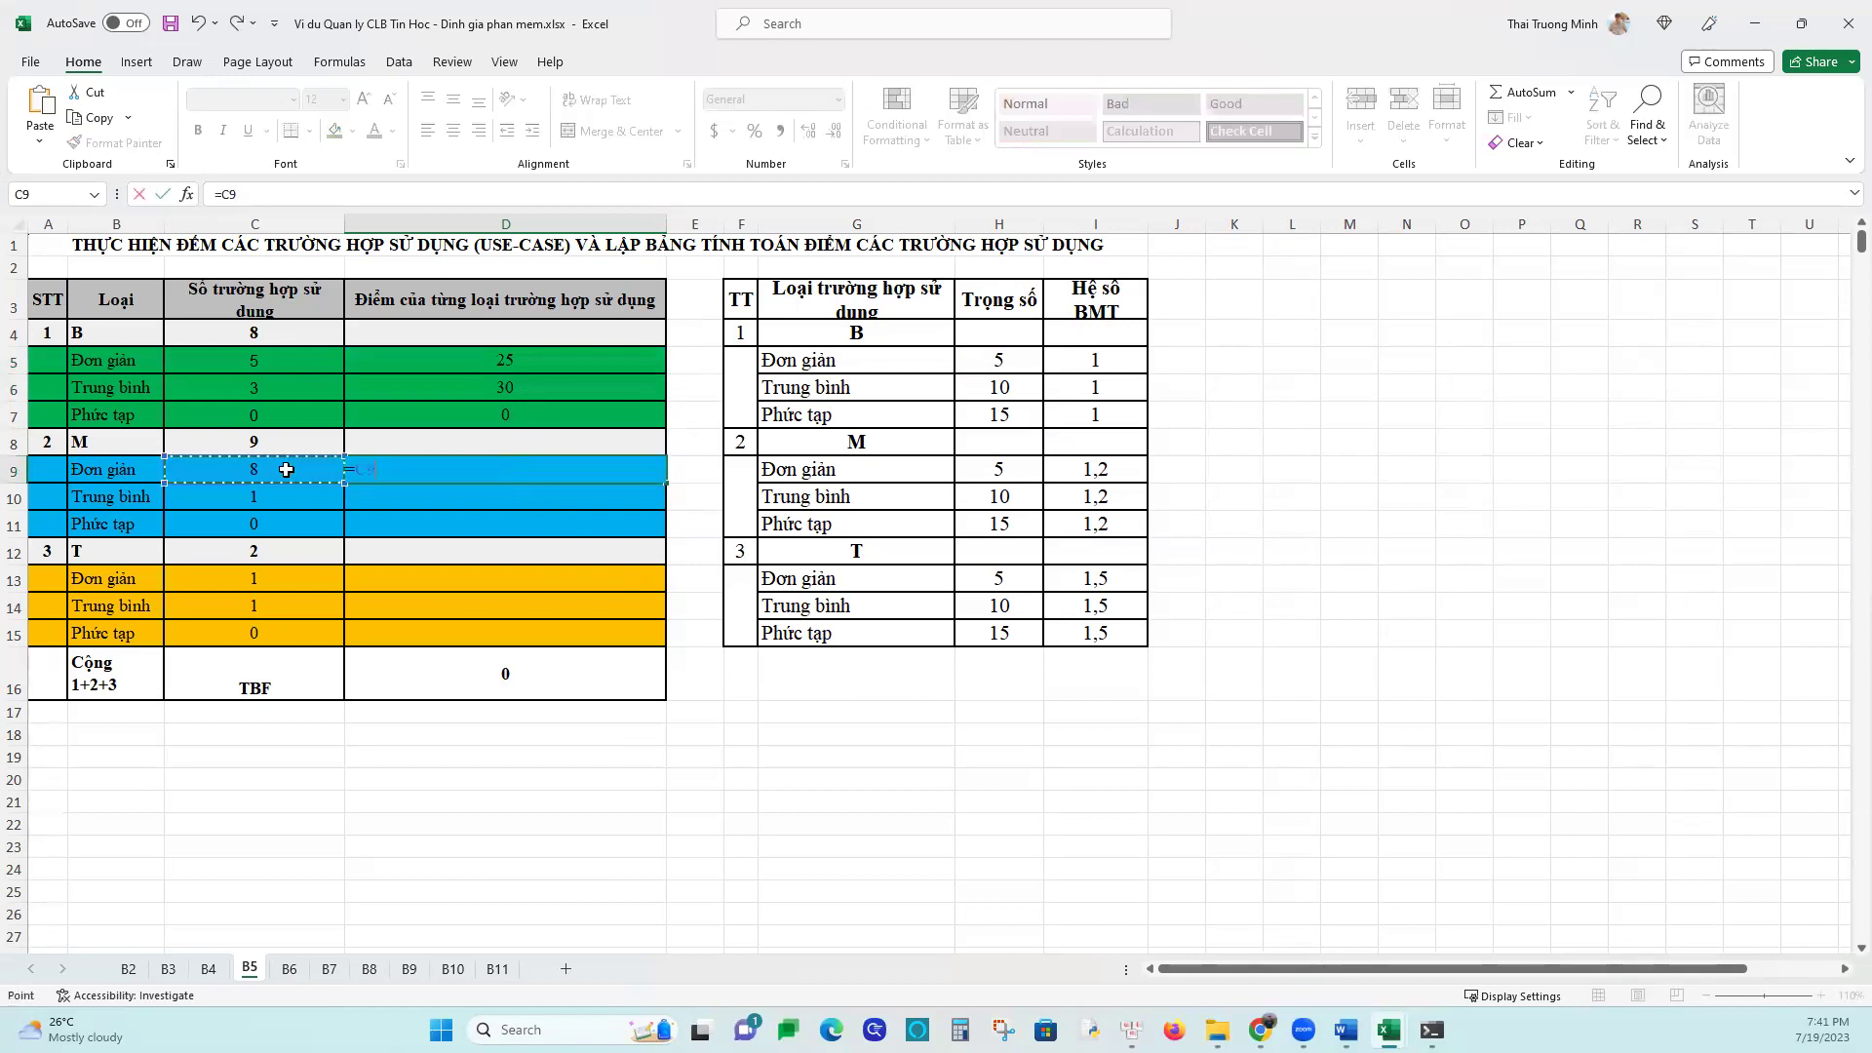
{"action": "type", "text": "*"}
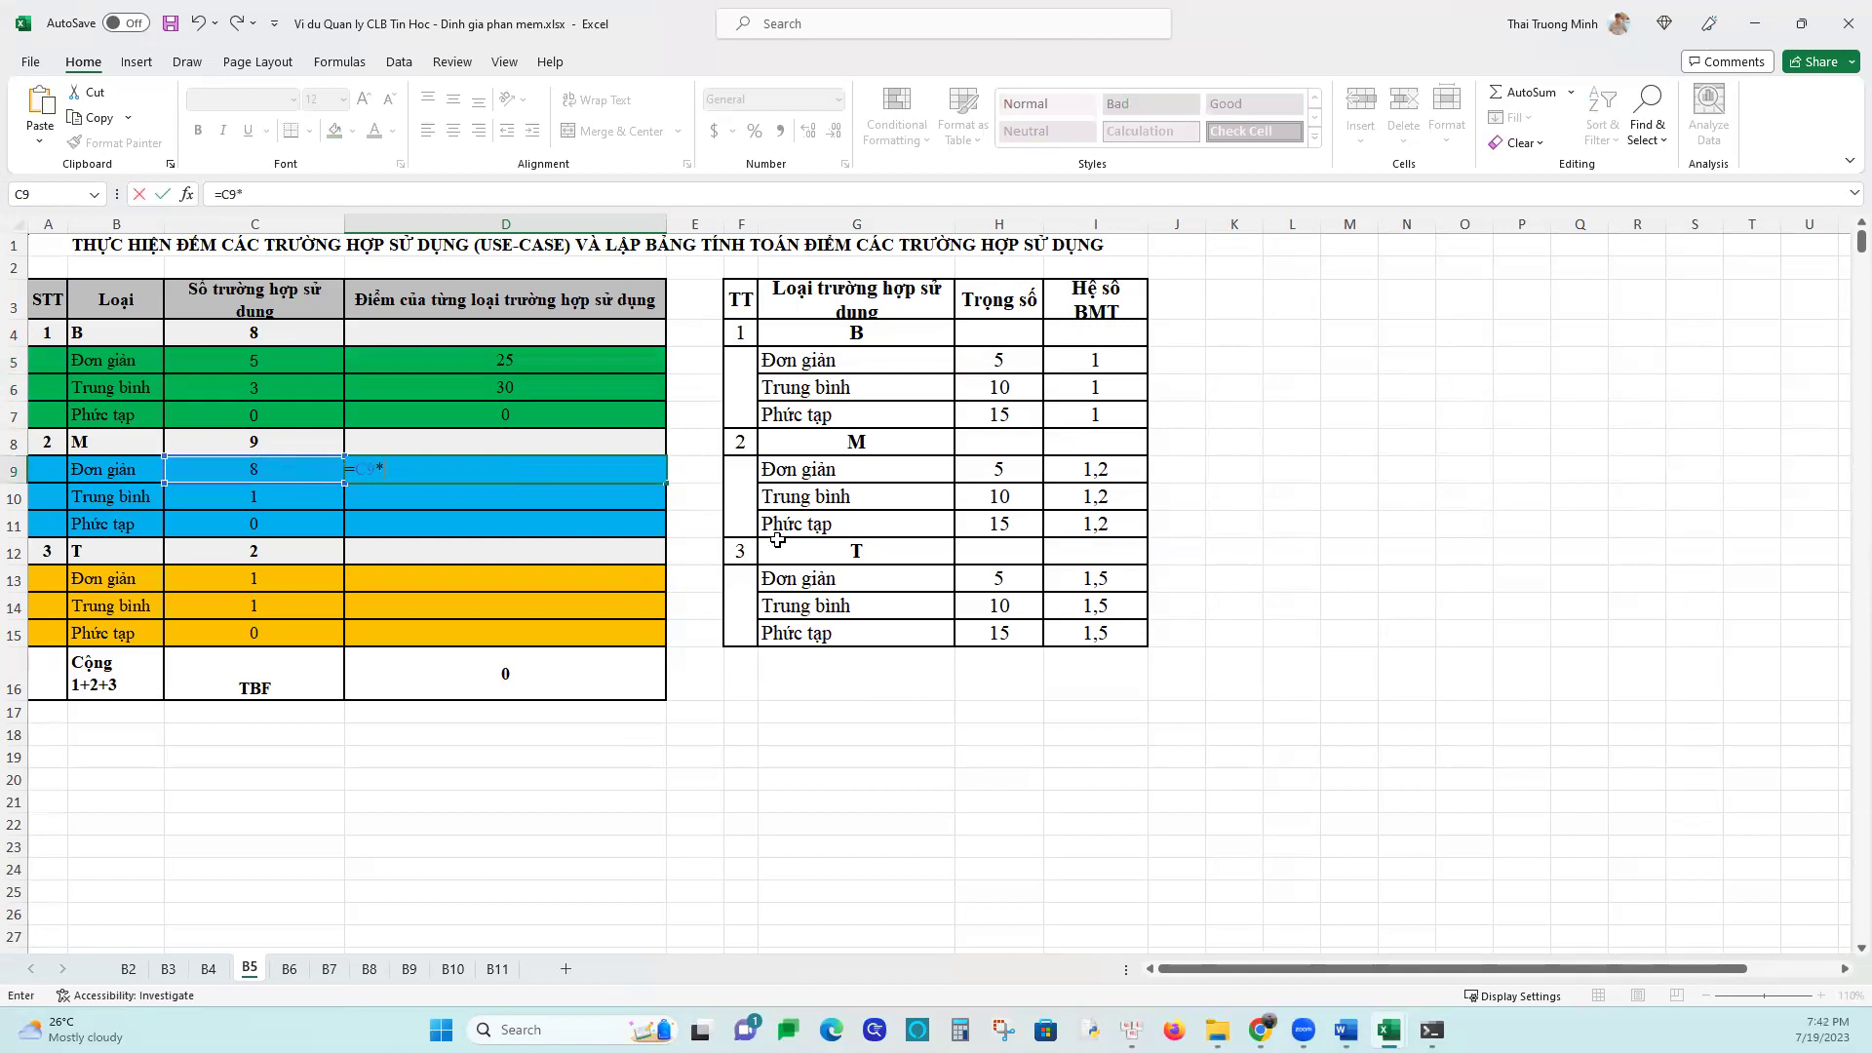
{"action": "left_click", "coordinate": [968, 469]}
{"action": "type", "text": "*"}
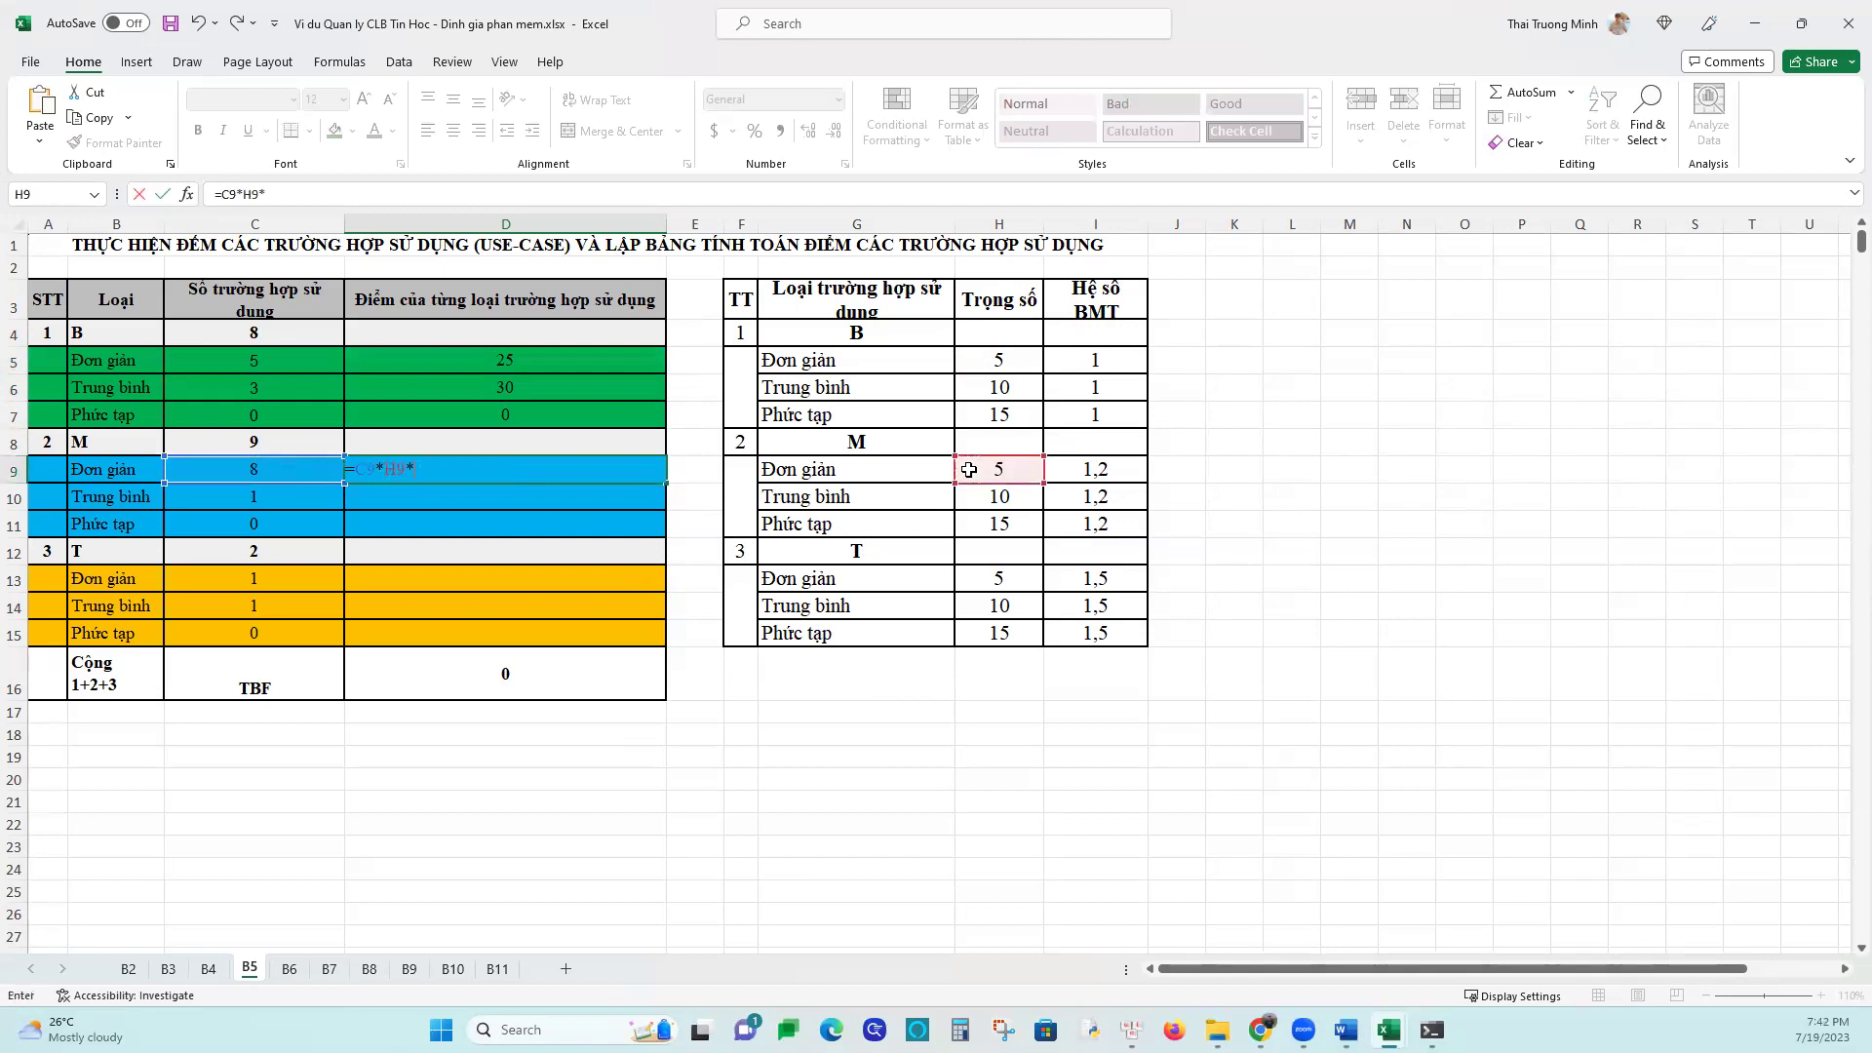
{"action": "left_click", "coordinate": [1097, 471]}
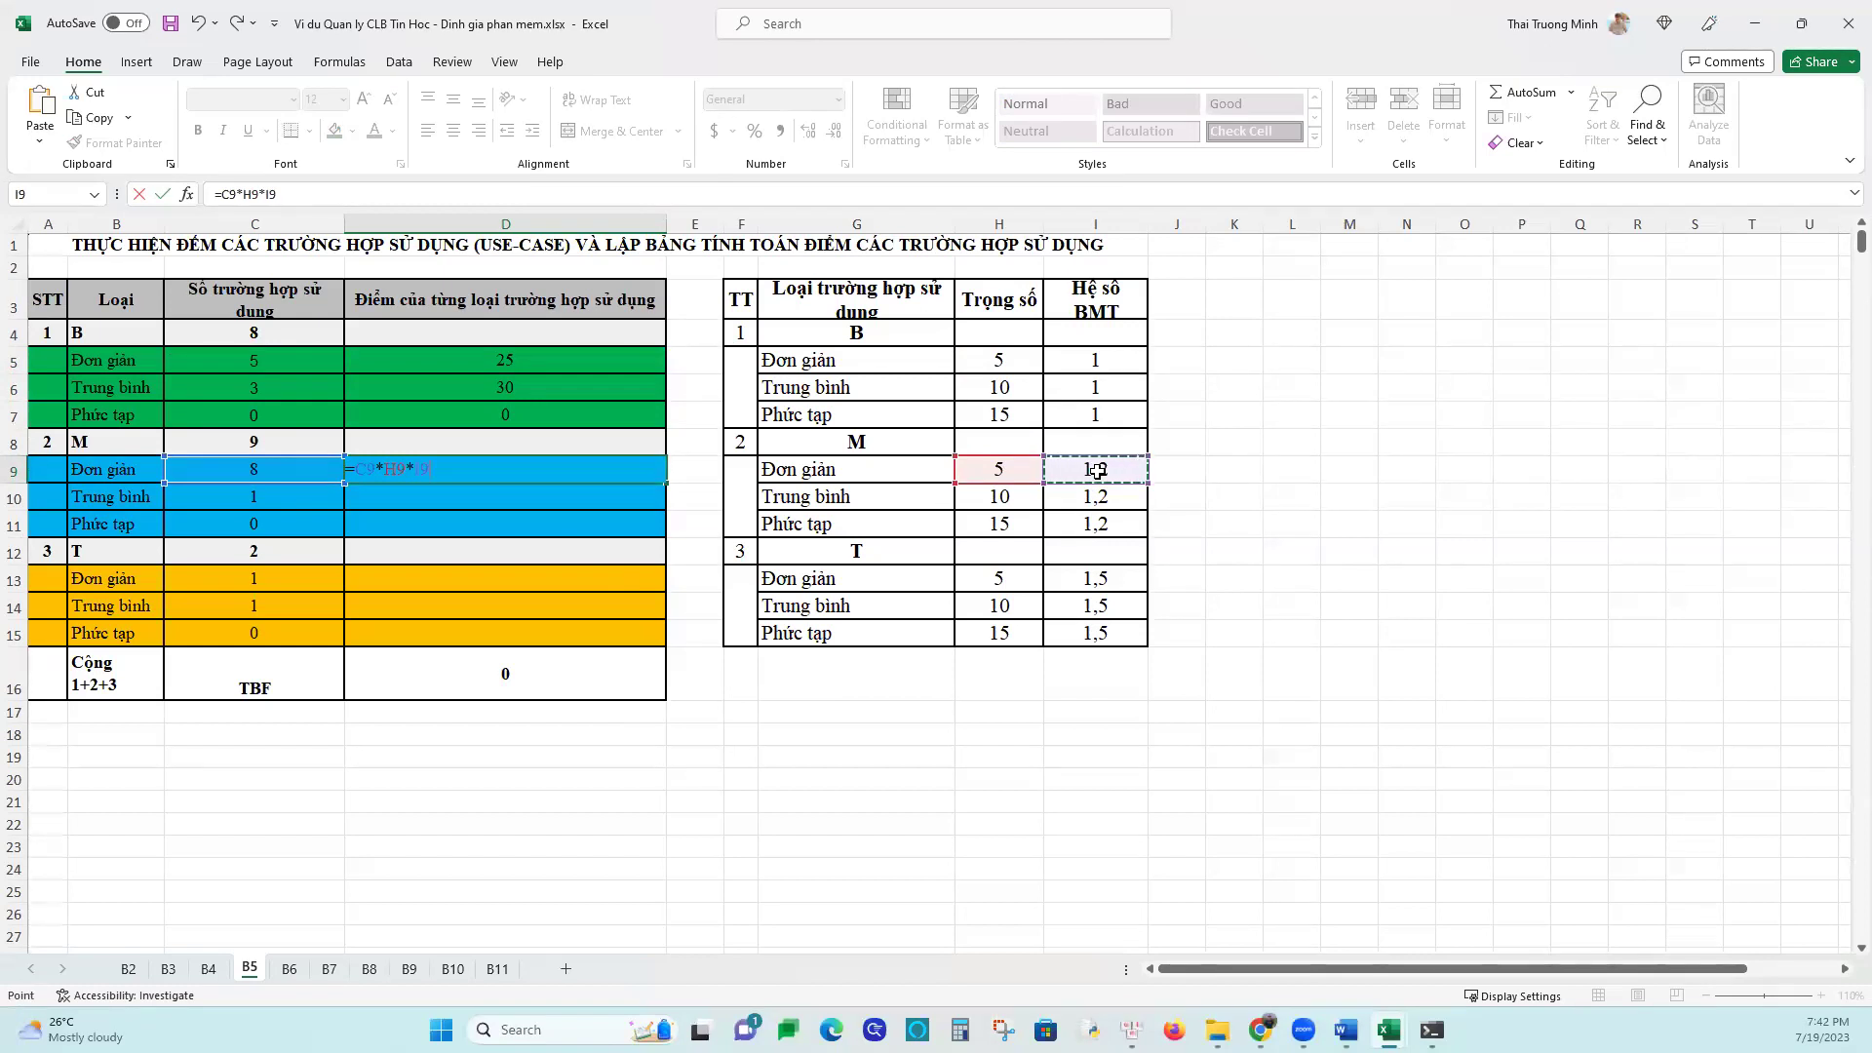
{"action": "key", "text": "Return"}
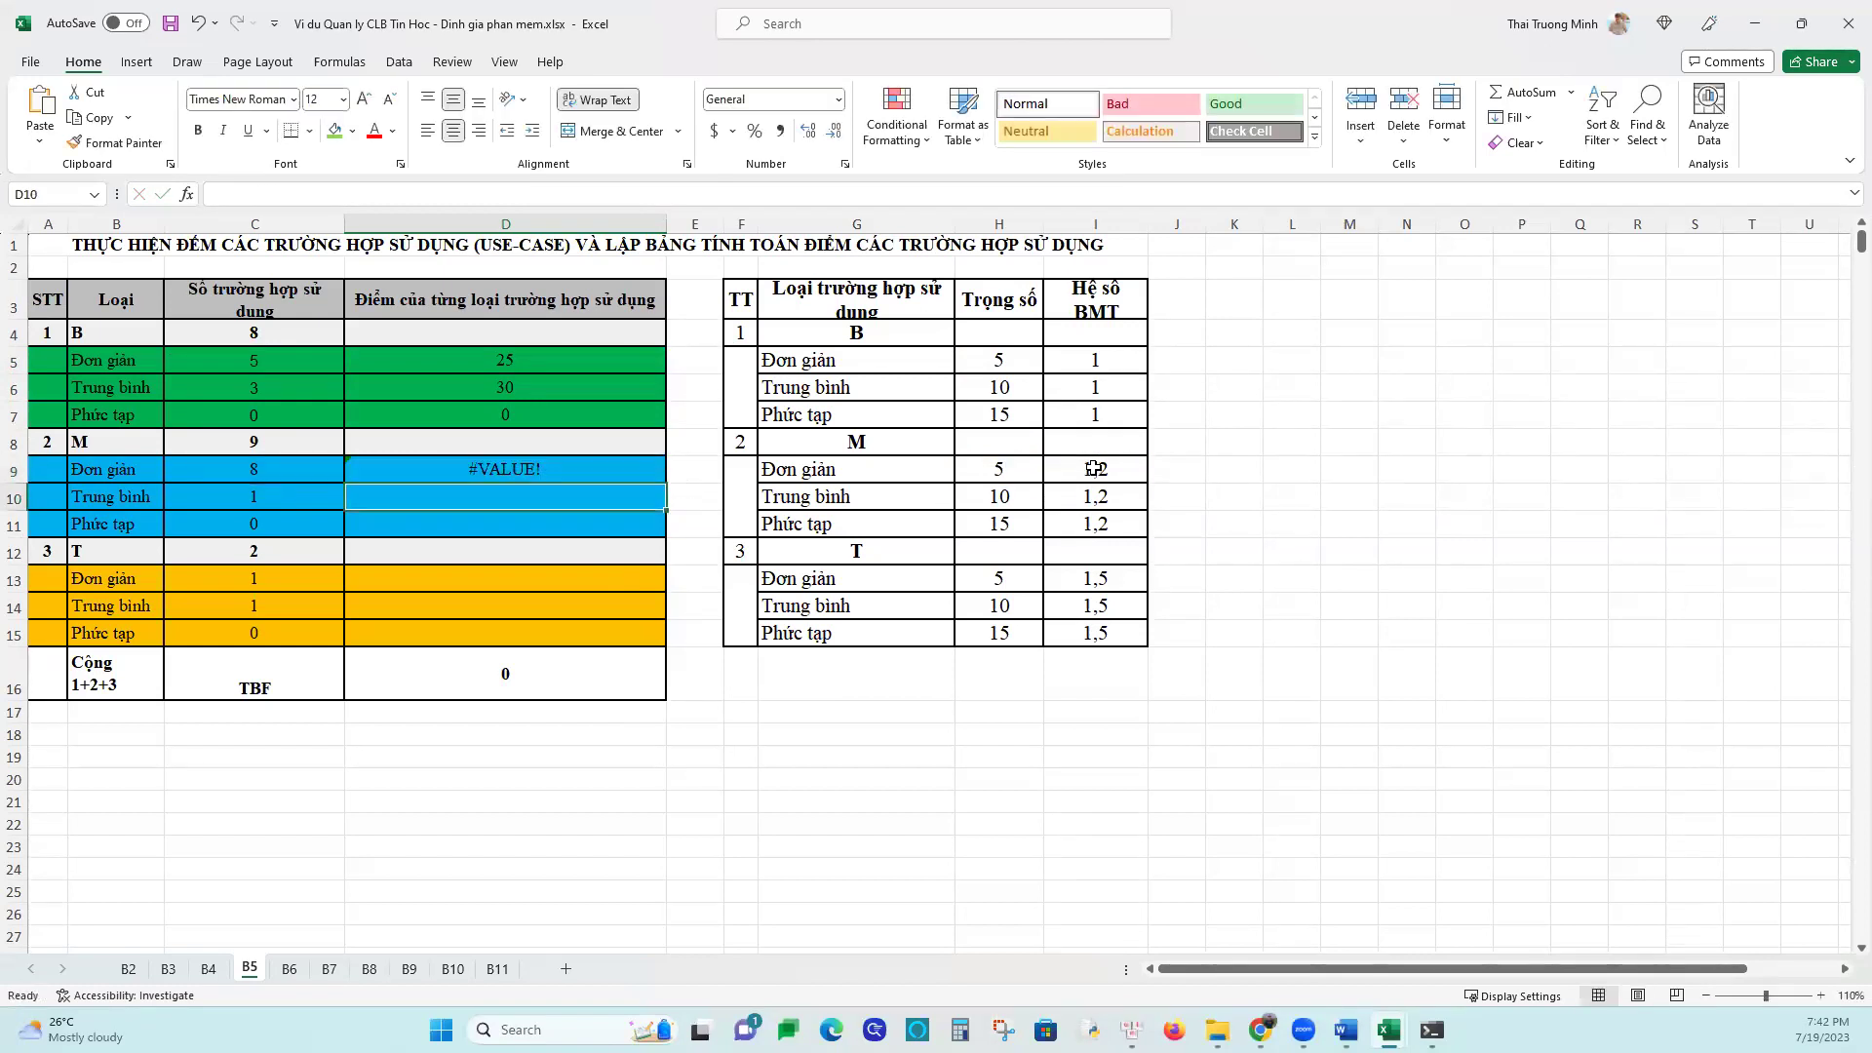
Rewrite the BMT coefficients with decimal points as 1.2 in I9:I11 and 1.5 in I13:I15
{"action": "double_click", "coordinate": [1093, 469]}
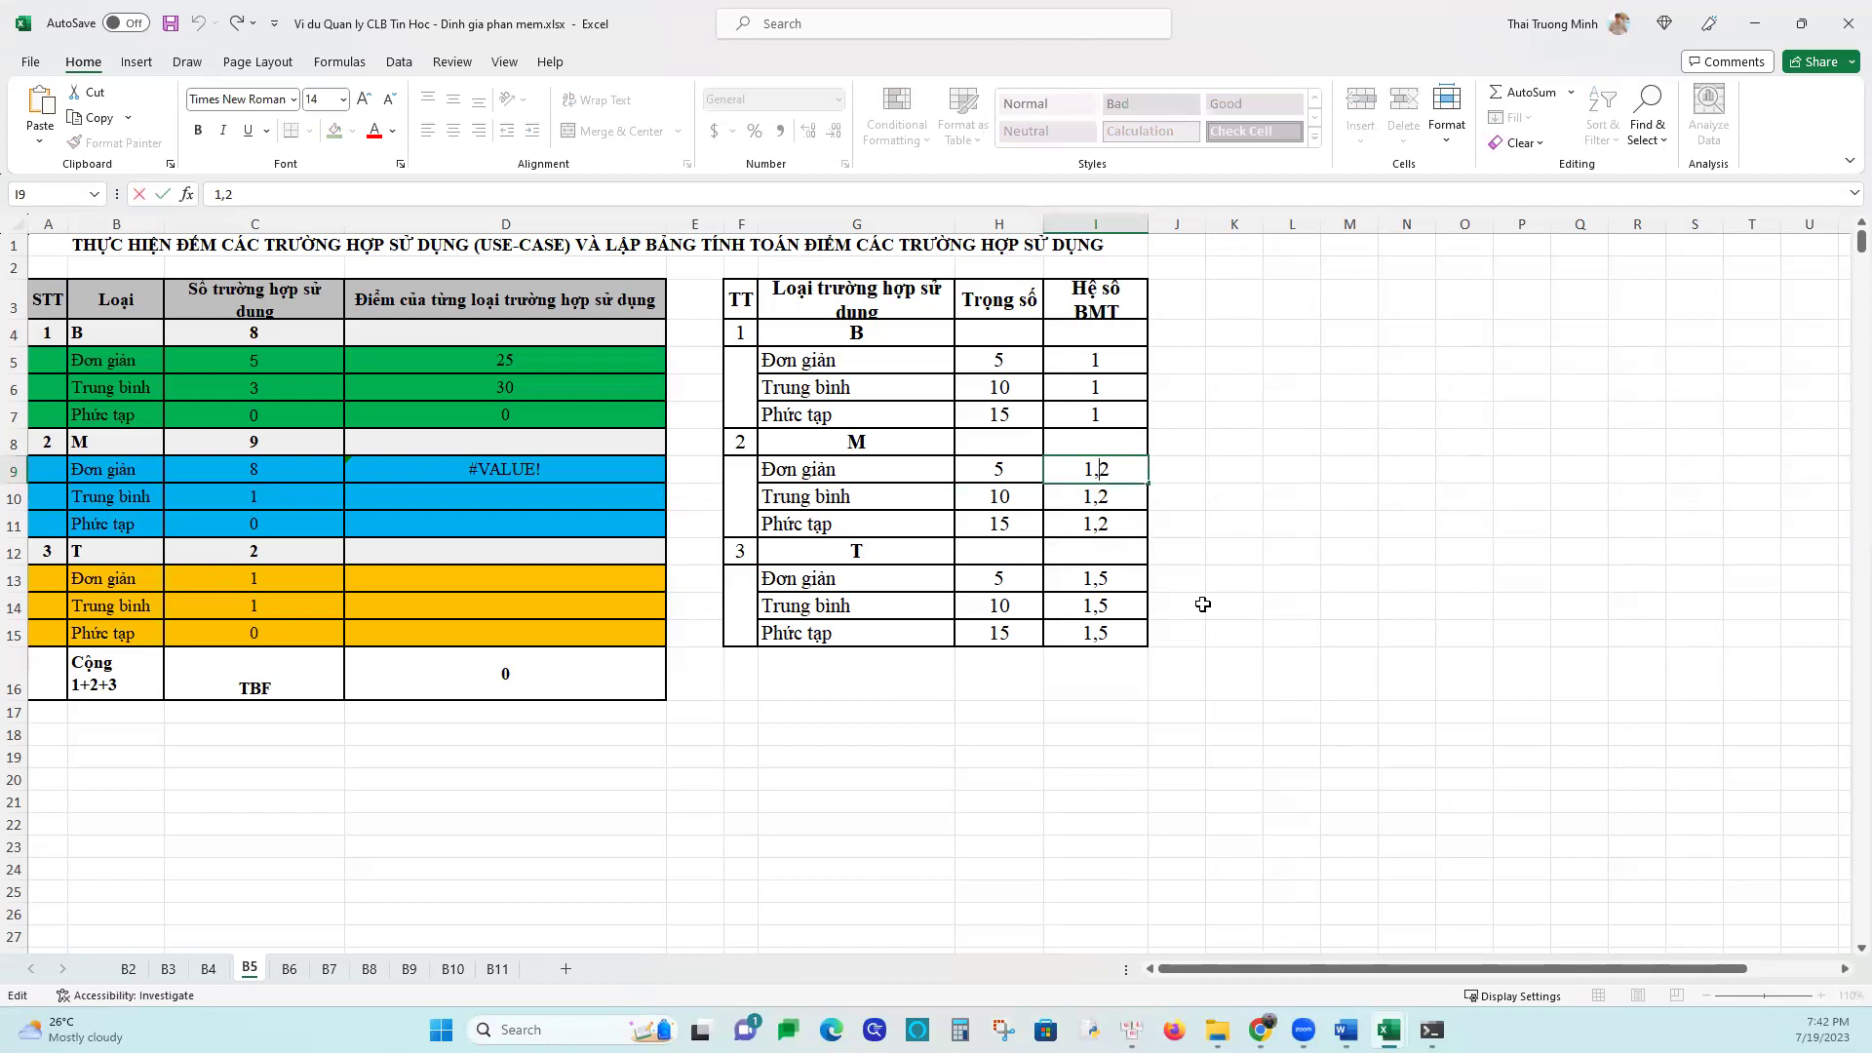
{"action": "key", "text": "ctrl+Return"}
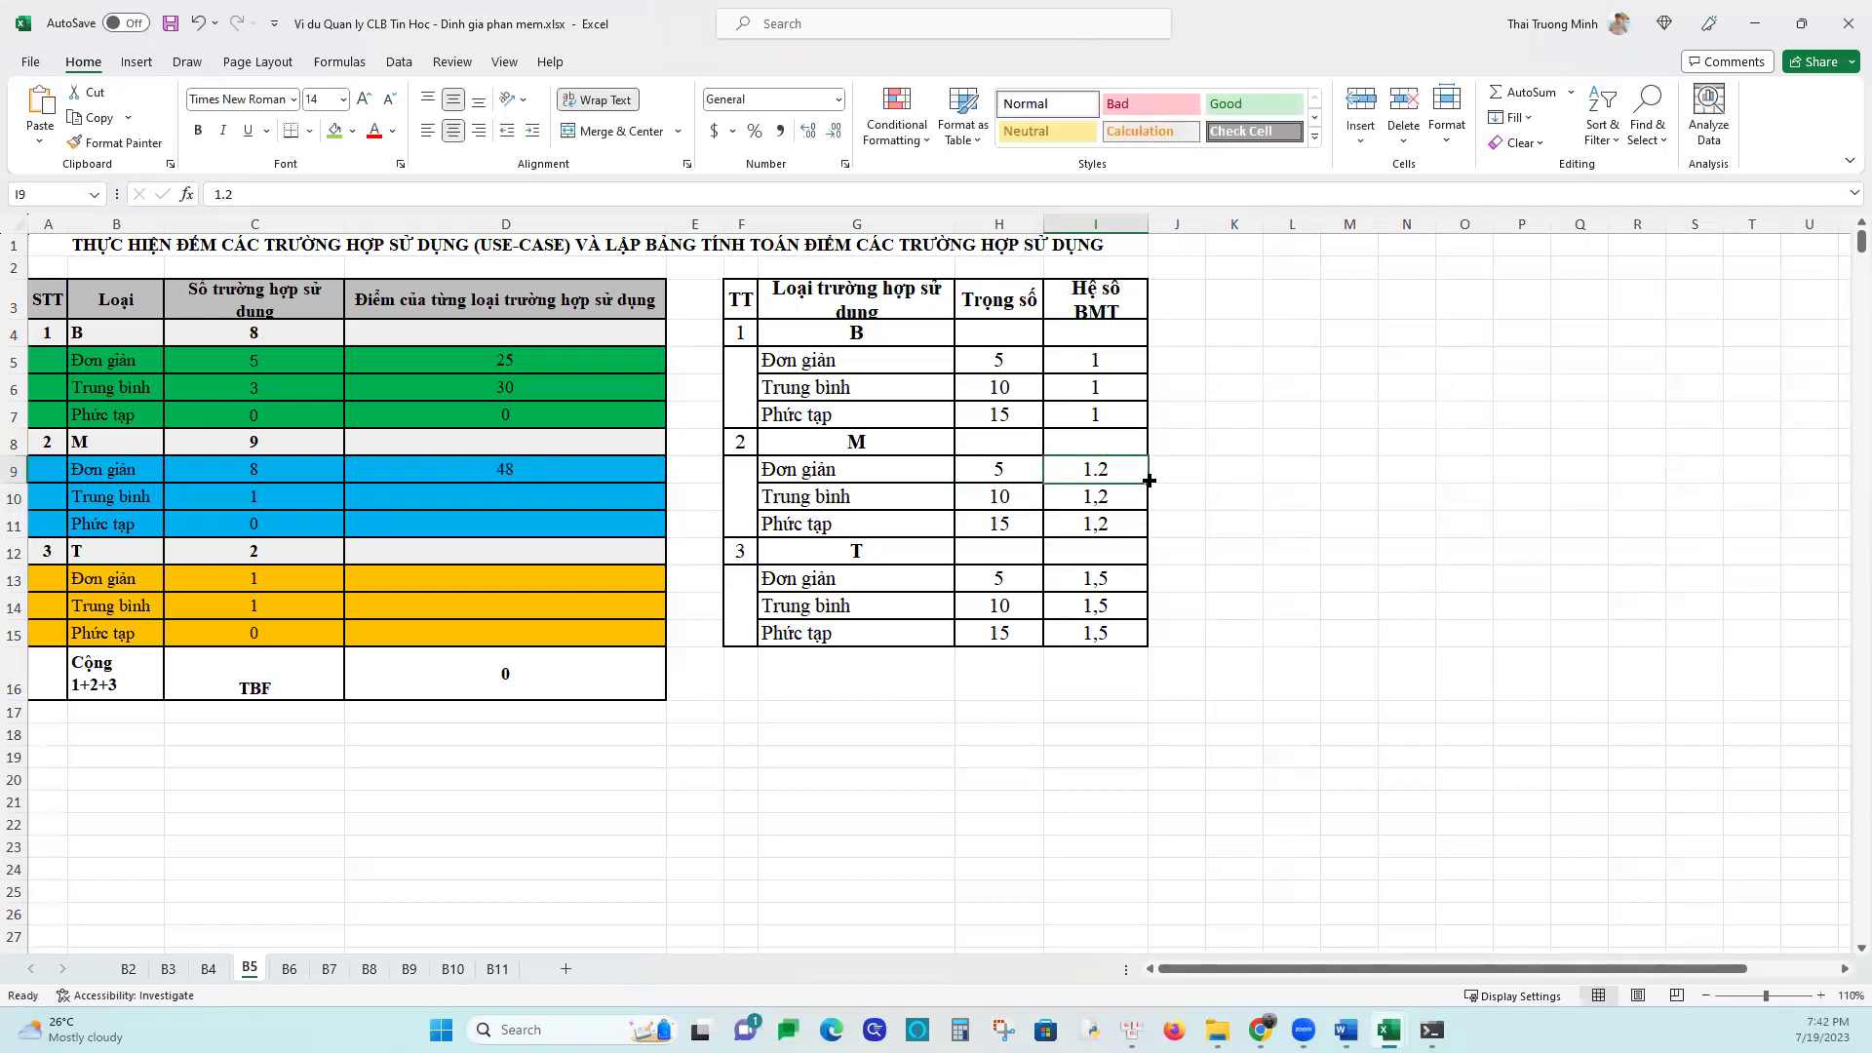
{"action": "left_click_drag", "start_coordinate": [1147, 485], "coordinate": [1150, 528]}
{"action": "left_click", "coordinate": [1108, 575]}
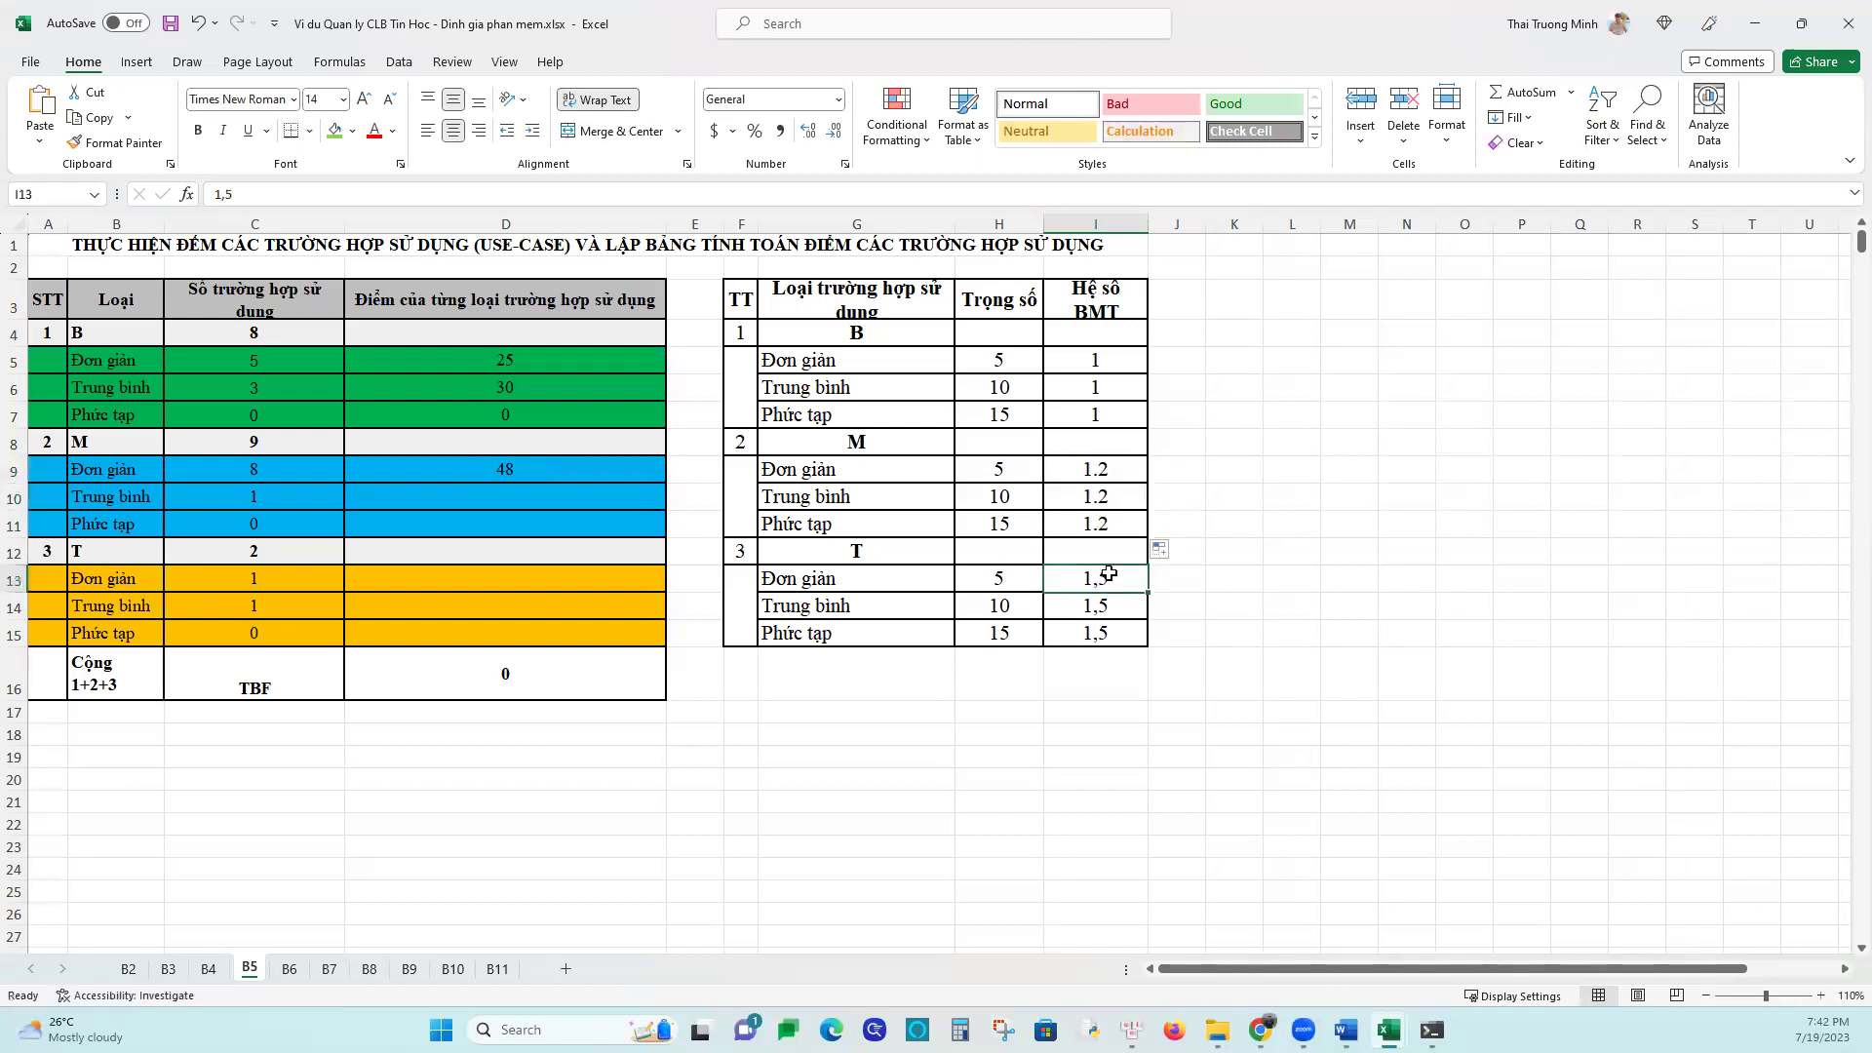
{"action": "type", "text": "1."}
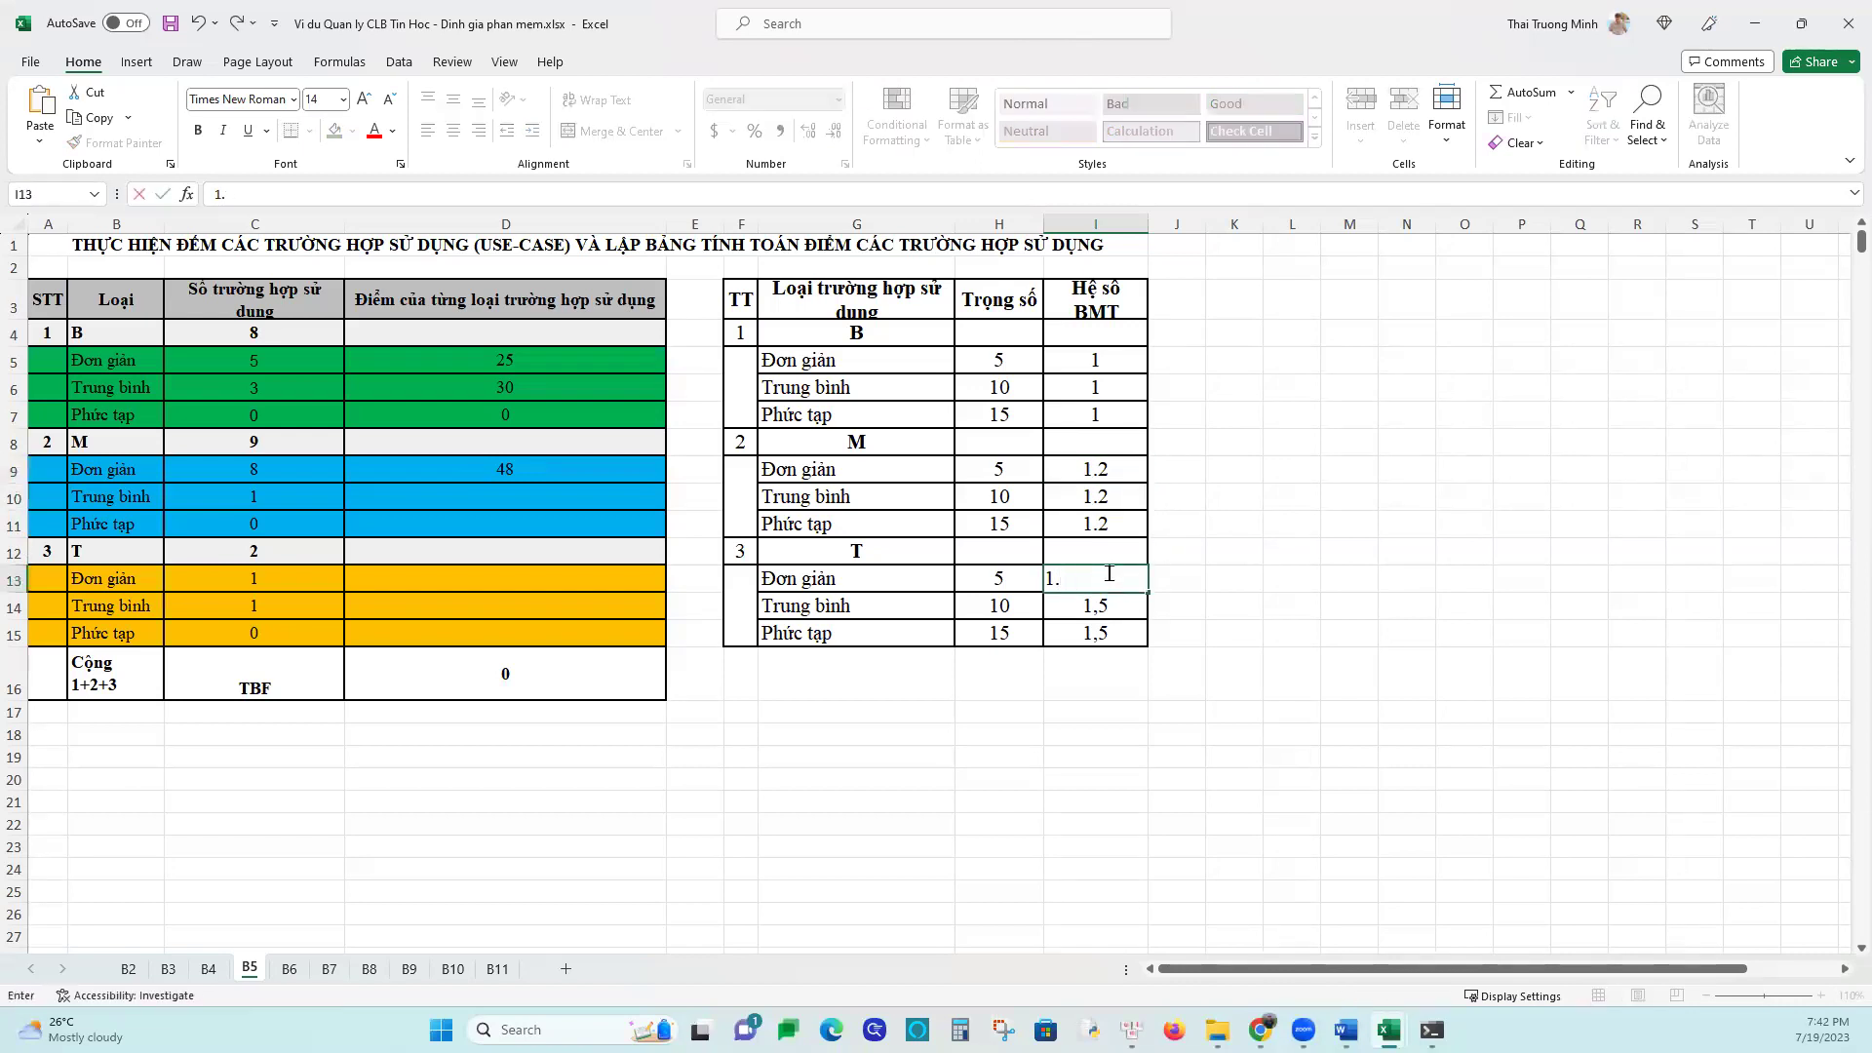
{"action": "key", "text": "Return"}
{"action": "left_click", "coordinate": [1108, 575]}
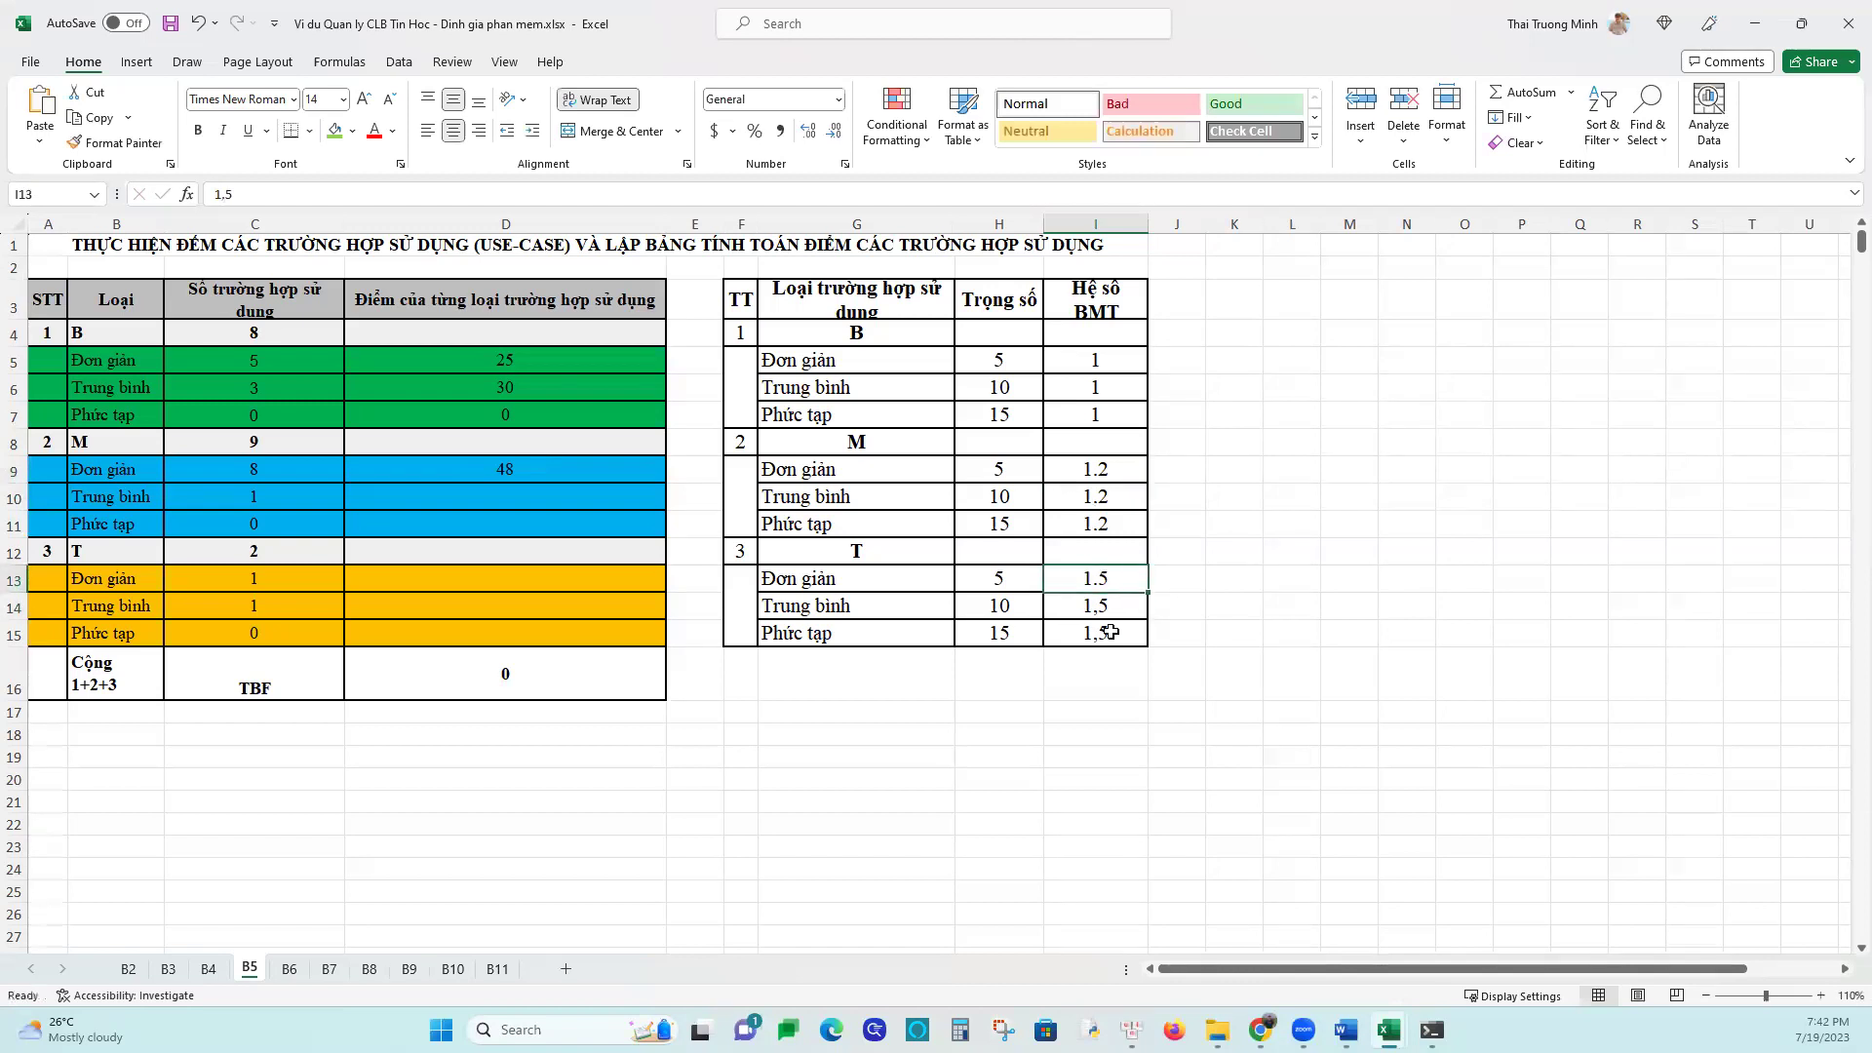
{"action": "left_click_drag", "start_coordinate": [1148, 591], "coordinate": [1153, 649]}
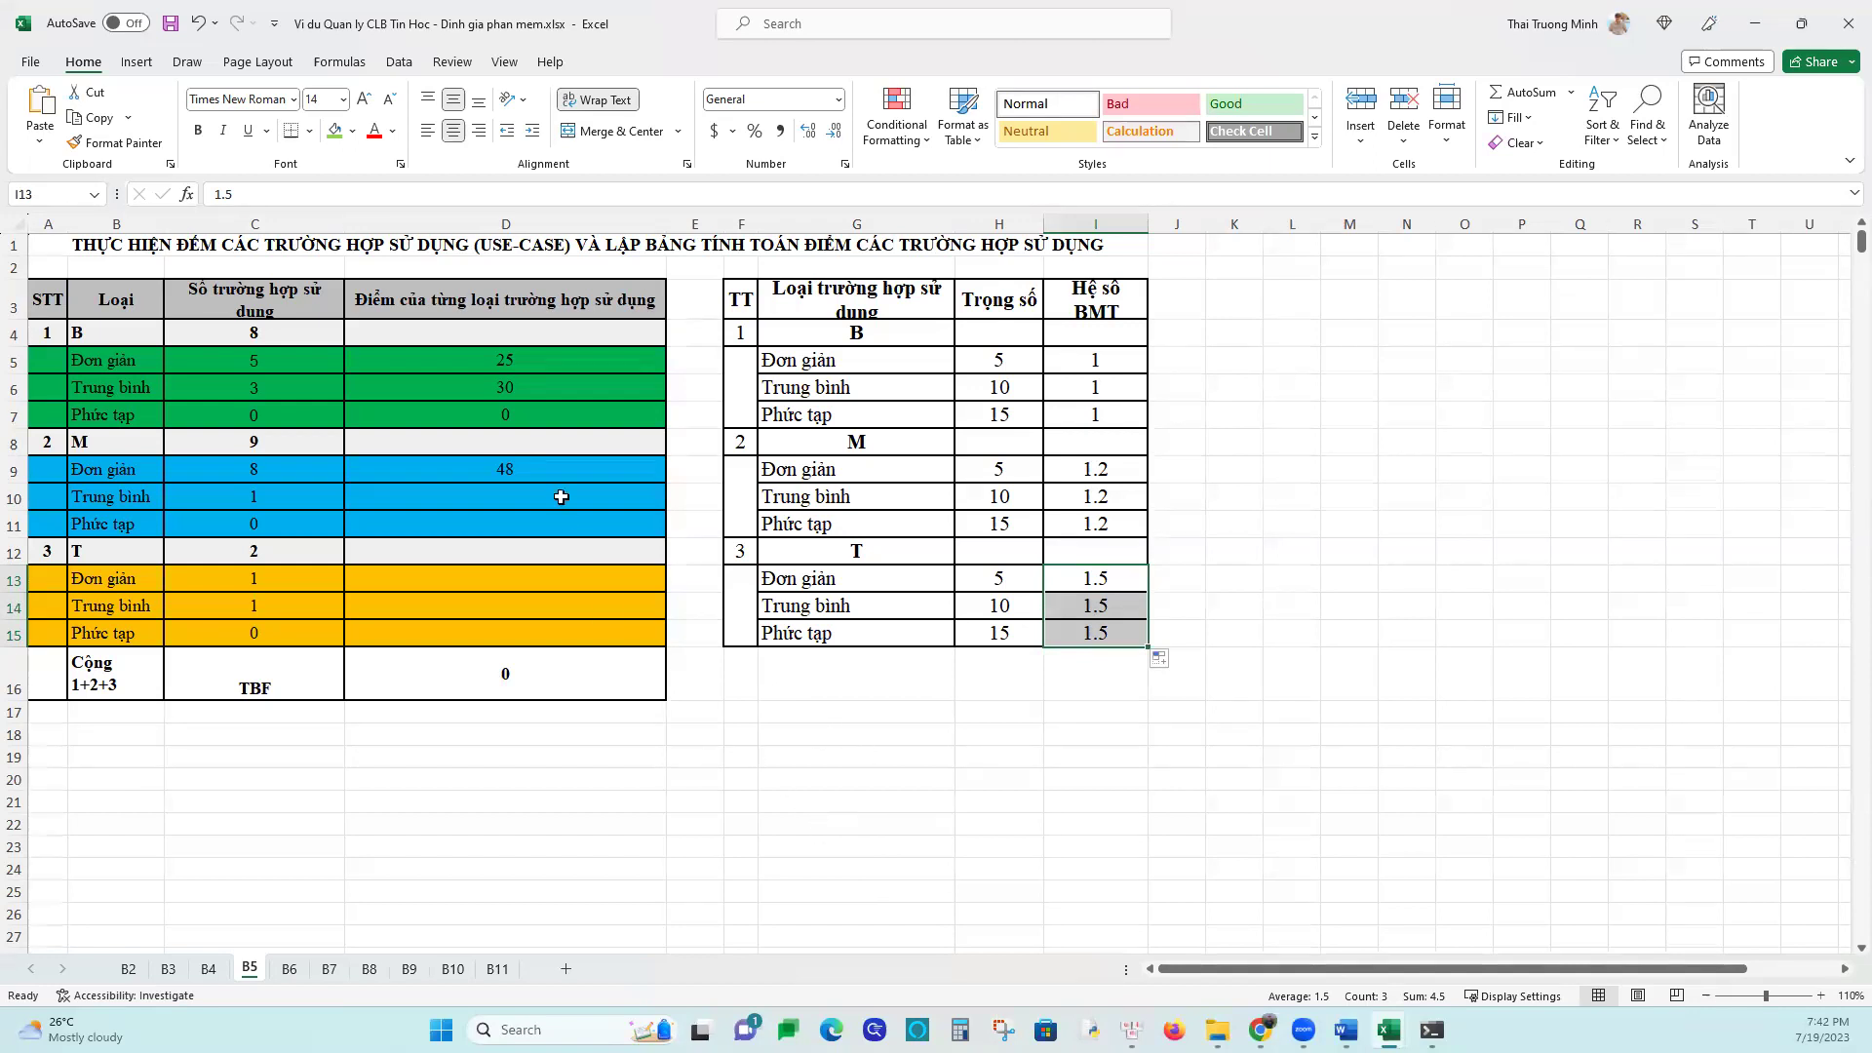
Fill the score formula in D9 down to D11 for category M
{"action": "left_click", "coordinate": [552, 464]}
{"action": "left_click_drag", "start_coordinate": [666, 481], "coordinate": [648, 534]}
Try copying the score formula from D9 into D13, and undo the paste
{"action": "left_click", "coordinate": [512, 475]}
{"action": "key", "text": "ctrl+c"}
{"action": "left_click", "coordinate": [475, 571]}
{"action": "key", "text": "ctrl+v"}
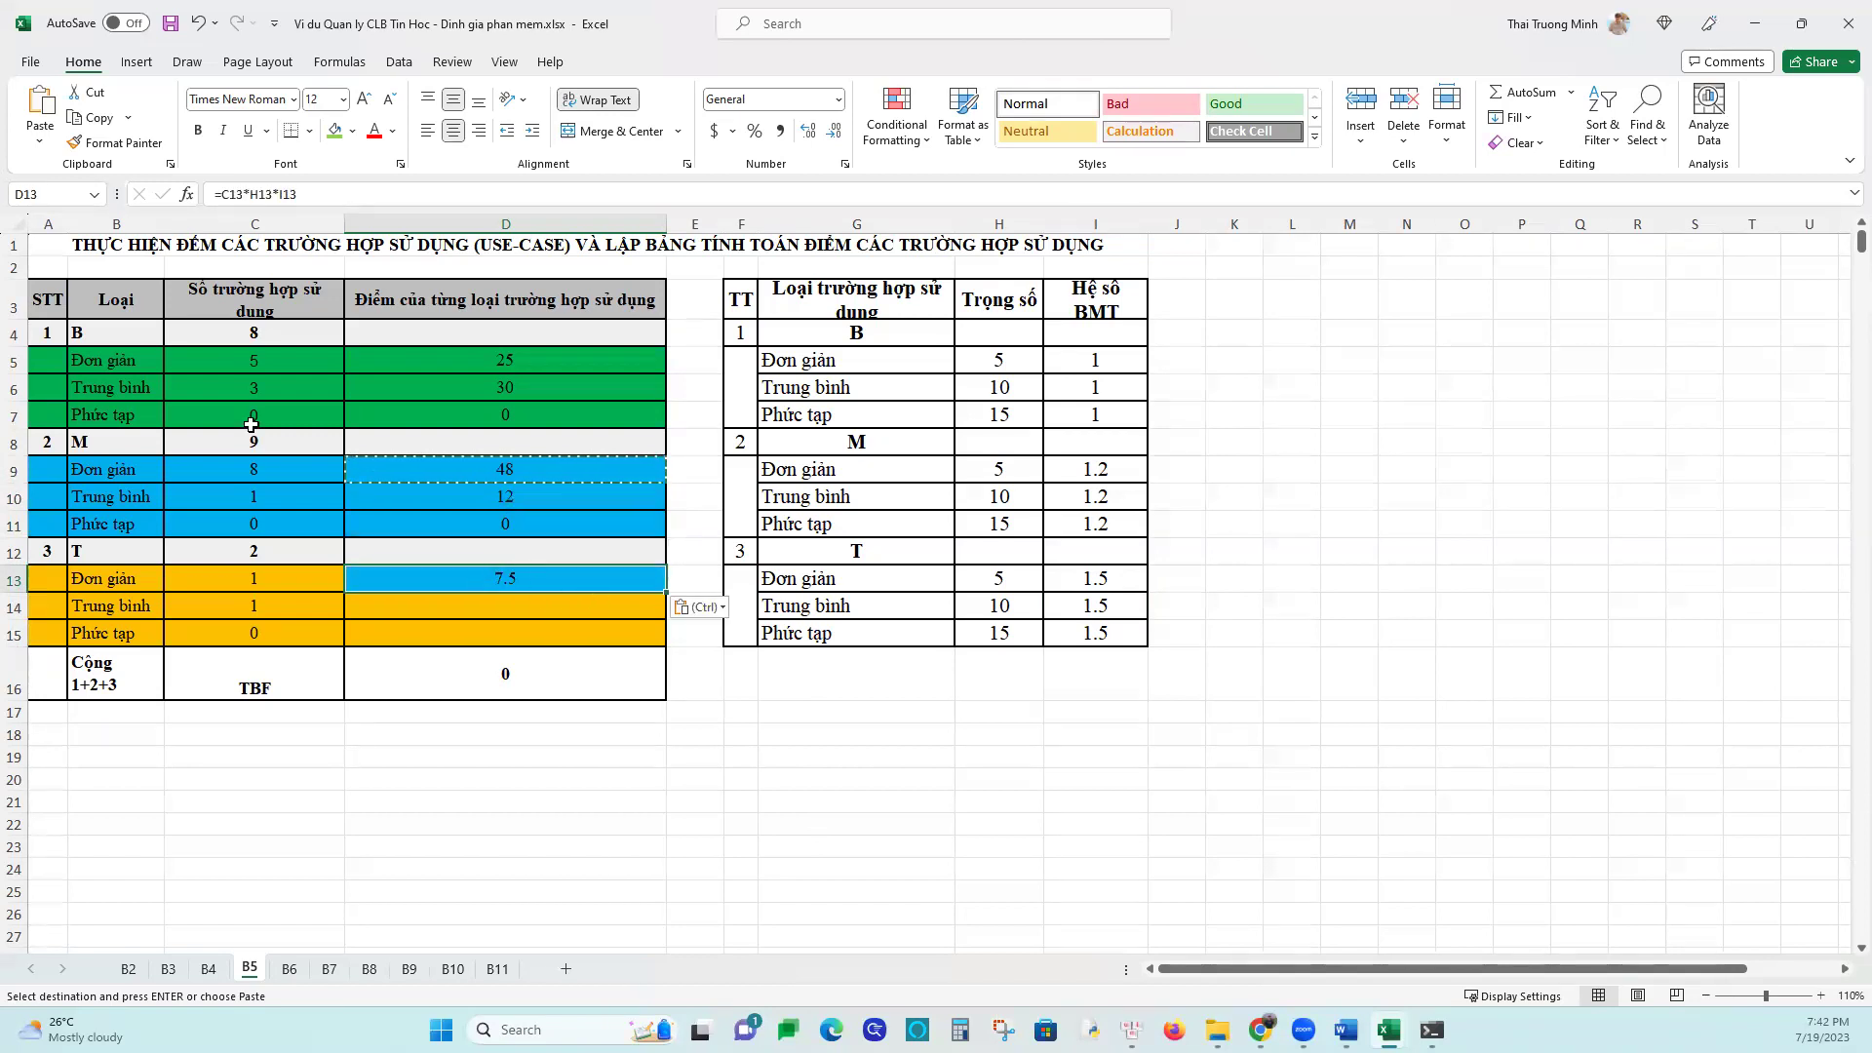
{"action": "left_click", "coordinate": [195, 26]}
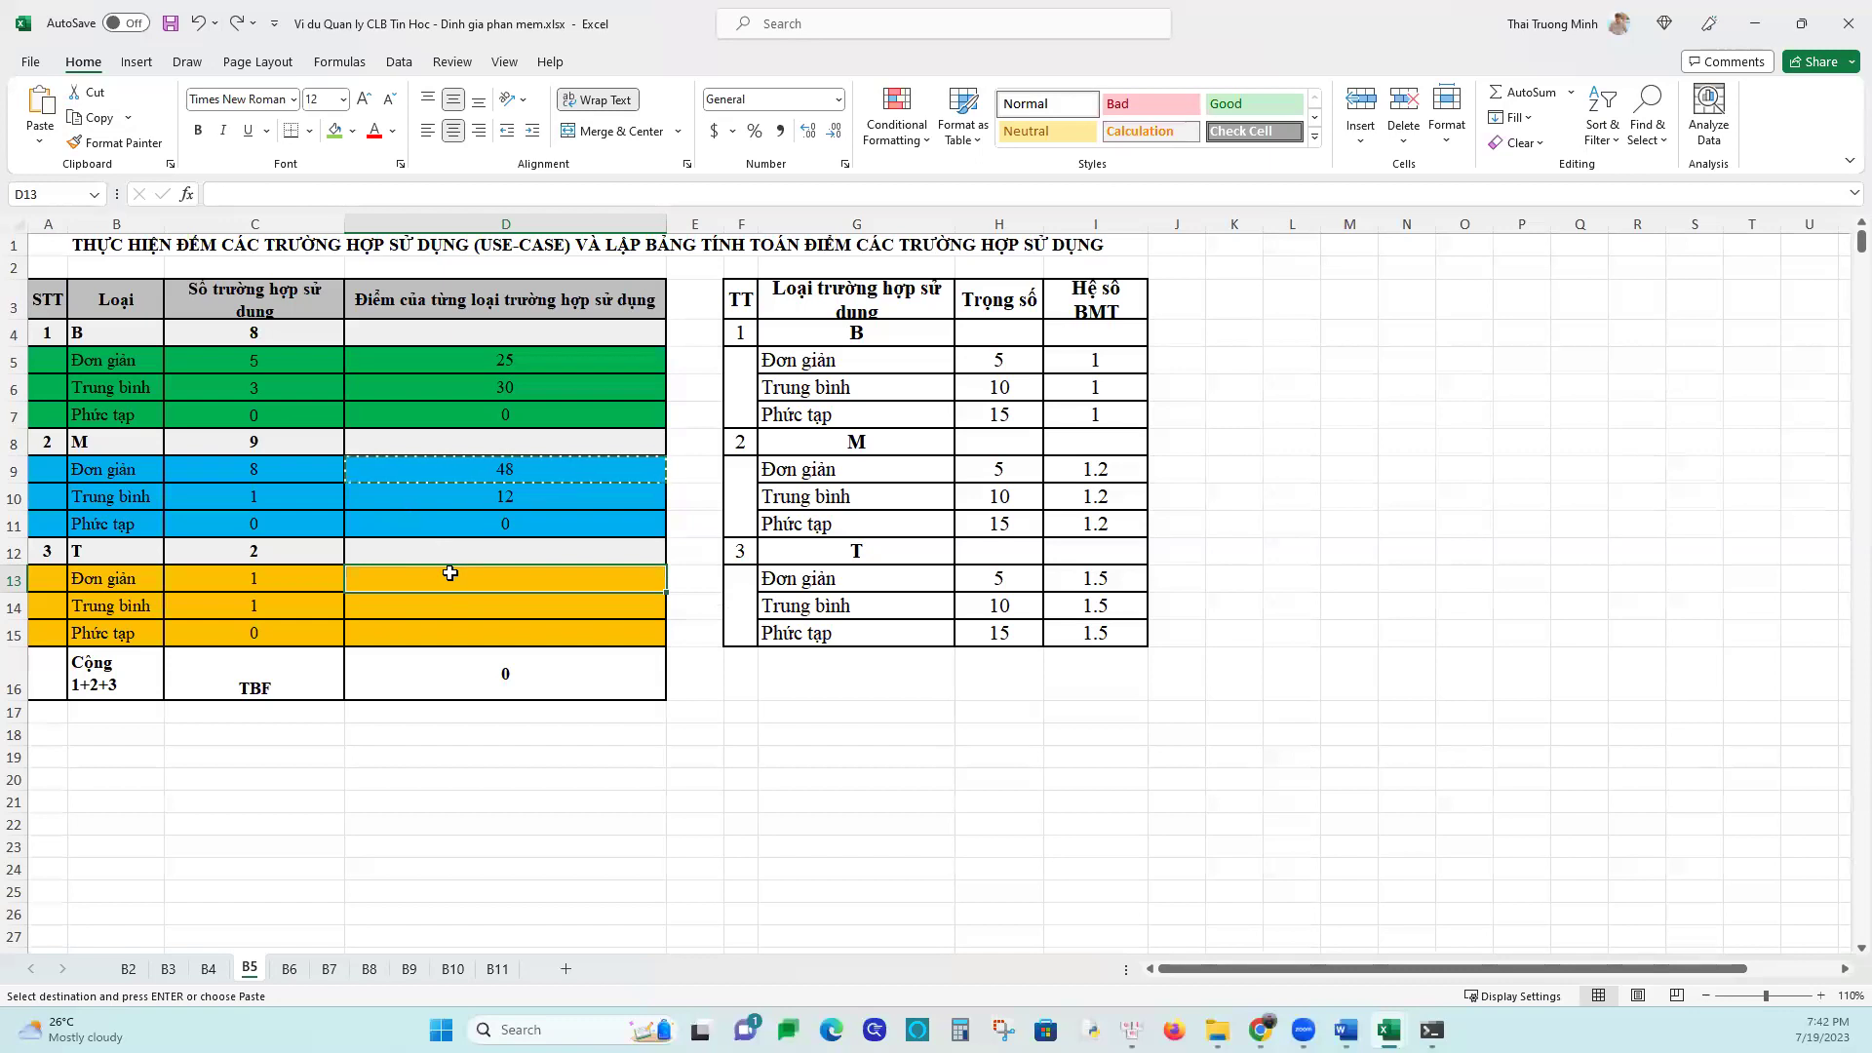
Enter the score formula =C13*H13*I13 in D13 and fill it down to D15 for category T
{"action": "type", "text": "="}
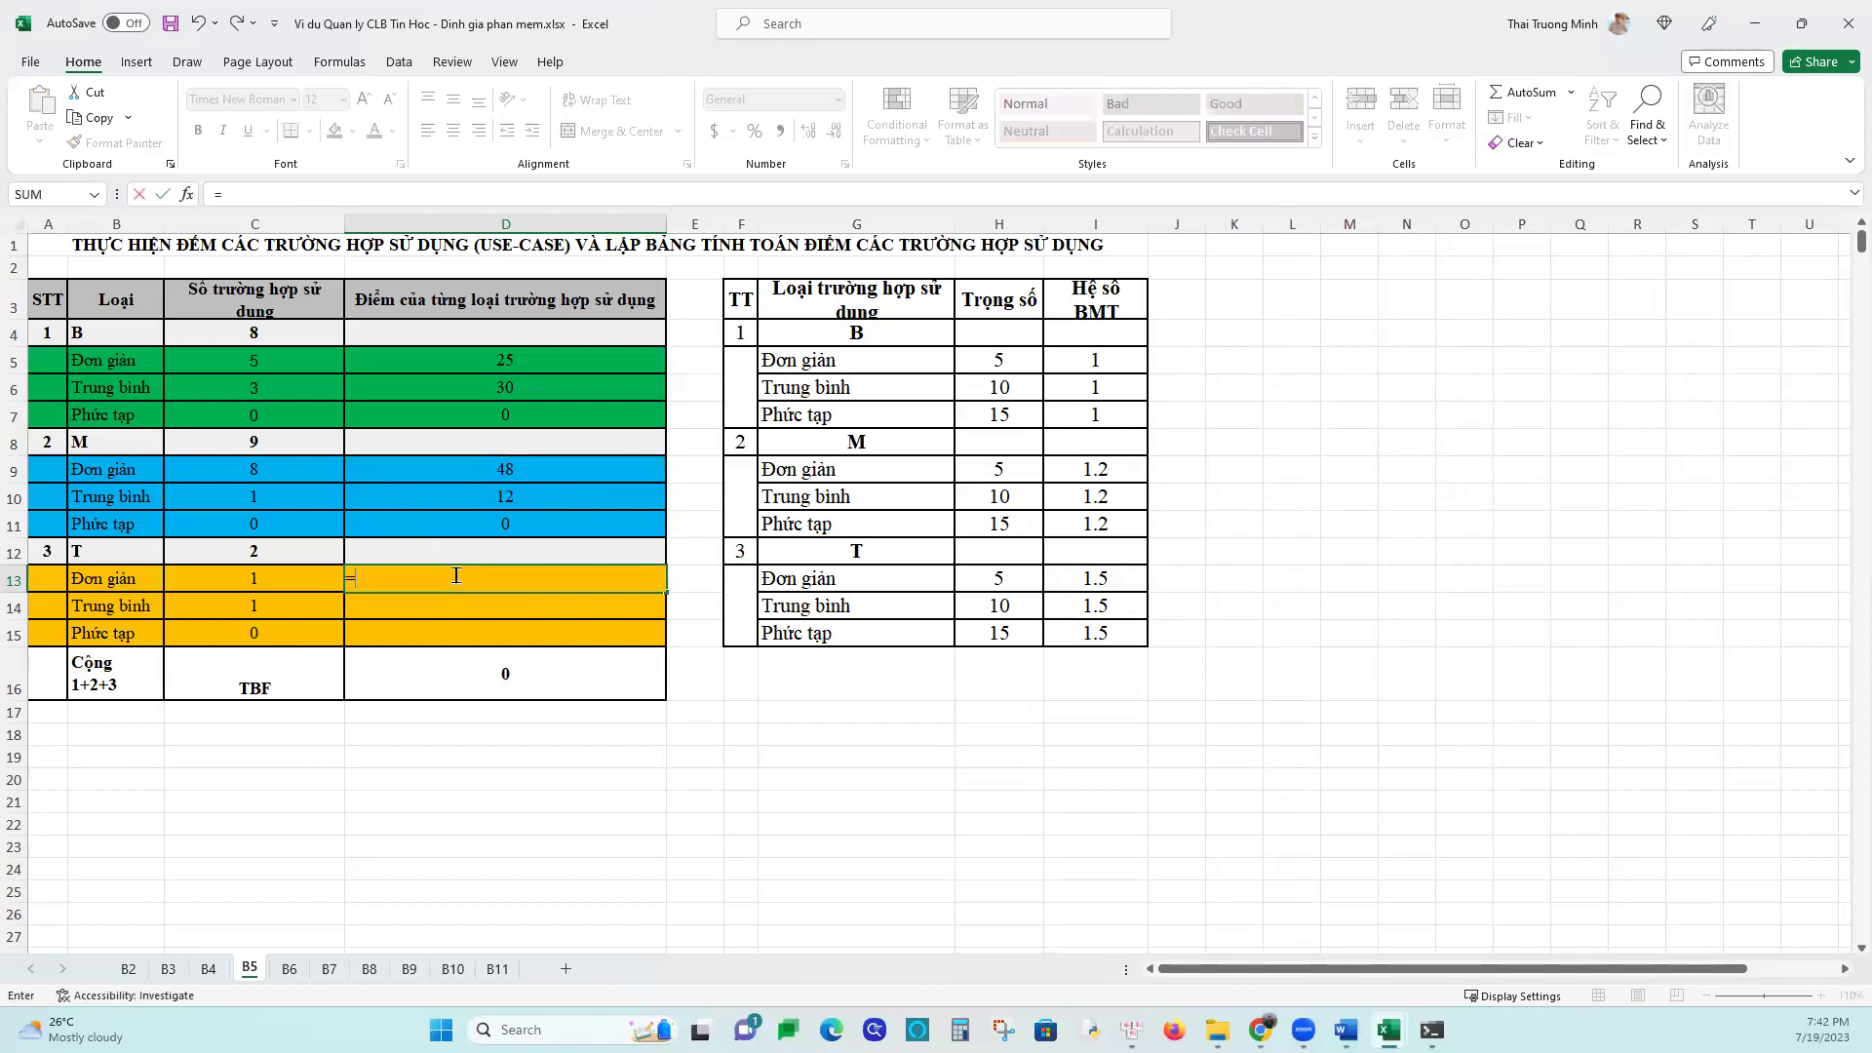
{"action": "left_click", "coordinate": [310, 577]}
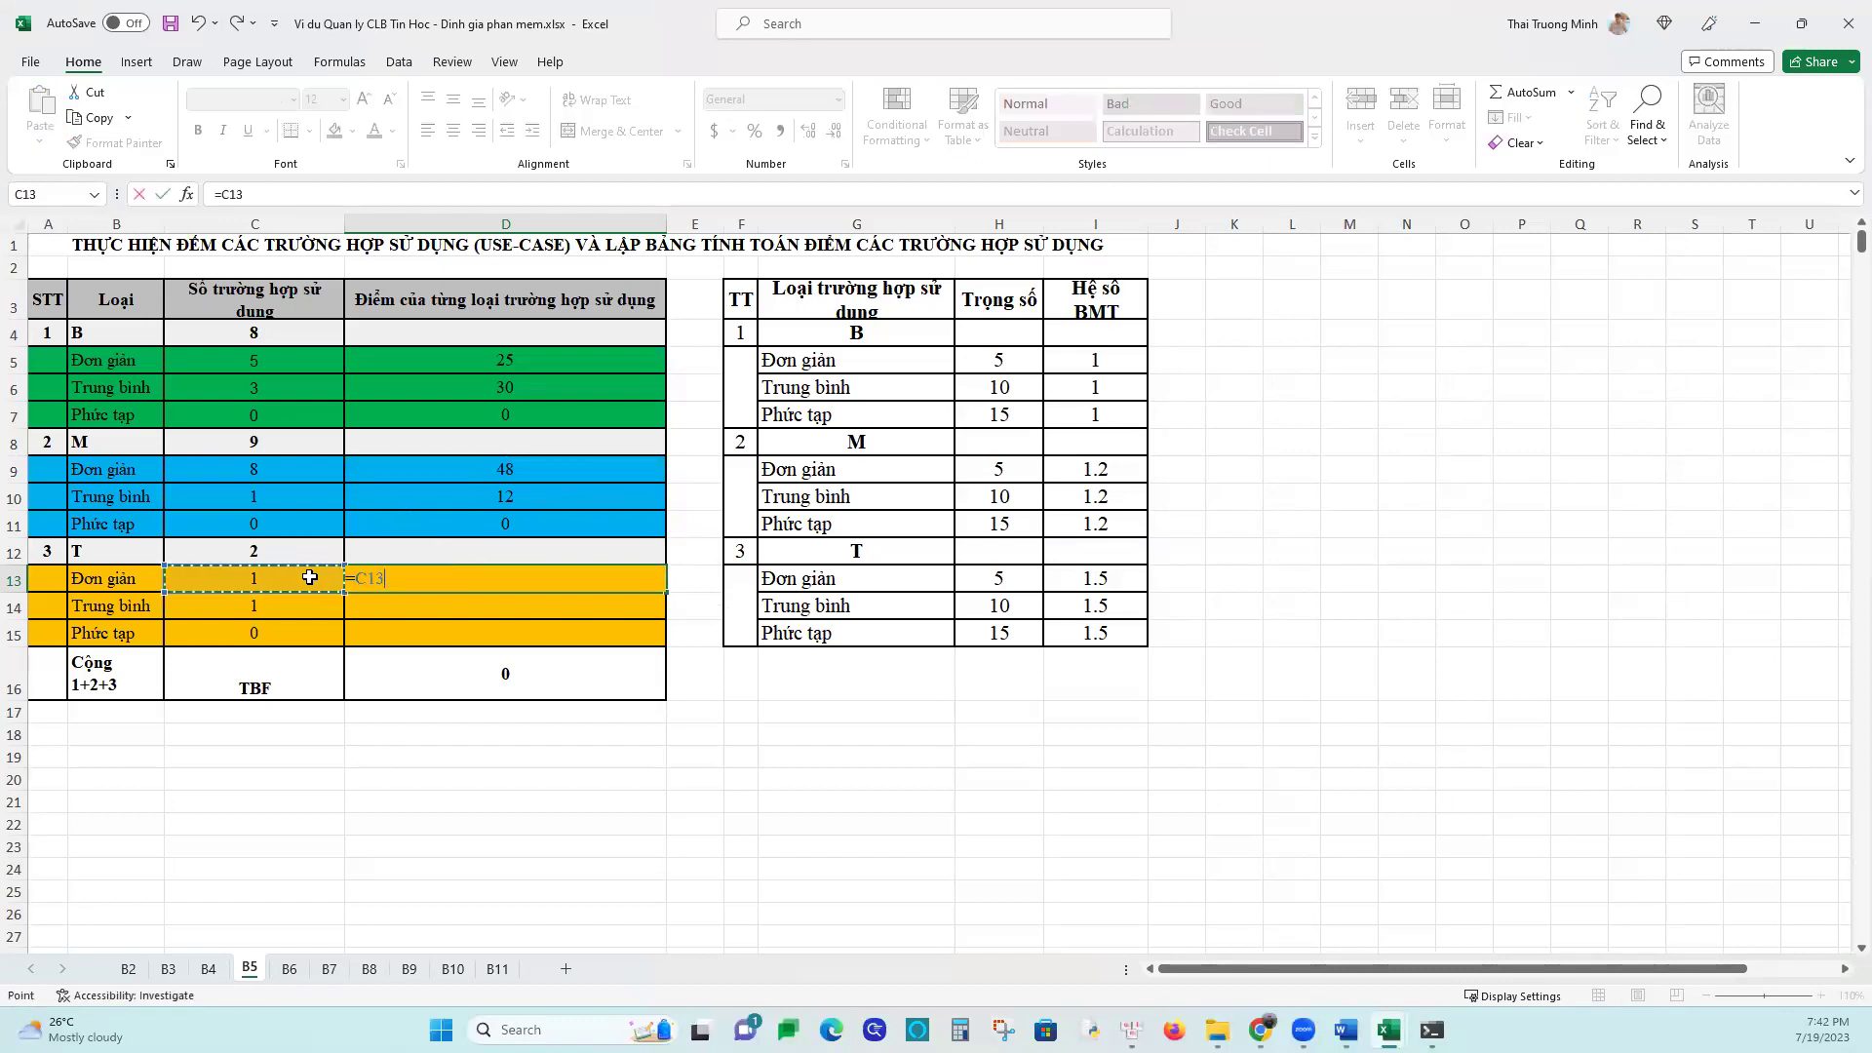
{"action": "type", "text": "*"}
{"action": "left_click", "coordinate": [1002, 577]}
{"action": "type", "text": "*"}
{"action": "left_click", "coordinate": [1069, 577]}
{"action": "key", "text": "Return"}
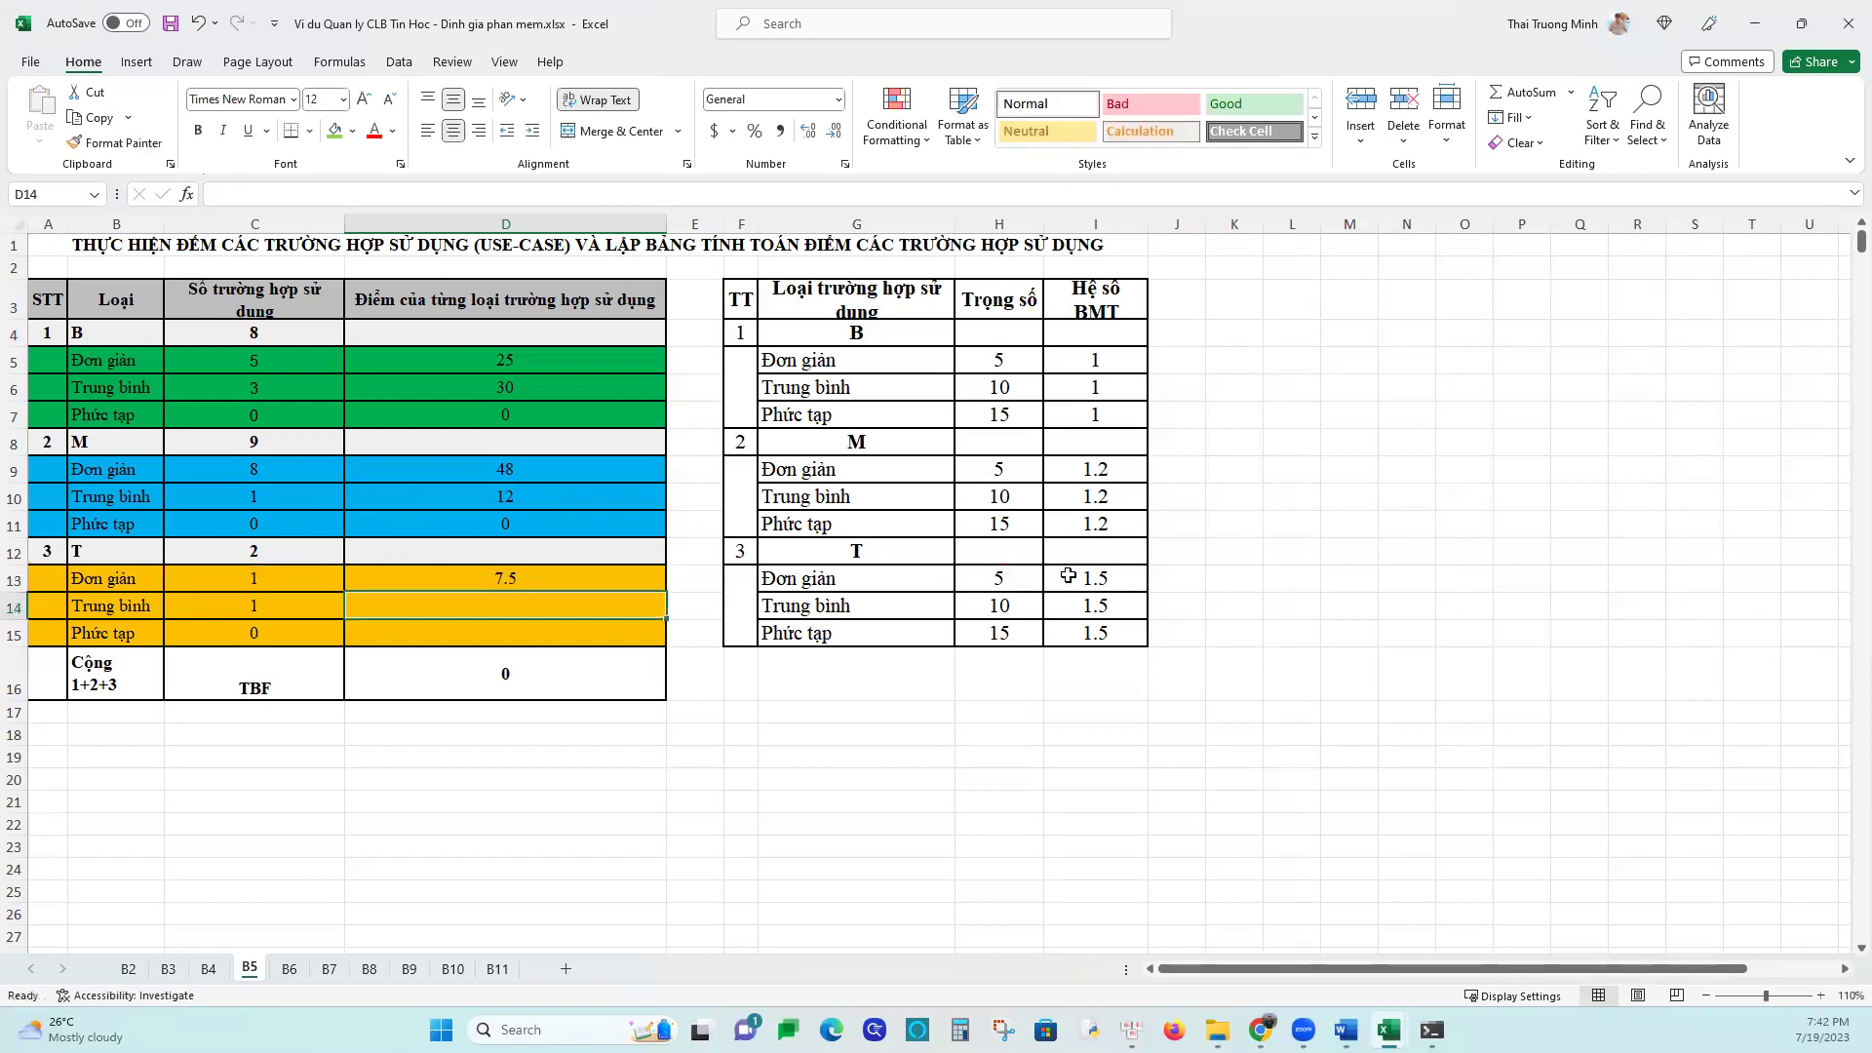
{"action": "left_click", "coordinate": [622, 582]}
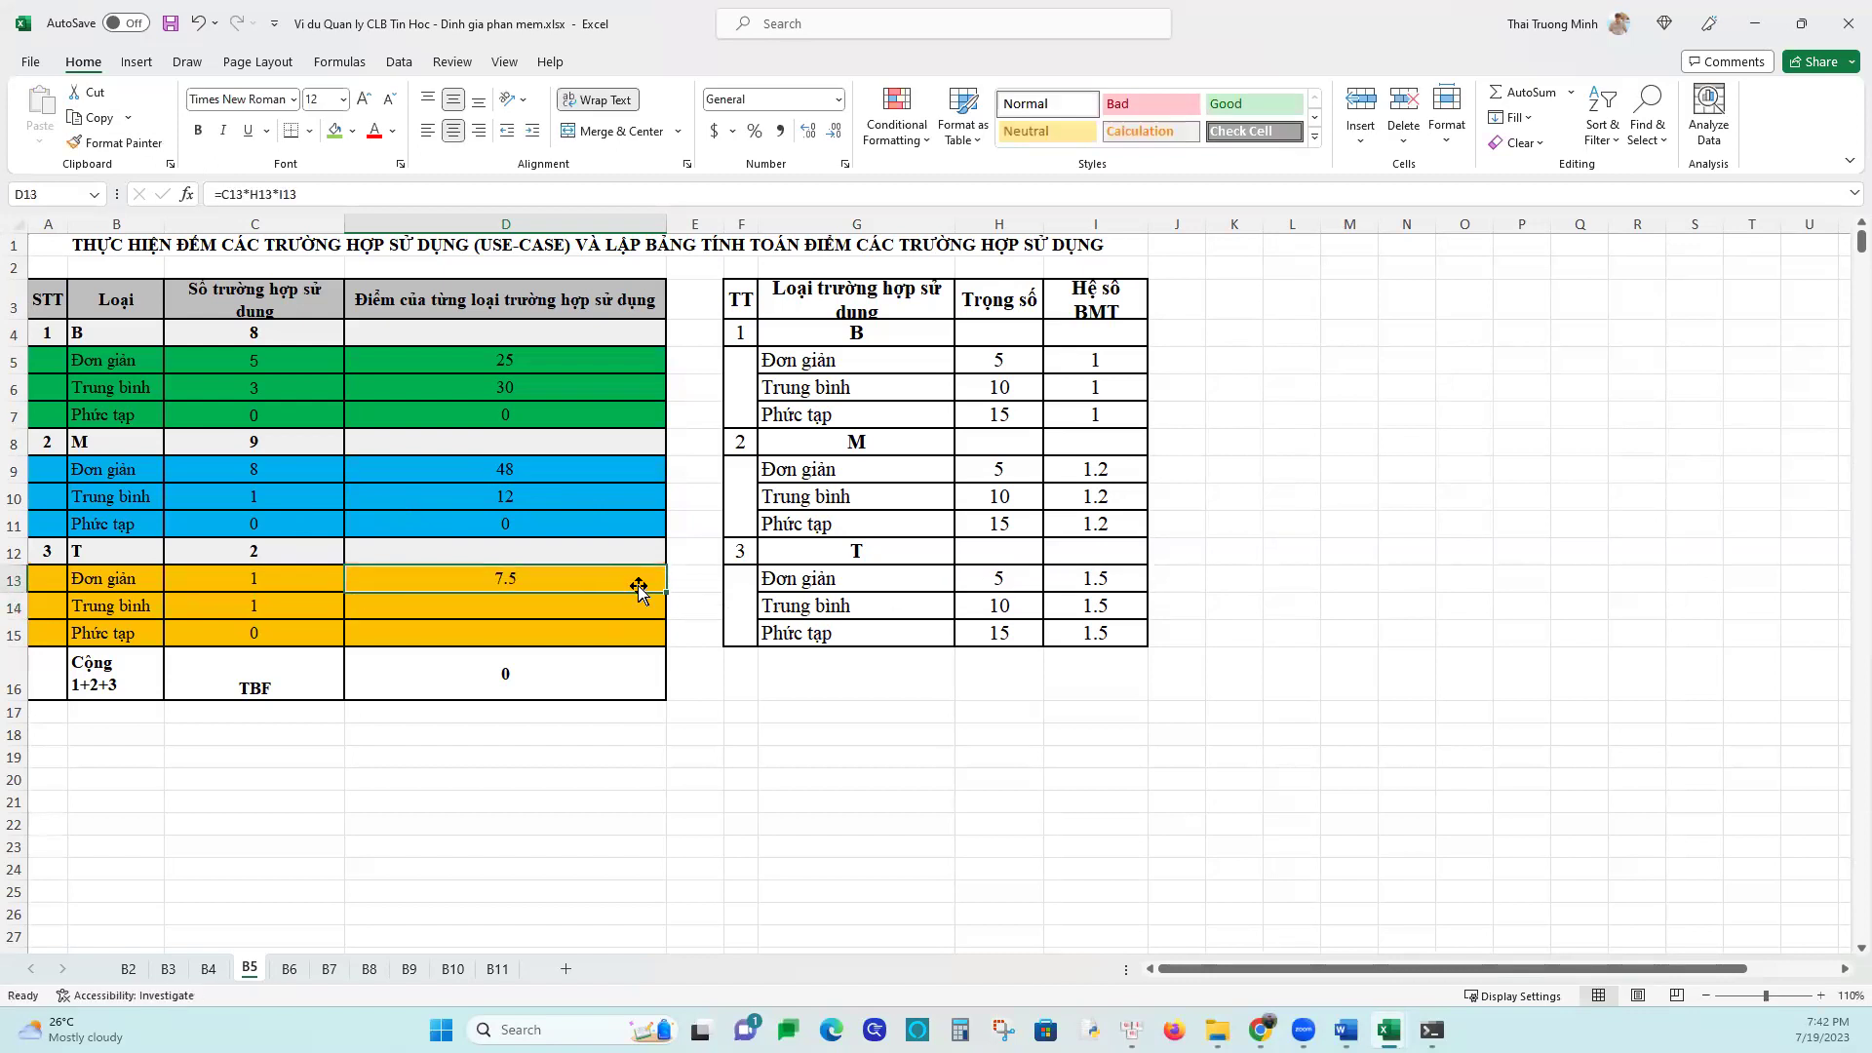
{"action": "left_click_drag", "start_coordinate": [664, 588], "coordinate": [671, 641]}
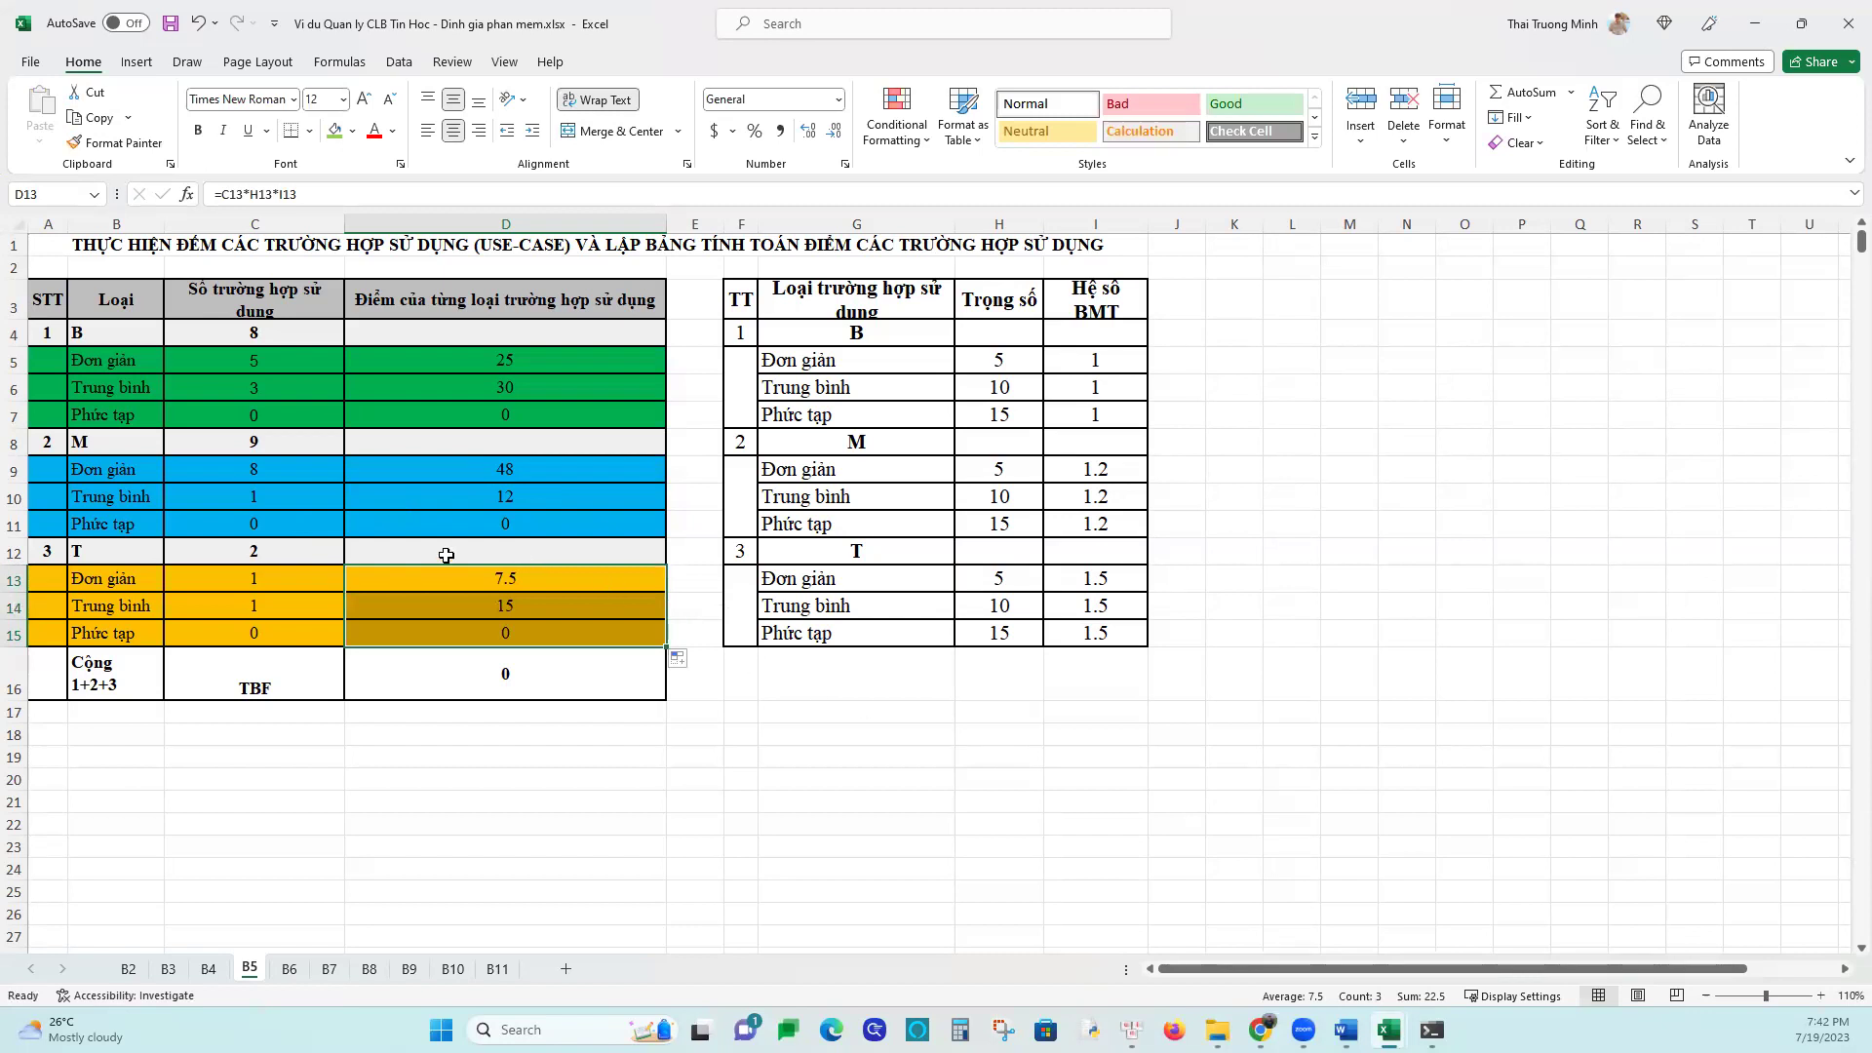
Fill the subtotal SUM formulas of C4, C8 and C12 across into D4, D8 and D12
{"action": "left_click", "coordinate": [441, 337]}
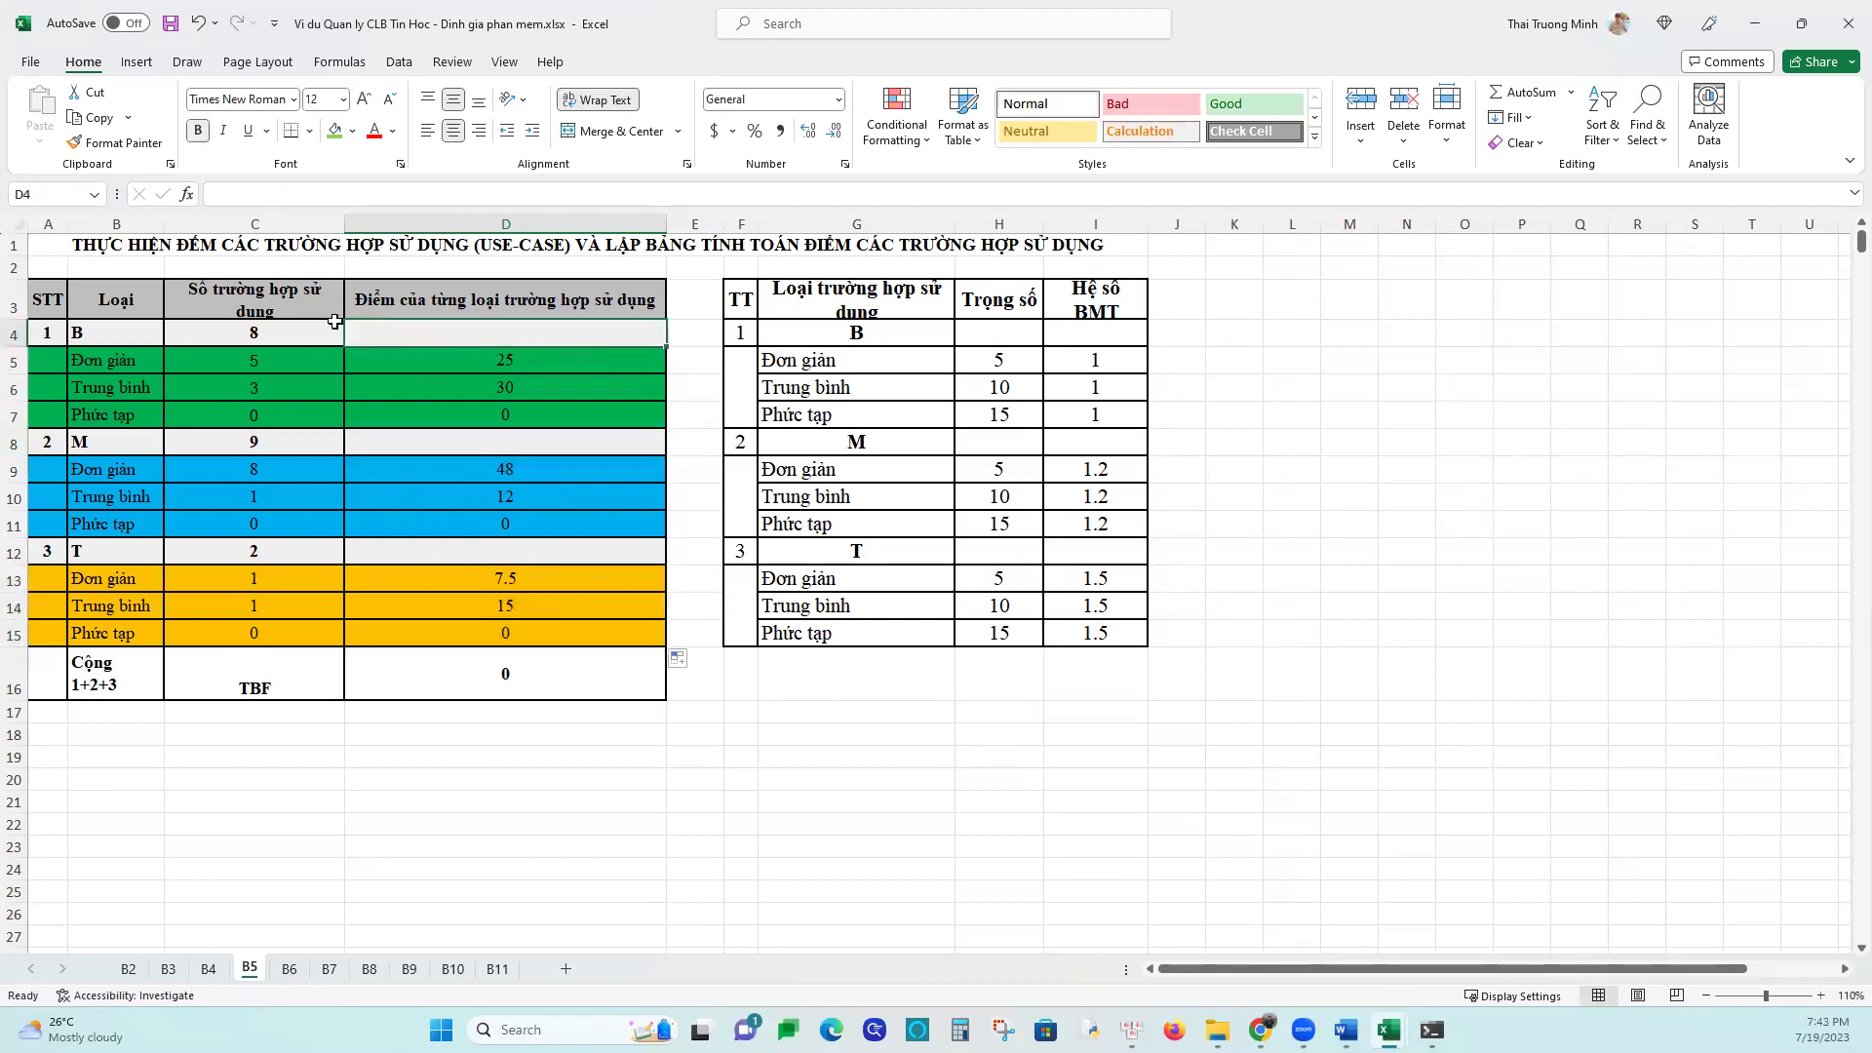
{"action": "left_click", "coordinate": [290, 331]}
{"action": "left_click_drag", "start_coordinate": [341, 347], "coordinate": [538, 363]}
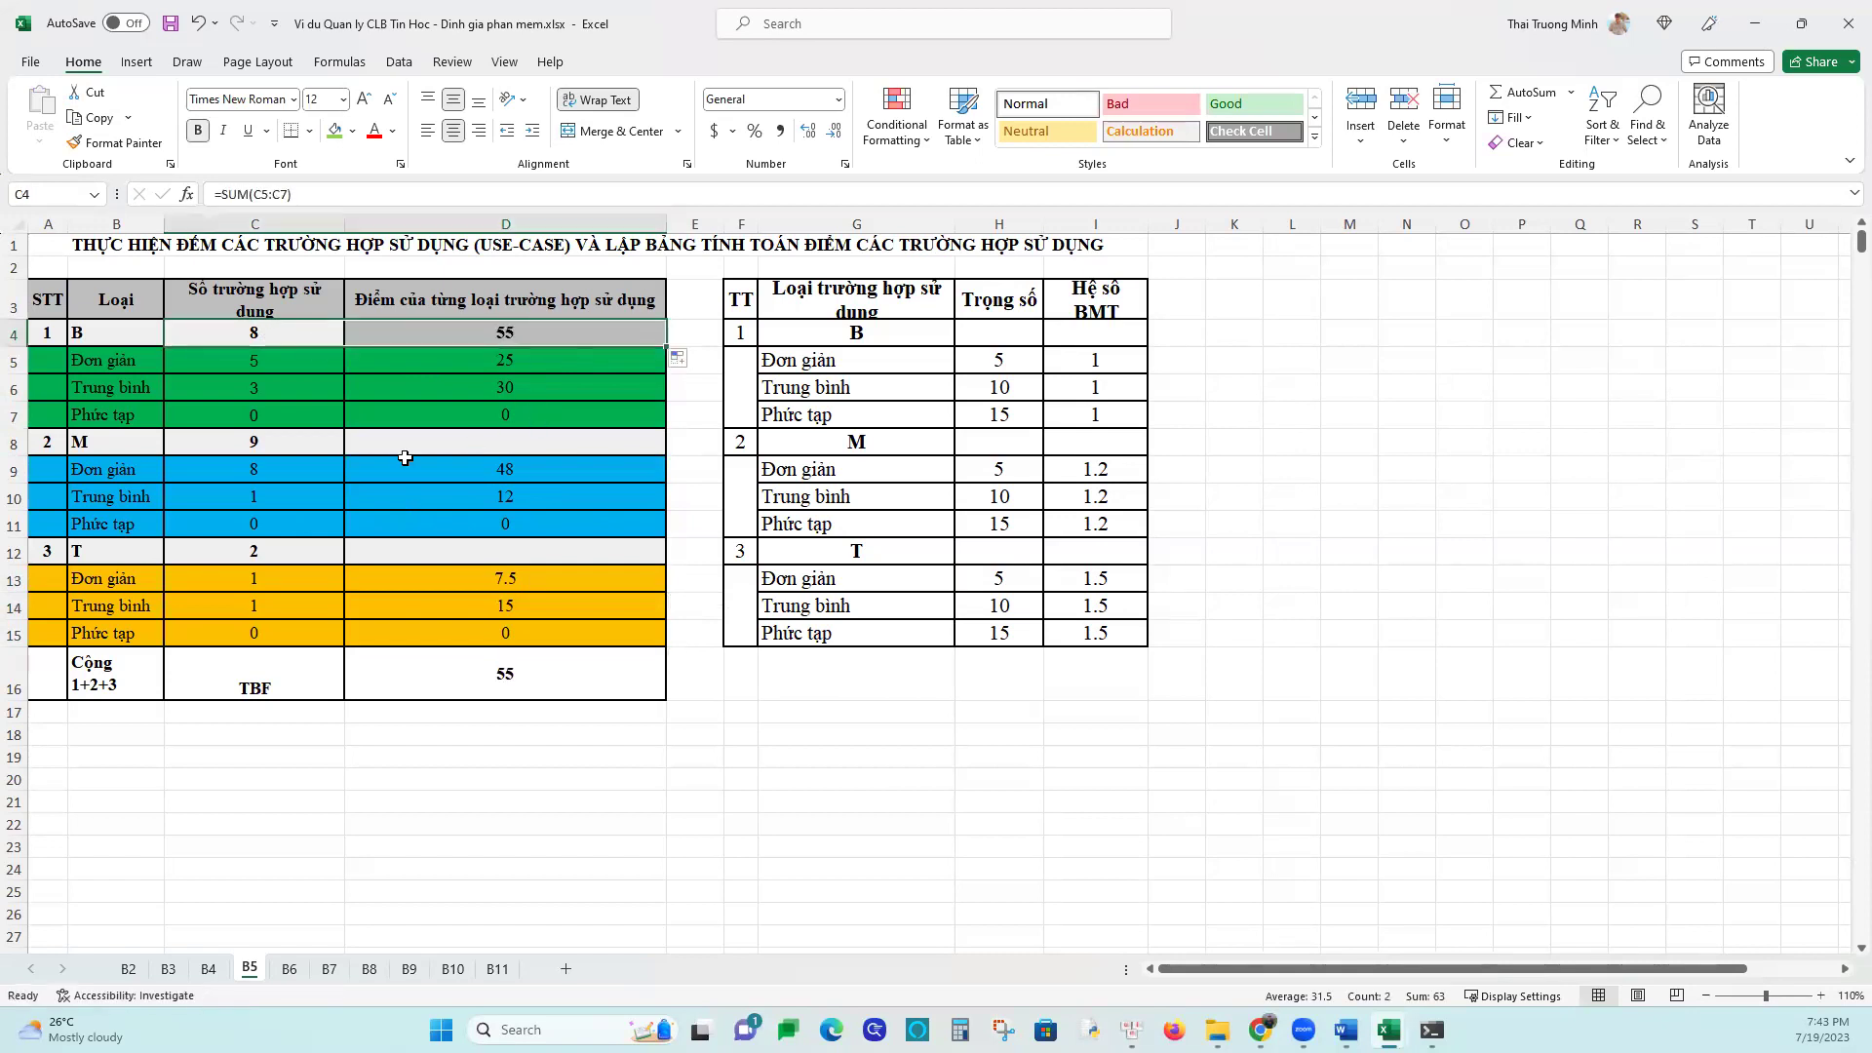
{"action": "left_click", "coordinate": [292, 441]}
{"action": "left_click_drag", "start_coordinate": [343, 454], "coordinate": [516, 459]}
{"action": "left_click", "coordinate": [281, 556]}
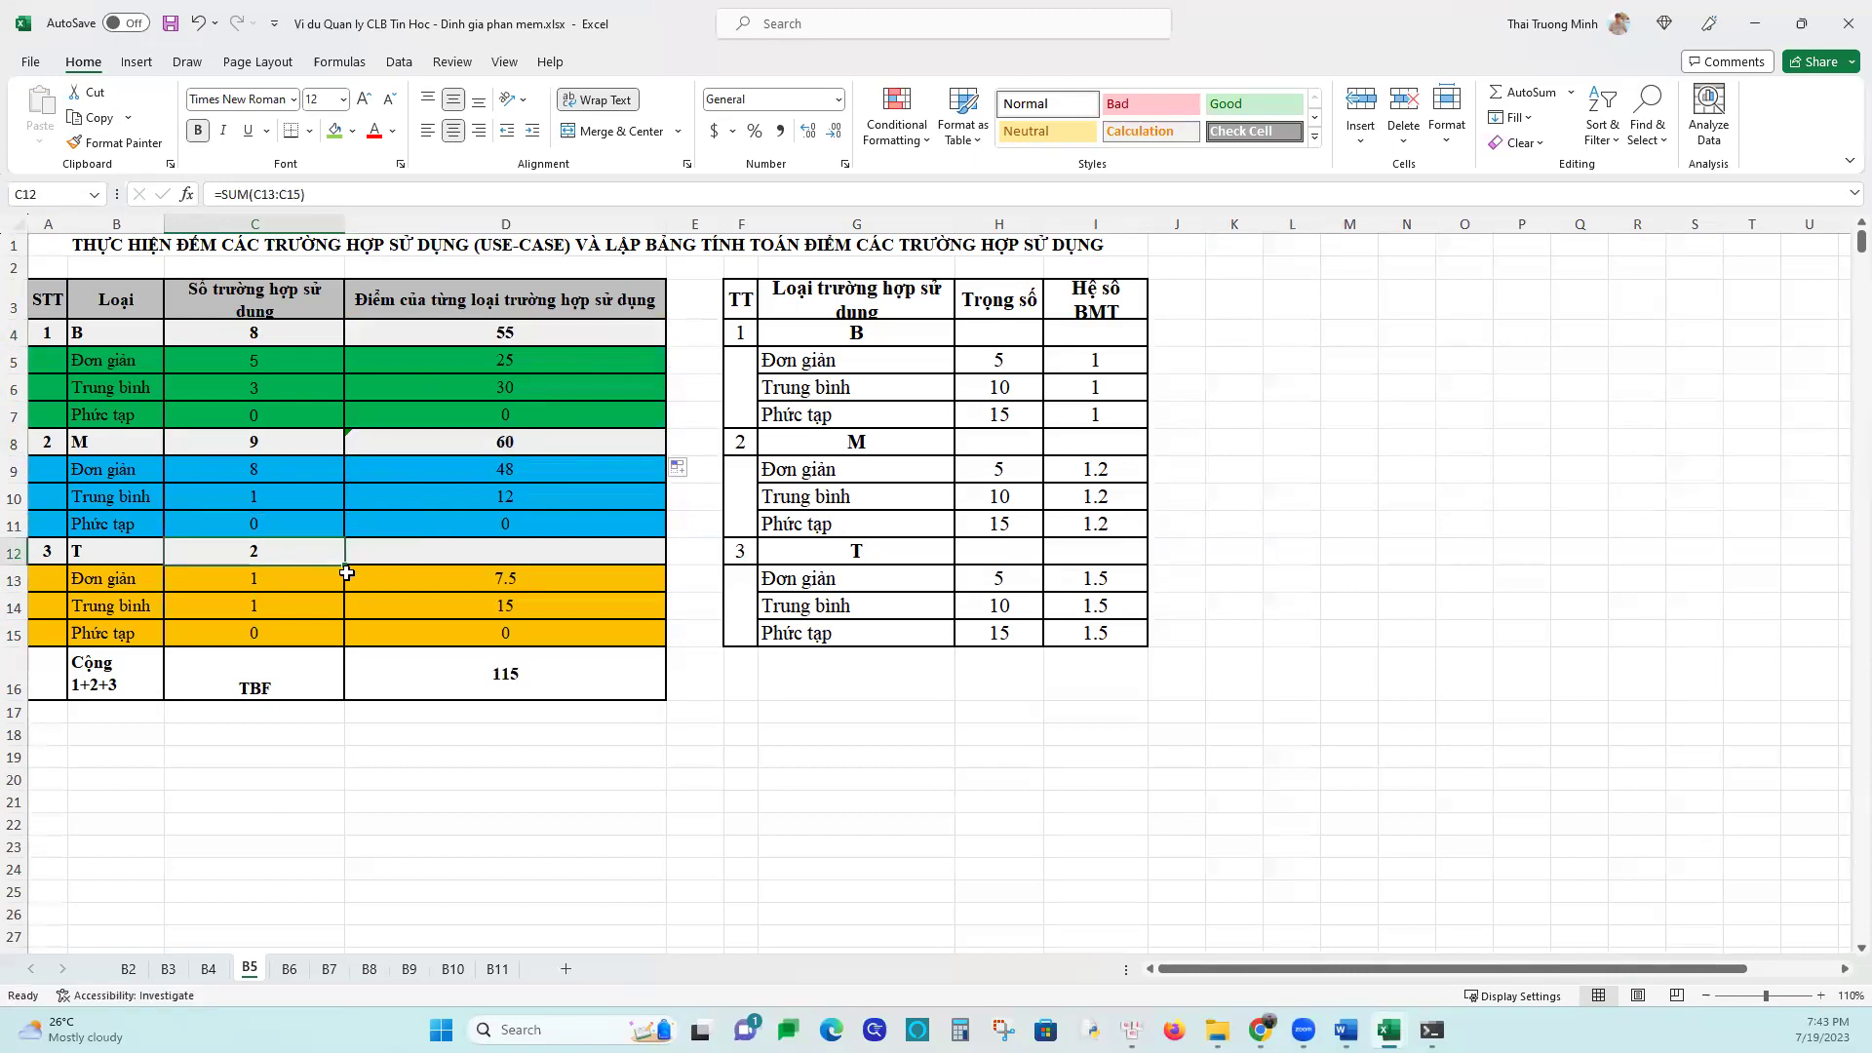
{"action": "left_click_drag", "start_coordinate": [368, 562], "coordinate": [539, 546]}
Clear the existing grand total formula from D16
{"action": "left_click", "coordinate": [536, 694]}
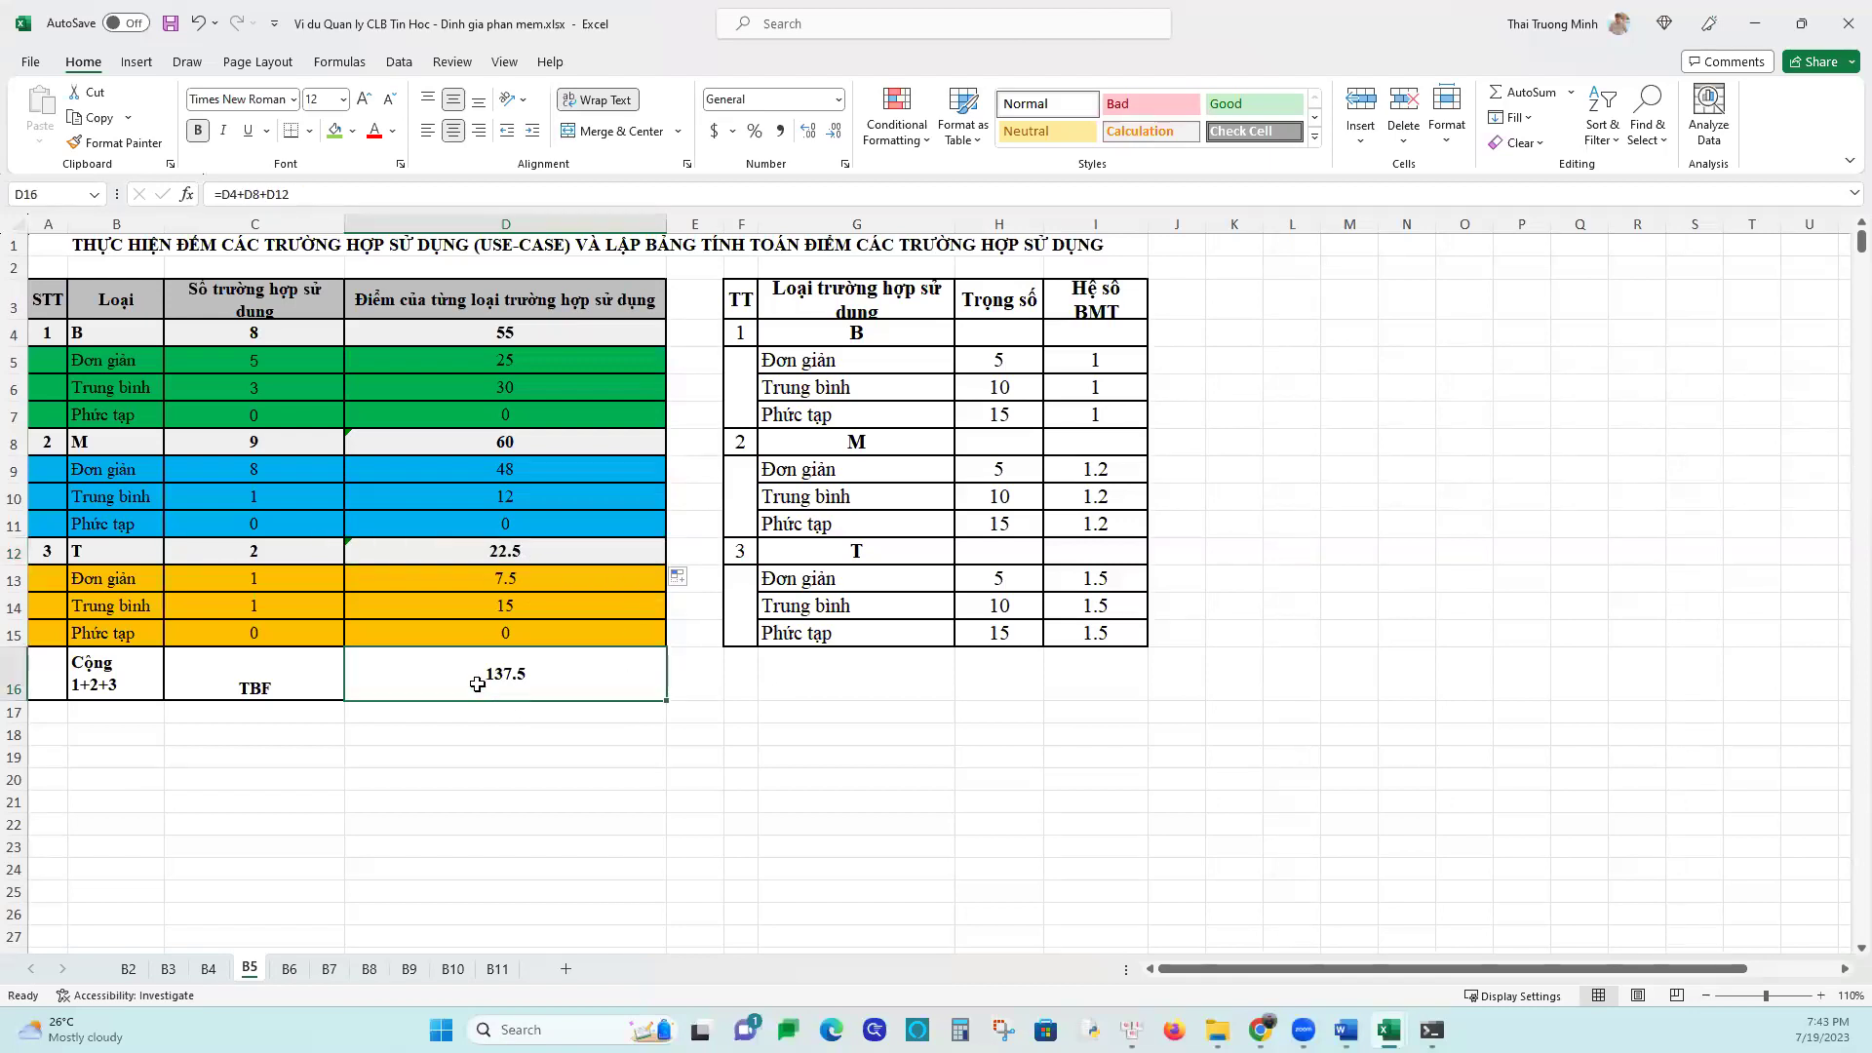
{"action": "double_click", "coordinate": [484, 674]}
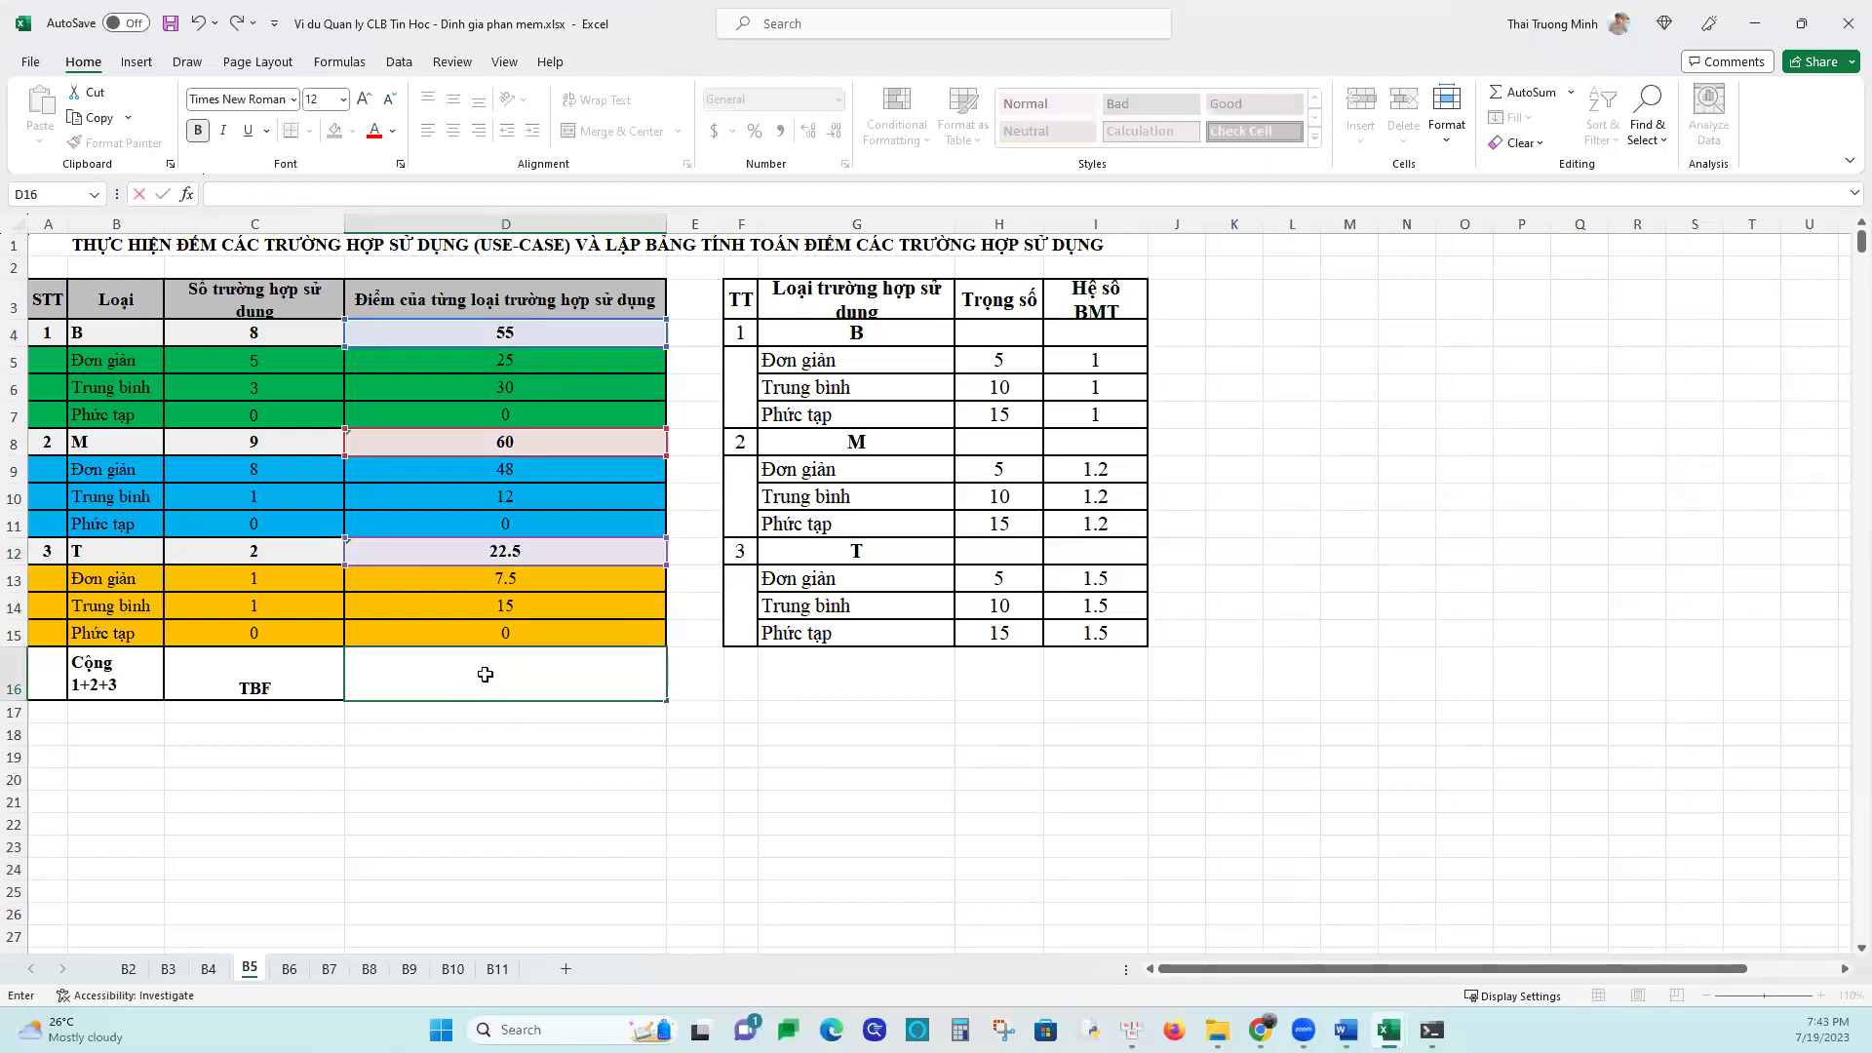
{"action": "key", "text": "Return"}
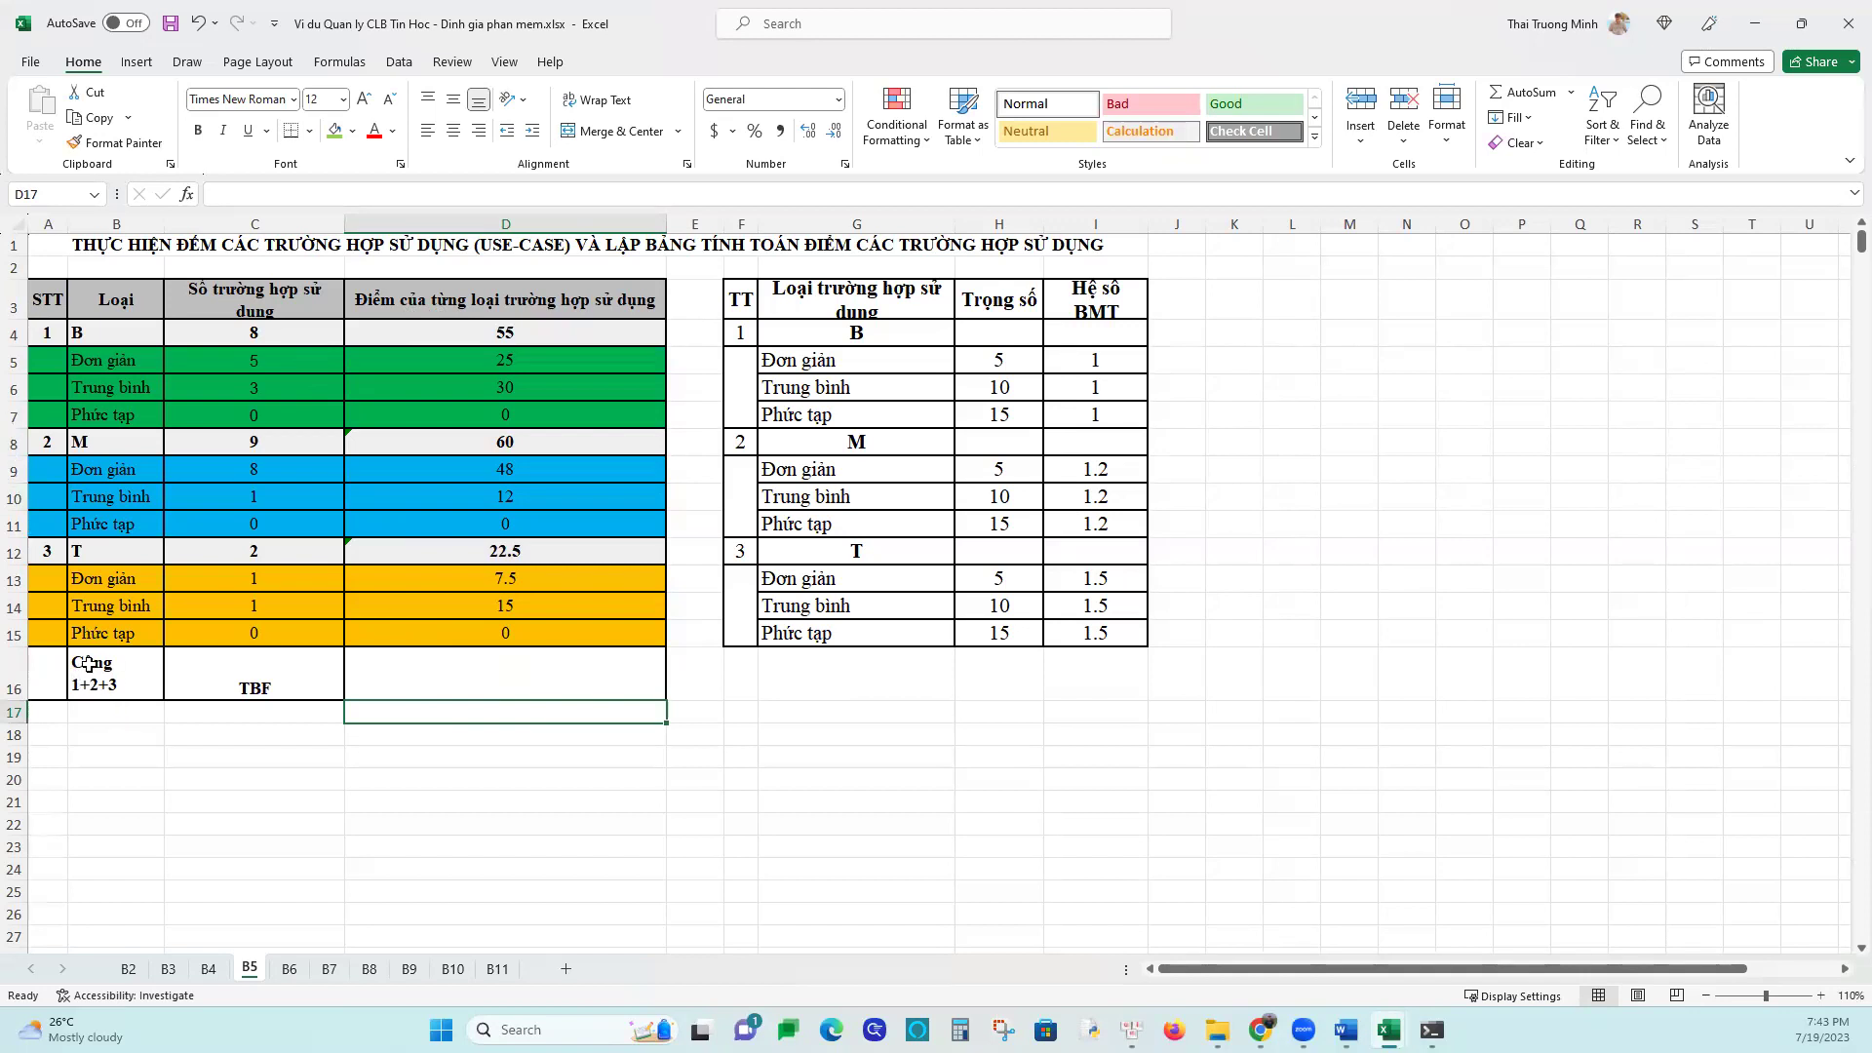
Try to build the grand total in D16, starting with a reference to the category B subtotal in D4
{"action": "left_click", "coordinate": [105, 682]}
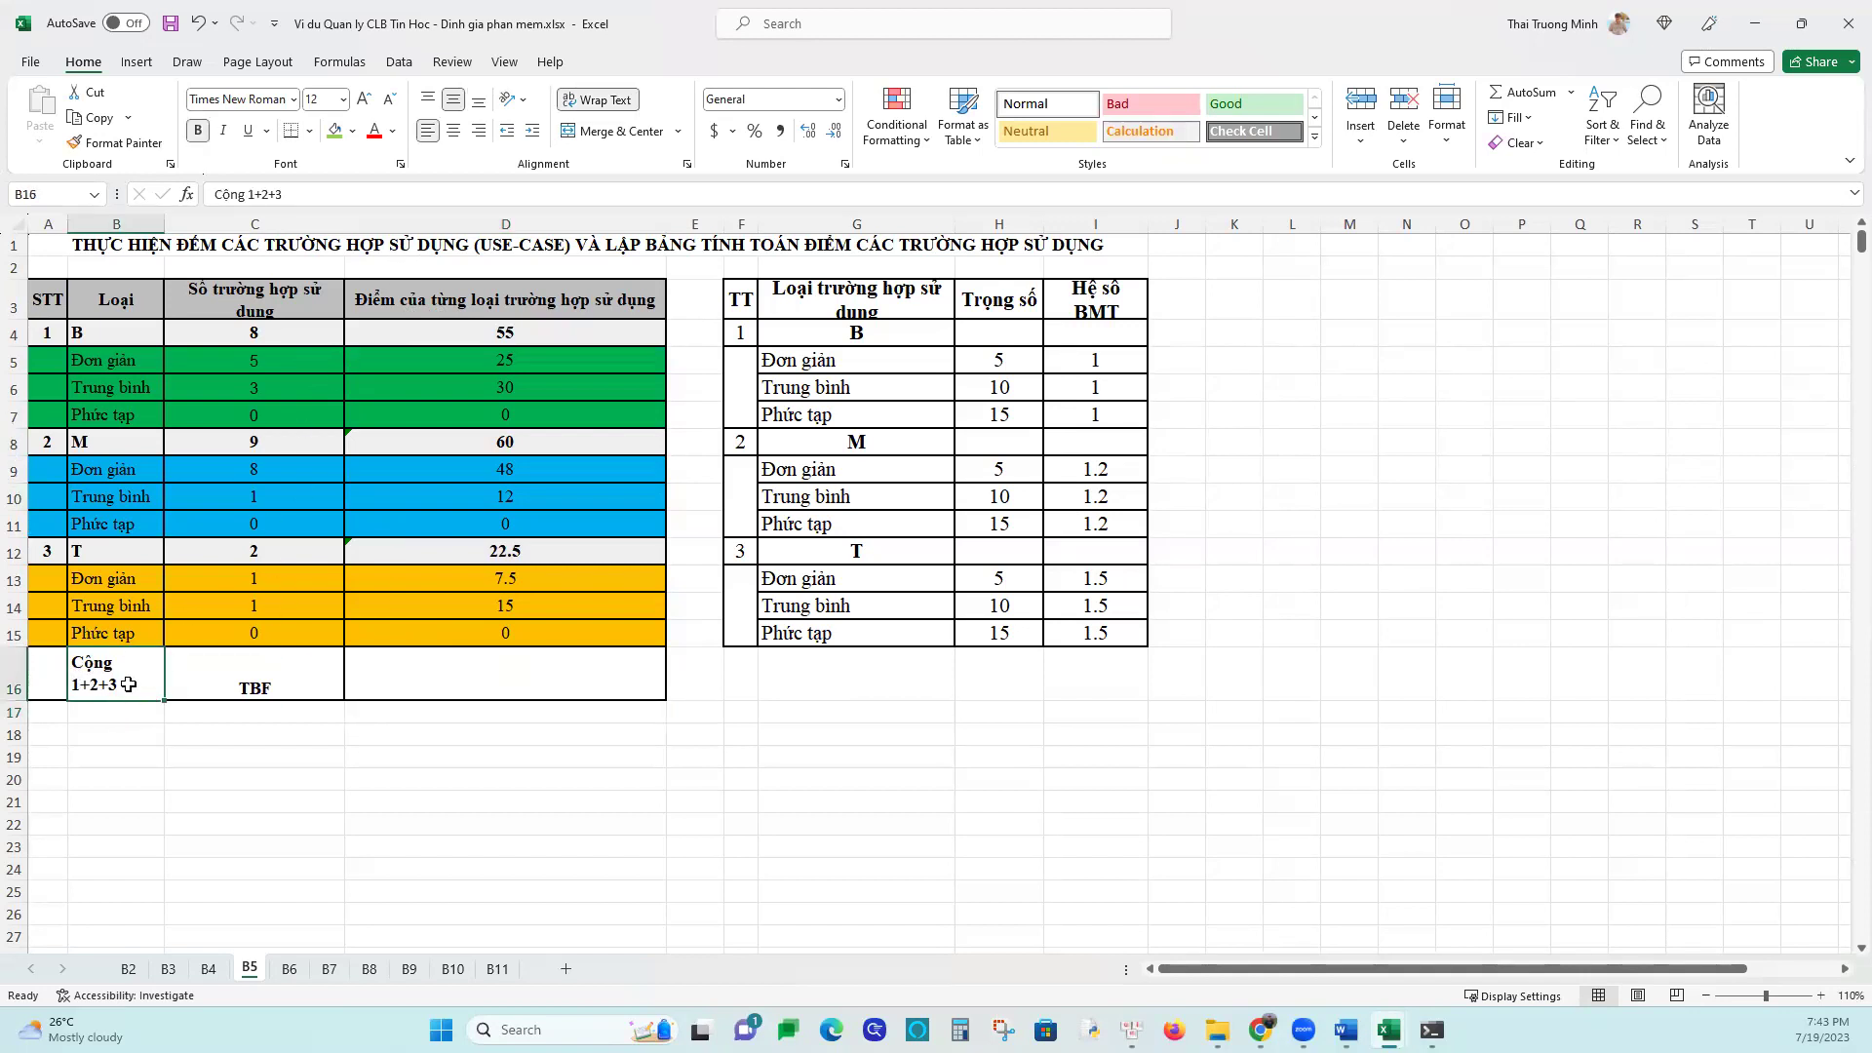
{"action": "left_click", "coordinate": [434, 688]}
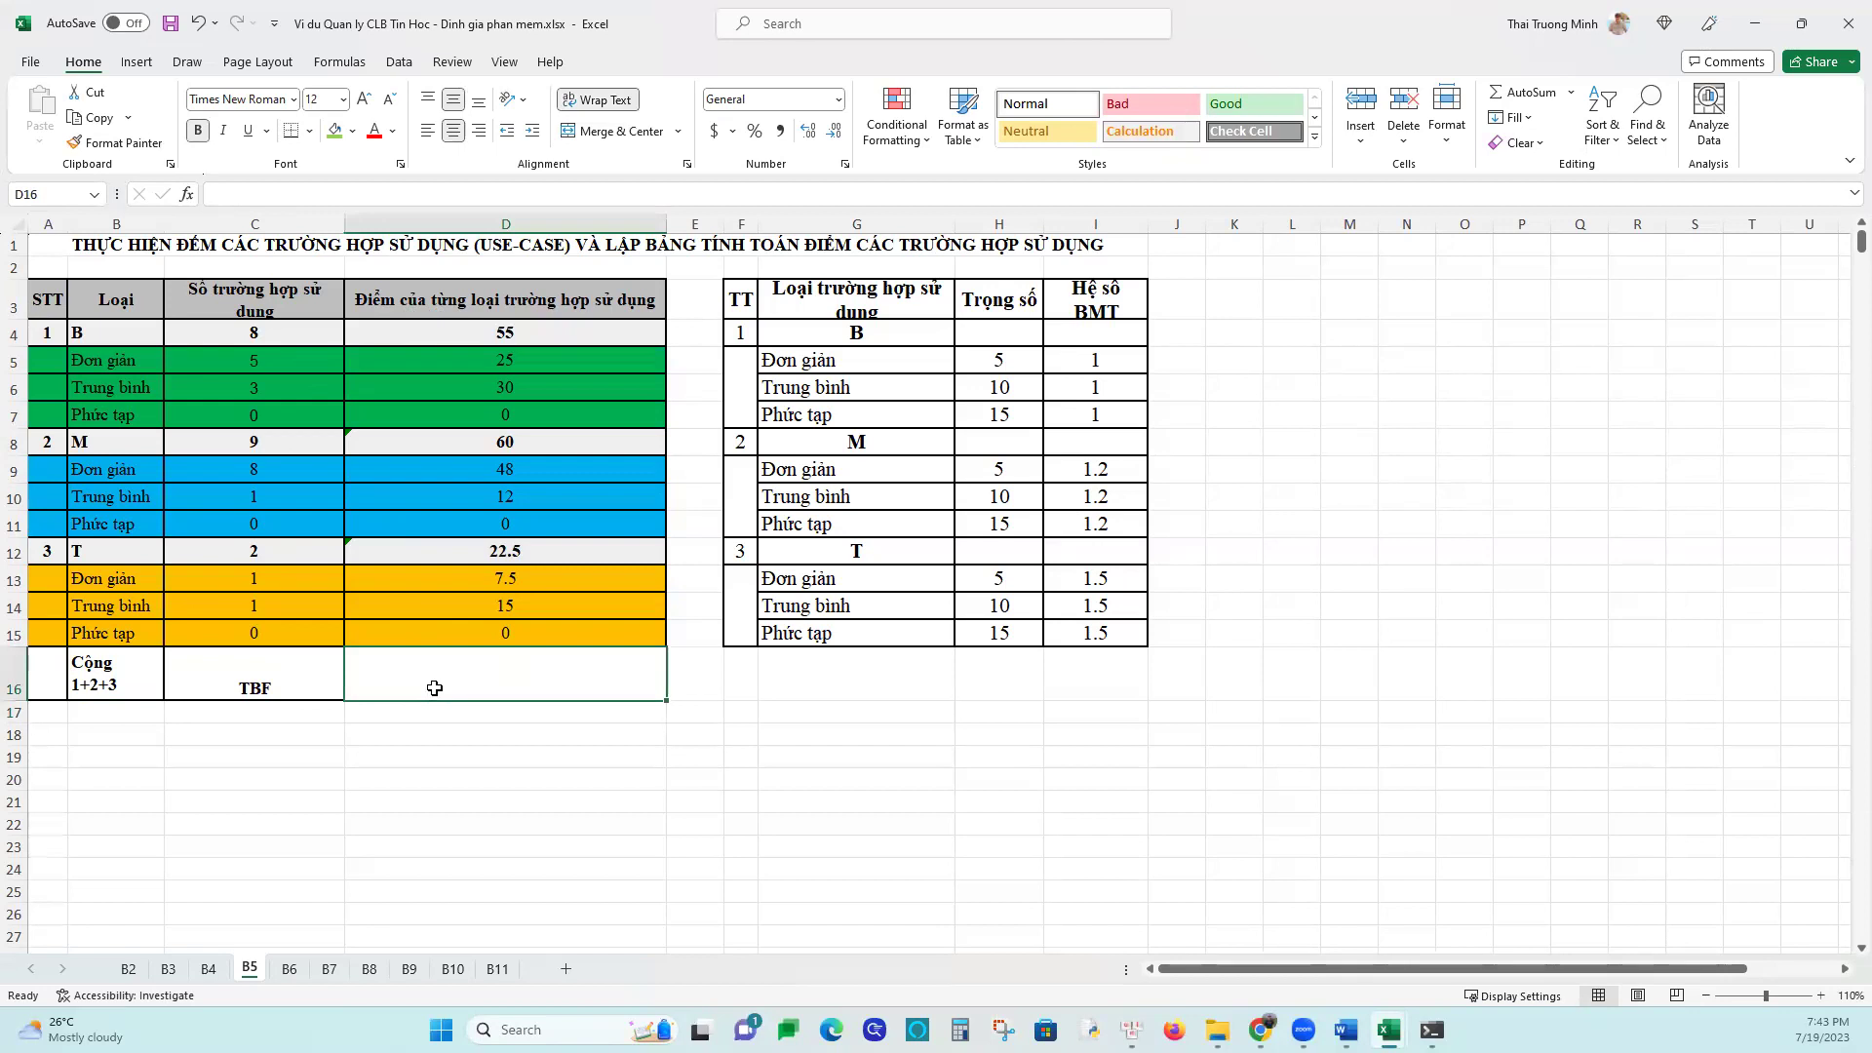
{"action": "type", "text": "="}
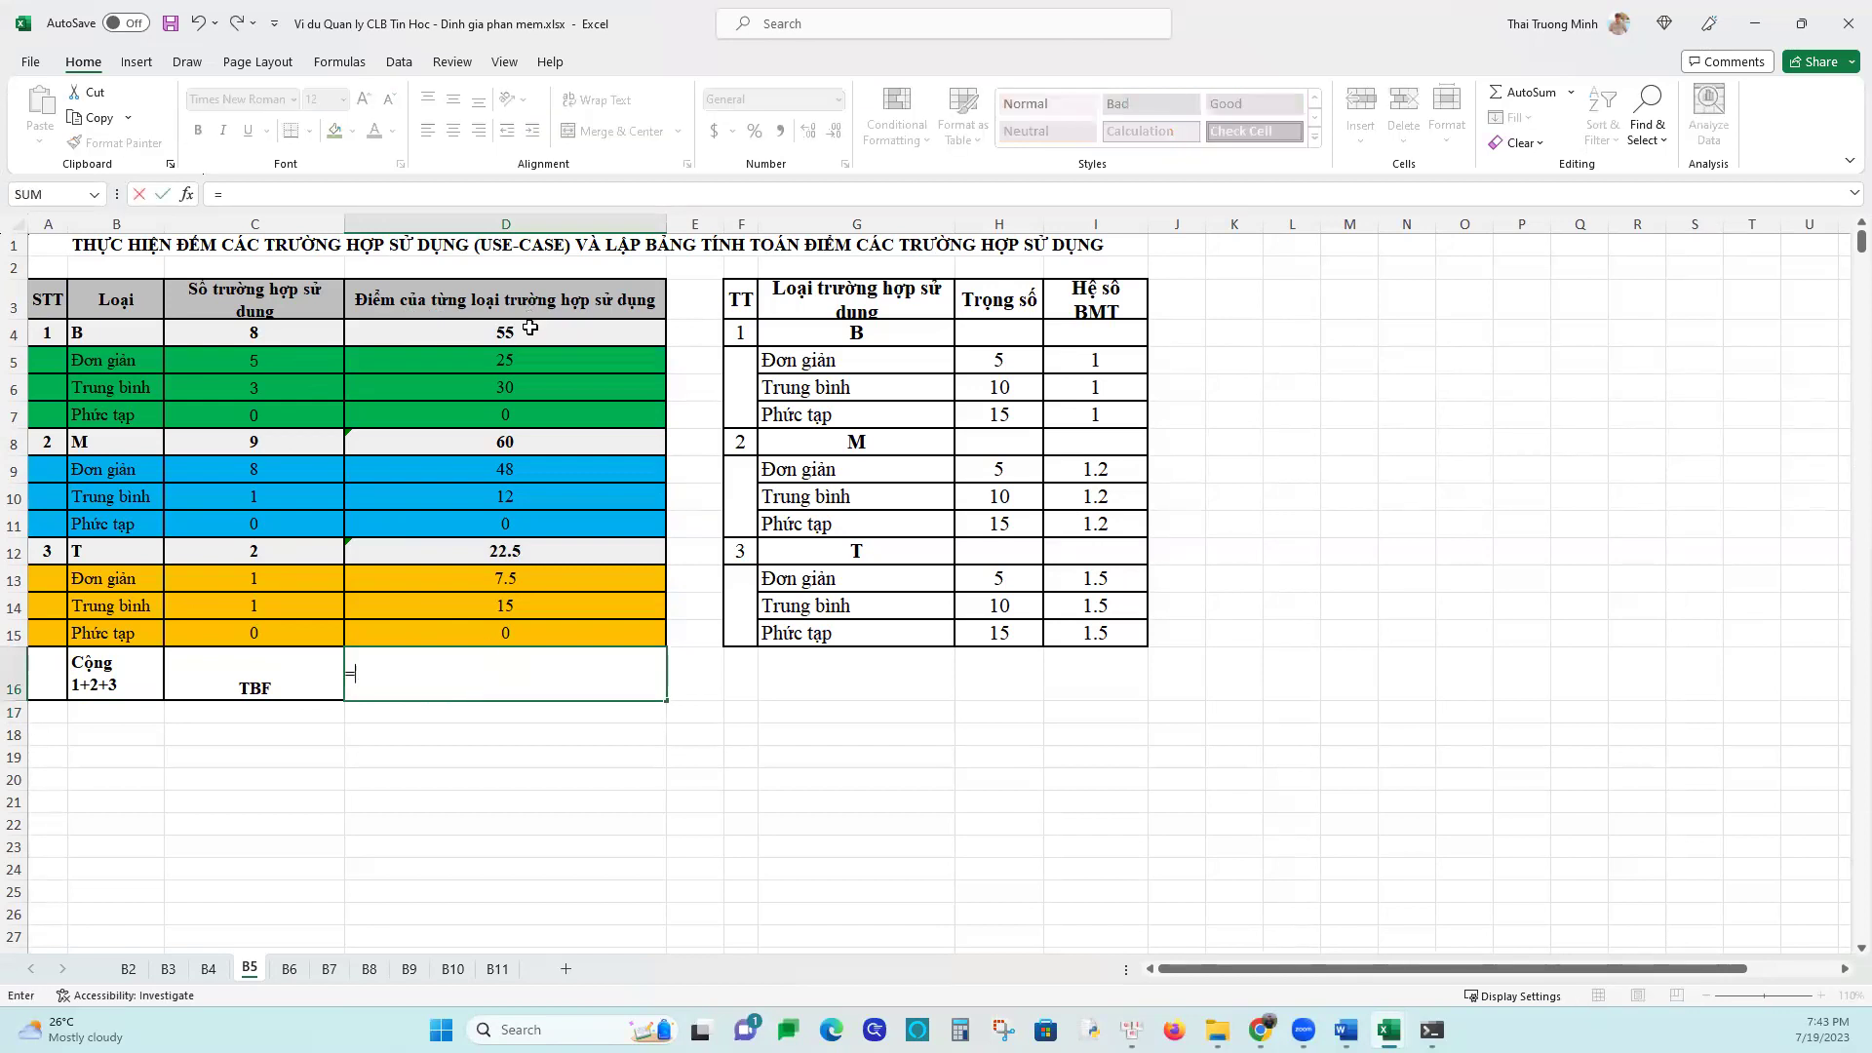
{"action": "left_click", "coordinate": [530, 332]}
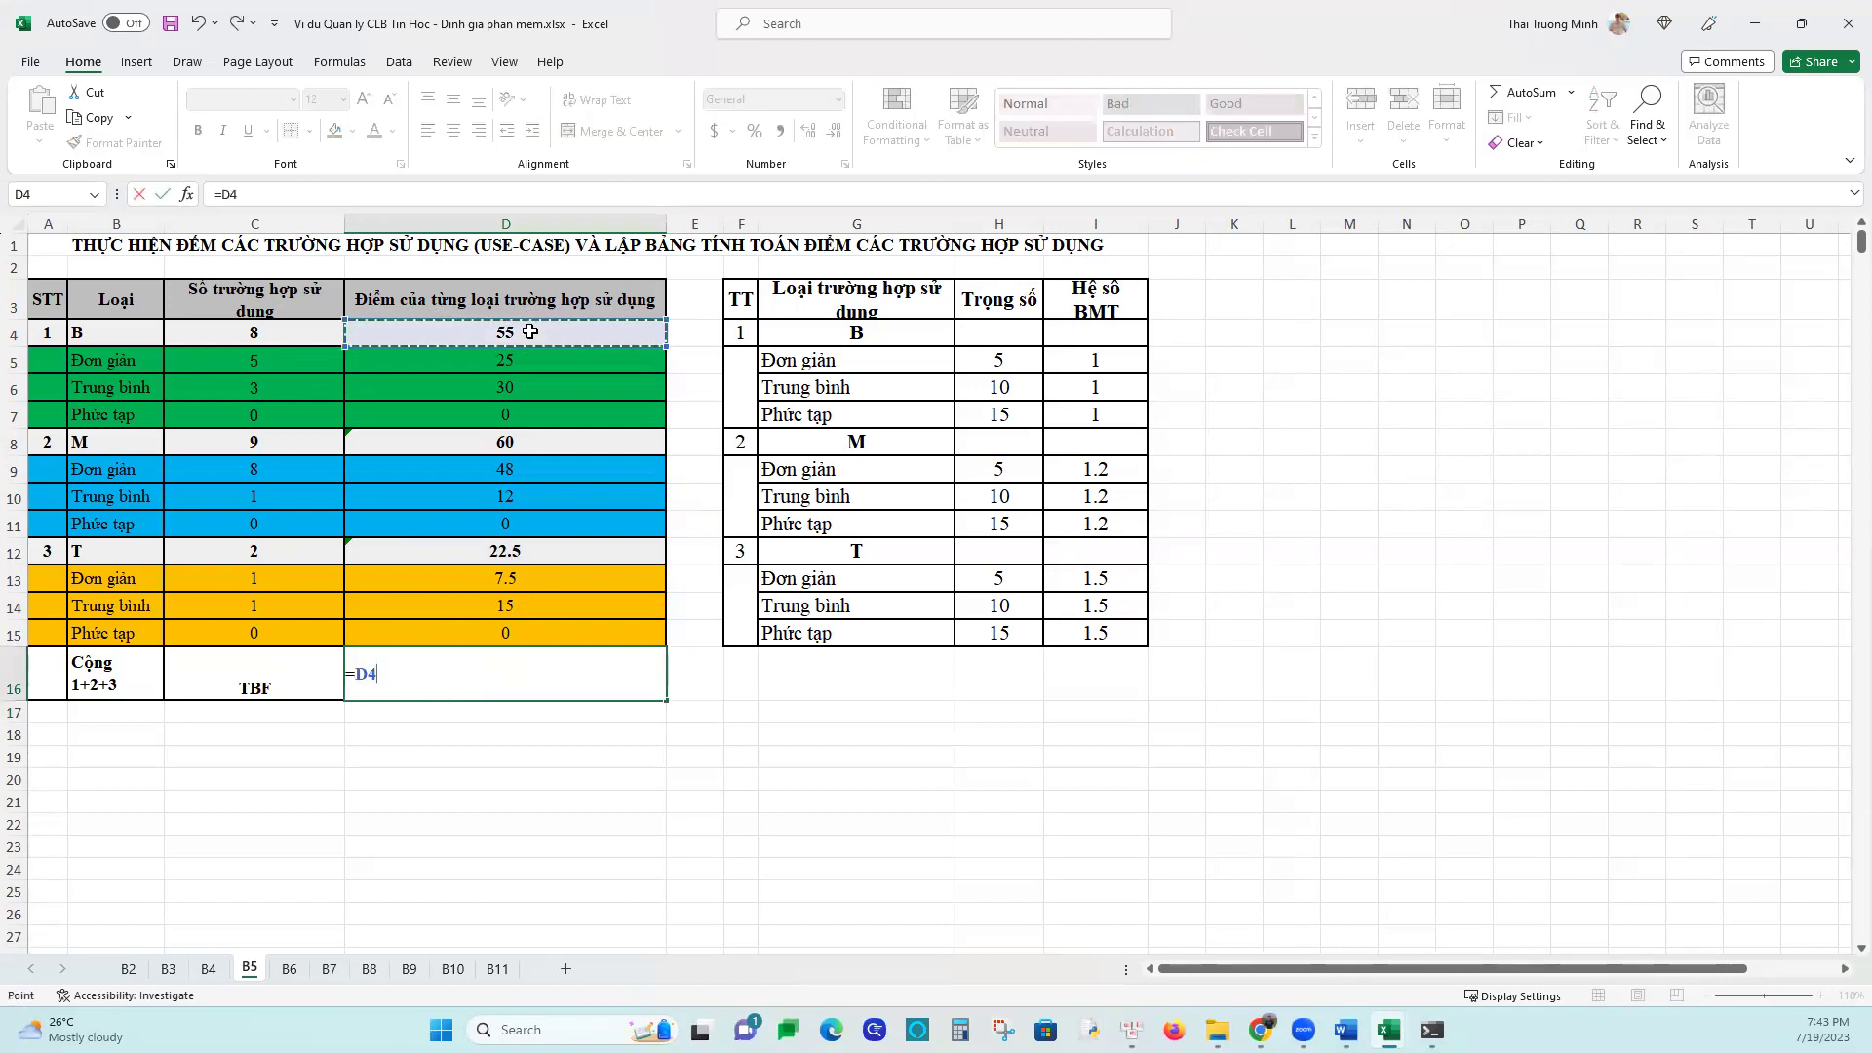
{"action": "key", "text": "Return"}
{"action": "left_click", "coordinate": [523, 442]}
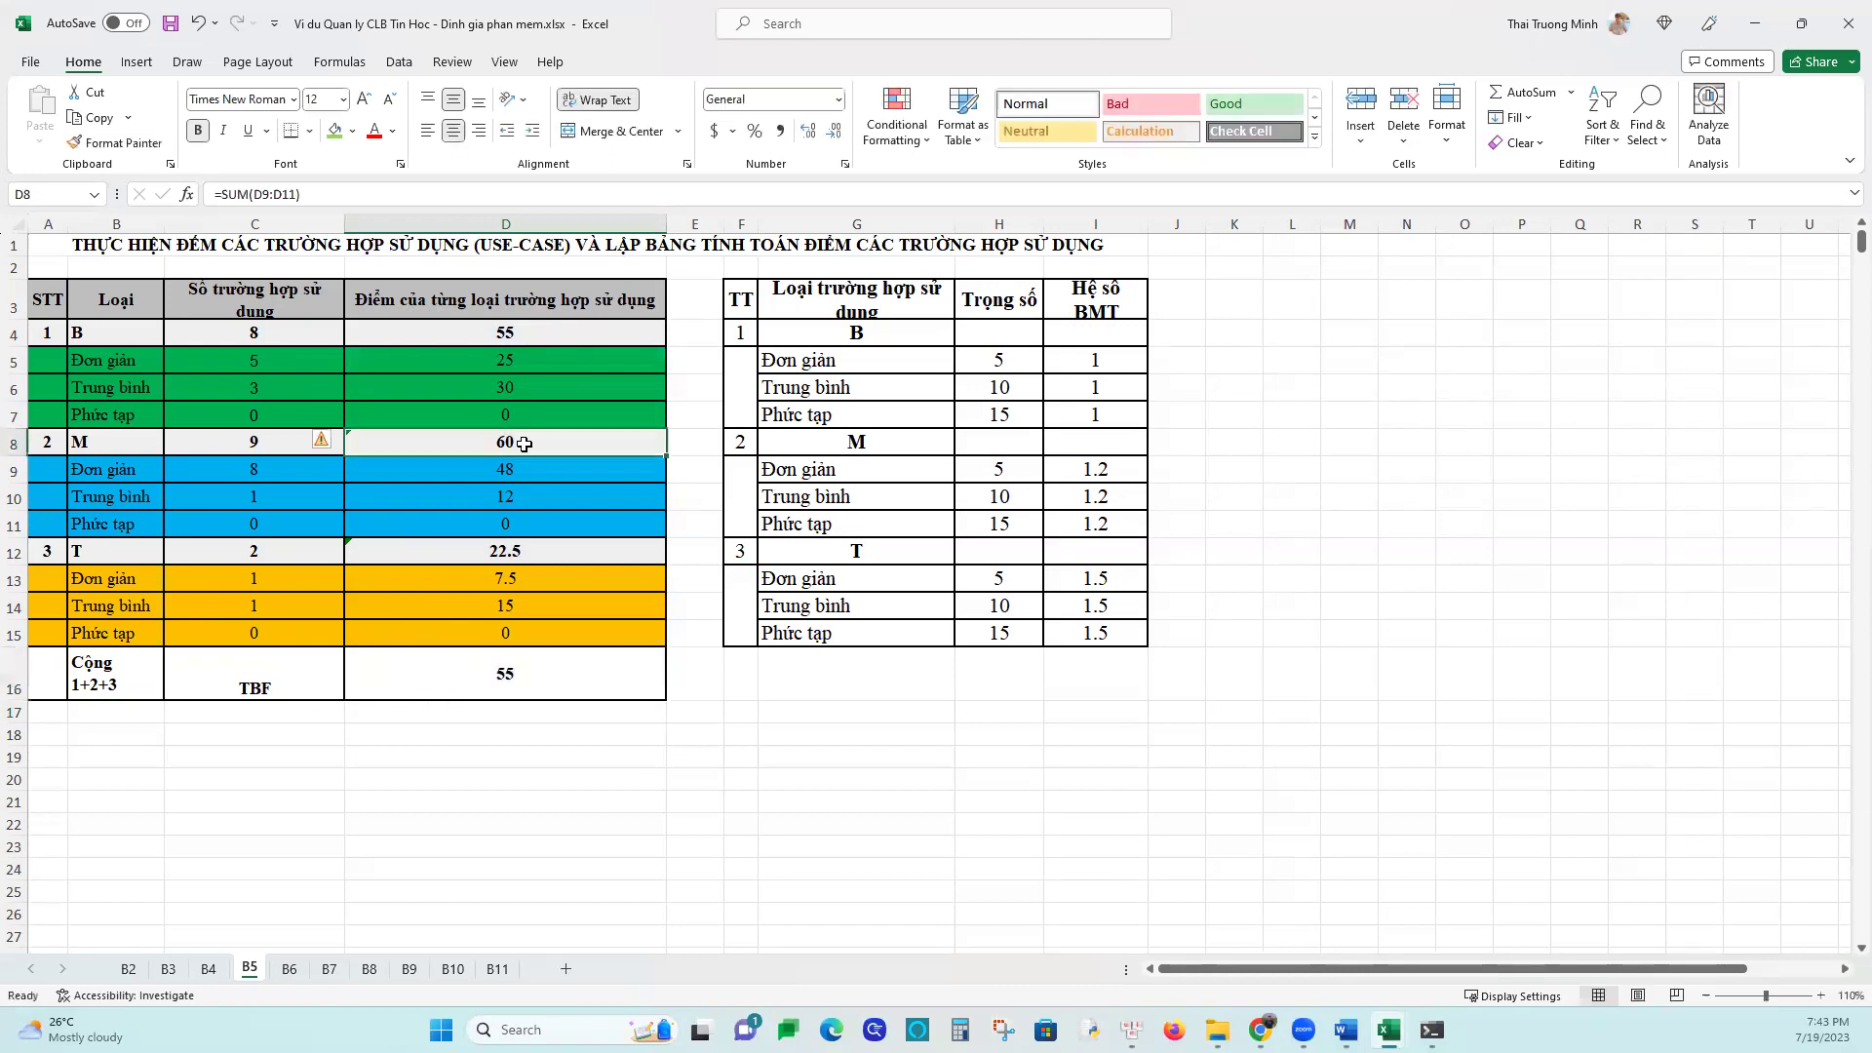
{"action": "left_click", "coordinate": [504, 555]}
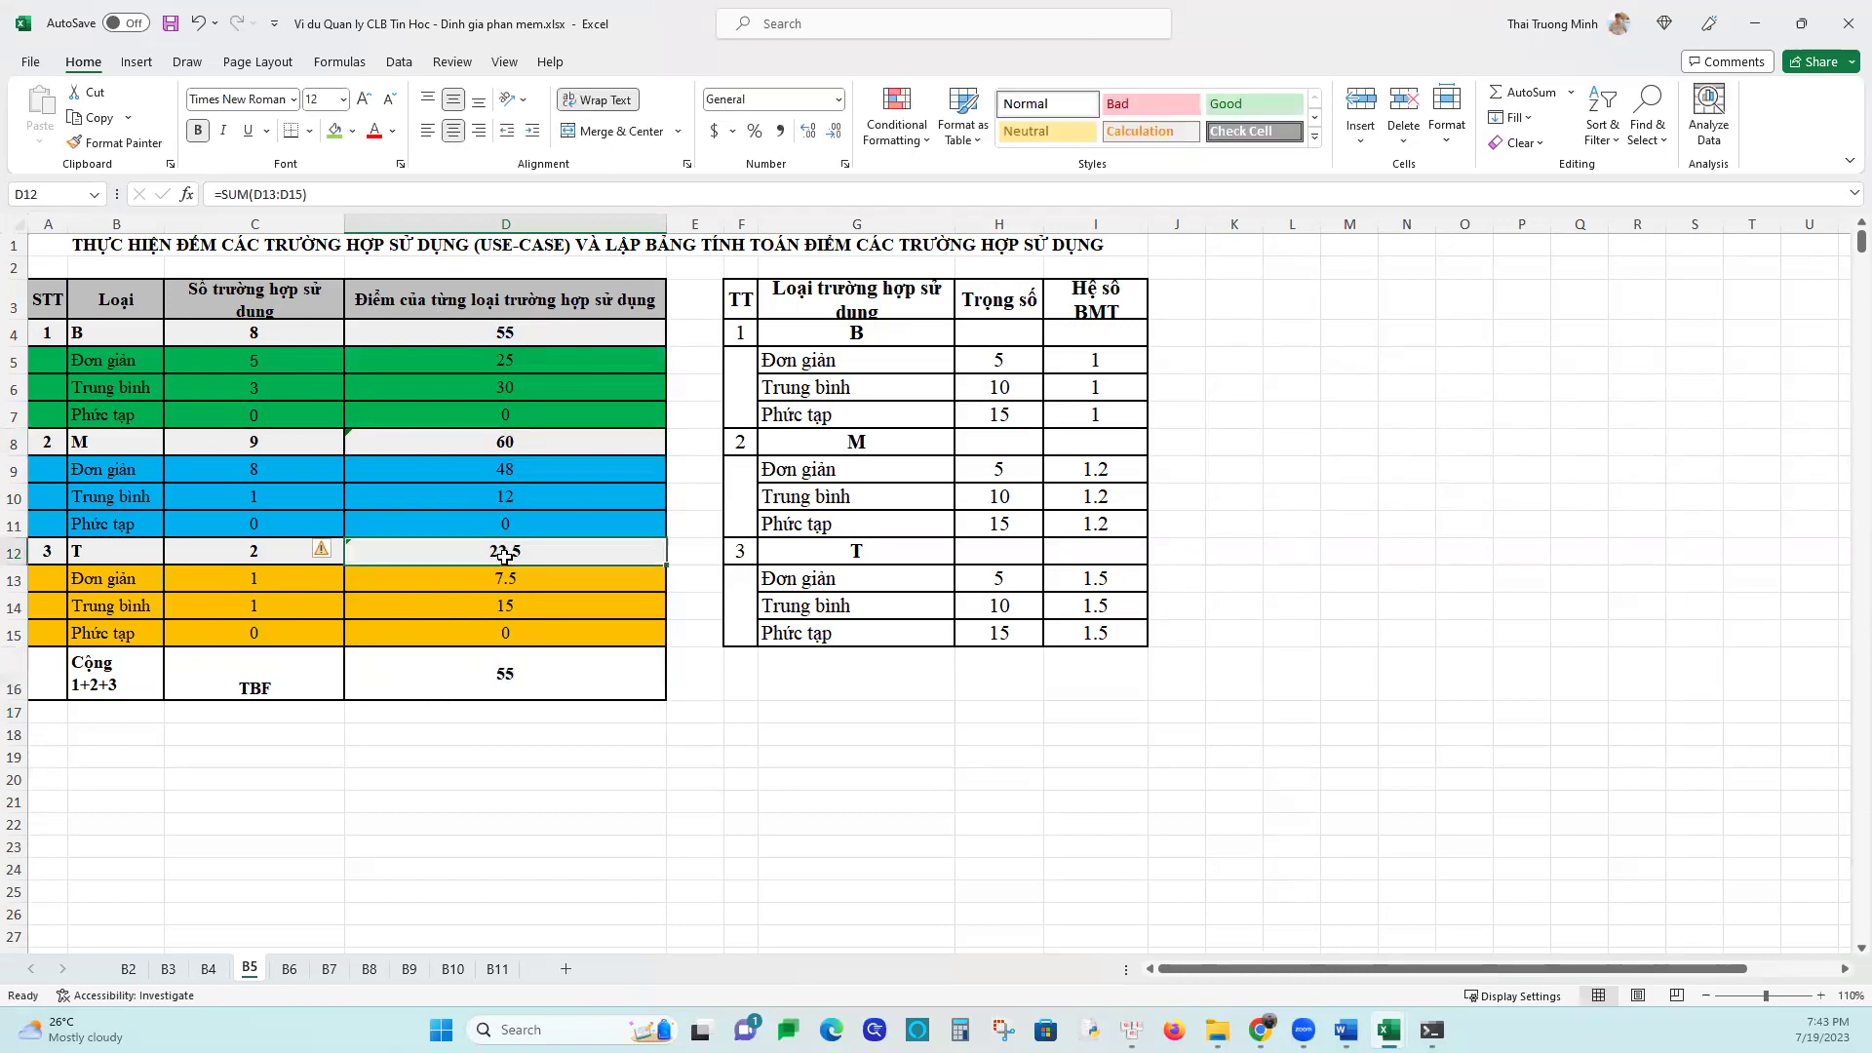
Enter the grand total formula =D4+D8+D12 in D16 to add the three category subtotals
{"action": "left_click", "coordinate": [505, 685]}
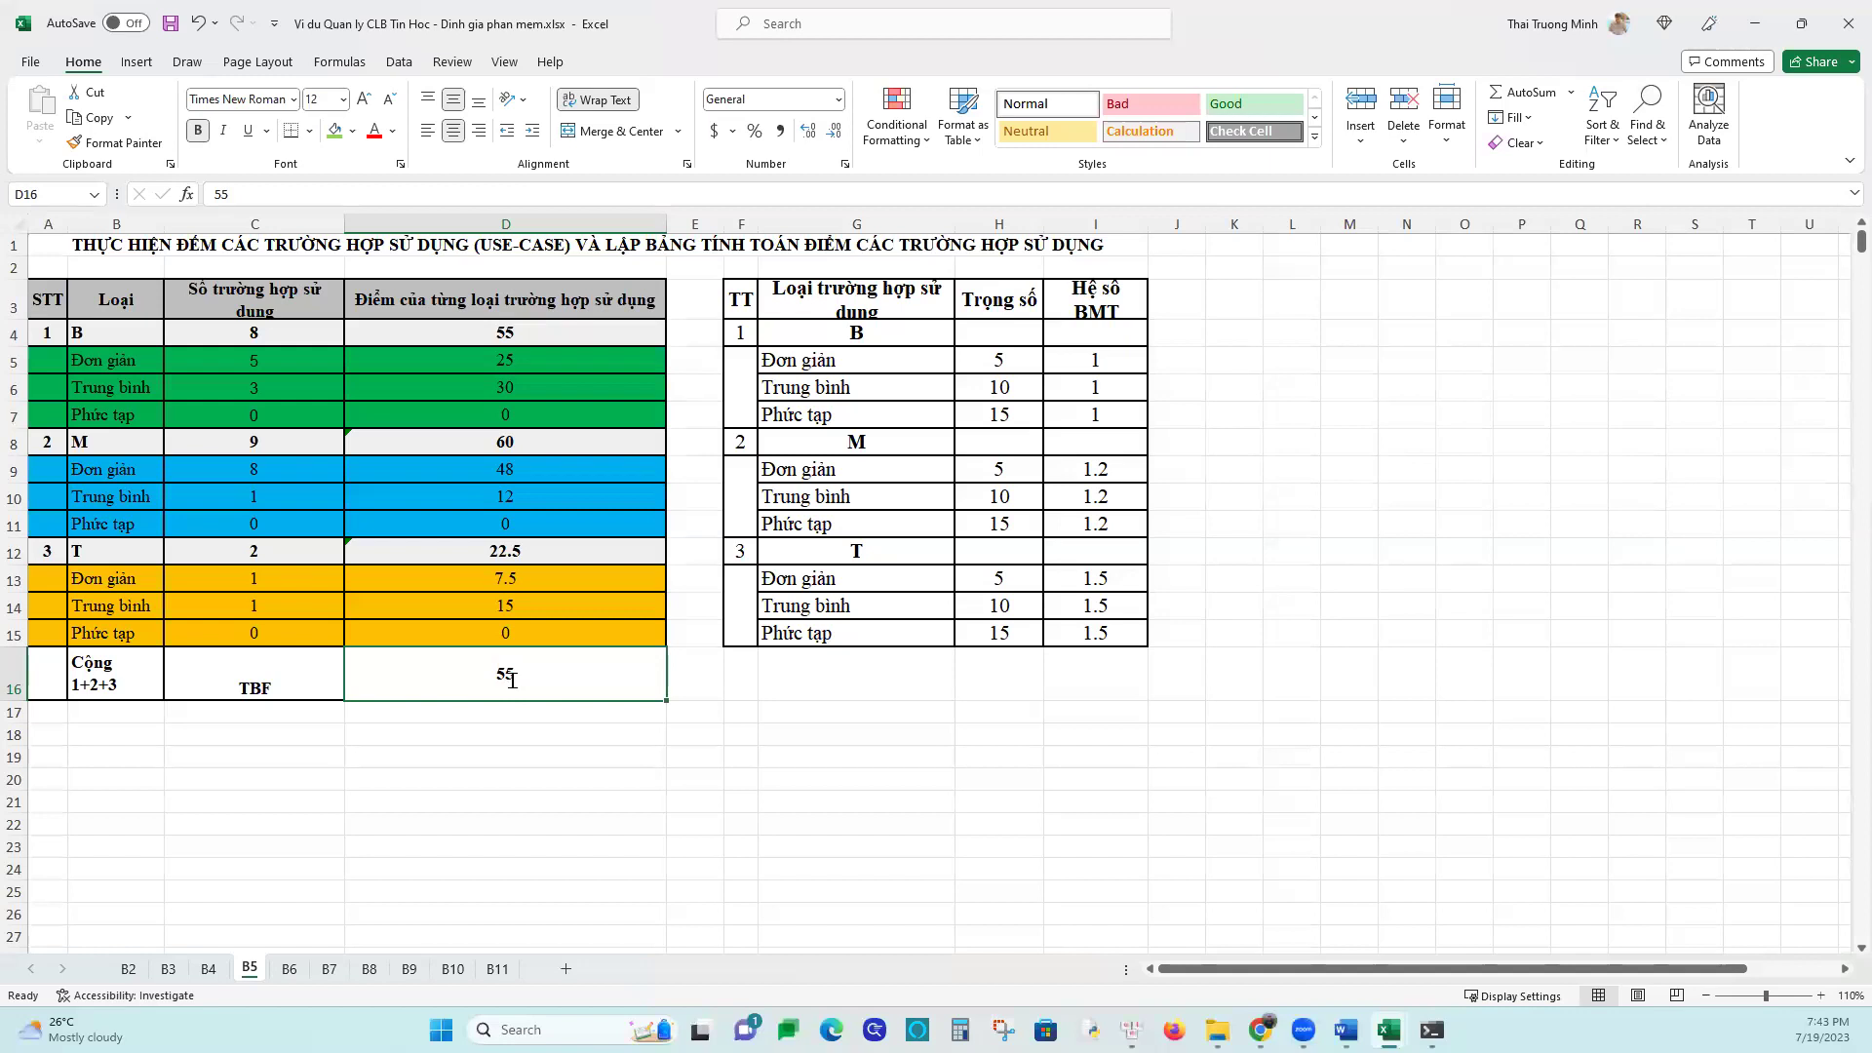
{"action": "type", "text": "="}
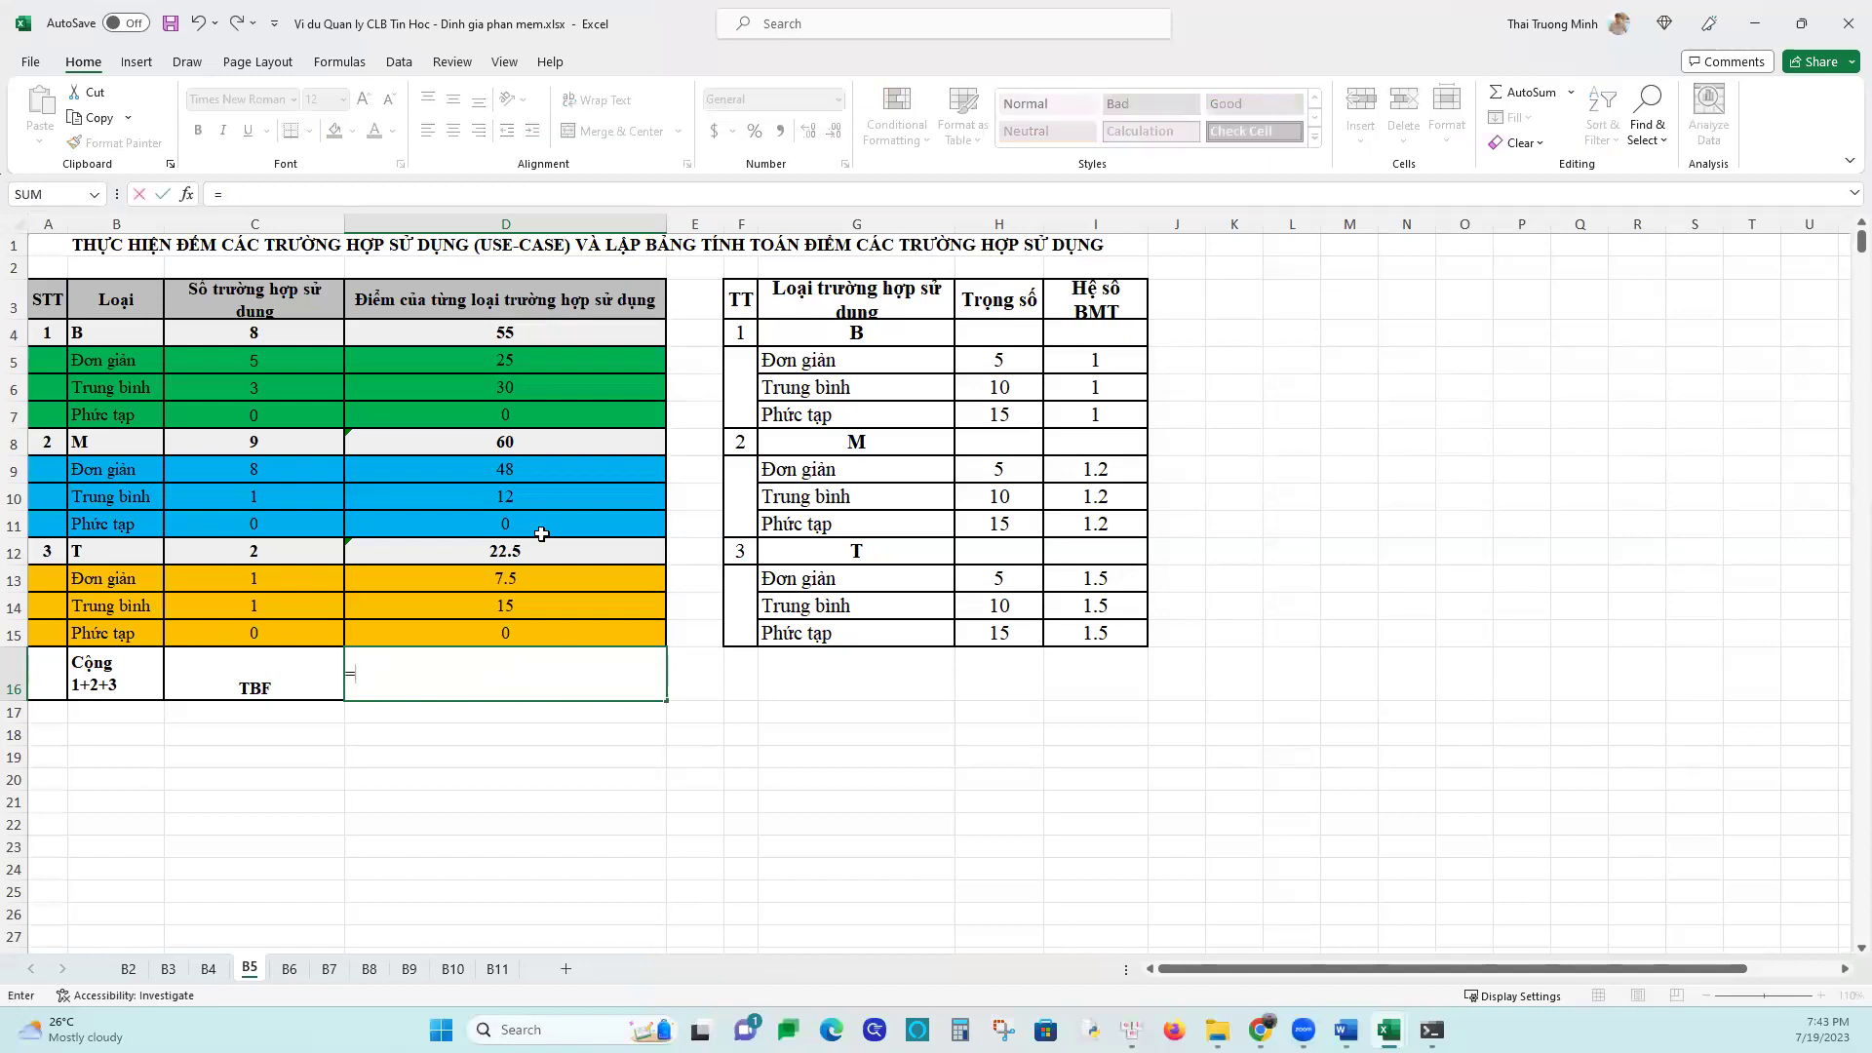
{"action": "left_click", "coordinate": [500, 333]}
{"action": "type", "text": "+"}
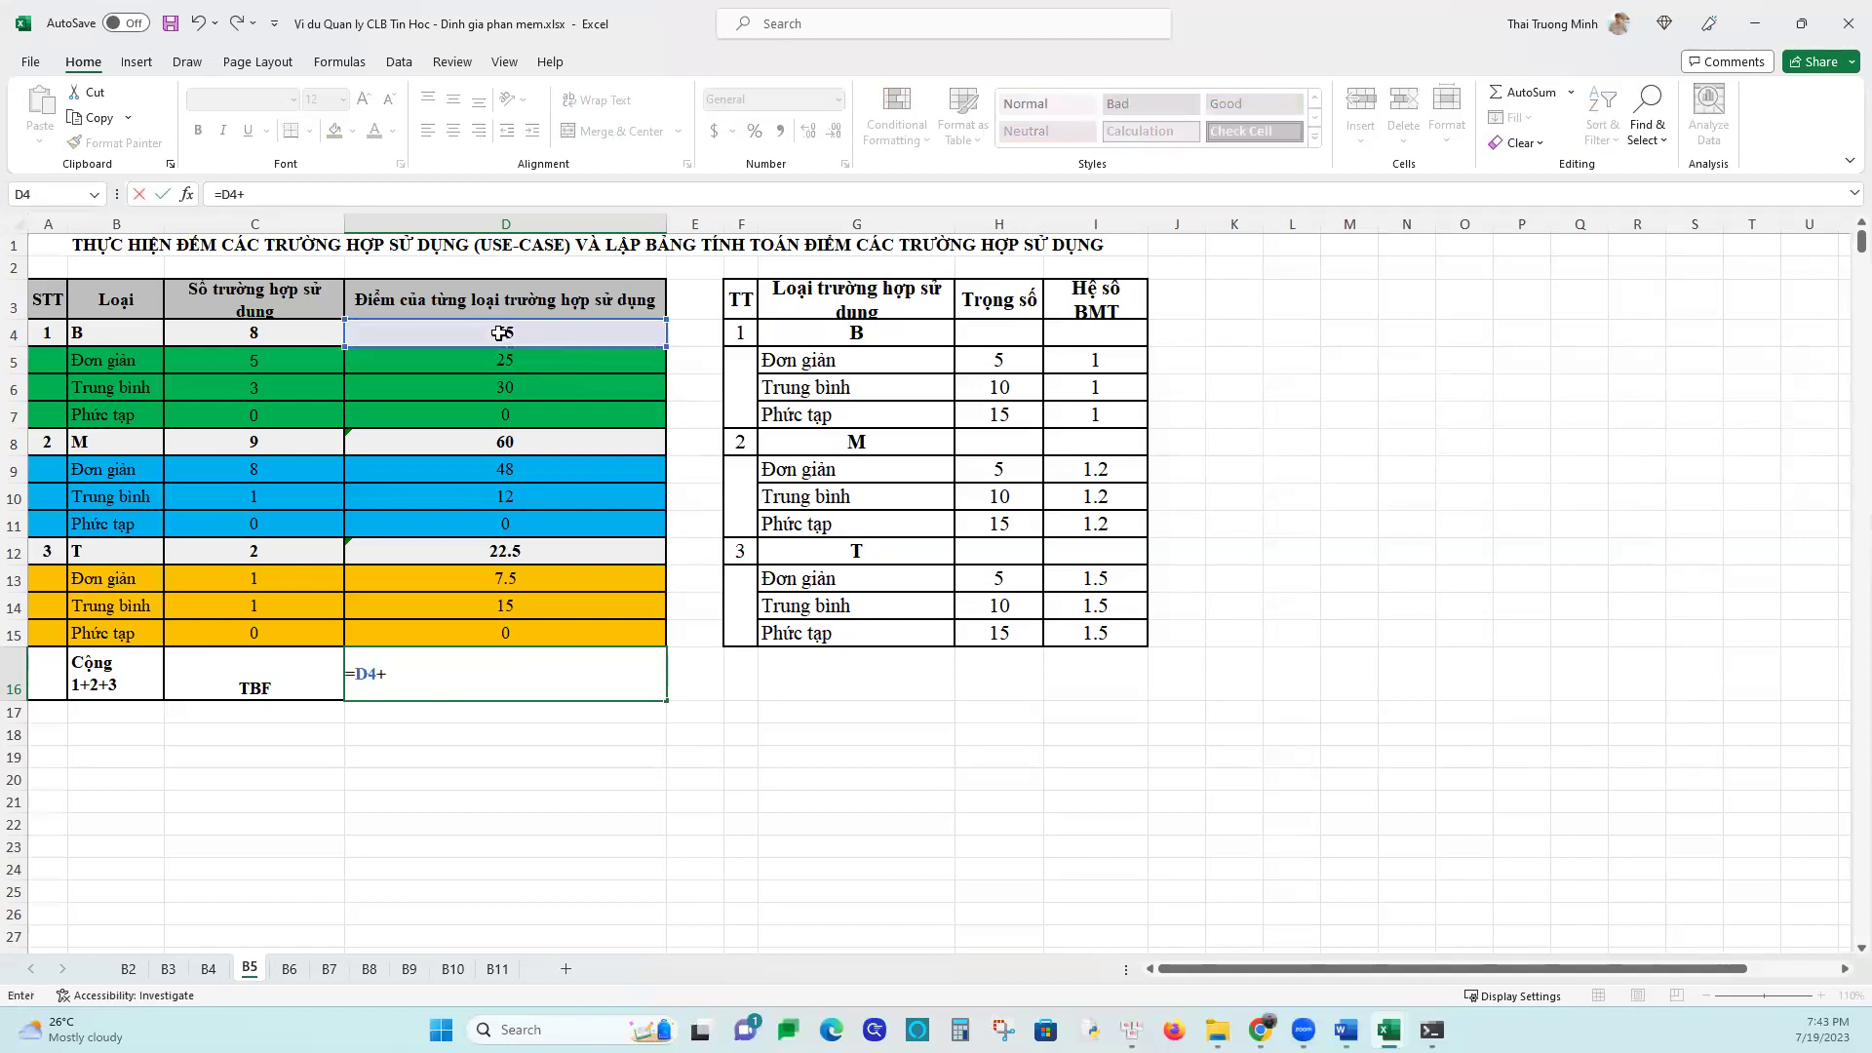
{"action": "left_click", "coordinate": [535, 439]}
{"action": "type", "text": "+"}
{"action": "left_click", "coordinate": [528, 551]}
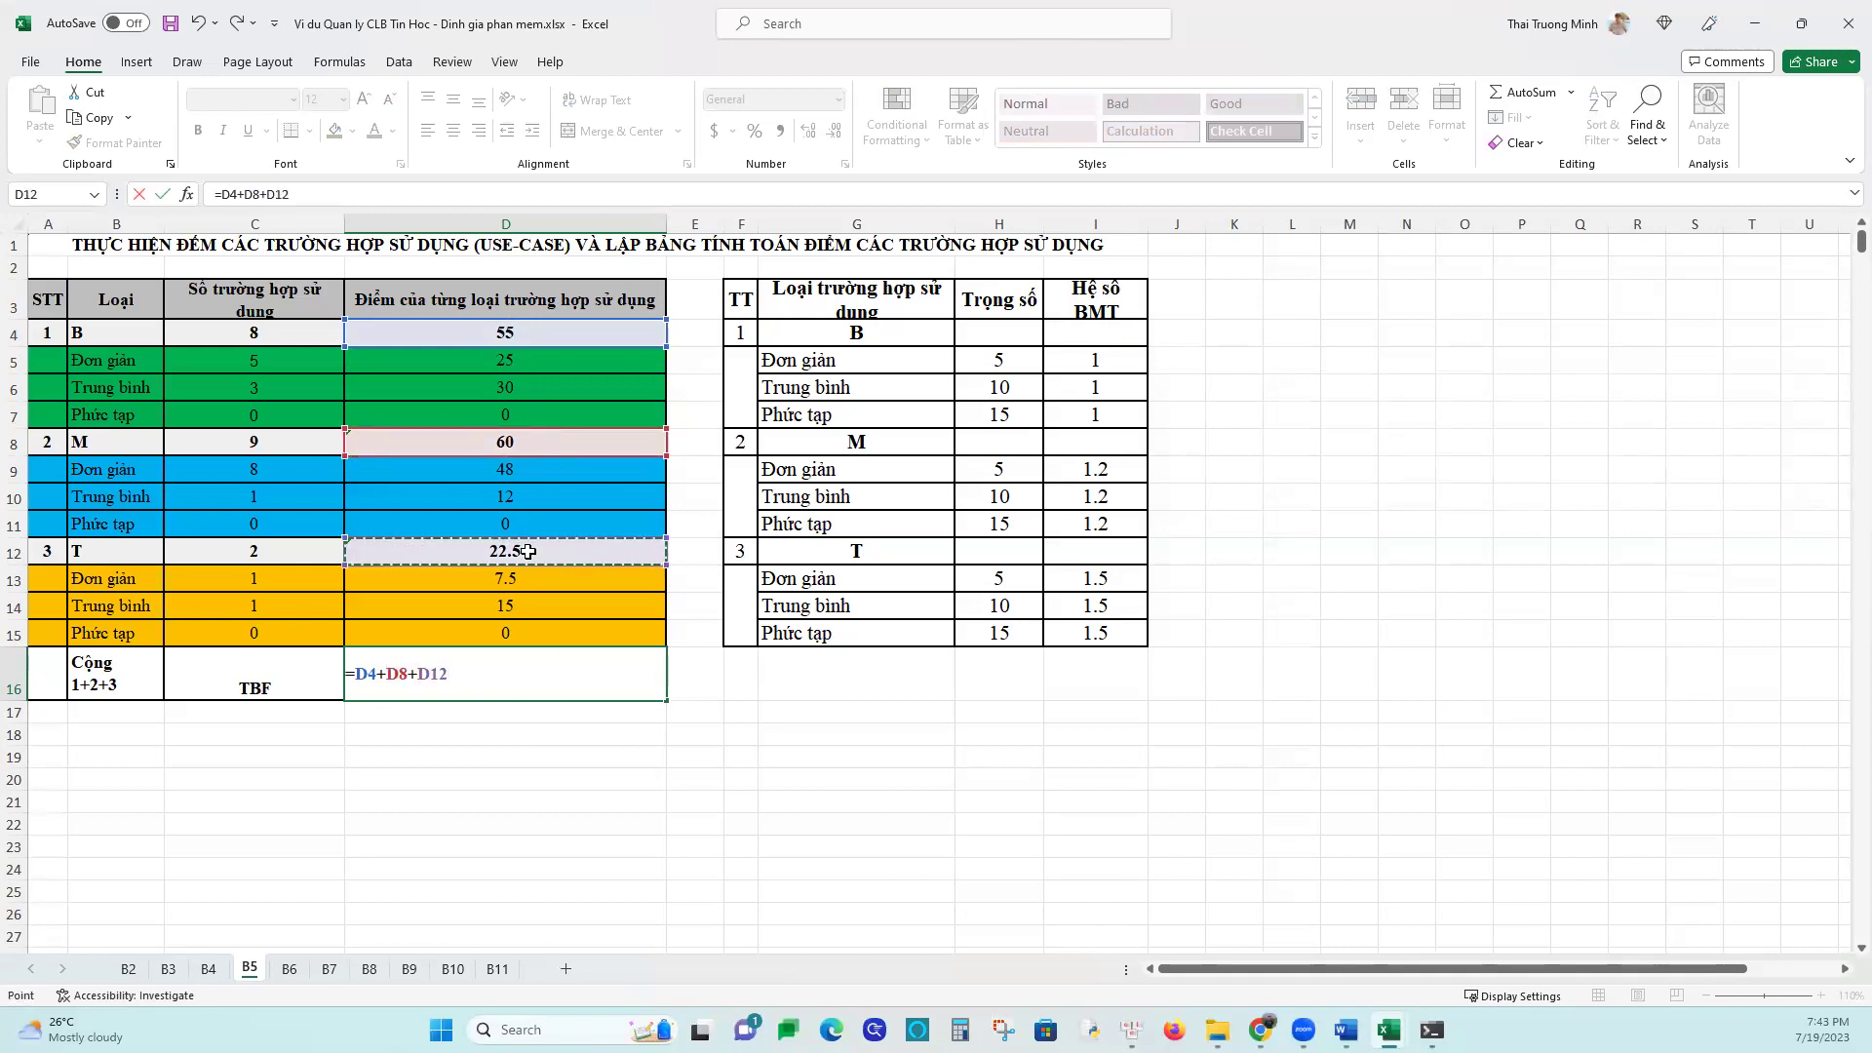
{"action": "key", "text": "Return"}
Review the actor table on sheet B4 and the use-case list on sheet B3, and return to sheet B5
{"action": "mouse_move", "coordinate": [700, 1029]}
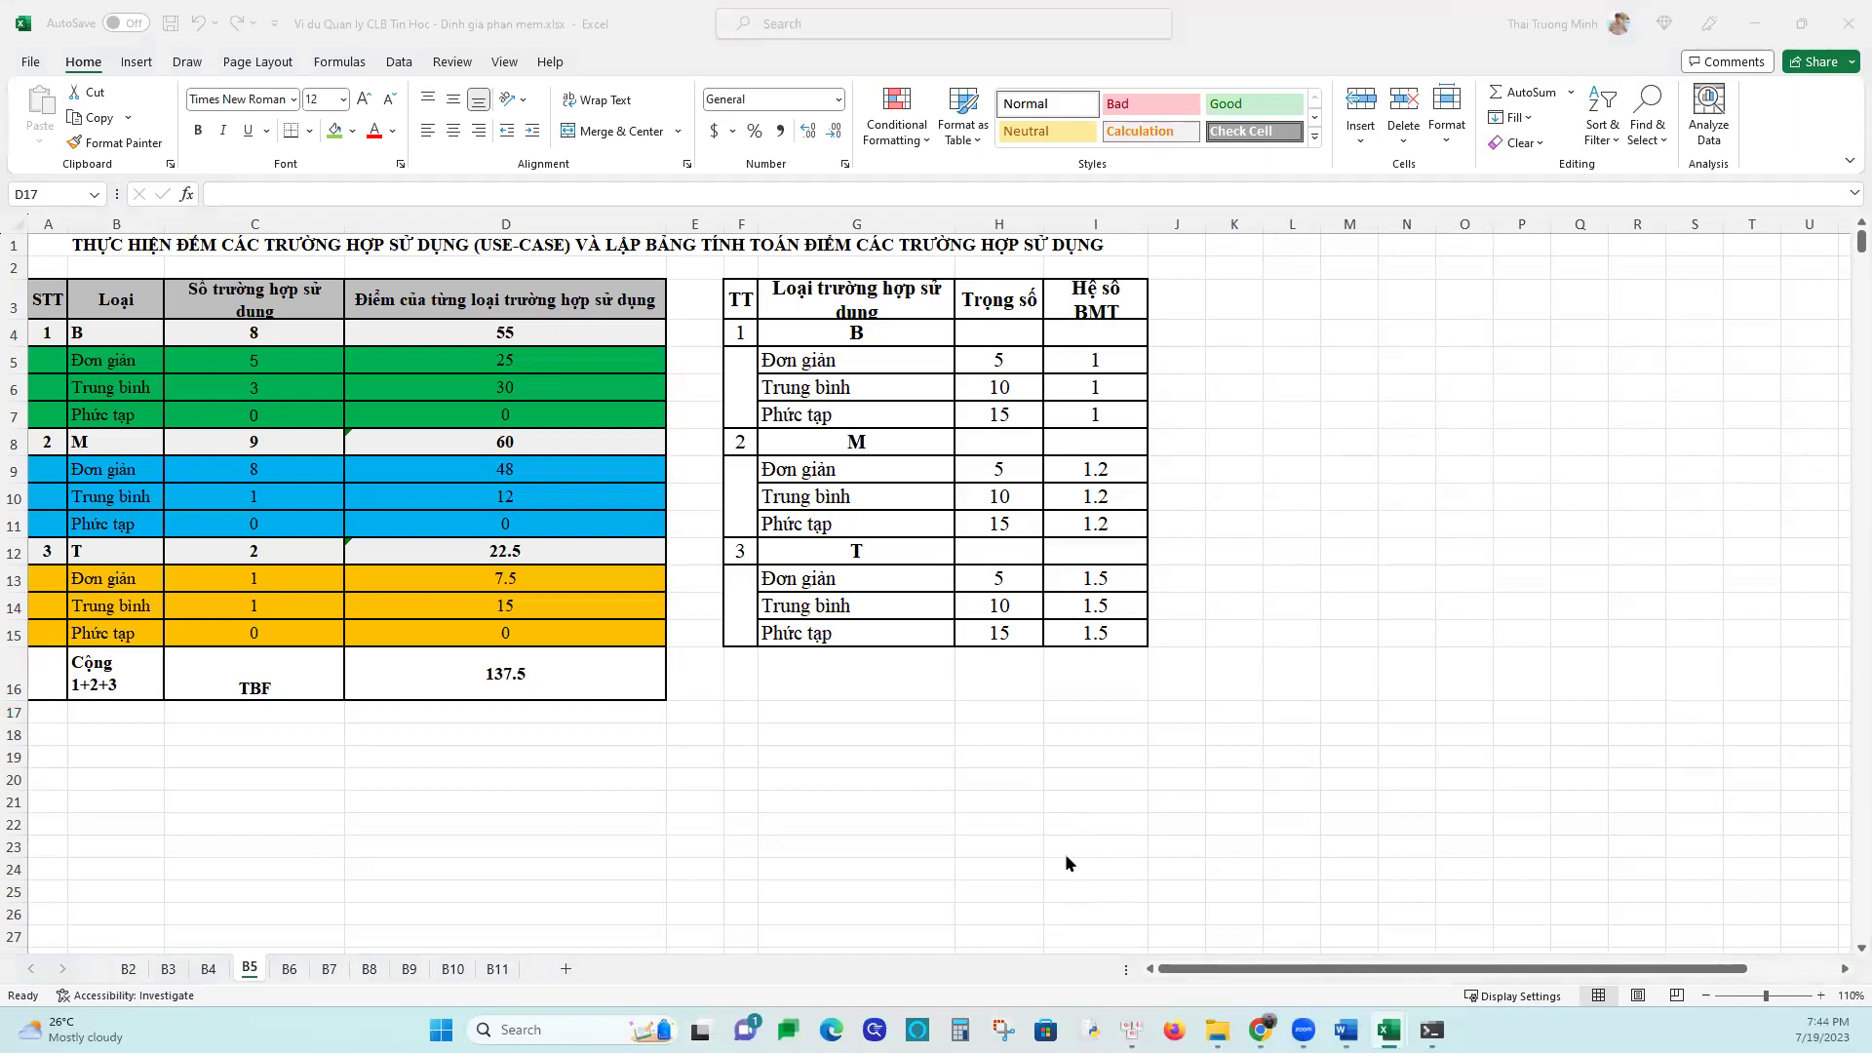
{"action": "left_click", "coordinate": [209, 970]}
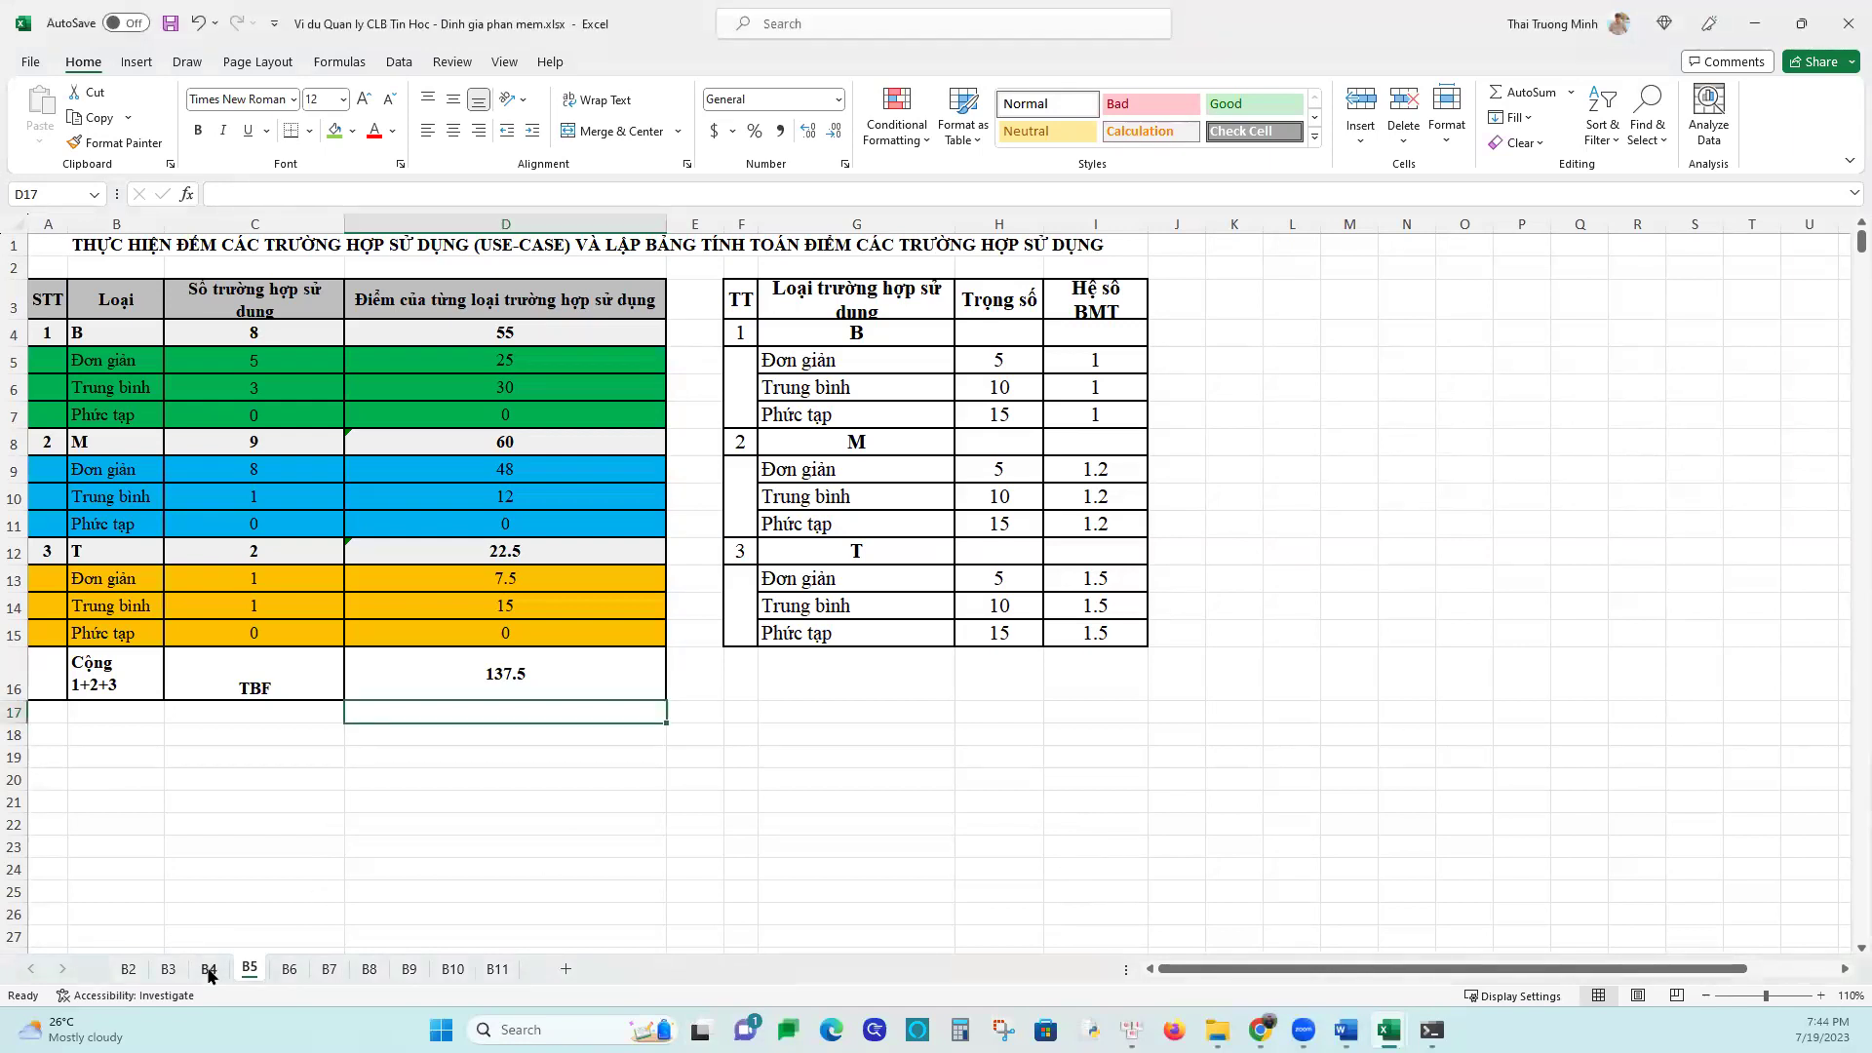
{"action": "left_click", "coordinate": [209, 969]}
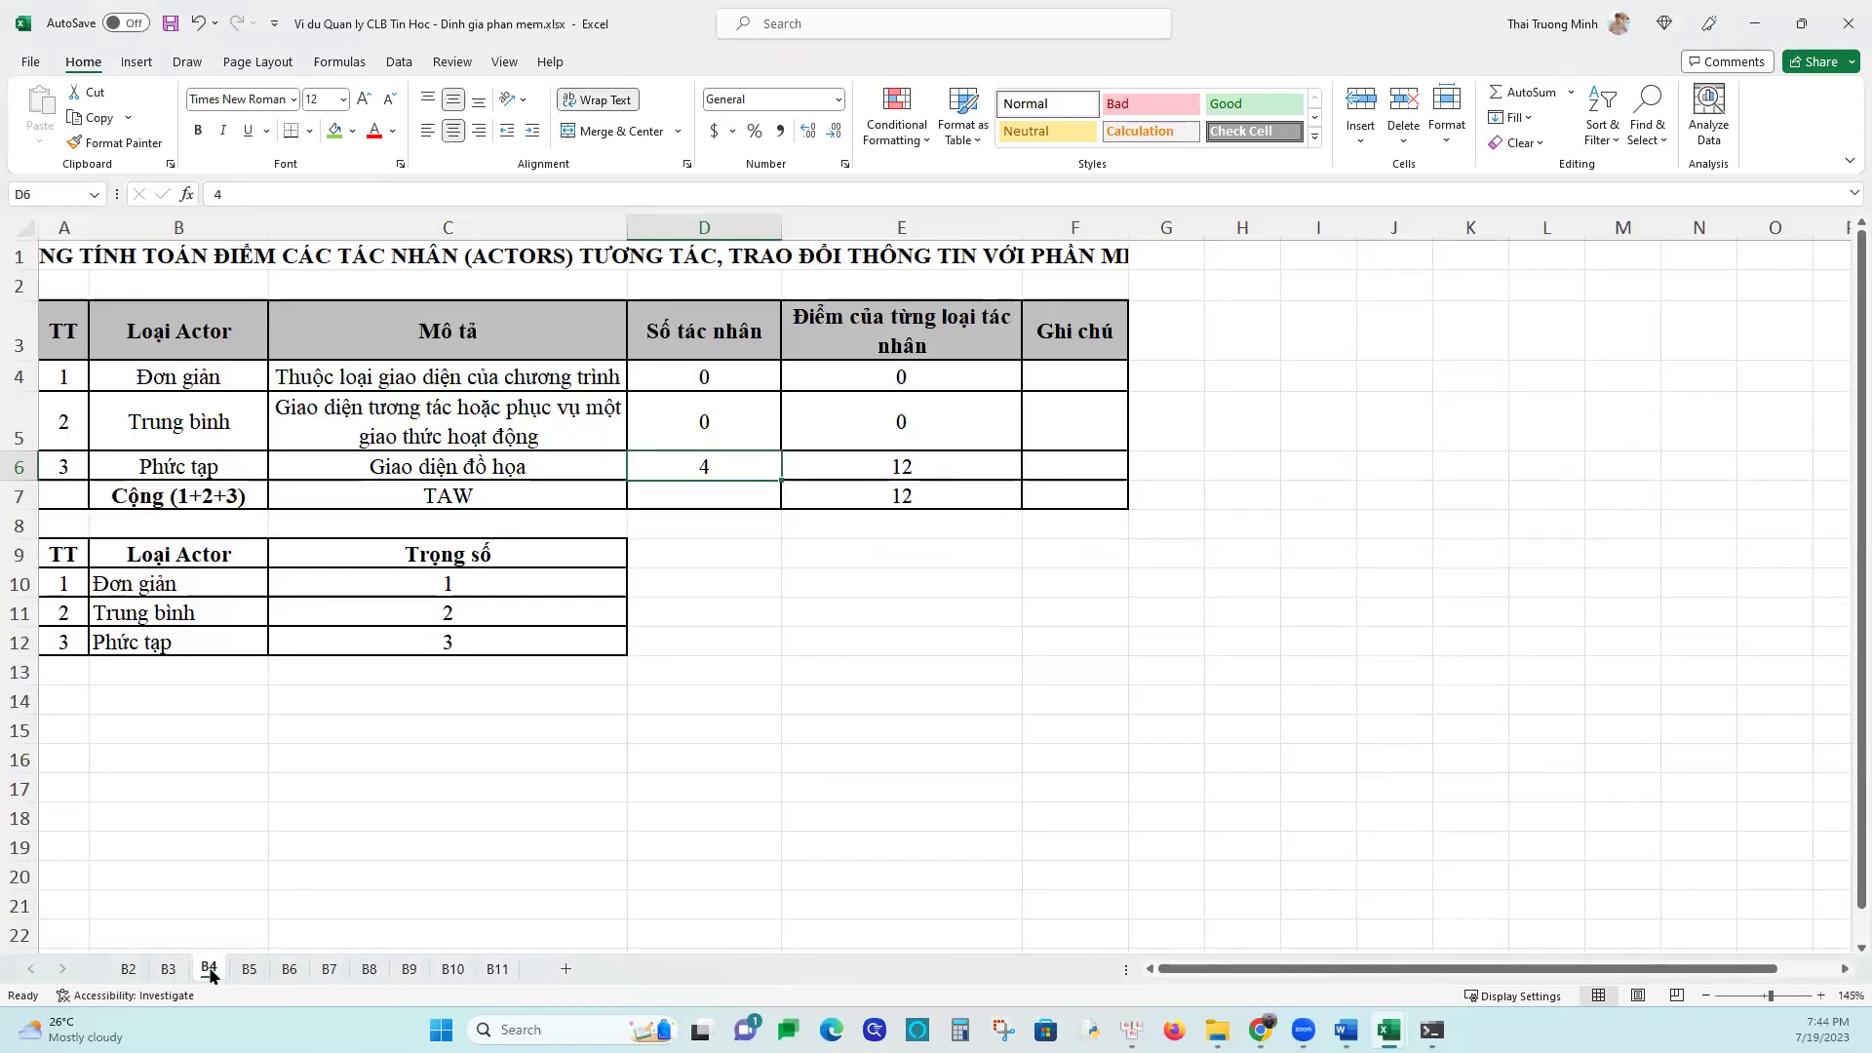
{"action": "left_click", "coordinate": [169, 969]}
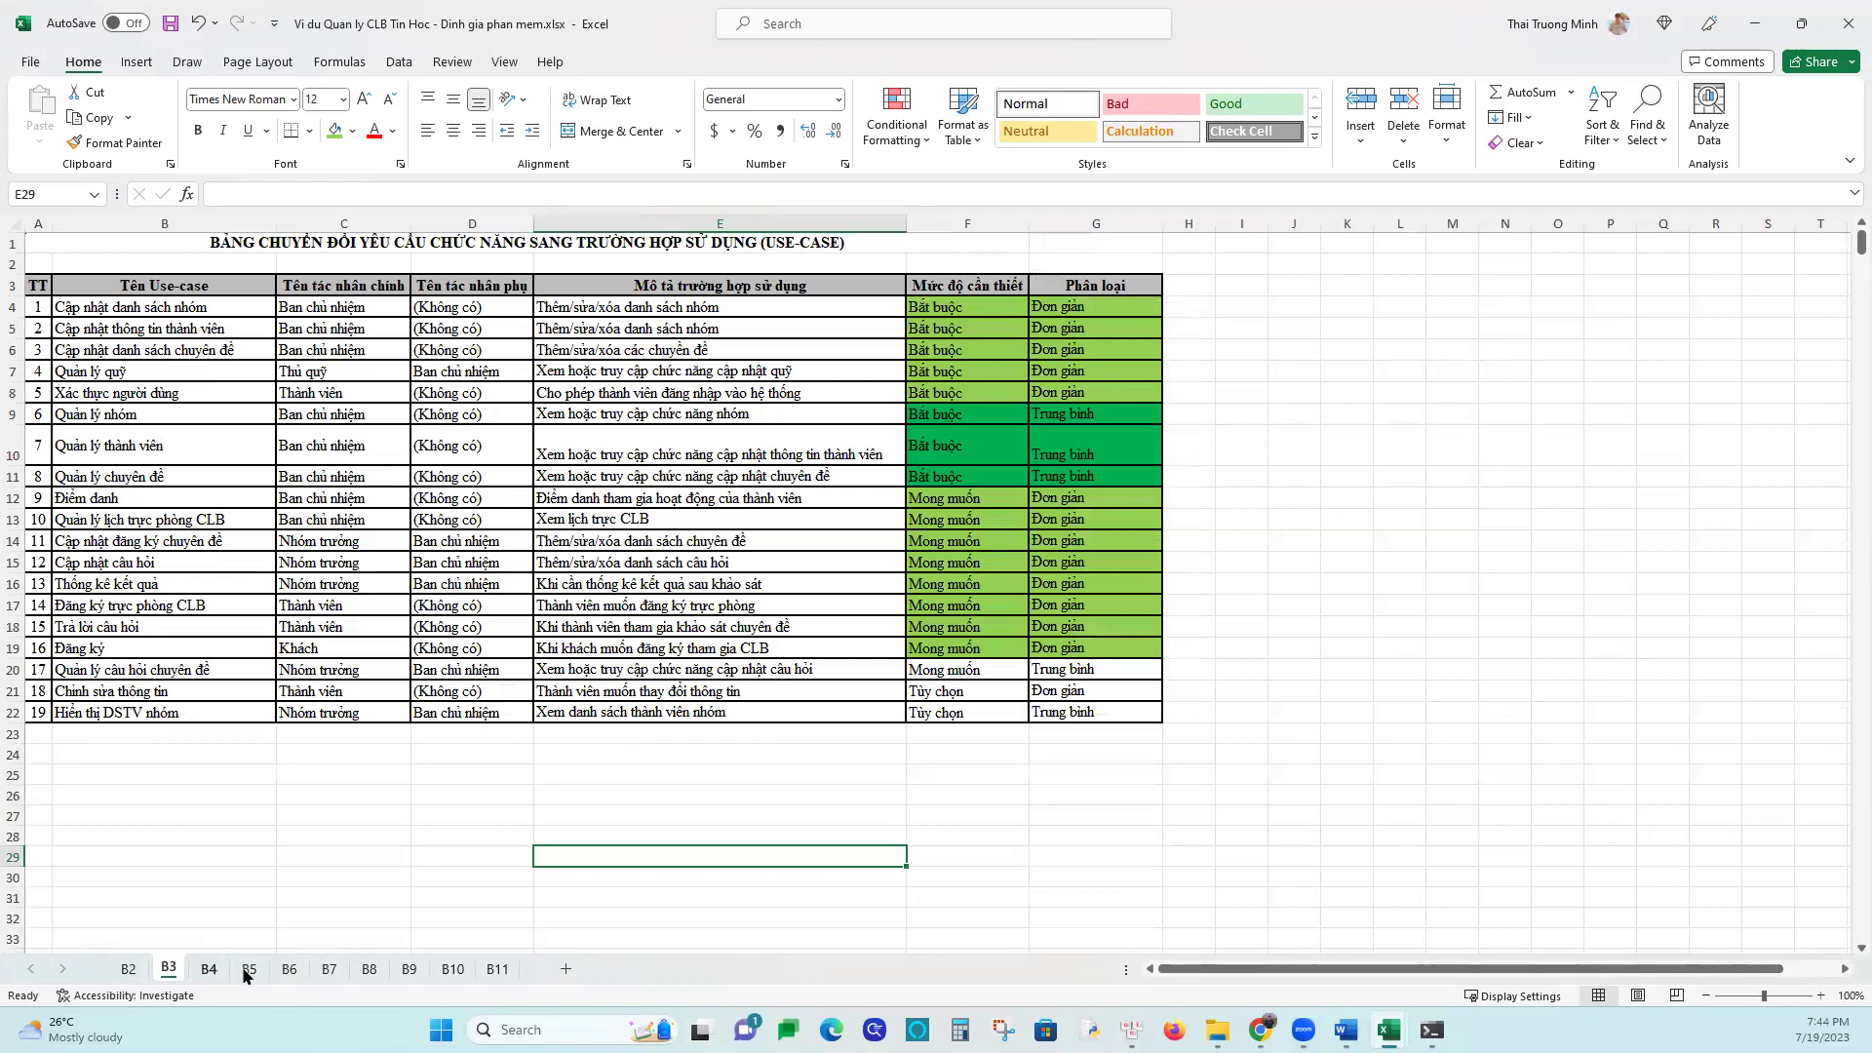
{"action": "left_click", "coordinate": [248, 969]}
{"action": "left_click", "coordinate": [209, 969]}
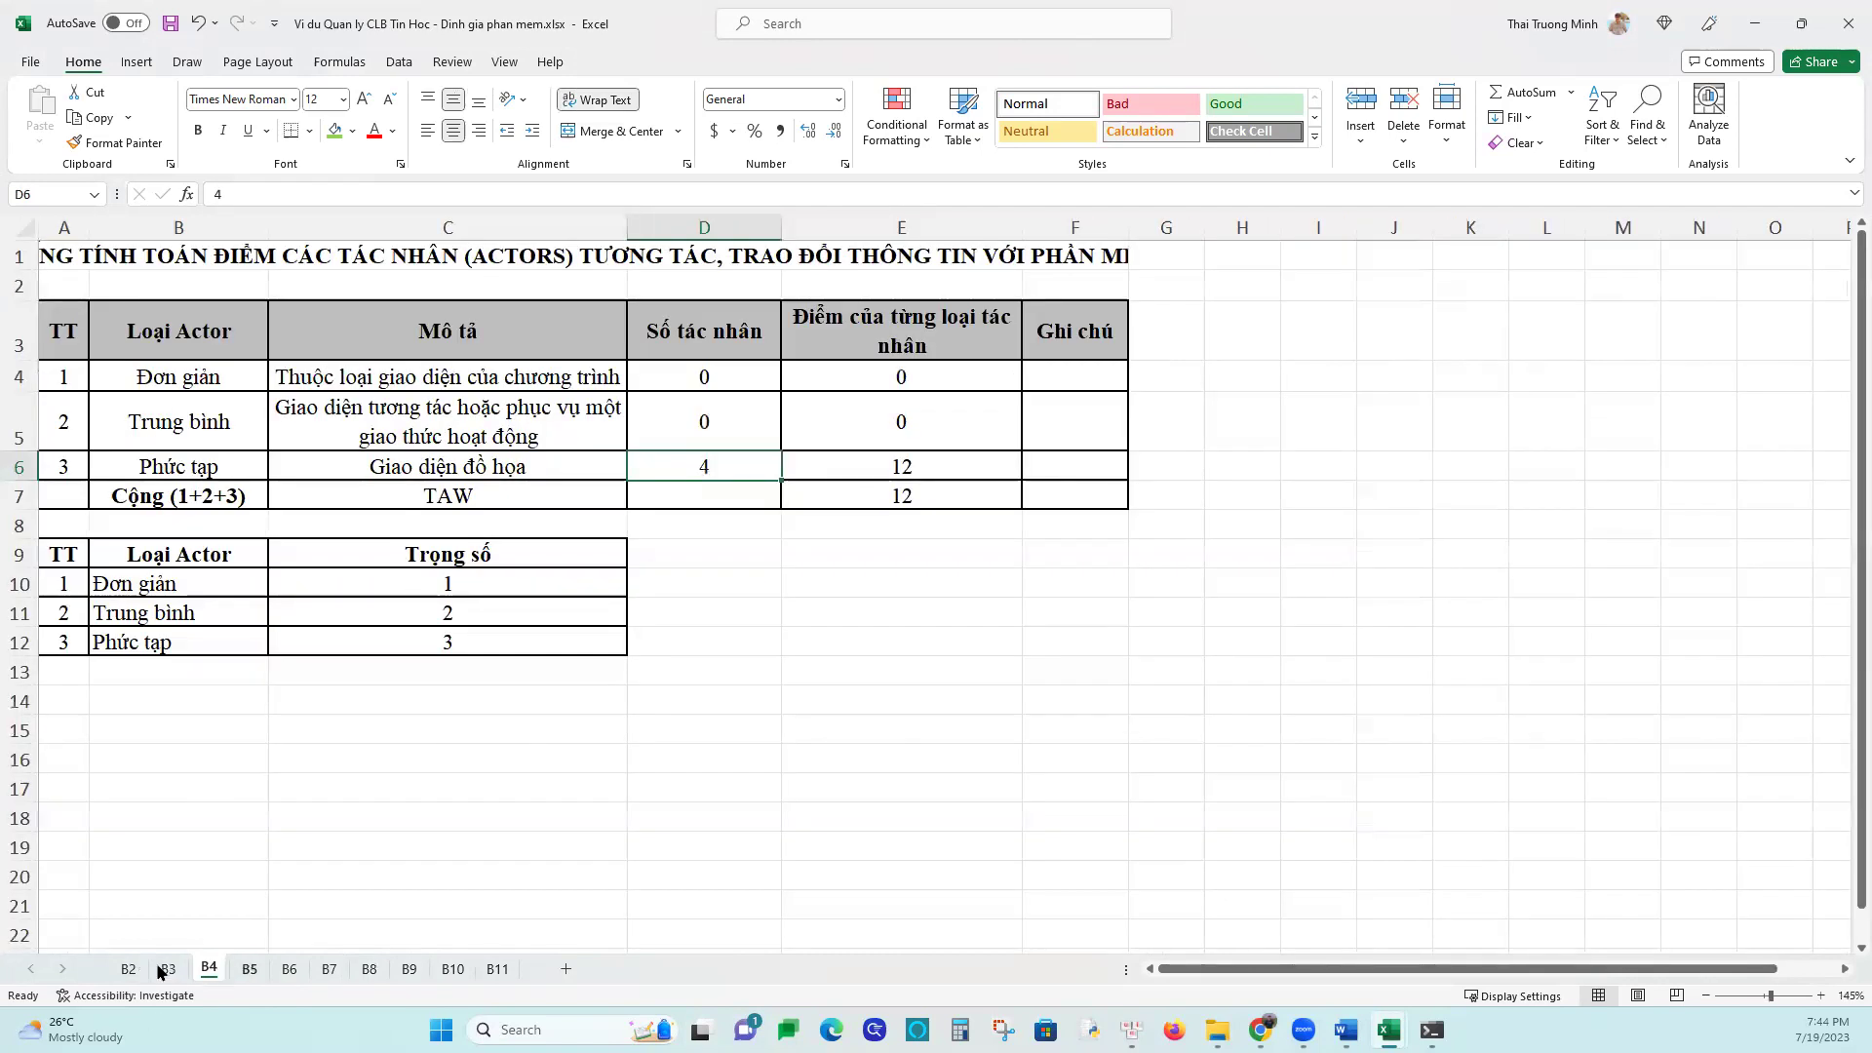
{"action": "key", "text": "ctrl+Page_Up"}
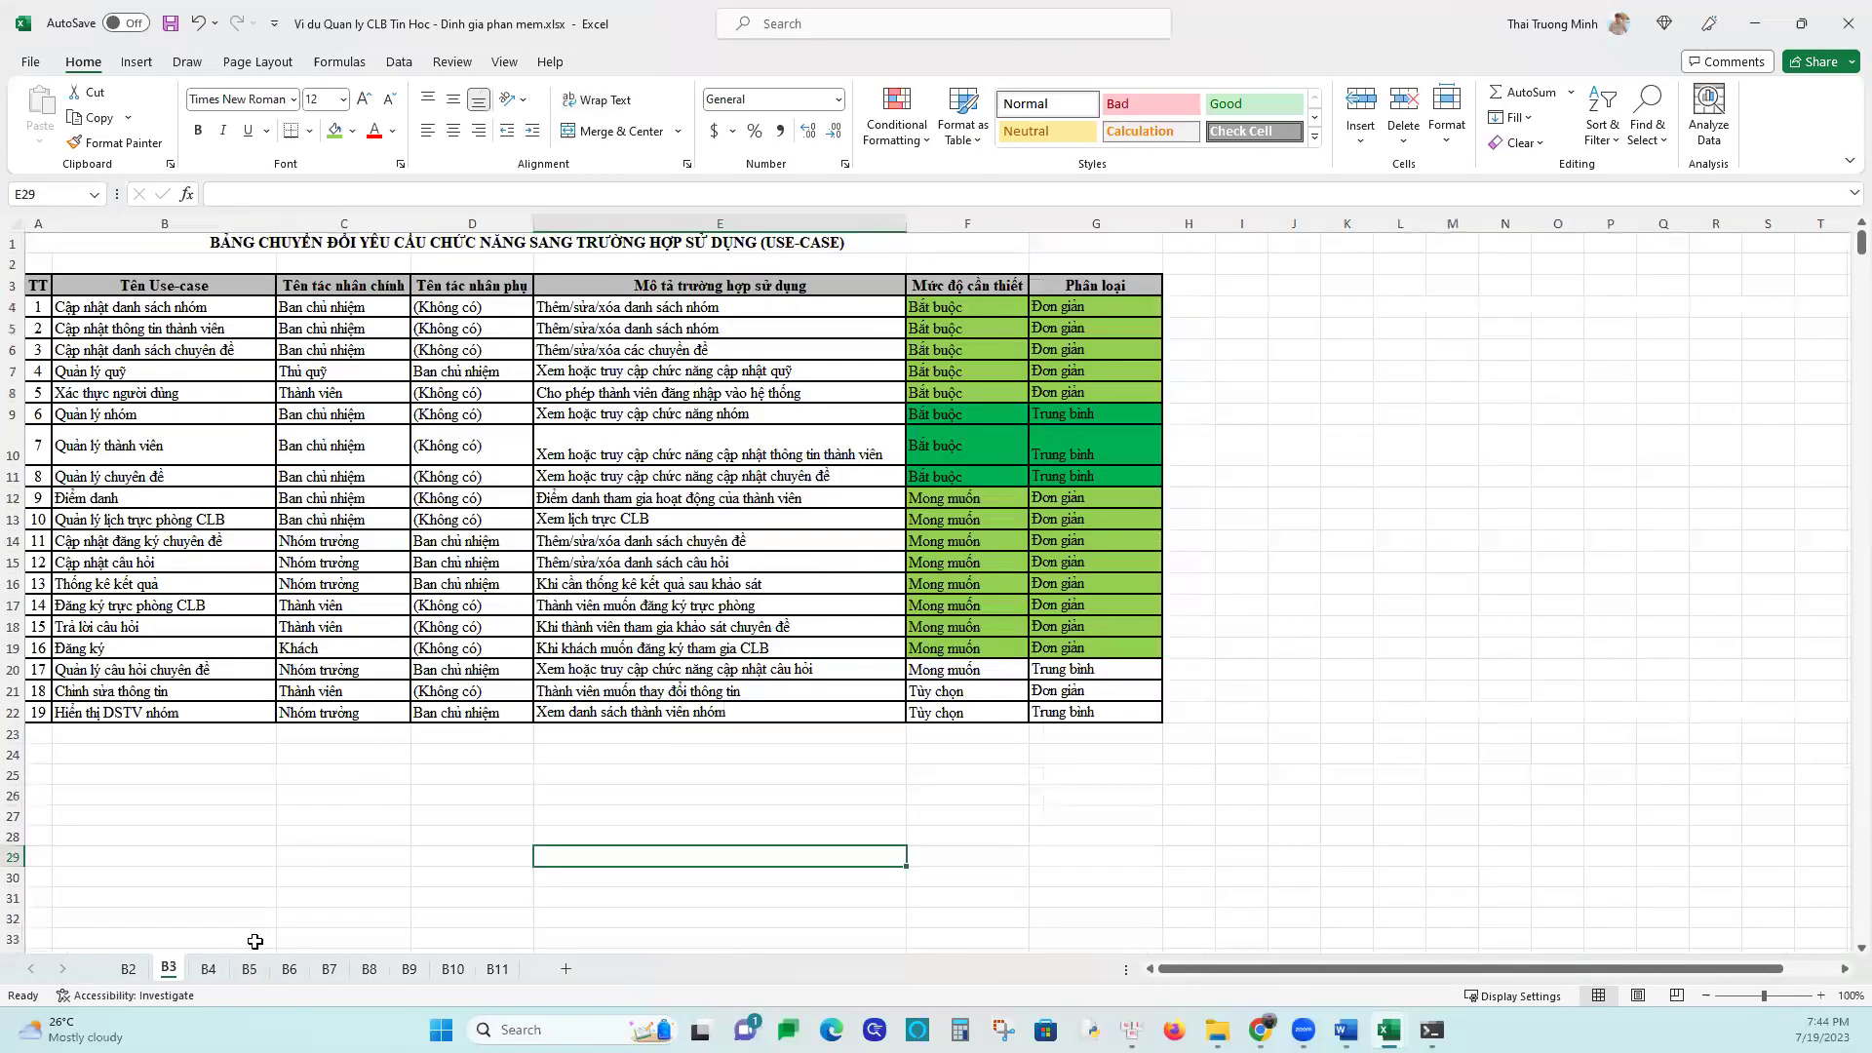
{"action": "left_click", "coordinate": [248, 969]}
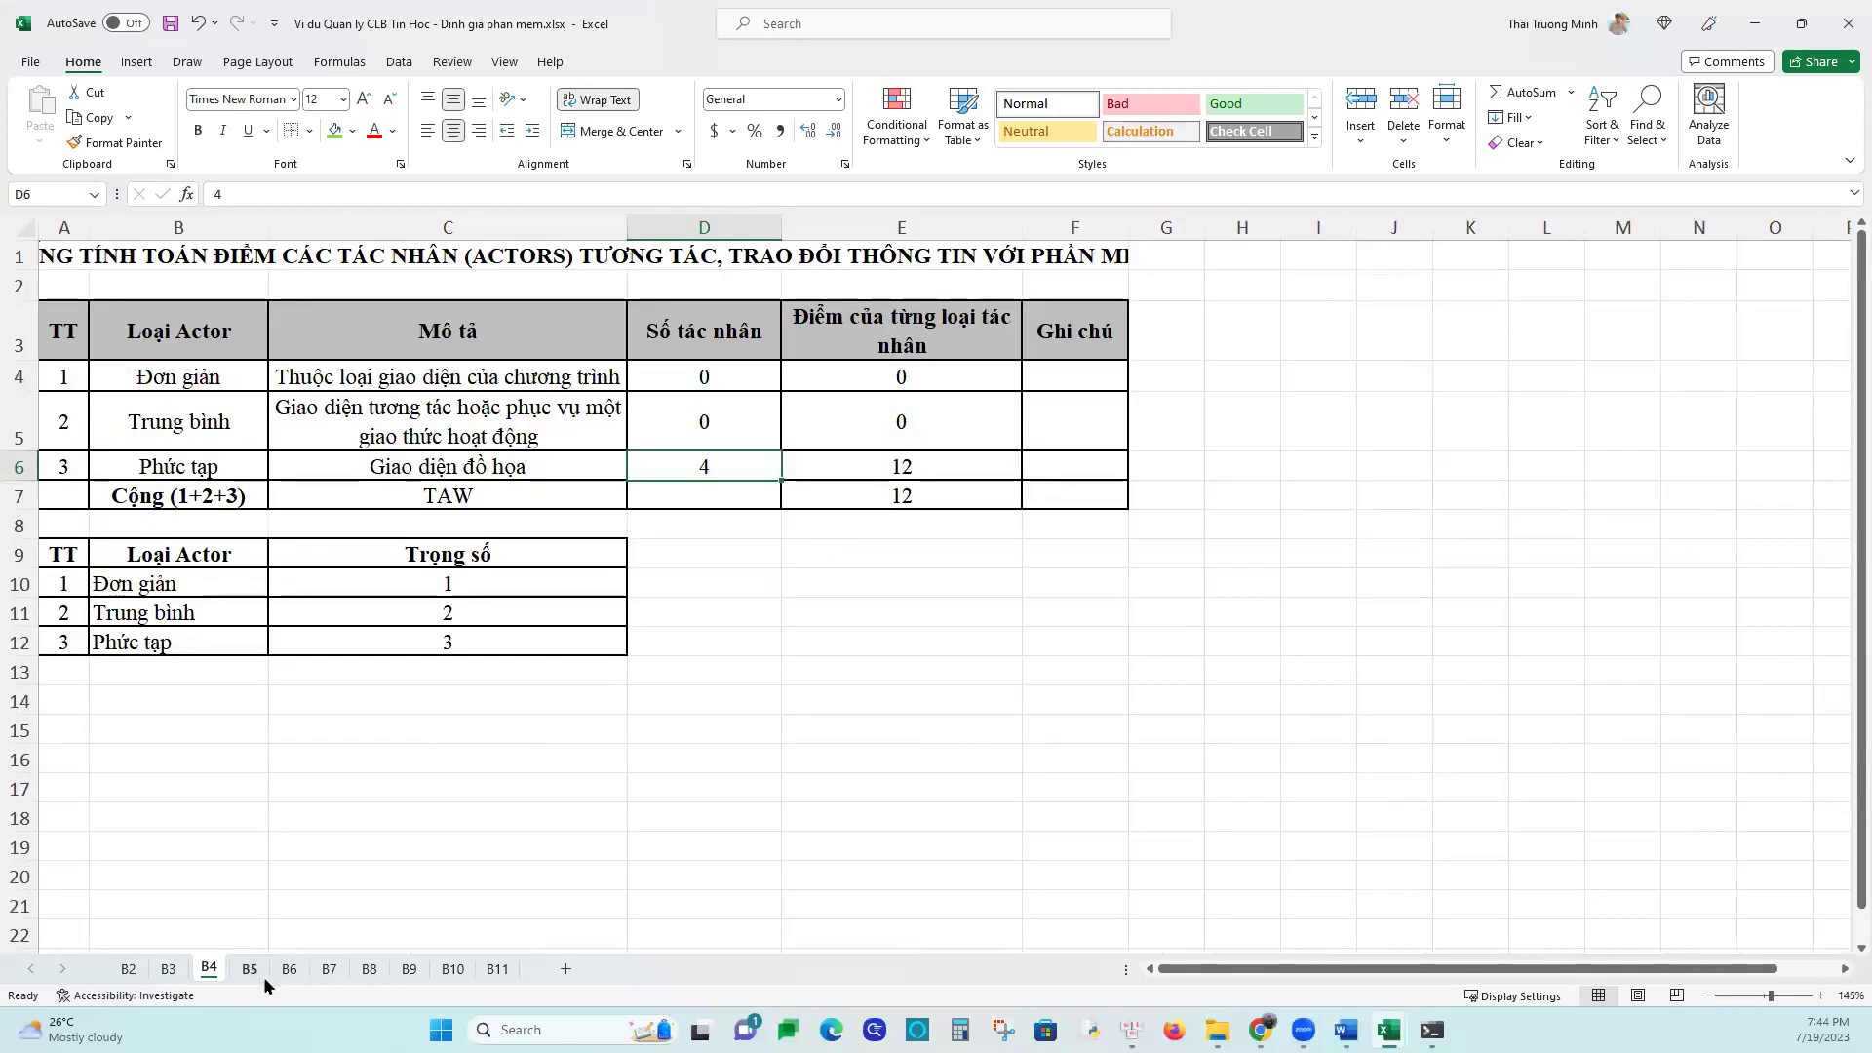
{"action": "left_click", "coordinate": [285, 971]}
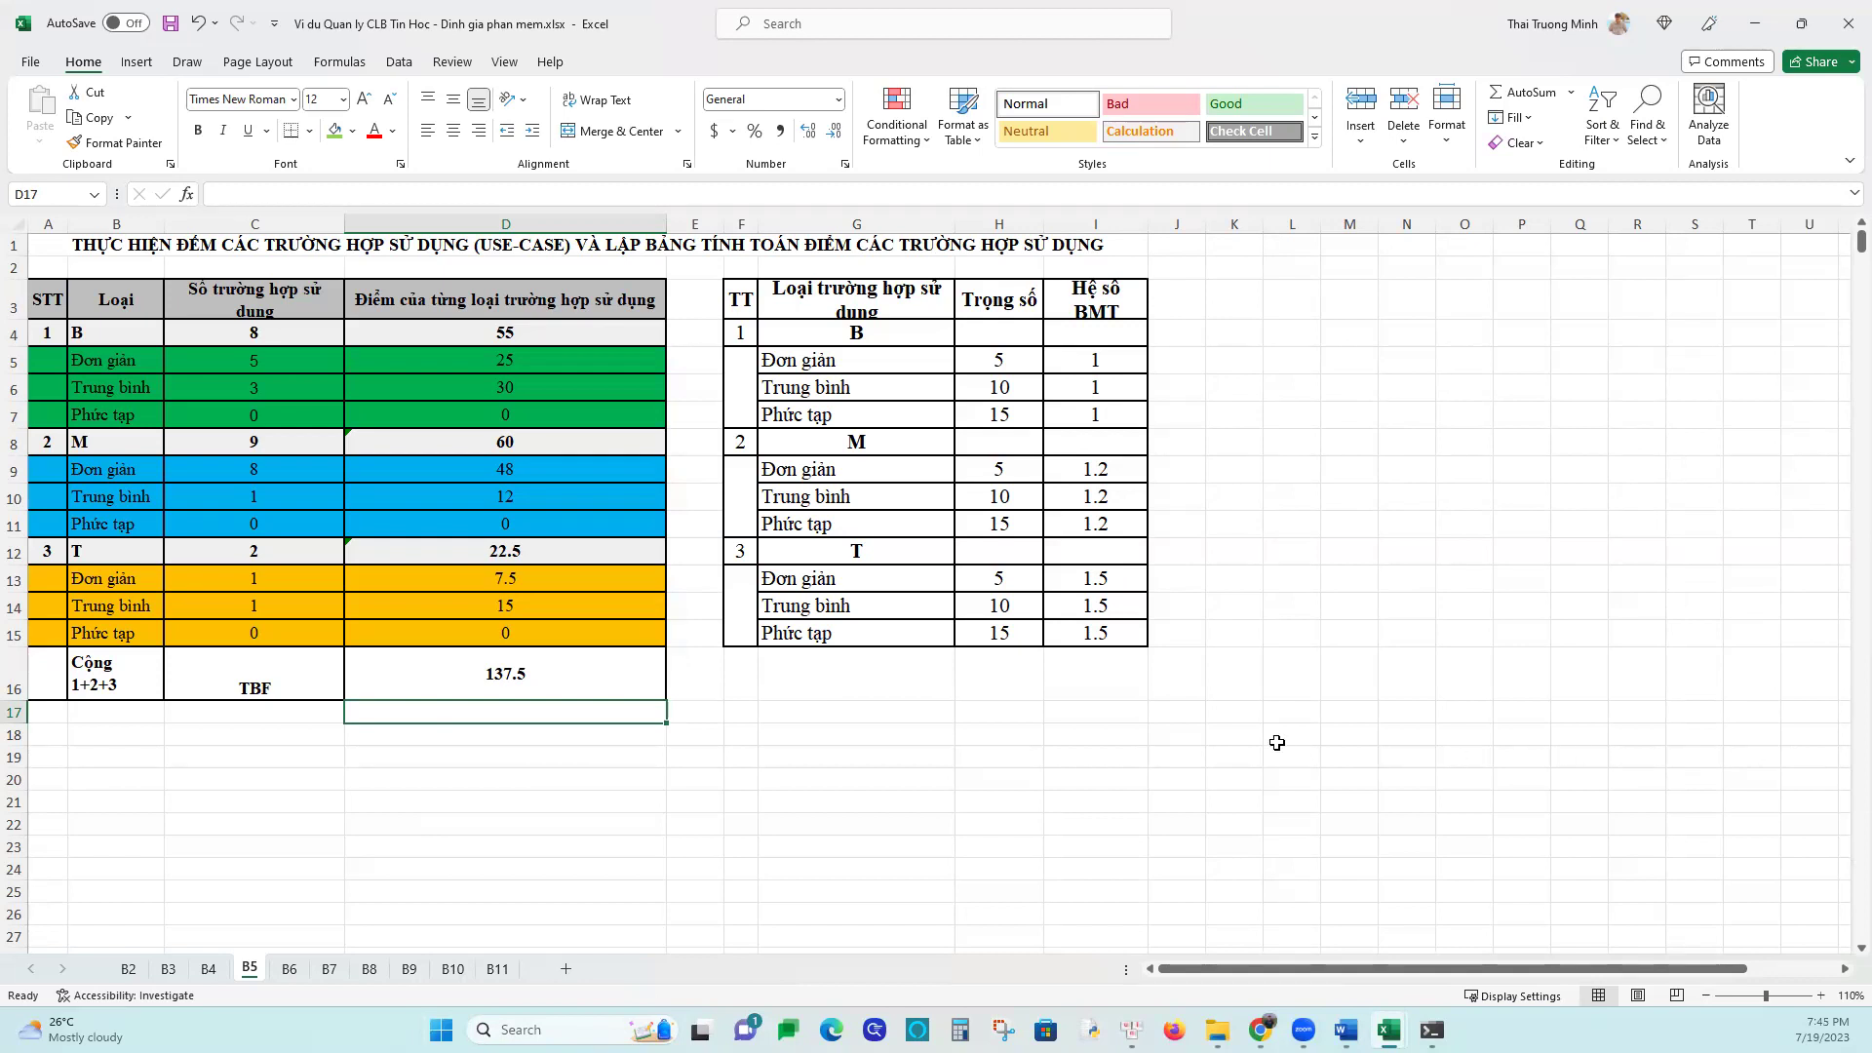
Switch to the lecture PDF in Chrome and examine the Bước 6 technical complexity table, its factors and weights
{"action": "left_click", "coordinate": [1260, 1030]}
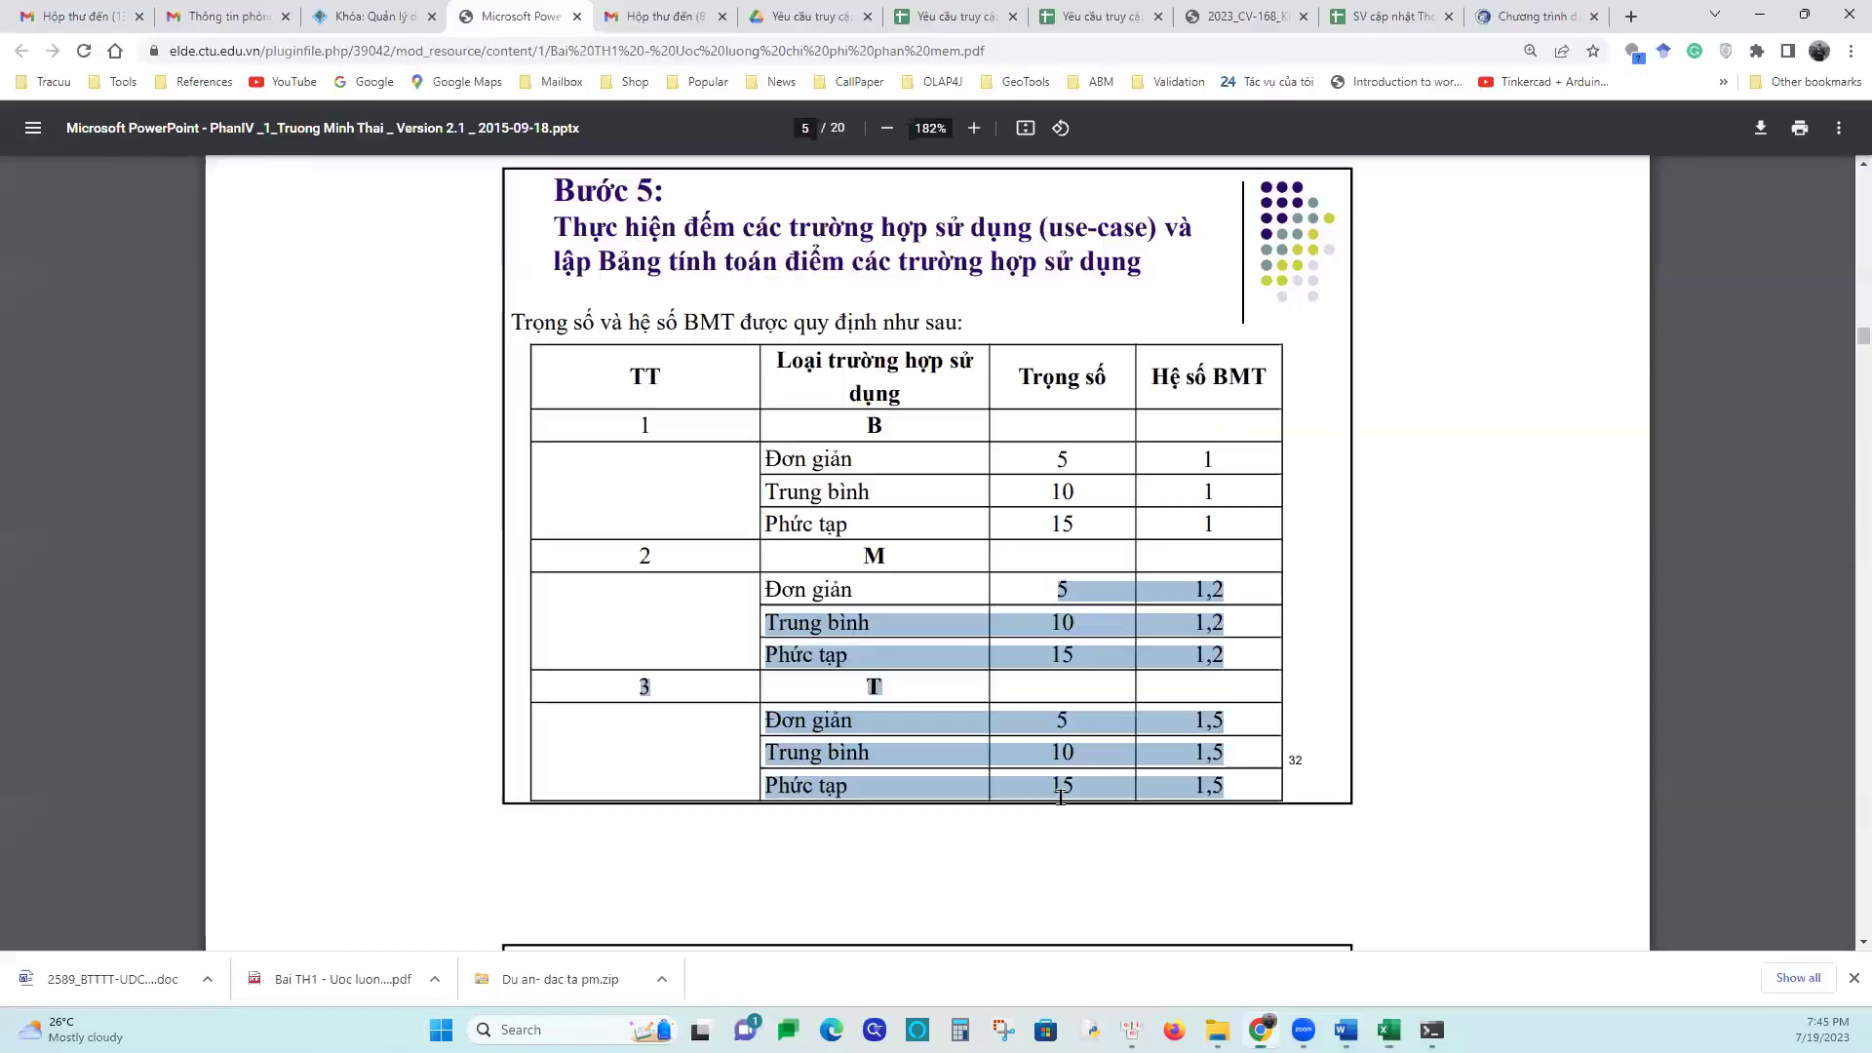
{"action": "scroll", "coordinate": [1044, 765], "scroll_direction": "down", "scroll_amount": 6}
{"action": "scroll", "coordinate": [1044, 765], "scroll_direction": "down", "scroll_amount": 1}
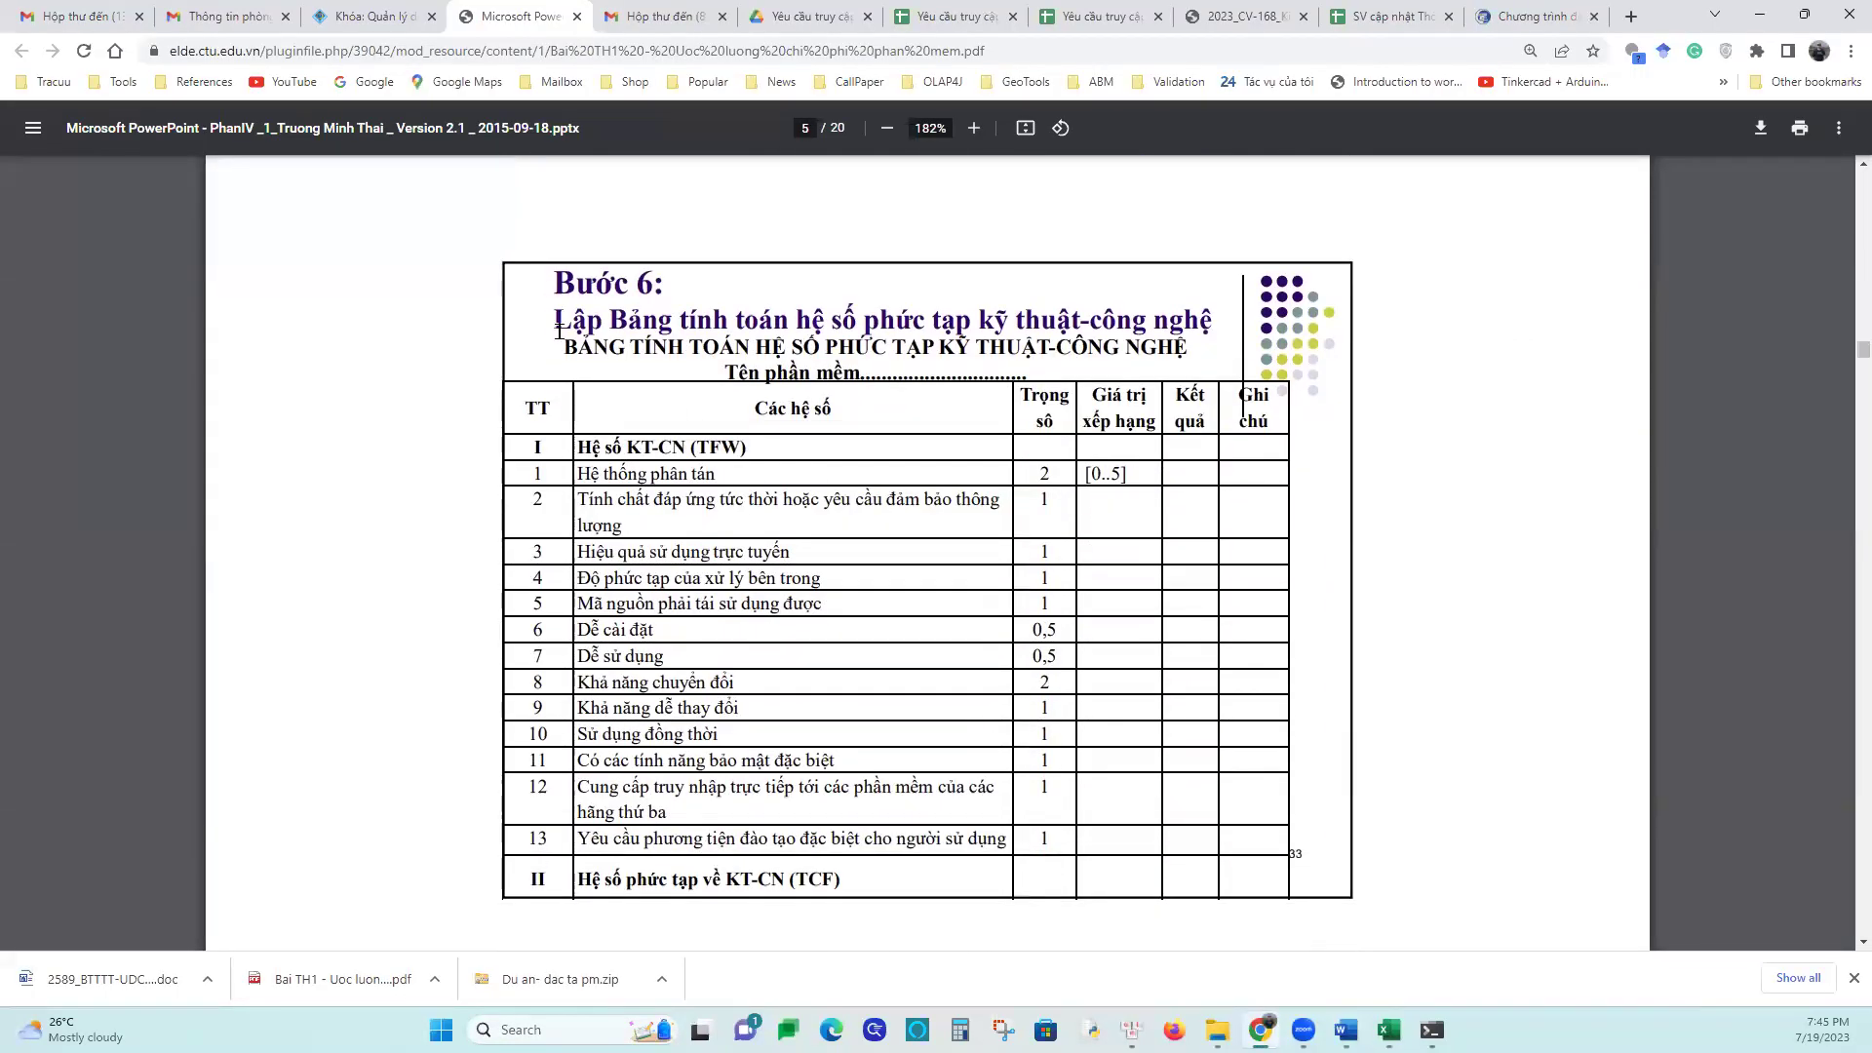
{"action": "left_click_drag", "start_coordinate": [557, 318], "coordinate": [875, 817]}
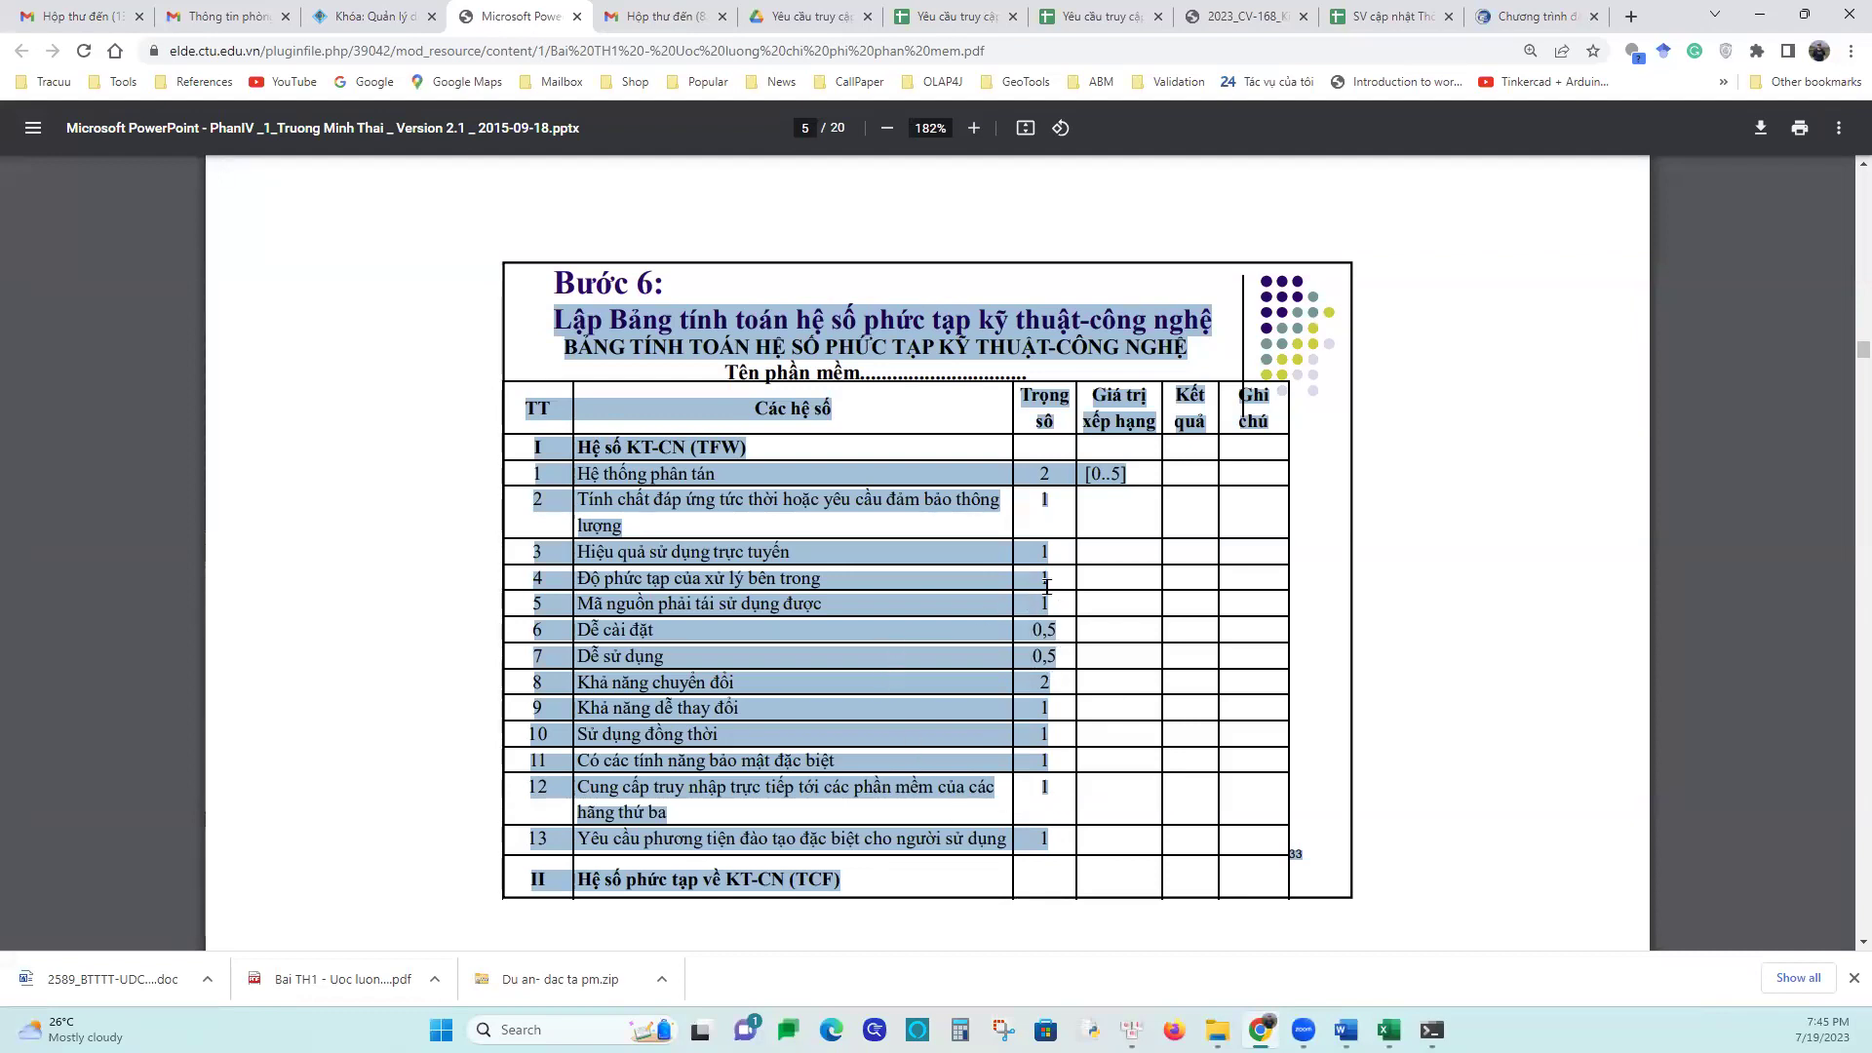
{"action": "left_click", "coordinate": [1031, 478]}
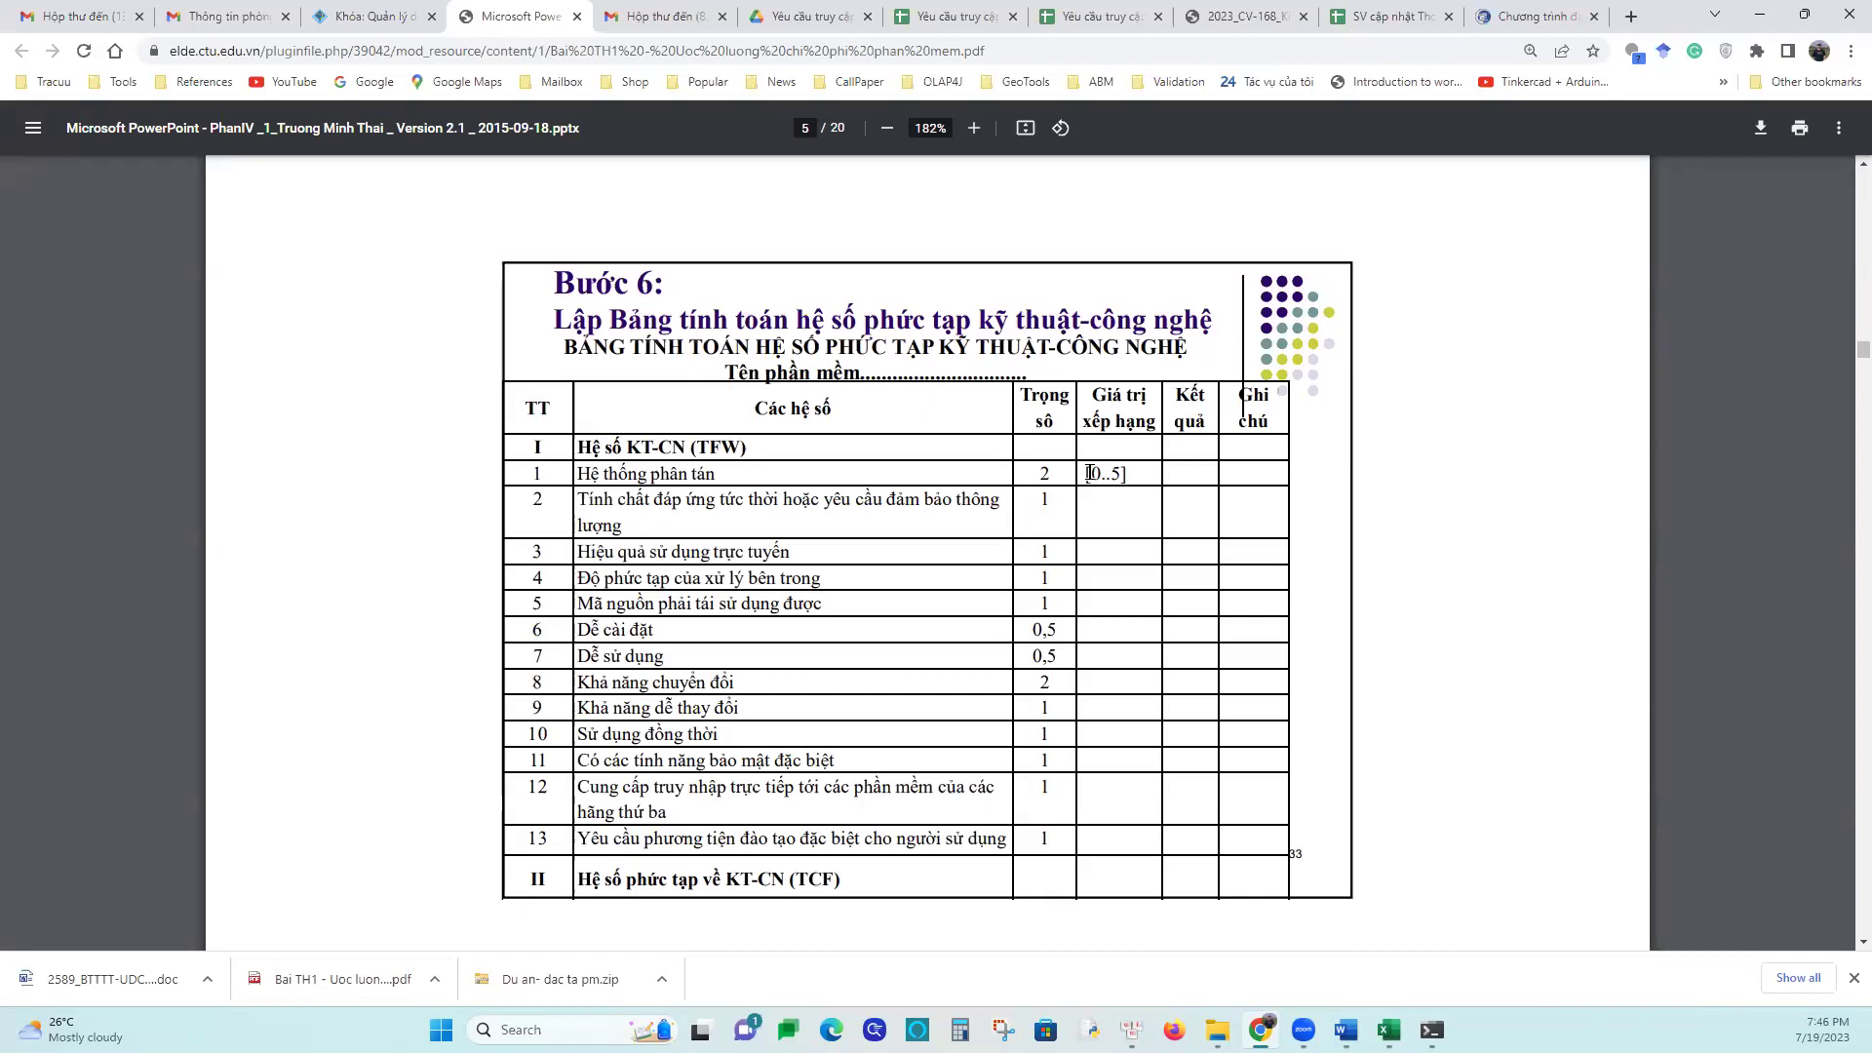
{"action": "left_click_drag", "start_coordinate": [579, 468], "coordinate": [984, 833]}
{"action": "left_click_drag", "start_coordinate": [1031, 477], "coordinate": [1055, 632]}
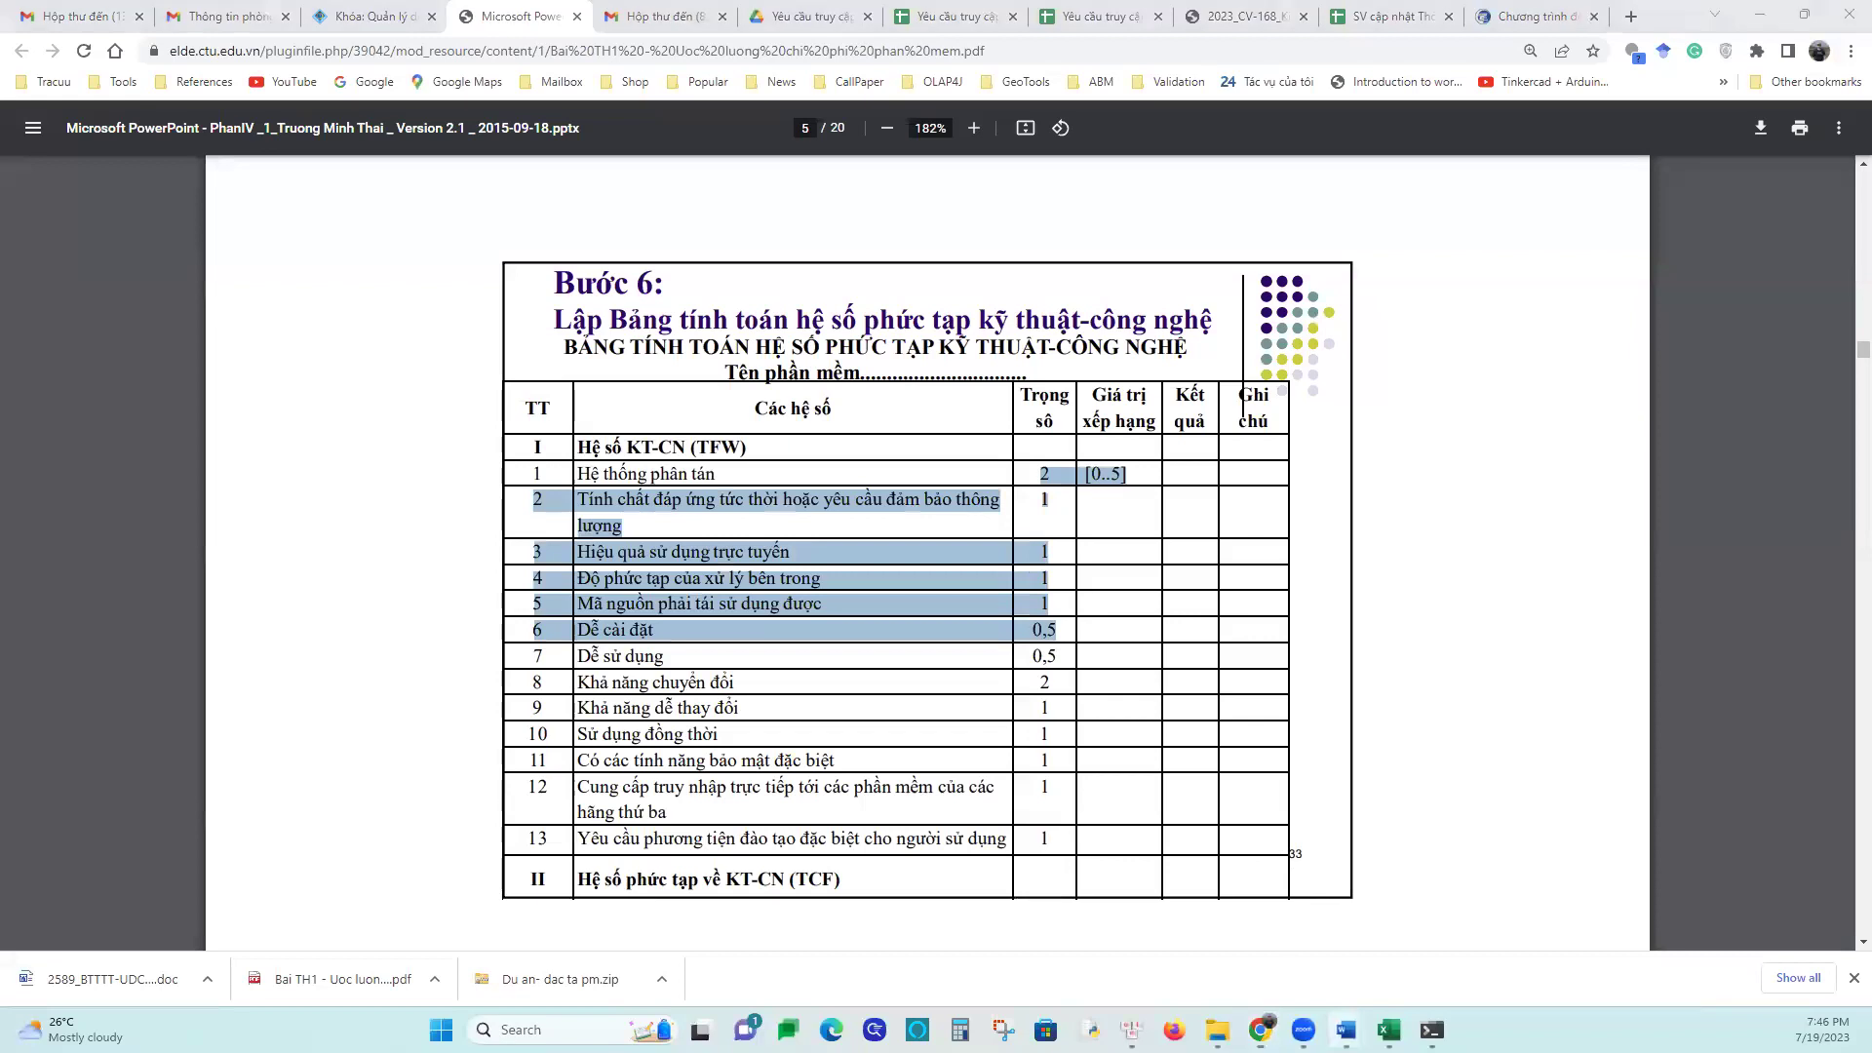
Switch to the Word document 2589_BTTTT-UDCNTT.doc and examine the Phụ lục V technical complexity table and its heading
{"action": "mouse_move", "coordinate": [1345, 1029]}
{"action": "left_click", "coordinate": [1242, 963]}
{"action": "scroll", "coordinate": [1086, 604], "scroll_direction": "down", "scroll_amount": 8}
{"action": "scroll", "coordinate": [858, 644], "scroll_direction": "down", "scroll_amount": 7}
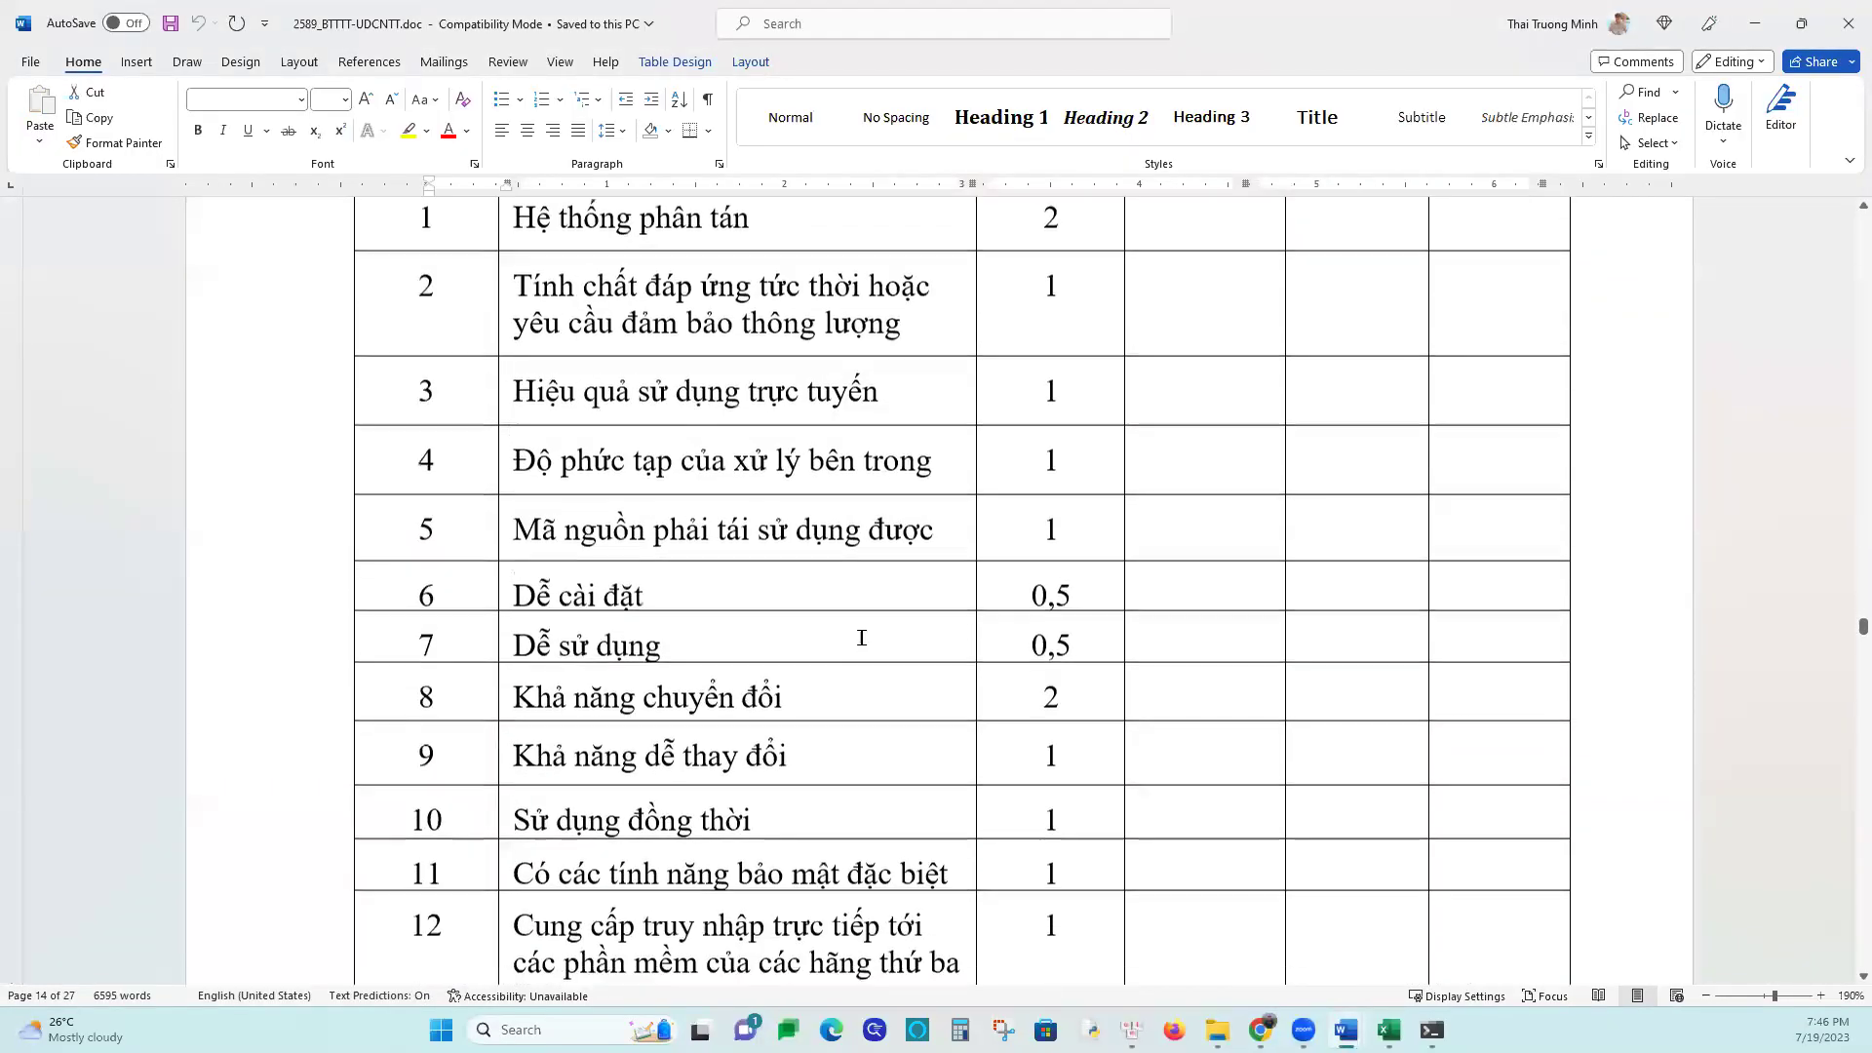
{"action": "scroll", "coordinate": [862, 637], "scroll_direction": "down", "scroll_amount": 2}
{"action": "scroll", "coordinate": [862, 638], "scroll_direction": "up", "scroll_amount": 10}
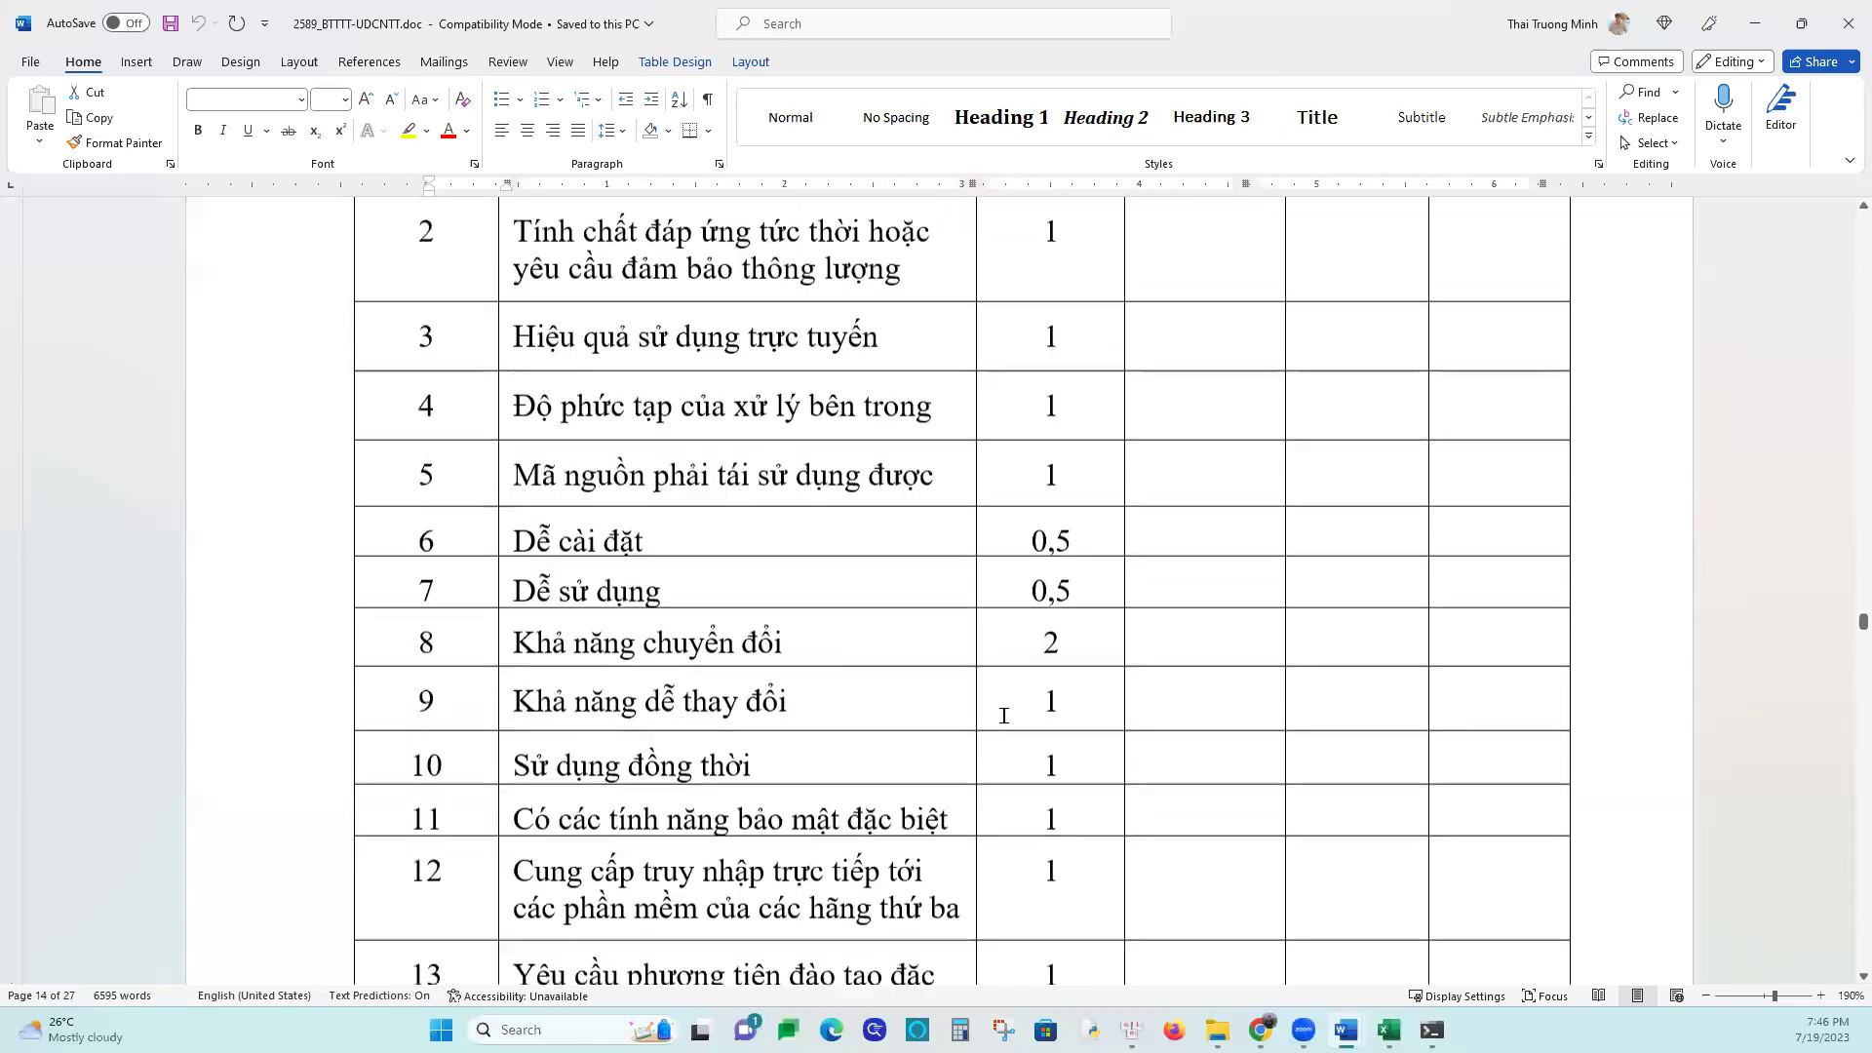
{"action": "scroll", "coordinate": [962, 590], "scroll_direction": "up", "scroll_amount": 1}
Switch back to the Excel cost-estimate workbook and review the technical complexity table and its 13 factors on sheet B6
{"action": "mouse_move", "coordinate": [1388, 1029]}
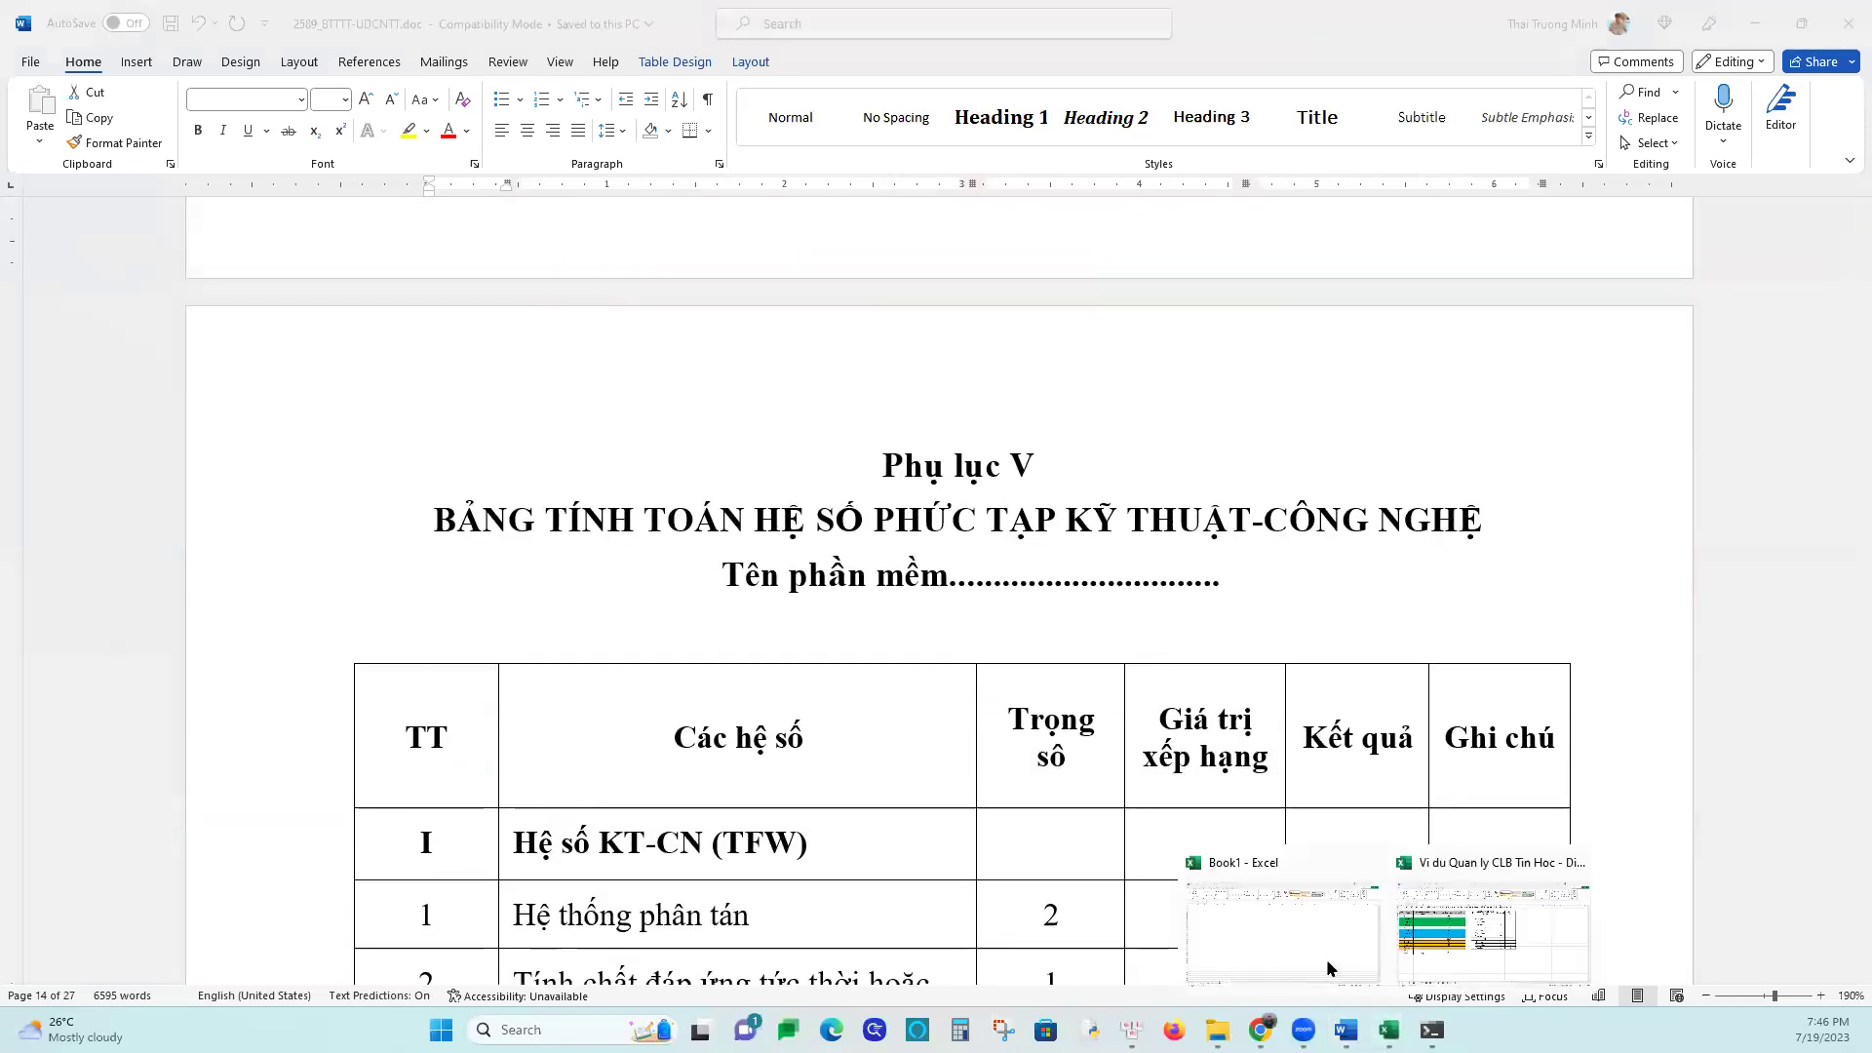
{"action": "left_click", "coordinate": [1417, 932]}
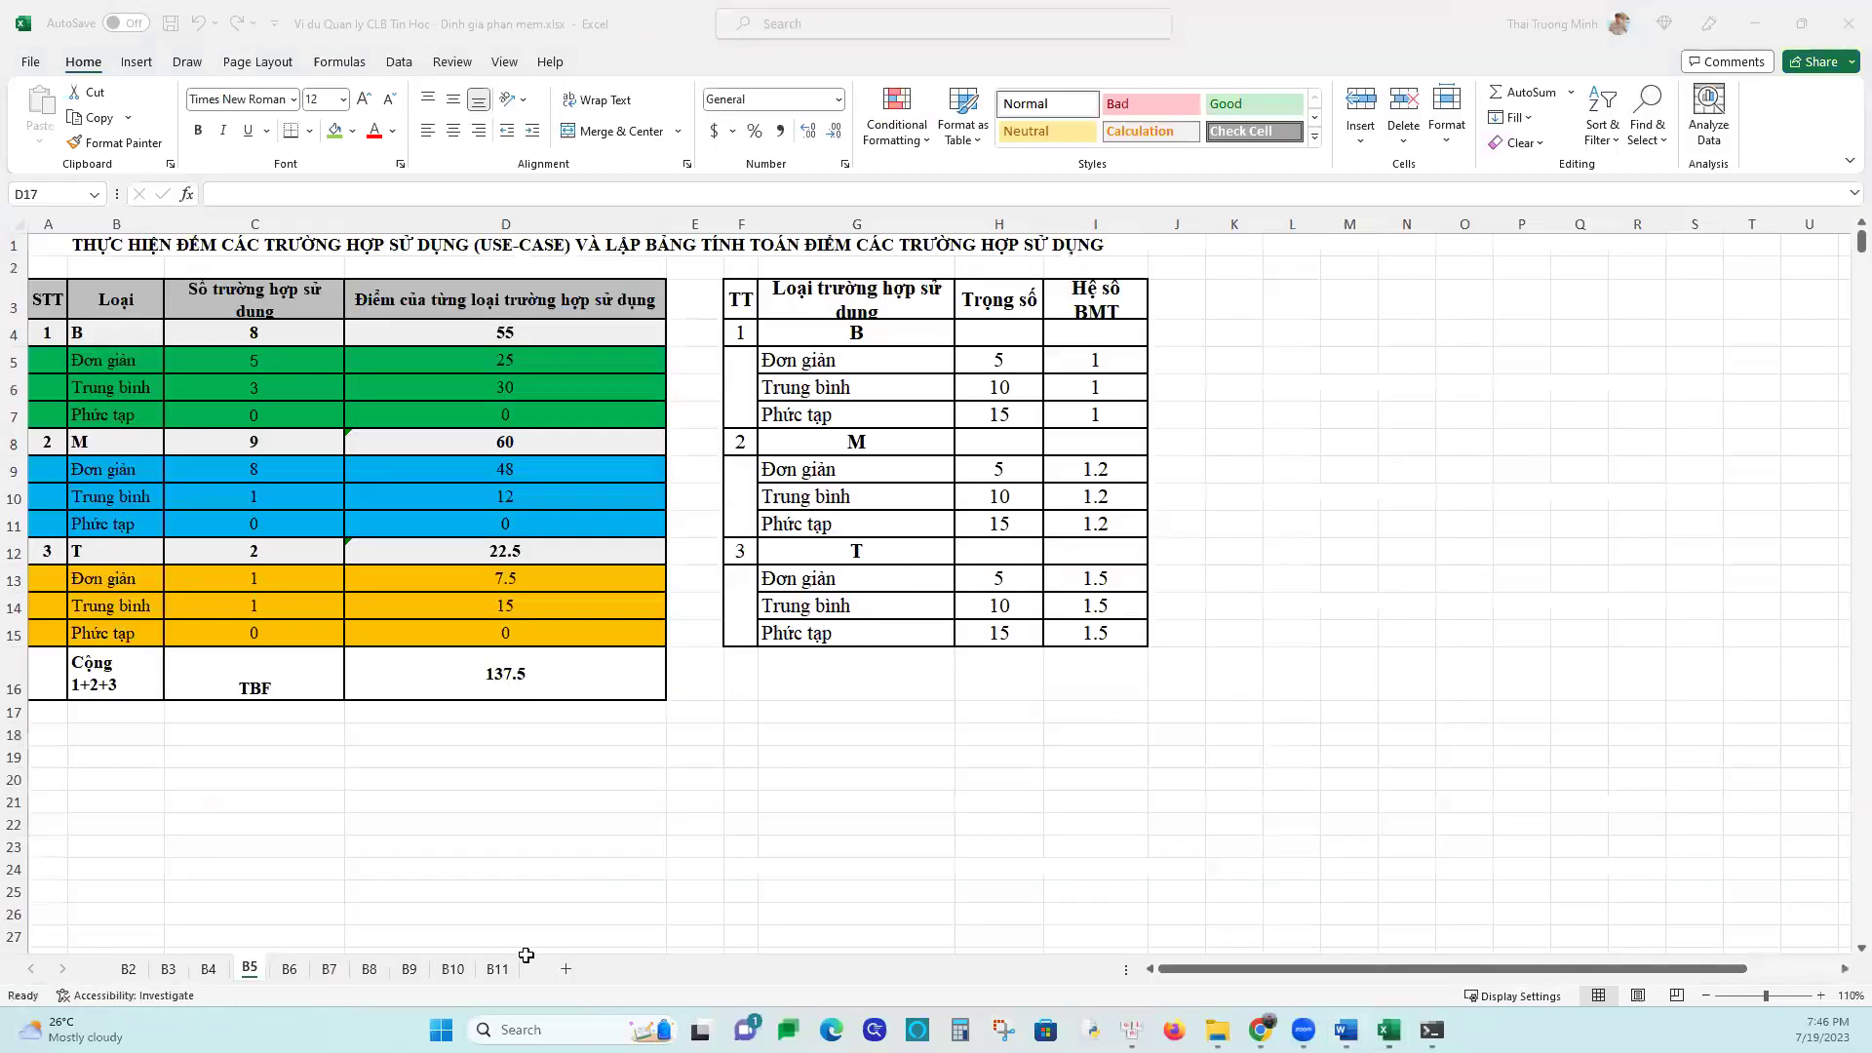
{"action": "left_click", "coordinate": [291, 969]}
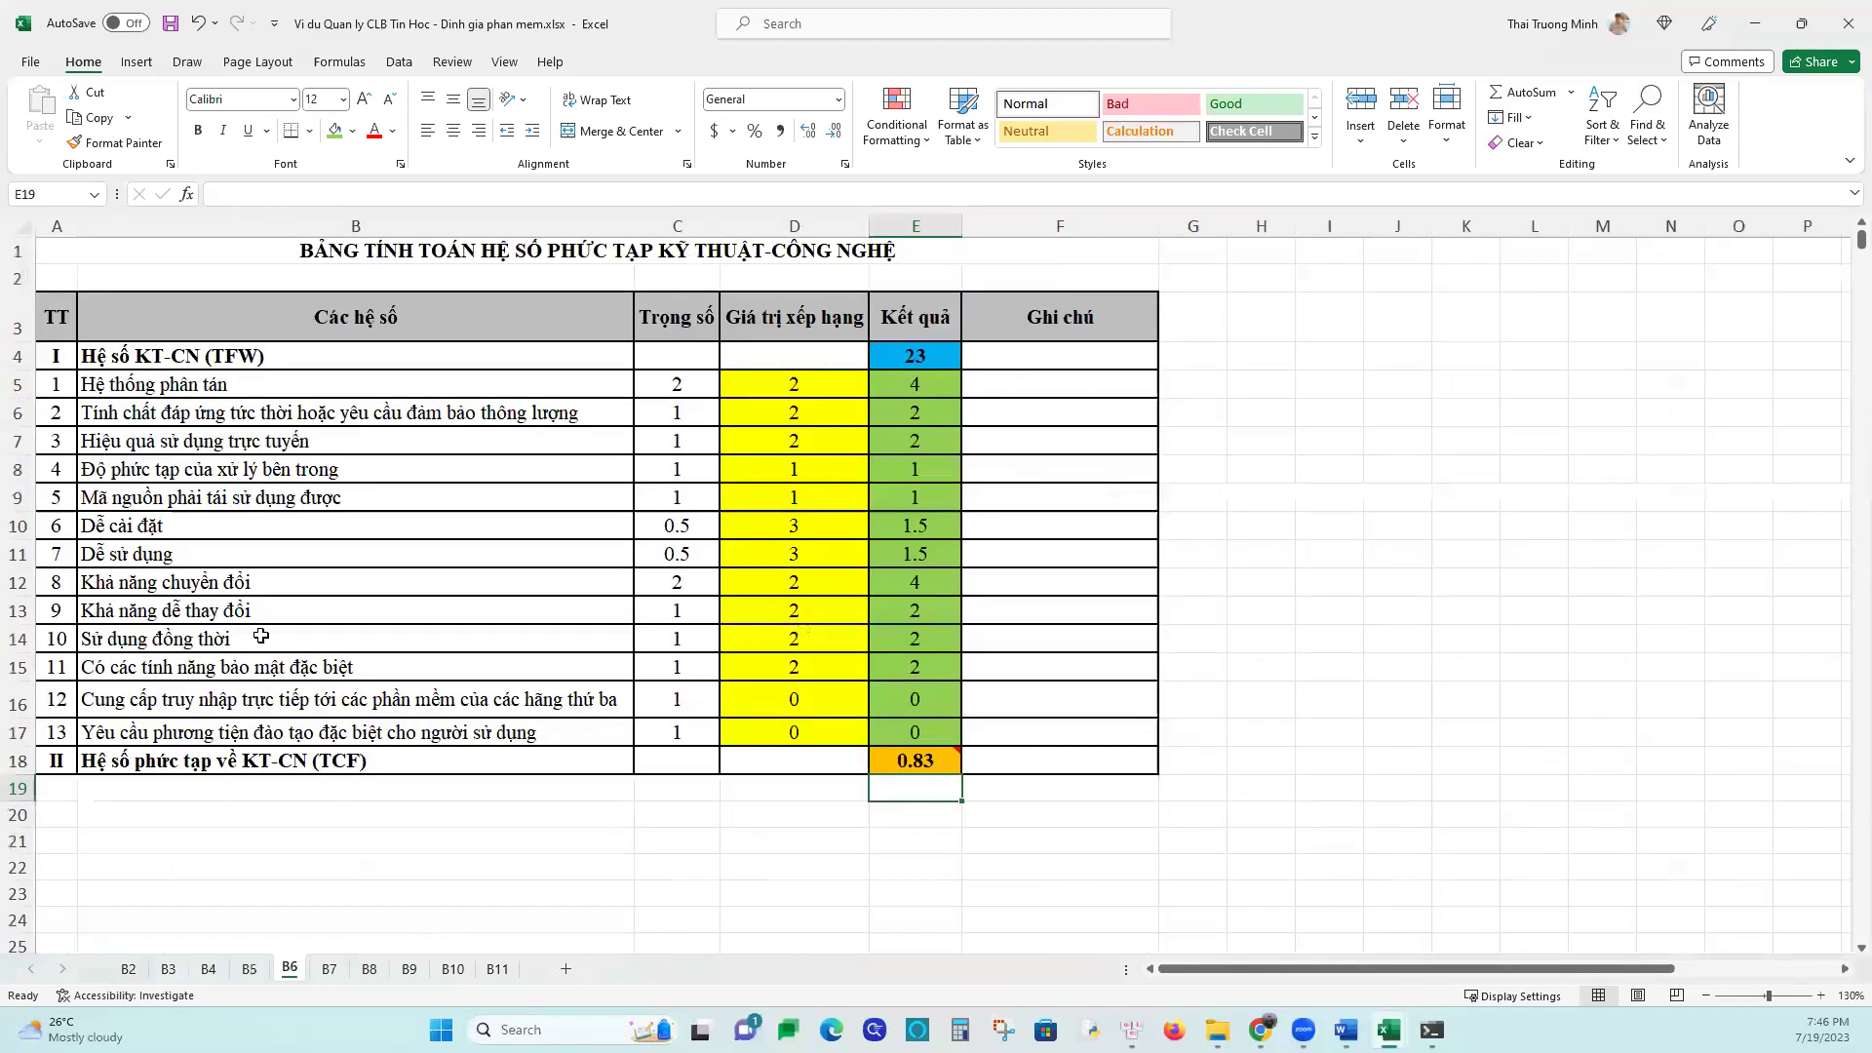
{"action": "left_click_drag", "start_coordinate": [37, 314], "coordinate": [1097, 762]}
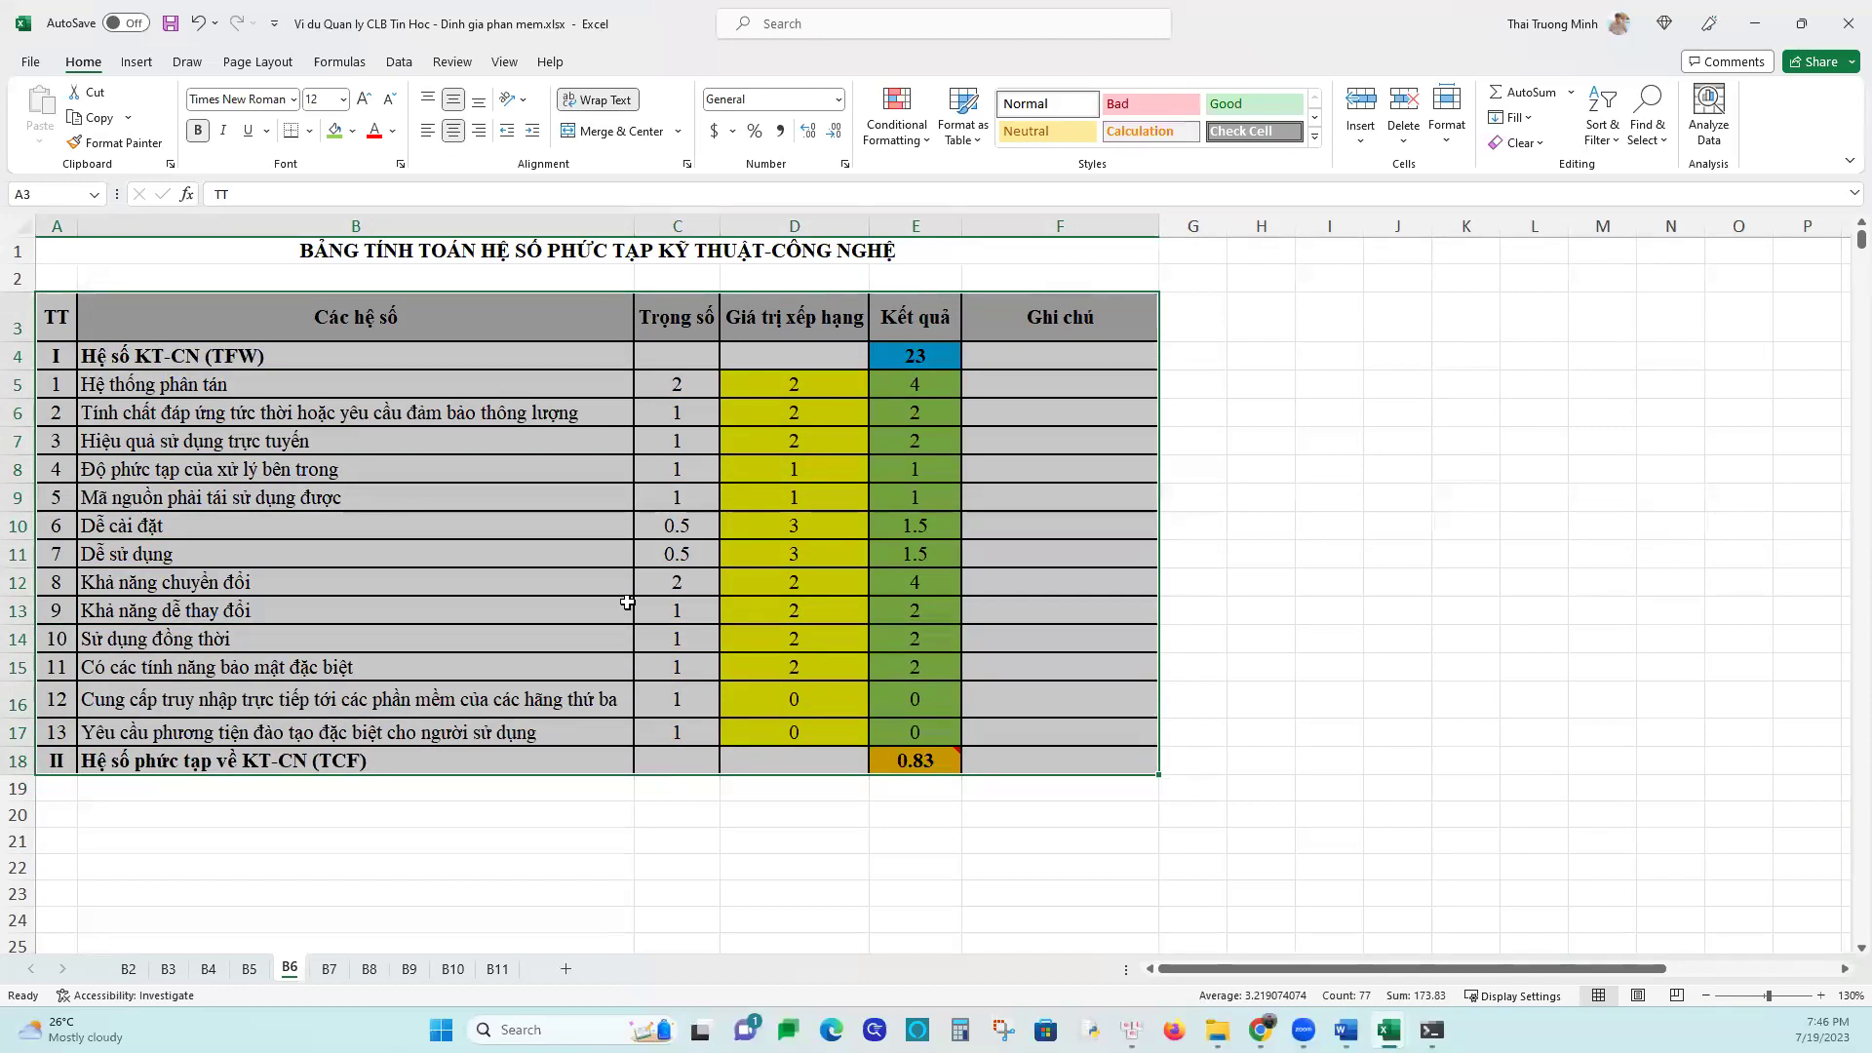
{"action": "left_click_drag", "start_coordinate": [125, 398], "coordinate": [332, 732]}
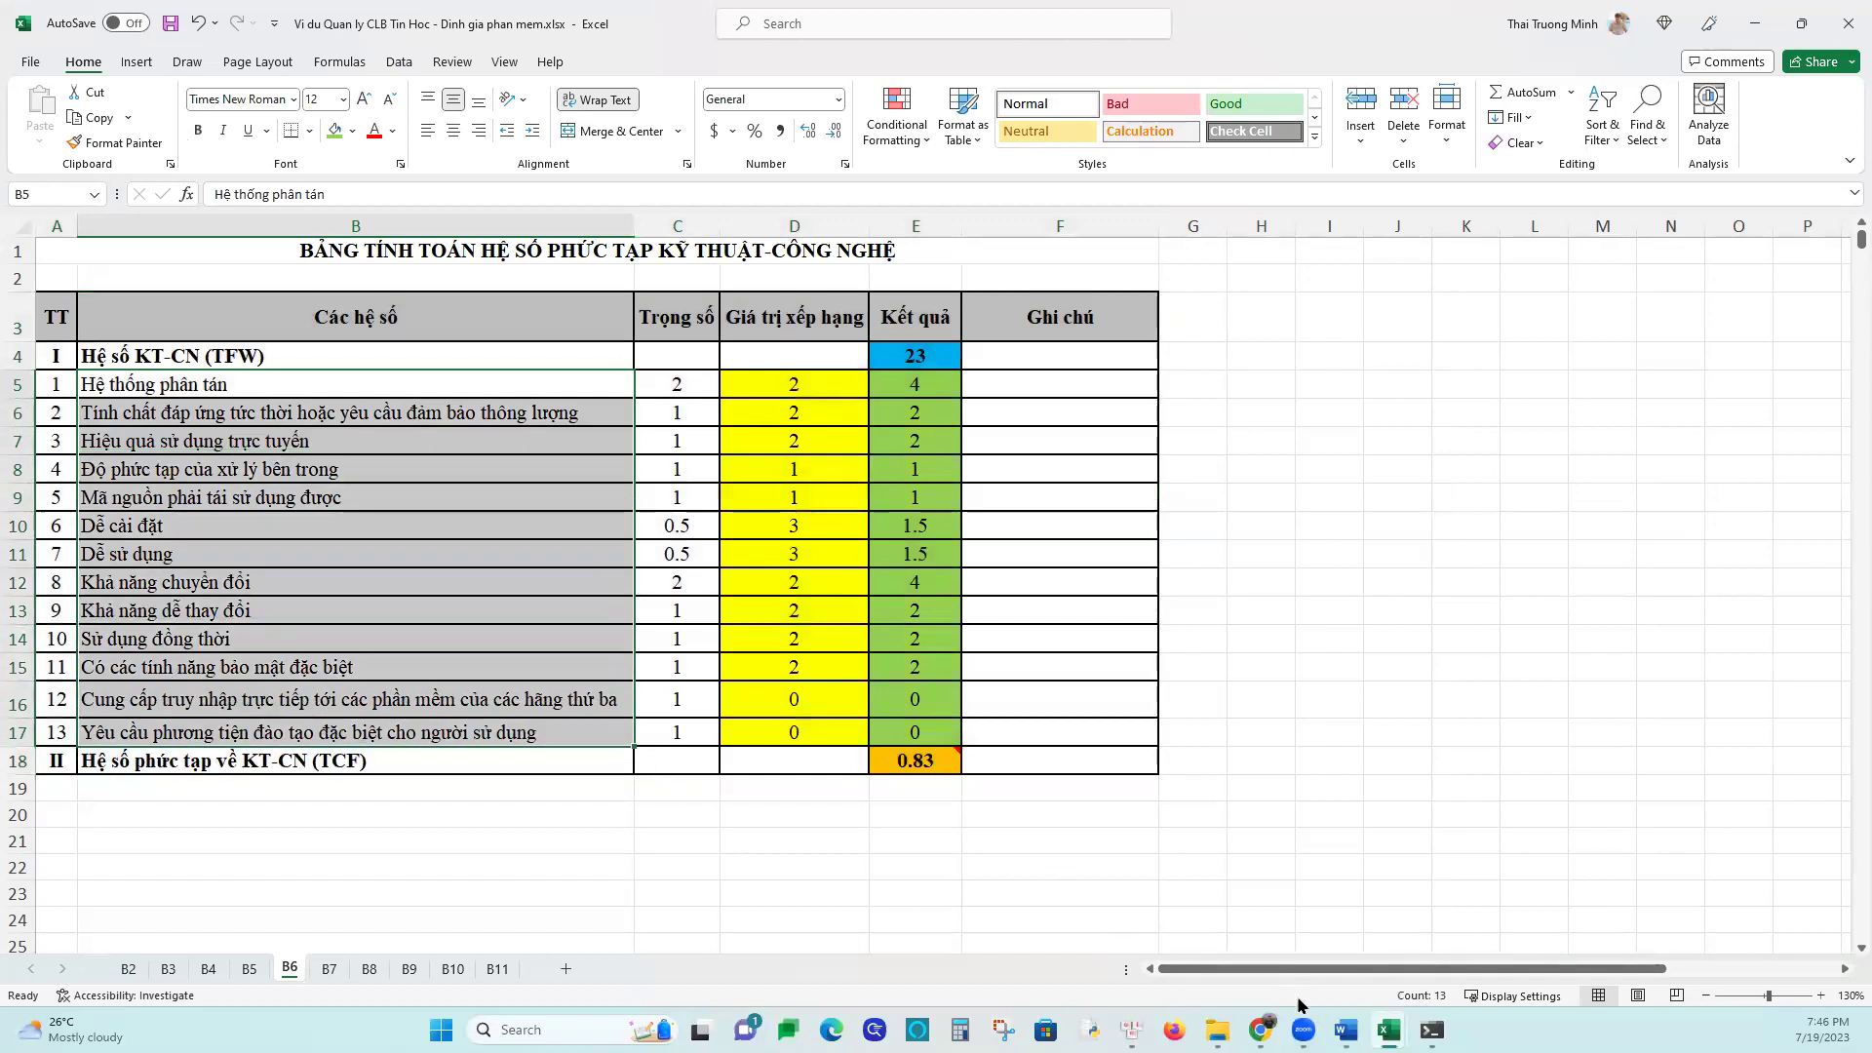
Return to the lecture PDF in Chrome and read the Bước 6 descriptions of the first three factors, highlighting factor 2's description
{"action": "mouse_move", "coordinate": [1261, 1030]}
{"action": "left_click", "coordinate": [1206, 952]}
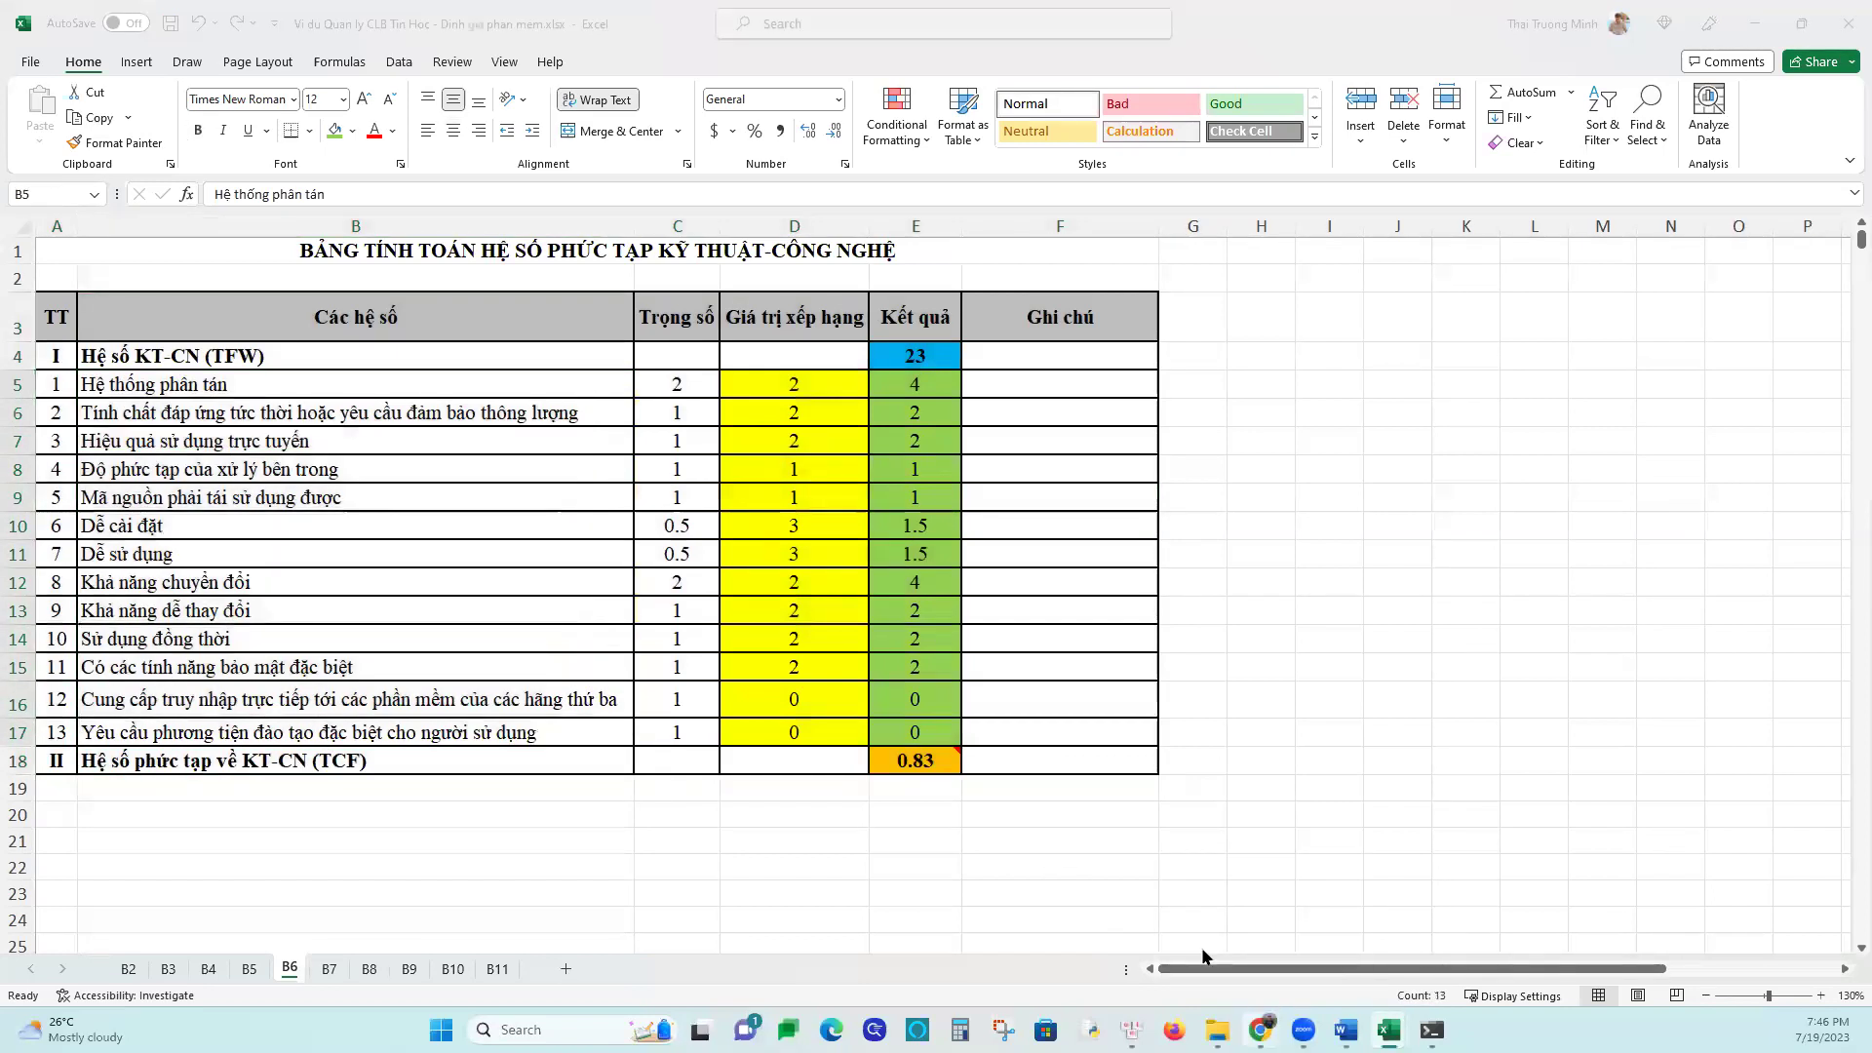
{"action": "scroll", "coordinate": [1016, 670], "scroll_direction": "down", "scroll_amount": 8}
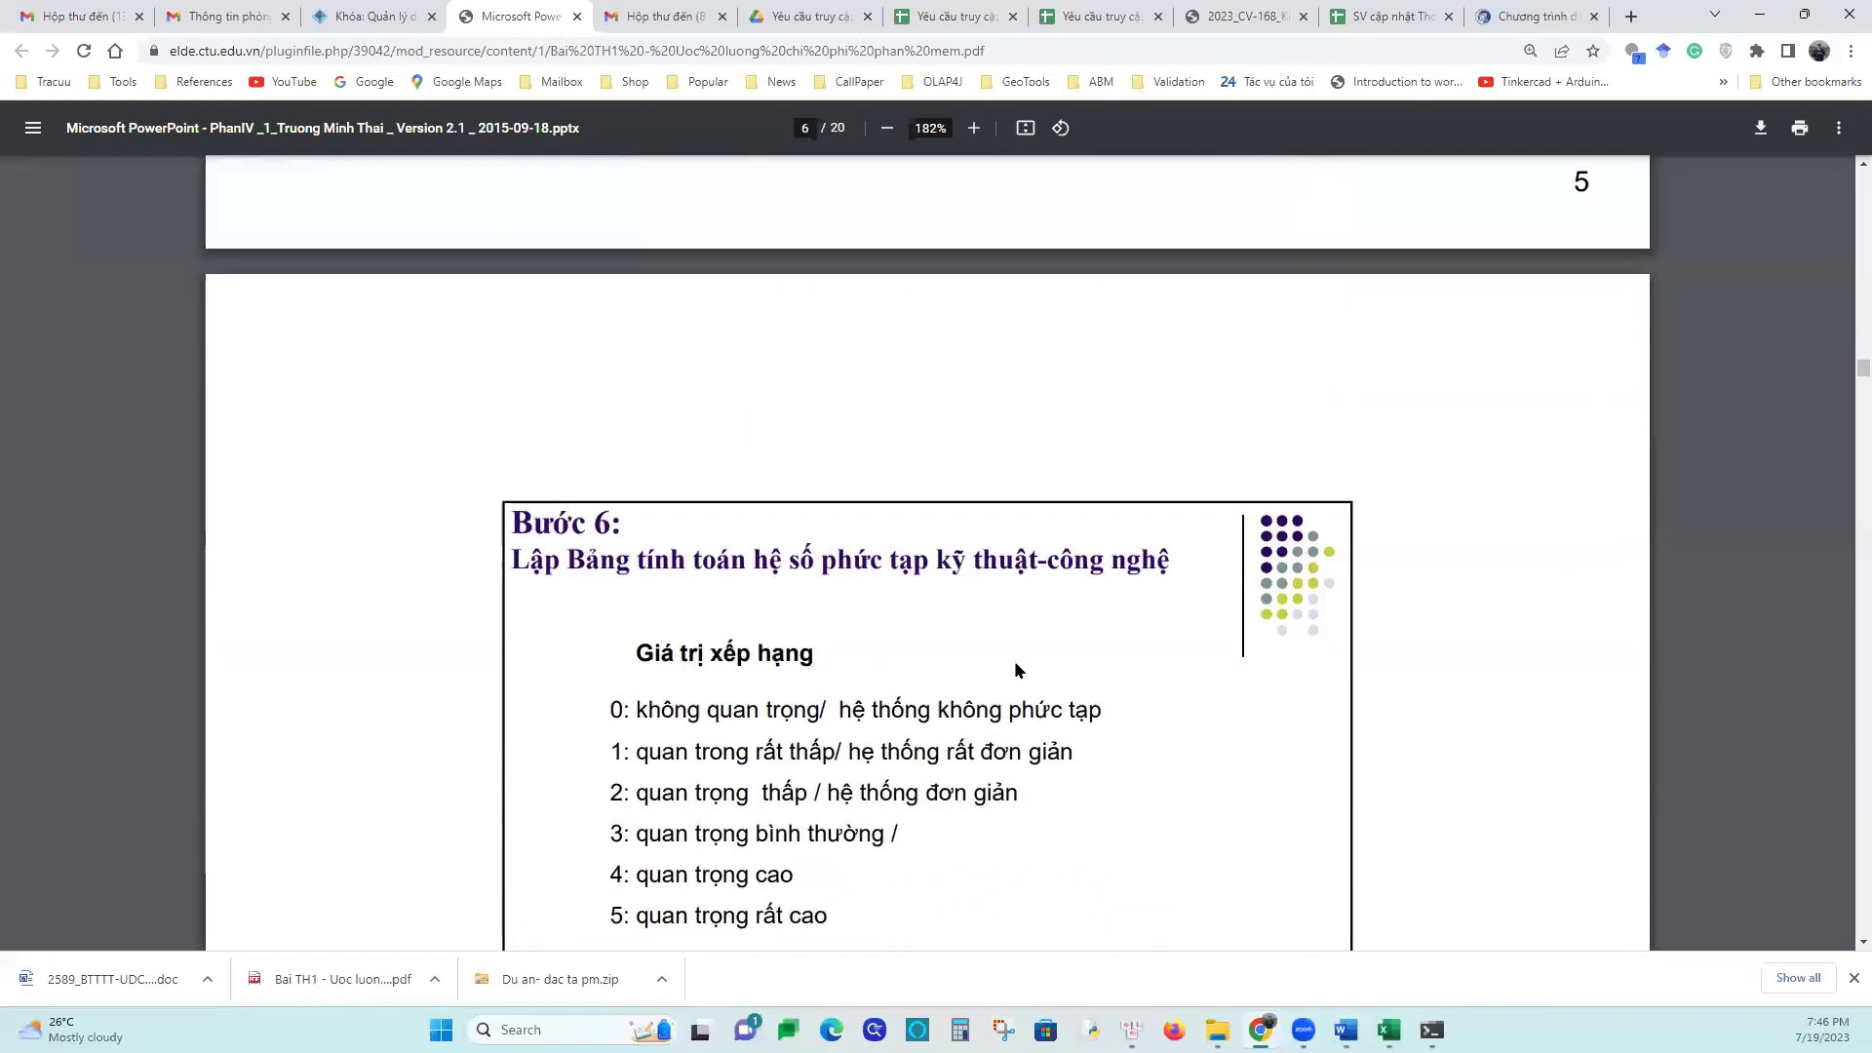
{"action": "scroll", "coordinate": [1014, 667], "scroll_direction": "down", "scroll_amount": 8}
{"action": "scroll", "coordinate": [1012, 667], "scroll_direction": "down", "scroll_amount": 2}
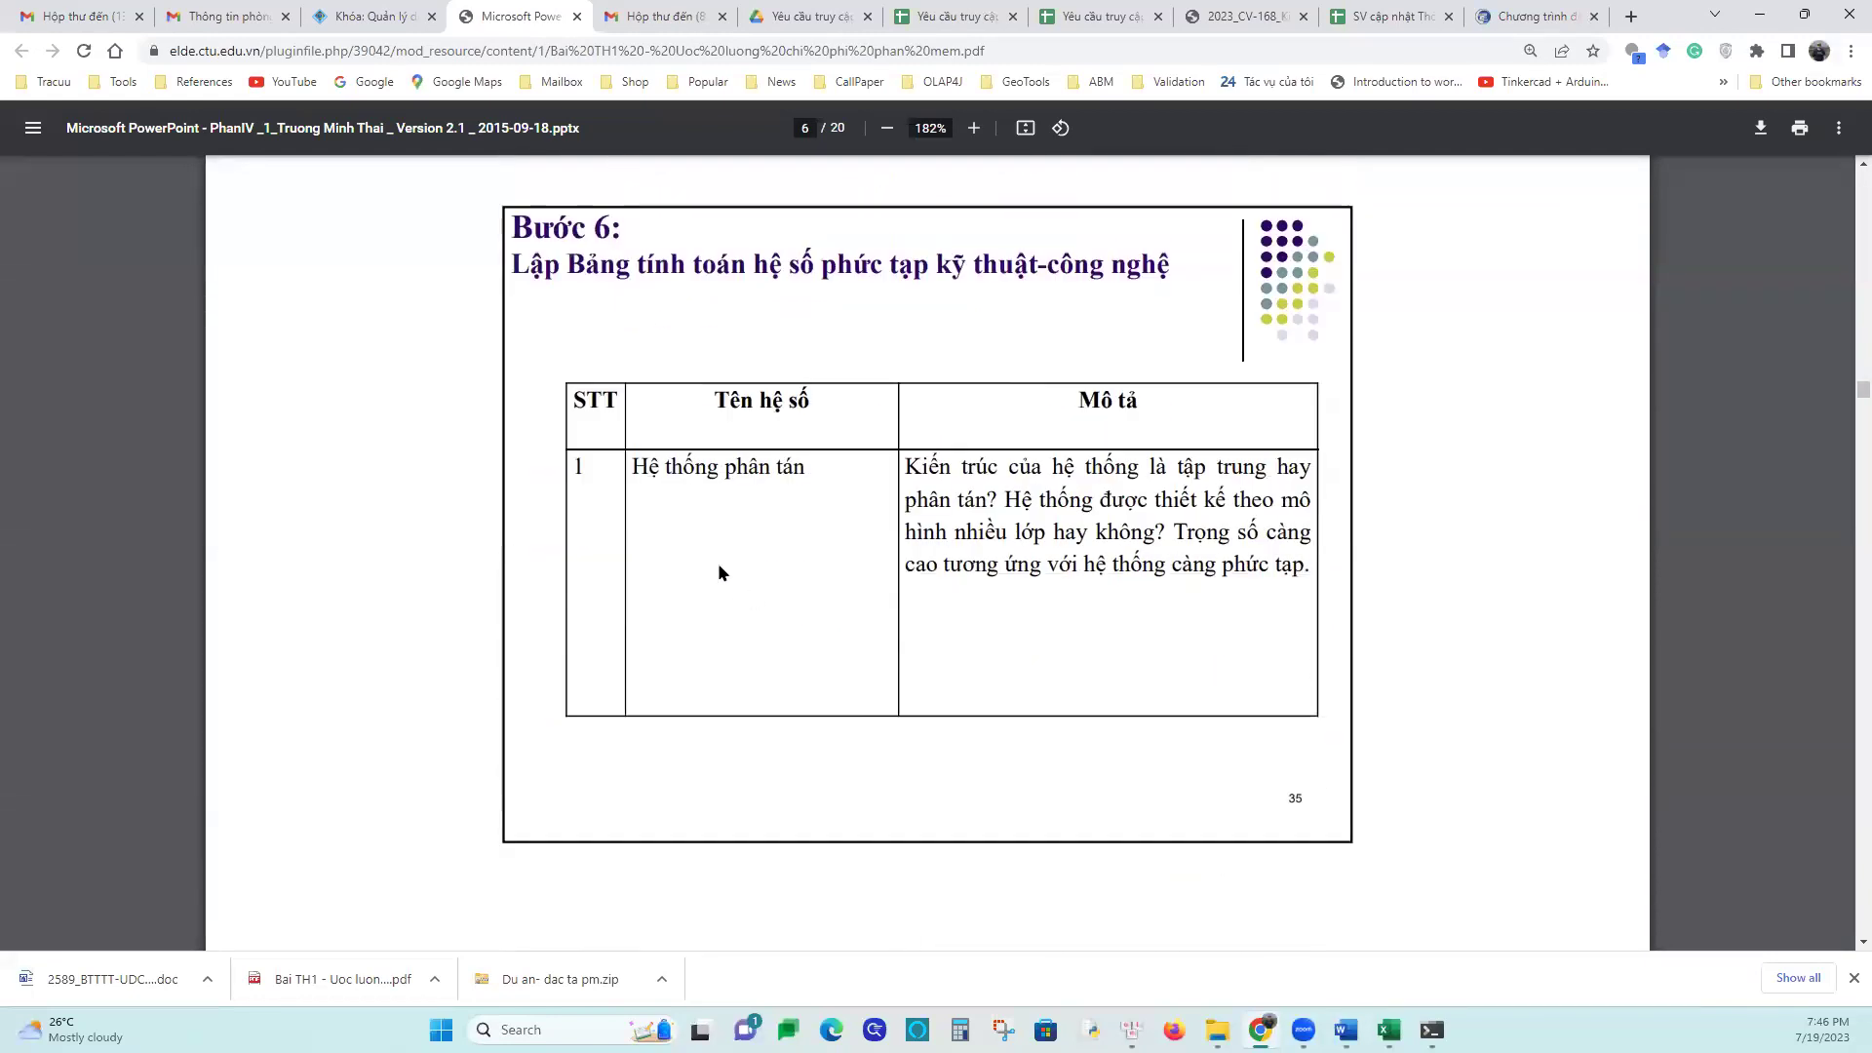
{"action": "scroll", "coordinate": [757, 551], "scroll_direction": "down", "scroll_amount": 8}
{"action": "scroll", "coordinate": [757, 558], "scroll_direction": "down", "scroll_amount": 10}
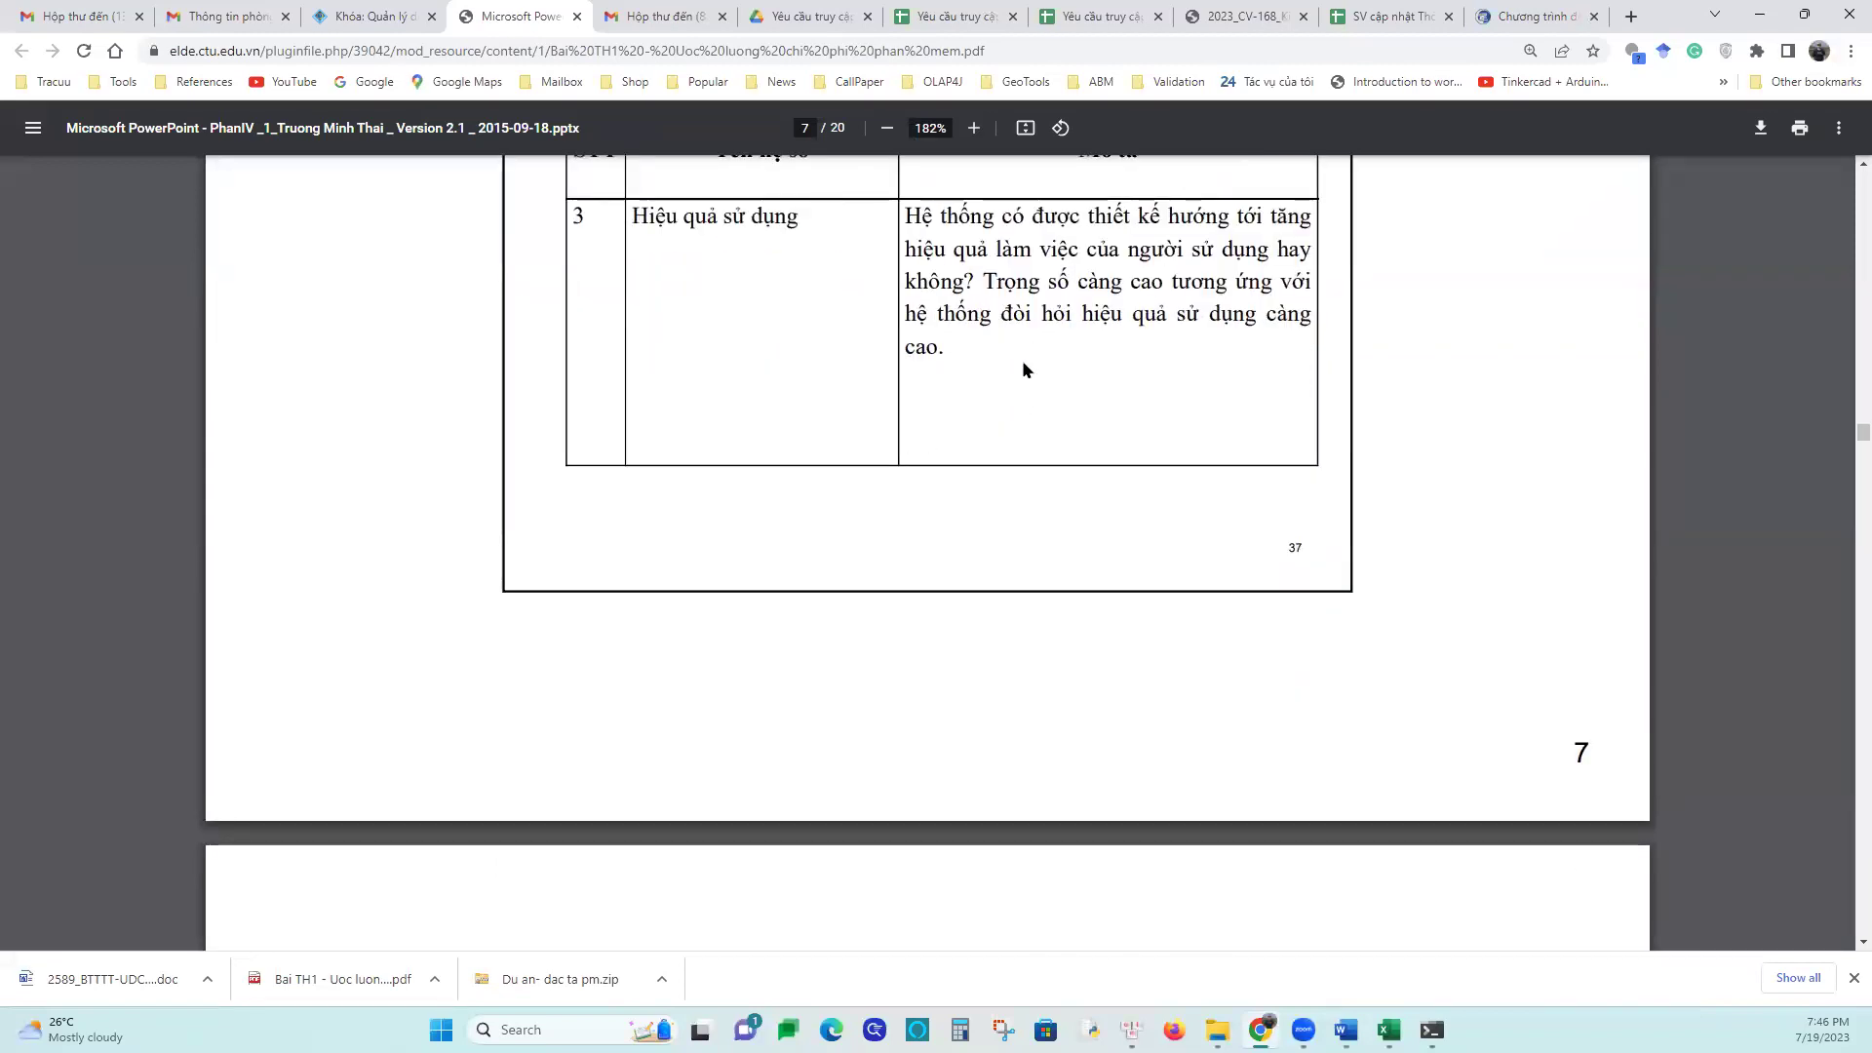
{"action": "scroll", "coordinate": [1024, 380], "scroll_direction": "up", "scroll_amount": 10}
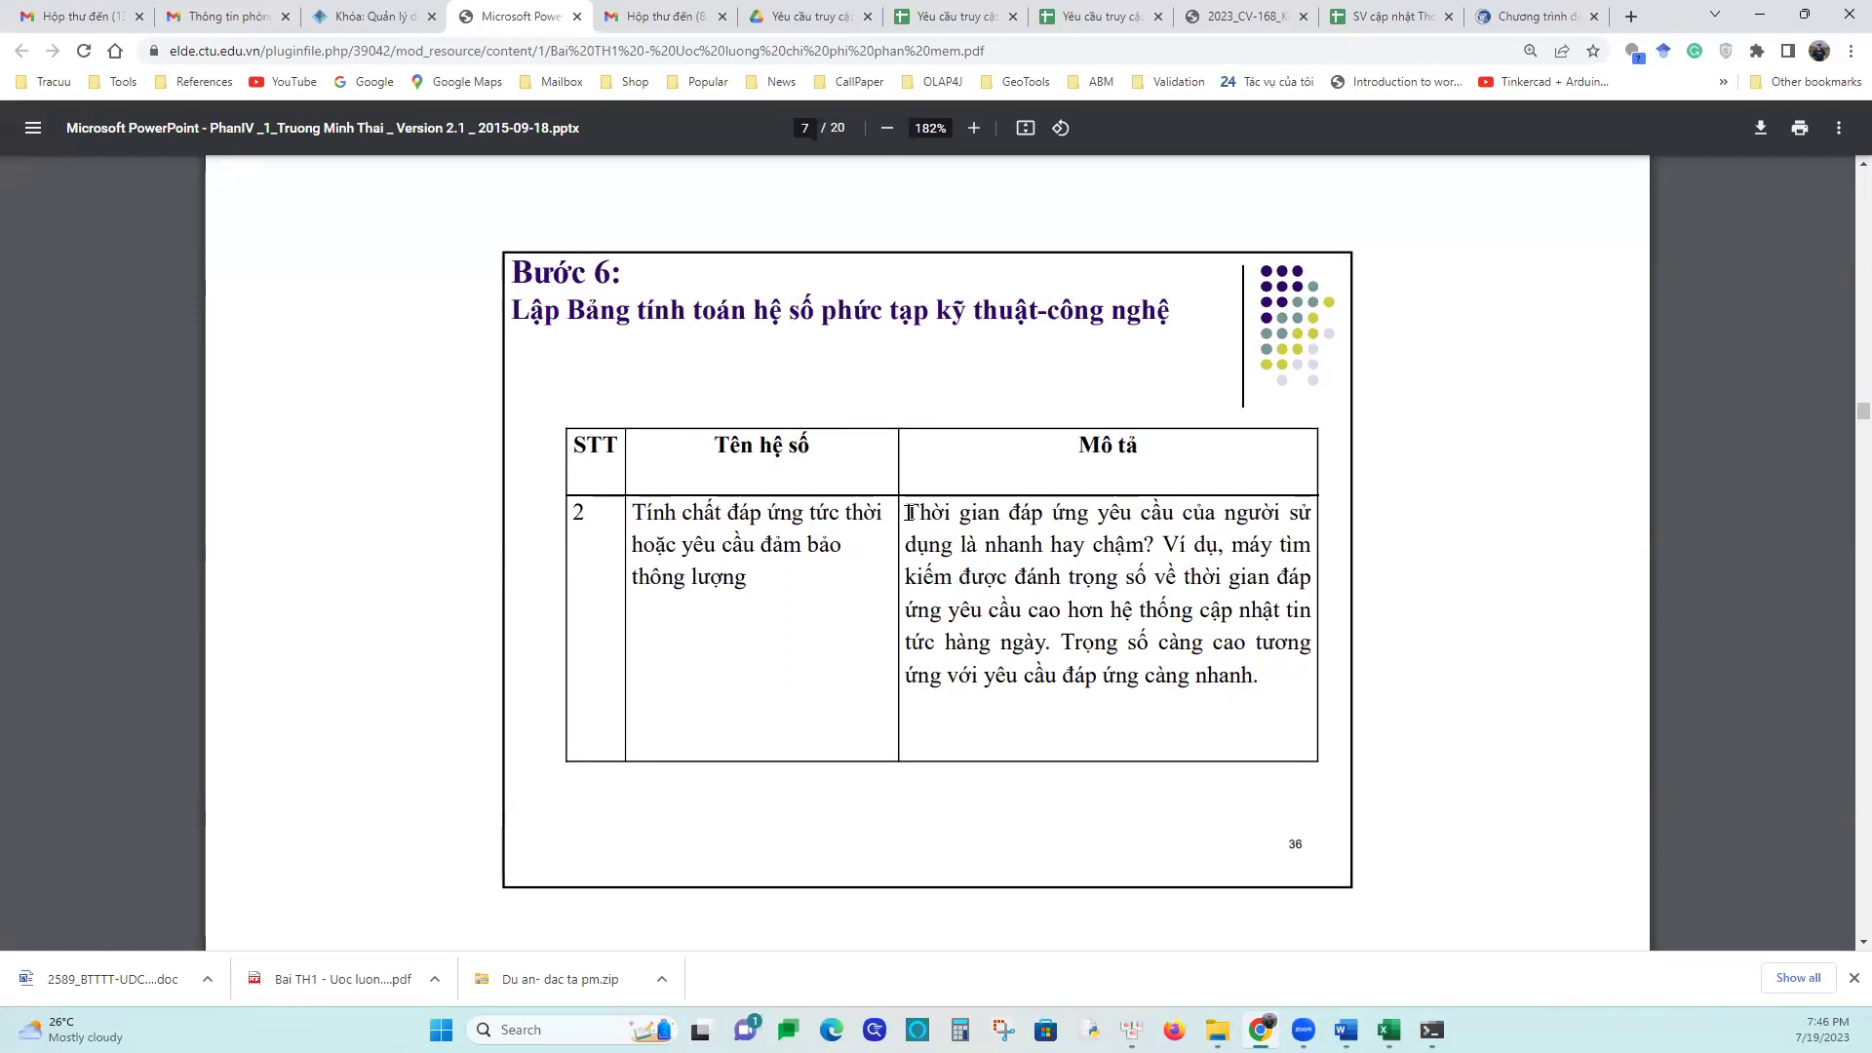
{"action": "left_click_drag", "start_coordinate": [908, 512], "coordinate": [1249, 694]}
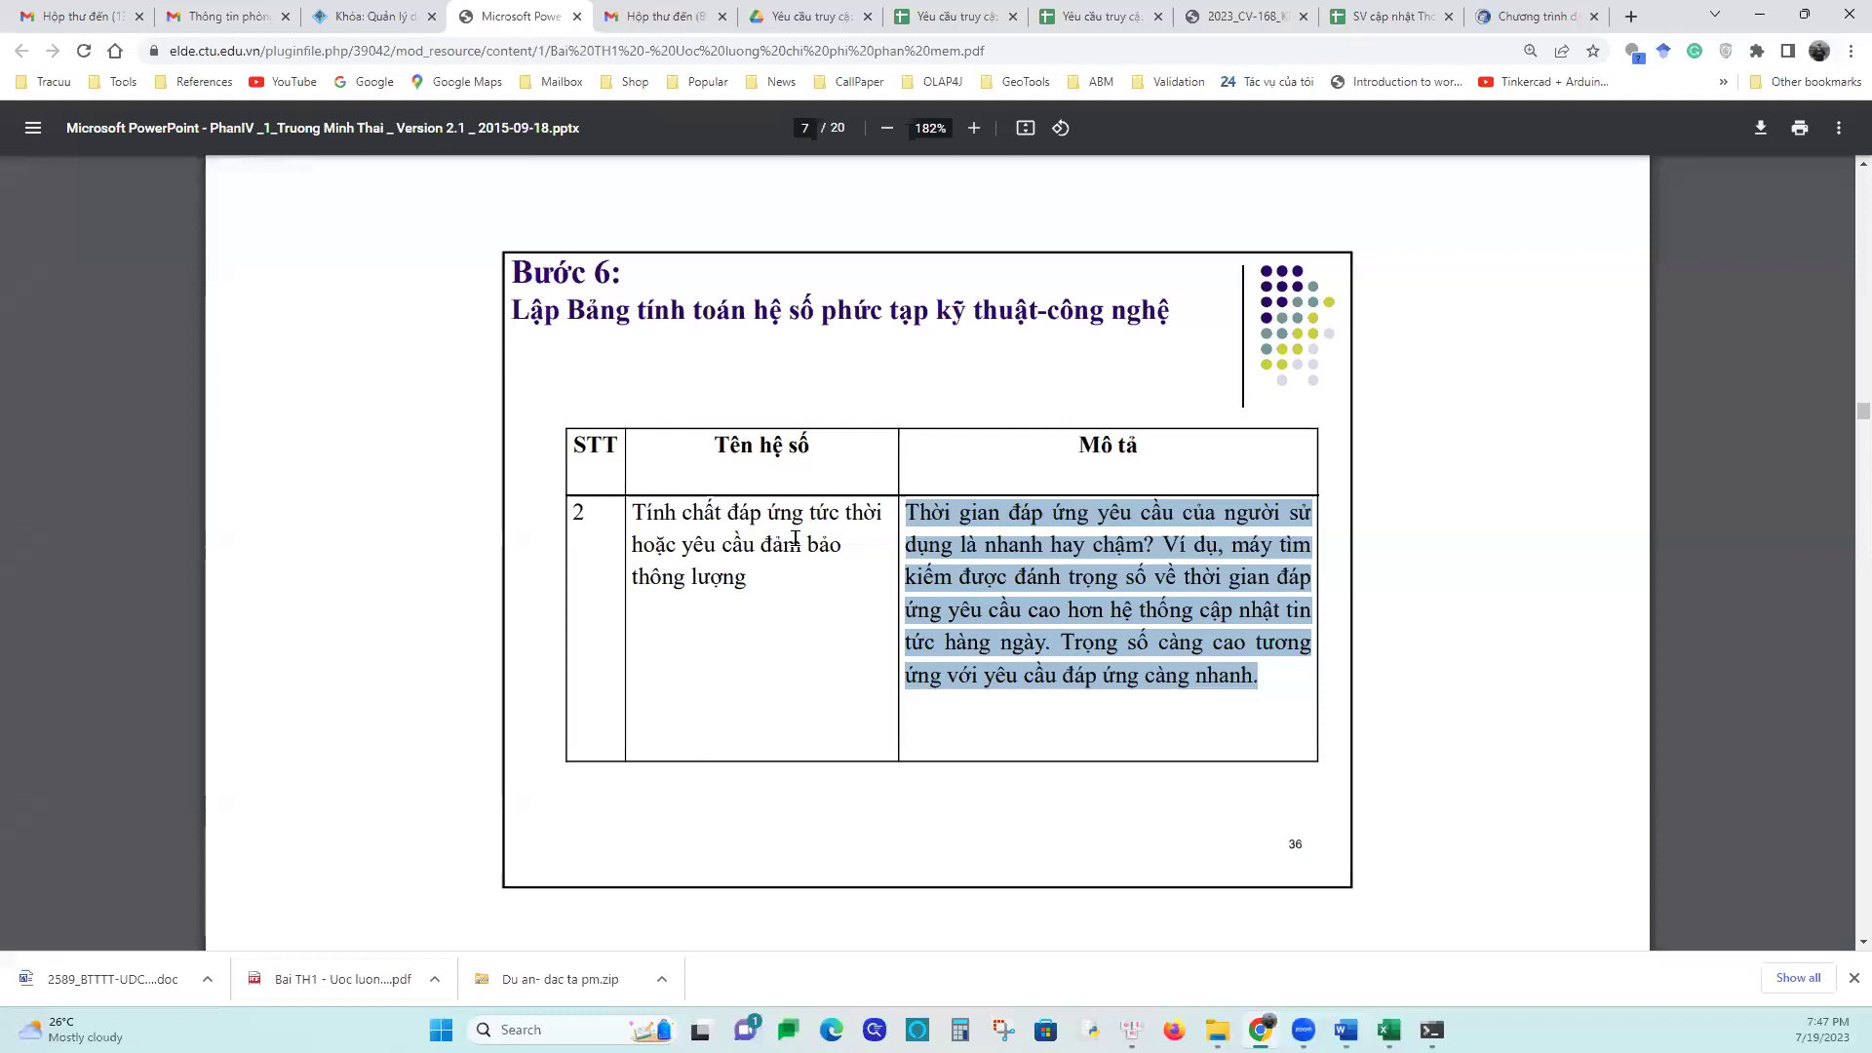
Go back to the Giá trị xếp hạng slide and highlight the rating scale from 0 to 5
{"action": "scroll", "coordinate": [793, 536], "scroll_direction": "up", "scroll_amount": 10}
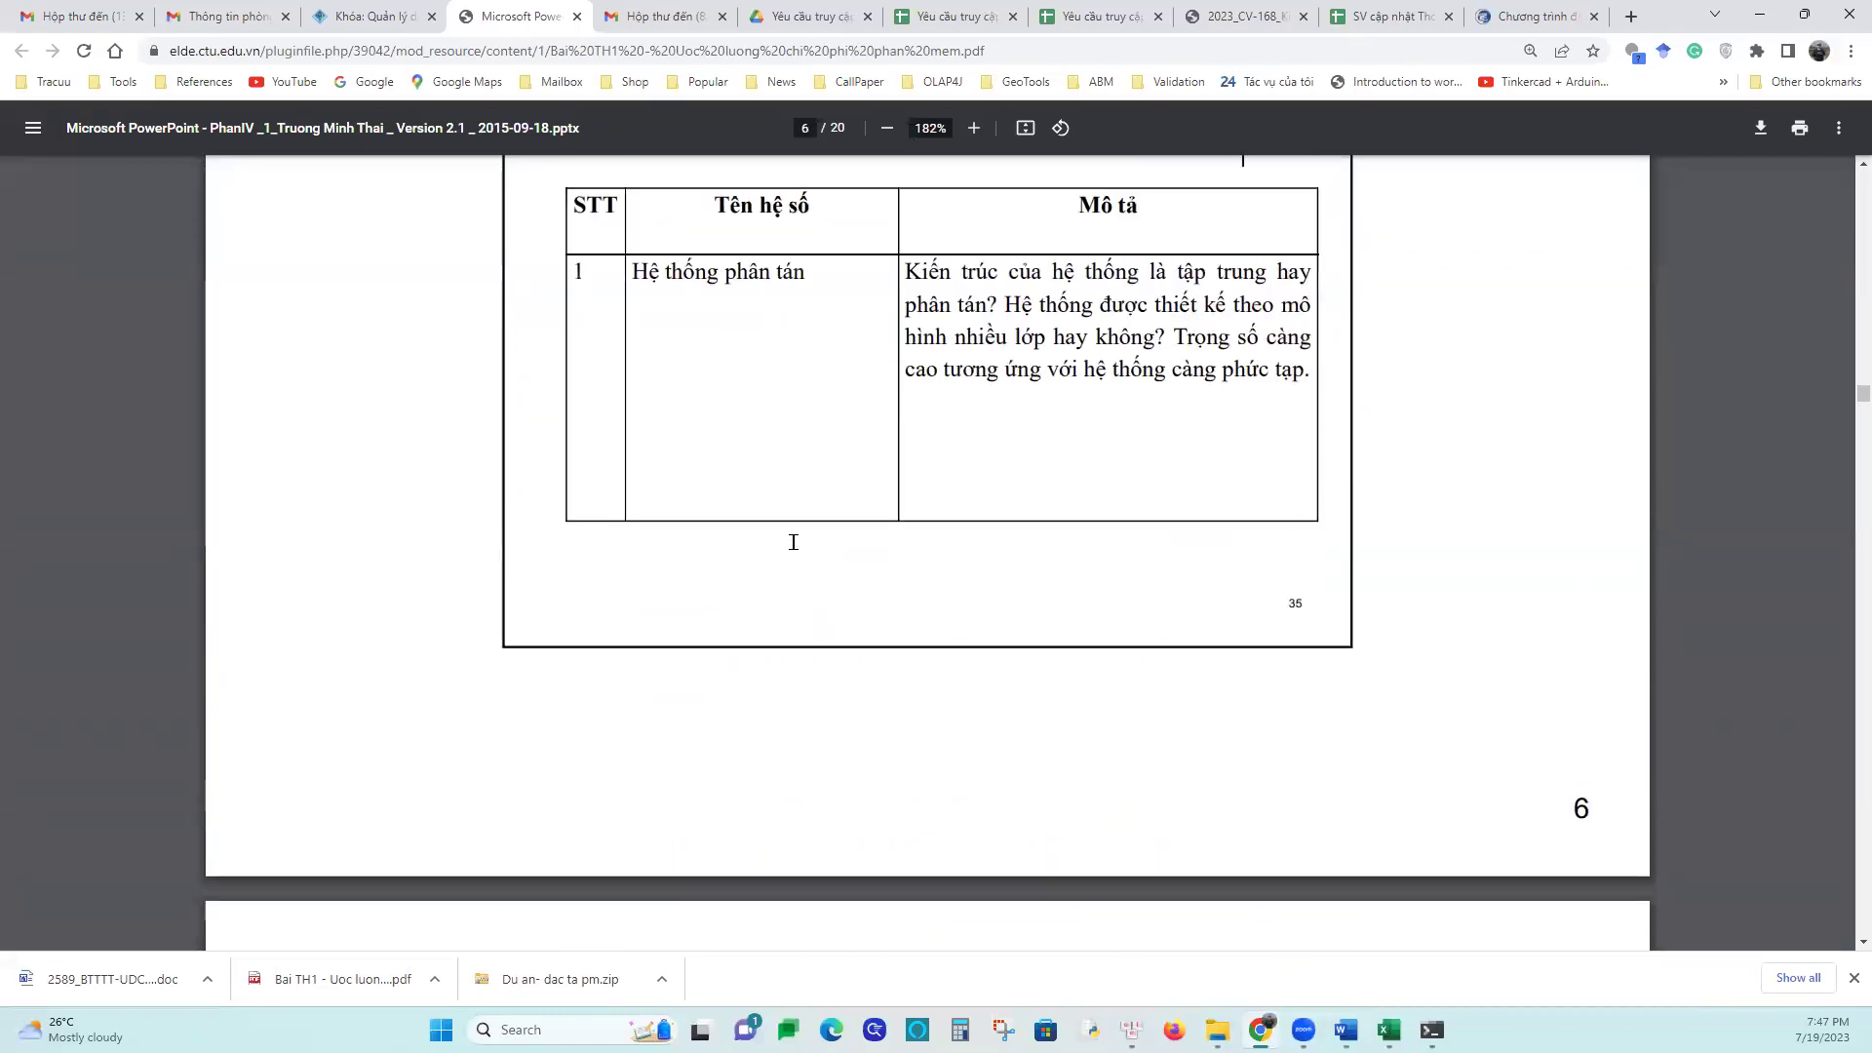
{"action": "scroll", "coordinate": [793, 542], "scroll_direction": "up", "scroll_amount": 8}
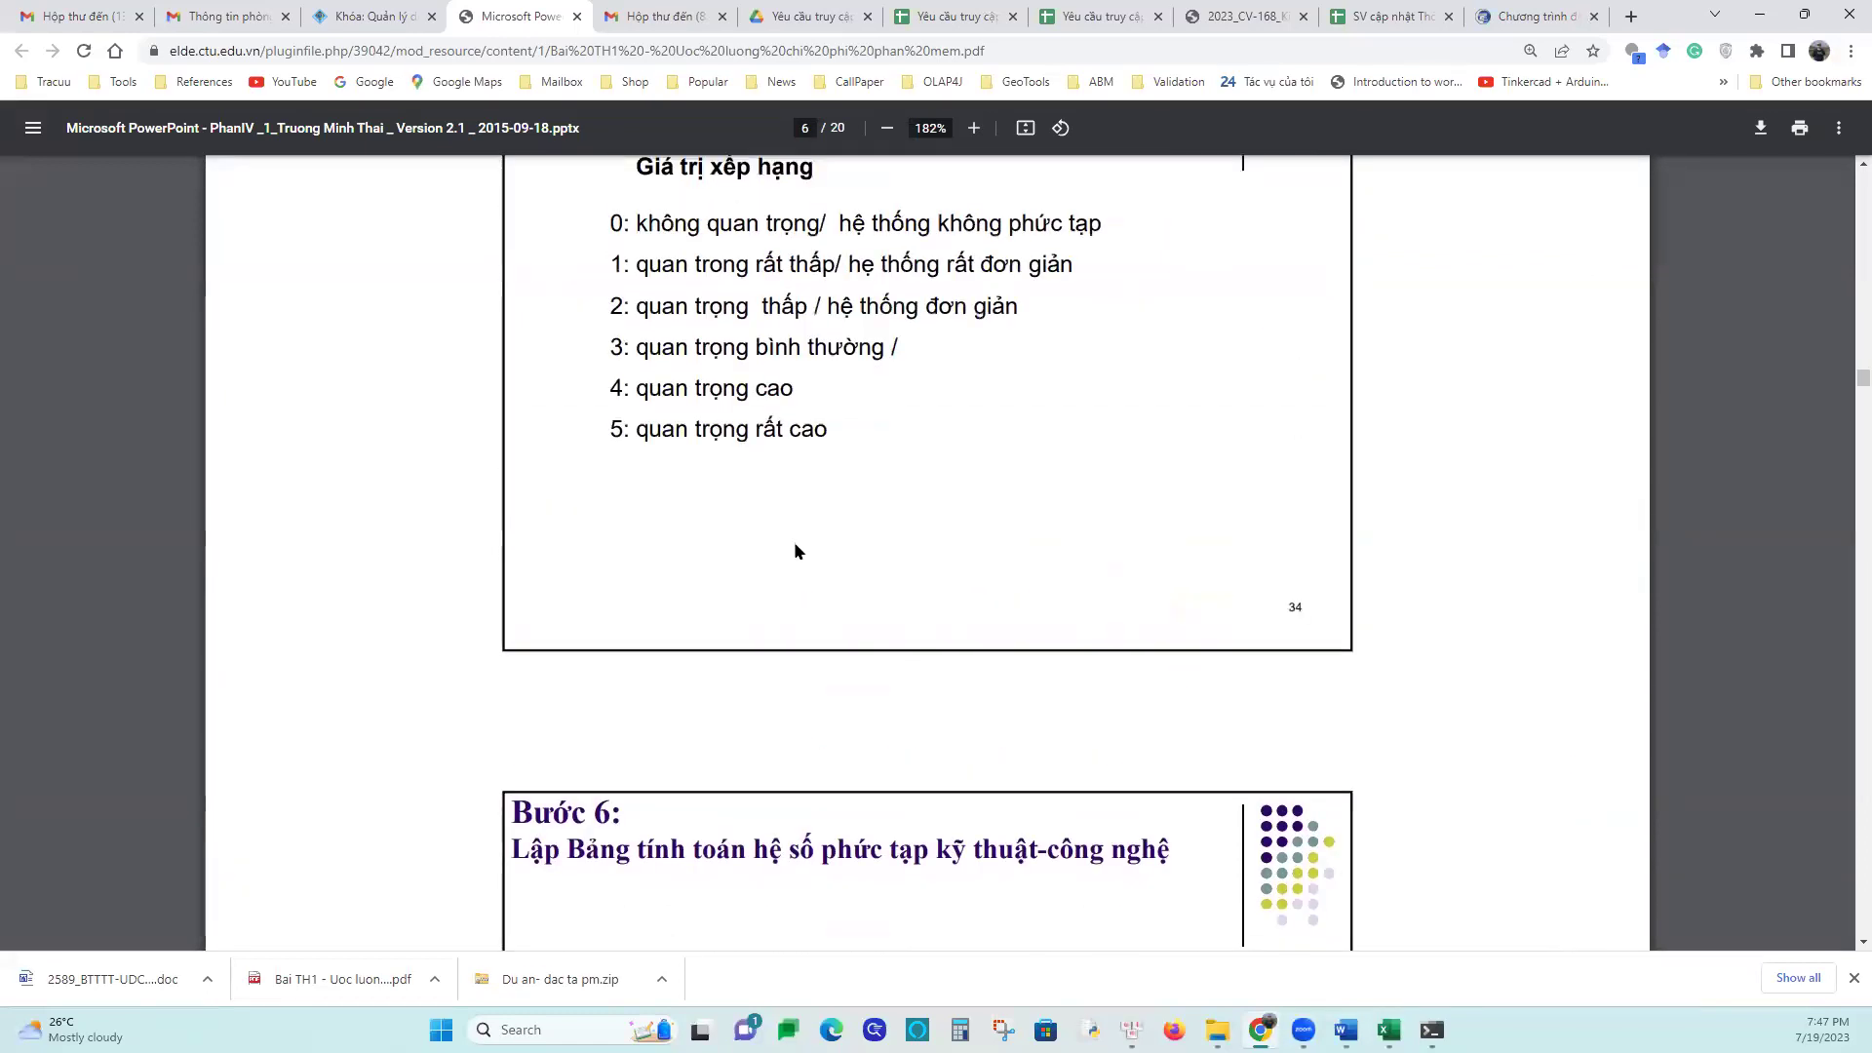
{"action": "scroll", "coordinate": [795, 542], "scroll_direction": "up", "scroll_amount": 2}
{"action": "left_click_drag", "start_coordinate": [591, 512], "coordinate": [960, 685]}
{"action": "left_click_drag", "start_coordinate": [1013, 766], "coordinate": [1114, 748]}
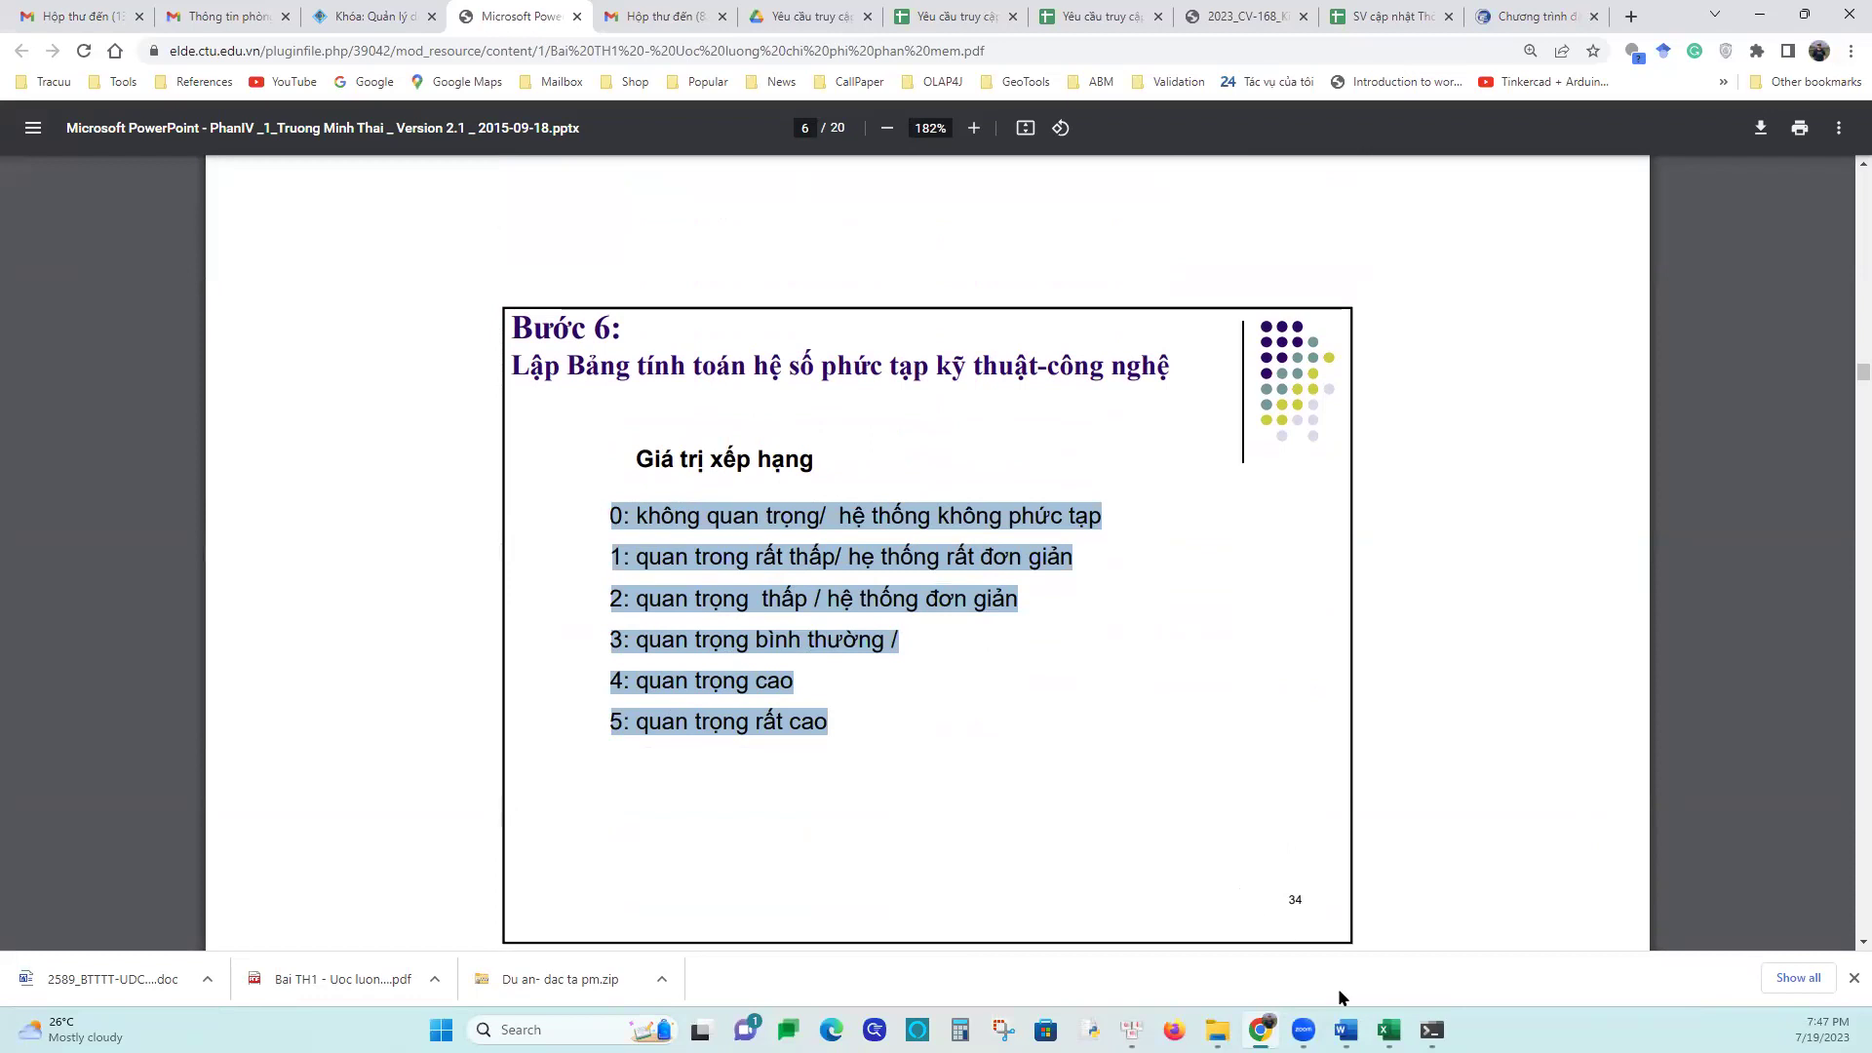
Switch back to the Excel workbook and examine the rating values in D5:D17 on sheet B6, starting with Hệ thống phân tán
{"action": "mouse_move", "coordinate": [1389, 1030]}
{"action": "left_click", "coordinate": [1442, 952]}
{"action": "left_click_drag", "start_coordinate": [806, 385], "coordinate": [794, 731]}
{"action": "left_click_drag", "start_coordinate": [768, 386], "coordinate": [794, 706]}
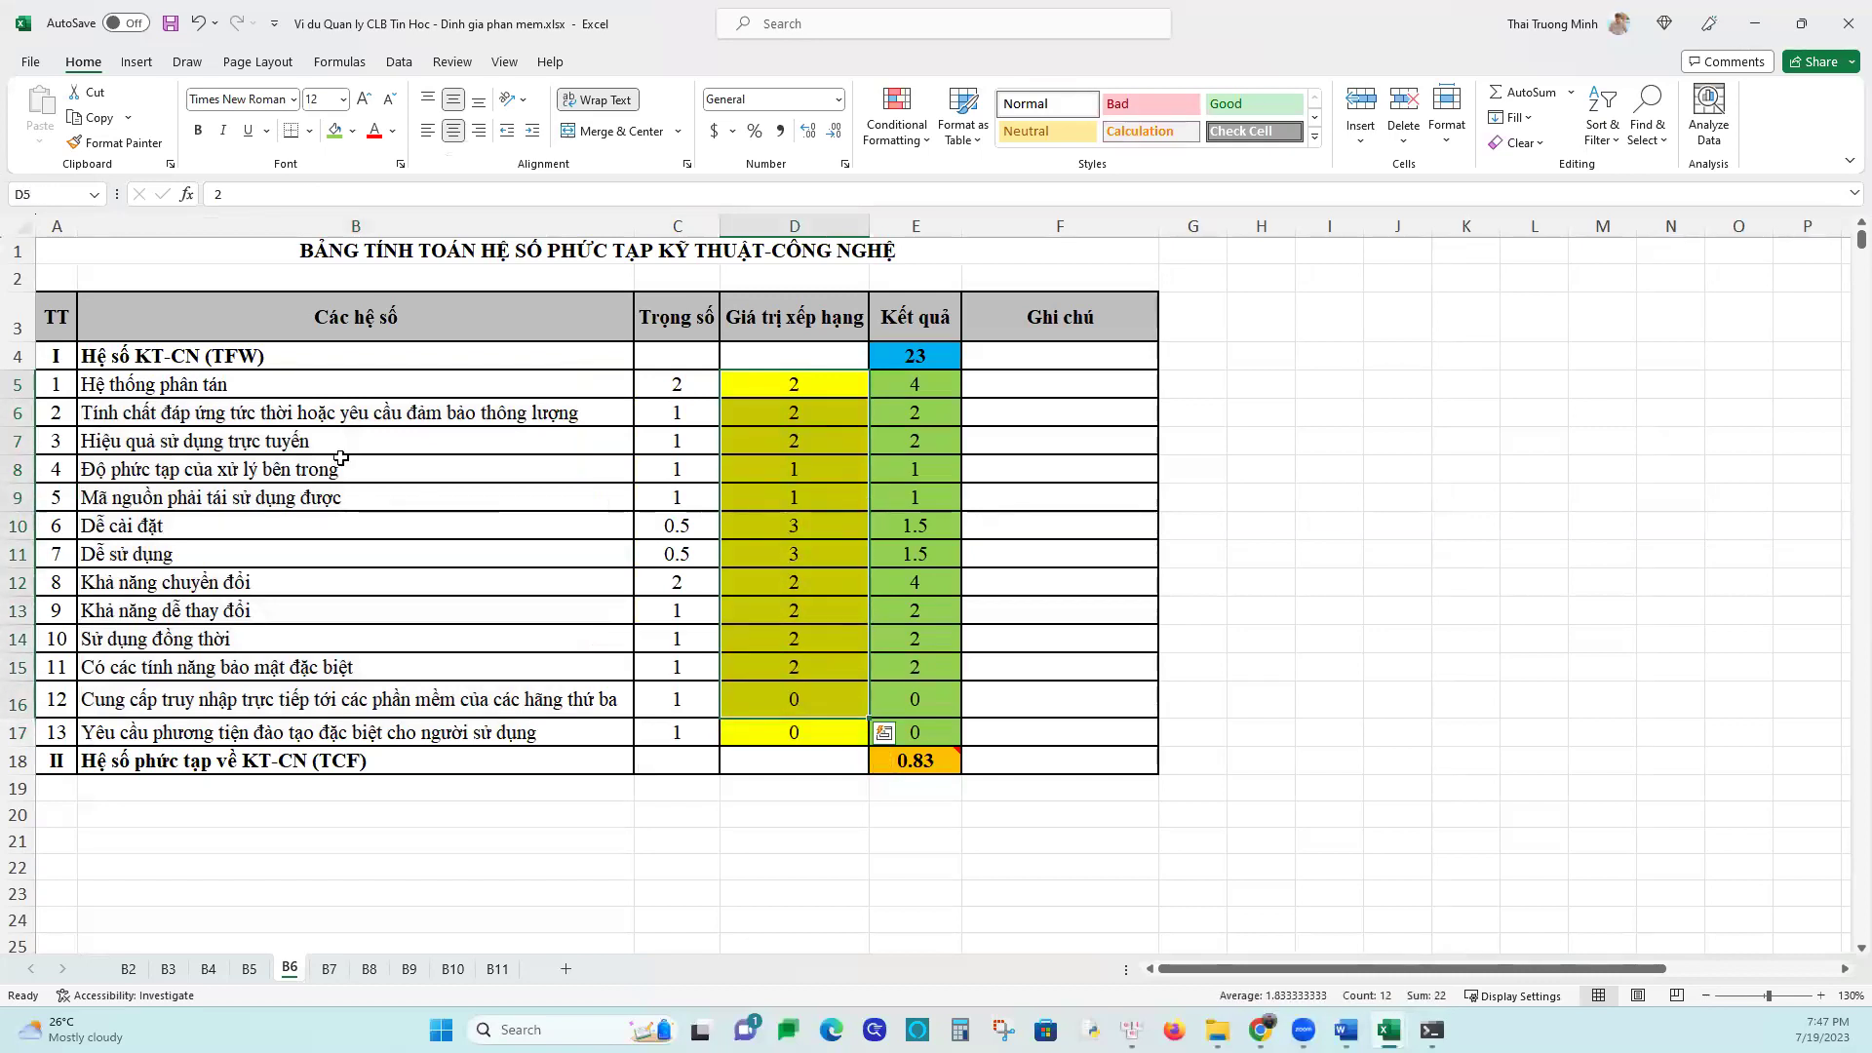
{"action": "left_click", "coordinate": [771, 388]}
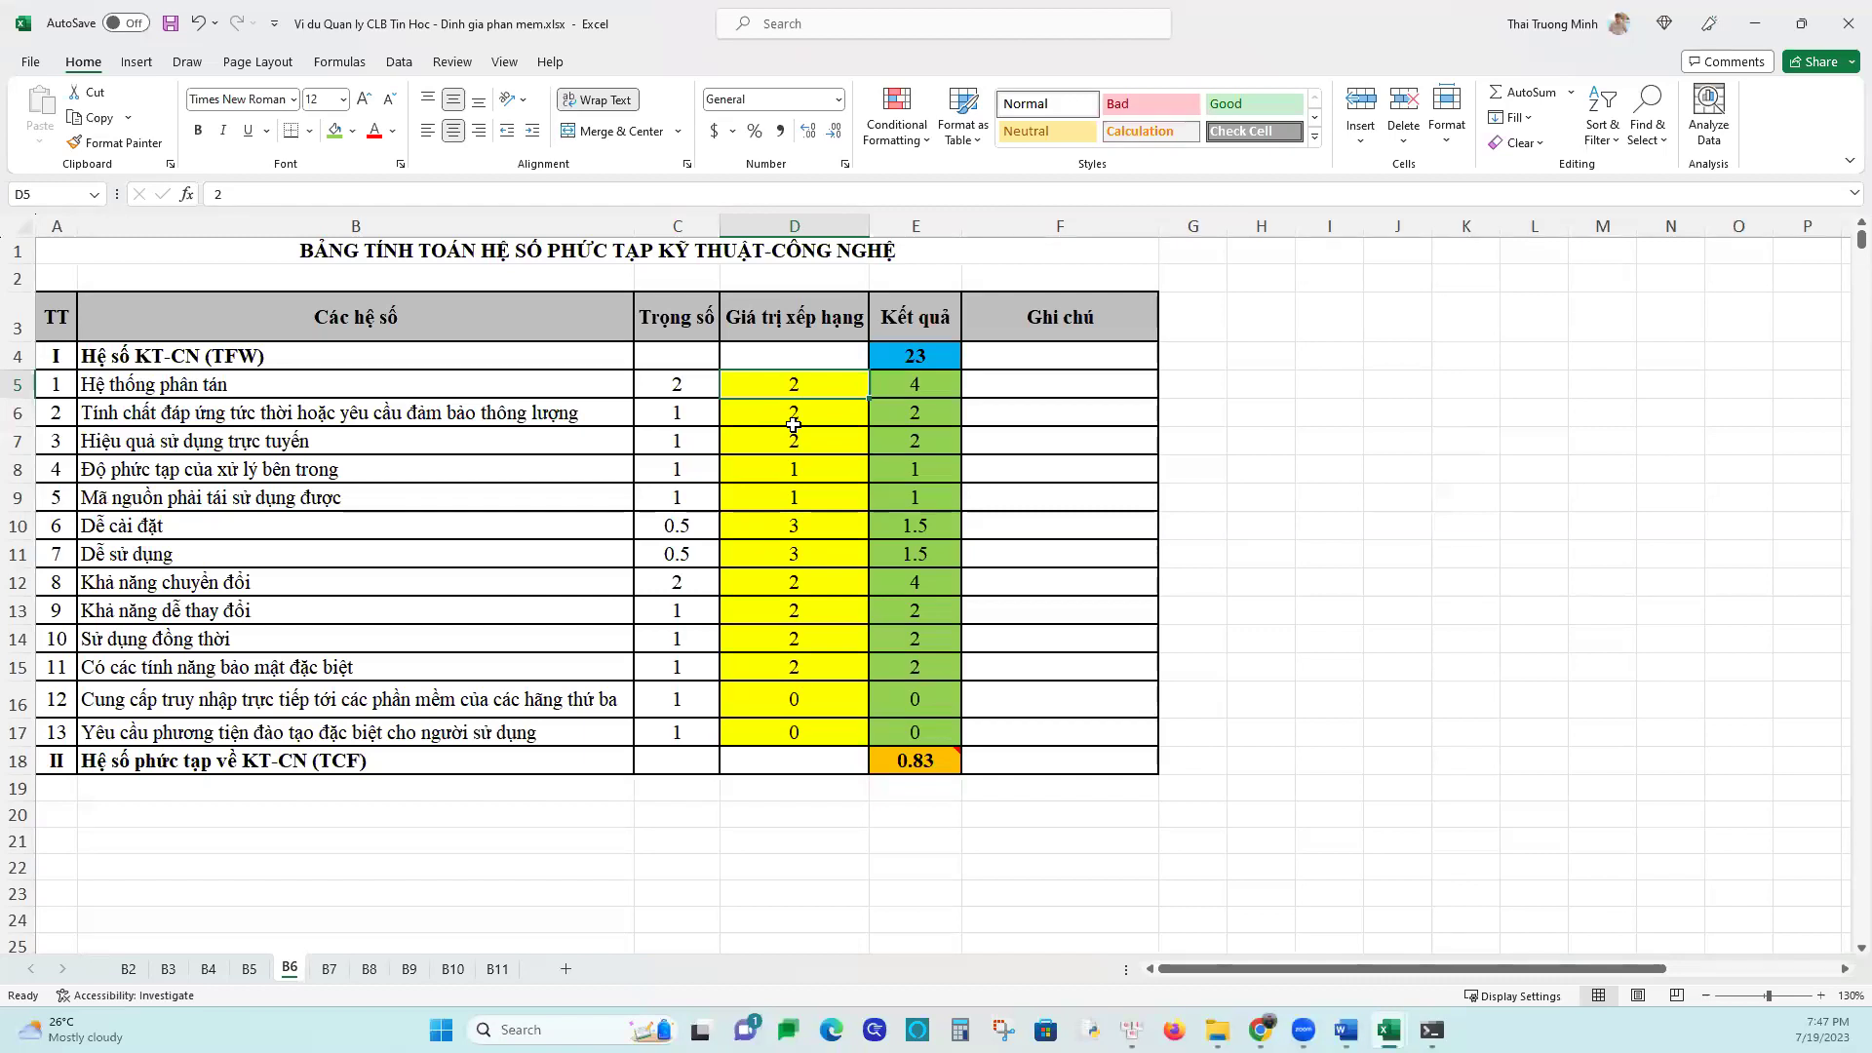
Review the ratings in D5:D17 on sheet B6 and colour the results in E5:E17 red
{"action": "left_click", "coordinate": [794, 417]}
{"action": "left_click", "coordinate": [794, 543]}
{"action": "left_click", "coordinate": [800, 726]}
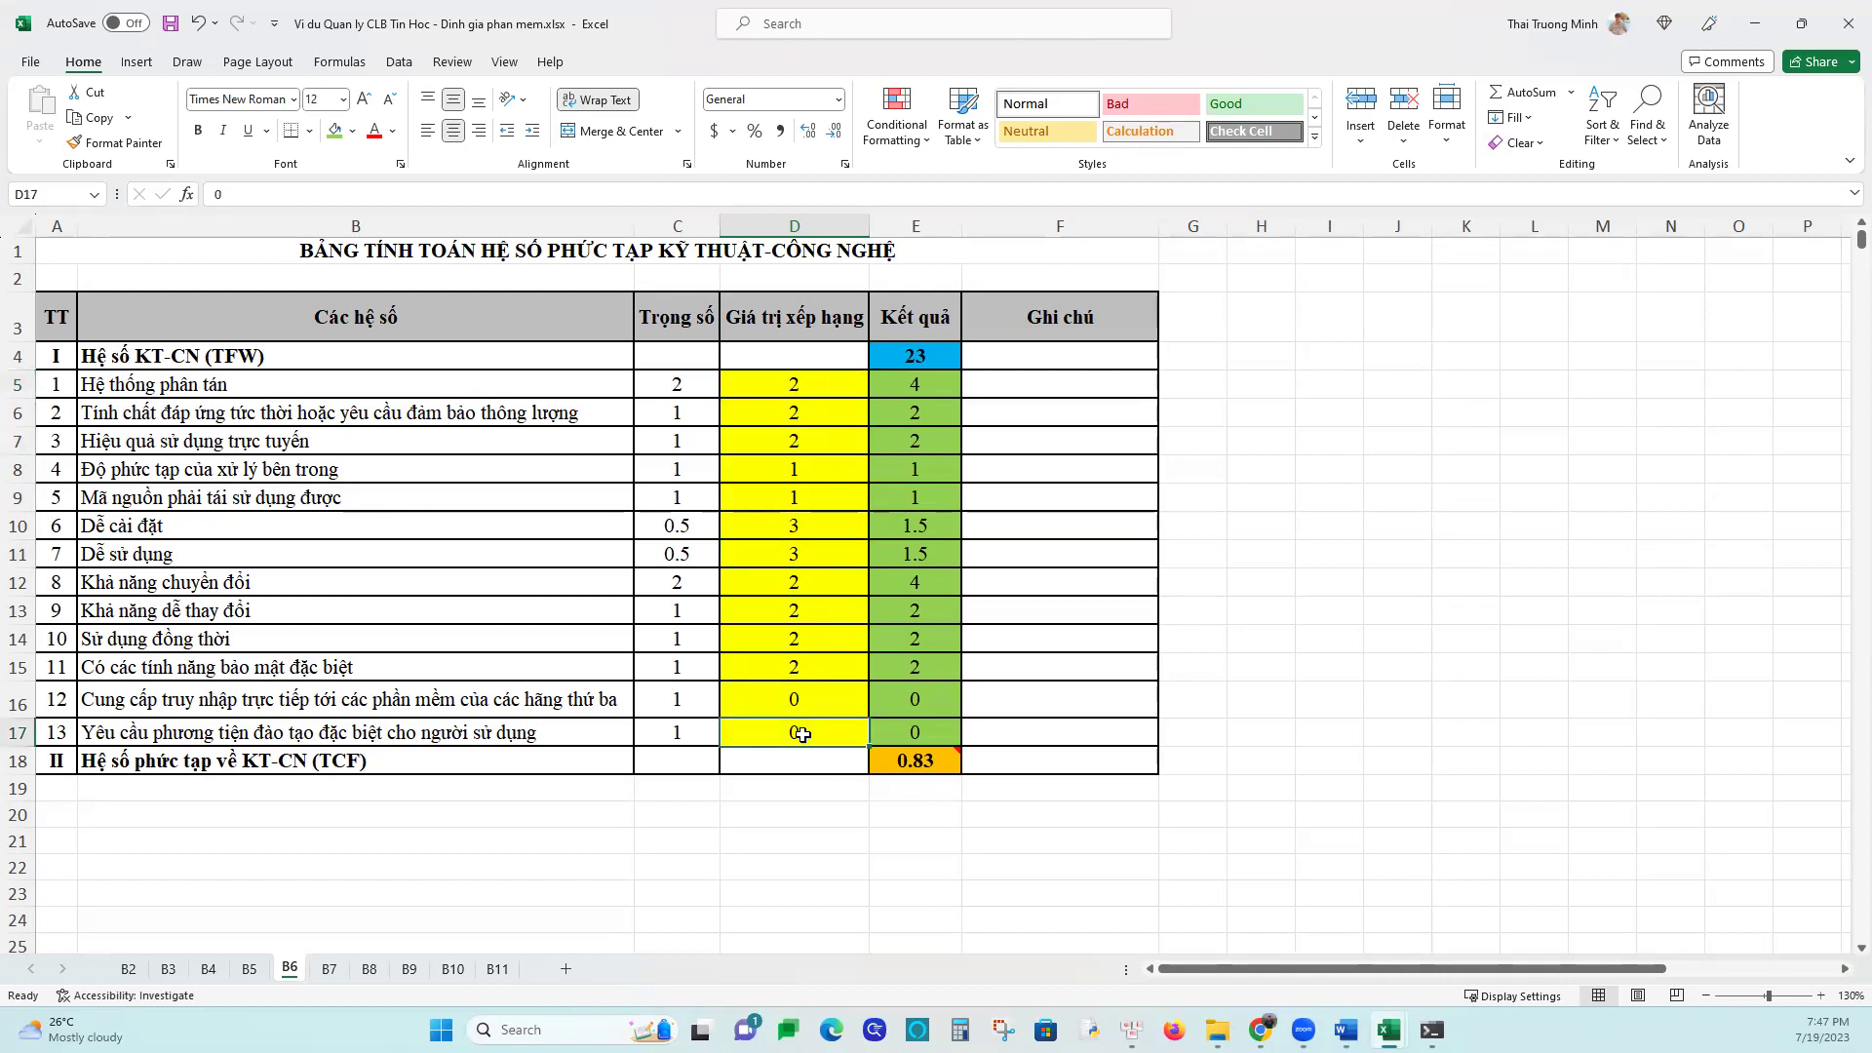
{"action": "left_click_drag", "start_coordinate": [809, 381], "coordinate": [787, 727]}
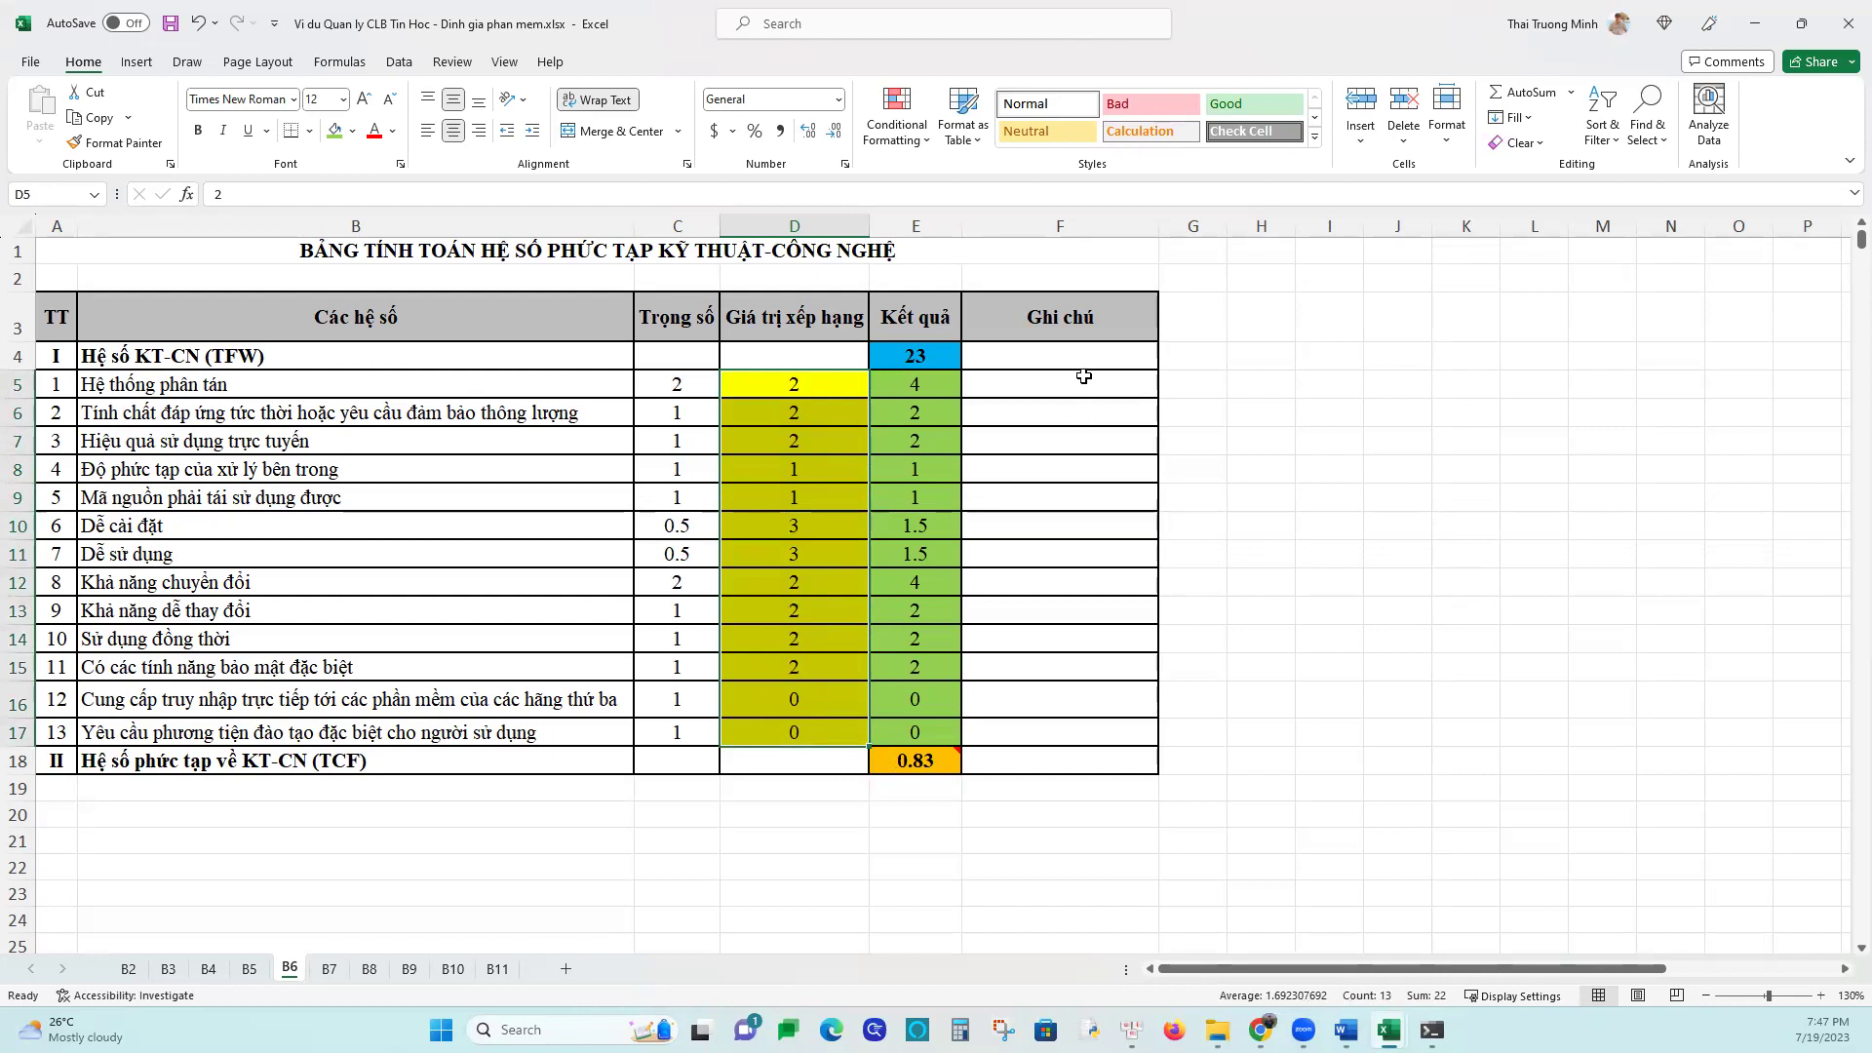
{"action": "left_click_drag", "start_coordinate": [914, 383], "coordinate": [933, 726]}
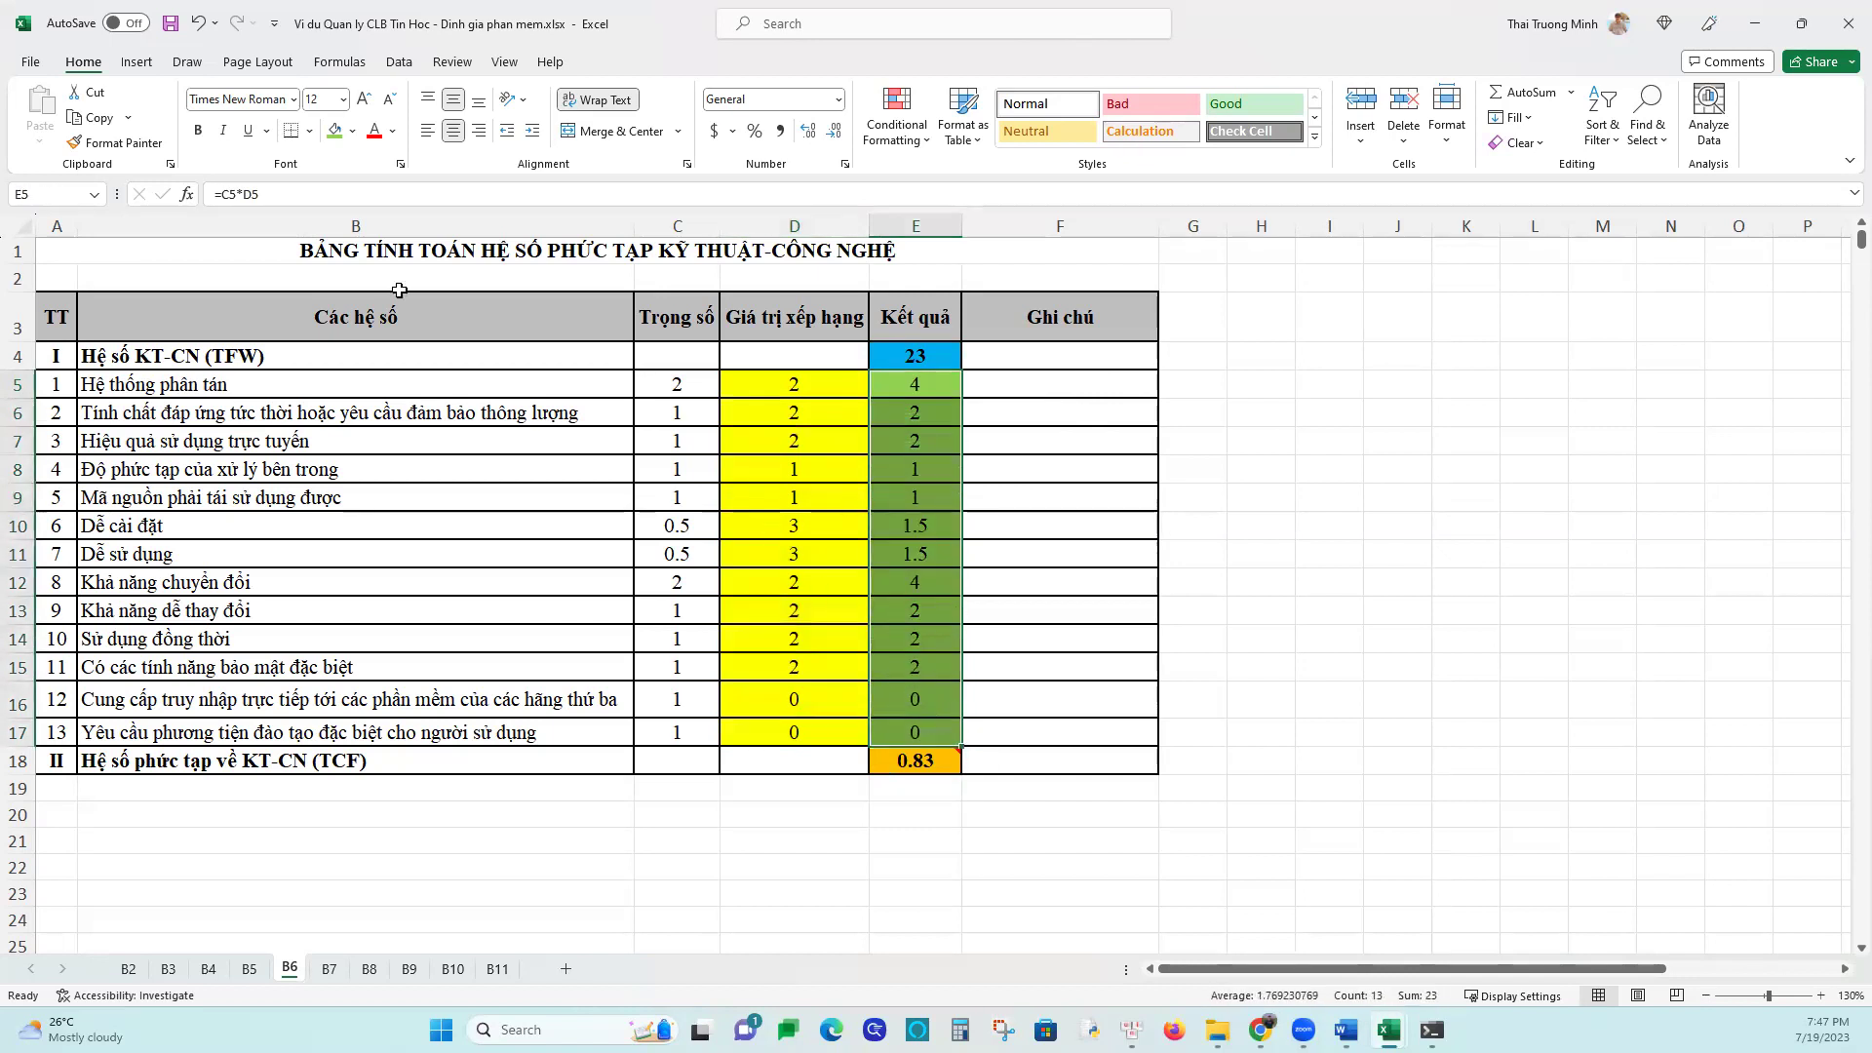
{"action": "left_click", "coordinate": [372, 126]}
Switch to the lecture PDF in Chrome and find the Bước 6 slide with the TFW formula
{"action": "mouse_move", "coordinate": [1431, 1029]}
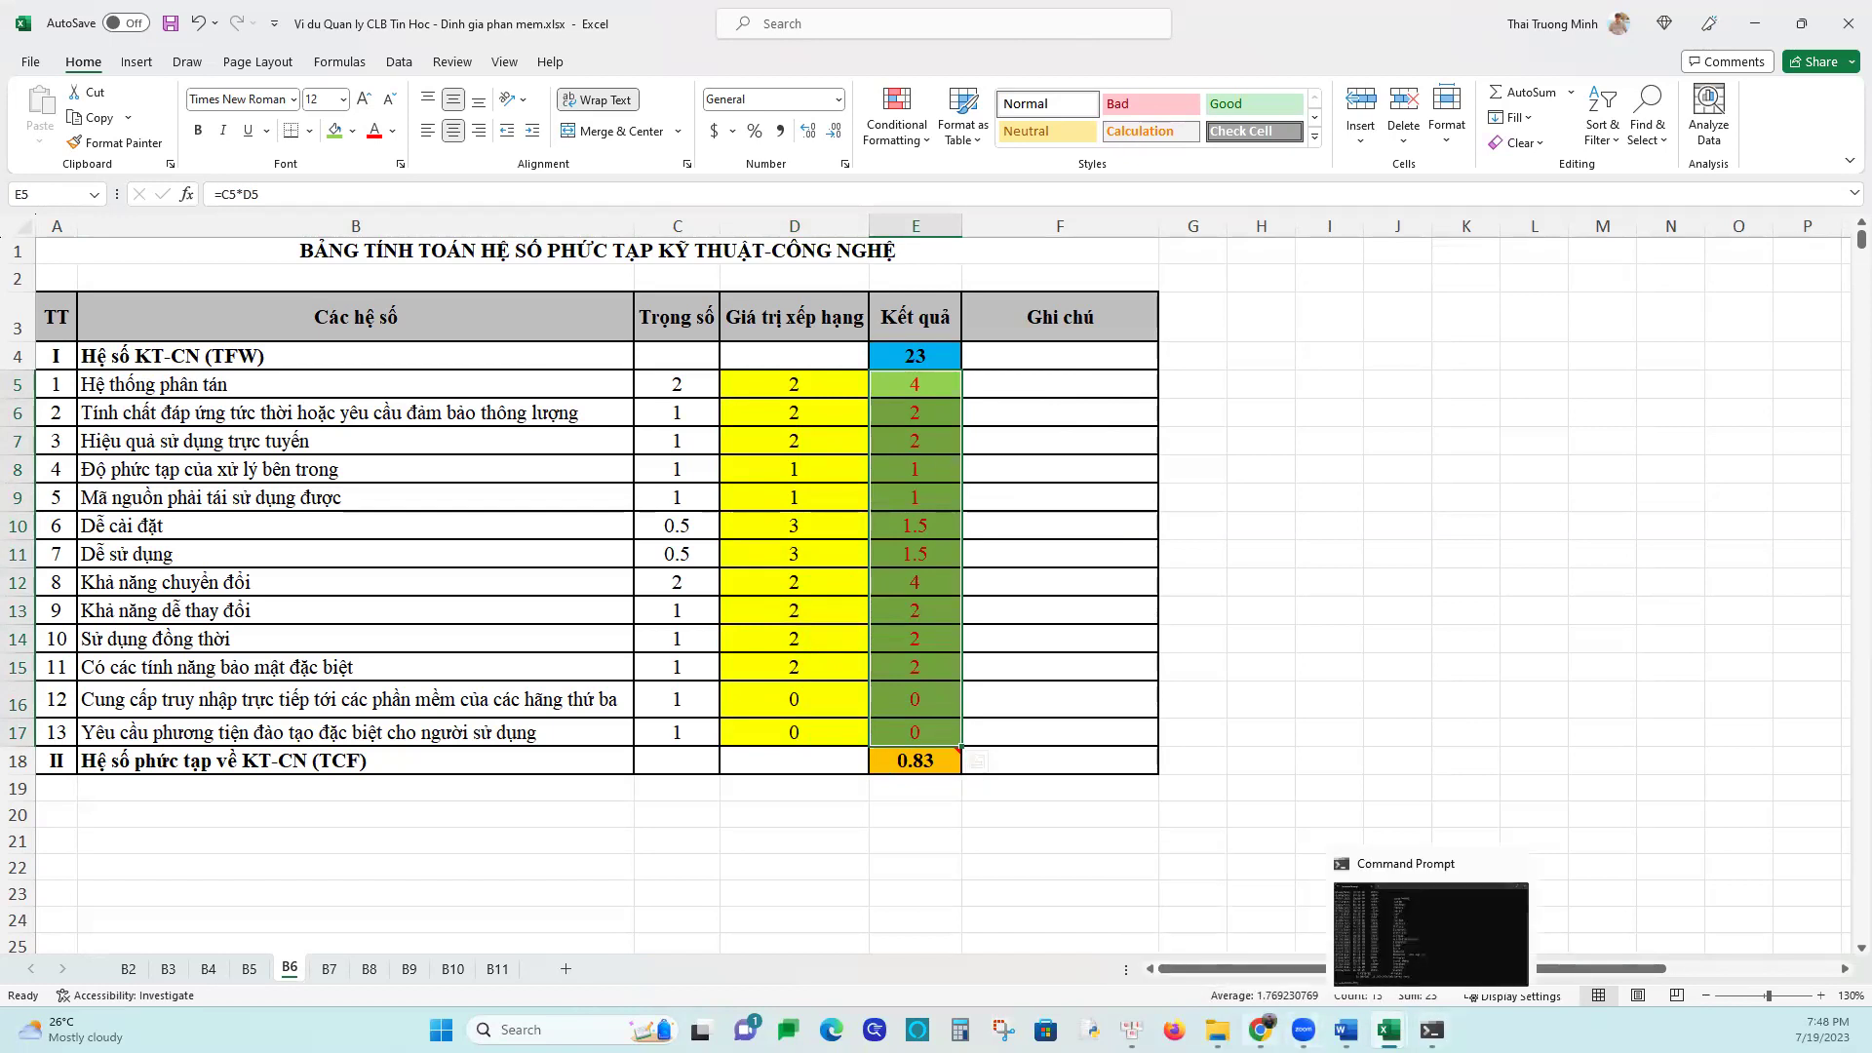
{"action": "left_click", "coordinate": [1261, 1029]}
{"action": "scroll", "coordinate": [990, 745], "scroll_direction": "down", "scroll_amount": 10}
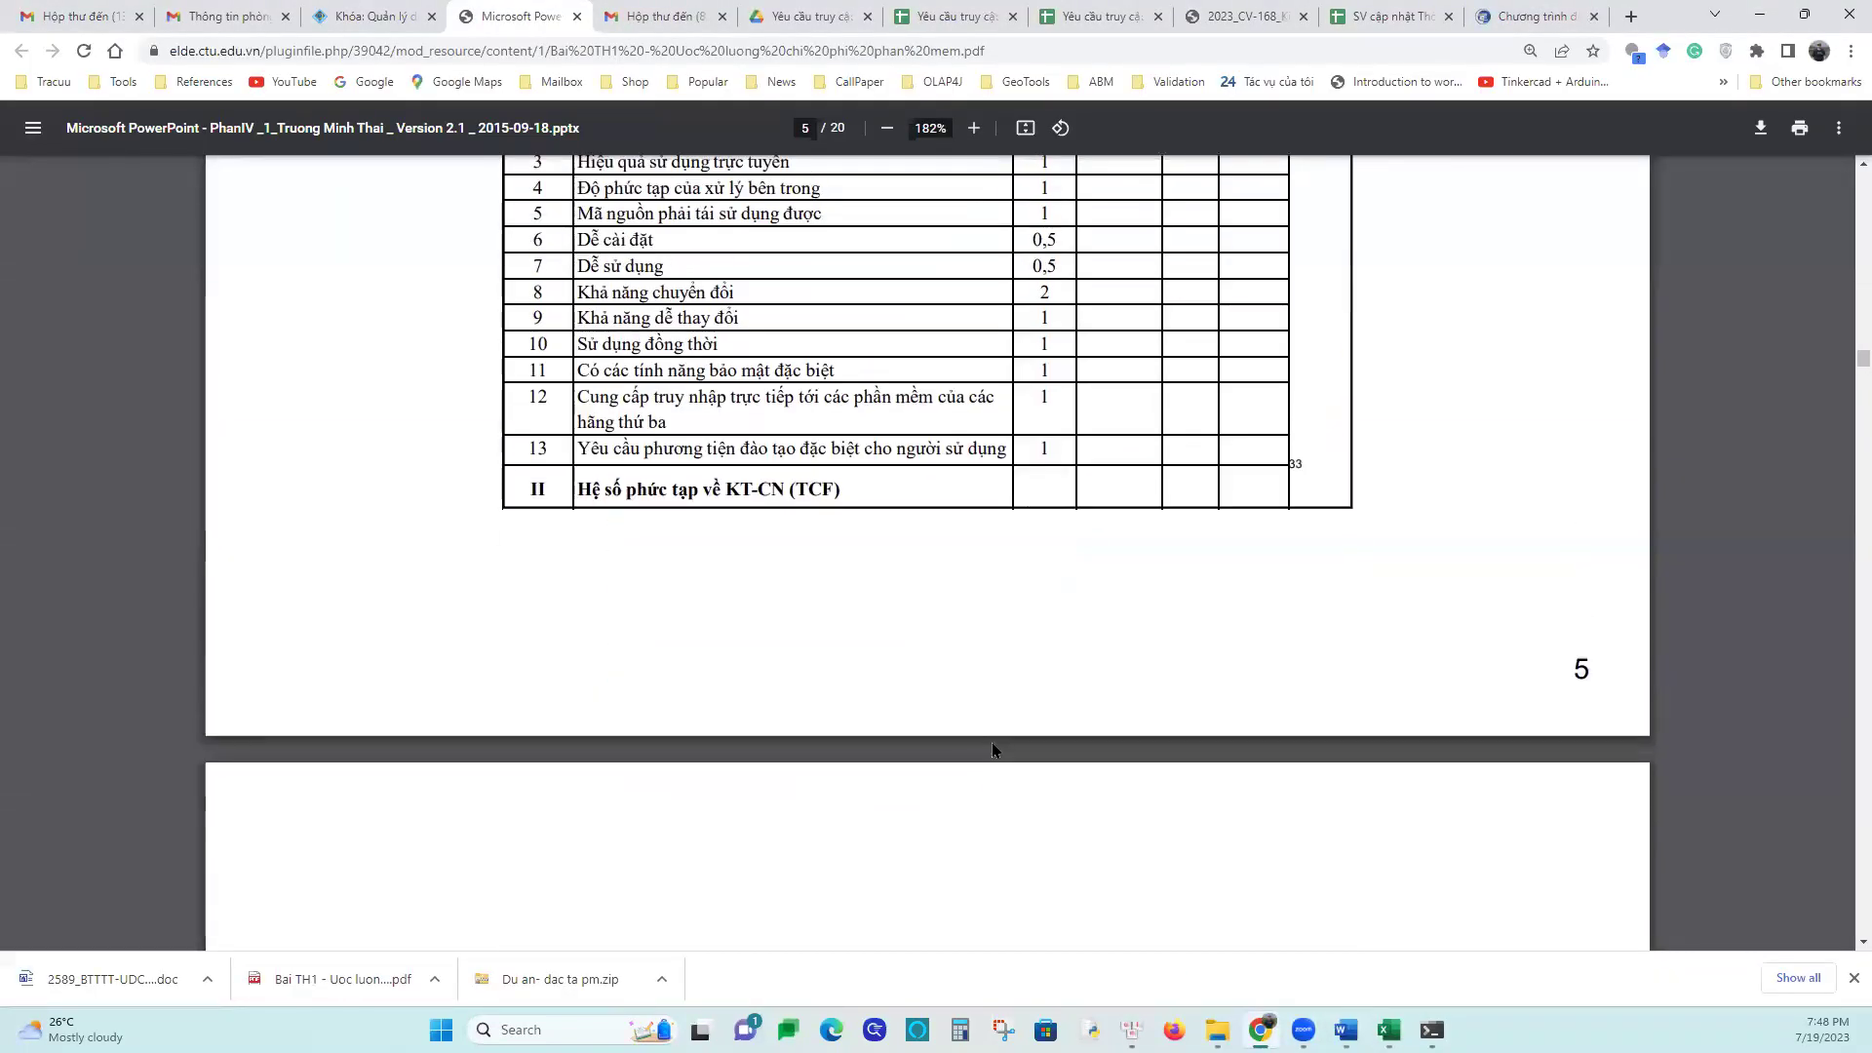
{"action": "scroll", "coordinate": [991, 741], "scroll_direction": "down", "scroll_amount": 12}
{"action": "scroll", "coordinate": [991, 733], "scroll_direction": "down", "scroll_amount": 20}
{"action": "scroll", "coordinate": [995, 738], "scroll_direction": "down", "scroll_amount": 20}
{"action": "scroll", "coordinate": [996, 737], "scroll_direction": "down", "scroll_amount": 20}
{"action": "scroll", "coordinate": [997, 738], "scroll_direction": "down", "scroll_amount": 12}
{"action": "scroll", "coordinate": [996, 727], "scroll_direction": "up", "scroll_amount": 5}
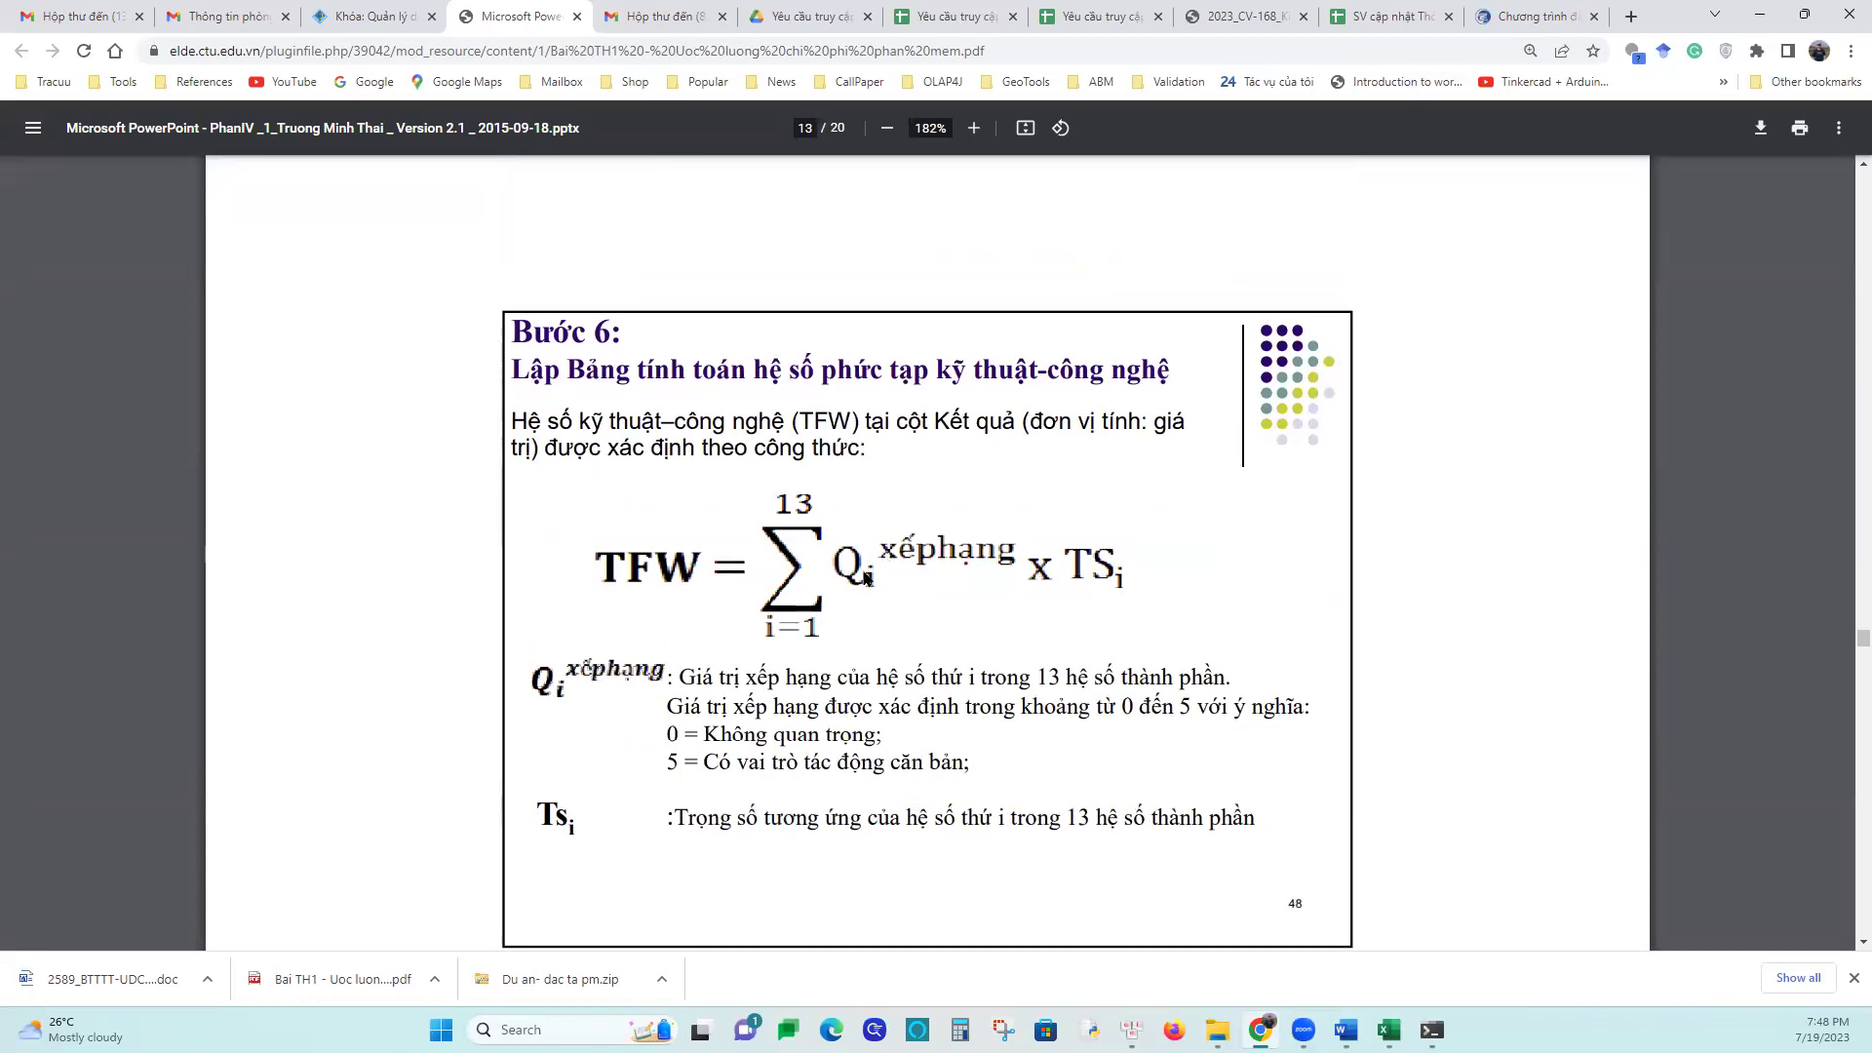
Switch back to the Excel cost-estimate workbook, enter =D5*C5 in E5 and fill the formula down to E17
{"action": "left_click", "coordinate": [1389, 1030]}
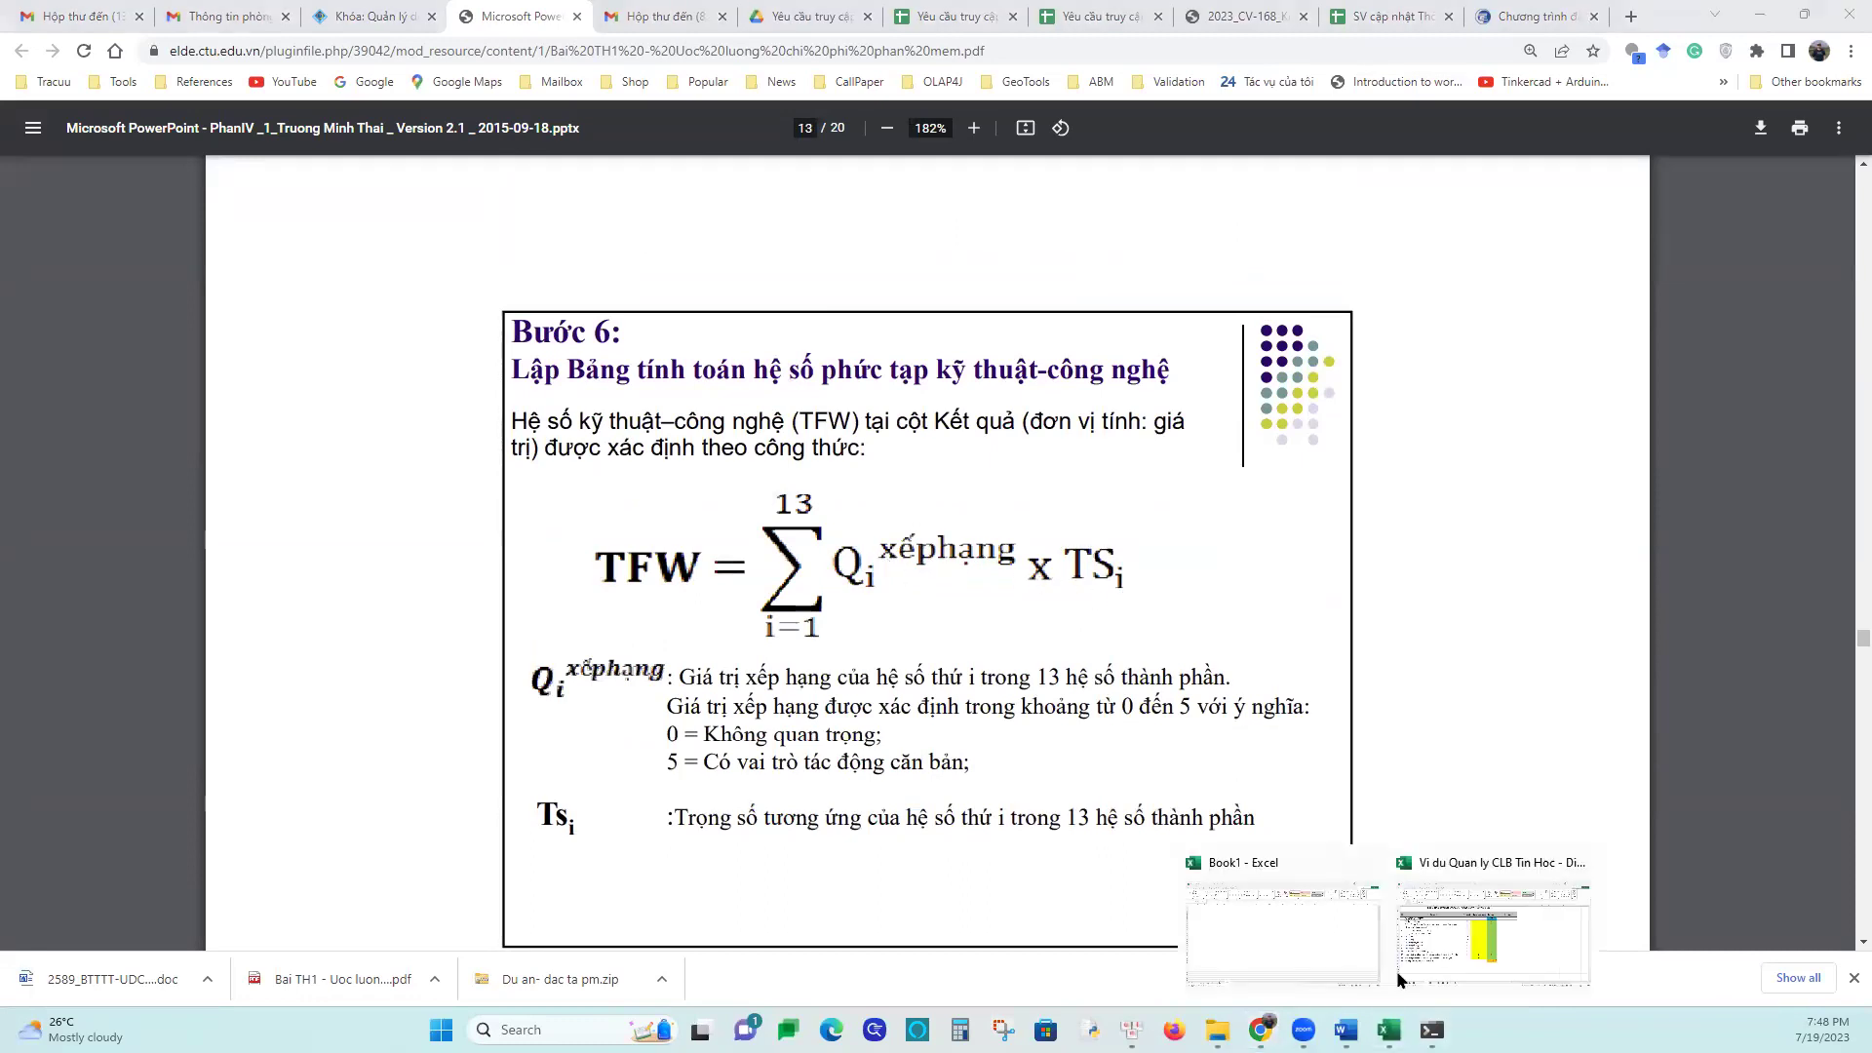
{"action": "left_click", "coordinate": [1492, 931]}
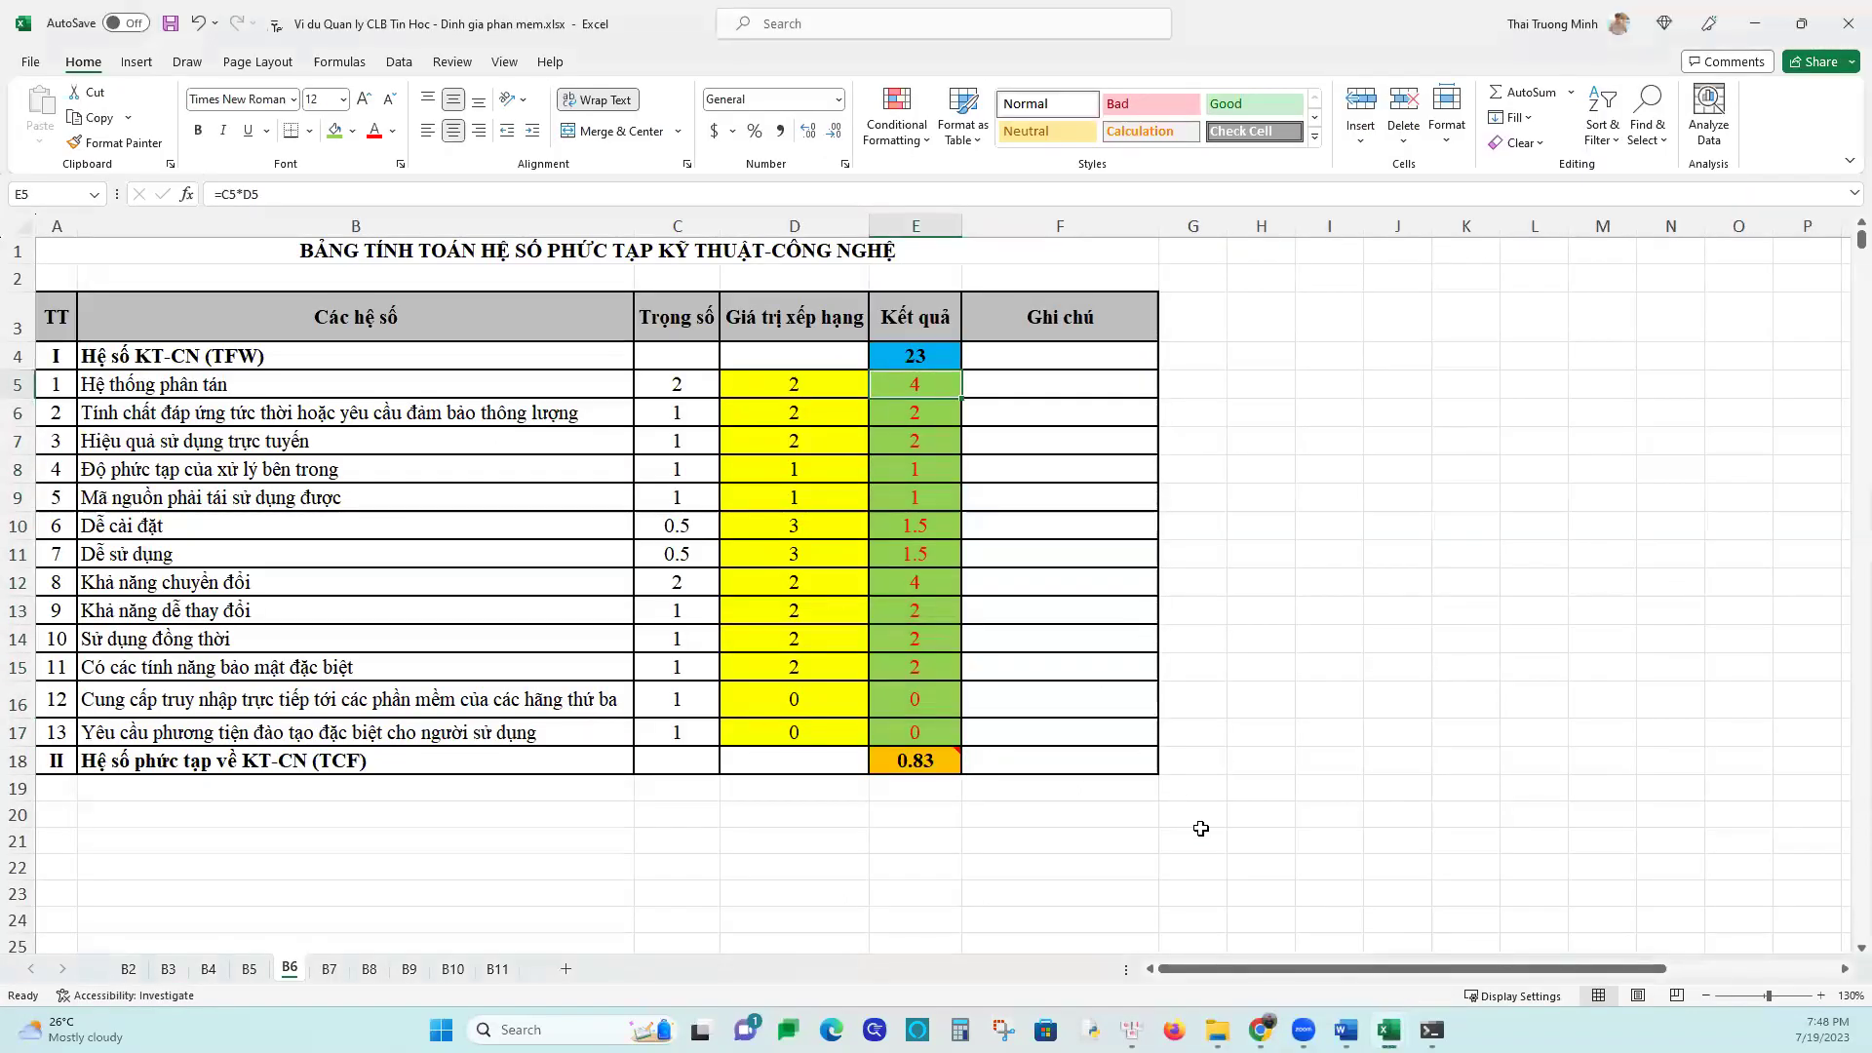
{"action": "type", "text": "="}
{"action": "left_click", "coordinate": [811, 378]}
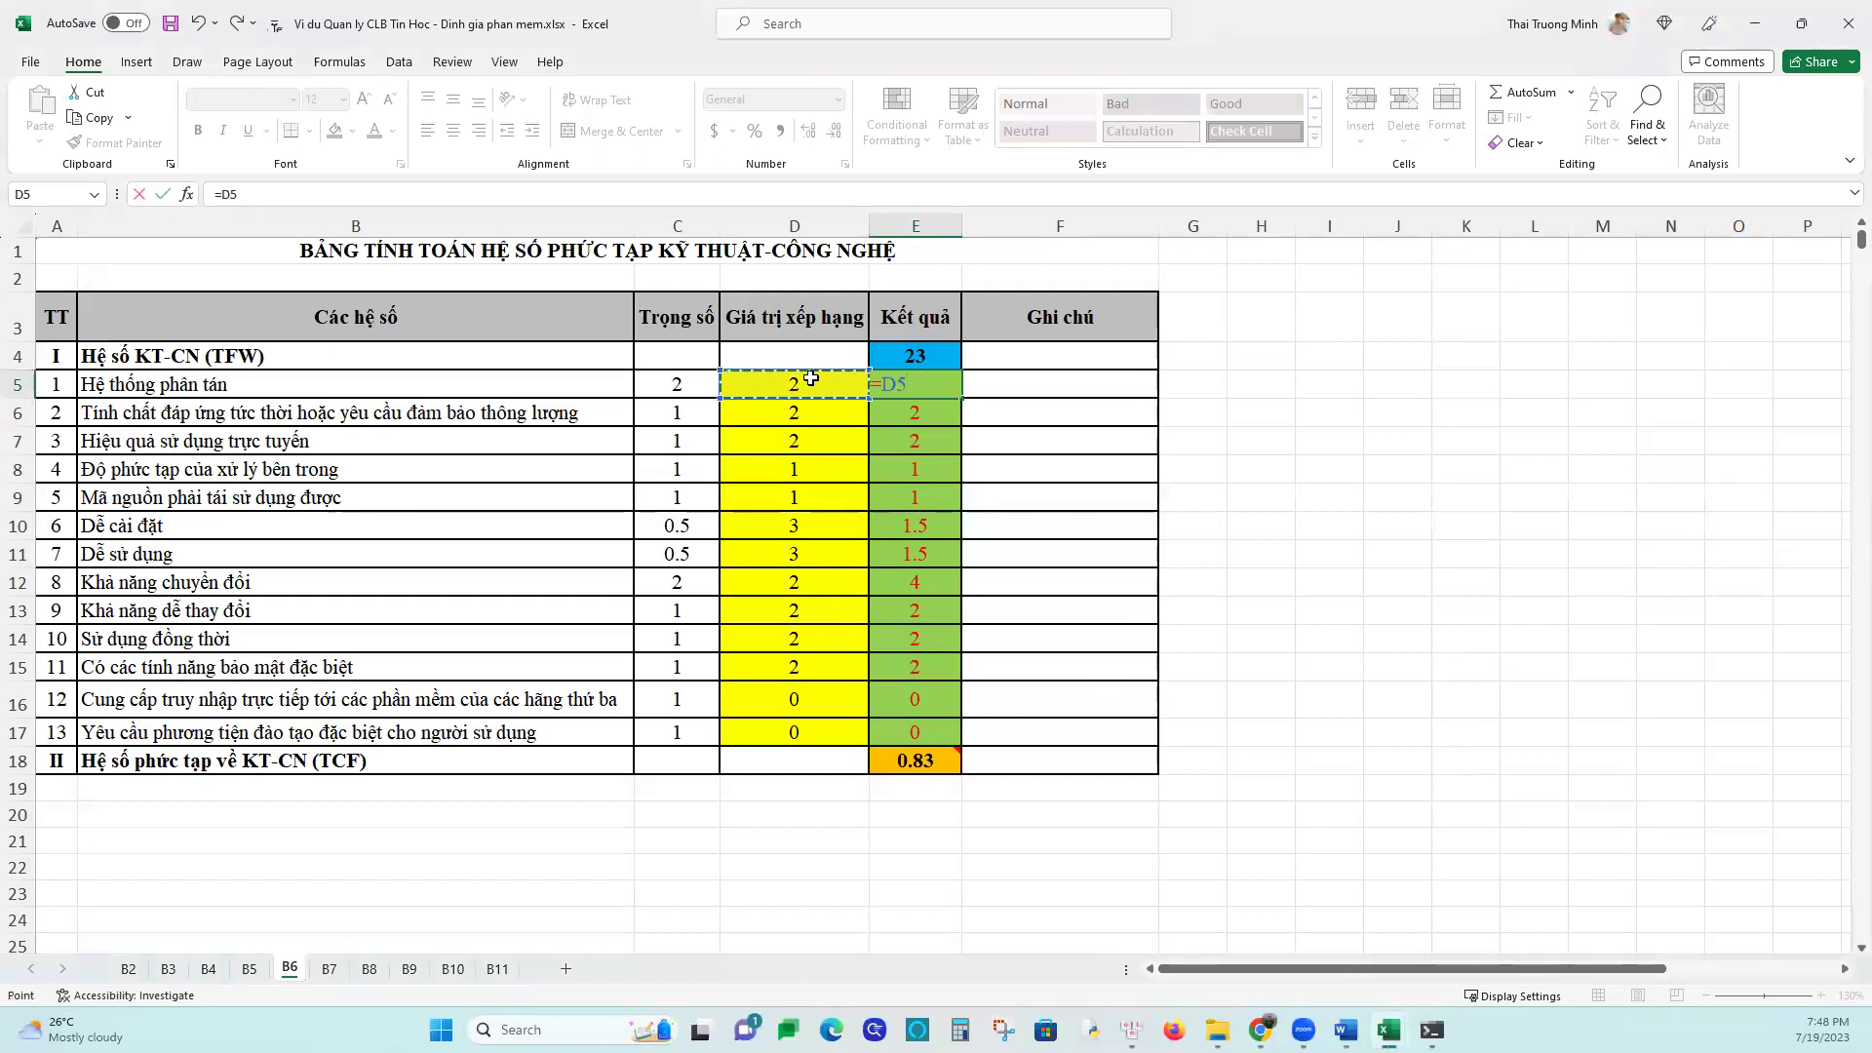
{"action": "type", "text": "*"}
{"action": "left_click", "coordinate": [658, 383]}
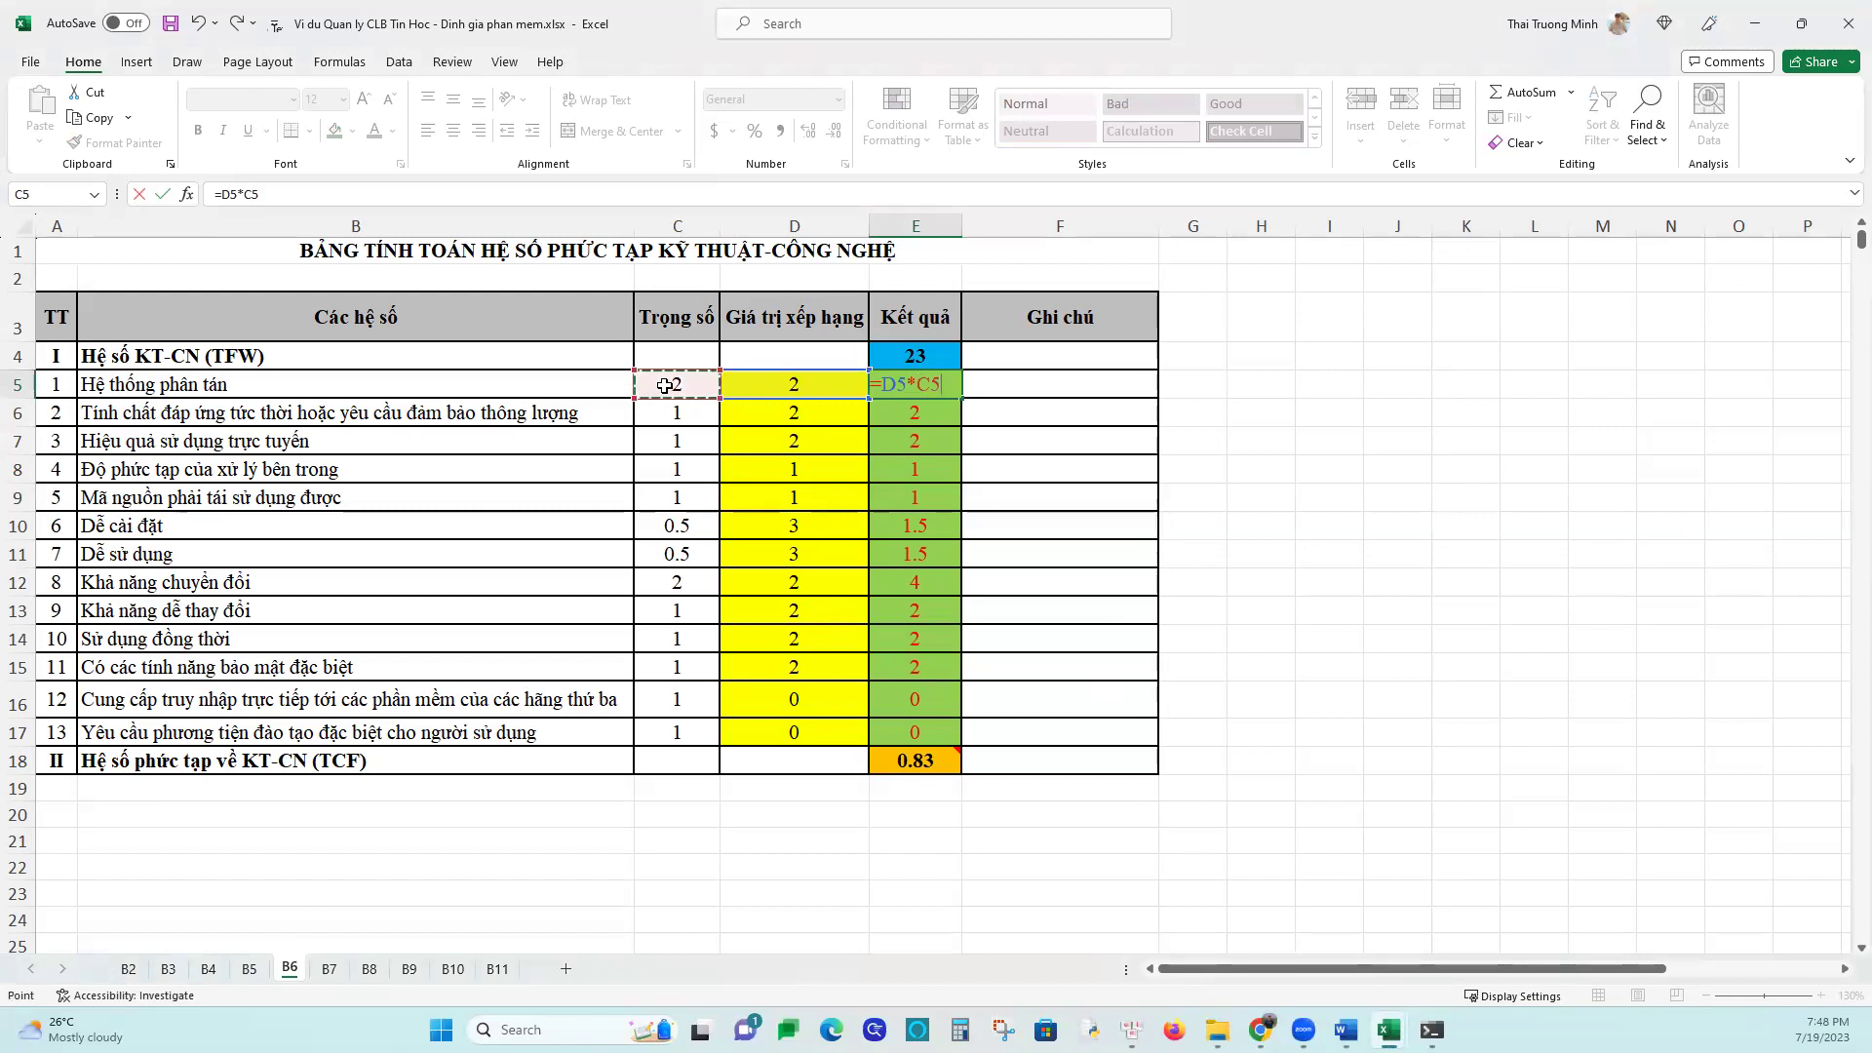
{"action": "key", "text": "Return"}
{"action": "left_click", "coordinate": [919, 378]}
{"action": "left_click_drag", "start_coordinate": [960, 398], "coordinate": [926, 733]}
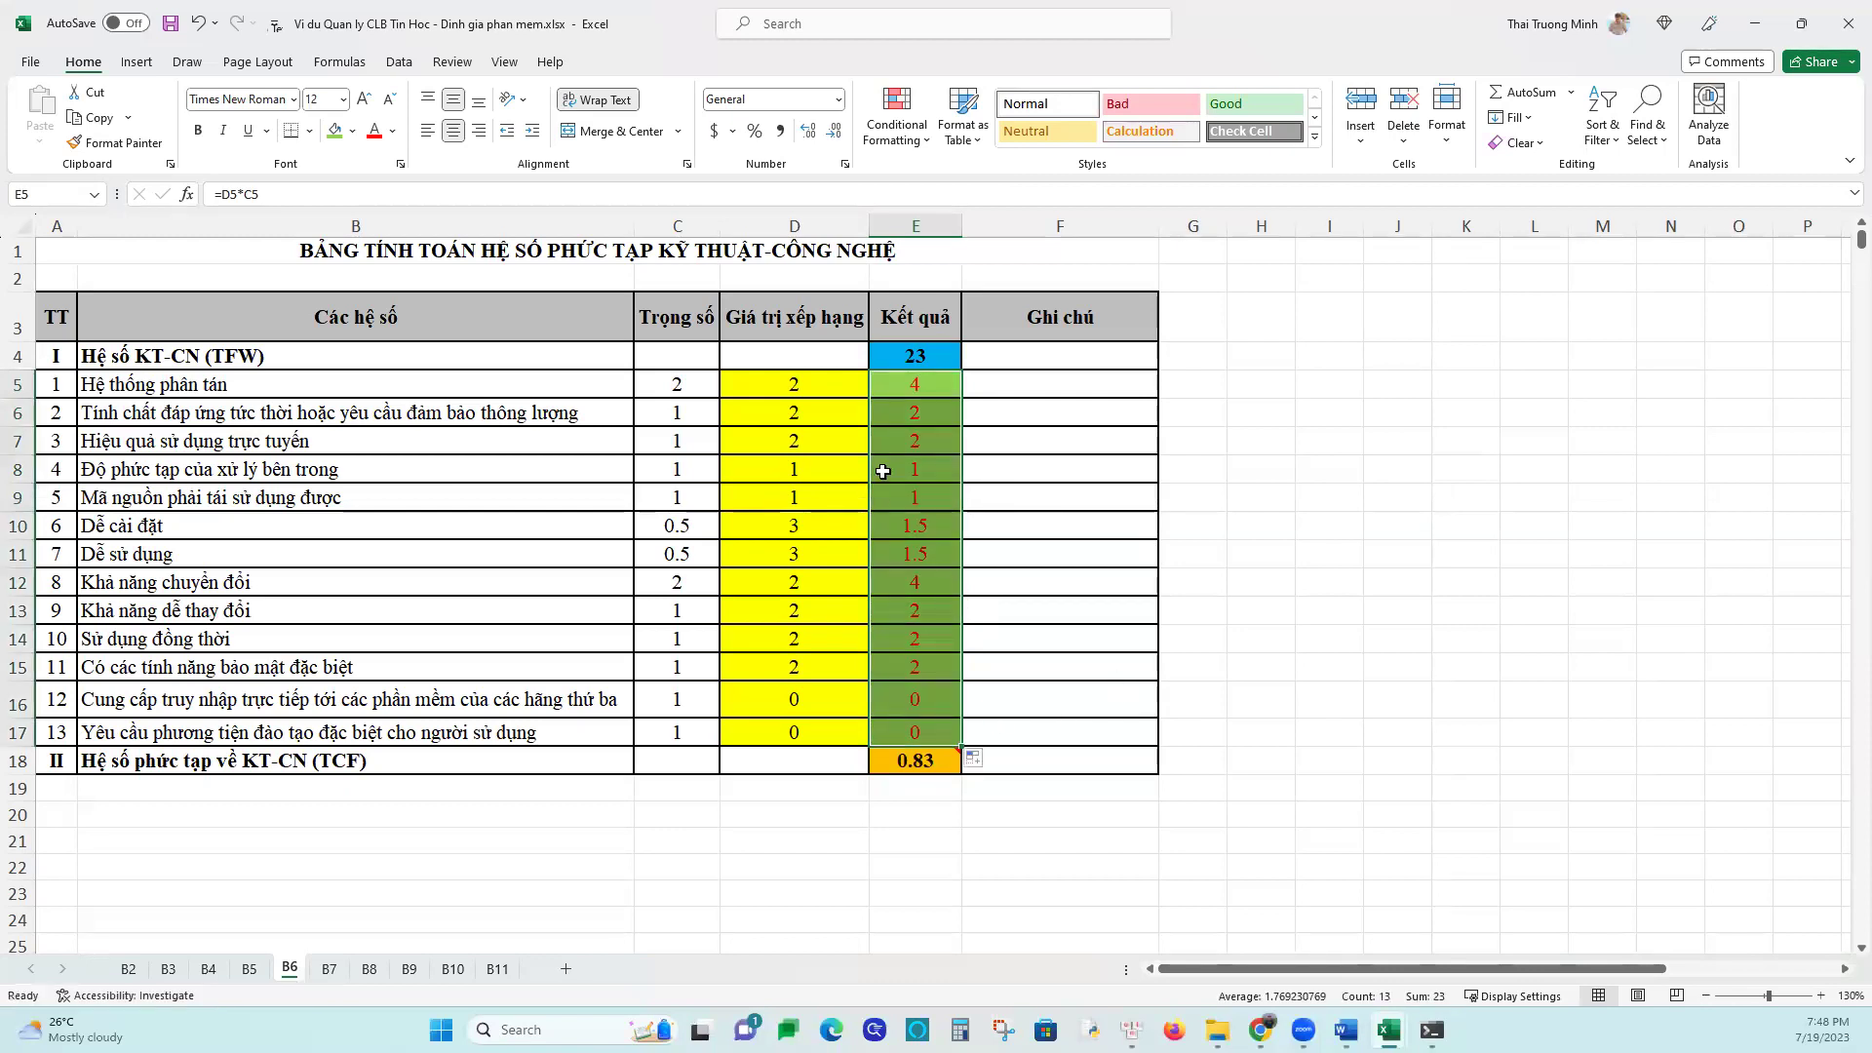
Compare the formula in E5 with the TFW formula slide in Chrome and return to the Excel workbook
{"action": "left_click", "coordinate": [907, 394]}
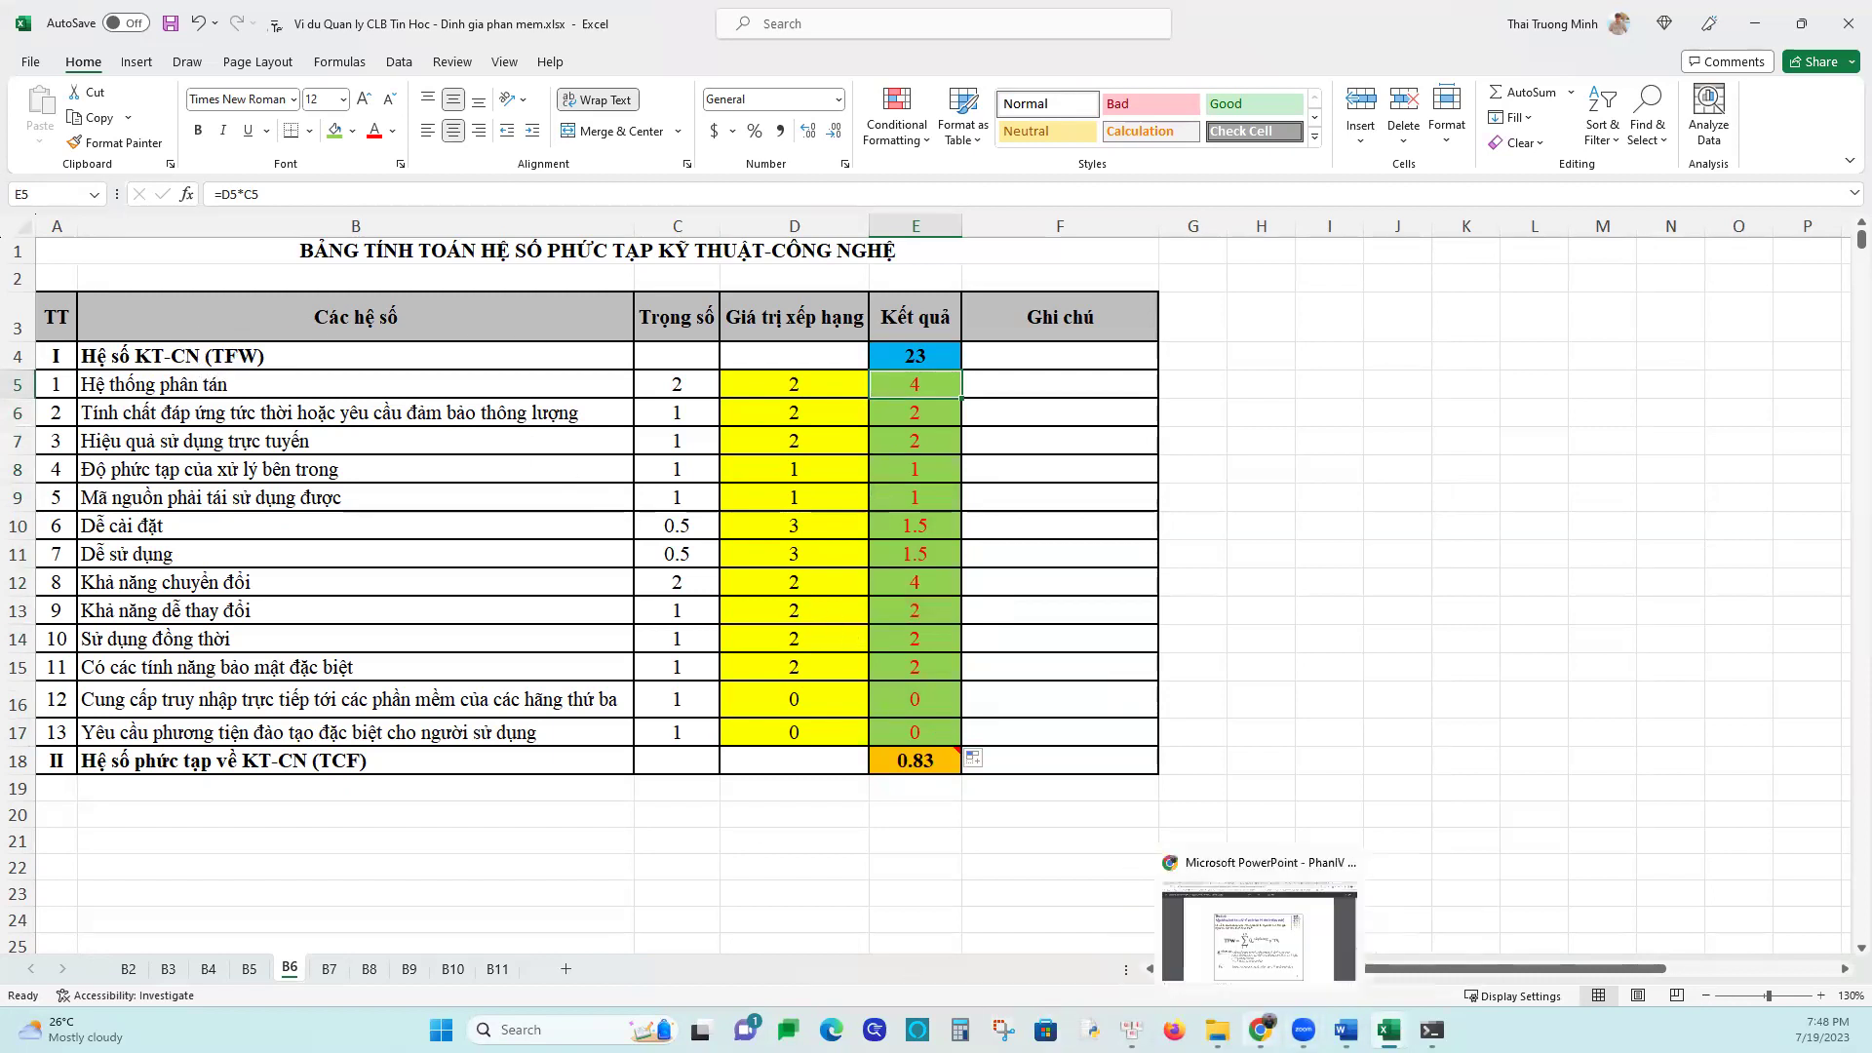
{"action": "left_click", "coordinate": [1267, 927]}
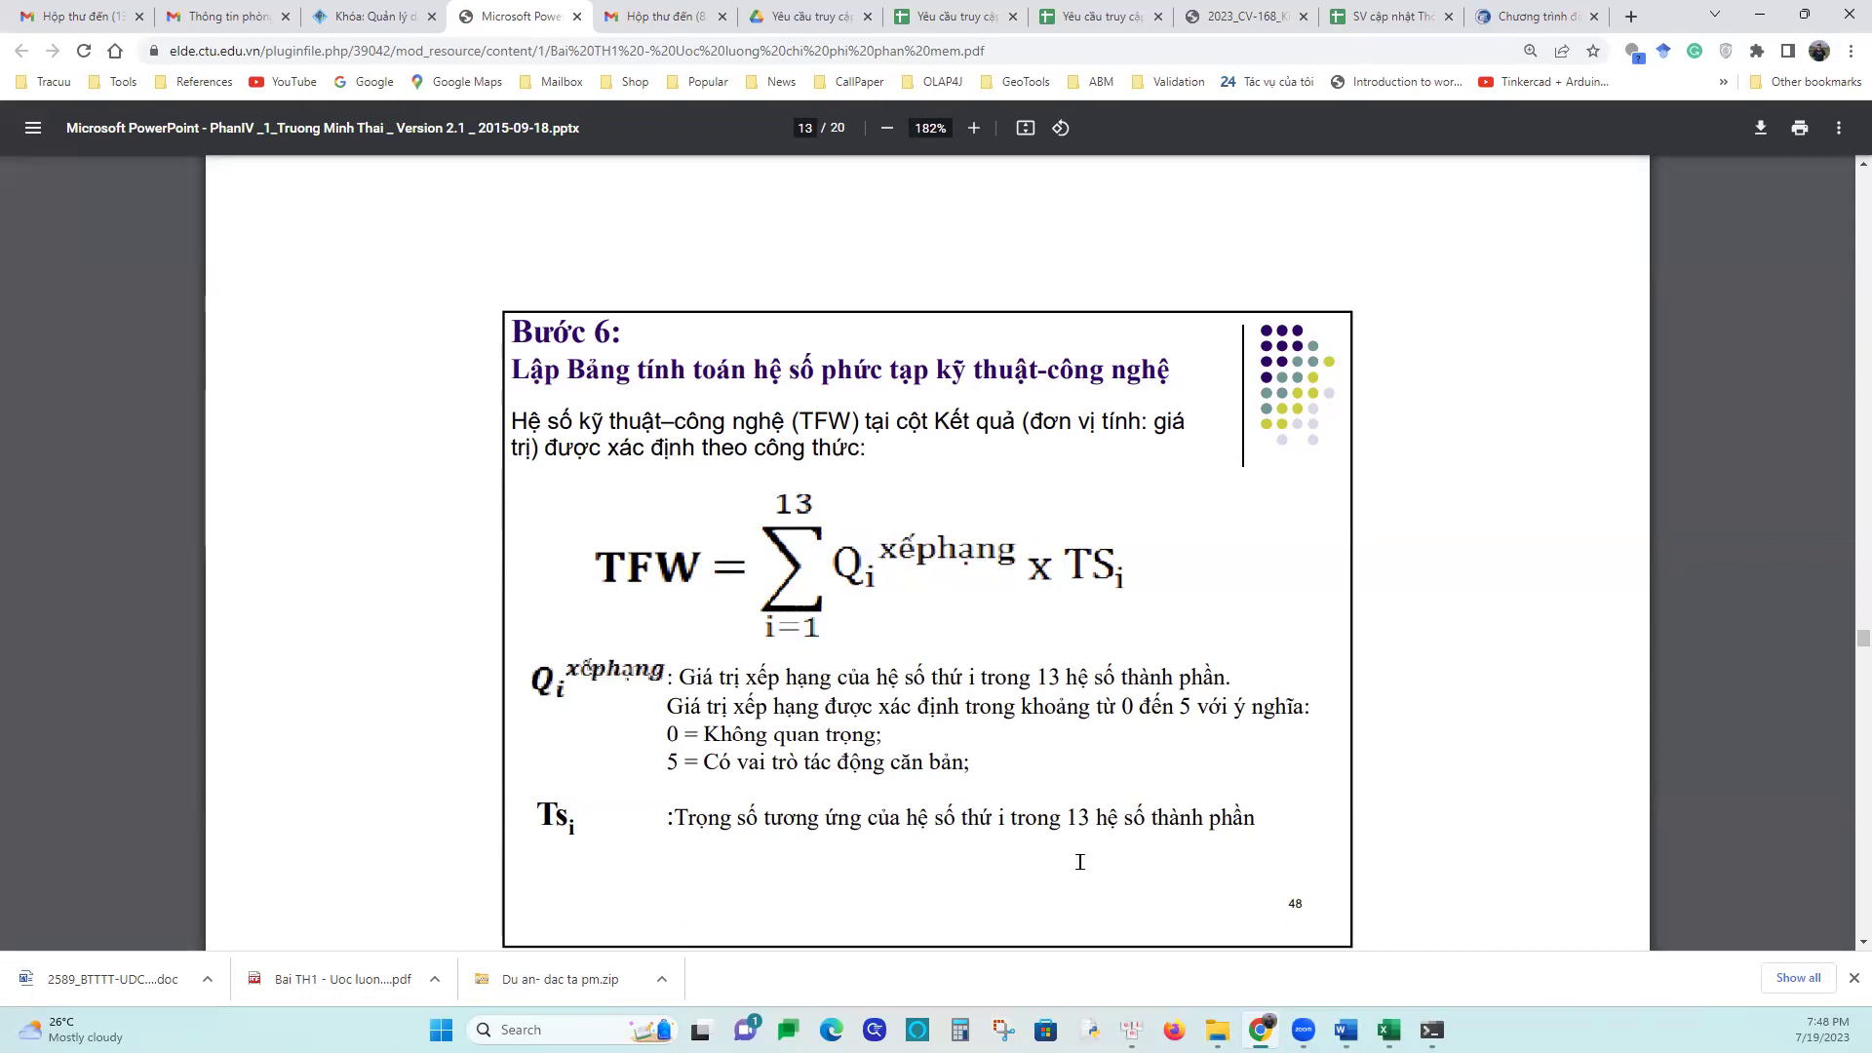
{"action": "left_click", "coordinate": [1388, 1030]}
{"action": "left_click", "coordinate": [1421, 951]}
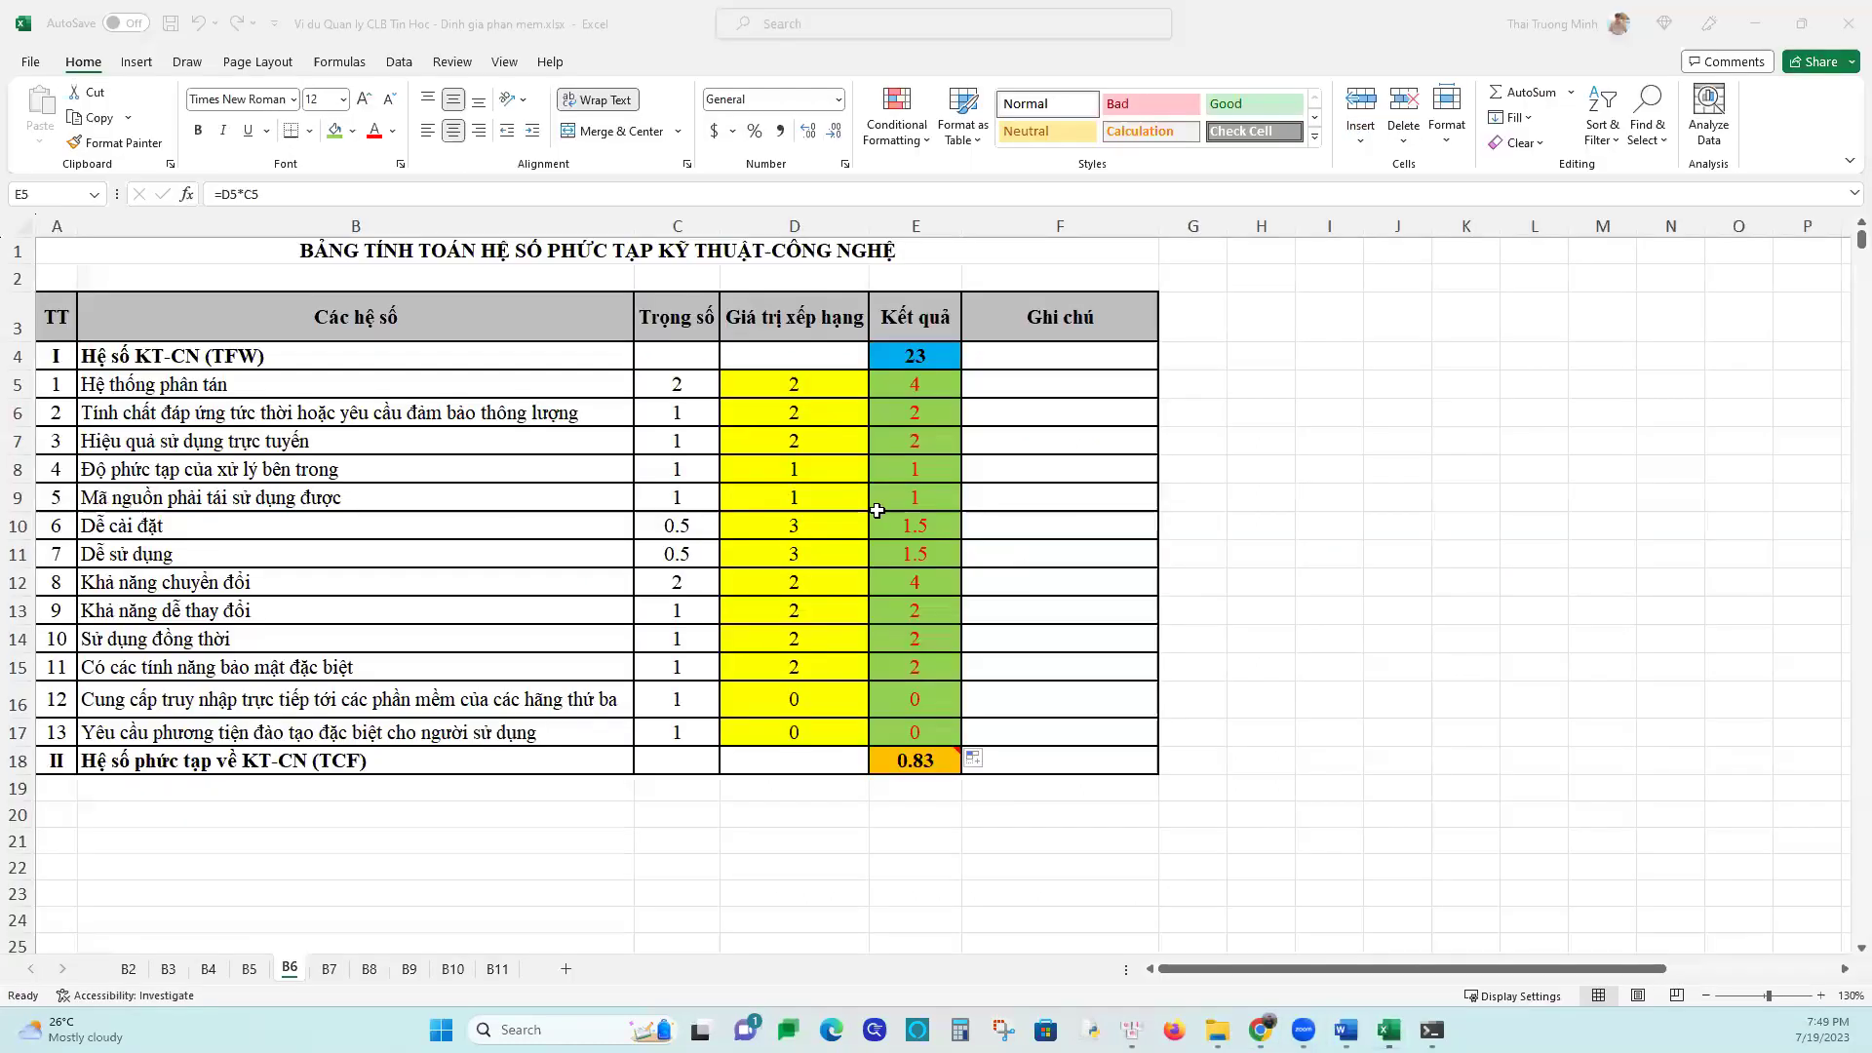
Enter a SUM of E5:E17 in cell E4 as the technical factor TFW
{"action": "left_click", "coordinate": [895, 357]}
{"action": "type", "text": "=sum"}
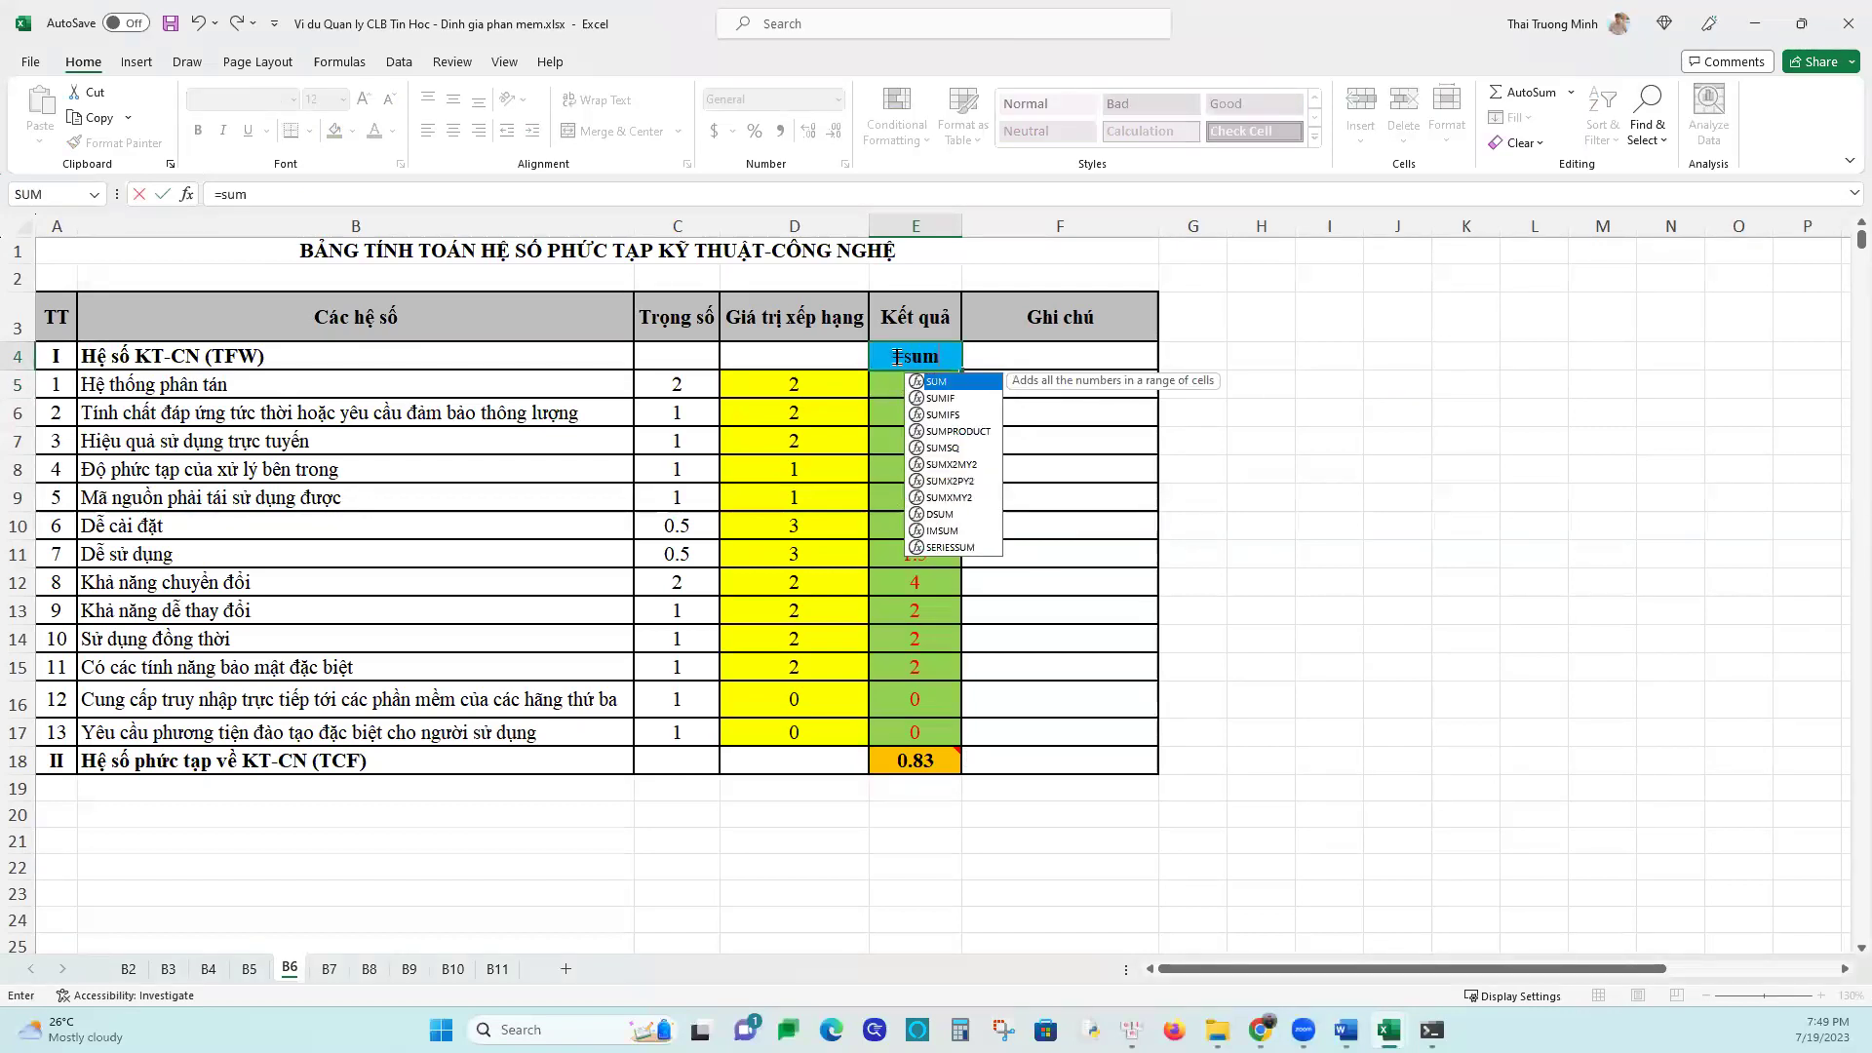
{"action": "type", "text": "("}
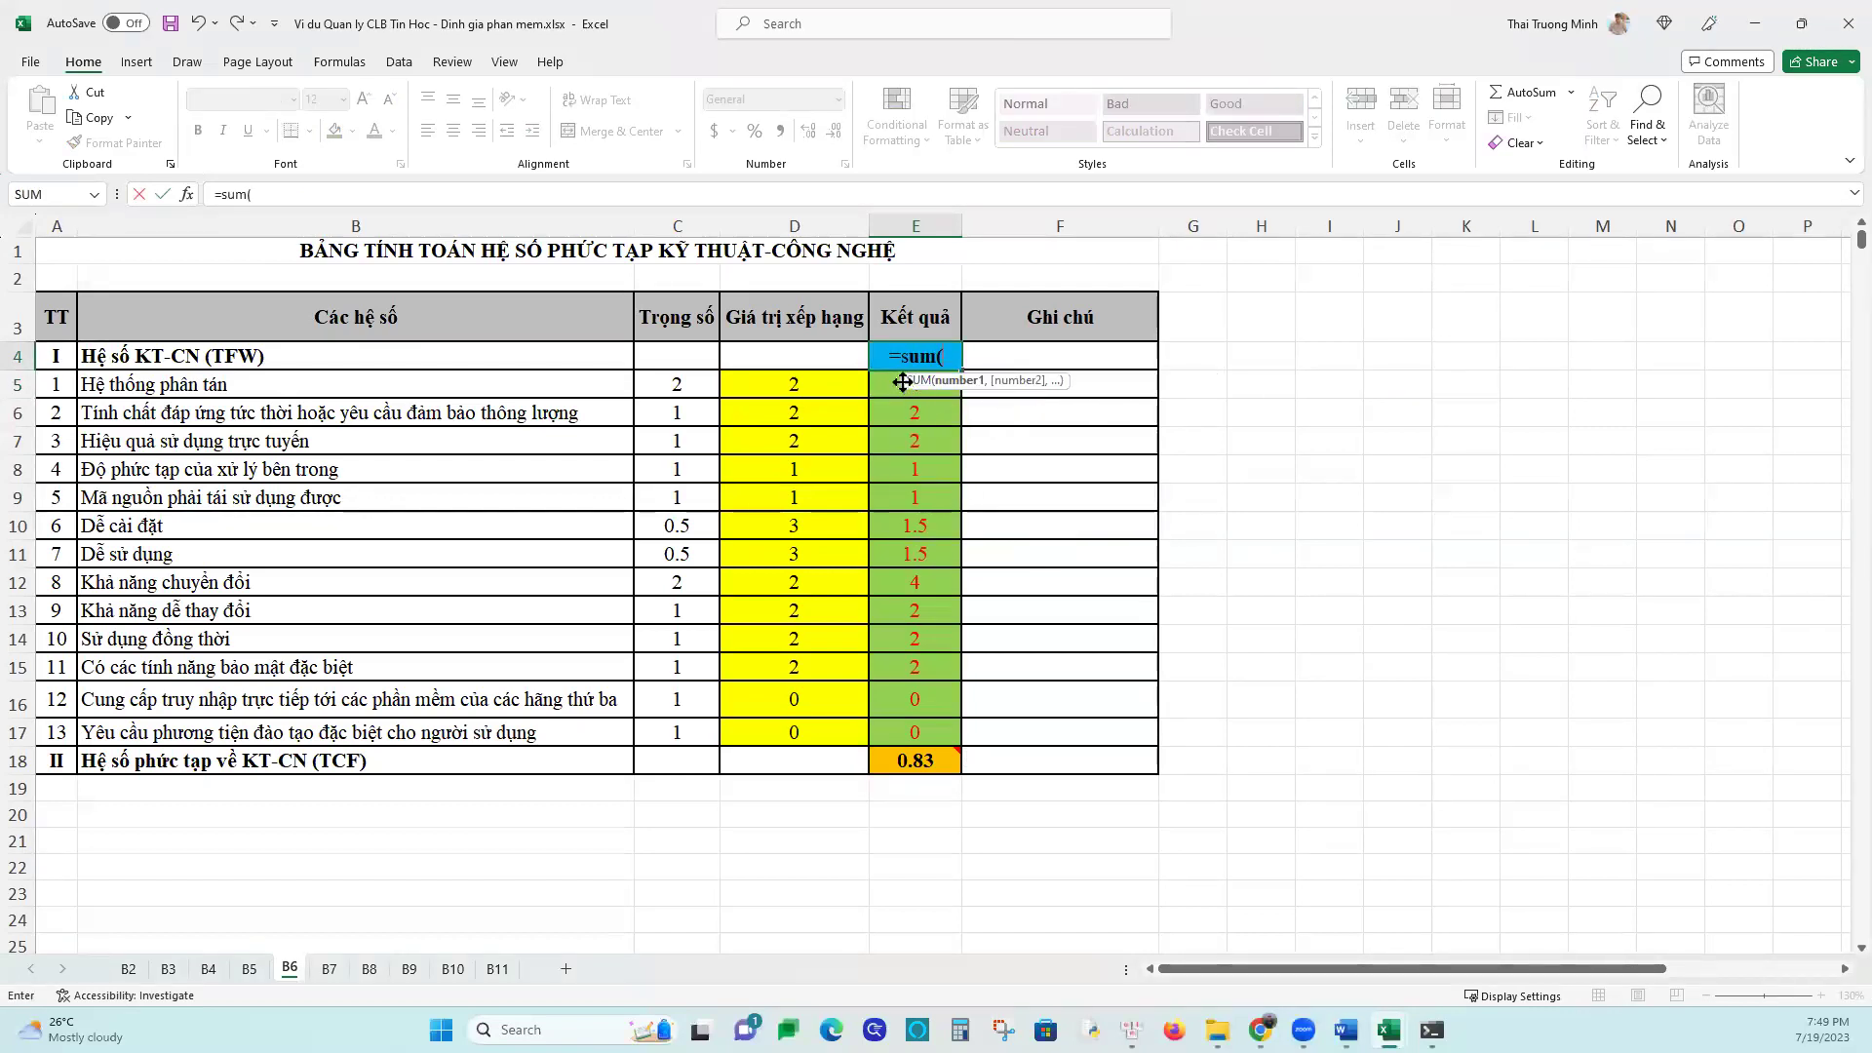
{"action": "left_click_drag", "start_coordinate": [870, 382], "coordinate": [886, 736]}
{"action": "key", "text": "Return"}
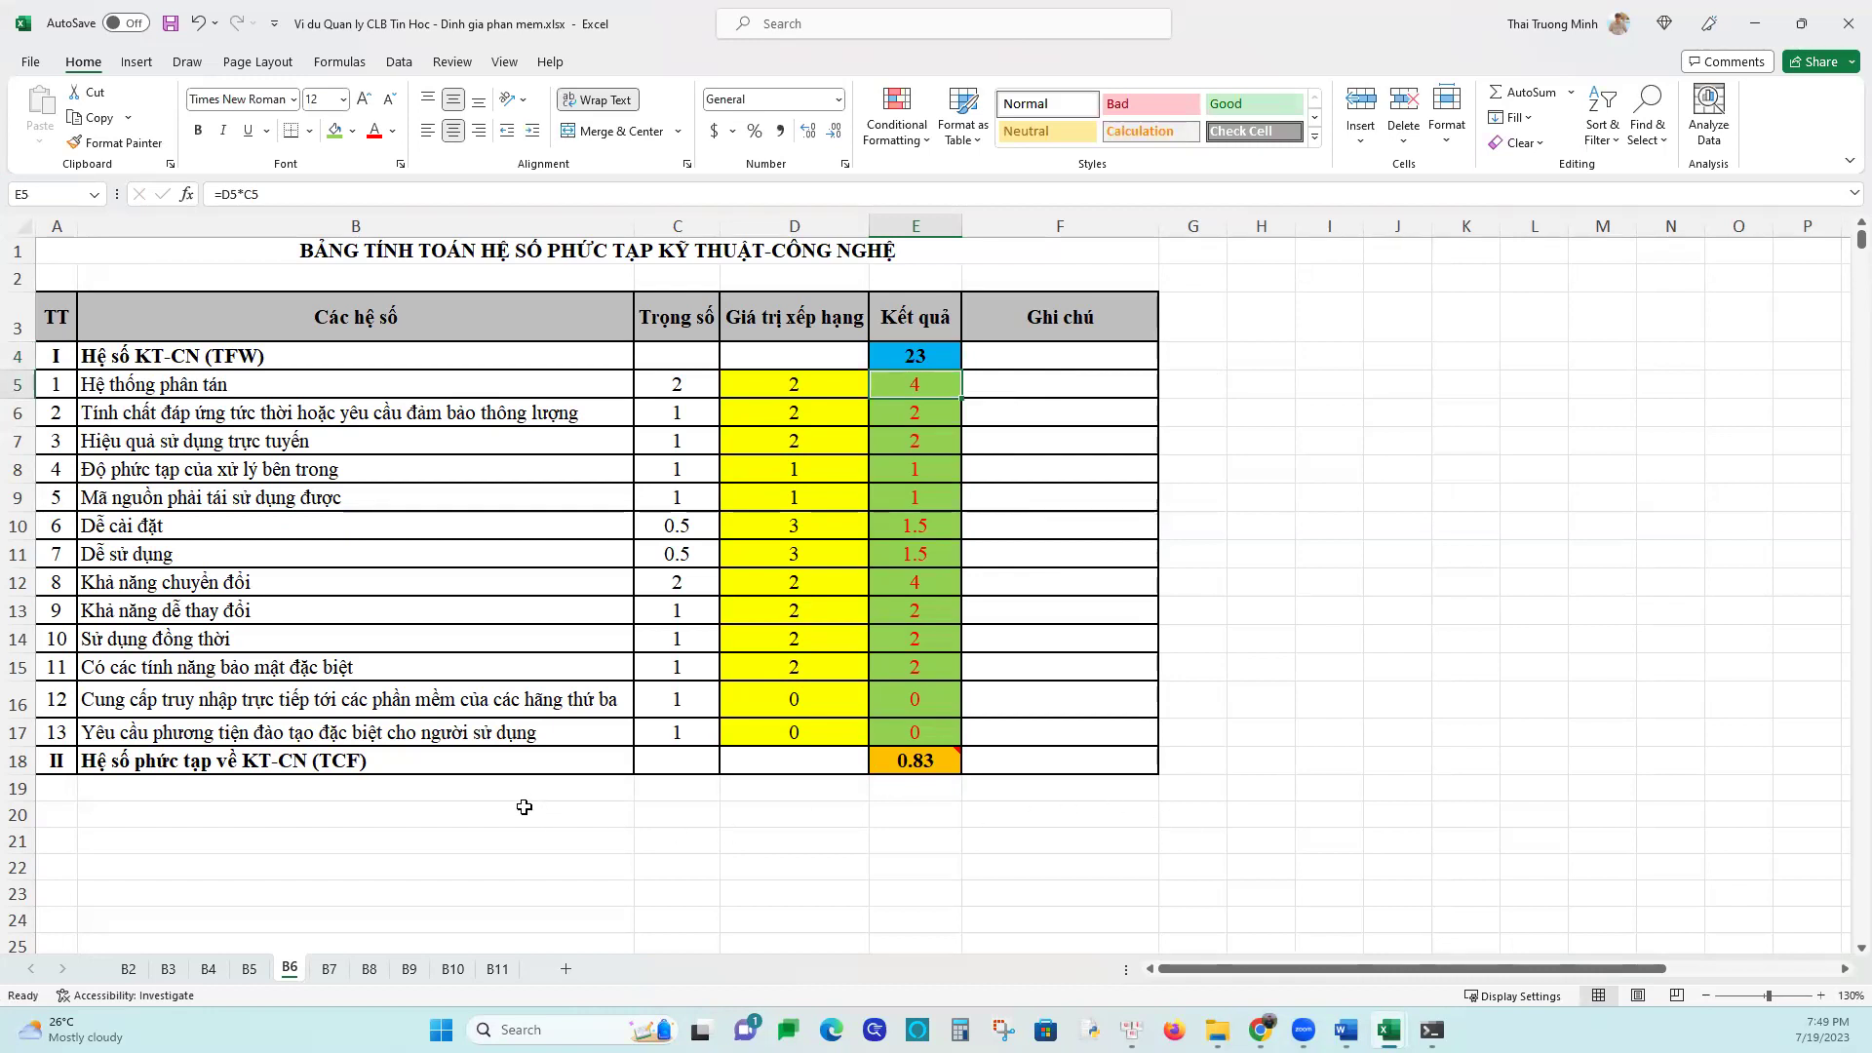
Select the TCF result in E18, switch to the Word document, and locate and highlight the TCF formula row in the software value table
{"action": "left_click", "coordinate": [415, 769]}
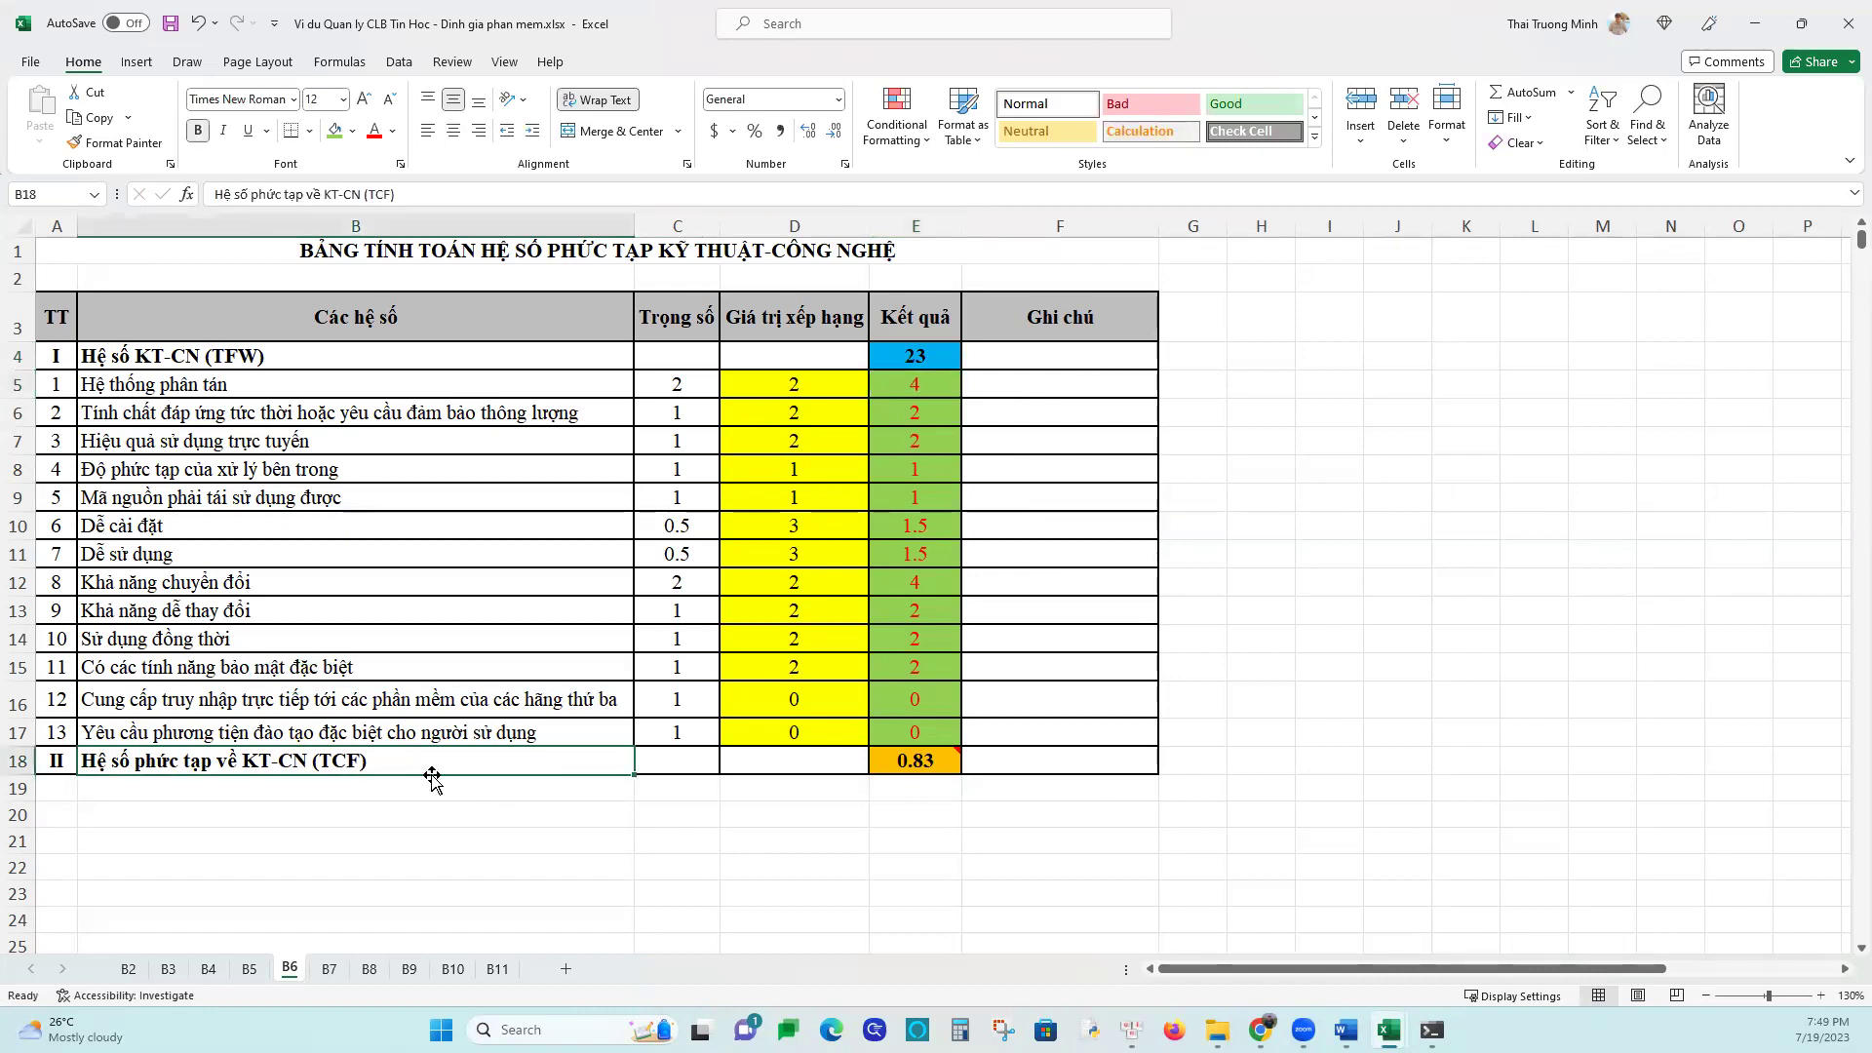
{"action": "left_click", "coordinate": [906, 771]}
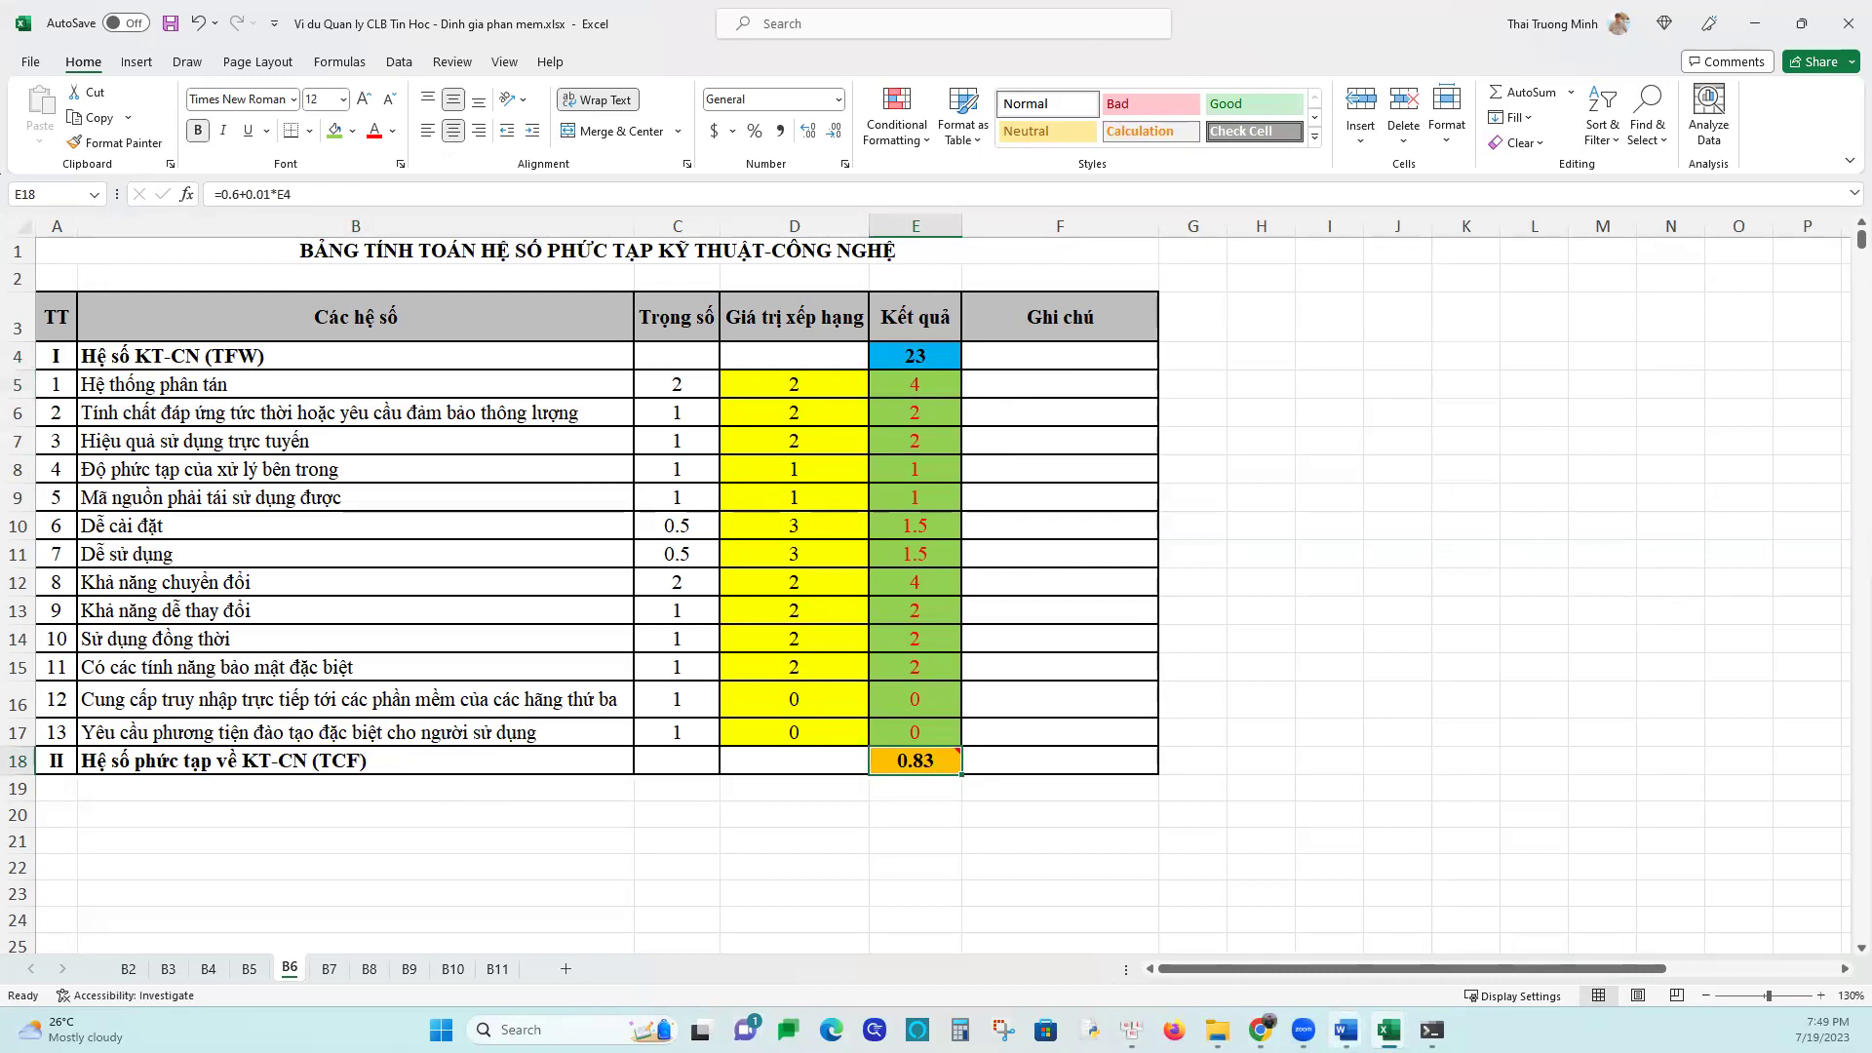
{"action": "mouse_move", "coordinate": [1388, 1030]}
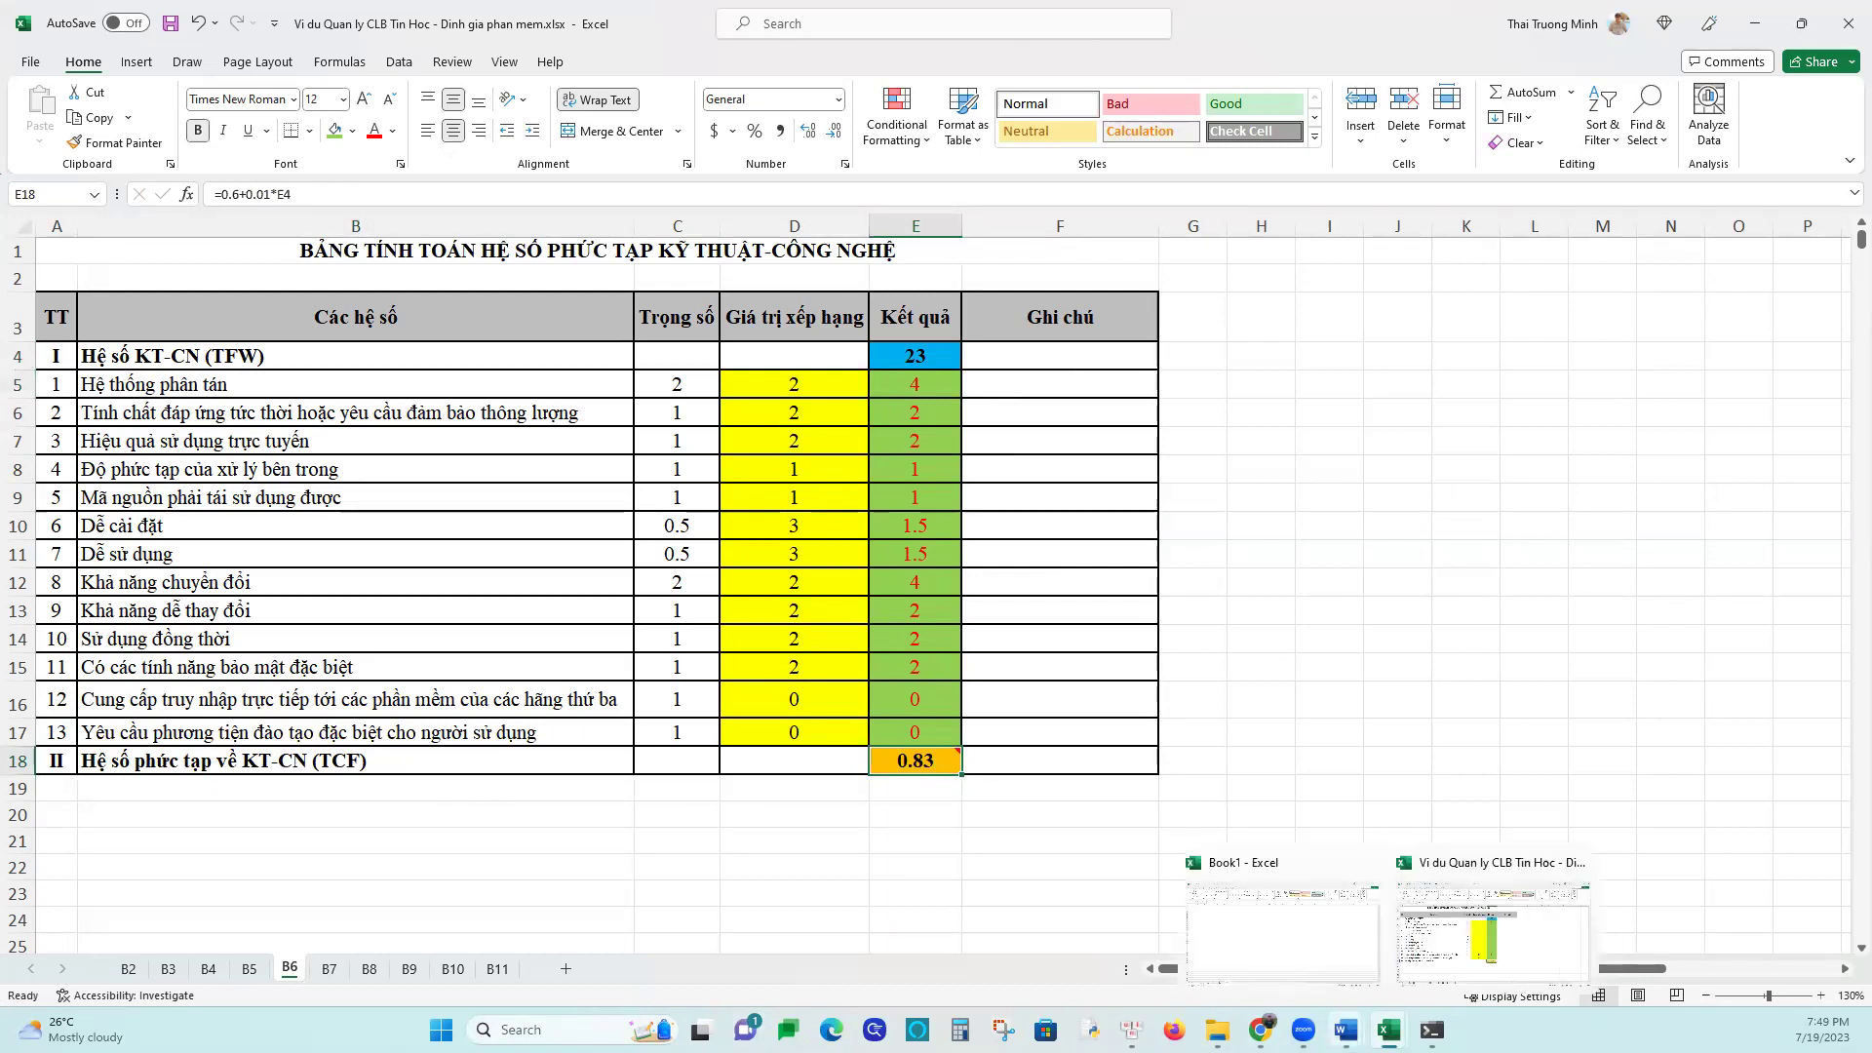
{"action": "left_click", "coordinate": [1200, 938]}
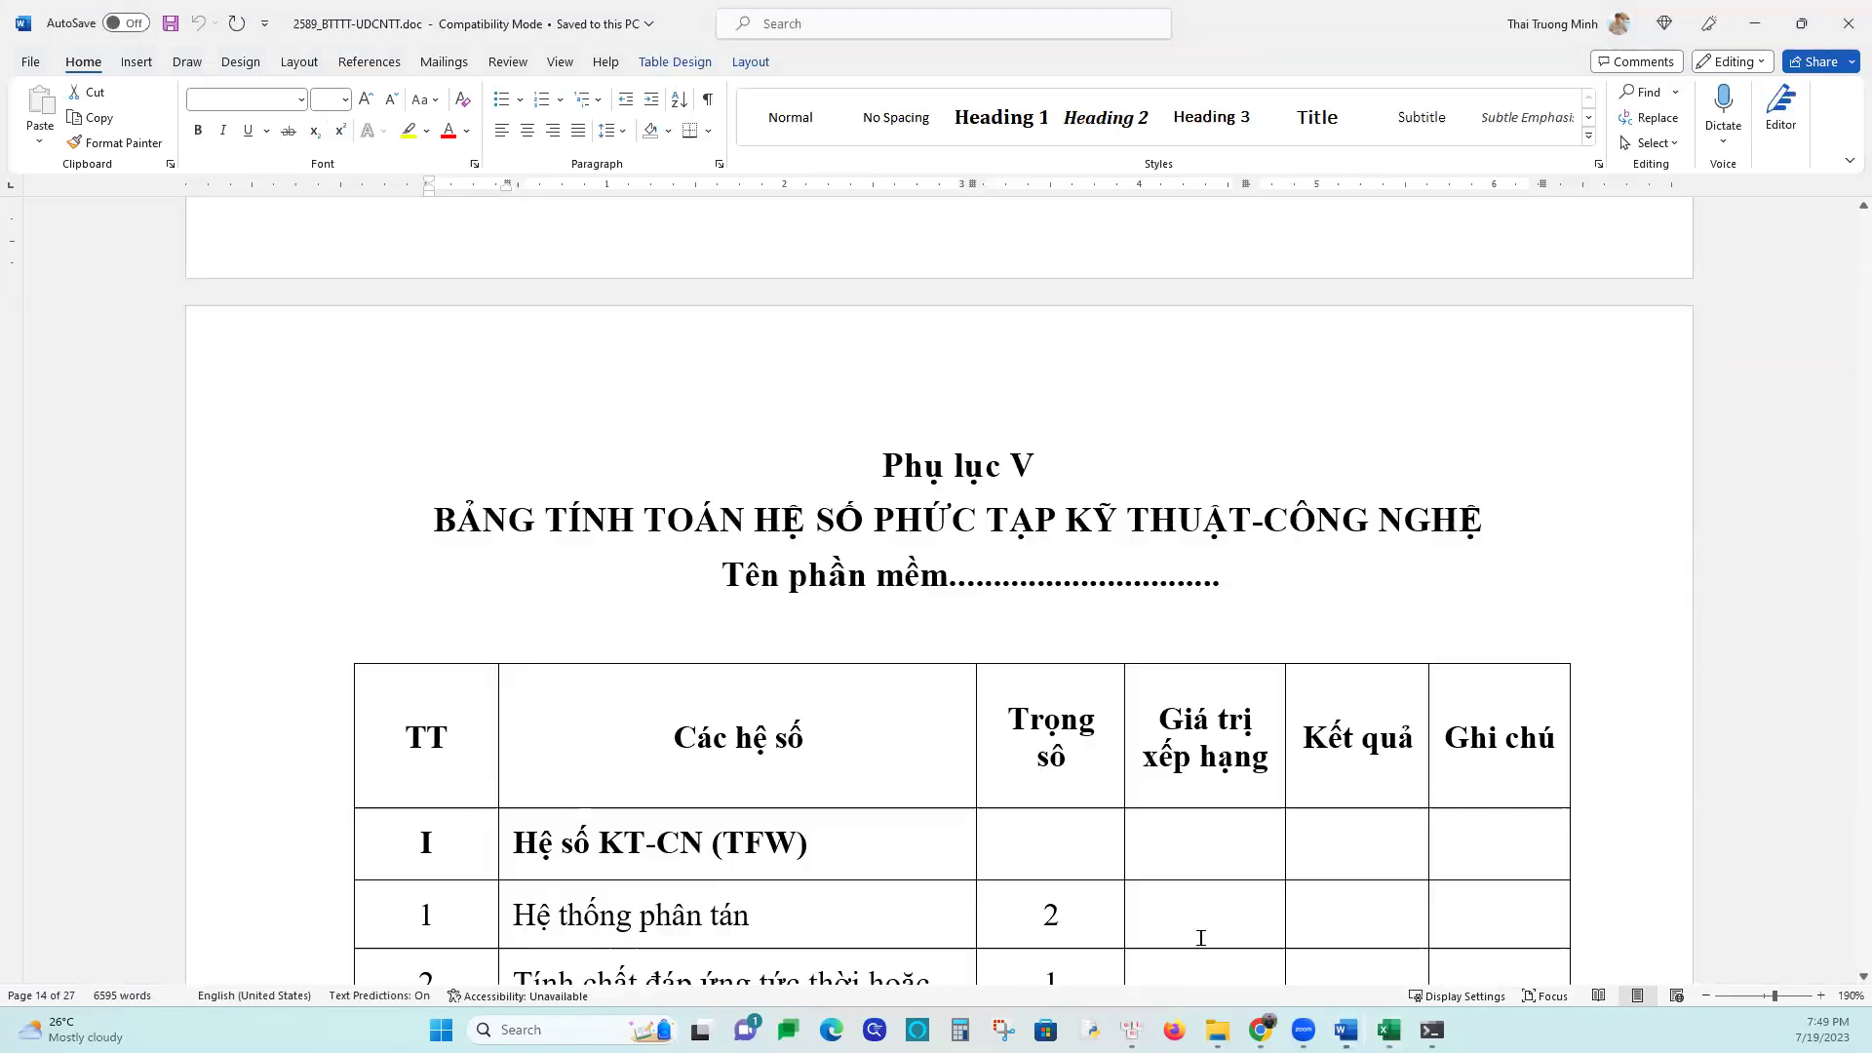
{"action": "scroll", "coordinate": [1180, 682], "scroll_direction": "down", "scroll_amount": 15}
{"action": "scroll", "coordinate": [1183, 663], "scroll_direction": "down", "scroll_amount": 18}
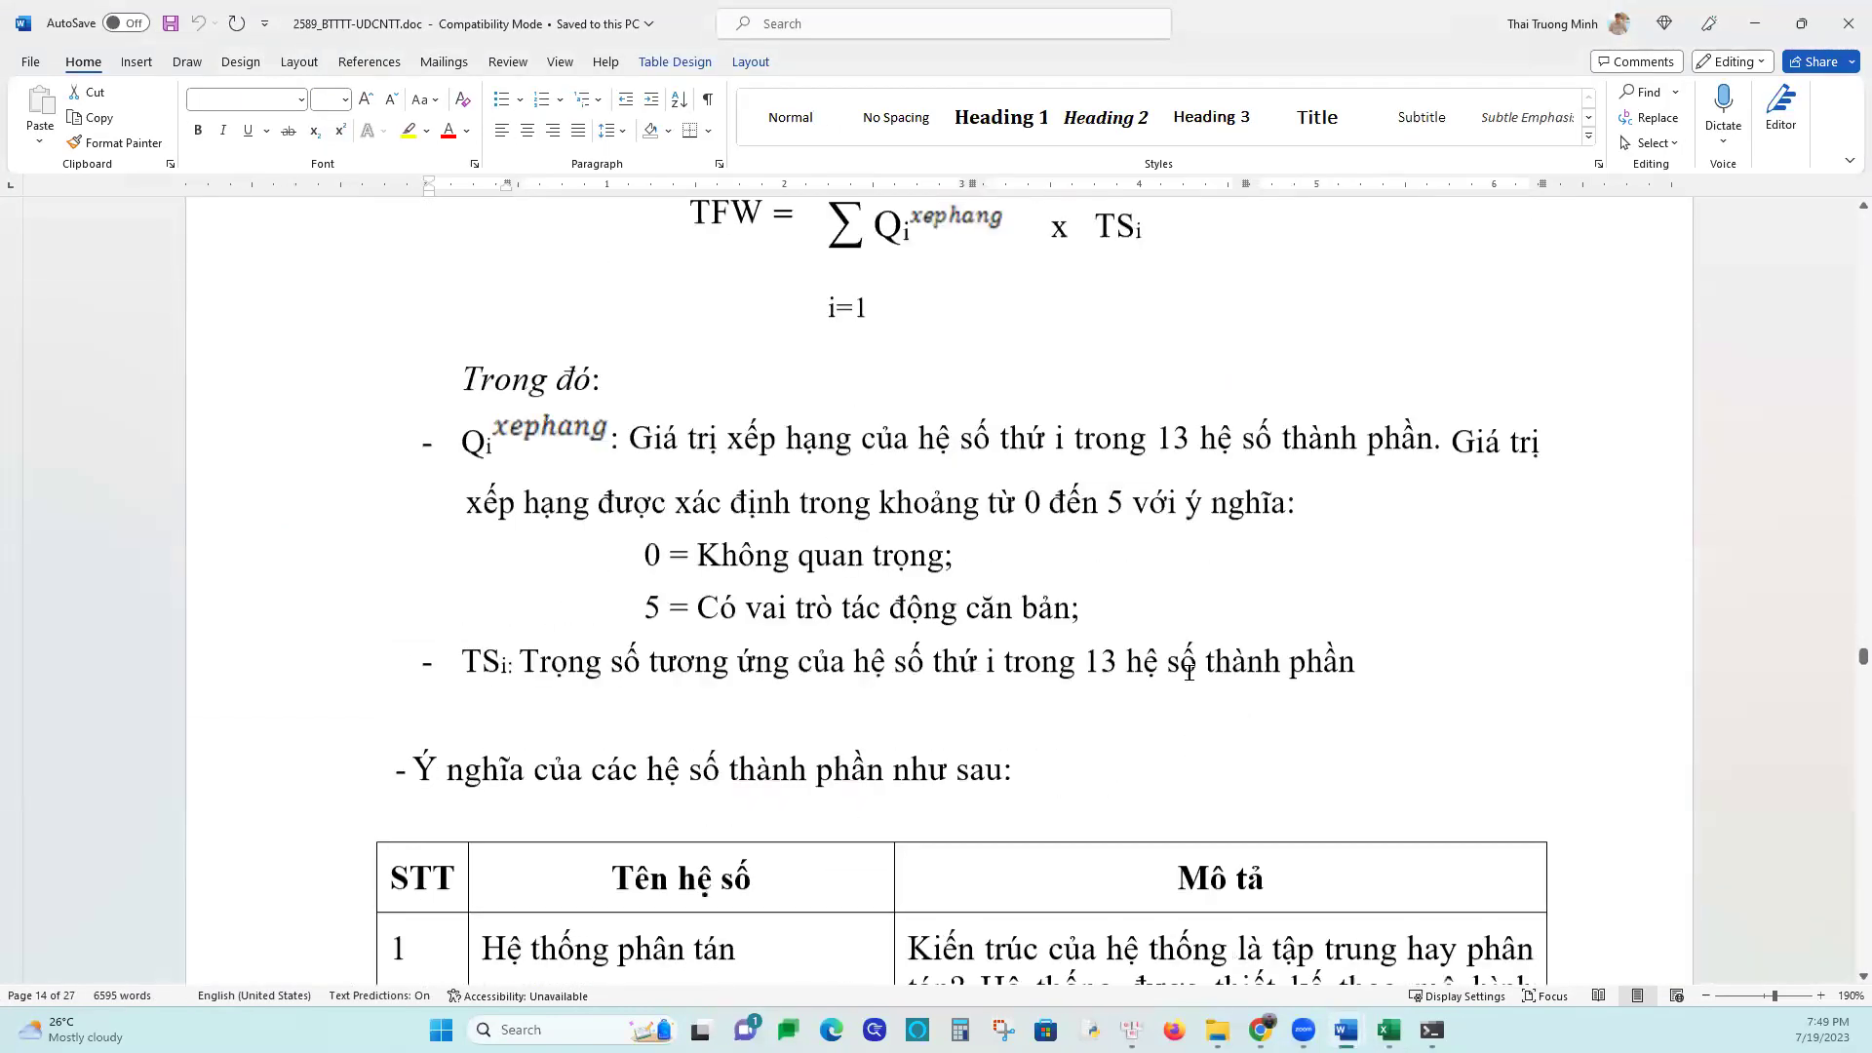
{"action": "scroll", "coordinate": [1160, 682], "scroll_direction": "down", "scroll_amount": 20}
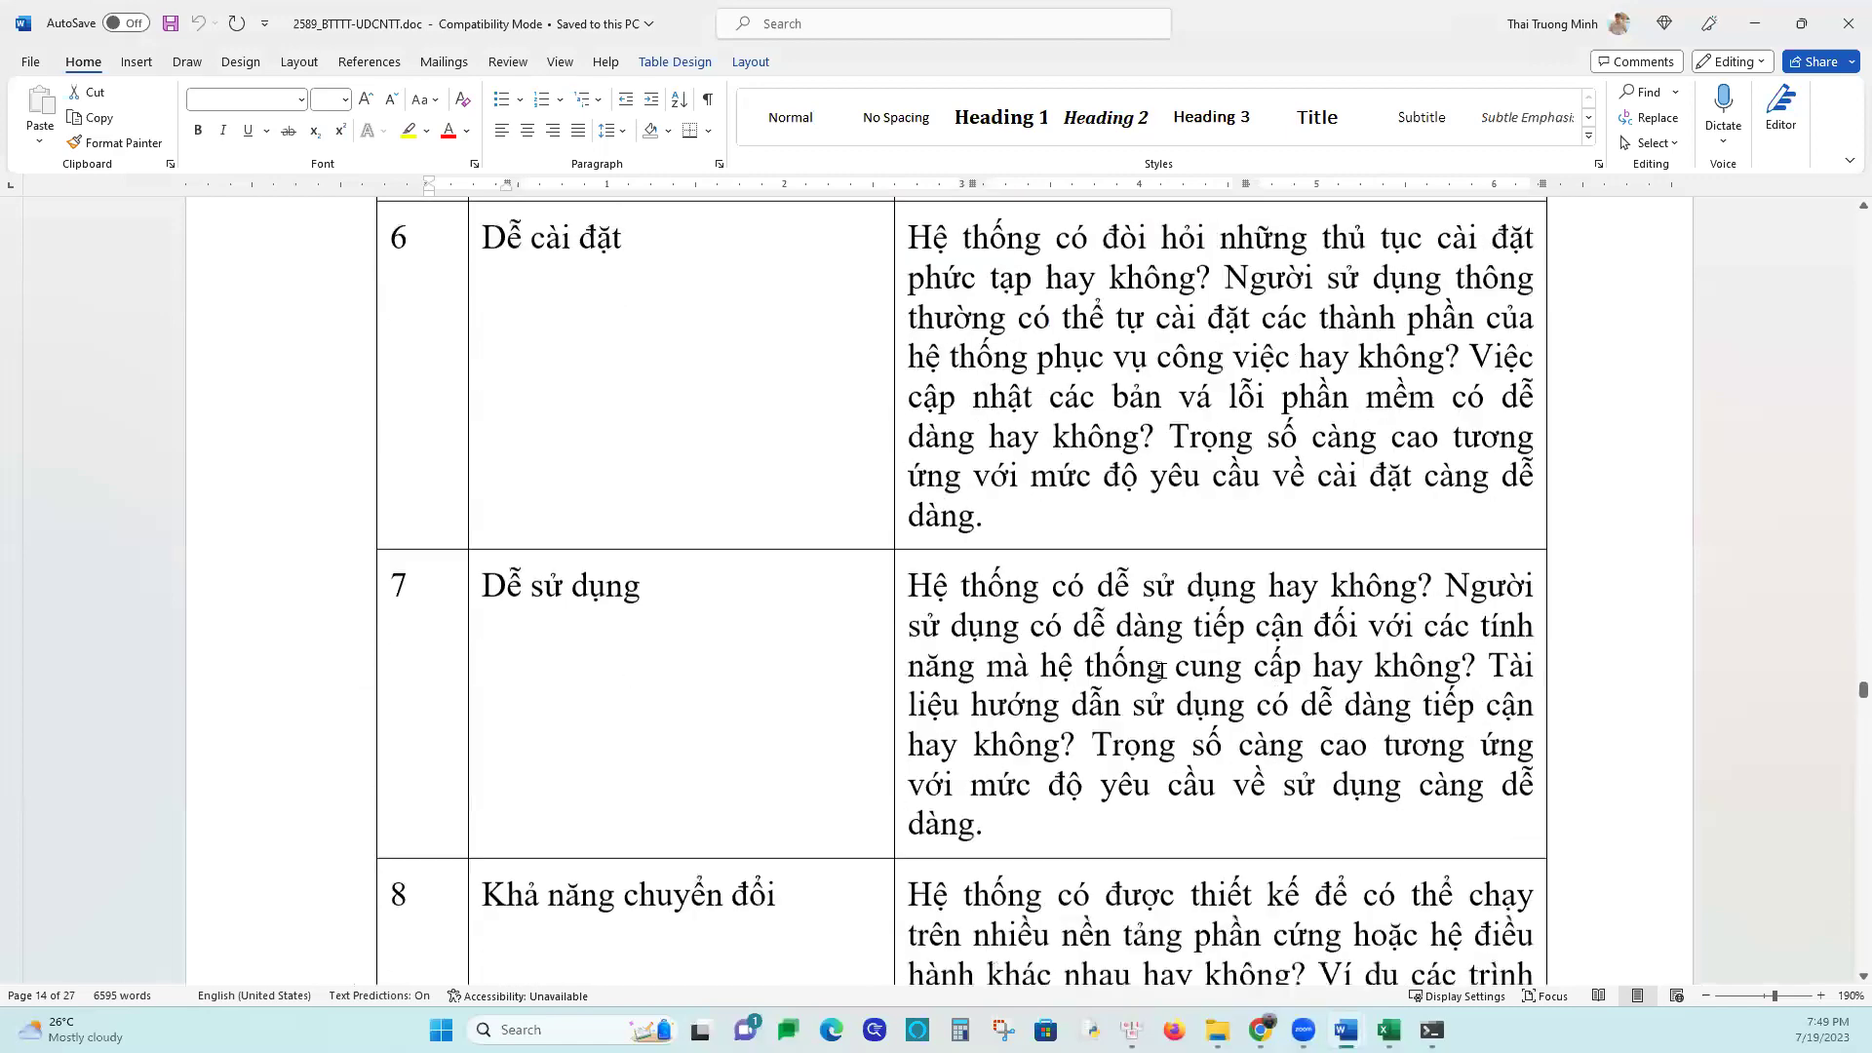
{"action": "scroll", "coordinate": [1148, 661], "scroll_direction": "down", "scroll_amount": 20}
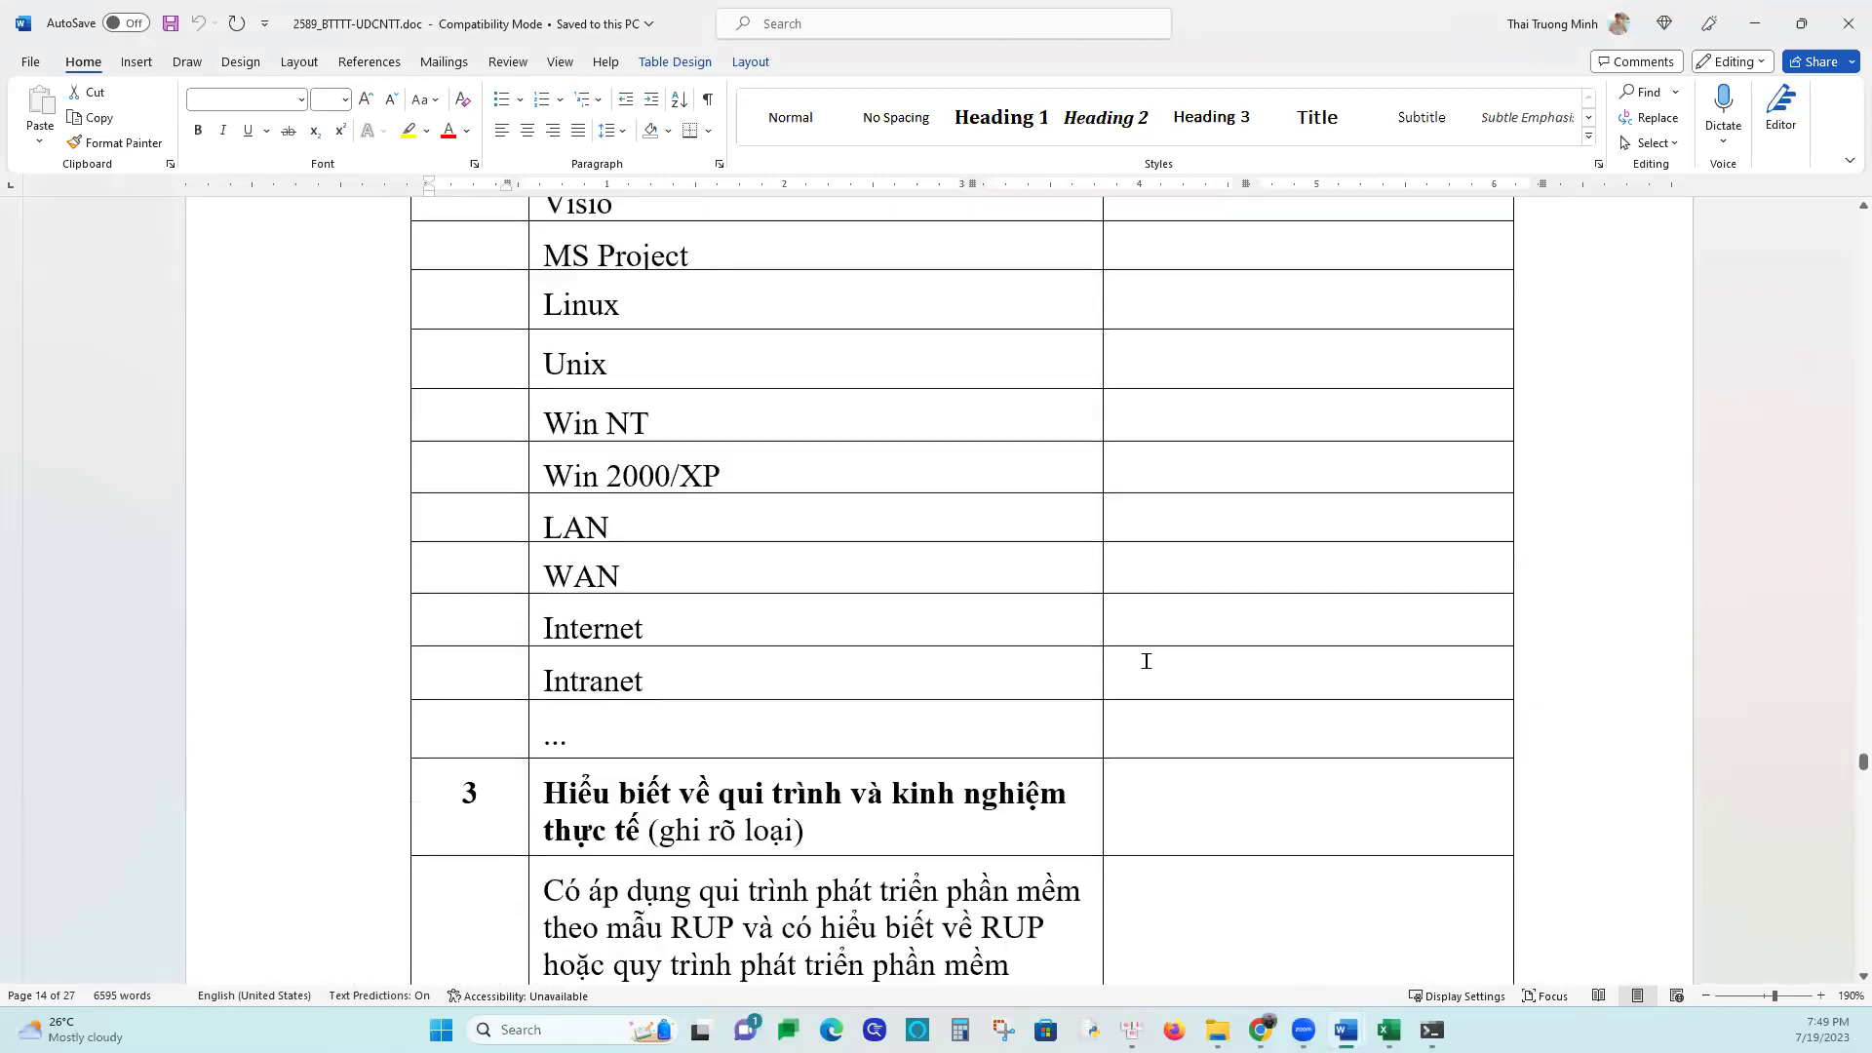
{"action": "scroll", "coordinate": [1149, 655], "scroll_direction": "down", "scroll_amount": 20}
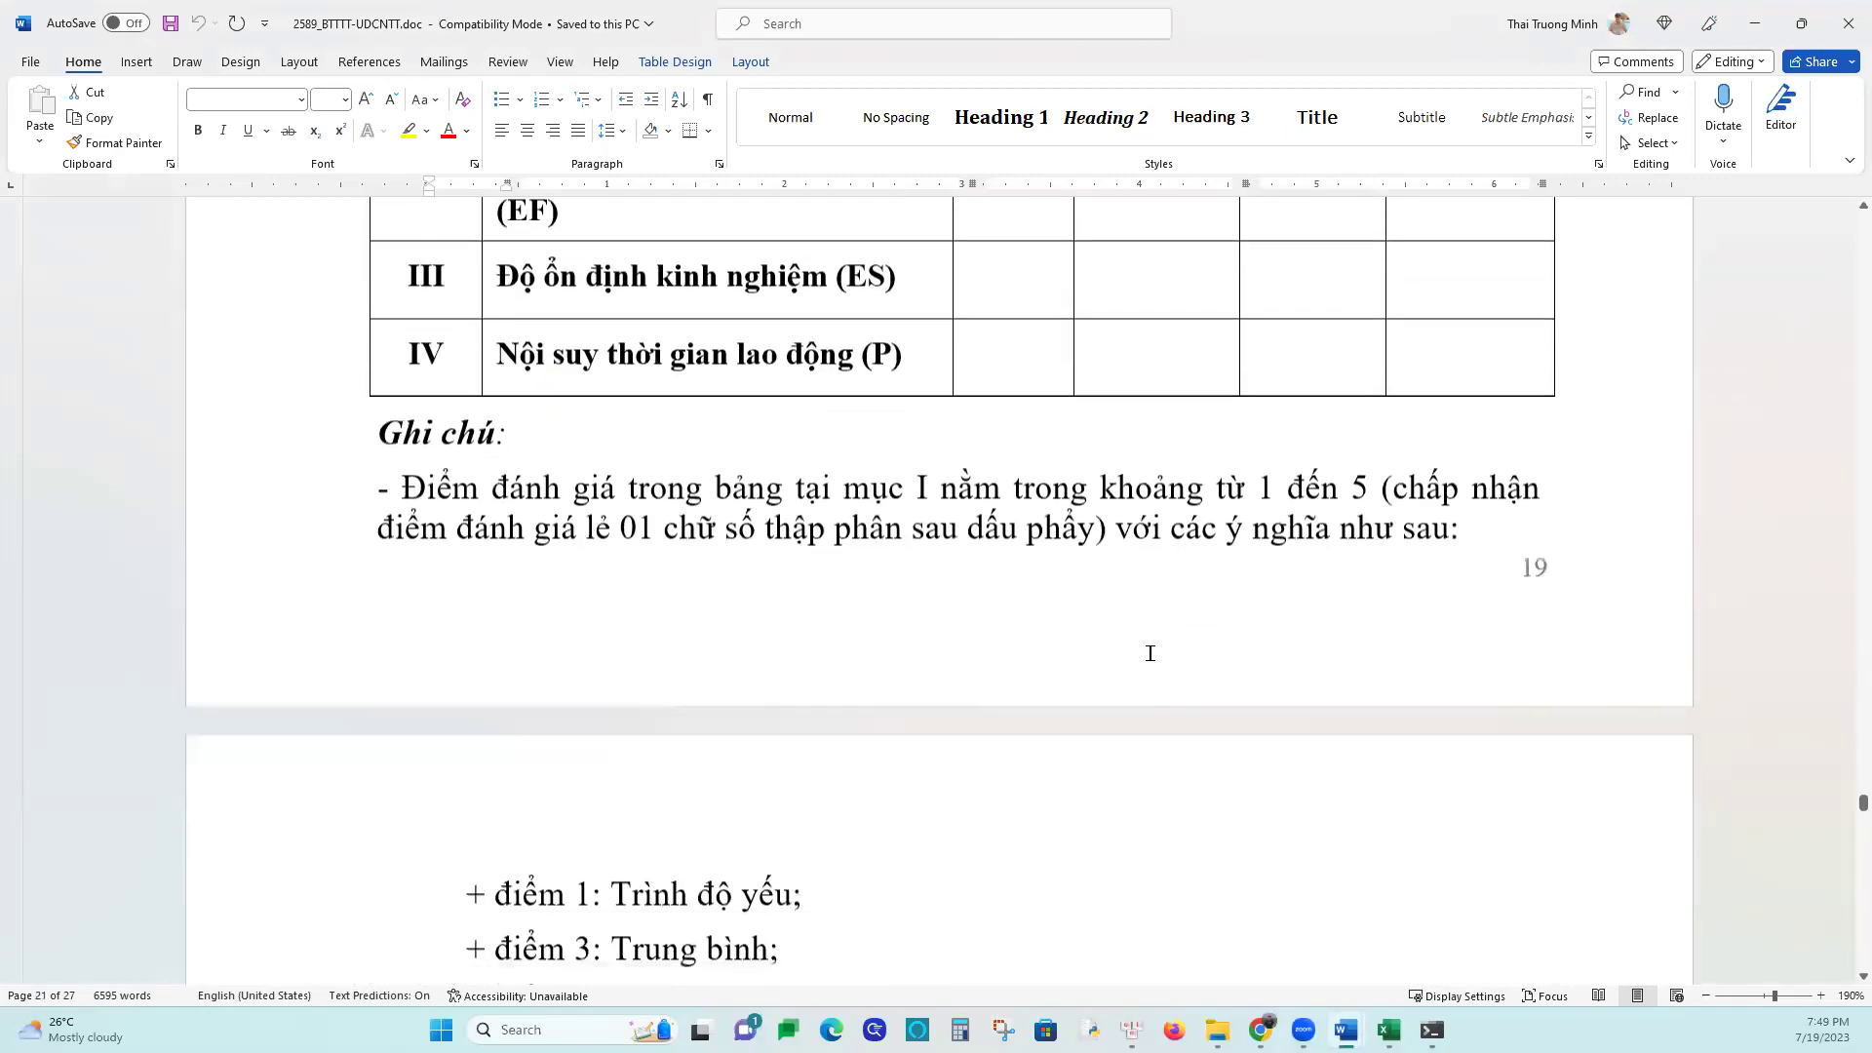
{"action": "scroll", "coordinate": [1151, 648], "scroll_direction": "down", "scroll_amount": 20}
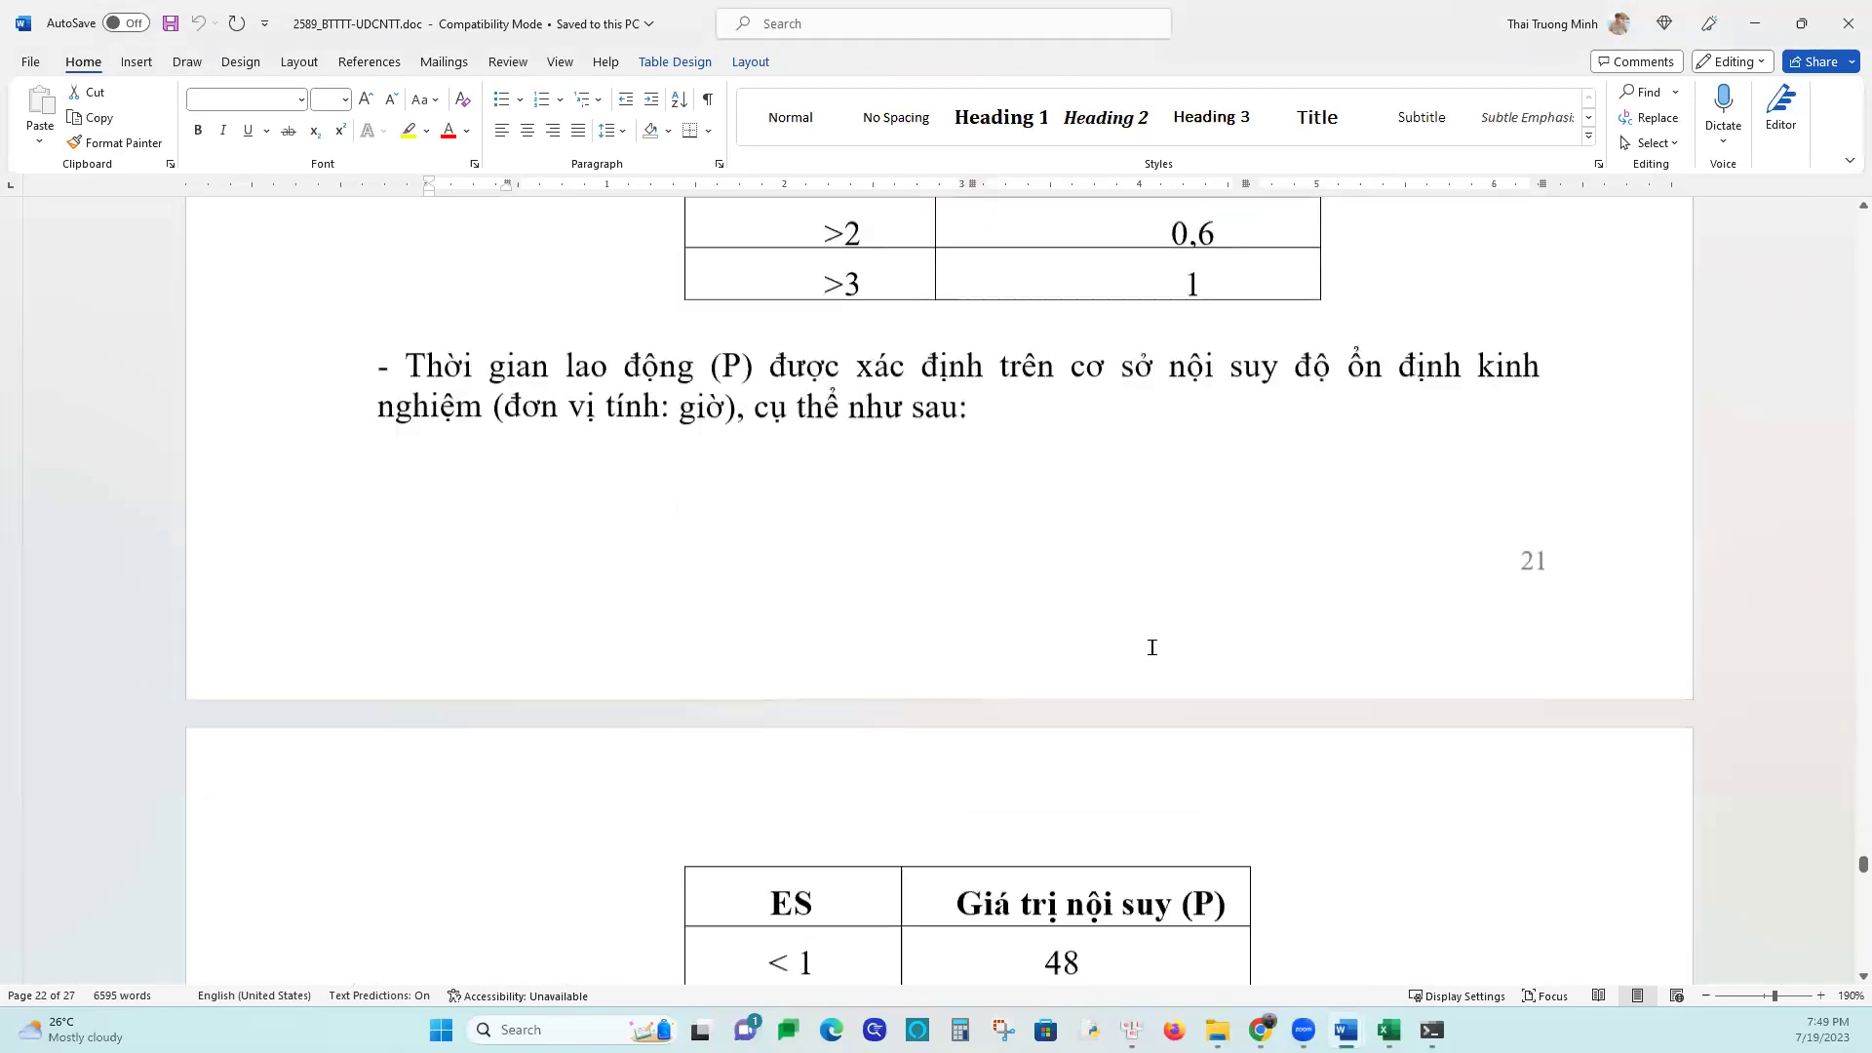
{"action": "scroll", "coordinate": [1150, 640], "scroll_direction": "down", "scroll_amount": 20}
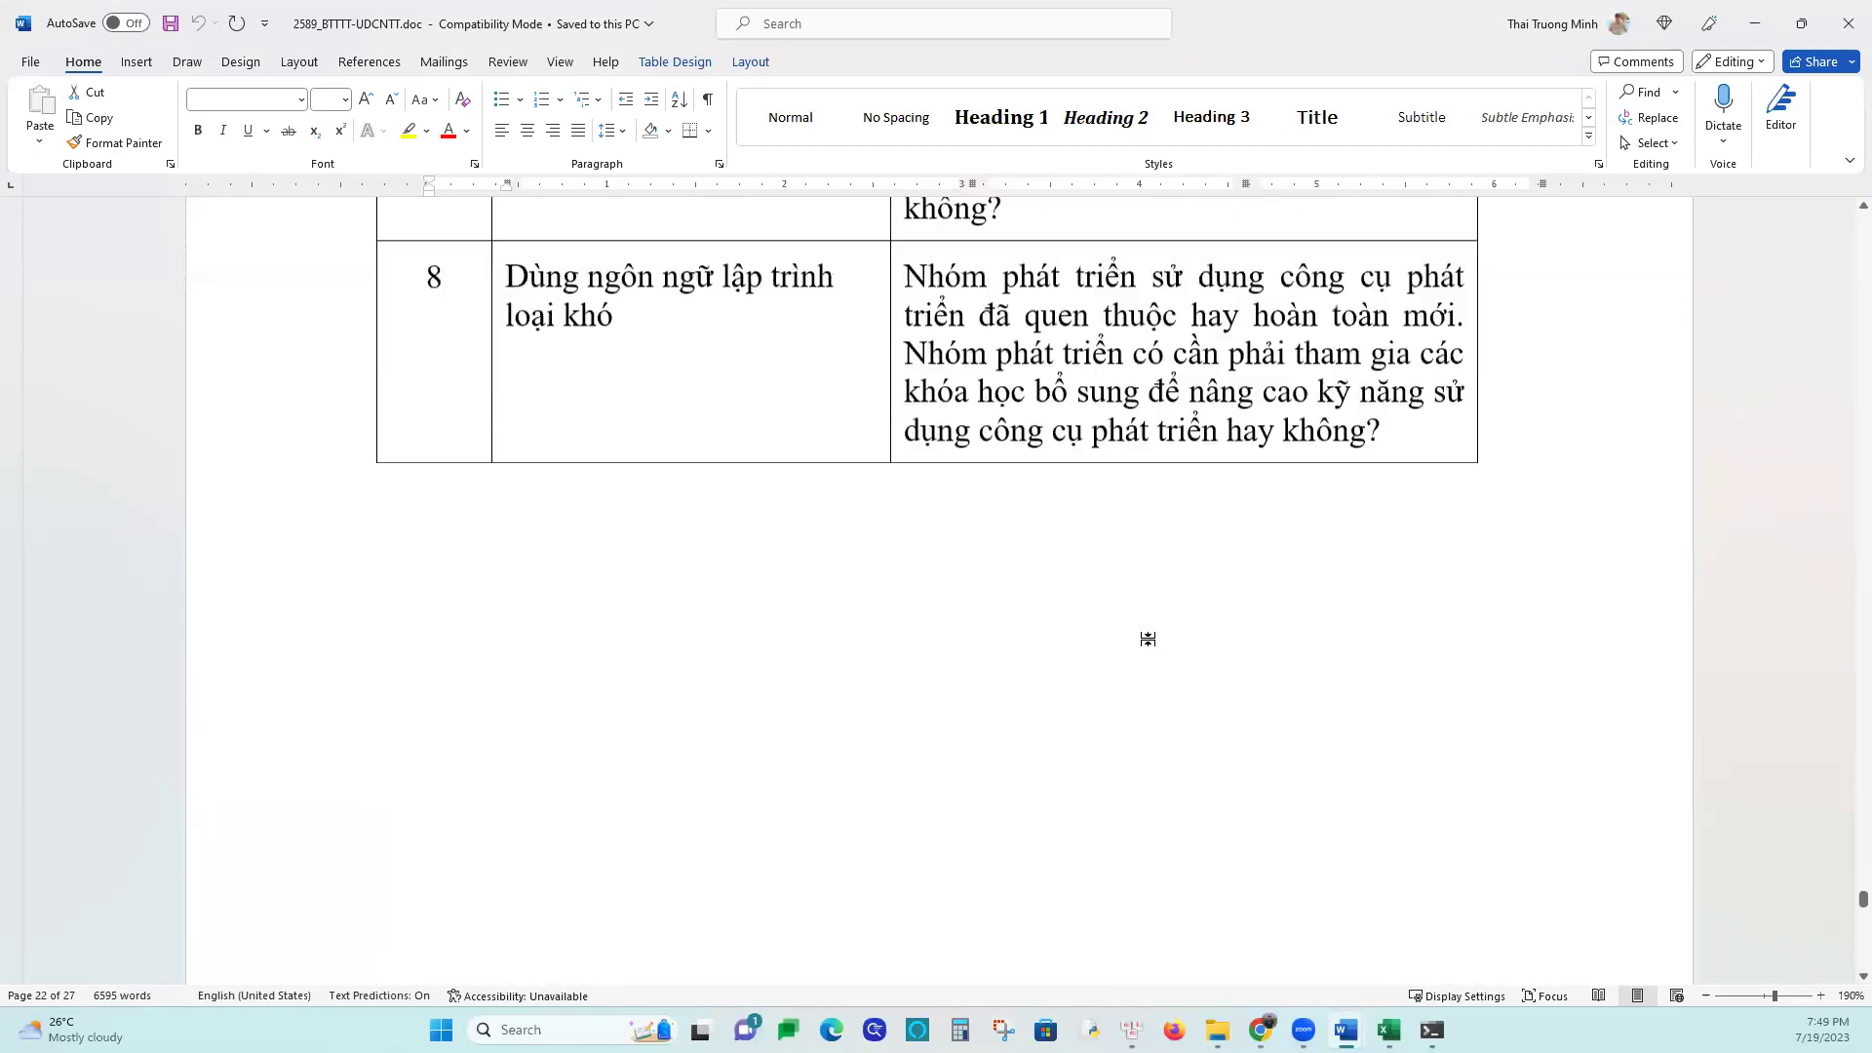
{"action": "scroll", "coordinate": [927, 510], "scroll_direction": "up", "scroll_amount": 4}
{"action": "scroll", "coordinate": [927, 510], "scroll_direction": "up", "scroll_amount": 2}
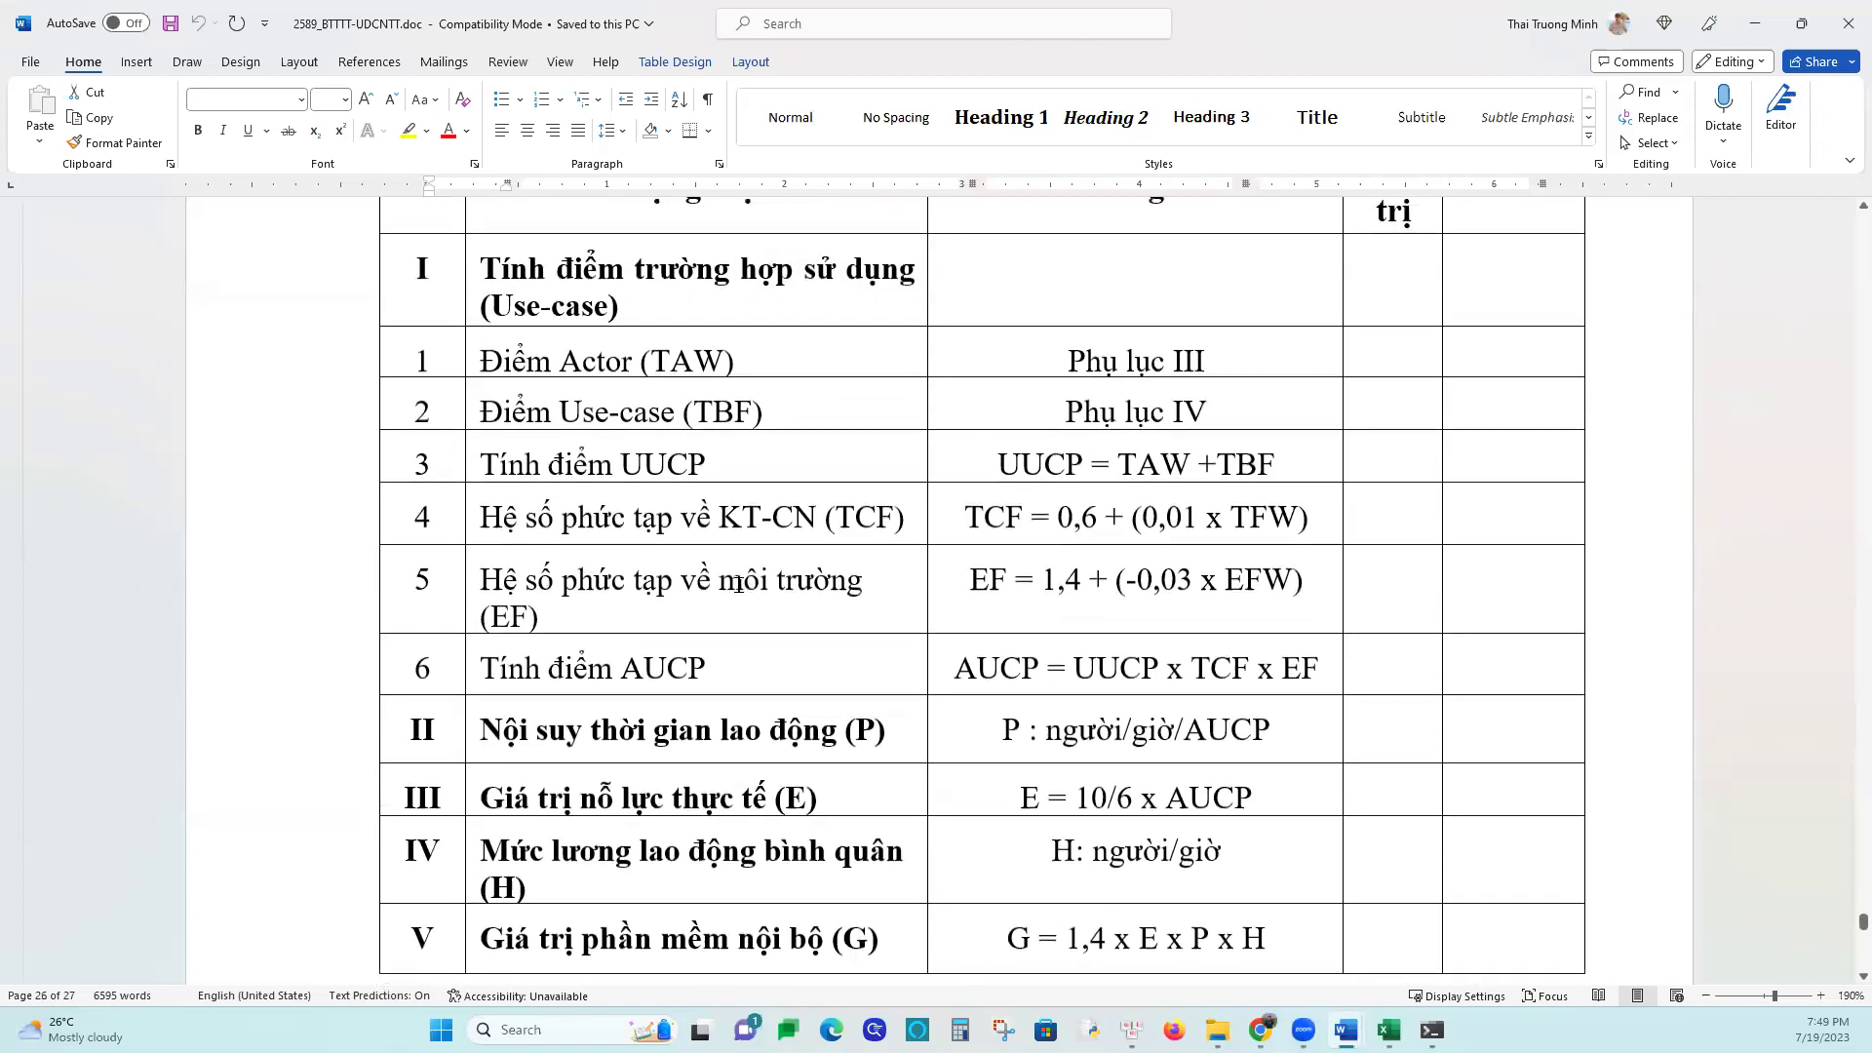
{"action": "scroll", "coordinate": [821, 752], "scroll_direction": "down", "scroll_amount": 5}
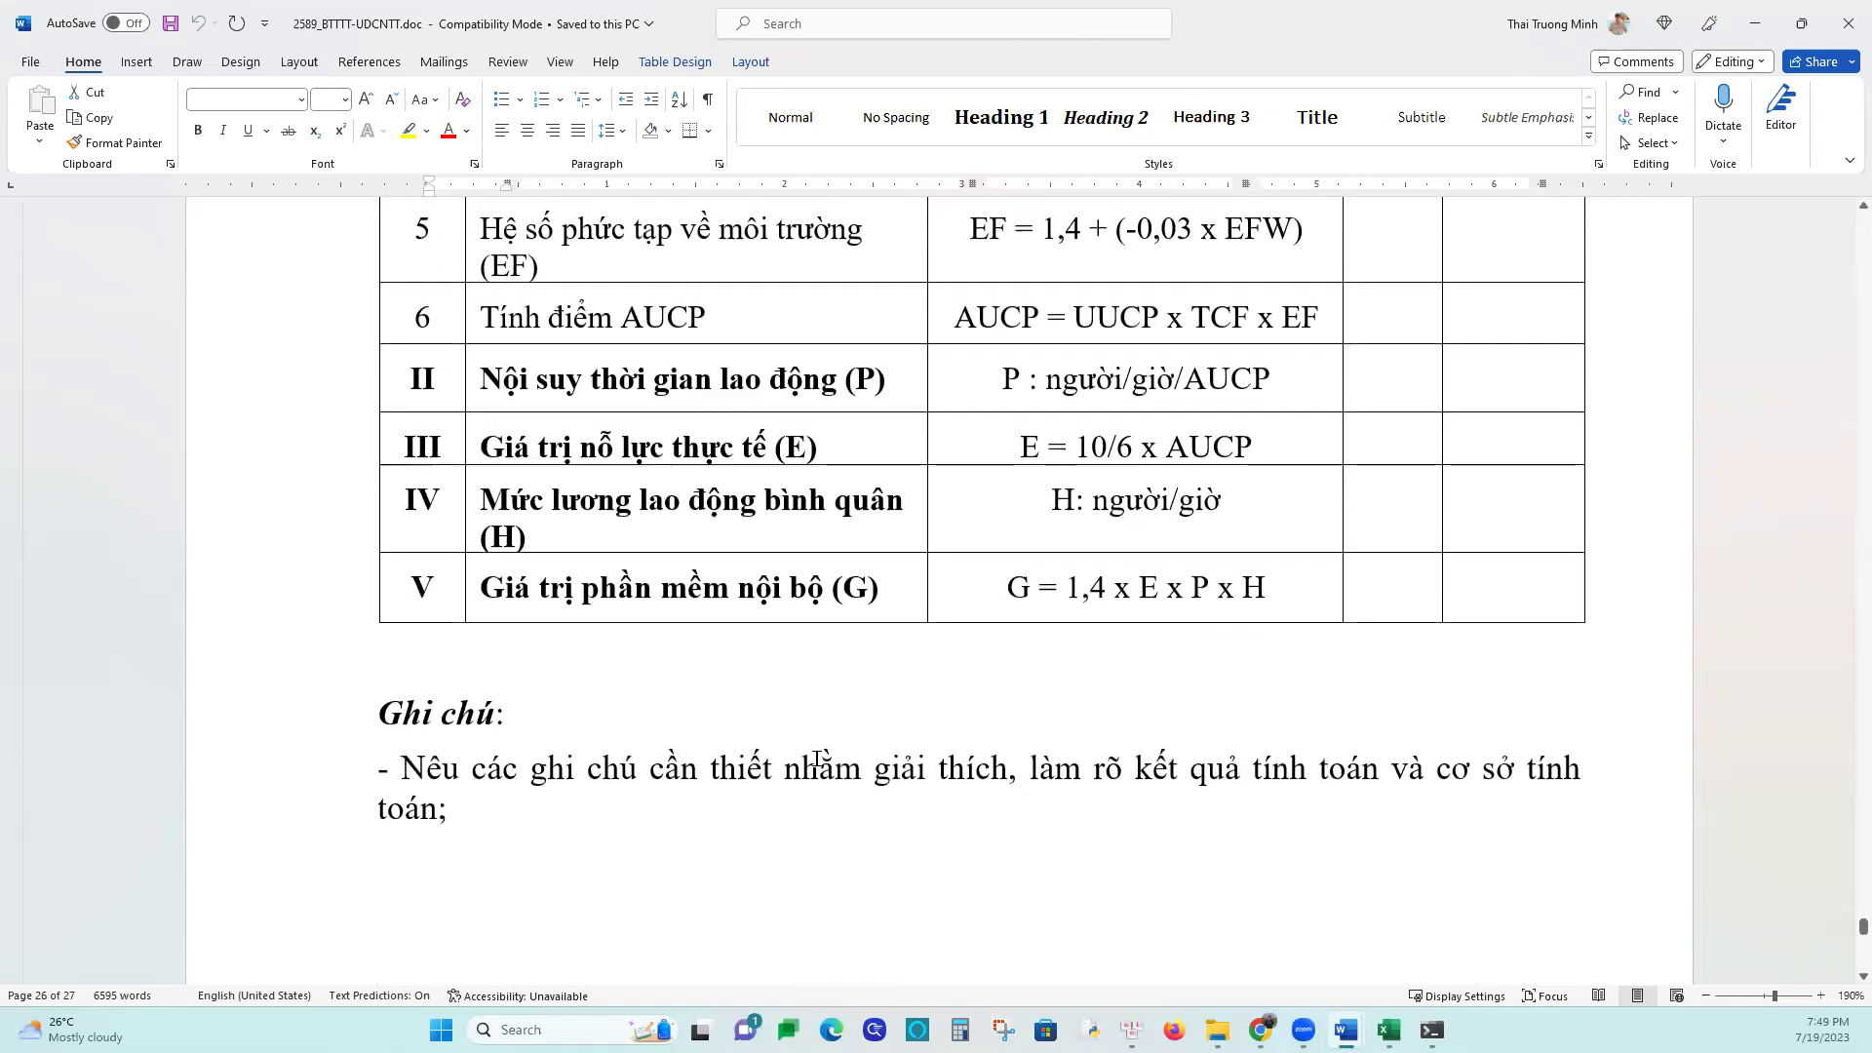
{"action": "scroll", "coordinate": [769, 792], "scroll_direction": "up", "scroll_amount": 2}
{"action": "scroll", "coordinate": [769, 792], "scroll_direction": "up", "scroll_amount": 4}
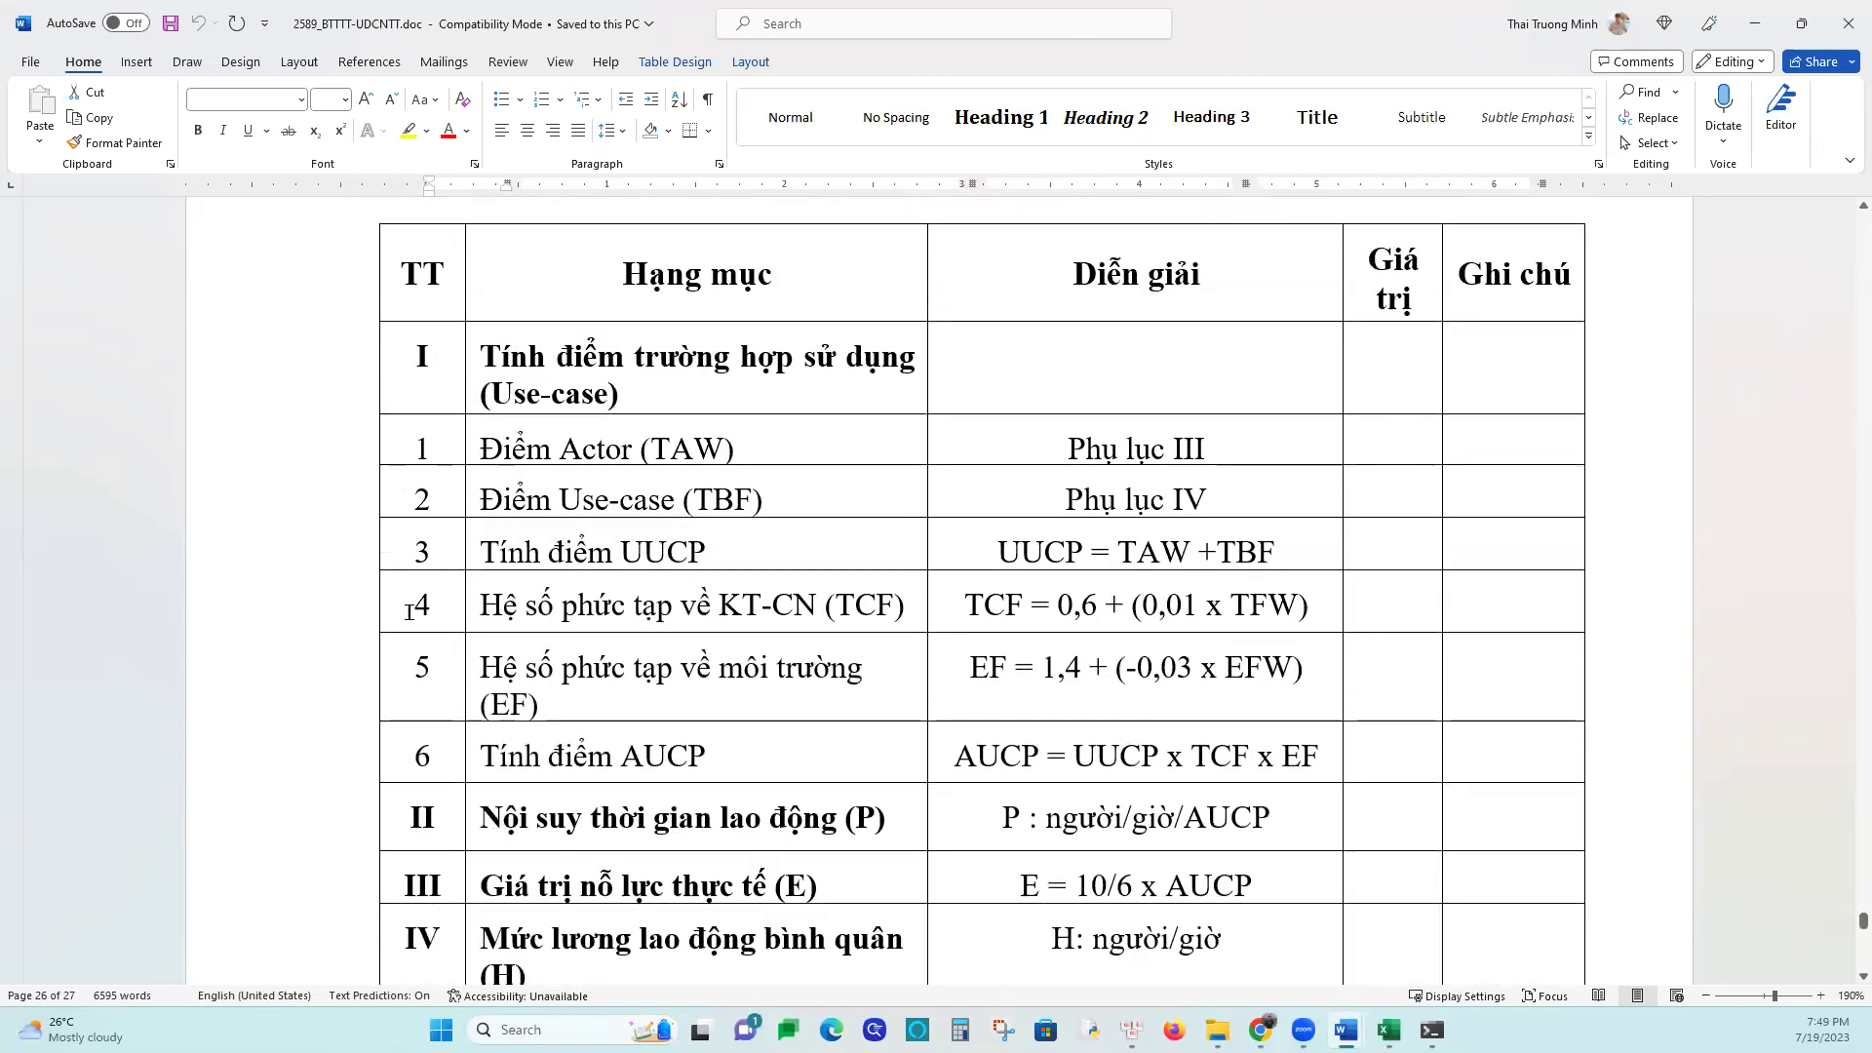
{"action": "left_click", "coordinate": [304, 612]}
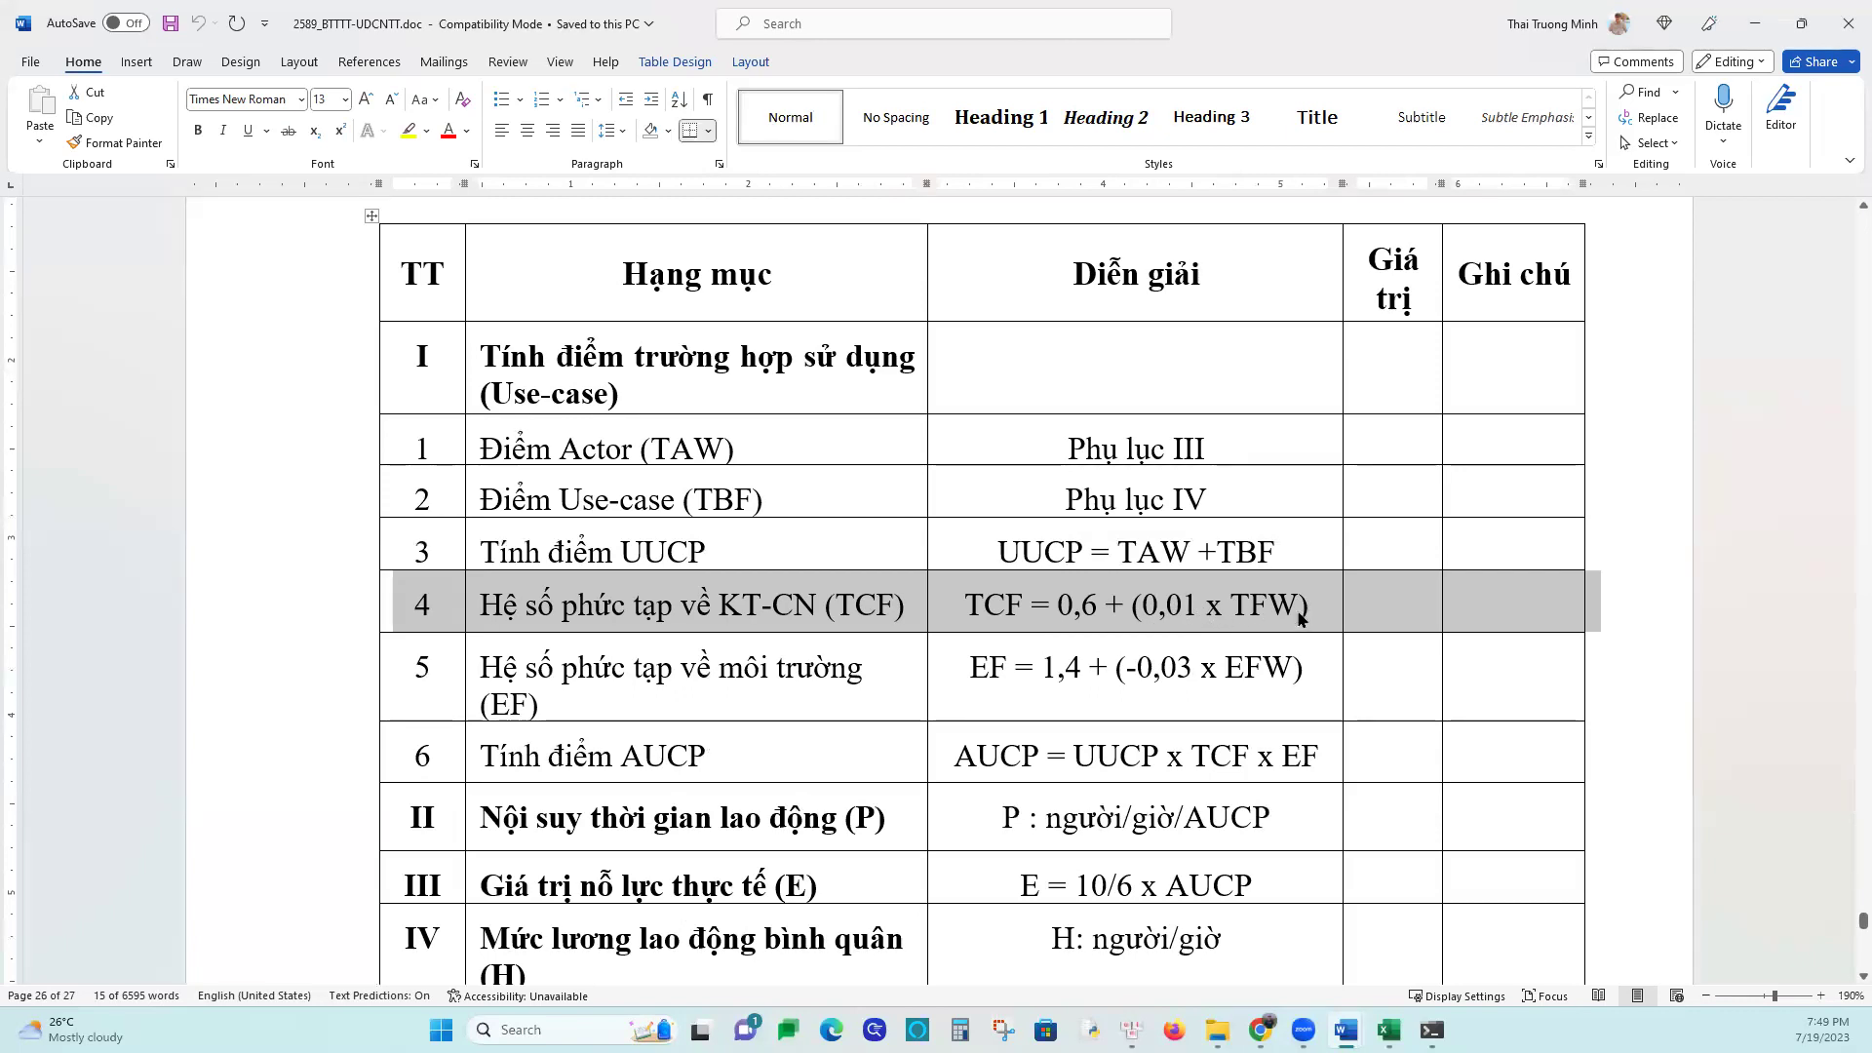
Switch to the Excel cost-estimate workbook and enter =0.6+0.01*E4 in E18 as the technical complexity factor TCF
{"action": "mouse_move", "coordinate": [1260, 1030]}
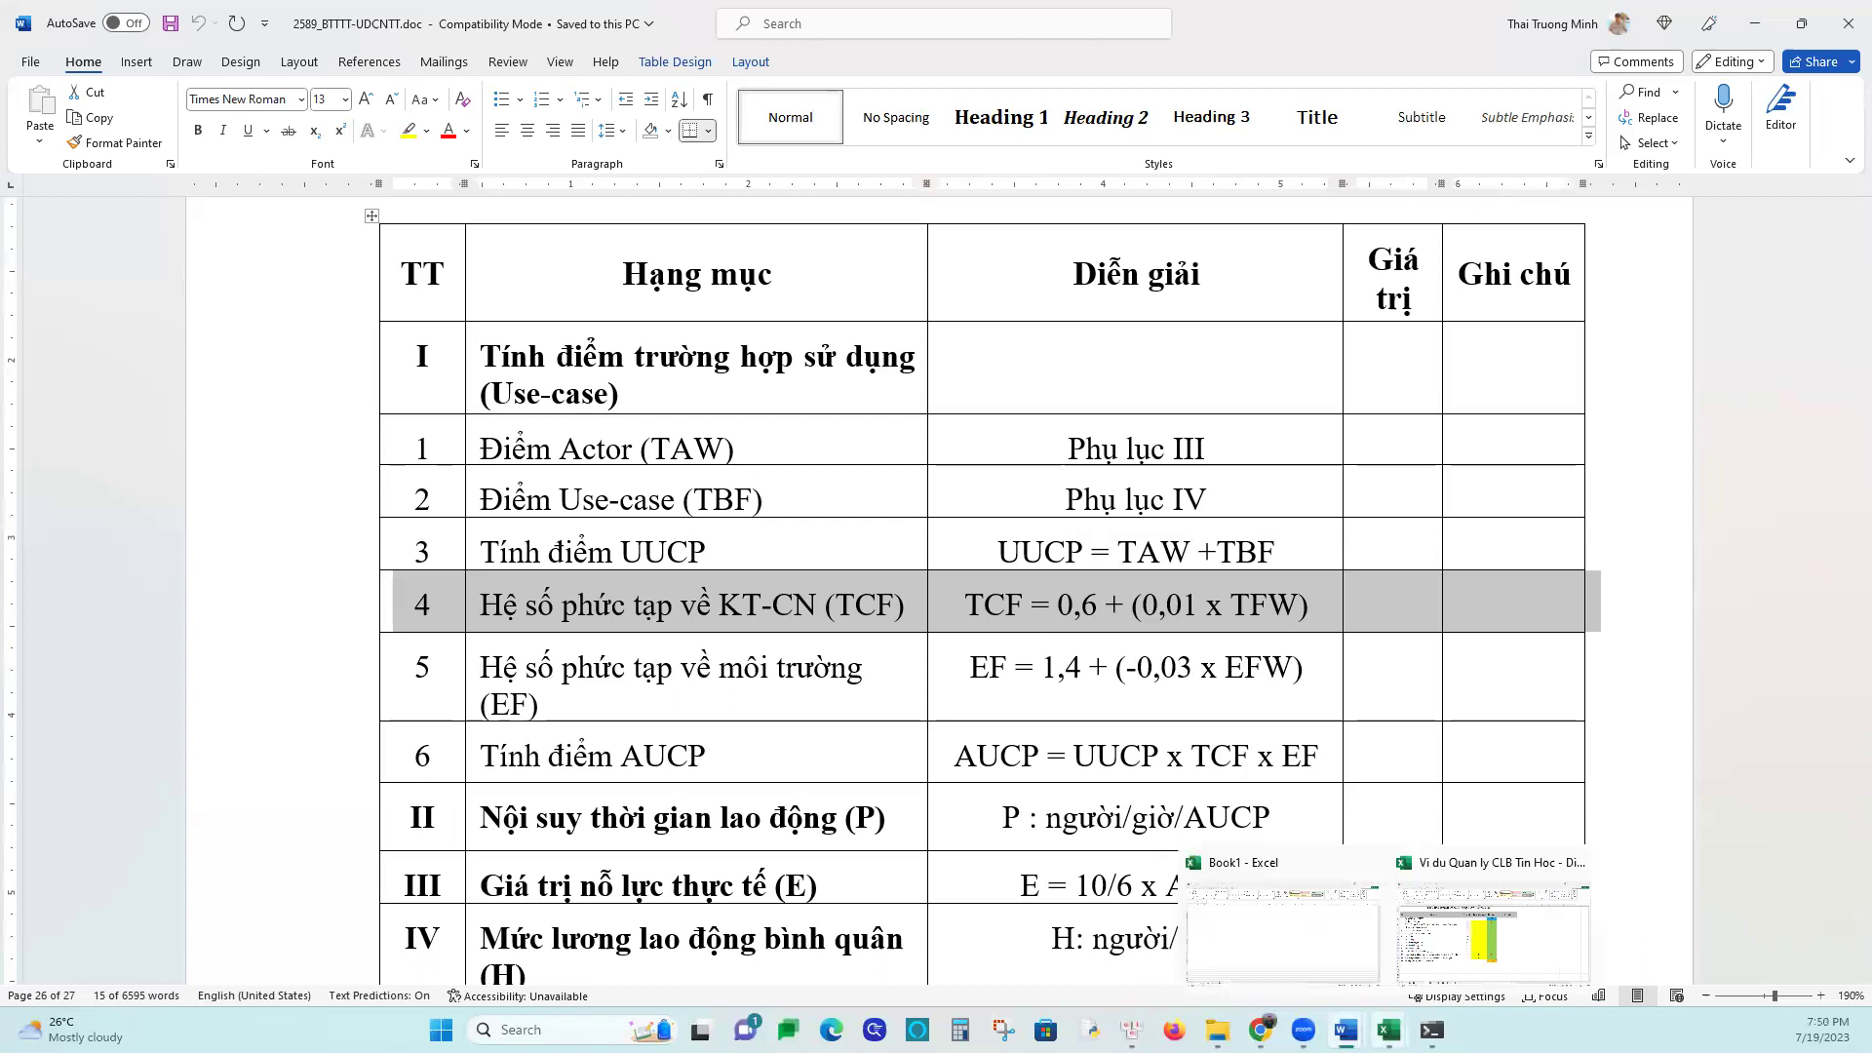
{"action": "left_click", "coordinate": [1389, 1029]}
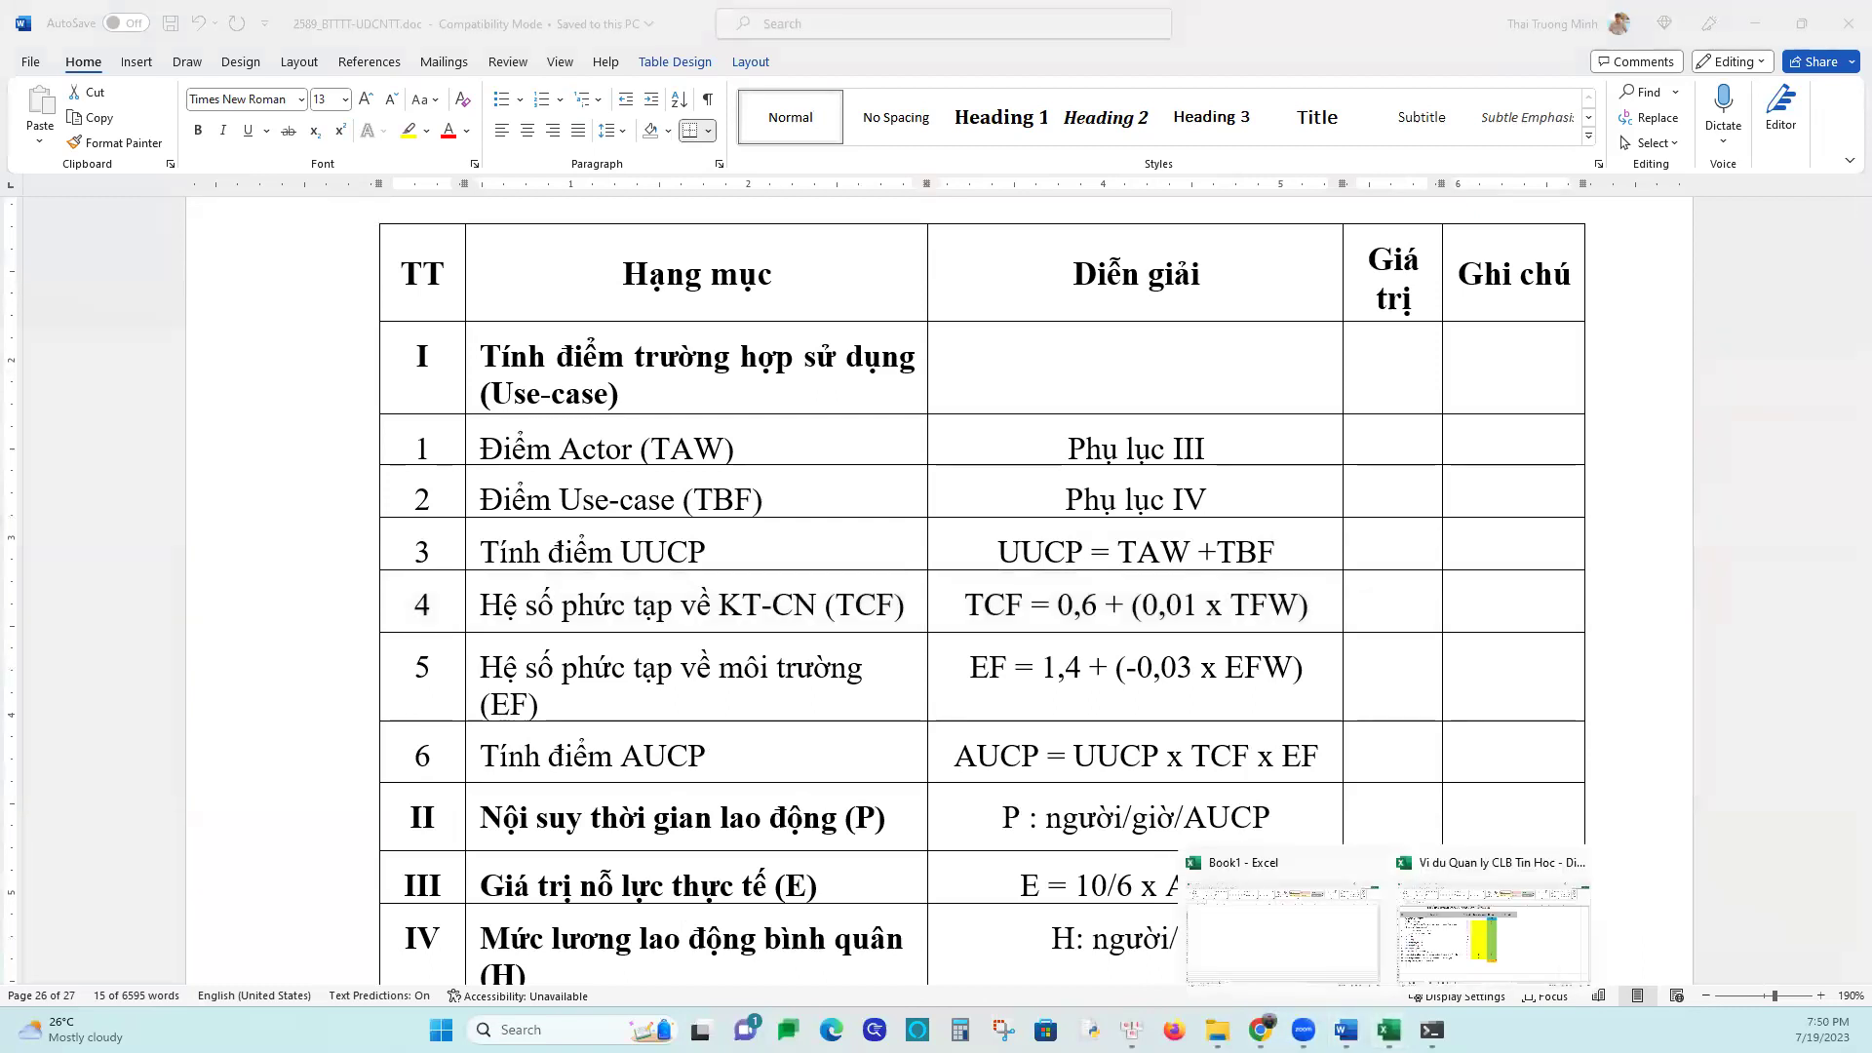
{"action": "left_click", "coordinate": [1418, 945]}
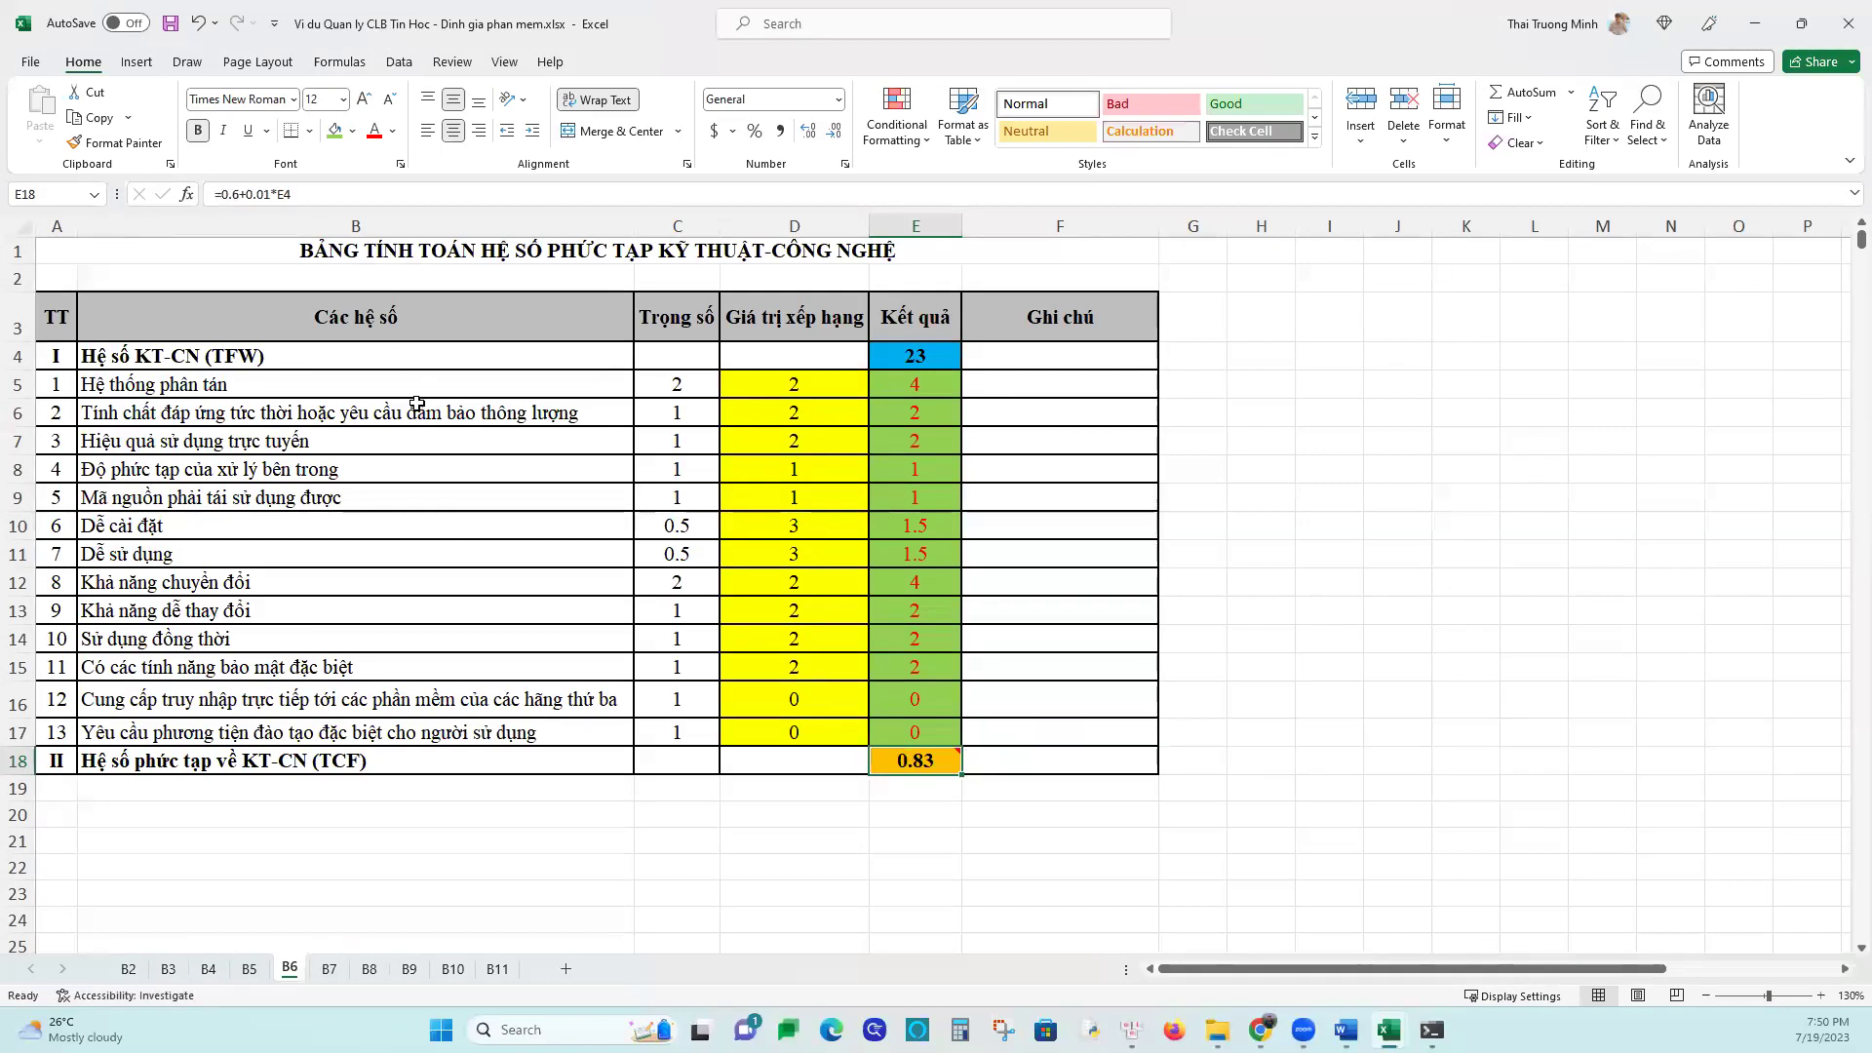
{"action": "type", "text": "=0"}
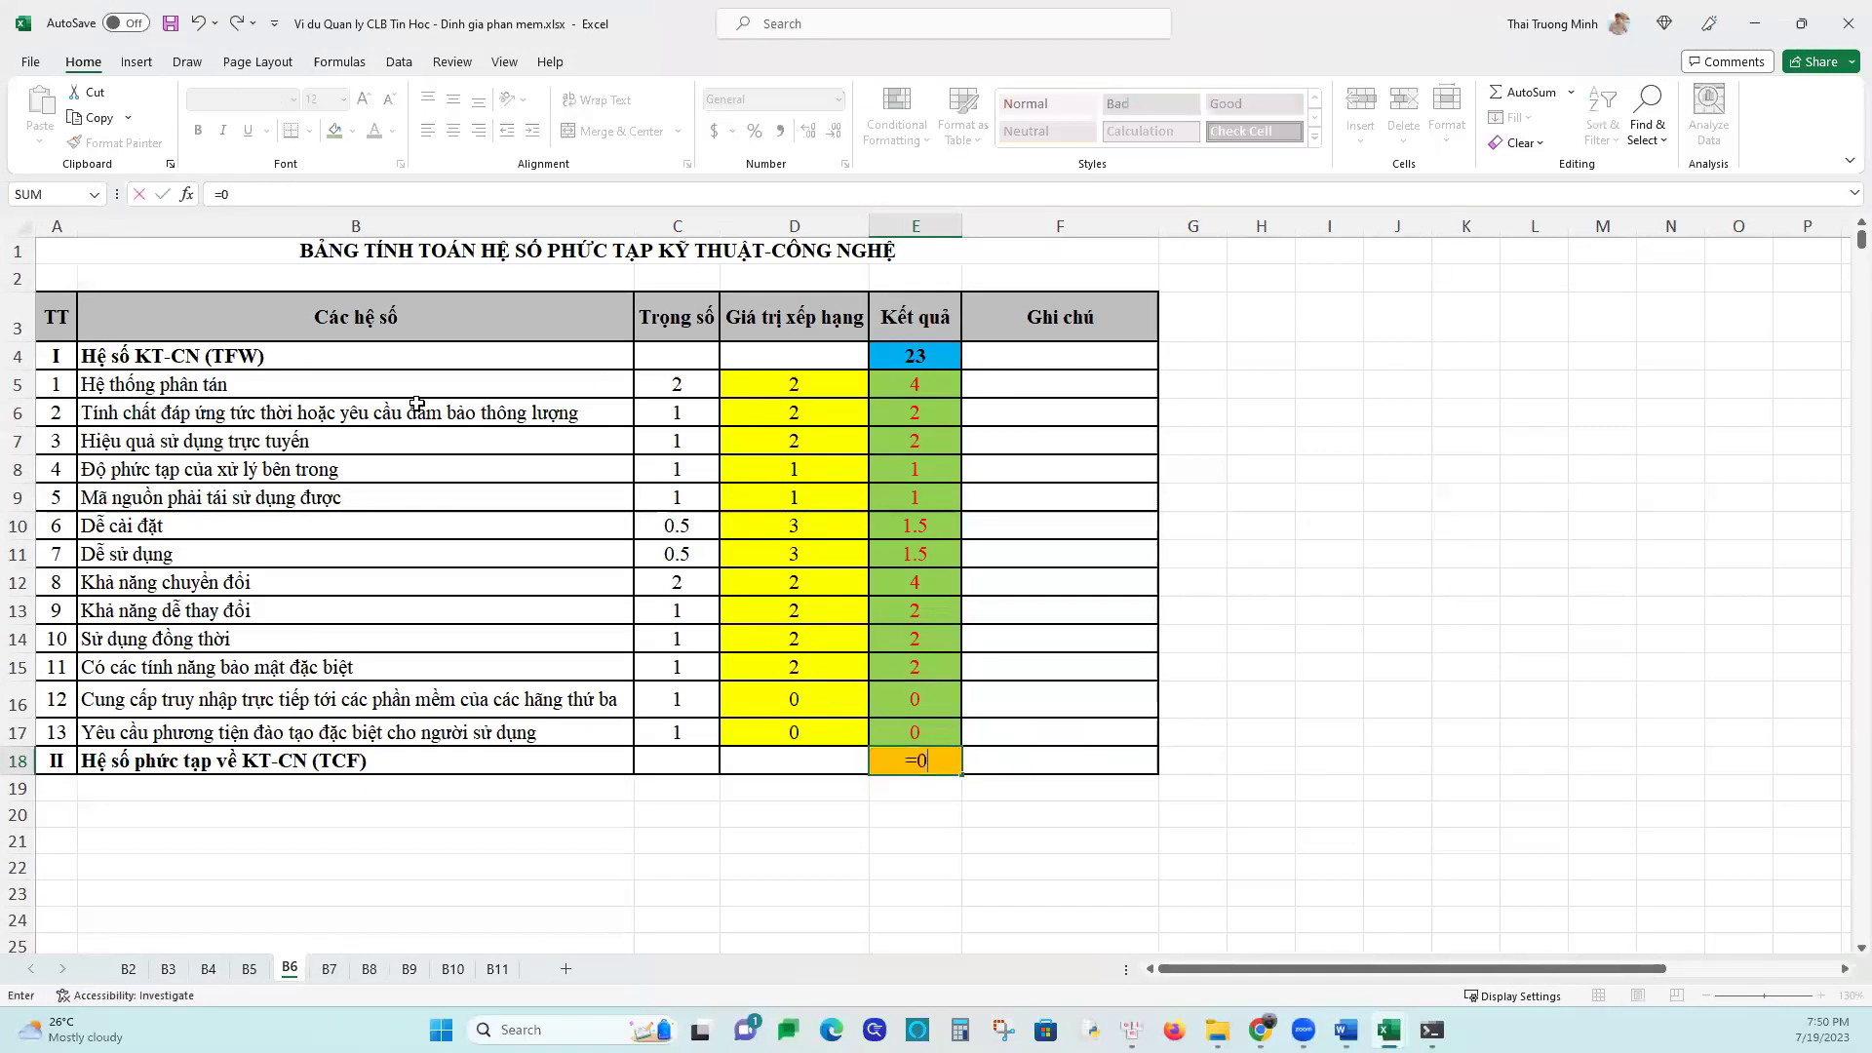
{"action": "type", "text": ".6+0.0"}
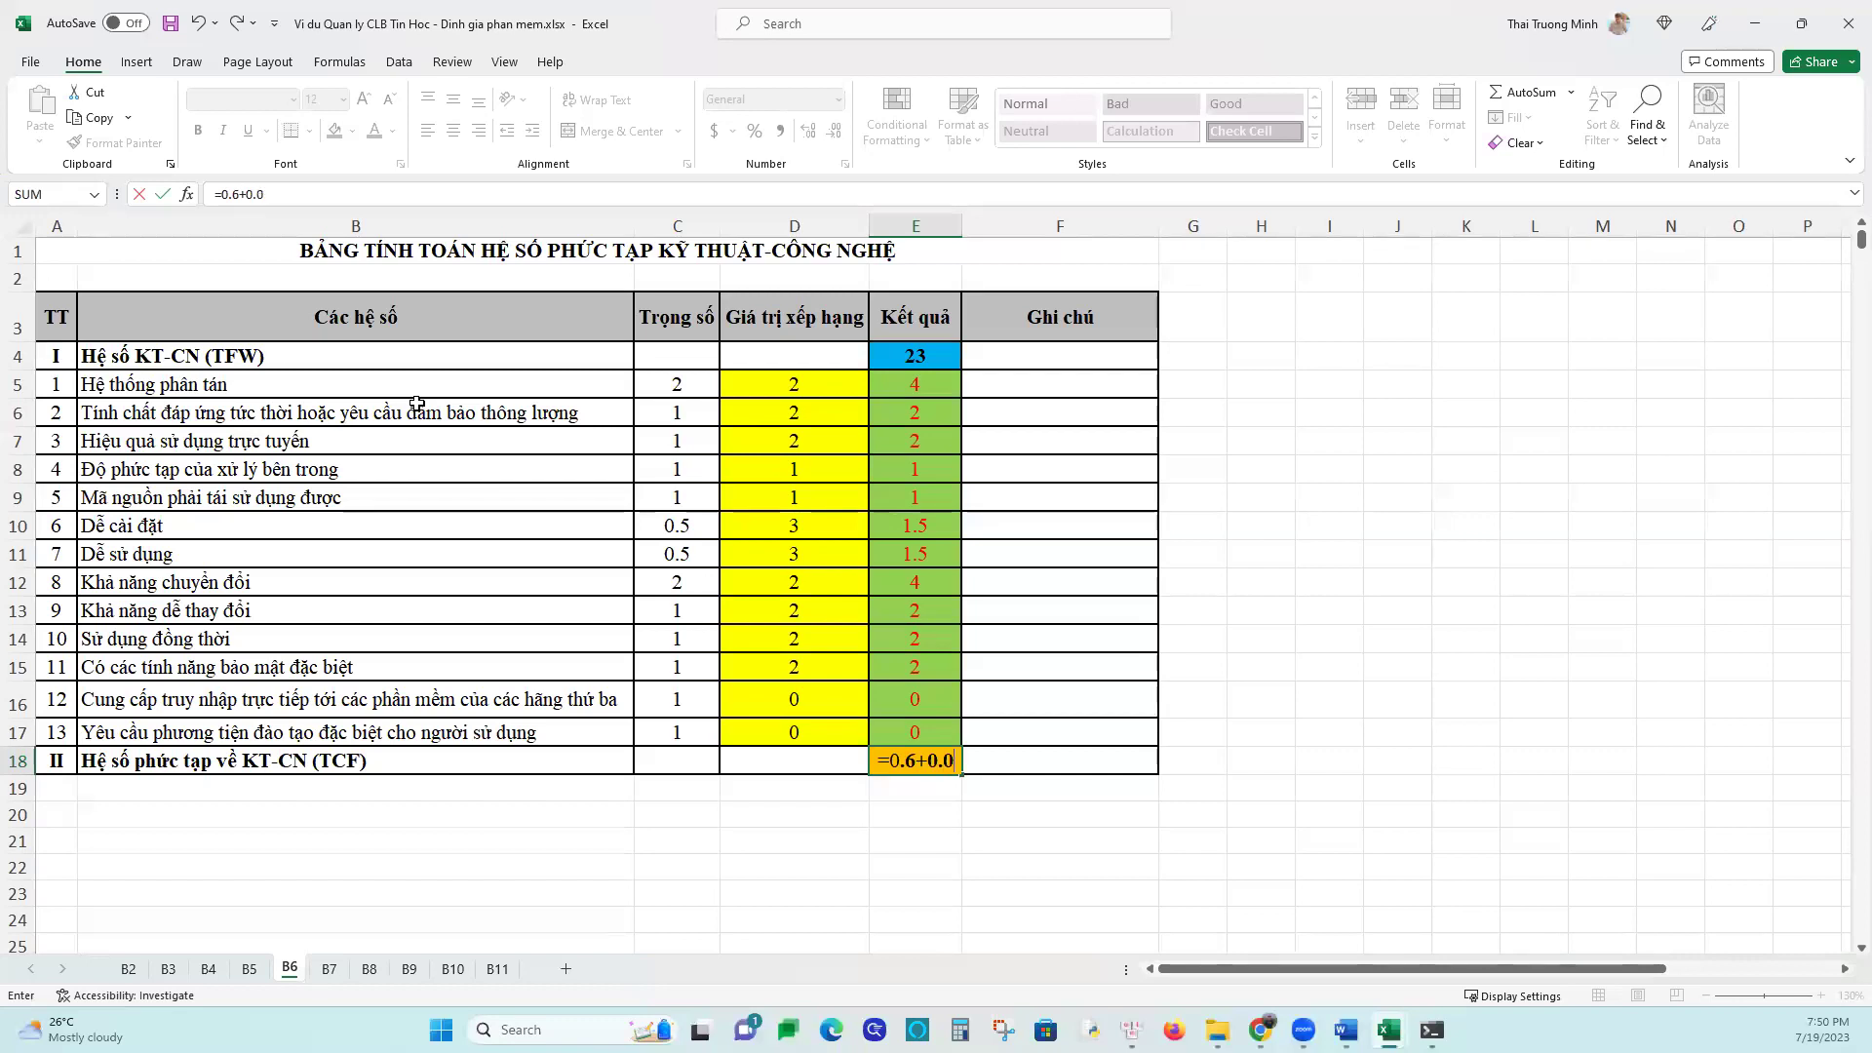
{"action": "type", "text": "1*"}
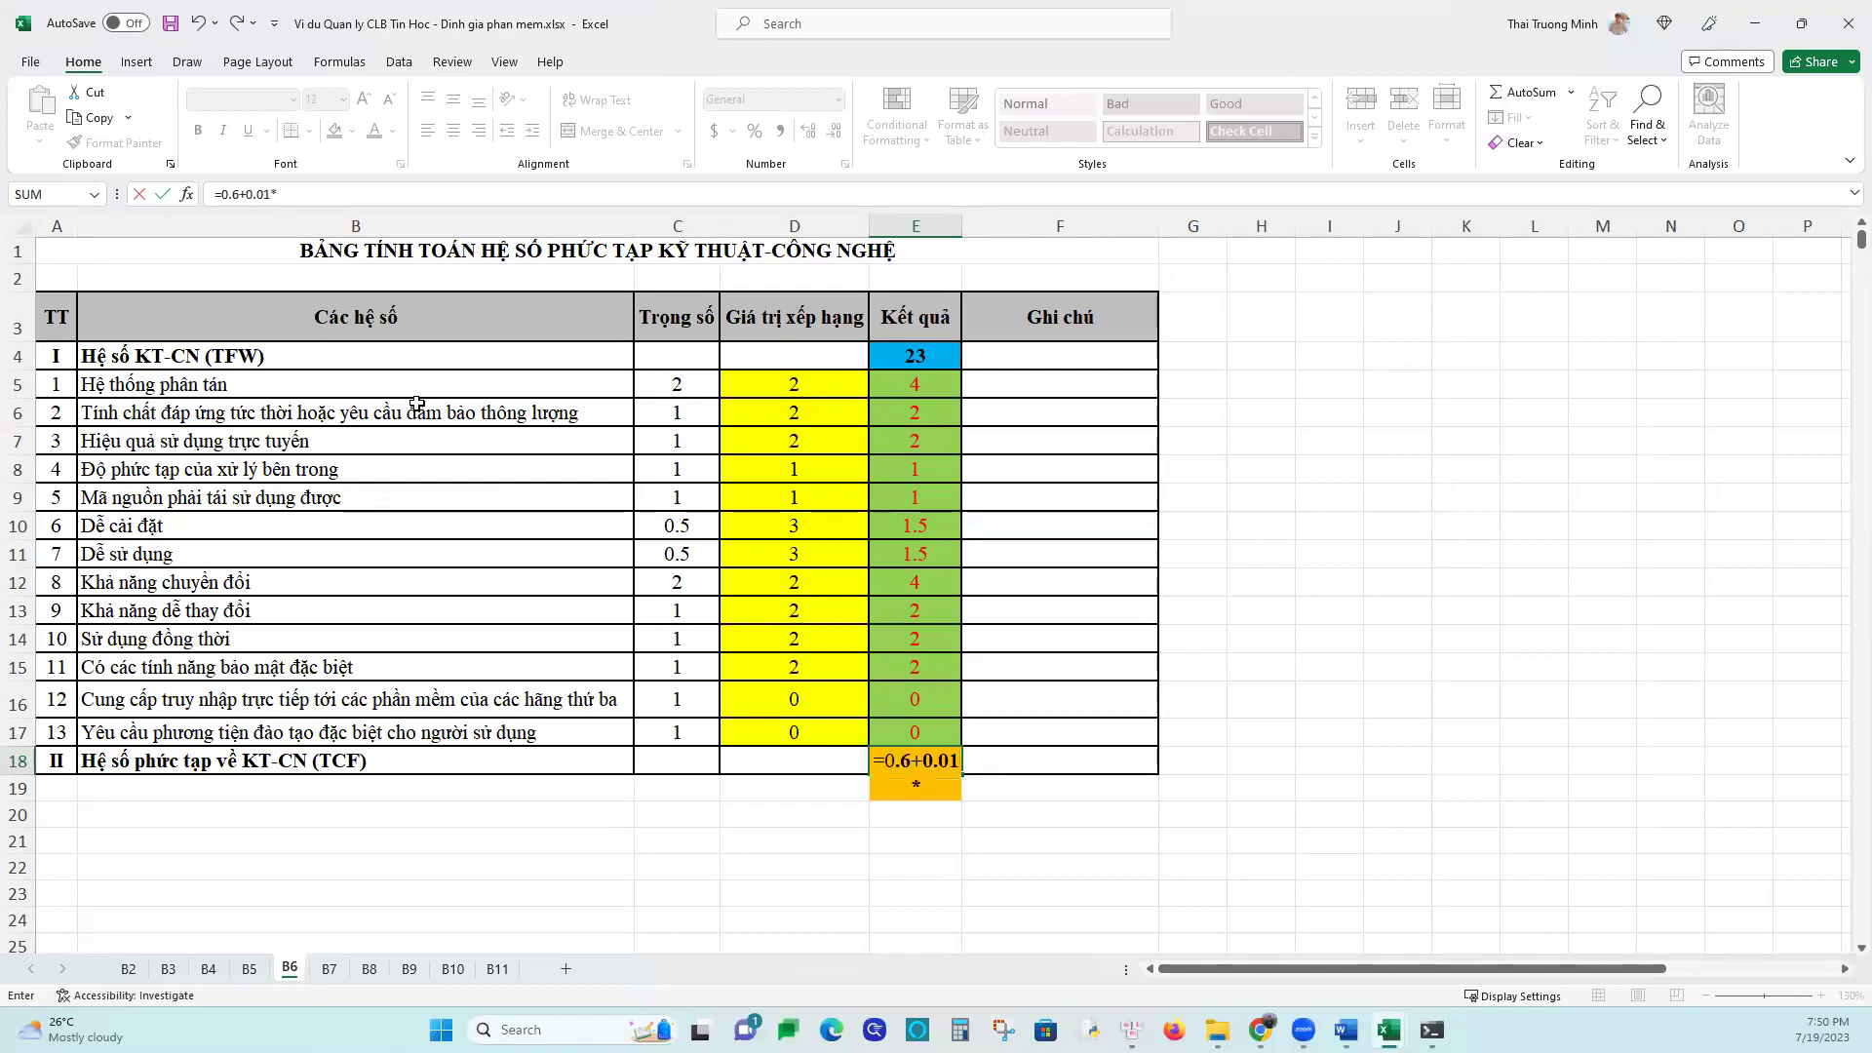
{"action": "left_click", "coordinate": [892, 355]}
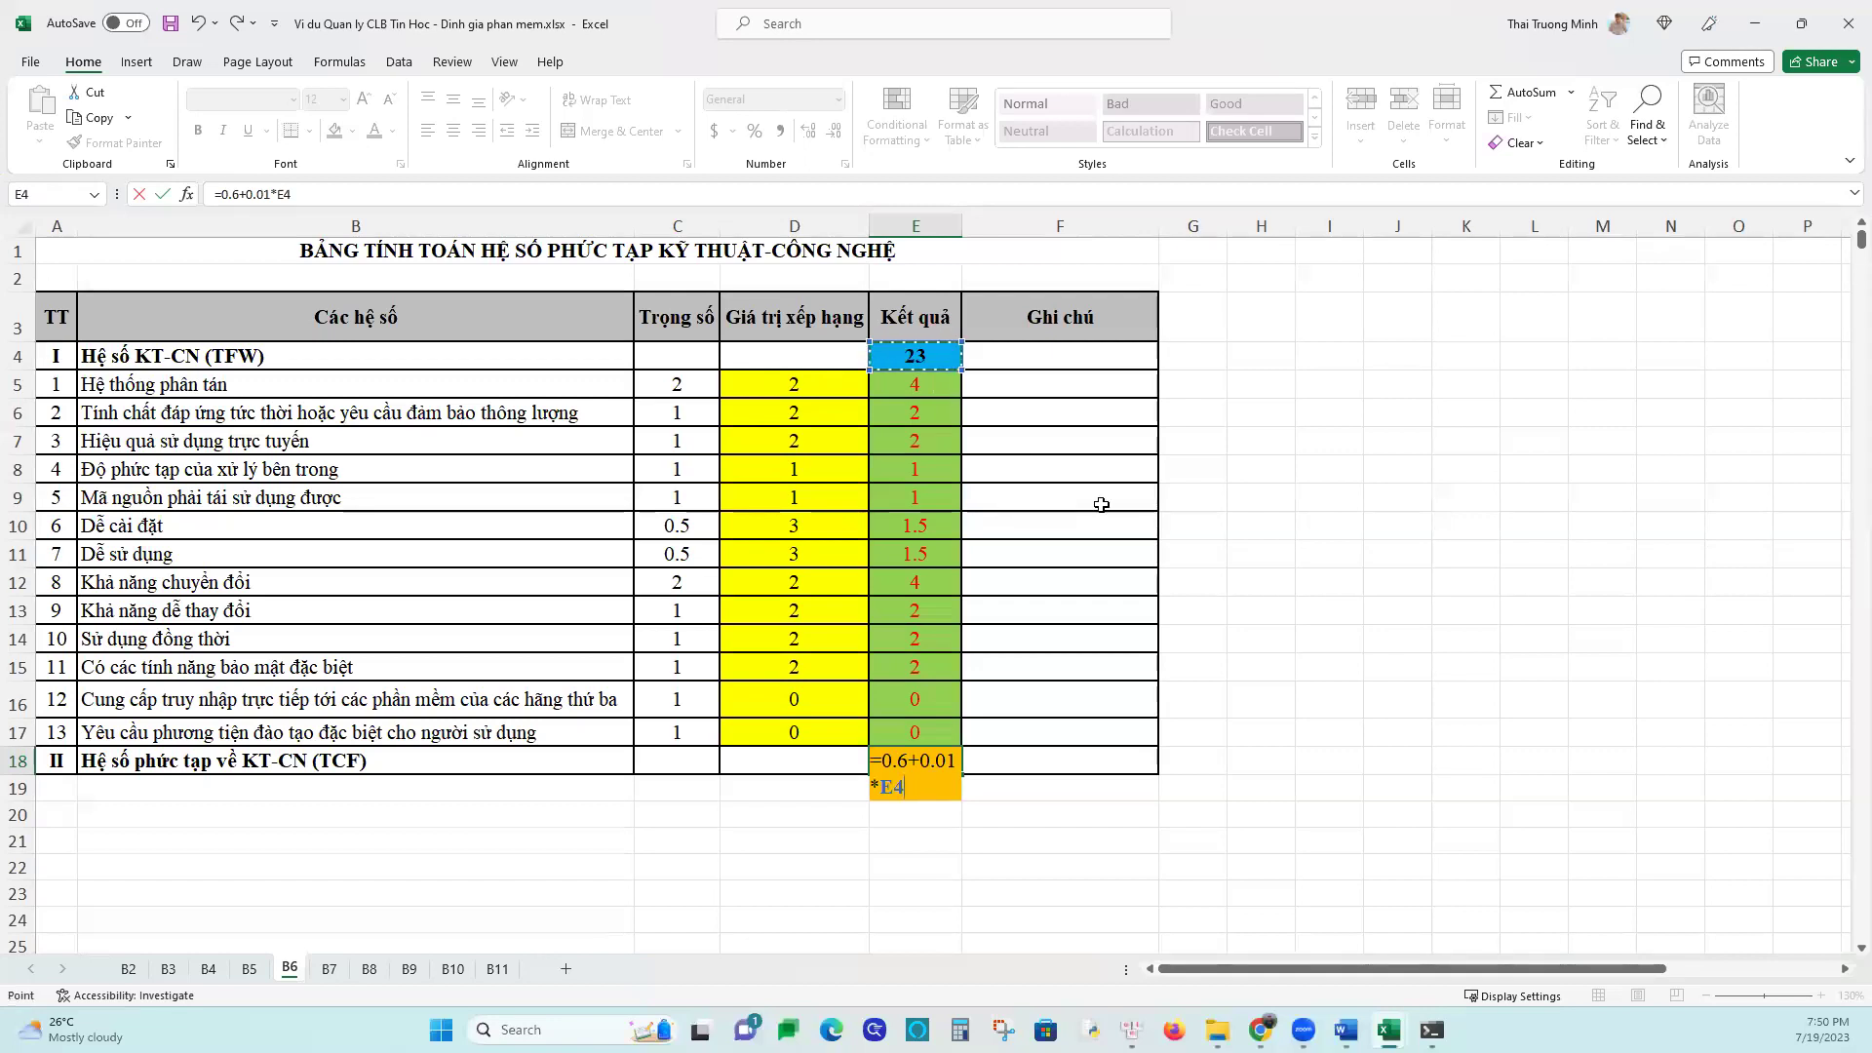
{"action": "key", "text": "Return"}
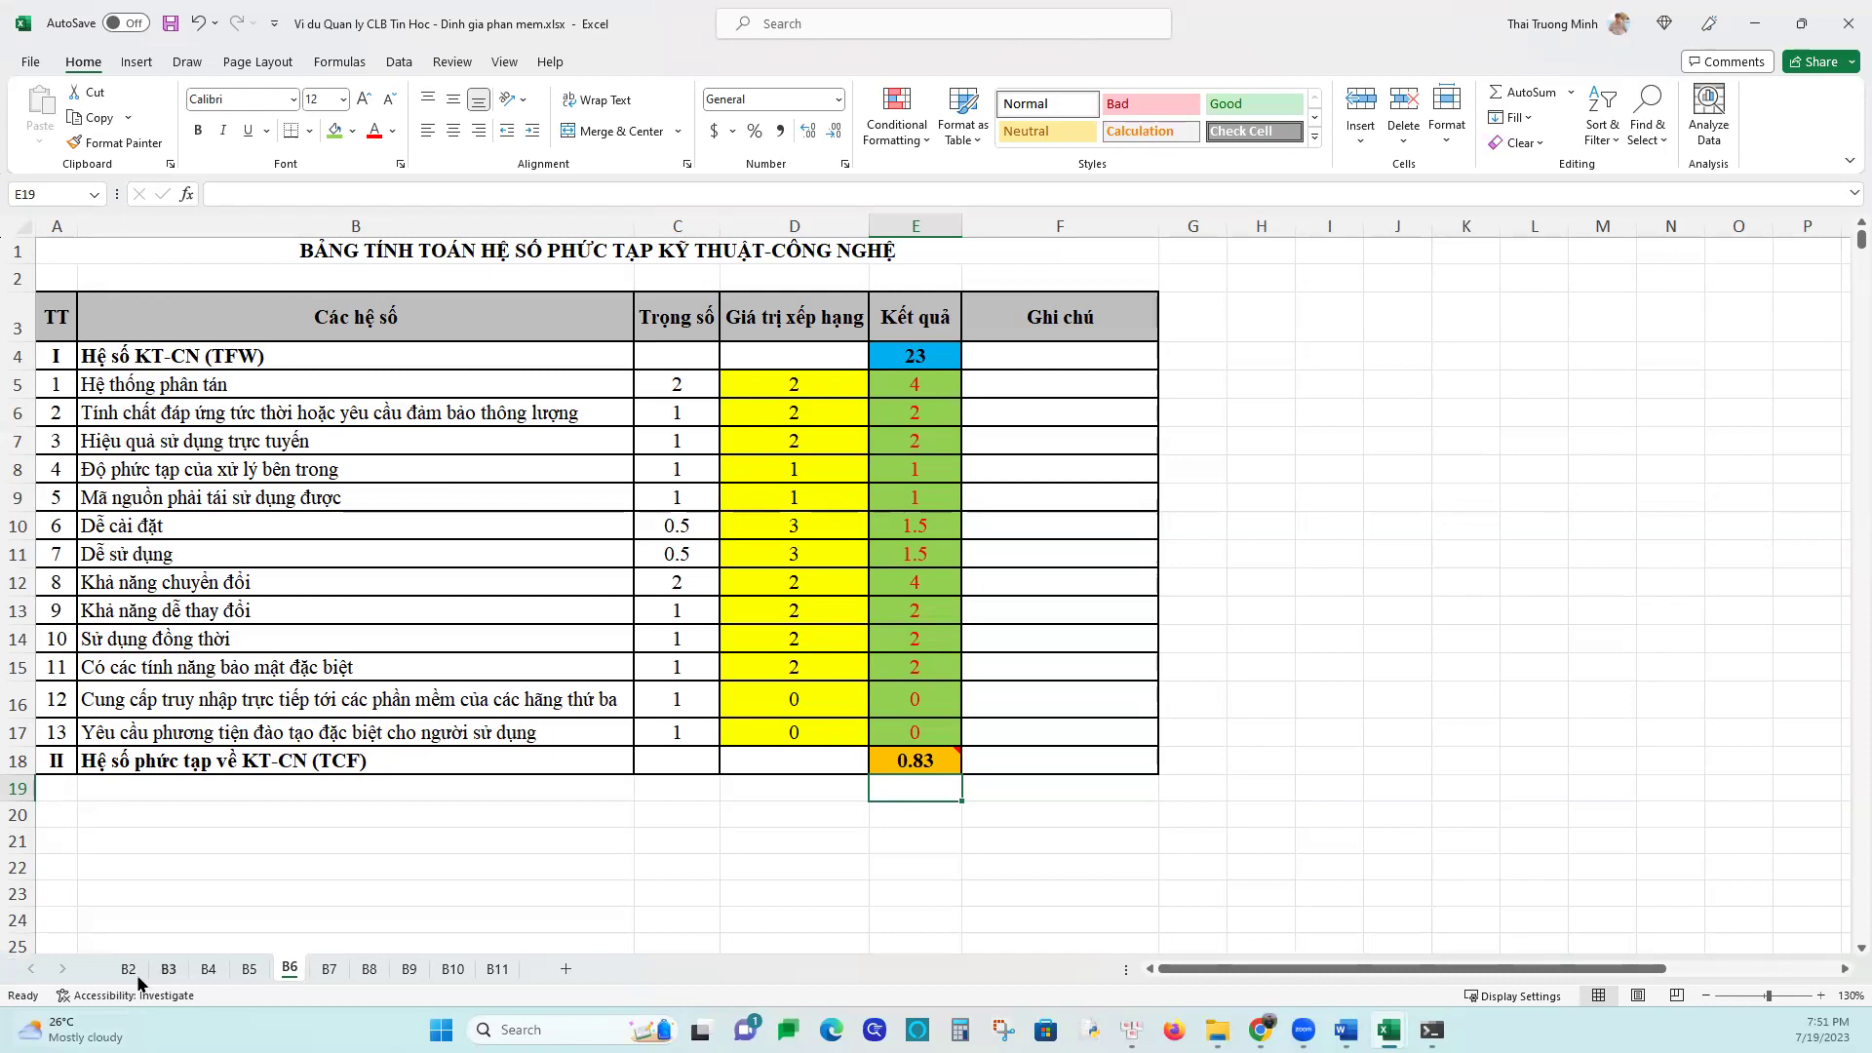
{"action": "left_click", "coordinate": [168, 970]}
{"action": "left_click", "coordinate": [168, 968]}
{"action": "key", "text": "ctrl+Page_Down"}
{"action": "key", "text": "ctrl+Page_Down"}
{"action": "key", "text": "ctrl+Page_Down"}
{"action": "mouse_move", "coordinate": [1345, 1030]}
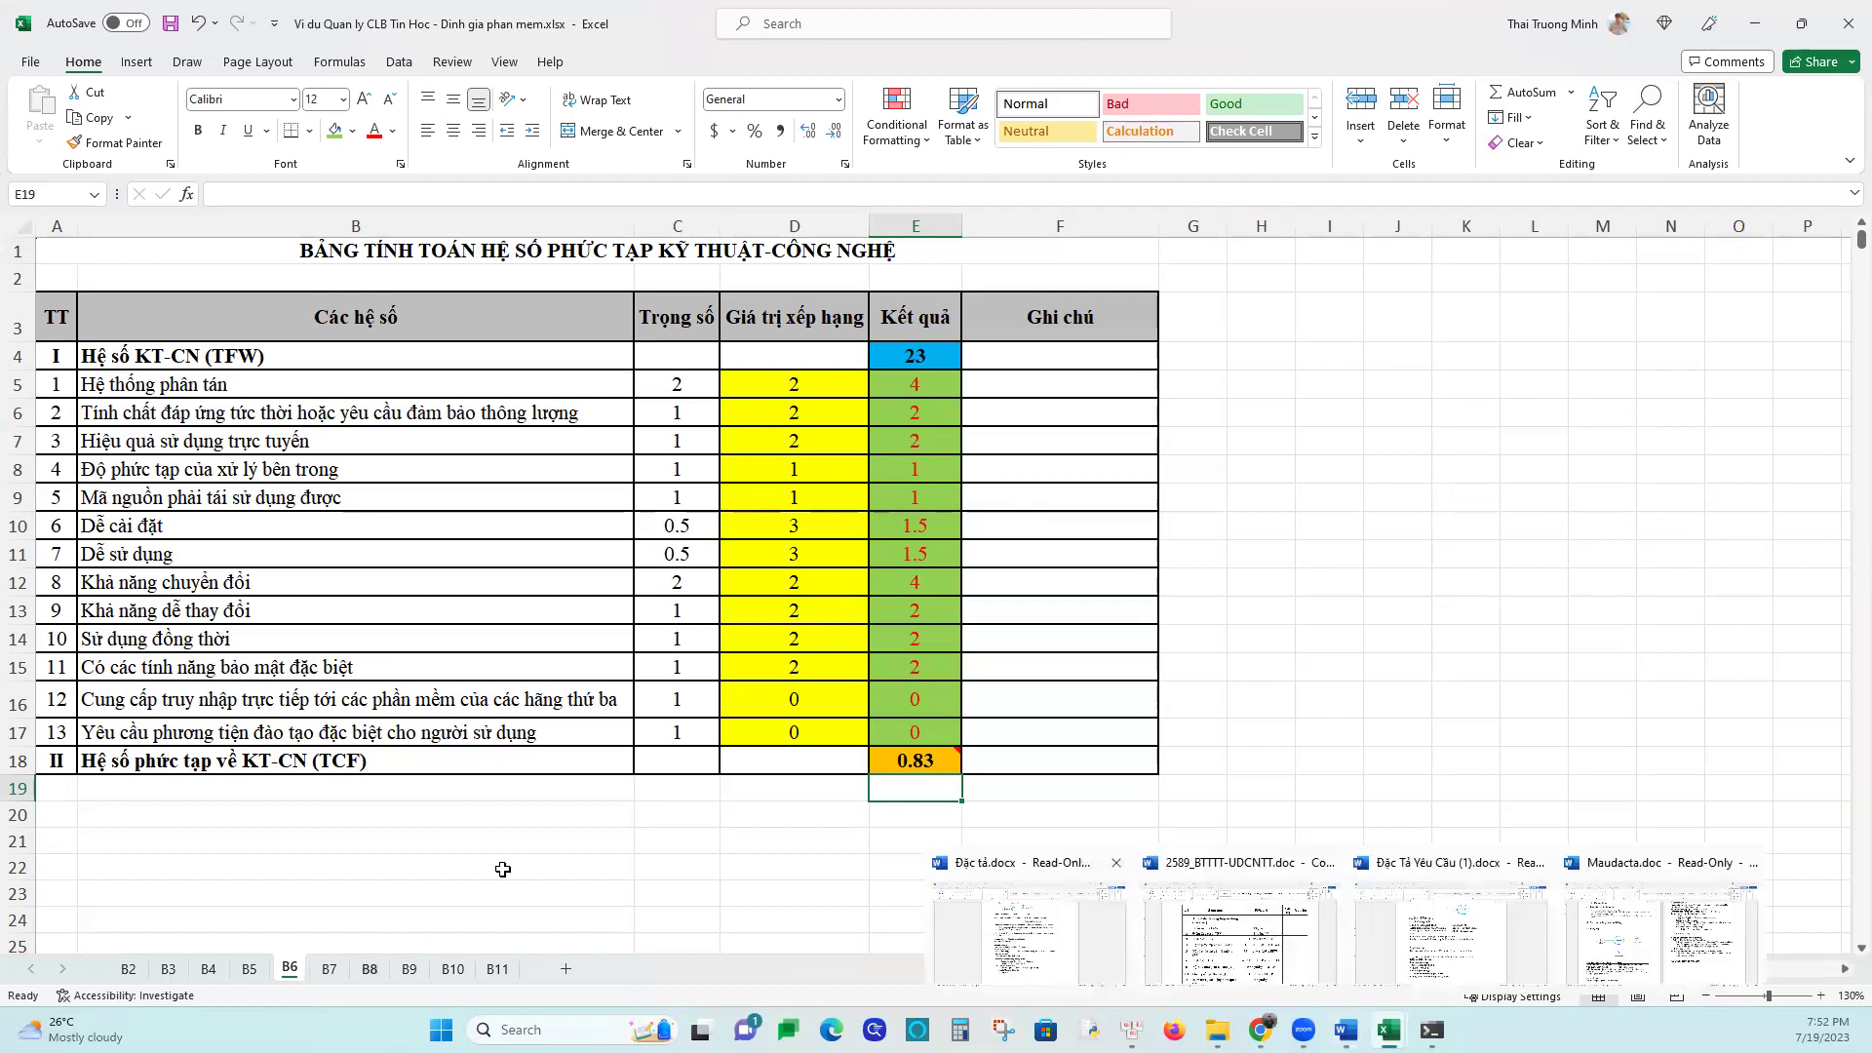
Open sheet B7, switch to the Chrome slides and highlight factors 1 to 7 in the Step 7 environmental factor table
{"action": "left_click", "coordinate": [332, 968]}
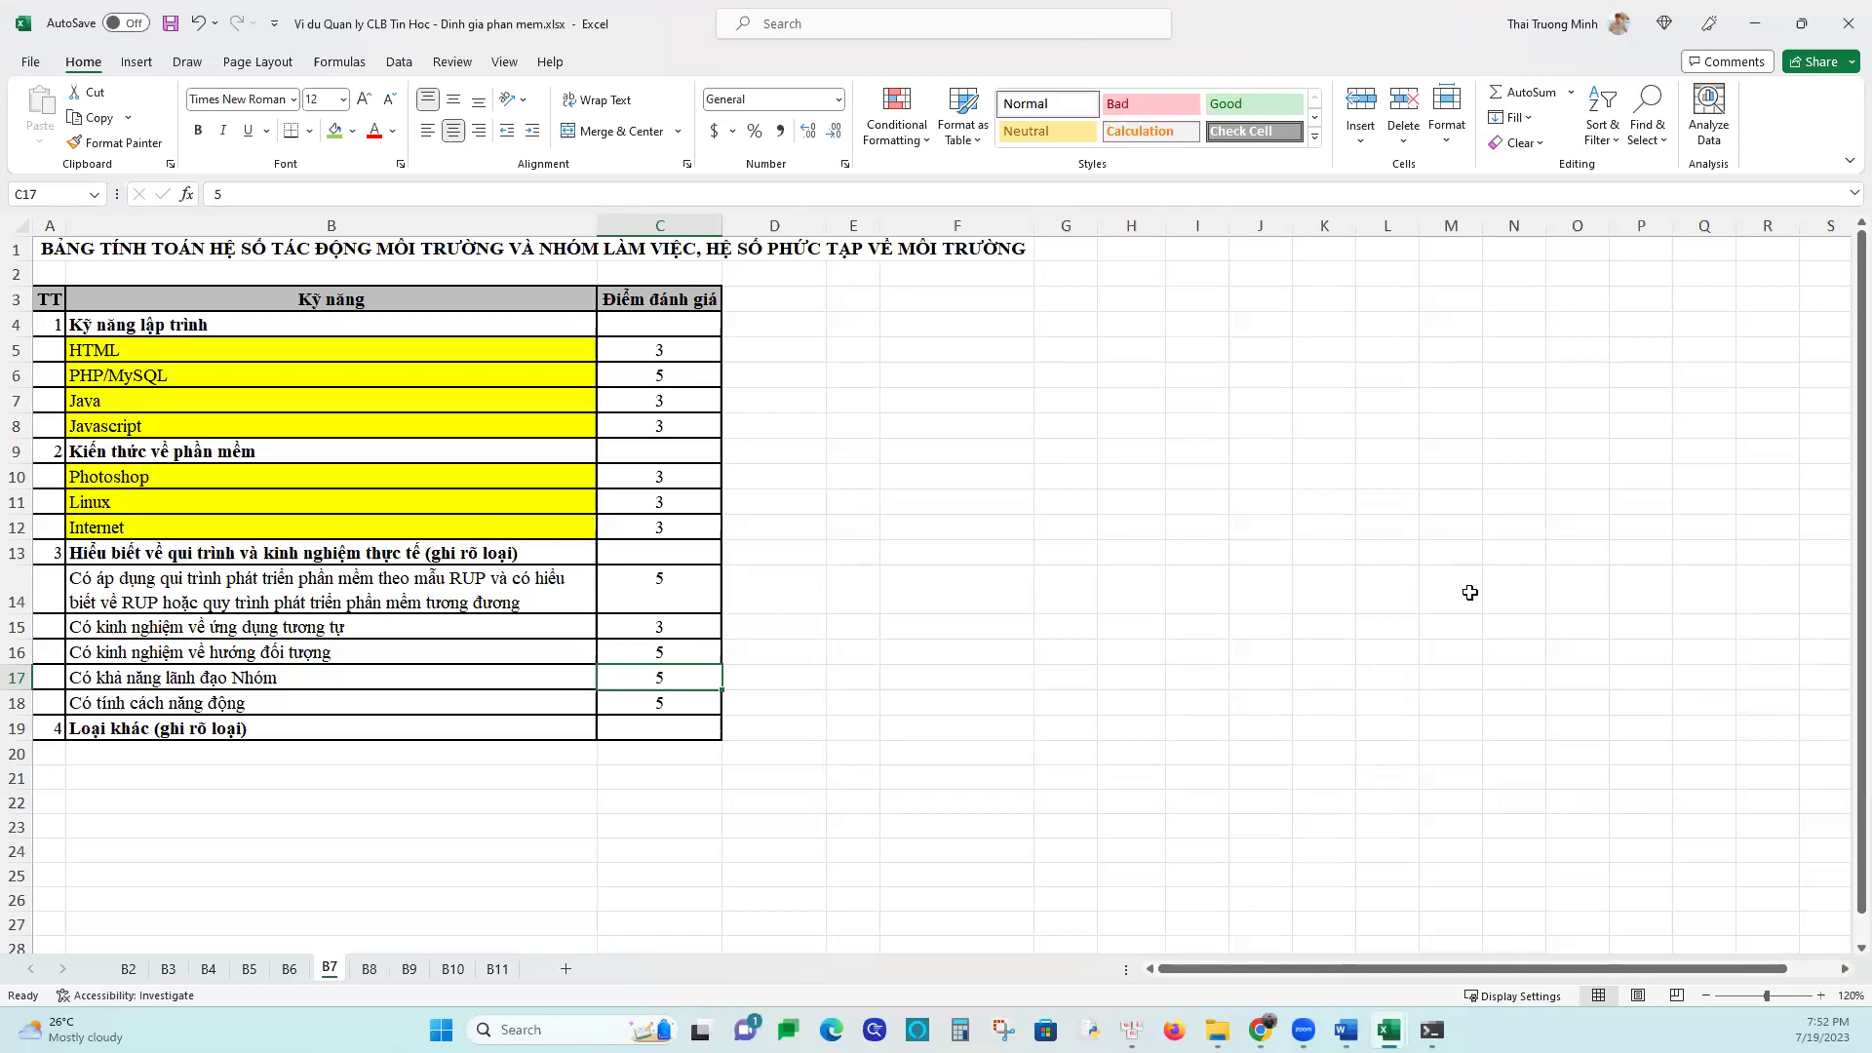
{"action": "left_click", "coordinate": [1260, 1030]}
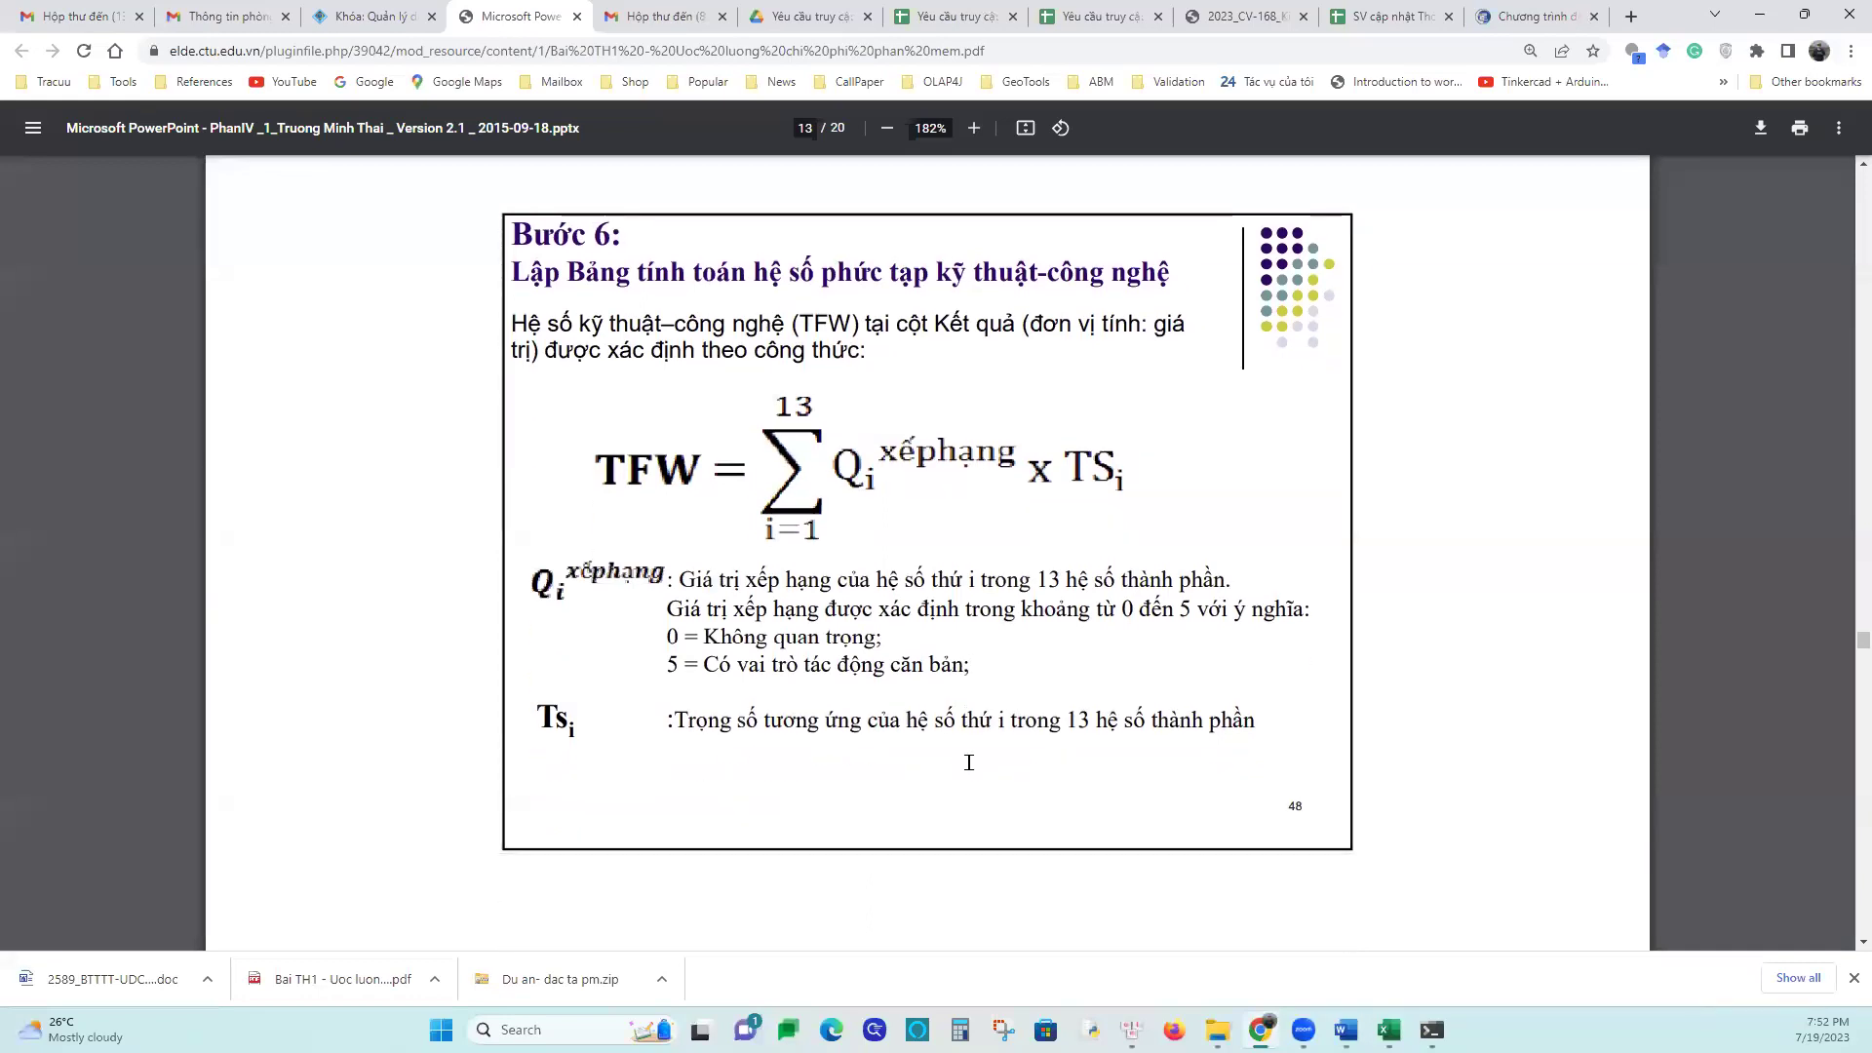
{"action": "scroll", "coordinate": [968, 762], "scroll_direction": "down", "scroll_amount": 10}
{"action": "scroll", "coordinate": [968, 768], "scroll_direction": "down", "scroll_amount": 10}
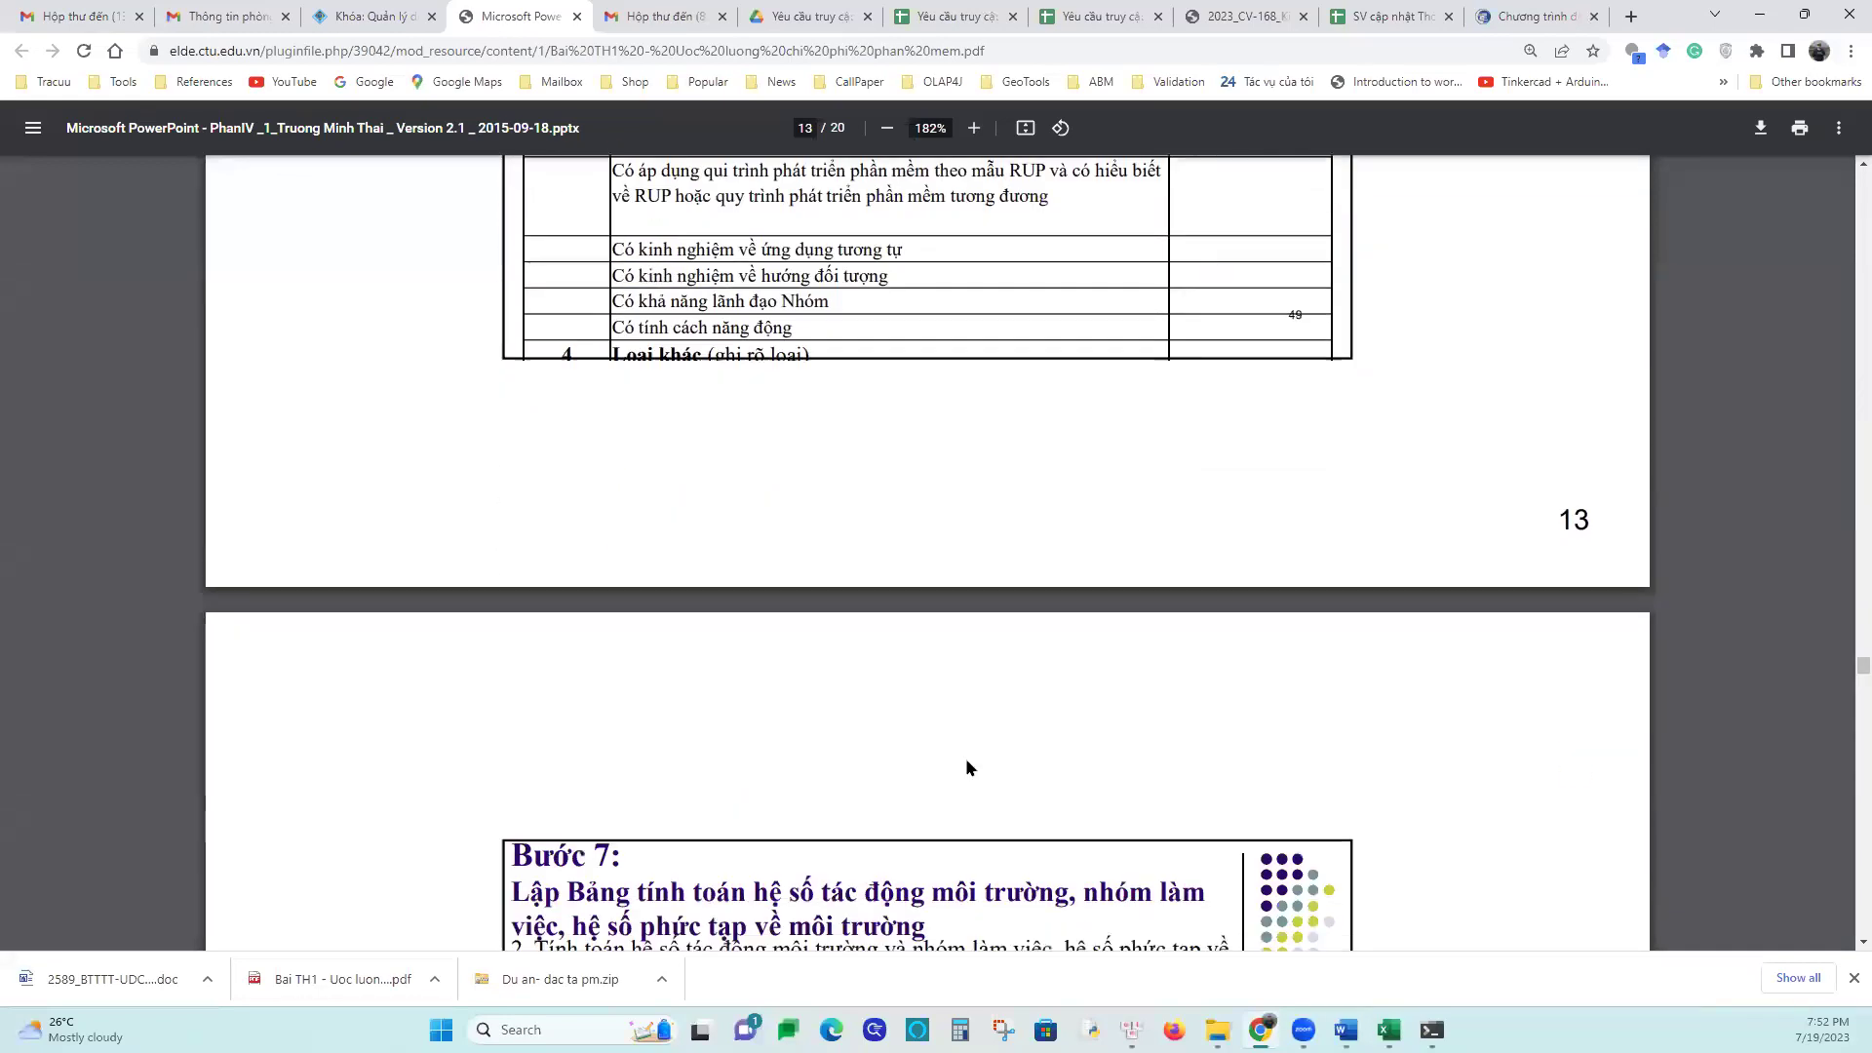
{"action": "scroll", "coordinate": [965, 765], "scroll_direction": "up", "scroll_amount": 1}
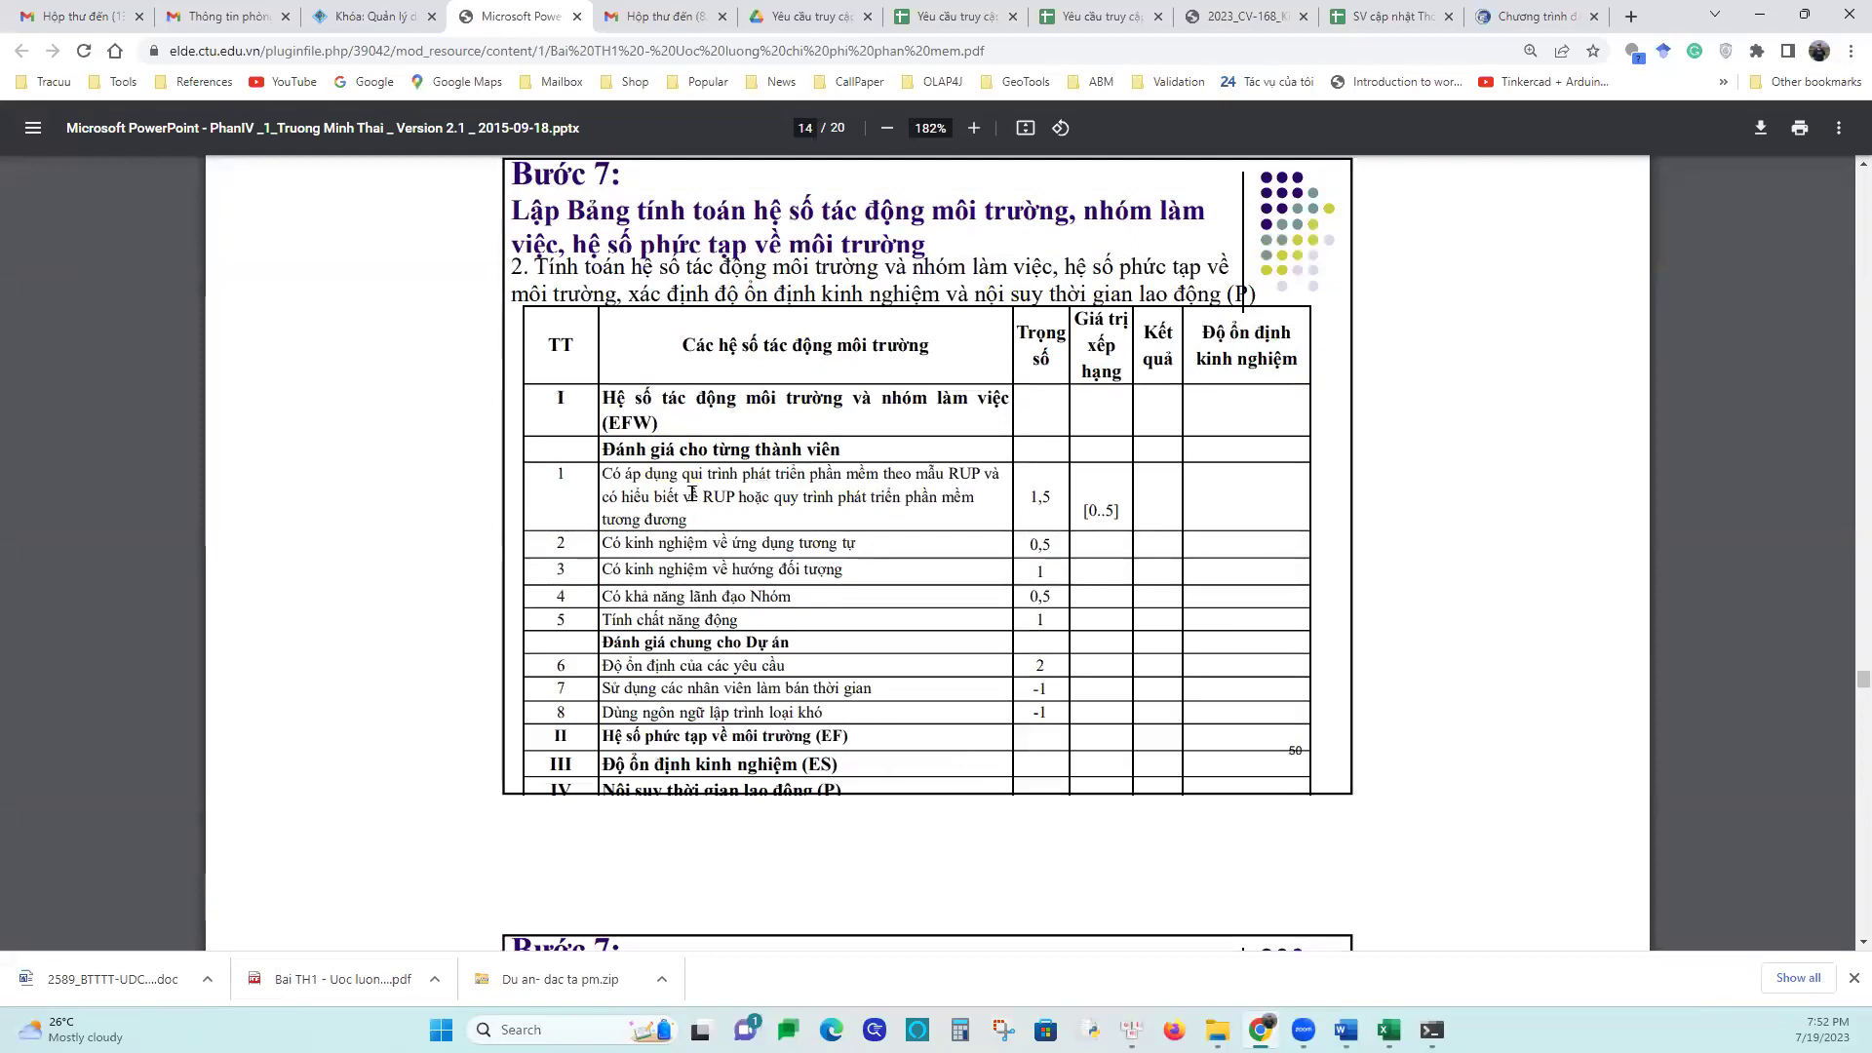
{"action": "left_click_drag", "start_coordinate": [558, 475], "coordinate": [872, 691]}
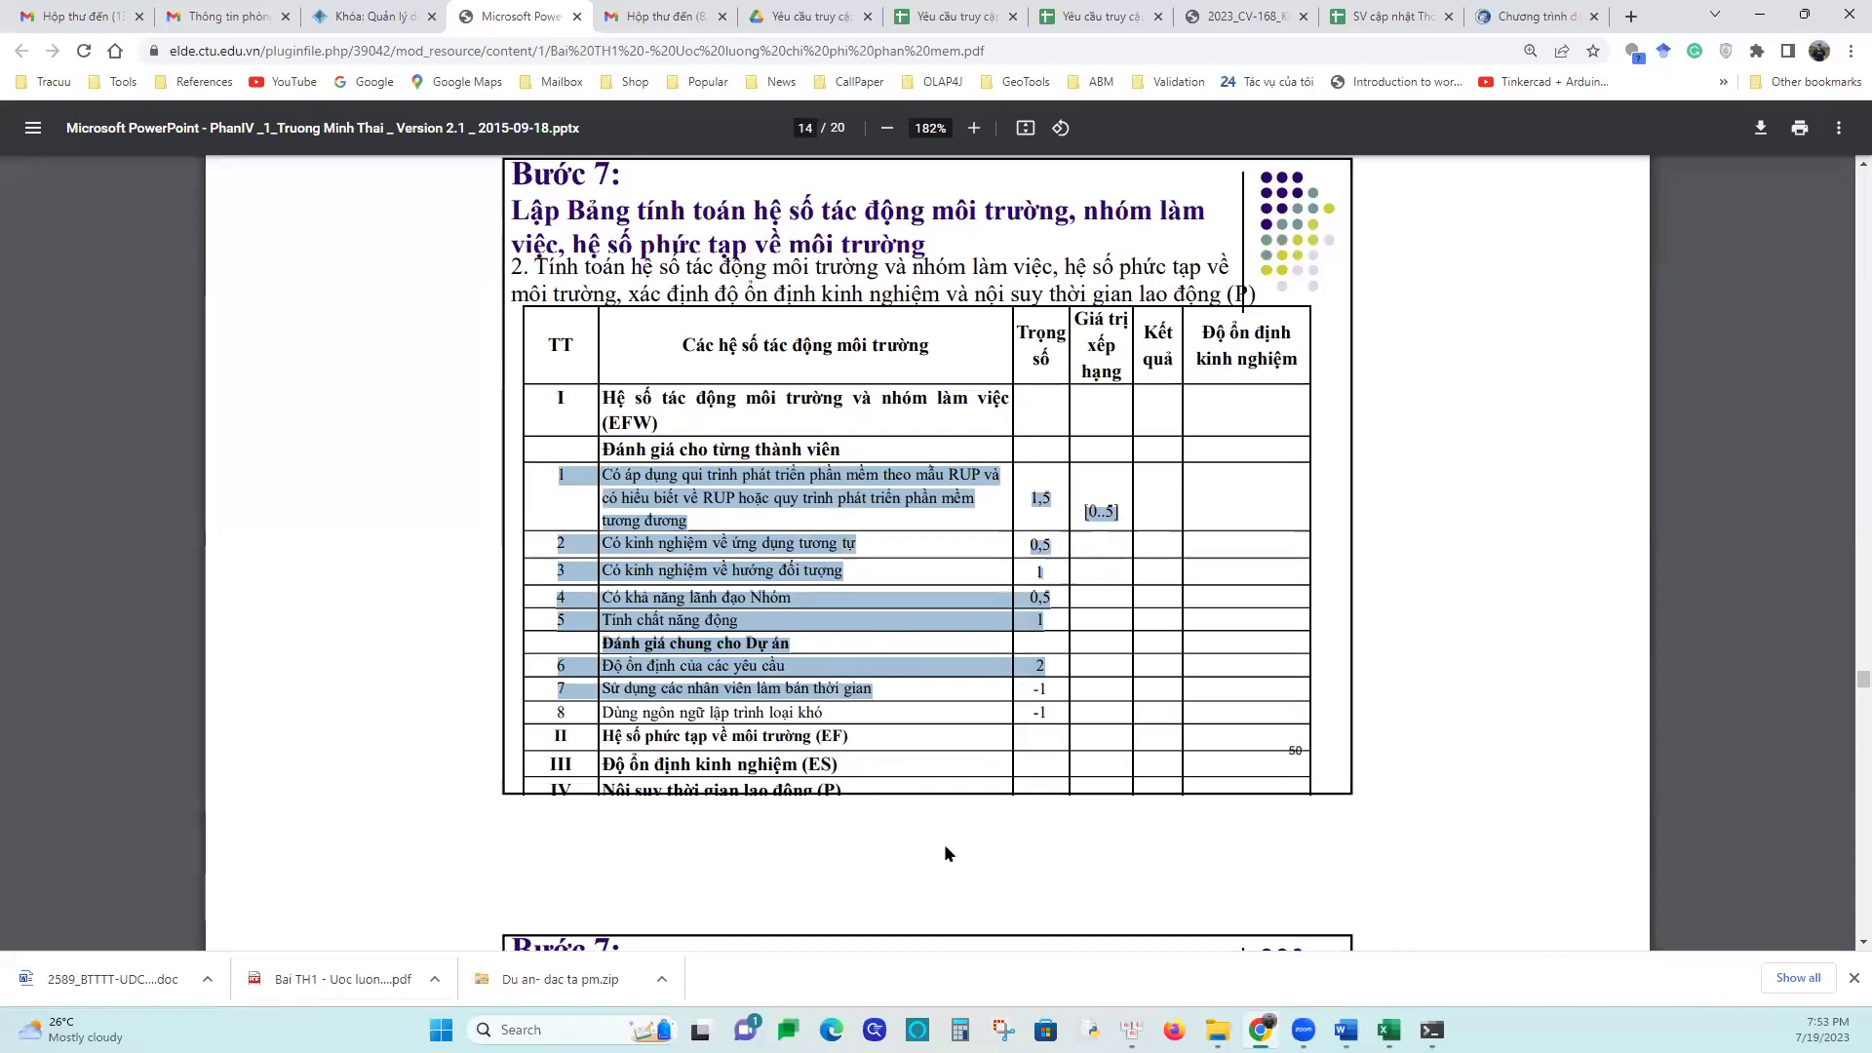
Go back to the Step 7 worker skills table and examine its programming skills and software knowledge sections
{"action": "scroll", "coordinate": [764, 721], "scroll_direction": "up", "scroll_amount": 8}
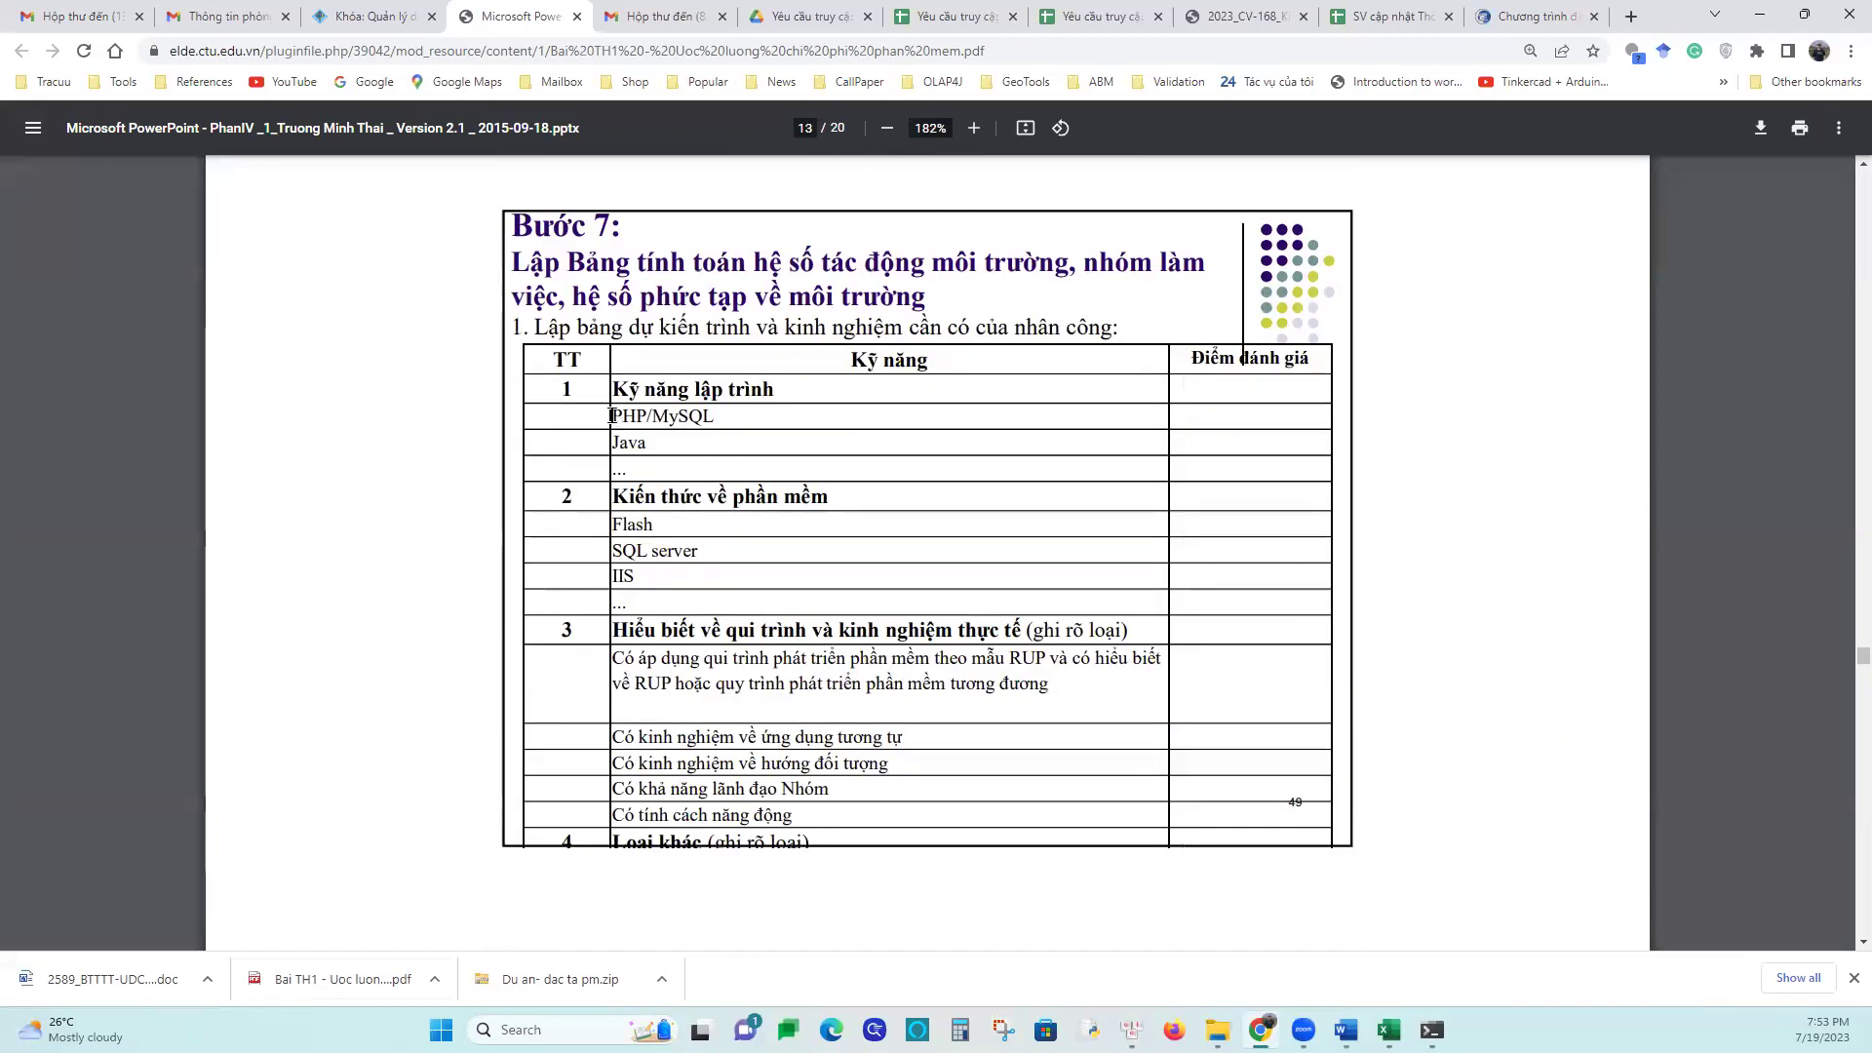
{"action": "left_click_drag", "start_coordinate": [620, 391], "coordinate": [779, 499]}
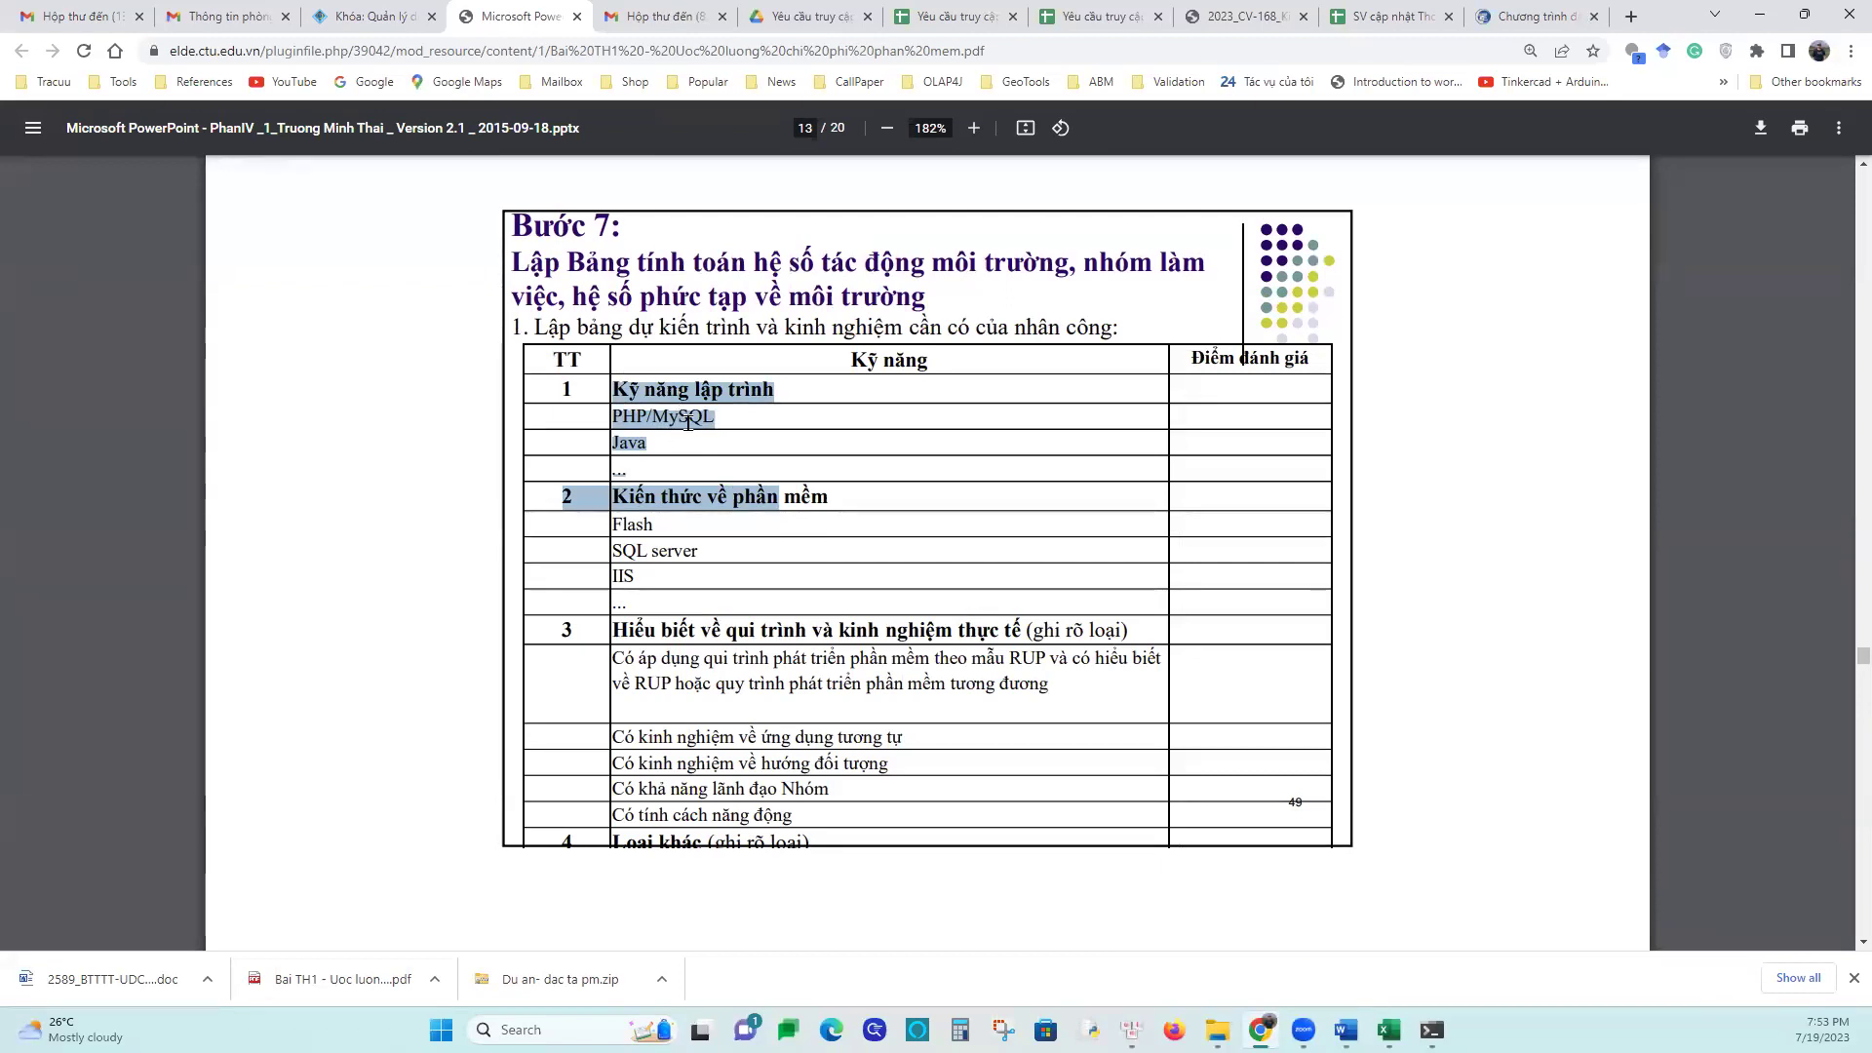
{"action": "left_click_drag", "start_coordinate": [624, 417], "coordinate": [672, 474]}
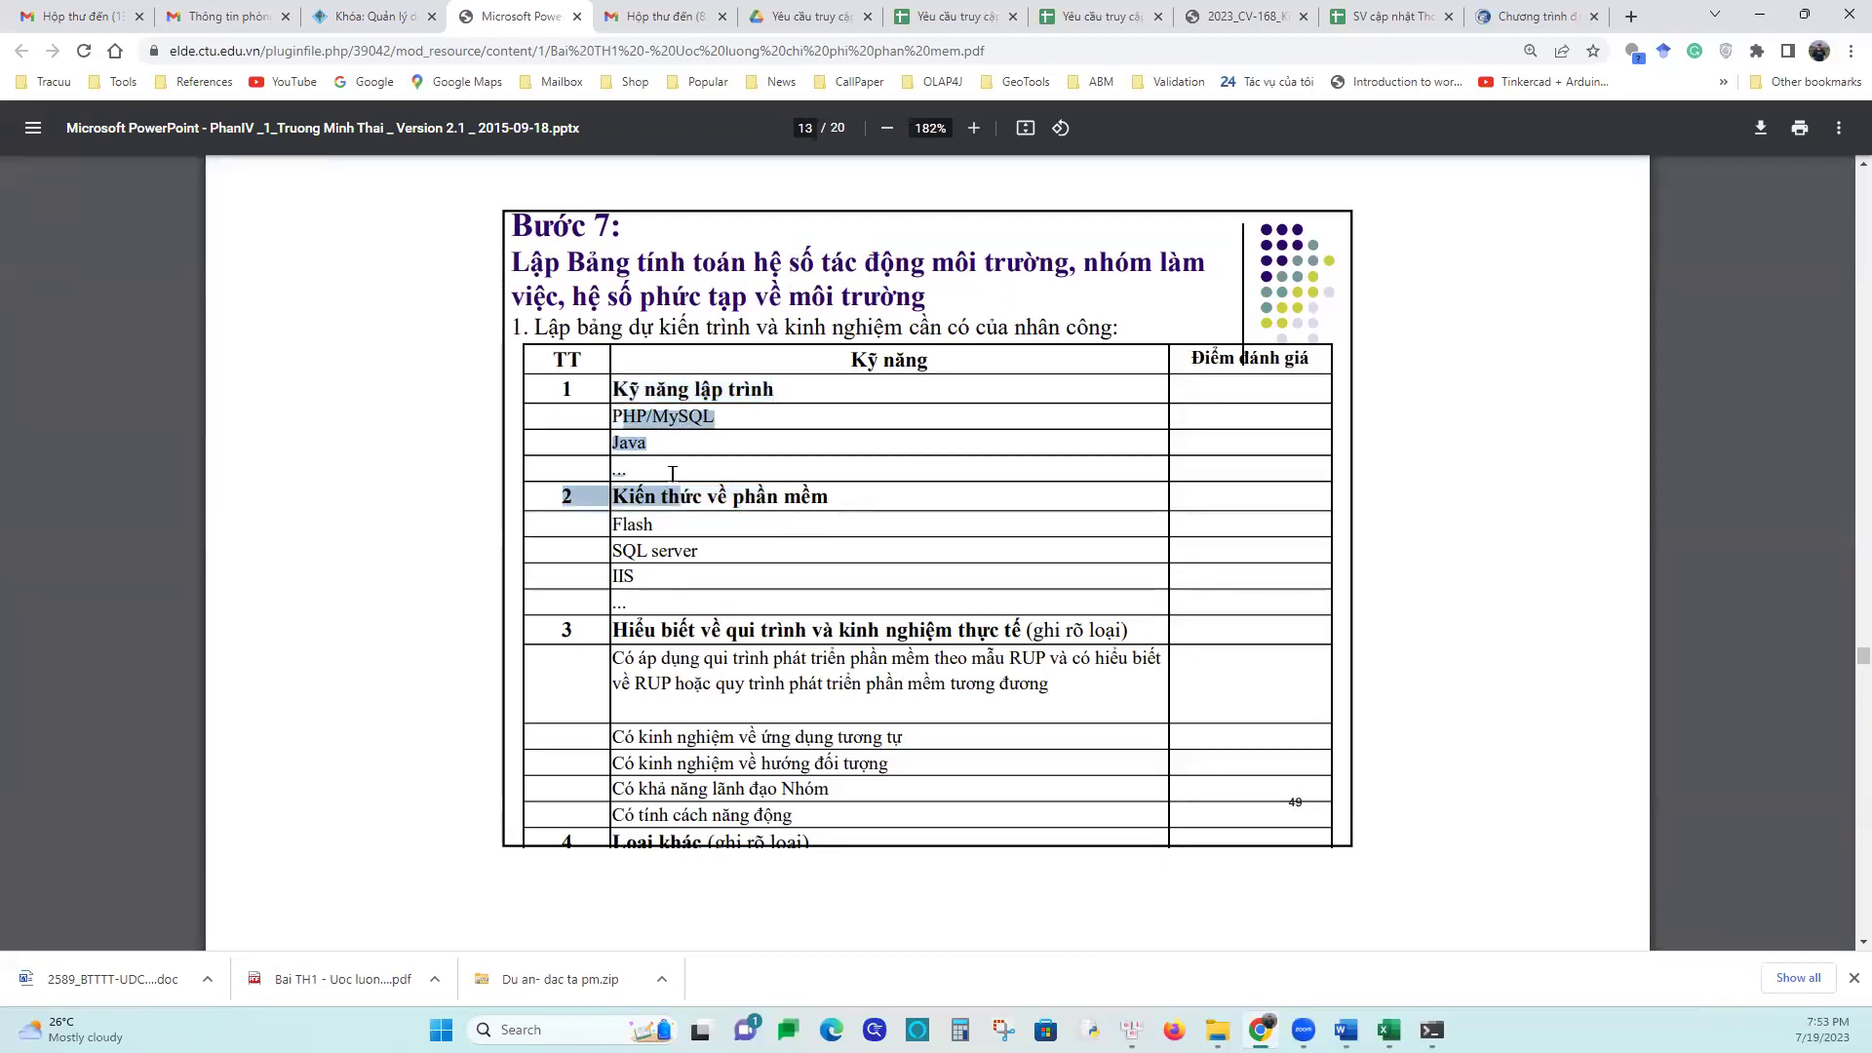
{"action": "left_click", "coordinate": [651, 551]}
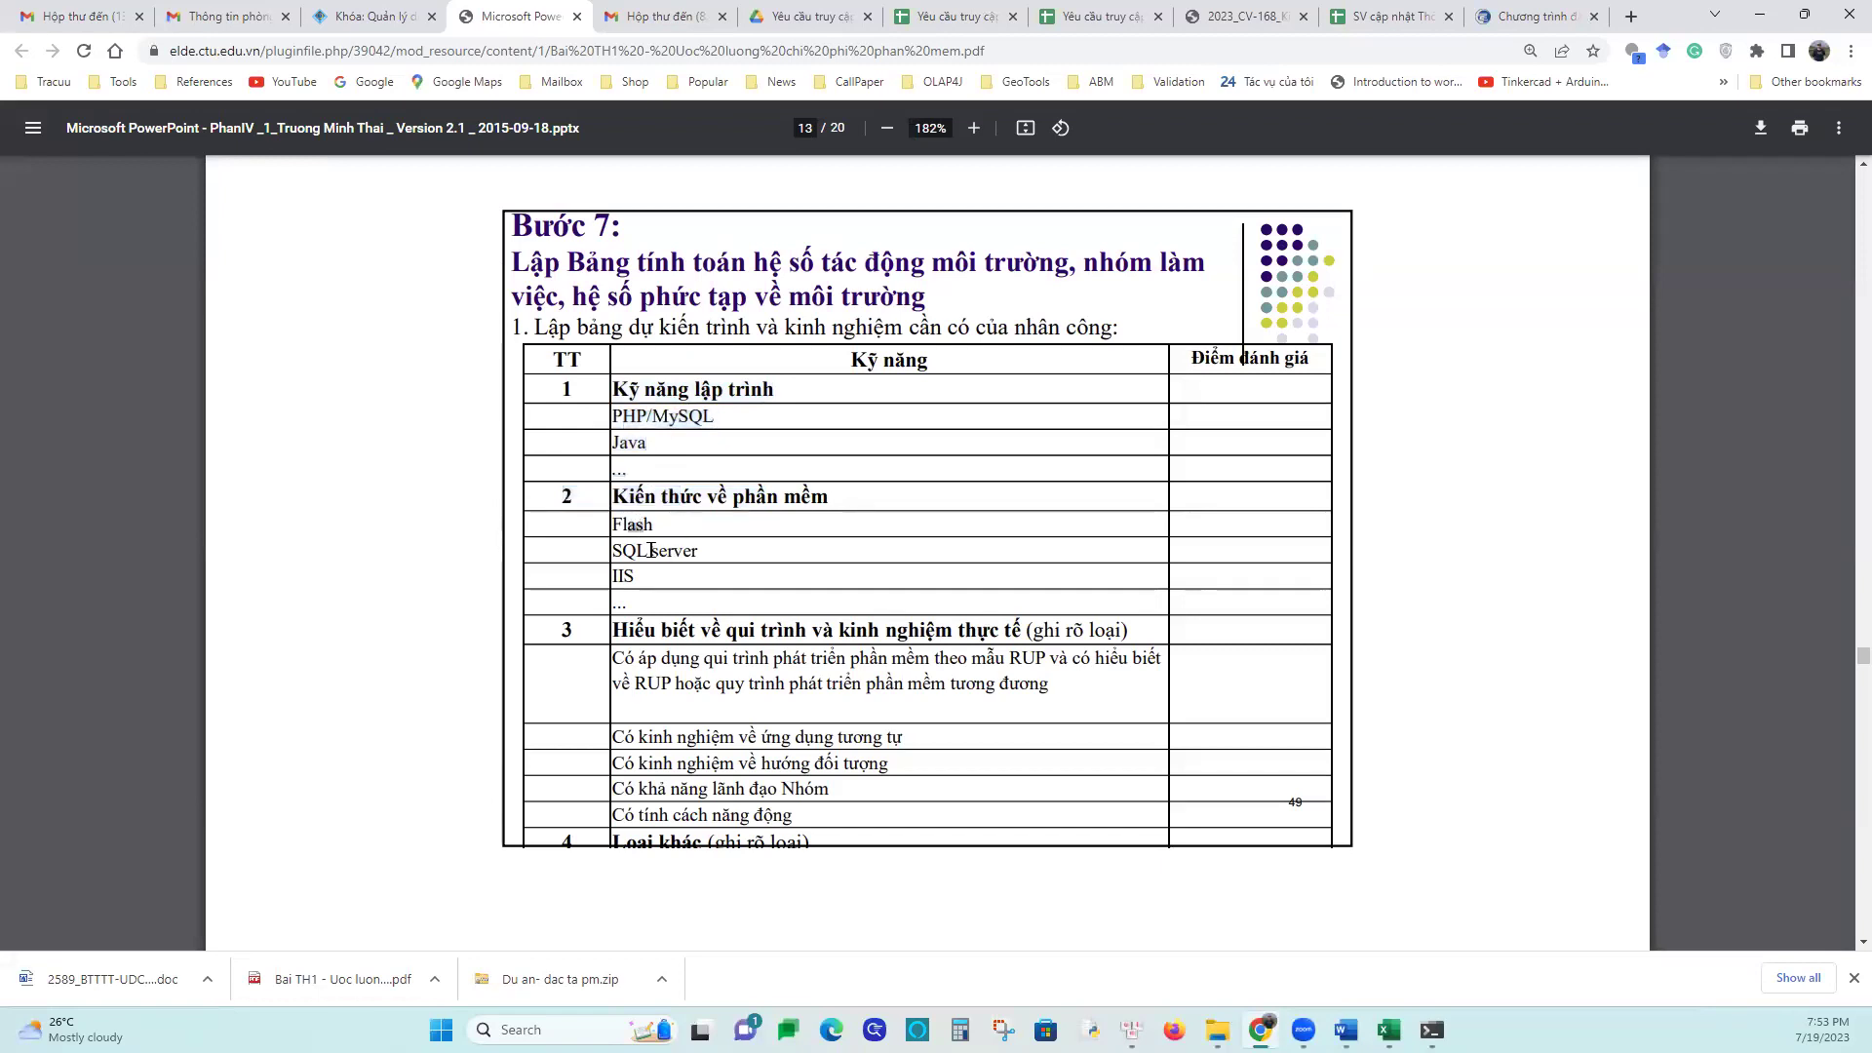
{"action": "left_click_drag", "start_coordinate": [651, 550], "coordinate": [691, 629]}
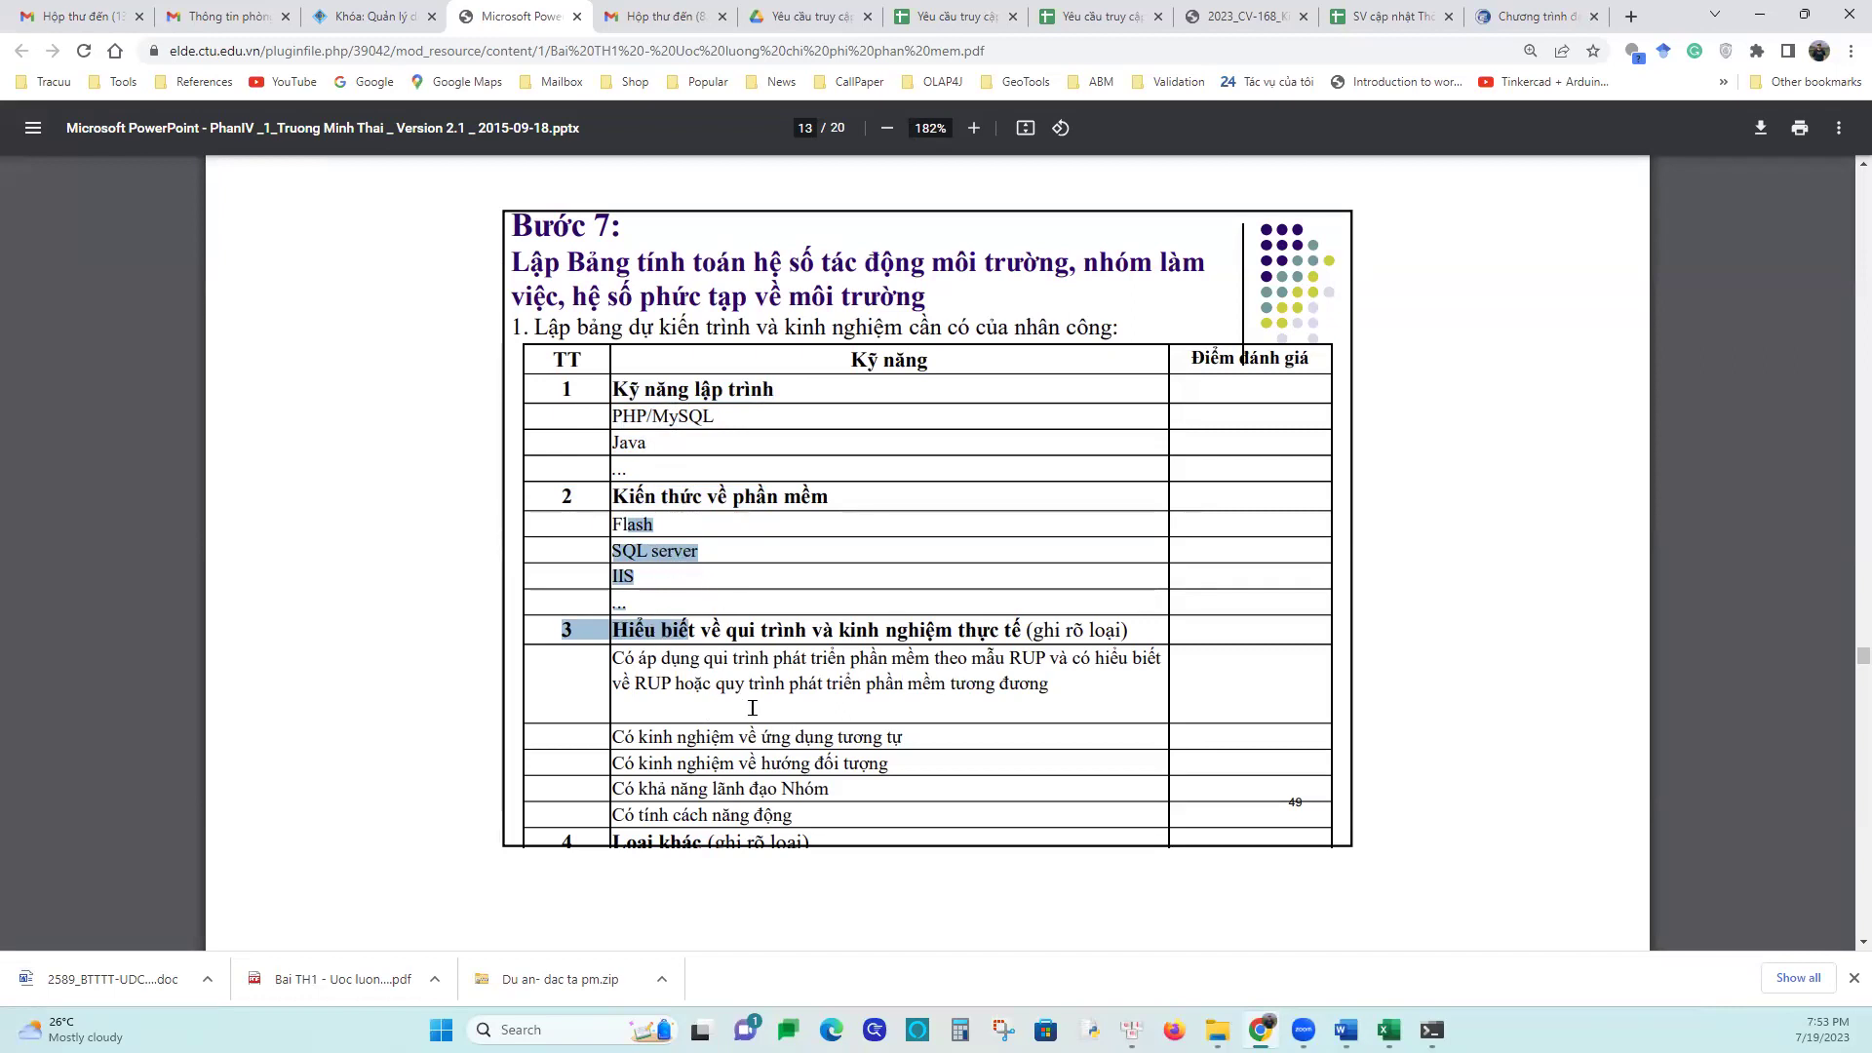
Examine the process understanding and practical experience rows of the skills table, ending with the programming languages highlighted
{"action": "left_click_drag", "start_coordinate": [640, 657], "coordinate": [838, 829]}
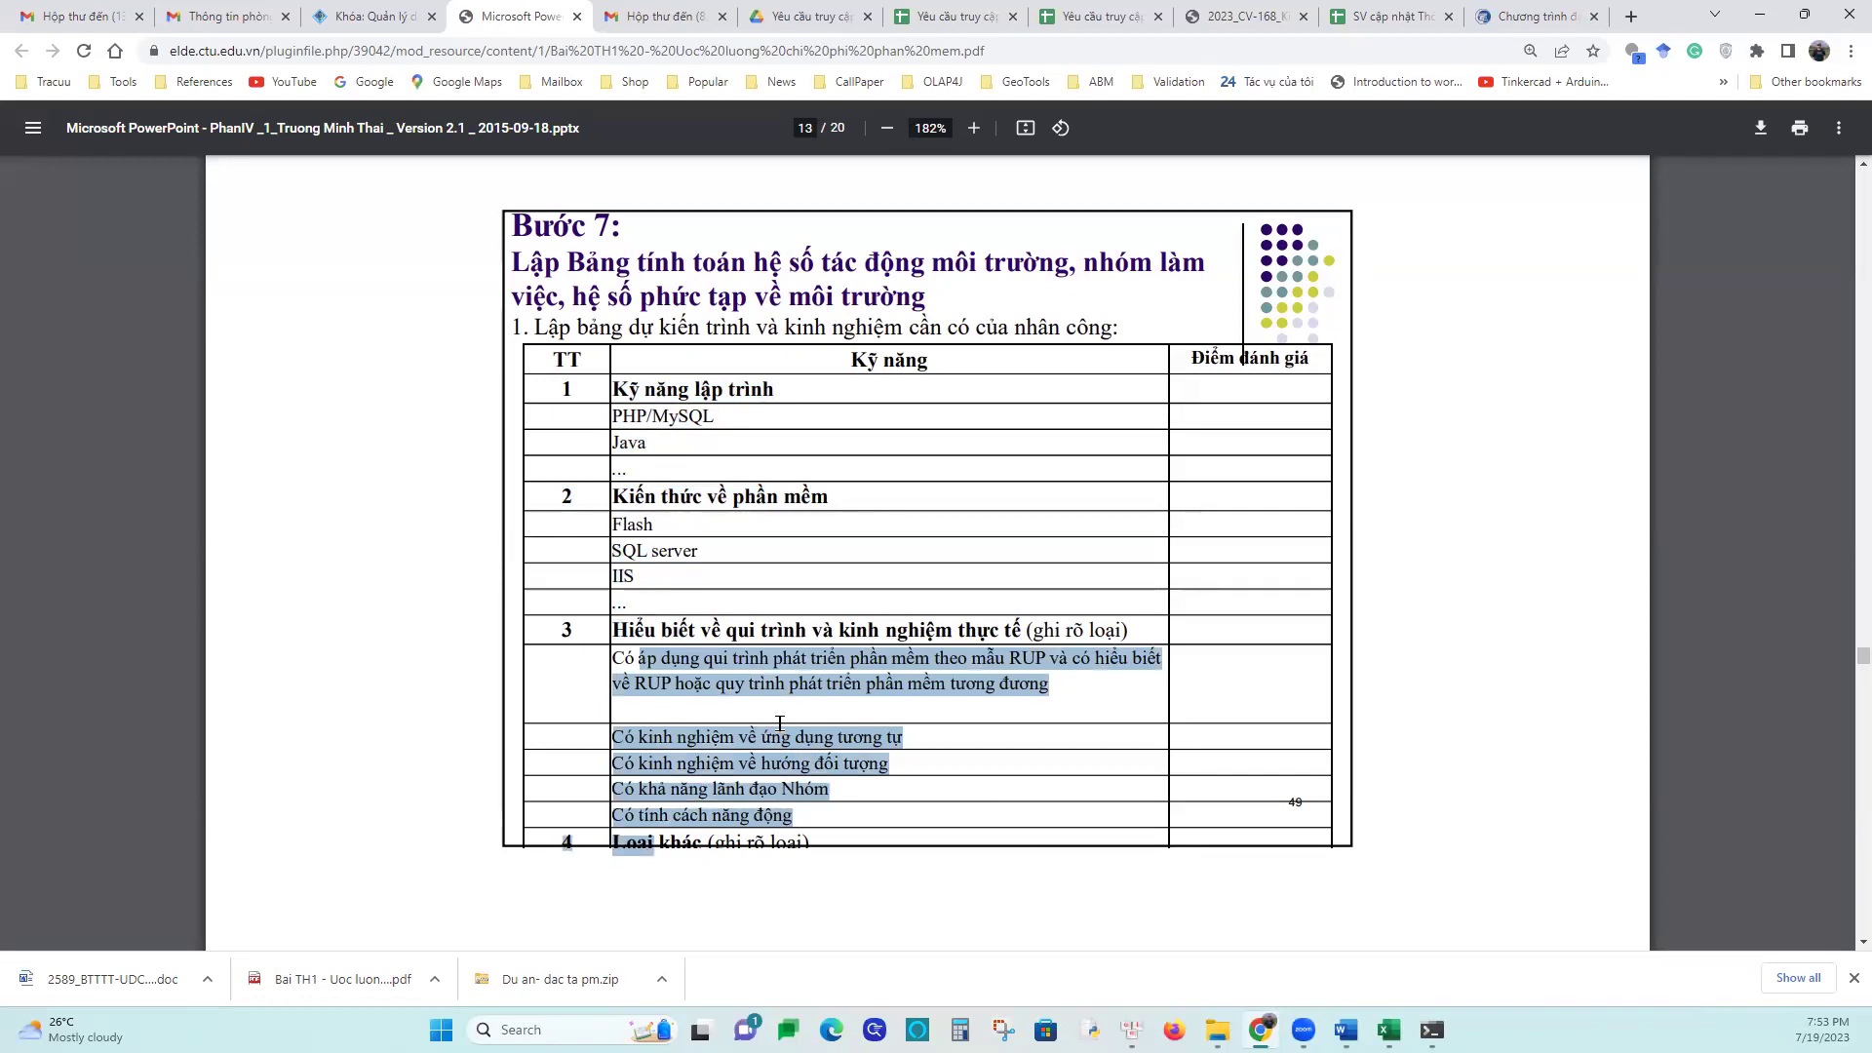
{"action": "left_click", "coordinate": [675, 678]}
{"action": "double_click", "coordinate": [622, 658]}
{"action": "left_click_drag", "start_coordinate": [684, 686], "coordinate": [892, 837]}
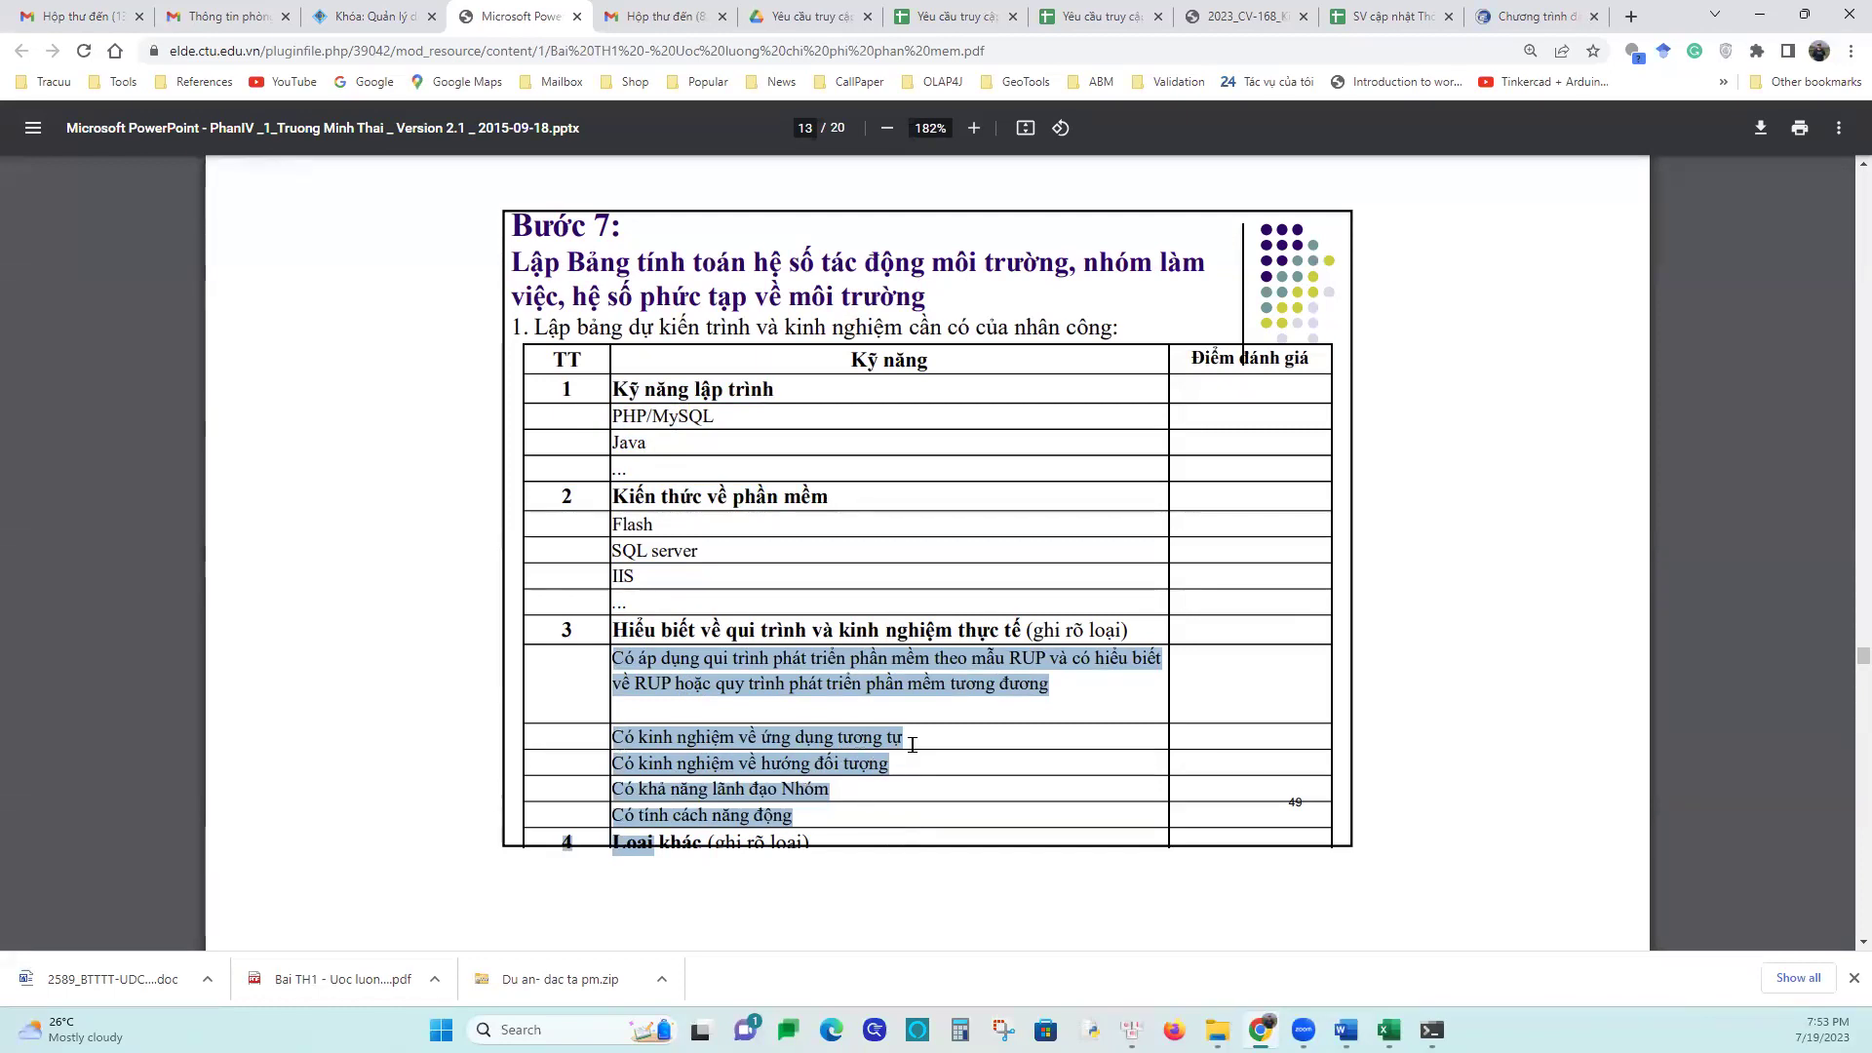
{"action": "scroll", "coordinate": [917, 751], "scroll_direction": "up", "scroll_amount": 2}
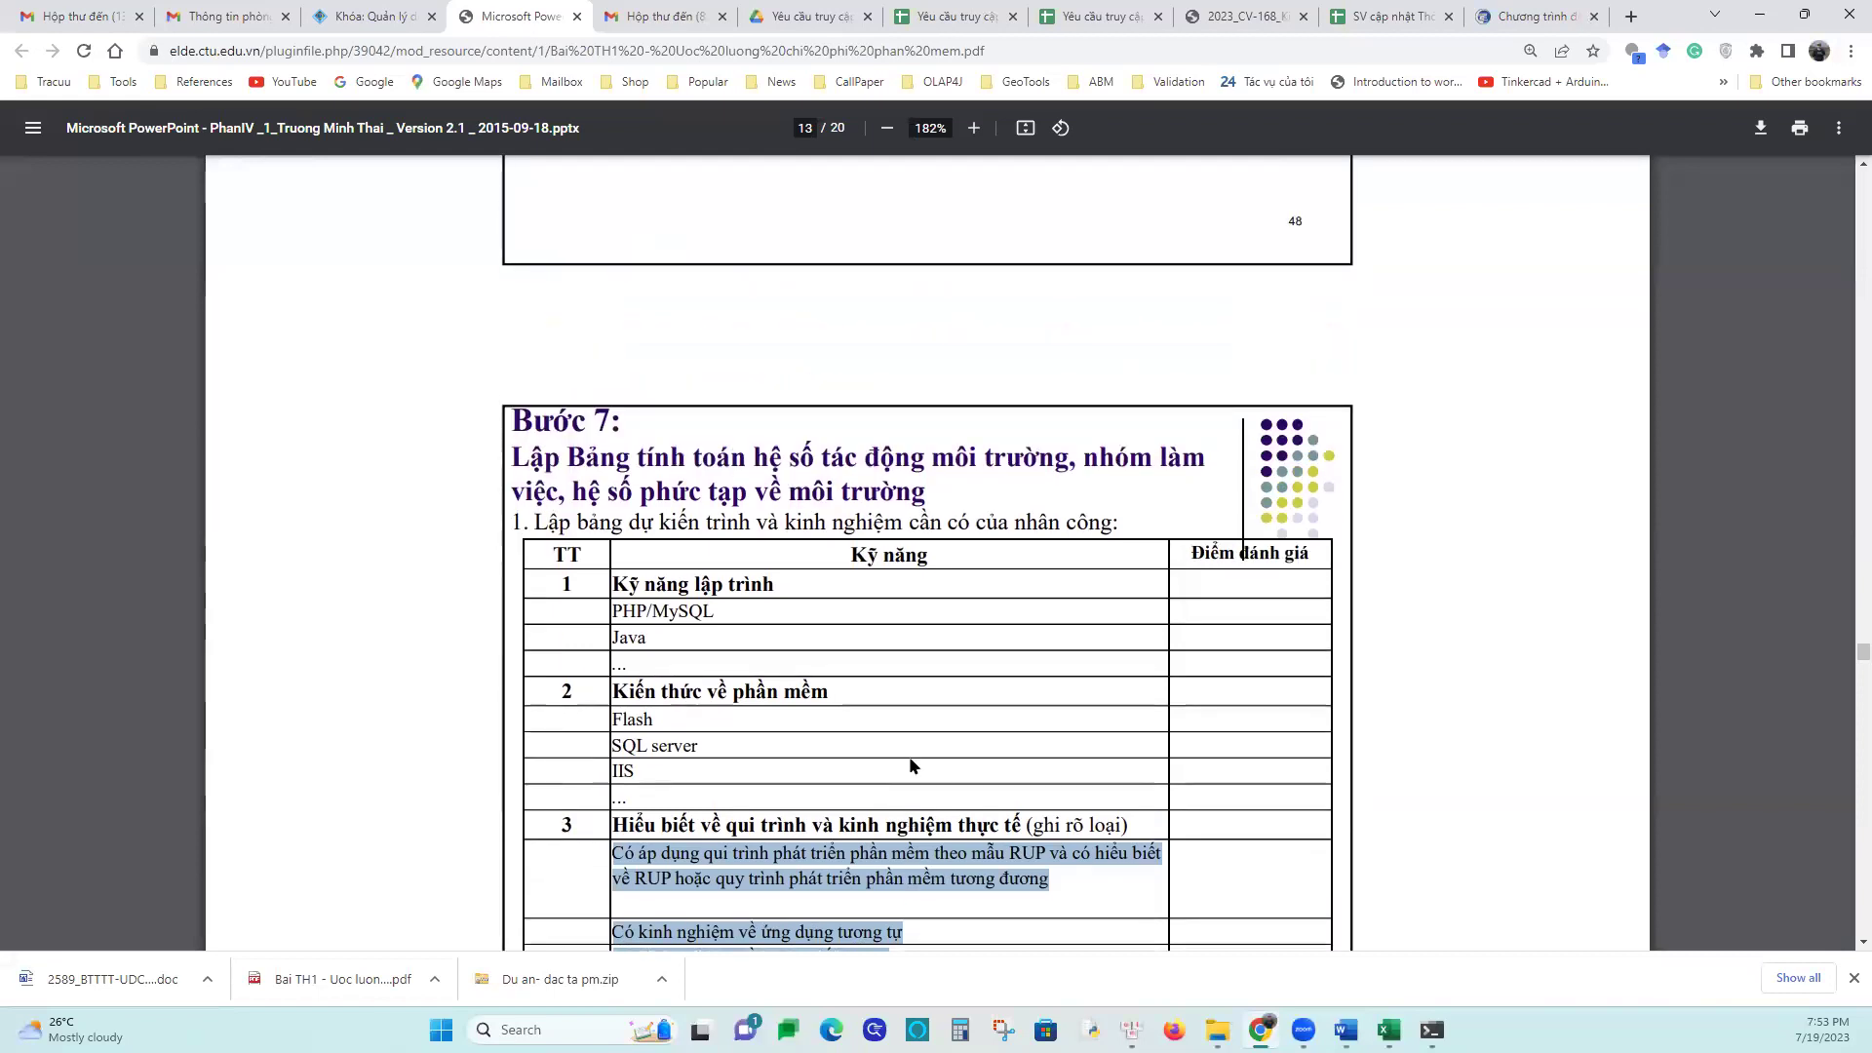
{"action": "scroll", "coordinate": [909, 757], "scroll_direction": "down", "scroll_amount": 3}
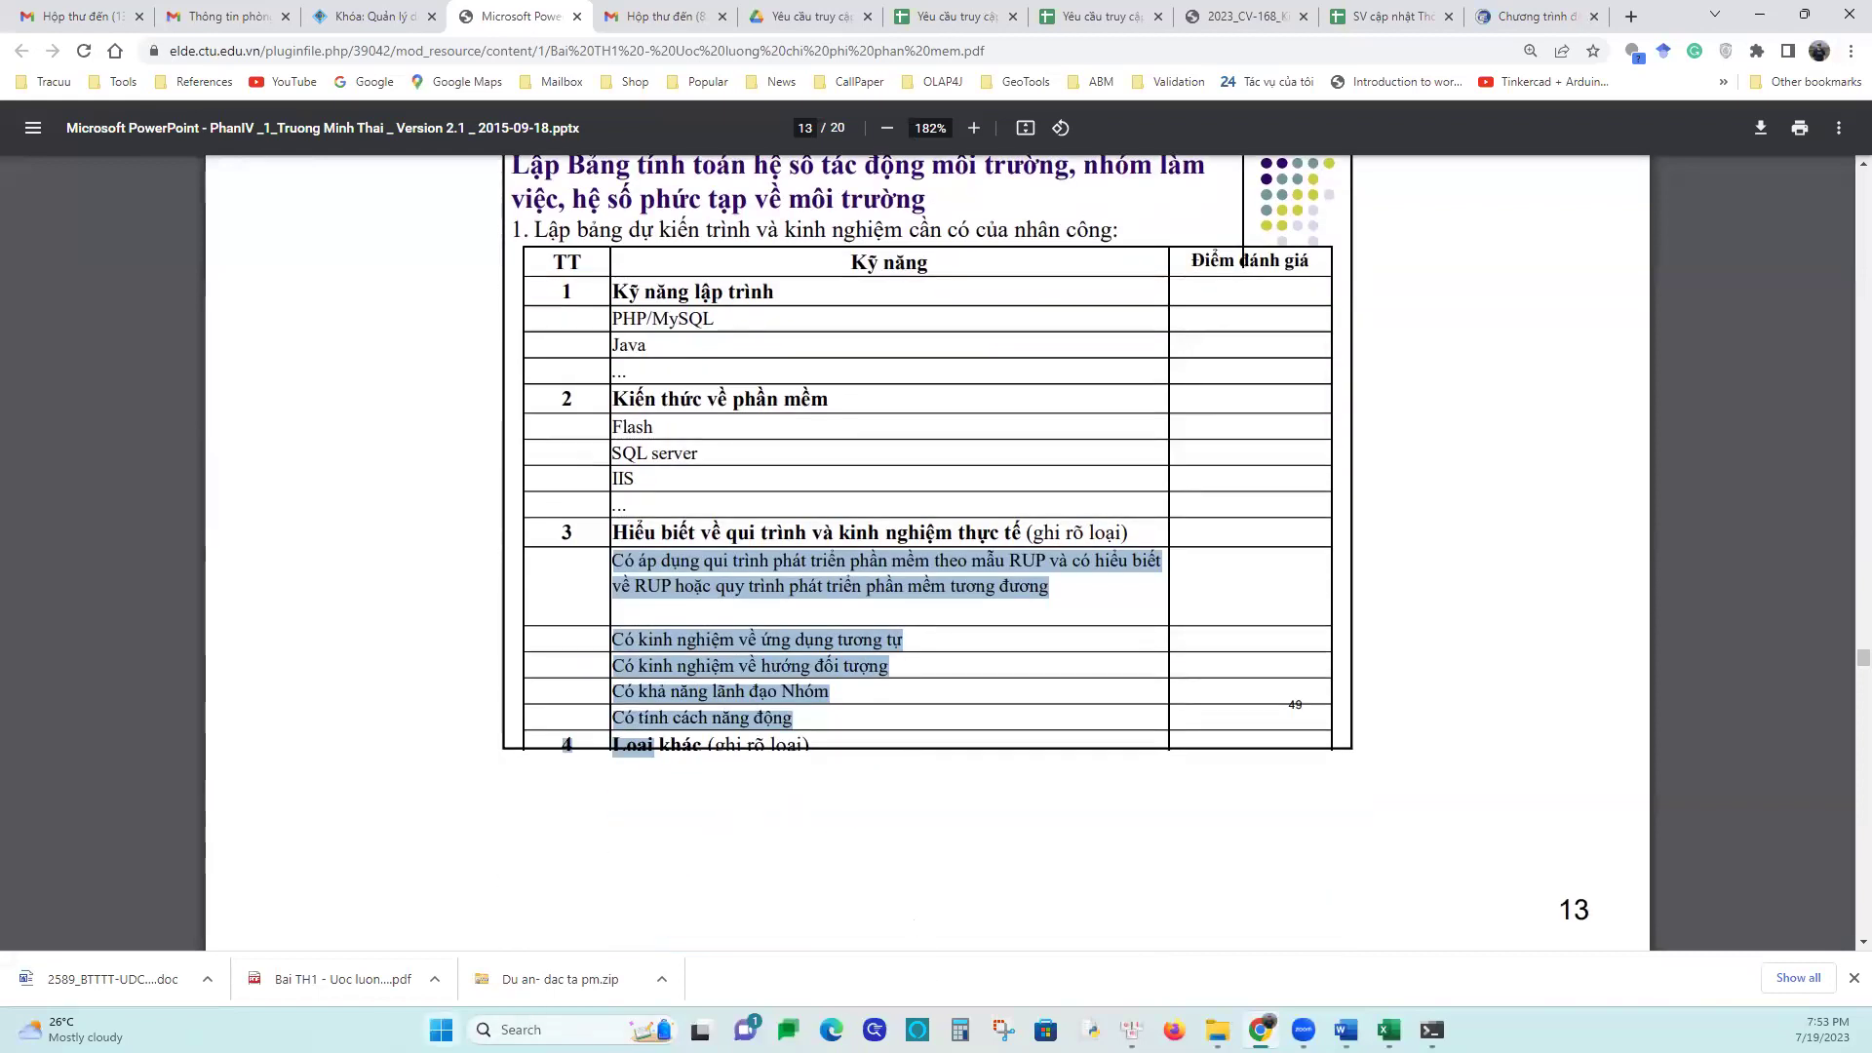
{"action": "left_click_drag", "start_coordinate": [661, 611], "coordinate": [804, 718]}
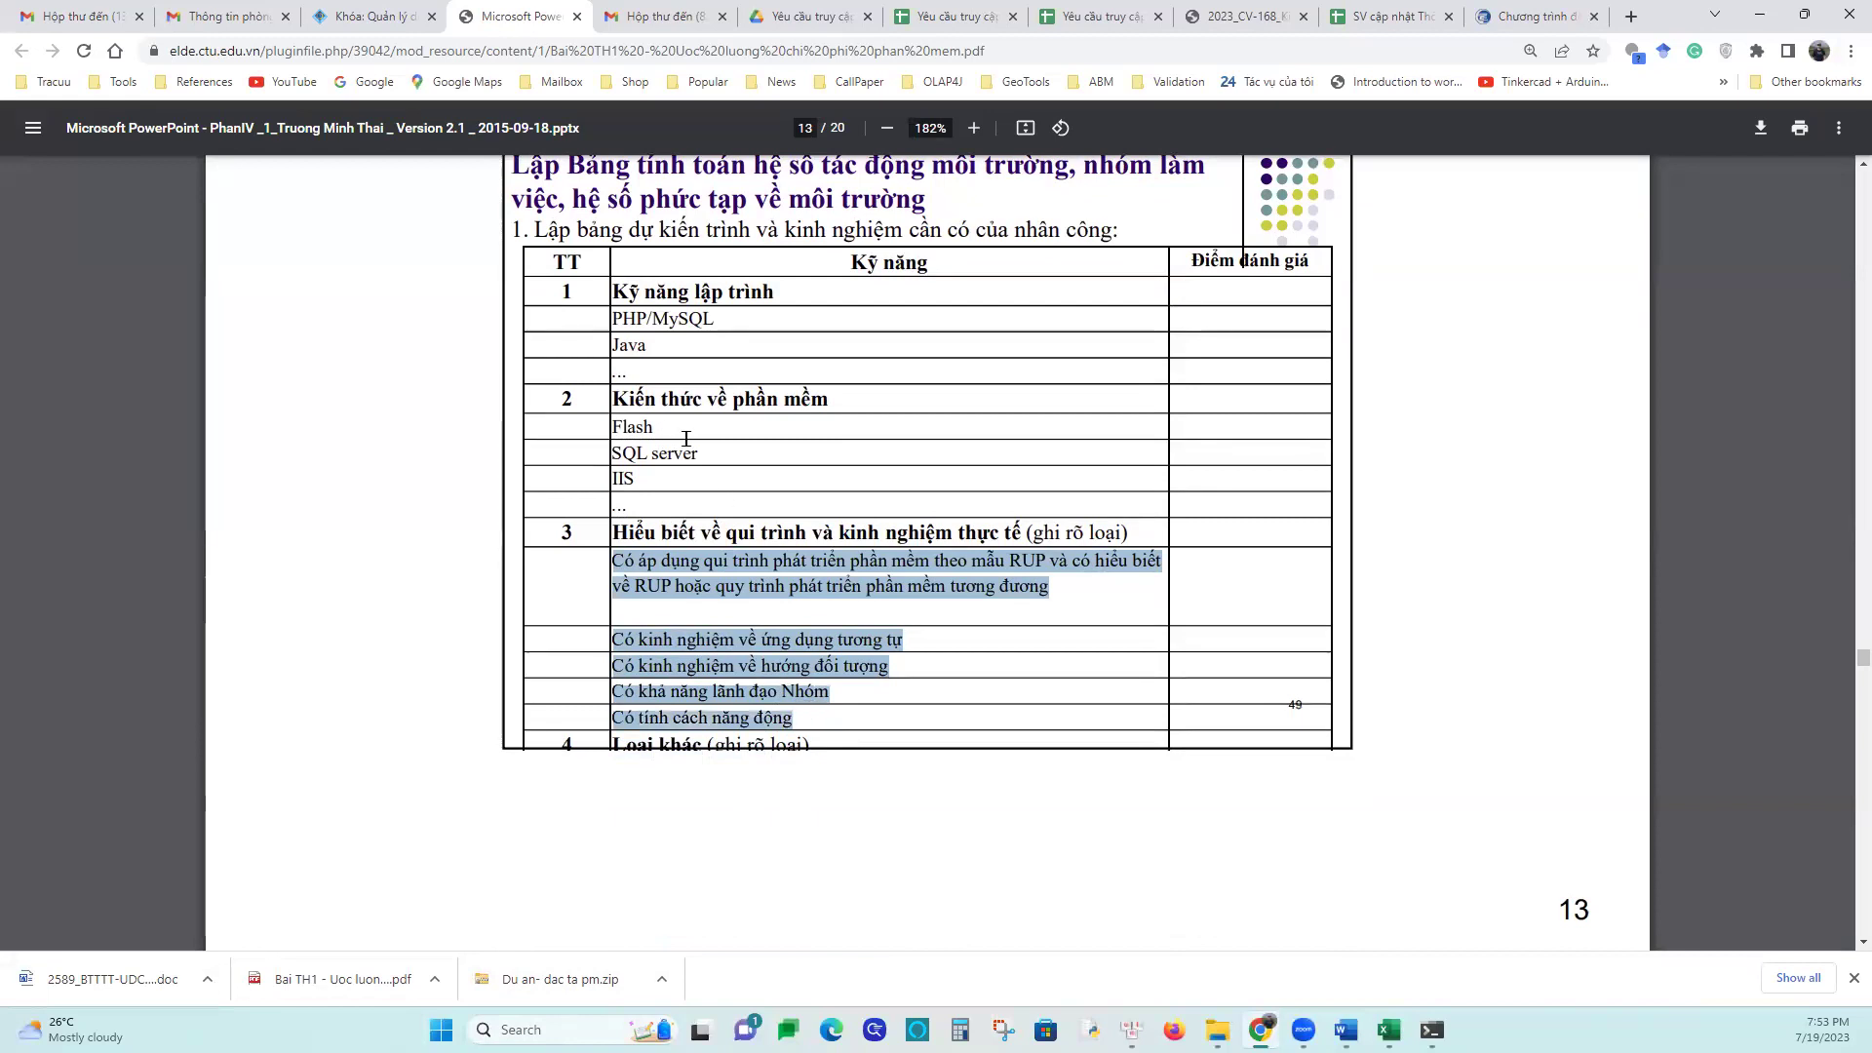
{"action": "left_click_drag", "start_coordinate": [613, 317], "coordinate": [726, 399]}
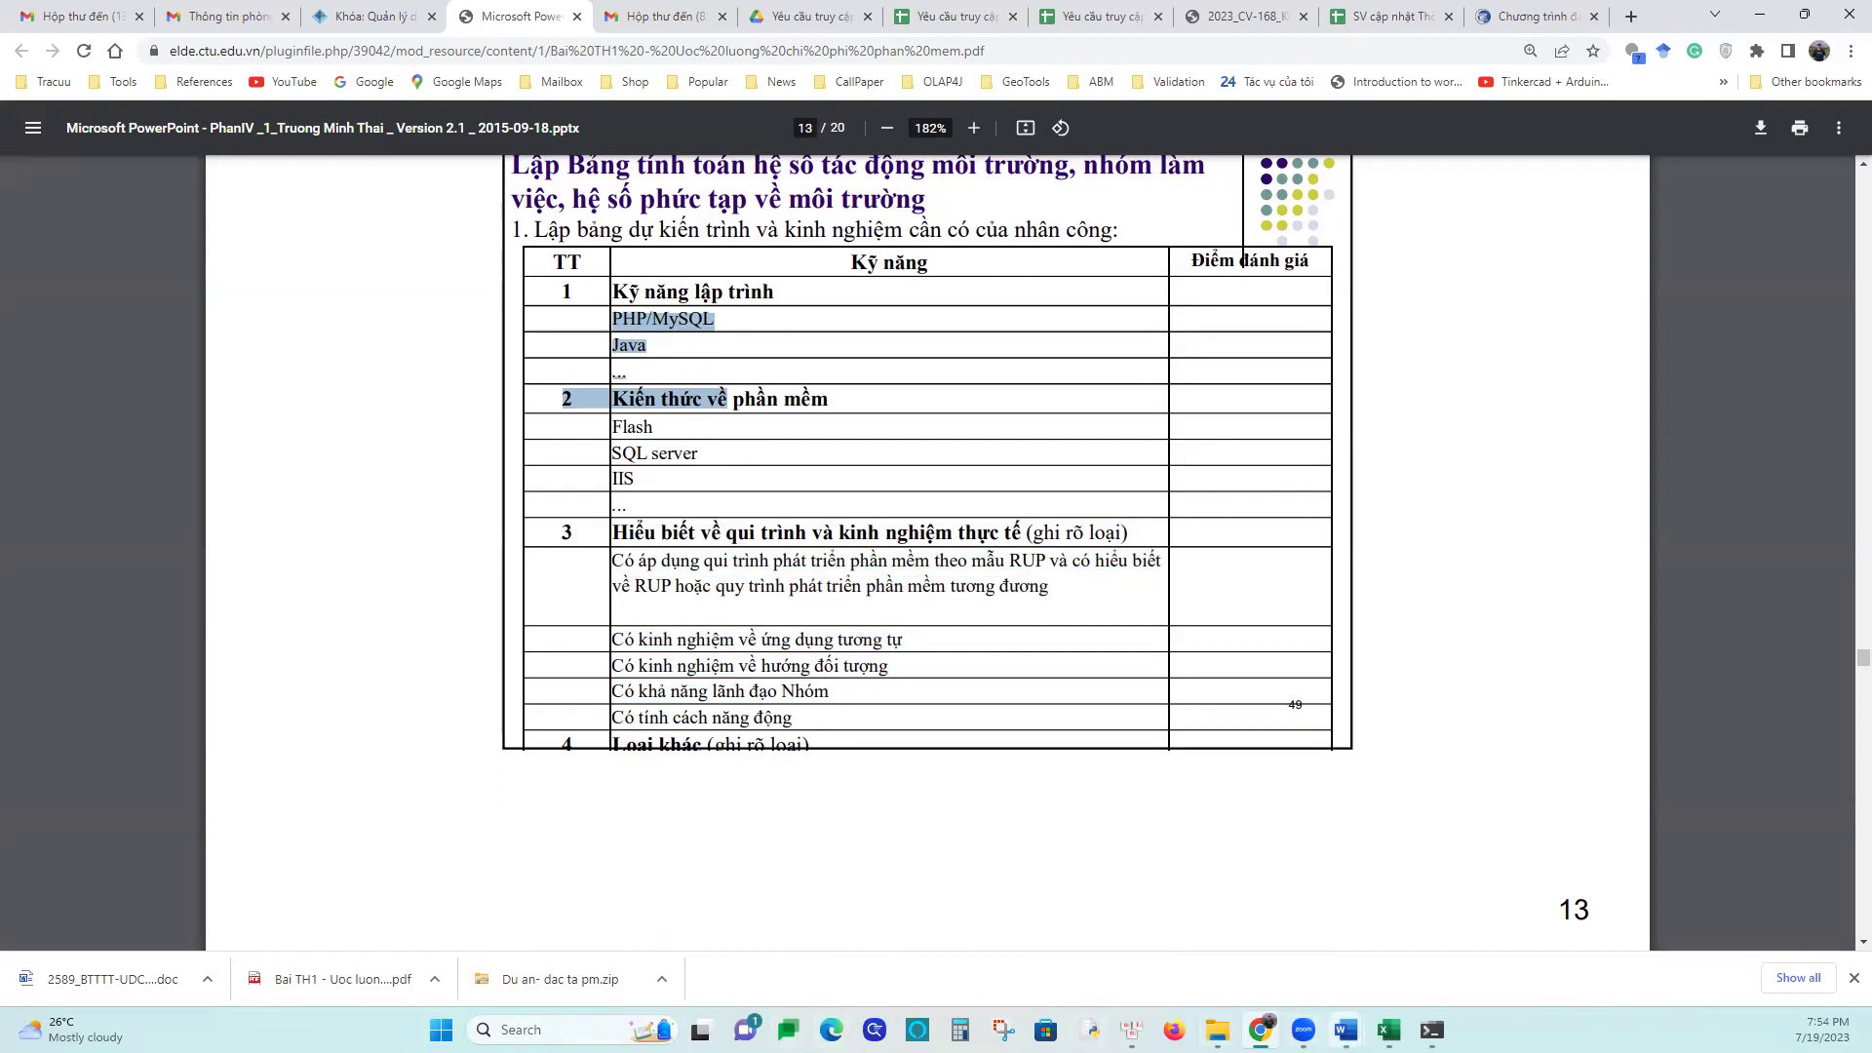
Switch to the Excel workbook and review the skills on sheet B7: B5:B8, B10:B12 and B14:B18
{"action": "mouse_move", "coordinate": [1389, 1030]}
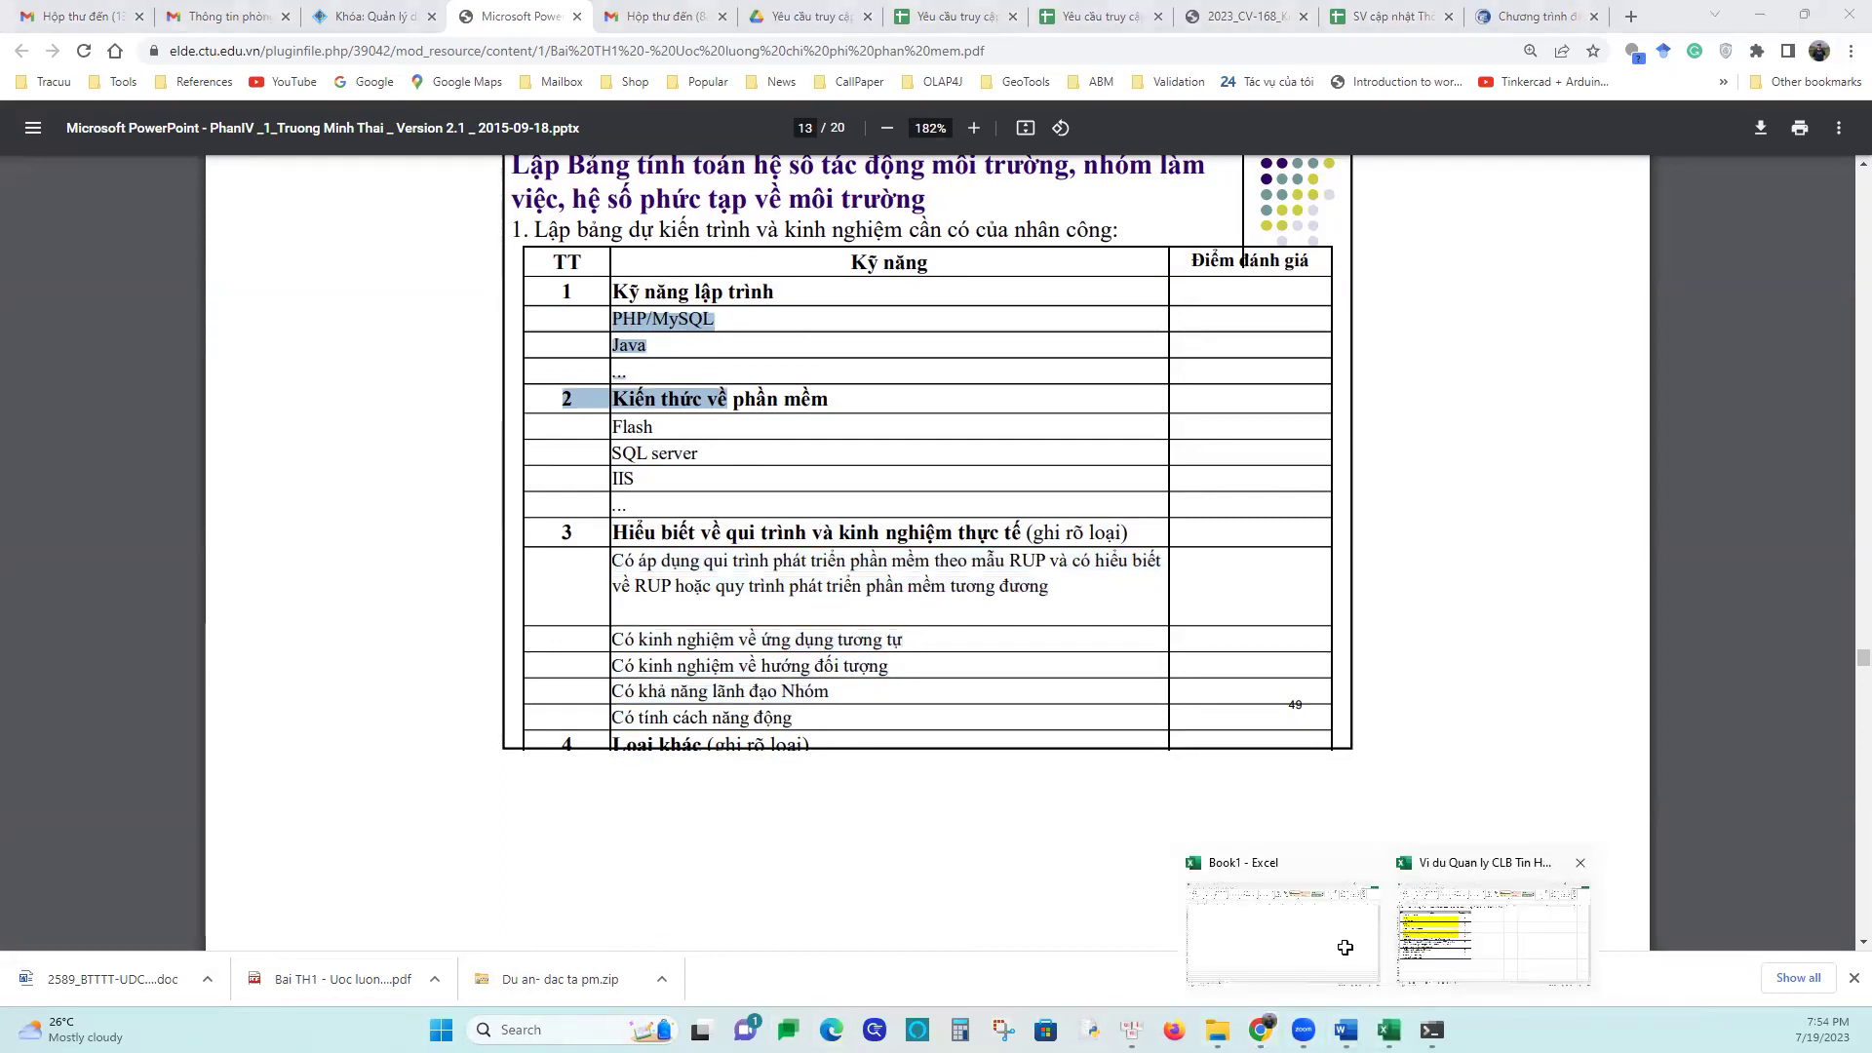
{"action": "left_click", "coordinate": [1491, 934]}
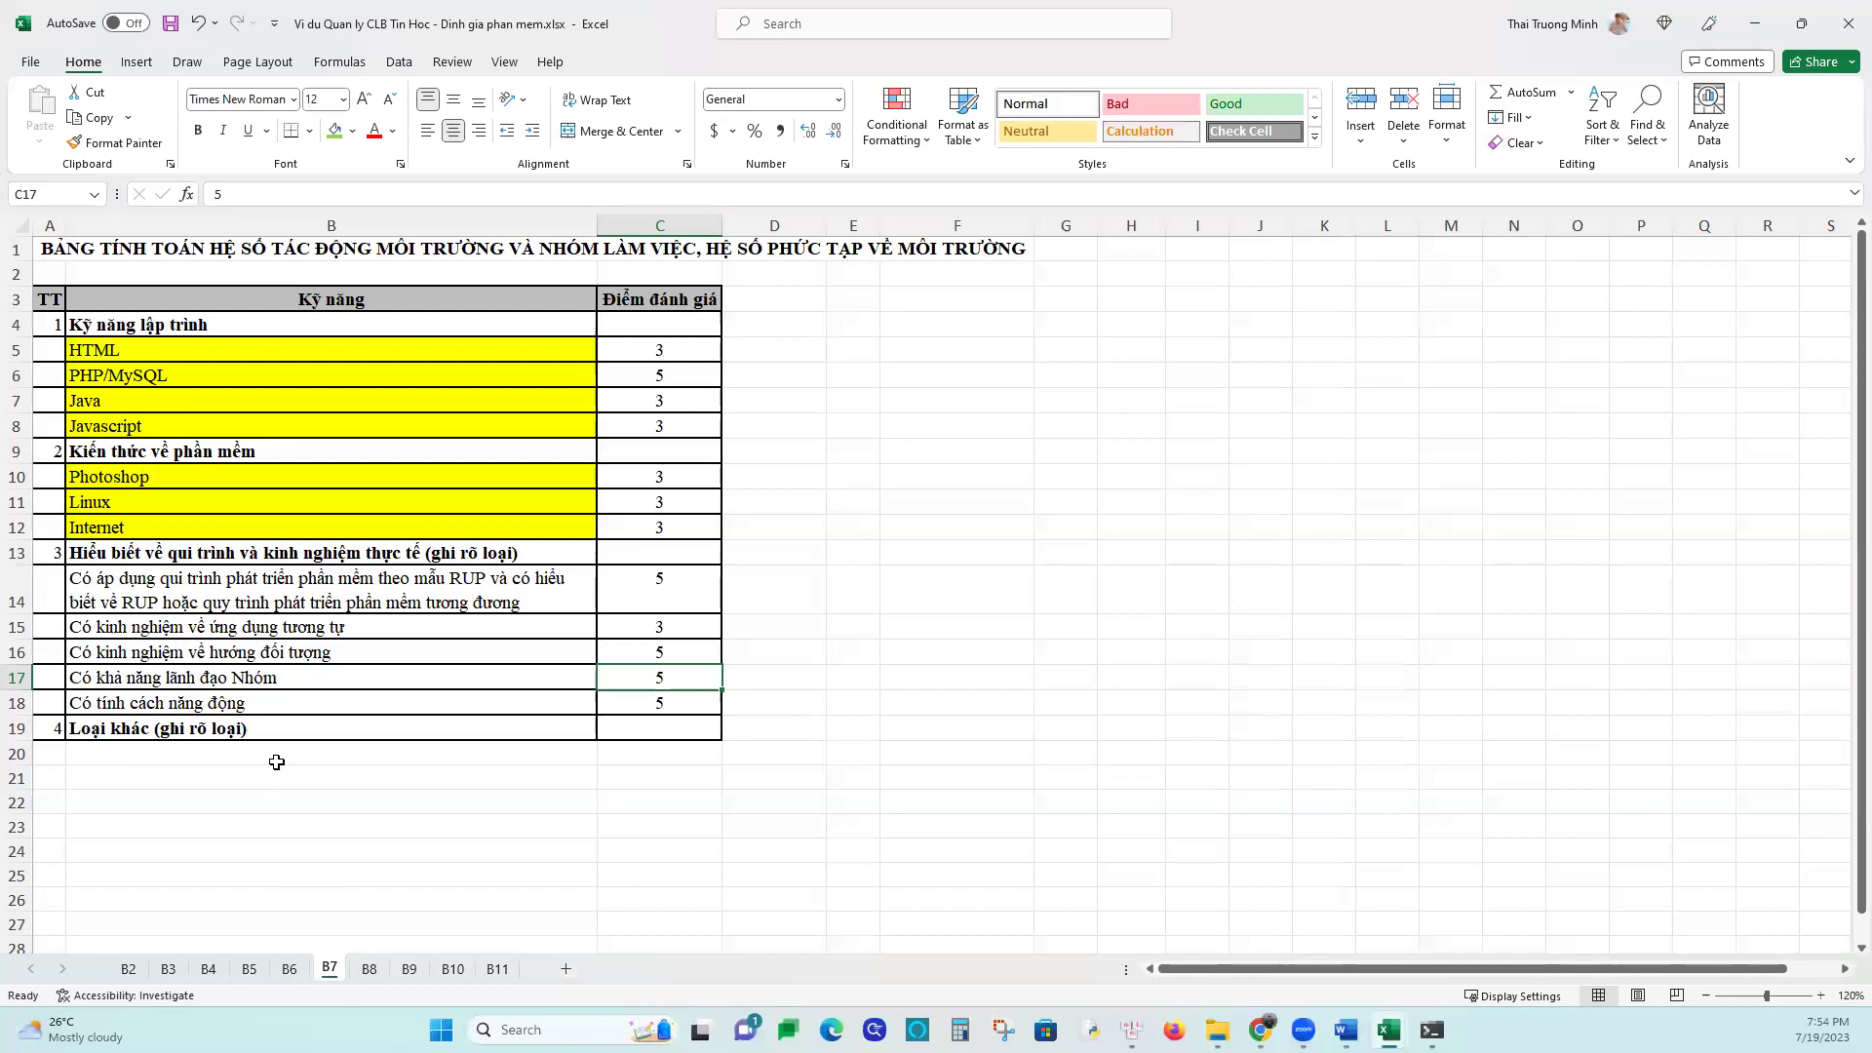
{"action": "left_click_drag", "start_coordinate": [88, 357], "coordinate": [158, 427]}
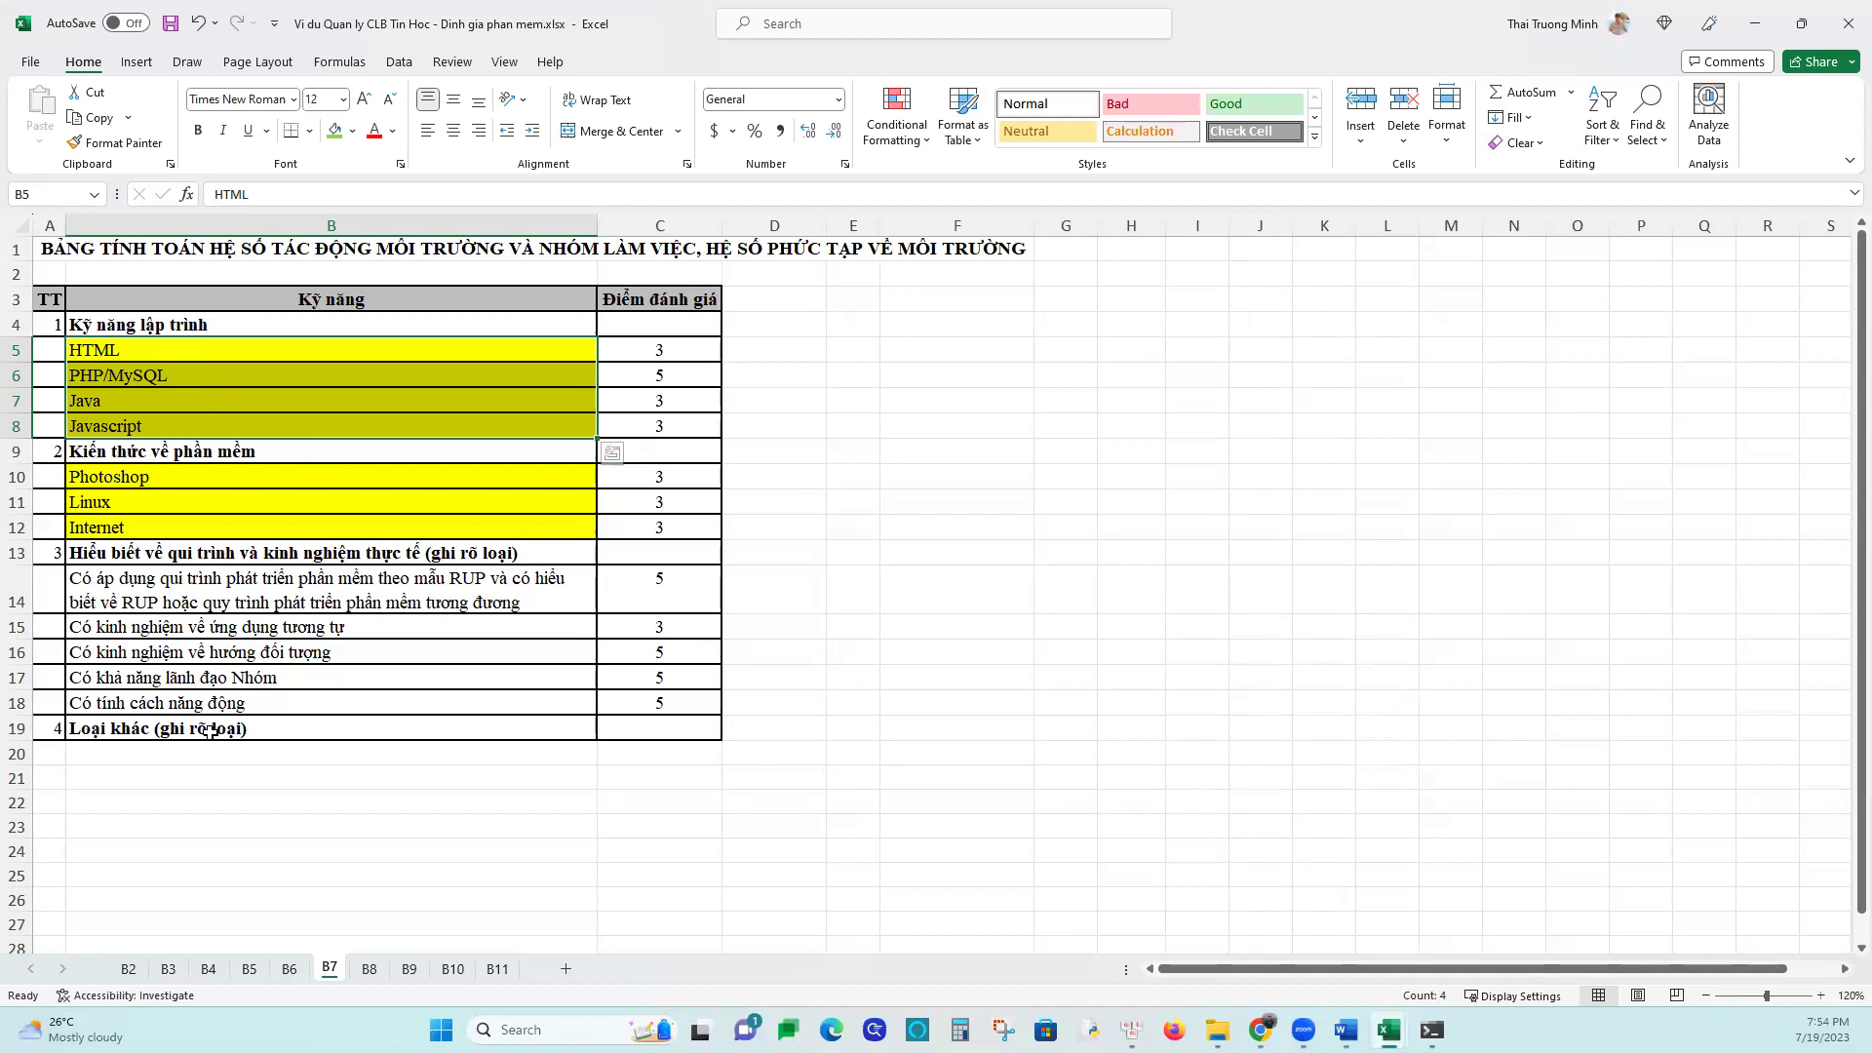
{"action": "left_click_drag", "start_coordinate": [117, 477], "coordinate": [149, 516]}
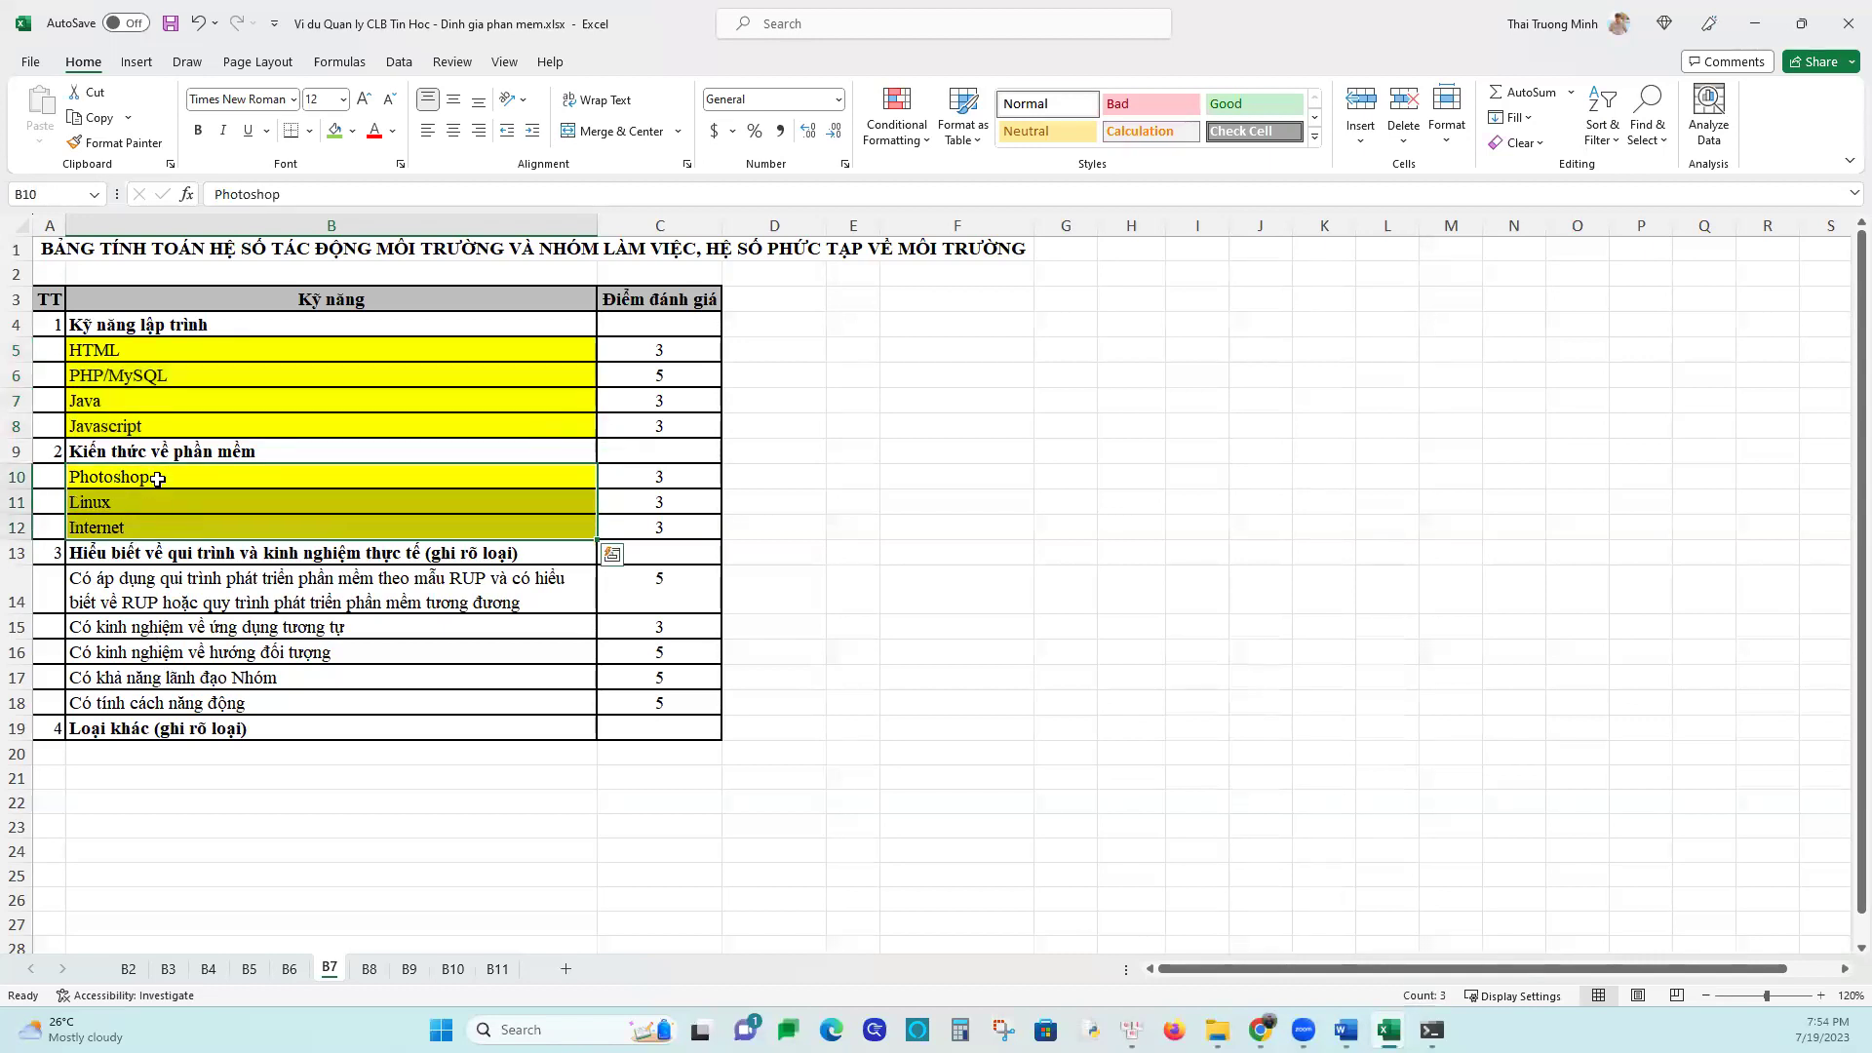
{"action": "left_click", "coordinate": [154, 483]}
{"action": "left_click", "coordinate": [159, 508]}
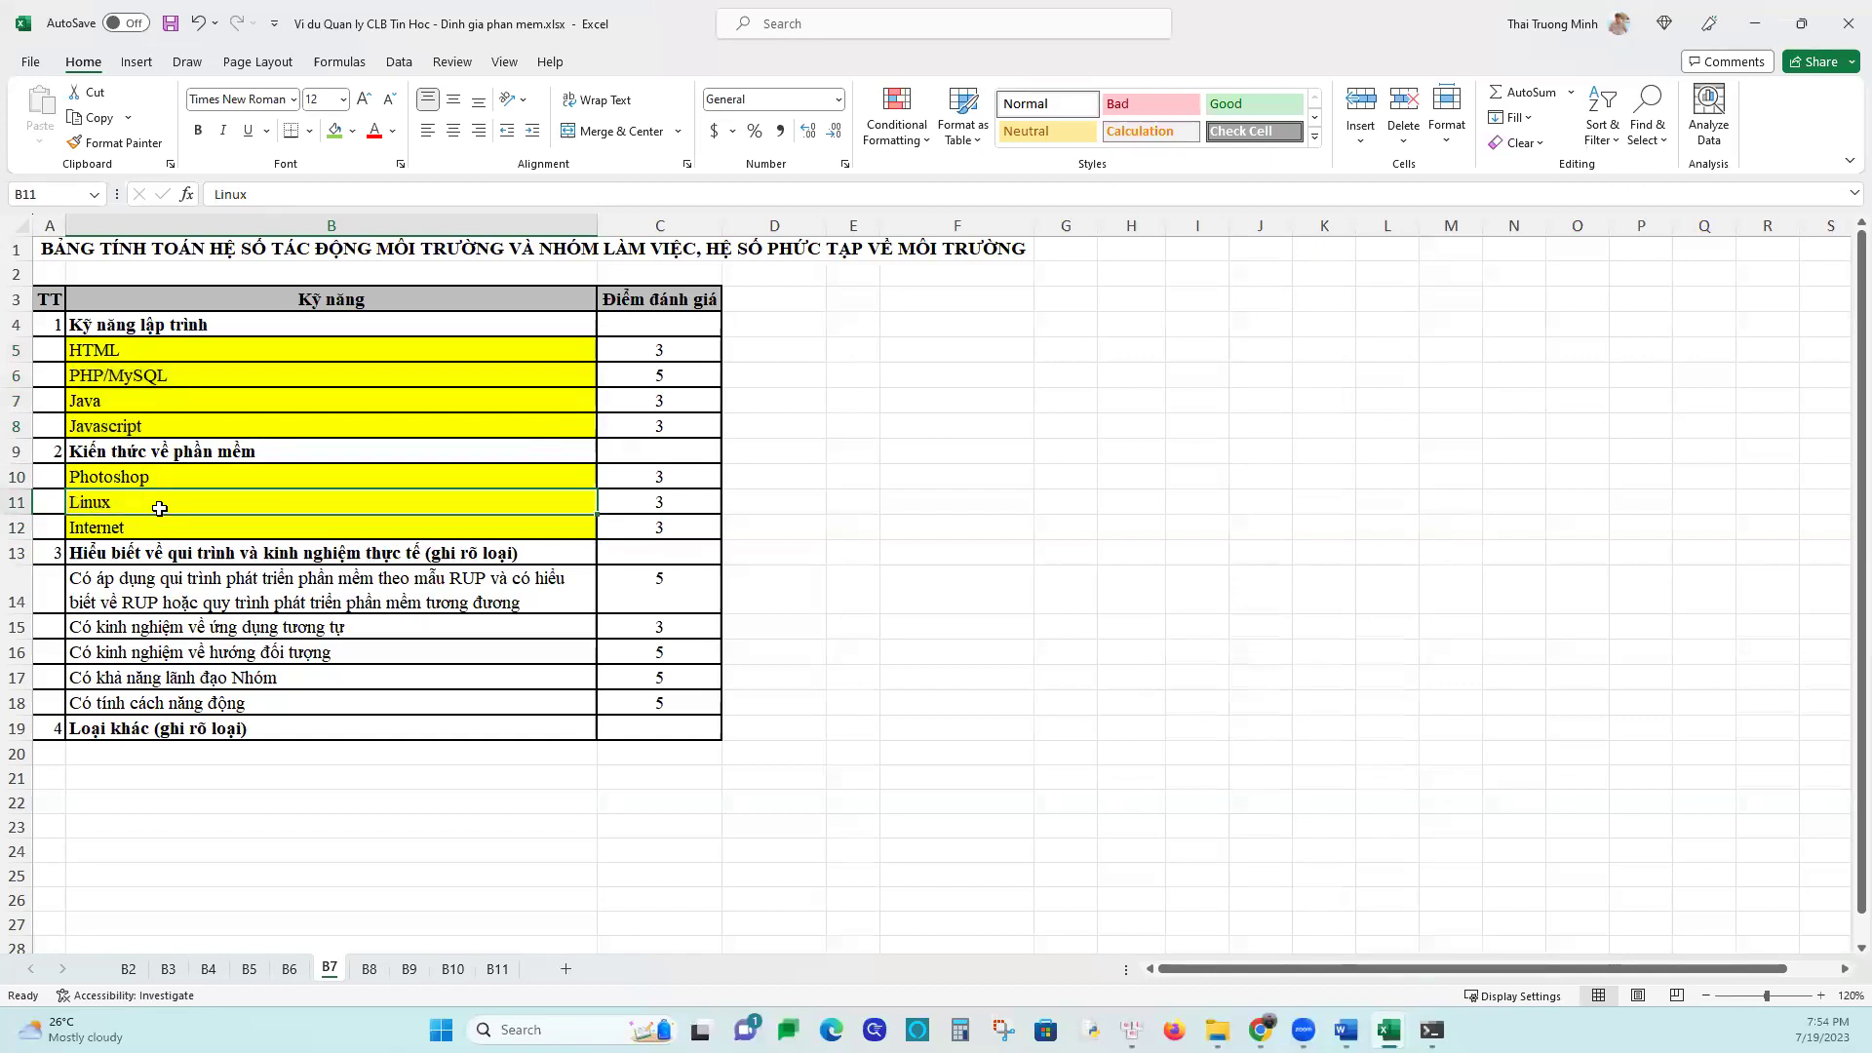
{"action": "left_click", "coordinate": [162, 532]}
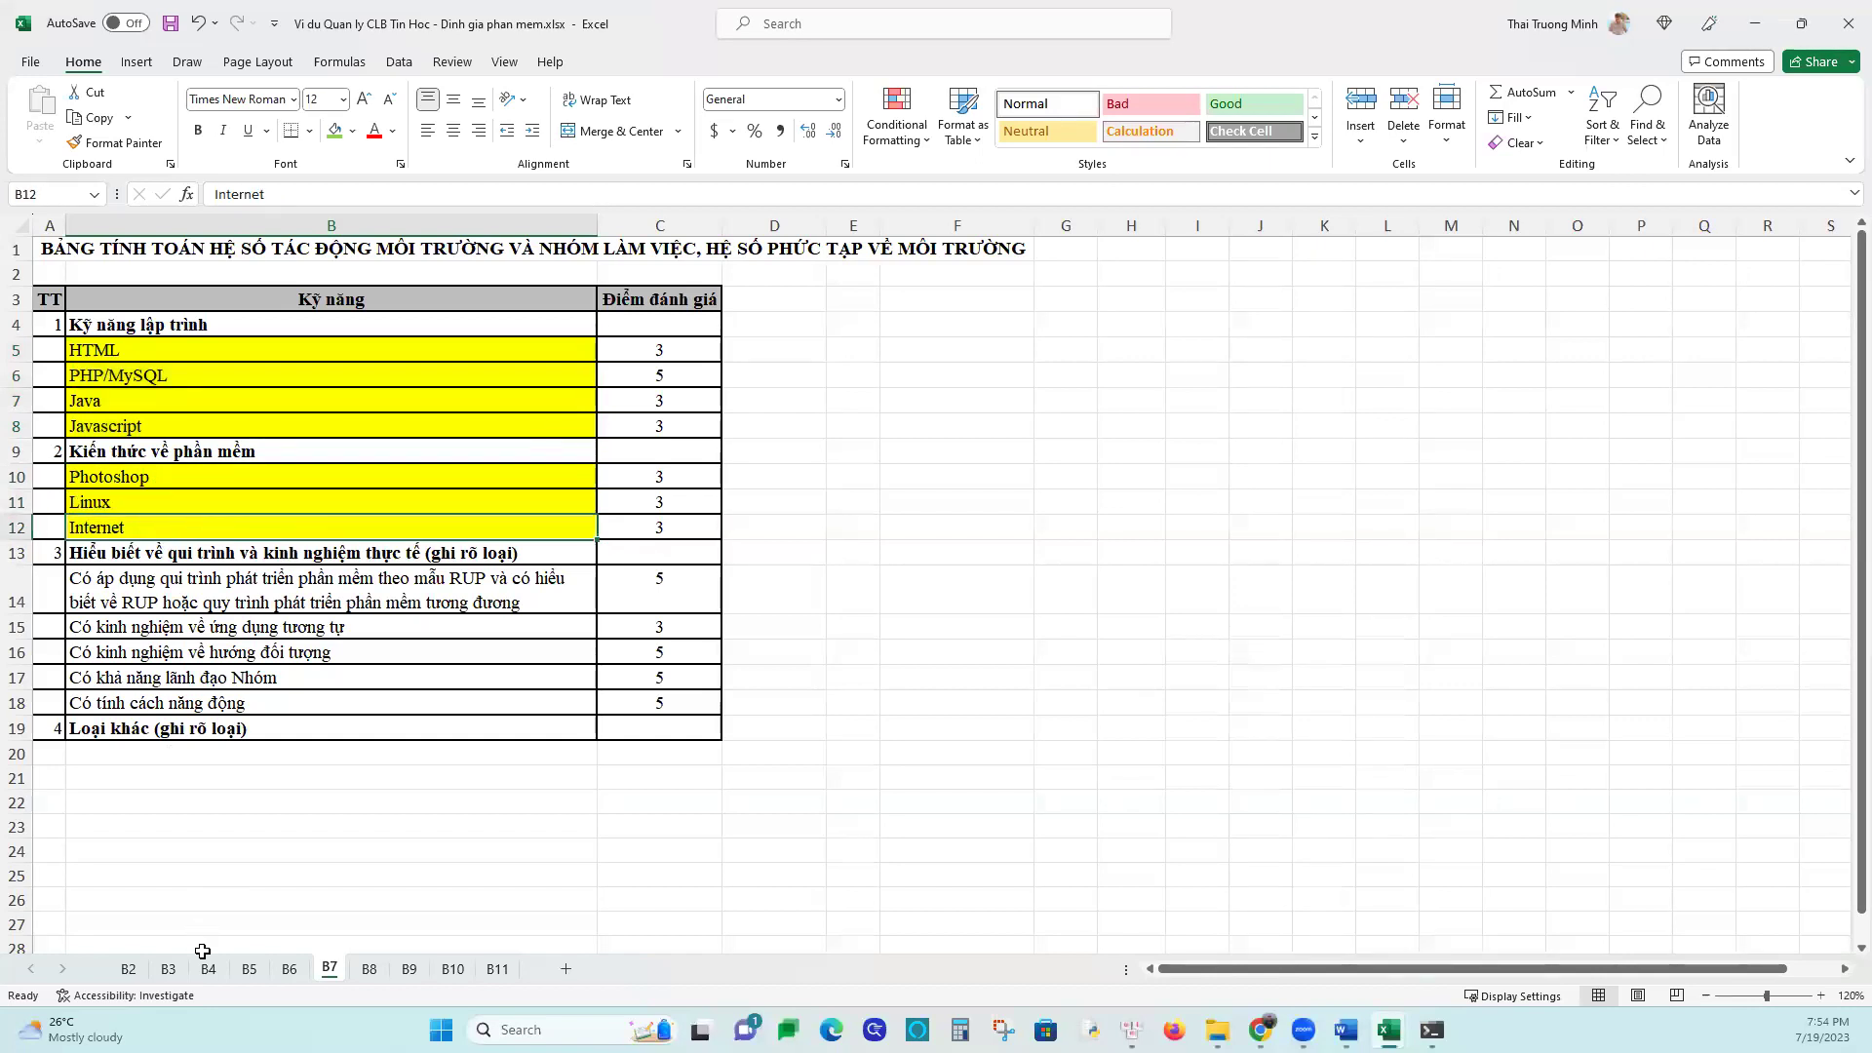
{"action": "left_click_drag", "start_coordinate": [171, 593], "coordinate": [215, 705]}
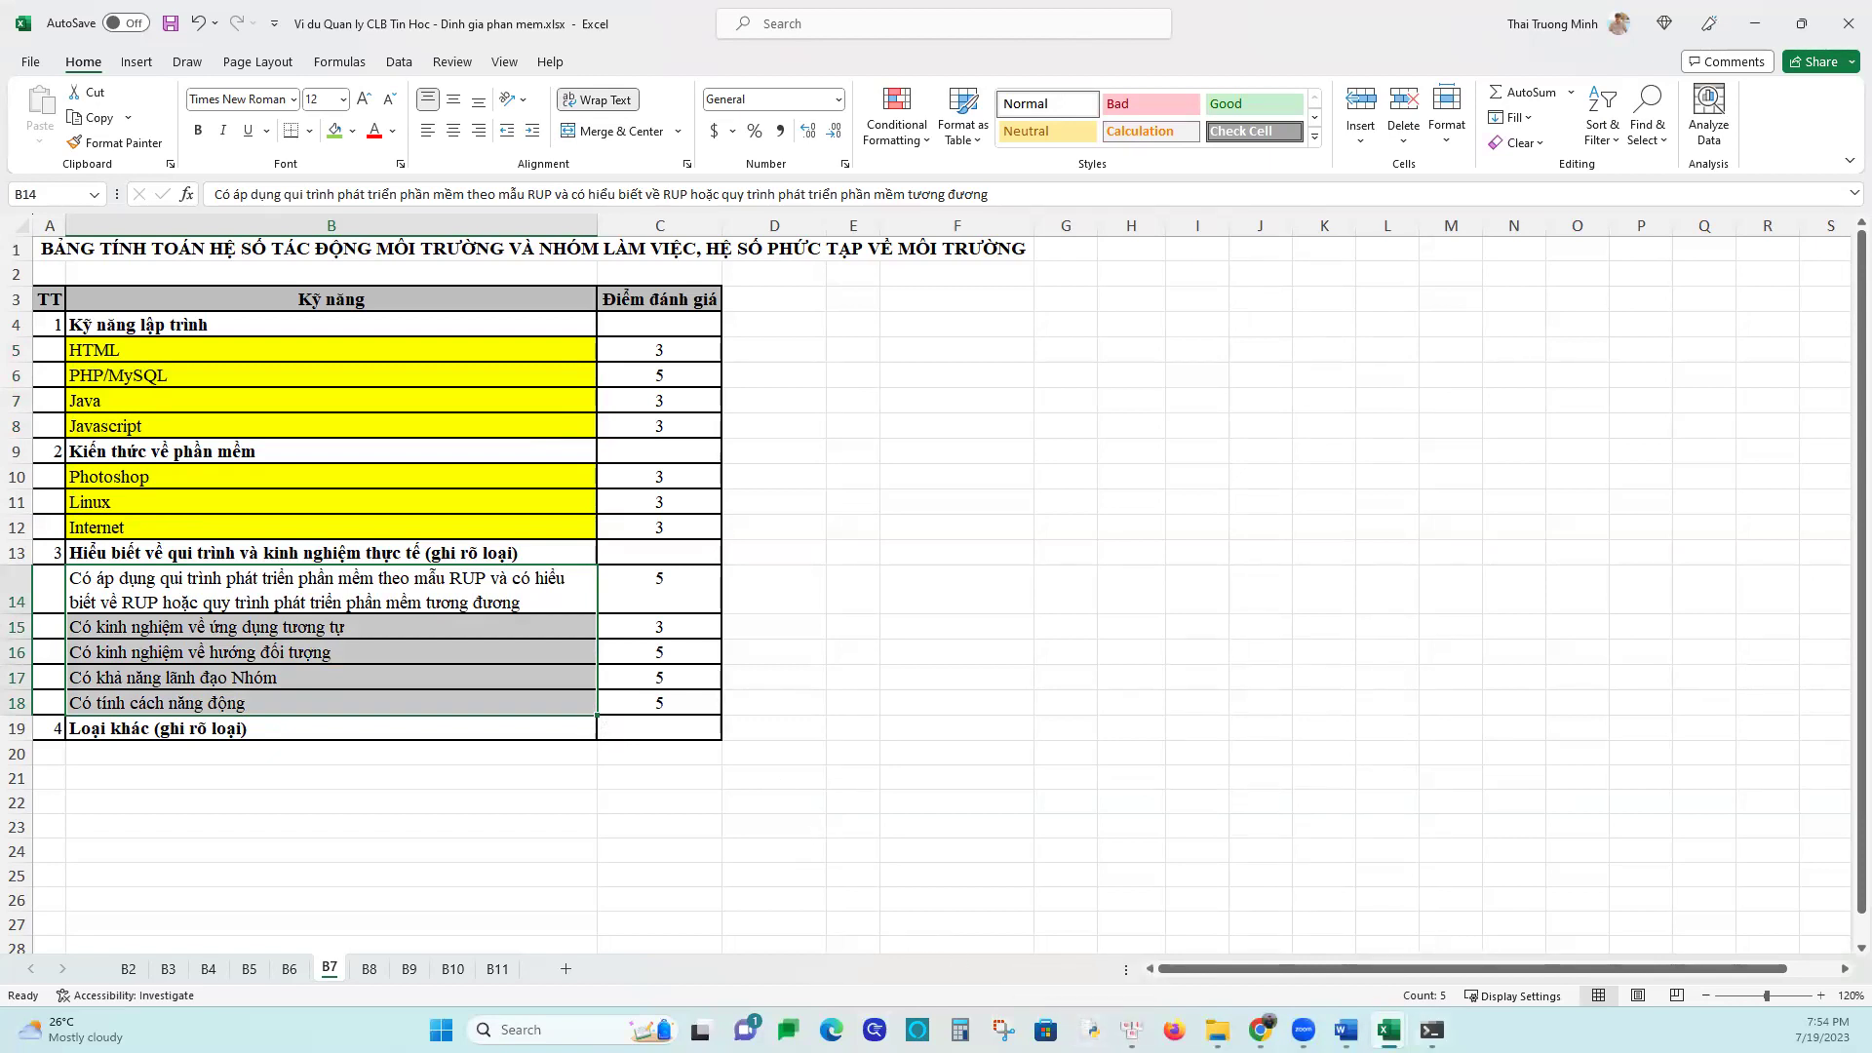
Switch back to the Chrome slides and view the Step 7 environmental factor table on page 14
{"action": "mouse_move", "coordinate": [1345, 1029]}
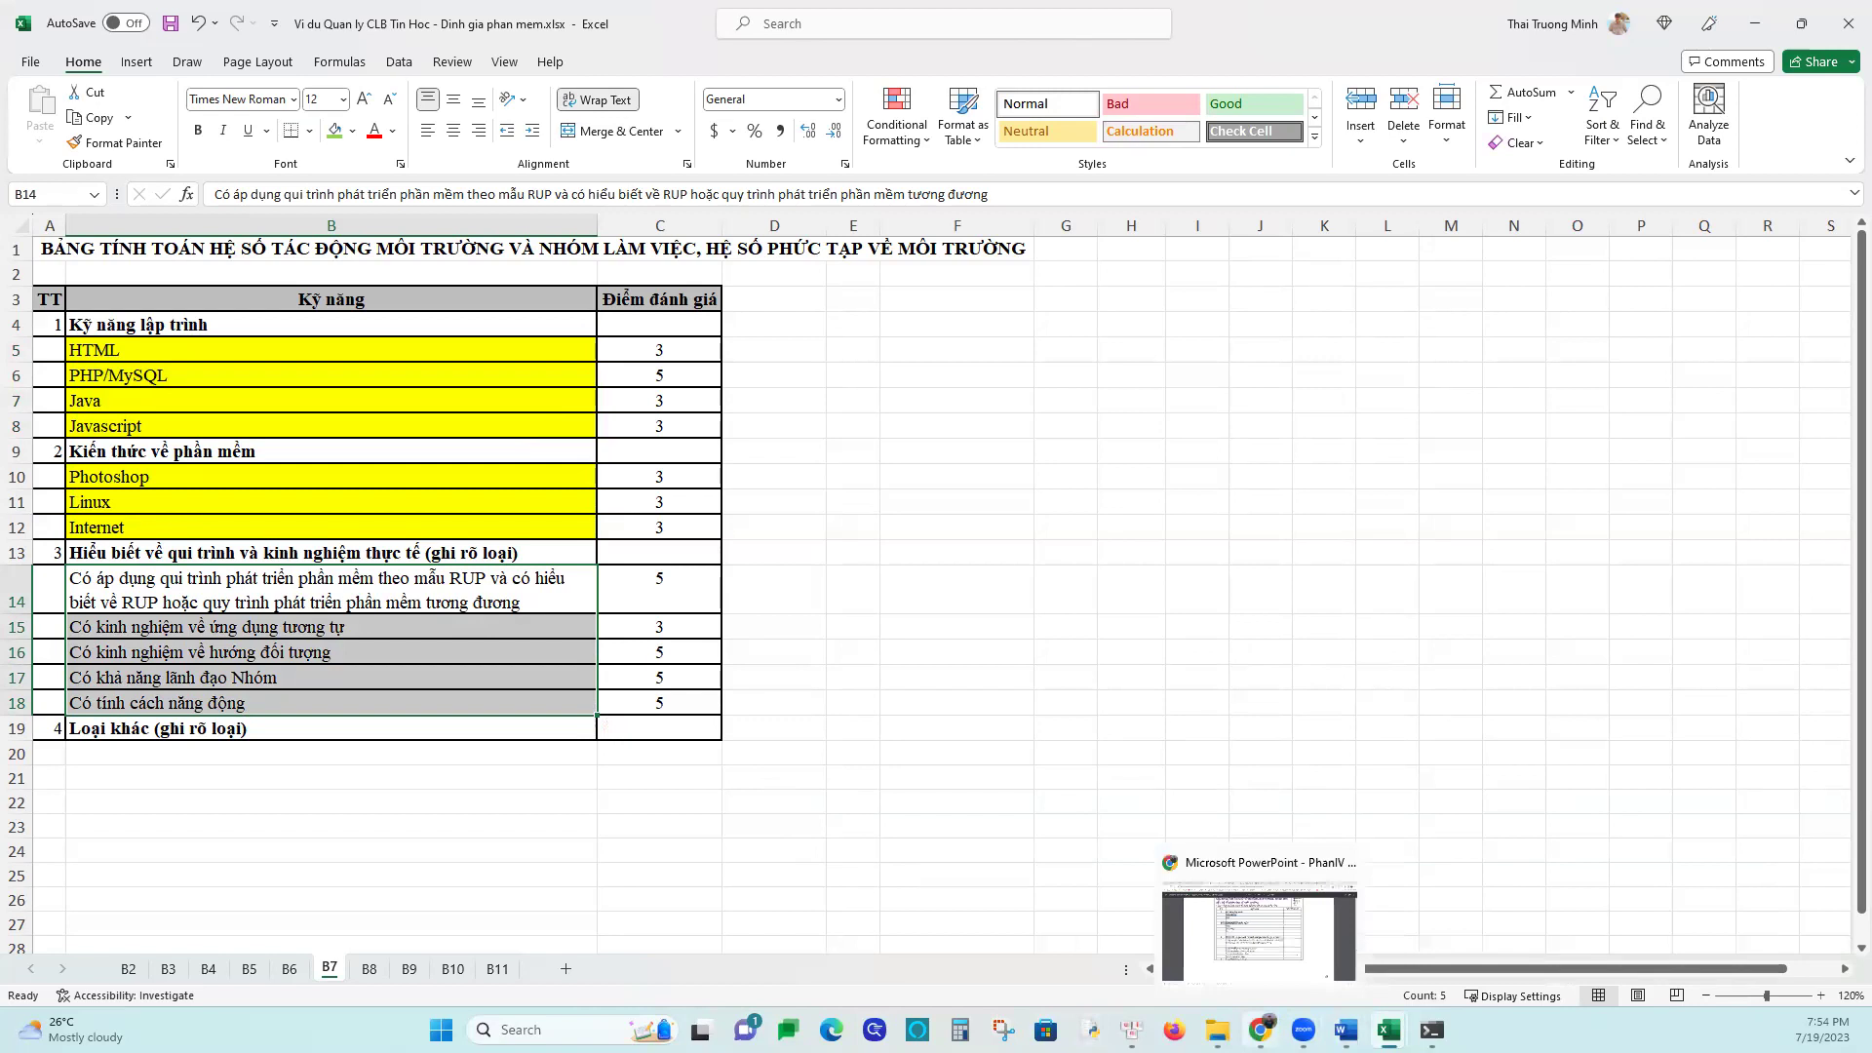
{"action": "left_click", "coordinate": [1258, 931]}
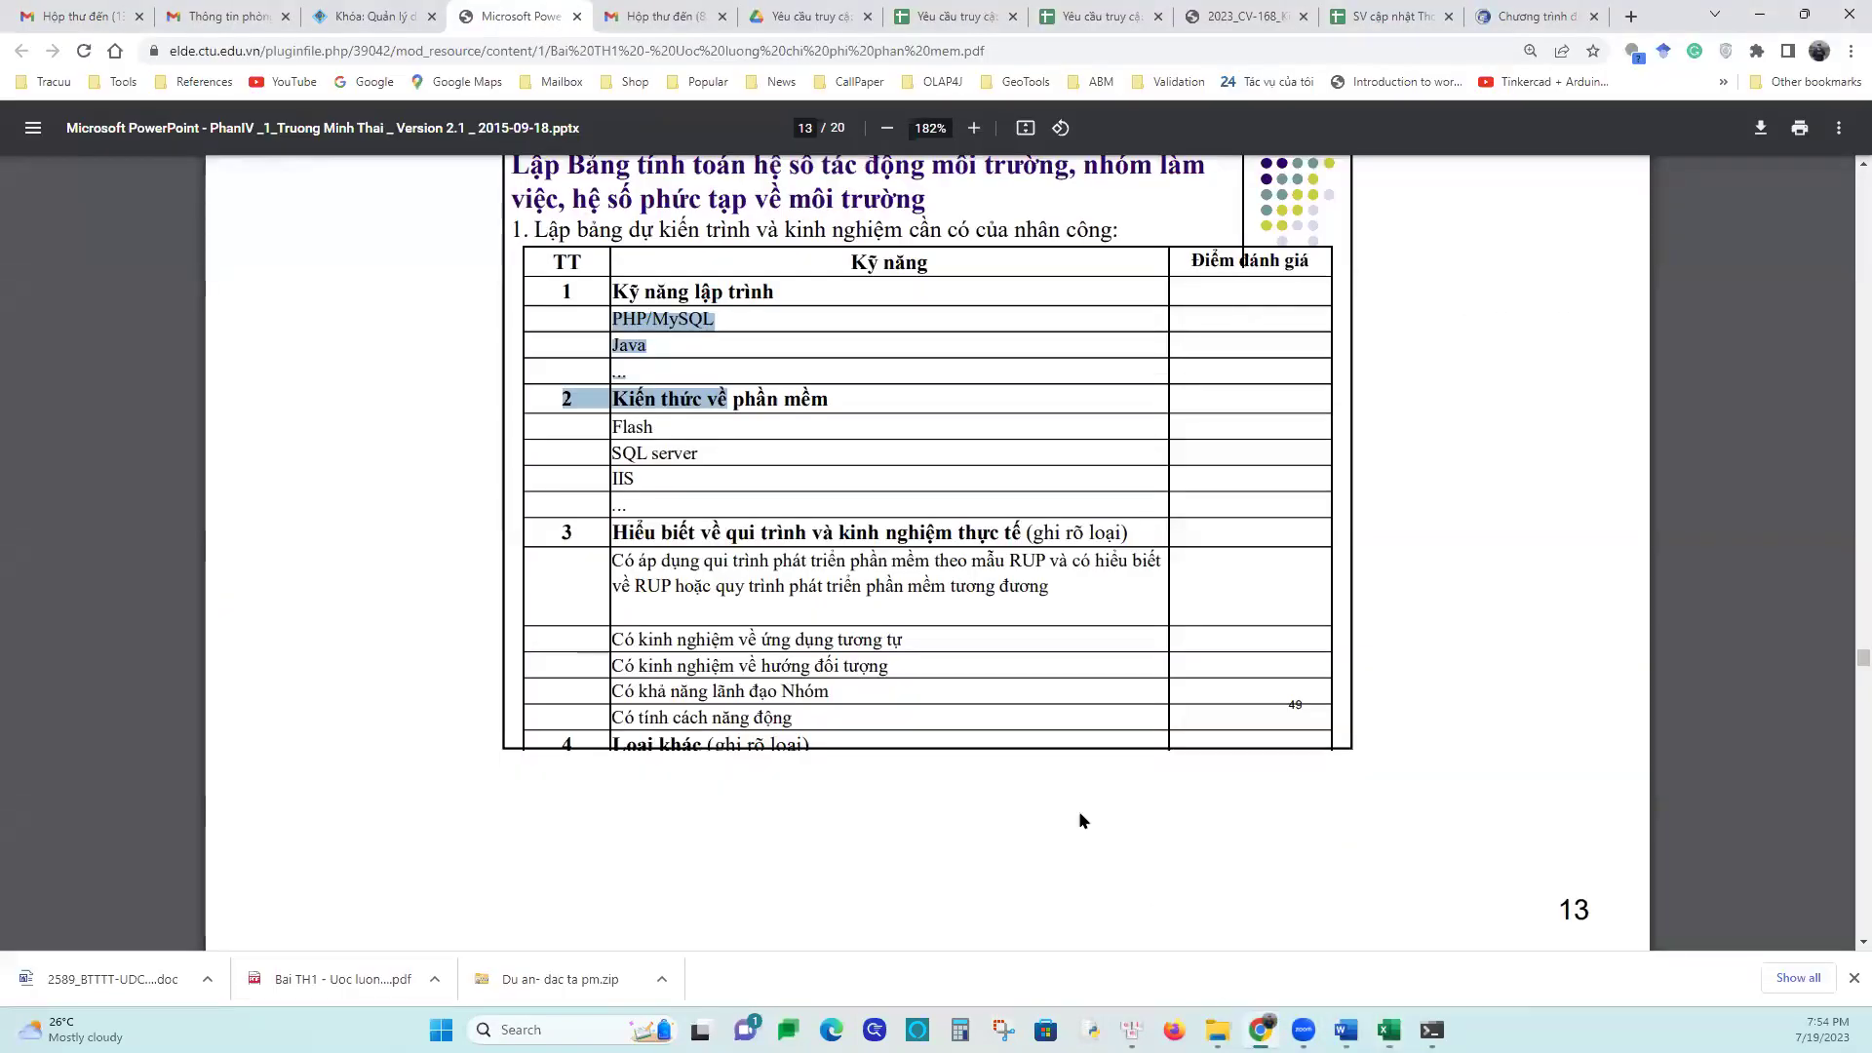
{"action": "scroll", "coordinate": [1100, 765], "scroll_direction": "down", "scroll_amount": 10}
{"action": "scroll", "coordinate": [1100, 761], "scroll_direction": "down", "scroll_amount": 8}
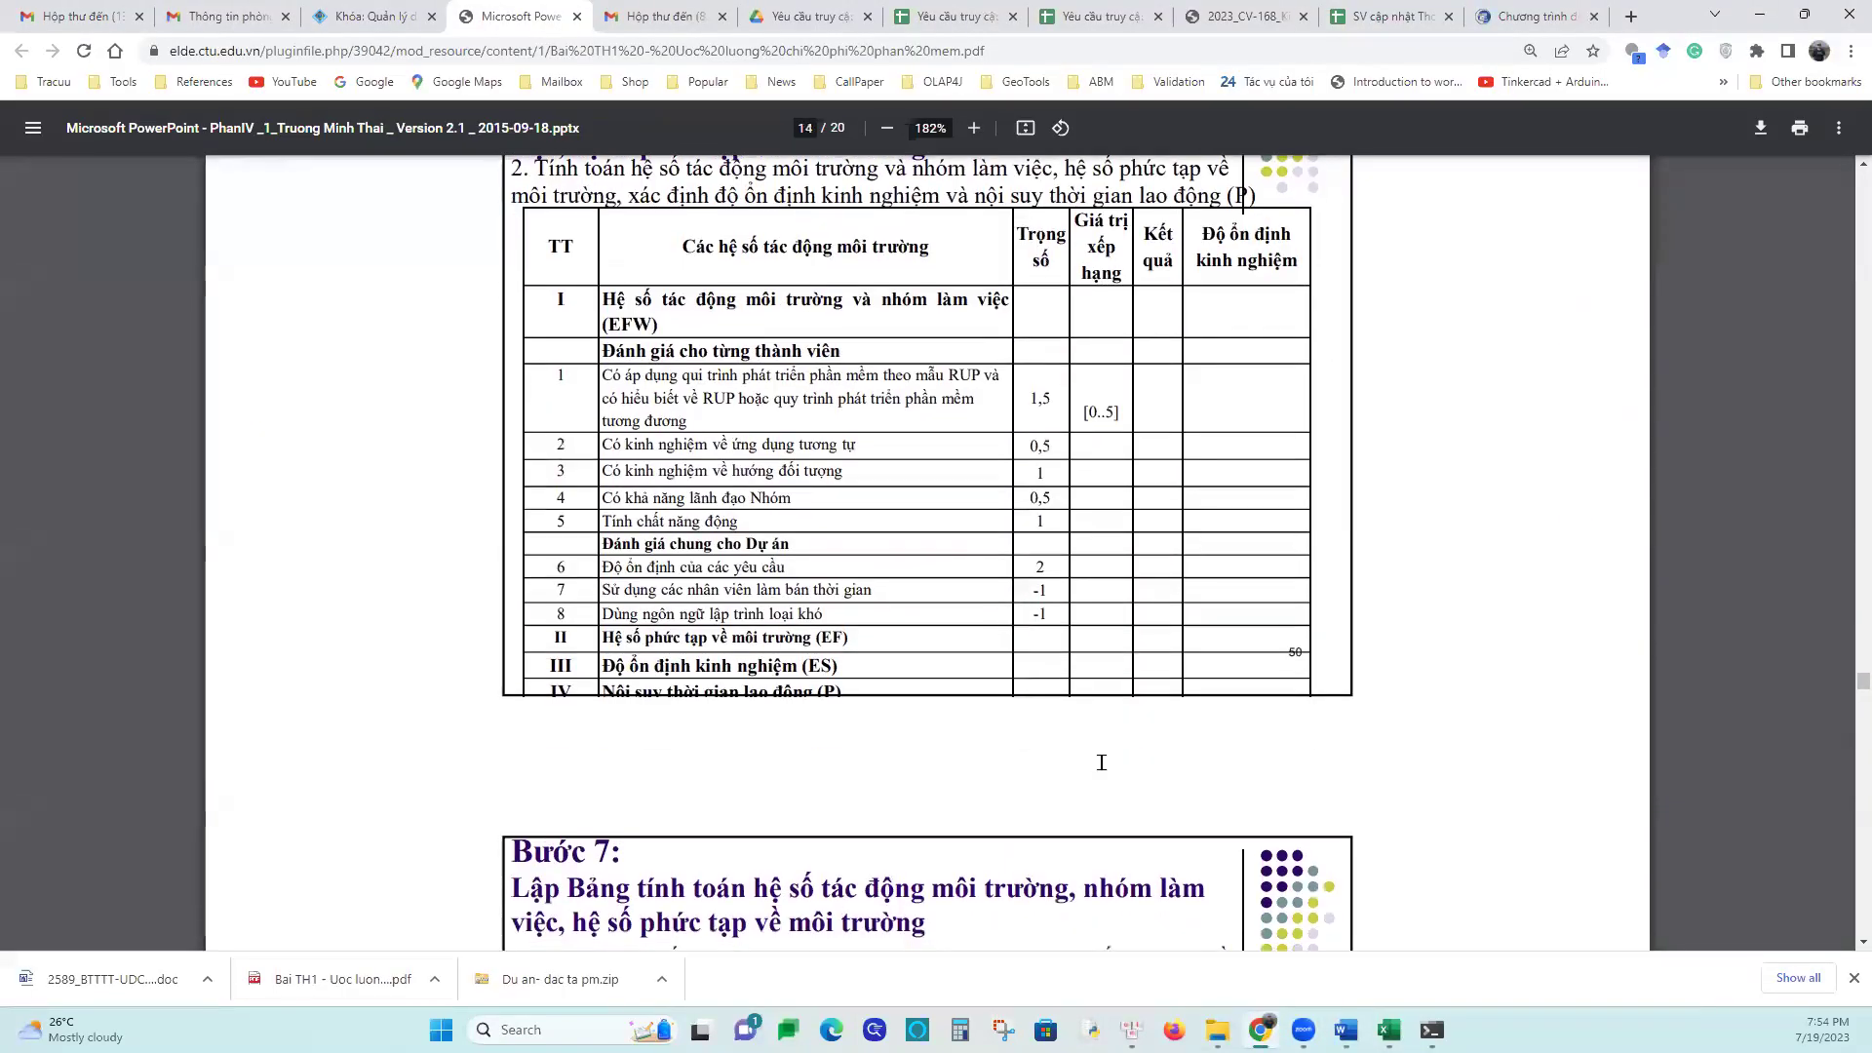
Examine the rating scale for the environmental factors on page 15, highlighting the 0, 3 and 5 levels of factor 1
{"action": "scroll", "coordinate": [1099, 761], "scroll_direction": "down", "scroll_amount": 4}
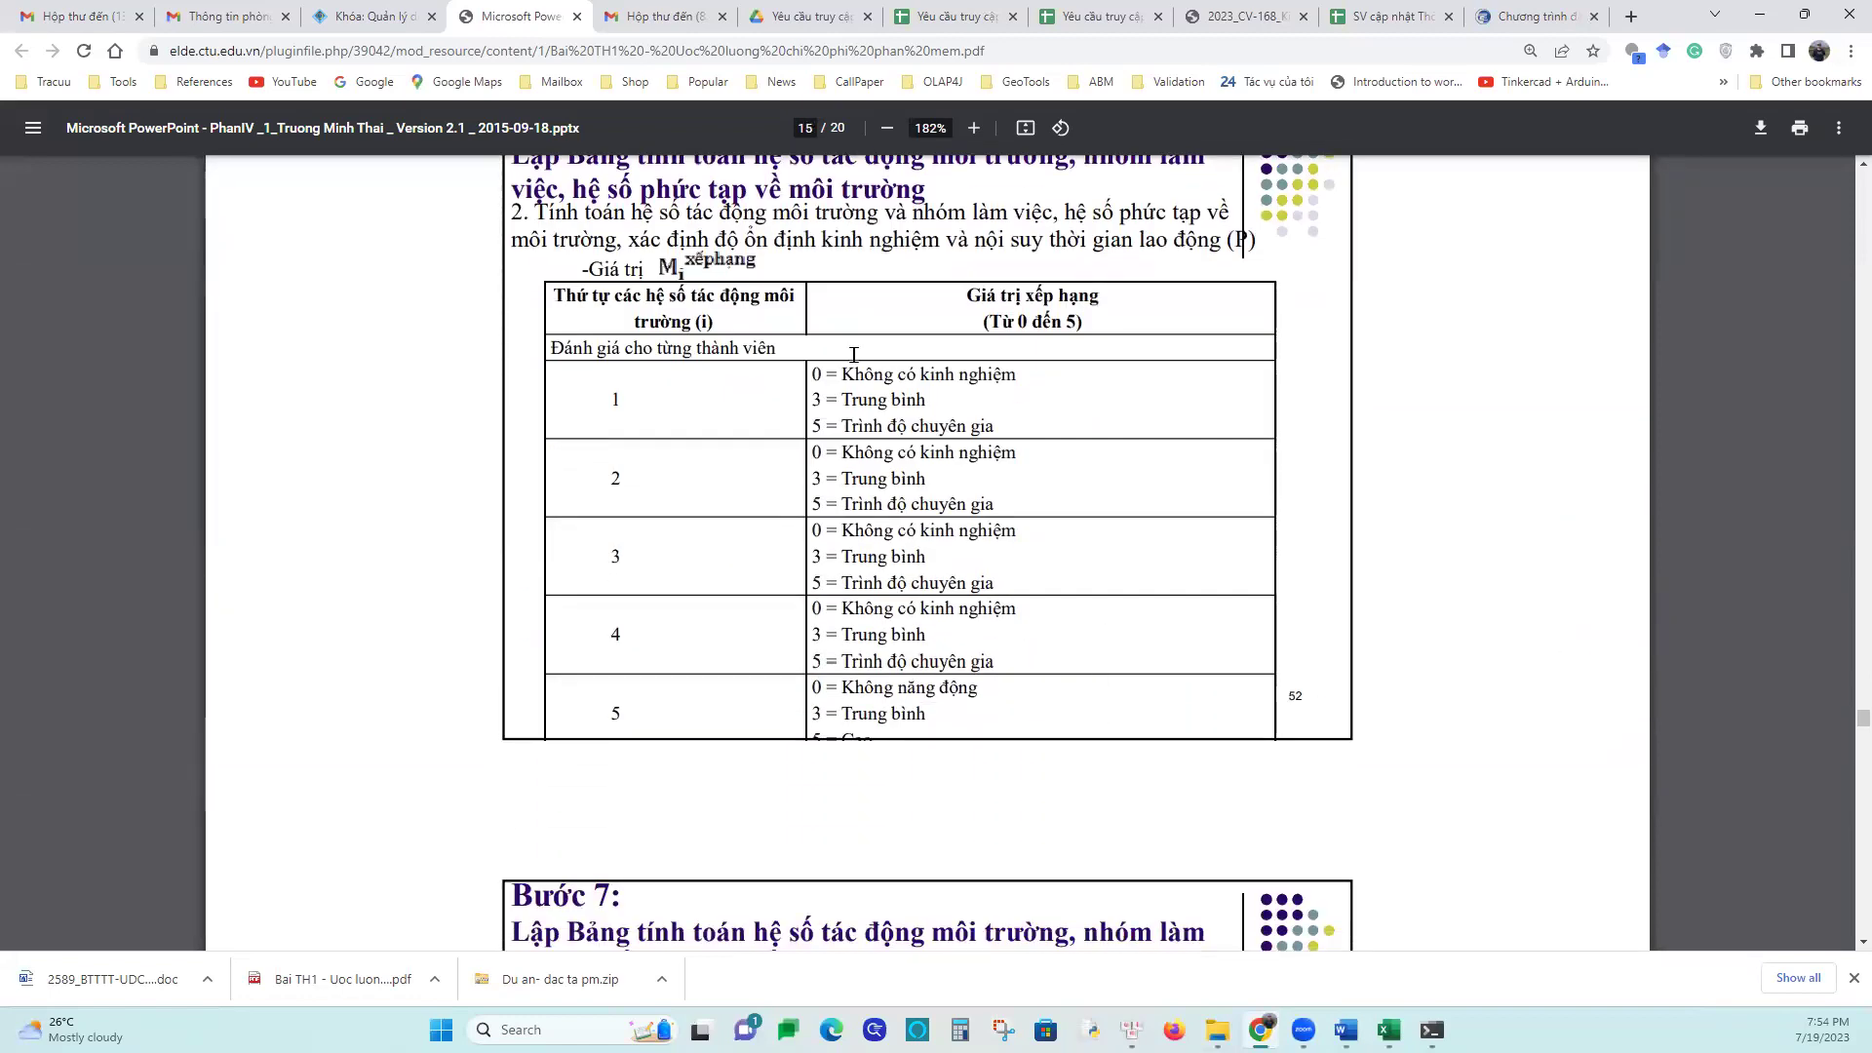
{"action": "left_click_drag", "start_coordinate": [828, 375], "coordinate": [1061, 382]}
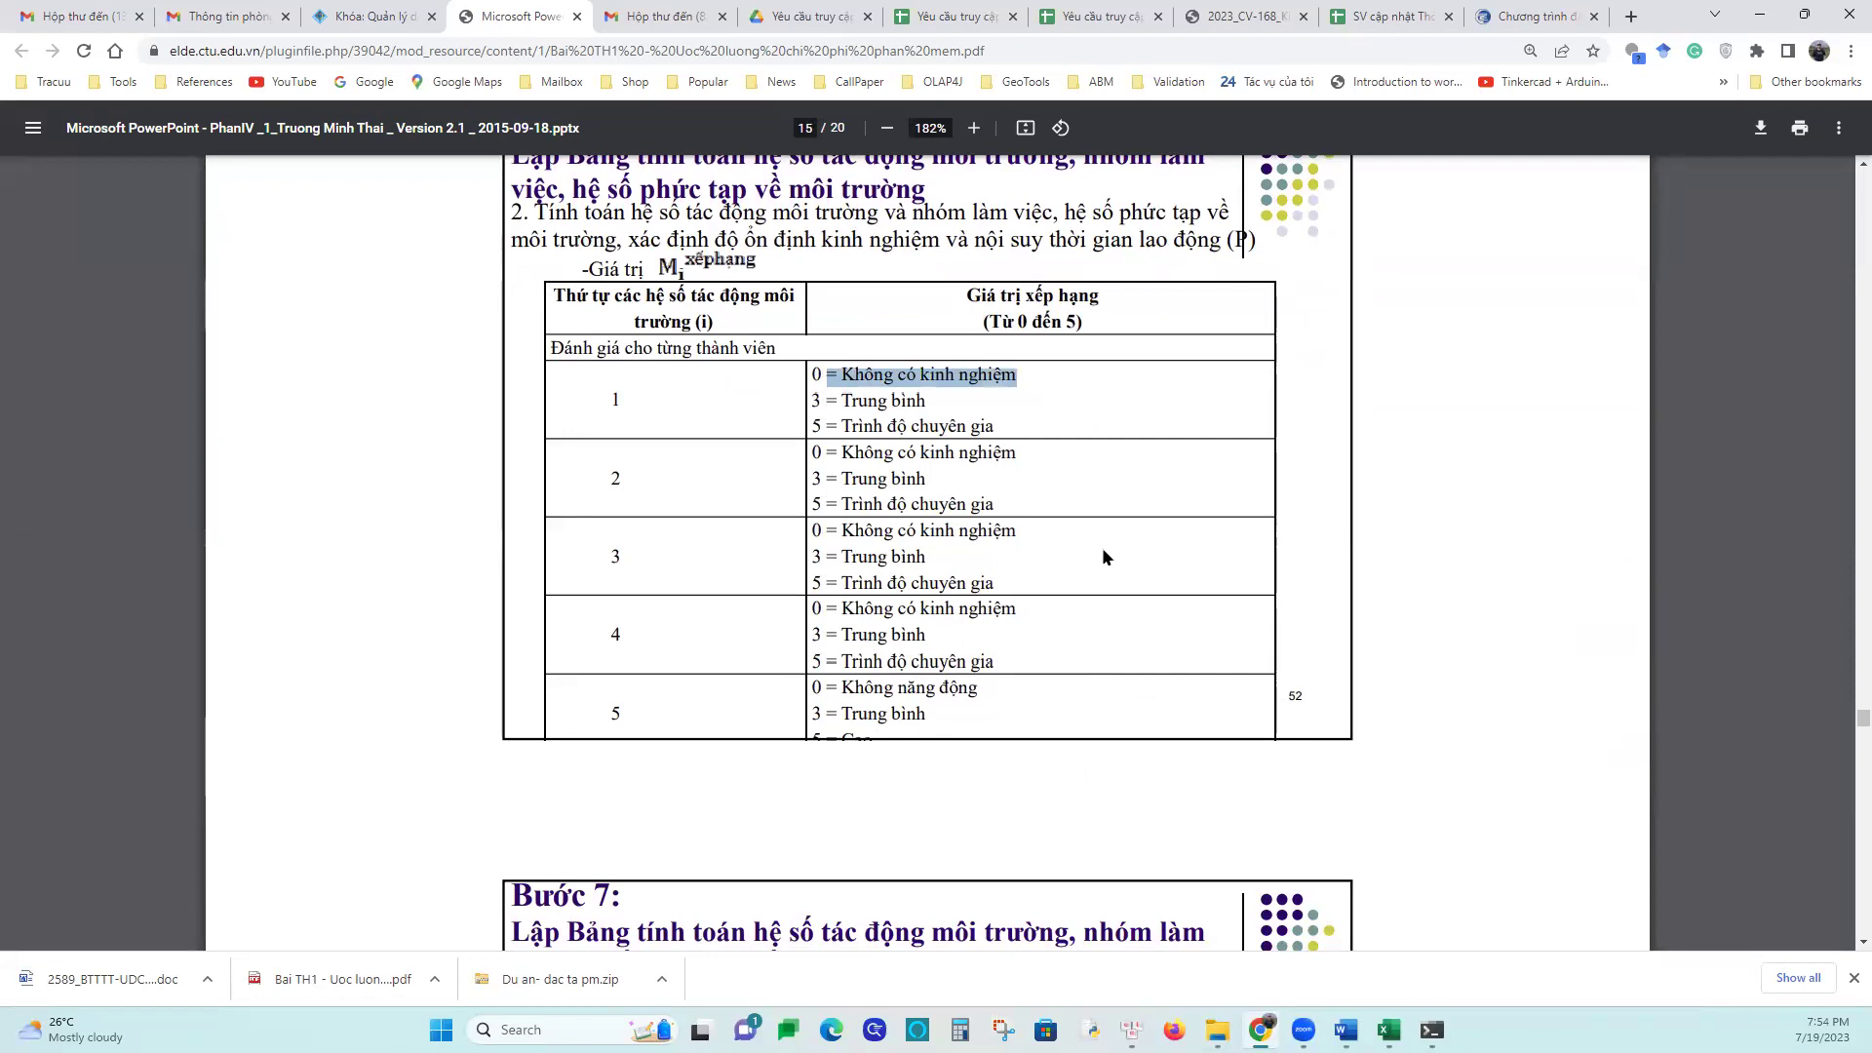
{"action": "left_click_drag", "start_coordinate": [838, 400], "coordinate": [929, 404]}
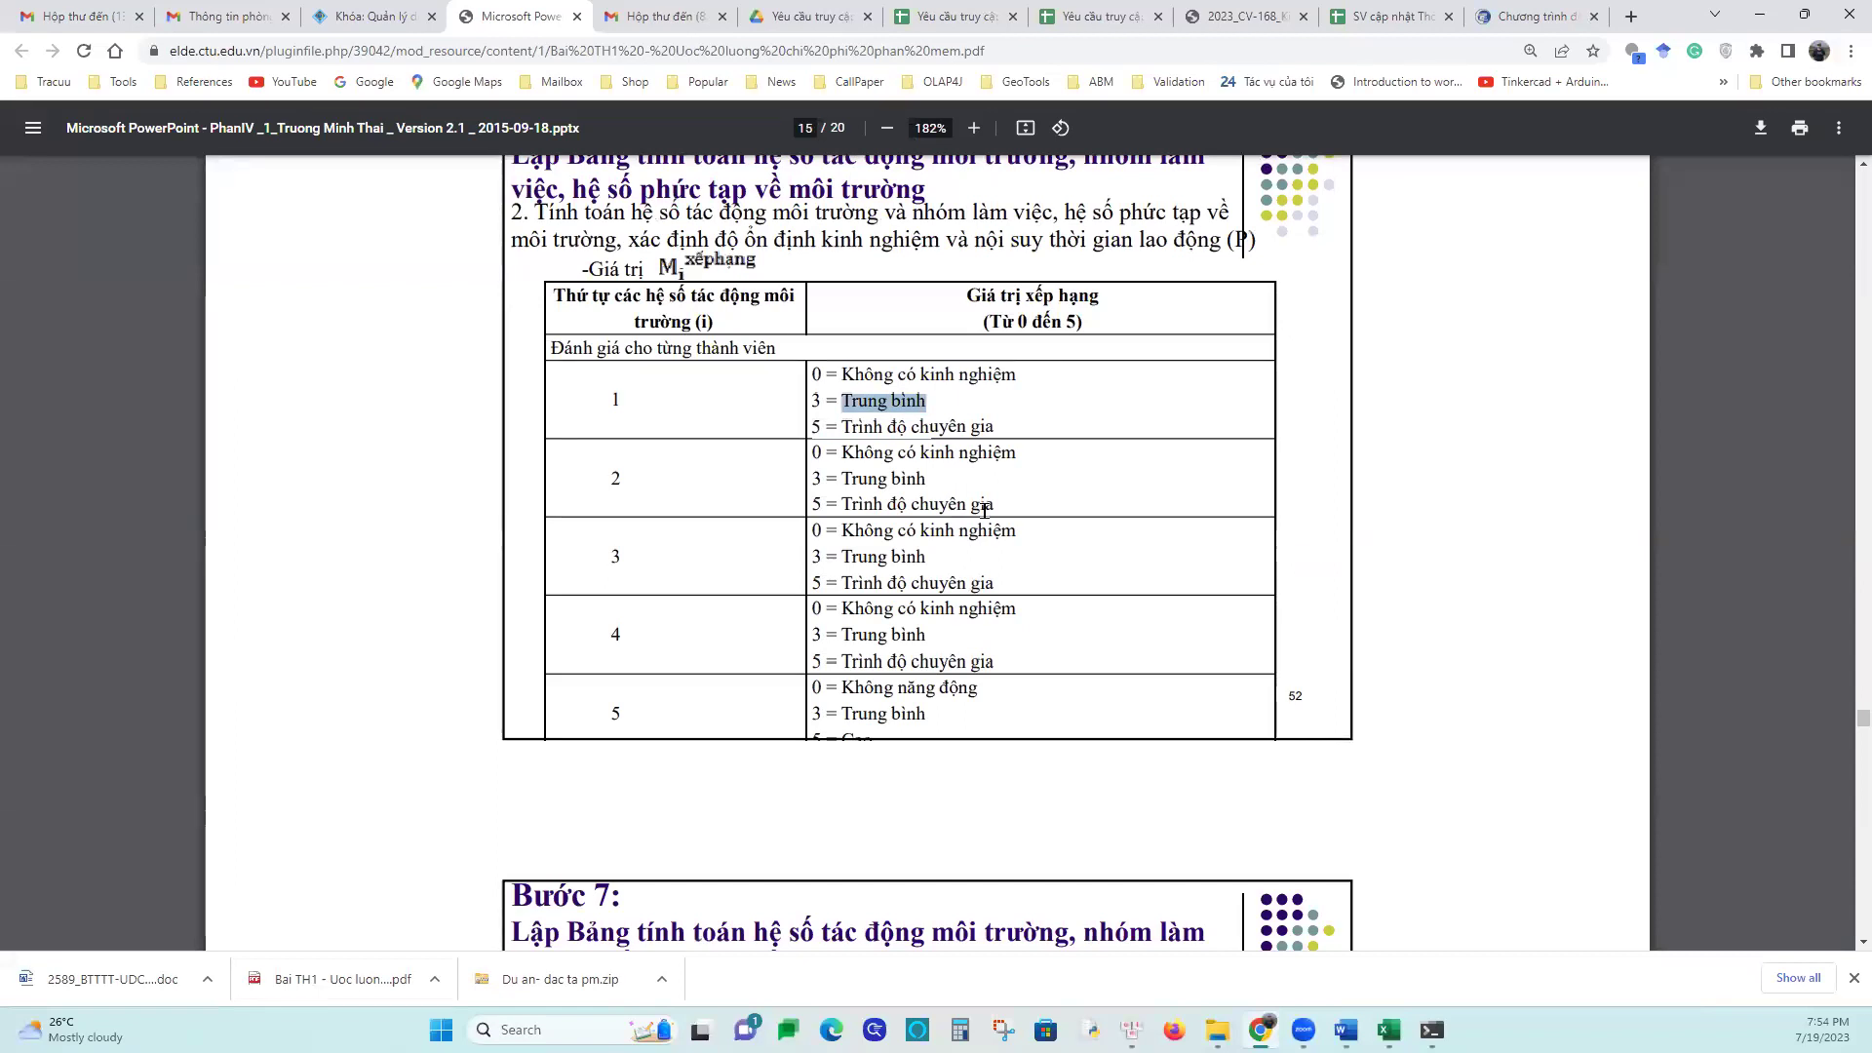
{"action": "left_click_drag", "start_coordinate": [825, 427], "coordinate": [1072, 438]}
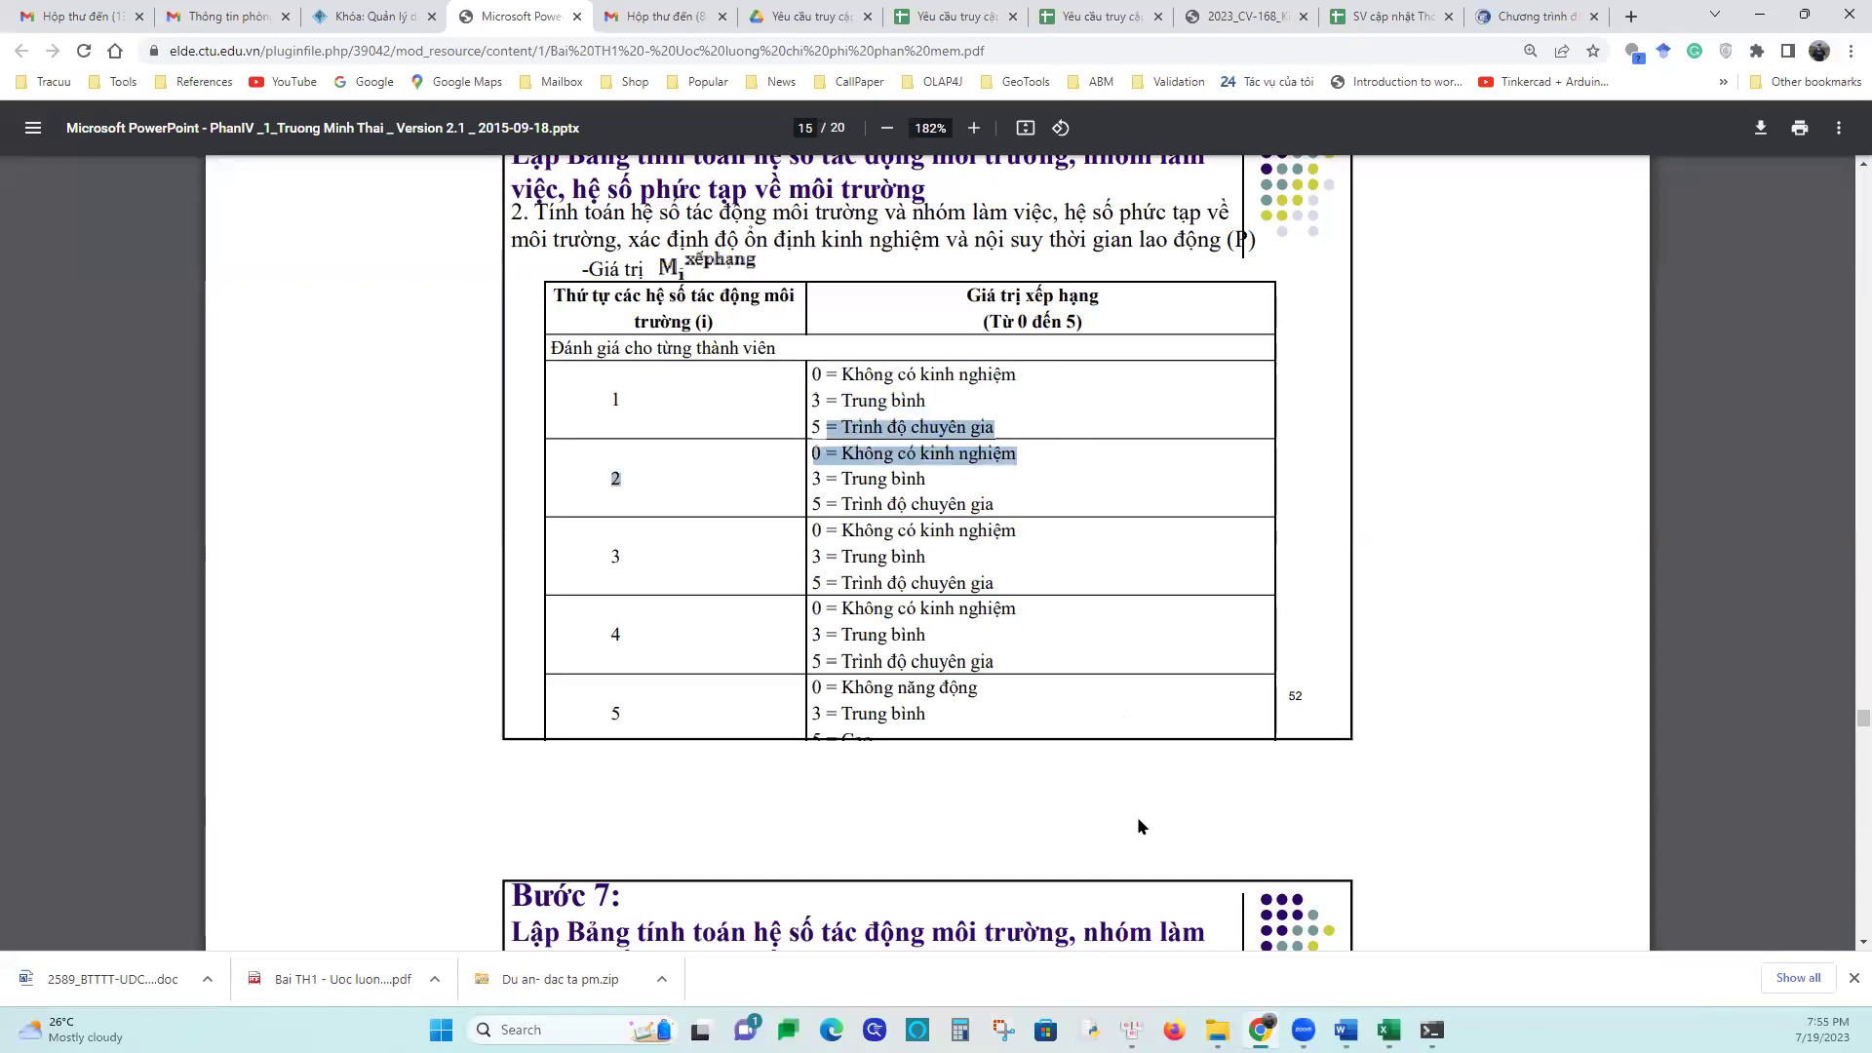
Switch to the Excel workbook and review the skill scores on sheet B7 in C5:C12 and C14:C18
{"action": "mouse_move", "coordinate": [1388, 1029]}
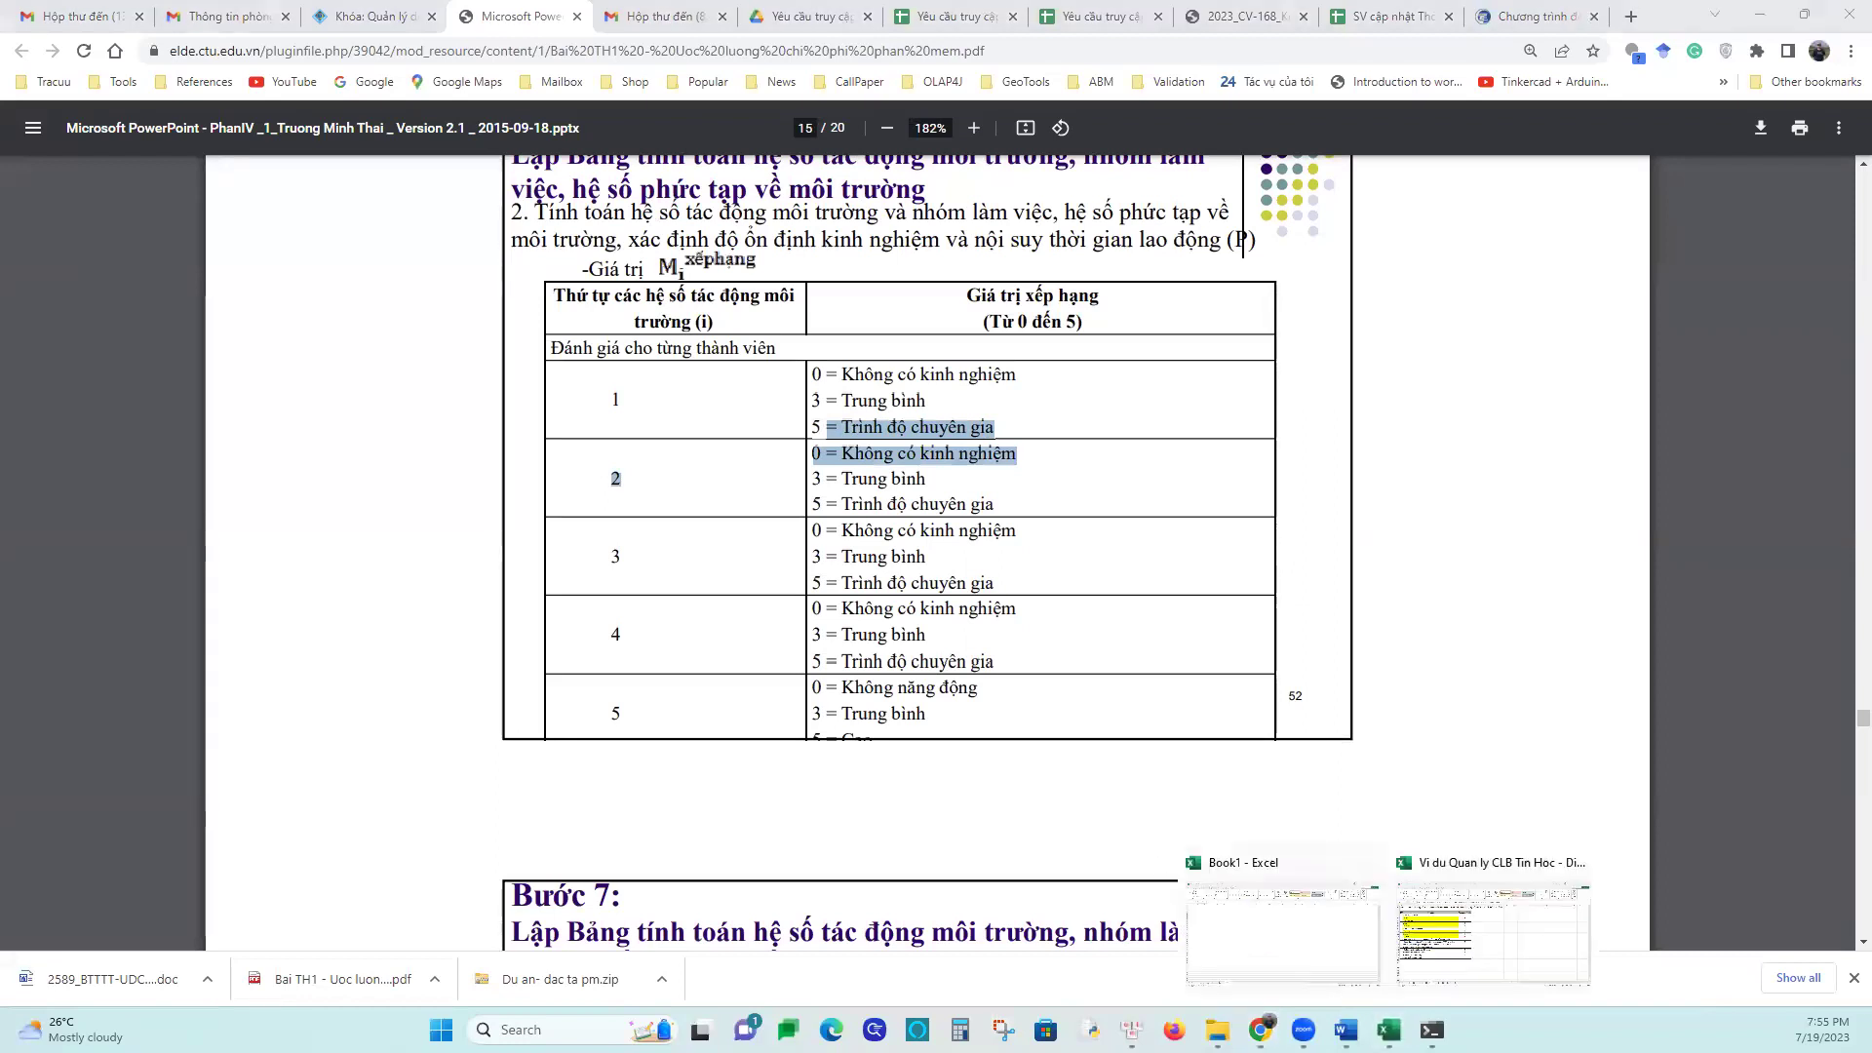
{"action": "left_click", "coordinate": [1482, 936]}
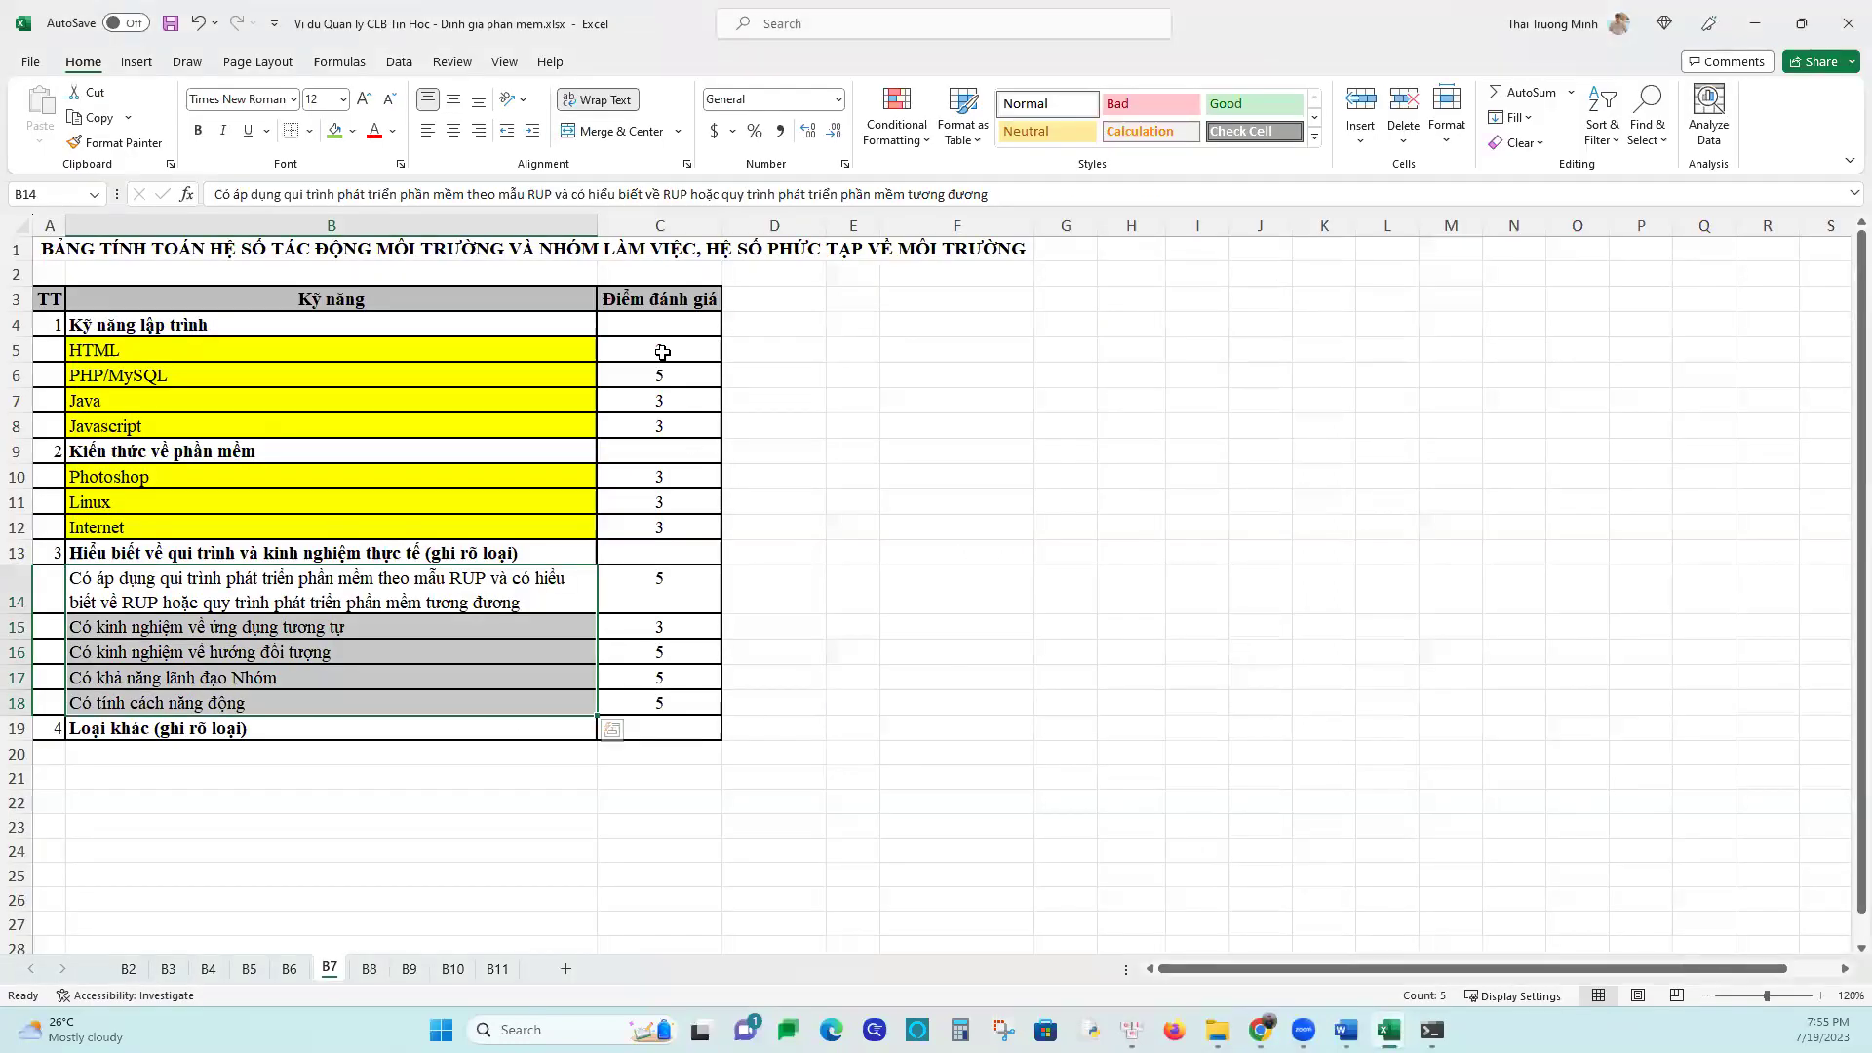
{"action": "left_click", "coordinate": [682, 375]}
{"action": "left_click_drag", "start_coordinate": [683, 349], "coordinate": [659, 526]}
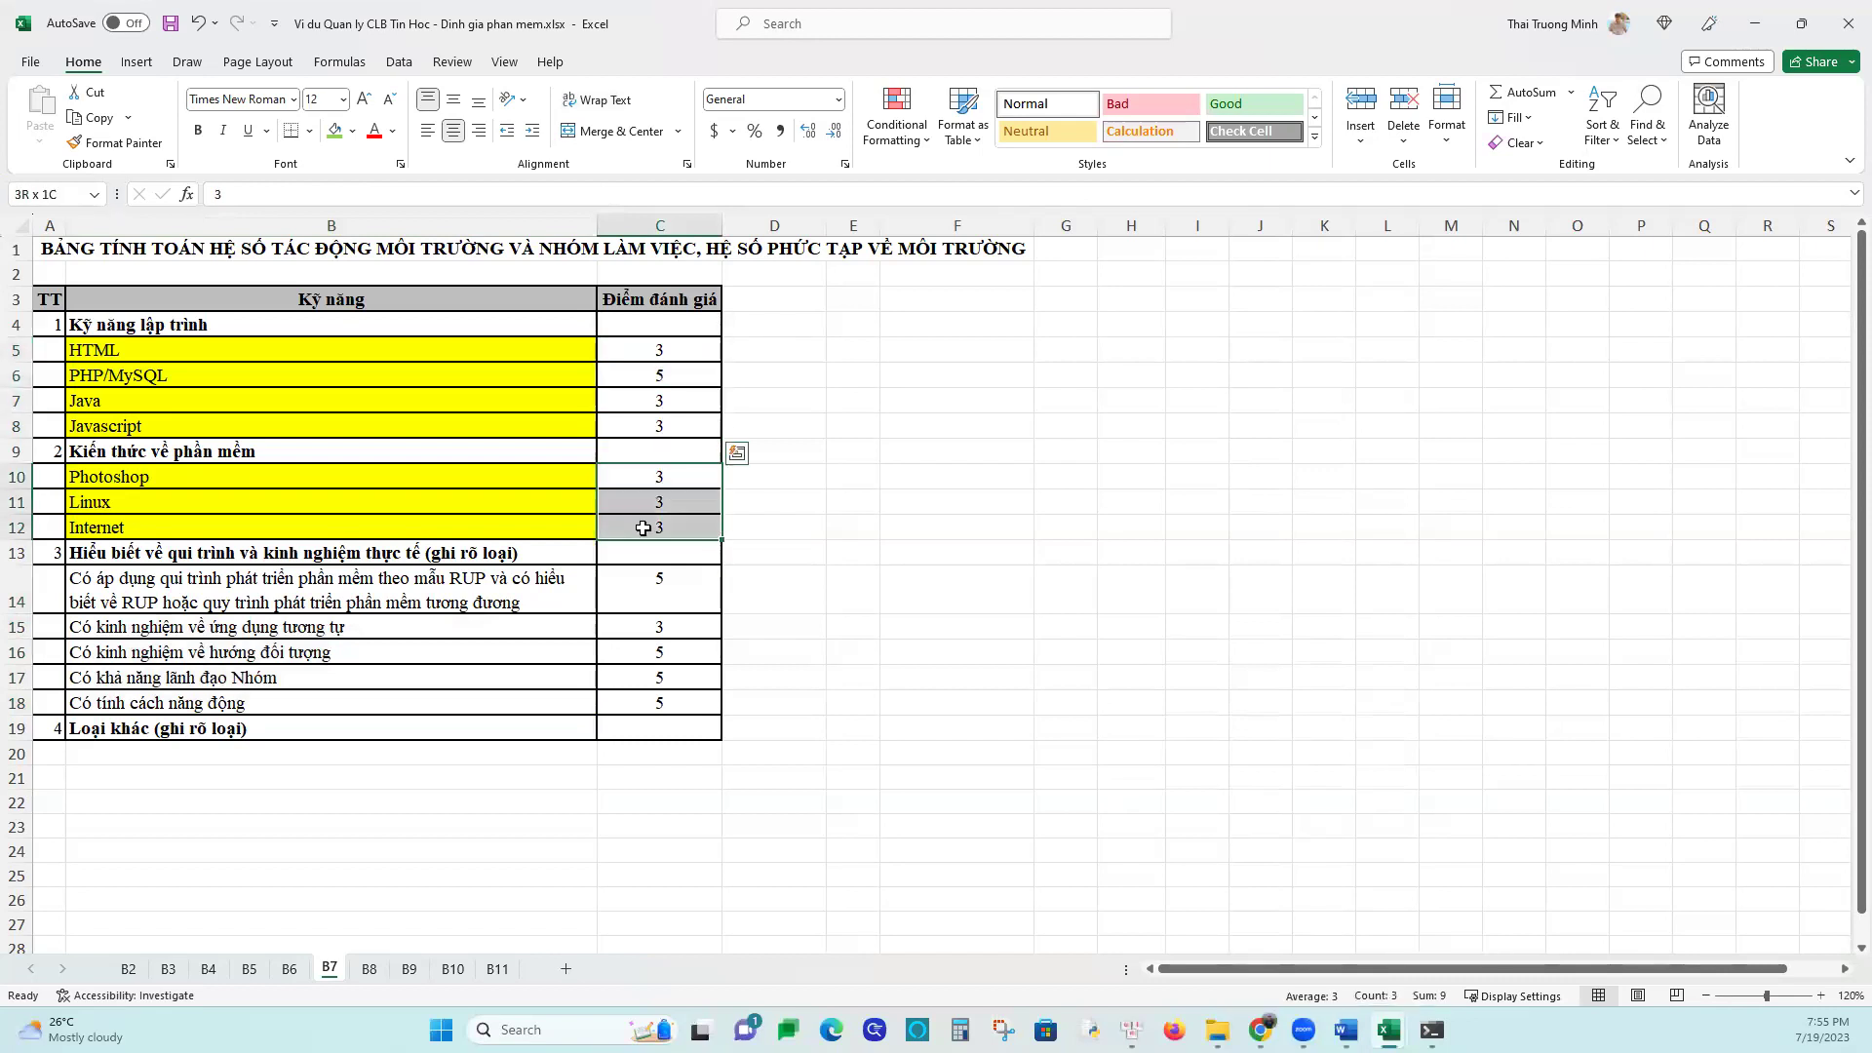
{"action": "left_click", "coordinate": [661, 585]}
{"action": "left_click_drag", "start_coordinate": [669, 643], "coordinate": [663, 704]}
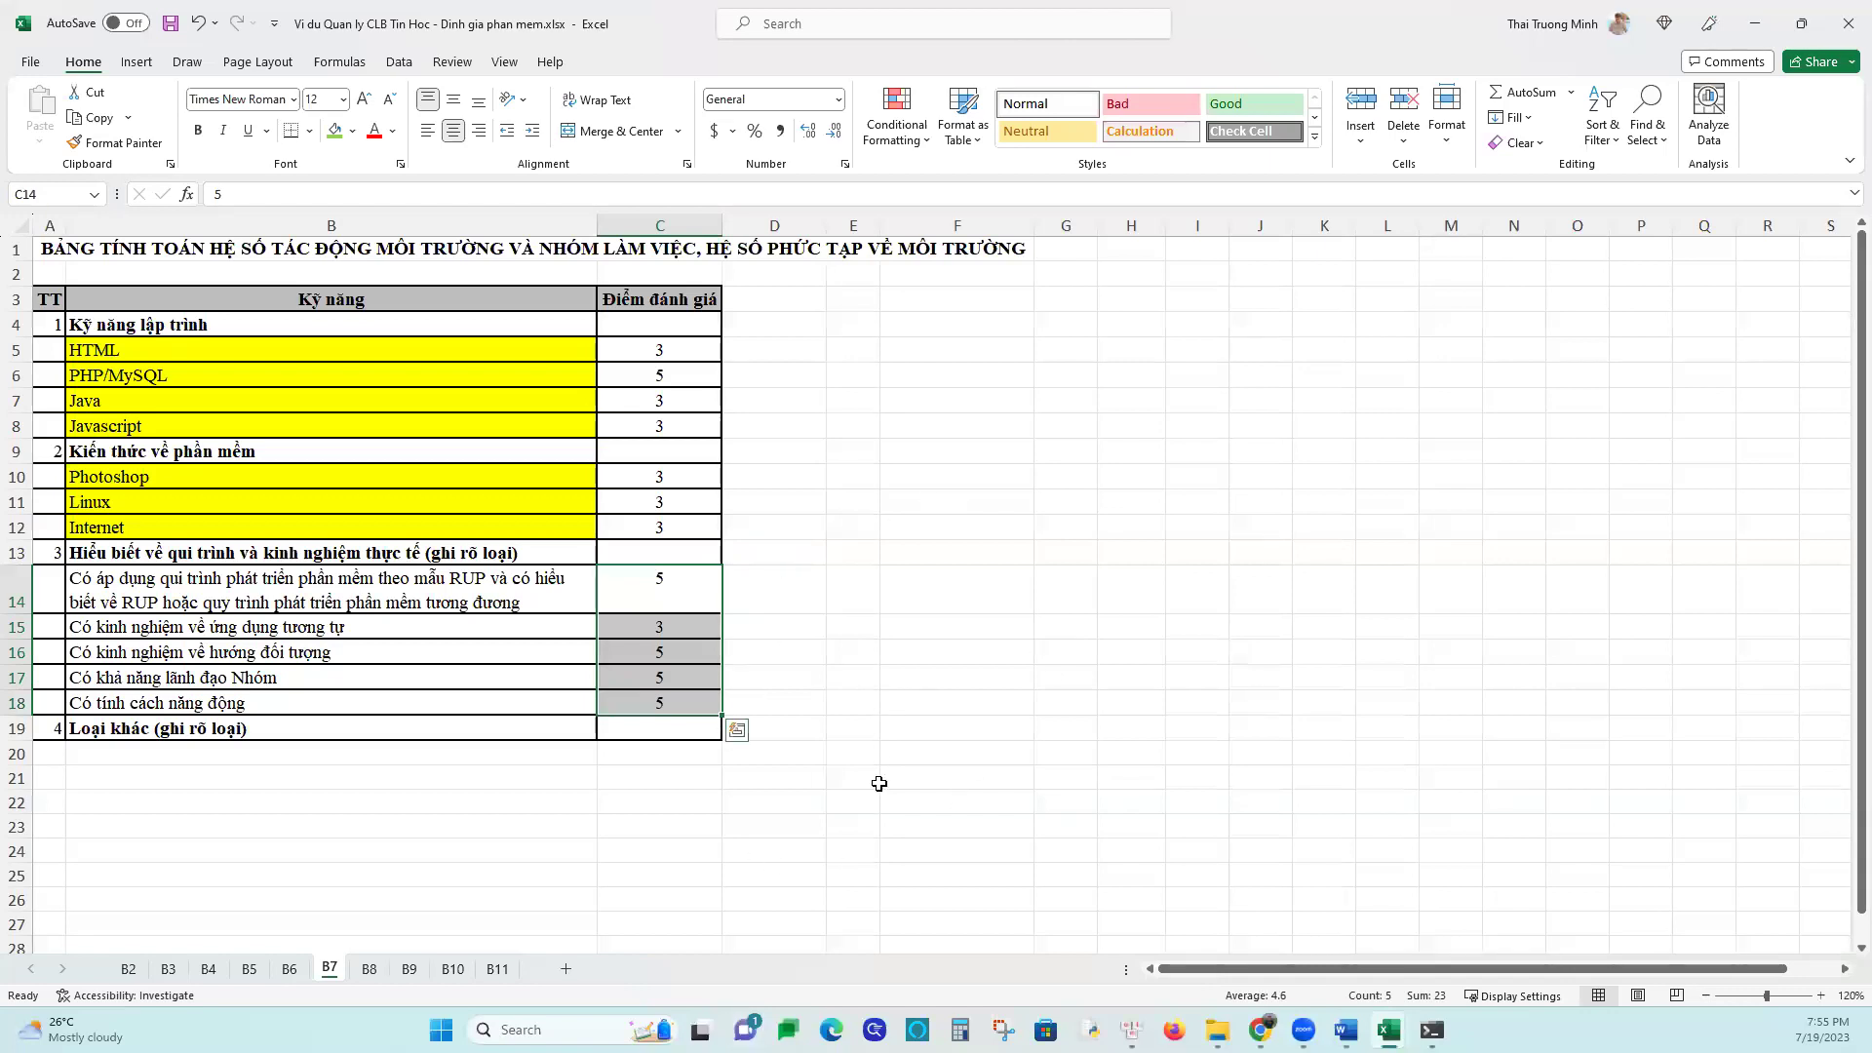
Open sheet B8 and select the title of its environmental factor table in A1
{"action": "left_click", "coordinate": [371, 971]}
{"action": "scroll", "coordinate": [477, 895], "scroll_direction": "up", "scroll_amount": 4}
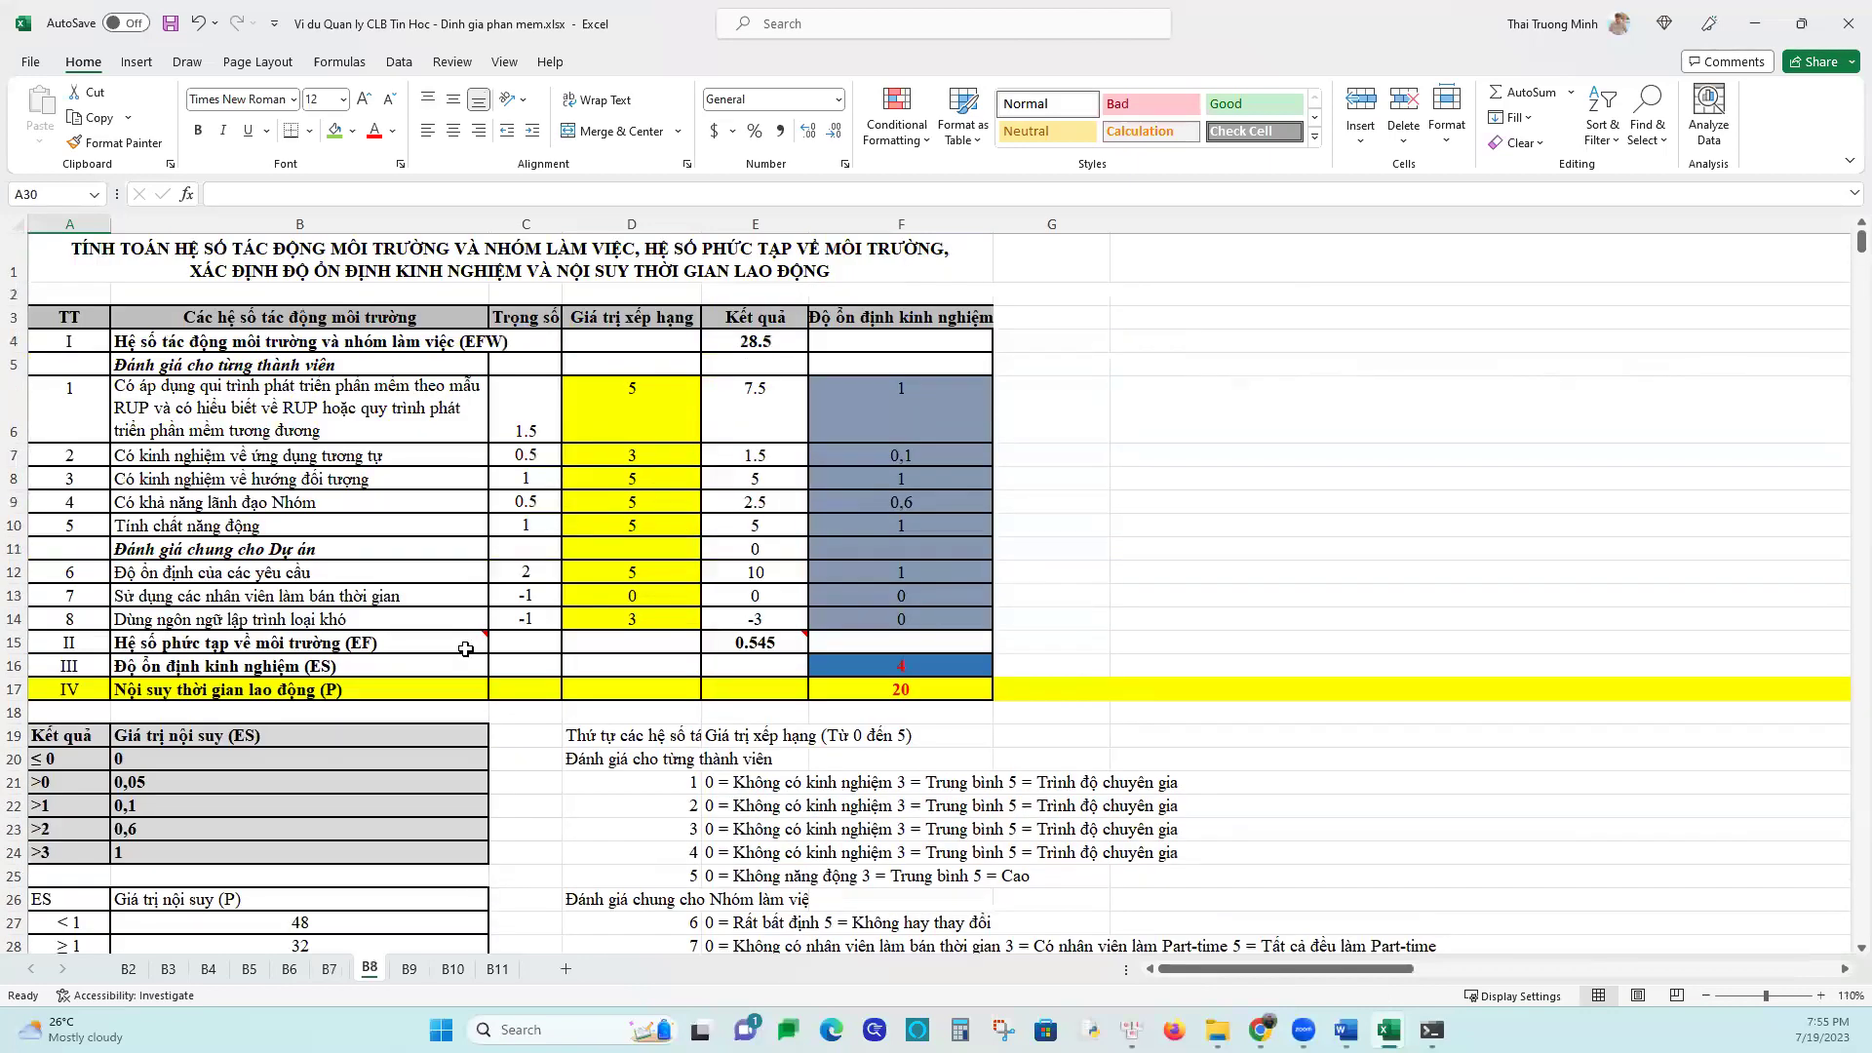
{"action": "left_click", "coordinate": [263, 254]}
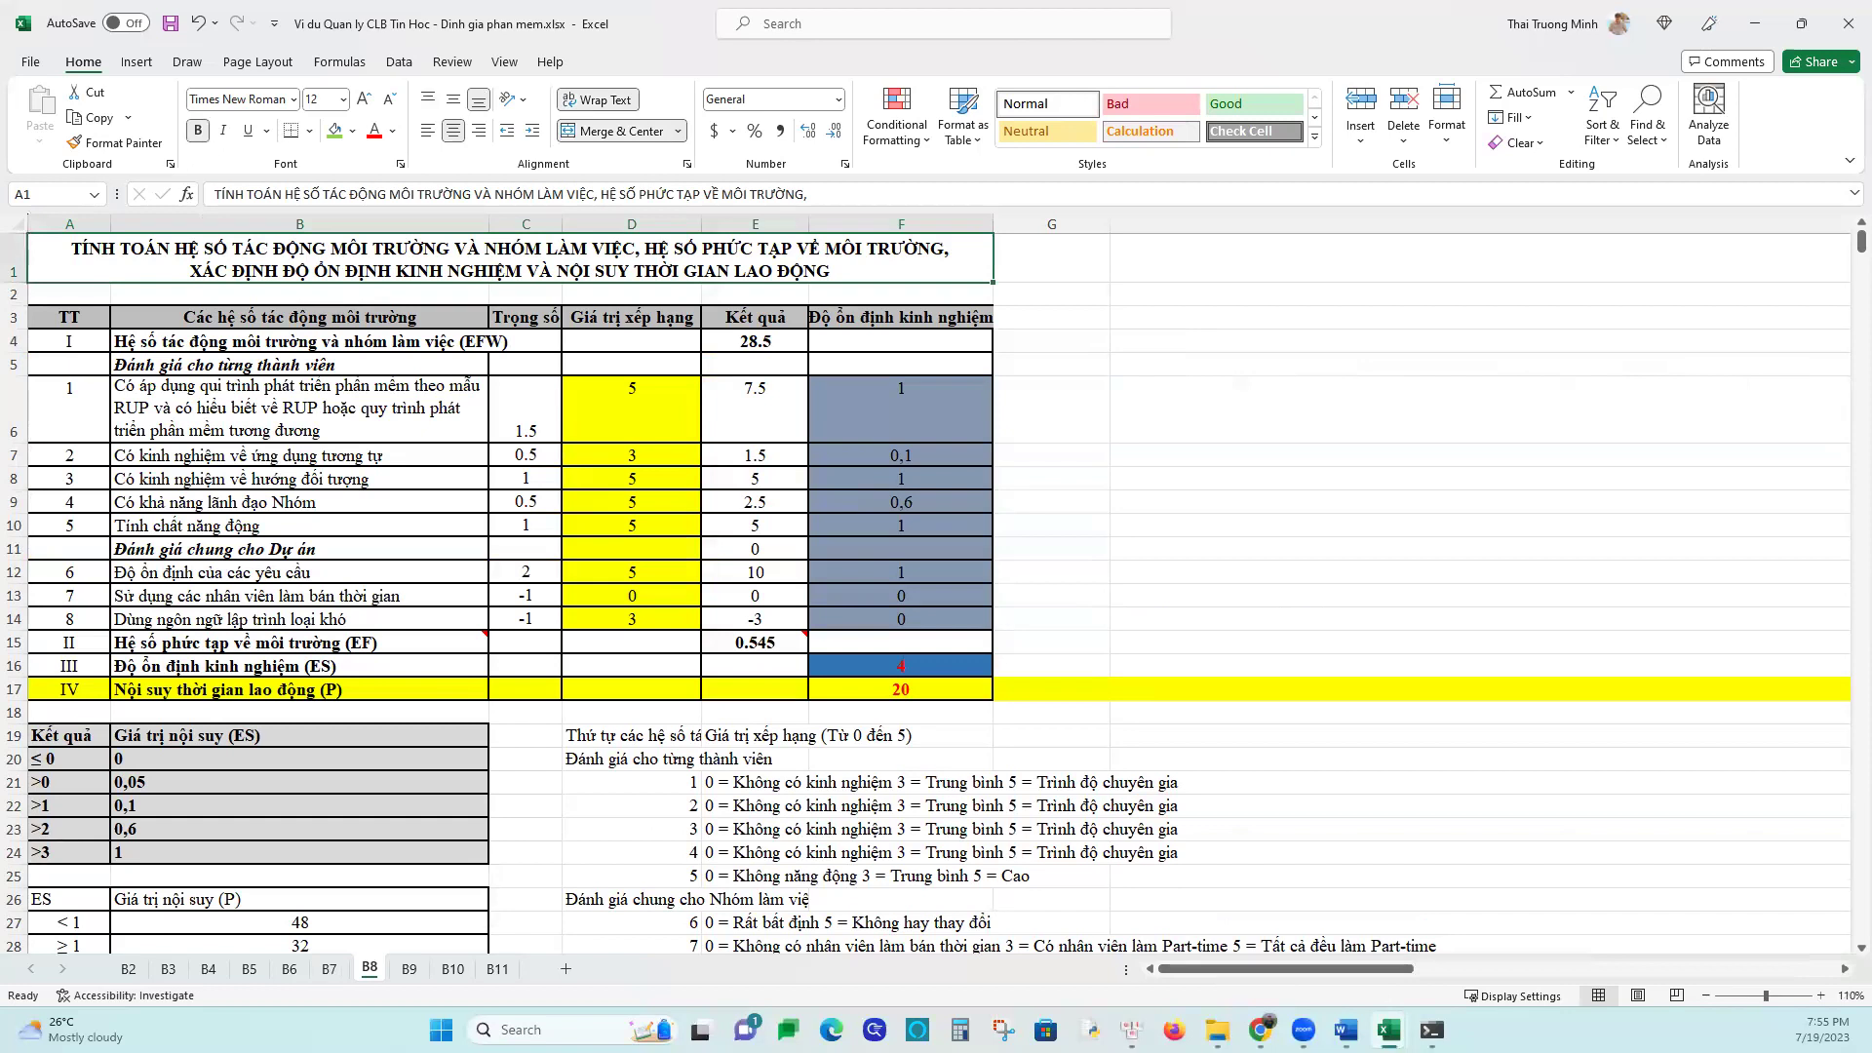
Switch to the Word document 2589_BTTTT-UDCNTT.doc and examine the environmental factor table in section II on page 21
{"action": "mouse_move", "coordinate": [1345, 1029]}
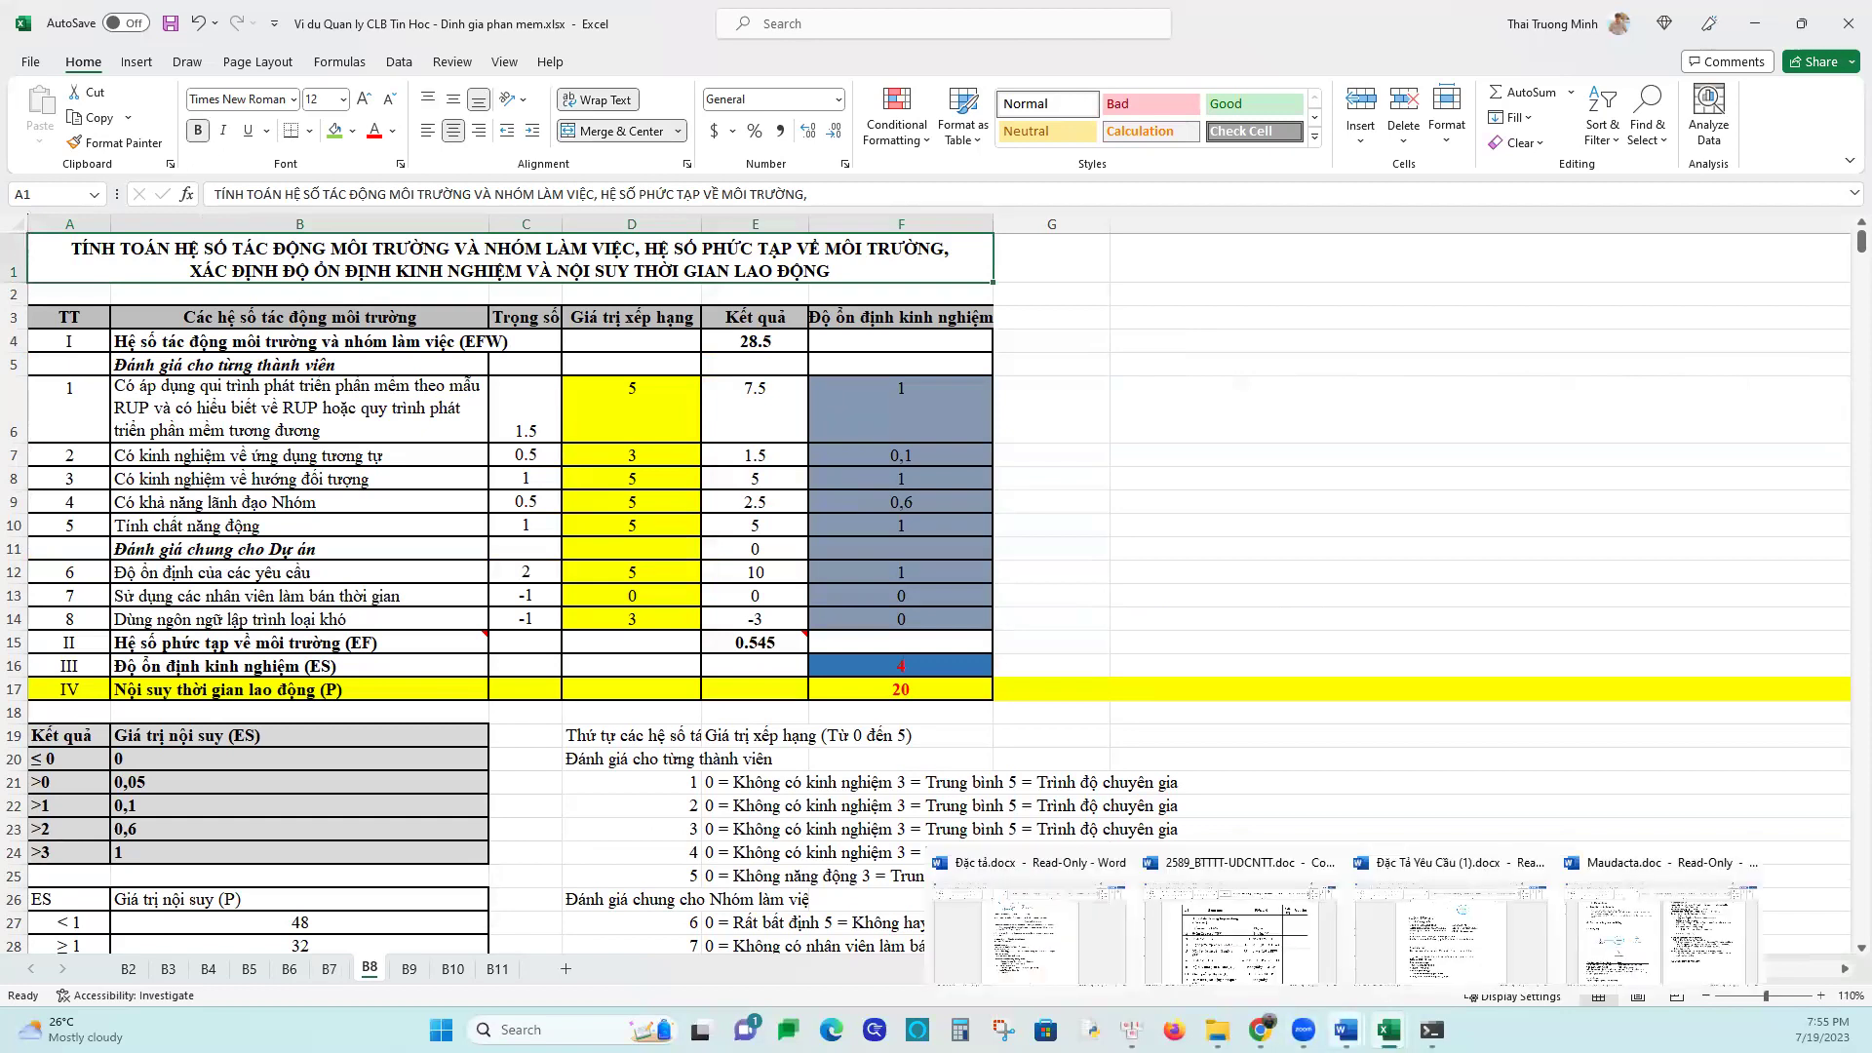
{"action": "left_click", "coordinate": [1283, 944]}
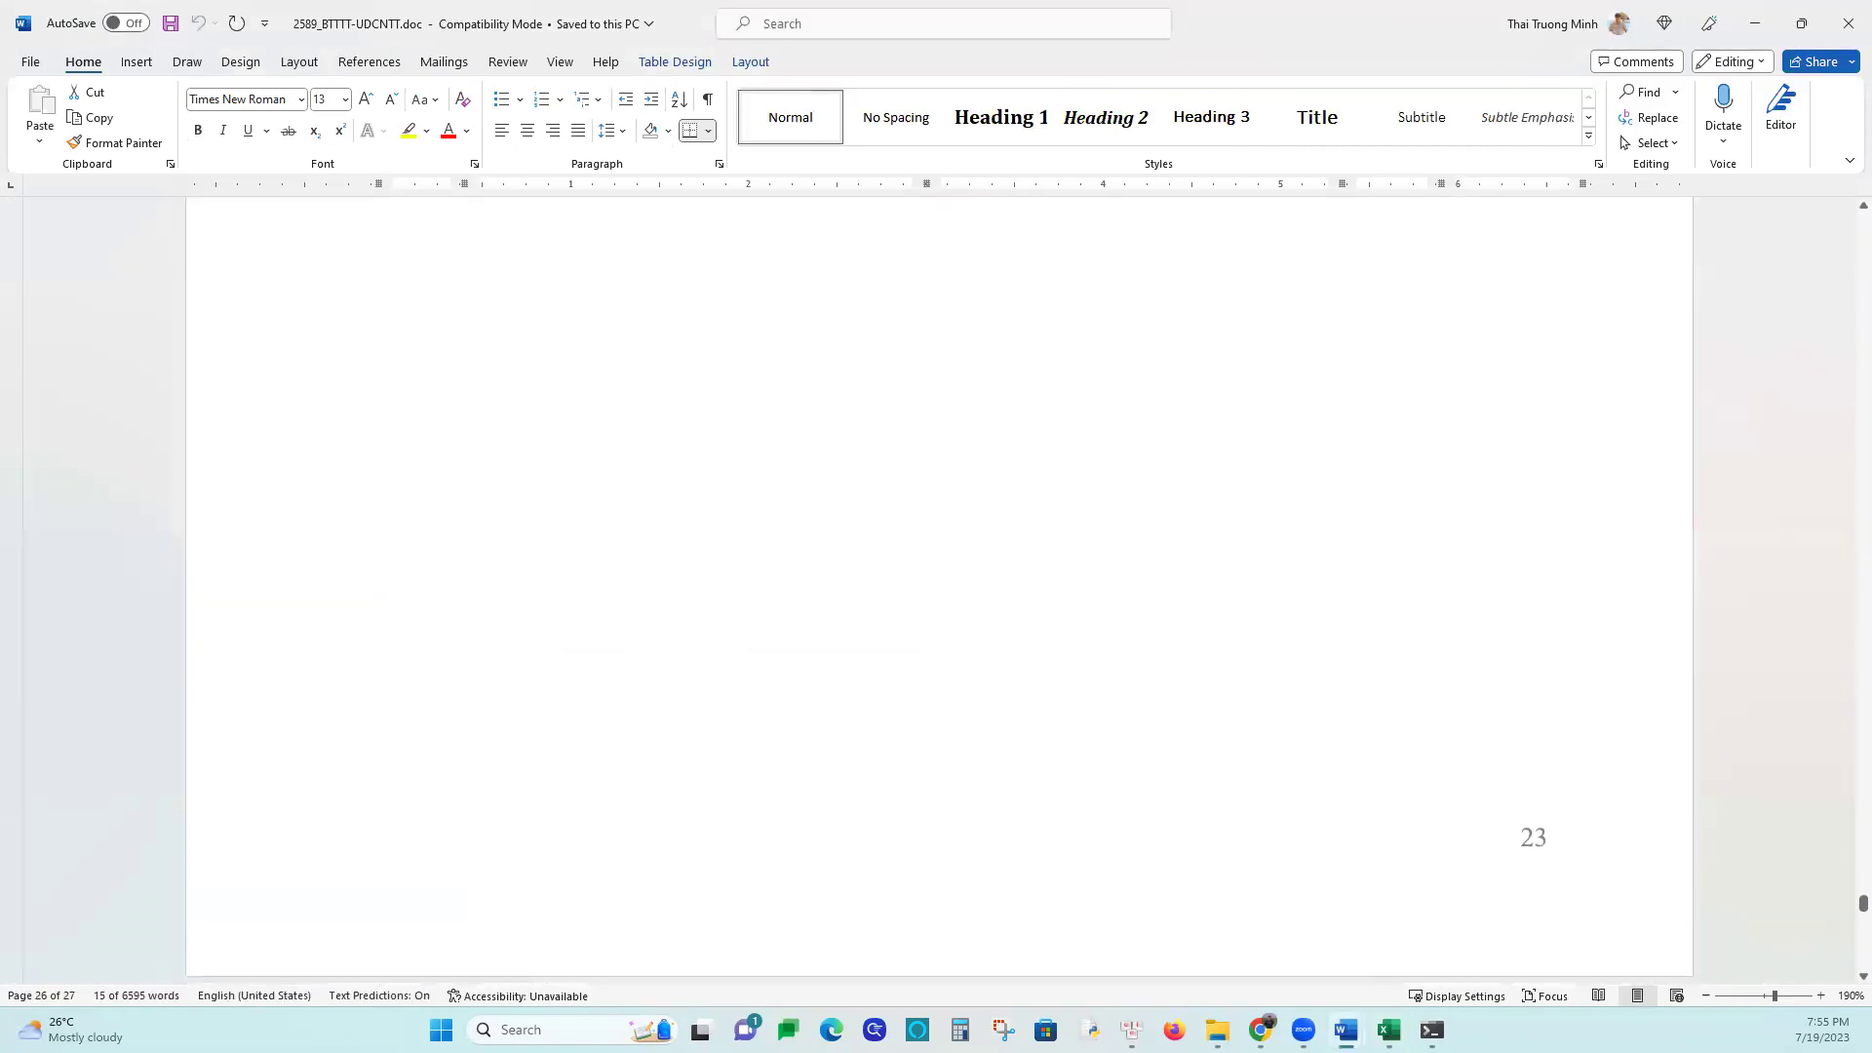
{"action": "scroll", "coordinate": [1114, 750], "scroll_direction": "up", "scroll_amount": 20}
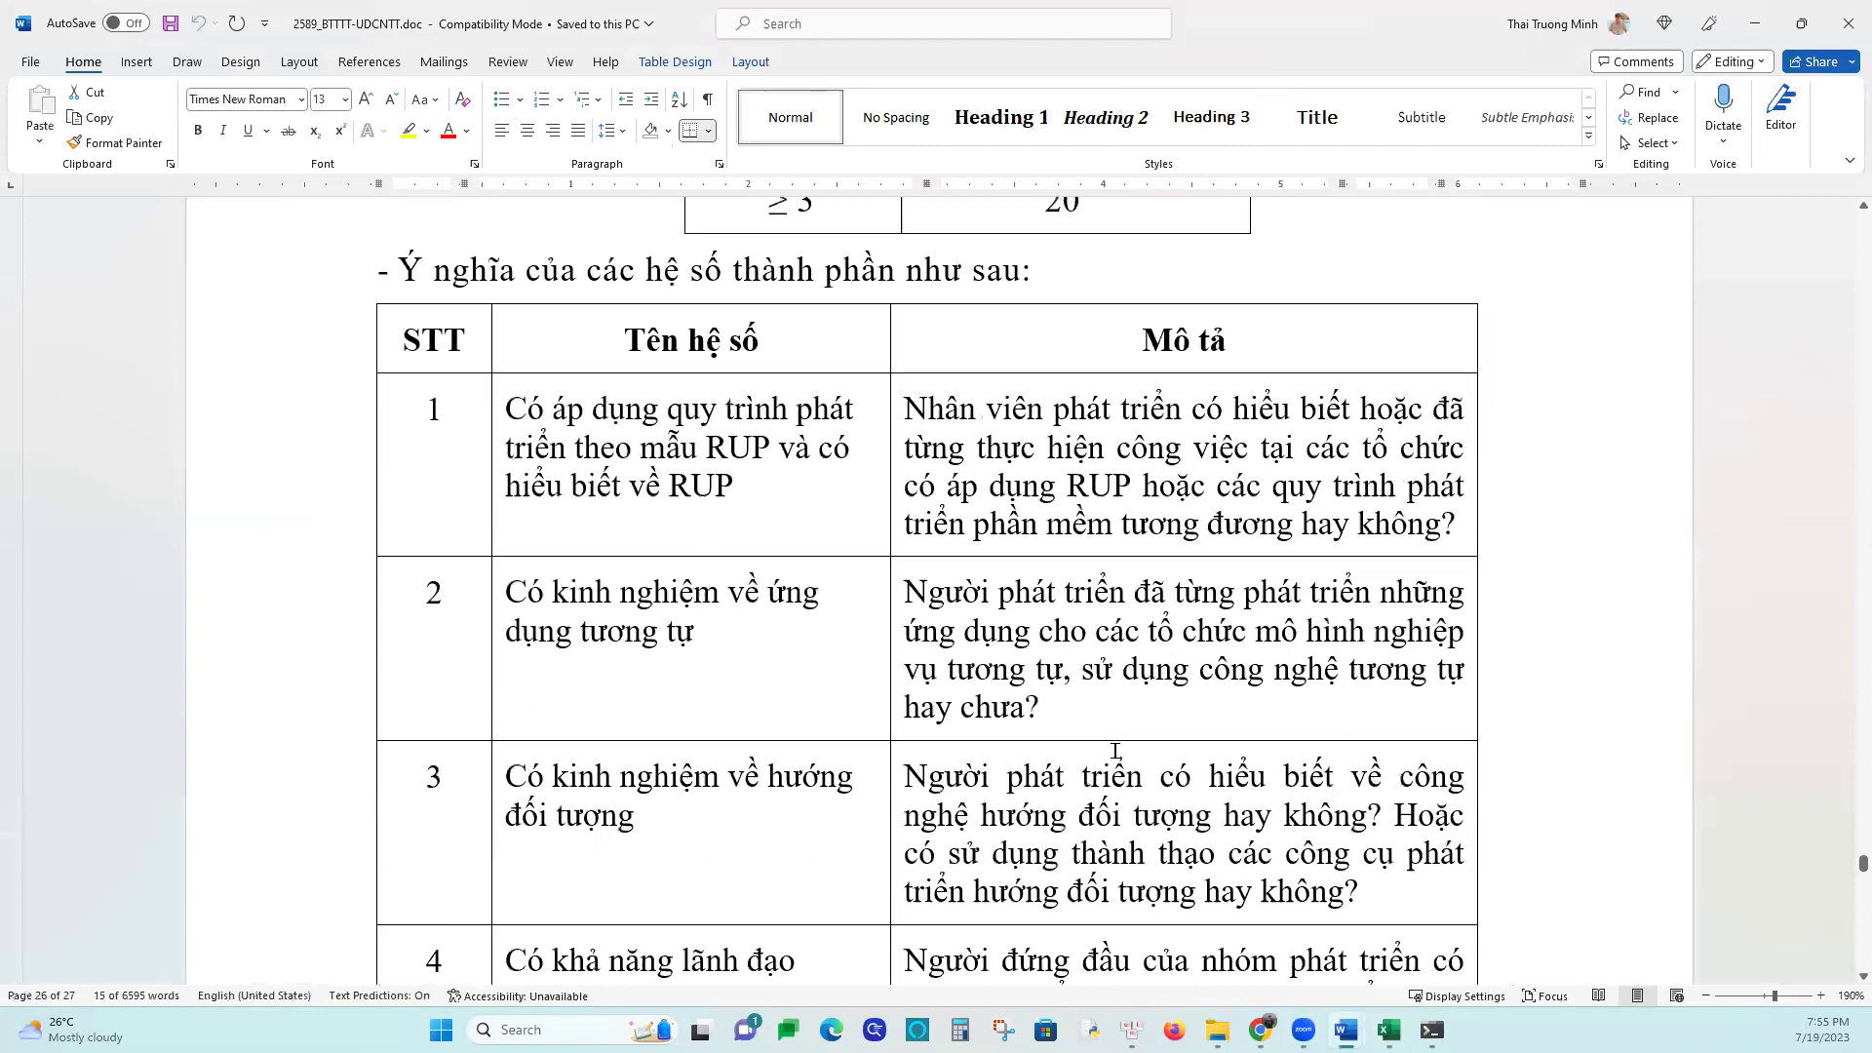
{"action": "scroll", "coordinate": [1114, 749], "scroll_direction": "up", "scroll_amount": 20}
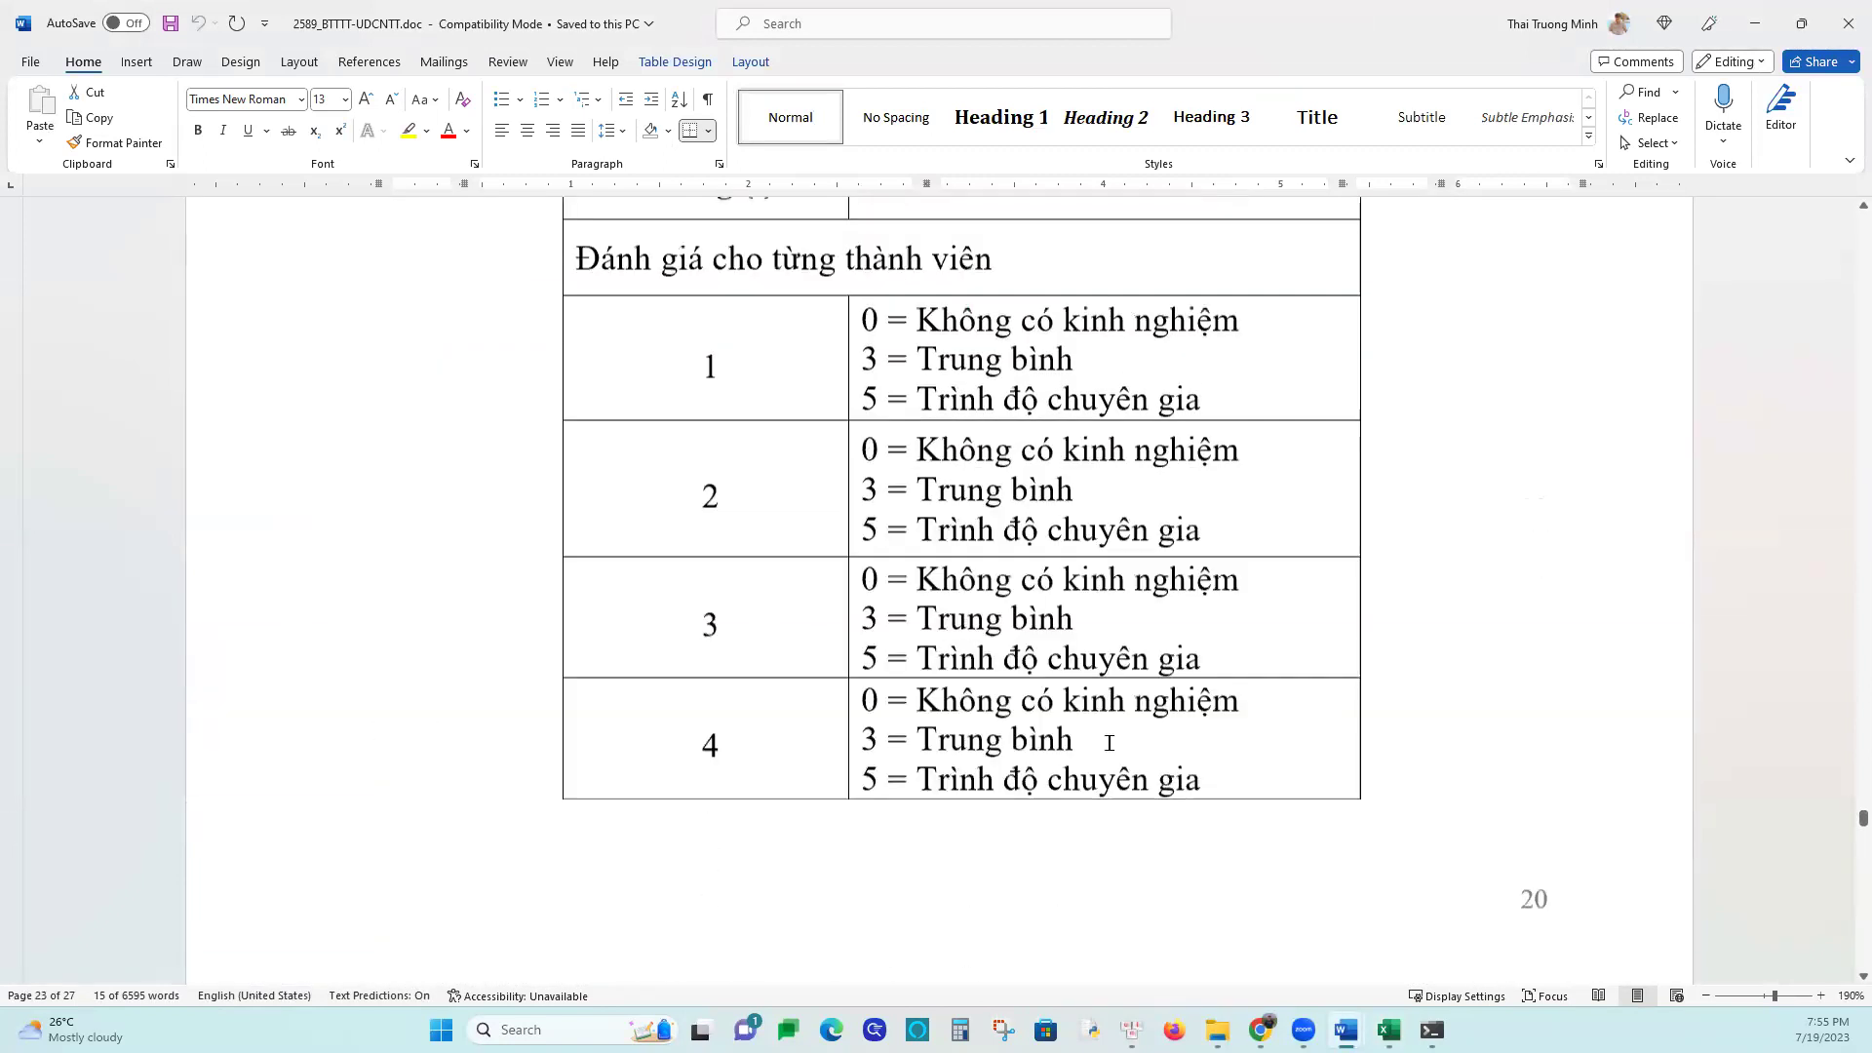
{"action": "scroll", "coordinate": [1108, 743], "scroll_direction": "up", "scroll_amount": 20}
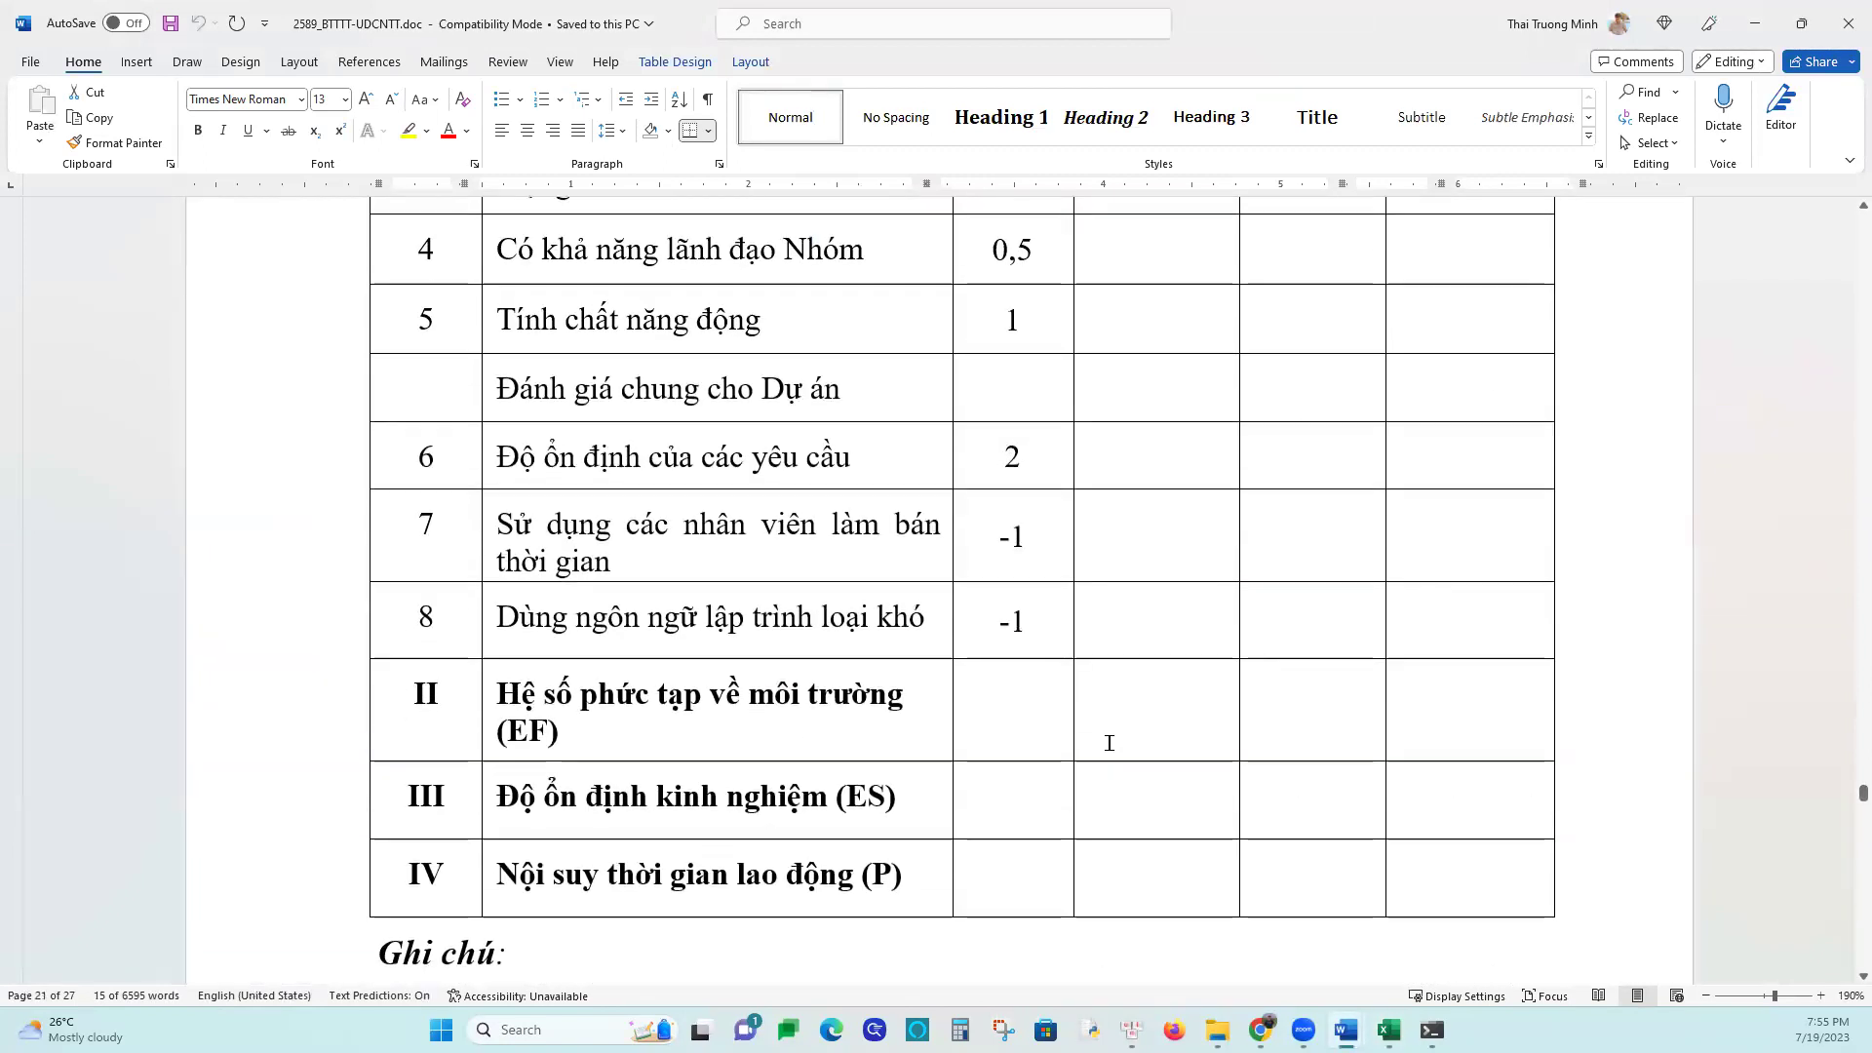
{"action": "scroll", "coordinate": [1108, 743], "scroll_direction": "up", "scroll_amount": 6}
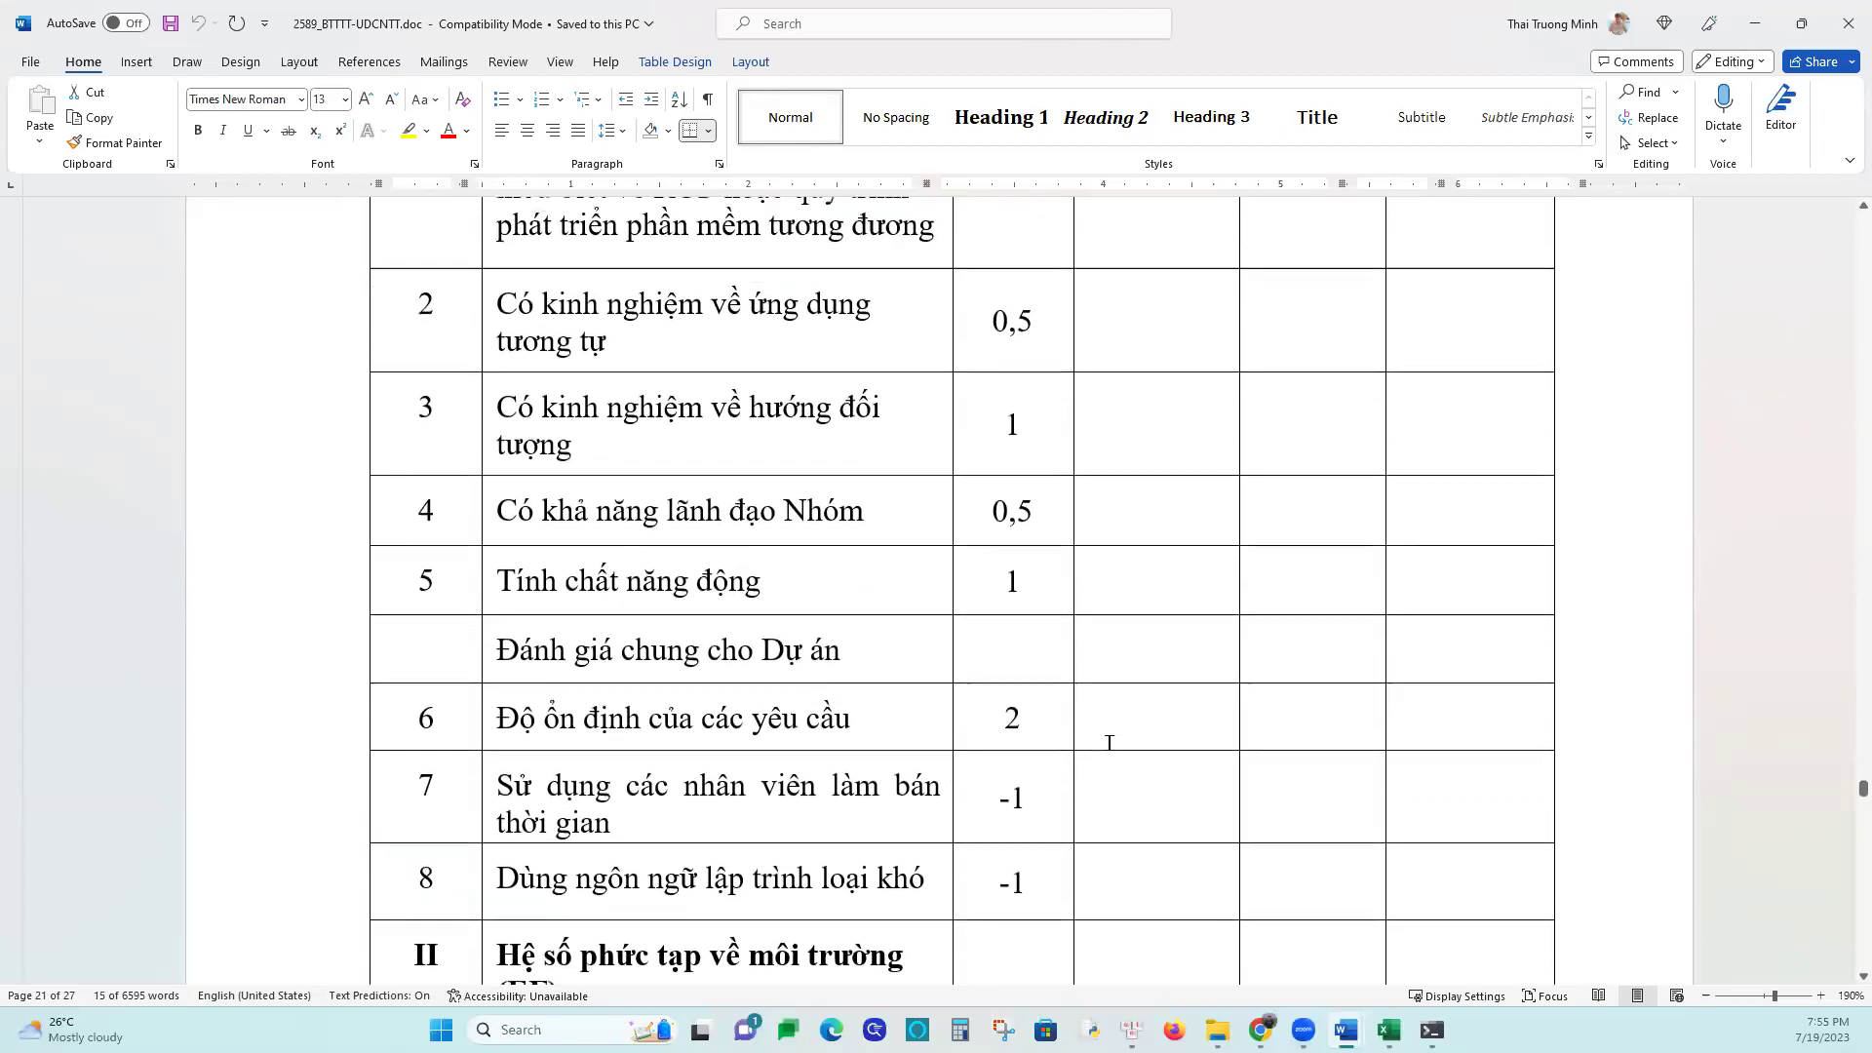
{"action": "scroll", "coordinate": [1108, 742], "scroll_direction": "up", "scroll_amount": 3}
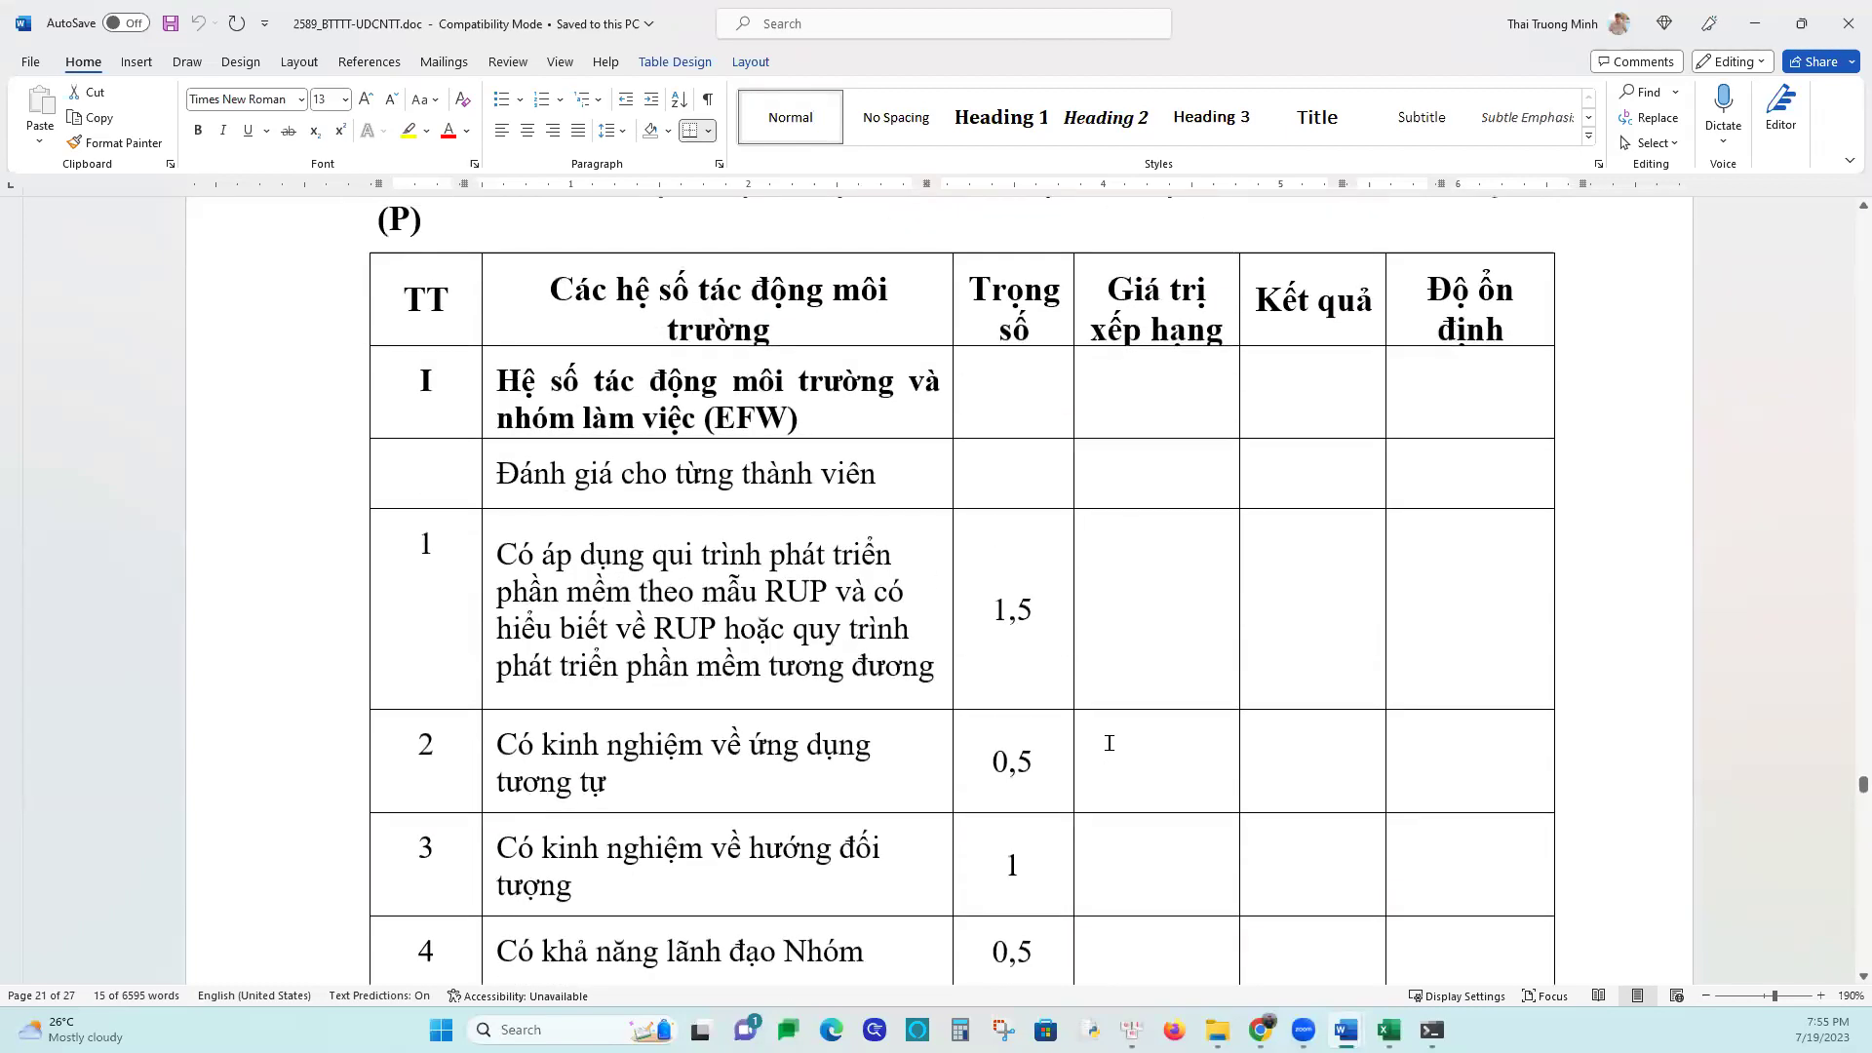
{"action": "scroll", "coordinate": [1109, 743], "scroll_direction": "down", "scroll_amount": 10}
{"action": "scroll", "coordinate": [1101, 721], "scroll_direction": "up", "scroll_amount": 10}
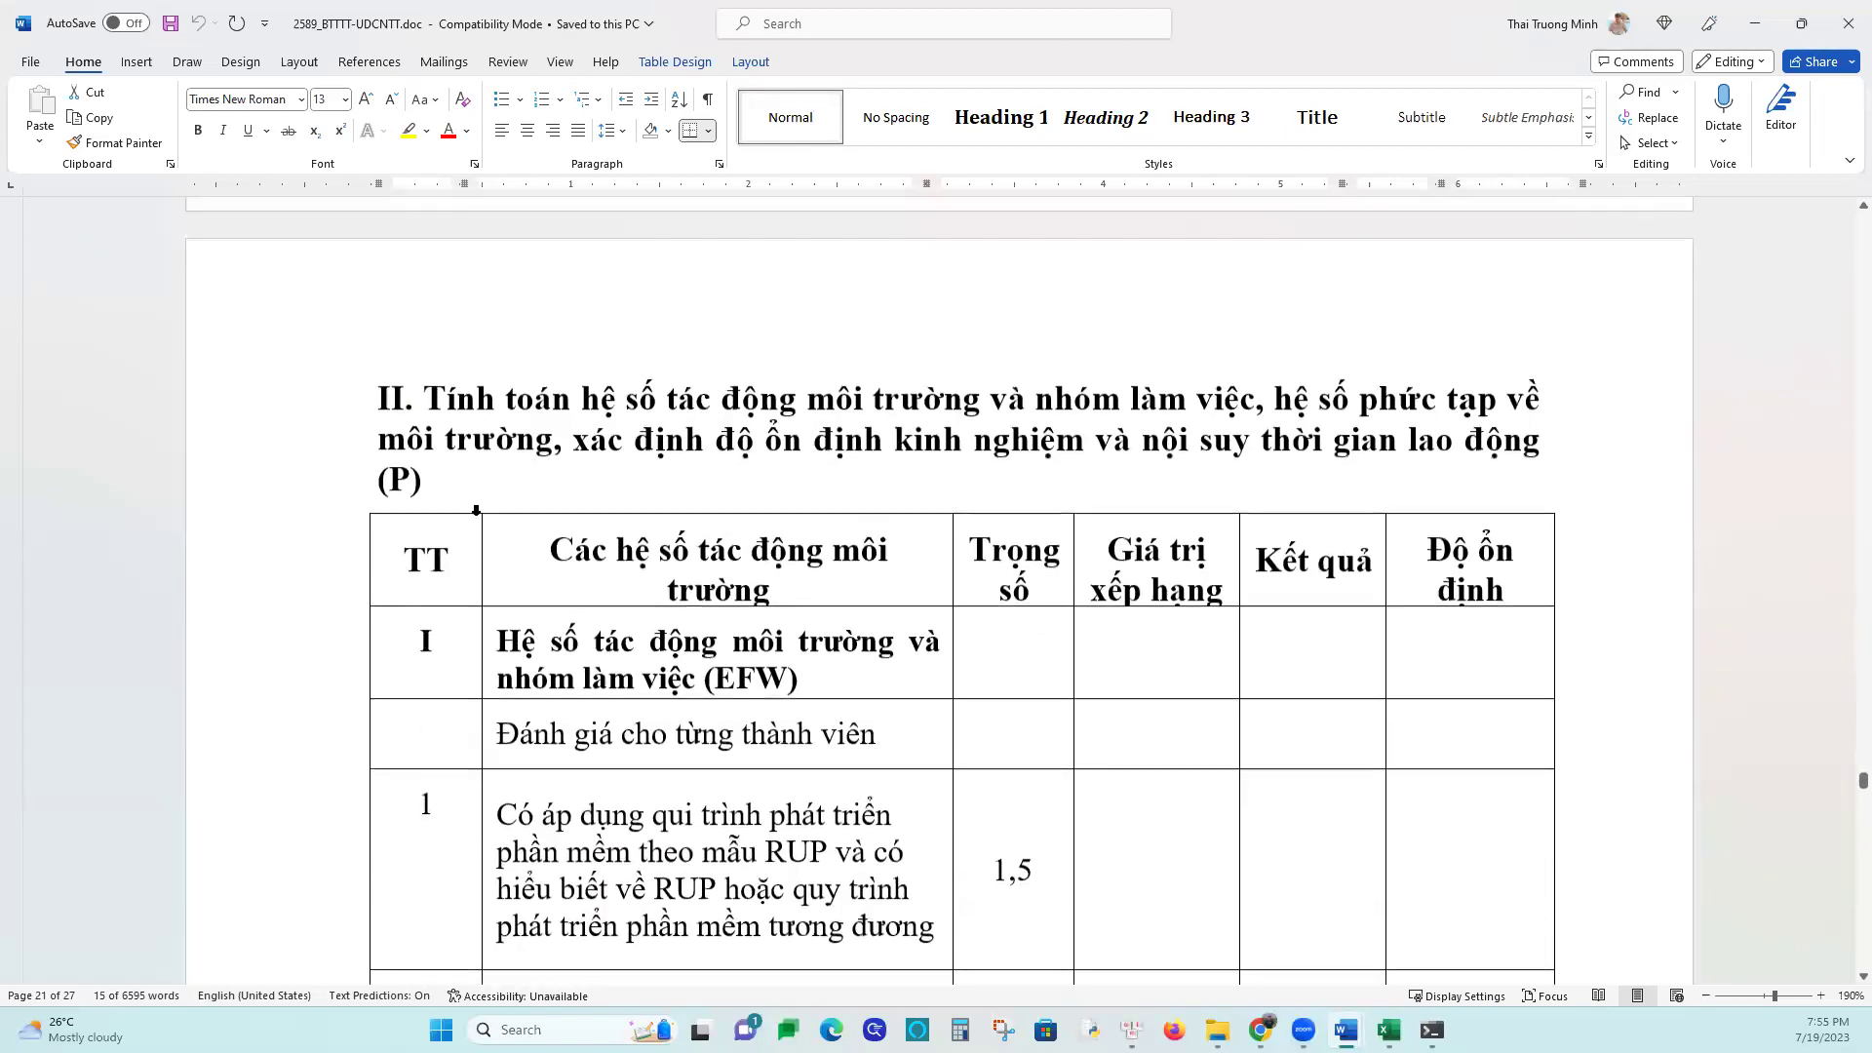
{"action": "left_click_drag", "start_coordinate": [411, 563], "coordinate": [858, 809]}
Switch back to the Excel workbook and review the difficult-language factor and the rating values D6:D14 on sheet B8
{"action": "left_click", "coordinate": [1389, 1029]}
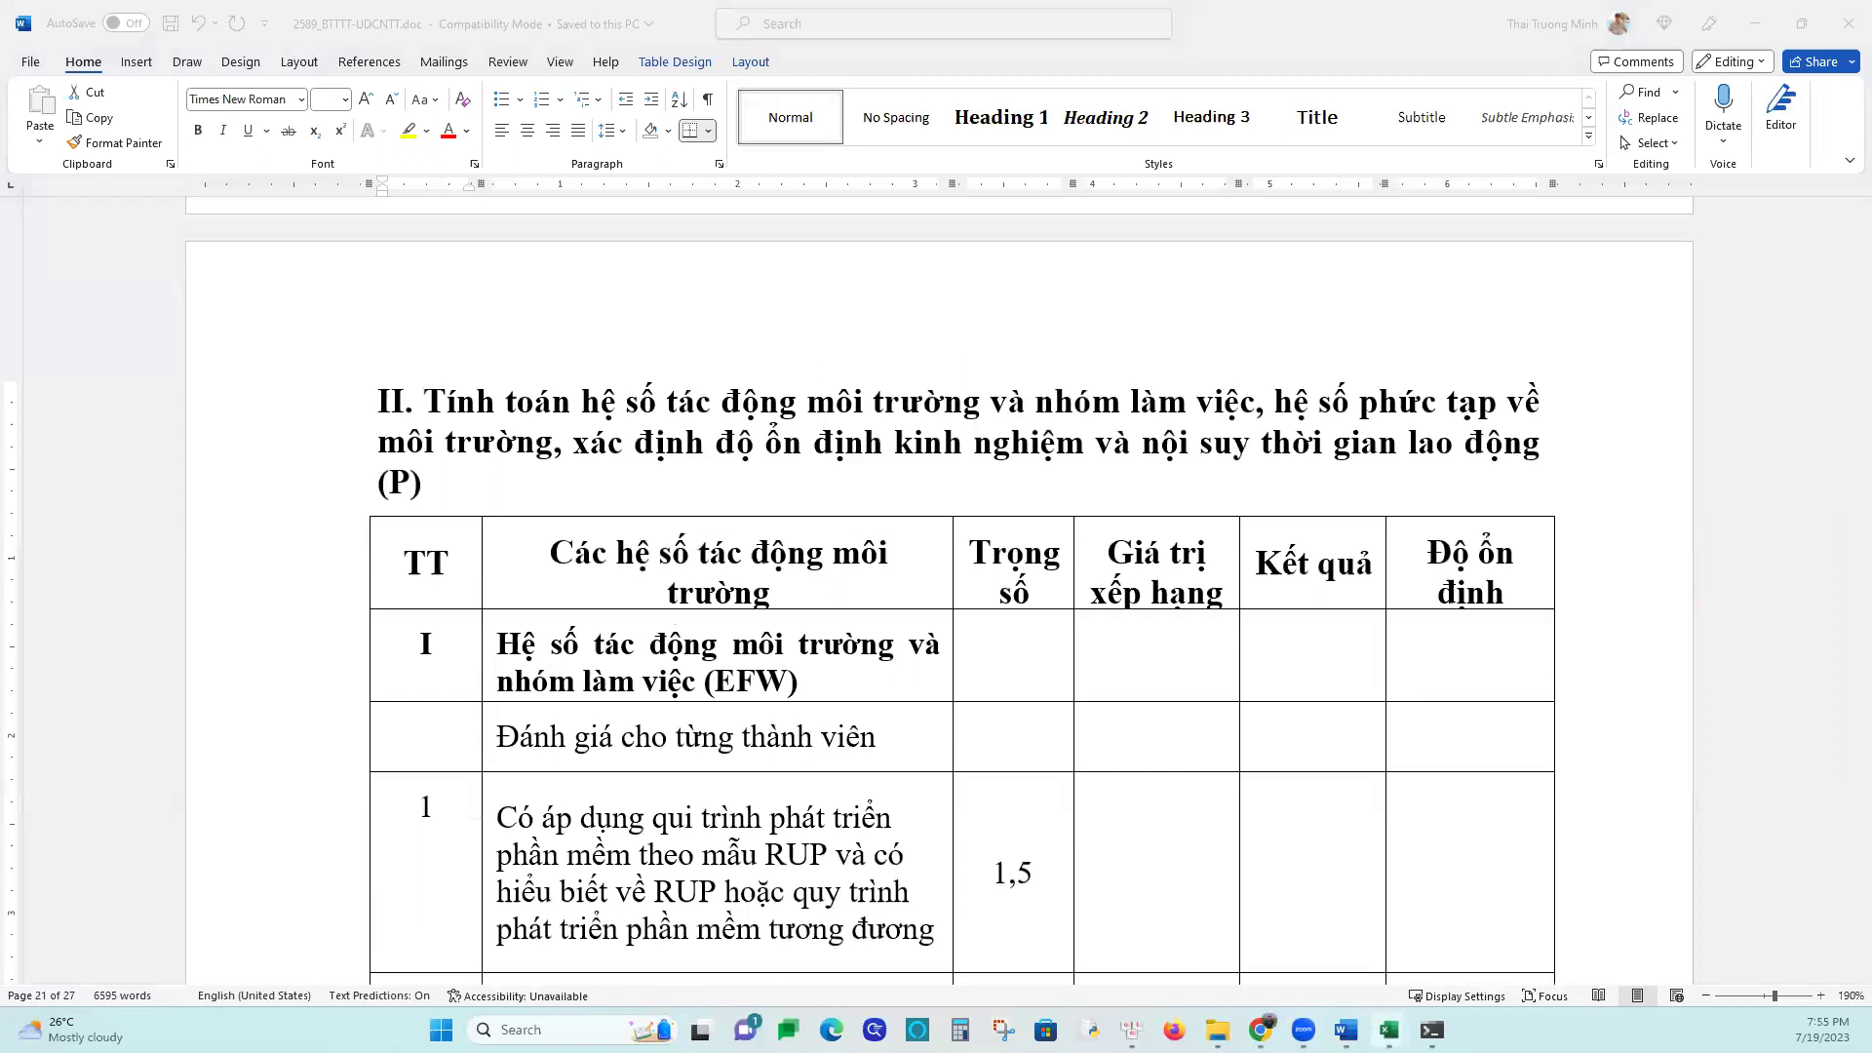
{"action": "left_click", "coordinate": [1491, 931]}
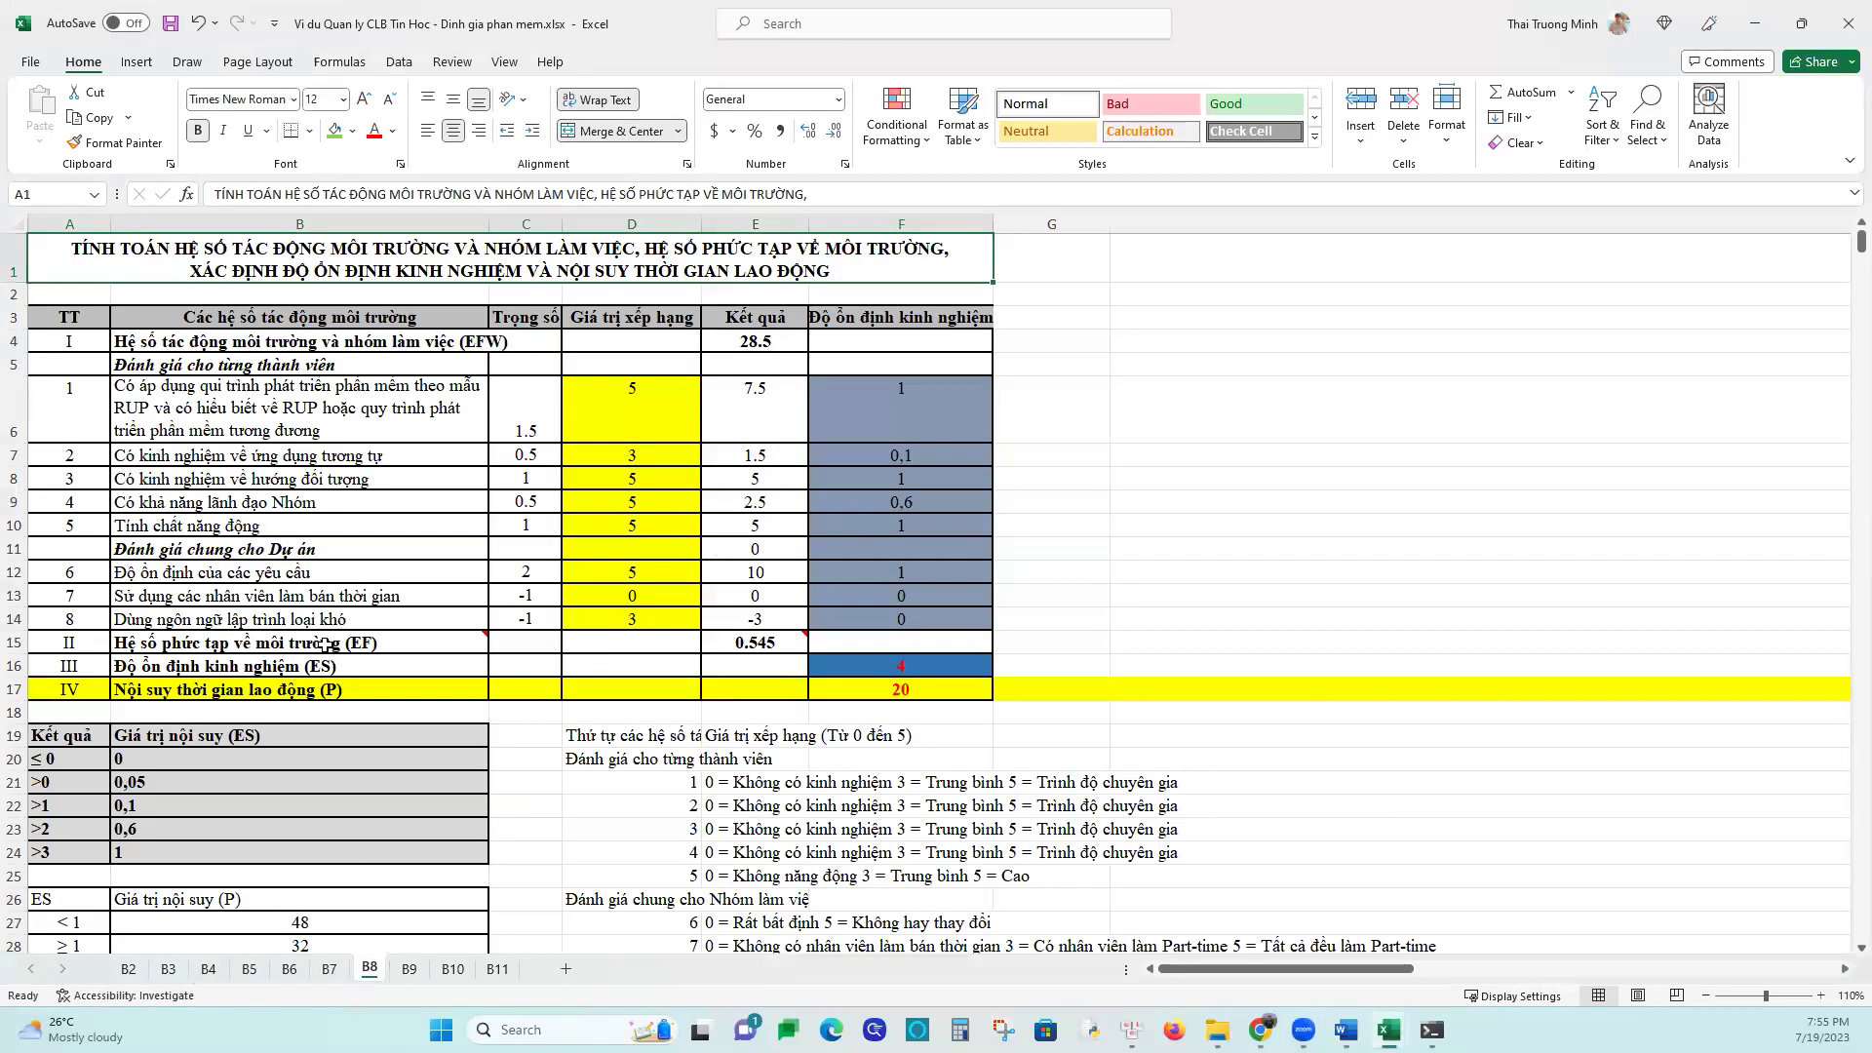
{"action": "left_click", "coordinate": [375, 620]}
{"action": "left_click_drag", "start_coordinate": [619, 389], "coordinate": [671, 620]}
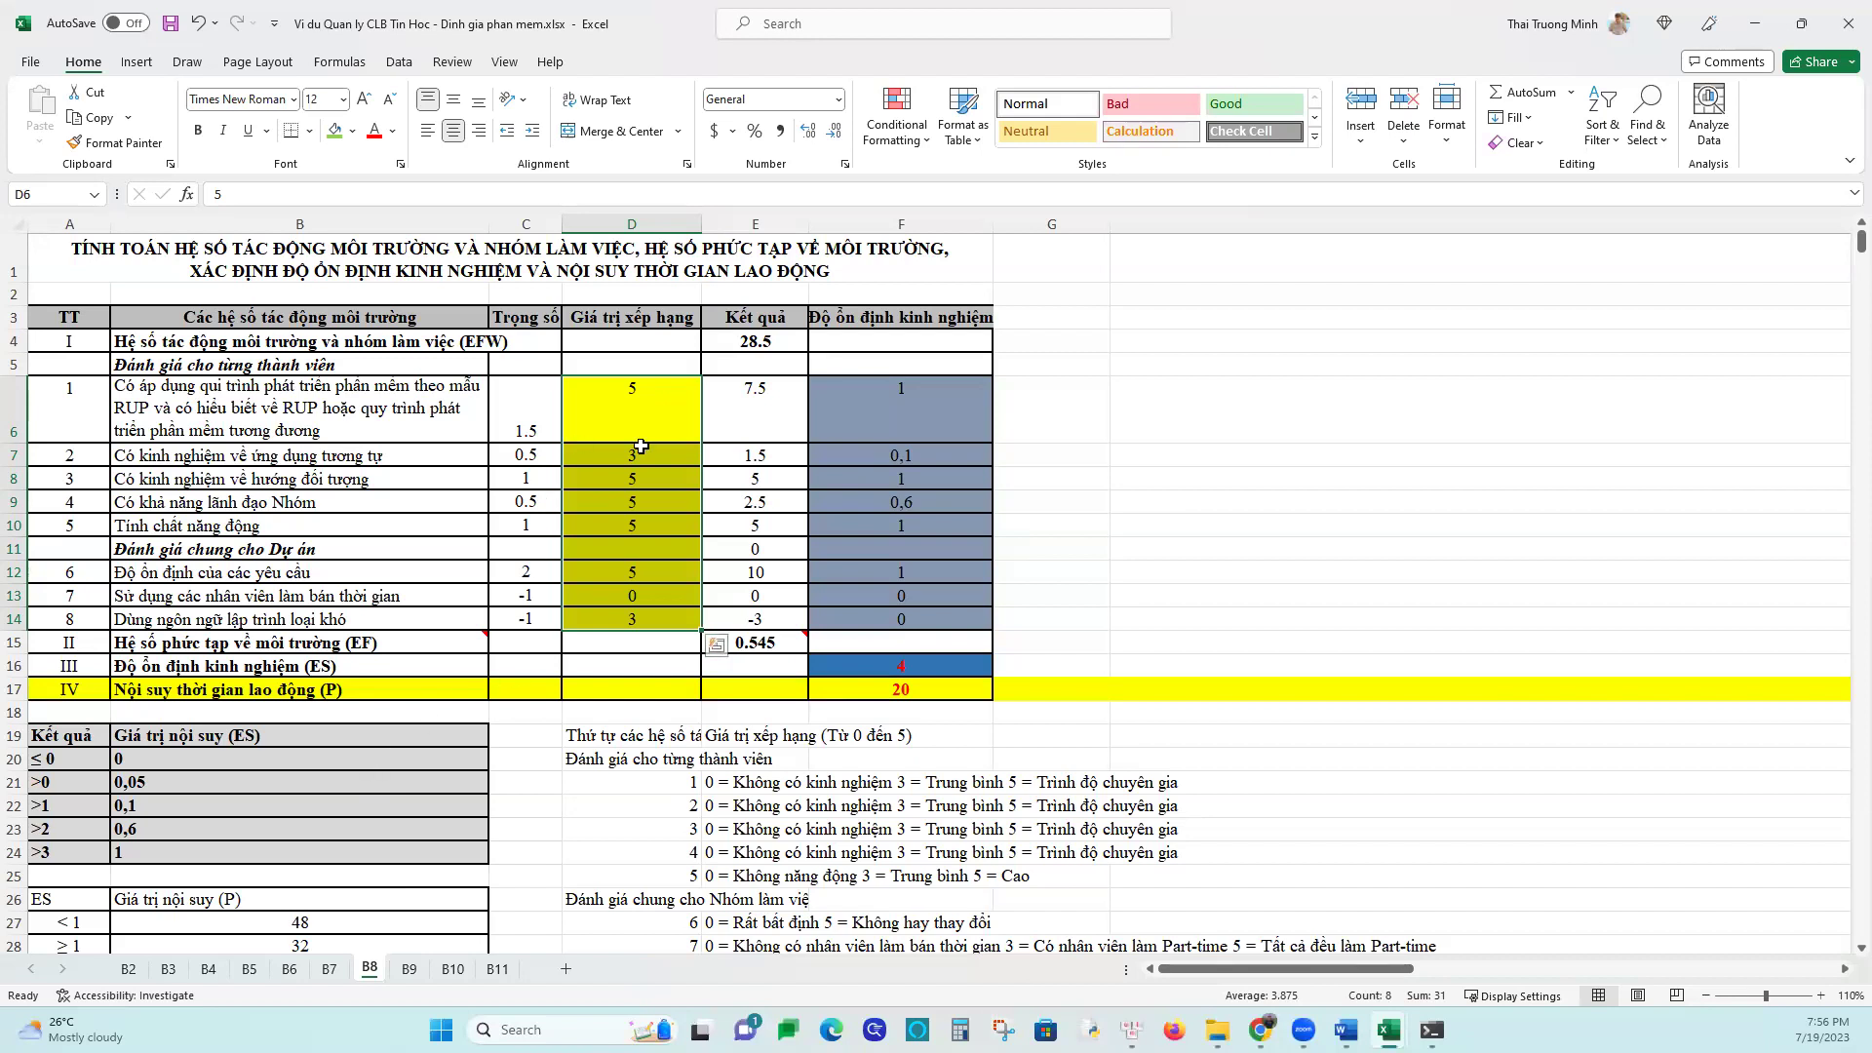
Set the font color of the result cells E6:E14 to red
{"action": "left_click_drag", "start_coordinate": [740, 383], "coordinate": [777, 622]}
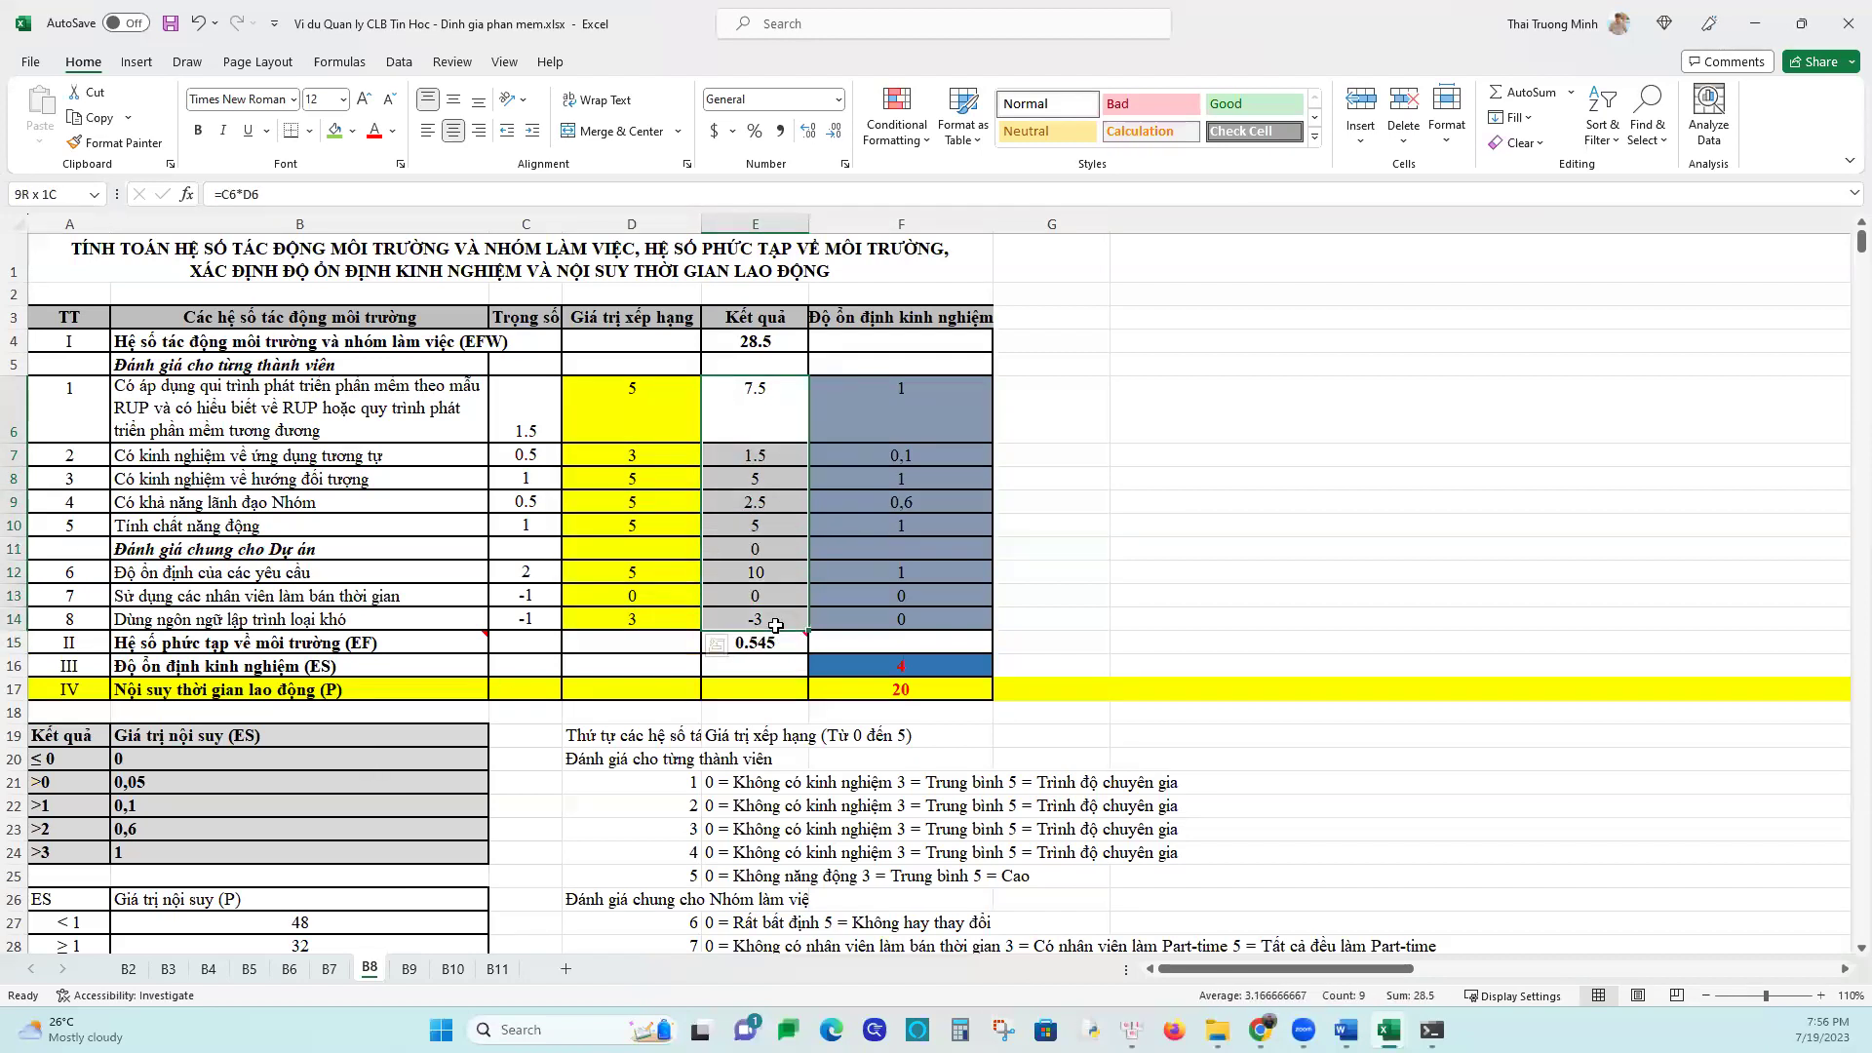
{"action": "left_click", "coordinate": [374, 132]}
Enter the formula =C6*D6 in E6, multiplying weight by rating, and fill it down to E14
{"action": "left_click", "coordinate": [518, 433]}
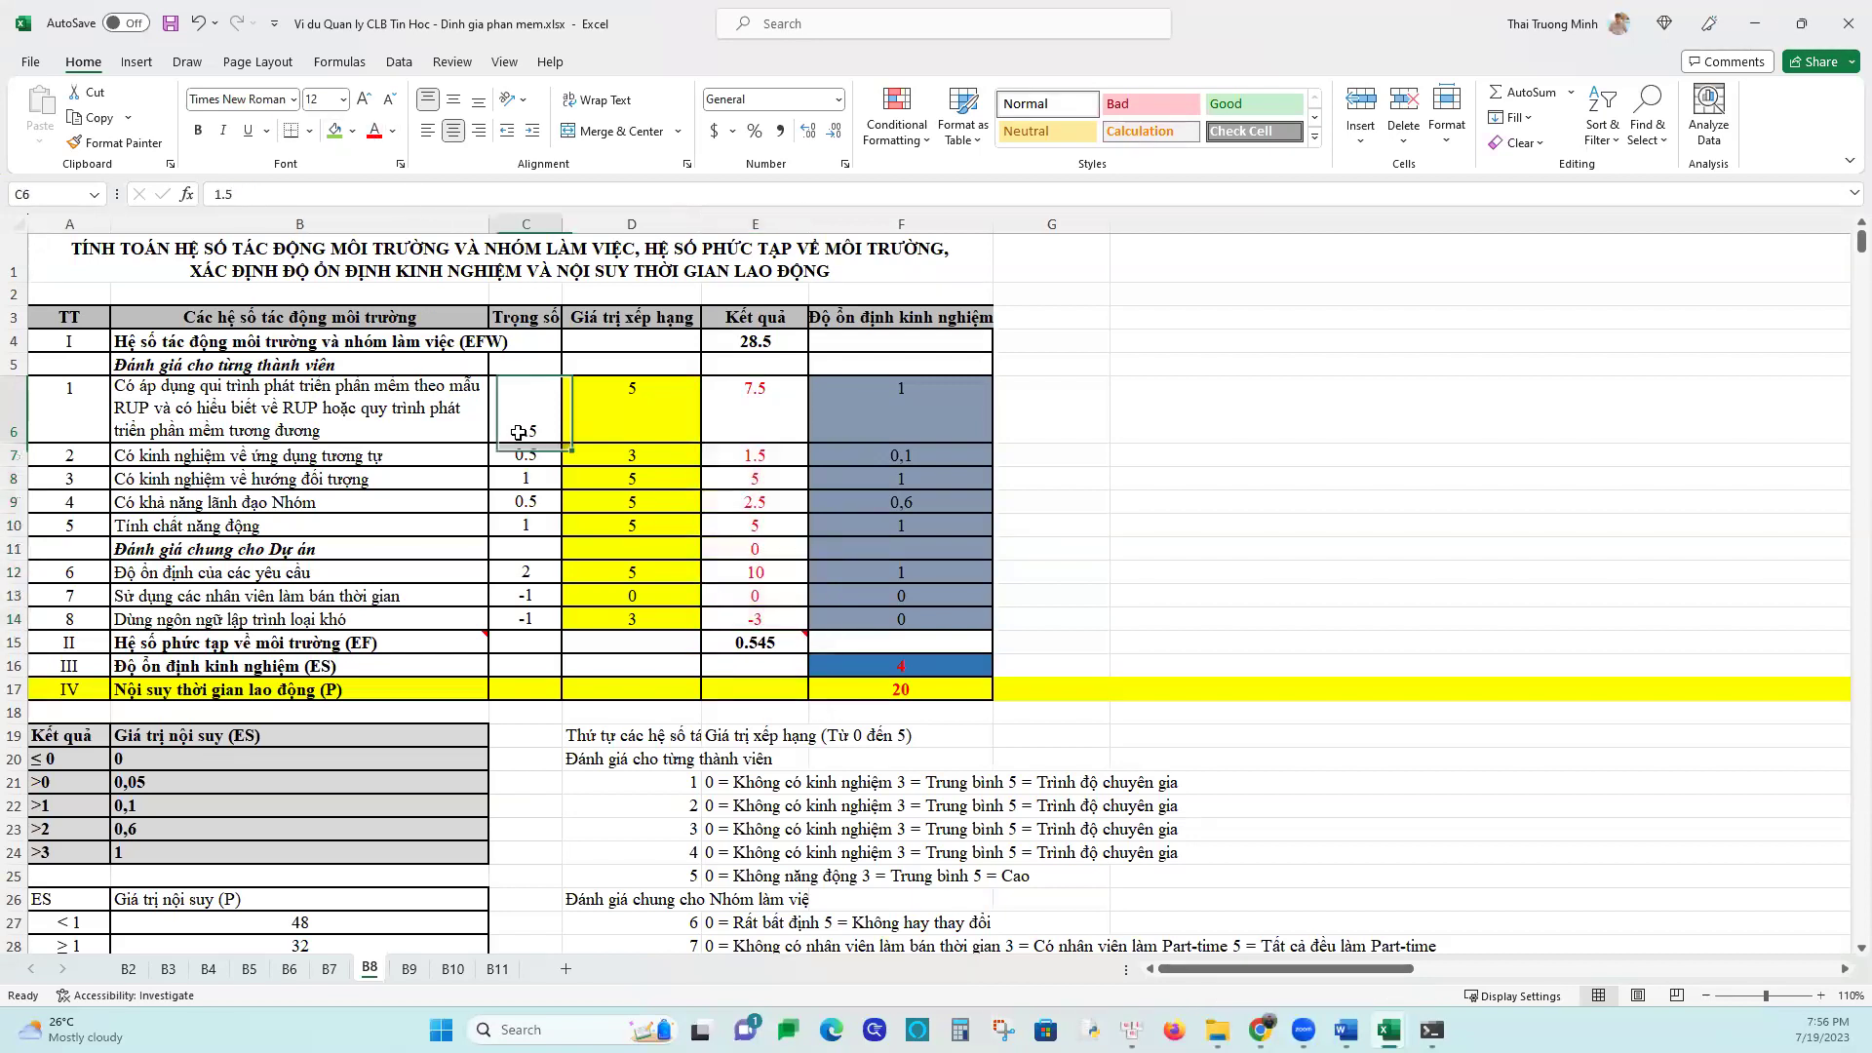
{"action": "left_click", "coordinate": [636, 437]}
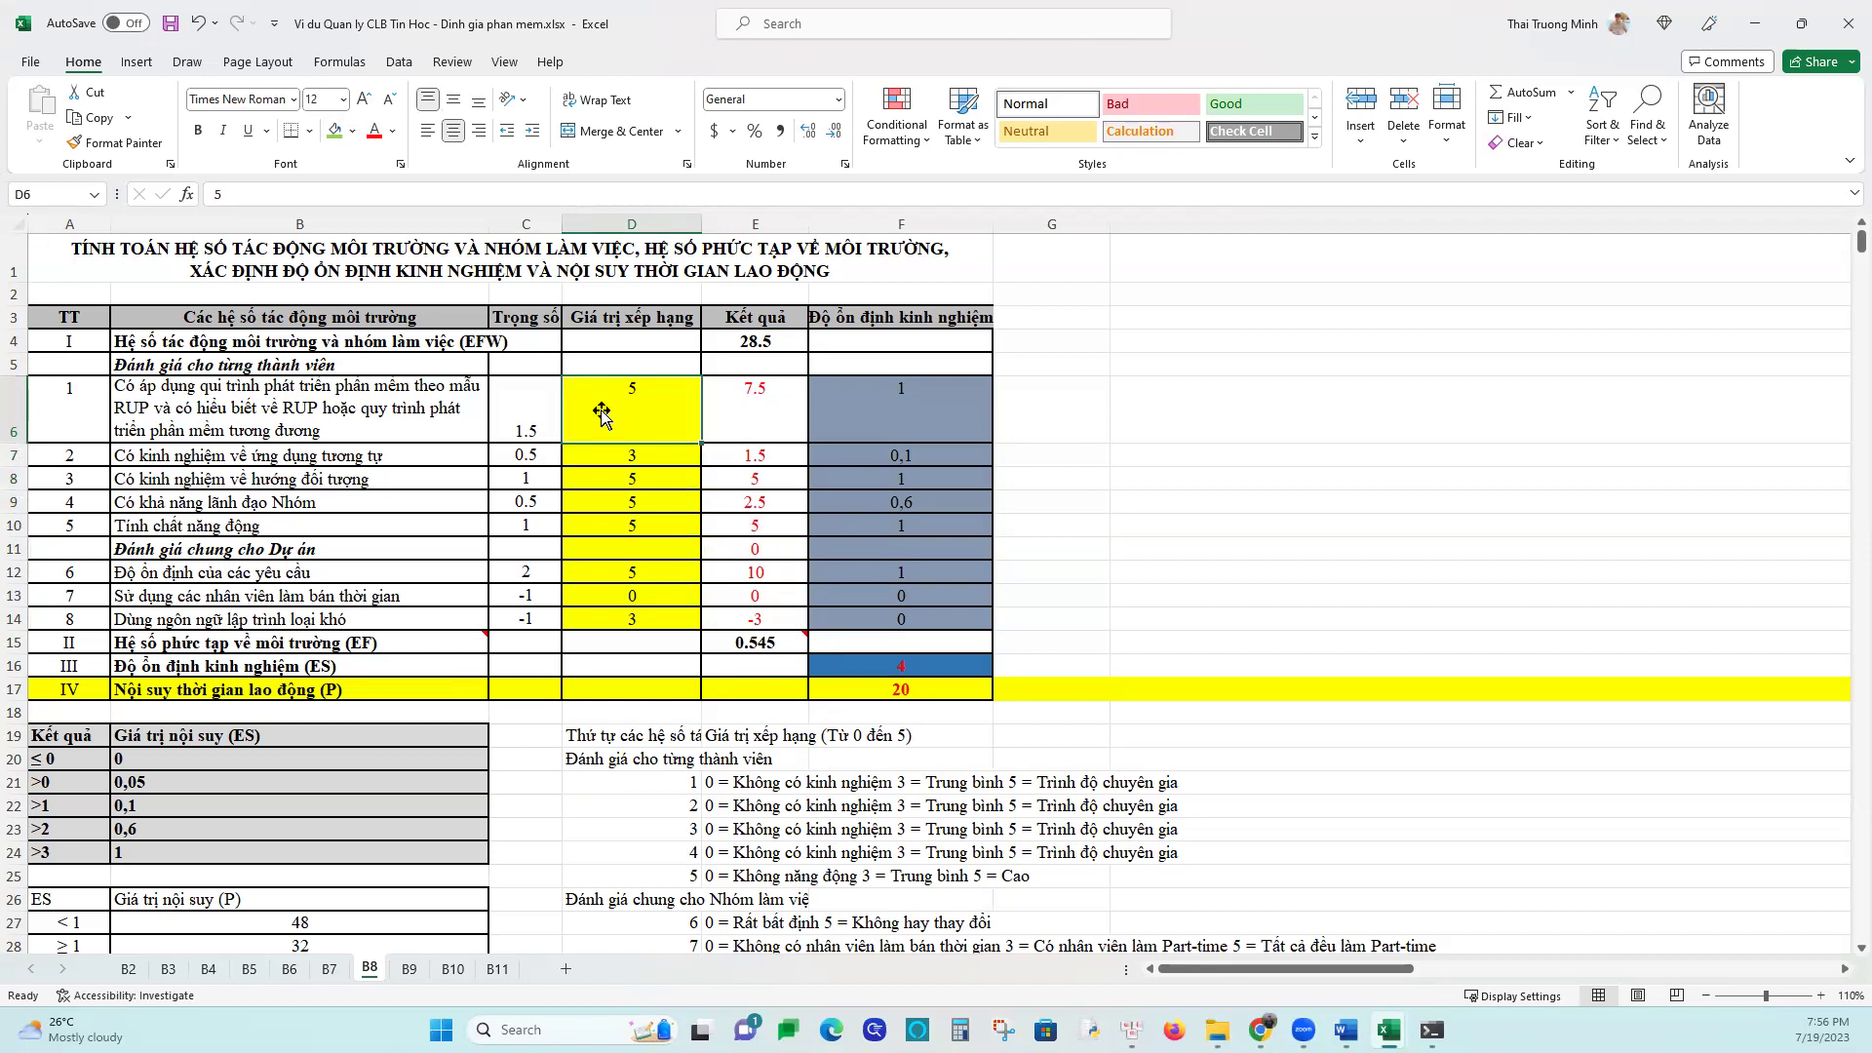
{"action": "left_click", "coordinate": [746, 411]}
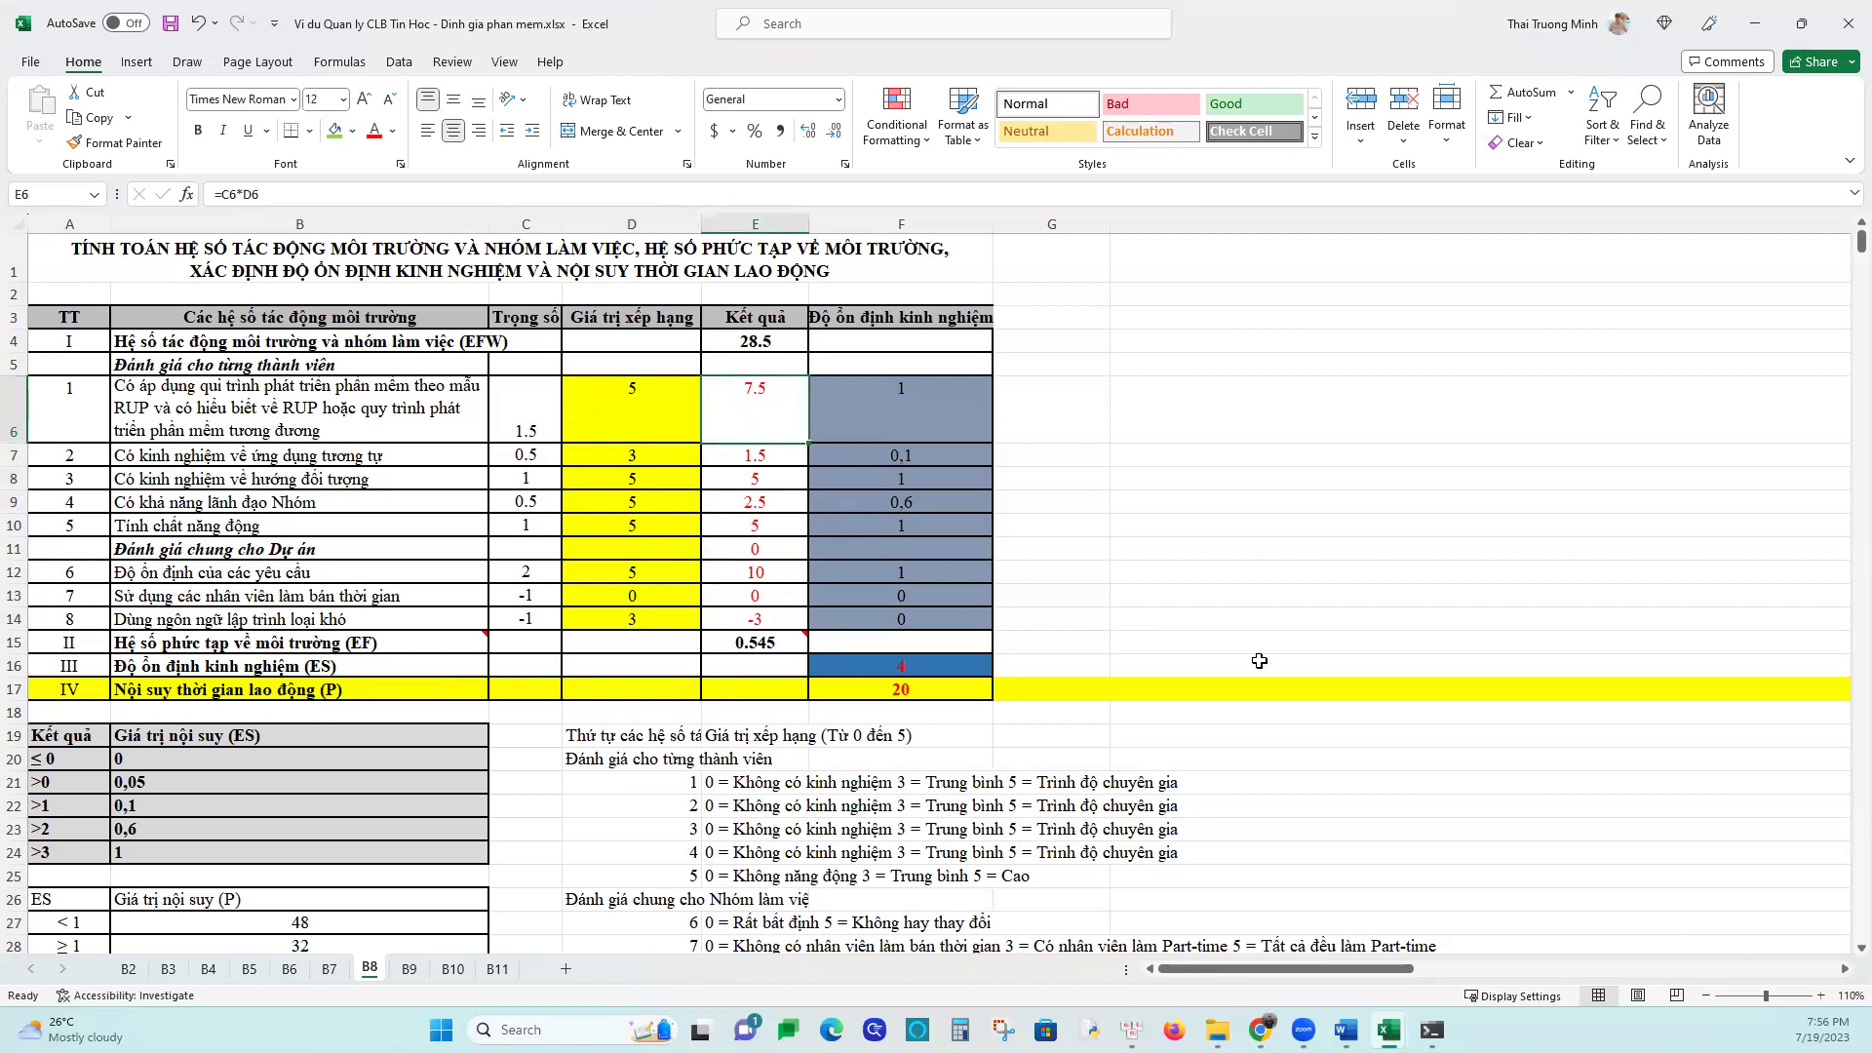
{"action": "type", "text": "="}
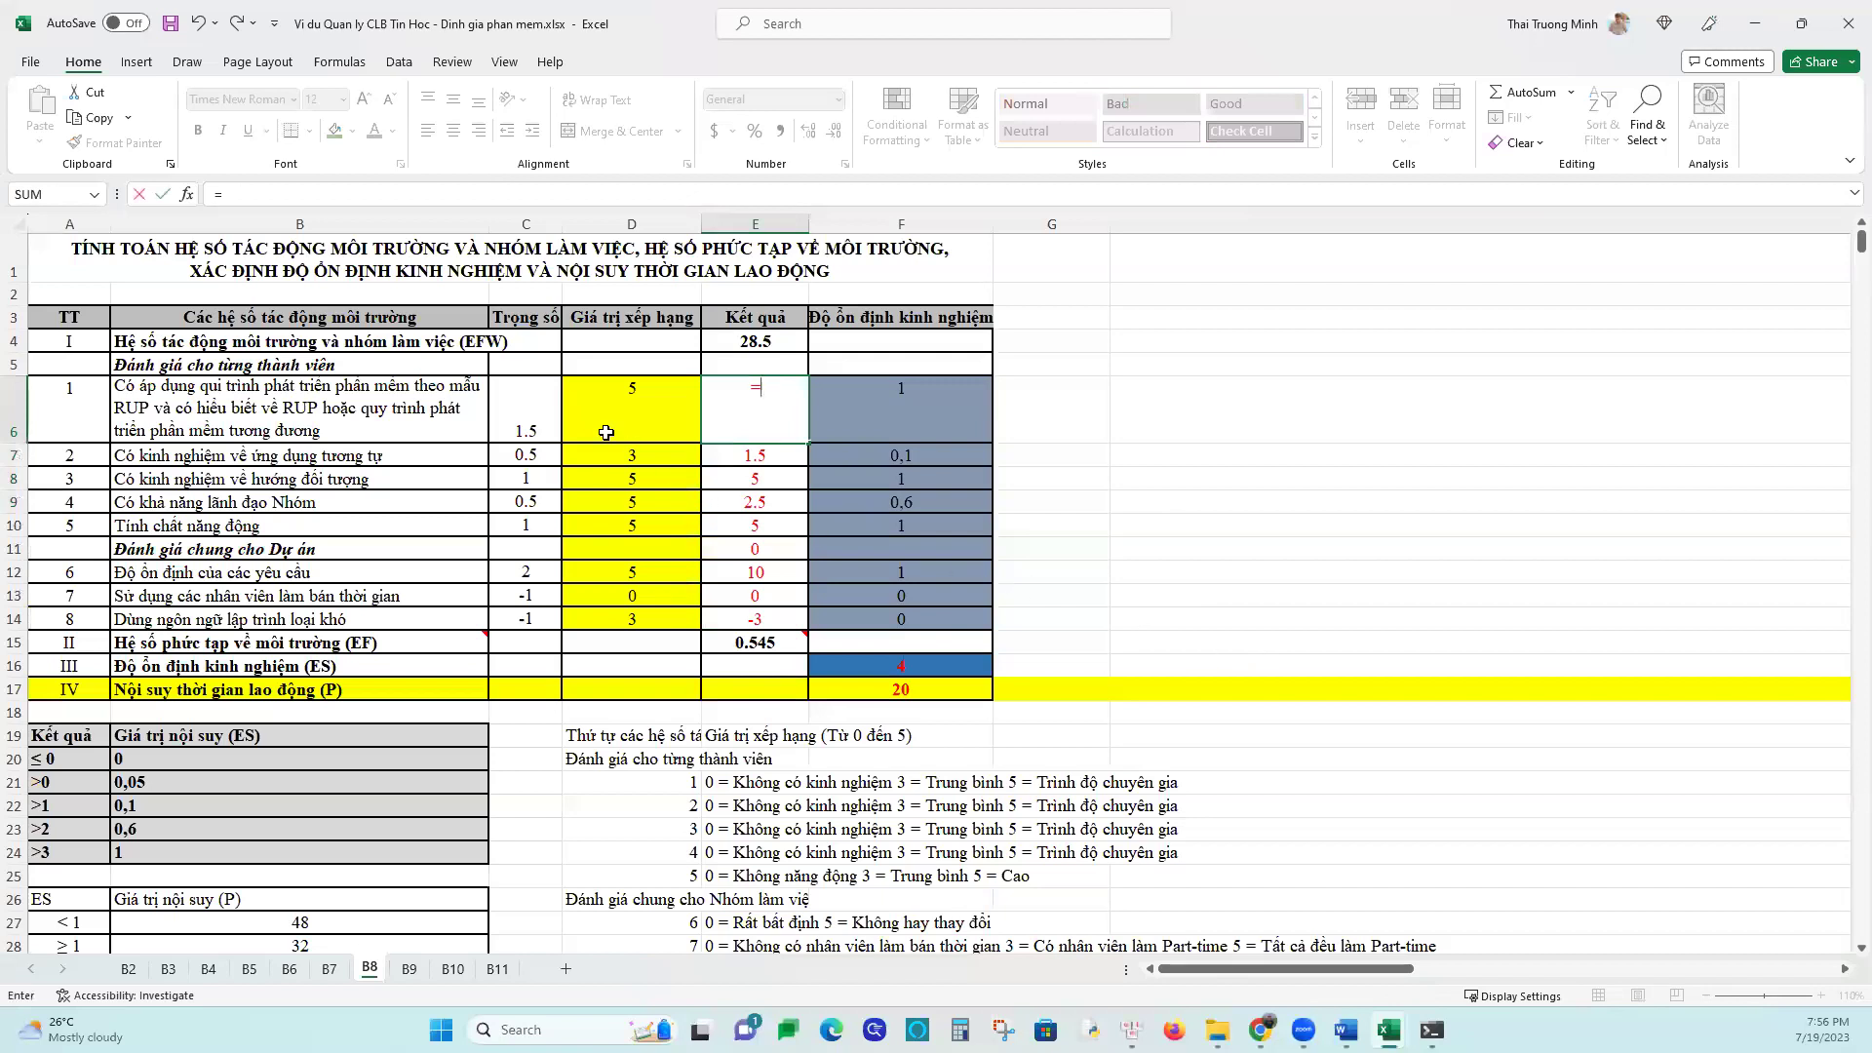
{"action": "left_click", "coordinate": [503, 397]}
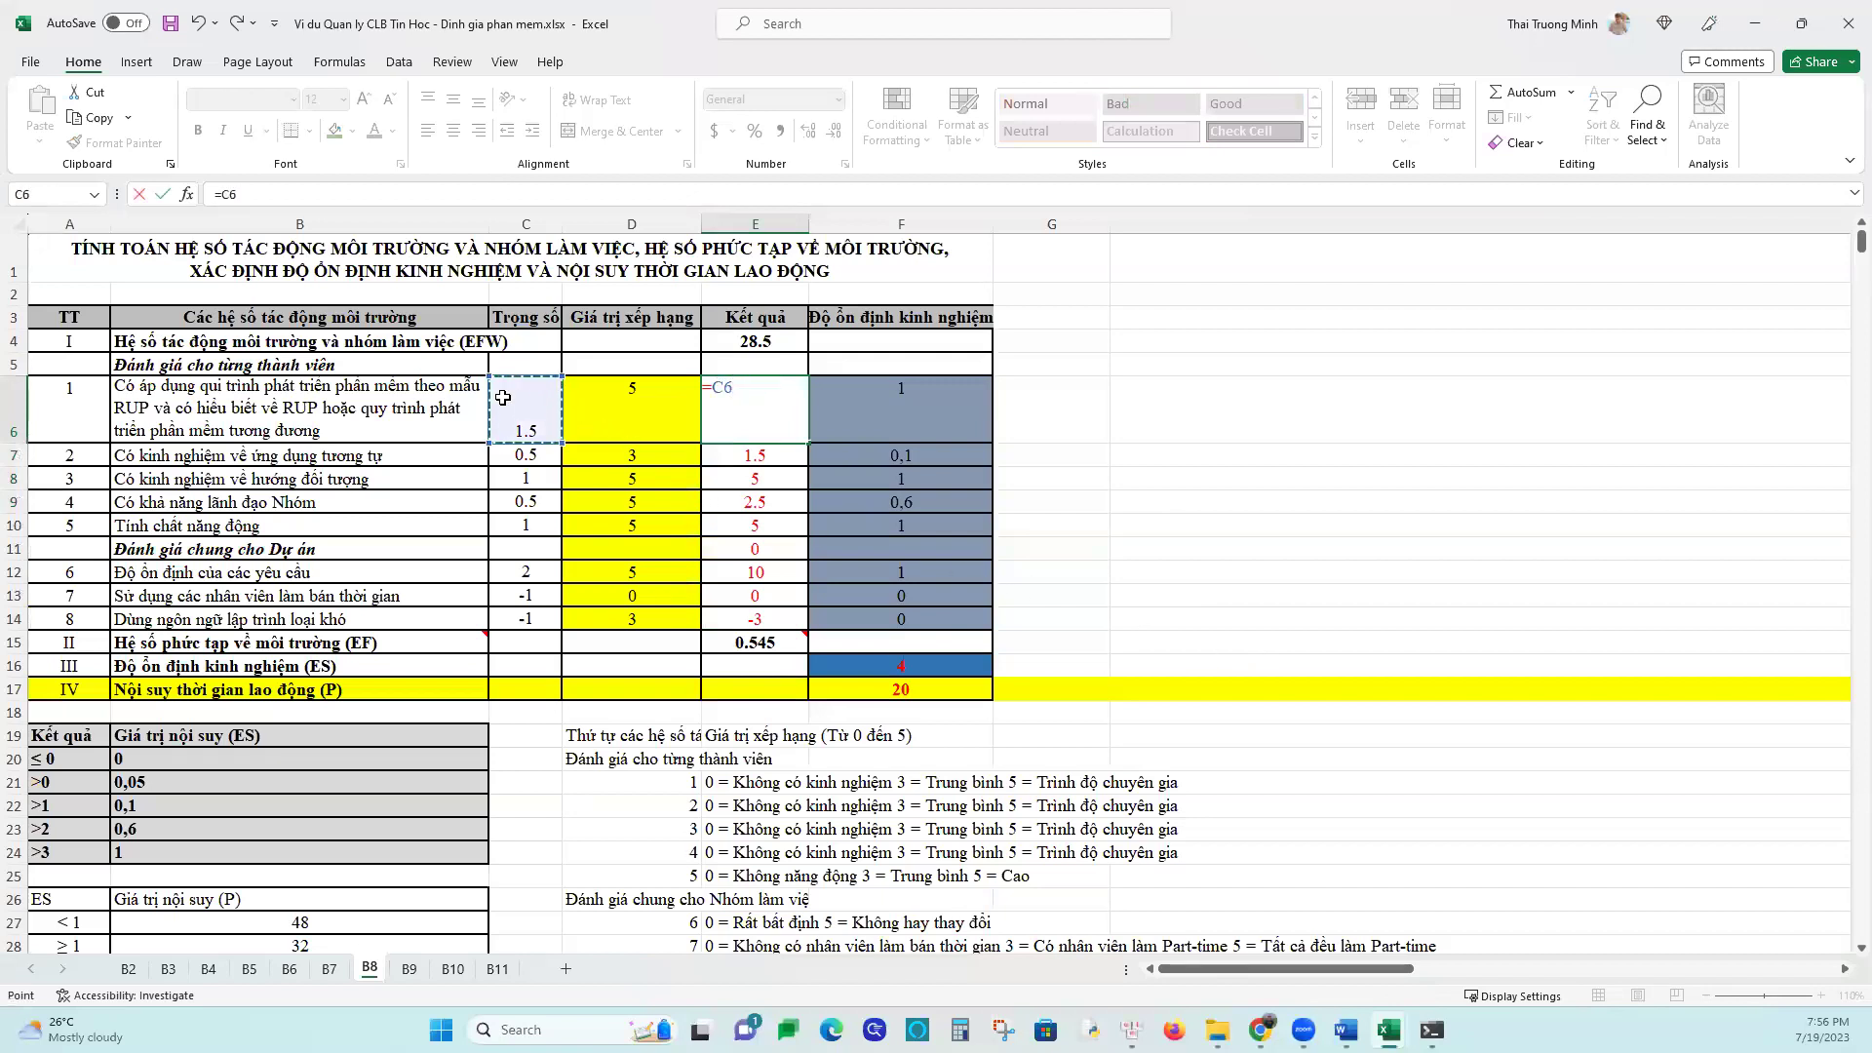
{"action": "type", "text": "*"}
{"action": "left_click", "coordinate": [632, 409]}
{"action": "key", "text": "Return"}
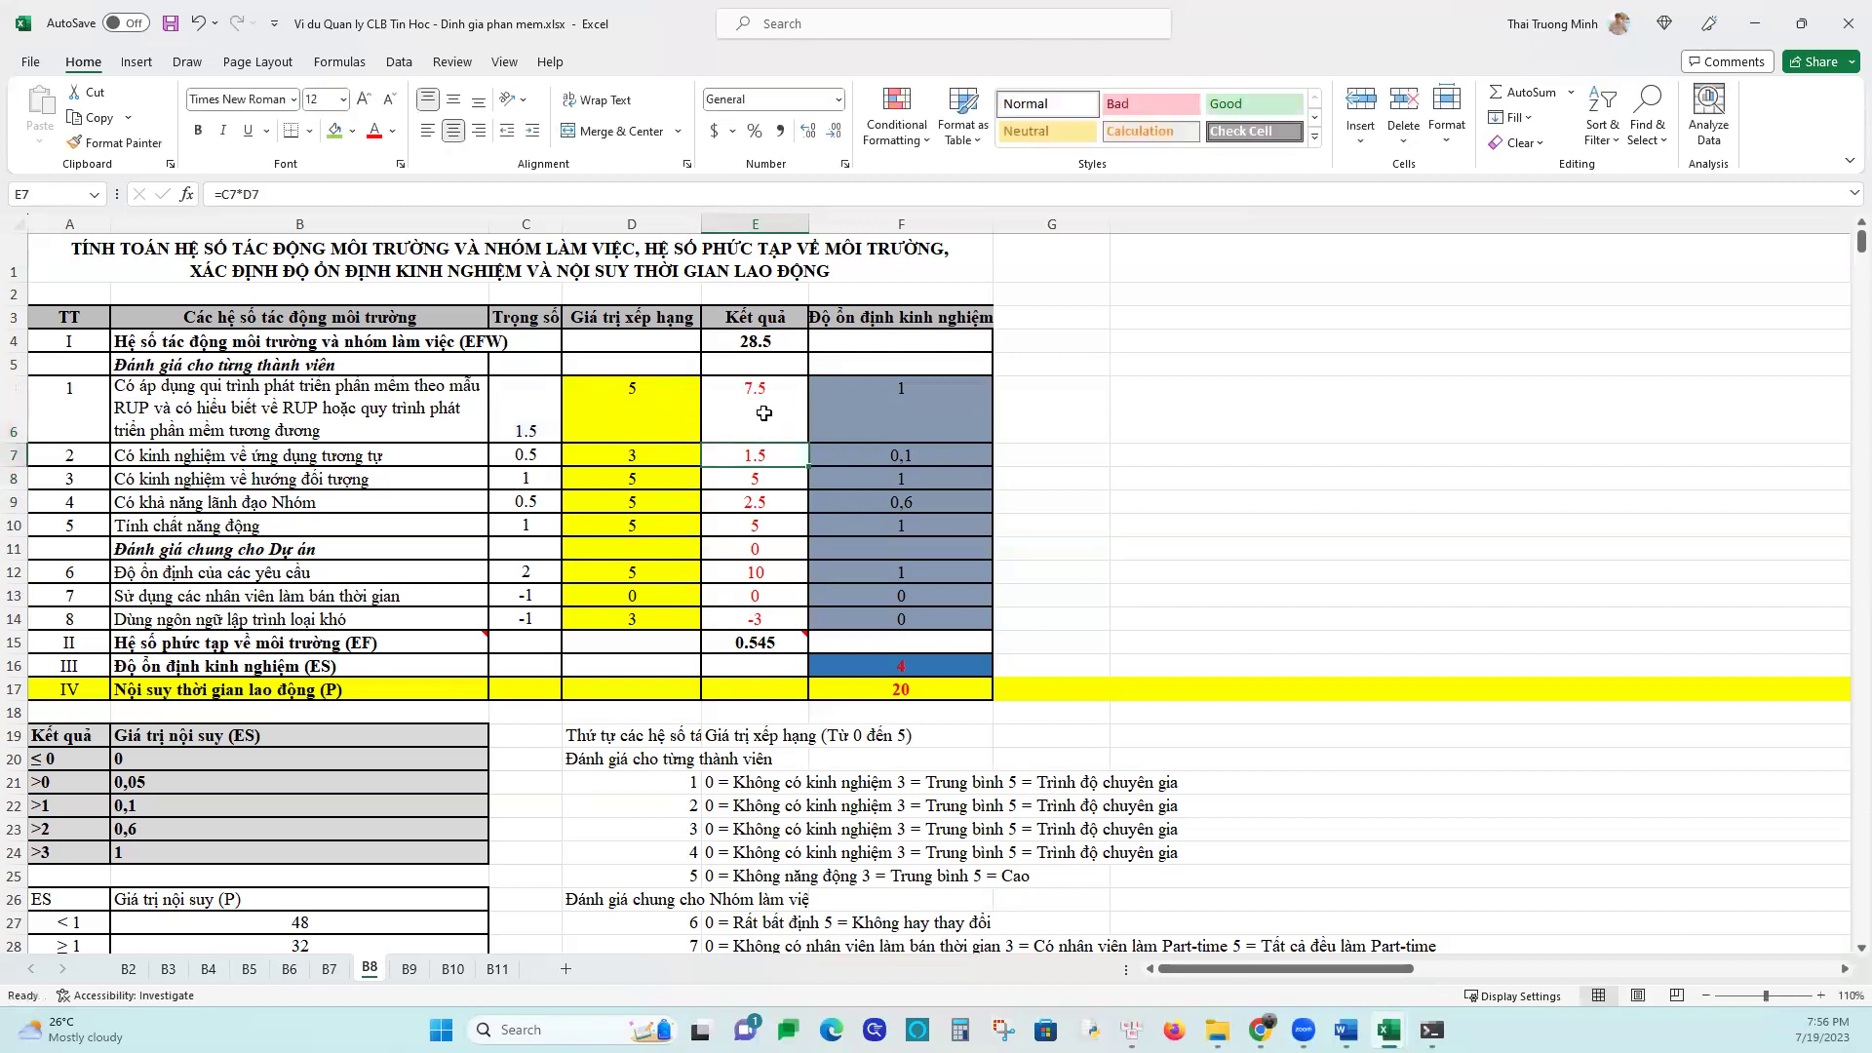
{"action": "key", "text": "Up"}
{"action": "left_click_drag", "start_coordinate": [810, 492], "coordinate": [817, 627]}
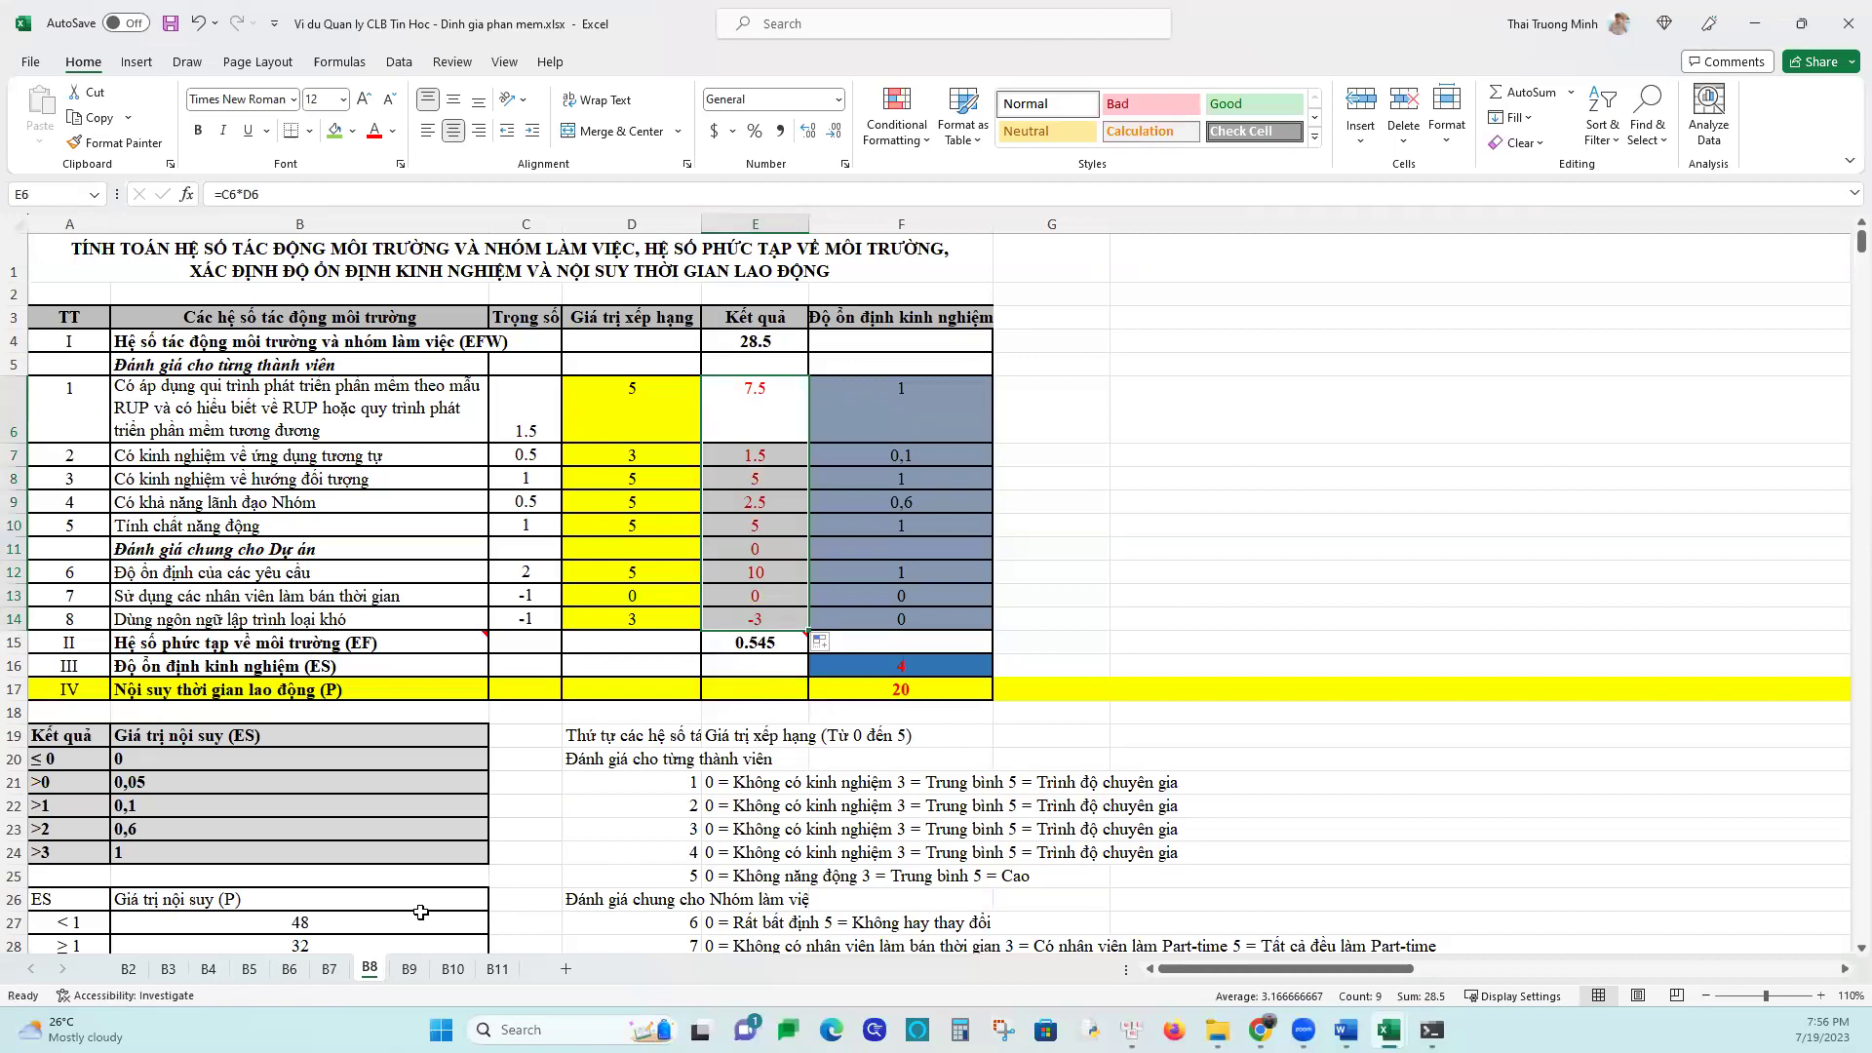
Review the EFW label and E6:F14, and switch to the Chrome slides to view the ES formula and interpolation table on page 18
{"action": "left_click", "coordinate": [480, 341]}
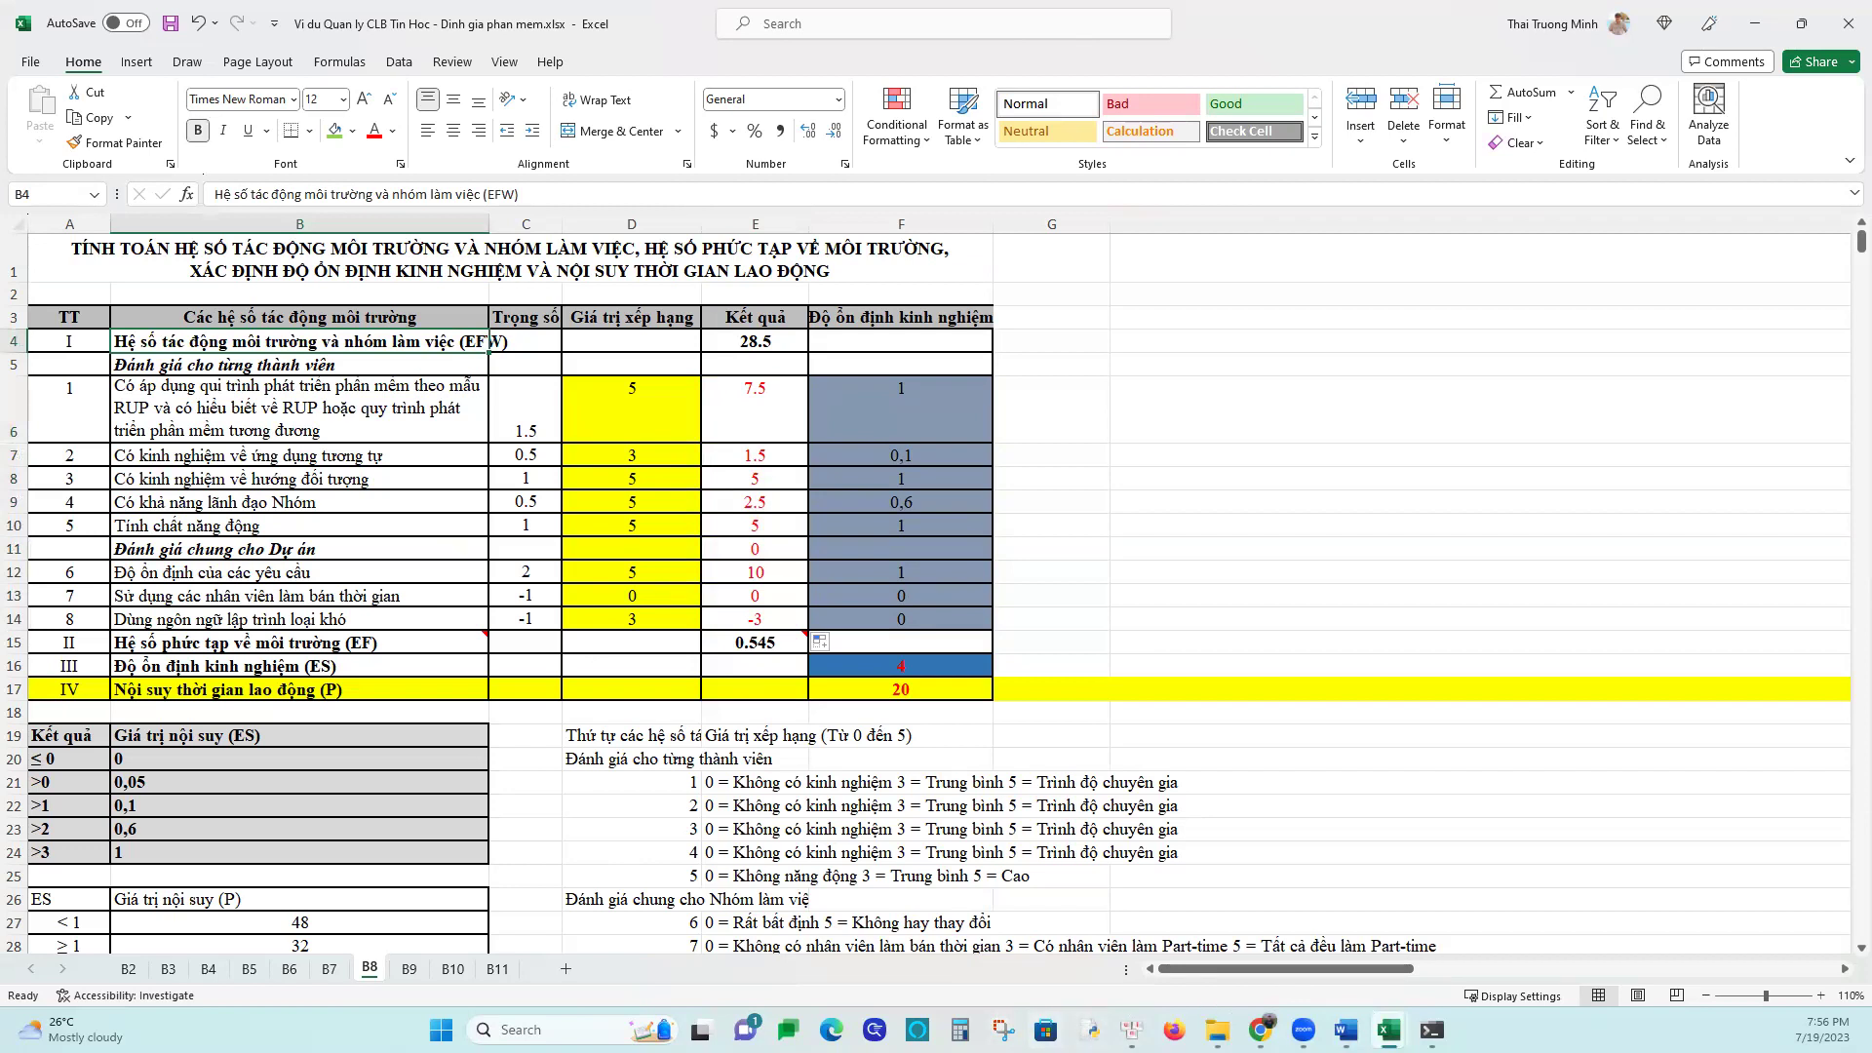
{"action": "left_click_drag", "start_coordinate": [775, 394], "coordinate": [907, 619]}
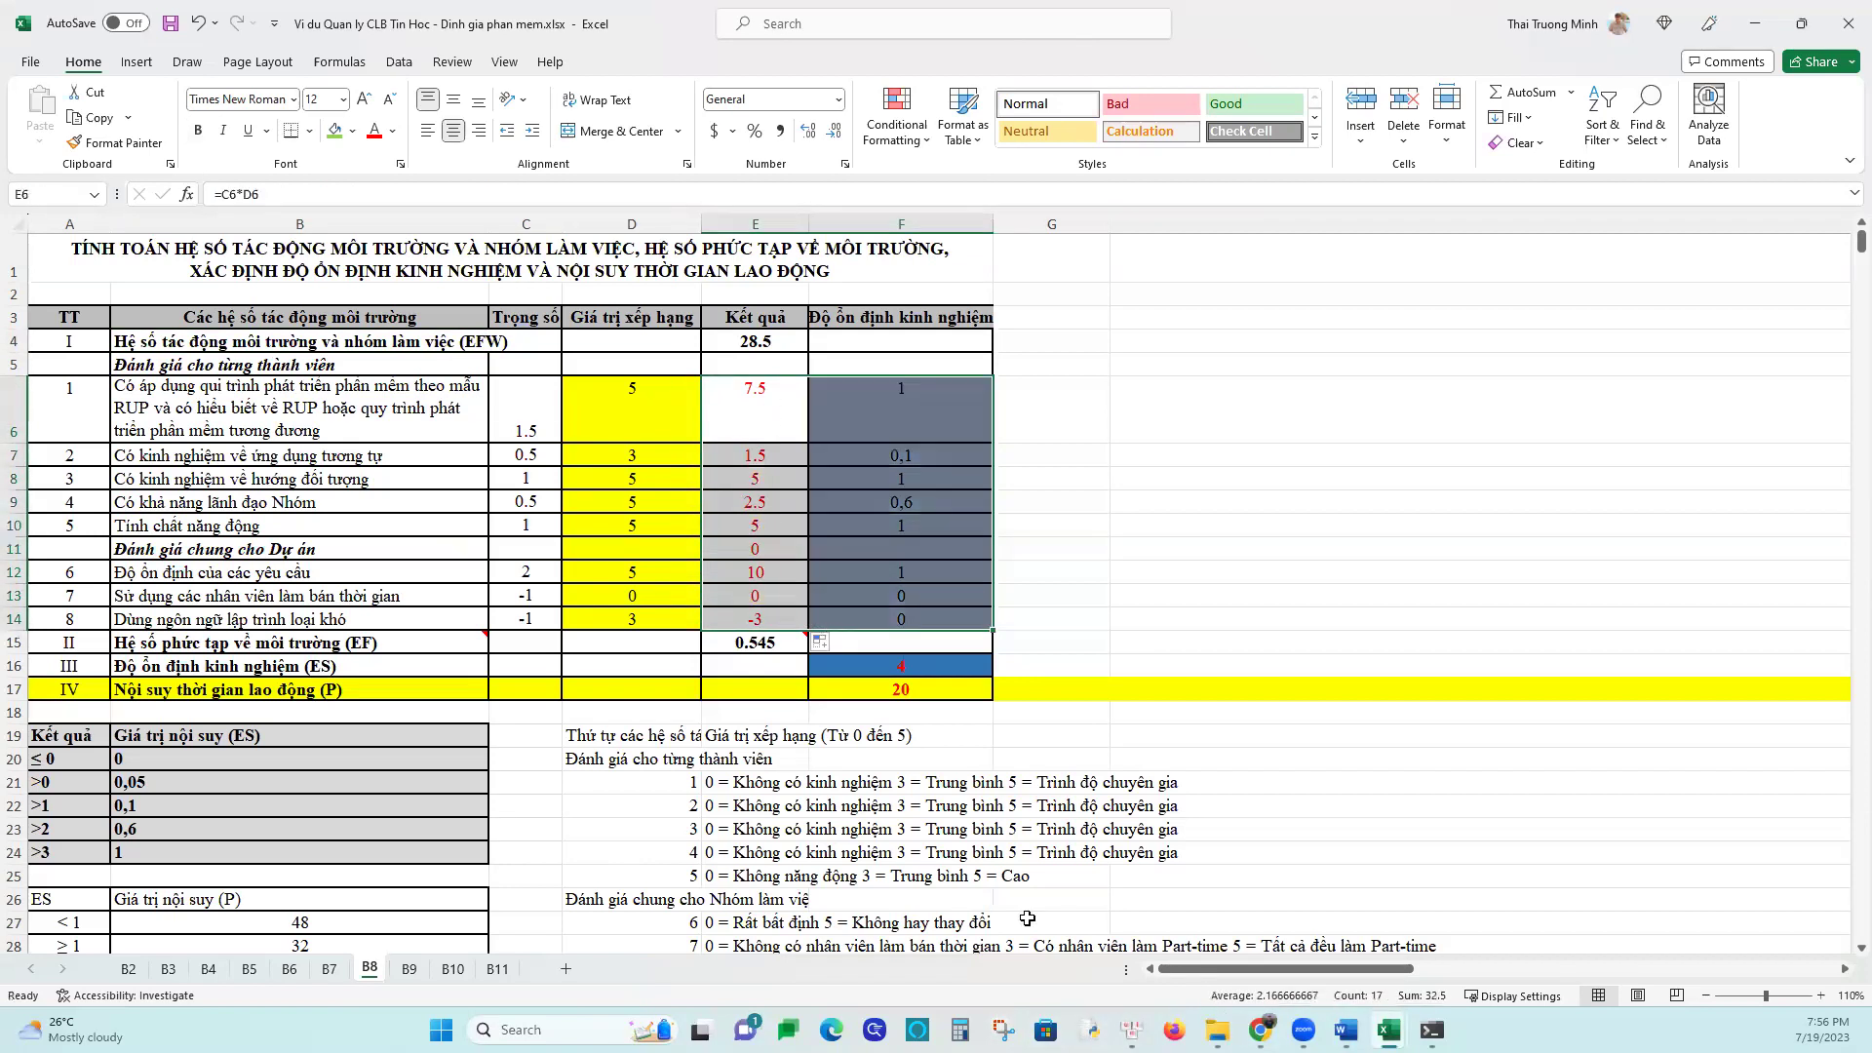
{"action": "mouse_move", "coordinate": [1261, 1029]}
{"action": "left_click", "coordinate": [1182, 963]}
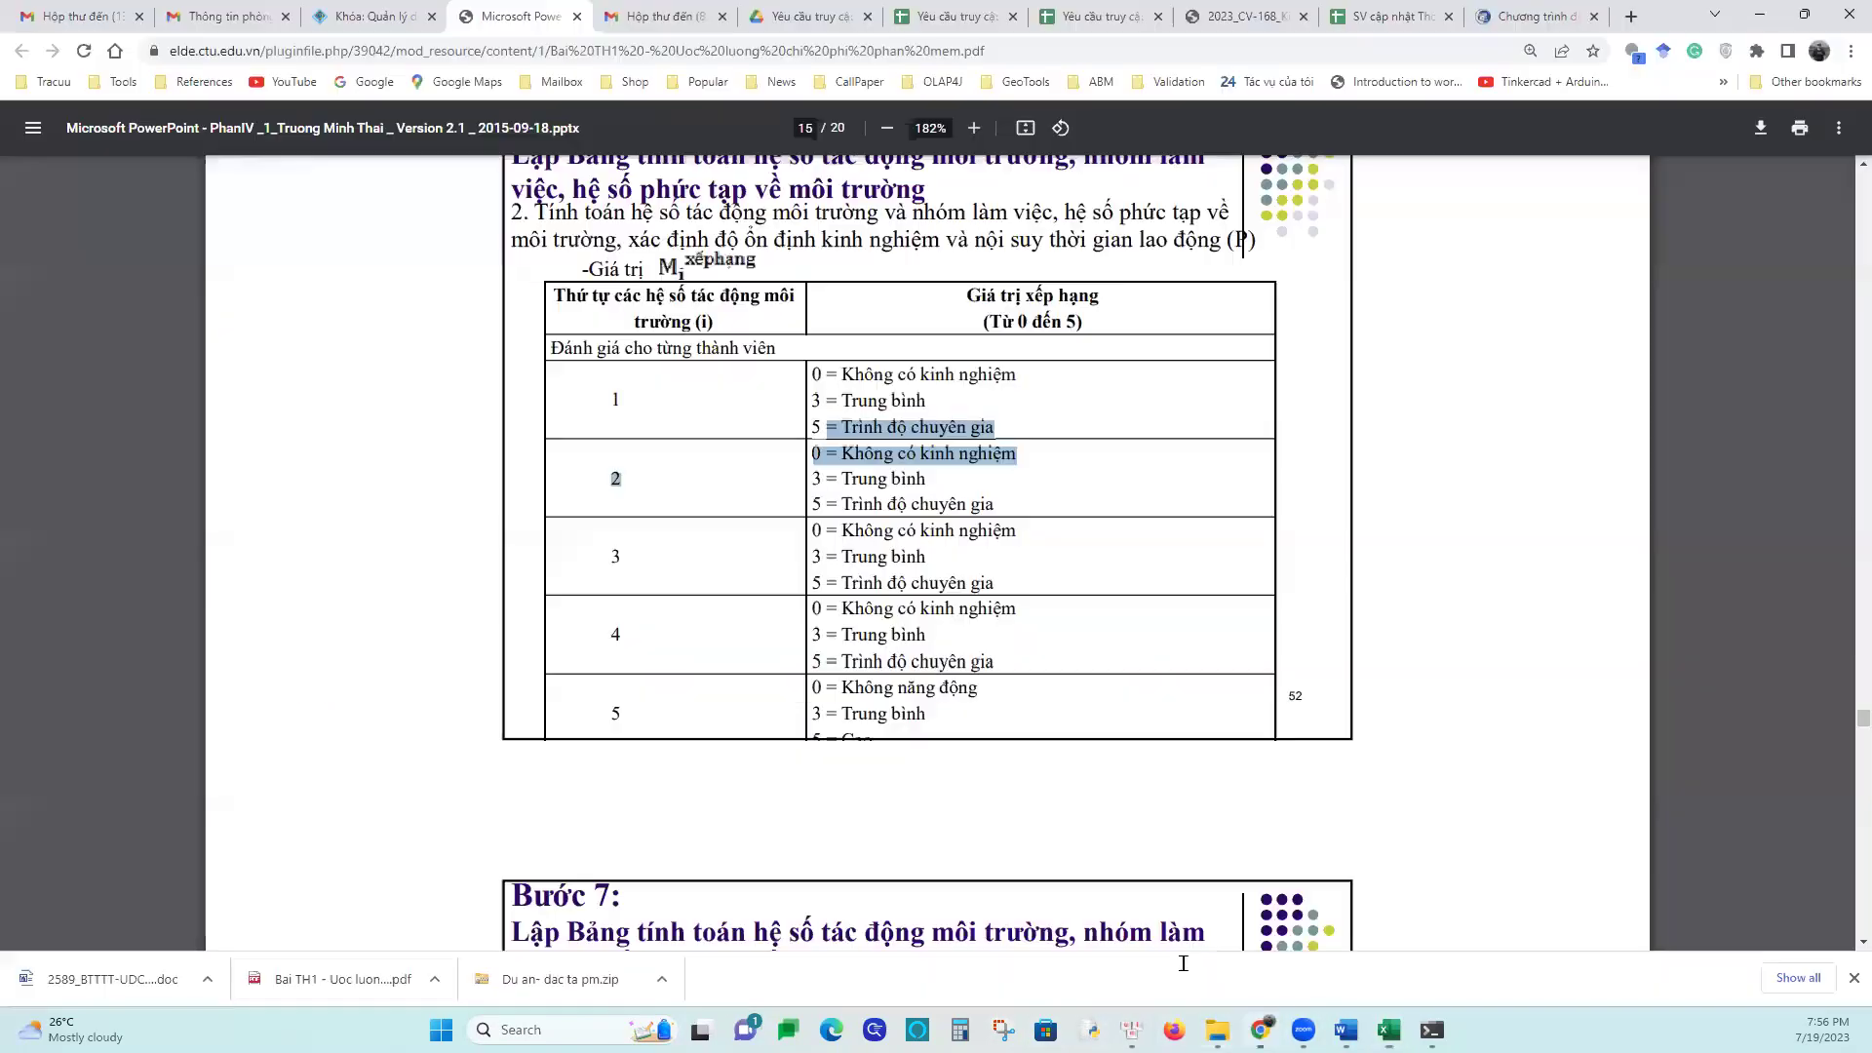
{"action": "scroll", "coordinate": [998, 792], "scroll_direction": "down", "scroll_amount": 8}
{"action": "scroll", "coordinate": [1002, 788], "scroll_direction": "down", "scroll_amount": 15}
{"action": "scroll", "coordinate": [1006, 785], "scroll_direction": "down", "scroll_amount": 10}
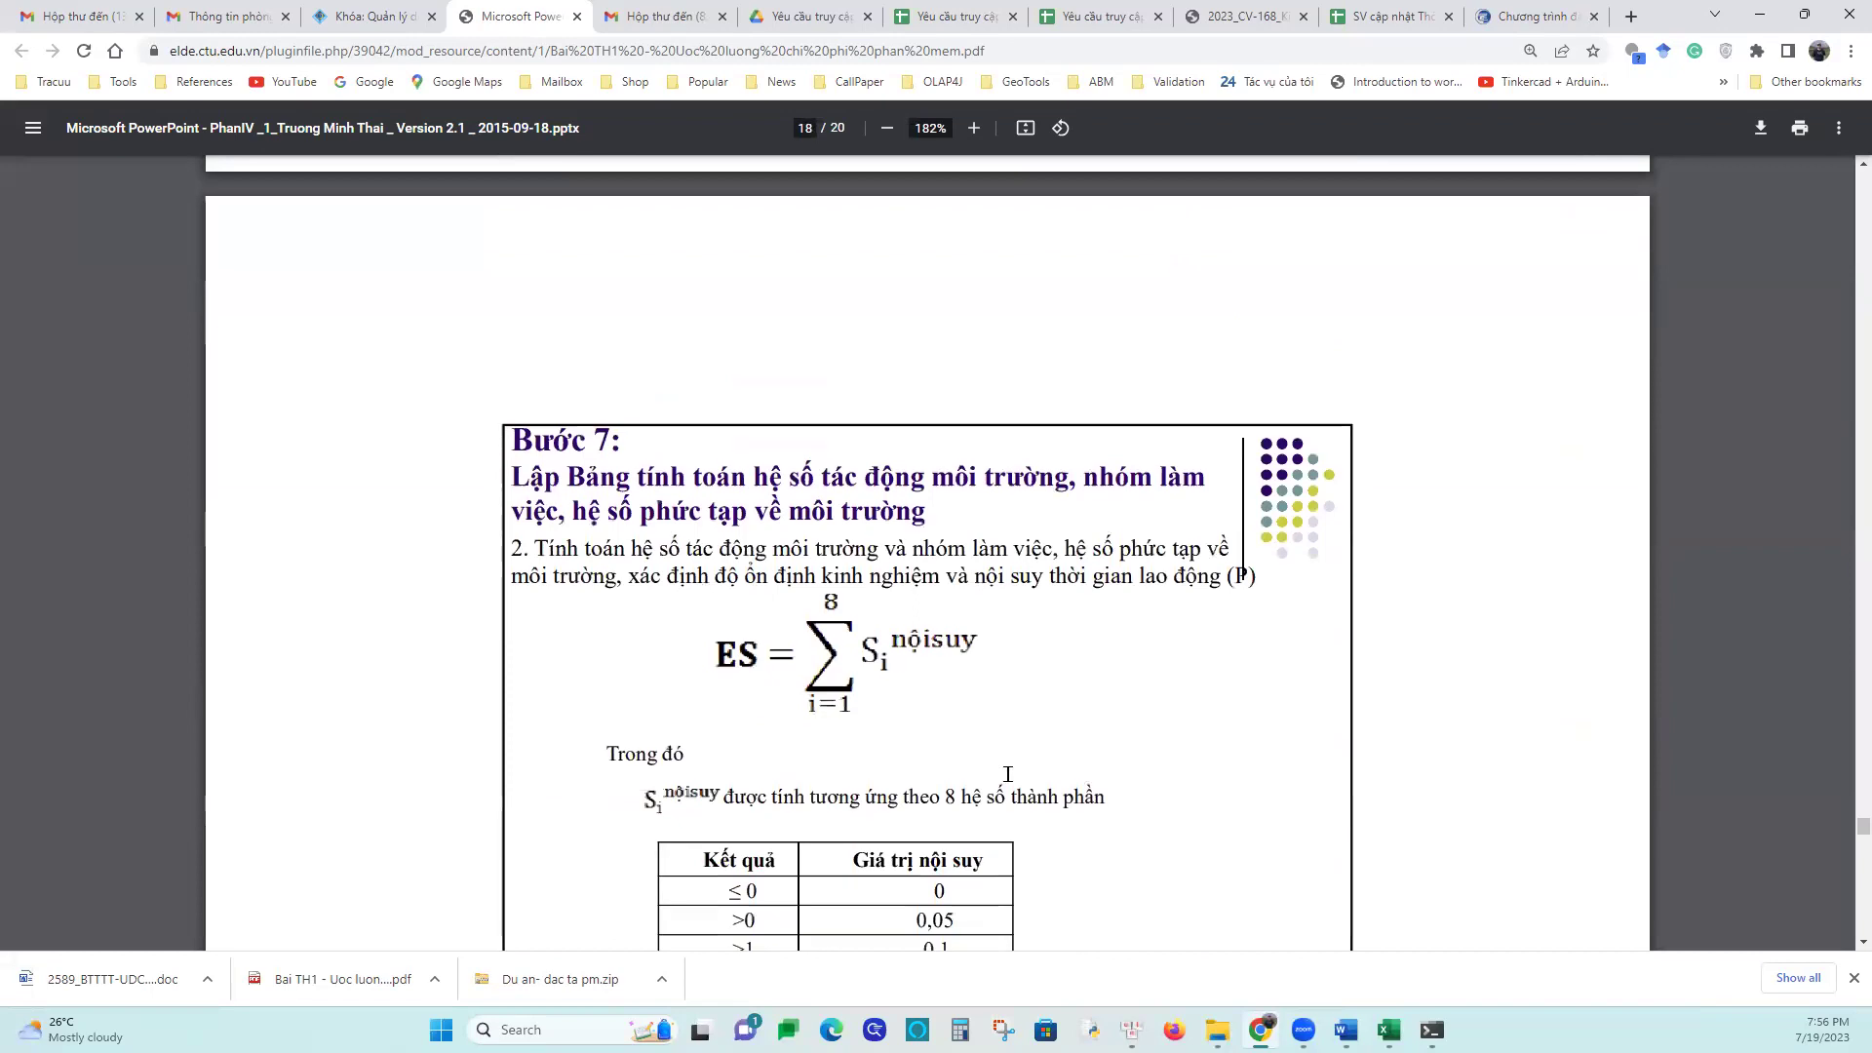
{"action": "scroll", "coordinate": [1007, 773], "scroll_direction": "down", "scroll_amount": 2}
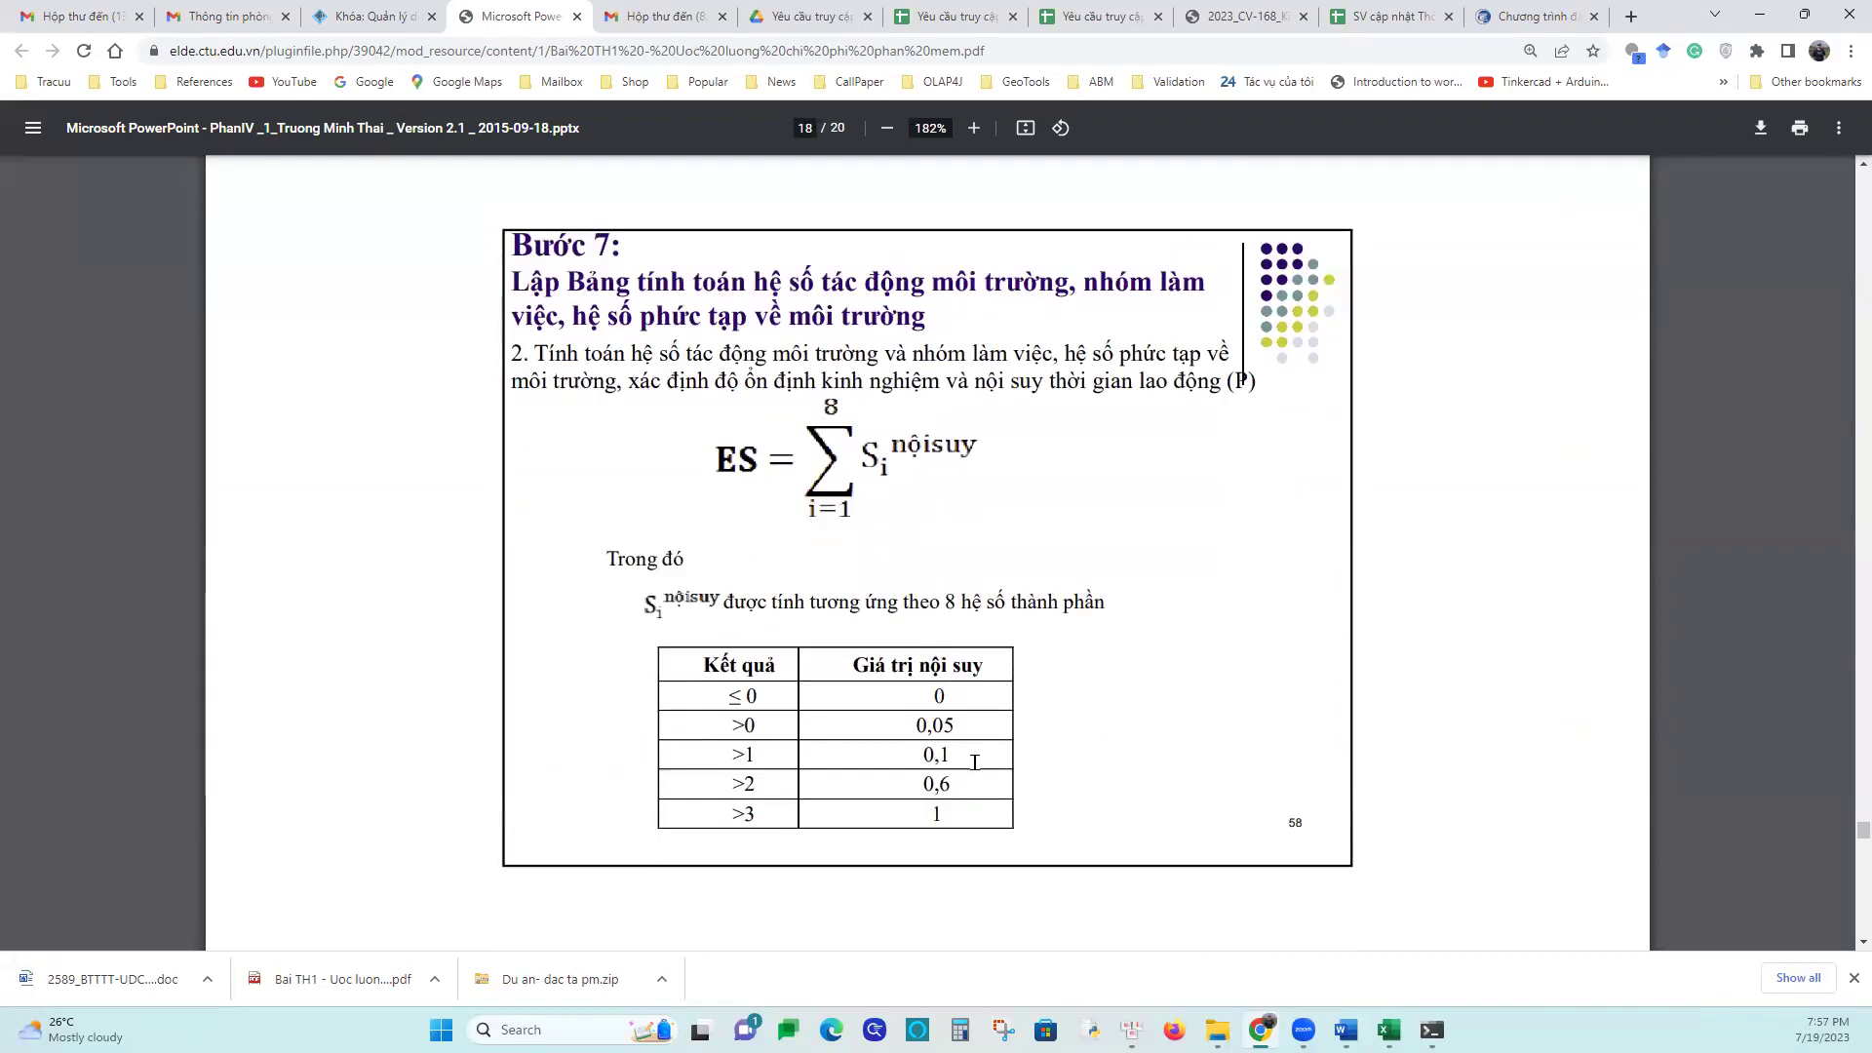
{"action": "mouse_move", "coordinate": [1388, 1025]}
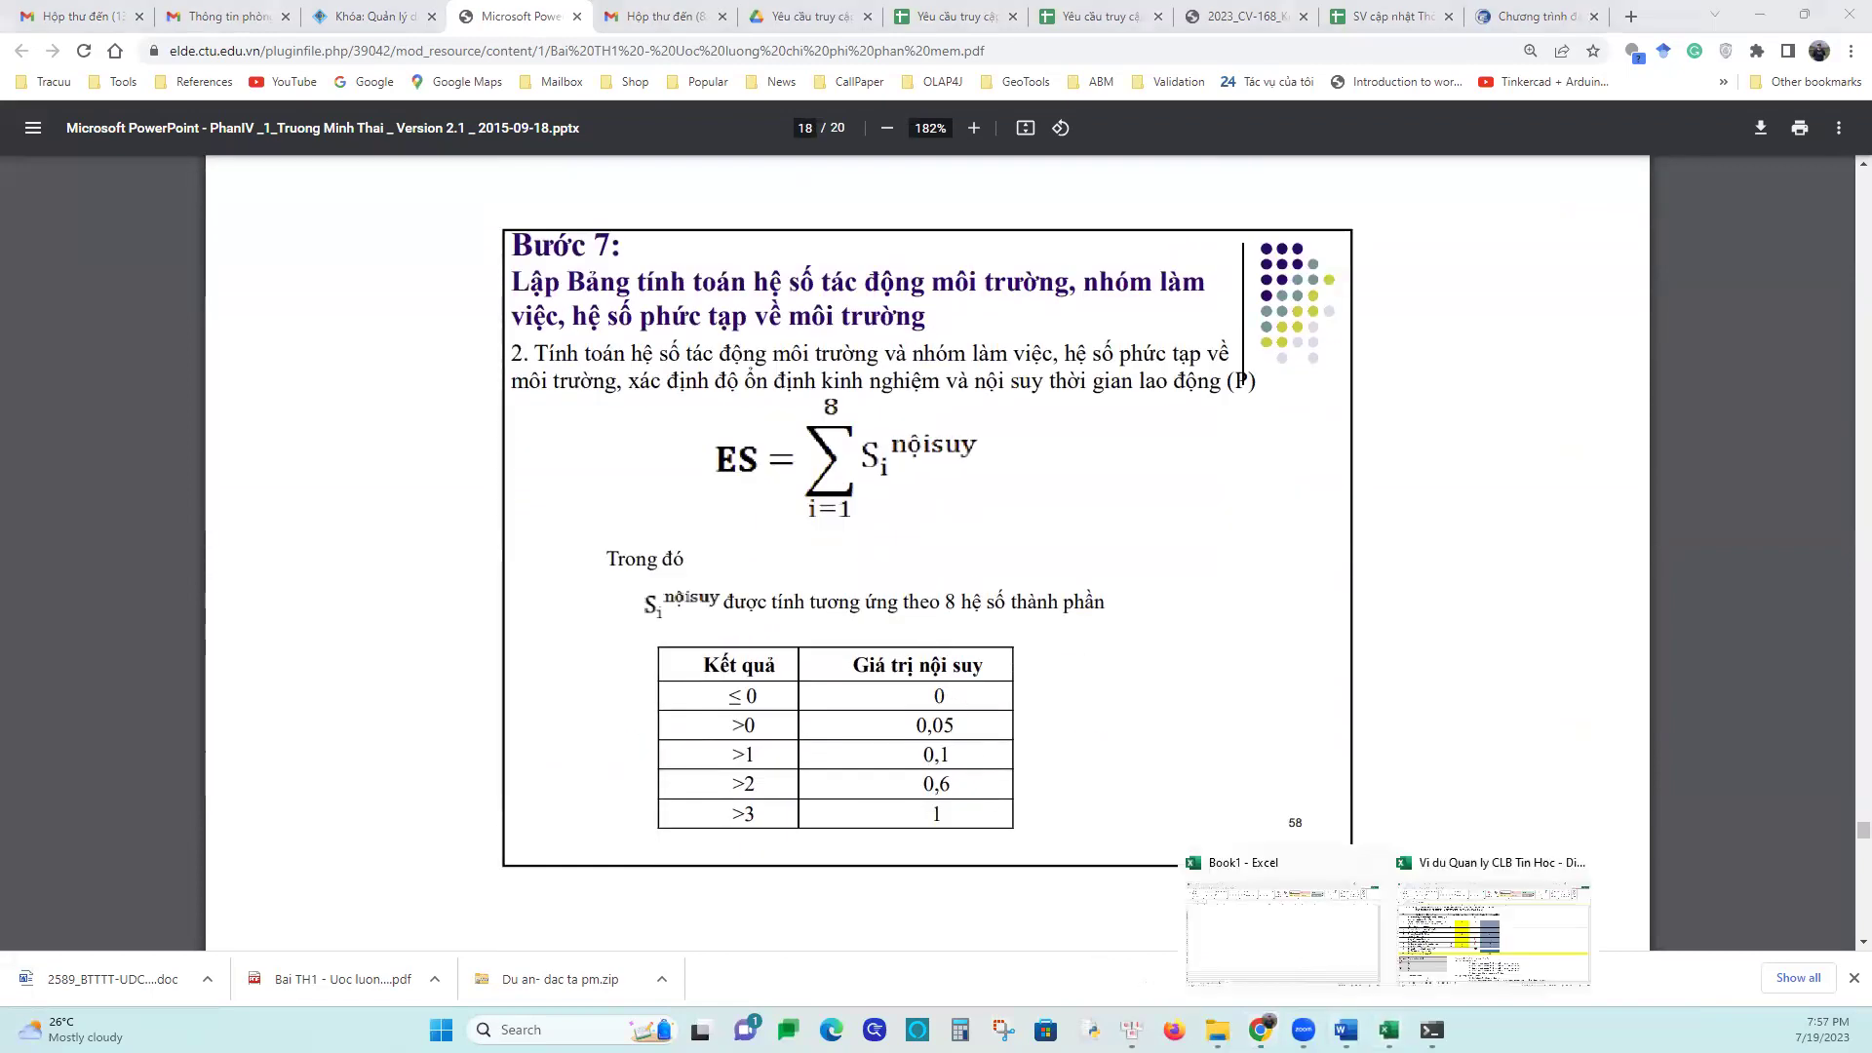
Switch back to the Excel workbook and make the experience stability values F6:F14 on sheet B8 bold and dark blue
{"action": "left_click", "coordinate": [1429, 947]}
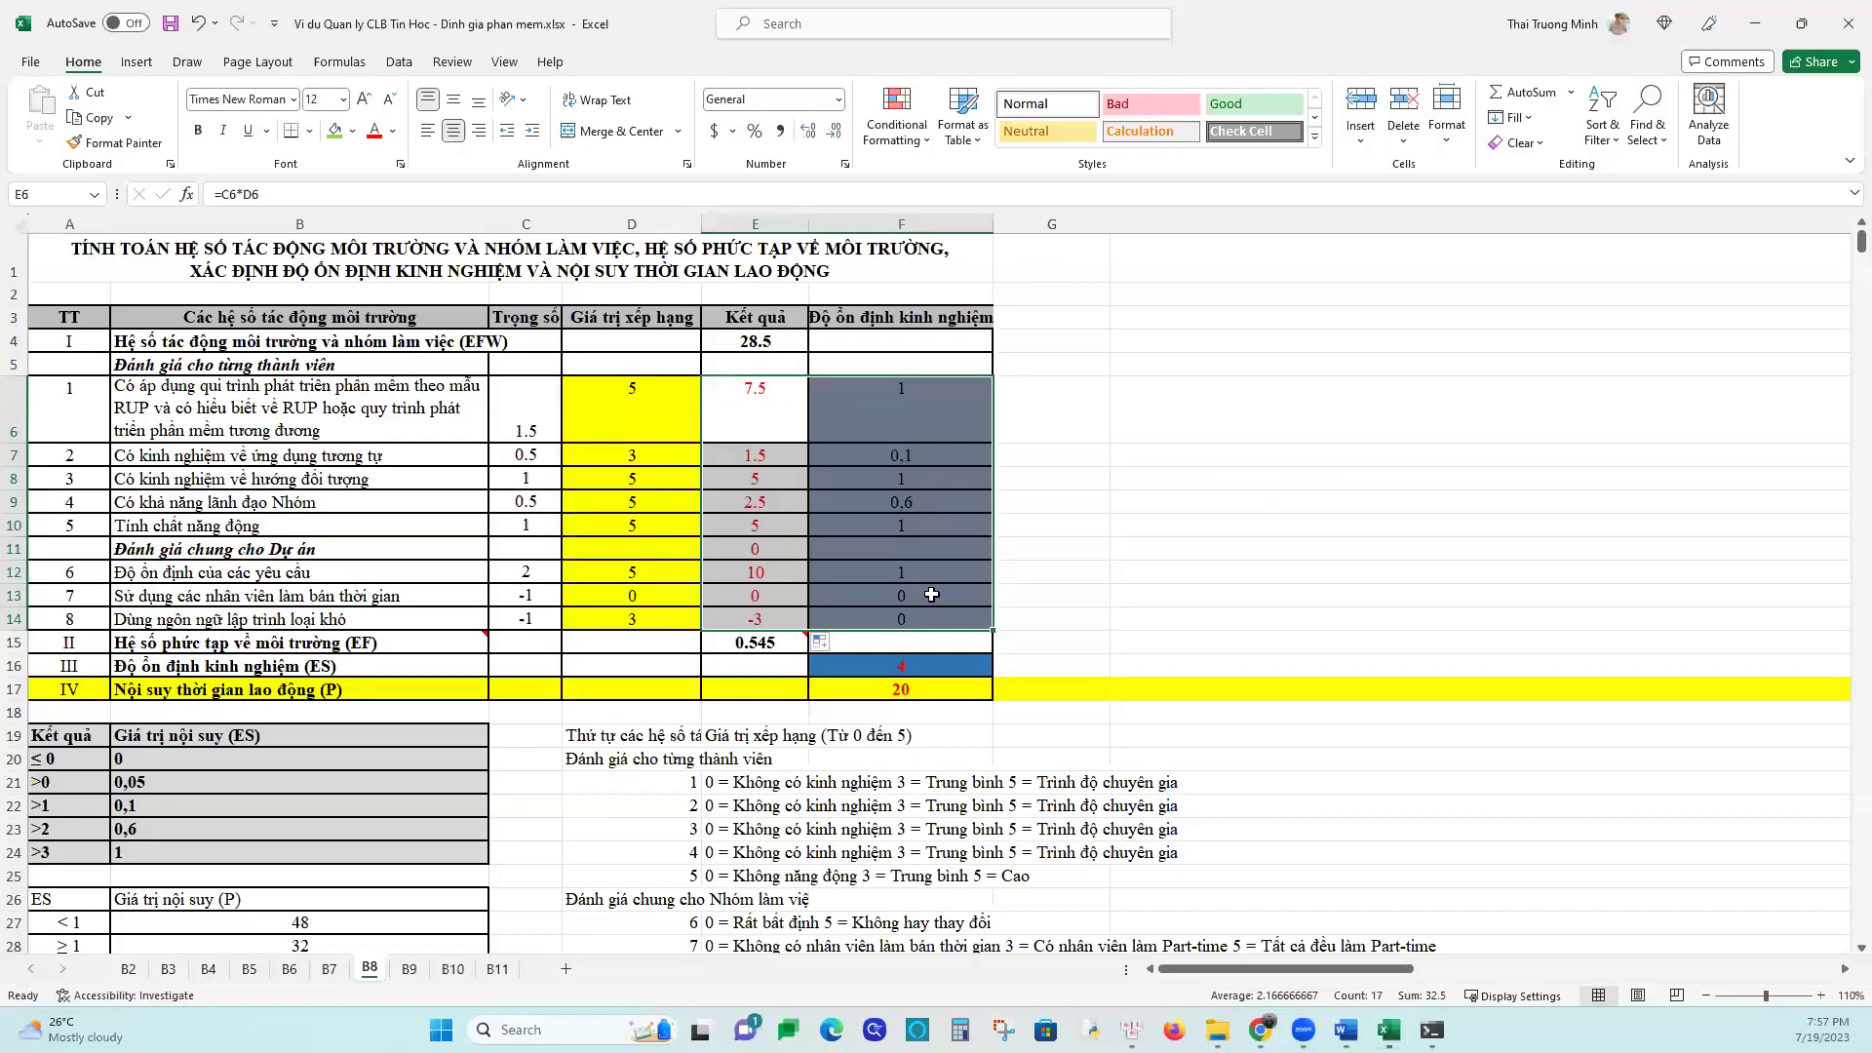
{"action": "left_click", "coordinate": [748, 338]}
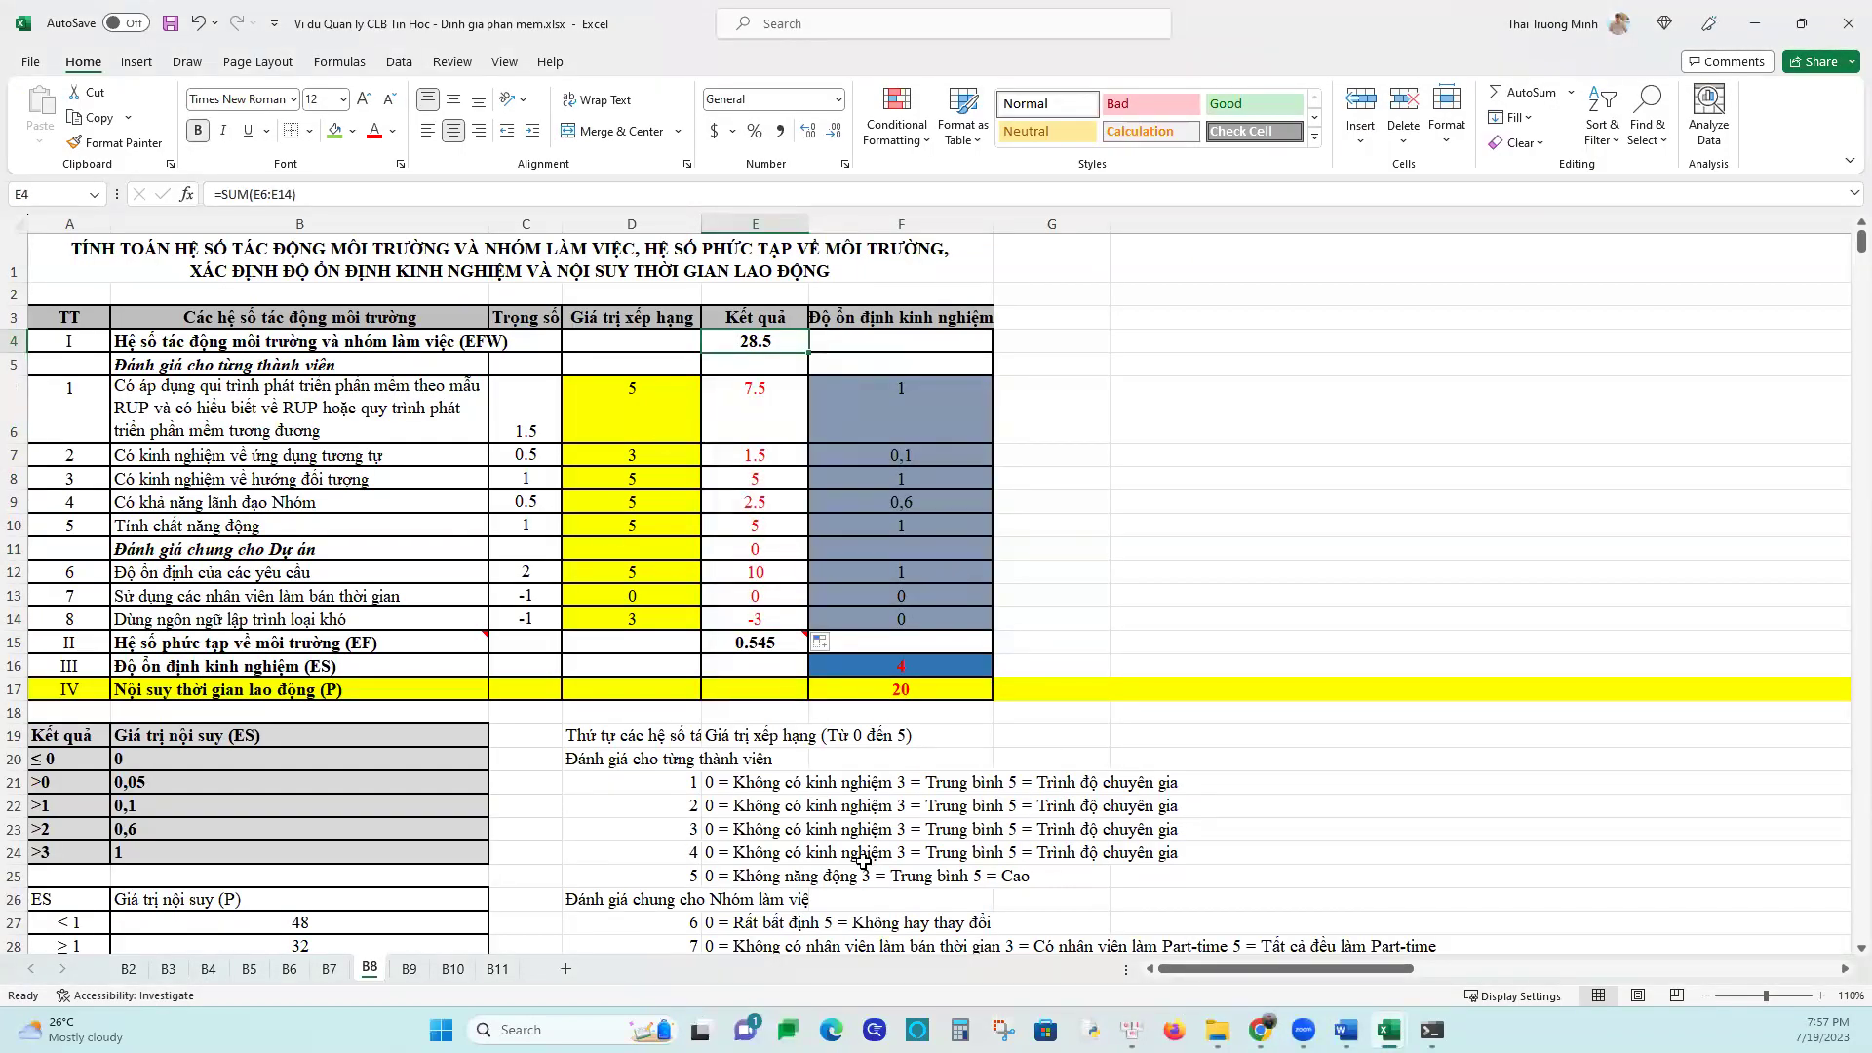
{"action": "left_click_drag", "start_coordinate": [905, 388], "coordinate": [902, 620]}
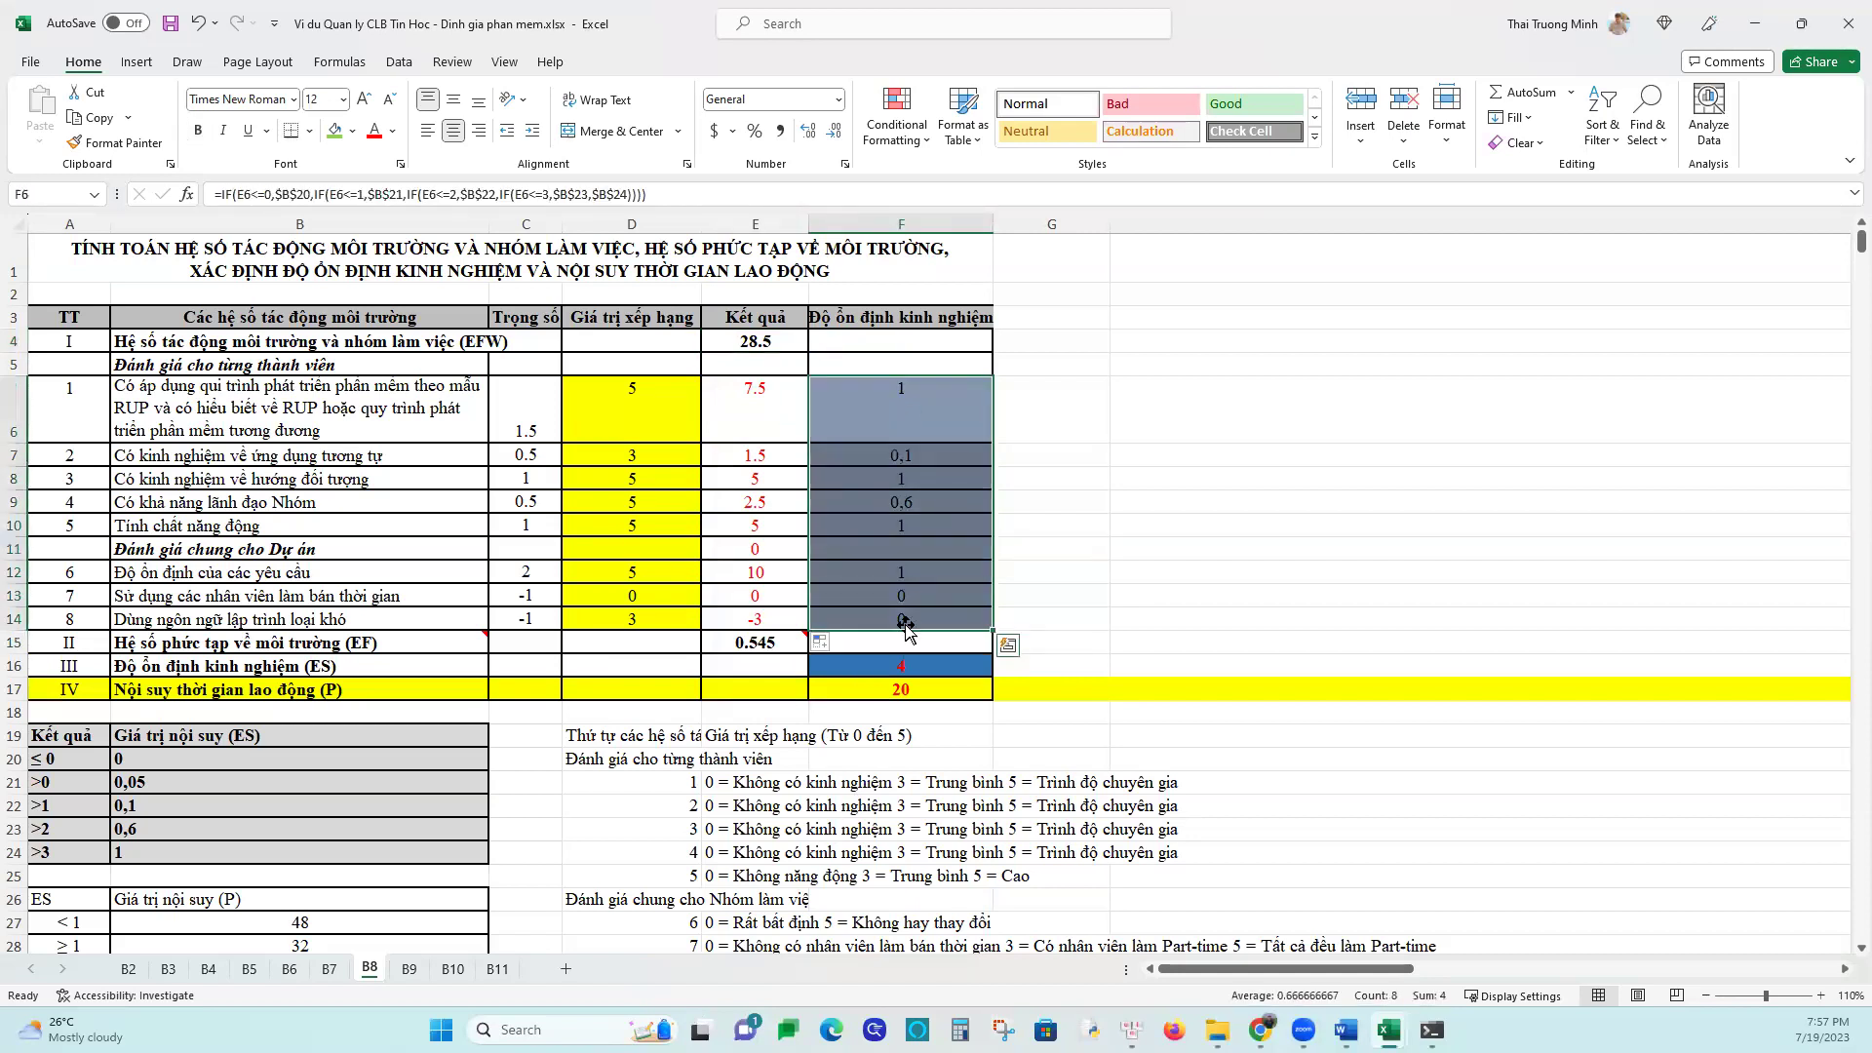
{"action": "left_click", "coordinate": [393, 138]}
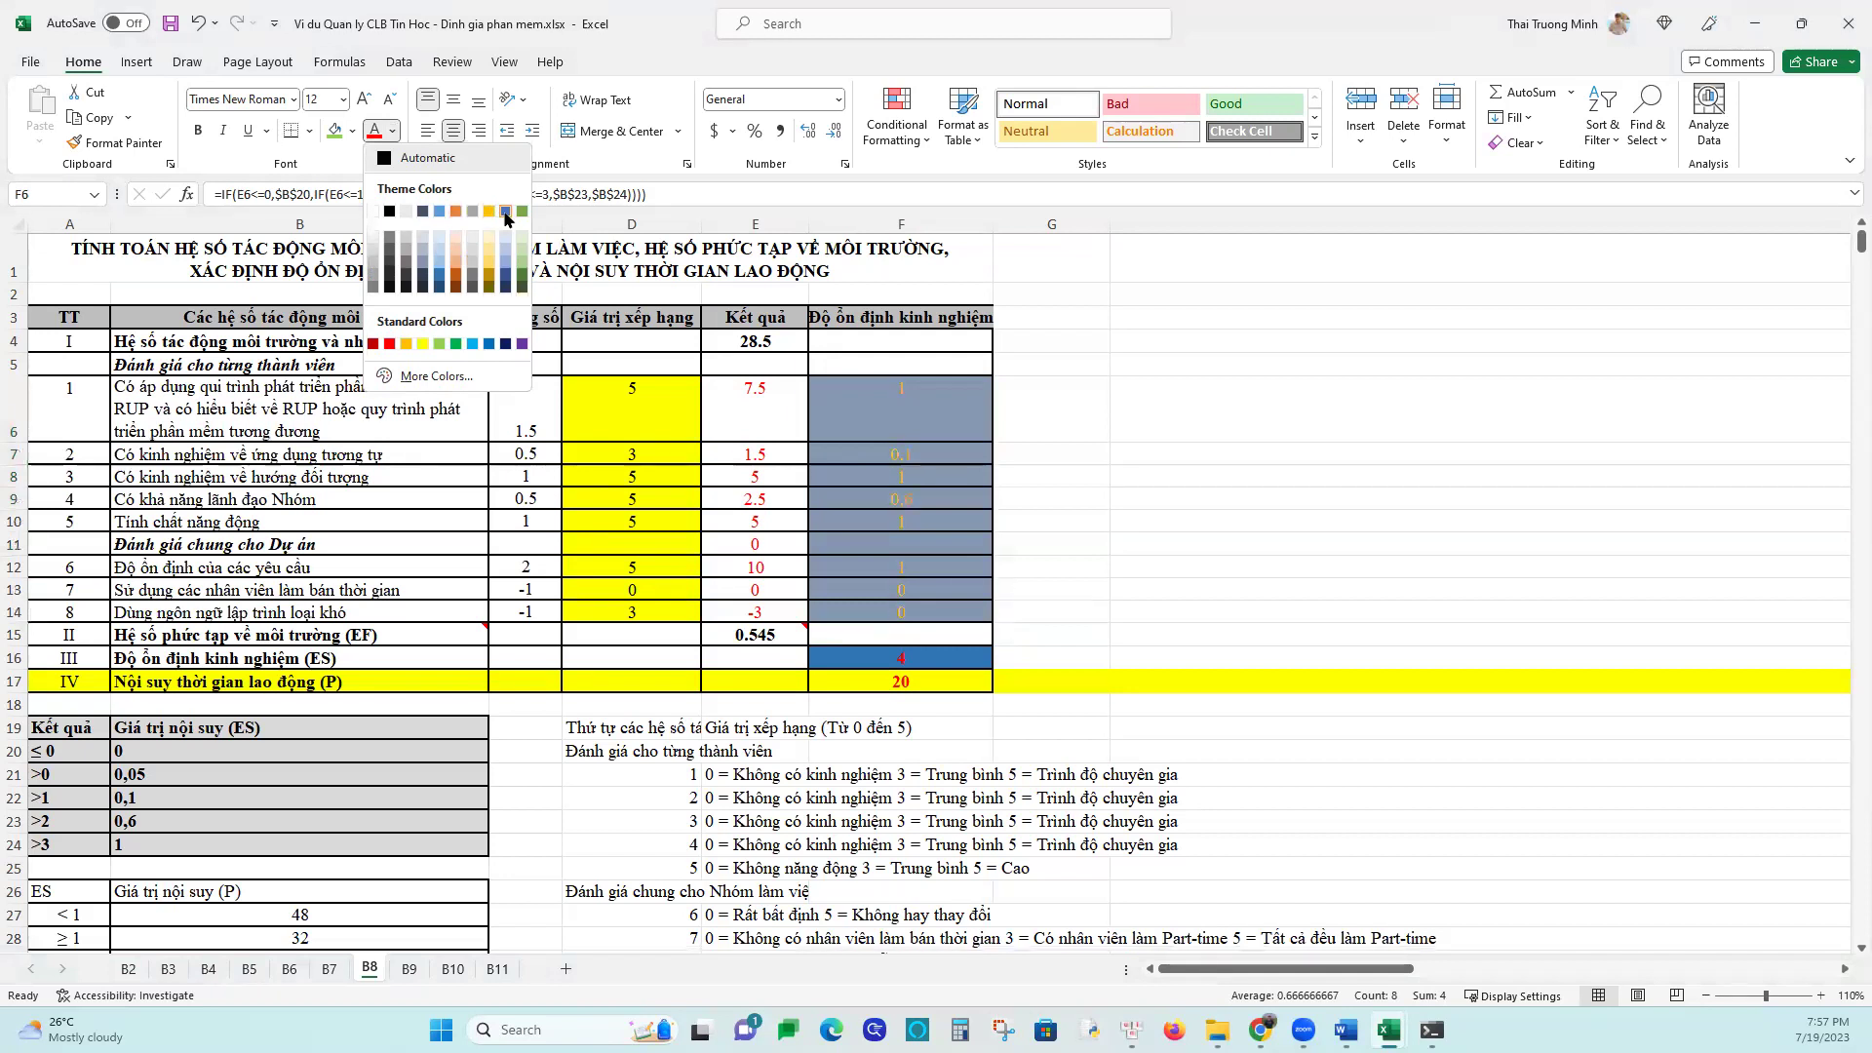
{"action": "left_click", "coordinate": [505, 344]}
{"action": "left_click", "coordinate": [199, 132]}
{"action": "left_click", "coordinate": [1119, 544]}
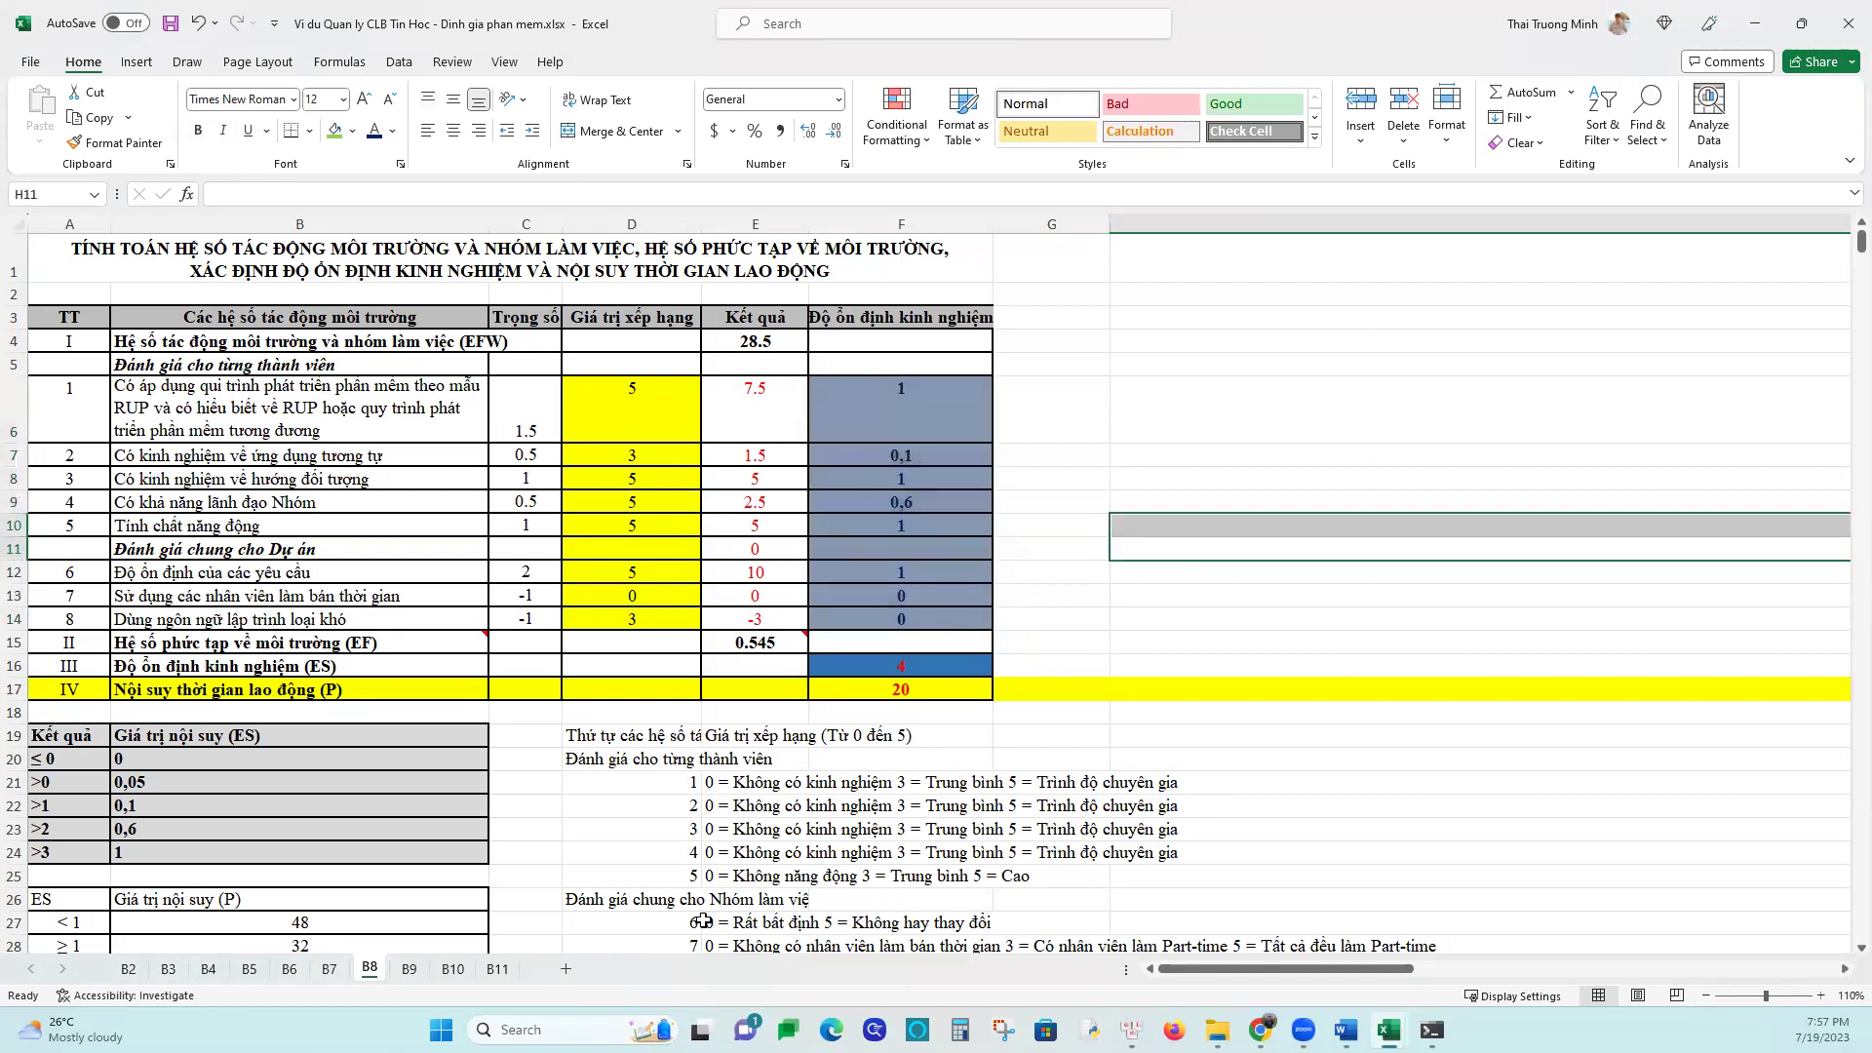
Review the interpolation table A19:B24 and compare it with the ES interpolation table in the Word document 2589_BTTTT-UDCNTT.doc
{"action": "left_click", "coordinate": [749, 410]}
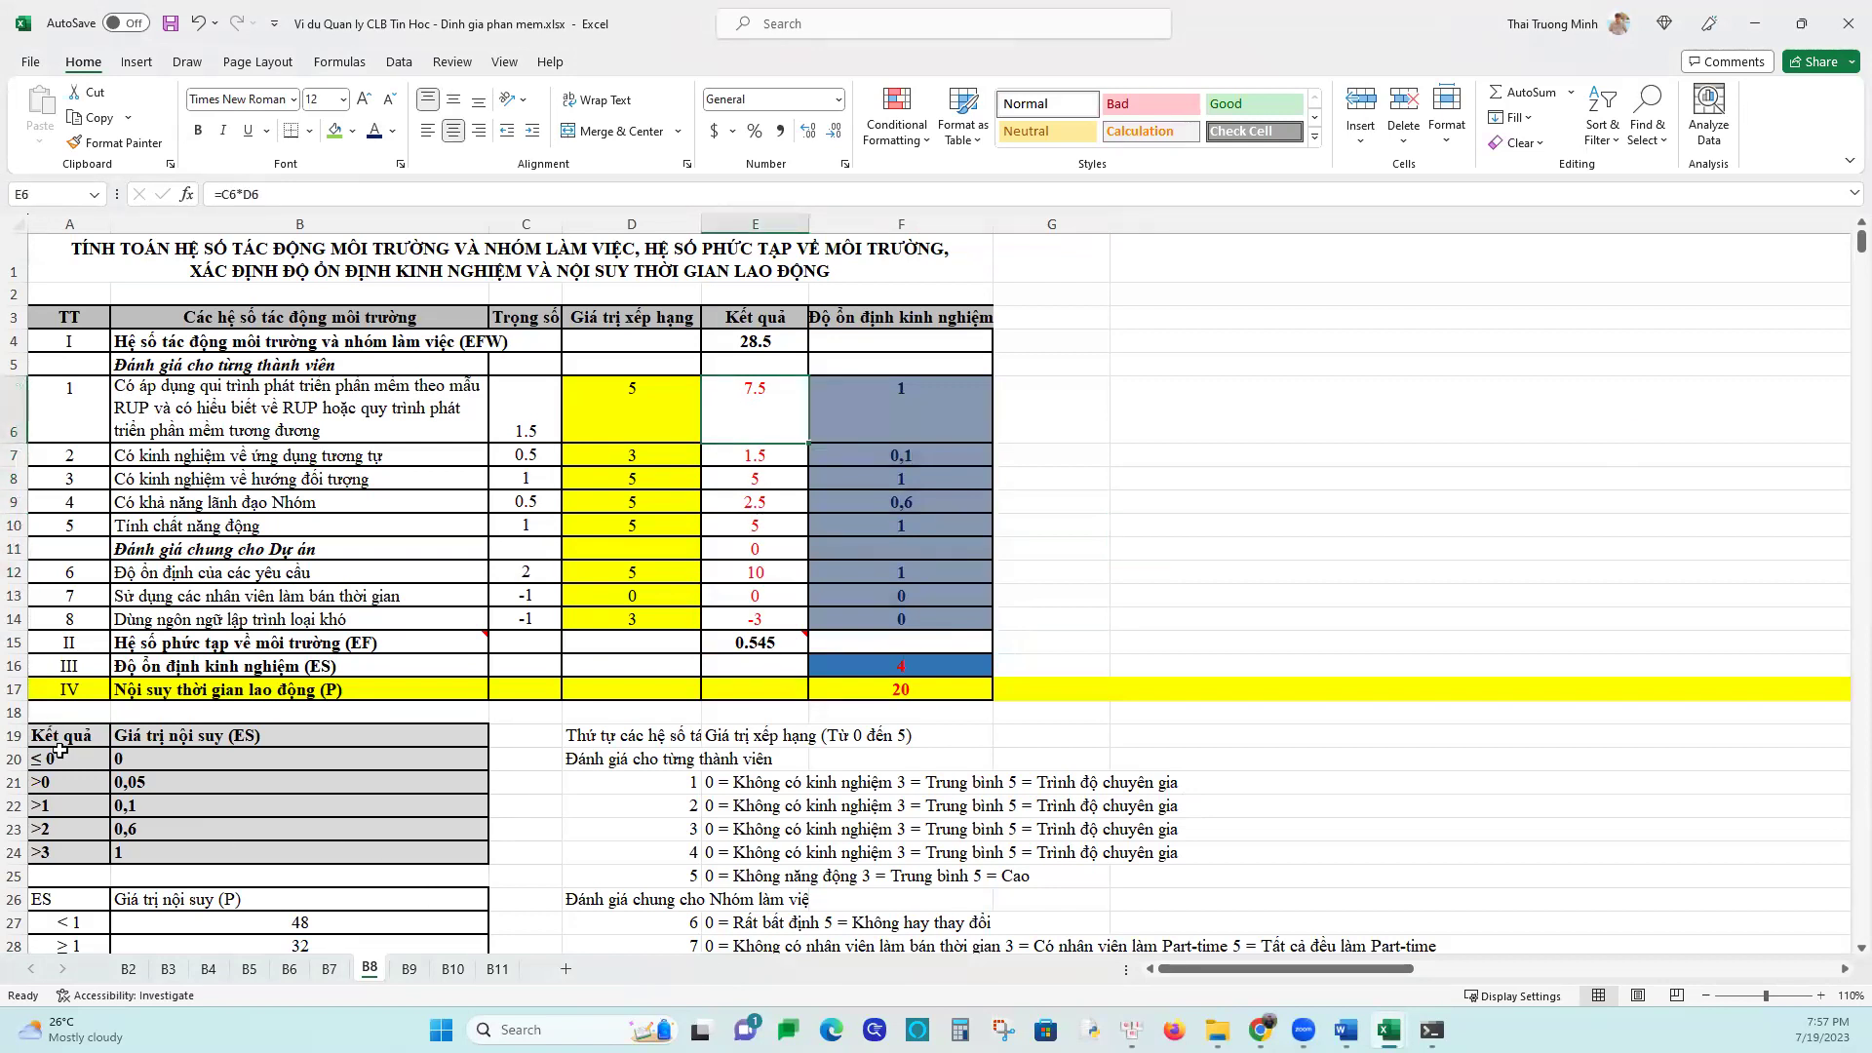
{"action": "left_click_drag", "start_coordinate": [64, 736], "coordinate": [292, 853]}
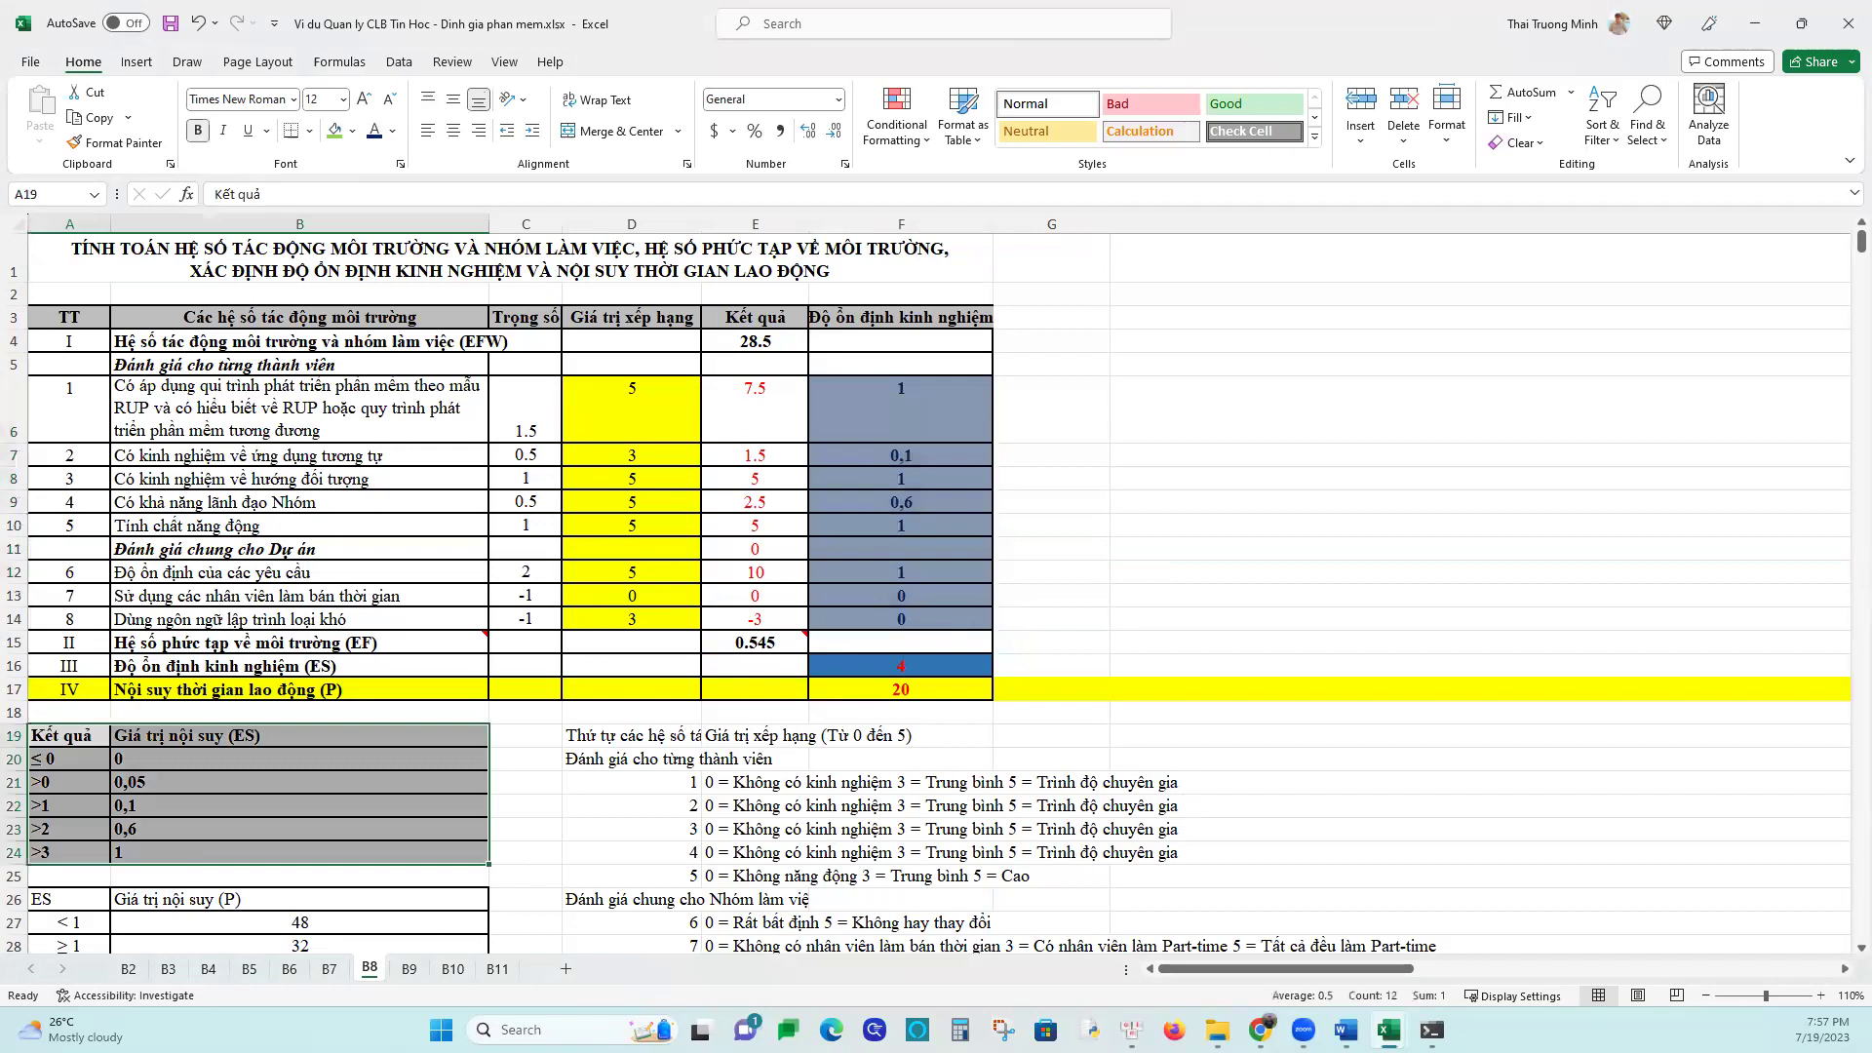
{"action": "left_click", "coordinate": [1346, 1030]}
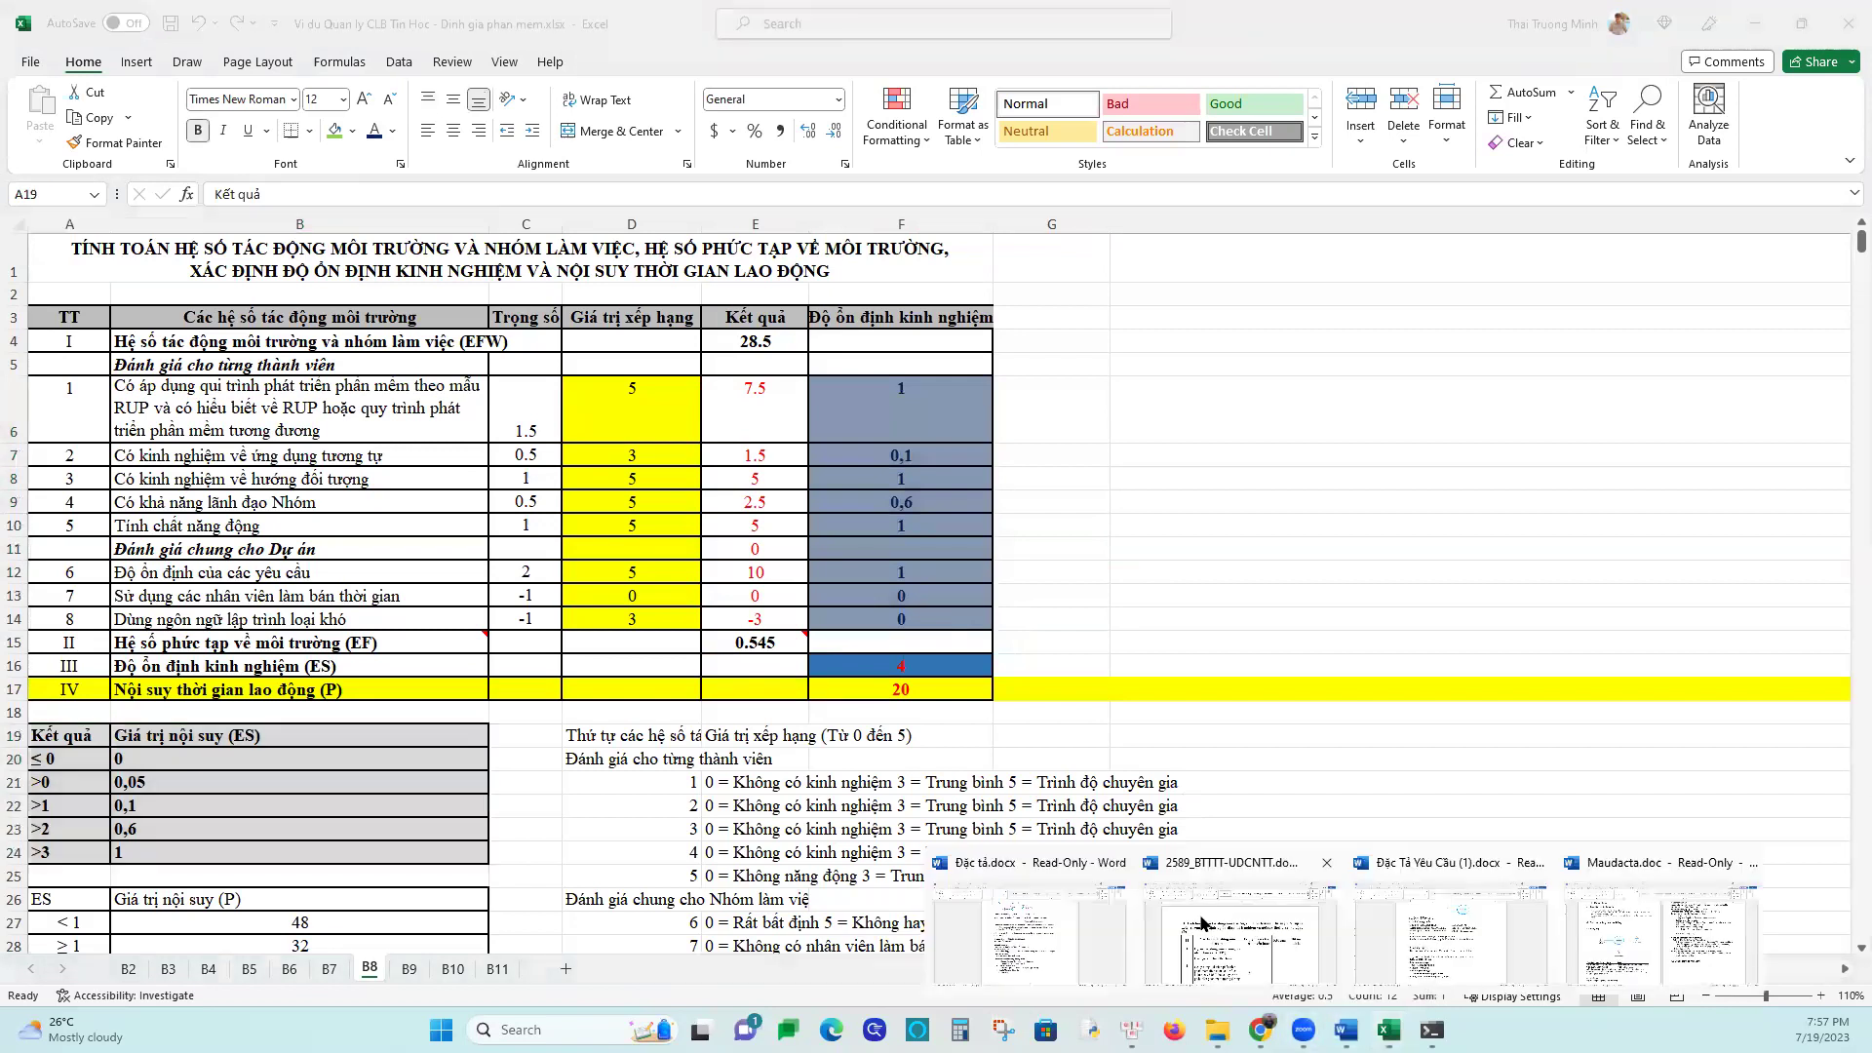
{"action": "left_click", "coordinate": [1228, 934]}
{"action": "scroll", "coordinate": [1228, 934], "scroll_direction": "down", "scroll_amount": 15}
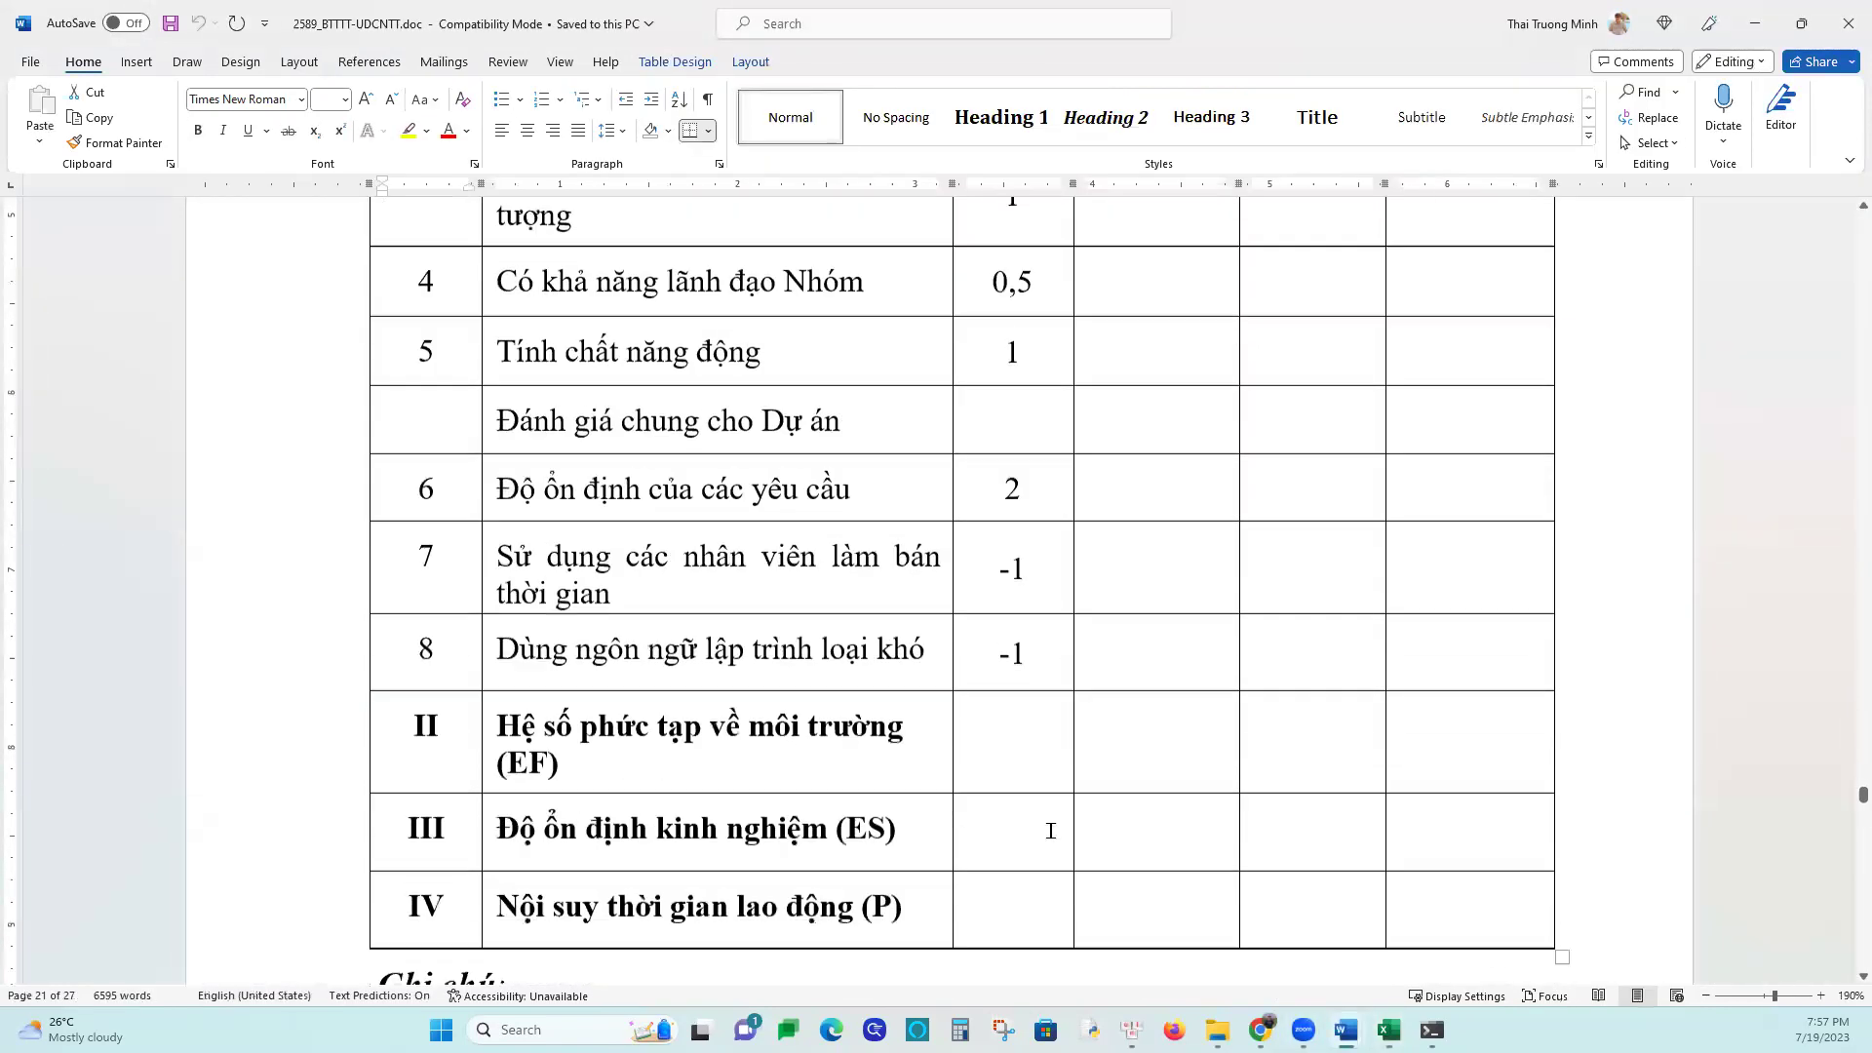
{"action": "scroll", "coordinate": [1057, 826], "scroll_direction": "down", "scroll_amount": 15}
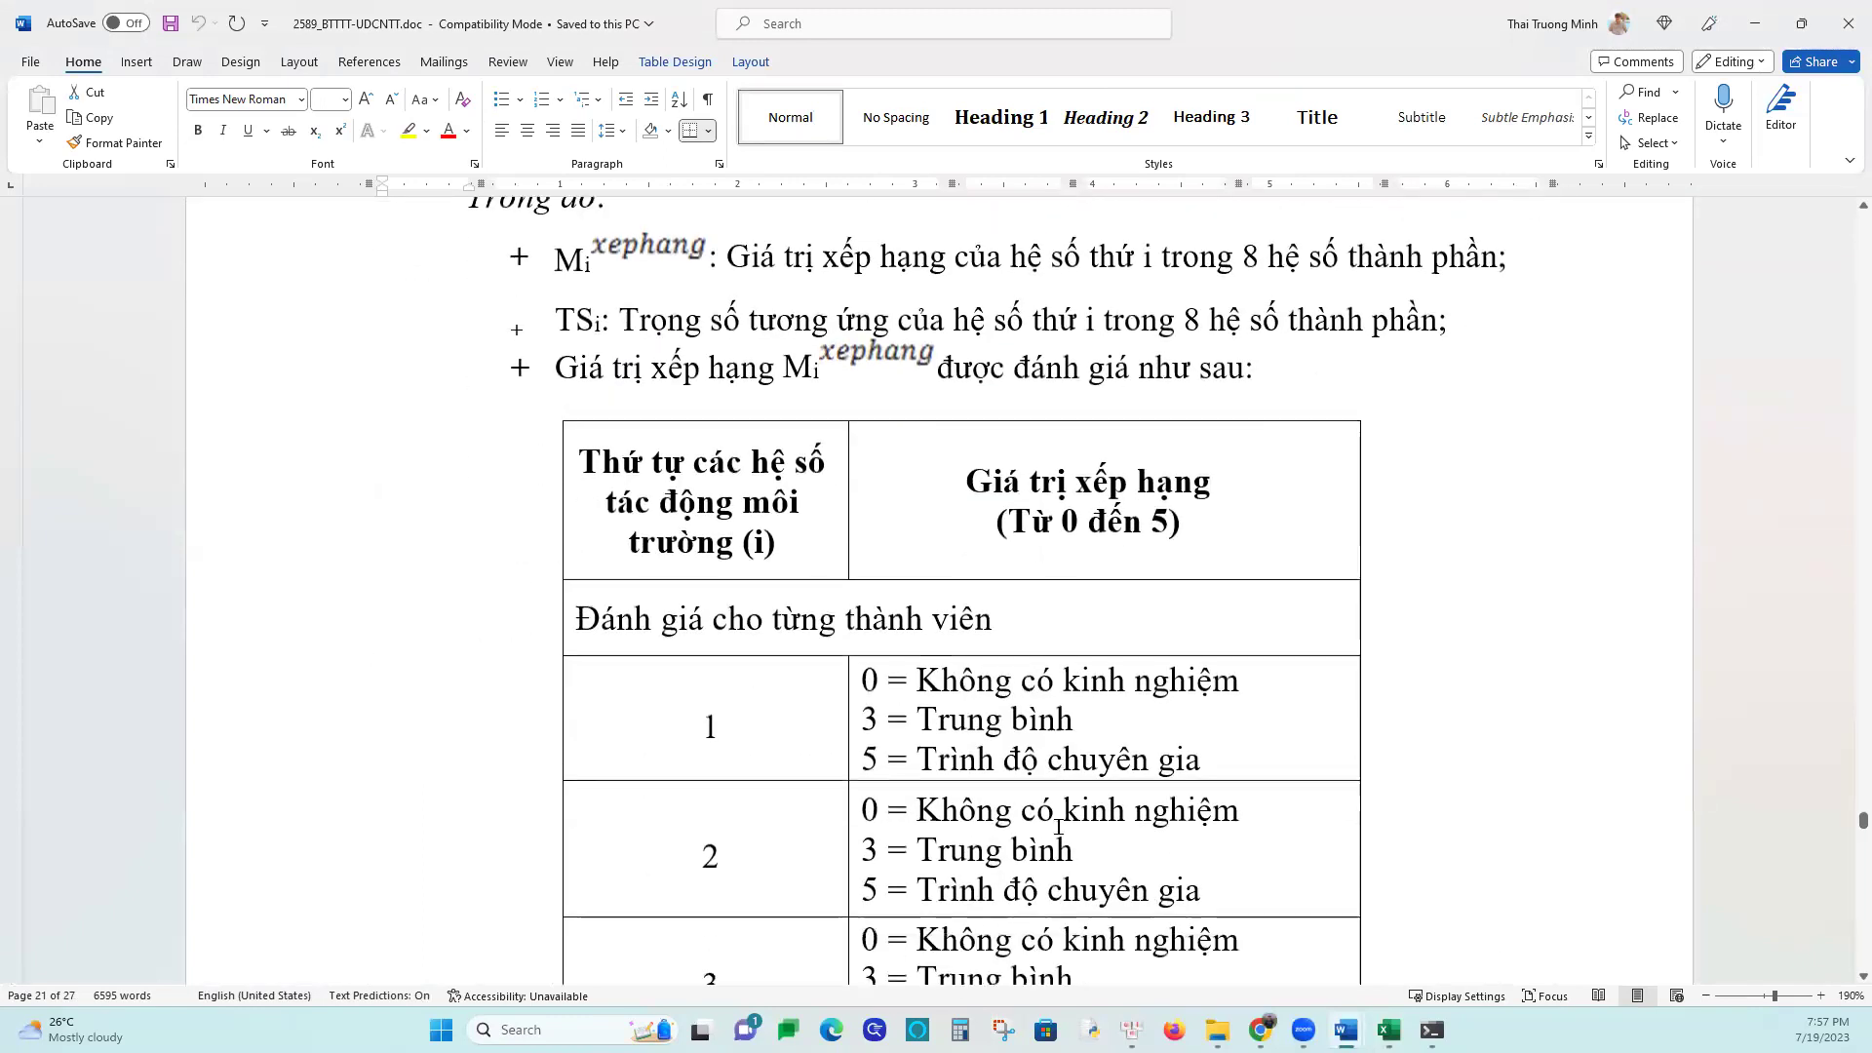
{"action": "scroll", "coordinate": [1058, 827], "scroll_direction": "down", "scroll_amount": 20}
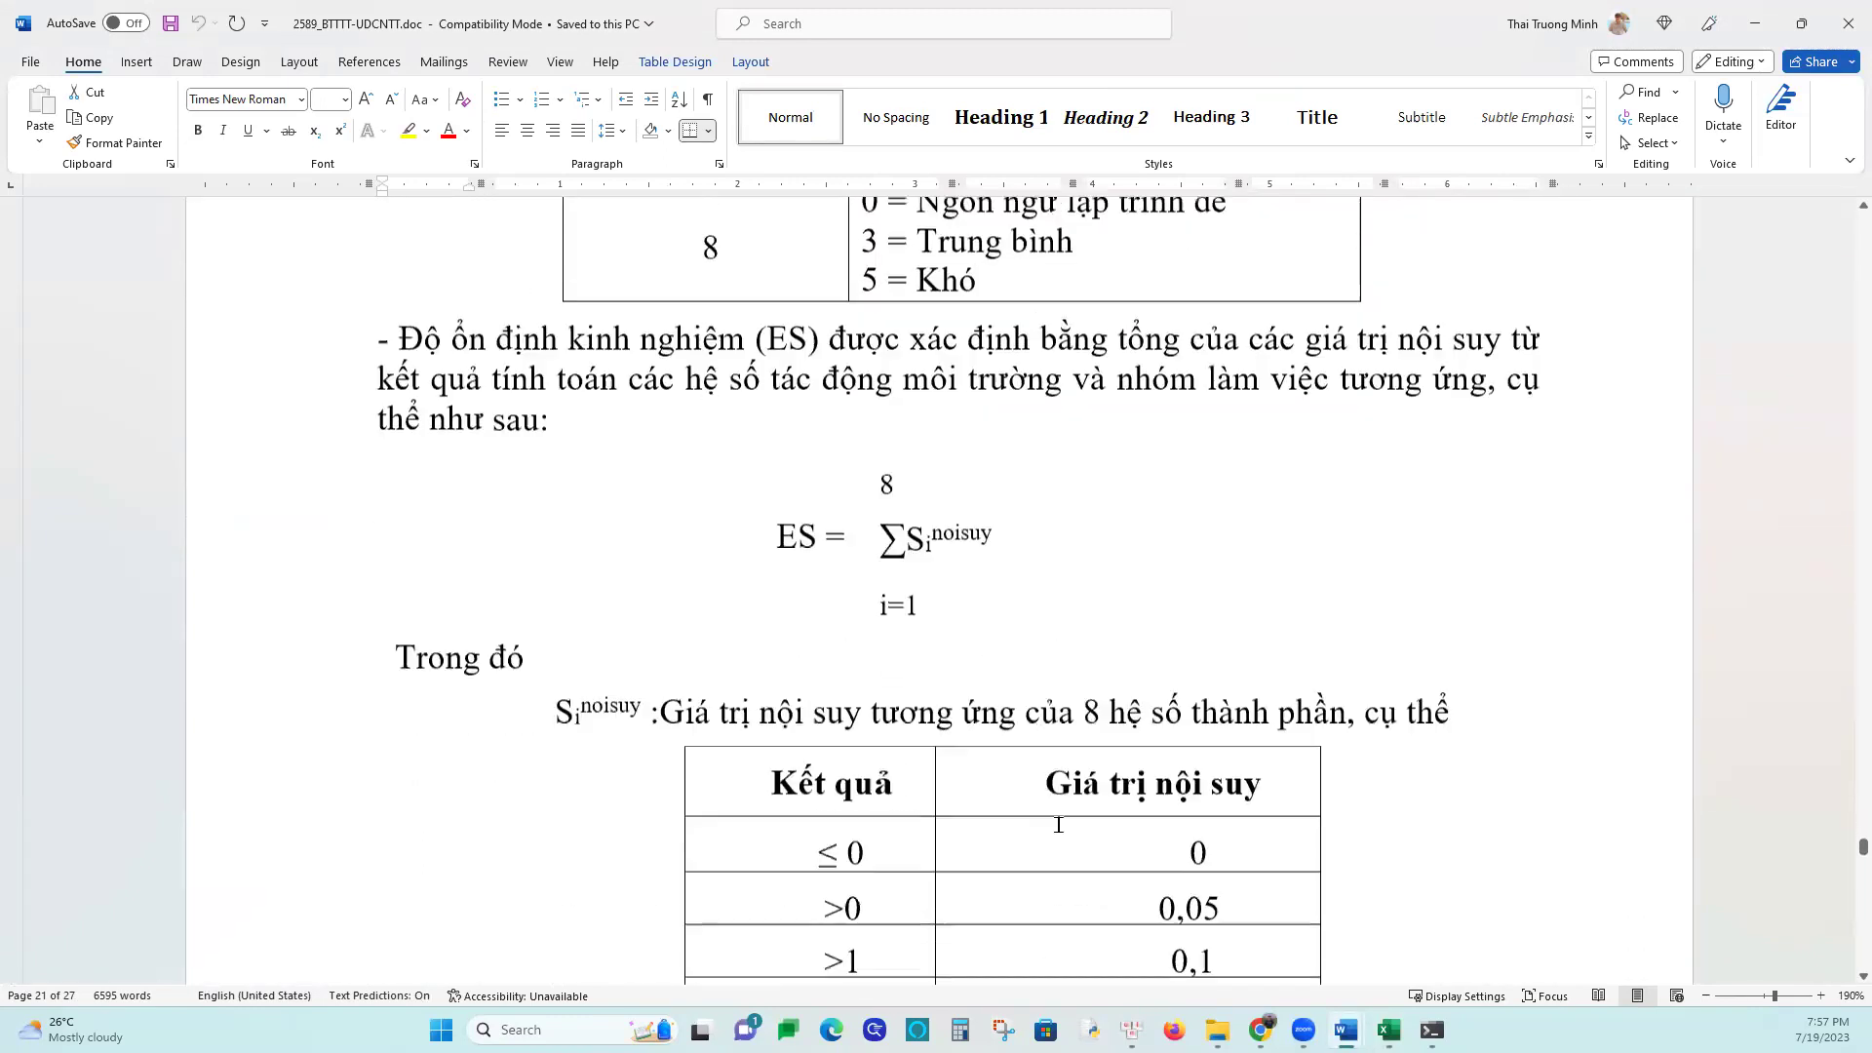
{"action": "left_click_drag", "start_coordinate": [854, 450], "coordinate": [1258, 755]}
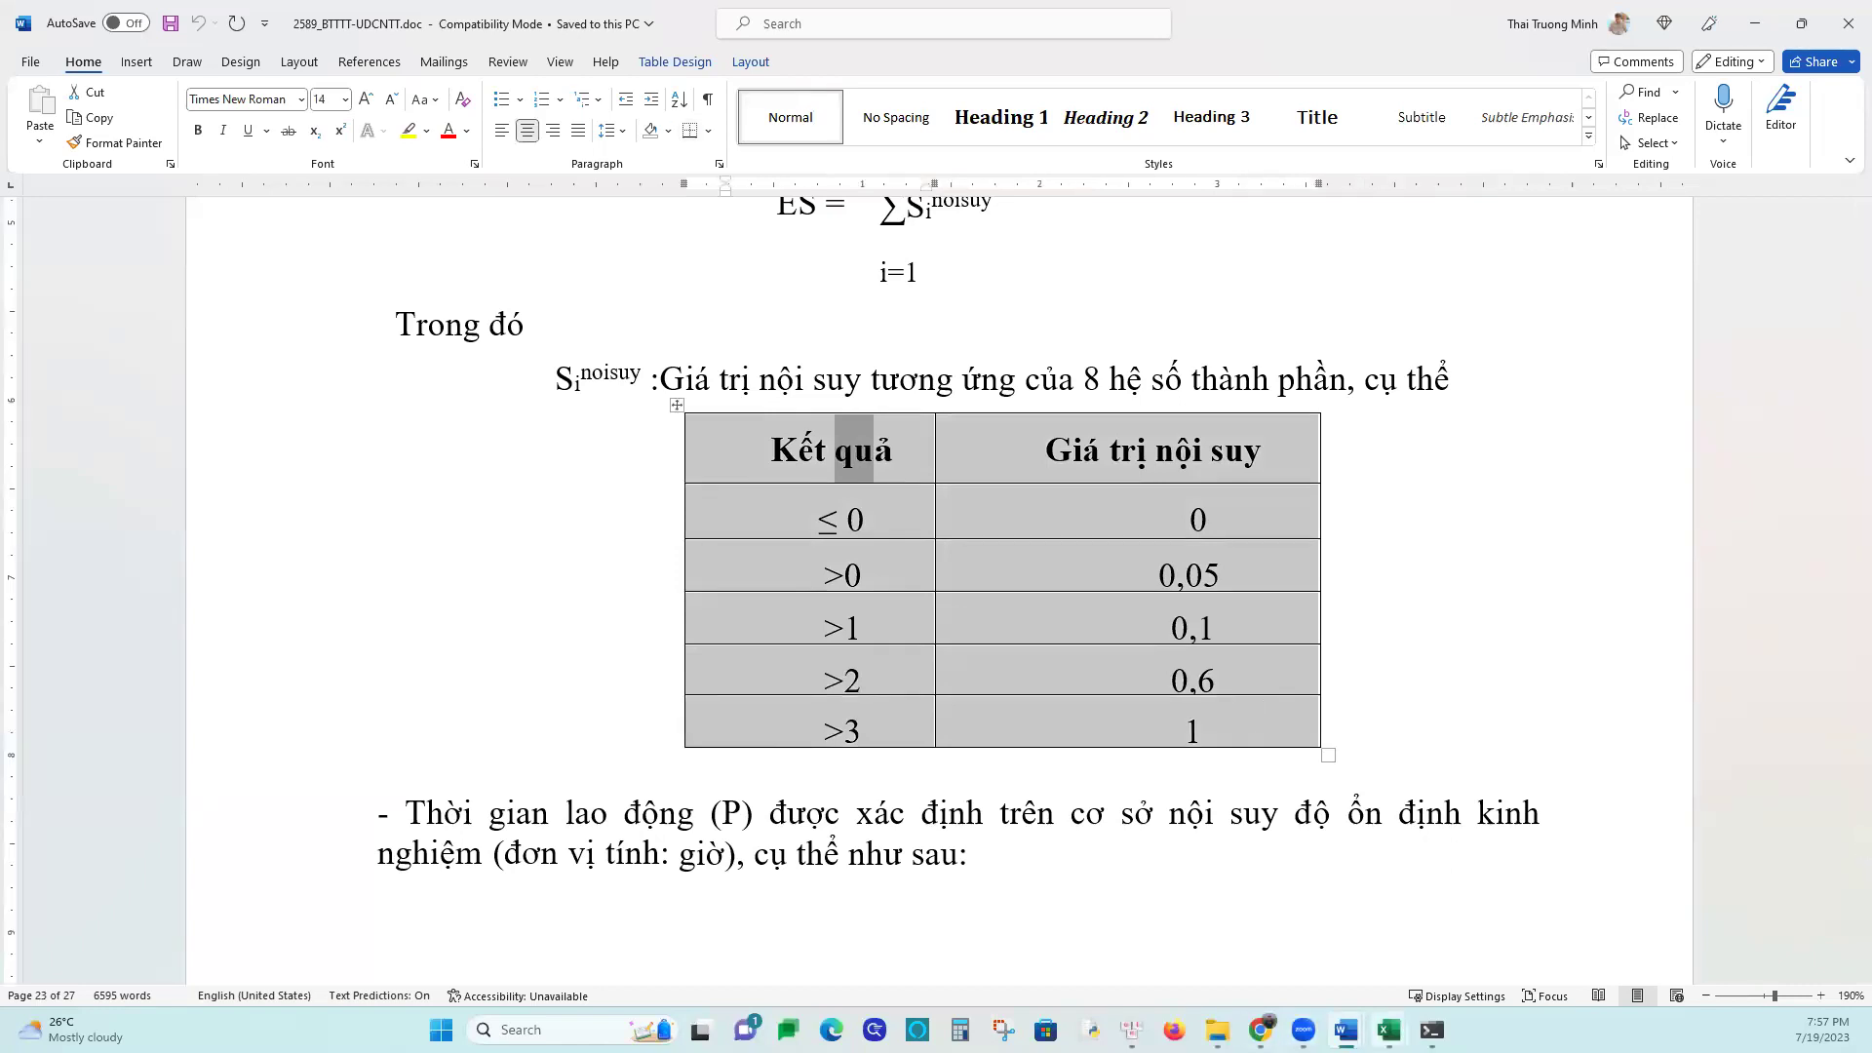
Return to the Excel workbook, check the interpolation table against F11:F12, and clear the result cell E11 of the project assessment heading row
{"action": "left_click", "coordinate": [1388, 1029]}
{"action": "left_click", "coordinate": [1435, 951]}
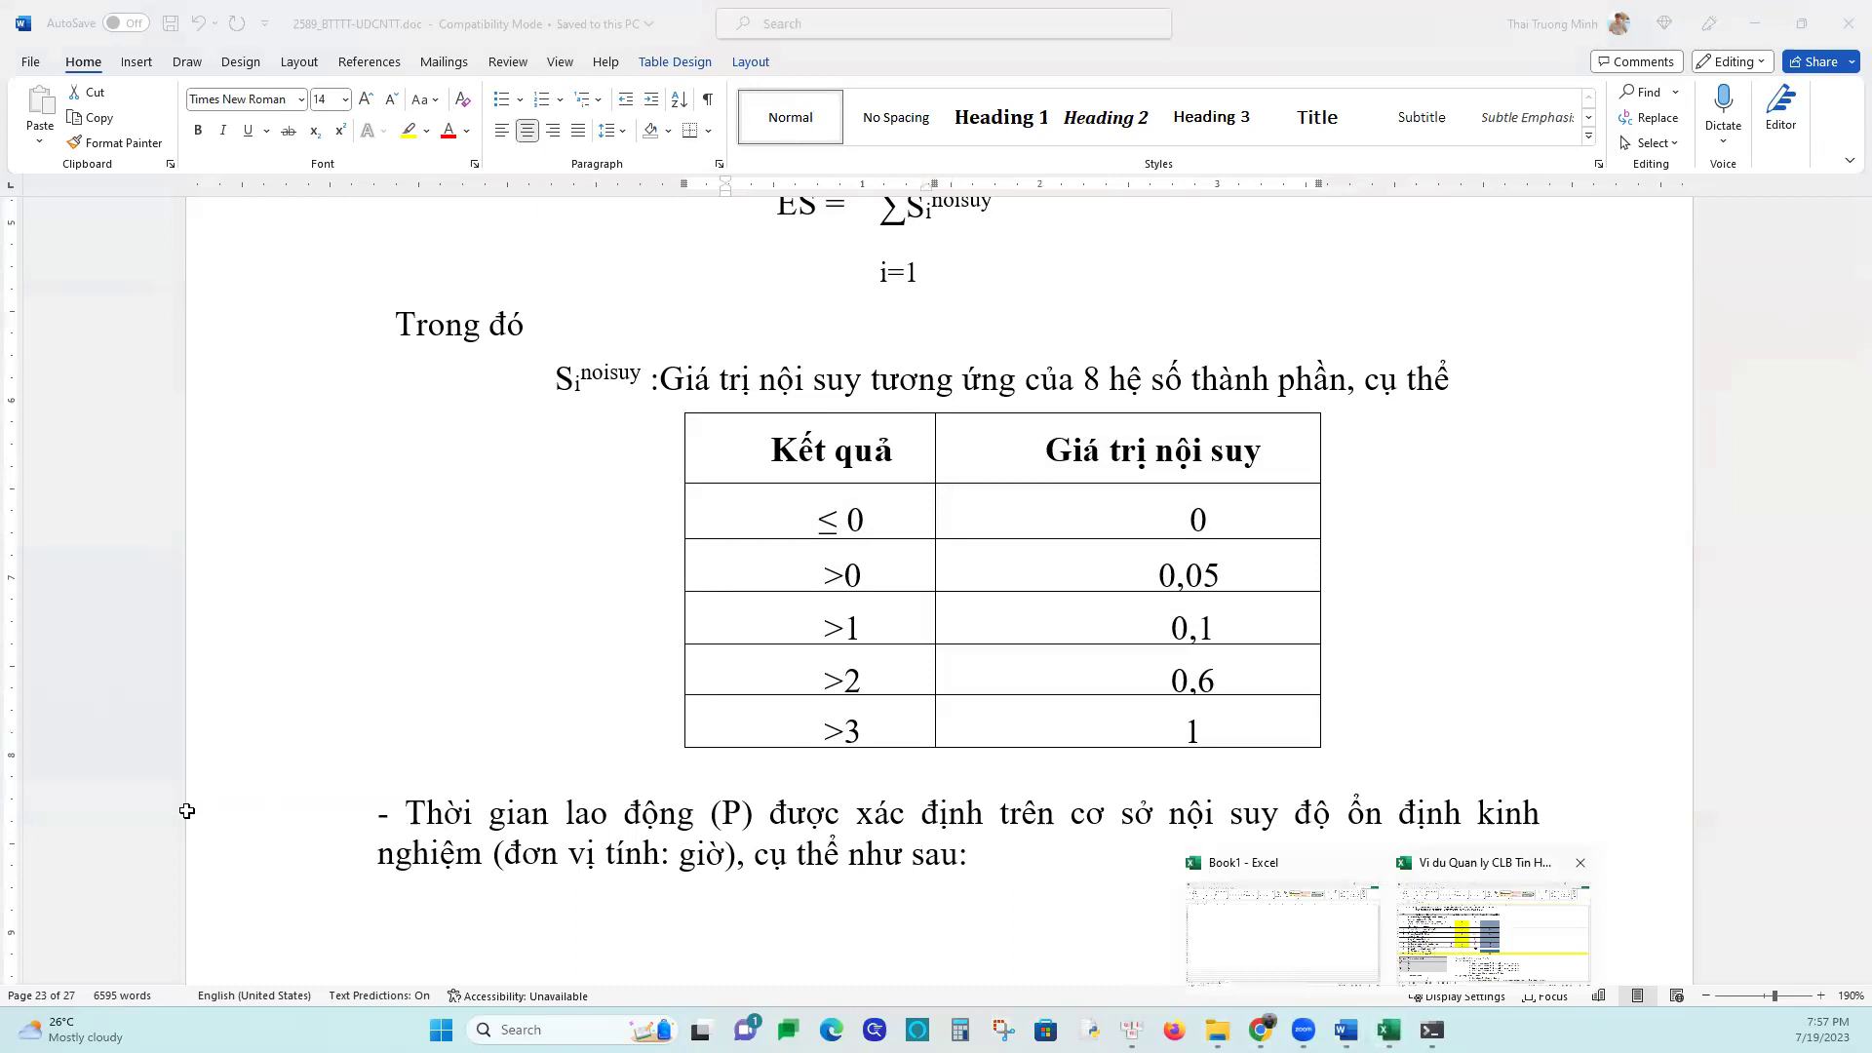
{"action": "left_click_drag", "start_coordinate": [74, 734], "coordinate": [191, 853]}
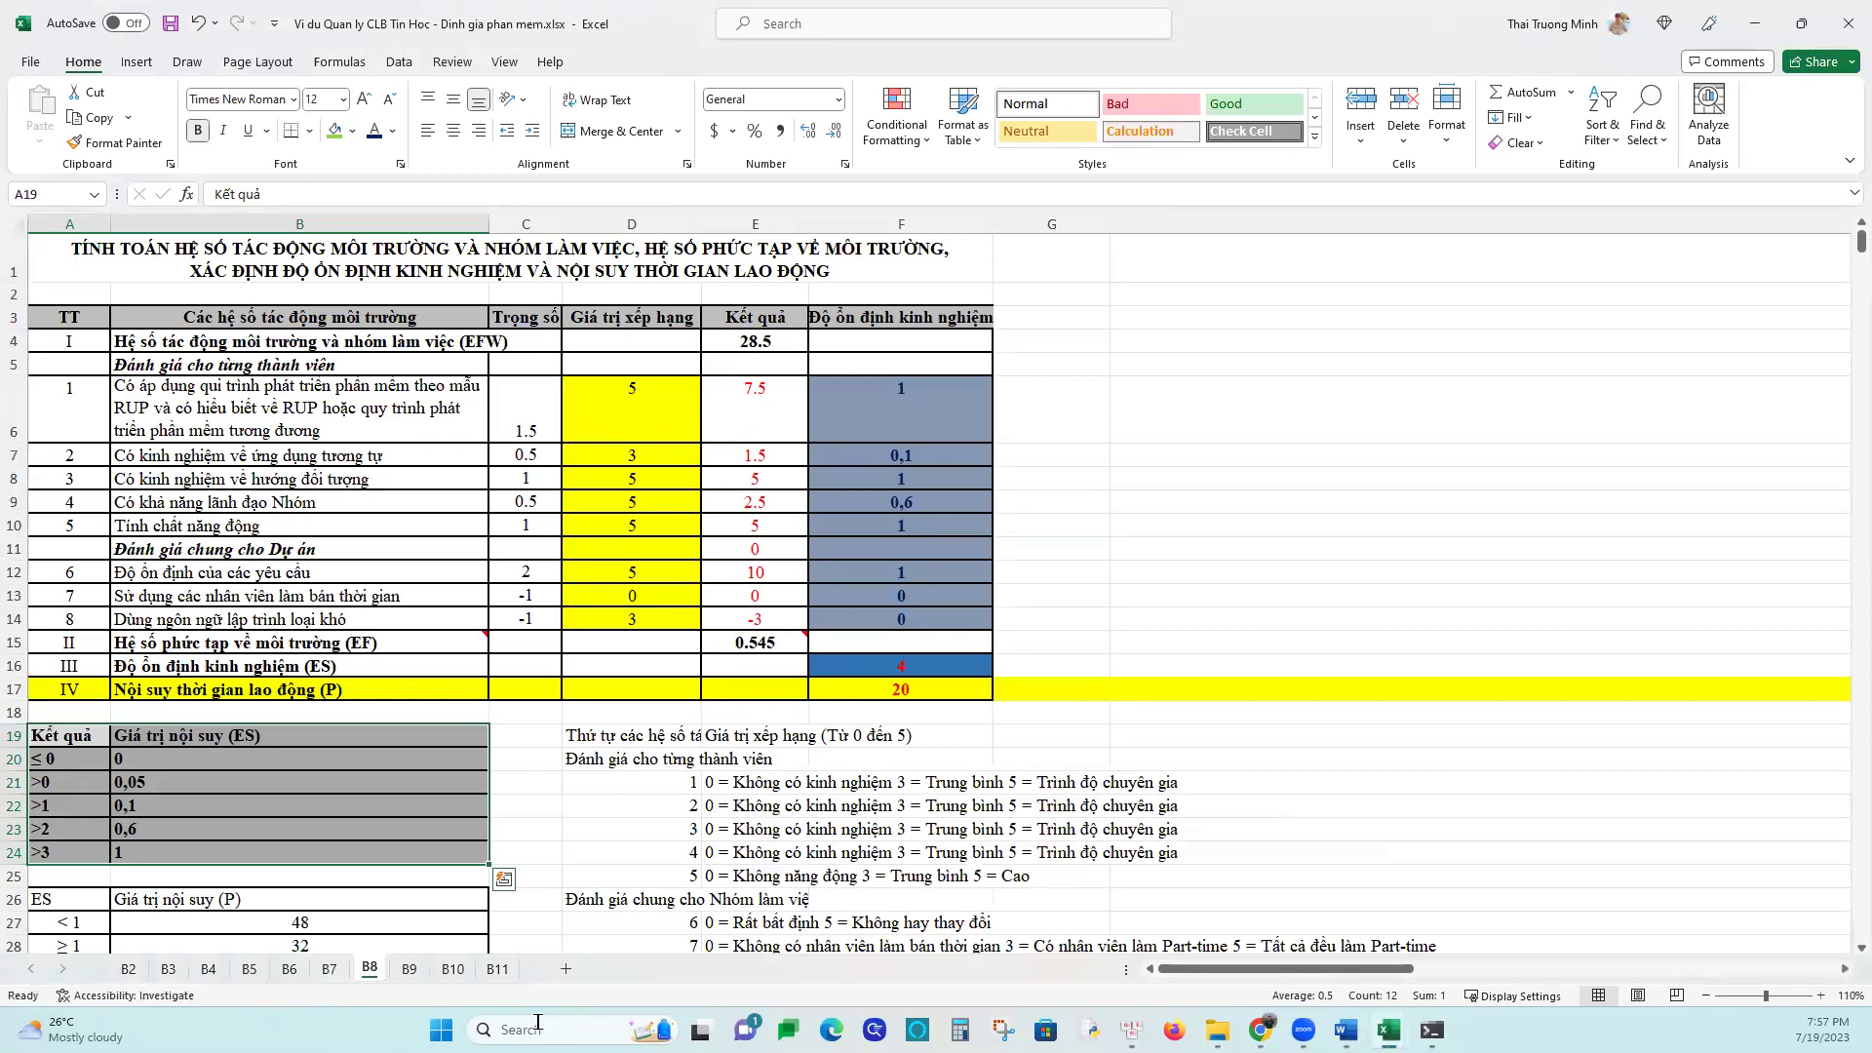
{"action": "left_click", "coordinate": [91, 759]}
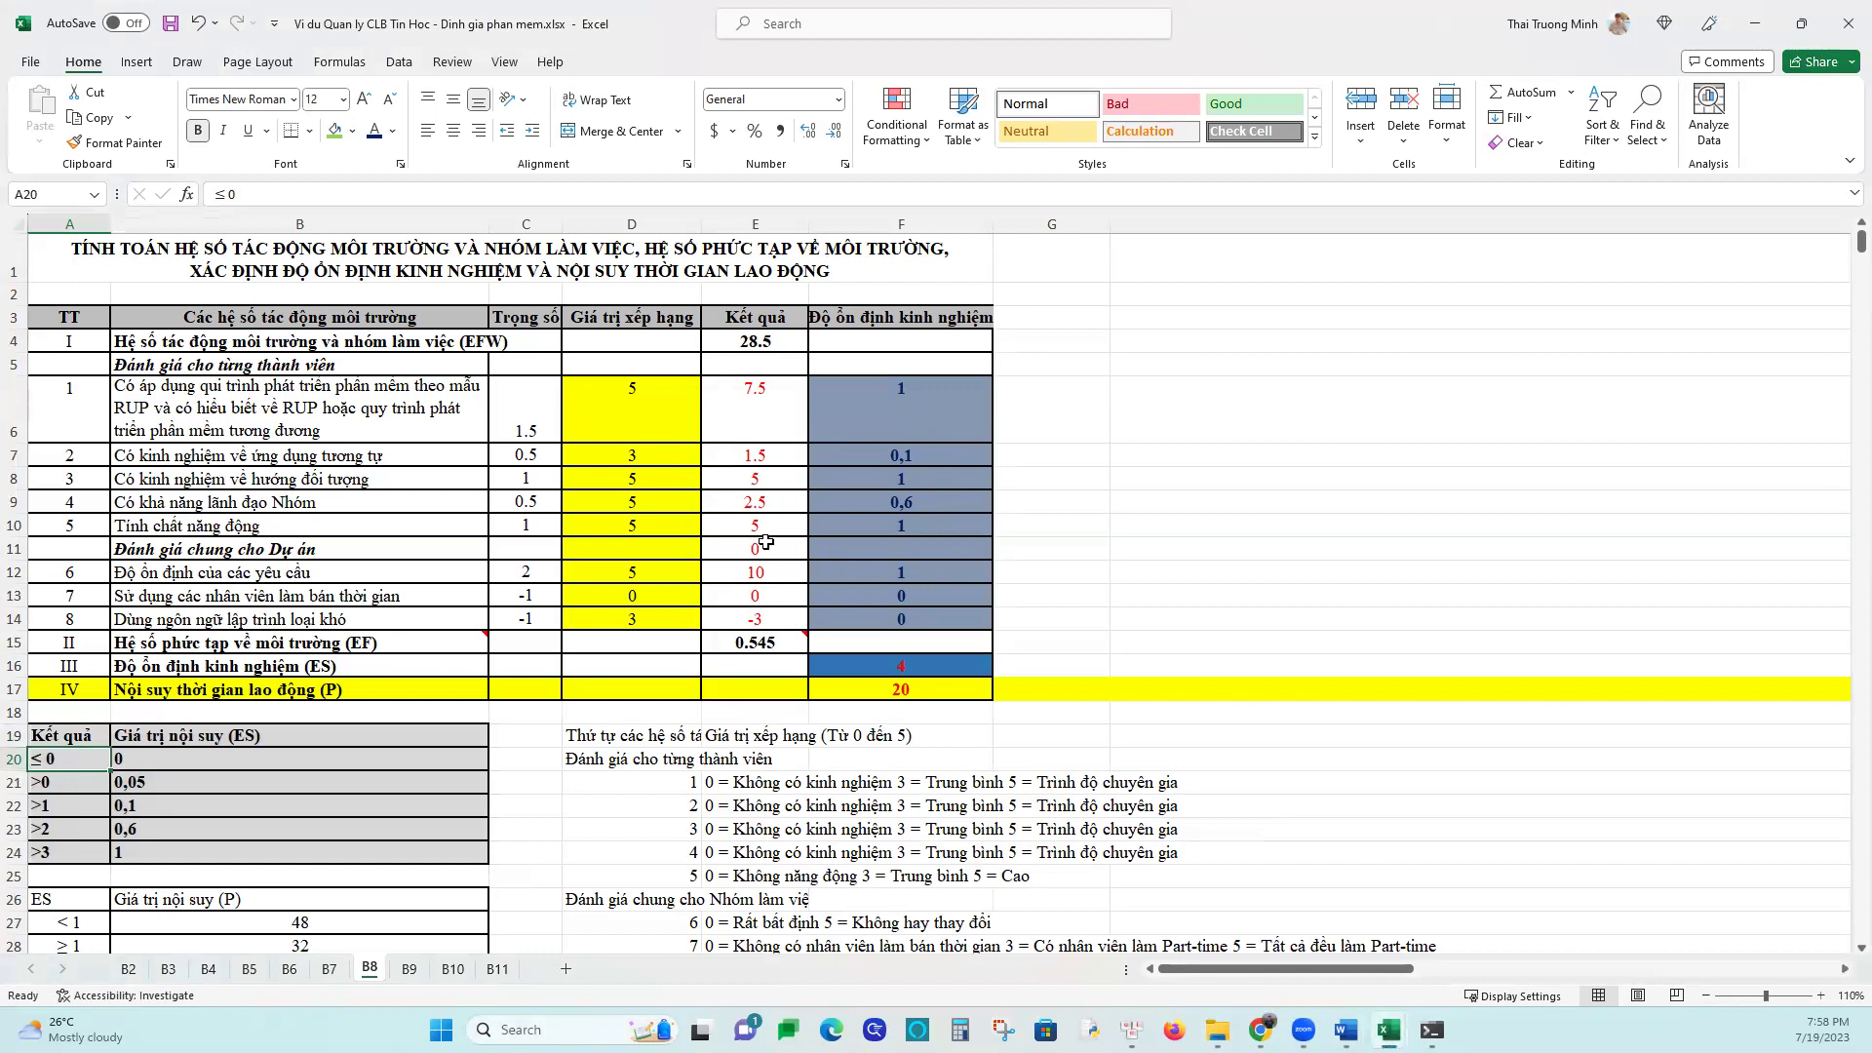
{"action": "left_click", "coordinate": [902, 553]}
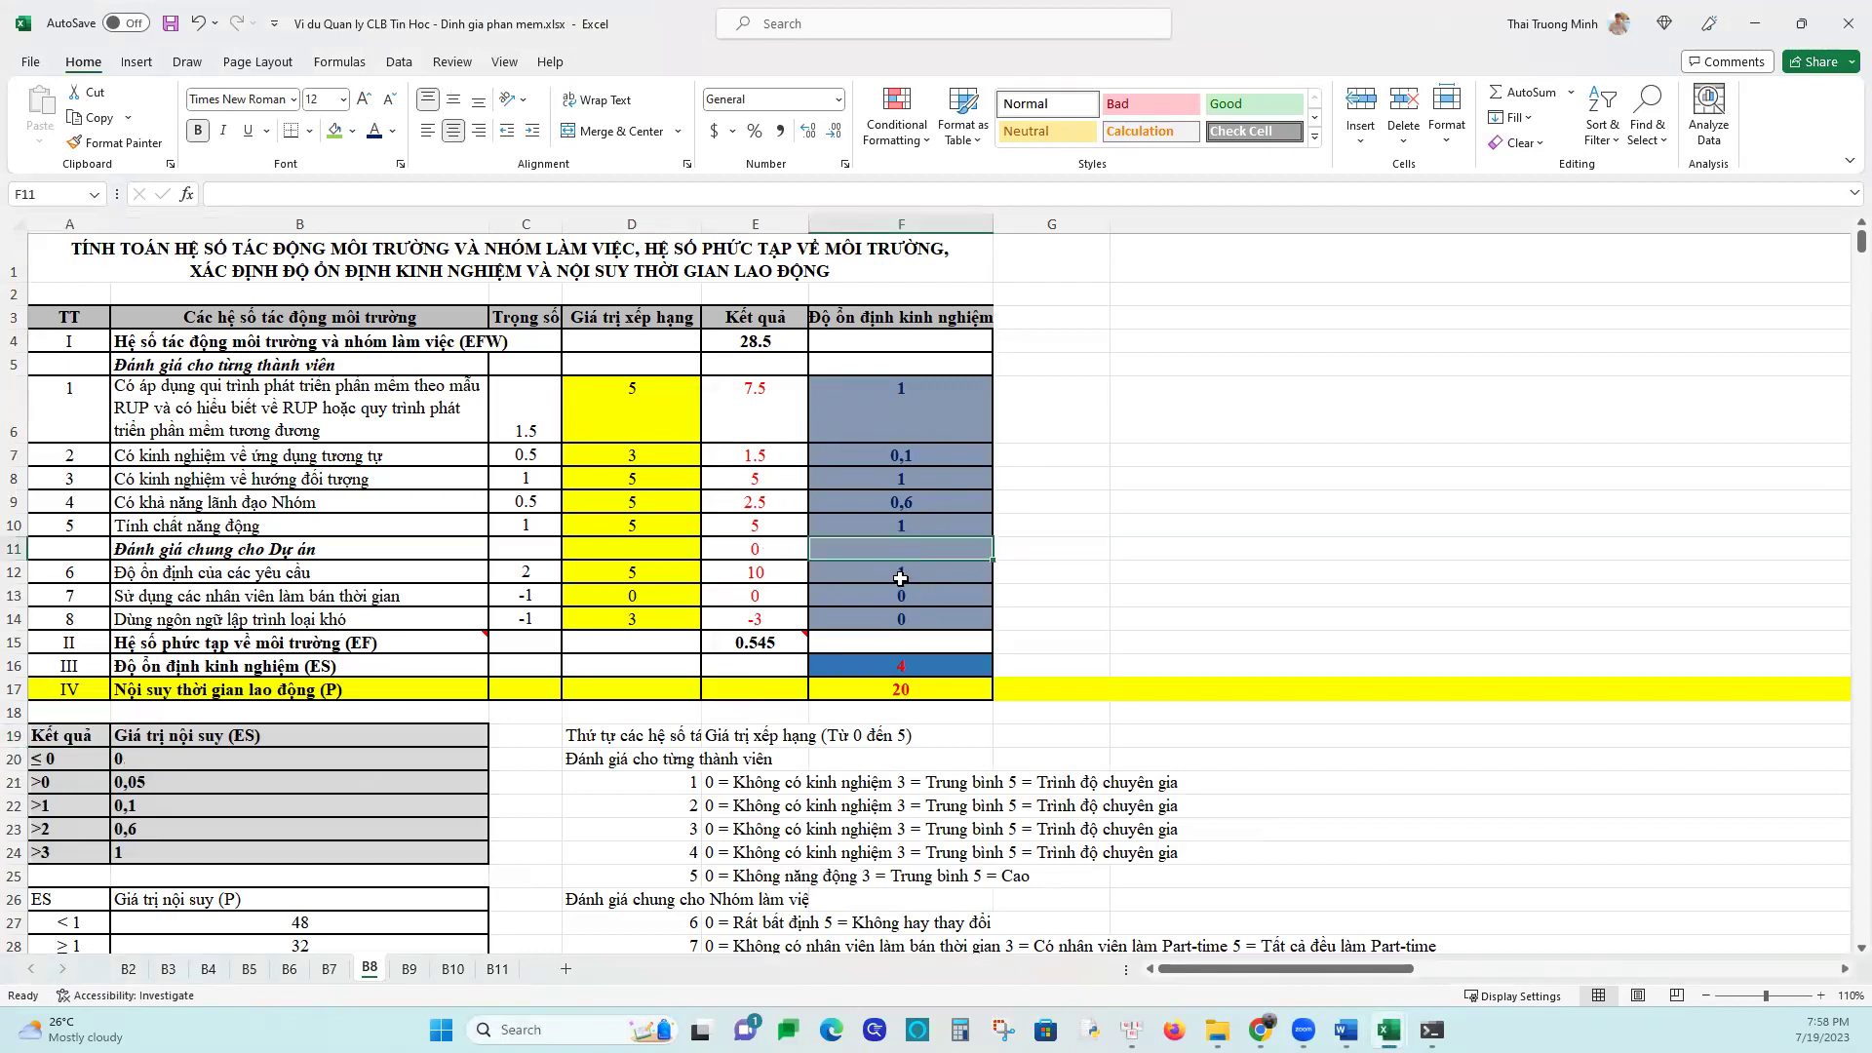
{"action": "left_click", "coordinate": [898, 575]}
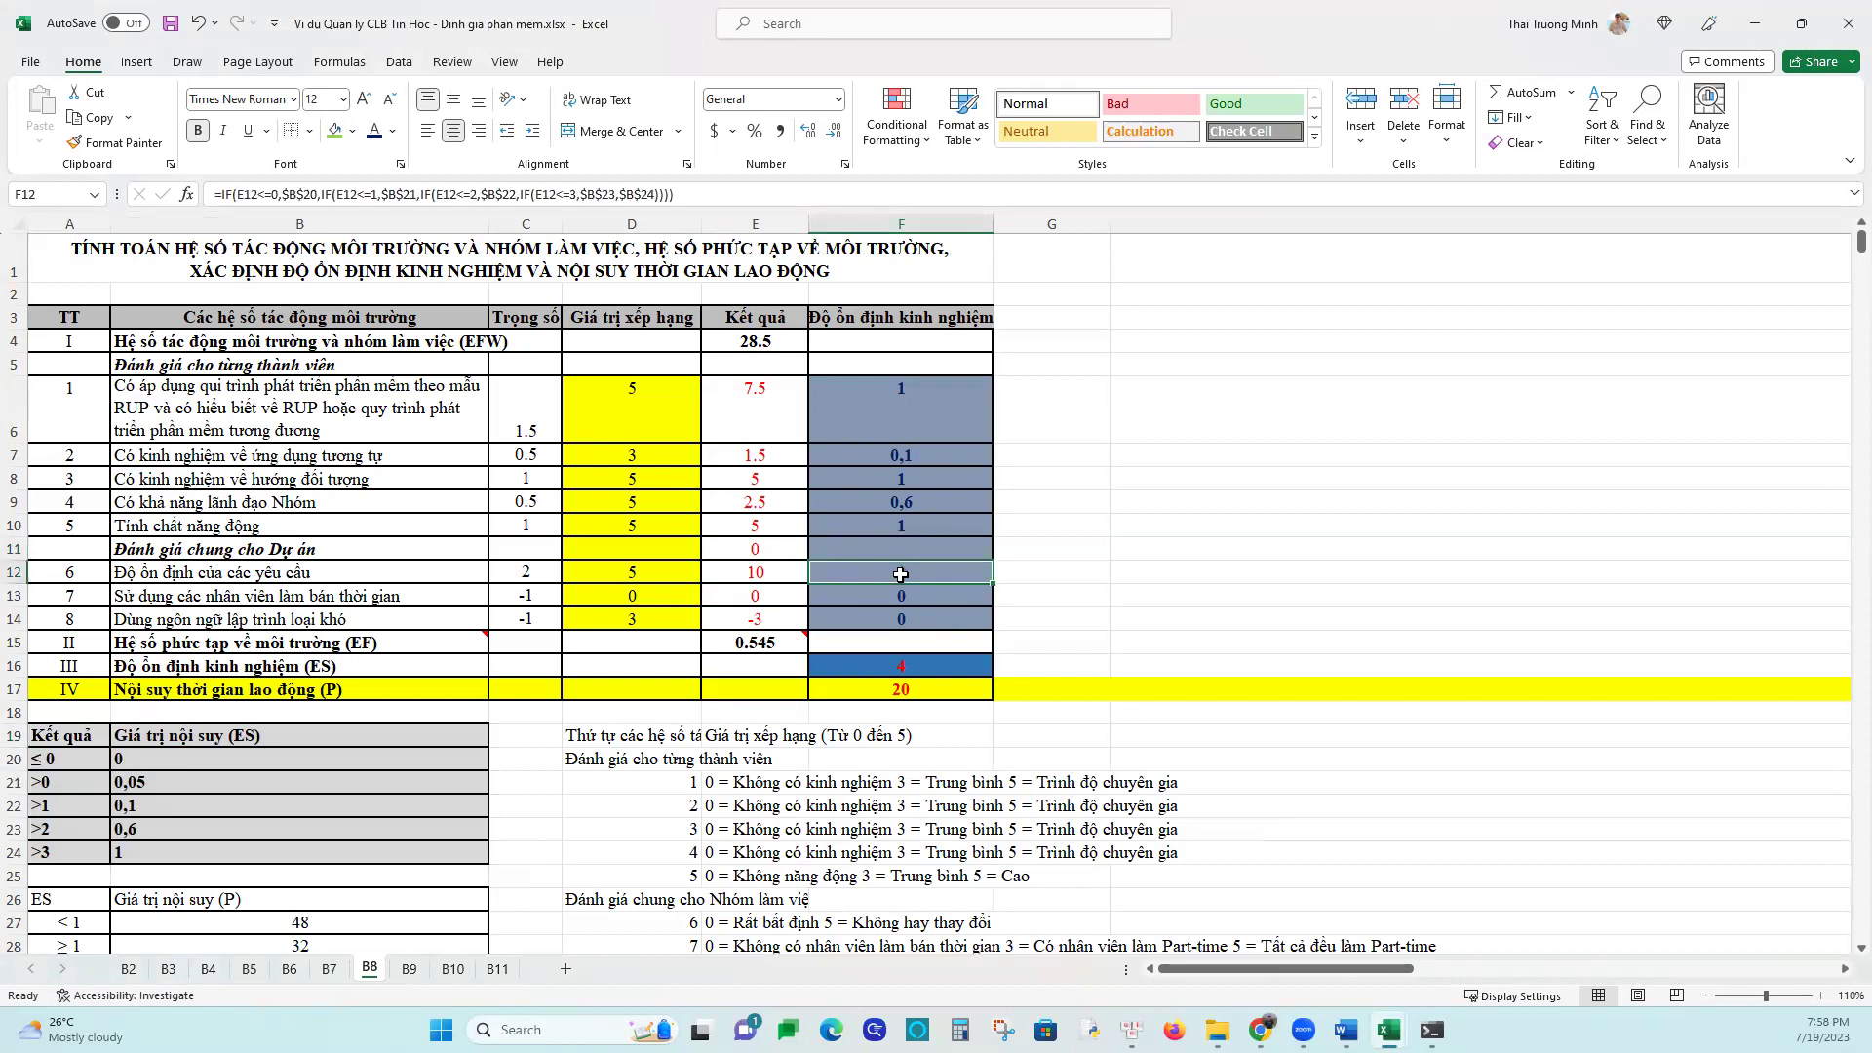
{"action": "left_click", "coordinate": [780, 546]}
{"action": "key", "text": "Delete"}
{"action": "key", "text": "Return"}
Review the interpolated values in F13:F14 and examine the nested IF formula in F6 that refers to B20:B24
{"action": "left_click", "coordinate": [791, 594]}
{"action": "left_click", "coordinate": [897, 593]}
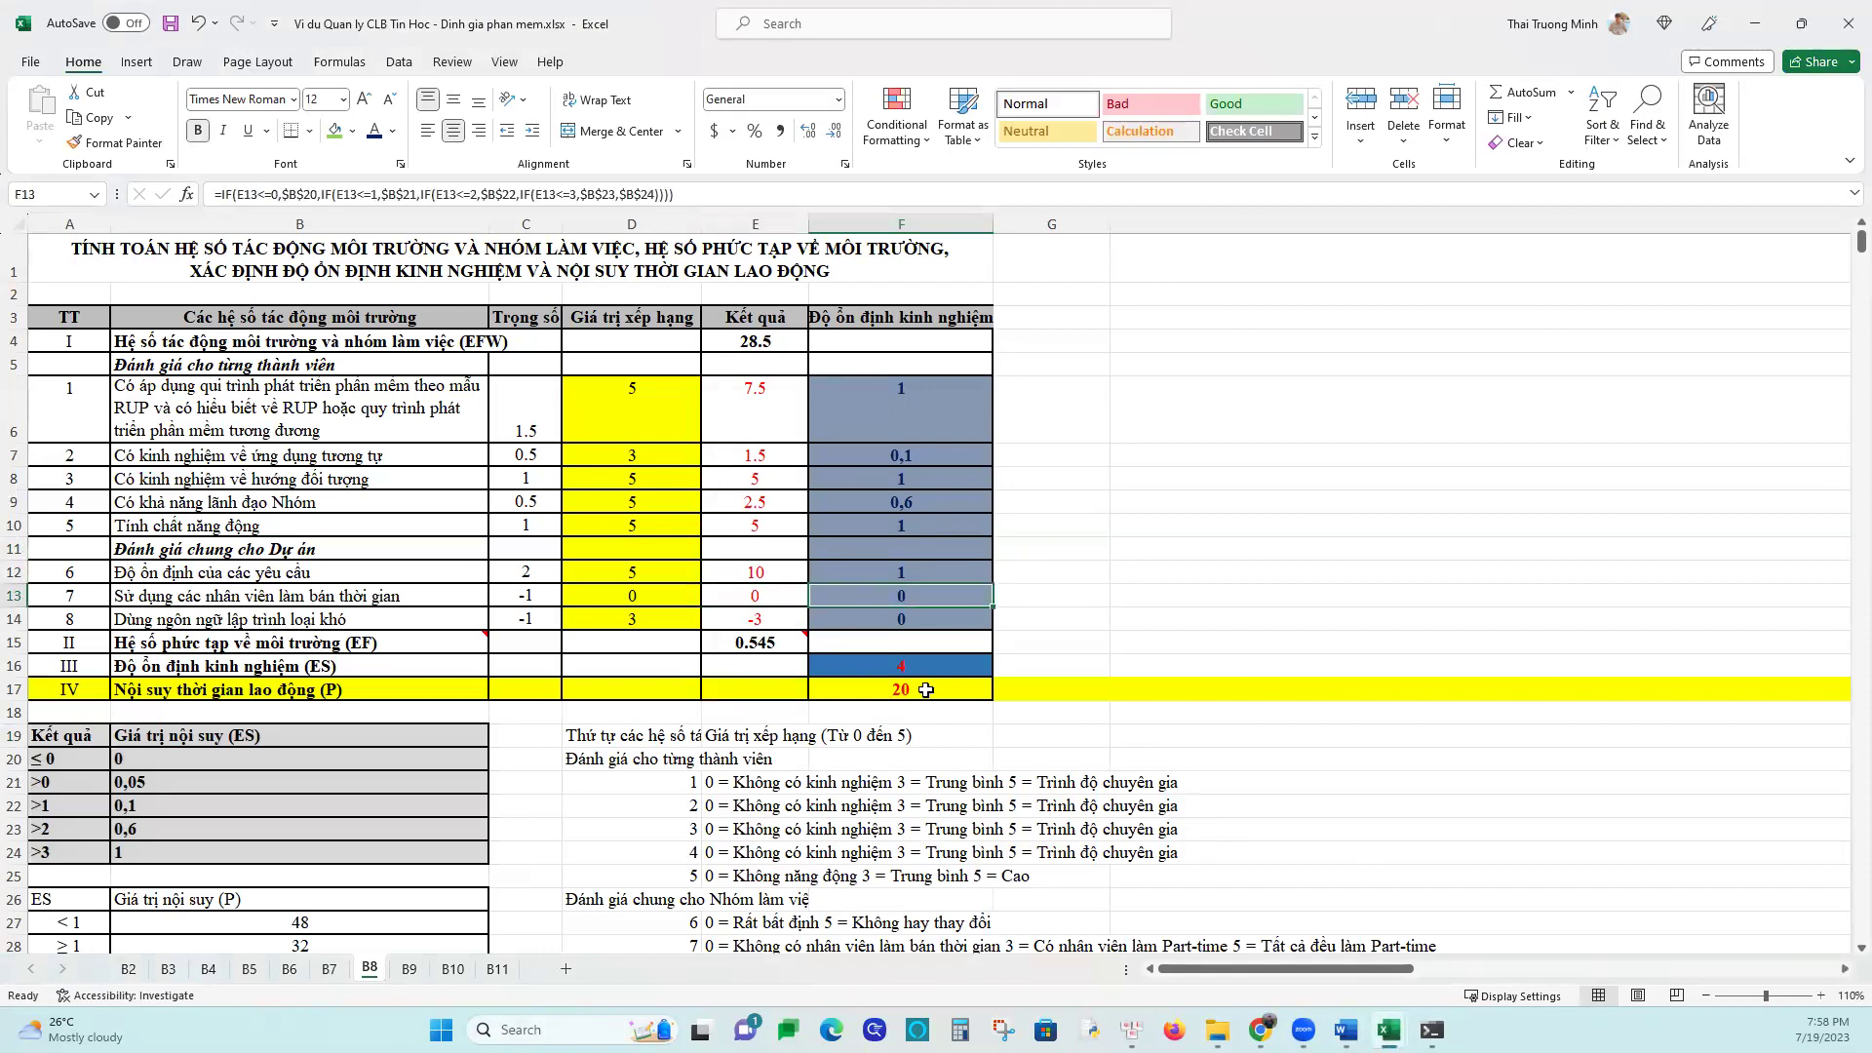
{"action": "key", "text": "Down"}
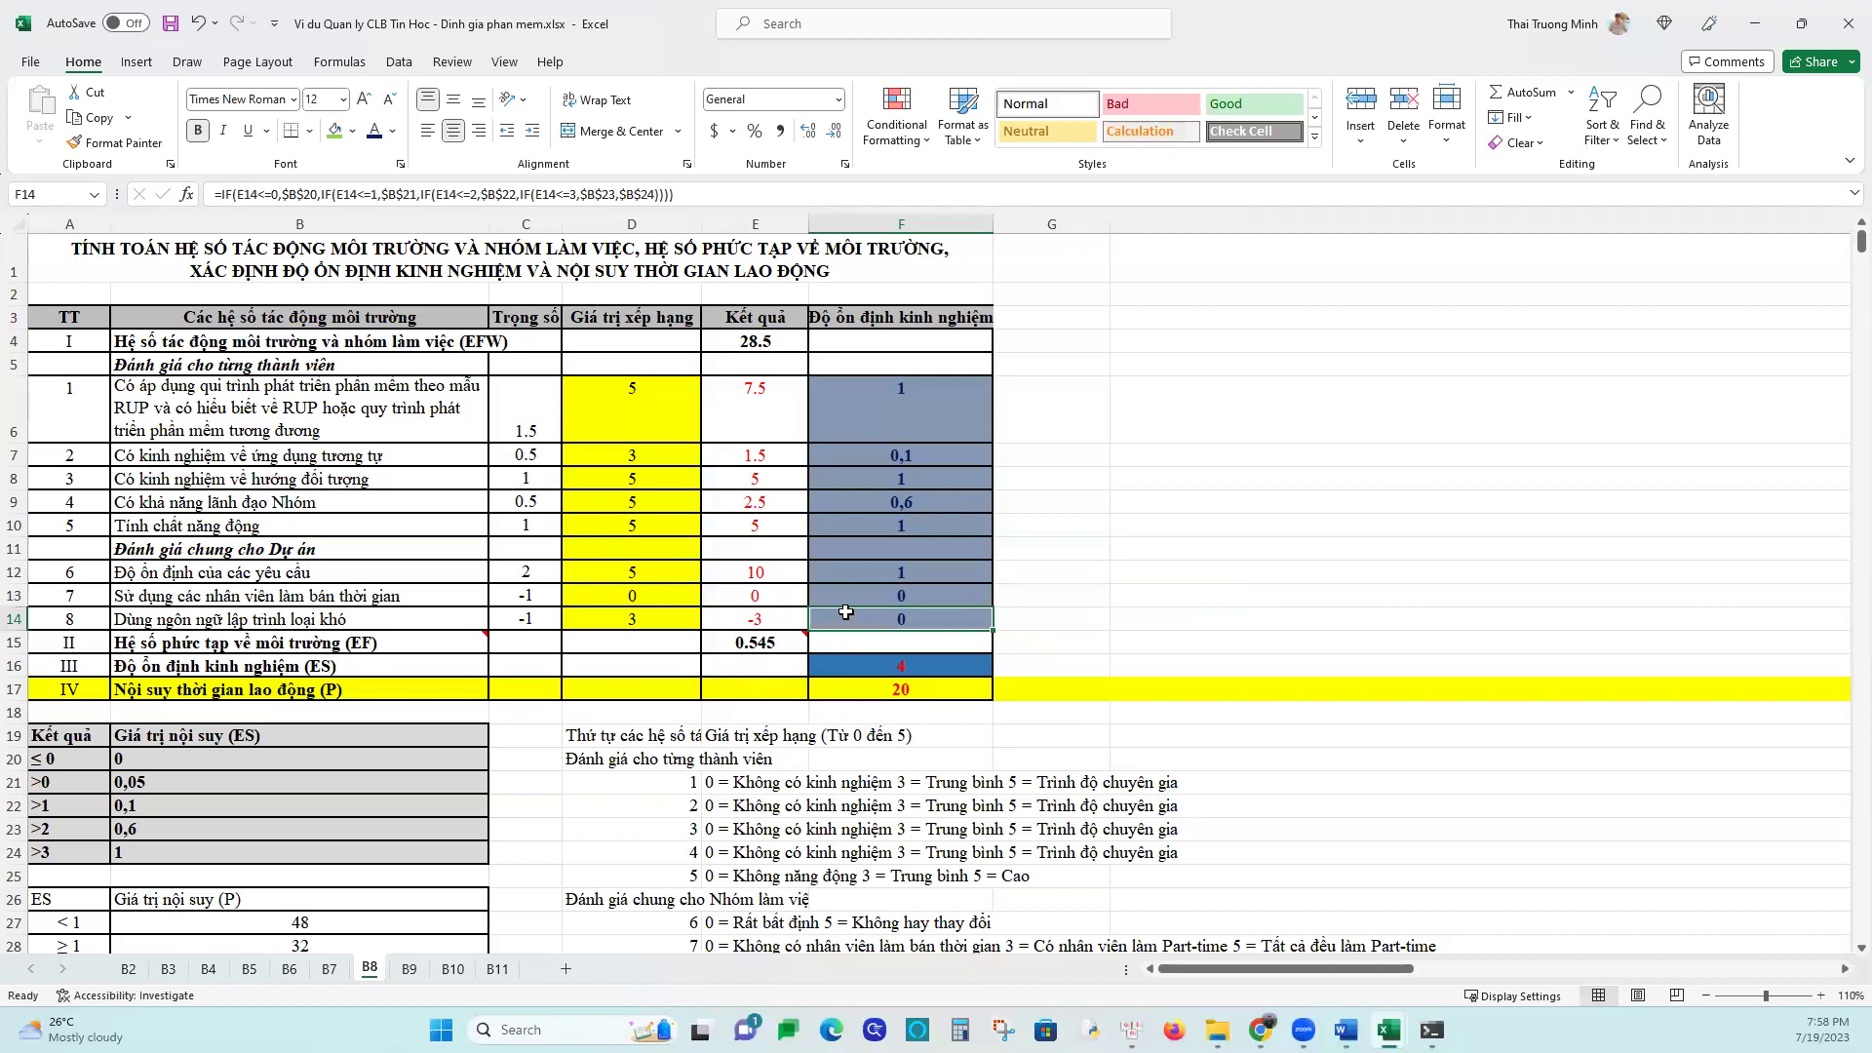
{"action": "left_click", "coordinate": [870, 400]}
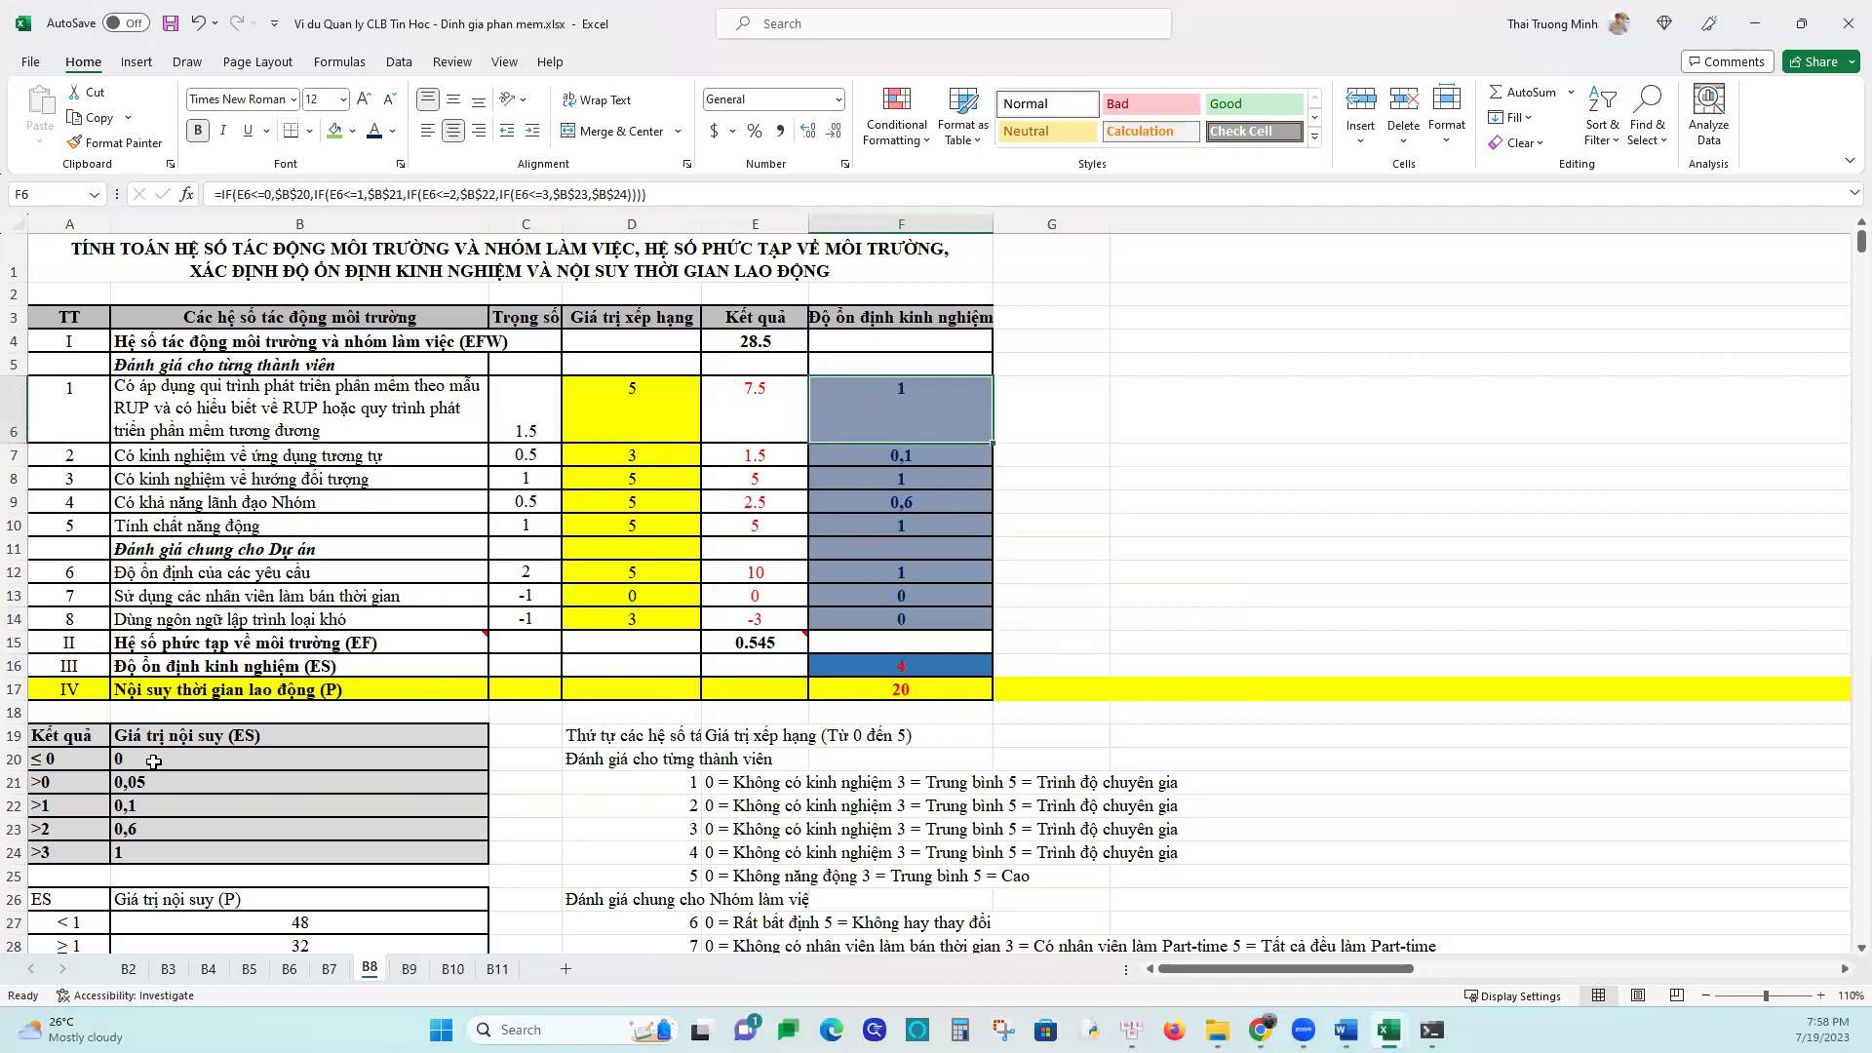
{"action": "left_click", "coordinate": [299, 198]}
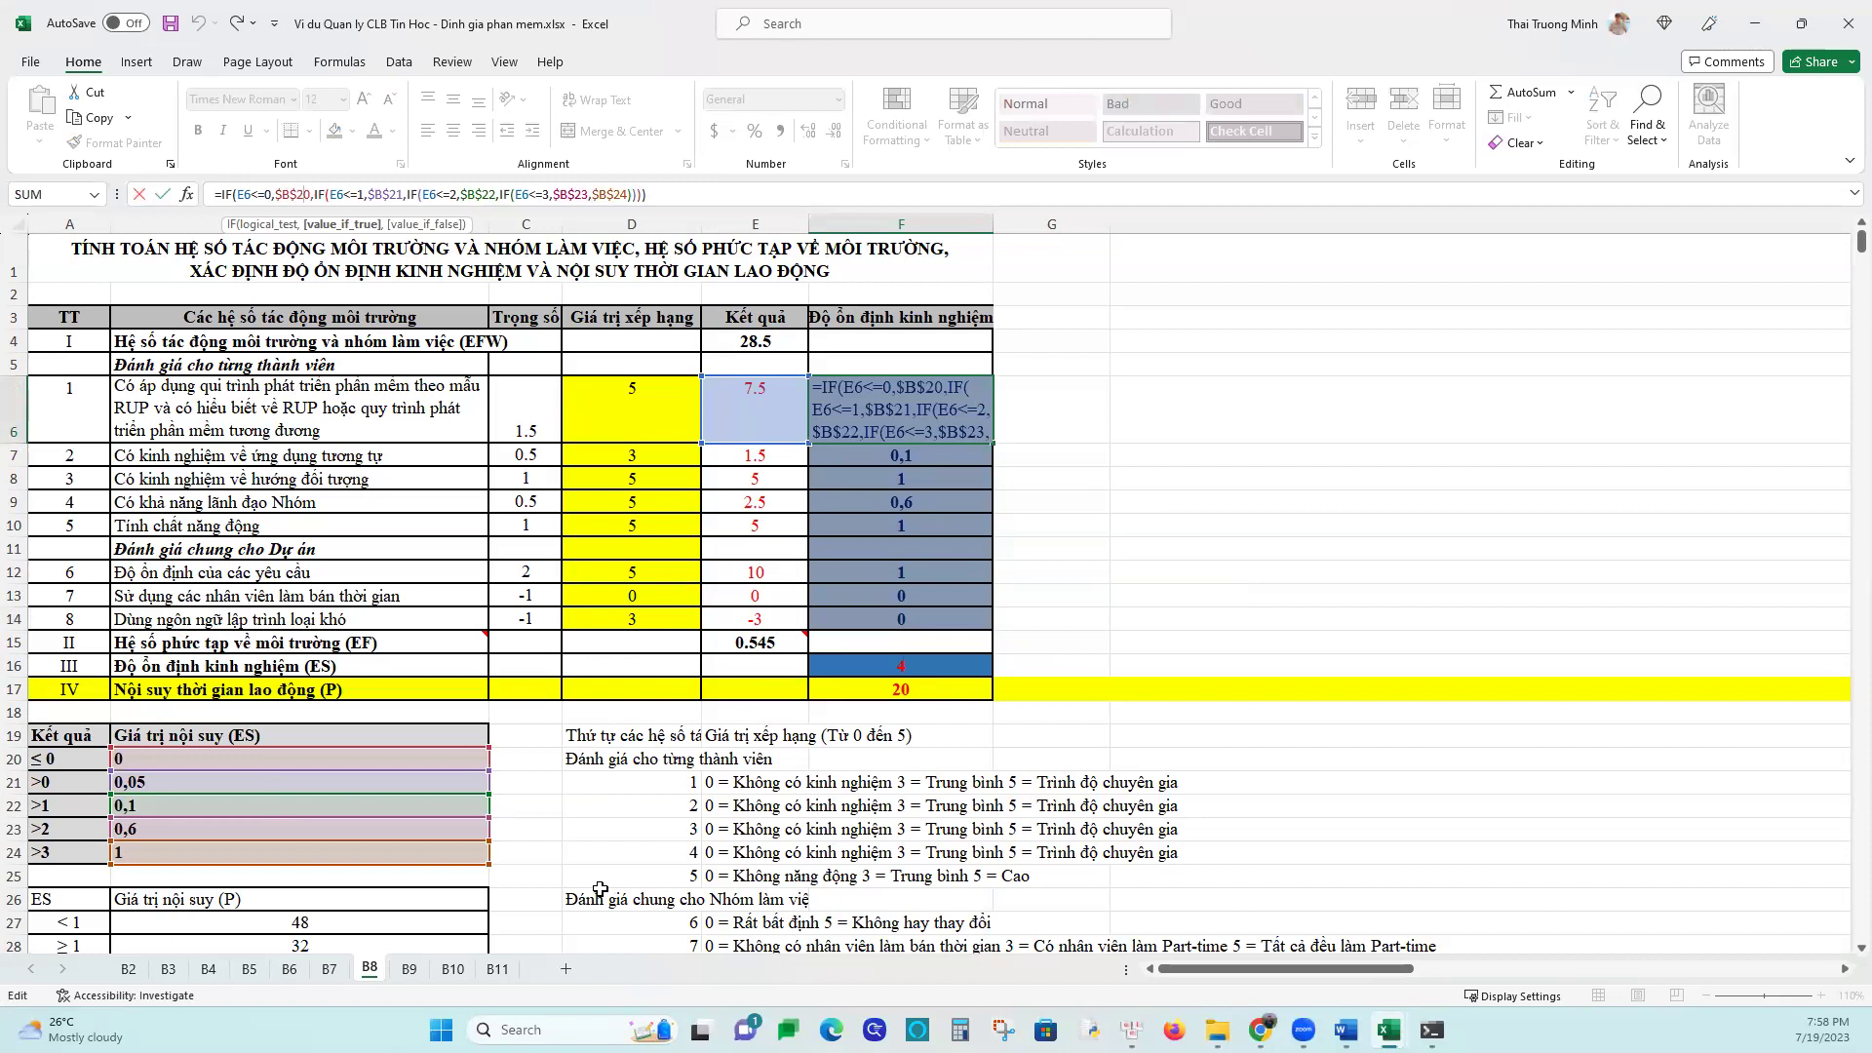
{"action": "key", "text": "ctrl+Return"}
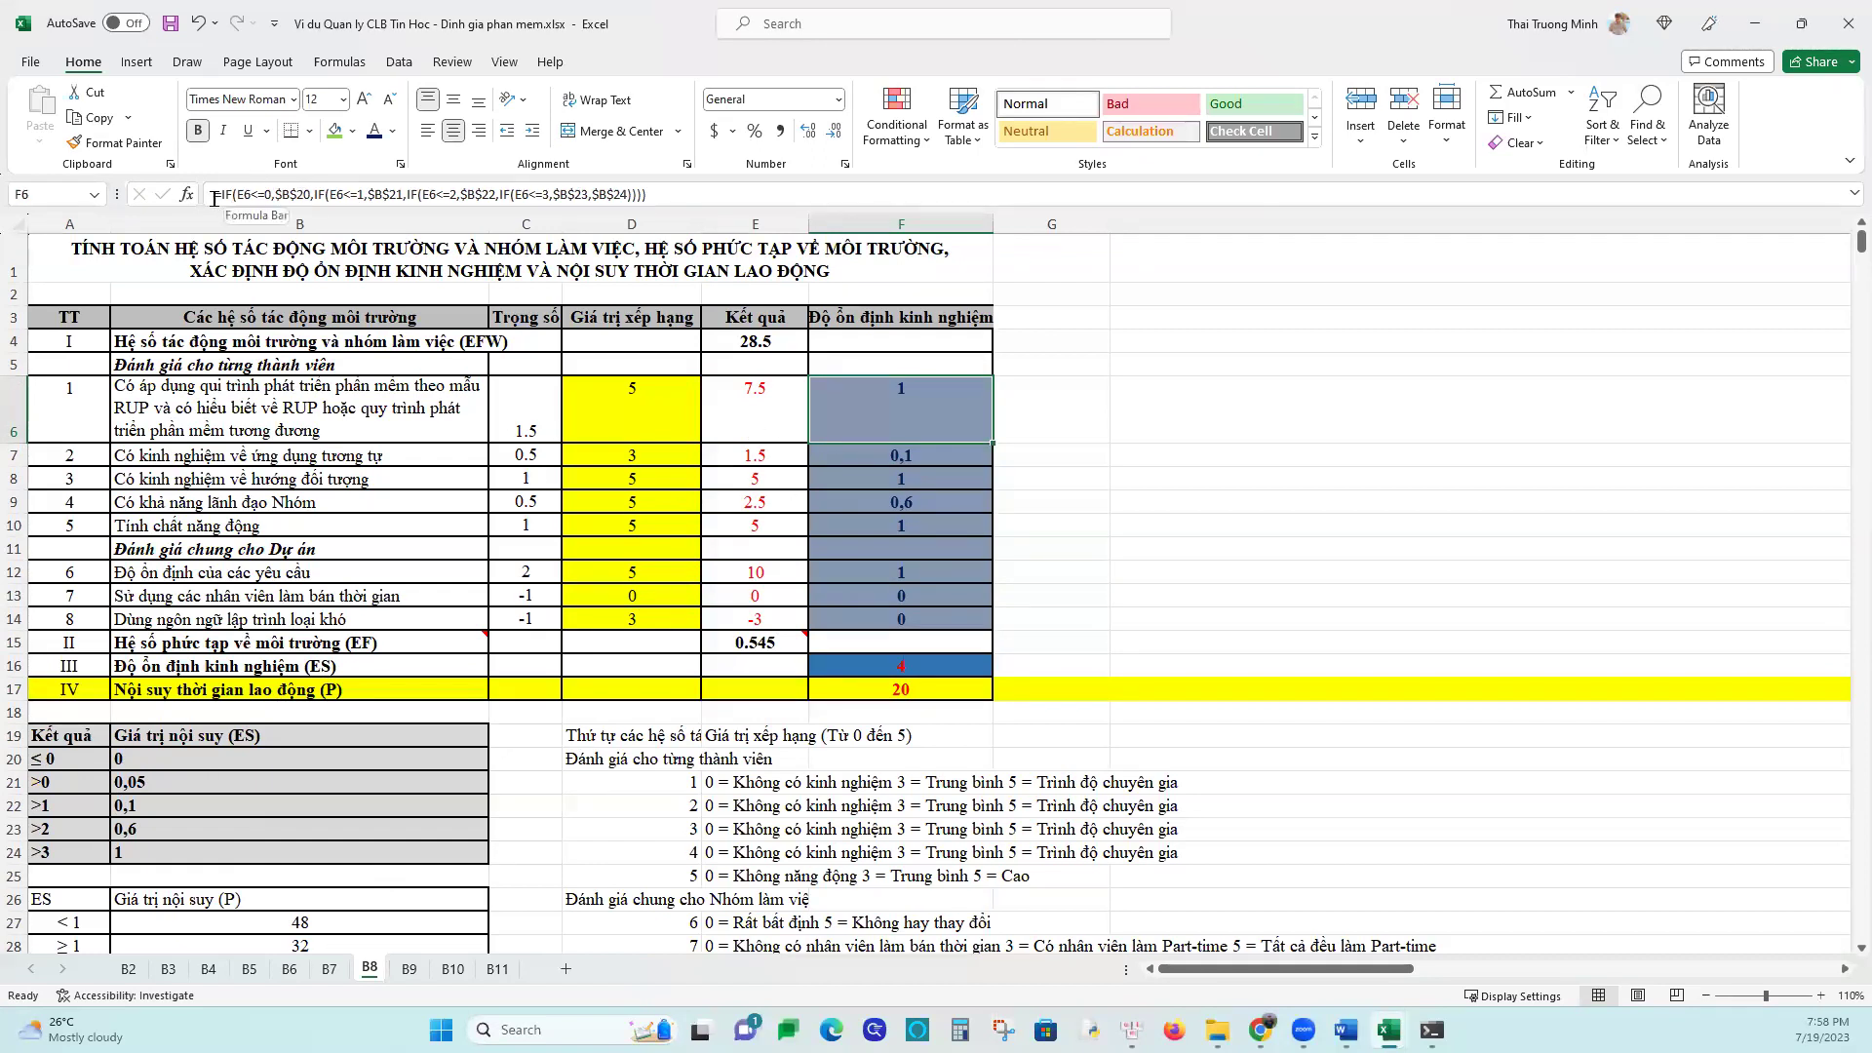
{"action": "left_click_drag", "start_coordinate": [207, 194], "coordinate": [646, 194]}
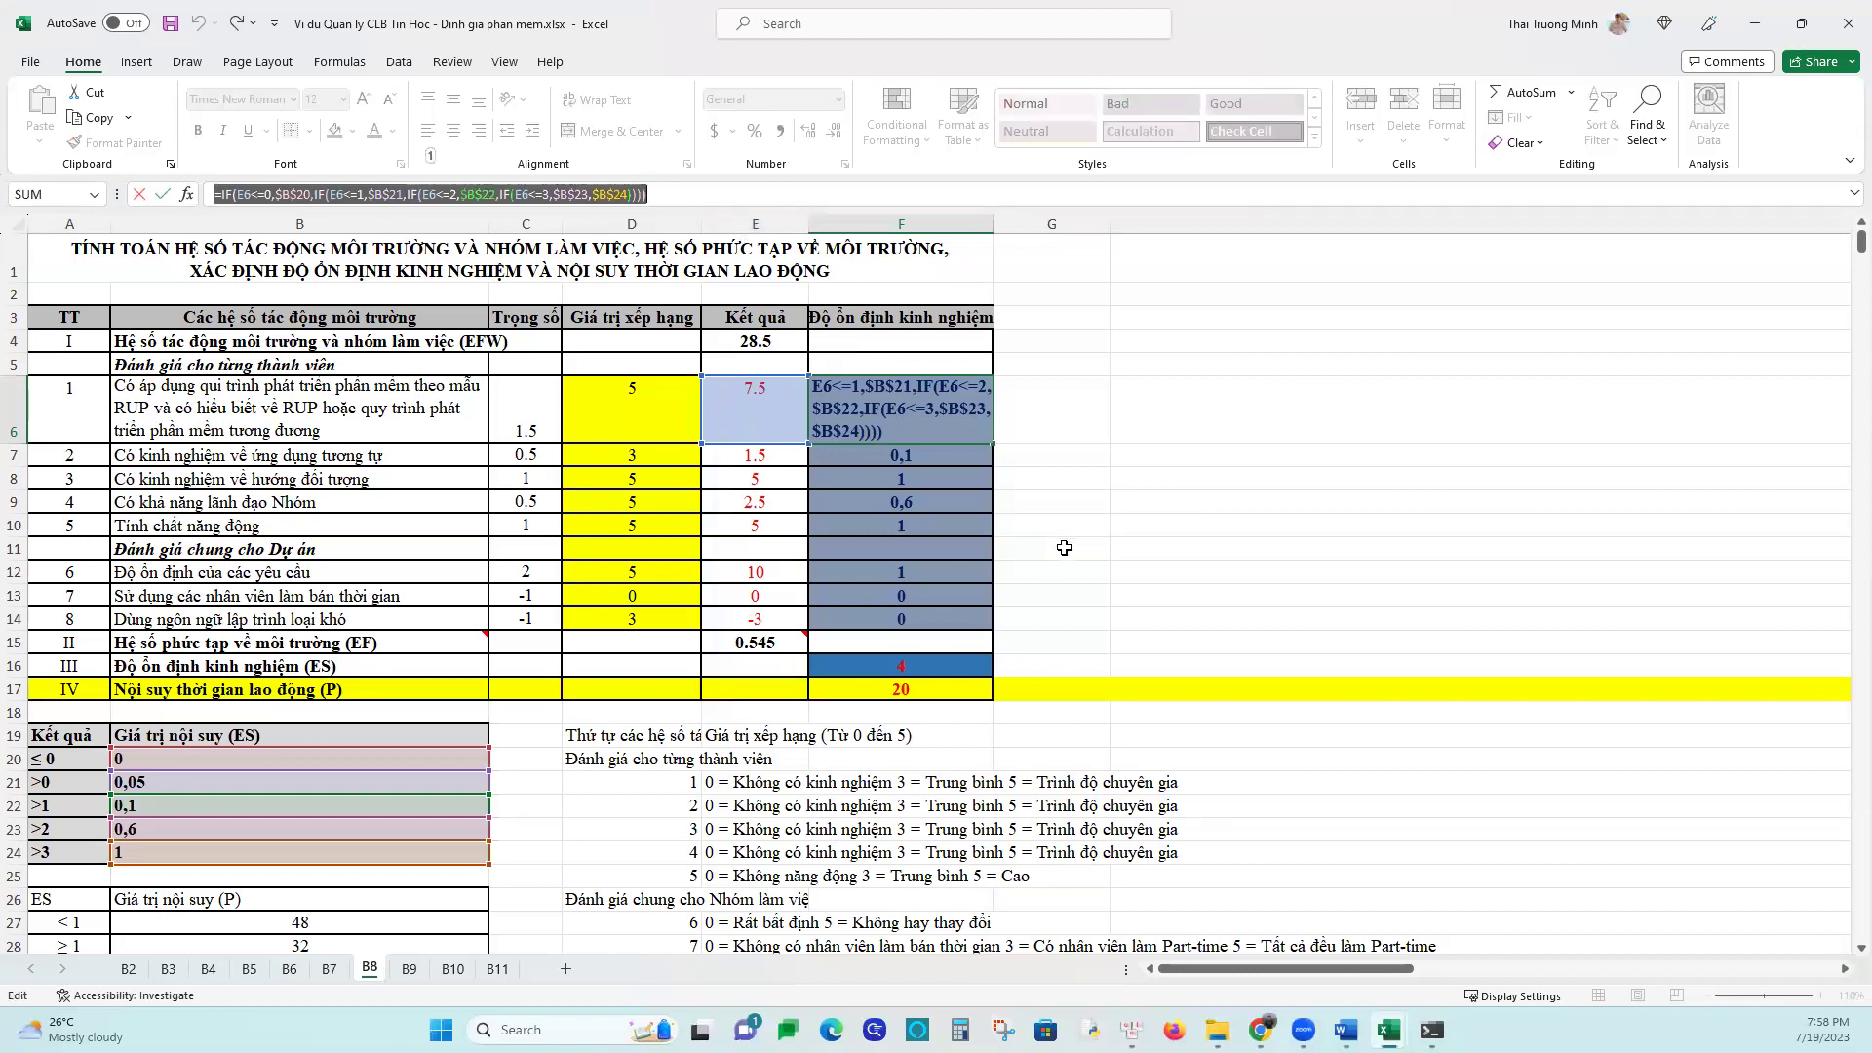
{"action": "key", "text": "Escape"}
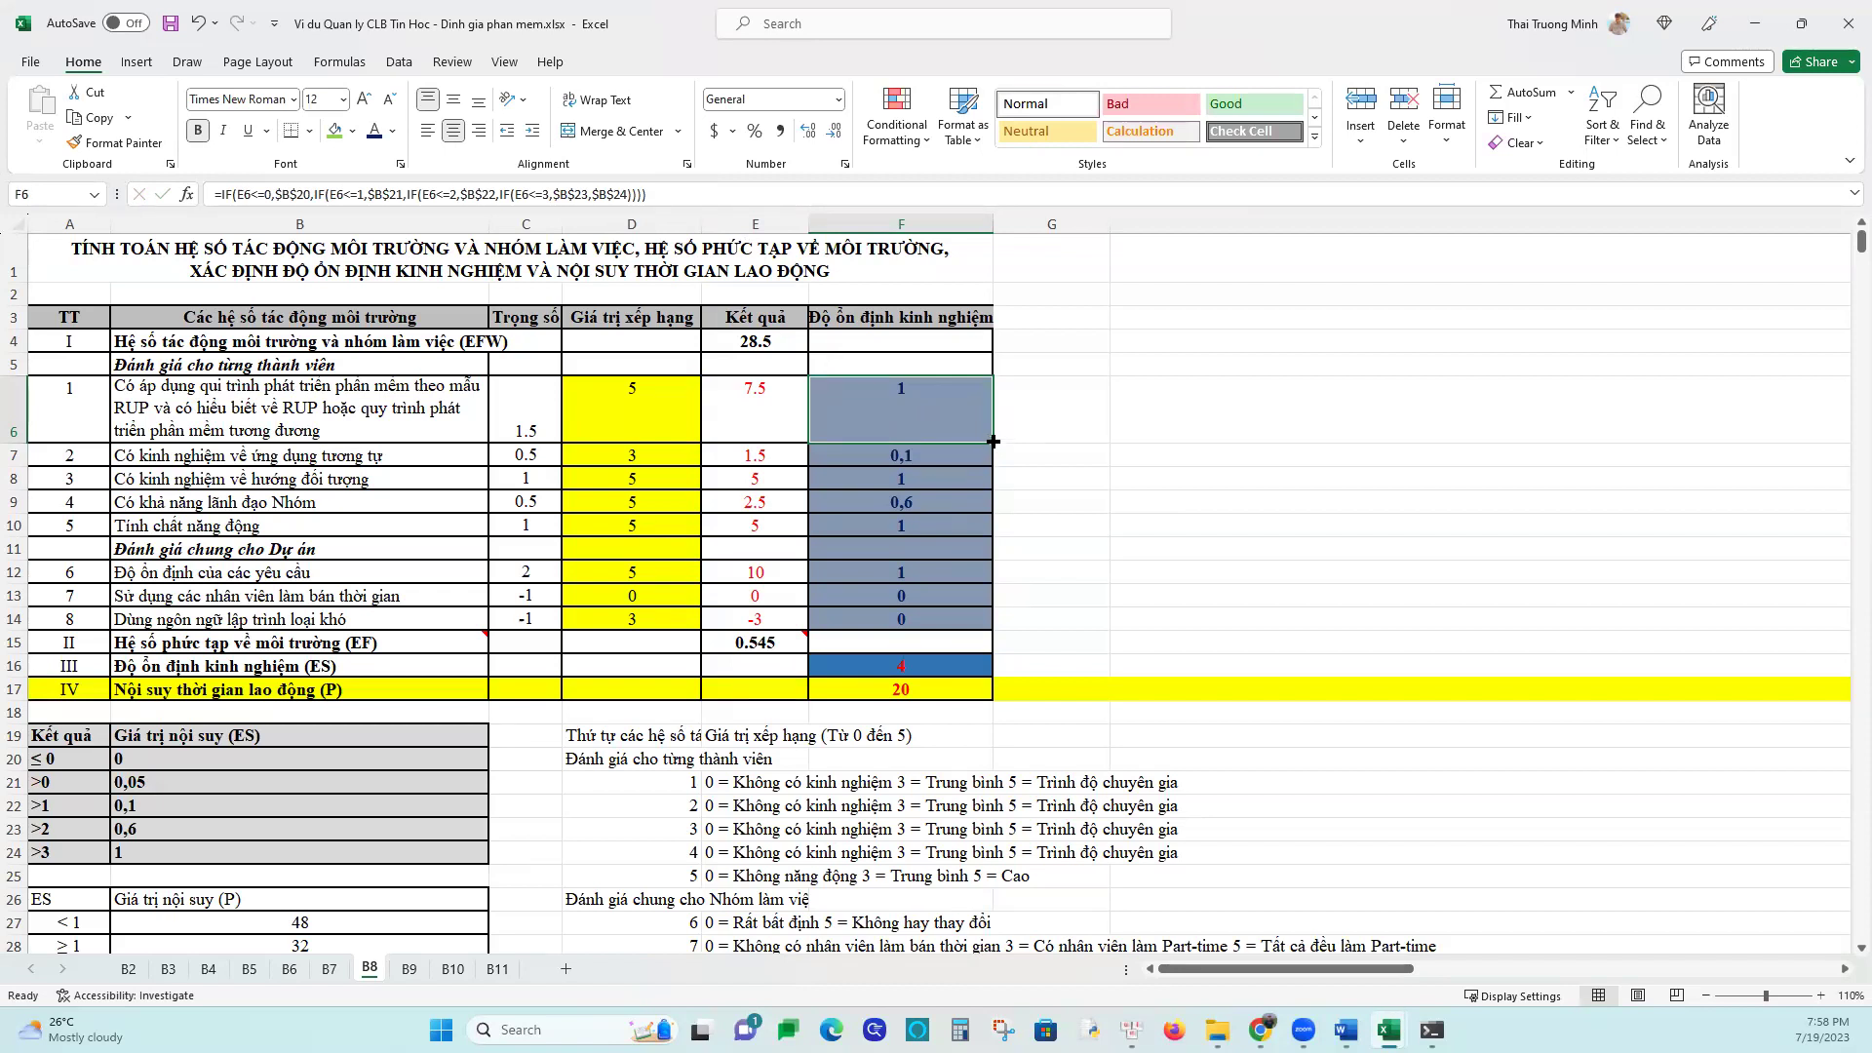
Fill the nested IF formula from F6 down to F10, and copy it to F12 and down to F14, skipping heading row 11
{"action": "left_click_drag", "start_coordinate": [992, 446], "coordinate": [1014, 538]}
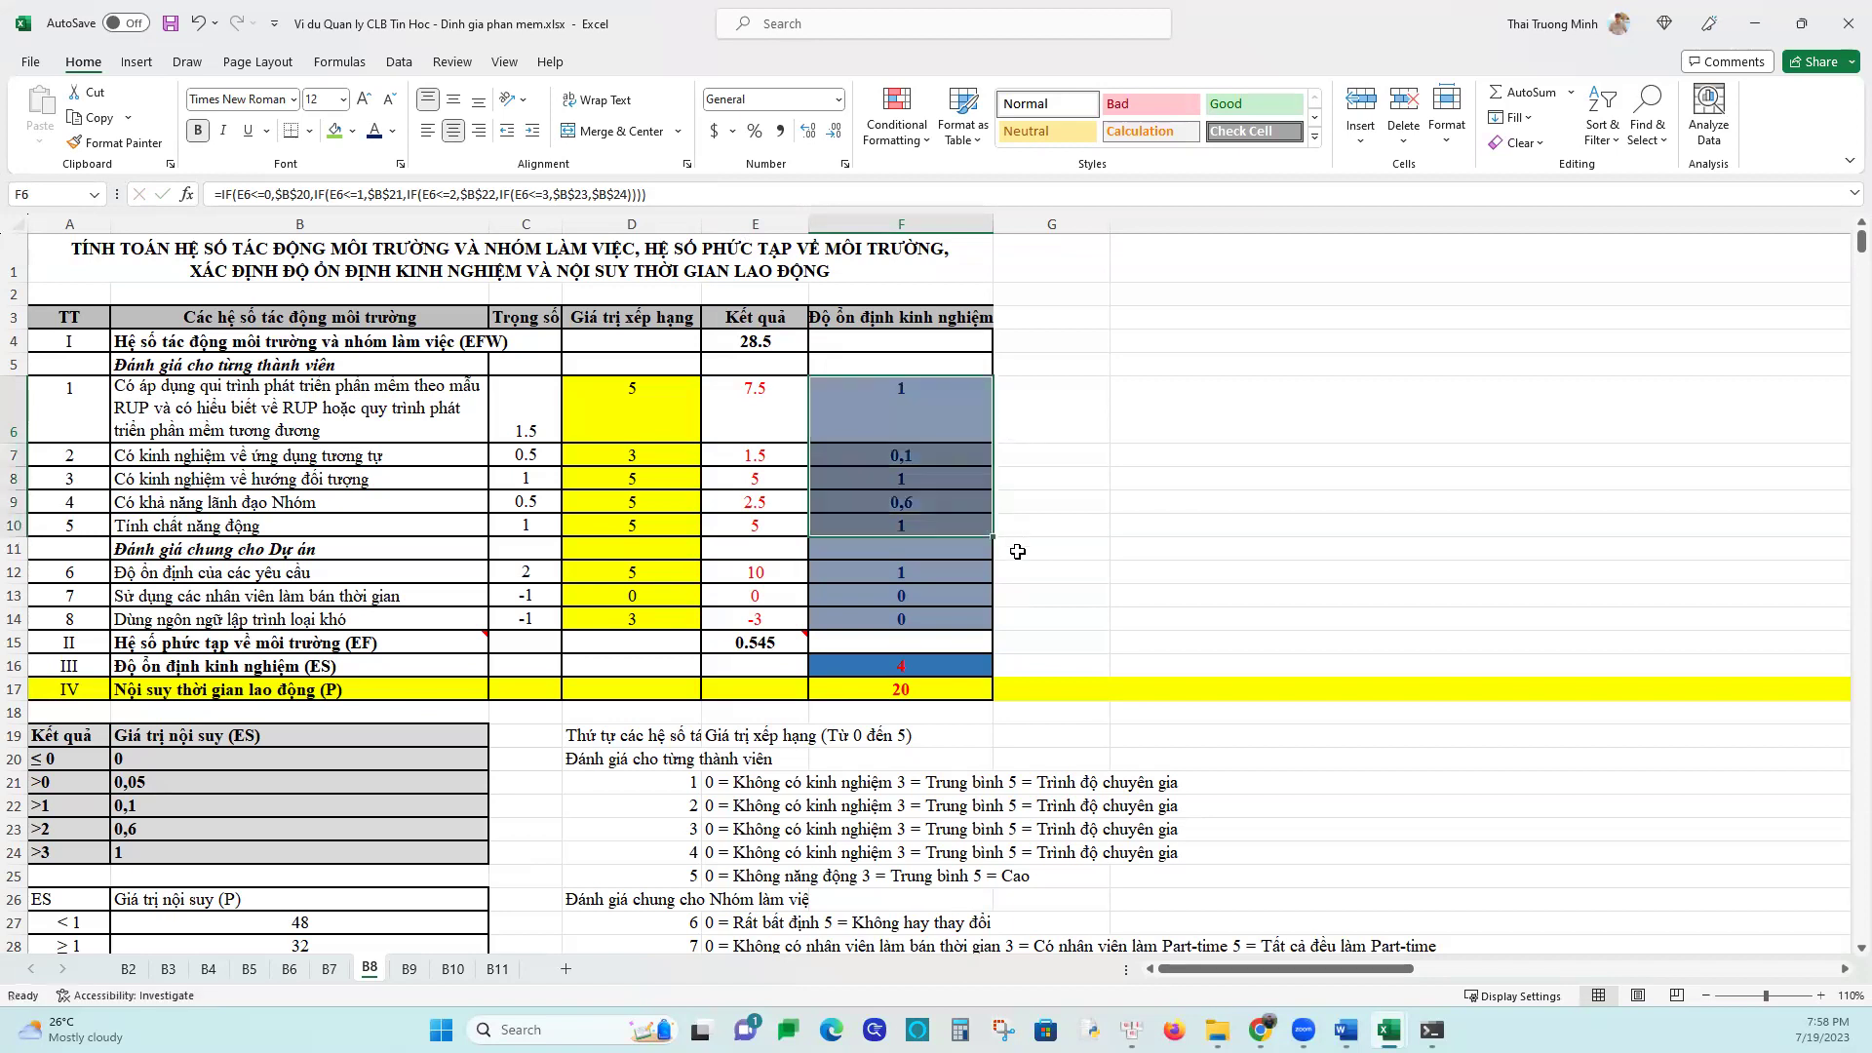
{"action": "left_click", "coordinate": [924, 551]}
{"action": "left_click", "coordinate": [898, 395]}
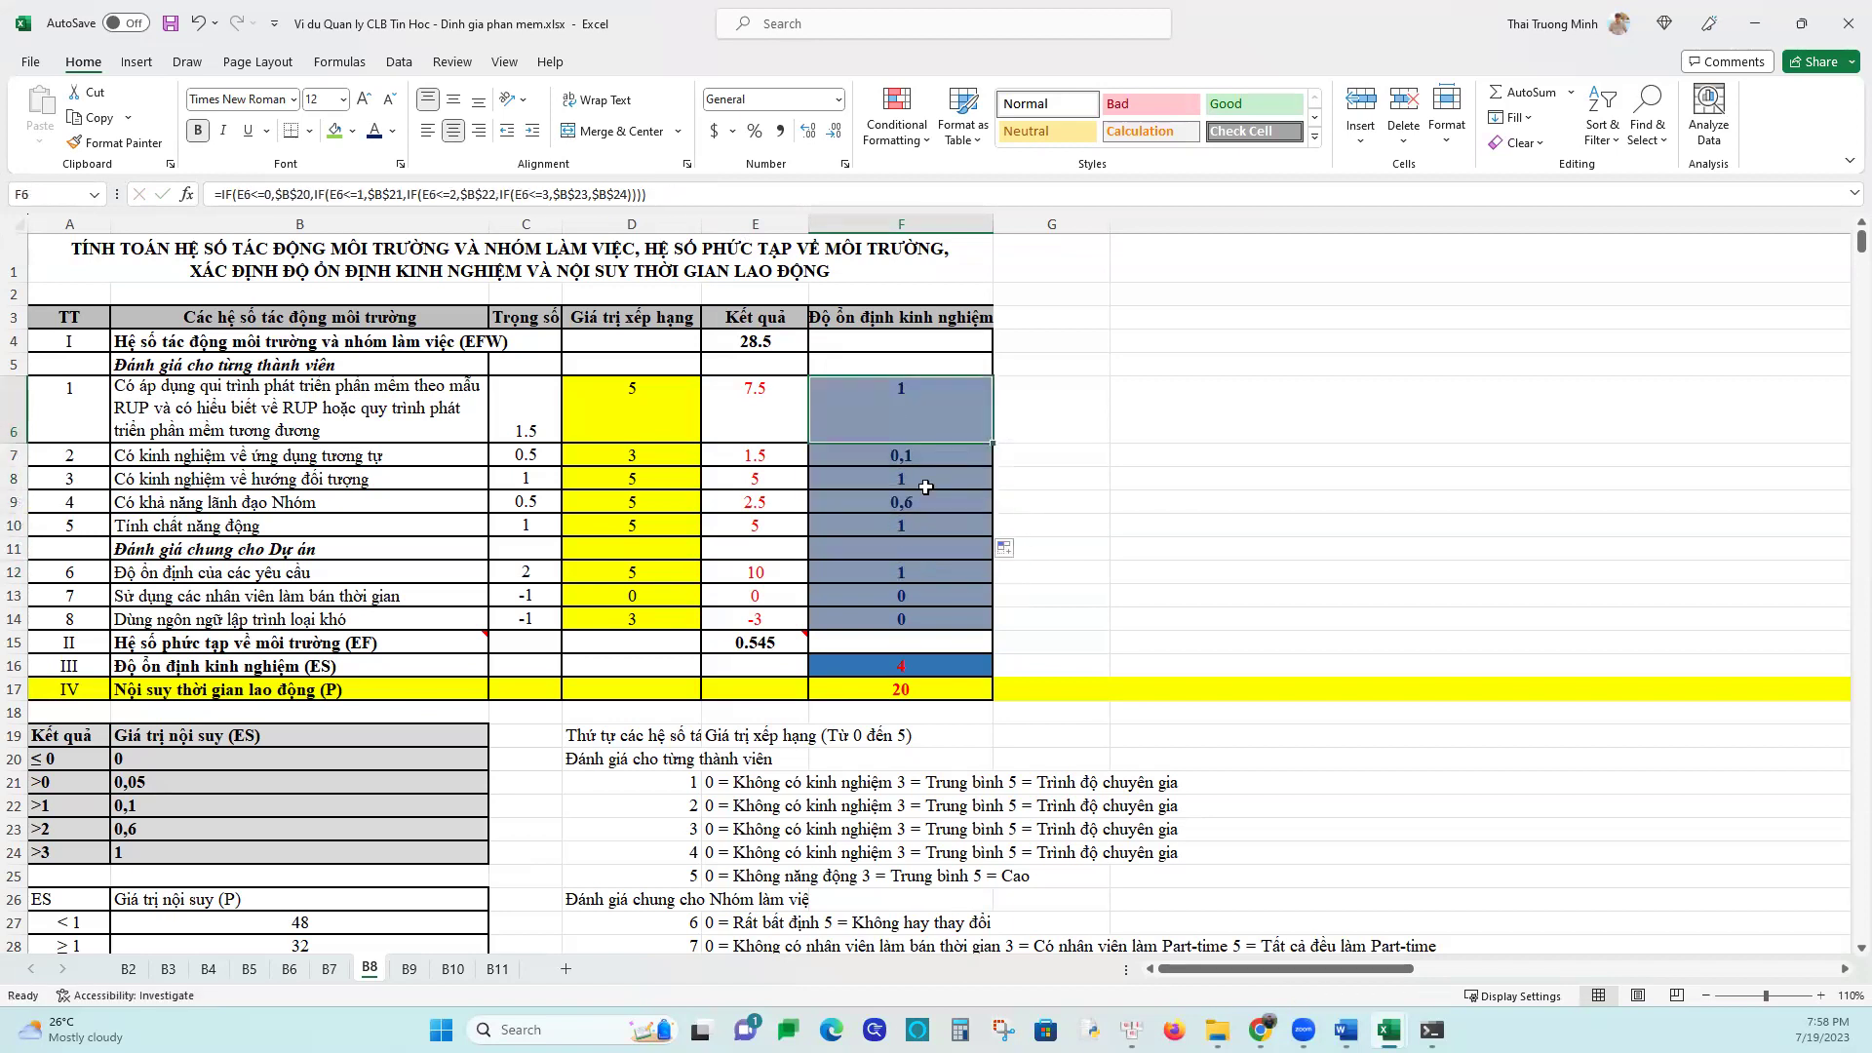
{"action": "key", "text": "ctrl+c"}
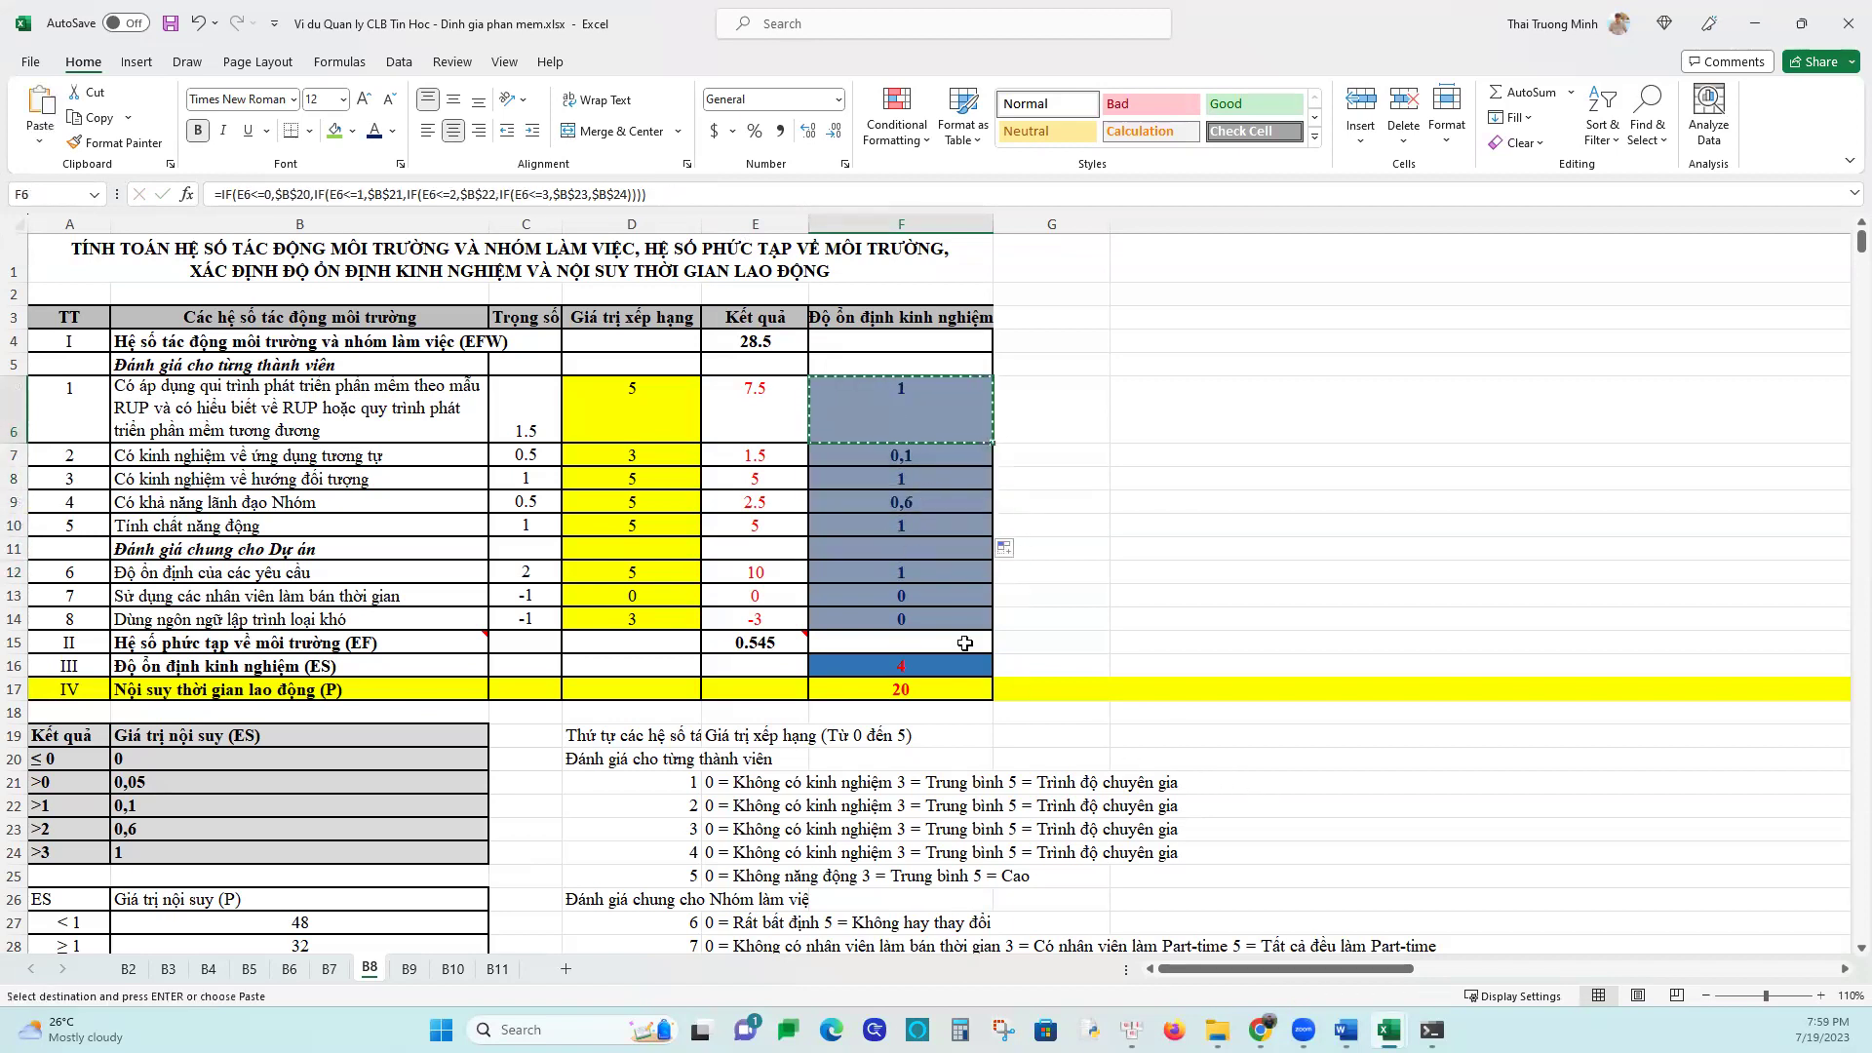
{"action": "left_click", "coordinate": [925, 568]}
{"action": "key", "text": "ctrl+v"}
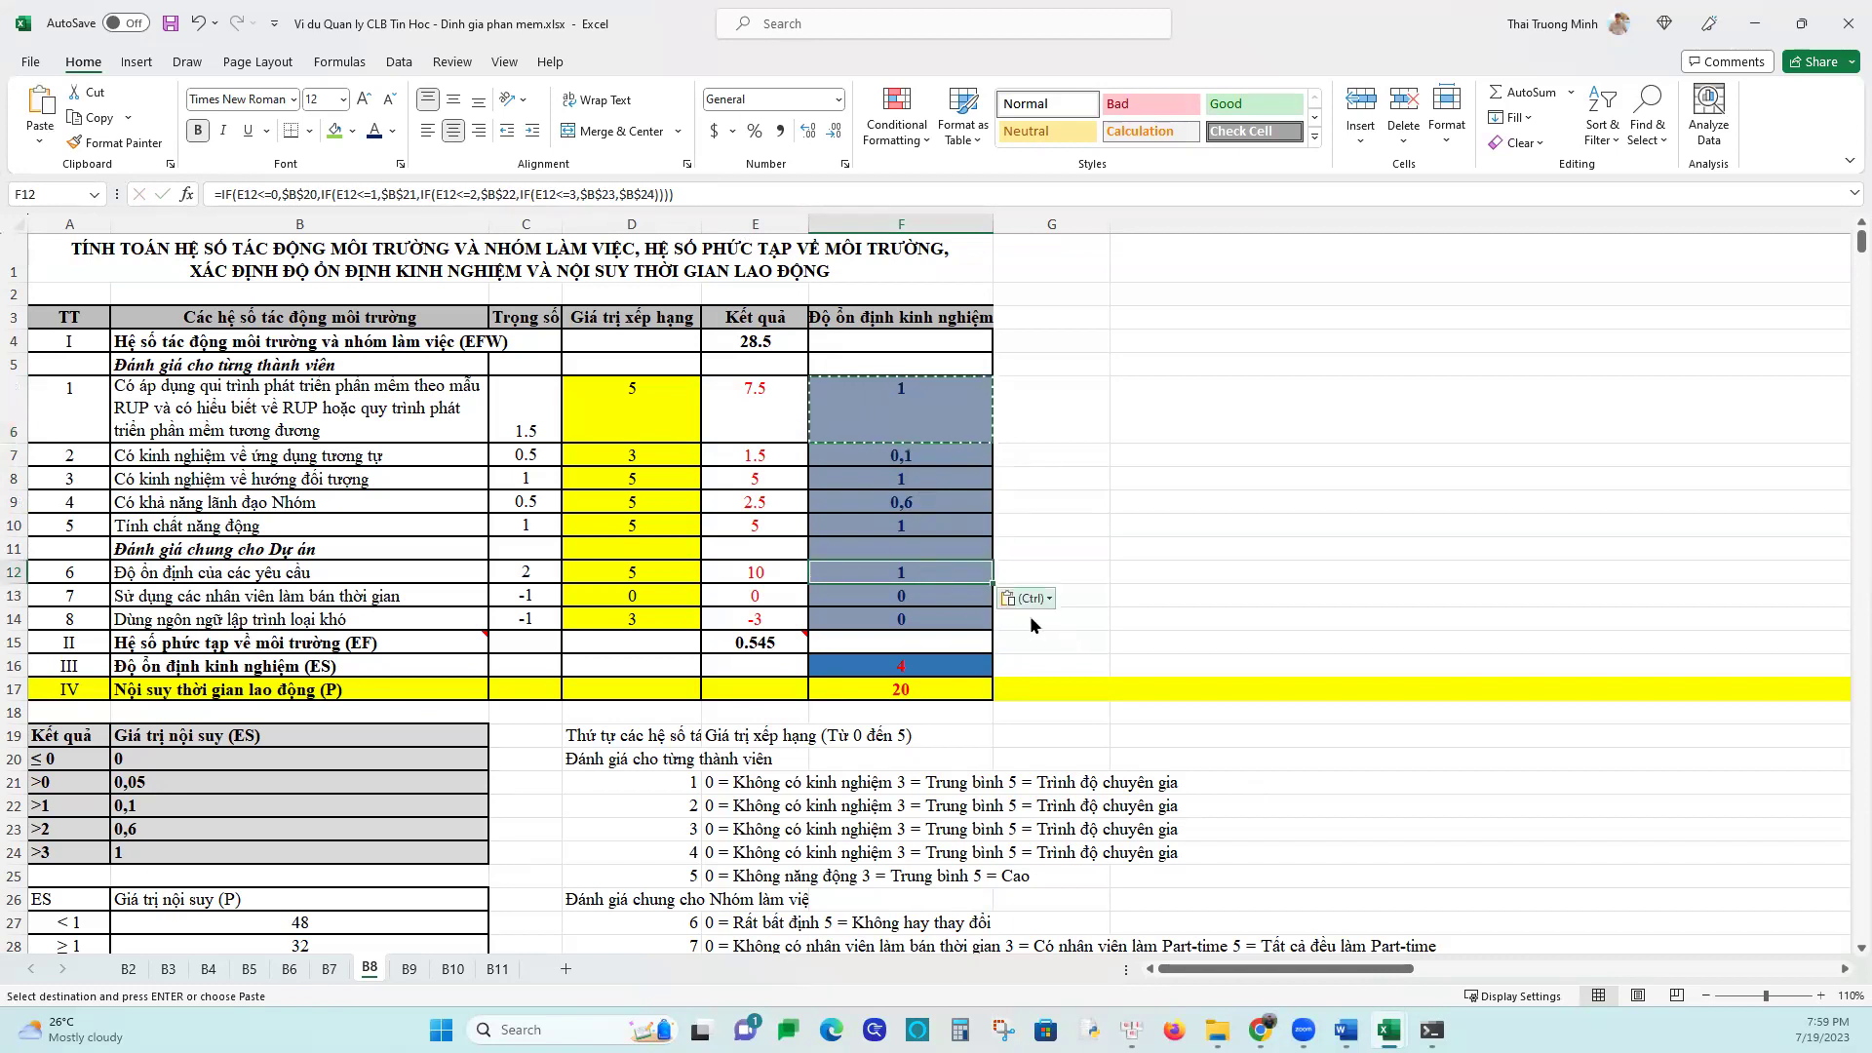
{"action": "key", "text": "ctrl"}
{"action": "left_click", "coordinate": [916, 571]}
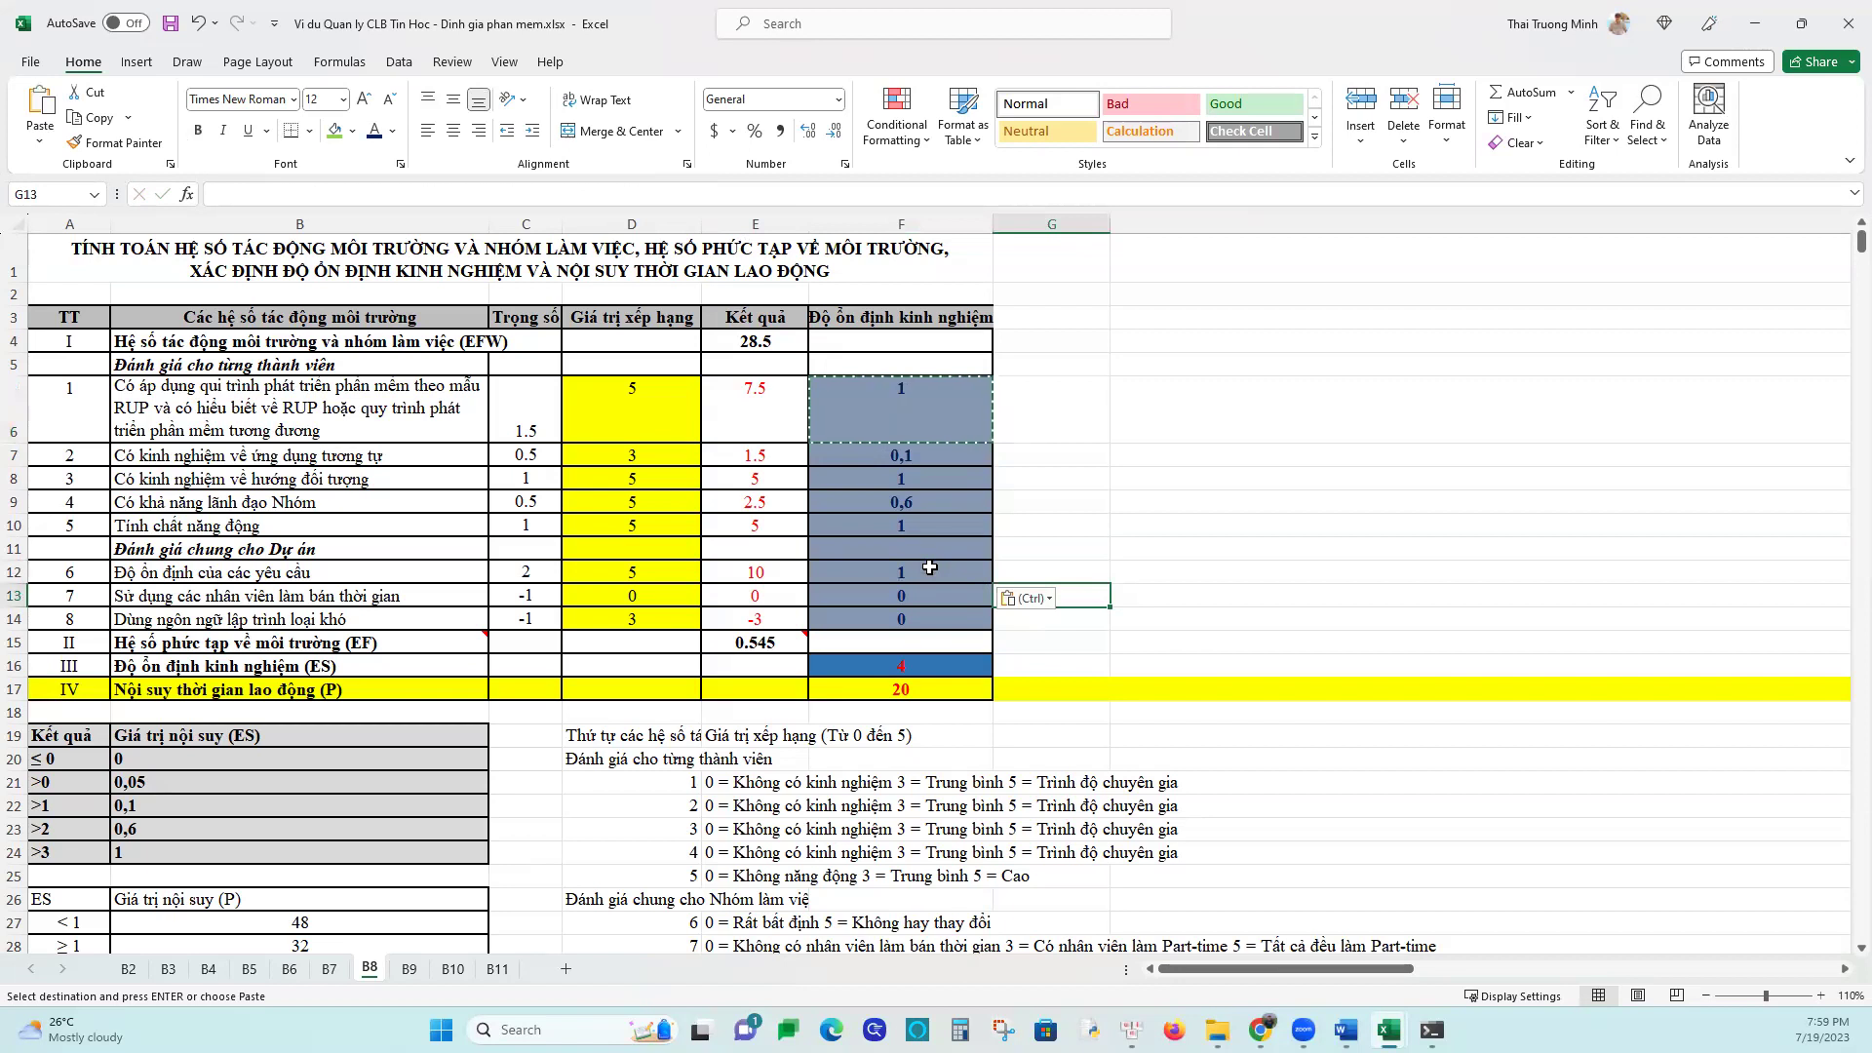
{"action": "left_click_drag", "start_coordinate": [991, 583], "coordinate": [989, 626]}
{"action": "left_click", "coordinate": [1252, 637]}
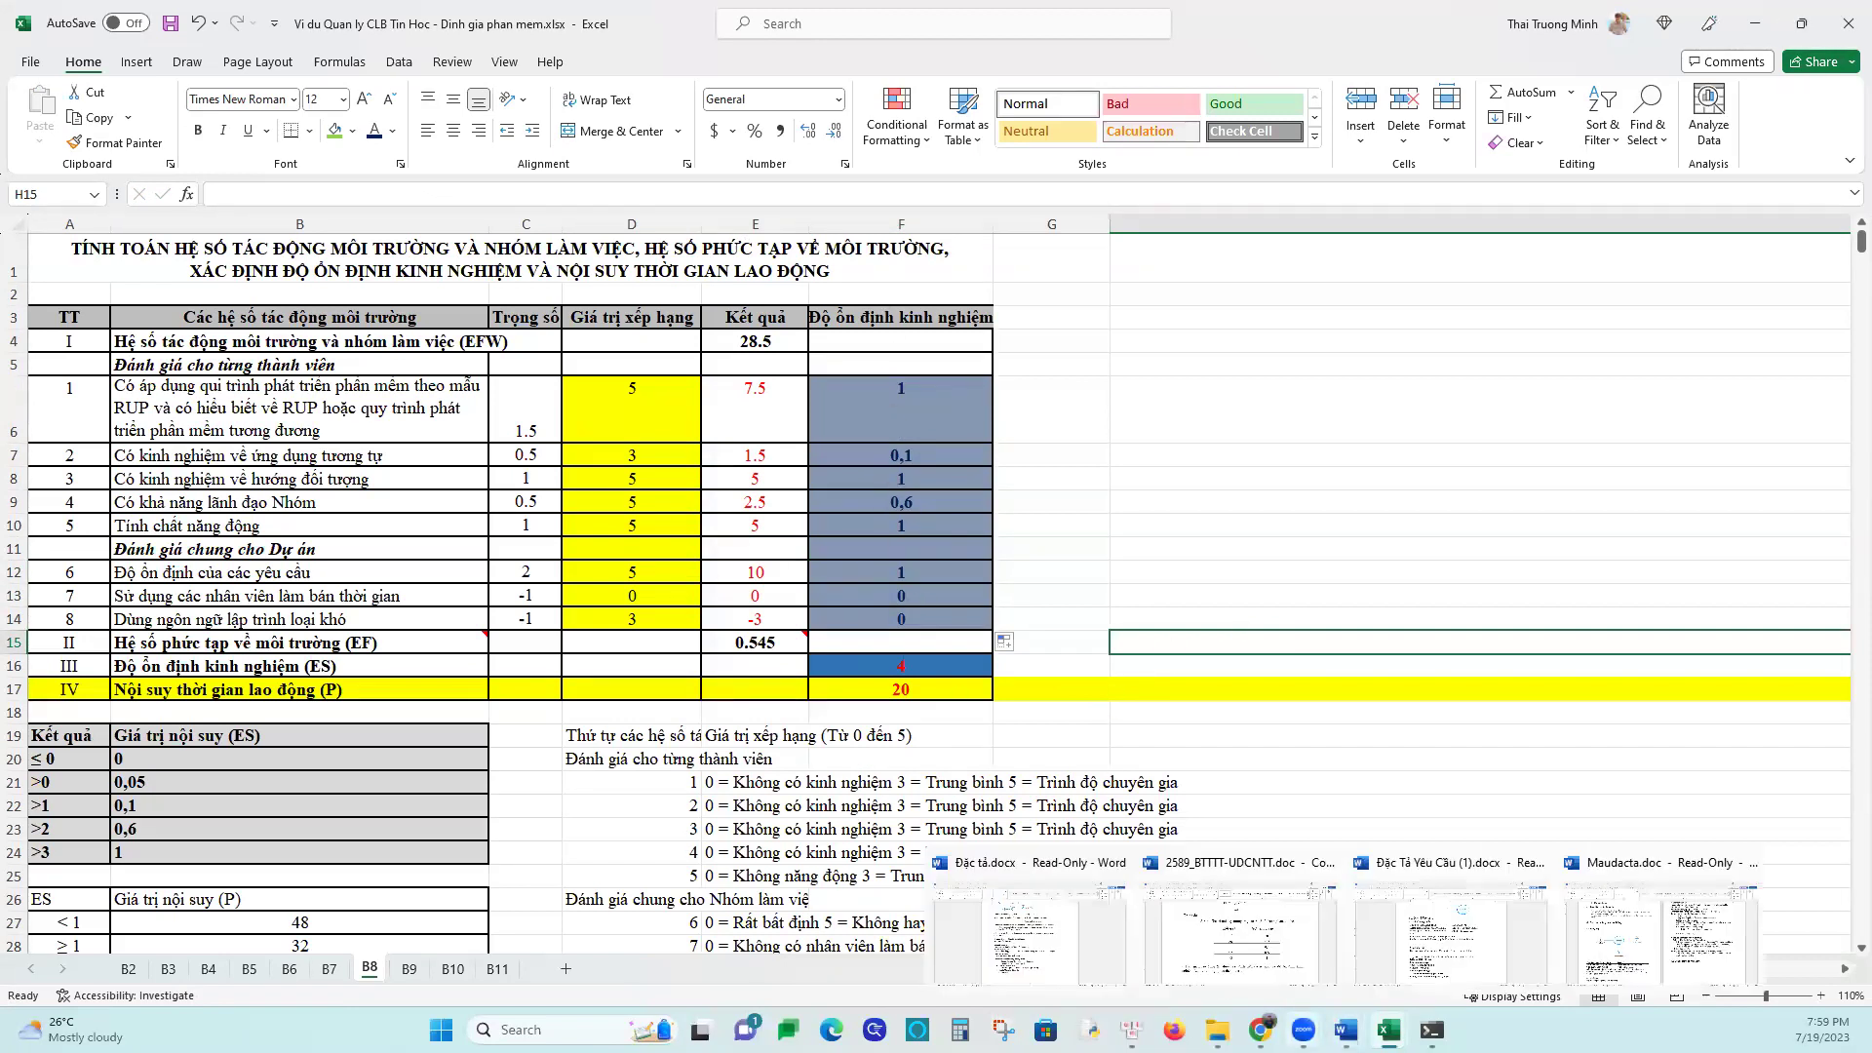
Check the ES formula on page 18 of the Chrome slides and examine the ES formula in F16 of the Excel workbook
{"action": "left_click", "coordinate": [1303, 1029]}
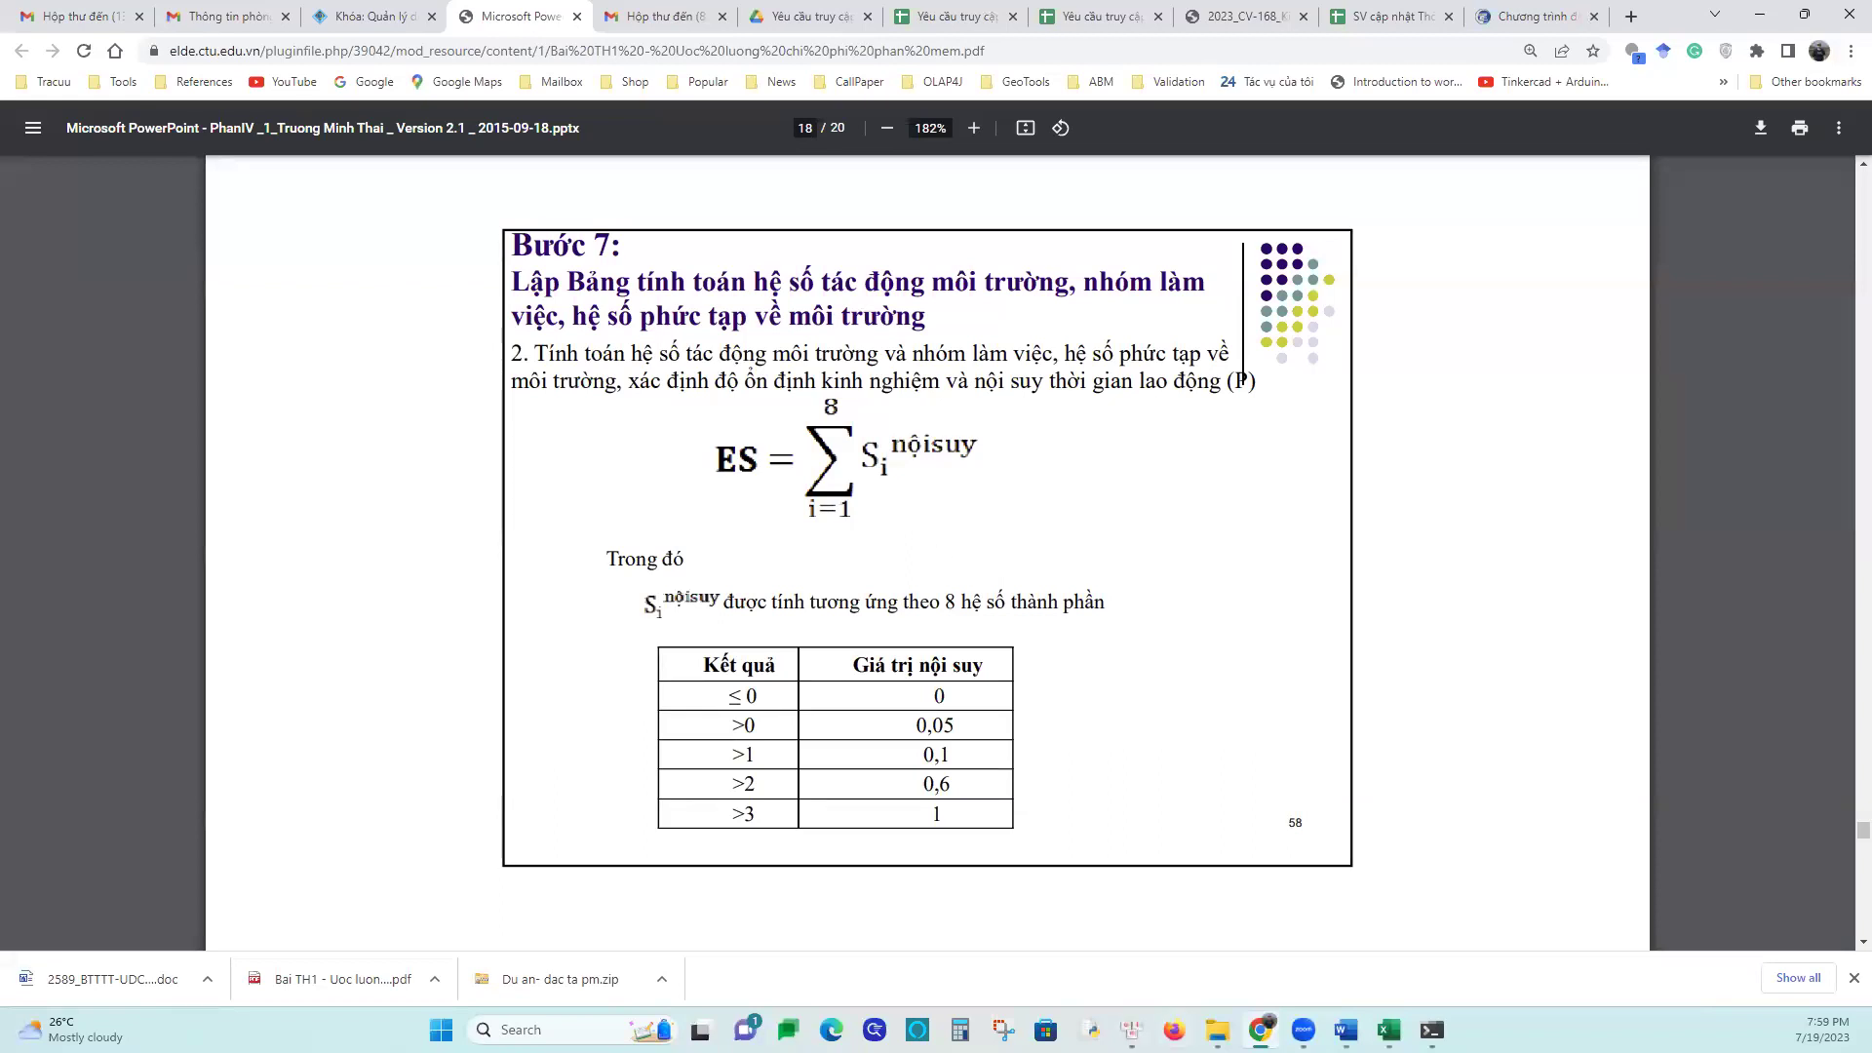
{"action": "left_click", "coordinate": [1388, 1029]}
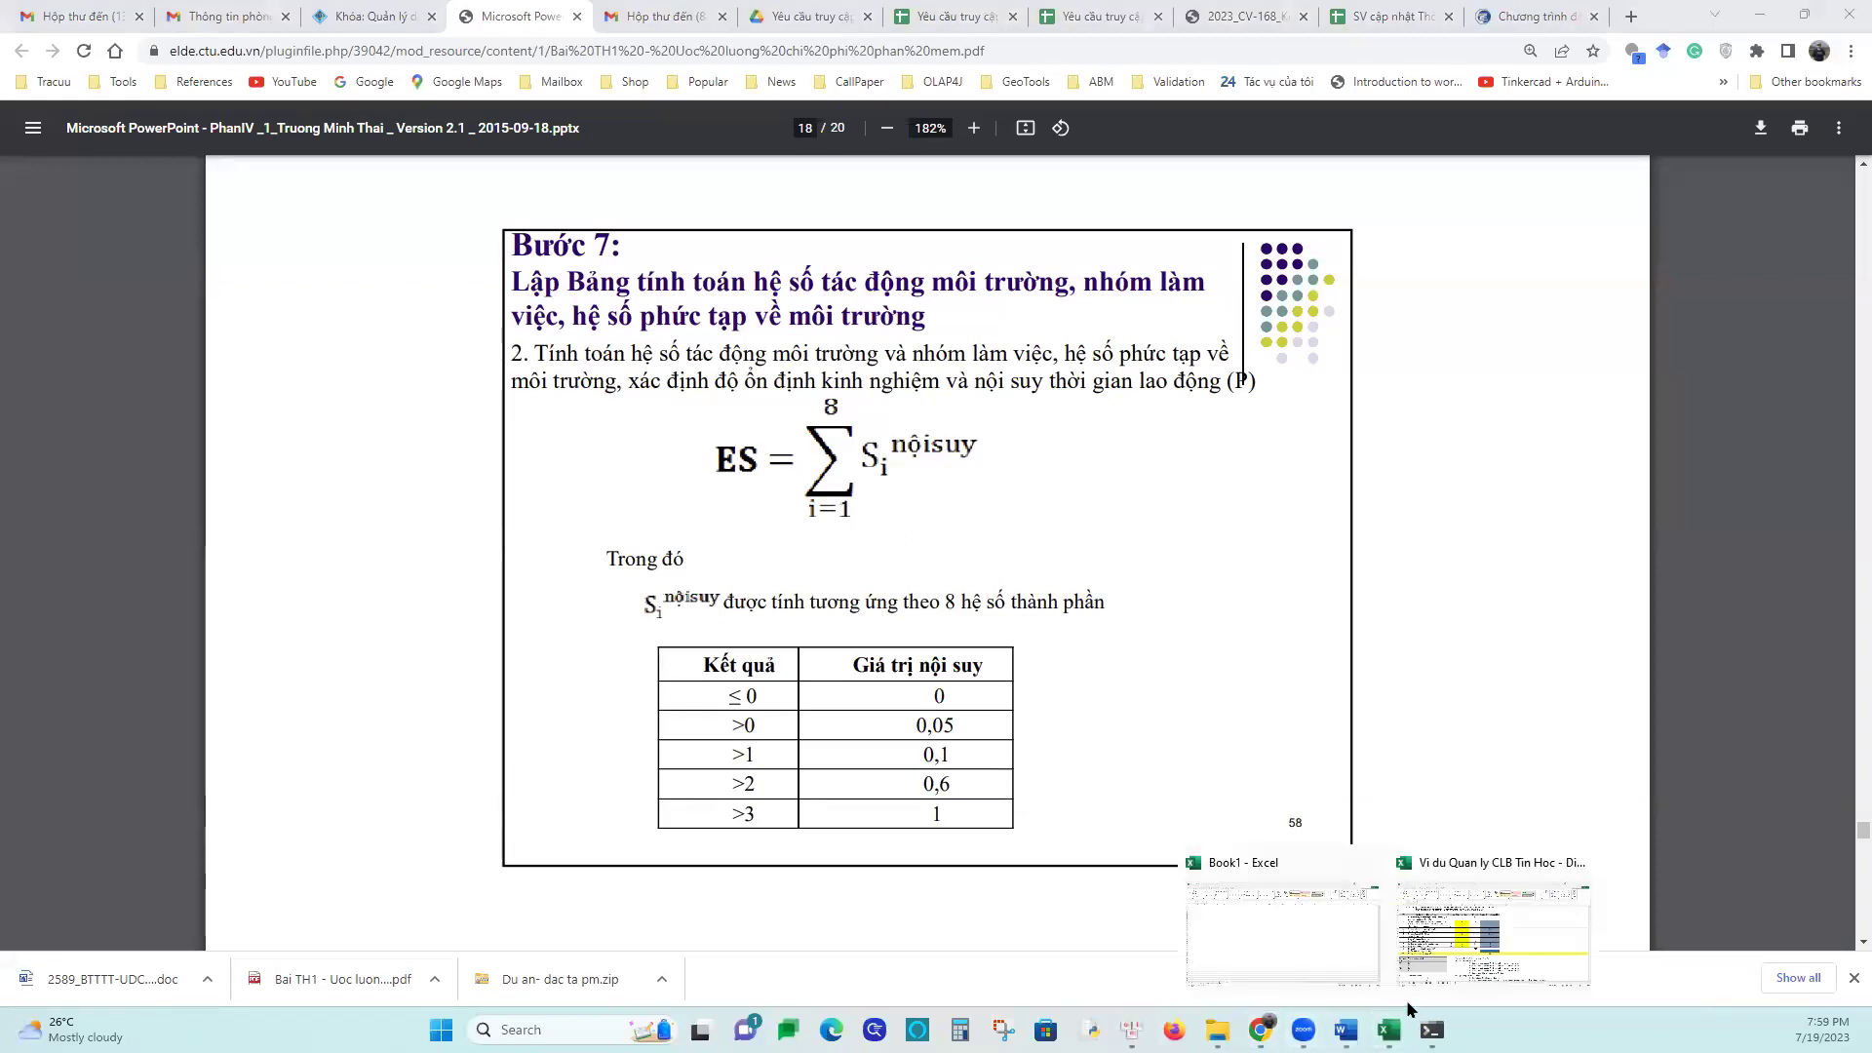
{"action": "left_click", "coordinate": [1492, 931]}
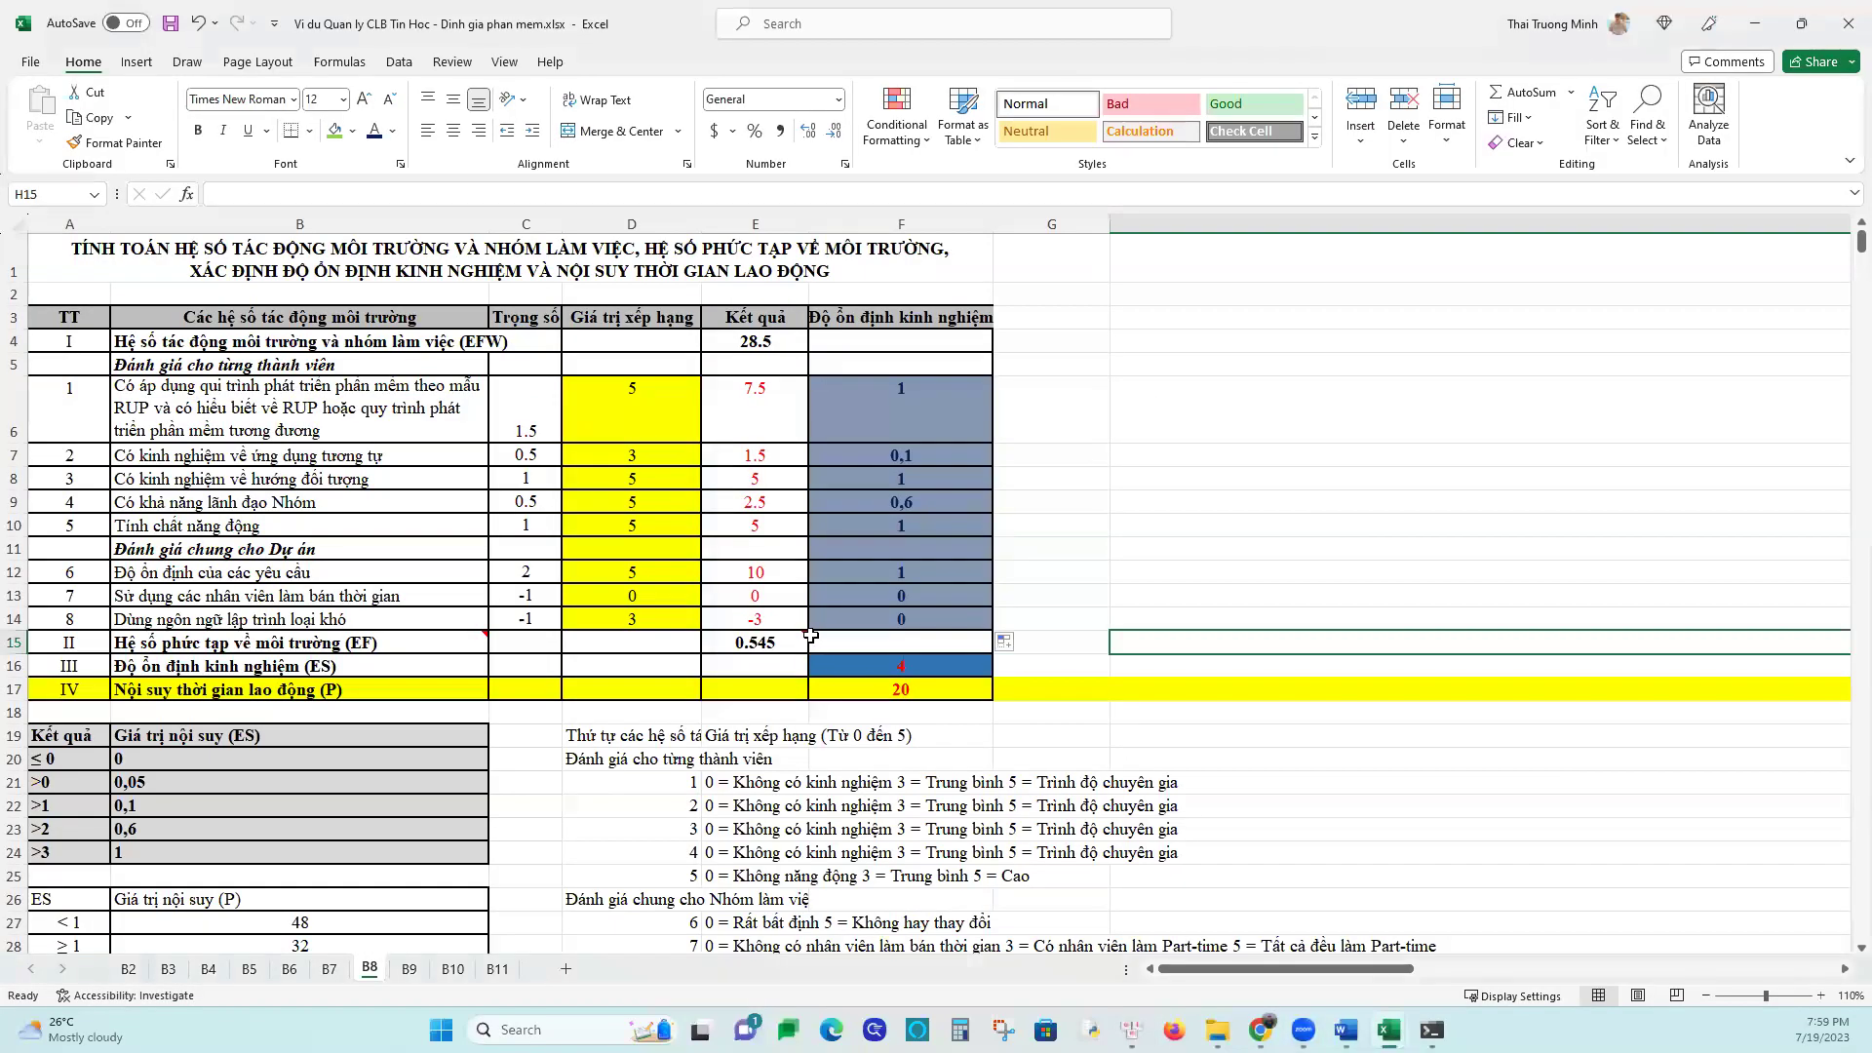
{"action": "left_click", "coordinate": [14, 665]}
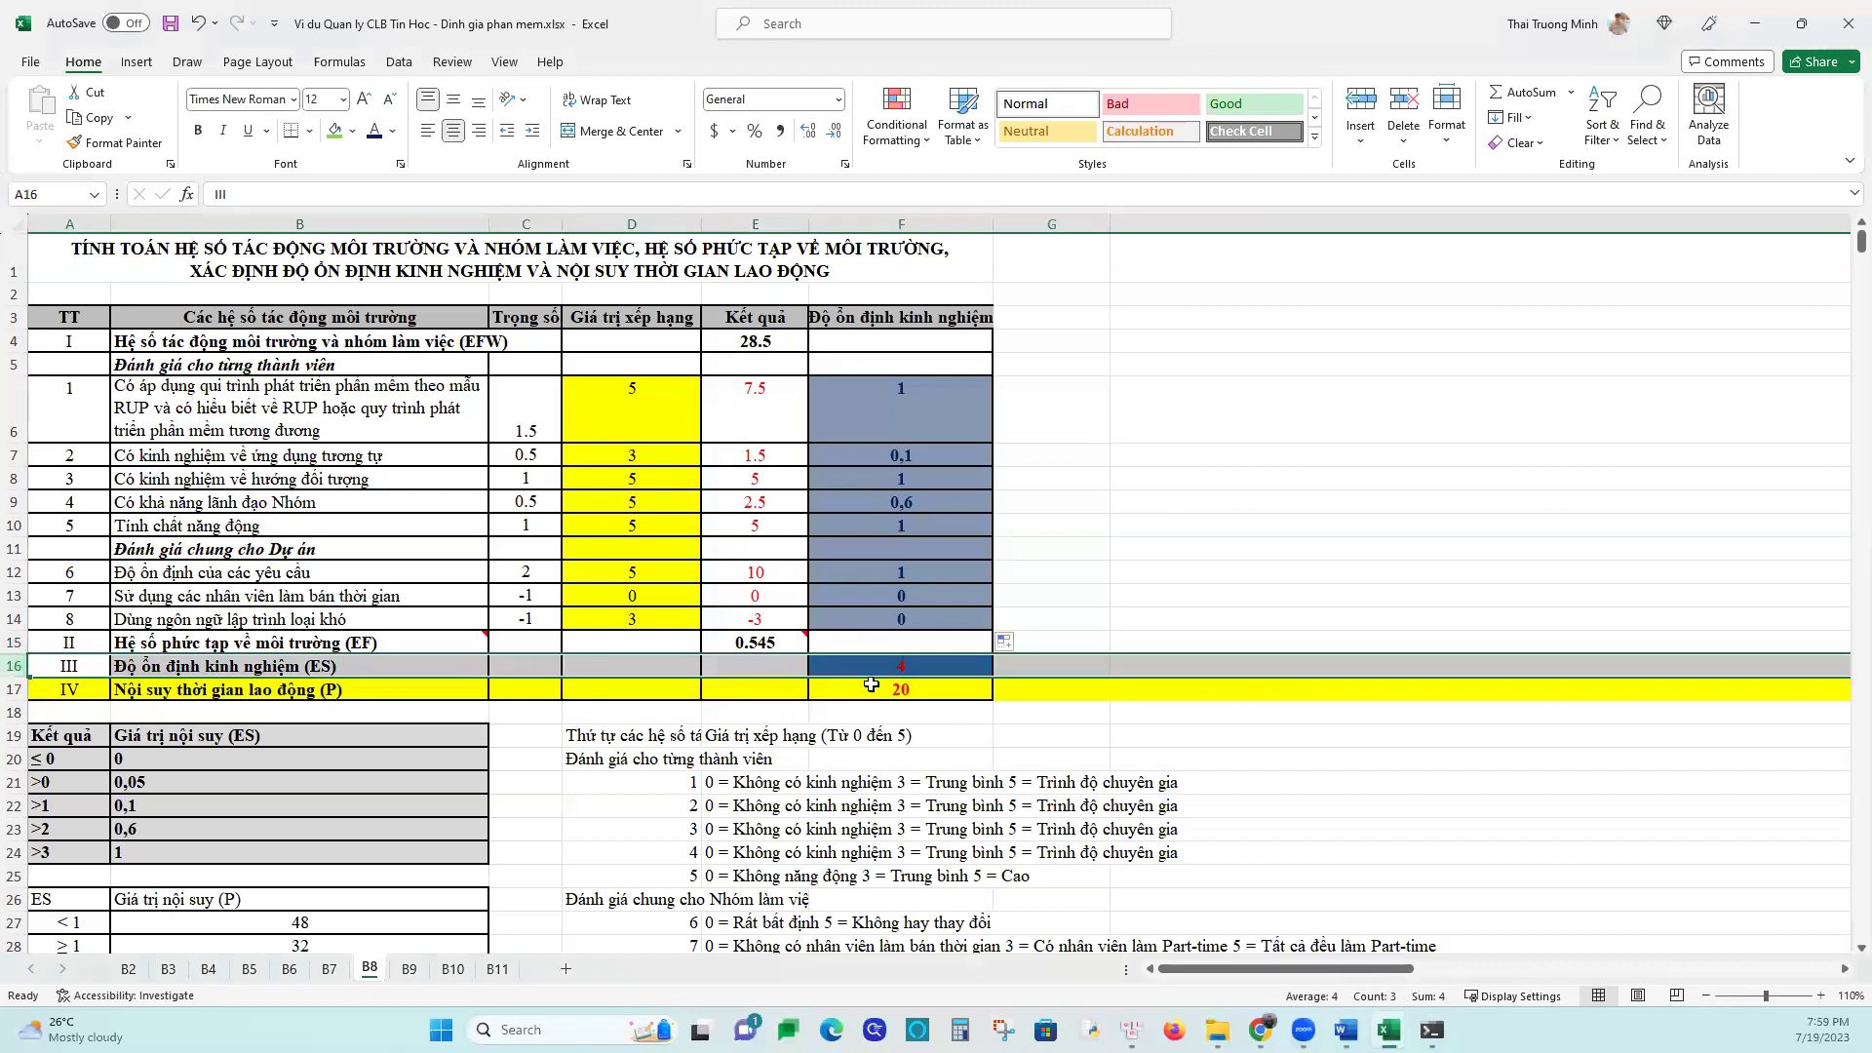
{"action": "left_click", "coordinate": [878, 668]}
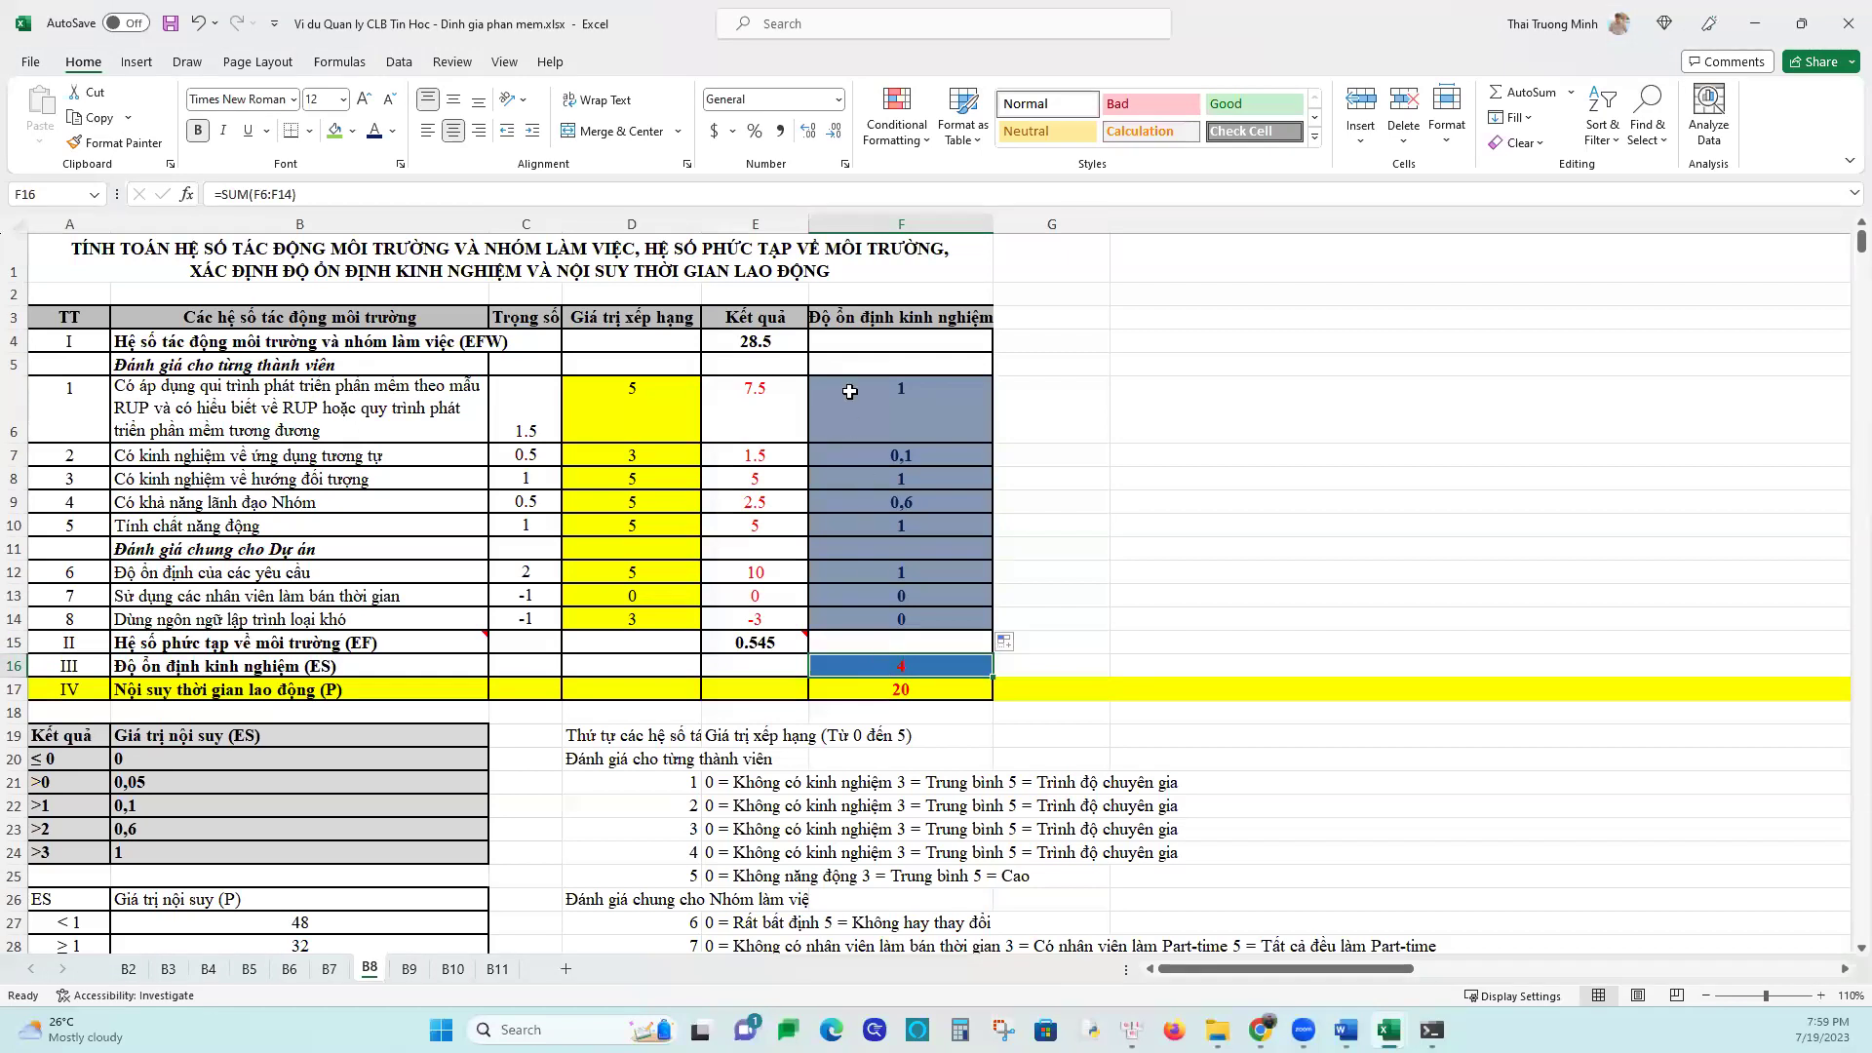
Re-enter the experience stability (ES) formula in F16 as the sum of F6:F14
{"action": "left_click_drag", "start_coordinate": [862, 433], "coordinate": [917, 620]}
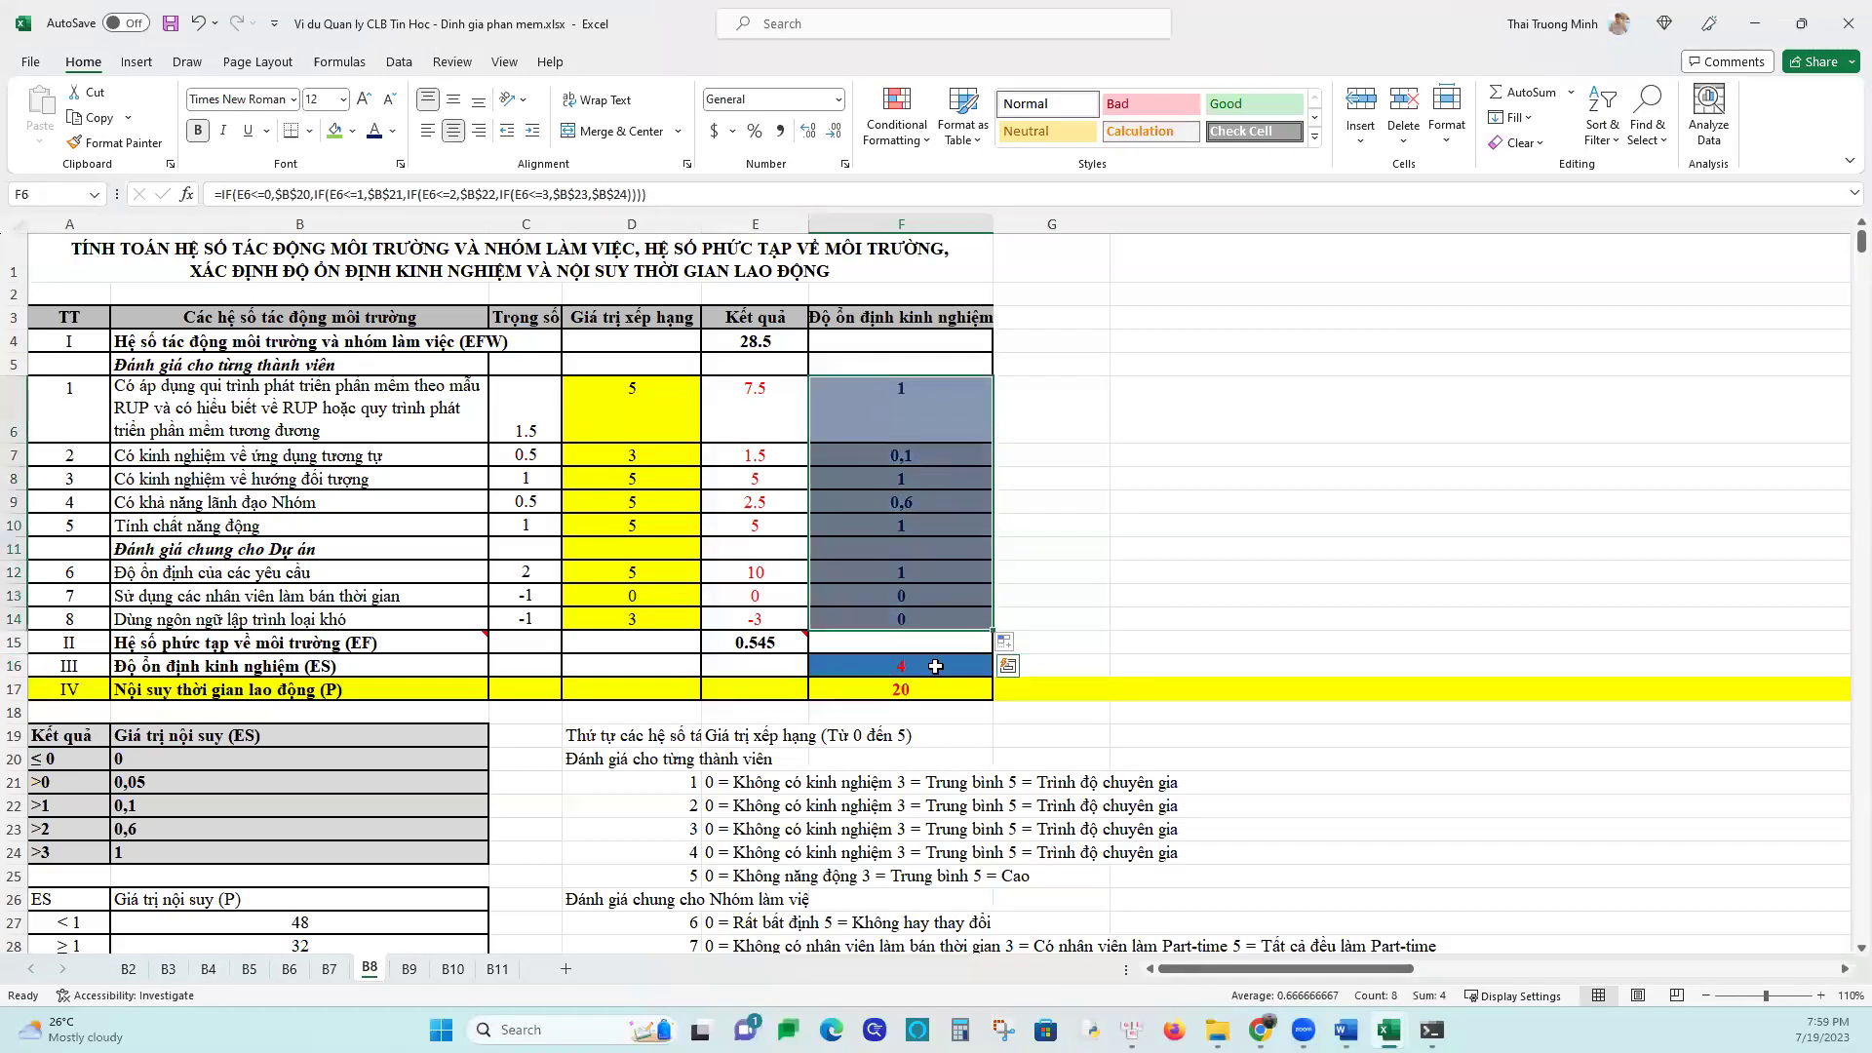
{"action": "left_click", "coordinate": [935, 666]}
{"action": "type", "text": "=s"}
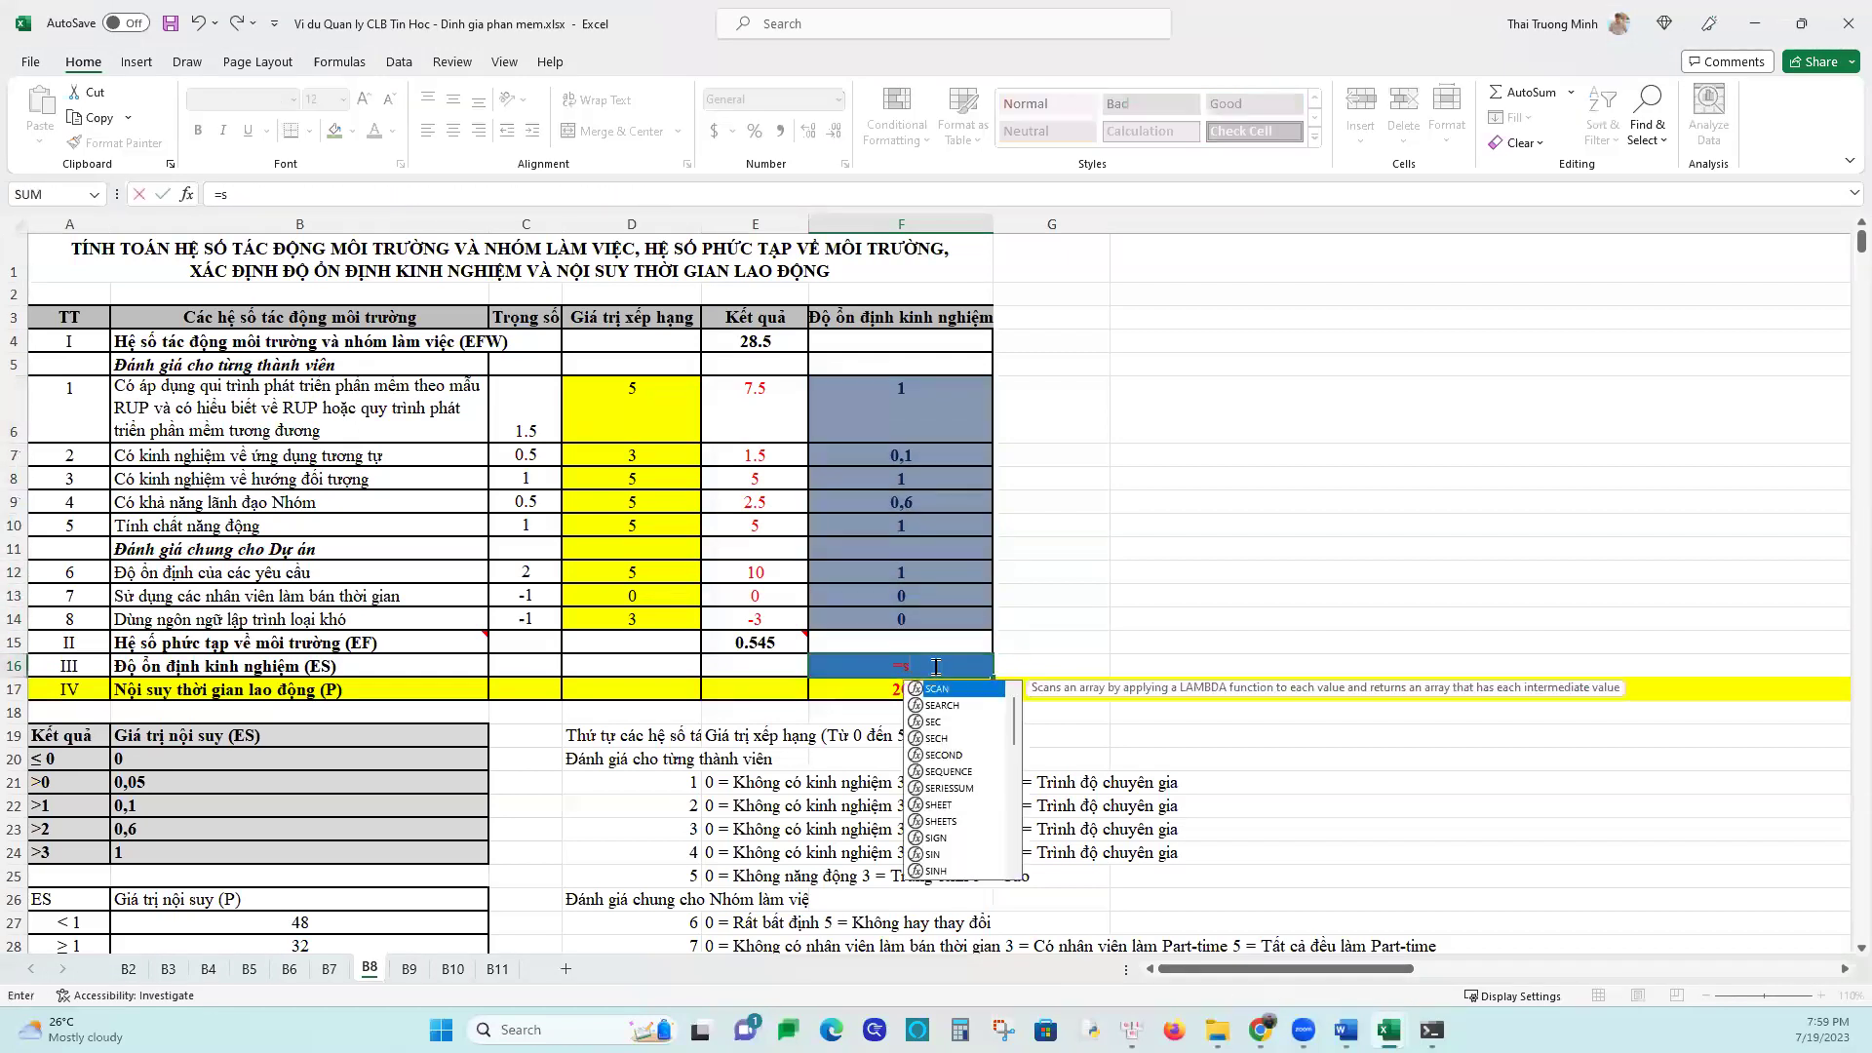
{"action": "type", "text": "um("}
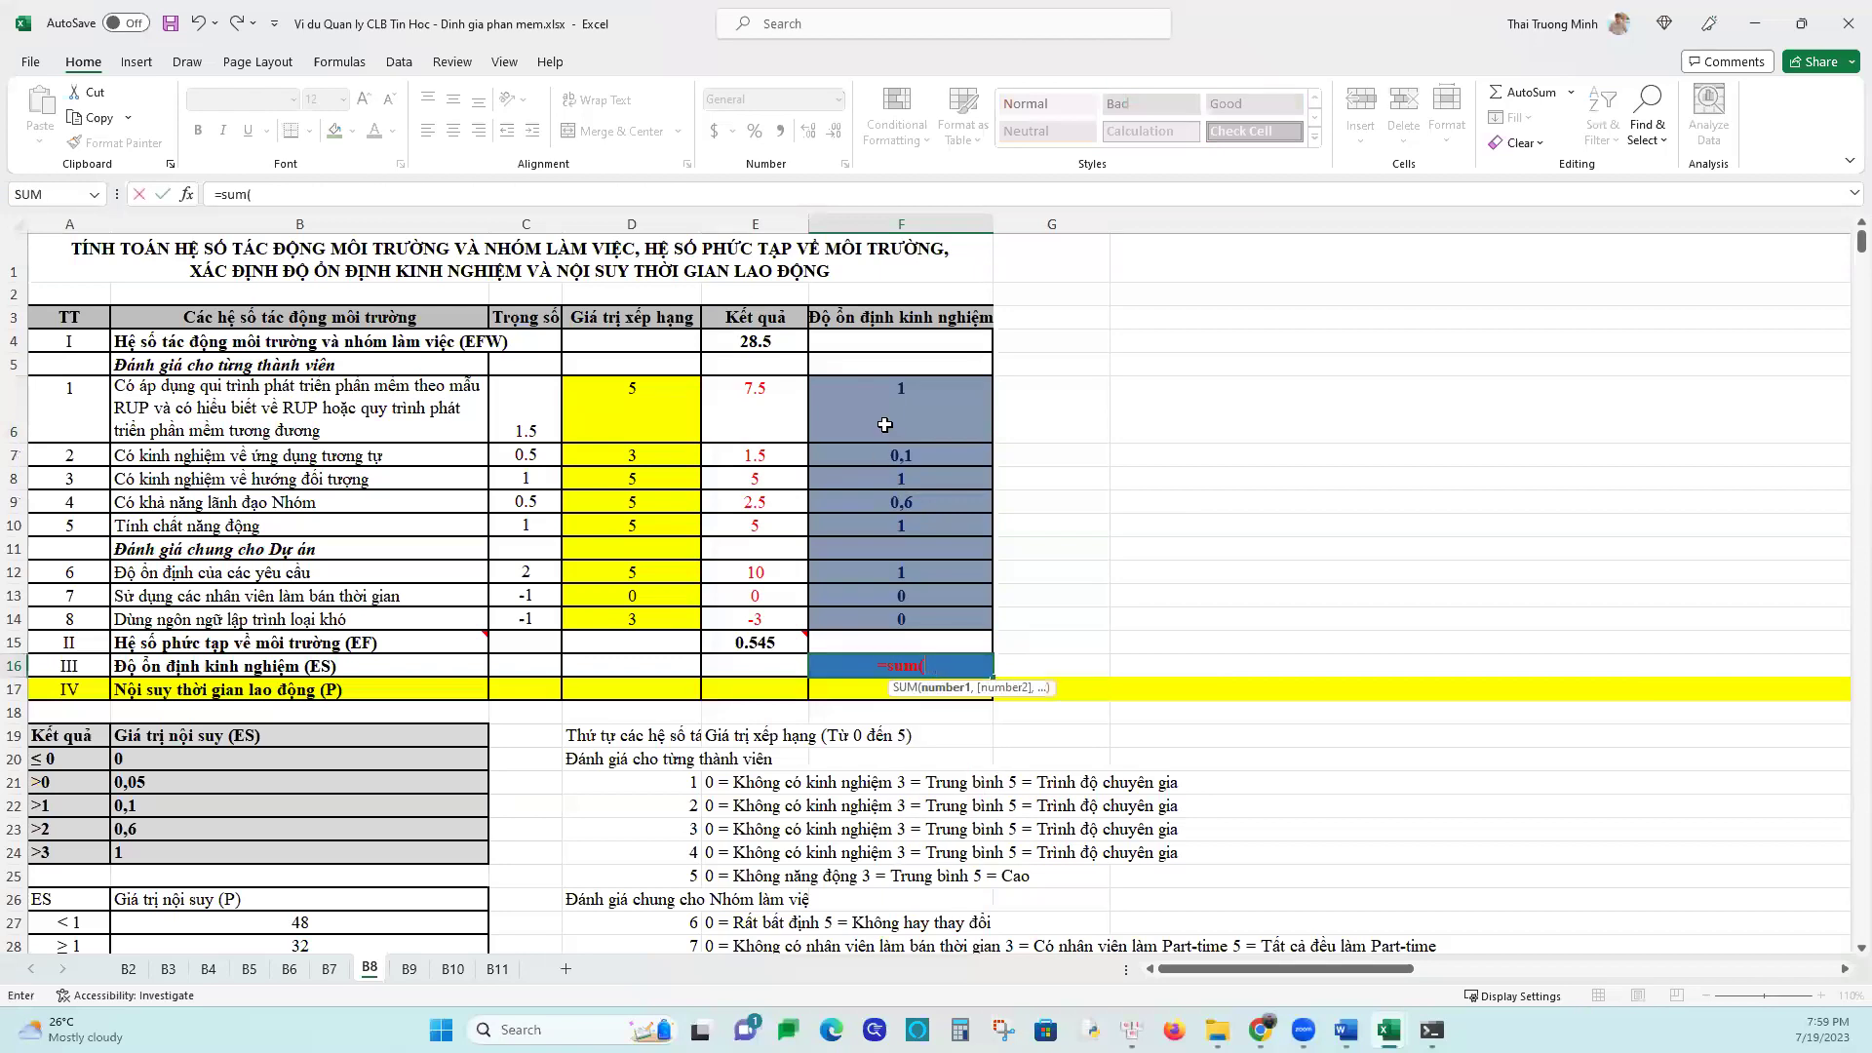
{"action": "left_click_drag", "start_coordinate": [910, 402], "coordinate": [917, 621]}
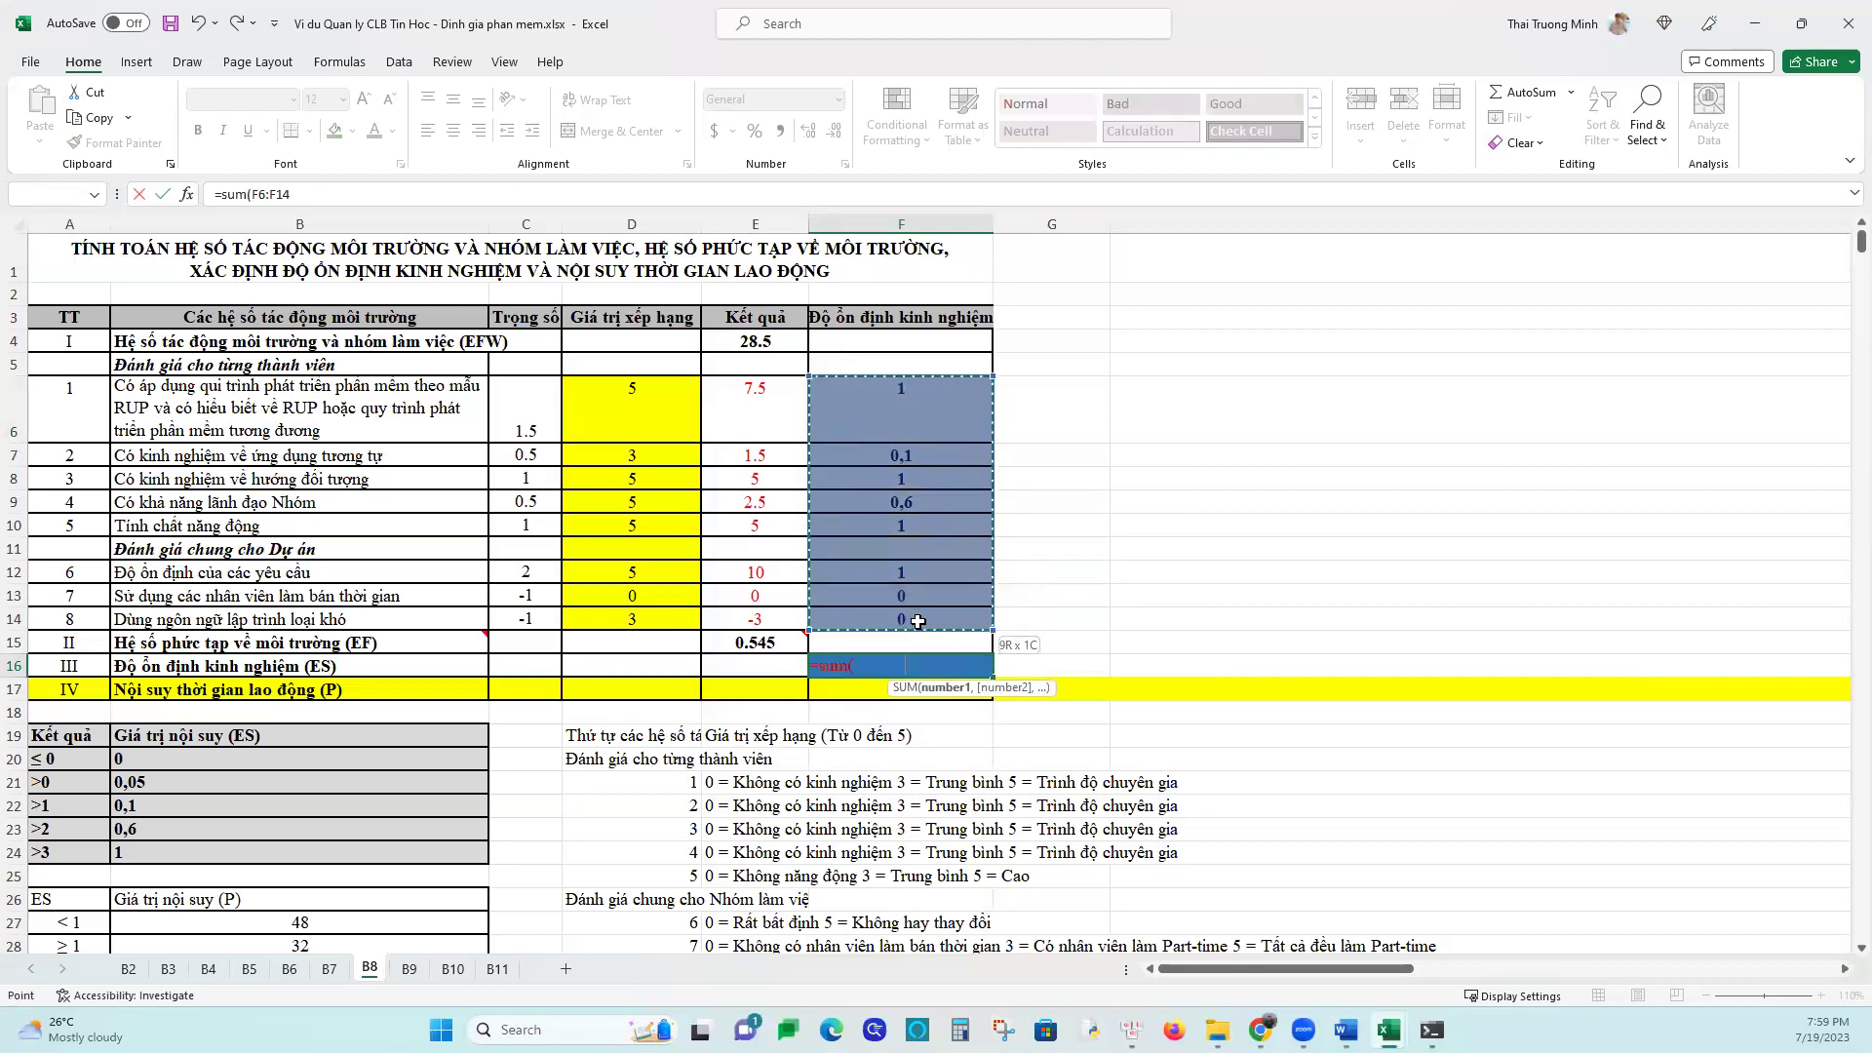
{"action": "key", "text": "Return"}
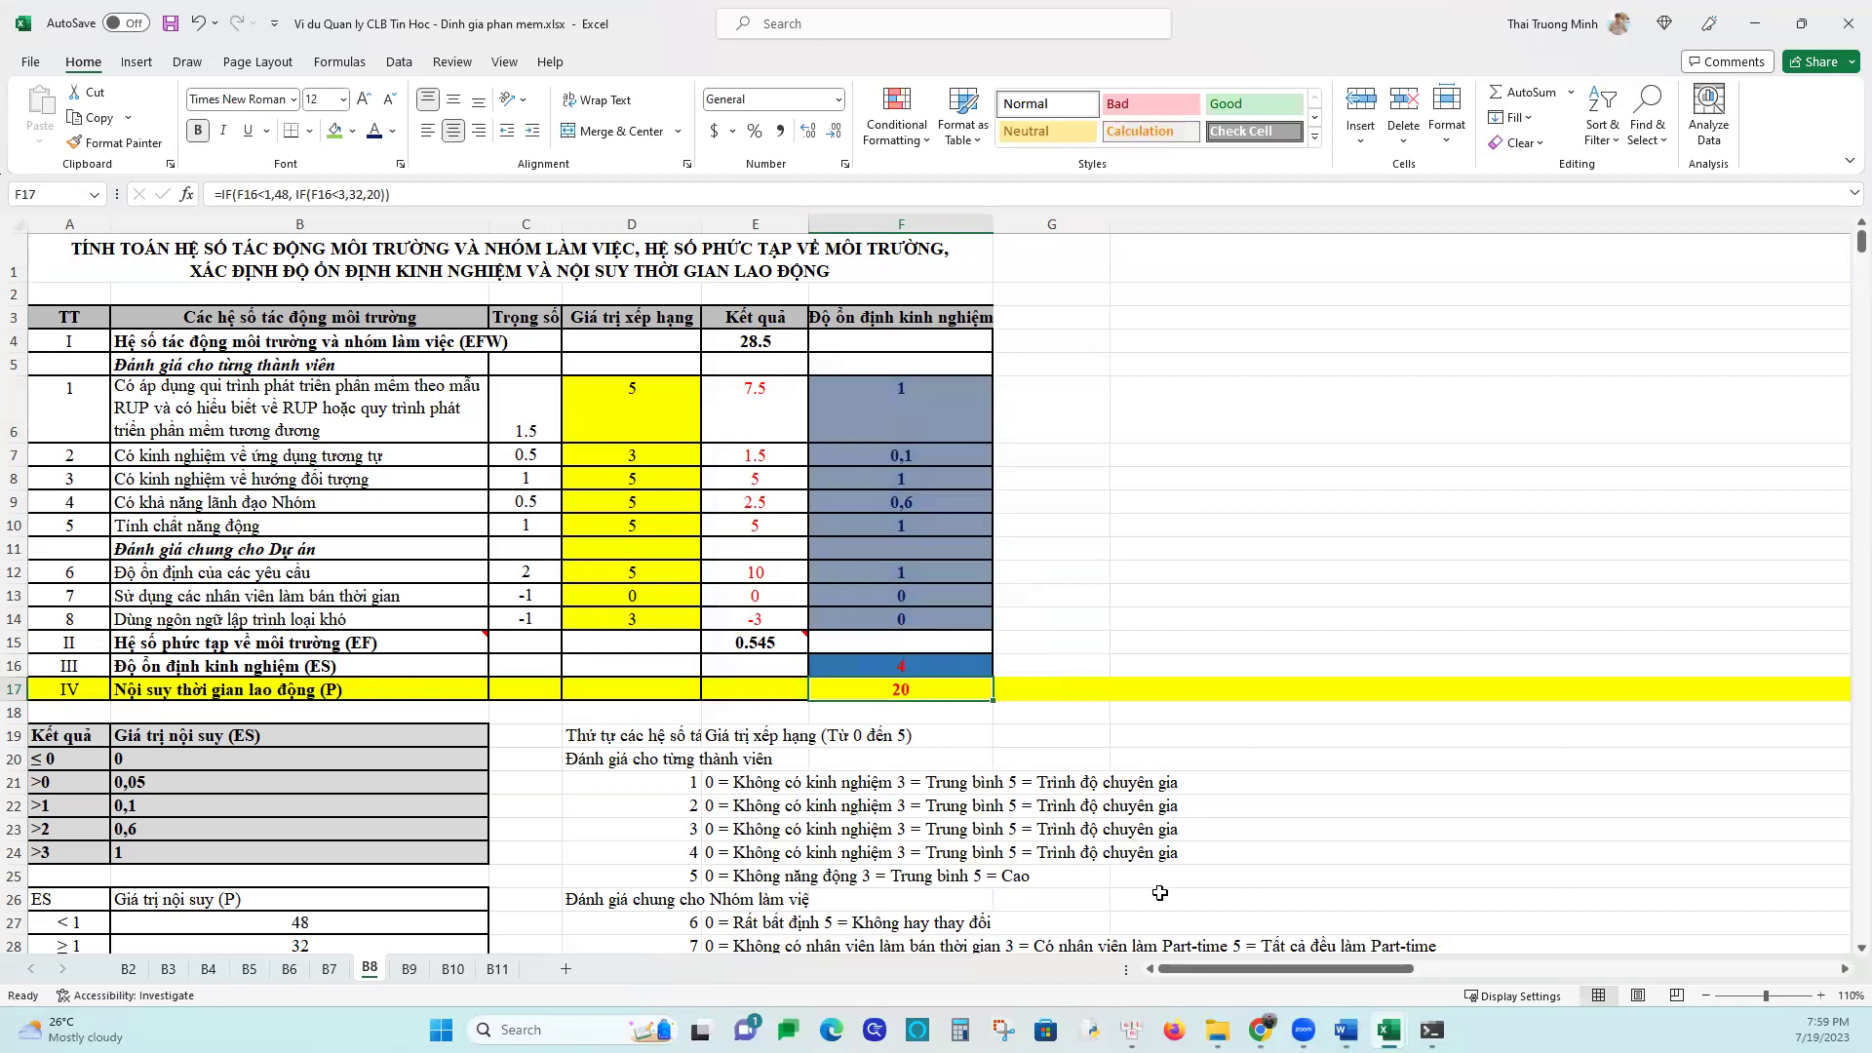
{"action": "left_click", "coordinate": [918, 664]}
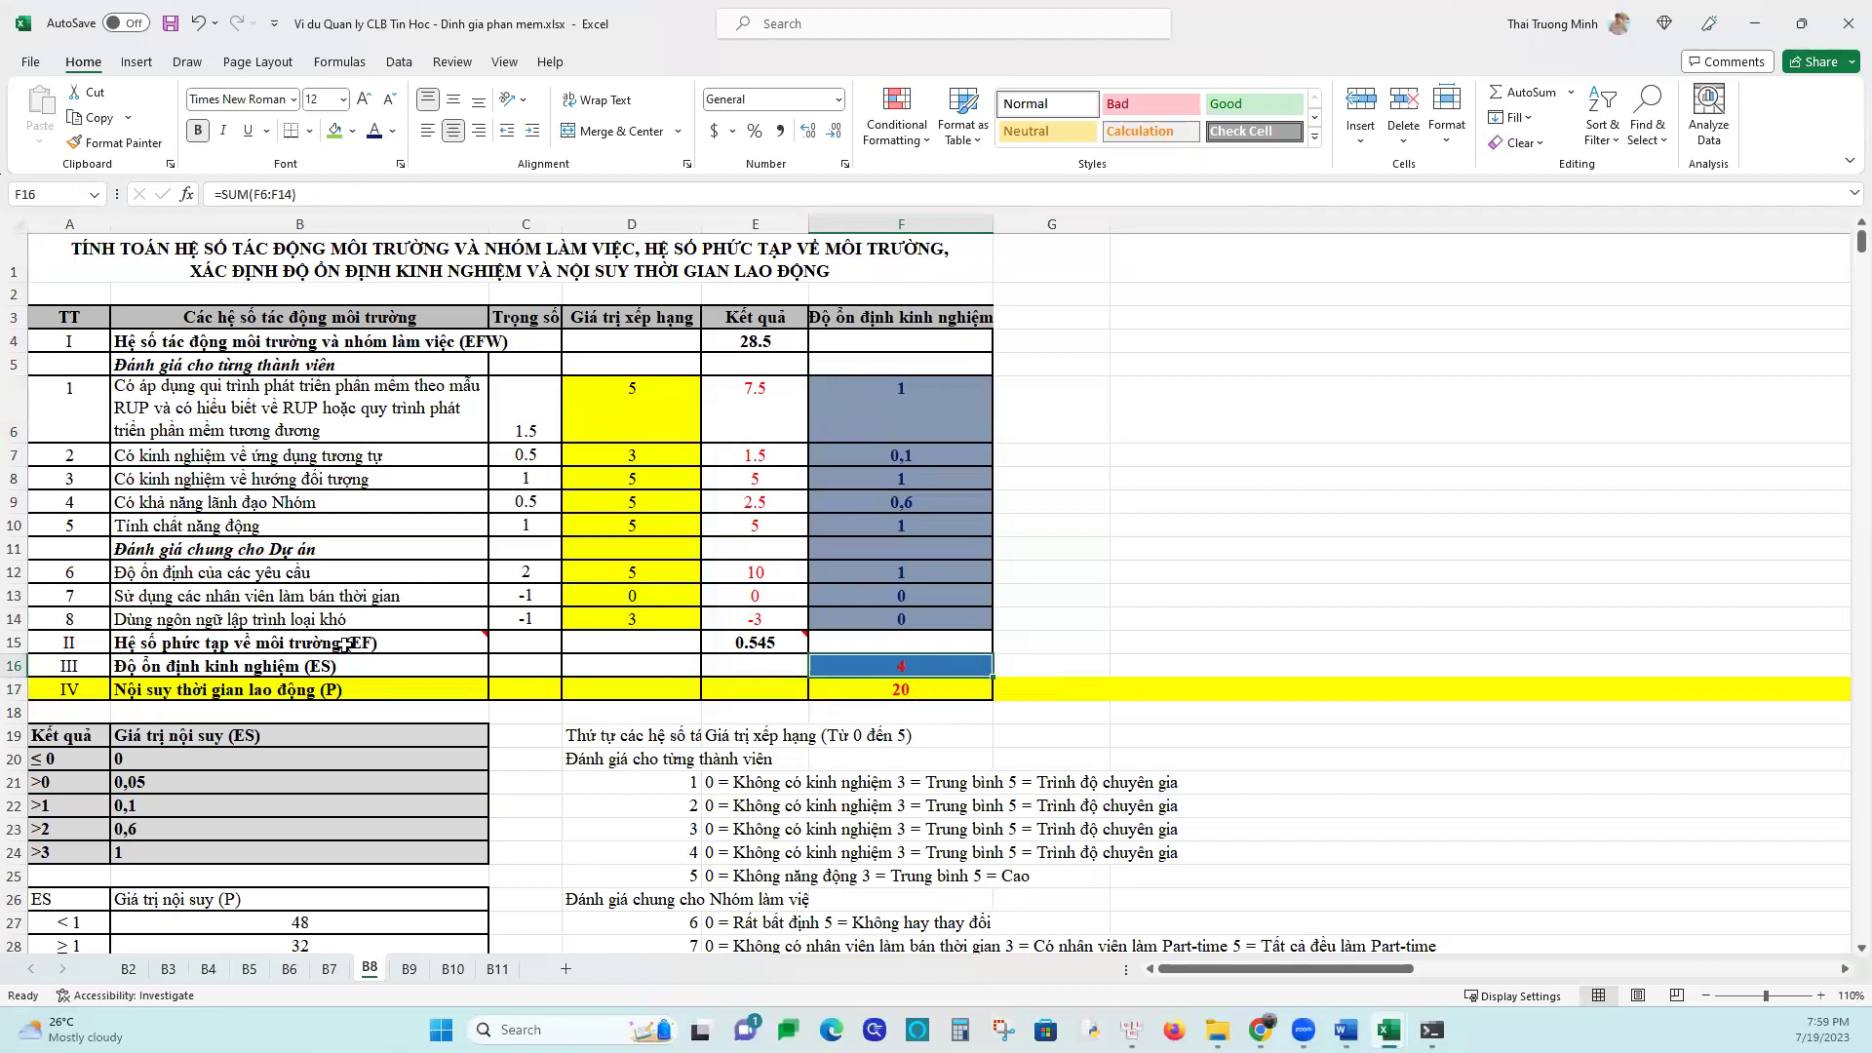
Compare the EF row on sheet B10 with the EF result and its formula in E15 of sheet B8
{"action": "left_click", "coordinate": [345, 642]}
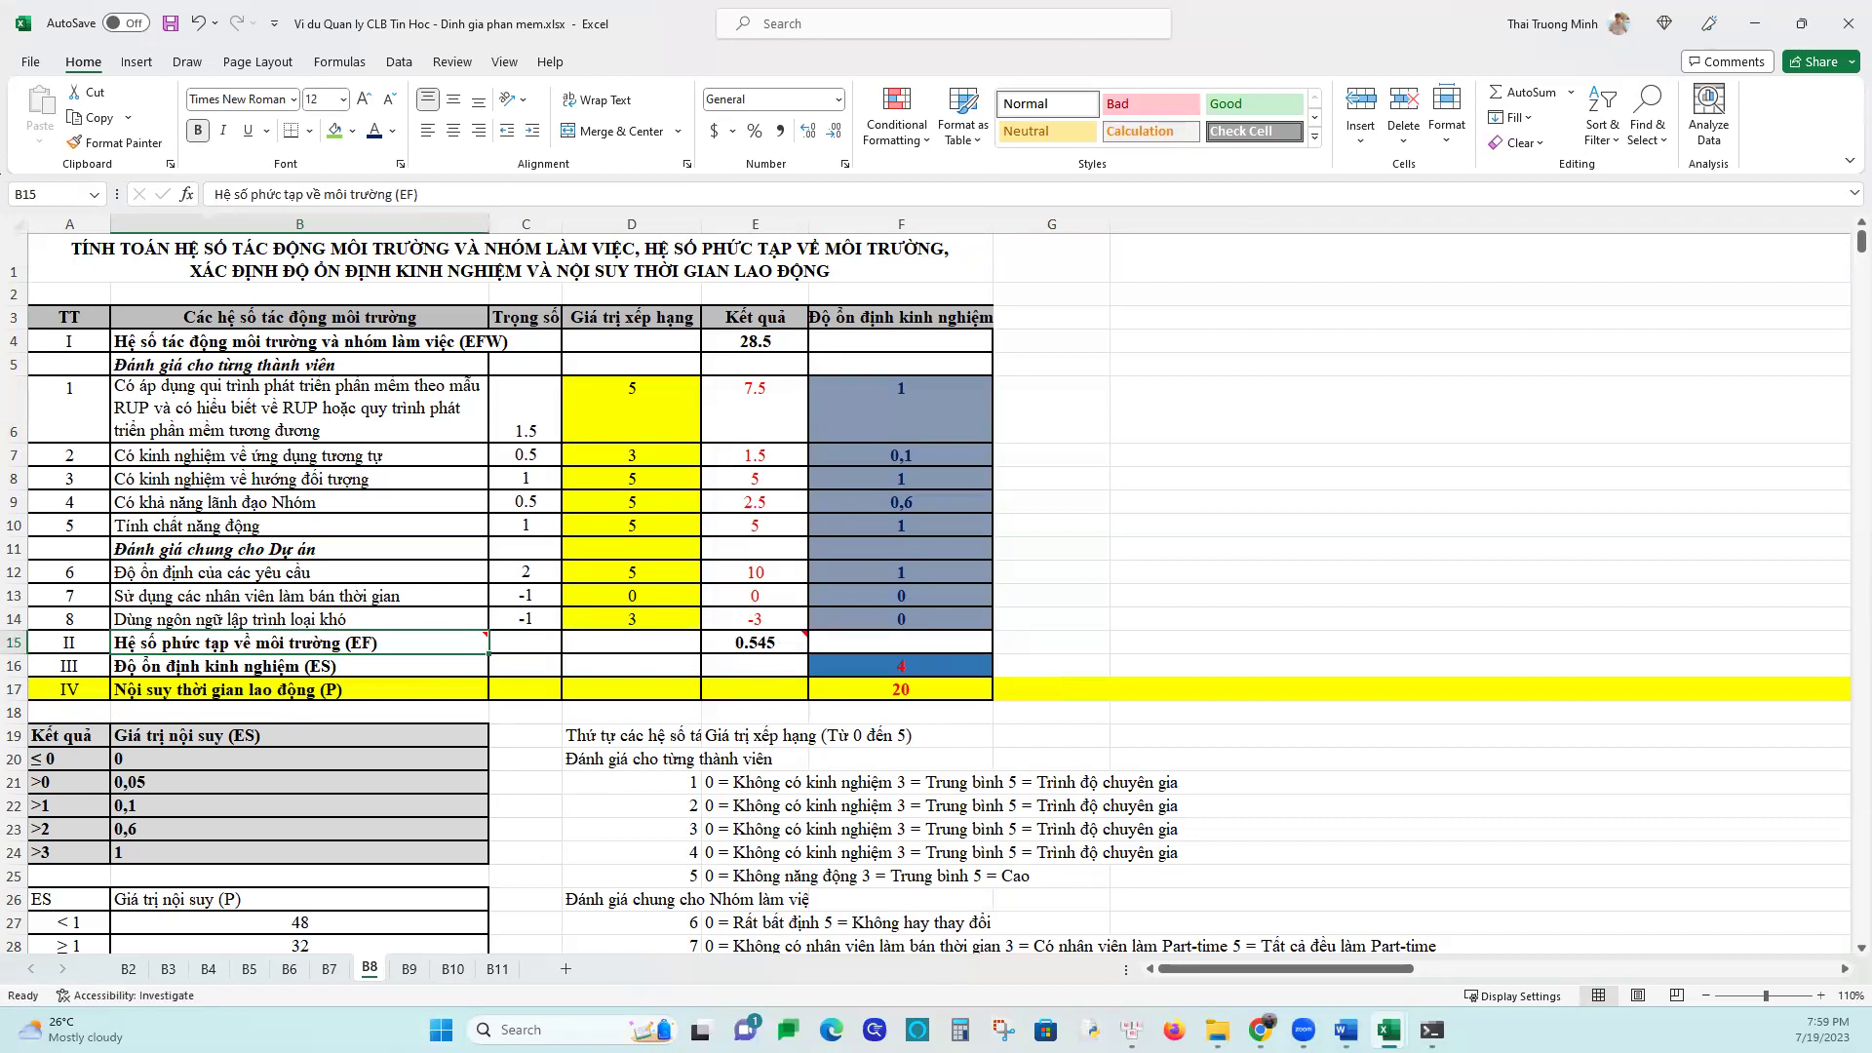
{"action": "left_click", "coordinate": [452, 969]}
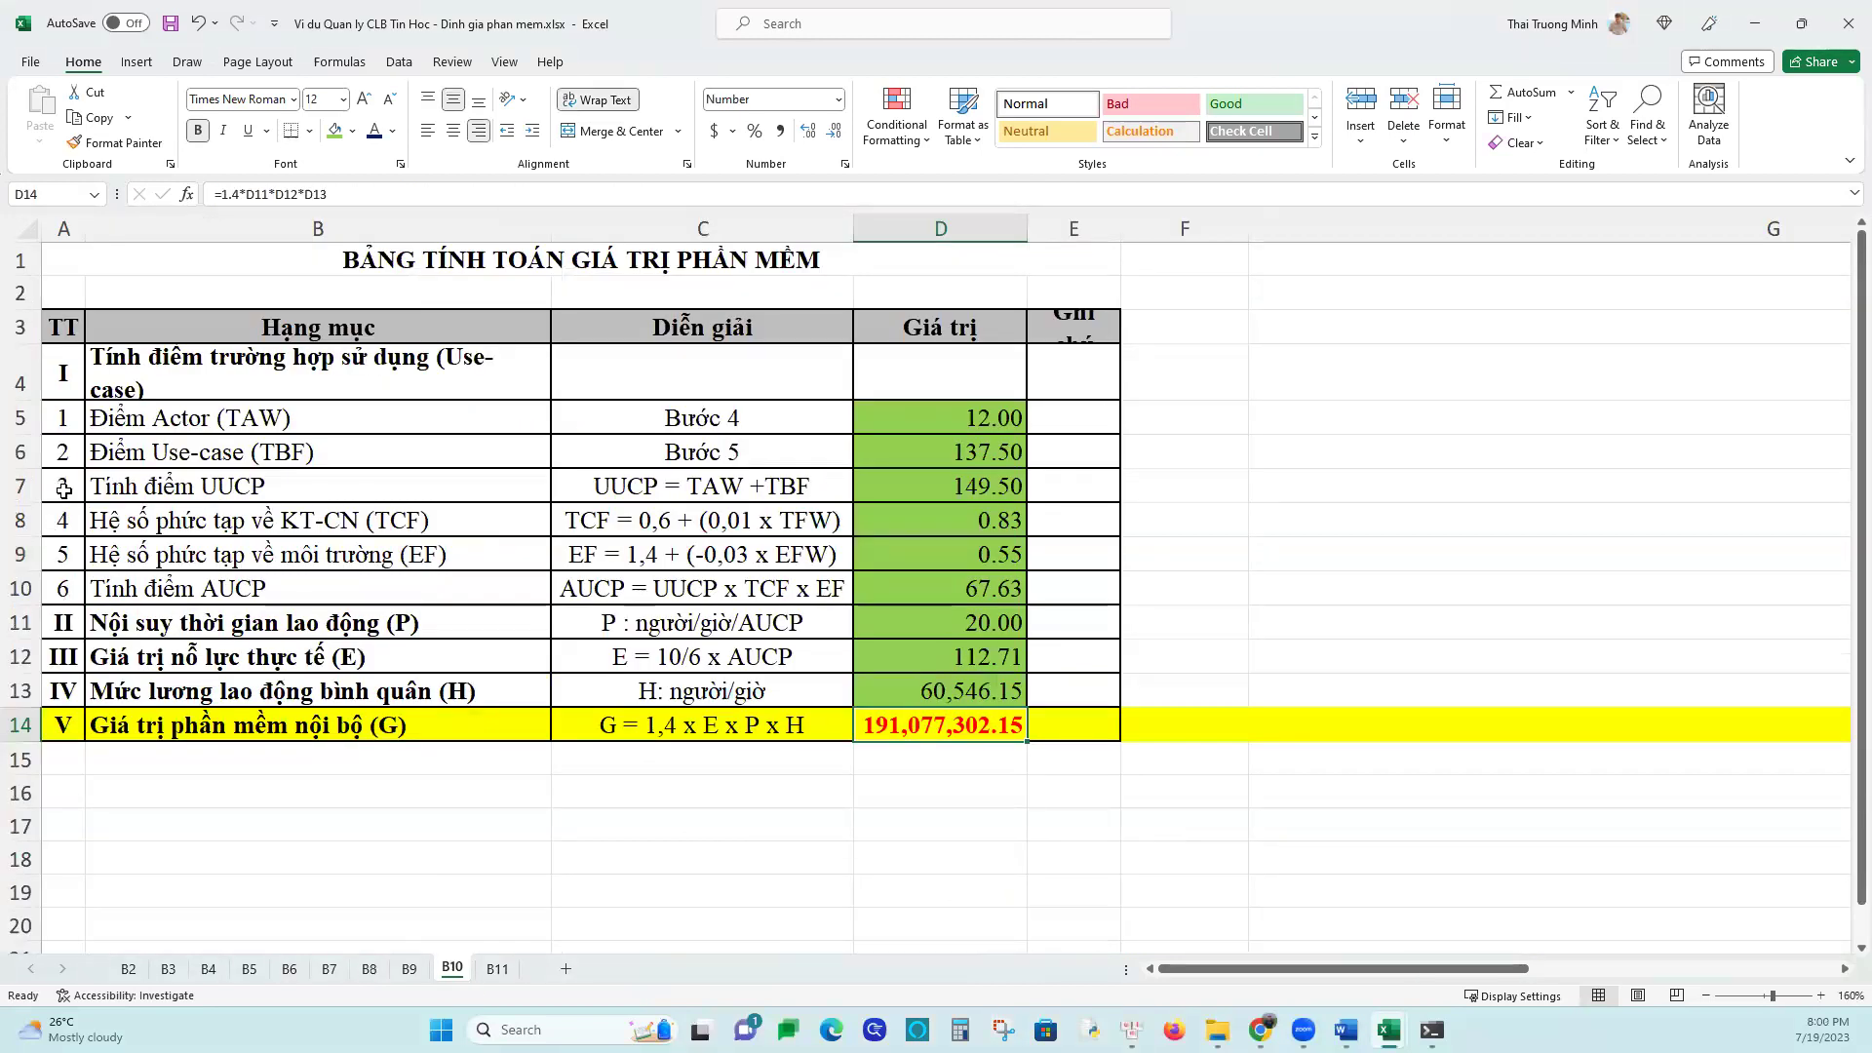
{"action": "left_click", "coordinate": [17, 549]}
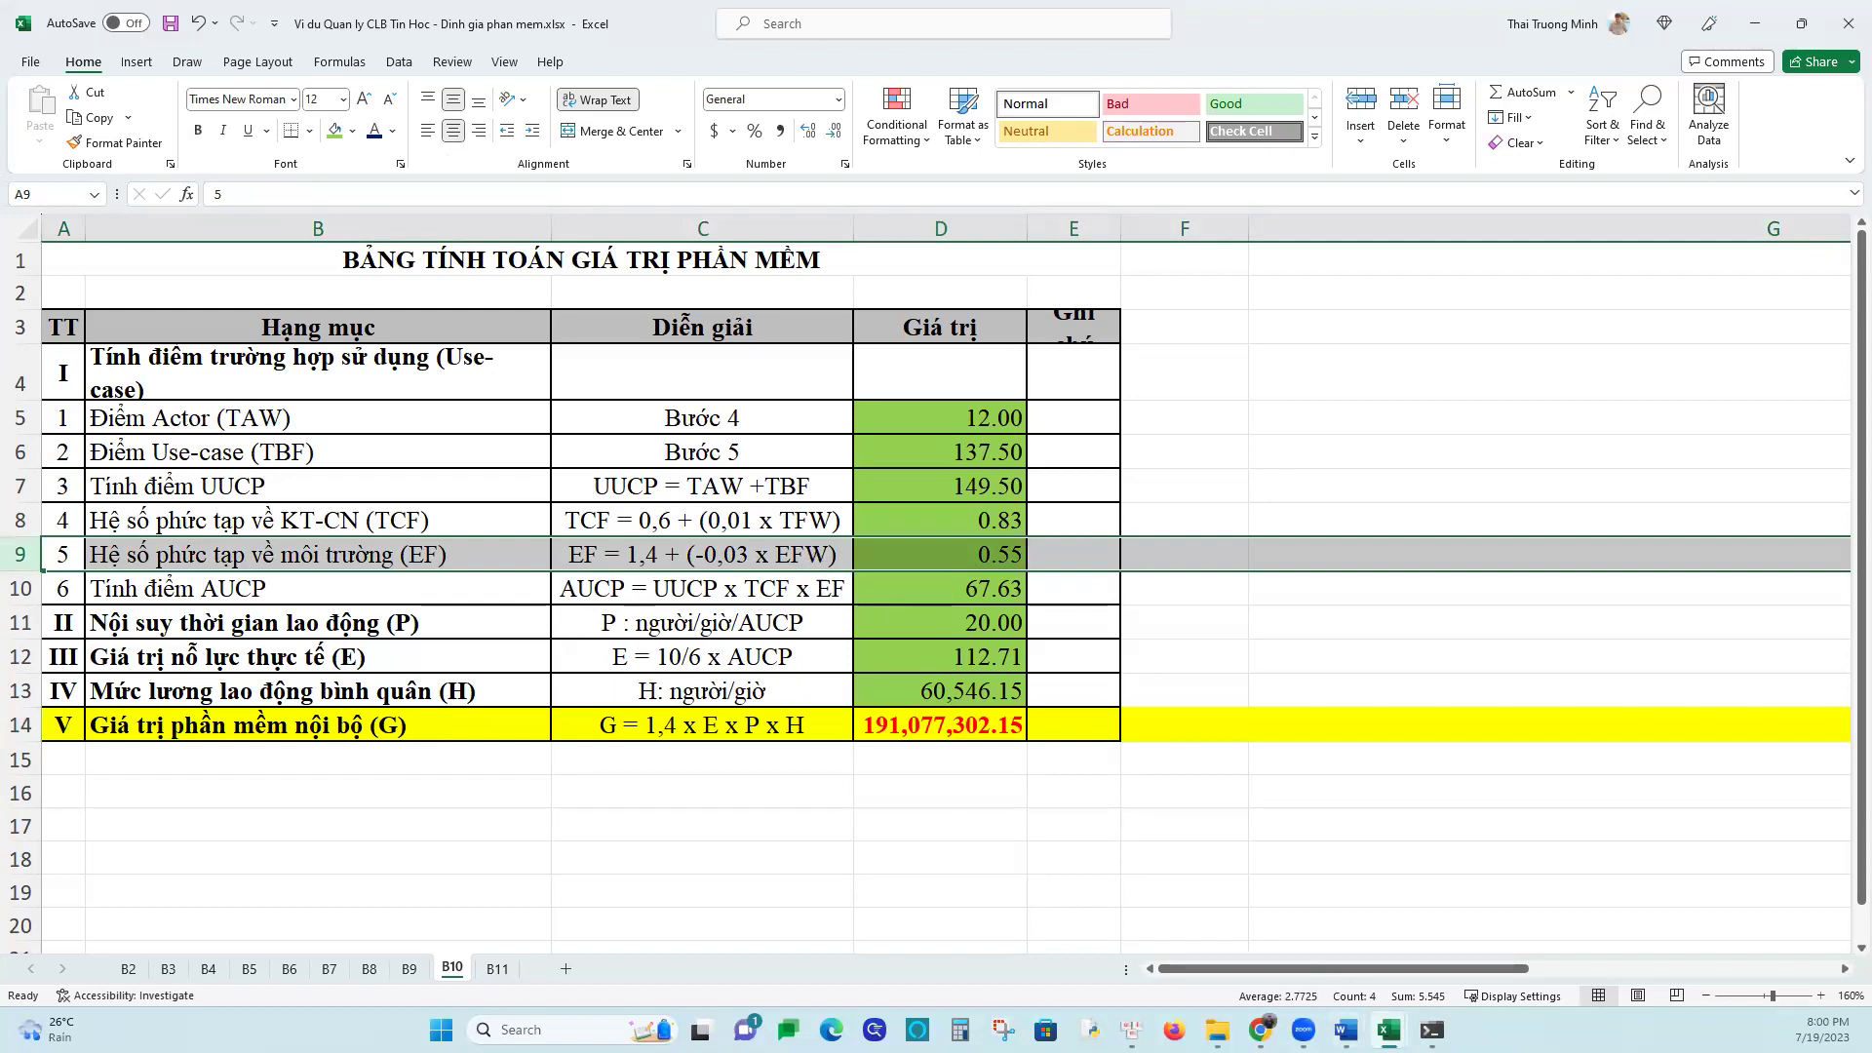
{"action": "mouse_move", "coordinate": [1388, 1029]}
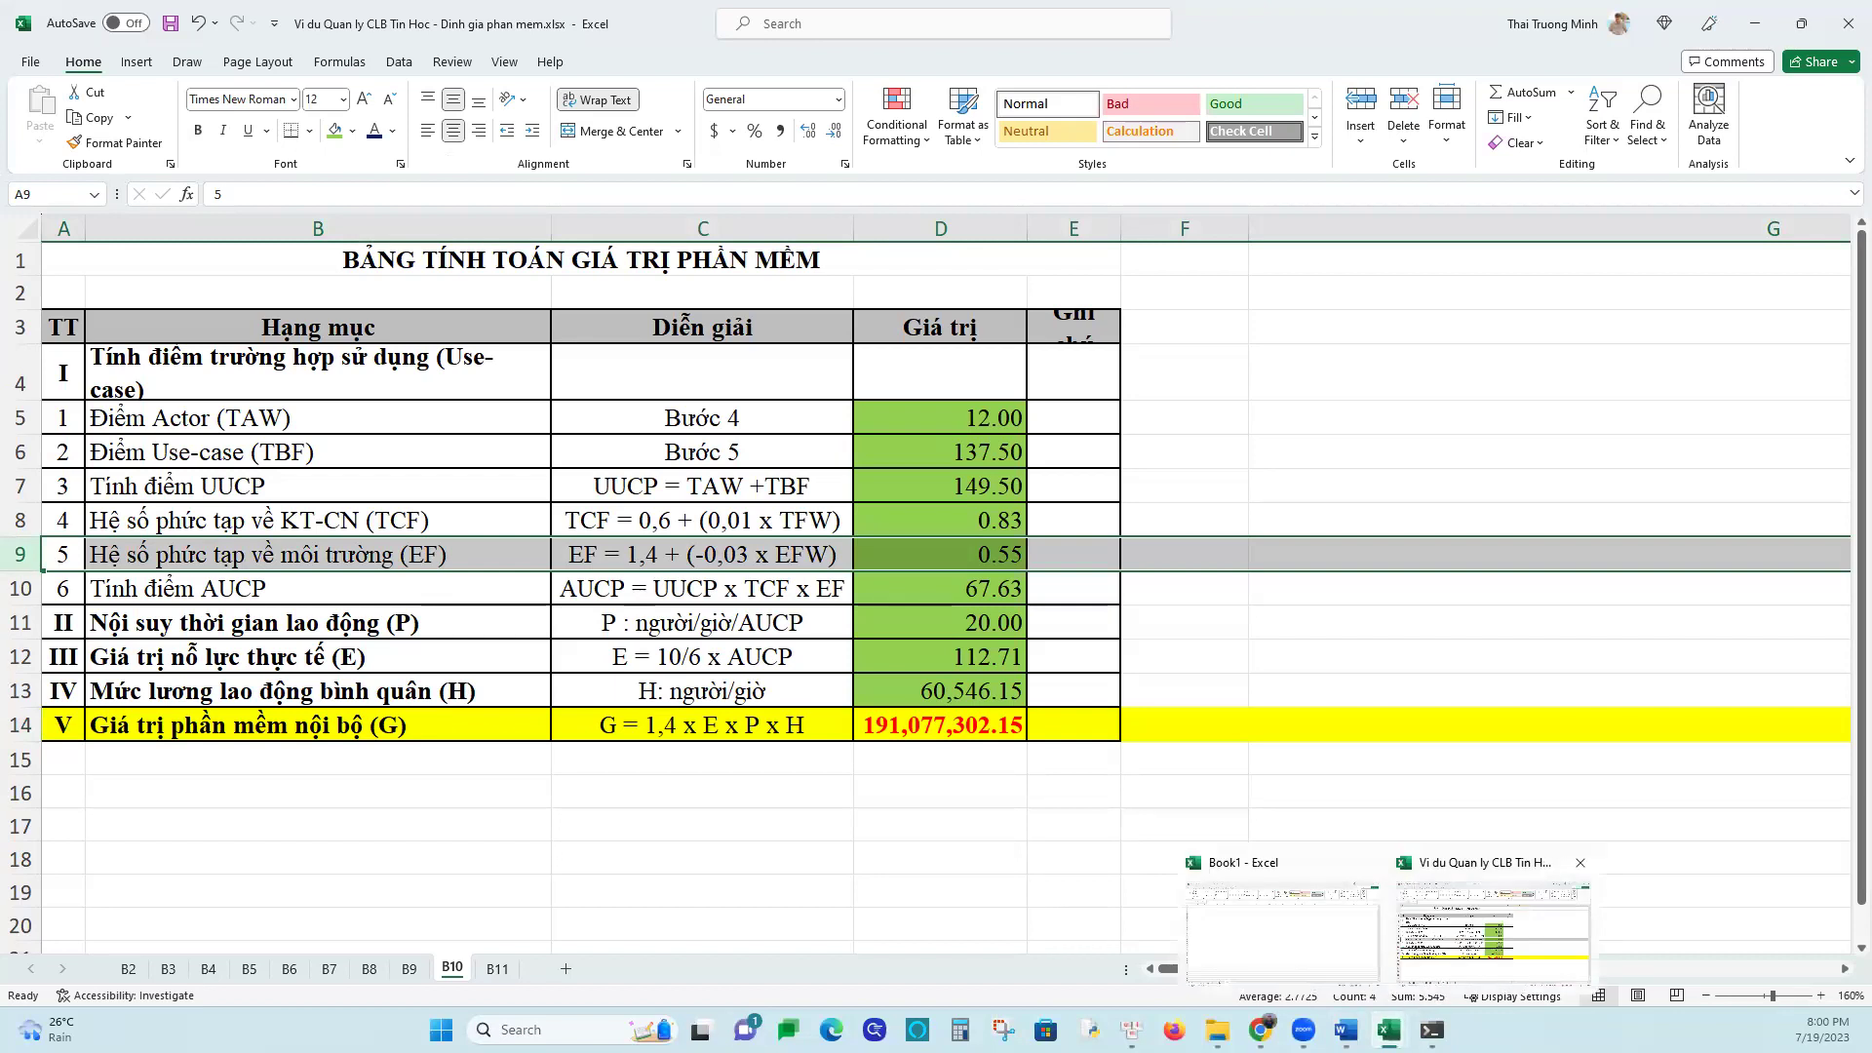
{"action": "left_click", "coordinate": [750, 643]}
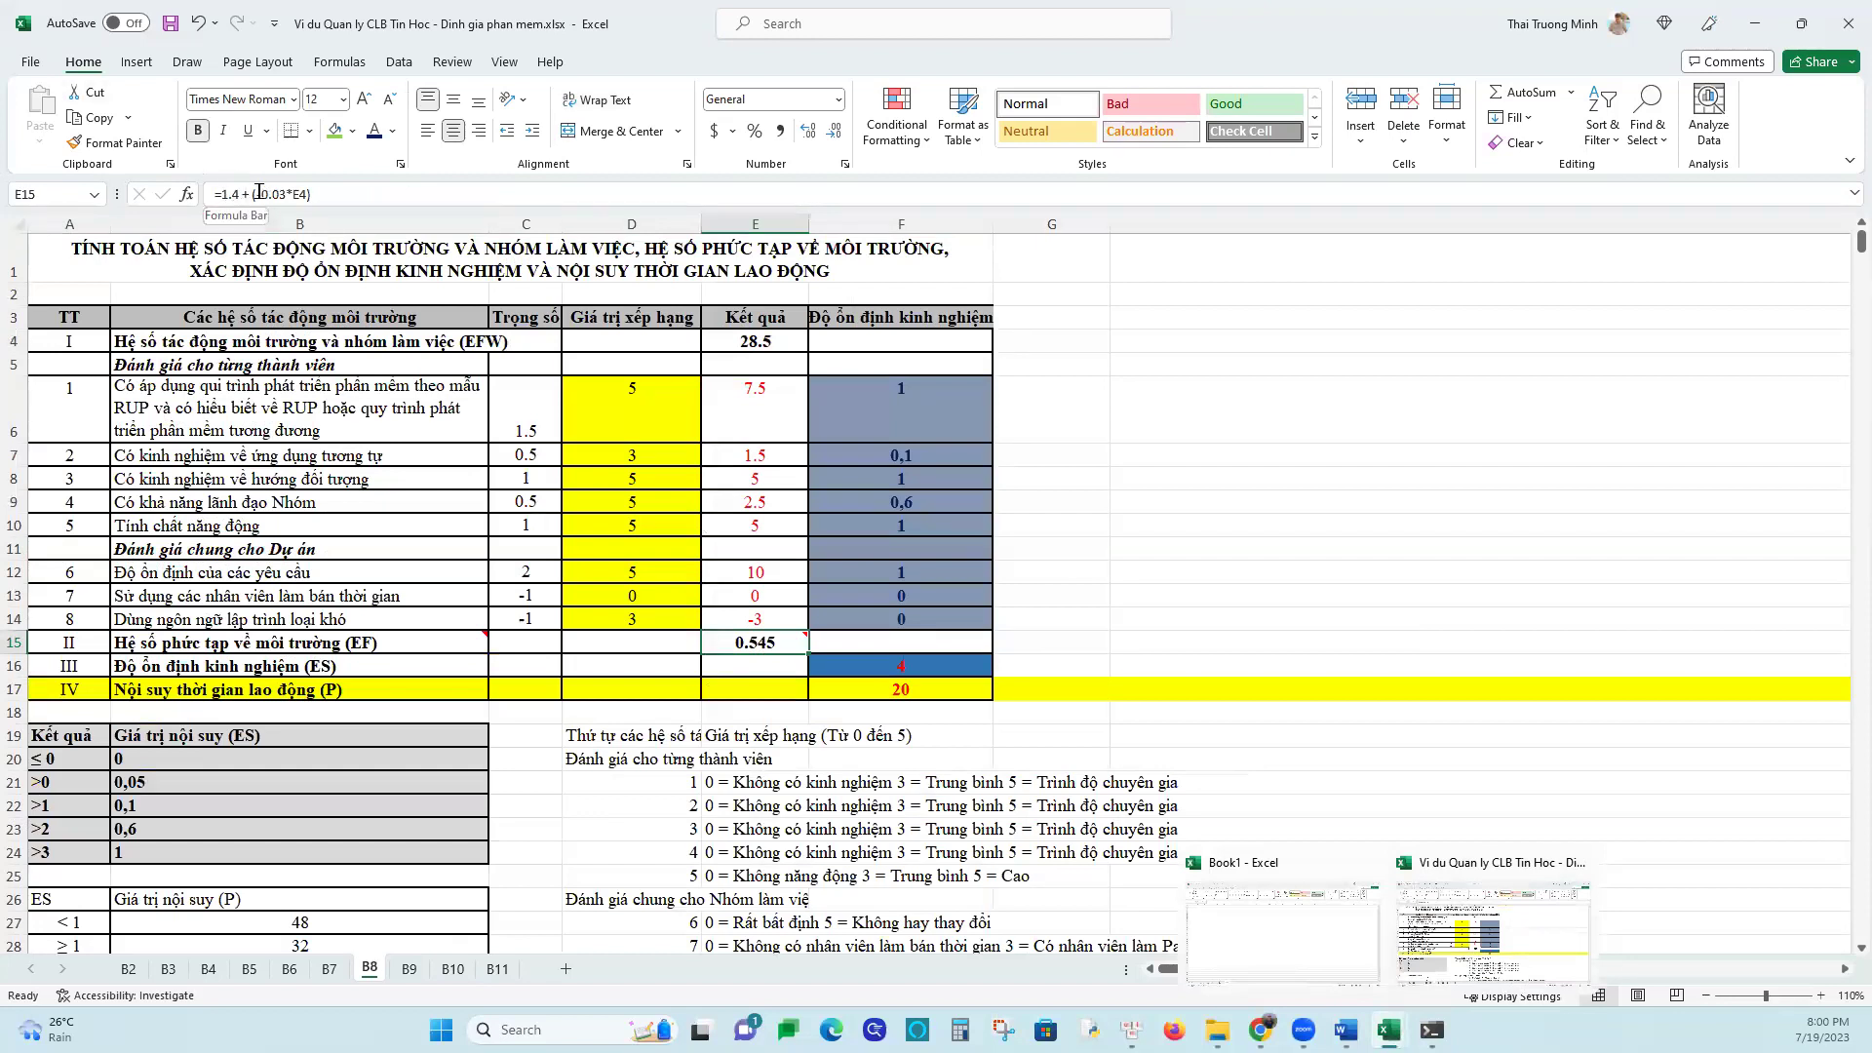
{"action": "left_click_drag", "start_coordinate": [220, 194], "coordinate": [348, 207]}
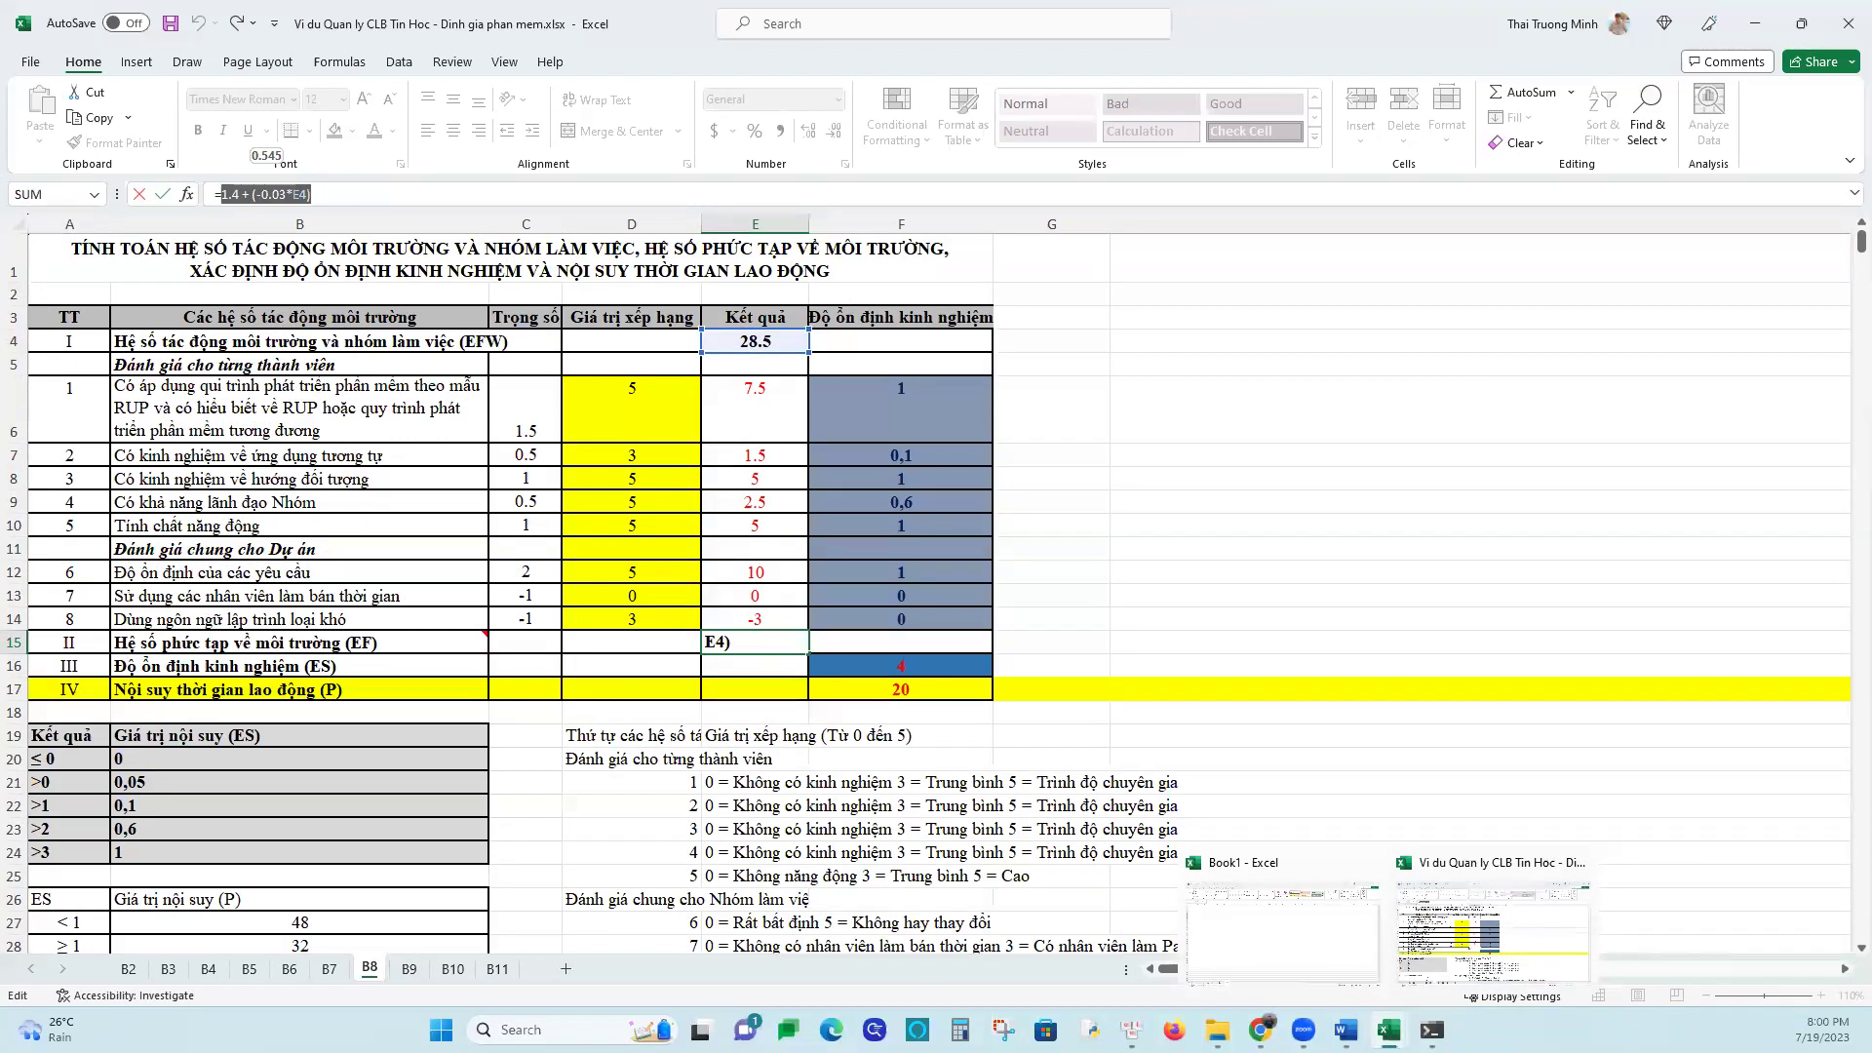
{"action": "key", "text": "ctrl+Return"}
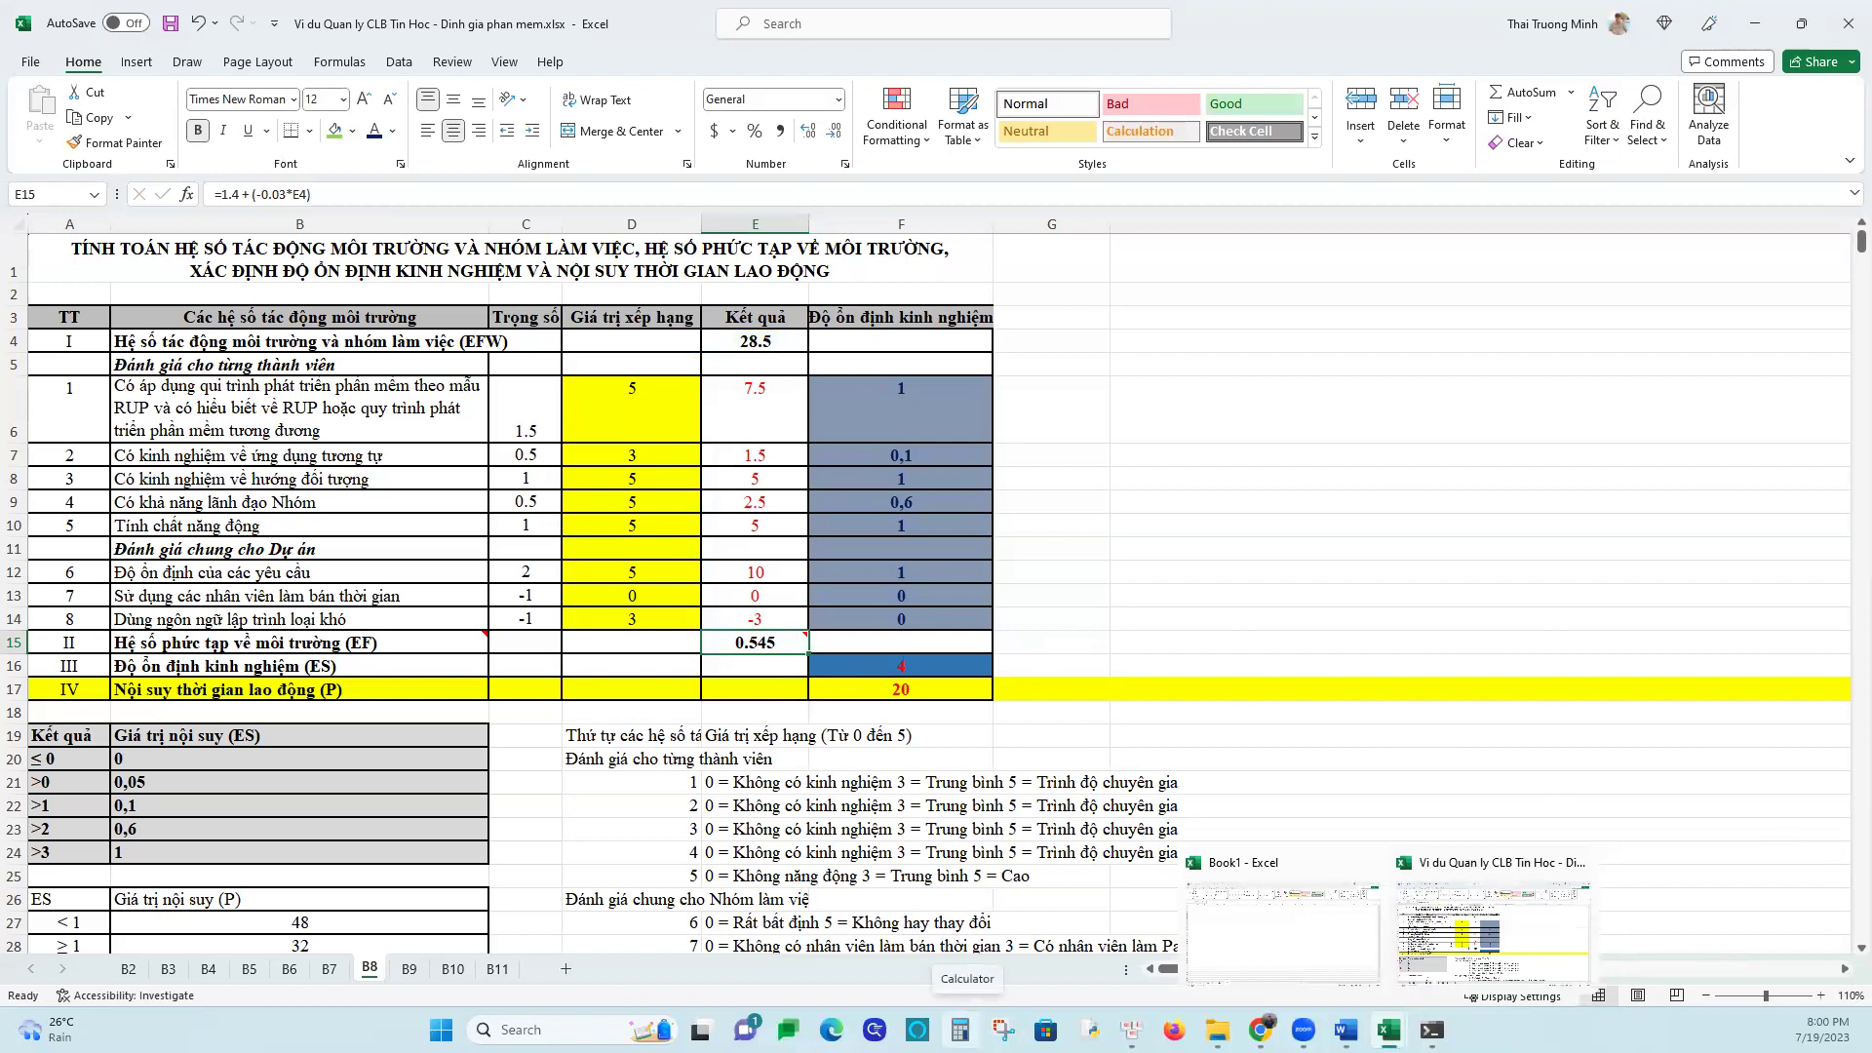
Review the P row on sheet B8, the TCF, TBF and TAW results on sheets B6, B5 and B4, and return to B8
{"action": "left_click", "coordinate": [14, 688]}
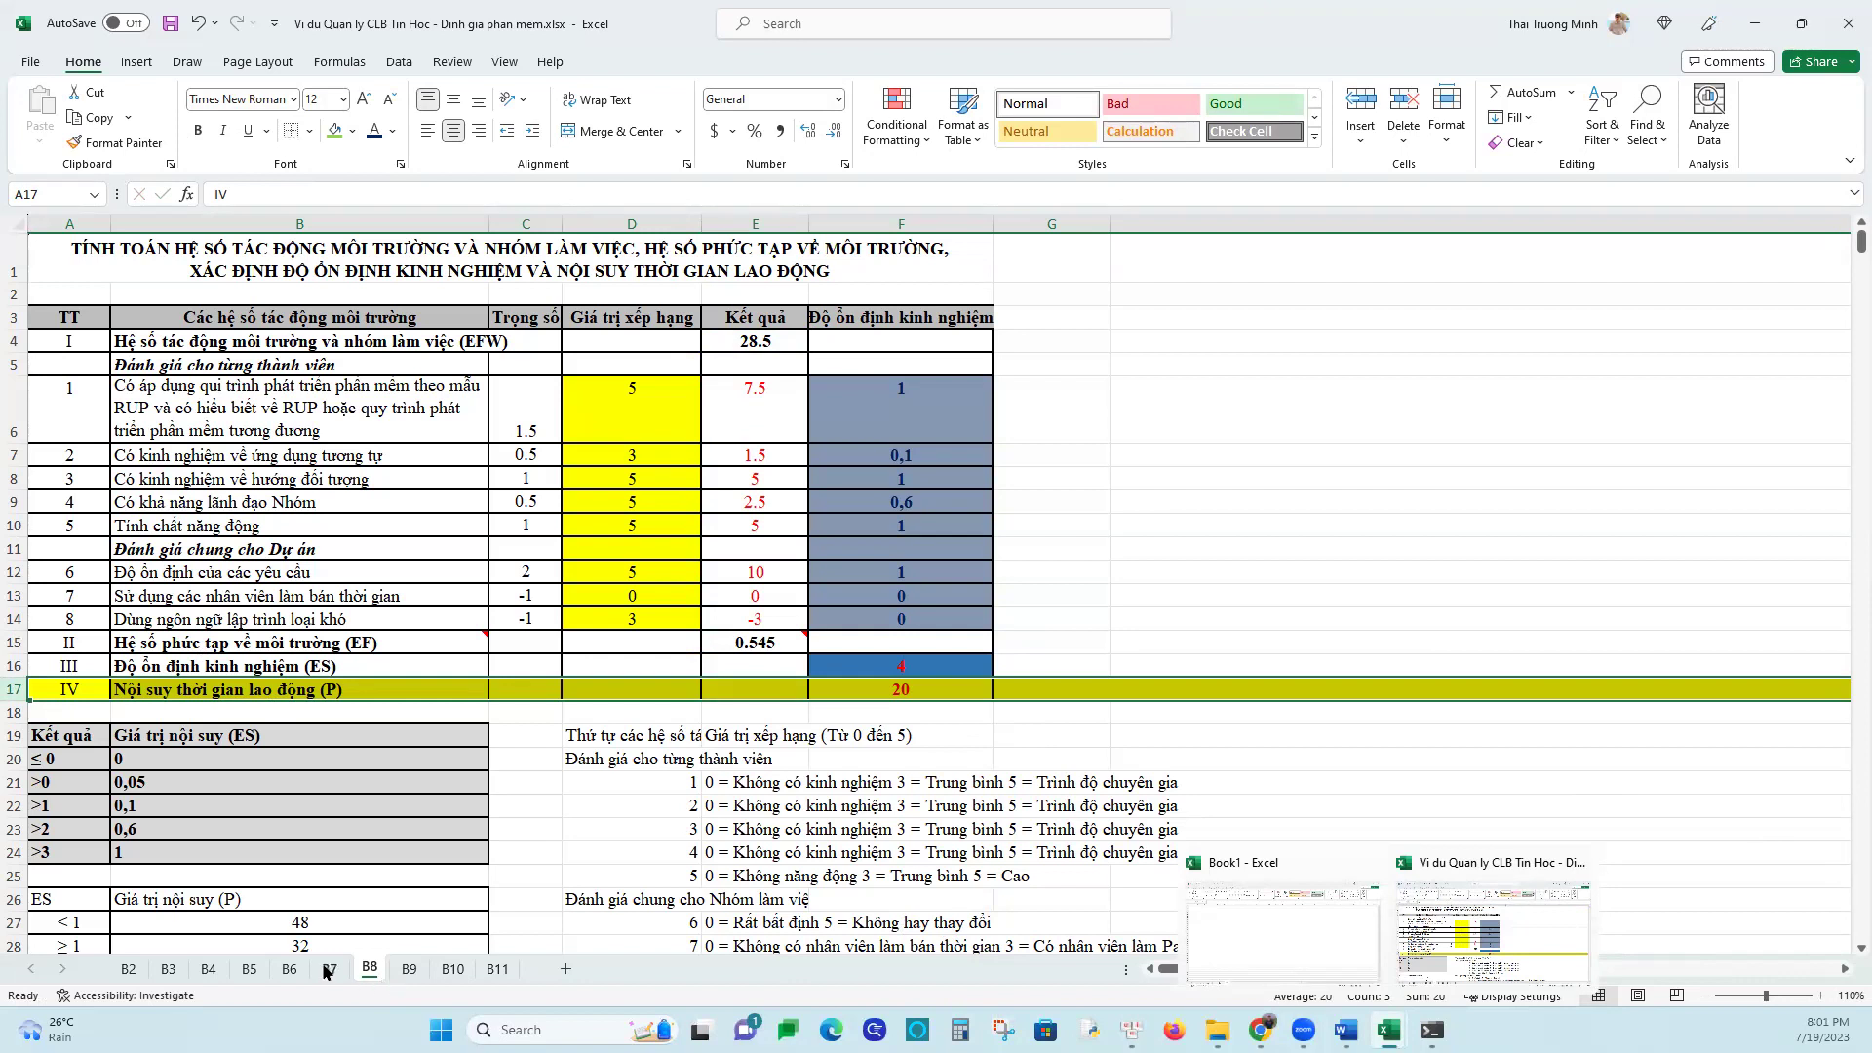
{"action": "left_click", "coordinate": [286, 978]}
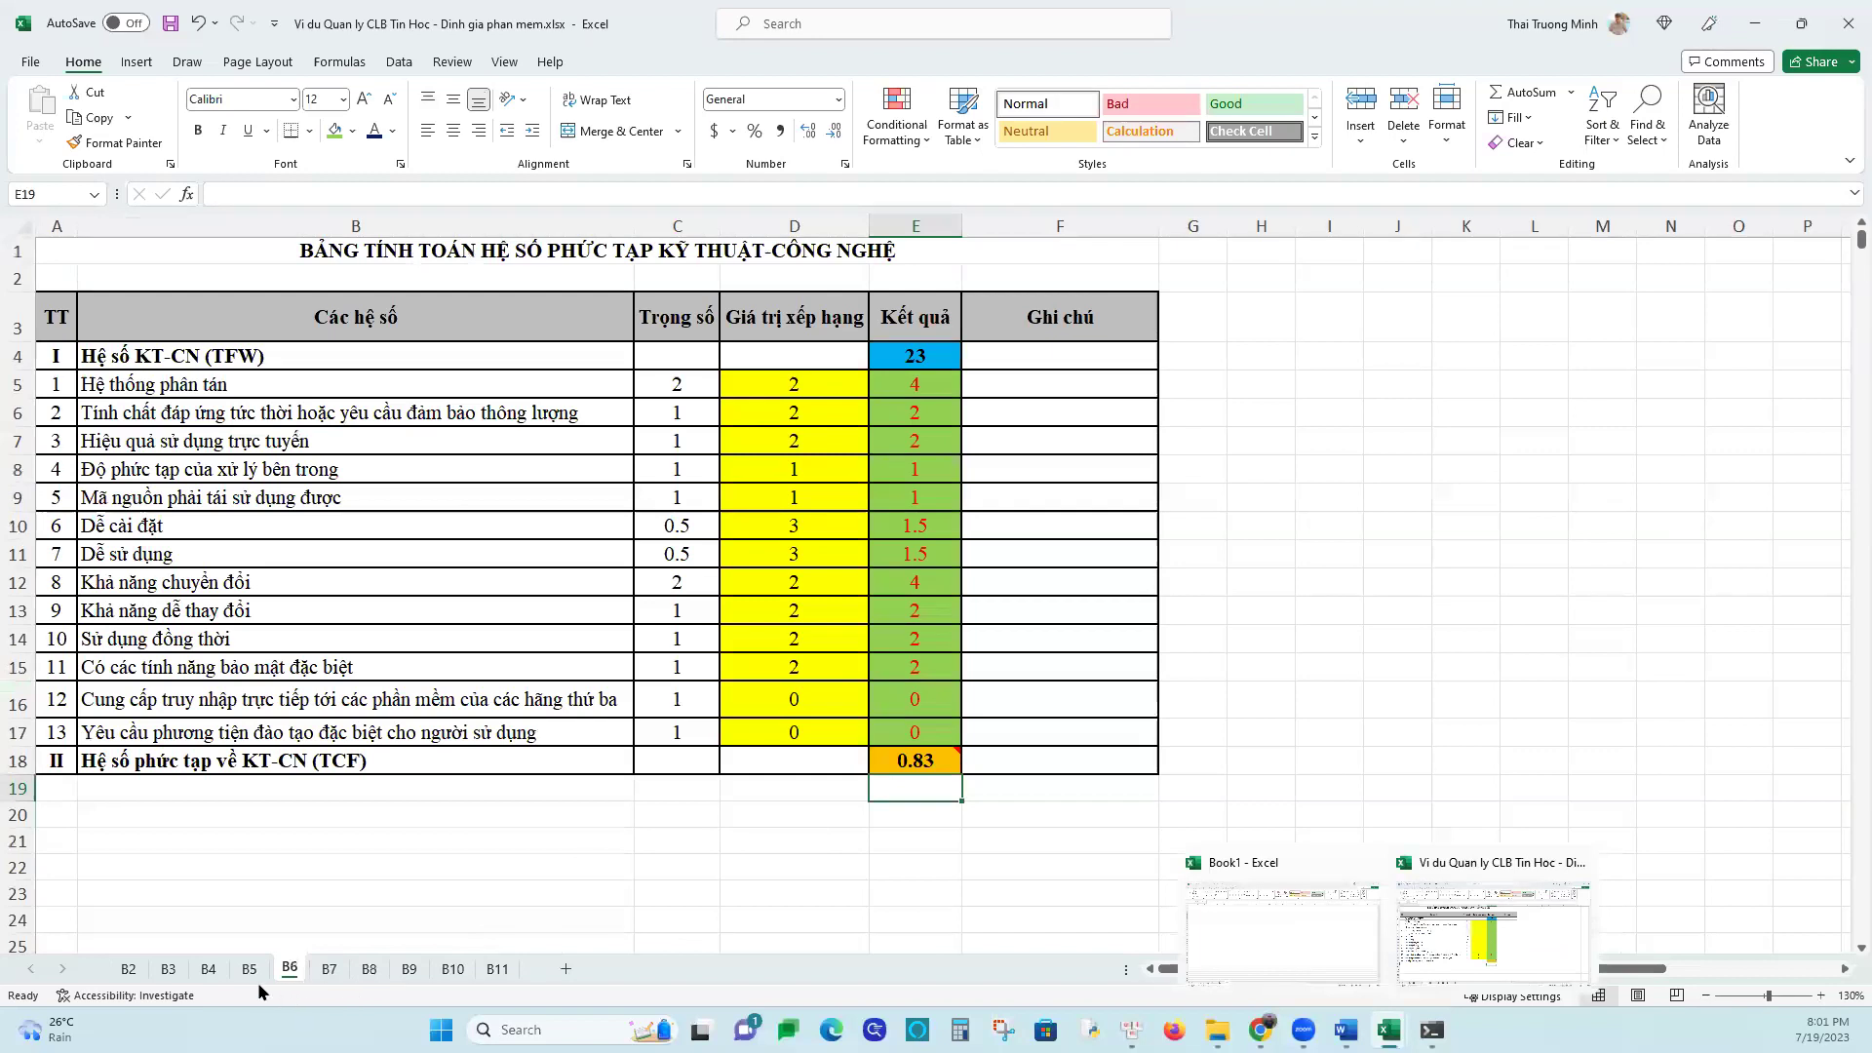
{"action": "left_click", "coordinate": [249, 971]}
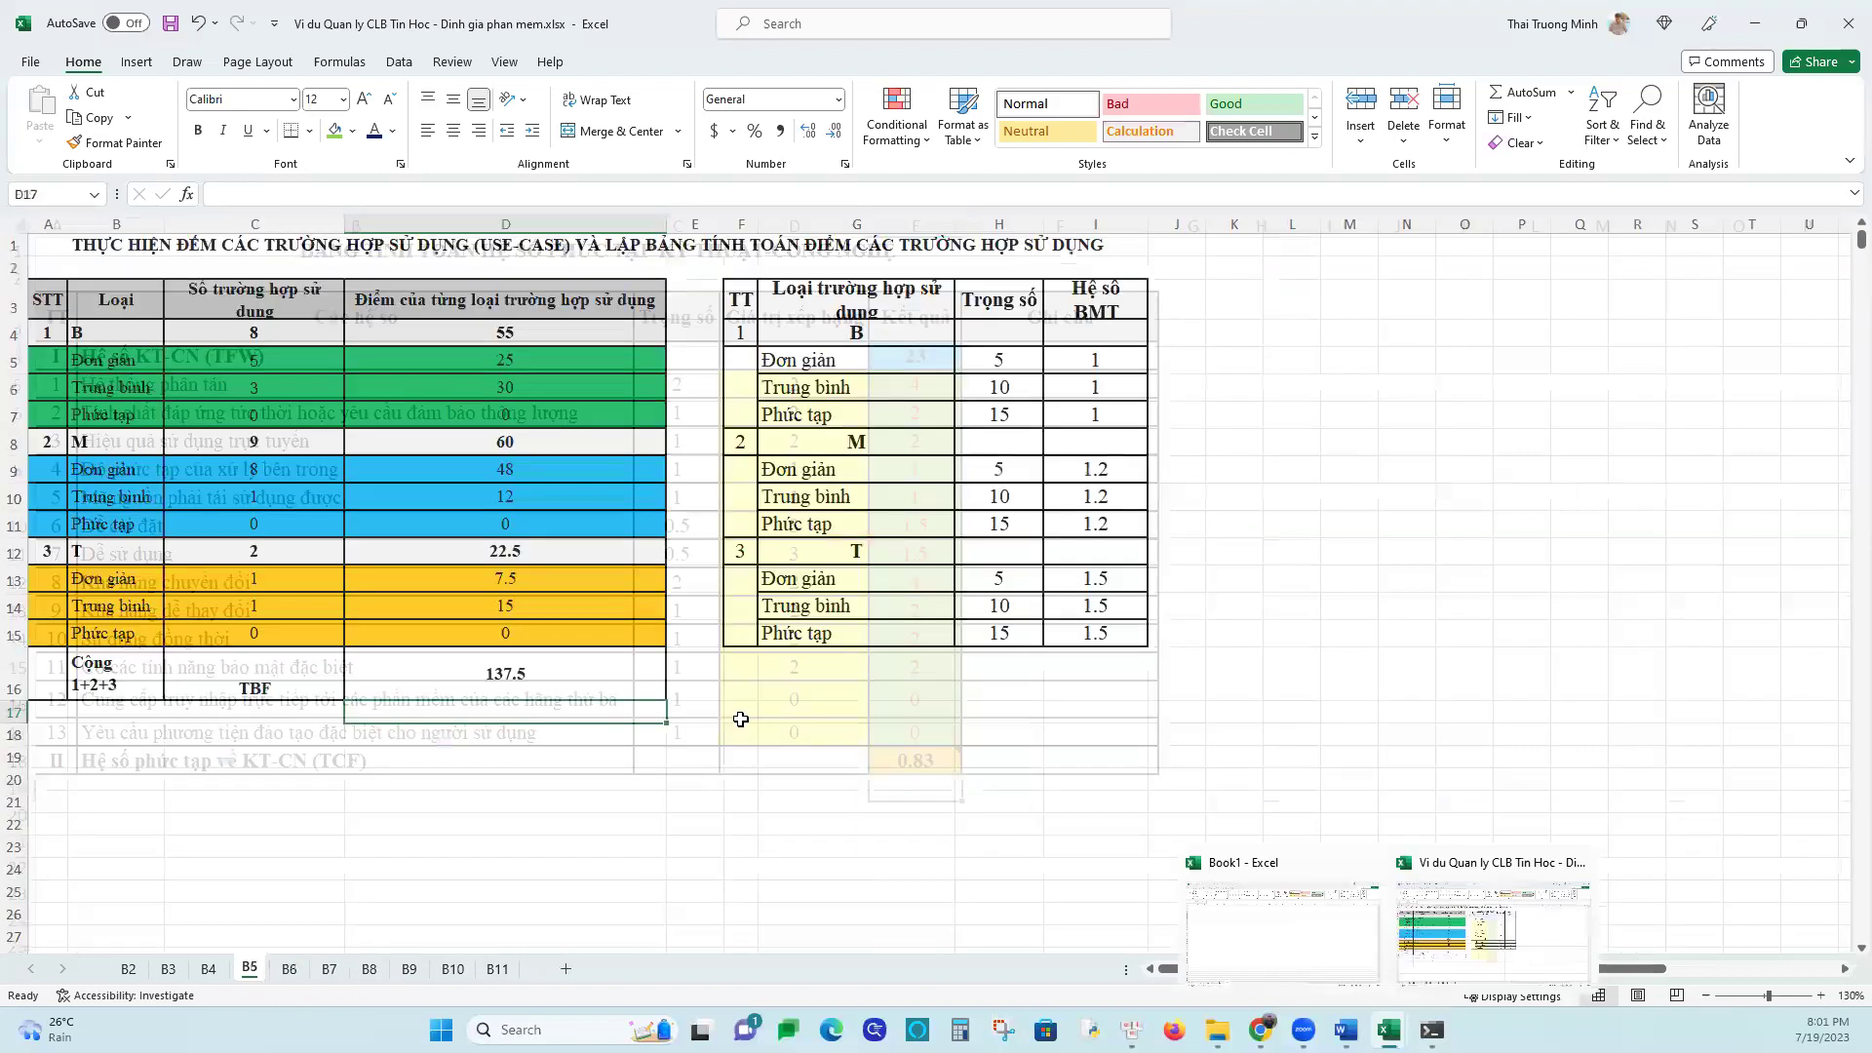
{"action": "left_click", "coordinate": [509, 681]}
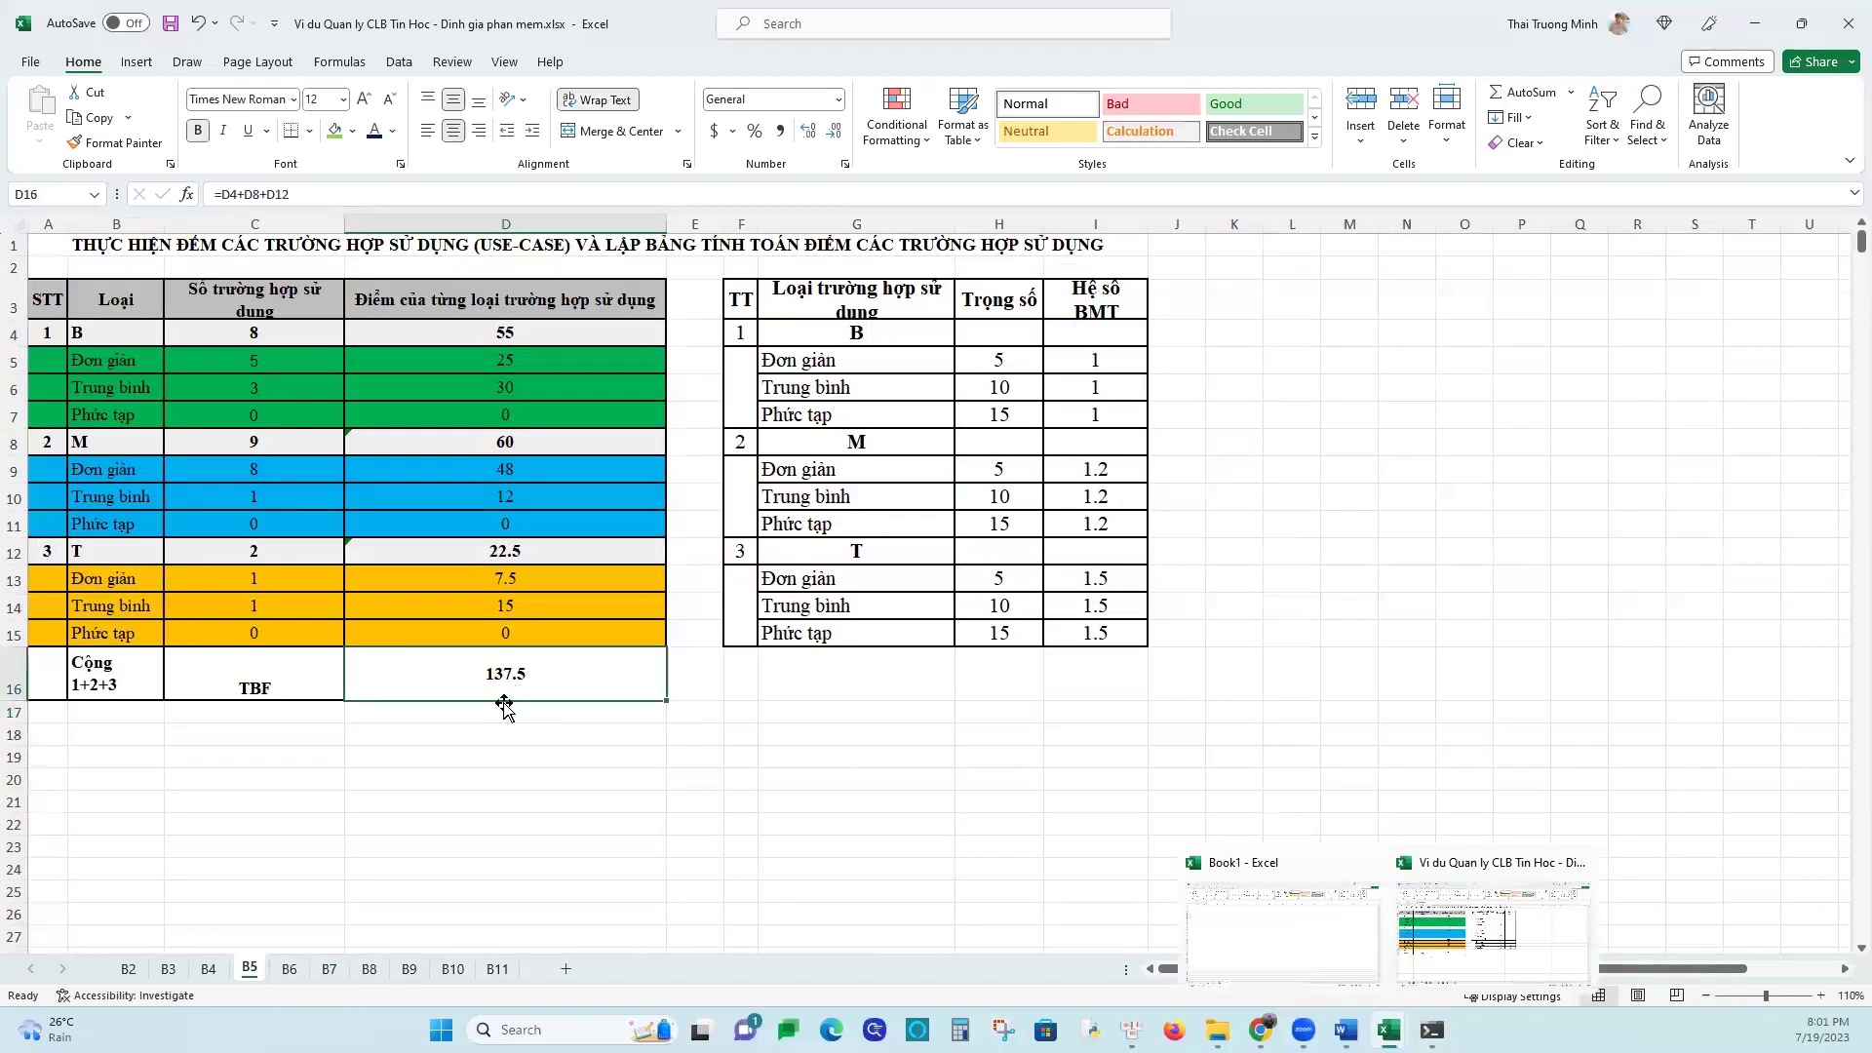
{"action": "left_click", "coordinate": [208, 975]}
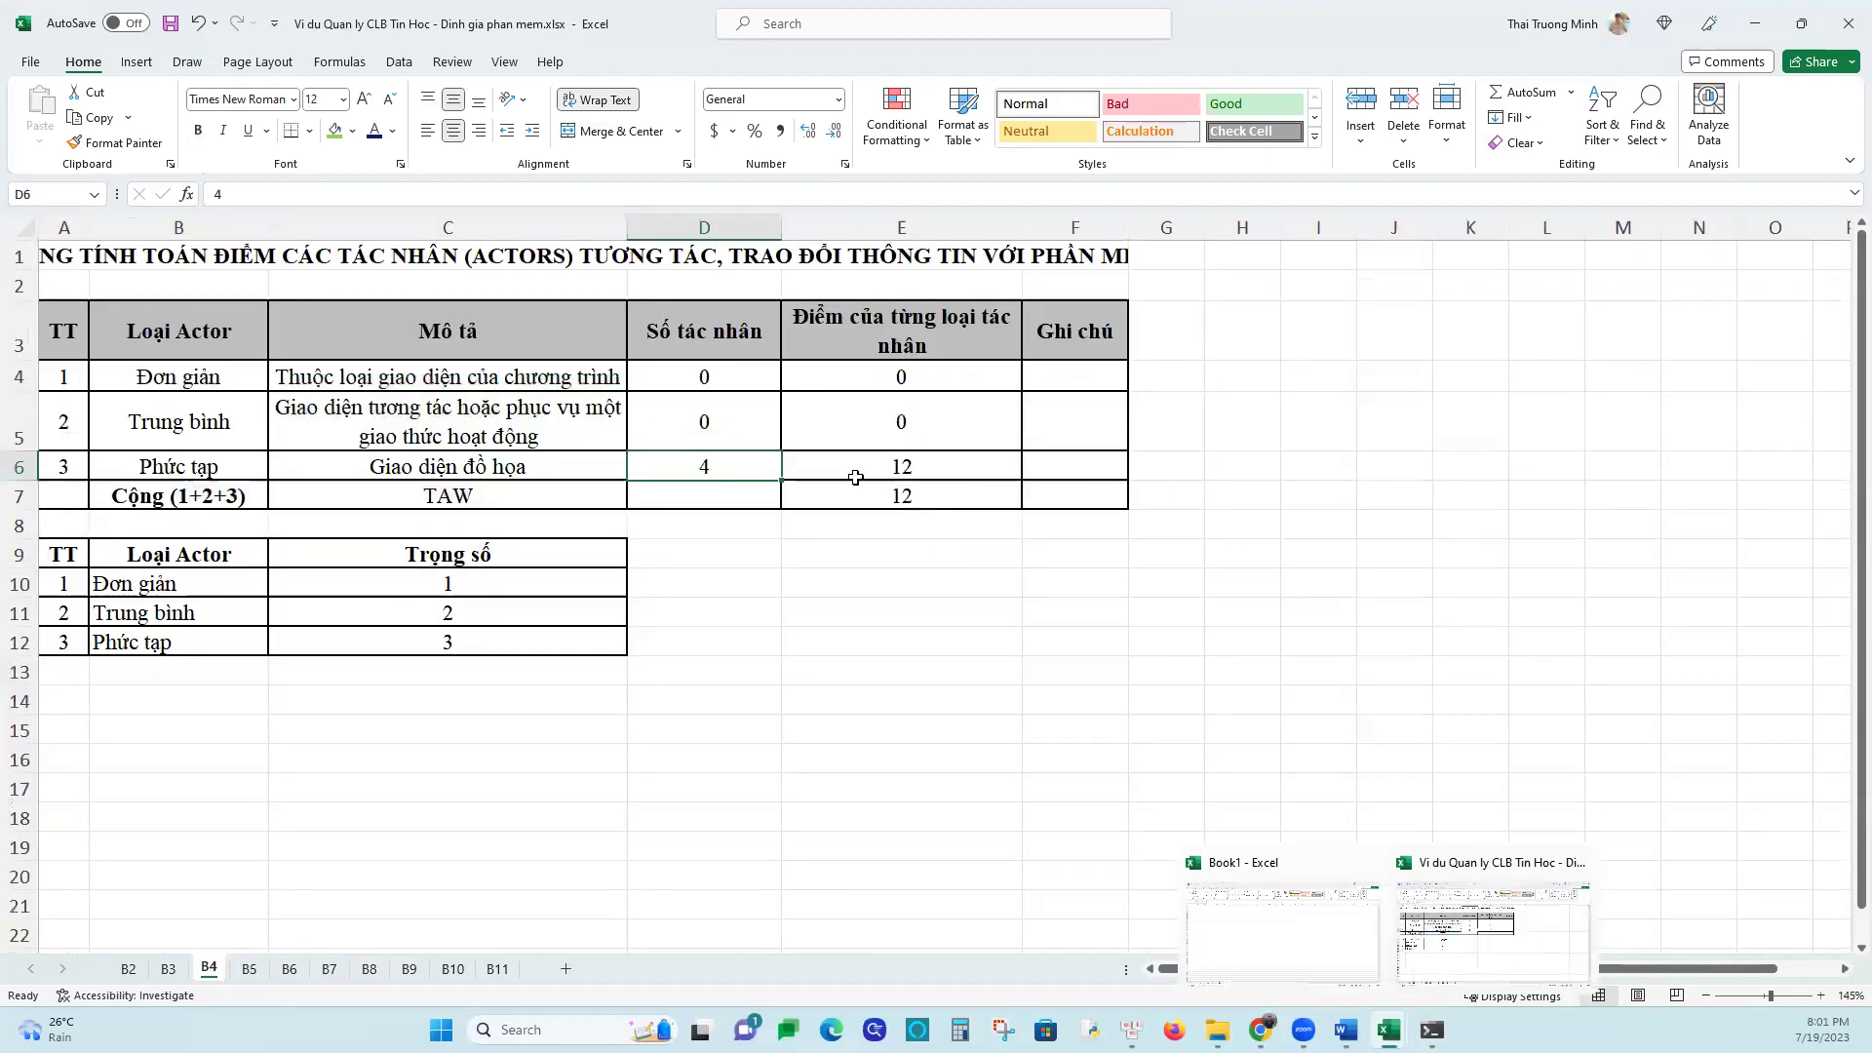
{"action": "left_click", "coordinate": [369, 970]}
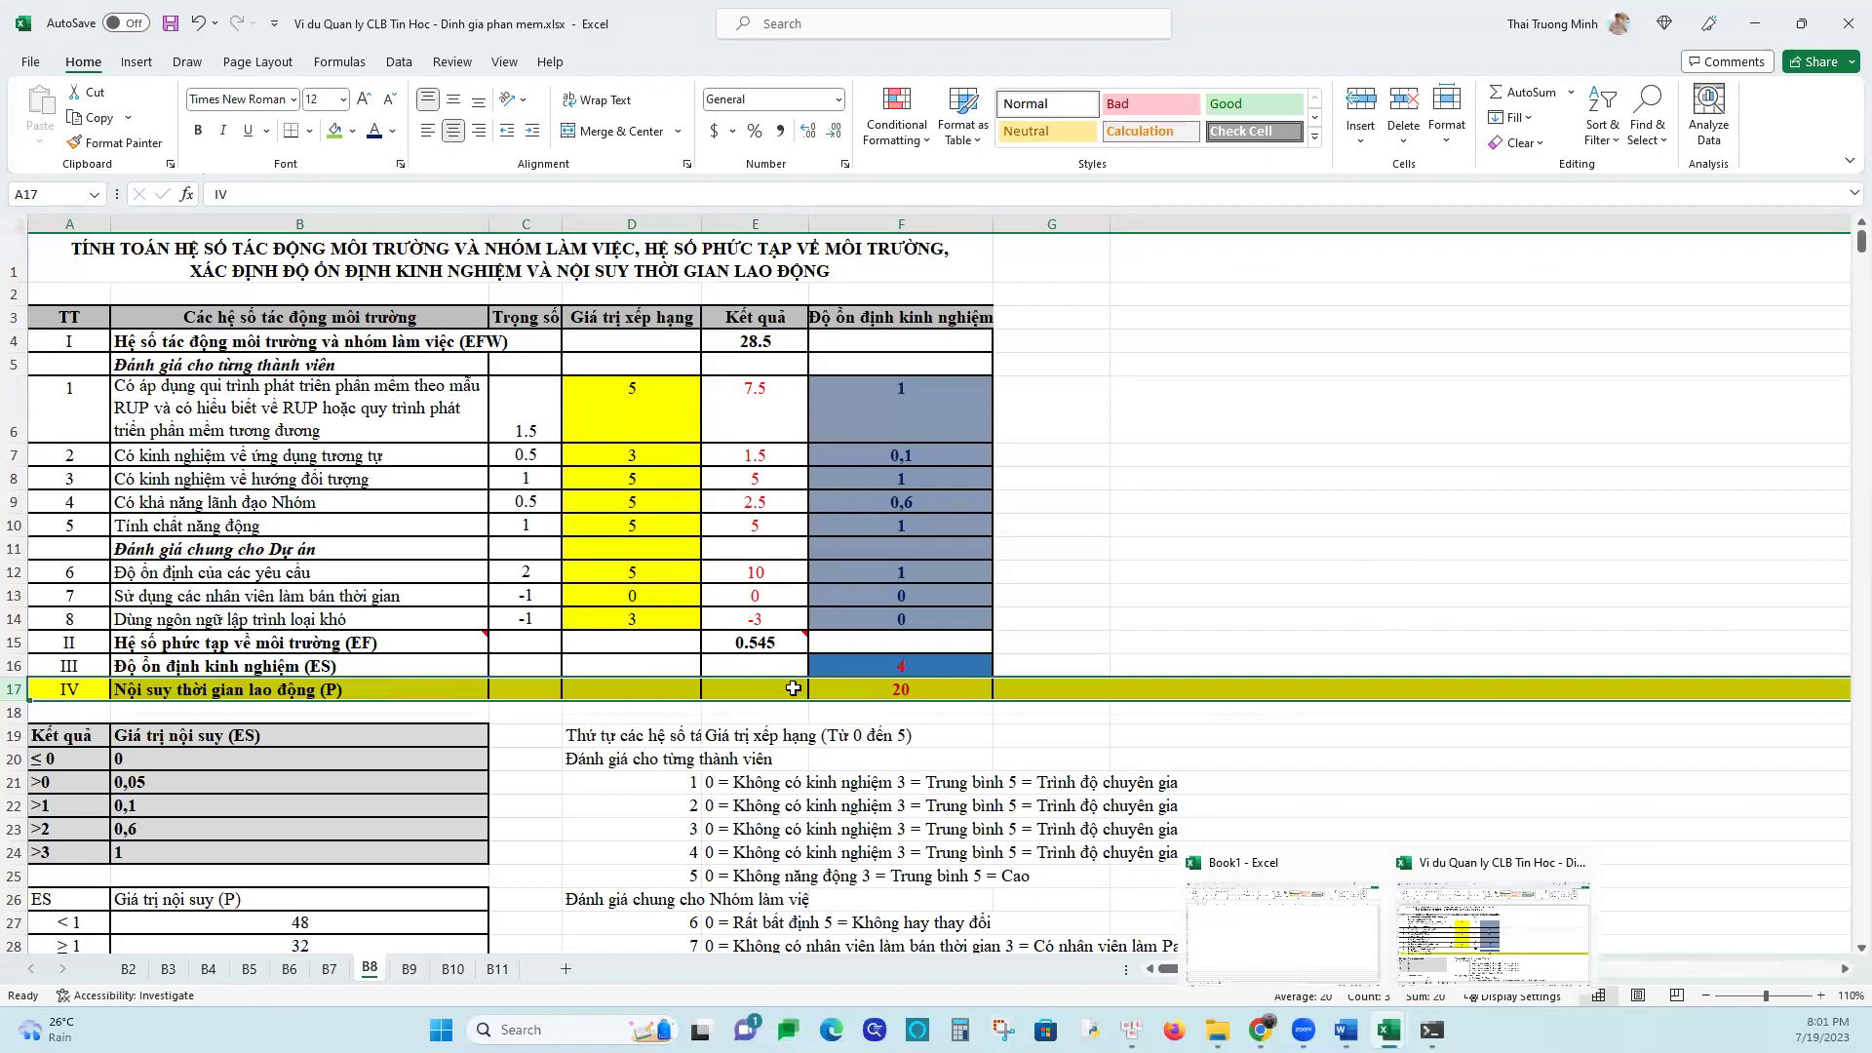
Examine the P formula in F17, and switch to 2589_BTTTT-UDCNTT.doc in Word at the ES-to-P interpolation table on page 24
{"action": "left_click", "coordinate": [865, 689]}
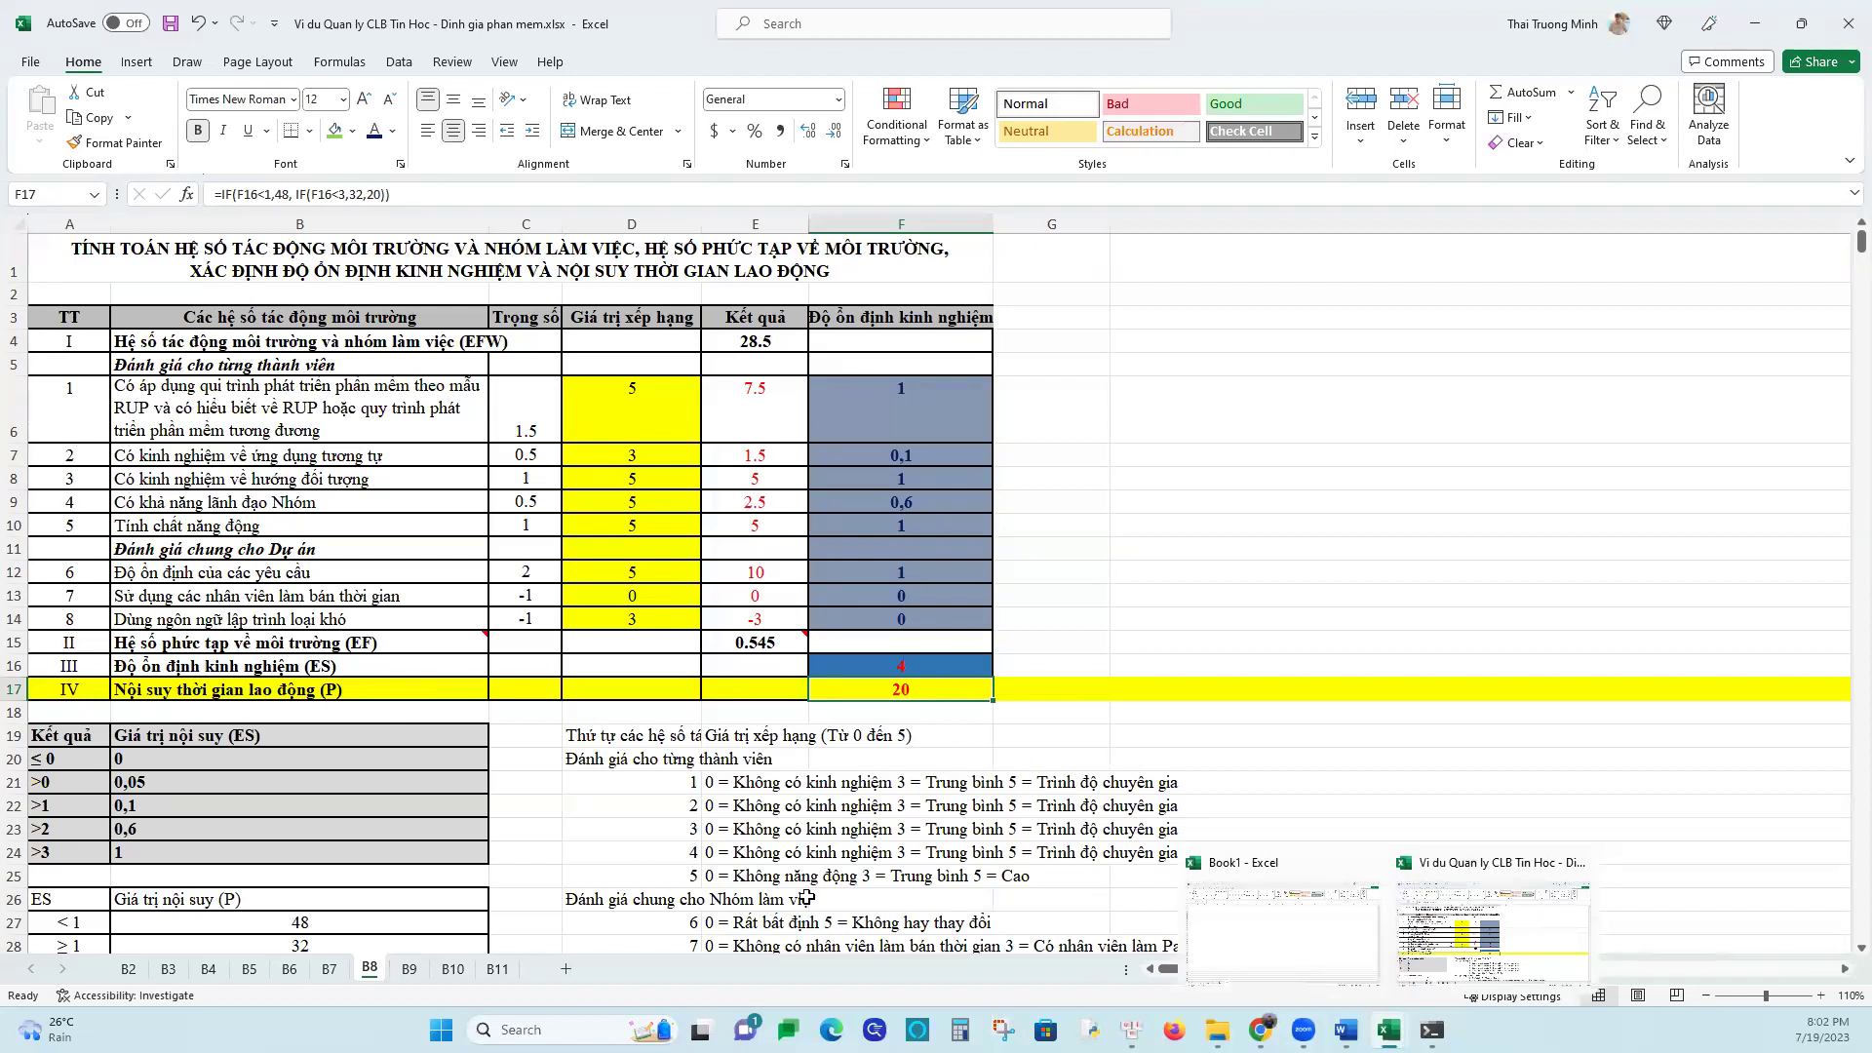
{"action": "left_click_drag", "start_coordinate": [807, 898], "coordinate": [911, 875]}
{"action": "left_click", "coordinate": [900, 692]}
{"action": "left_click", "coordinate": [1345, 1029]}
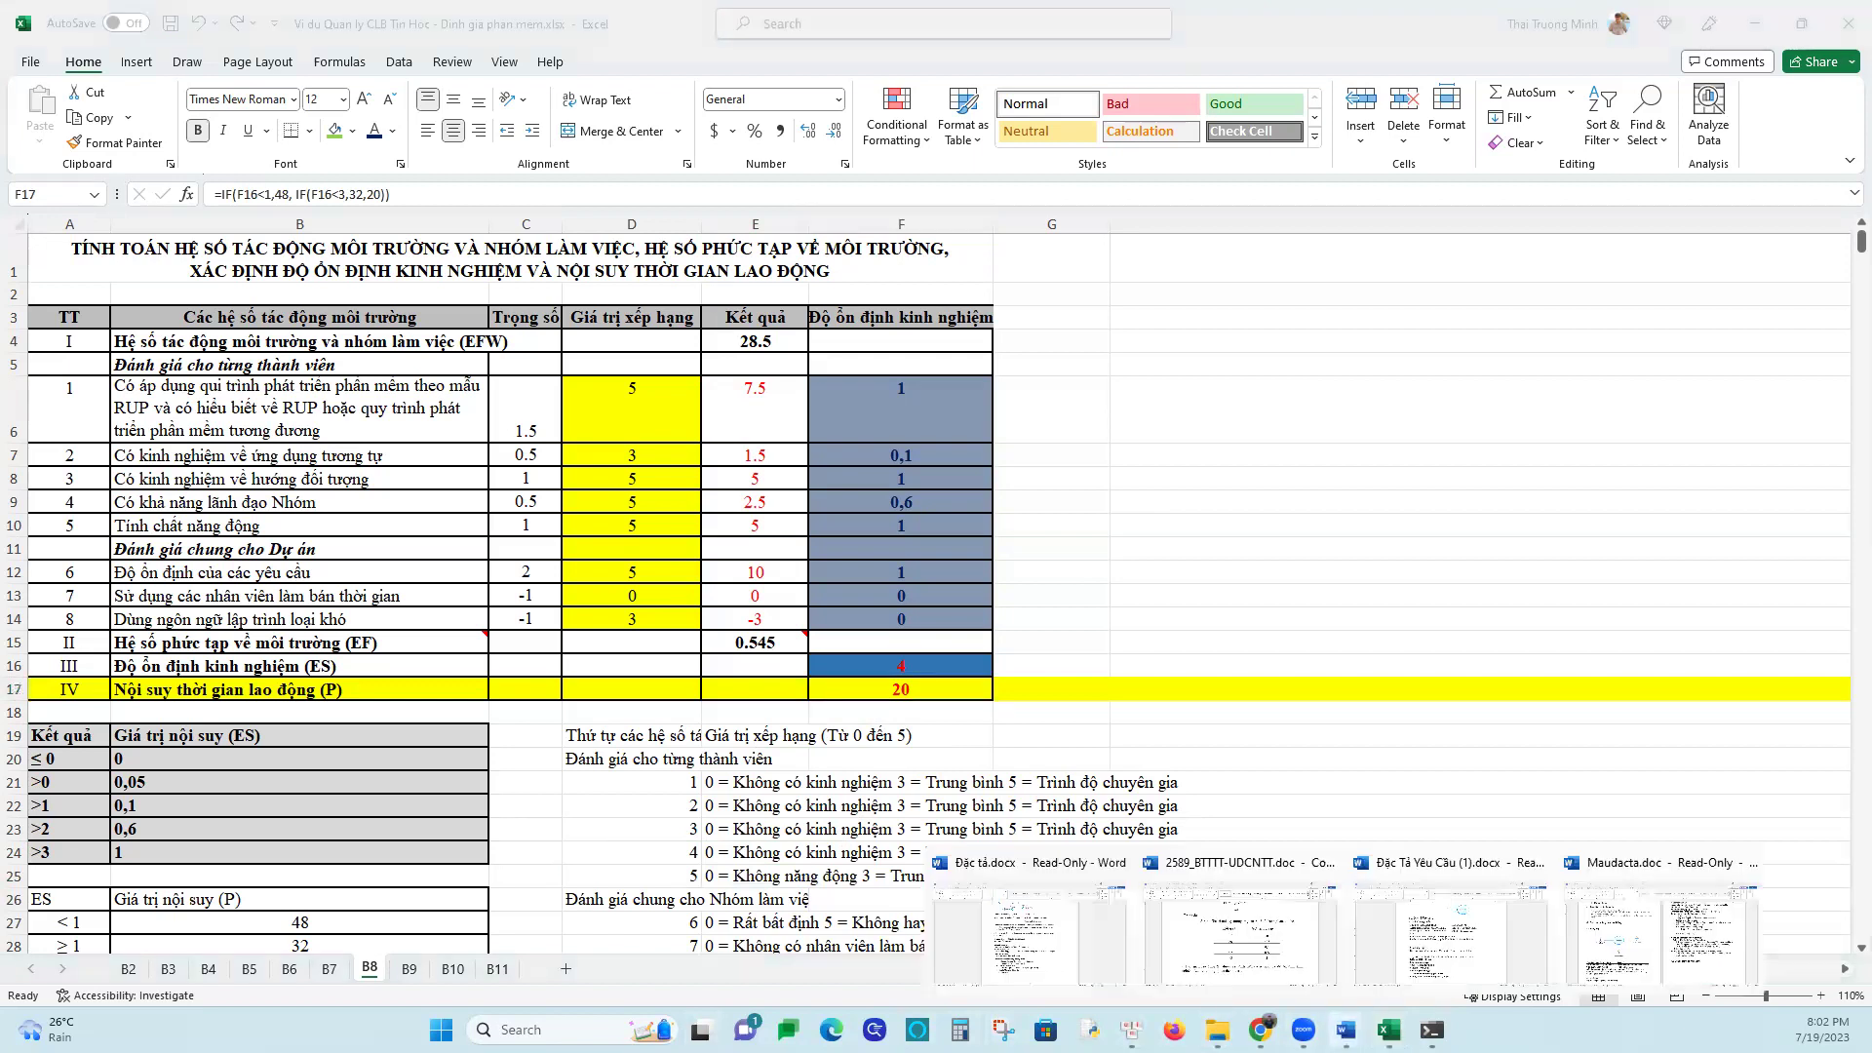
{"action": "left_click", "coordinate": [1280, 970]}
{"action": "scroll", "coordinate": [939, 585], "scroll_direction": "down", "scroll_amount": 10}
{"action": "scroll", "coordinate": [1021, 838], "scroll_direction": "down", "scroll_amount": 2}
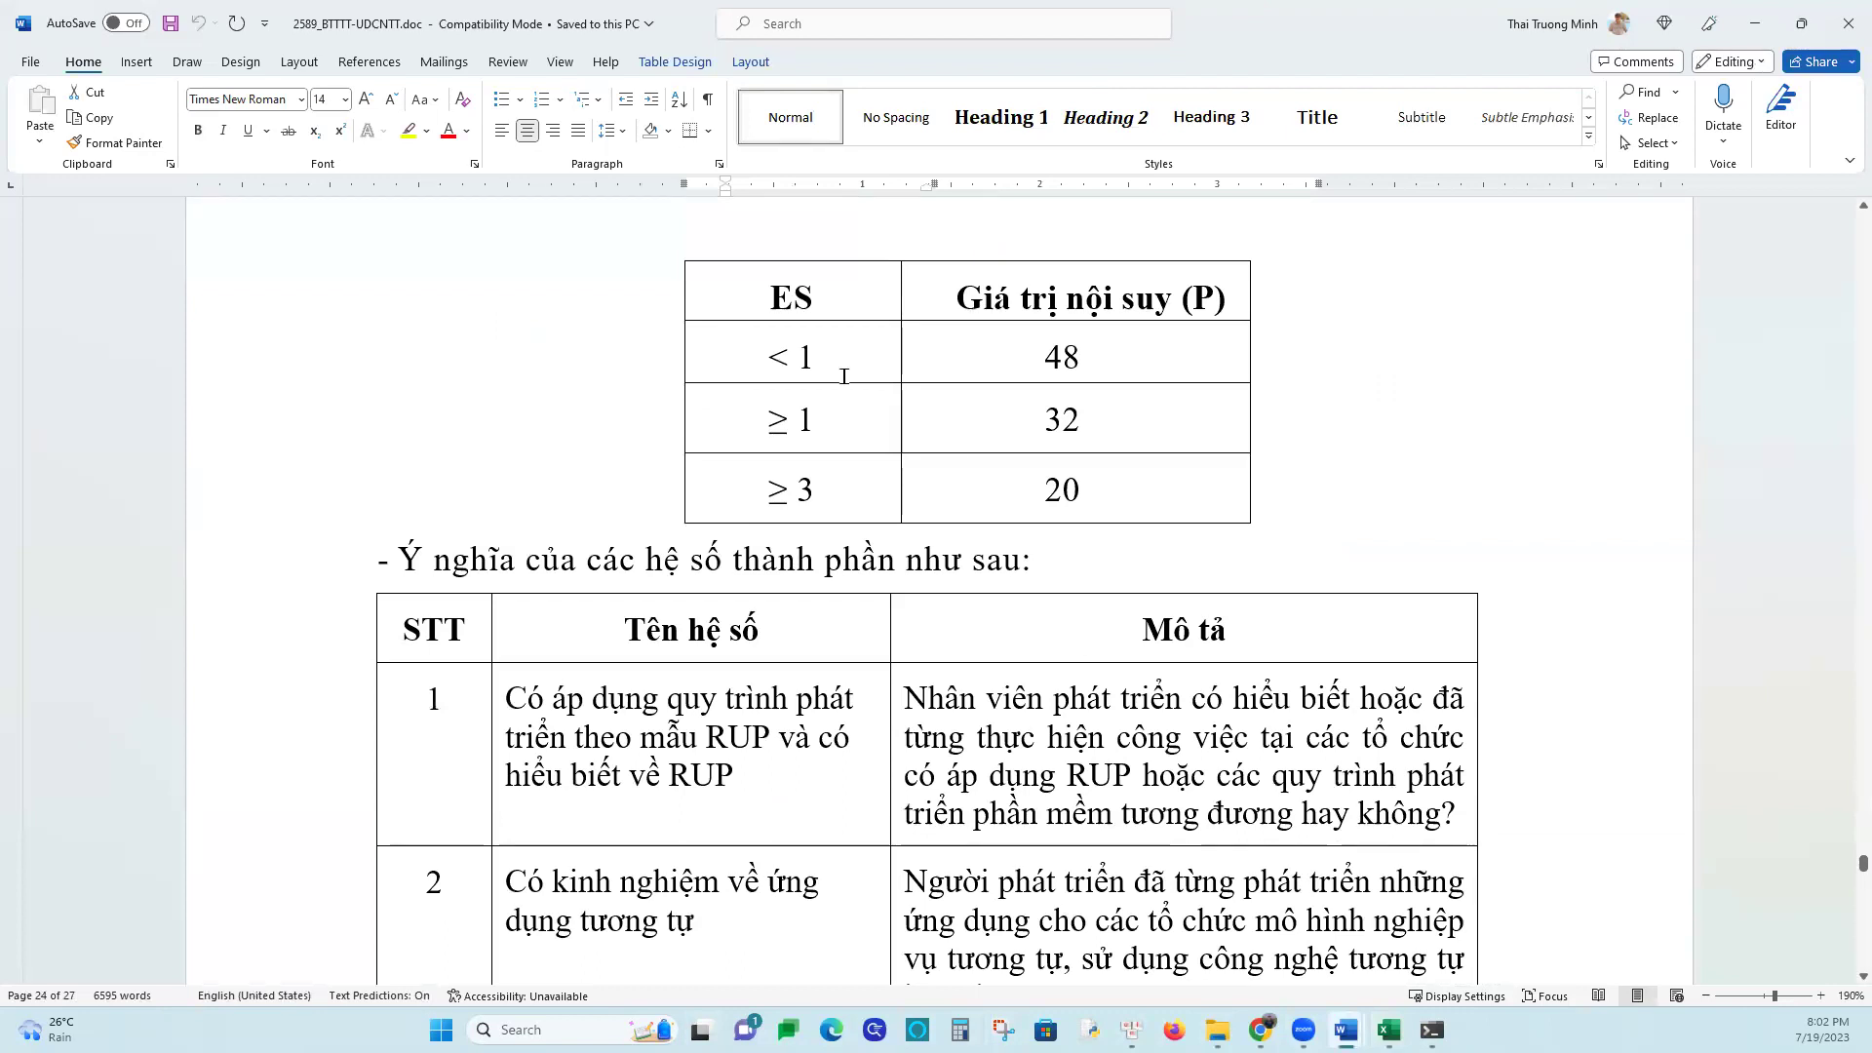
Read through the interpolation table's ES ranges and the P value assigned to each of them
{"action": "left_click_drag", "start_coordinate": [773, 295], "coordinate": [828, 300]}
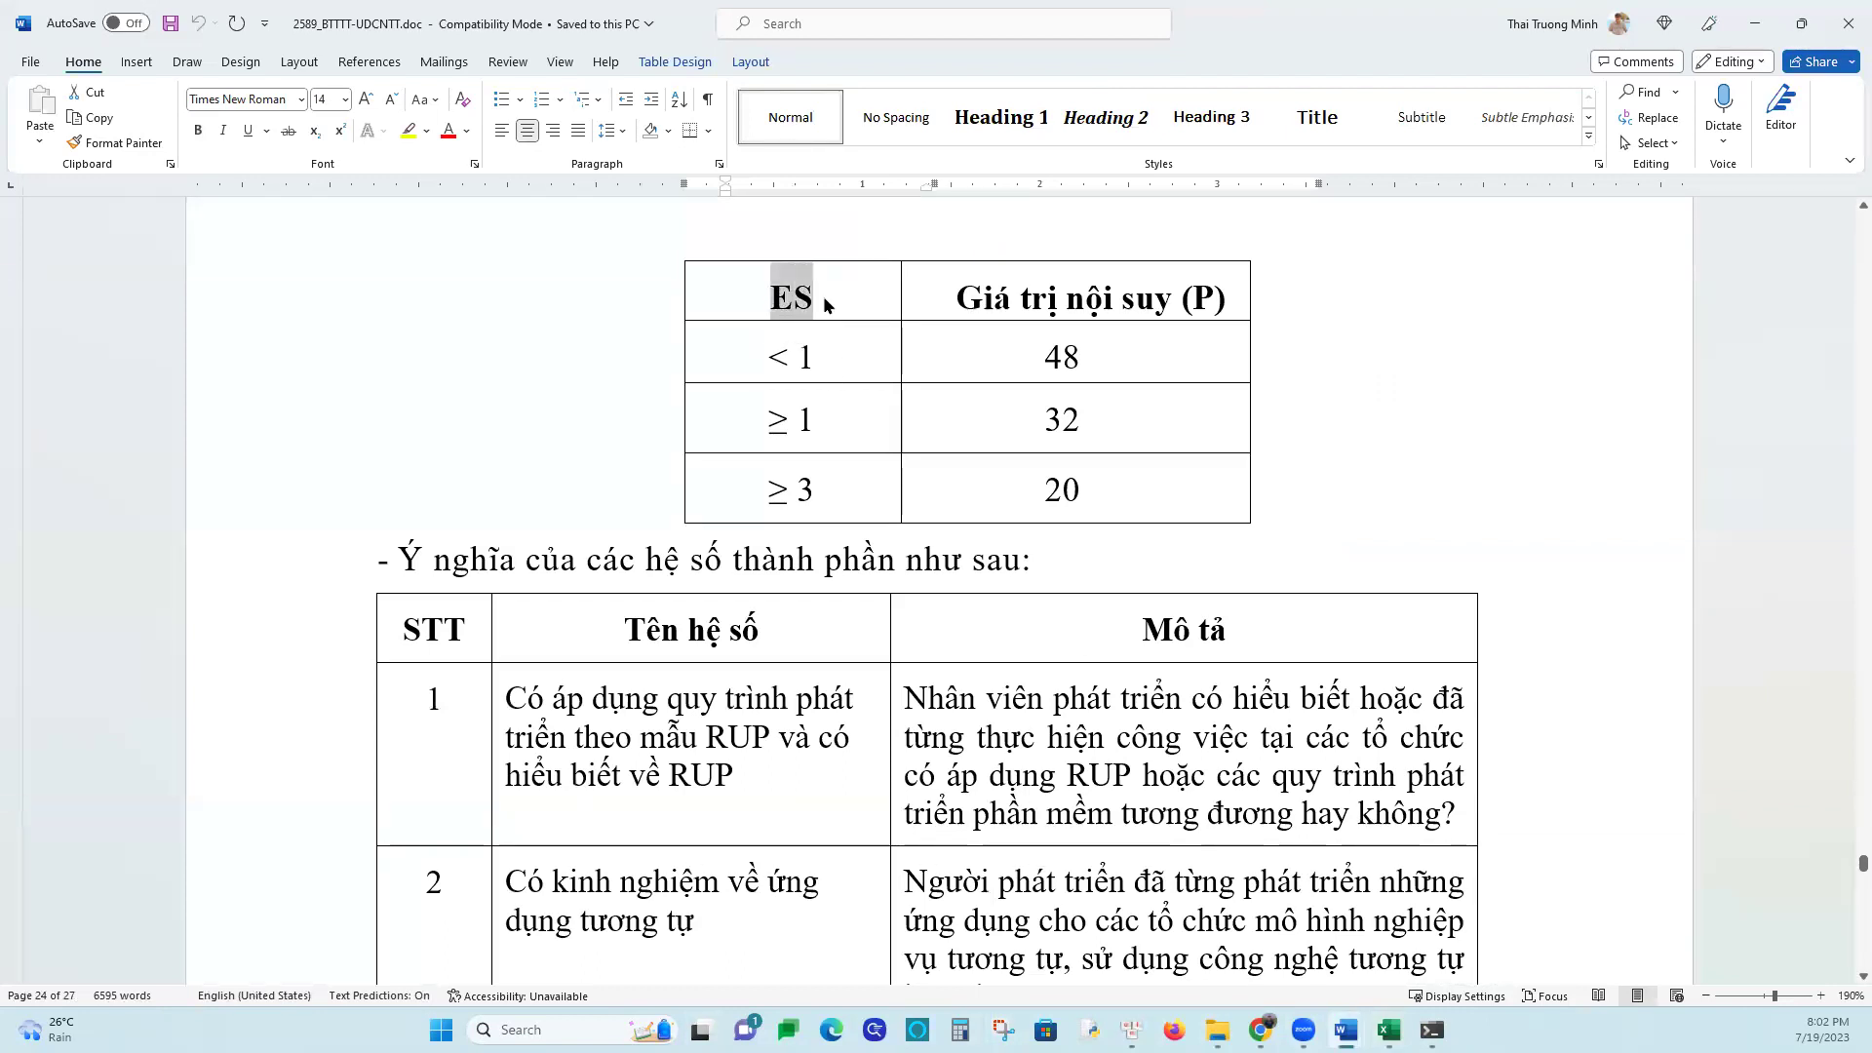
{"action": "left_click", "coordinate": [788, 357]}
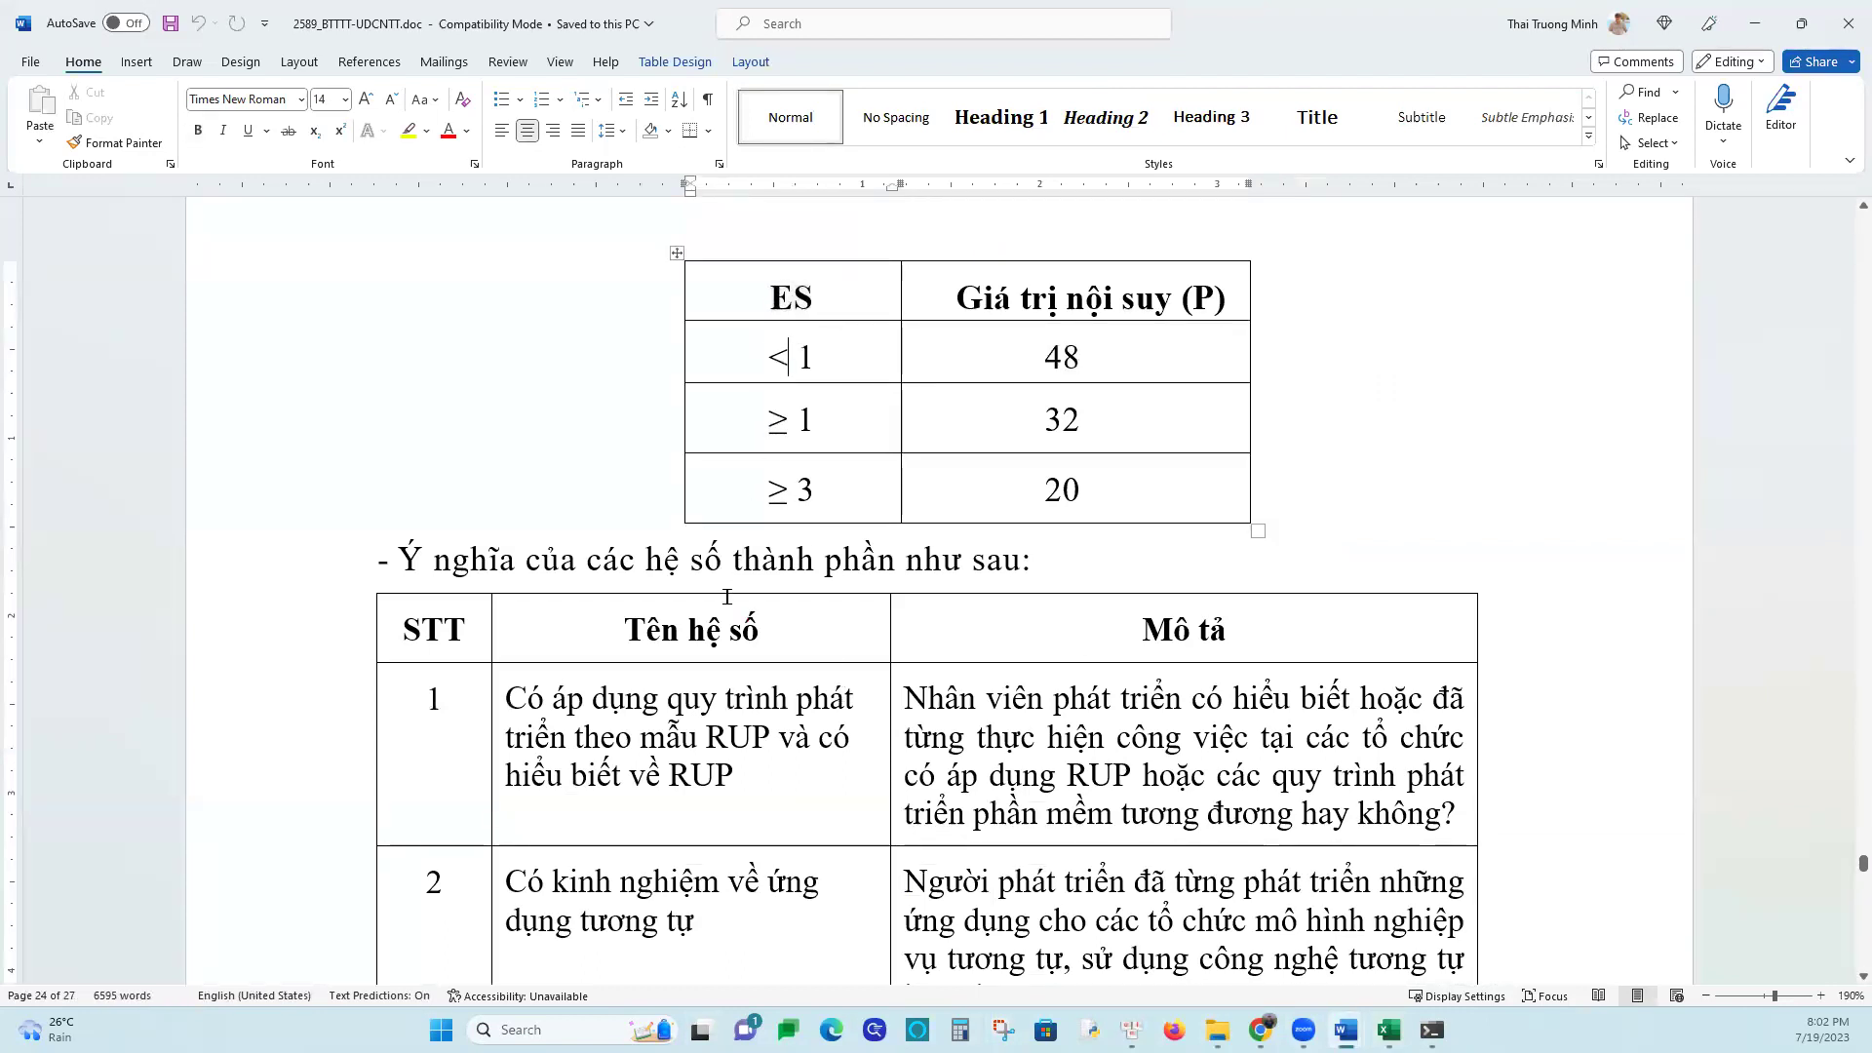
{"action": "left_click_drag", "start_coordinate": [1044, 357], "coordinate": [1098, 357]}
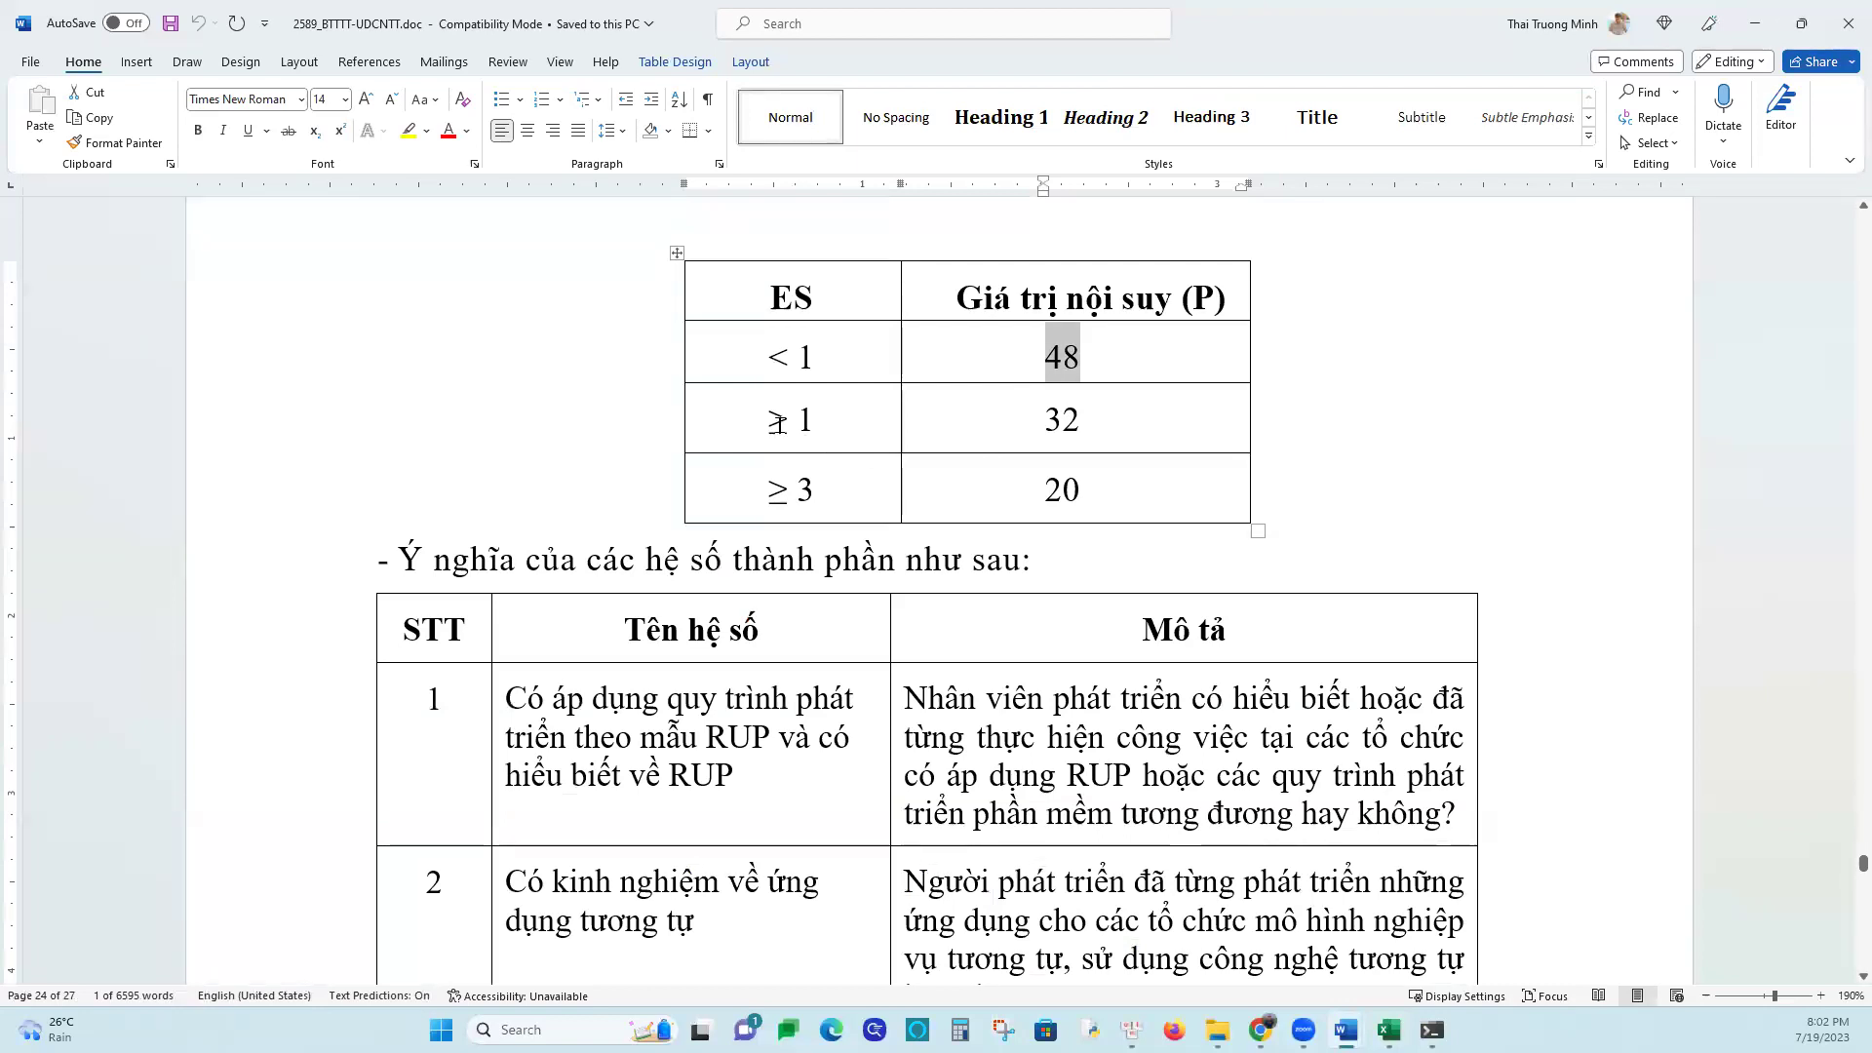
{"action": "left_click_drag", "start_coordinate": [766, 421], "coordinate": [840, 433]}
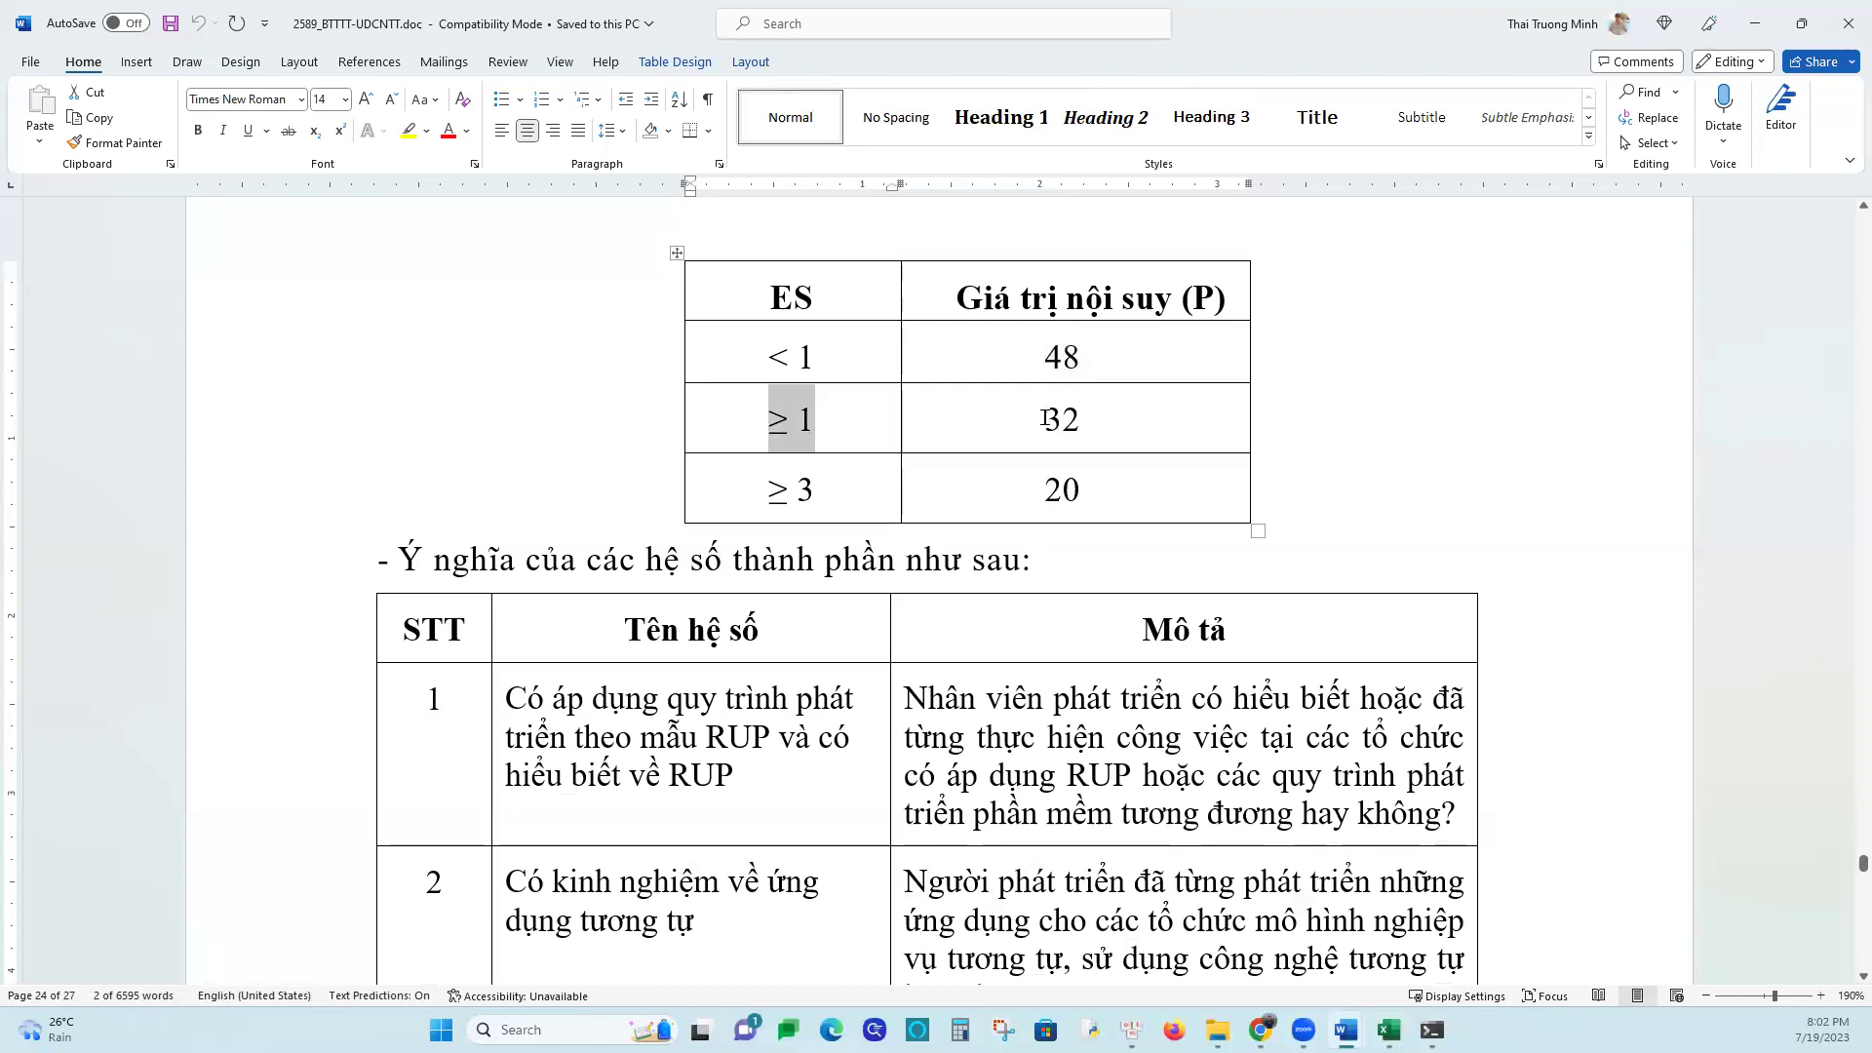
{"action": "left_click_drag", "start_coordinate": [1044, 419], "coordinate": [1082, 425]}
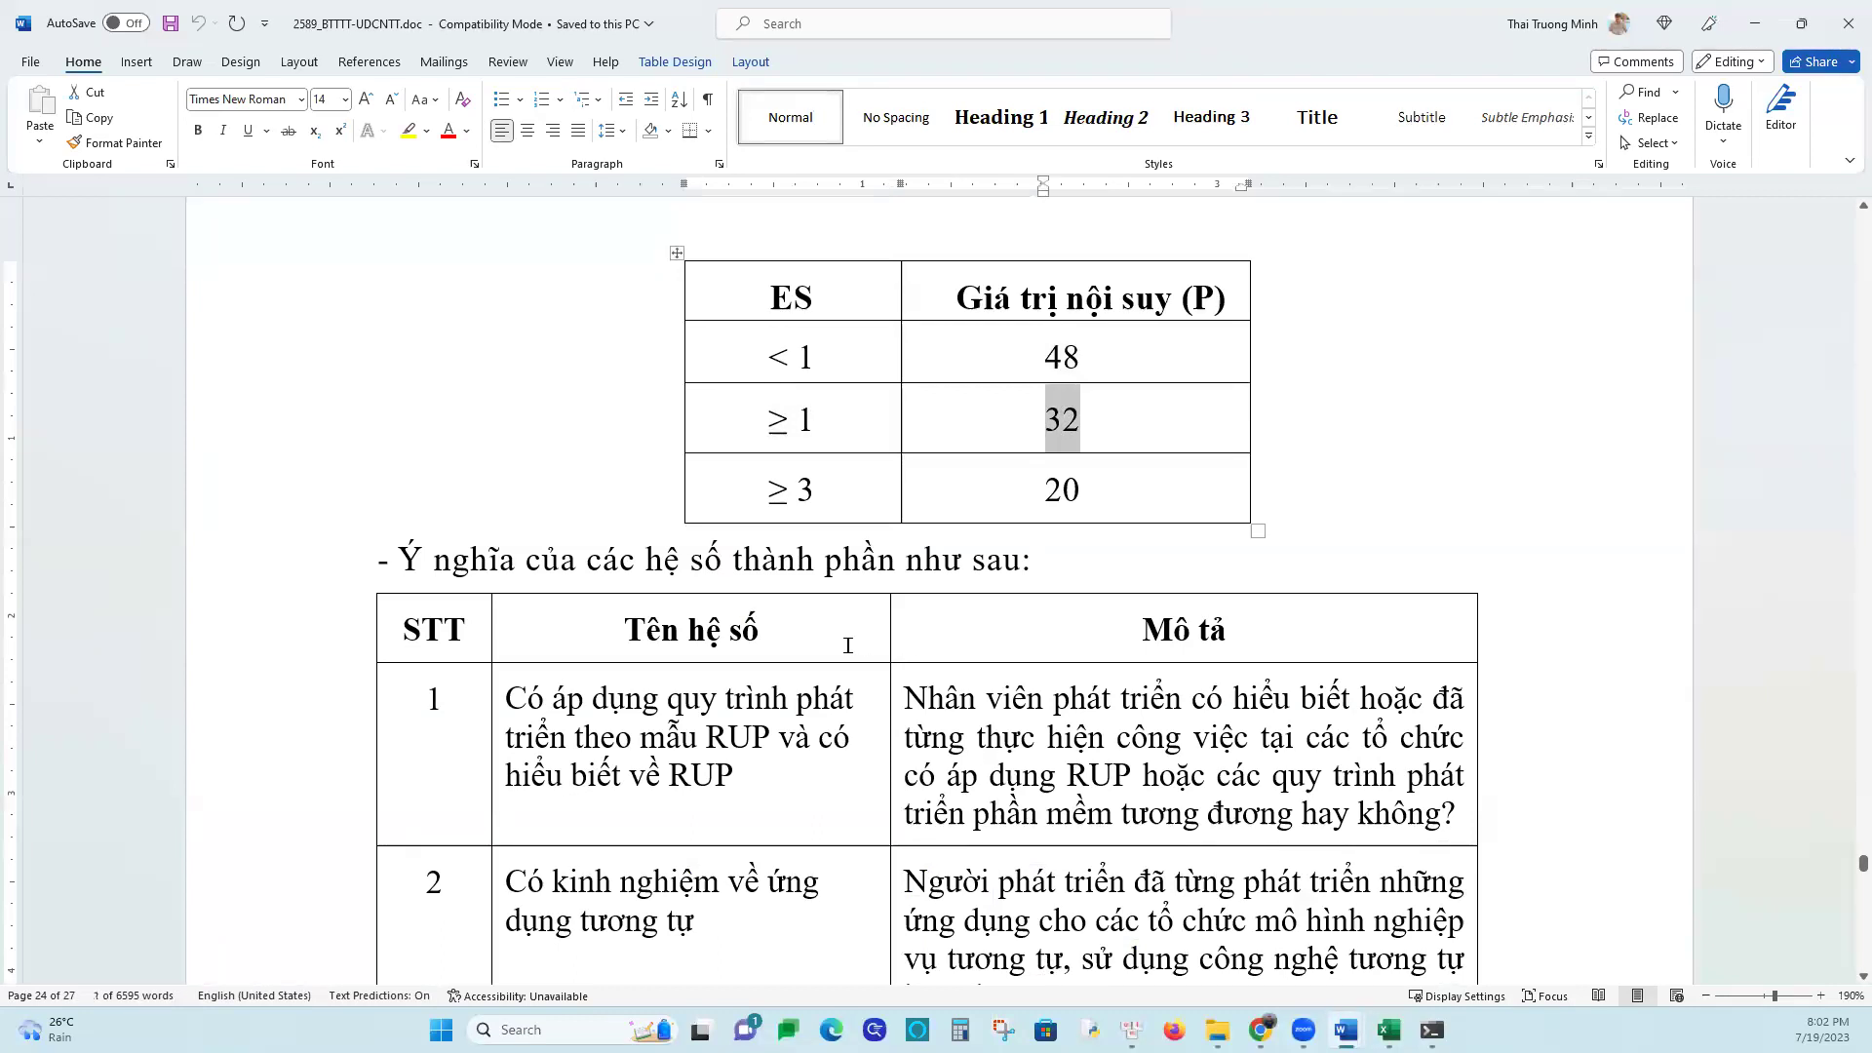
{"action": "left_click_drag", "start_coordinate": [1044, 487], "coordinate": [1088, 482]}
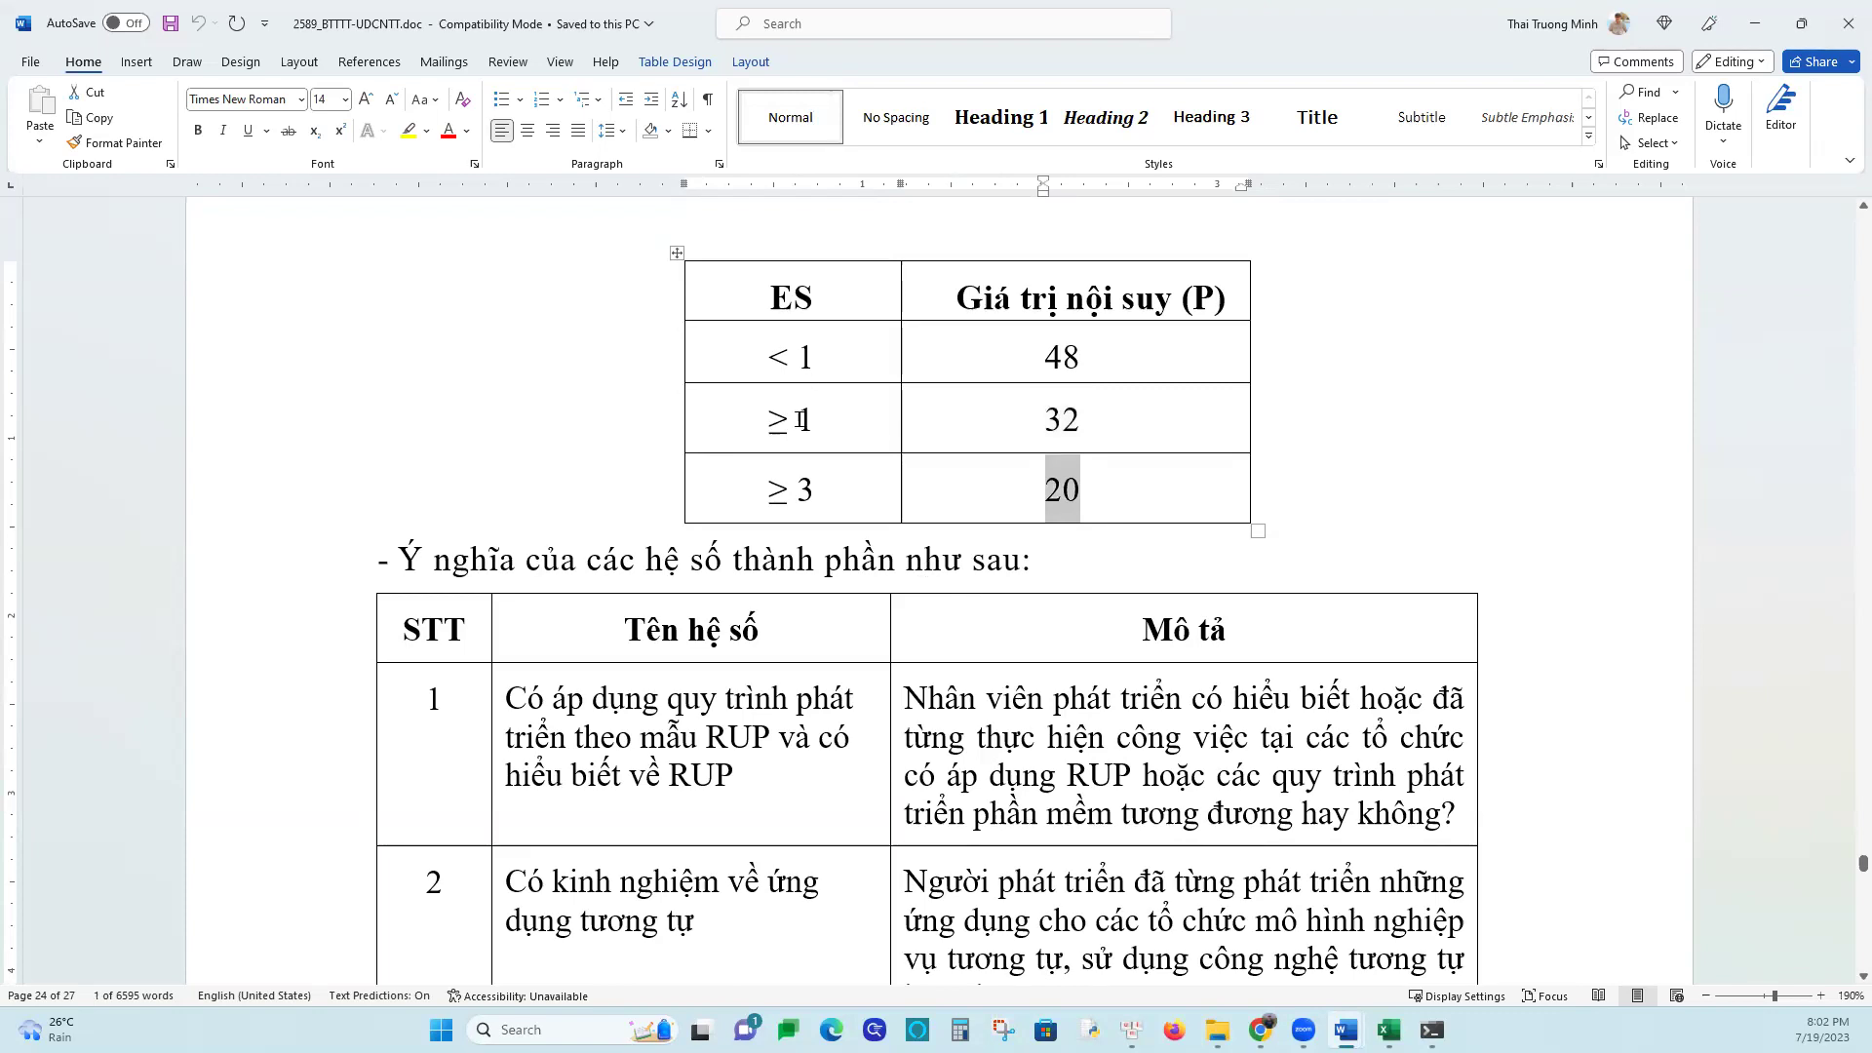
Recheck the P values for the ES ≥ 3 and ES ≥ 1 rows, and return to sheet B8 in the Excel workbook
{"action": "left_click_drag", "start_coordinate": [767, 297], "coordinate": [814, 298]}
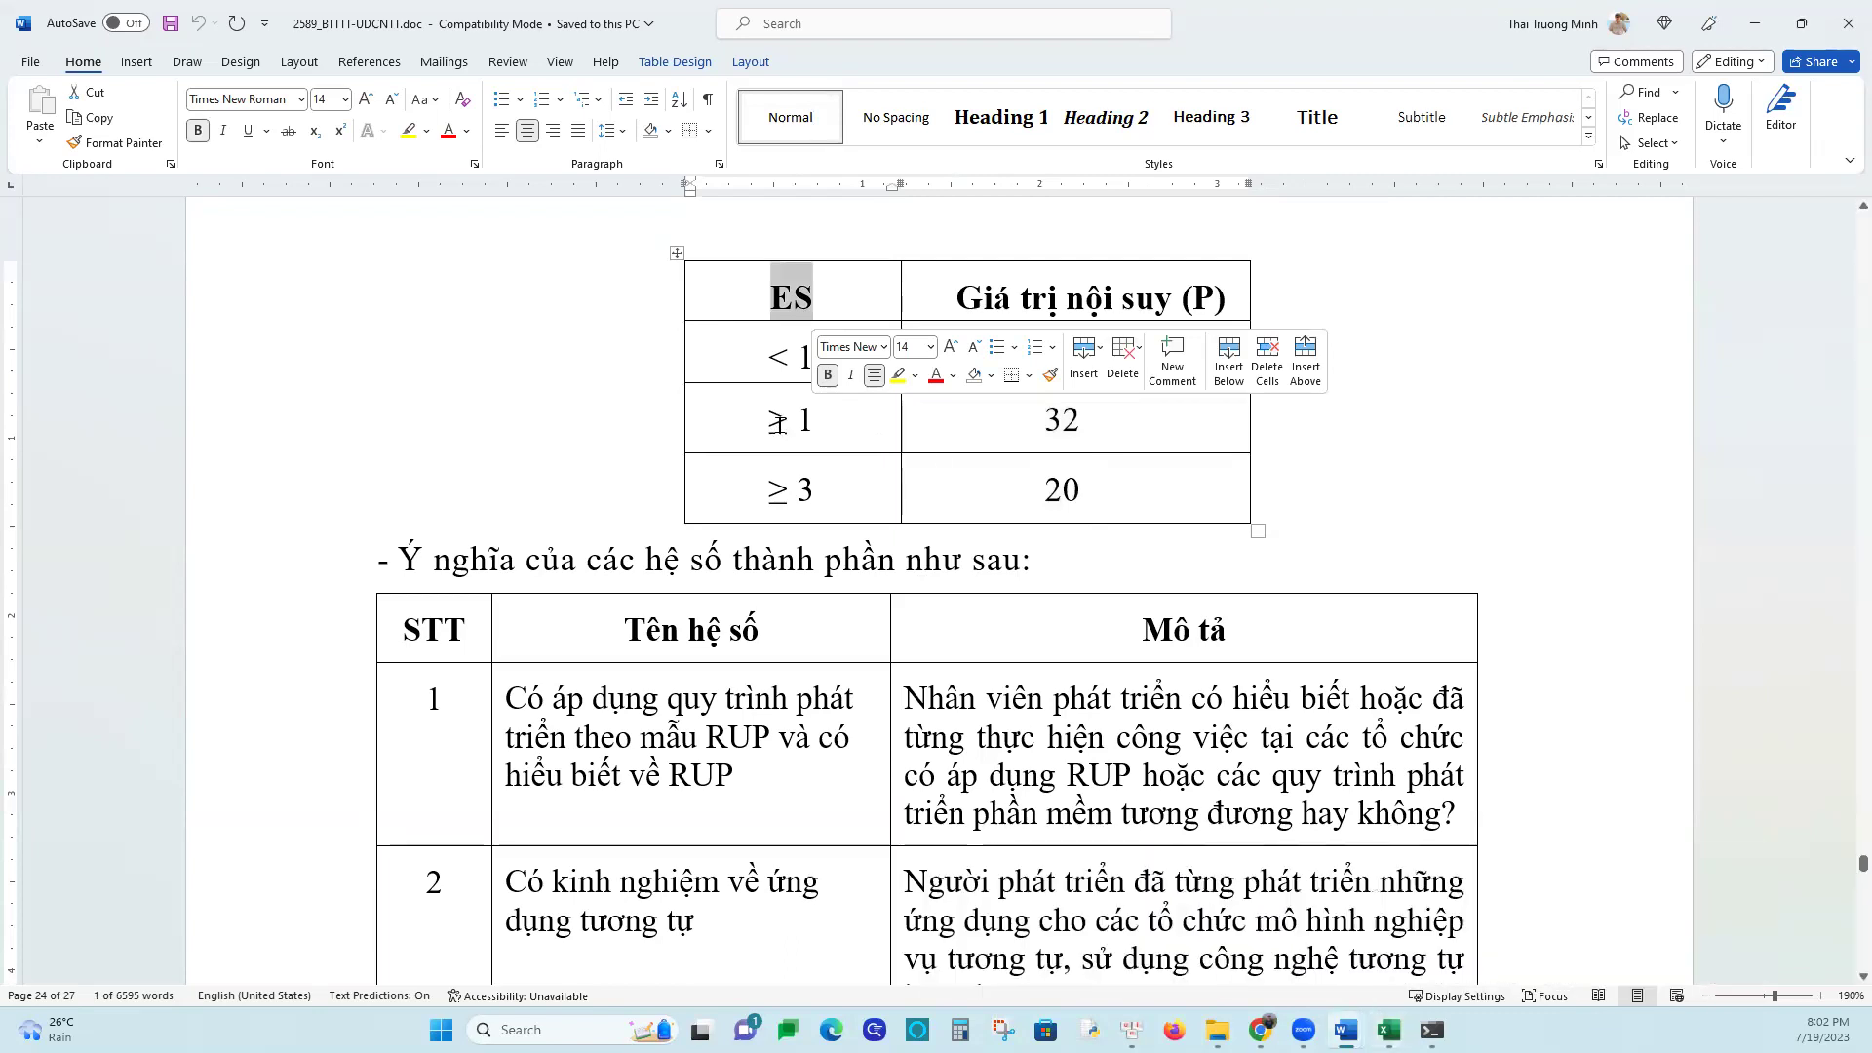
{"action": "double_click", "coordinate": [802, 489]}
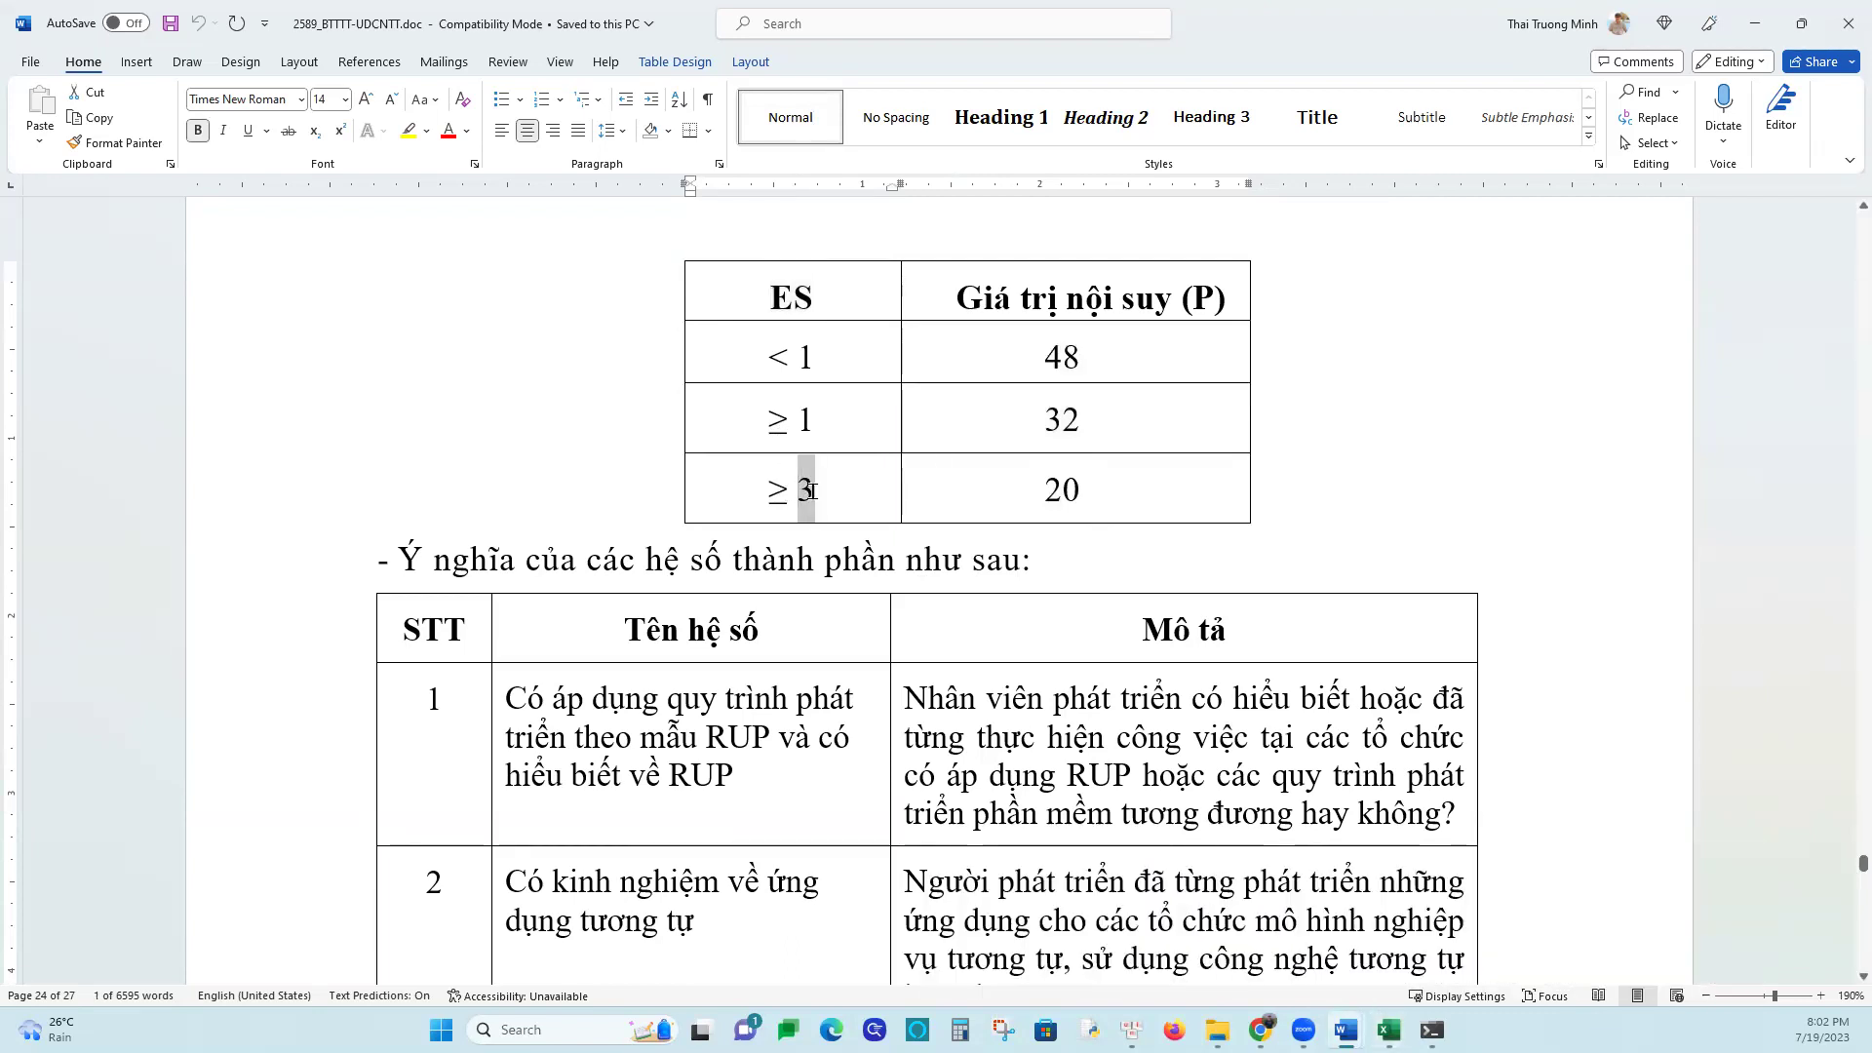
{"action": "left_click_drag", "start_coordinate": [1043, 490], "coordinate": [1082, 488]}
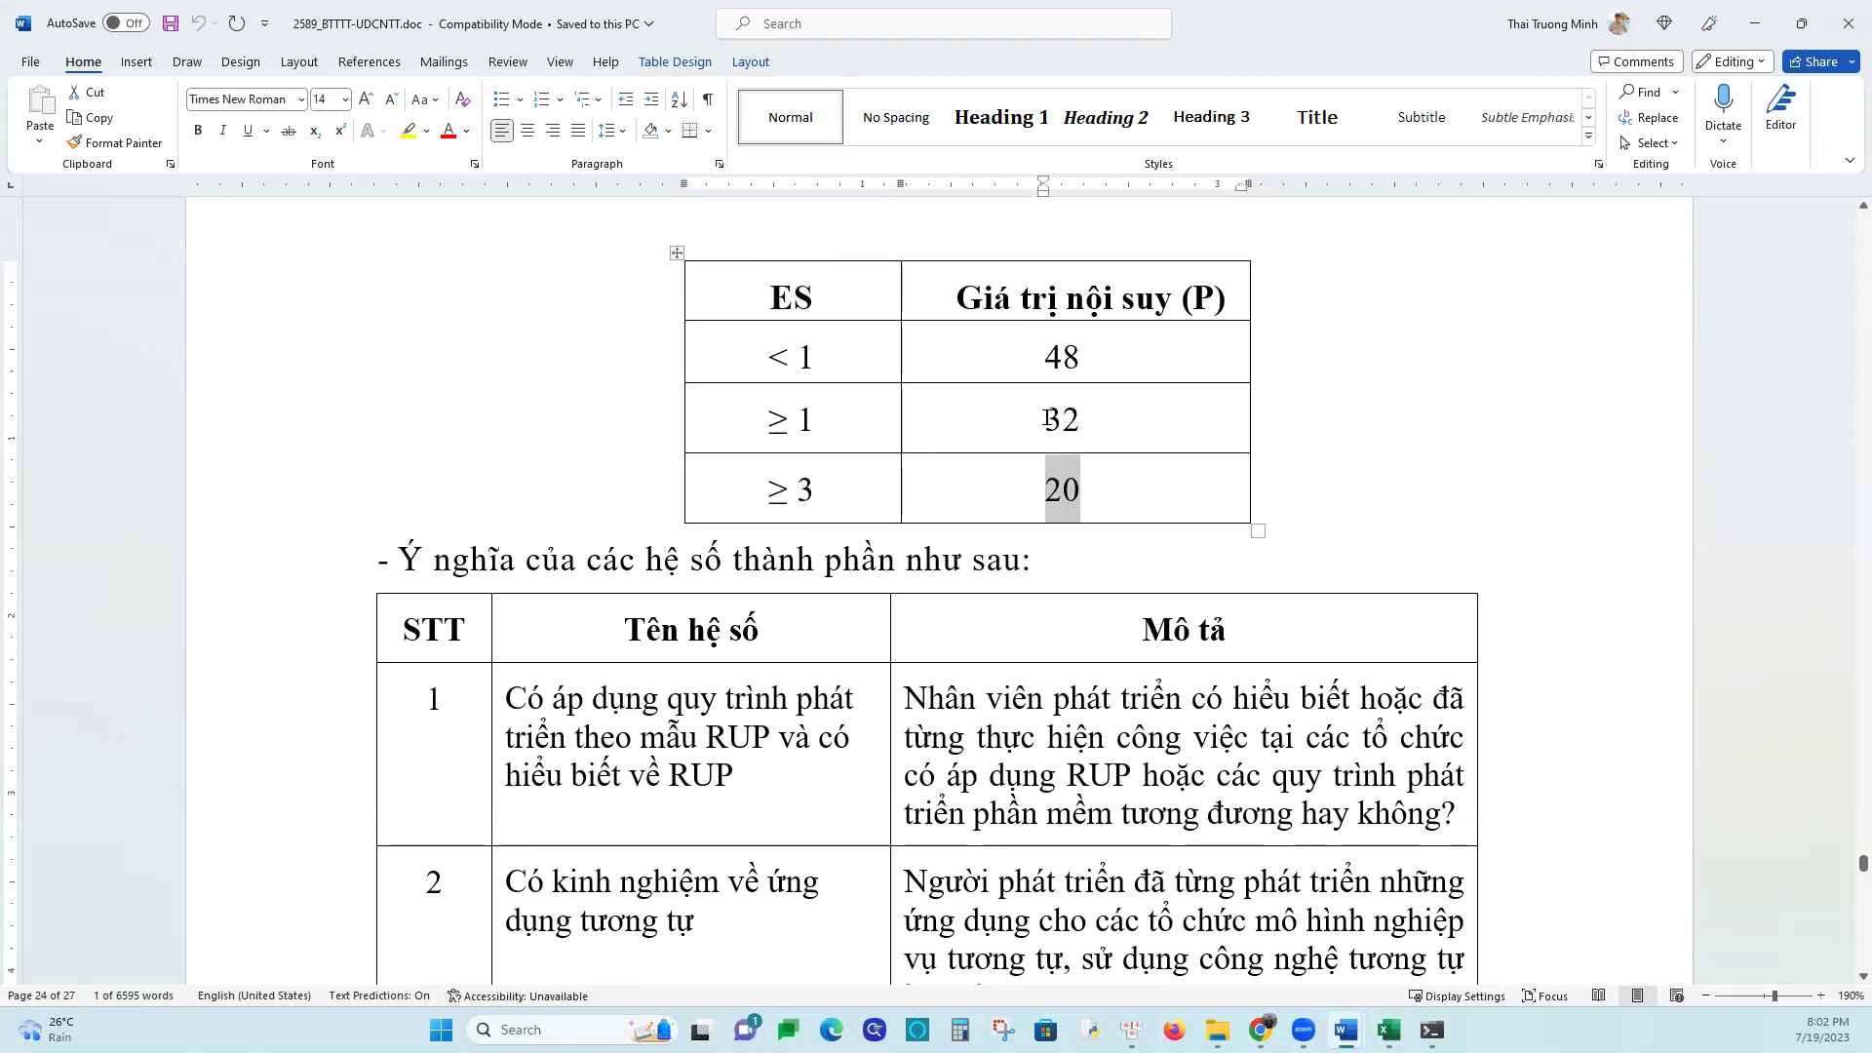
{"action": "left_click_drag", "start_coordinate": [1045, 419], "coordinate": [1080, 435]}
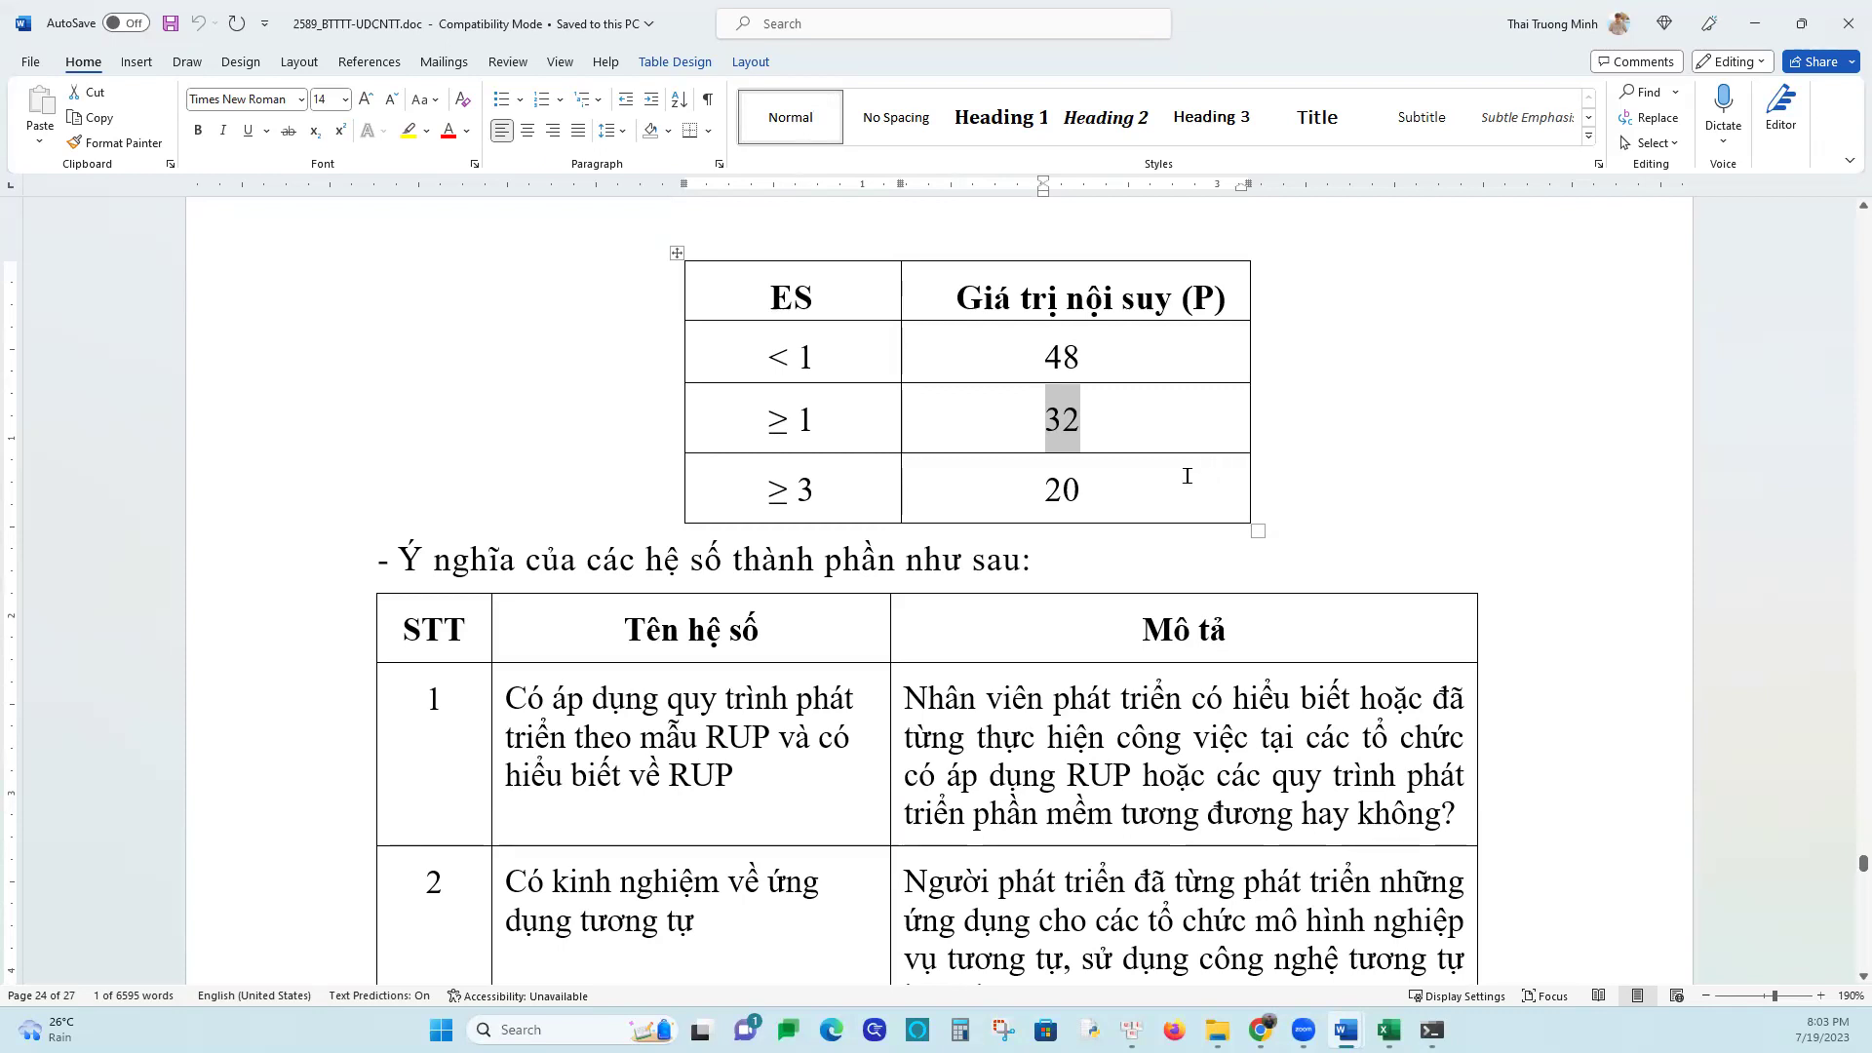
{"action": "scroll", "coordinate": [1174, 484], "scroll_direction": "down", "scroll_amount": 3}
{"action": "scroll", "coordinate": [1174, 484], "scroll_direction": "up", "scroll_amount": 4}
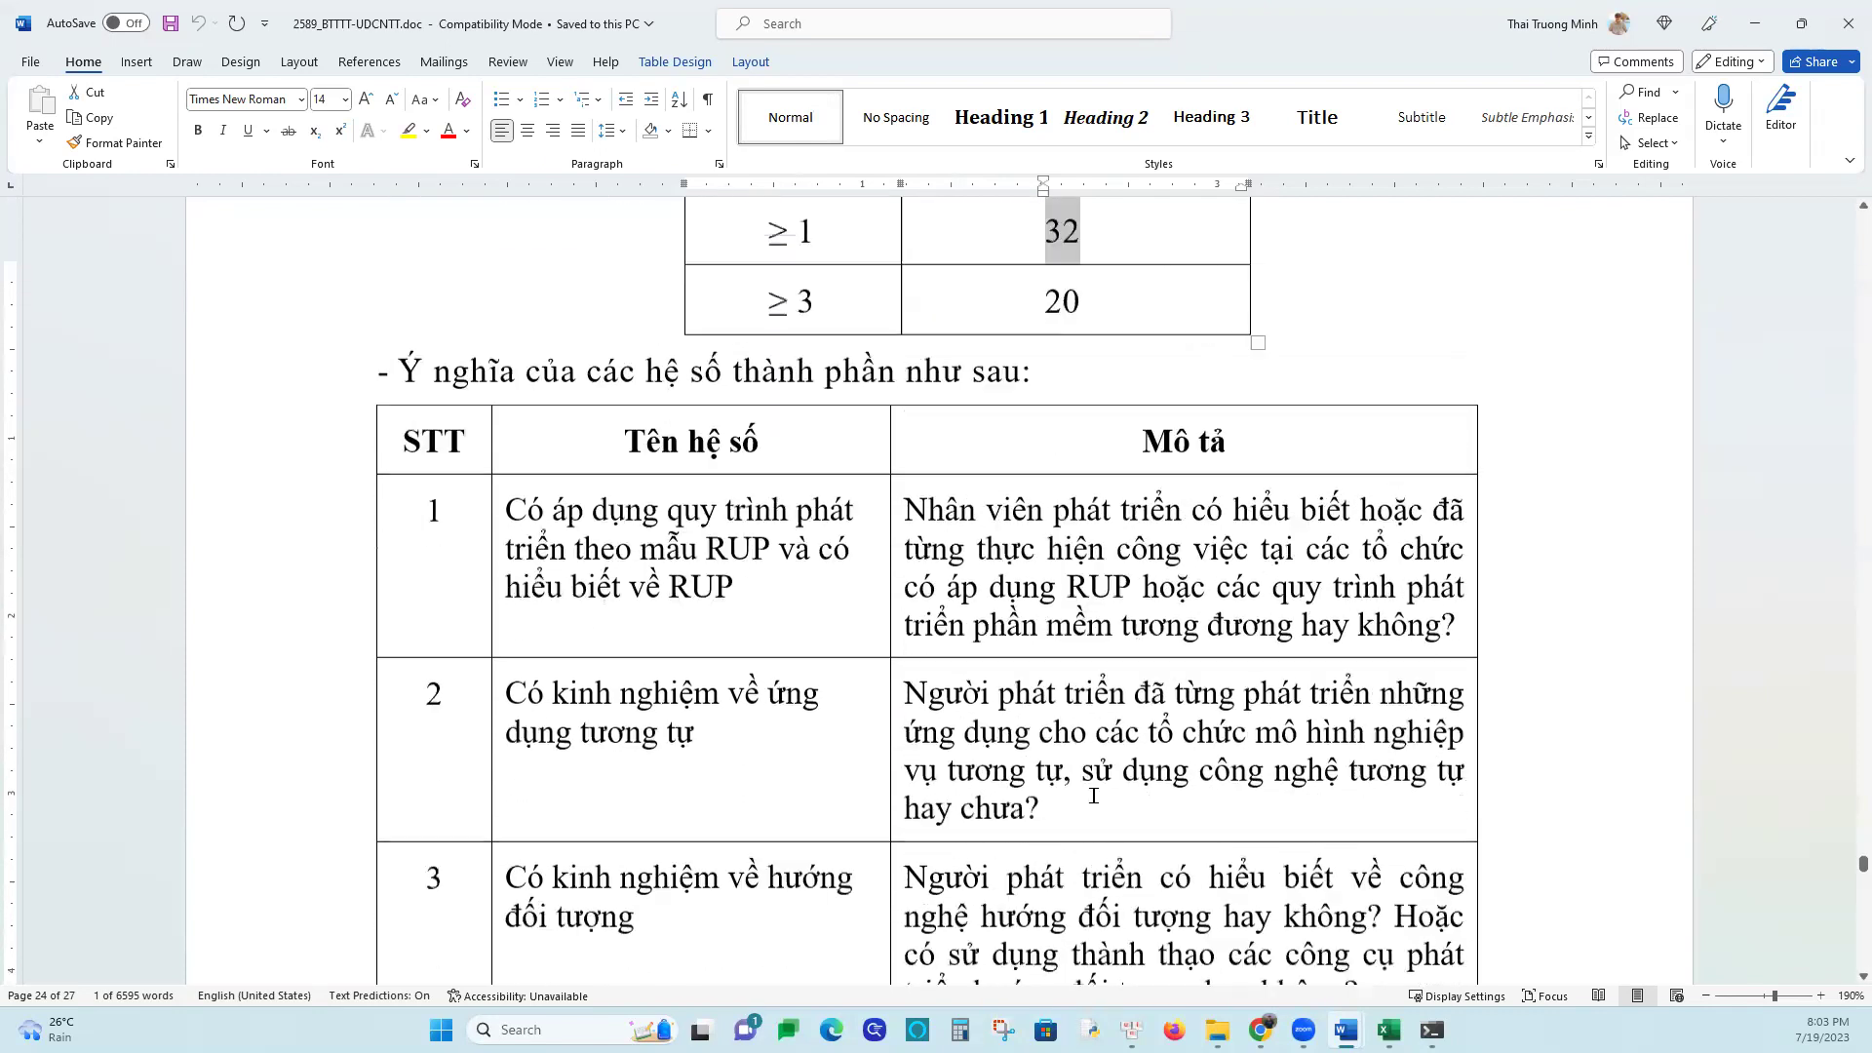
{"action": "left_click", "coordinate": [1388, 1029]}
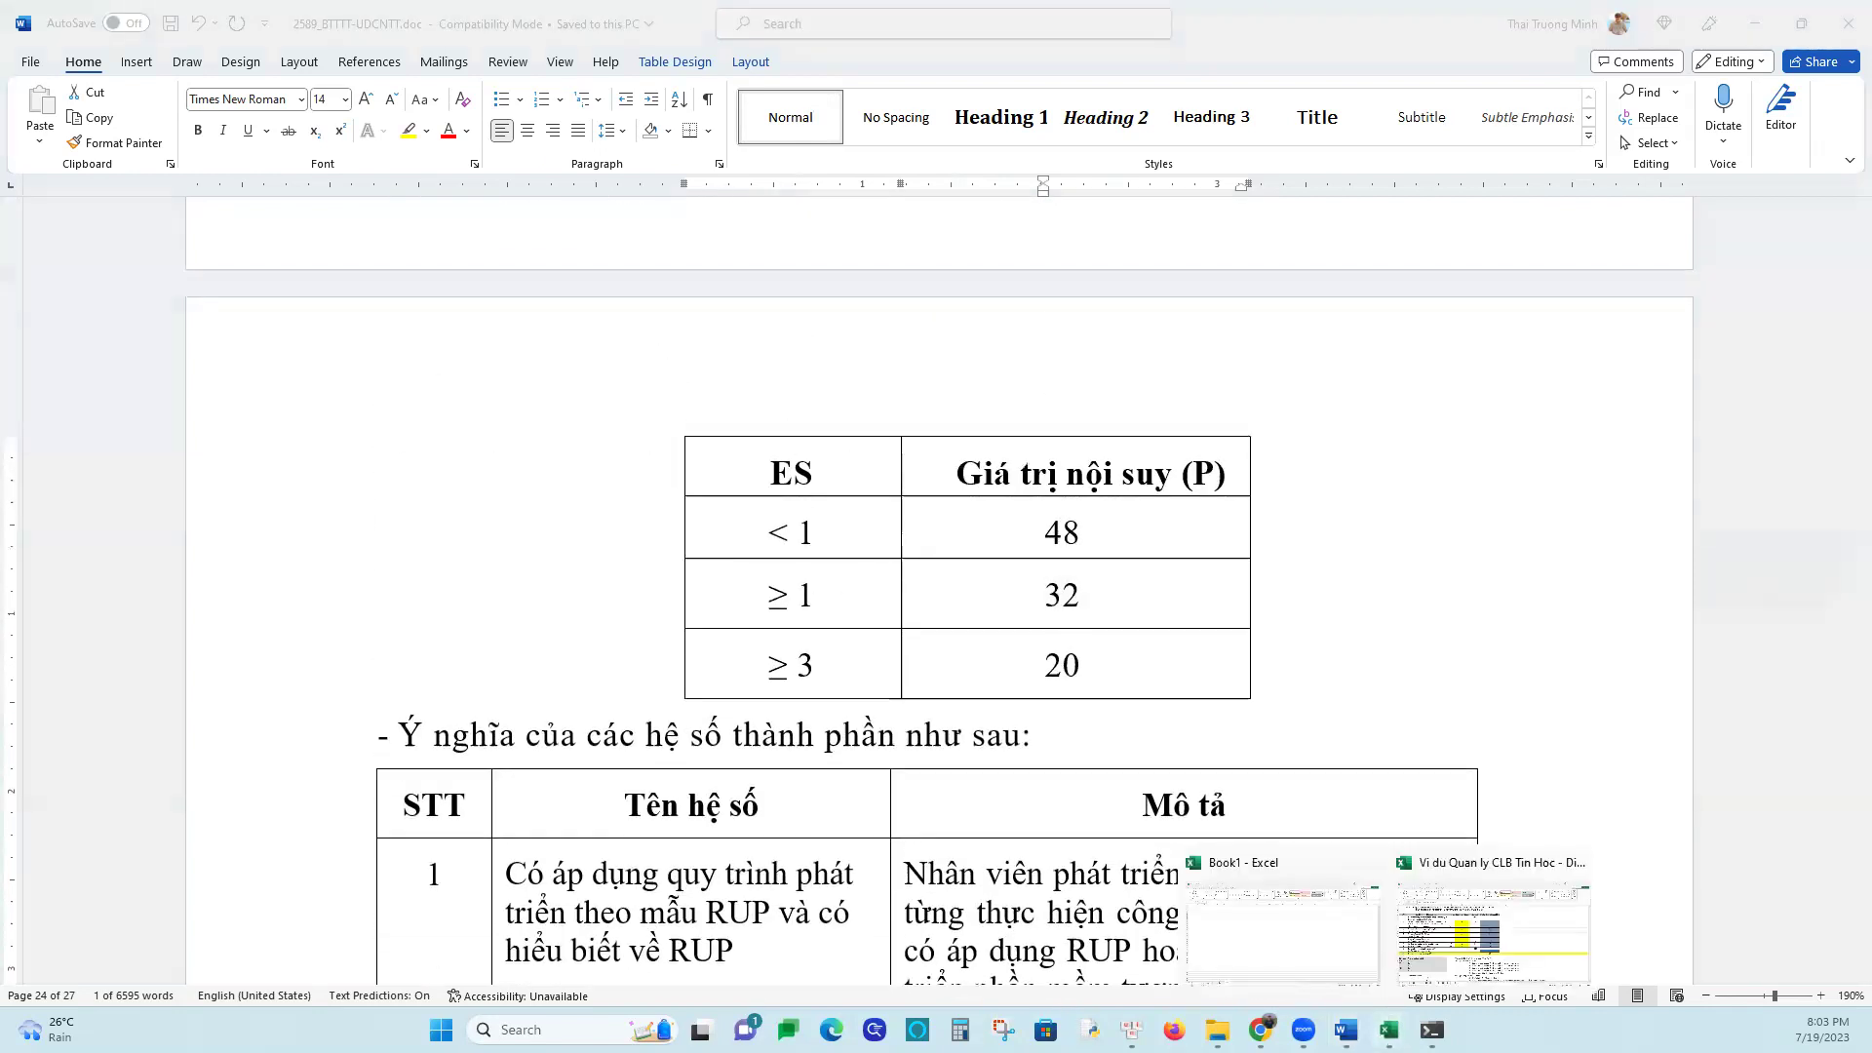
{"action": "left_click", "coordinate": [1431, 943]}
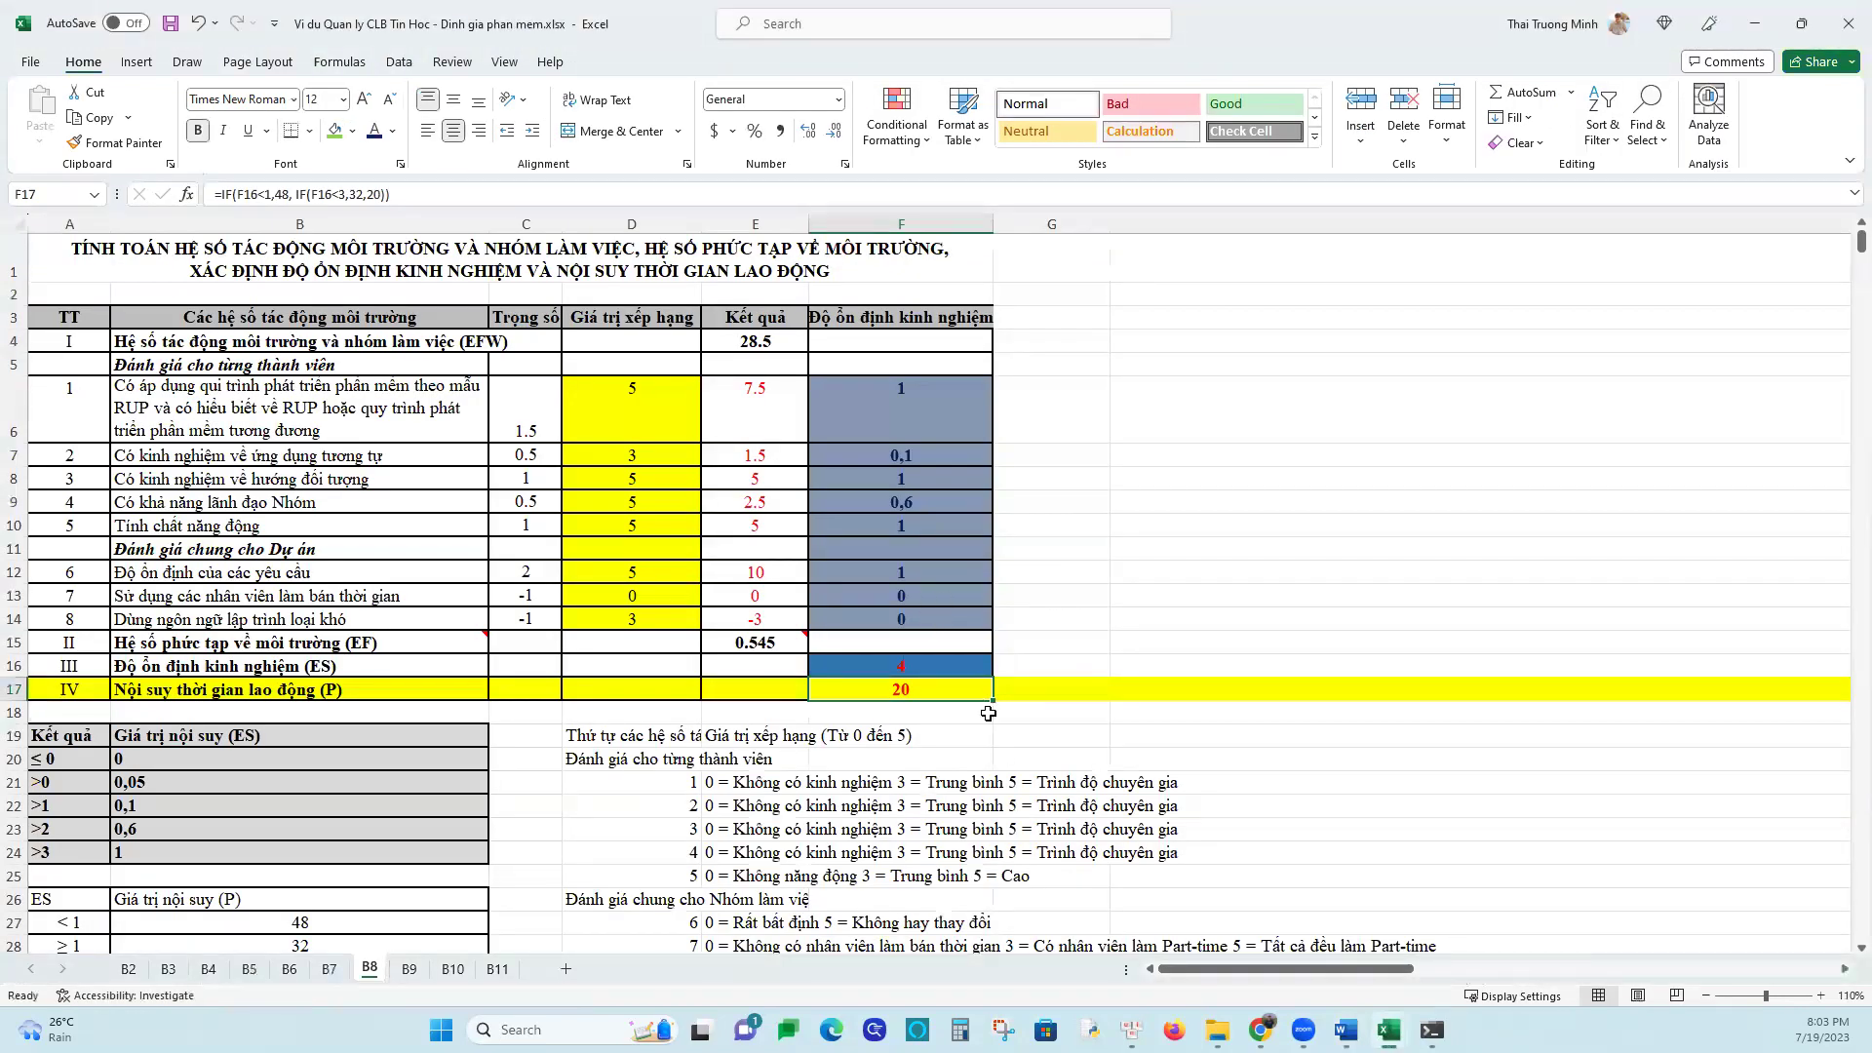
Examine the formula behind the experience stability (ES) result in F16 and leave it without editing
{"action": "left_click", "coordinate": [897, 669]}
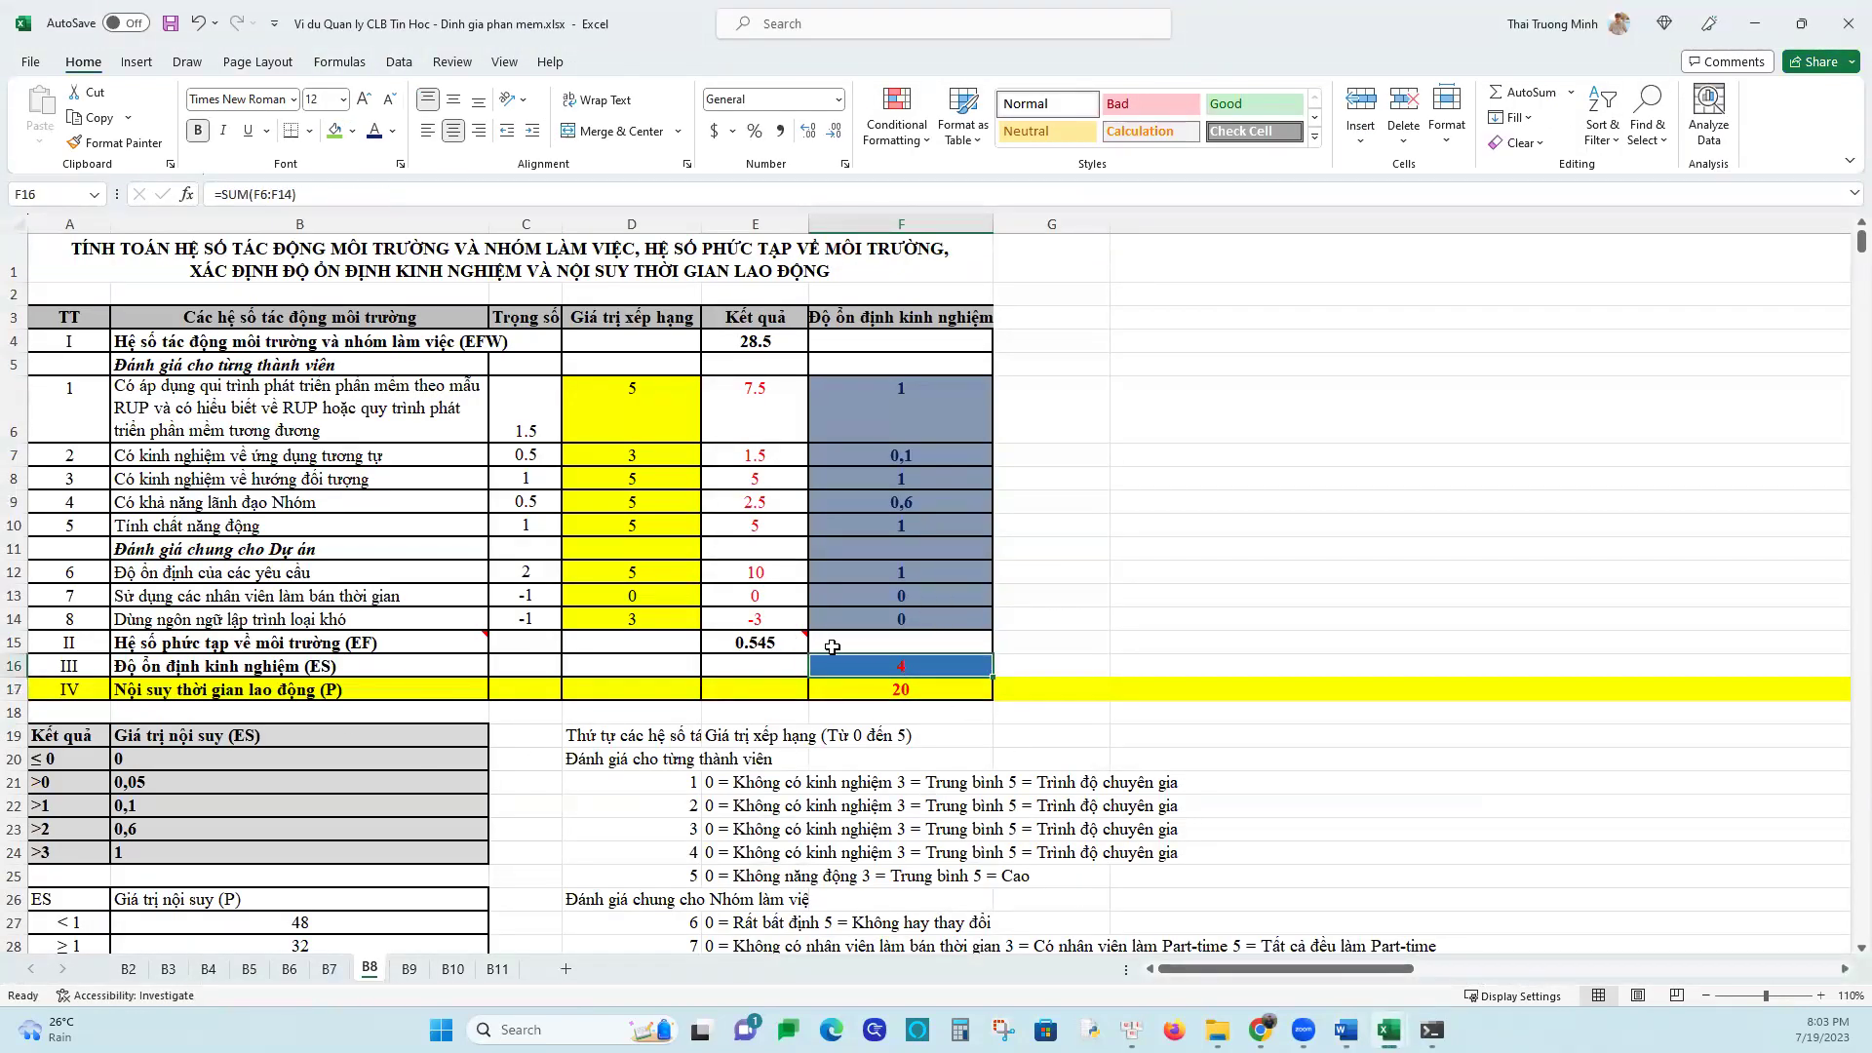
{"action": "double_click", "coordinate": [883, 666]}
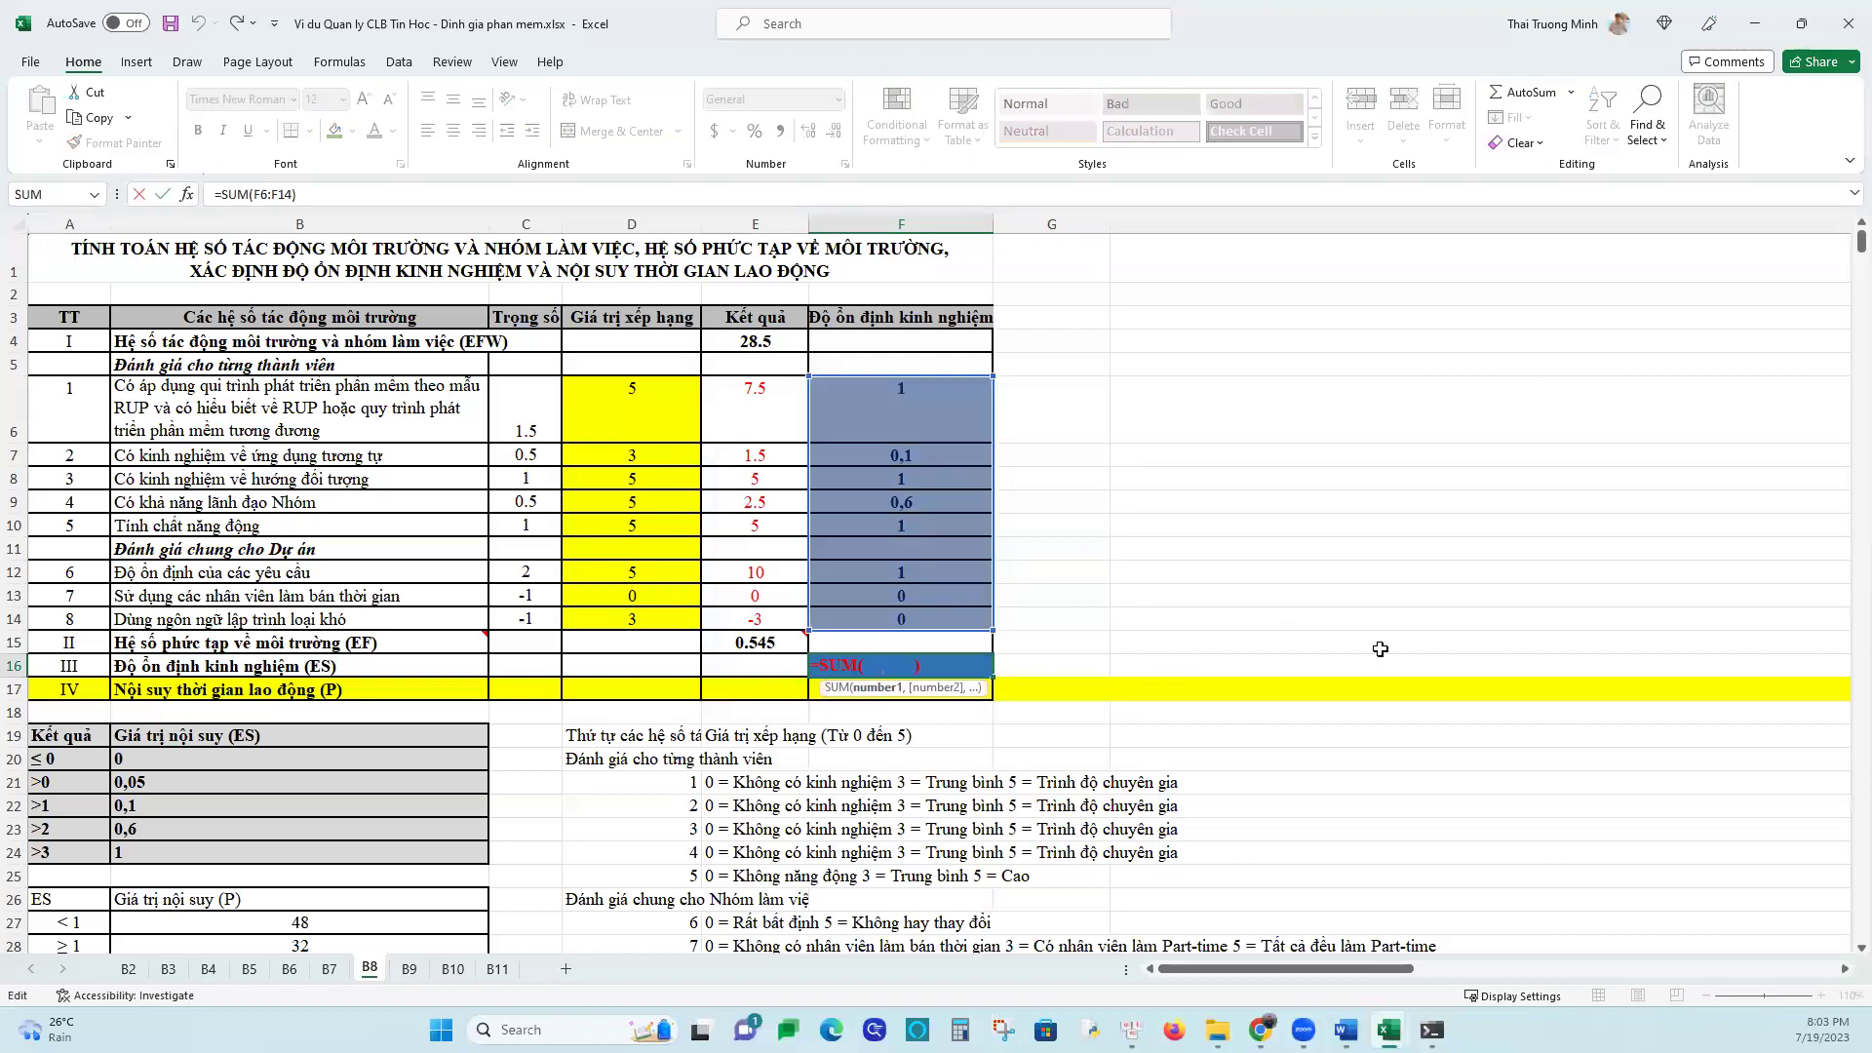
{"action": "key", "text": "Escape"}
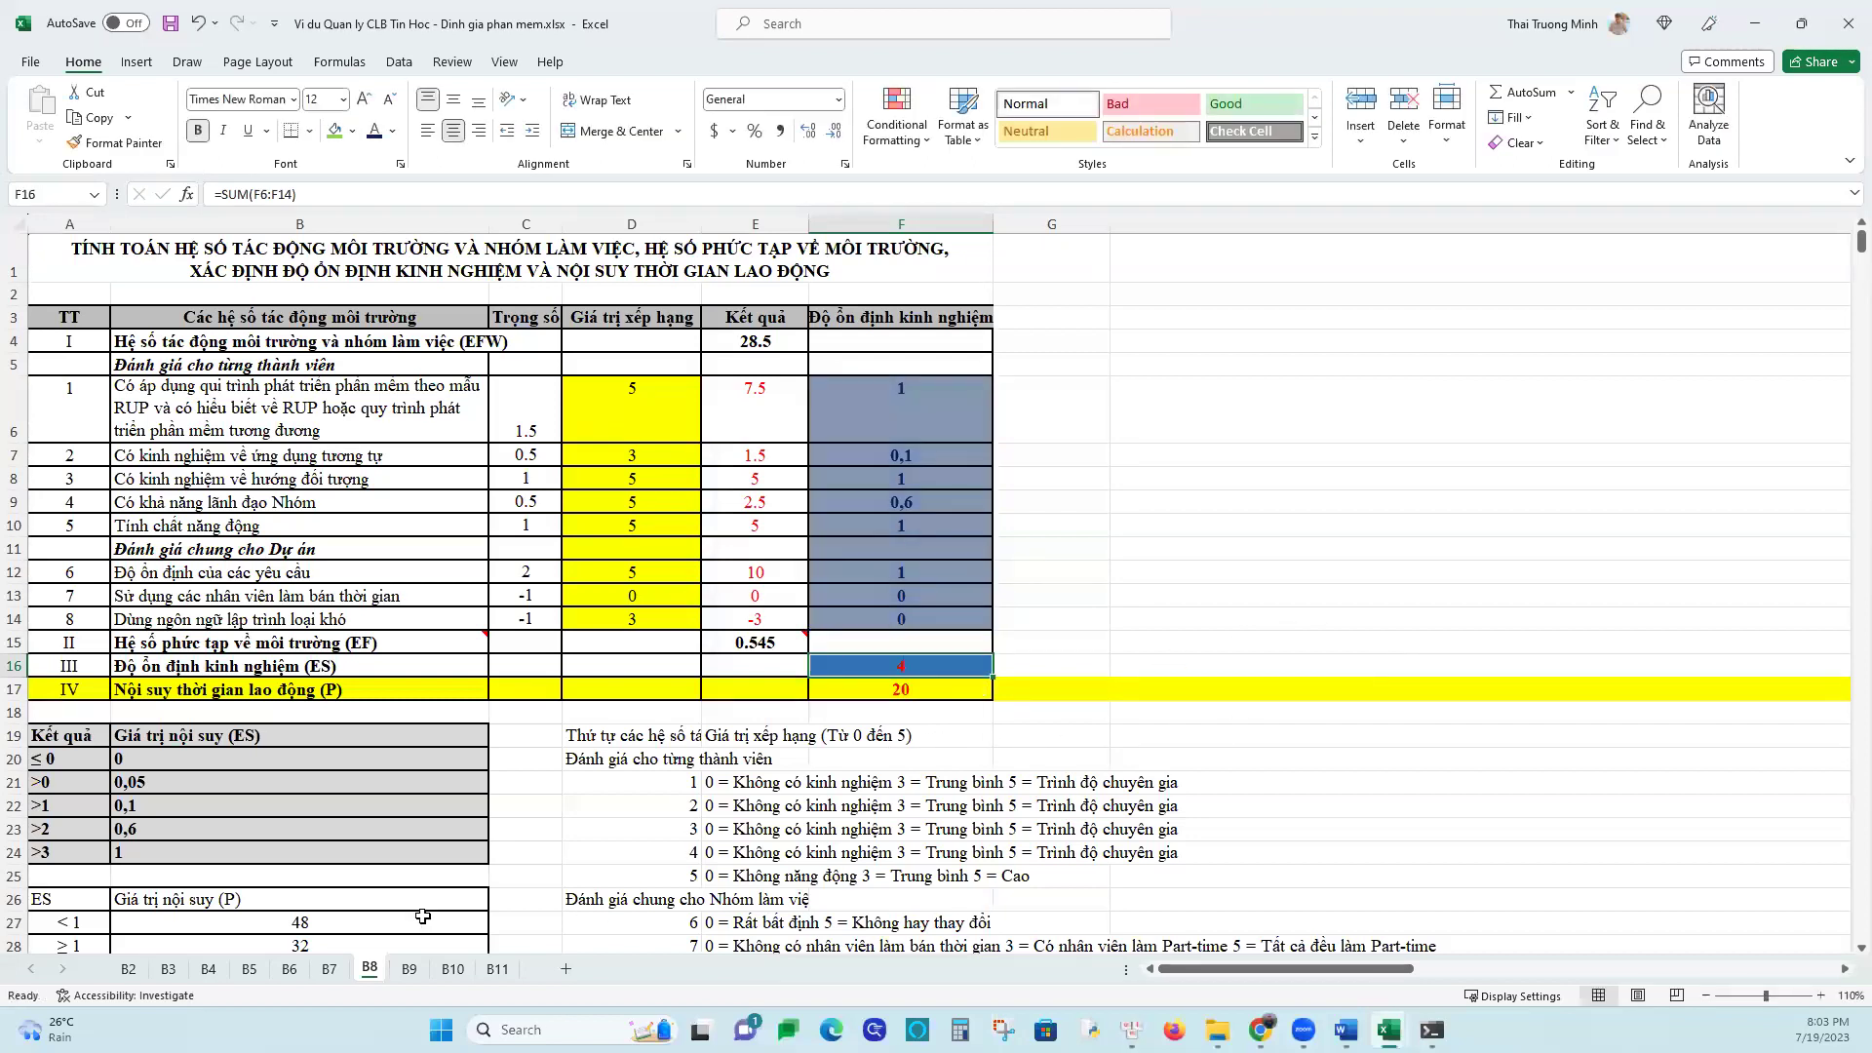
Compare the P result in F17 with the ≥ 3 row of the ES-to-P interpolation table in rows 26 to 29
{"action": "scroll", "coordinate": [412, 894], "scroll_direction": "down", "scroll_amount": 1}
{"action": "scroll", "coordinate": [411, 894], "scroll_direction": "down", "scroll_amount": 1}
{"action": "left_click", "coordinate": [80, 788]}
{"action": "left_click", "coordinate": [912, 554]}
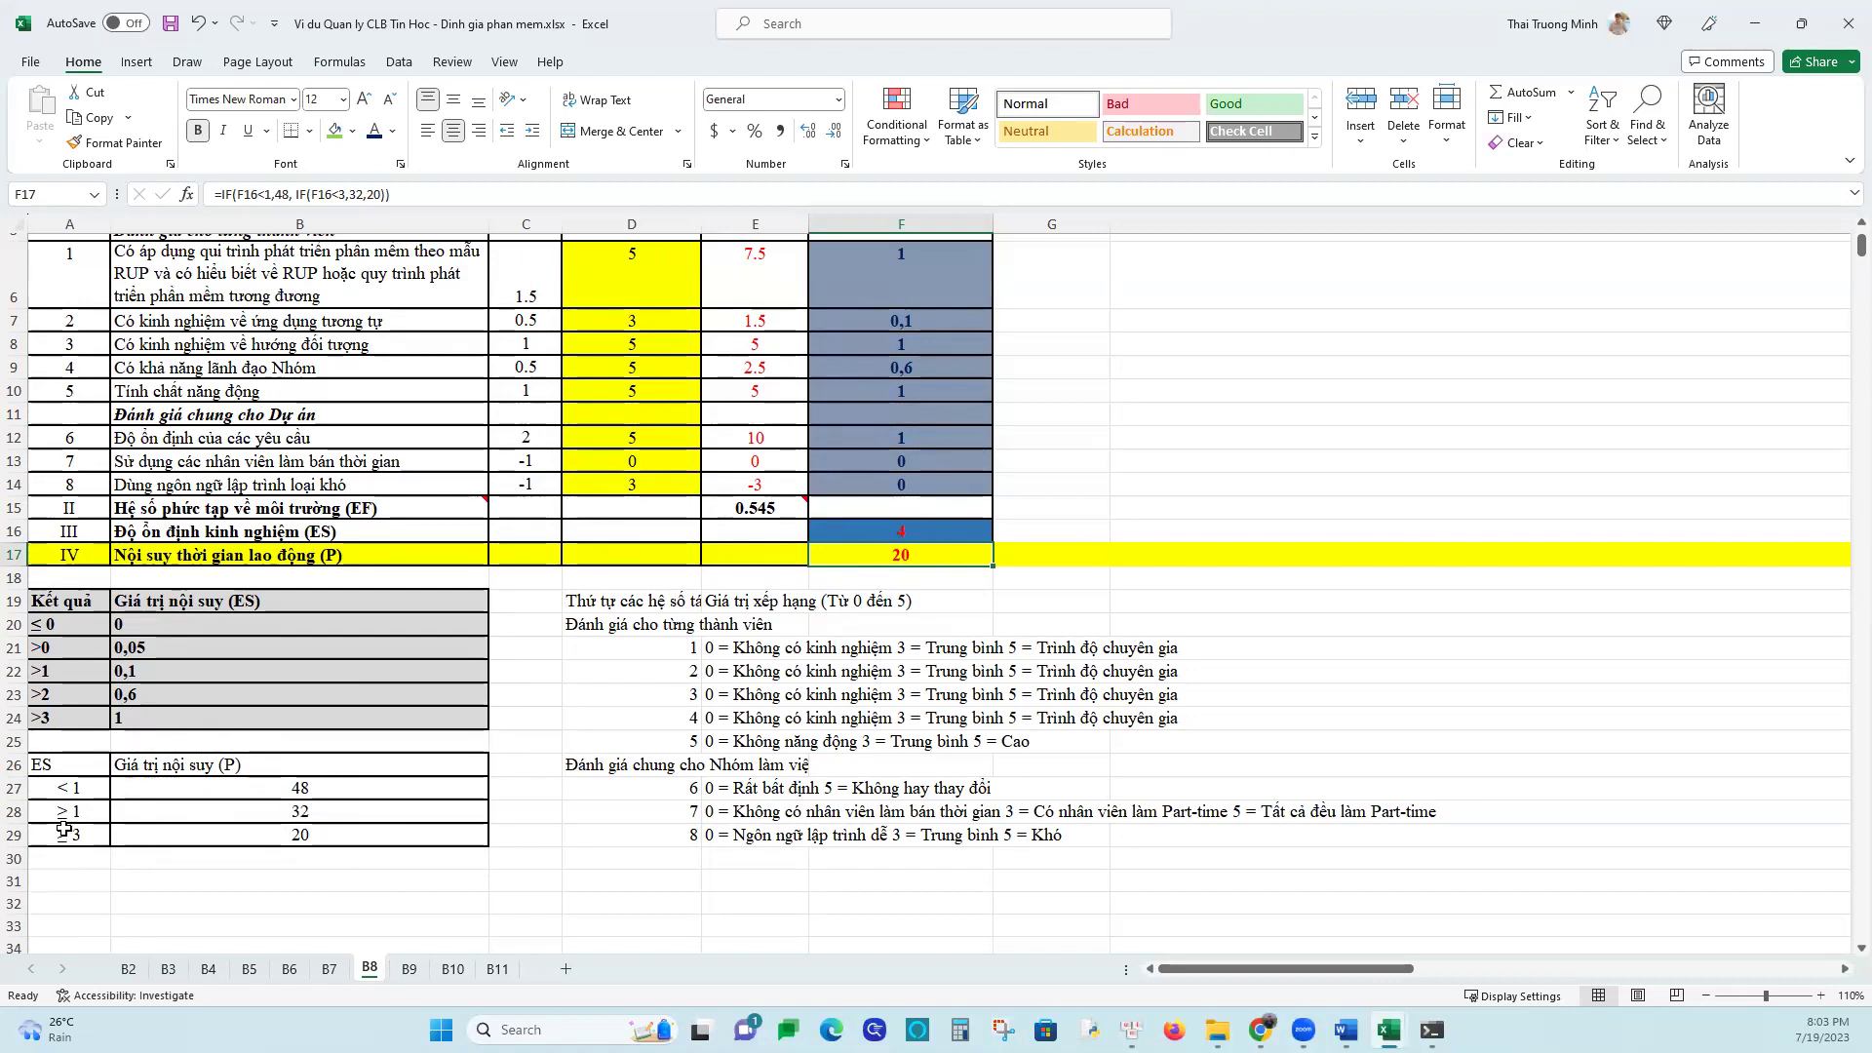
{"action": "left_click", "coordinate": [277, 832]}
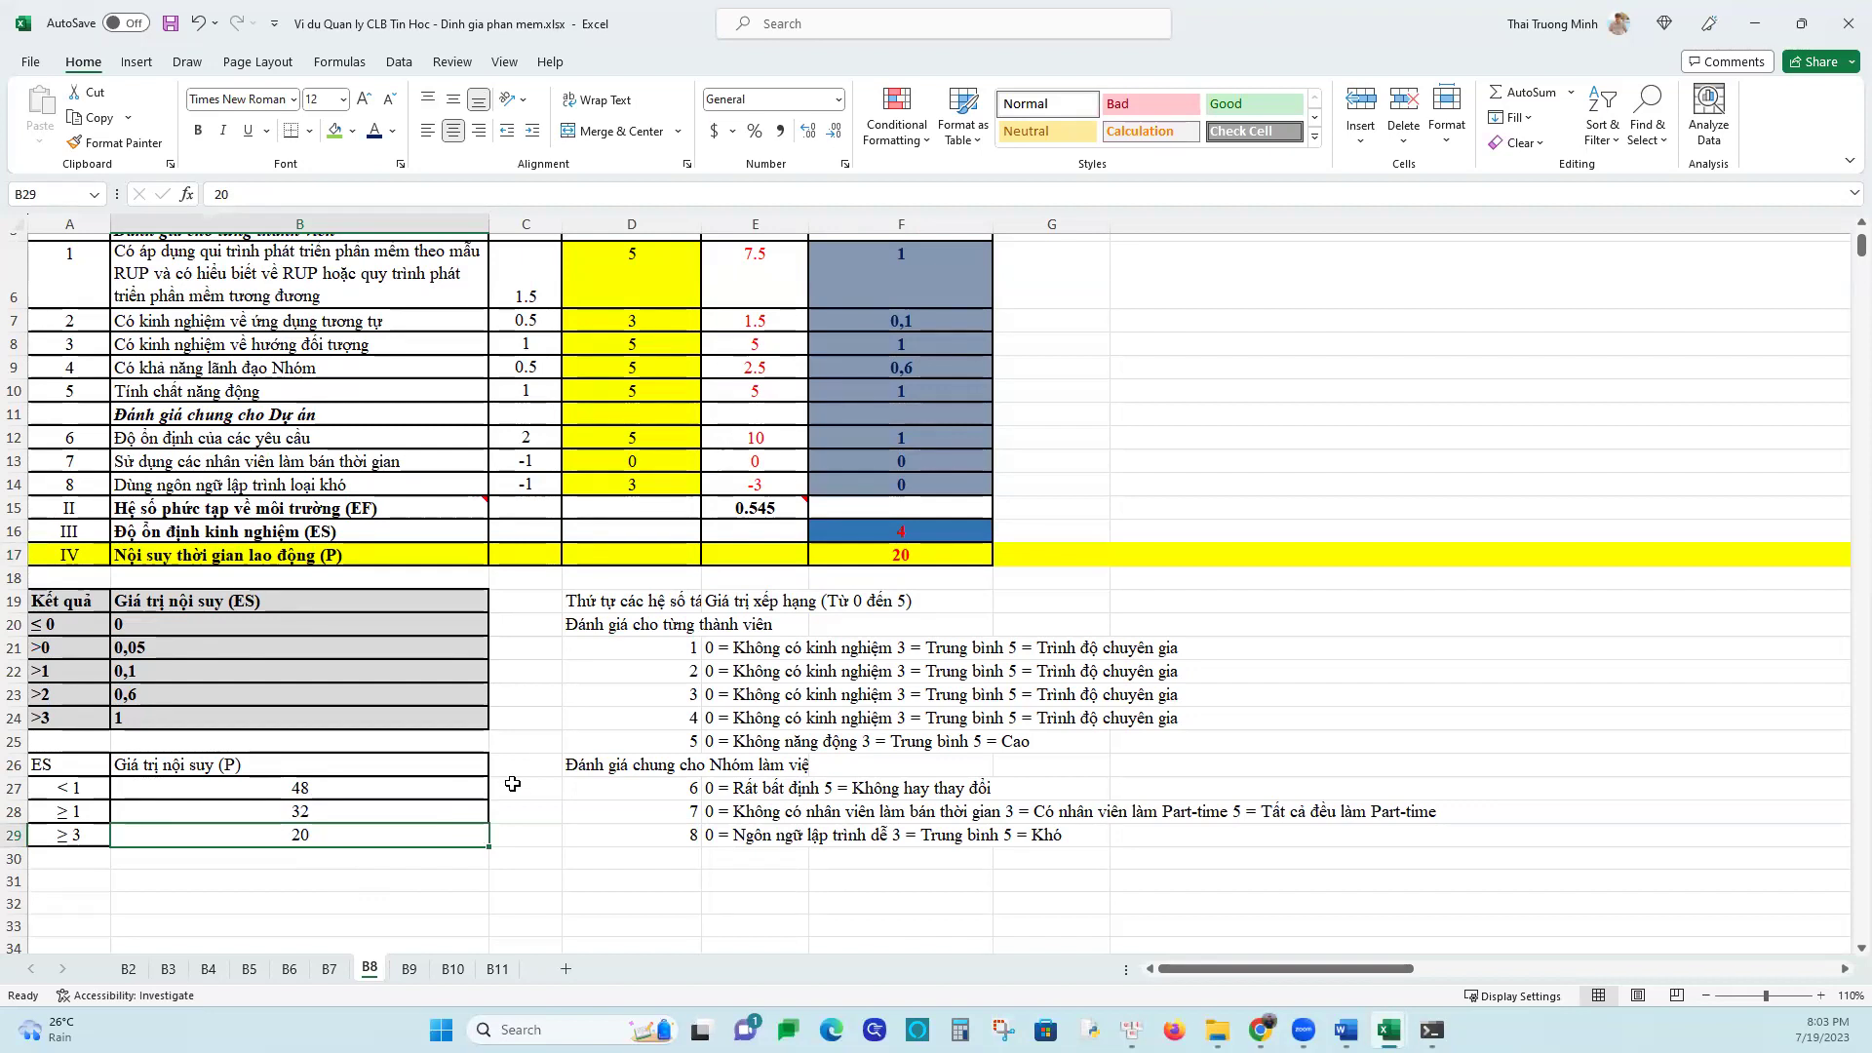
{"action": "left_click", "coordinate": [881, 556]}
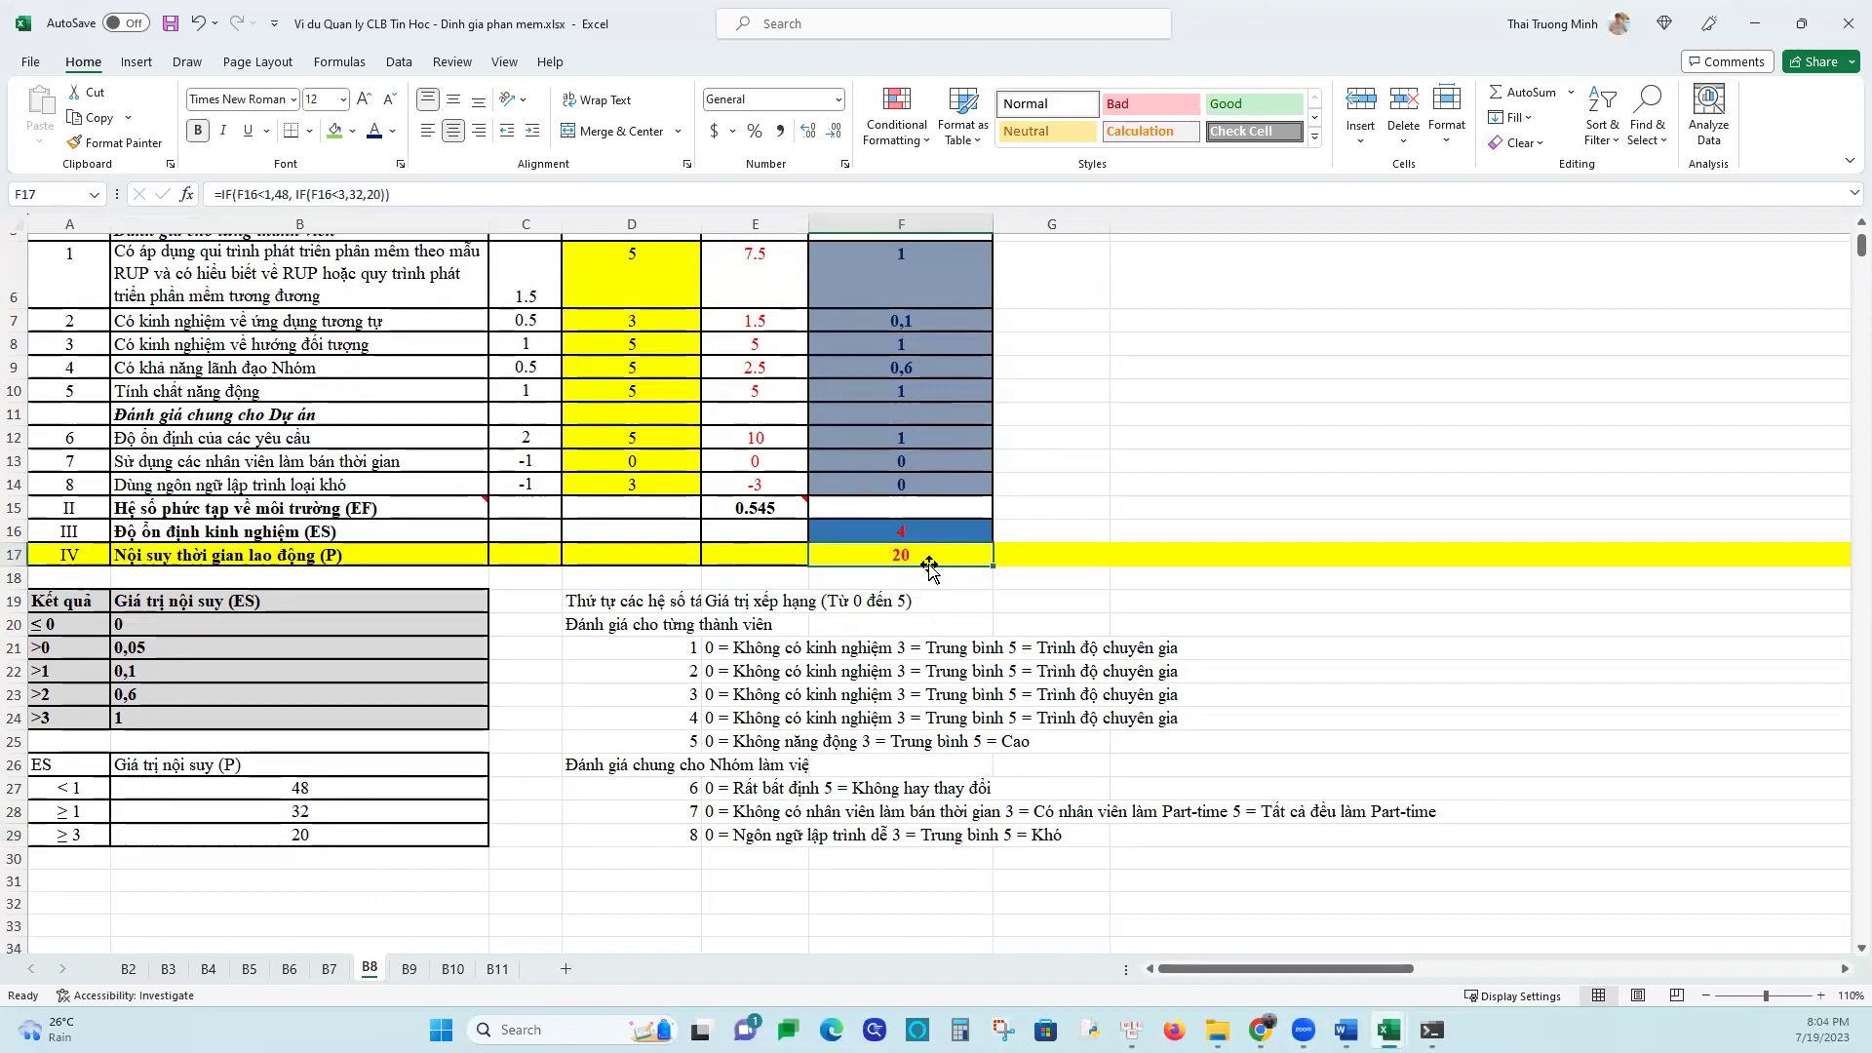
{"action": "scroll", "coordinate": [908, 634], "scroll_direction": "up", "scroll_amount": 1}
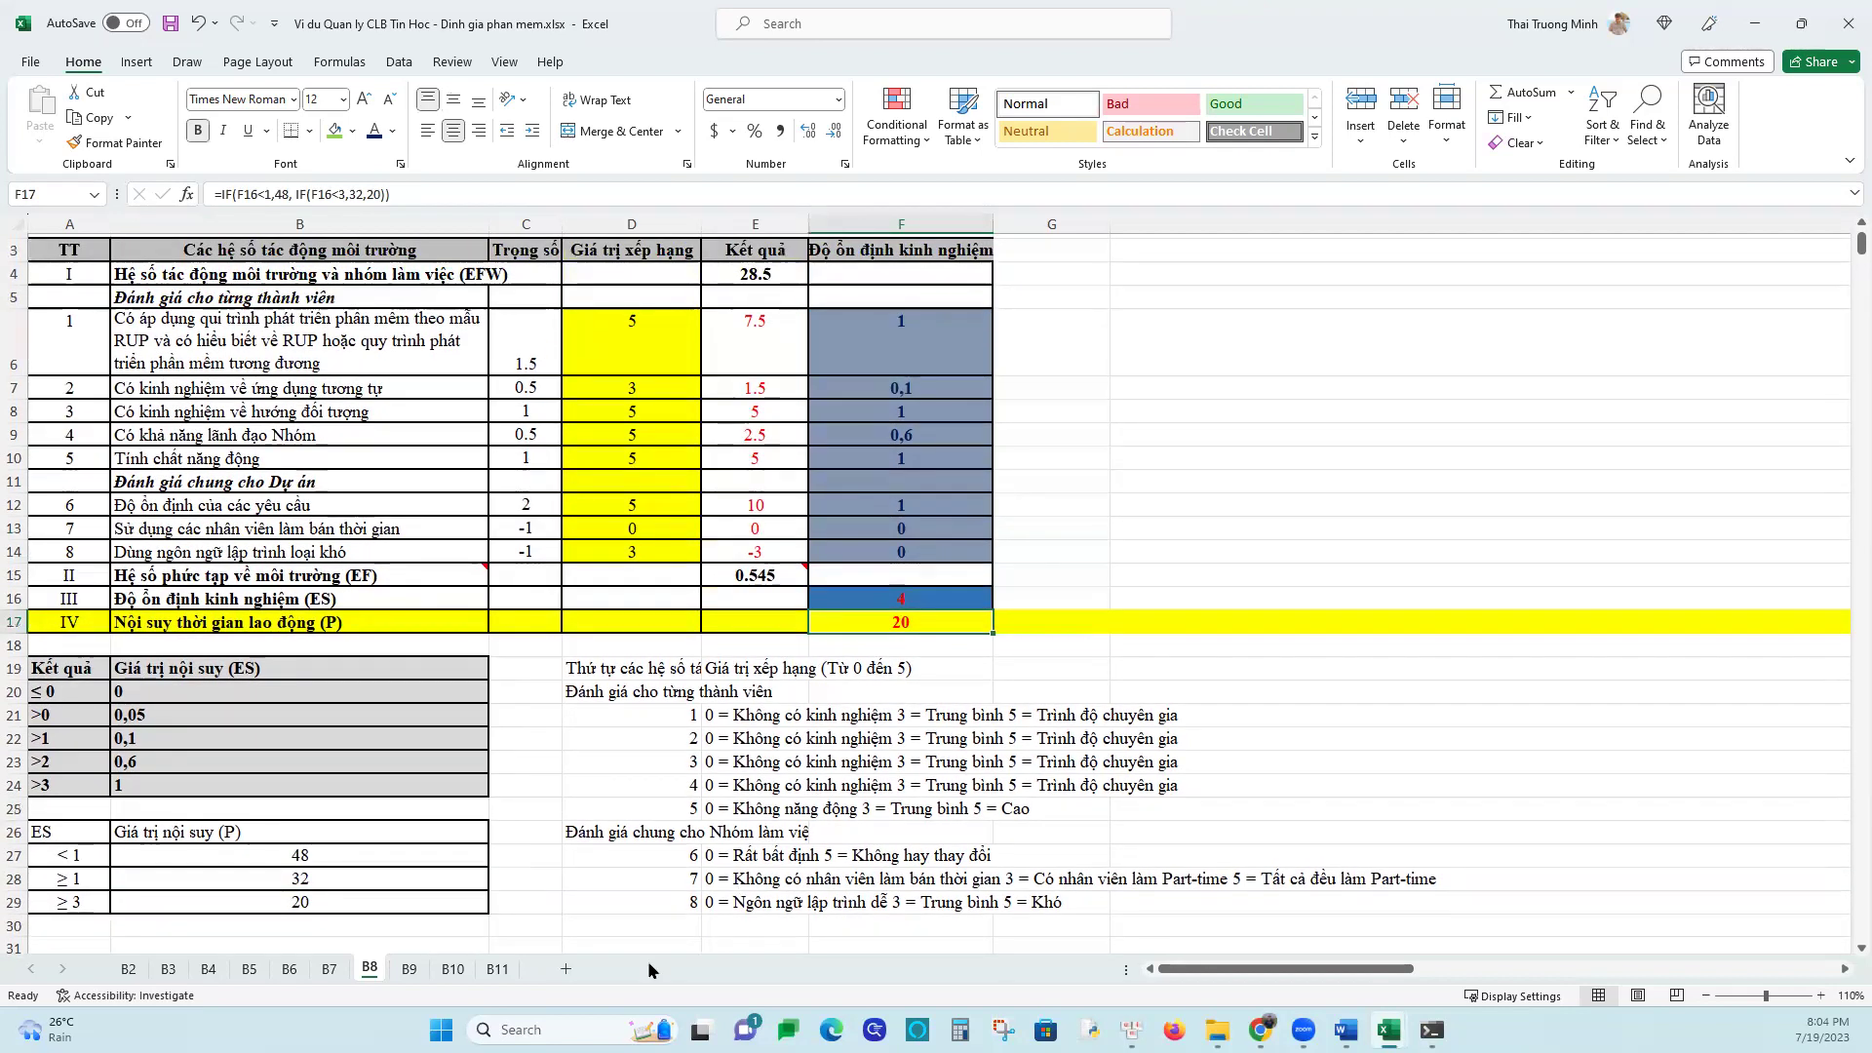
Inspect the nested IF expression that interpolates P in F17, and cancel the cell edit
{"action": "left_click_drag", "start_coordinate": [222, 194], "coordinate": [406, 185]}
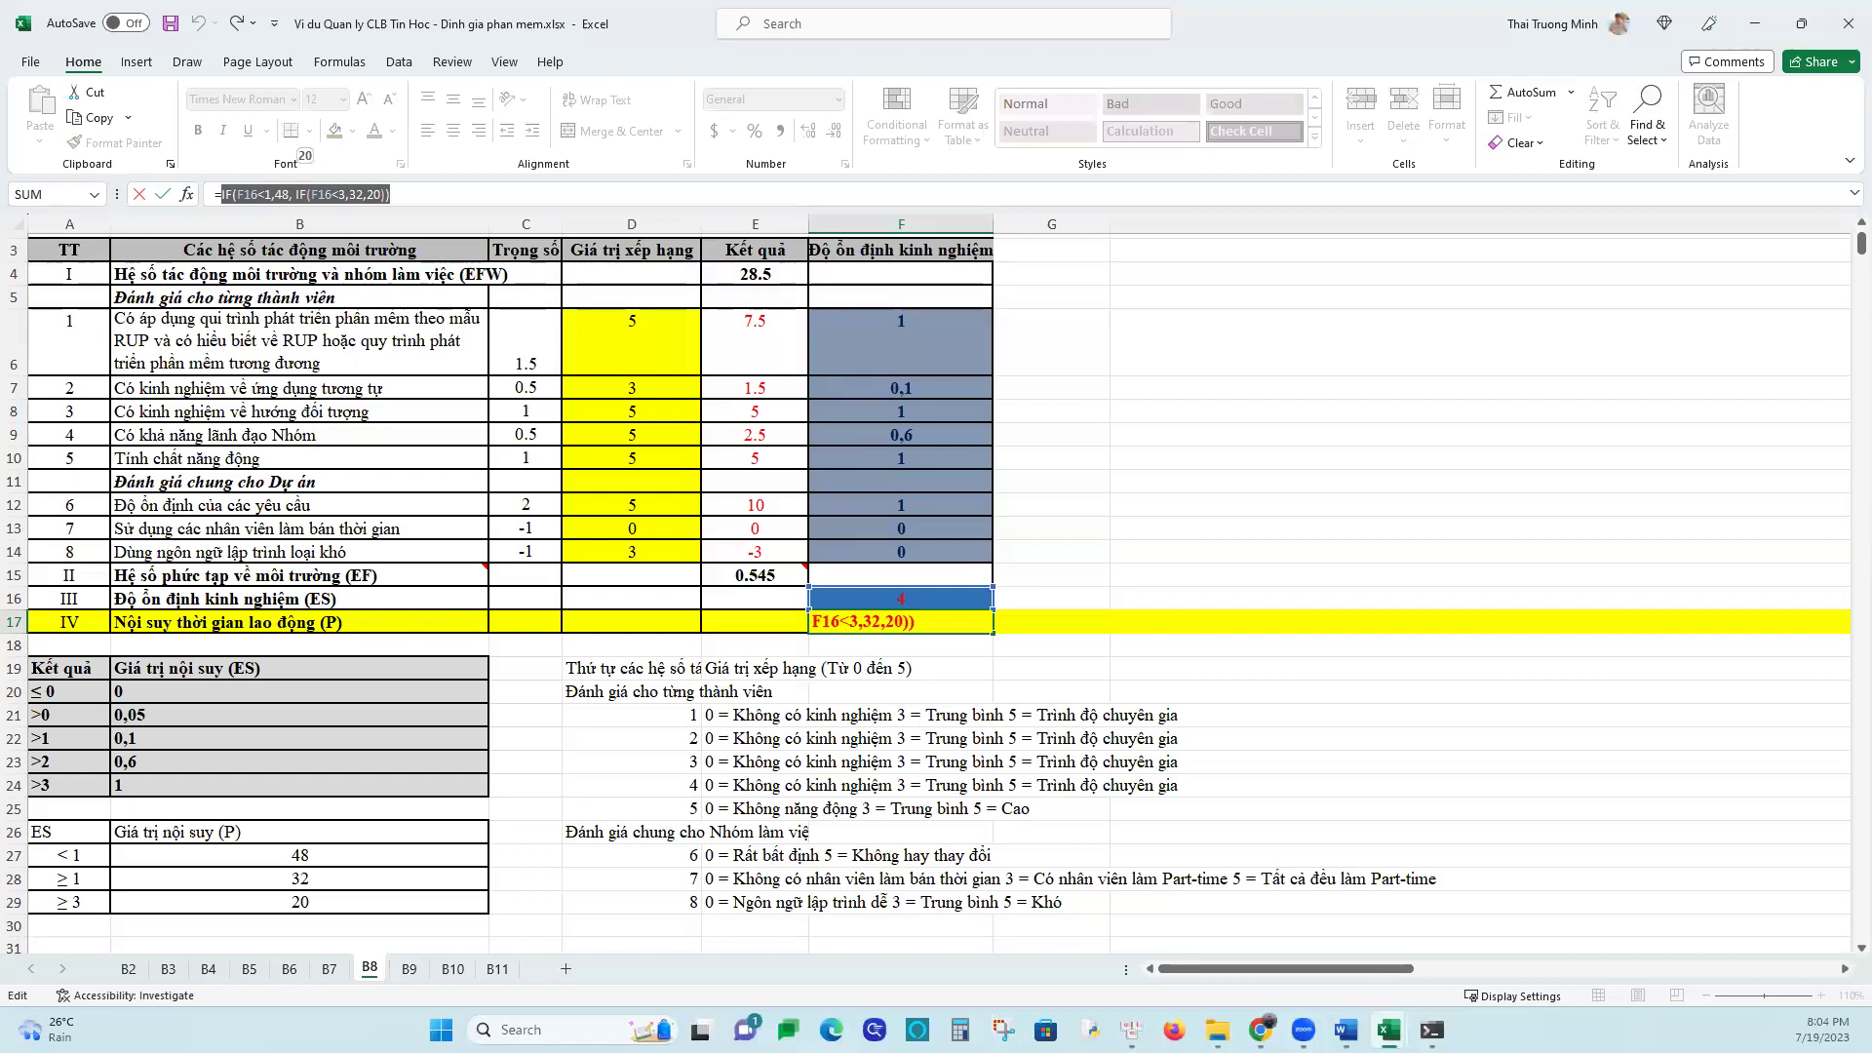
{"action": "left_click", "coordinate": [595, 920]}
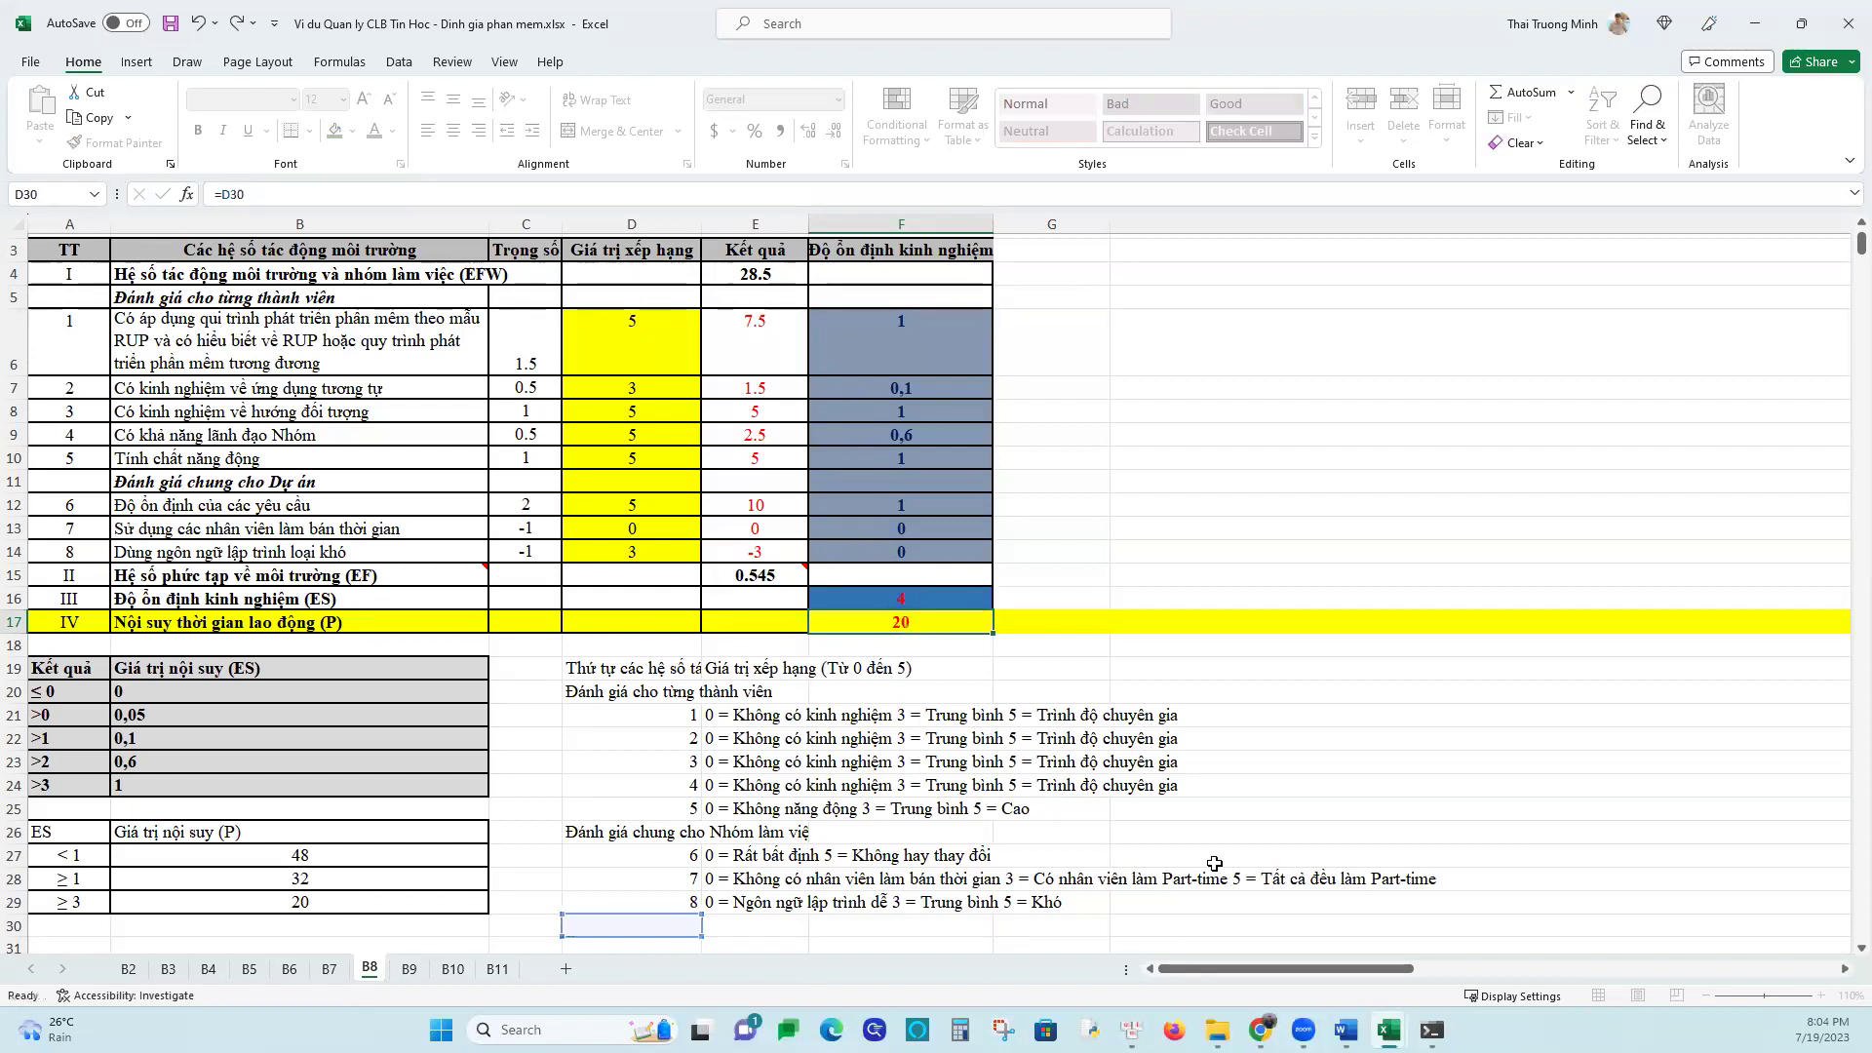
{"action": "key", "text": "Escape"}
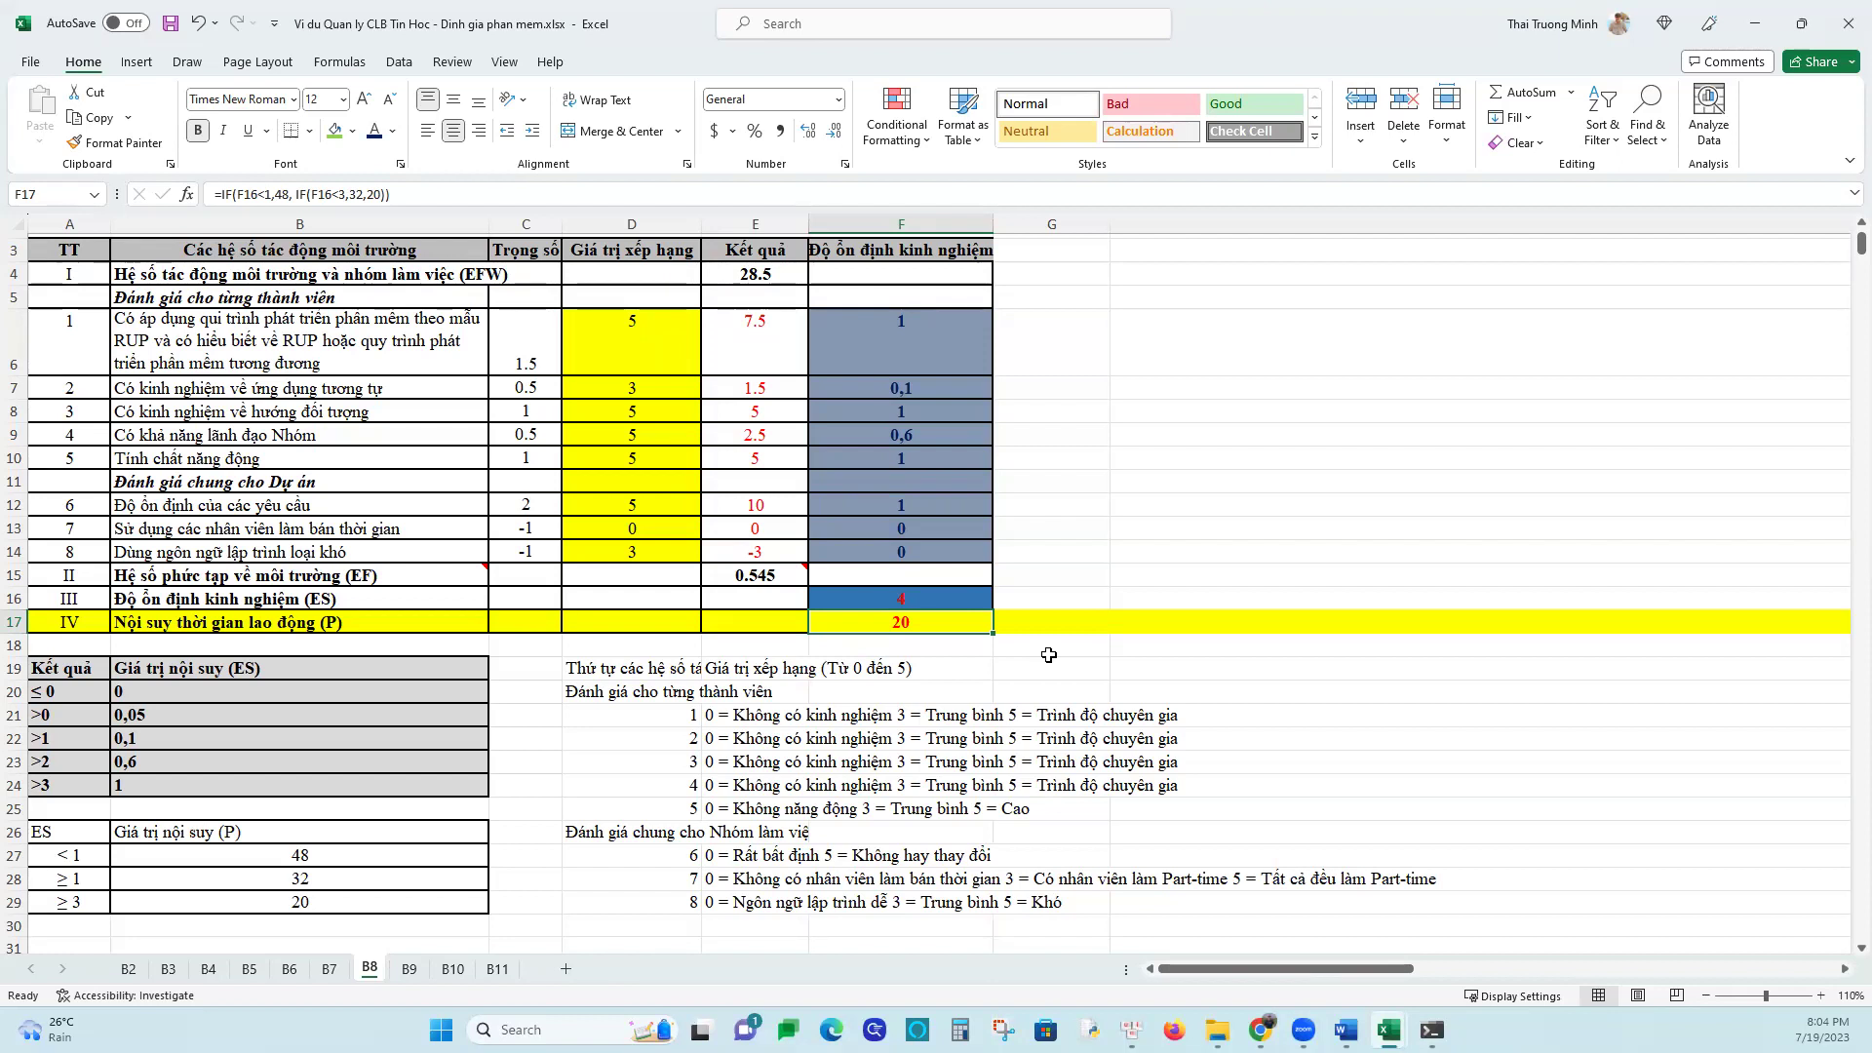
Go to sheet B9 on average labour wages and review the salary grades and the Hệ số coefficients in C5:C13
{"action": "left_click", "coordinate": [409, 968]}
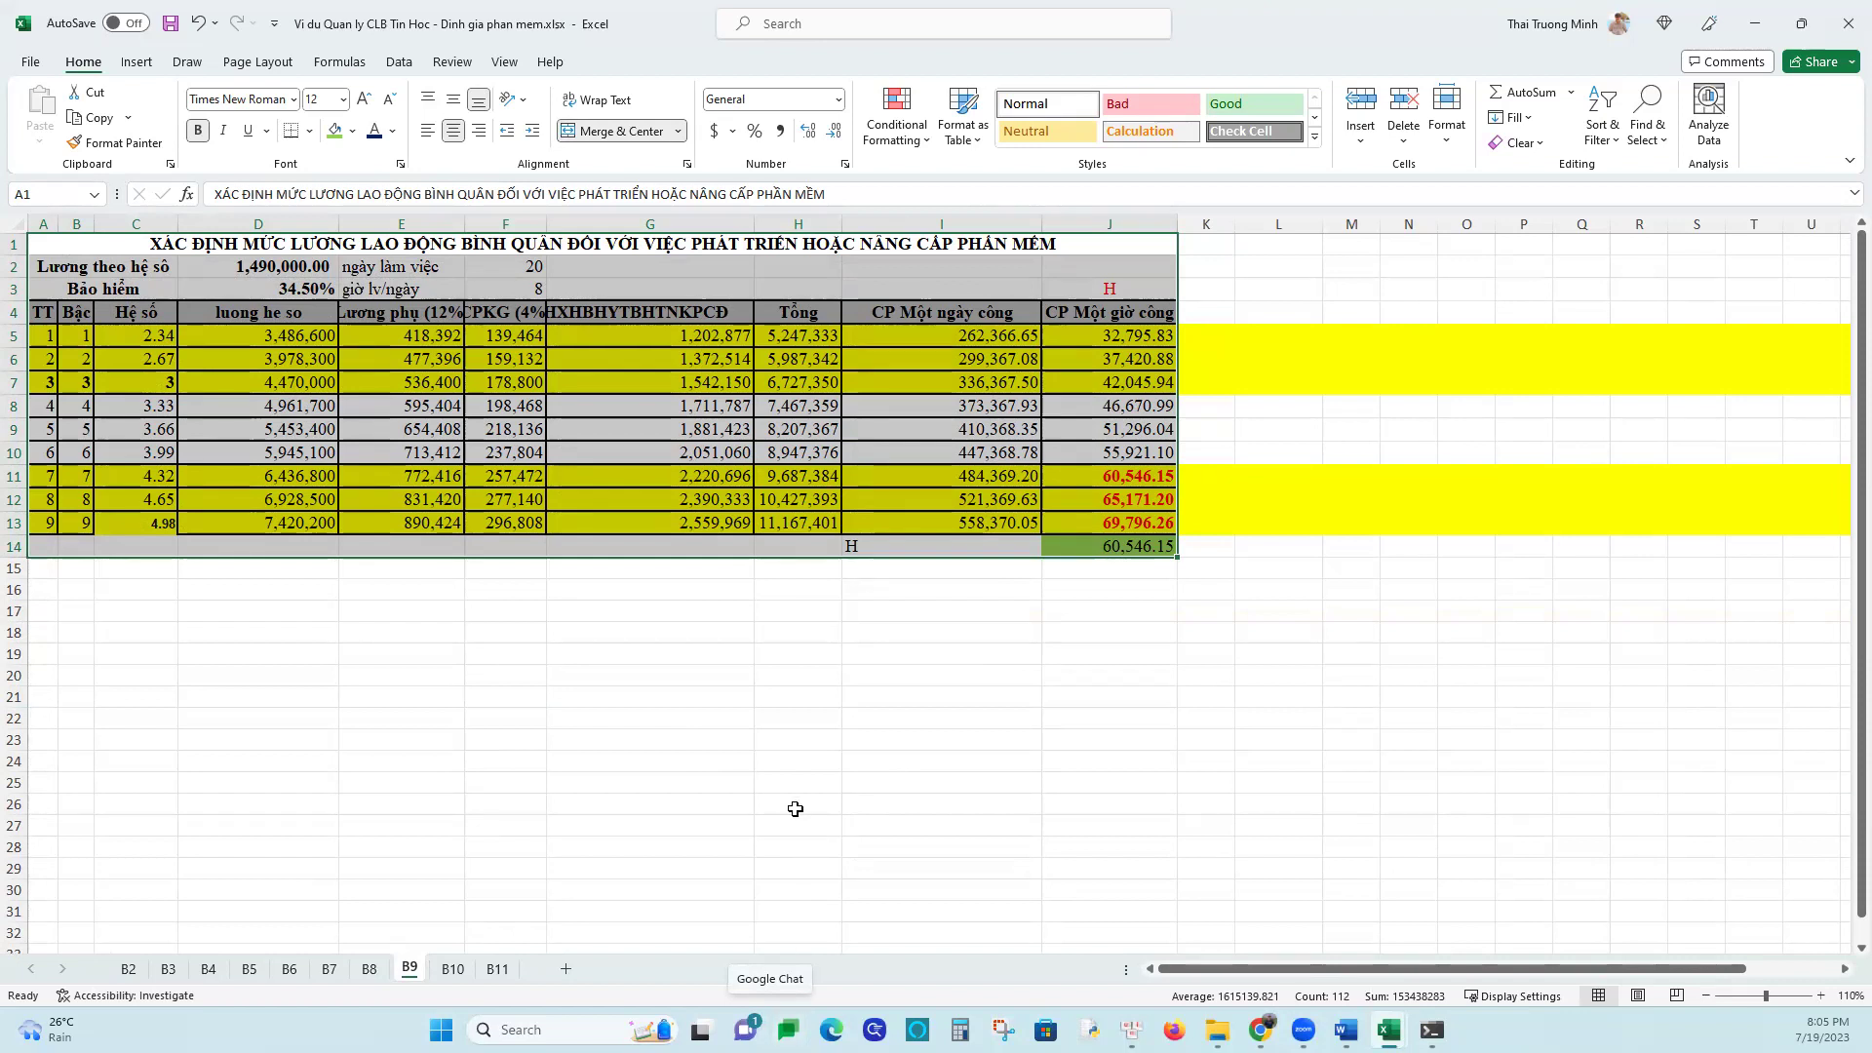
{"action": "left_click", "coordinate": [798, 649]}
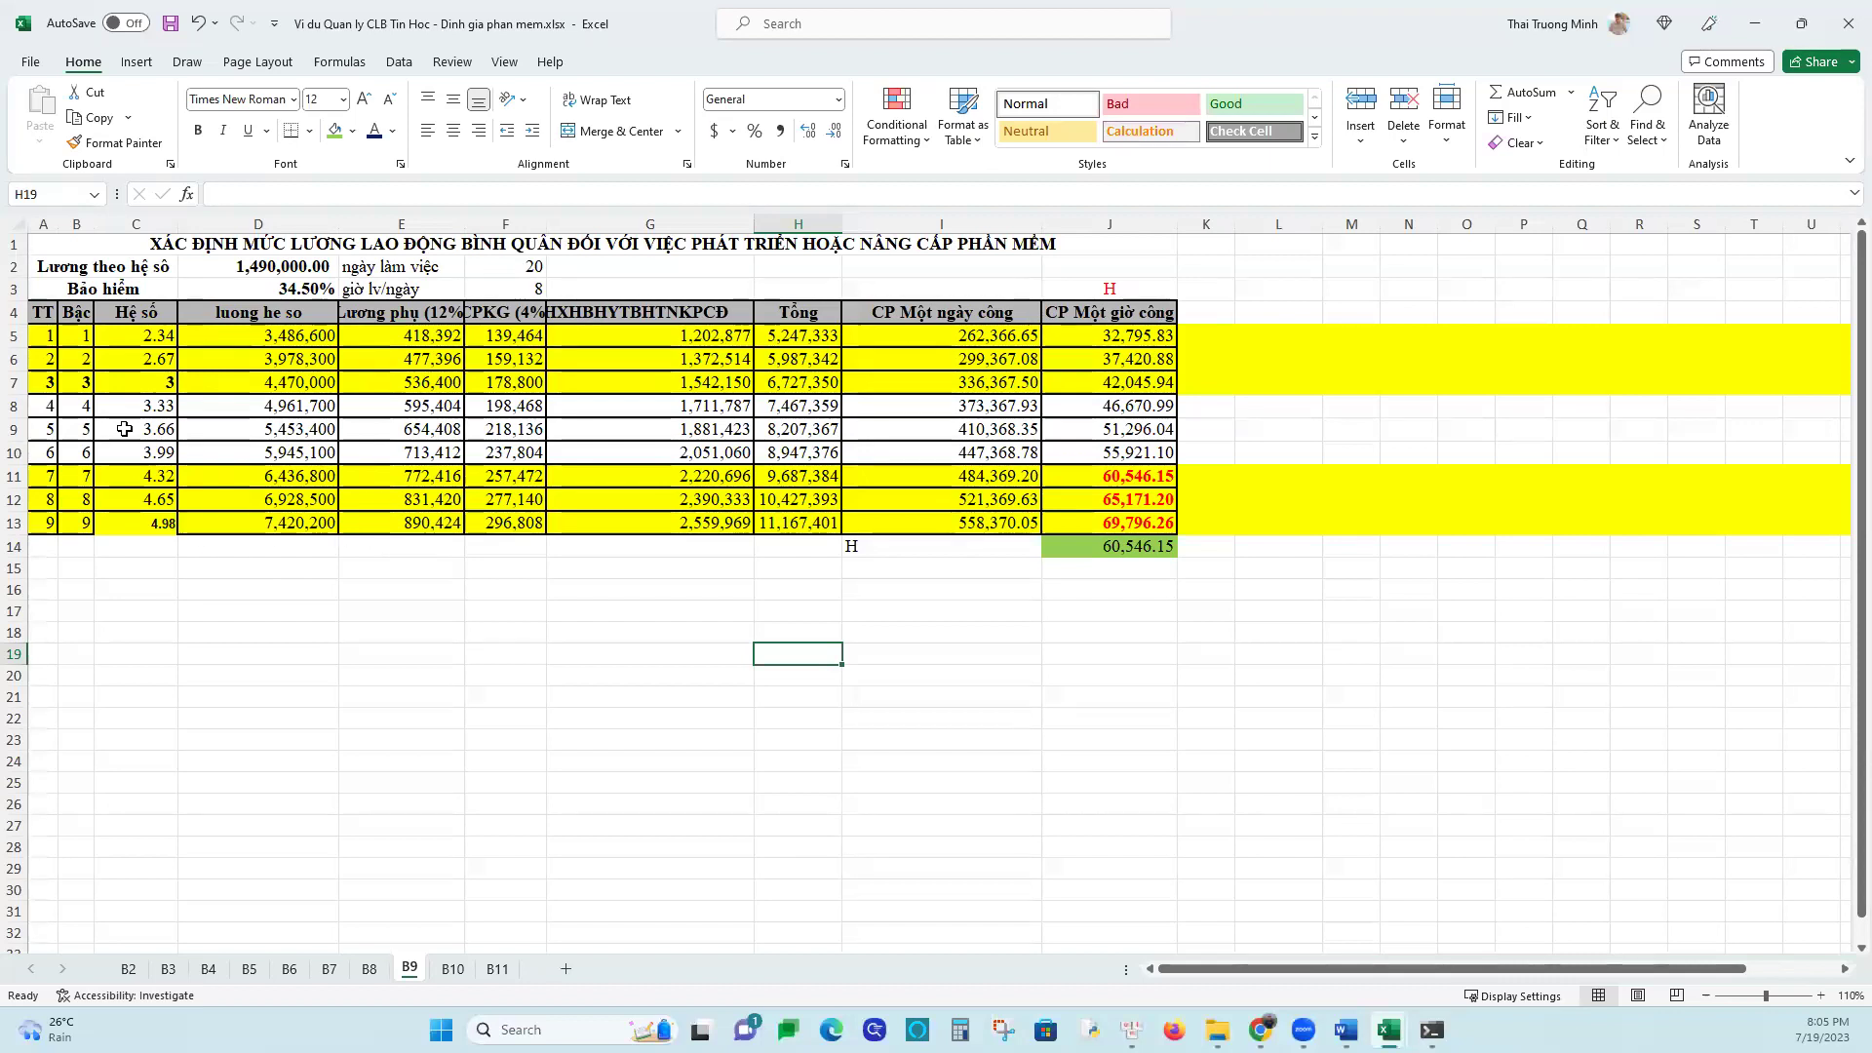
{"action": "left_click", "coordinate": [78, 336]}
{"action": "left_click_drag", "start_coordinate": [154, 336], "coordinate": [156, 524]}
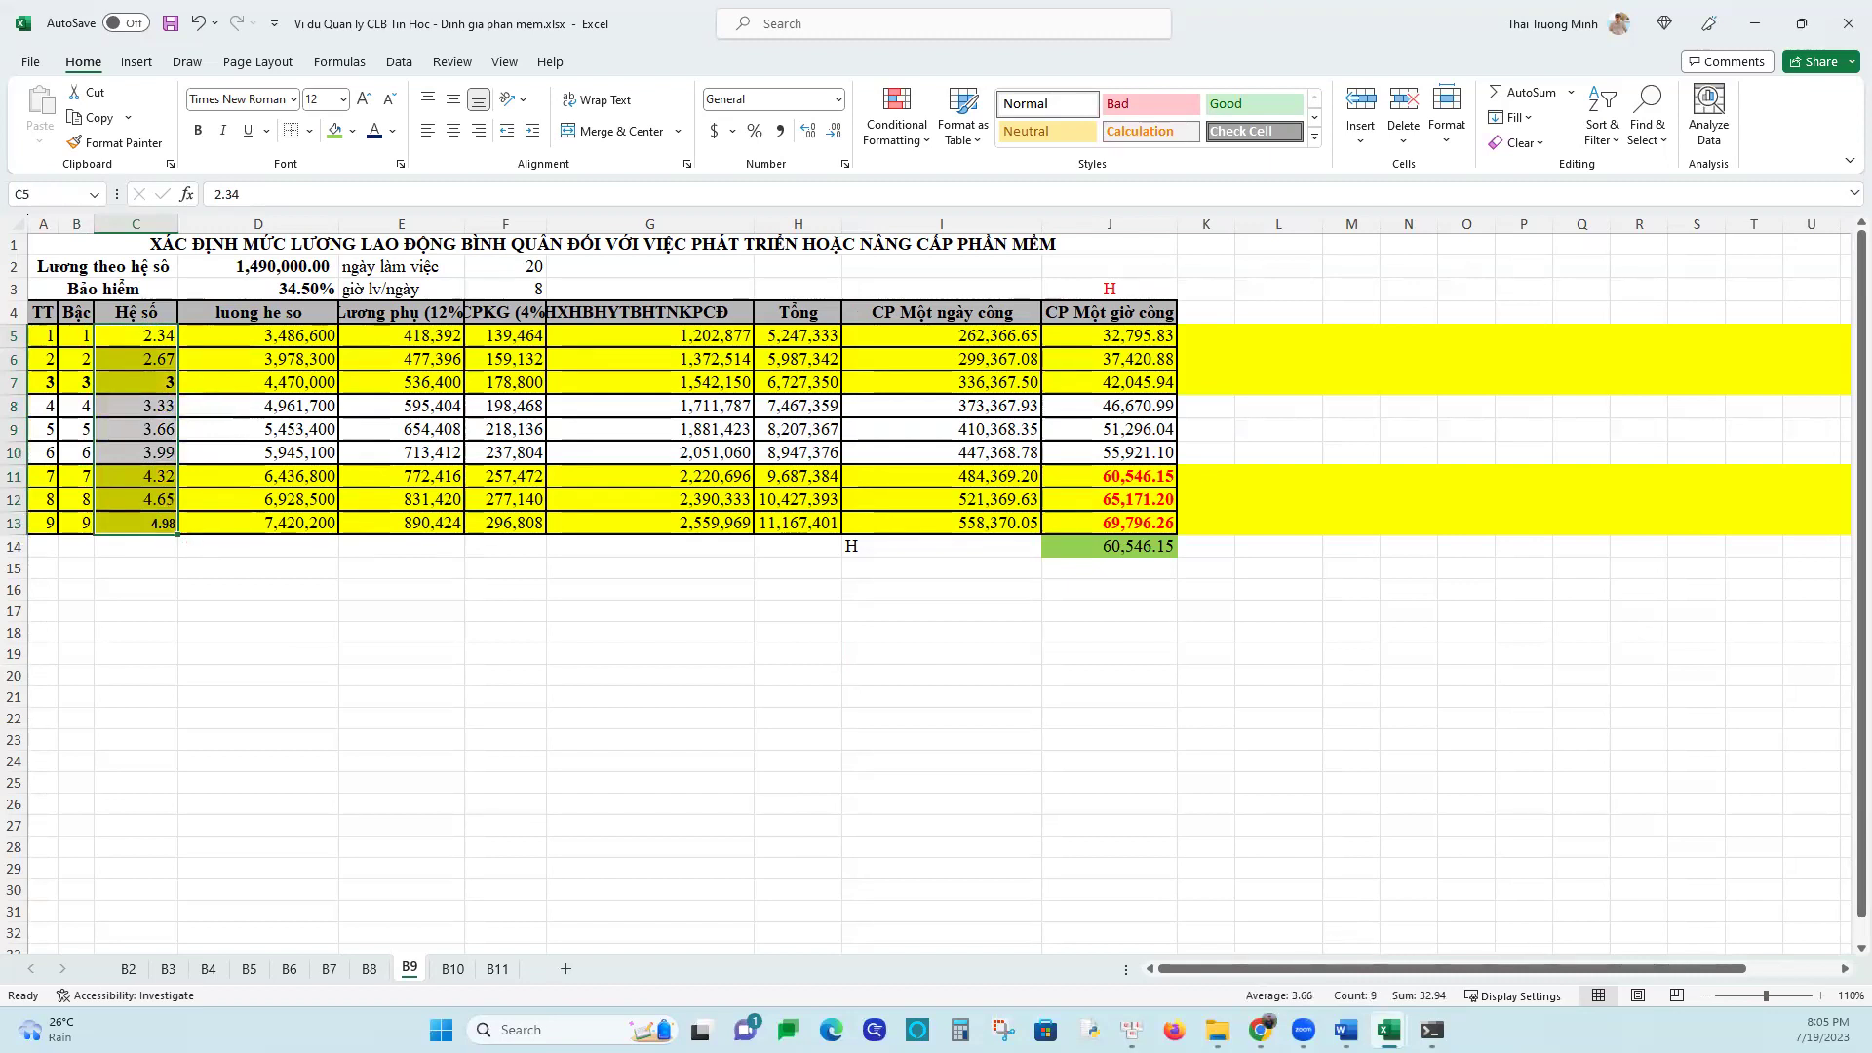
Switch to Chrome and search Google in a new tab for "he so luong ky su"
{"action": "key", "text": "alt+Tab"}
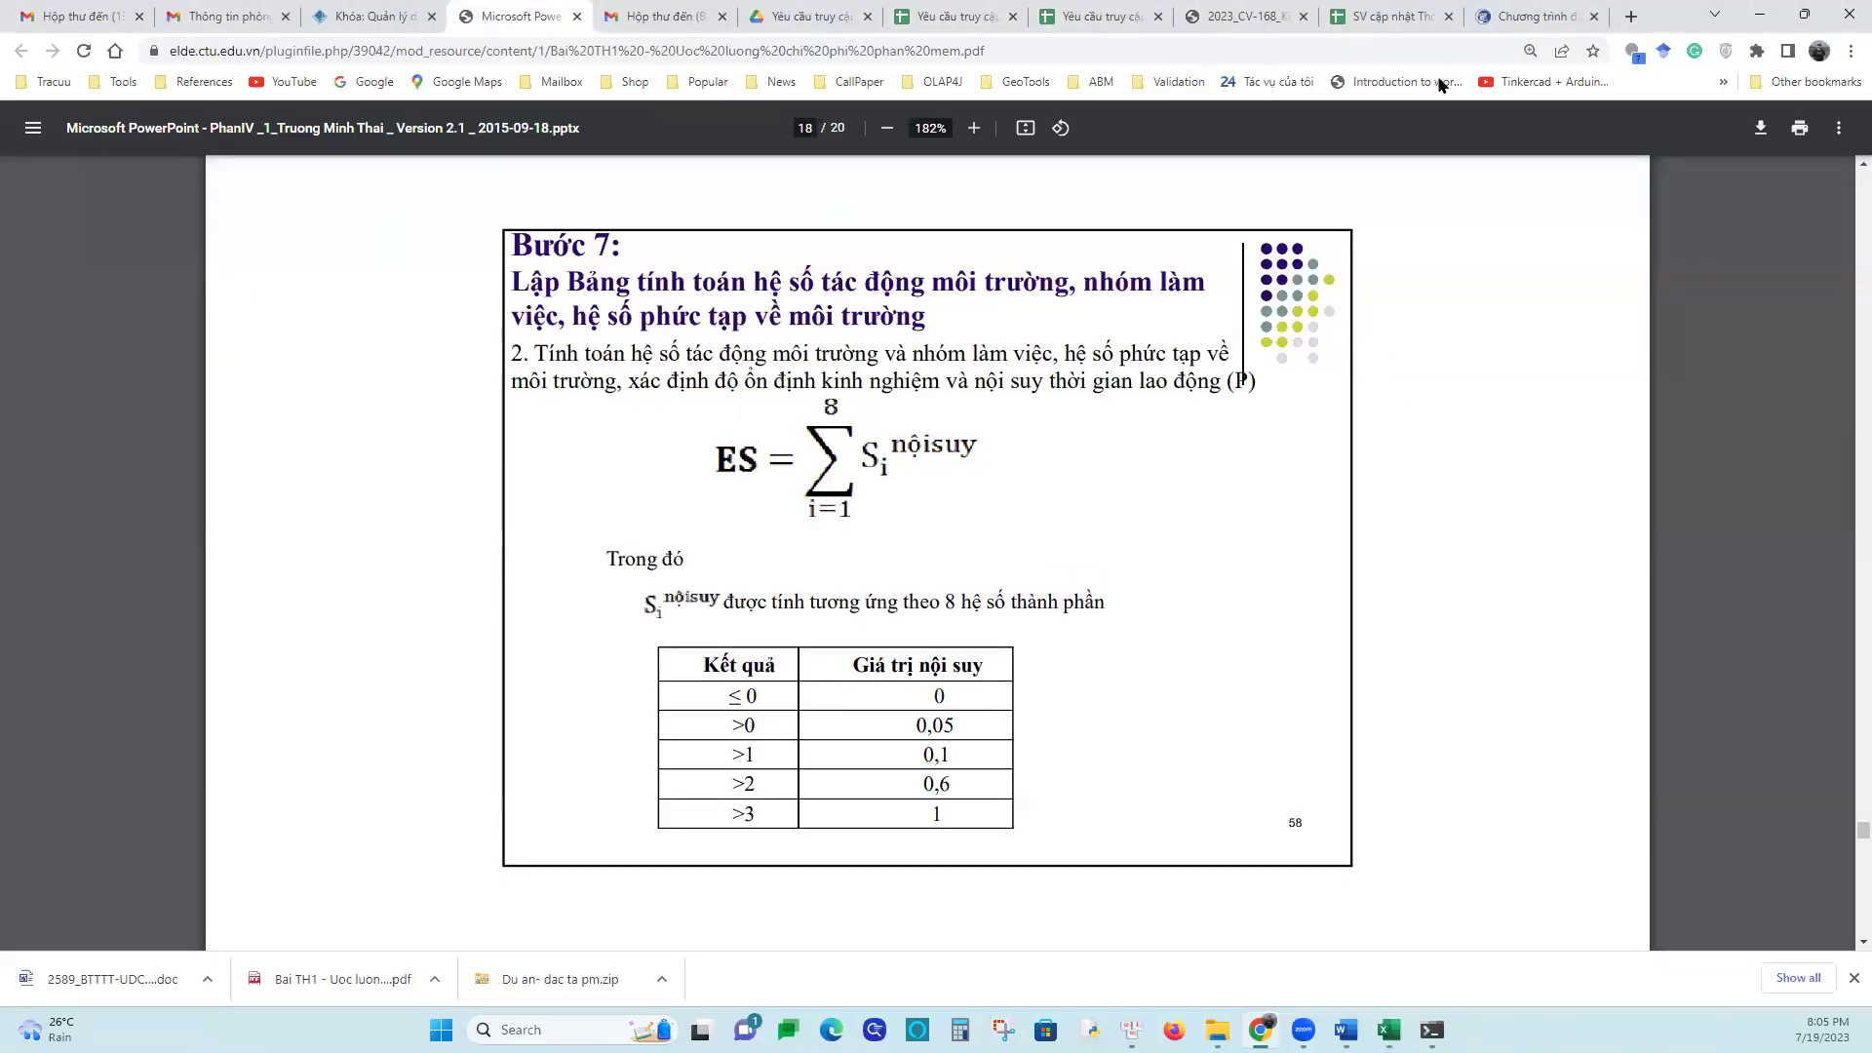
{"action": "left_click", "coordinate": [1630, 17]}
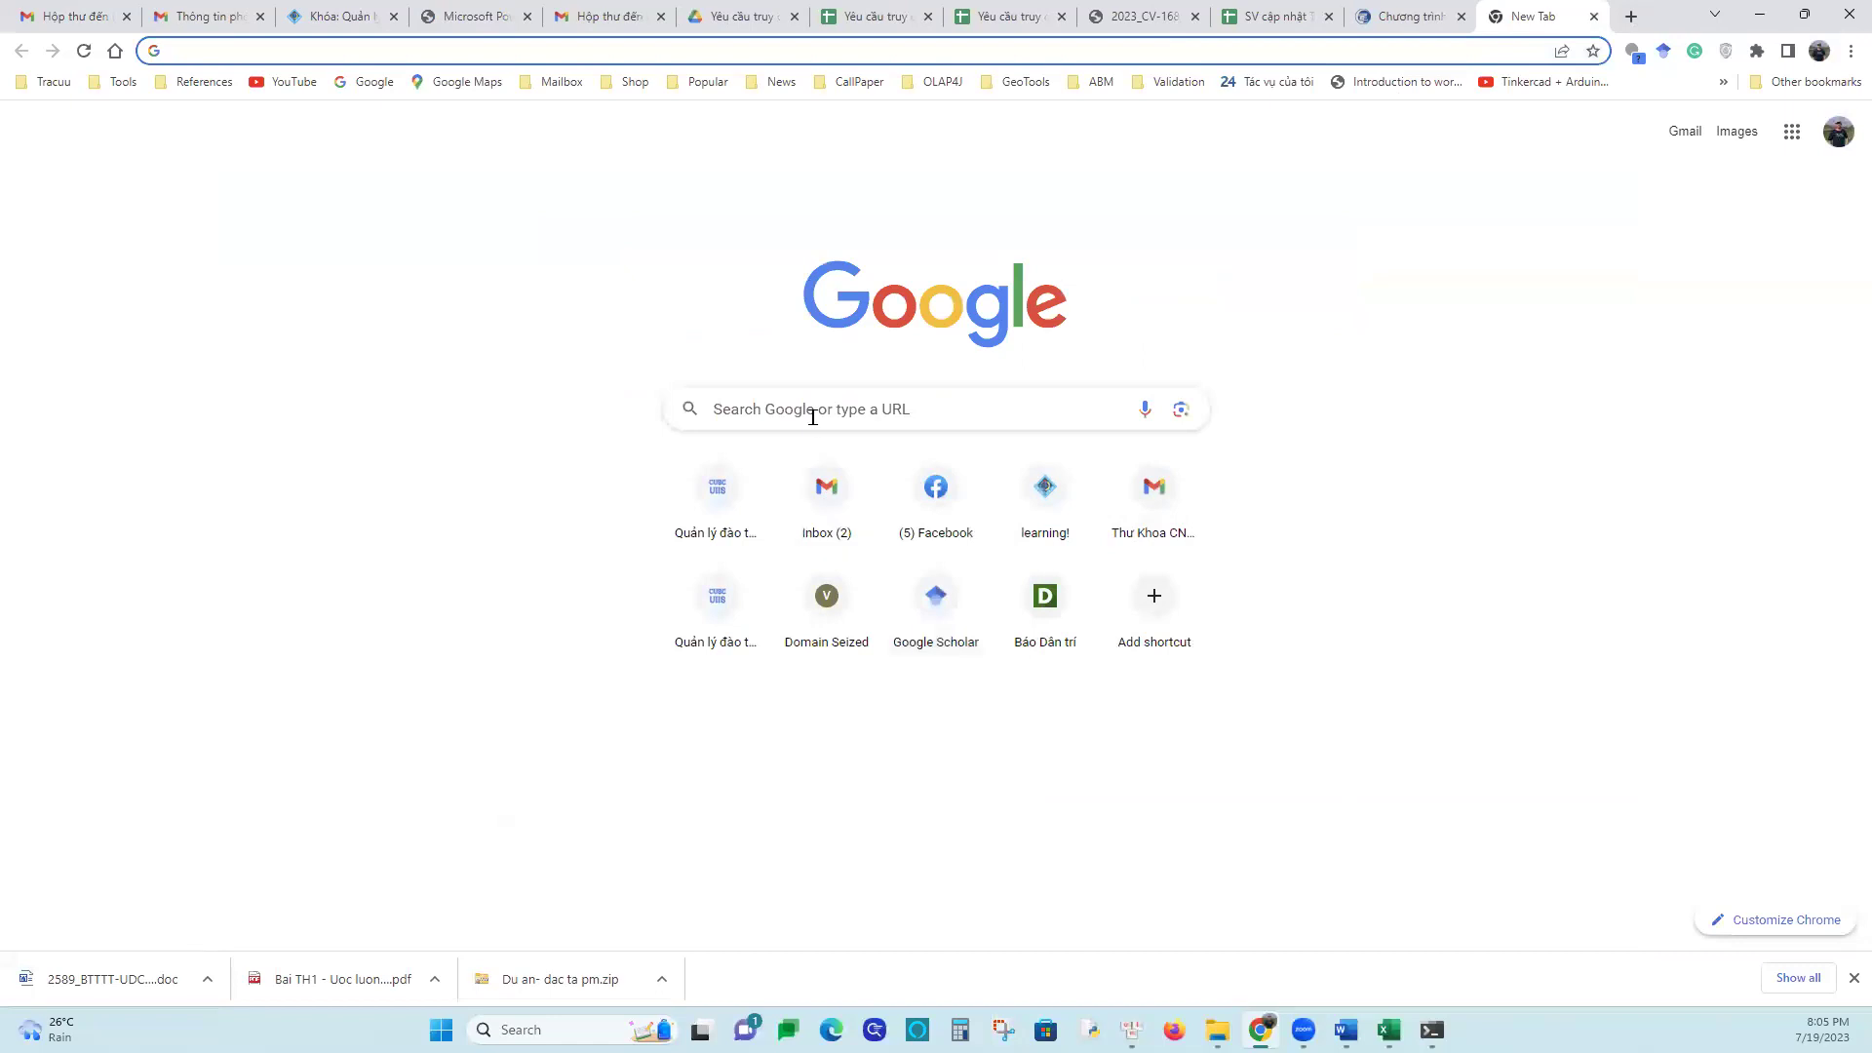
{"action": "left_click", "coordinate": [812, 417]}
{"action": "type", "text": "he"}
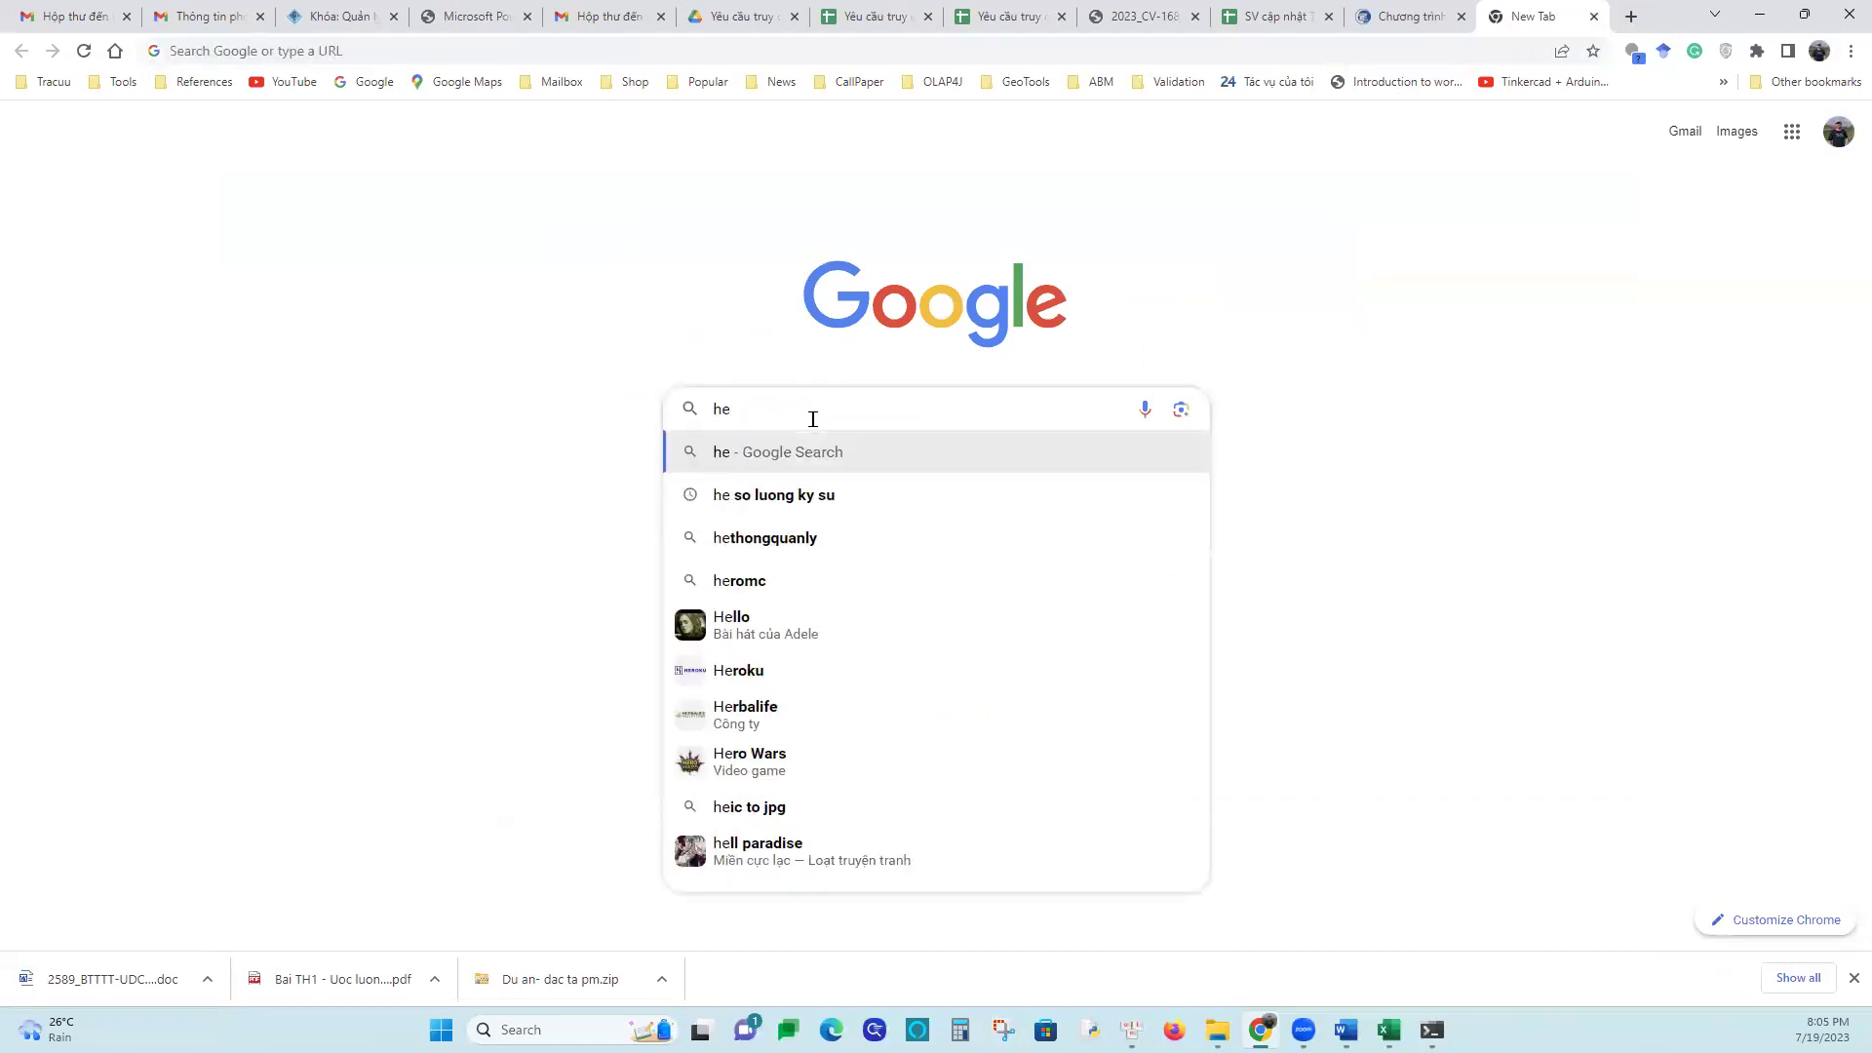
{"action": "type", "text": " so "}
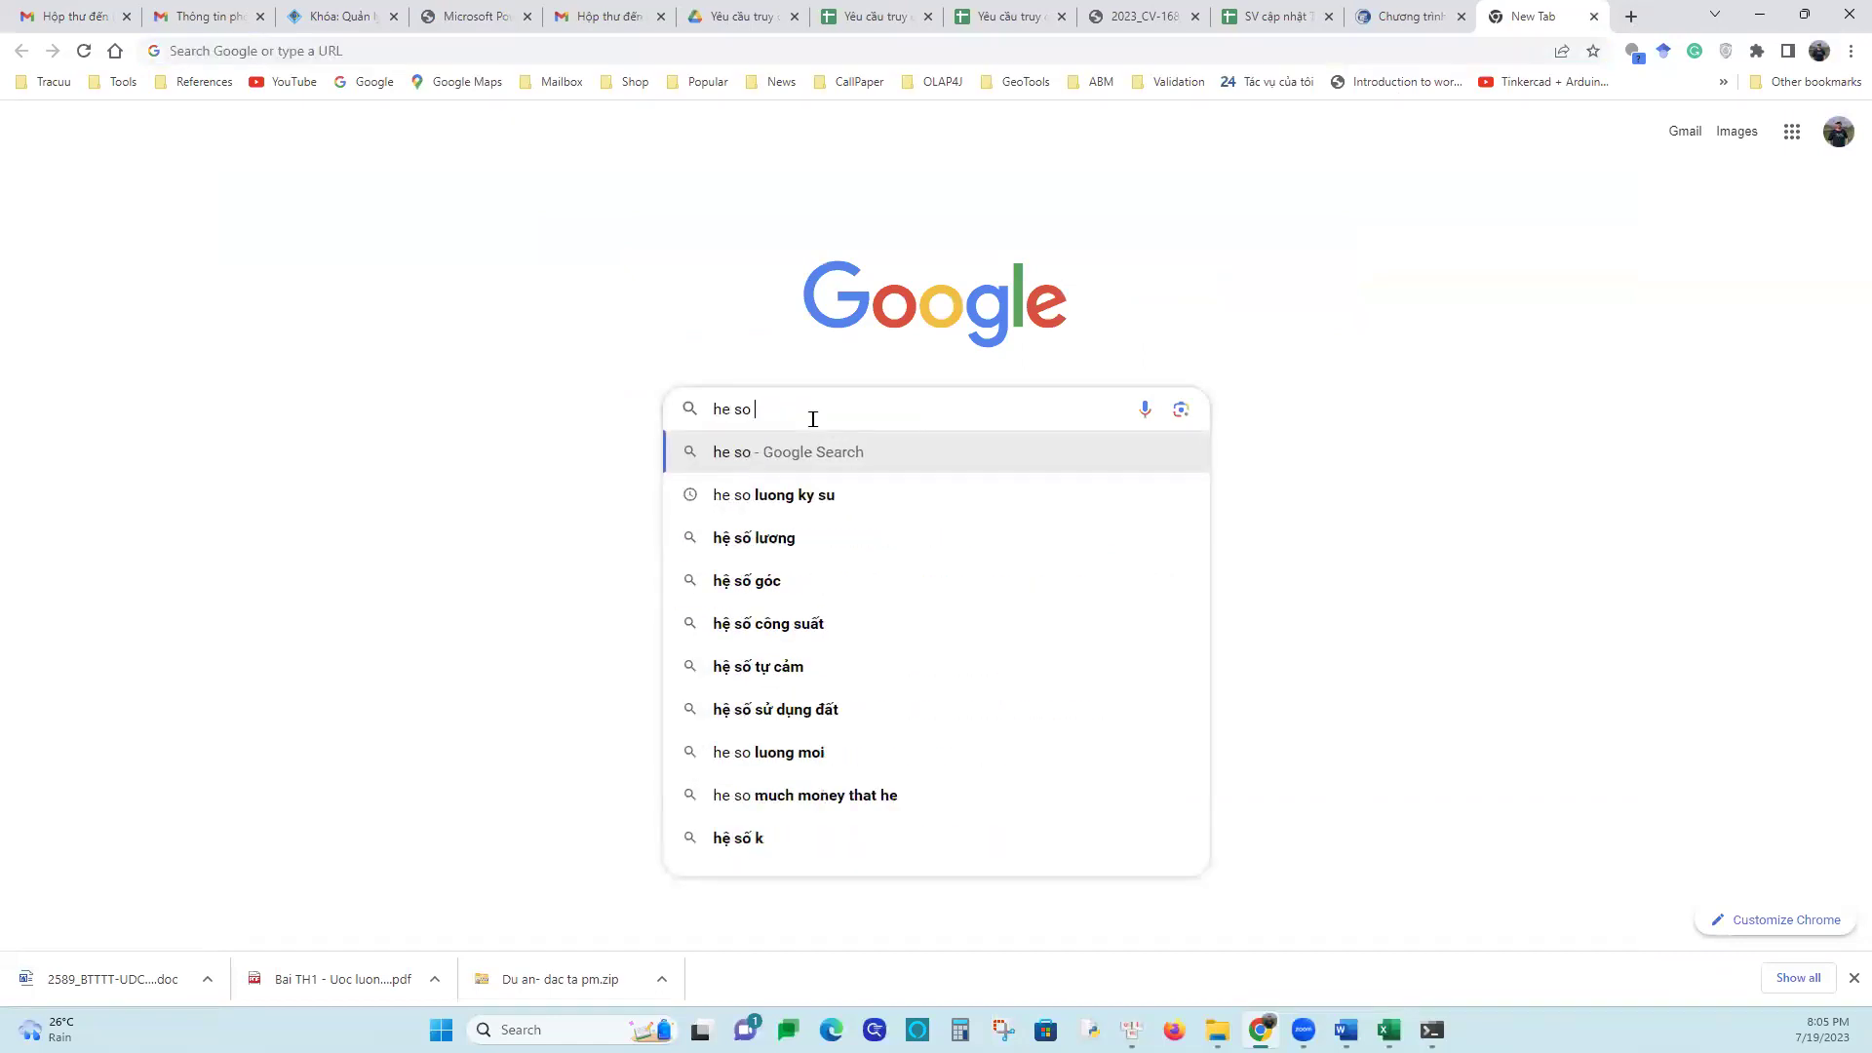
{"action": "type", "text": "luong ky su"}
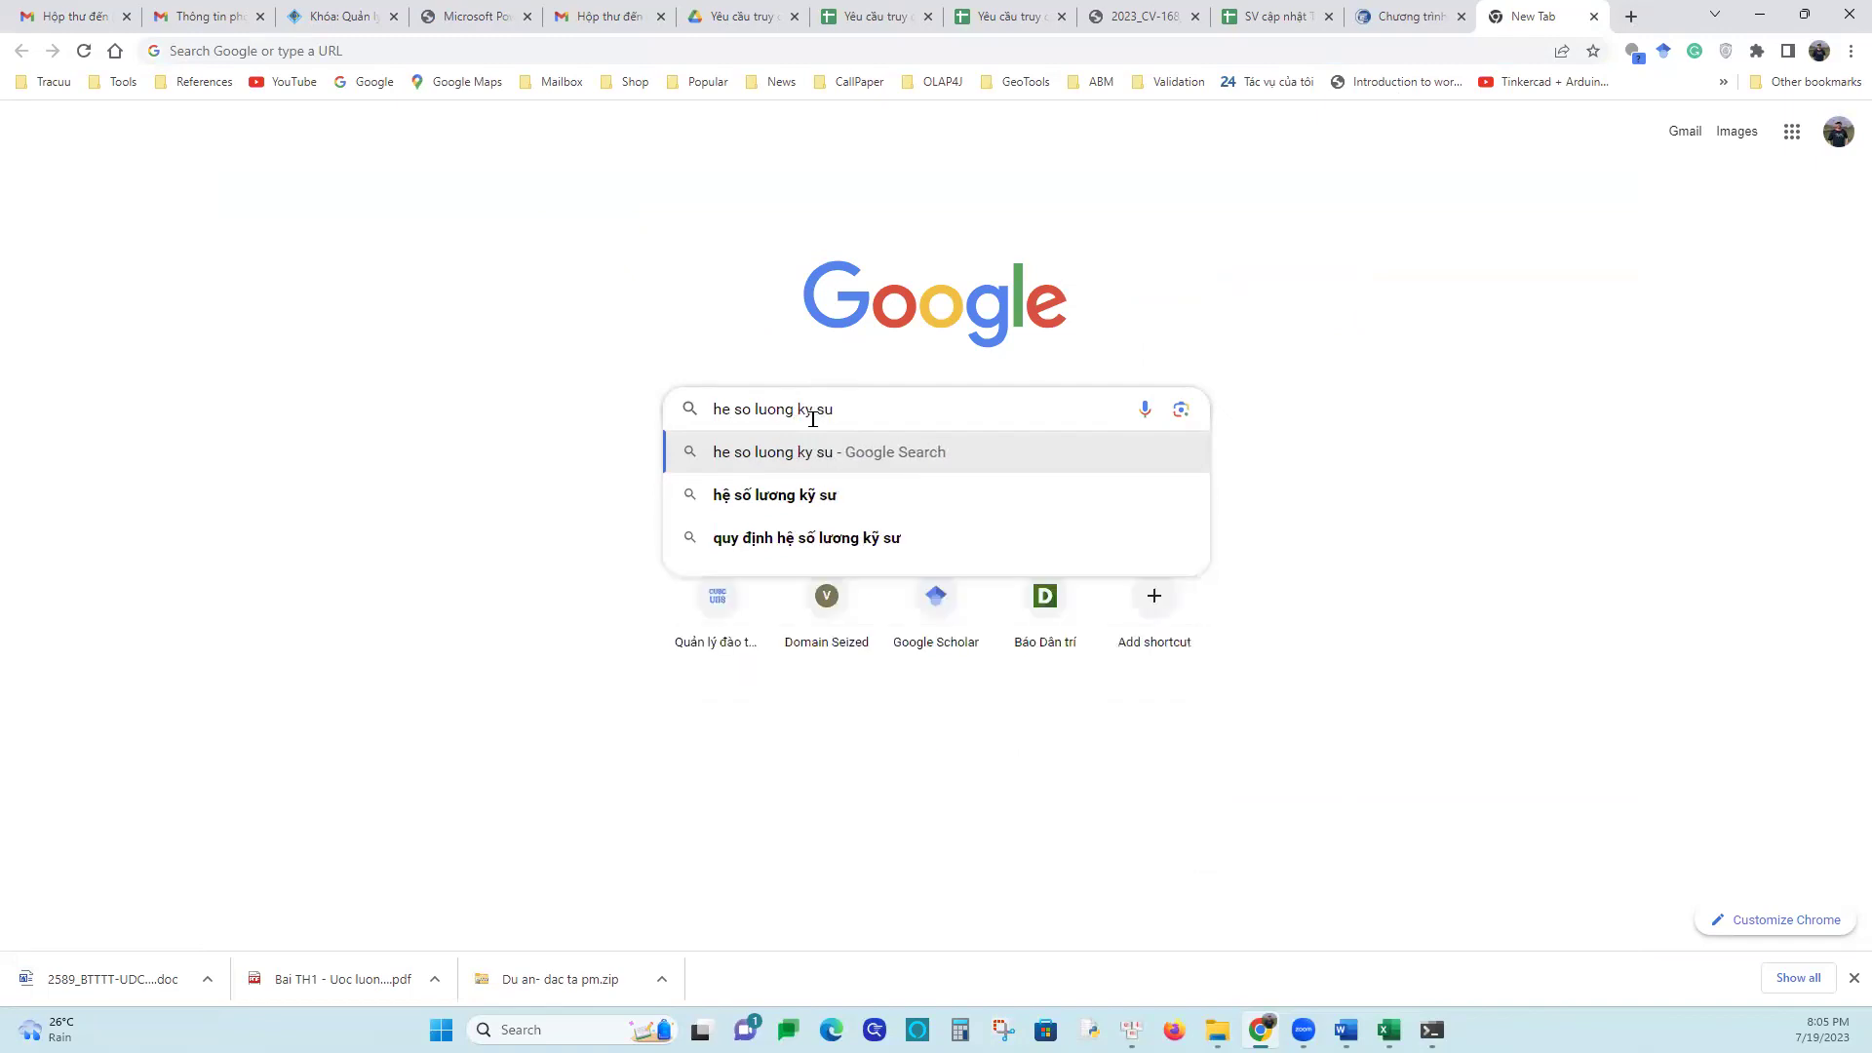
{"action": "key", "text": "Return"}
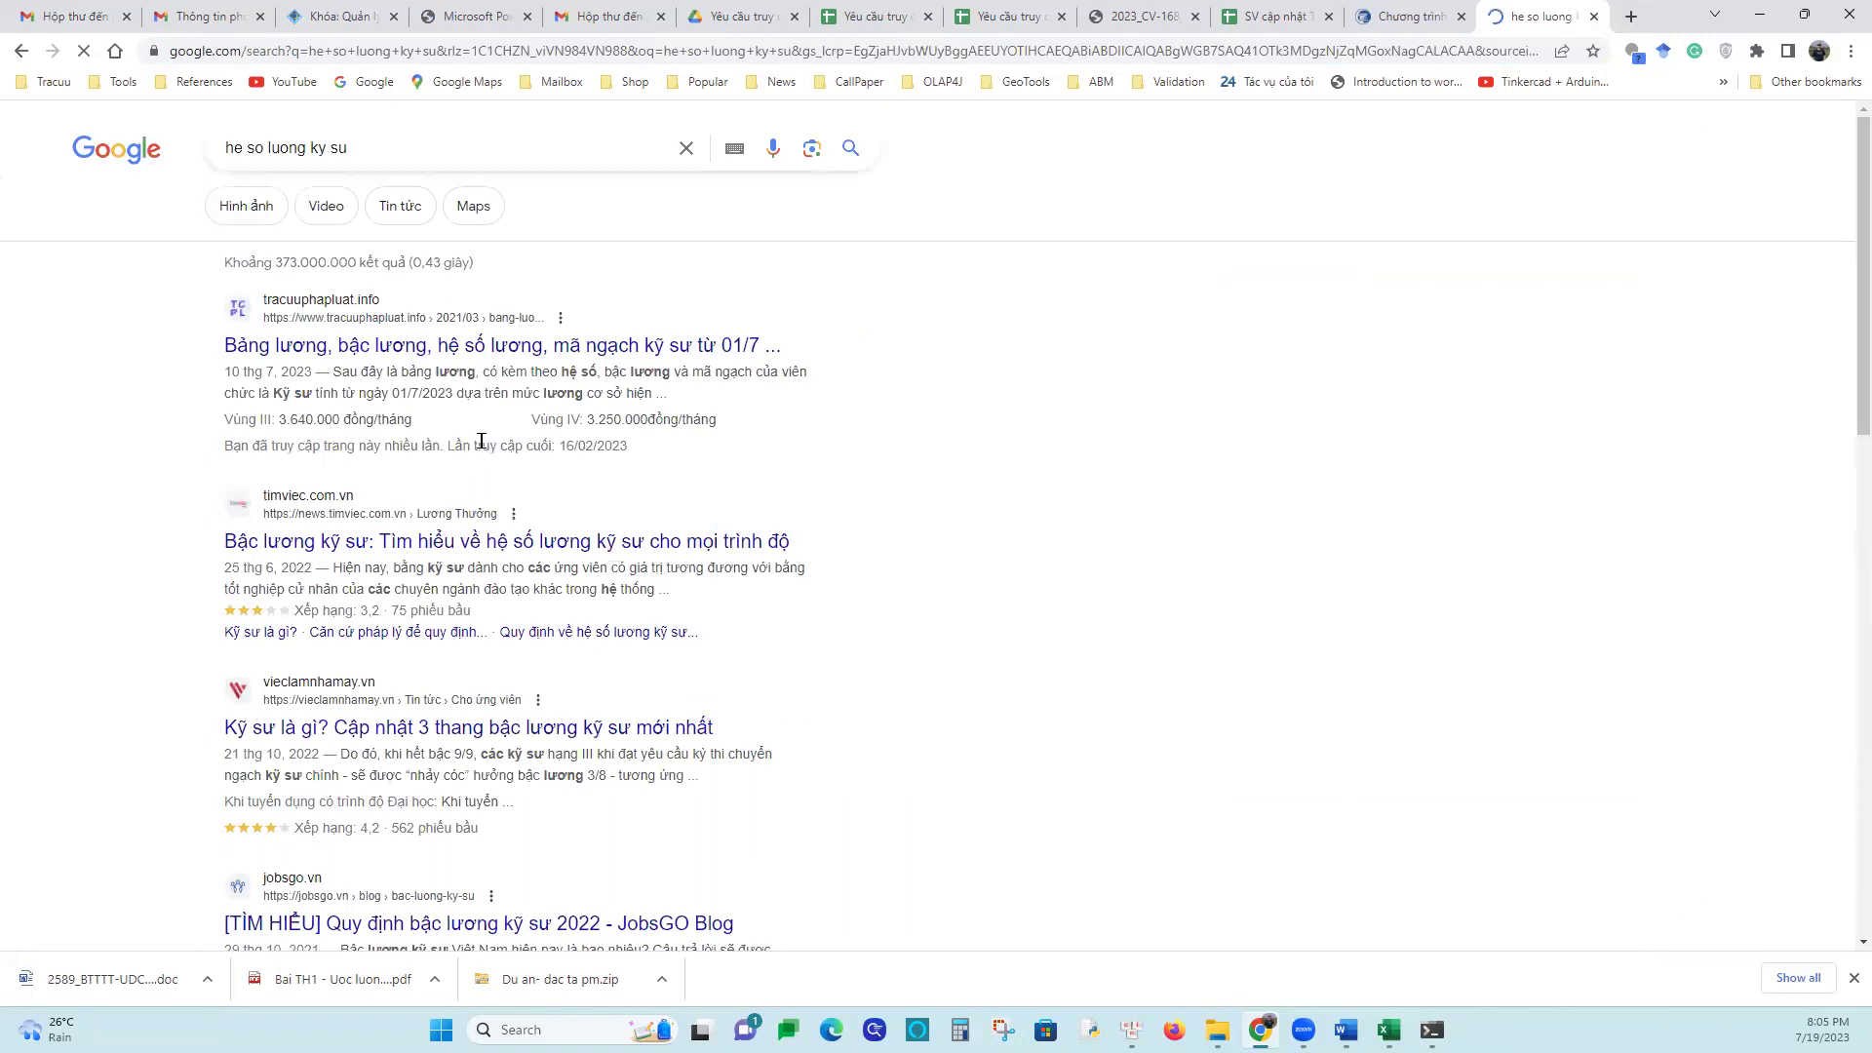
Open the timviec.com.vn and tracuuphapluat.info salary results in separate new tabs, and show the timviec.com.vn article
{"action": "right_click", "coordinate": [491, 539]}
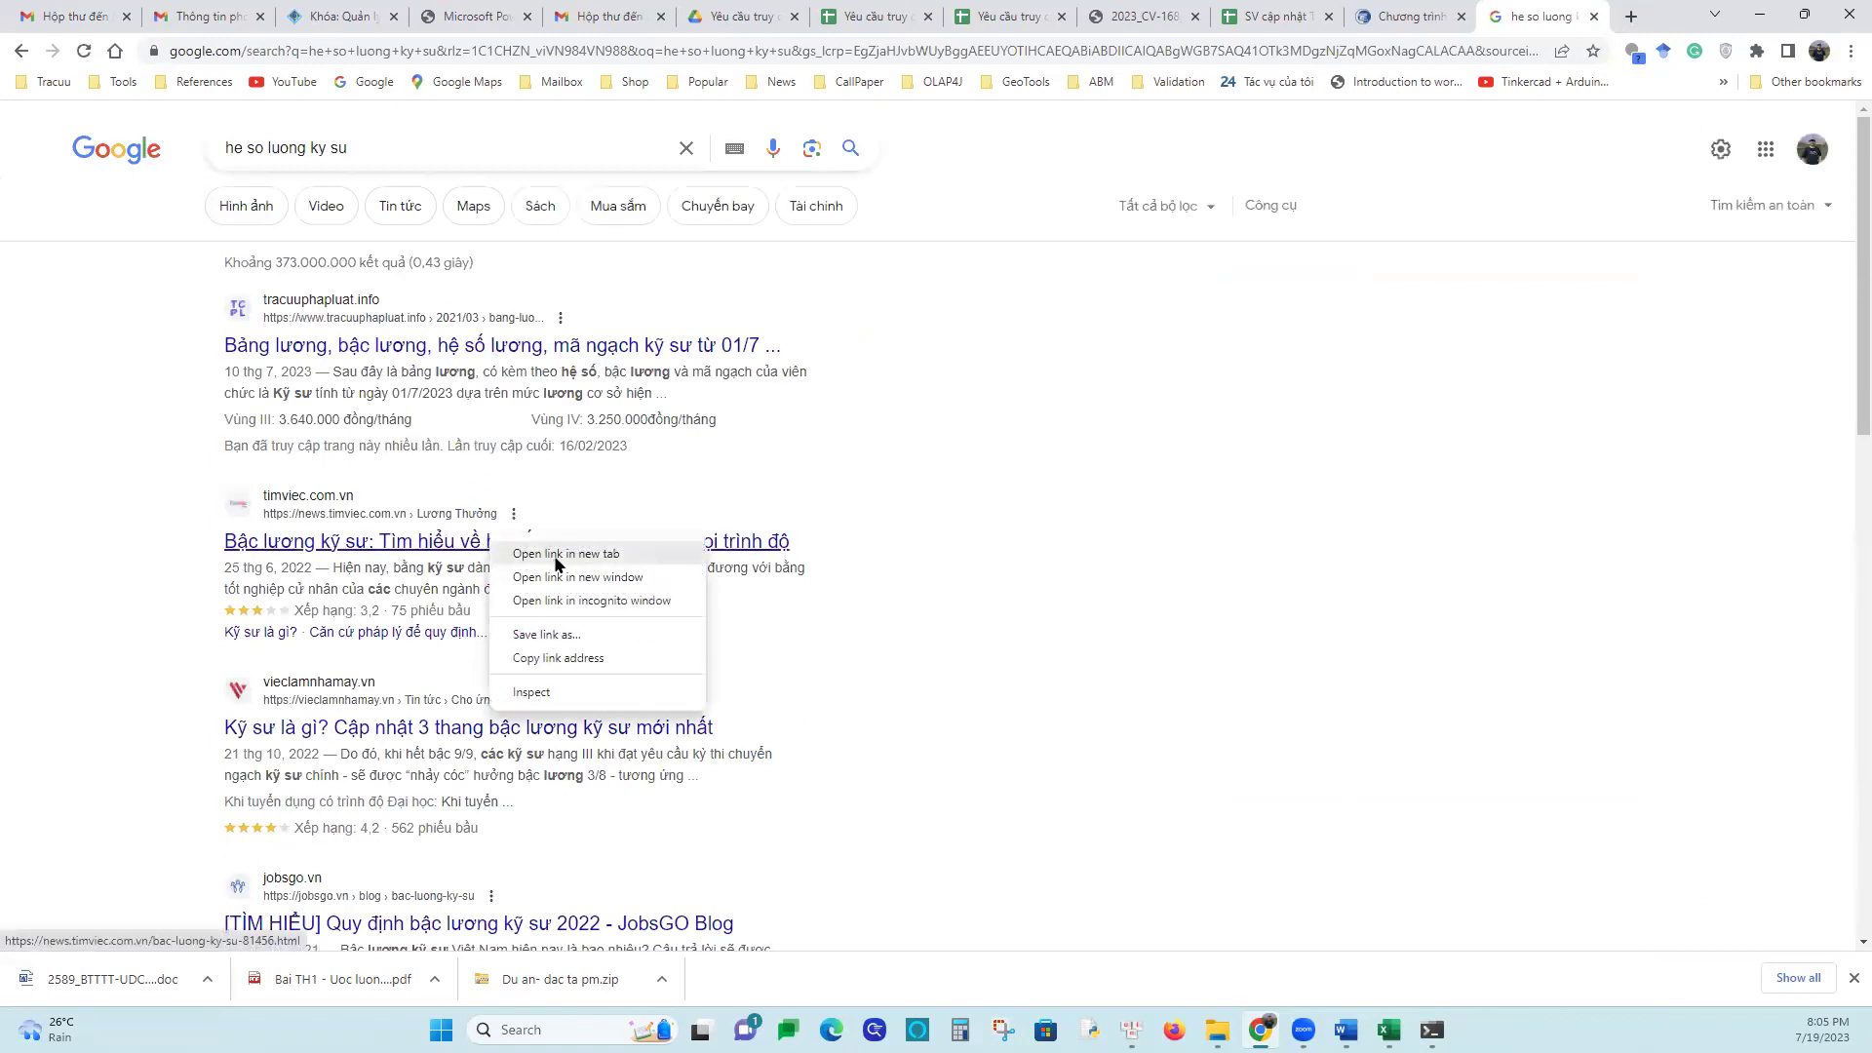
{"action": "left_click", "coordinate": [556, 554]}
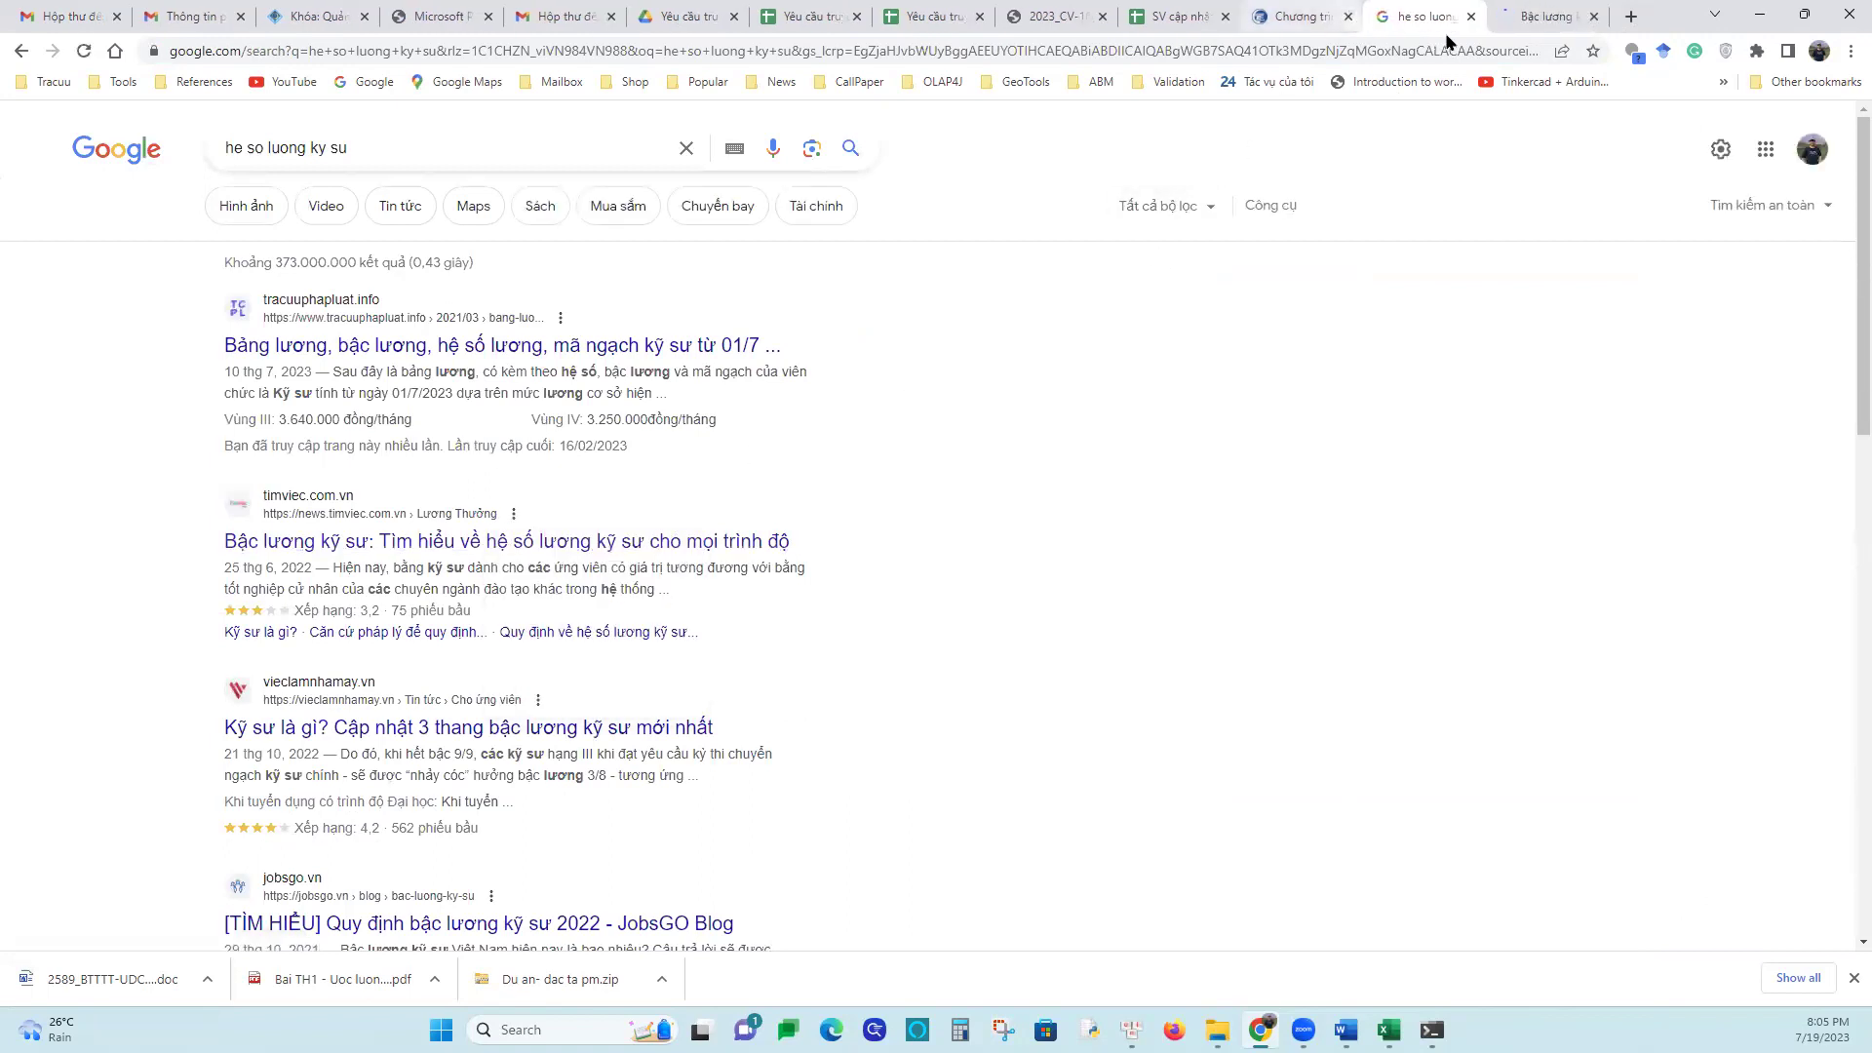
{"action": "right_click", "coordinate": [627, 353]}
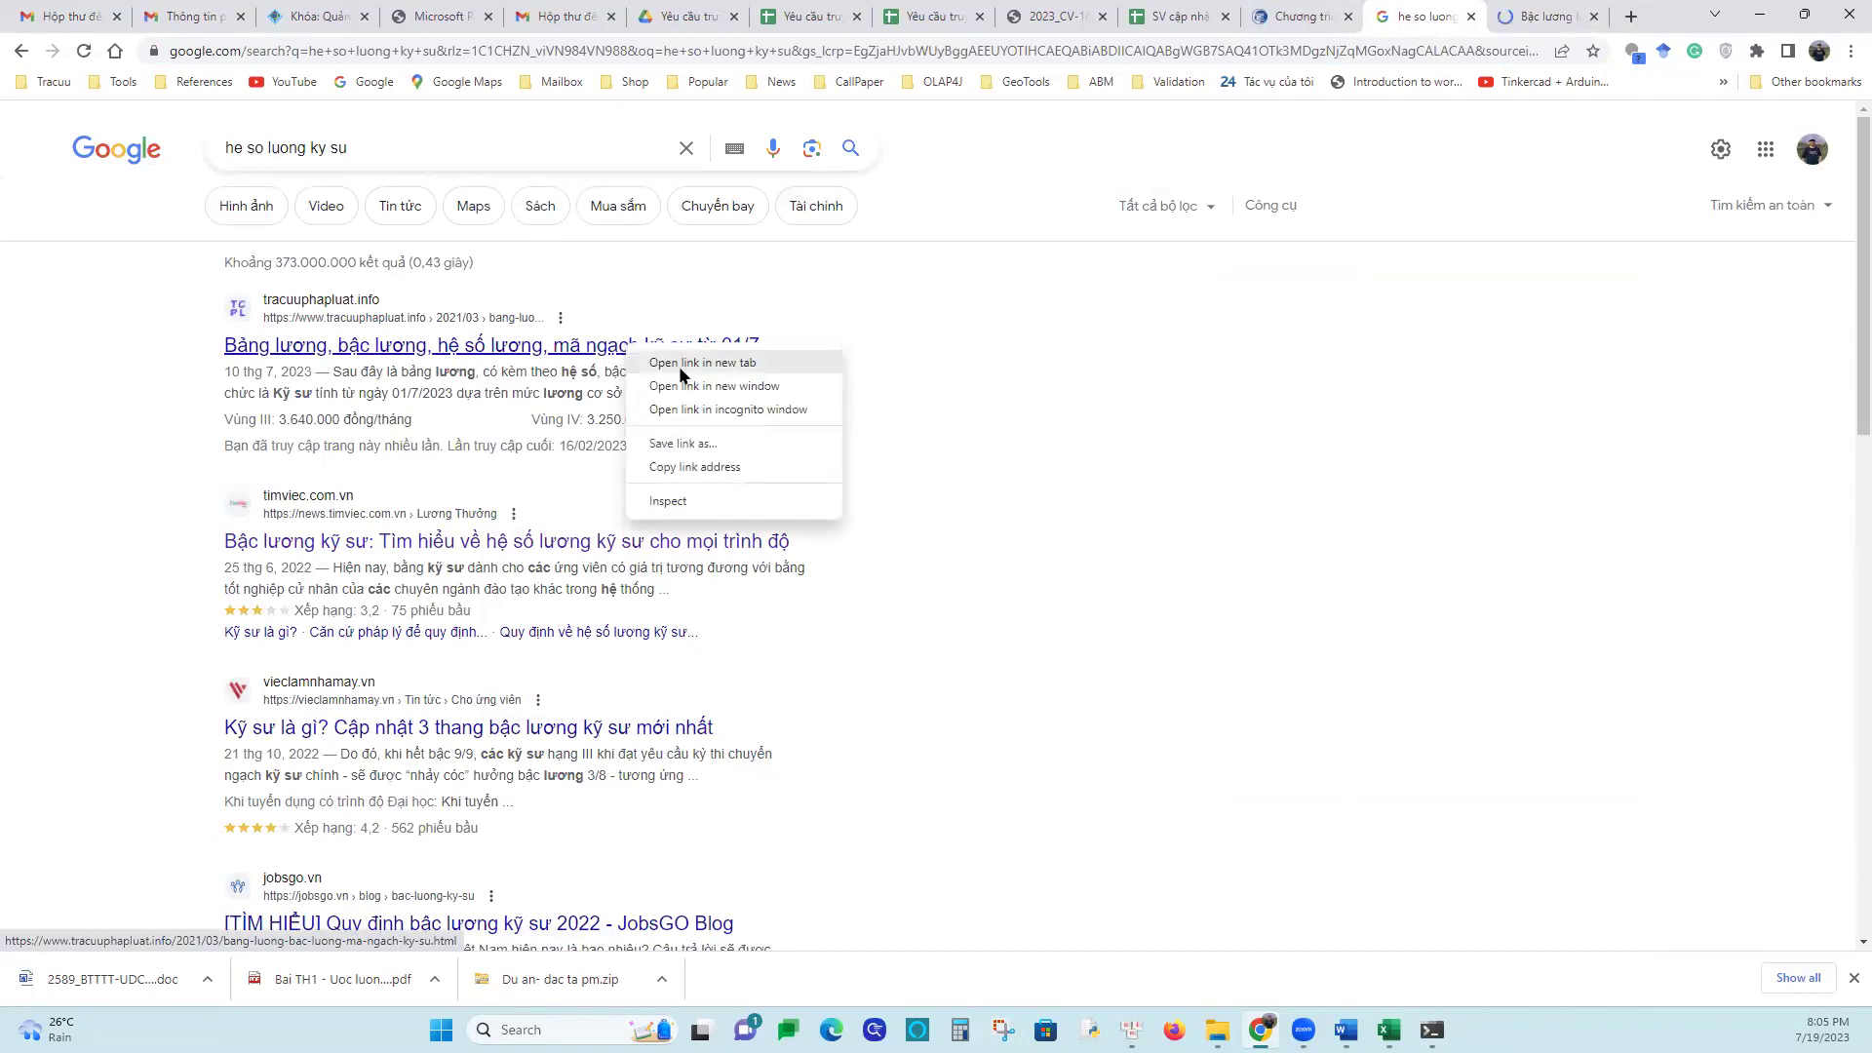
{"action": "left_click", "coordinate": [682, 366]}
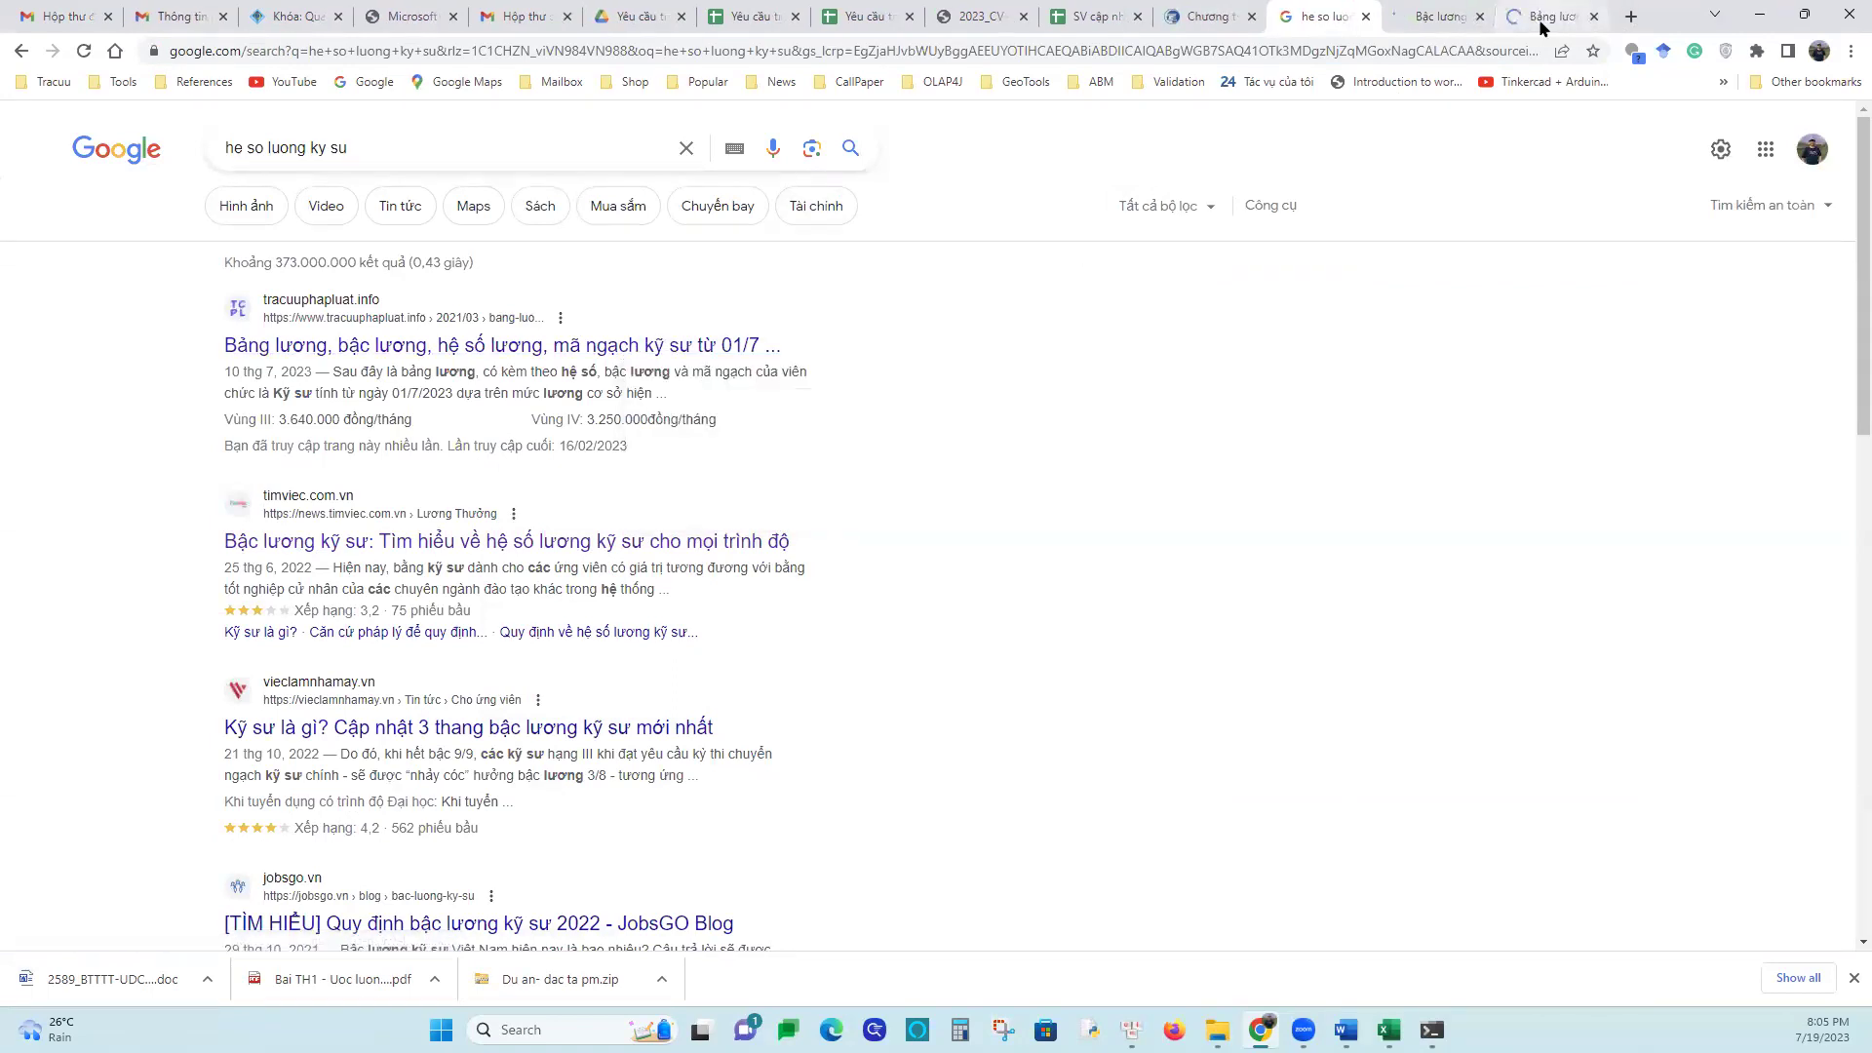
{"action": "left_click", "coordinate": [1435, 17]}
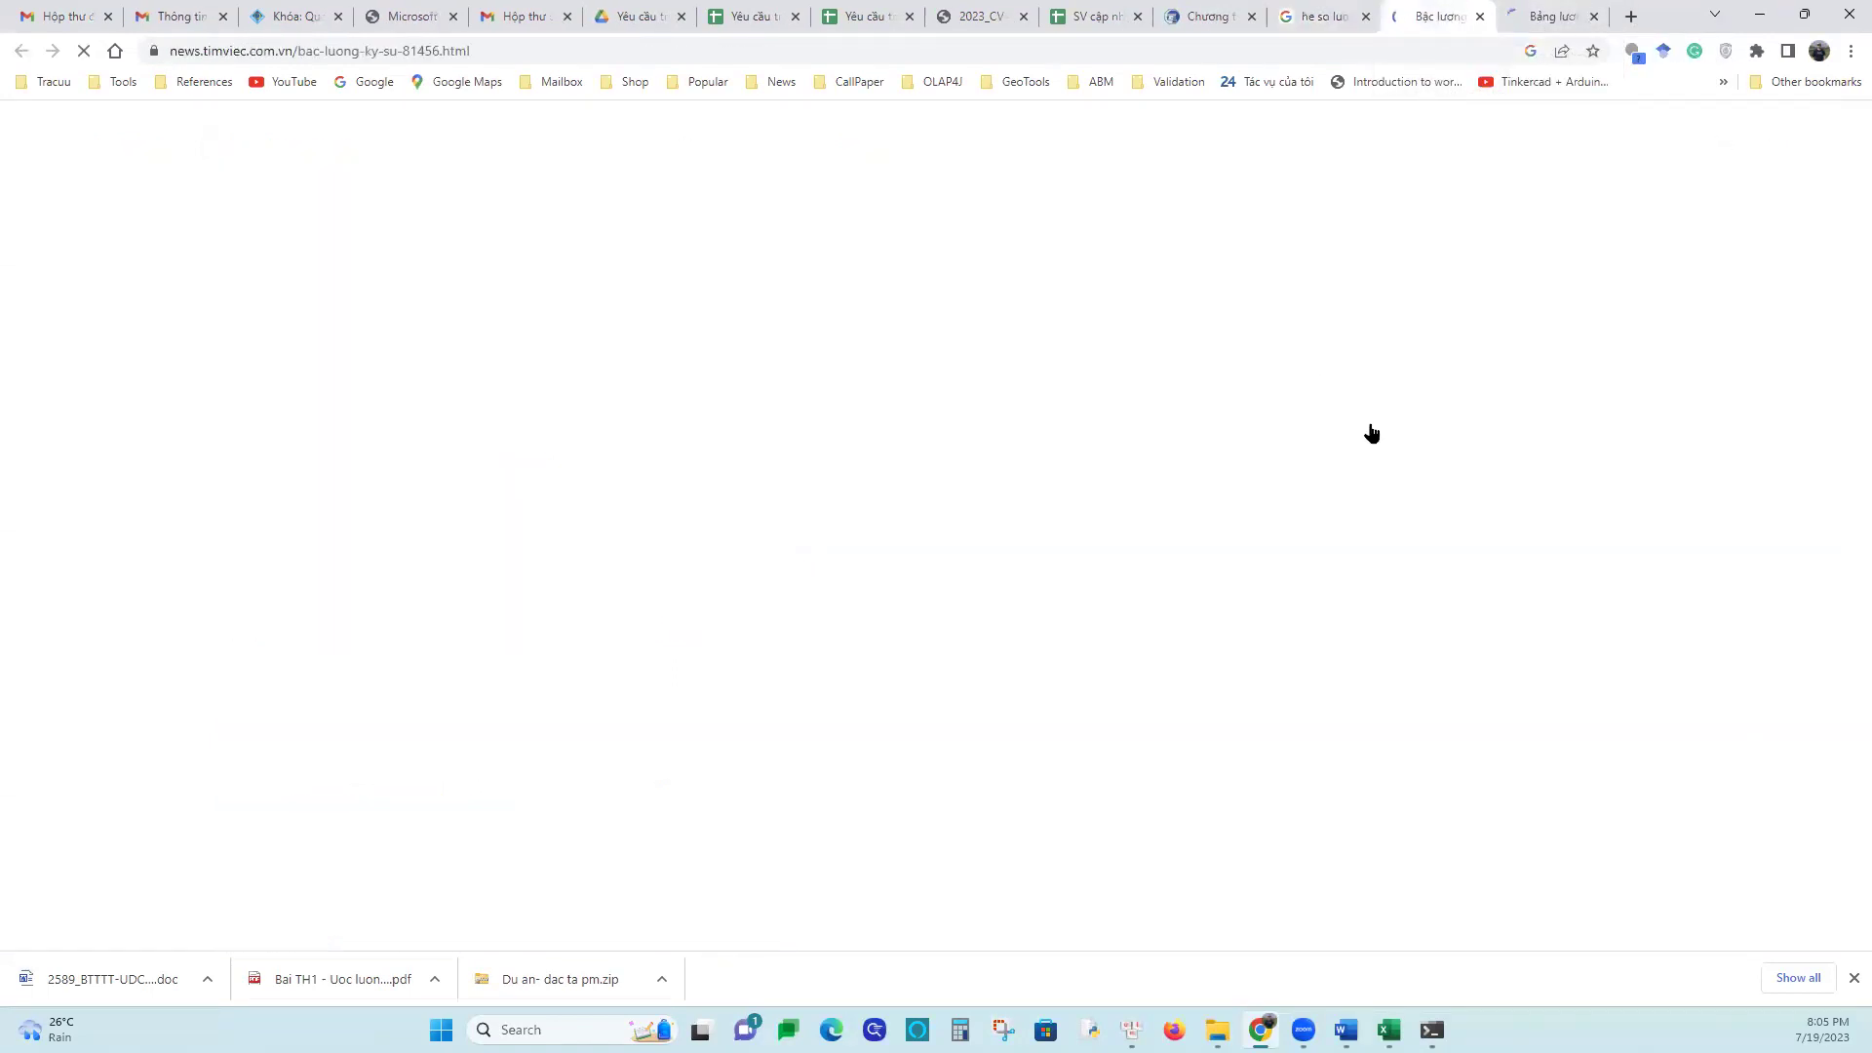
Find the class III engineer salary coefficient table in the article and read it, and return to the cost-estimate workbook in Excel
{"action": "scroll", "coordinate": [983, 514], "scroll_direction": "down", "scroll_amount": 7}
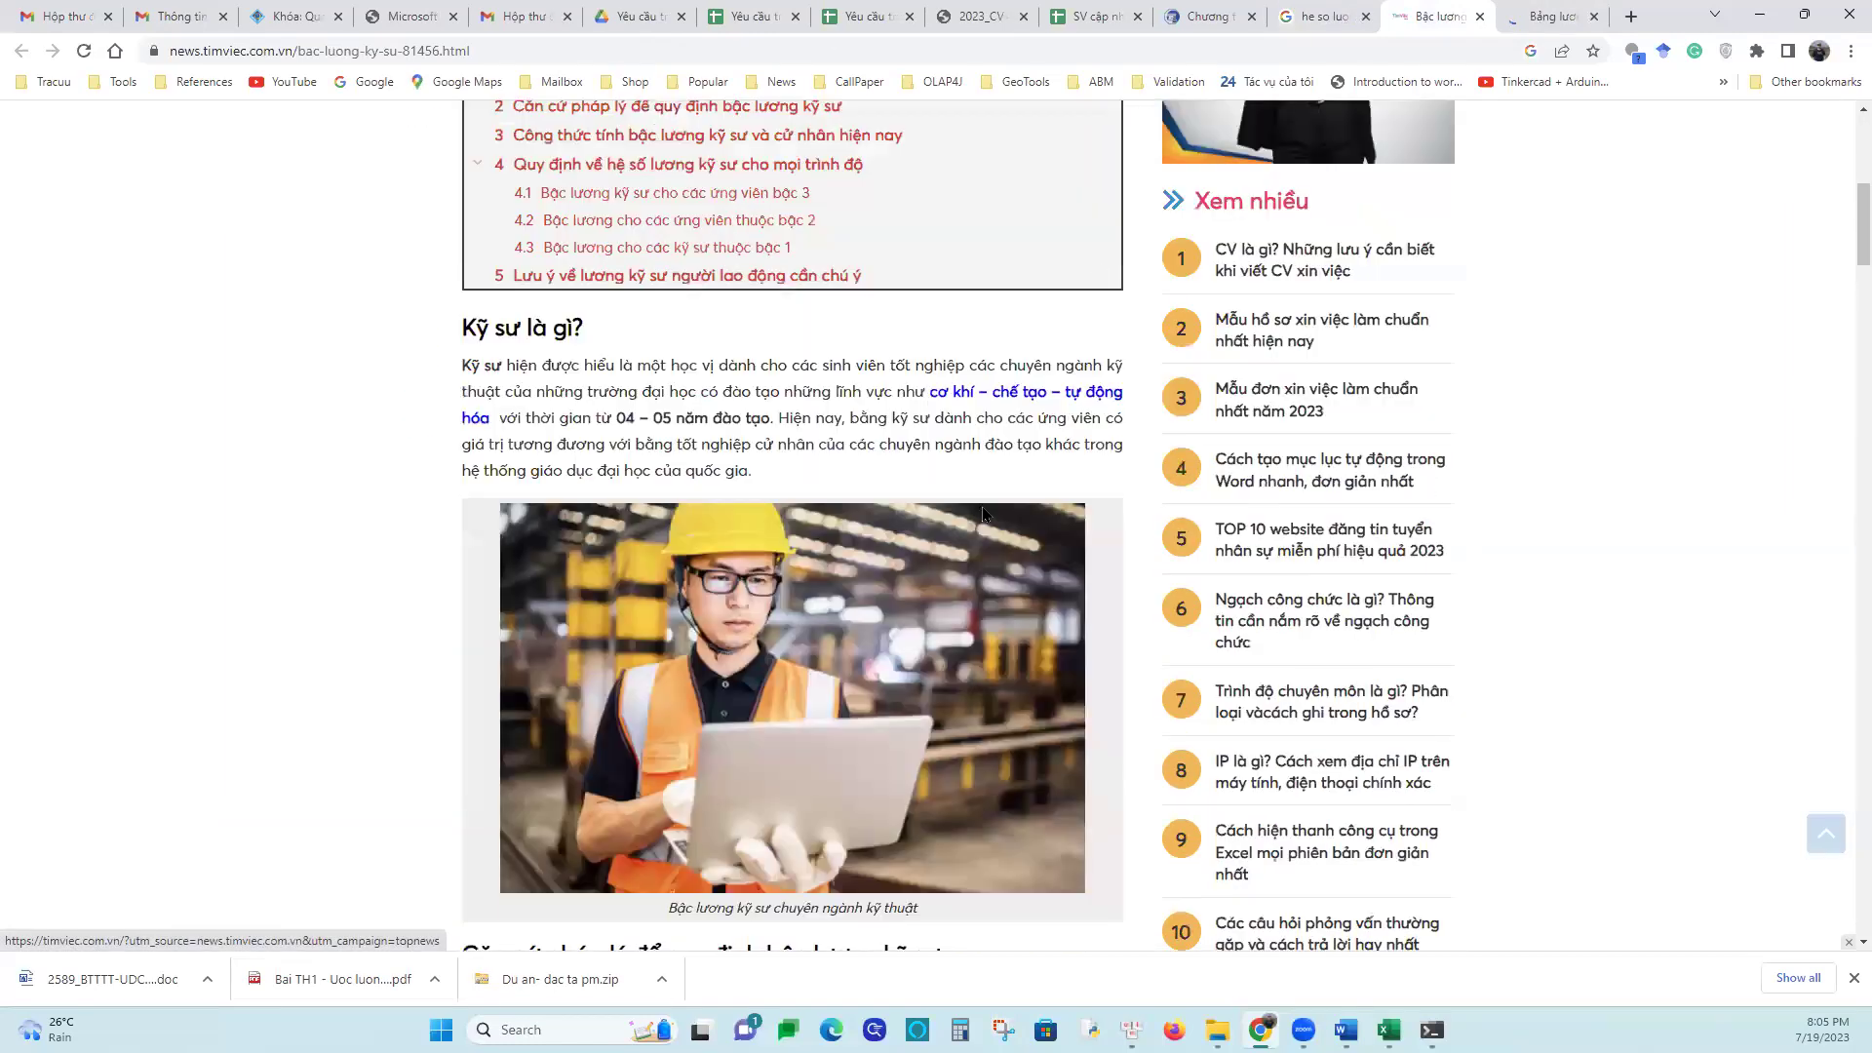
{"action": "scroll", "coordinate": [983, 513], "scroll_direction": "down", "scroll_amount": 15}
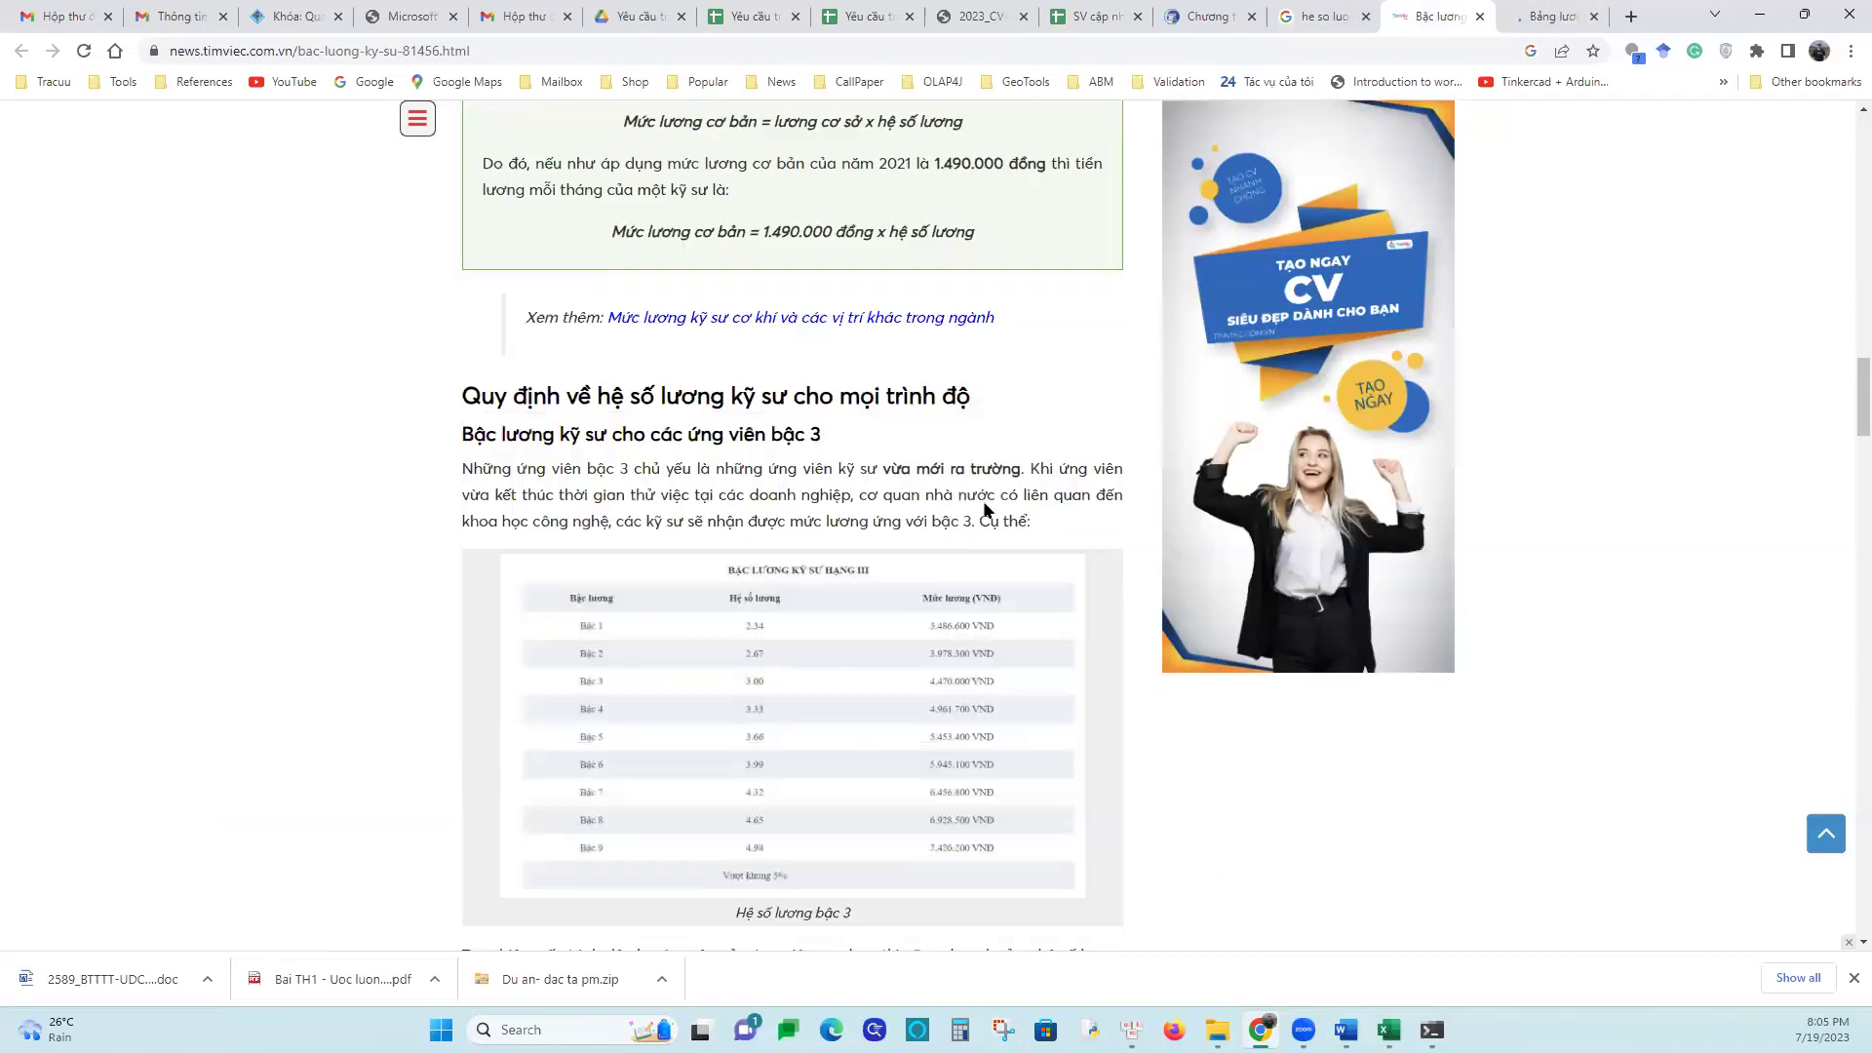
{"action": "scroll", "coordinate": [983, 507], "scroll_direction": "down", "scroll_amount": 3}
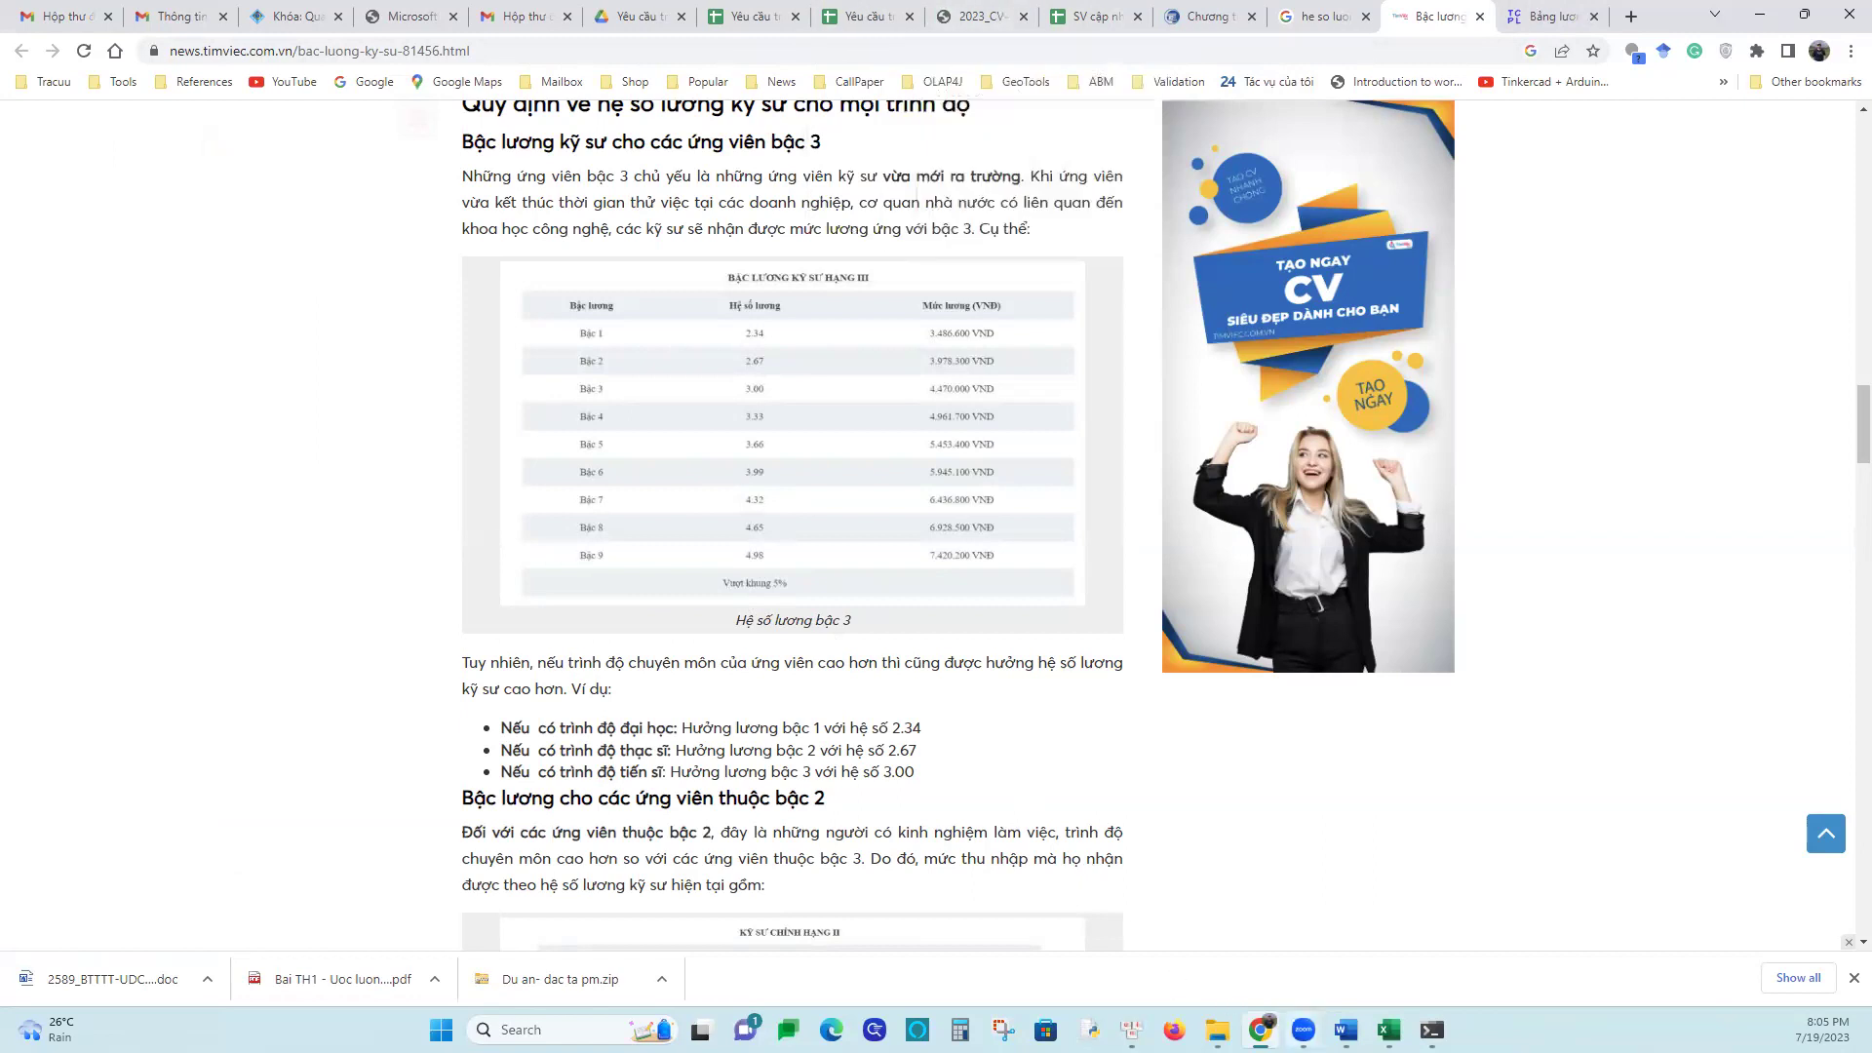
{"action": "mouse_move", "coordinate": [1388, 1029]}
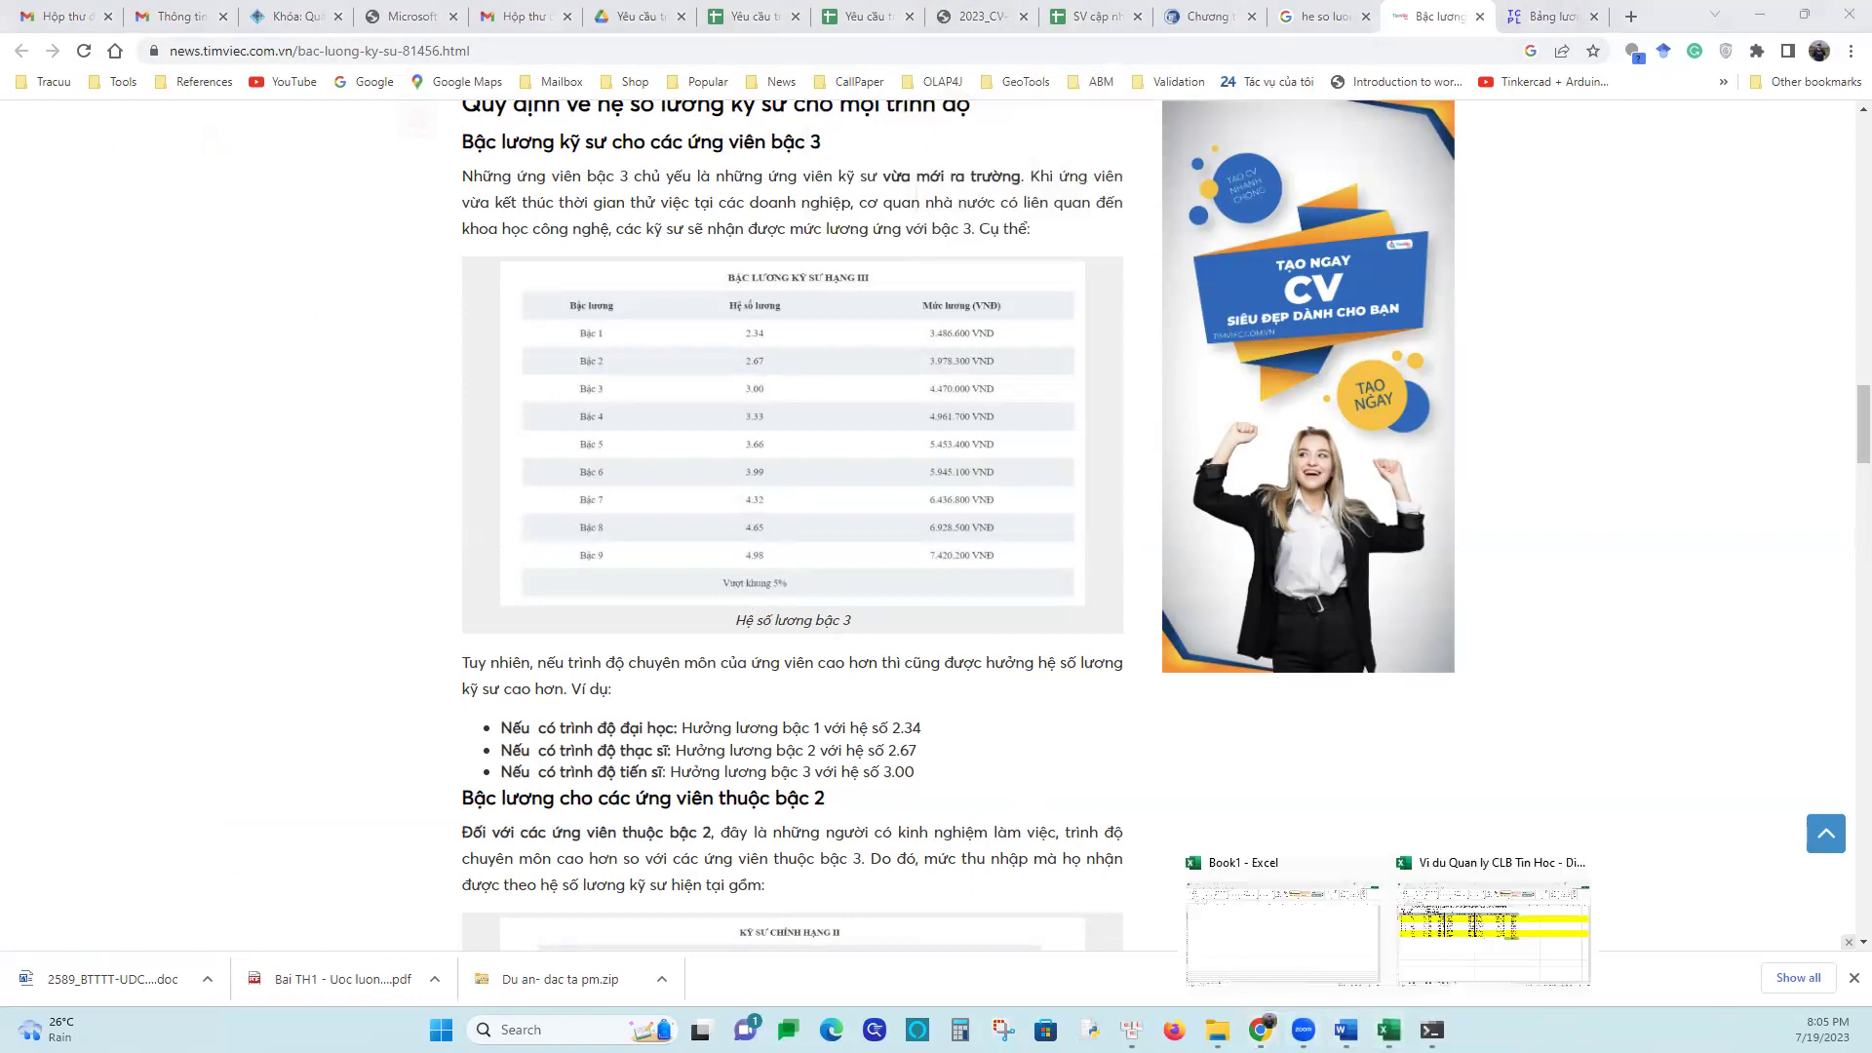
{"action": "left_click", "coordinate": [1492, 926]}
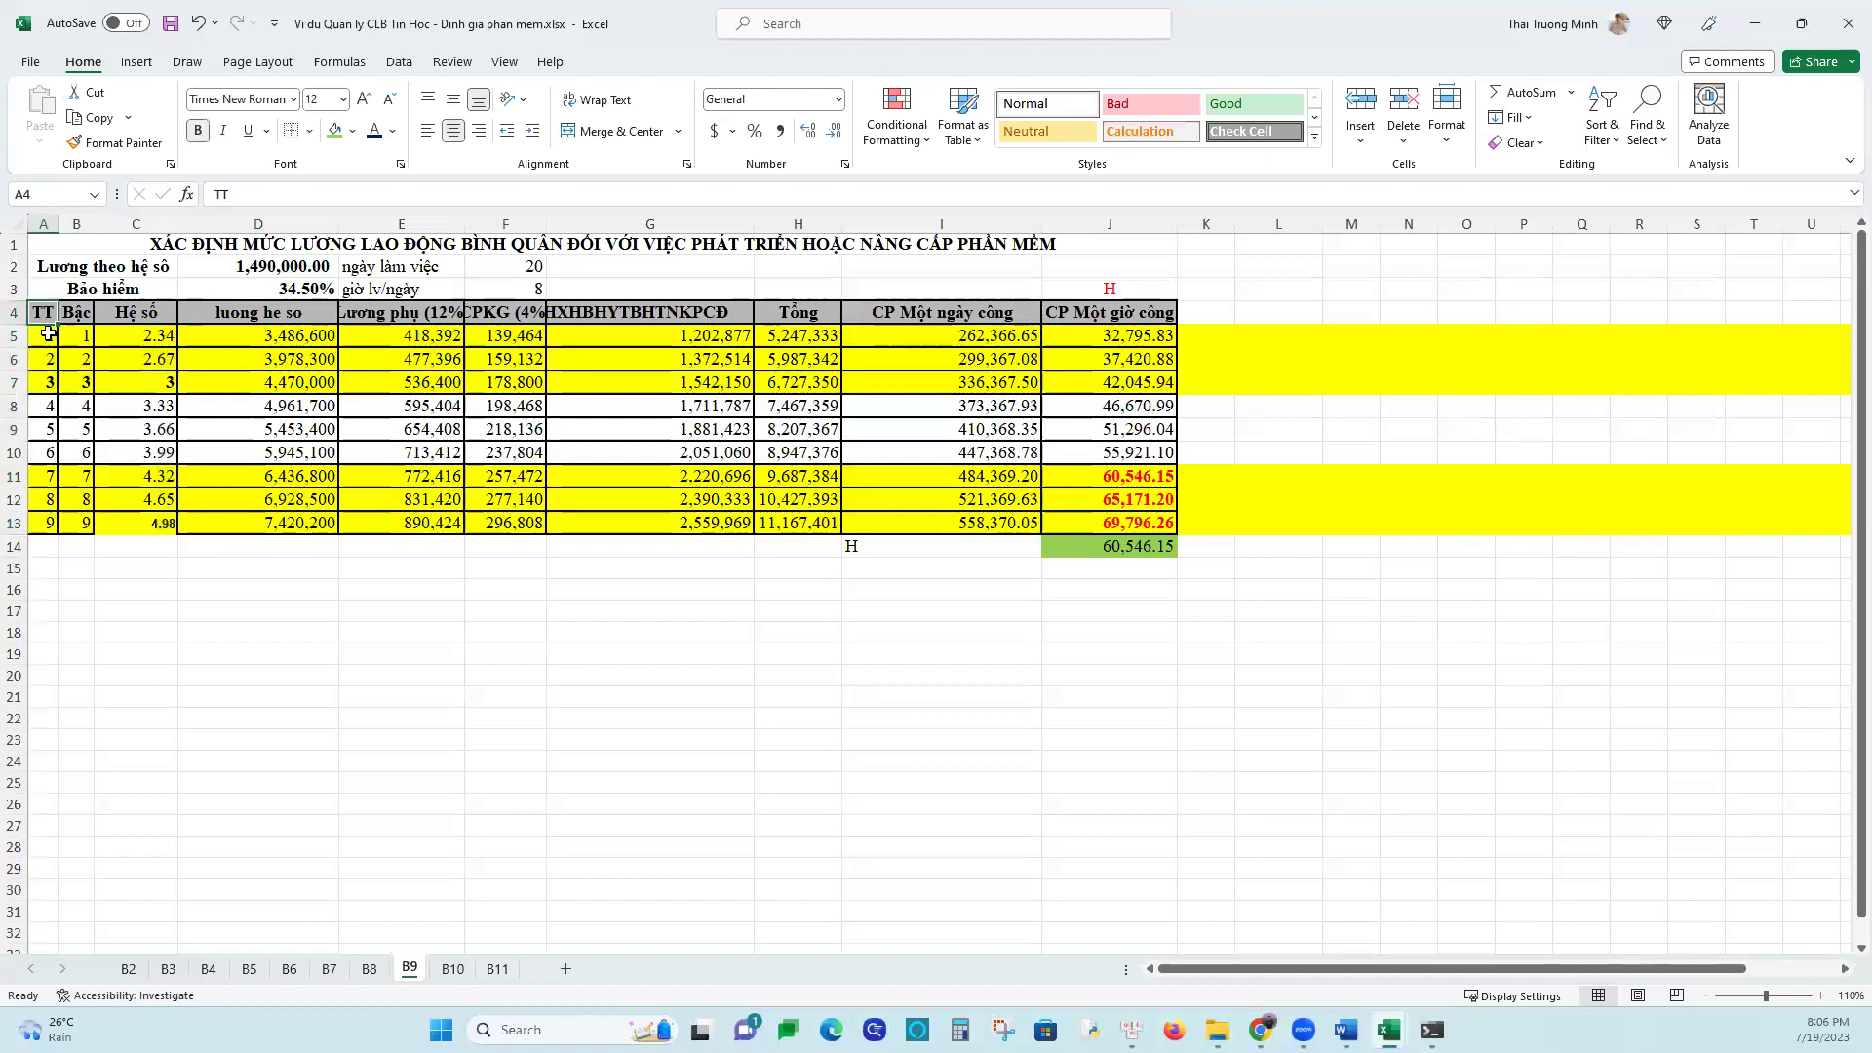
Review the Bậc grades in B5:B13, the Hệ số coefficients in C5:C13 and the luong he so column heading
{"action": "left_click_drag", "start_coordinate": [64, 336], "coordinate": [62, 531]}
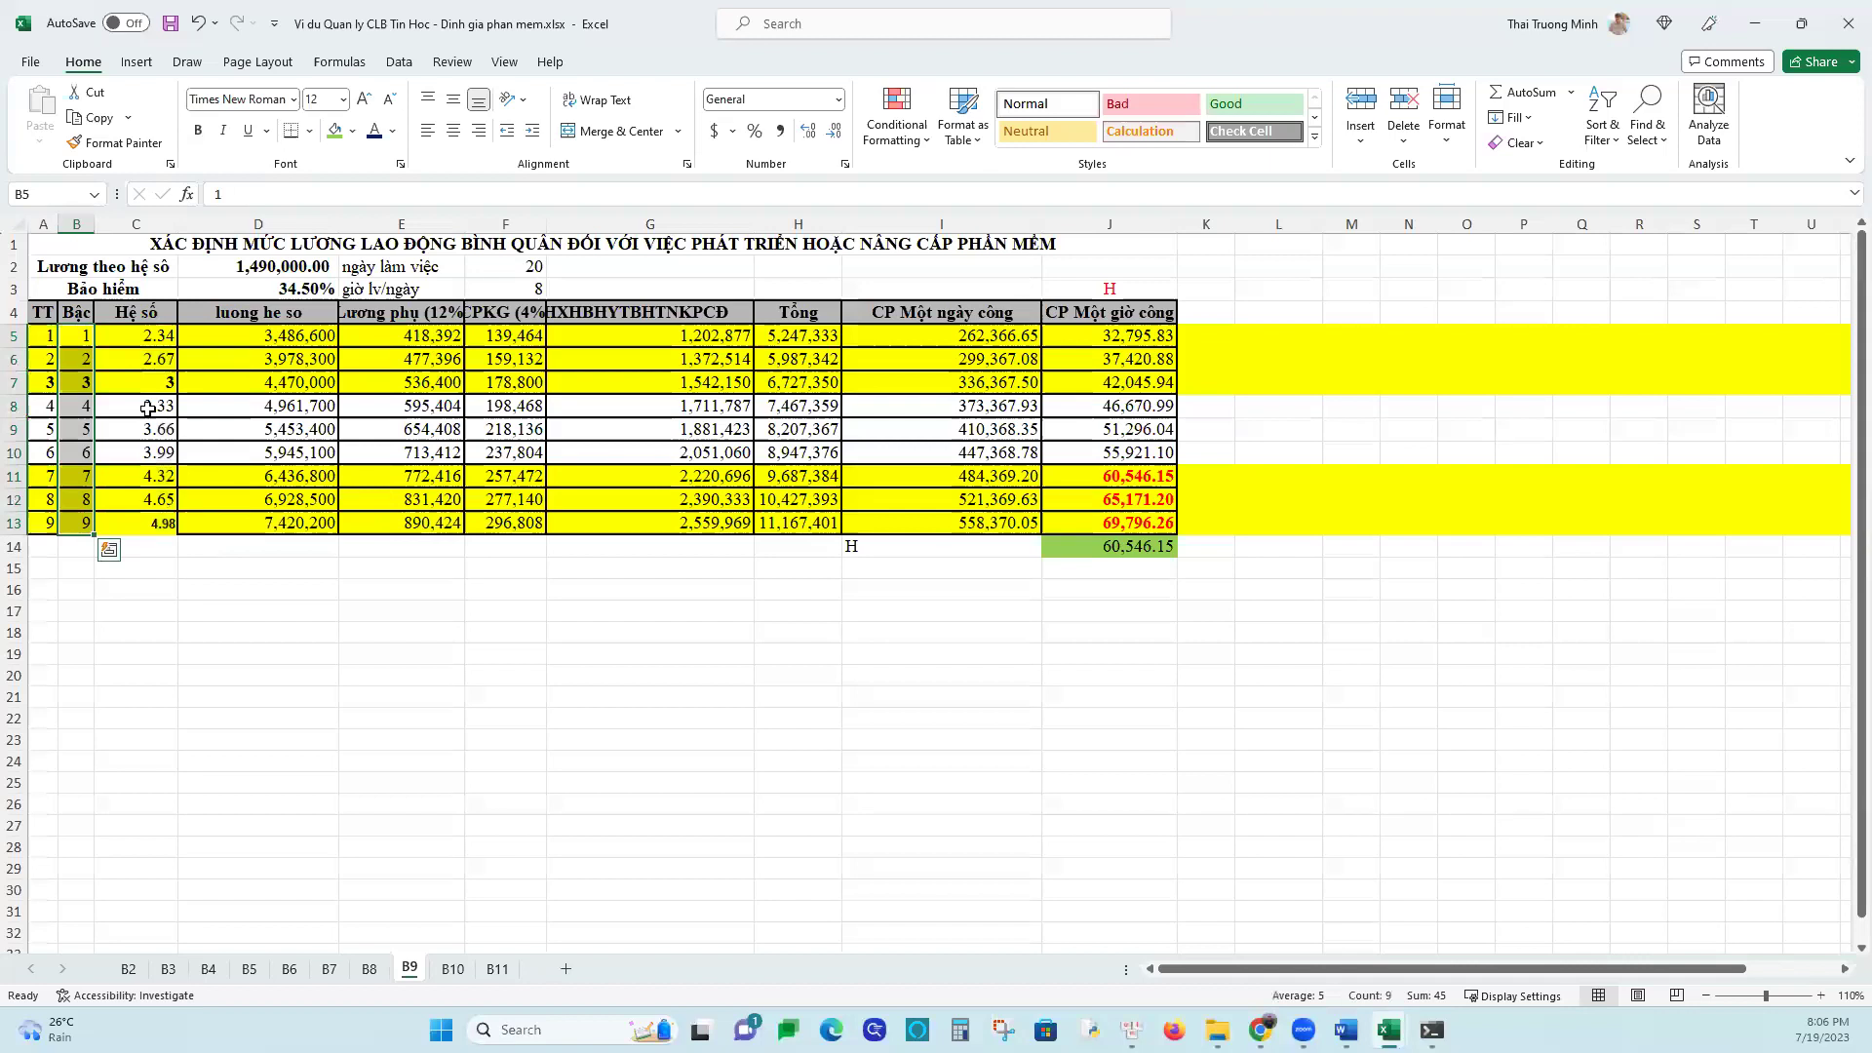
{"action": "left_click_drag", "start_coordinate": [154, 336], "coordinate": [147, 533]}
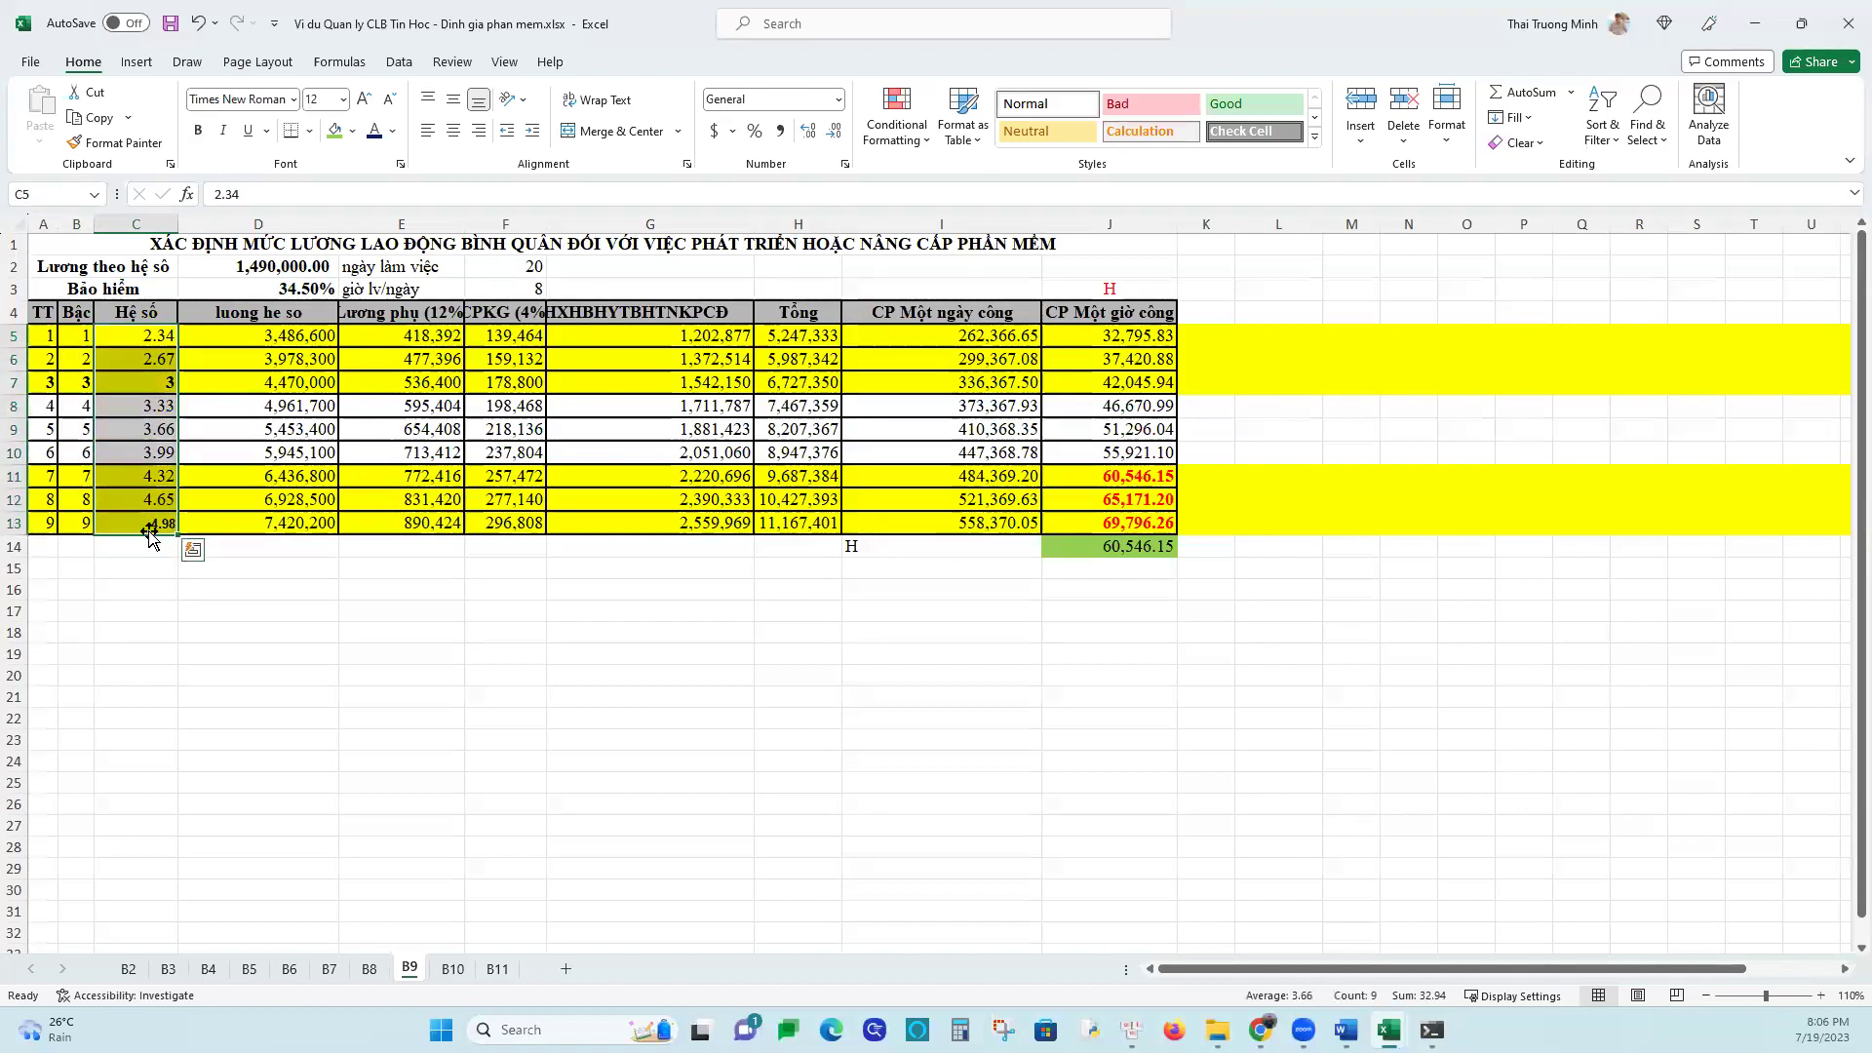
{"action": "left_click", "coordinate": [256, 312]}
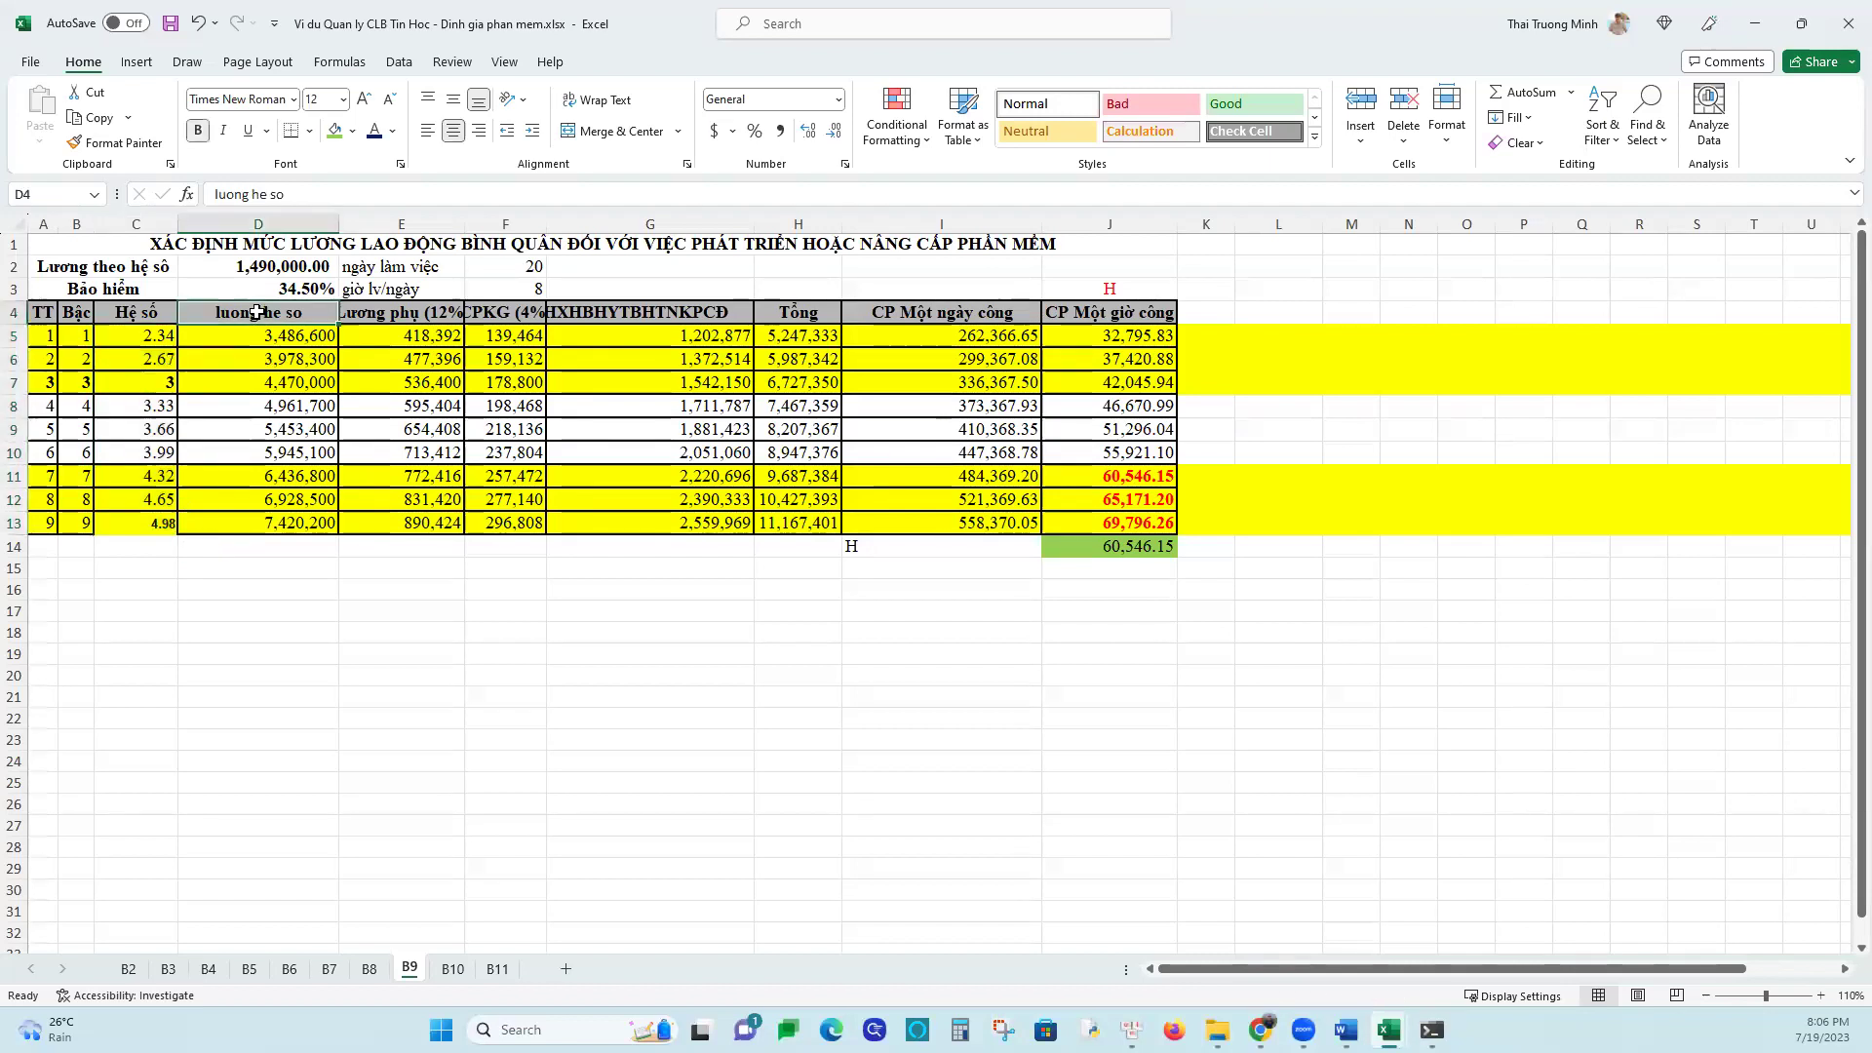
Widen the Lương phụ (12%) and CPKG (4%) columns so that their full headings fit
{"action": "left_click", "coordinate": [417, 315]}
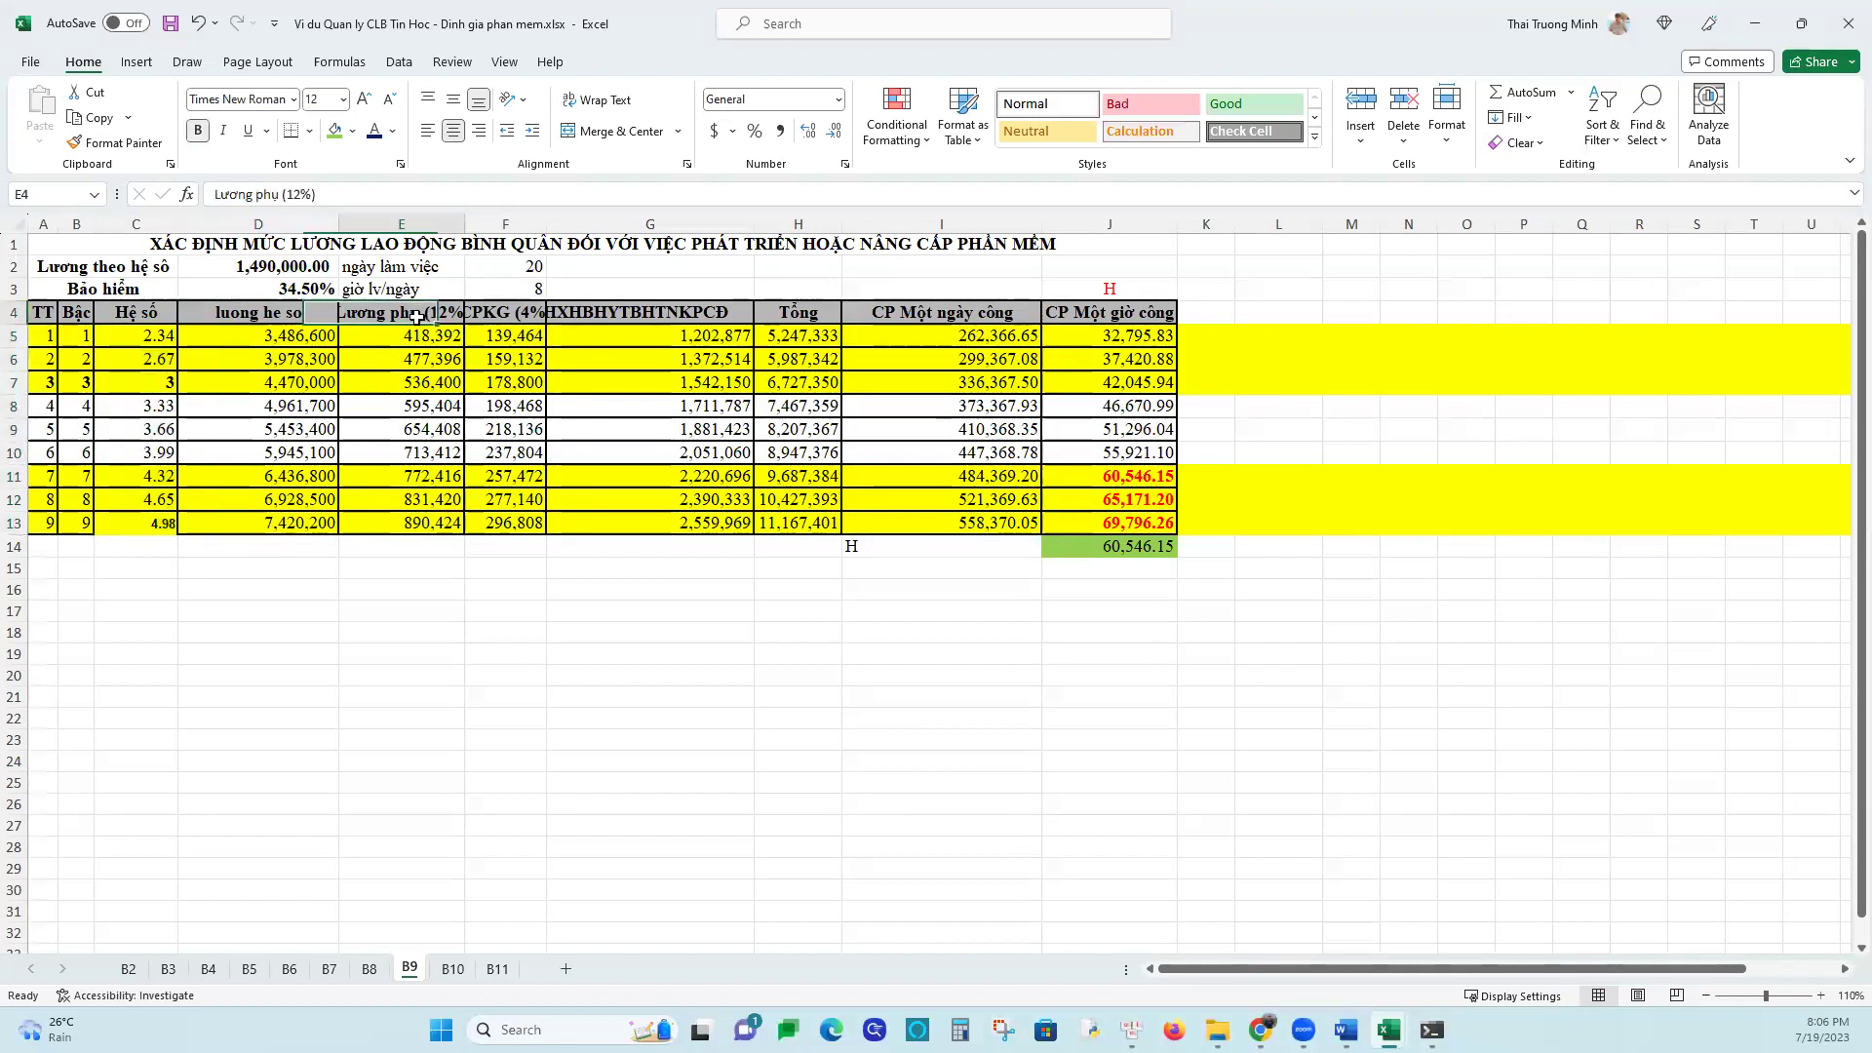
{"action": "left_click_drag", "start_coordinate": [464, 228], "coordinate": [571, 228]}
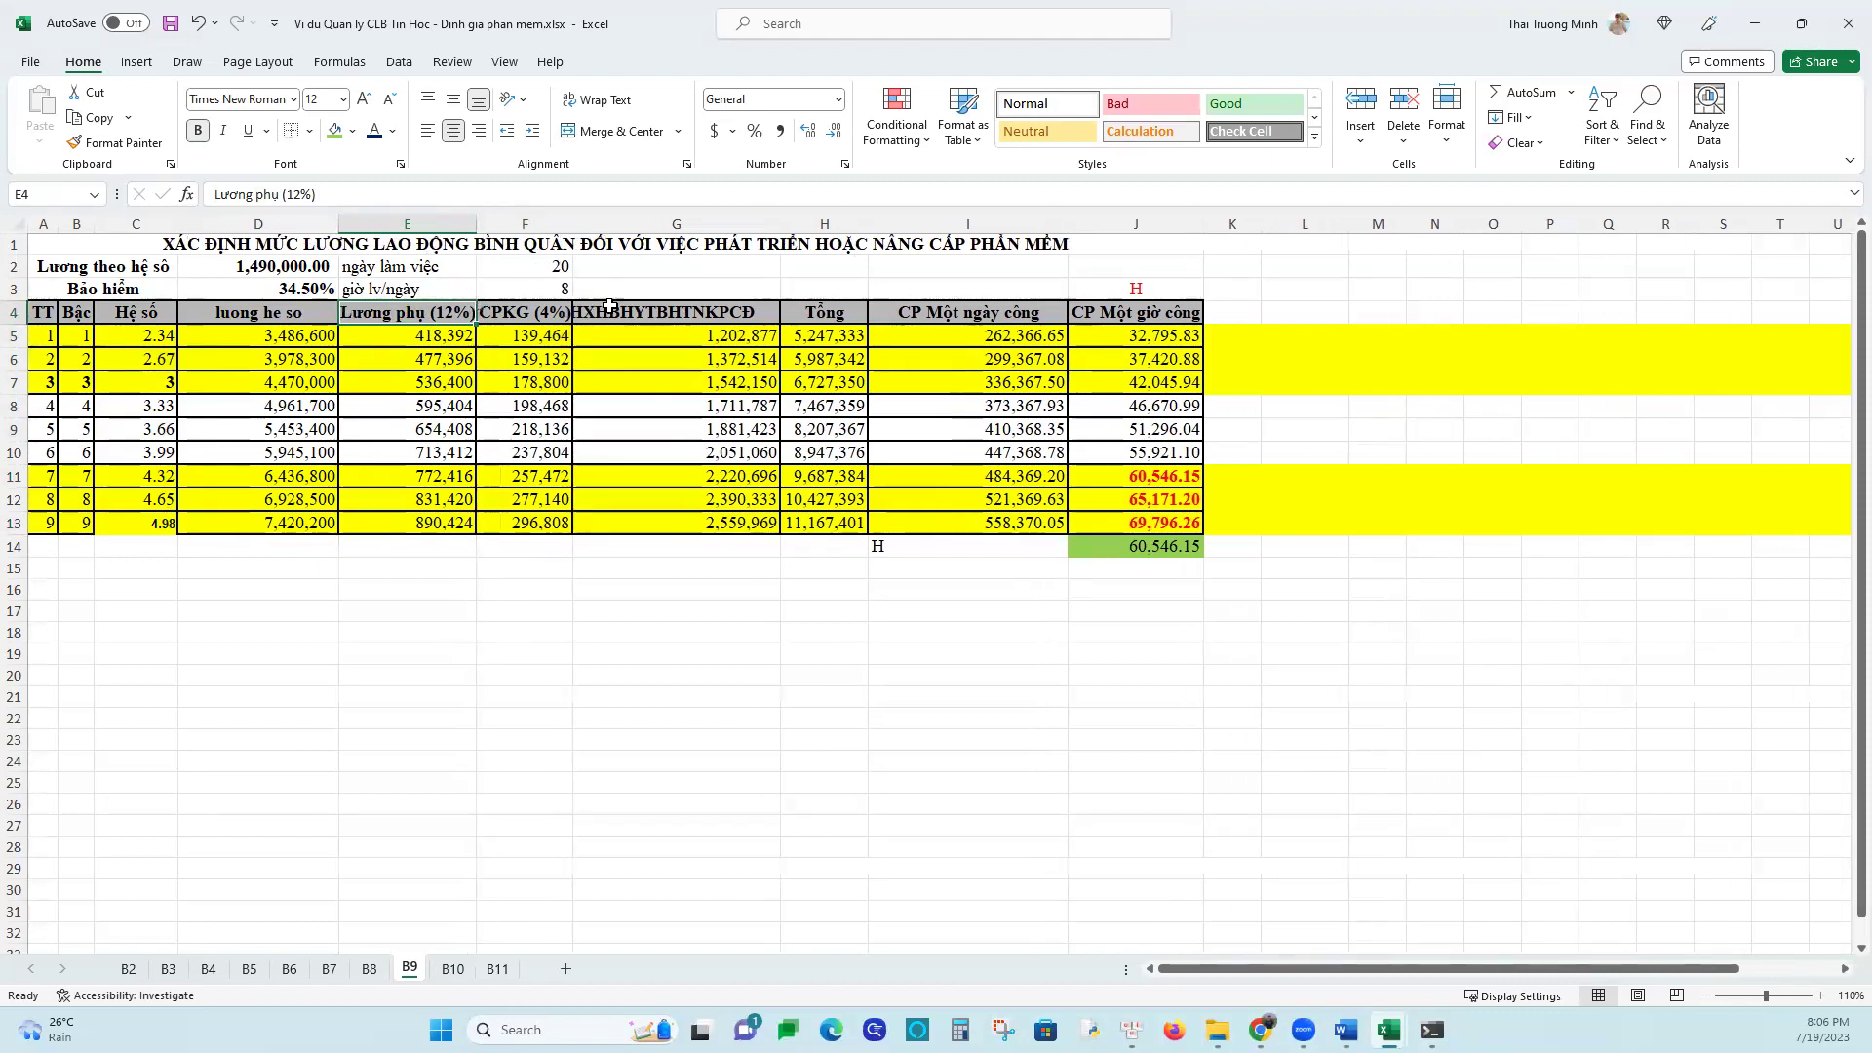
{"action": "left_click", "coordinate": [685, 312]}
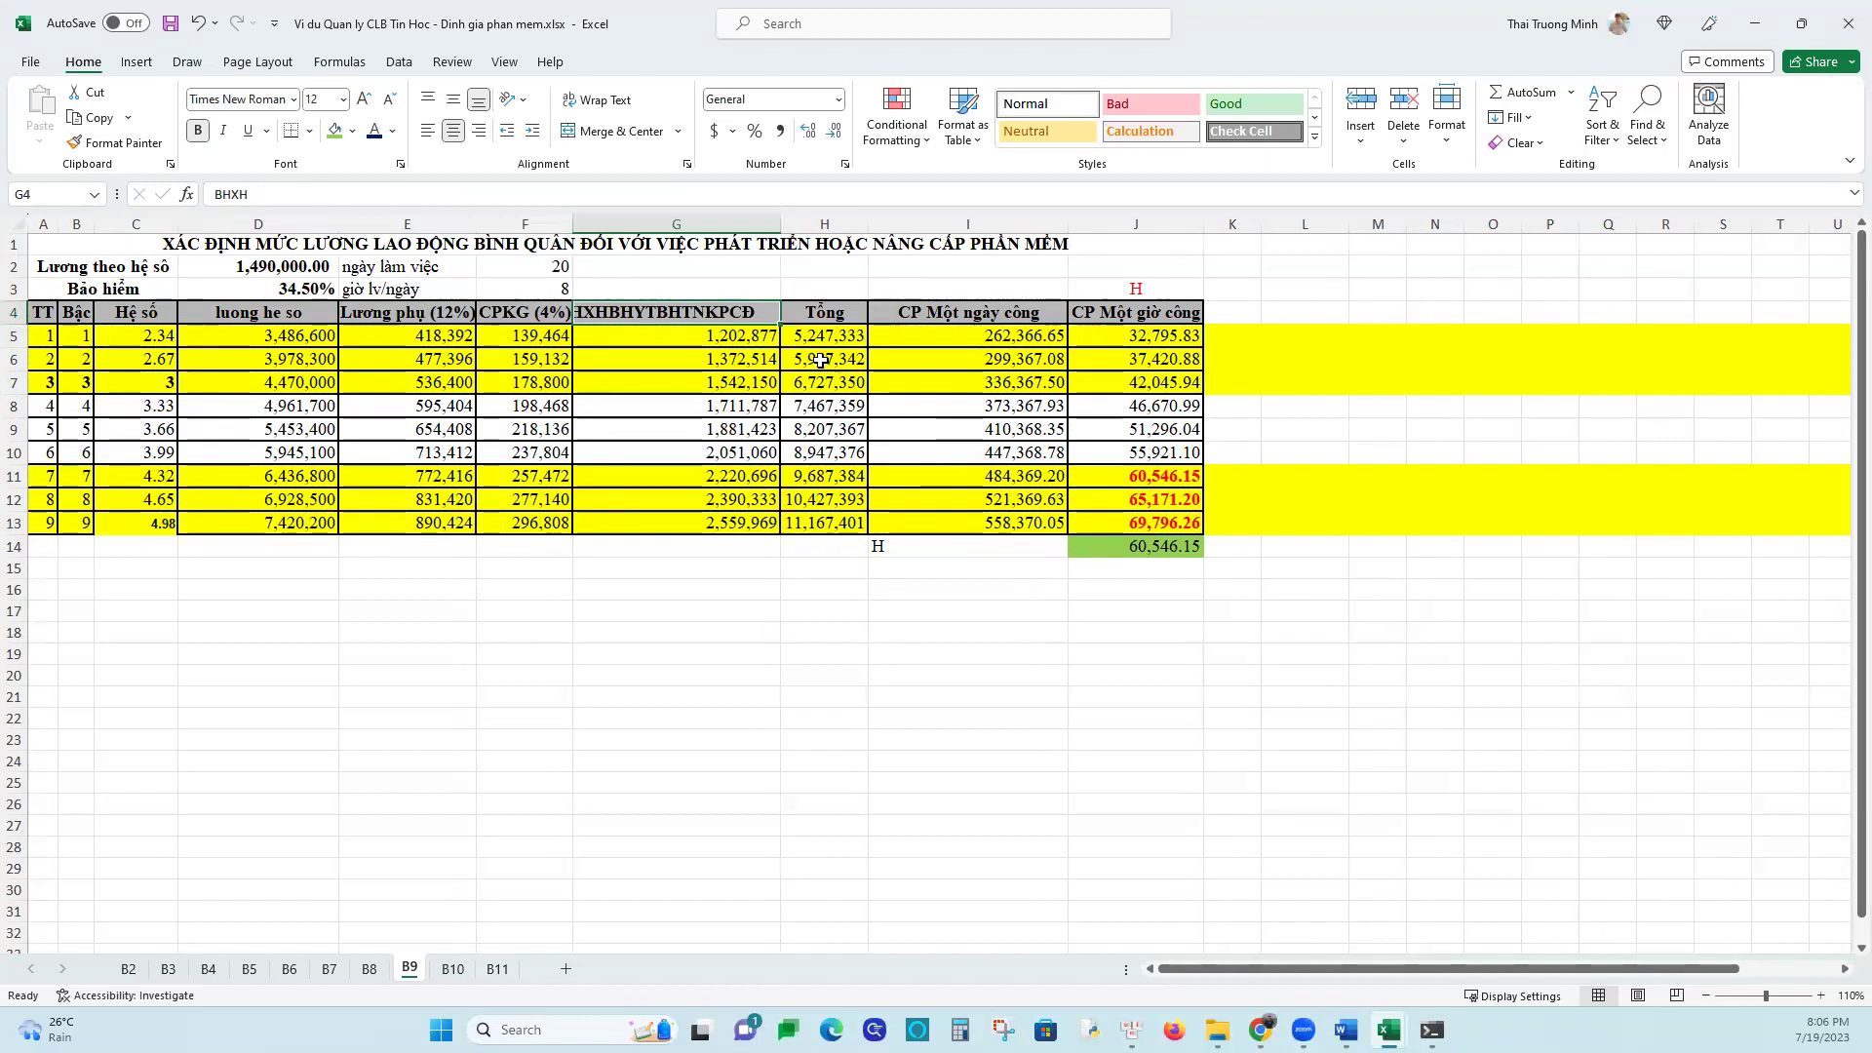
{"action": "left_click", "coordinate": [830, 311]}
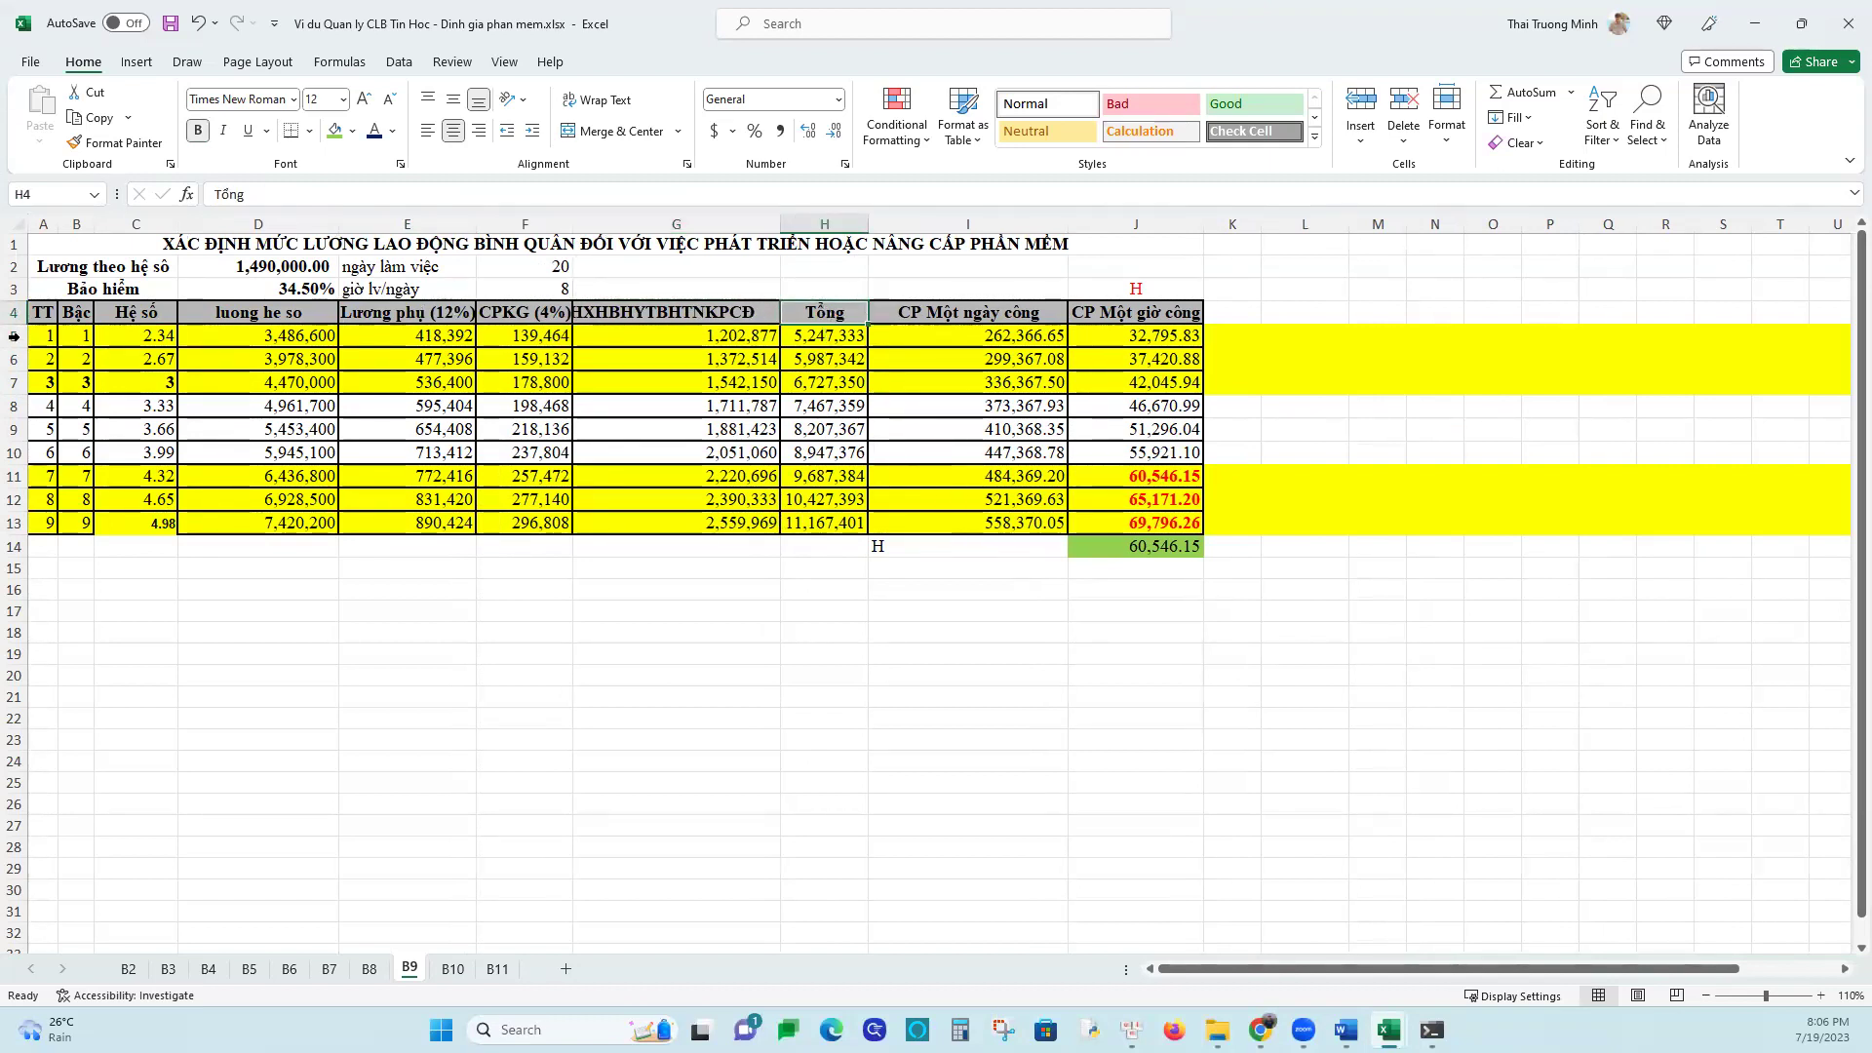
{"action": "left_click", "coordinate": [950, 314]}
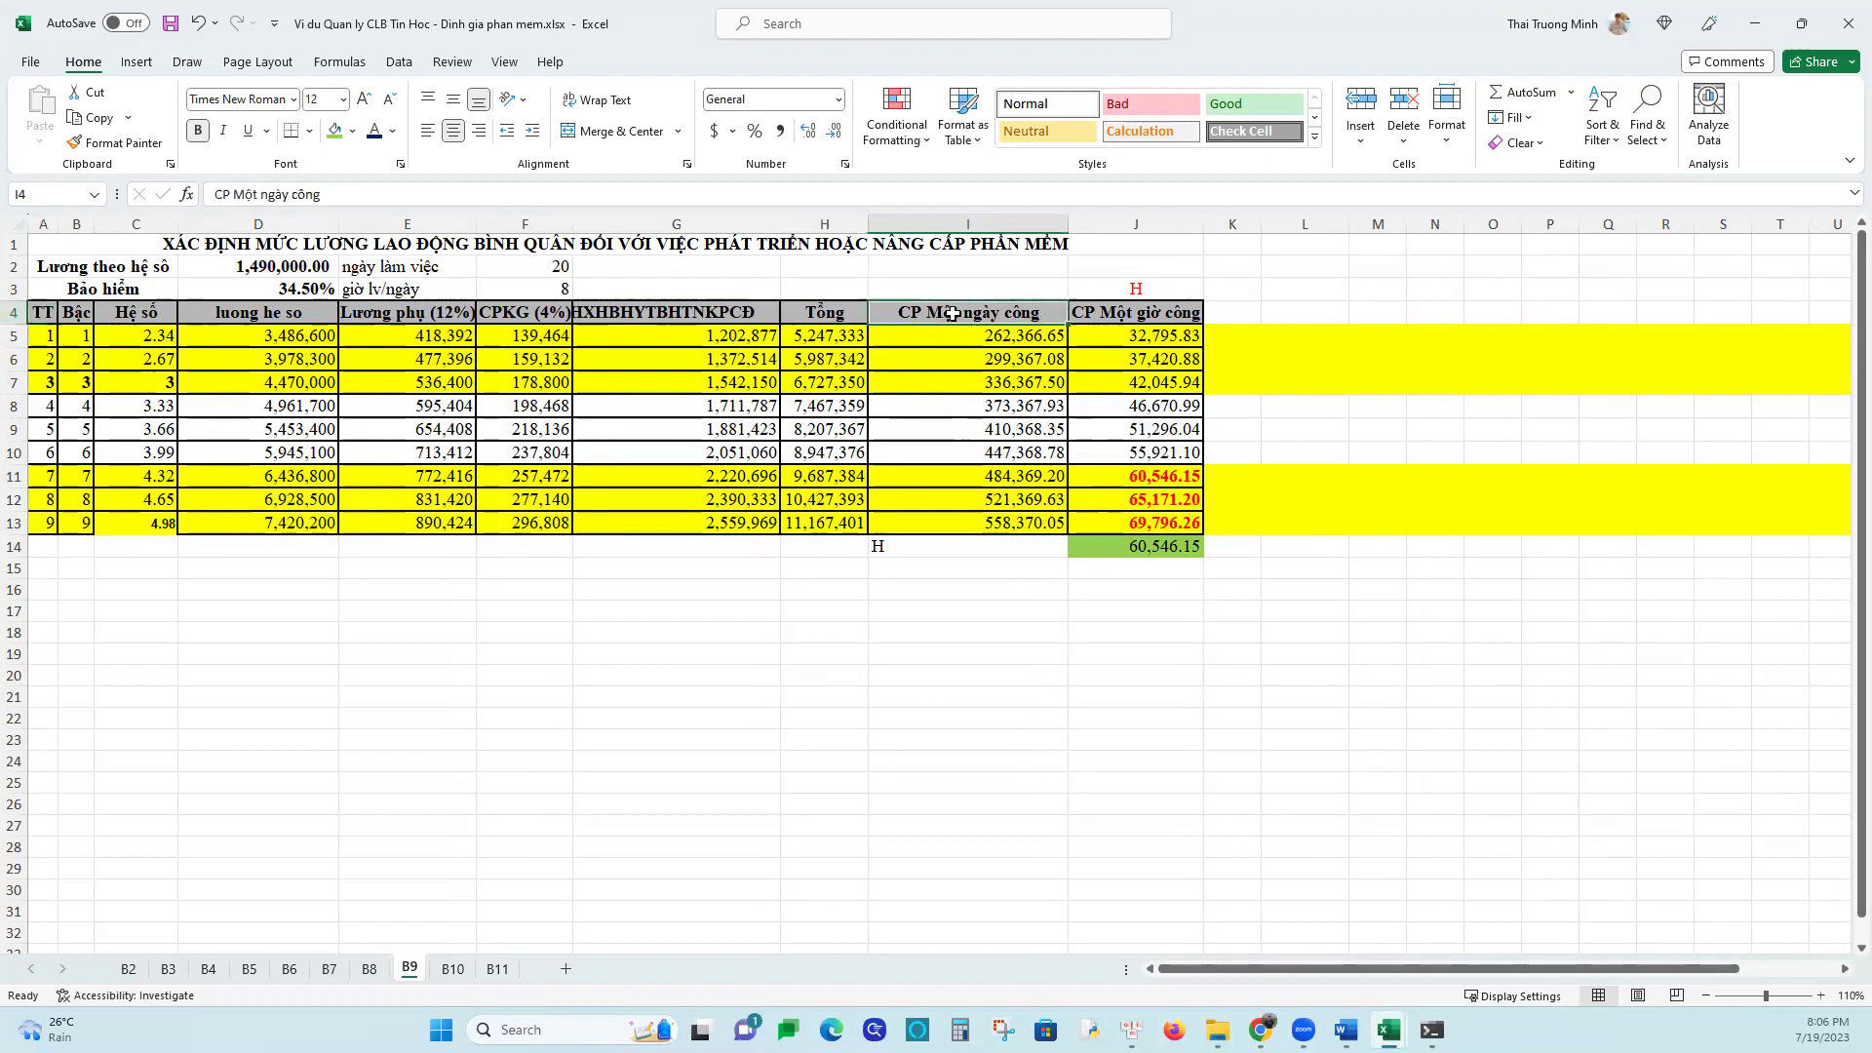
{"action": "left_click", "coordinate": [1122, 312]}
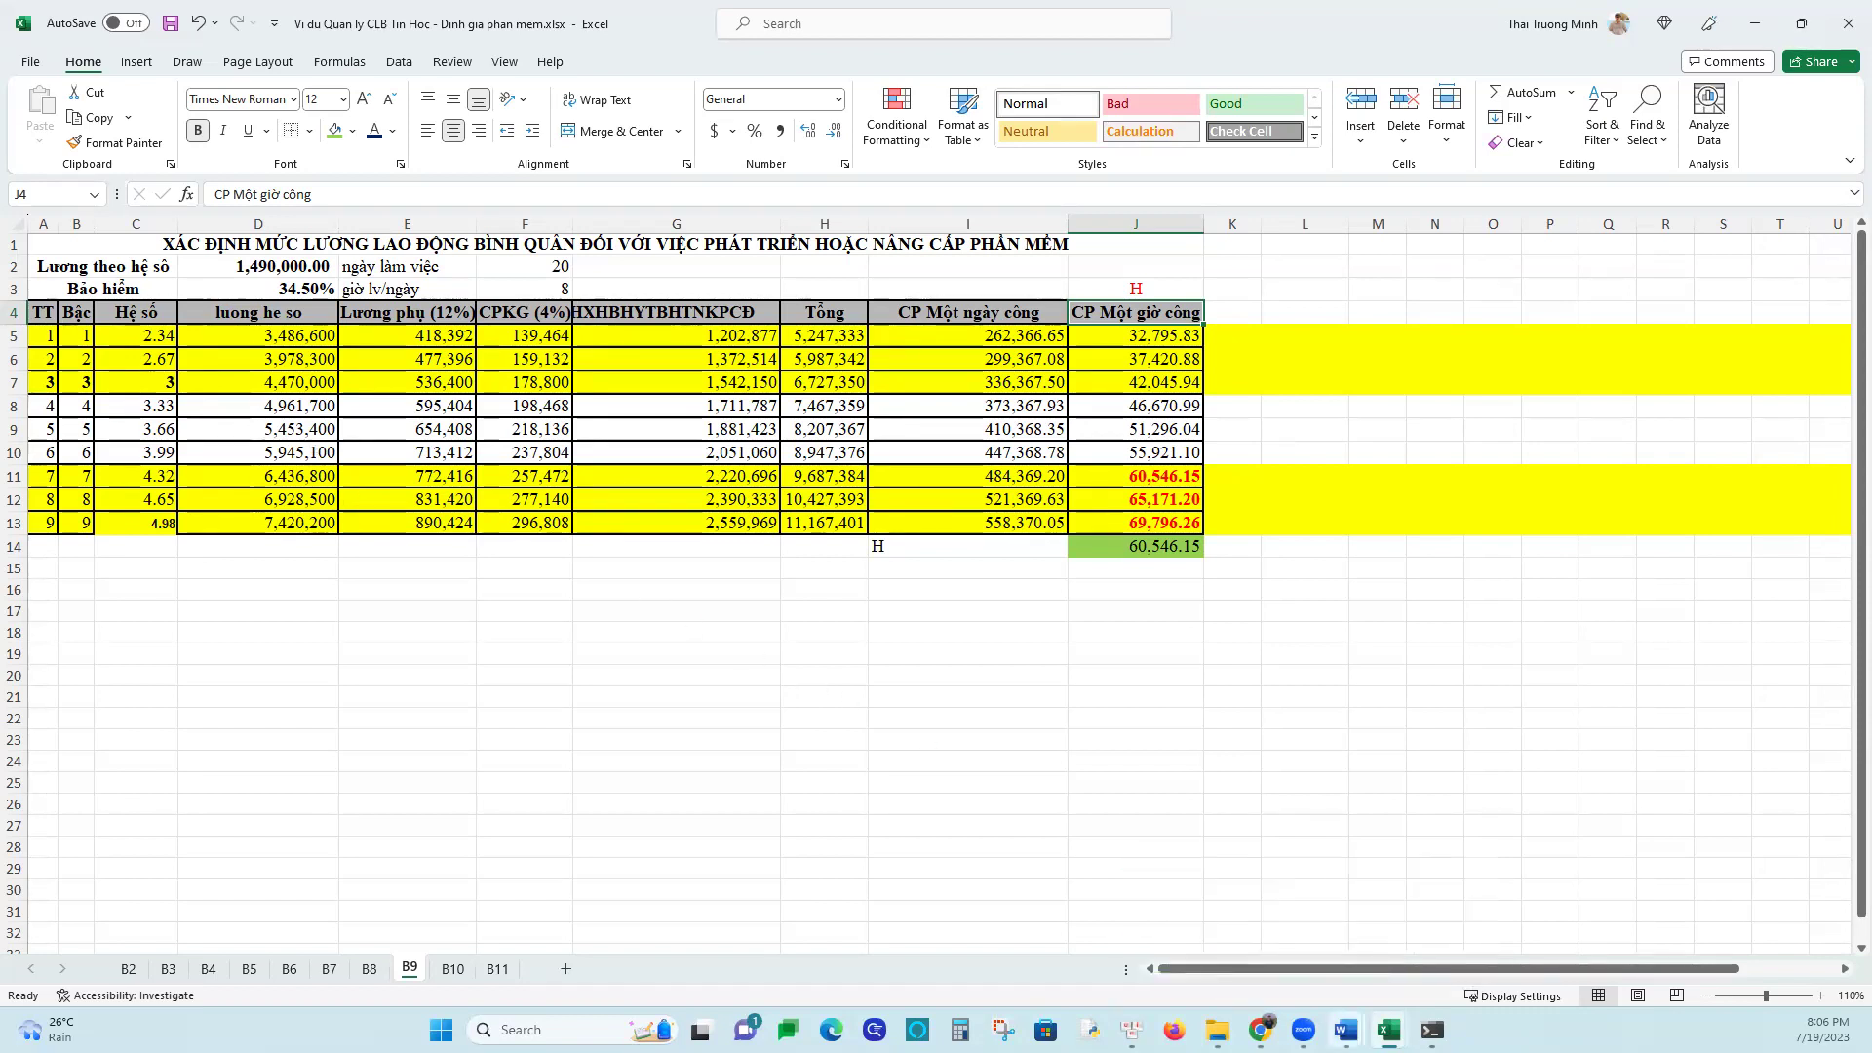
Switch to Chrome and review the news.timviec.com.vn engineer salary article, including the grade III coefficient table, the base salary formula and its legal basis
{"action": "mouse_move", "coordinate": [1388, 1030]}
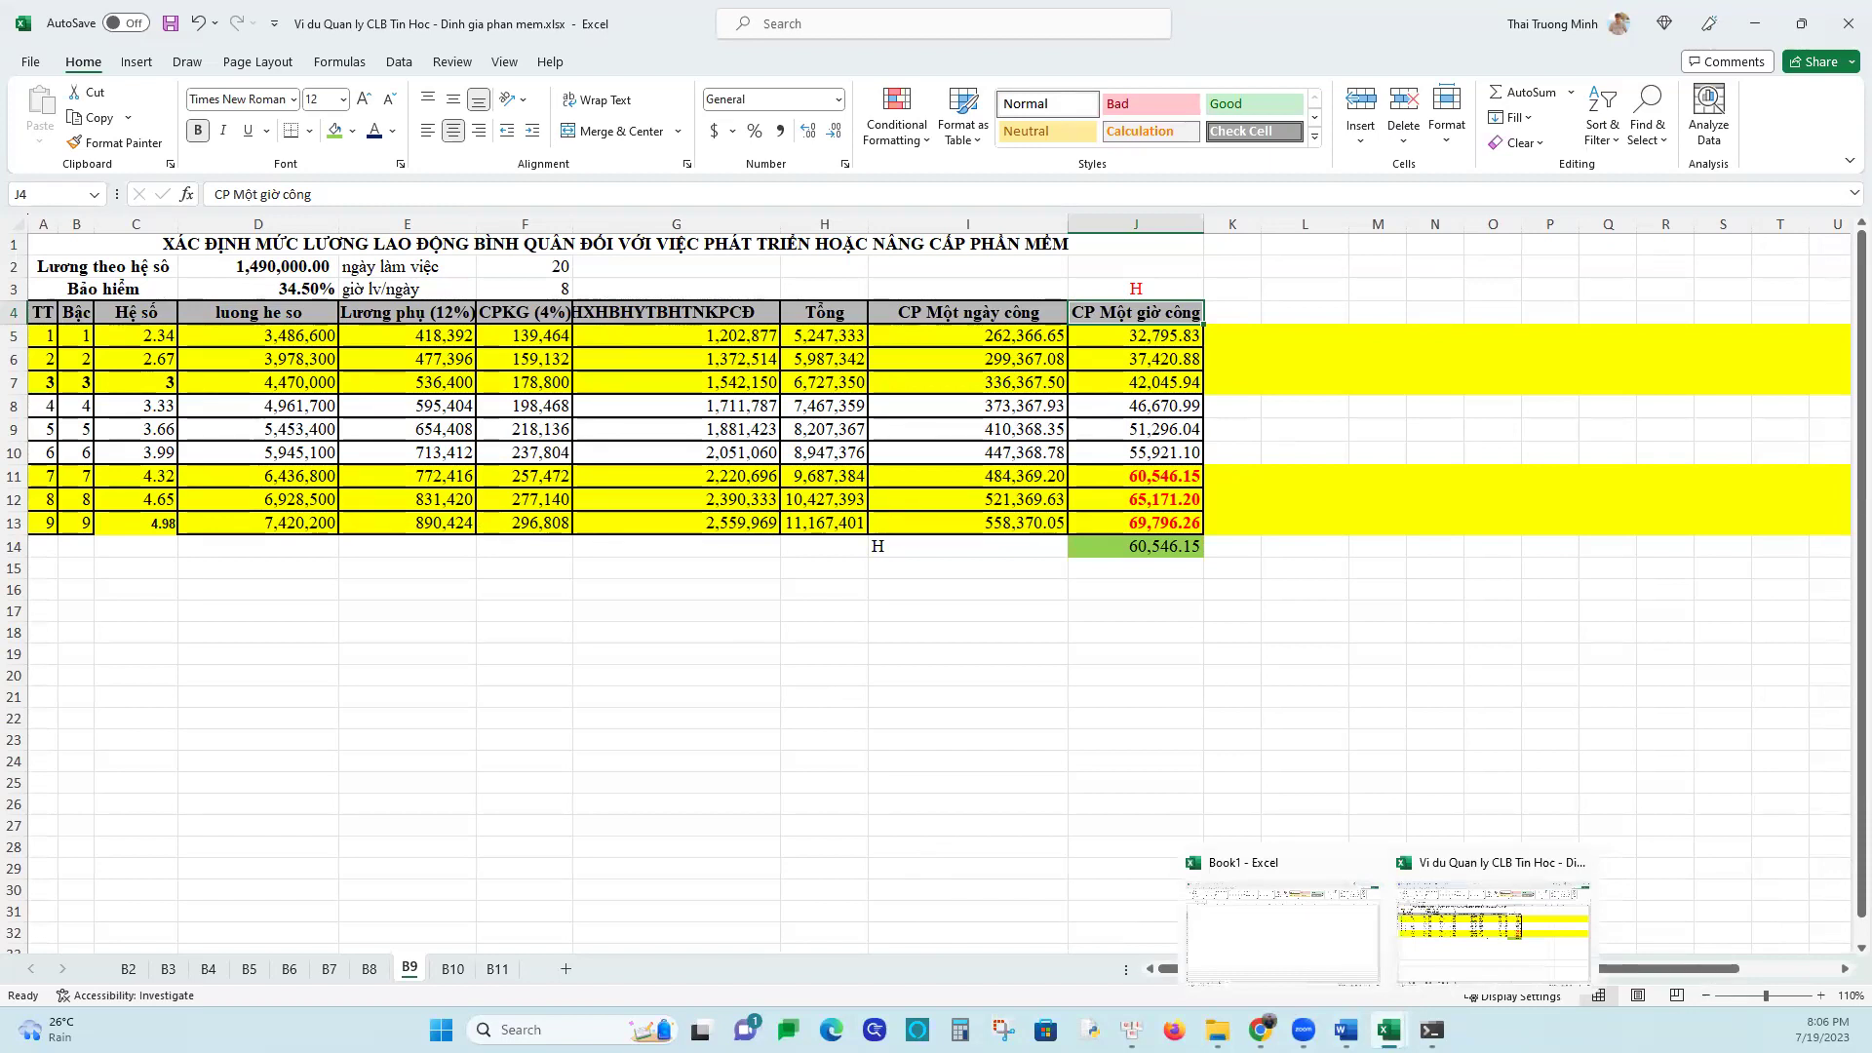
{"action": "mouse_move", "coordinate": [1260, 1029]}
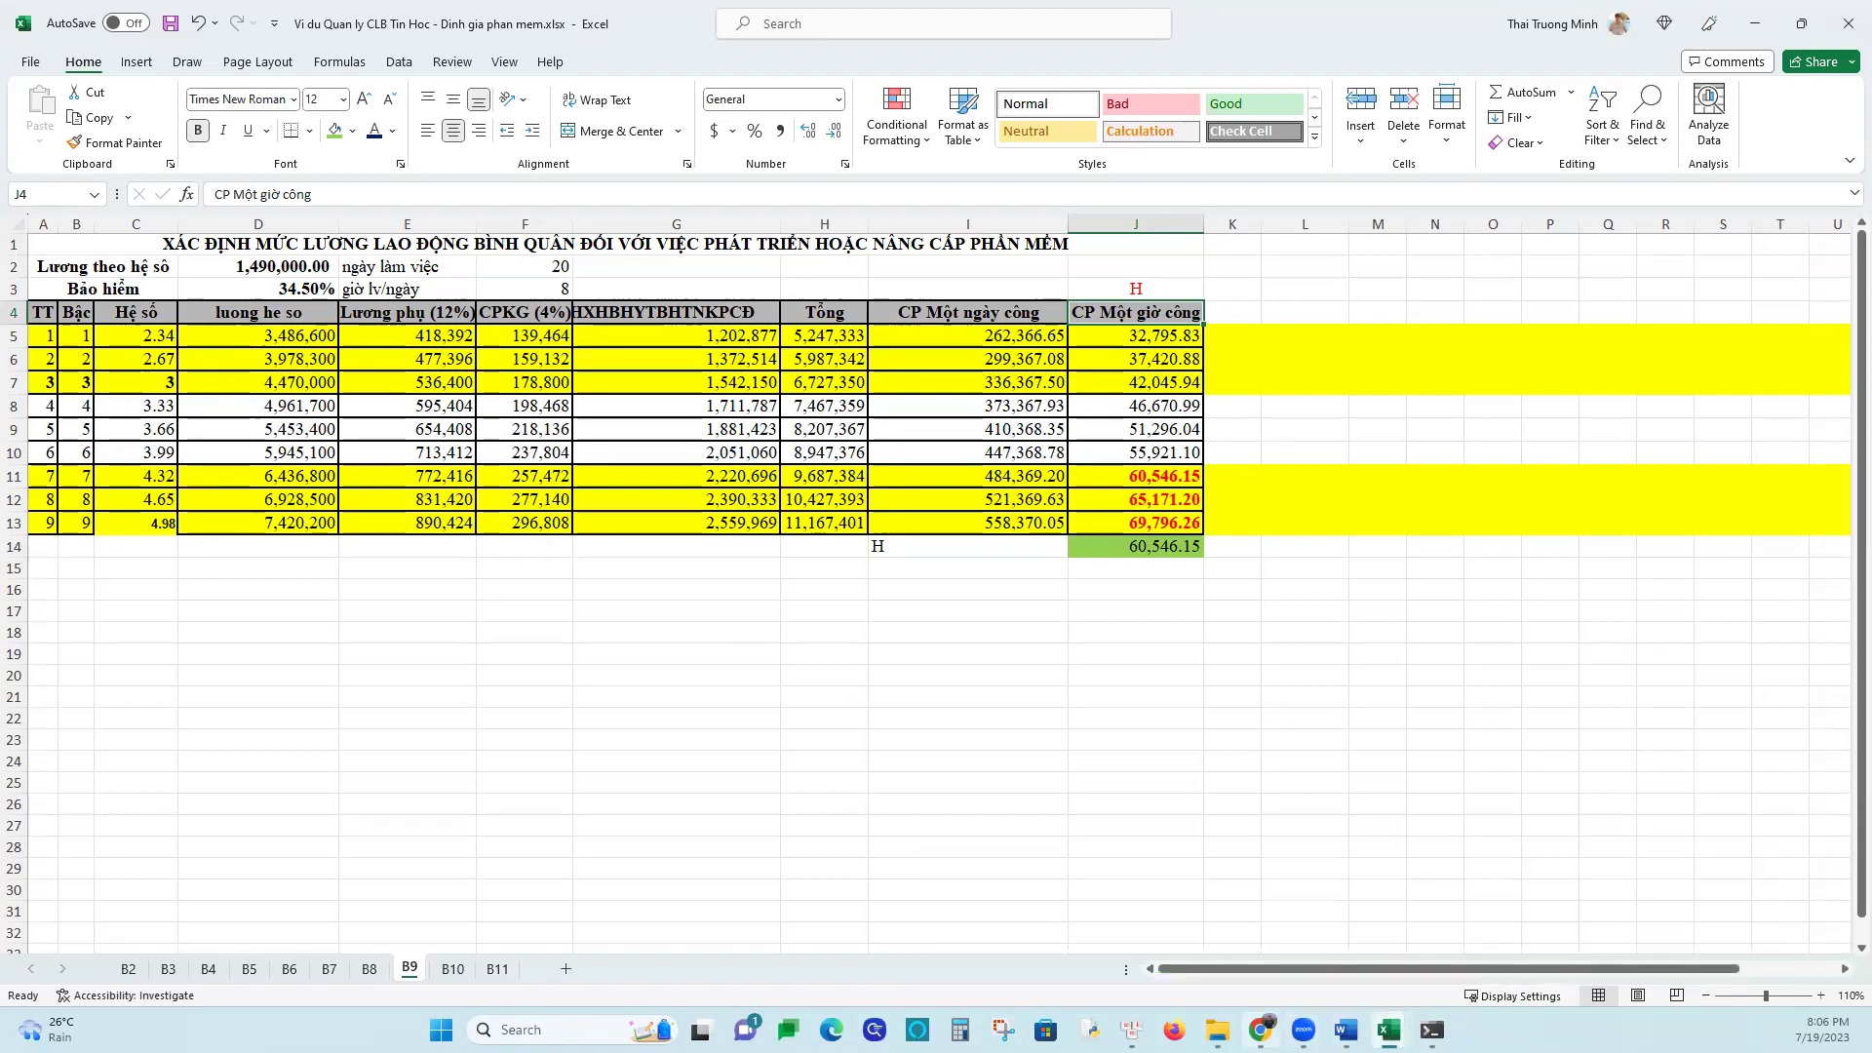
{"action": "left_click", "coordinate": [1080, 863]}
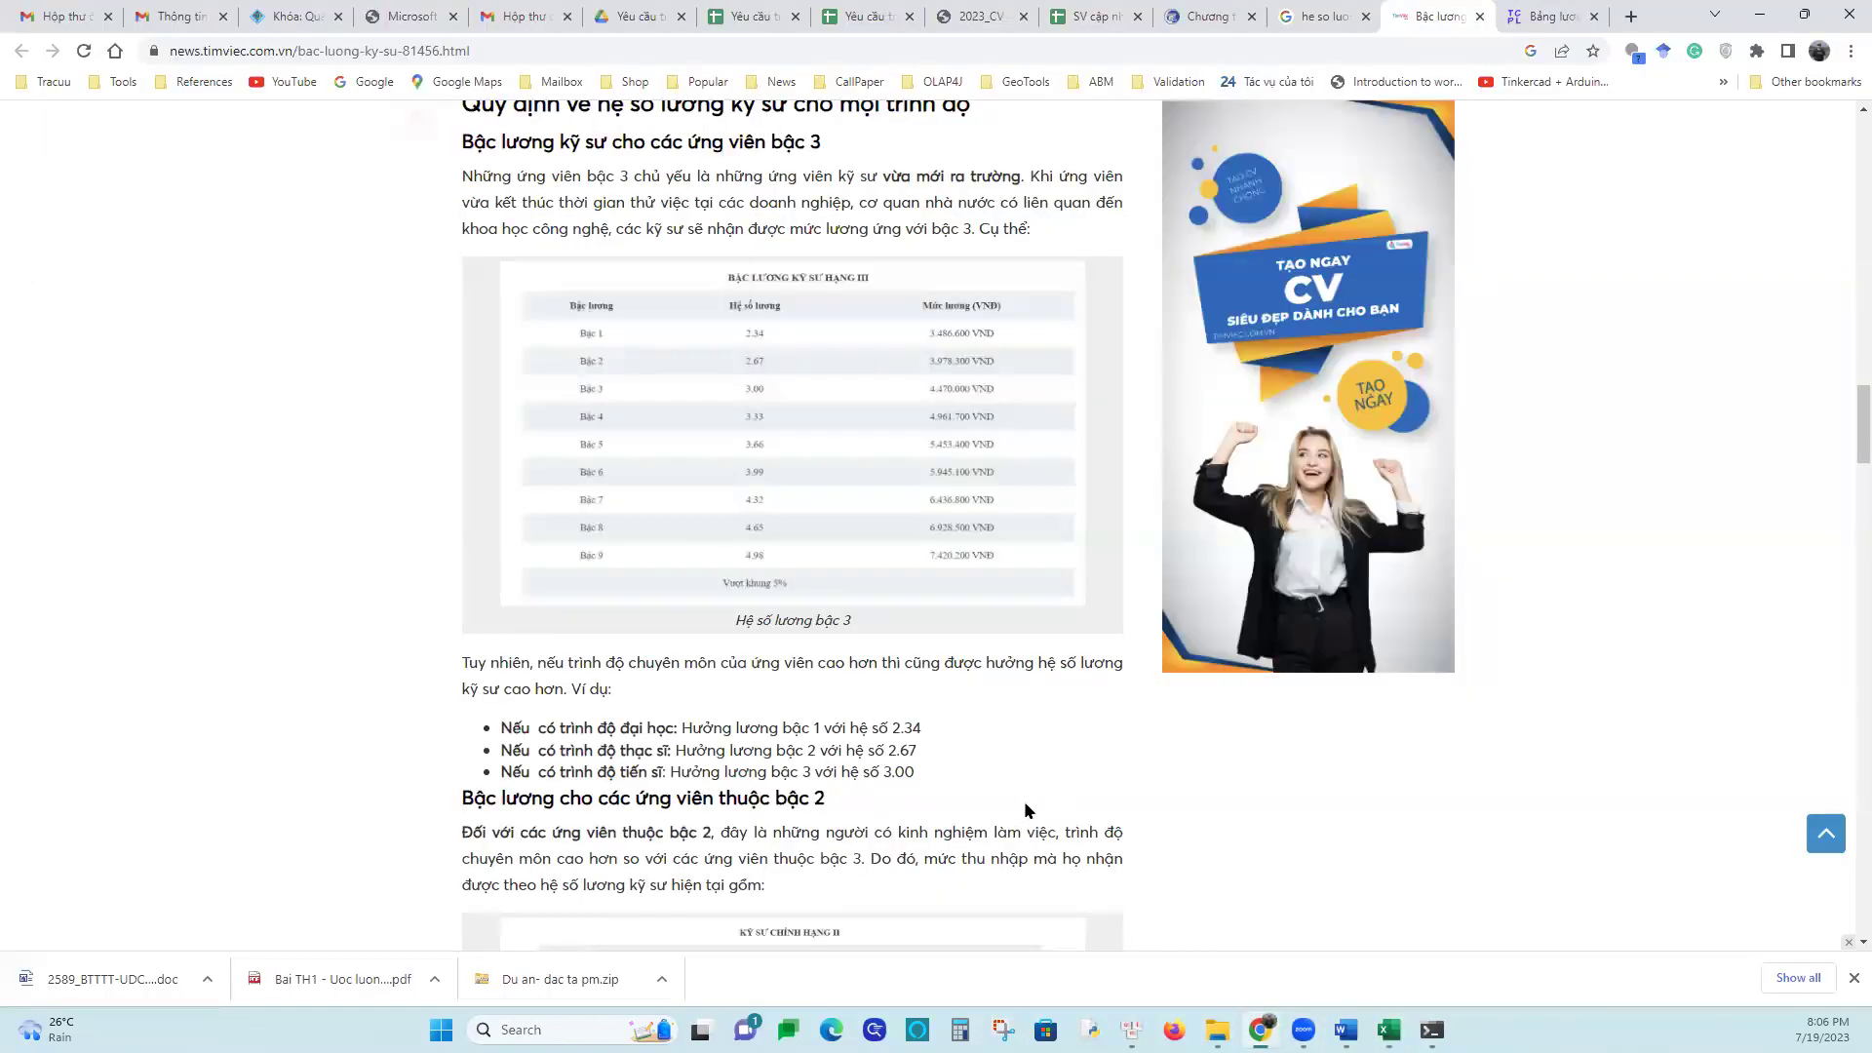
{"action": "scroll", "coordinate": [1024, 804], "scroll_direction": "up", "scroll_amount": 5}
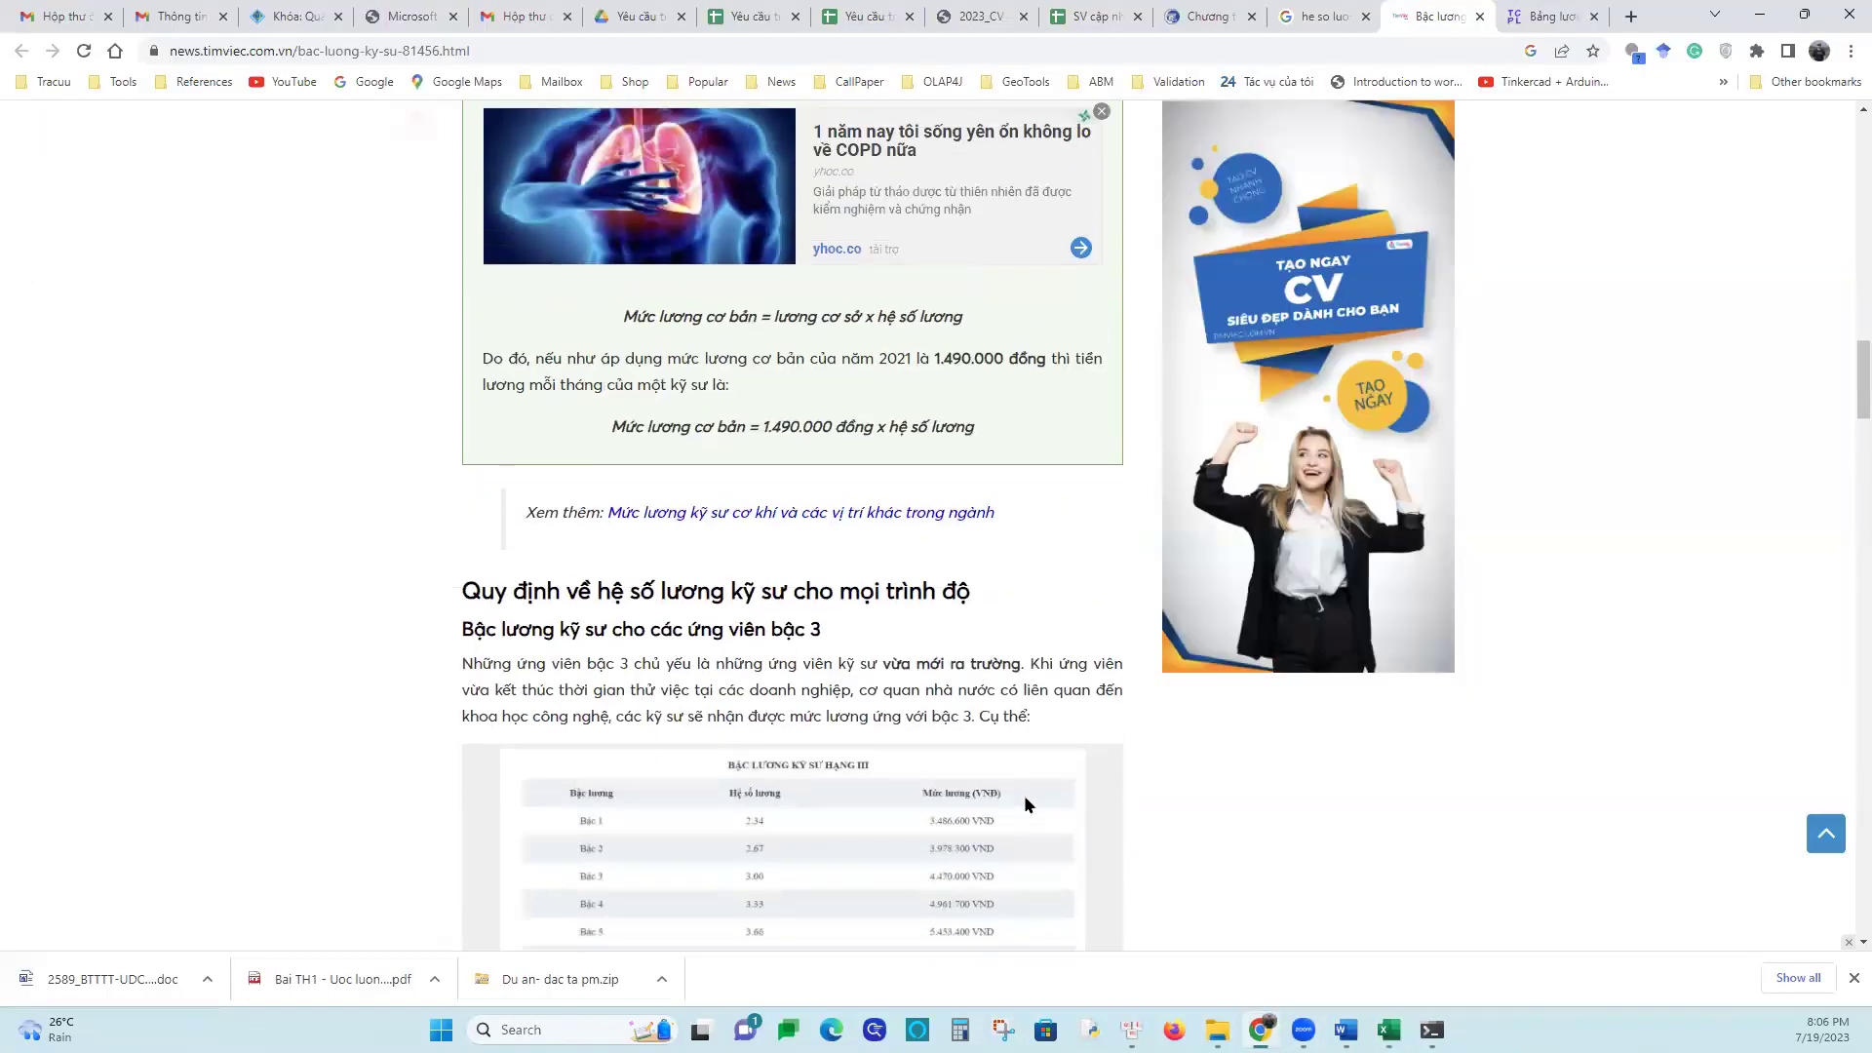
{"action": "scroll", "coordinate": [1023, 793], "scroll_direction": "up", "scroll_amount": 1}
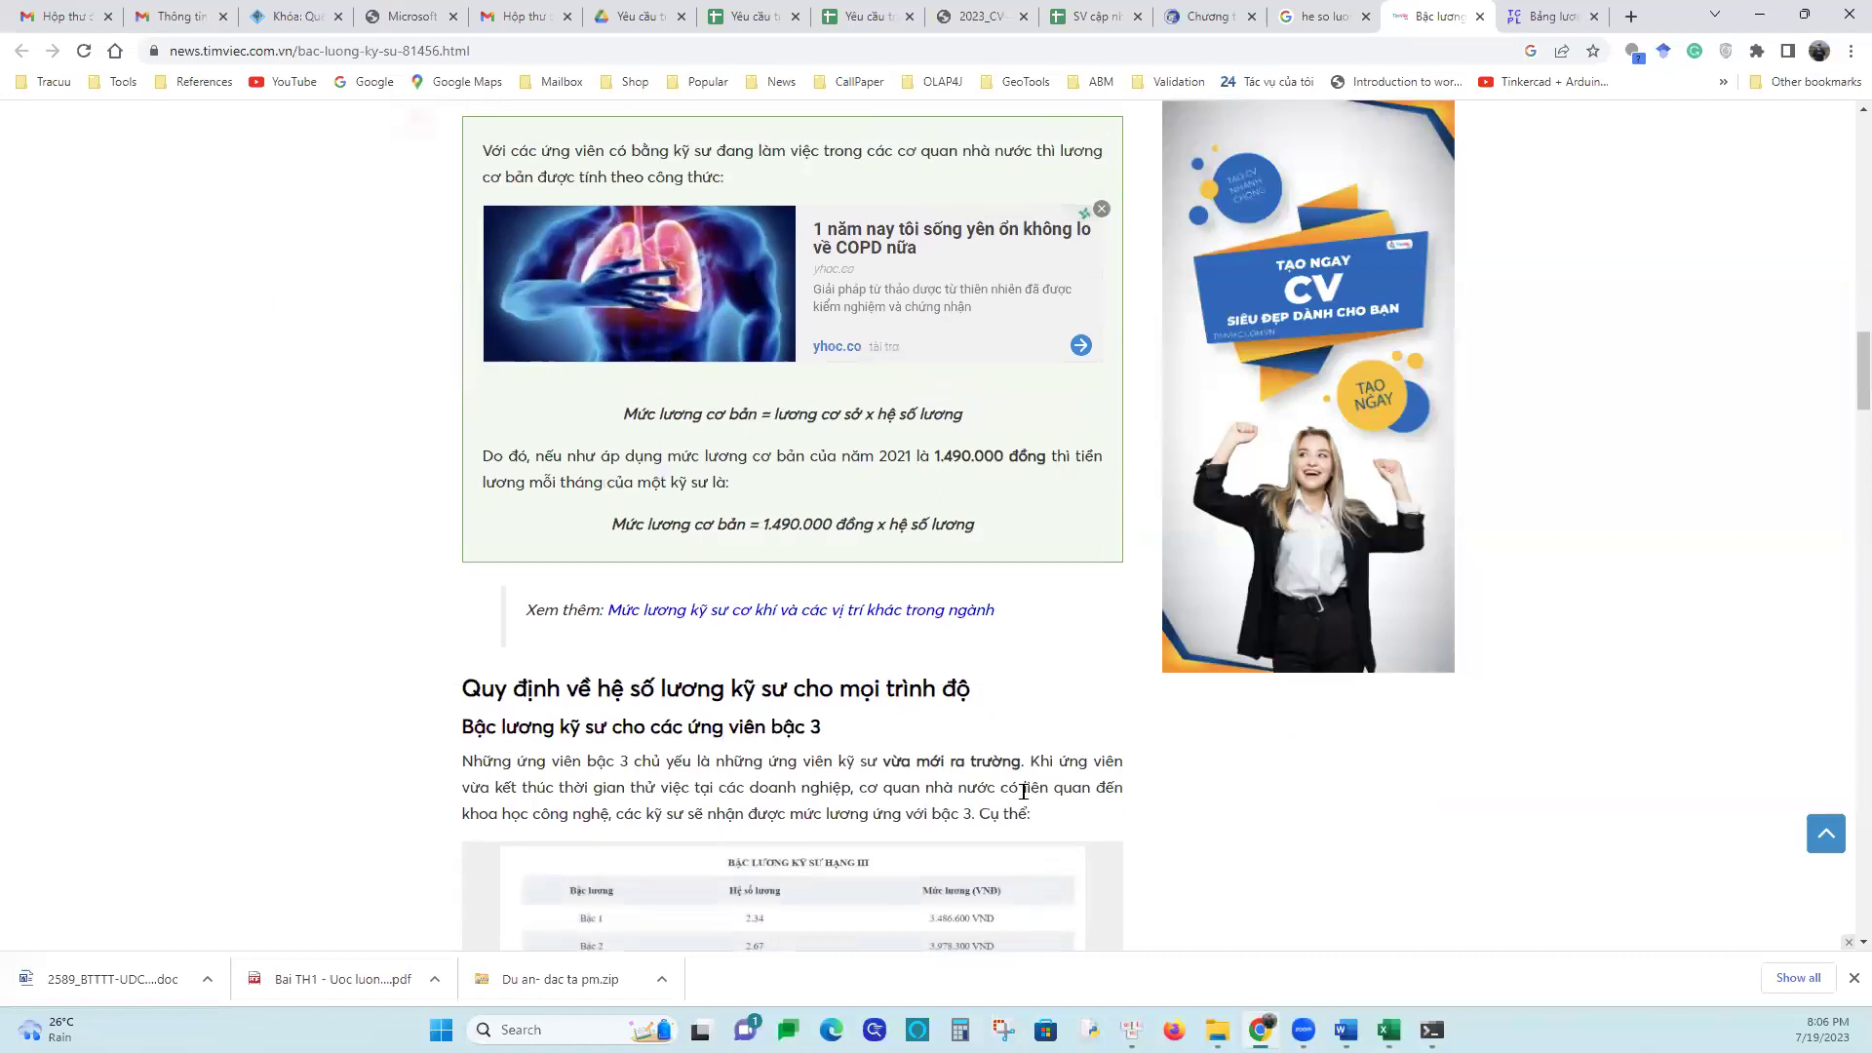
{"action": "scroll", "coordinate": [1026, 799], "scroll_direction": "up", "scroll_amount": 10}
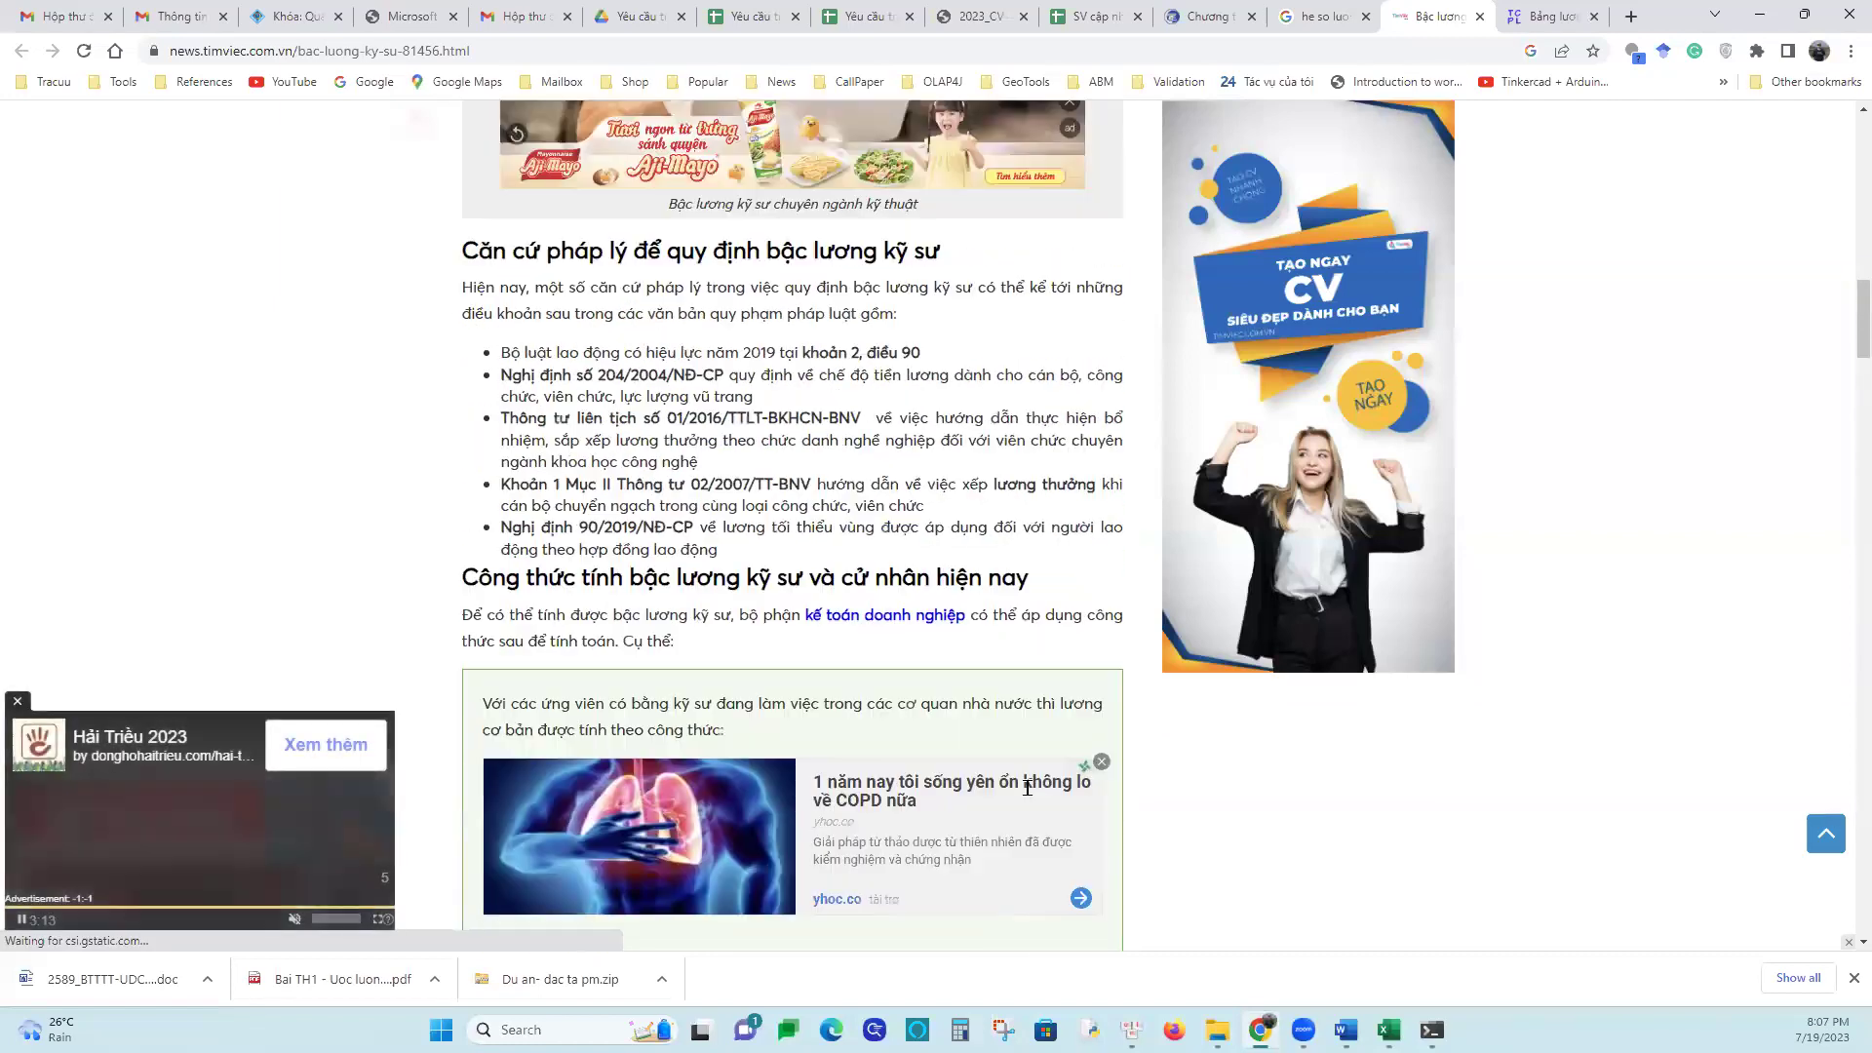
{"action": "scroll", "coordinate": [1030, 794], "scroll_direction": "up", "scroll_amount": 5}
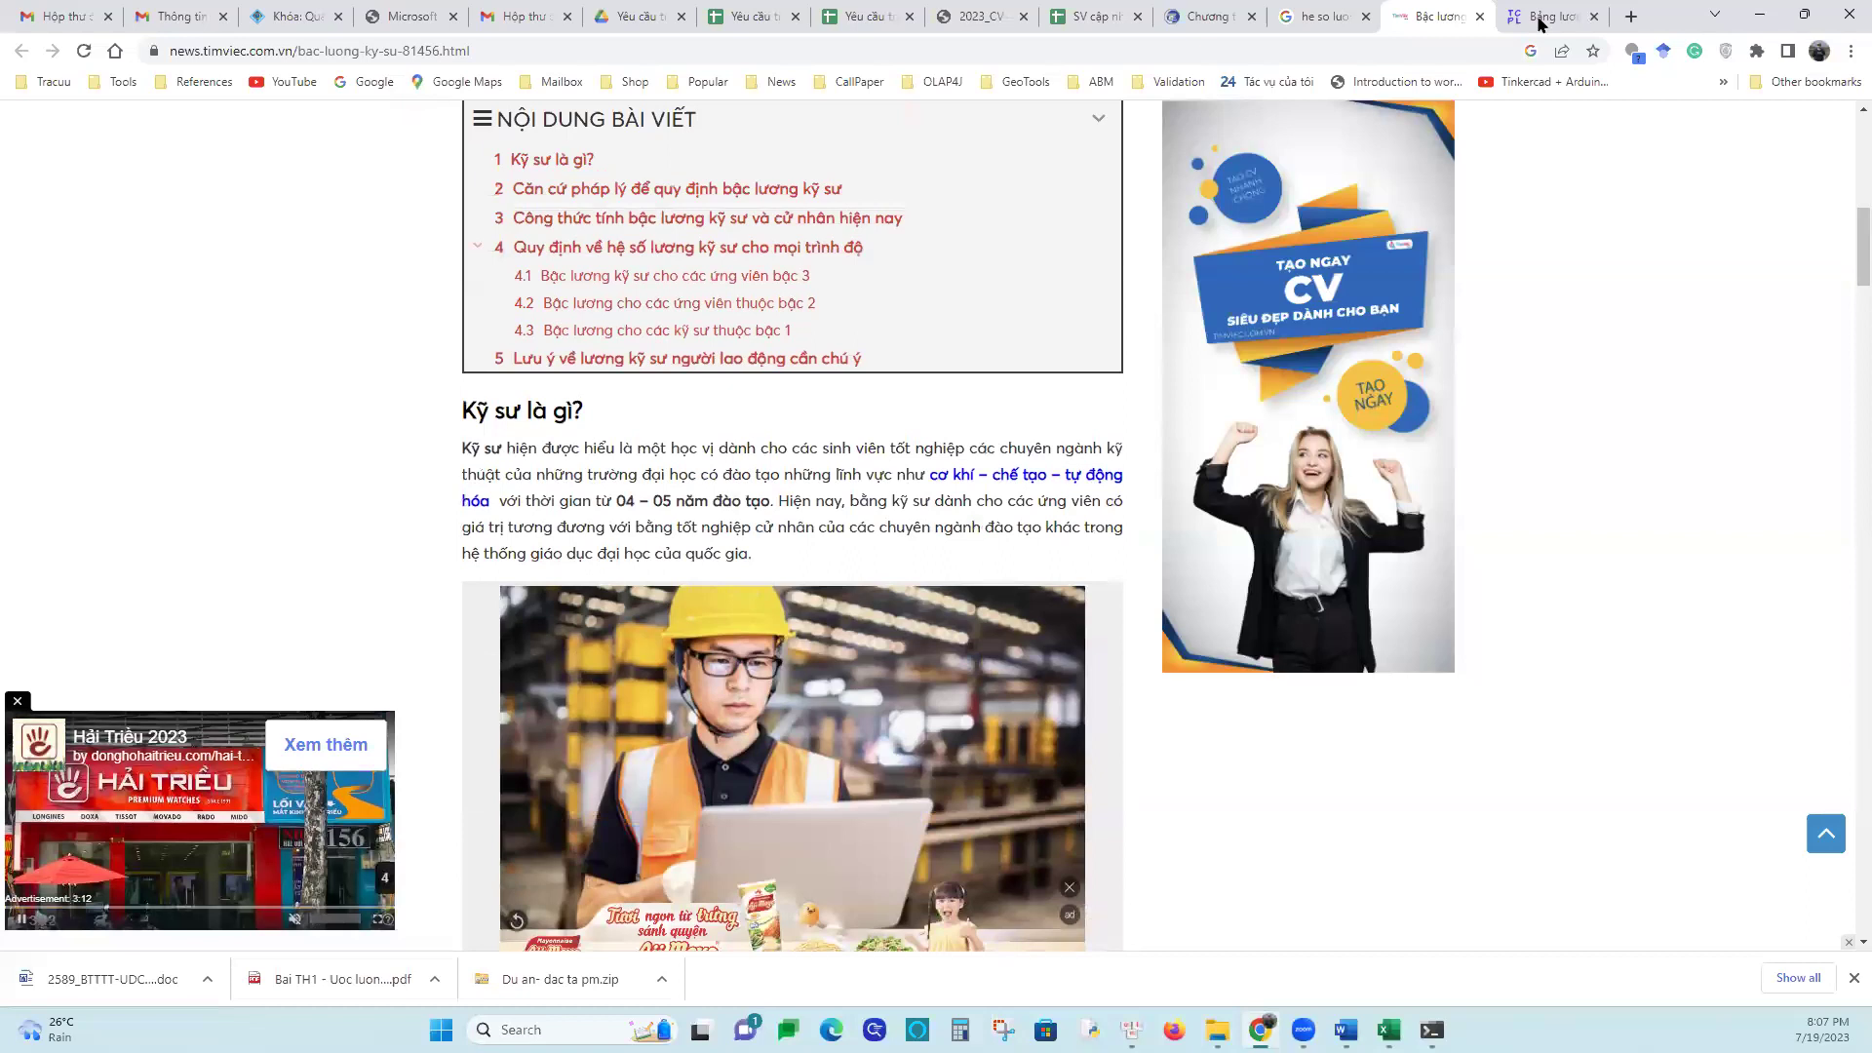
{"action": "scroll", "coordinate": [1051, 657], "scroll_direction": "up", "scroll_amount": 2}
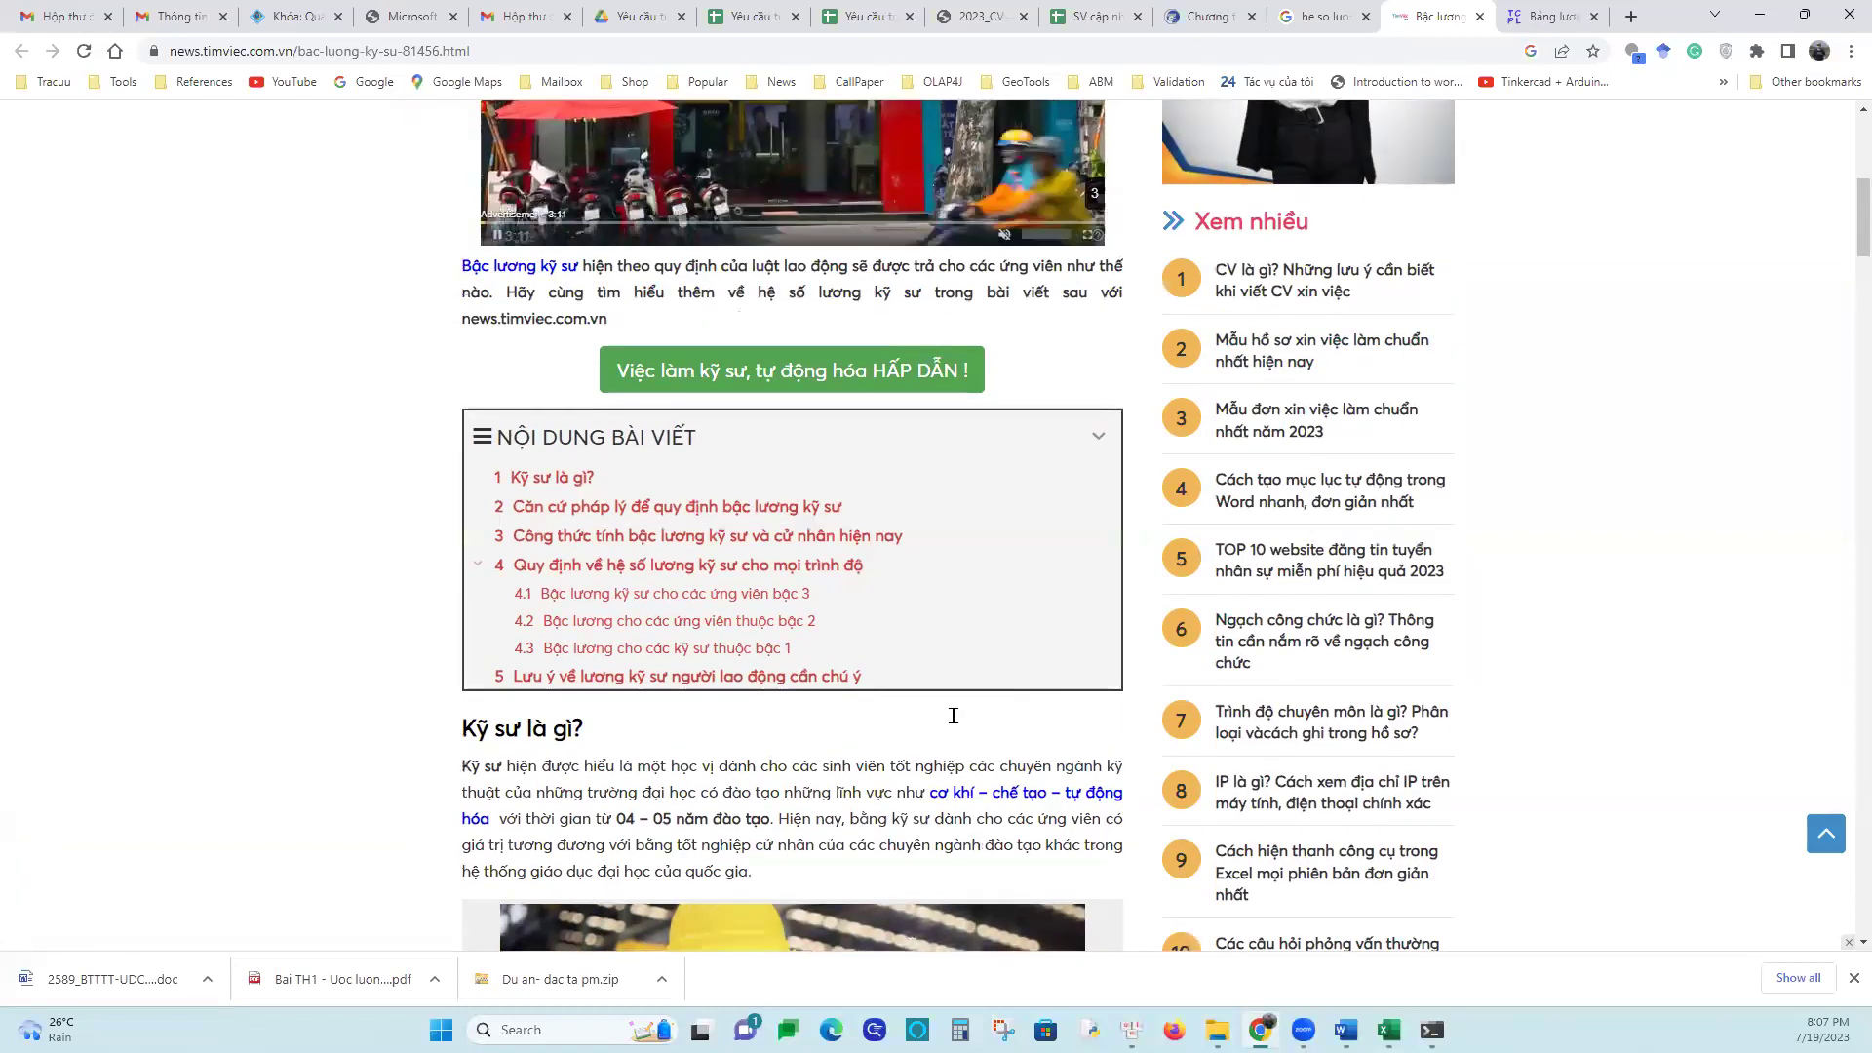
Open the tracuuphapluat.info engineer salary page and examine the salary tables effective from 01/7/2023 and up to 30/6/2023
{"action": "key", "text": "ctrl+Tab"}
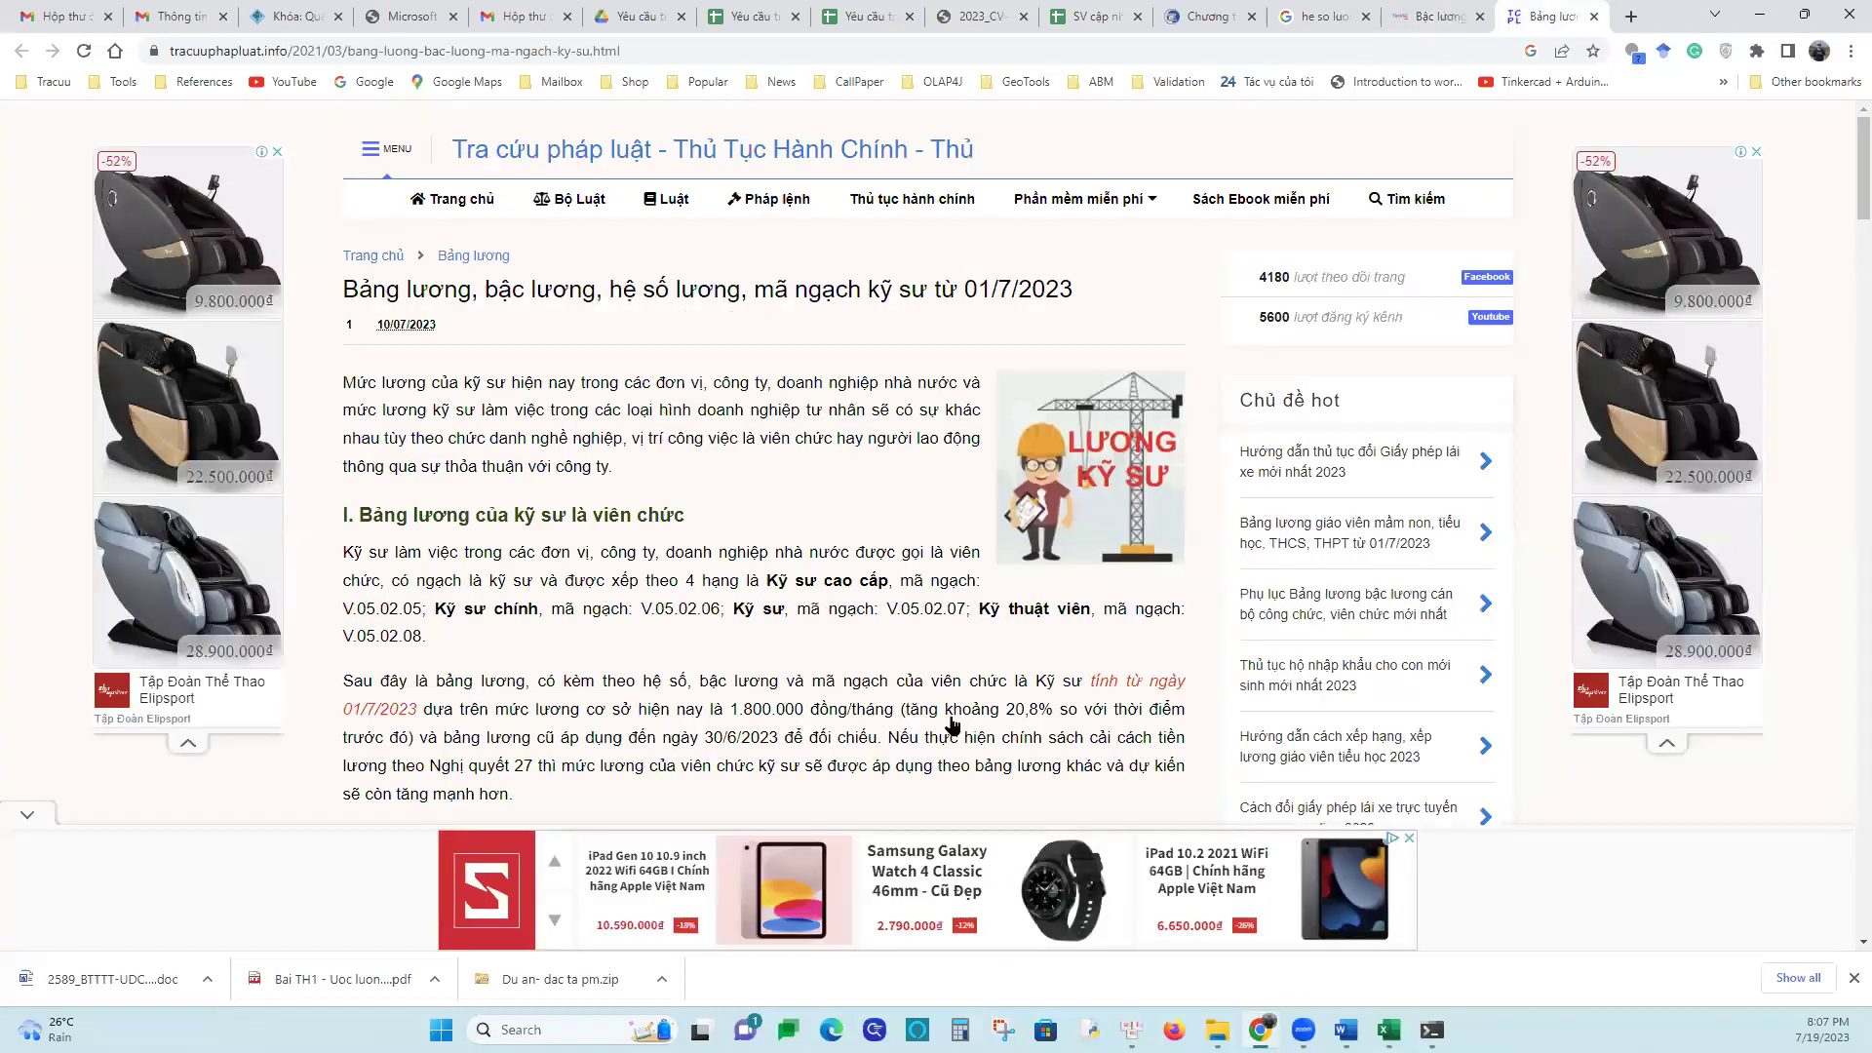
{"action": "scroll", "coordinate": [952, 722], "scroll_direction": "down", "scroll_amount": 2}
{"action": "scroll", "coordinate": [952, 723], "scroll_direction": "down", "scroll_amount": 6}
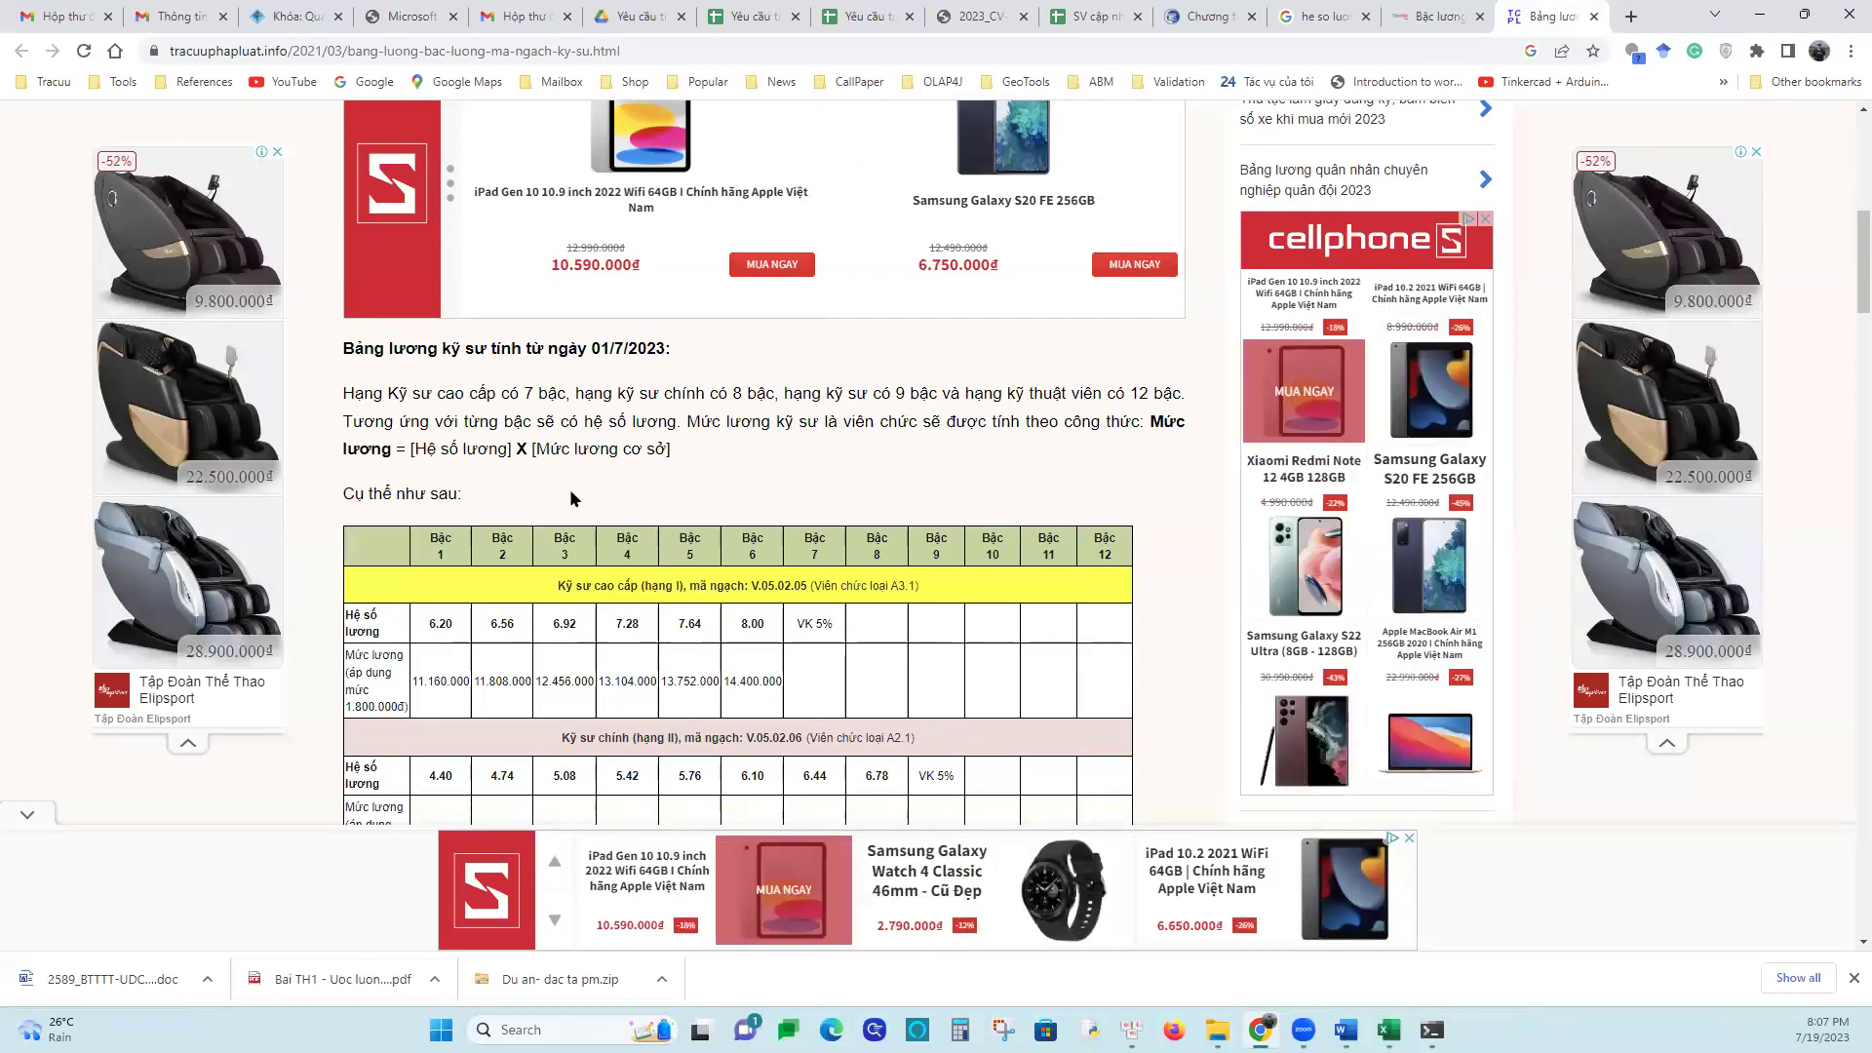
{"action": "scroll", "coordinate": [572, 498], "scroll_direction": "down", "scroll_amount": 1}
{"action": "scroll", "coordinate": [572, 498], "scroll_direction": "down", "scroll_amount": 2}
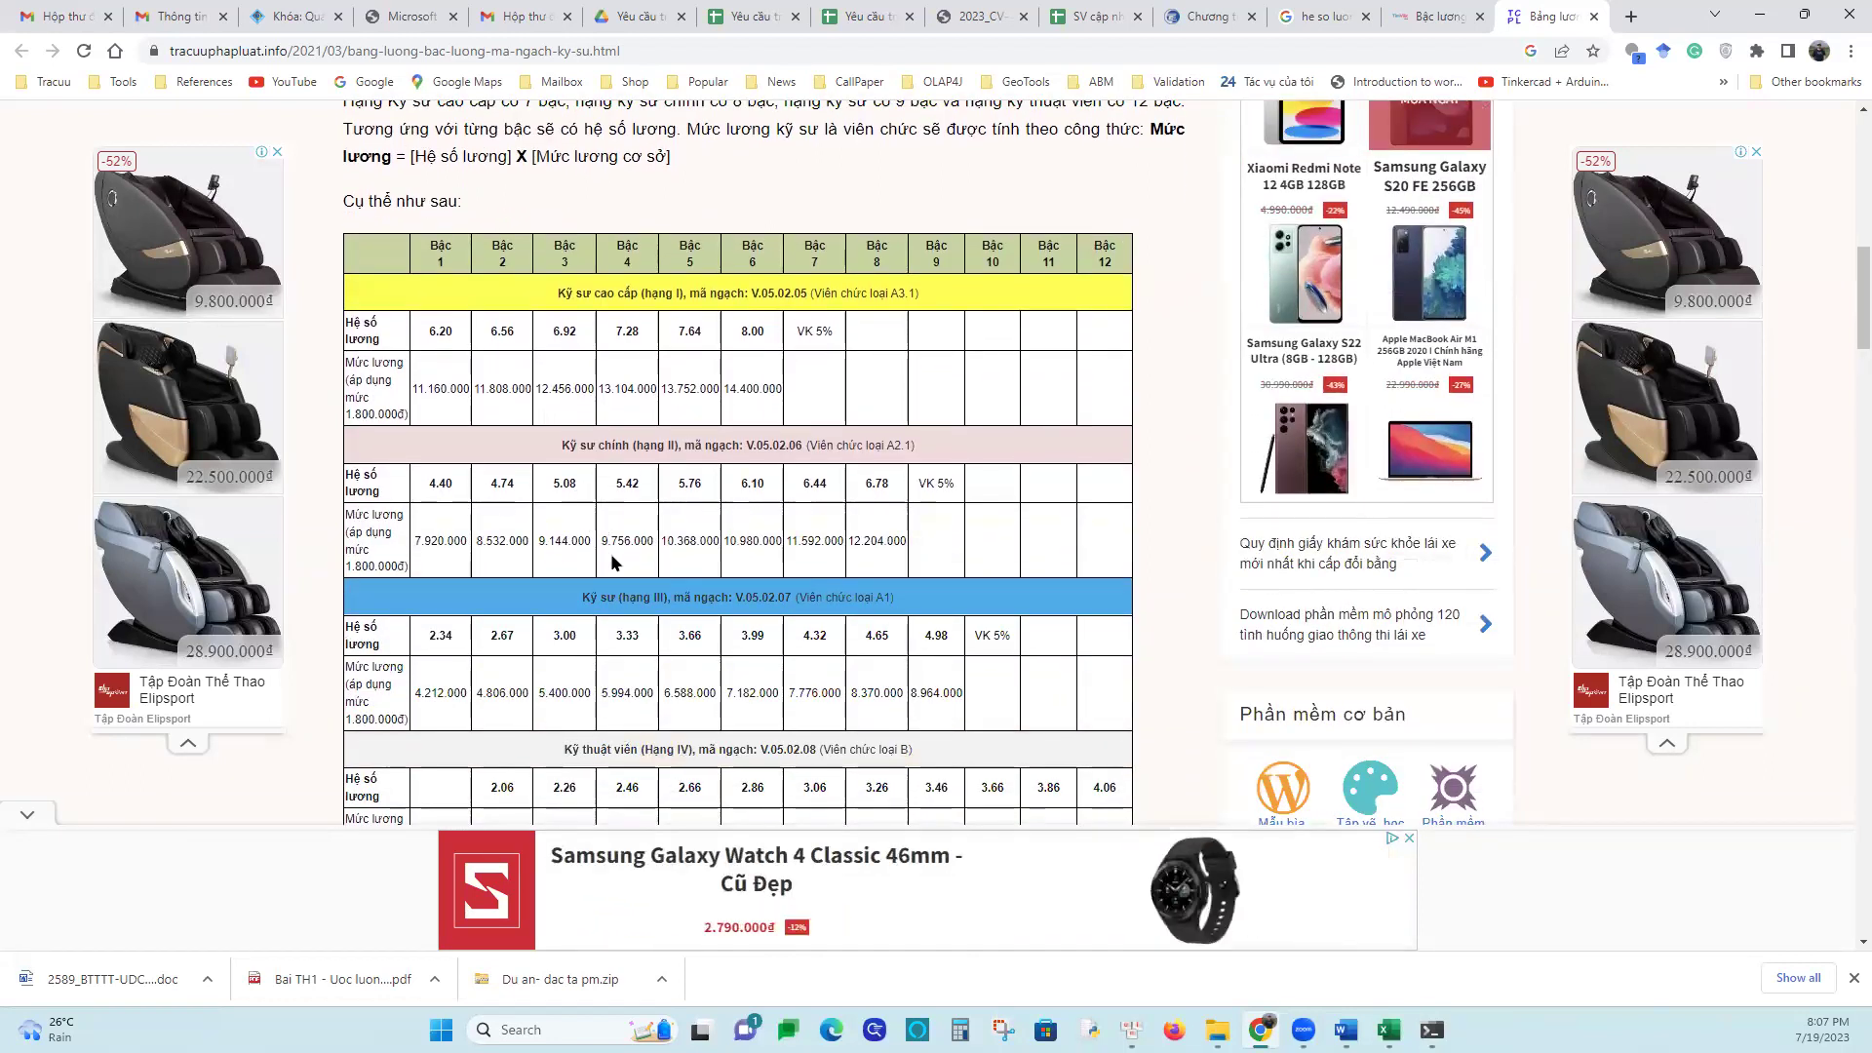
{"action": "scroll", "coordinate": [611, 553], "scroll_direction": "down", "scroll_amount": 2}
{"action": "scroll", "coordinate": [613, 562], "scroll_direction": "down", "scroll_amount": 5}
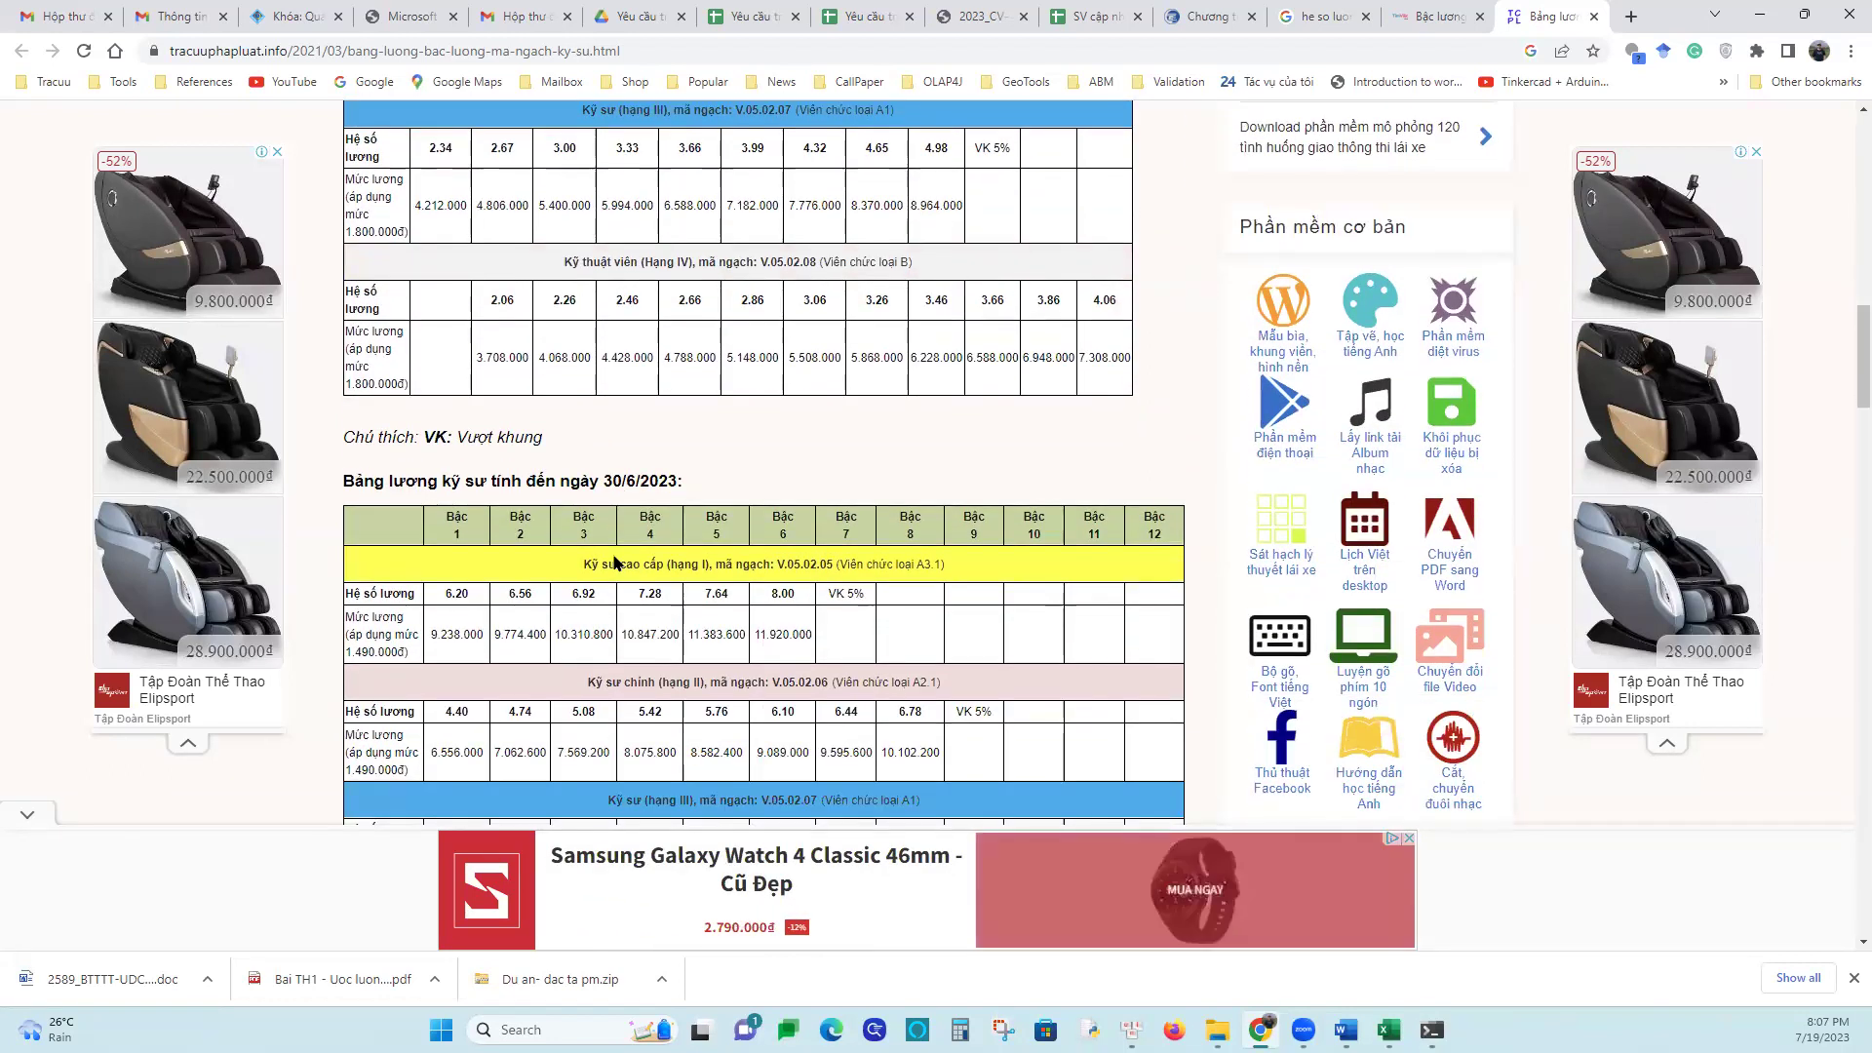
{"action": "scroll", "coordinate": [615, 563], "scroll_direction": "down", "scroll_amount": 4}
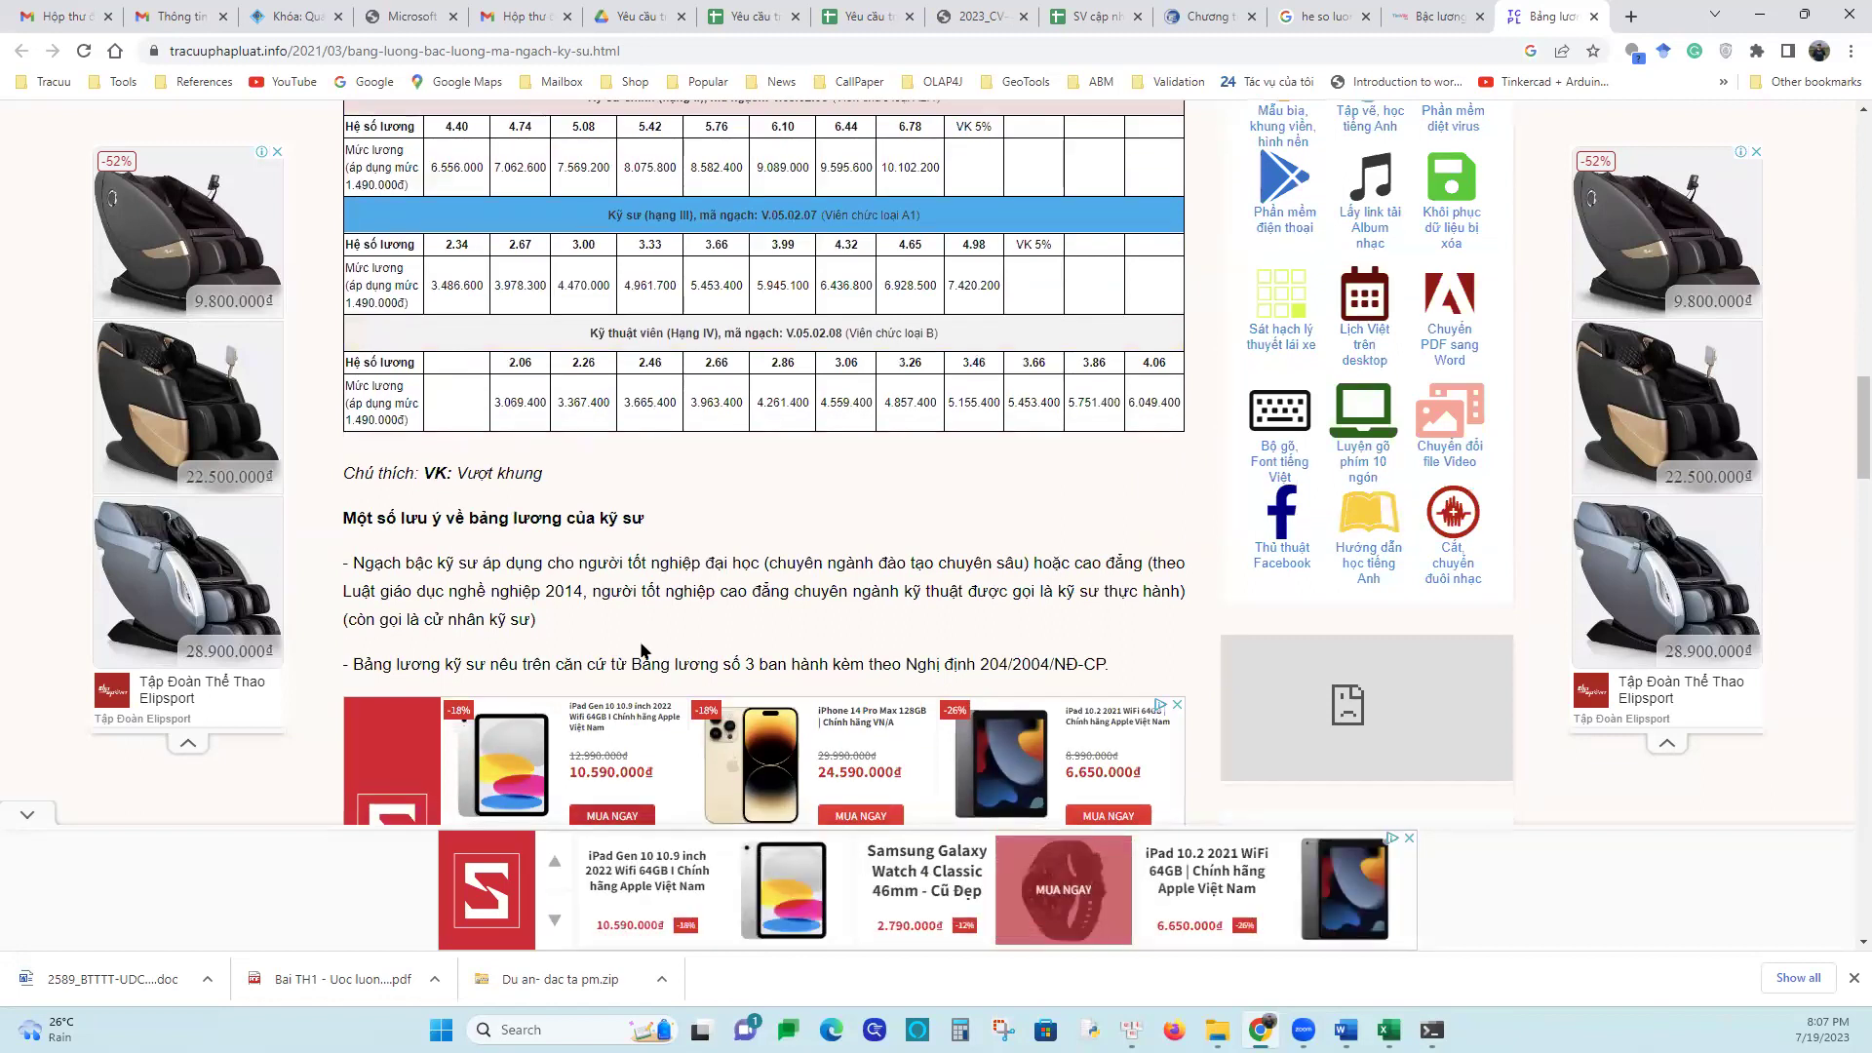
Read the page's notes on starting grades, raises and regional minimum wages, and return to the salary table effective from 01/7/2023
{"action": "scroll", "coordinate": [643, 652], "scroll_direction": "down", "scroll_amount": 3}
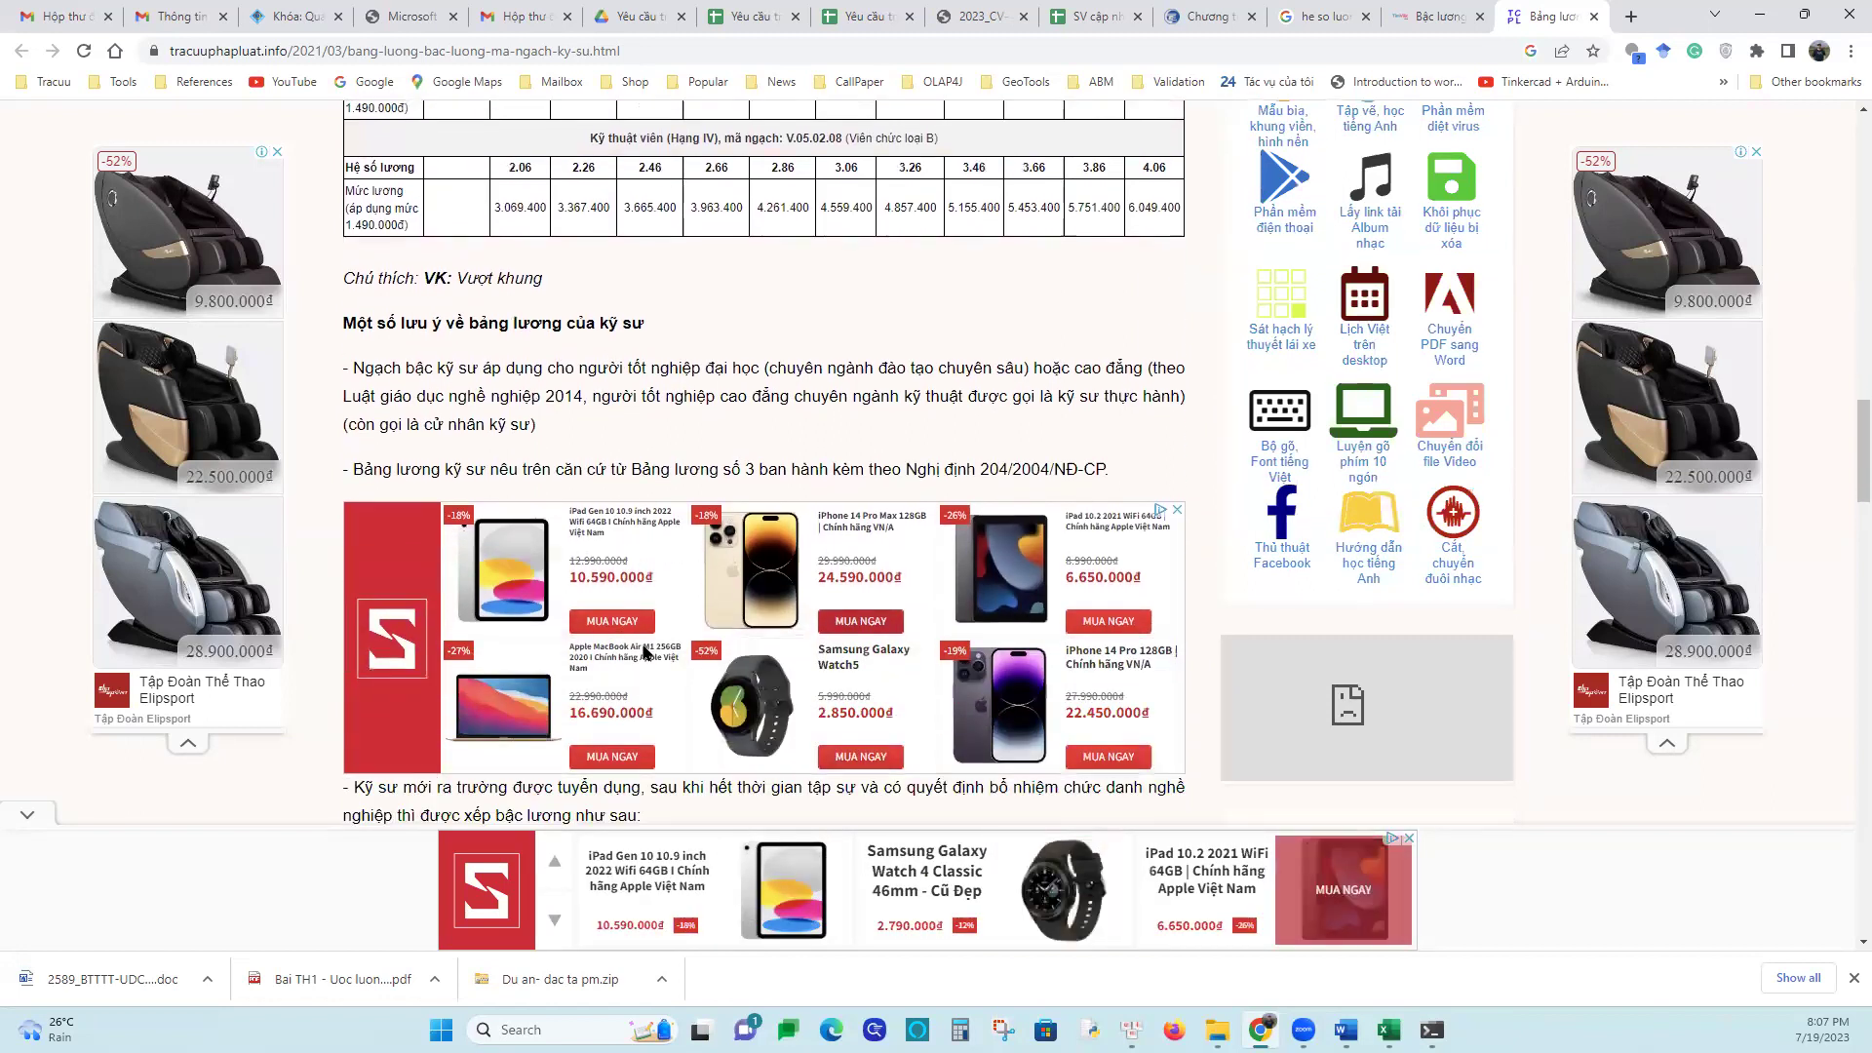
{"action": "scroll", "coordinate": [641, 642], "scroll_direction": "down", "scroll_amount": 4}
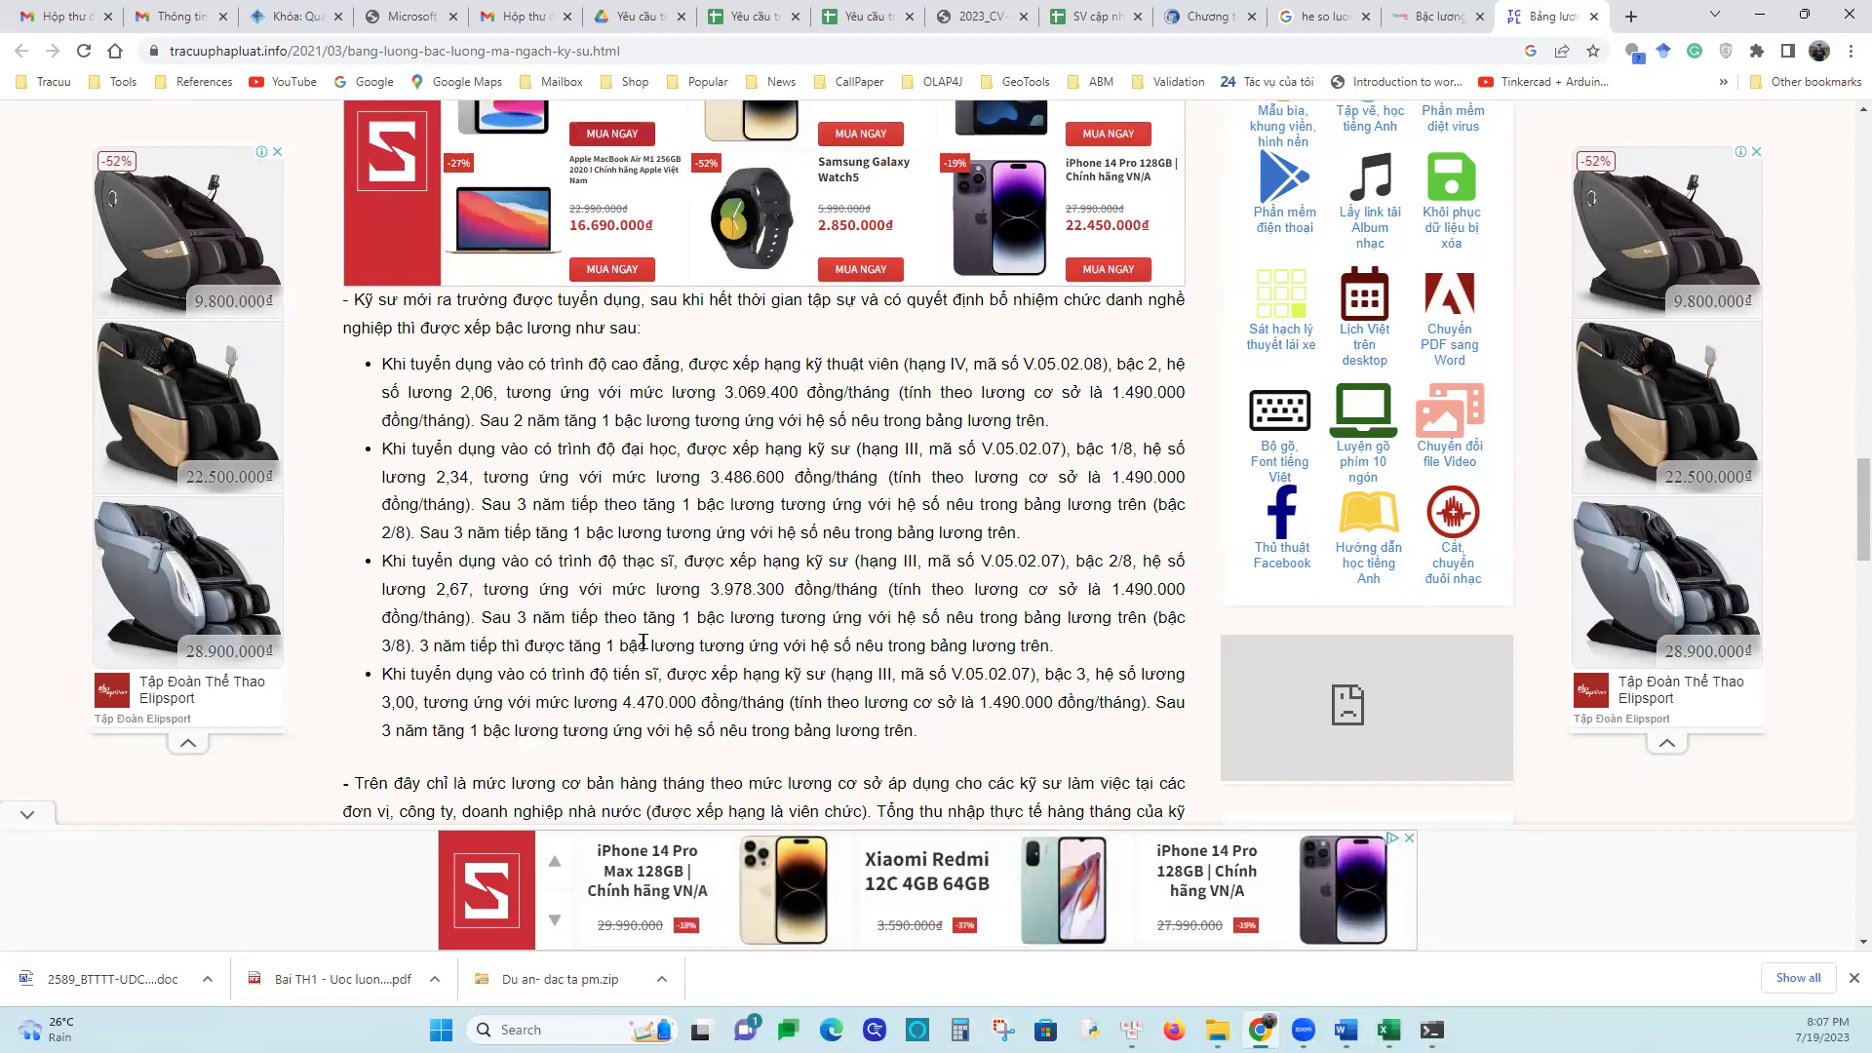
{"action": "scroll", "coordinate": [642, 643], "scroll_direction": "down", "scroll_amount": 3}
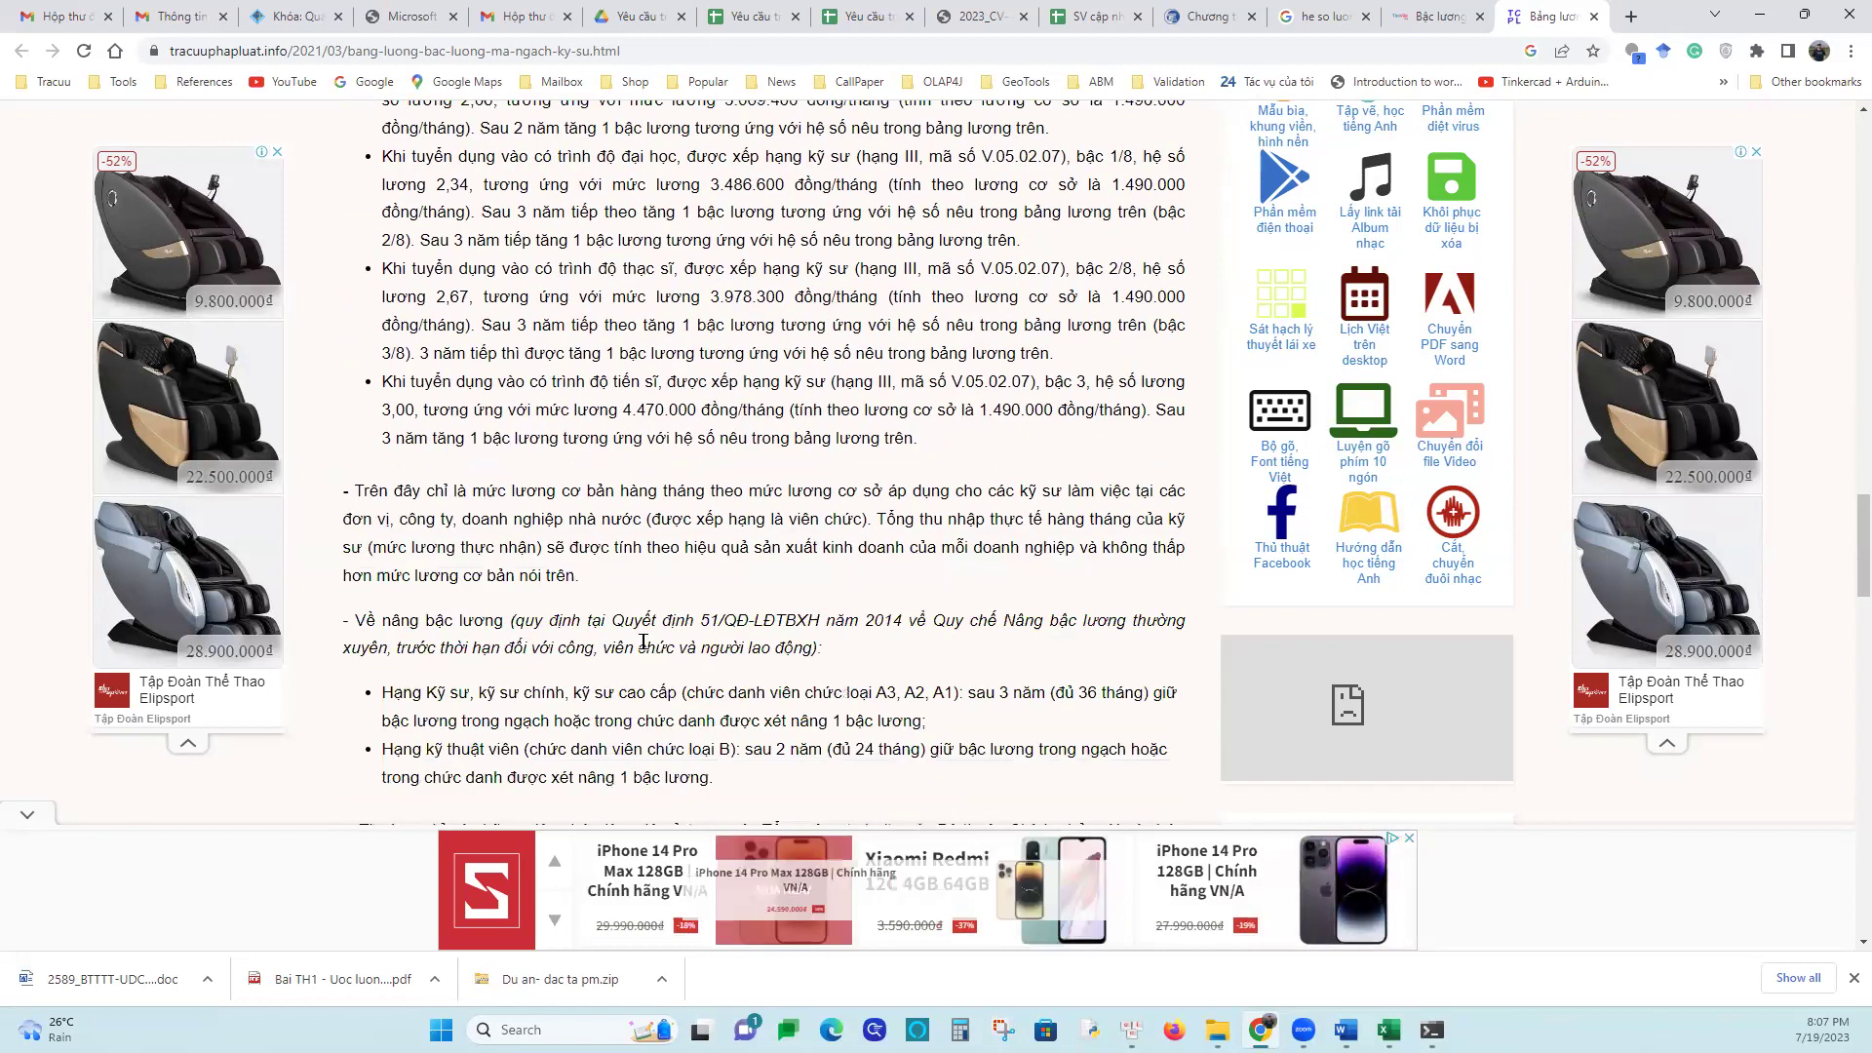
{"action": "scroll", "coordinate": [643, 642], "scroll_direction": "down", "scroll_amount": 6}
{"action": "scroll", "coordinate": [645, 645], "scroll_direction": "down", "scroll_amount": 2}
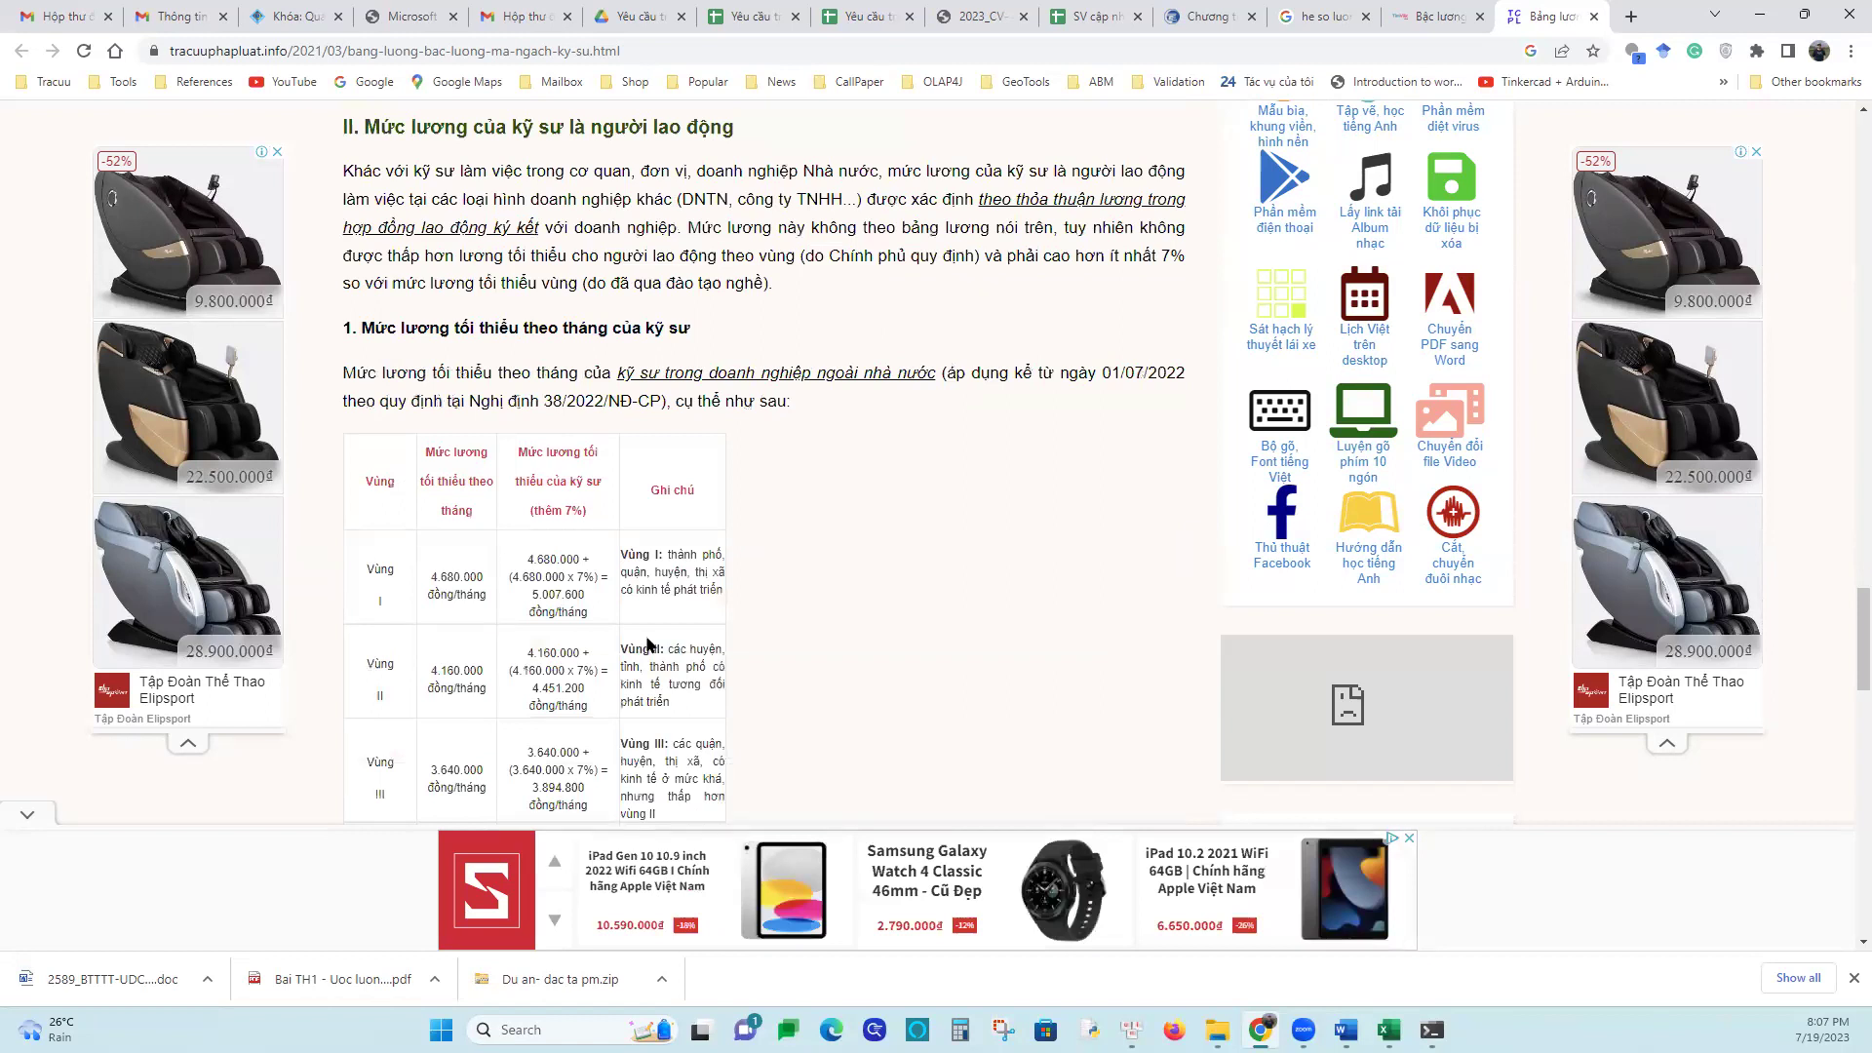
{"action": "scroll", "coordinate": [647, 645], "scroll_direction": "down", "scroll_amount": 4}
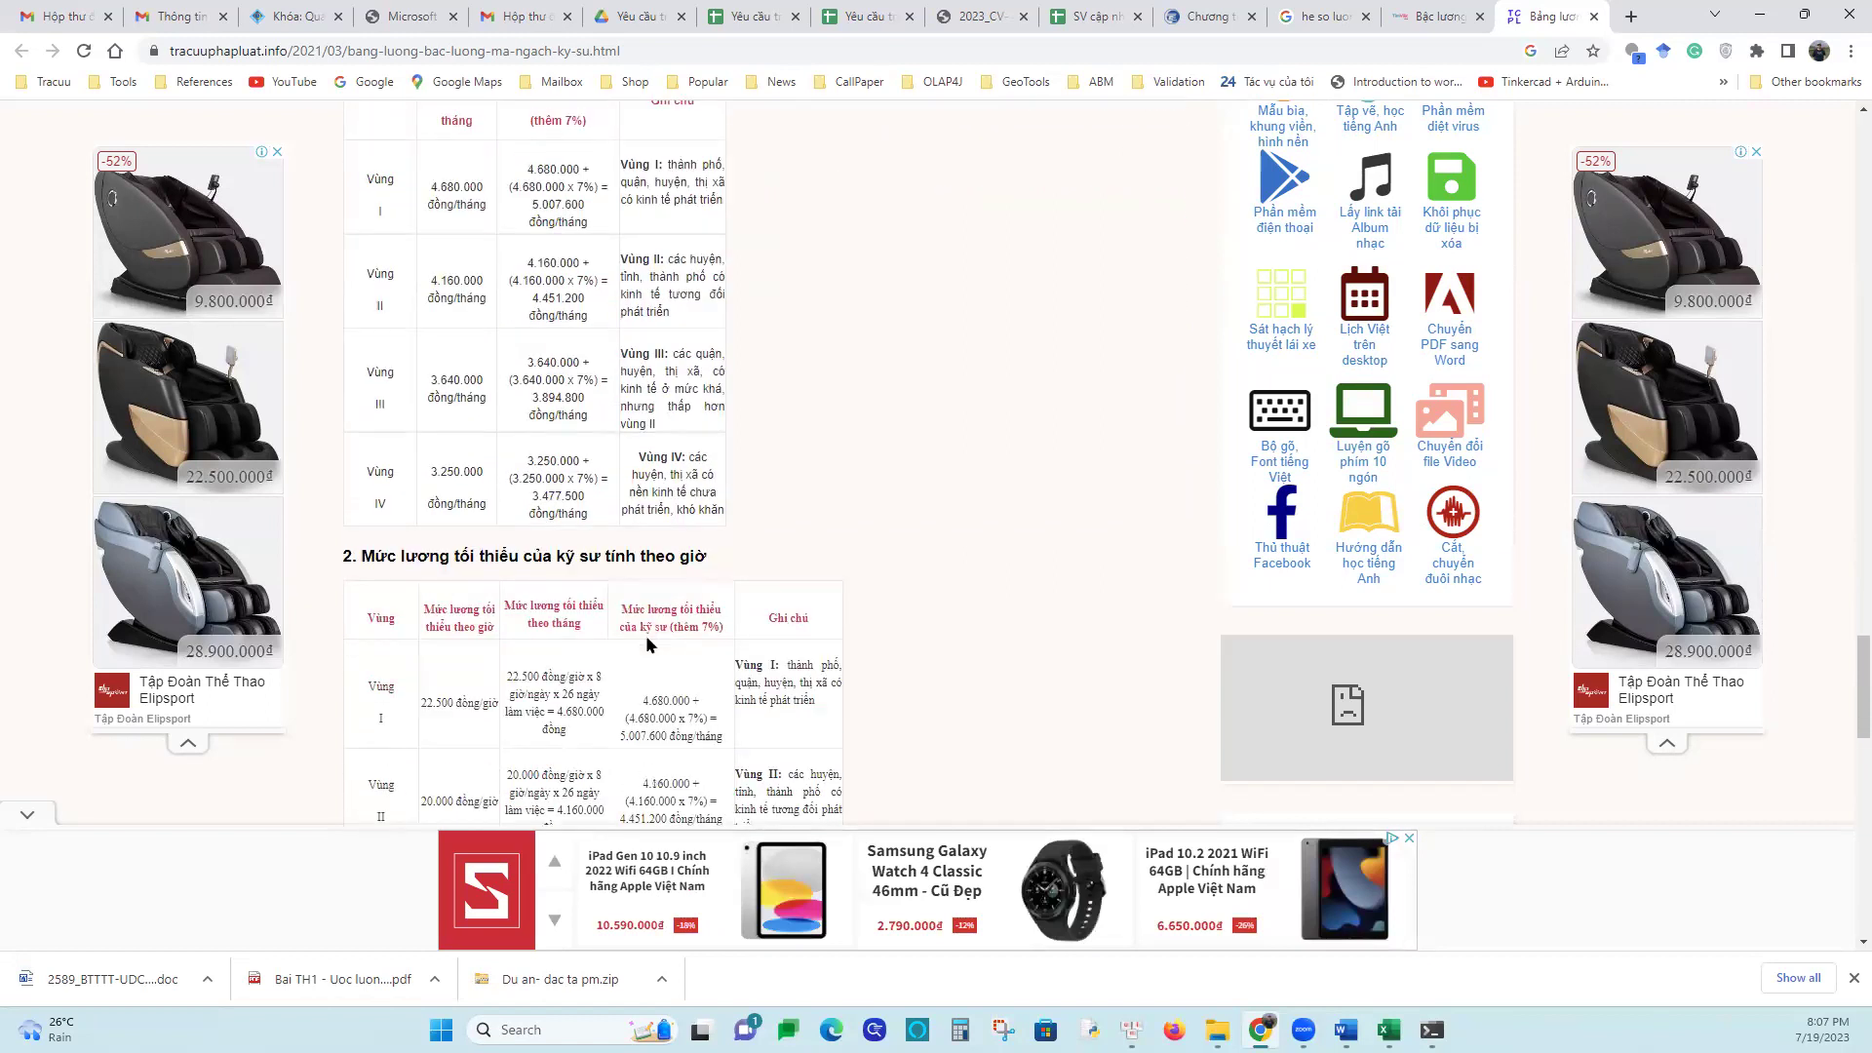
{"action": "scroll", "coordinate": [646, 644], "scroll_direction": "up", "scroll_amount": 8}
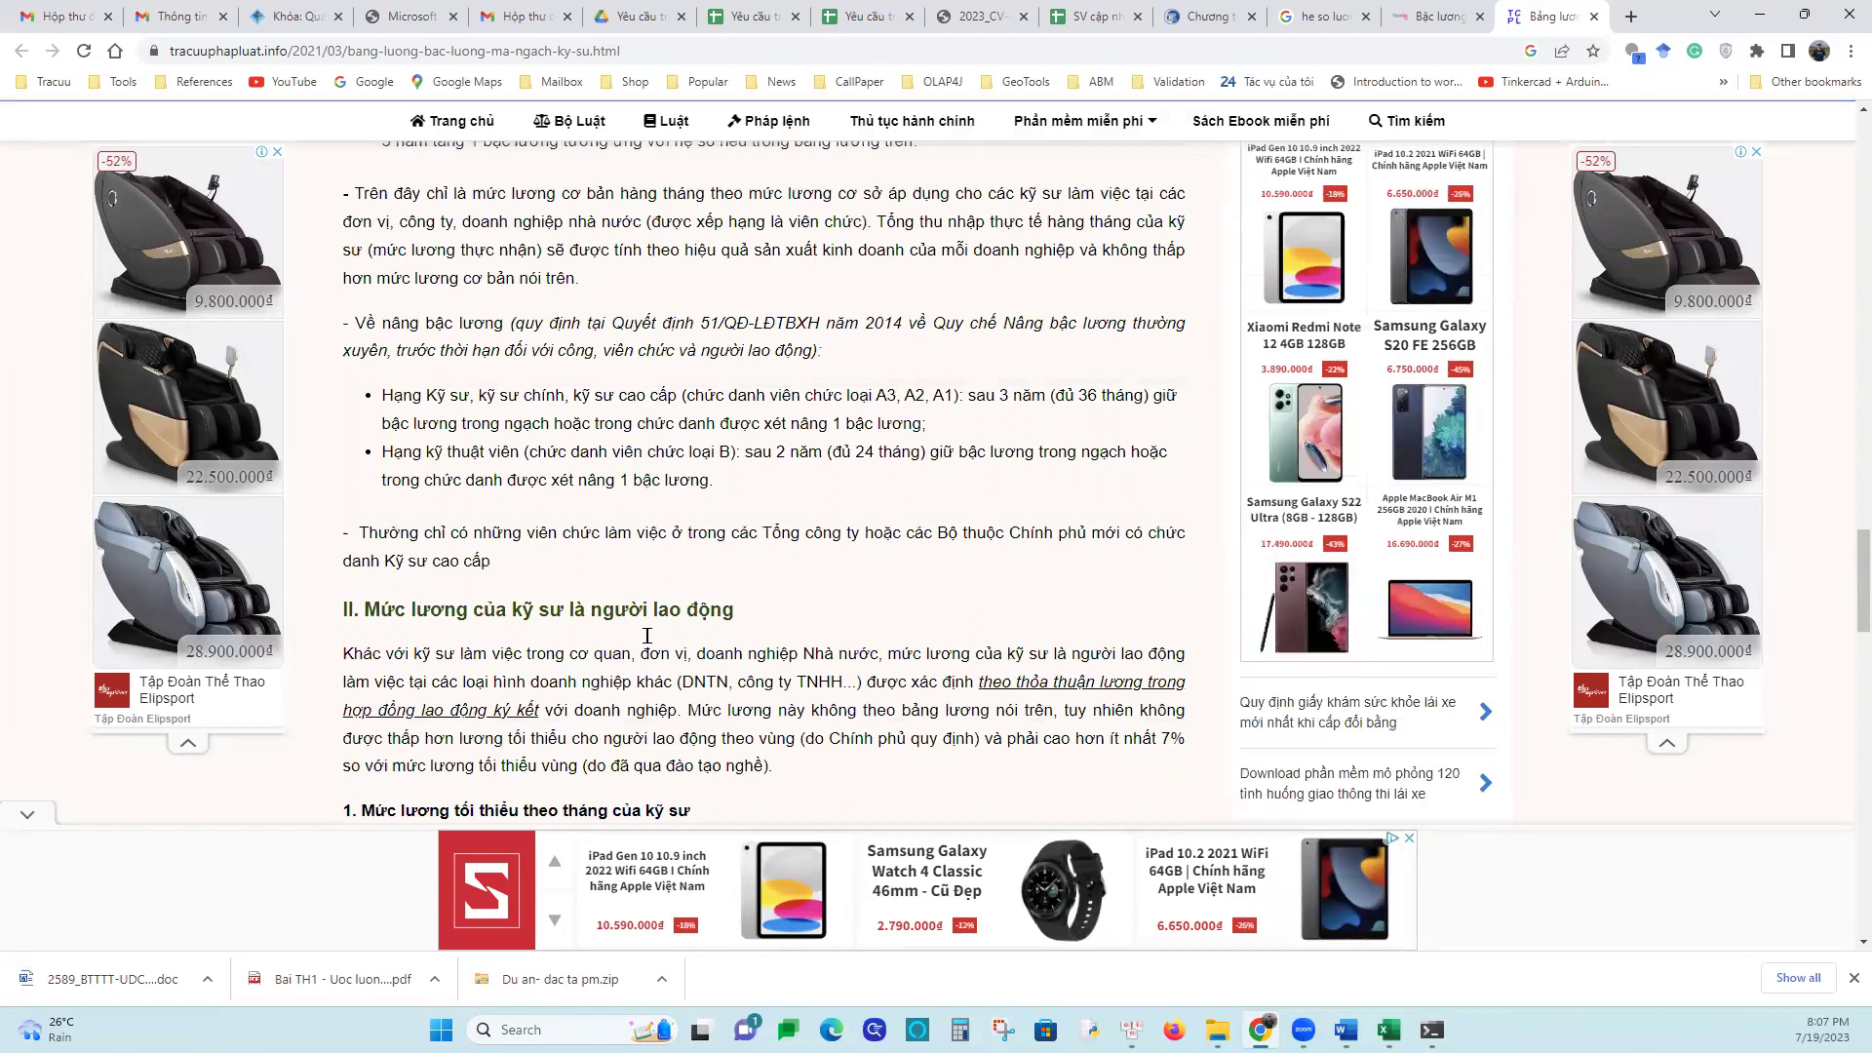
{"action": "scroll", "coordinate": [646, 629], "scroll_direction": "up", "scroll_amount": 10}
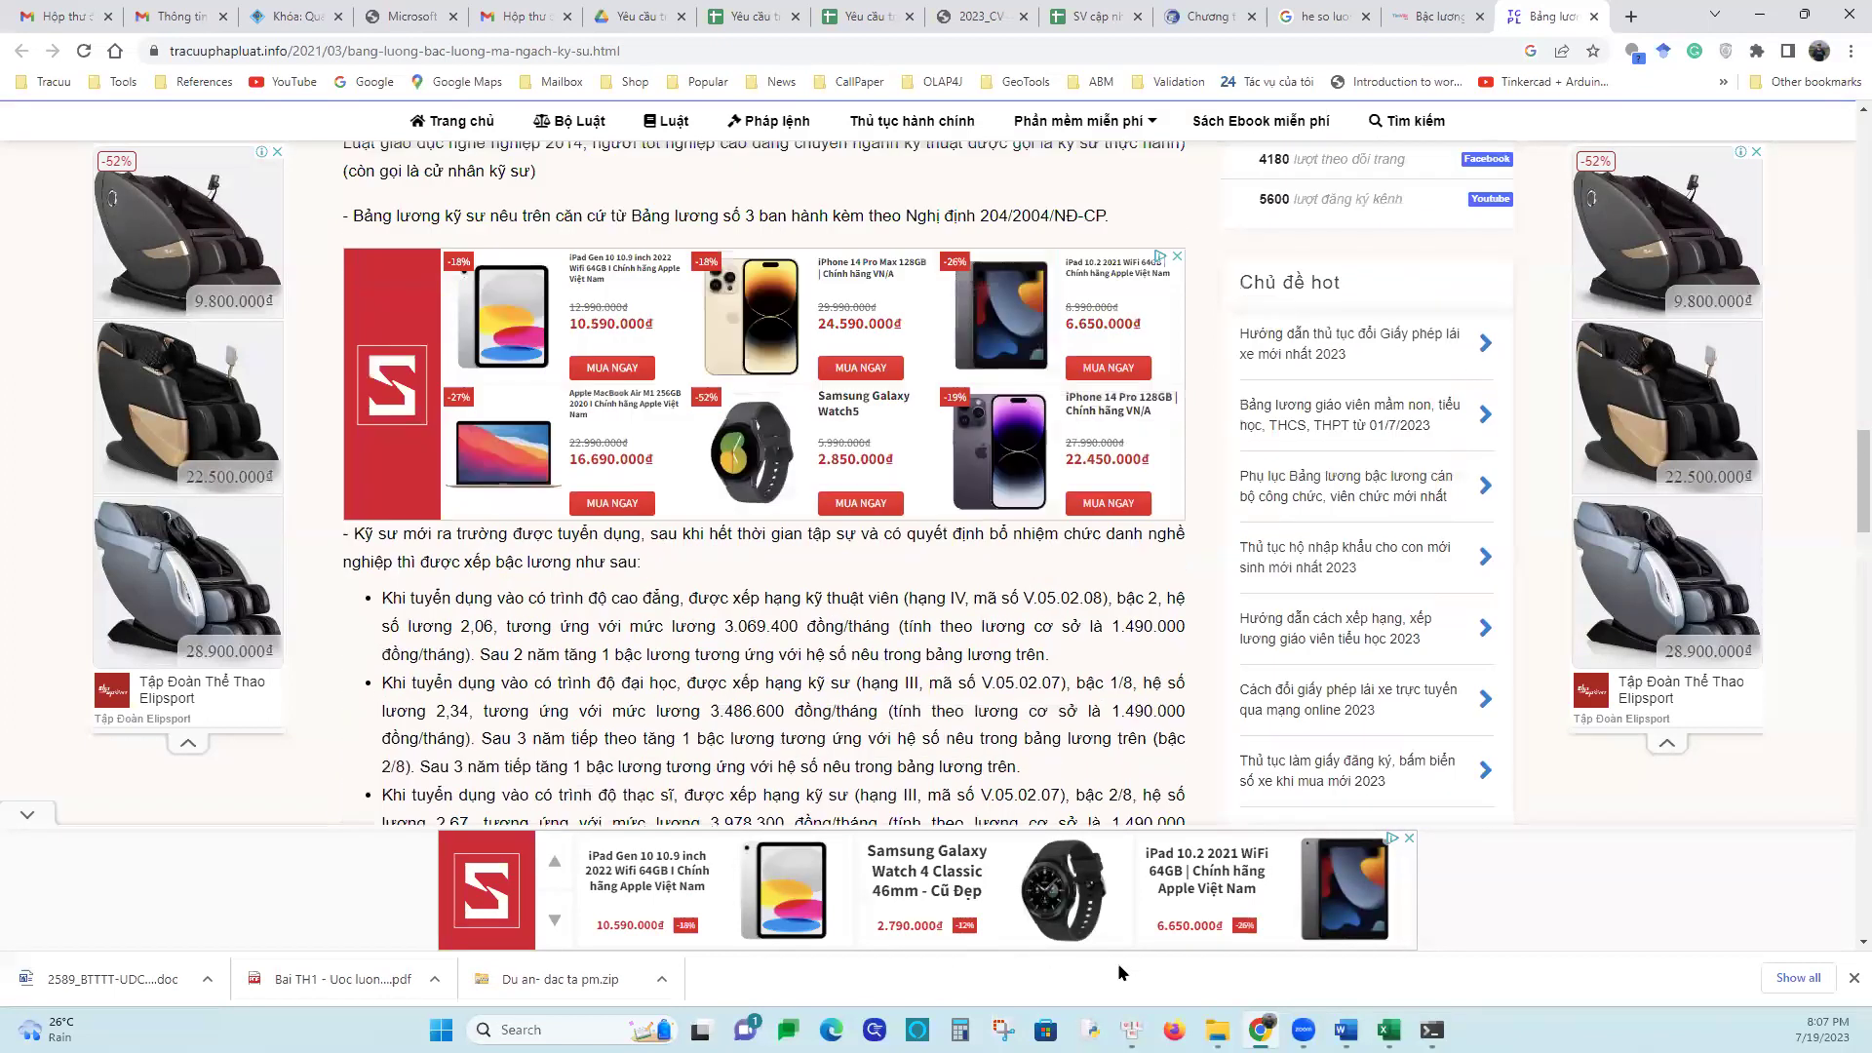
{"action": "scroll", "coordinate": [579, 565], "scroll_direction": "up", "scroll_amount": 6}
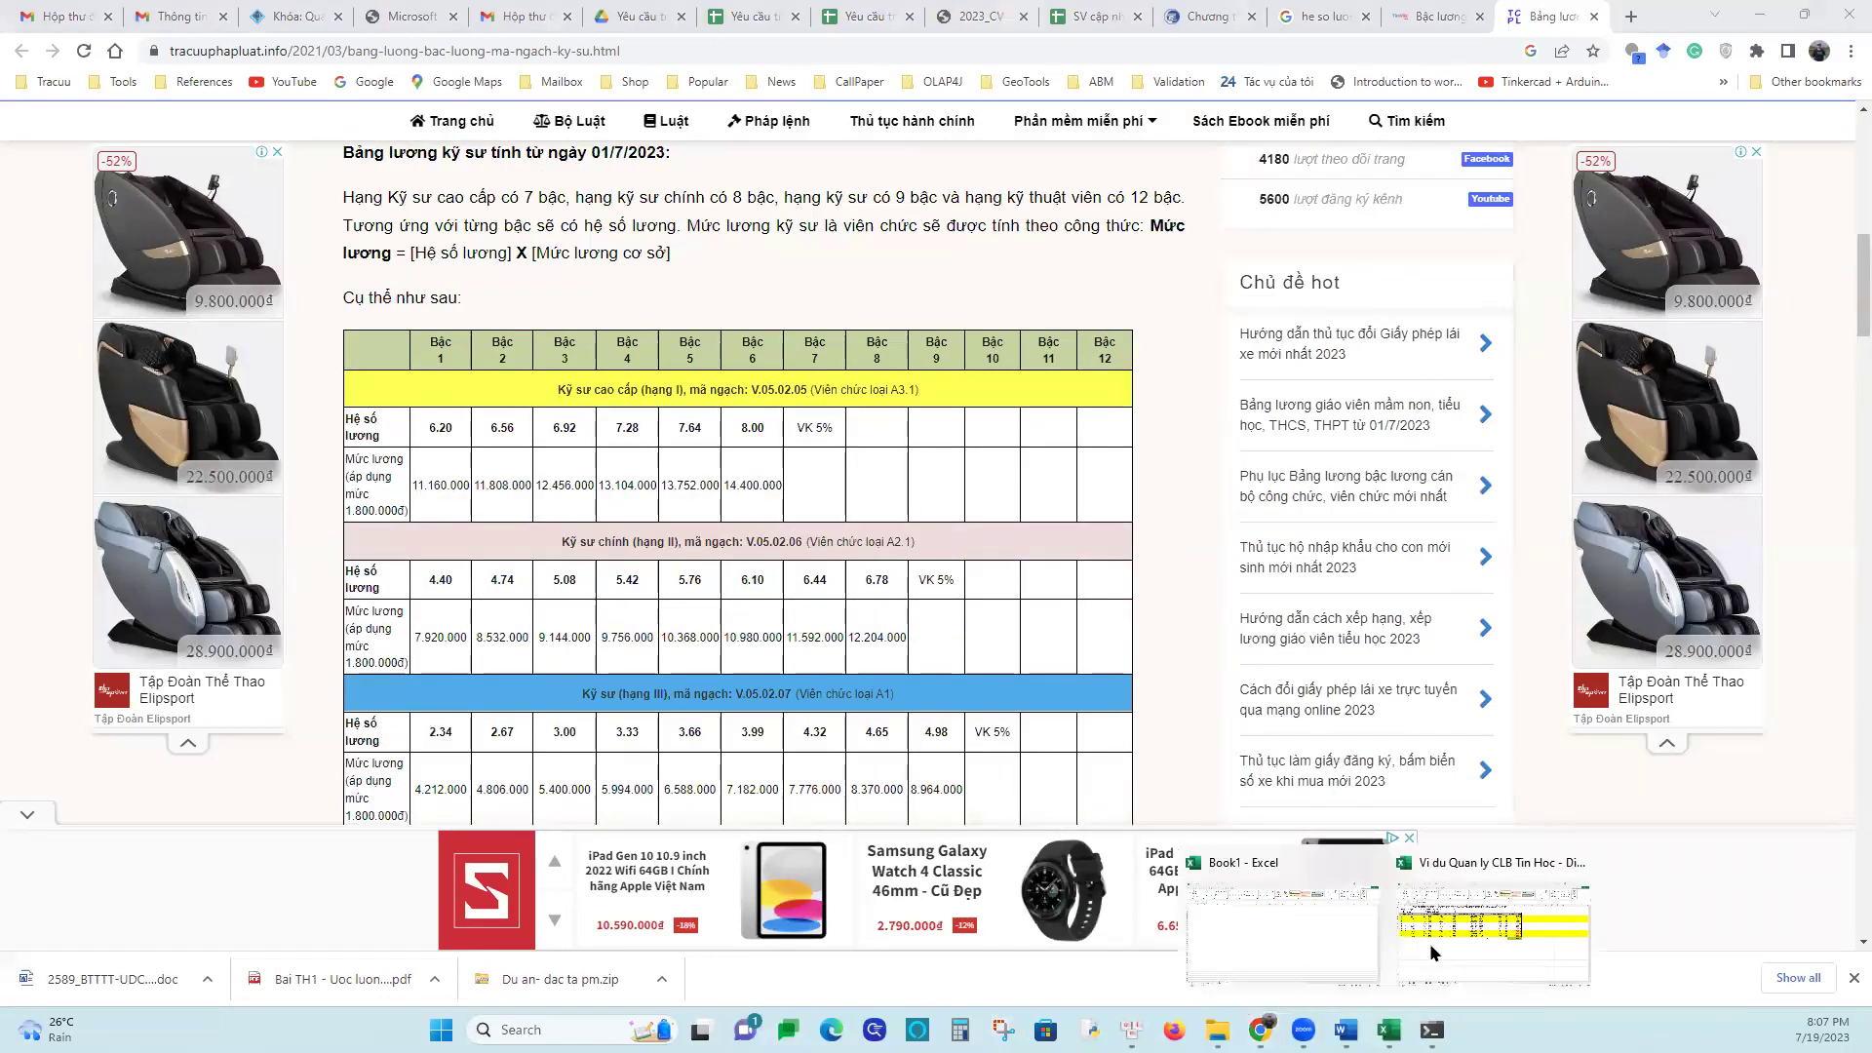
Switch back to the CLB Tin Hoc pricing workbook in Excel and change the label in A2 to "Luong co so"
{"action": "left_click", "coordinate": [1491, 917]}
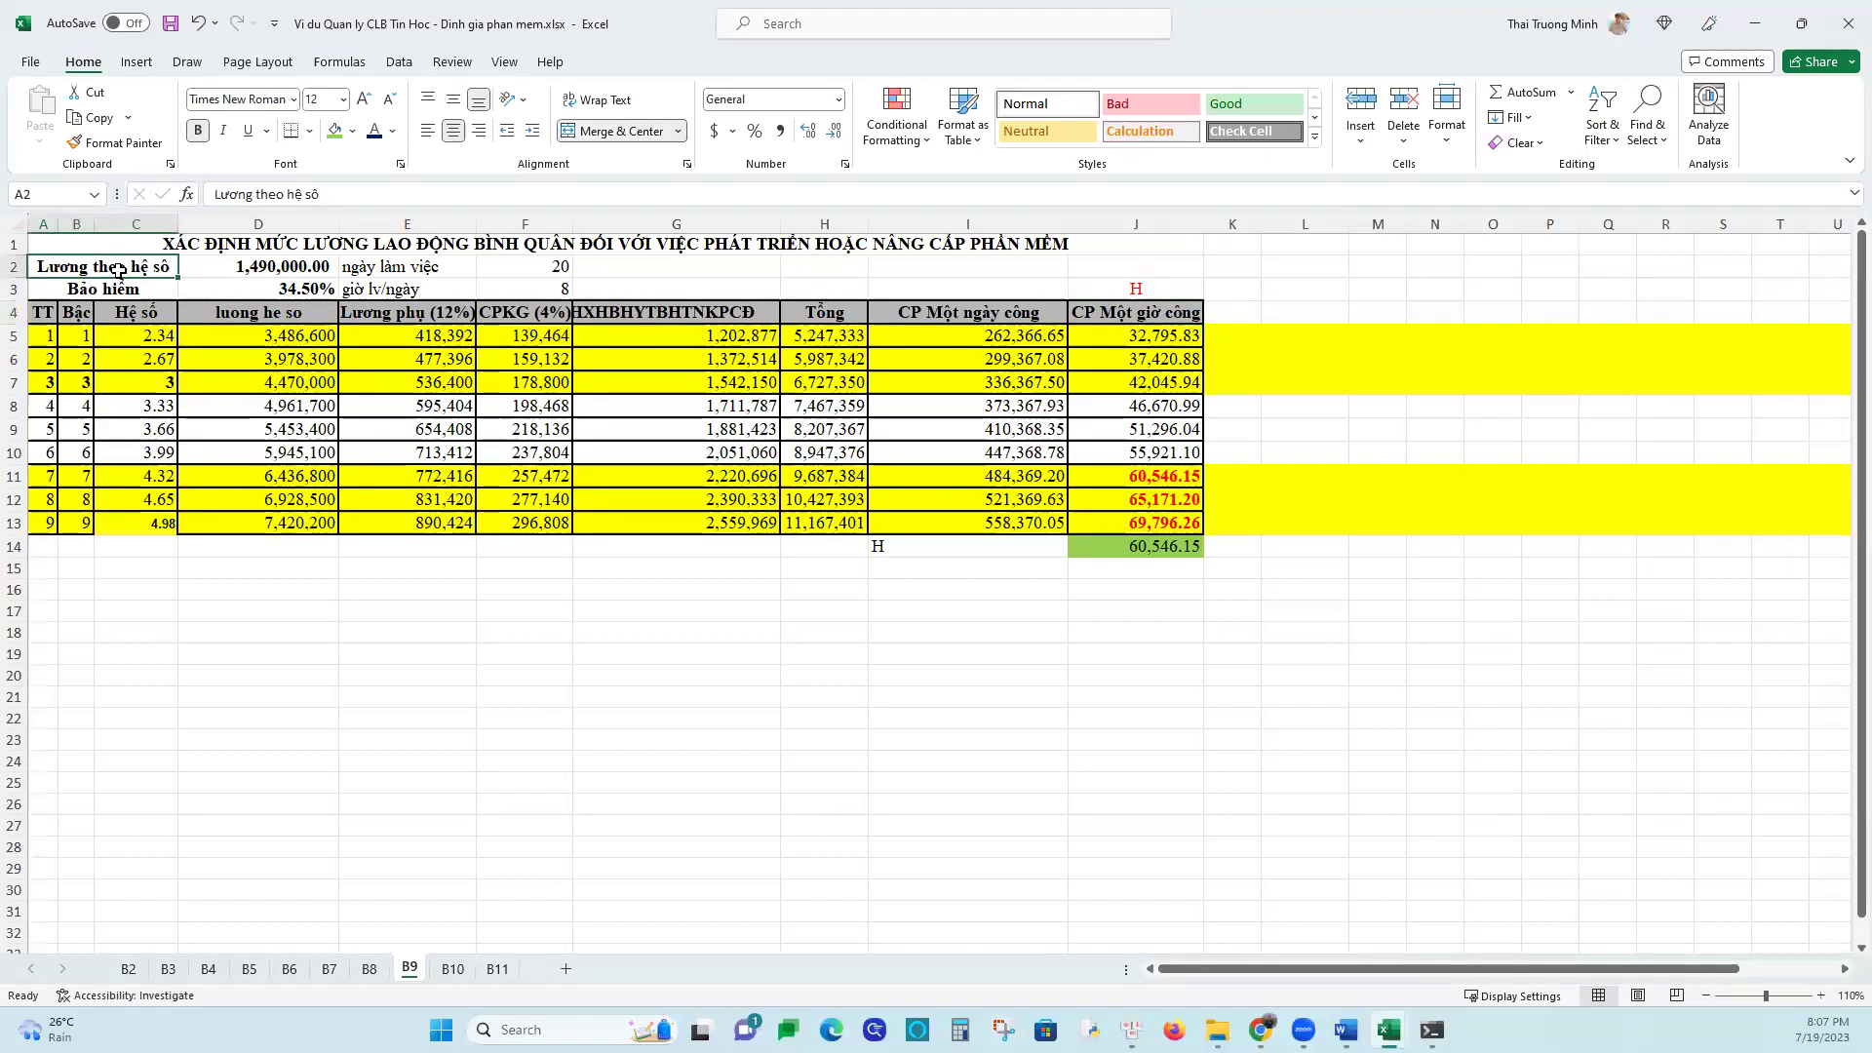
{"action": "type", "text": "Luo"}
{"action": "type", "text": "ng co so"}
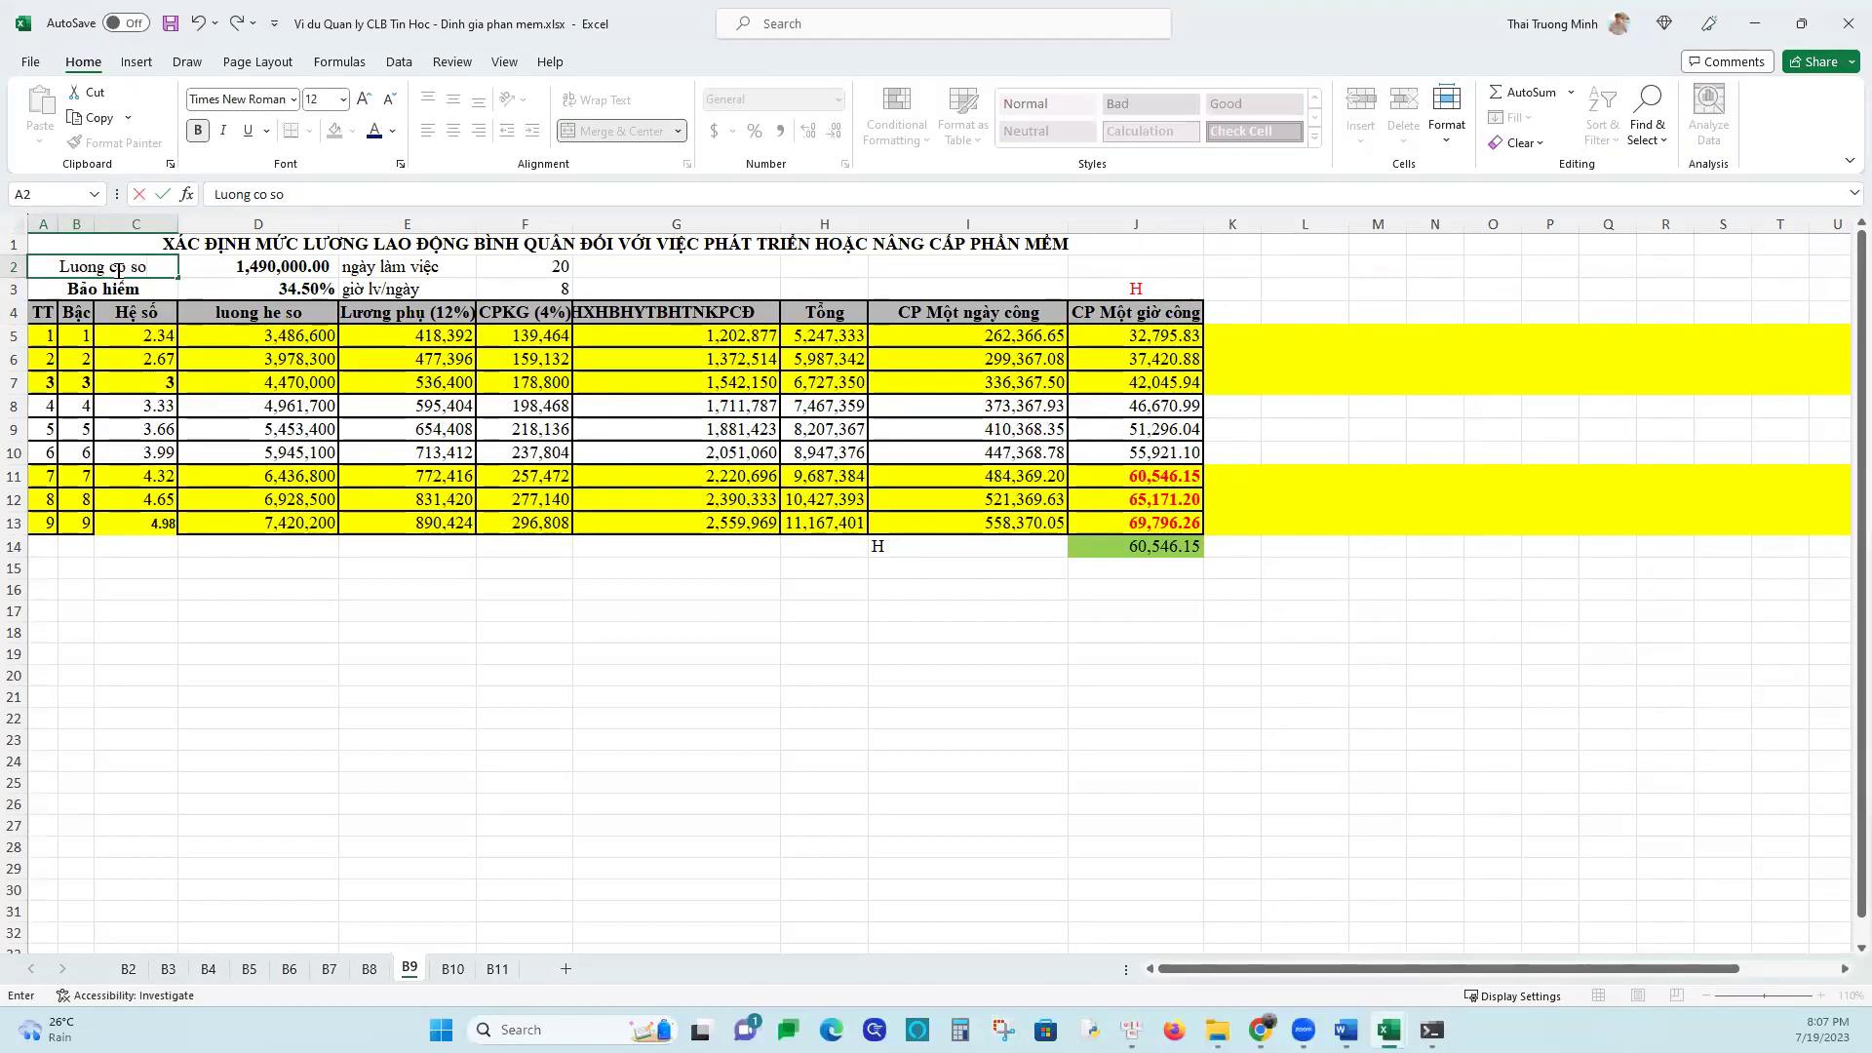
{"action": "key", "text": "Return"}
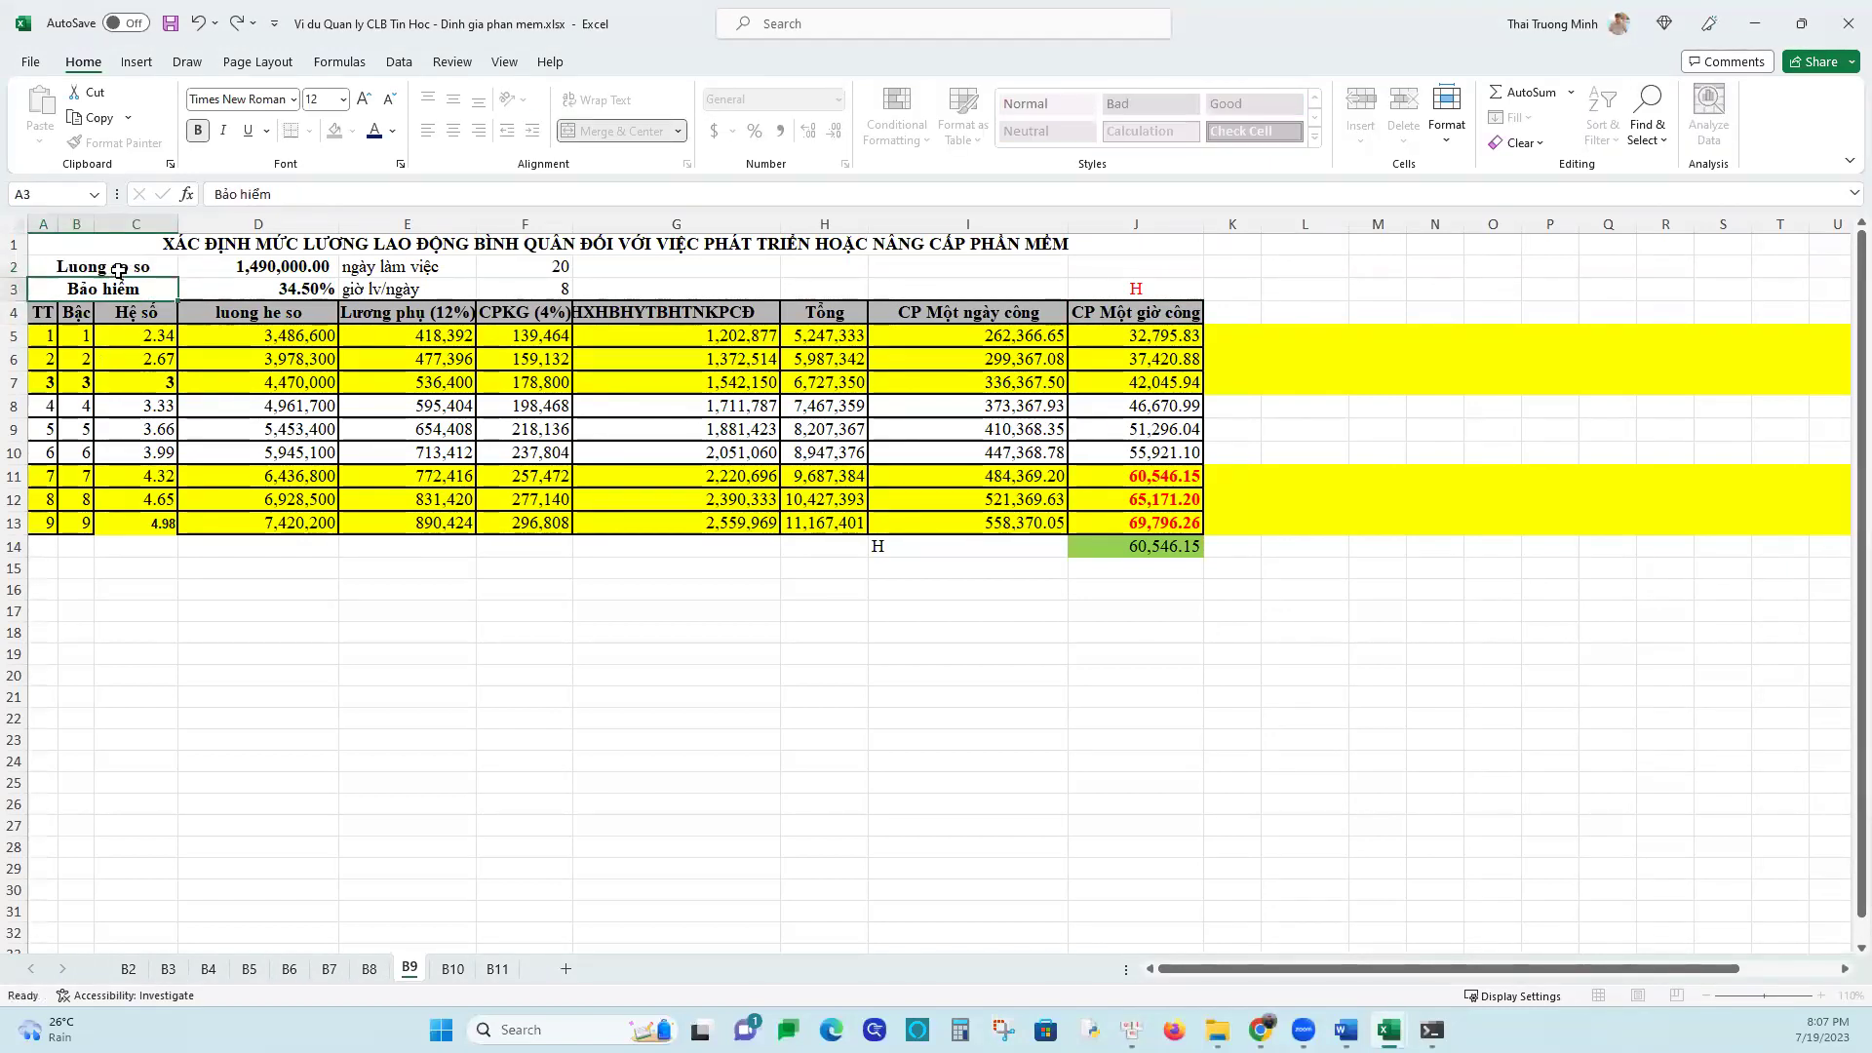
Set the base salary in D2 to 1800000
{"action": "left_click", "coordinate": [241, 267]}
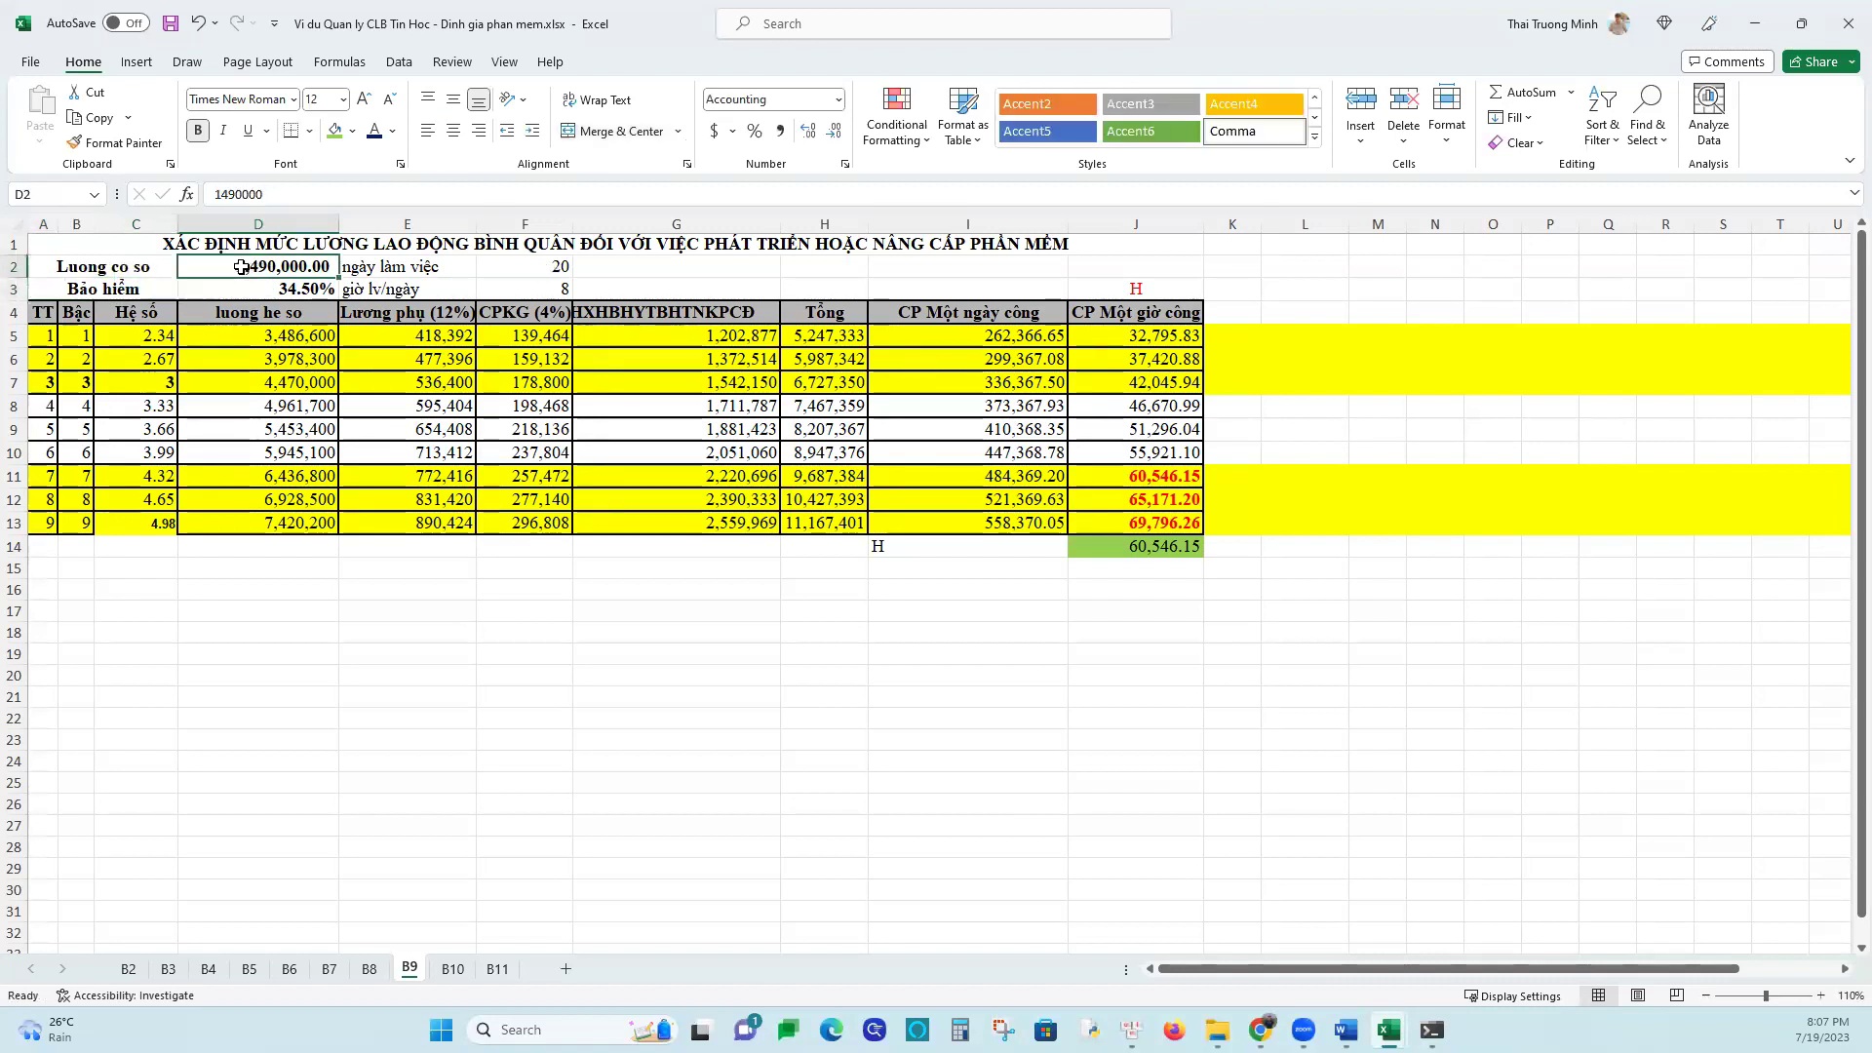
{"action": "type", "text": "1"}
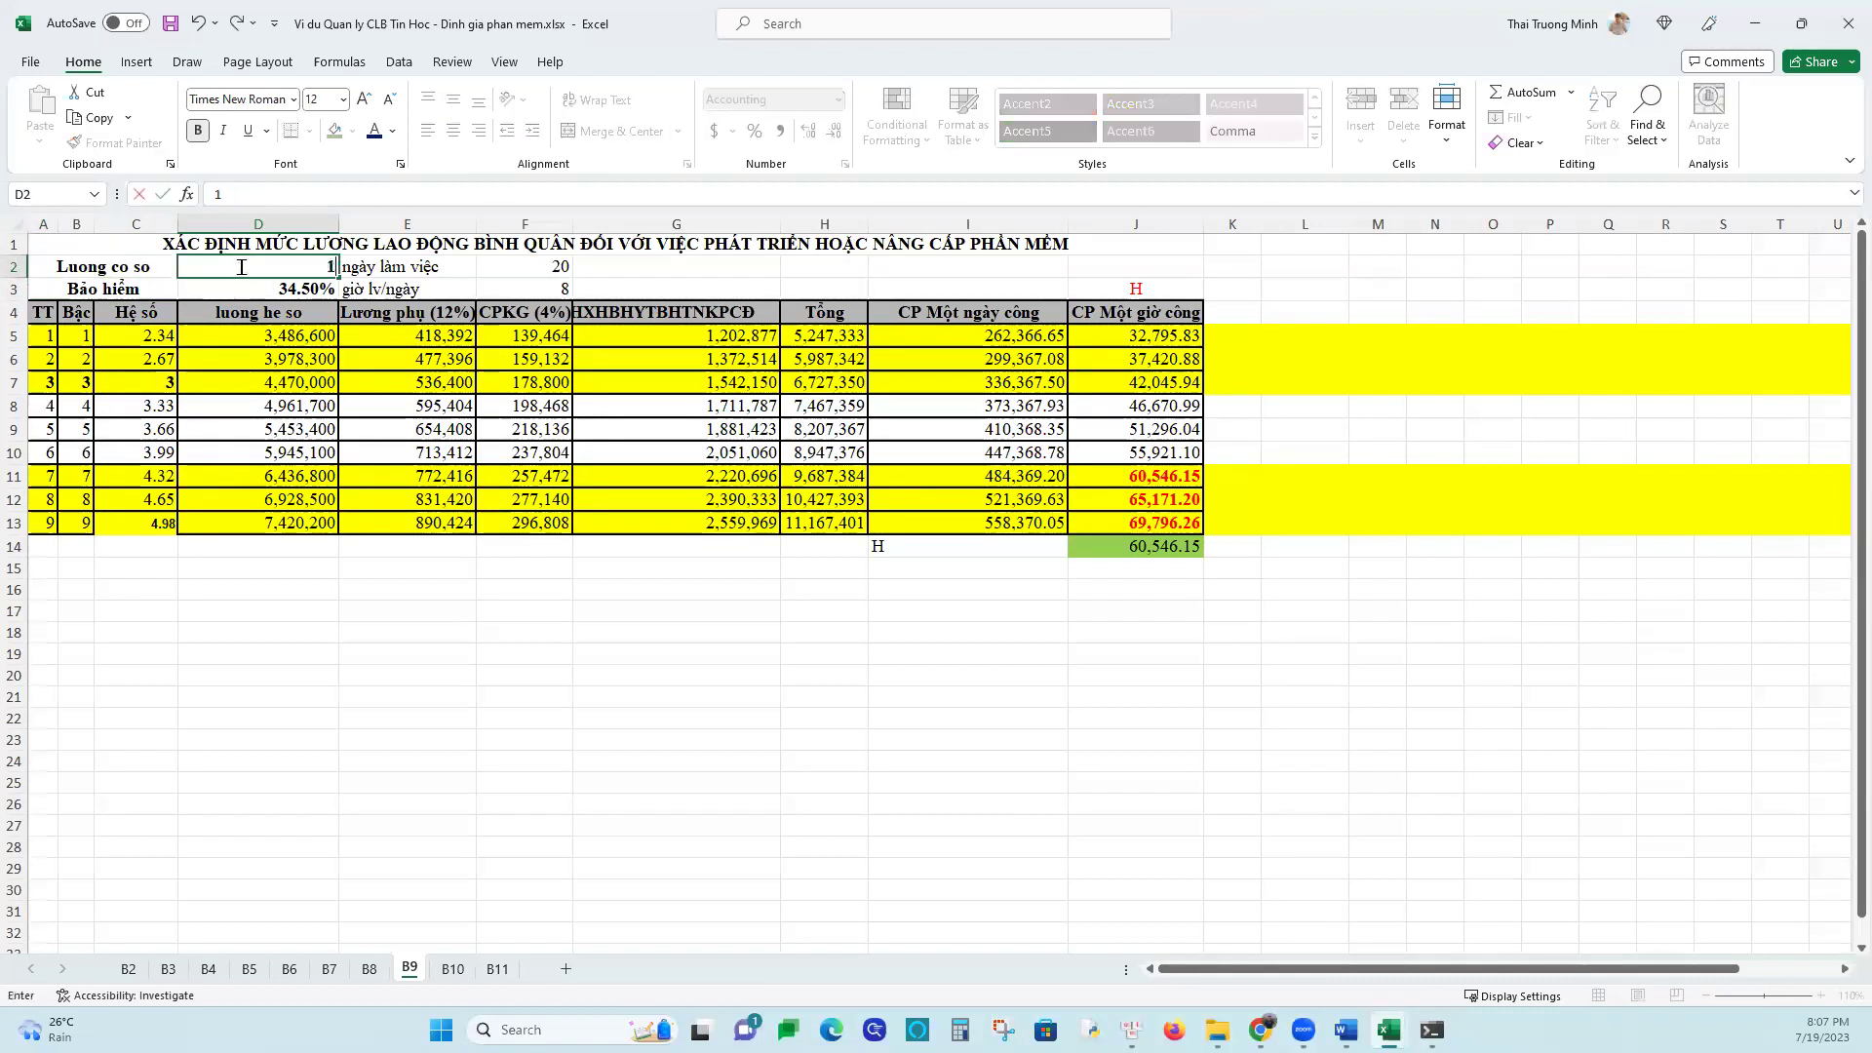
{"action": "type", "text": "800"}
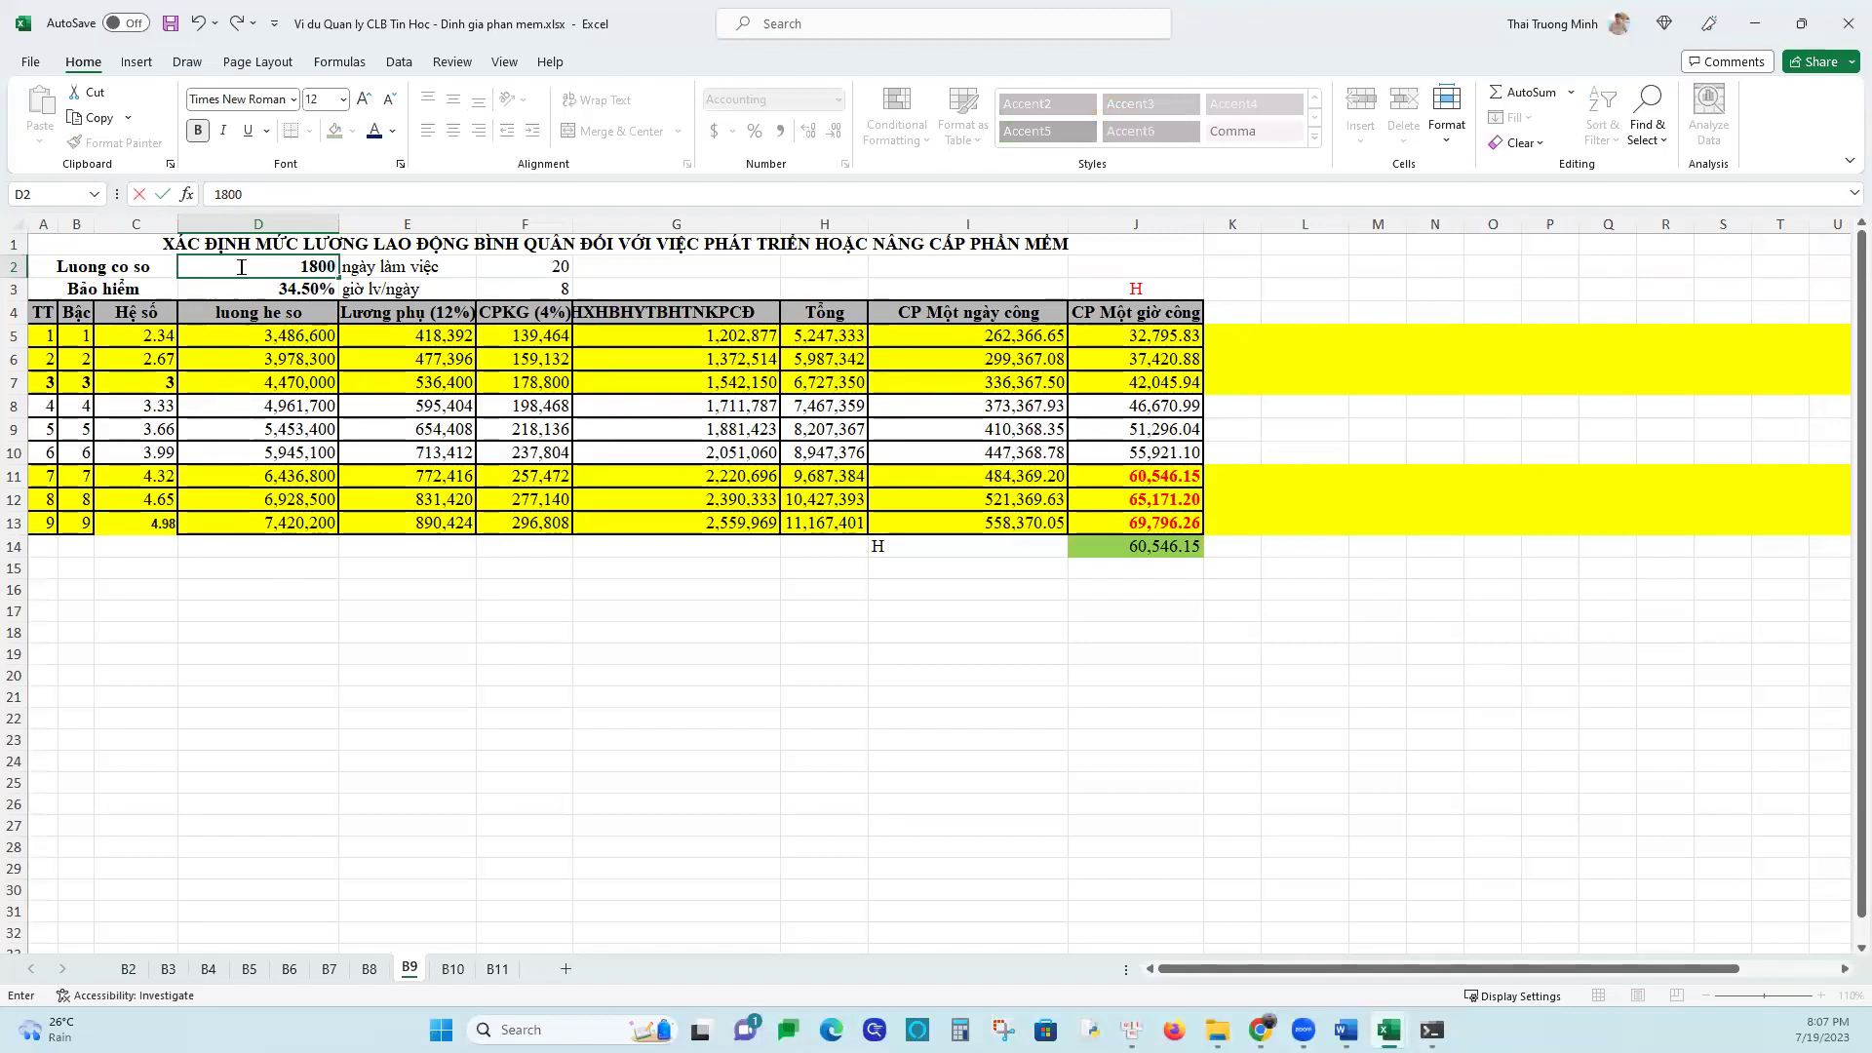
{"action": "type", "text": "000"}
{"action": "key", "text": "Return"}
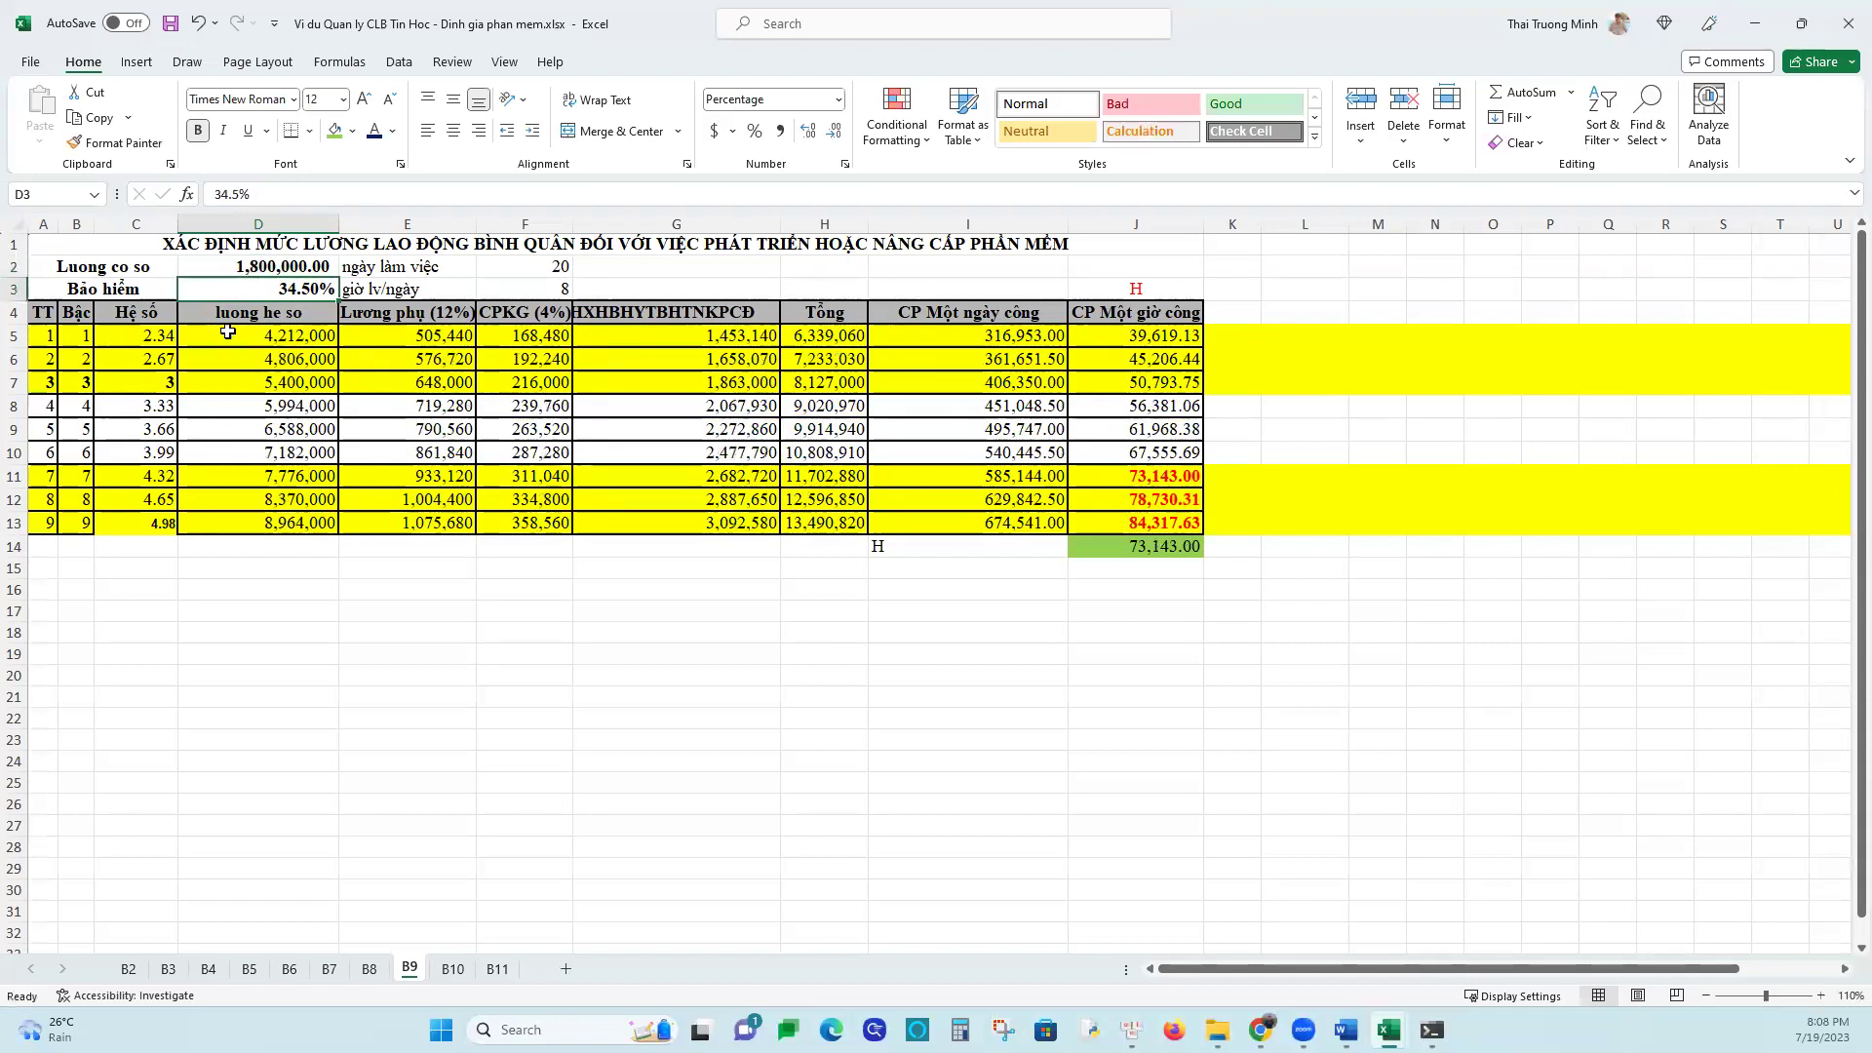
{"action": "key", "text": "Left"}
{"action": "key", "text": "Right"}
Set the working days (ngày làm việc) in F2 to 22
{"action": "left_click", "coordinate": [394, 259]}
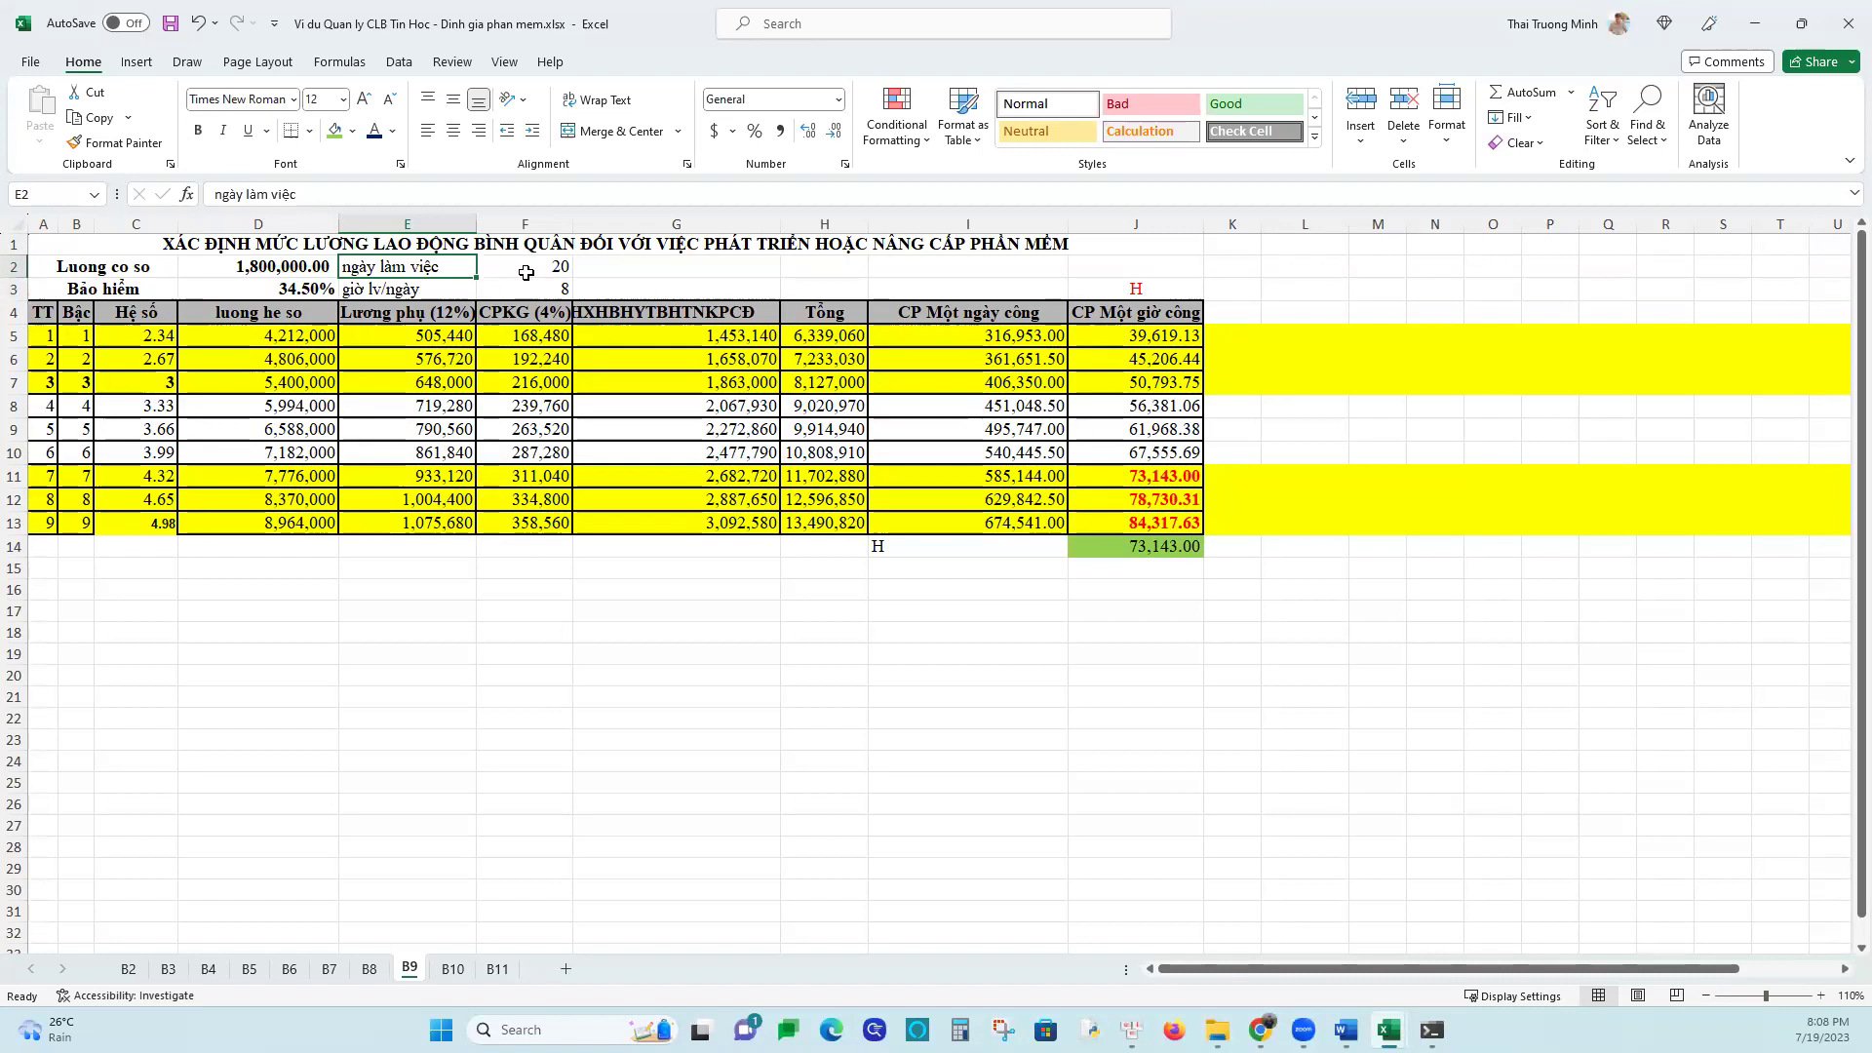
{"action": "left_click", "coordinate": [526, 272]}
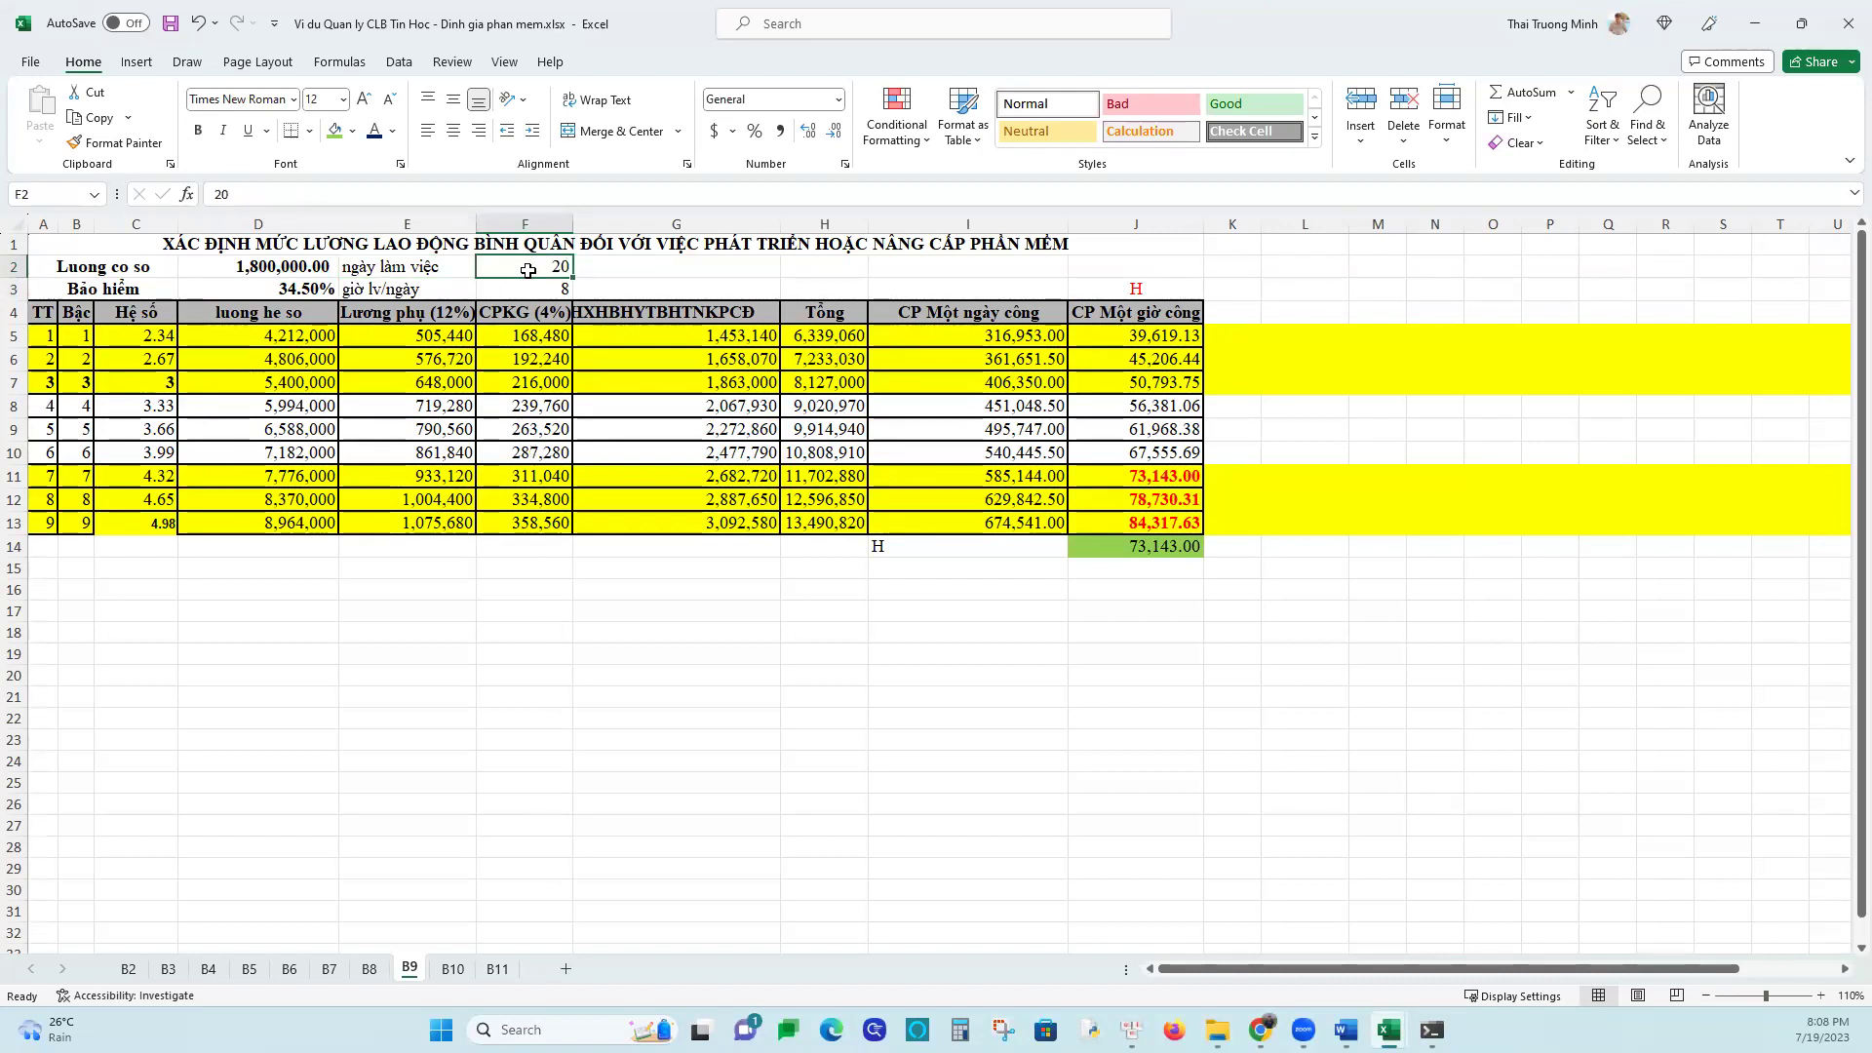
{"action": "type", "text": "2"}
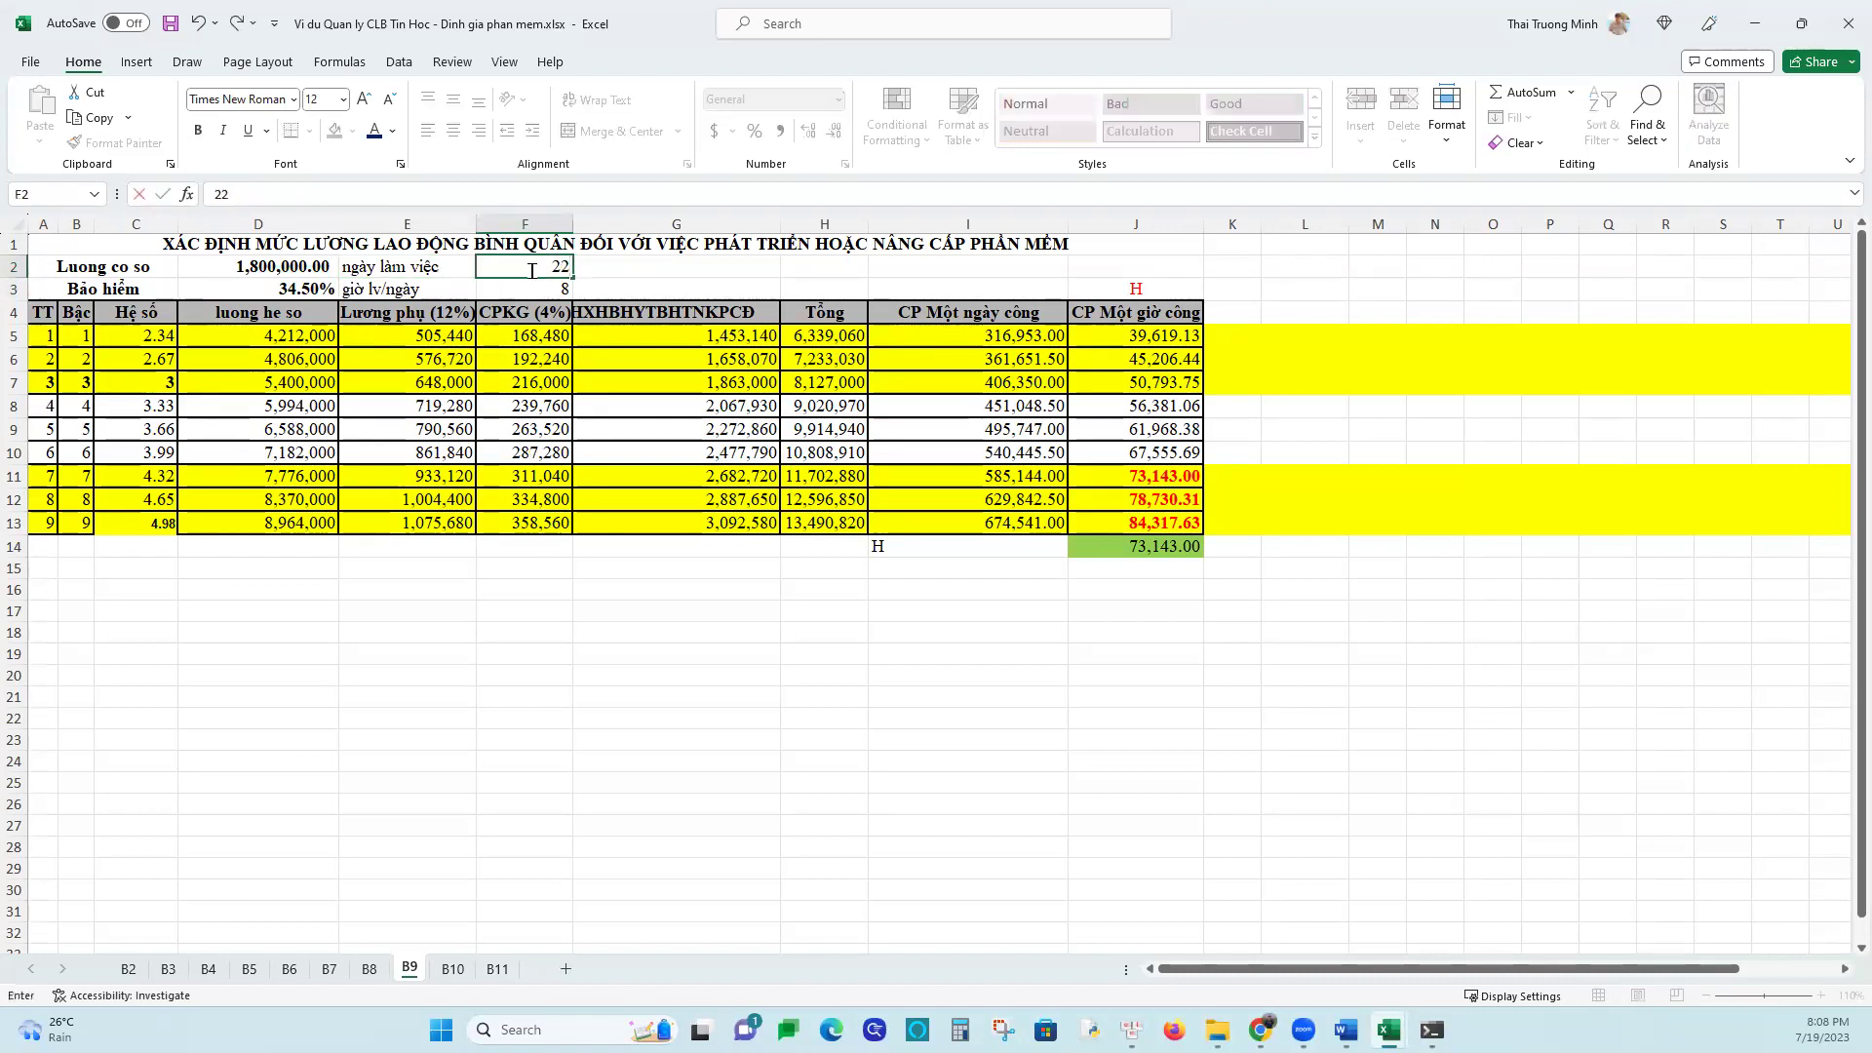
{"action": "key", "text": "Return"}
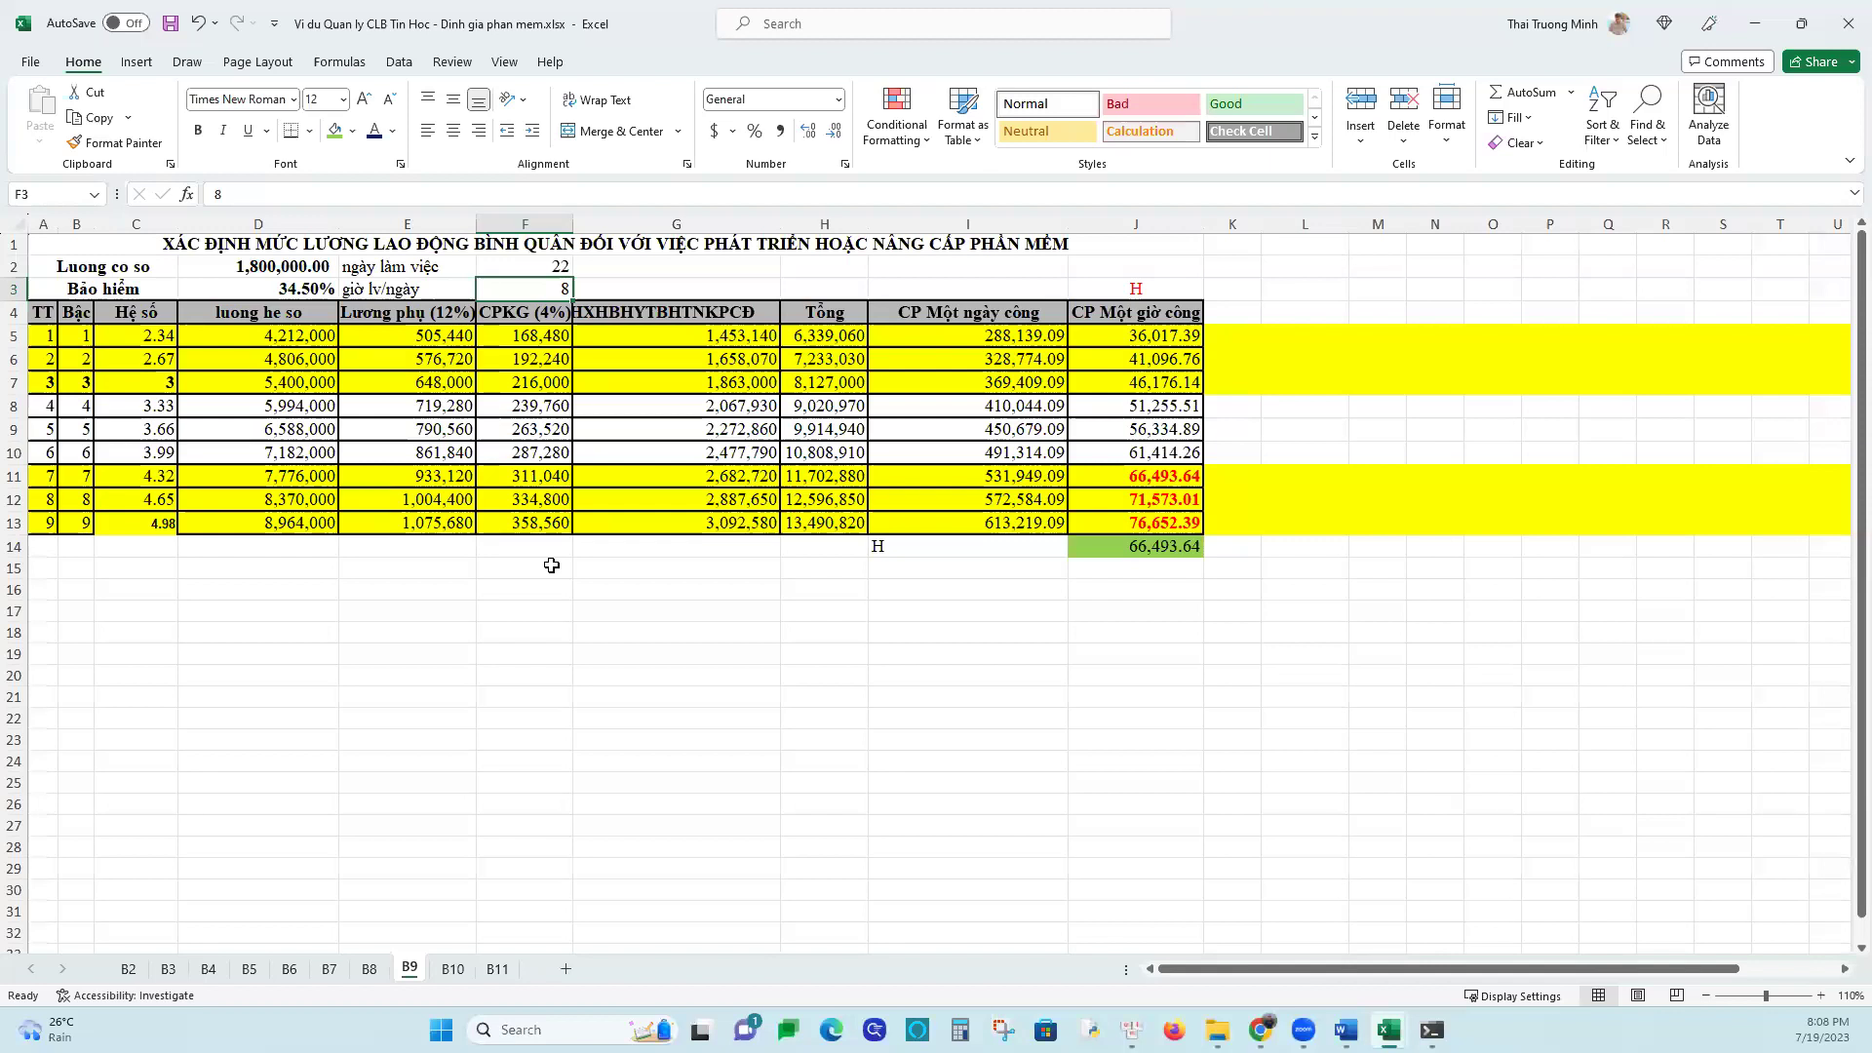
Set the working days in F2 to 20
{"action": "left_click", "coordinate": [551, 265]}
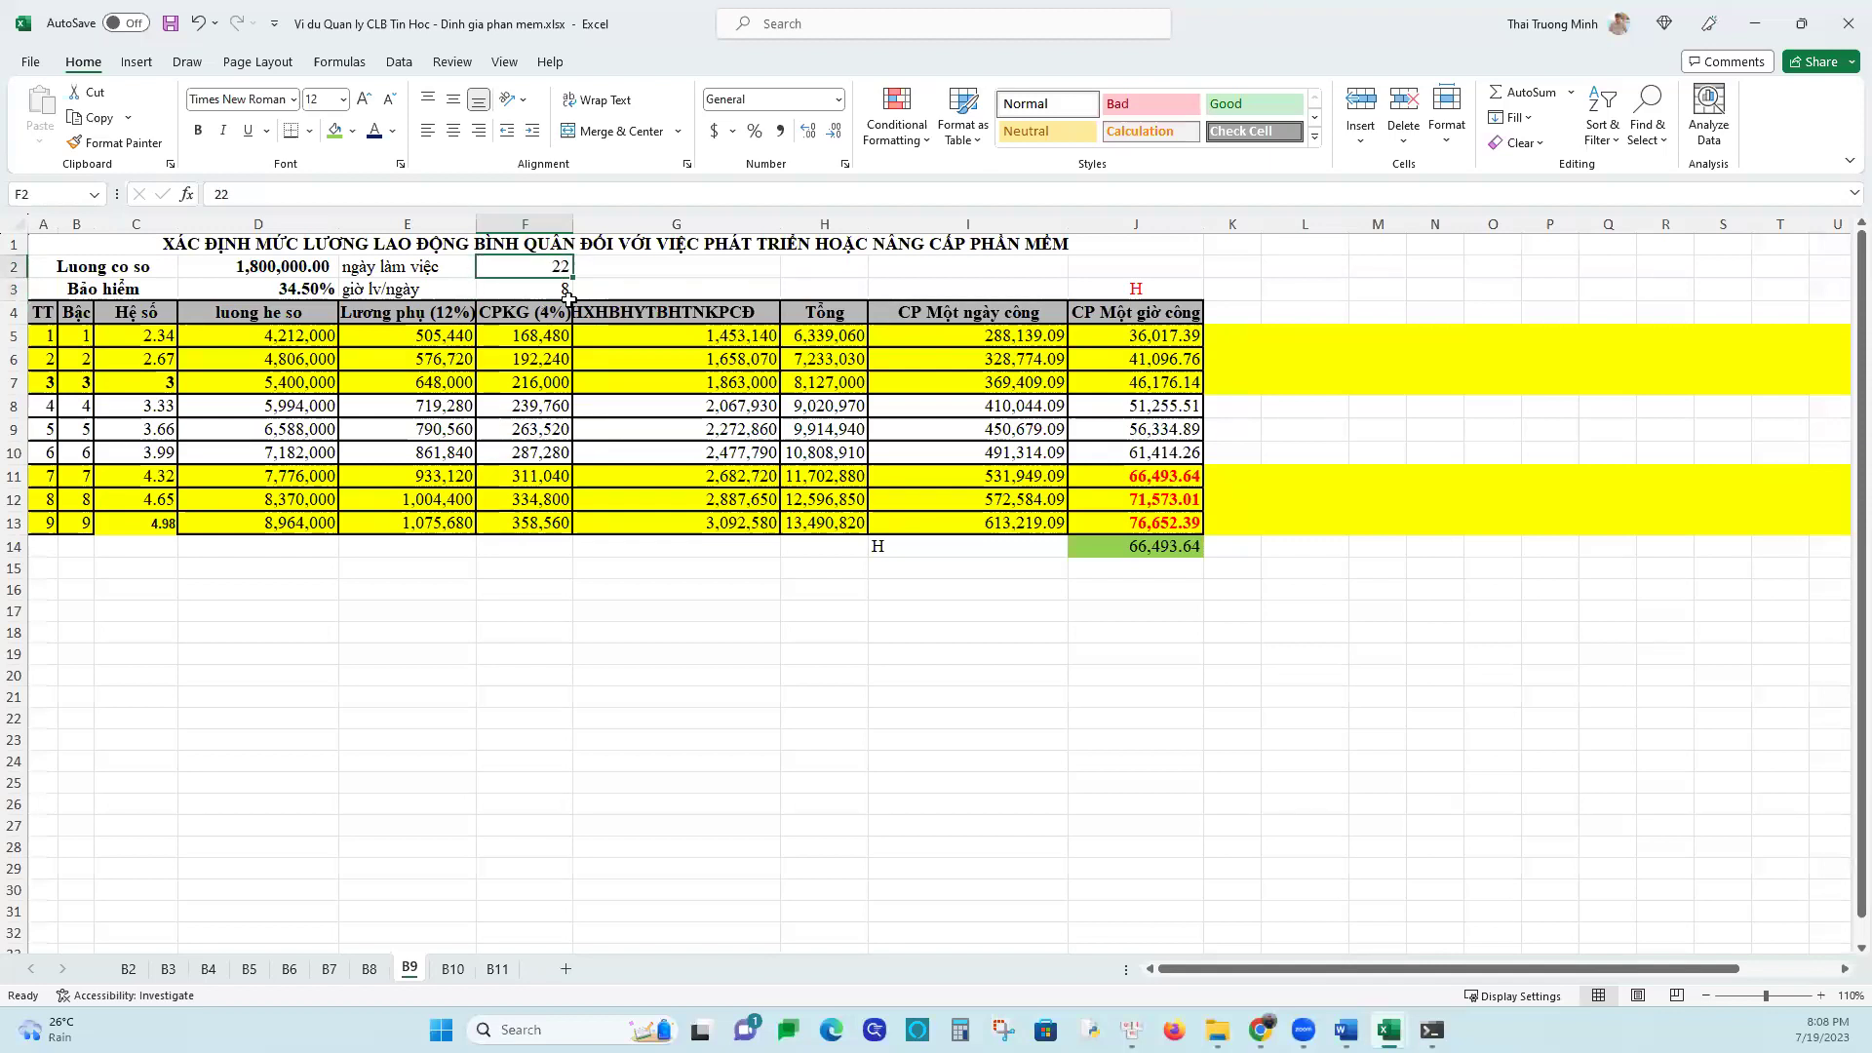
{"action": "type", "text": "0"}
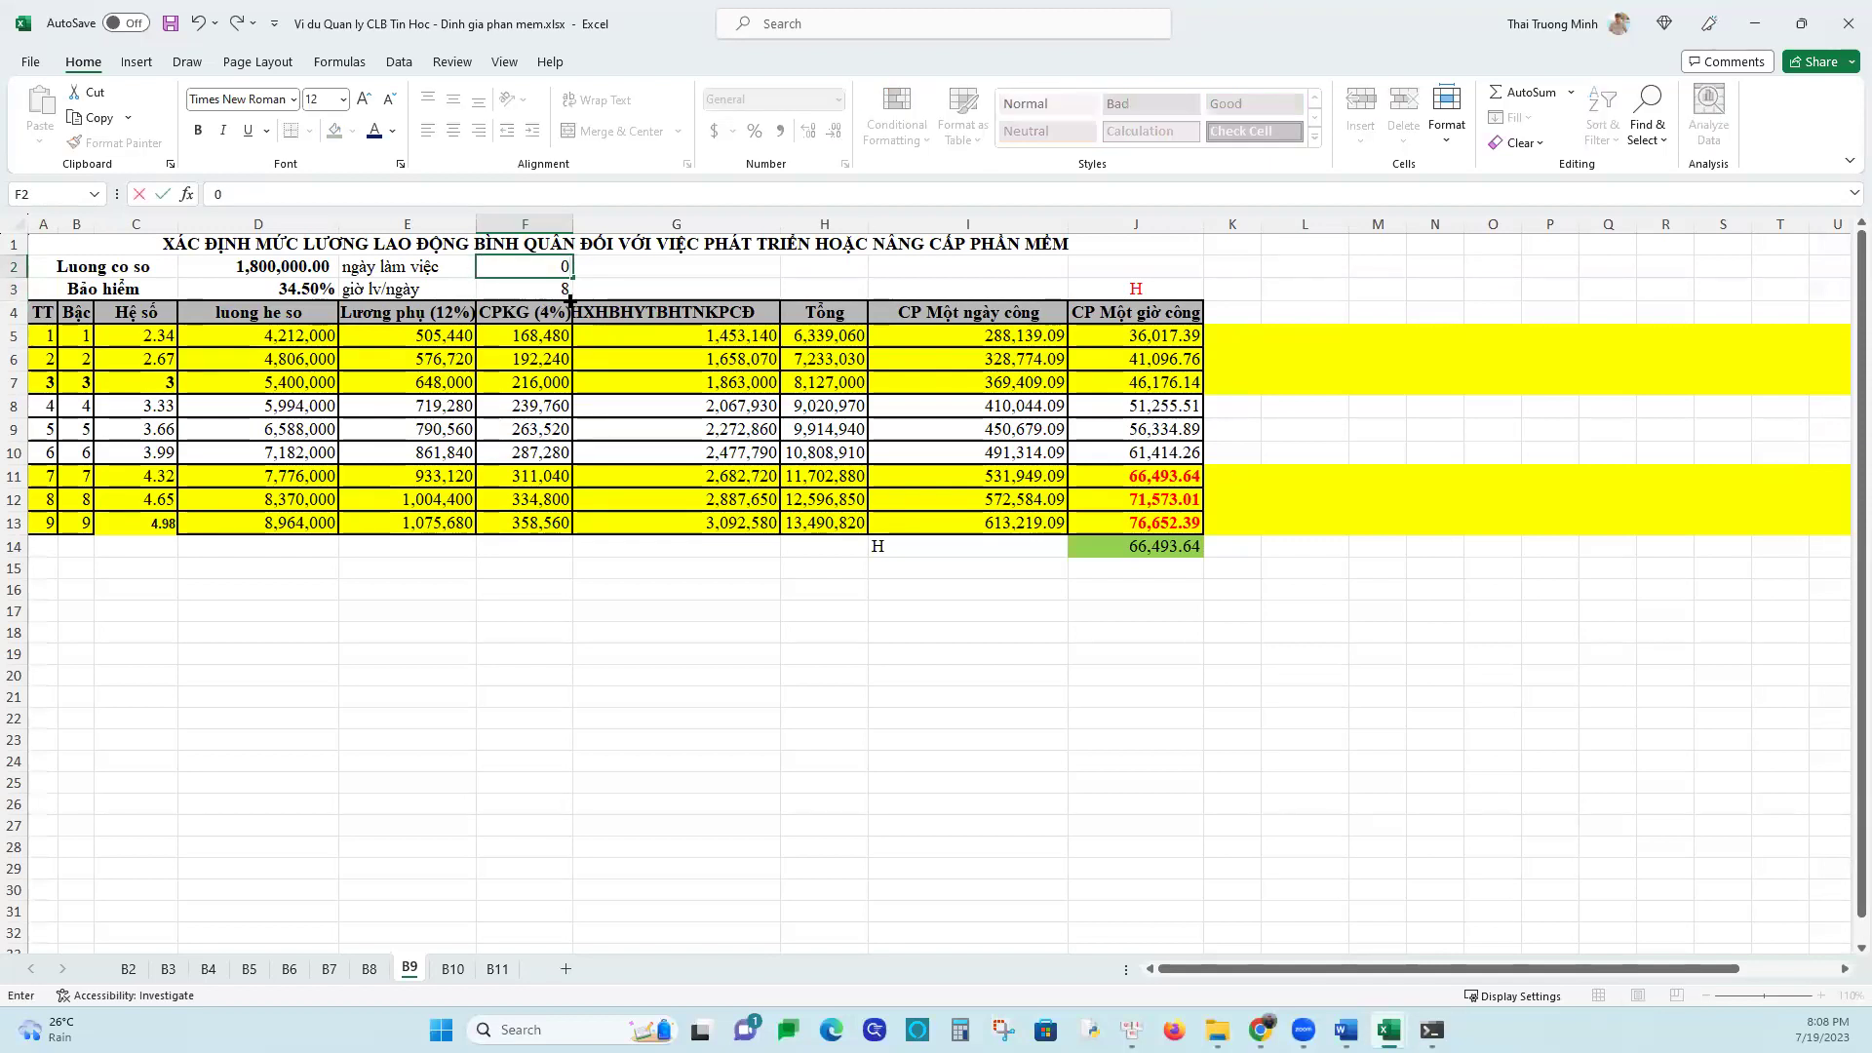
{"action": "key", "text": "Return"}
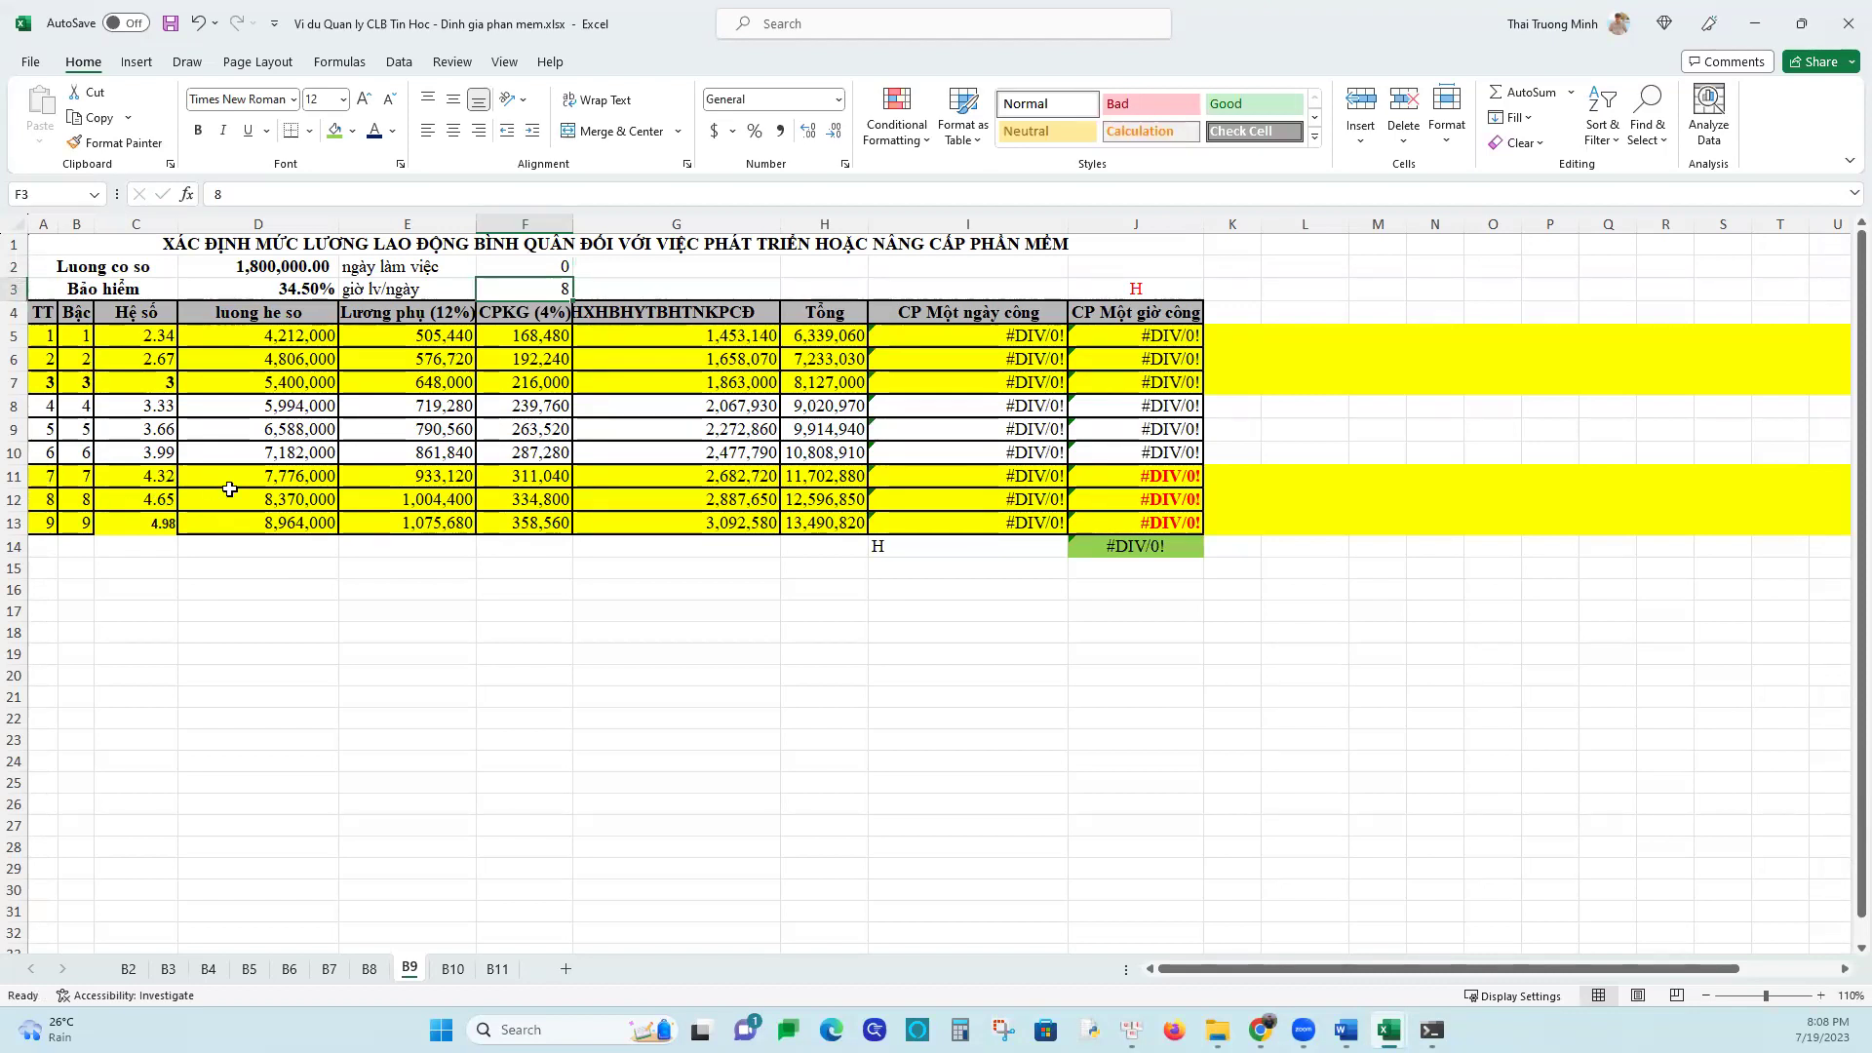
{"action": "left_click", "coordinate": [564, 269]}
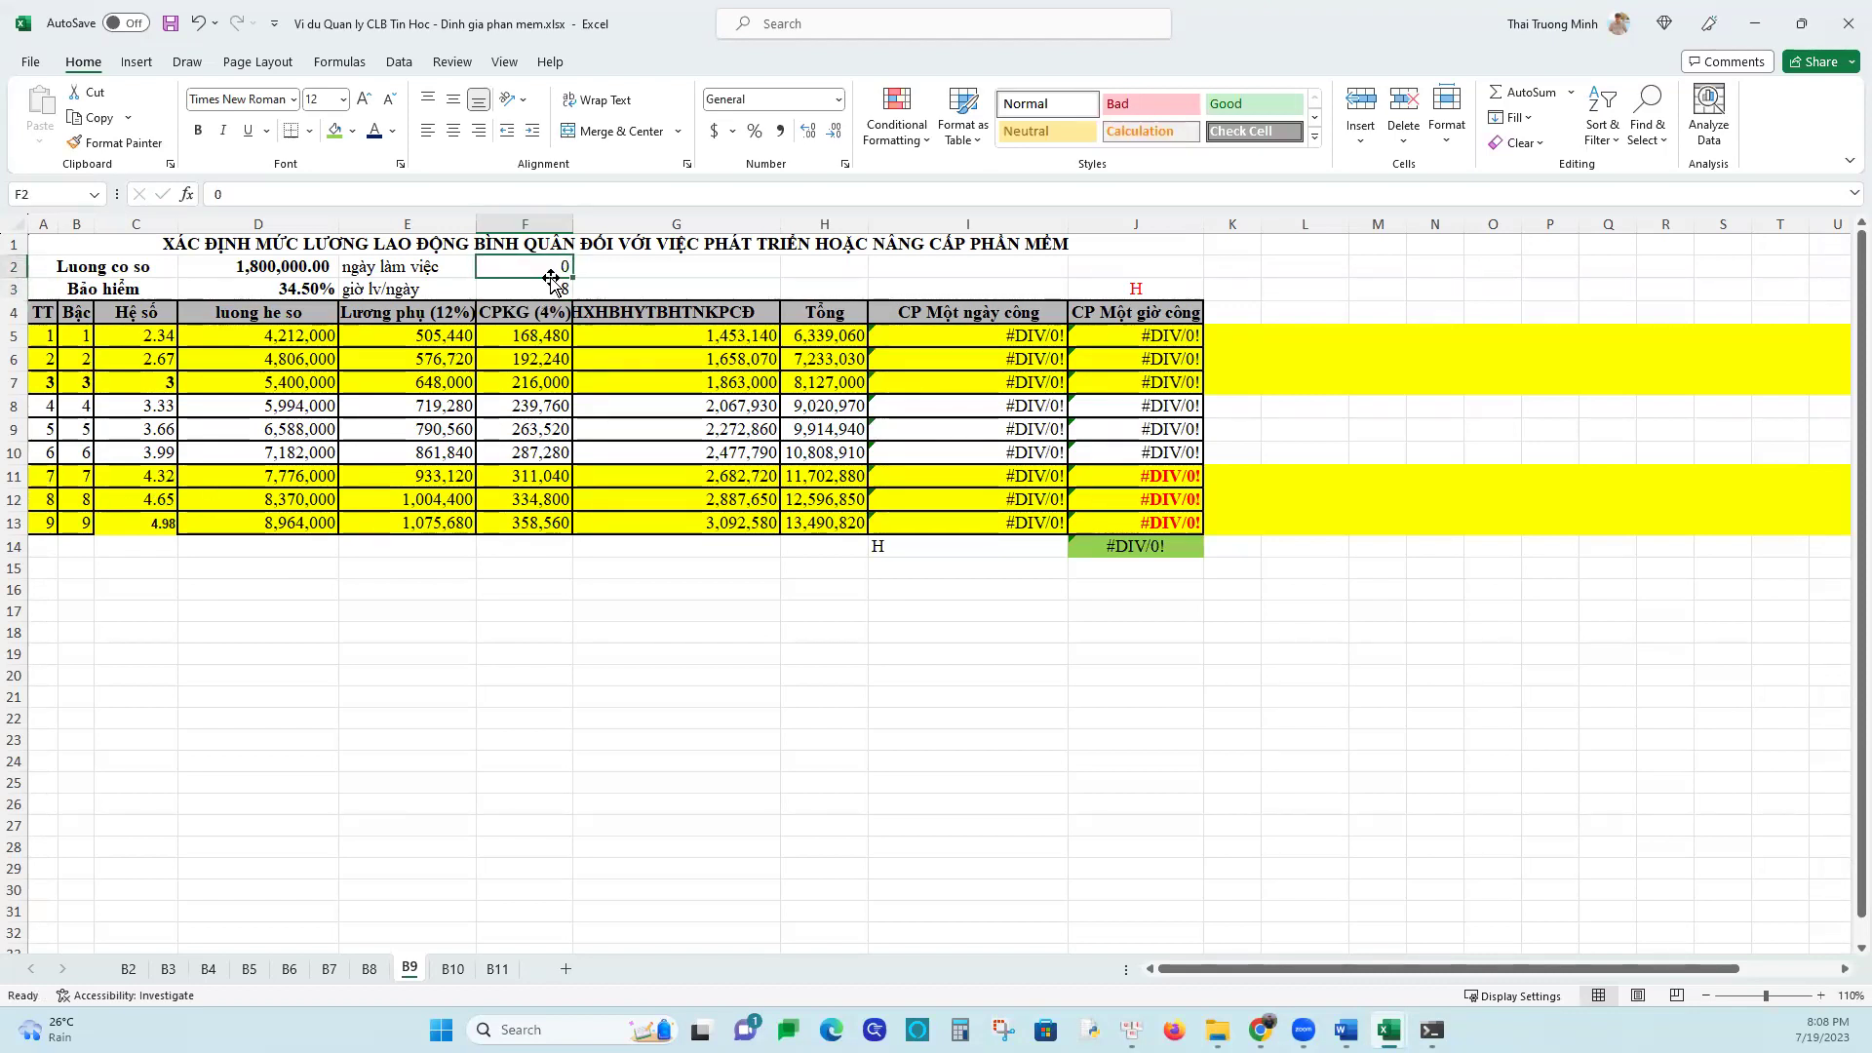
{"action": "type", "text": "2"}
{"action": "key", "text": "Return"}
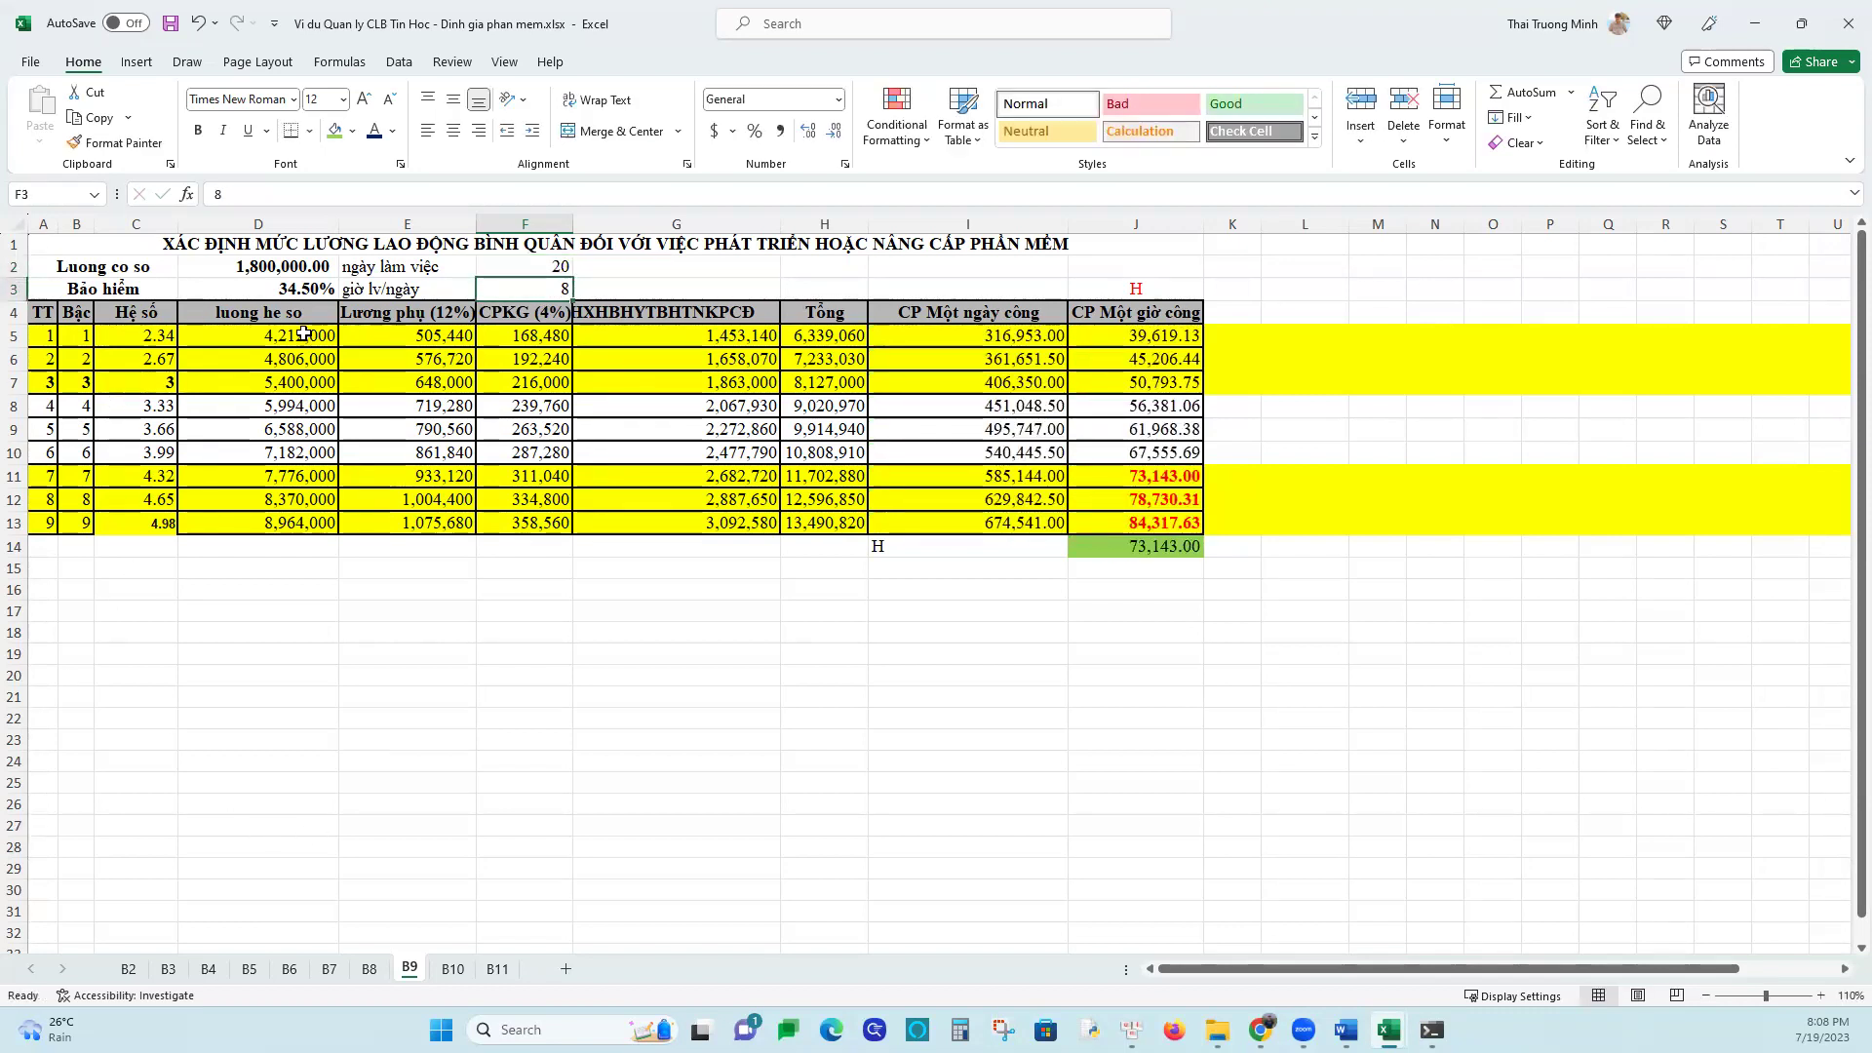
Enter =C5*D2 in D5 for the coefficient salary and fill the formula down to D12
{"action": "left_click", "coordinate": [298, 269]}
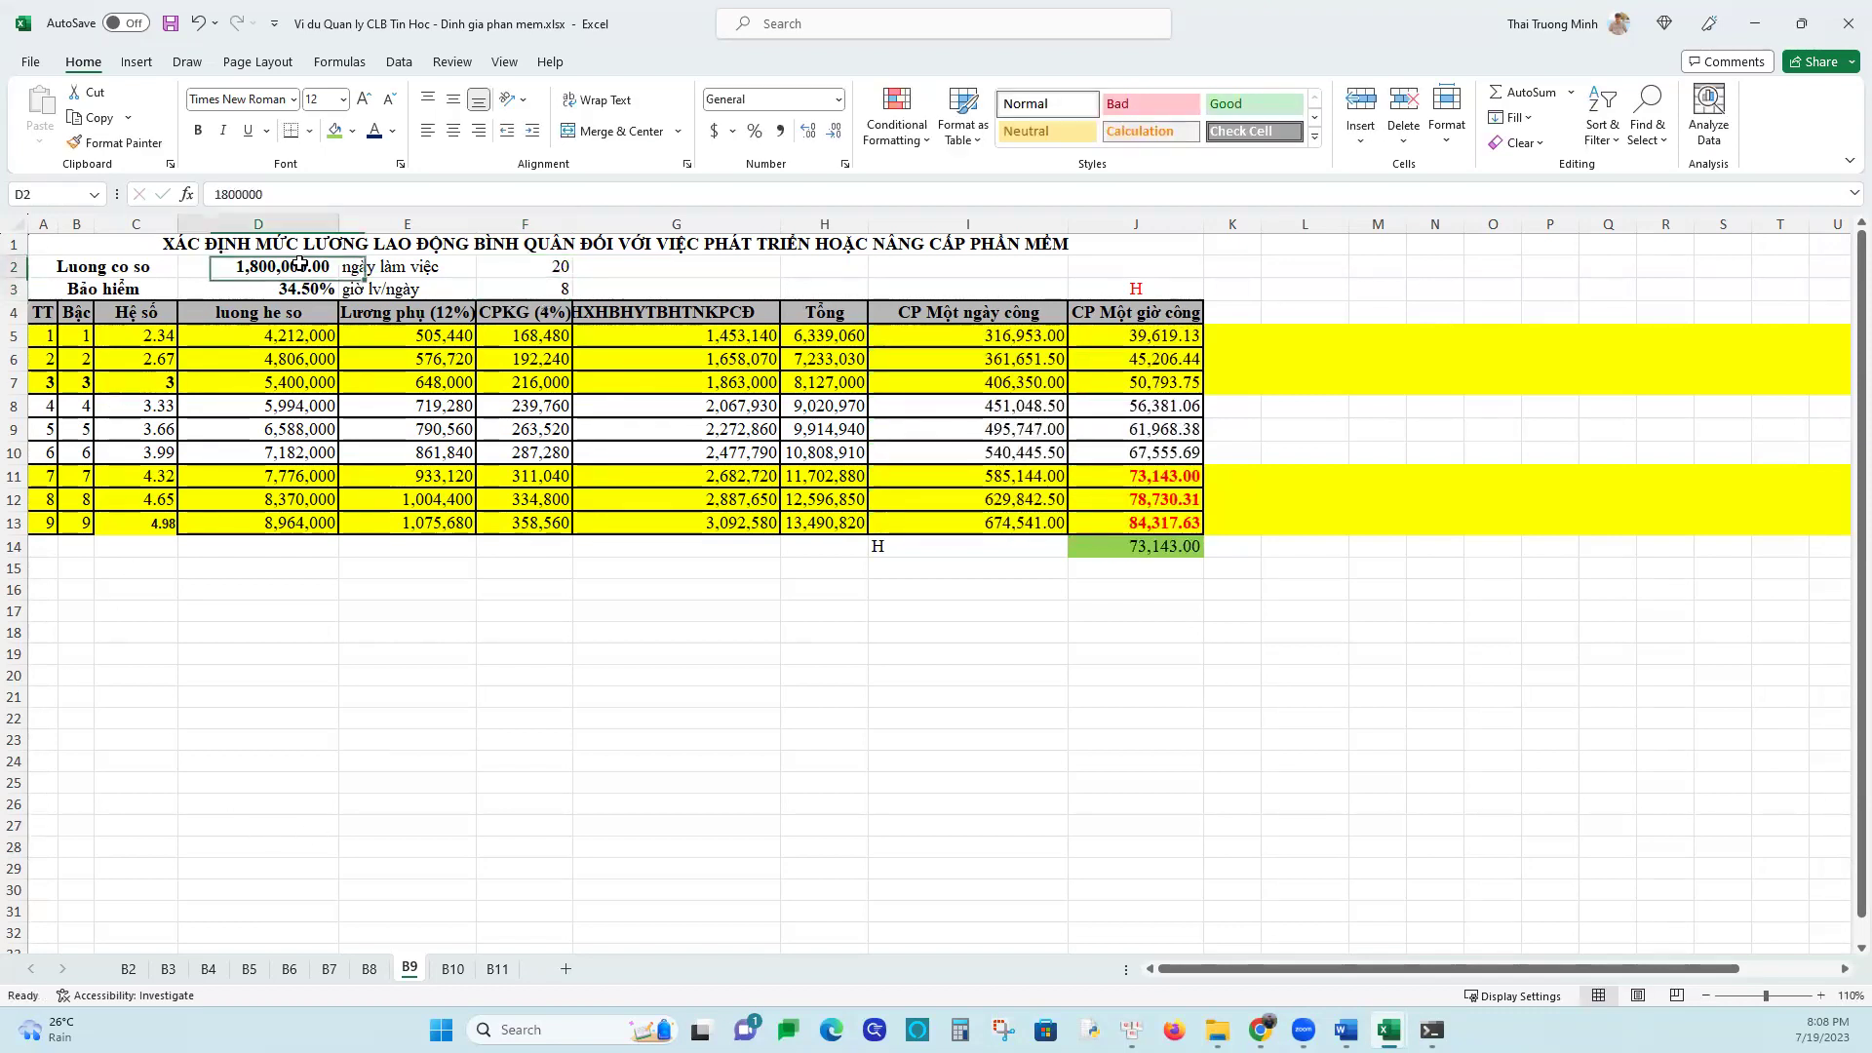
{"action": "left_click", "coordinate": [154, 338]}
{"action": "left_click", "coordinate": [290, 336]}
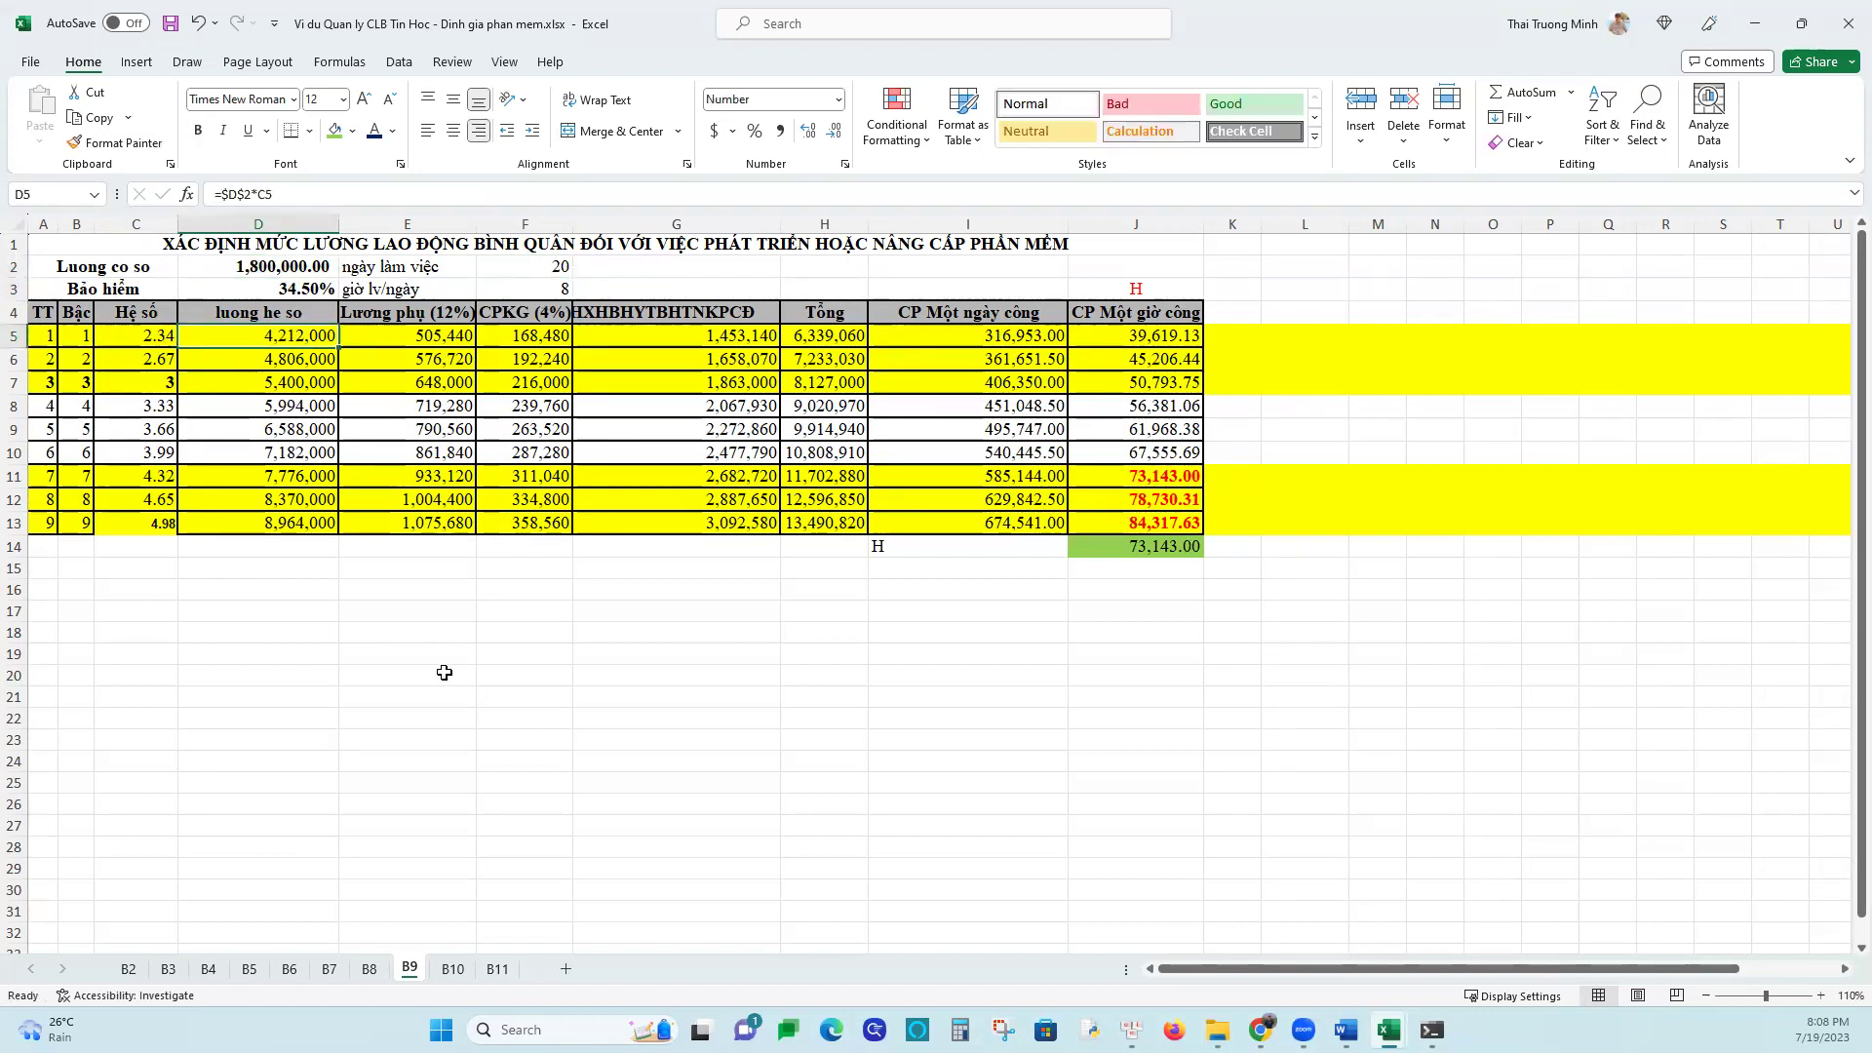
{"action": "type", "text": "="}
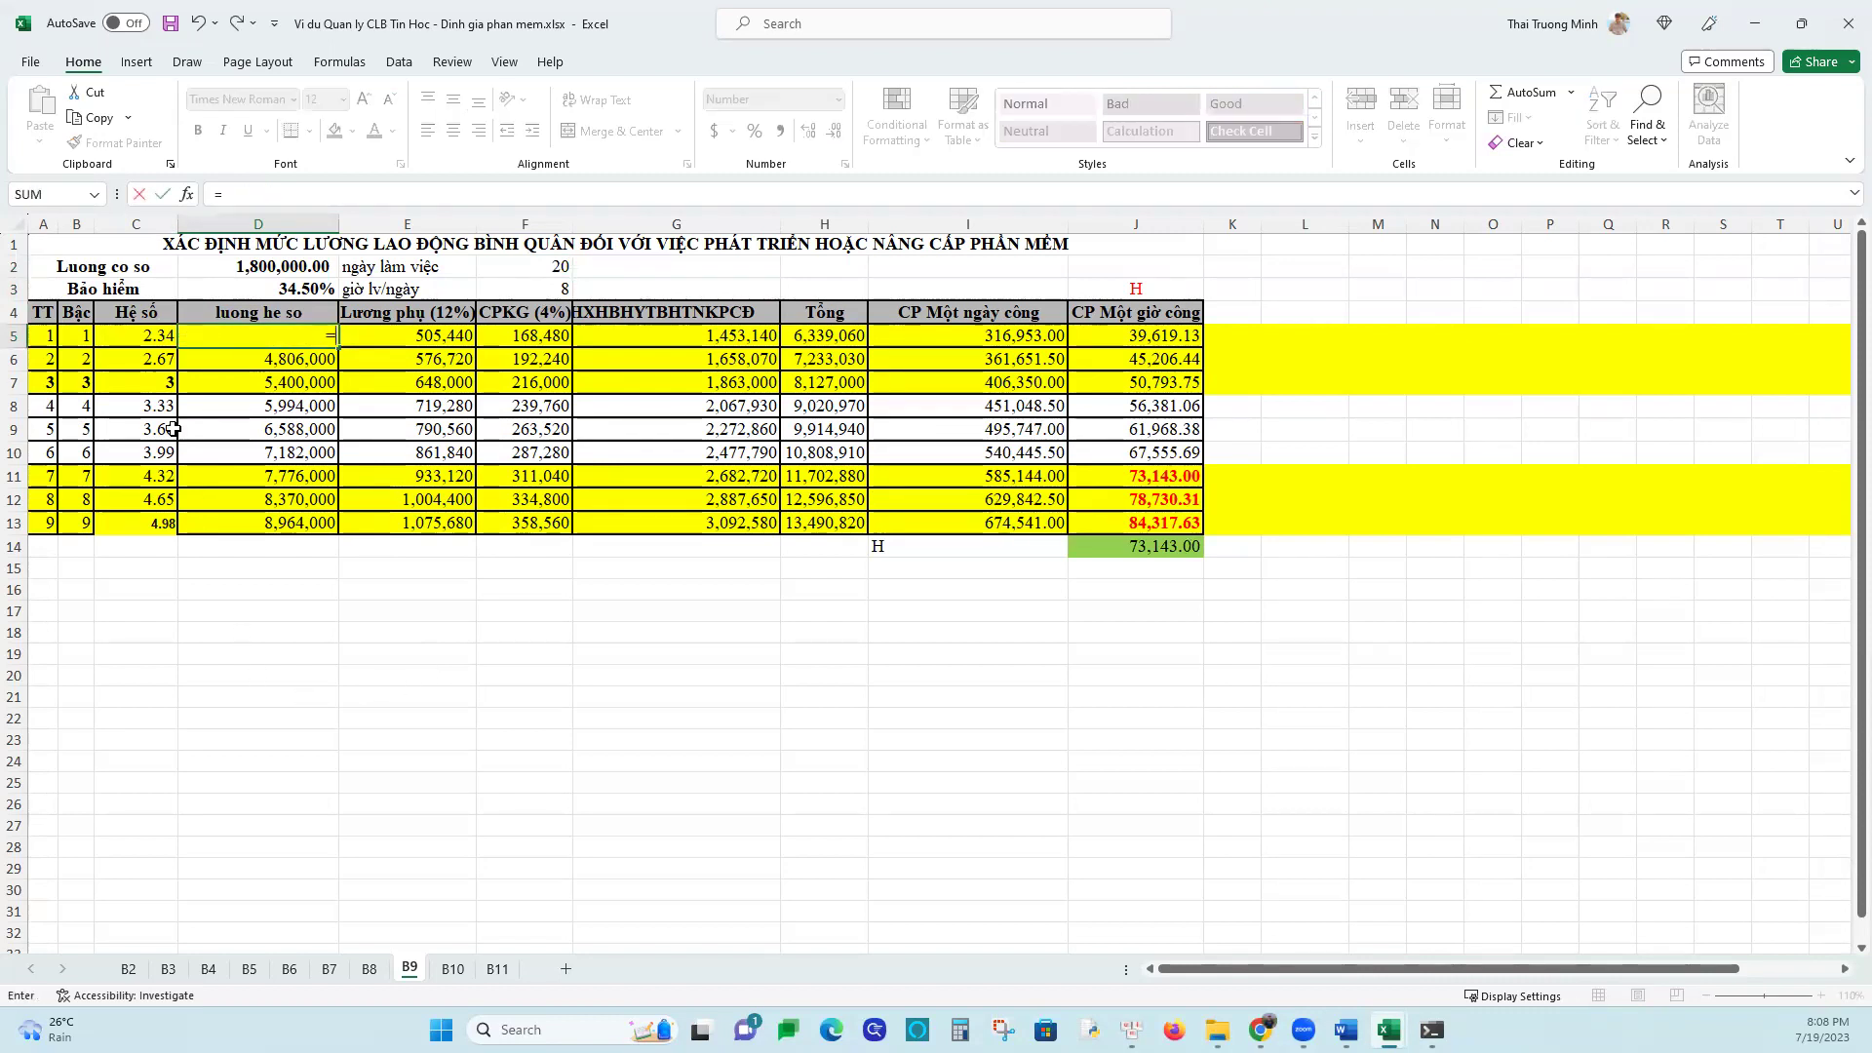
{"action": "left_click", "coordinate": [137, 336]}
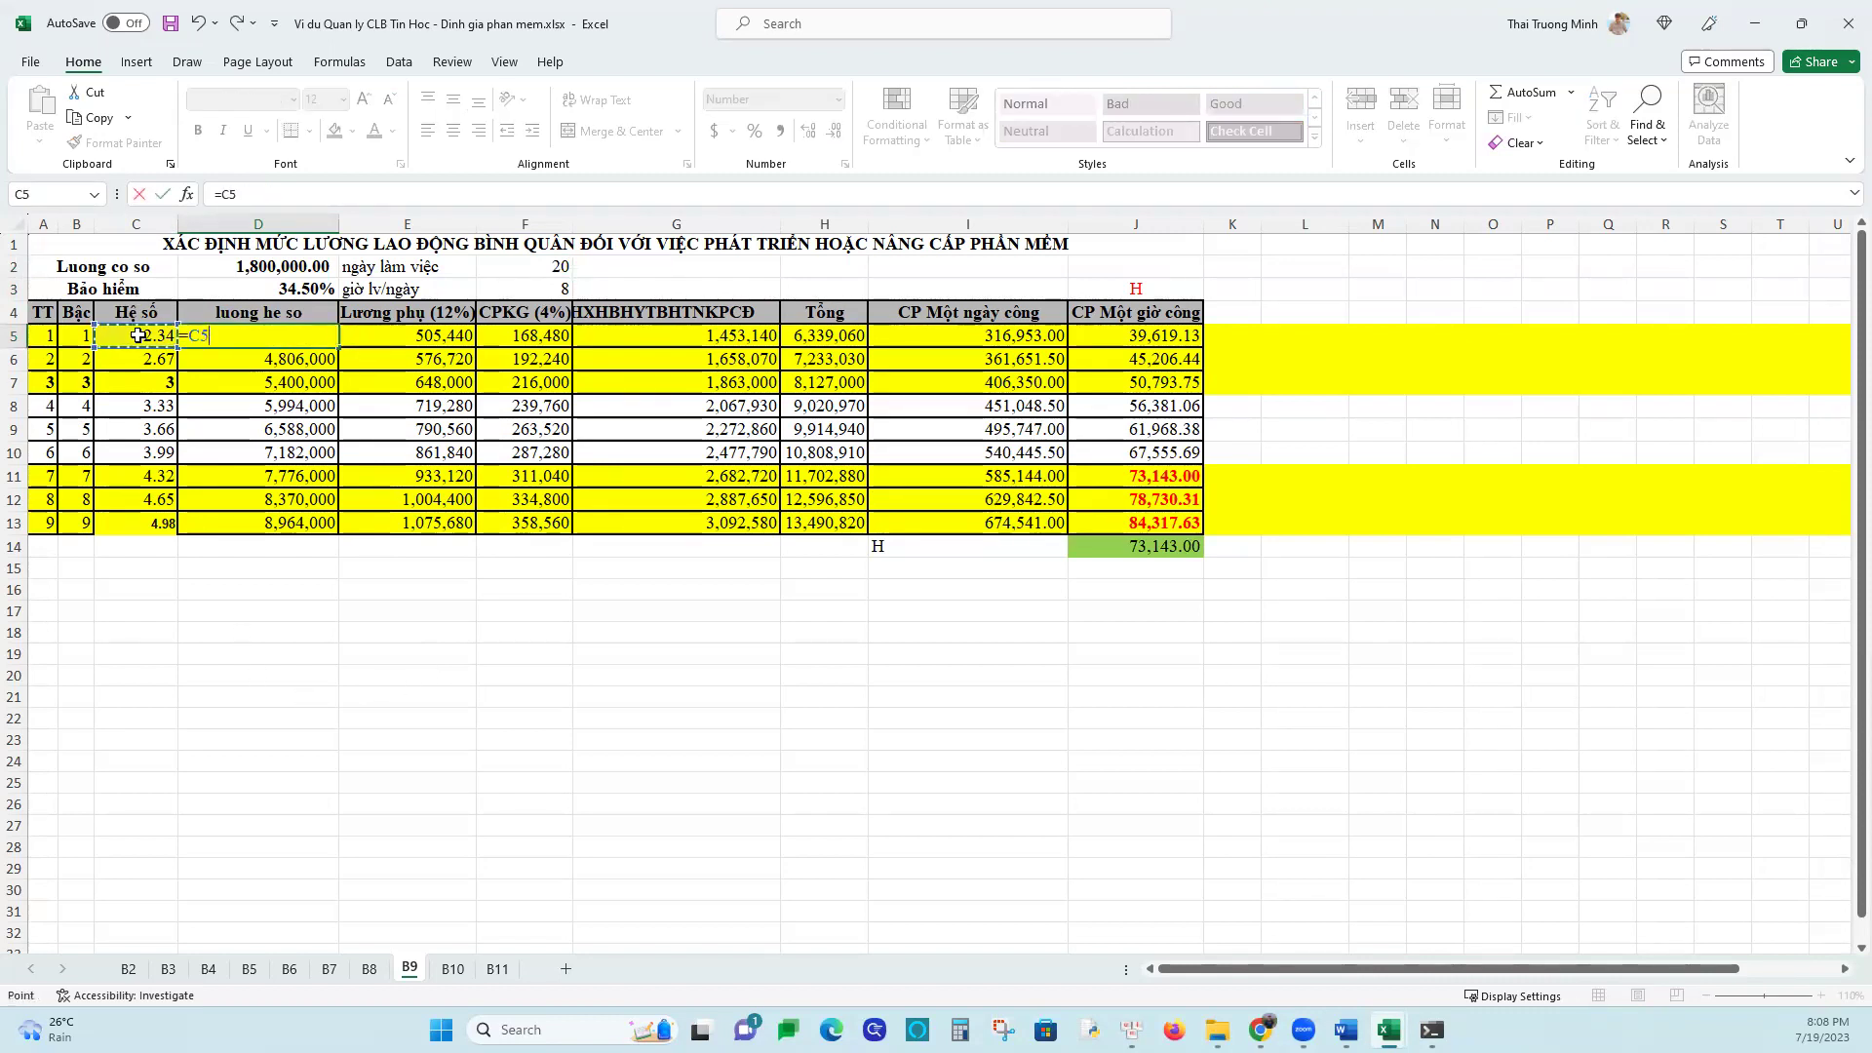
{"action": "type", "text": "*"}
{"action": "left_click", "coordinate": [229, 266]}
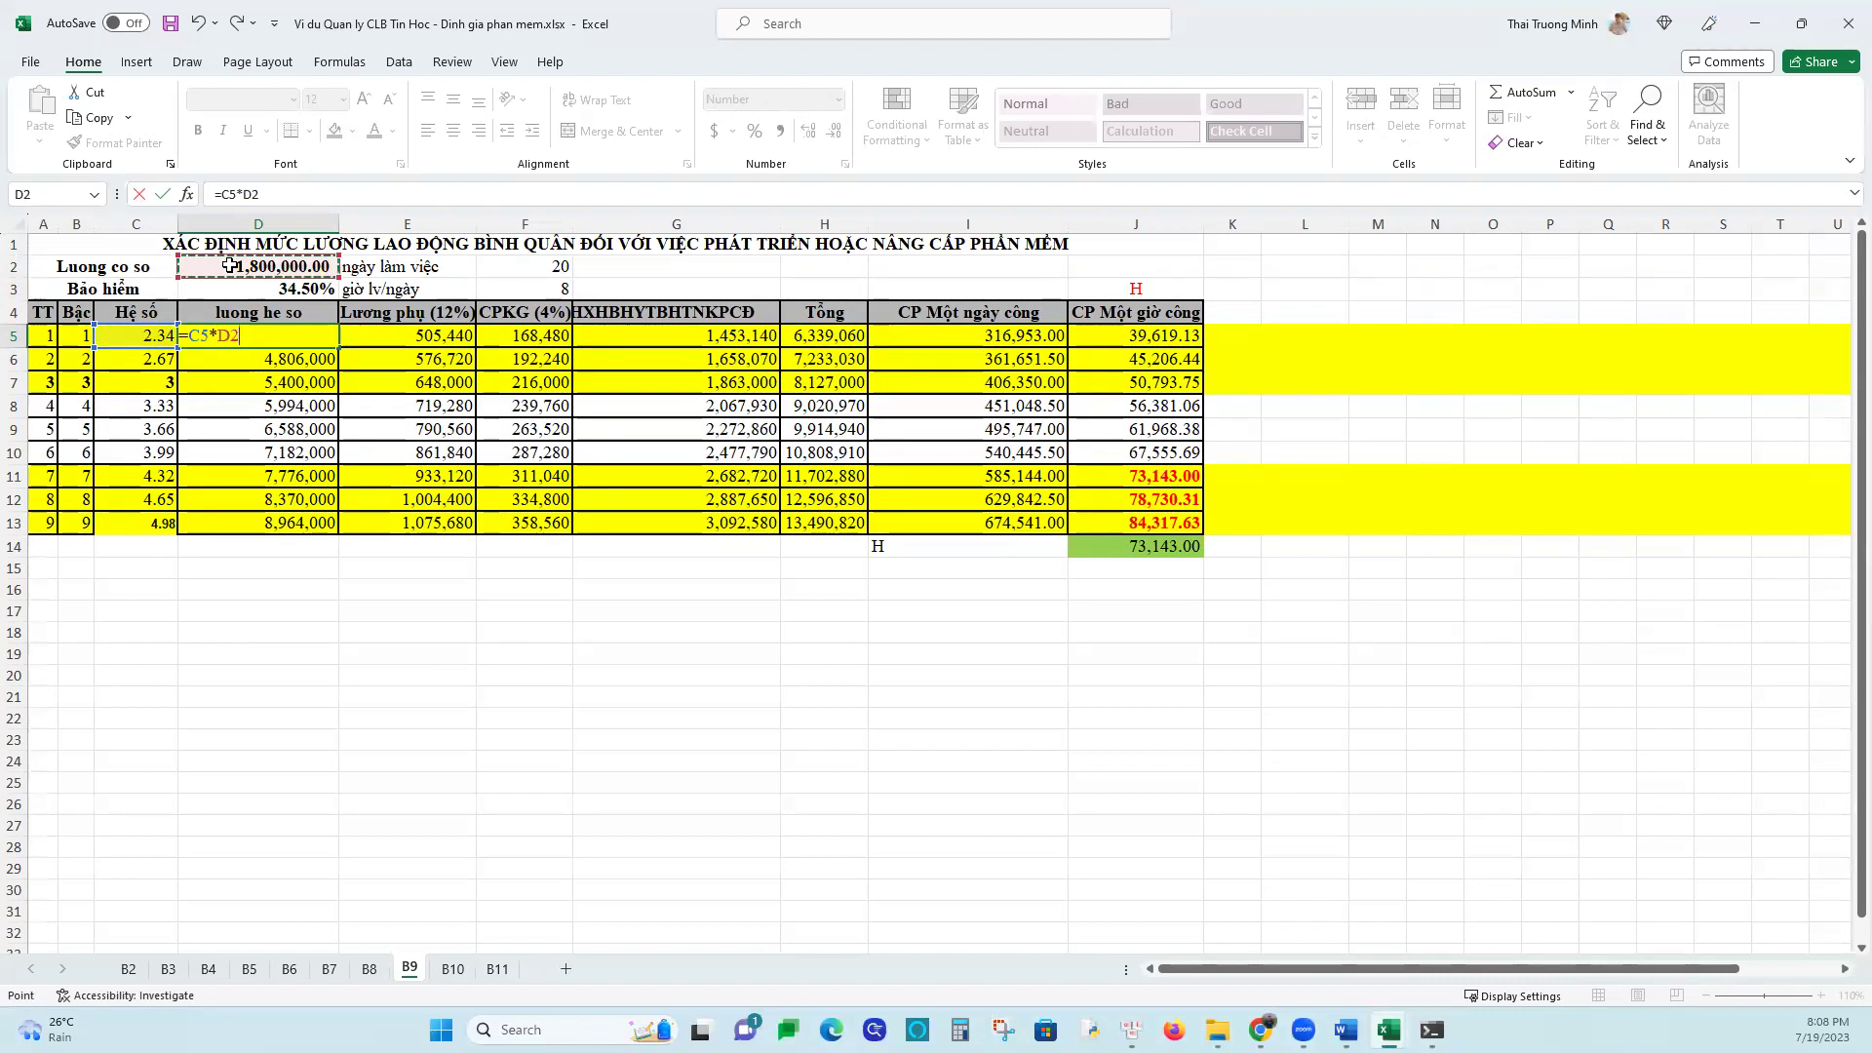
{"action": "key", "text": "Return"}
{"action": "left_click", "coordinate": [298, 337]}
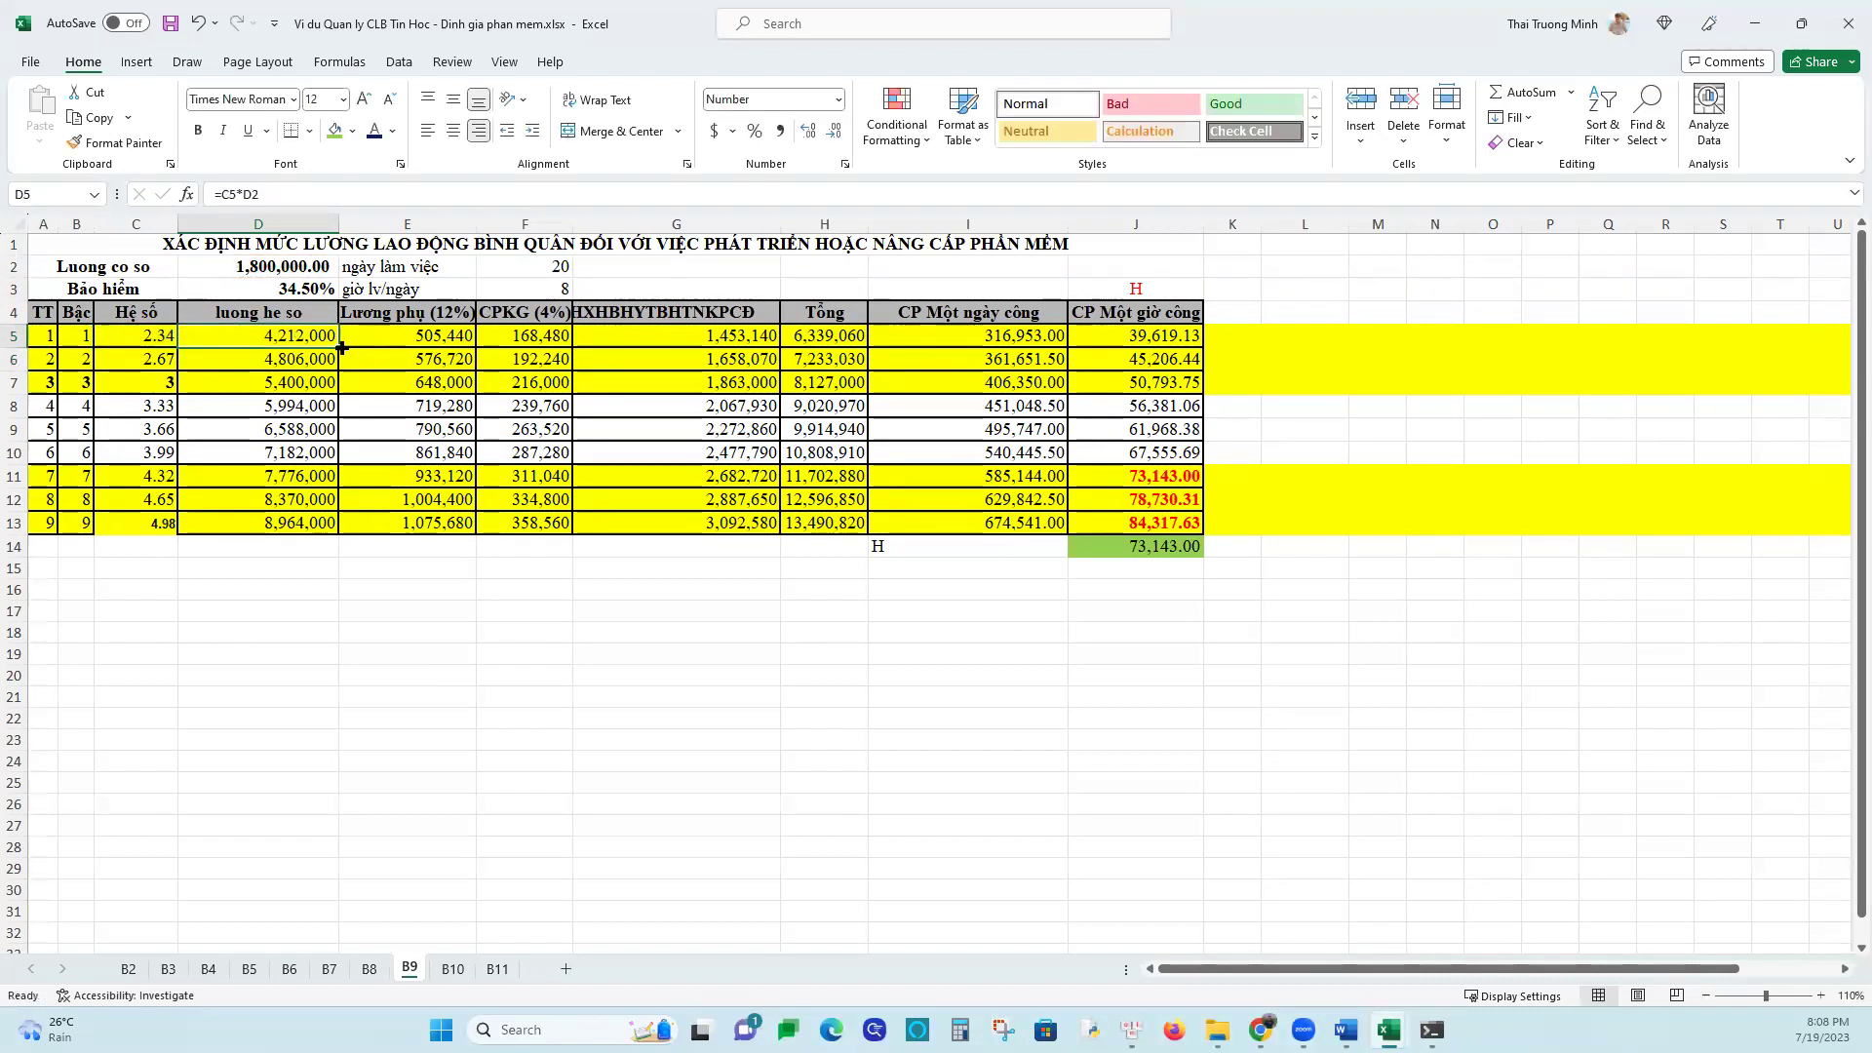
{"action": "left_click_drag", "start_coordinate": [332, 341], "coordinate": [341, 505]}
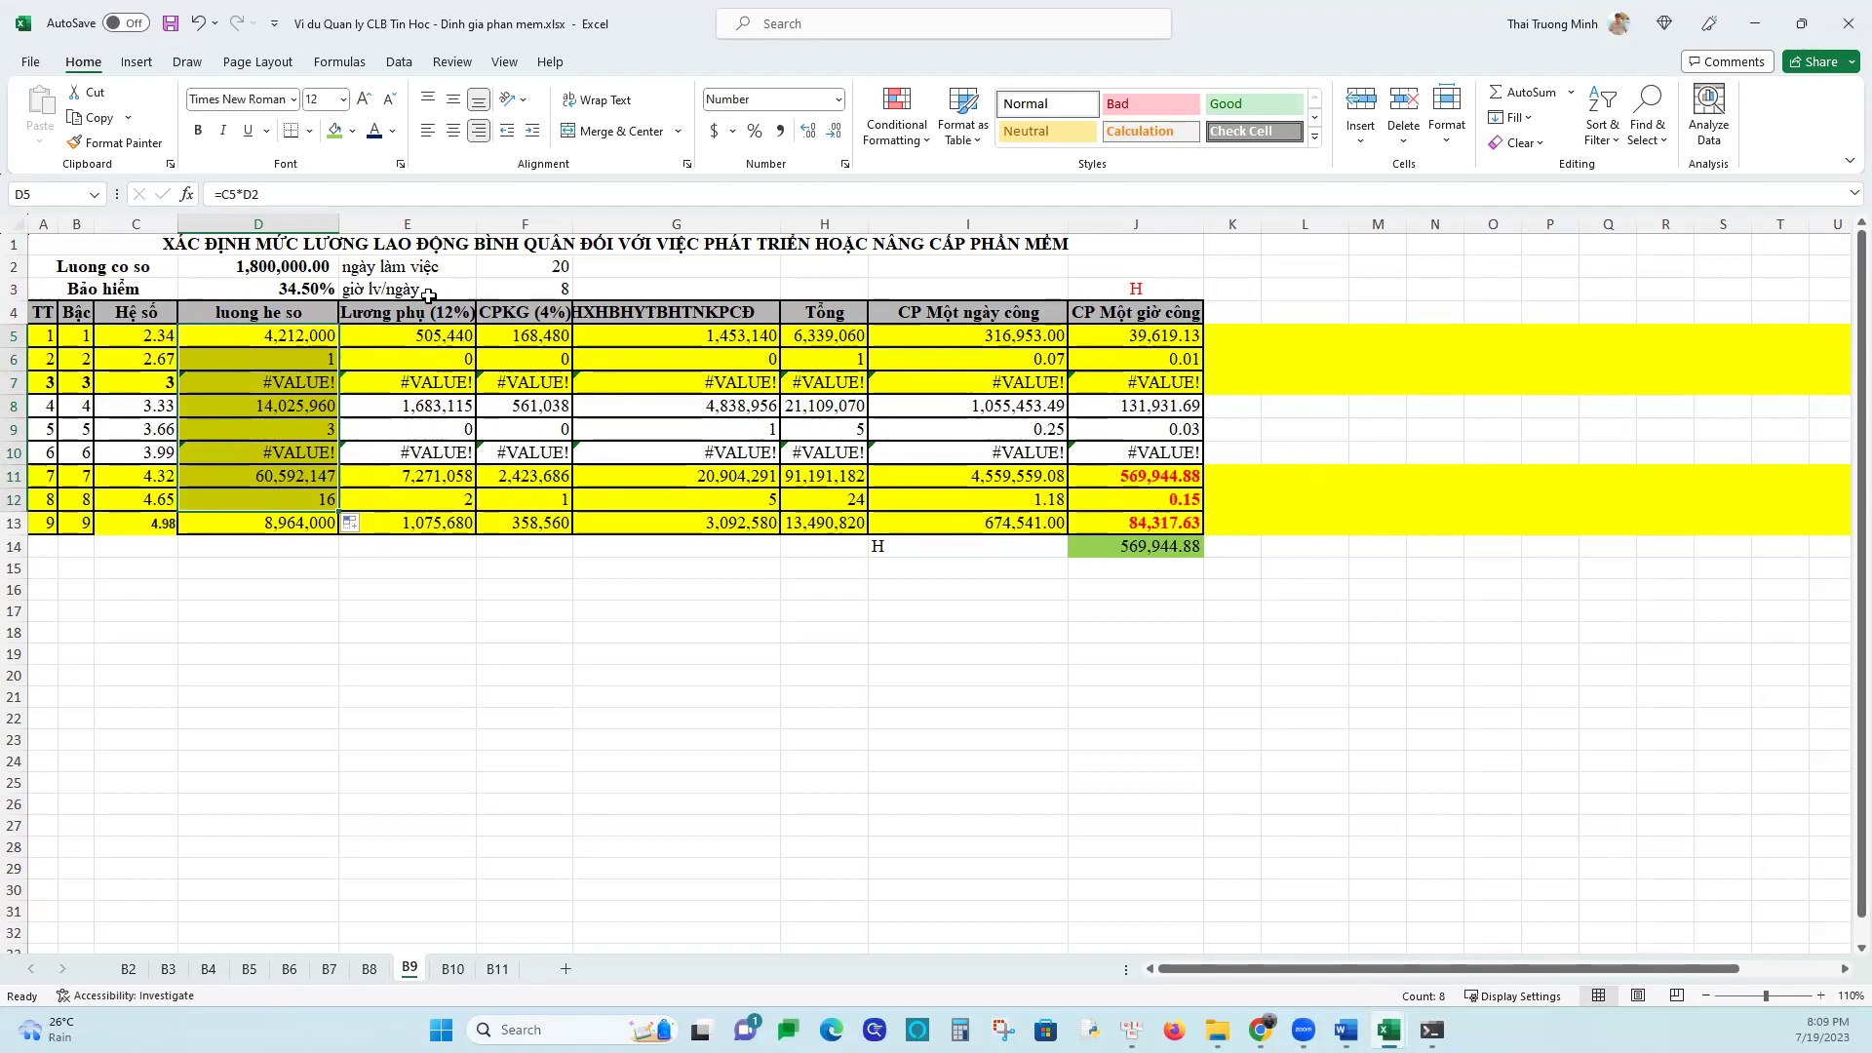
Replace the formula in D5 with =C5*$D$2 and fill it down to D13
{"action": "left_click", "coordinate": [301, 331]}
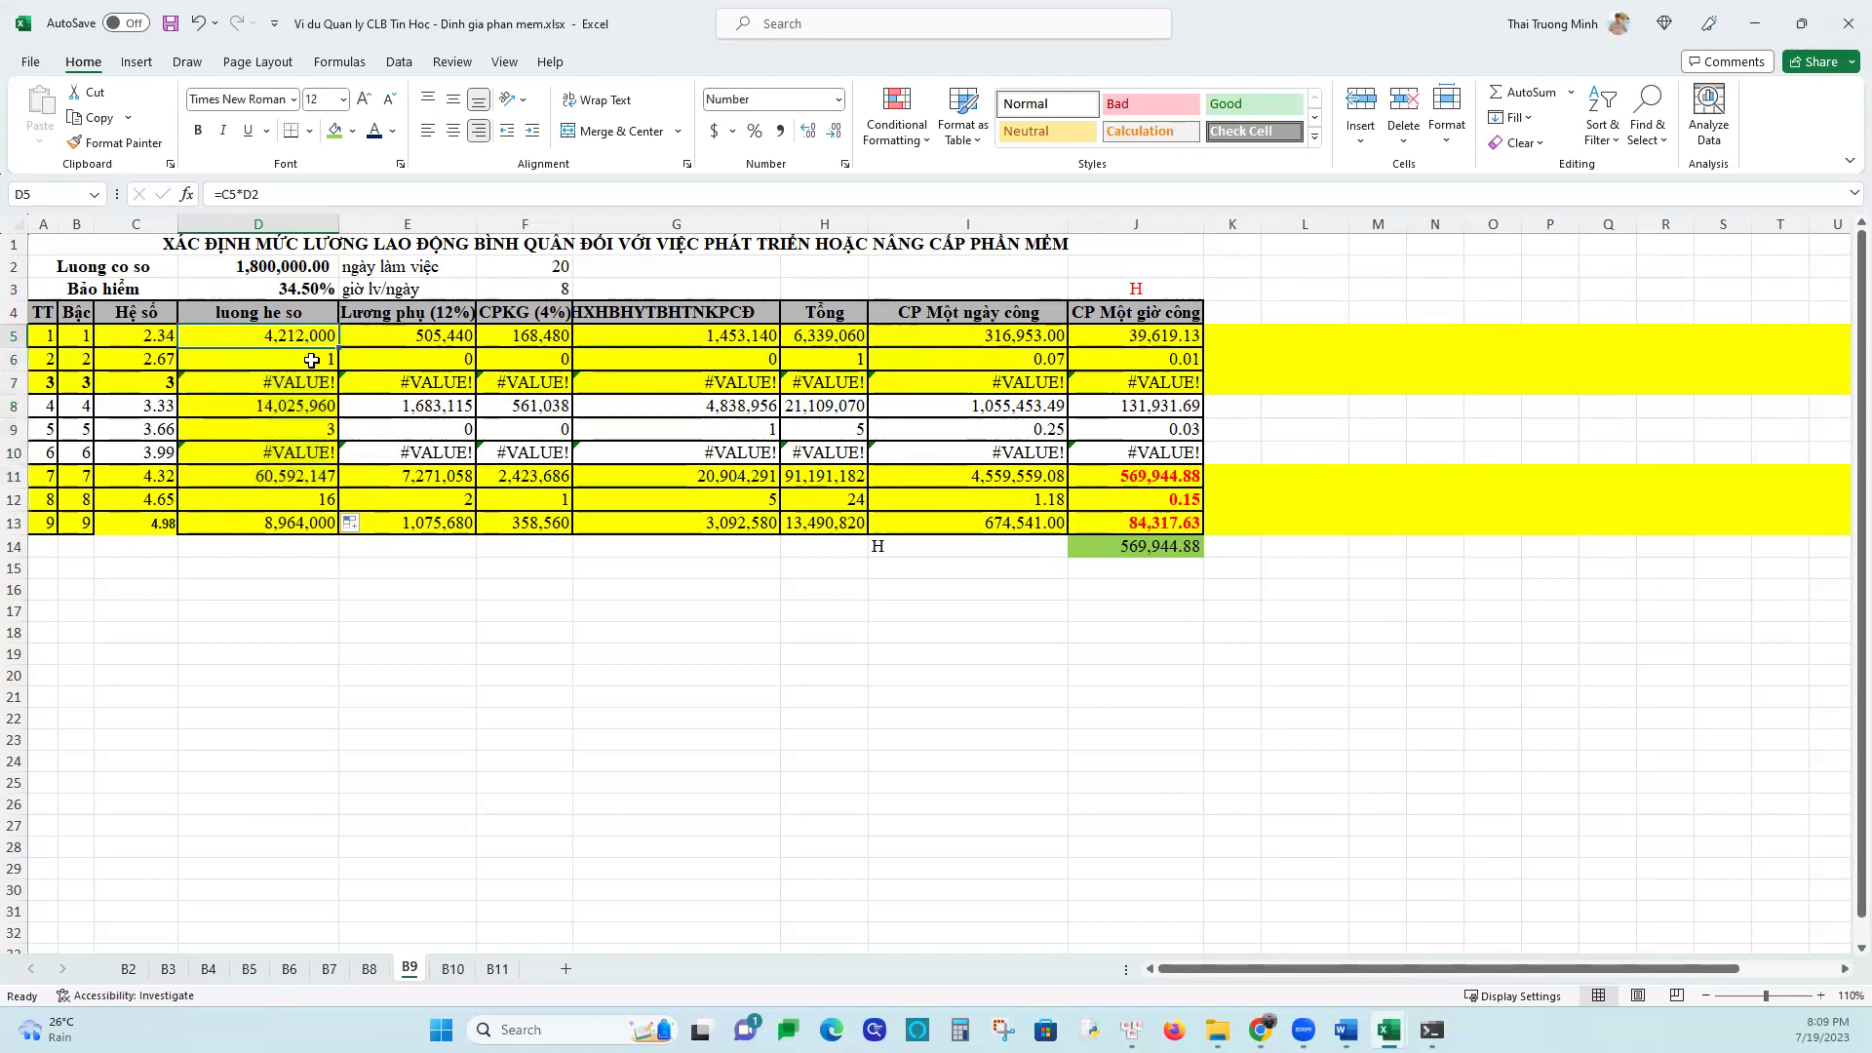
{"action": "type", "text": "="}
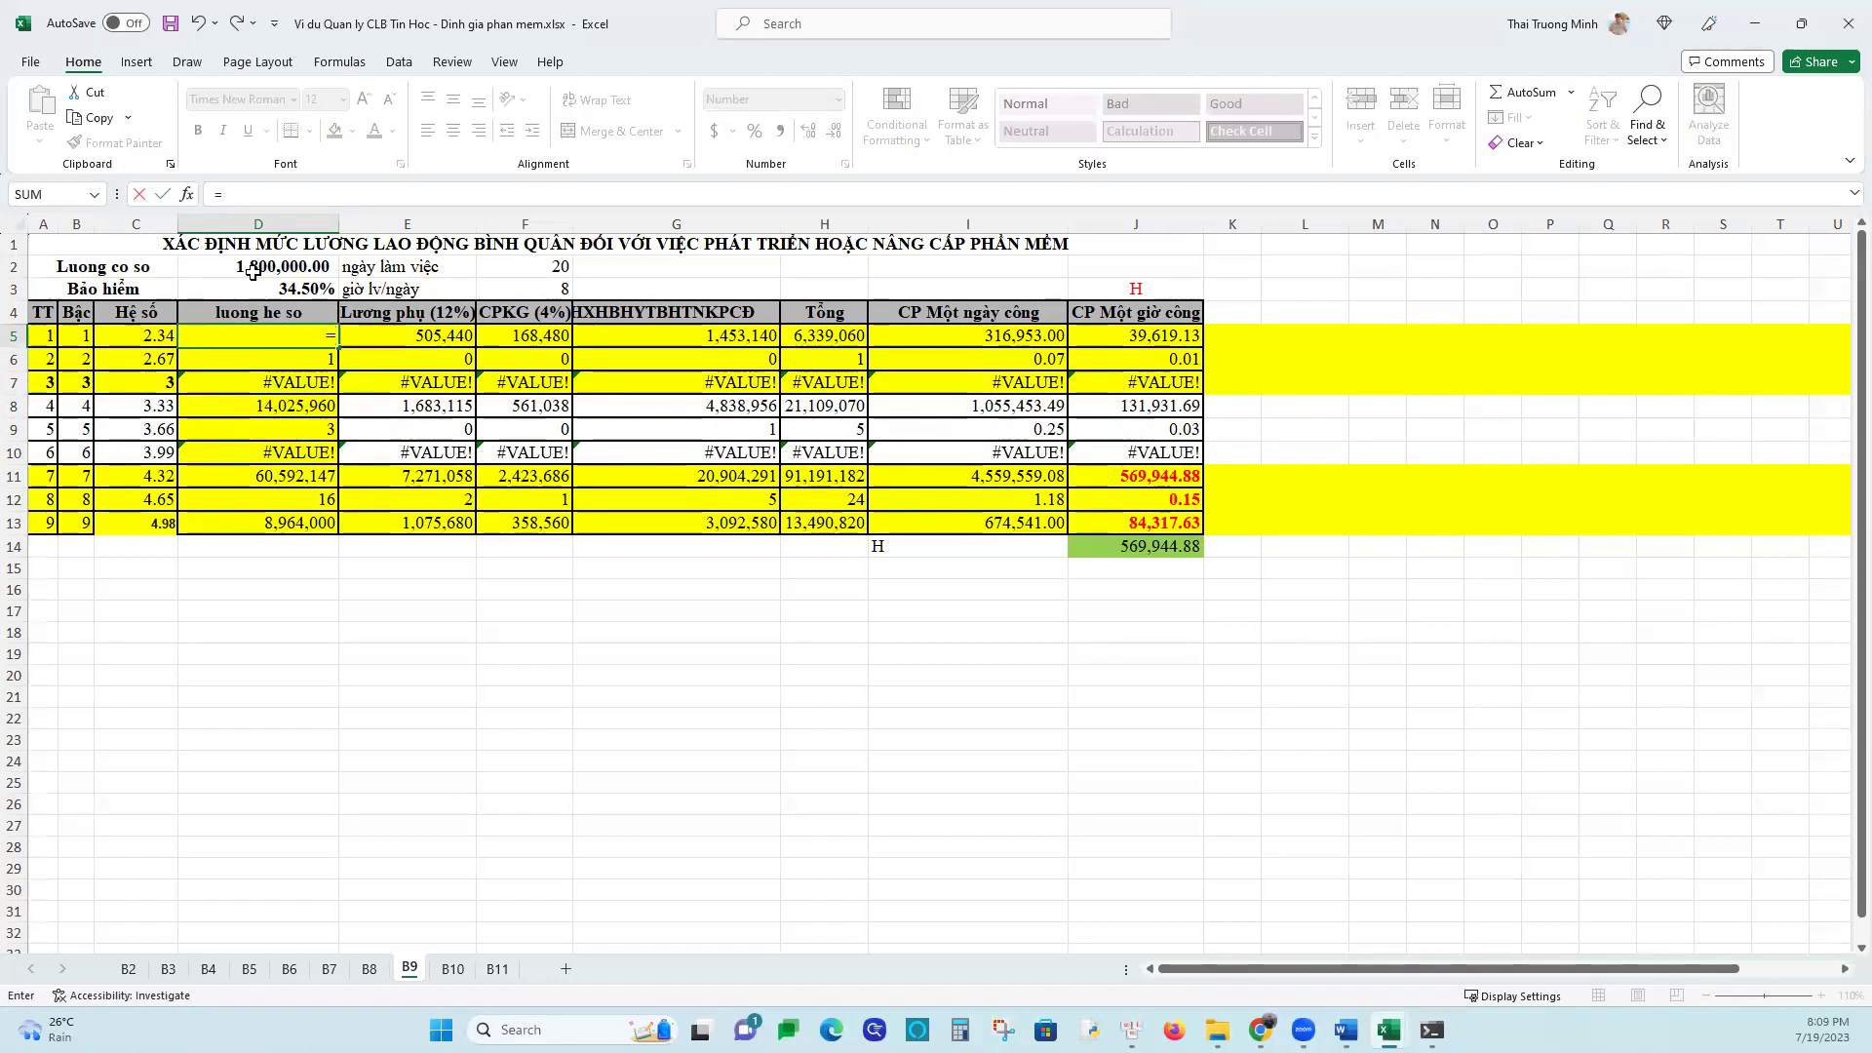
{"action": "left_click", "coordinate": [144, 335]}
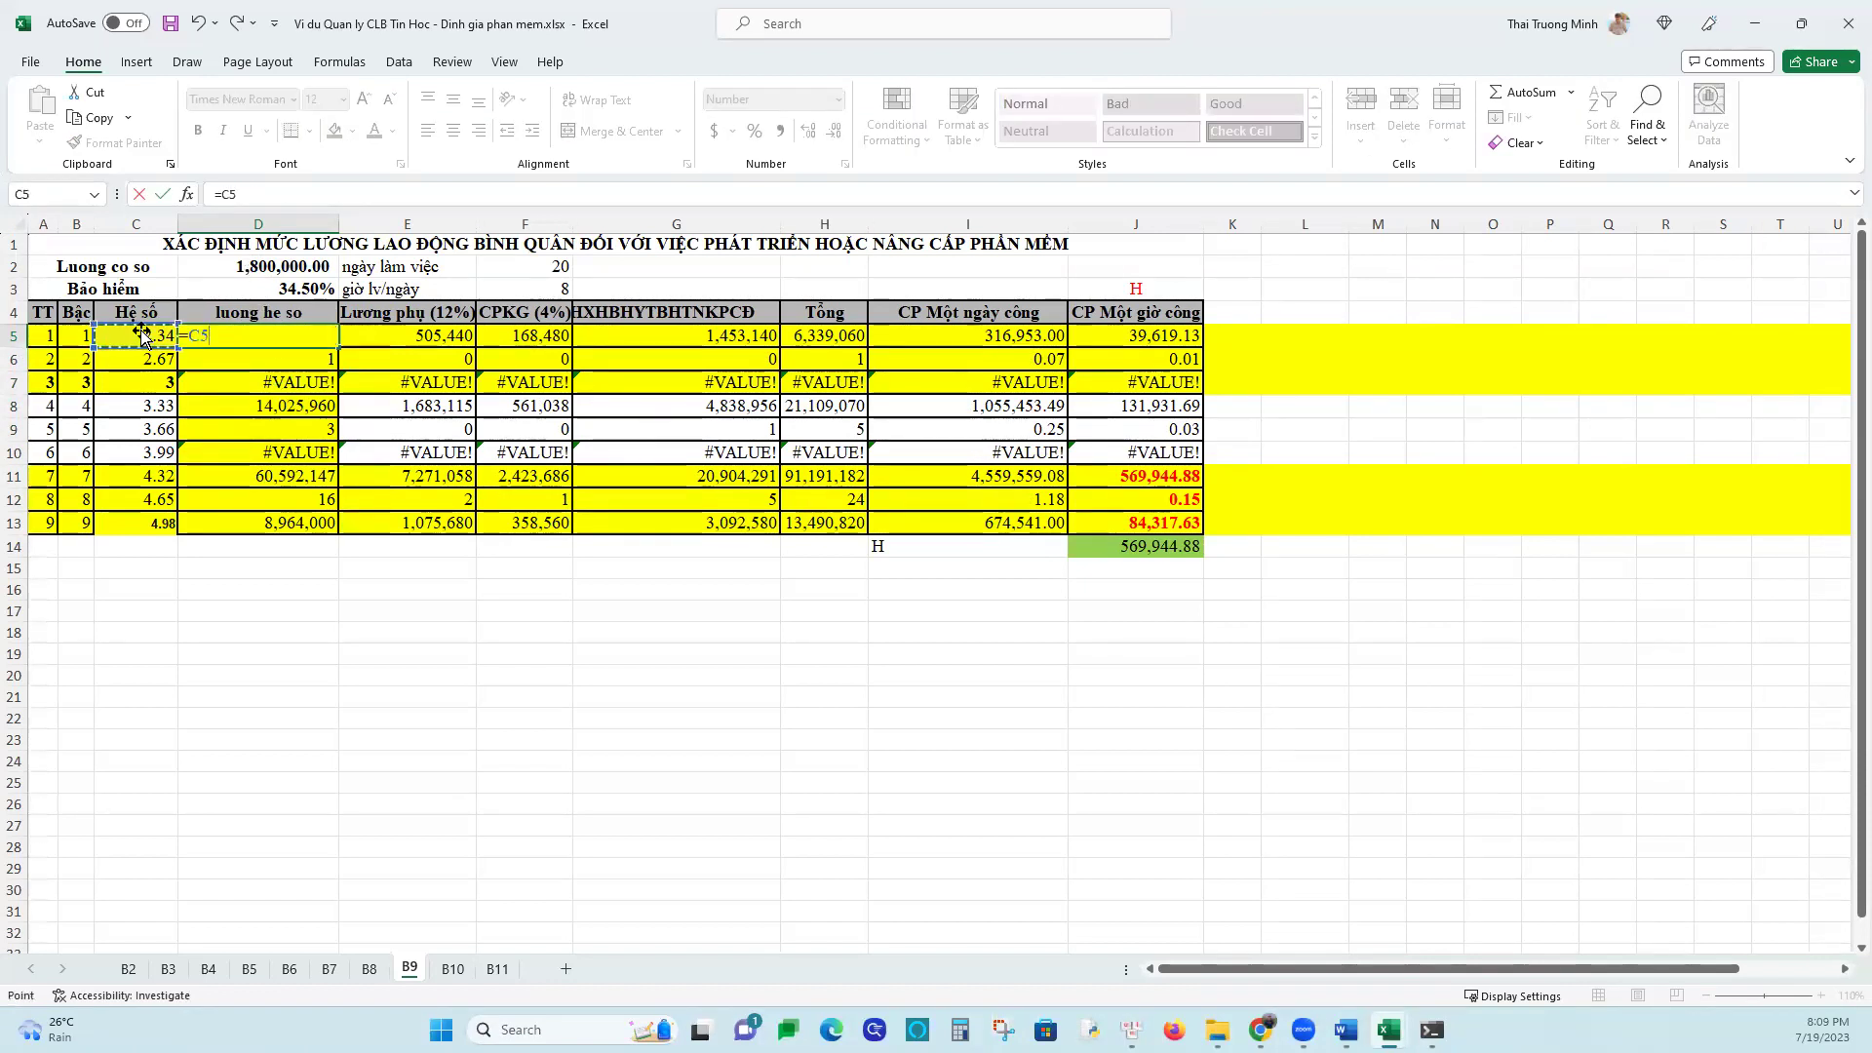
{"action": "type", "text": "*"}
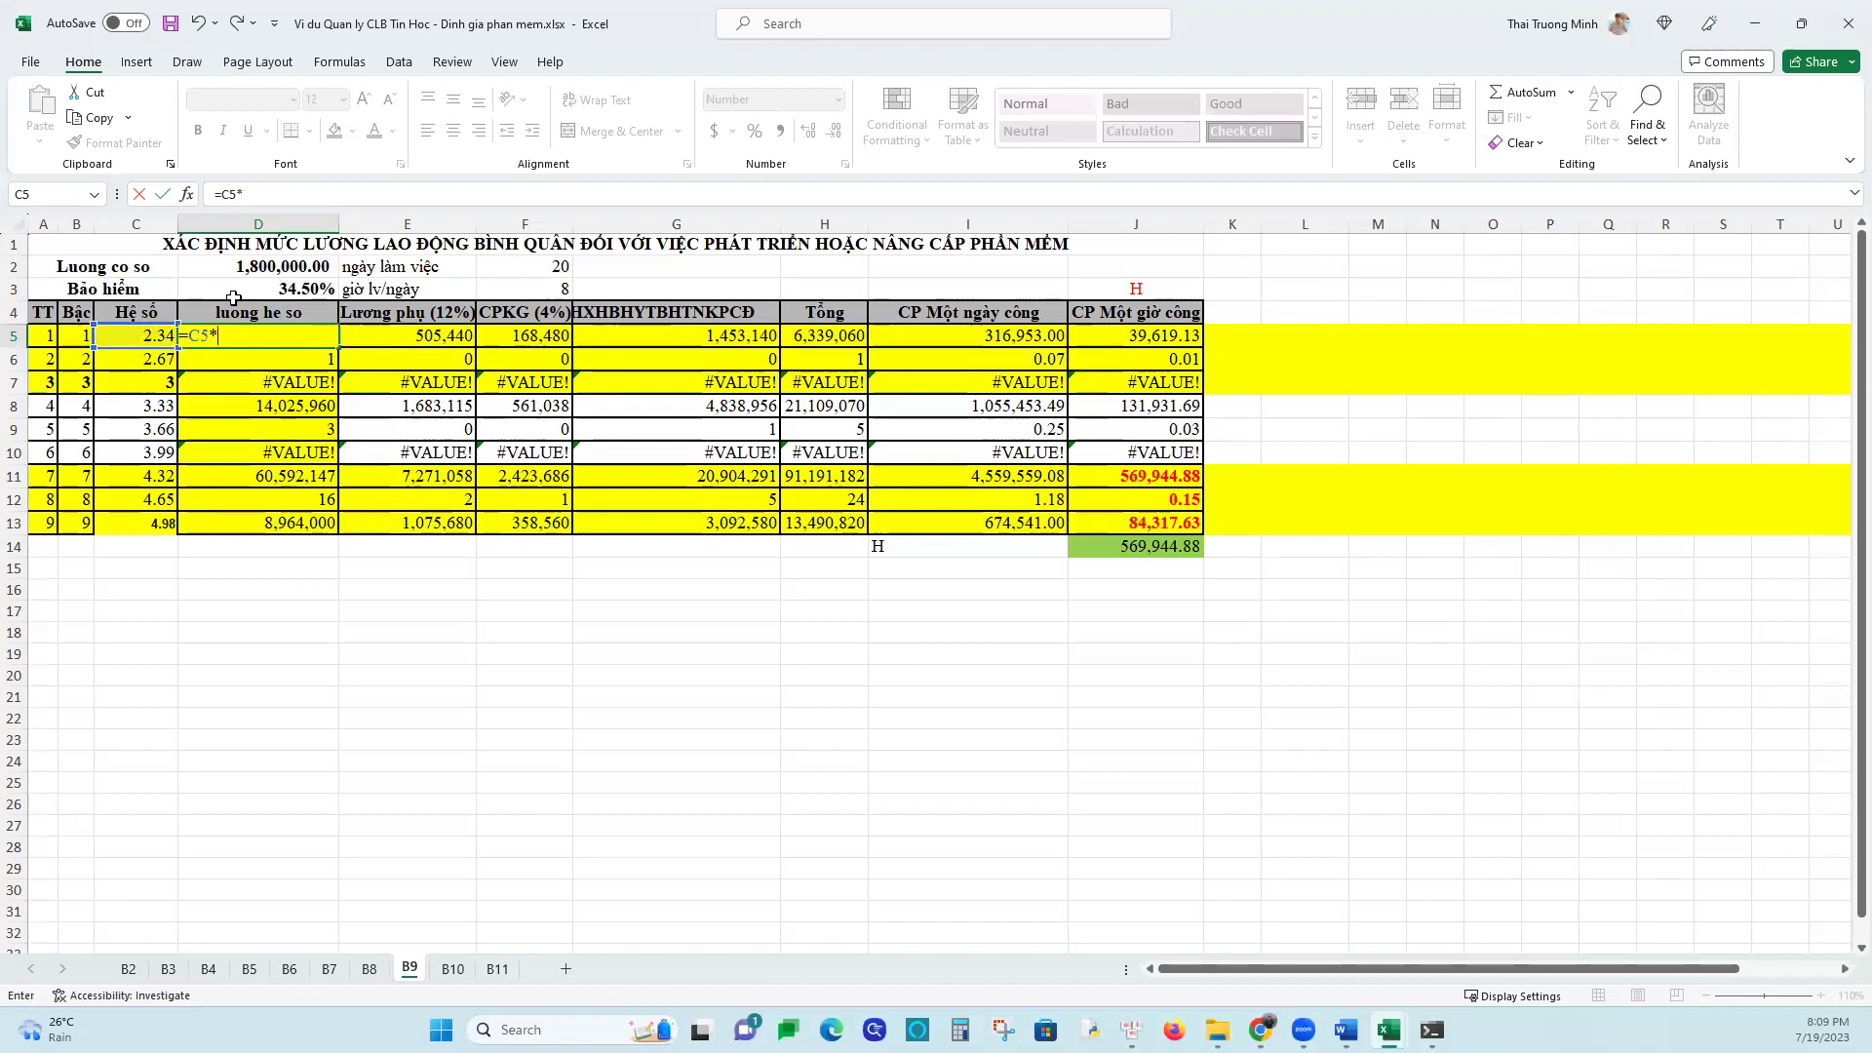
{"action": "left_click", "coordinate": [243, 268]}
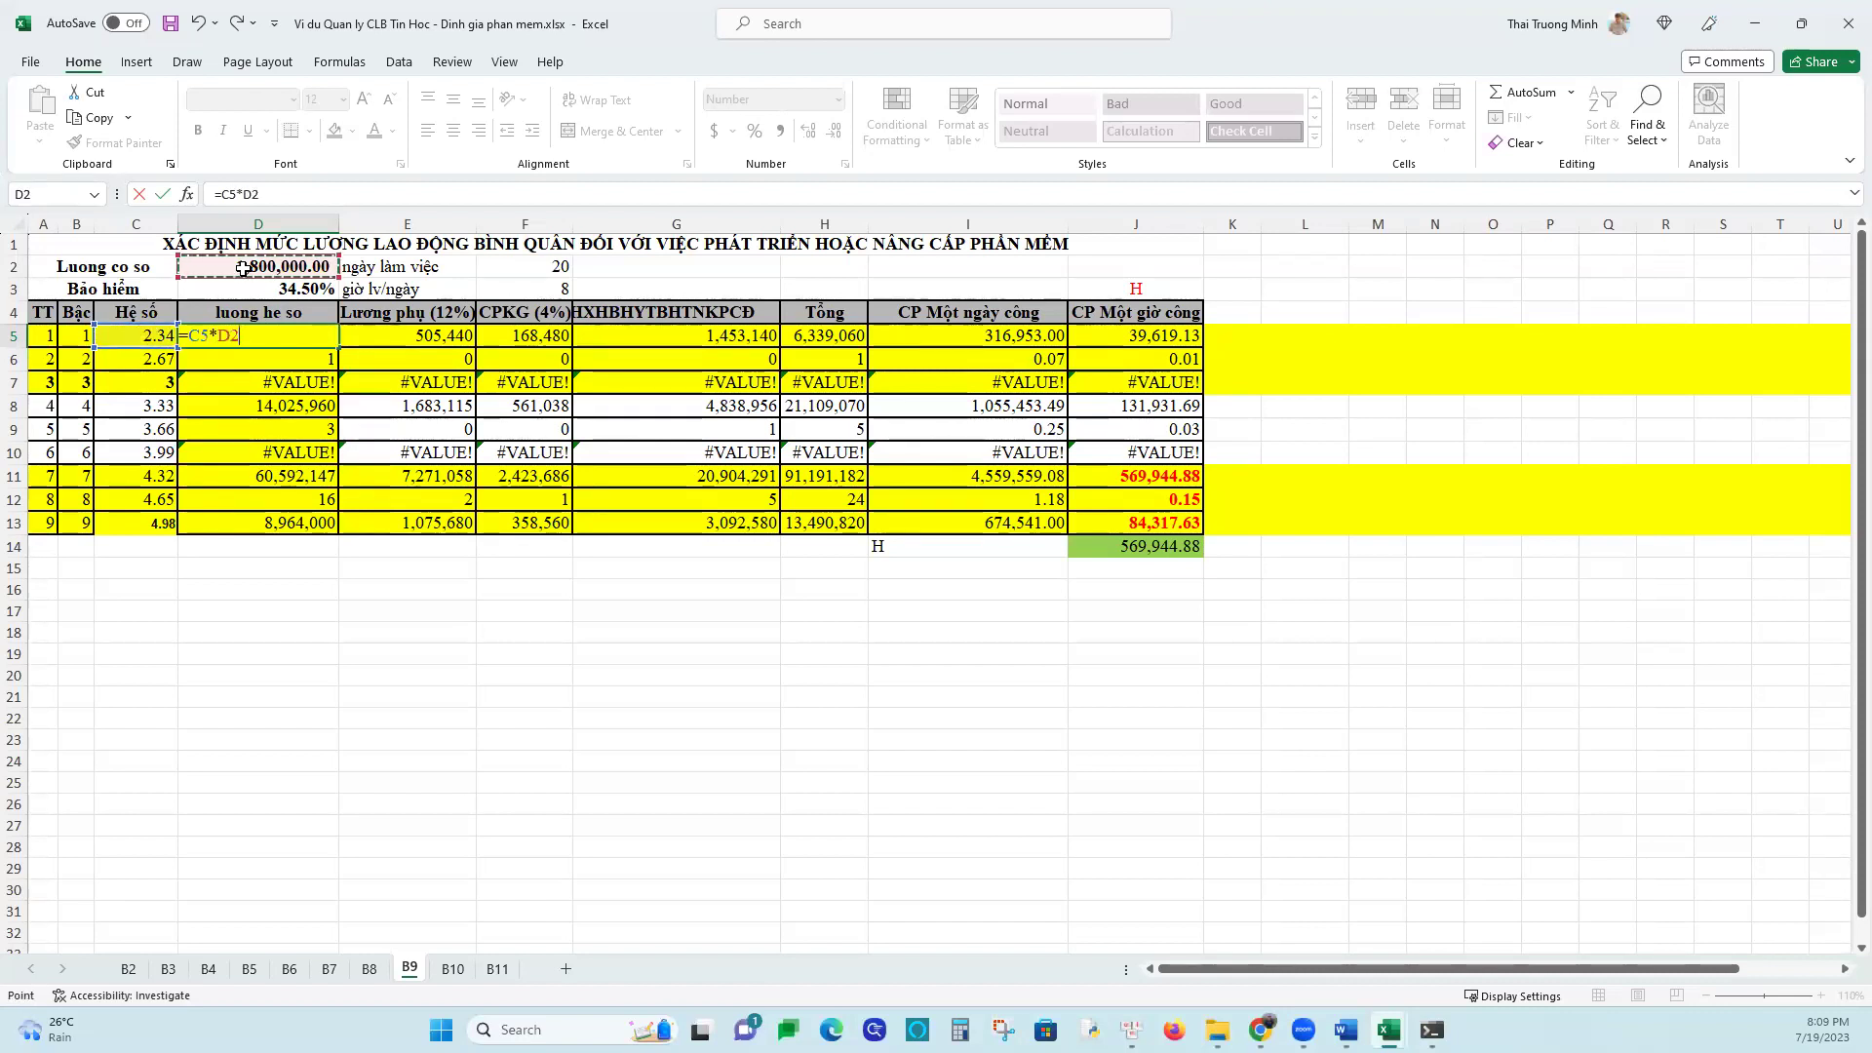
{"action": "key", "text": "F4"}
{"action": "key", "text": "Return"}
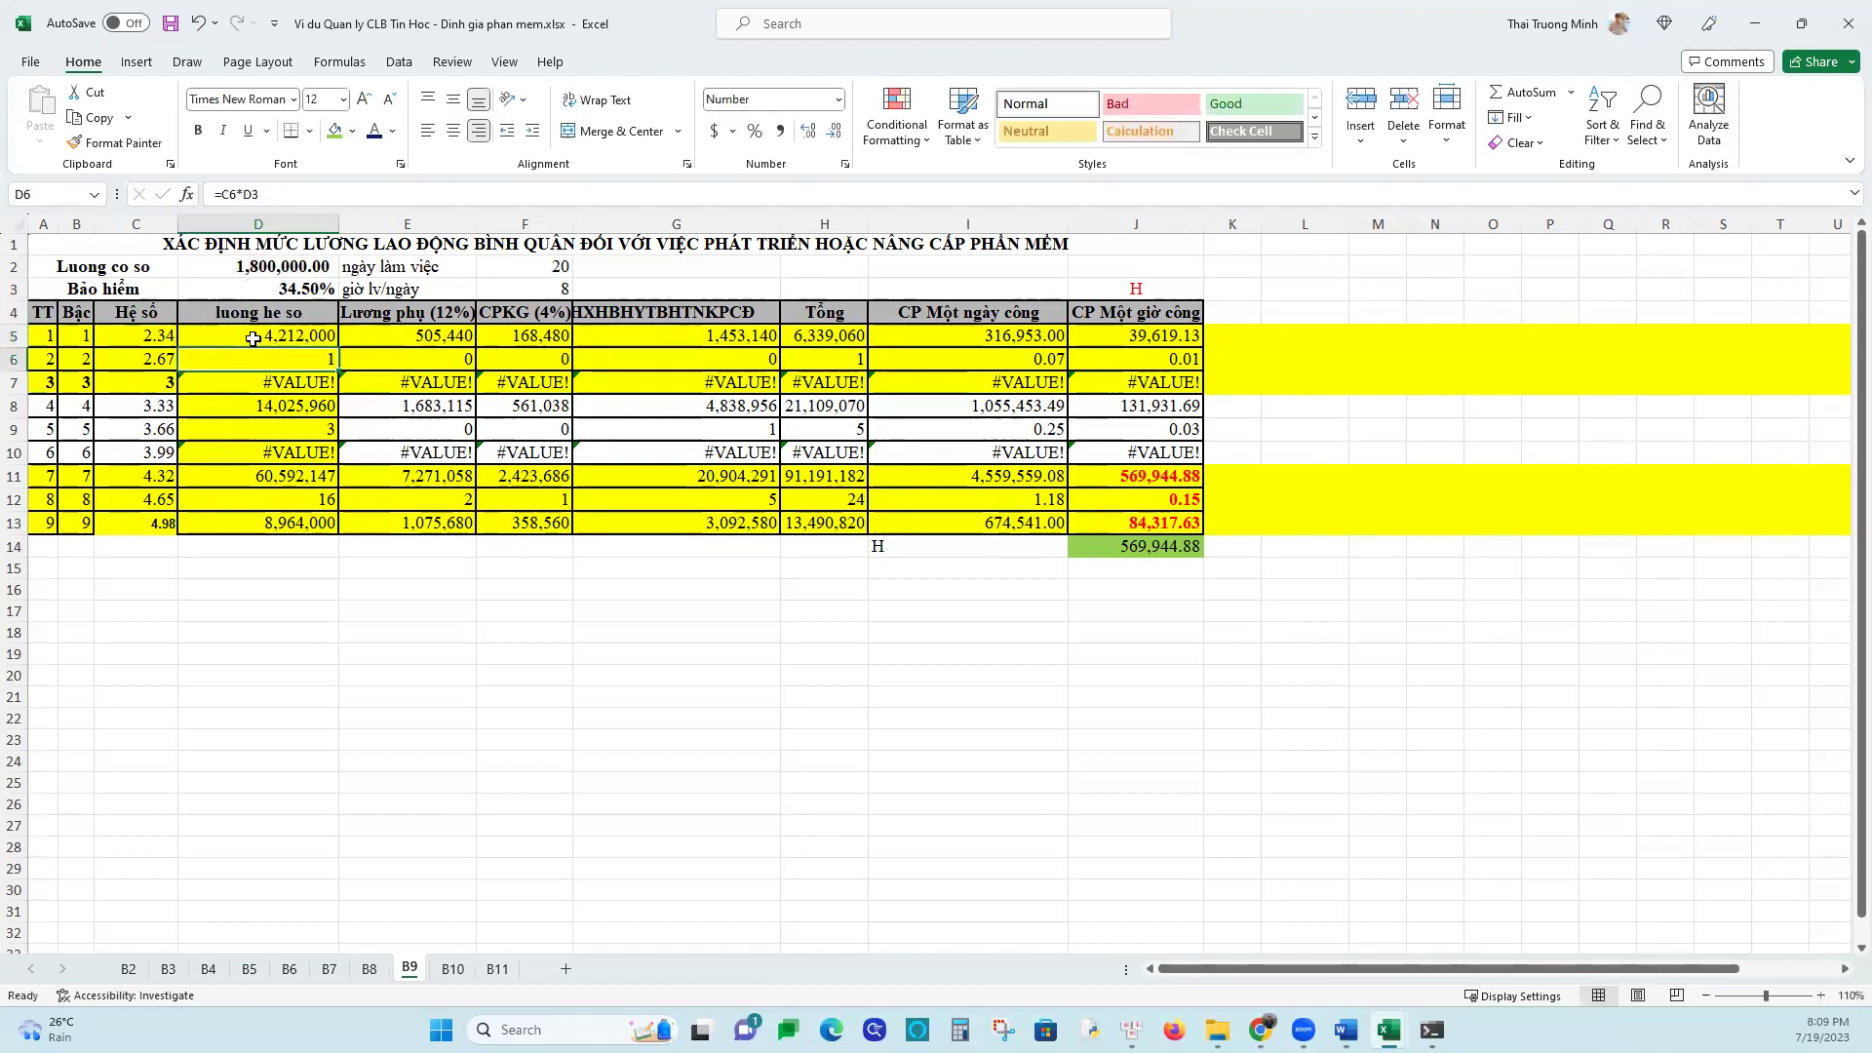
{"action": "left_click", "coordinate": [322, 336]}
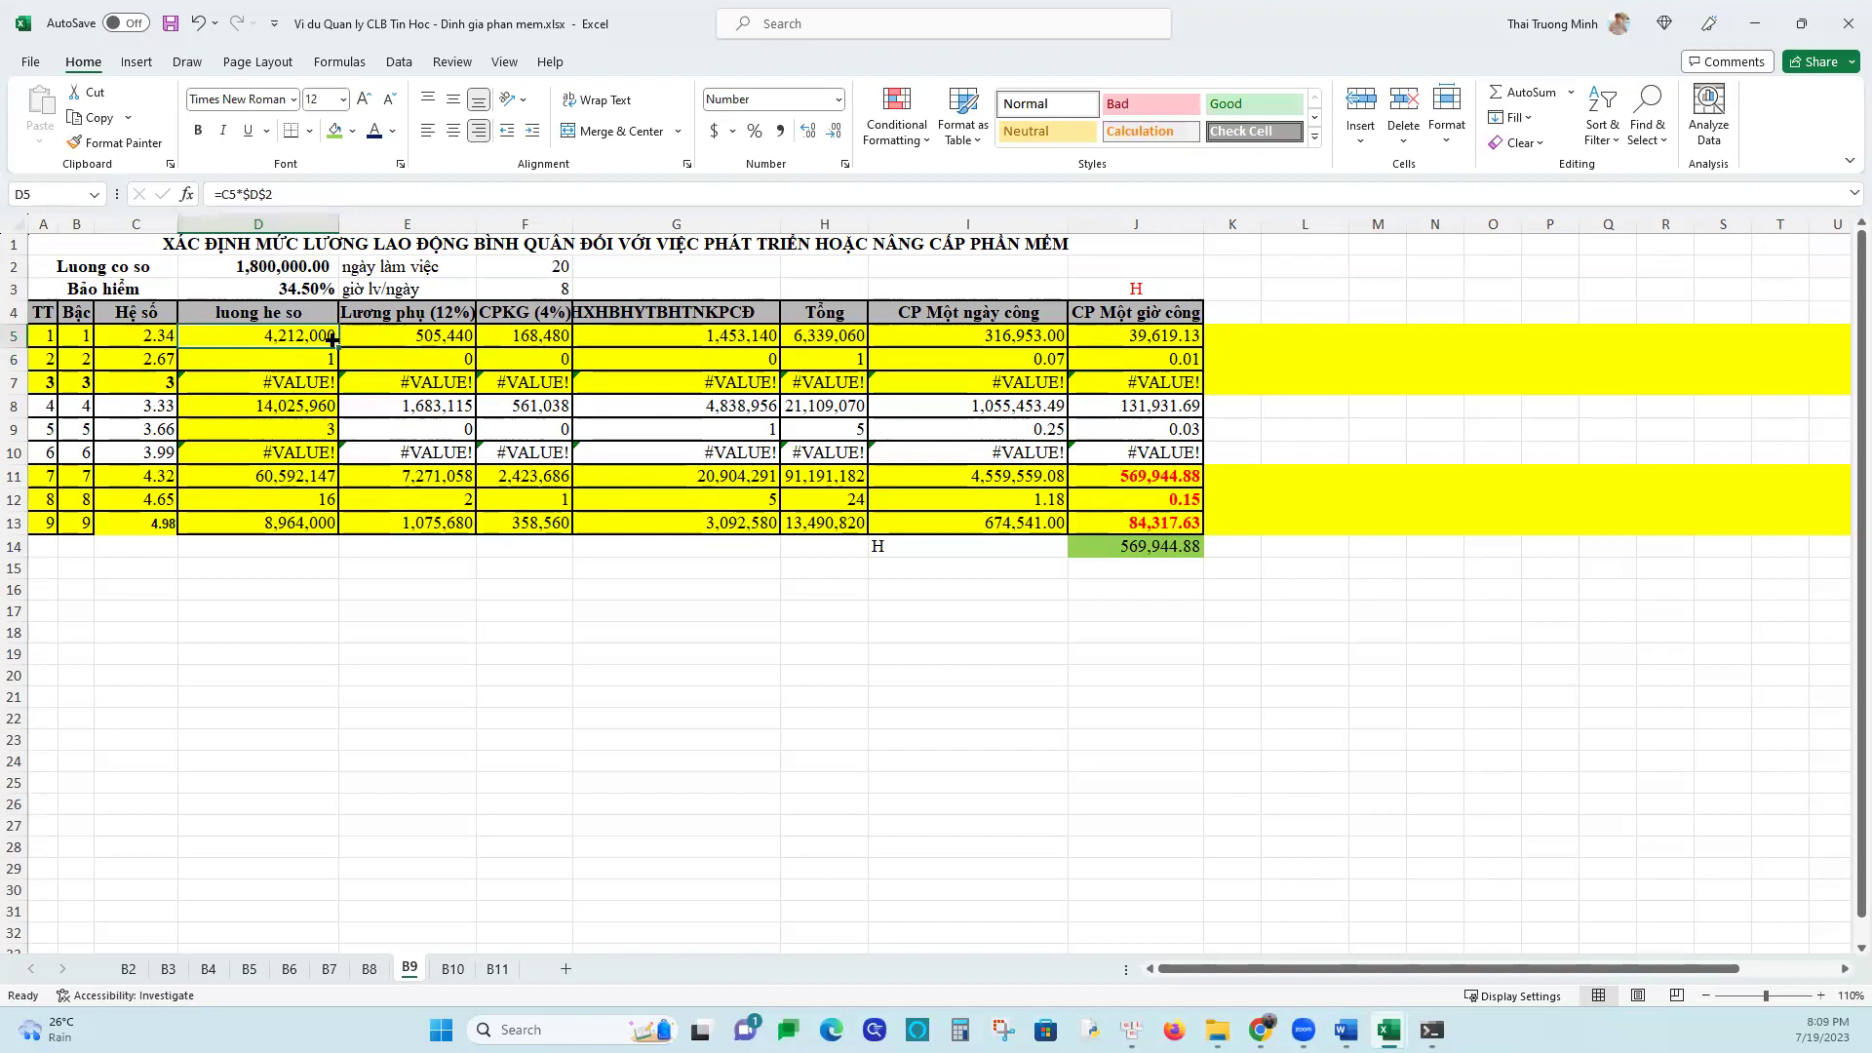
{"action": "left_click_drag", "start_coordinate": [334, 346], "coordinate": [339, 528]}
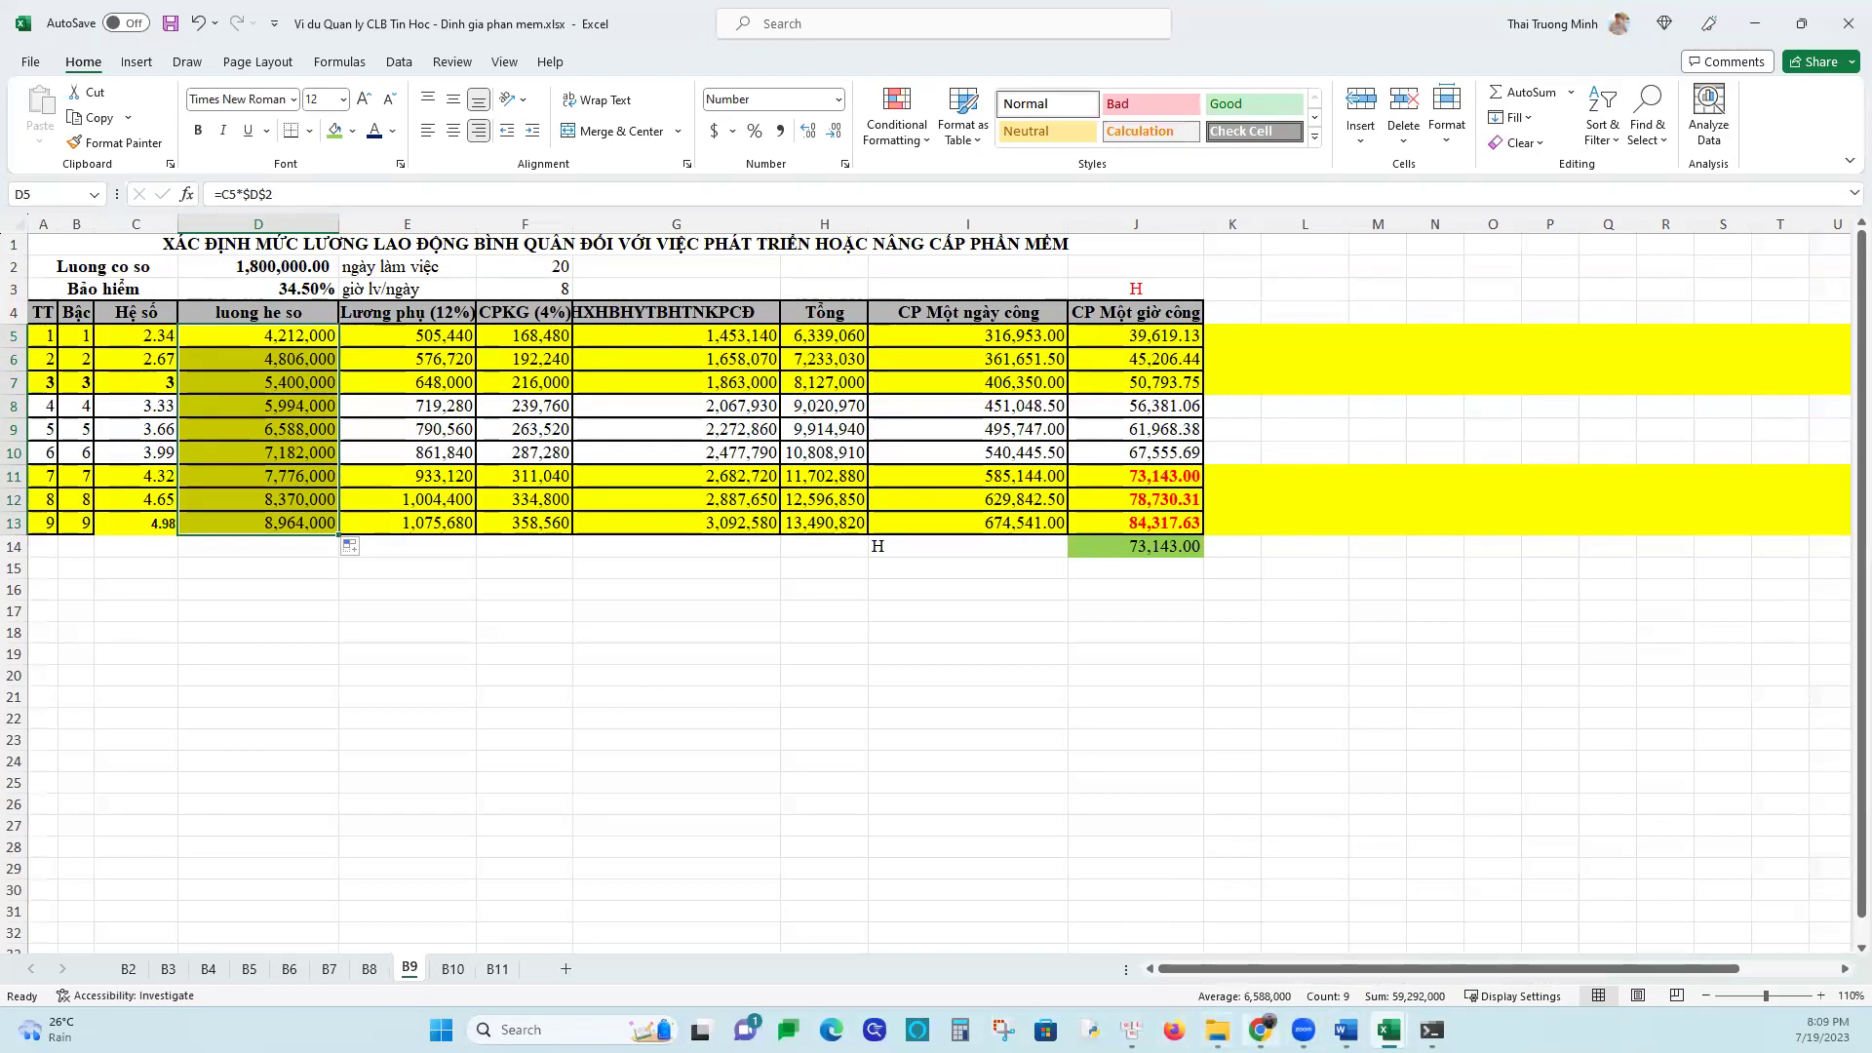
Examine the Bước 9 slide on average labour salary in the browser's cost-estimation PDF, and return to headers E4:F4 in the Excel pricing workbook
{"action": "left_click", "coordinate": [1259, 1029]}
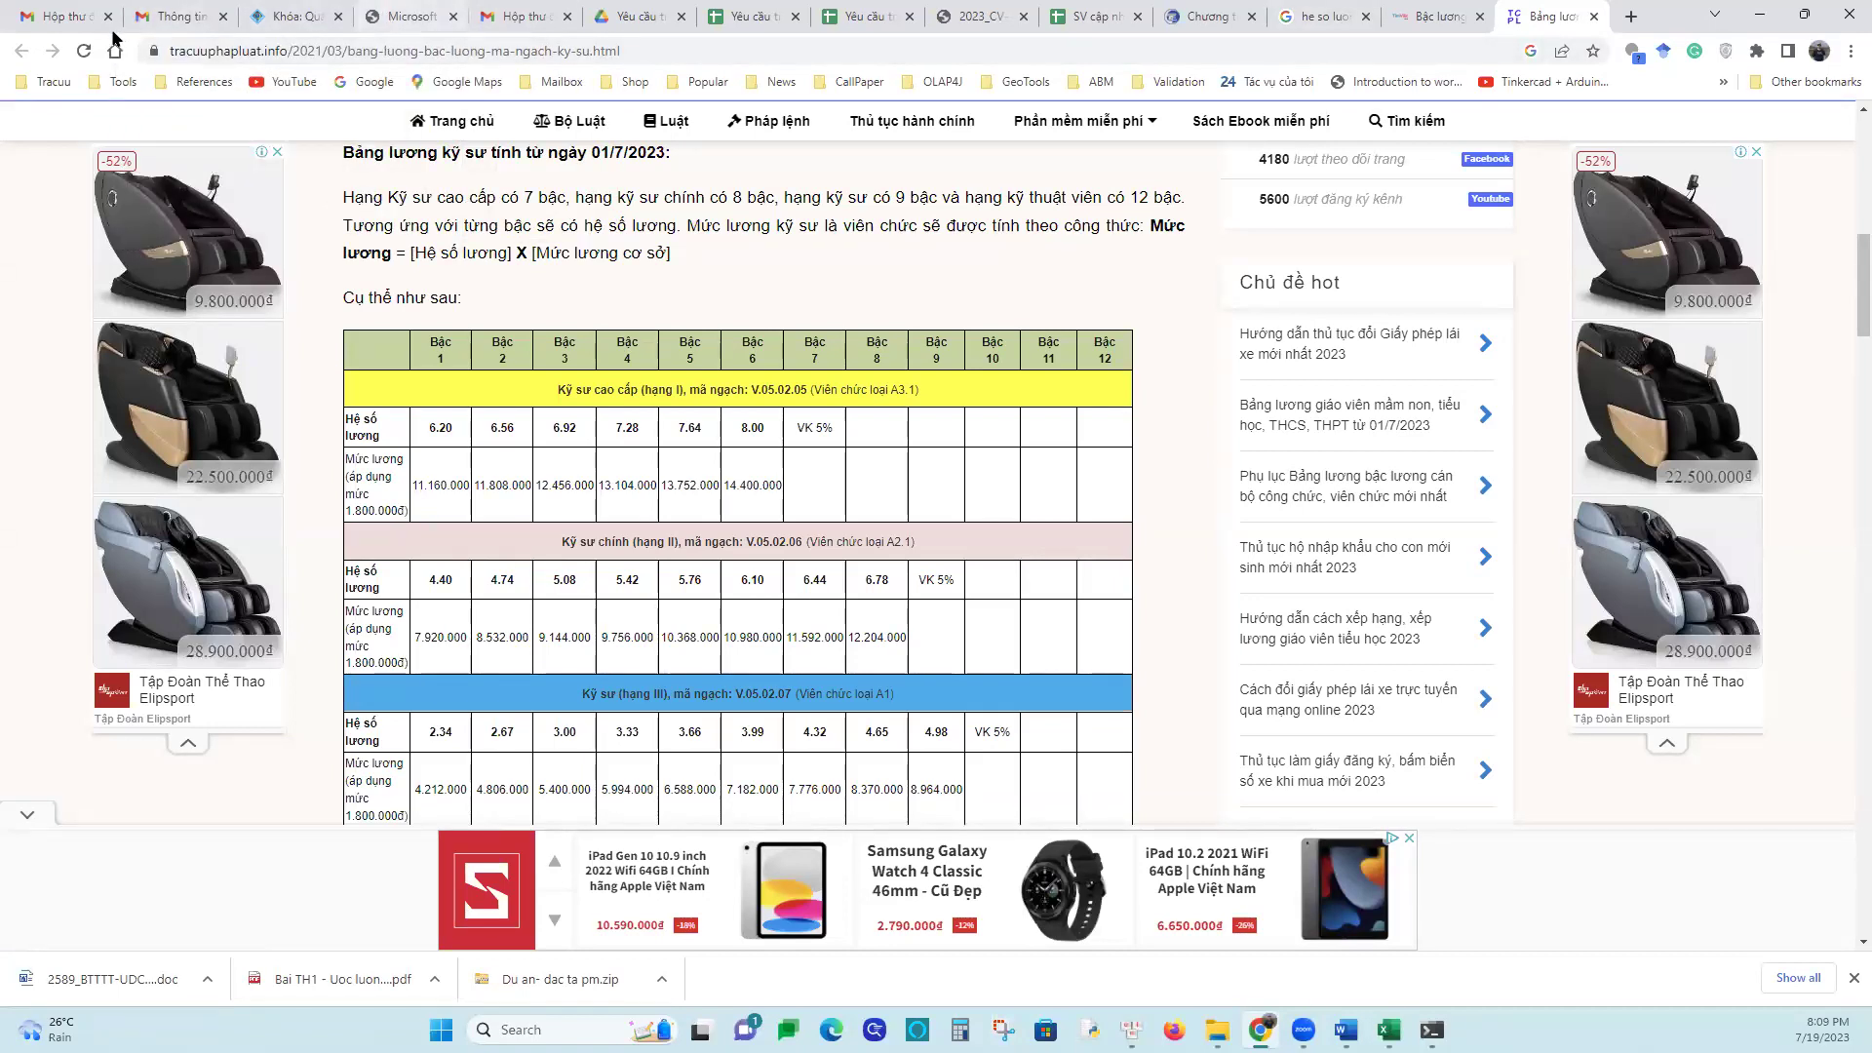
{"action": "left_click", "coordinate": [261, 16]}
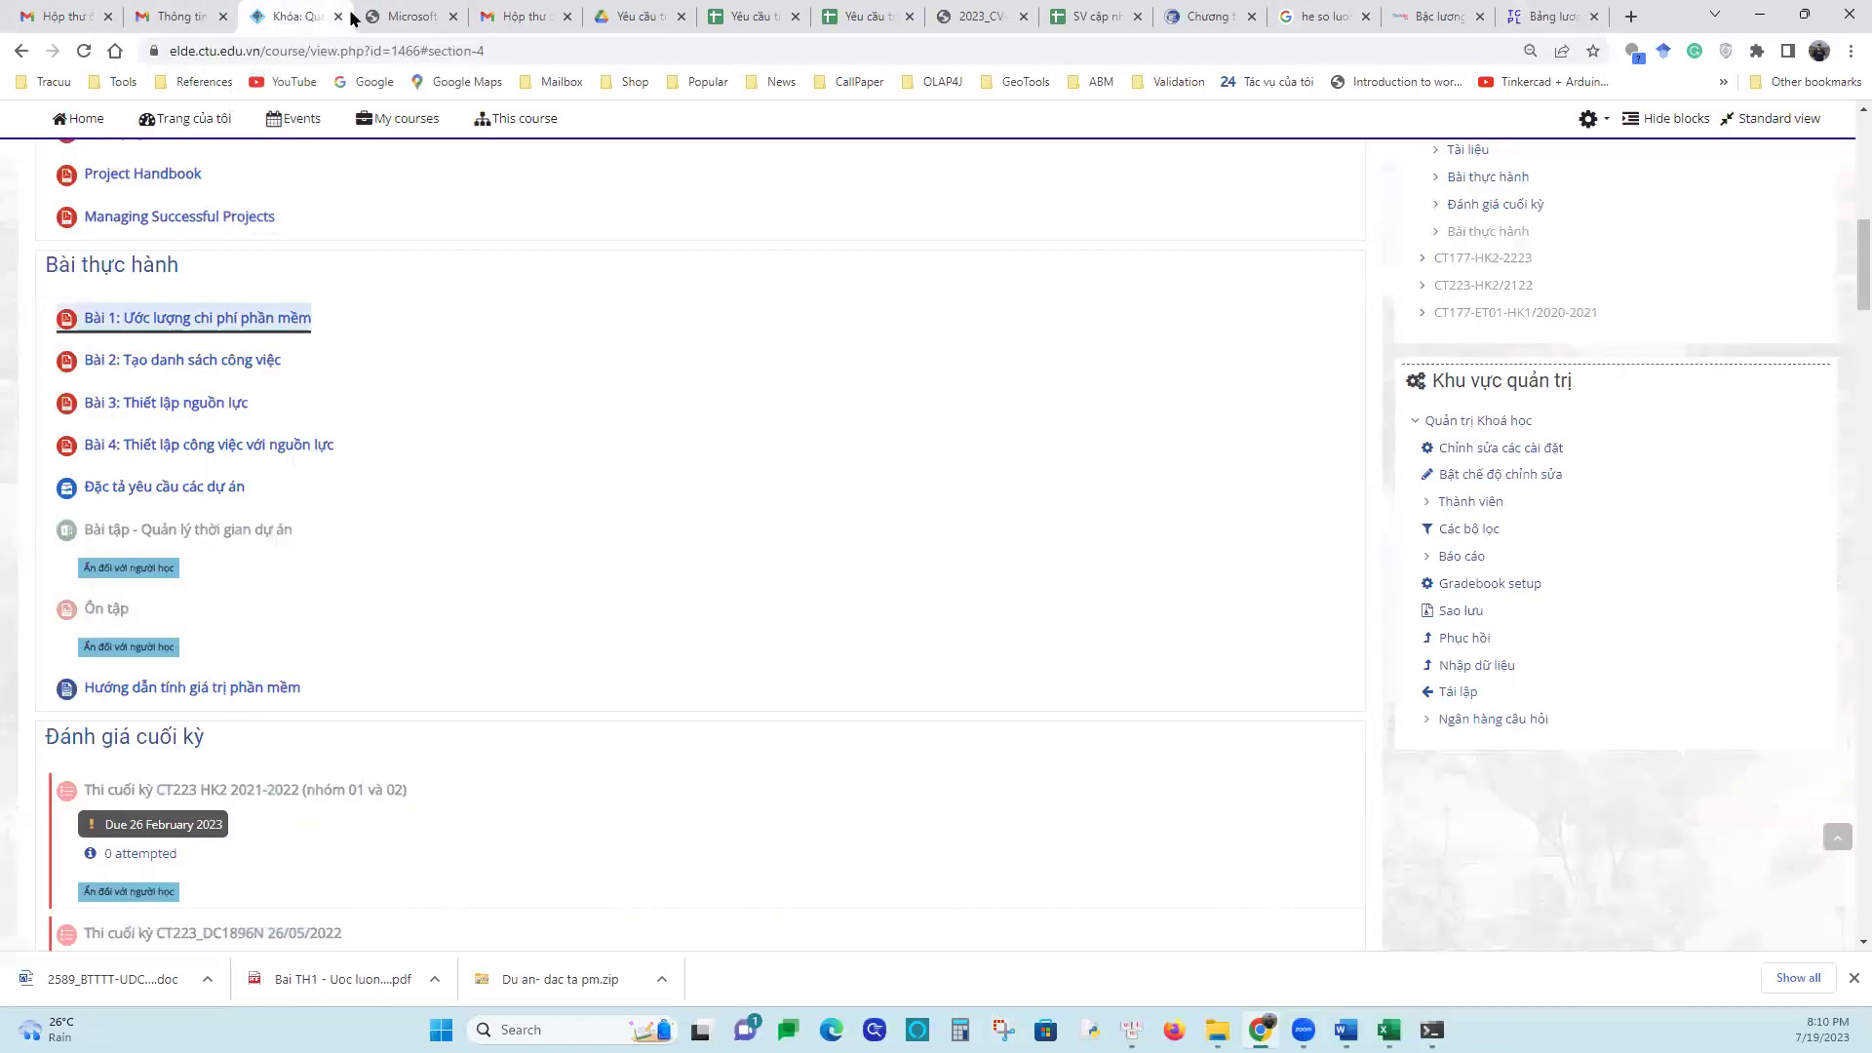
{"action": "left_click", "coordinate": [407, 15]}
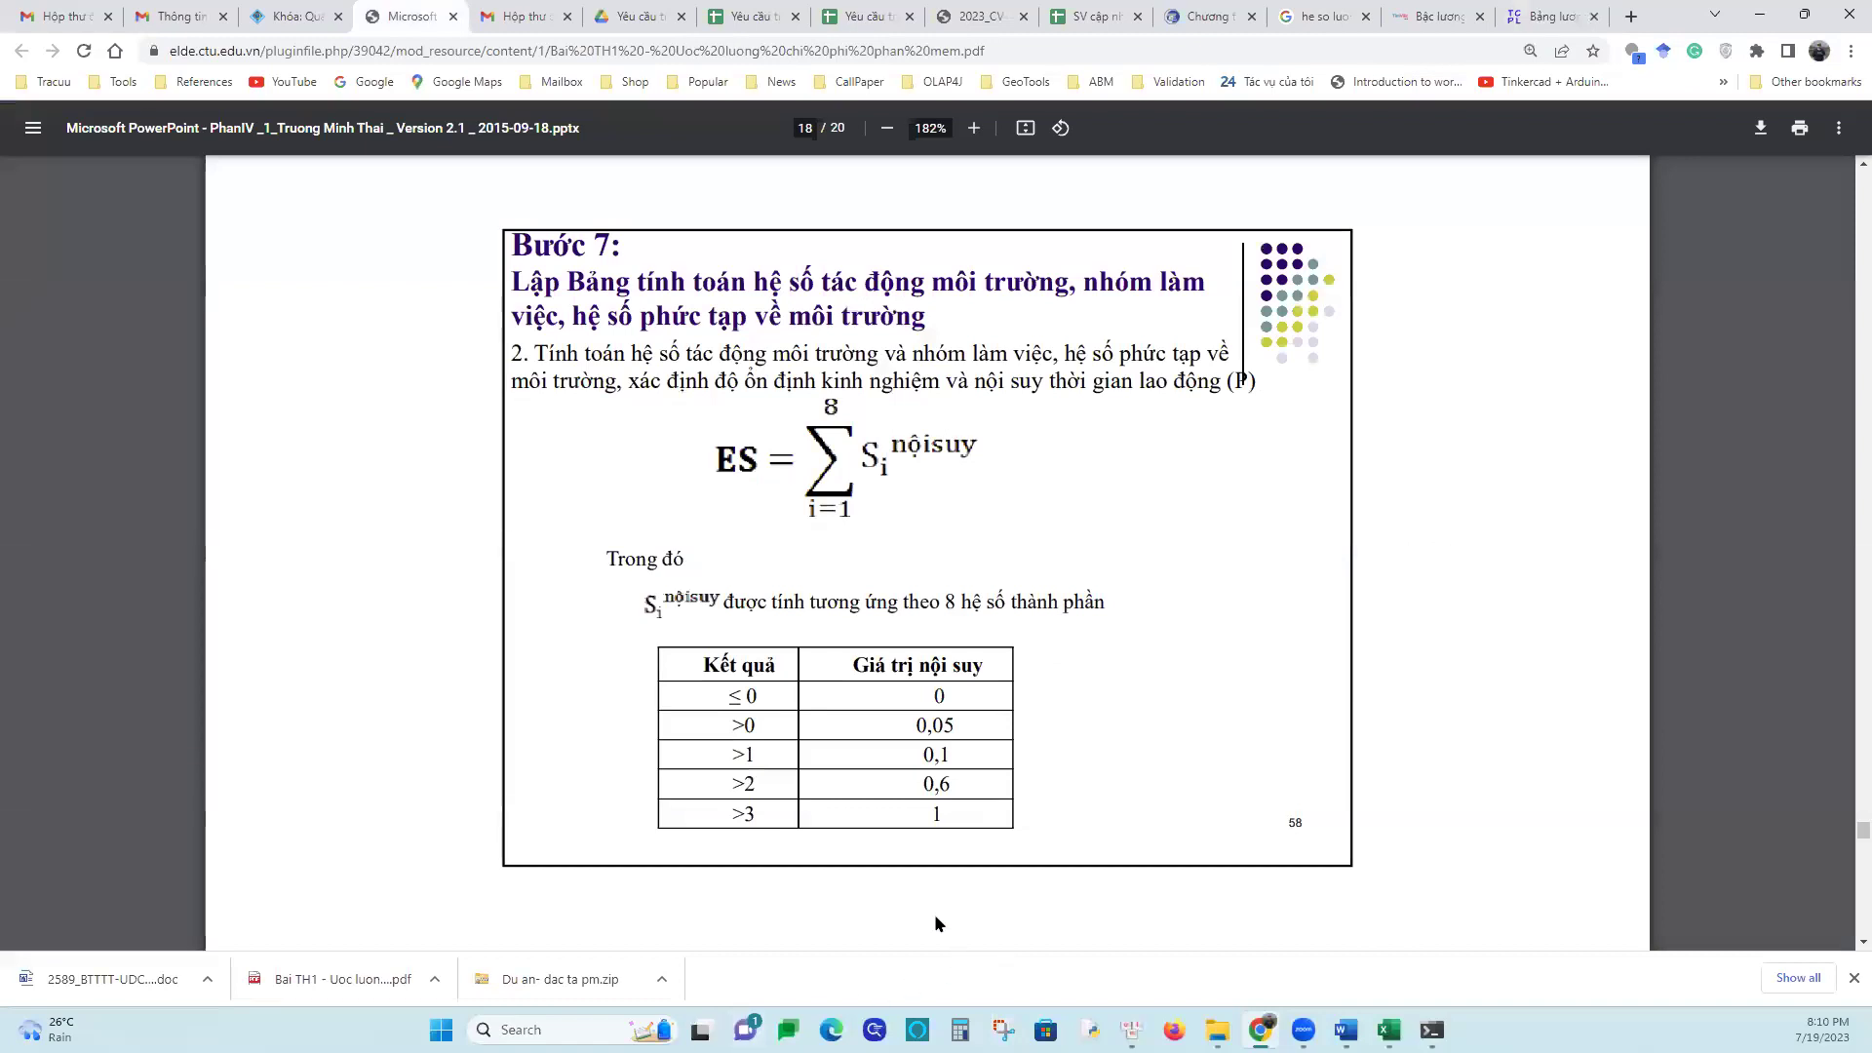
{"action": "scroll", "coordinate": [782, 718], "scroll_direction": "down", "scroll_amount": 10}
{"action": "scroll", "coordinate": [782, 718], "scroll_direction": "up", "scroll_amount": 1}
{"action": "scroll", "coordinate": [782, 718], "scroll_direction": "down", "scroll_amount": 3}
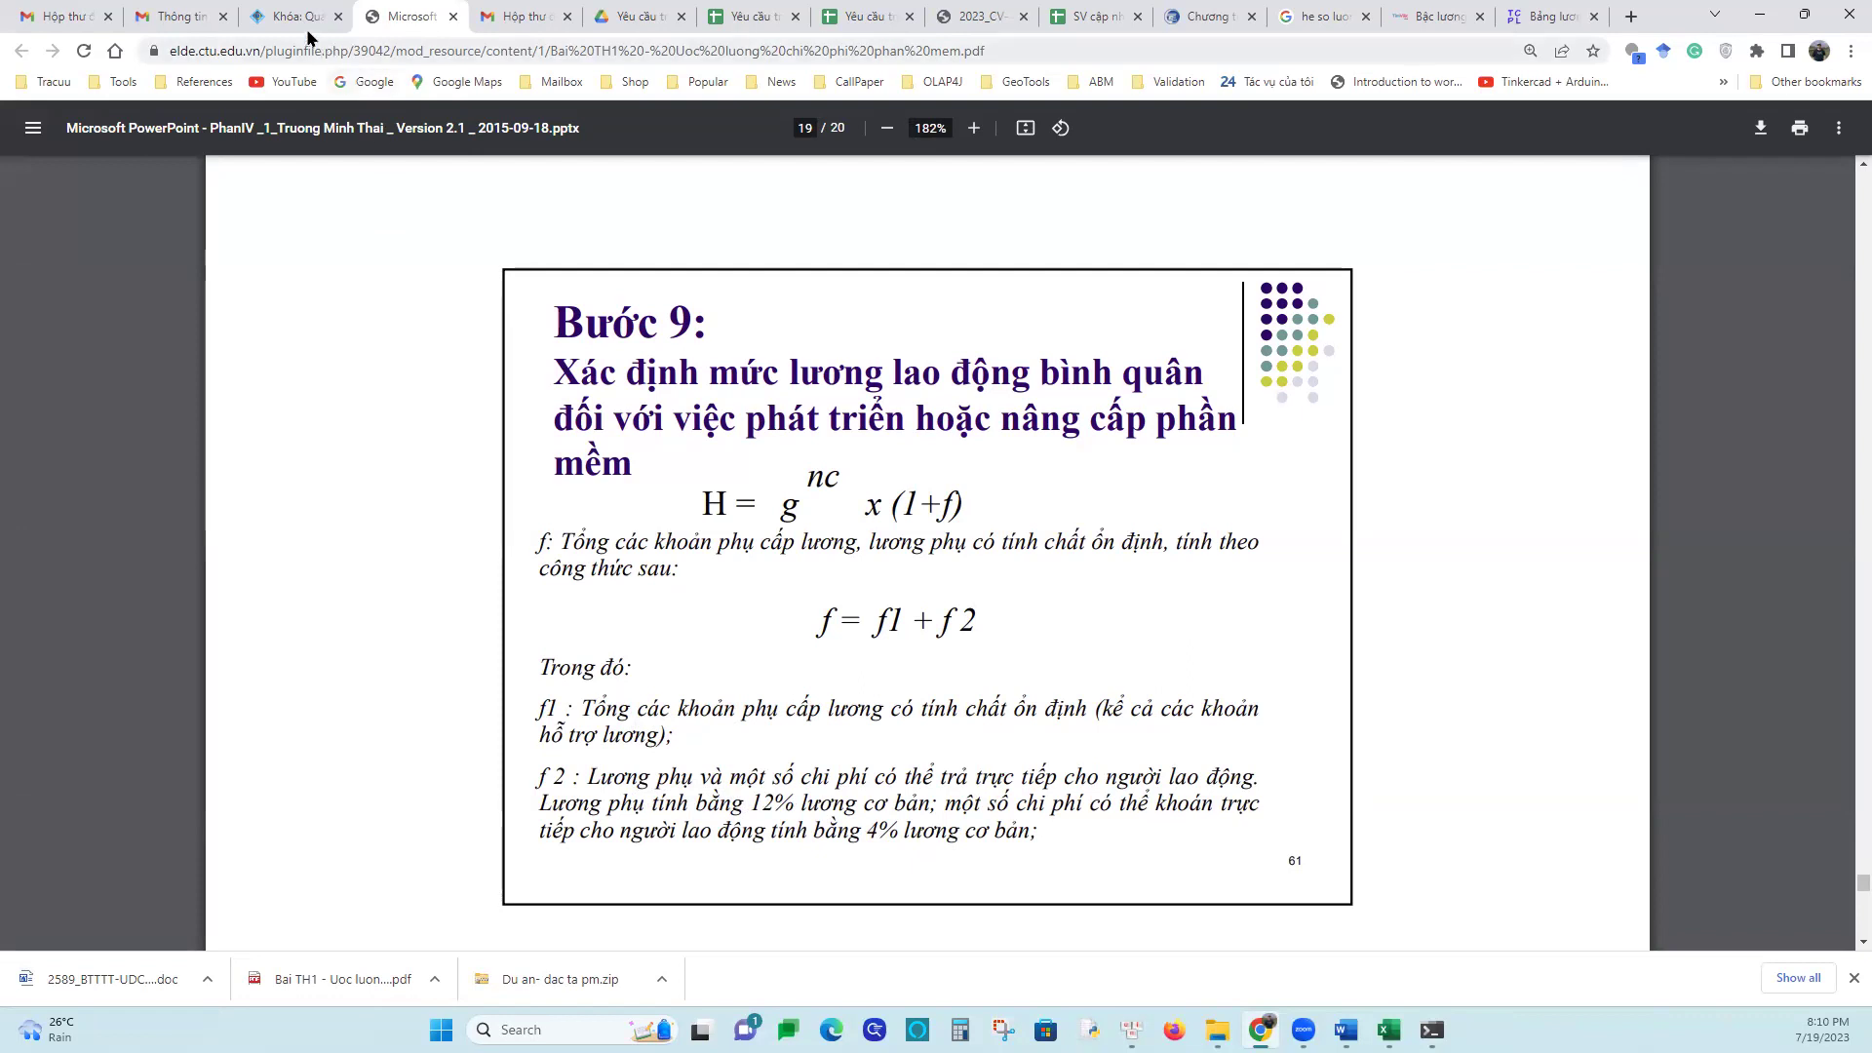
{"action": "mouse_move", "coordinate": [1389, 1029]}
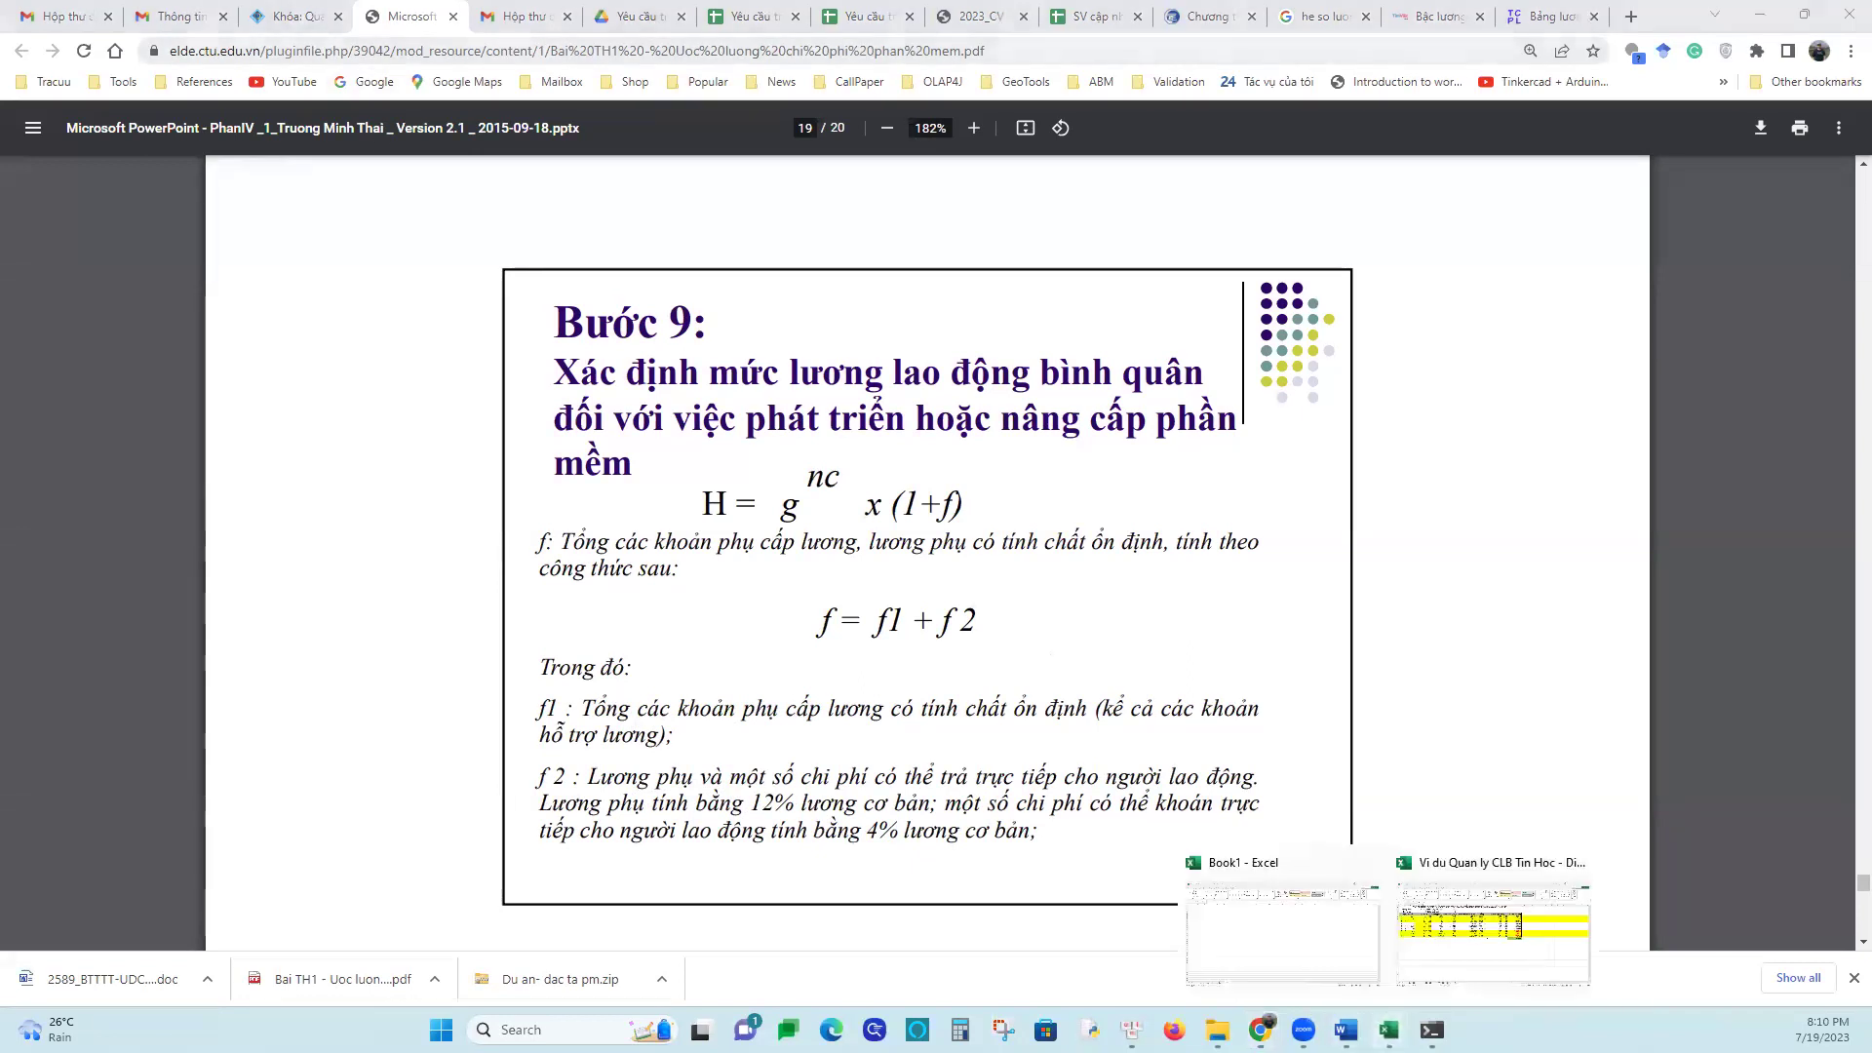
{"action": "left_click", "coordinate": [1430, 961]}
{"action": "left_click_drag", "start_coordinate": [409, 312], "coordinate": [506, 316]}
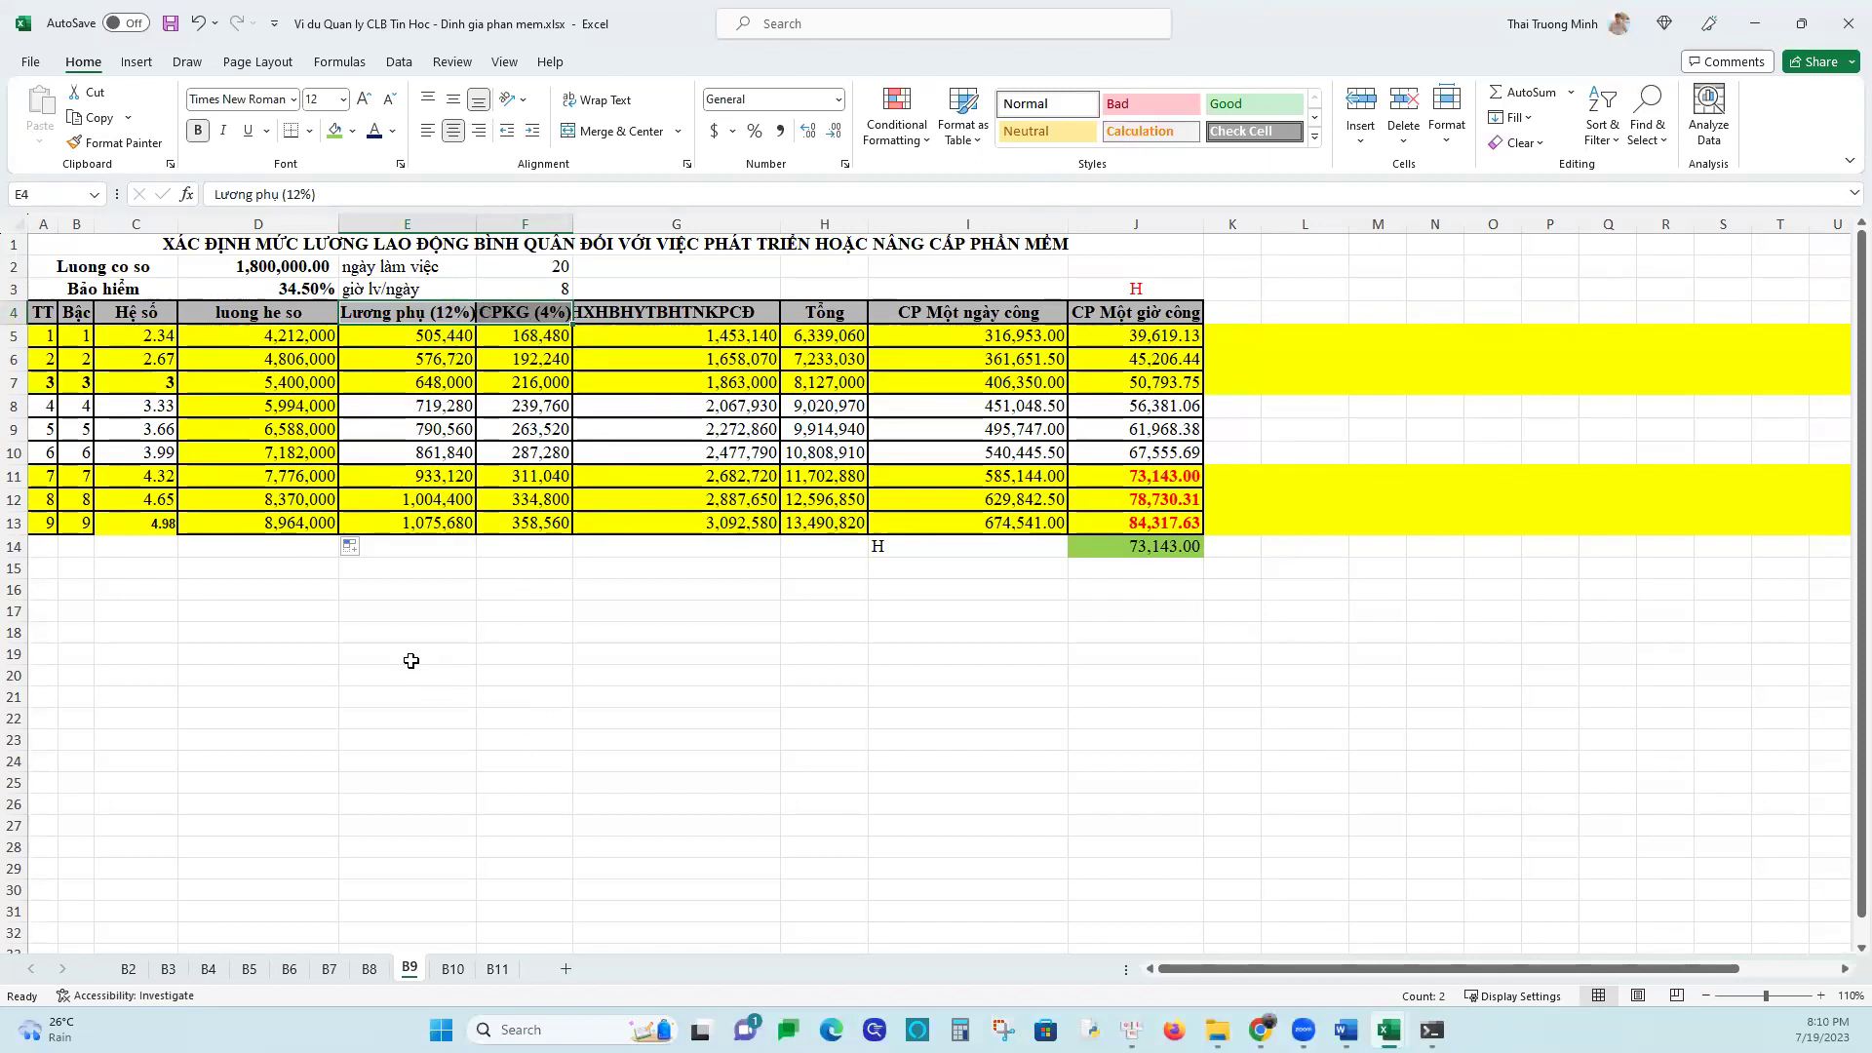
{"action": "left_click", "coordinate": [390, 337]}
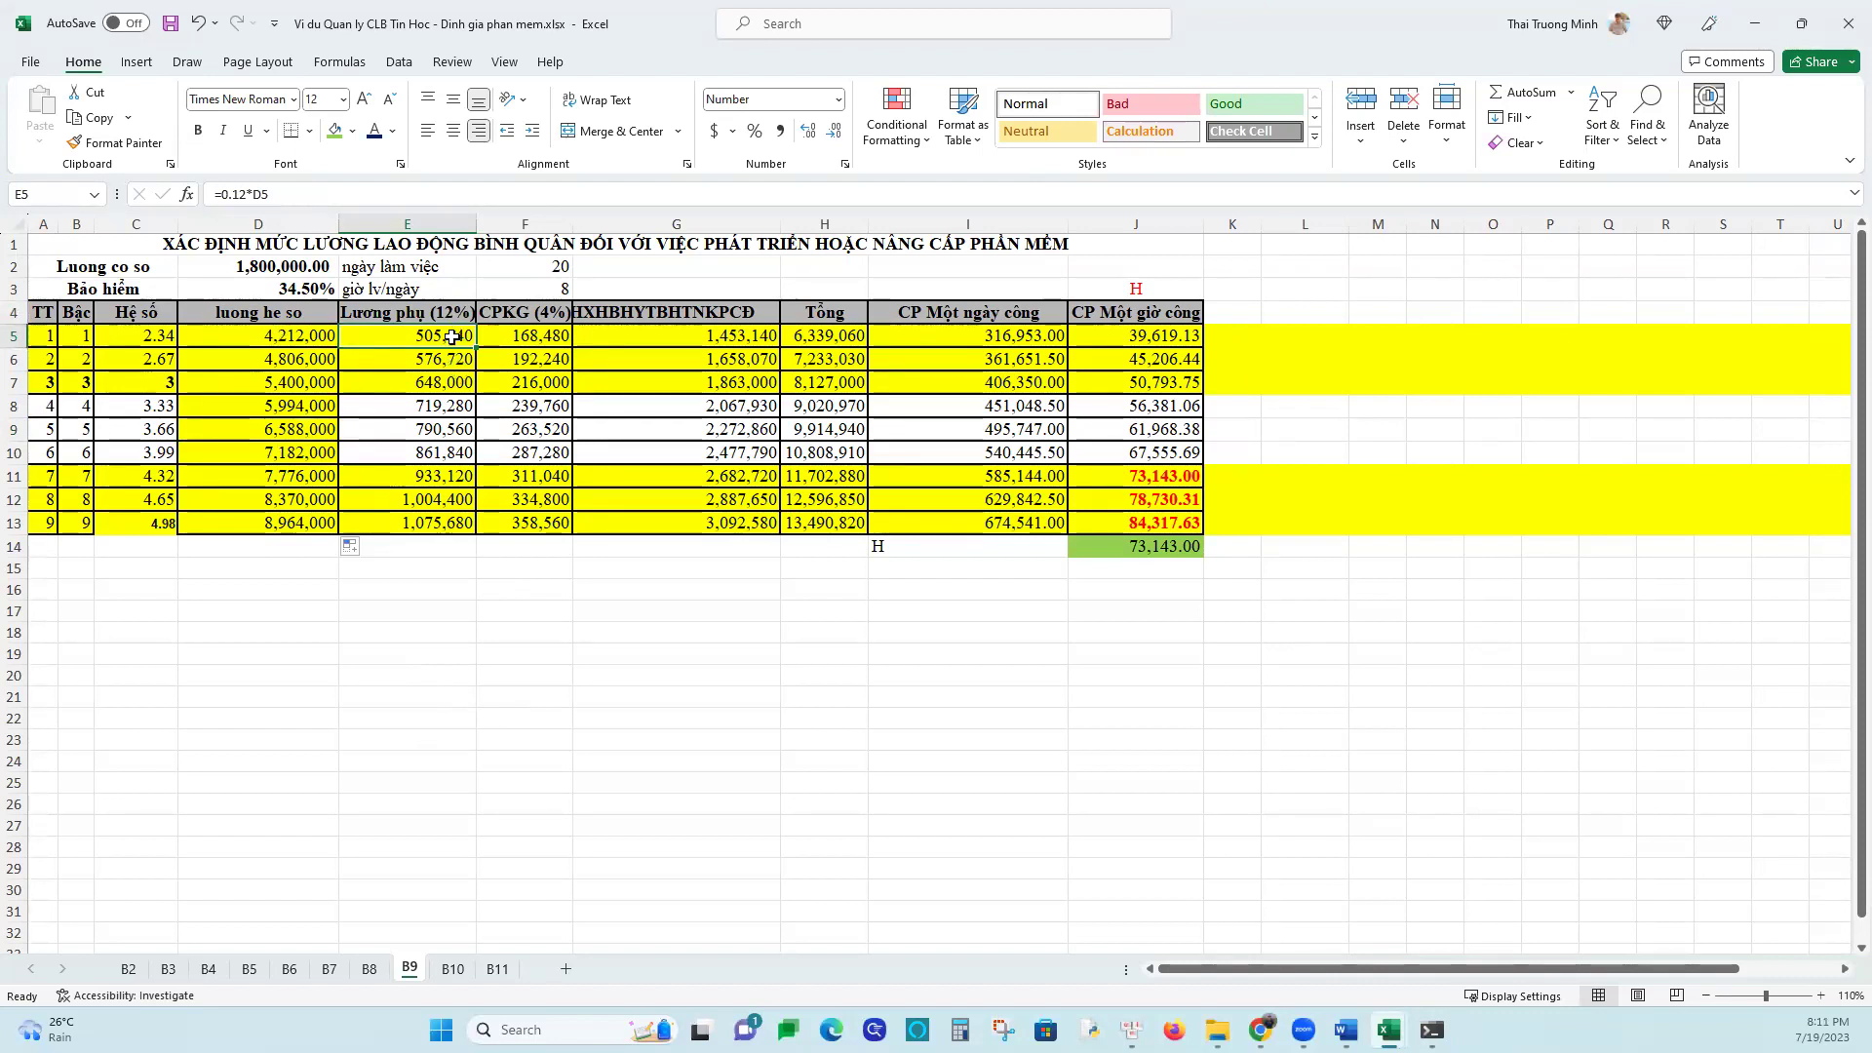
{"action": "type", "text": "=0"}
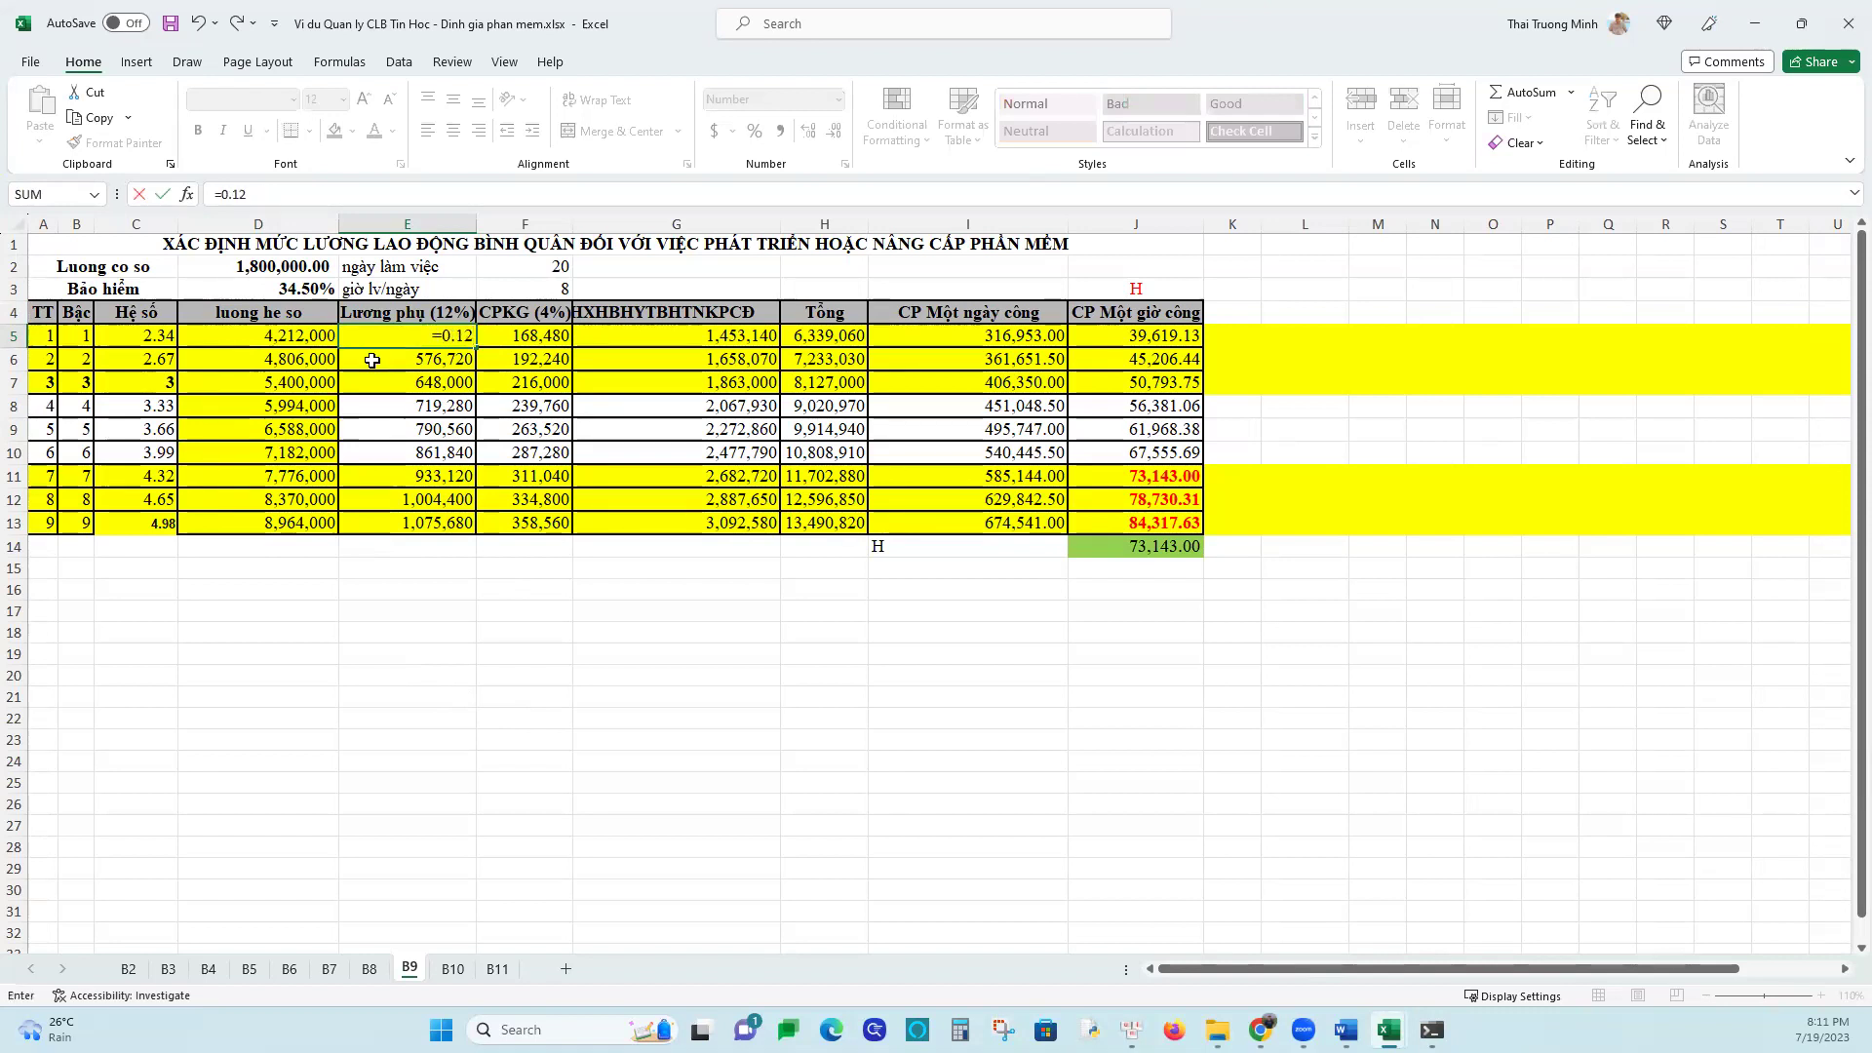
{"action": "left_click", "coordinate": [305, 341]}
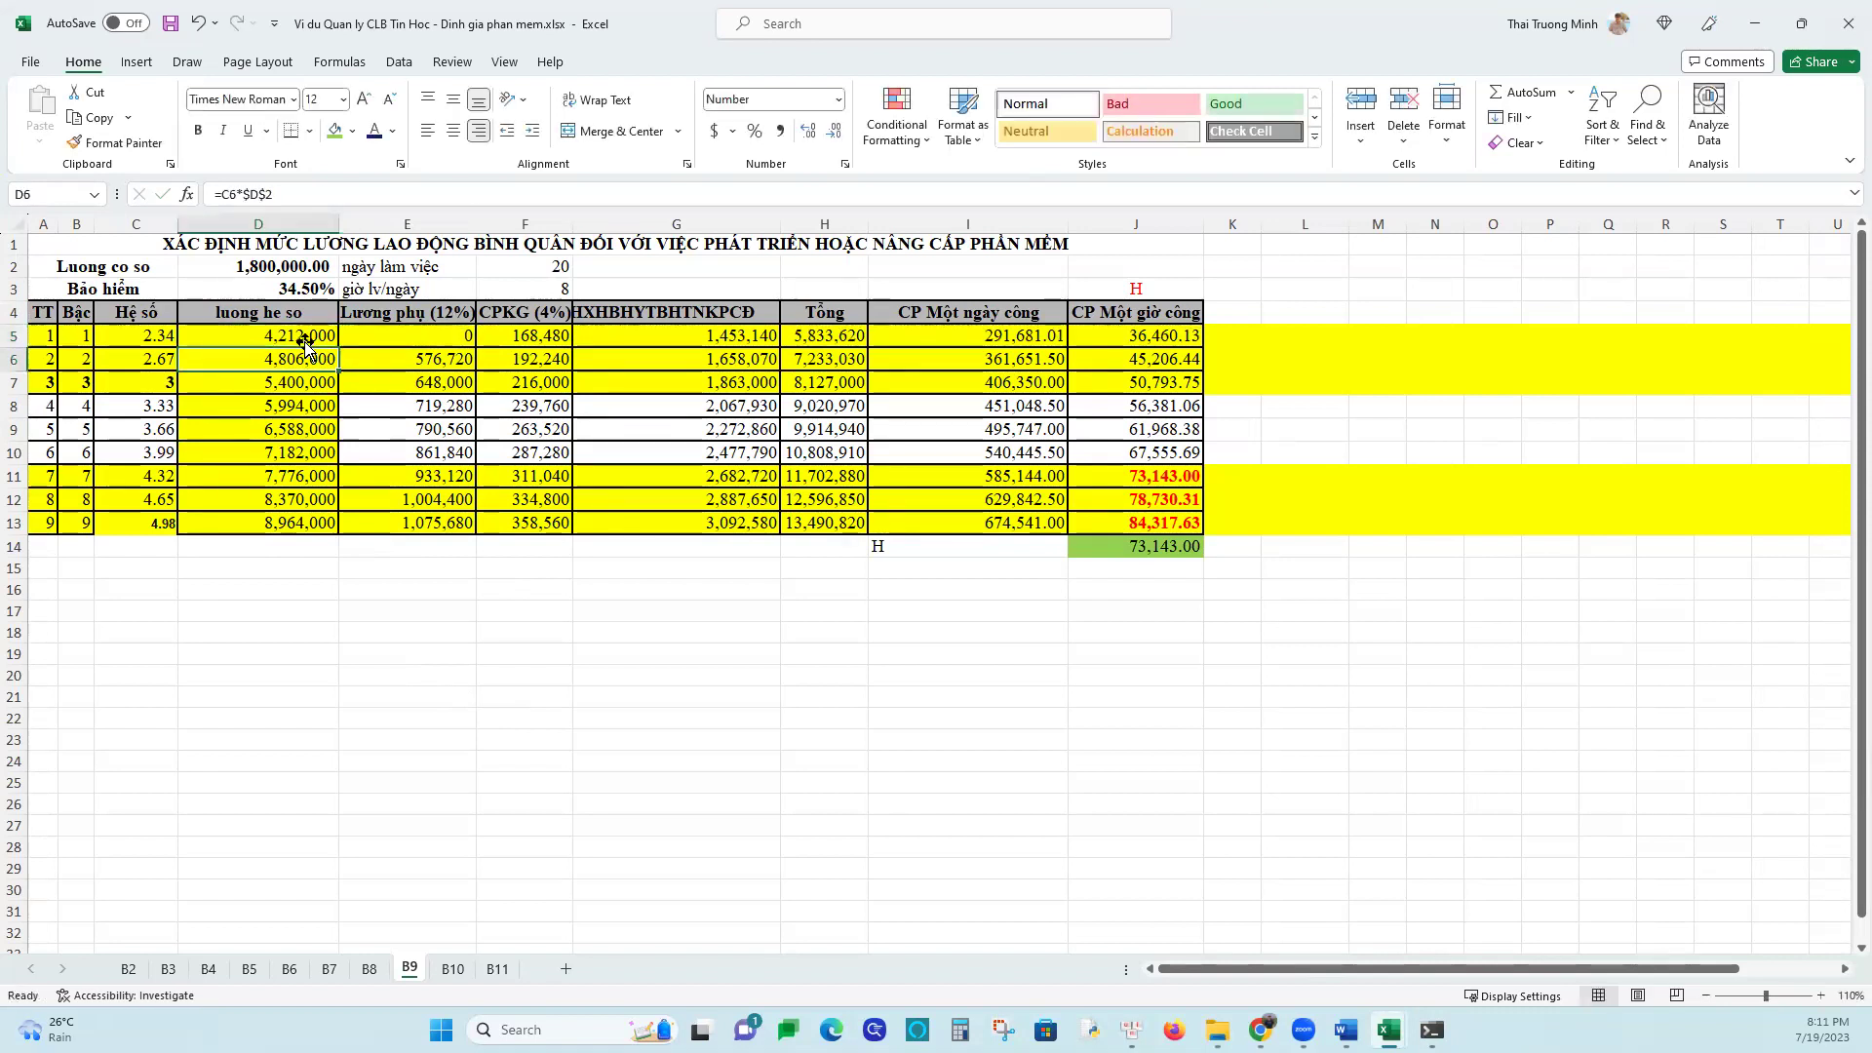
Enter =0.12*D5 in E5 for the supplementary salary and fill it down to E13, and fill F5's =0.04*D5 down to F13
{"action": "left_click", "coordinate": [418, 341]}
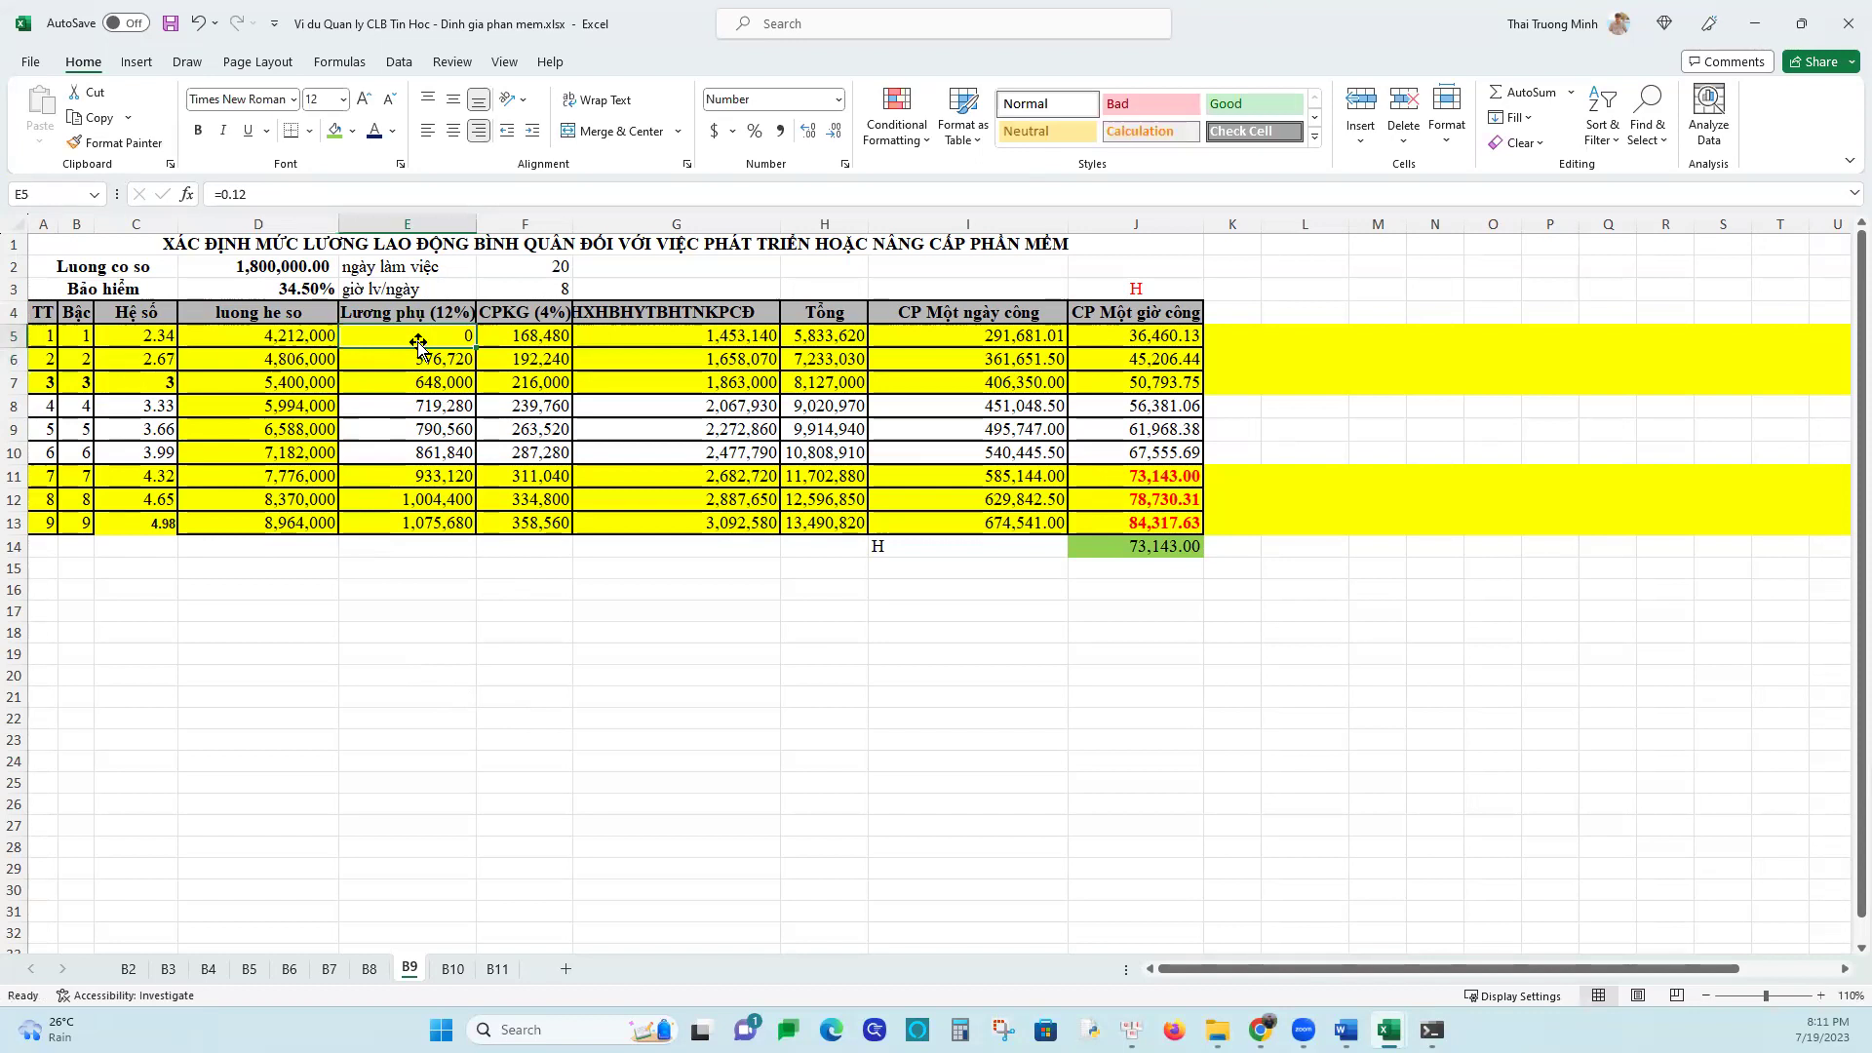
{"action": "type", "text": "=0.1"}
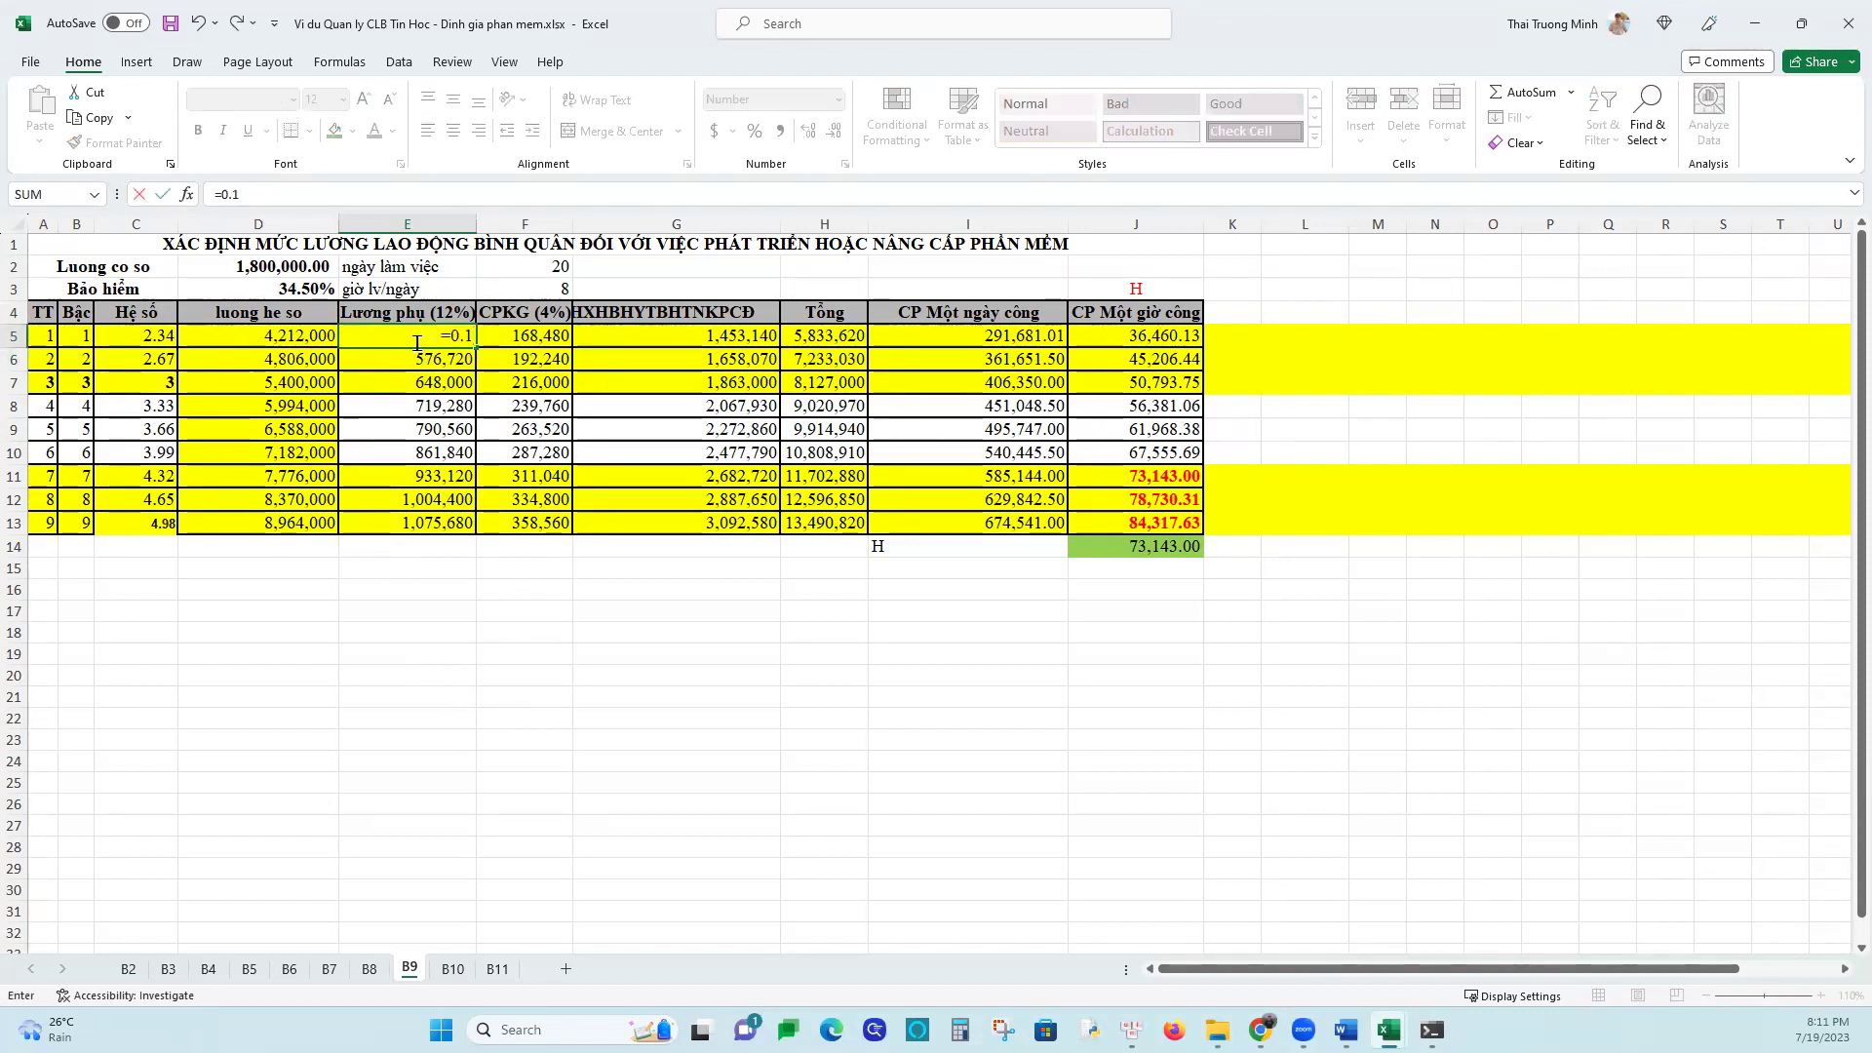
{"action": "type", "text": "2*"}
{"action": "left_click", "coordinate": [290, 335]}
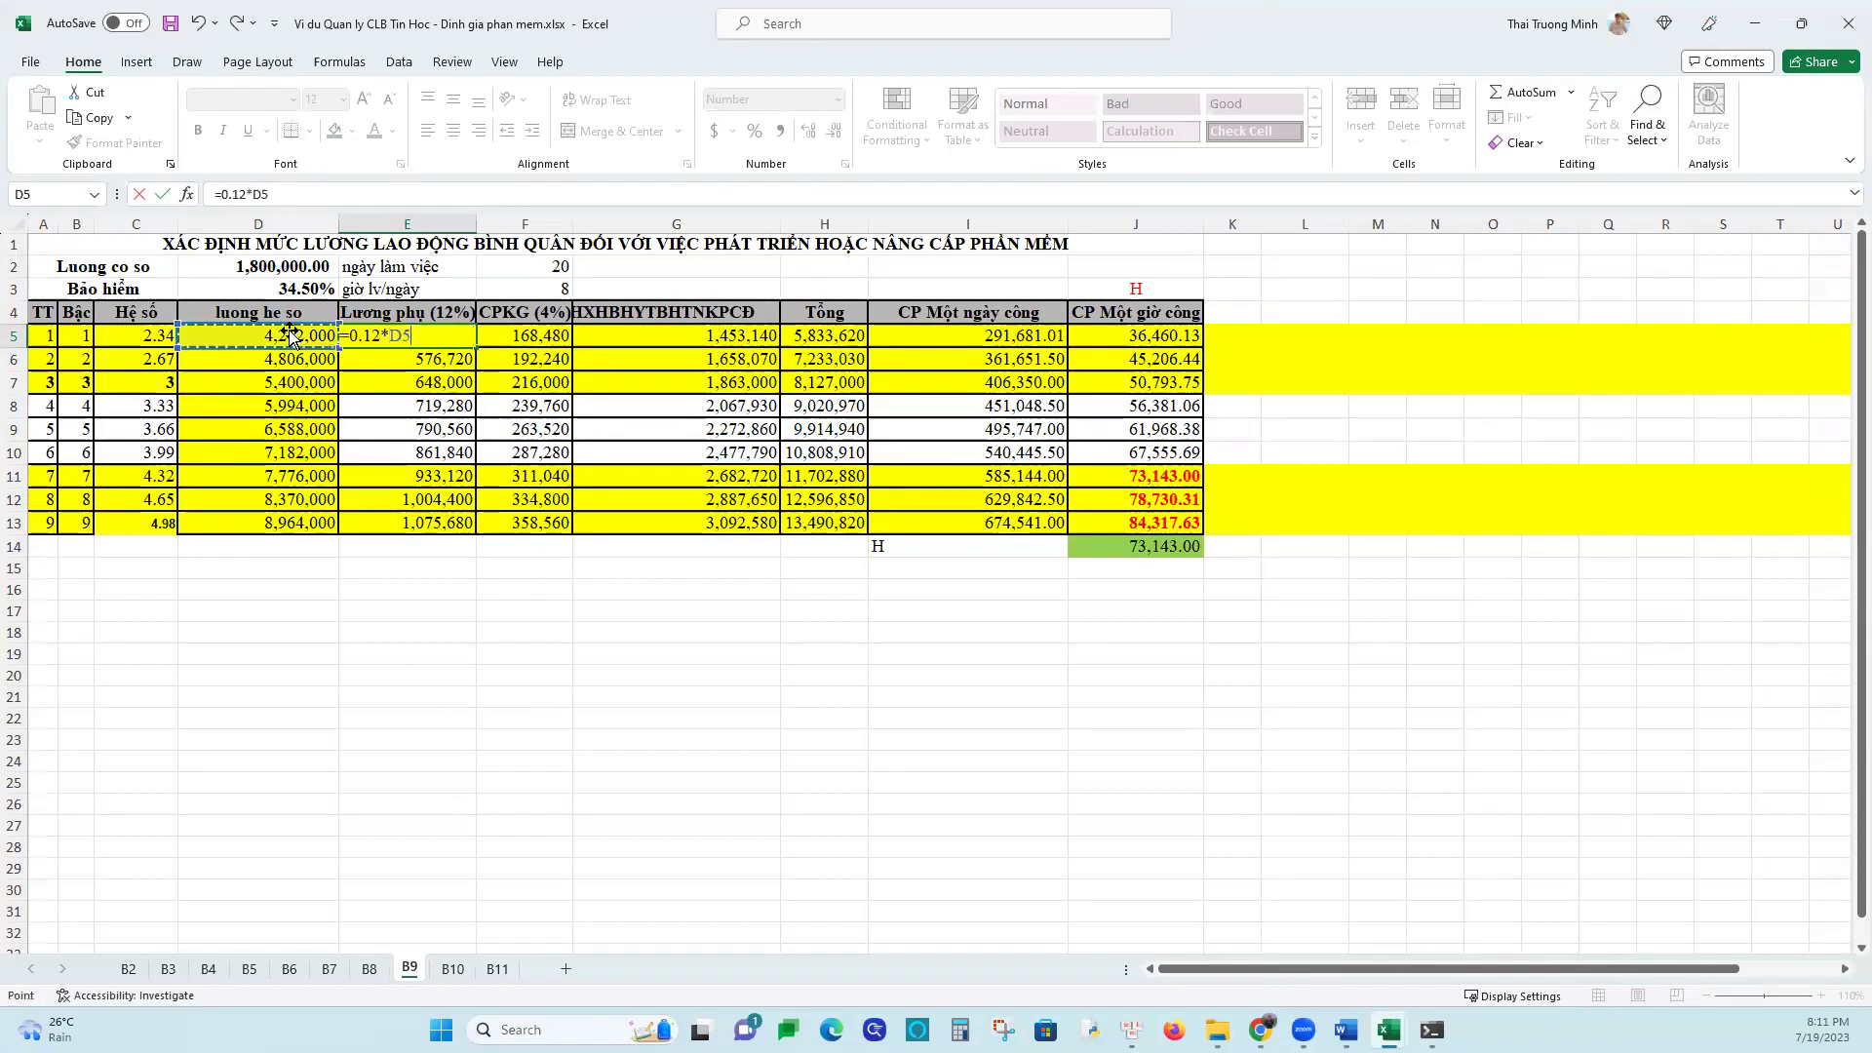
{"action": "key", "text": "Return"}
{"action": "left_click", "coordinate": [455, 333]}
{"action": "left_click_drag", "start_coordinate": [476, 347], "coordinate": [477, 534]}
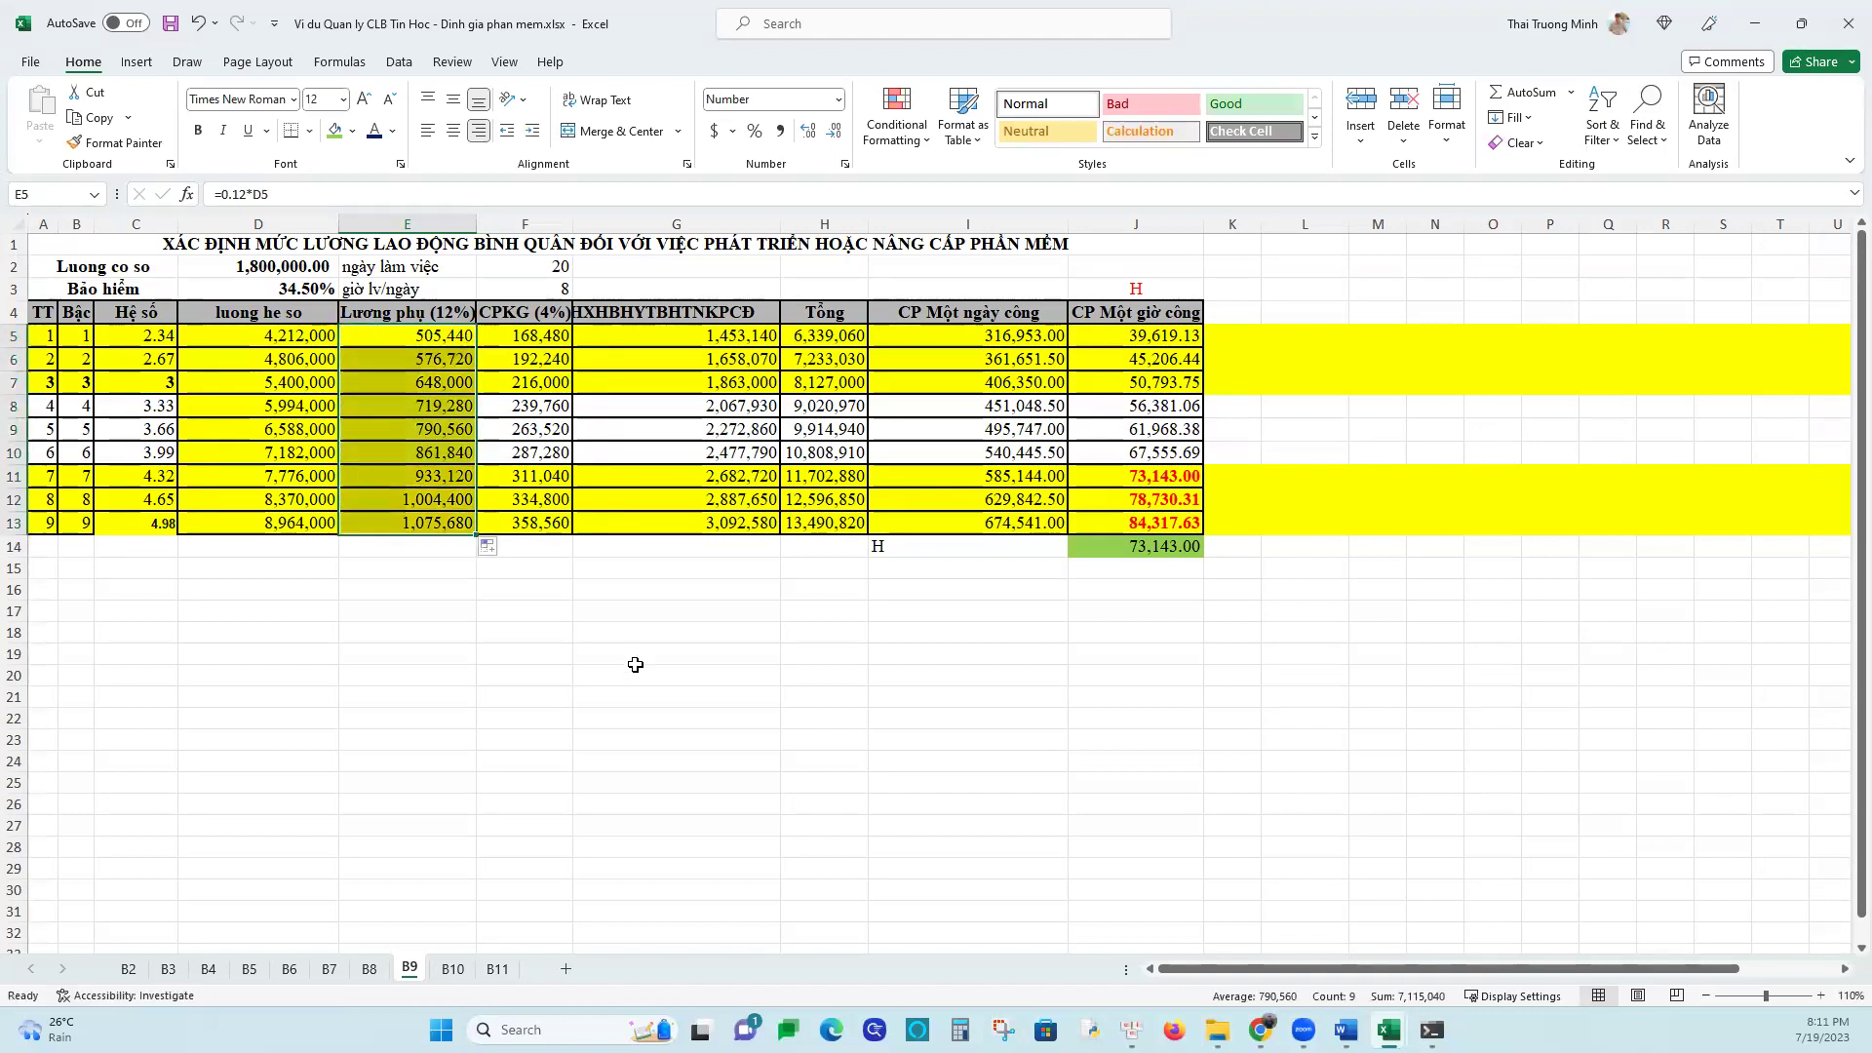
{"action": "left_click", "coordinate": [548, 338]}
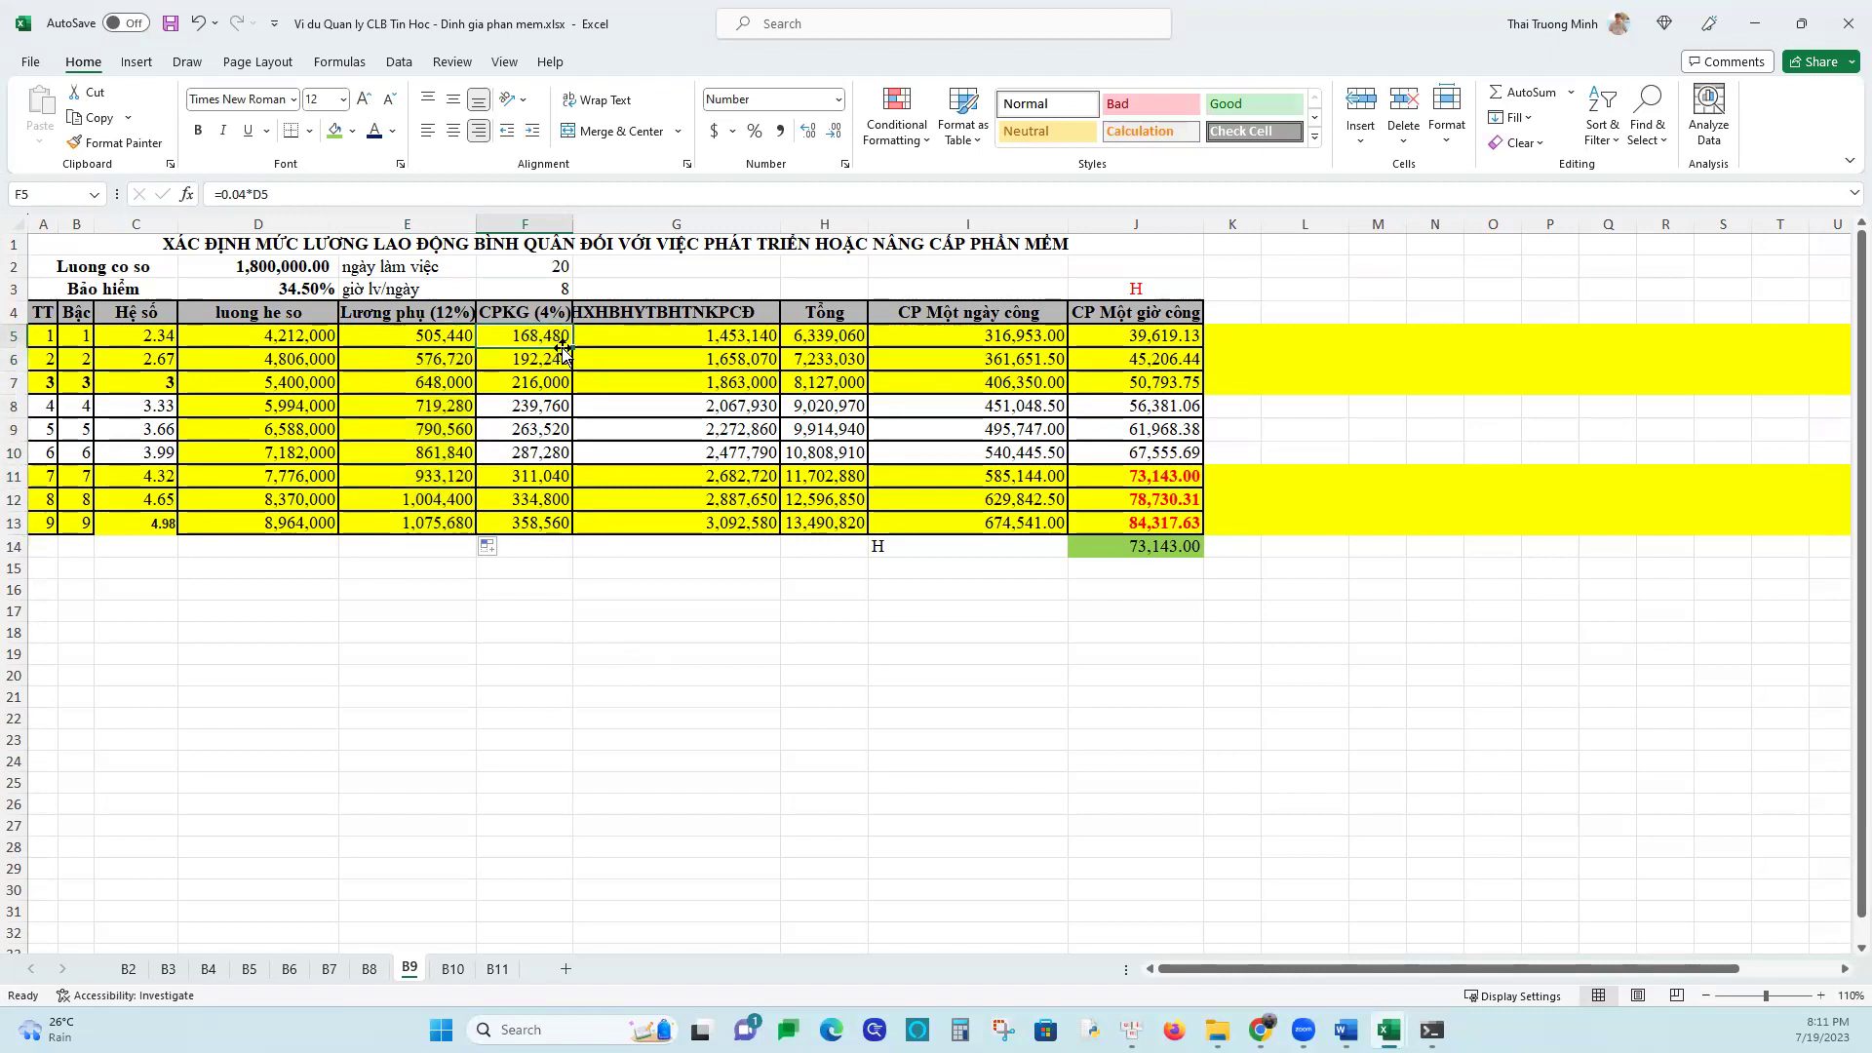
{"action": "left_click_drag", "start_coordinate": [571, 346], "coordinate": [579, 531]}
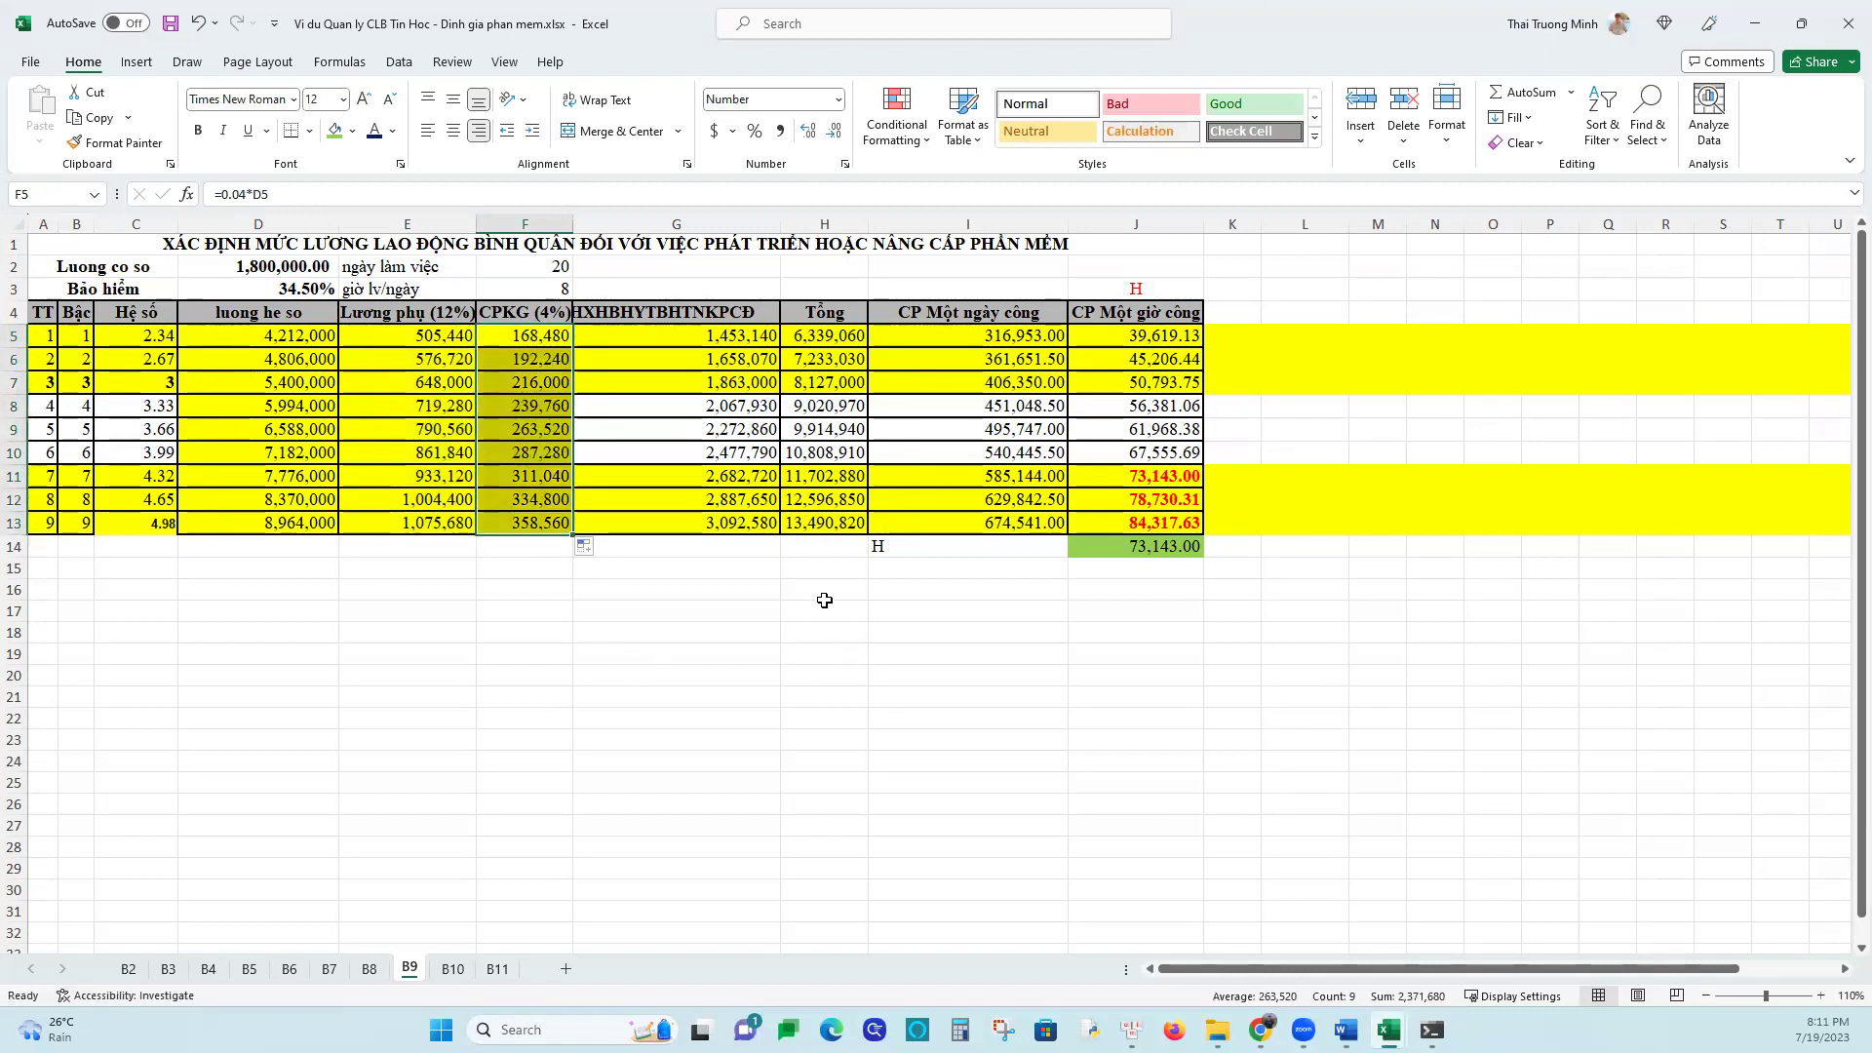
Enter =D5*$D$3 in G5 for the insurance contributions and fill the formula down to G13
{"action": "left_click", "coordinate": [699, 339]}
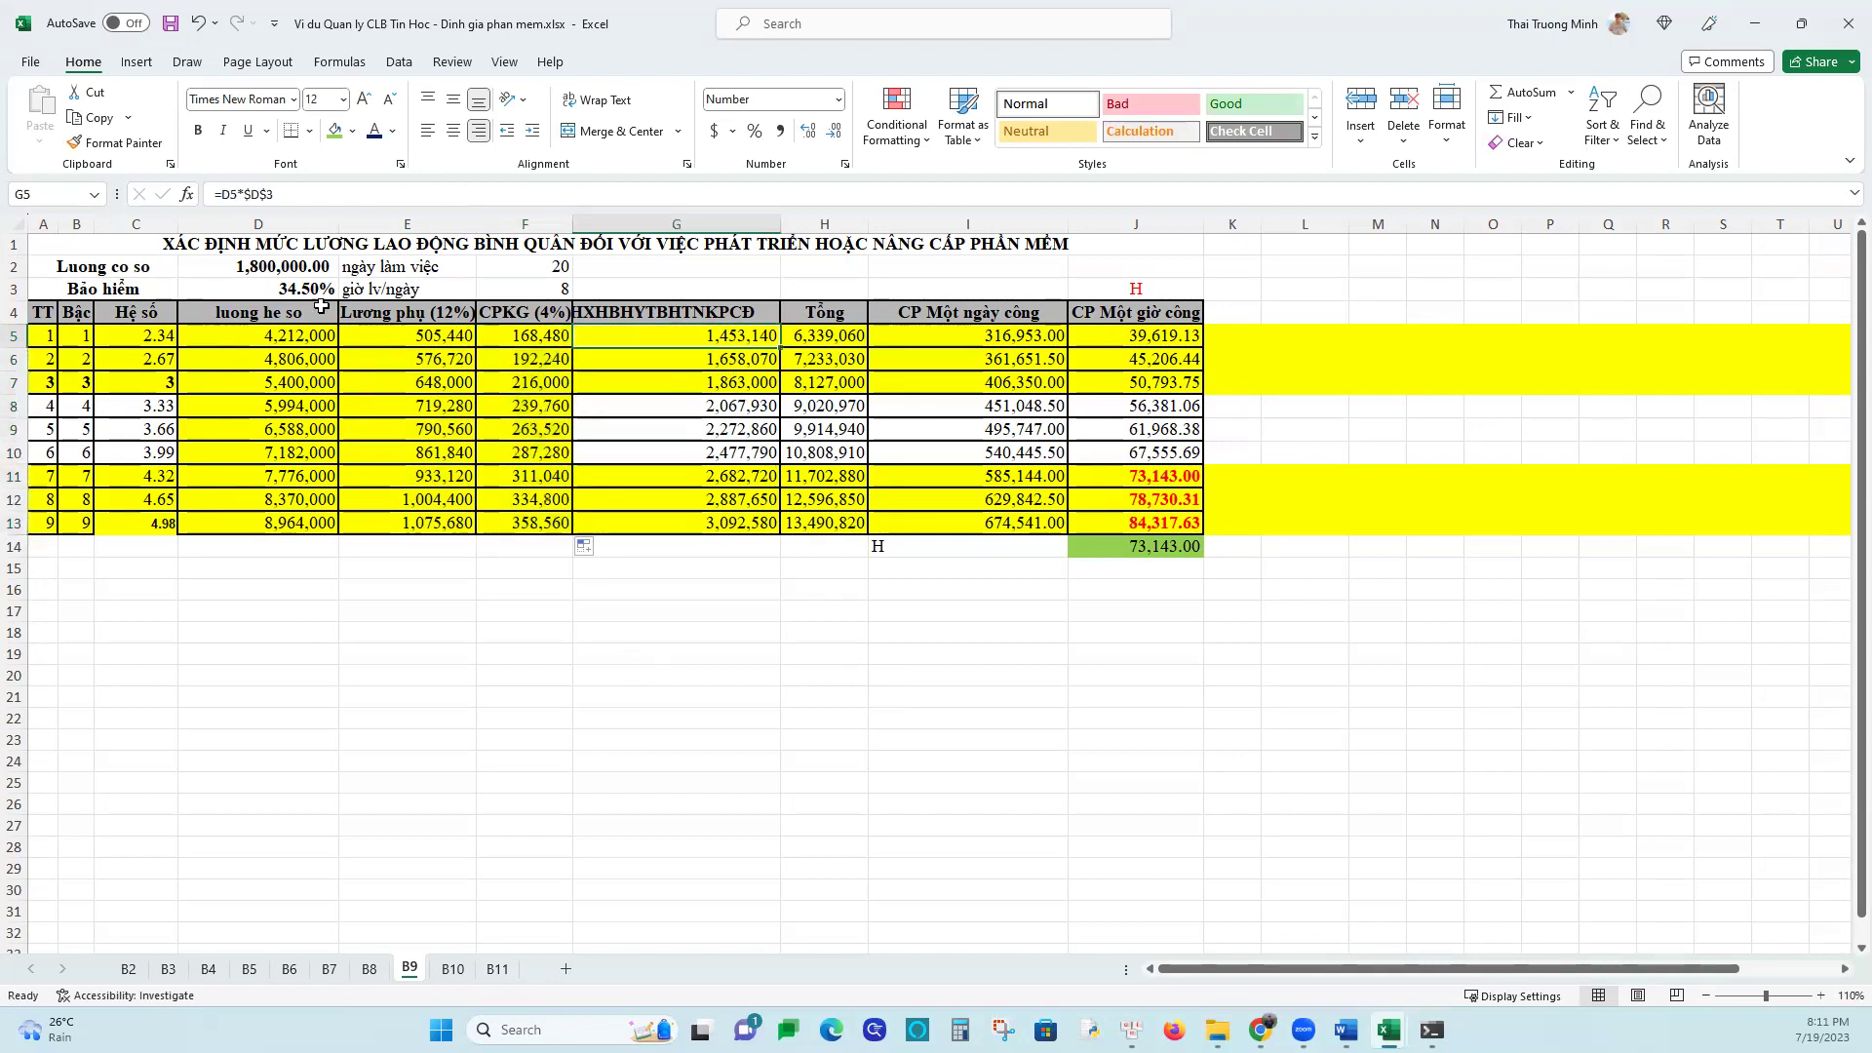
{"action": "type", "text": "="}
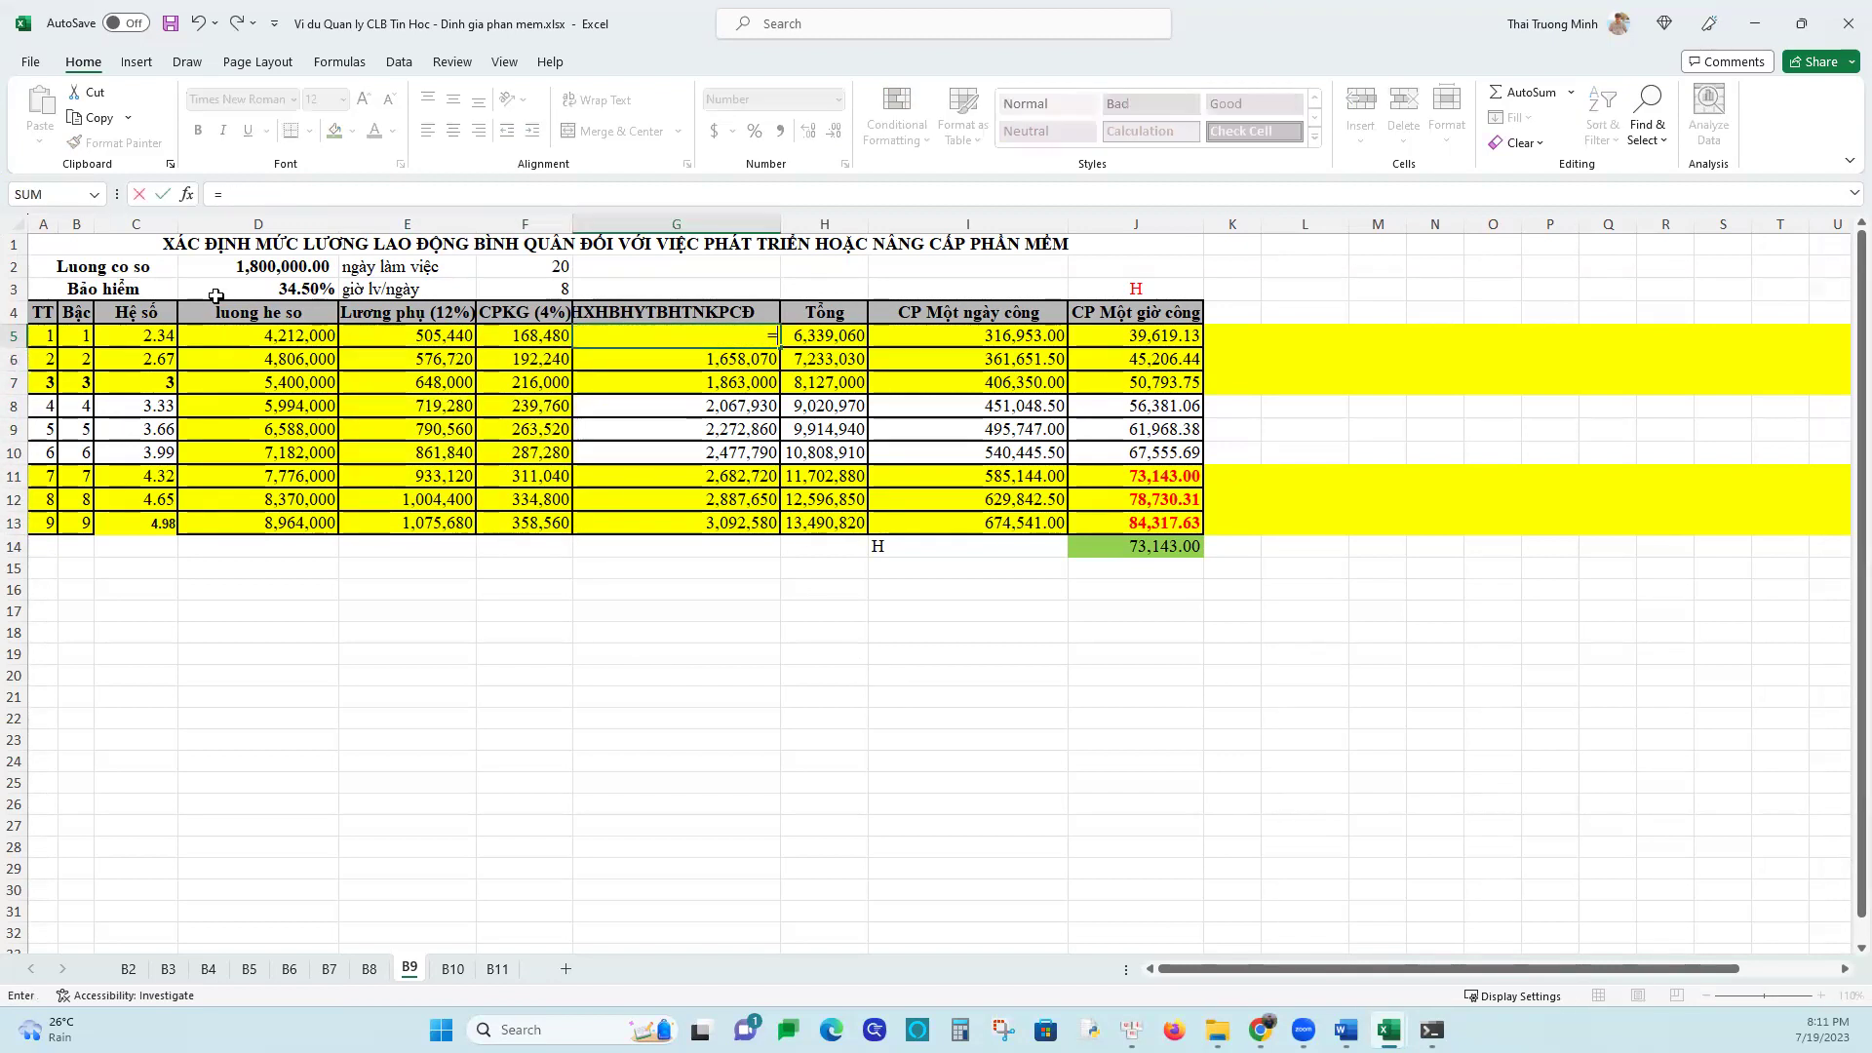
{"action": "left_click", "coordinate": [235, 334]}
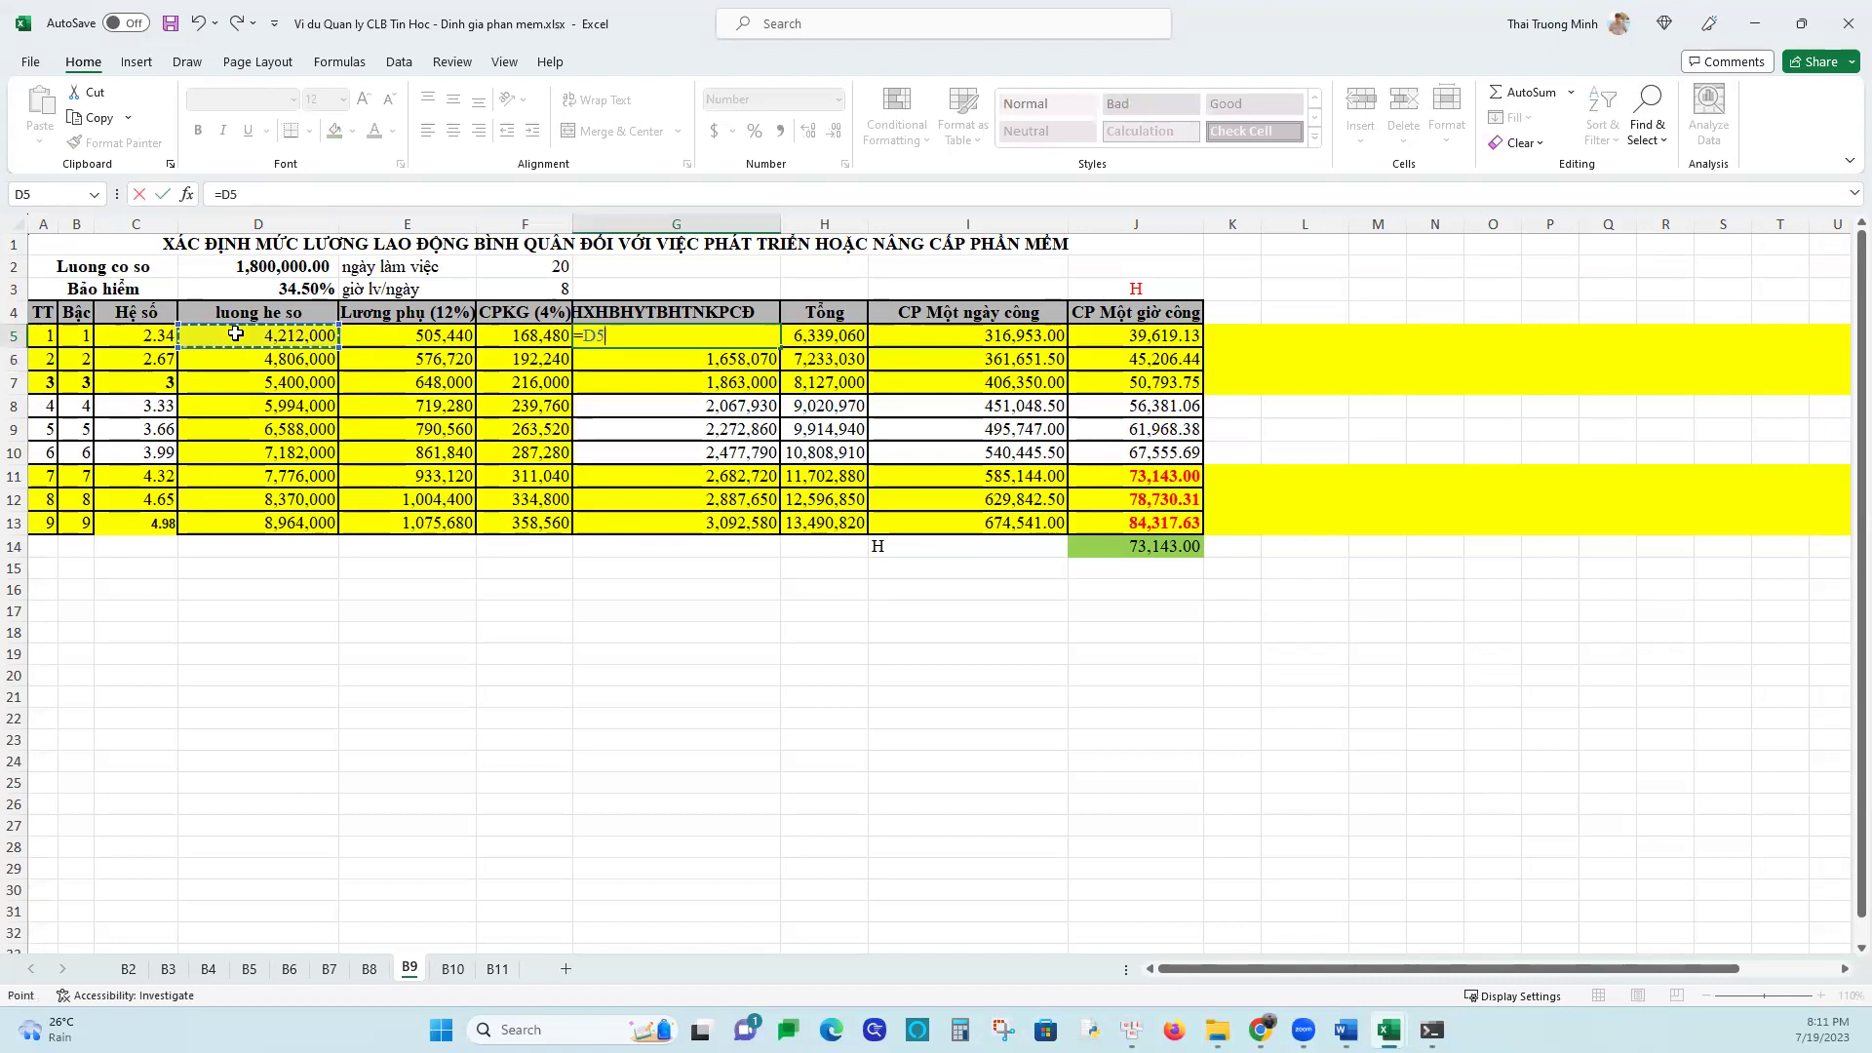
{"action": "type", "text": "*"}
{"action": "left_click", "coordinate": [283, 286]}
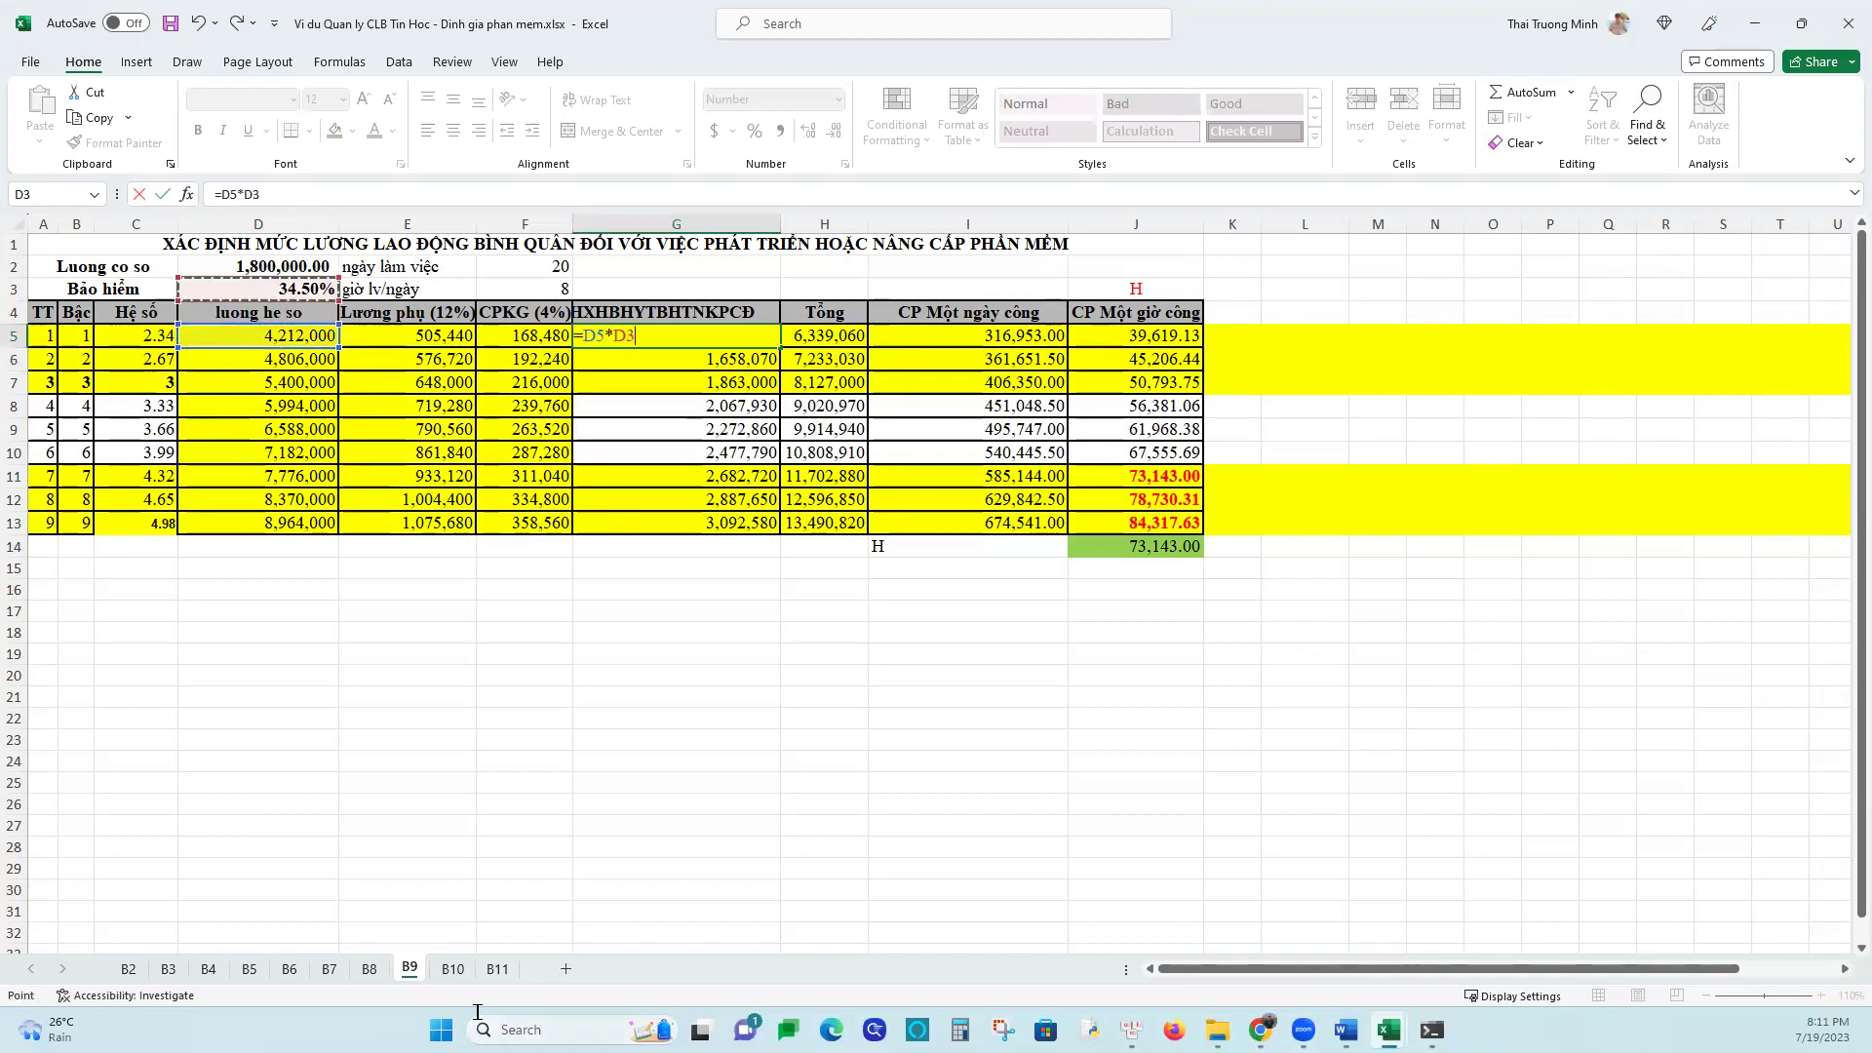
{"action": "key", "text": "F4"}
{"action": "key", "text": "Return"}
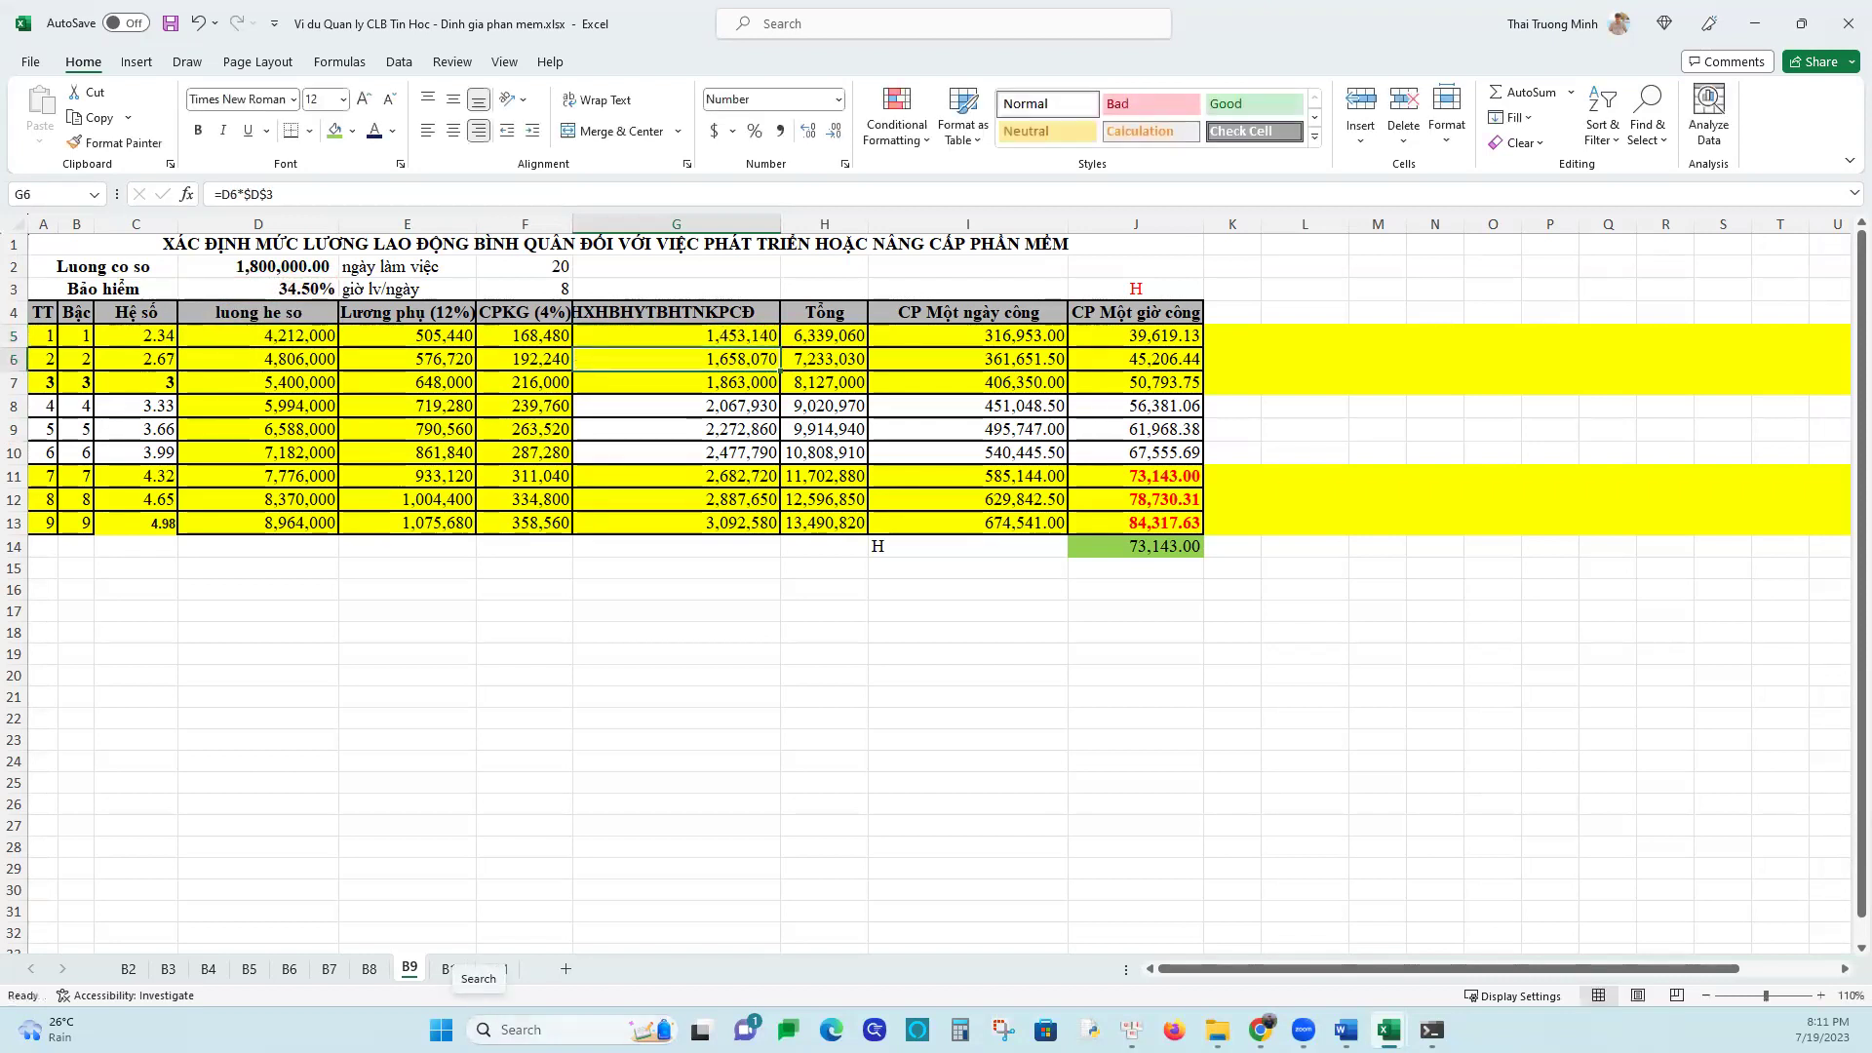
{"action": "left_click", "coordinate": [756, 337]}
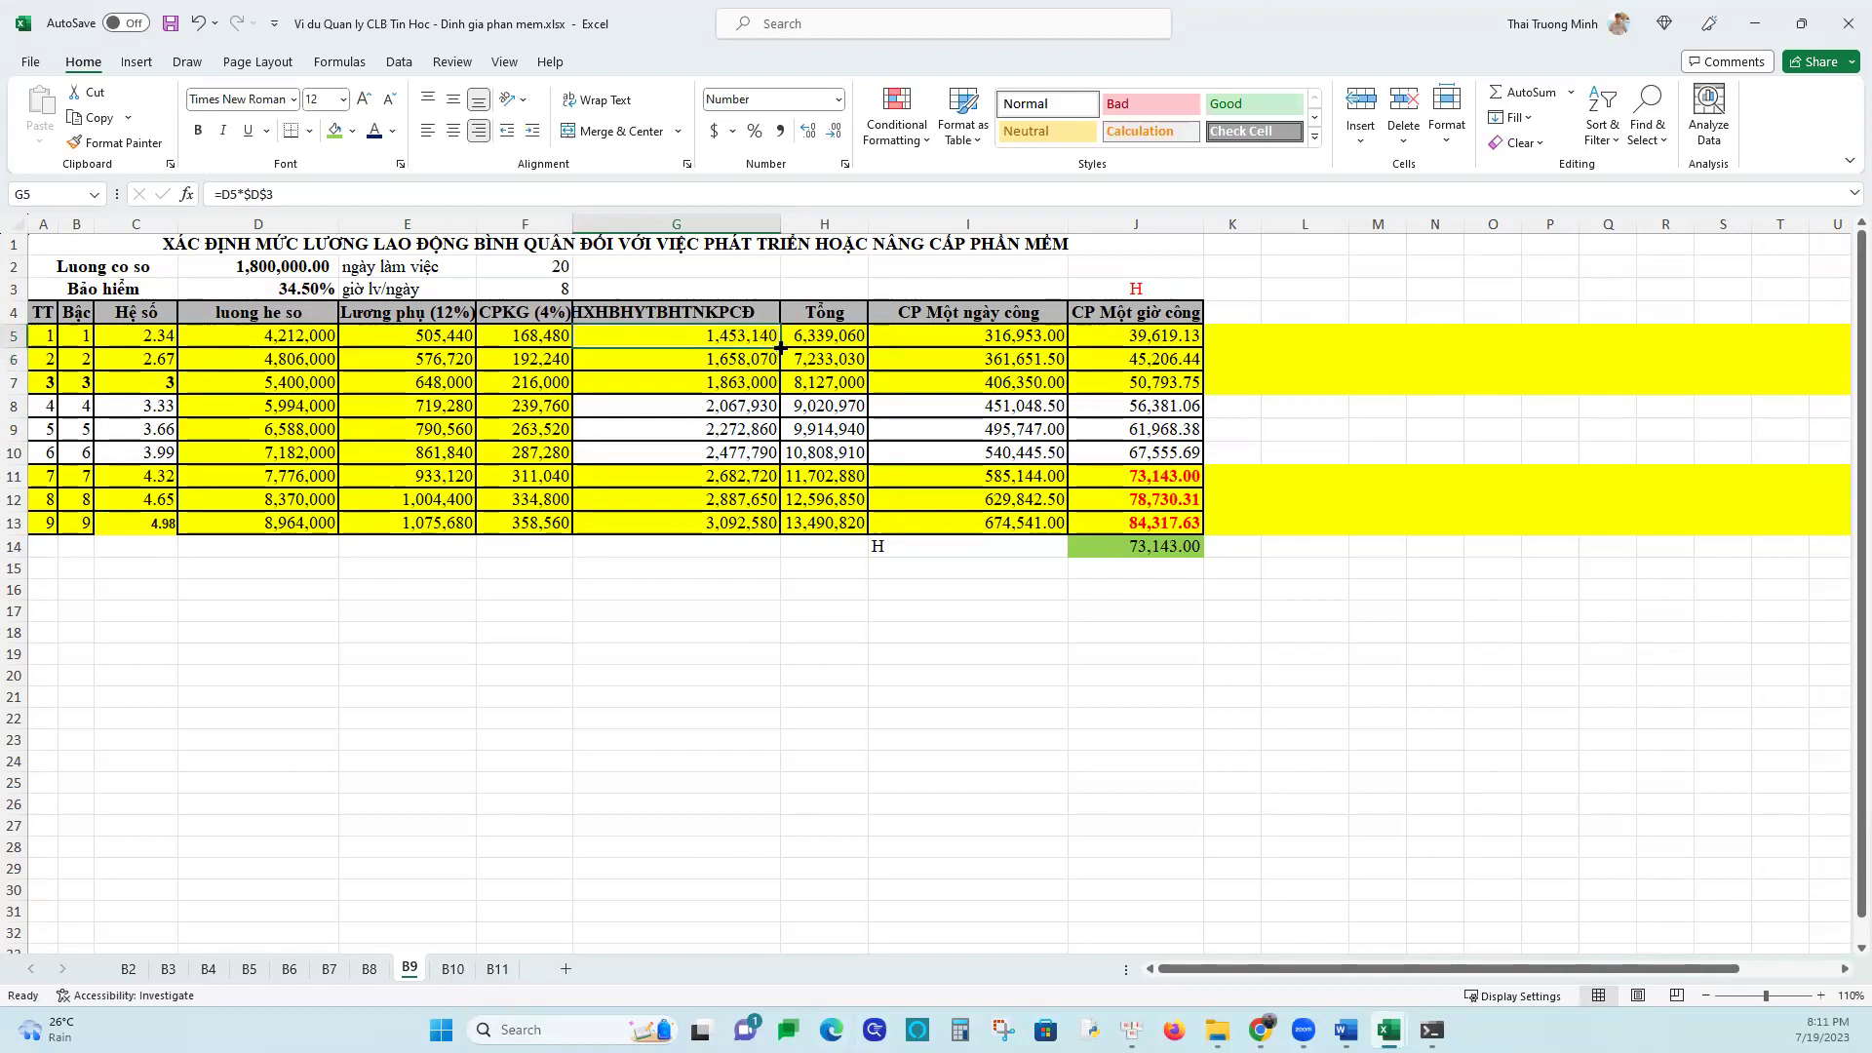
{"action": "left_click_drag", "start_coordinate": [780, 347], "coordinate": [796, 536]}
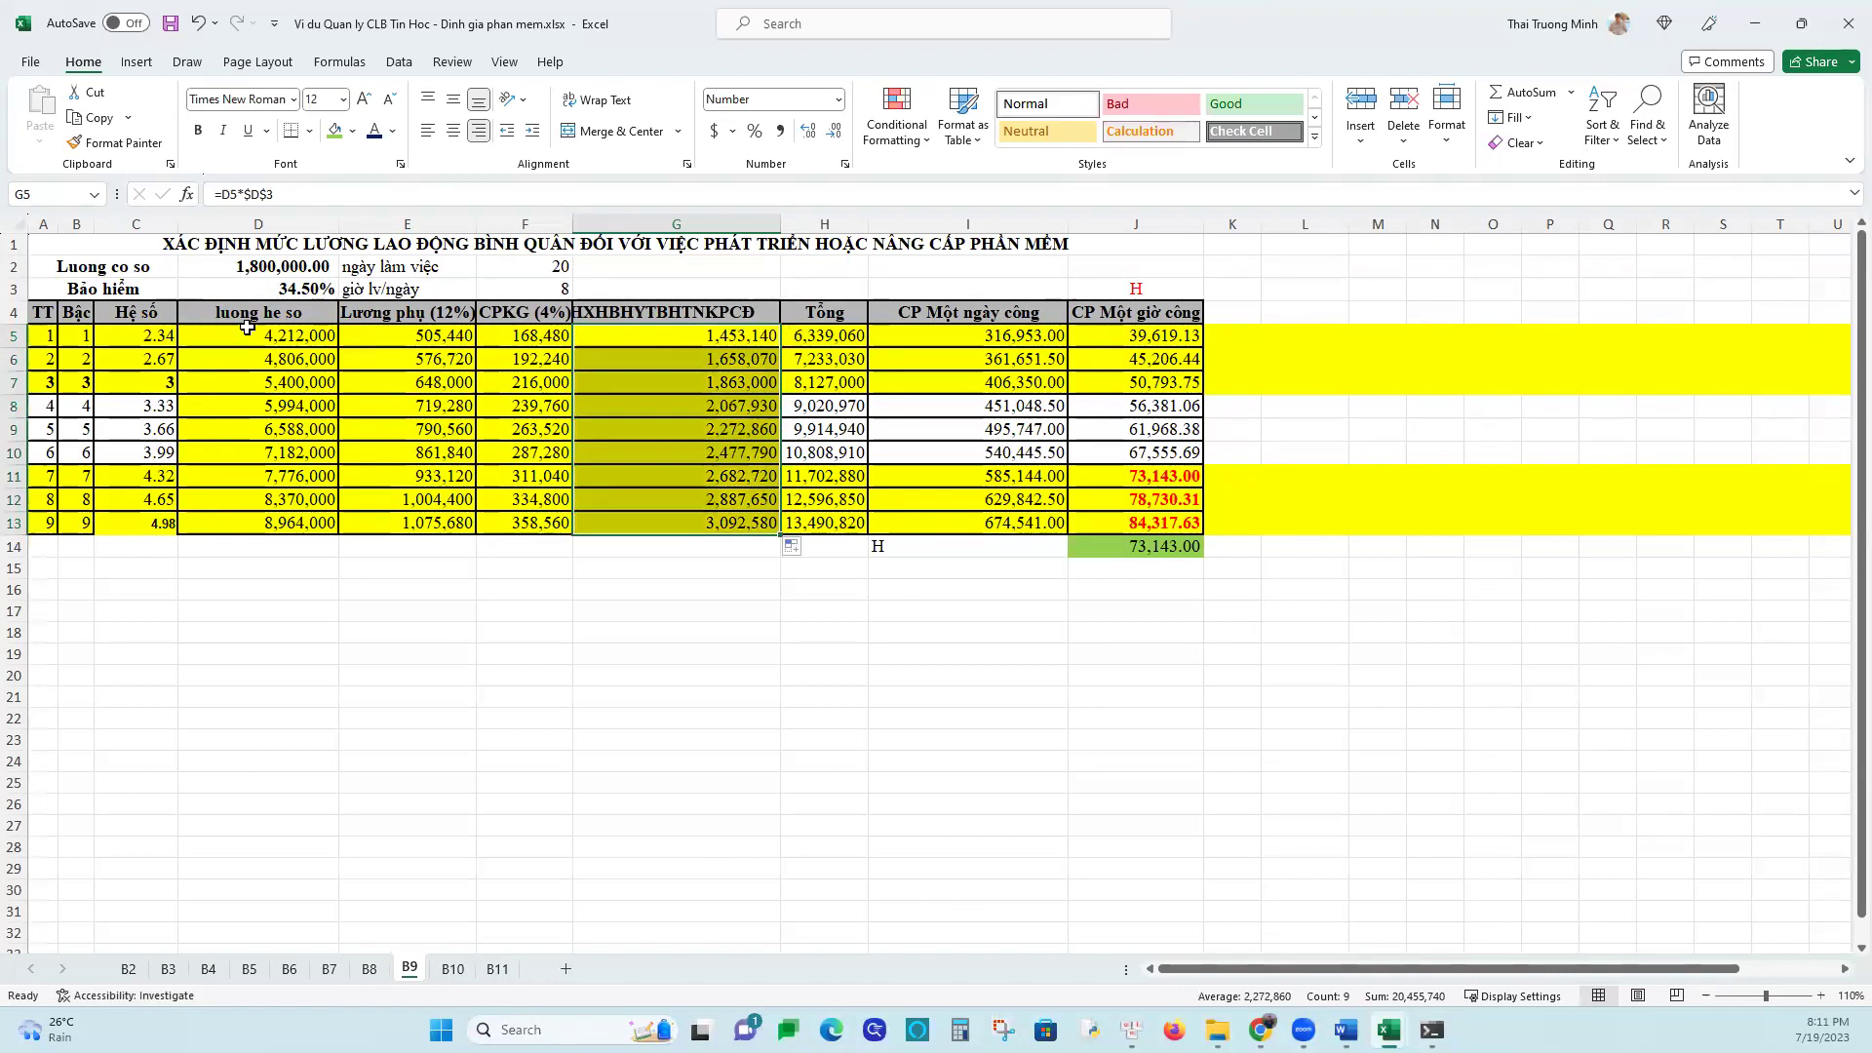
Enter =SUM(D5:G5) in H5 for the total salary cost and fill the formula down to H13
{"action": "left_click", "coordinate": [805, 334]}
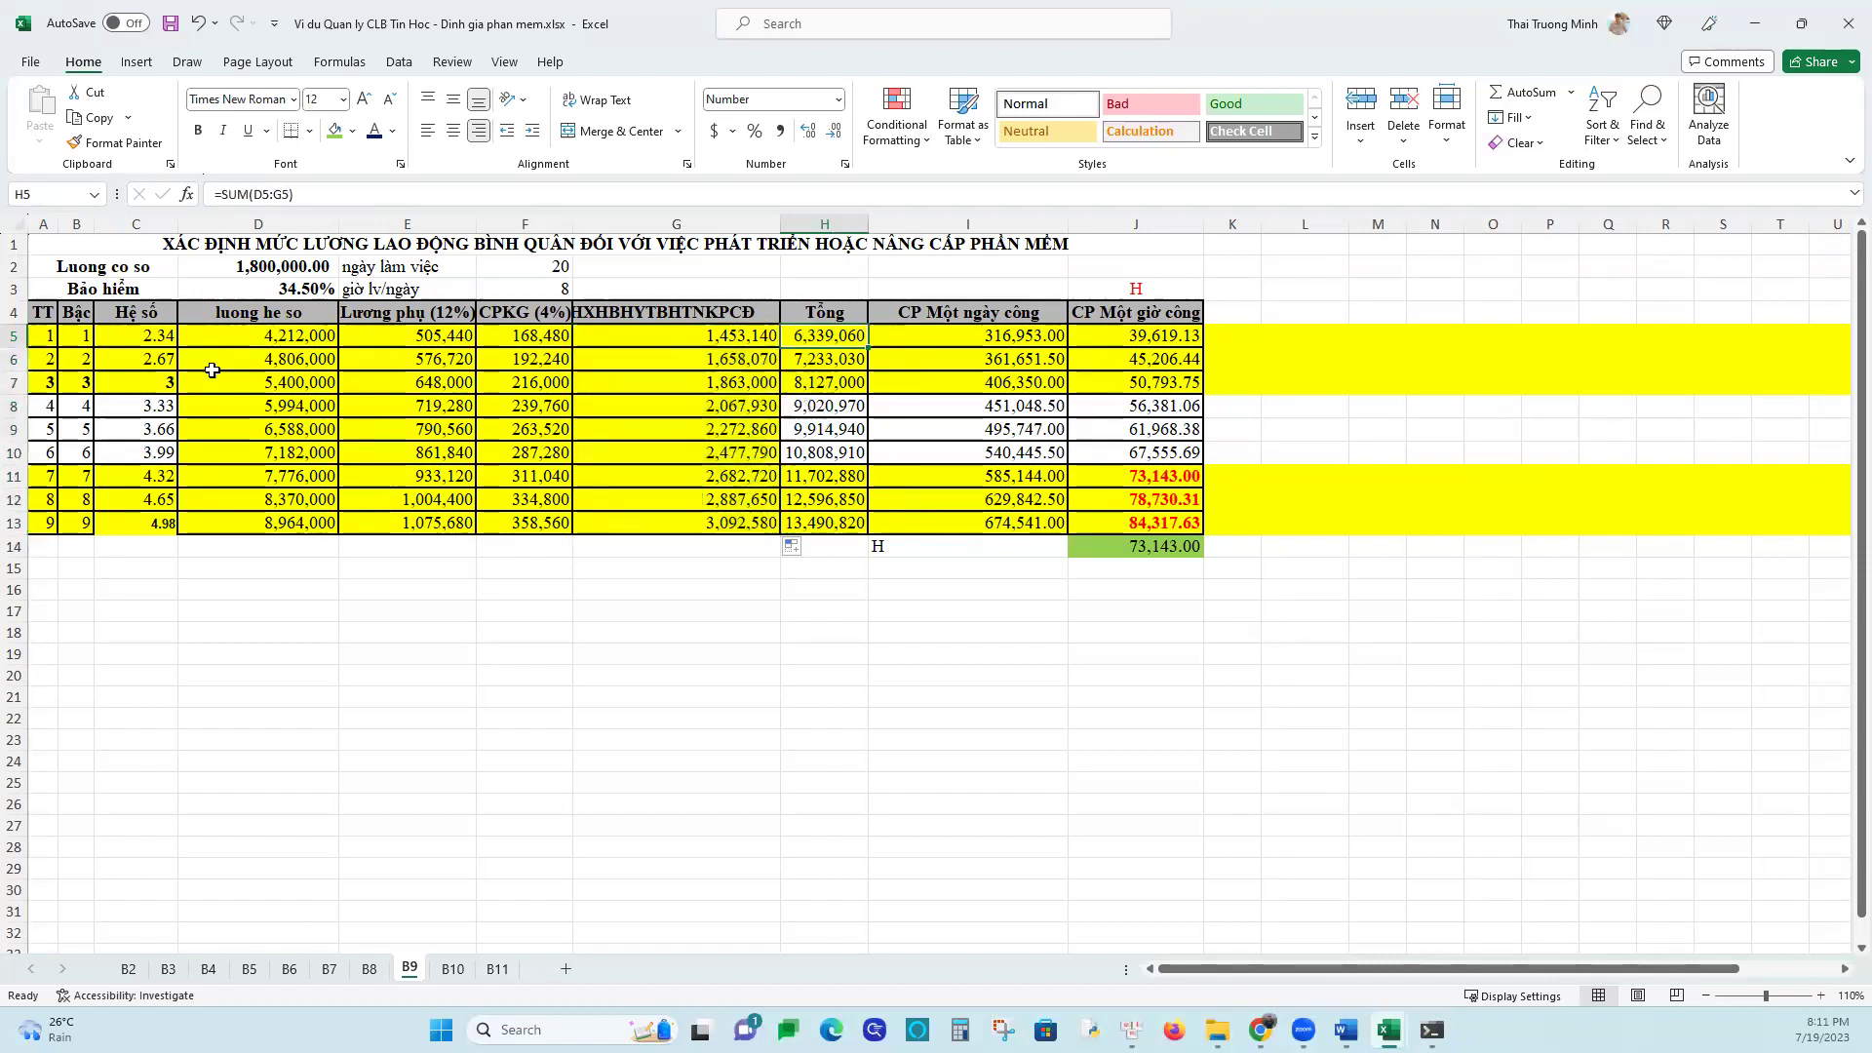
{"action": "left_click_drag", "start_coordinate": [293, 335], "coordinate": [711, 336]}
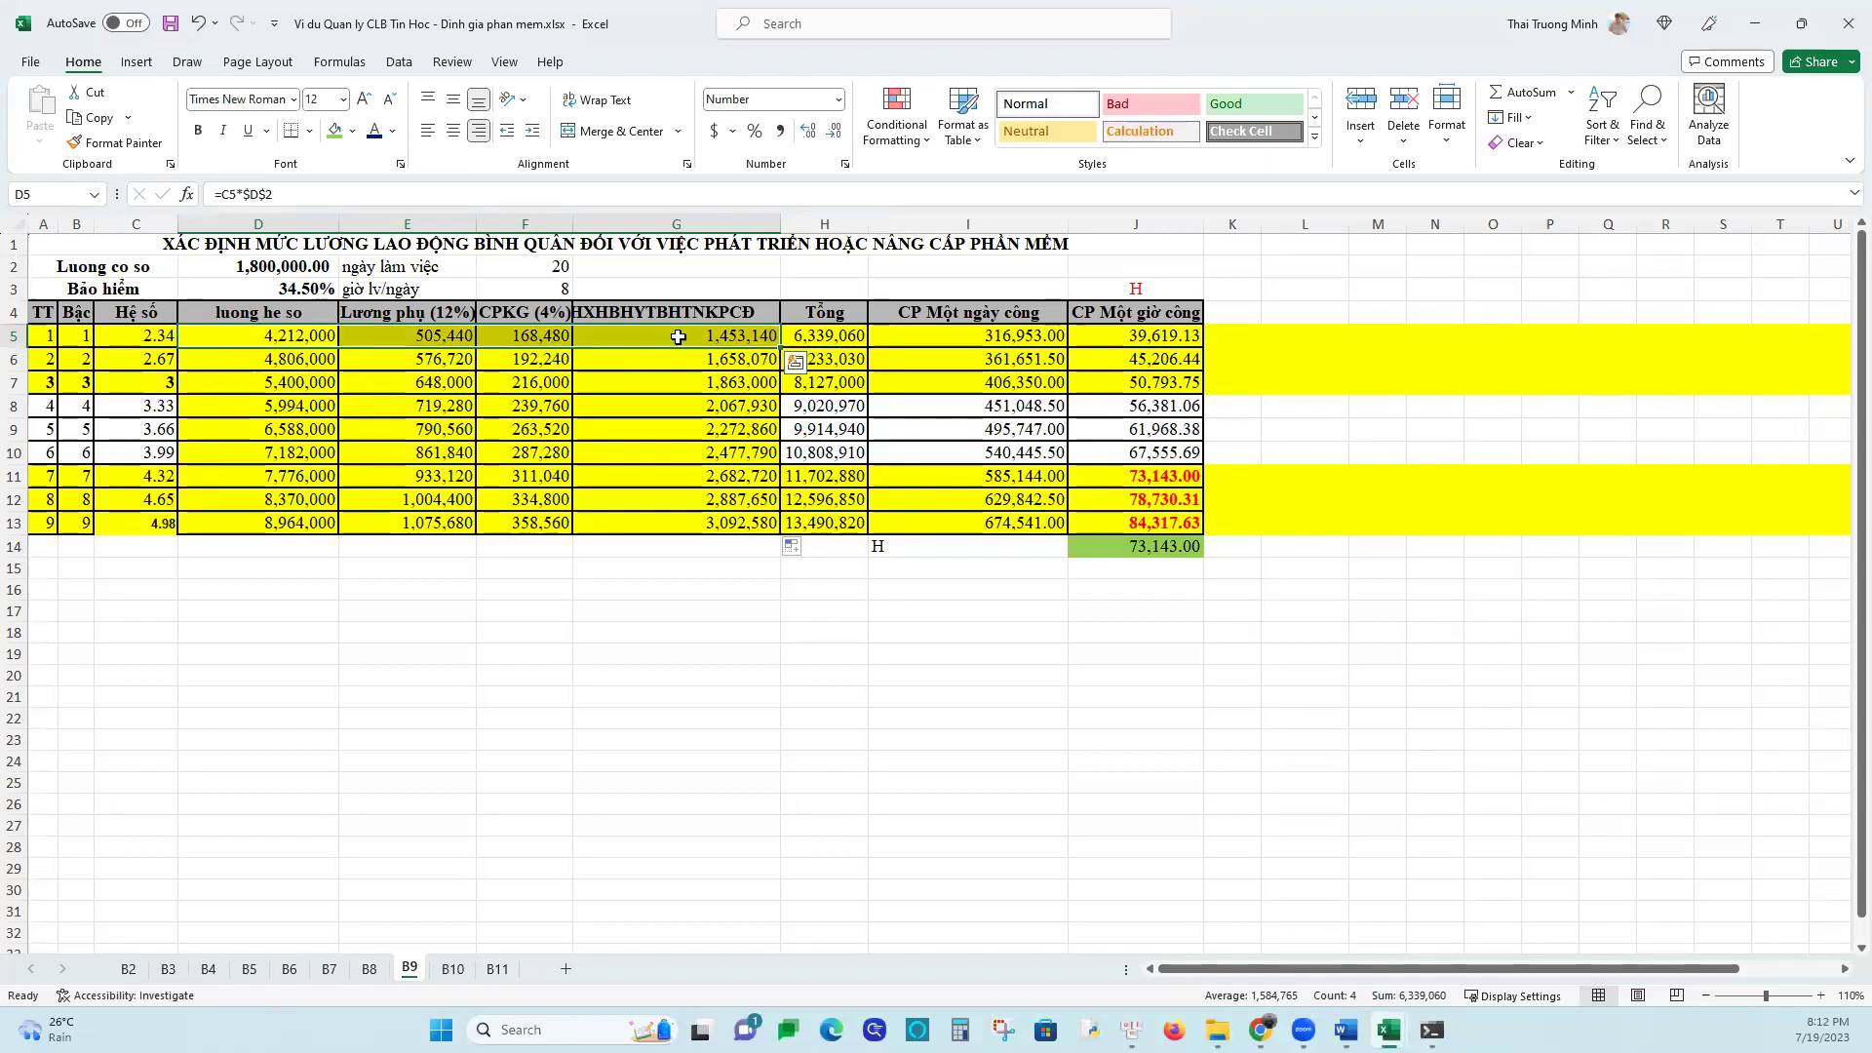
{"action": "left_click", "coordinate": [824, 339]}
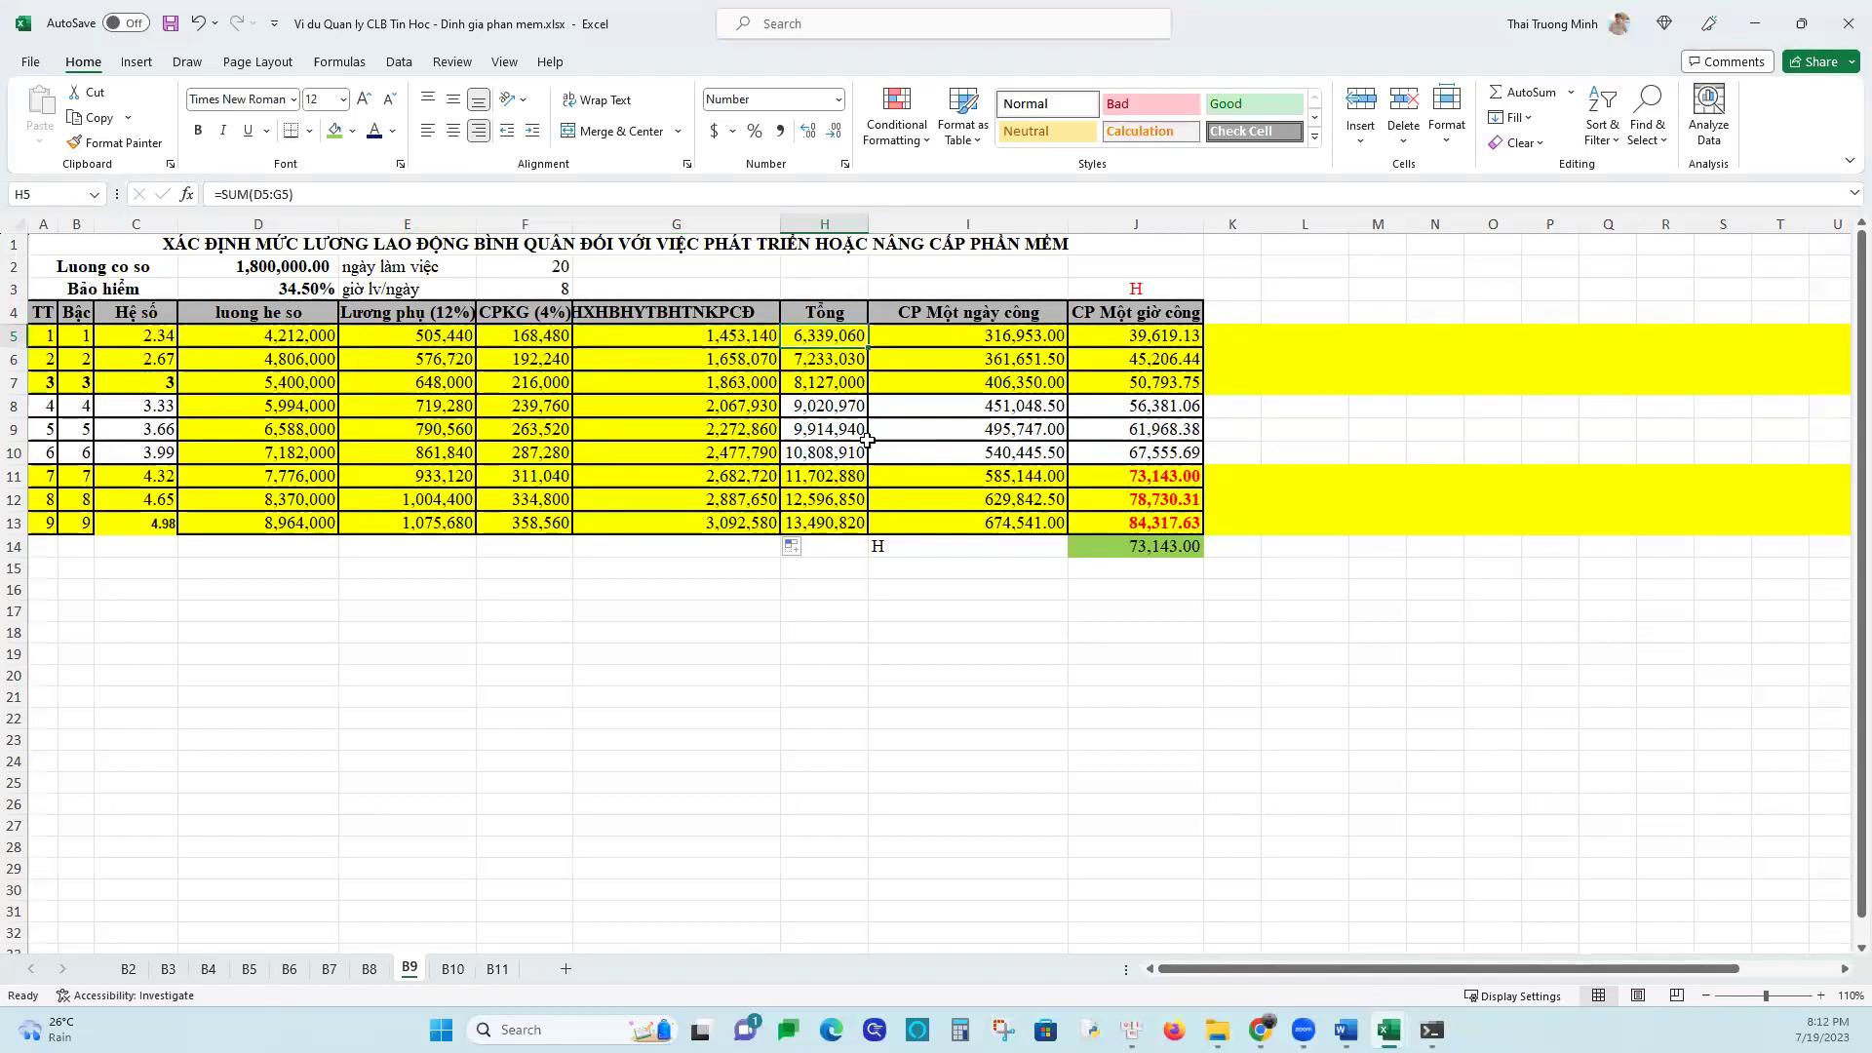
{"action": "type", "text": "="}
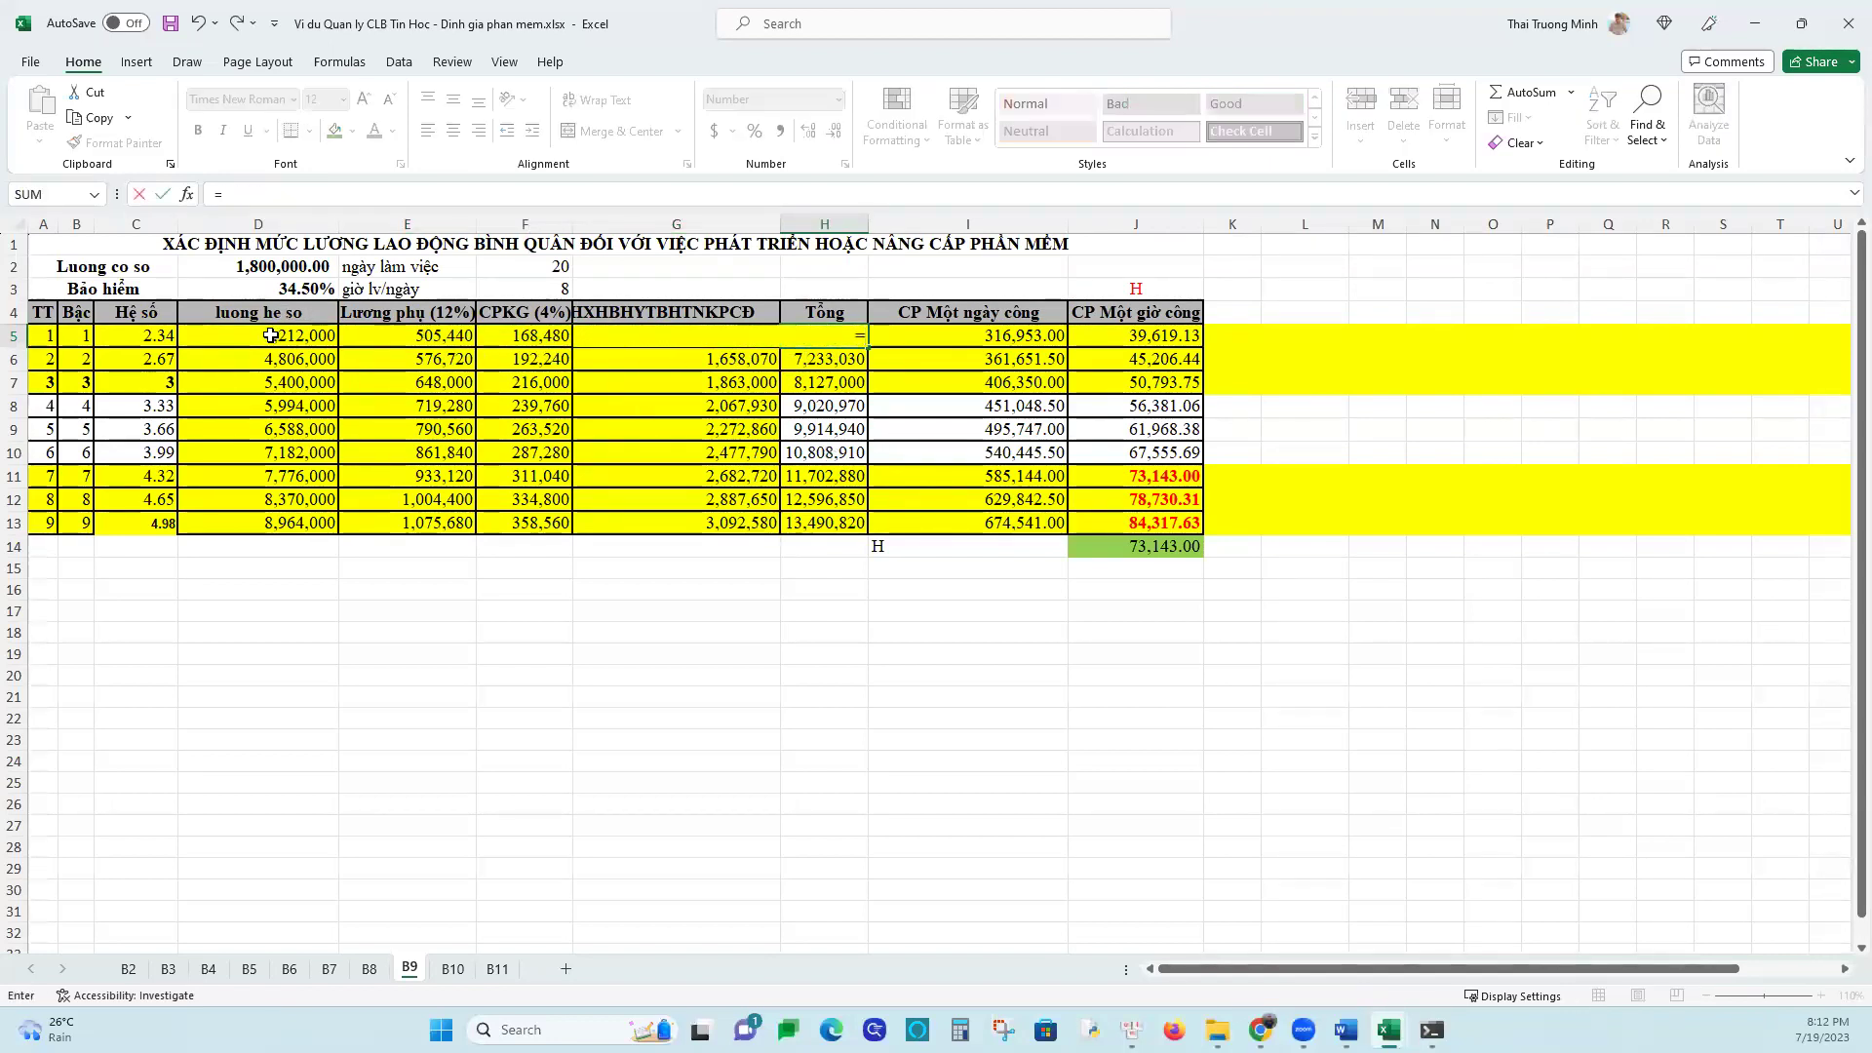
{"action": "type", "text": "sum("}
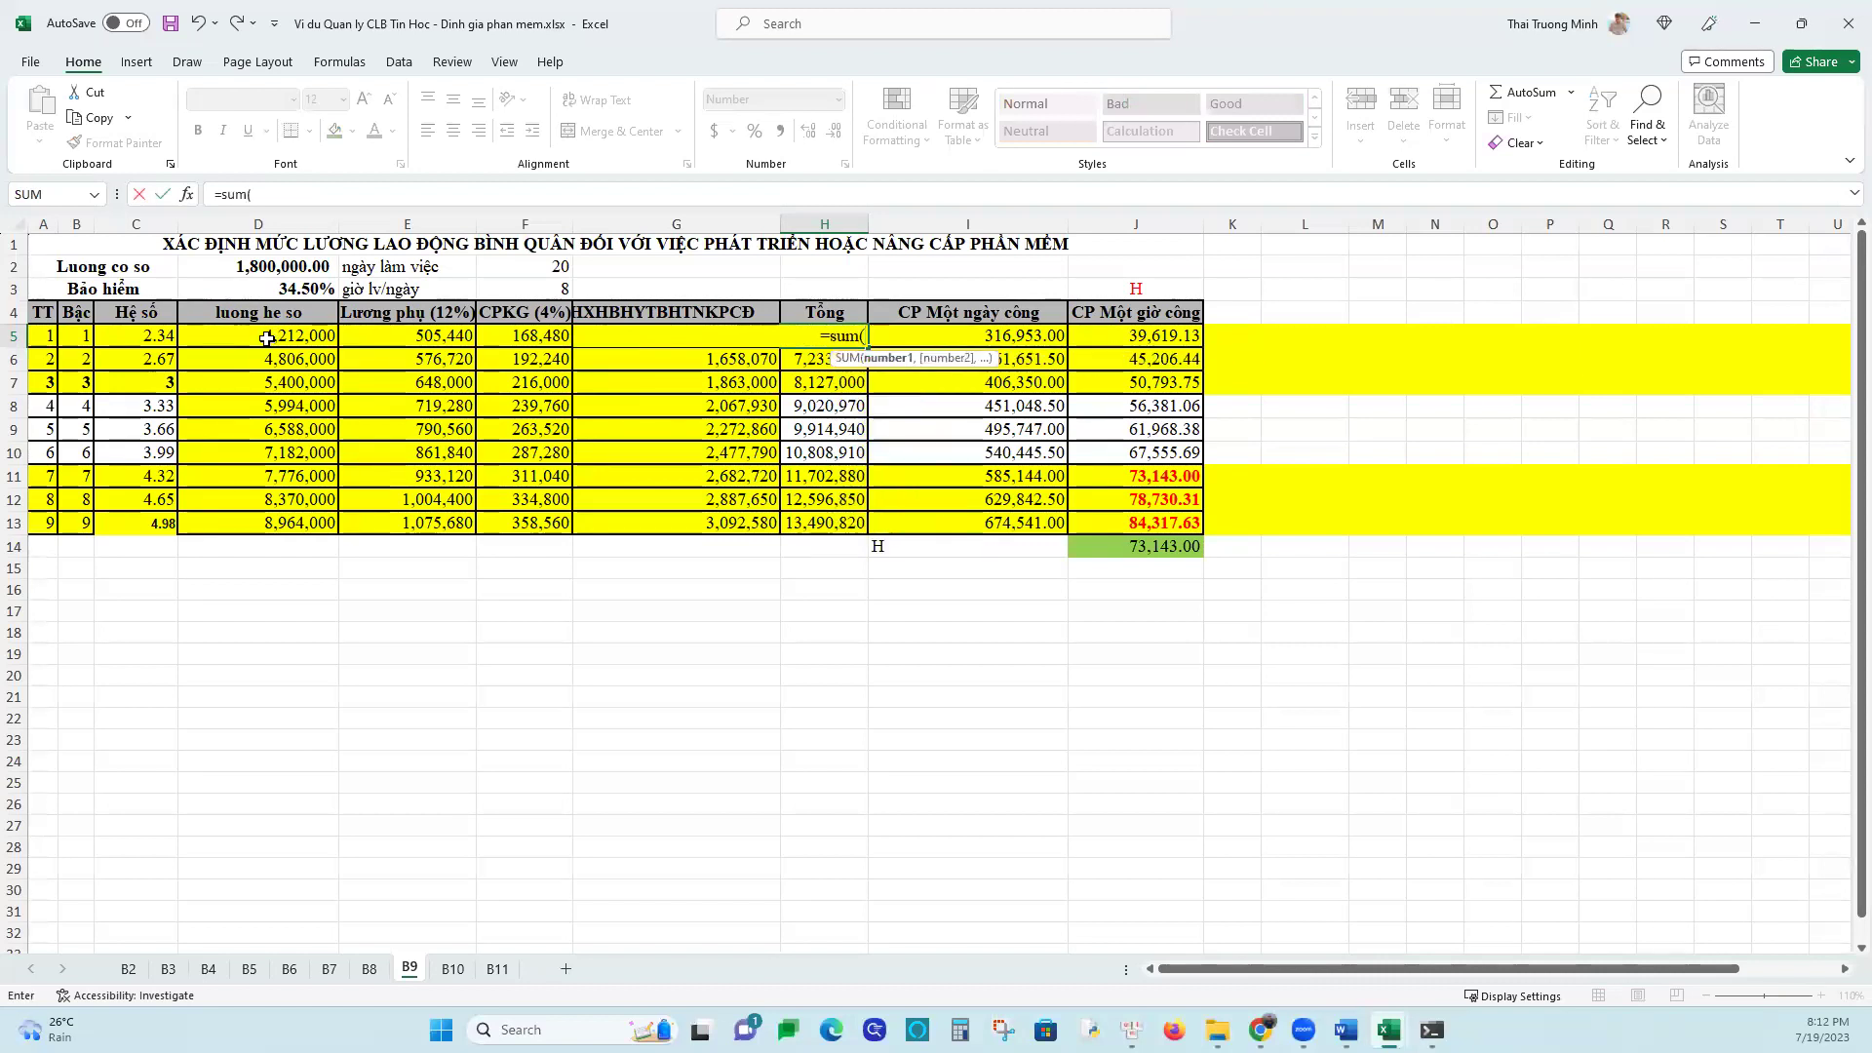
{"action": "left_click_drag", "start_coordinate": [267, 339], "coordinate": [605, 351]}
{"action": "key", "text": "Return"}
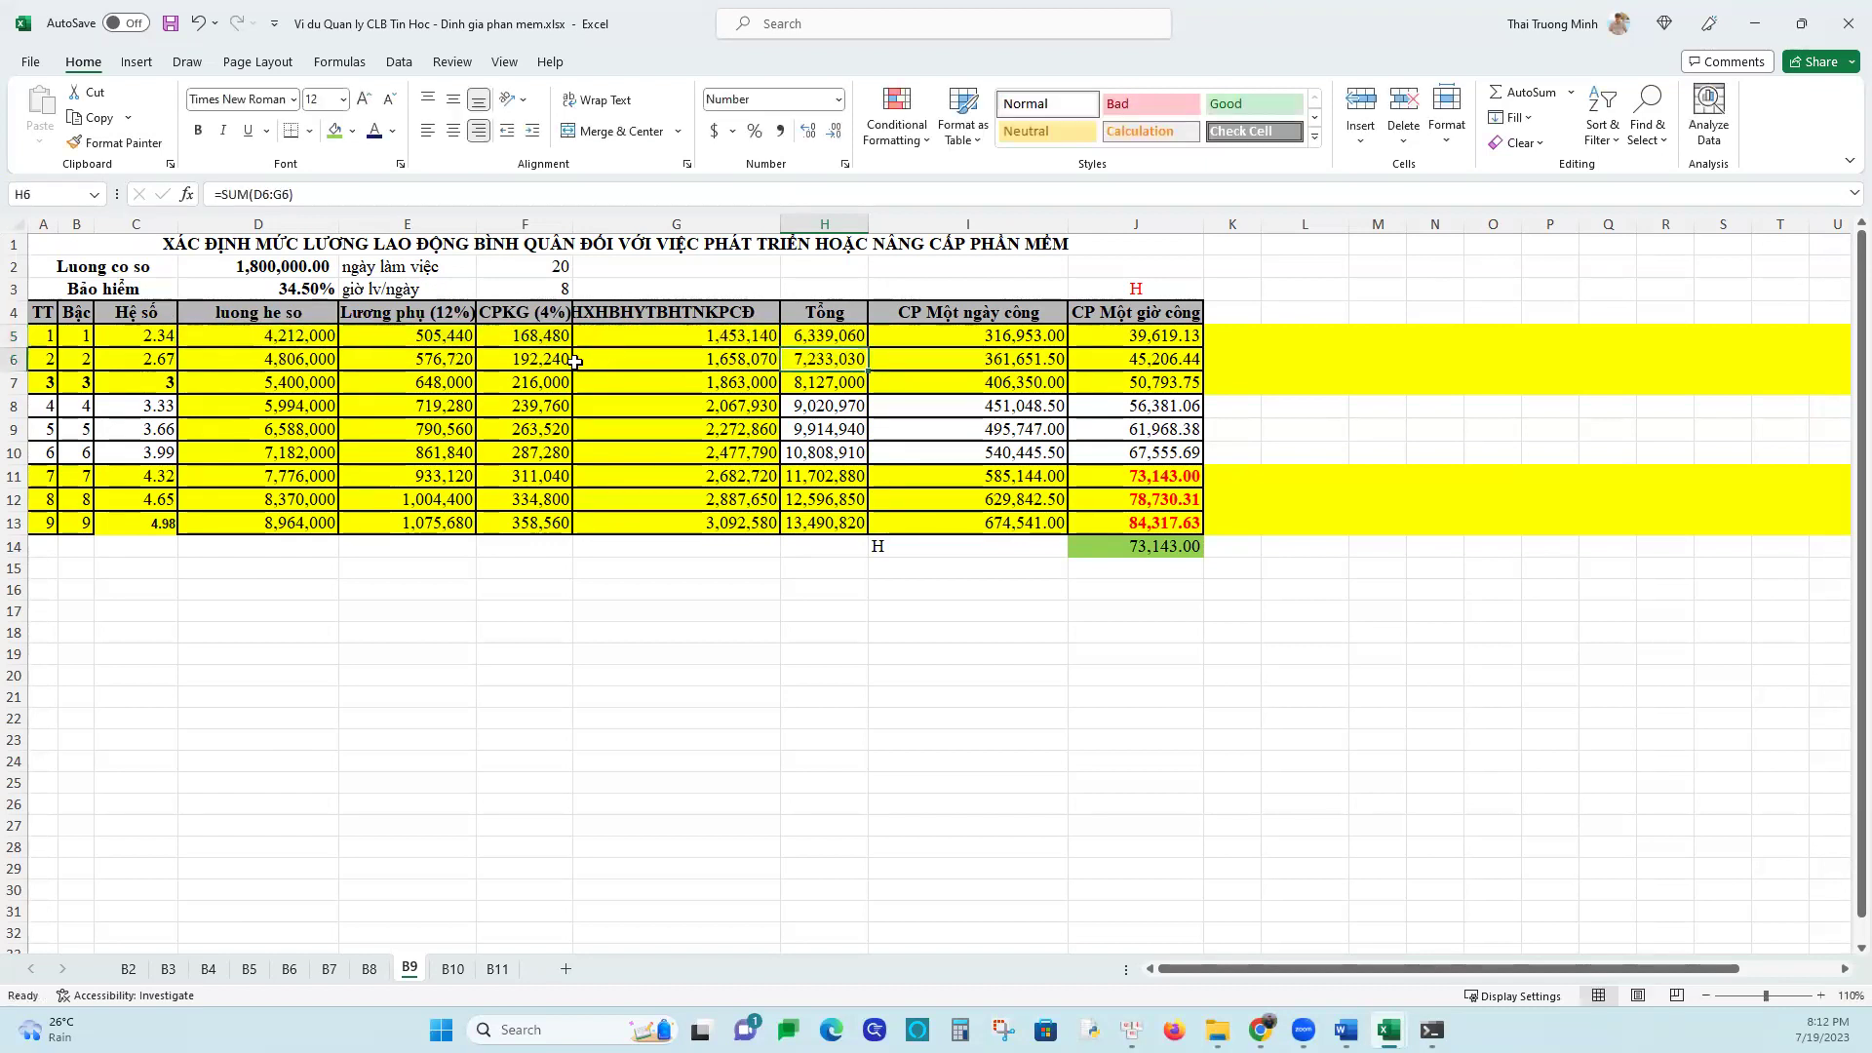
{"action": "left_click", "coordinate": [848, 339]}
{"action": "left_click_drag", "start_coordinate": [866, 344], "coordinate": [869, 538]}
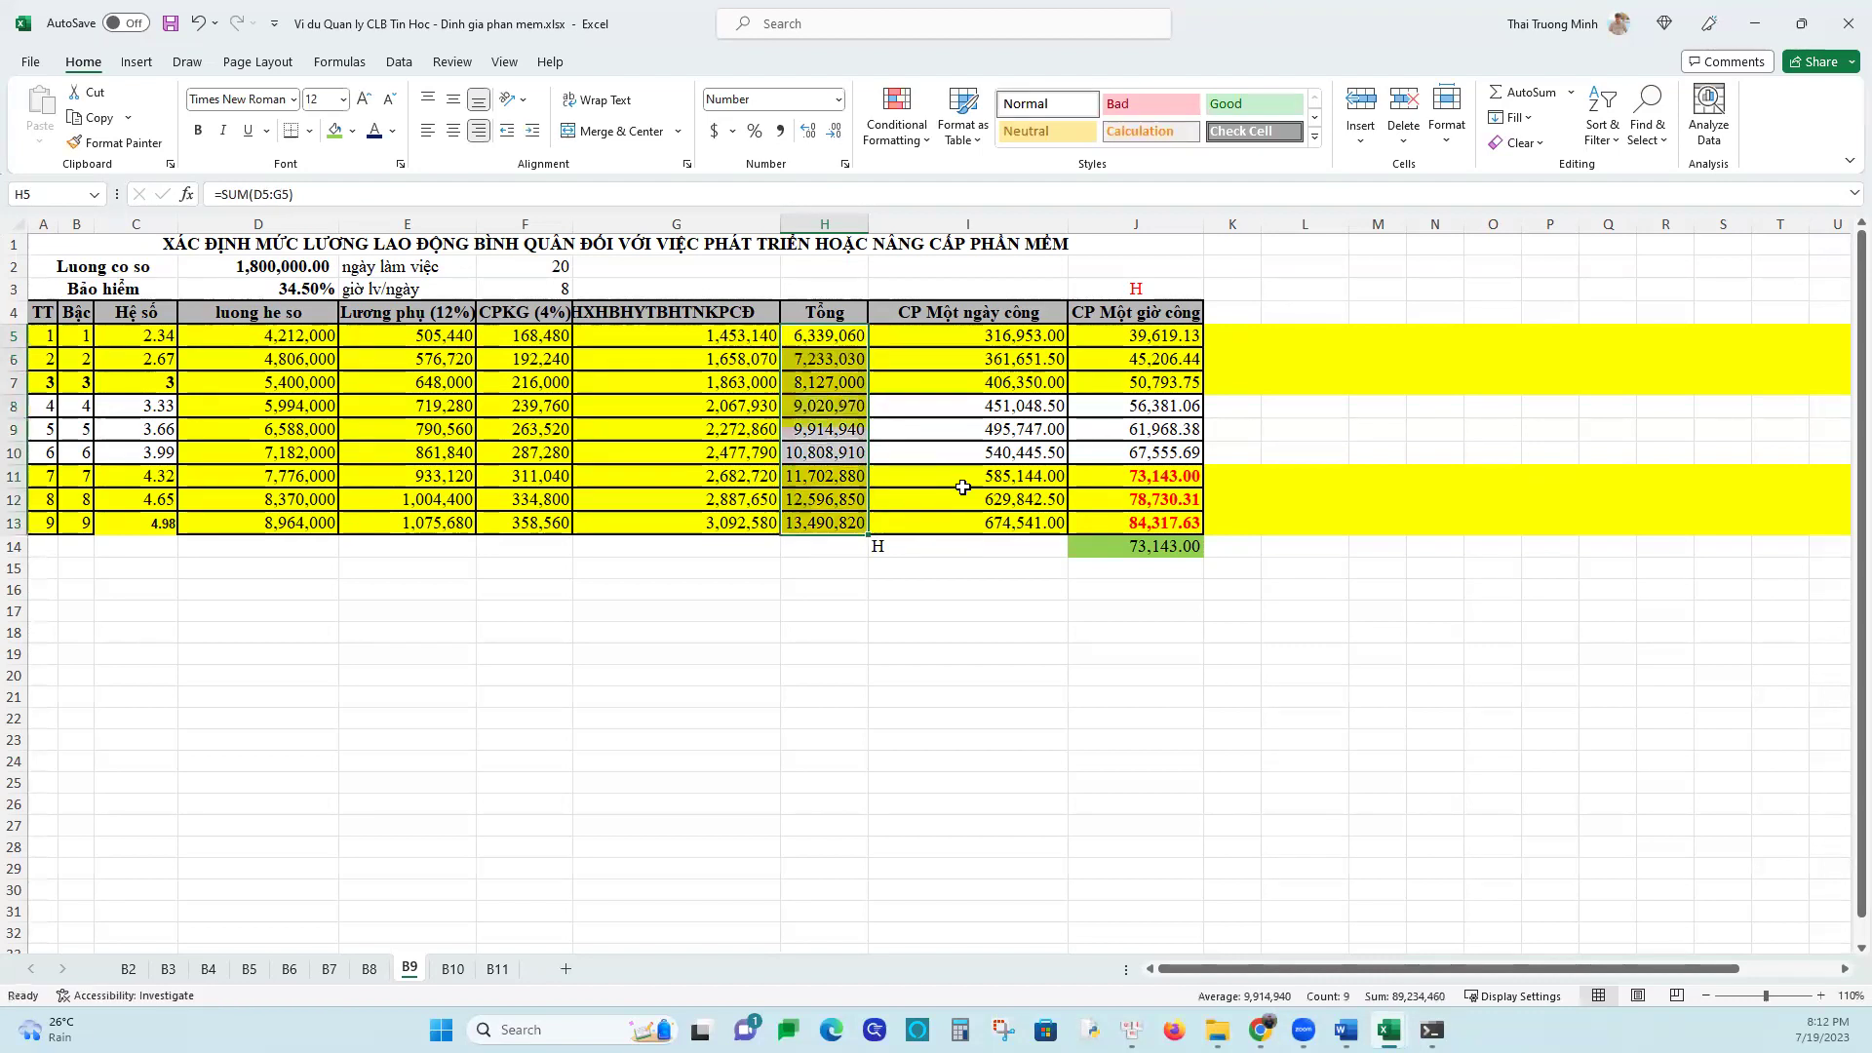
Enter =H5/$F$2 in I5 for the cost of one working day and fill the formula down to I13
{"action": "left_click", "coordinate": [1000, 336]}
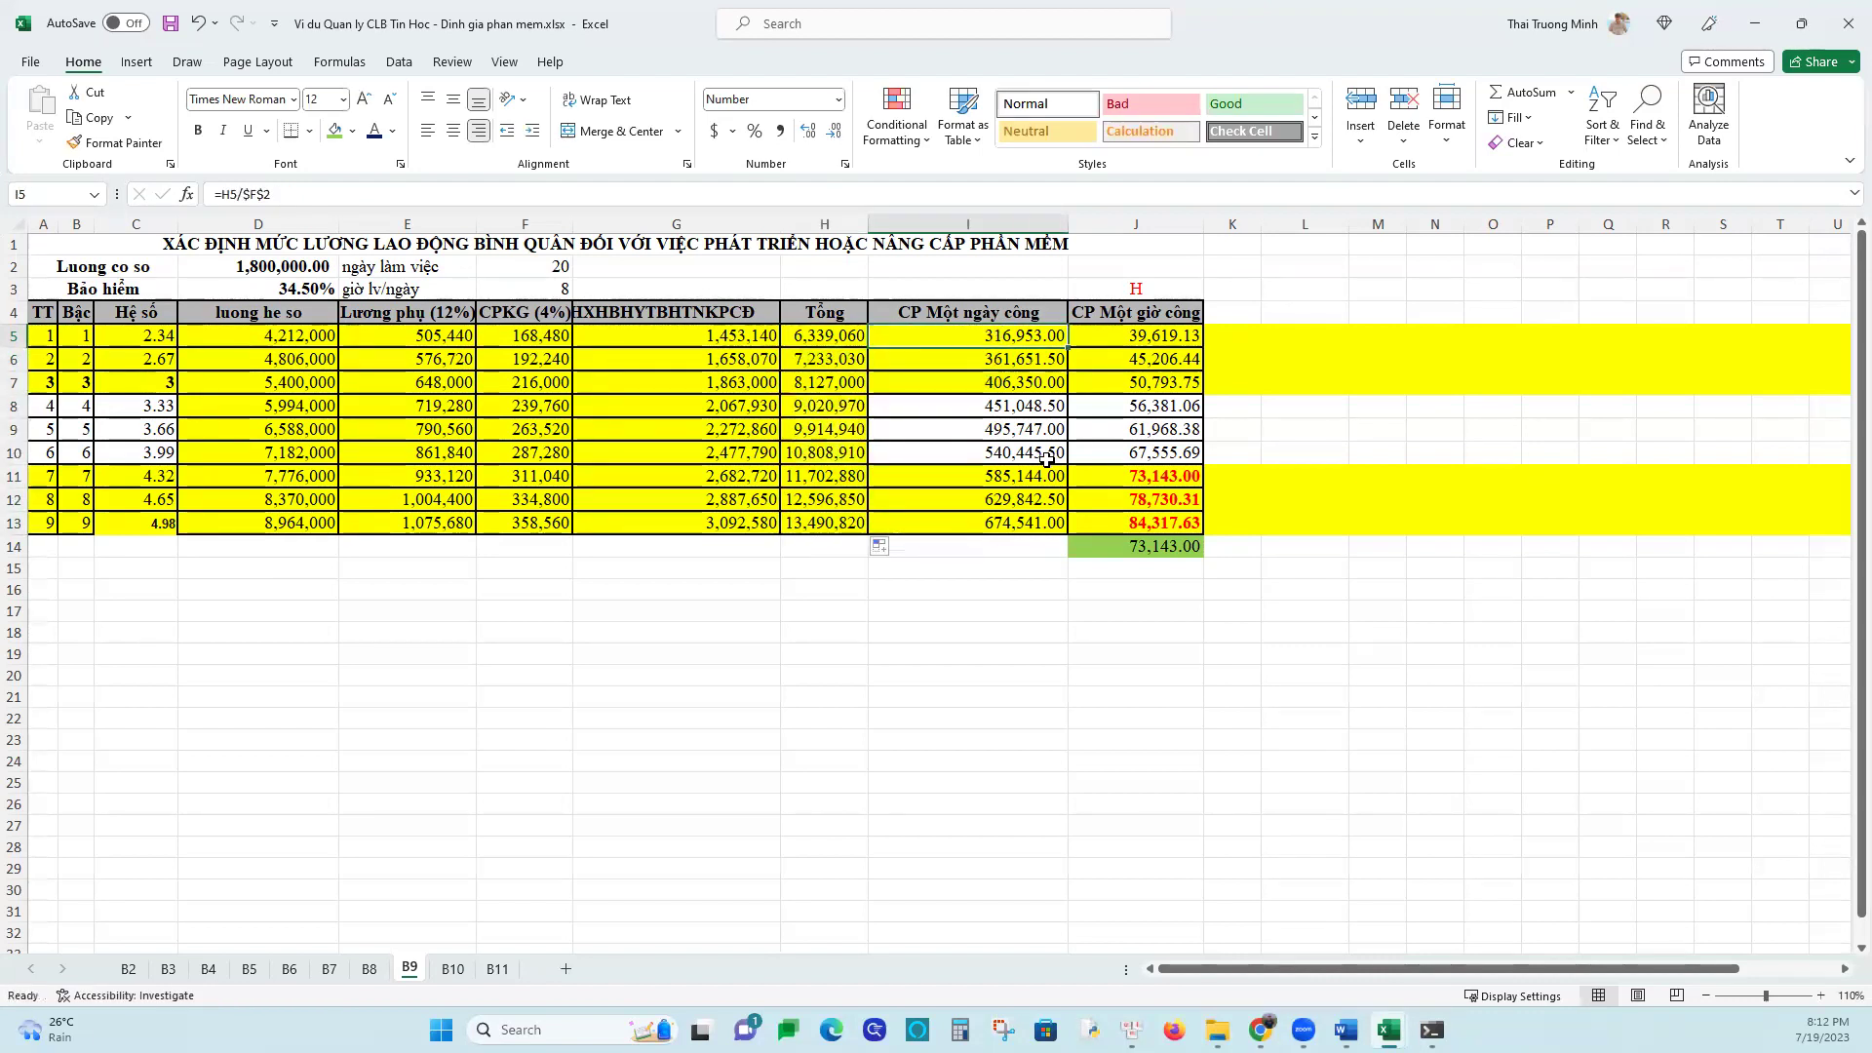
{"action": "type", "text": "="}
{"action": "left_click", "coordinate": [836, 344]}
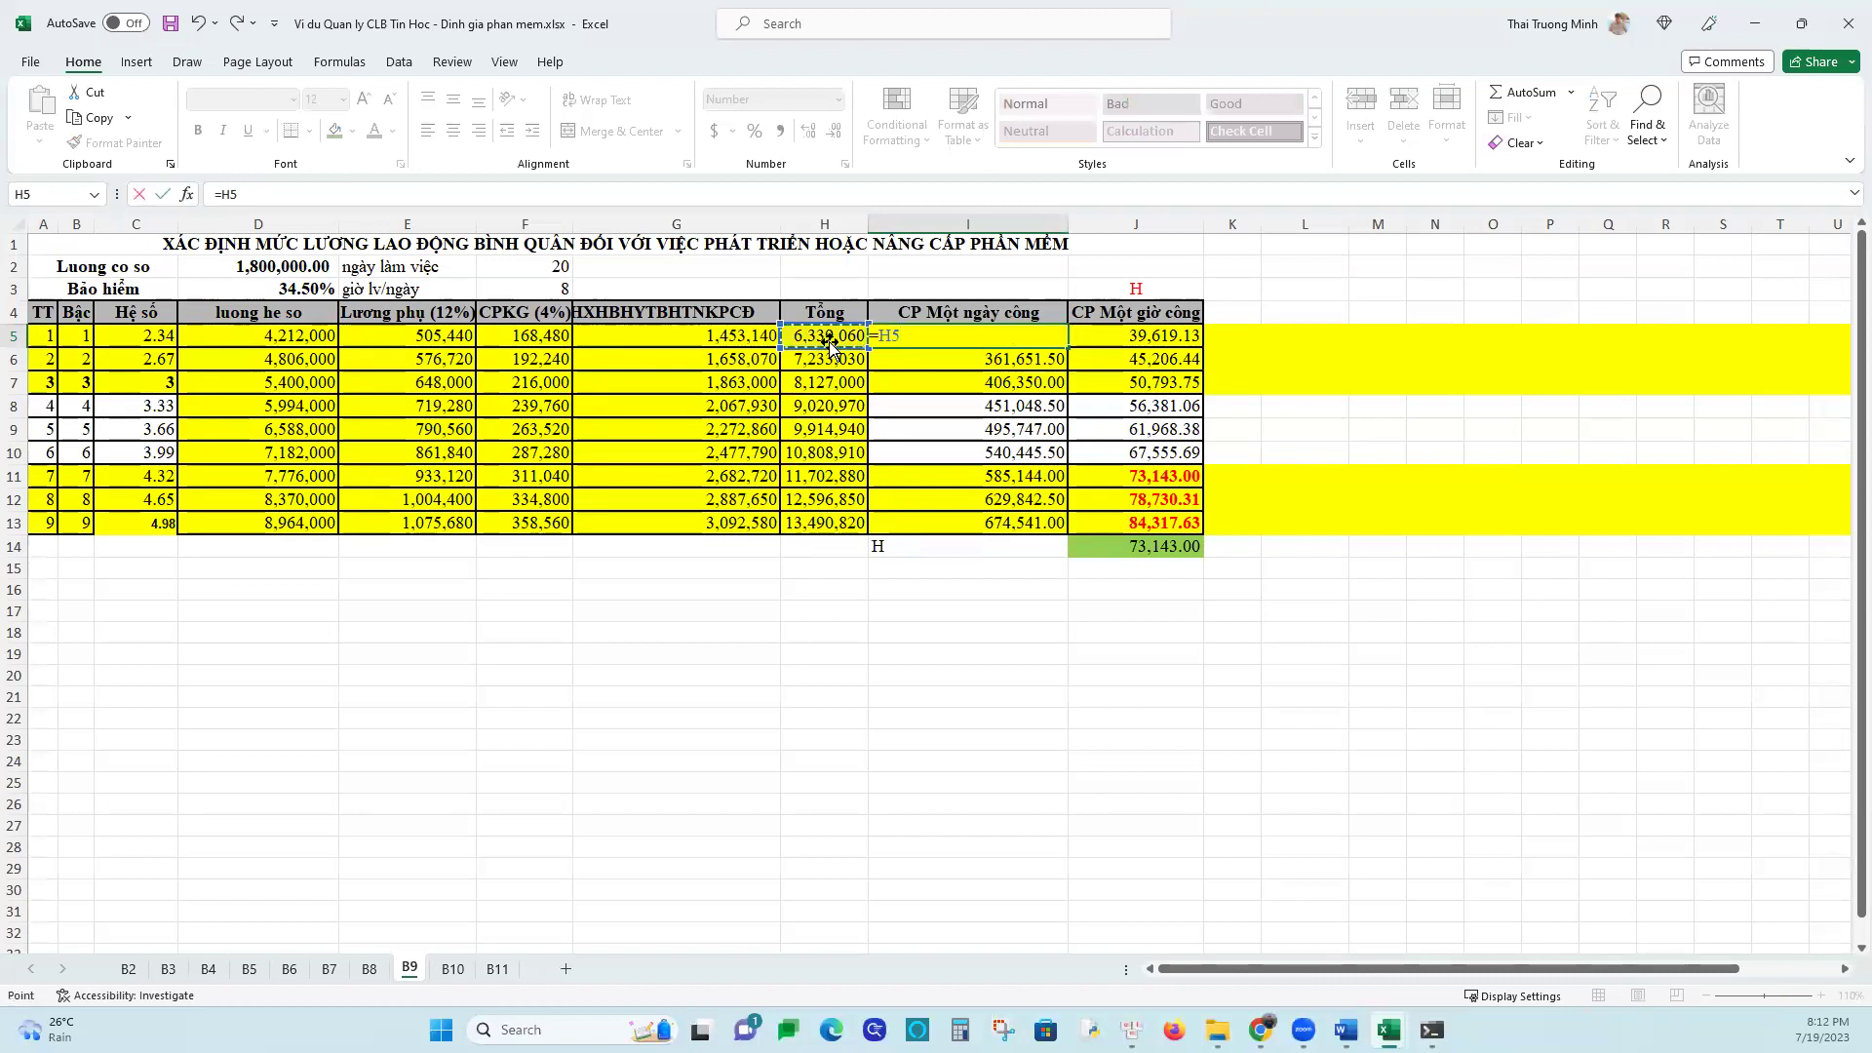
{"action": "type", "text": "/"}
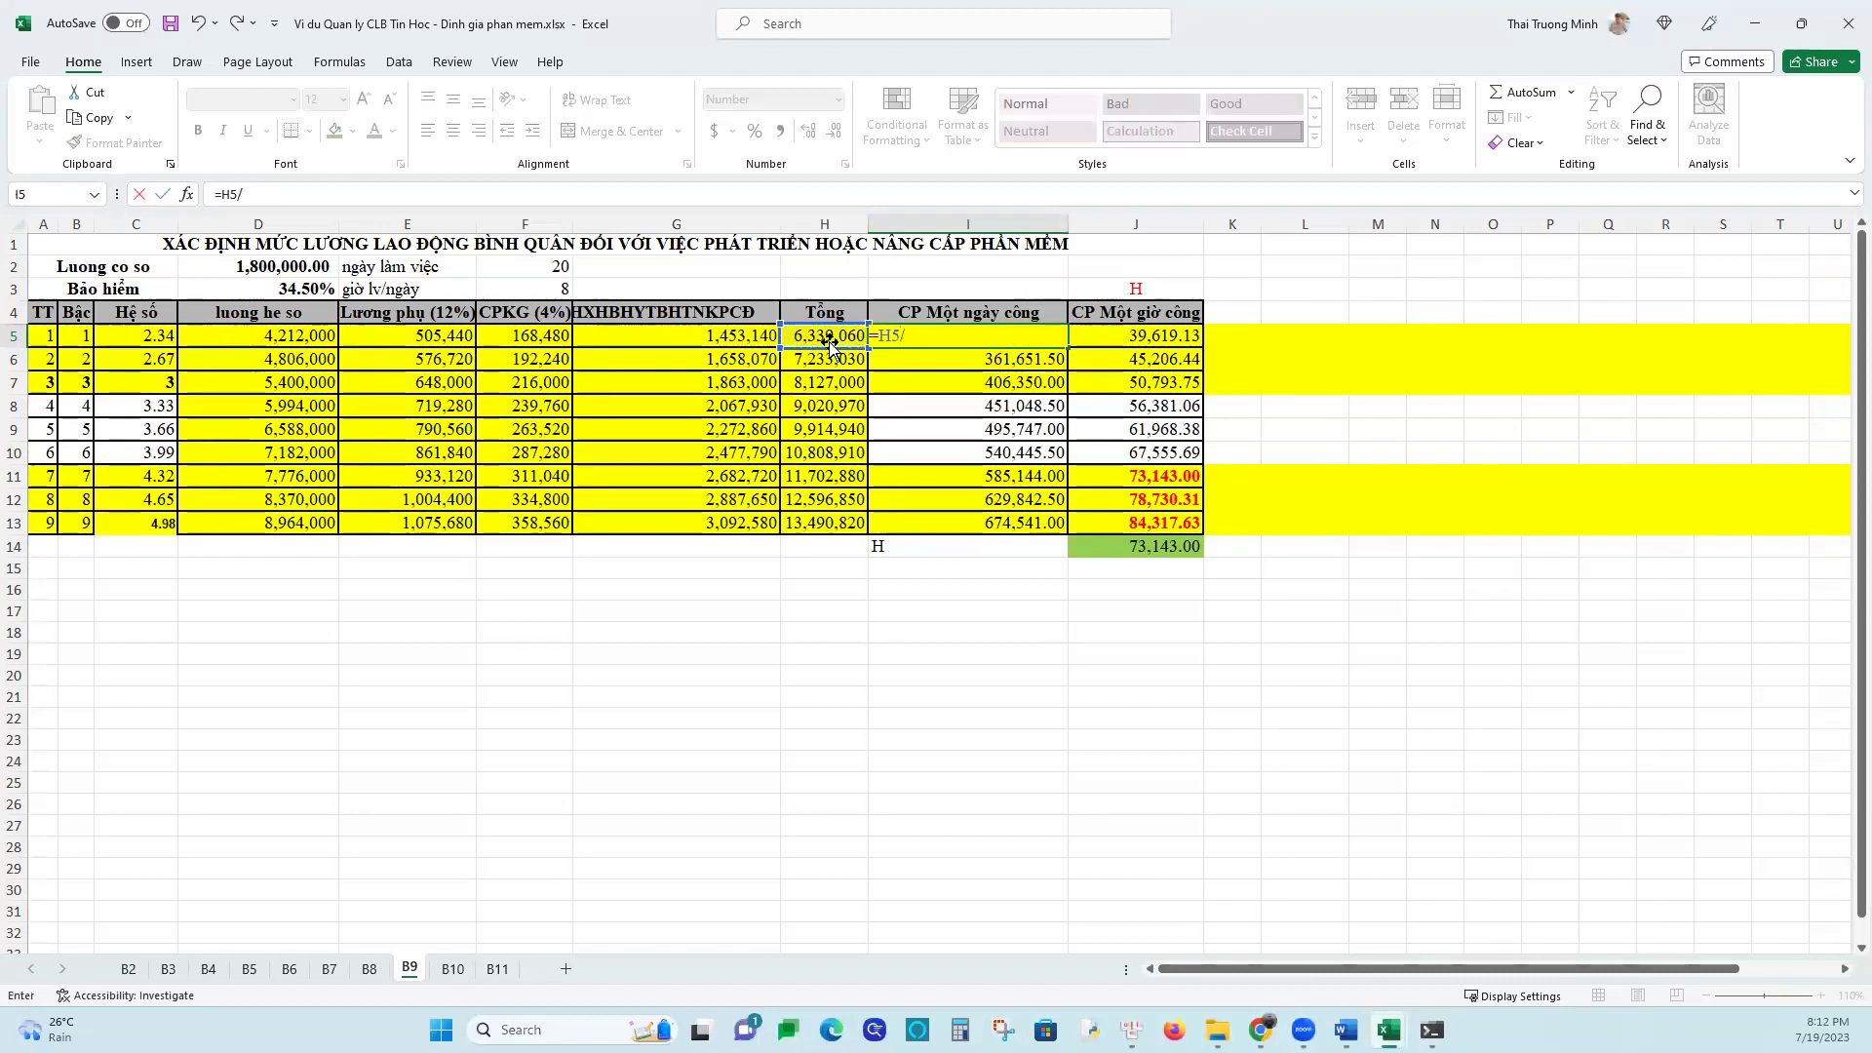
{"action": "left_click", "coordinate": [550, 269]}
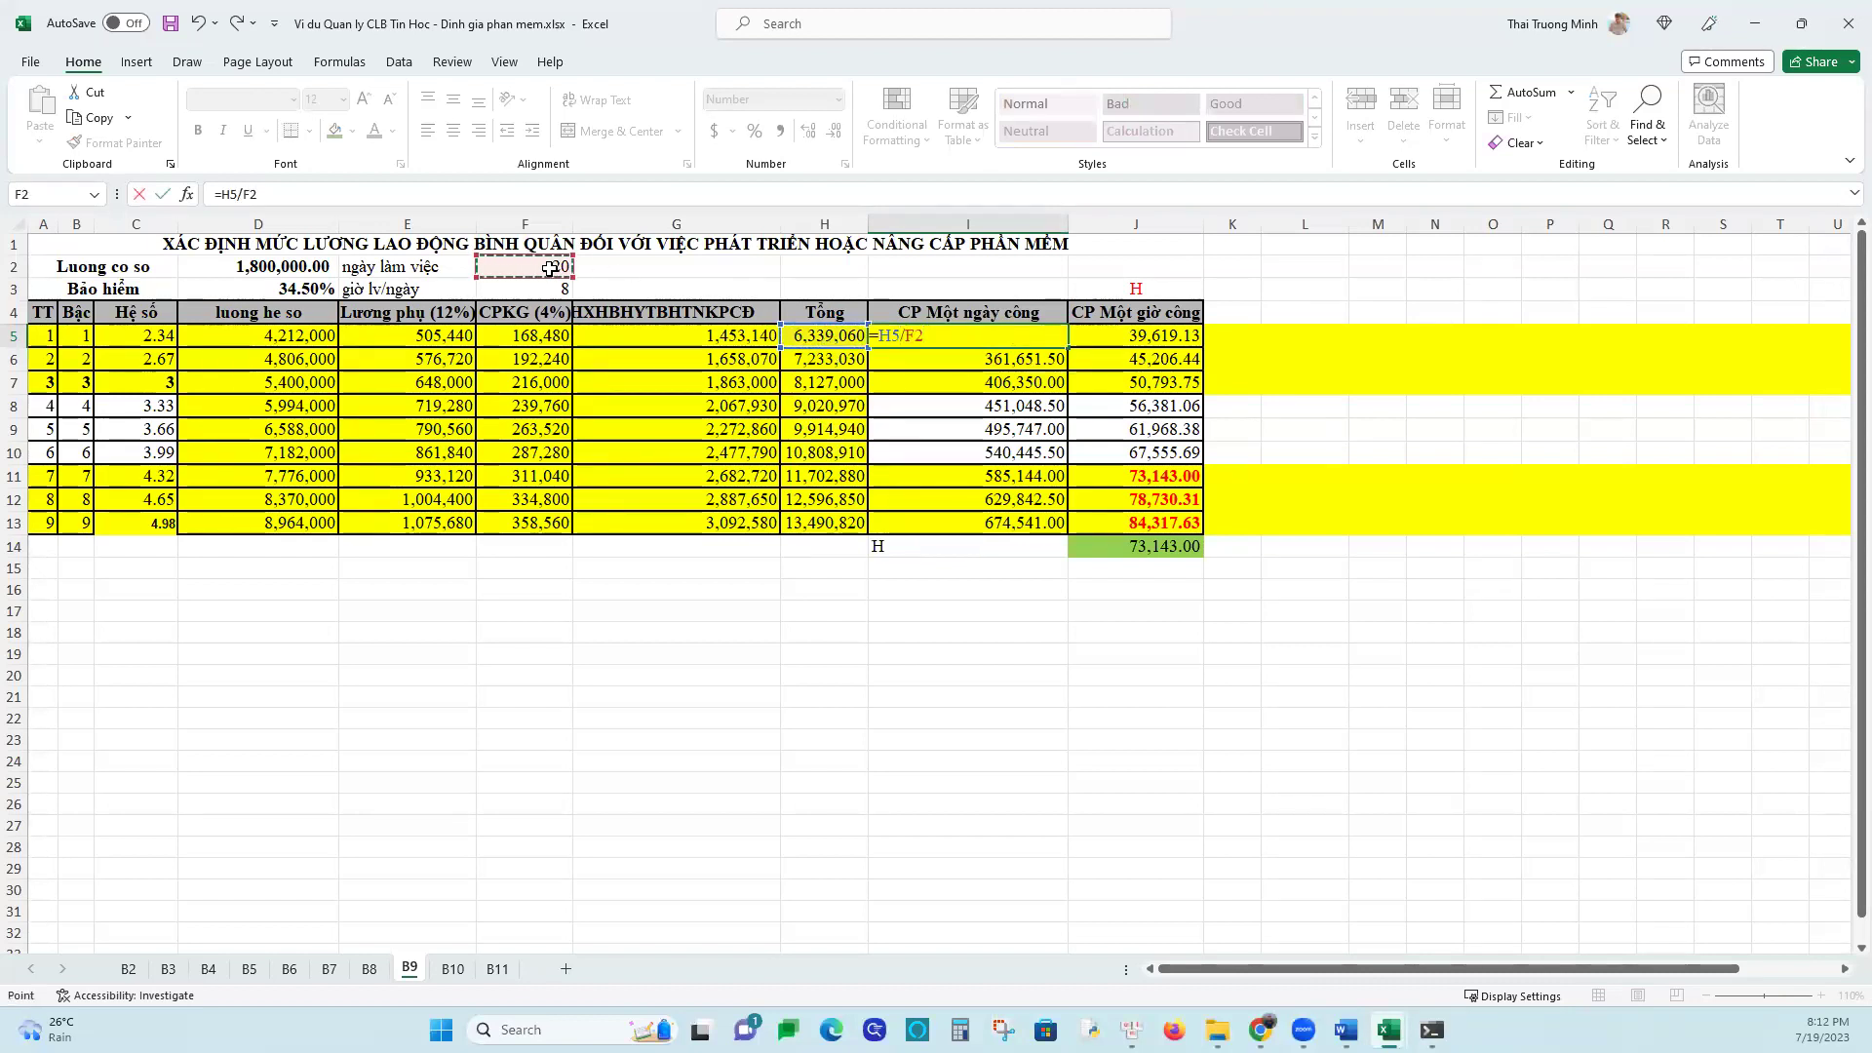
{"action": "key", "text": "F4"}
{"action": "key", "text": "Return"}
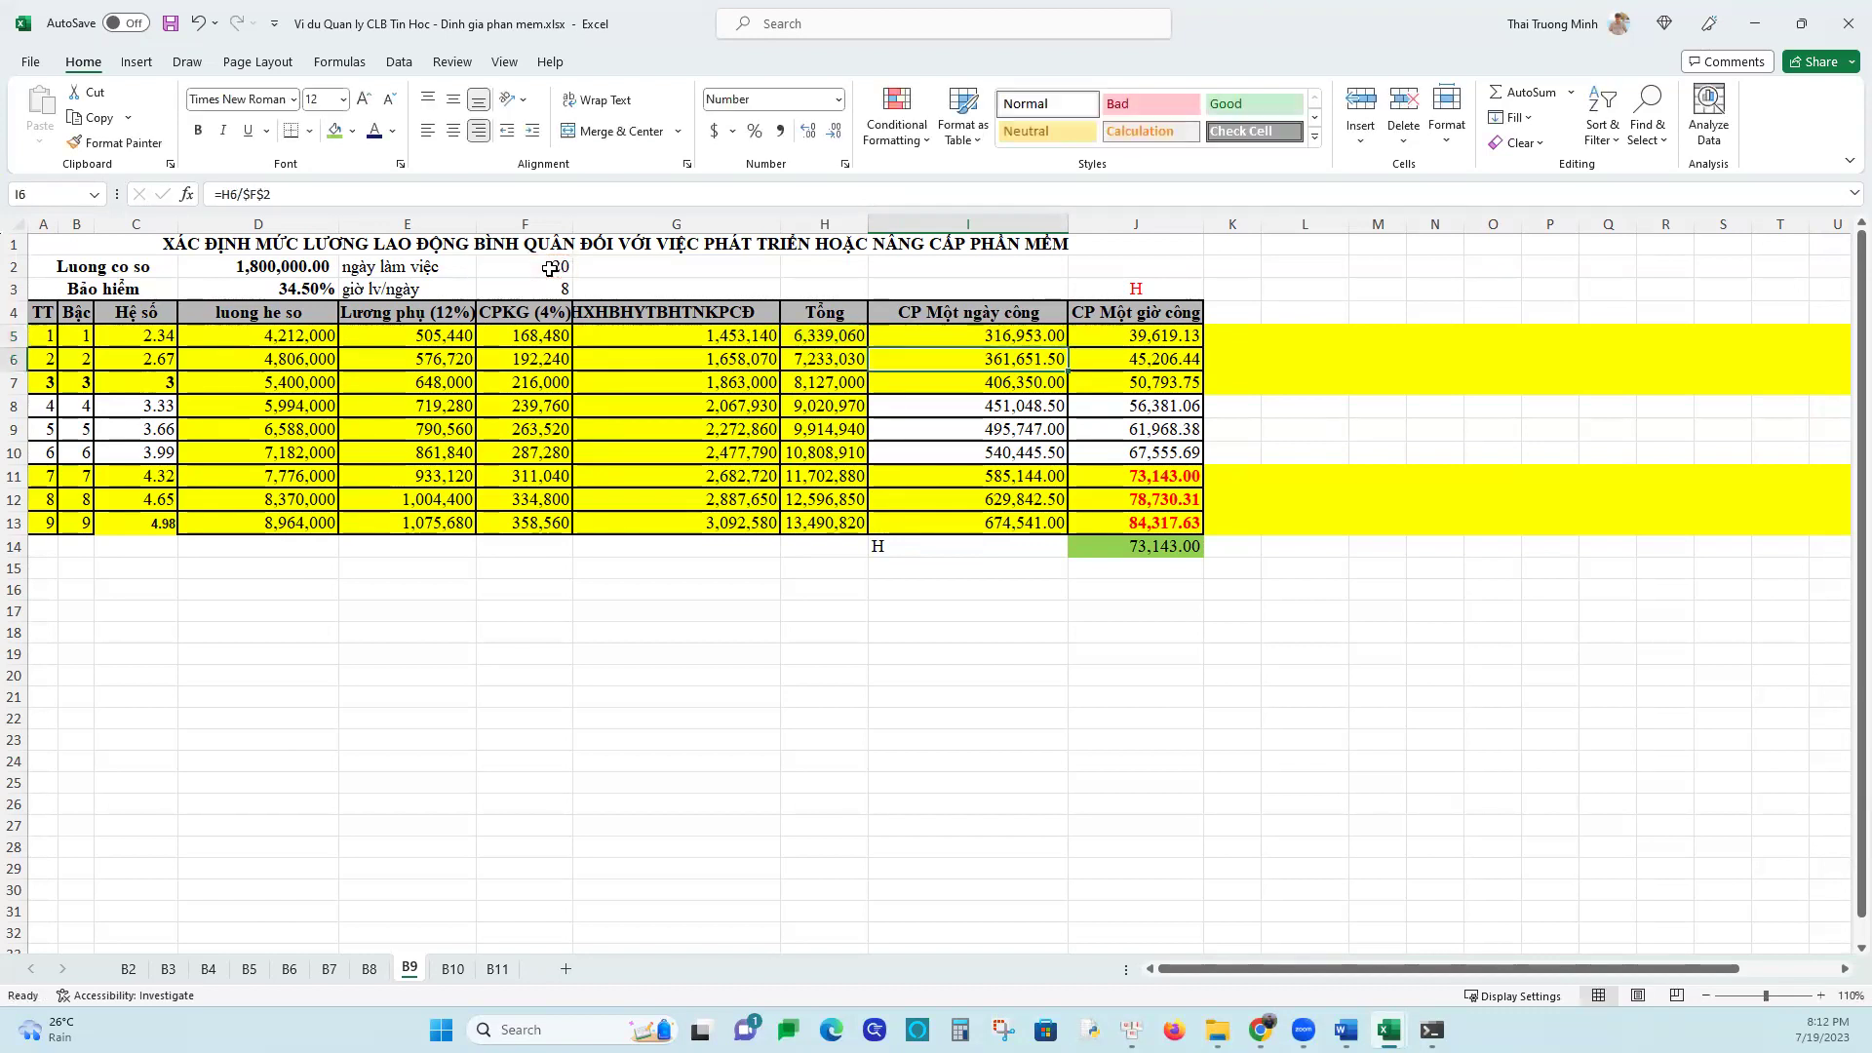
{"action": "left_click", "coordinate": [1019, 335]}
{"action": "left_click_drag", "start_coordinate": [1068, 345], "coordinate": [1068, 526]}
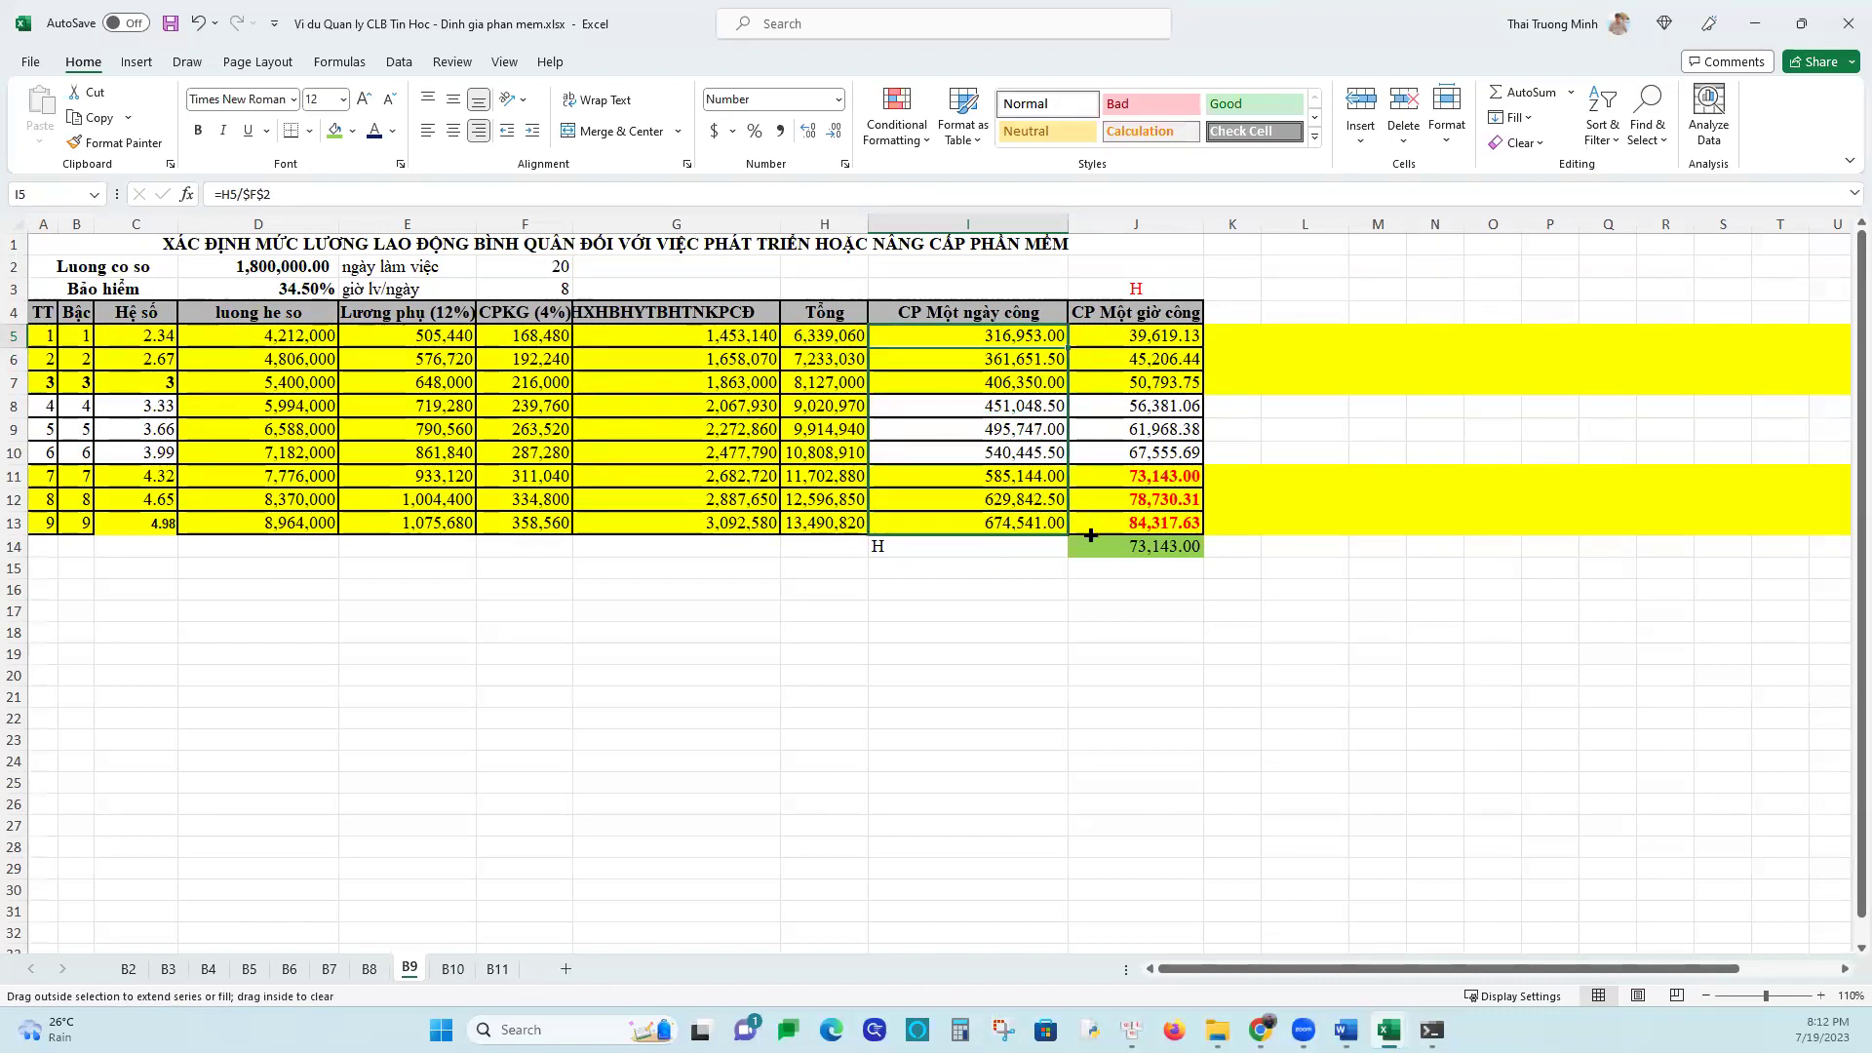
Enter =I5/$F$3 in J5 for the cost of one working hour and fill the formula down to J13
{"action": "left_click", "coordinate": [1147, 338]}
{"action": "type", "text": "="}
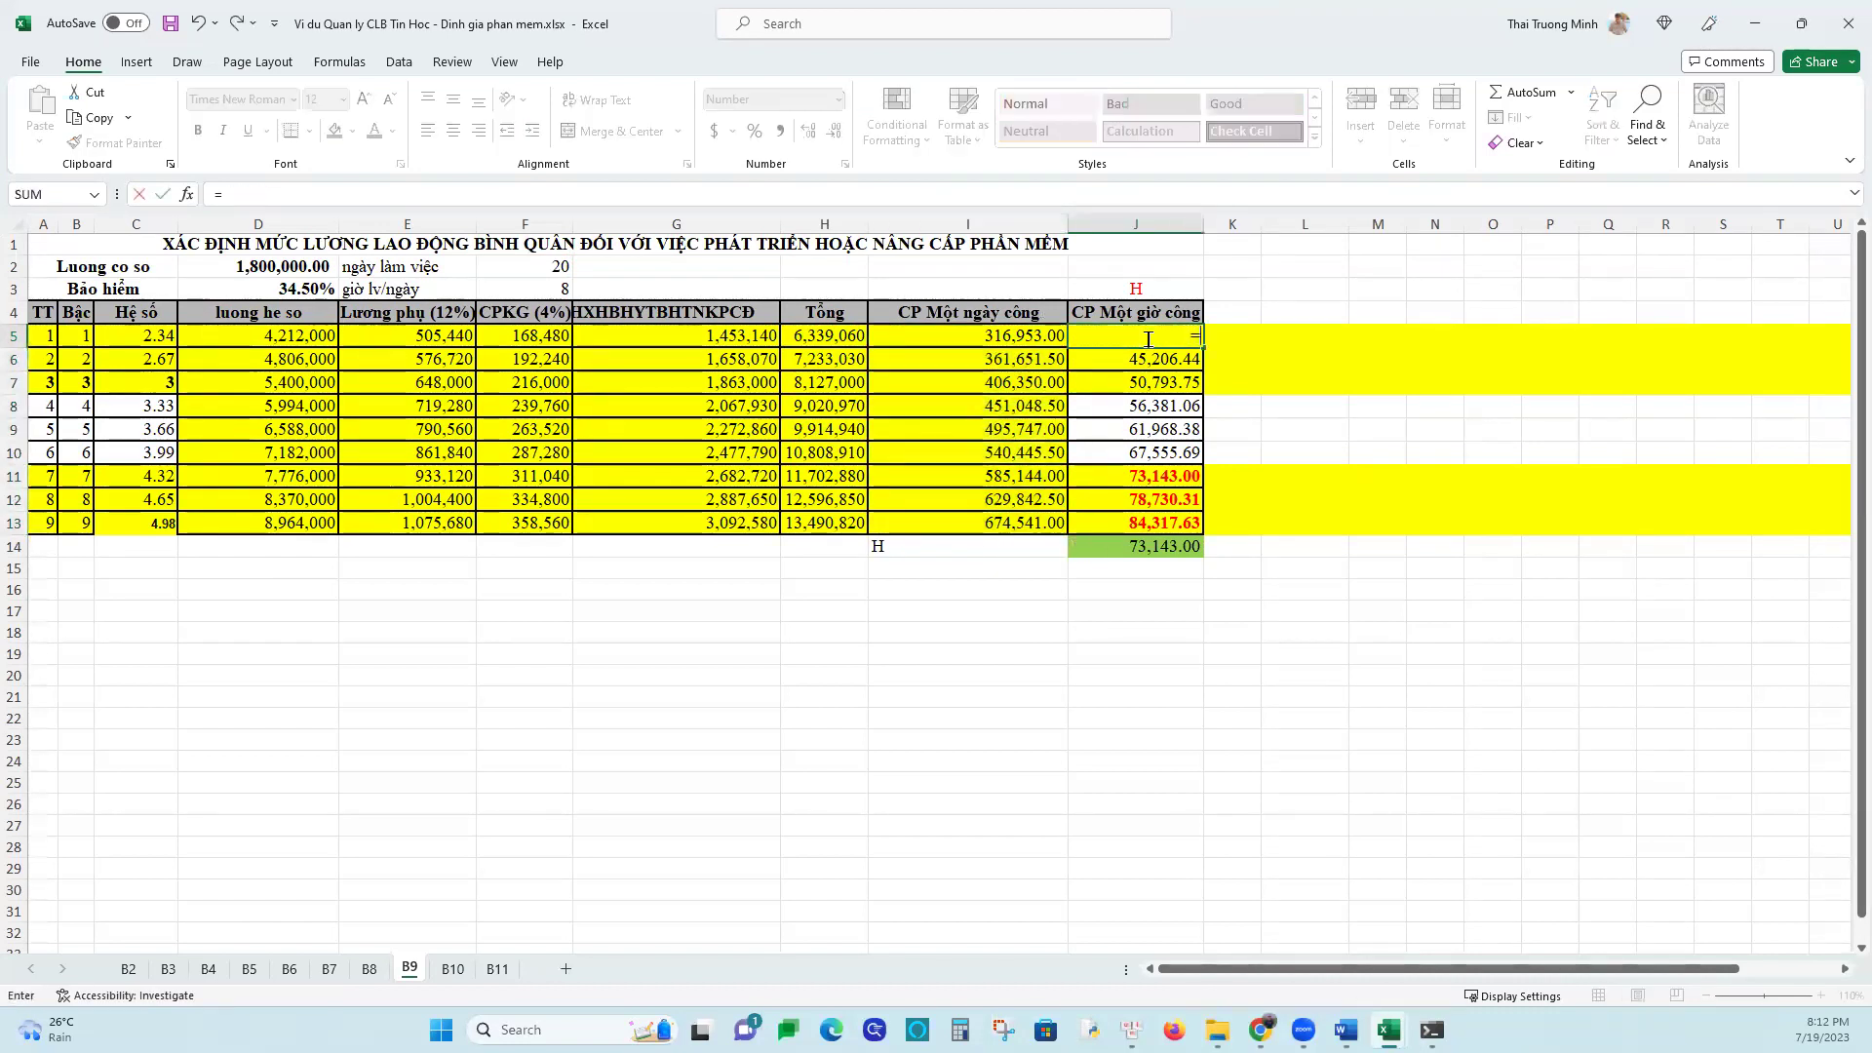
{"action": "left_click", "coordinate": [1035, 336]}
{"action": "type", "text": "/"}
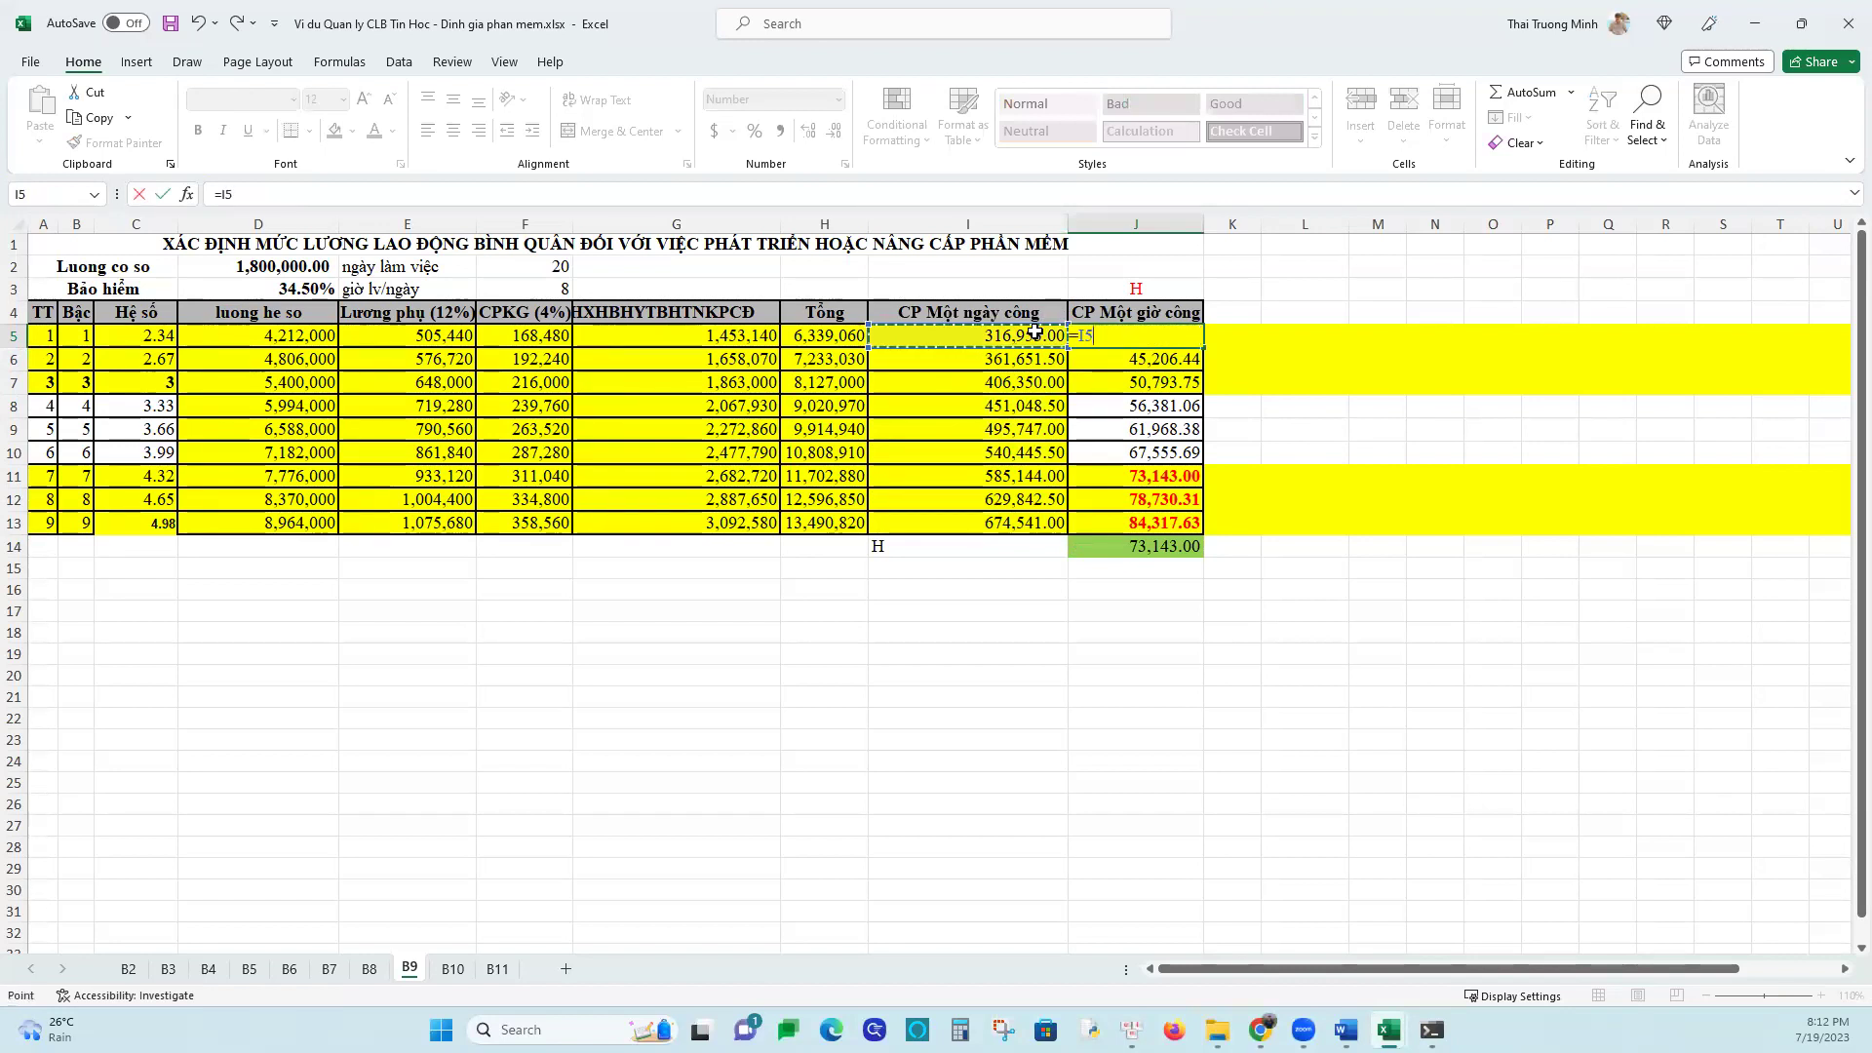
{"action": "left_click", "coordinate": [537, 291]}
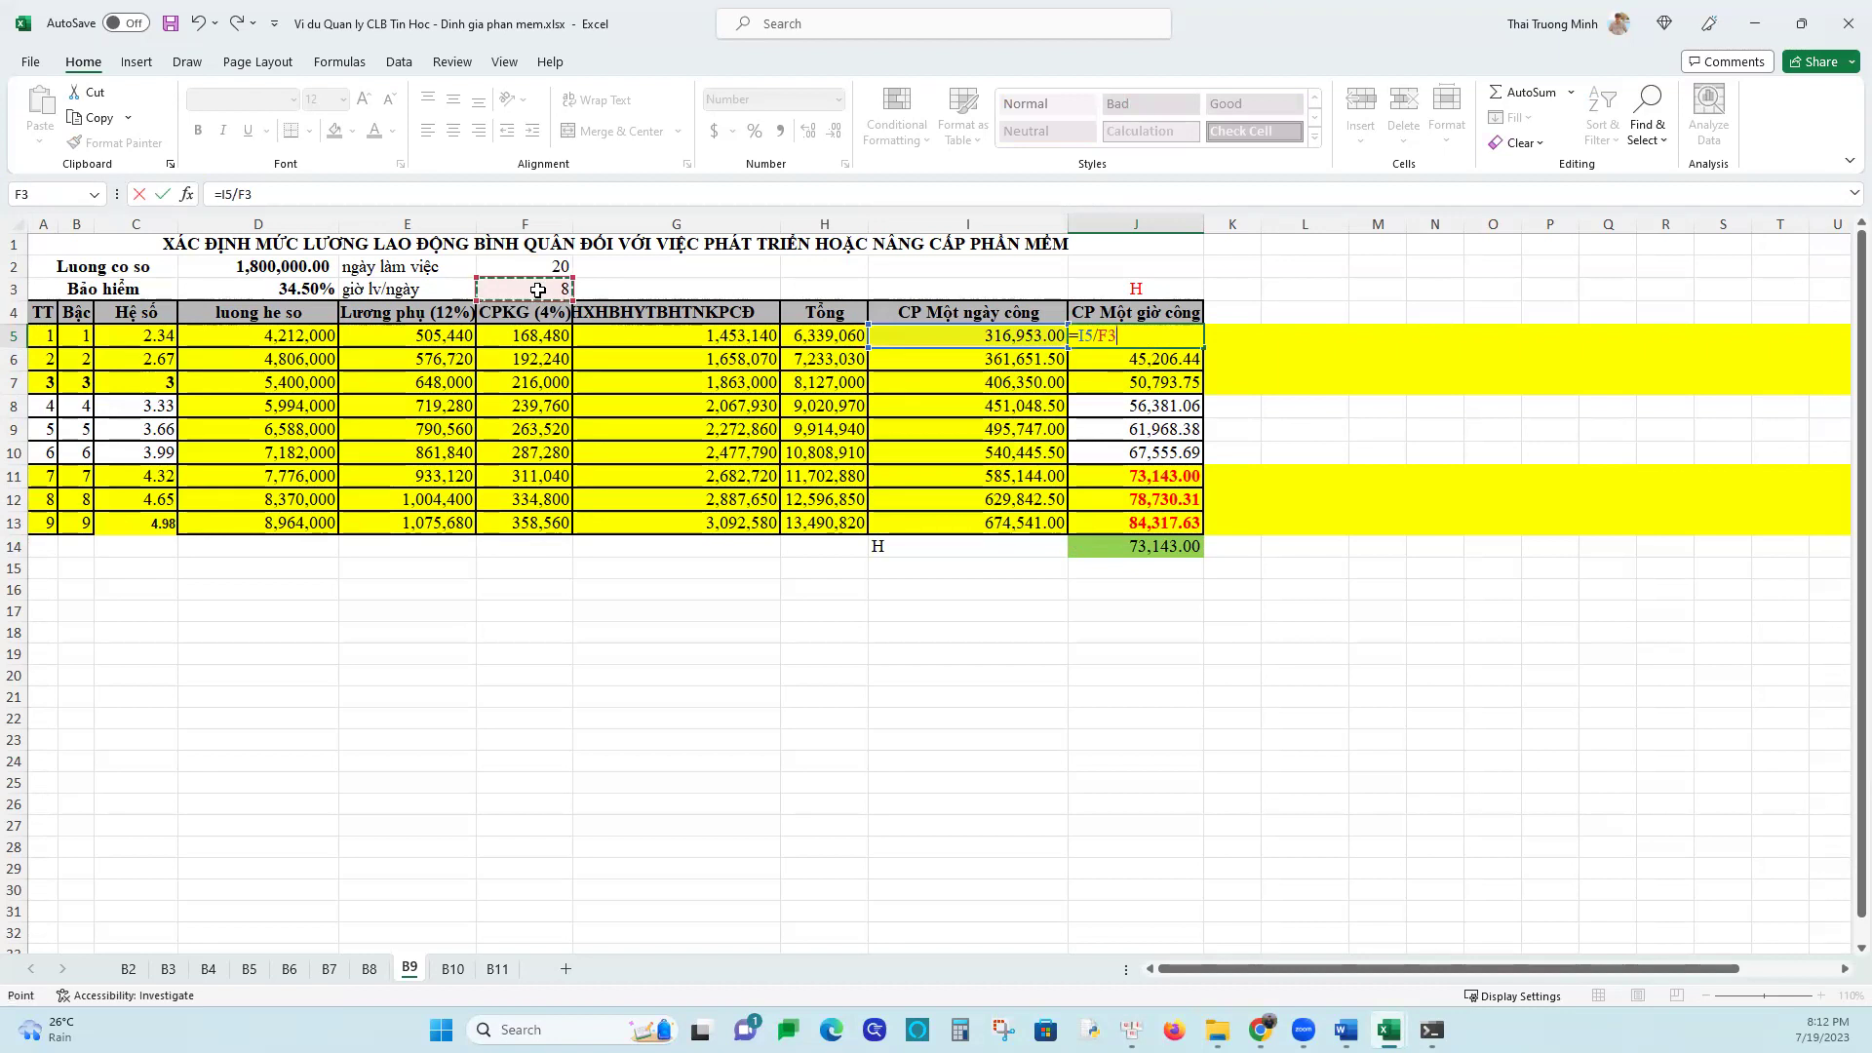
{"action": "key", "text": "F4"}
{"action": "key", "text": "Return"}
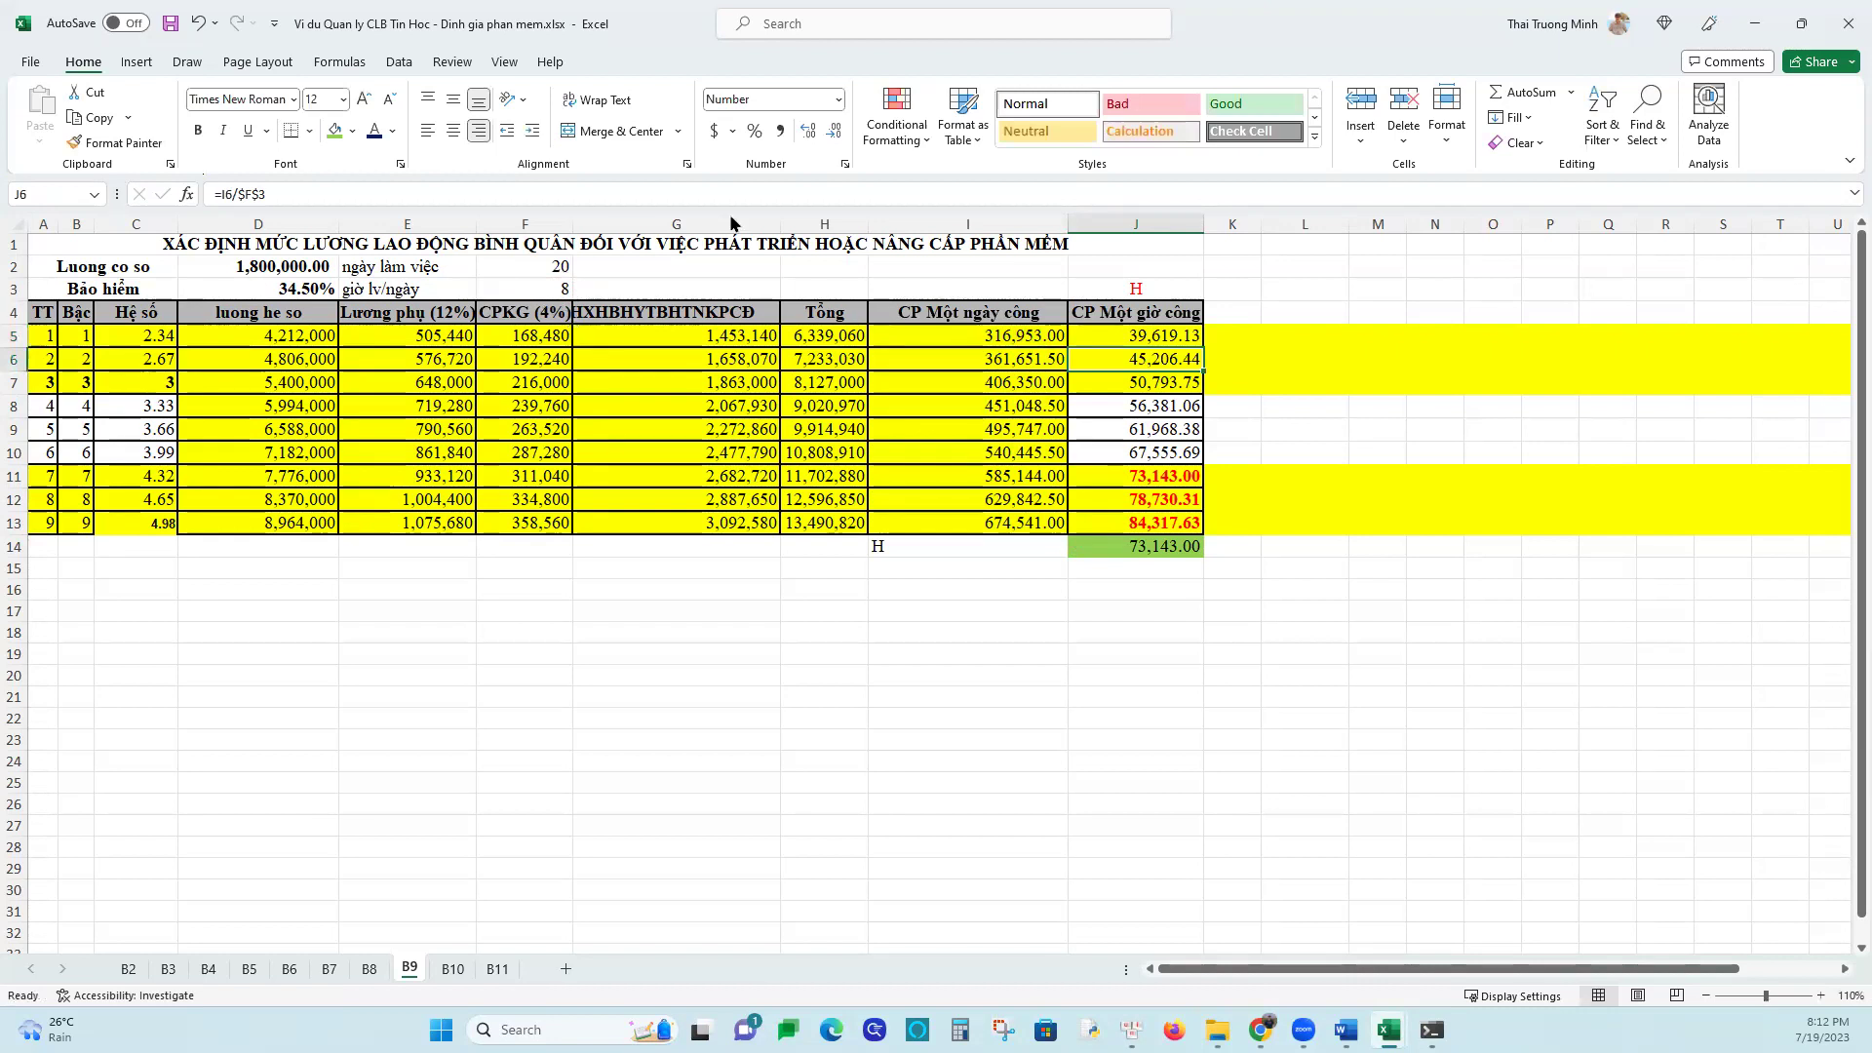
{"action": "left_click", "coordinate": [1183, 337]}
{"action": "left_click_drag", "start_coordinate": [1200, 346], "coordinate": [1195, 526]}
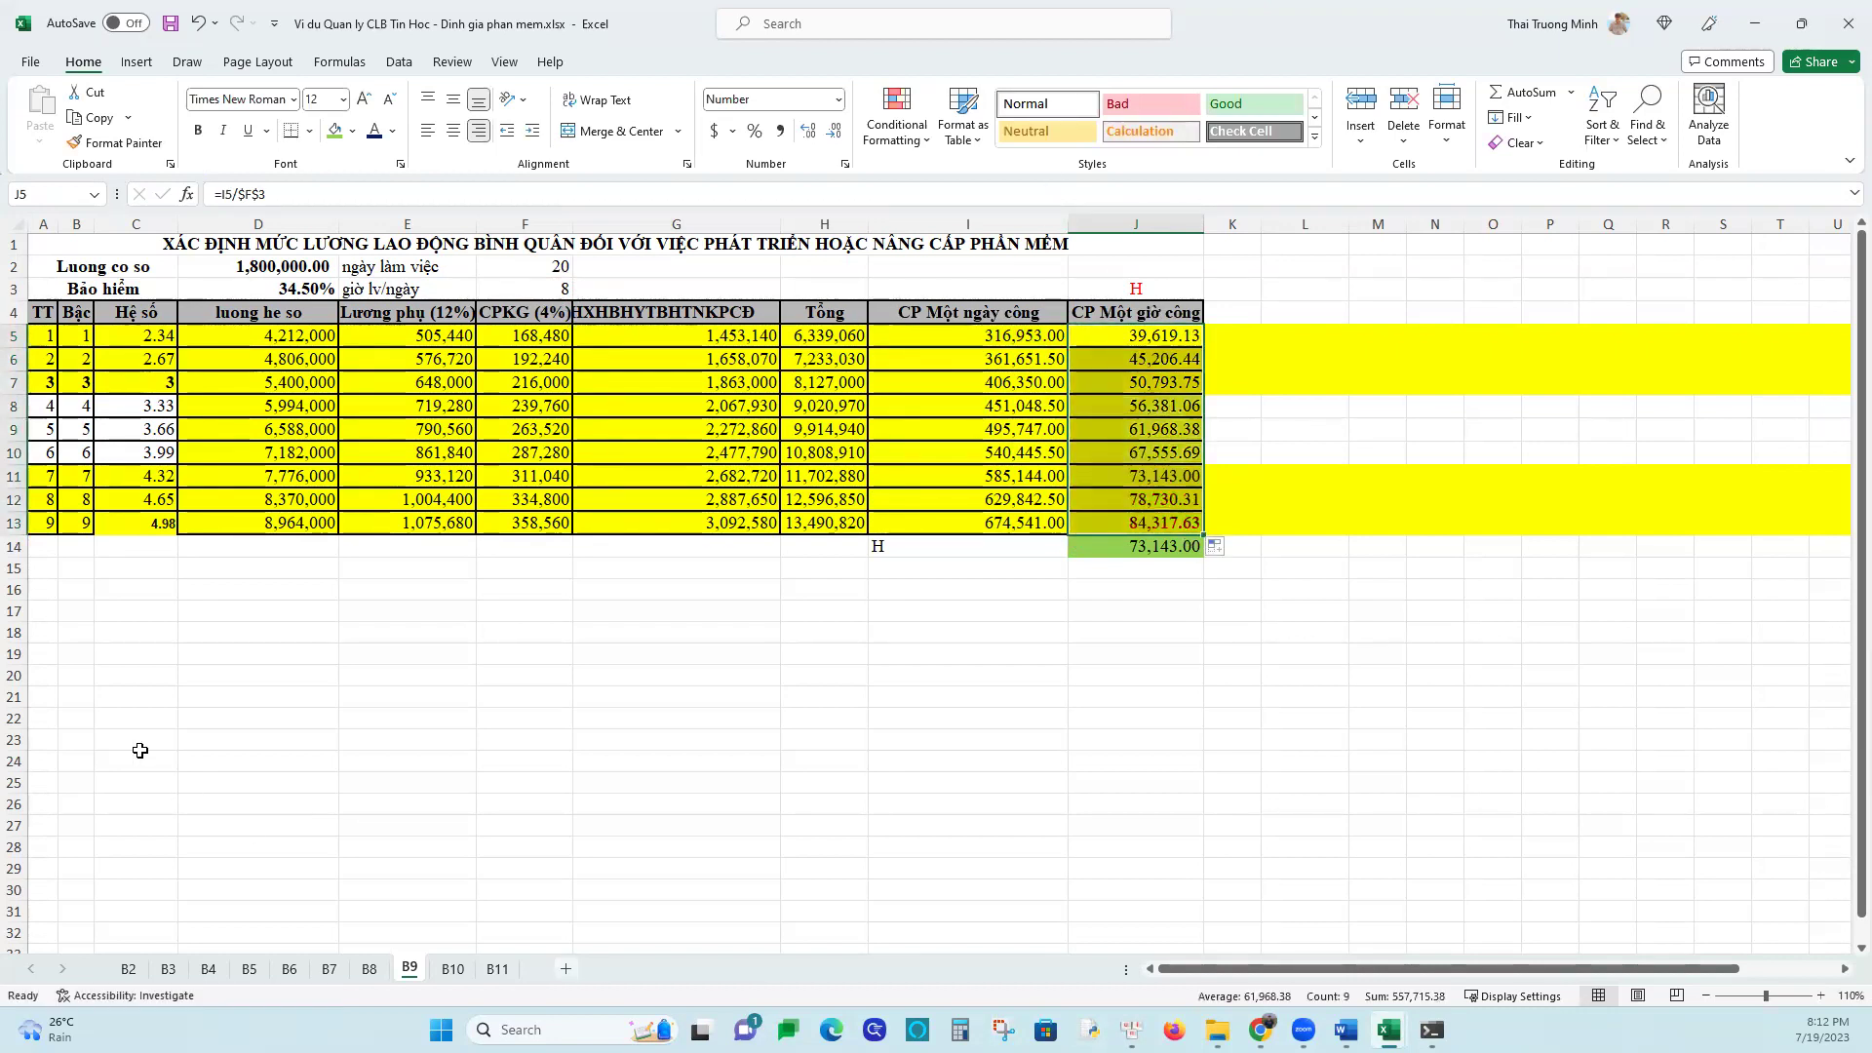
Remove the yellow fill from the grade 4 to 6 rows, A8:J10, leaving them with no fill
{"action": "left_click_drag", "start_coordinate": [44, 402], "coordinate": [1113, 461]}
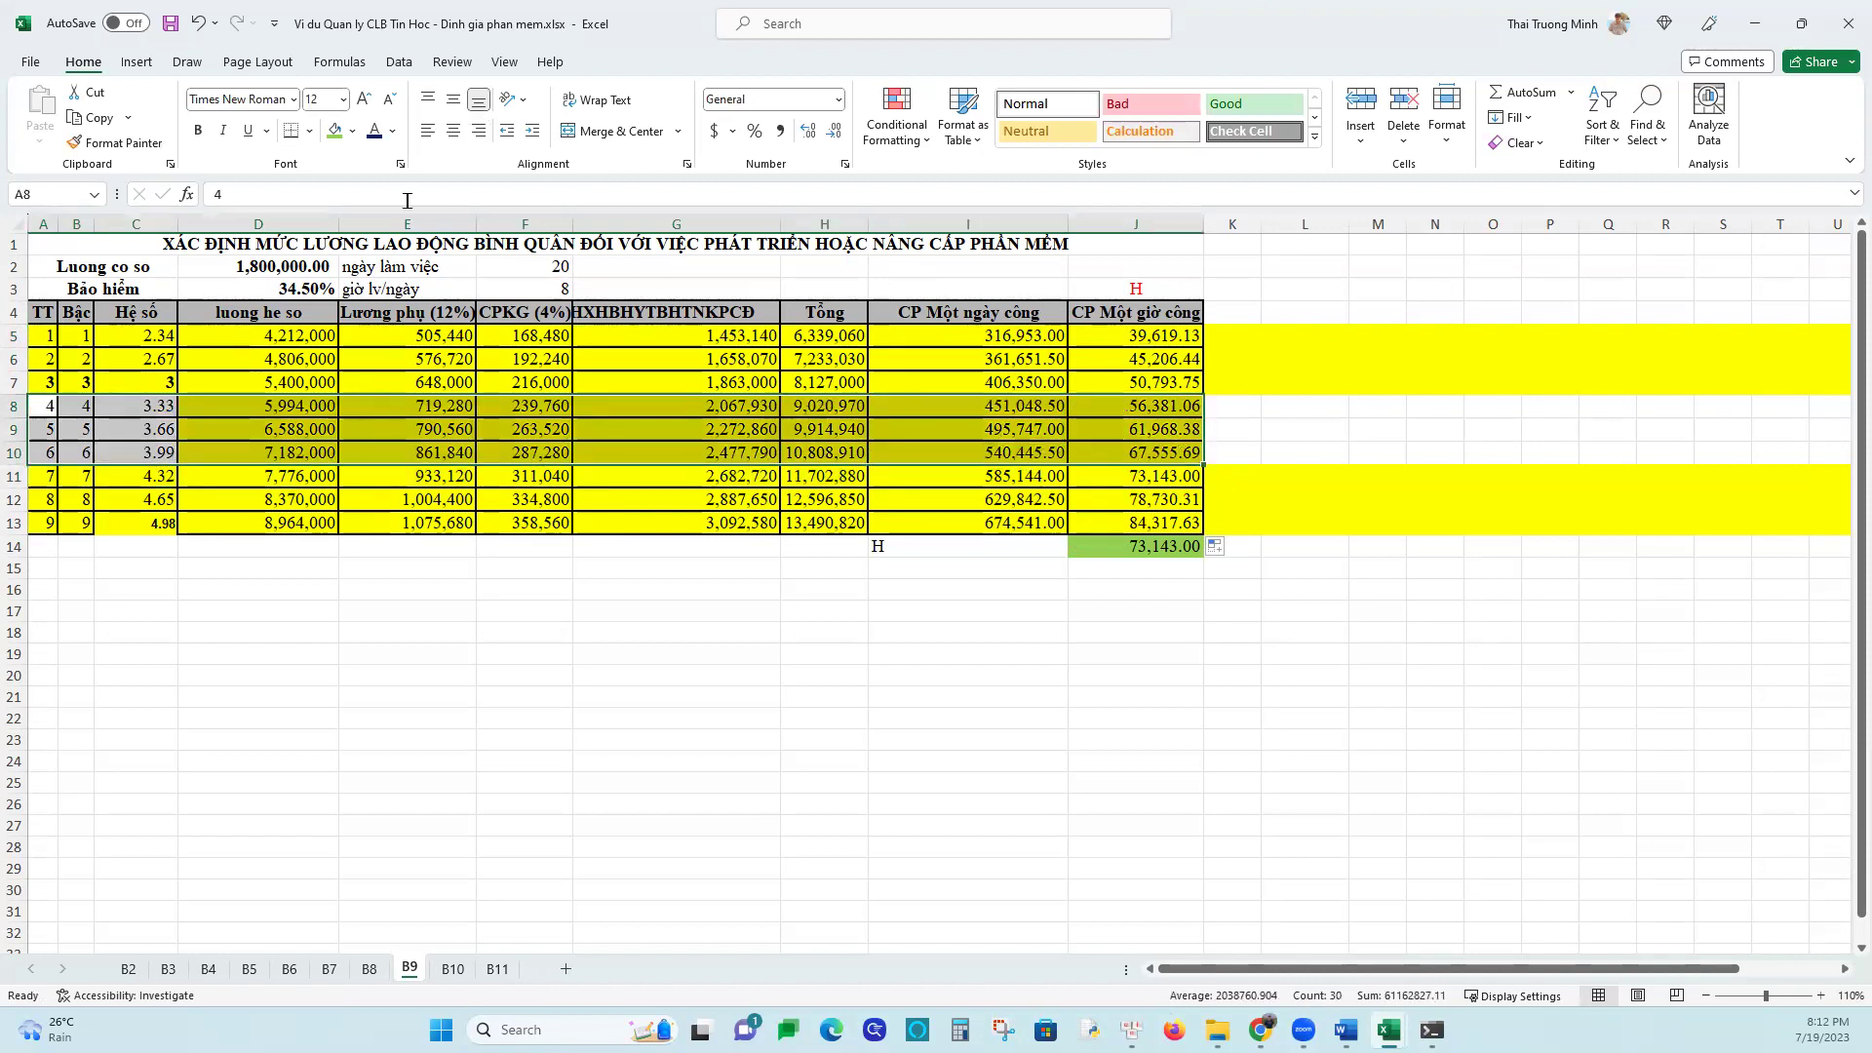
{"action": "left_click", "coordinate": [353, 132]}
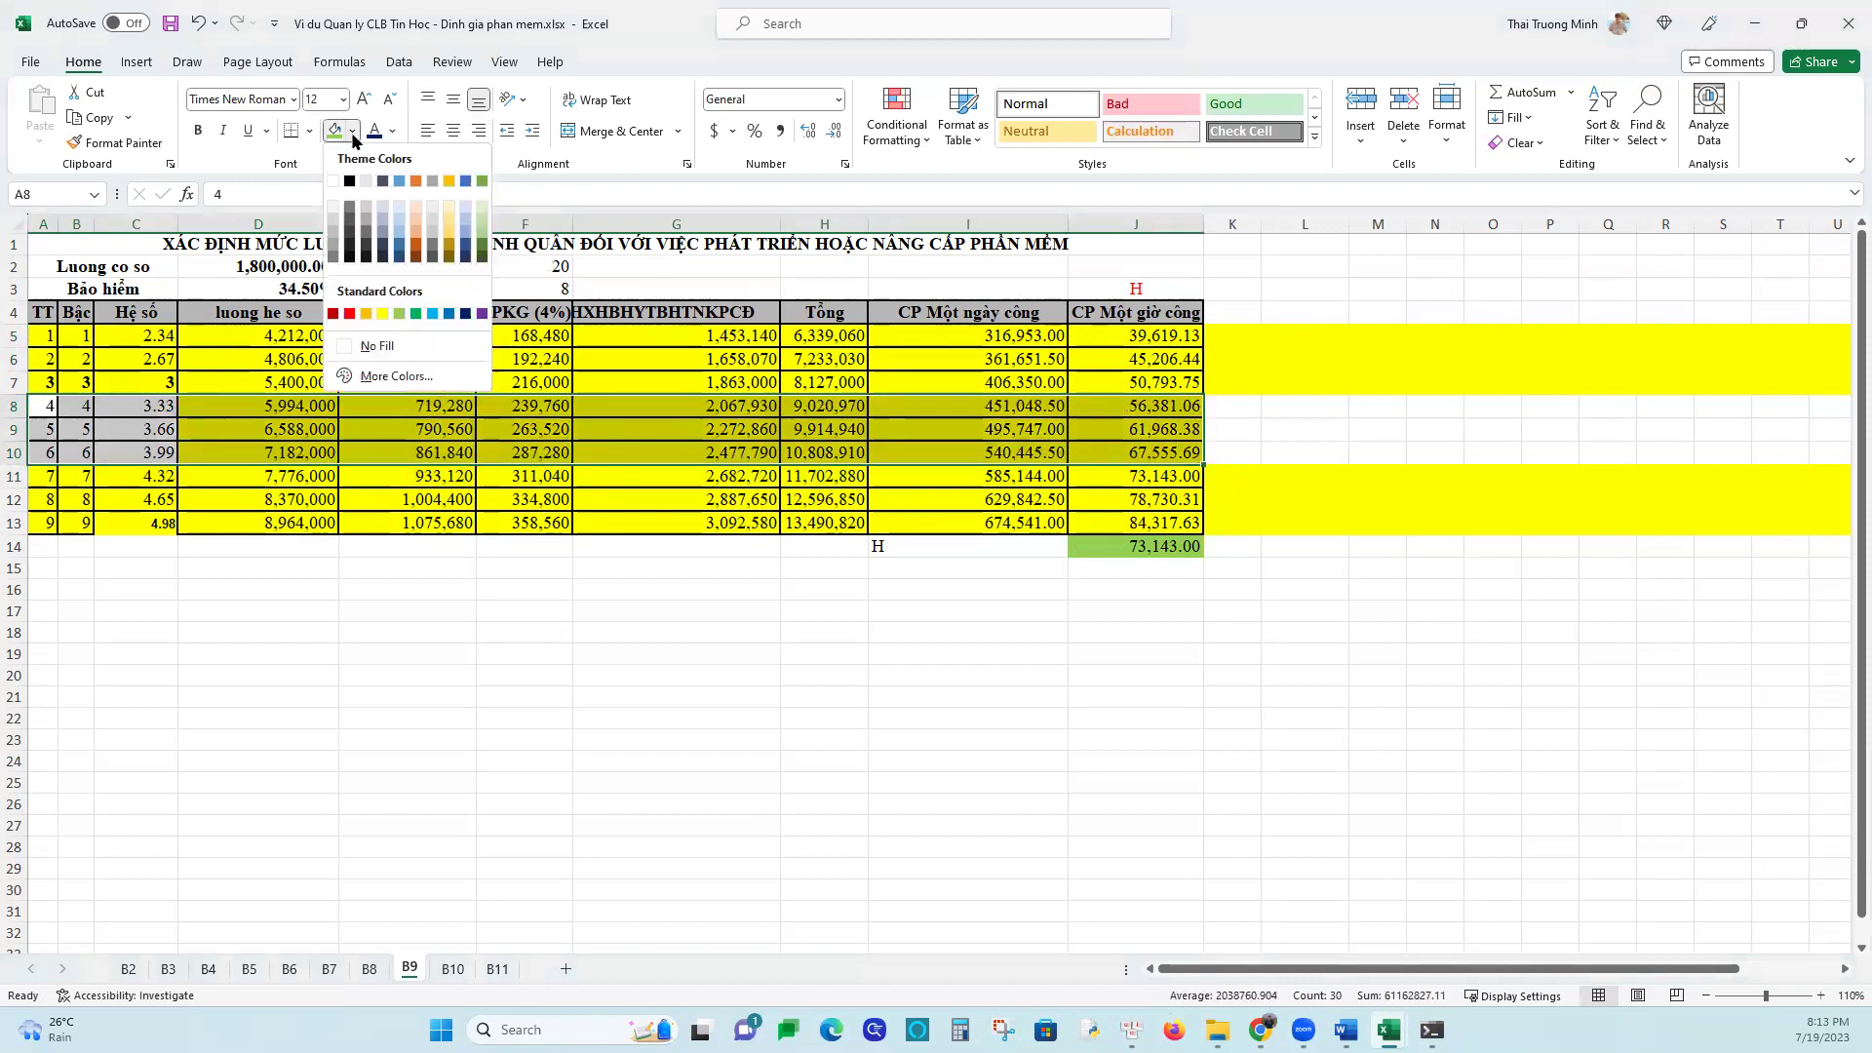
{"action": "left_click", "coordinate": [376, 348]}
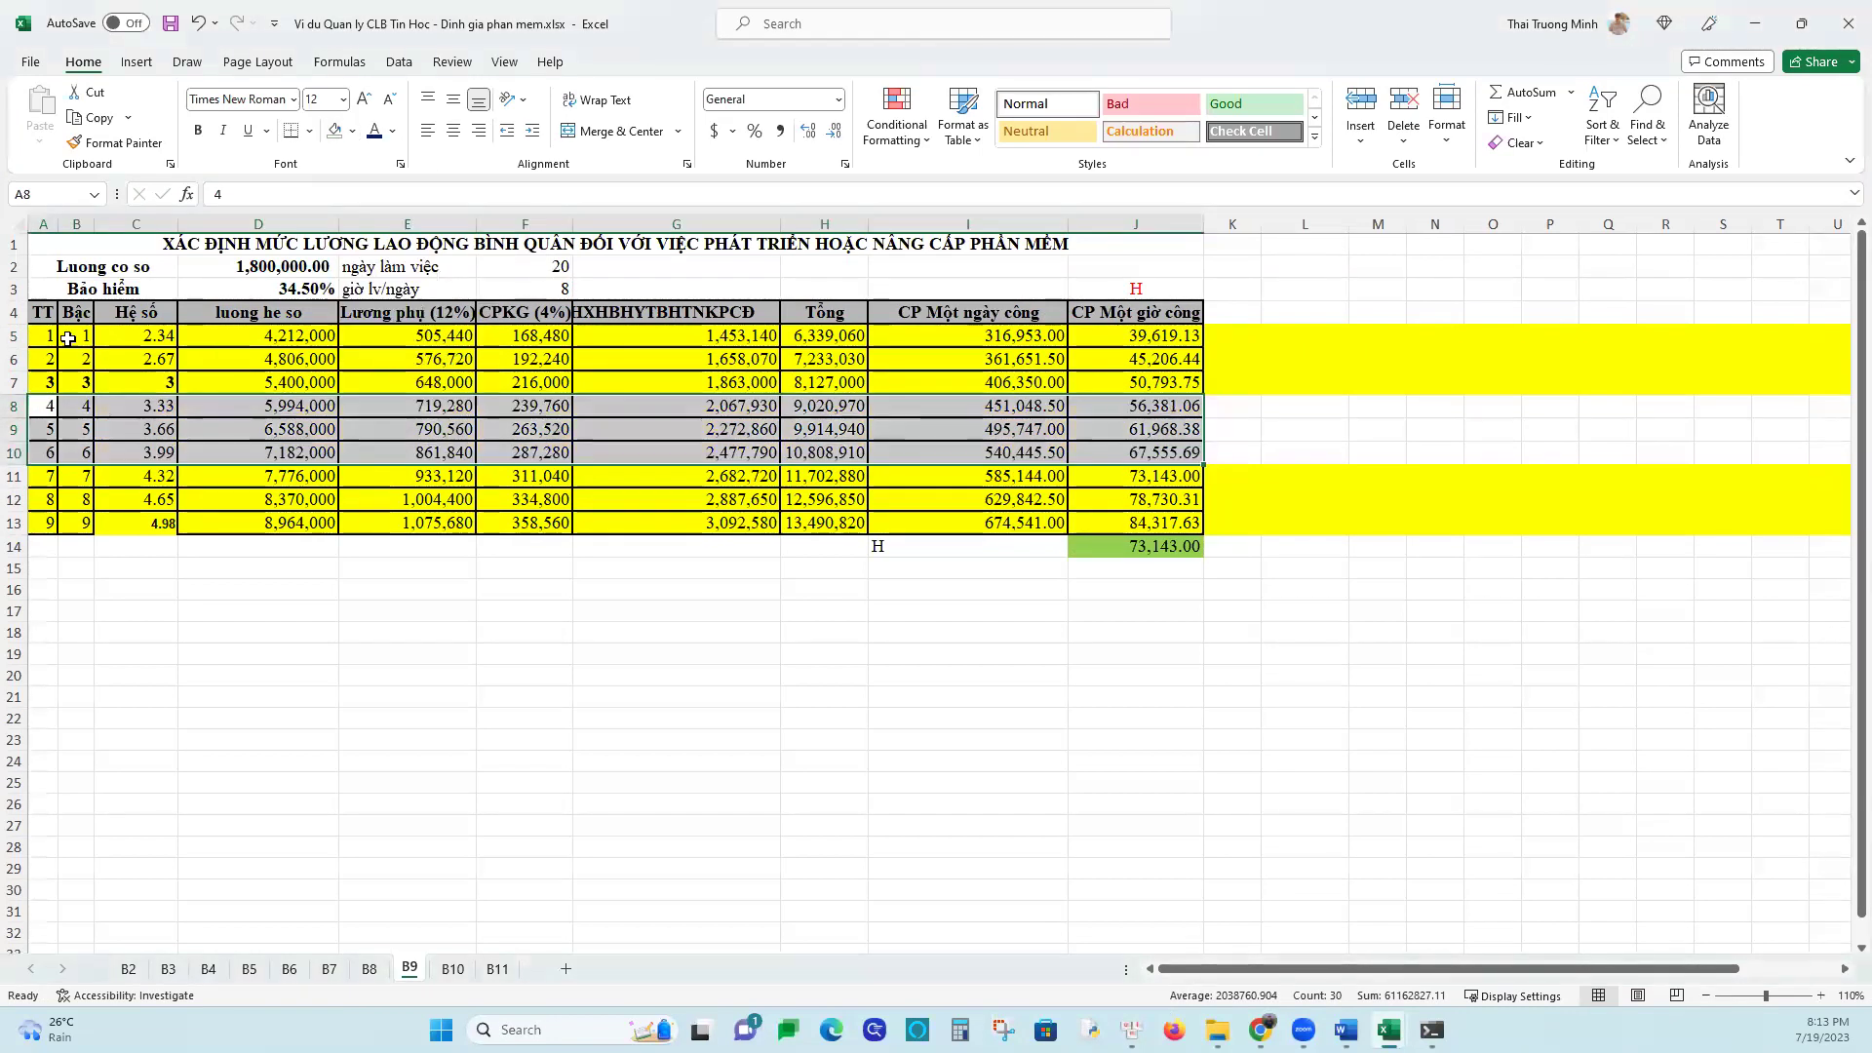
Fill the grade 7 to 9 rows, A11:J13, with the standard green colour
{"action": "left_click_drag", "start_coordinate": [30, 474], "coordinate": [1133, 522]}
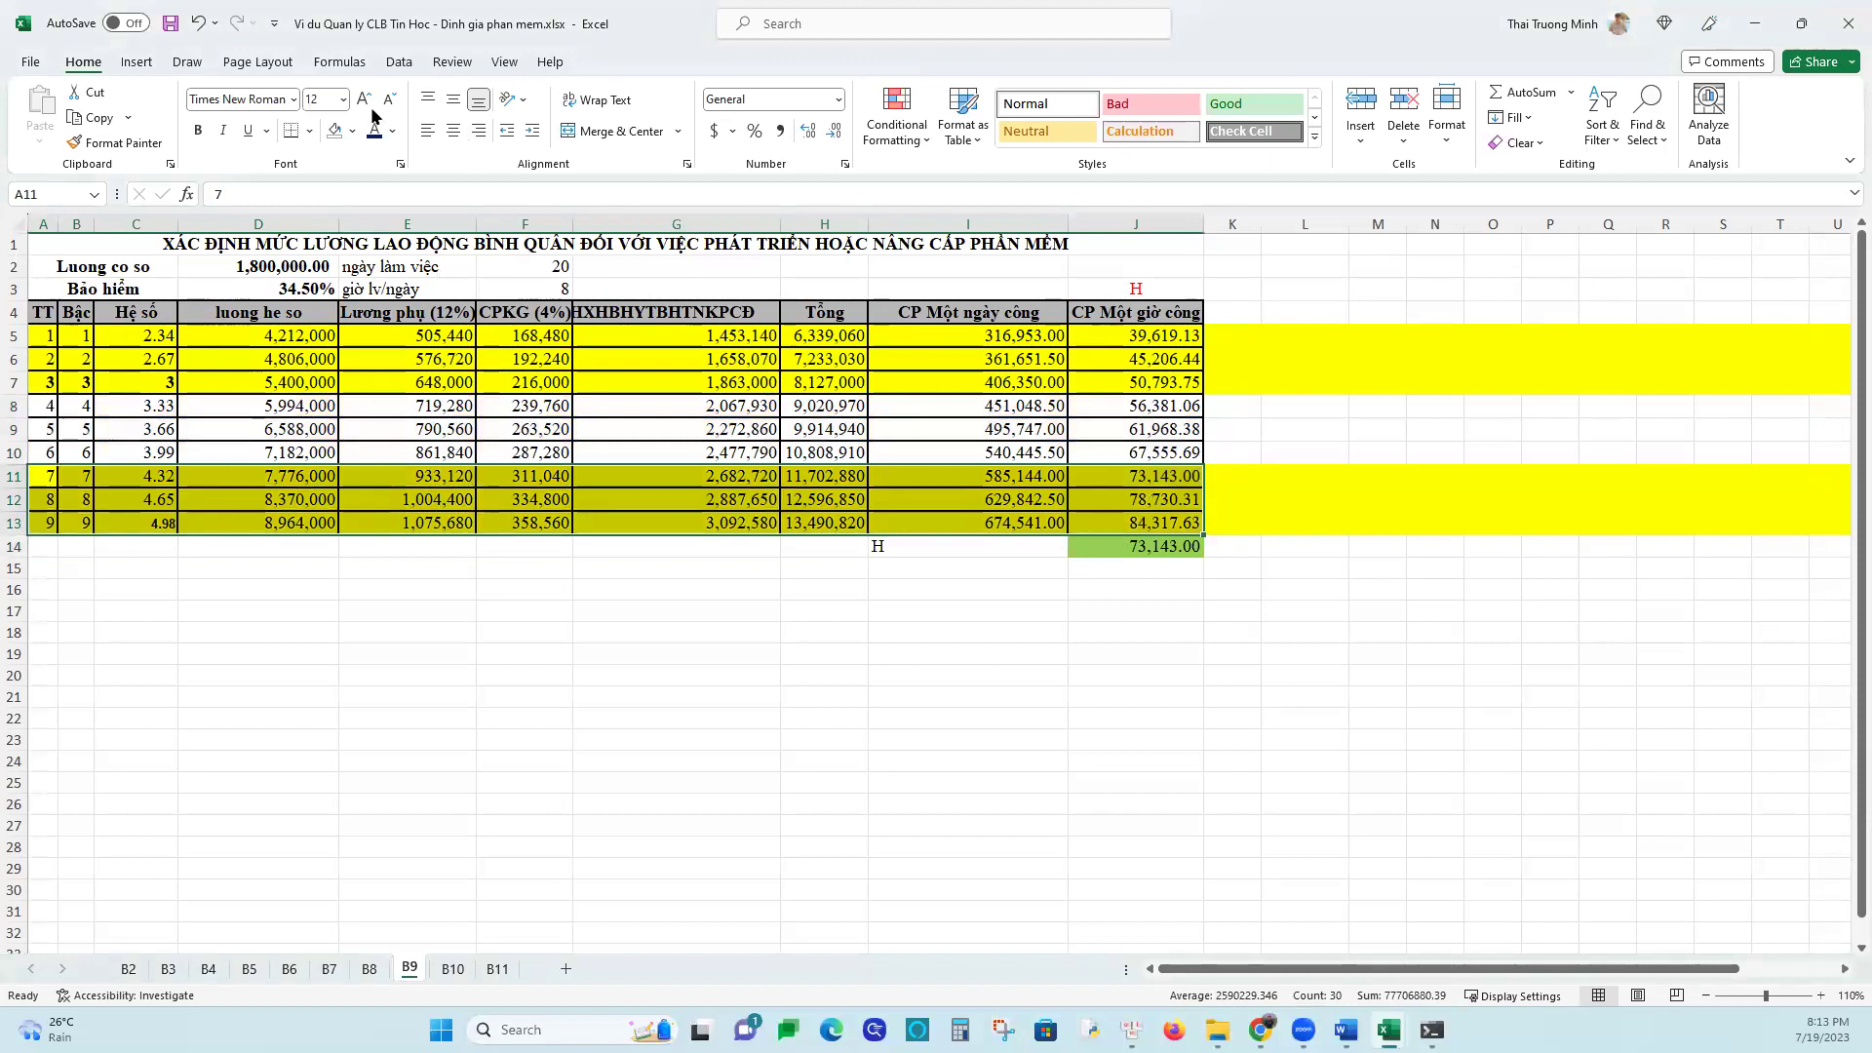
{"action": "left_click", "coordinate": [349, 138]}
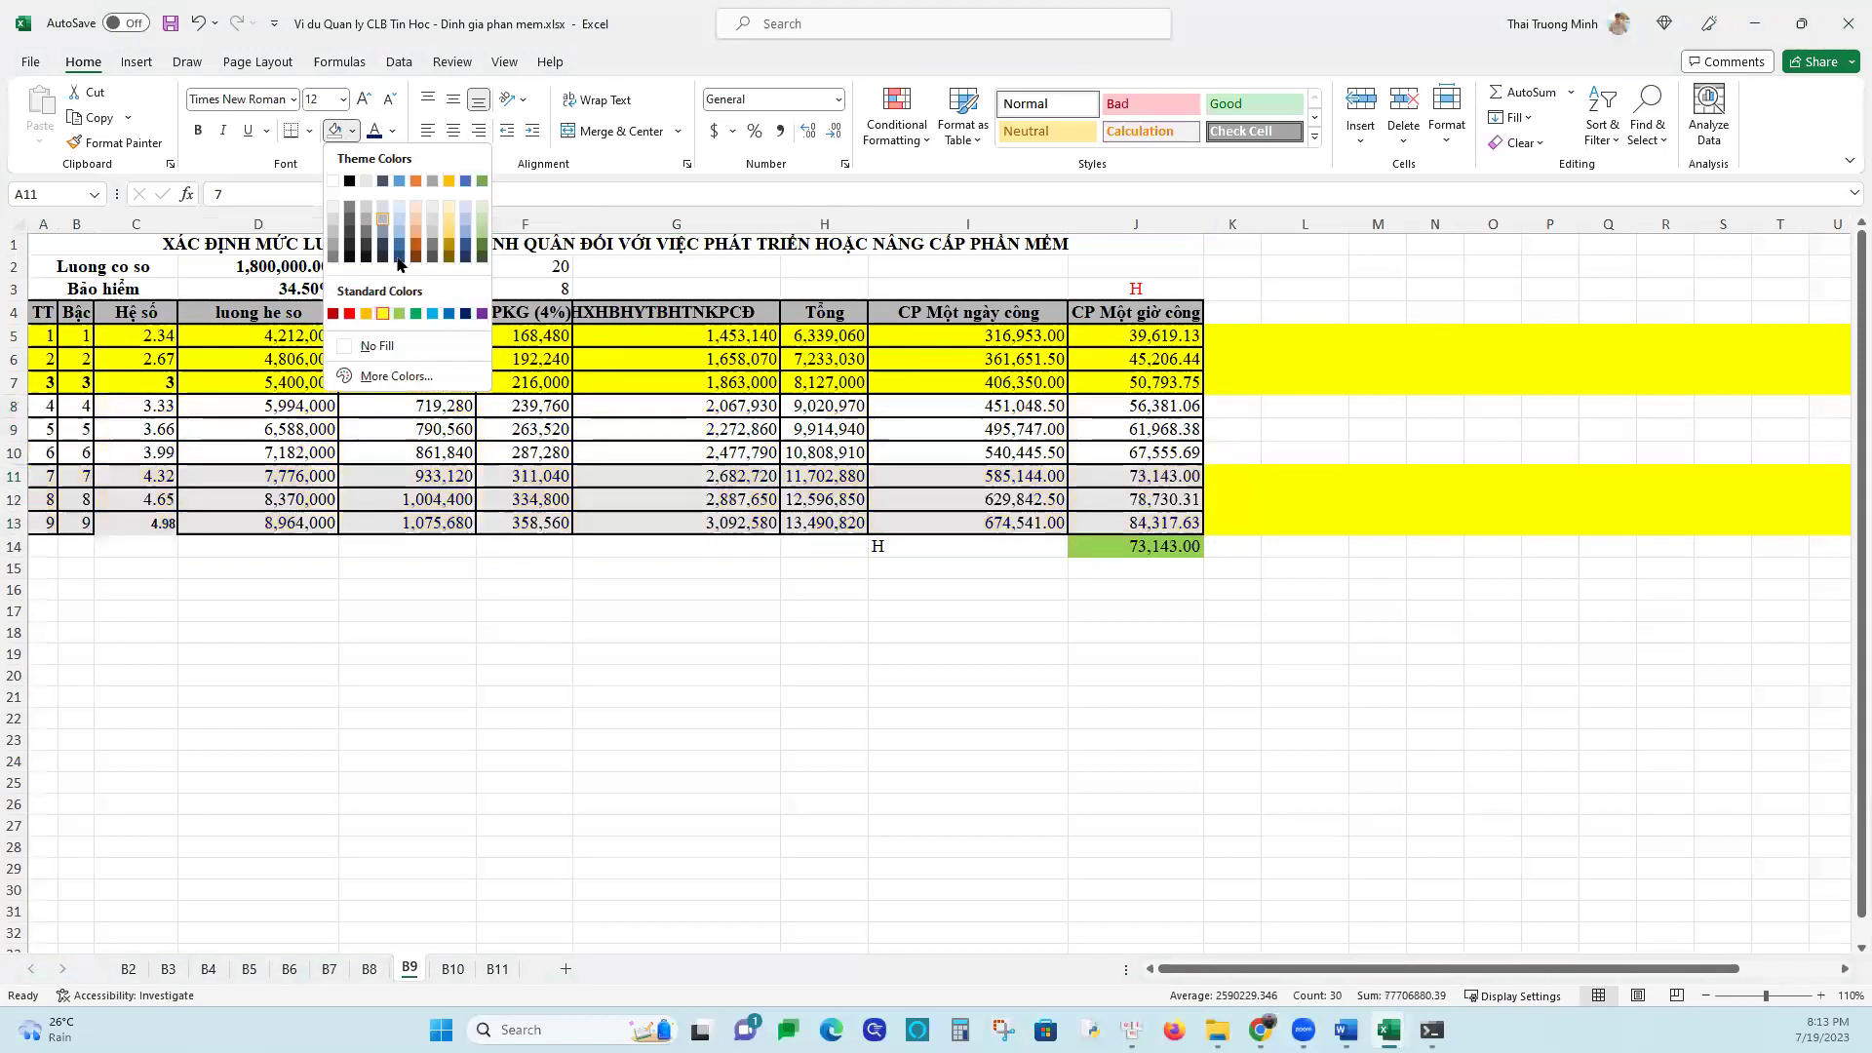
{"action": "left_click", "coordinate": [416, 315]}
{"action": "left_click", "coordinate": [505, 866]}
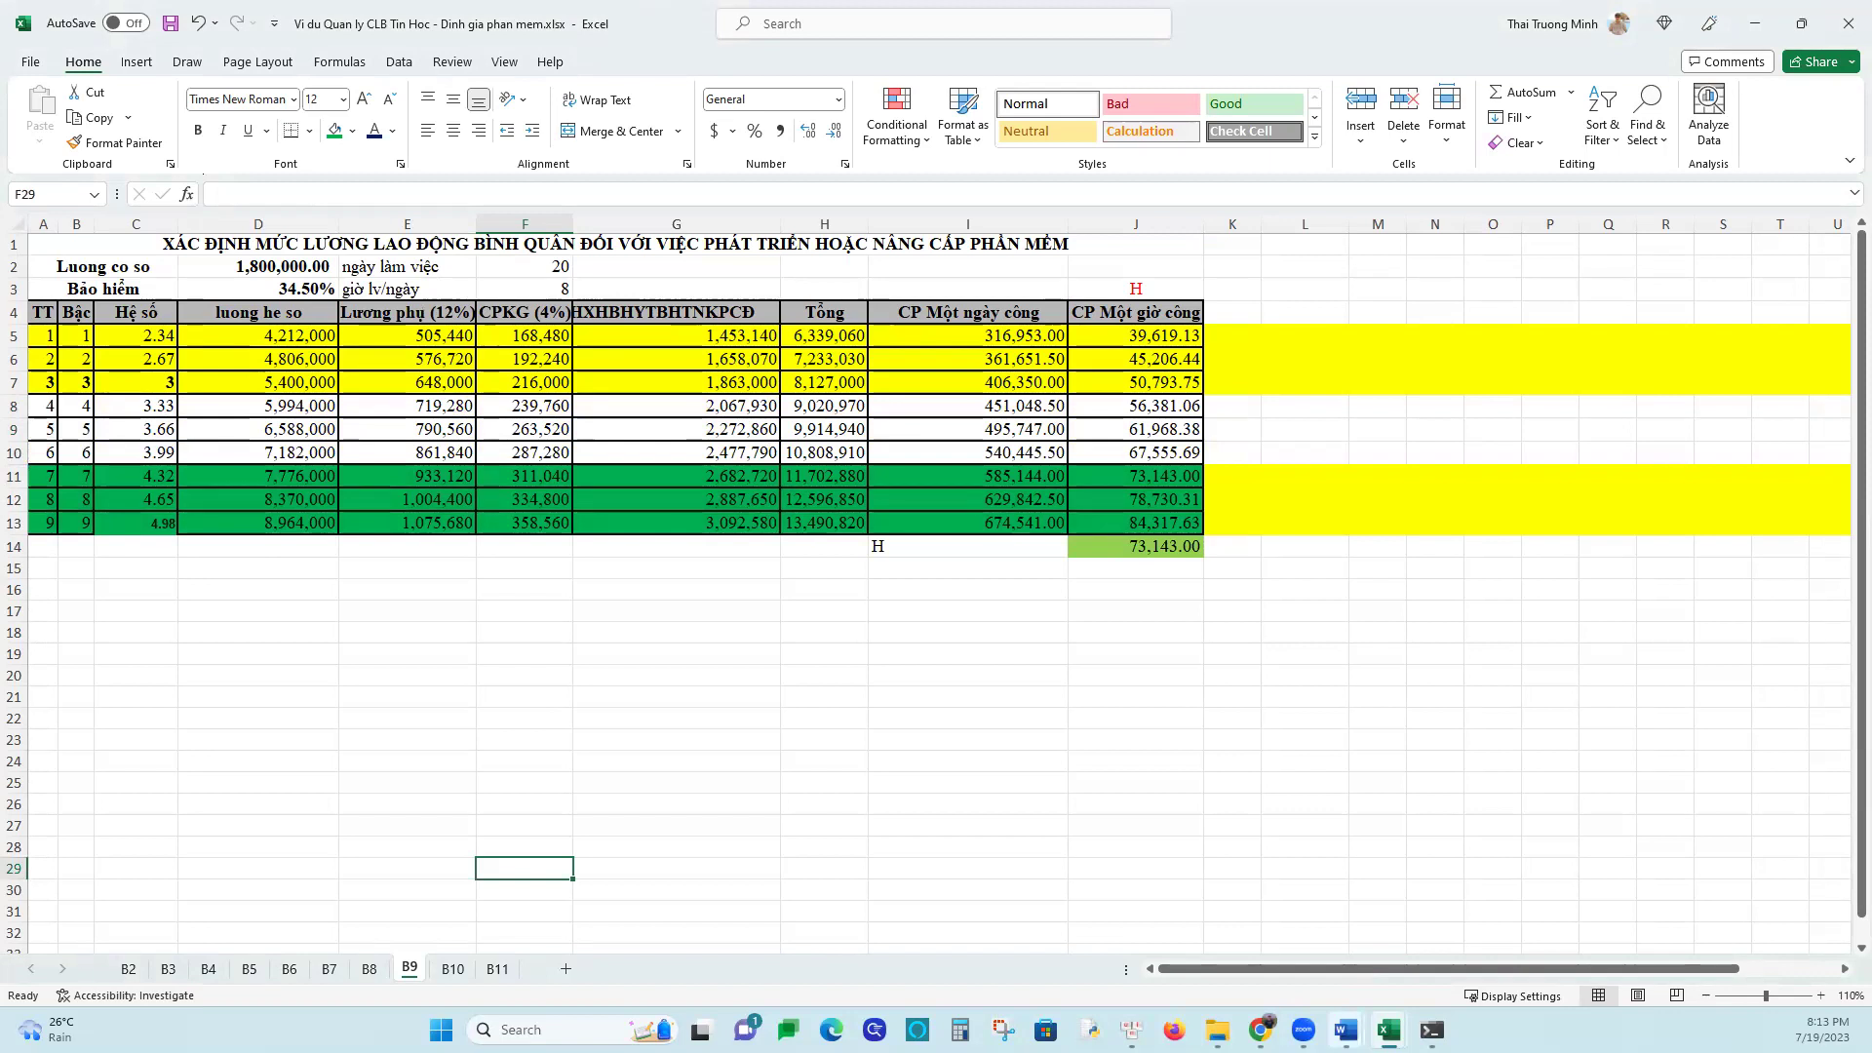
On sheet B8, examine the ES-to-P interpolation table in A26:B29 against the experience stability value in F16
{"action": "mouse_move", "coordinate": [1388, 1030]}
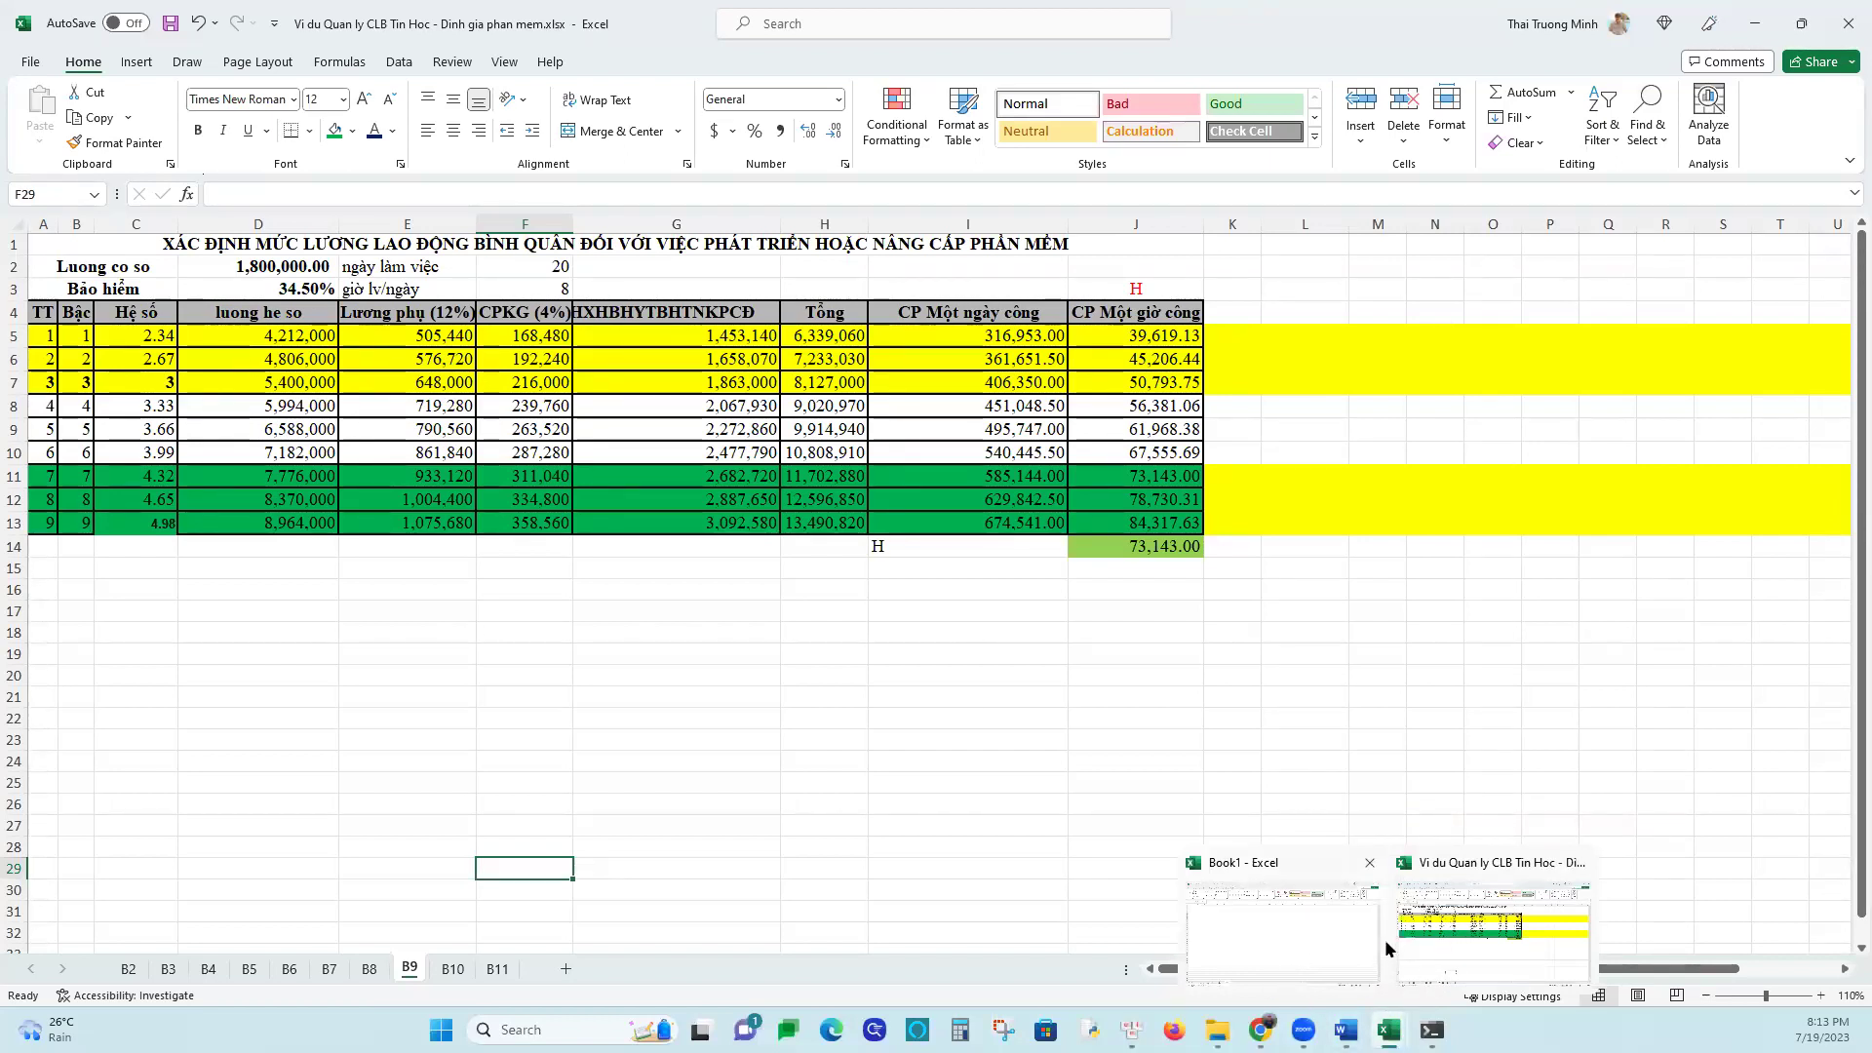
{"action": "left_click", "coordinate": [369, 969]}
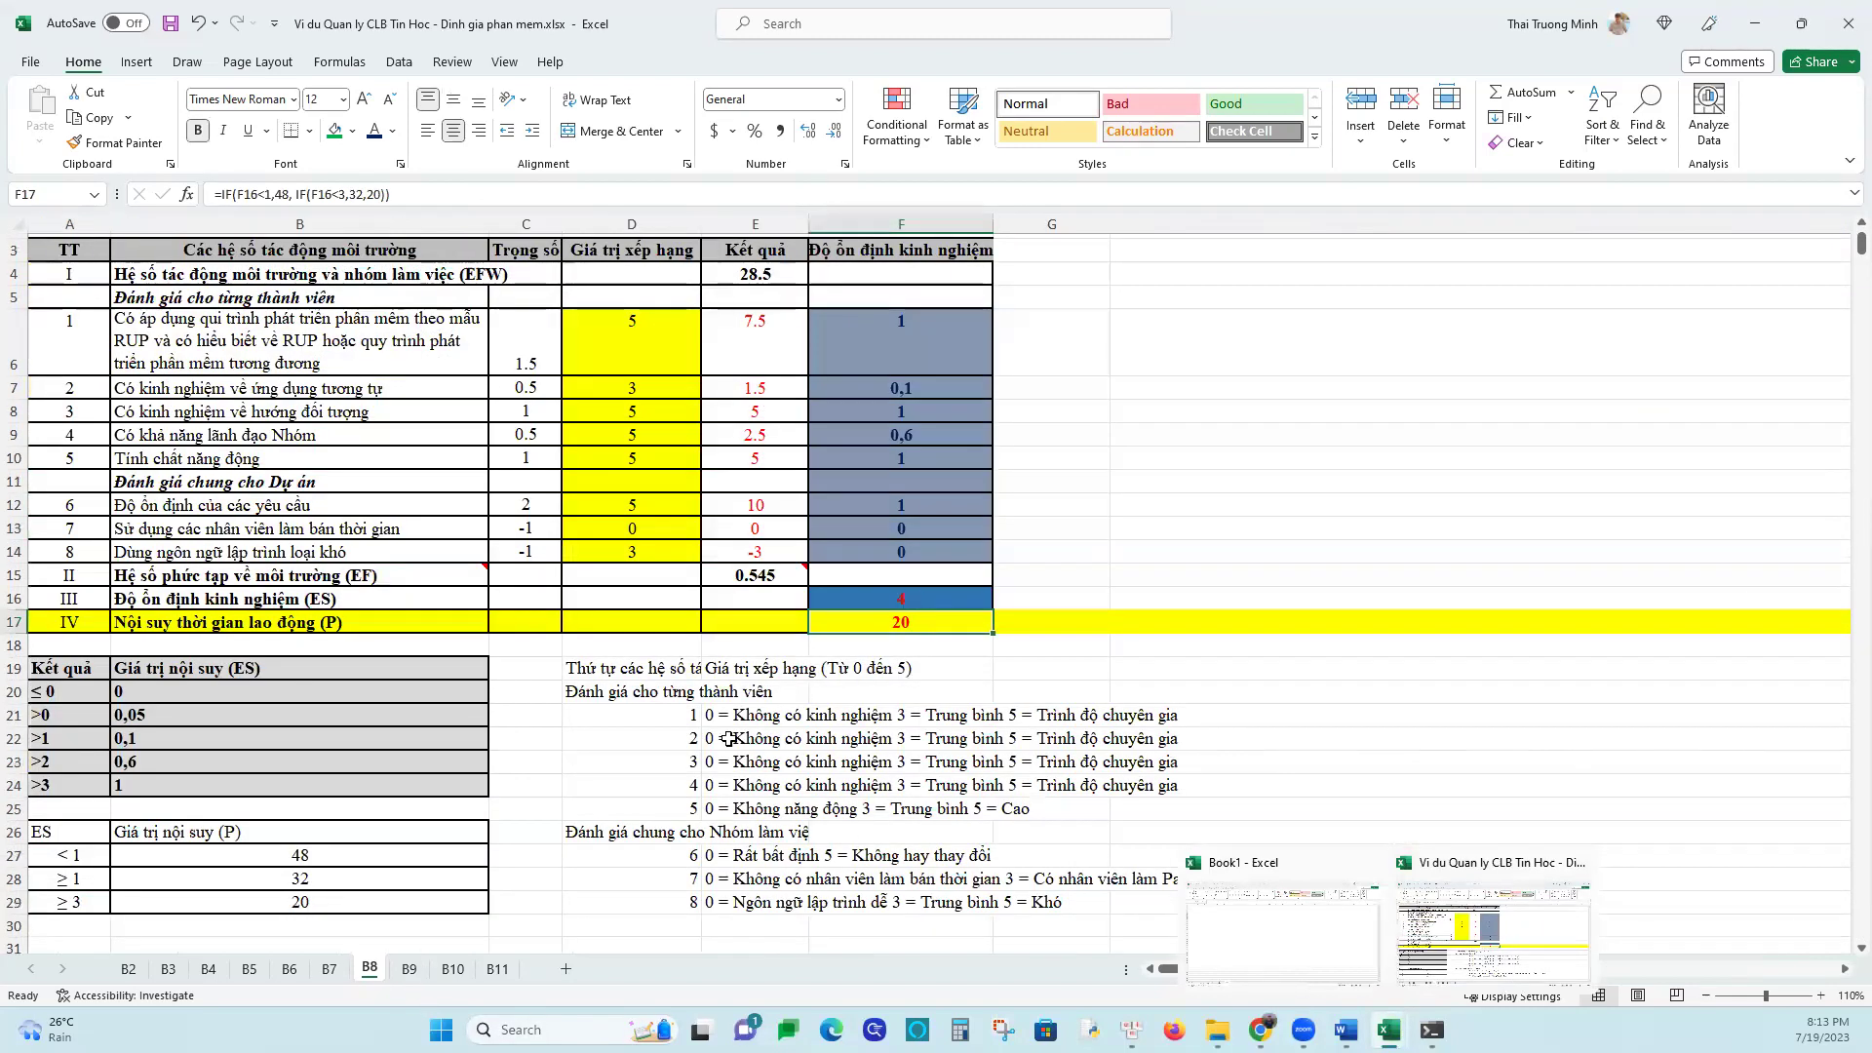
{"action": "left_click", "coordinate": [263, 855]}
{"action": "left_click", "coordinate": [254, 878]}
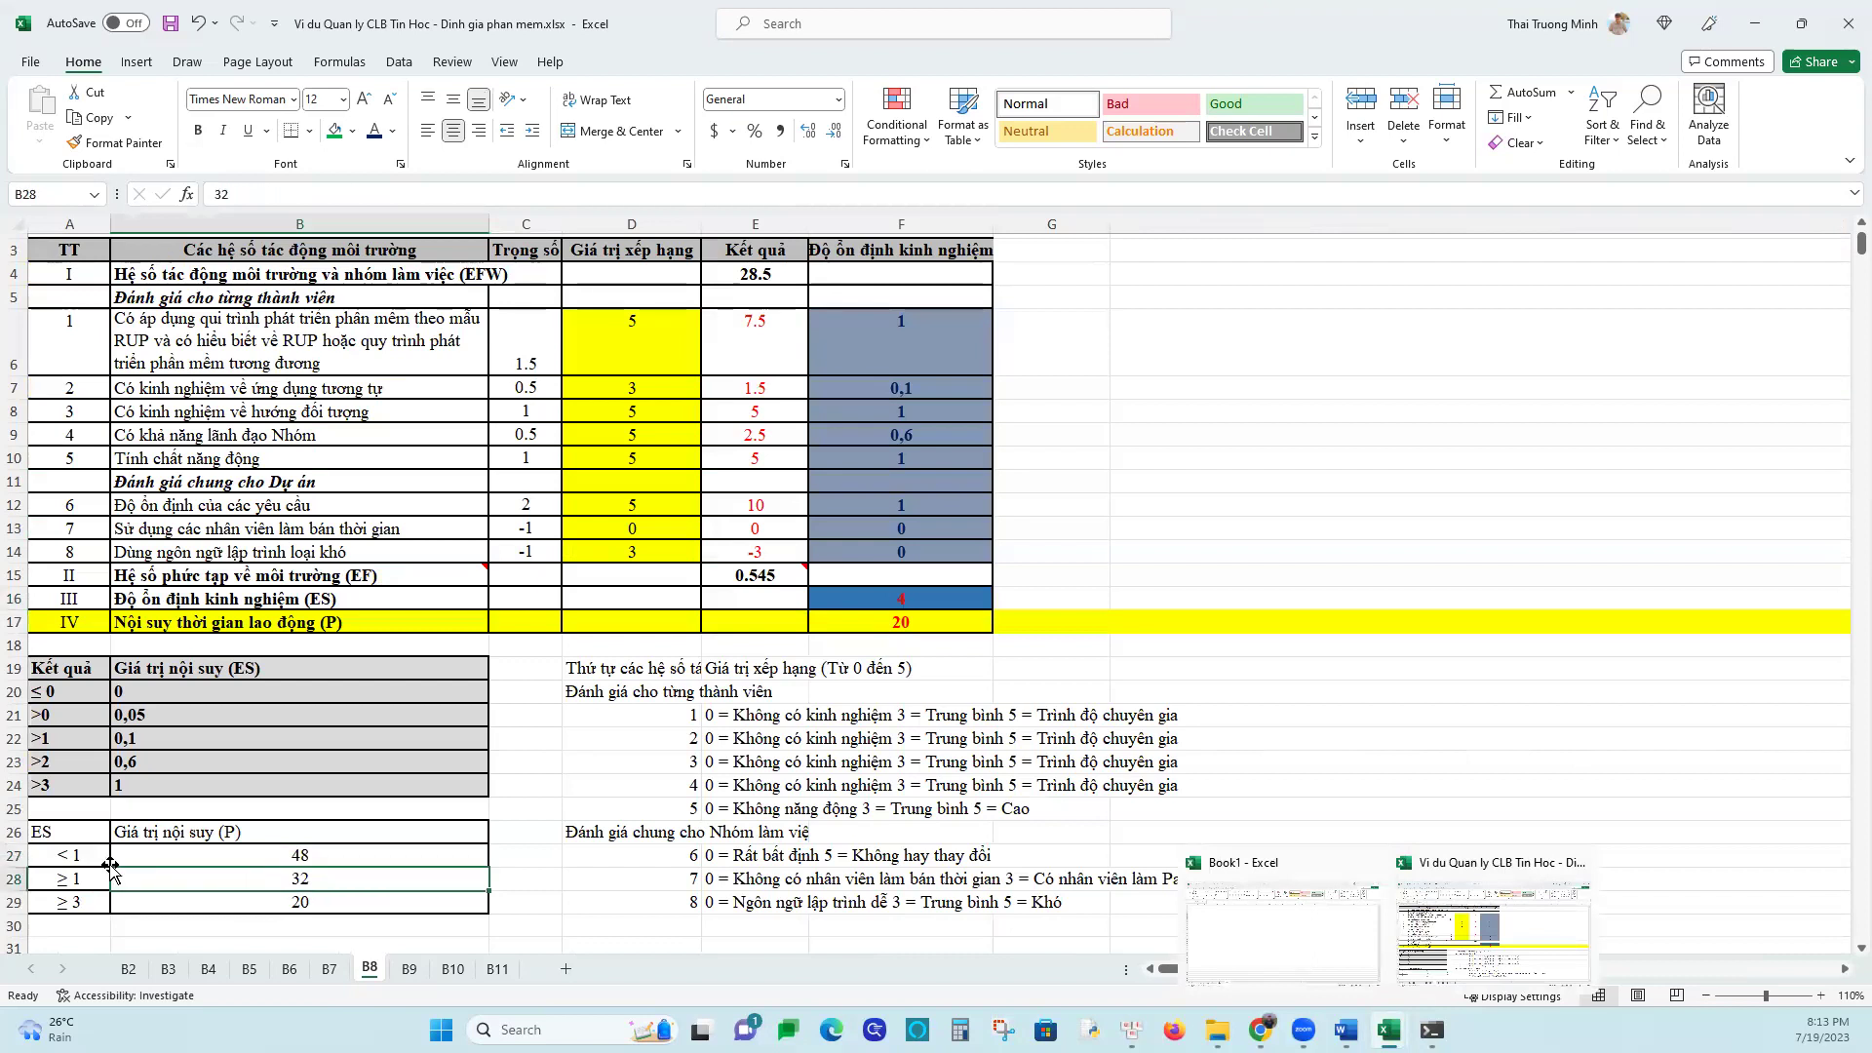
{"action": "left_click", "coordinate": [161, 855]}
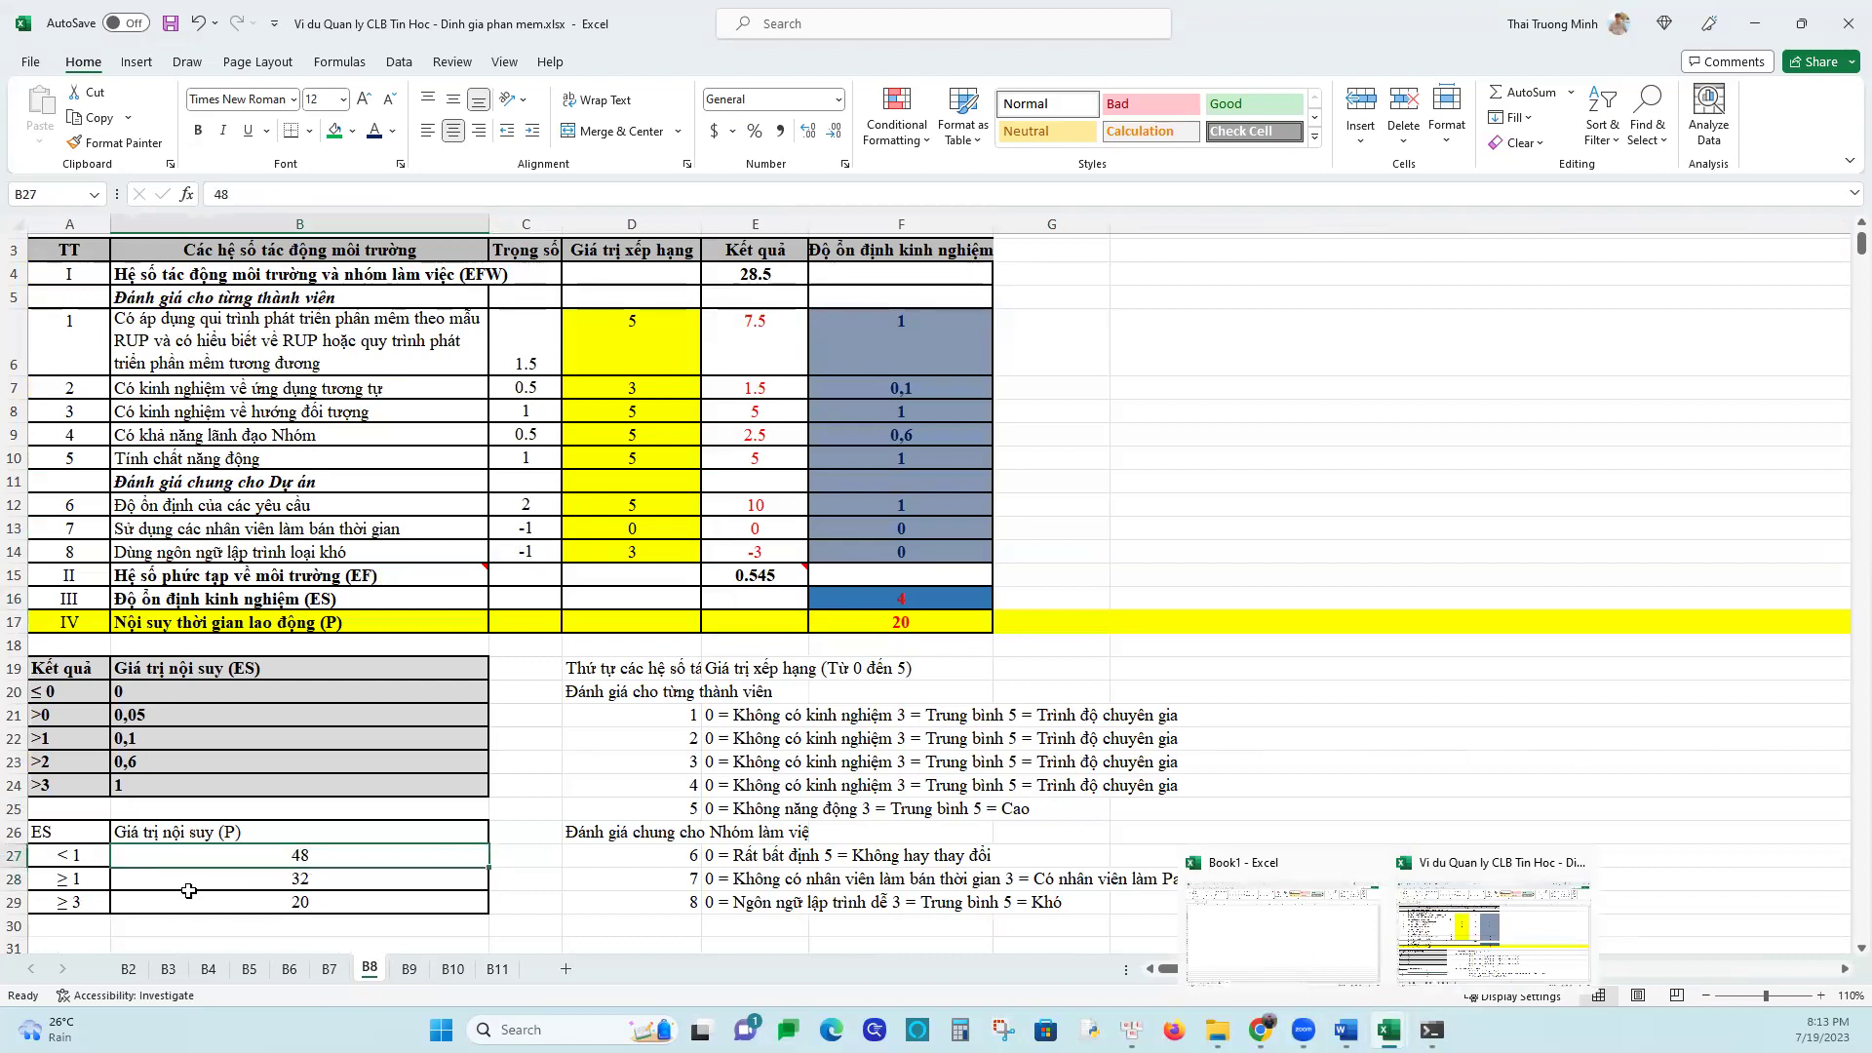
{"action": "left_click", "coordinate": [254, 880]}
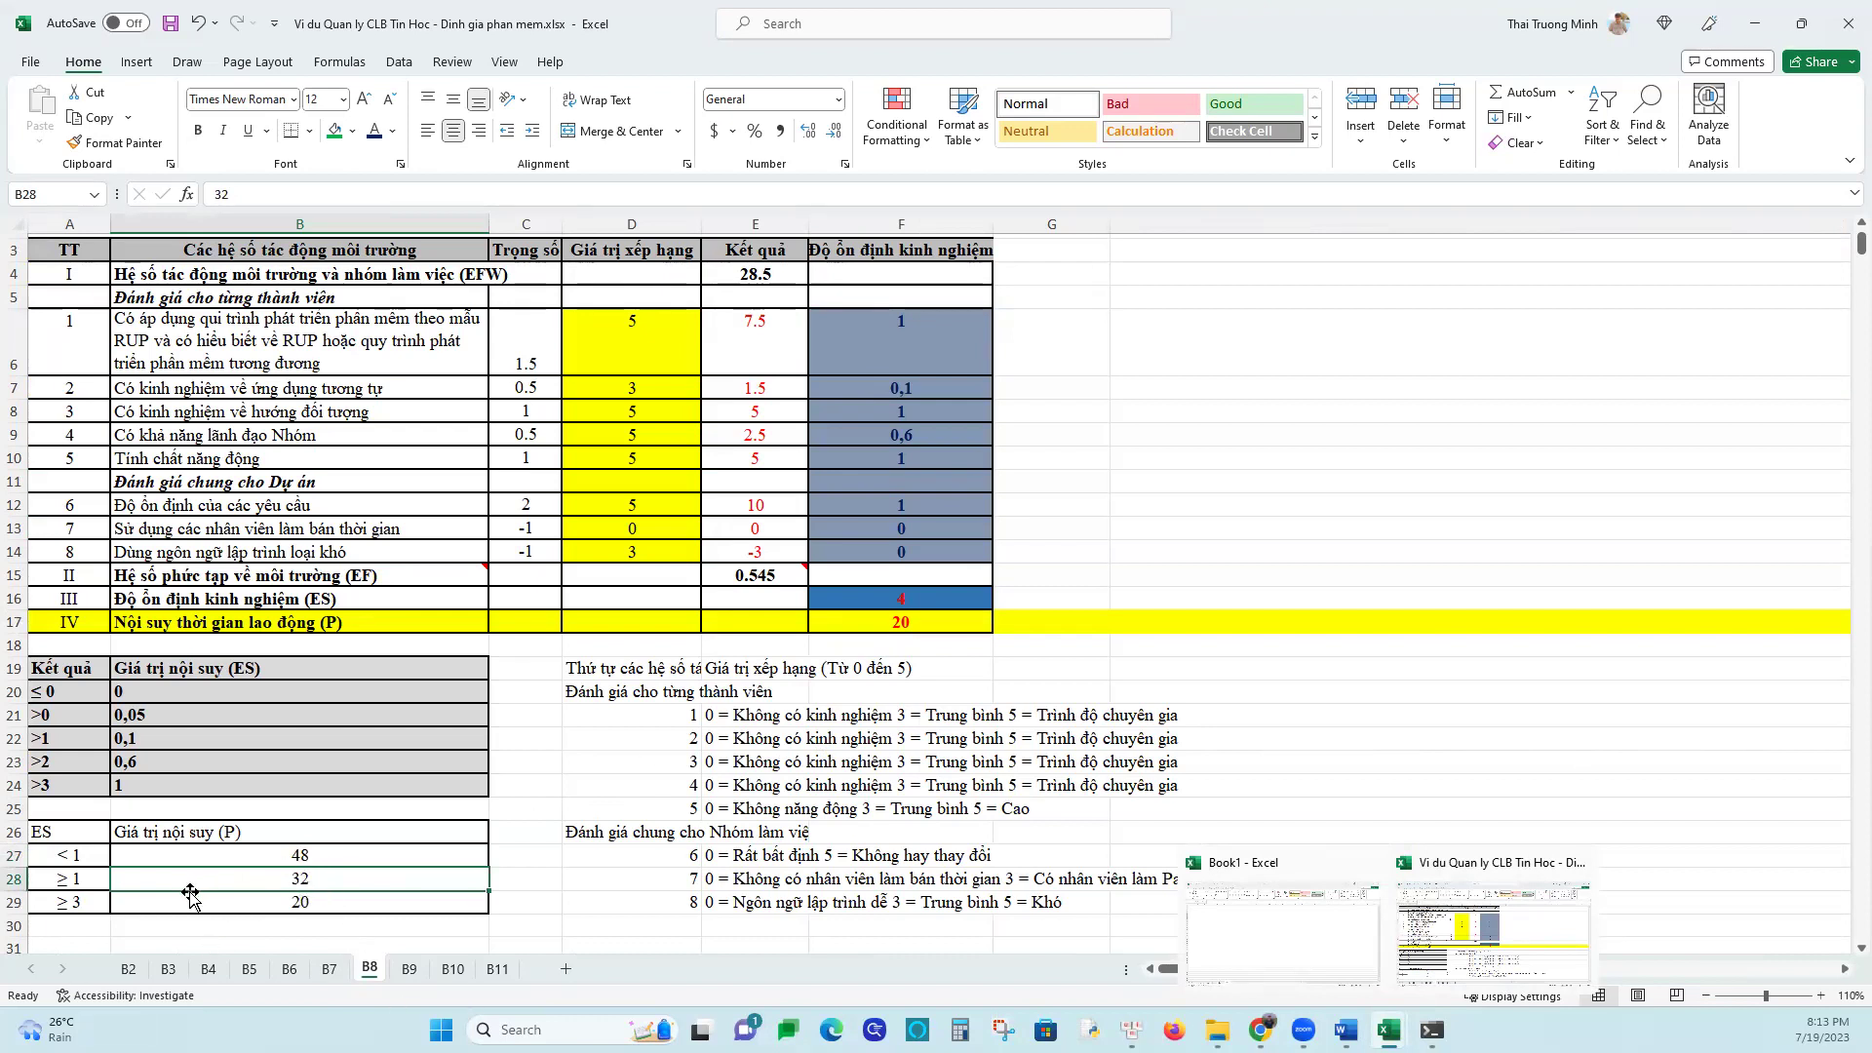
{"action": "left_click", "coordinate": [916, 601]}
{"action": "left_click", "coordinate": [270, 899]}
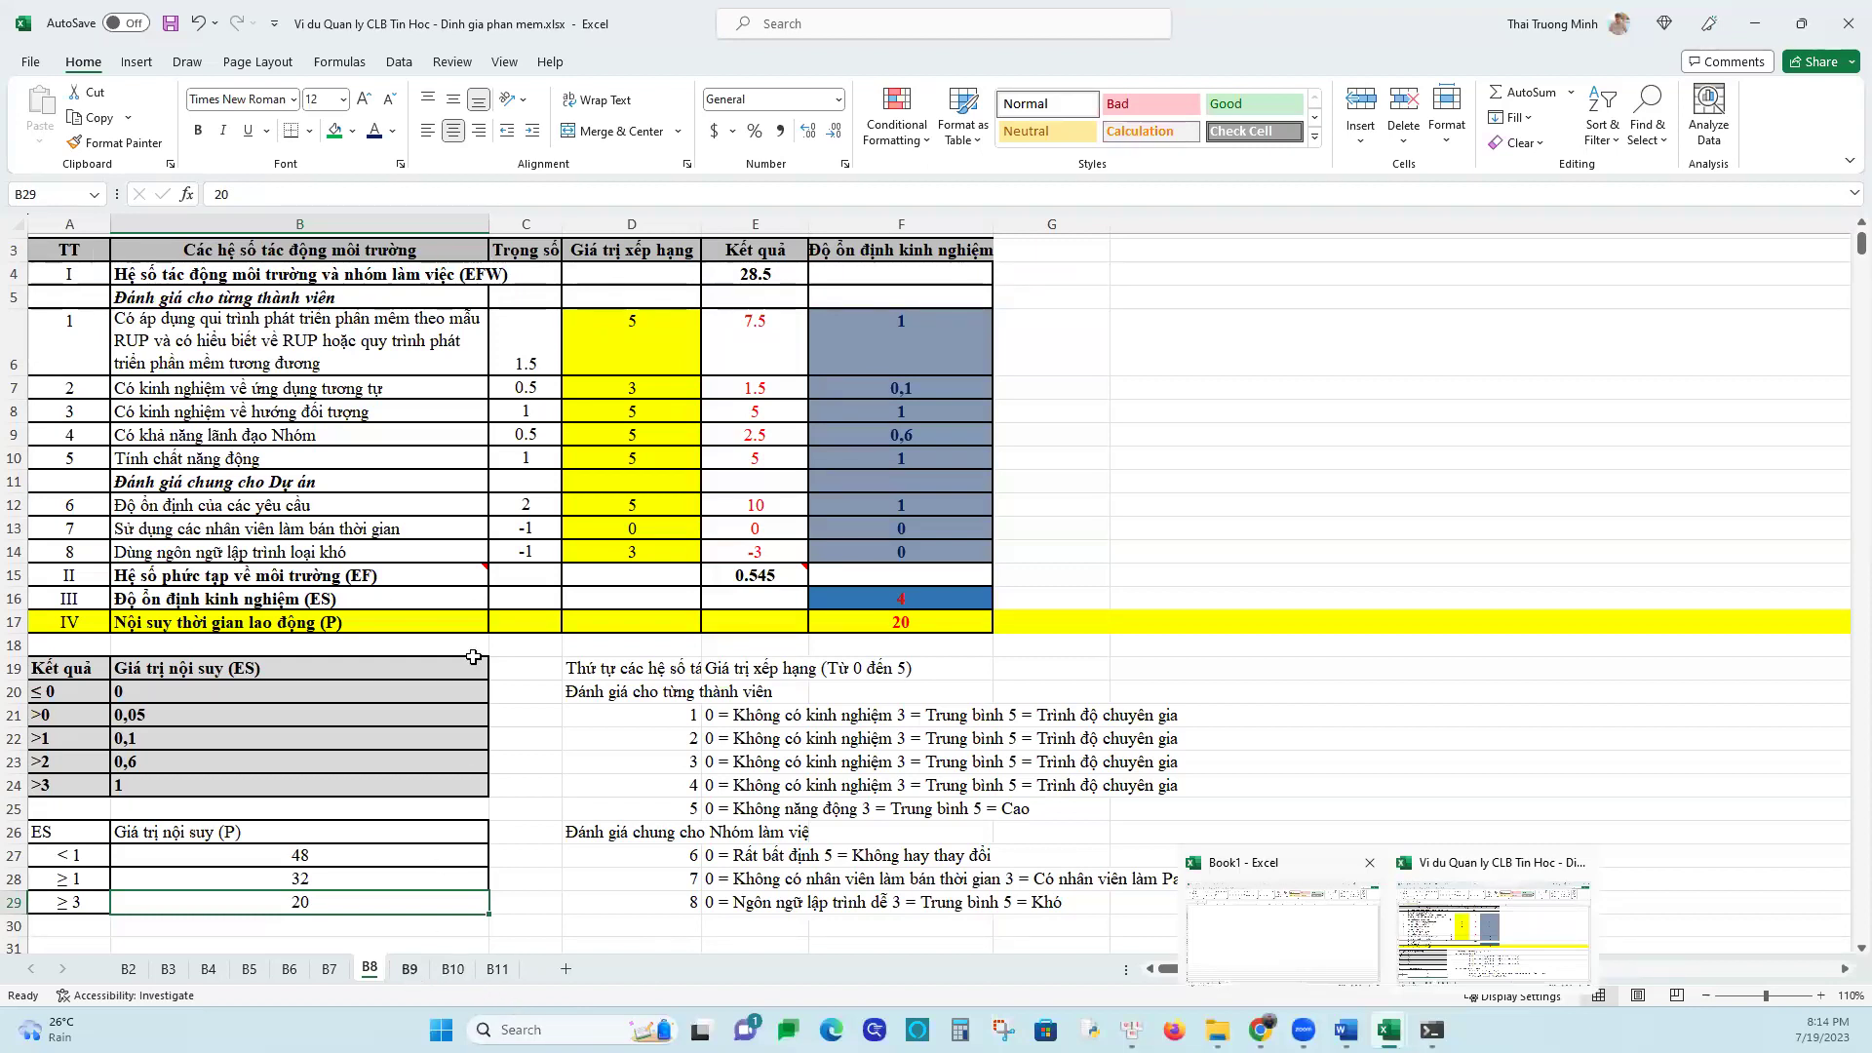
Return to sheet B9 and colour the grade 7 hourly labour cost in J11 red
{"action": "key", "text": "ctrl+Page_Down"}
{"action": "left_click_drag", "start_coordinate": [616, 341], "coordinate": [677, 548]}
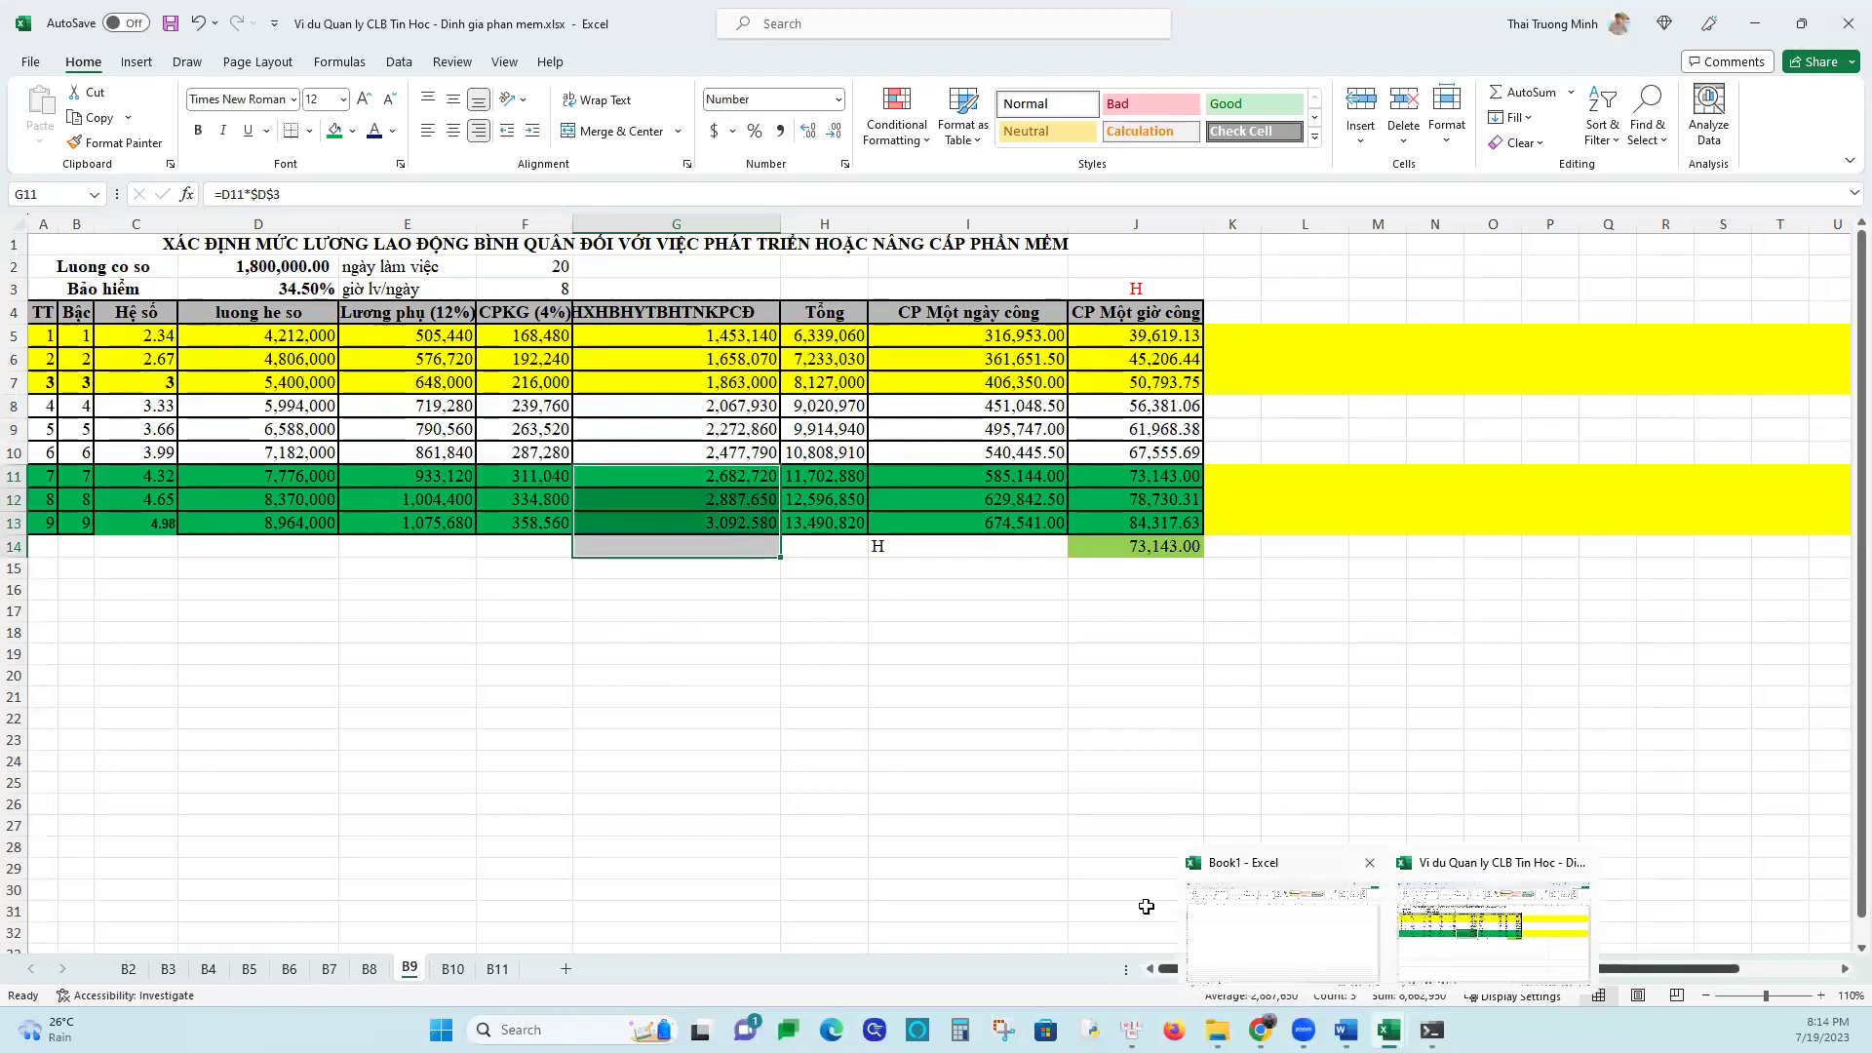
{"action": "left_click", "coordinate": [1135, 756]}
{"action": "left_click", "coordinate": [1149, 475]}
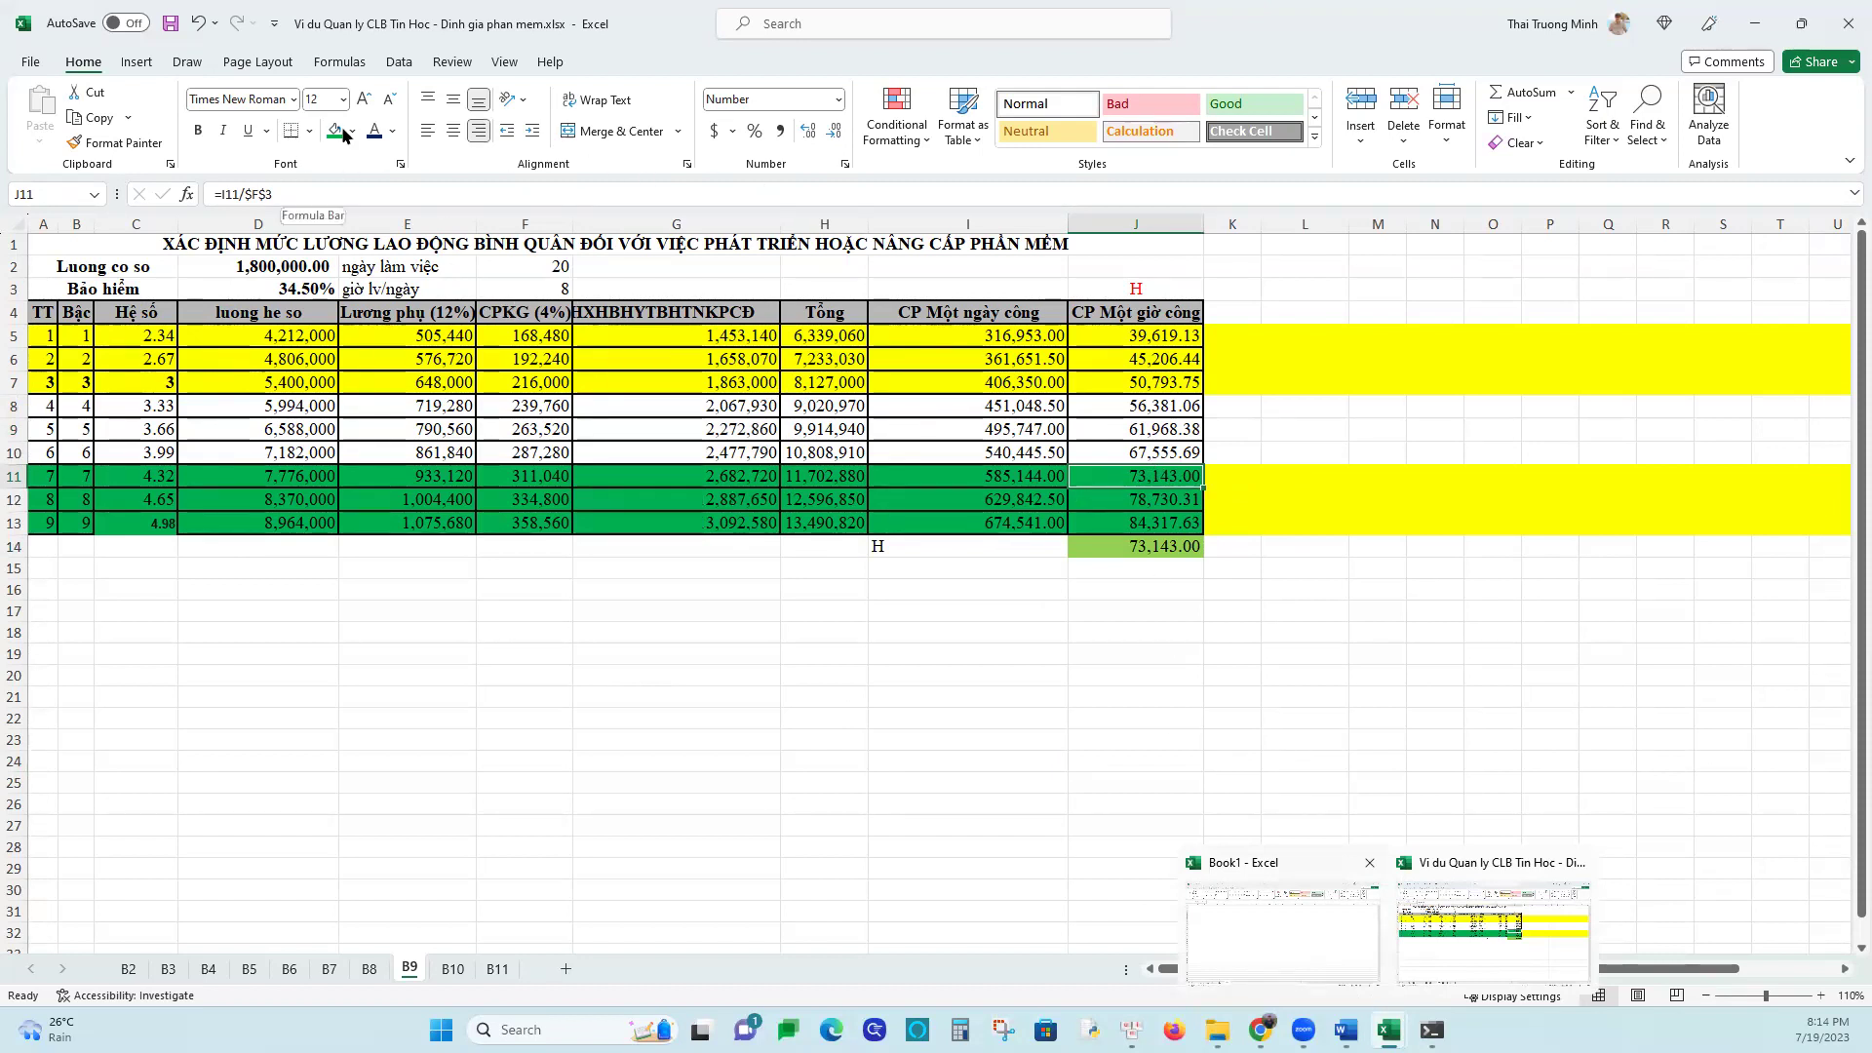
{"action": "left_click", "coordinate": [393, 132]}
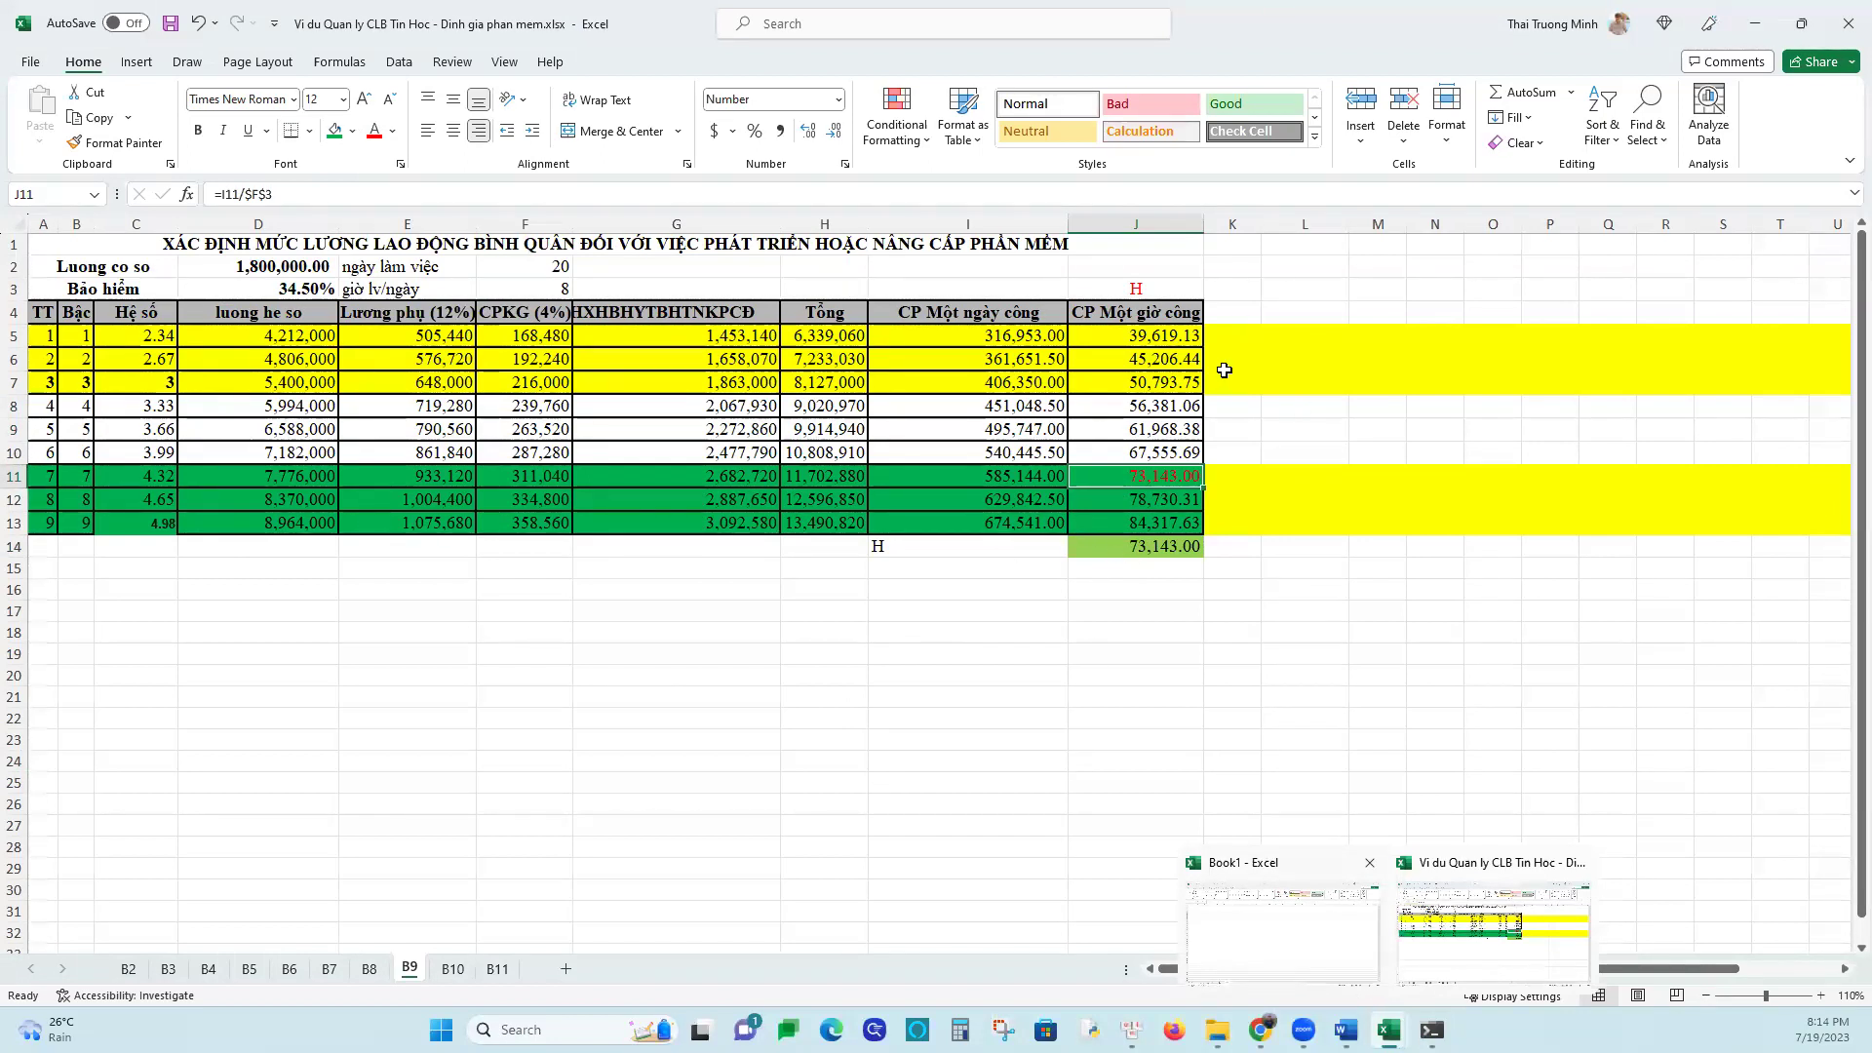
Enter =J11 in J14 as the average hourly labour cost H
{"action": "left_click", "coordinate": [1184, 555]}
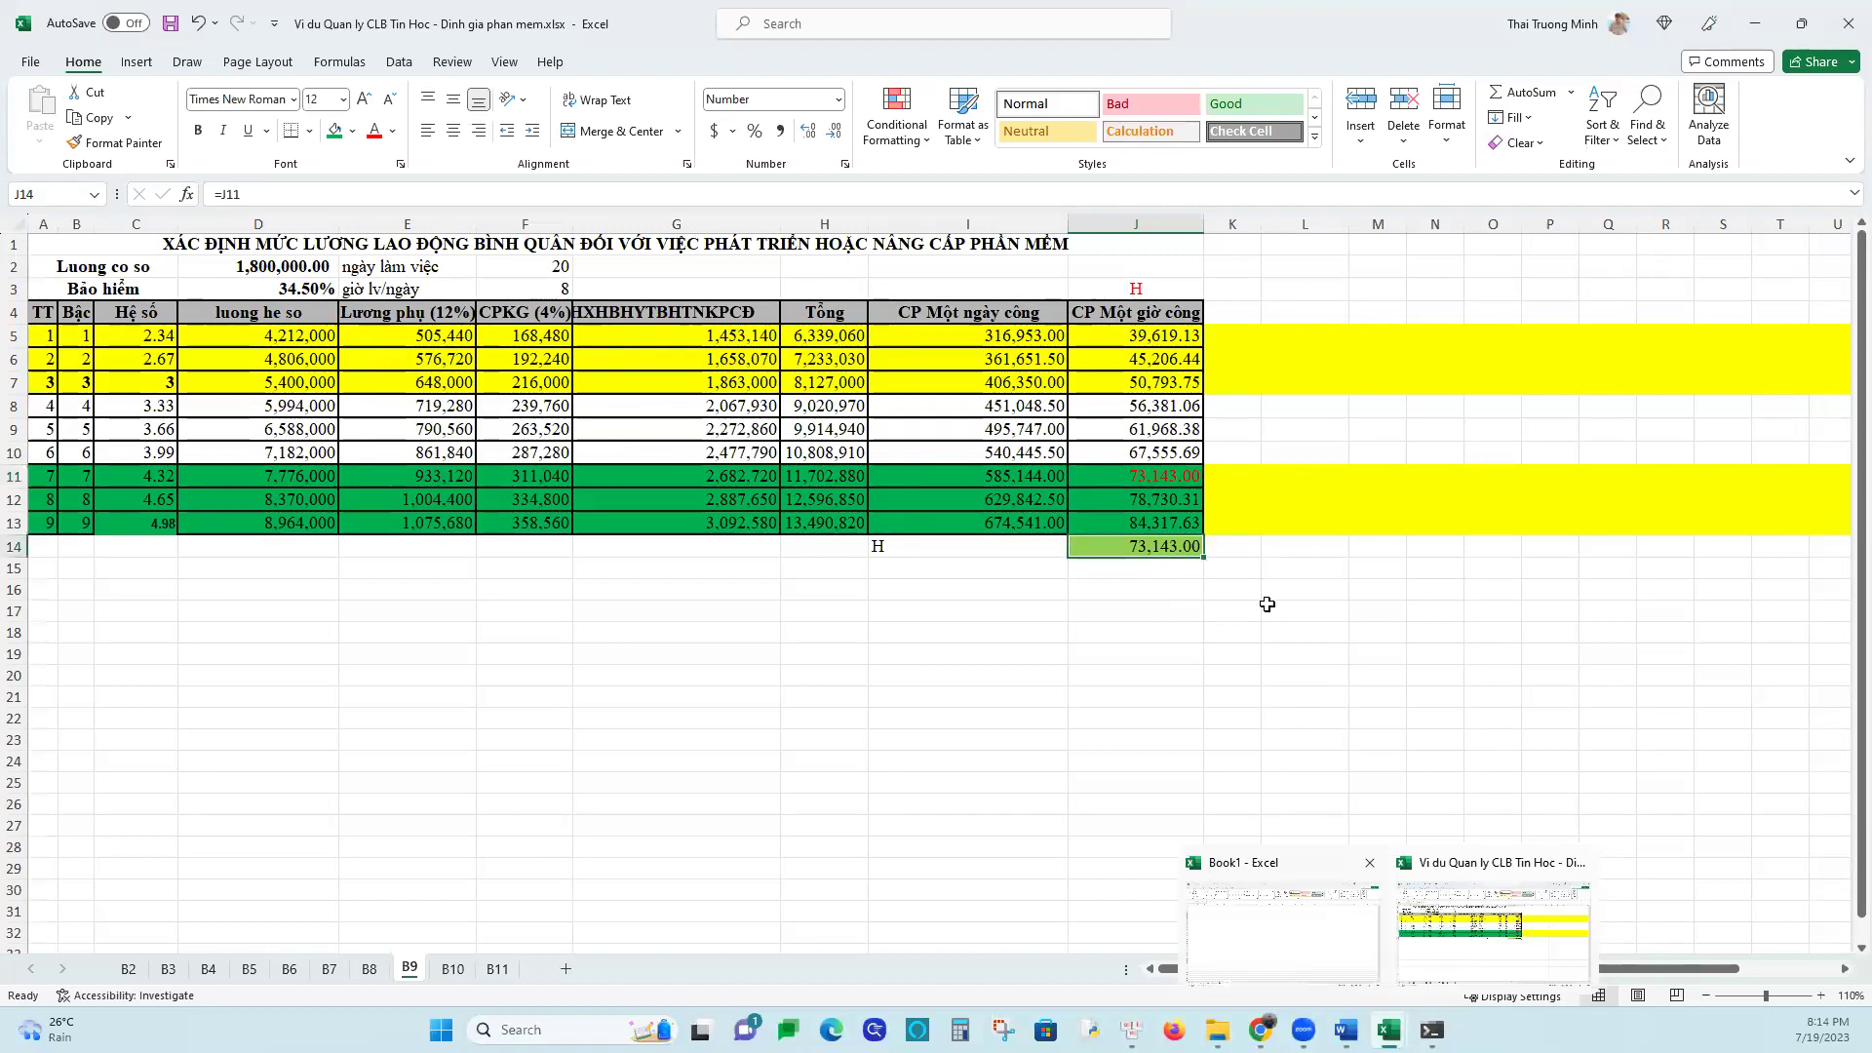
{"action": "key", "text": "F2"}
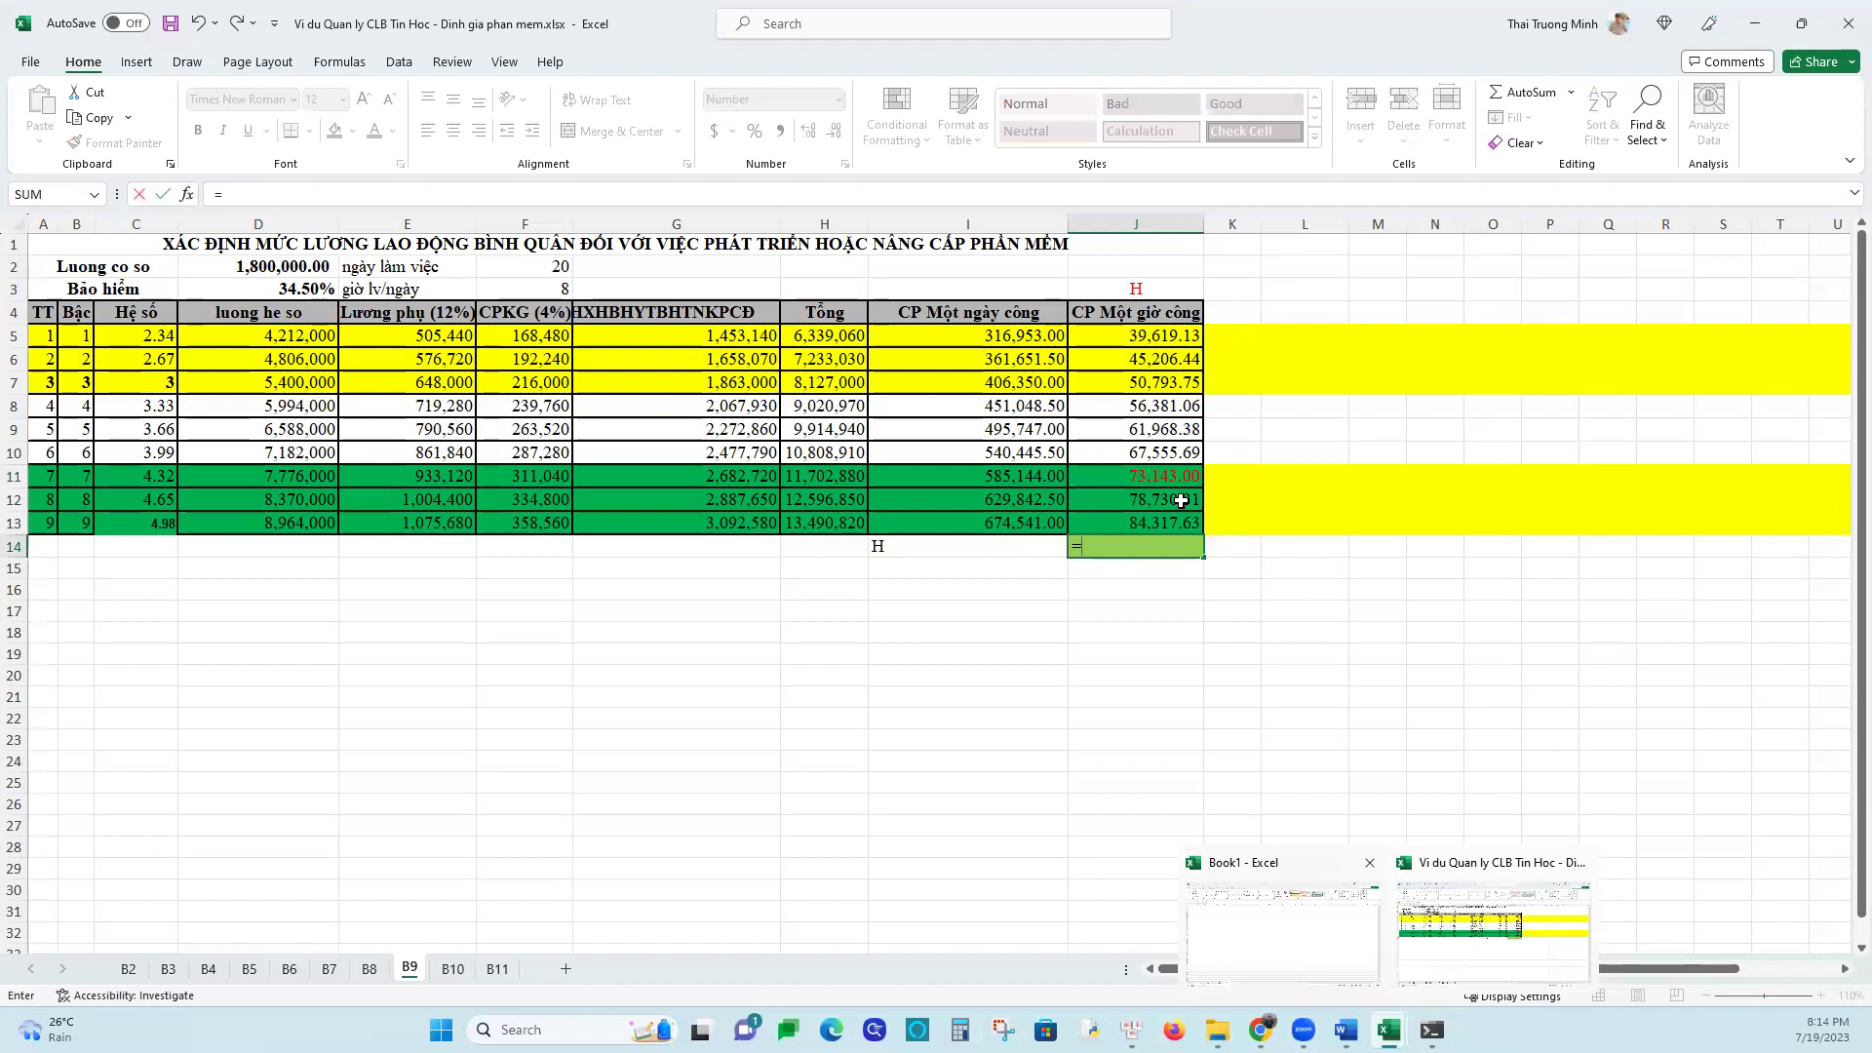
{"action": "left_click", "coordinate": [1161, 475]}
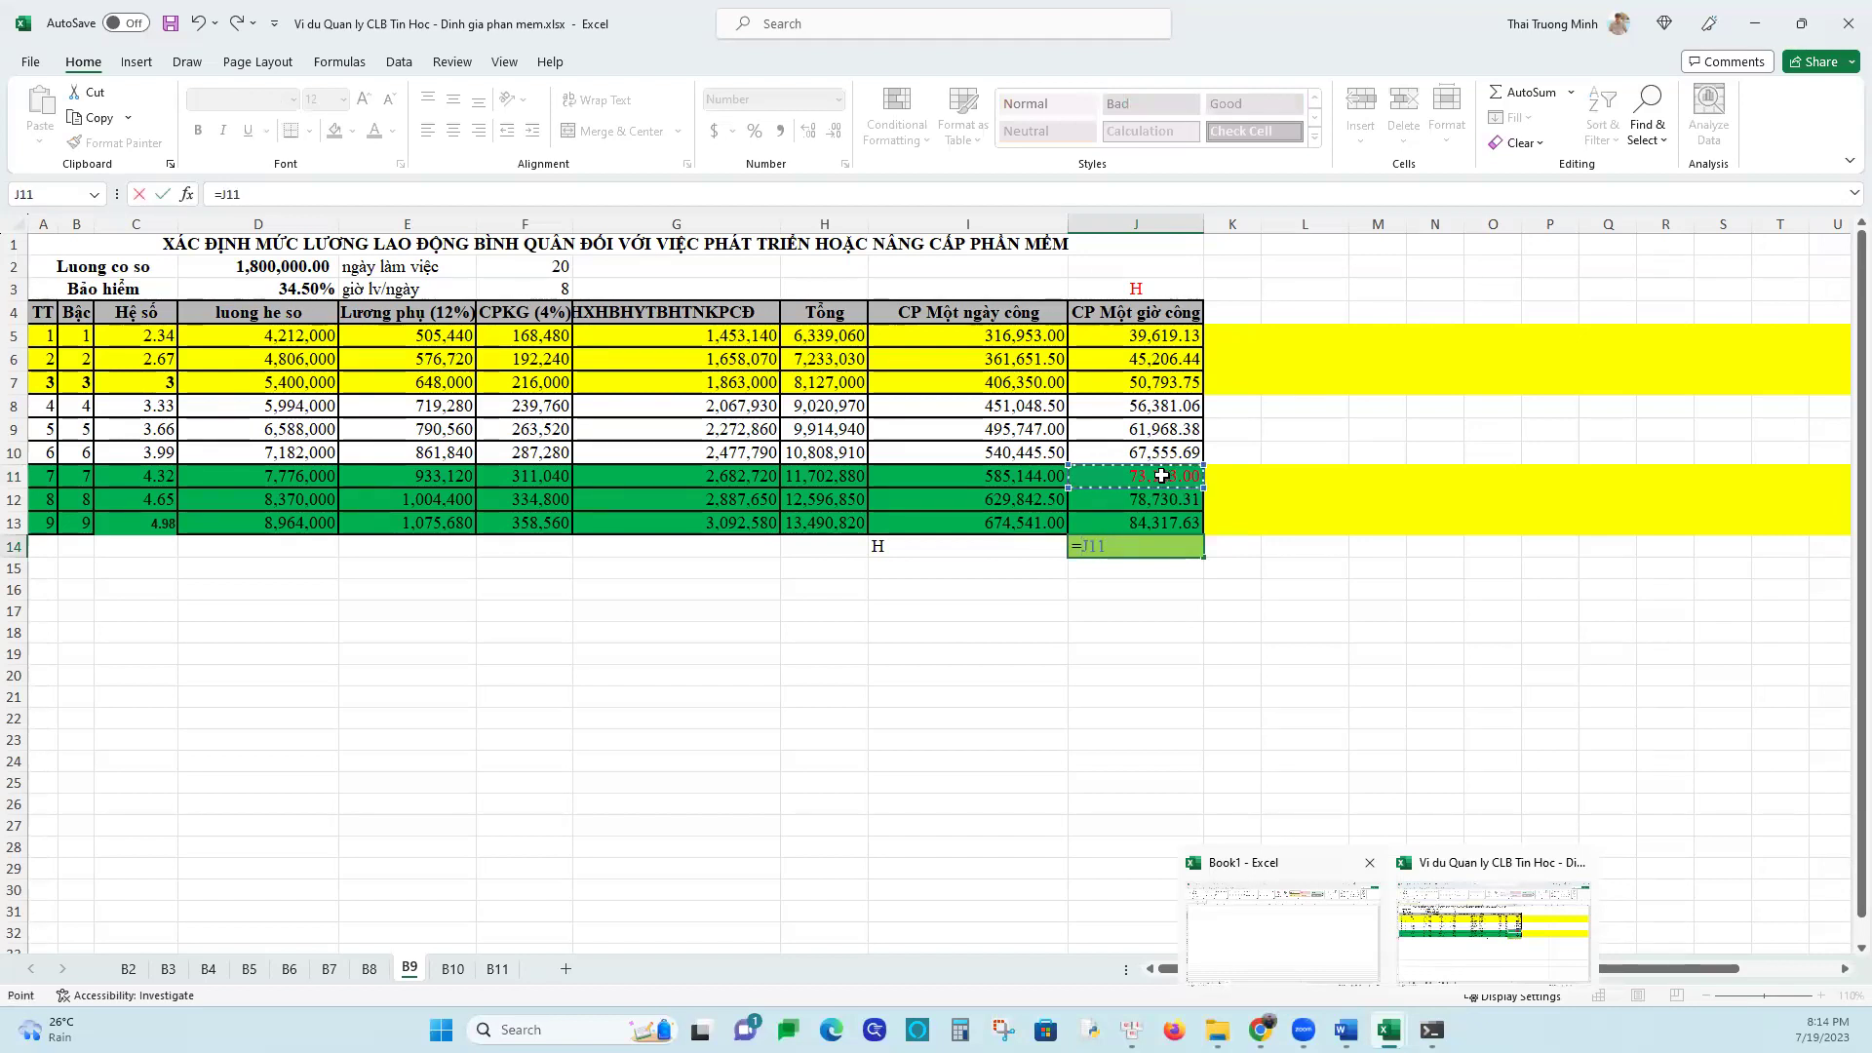
{"action": "key", "text": "Return"}
{"action": "left_click", "coordinate": [1176, 549]}
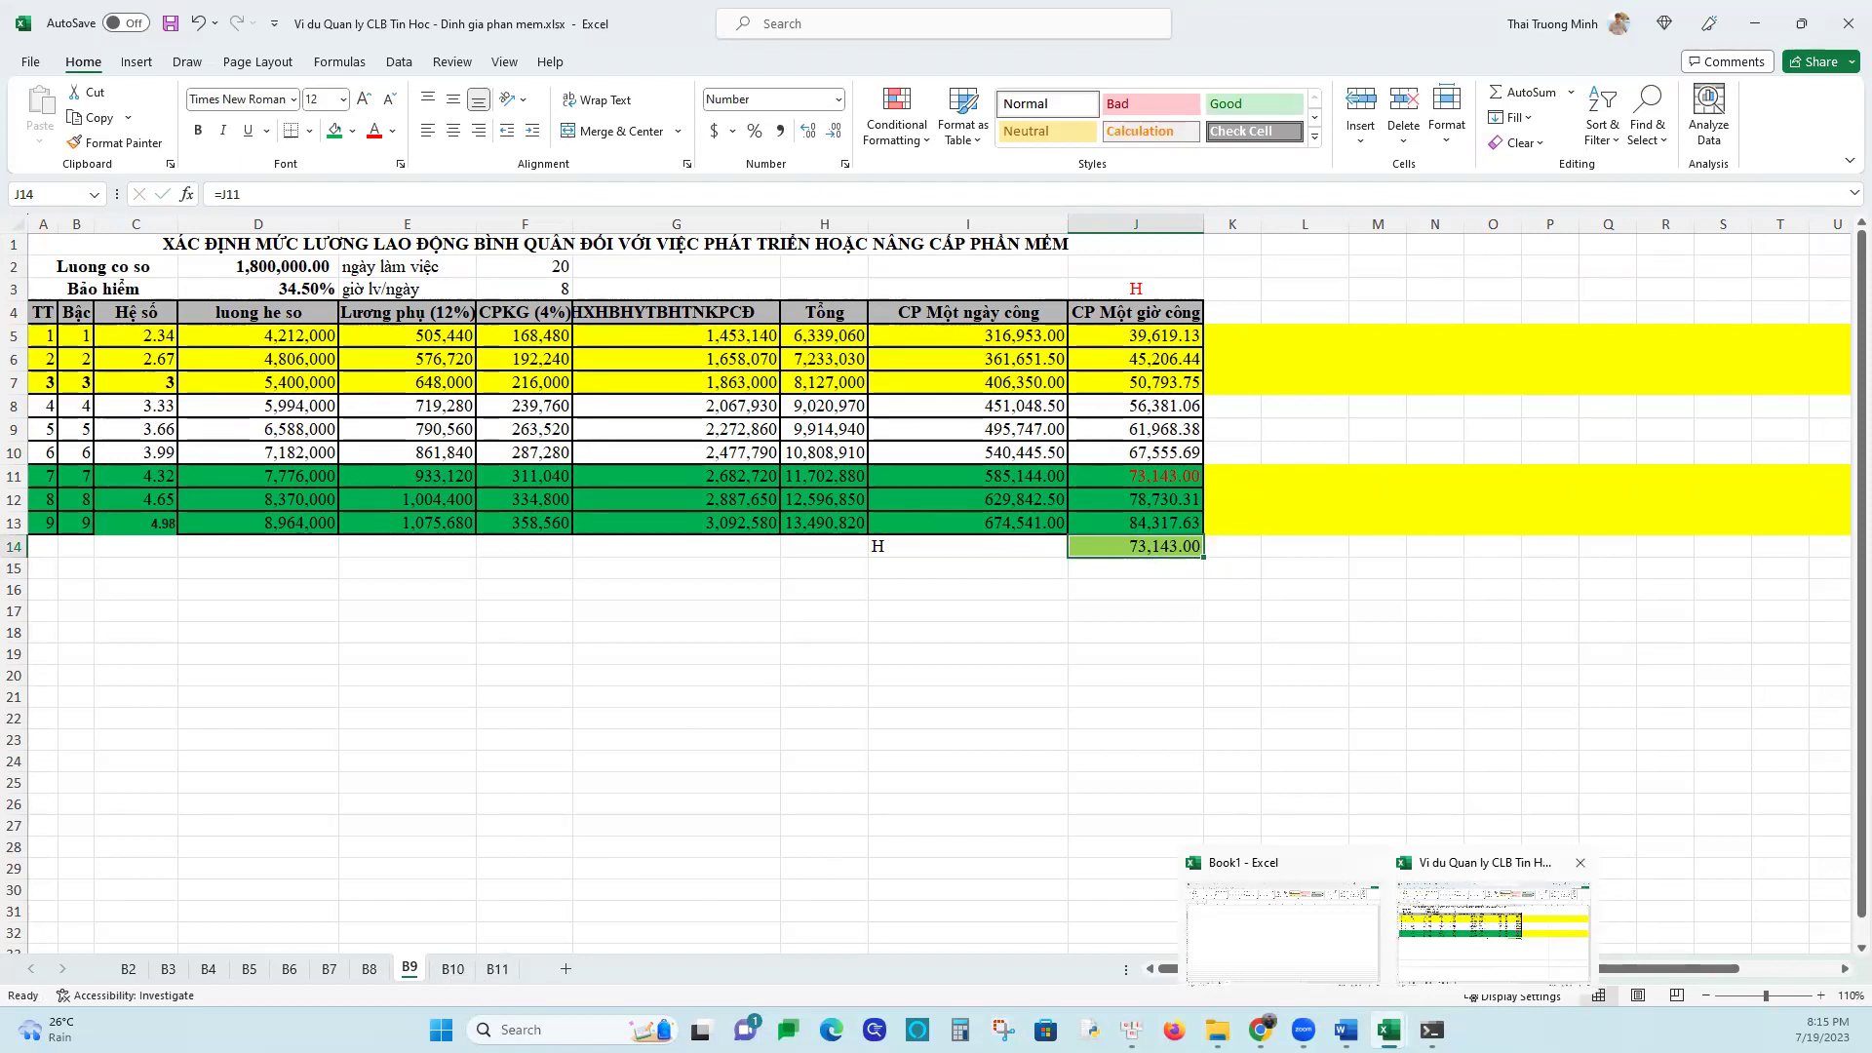
Switch to the course PDF in Chrome and review the Bước 9 salary formulas and the Bước 10 software value table
{"action": "left_click", "coordinate": [1260, 1030]}
{"action": "scroll", "coordinate": [838, 699], "scroll_direction": "down", "scroll_amount": 5}
{"action": "scroll", "coordinate": [838, 699], "scroll_direction": "up", "scroll_amount": 5}
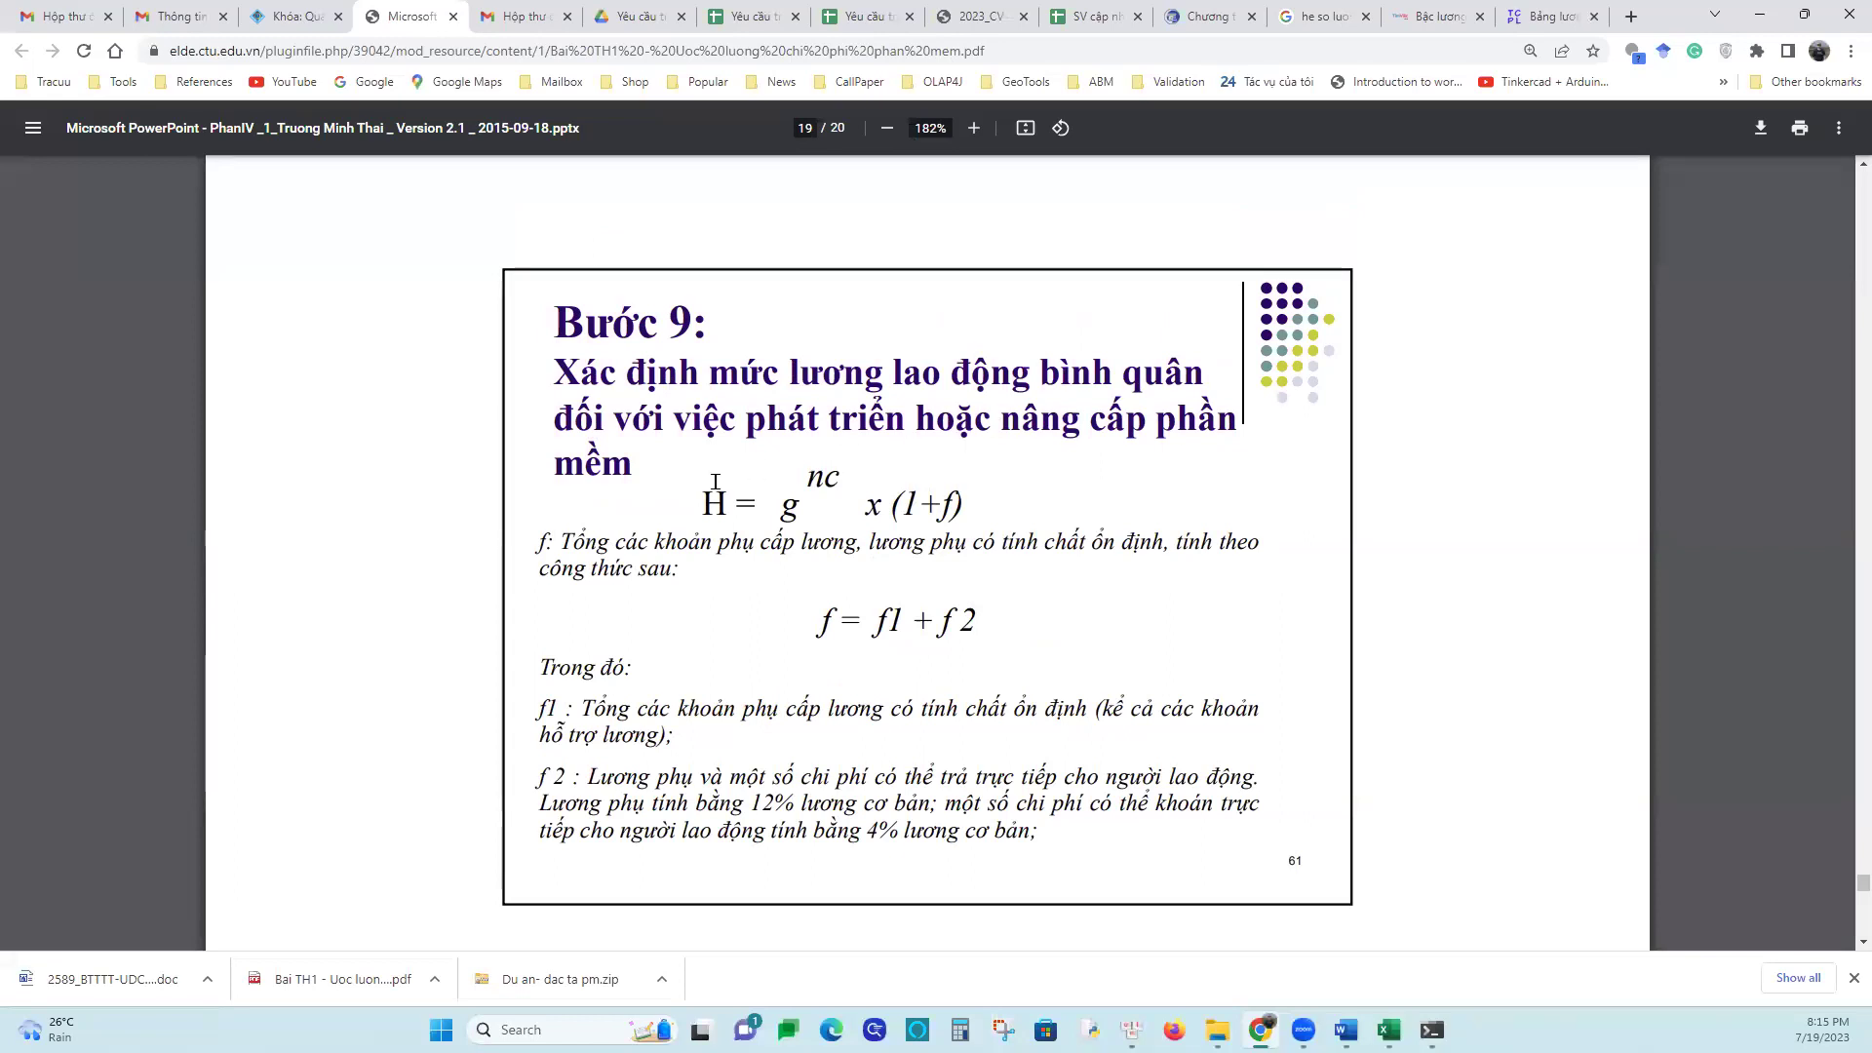
{"action": "scroll", "coordinate": [1001, 635], "scroll_direction": "down", "scroll_amount": 1}
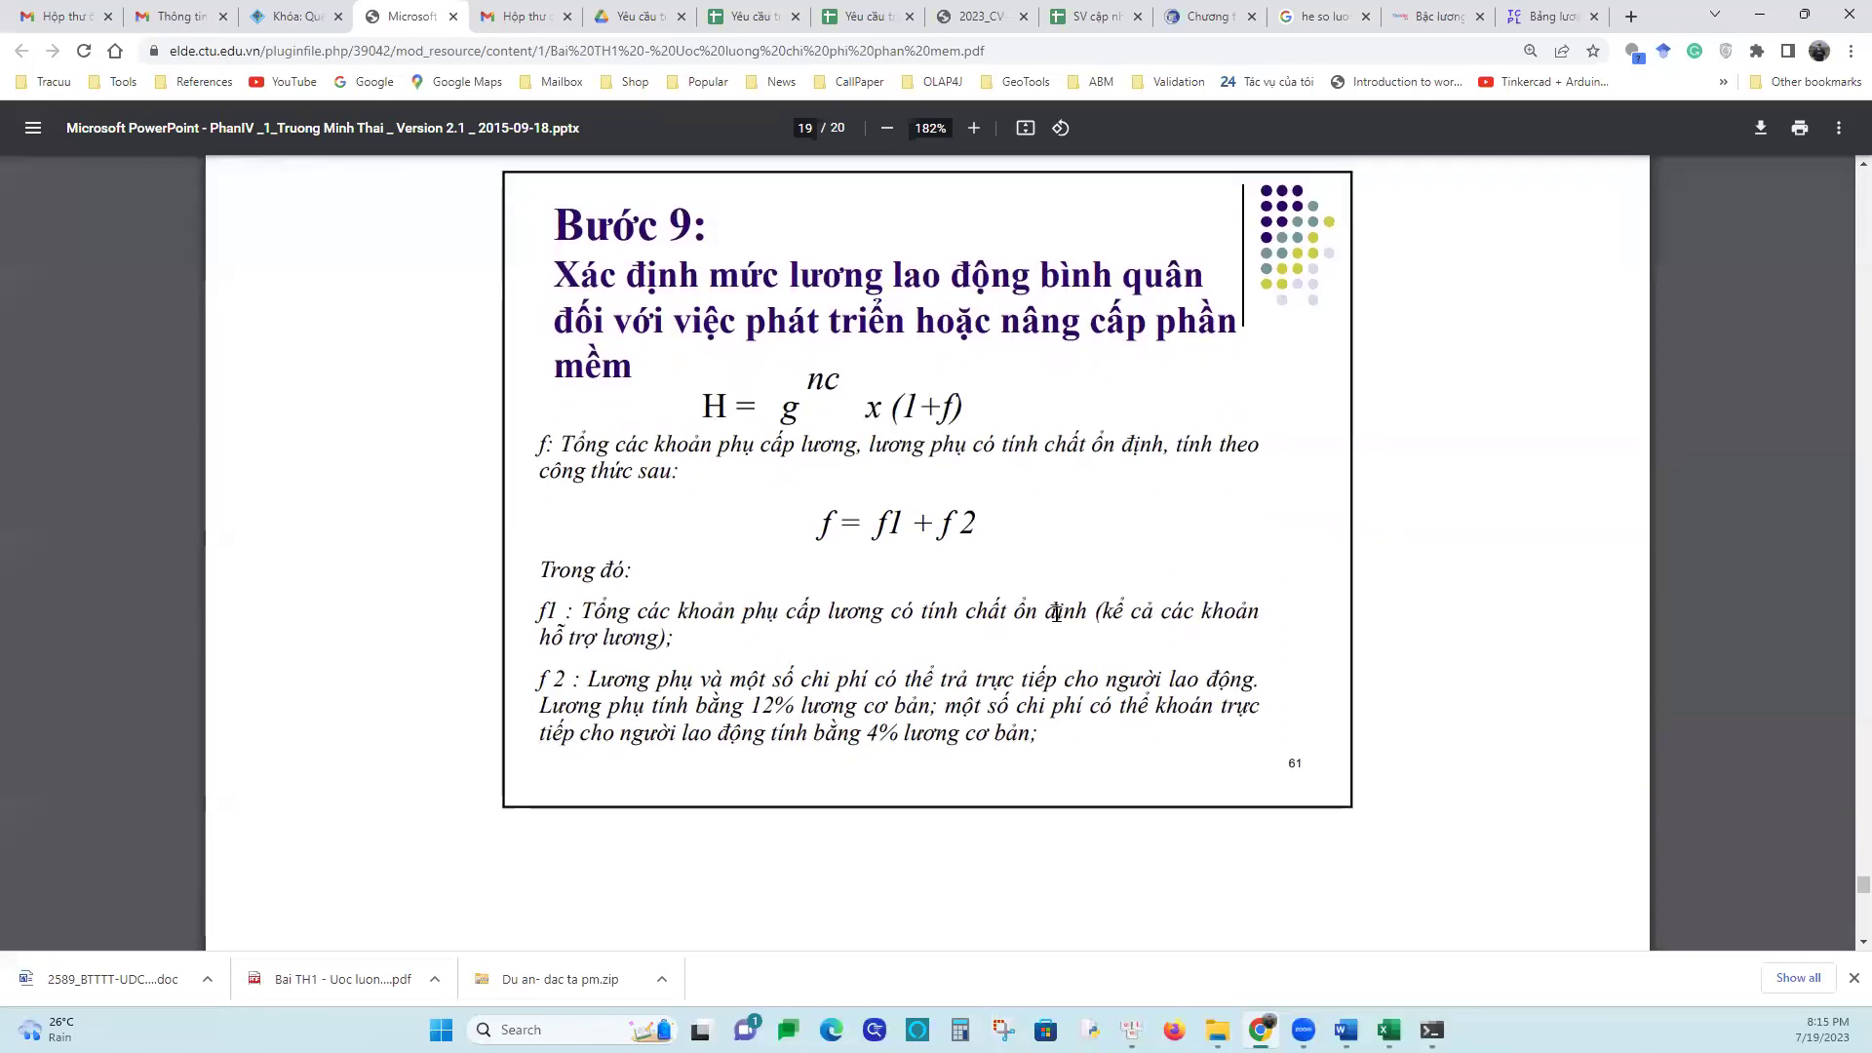
{"action": "scroll", "coordinate": [1014, 546], "scroll_direction": "down", "scroll_amount": 1}
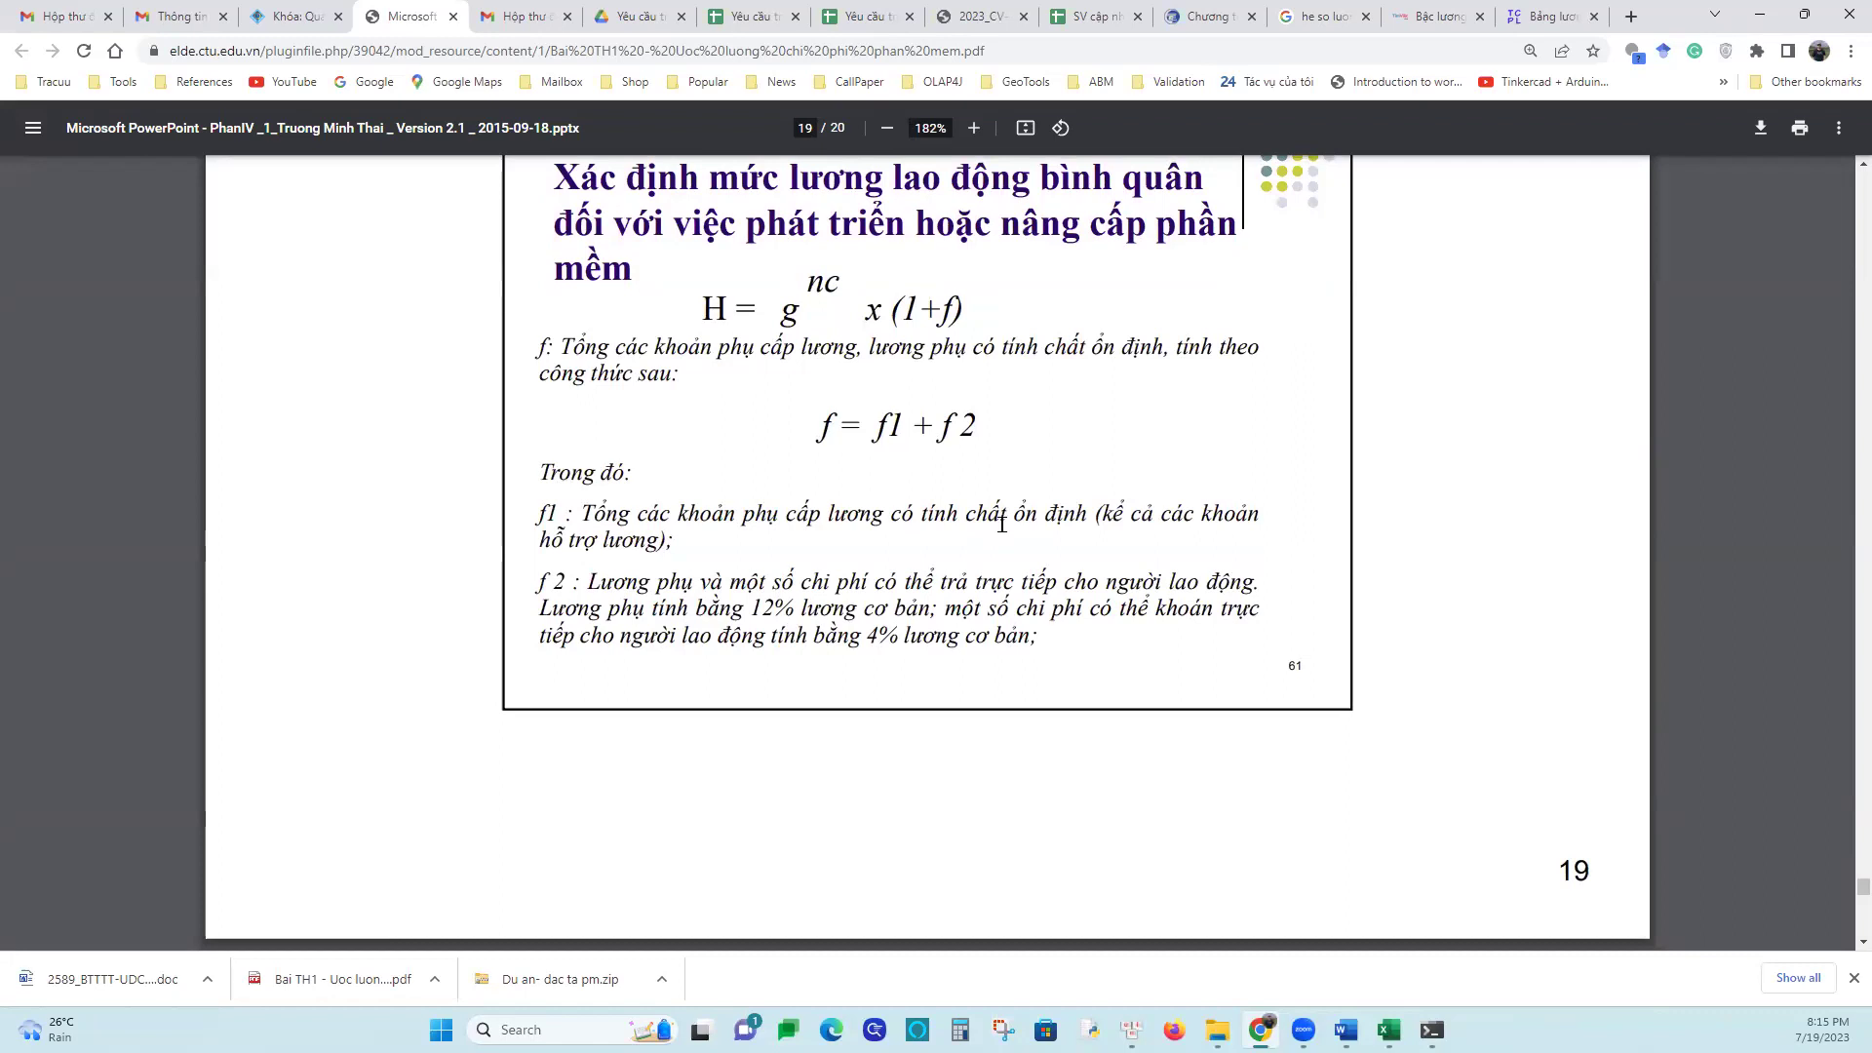
{"action": "scroll", "coordinate": [965, 499], "scroll_direction": "down", "scroll_amount": 8}
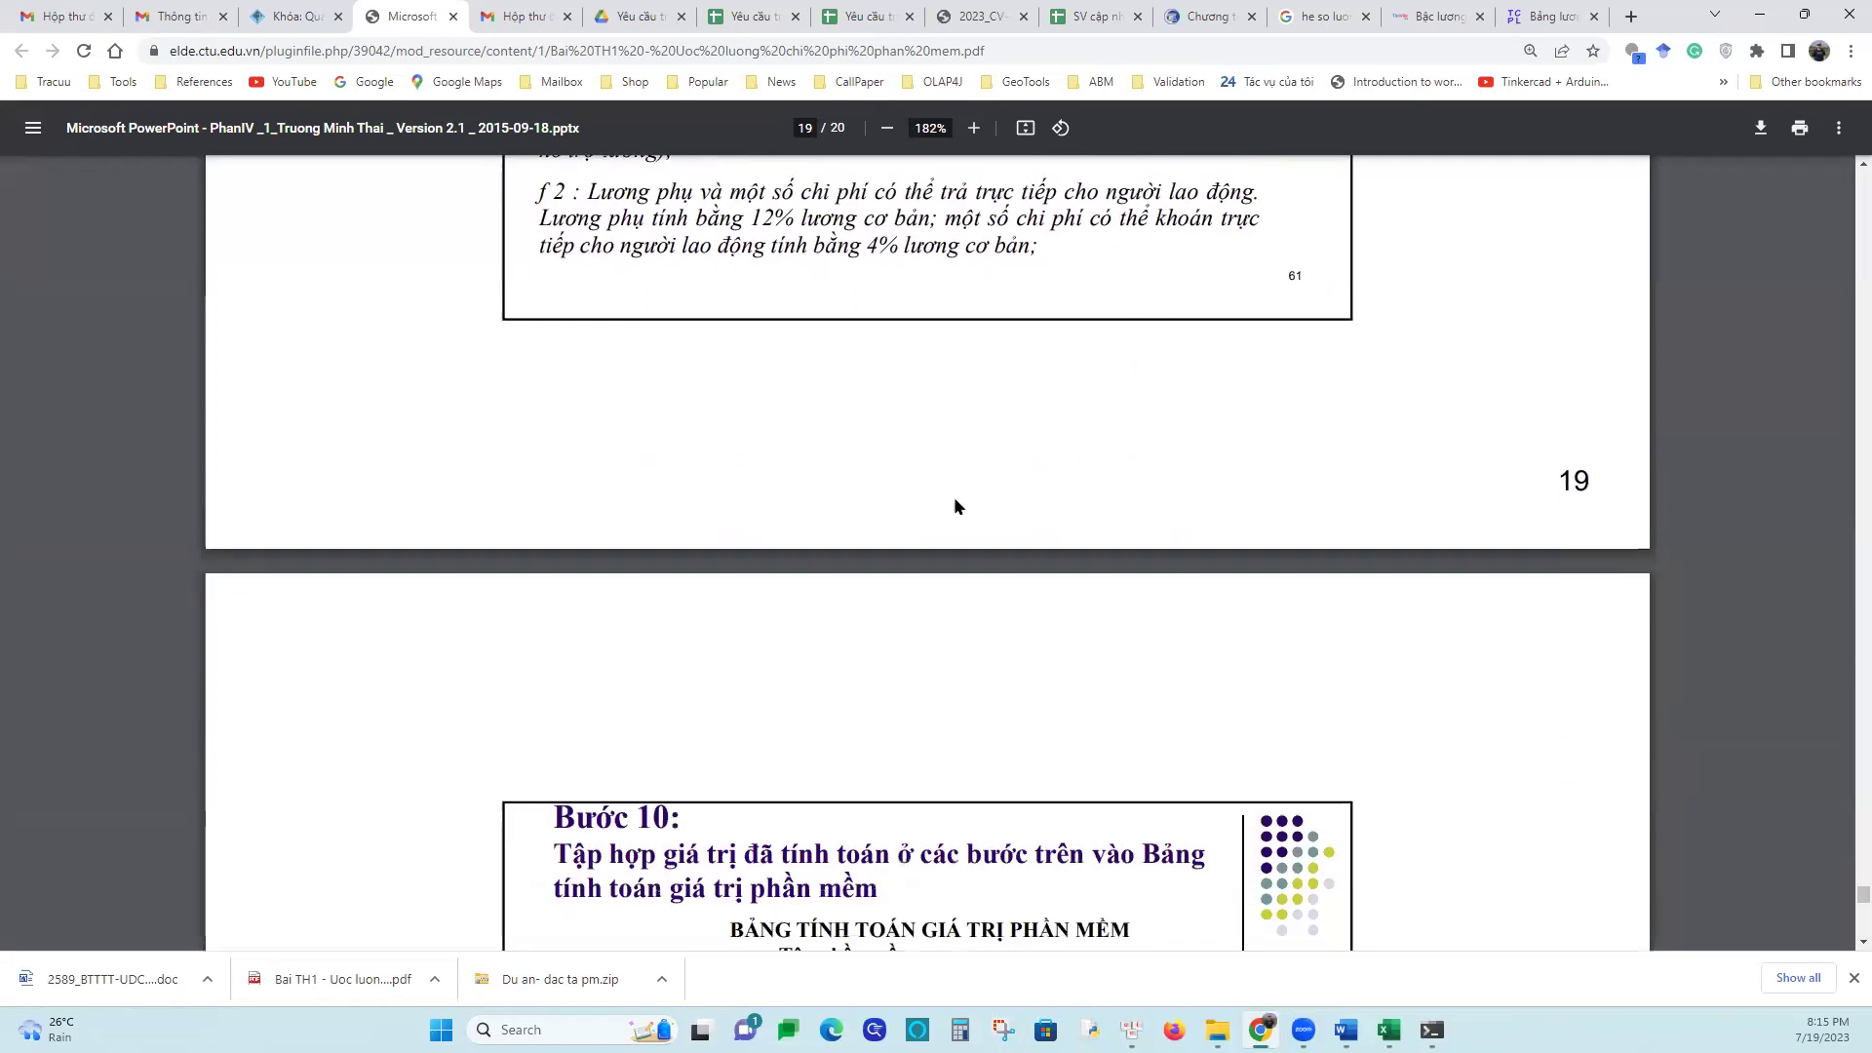
{"action": "scroll", "coordinate": [957, 579], "scroll_direction": "down", "scroll_amount": 2}
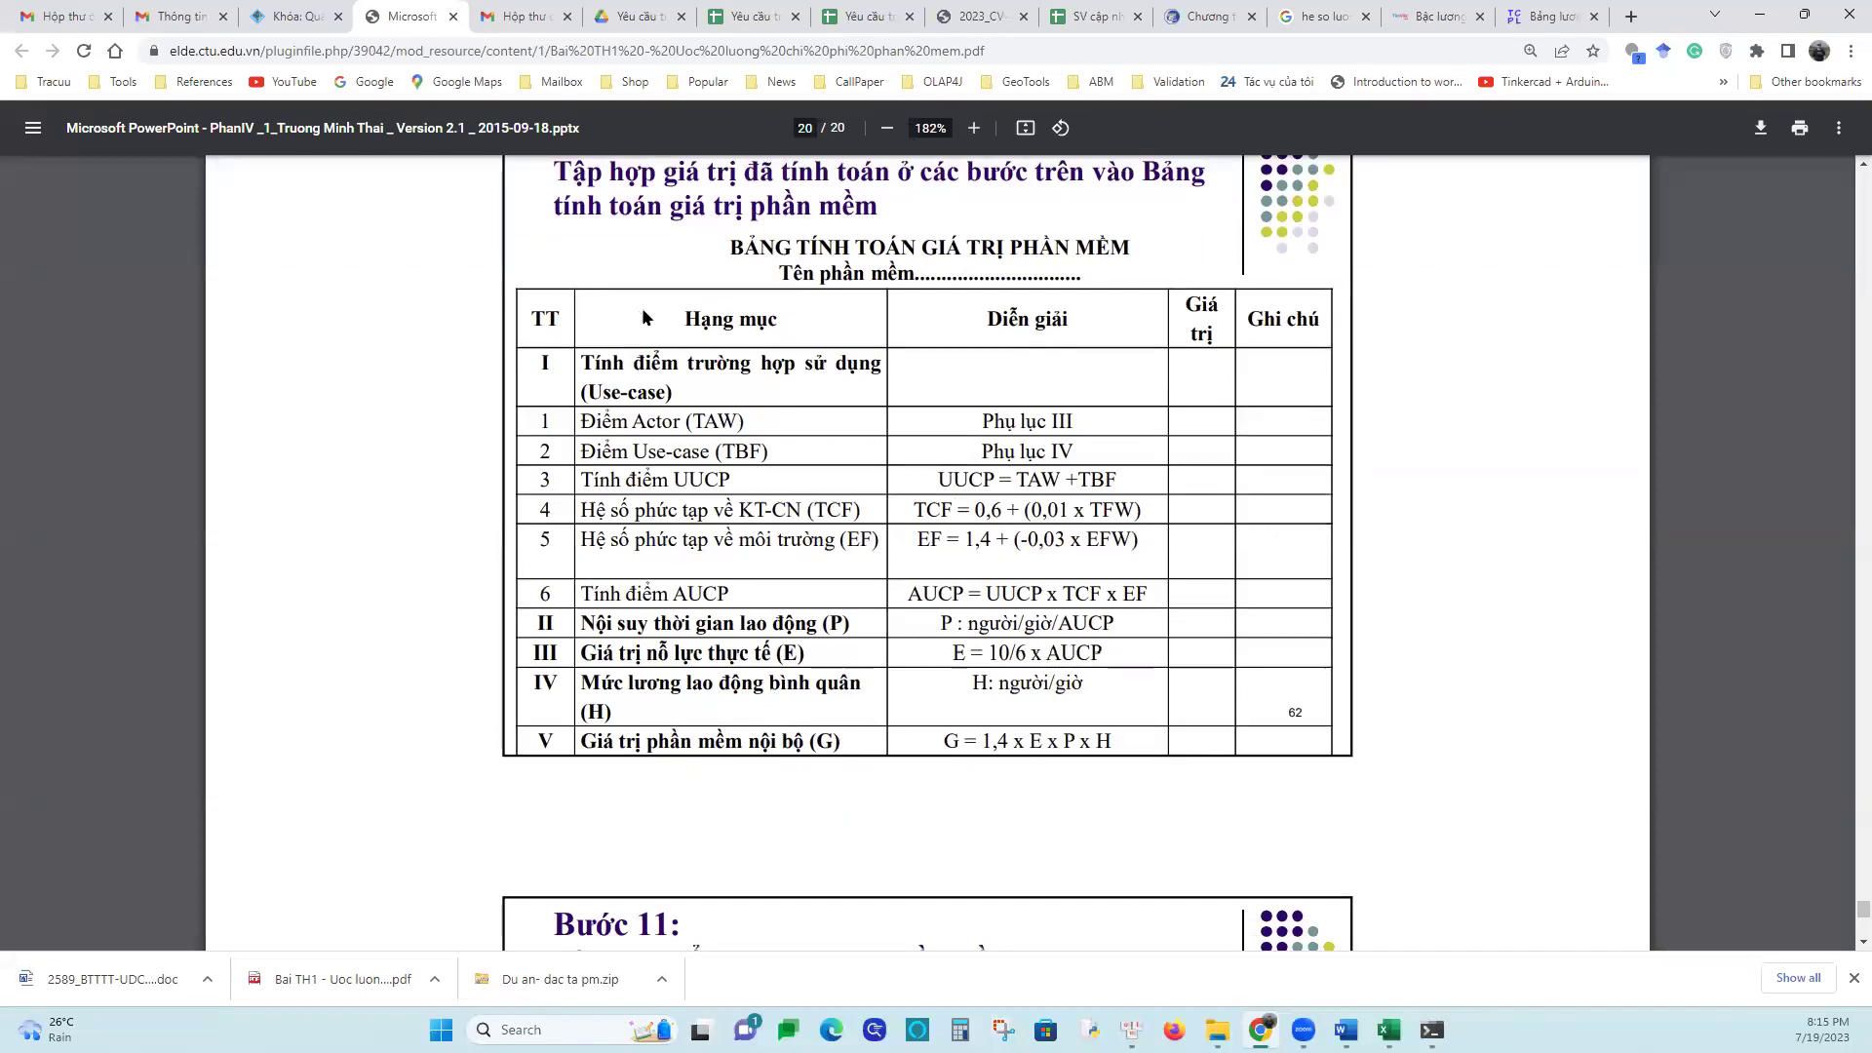
{"action": "scroll", "coordinate": [642, 317], "scroll_direction": "up", "scroll_amount": 1}
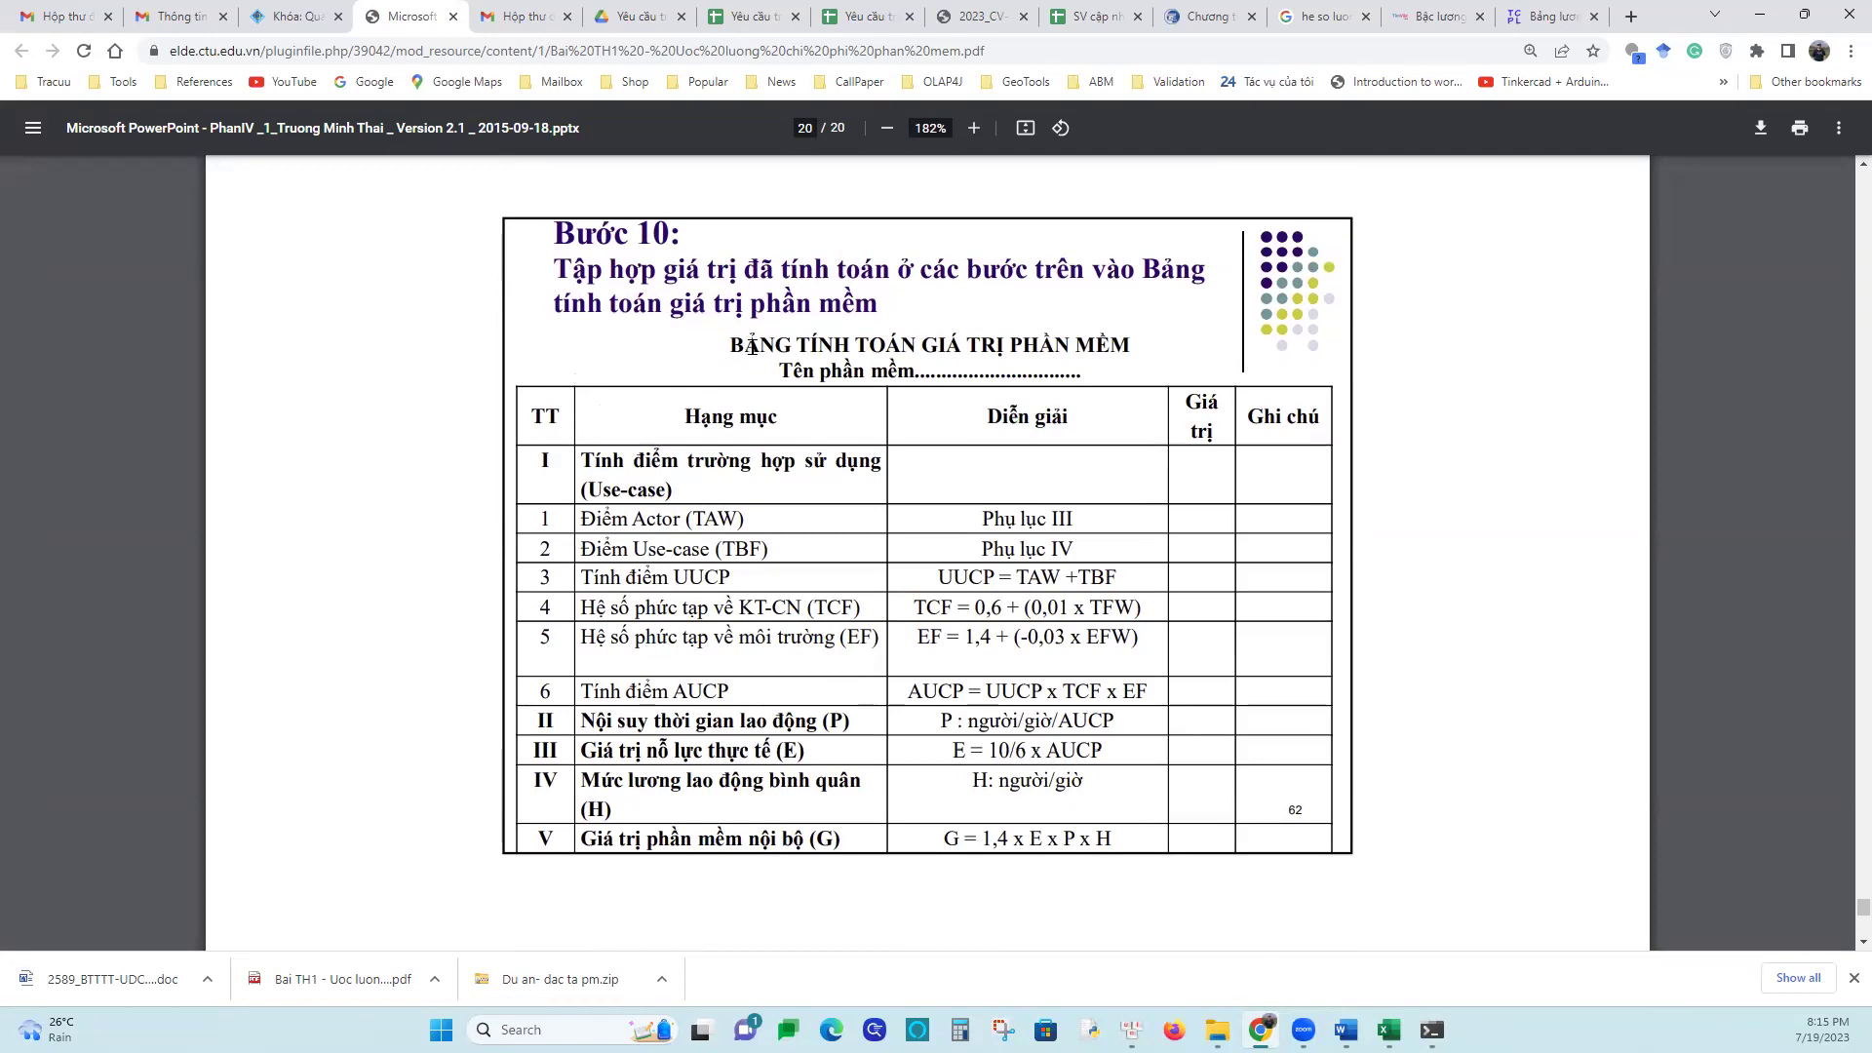
{"action": "left_click_drag", "start_coordinate": [731, 341], "coordinate": [1246, 821]}
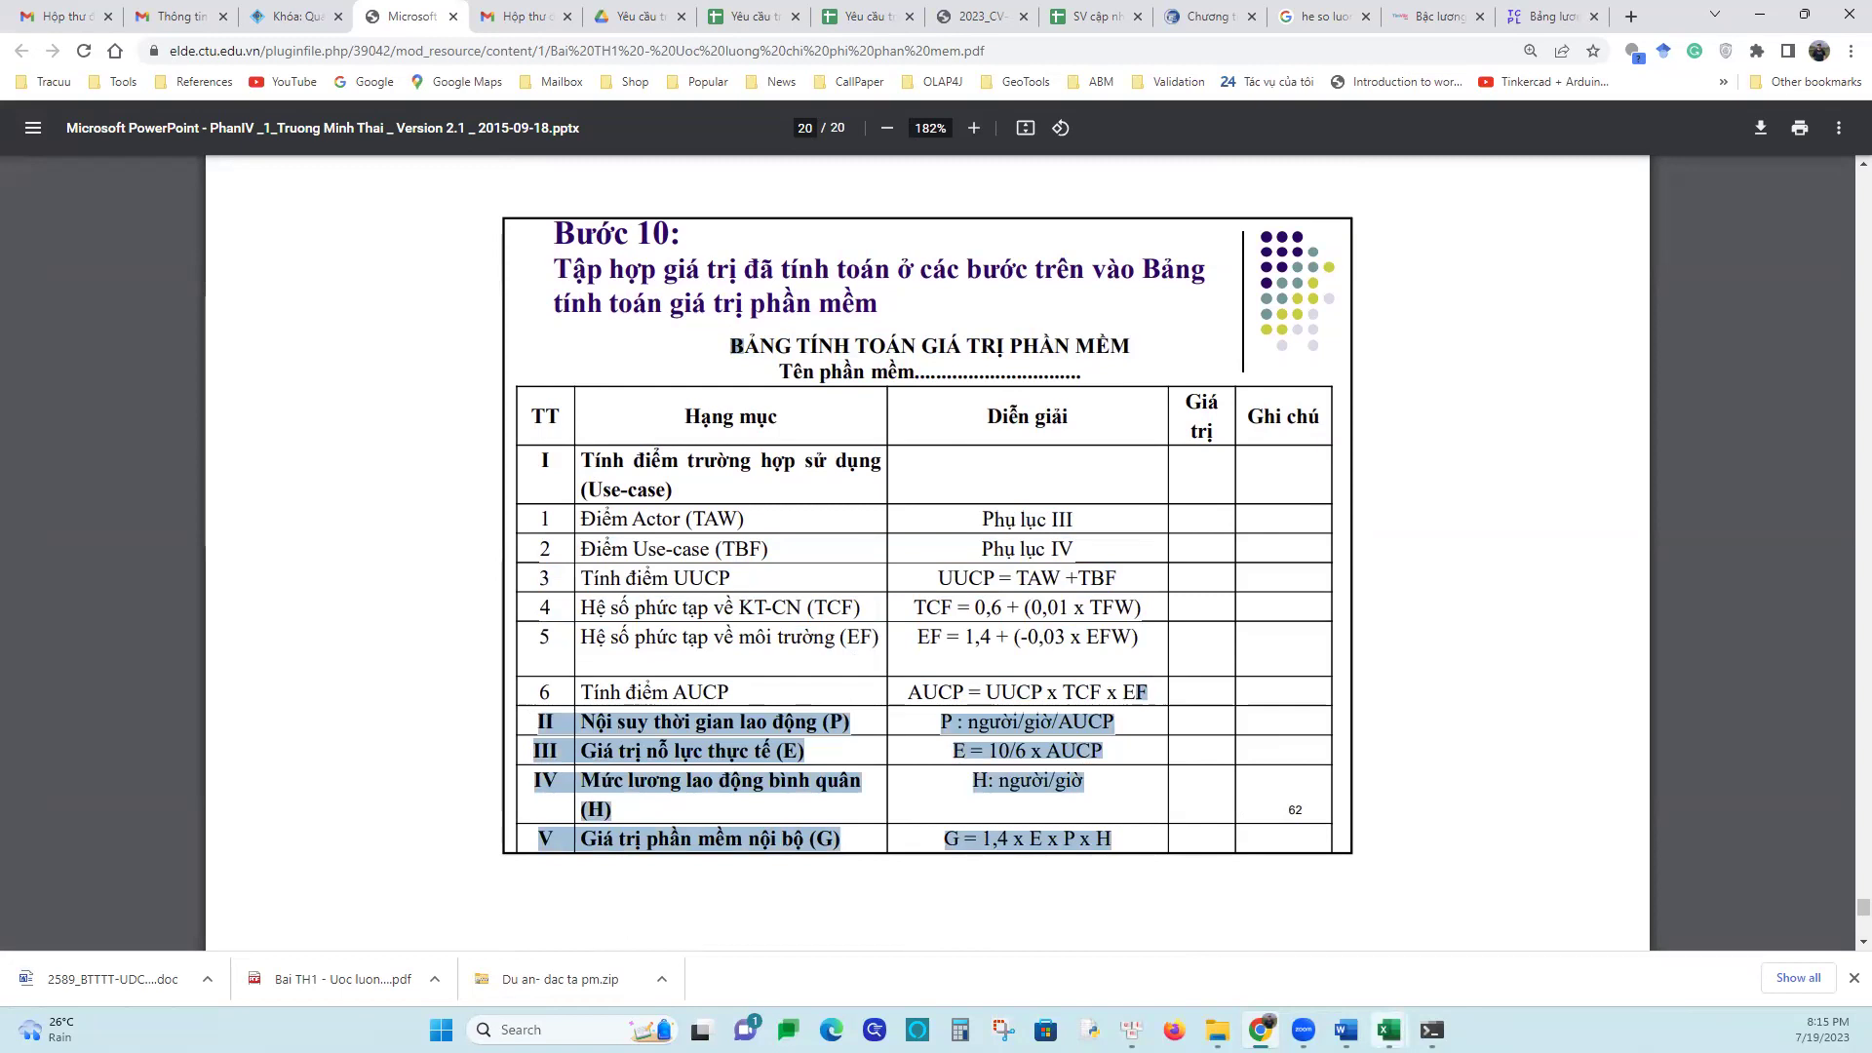
Switch to the Word document 2589_BTTTT-UDCNTT.doc and examine its software value calculation table and the notes below it
{"action": "mouse_move", "coordinate": [1388, 1030]}
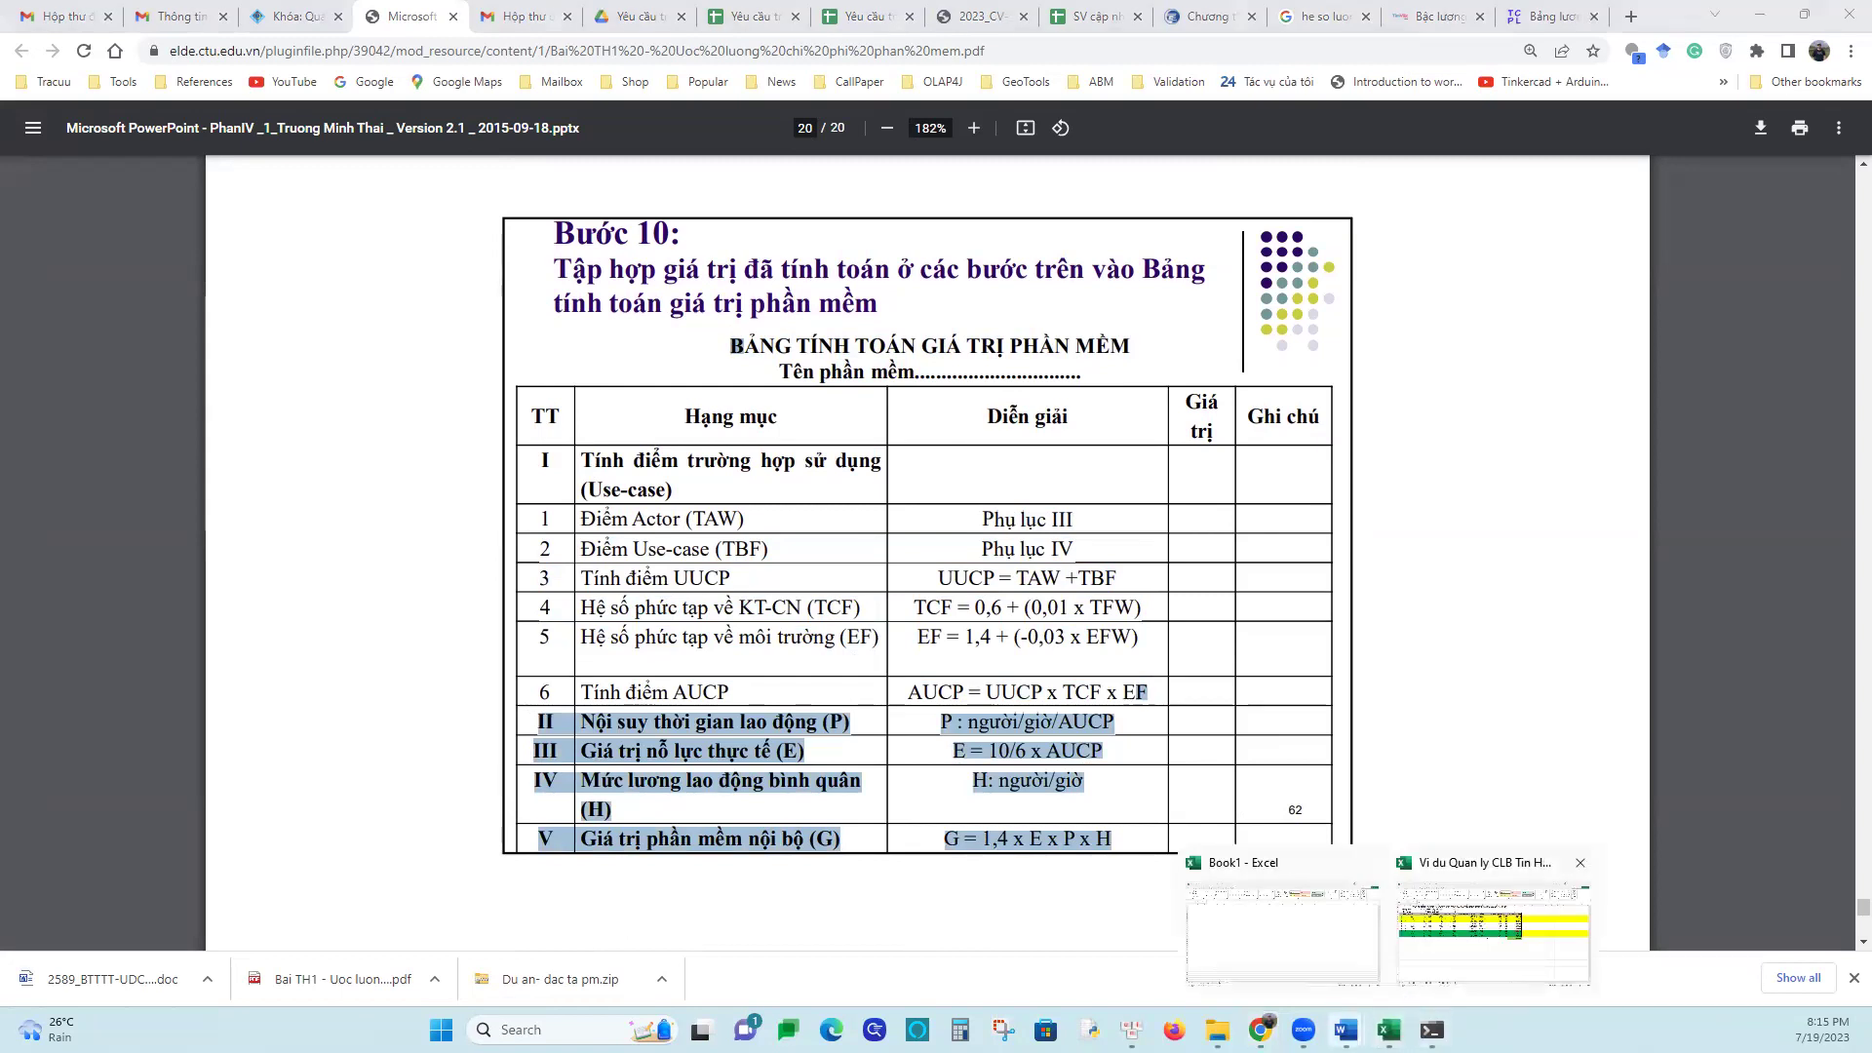
{"action": "left_click", "coordinate": [1219, 907]}
{"action": "scroll", "coordinate": [965, 530], "scroll_direction": "down", "scroll_amount": 15}
{"action": "scroll", "coordinate": [986, 501], "scroll_direction": "down", "scroll_amount": 10}
{"action": "scroll", "coordinate": [985, 501], "scroll_direction": "up", "scroll_amount": 2}
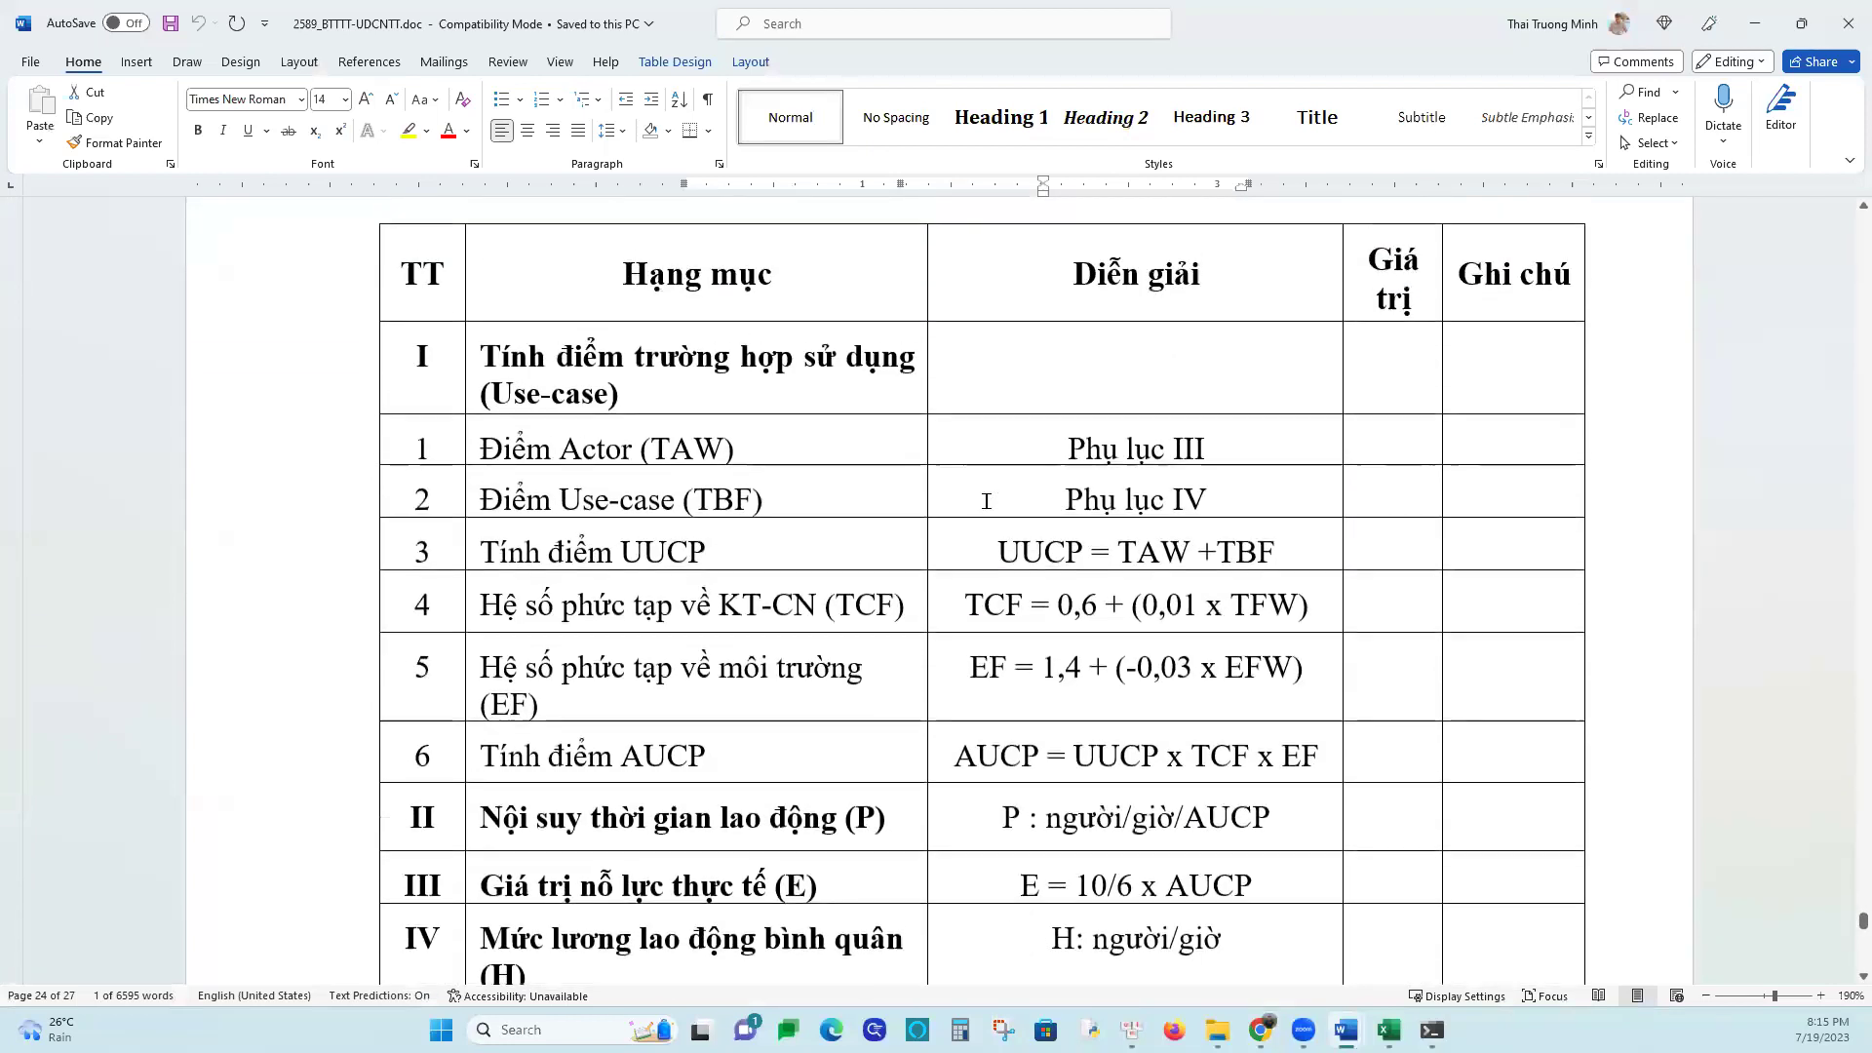
{"action": "scroll", "coordinate": [985, 501], "scroll_direction": "up", "scroll_amount": 4}
{"action": "scroll", "coordinate": [934, 585], "scroll_direction": "down", "scroll_amount": 10}
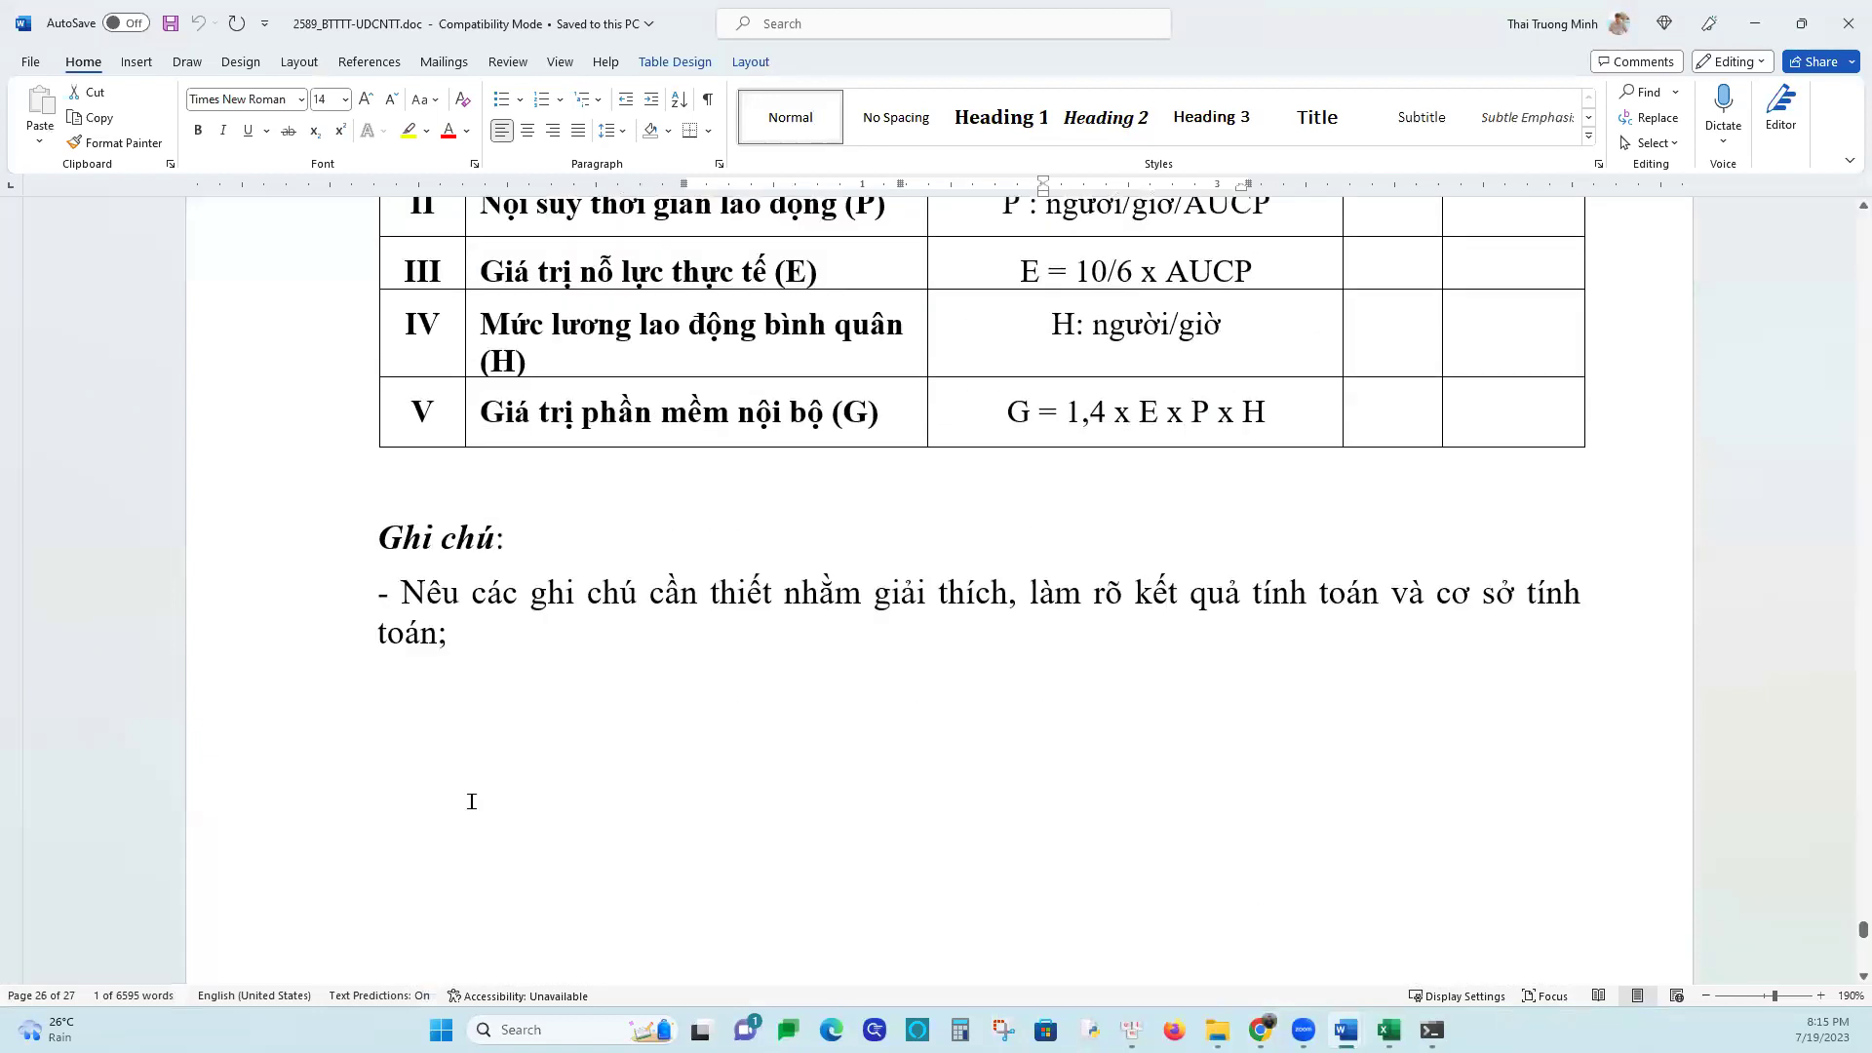
{"action": "scroll", "coordinate": [652, 774], "scroll_direction": "up", "scroll_amount": 5}
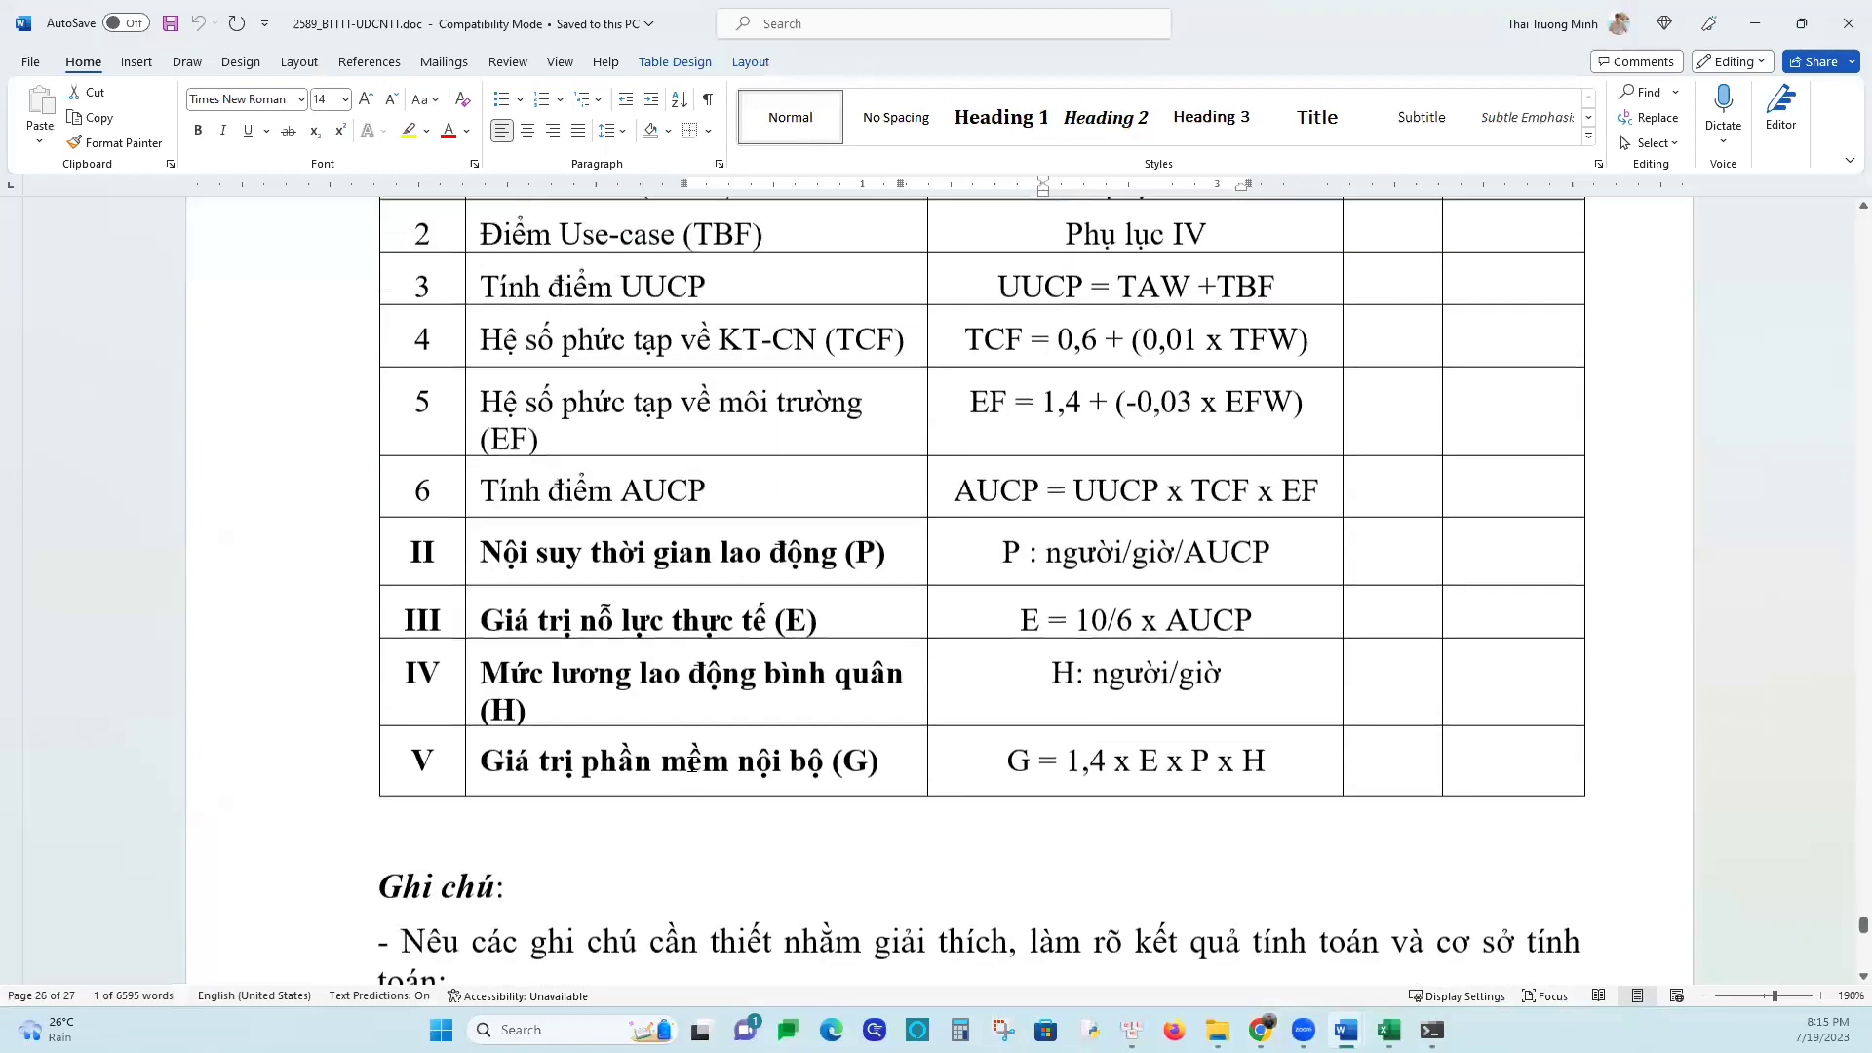
Switch back to the Excel pricing workbook, open sheet B10 and increase the height of header row 3 to fit its wrapped text
{"action": "left_click", "coordinate": [1388, 1029]}
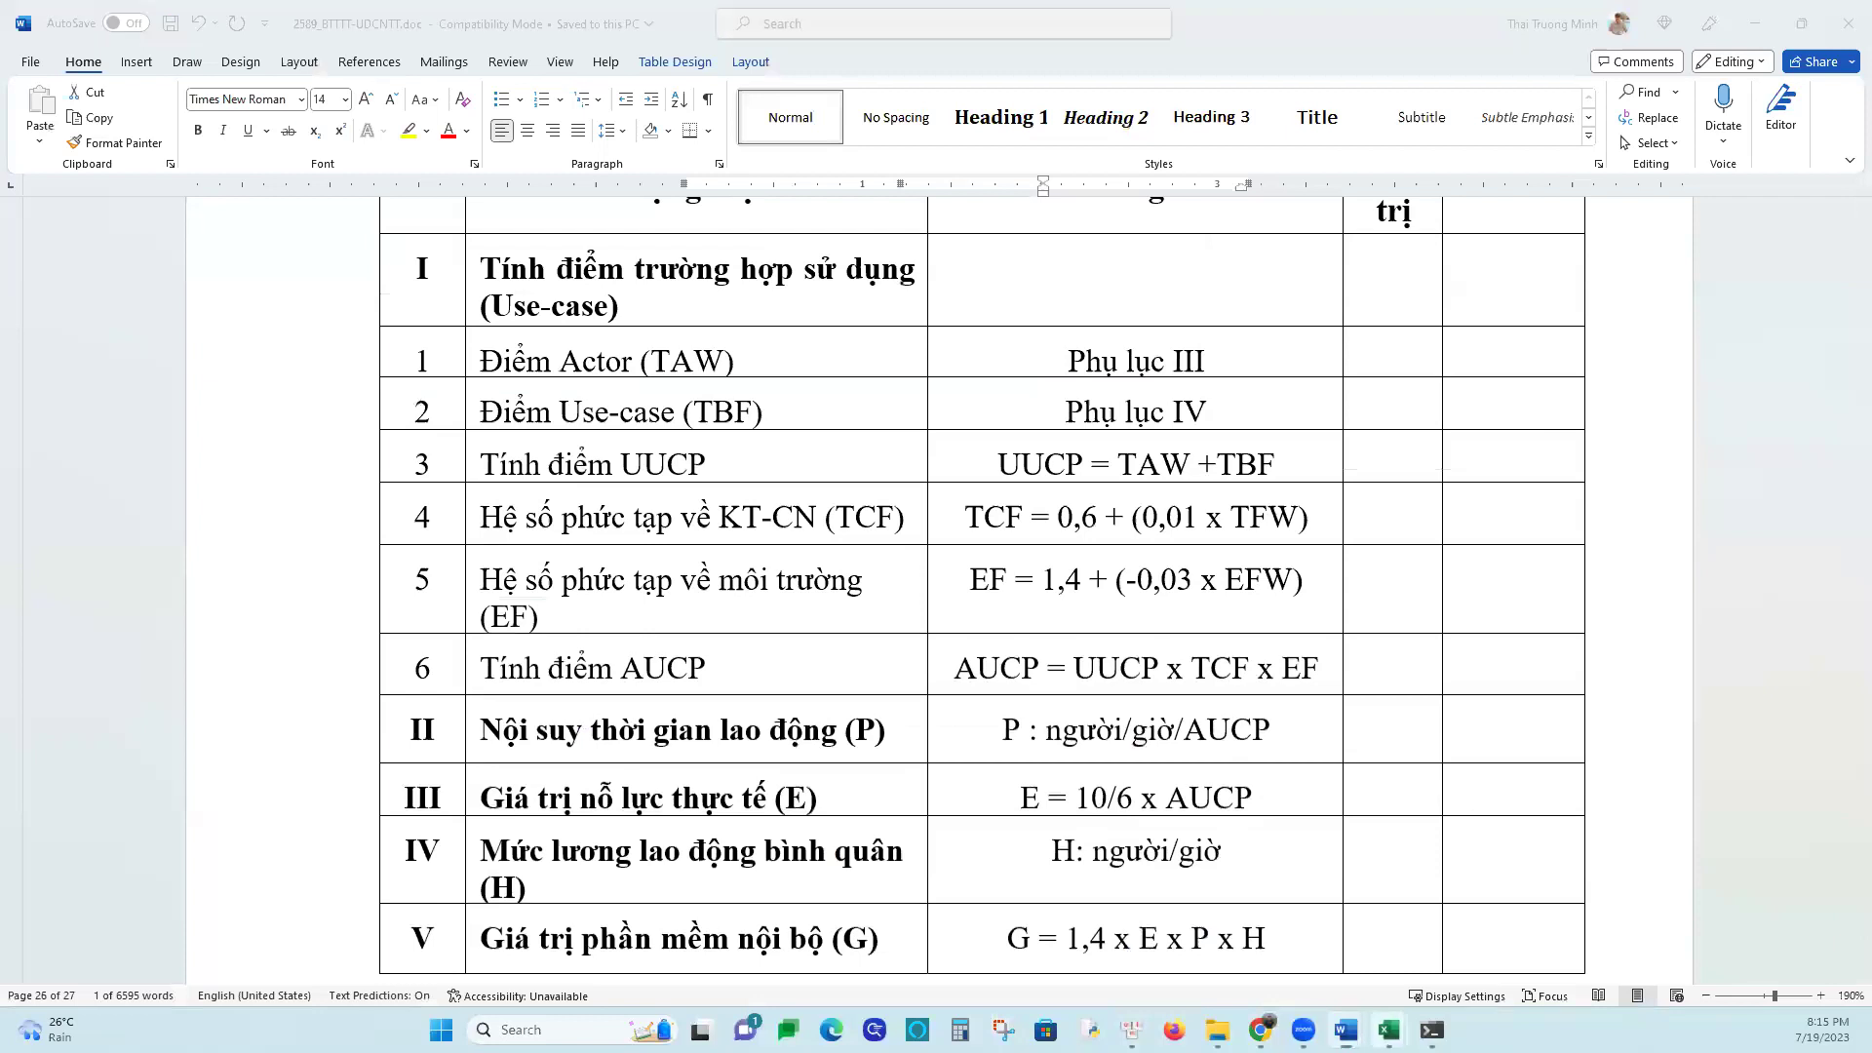
{"action": "left_click", "coordinate": [1491, 926]}
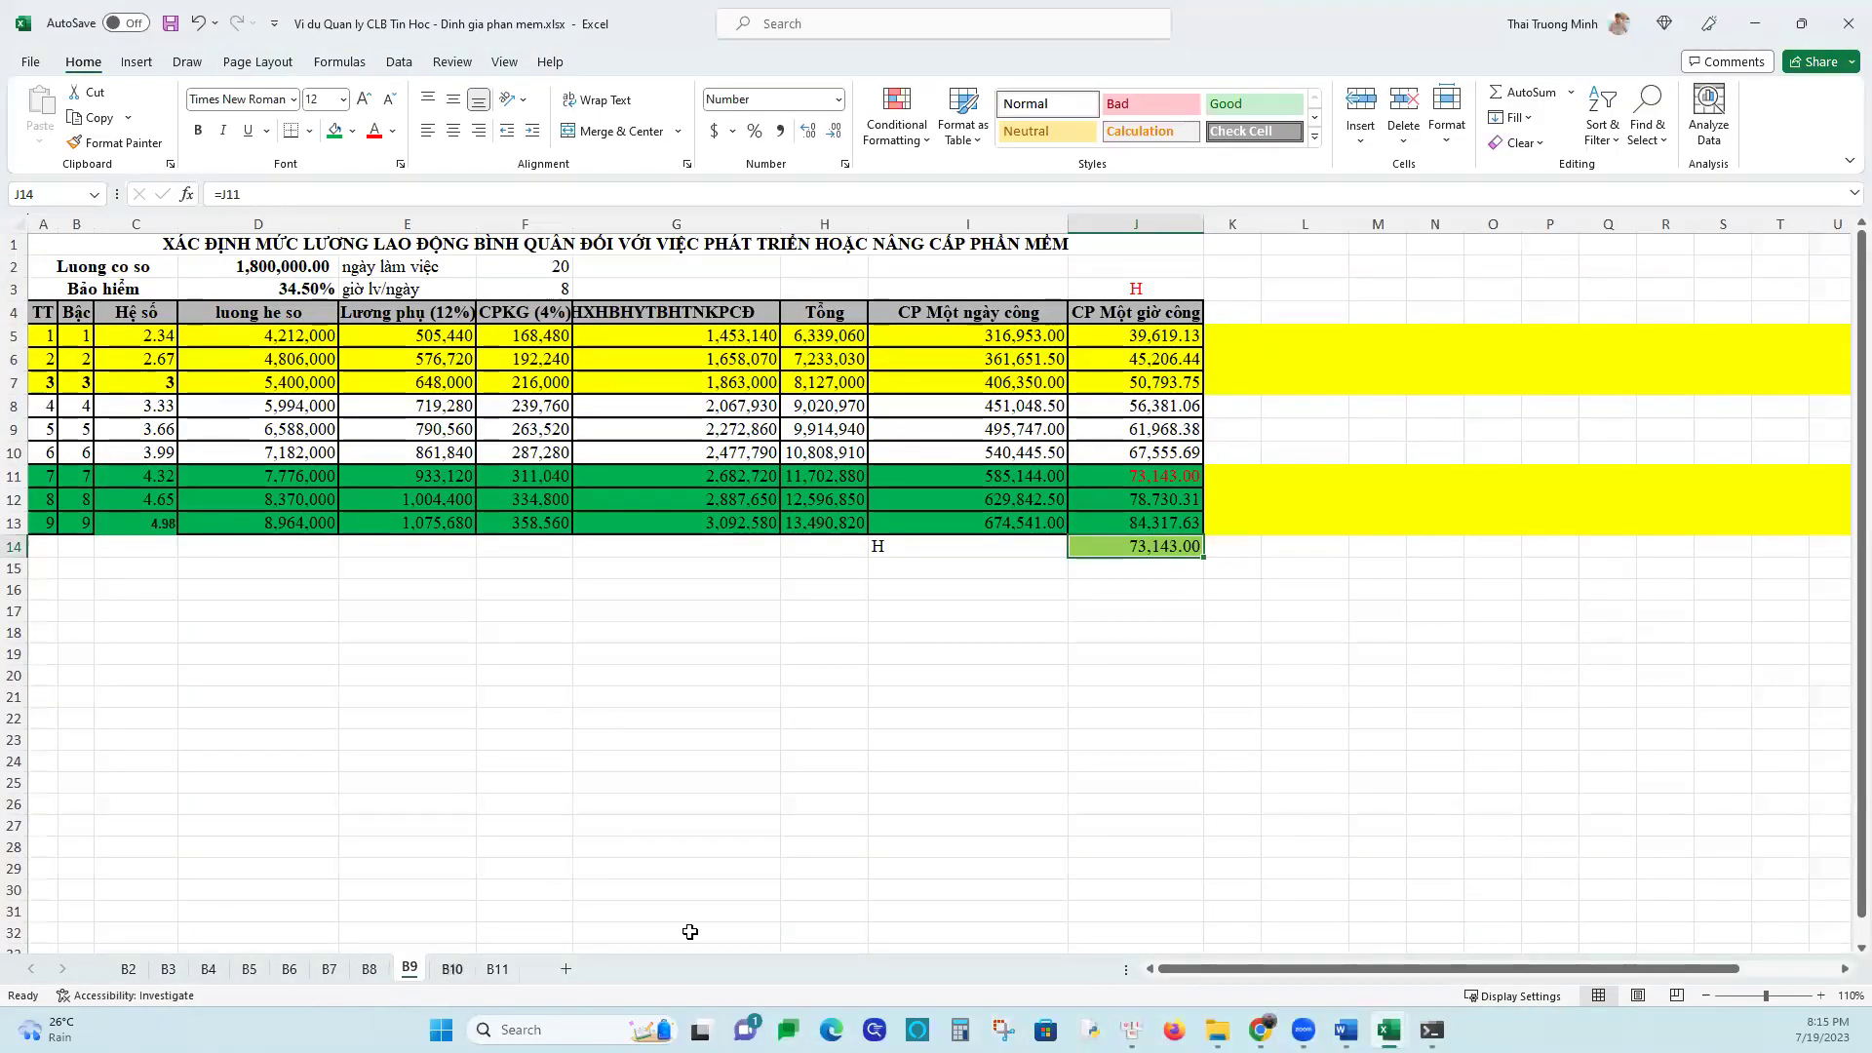
{"action": "key", "text": "ctrl+Page_Down"}
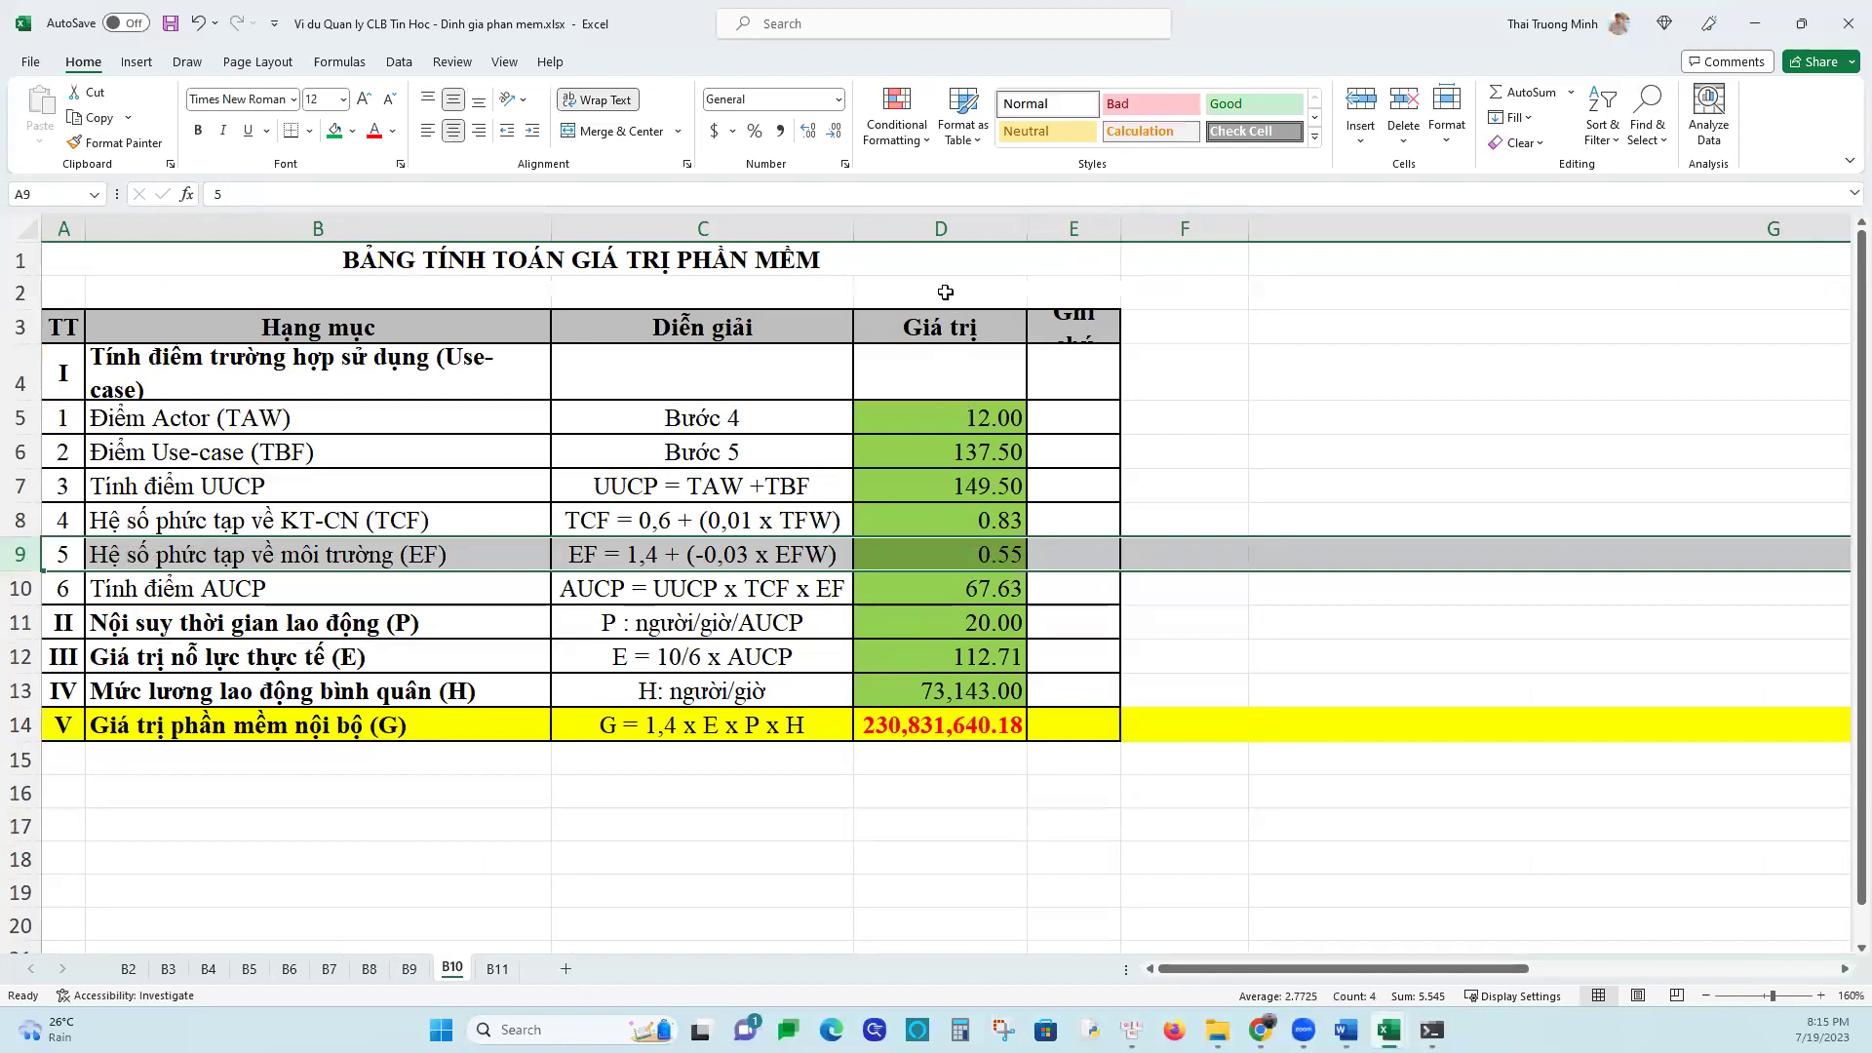
{"action": "left_click", "coordinate": [960, 324]}
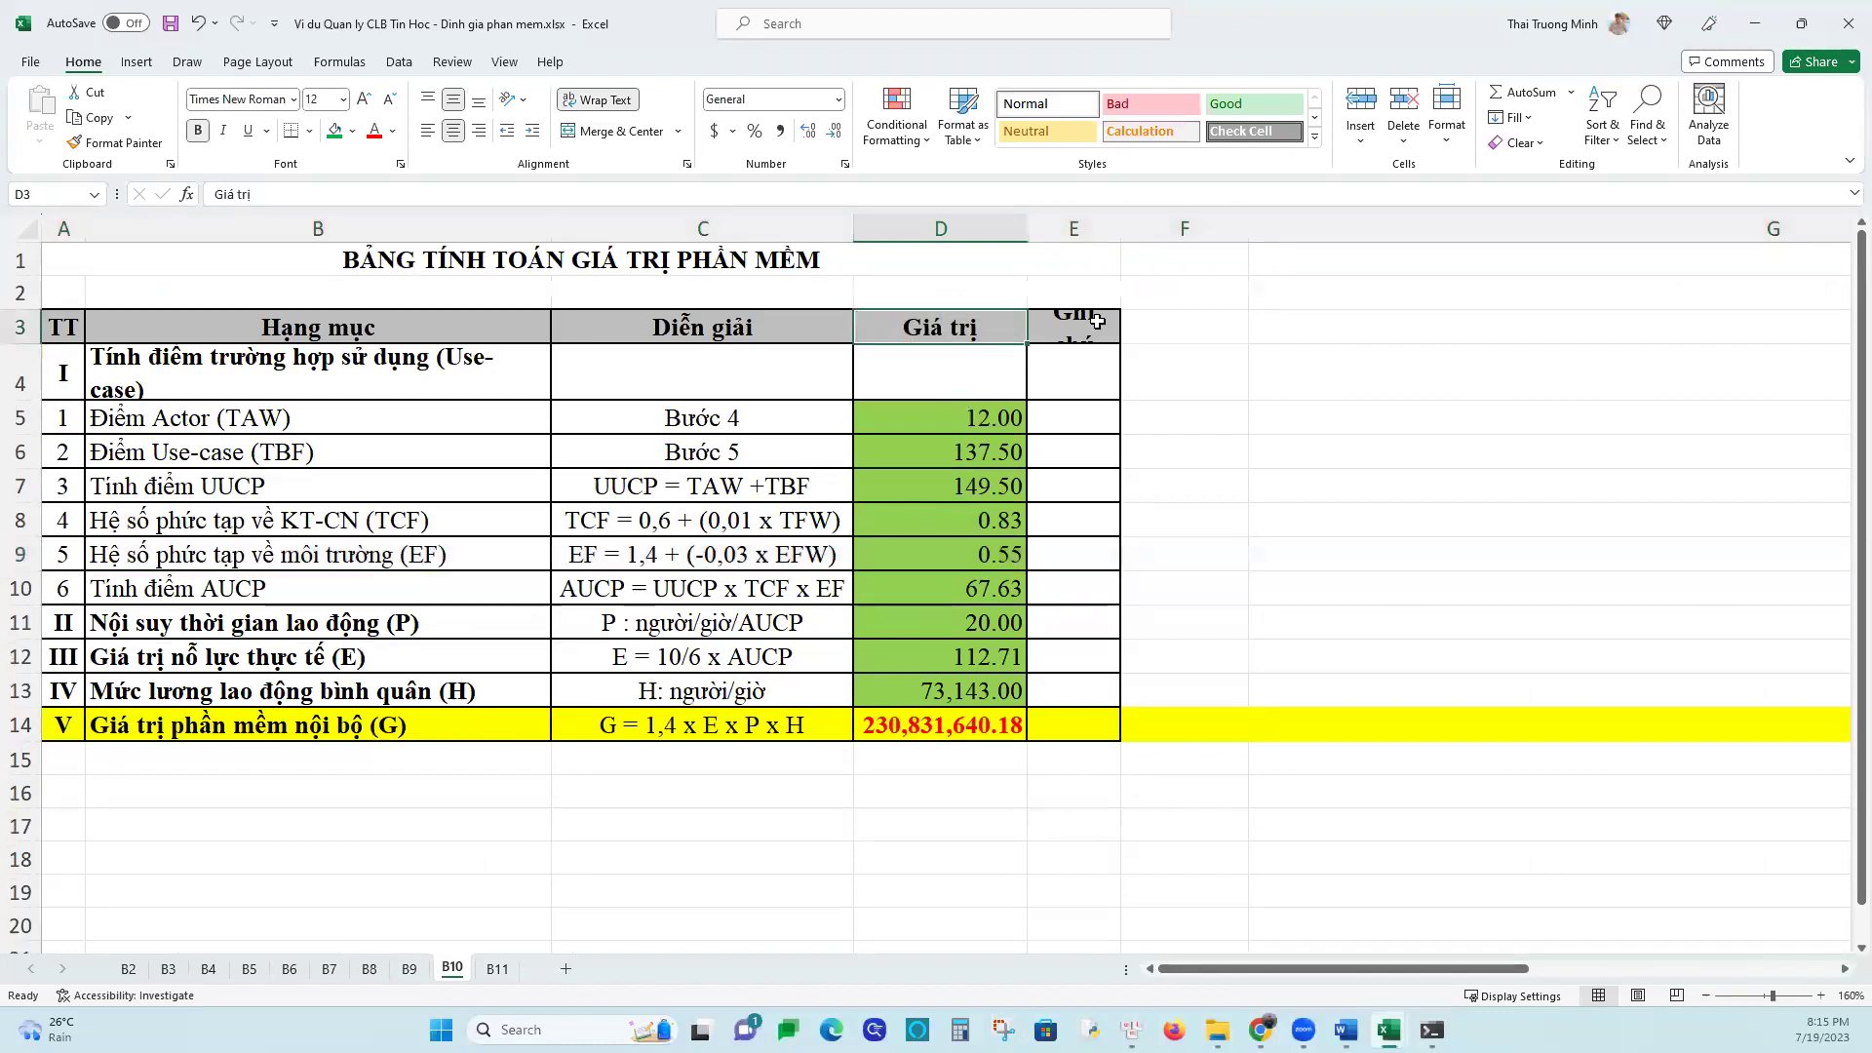
{"action": "left_click_drag", "start_coordinate": [21, 343], "coordinate": [56, 421]}
{"action": "left_click", "coordinate": [266, 453]}
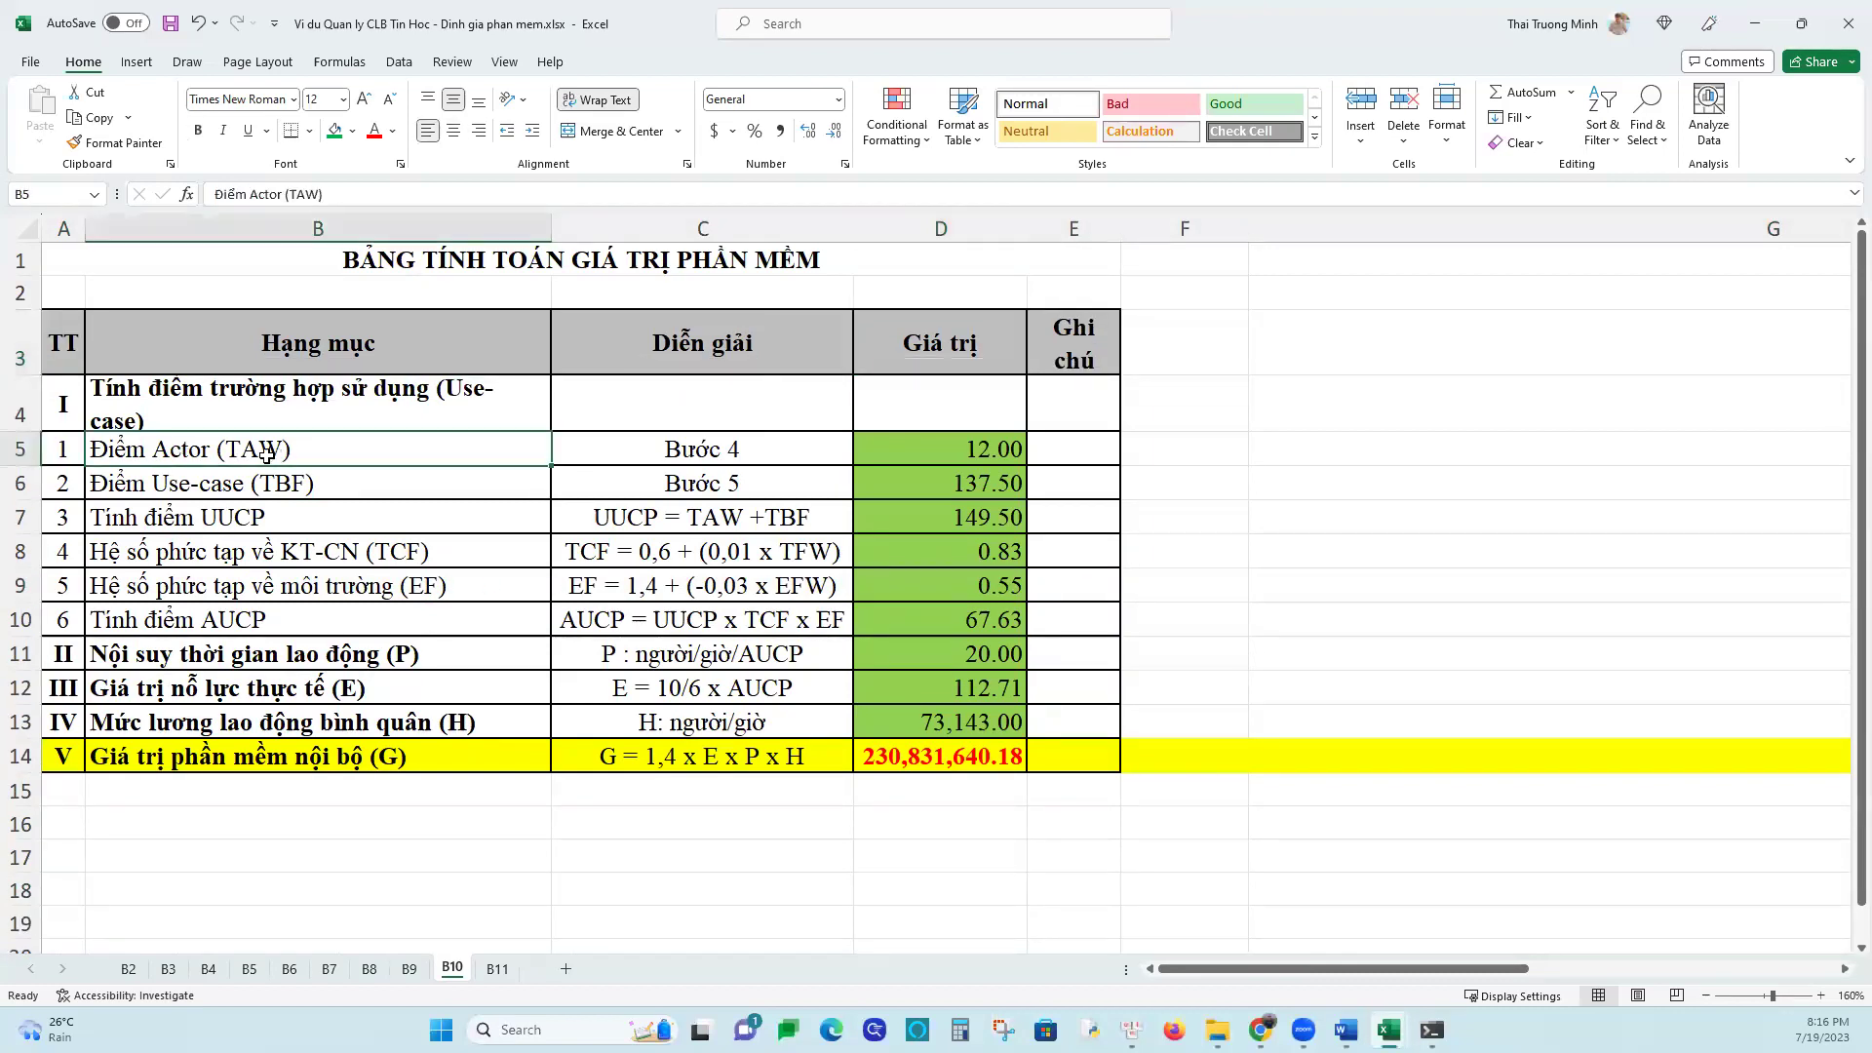
Link the Actor score (TAW) in D5 to the total on sheet B4 with ='B4'!E7
{"action": "left_click", "coordinate": [643, 444]}
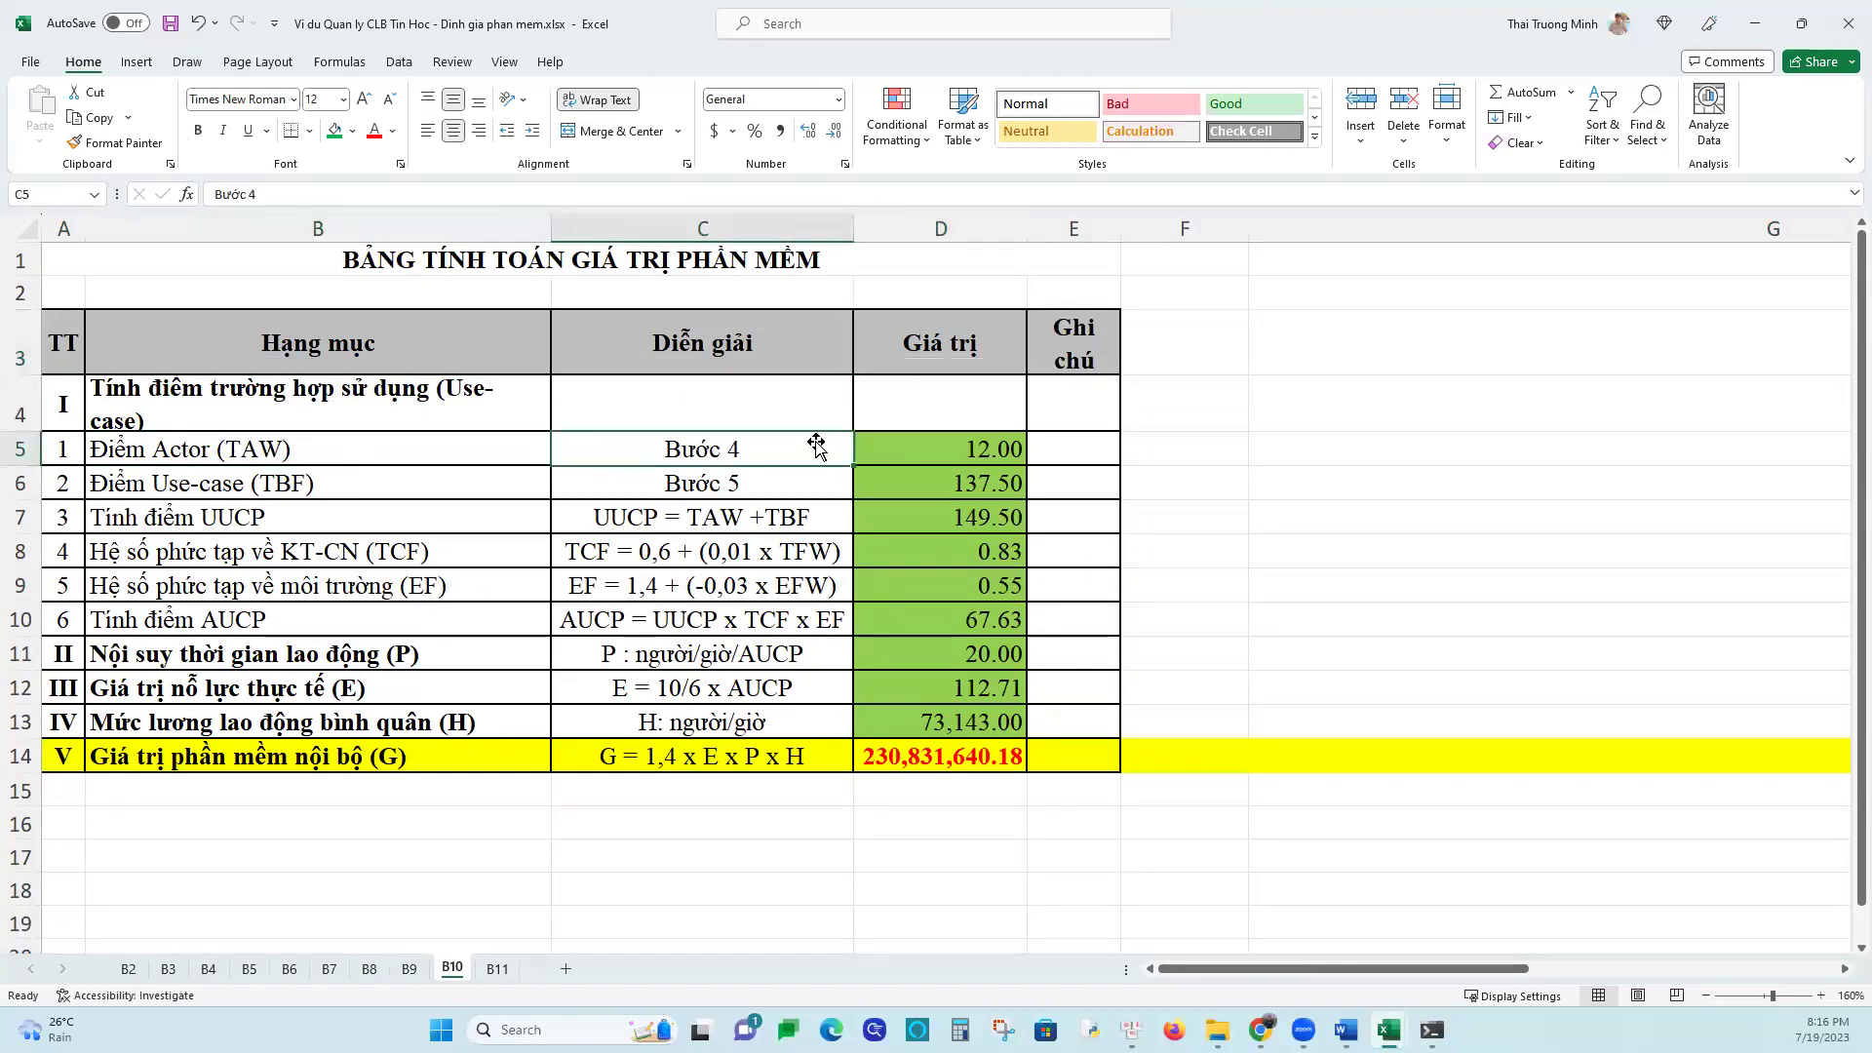
{"action": "left_click", "coordinate": [894, 444]}
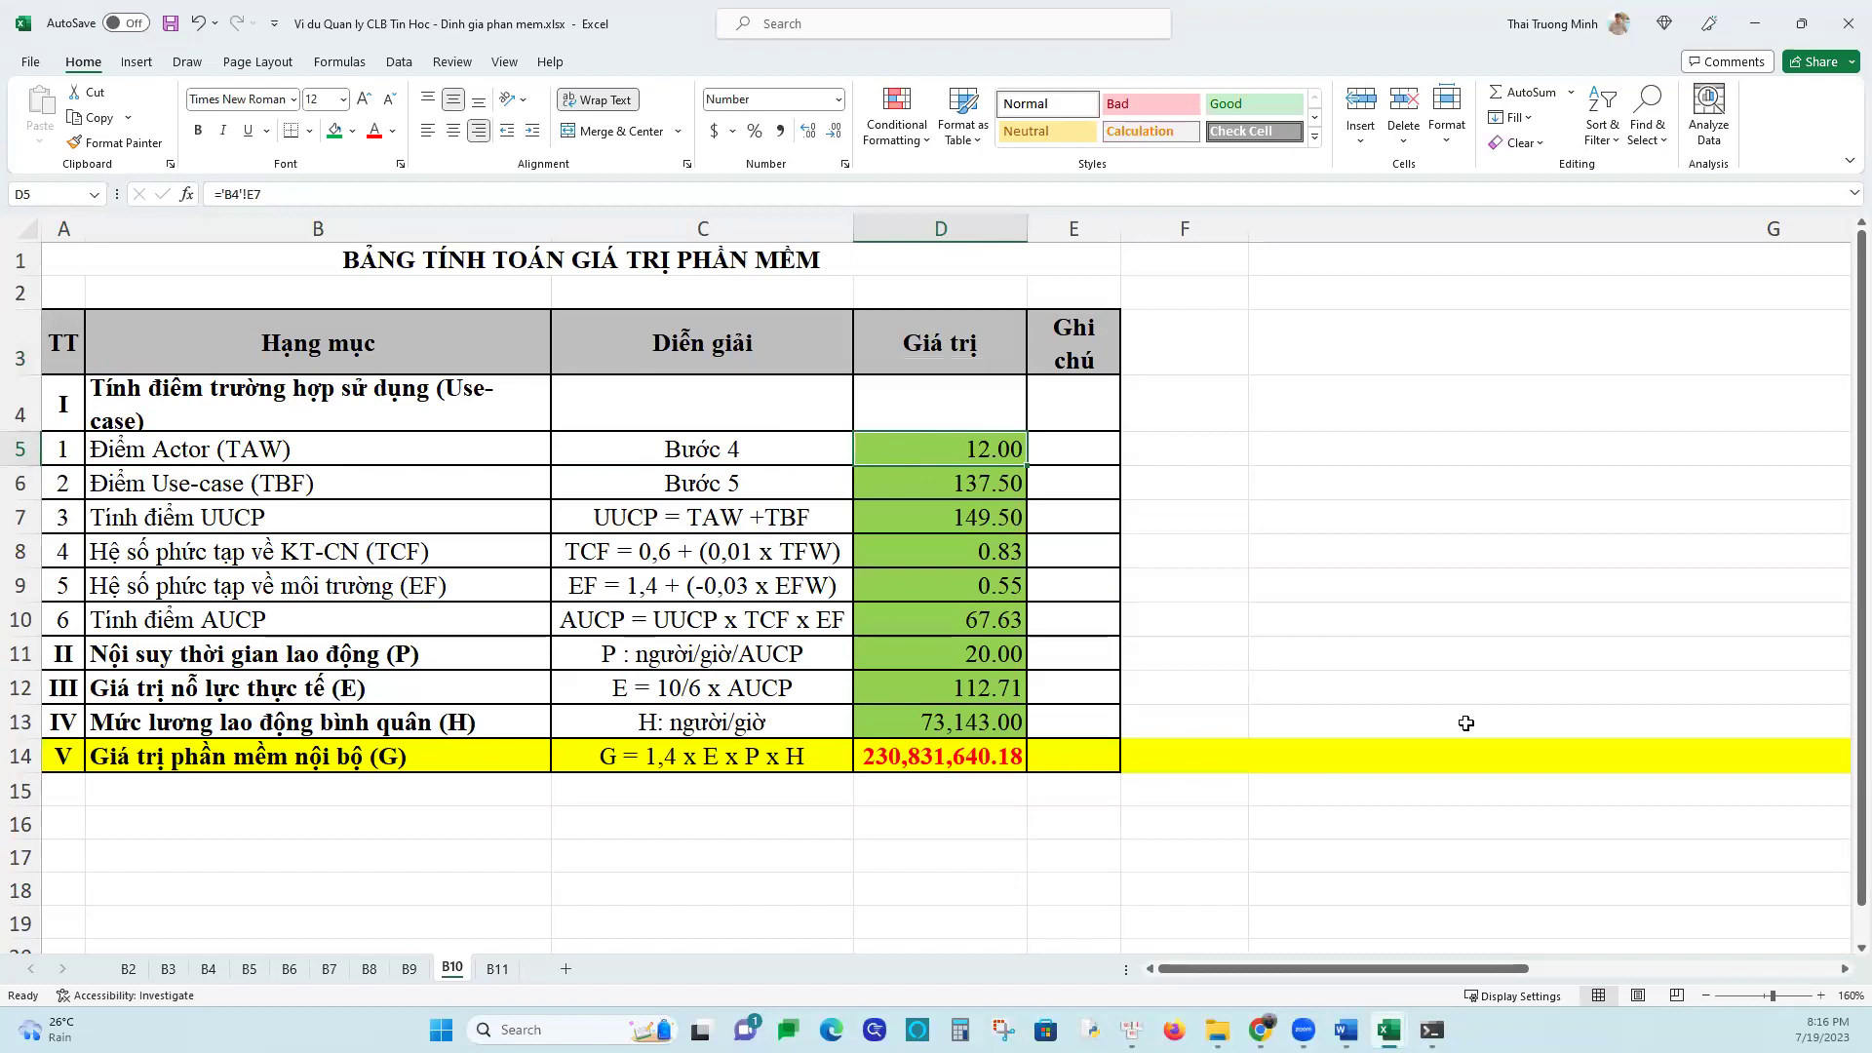
{"action": "type", "text": "="}
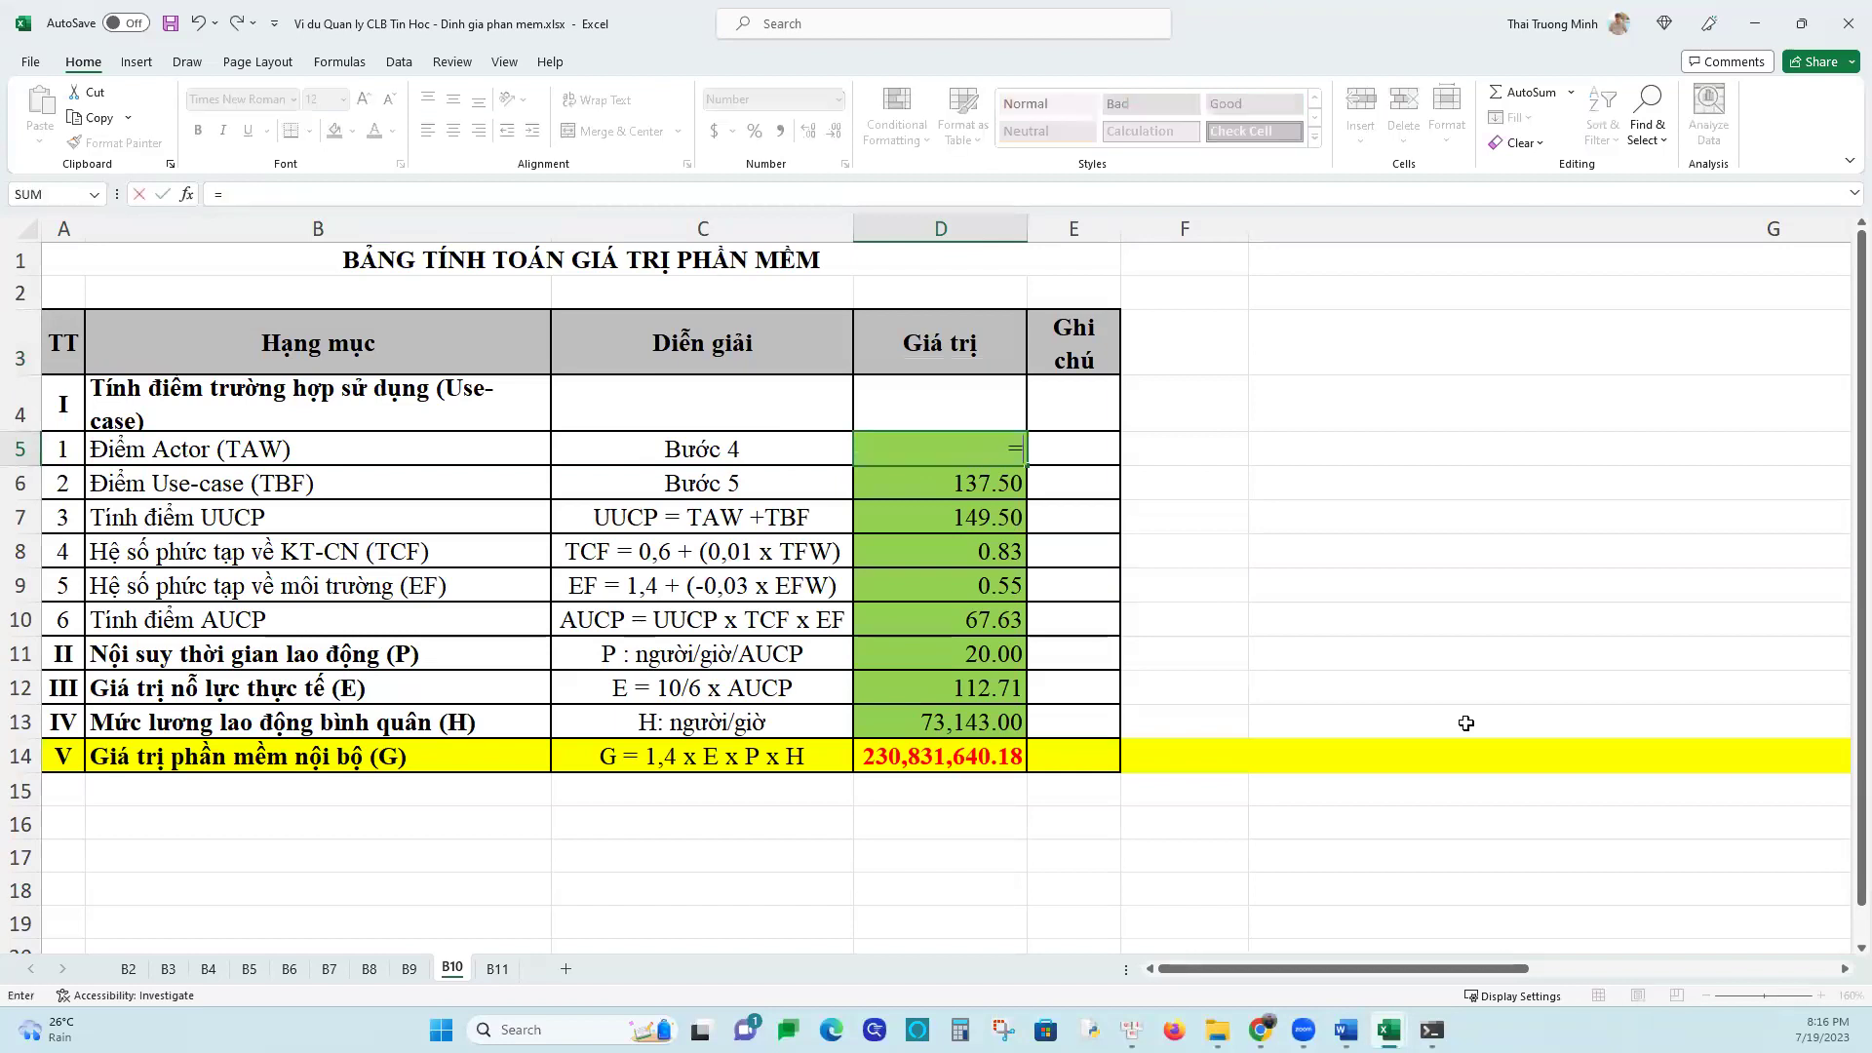
{"action": "left_click", "coordinate": [207, 970]}
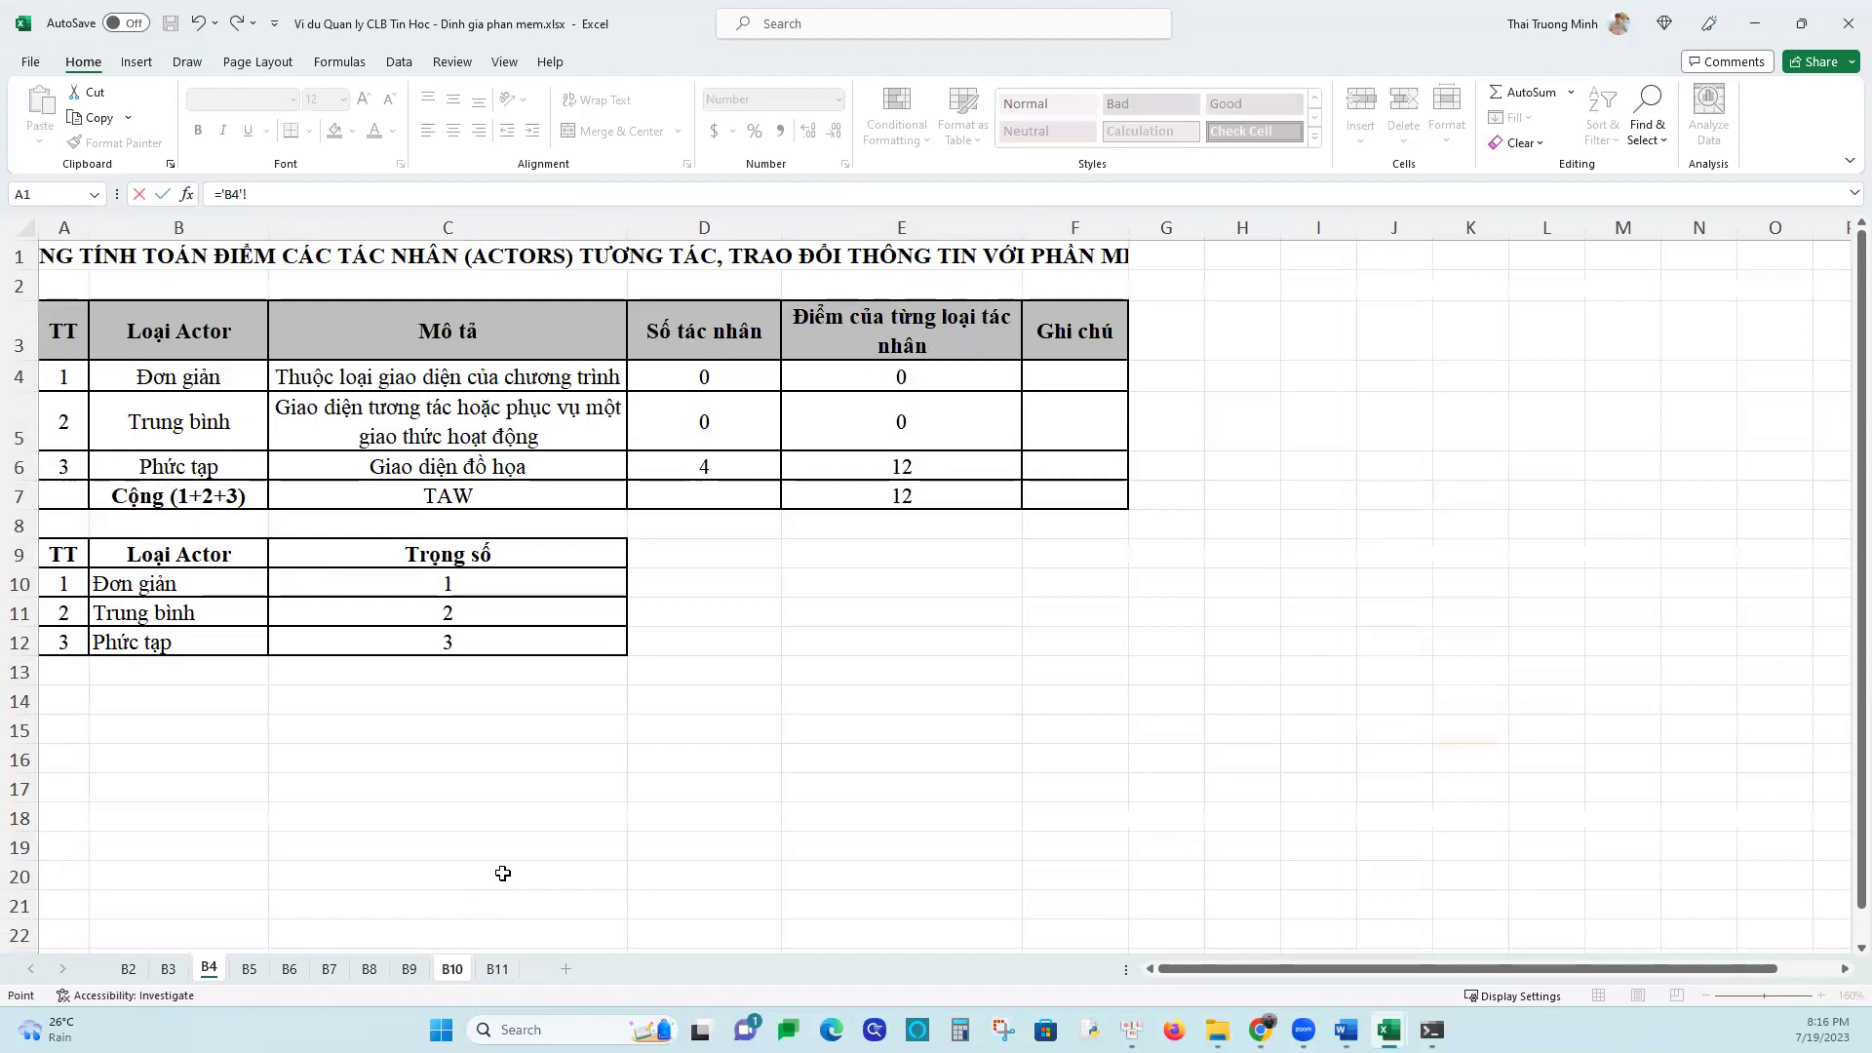
{"action": "left_click", "coordinate": [890, 498]}
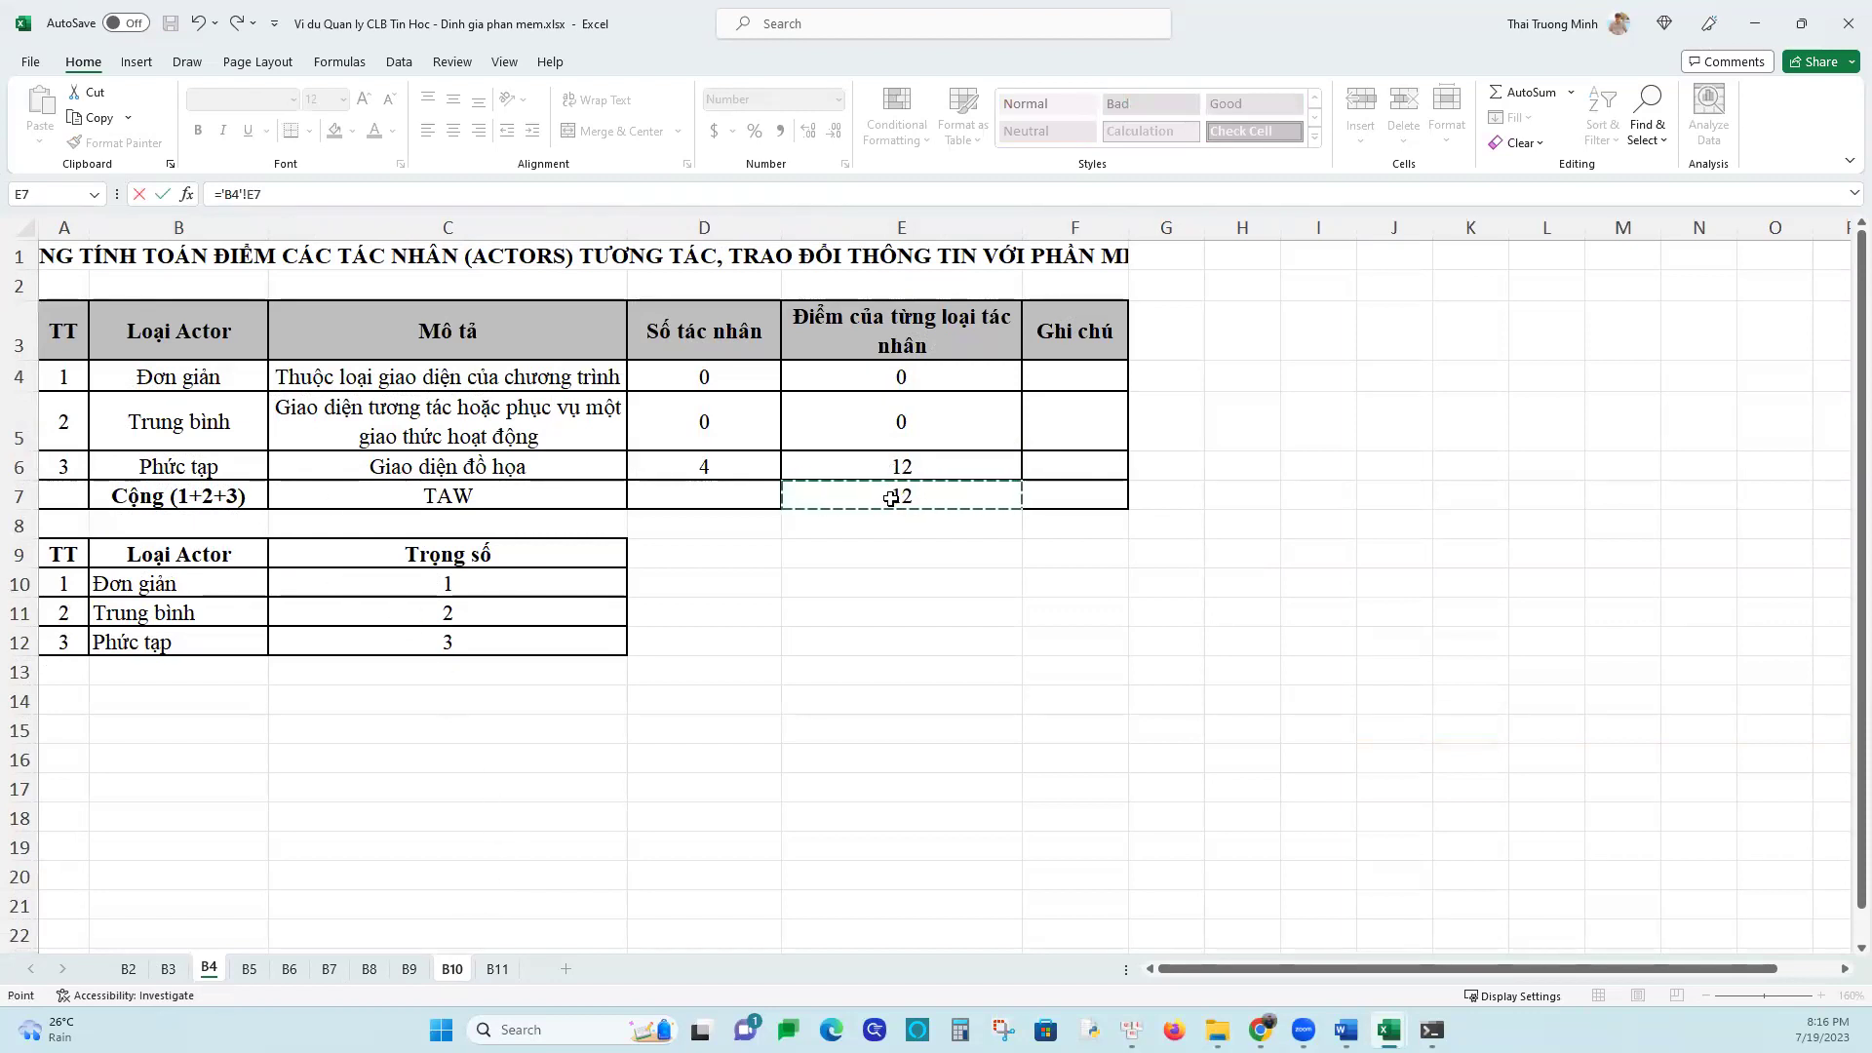
{"action": "key", "text": "Return"}
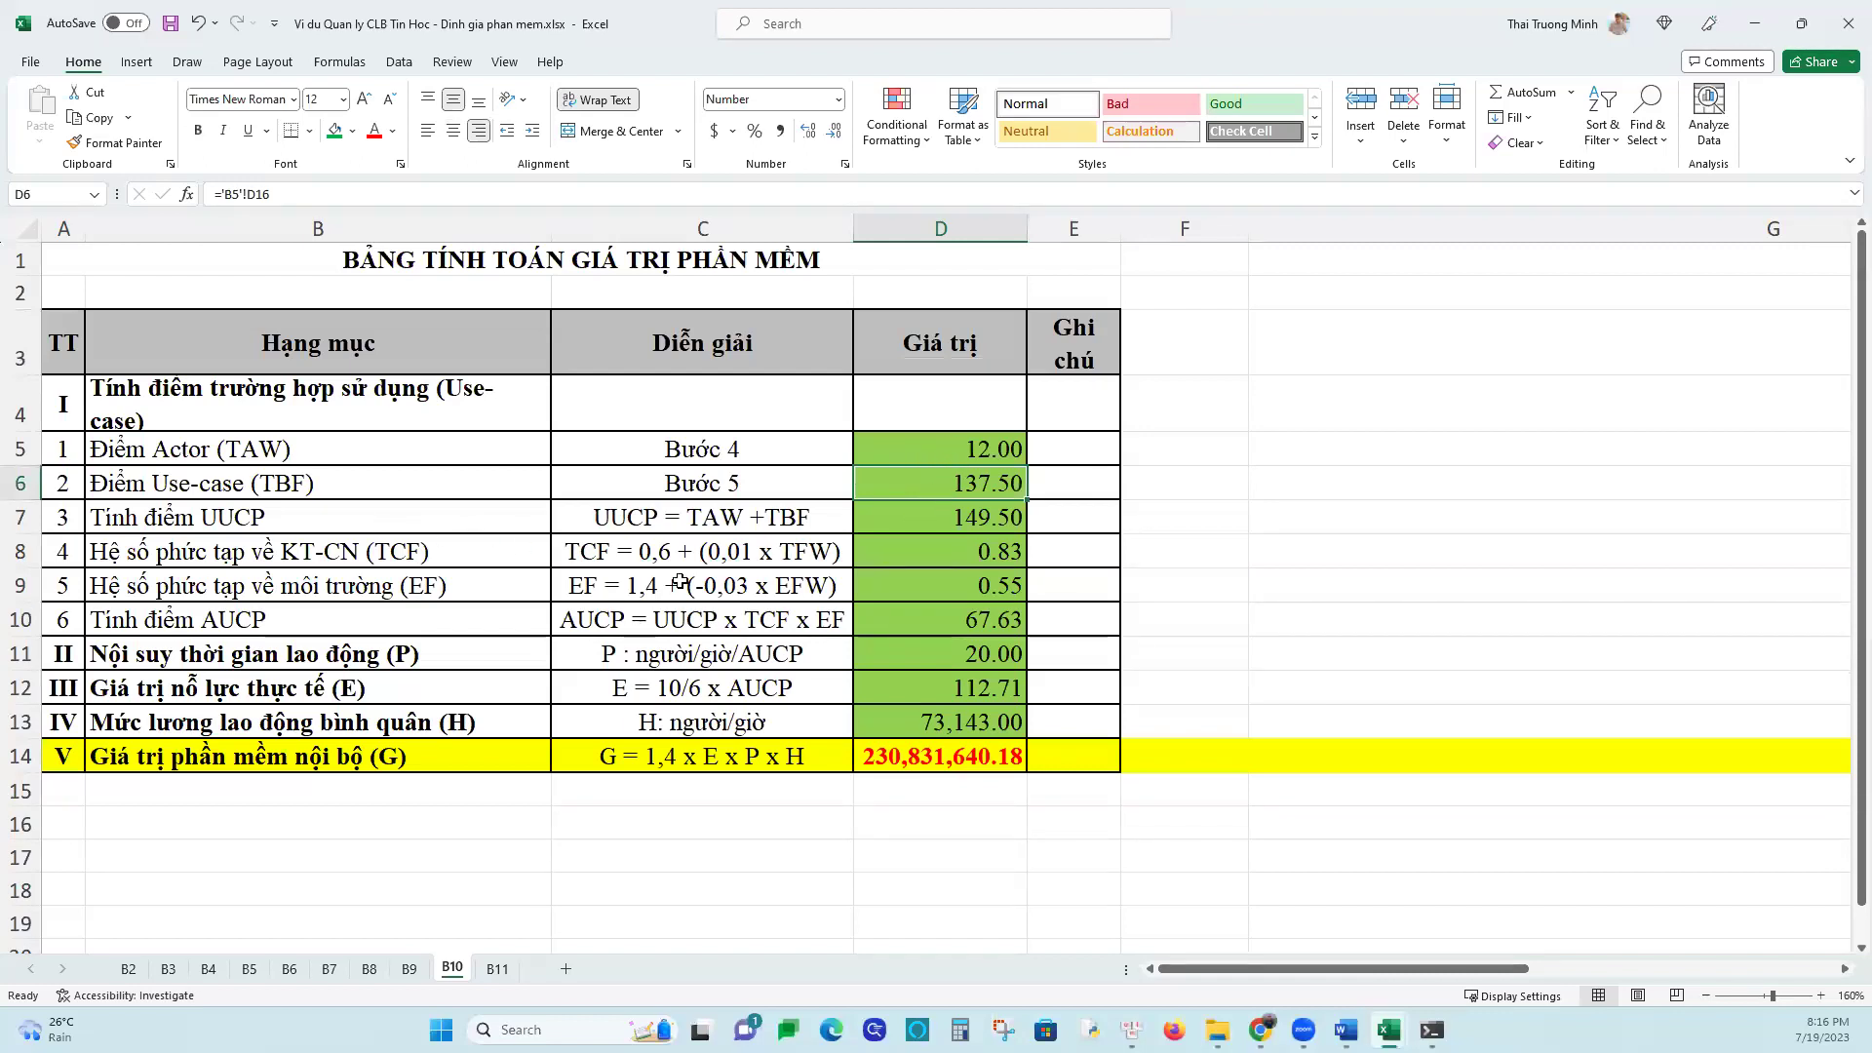
Link the Use-case score (TBF) in D6 to the total on sheet B5 with ='B5'!D16
{"action": "type", "text": "="}
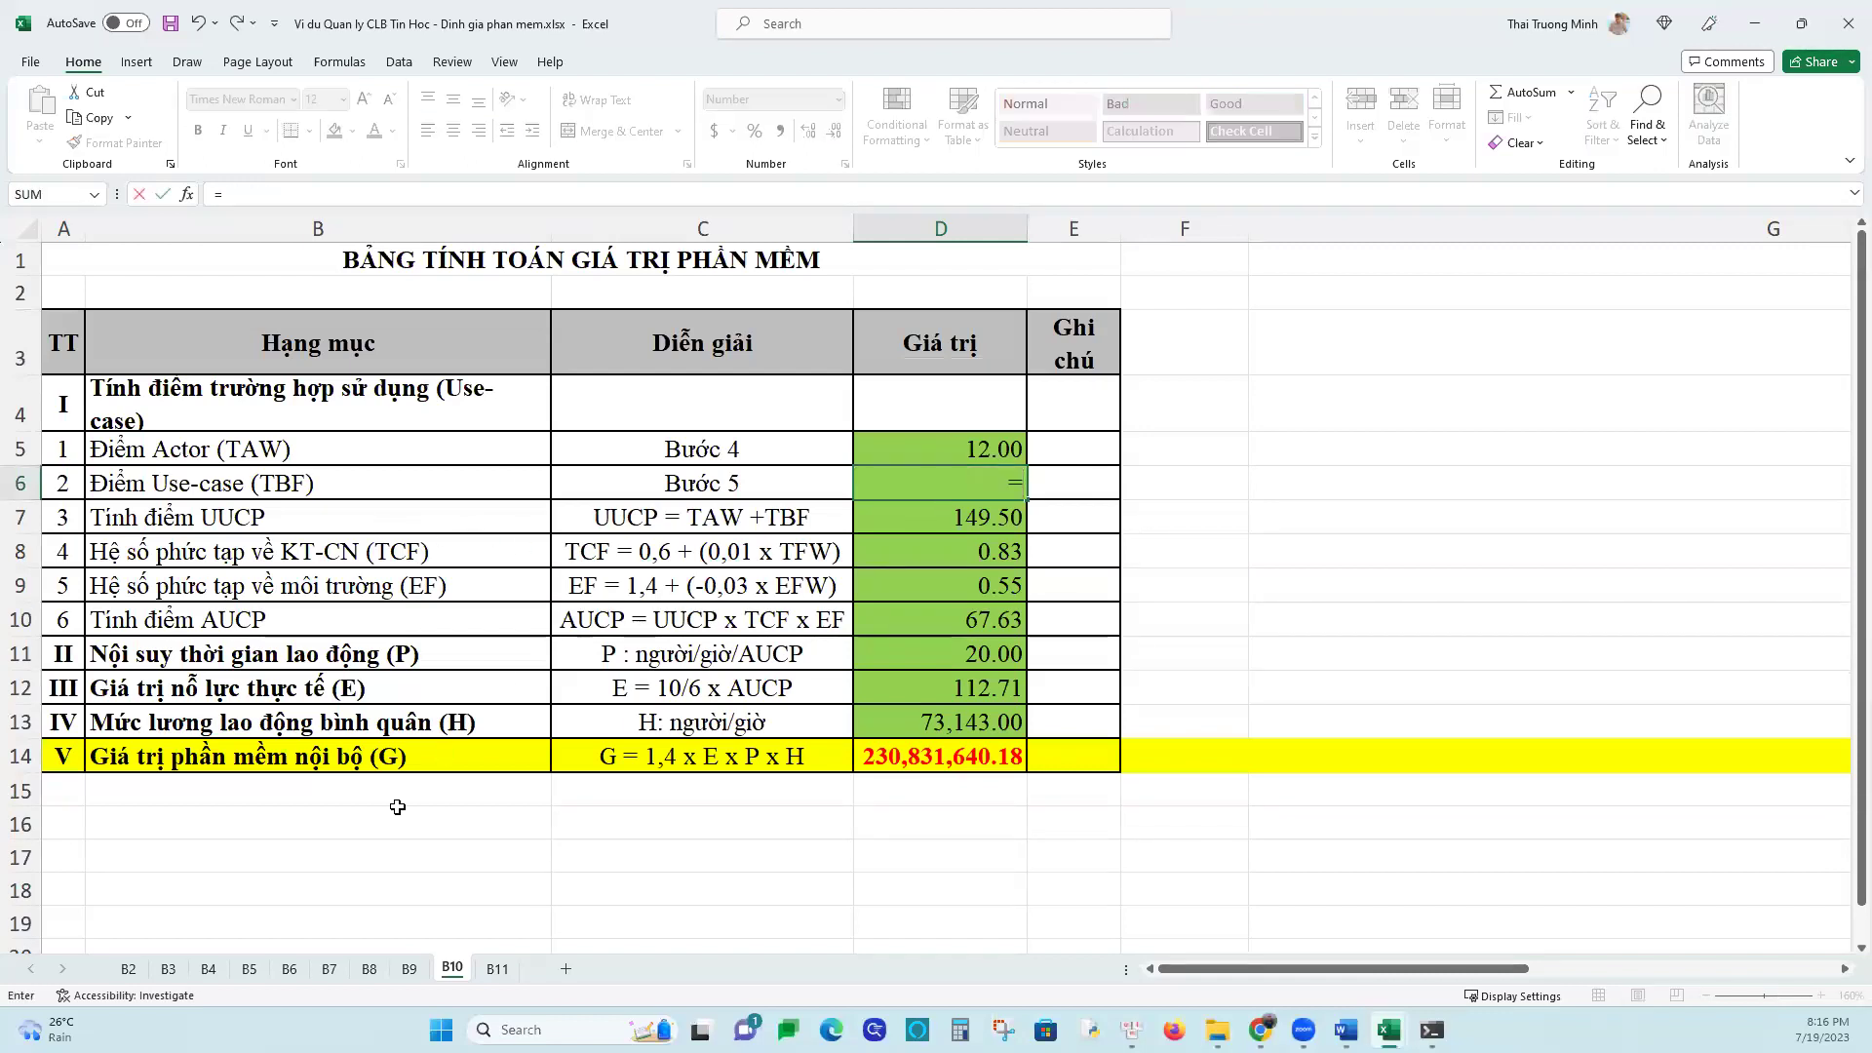
{"action": "left_click", "coordinate": [251, 977]}
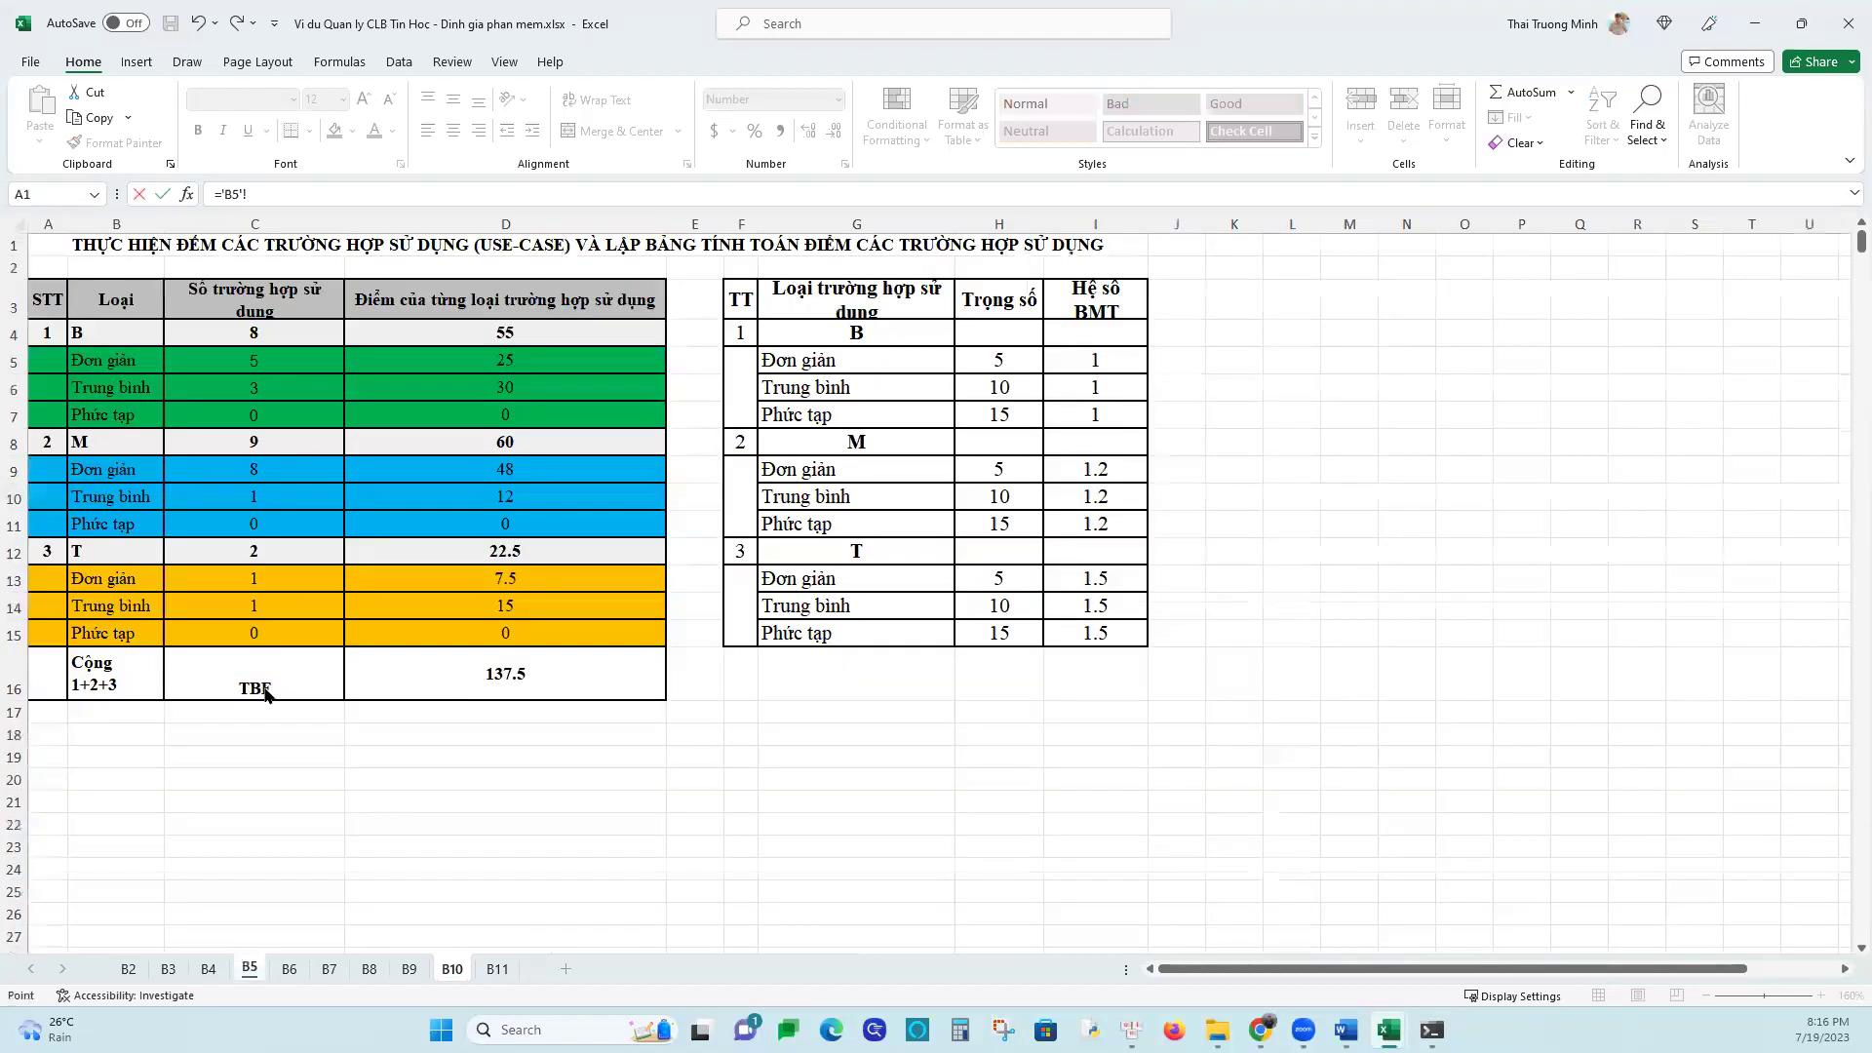
{"action": "left_click", "coordinate": [500, 673]}
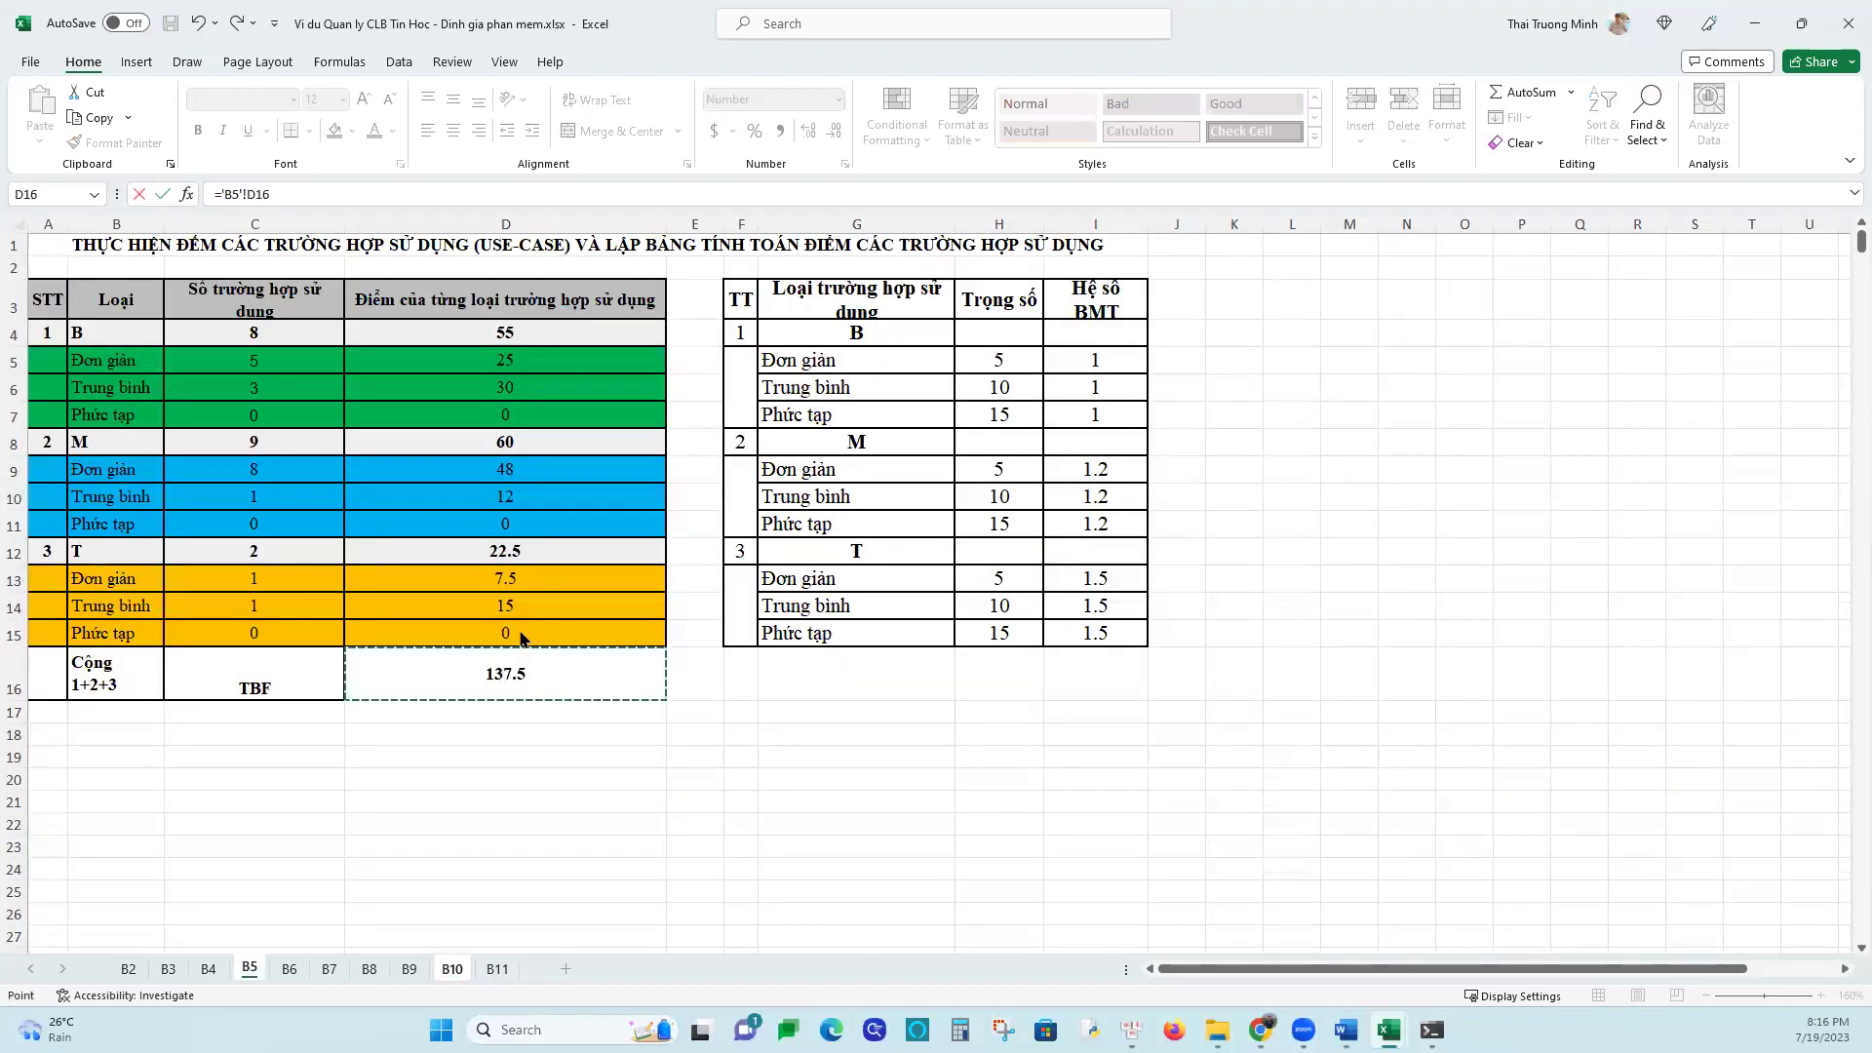
{"action": "key", "text": "Return"}
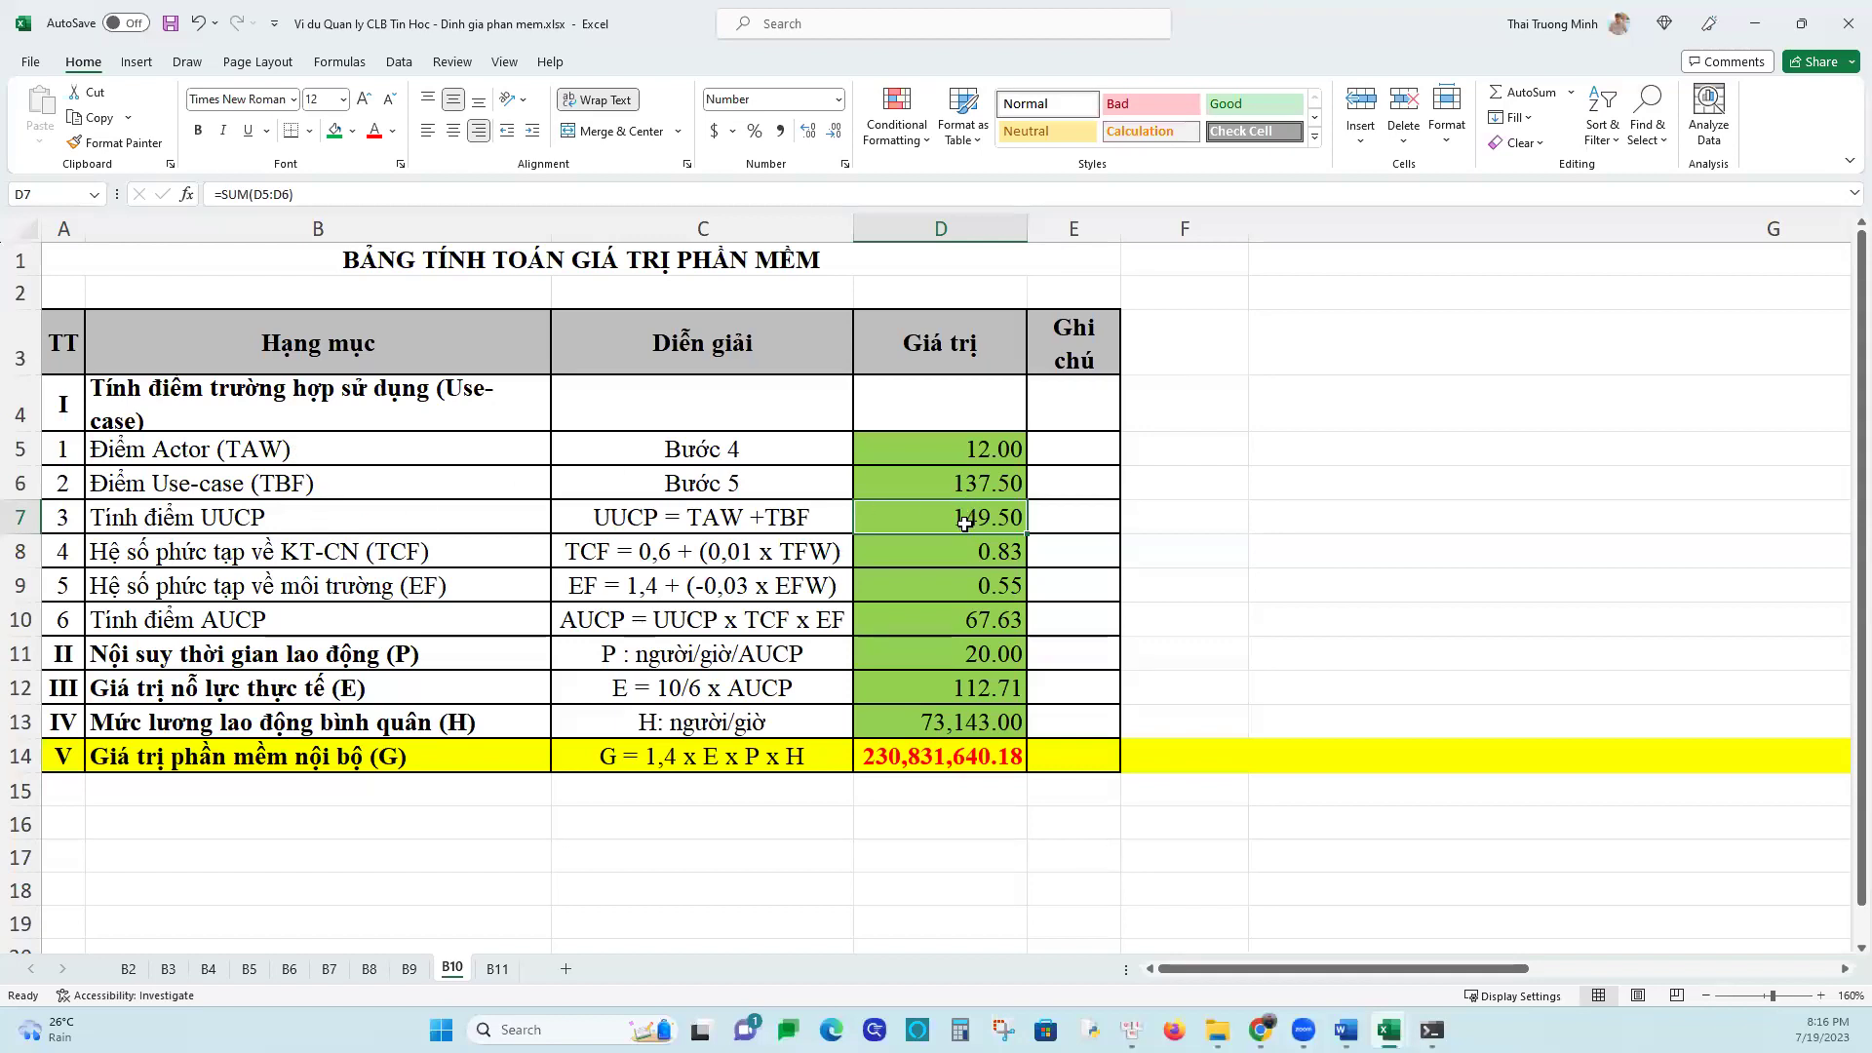
Enter =D5+D6 in D7 to calculate the UUCP score from TAW and TBF
{"action": "type", "text": "="}
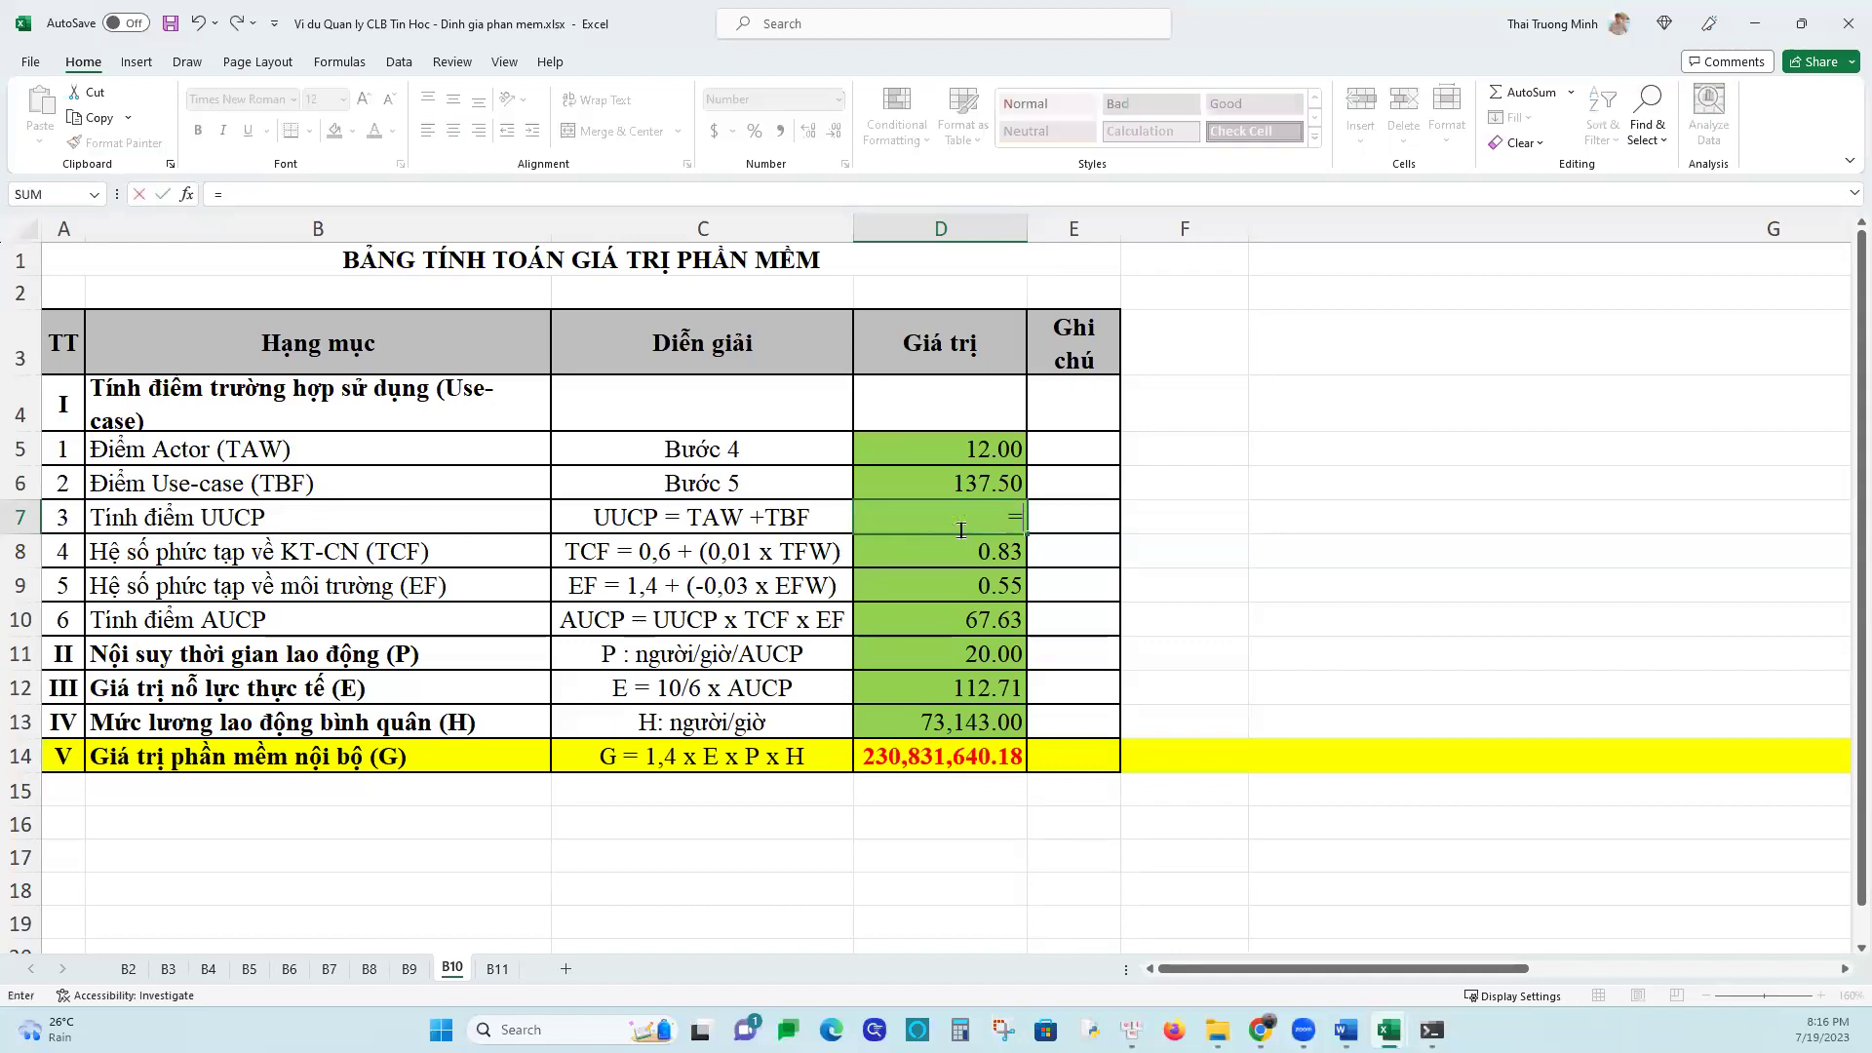
{"action": "left_click", "coordinate": [976, 450]}
{"action": "type", "text": "+"}
{"action": "left_click", "coordinate": [974, 479]}
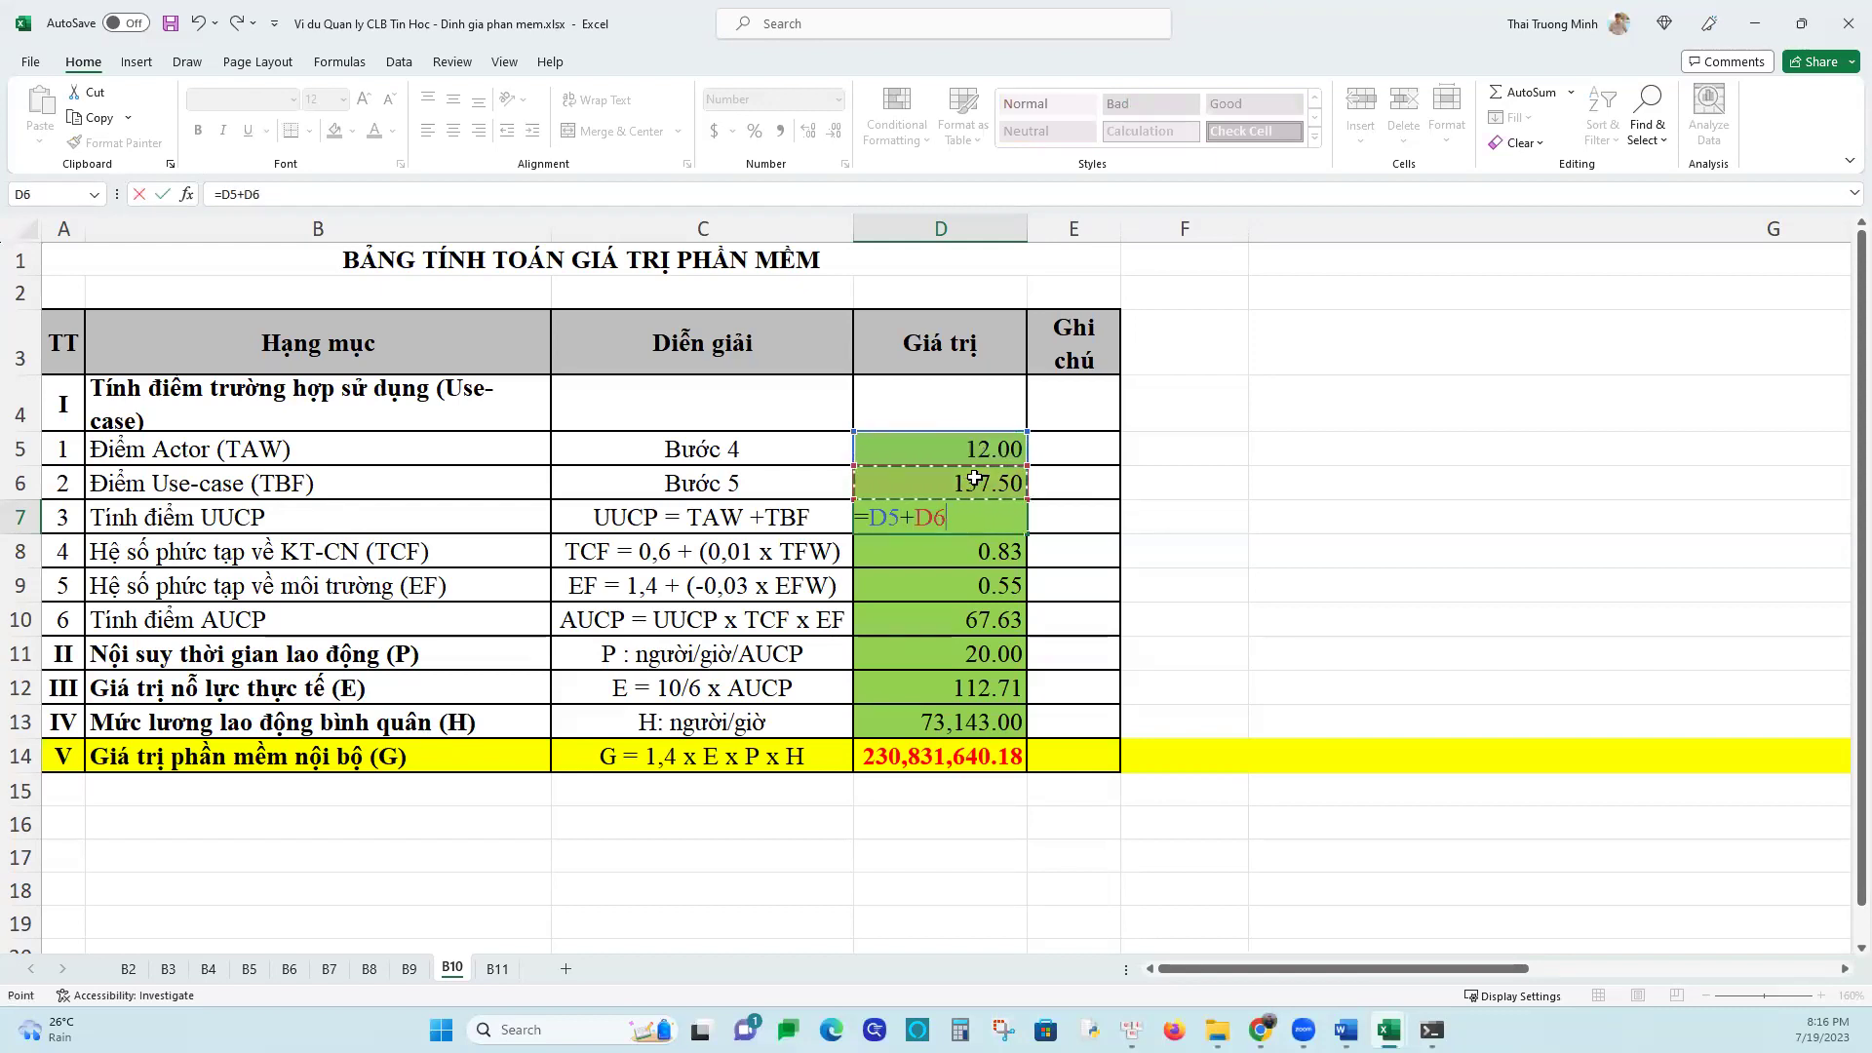
{"action": "key", "text": "Return"}
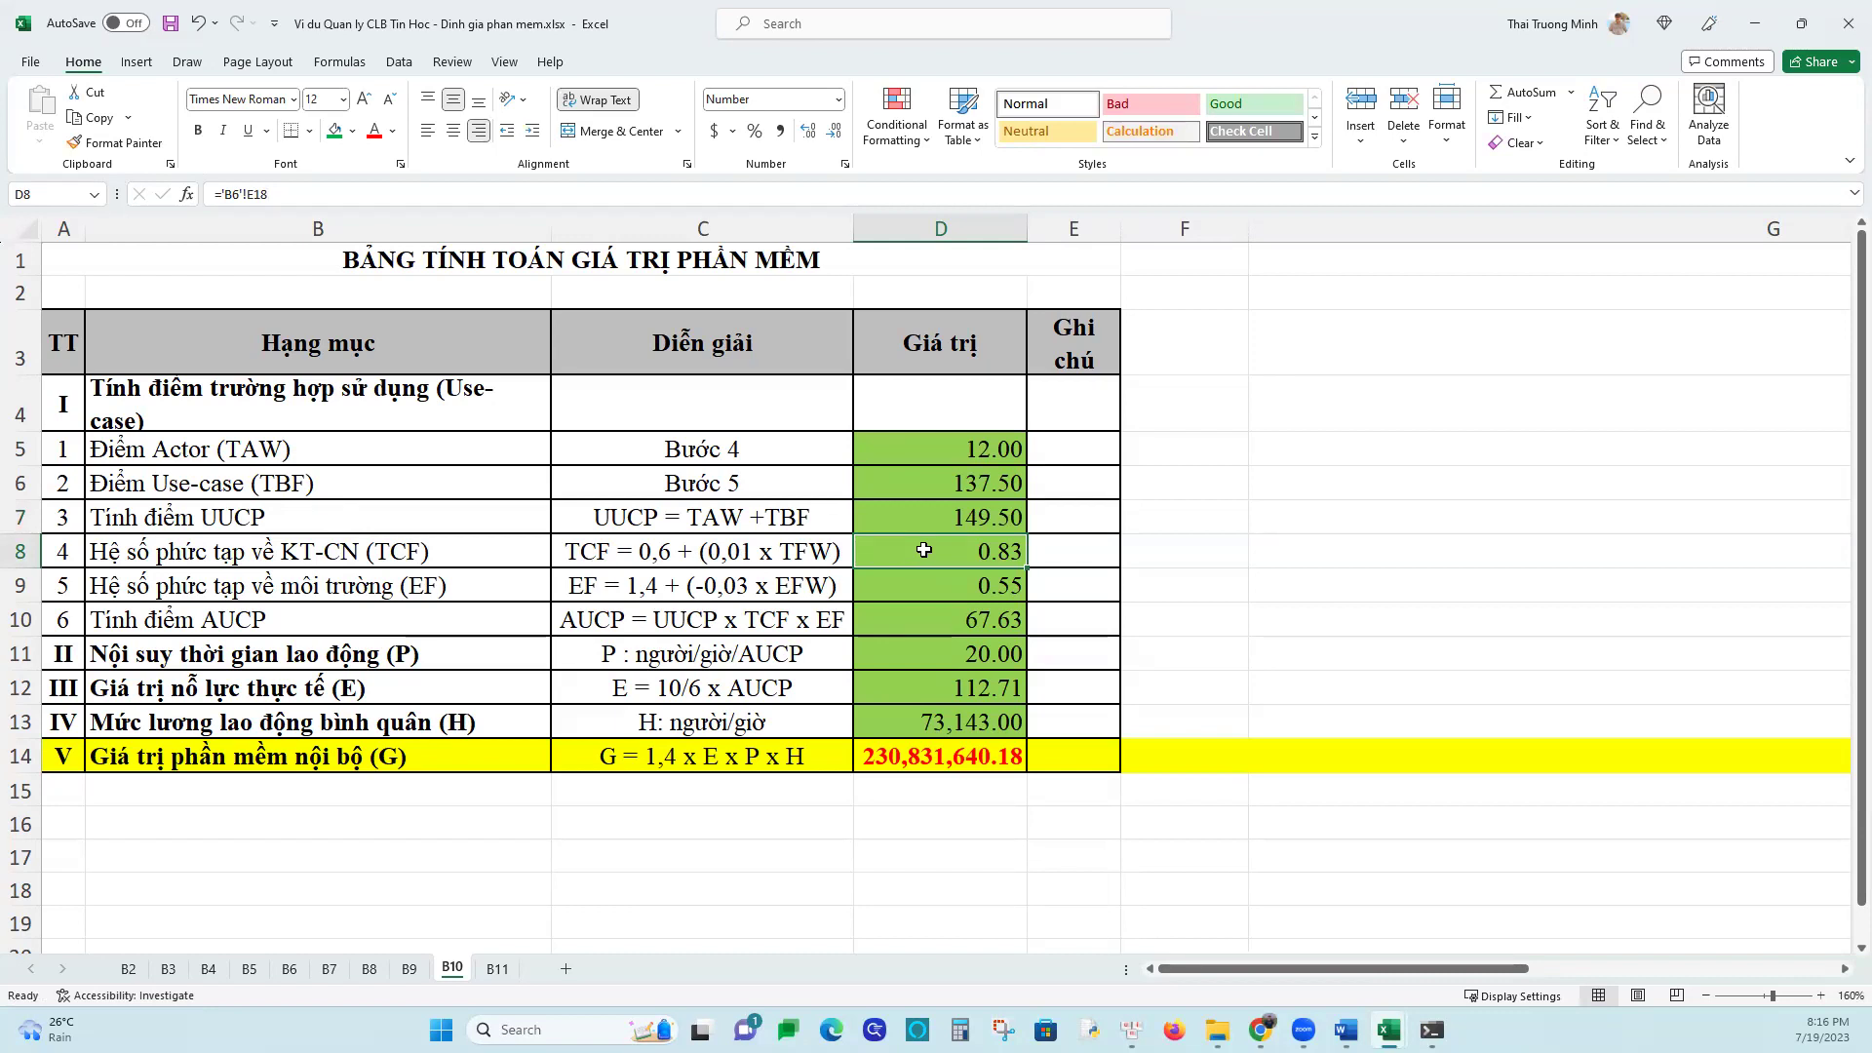
Link the technical complexity factor (TCF) in D8 to sheet B6 with ='B6'!E18
{"action": "type", "text": "="}
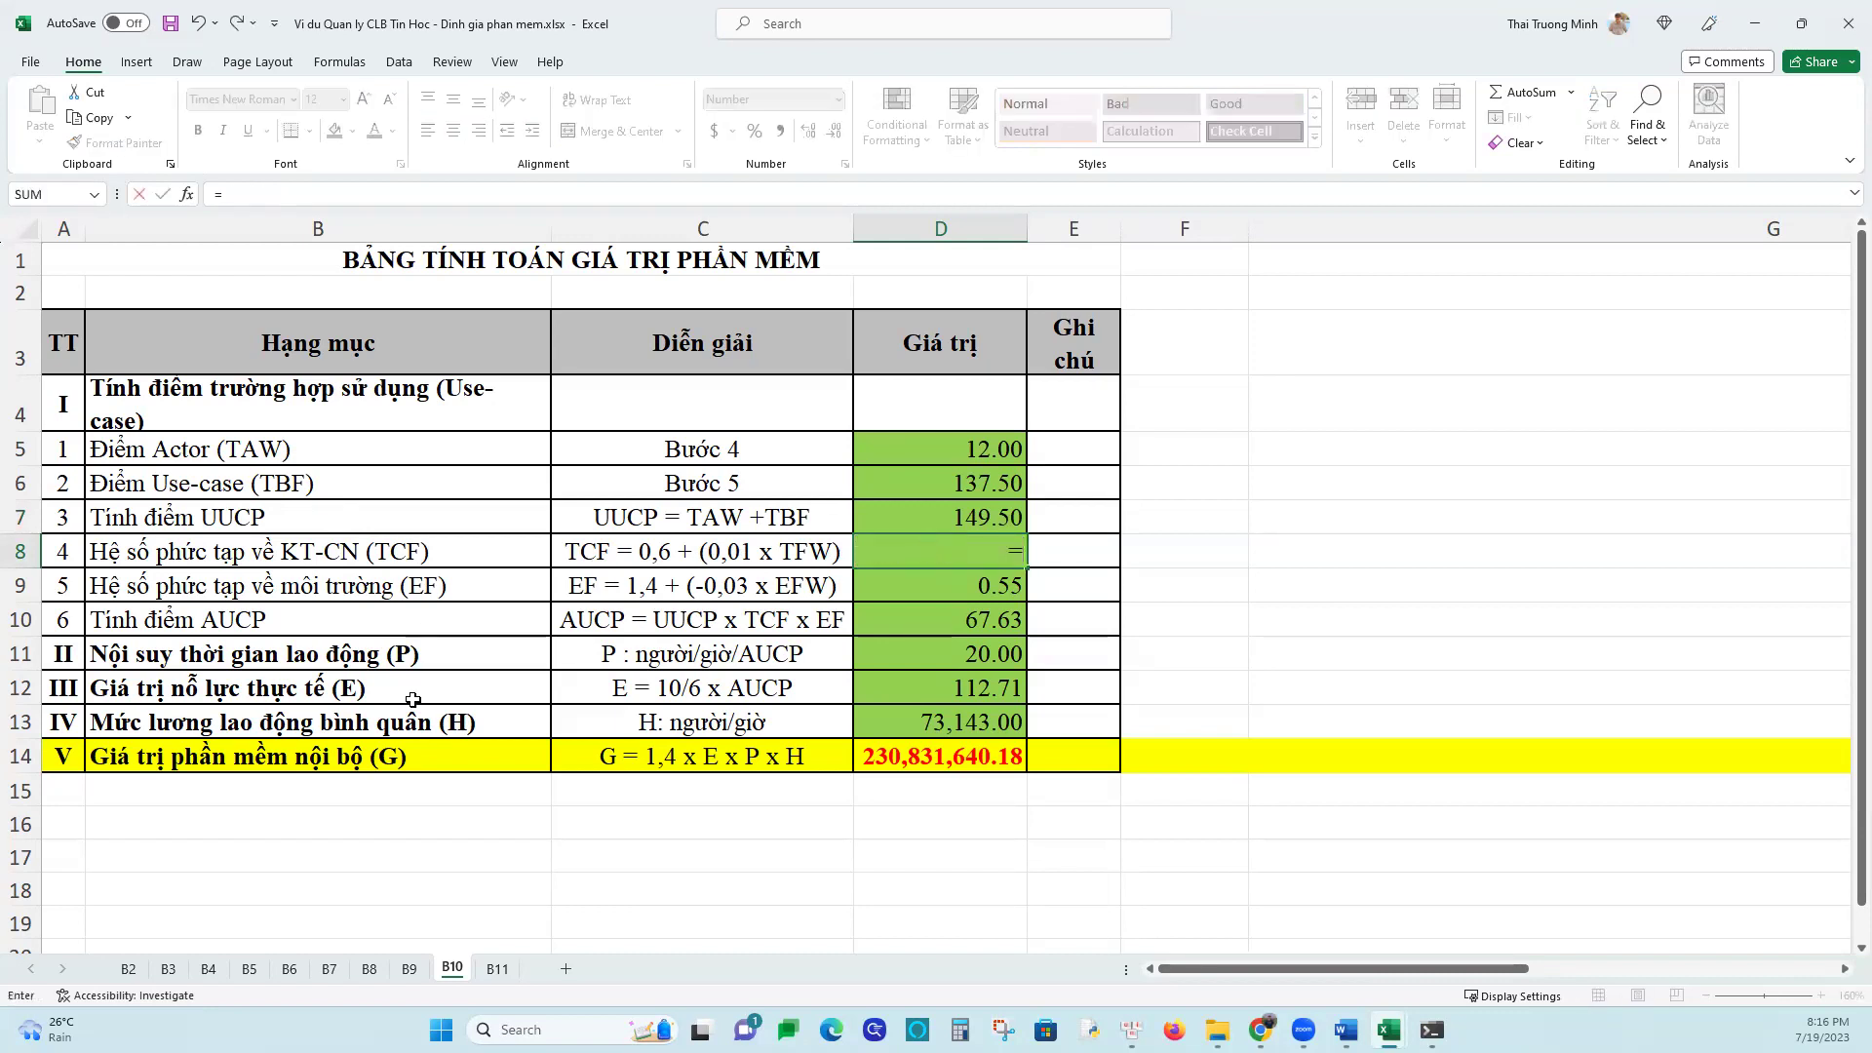
{"action": "left_click", "coordinate": [290, 970]}
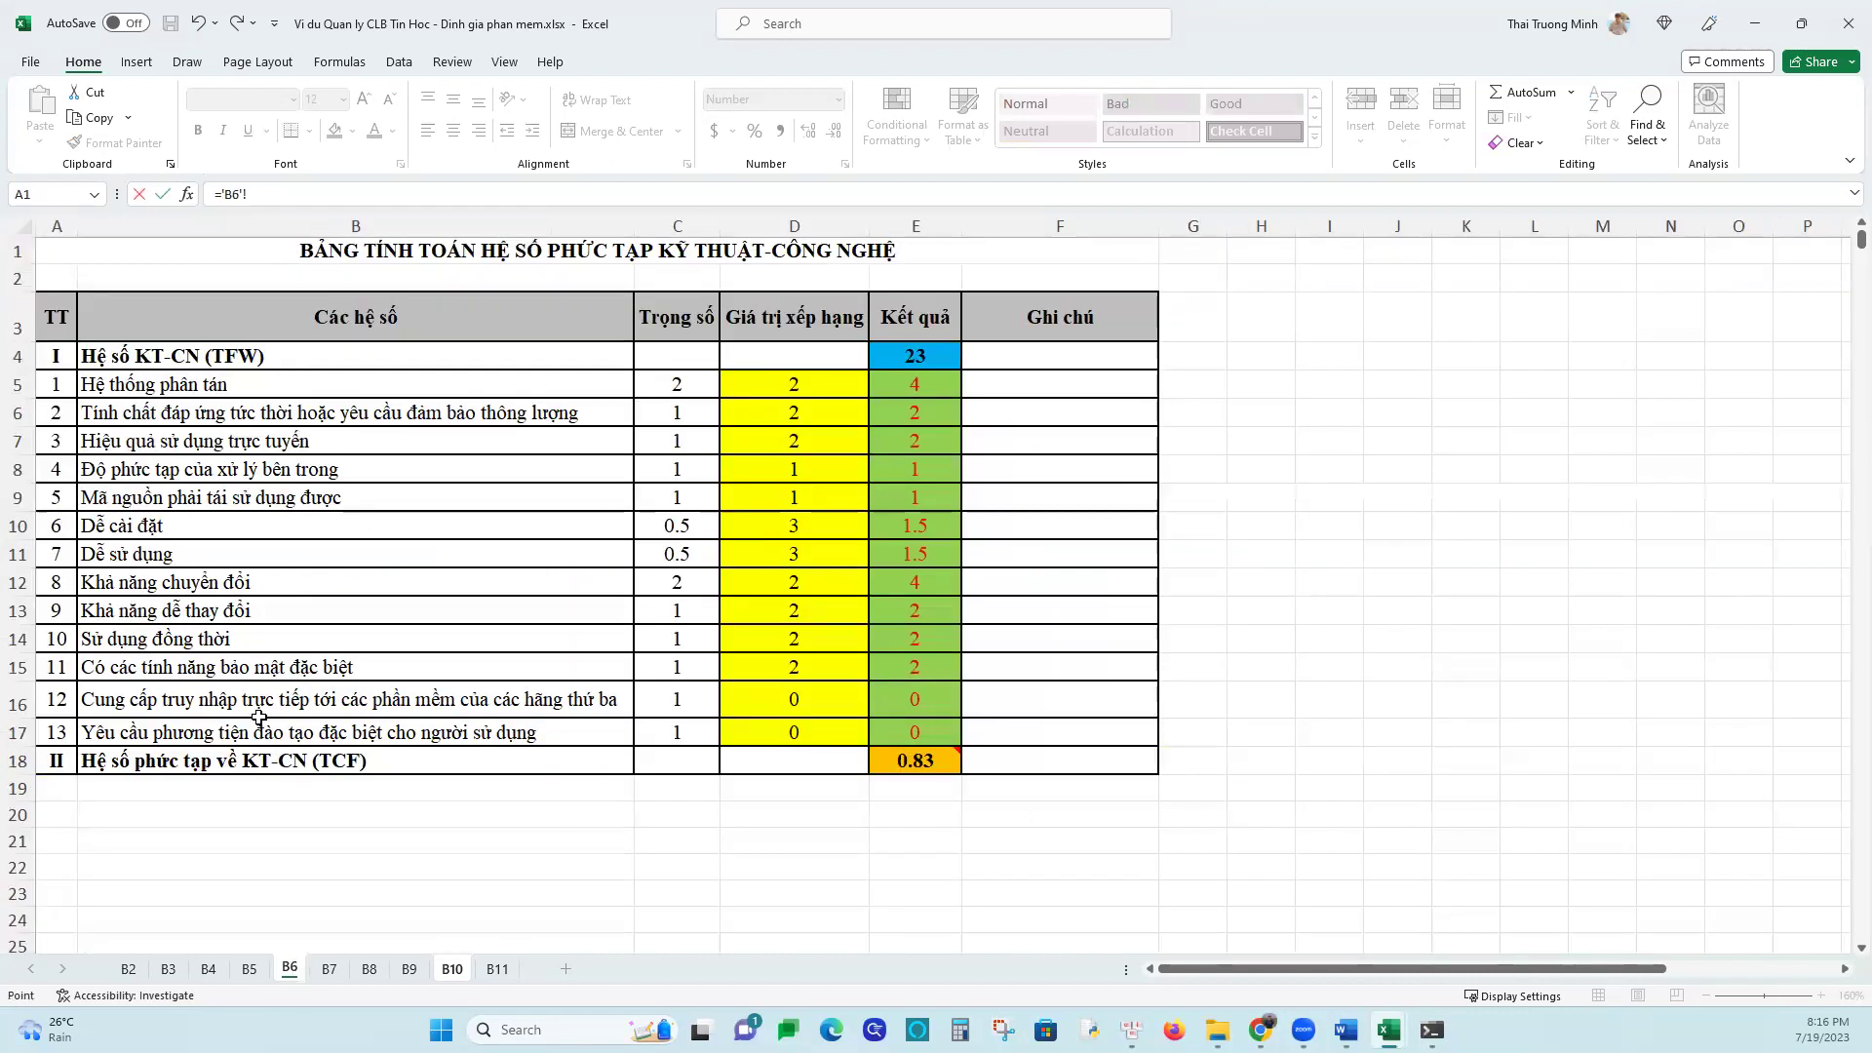
{"action": "left_click", "coordinate": [915, 760]}
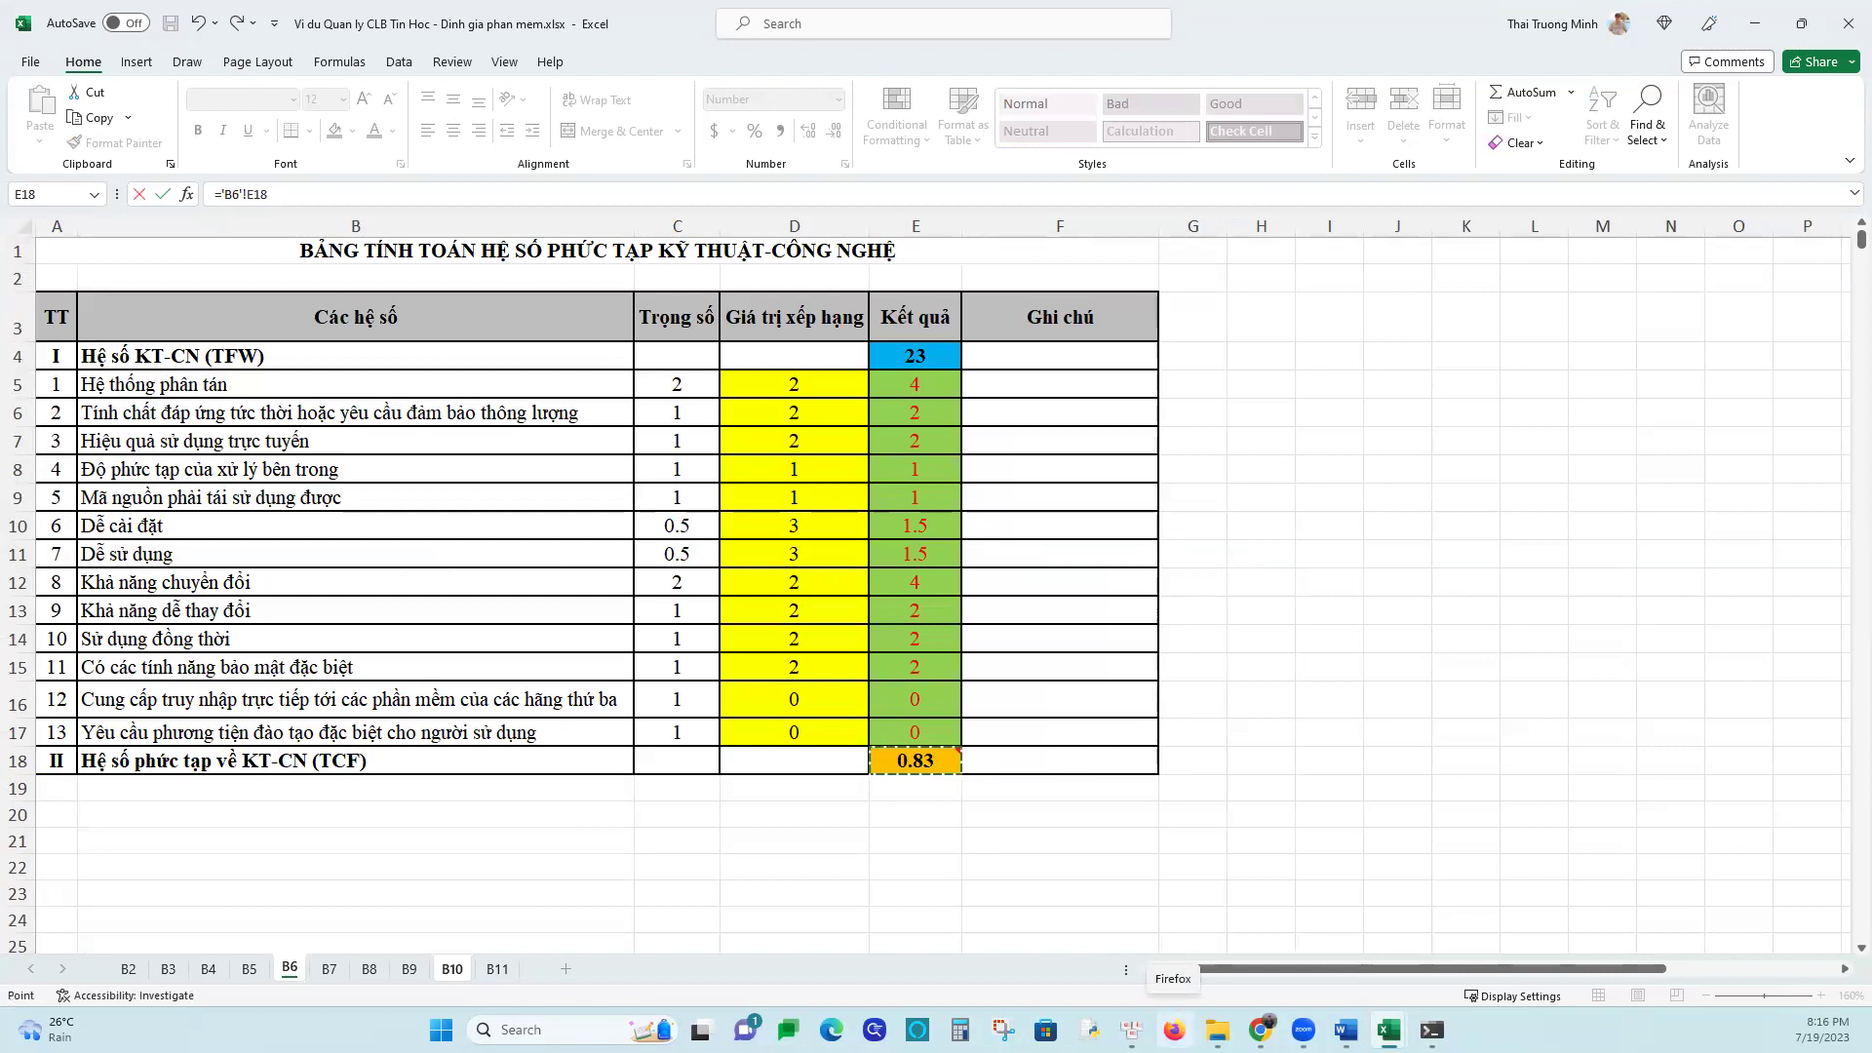
{"action": "key", "text": "Return"}
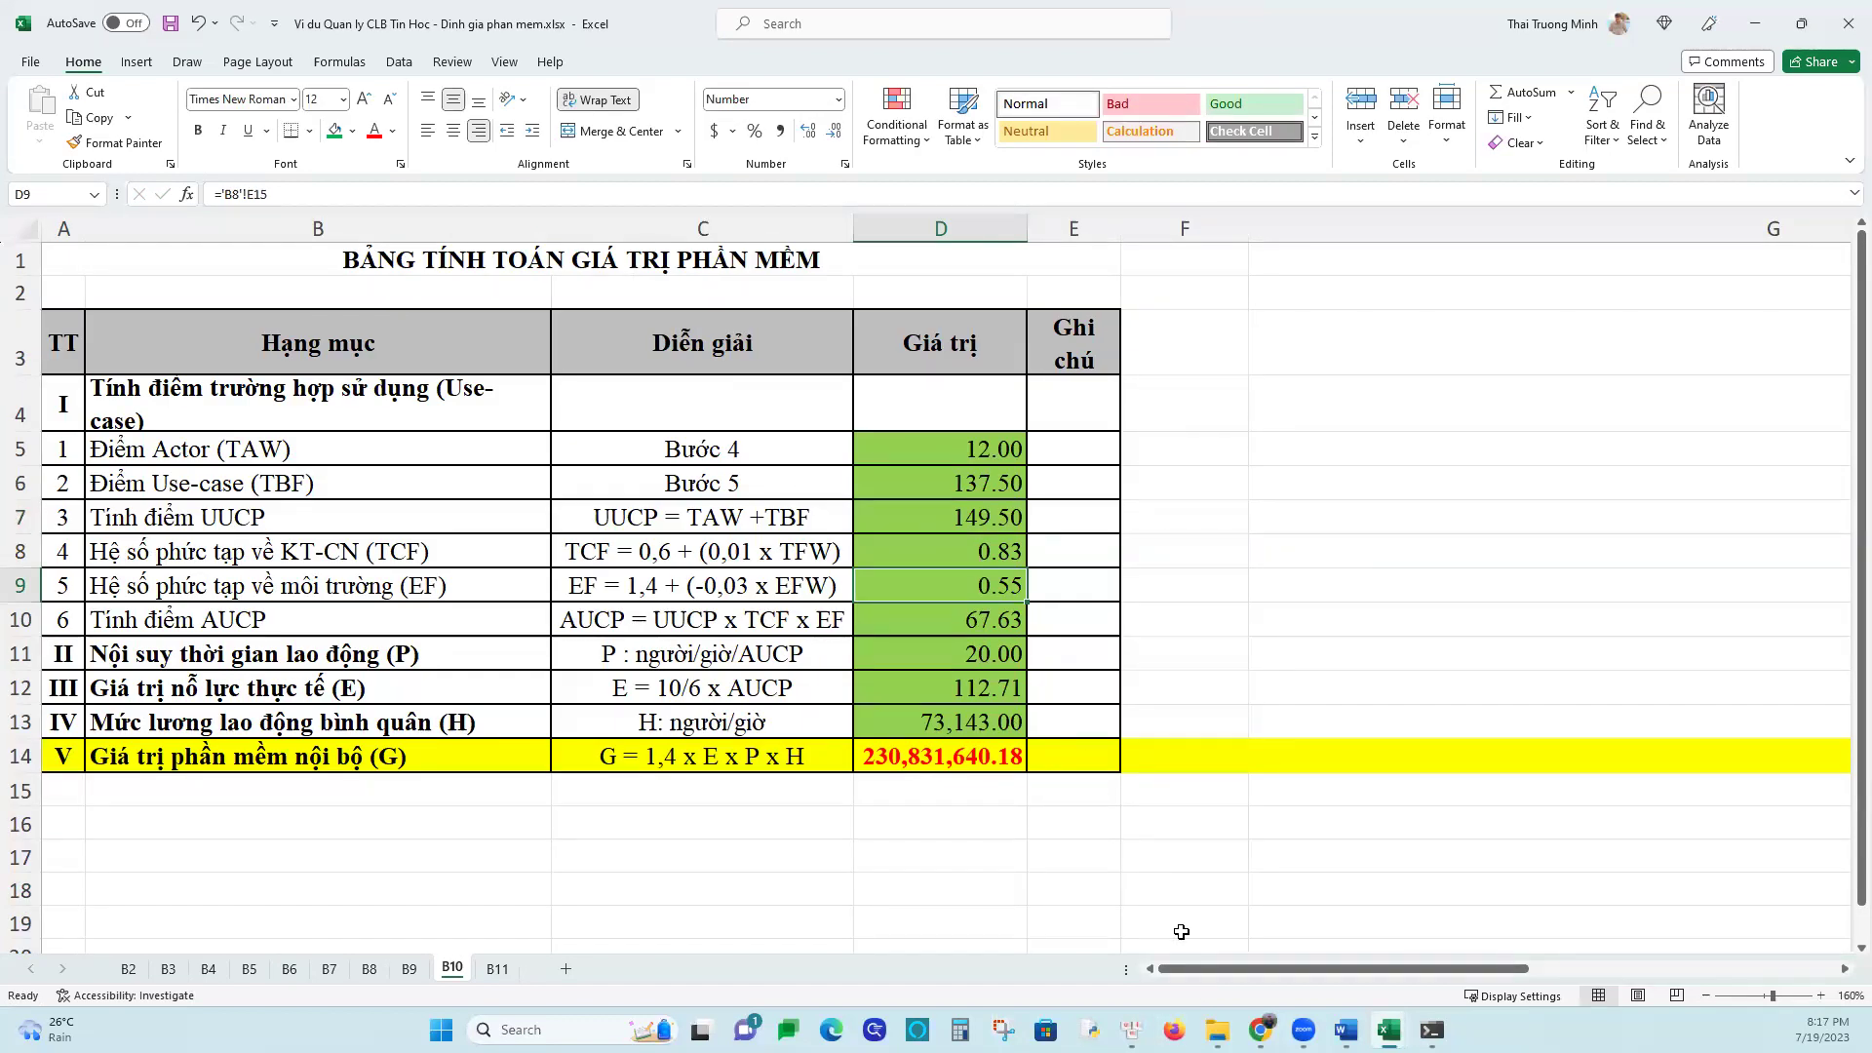
Link the environmental complexity factor (EF) in D9 to sheet B8 with ='B8'!E15
{"action": "type", "text": "="}
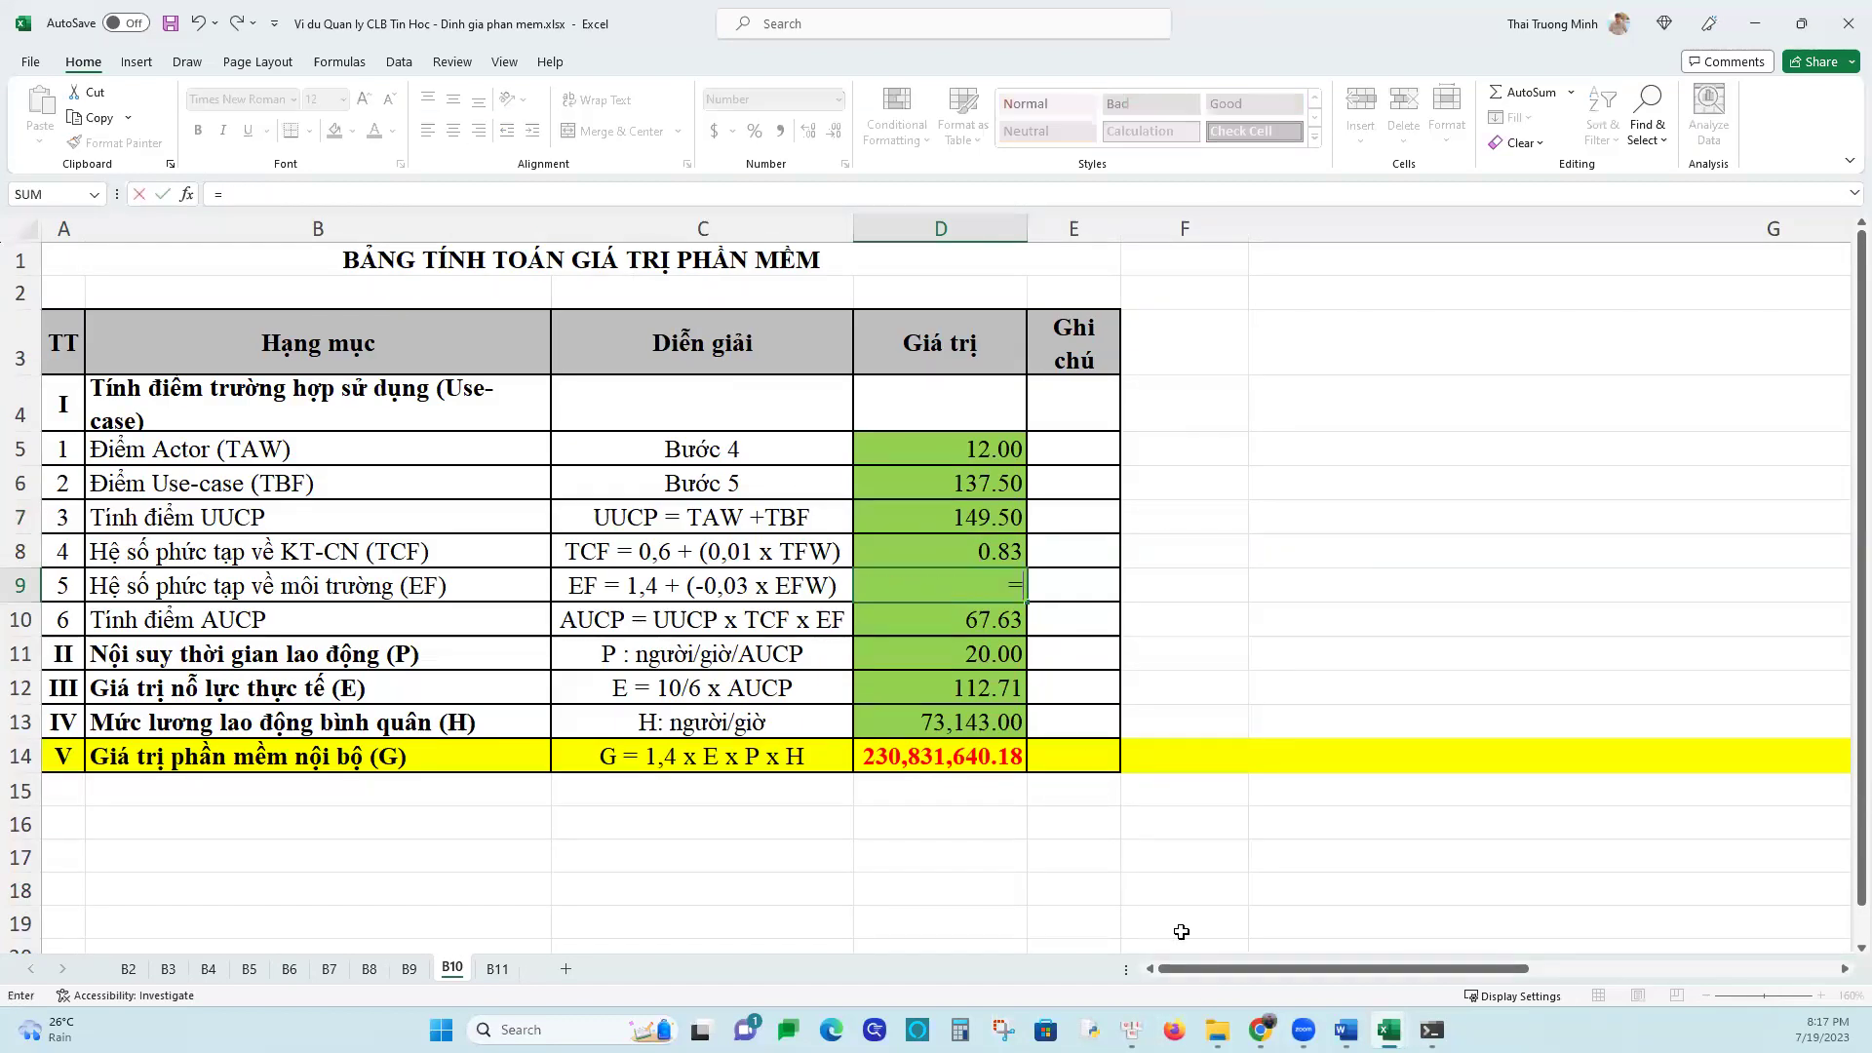
{"action": "left_click", "coordinate": [290, 970]}
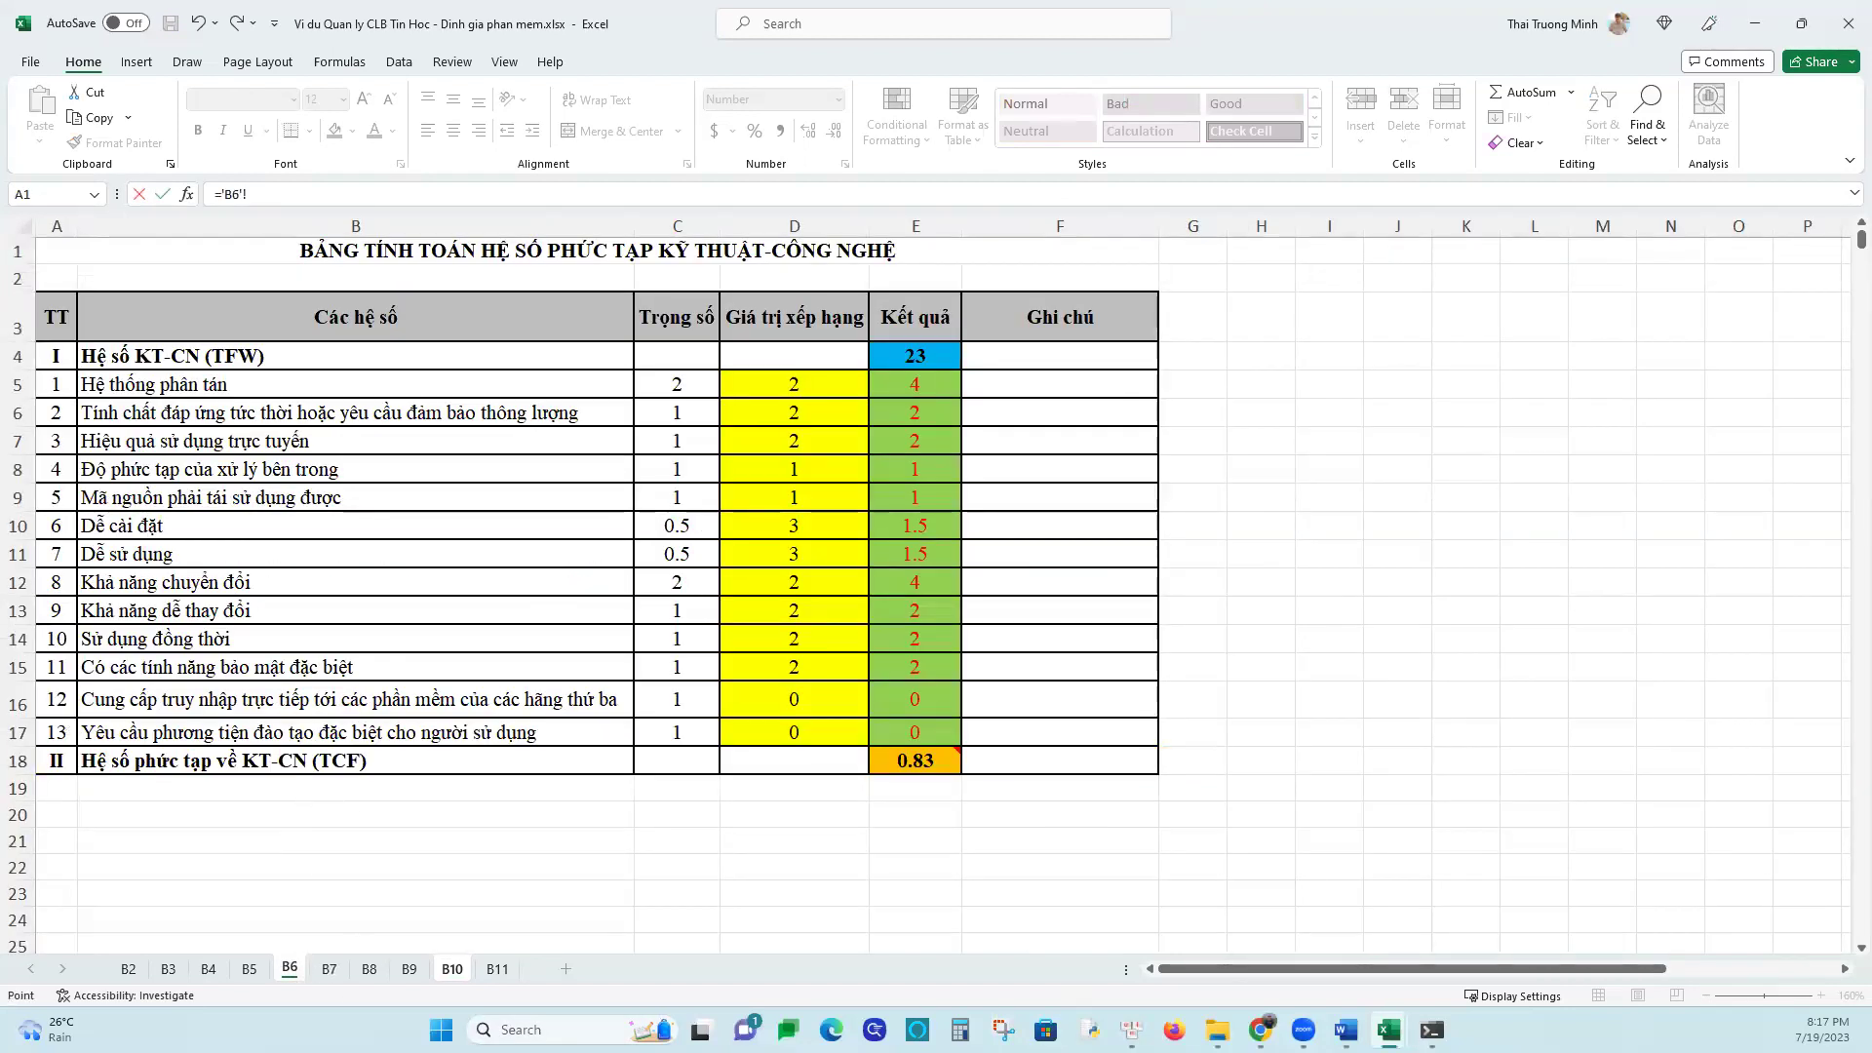
{"action": "left_click", "coordinate": [329, 970]}
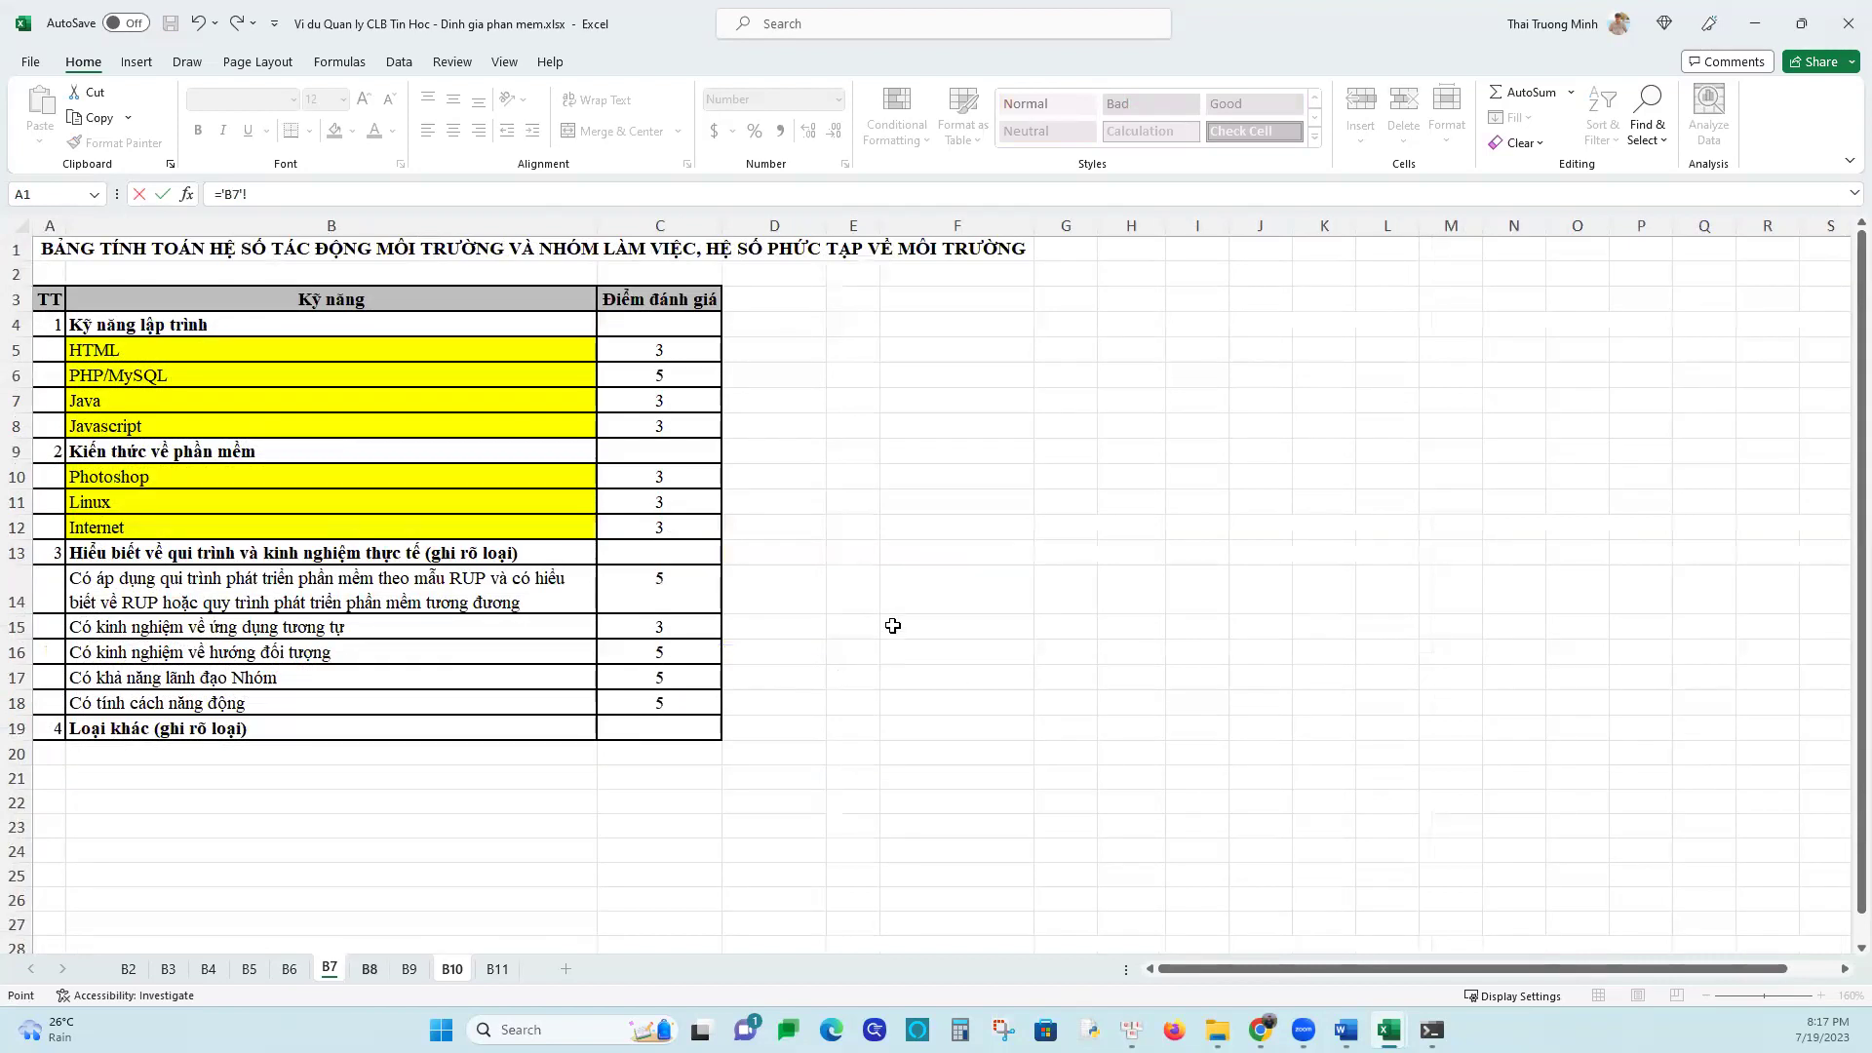
{"action": "key", "text": "ctrl+Page_Down"}
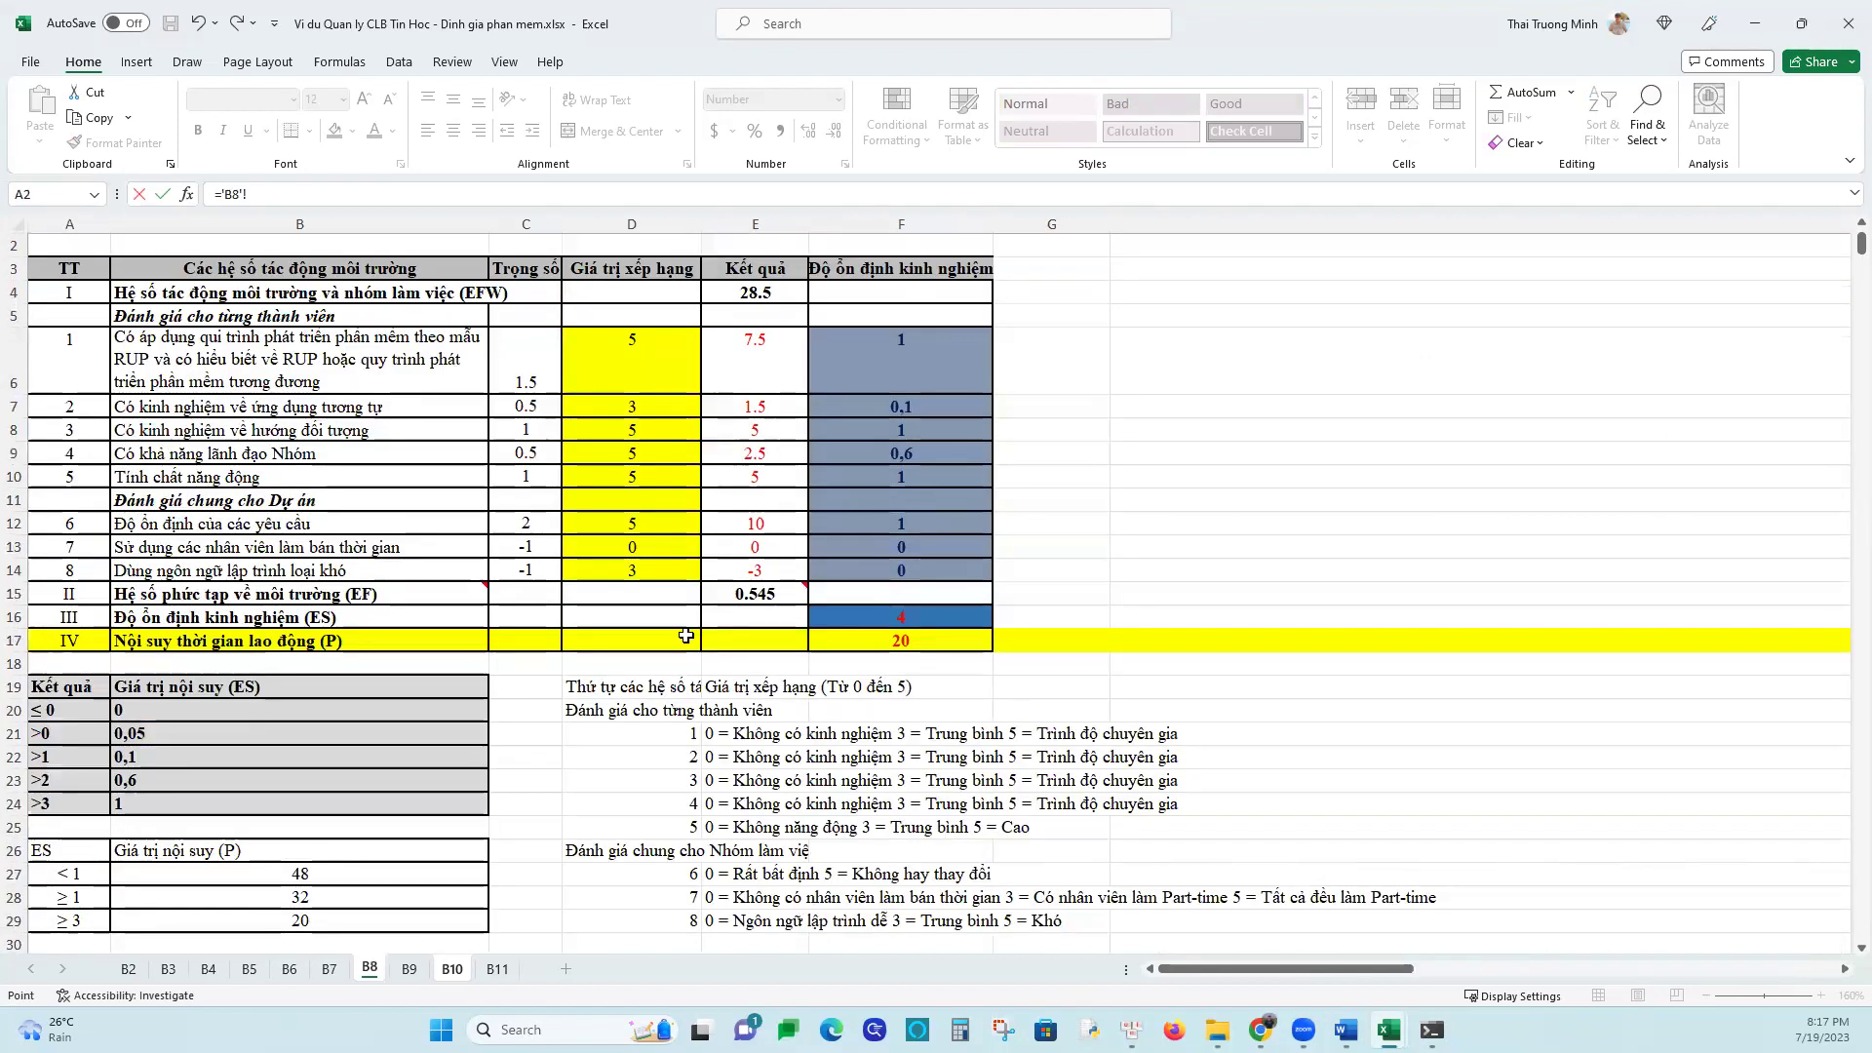
{"action": "left_click", "coordinate": [752, 595]}
{"action": "key", "text": "Return"}
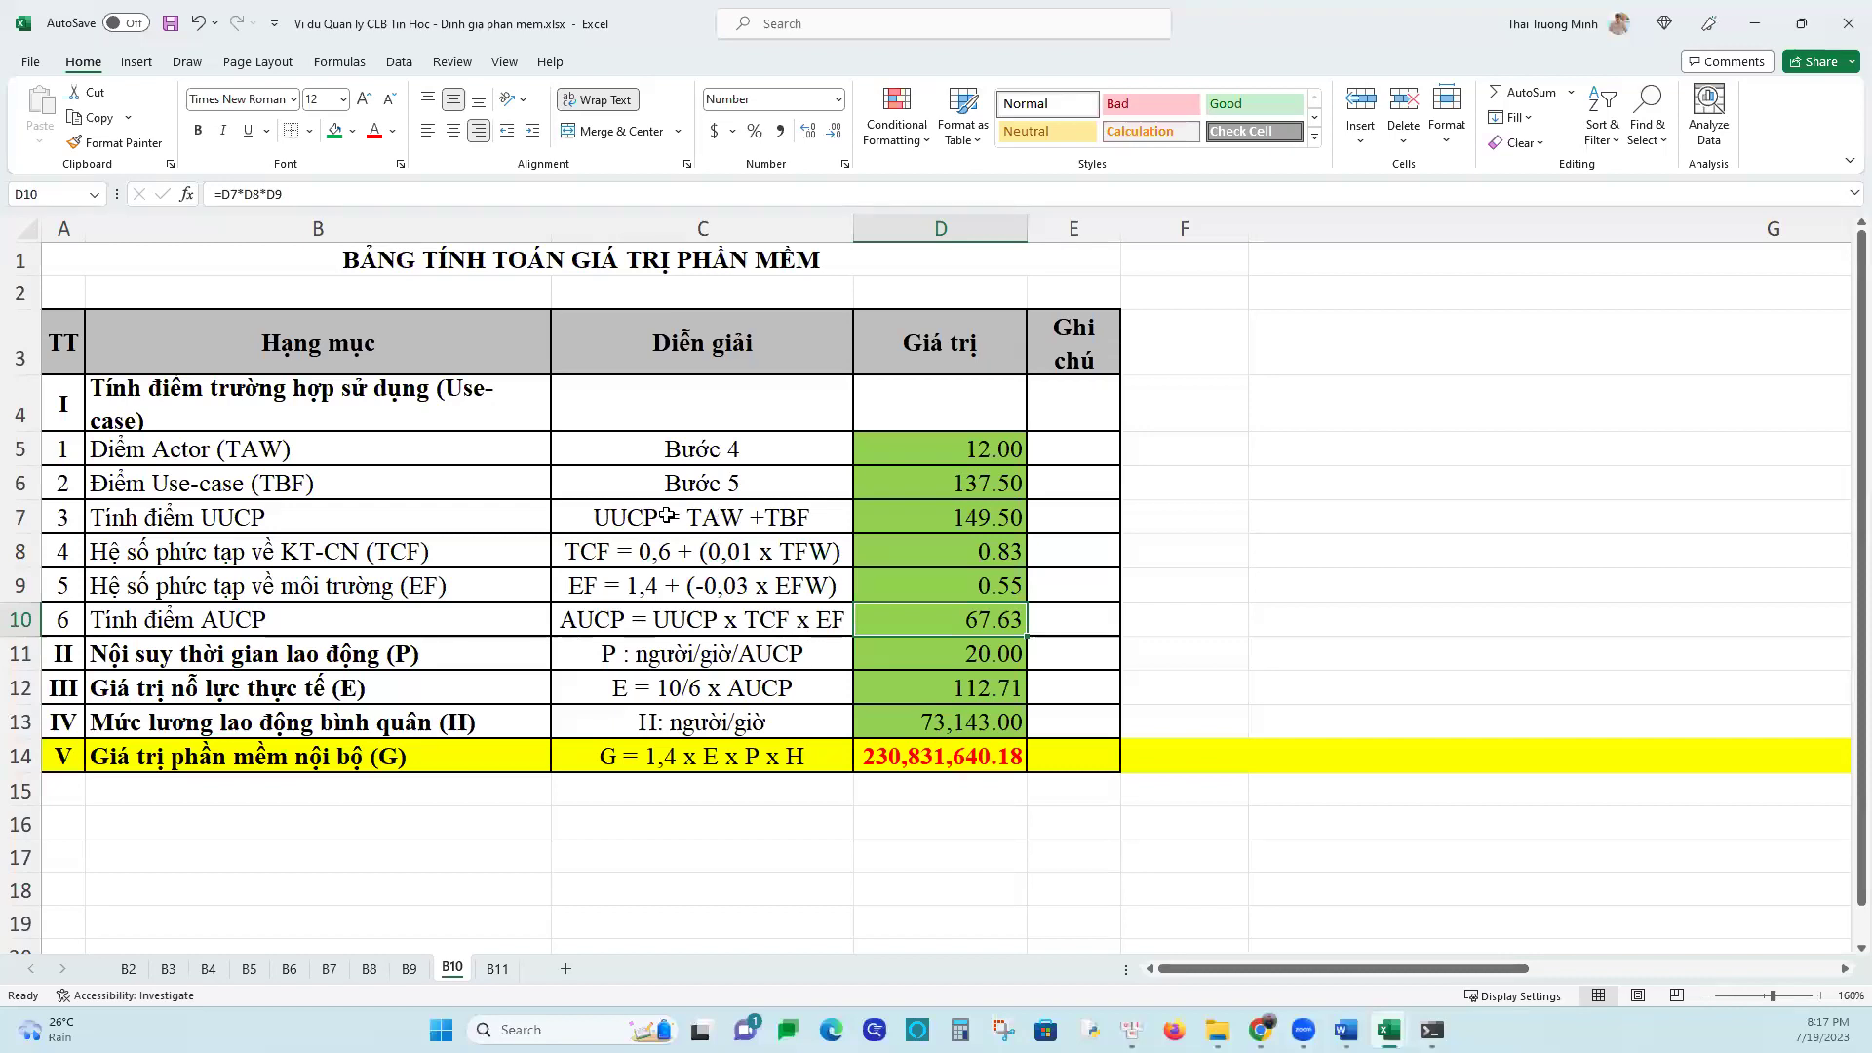
Enter =D7*D8*D9 in D10 to calculate the AUCP score from UUCP, TCF and EF
{"action": "left_click", "coordinate": [19, 514]}
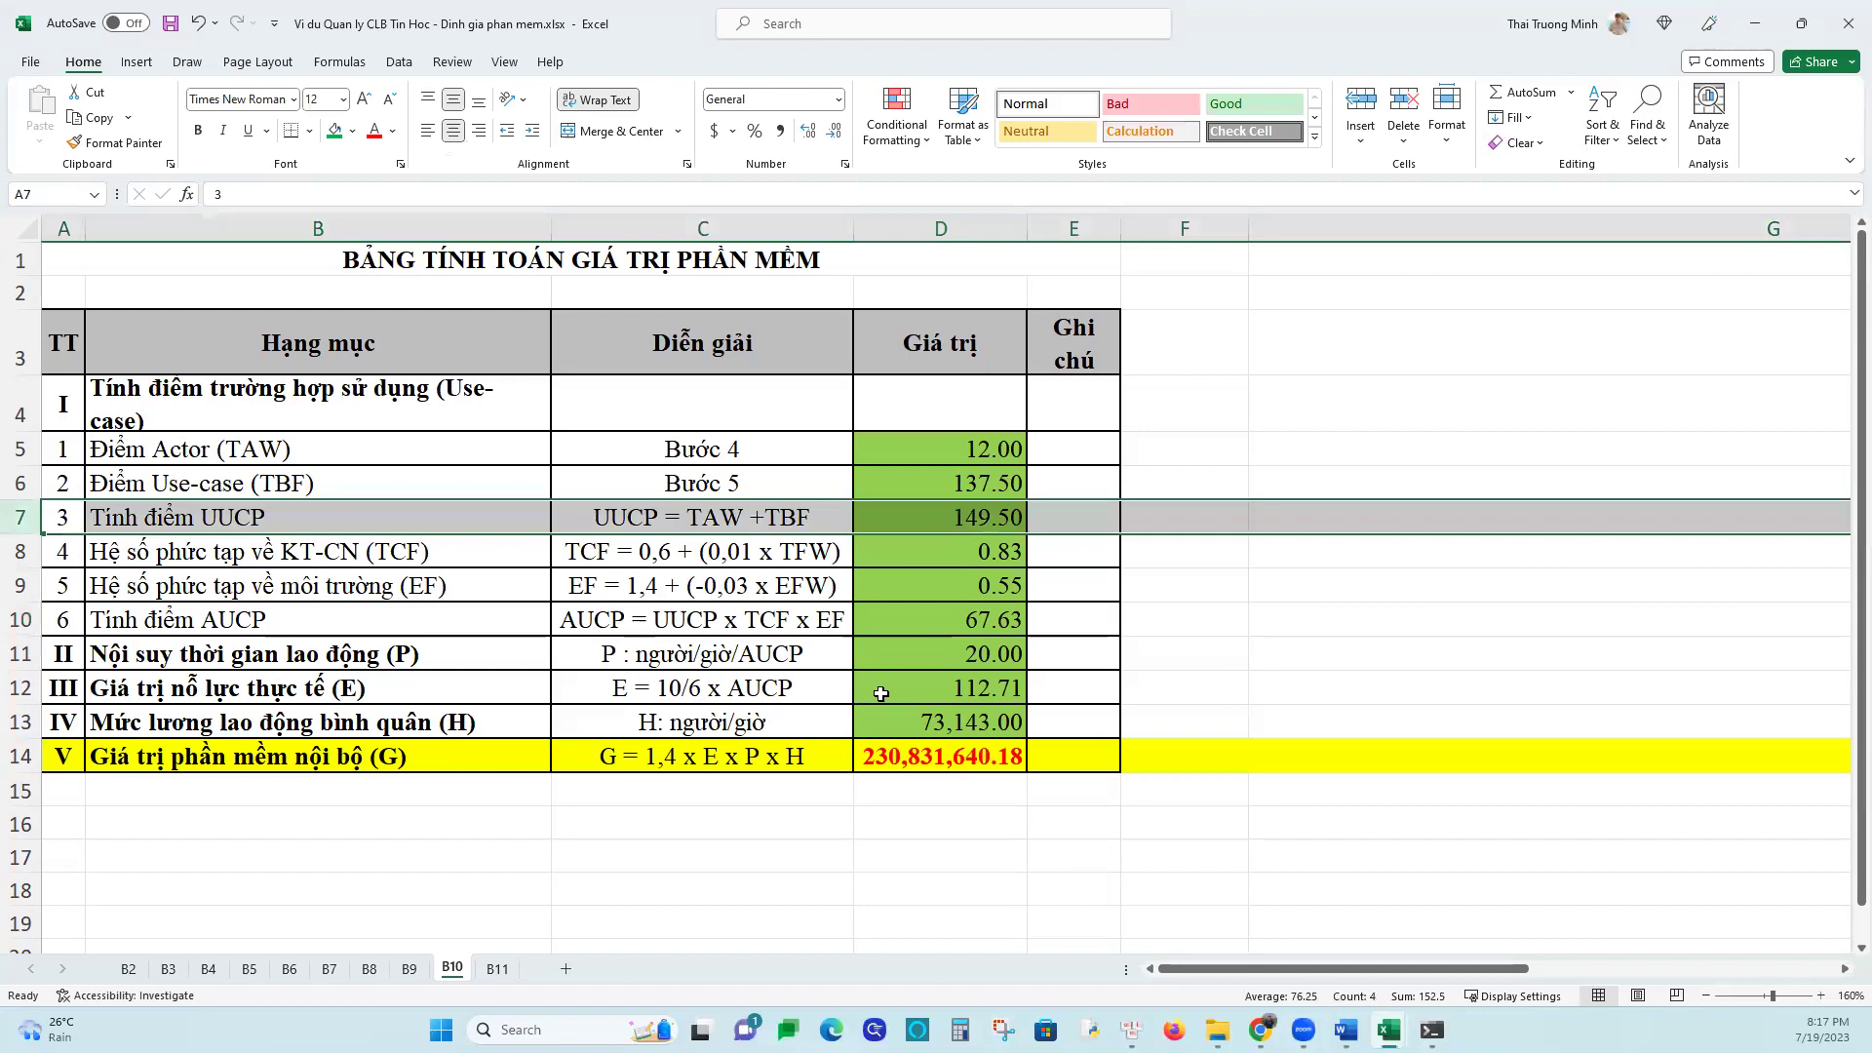
{"action": "left_click", "coordinate": [941, 622]}
{"action": "type", "text": "="}
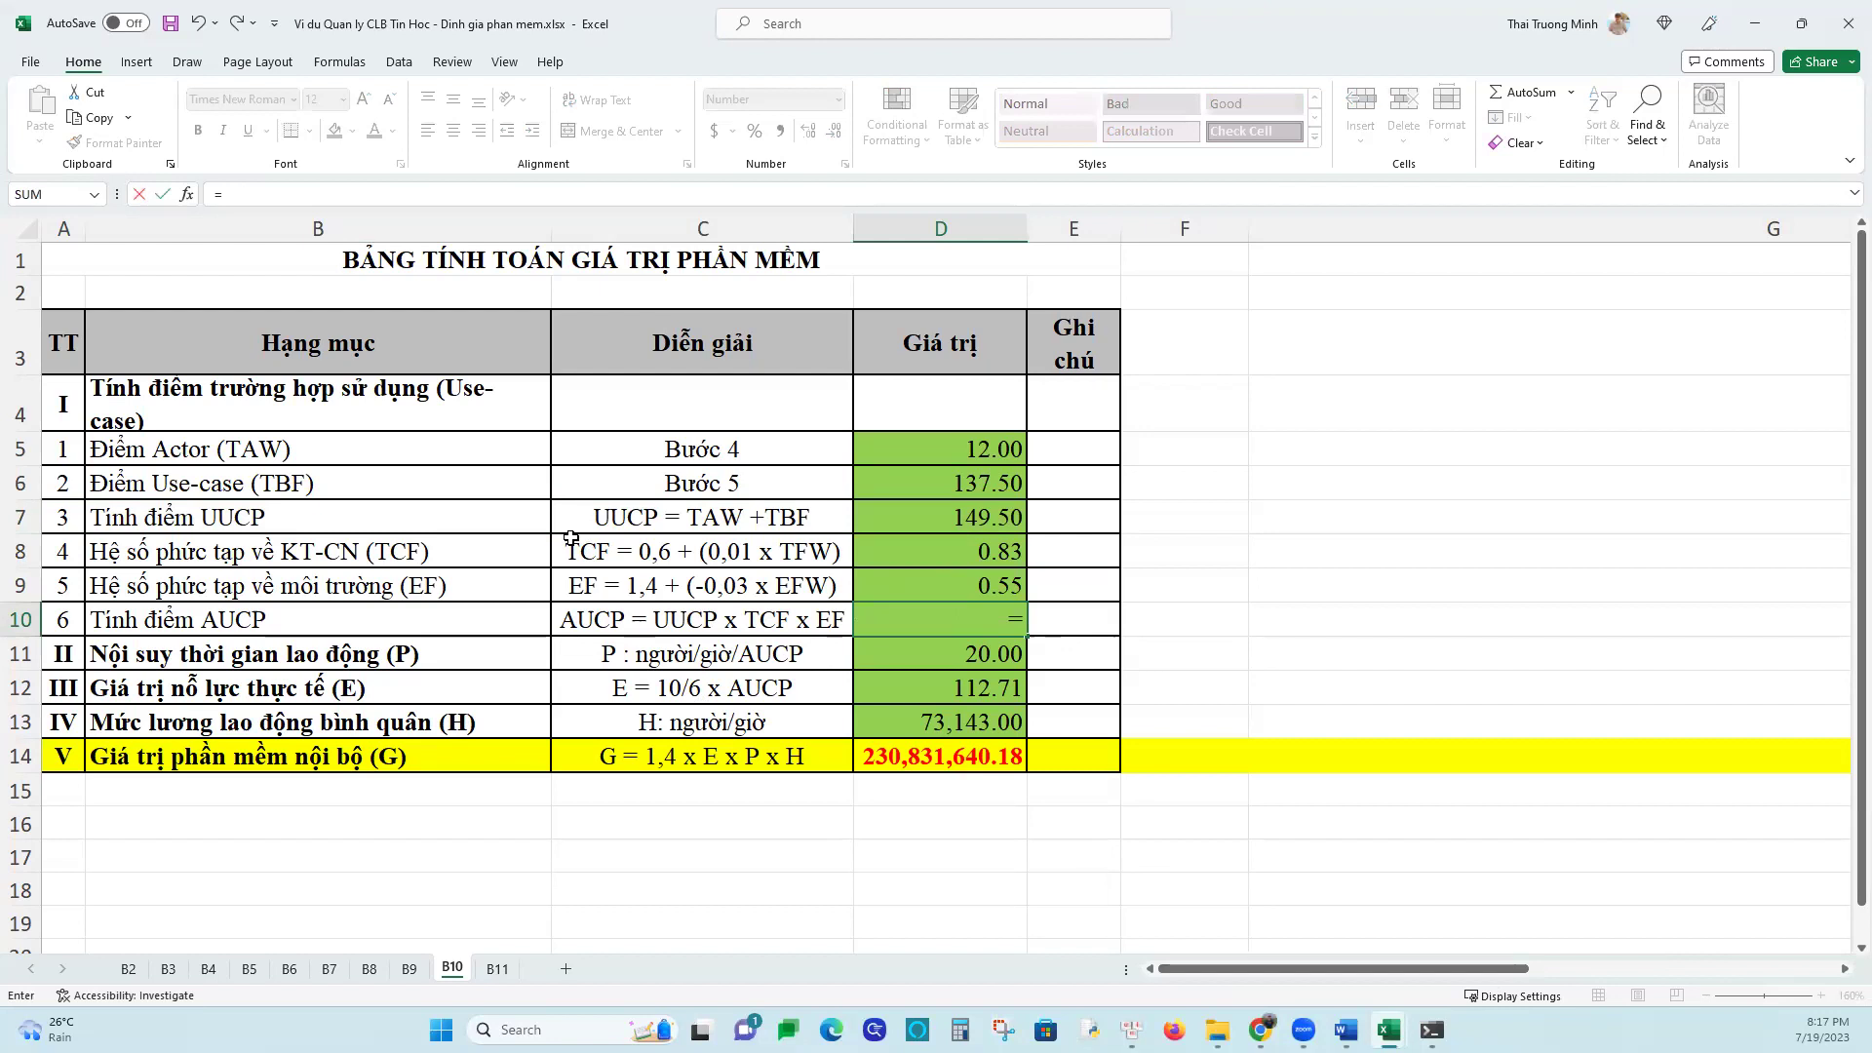
{"action": "left_click", "coordinate": [956, 517]}
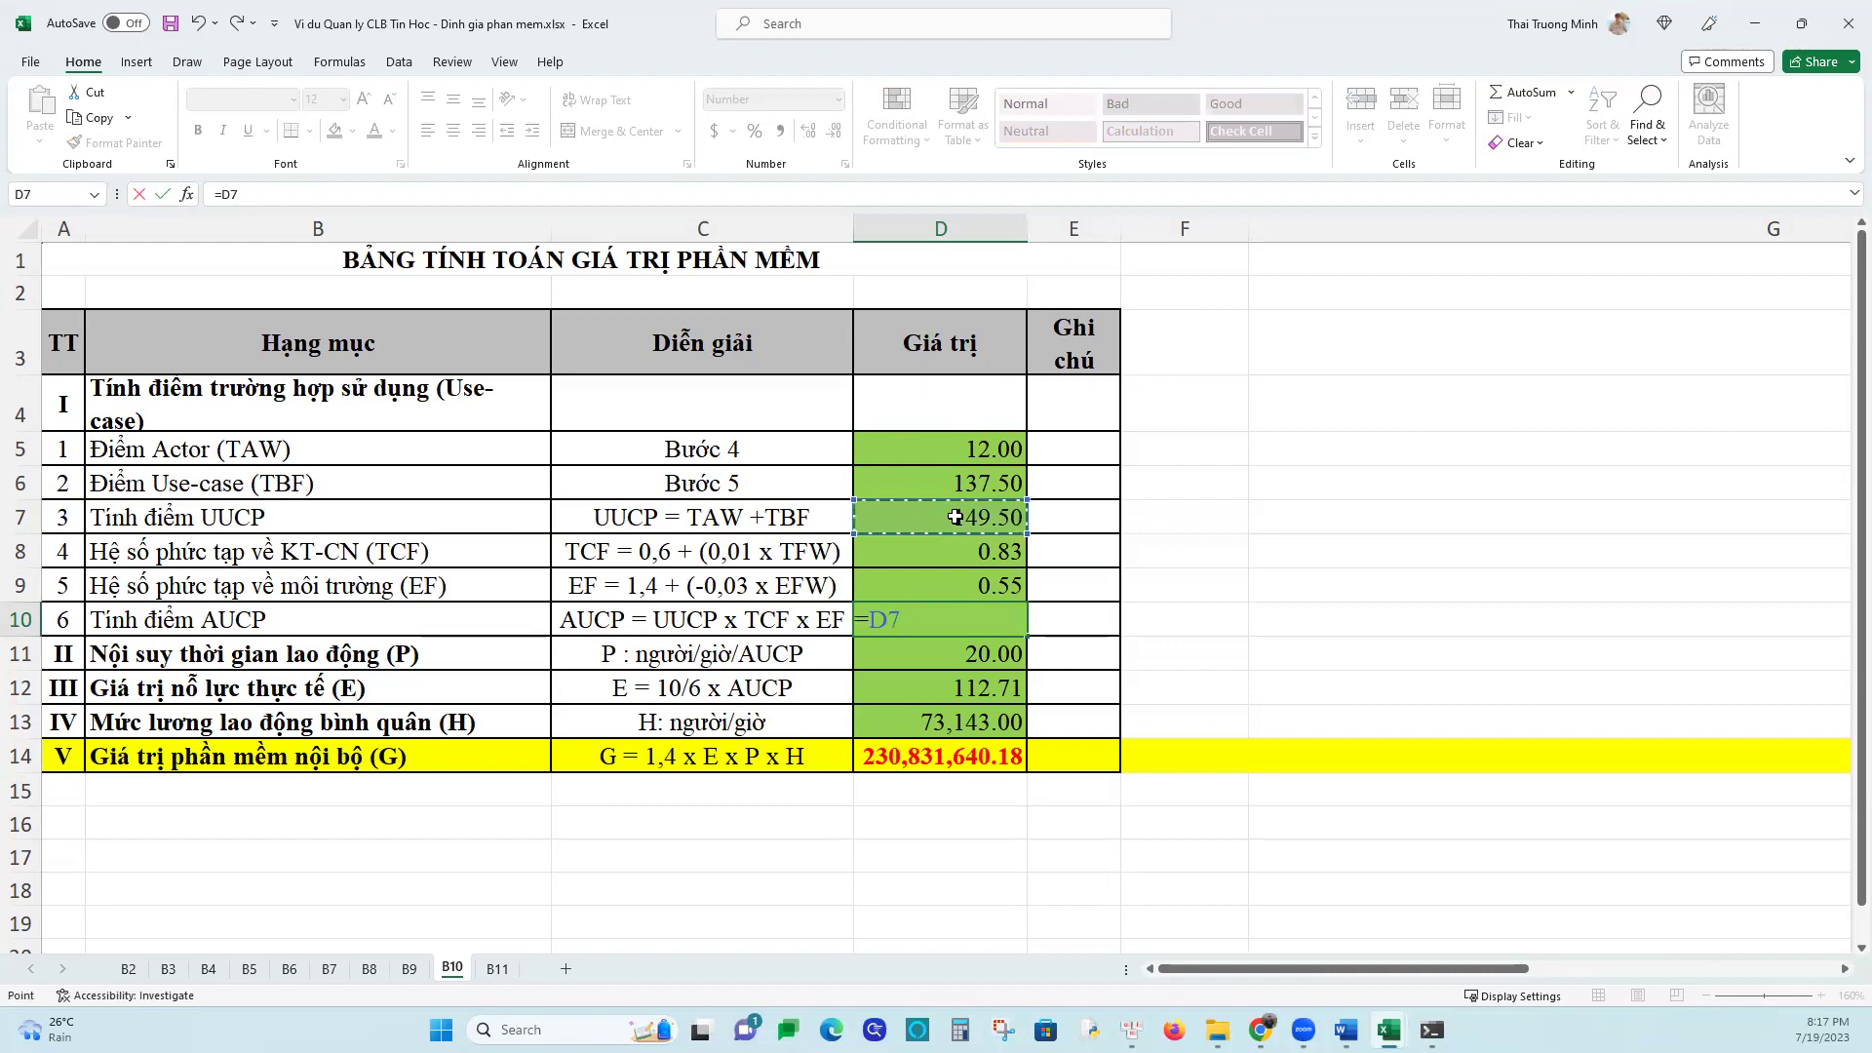
{"action": "type", "text": "*"}
{"action": "left_click", "coordinate": [917, 550]}
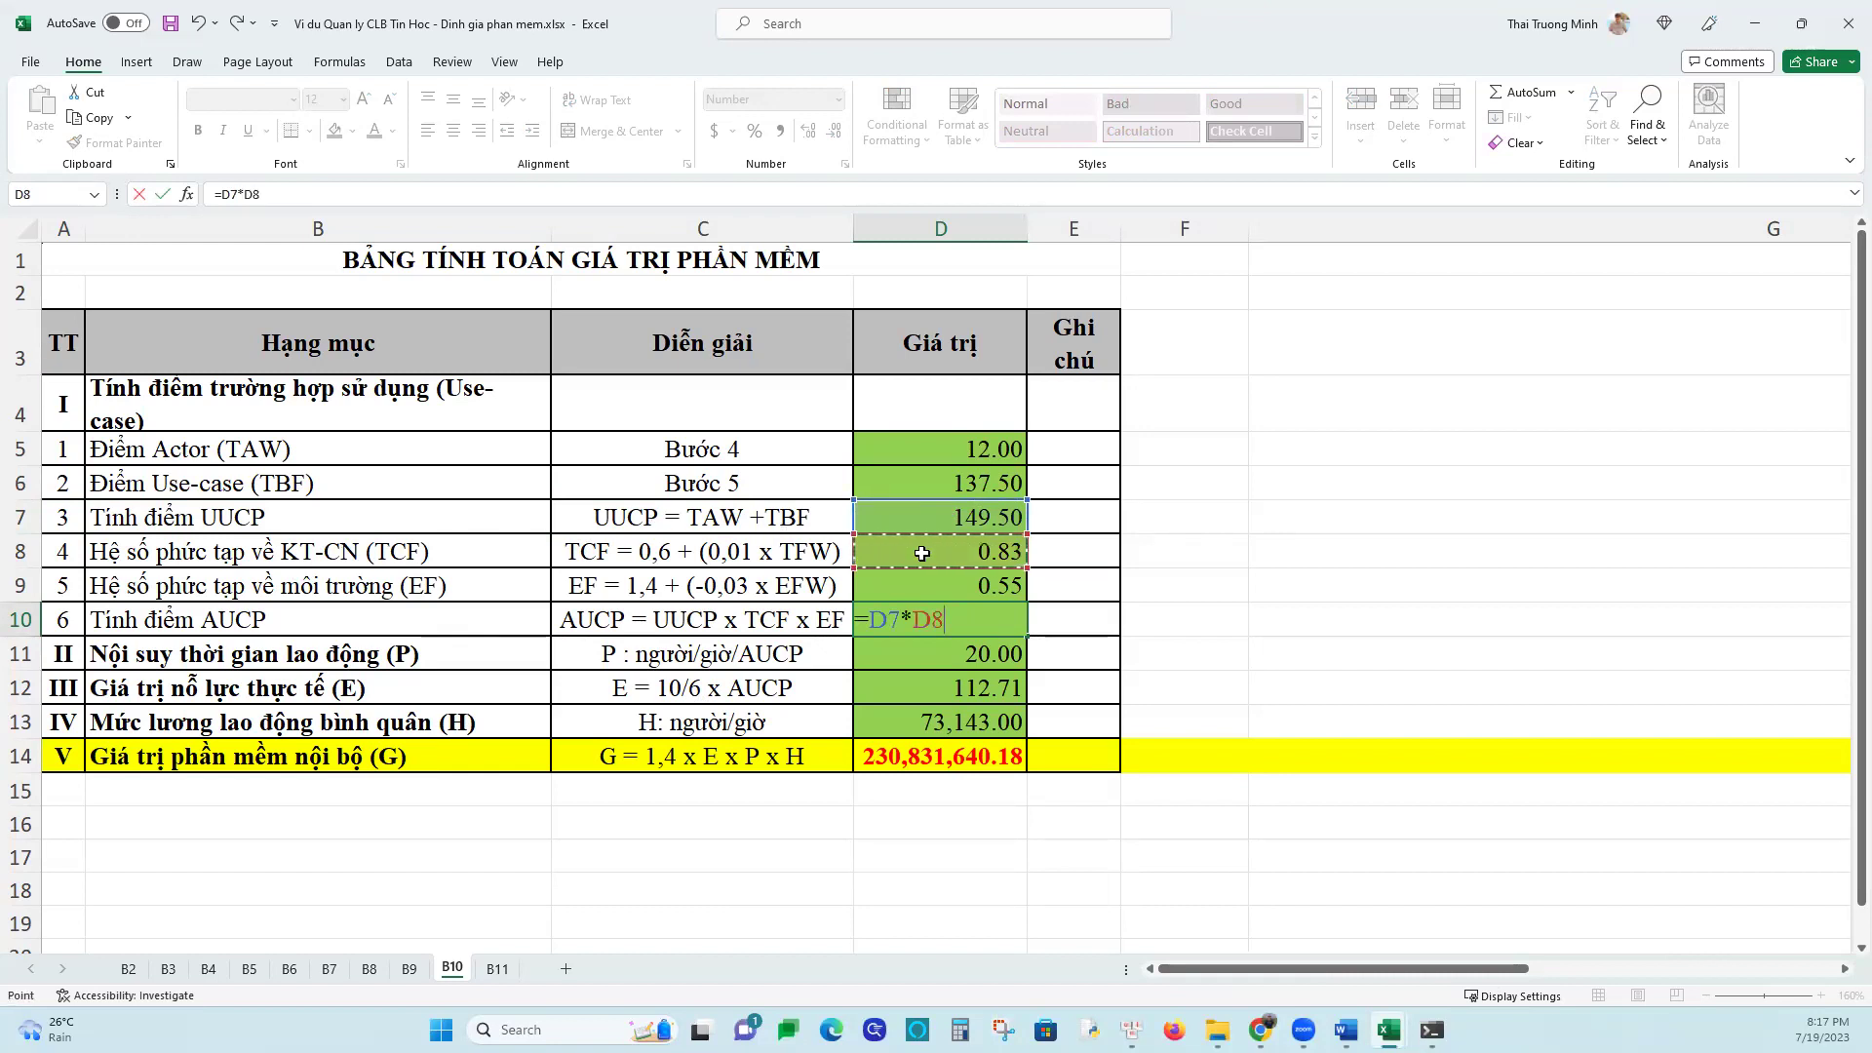
{"action": "type", "text": "*"}
{"action": "left_click", "coordinate": [905, 583]}
{"action": "key", "text": "Return"}
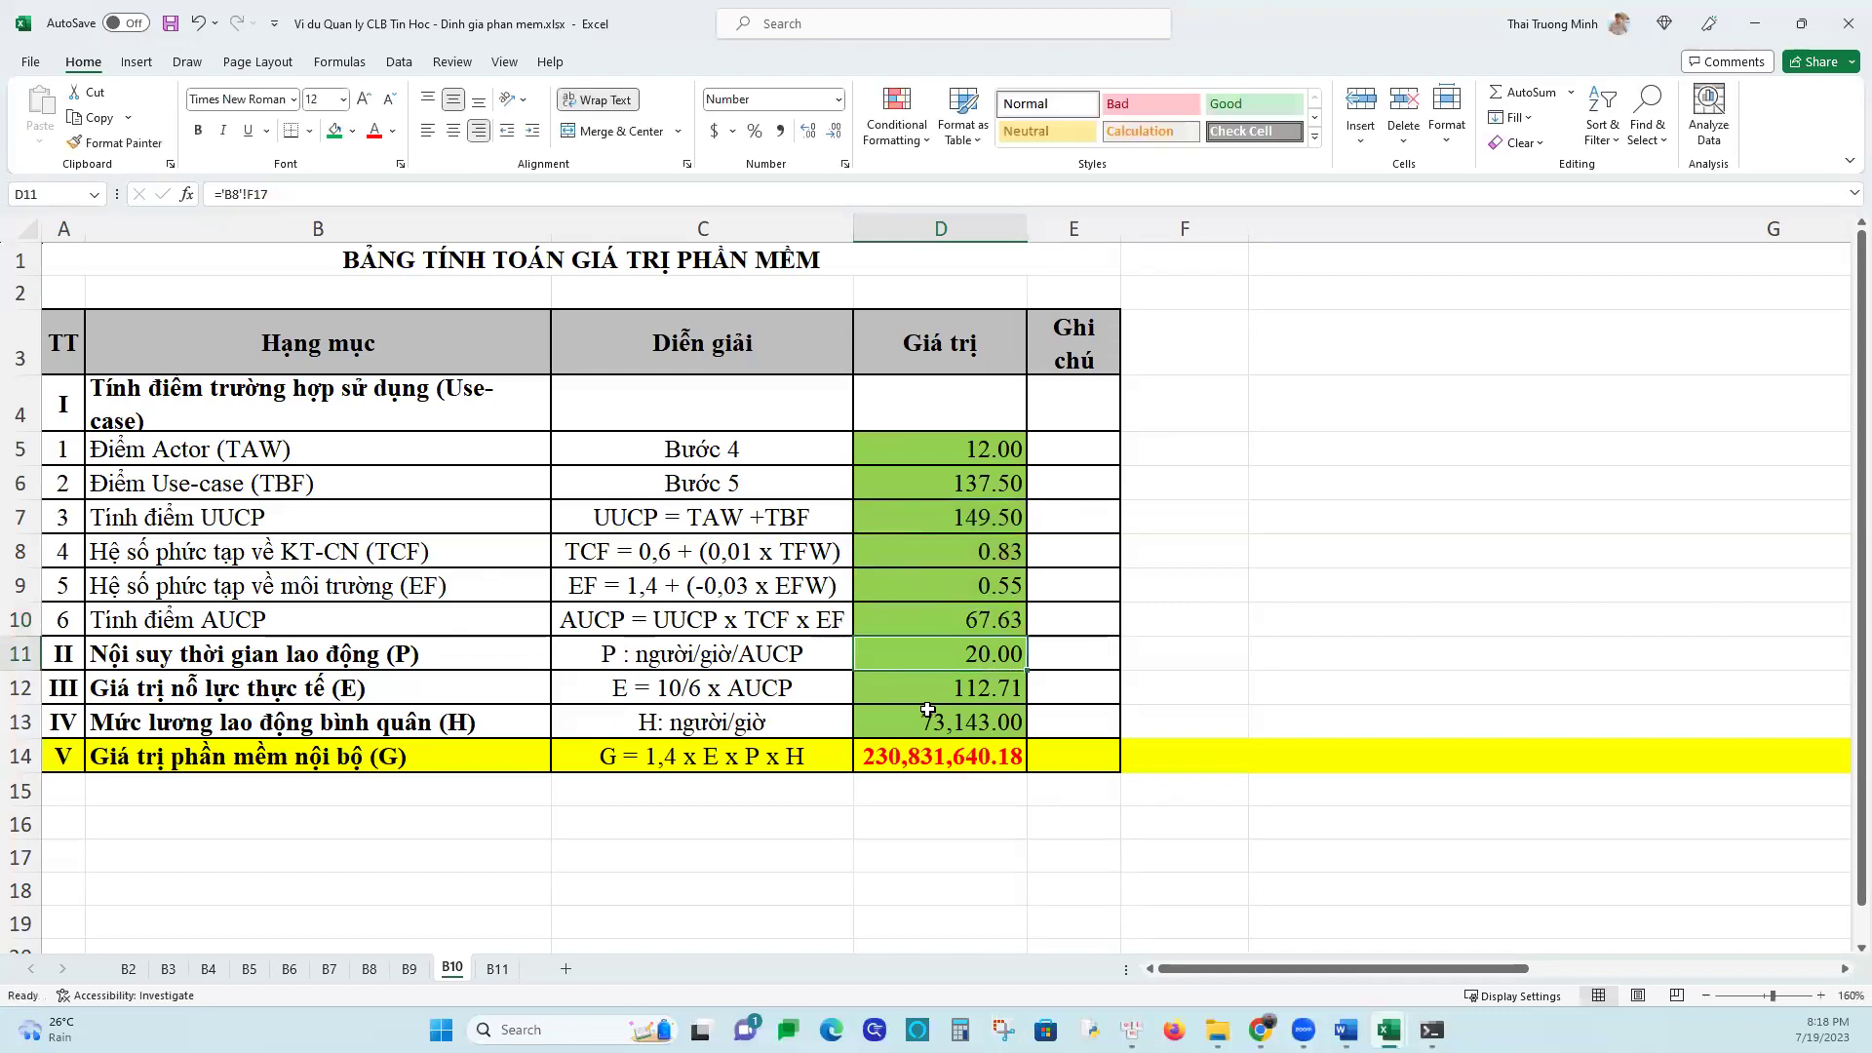
{"action": "left_click", "coordinate": [940, 627]}
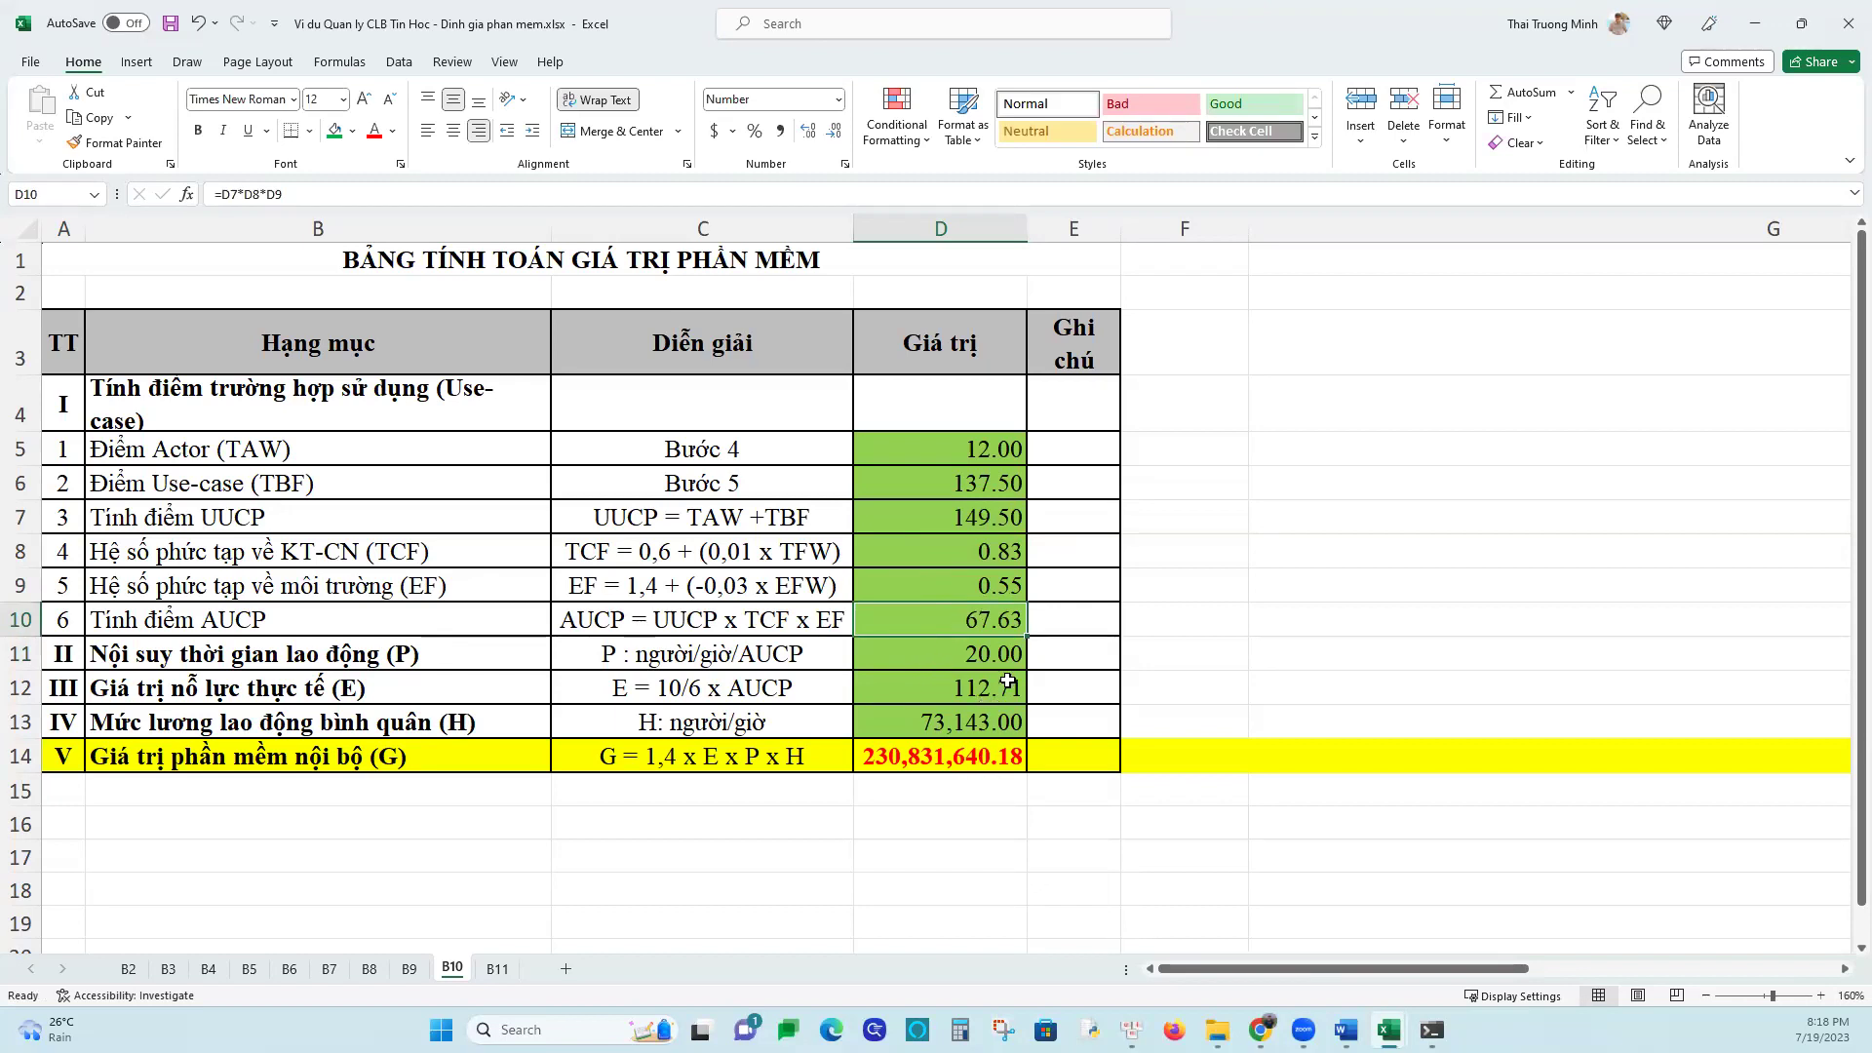
Link the interpolated labour time (P) in D11 to sheet B8 with ='B8'!F17
{"action": "left_click", "coordinate": [629, 659]}
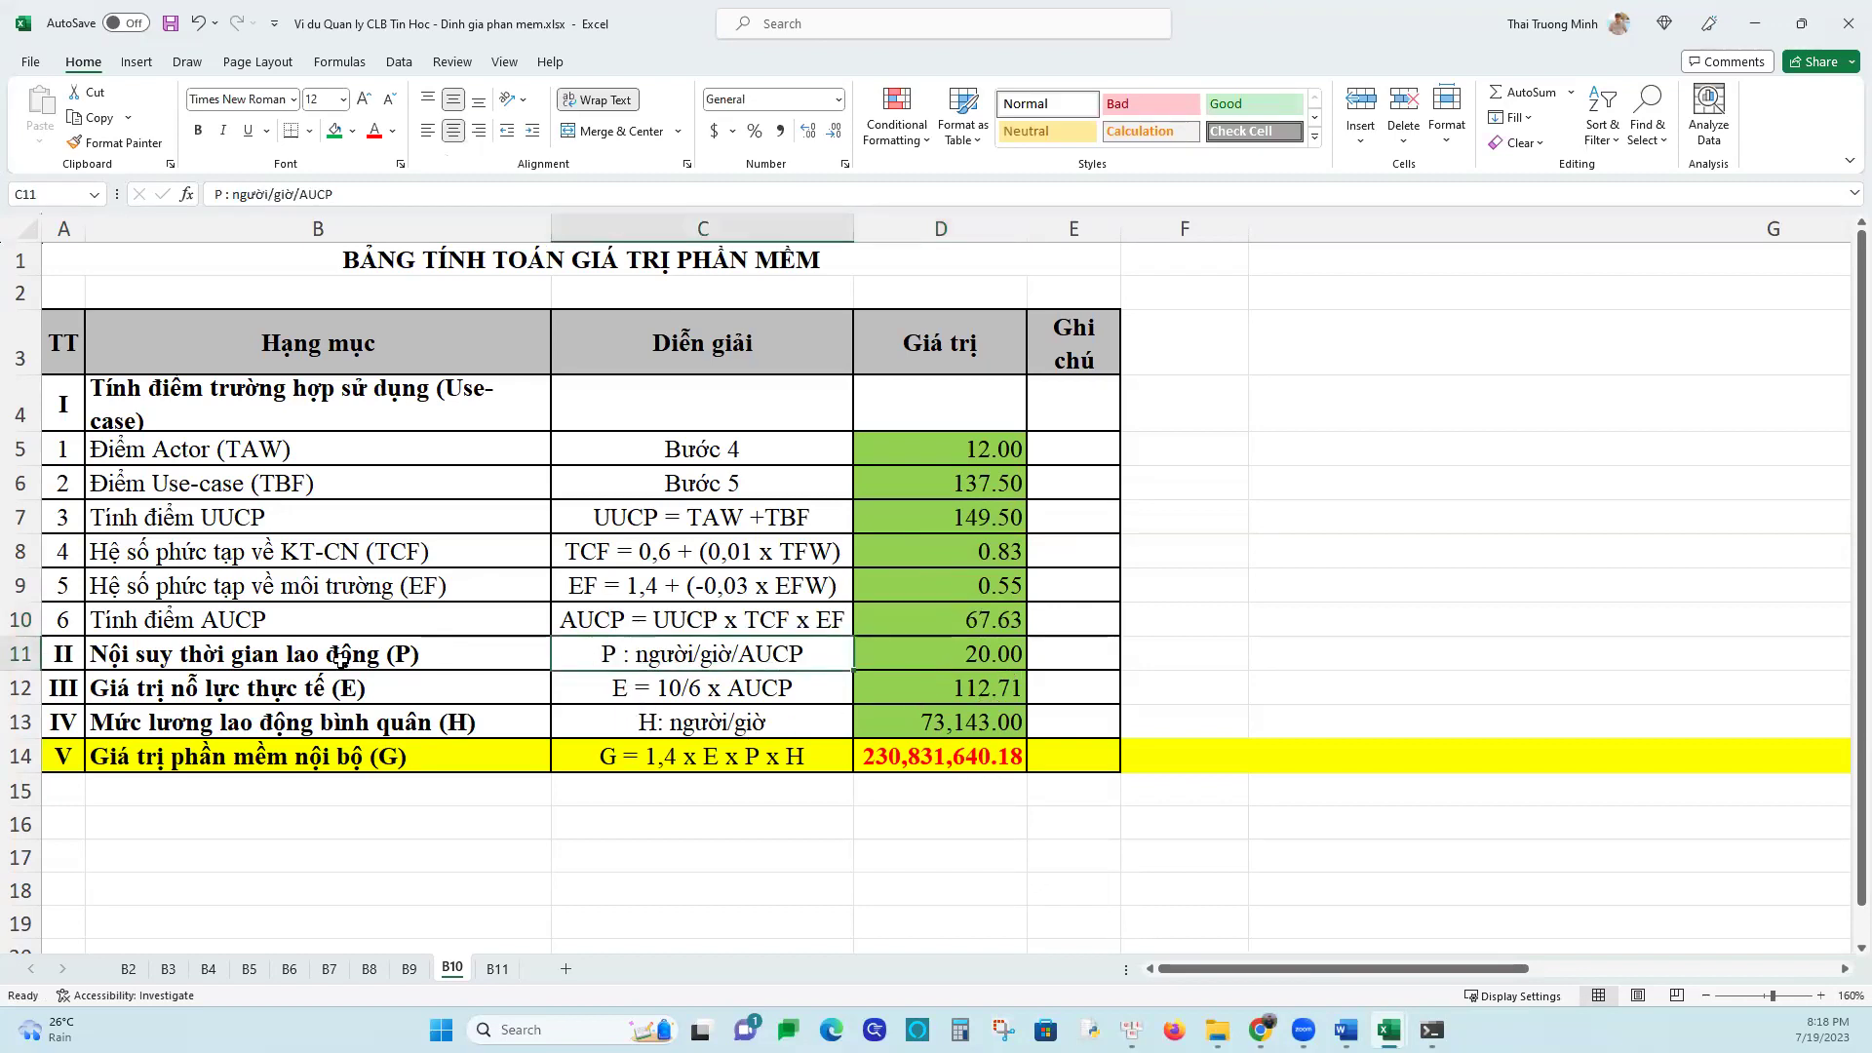
{"action": "left_click", "coordinate": [931, 656]}
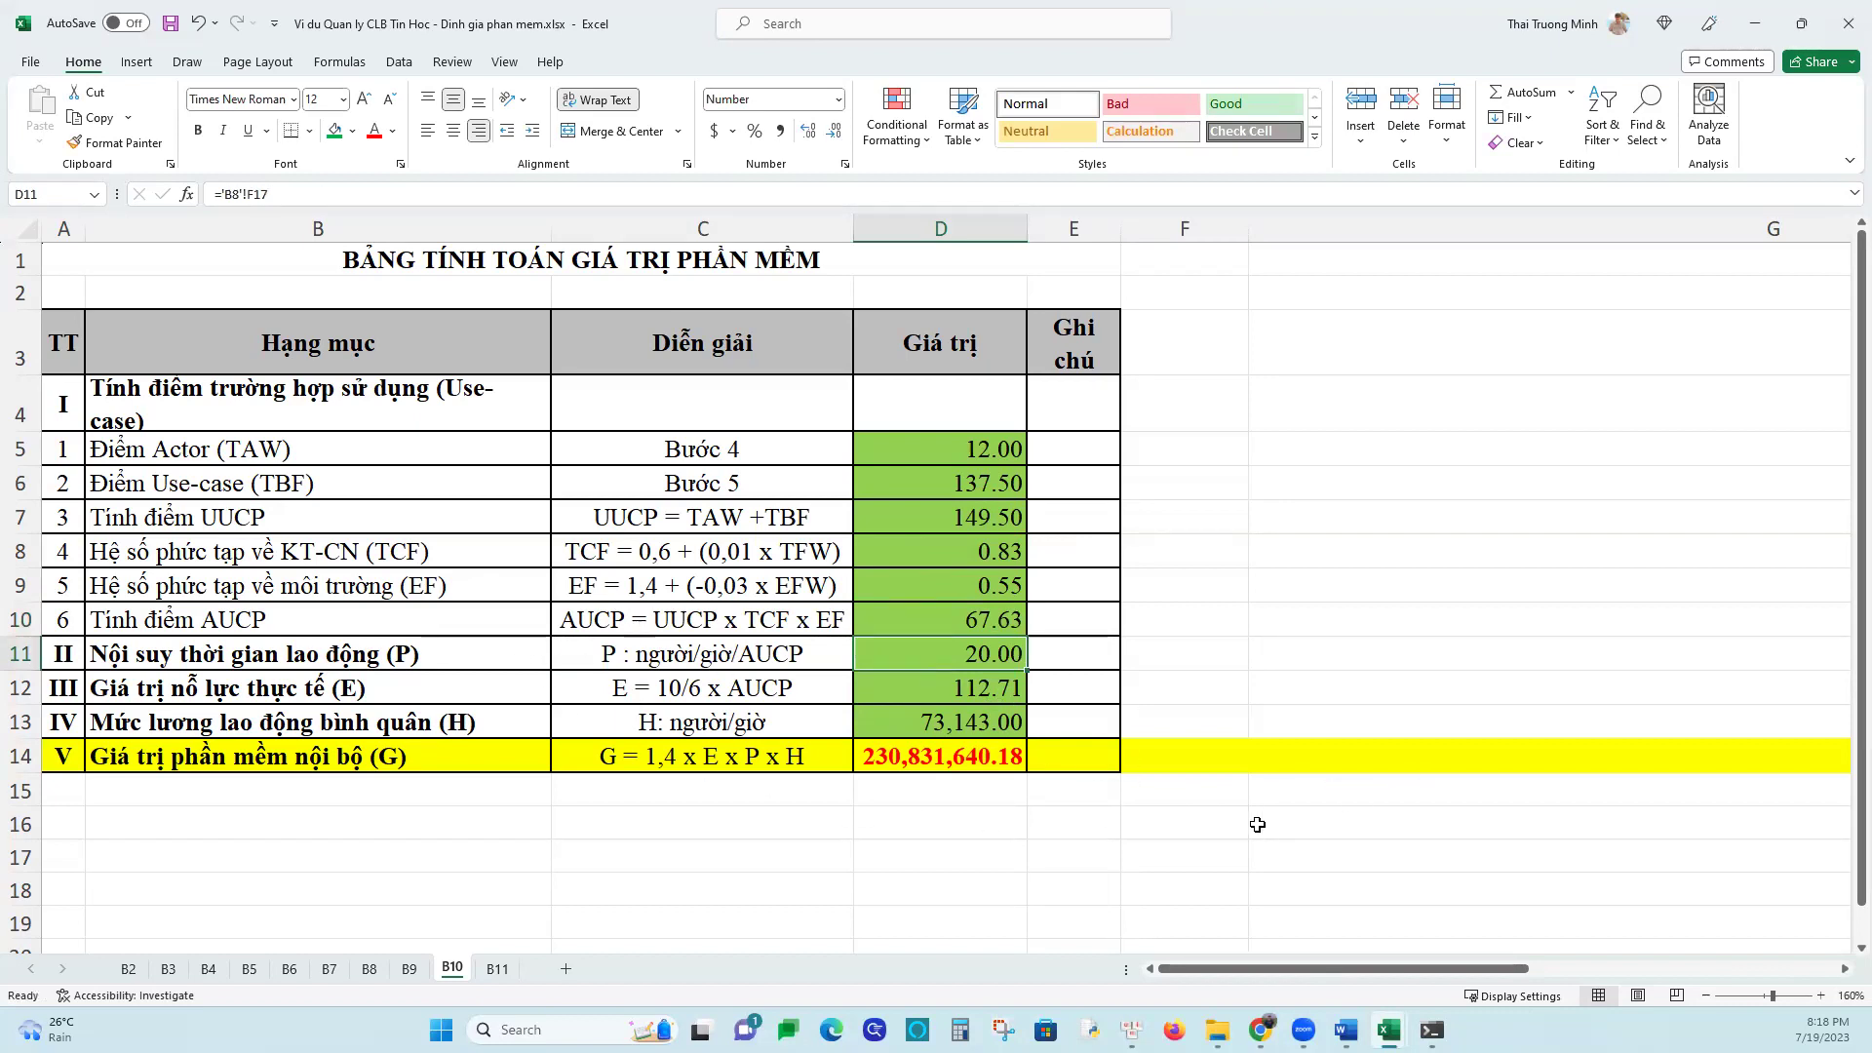
{"action": "type", "text": "="}
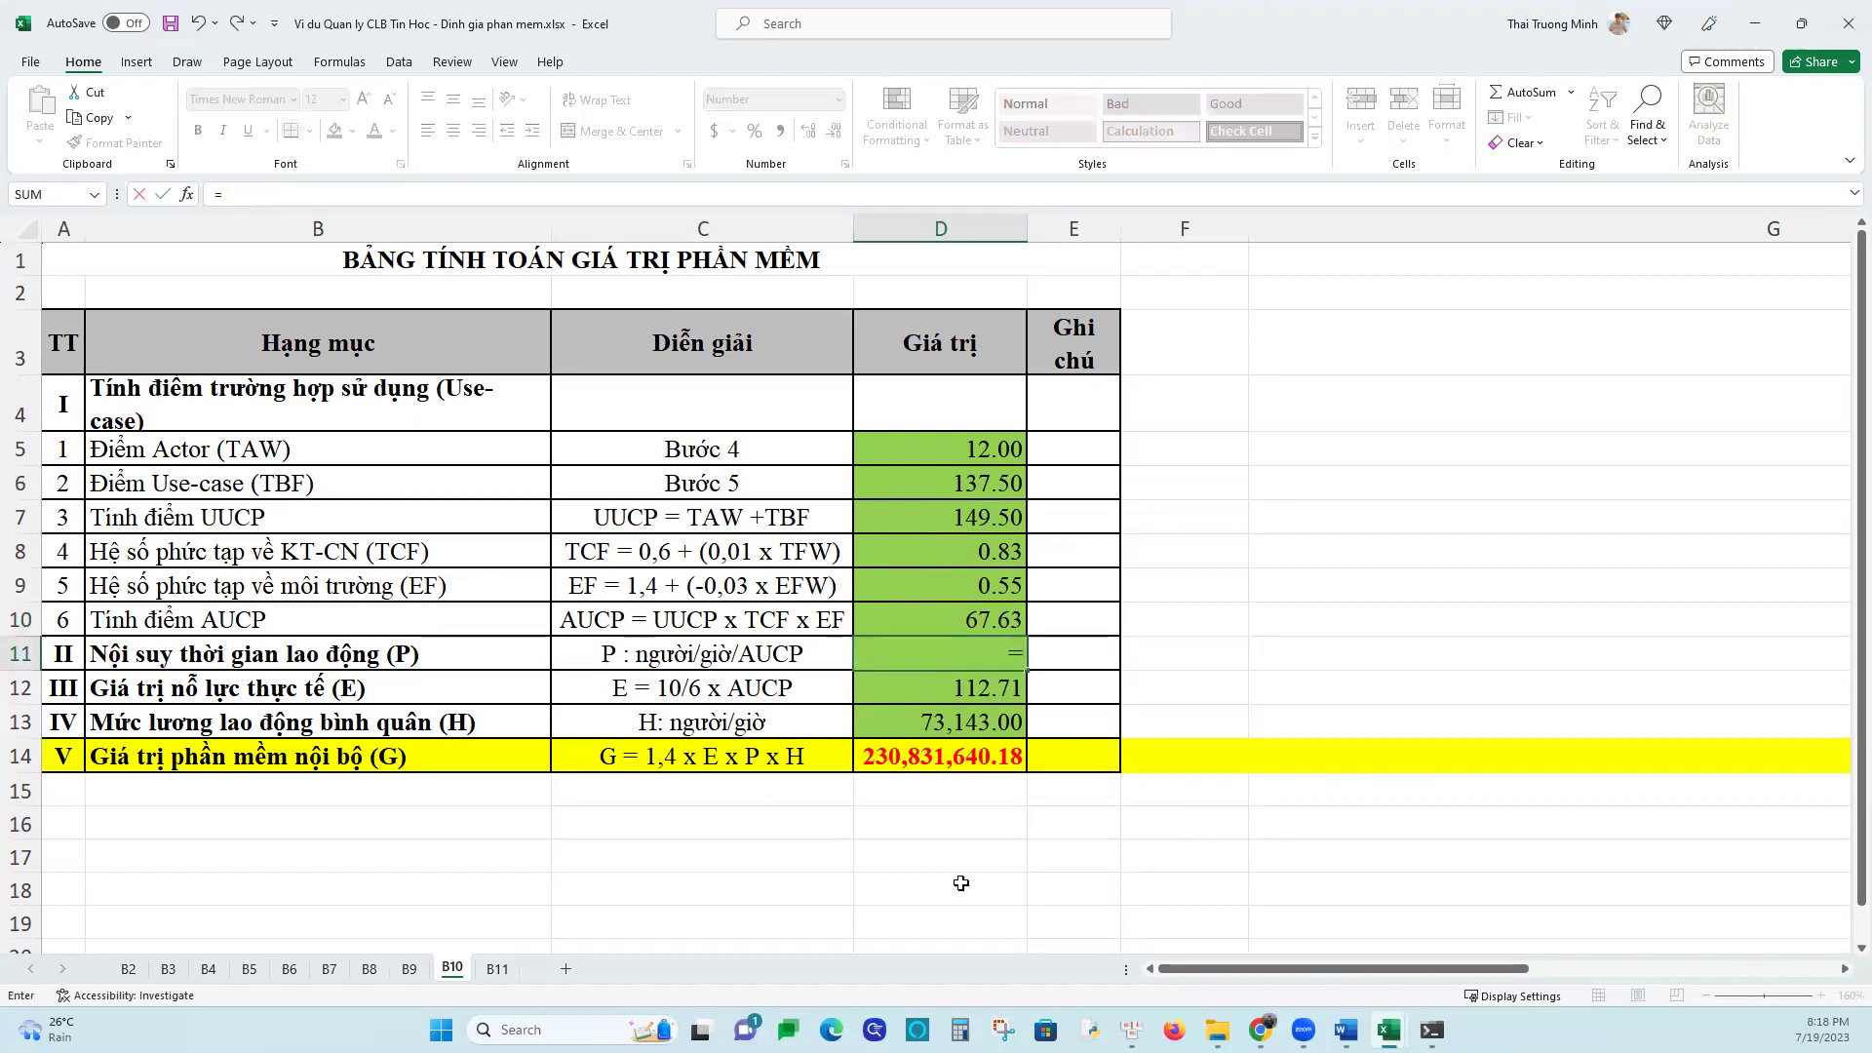
{"action": "left_click", "coordinate": [409, 970]}
{"action": "left_click", "coordinate": [374, 970]}
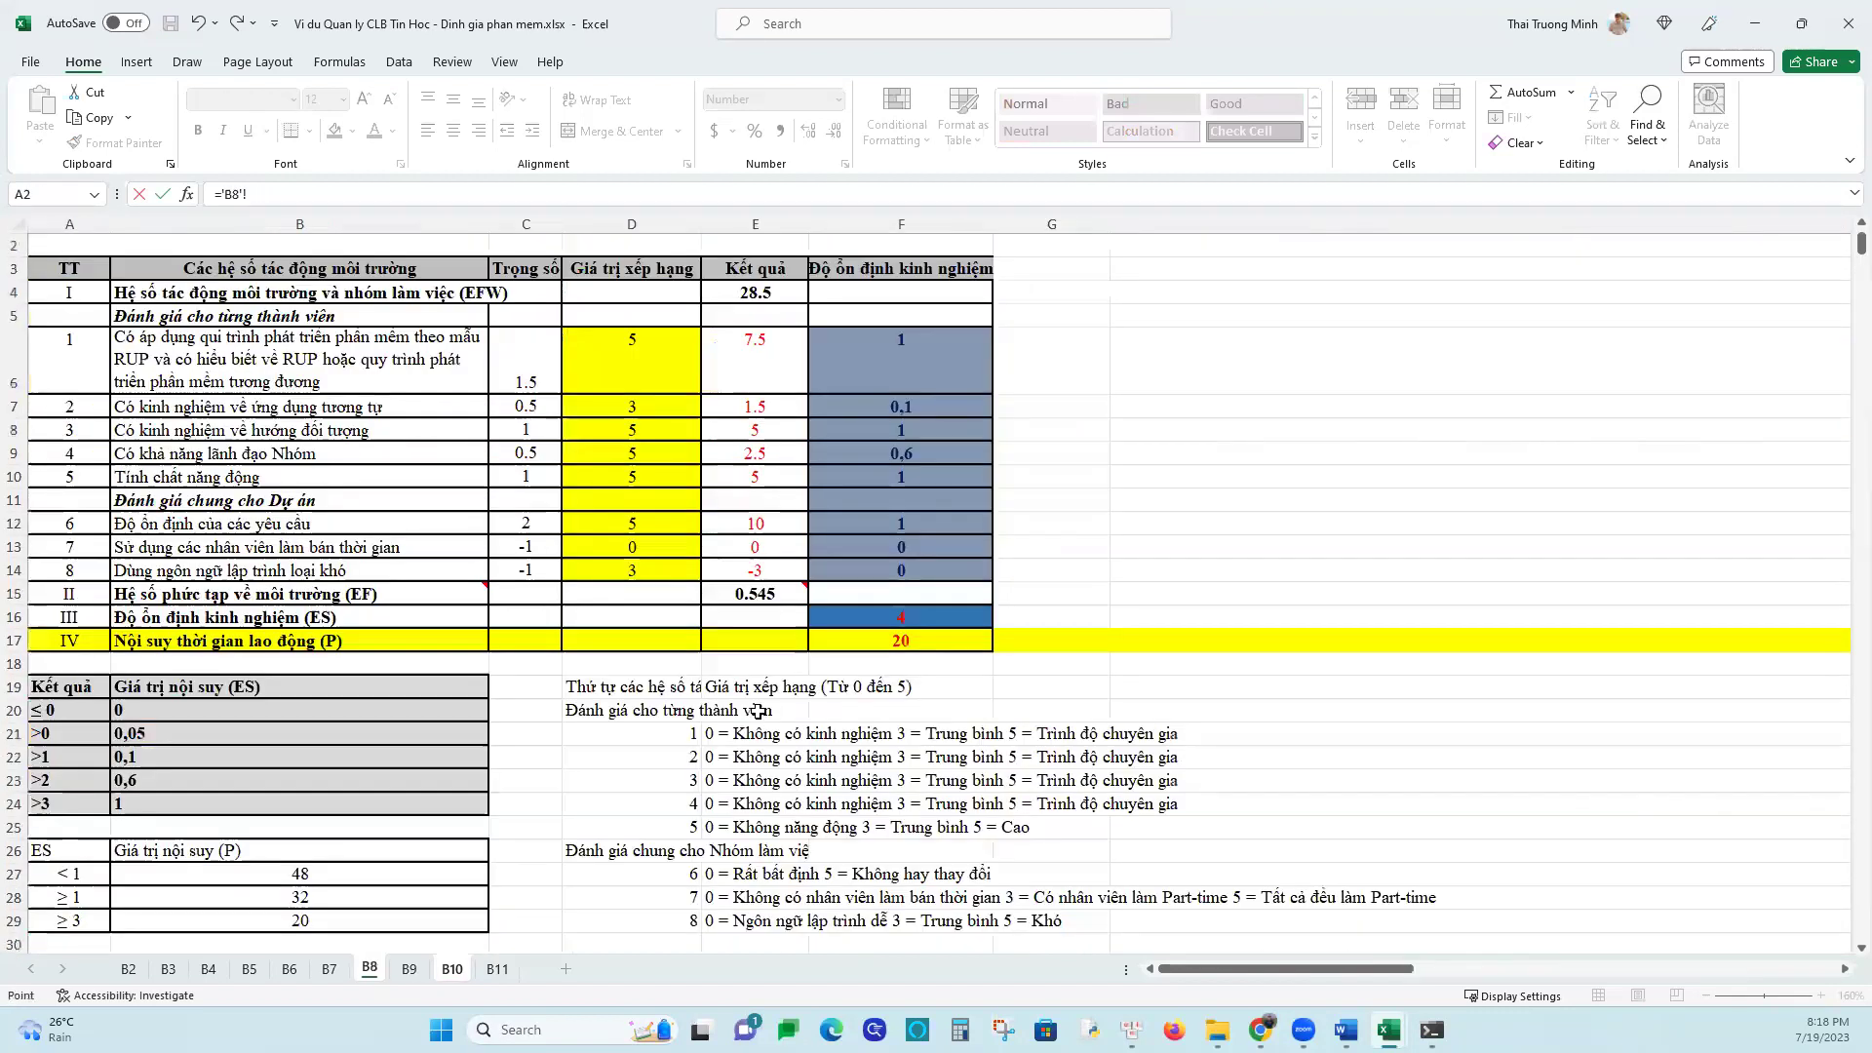
{"action": "left_click", "coordinate": [857, 637]}
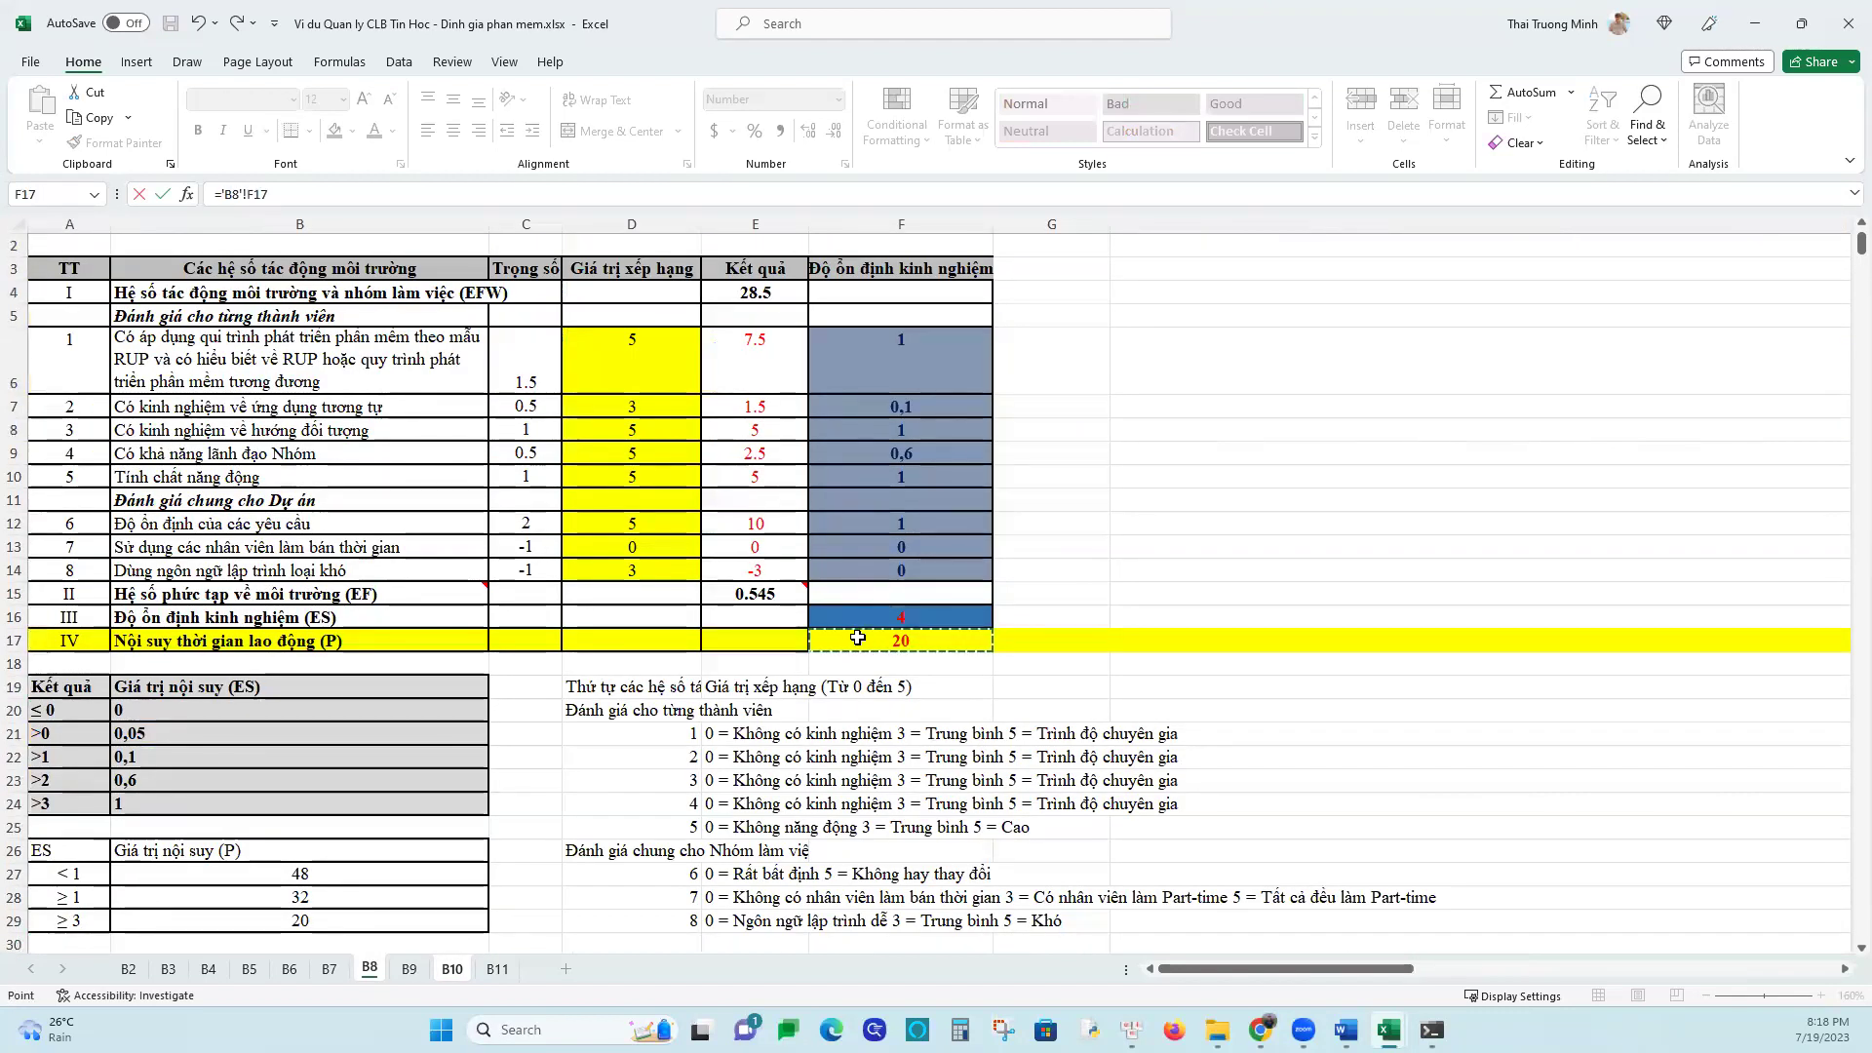
{"action": "key", "text": "Return"}
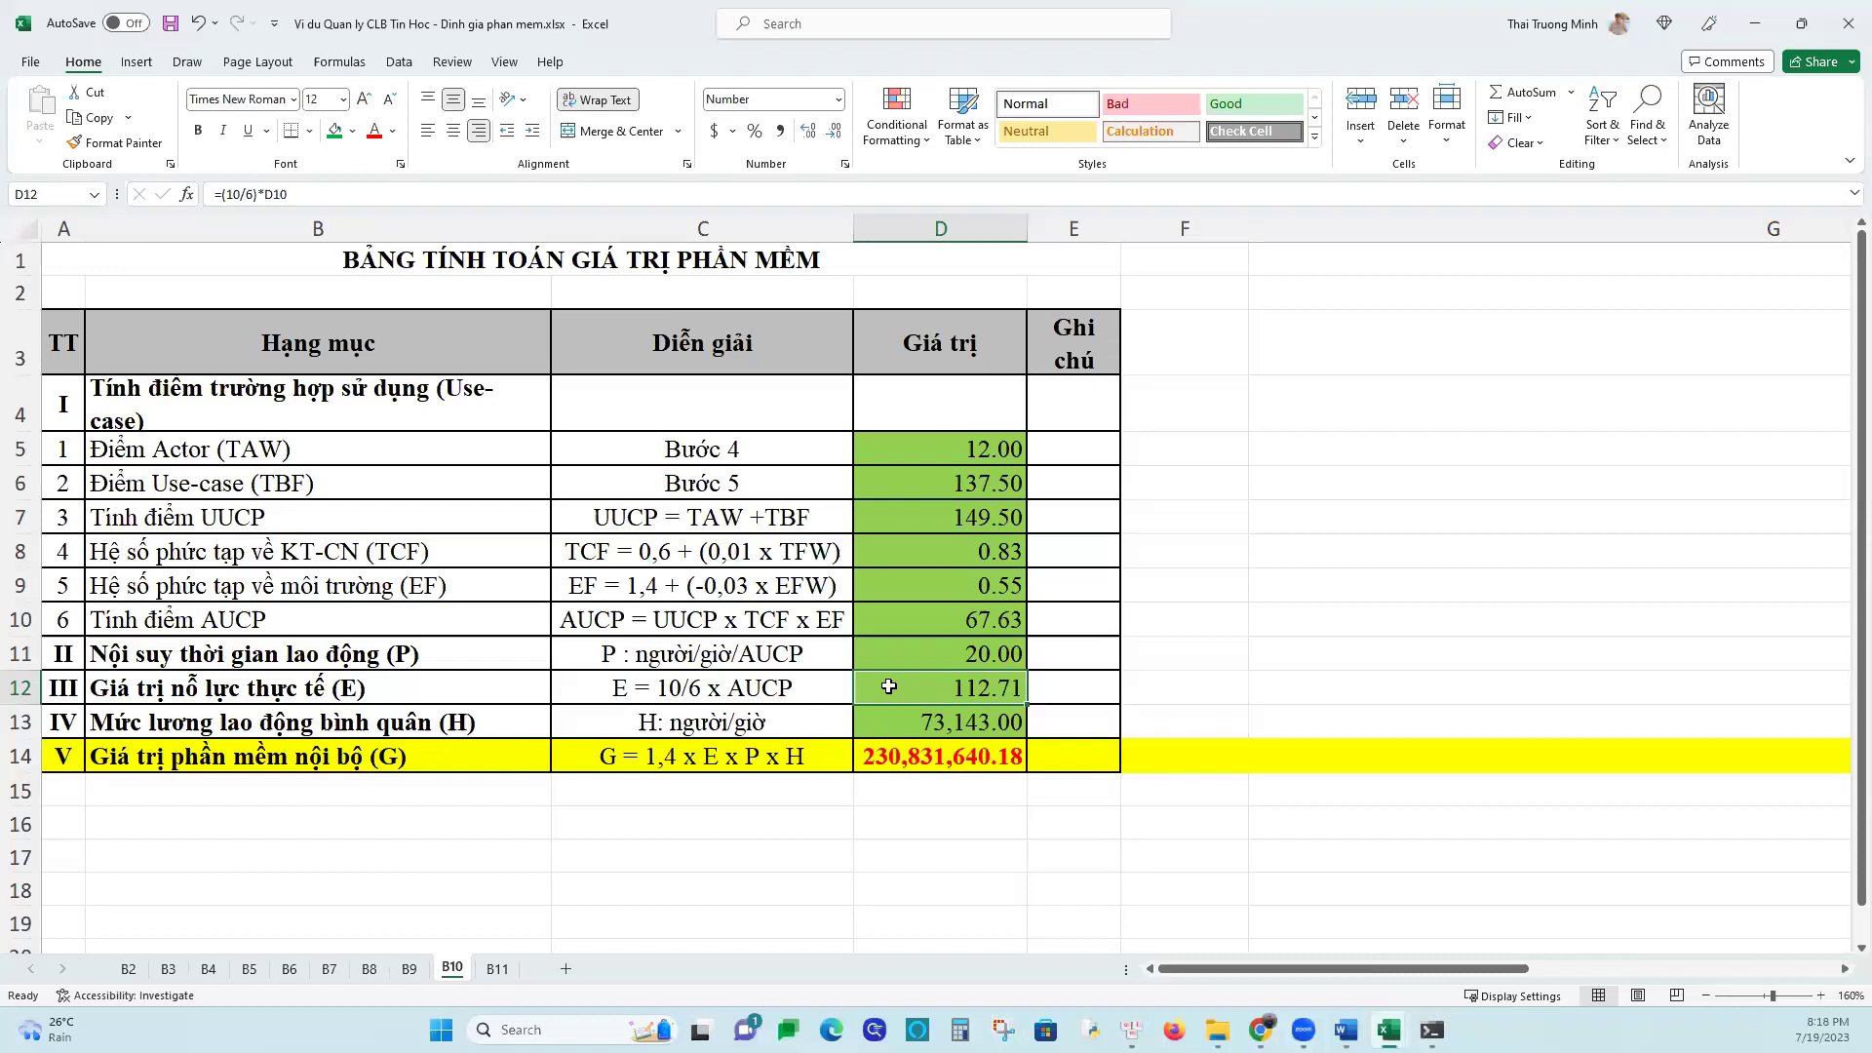
Enter =10/6*D10 in D12 to calculate the actual effort value (E) from the AUCP score
{"action": "type", "text": "=10/6"}
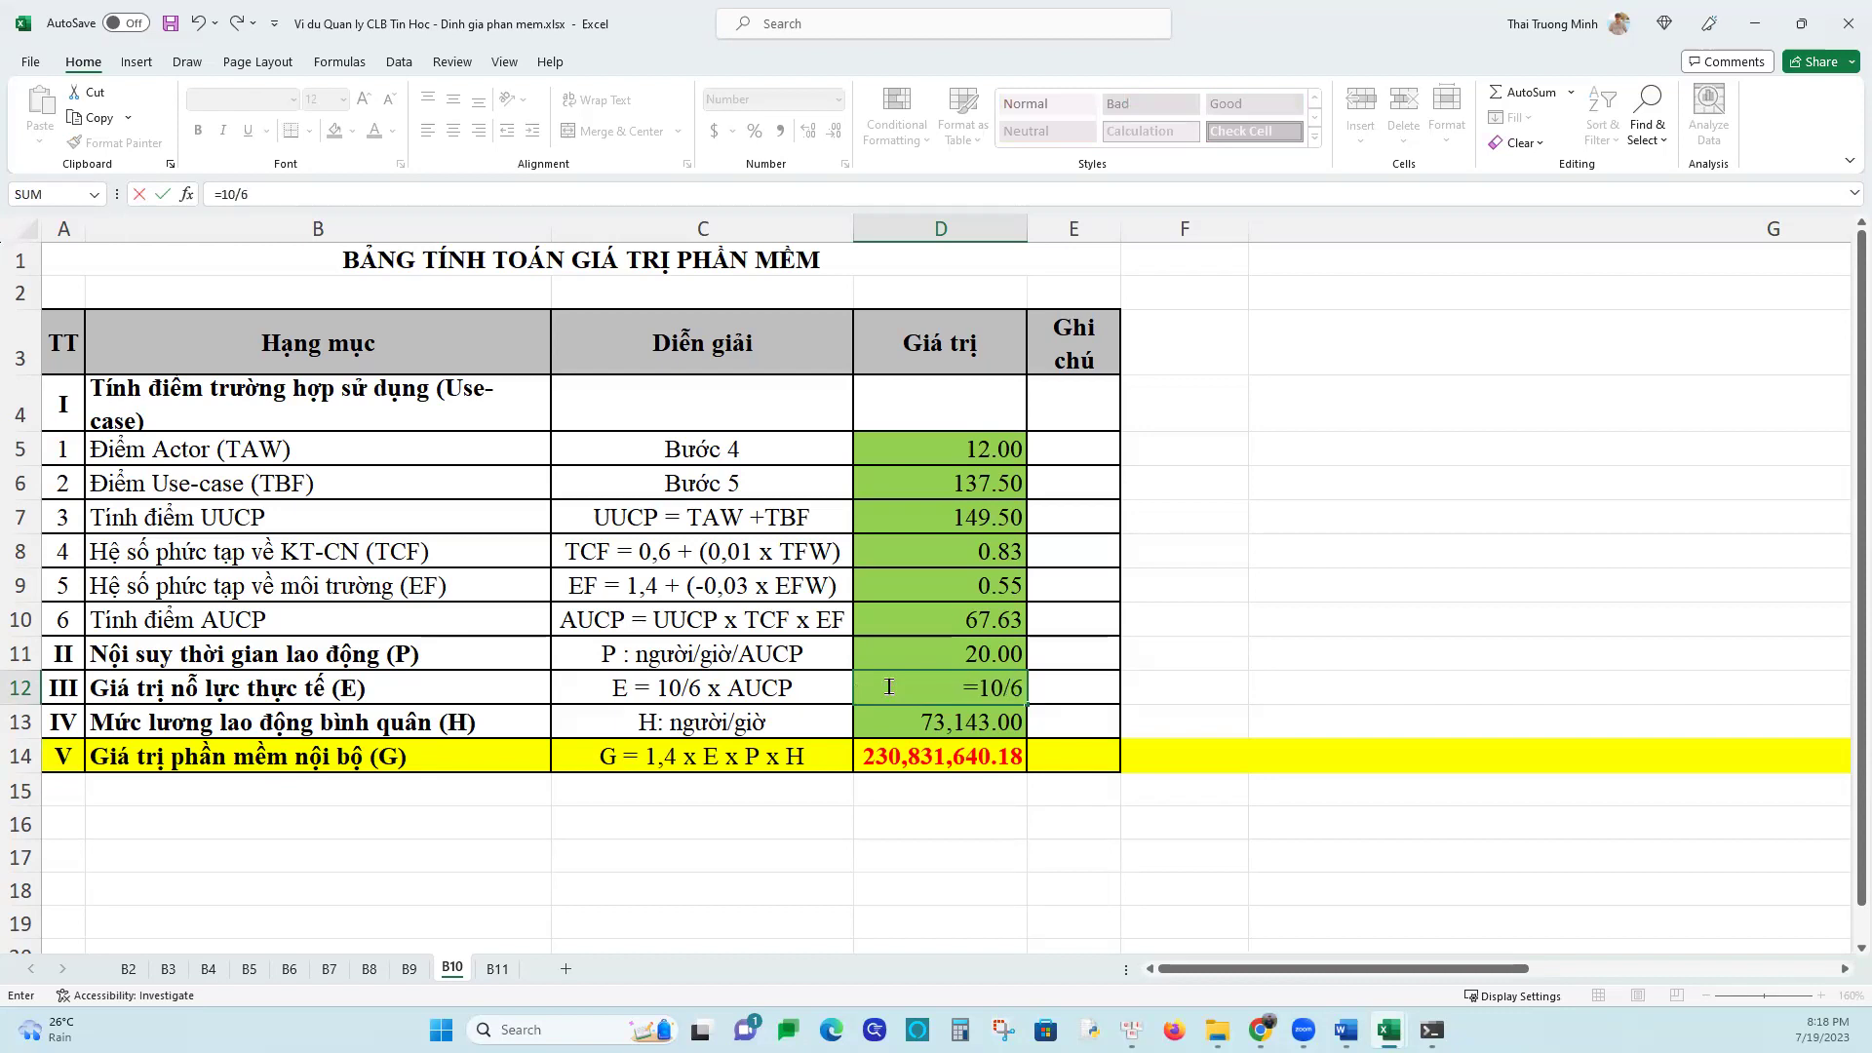
{"action": "type", "text": "*"}
{"action": "left_click", "coordinate": [987, 629]}
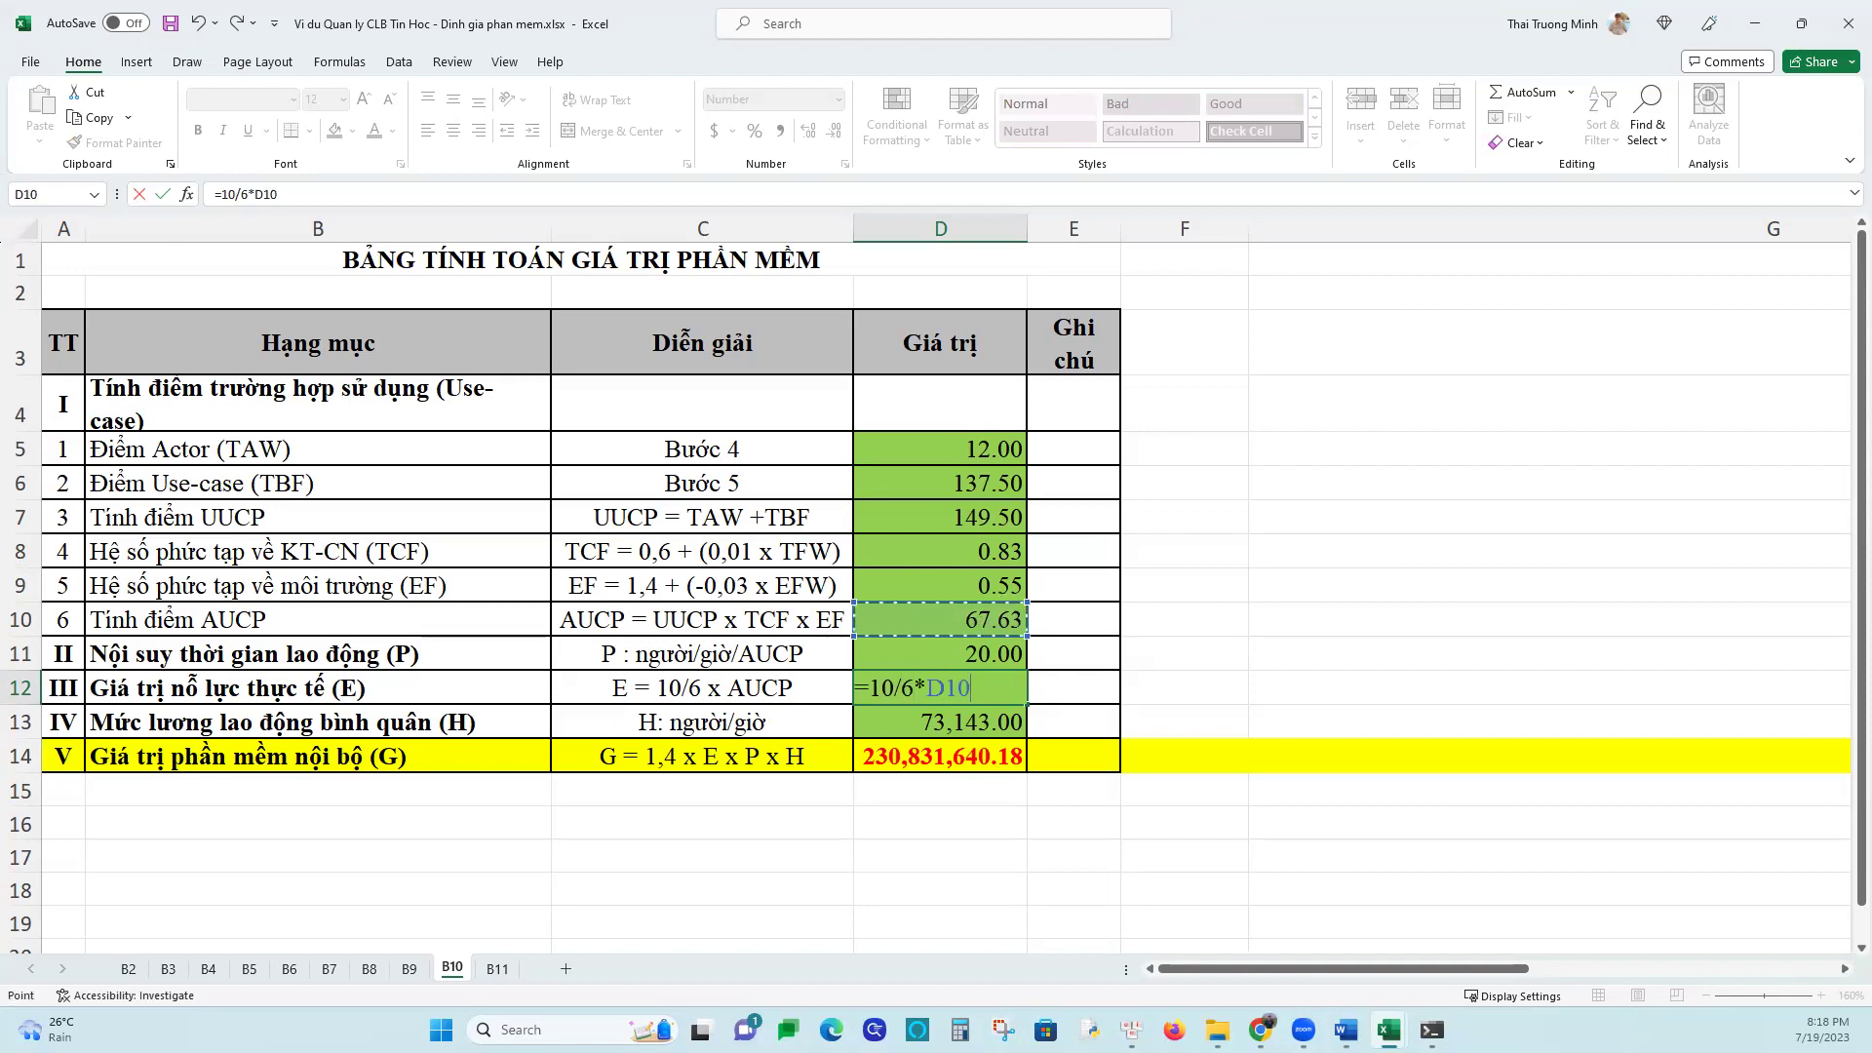
{"action": "key", "text": "Return"}
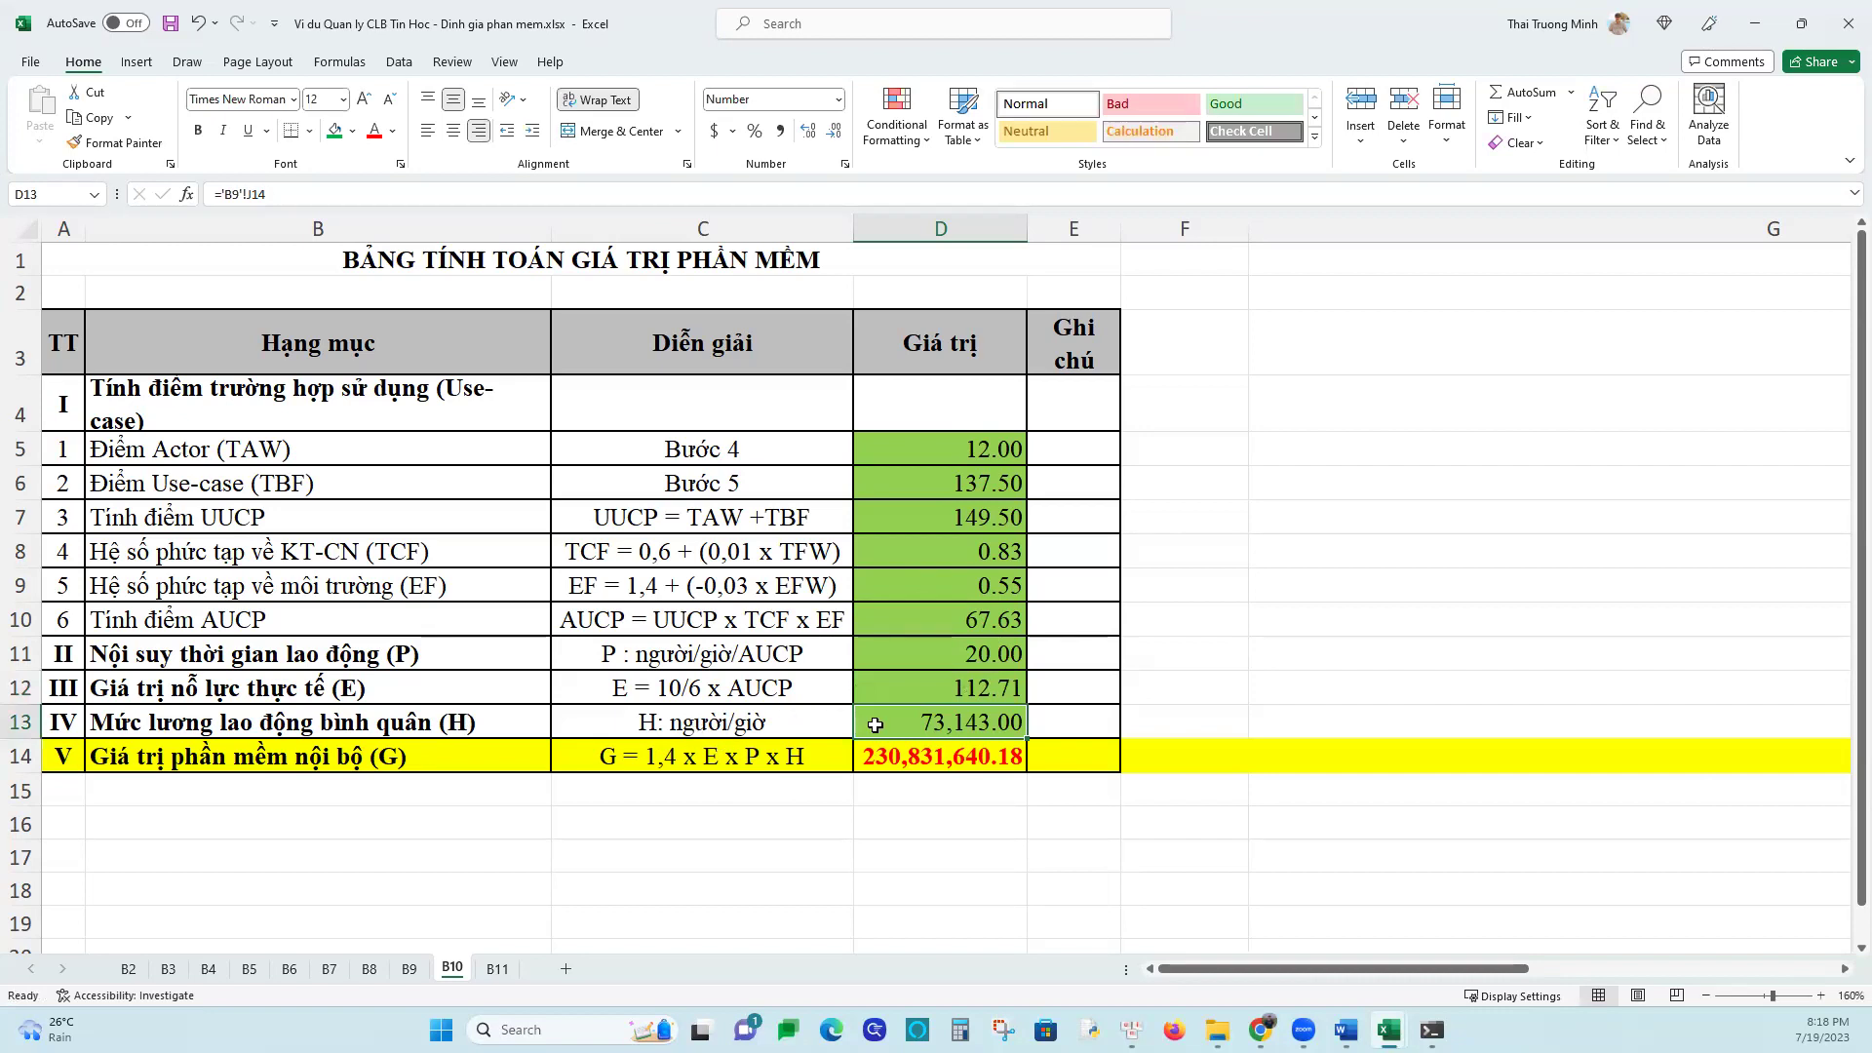
Link the average labour wage (H) in D13 to sheet B9 with ='B9'!J14
{"action": "type", "text": "="}
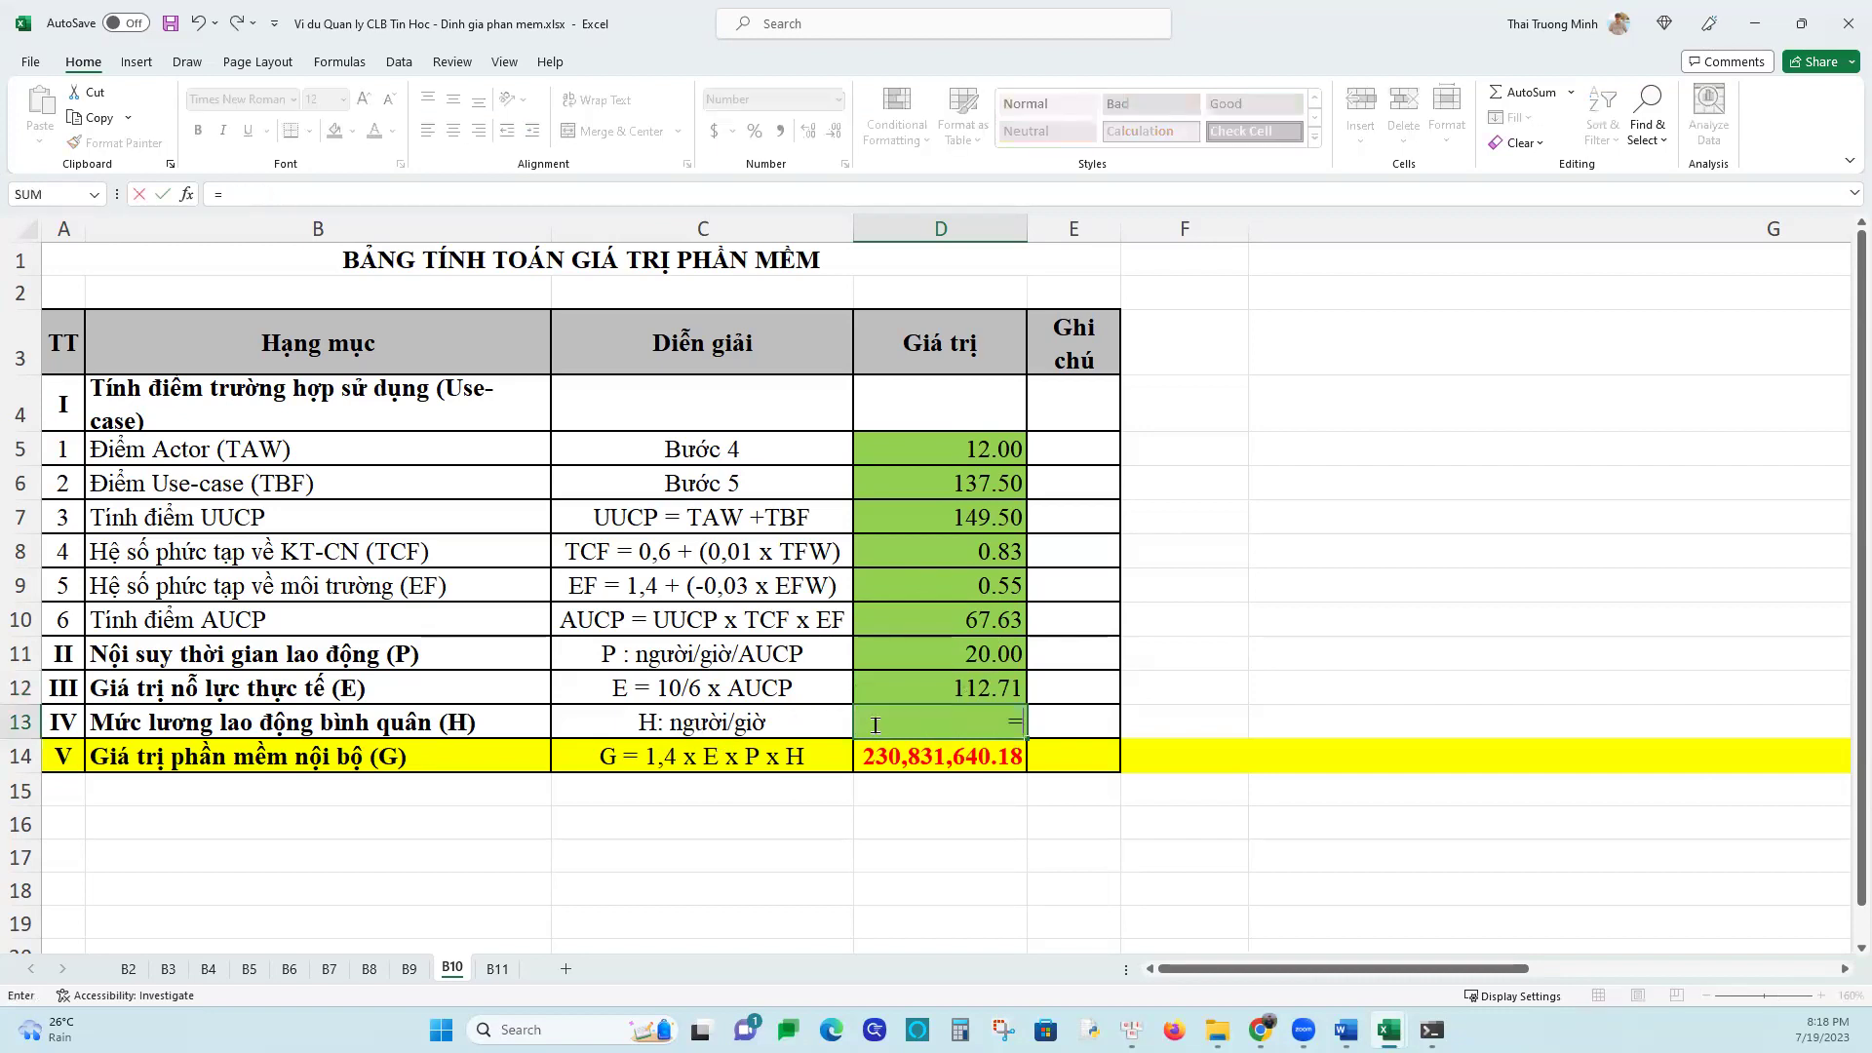
{"action": "left_click", "coordinate": [410, 968]}
{"action": "left_click", "coordinate": [1153, 552]}
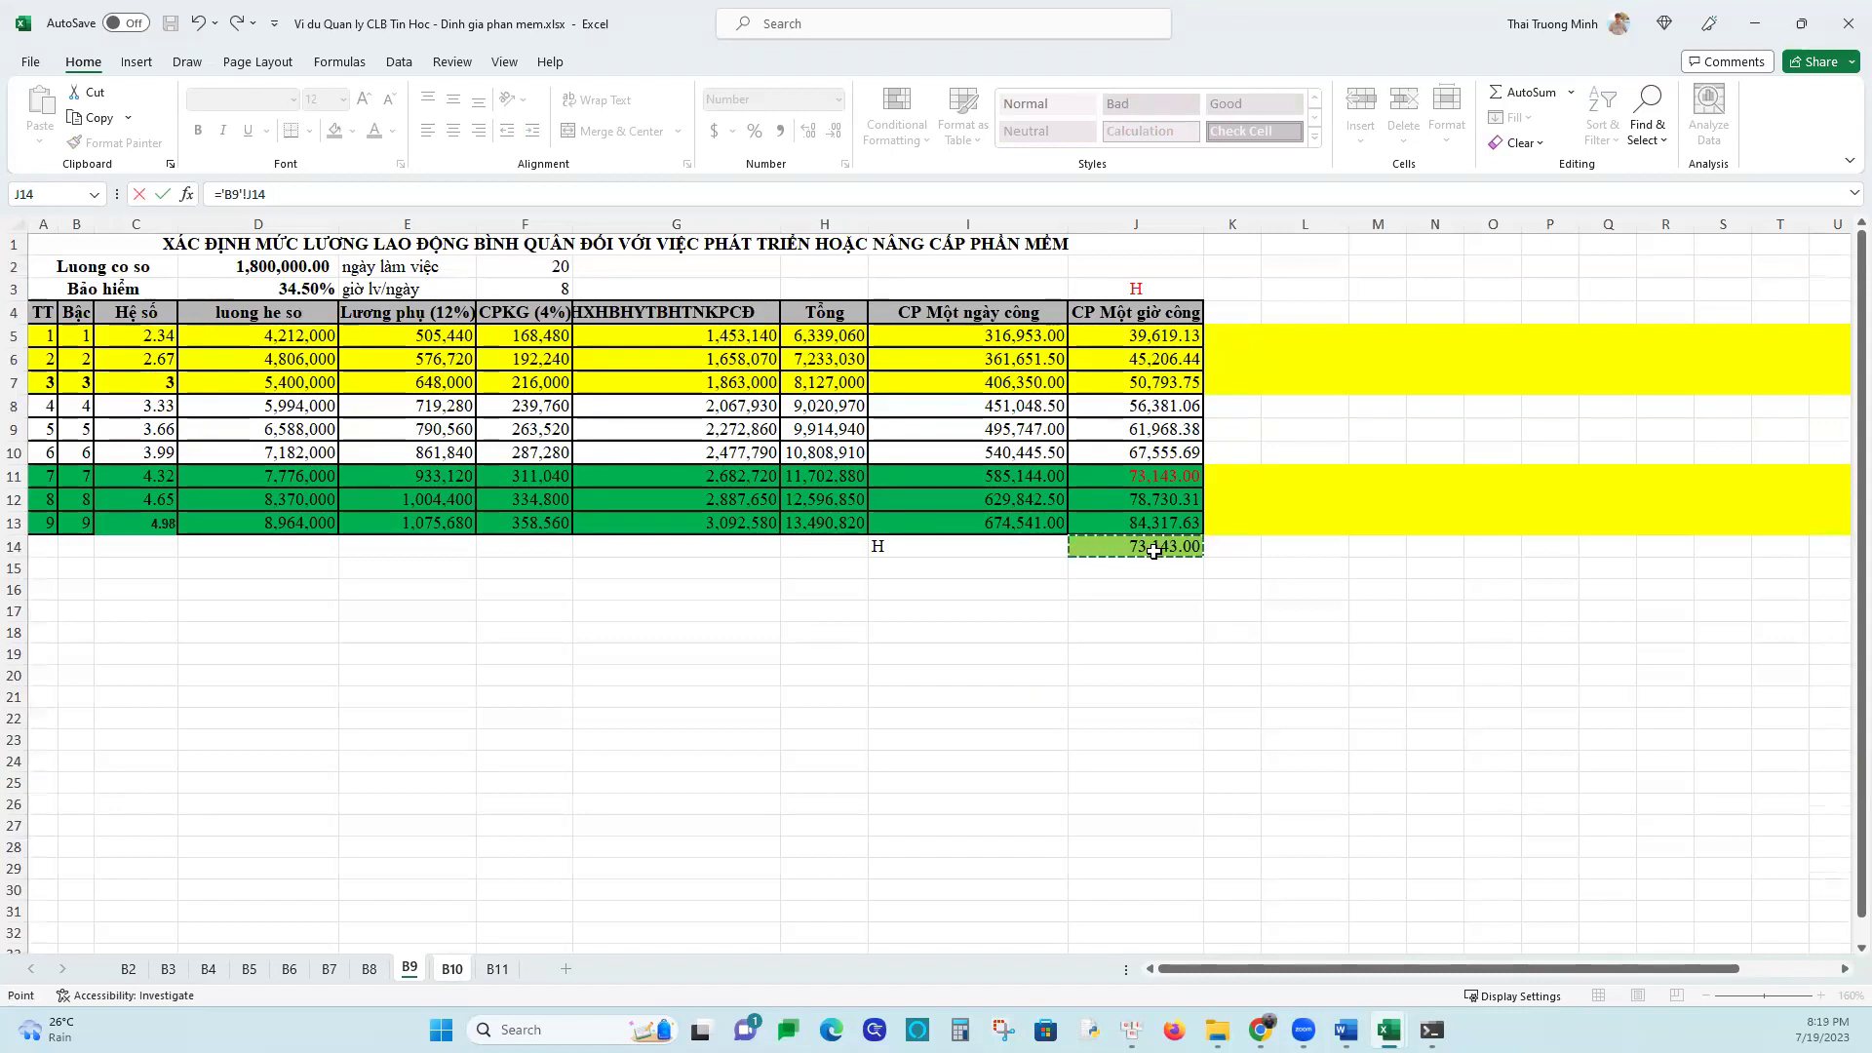
{"action": "key", "text": "Return"}
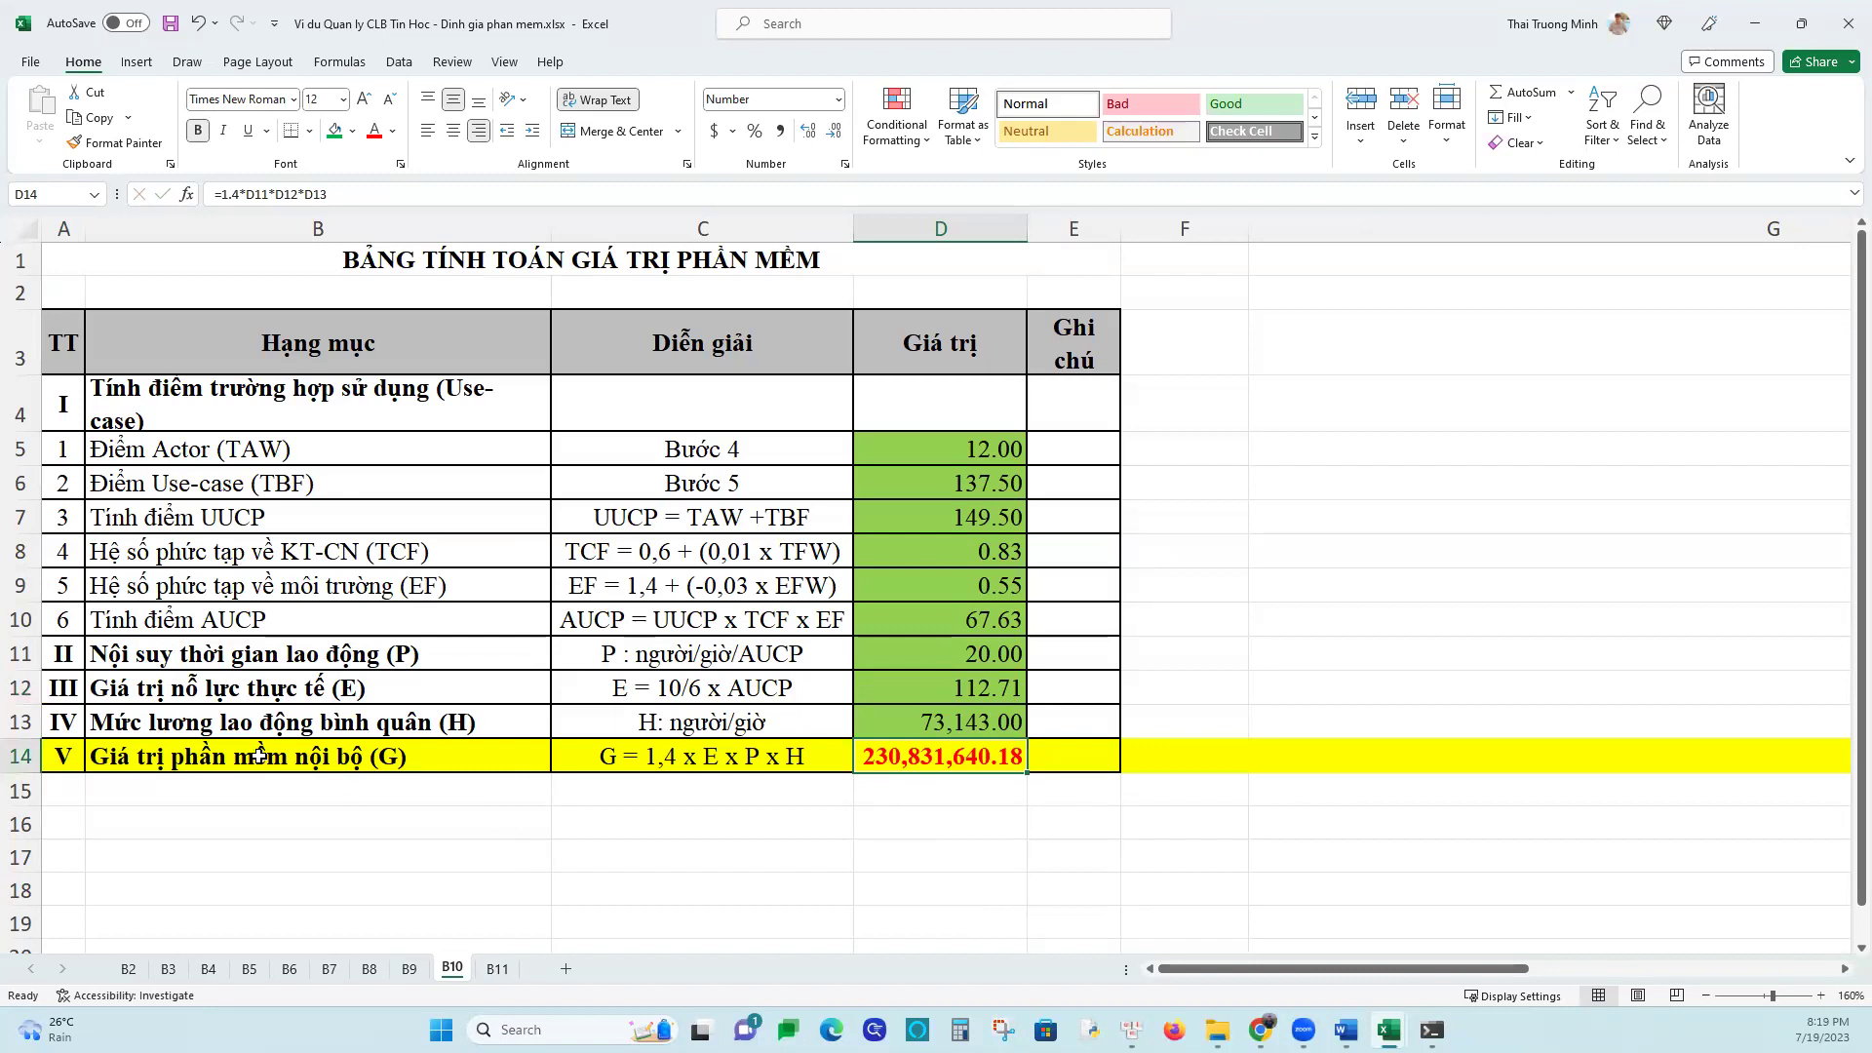
Enter =1.4*D12*D11*D13 in D14 to calculate the internal software value (G) from E, P and H
{"action": "left_click", "coordinate": [602, 757]}
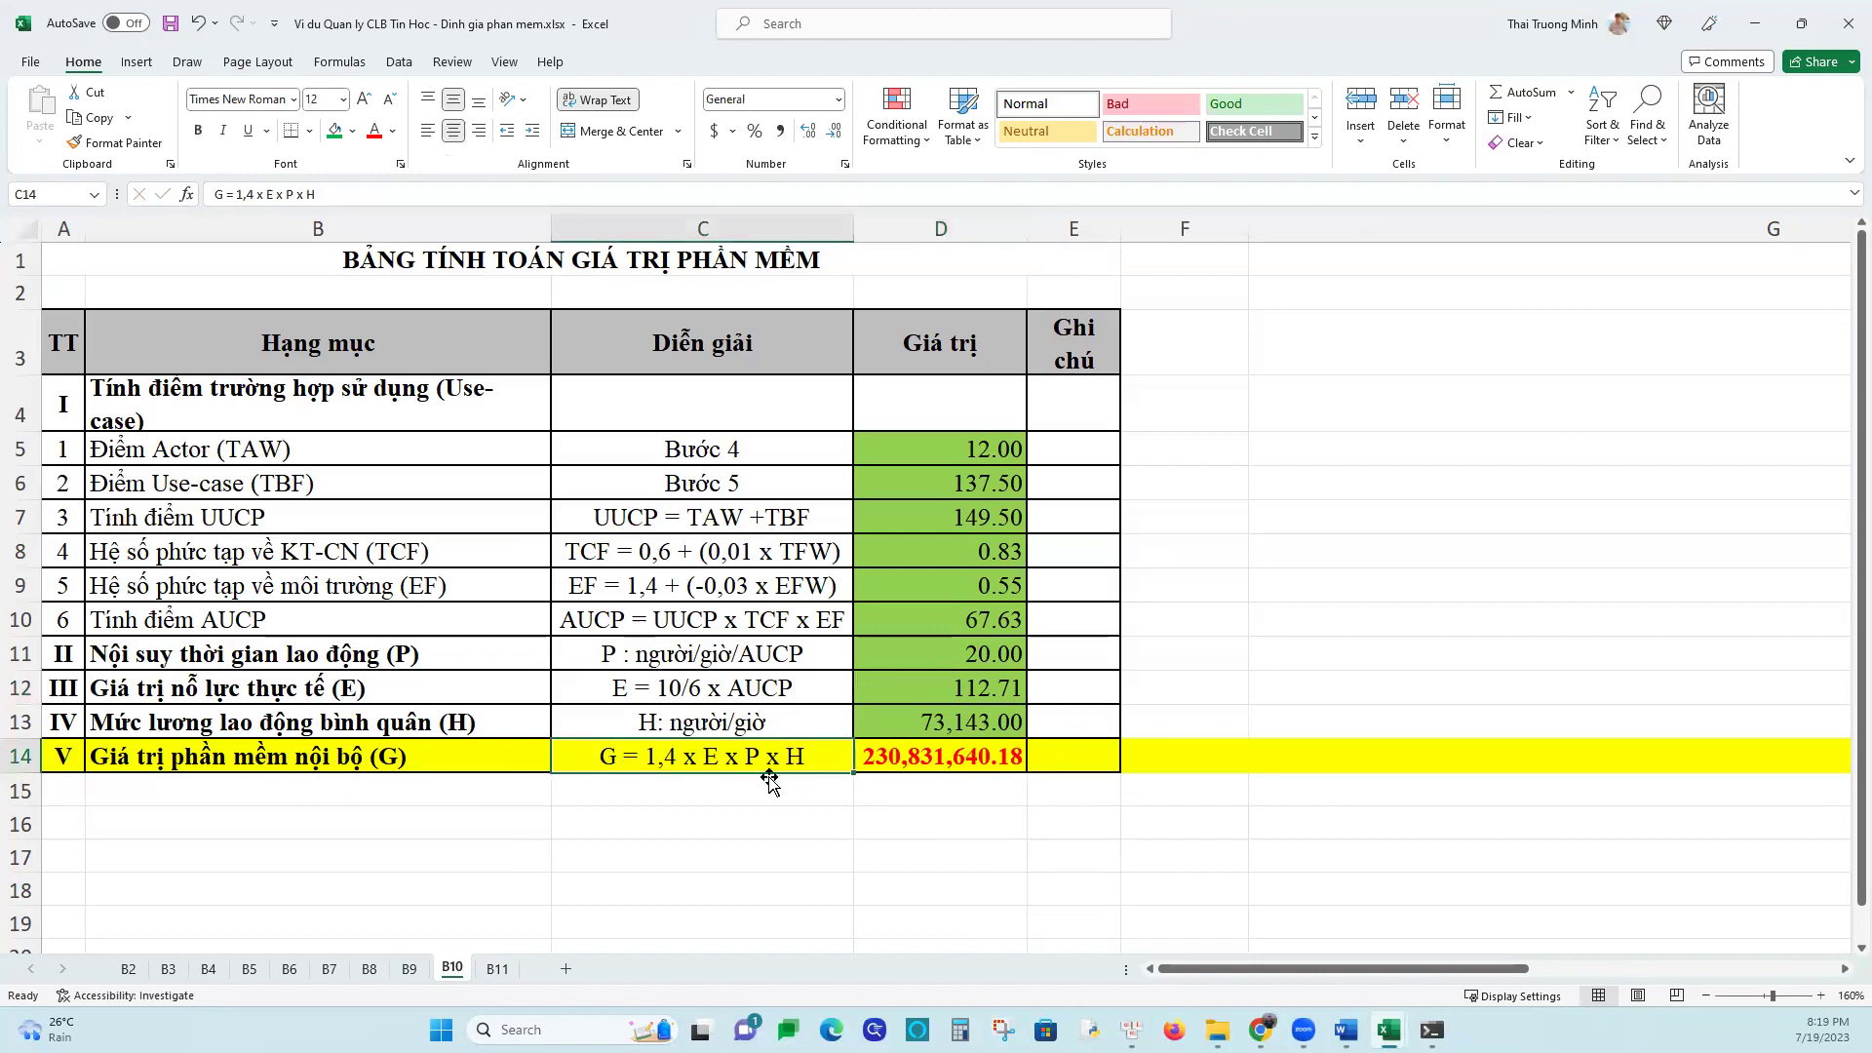
{"action": "left_click", "coordinate": [867, 758]}
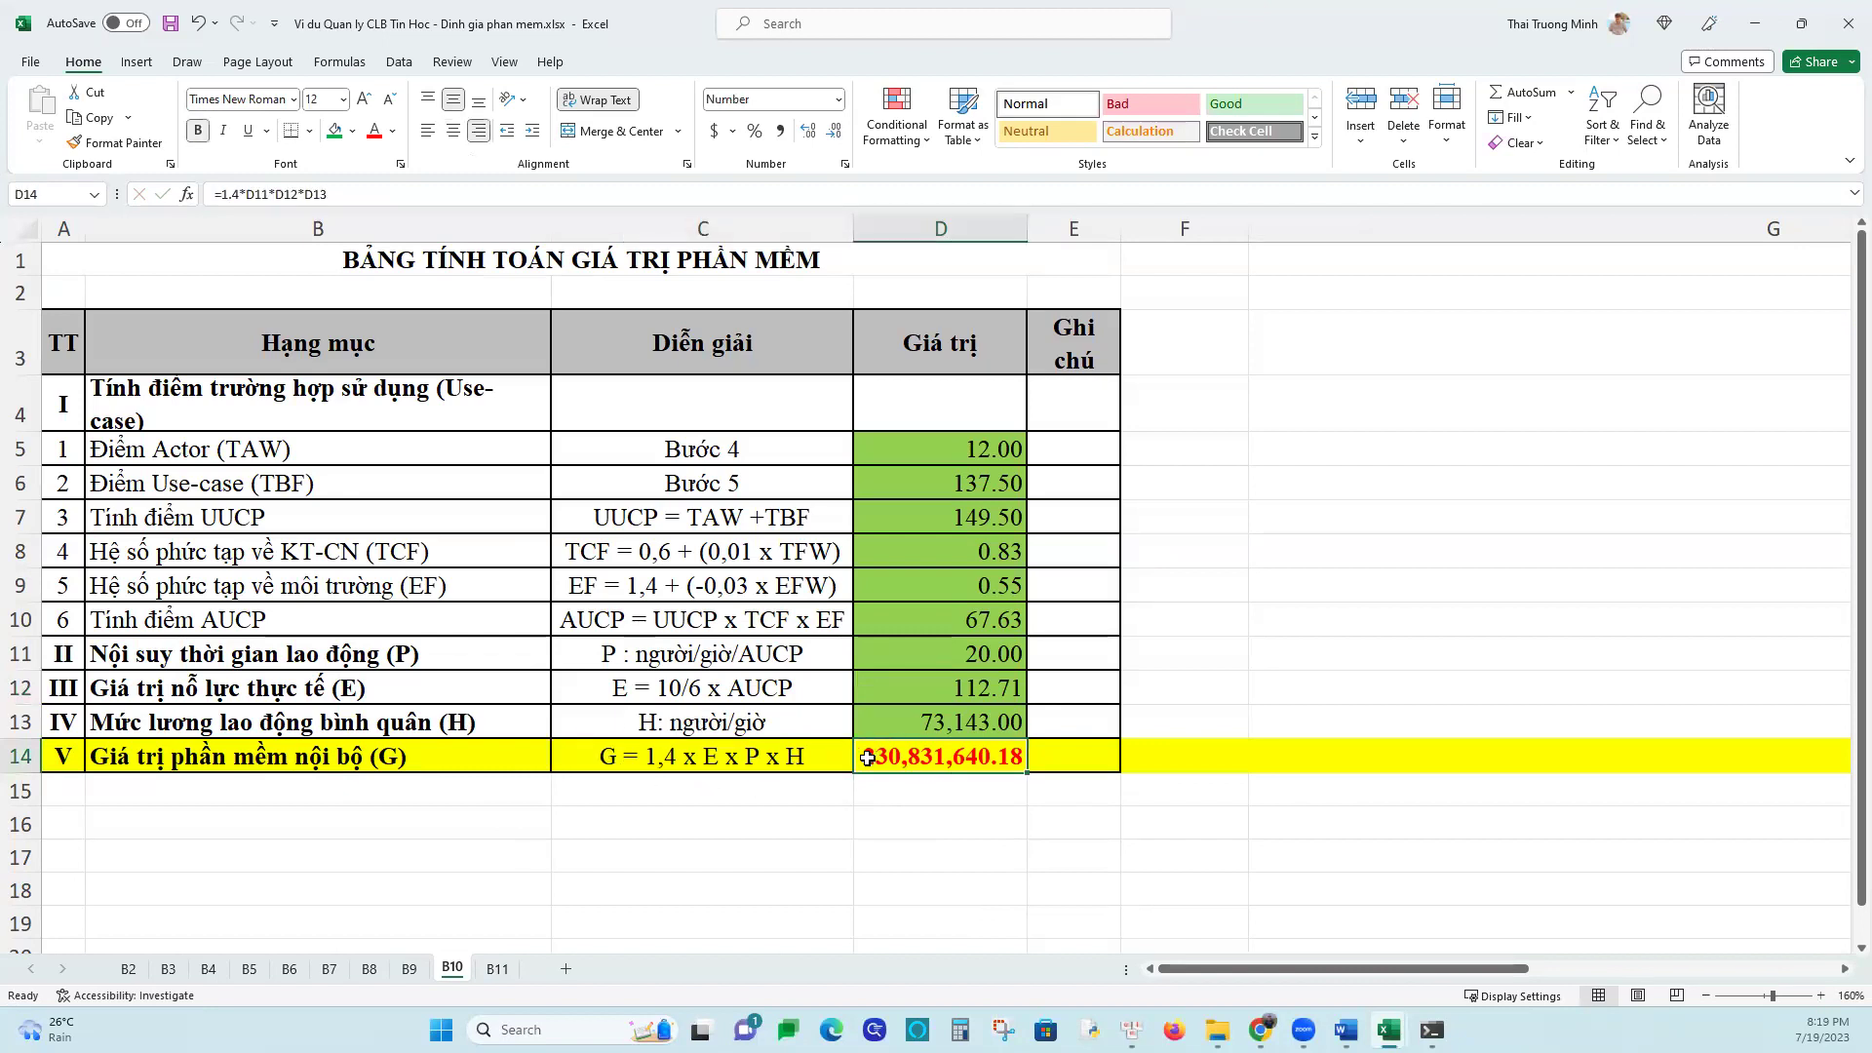
{"action": "type", "text": "=1.4"}
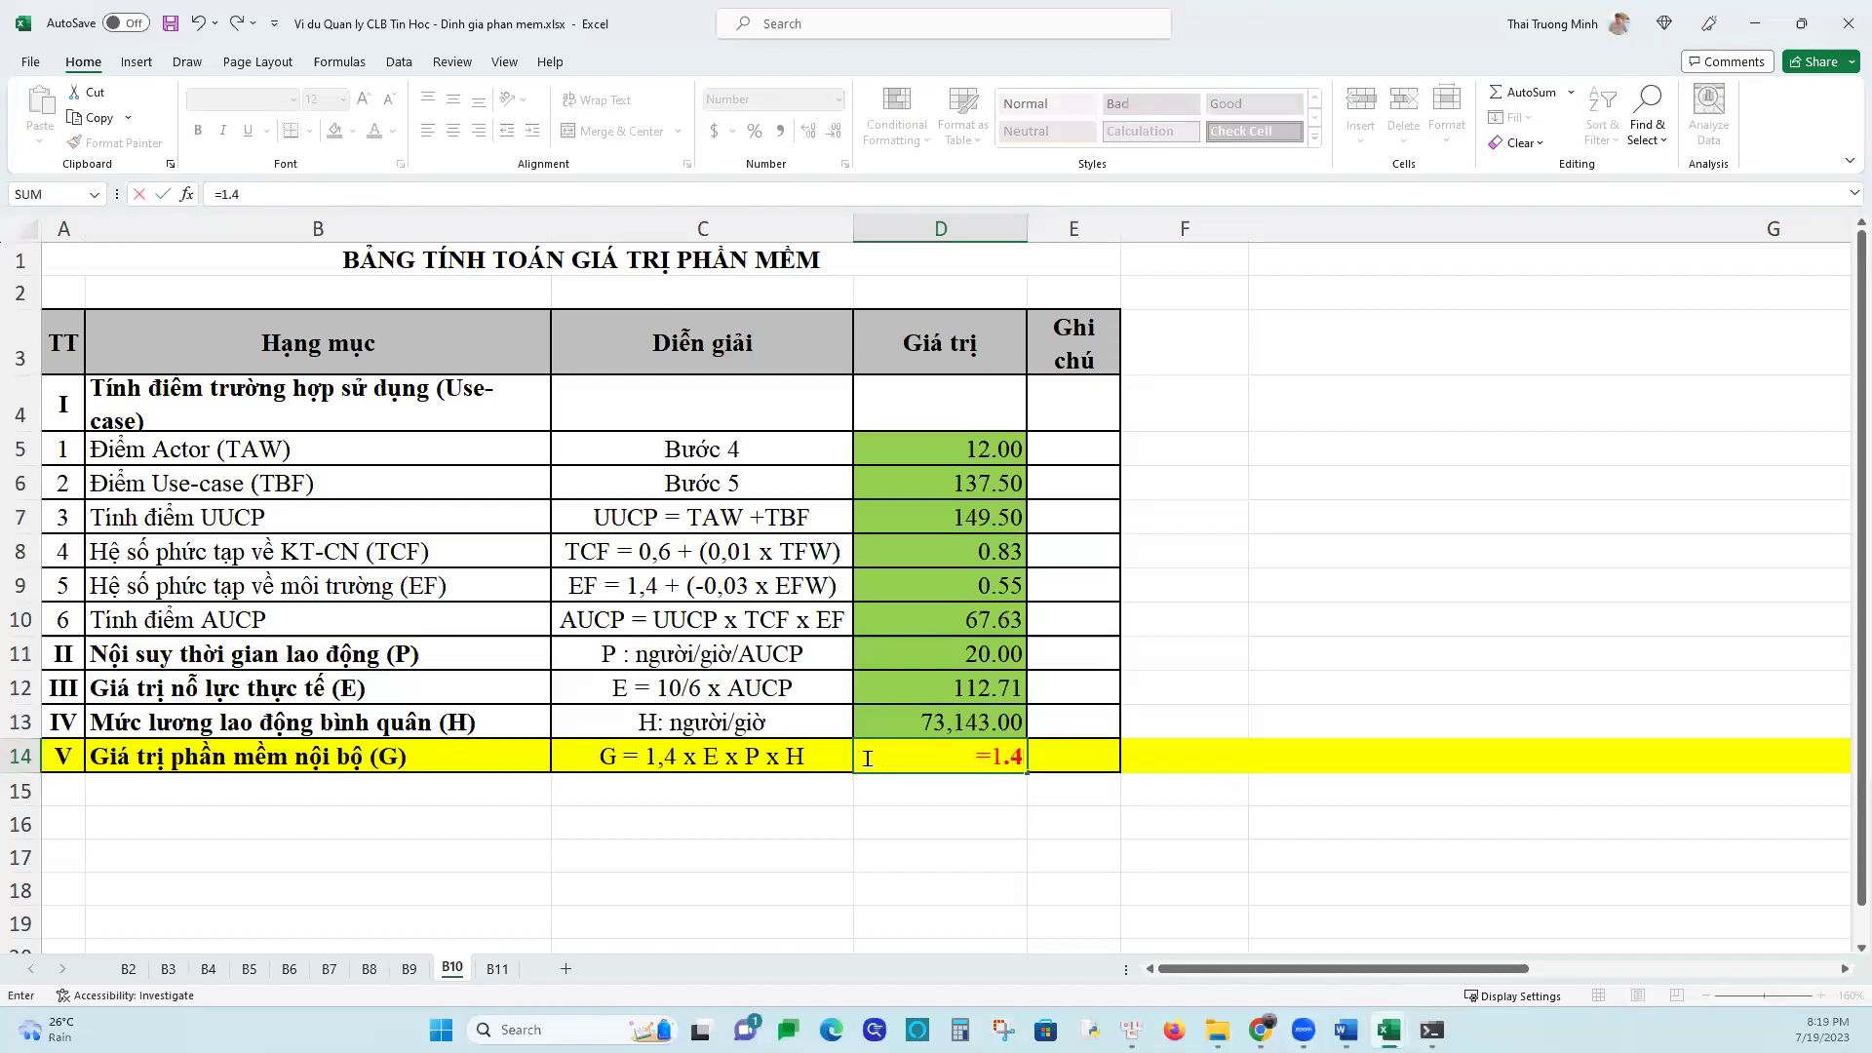
{"action": "type", "text": "*"}
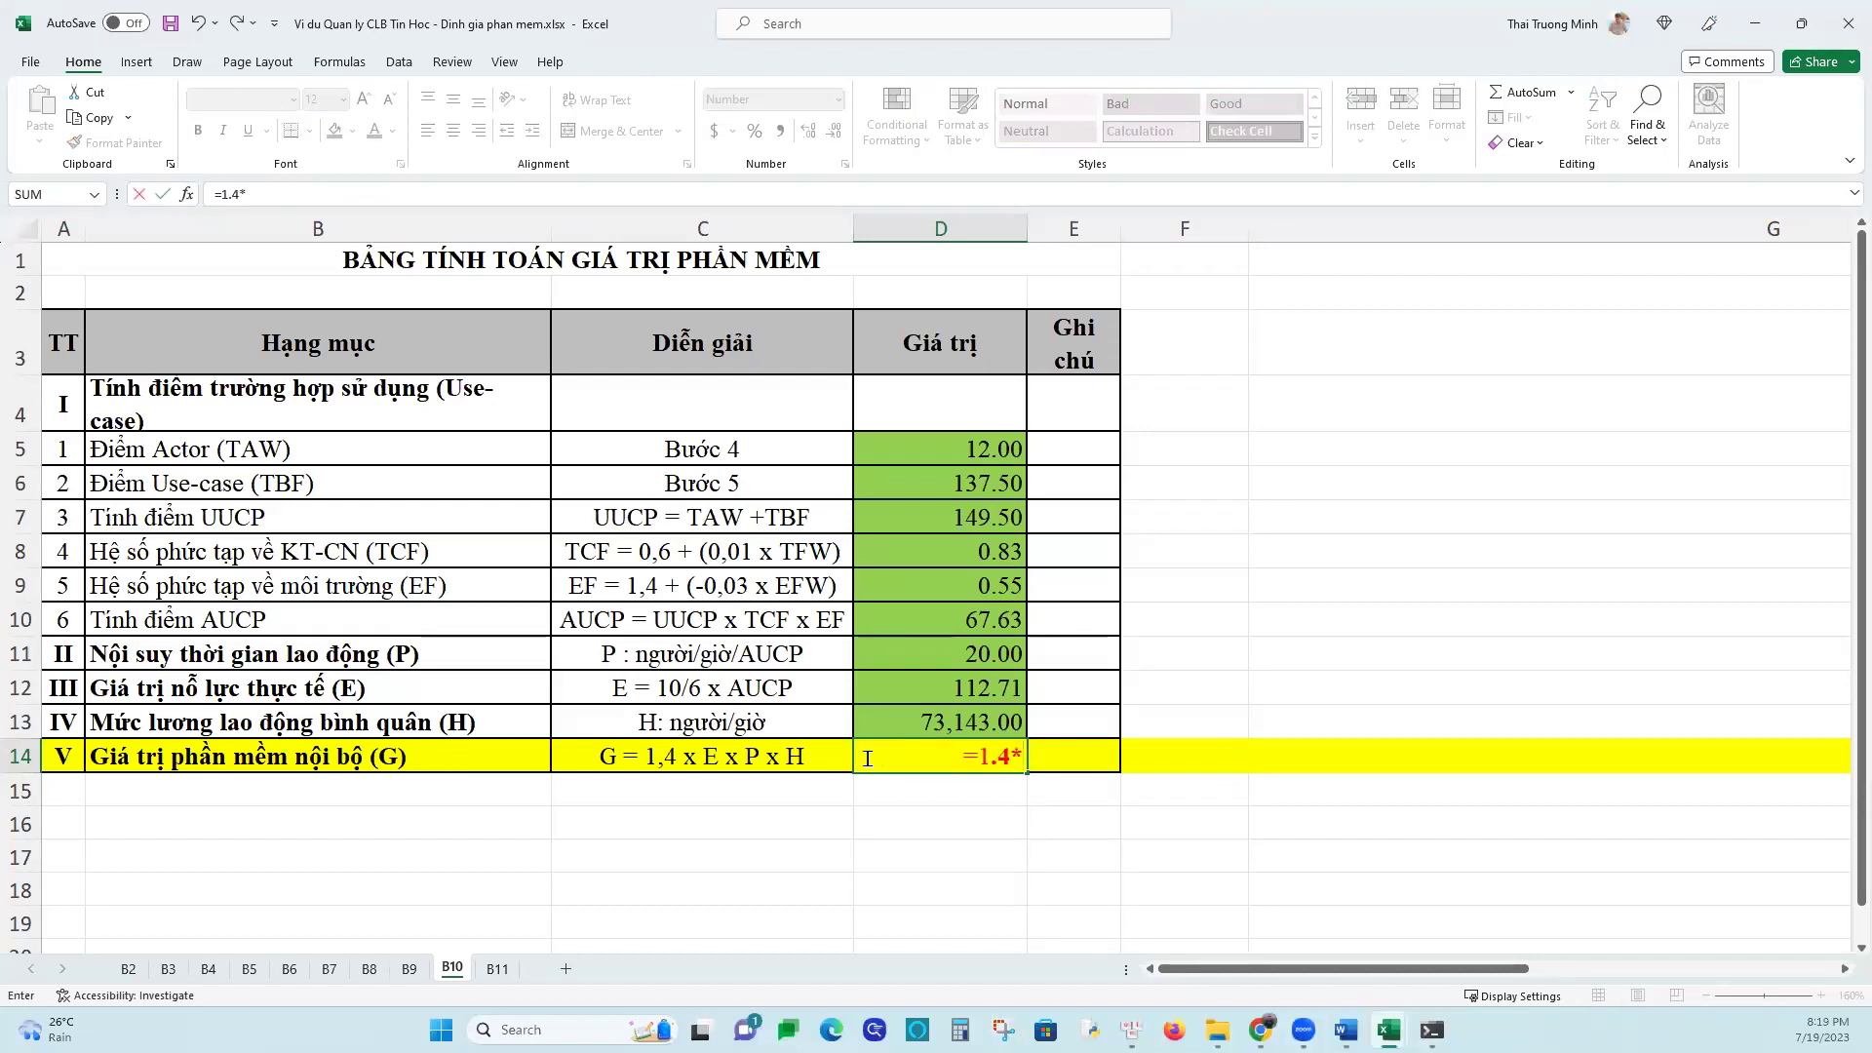
{"action": "left_click", "coordinate": [928, 687]}
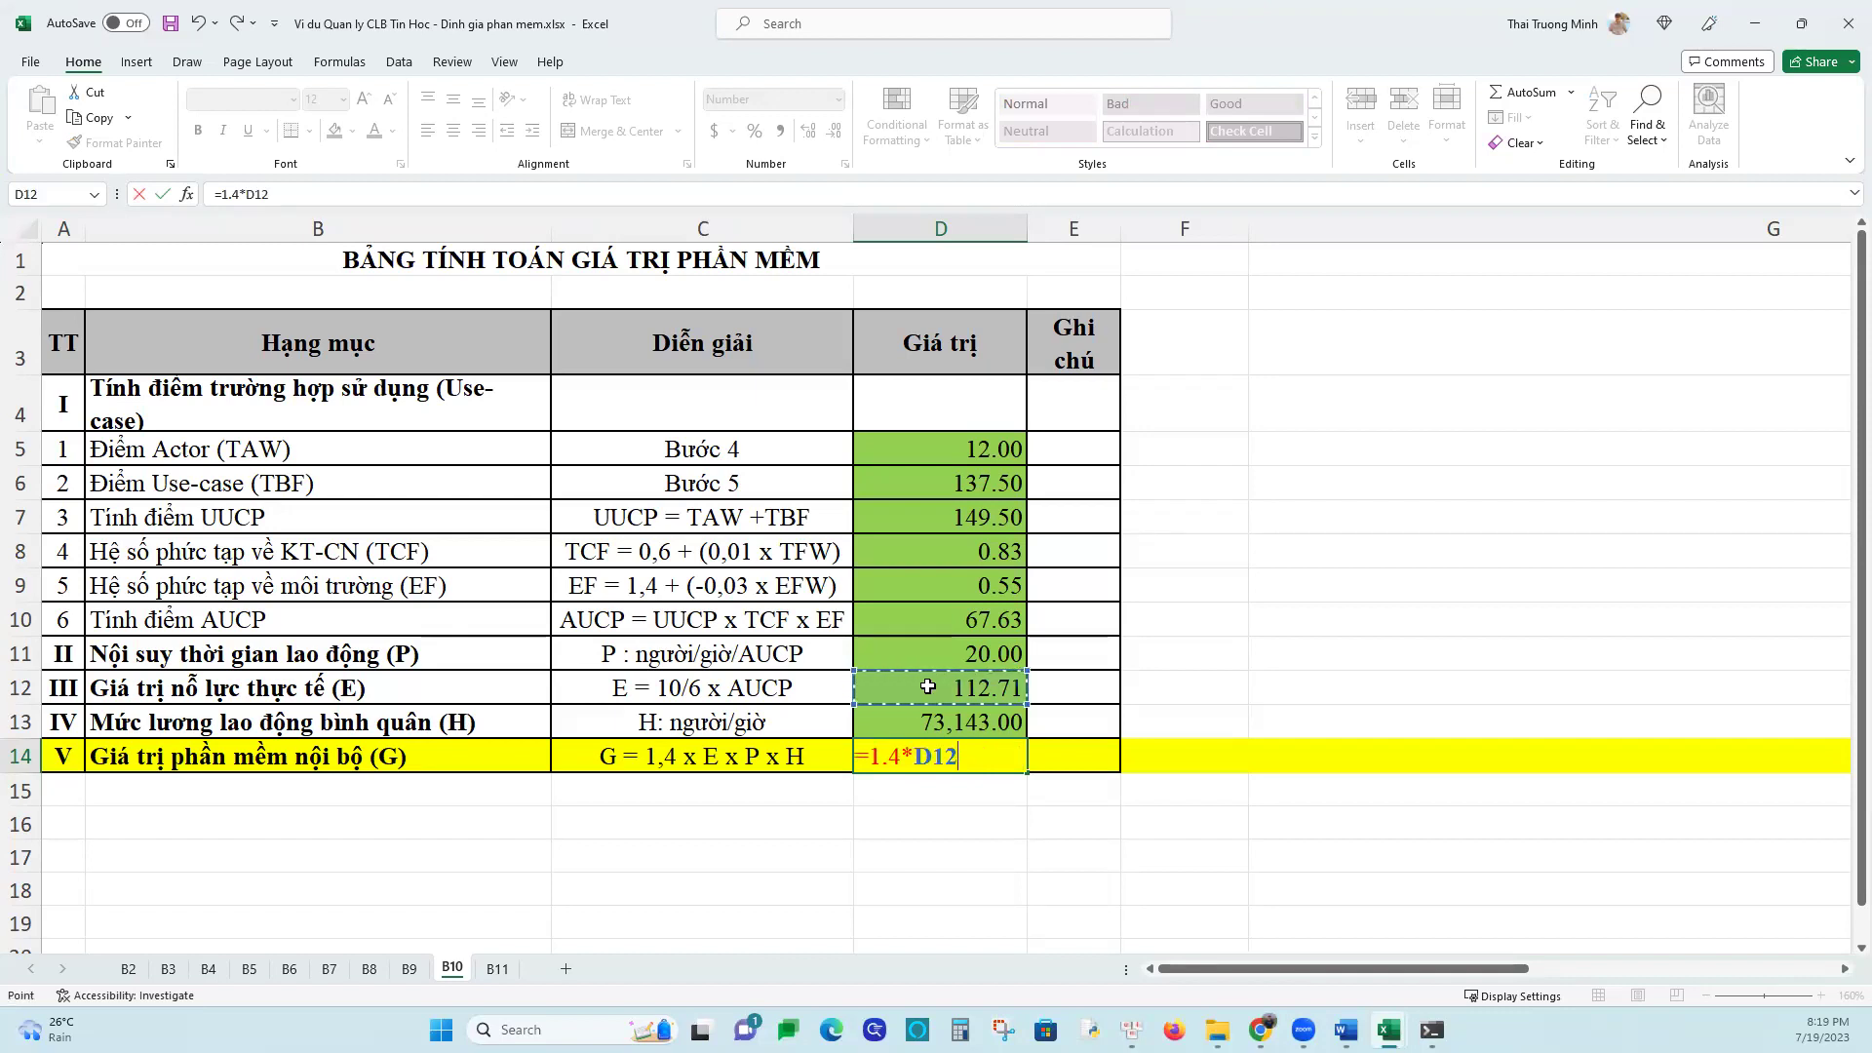
{"action": "type", "text": "*"}
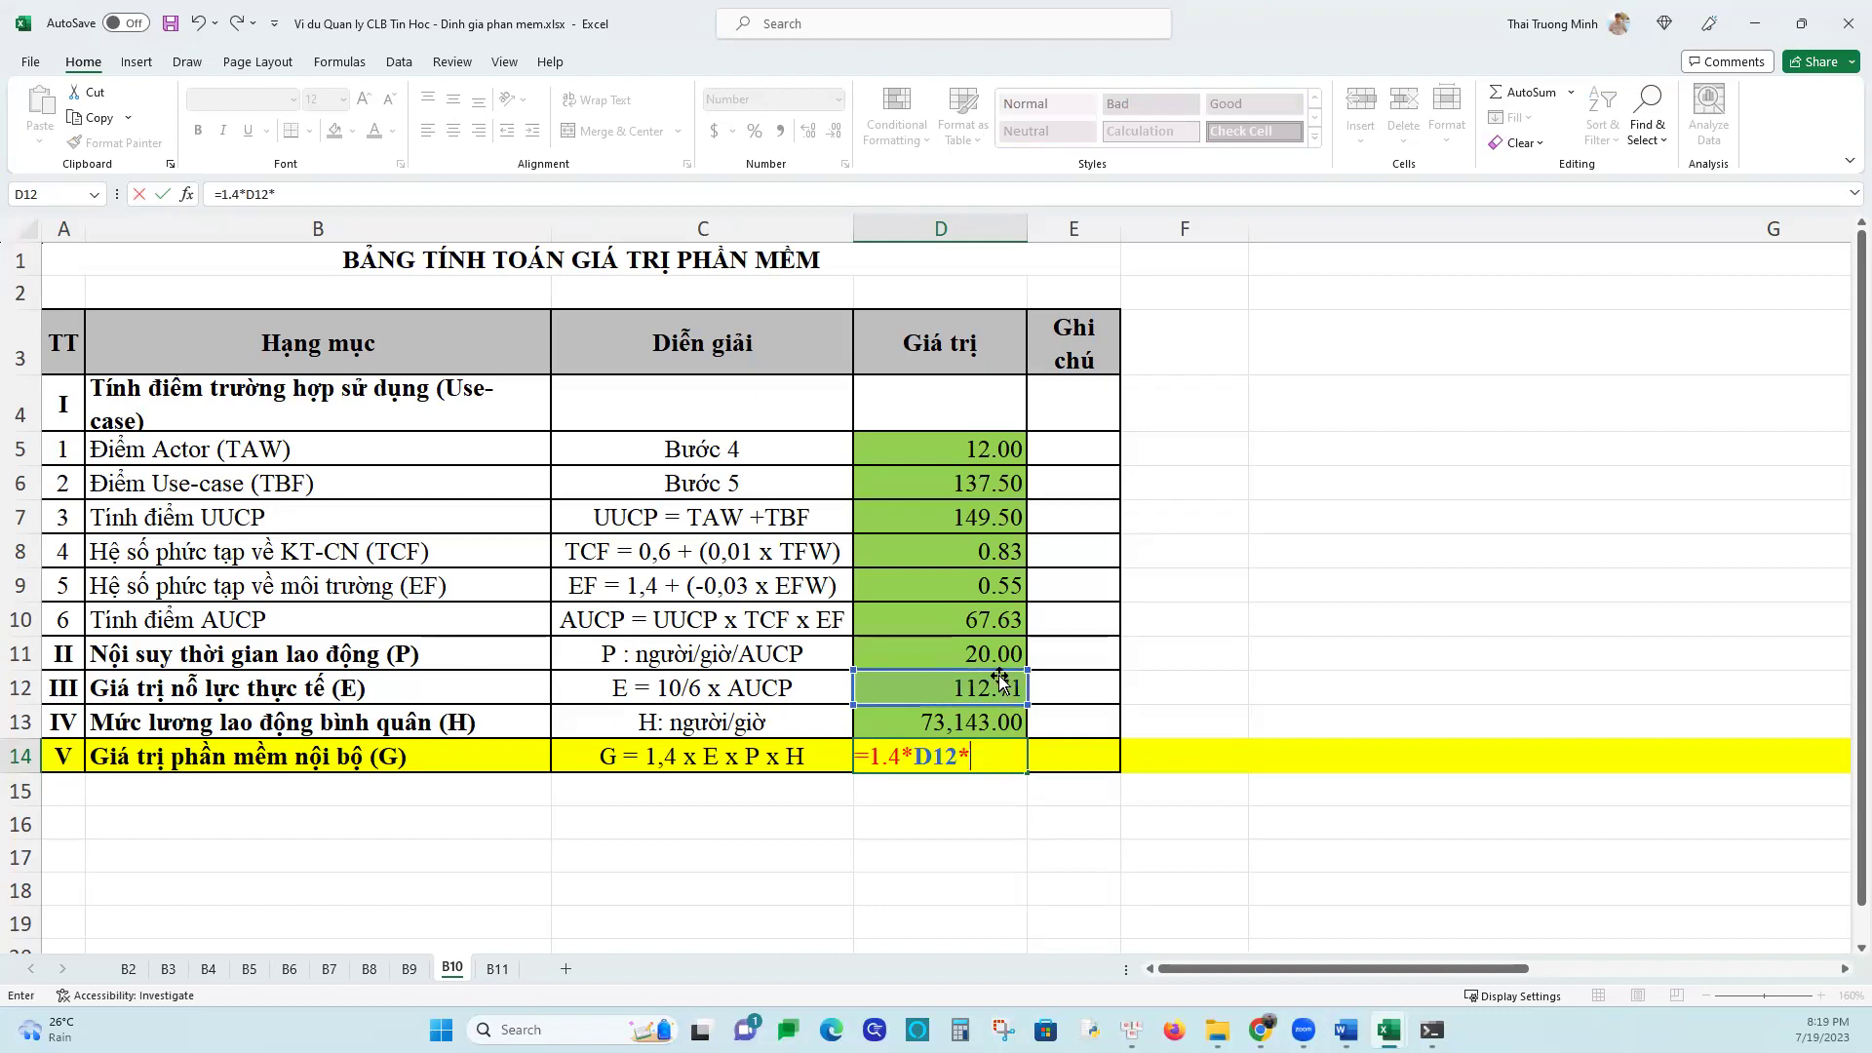
{"action": "left_click", "coordinate": [958, 660]}
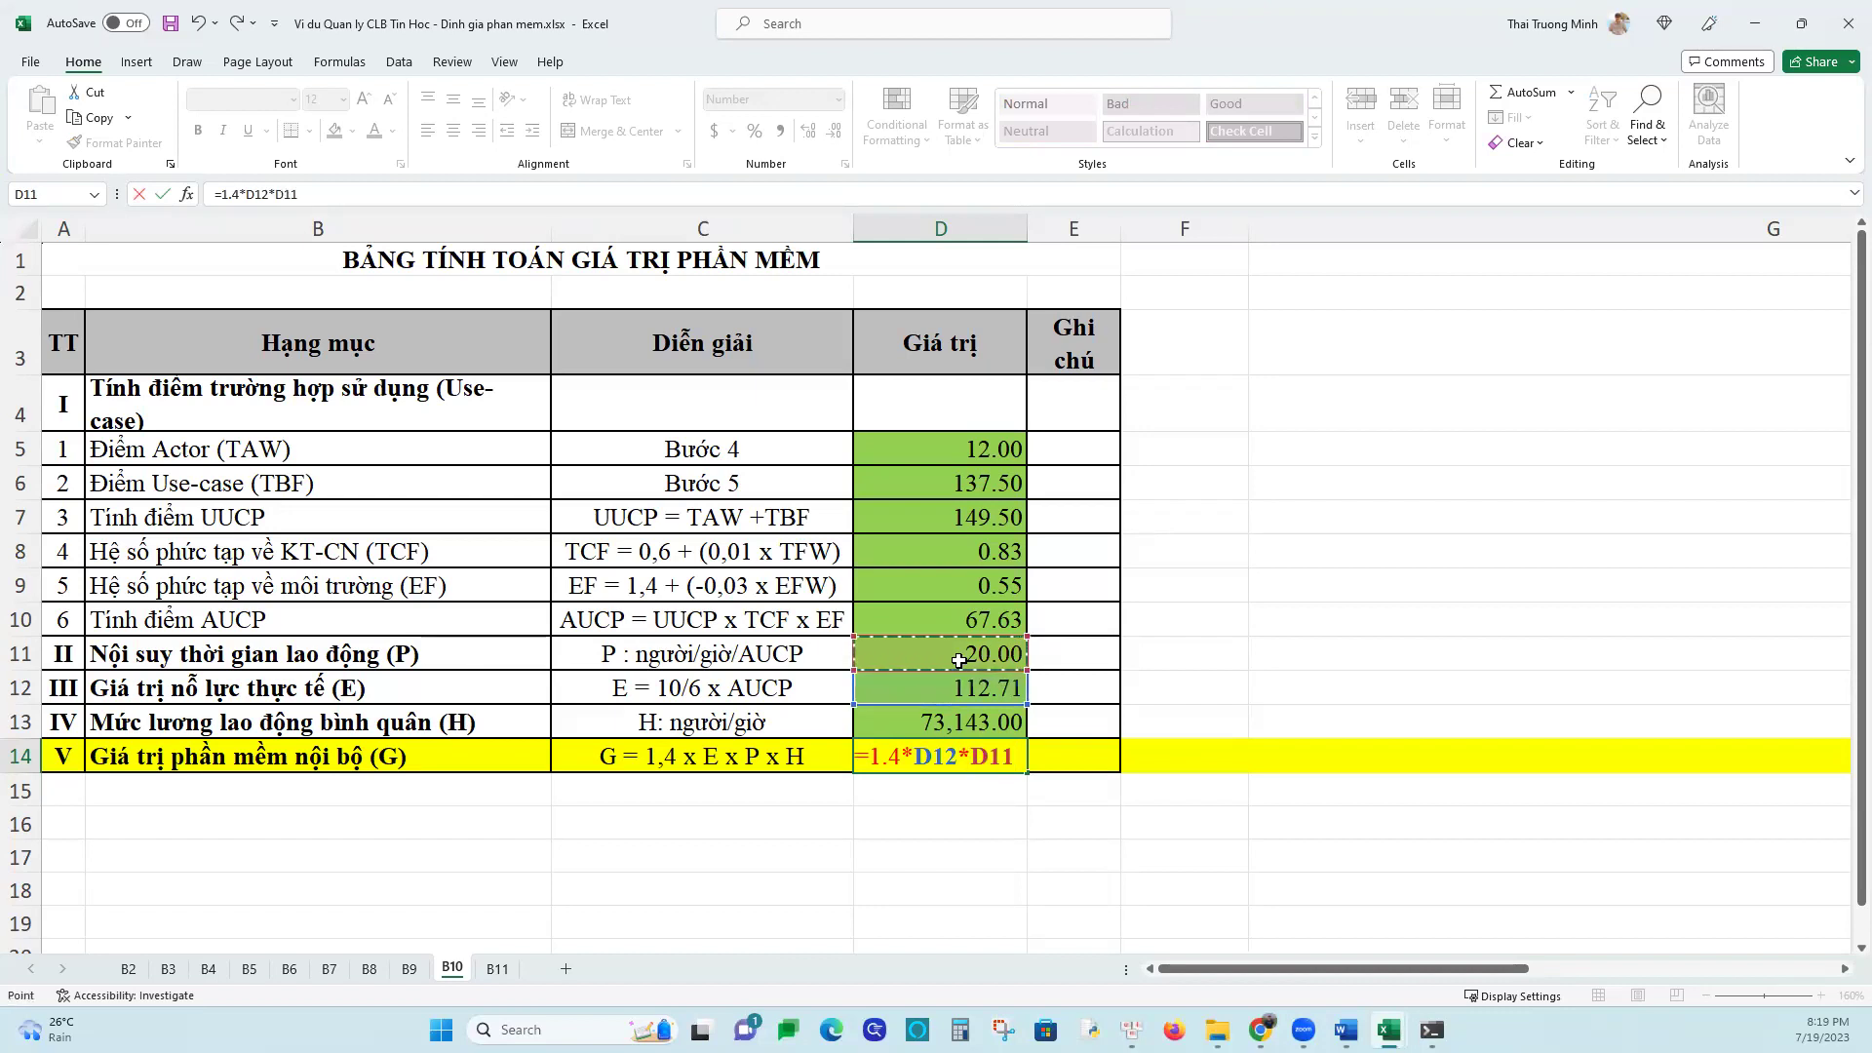
{"action": "type", "text": "*"}
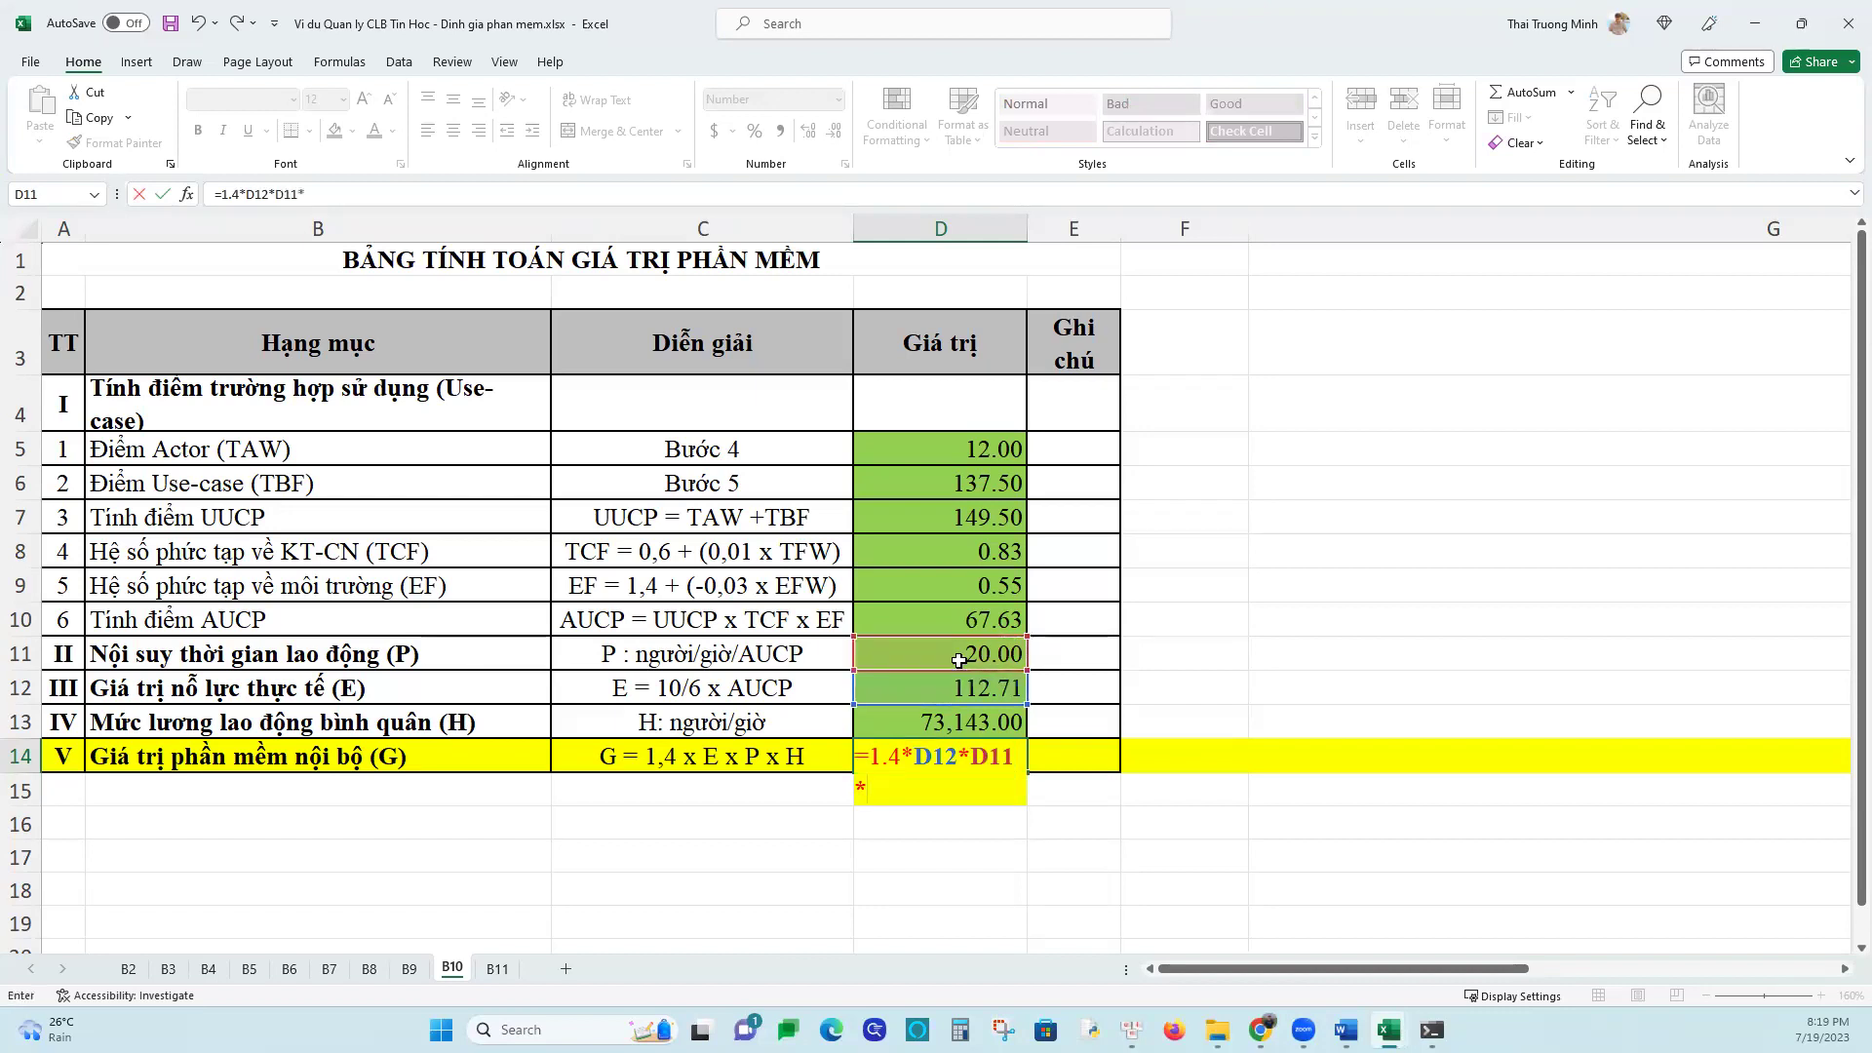
{"action": "left_click", "coordinate": [968, 727]}
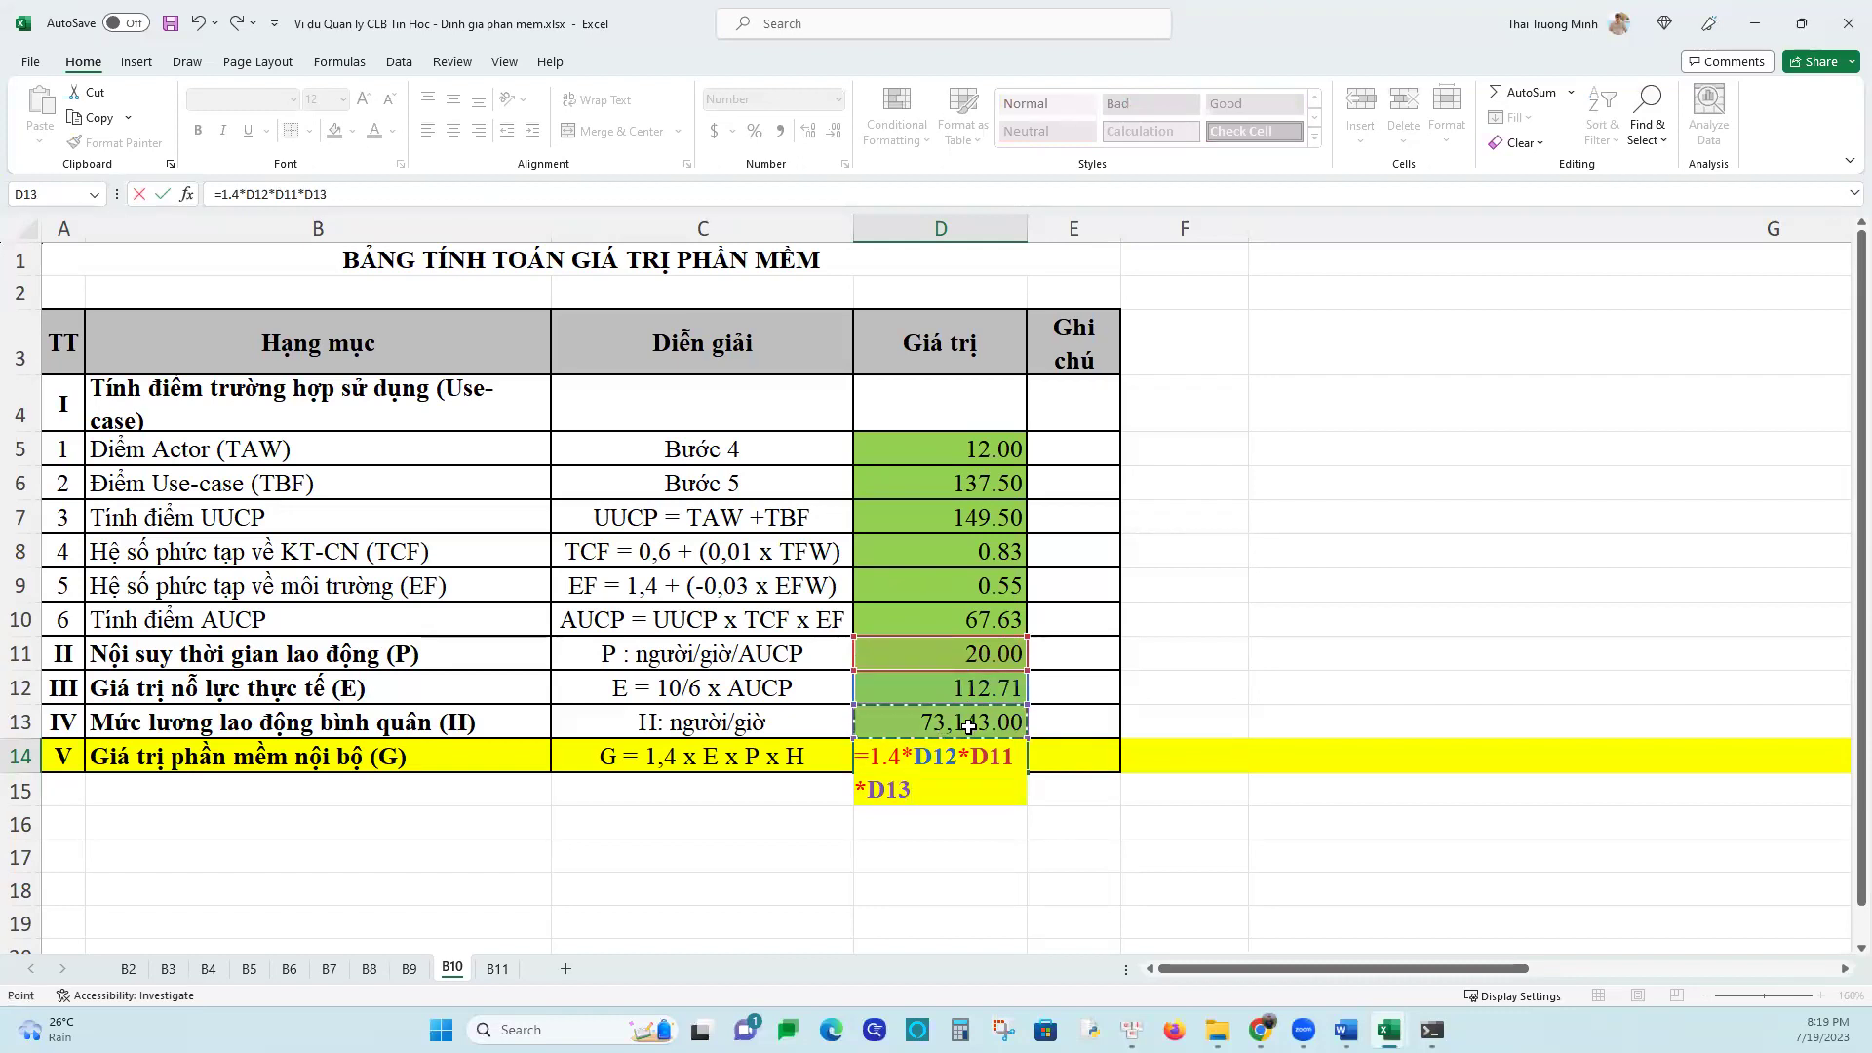
{"action": "key", "text": "Return"}
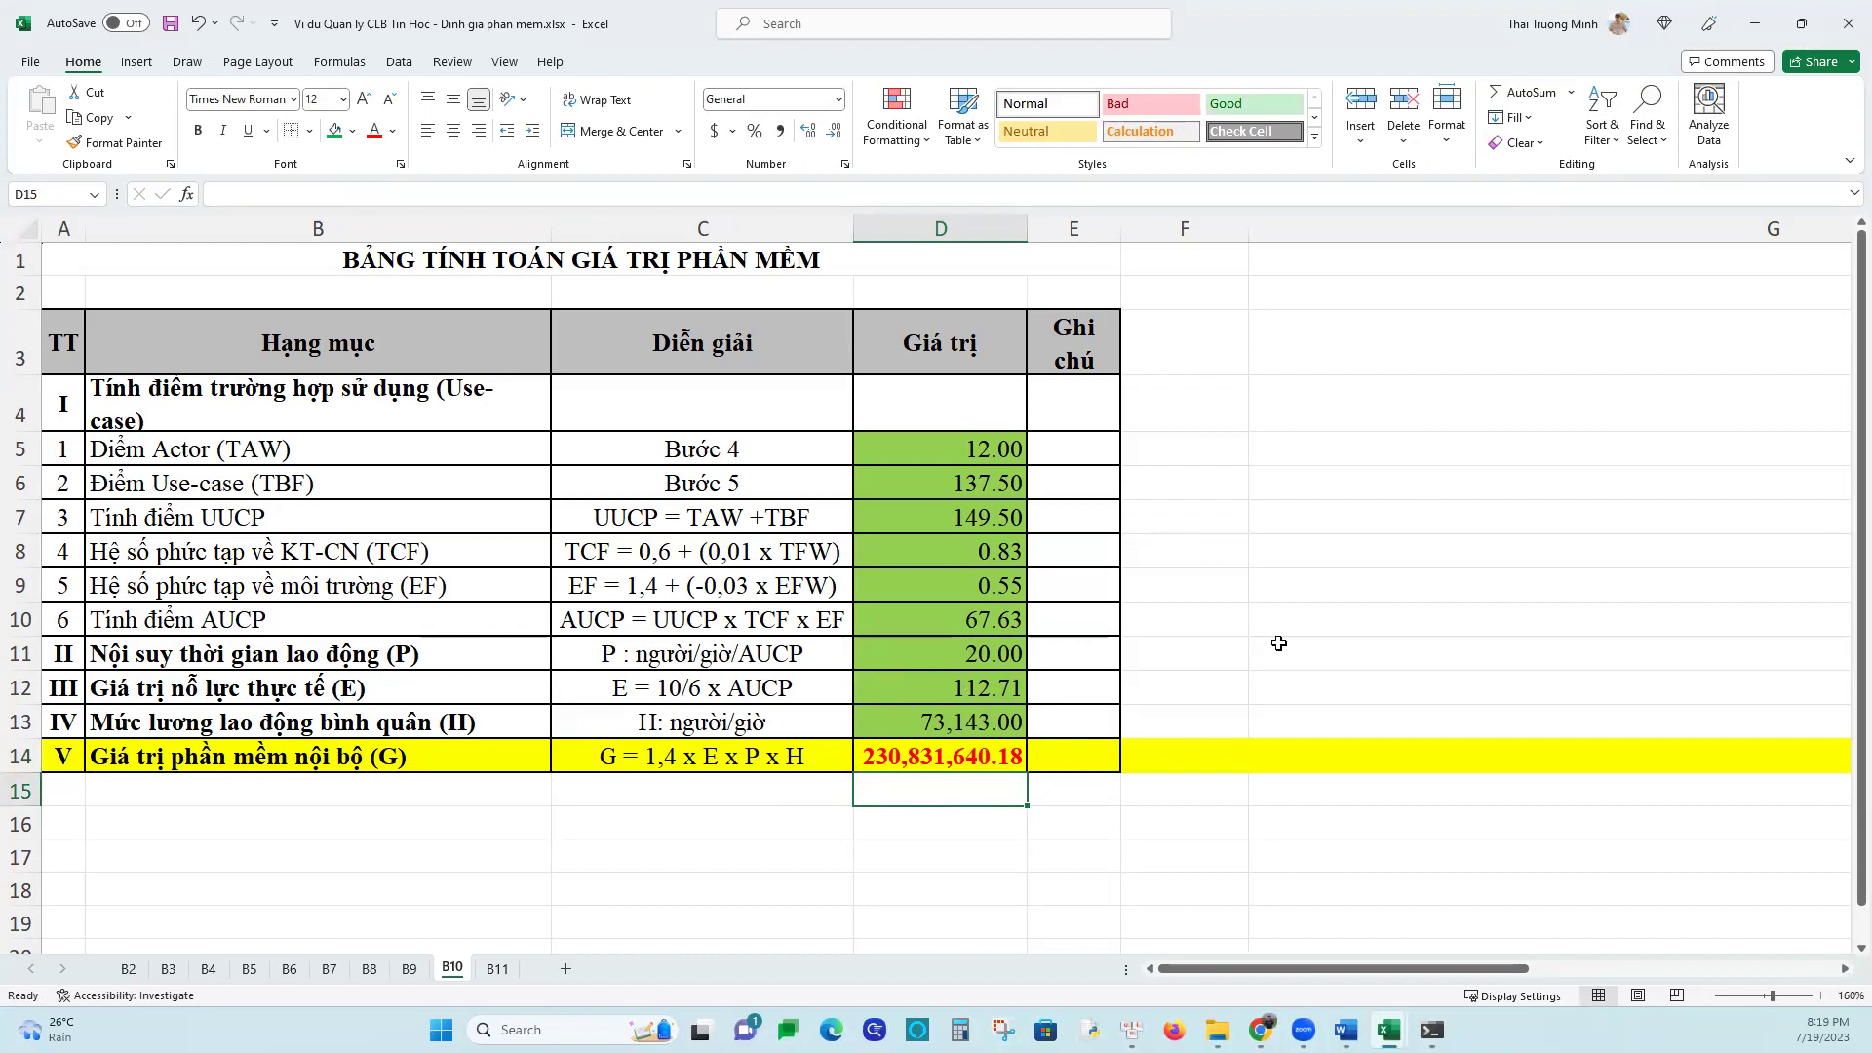
{"action": "left_click", "coordinate": [953, 759]}
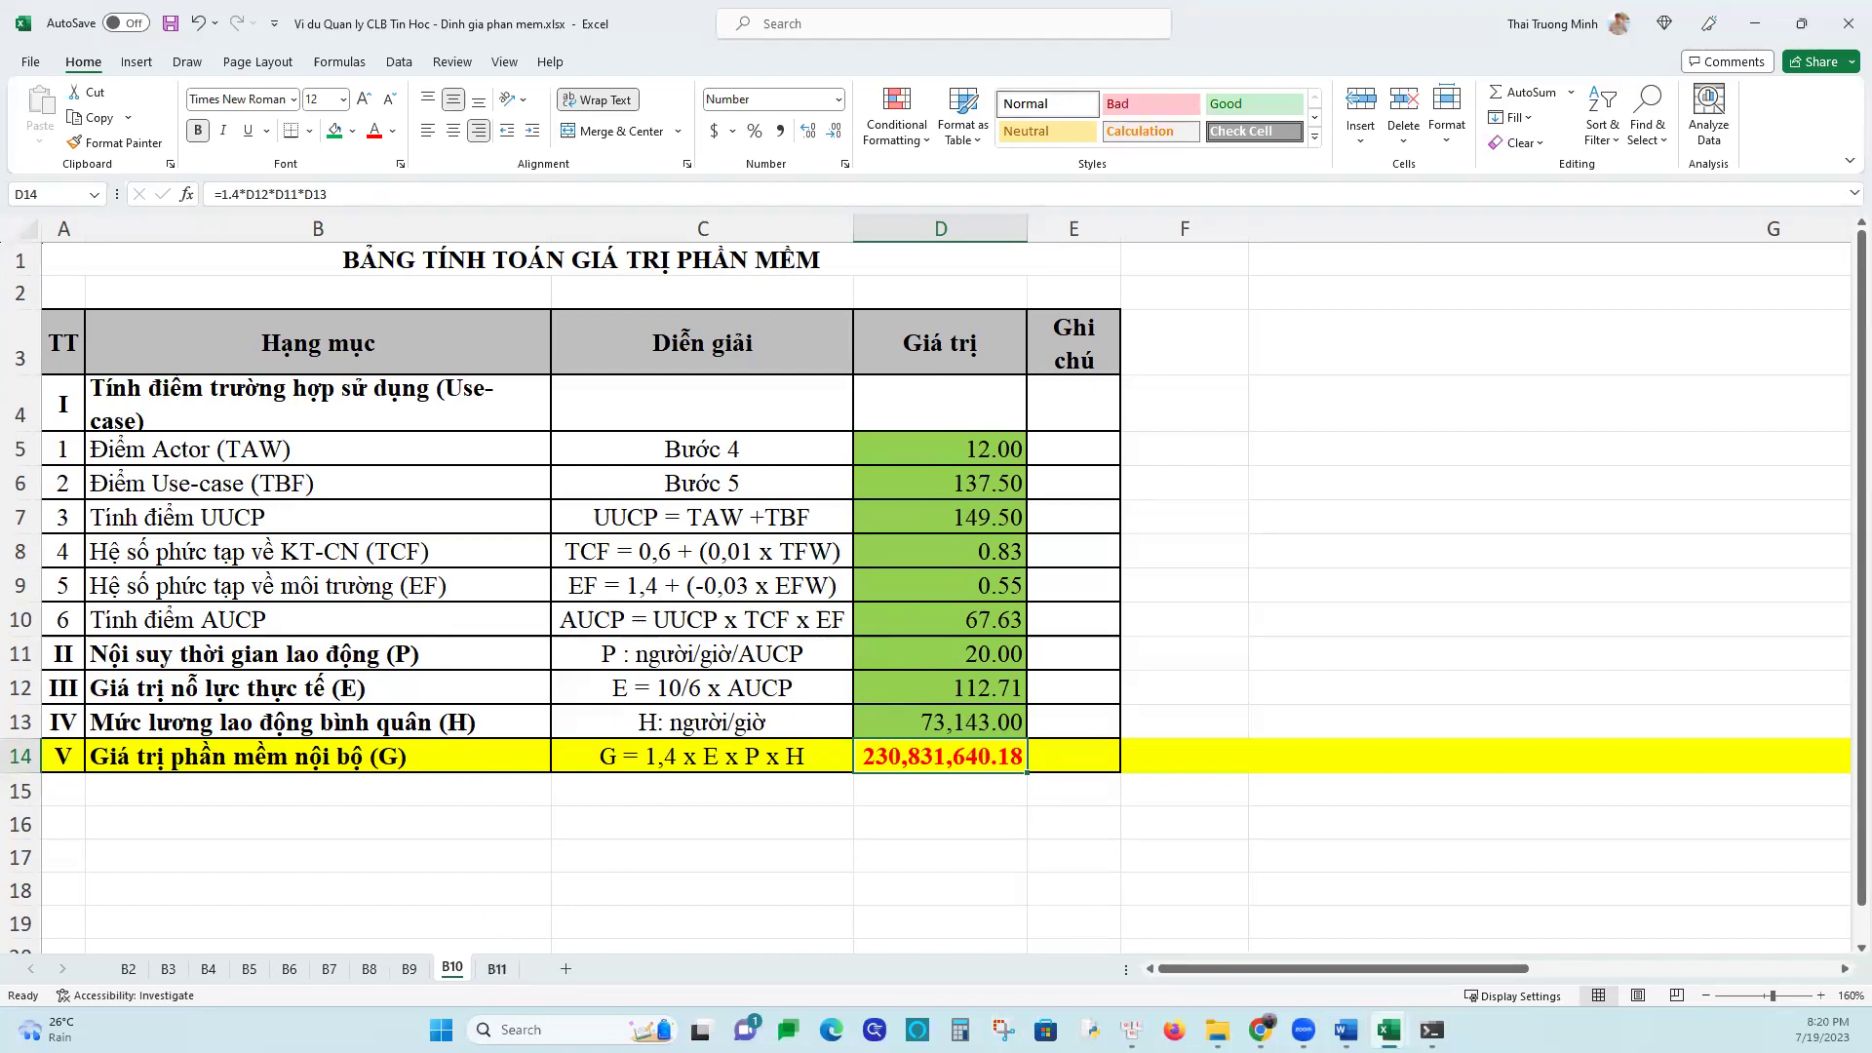
Compare the software cost summary table in Phụ lục VIII of the 2589 Word document with the table in A3:E8 of sheet B11
{"action": "left_click", "coordinate": [497, 967]}
{"action": "mouse_move", "coordinate": [1346, 1029]}
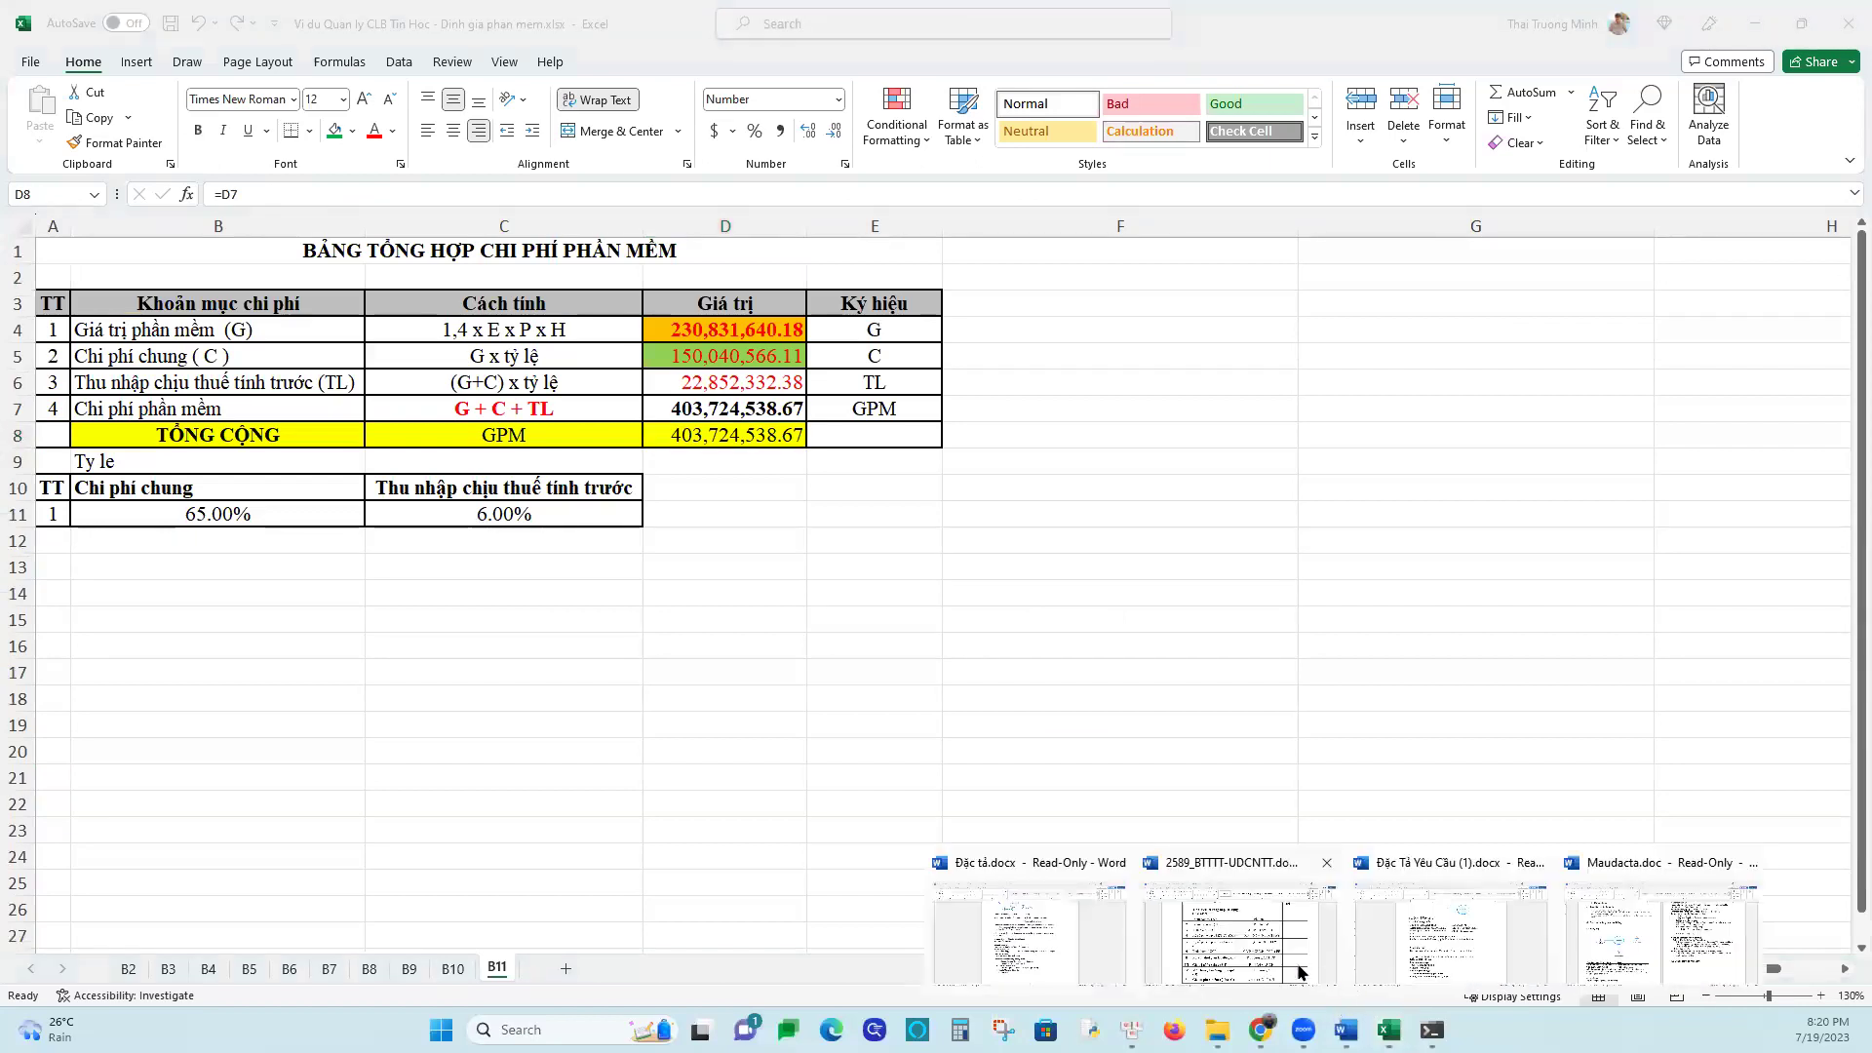
{"action": "left_click", "coordinate": [1299, 971]}
{"action": "scroll", "coordinate": [1167, 710], "scroll_direction": "down", "scroll_amount": 10}
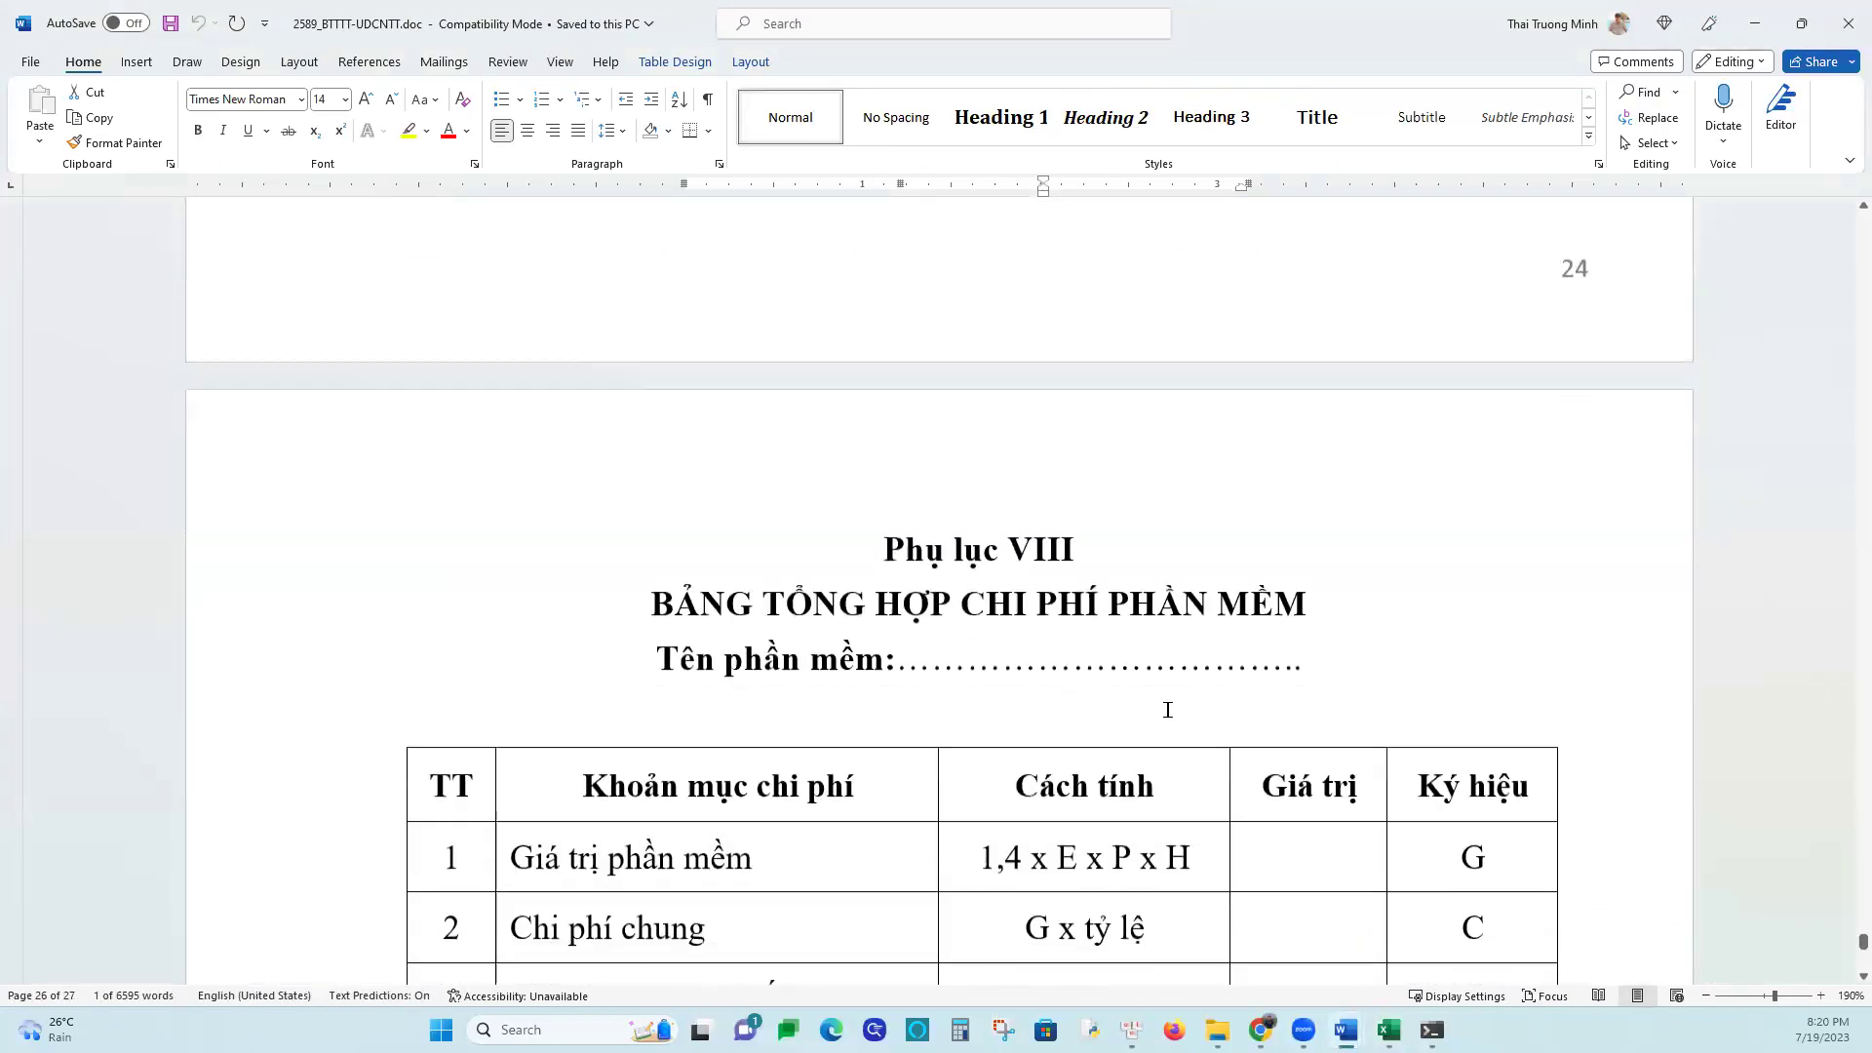
{"action": "scroll", "coordinate": [1167, 710], "scroll_direction": "down", "scroll_amount": 3}
{"action": "left_click_drag", "start_coordinate": [873, 242], "coordinate": [1220, 756]}
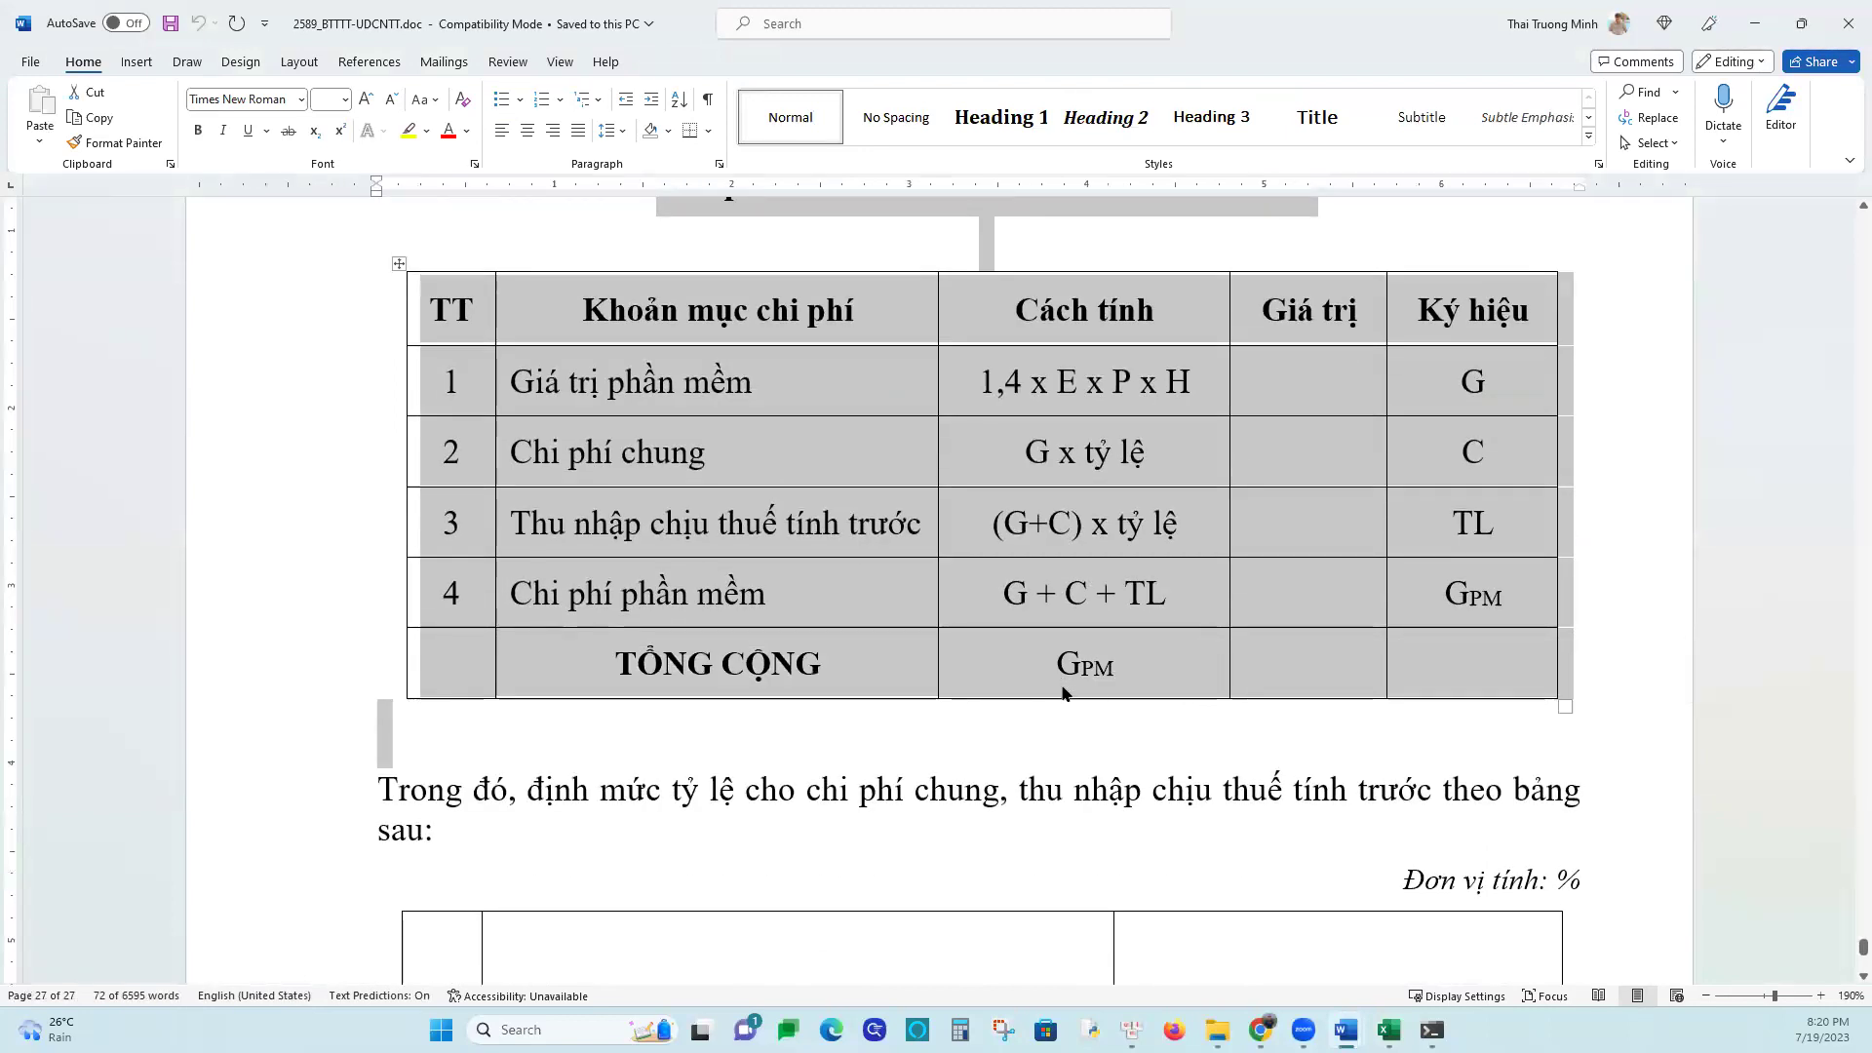
{"action": "left_click", "coordinate": [1388, 1029]}
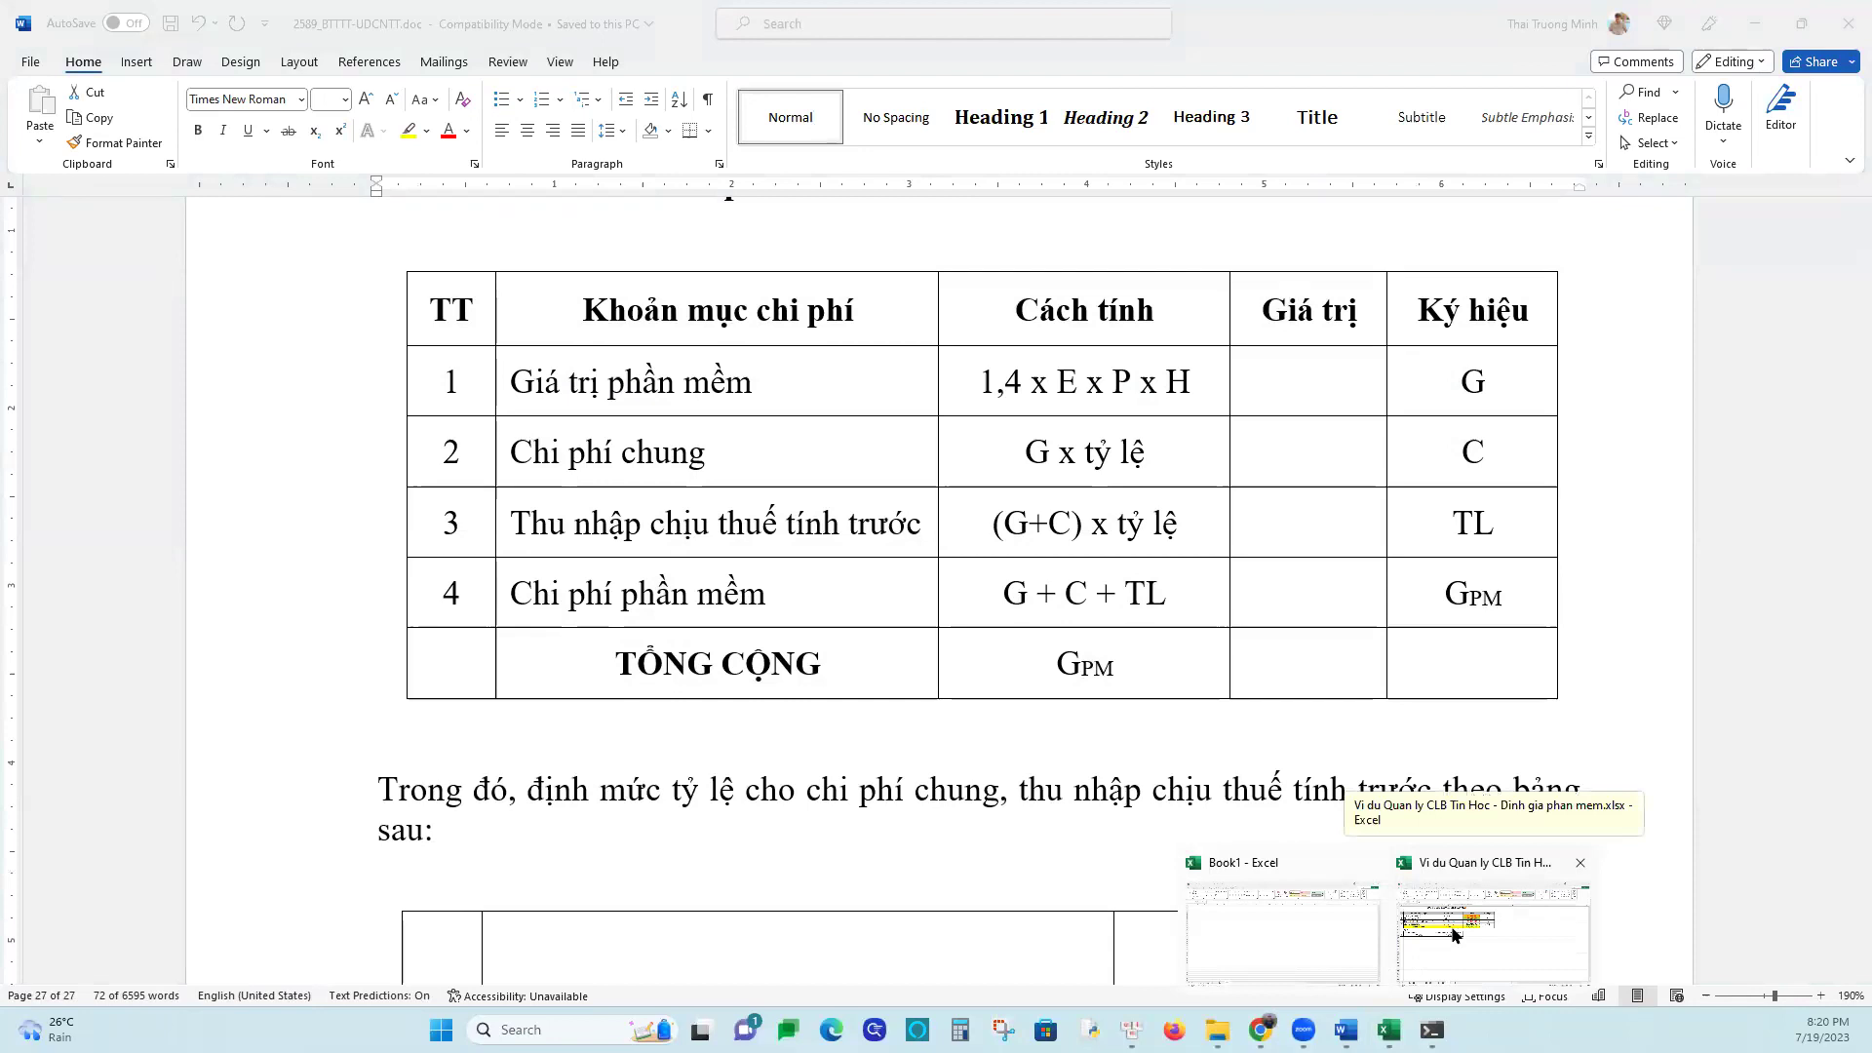
{"action": "left_click", "coordinate": [1452, 934]}
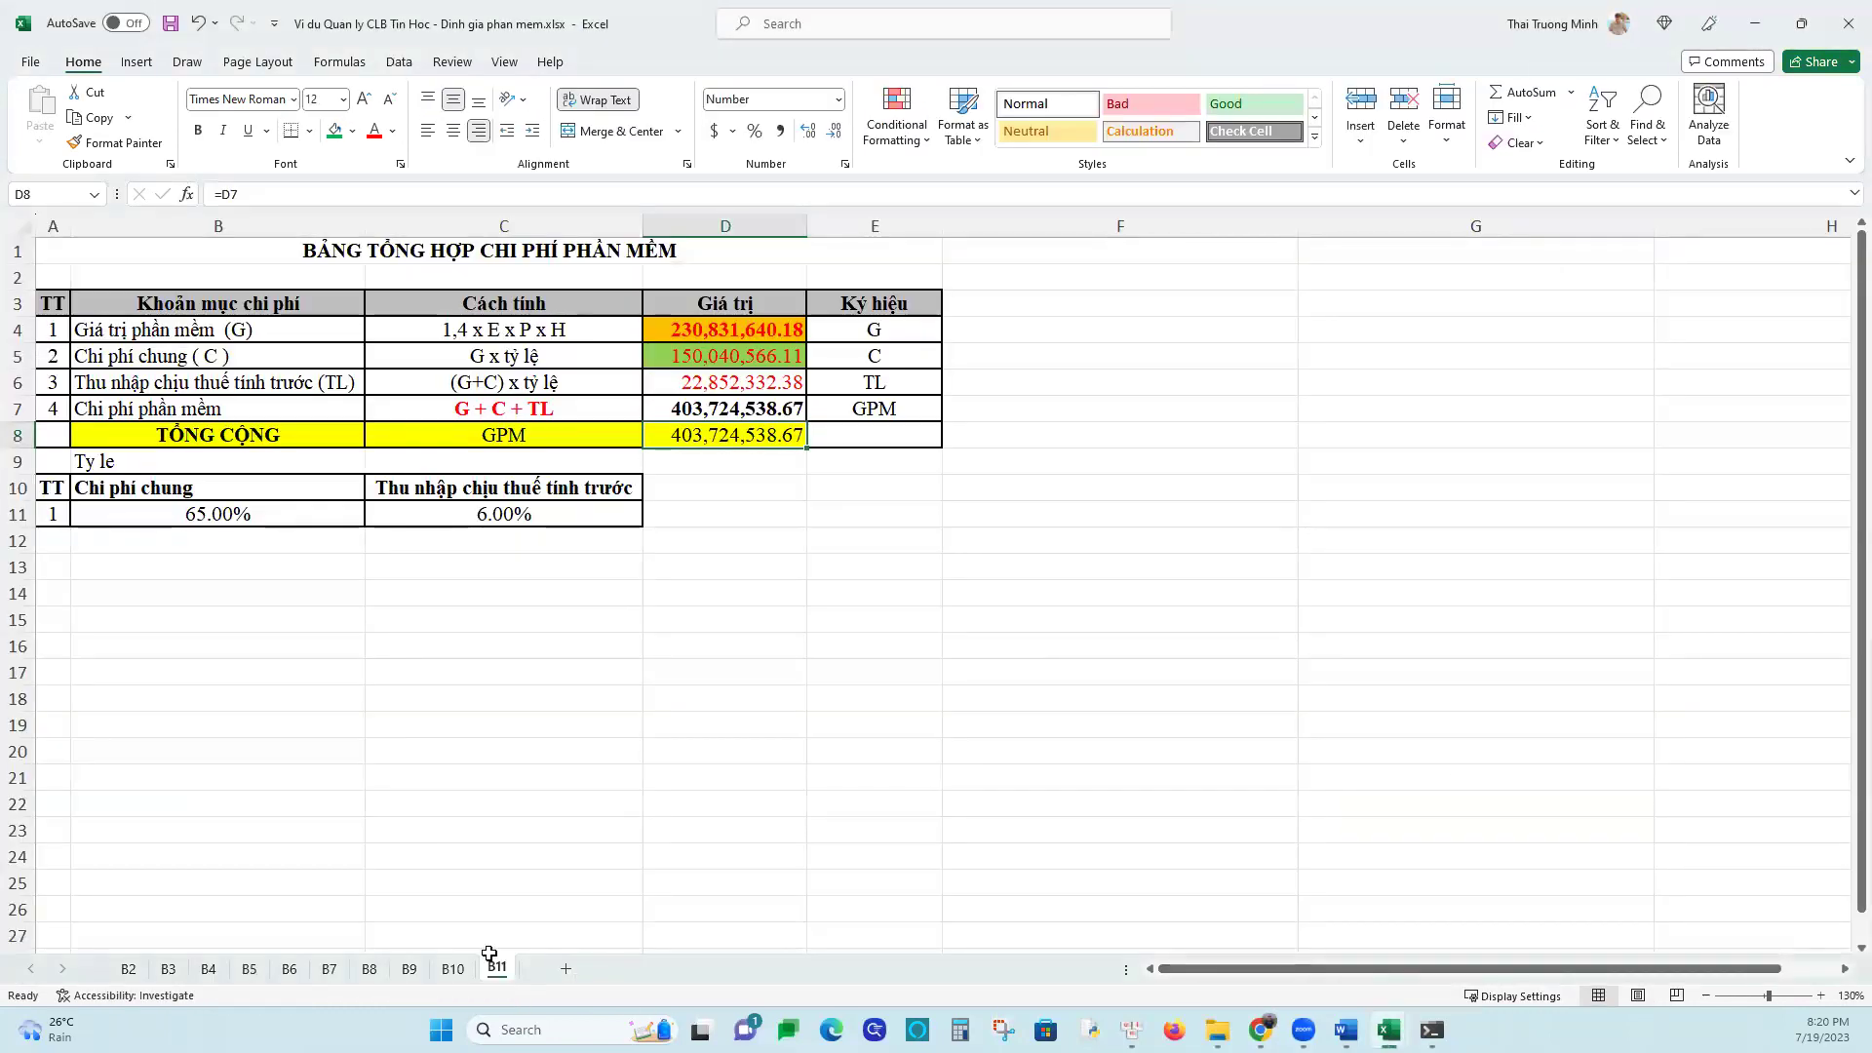
{"action": "left_click", "coordinate": [48, 301]}
{"action": "left_click_drag", "start_coordinate": [304, 353], "coordinate": [912, 443]}
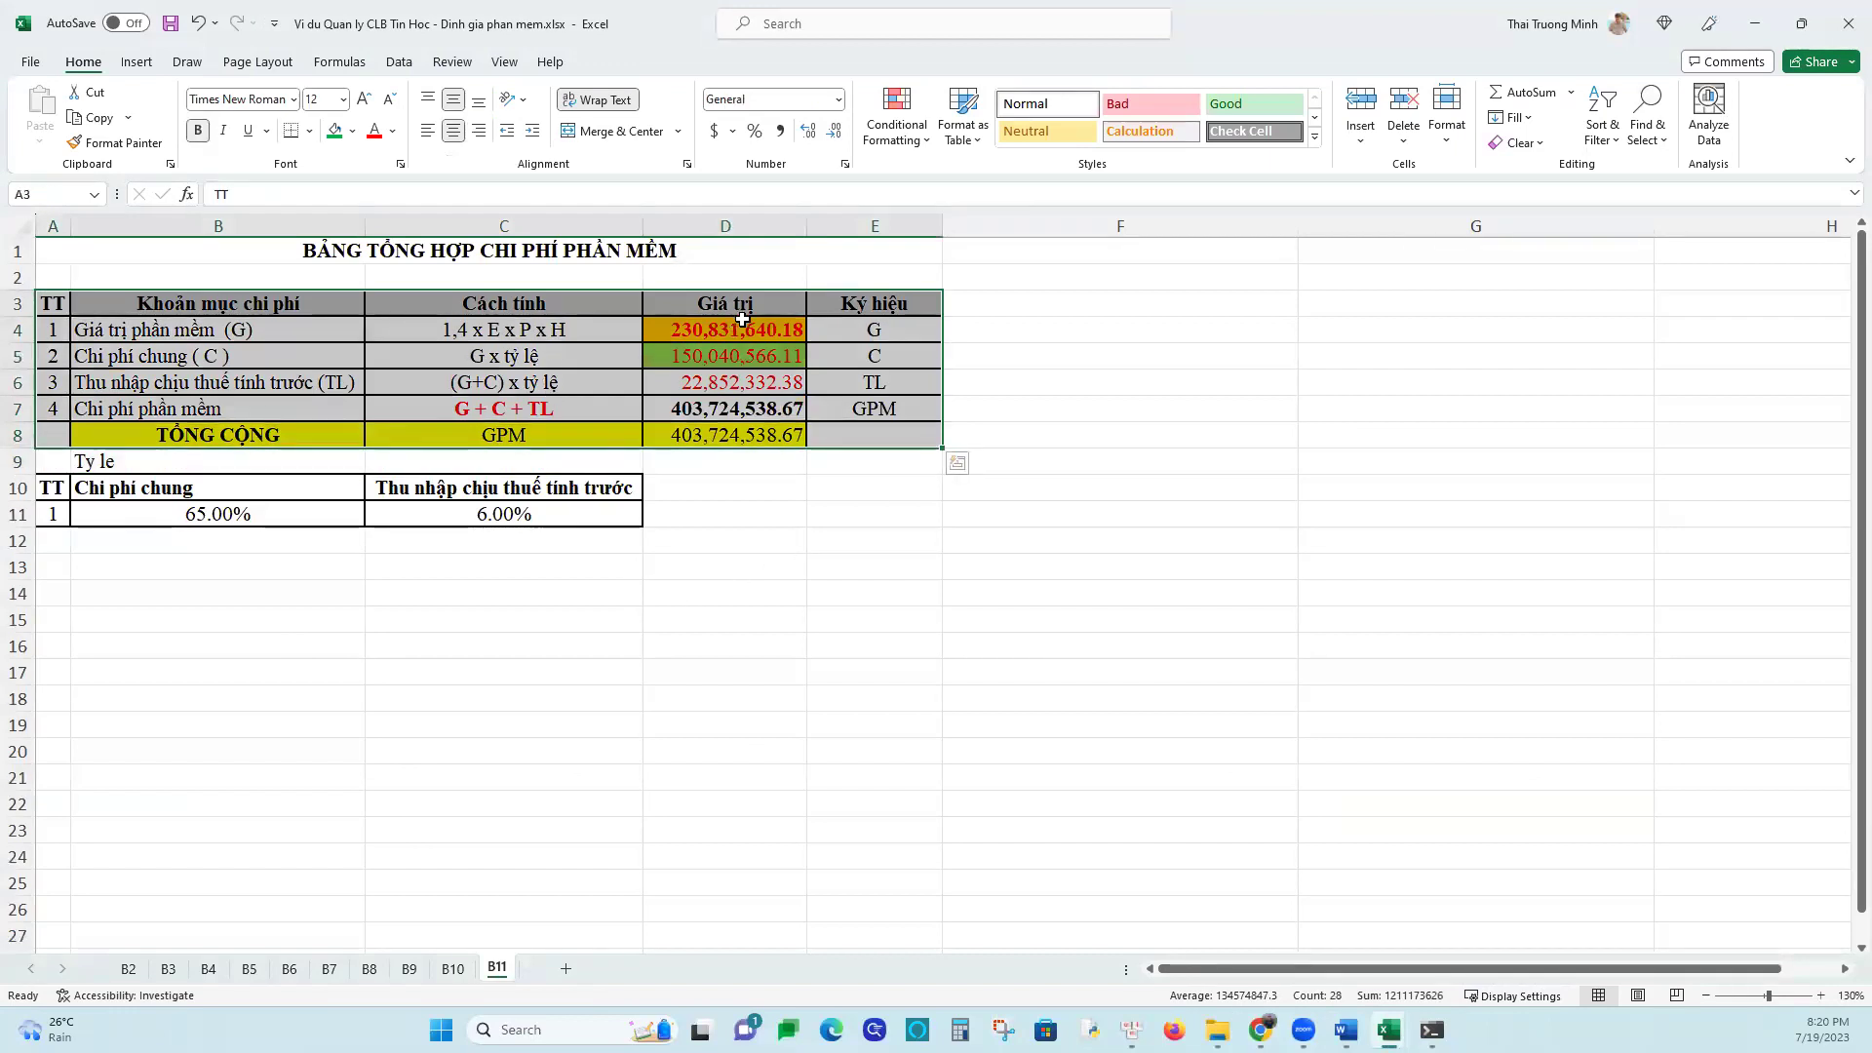
Link the software value (G) in D4 of sheet B11 to sheet B10 with ='B10'!D14
{"action": "left_click", "coordinate": [741, 320]}
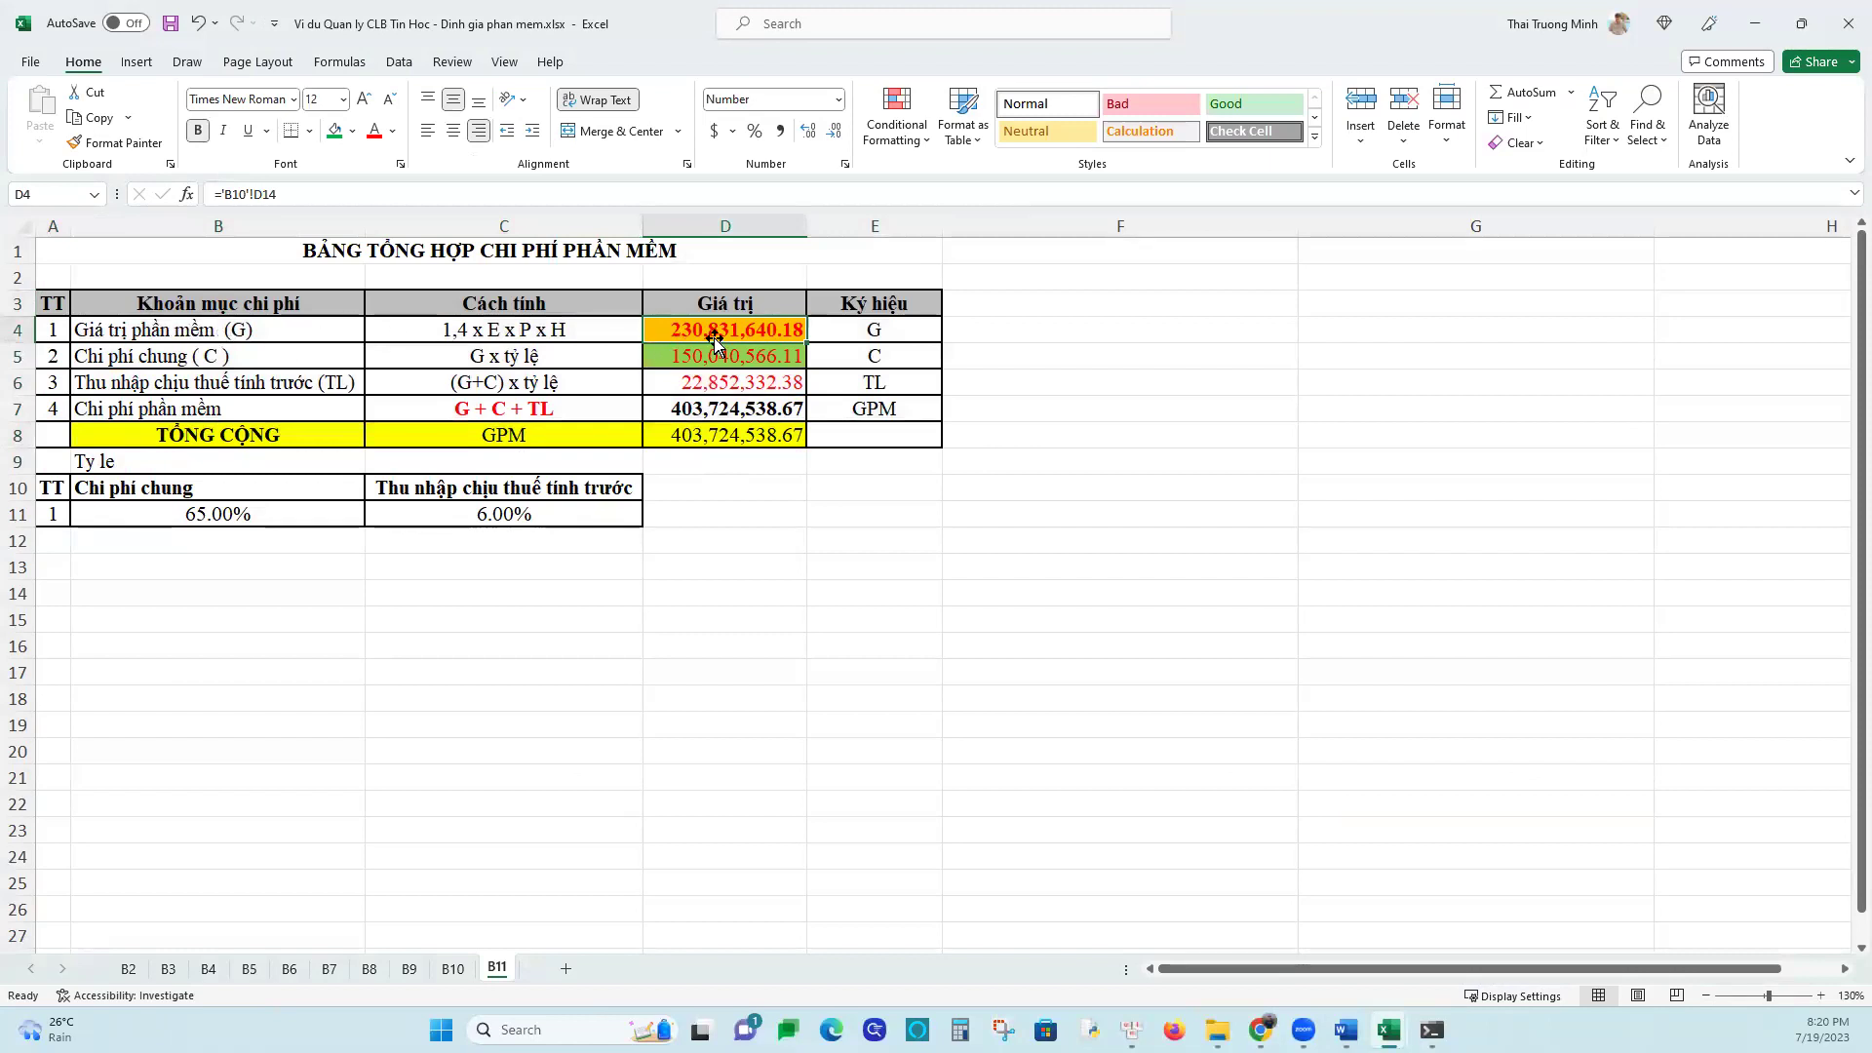
{"action": "type", "text": "="}
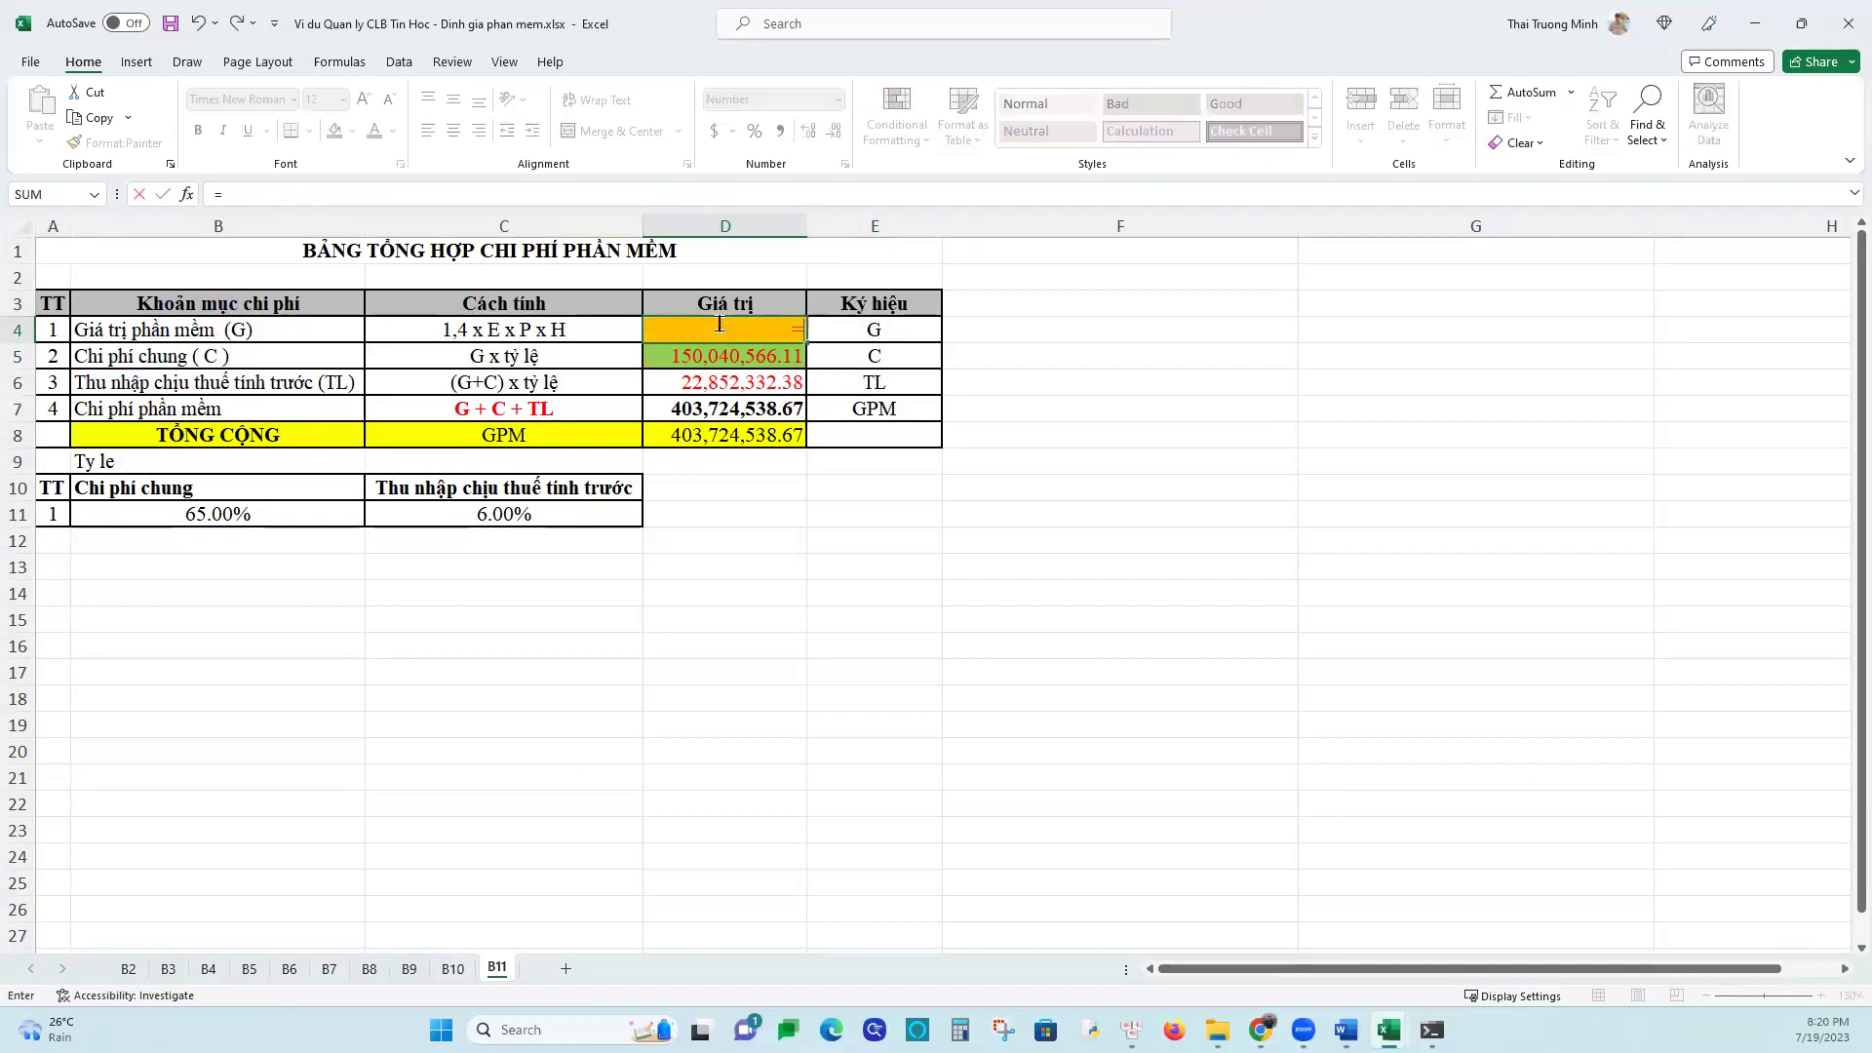
{"action": "left_click", "coordinate": [454, 968]}
{"action": "left_click", "coordinate": [920, 756]}
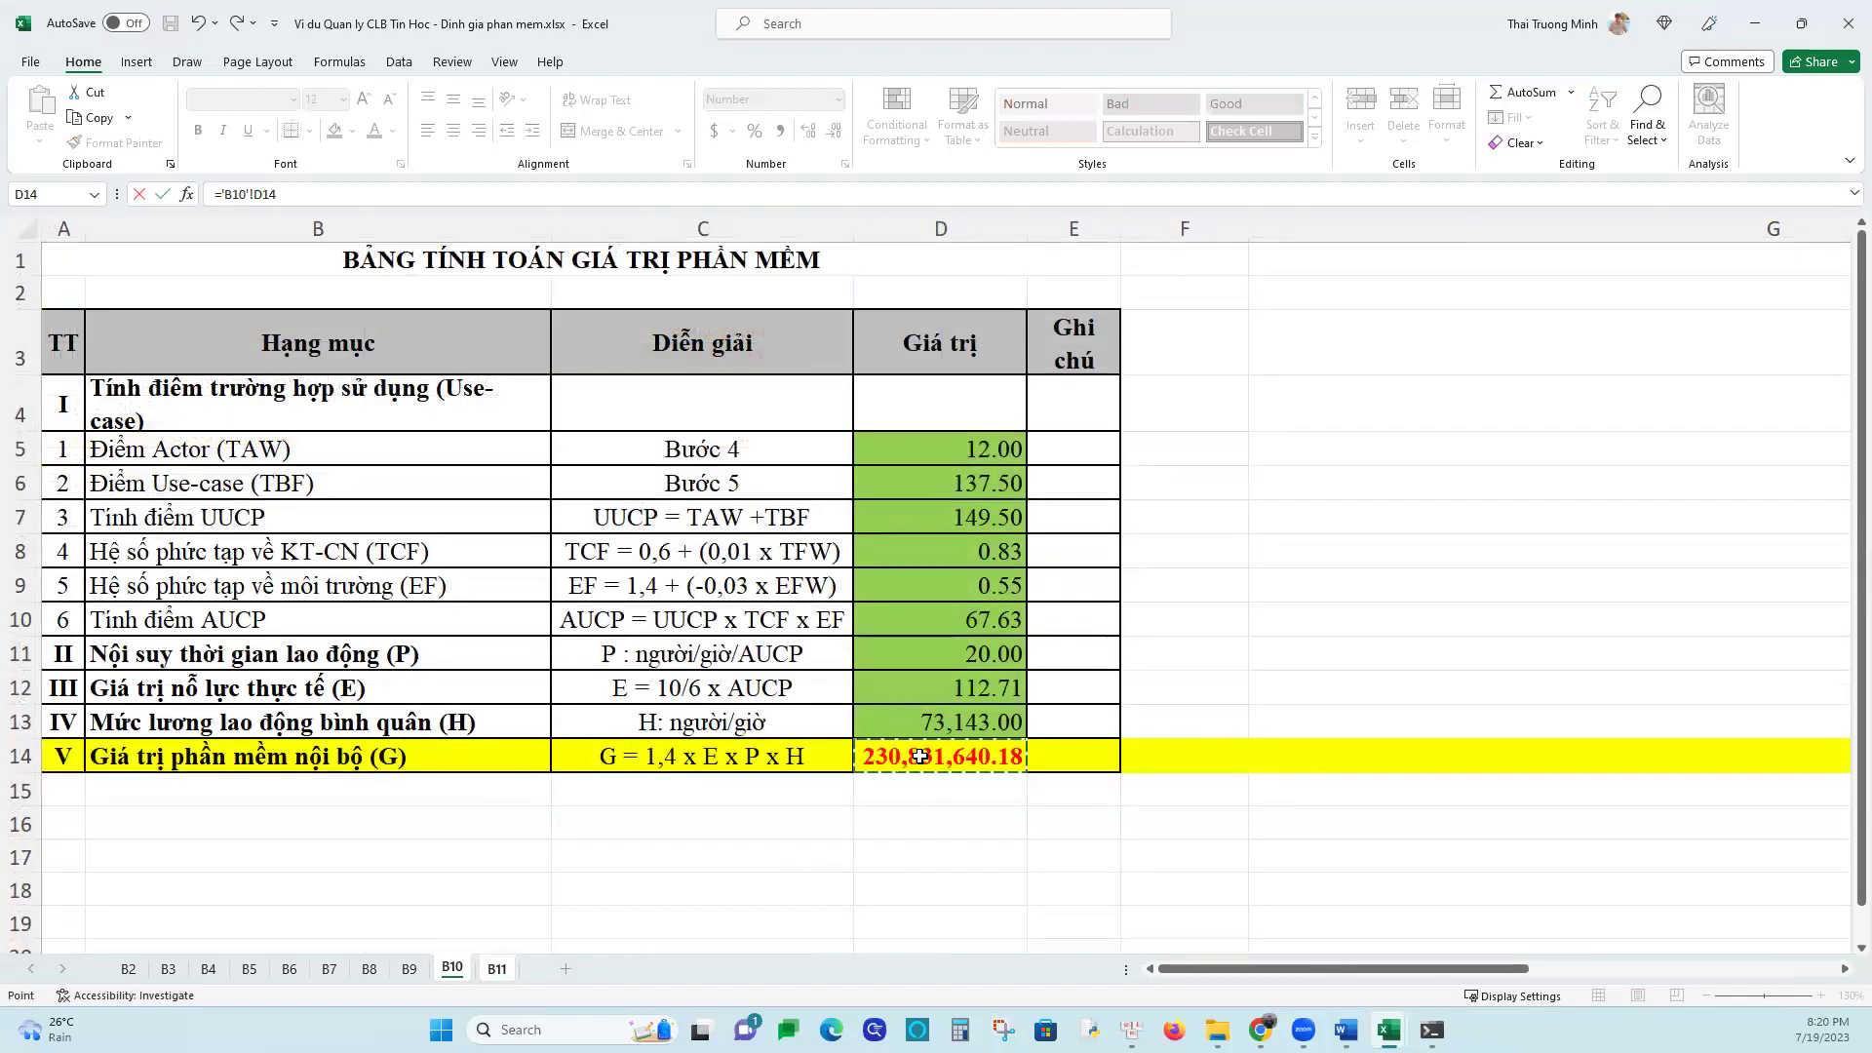
{"action": "key", "text": "Return"}
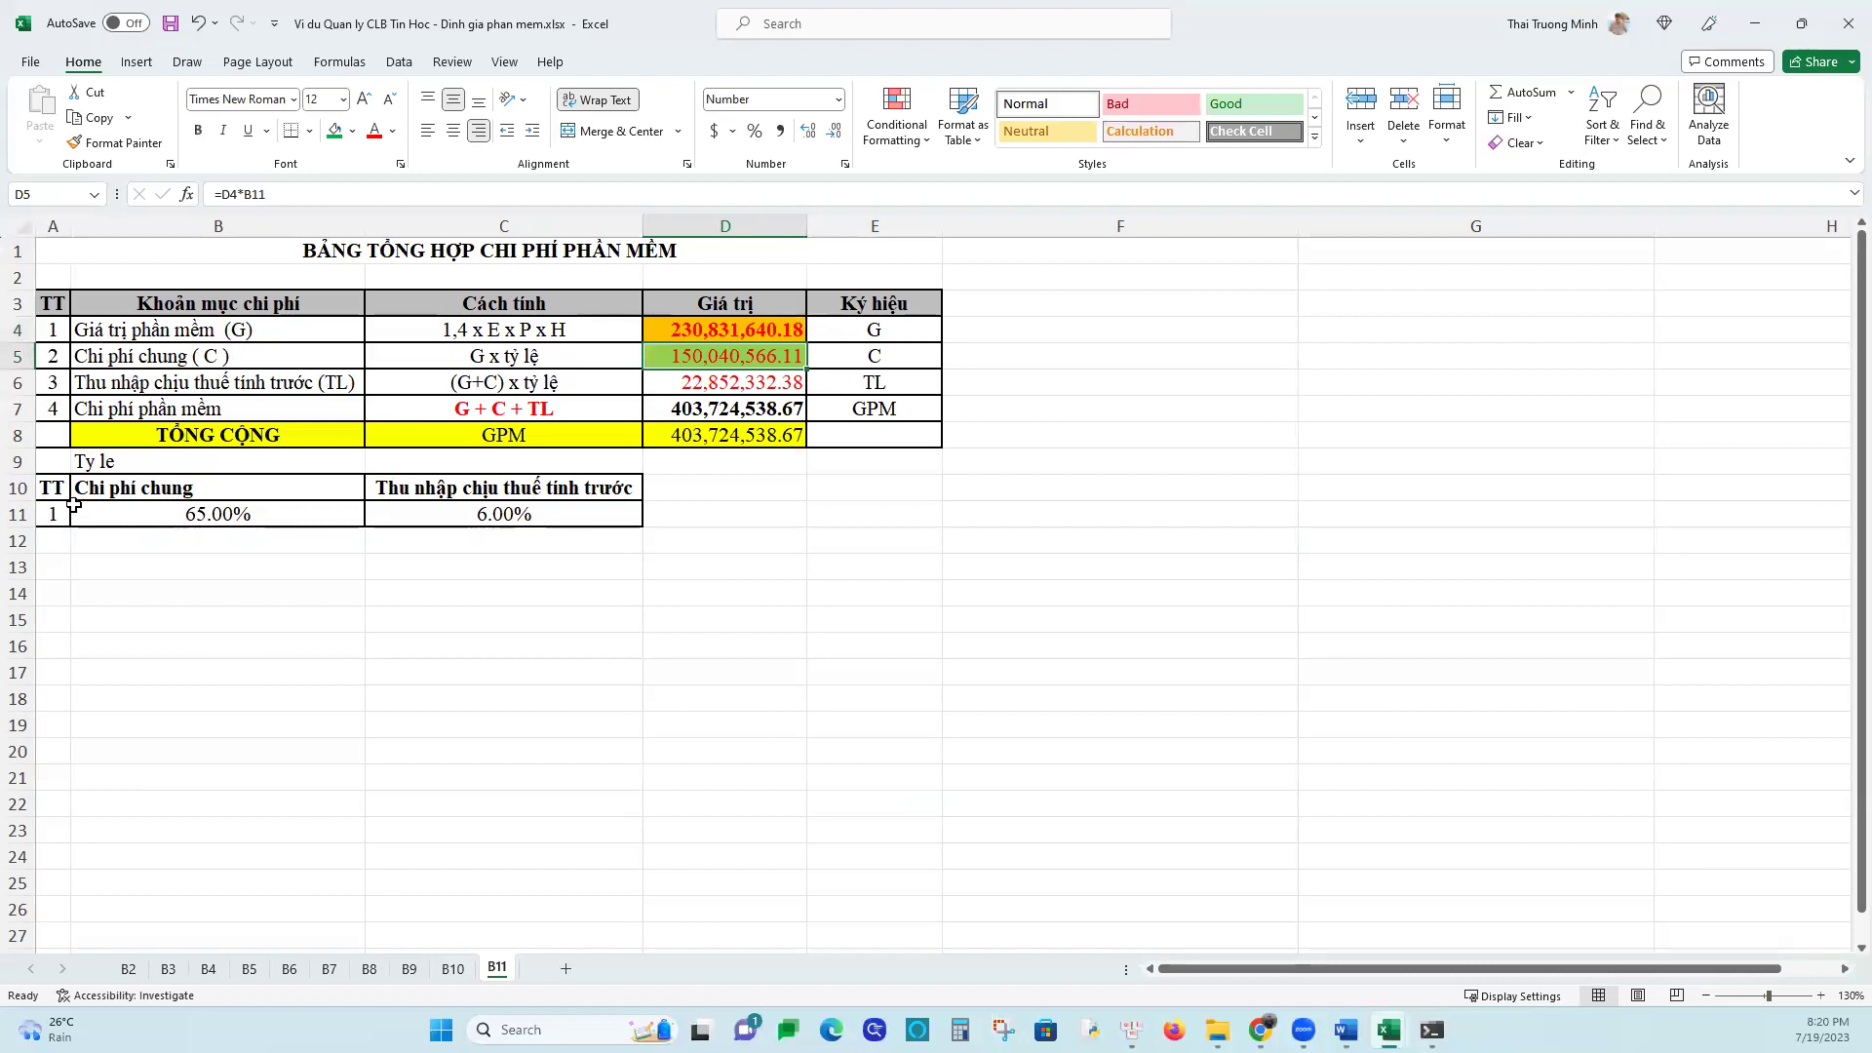
Enter =D4*B11 in D5 of sheet B11 to calculate the general cost (C) from G and the general cost rate
{"action": "left_click", "coordinate": [207, 522]}
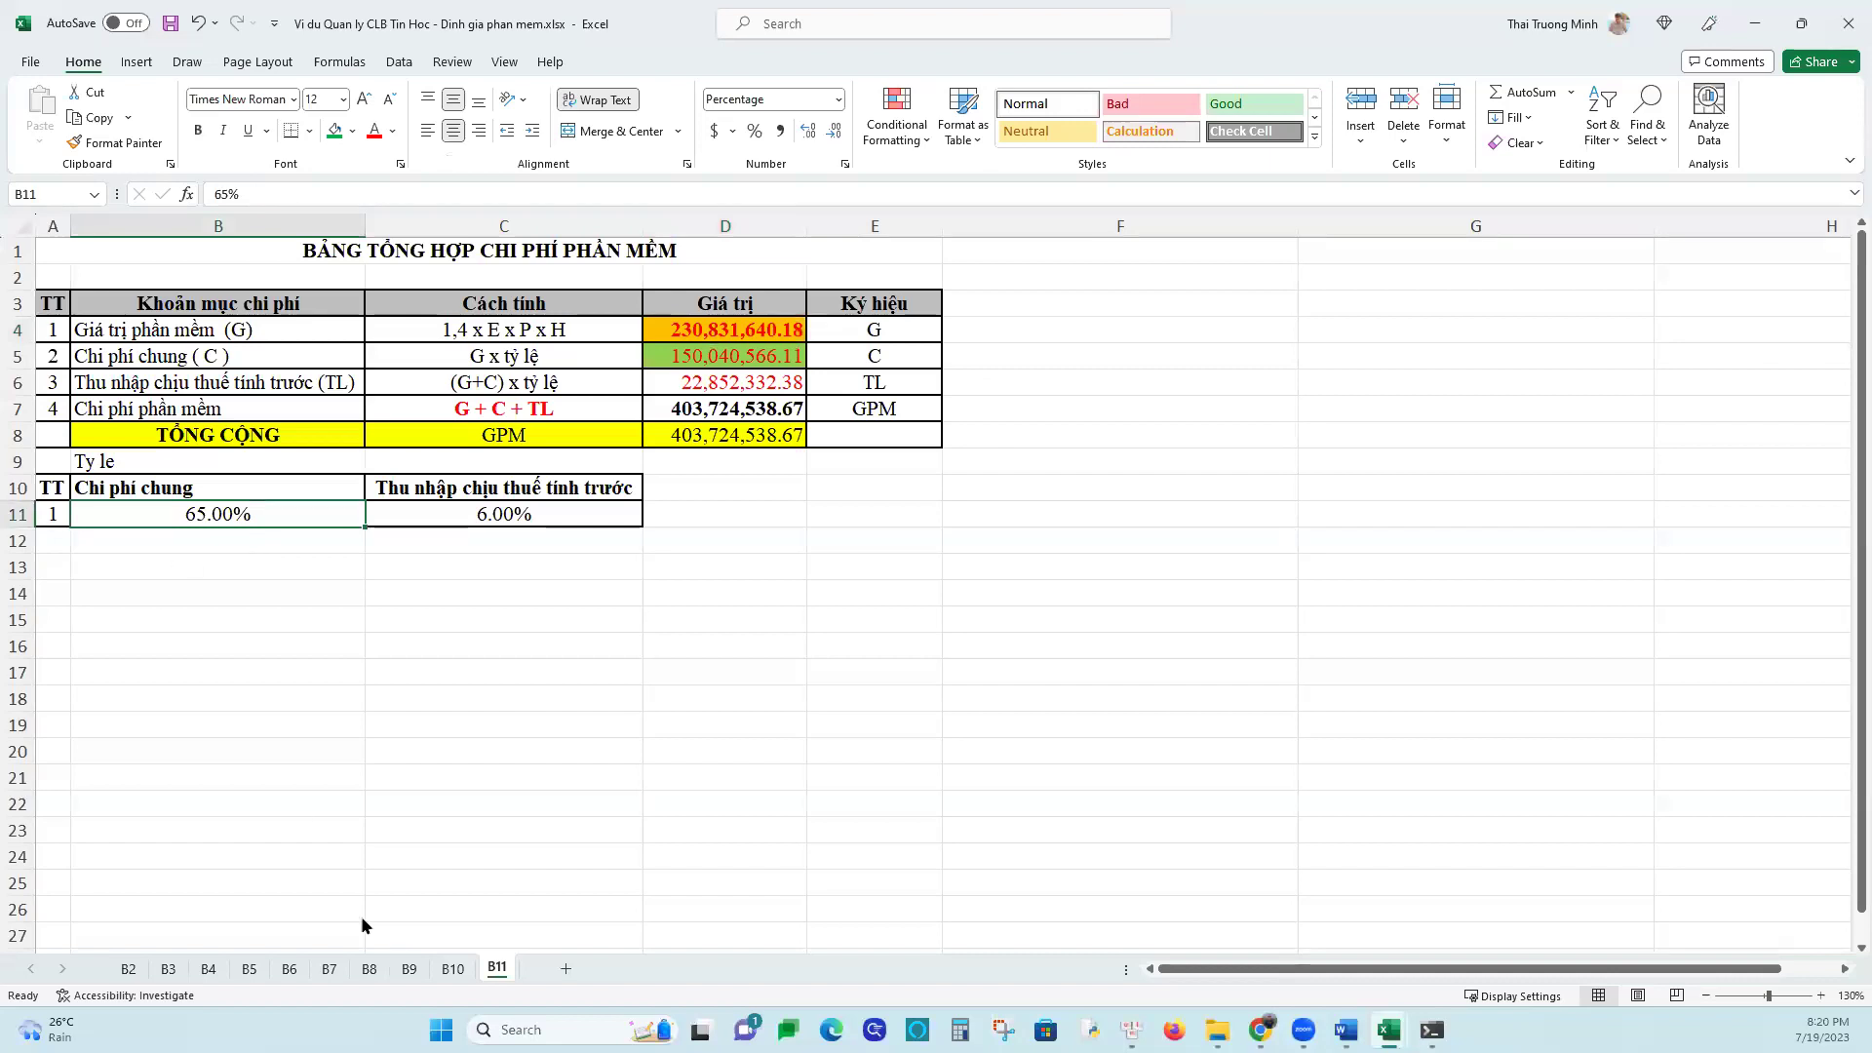
{"action": "left_click", "coordinate": [455, 971]}
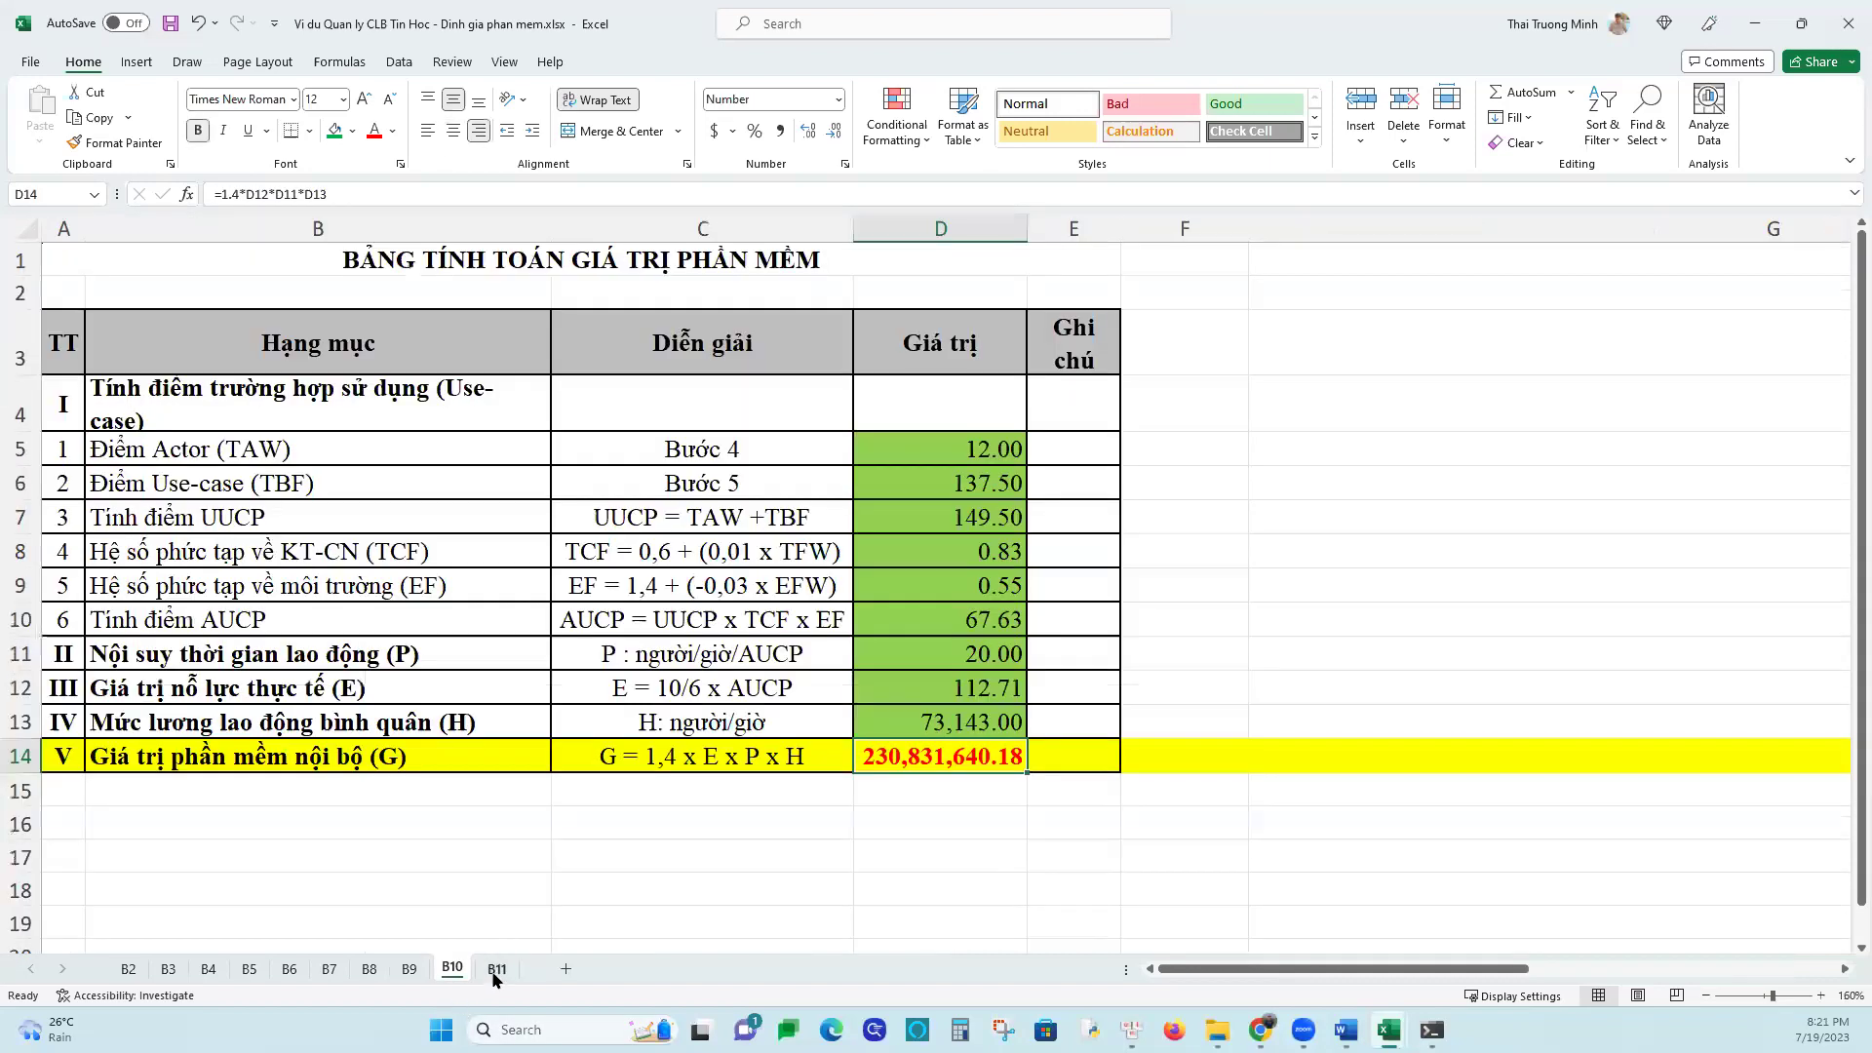
{"action": "left_click", "coordinate": [498, 969]}
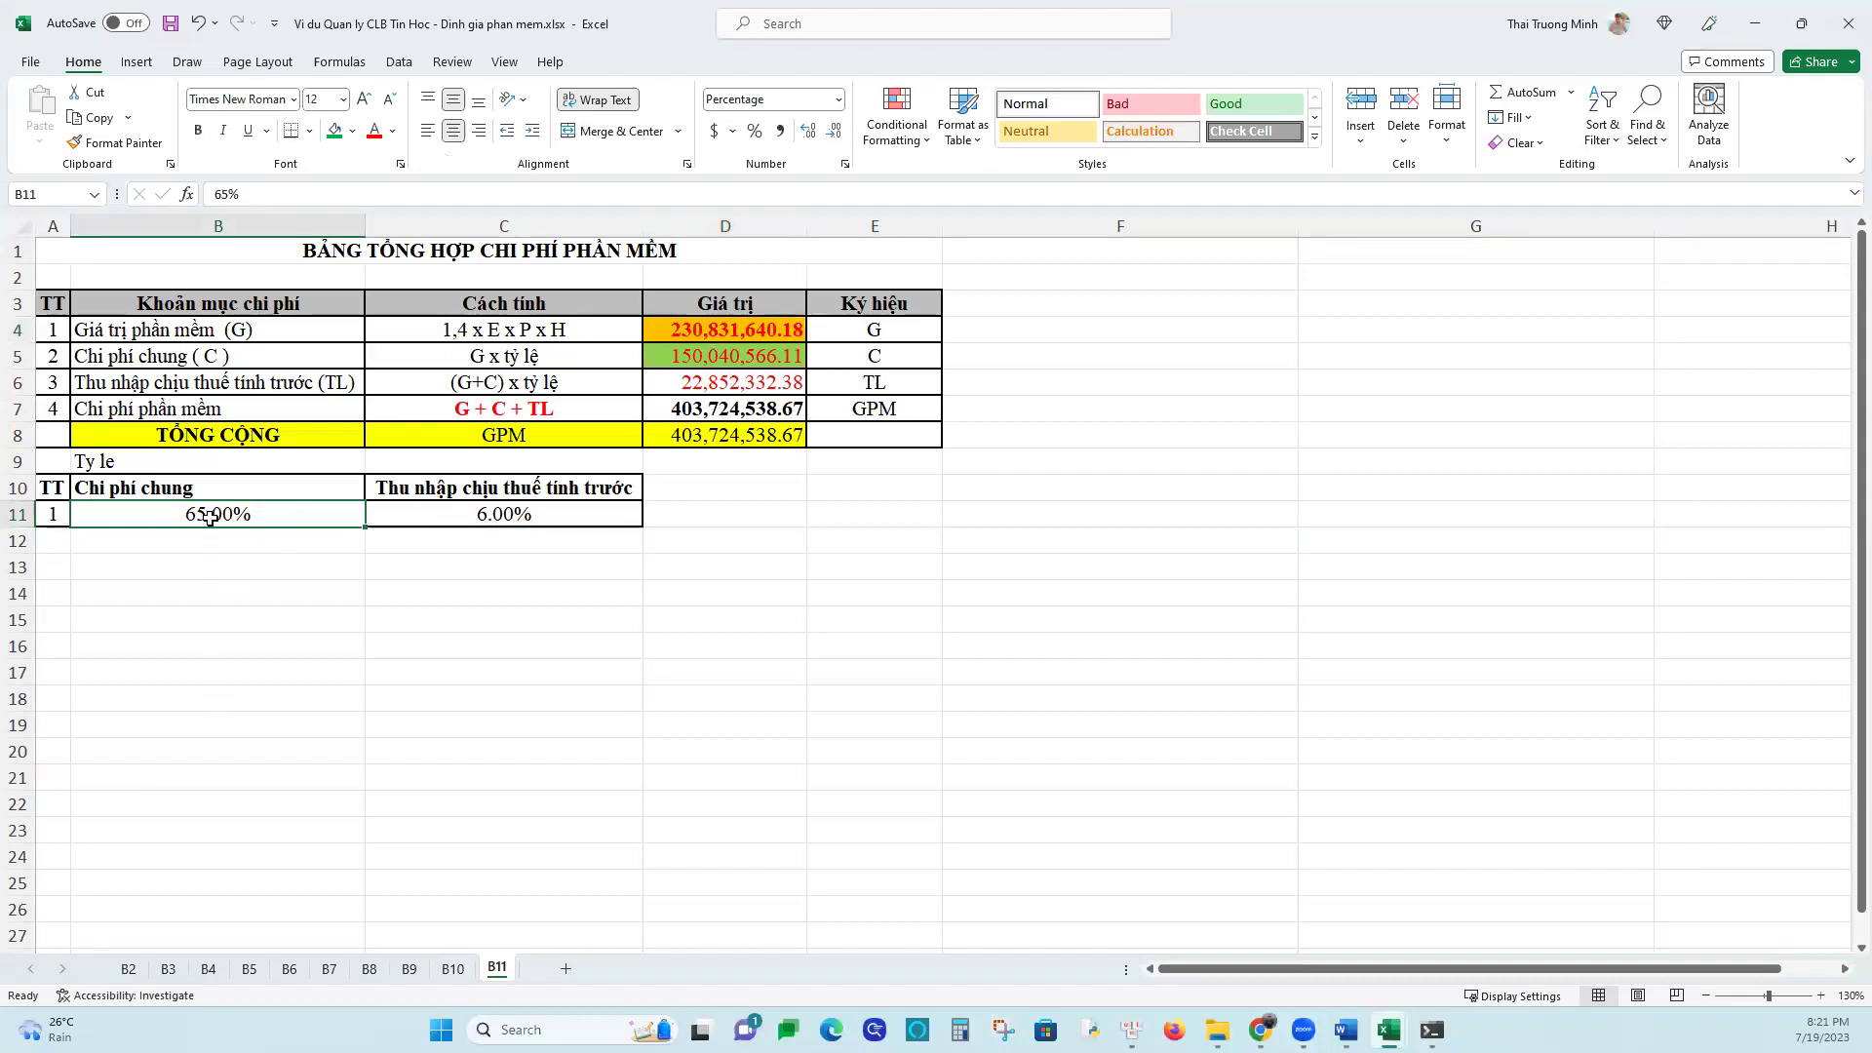
{"action": "left_click", "coordinate": [453, 969]}
{"action": "left_click", "coordinate": [495, 969]}
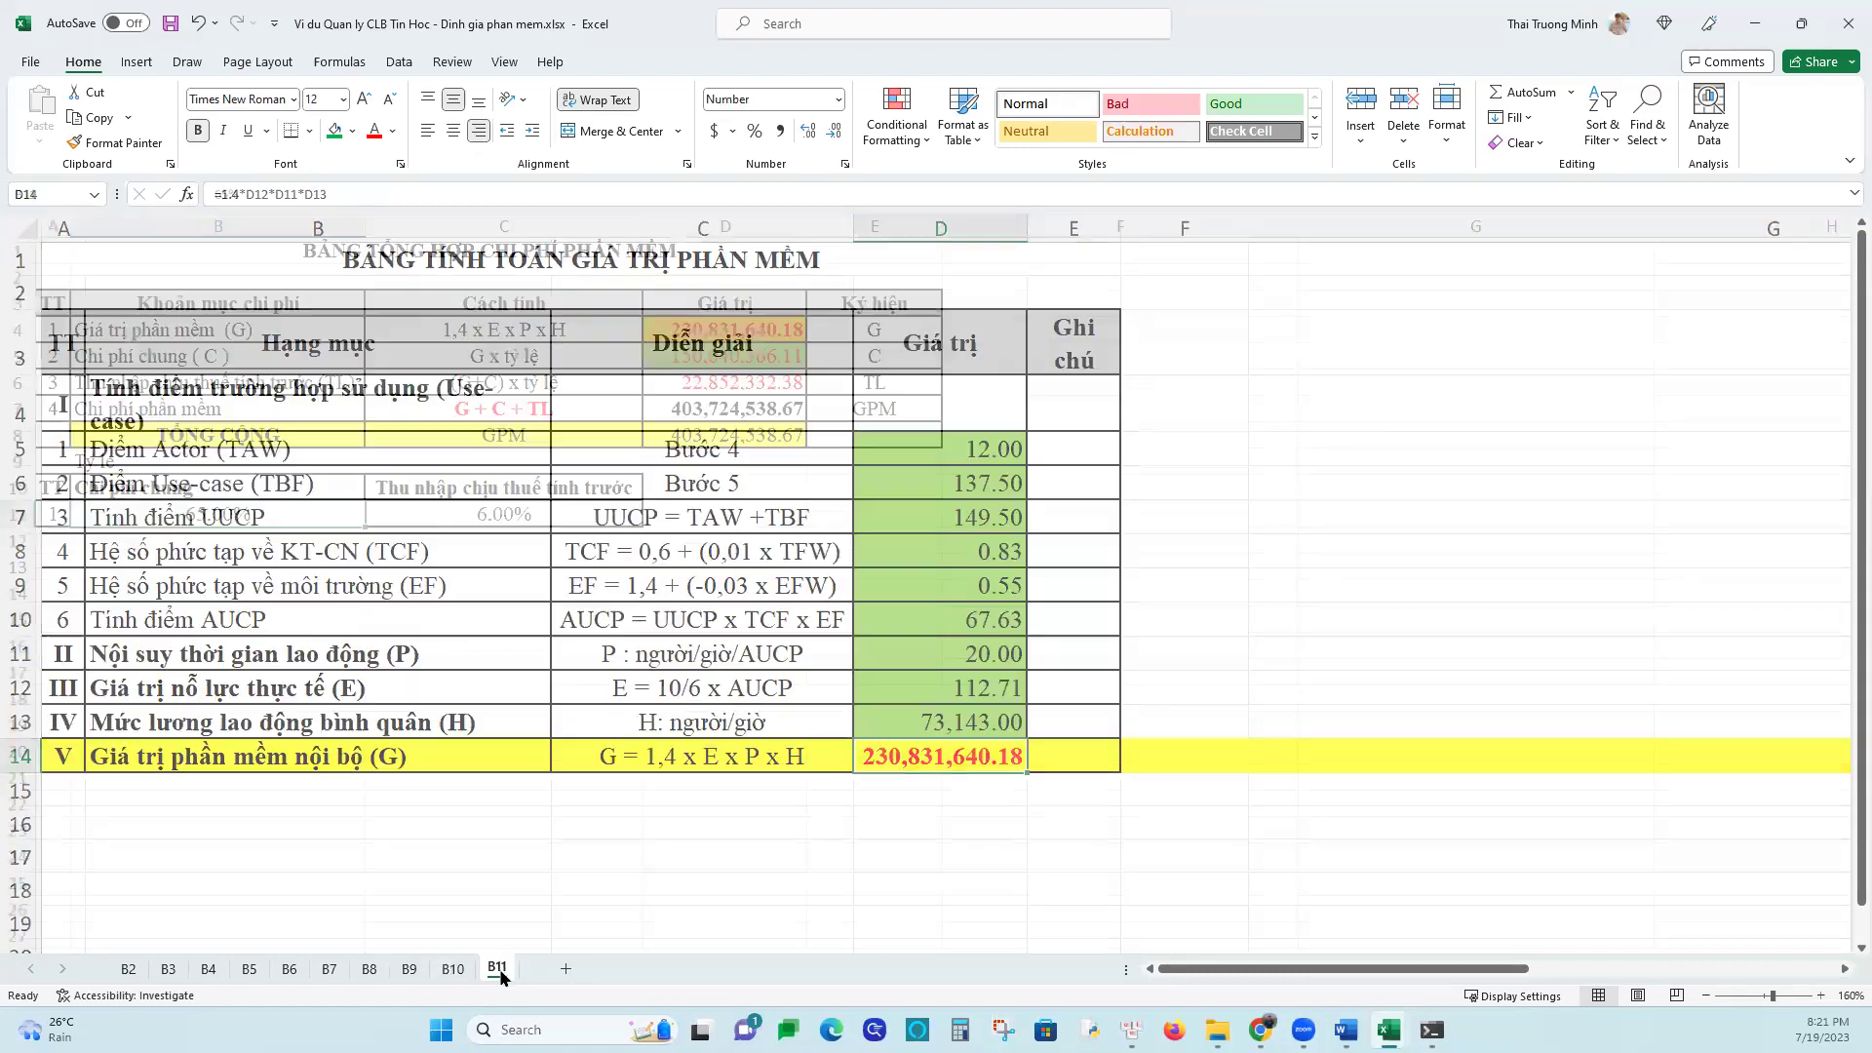
{"action": "left_click", "coordinate": [711, 360]}
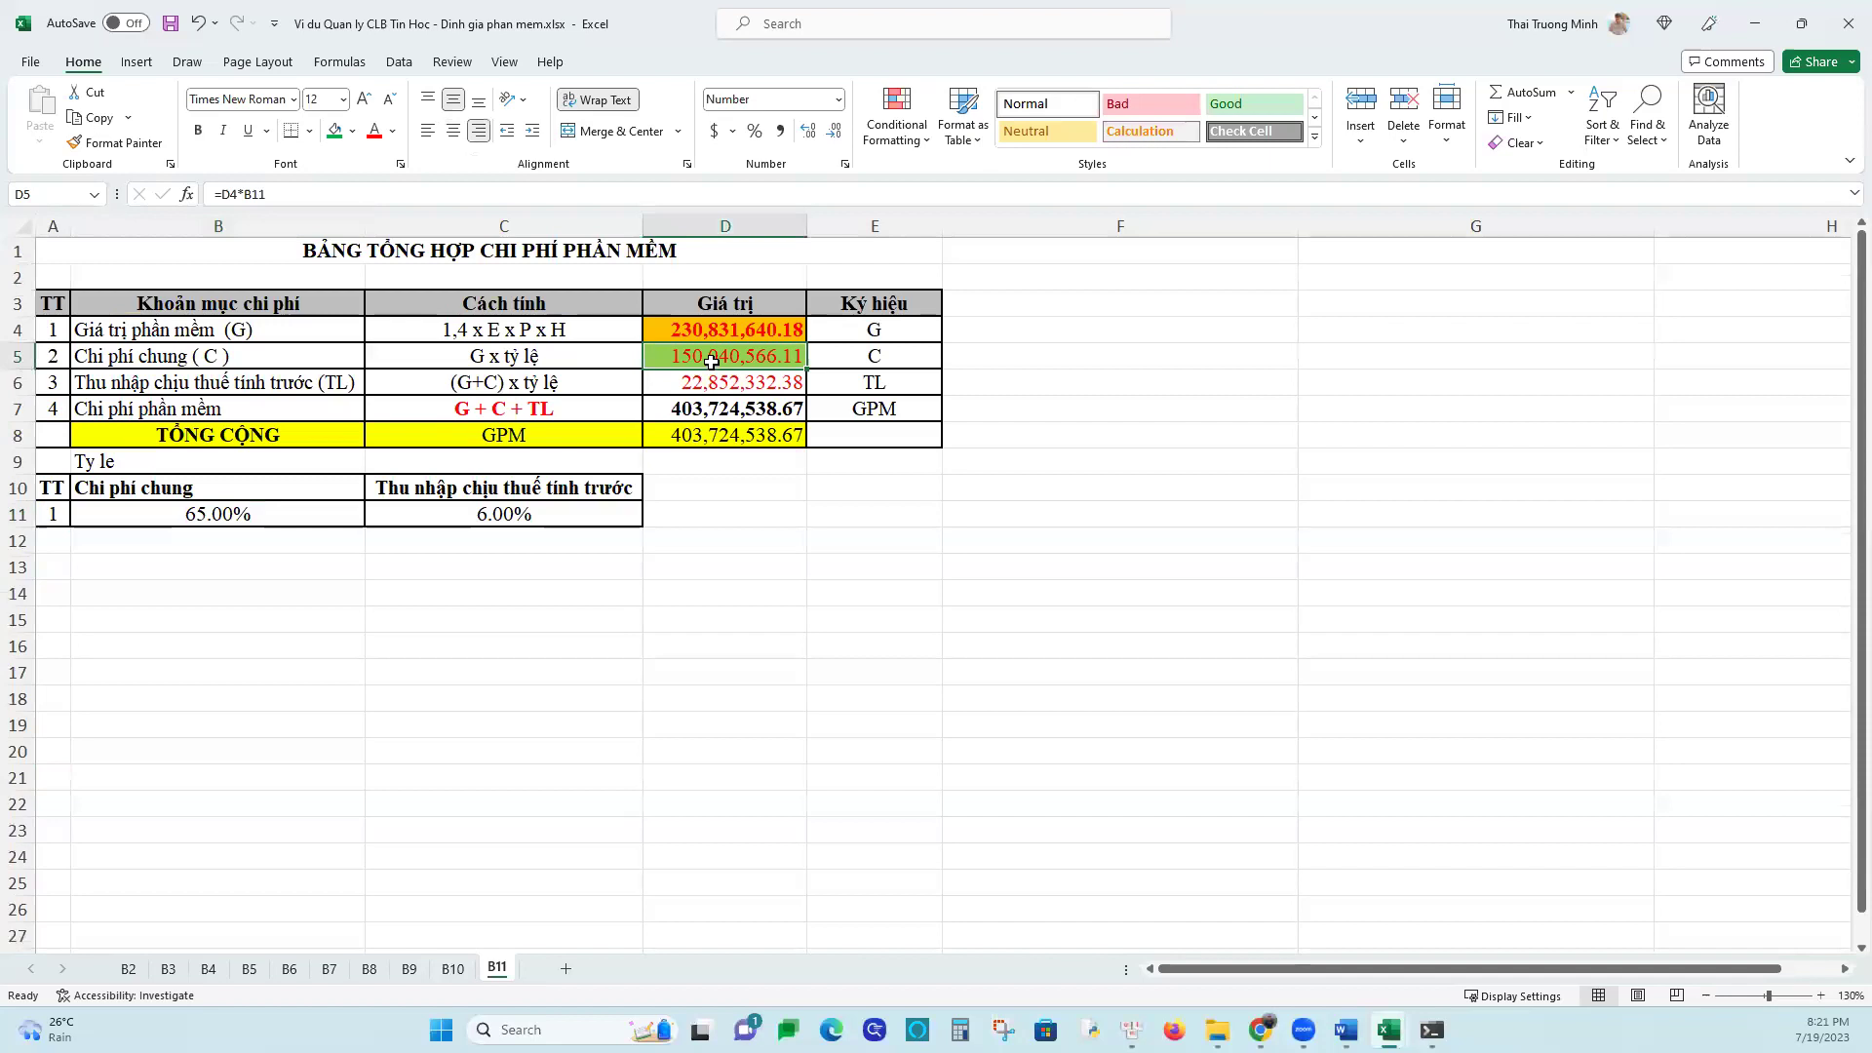
{"action": "type", "text": "="}
{"action": "left_click", "coordinate": [706, 326]}
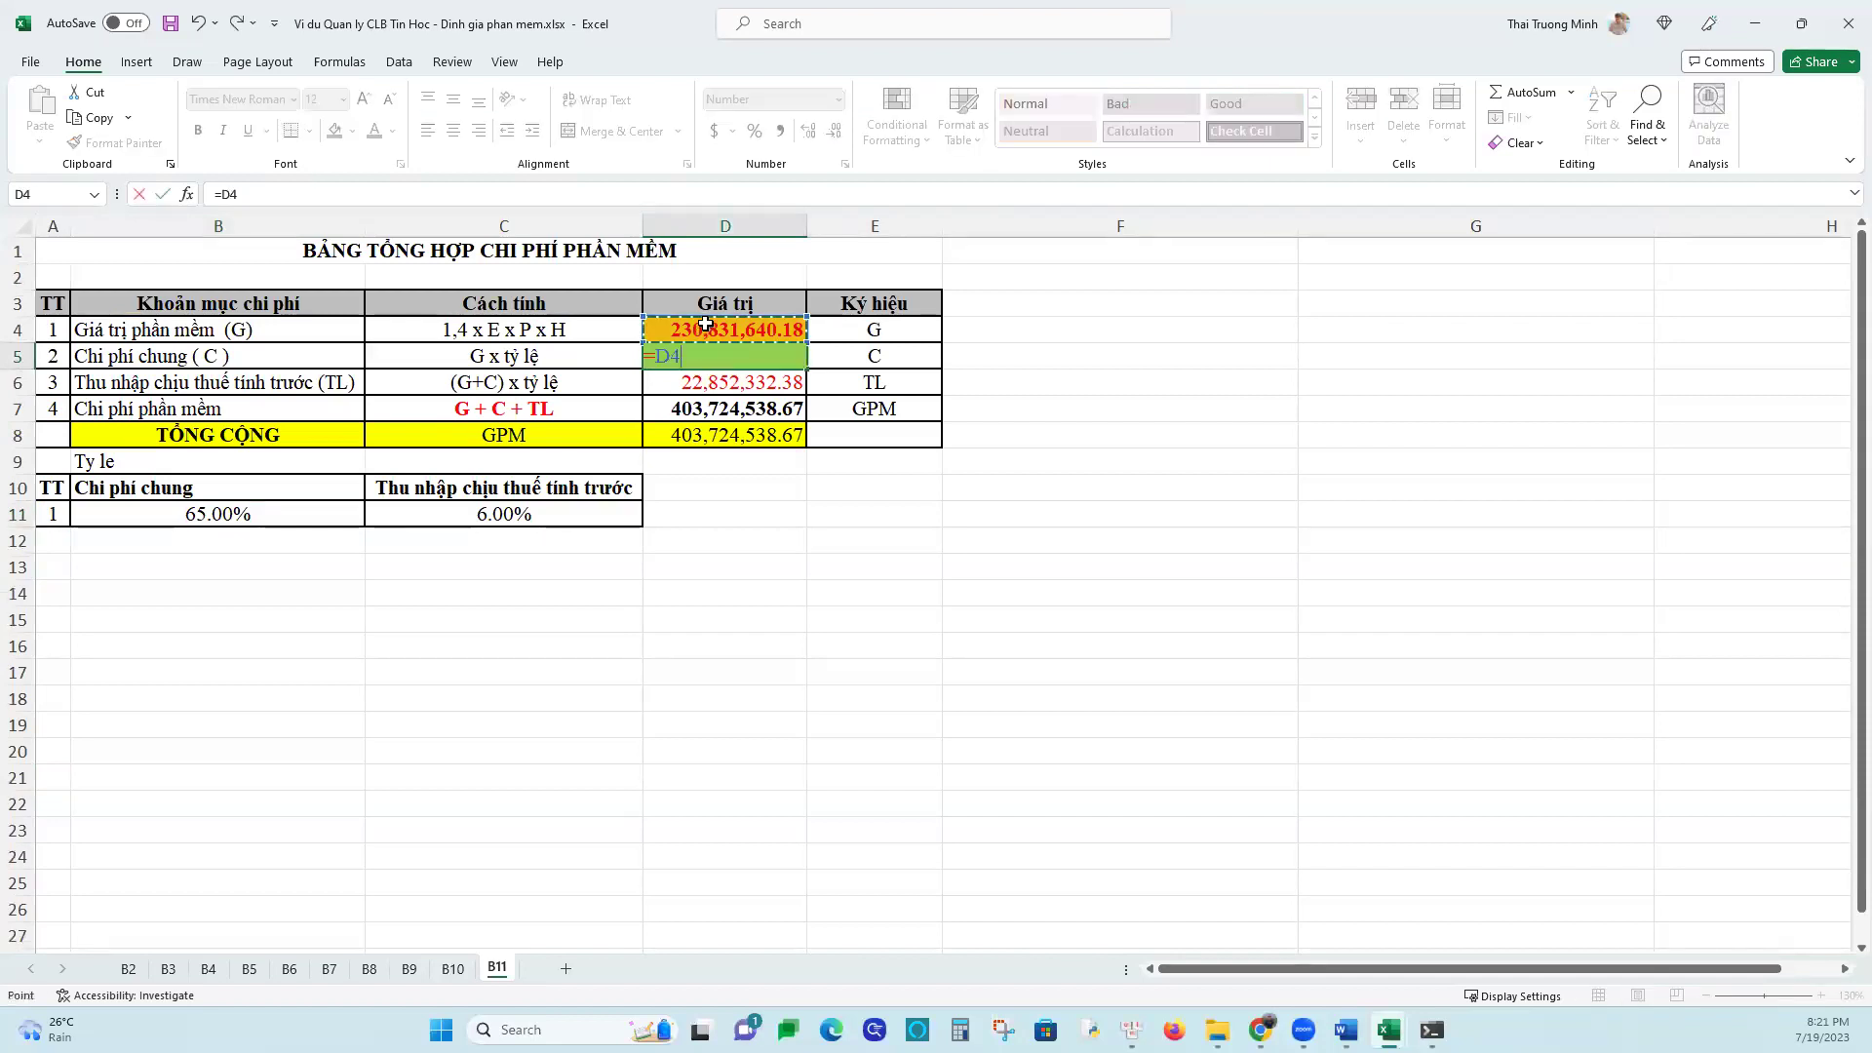
{"action": "type", "text": "*"}
{"action": "left_click", "coordinate": [241, 514]}
{"action": "key", "text": "Return"}
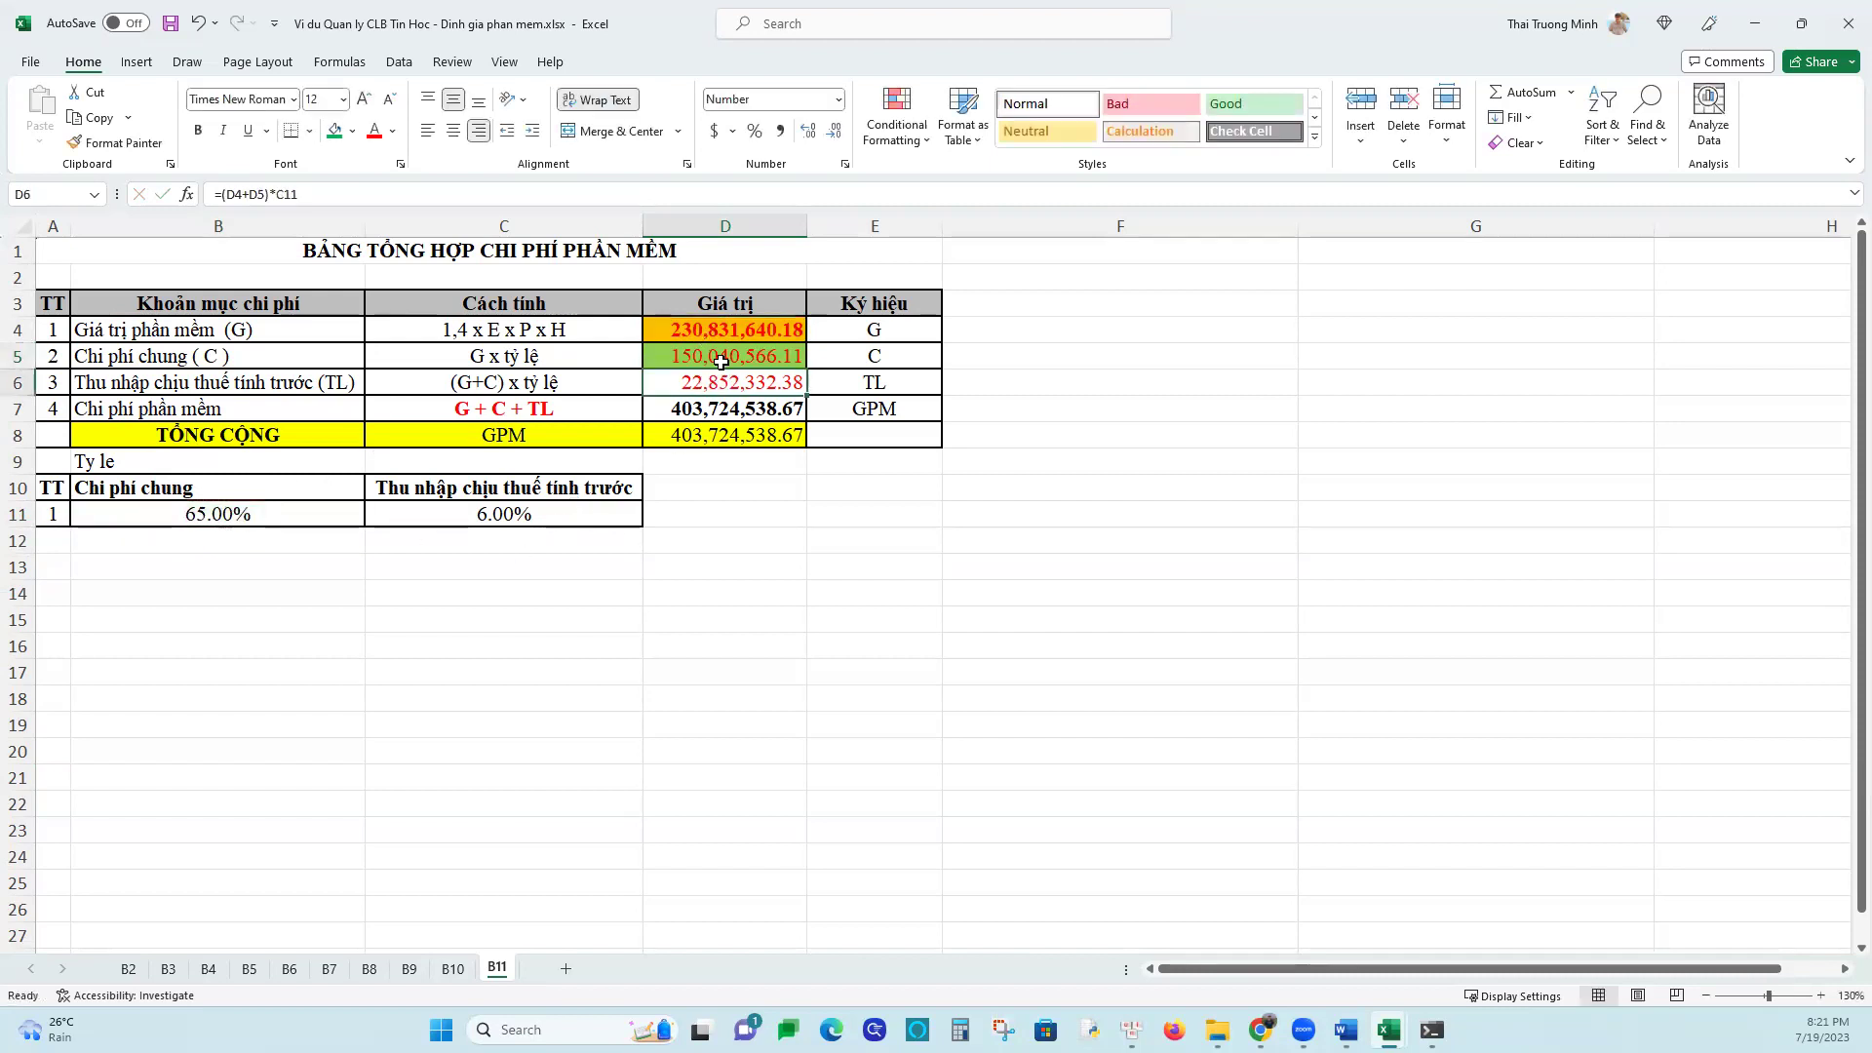
{"action": "left_click", "coordinate": [711, 332]}
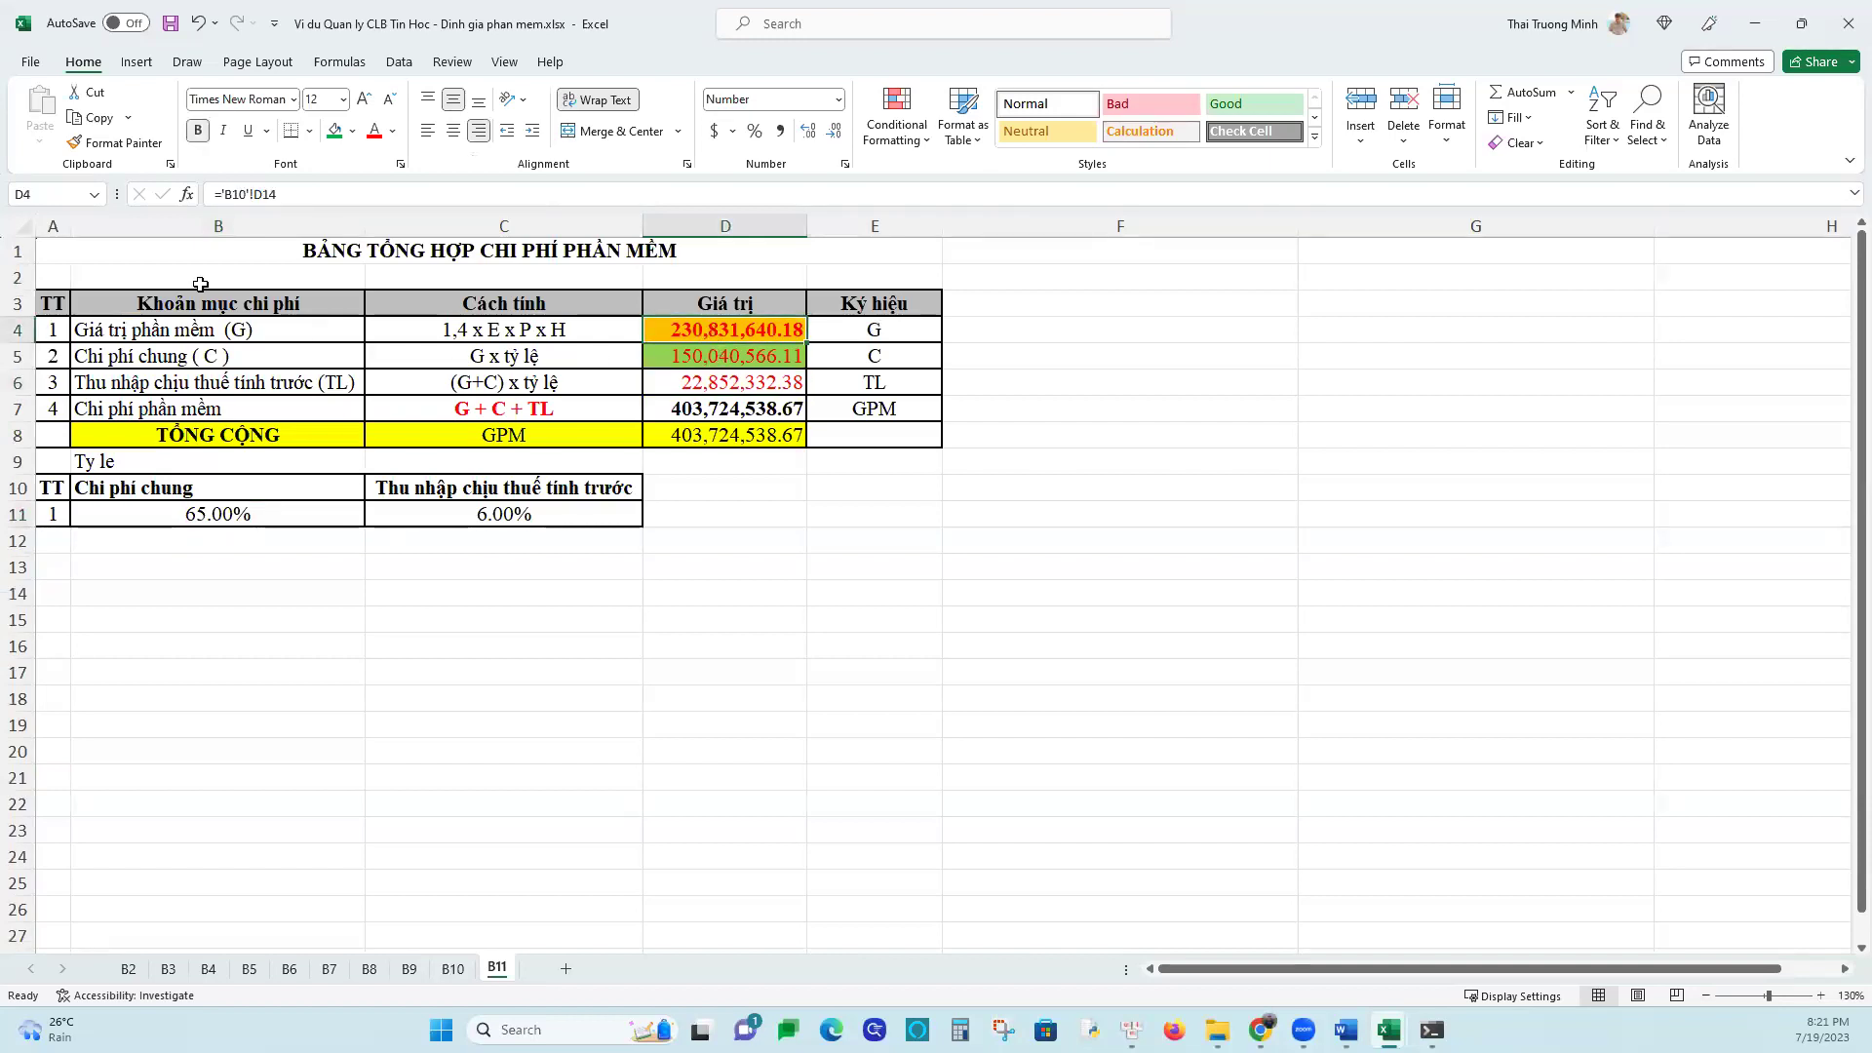
Check the formulas of the general cost (C), software value (G) and pre-tax taxable income (TL) in D4:D6 of sheet B11
{"action": "left_click", "coordinate": [674, 357]}
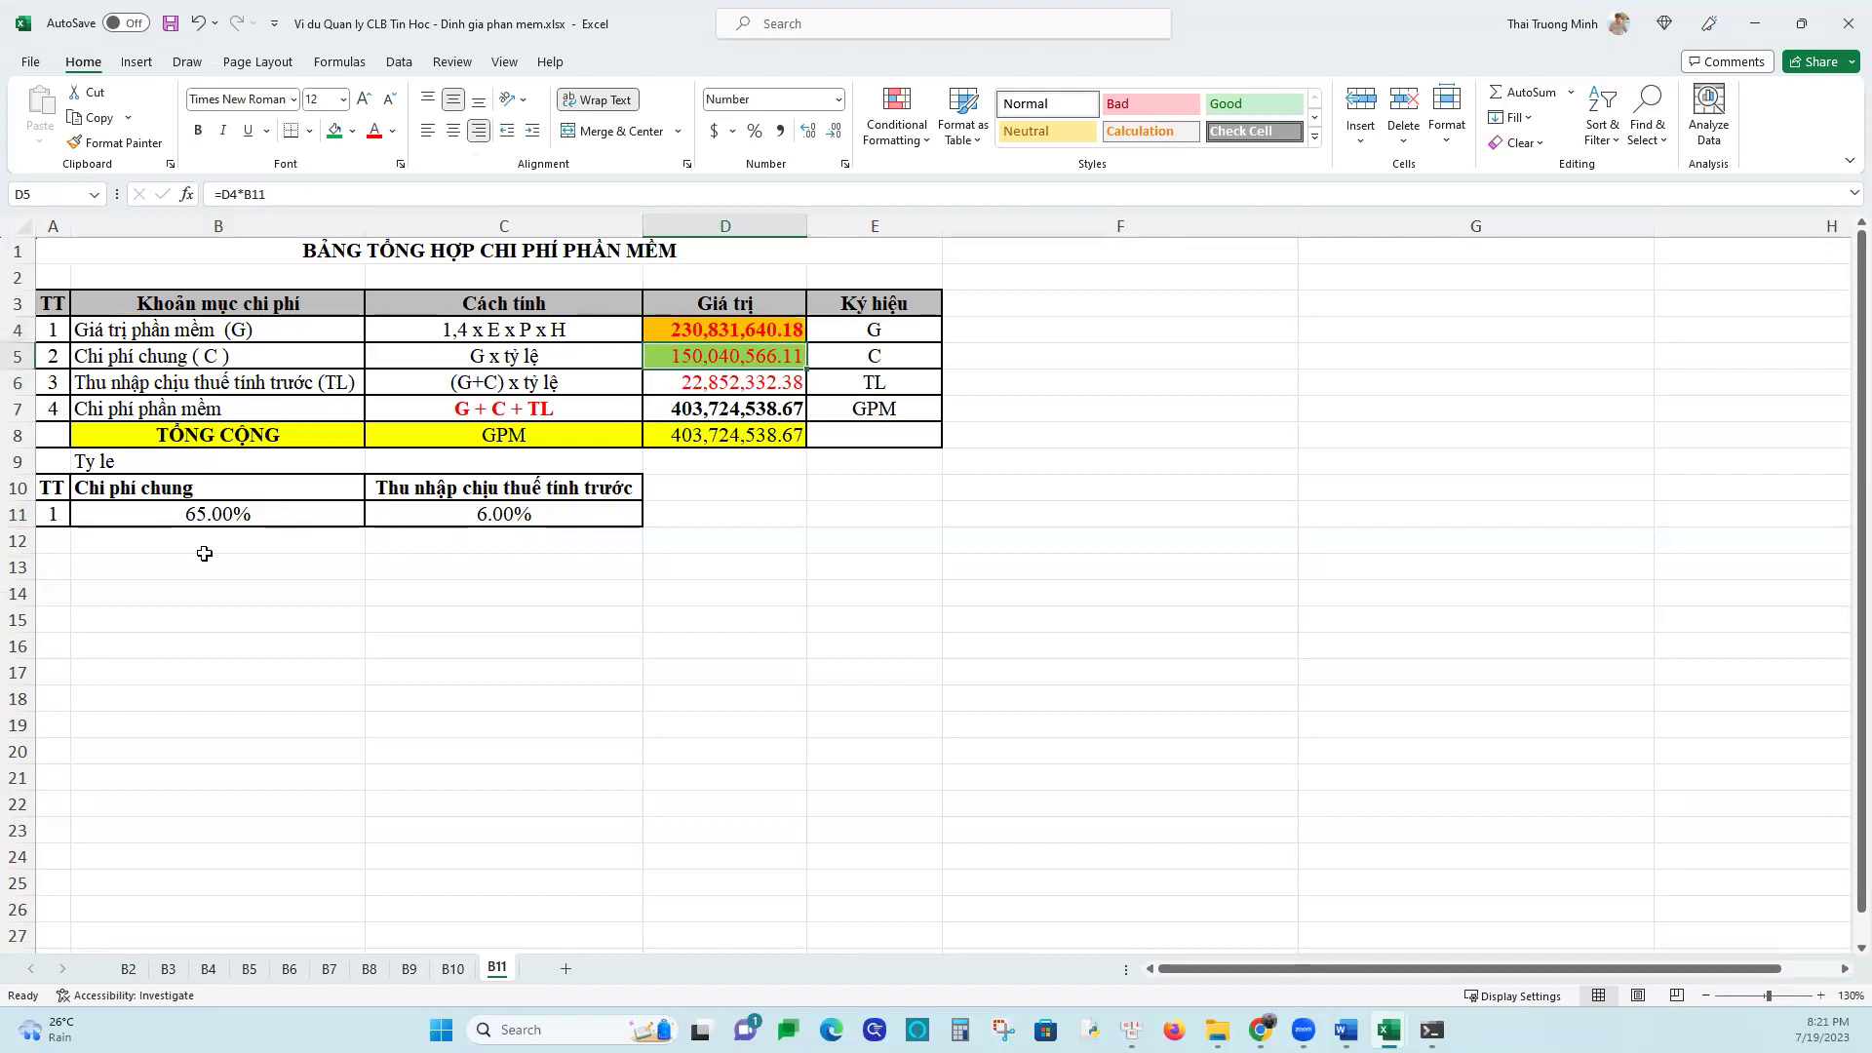
{"action": "left_click_drag", "start_coordinate": [733, 329], "coordinate": [734, 357]}
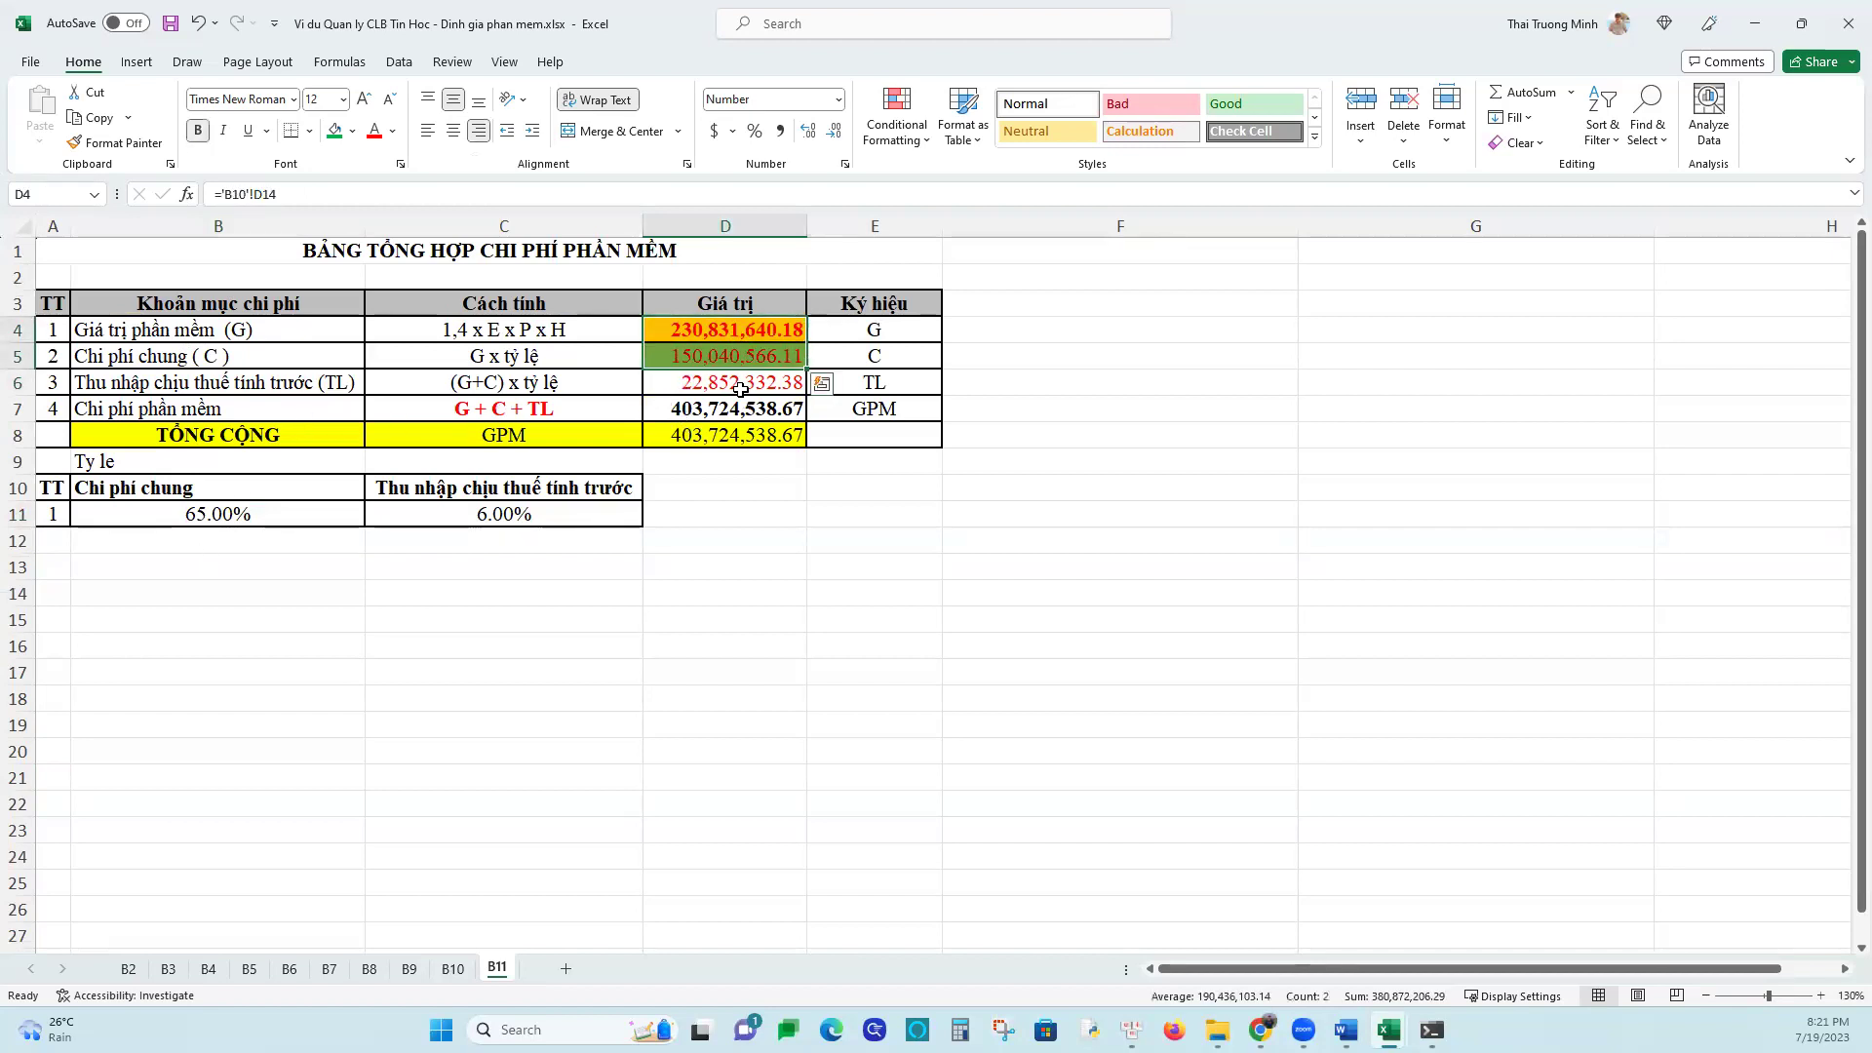
{"action": "left_click", "coordinate": [734, 388]}
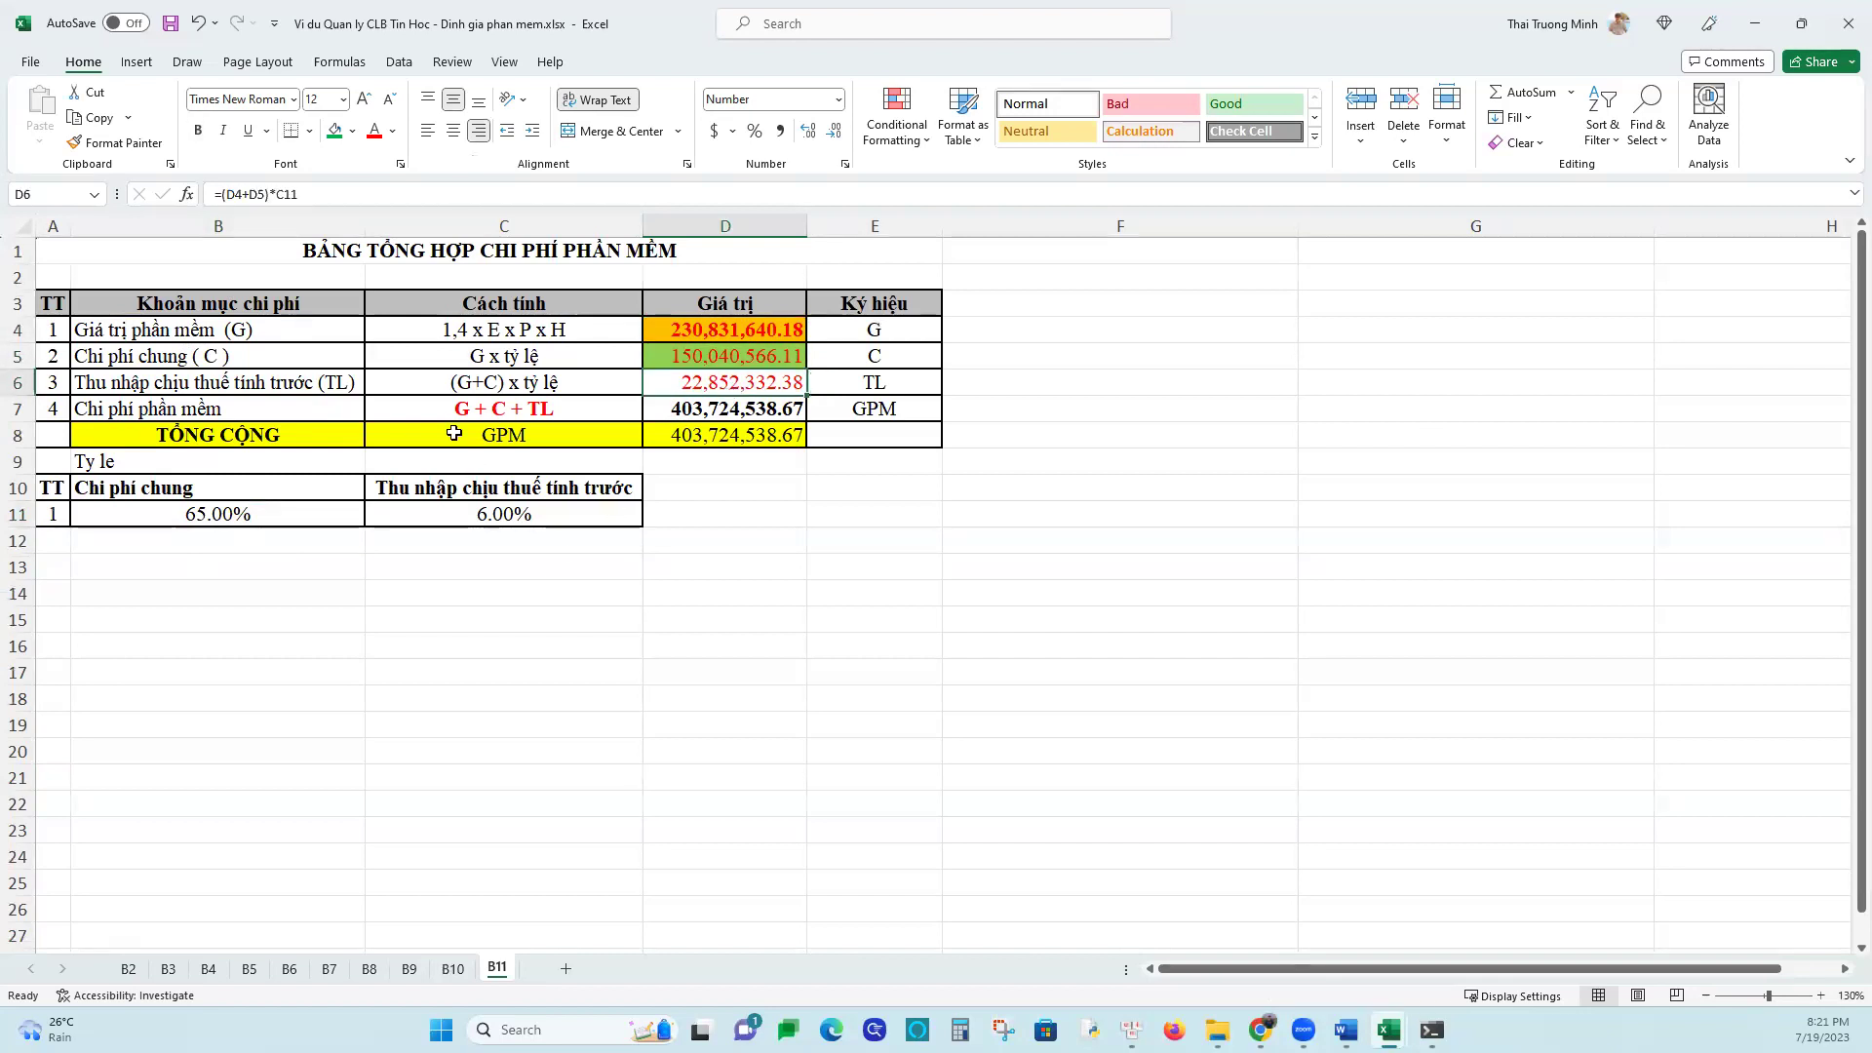
{"action": "left_click", "coordinate": [478, 518]}
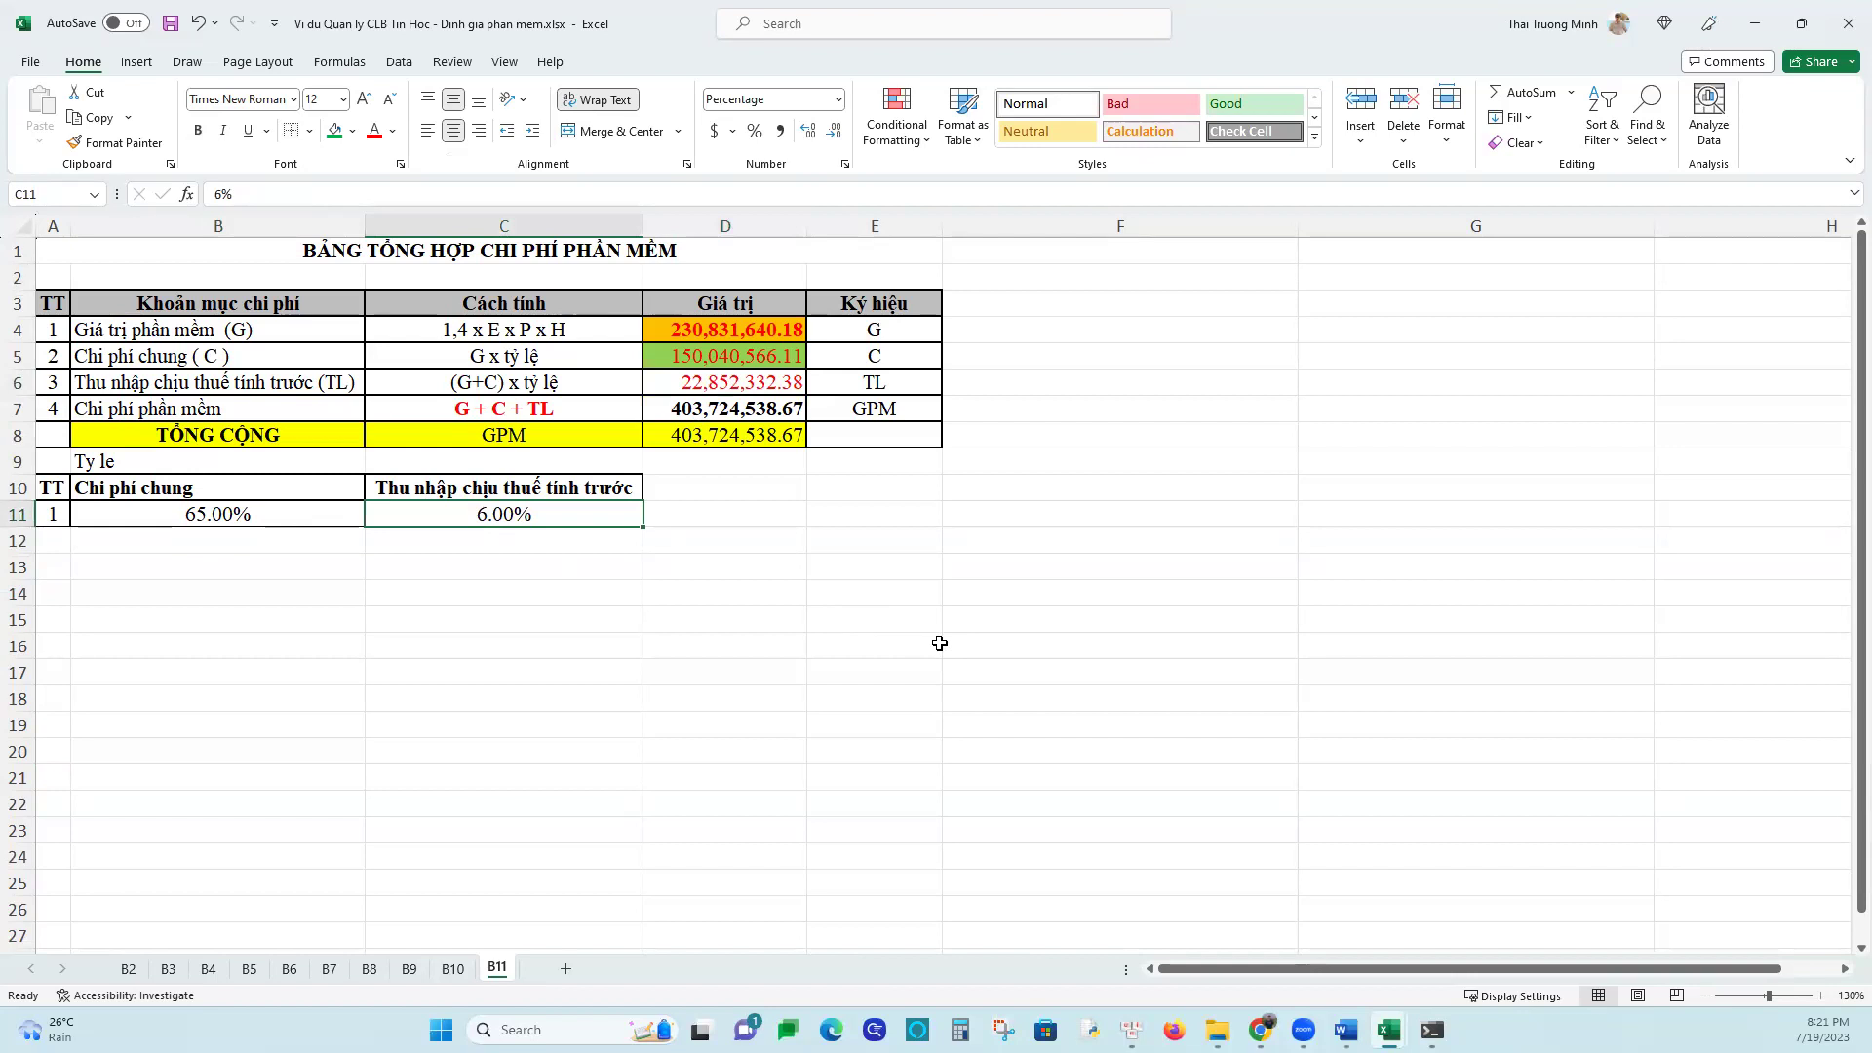
{"action": "type", "text": "=("}
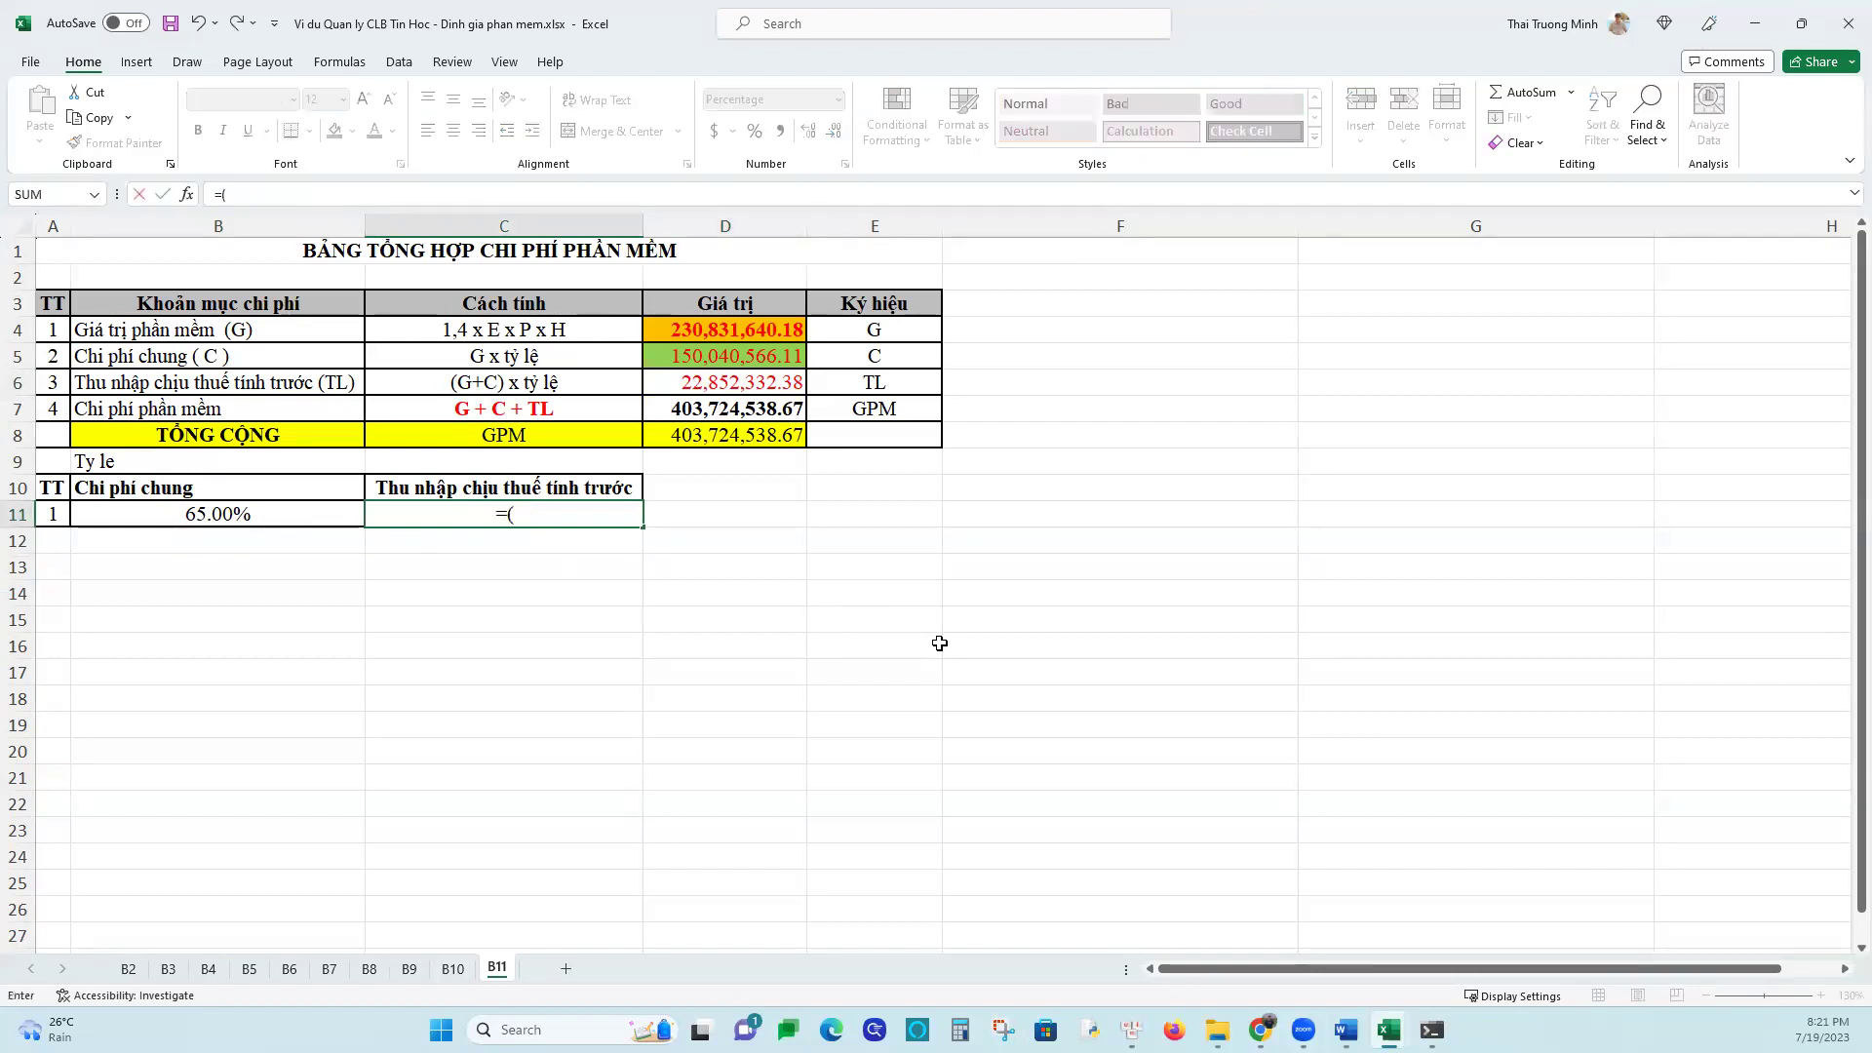
{"action": "left_click", "coordinate": [718, 330]}
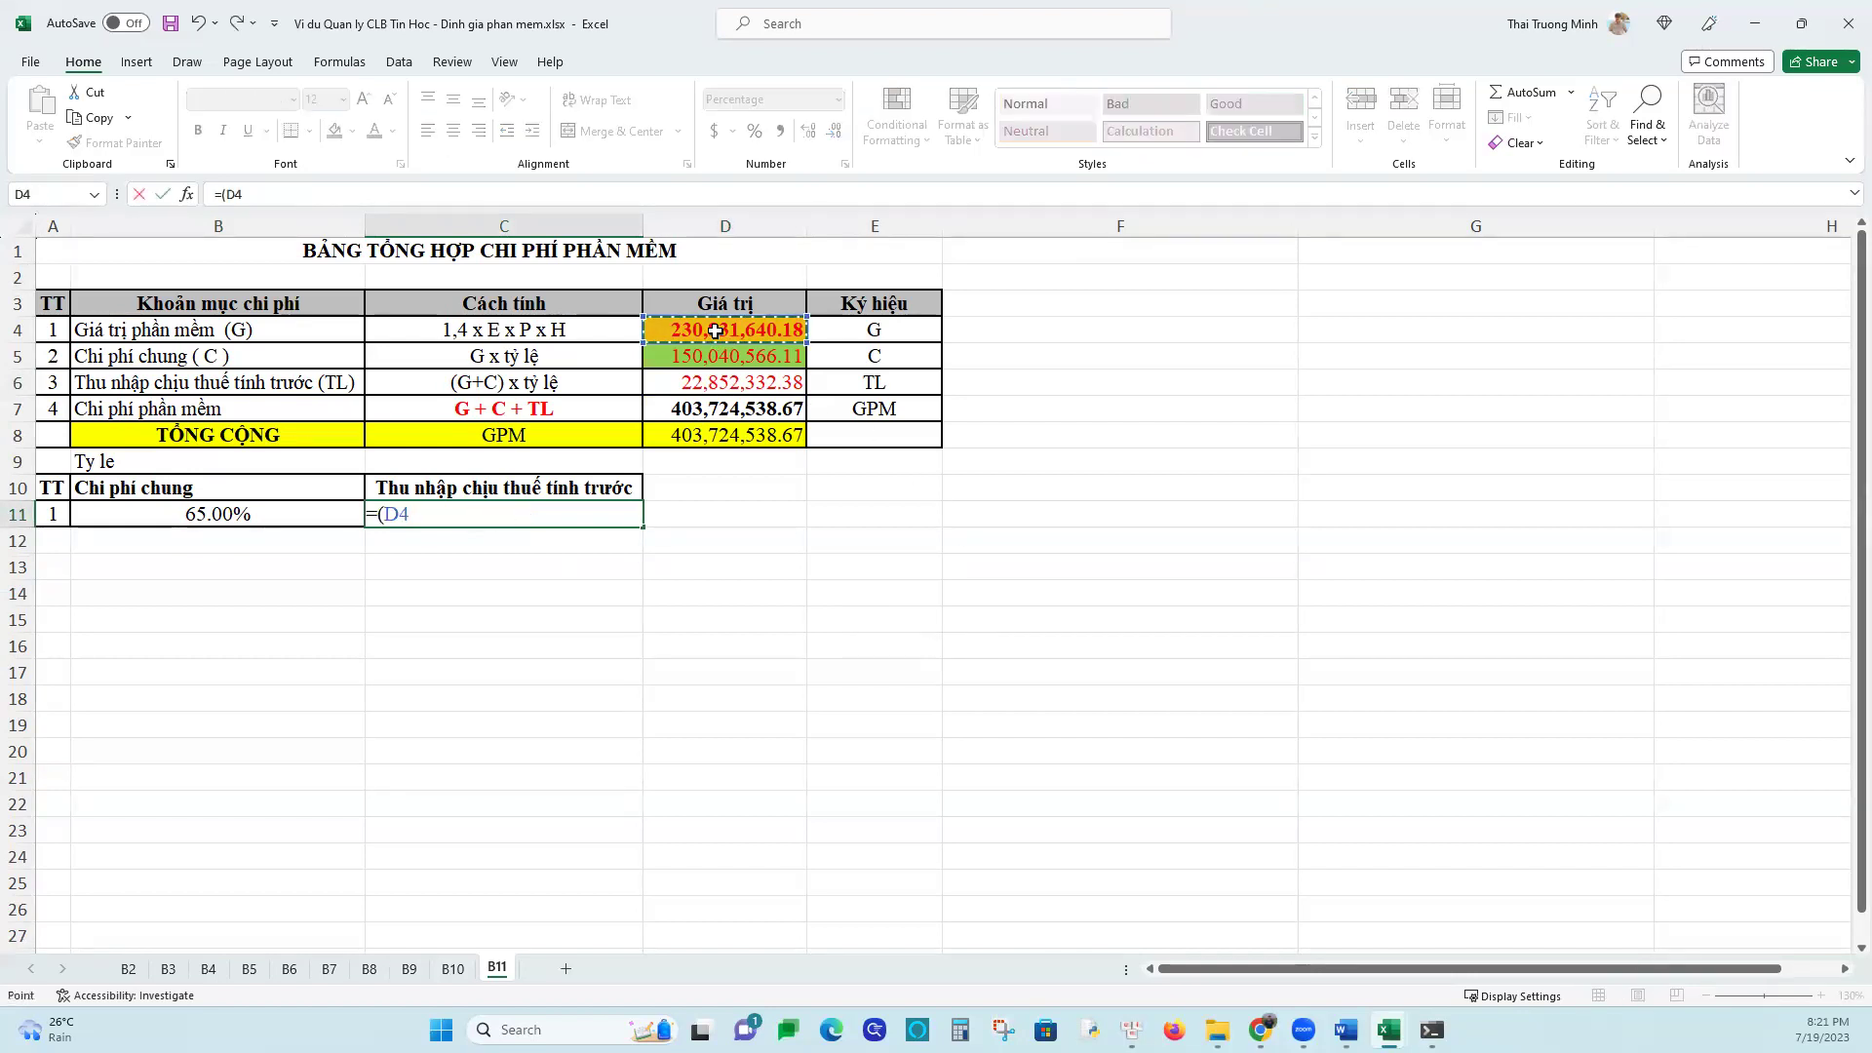
{"action": "type", "text": "+"}
{"action": "left_click", "coordinate": [718, 355]}
{"action": "type", "text": ")"}
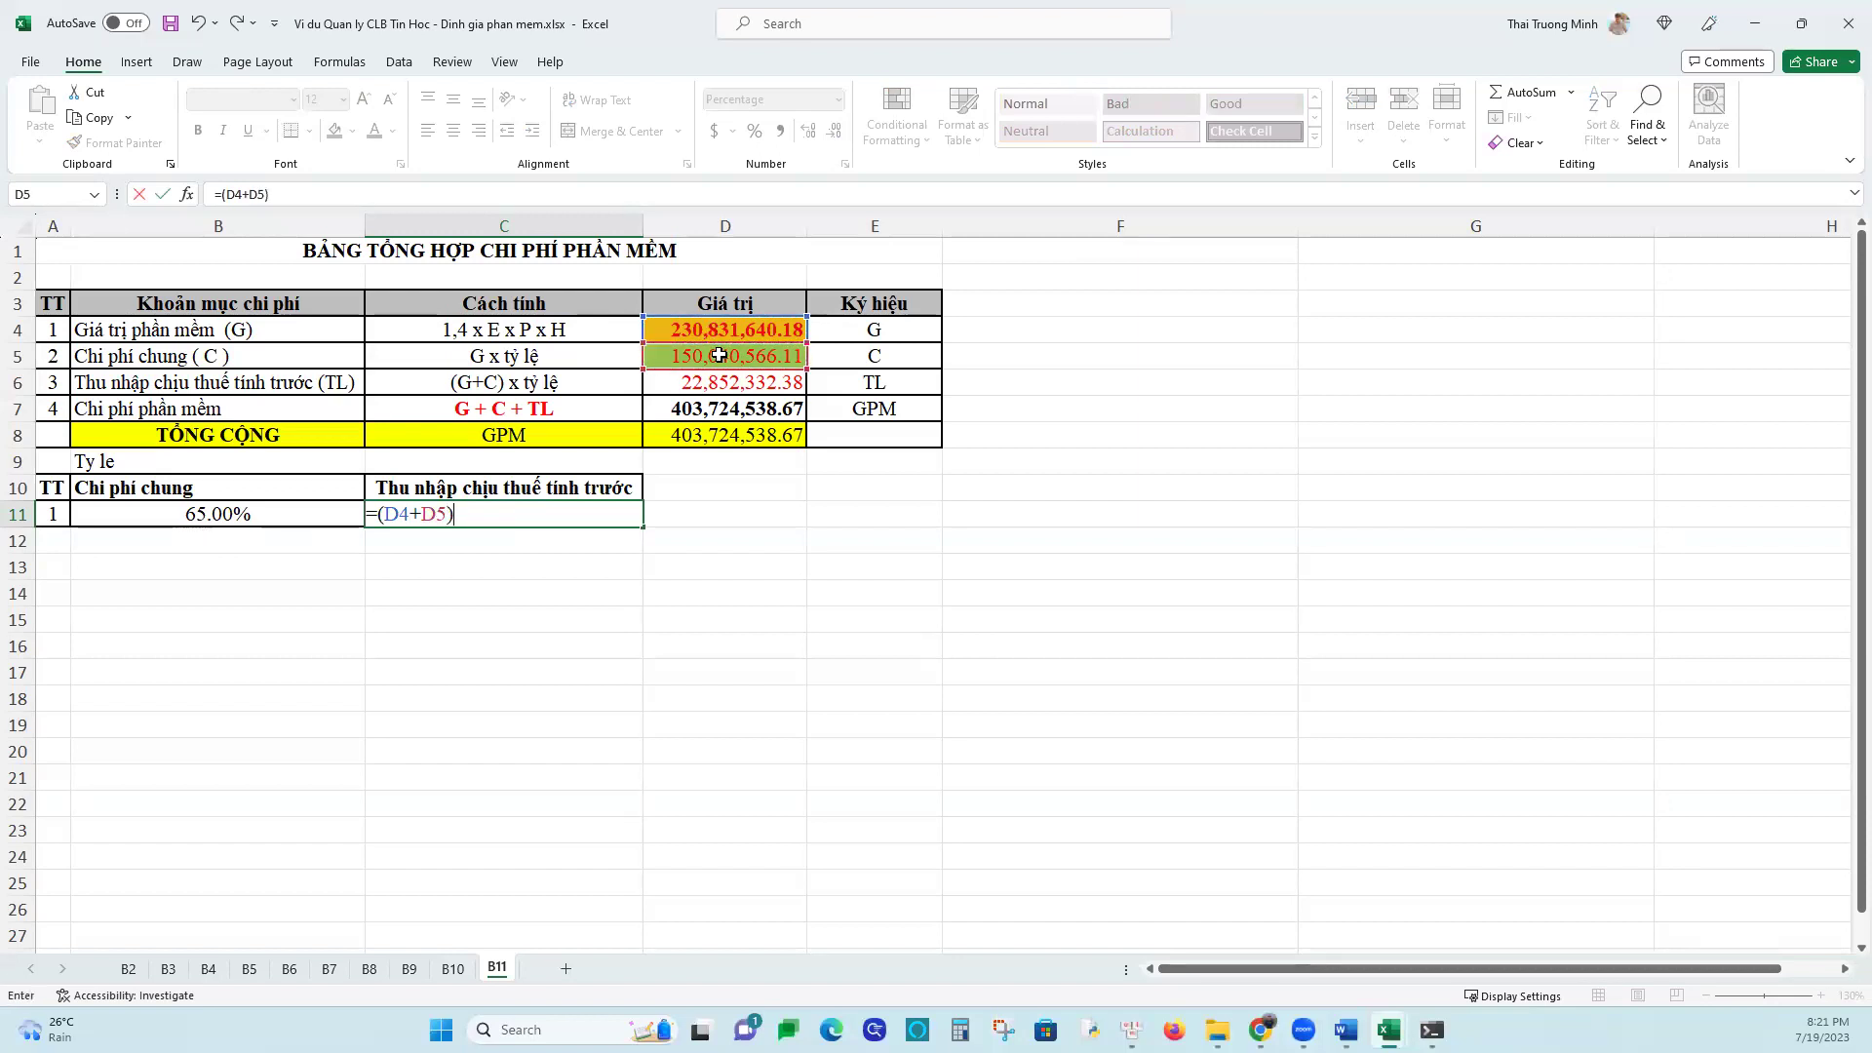
{"action": "type", "text": "*"}
{"action": "key", "text": "Escape"}
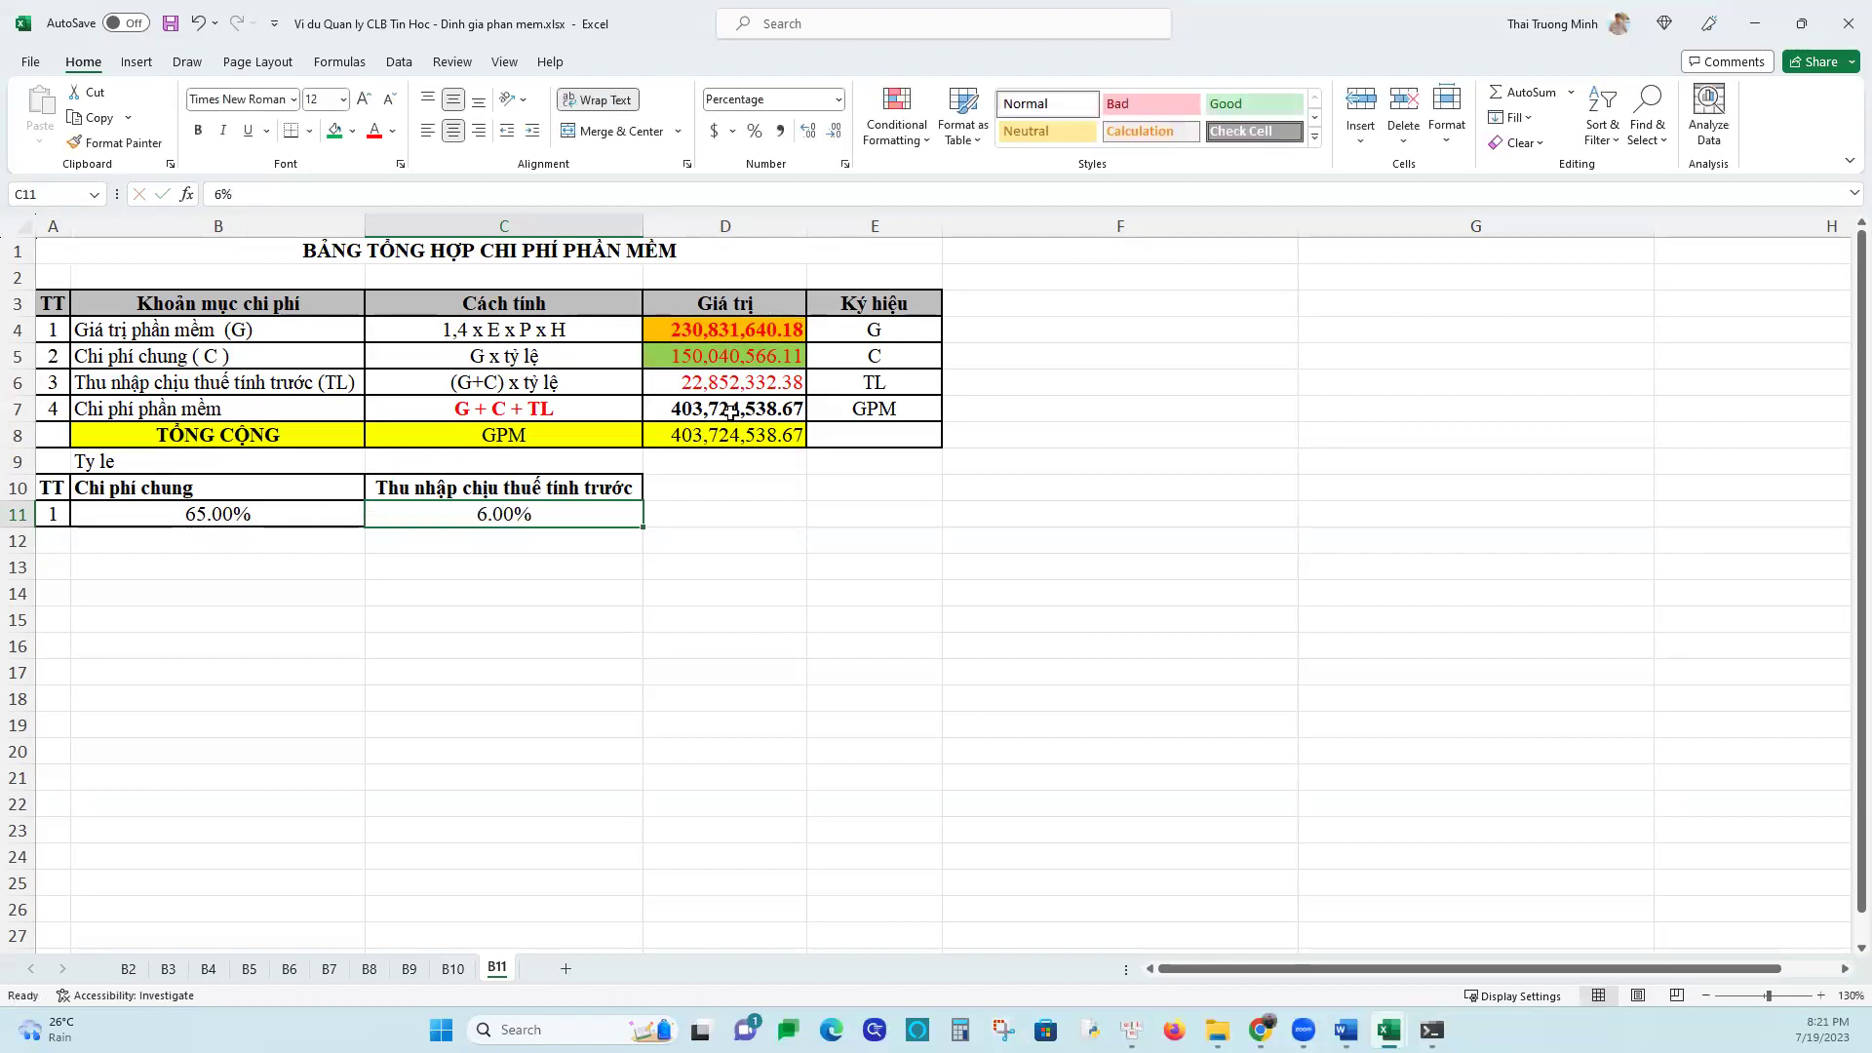
Enter =(D4+D5)*C11 in D6 to calculate the pre-tax taxable income (TL) from G, C and the income rate
{"action": "left_click", "coordinate": [731, 411]}
{"action": "left_click", "coordinate": [721, 383]}
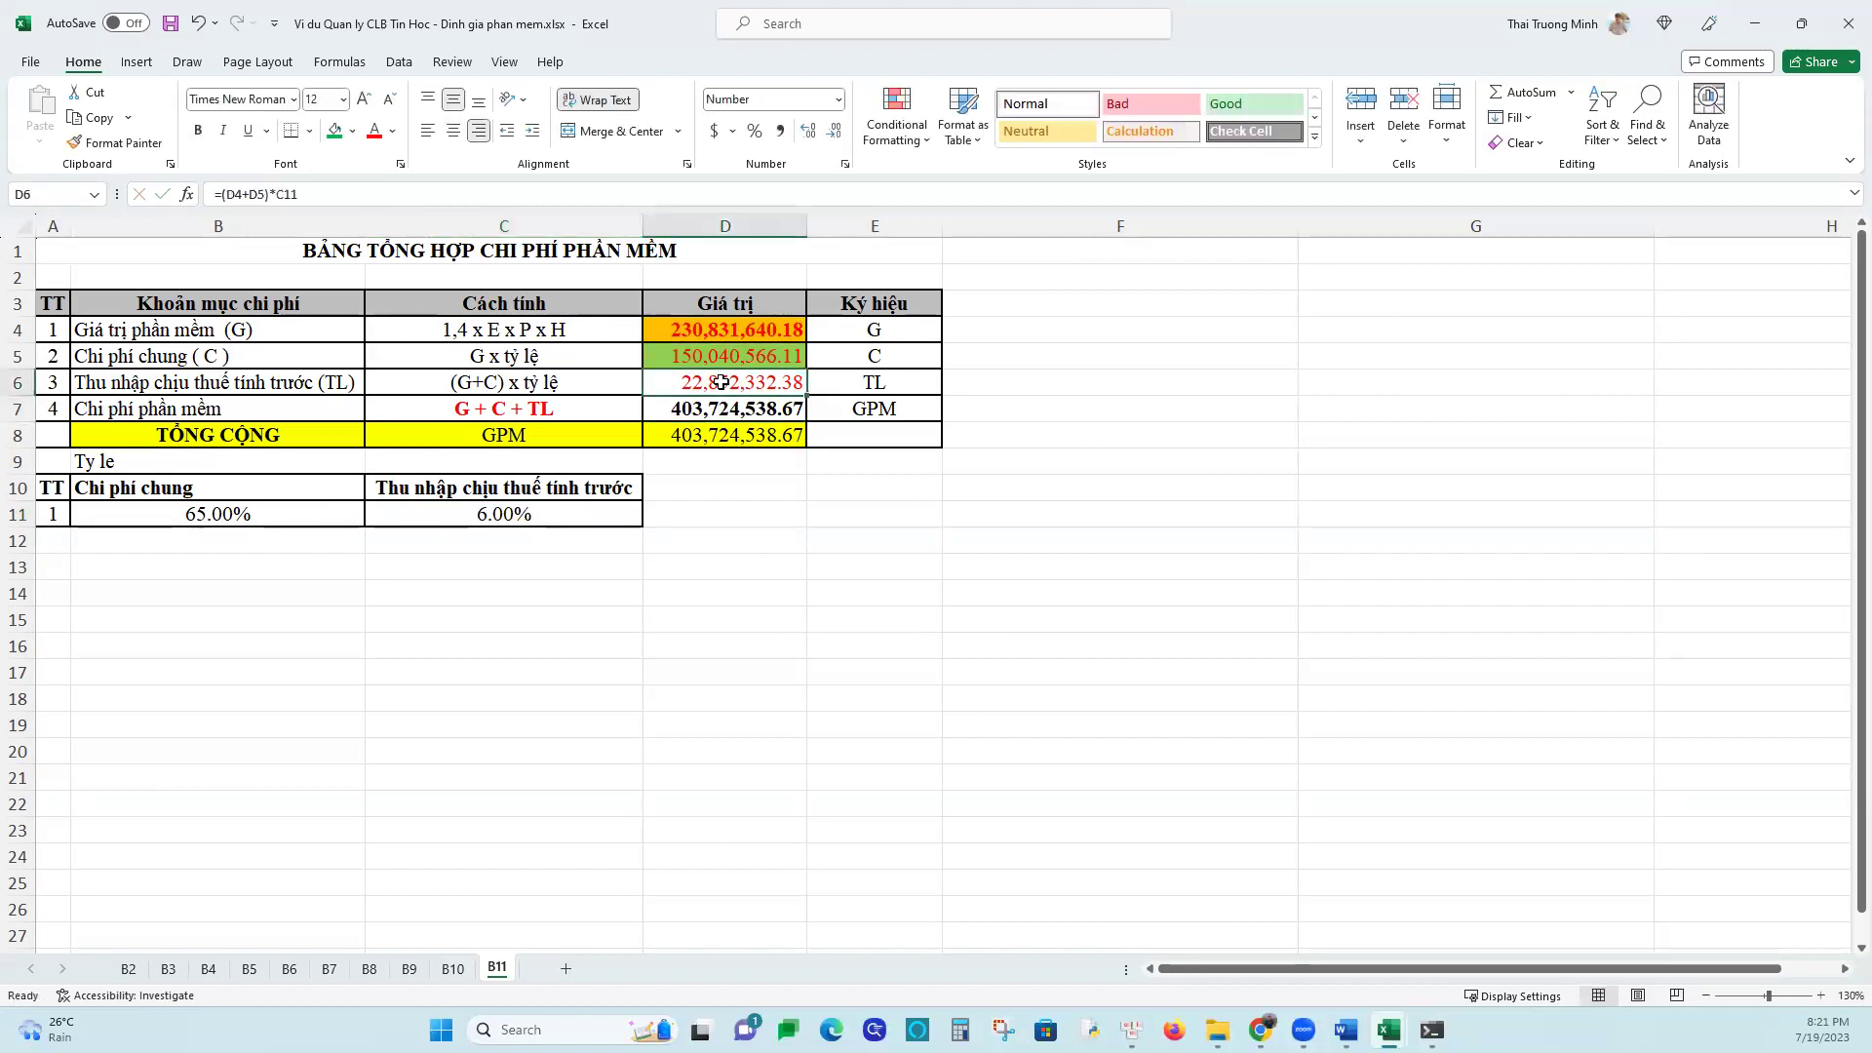
{"action": "type", "text": "=("}
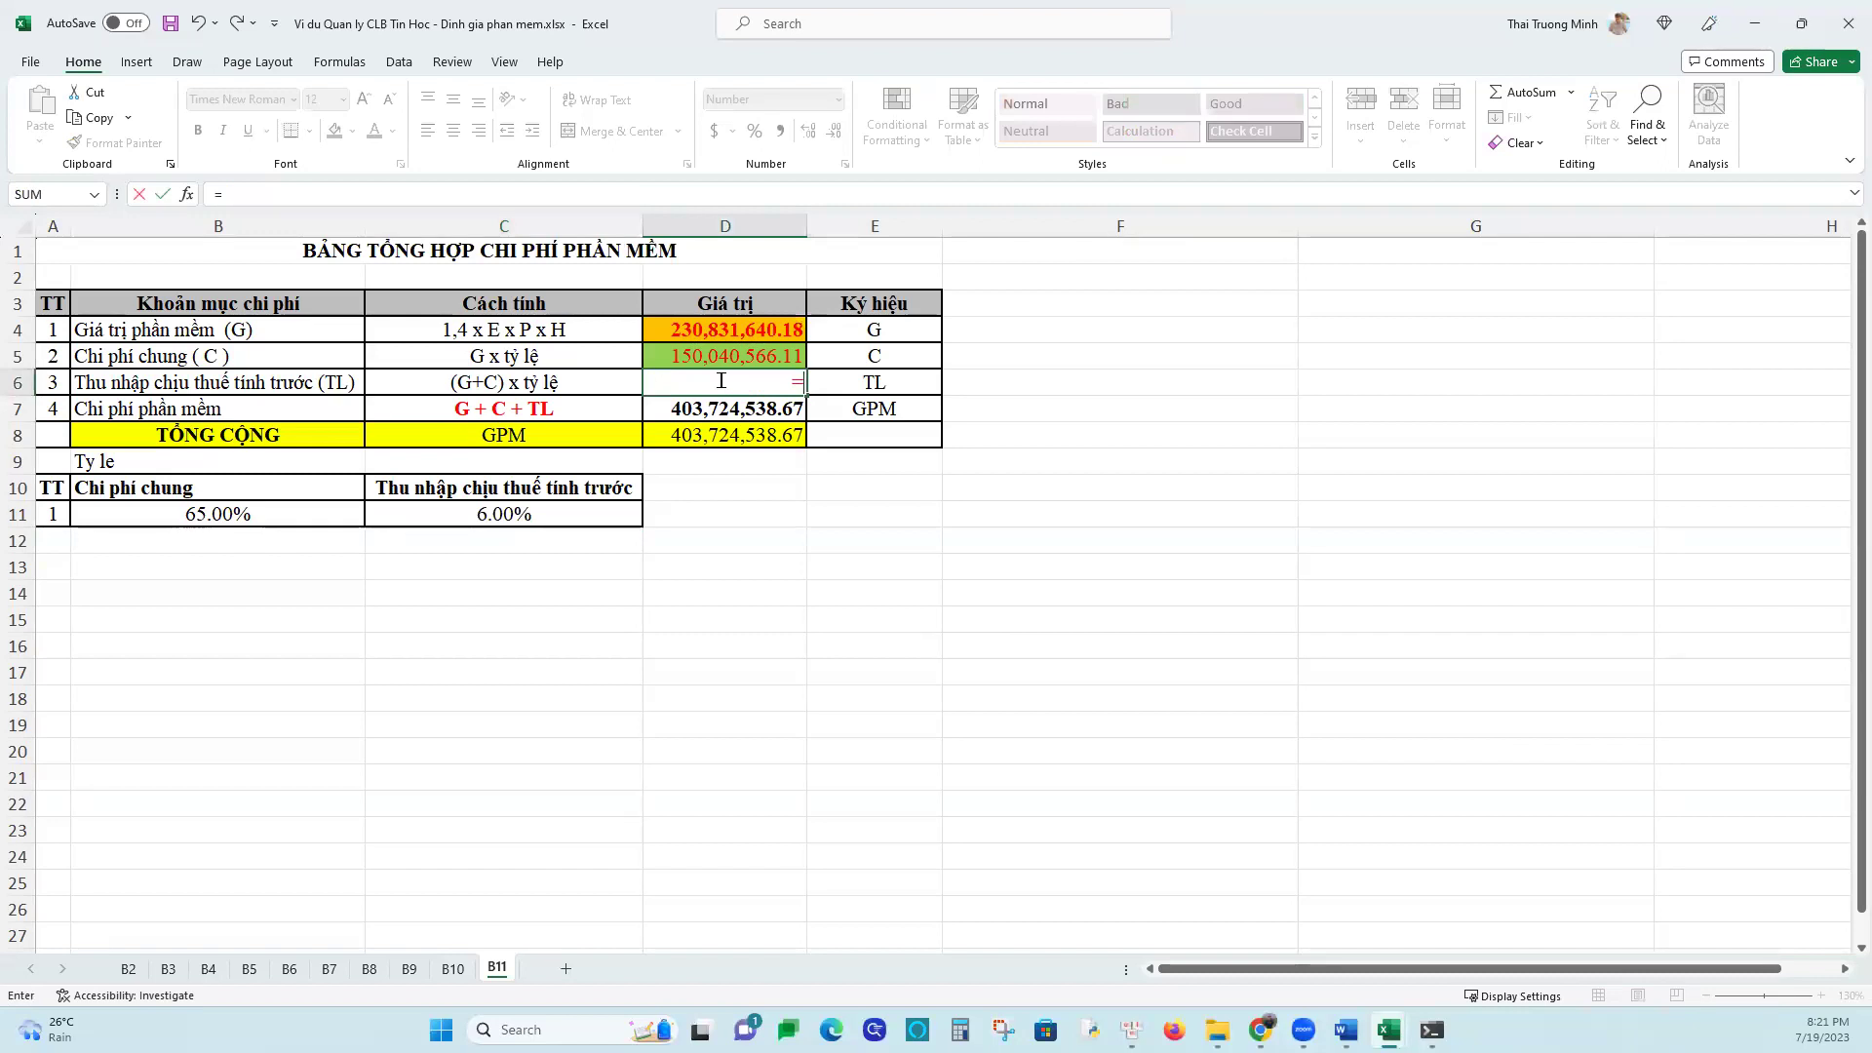
{"action": "left_click", "coordinate": [711, 330]}
{"action": "type", "text": "+"}
{"action": "left_click", "coordinate": [727, 351]}
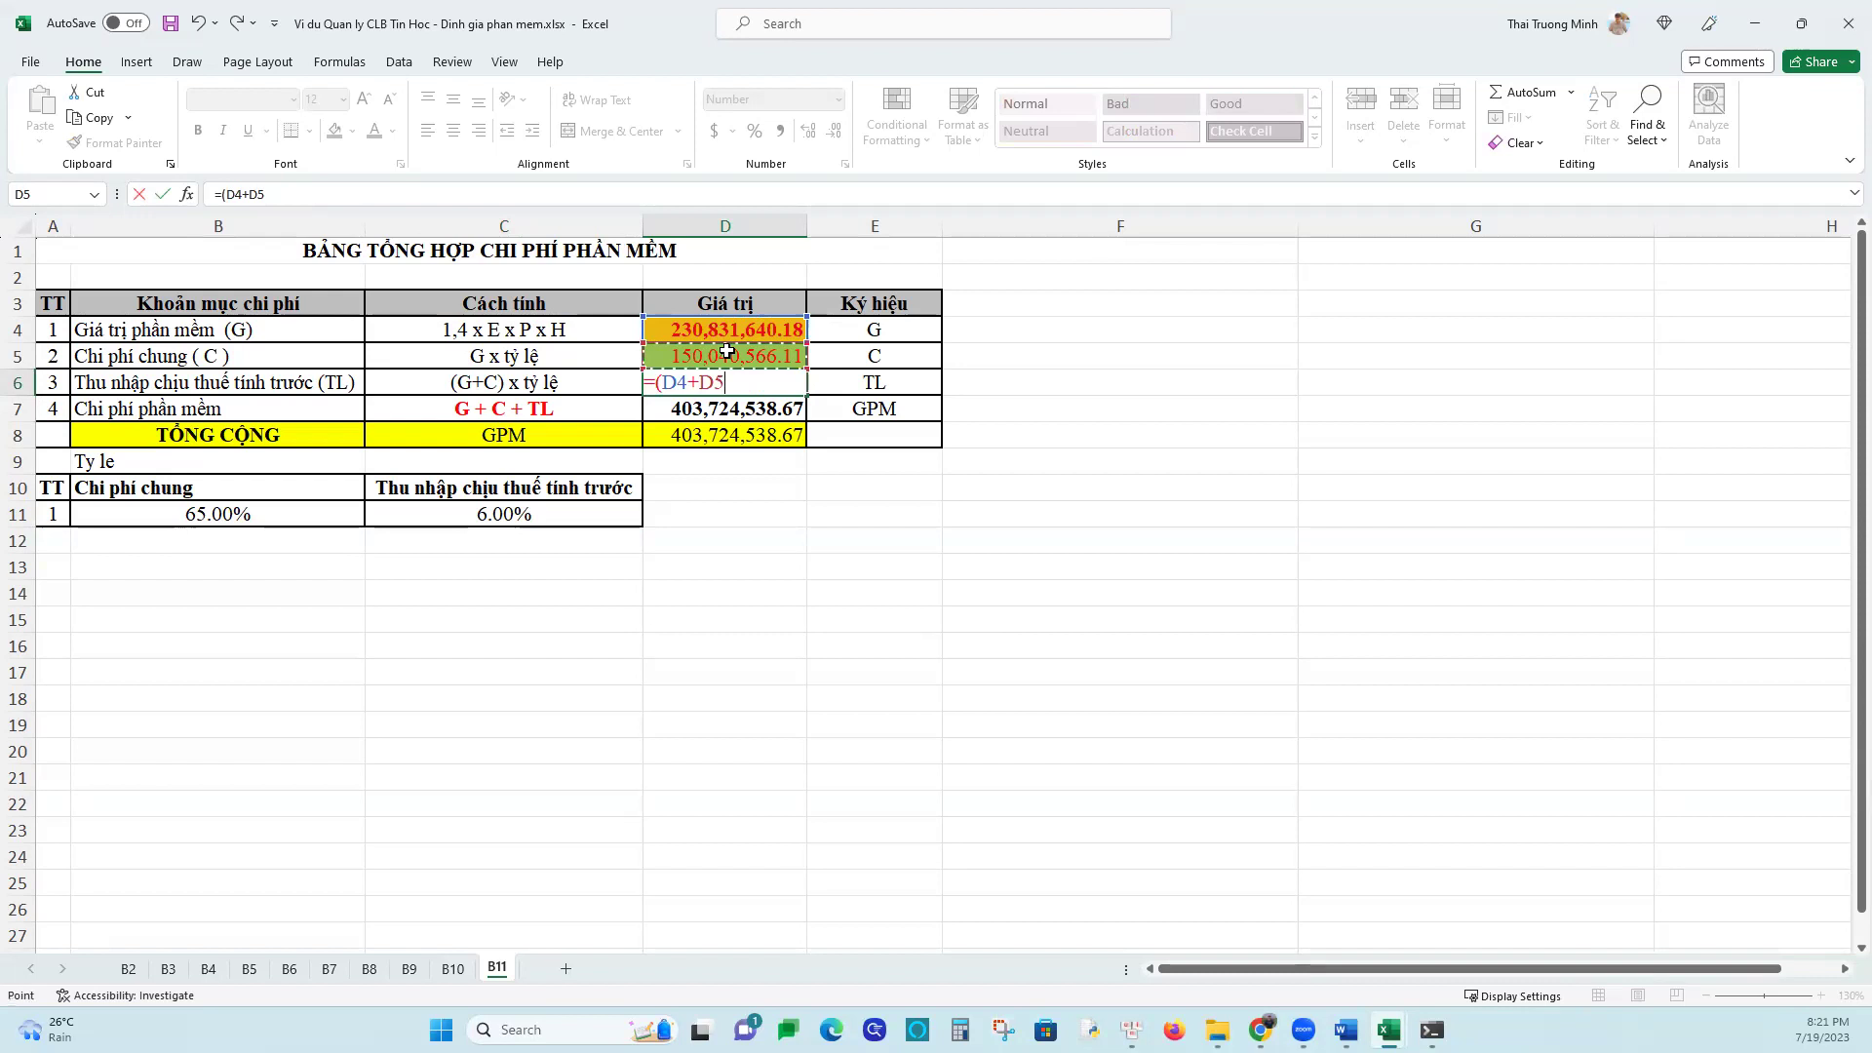
{"action": "type", "text": ")*"}
{"action": "left_click", "coordinate": [532, 513]}
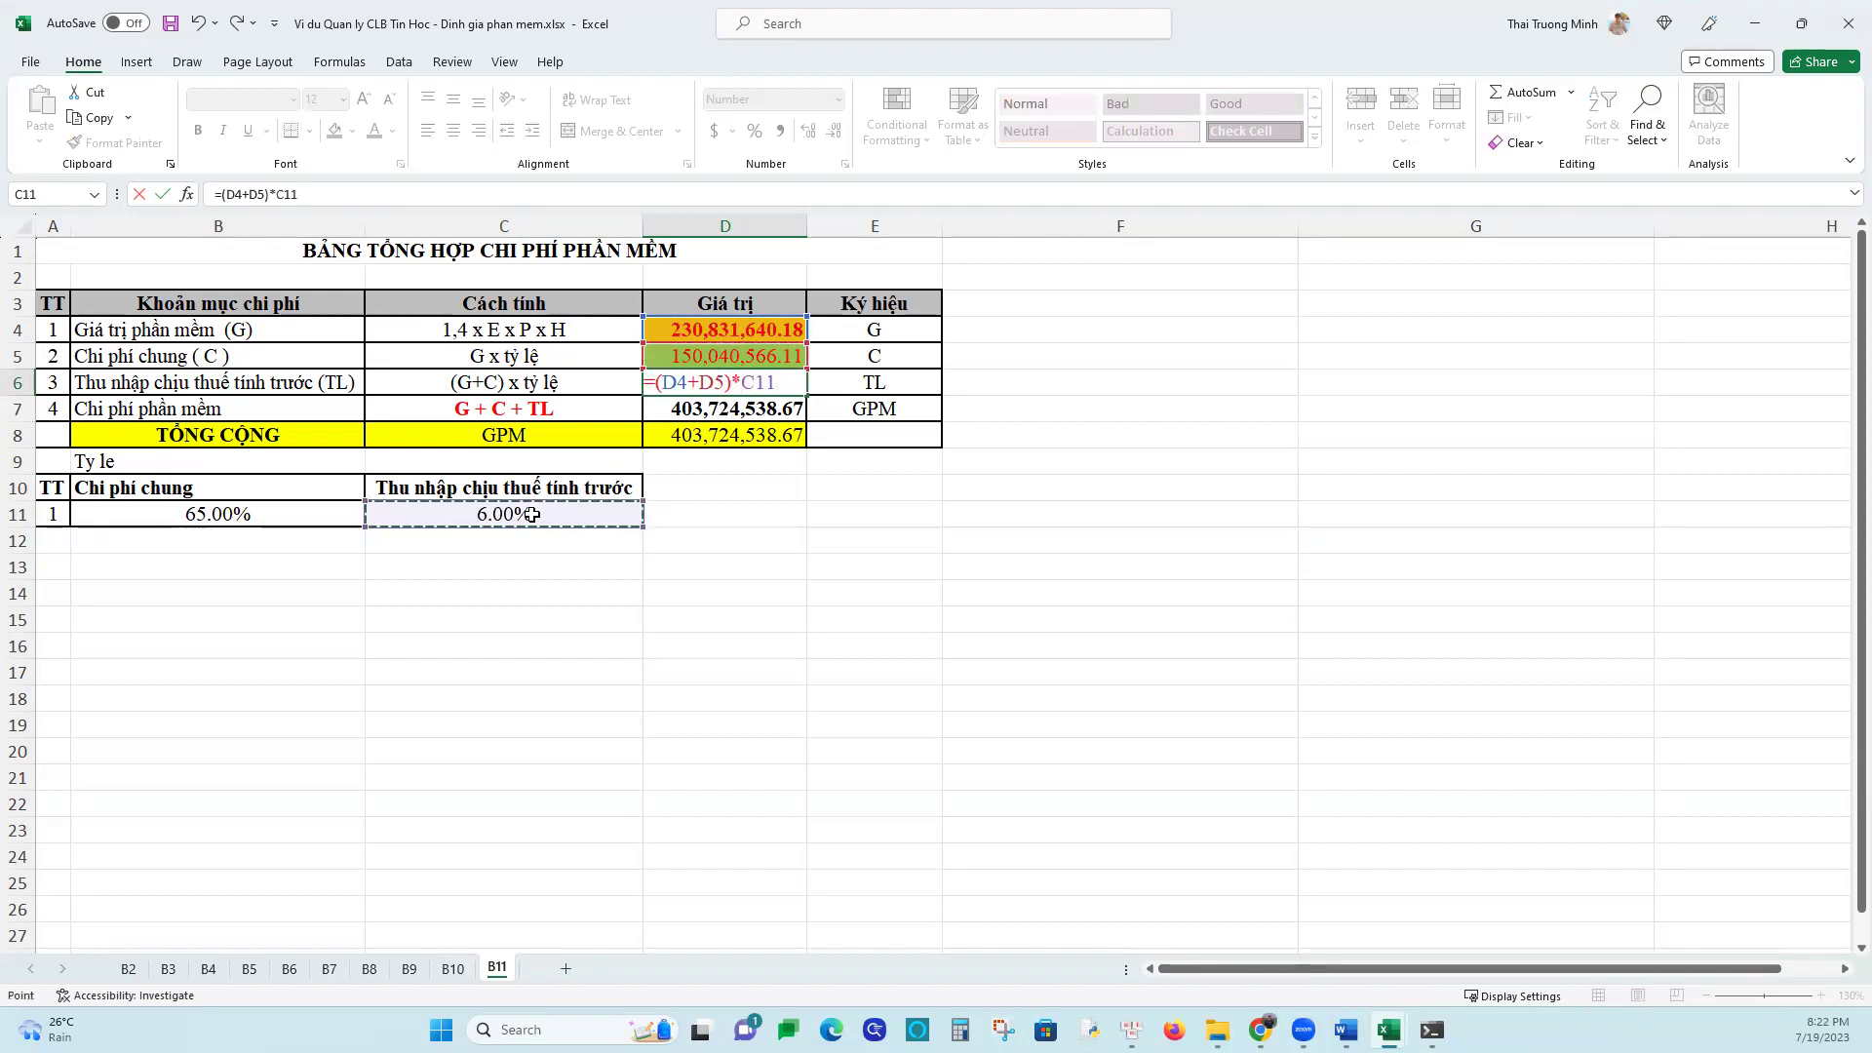
{"action": "key", "text": "Return"}
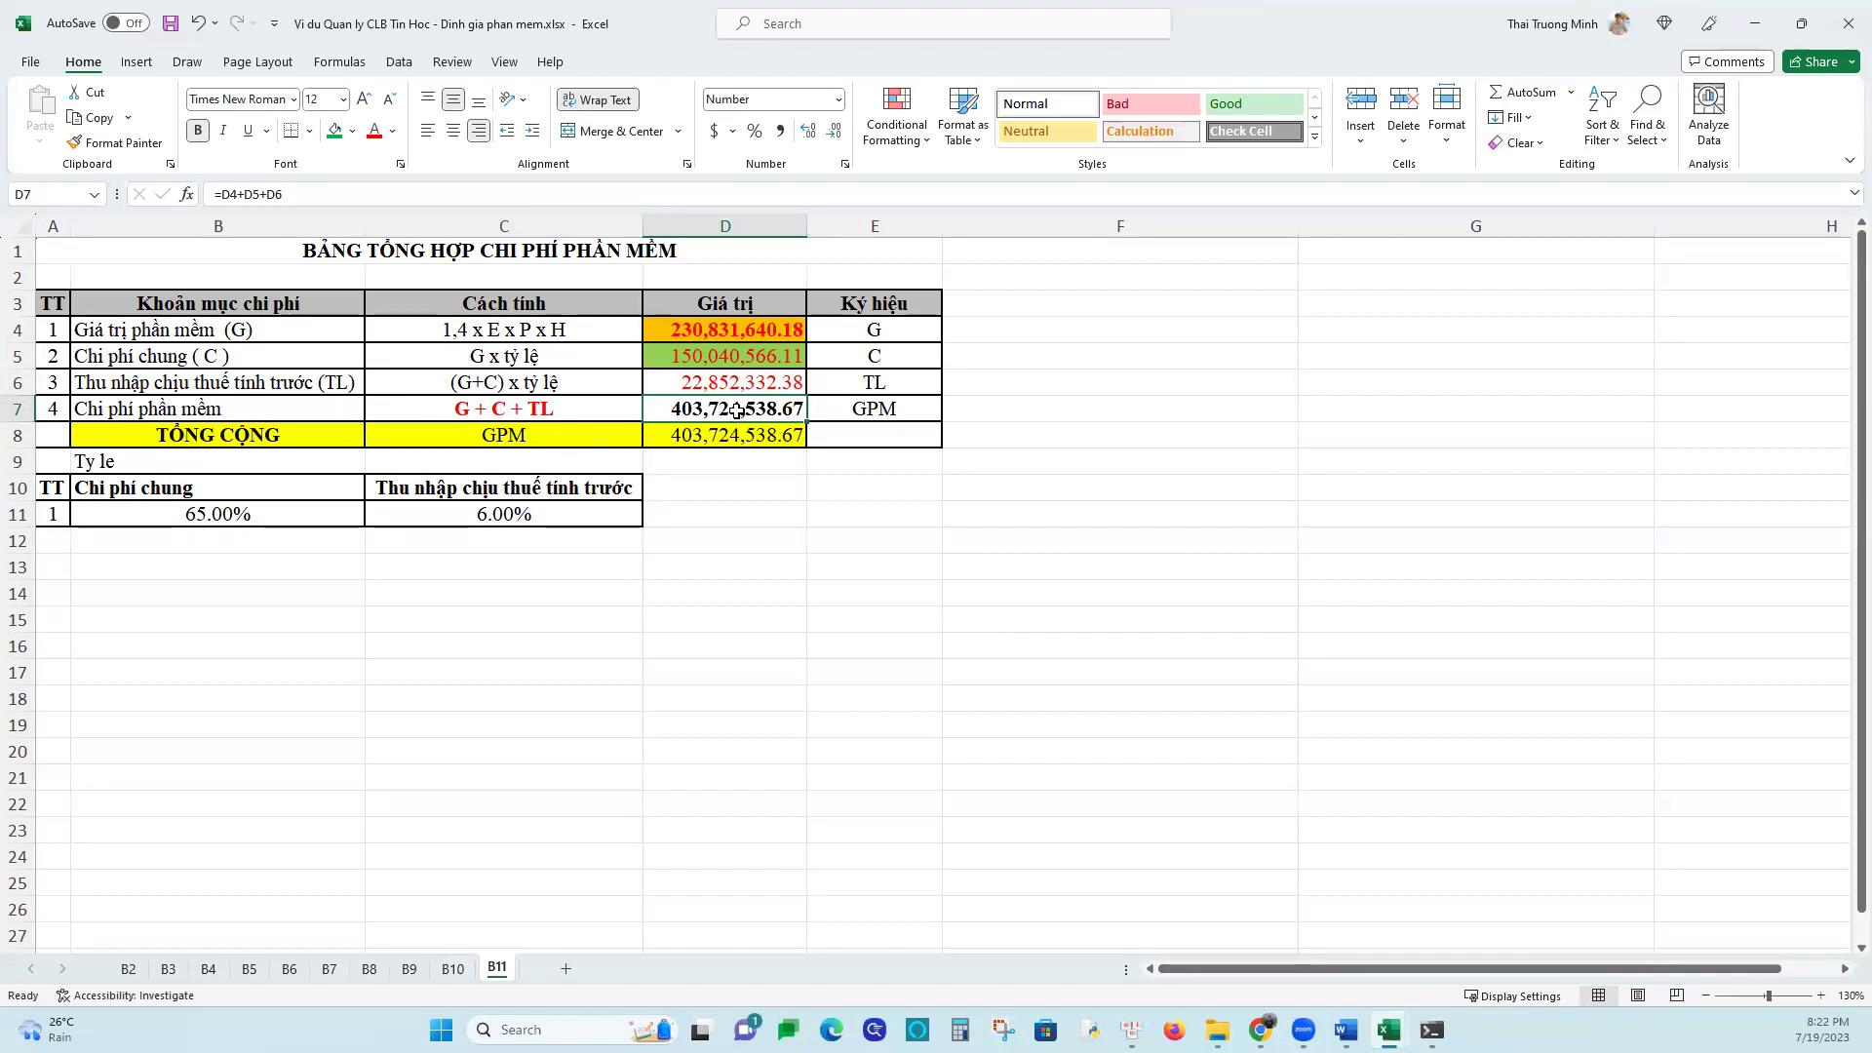
Enter =D4+D5+D6 in D7 to calculate the software cost (GPM) as G + C + TL
{"action": "type", "text": "="}
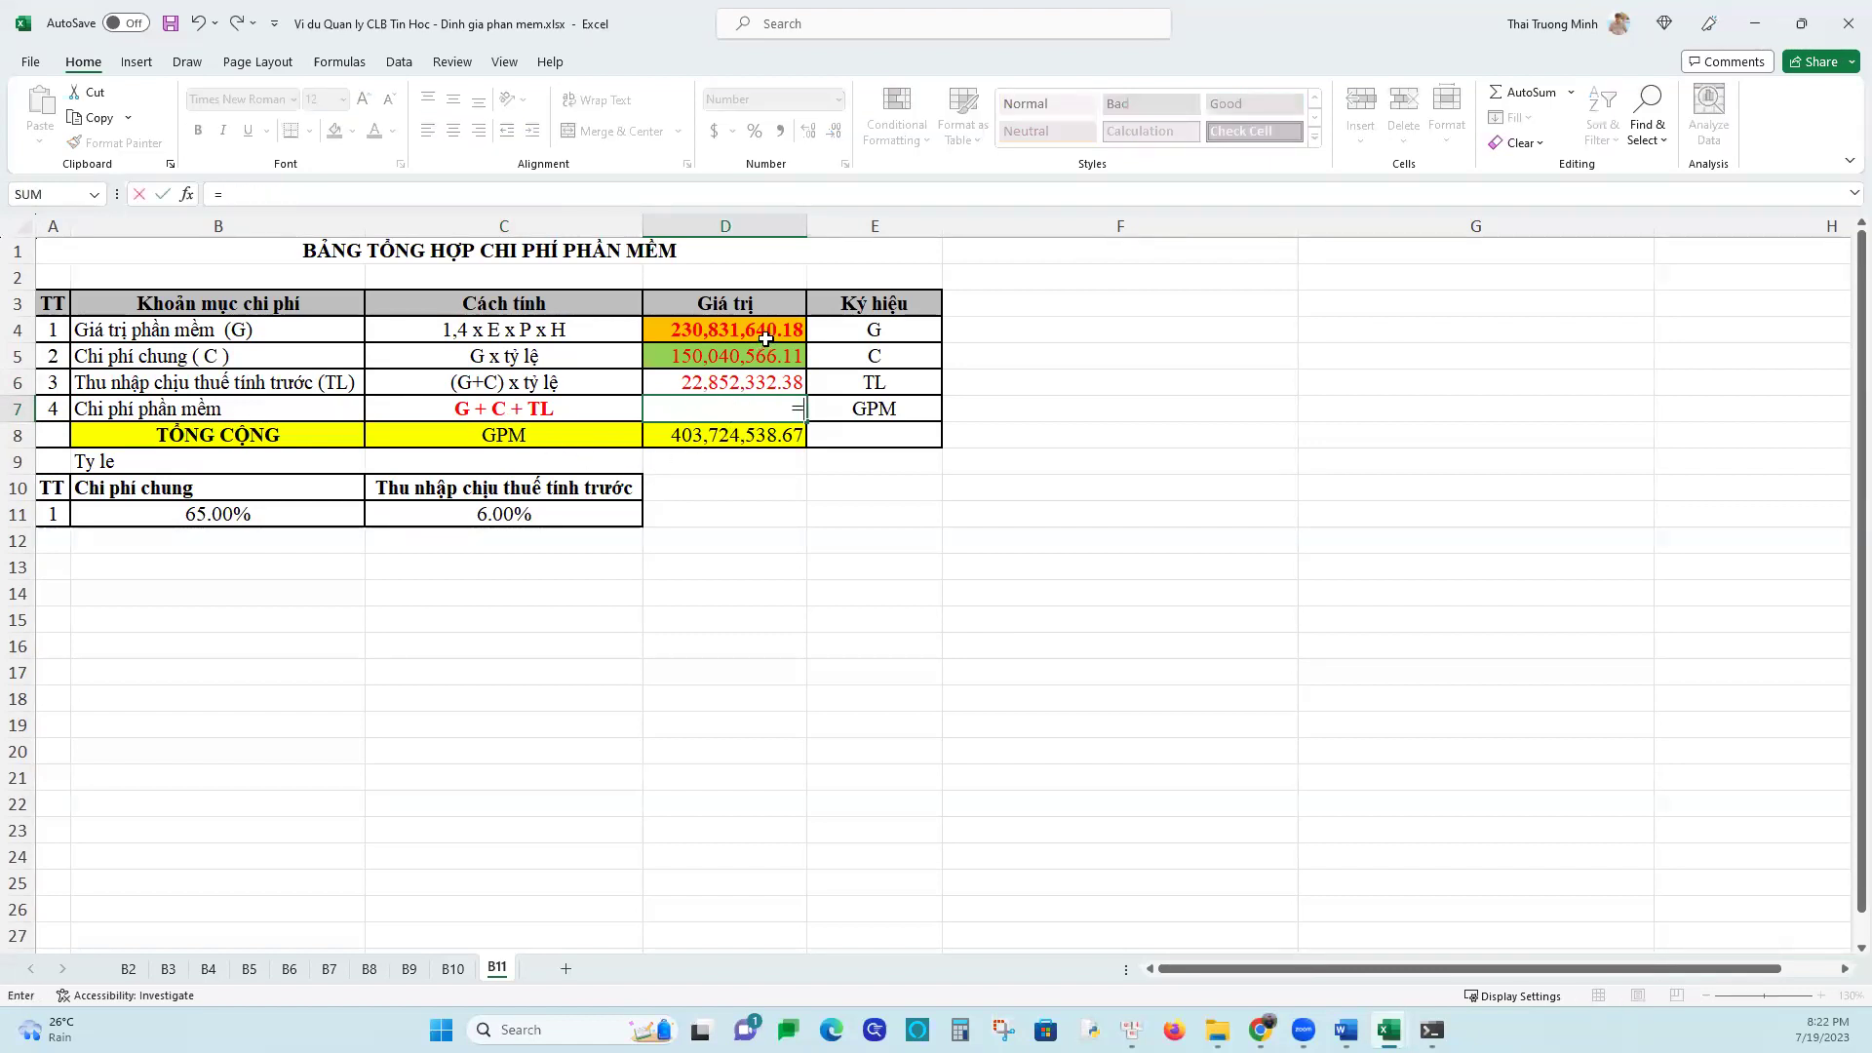
{"action": "left_click", "coordinate": [767, 330]}
{"action": "type", "text": "+"}
{"action": "left_click", "coordinate": [766, 357]}
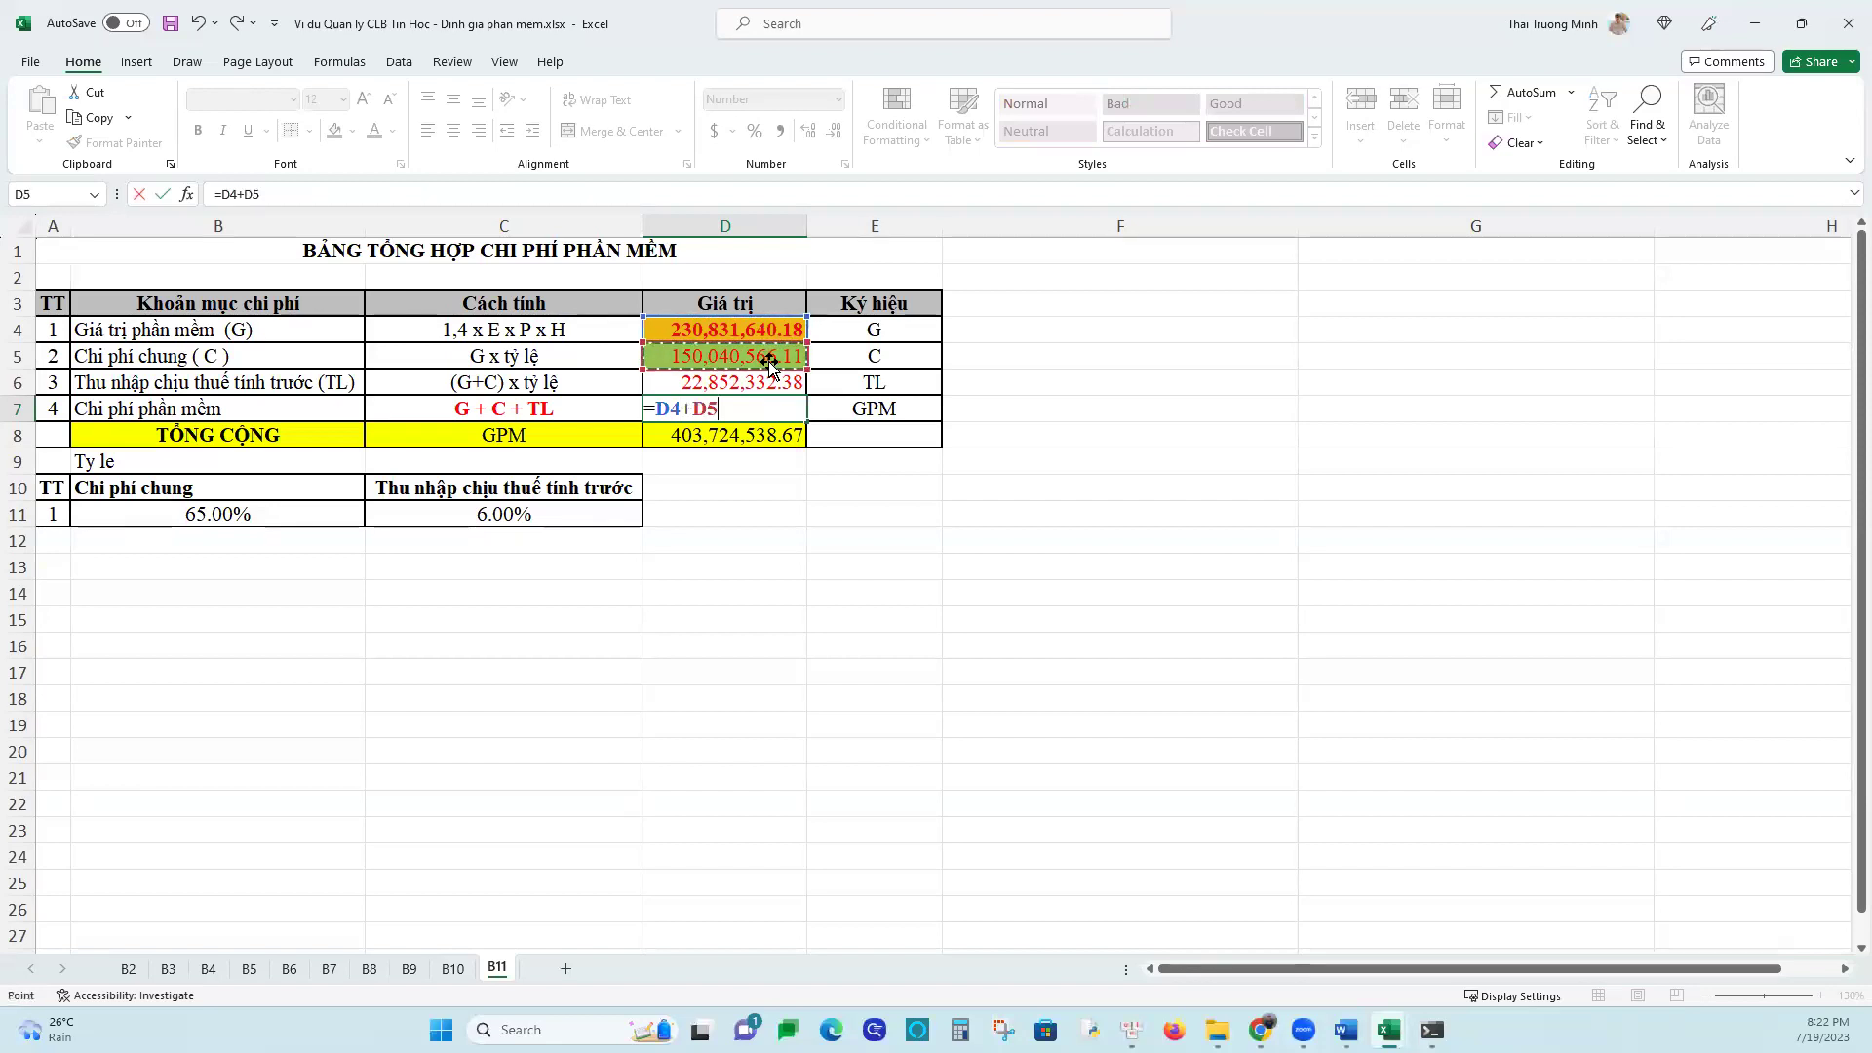
{"action": "type", "text": "+"}
{"action": "left_click", "coordinate": [761, 383]}
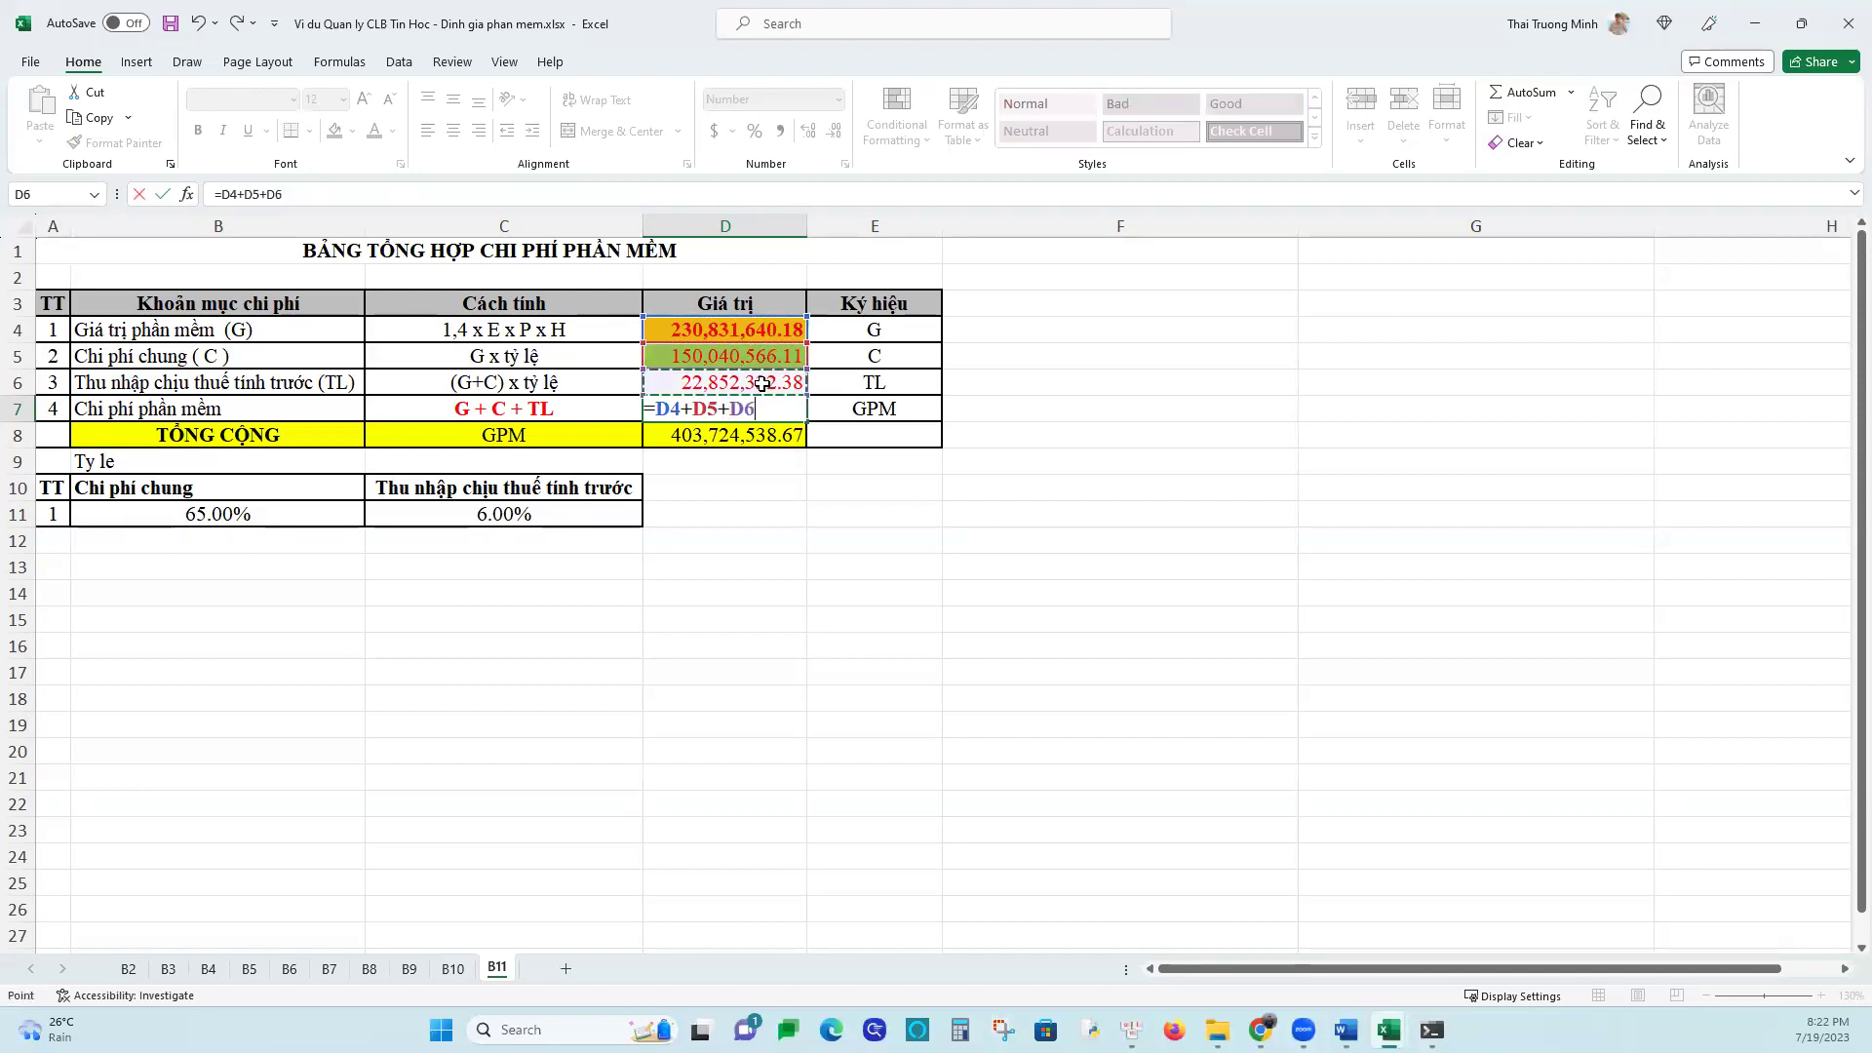
{"action": "key", "text": "Return"}
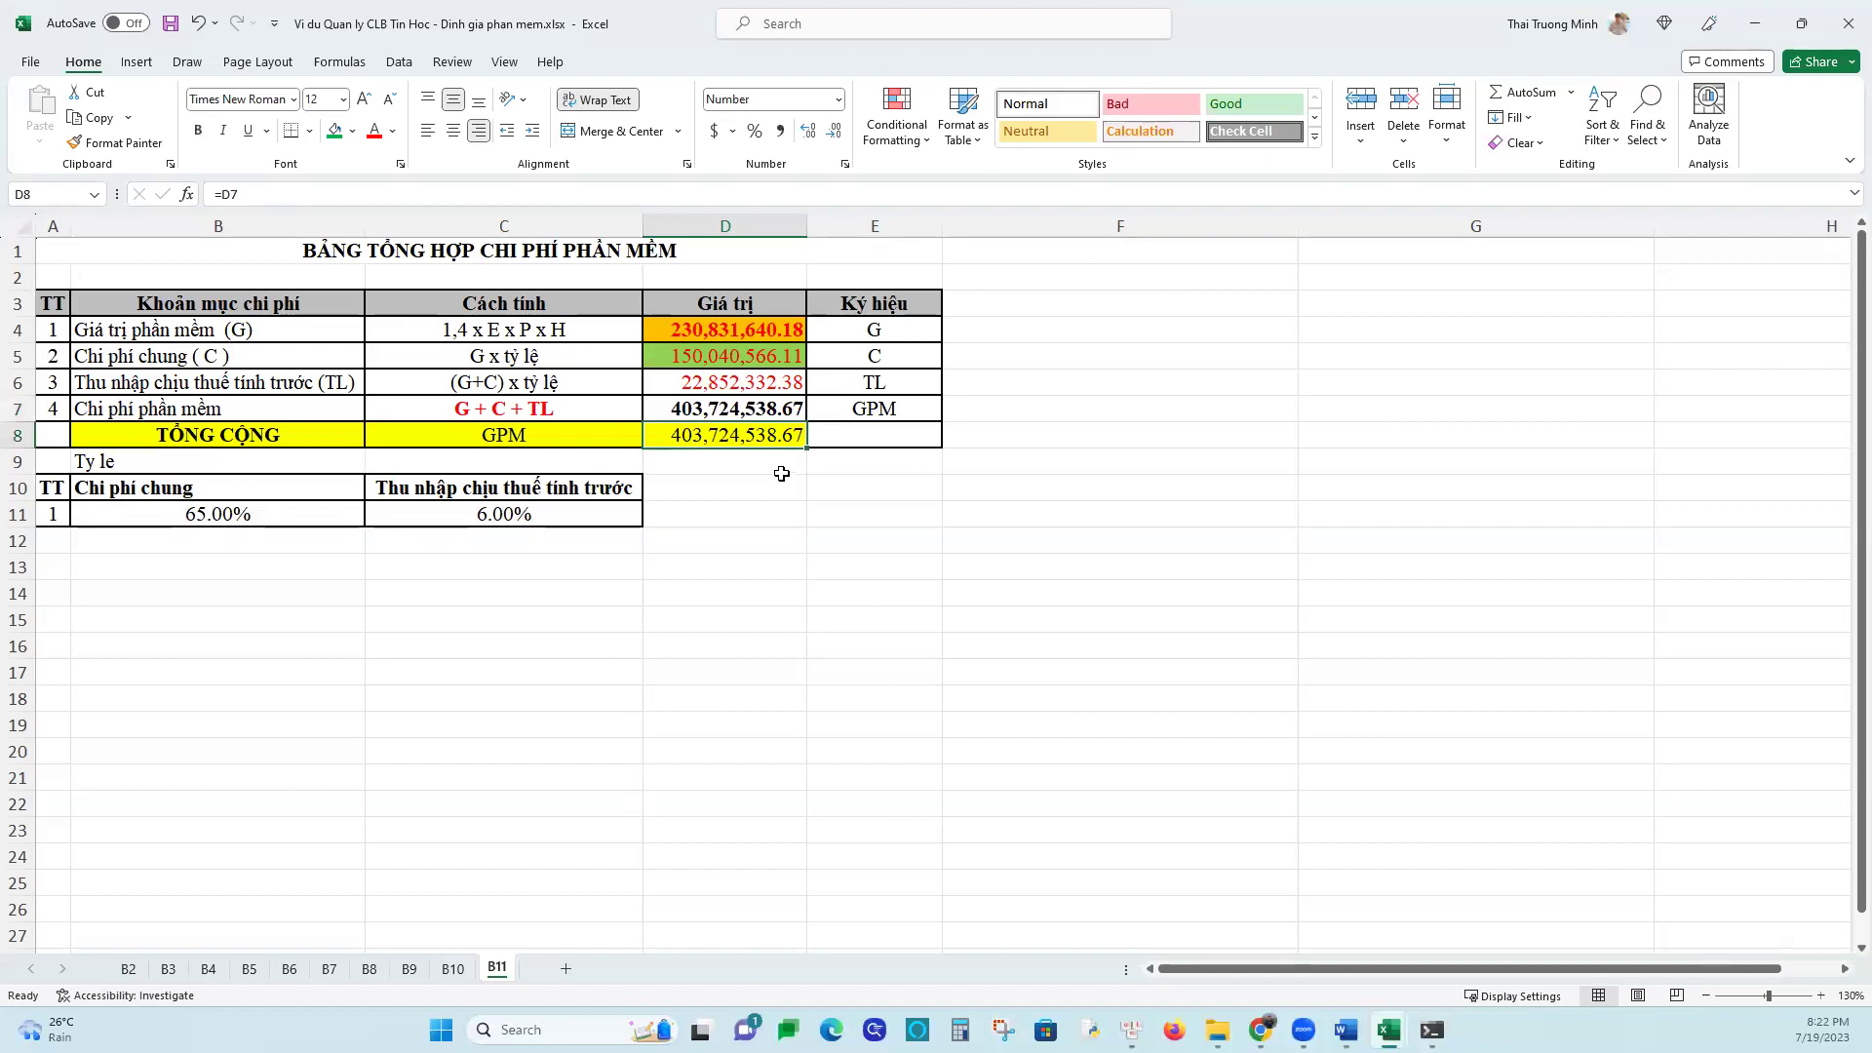
Check the GPM and total formulas in D7 and D8 of sheet B11 against the internal software value on sheet B10
{"action": "left_click", "coordinate": [732, 409]}
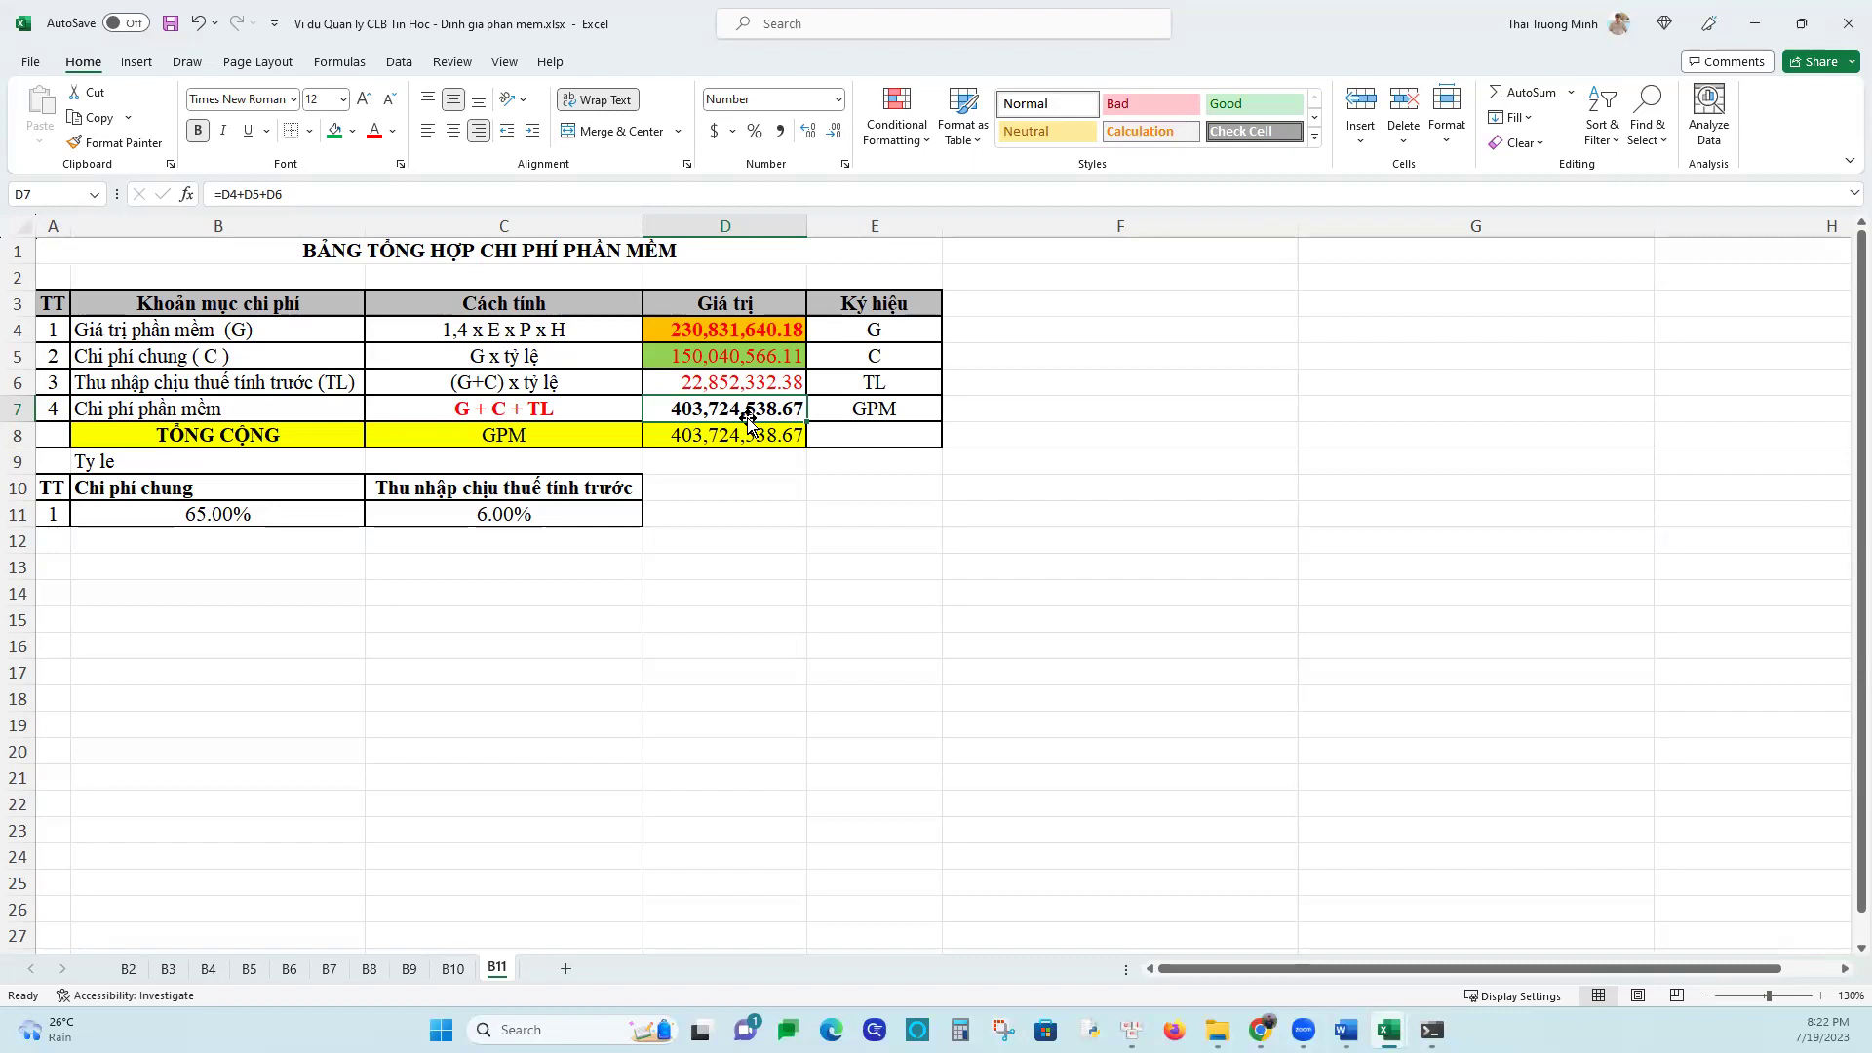
{"action": "left_click", "coordinate": [752, 432]}
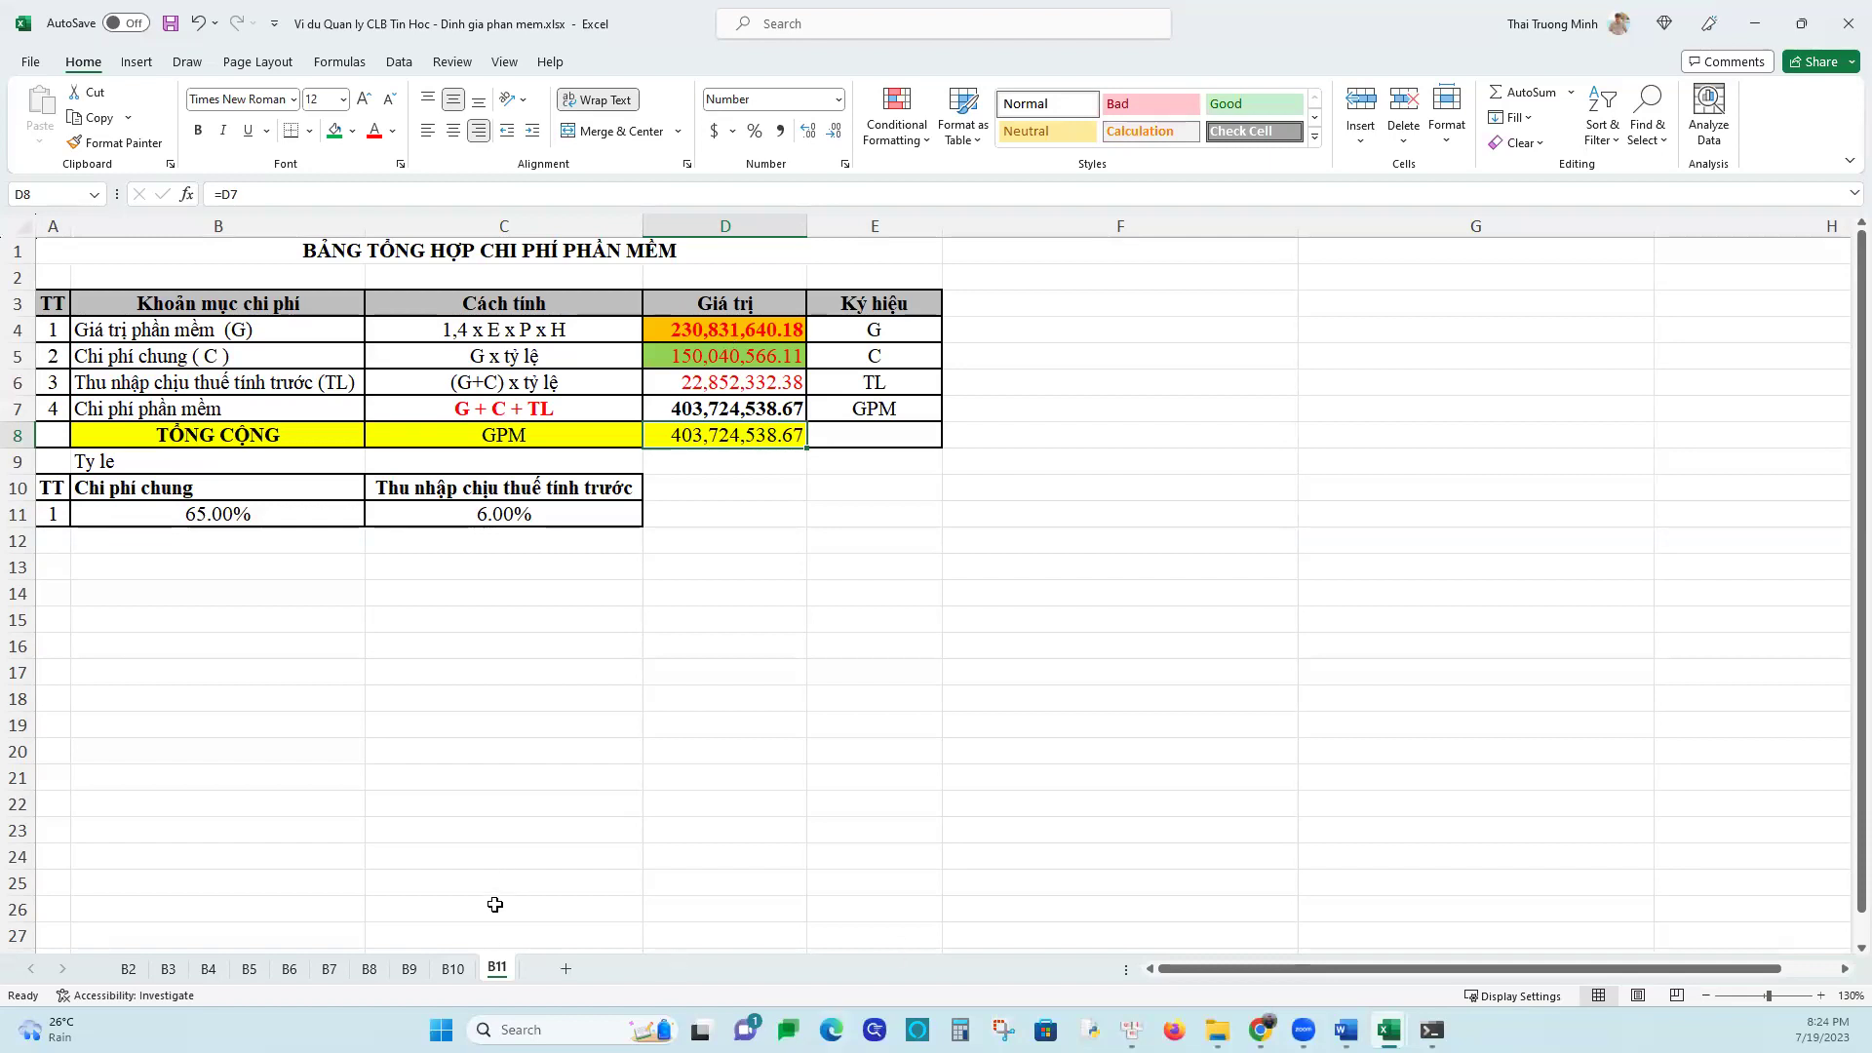
{"action": "left_click", "coordinate": [455, 970]}
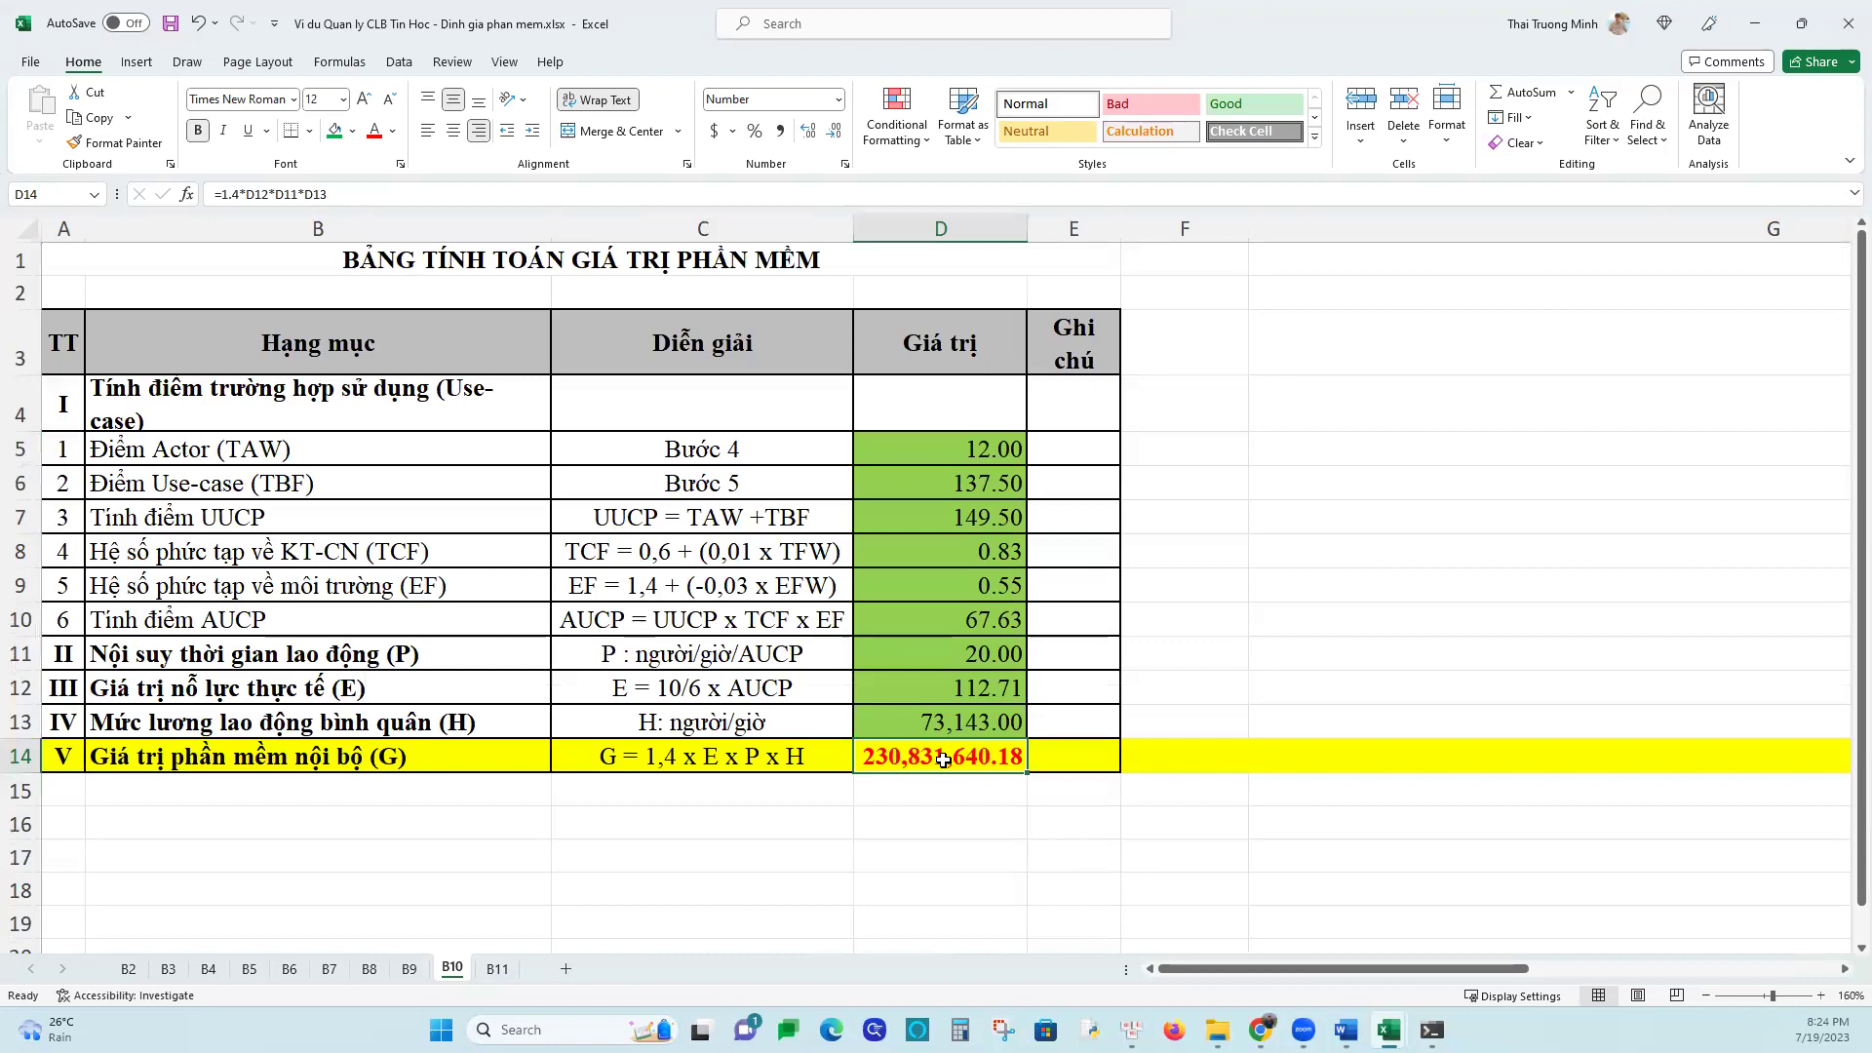
{"action": "left_click", "coordinate": [499, 971]}
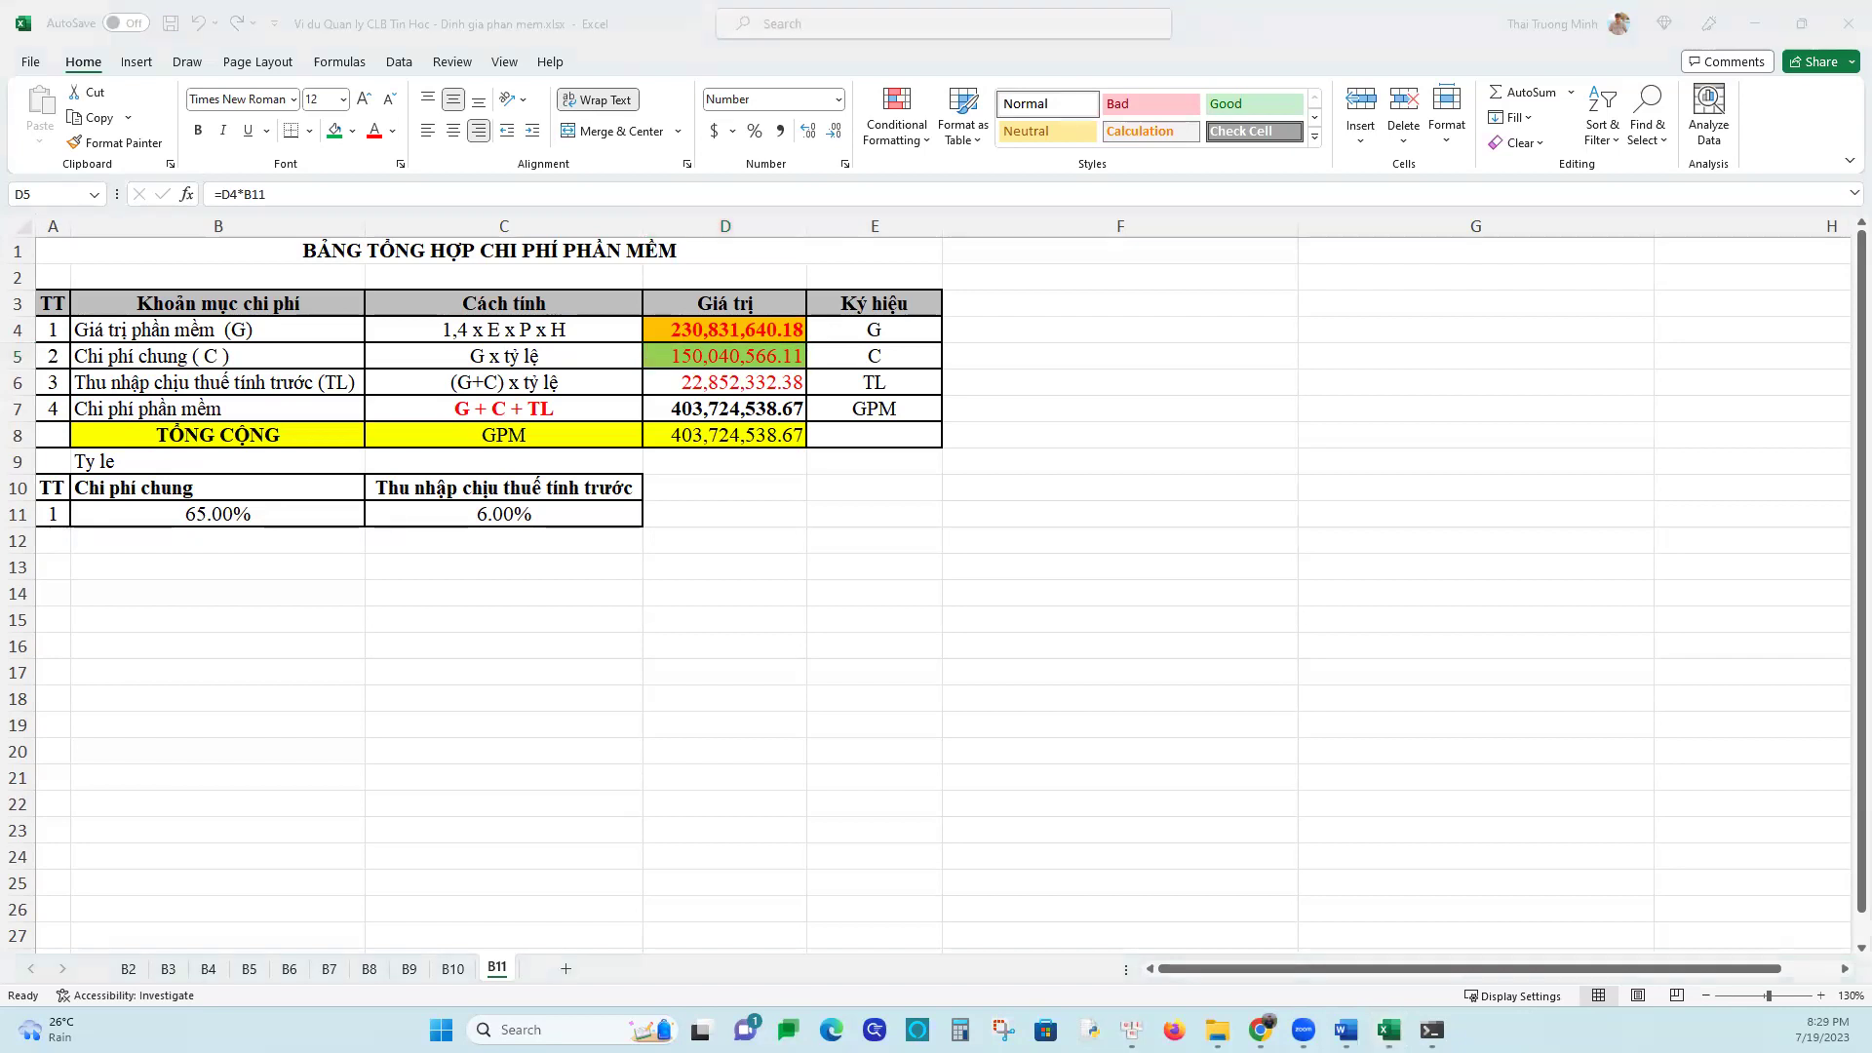
Review the flows and subflows of use case QLG-07 (Đăng tải game) in the Đặc tả Word document
{"action": "scroll", "coordinate": [842, 661], "scroll_direction": "down", "scroll_amount": 4}
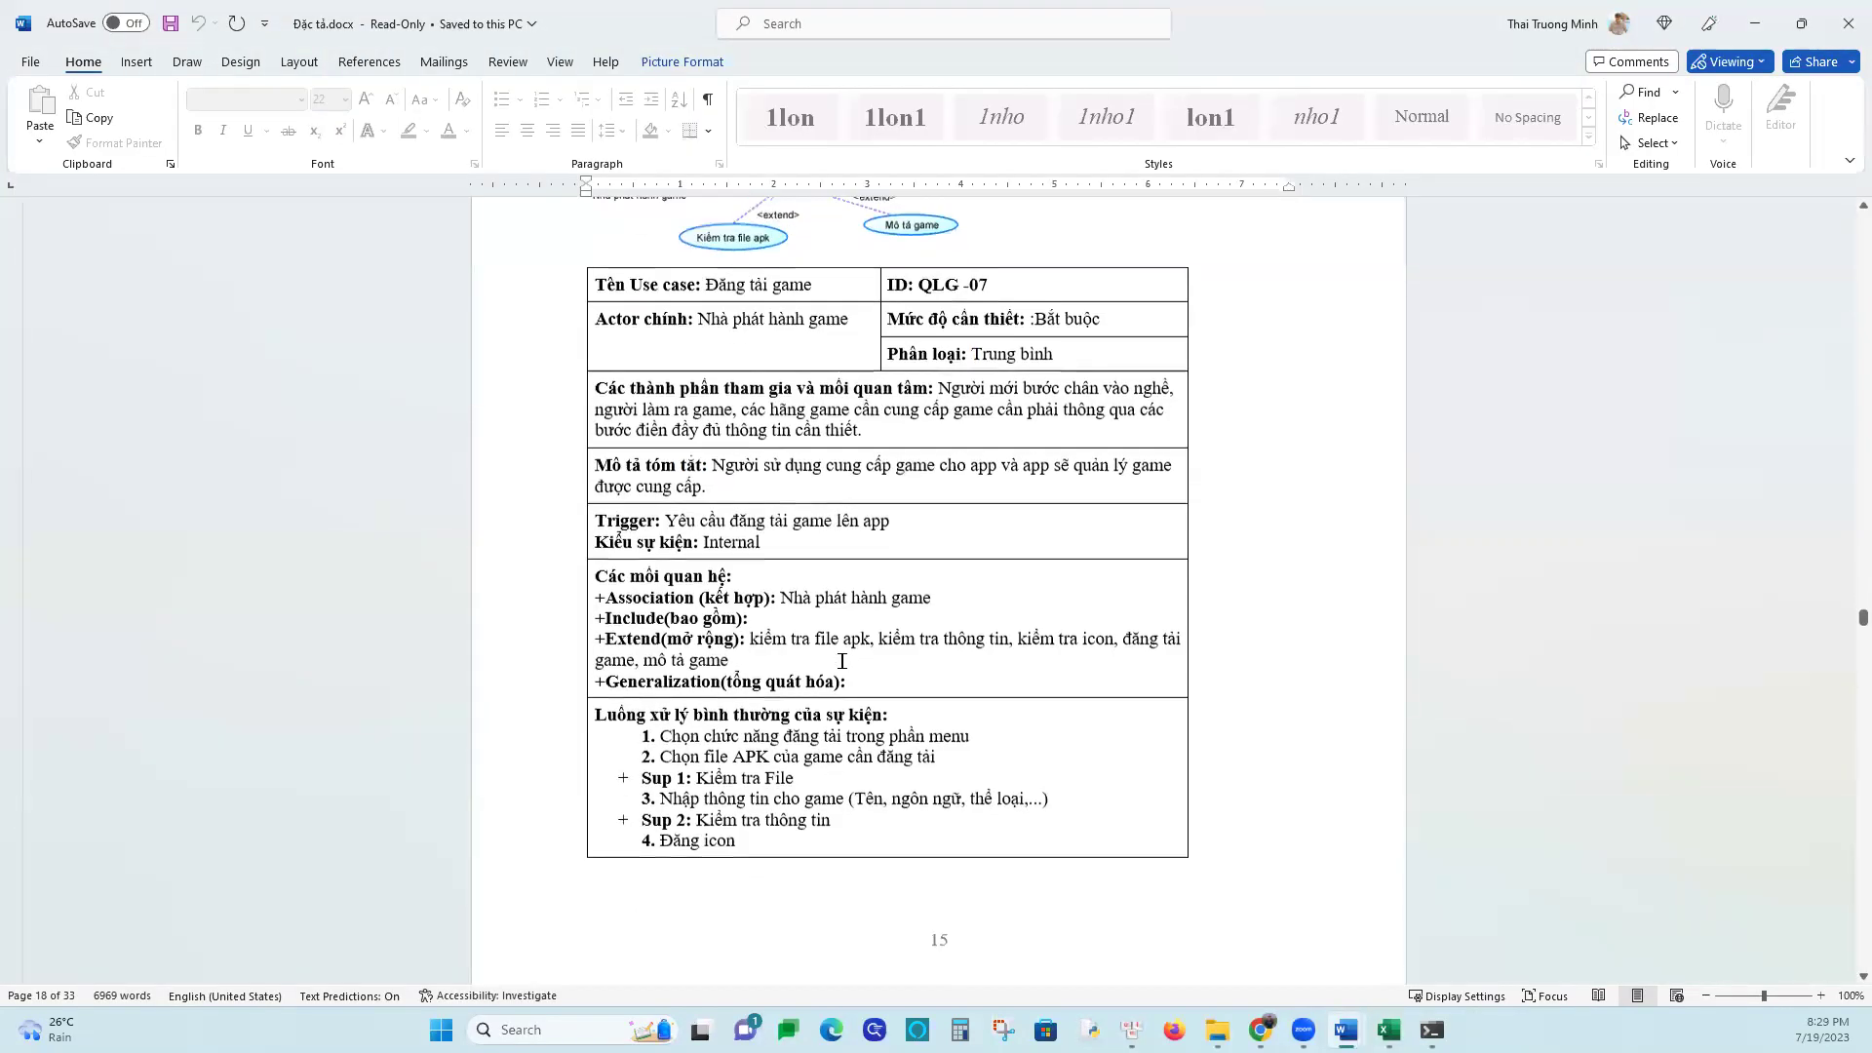
{"action": "scroll", "coordinate": [842, 661], "scroll_direction": "down", "scroll_amount": 15}
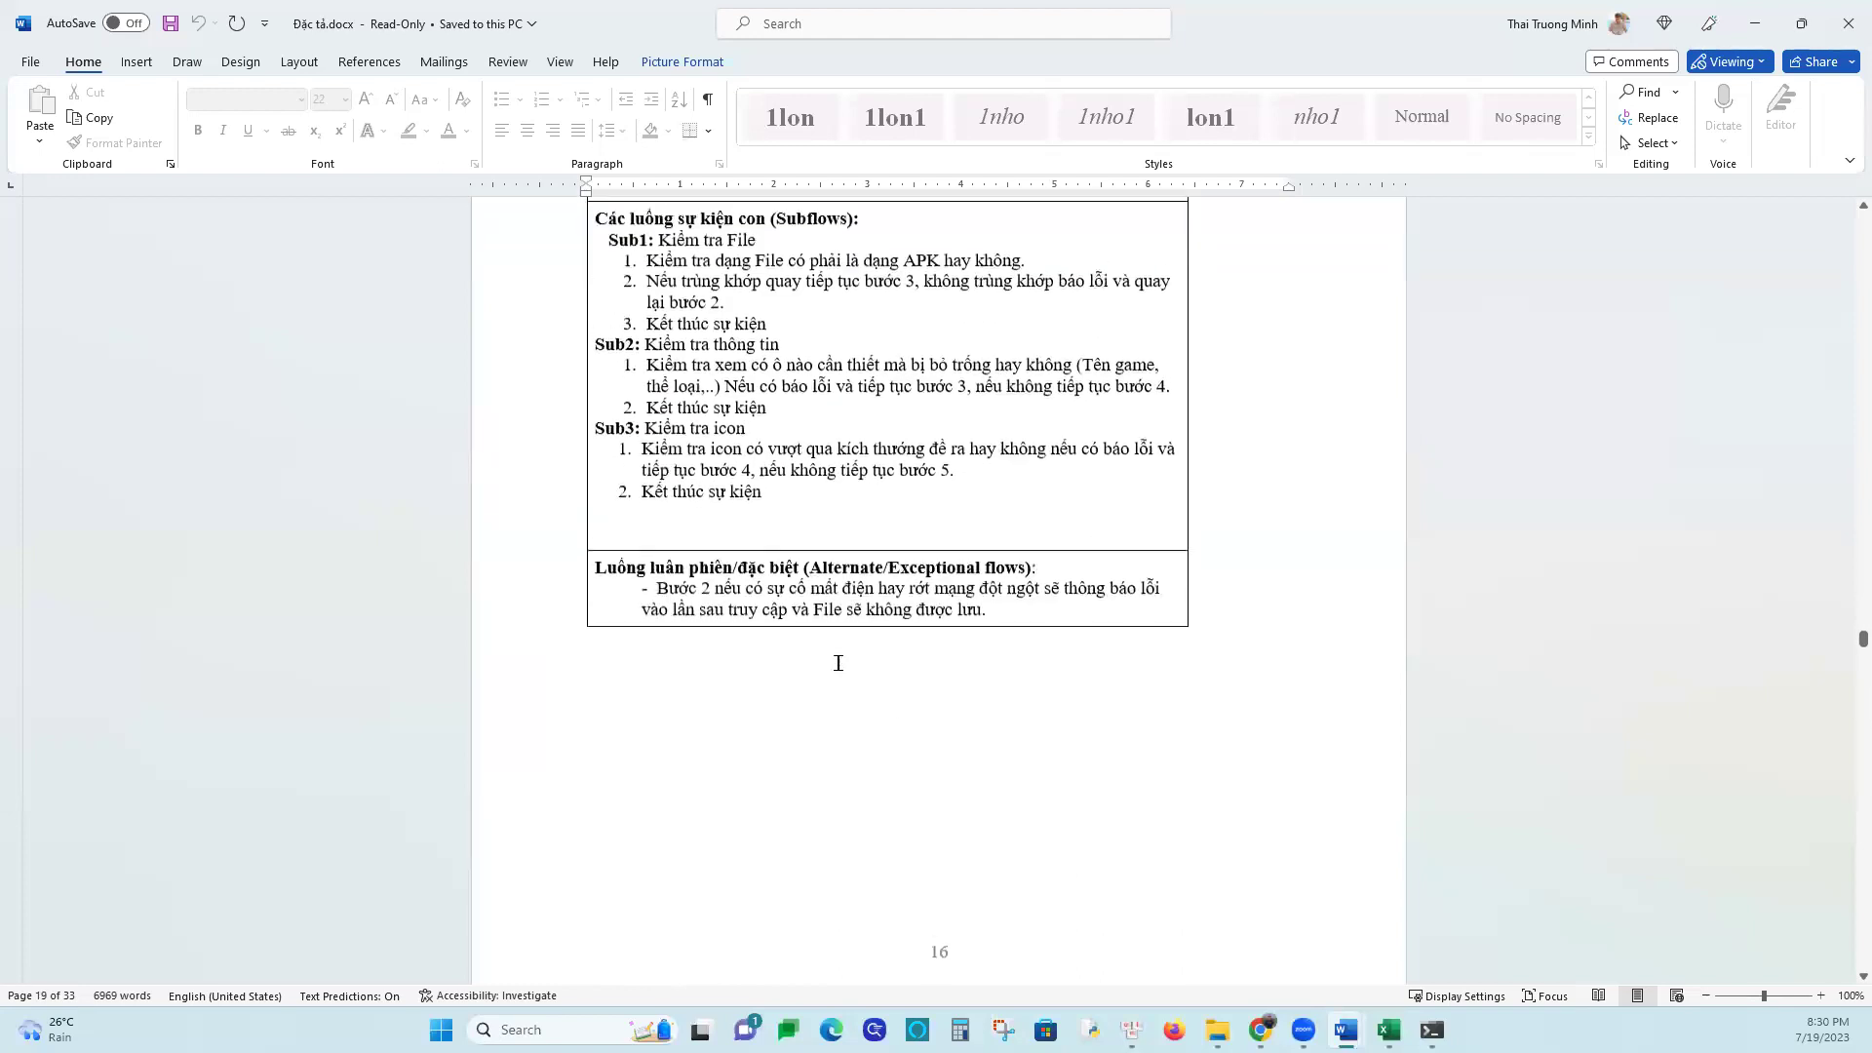
{"action": "scroll", "coordinate": [838, 662], "scroll_direction": "up", "scroll_amount": 13}
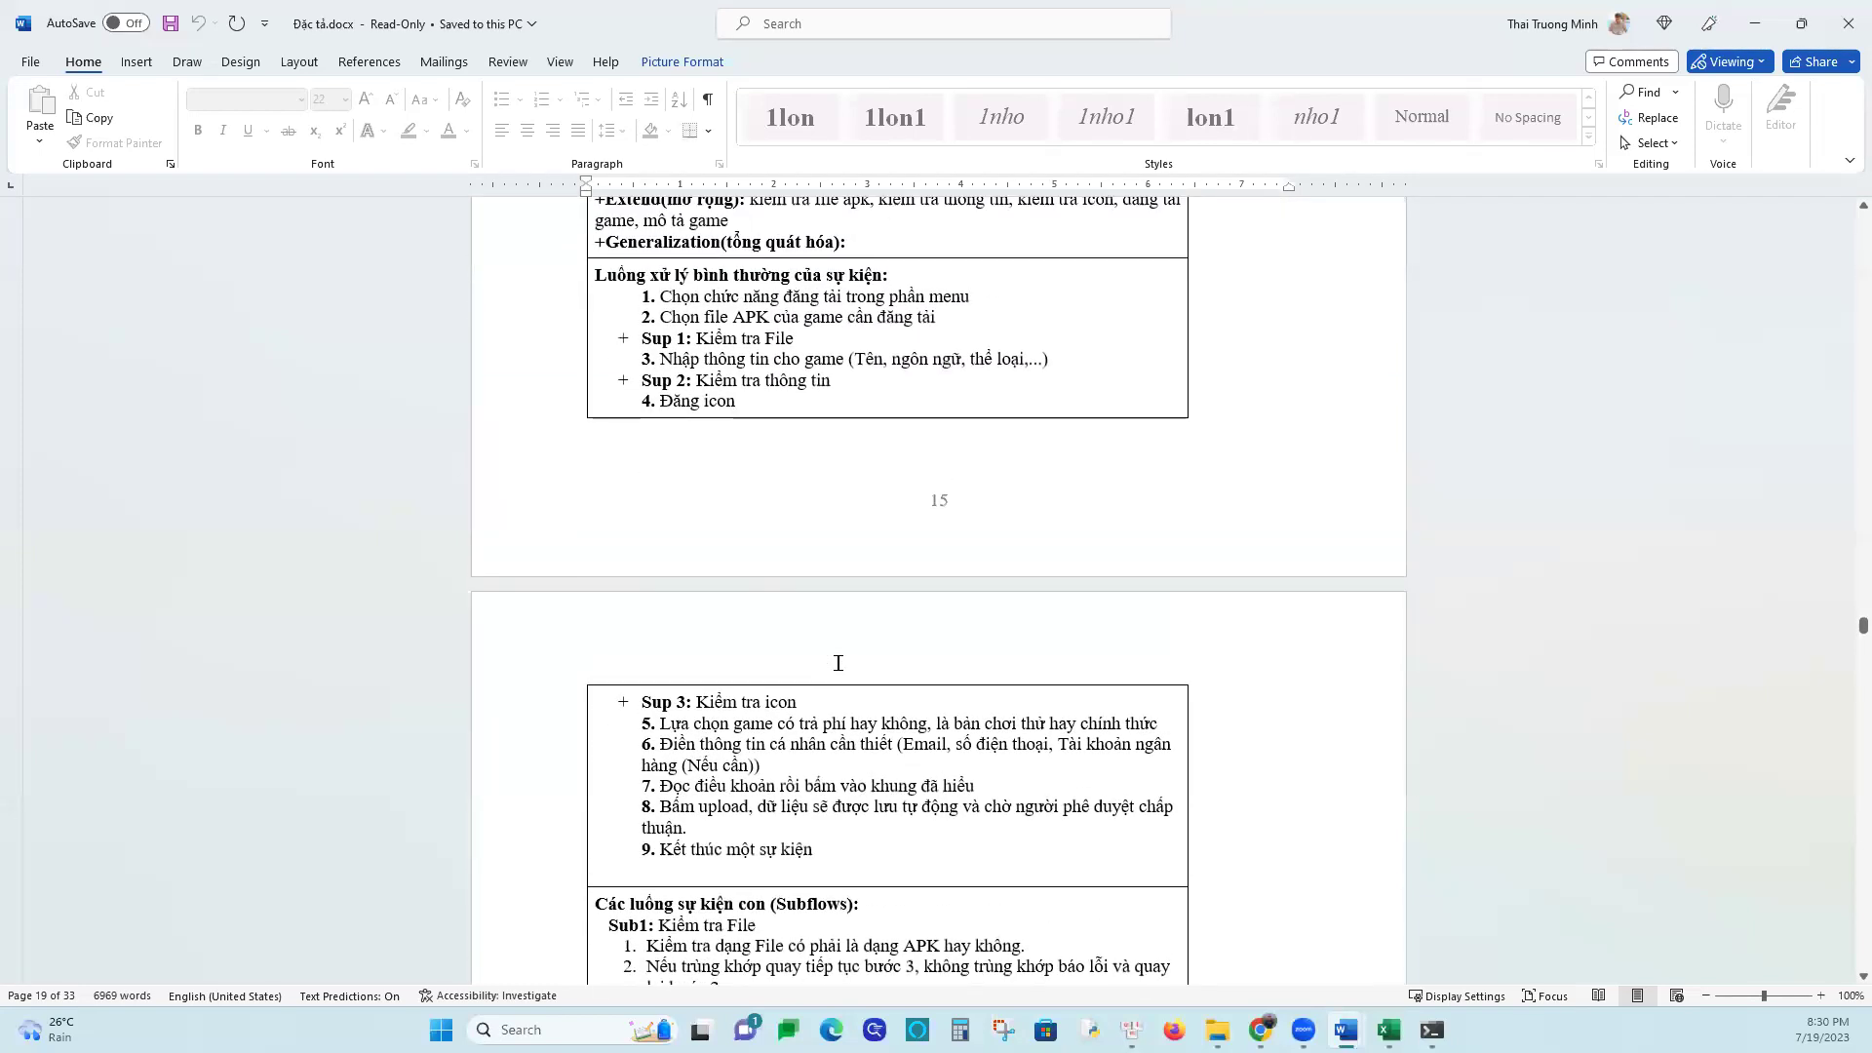
{"action": "left_click", "coordinate": [838, 663]}
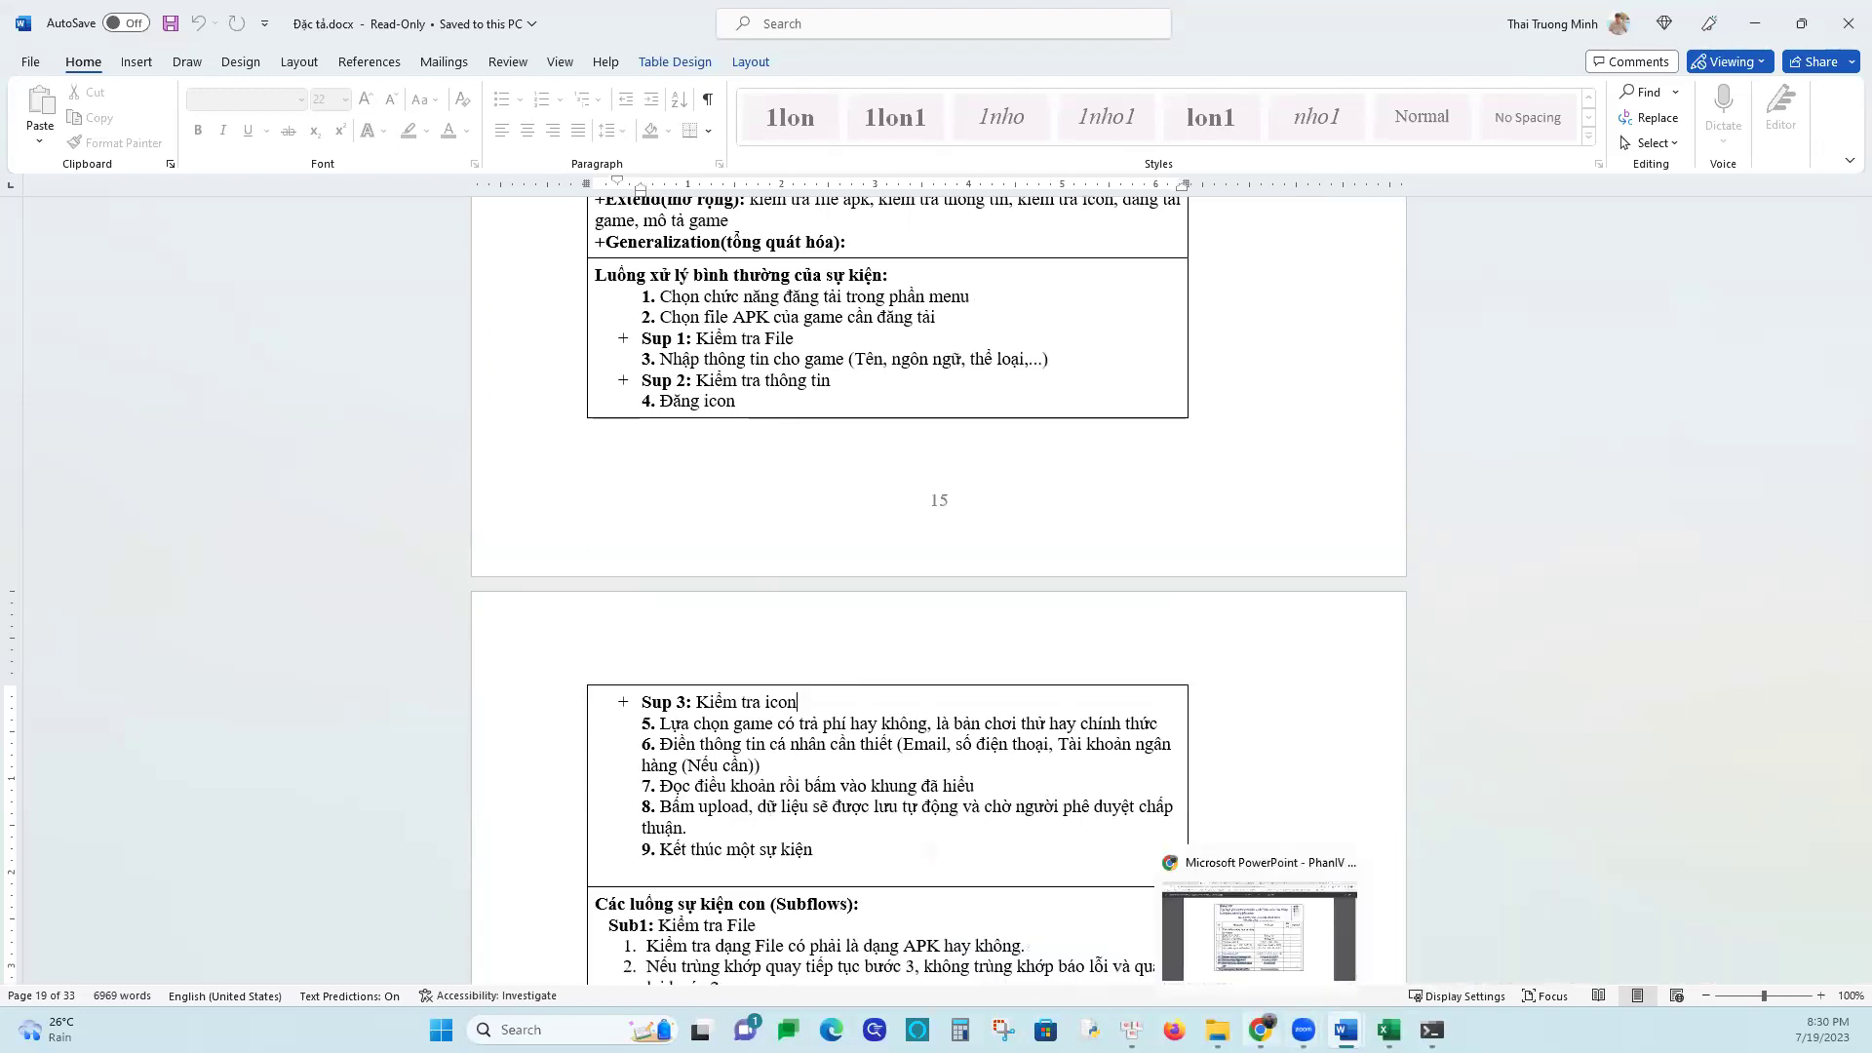
Switch to the estimation slides PDF in Chrome, review the steps from Bước 10 back to Bước 1, and highlight Bước 1's requirements text
{"action": "left_click", "coordinate": [1259, 1029]}
{"action": "scroll", "coordinate": [1061, 780], "scroll_direction": "up", "scroll_amount": 10}
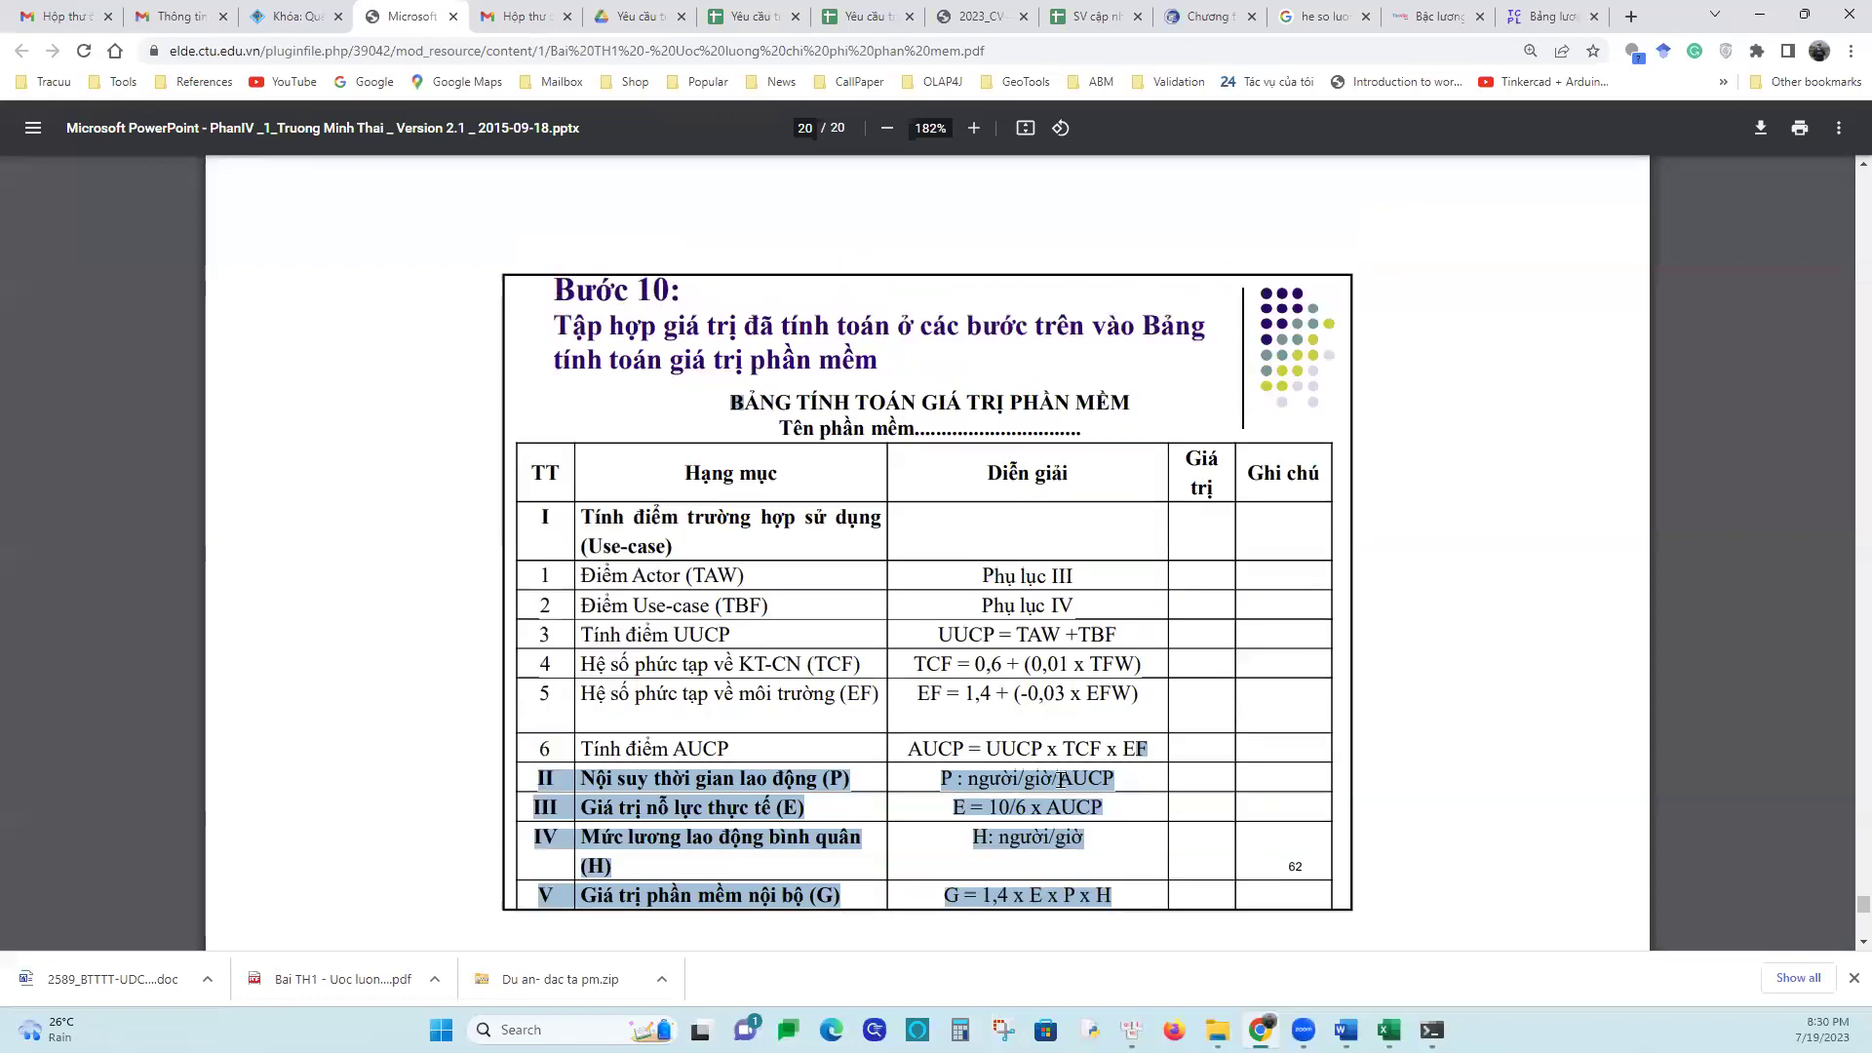
{"action": "scroll", "coordinate": [1061, 780], "scroll_direction": "up", "scroll_amount": 20}
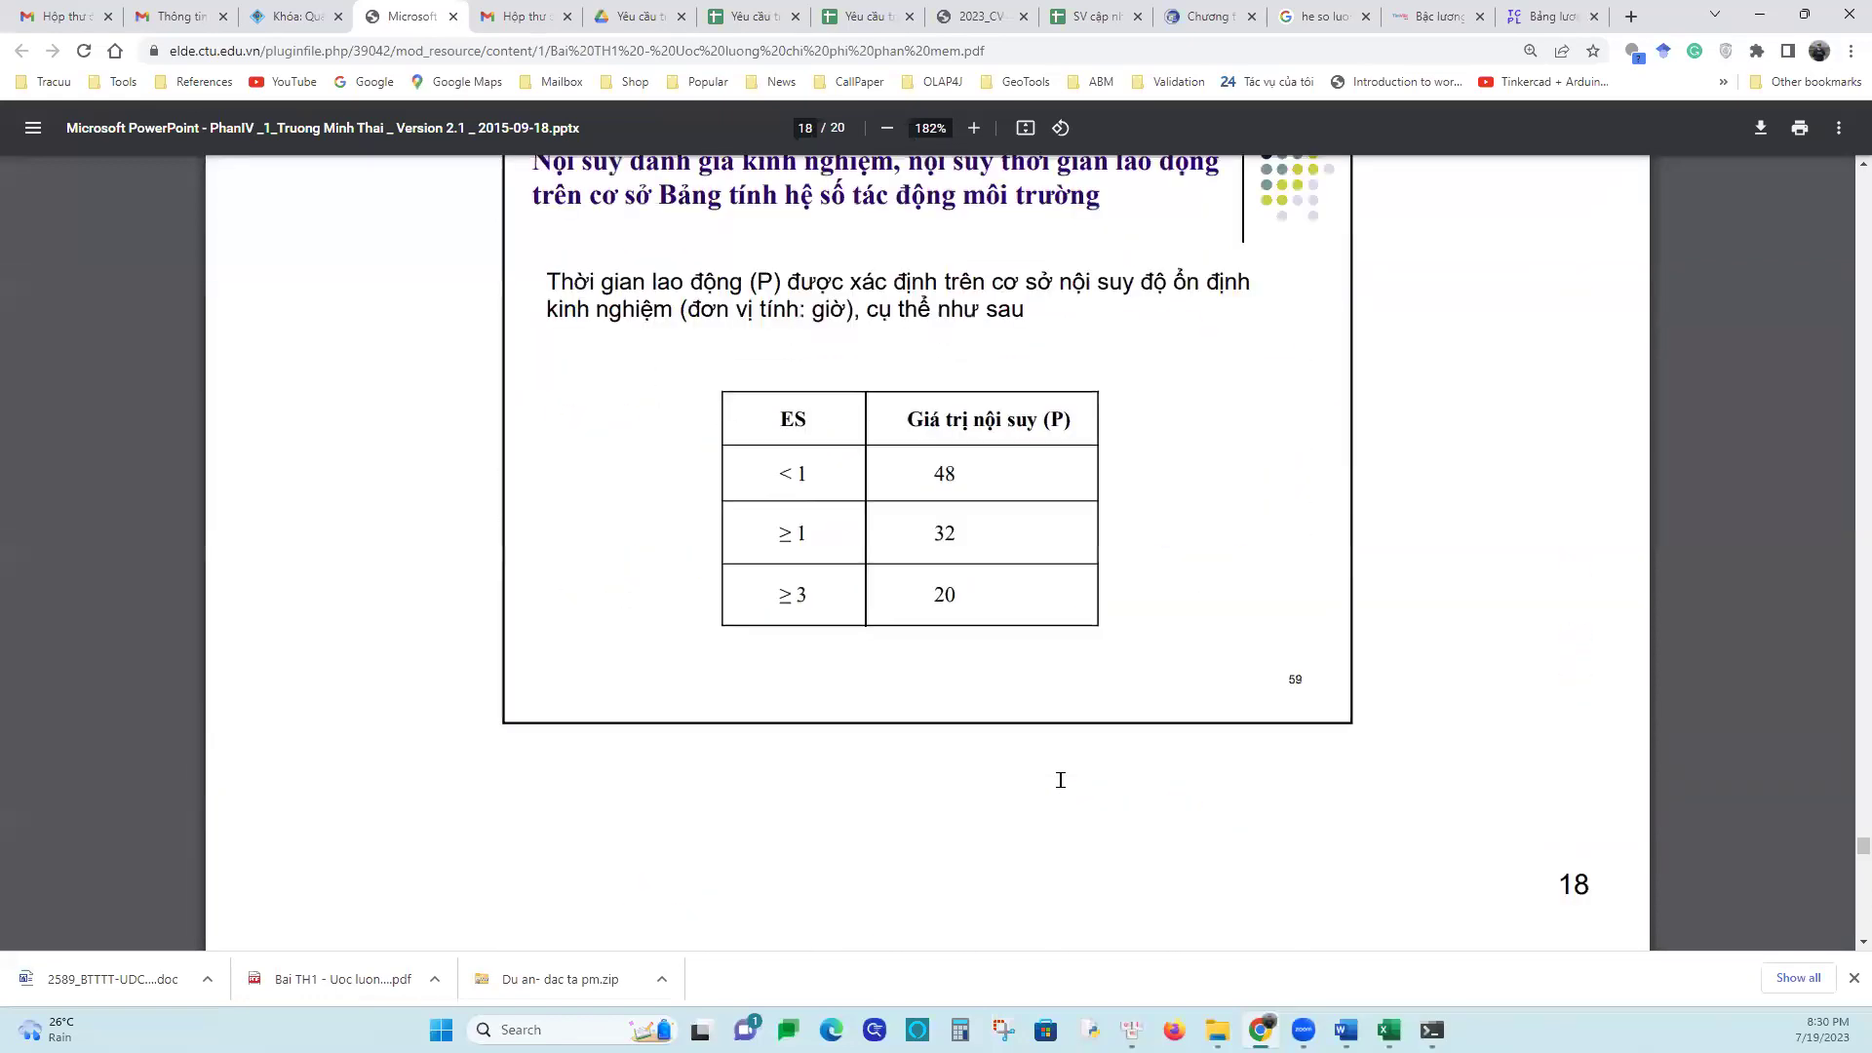
{"action": "scroll", "coordinate": [1060, 788], "scroll_direction": "up", "scroll_amount": 20}
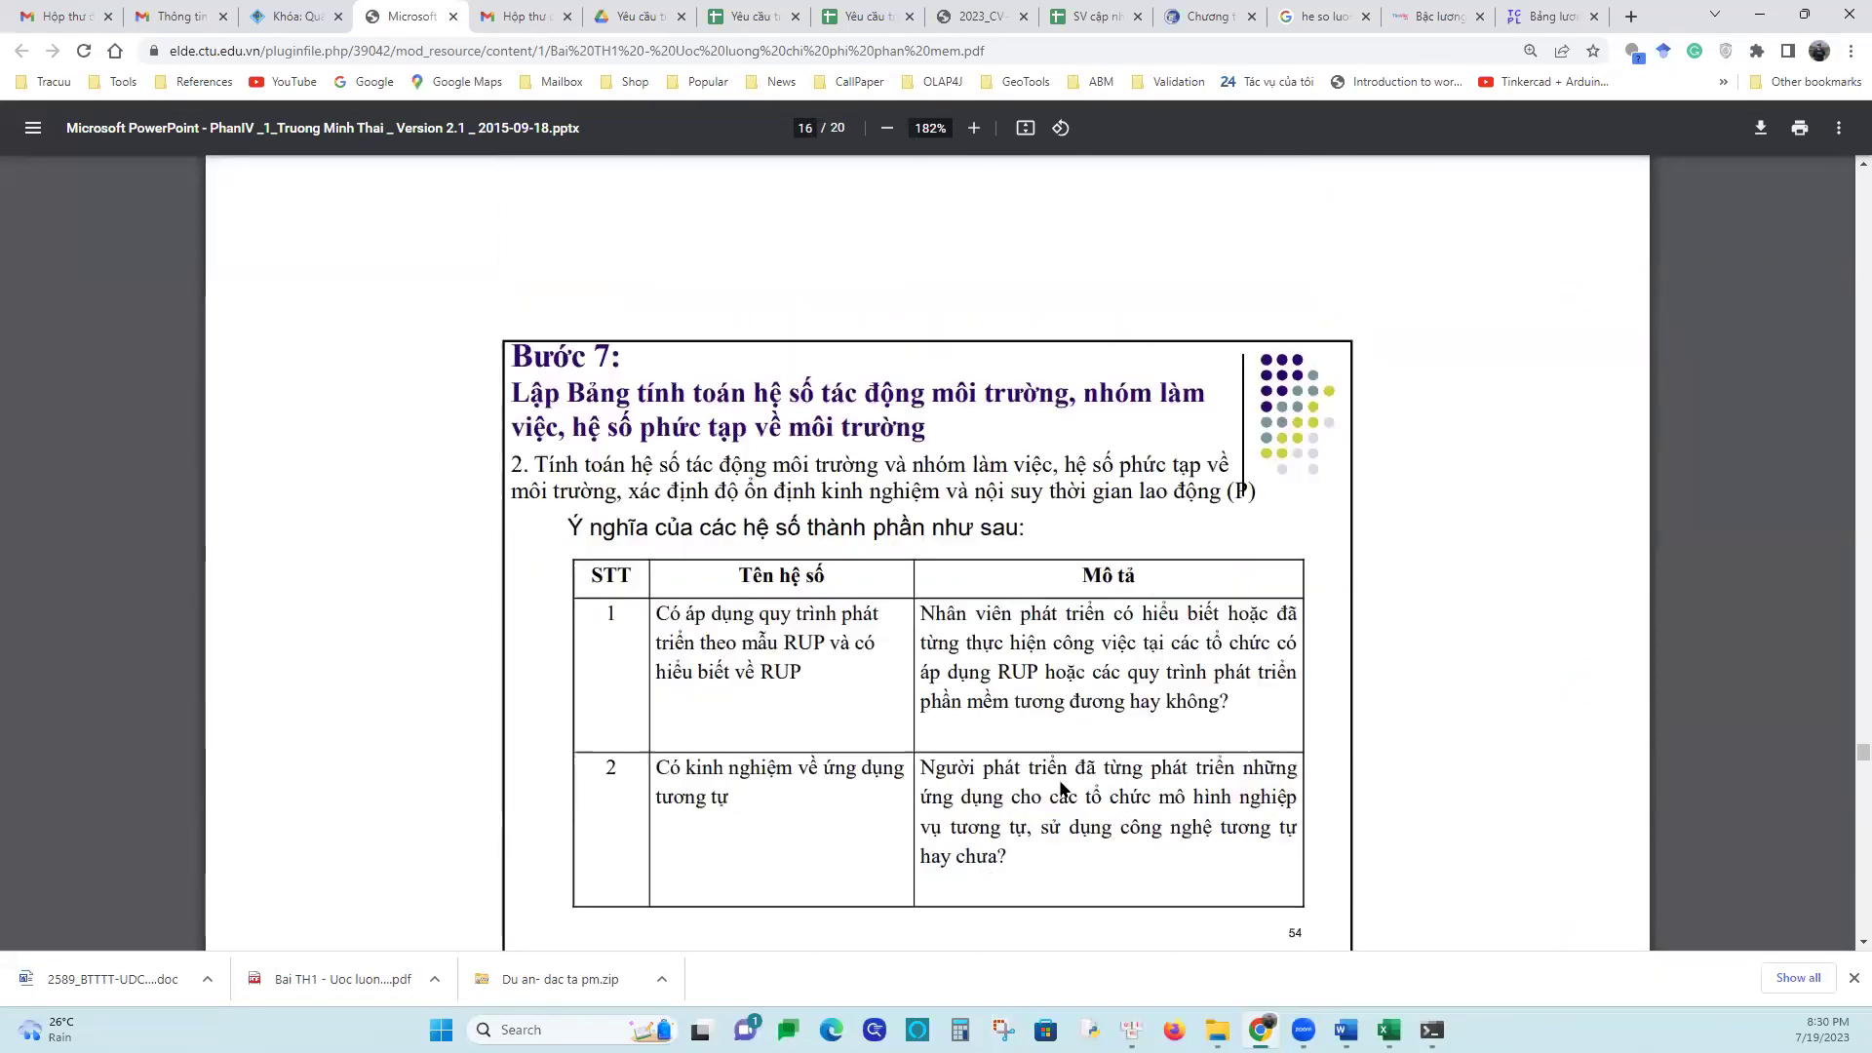
{"action": "scroll", "coordinate": [1060, 788], "scroll_direction": "up", "scroll_amount": 20}
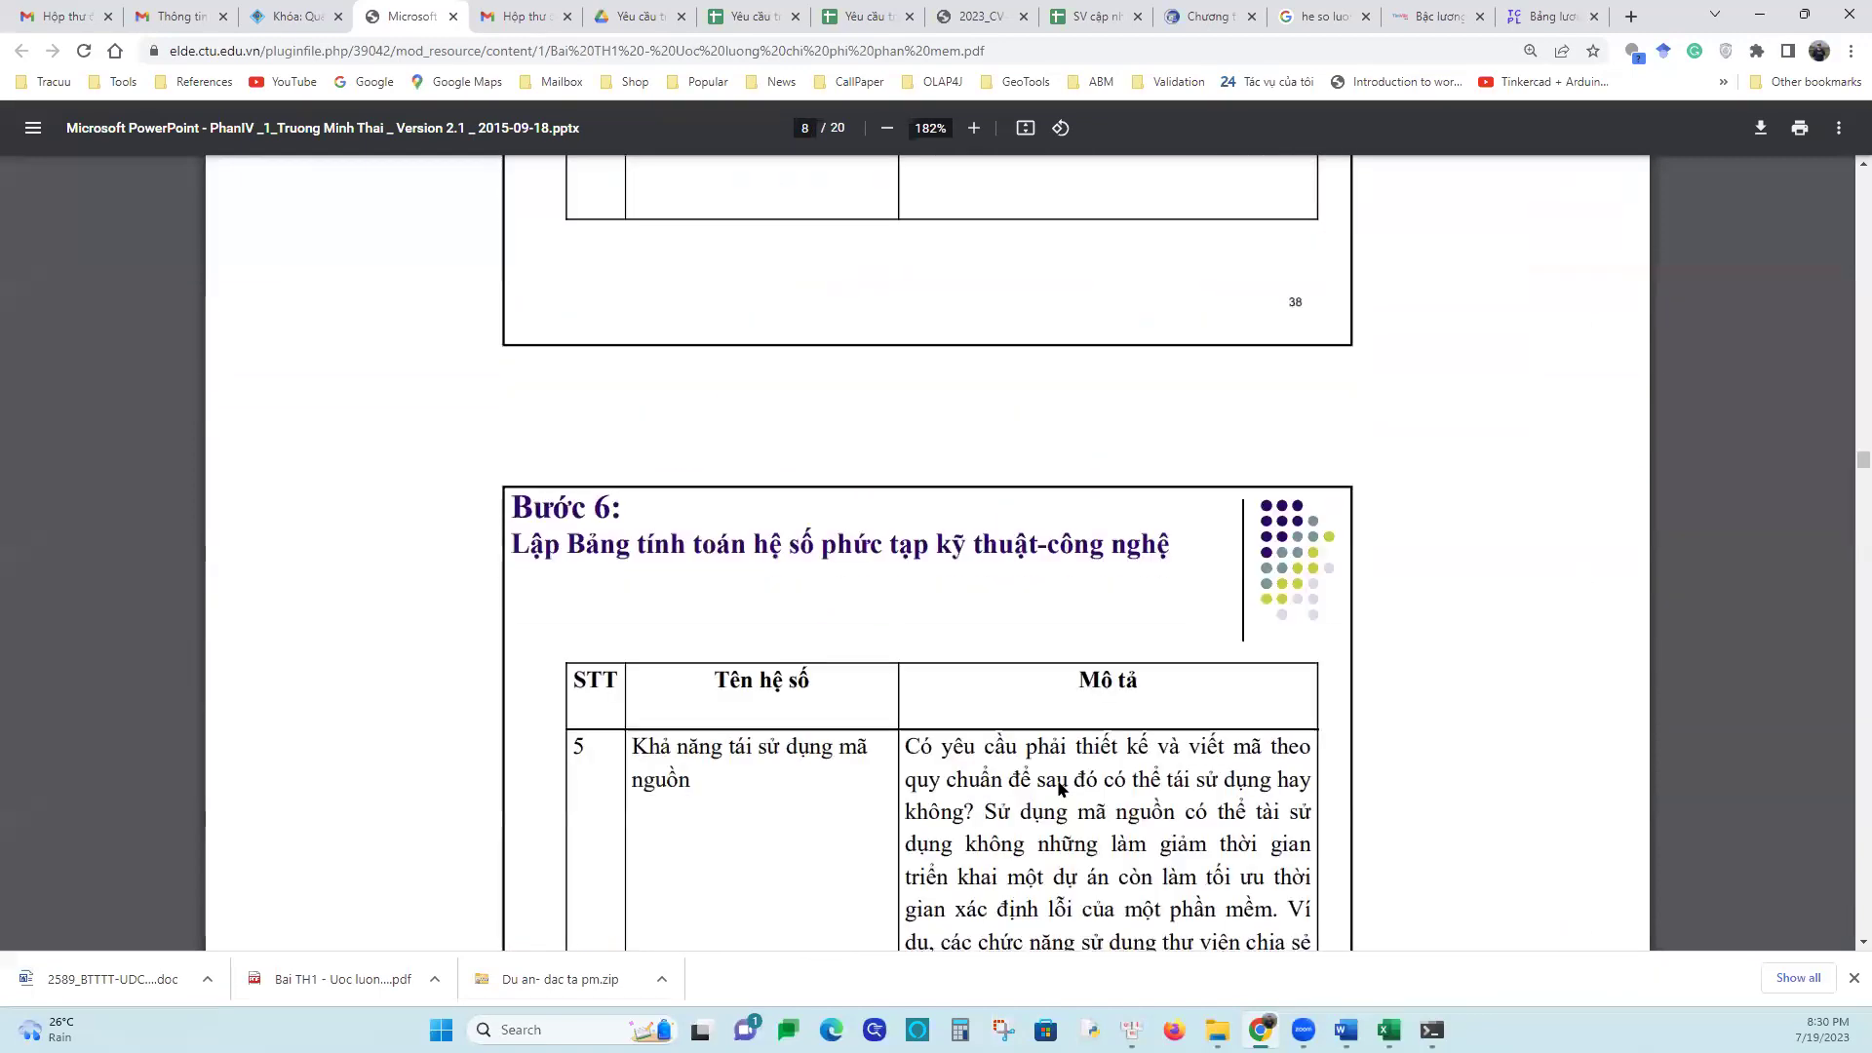
{"action": "scroll", "coordinate": [1060, 788], "scroll_direction": "up", "scroll_amount": 20}
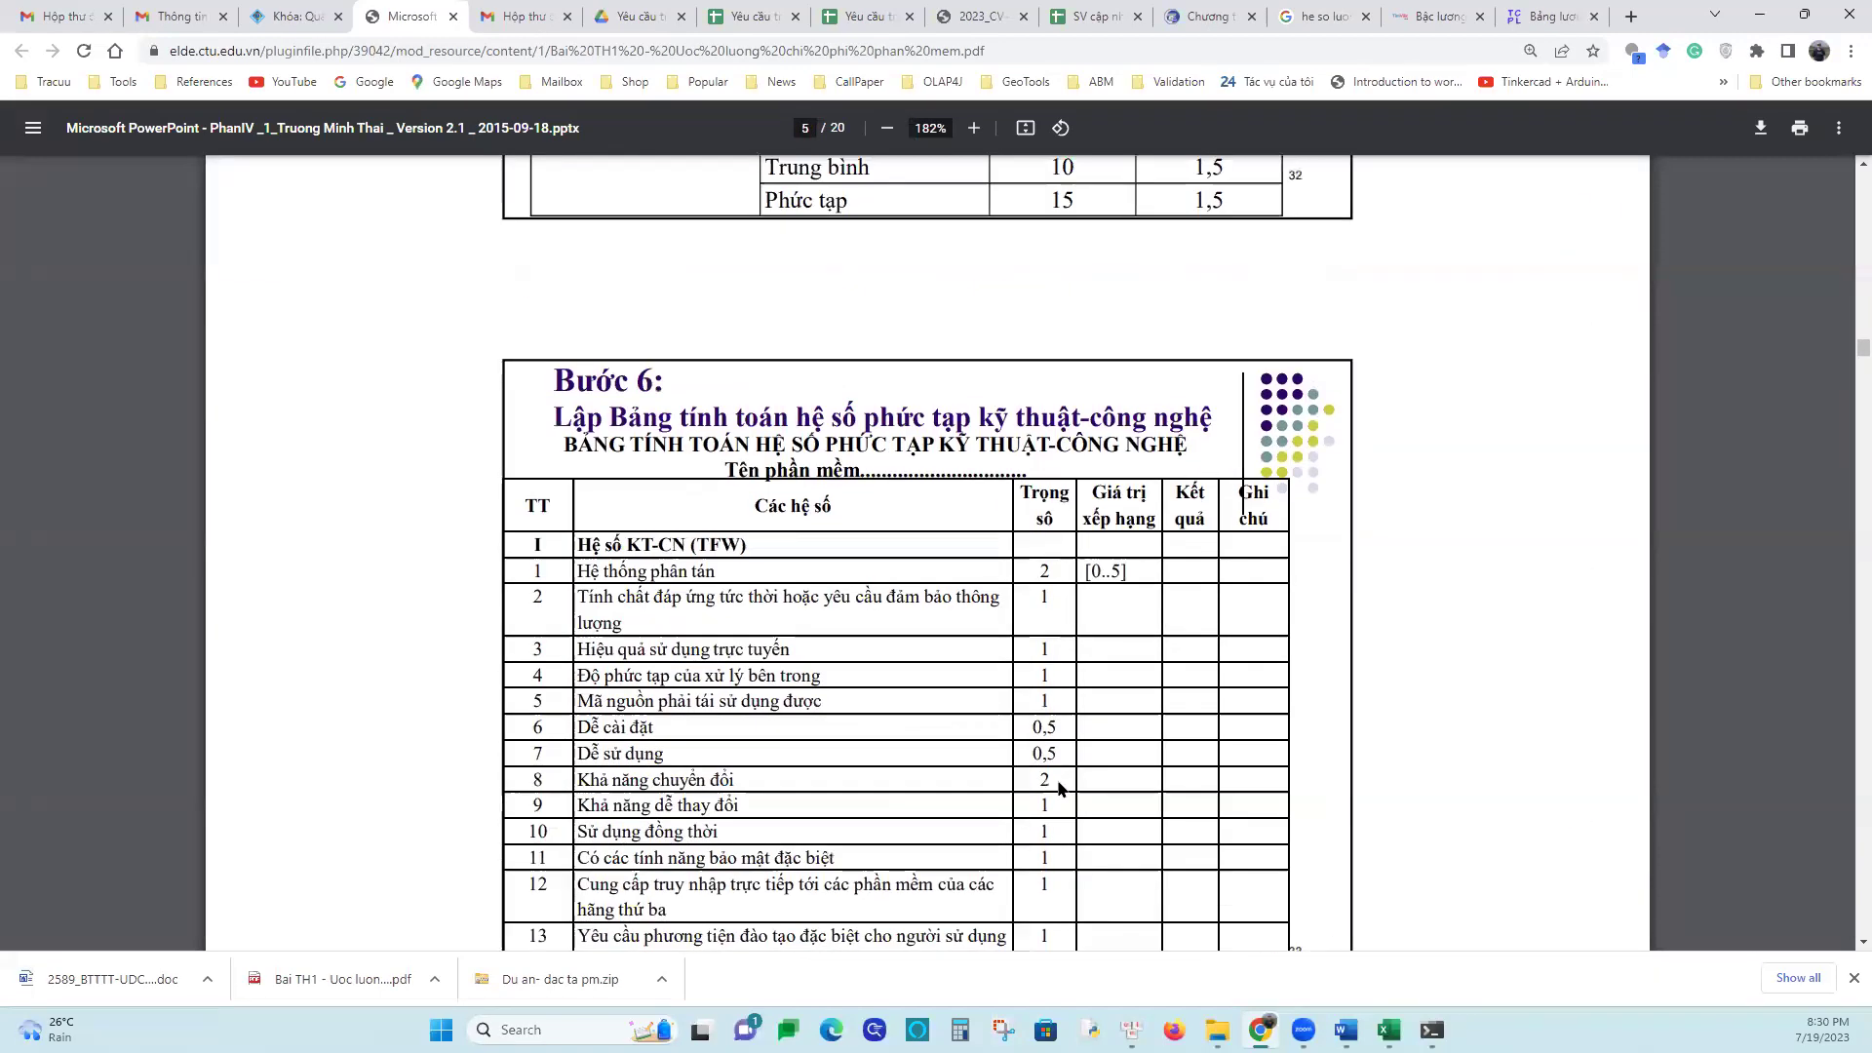
{"action": "scroll", "coordinate": [1057, 788], "scroll_direction": "up", "scroll_amount": 20}
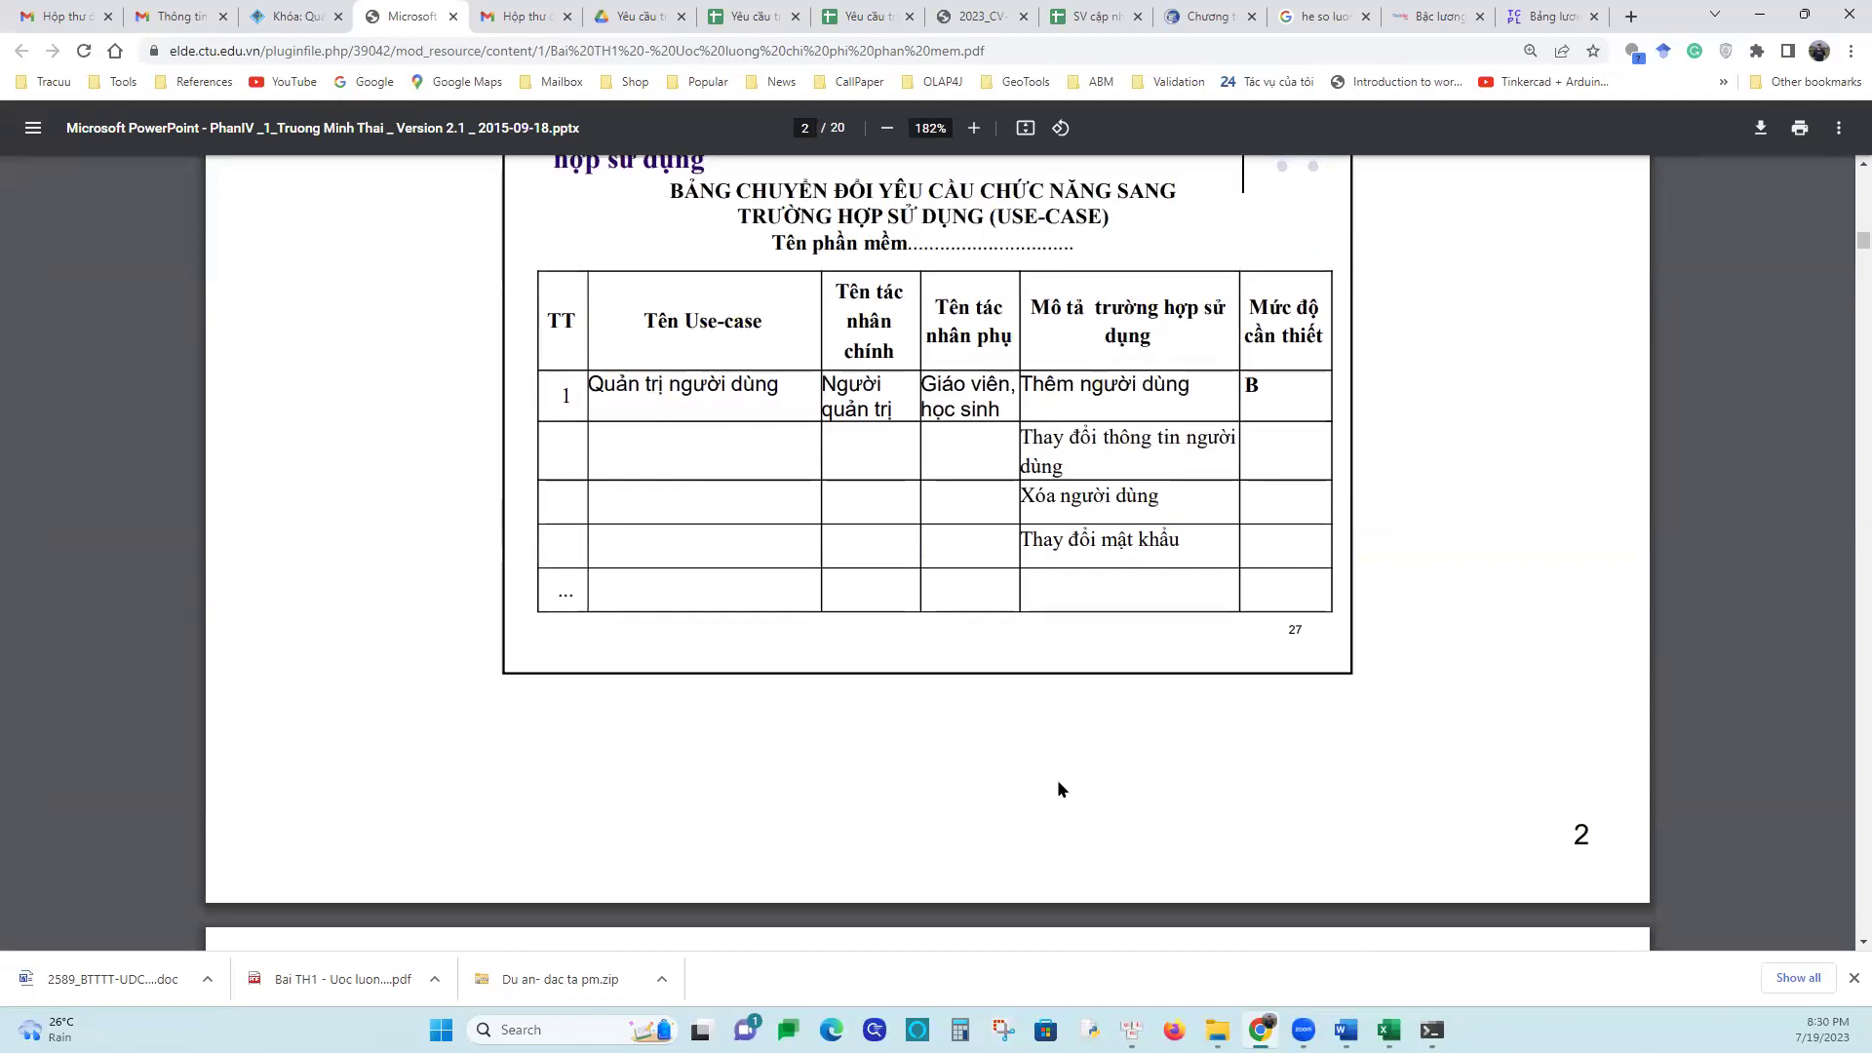
{"action": "scroll", "coordinate": [1059, 784], "scroll_direction": "down", "scroll_amount": 7}
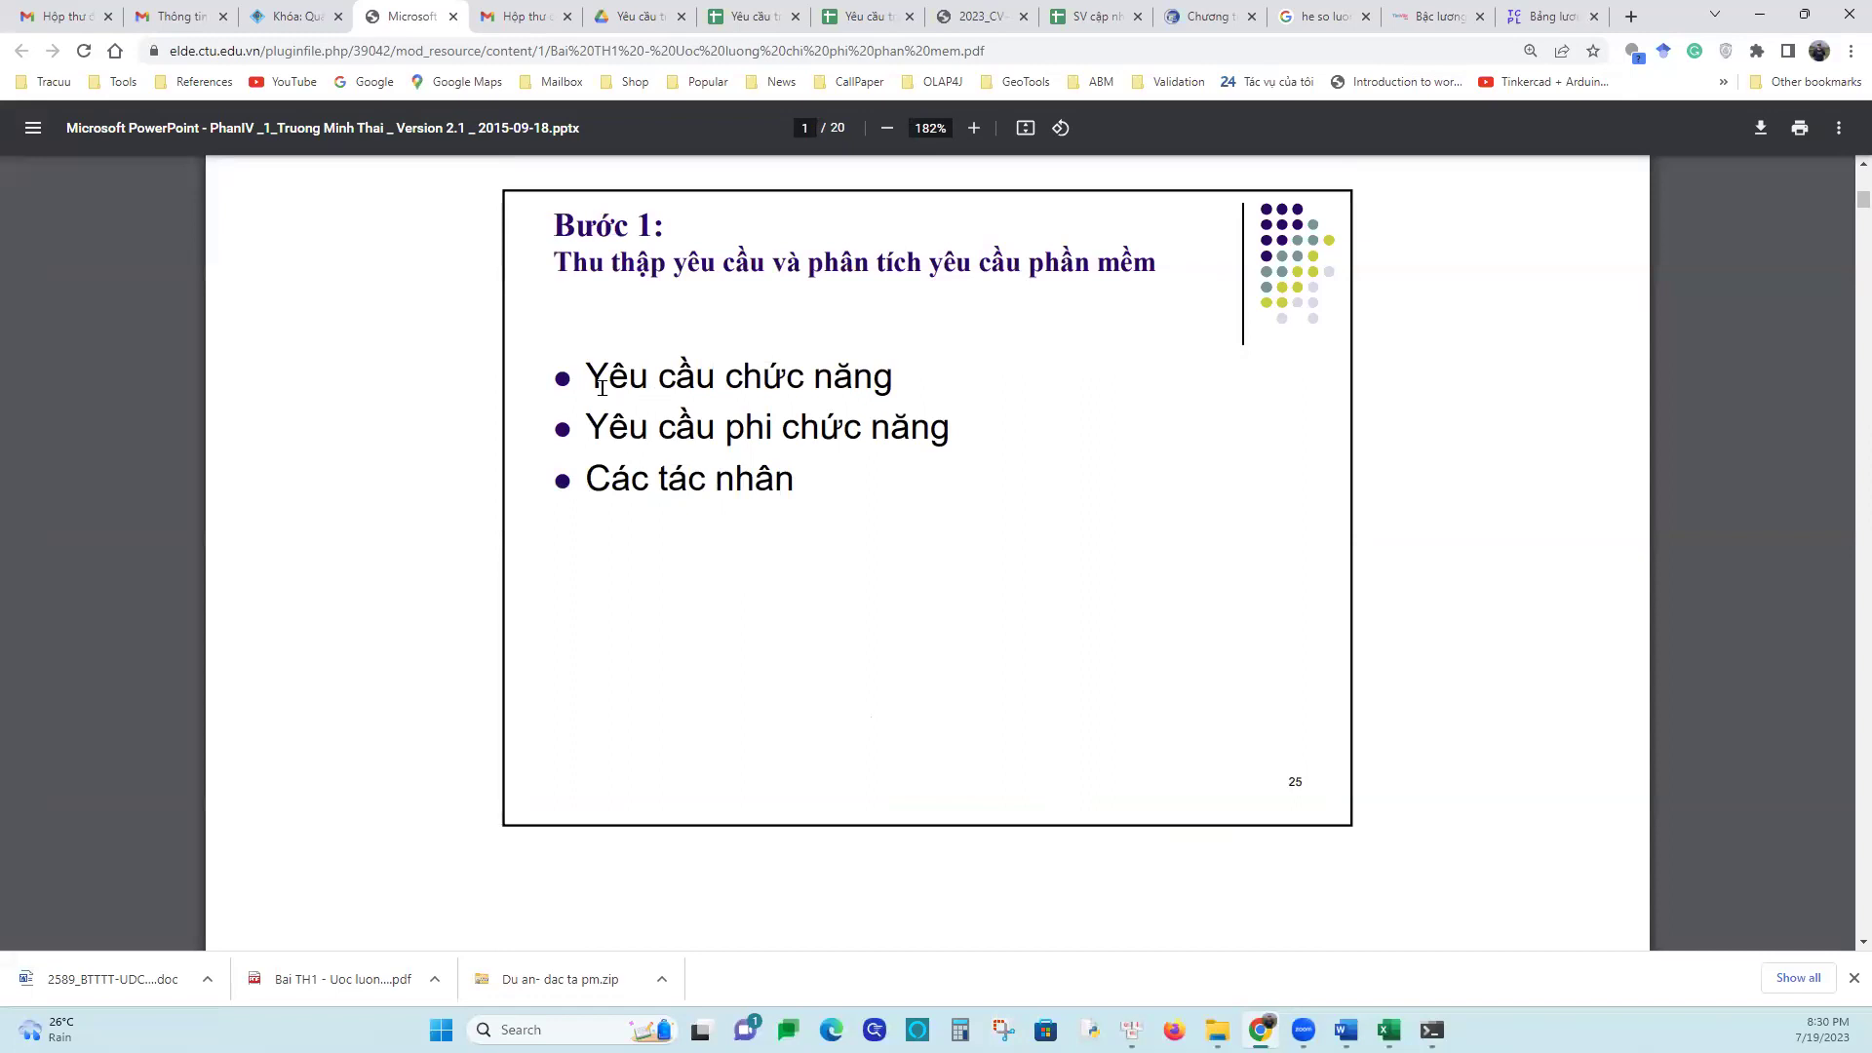
{"action": "left_click_drag", "start_coordinate": [551, 237], "coordinate": [907, 444]}
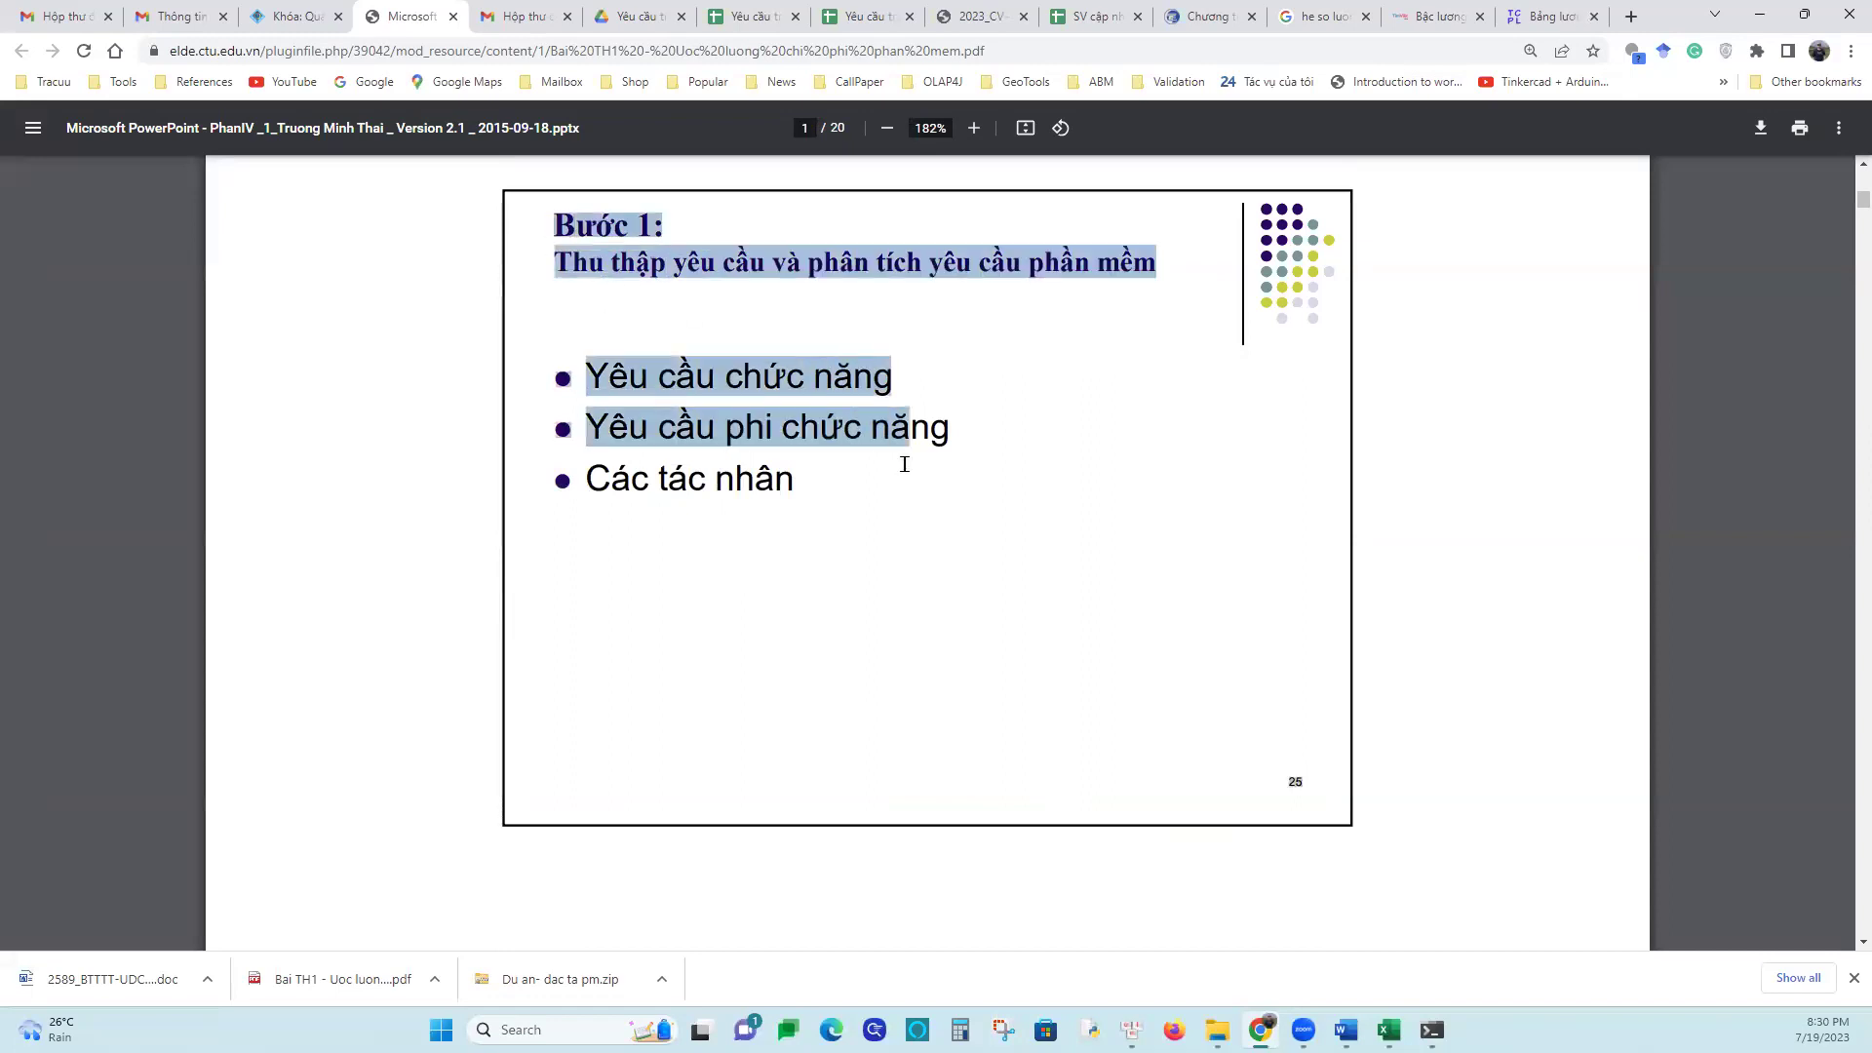
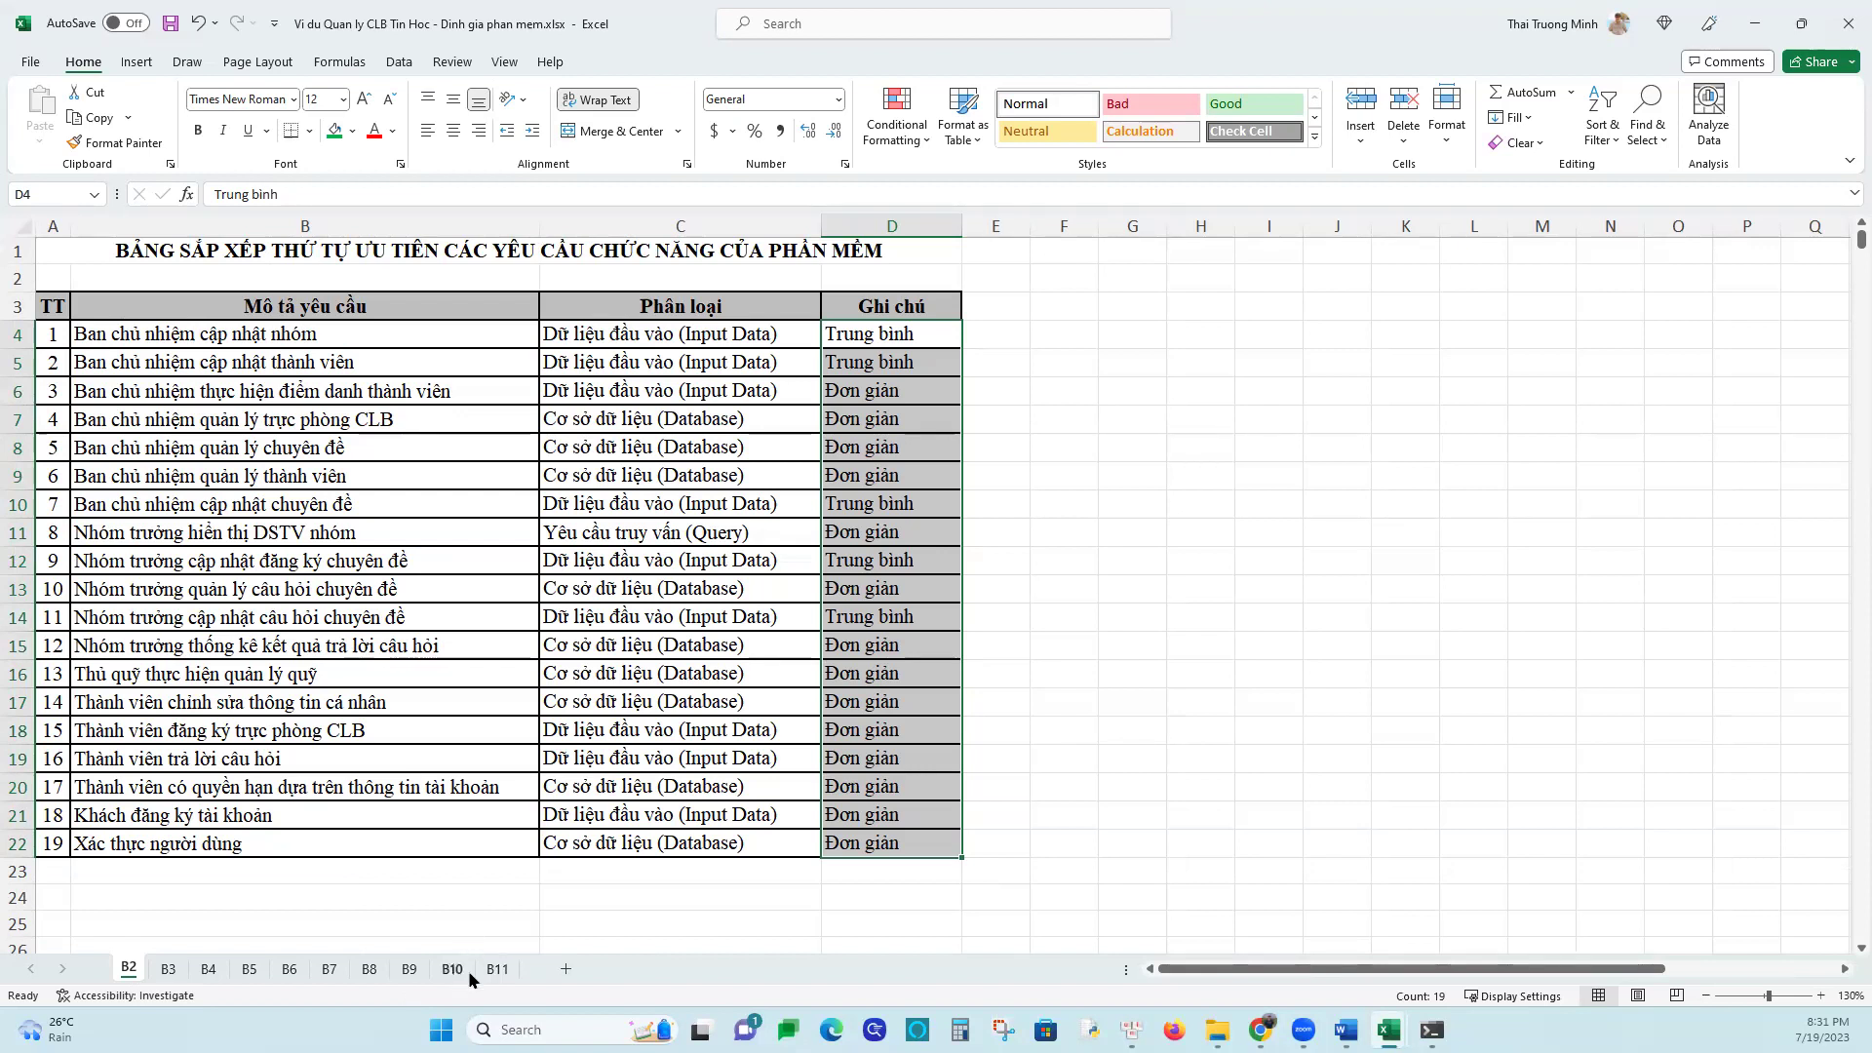
Review the software value calculation on sheet B10 and the cost summary on sheet B11 of the Excel workbook
{"action": "left_click", "coordinate": [468, 969]}
{"action": "left_click", "coordinate": [498, 969]}
{"action": "left_click", "coordinate": [451, 969]}
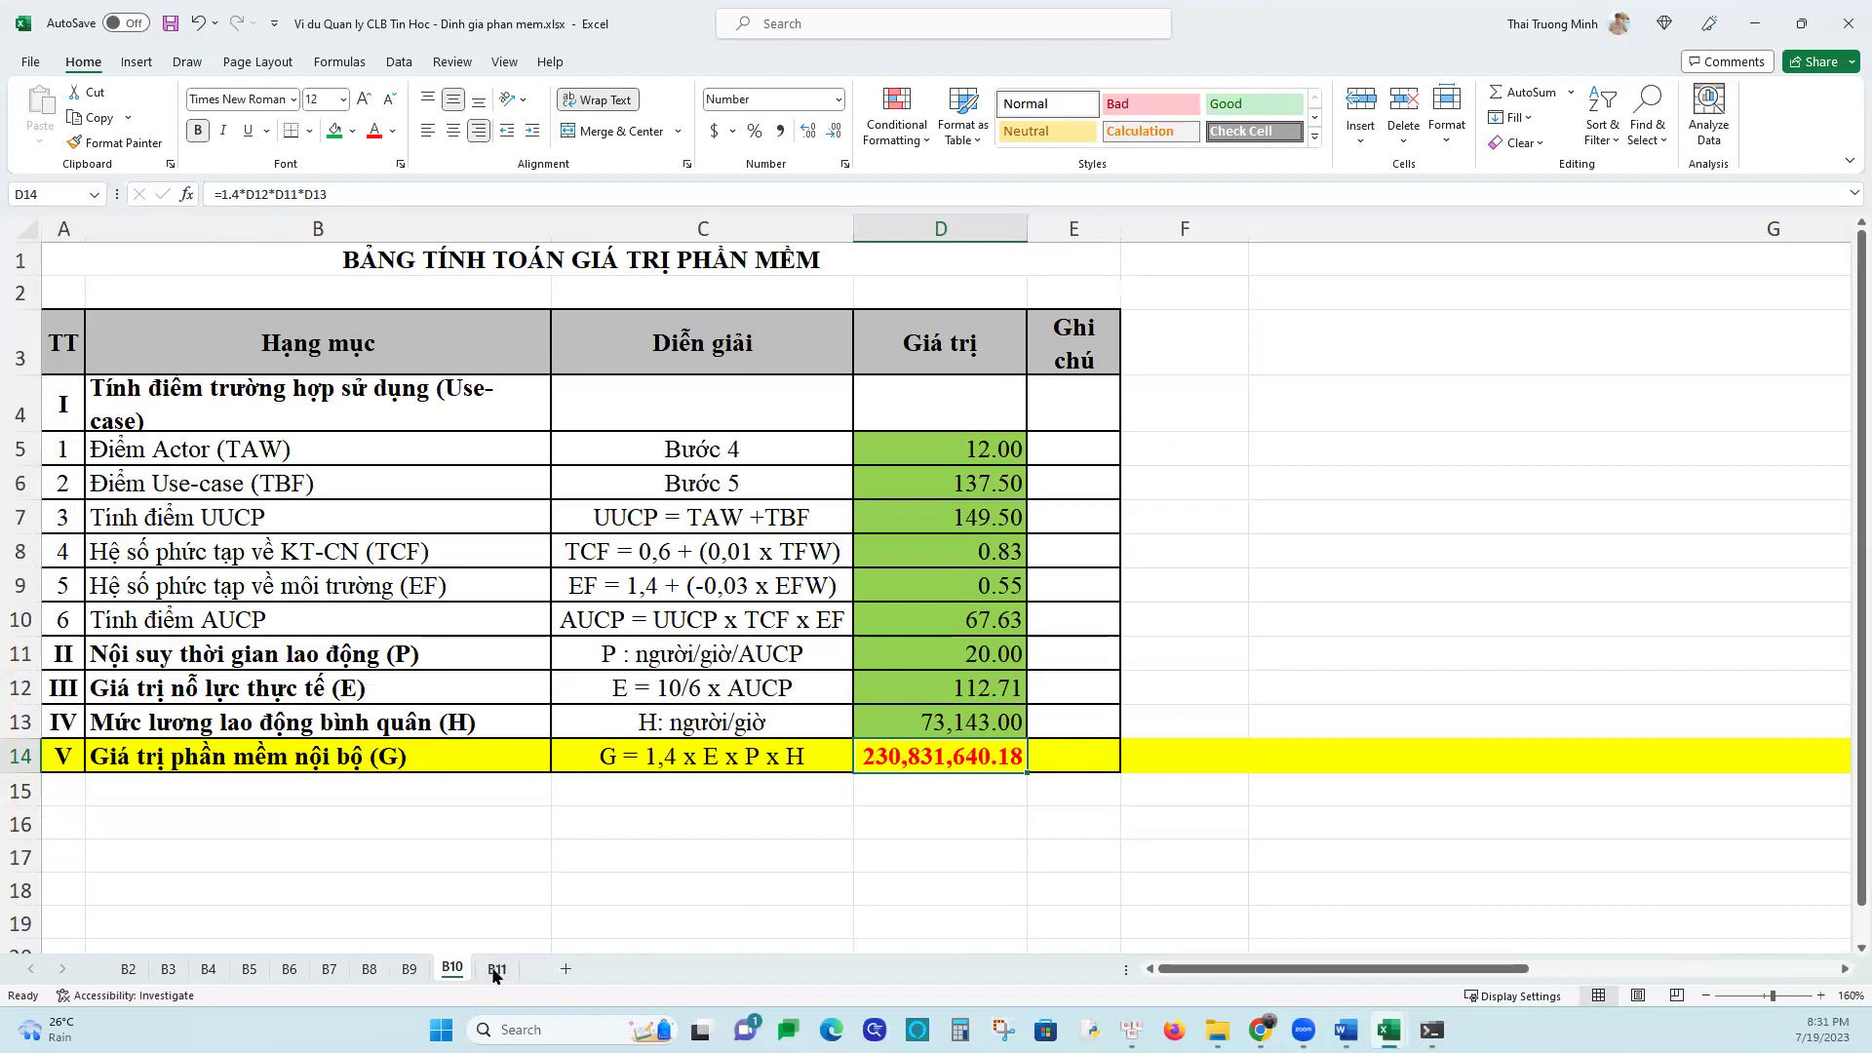
Compare the cost summary on sheet B11 with the software value calculation on sheet B10, checking the H reference in D13
{"action": "left_click", "coordinate": [496, 968]}
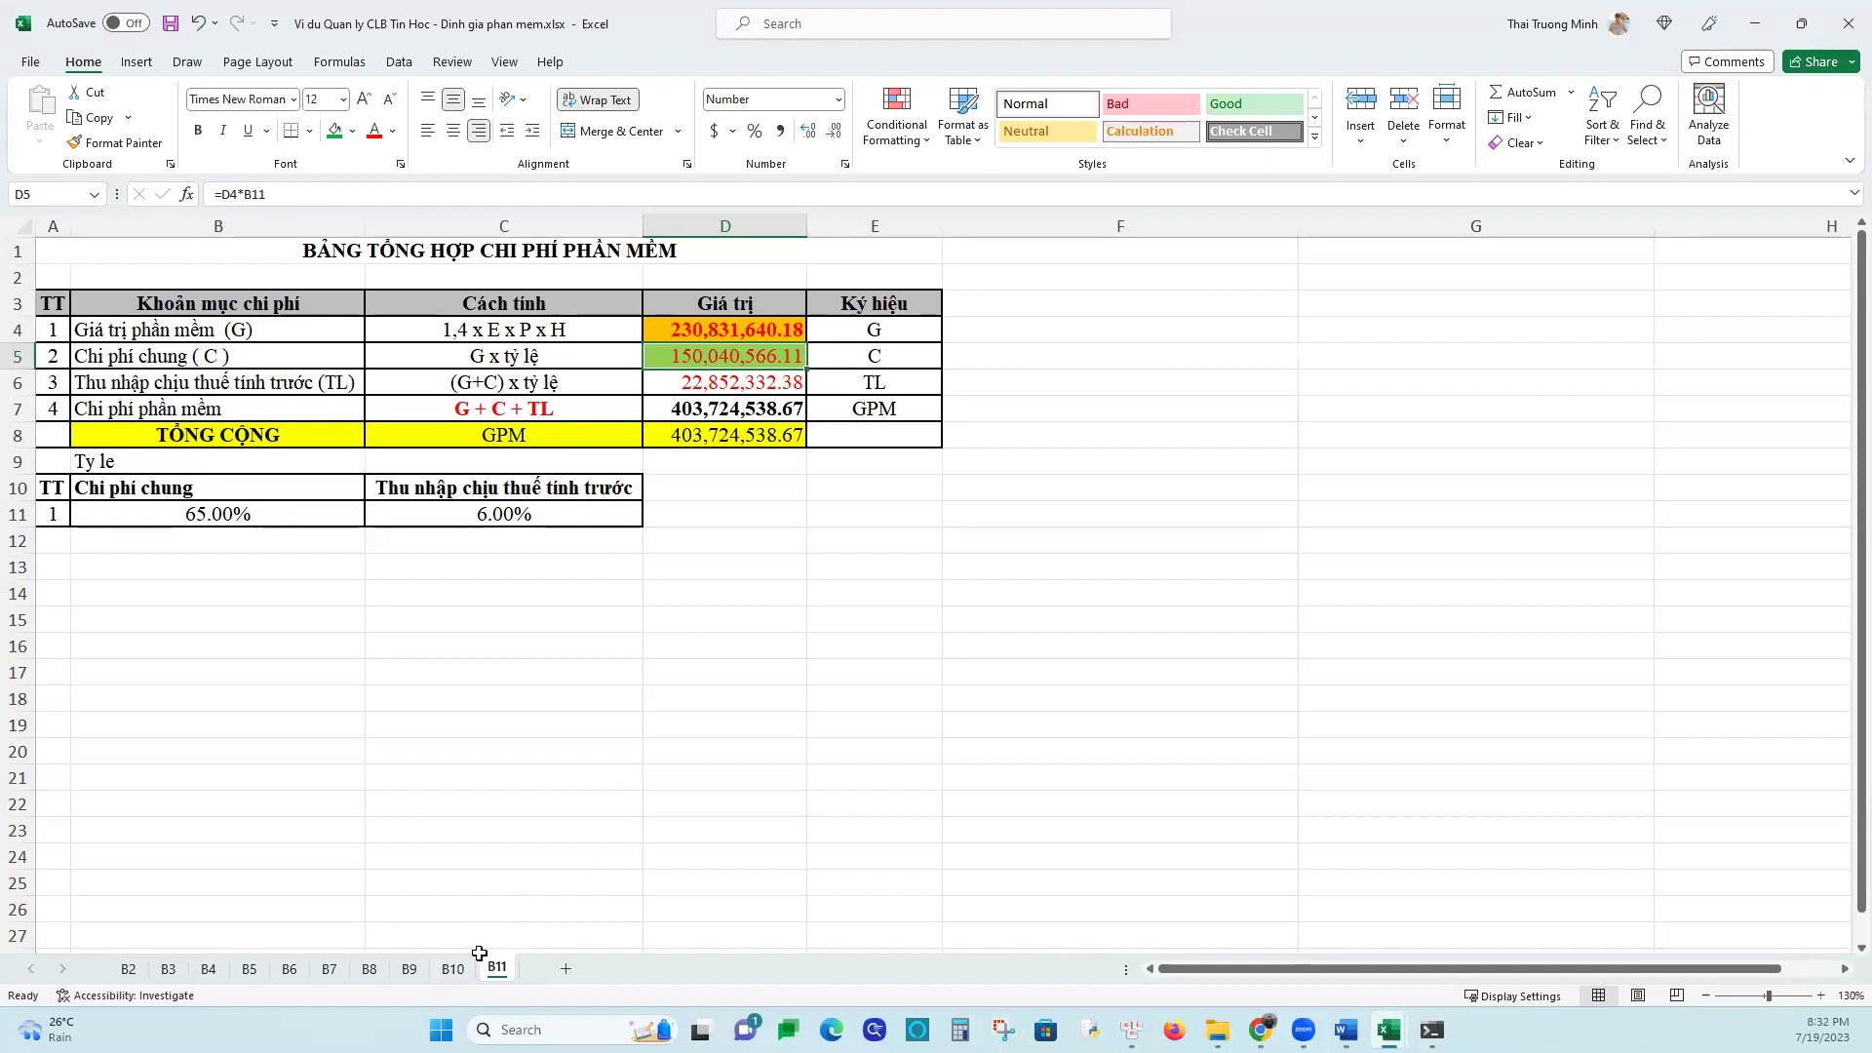
{"action": "left_click", "coordinate": [453, 968]}
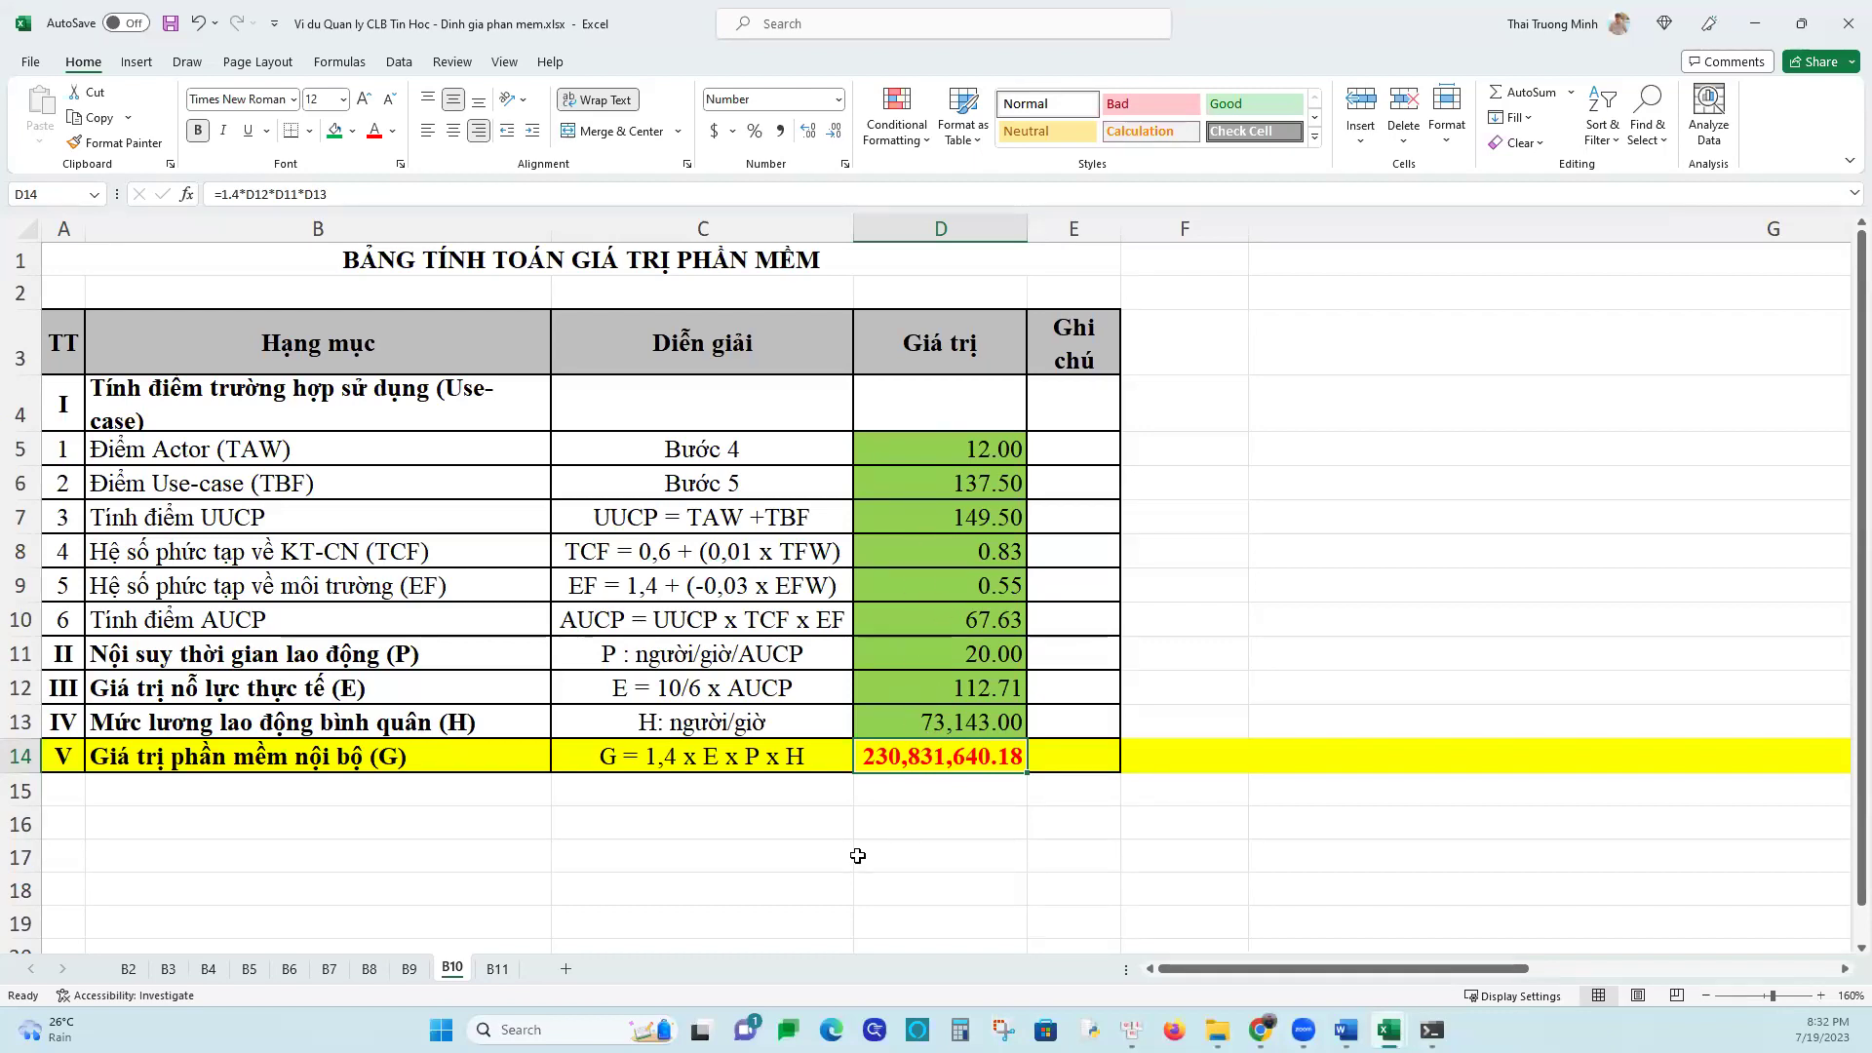
{"action": "left_click", "coordinate": [941, 723]}
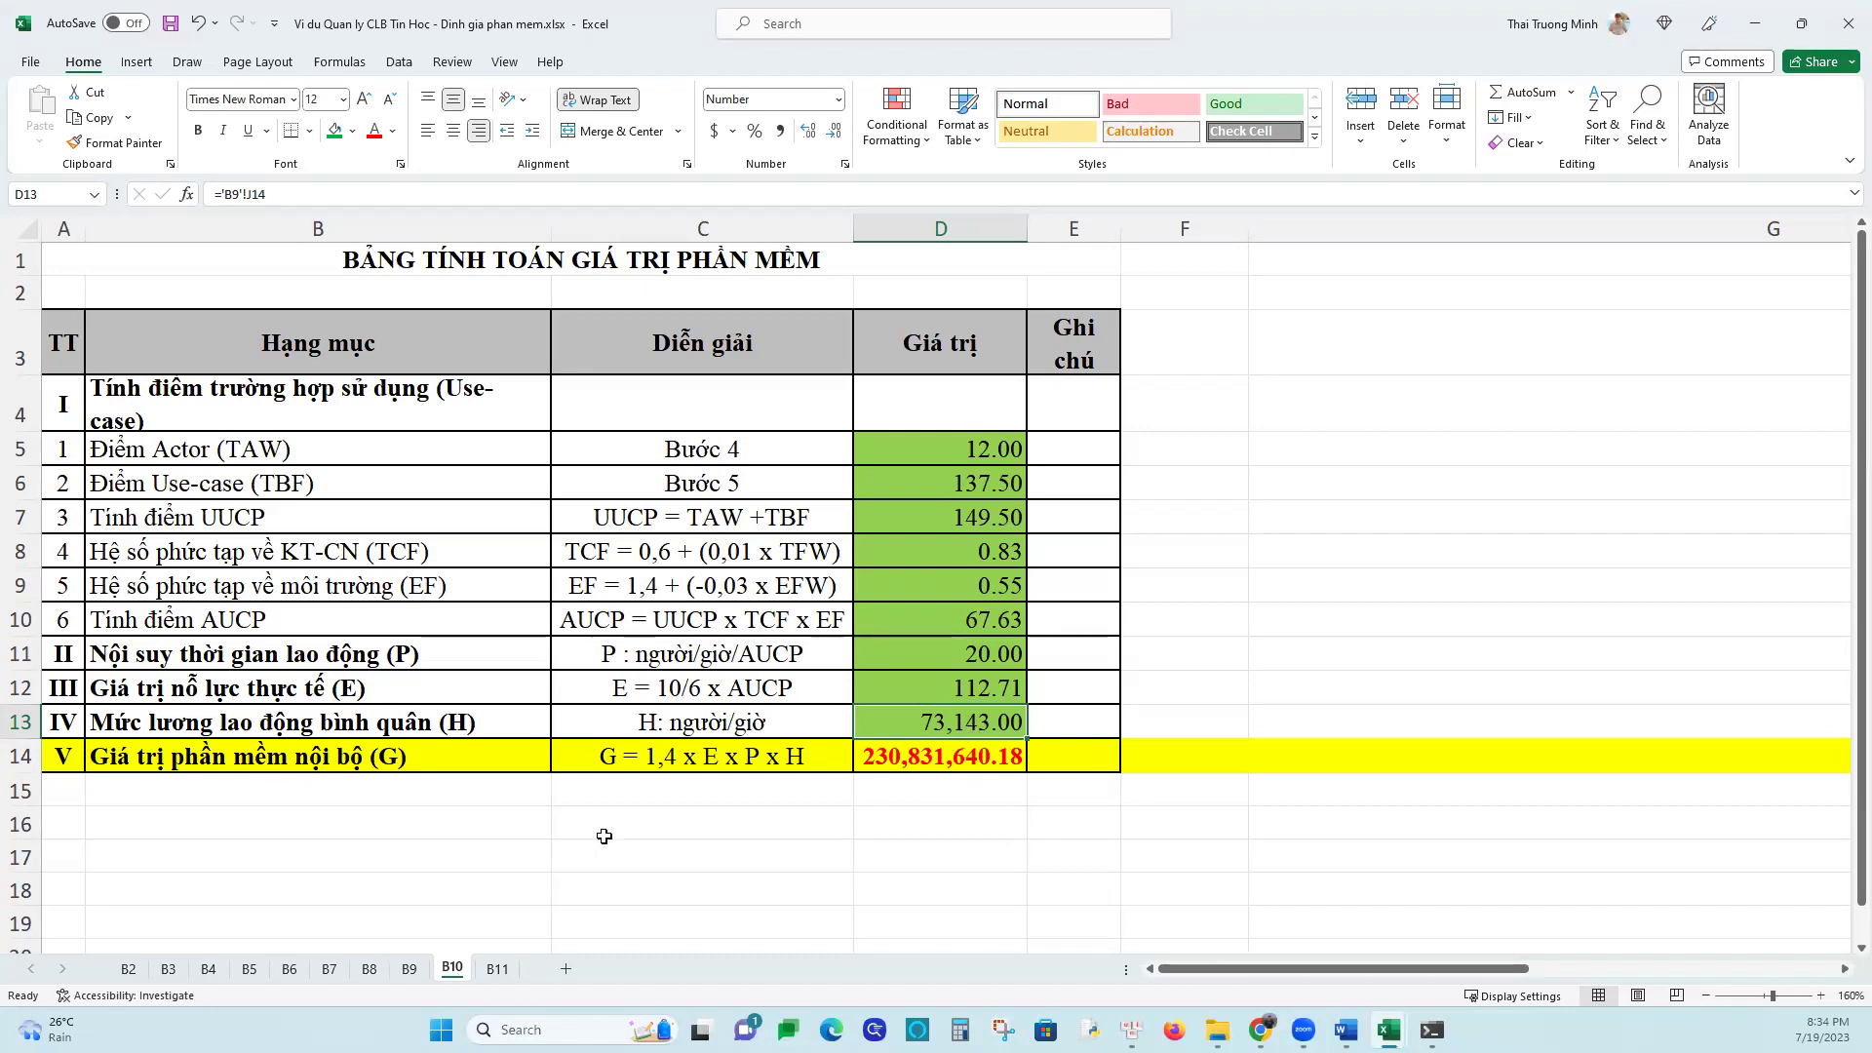
Examine the experience stability (ES) and labour time (P) formulas in F14, F16 and F17 of sheet B8, alongside sheet B9's wage table
{"action": "left_click", "coordinate": [378, 975]}
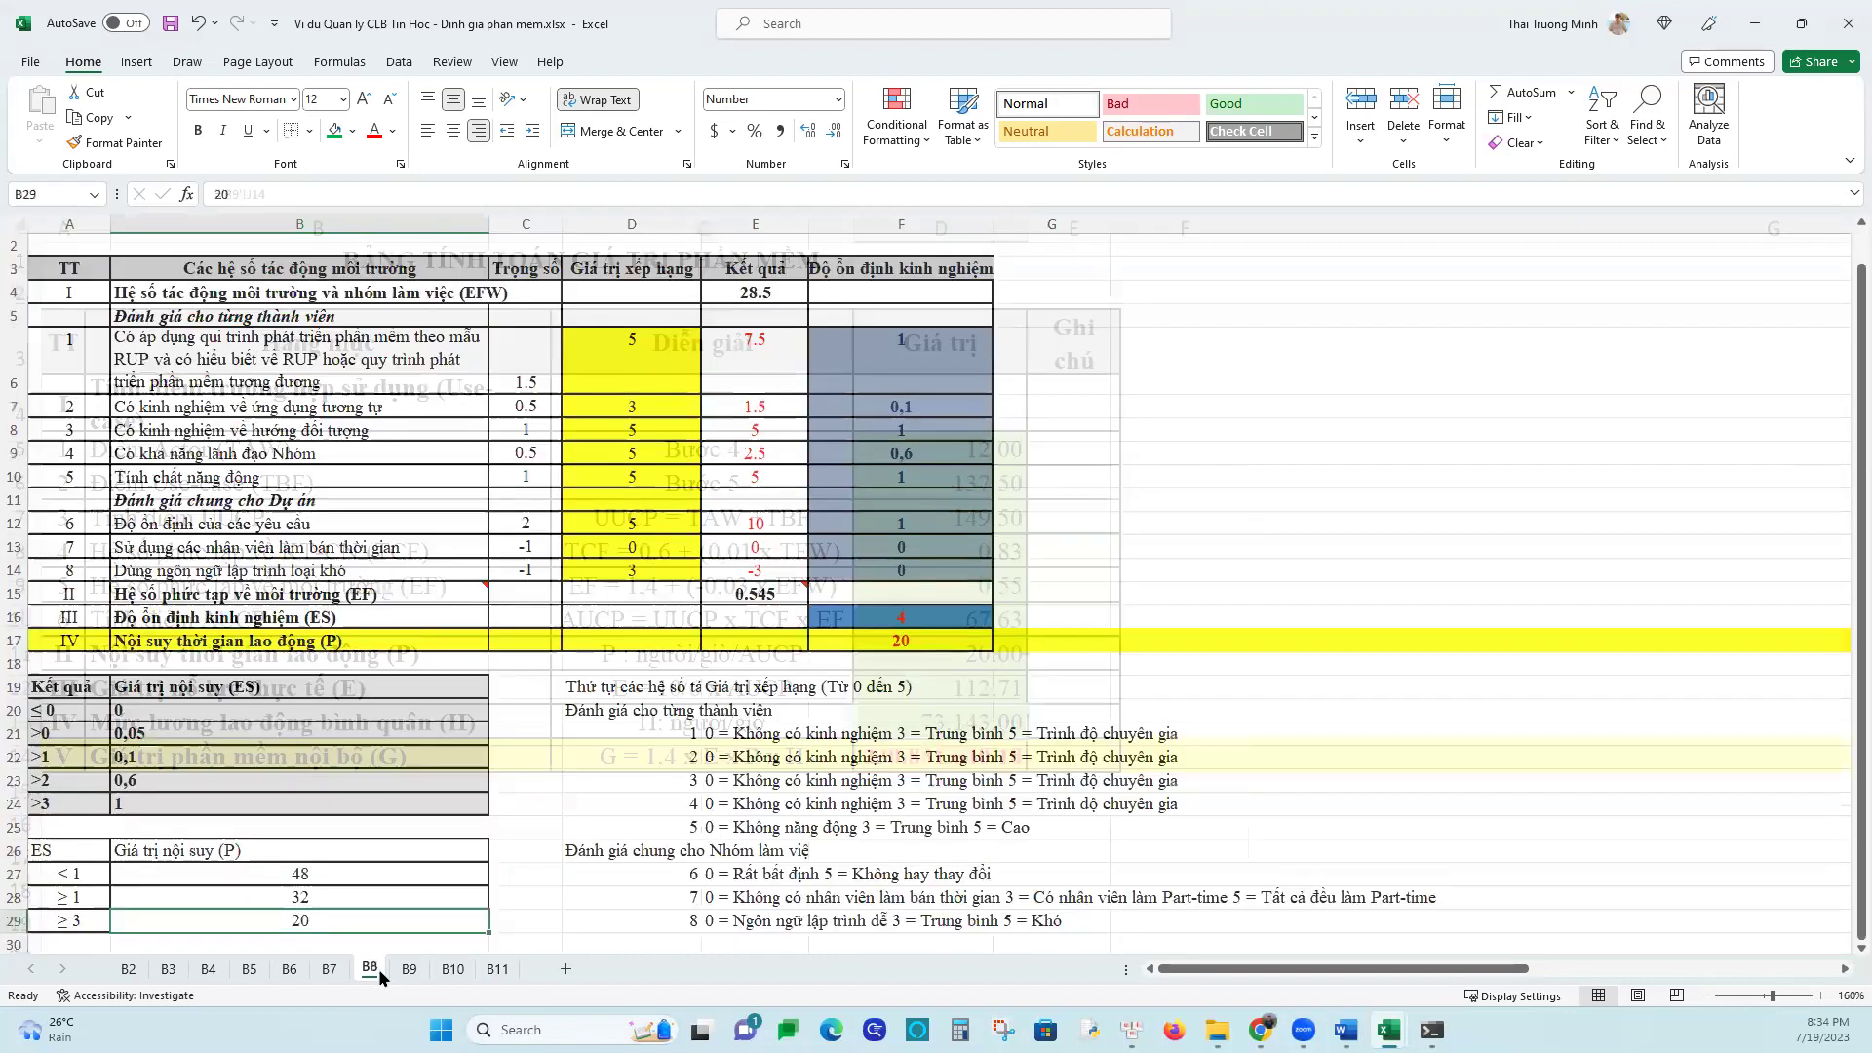
{"action": "left_click", "coordinate": [873, 623]}
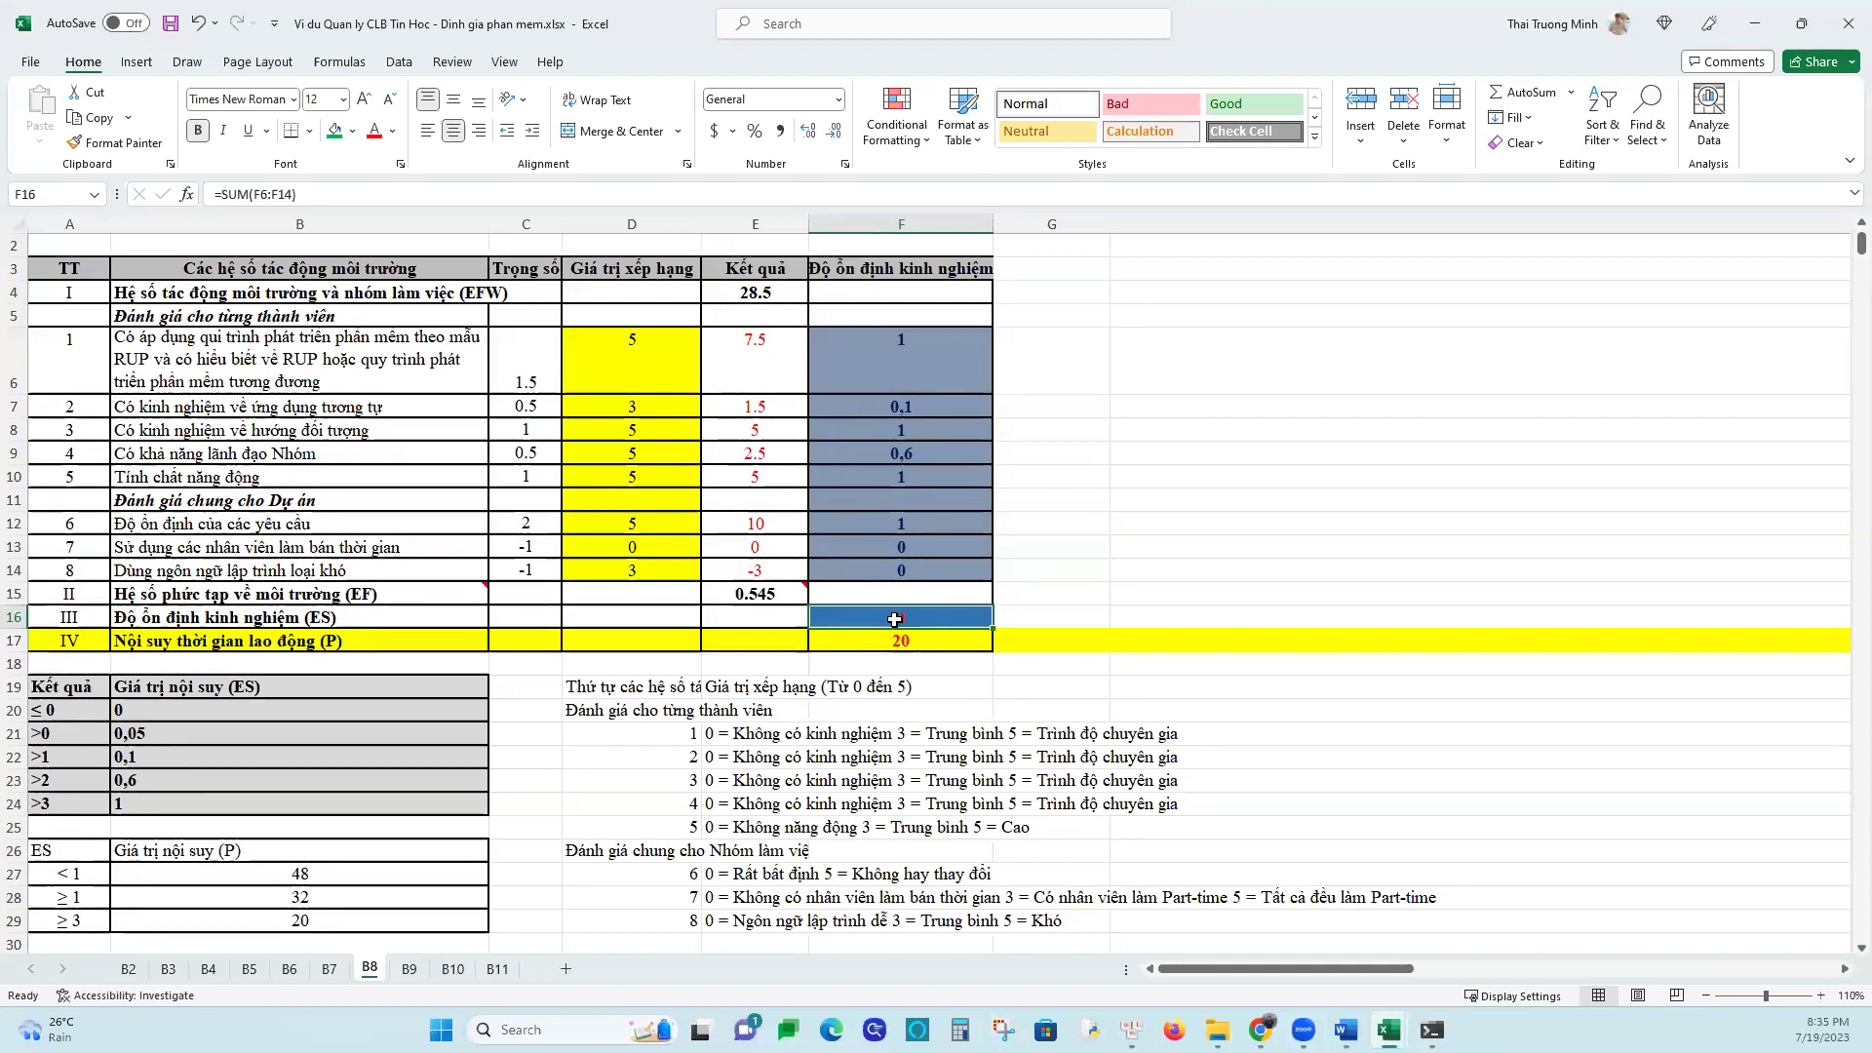
{"action": "left_click", "coordinate": [907, 644]}
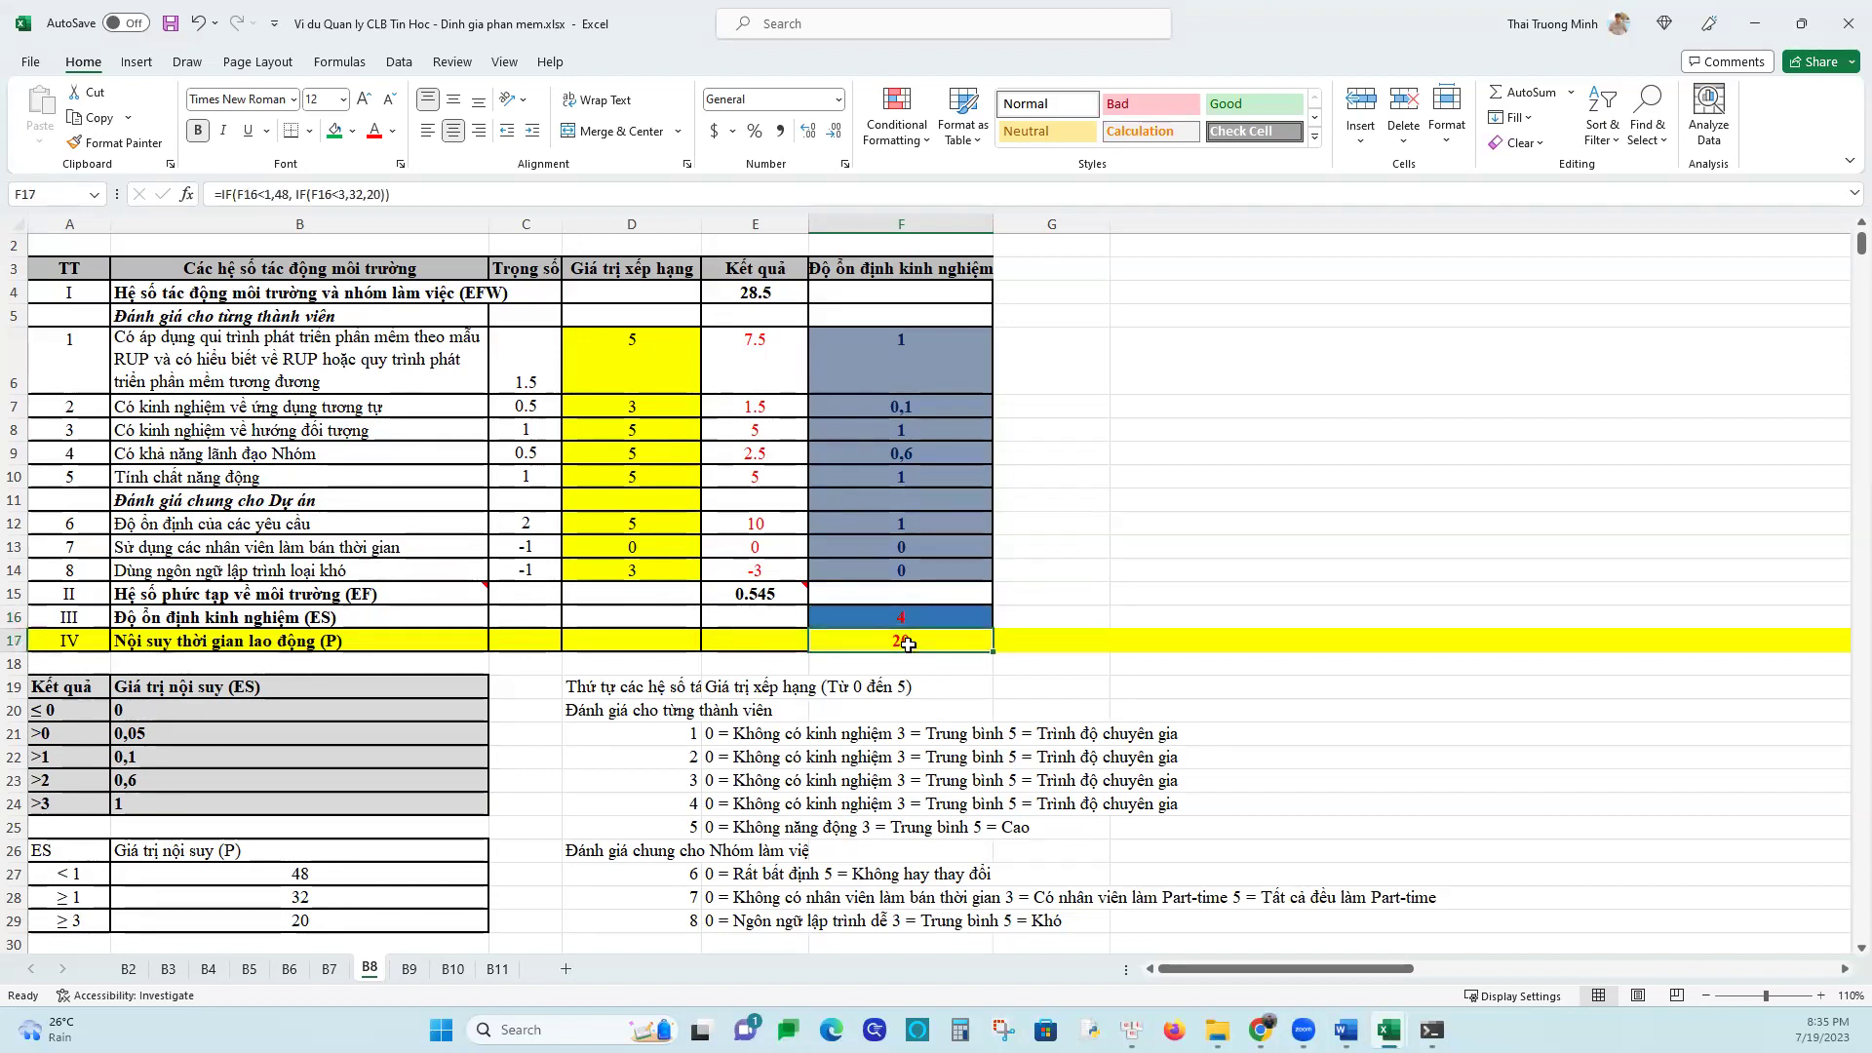
{"action": "left_click", "coordinate": [879, 571]}
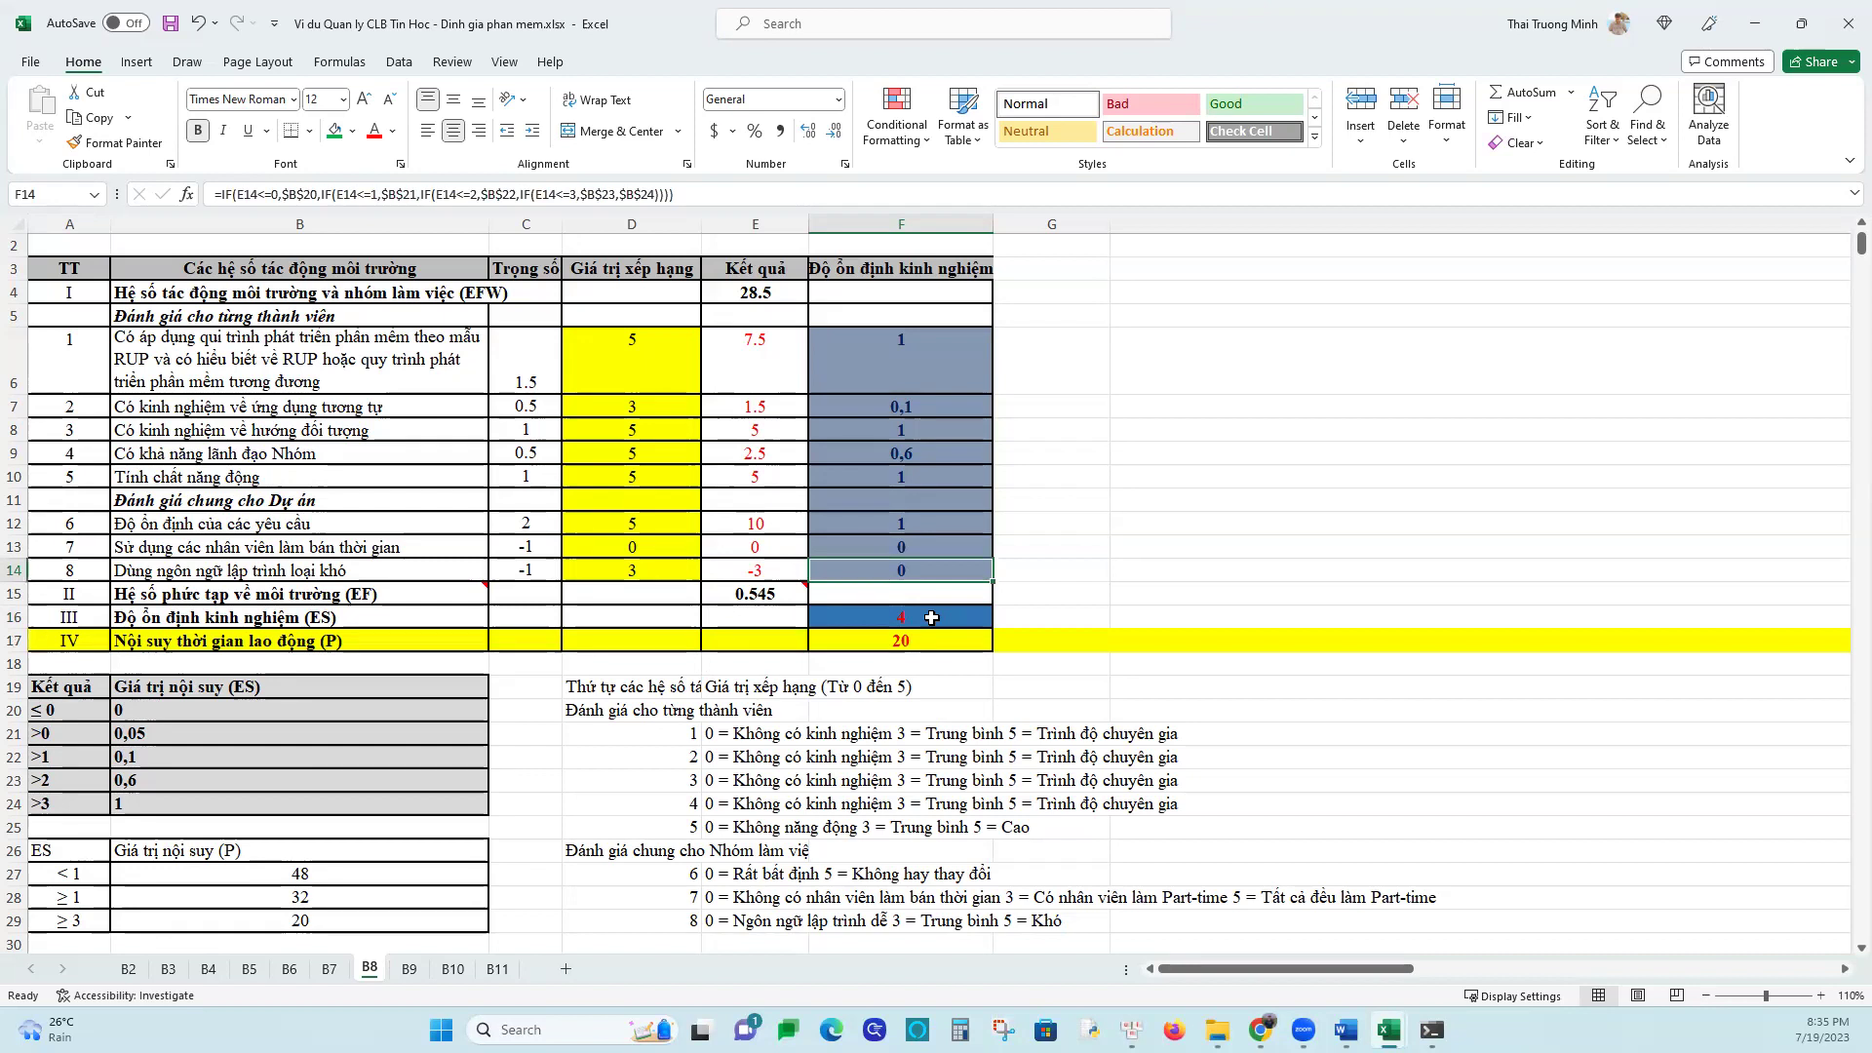
{"action": "left_click", "coordinate": [410, 968]}
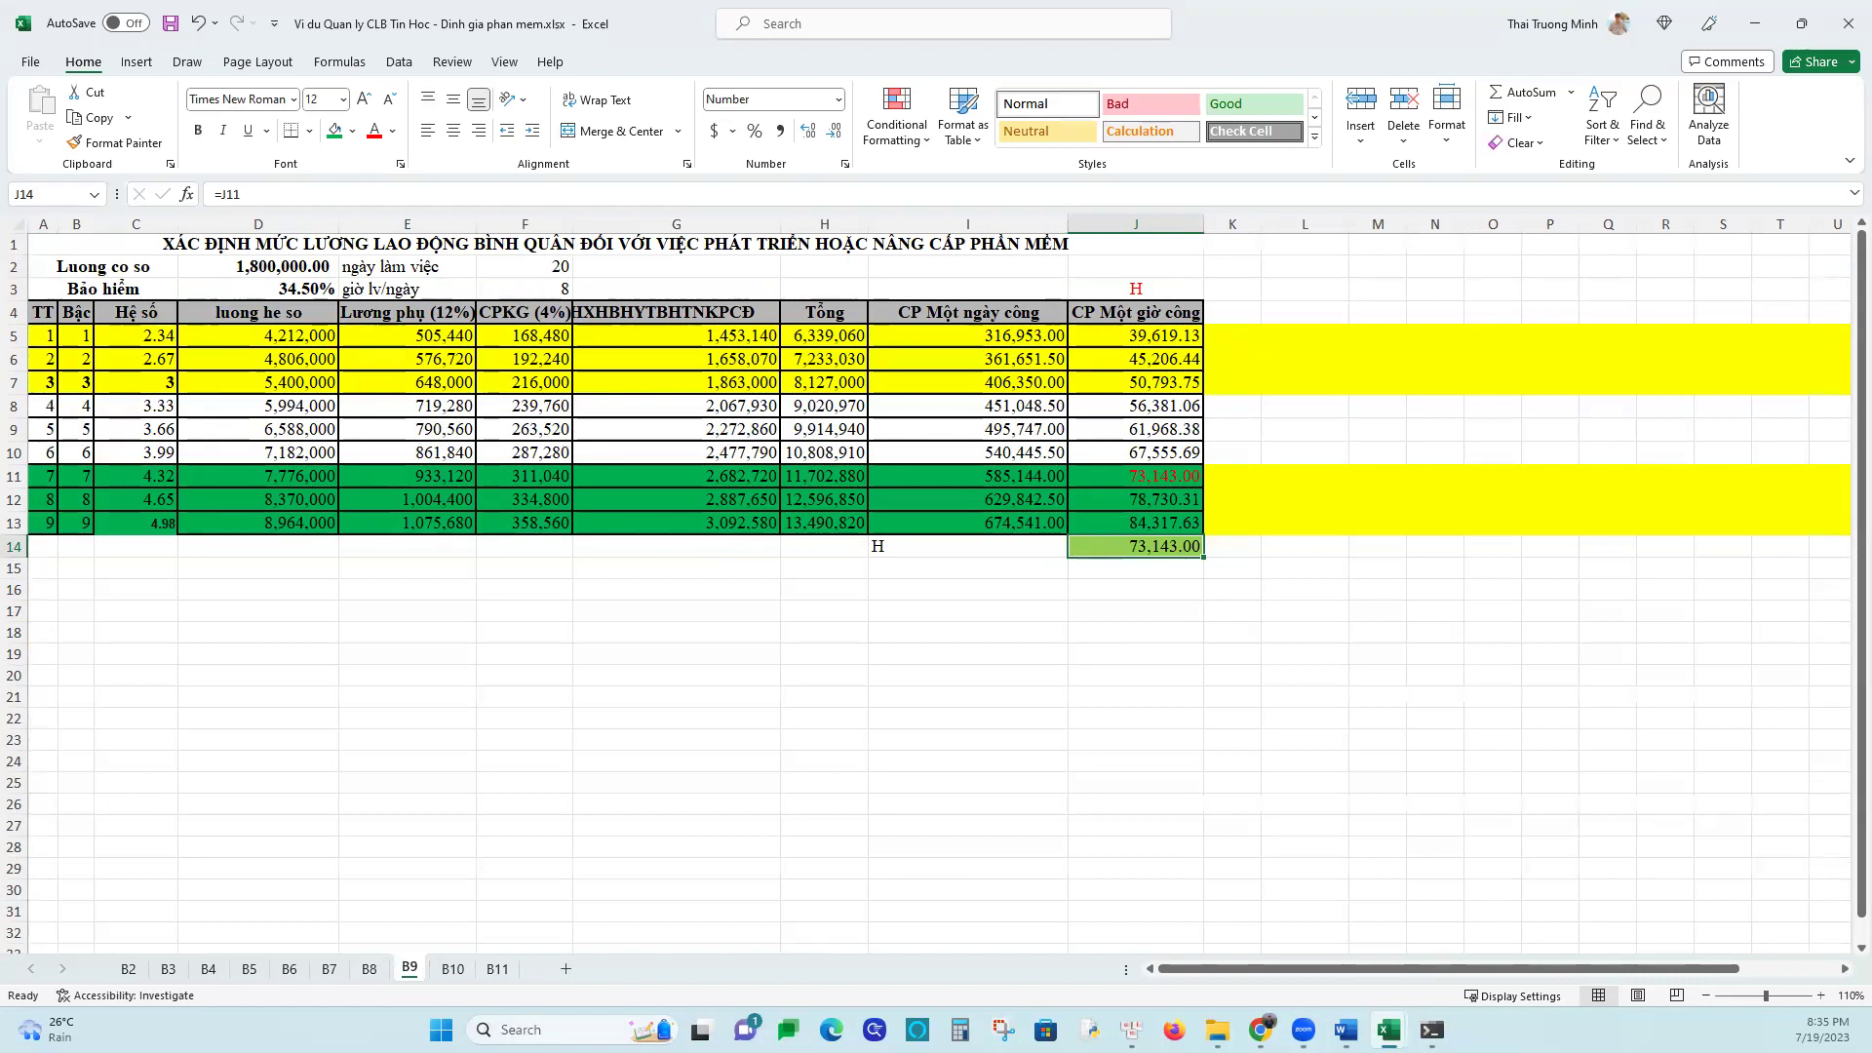
{"action": "left_click", "coordinate": [369, 977]}
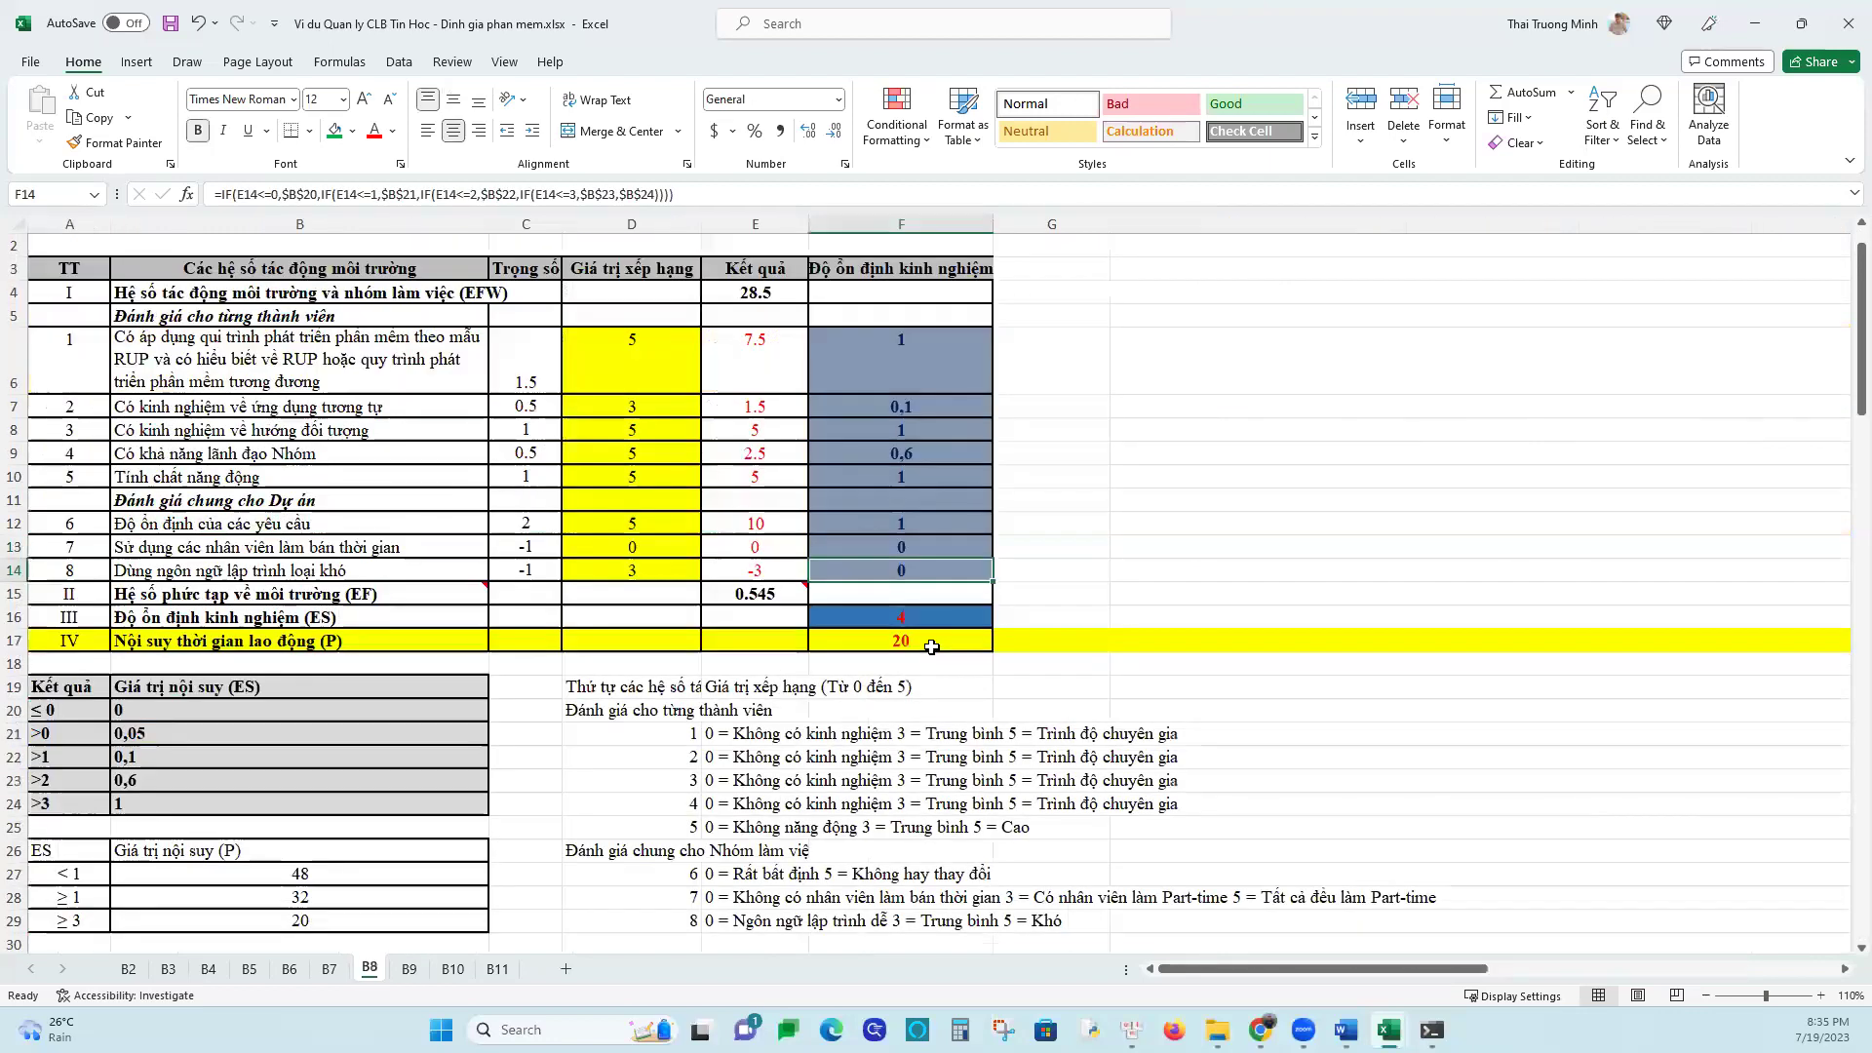
{"action": "left_click", "coordinate": [919, 651]}
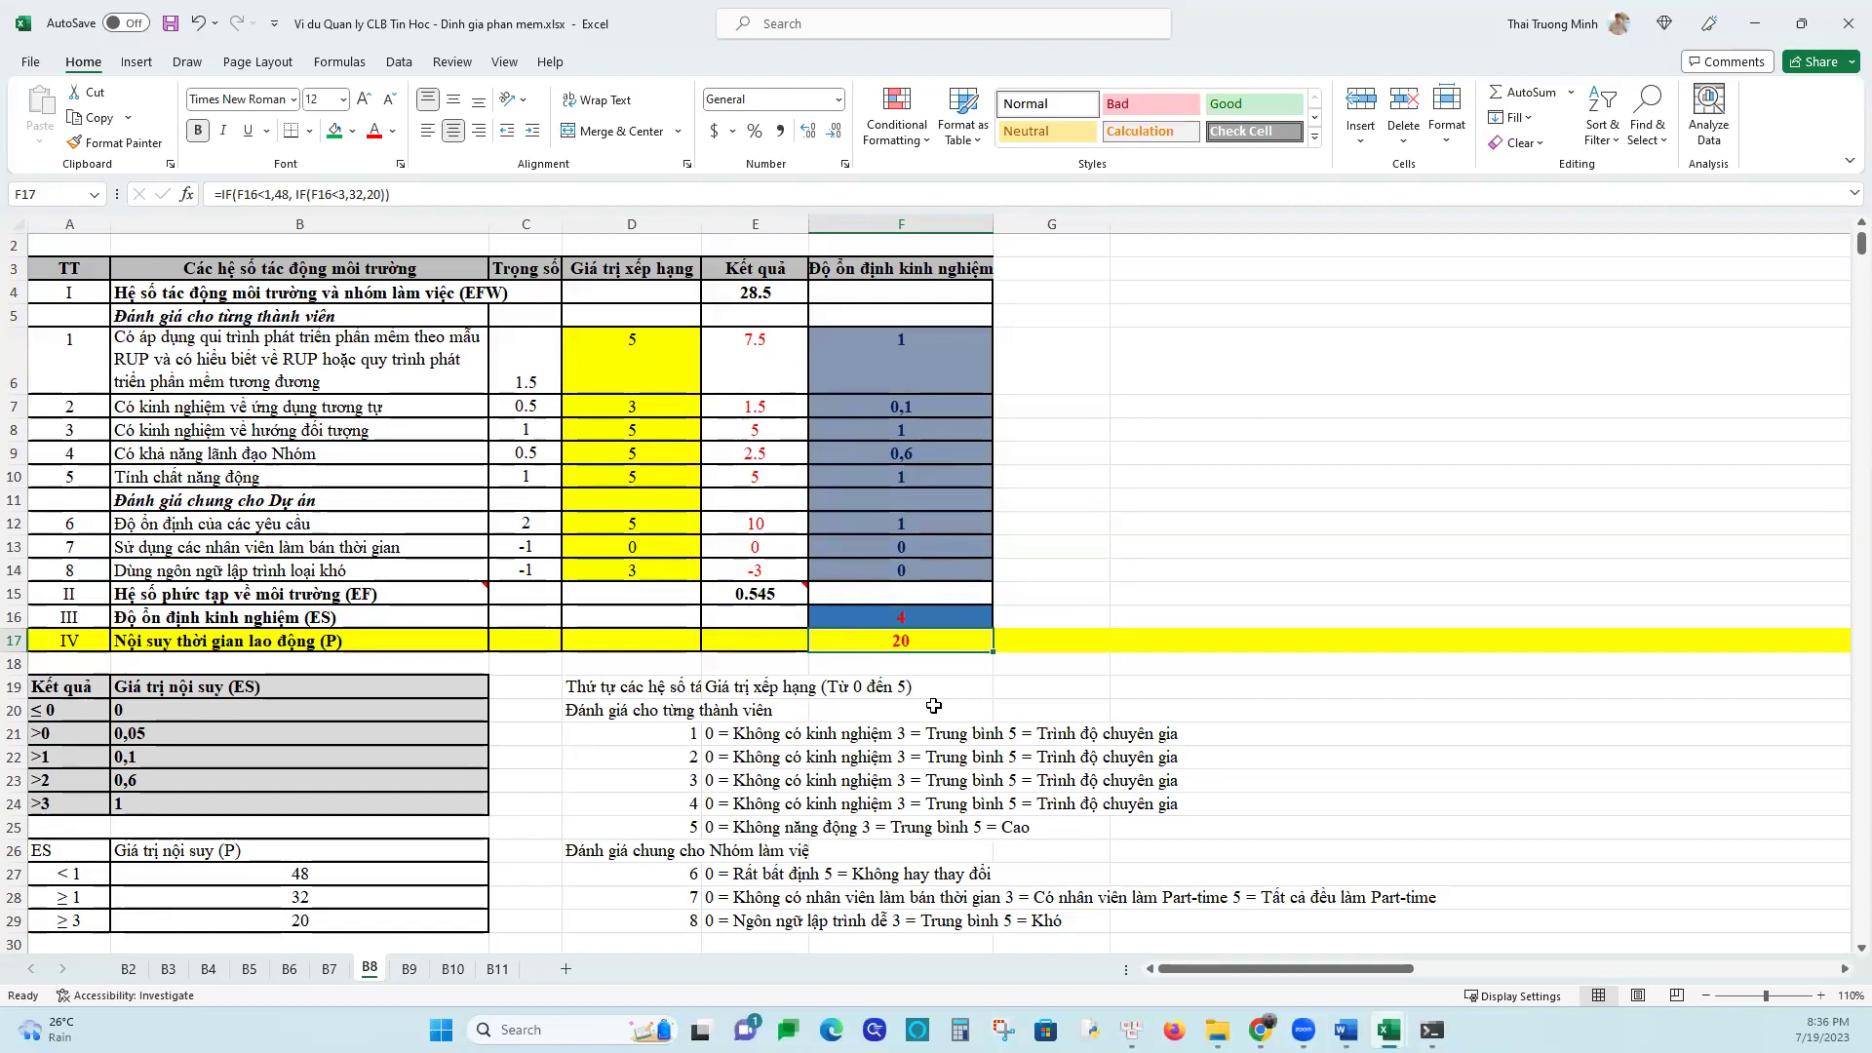
{"action": "left_click", "coordinate": [893, 615]}
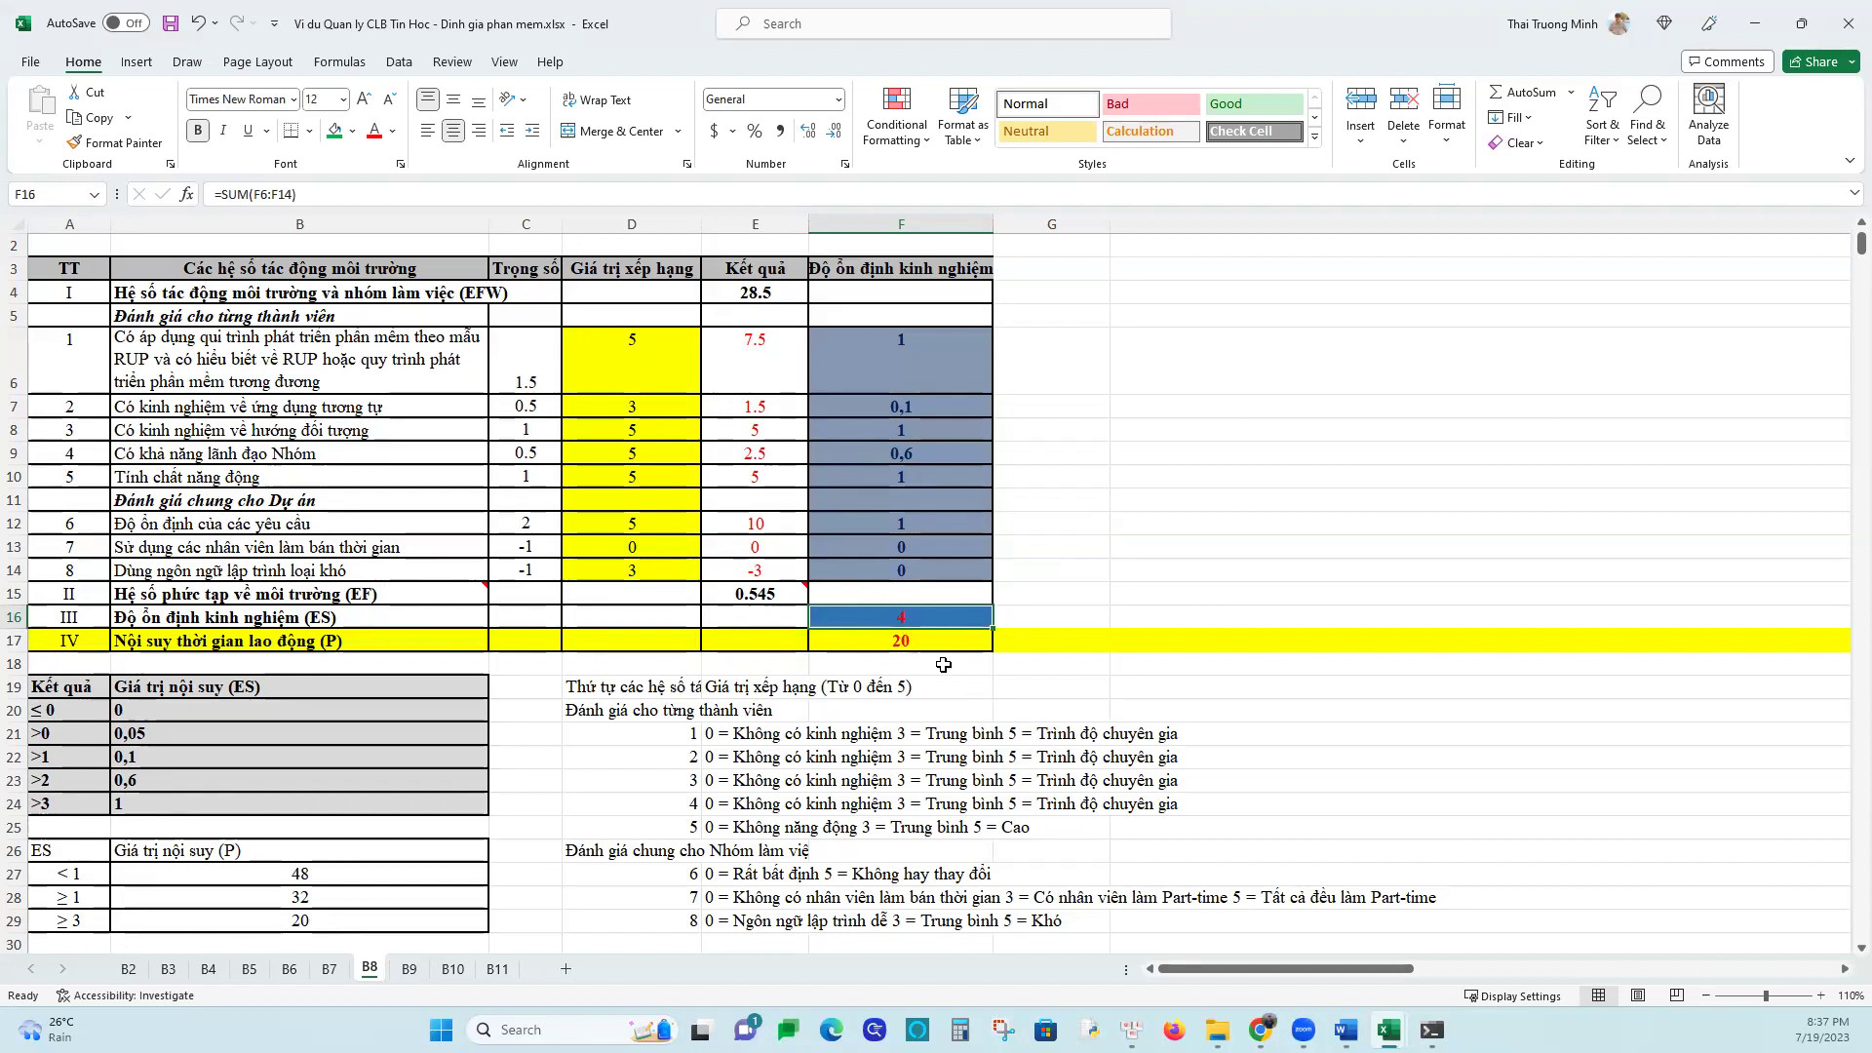
{"action": "left_click", "coordinate": [906, 642]}
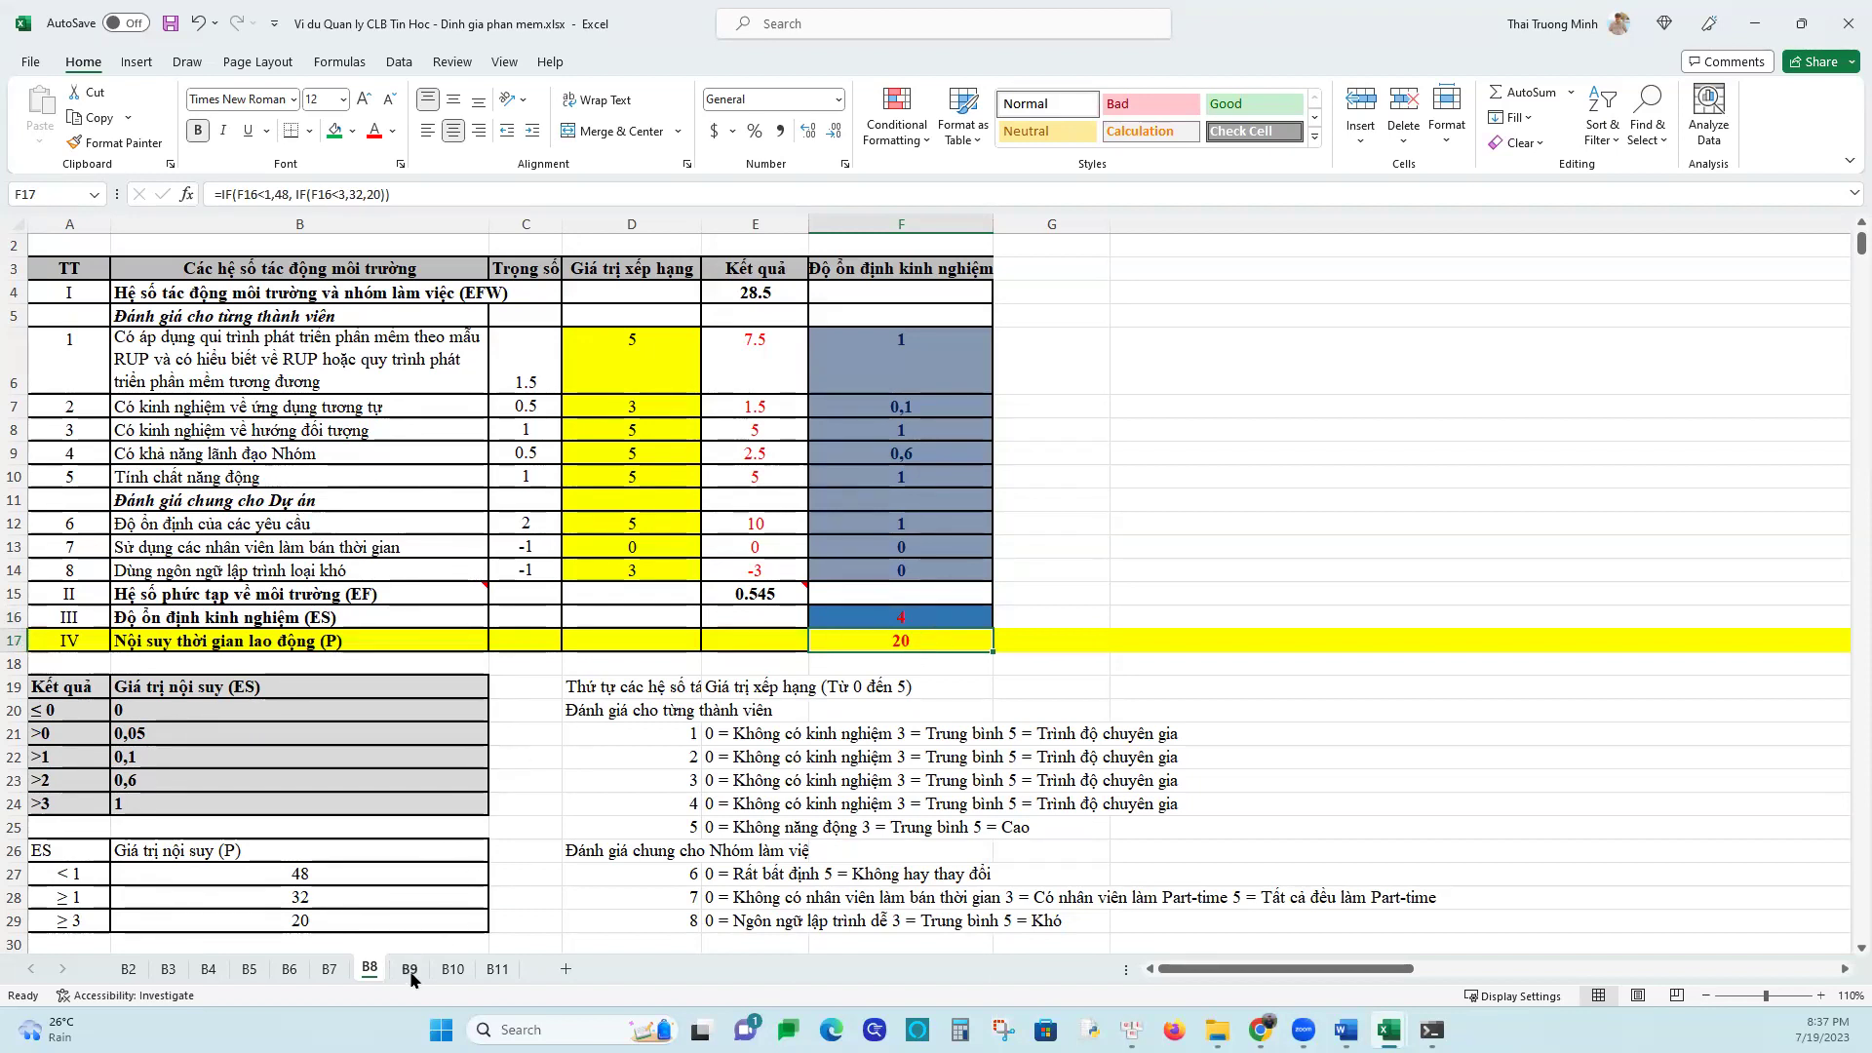
Review the software value (G) link in D4 and the Chi phí chung row on sheet B11
{"action": "left_click", "coordinate": [485, 970]}
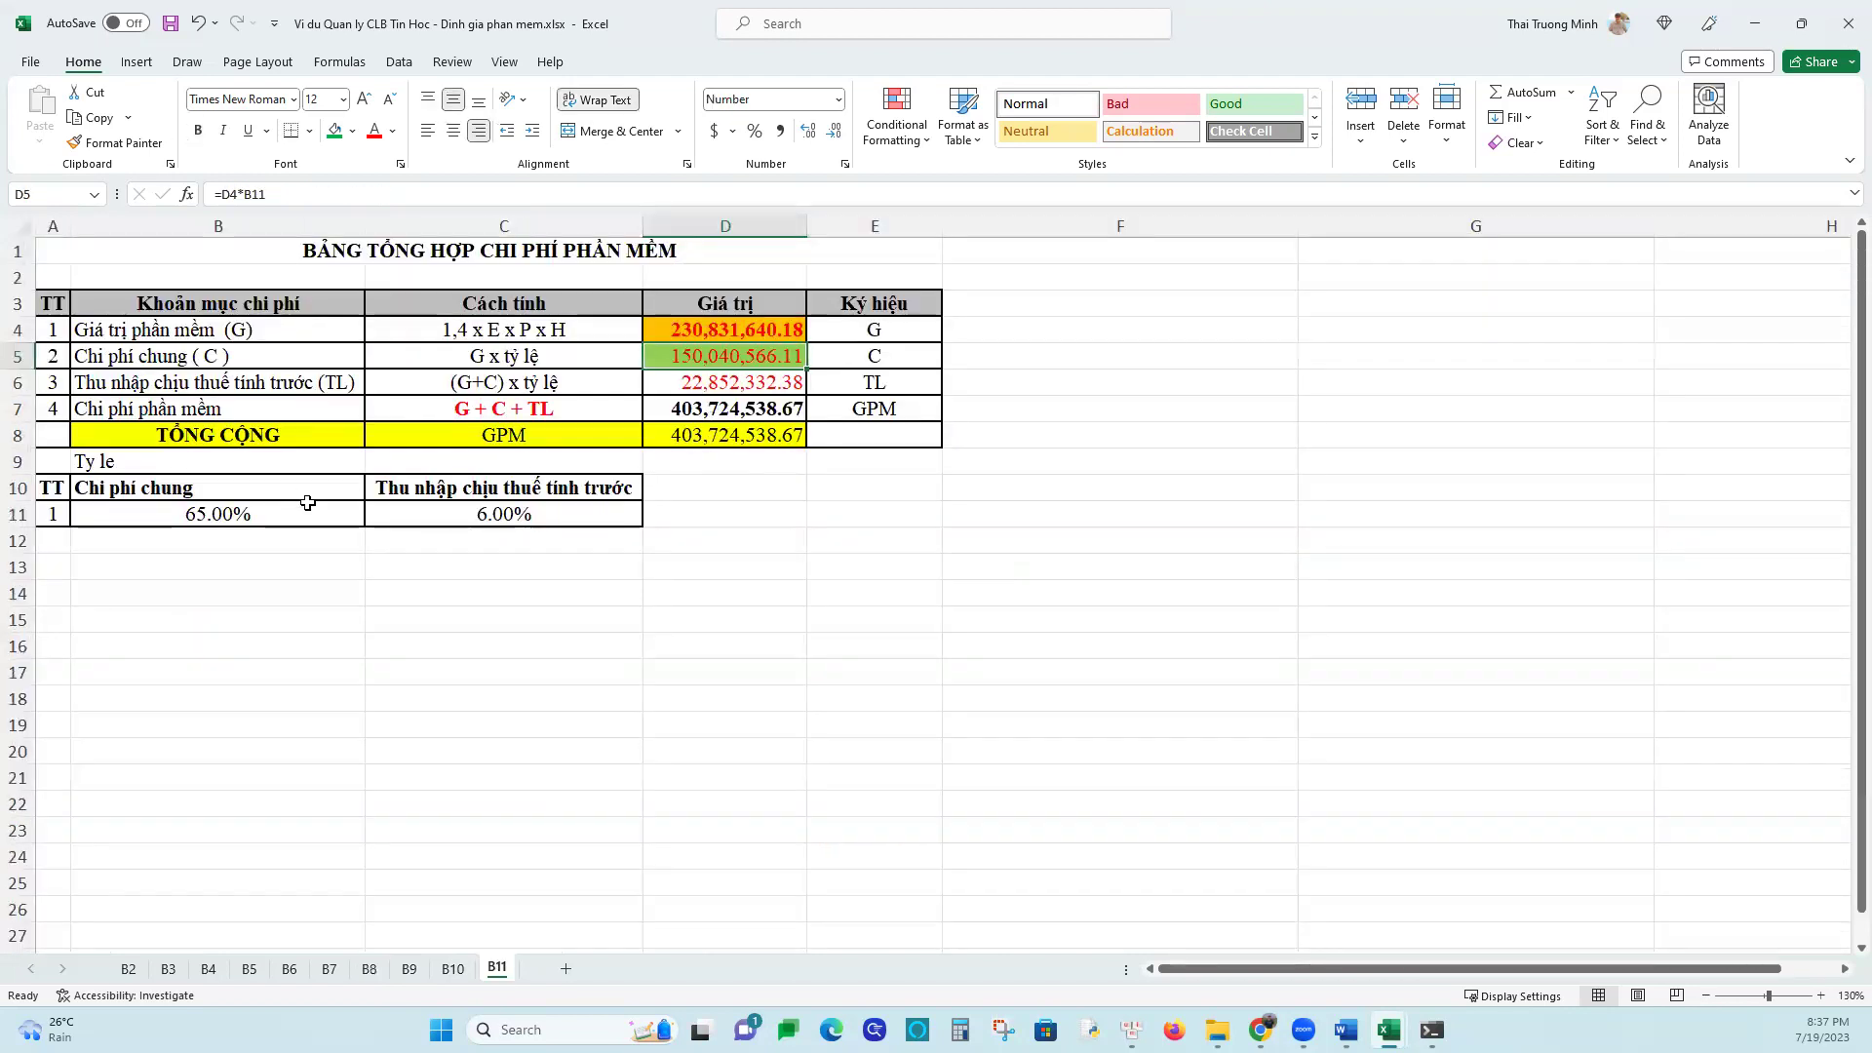
{"action": "left_click", "coordinate": [18, 356]}
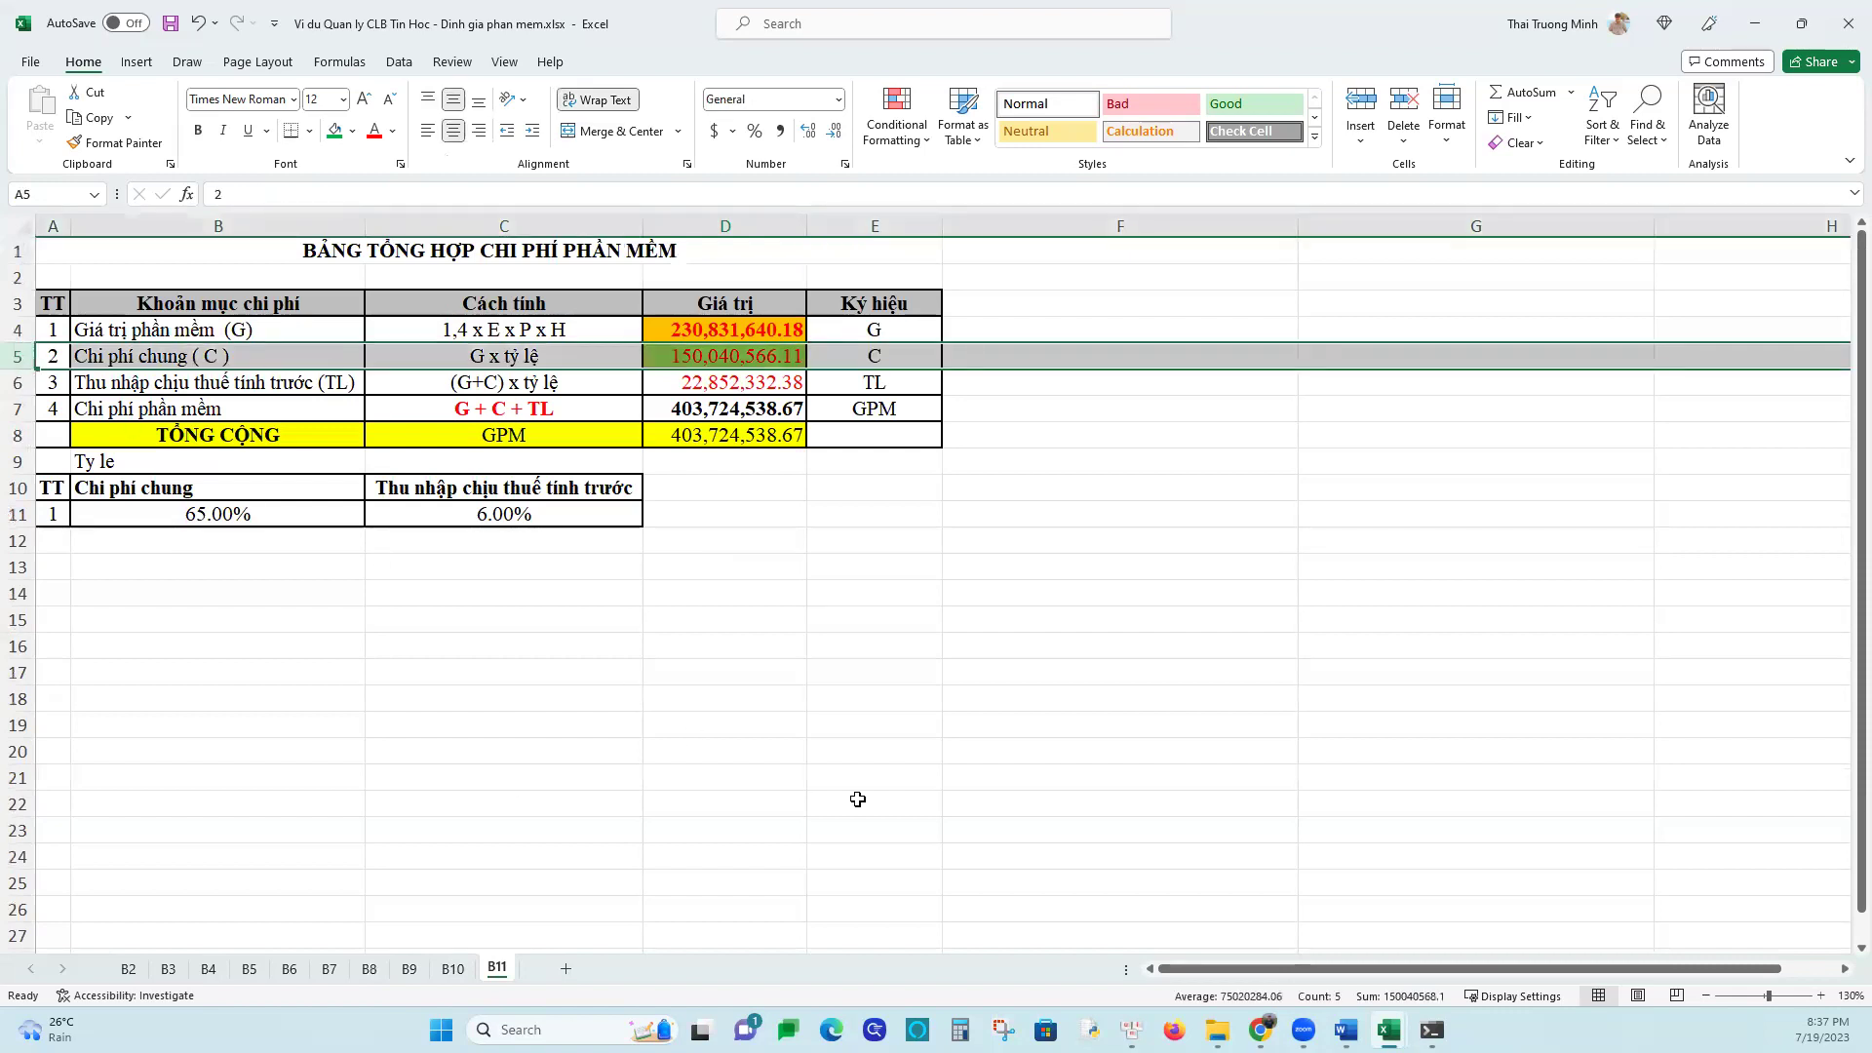
{"action": "left_click", "coordinate": [723, 330]}
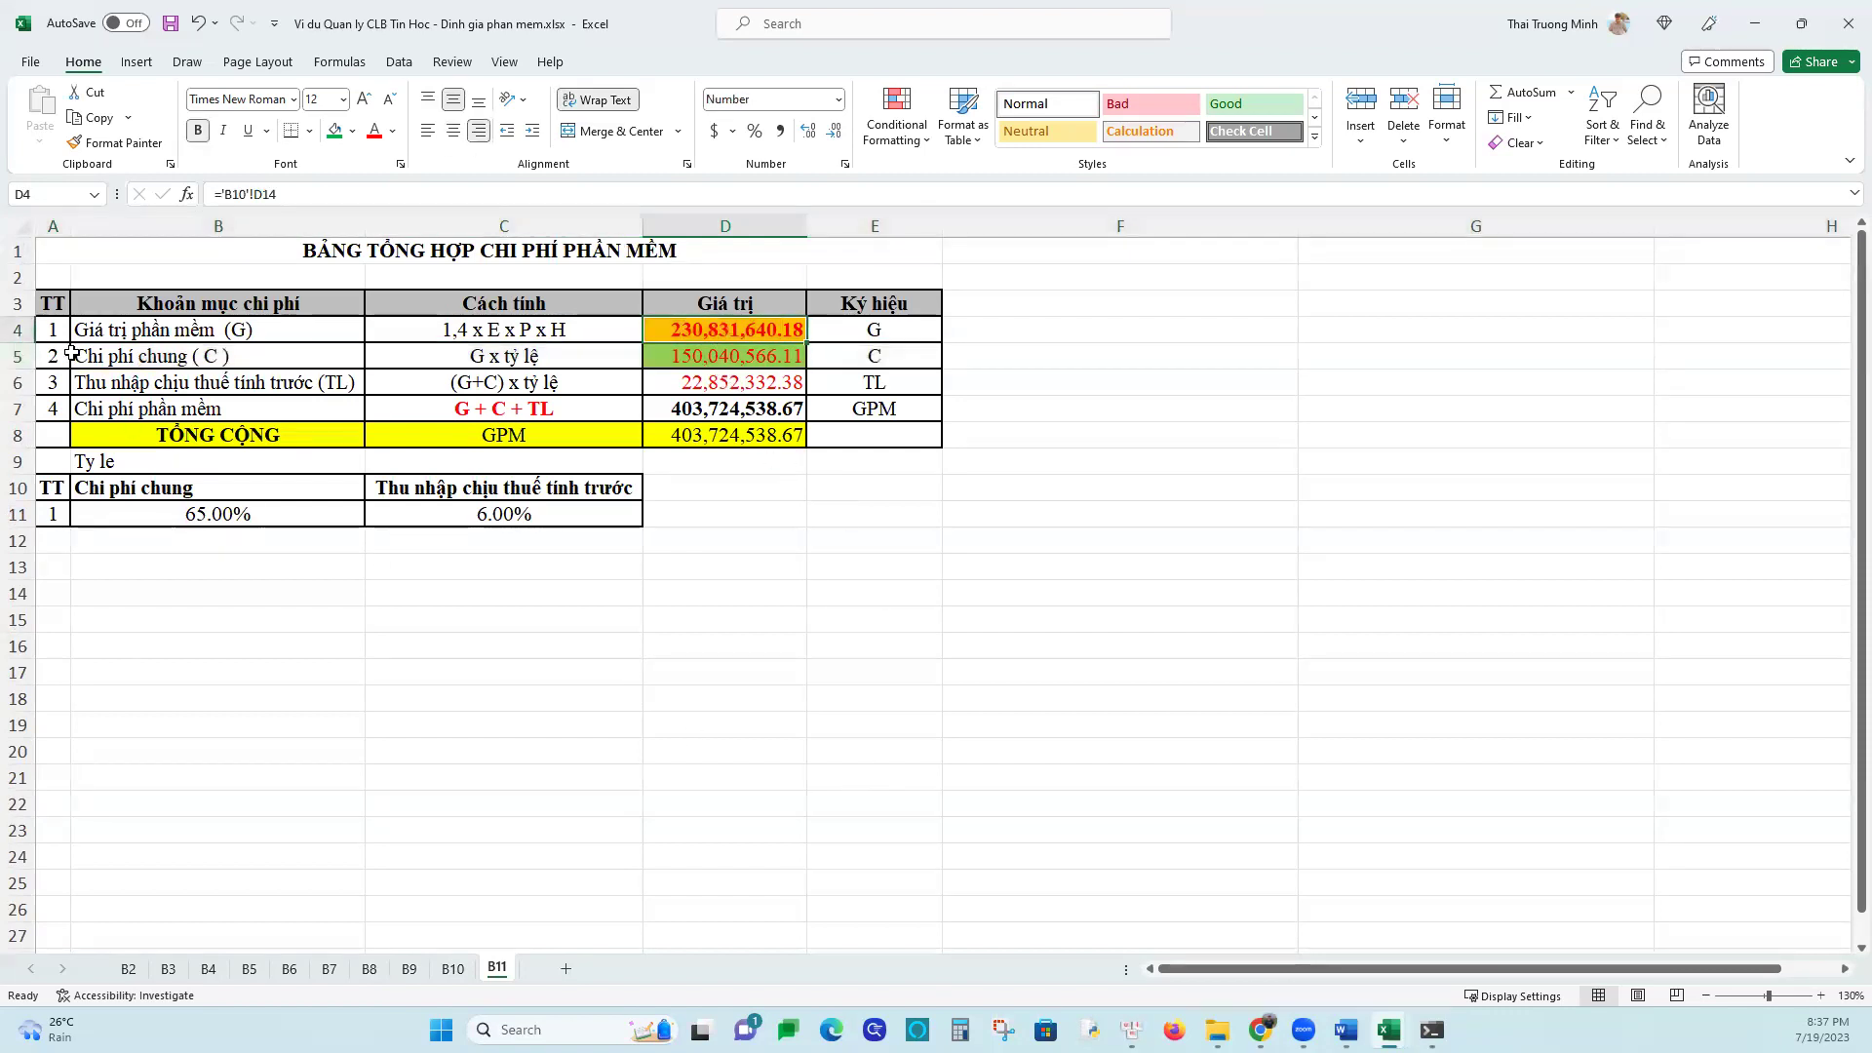
{"action": "left_click", "coordinate": [16, 356]}
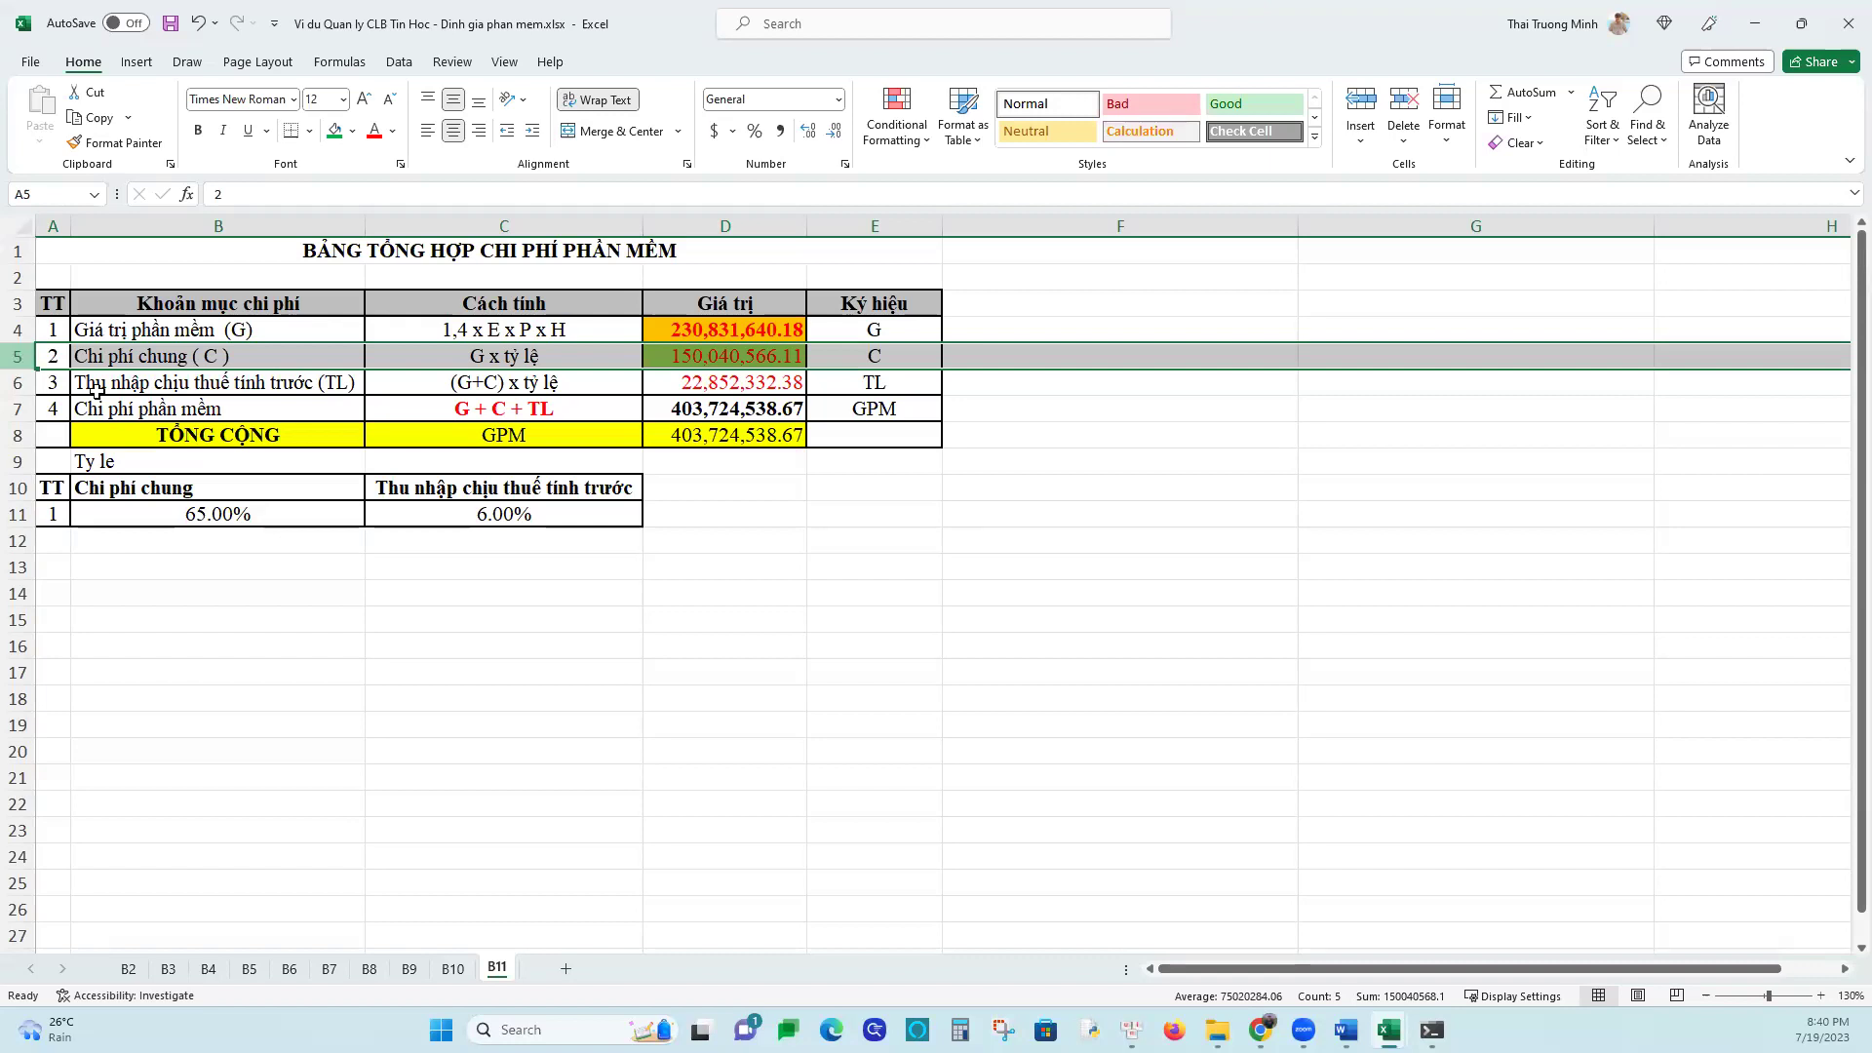
Close the Đặc tả Word document and switch to the course page in Chrome, extending its work session
{"action": "left_click", "coordinate": [1754, 23]}
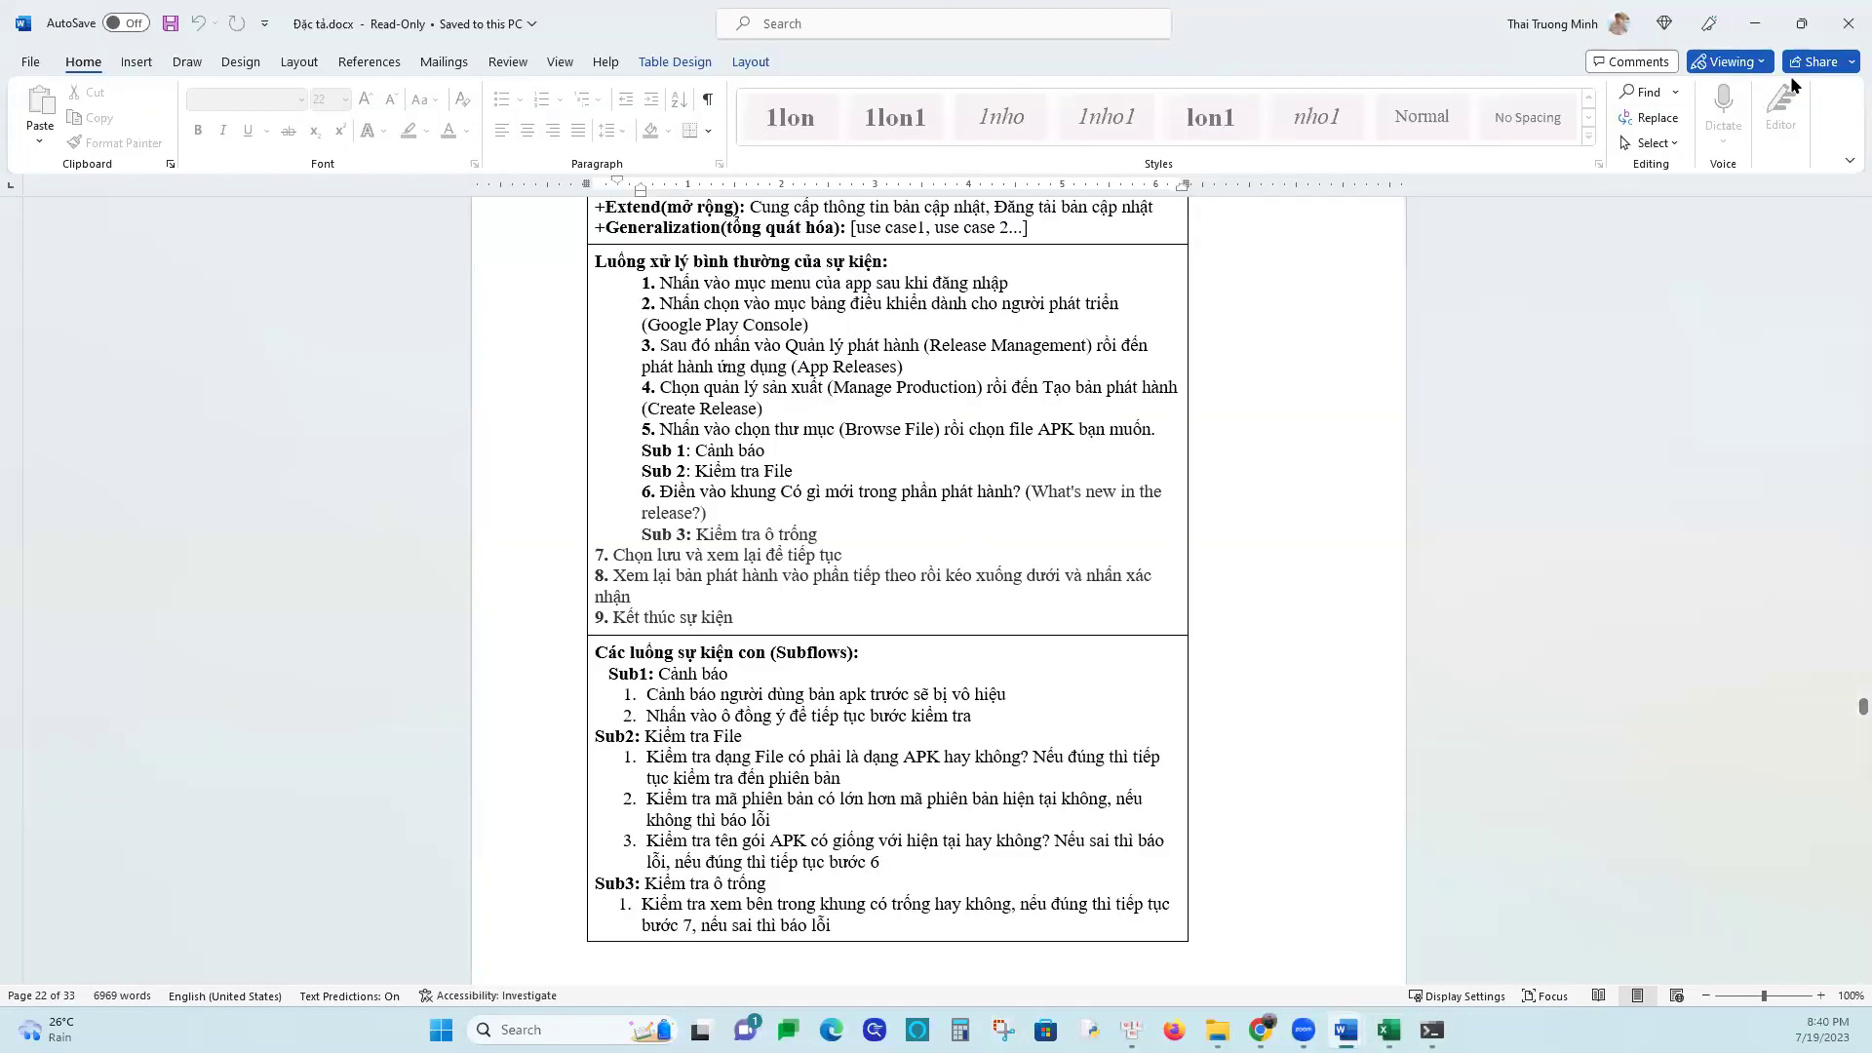
{"action": "left_click", "coordinate": [1847, 24]}
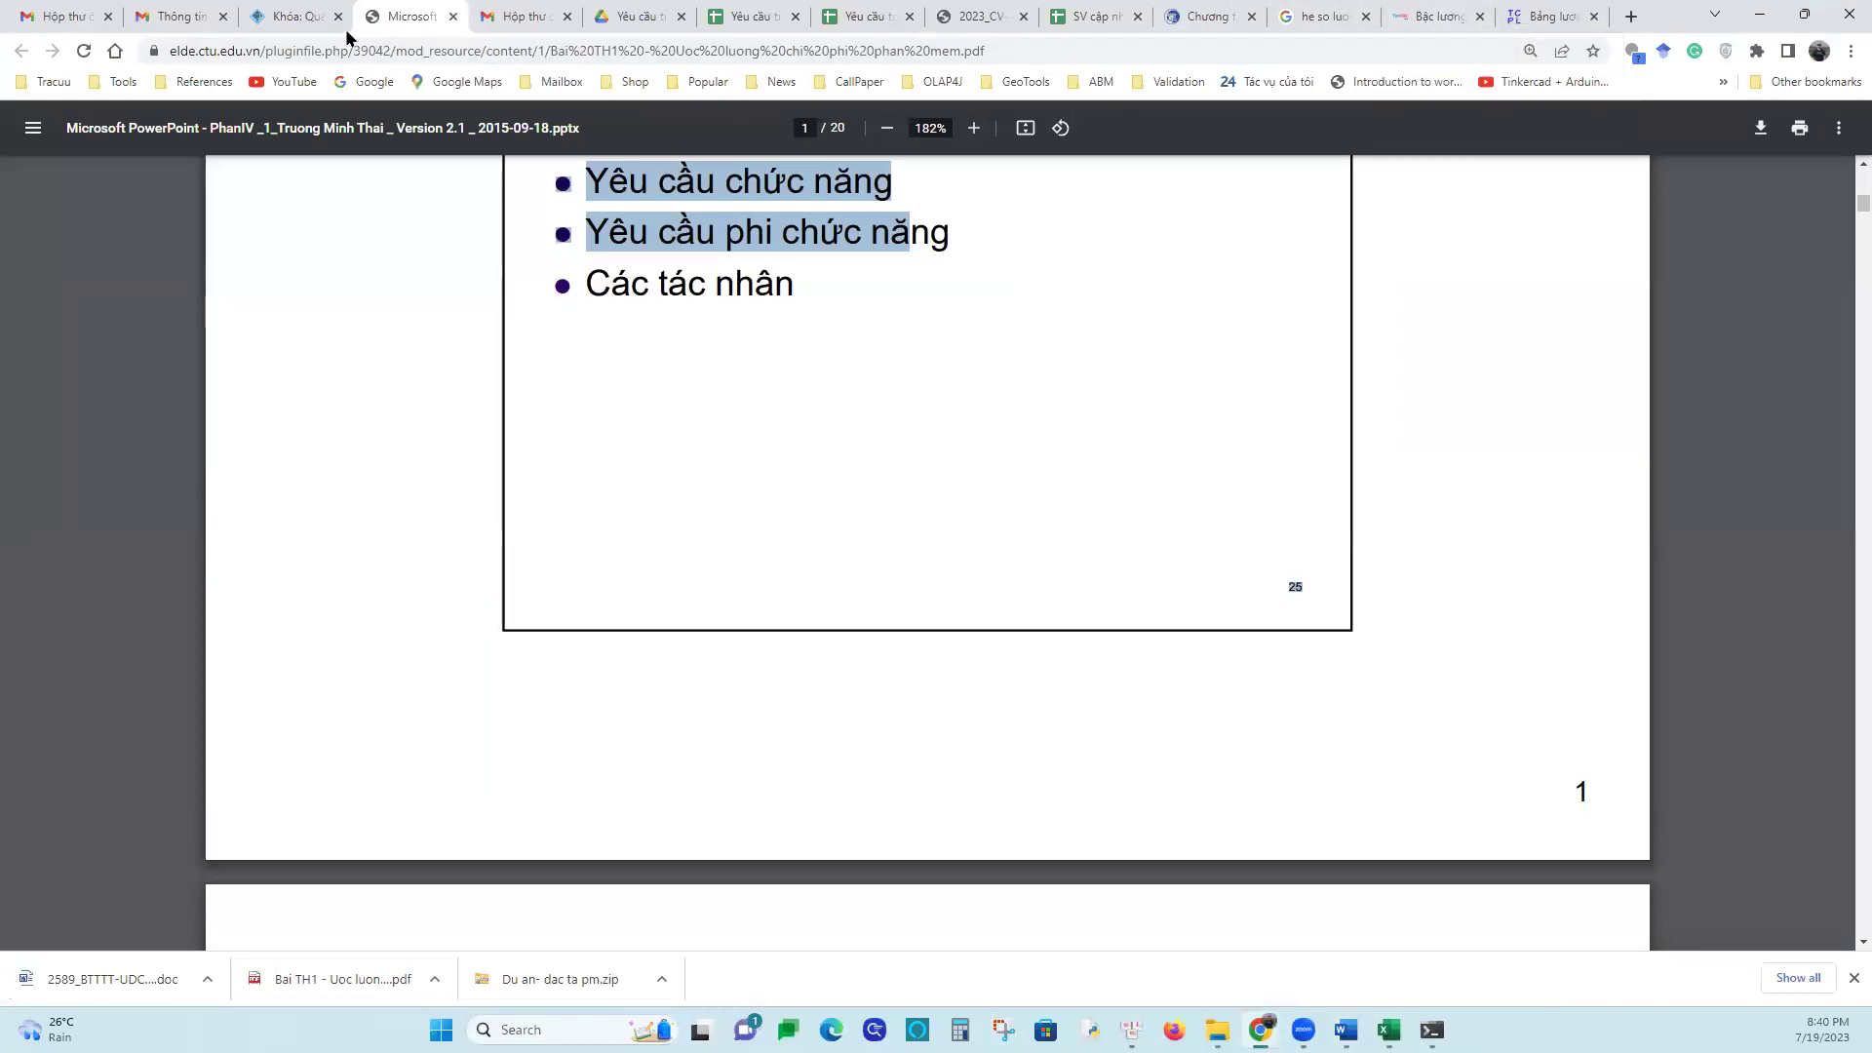
{"action": "left_click", "coordinate": [298, 19]}
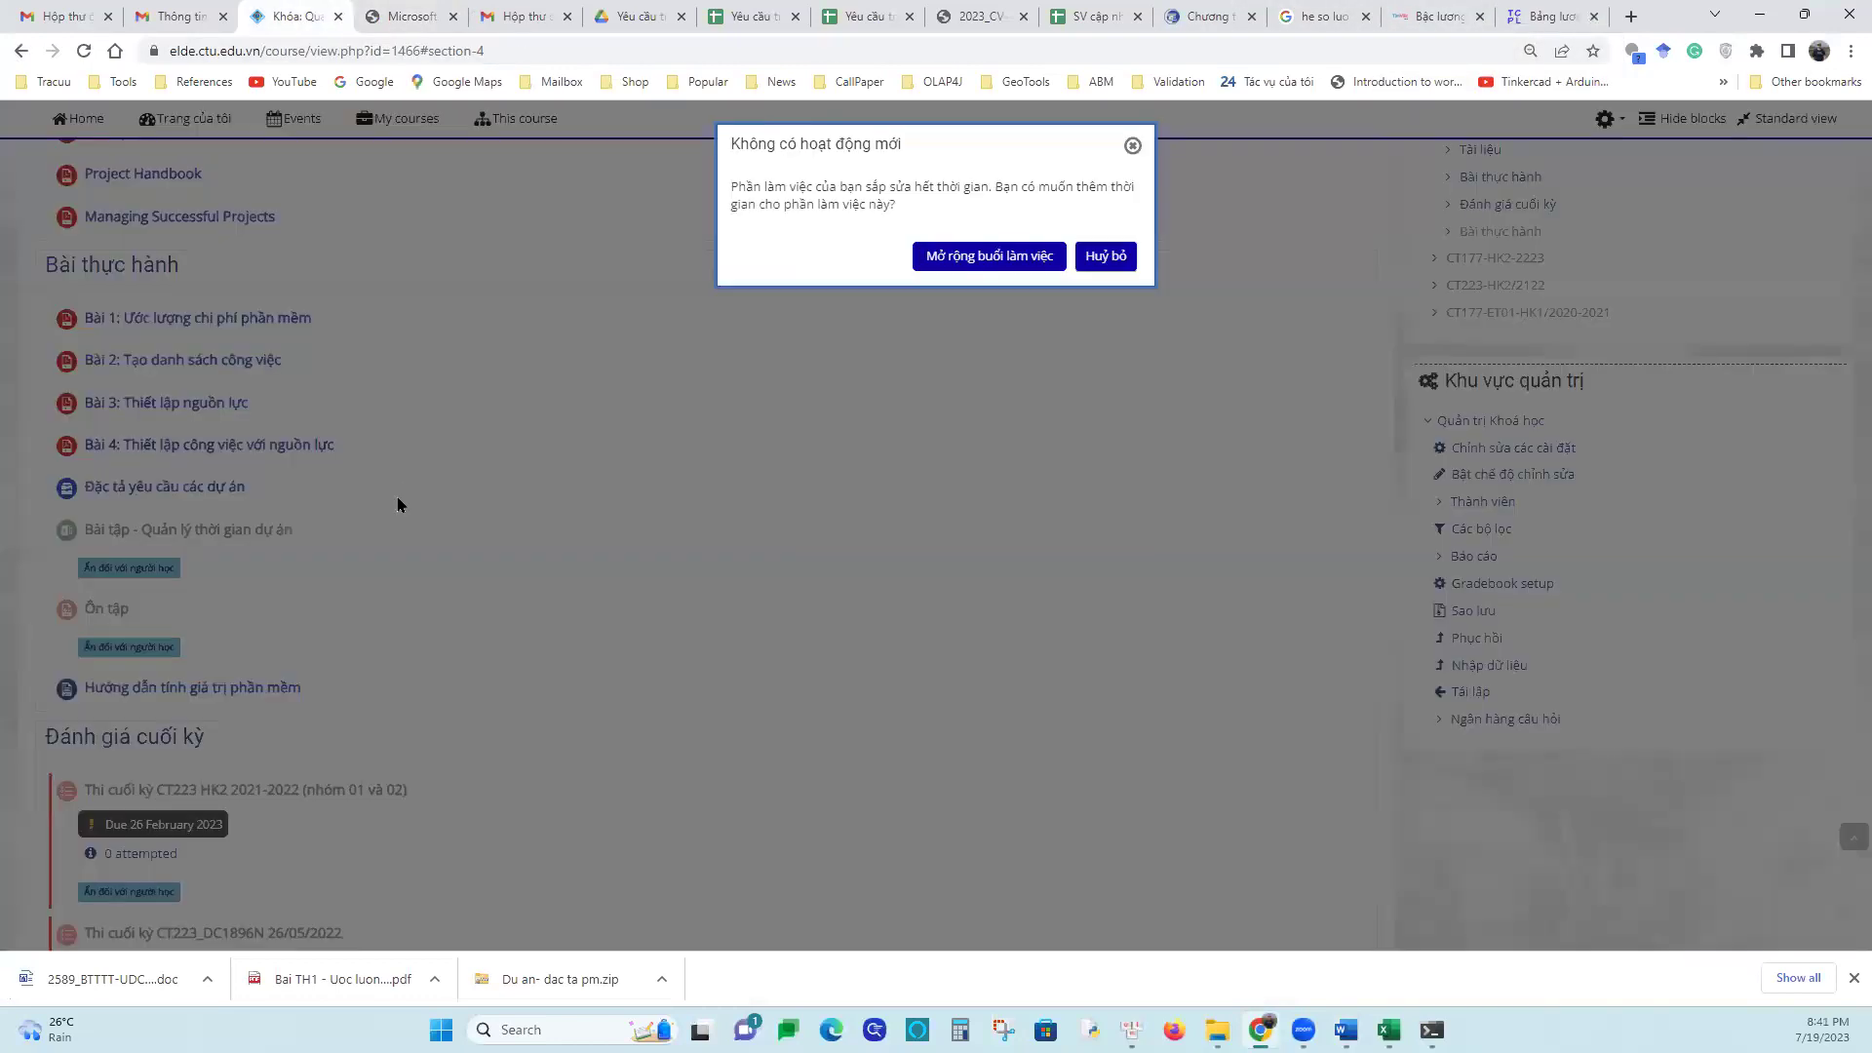
{"action": "left_click", "coordinate": [990, 259]}
Look through the sections of the Quản lý dự Án phần mềm course page, down to the final Bài thực hành section
{"action": "scroll", "coordinate": [733, 730], "scroll_direction": "down", "scroll_amount": 5}
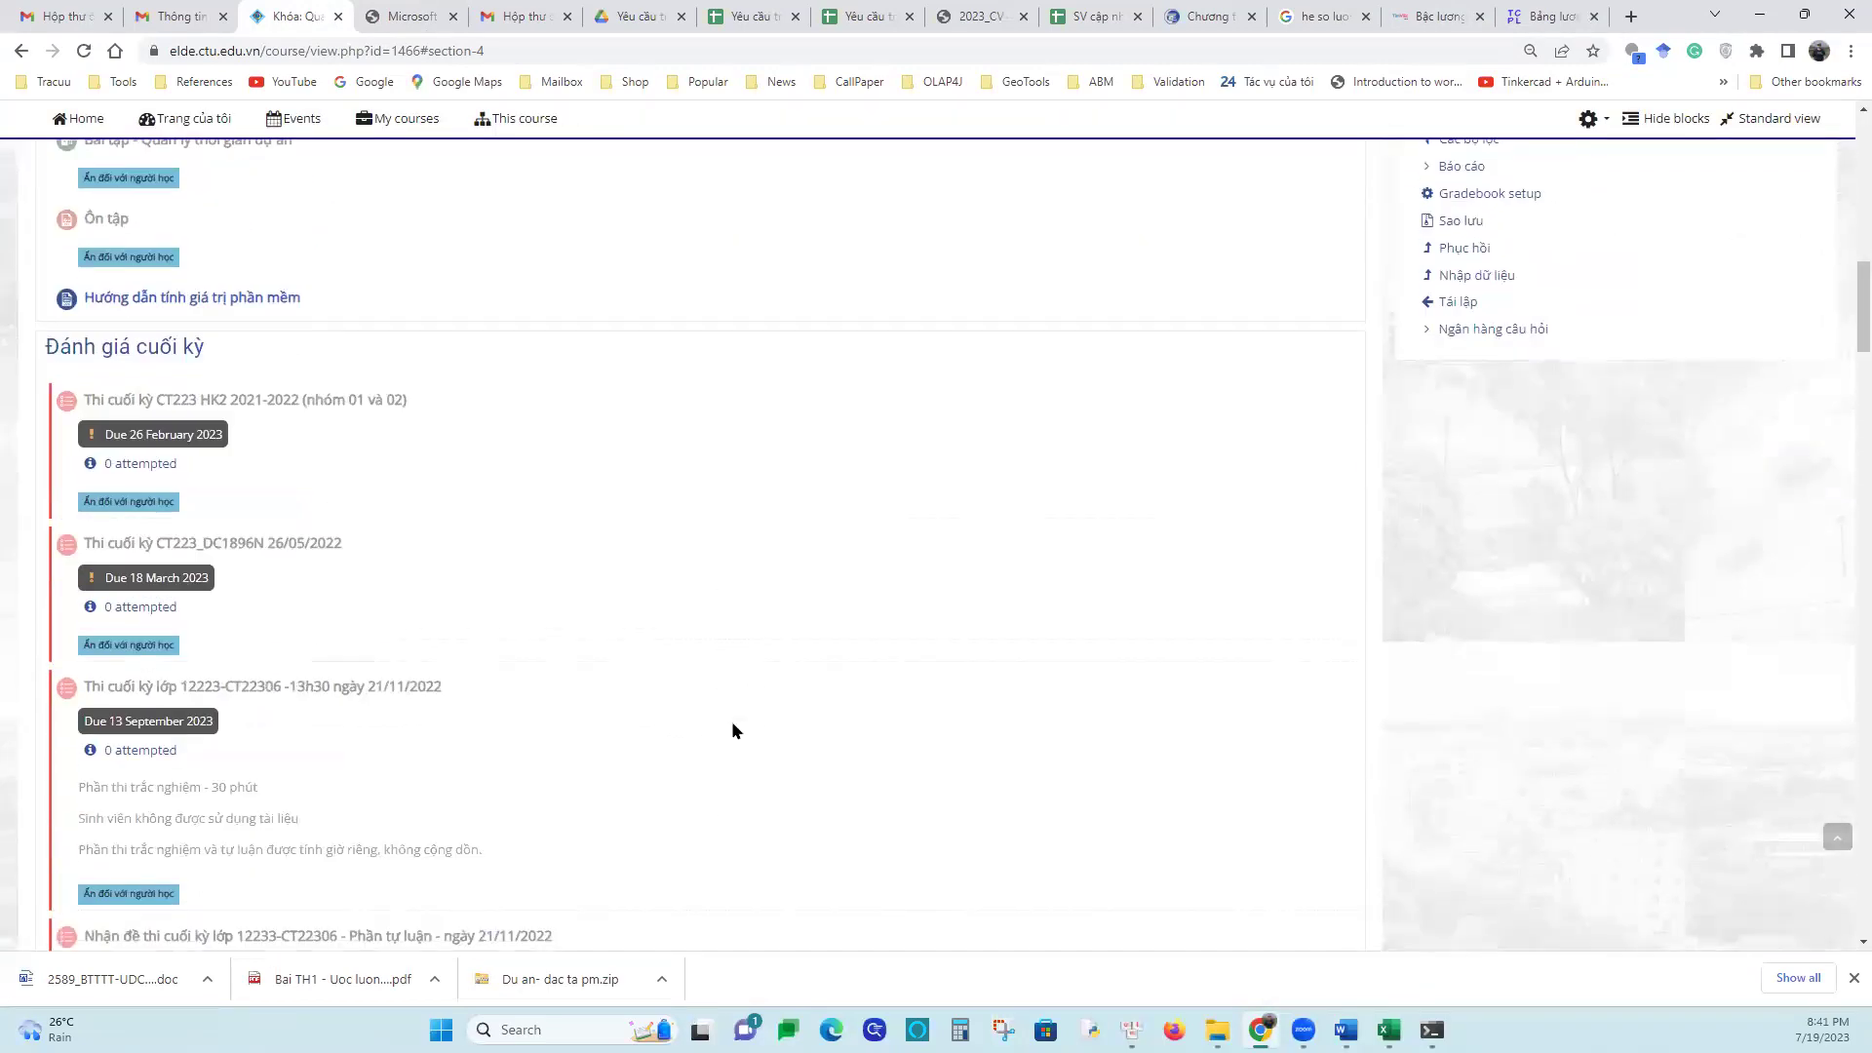
{"action": "scroll", "coordinate": [733, 730], "scroll_direction": "down", "scroll_amount": 10}
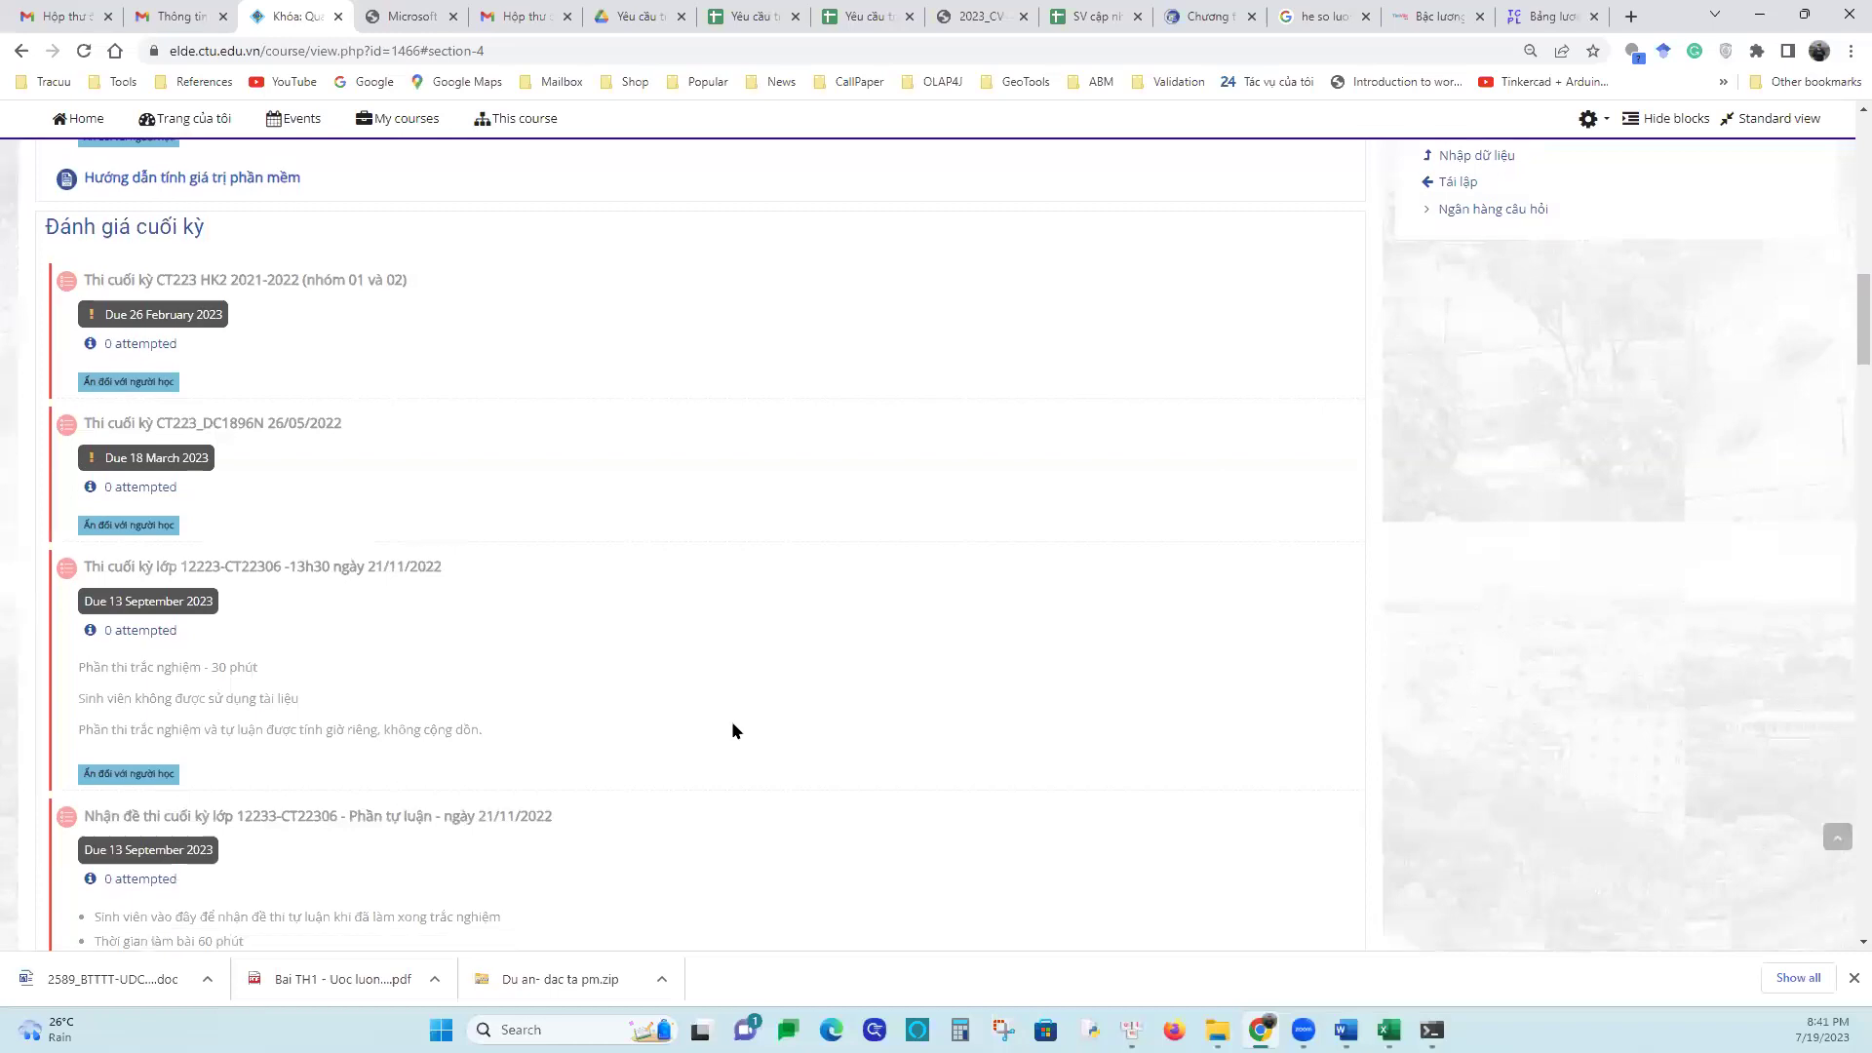
{"action": "scroll", "coordinate": [731, 730], "scroll_direction": "down", "scroll_amount": 7}
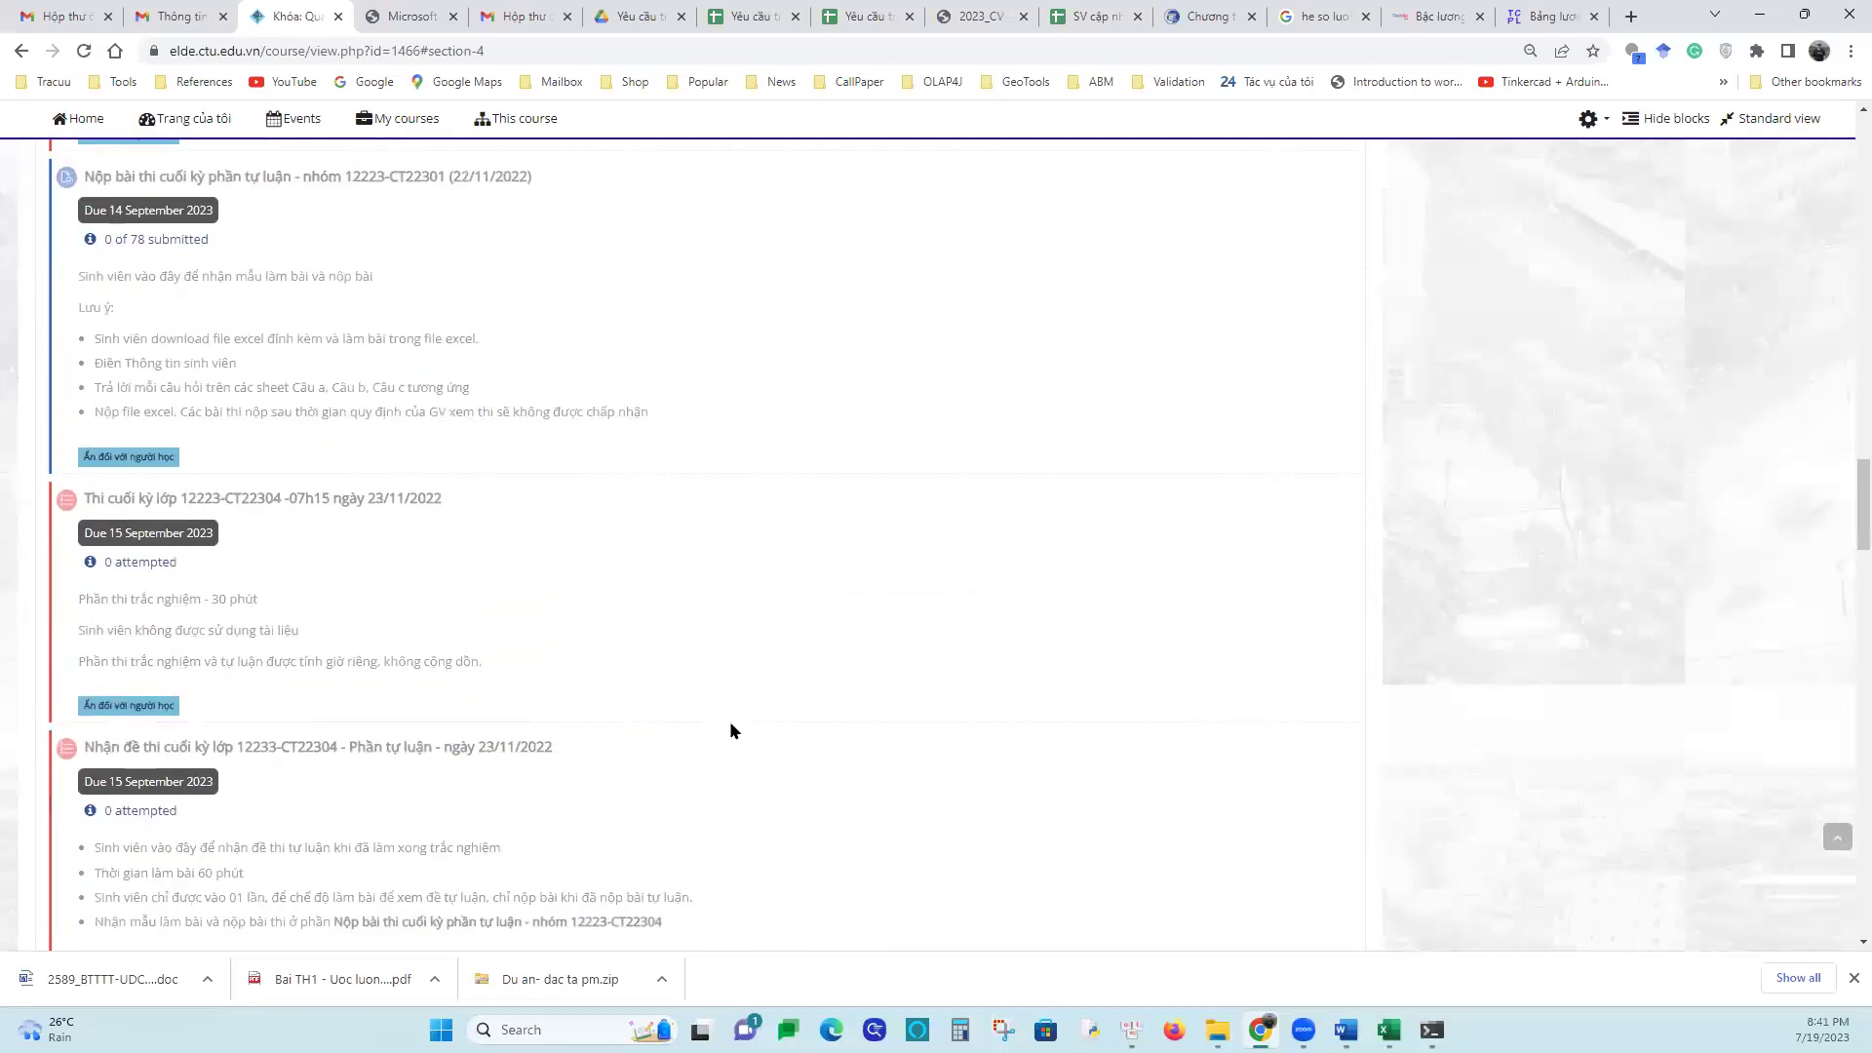
{"action": "scroll", "coordinate": [731, 726], "scroll_direction": "down", "scroll_amount": 14}
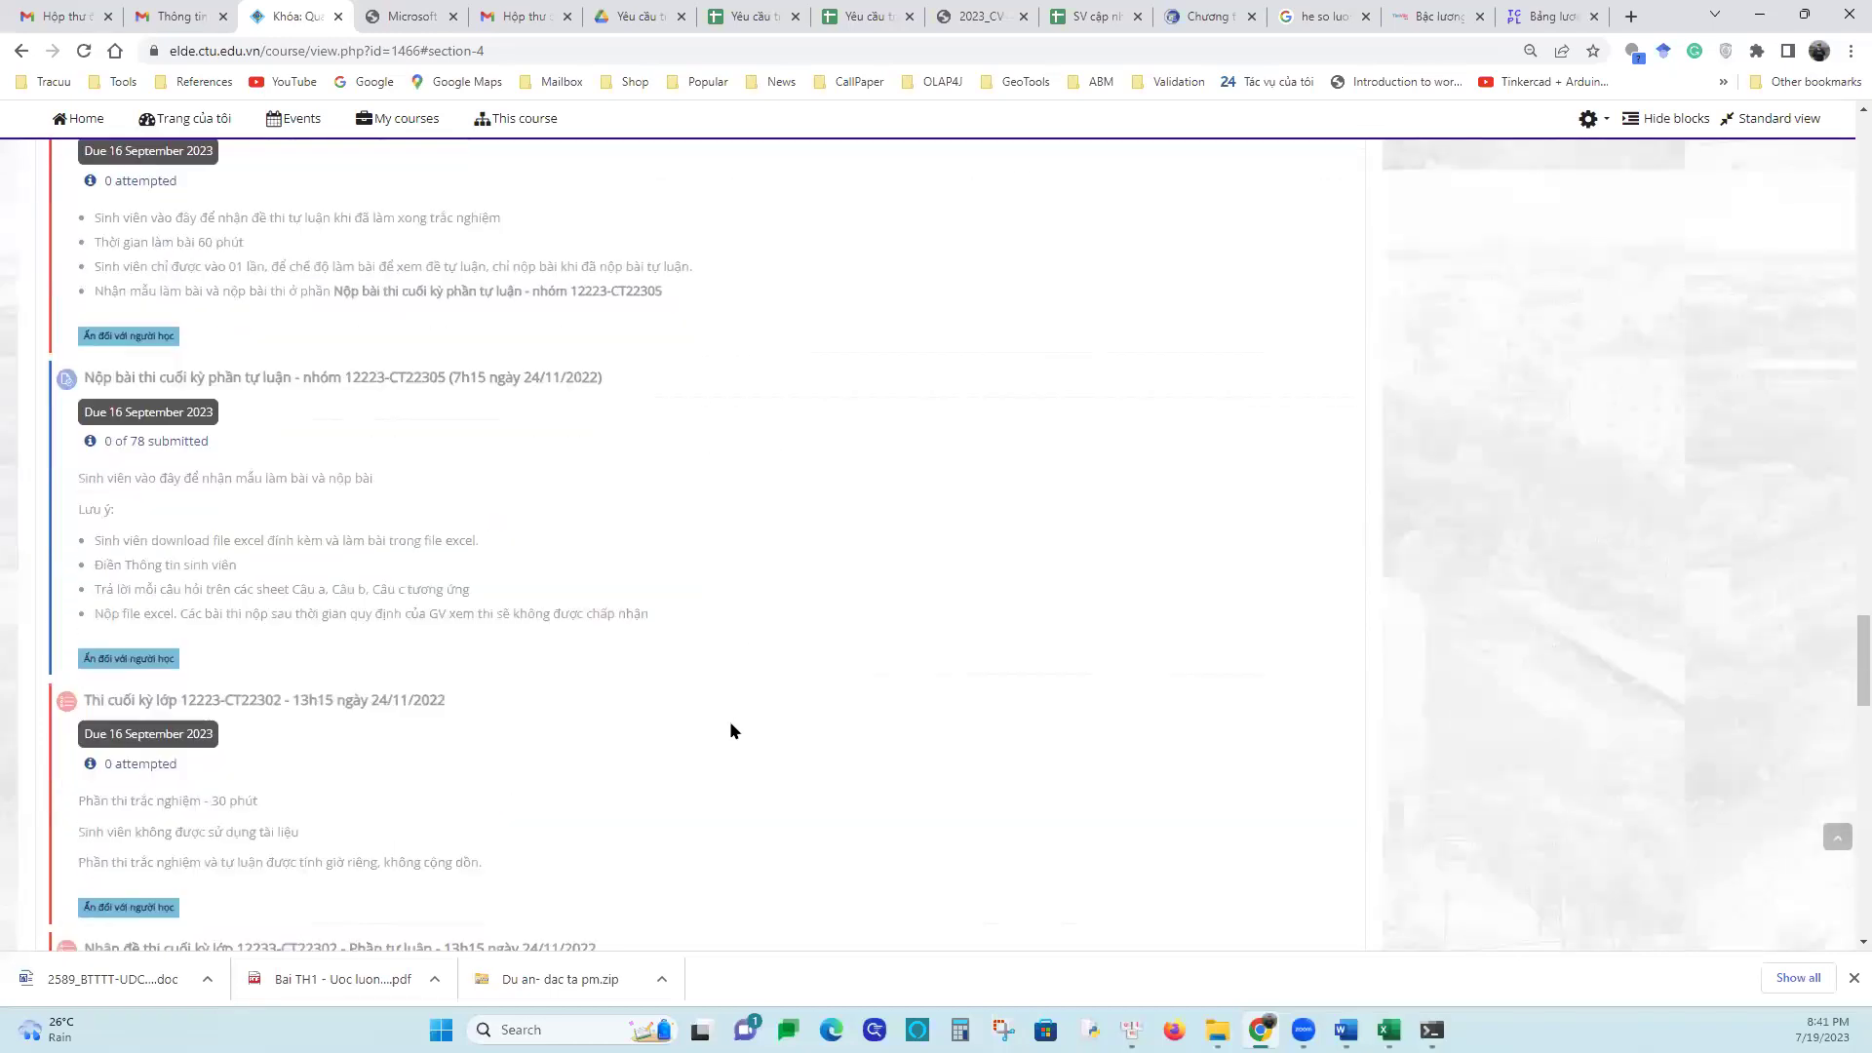
{"action": "scroll", "coordinate": [731, 726], "scroll_direction": "down", "scroll_amount": 9}
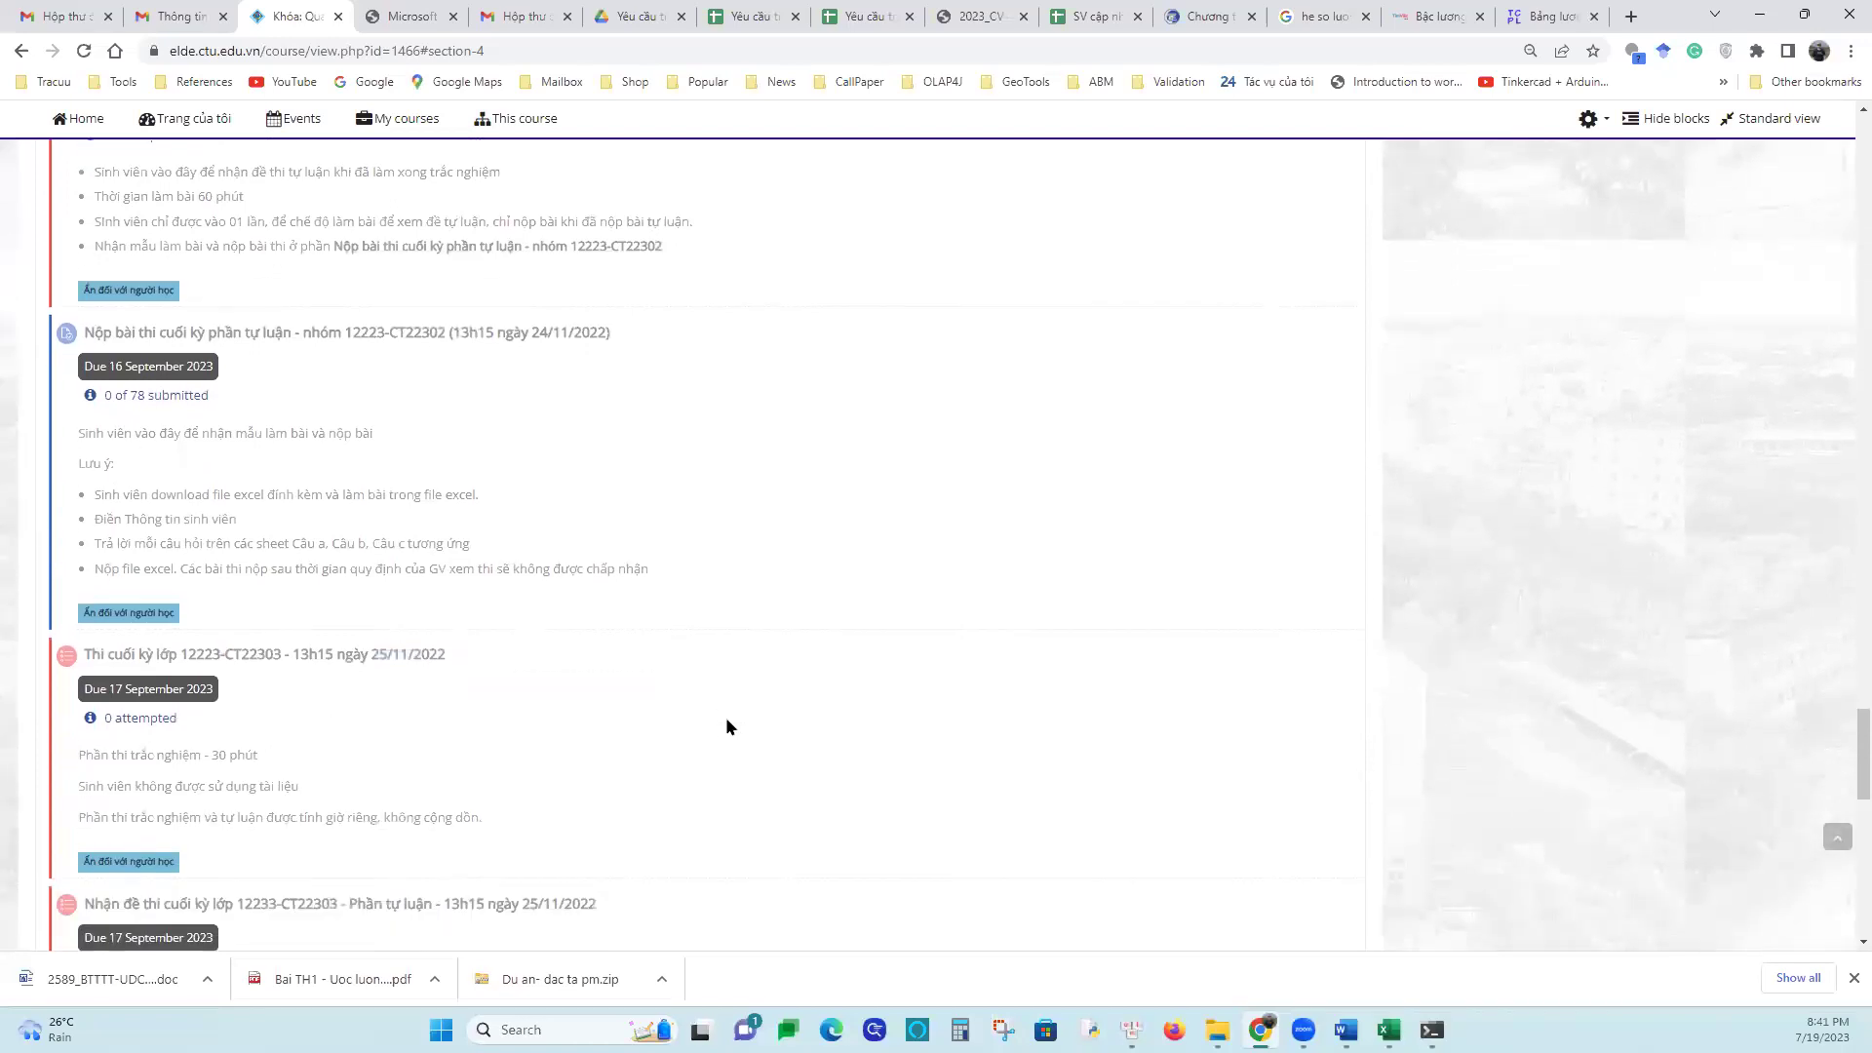
{"action": "scroll", "coordinate": [726, 726], "scroll_direction": "down", "scroll_amount": 5}
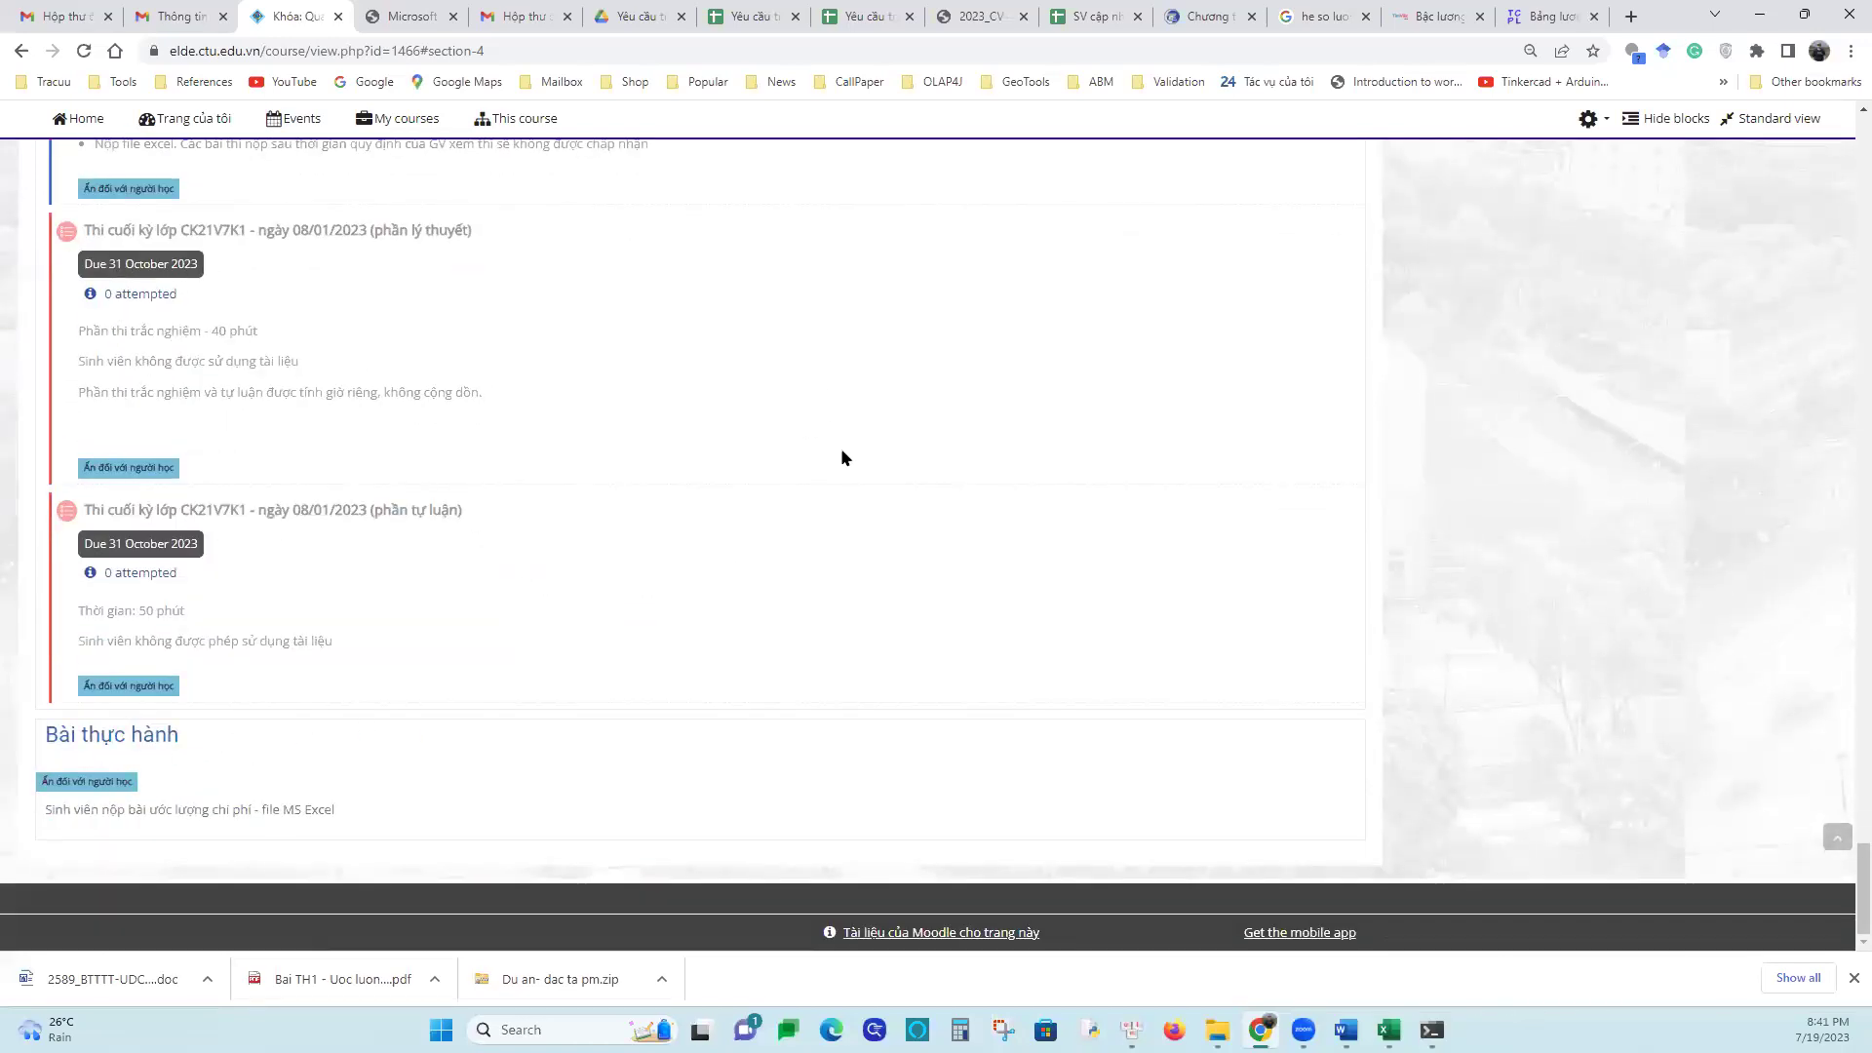
{"action": "scroll", "coordinate": [975, 436], "scroll_direction": "up", "scroll_amount": 10}
{"action": "scroll", "coordinate": [1051, 419], "scroll_direction": "down", "scroll_amount": 9}
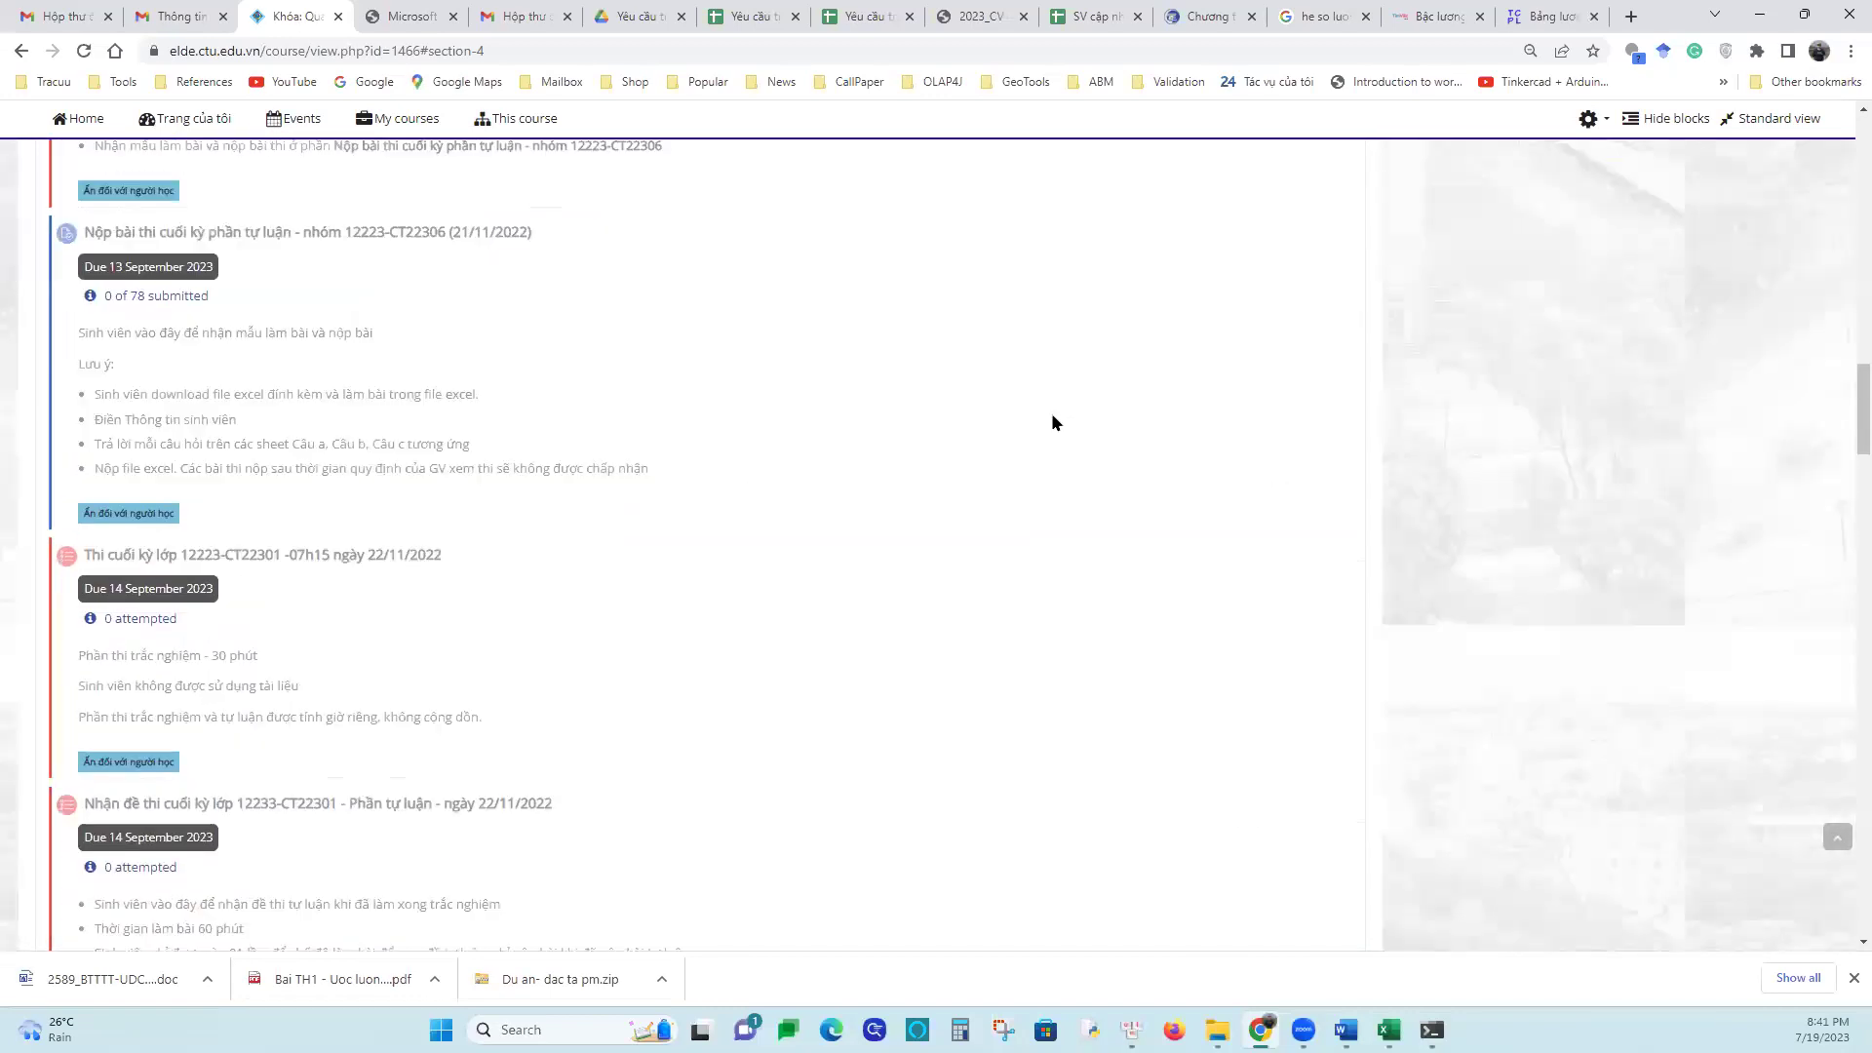
{"action": "scroll", "coordinate": [1051, 422], "scroll_direction": "up", "scroll_amount": 15}
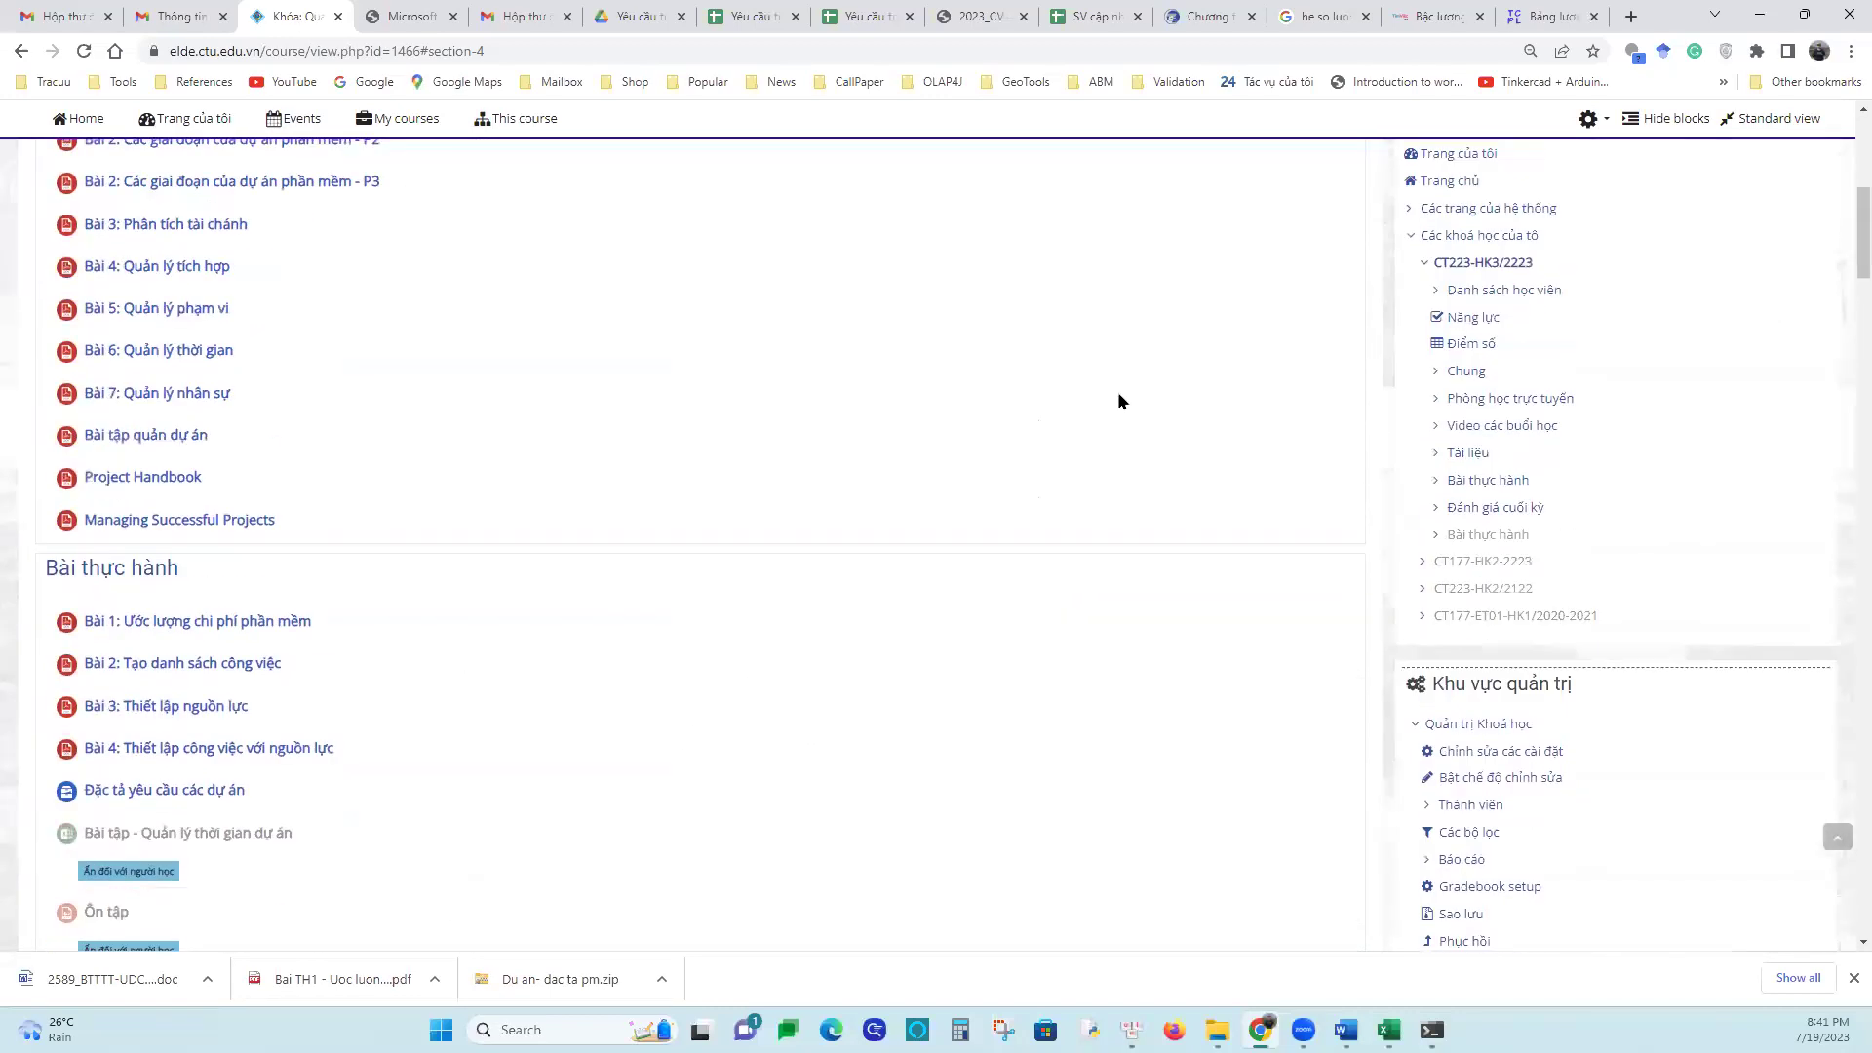
{"action": "scroll", "coordinate": [1148, 391], "scroll_direction": "up", "scroll_amount": 3}
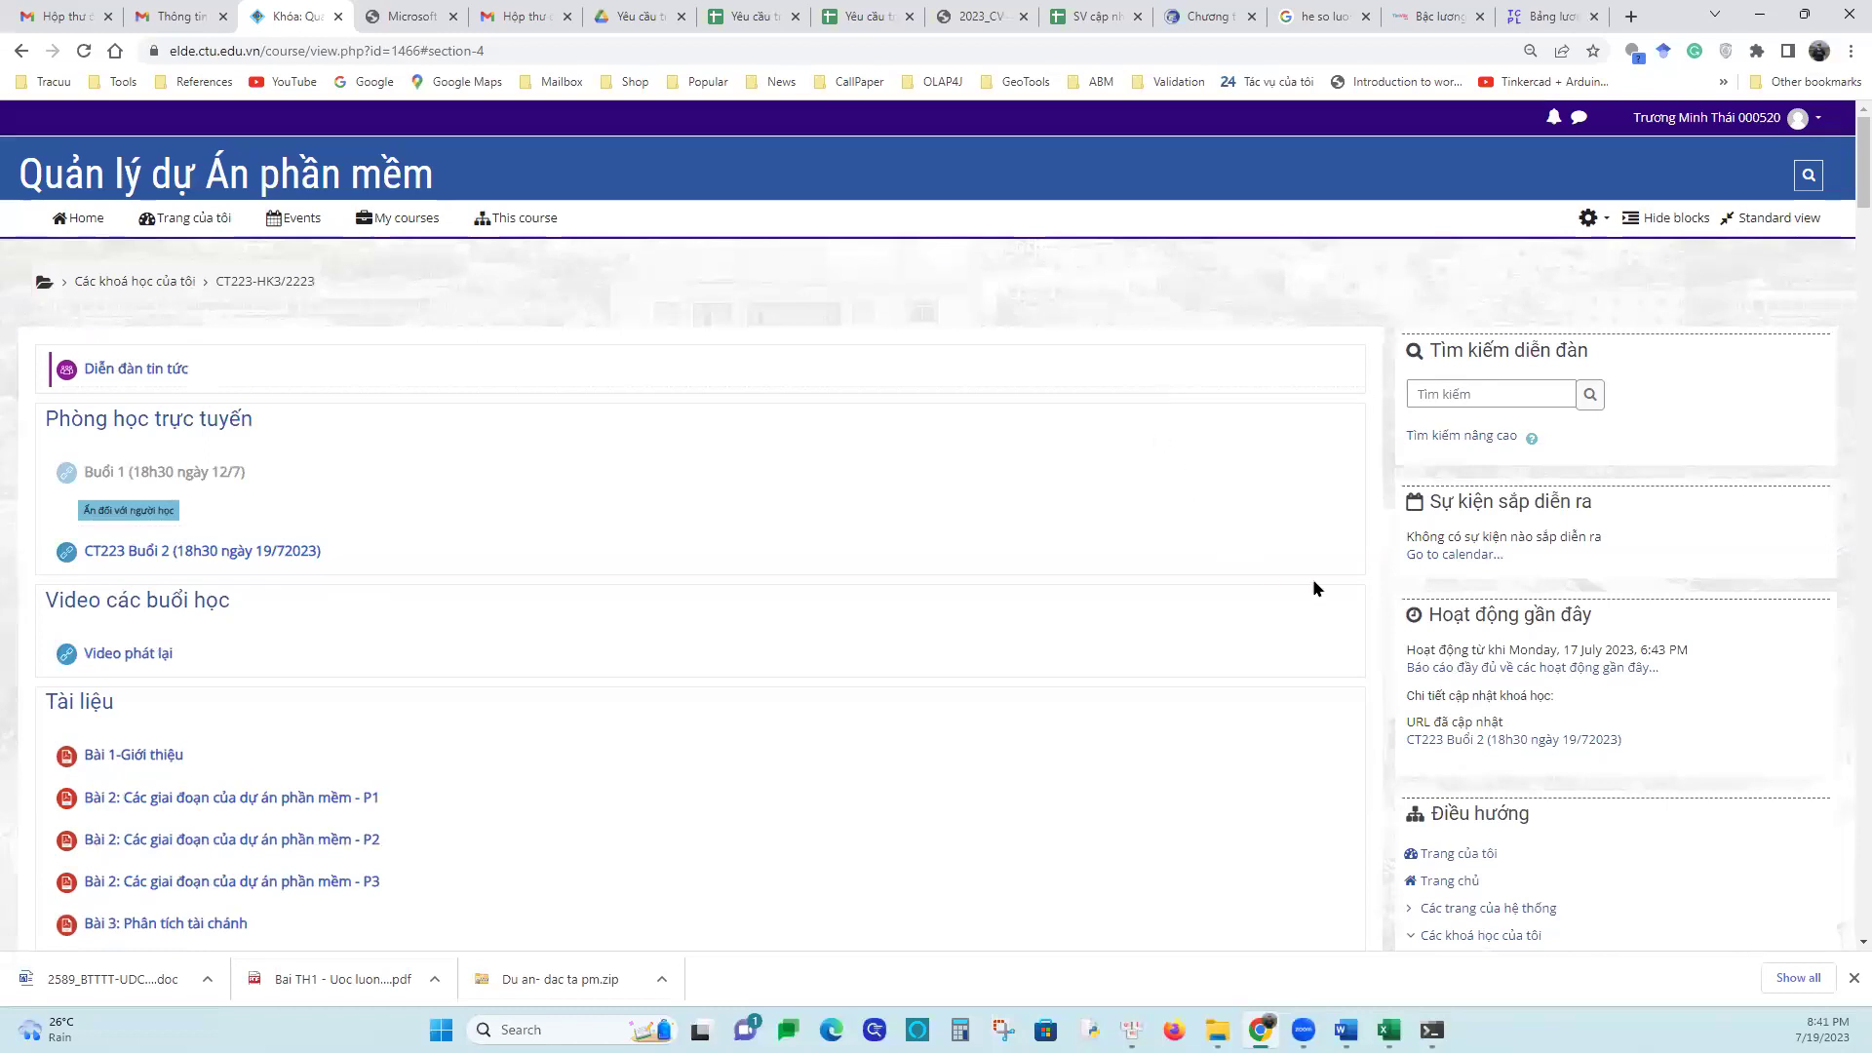
Turn on course editing mode and start a new Bài tập activity in the final Bài thực hành section
{"action": "left_click", "coordinate": [1593, 220]}
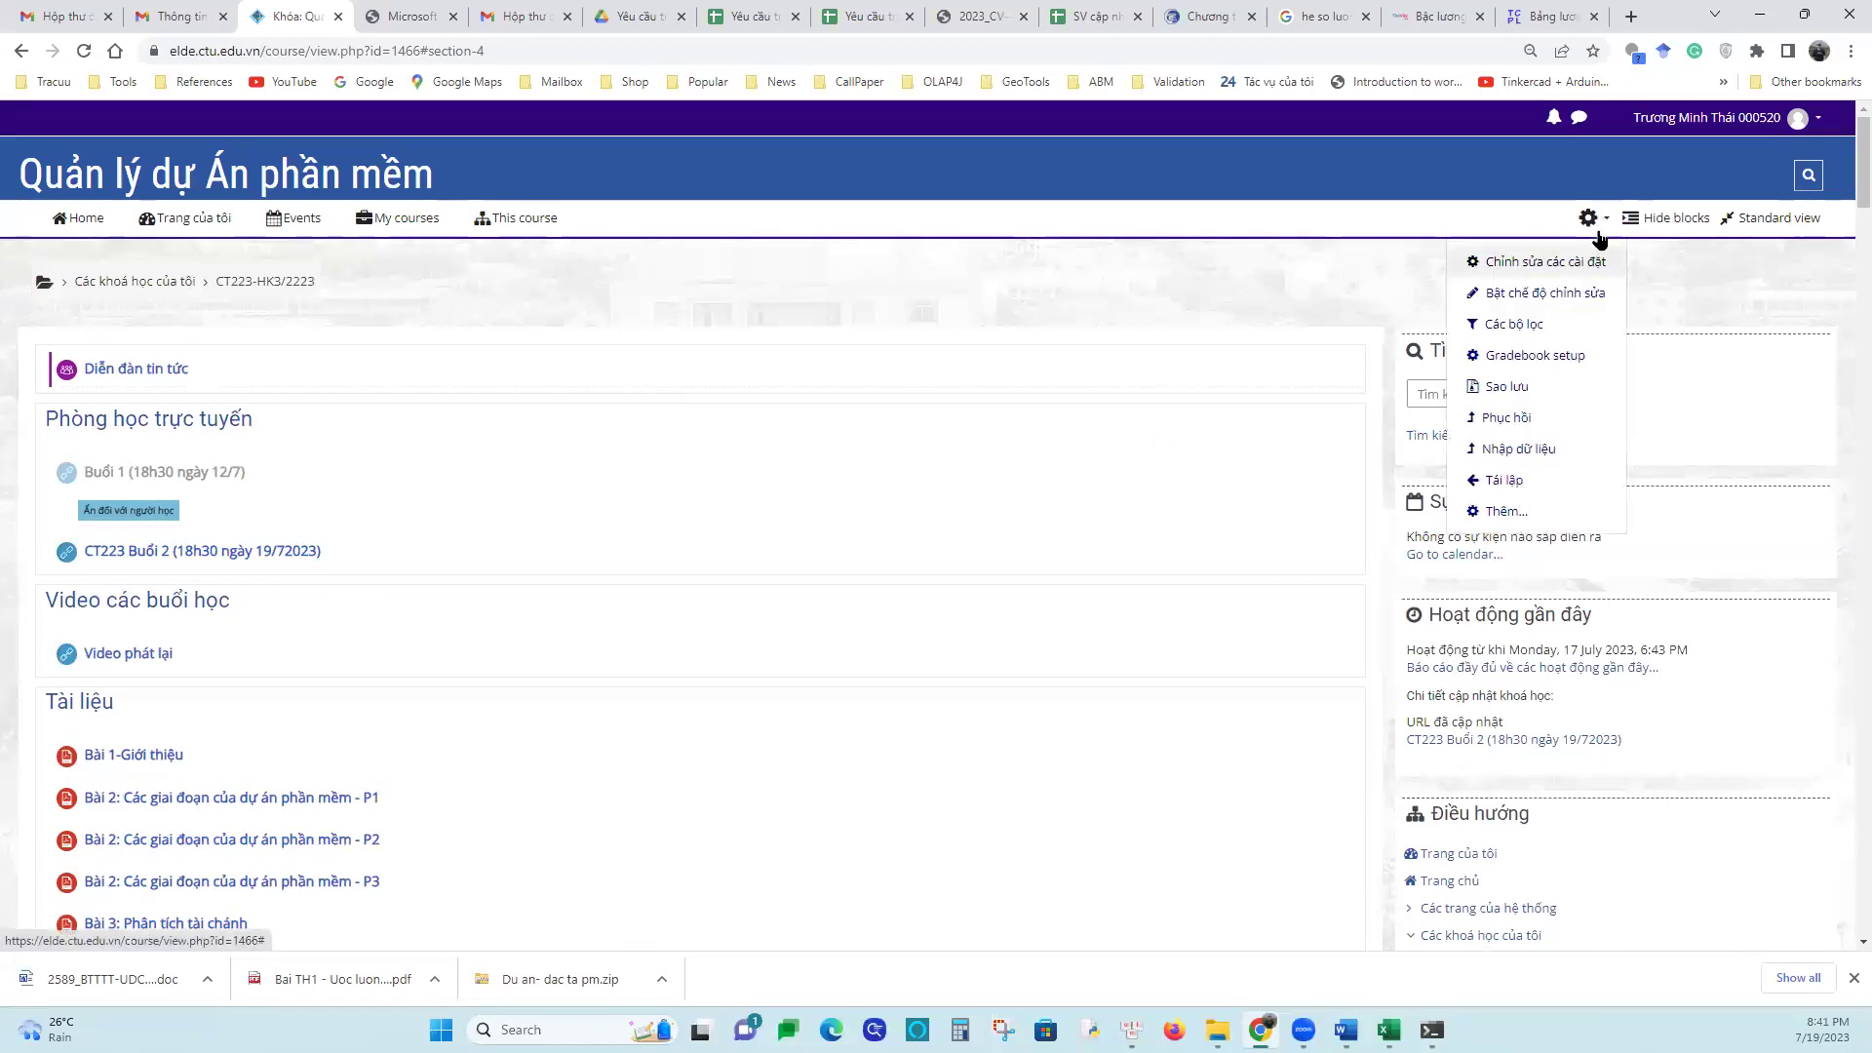
{"action": "left_click", "coordinate": [1559, 294]}
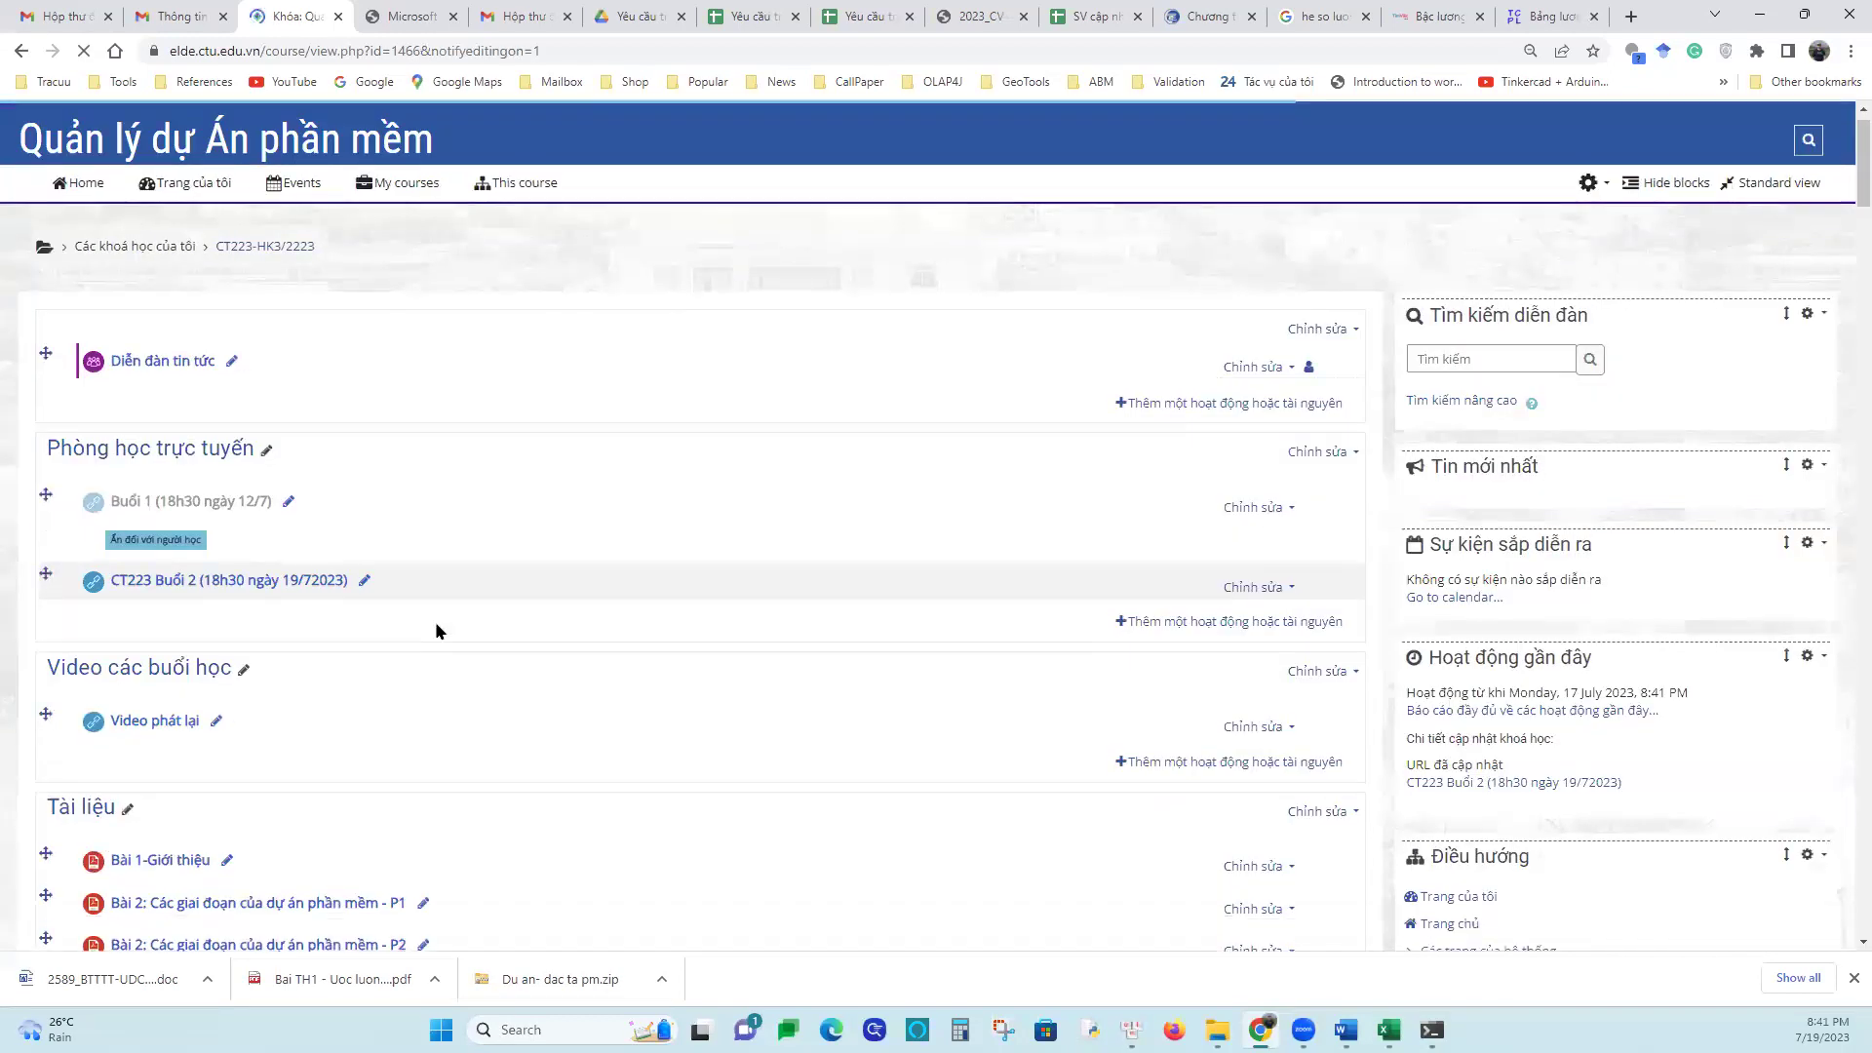
{"action": "scroll", "coordinate": [437, 630], "scroll_direction": "down", "scroll_amount": 20}
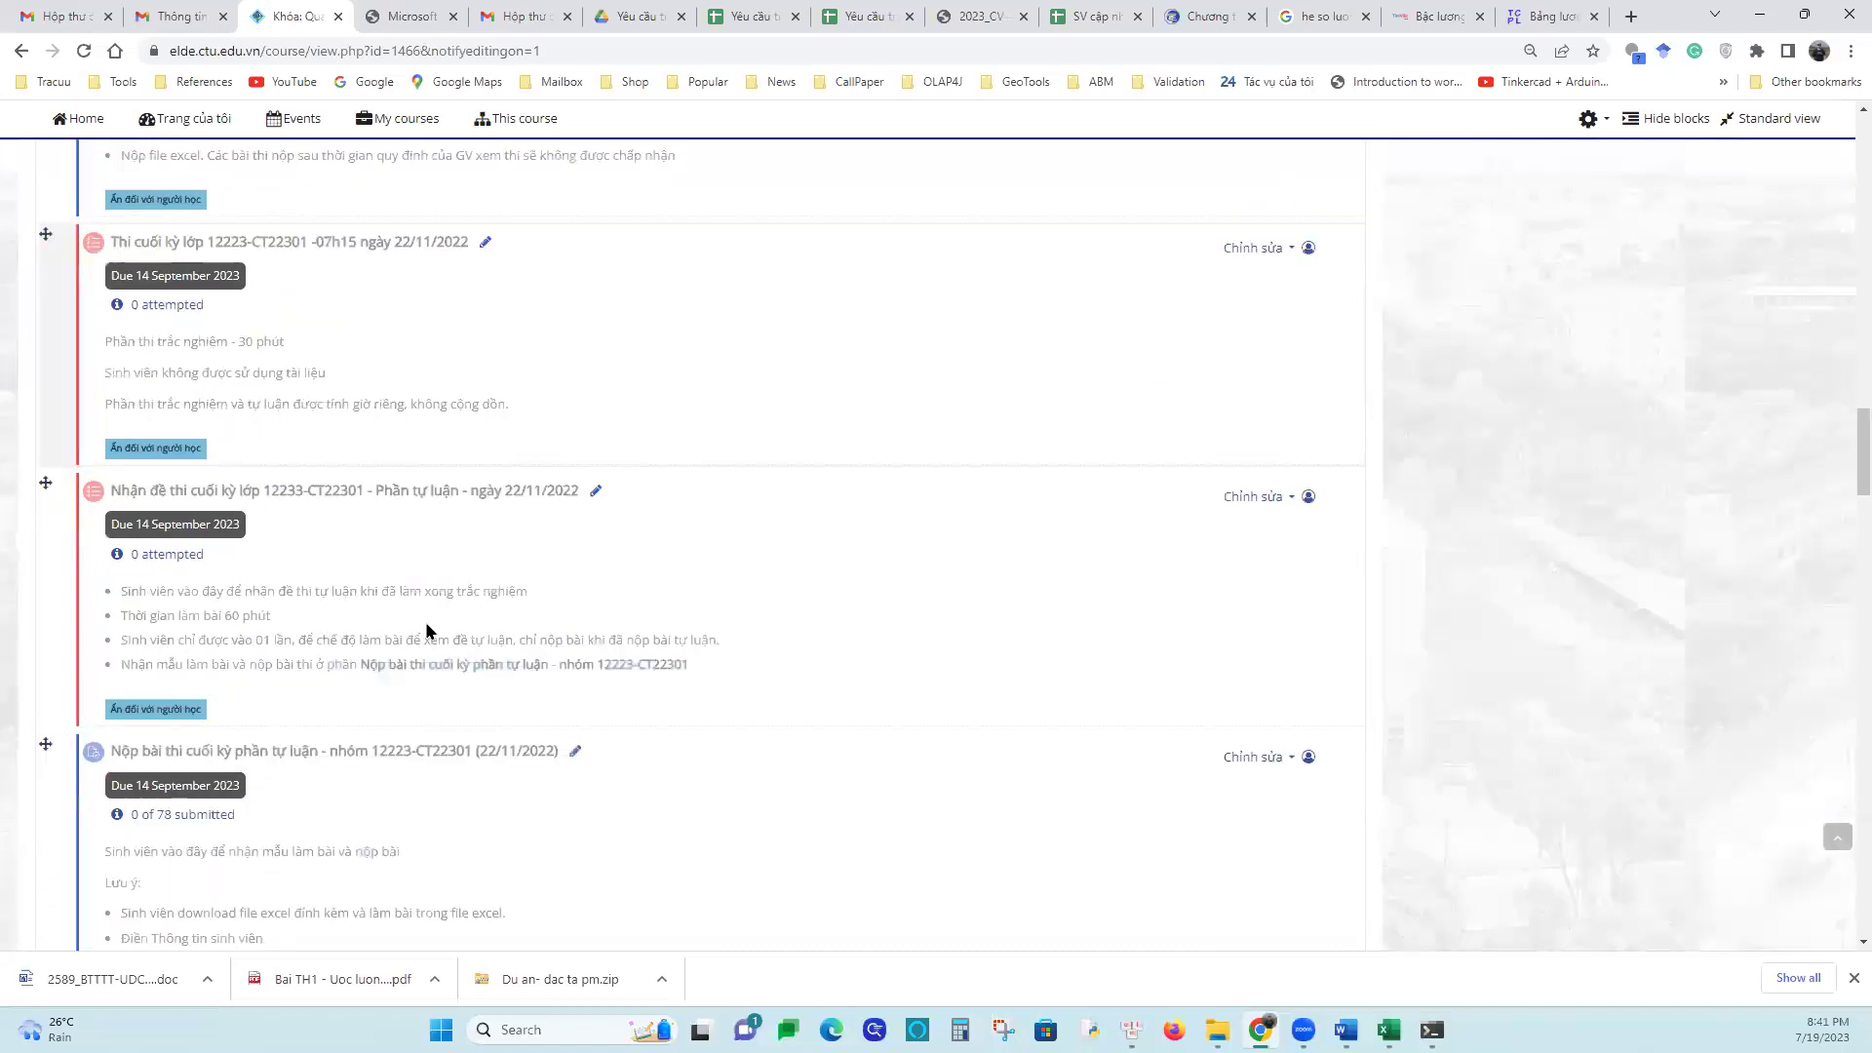
{"action": "scroll", "coordinate": [426, 631], "scroll_direction": "down", "scroll_amount": 15}
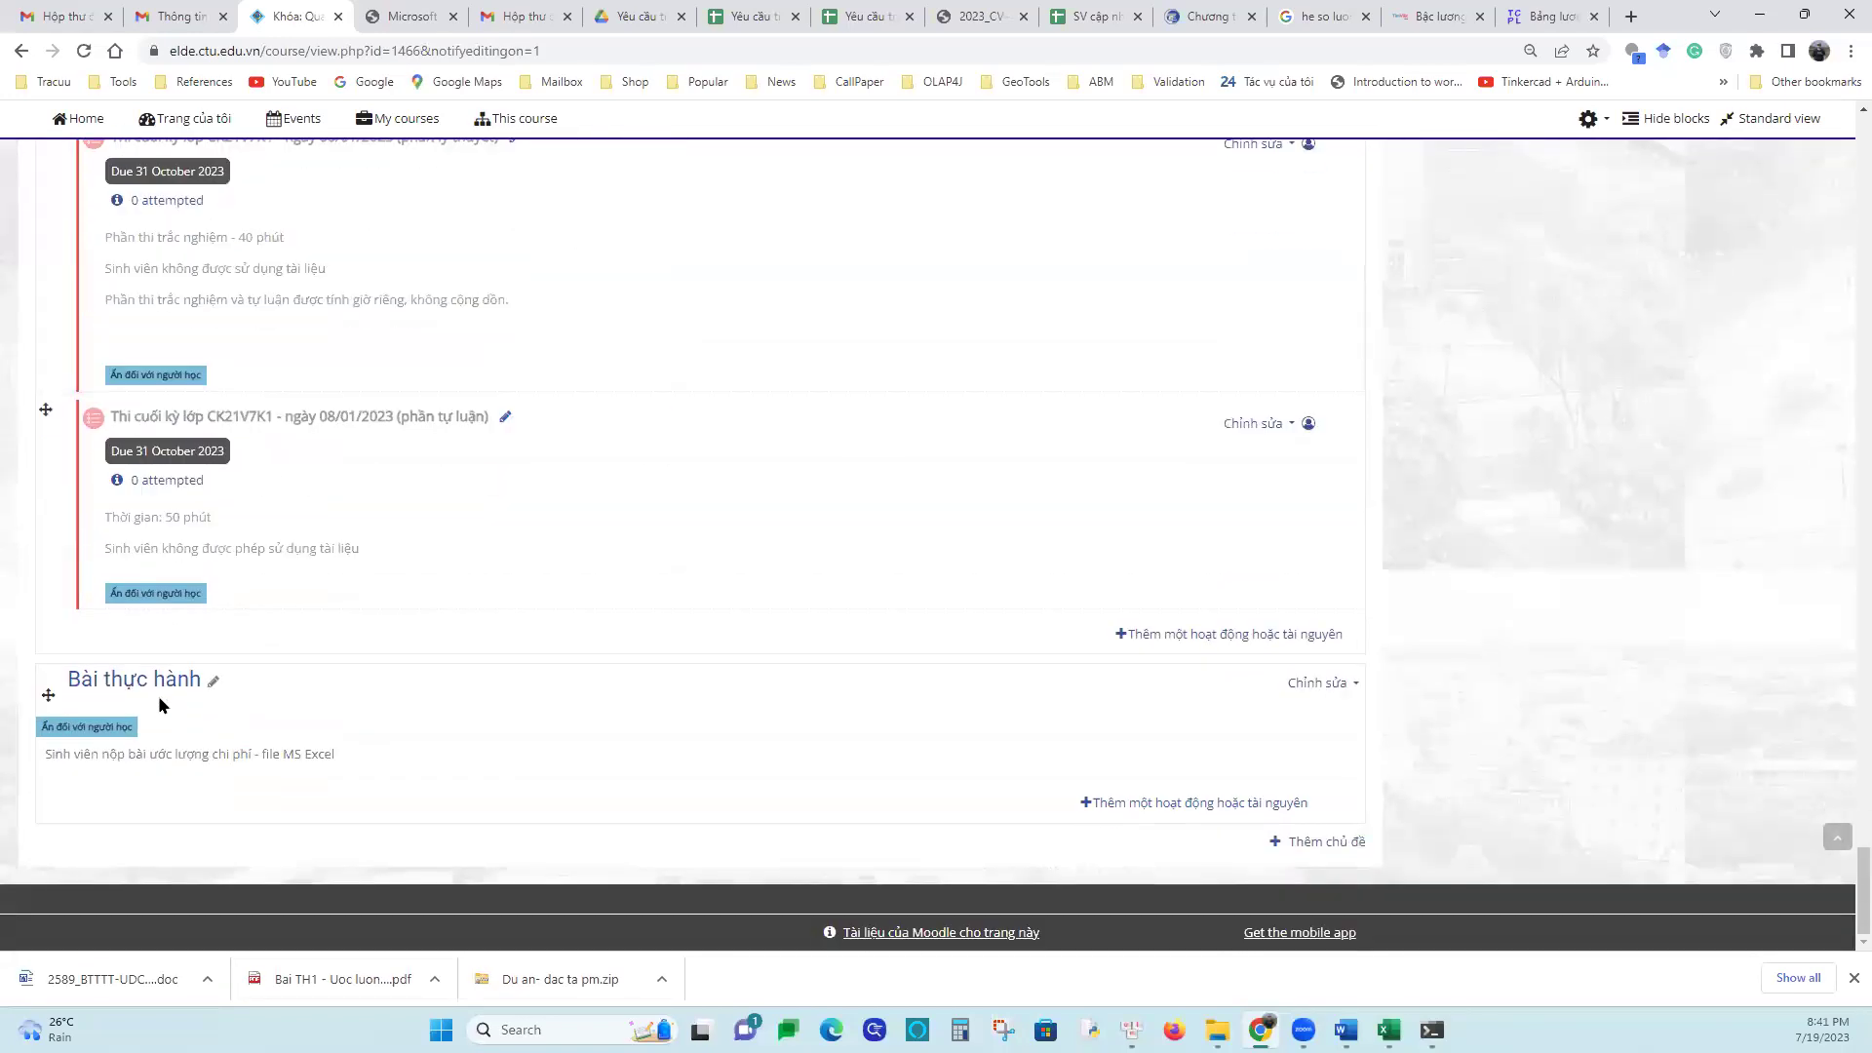
{"action": "left_click", "coordinate": [1195, 804]}
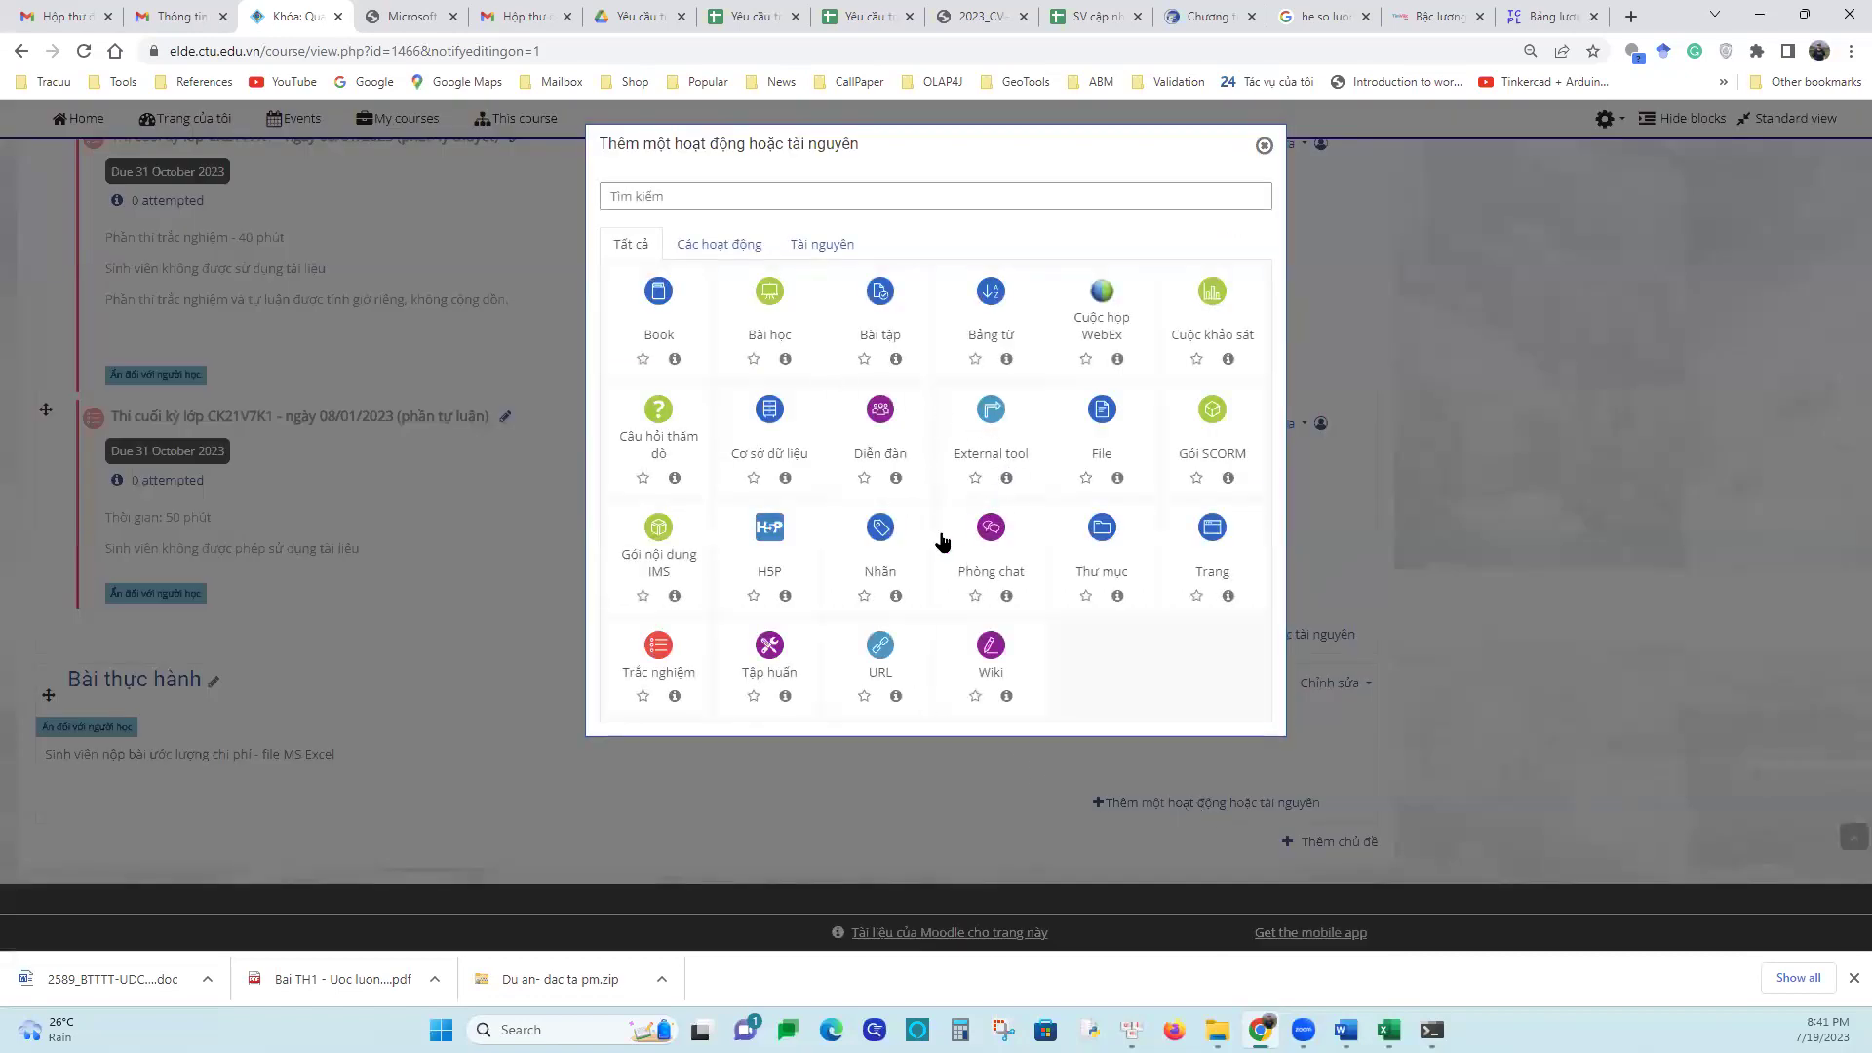
{"action": "left_click", "coordinate": [726, 251]}
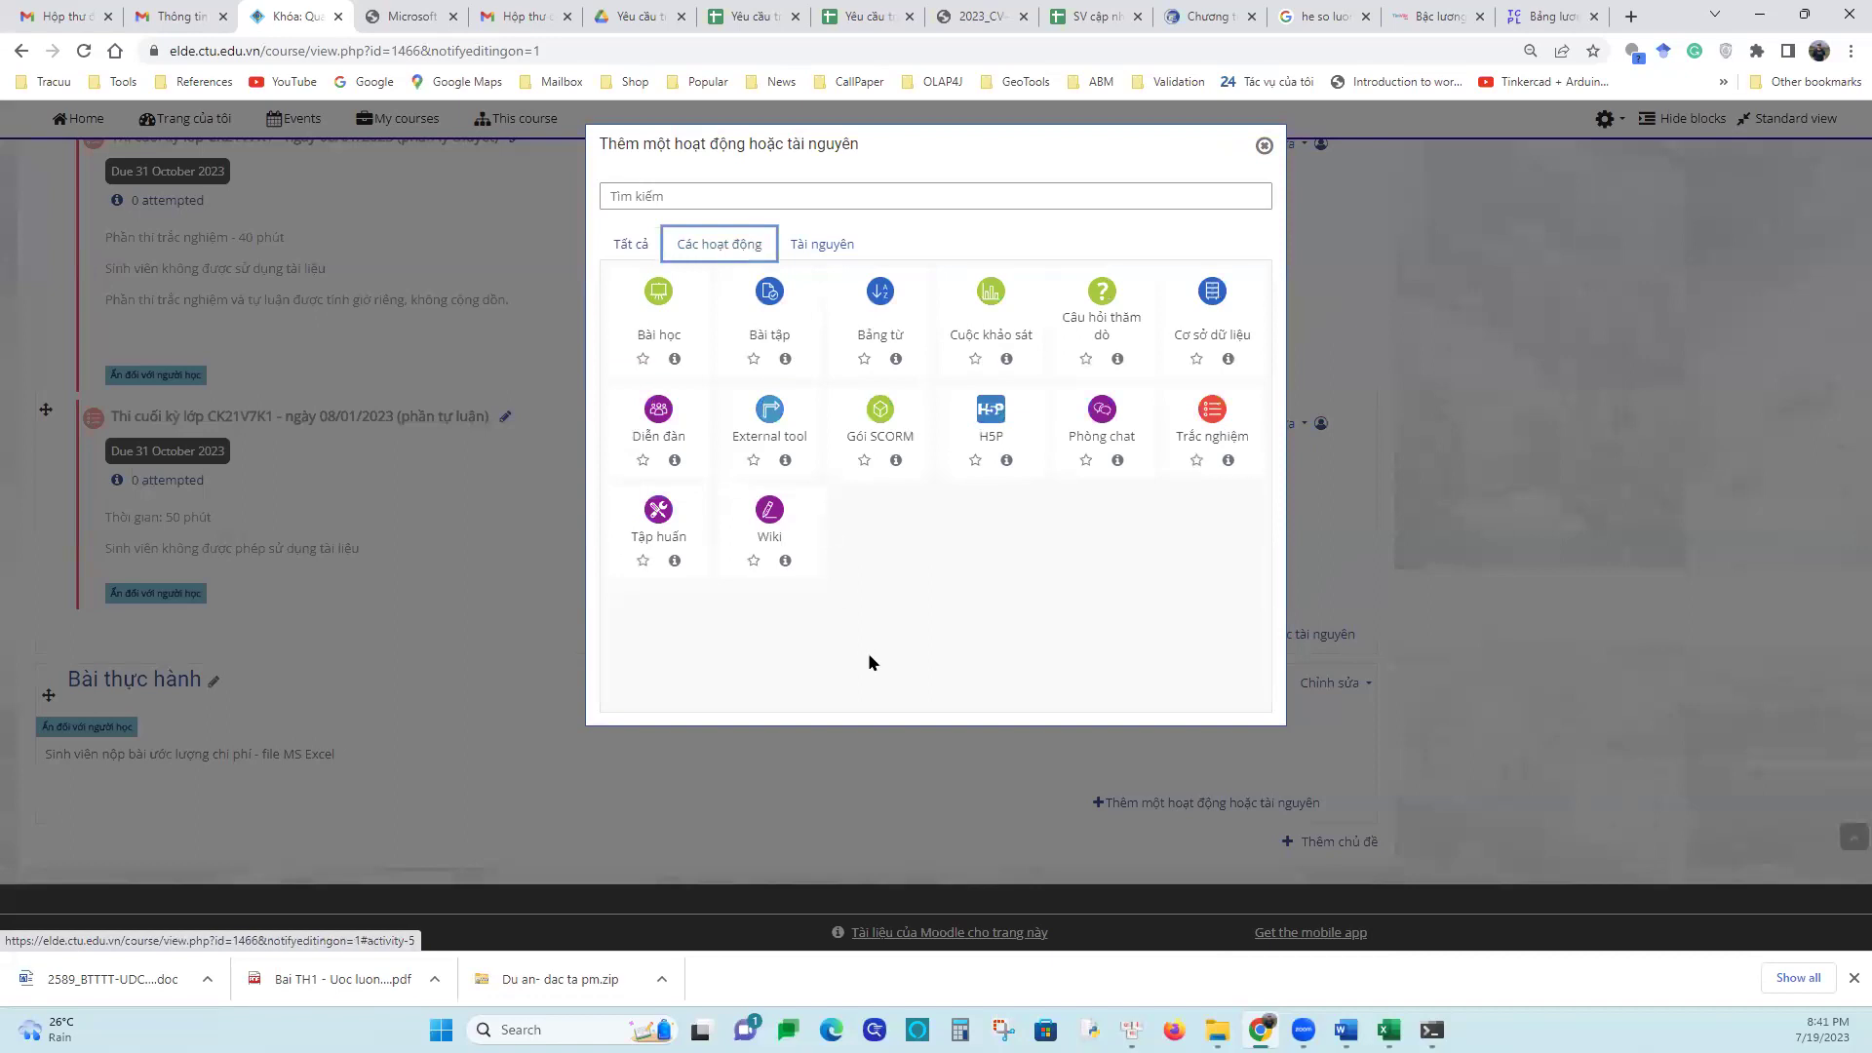
{"action": "left_click", "coordinate": [769, 302]}
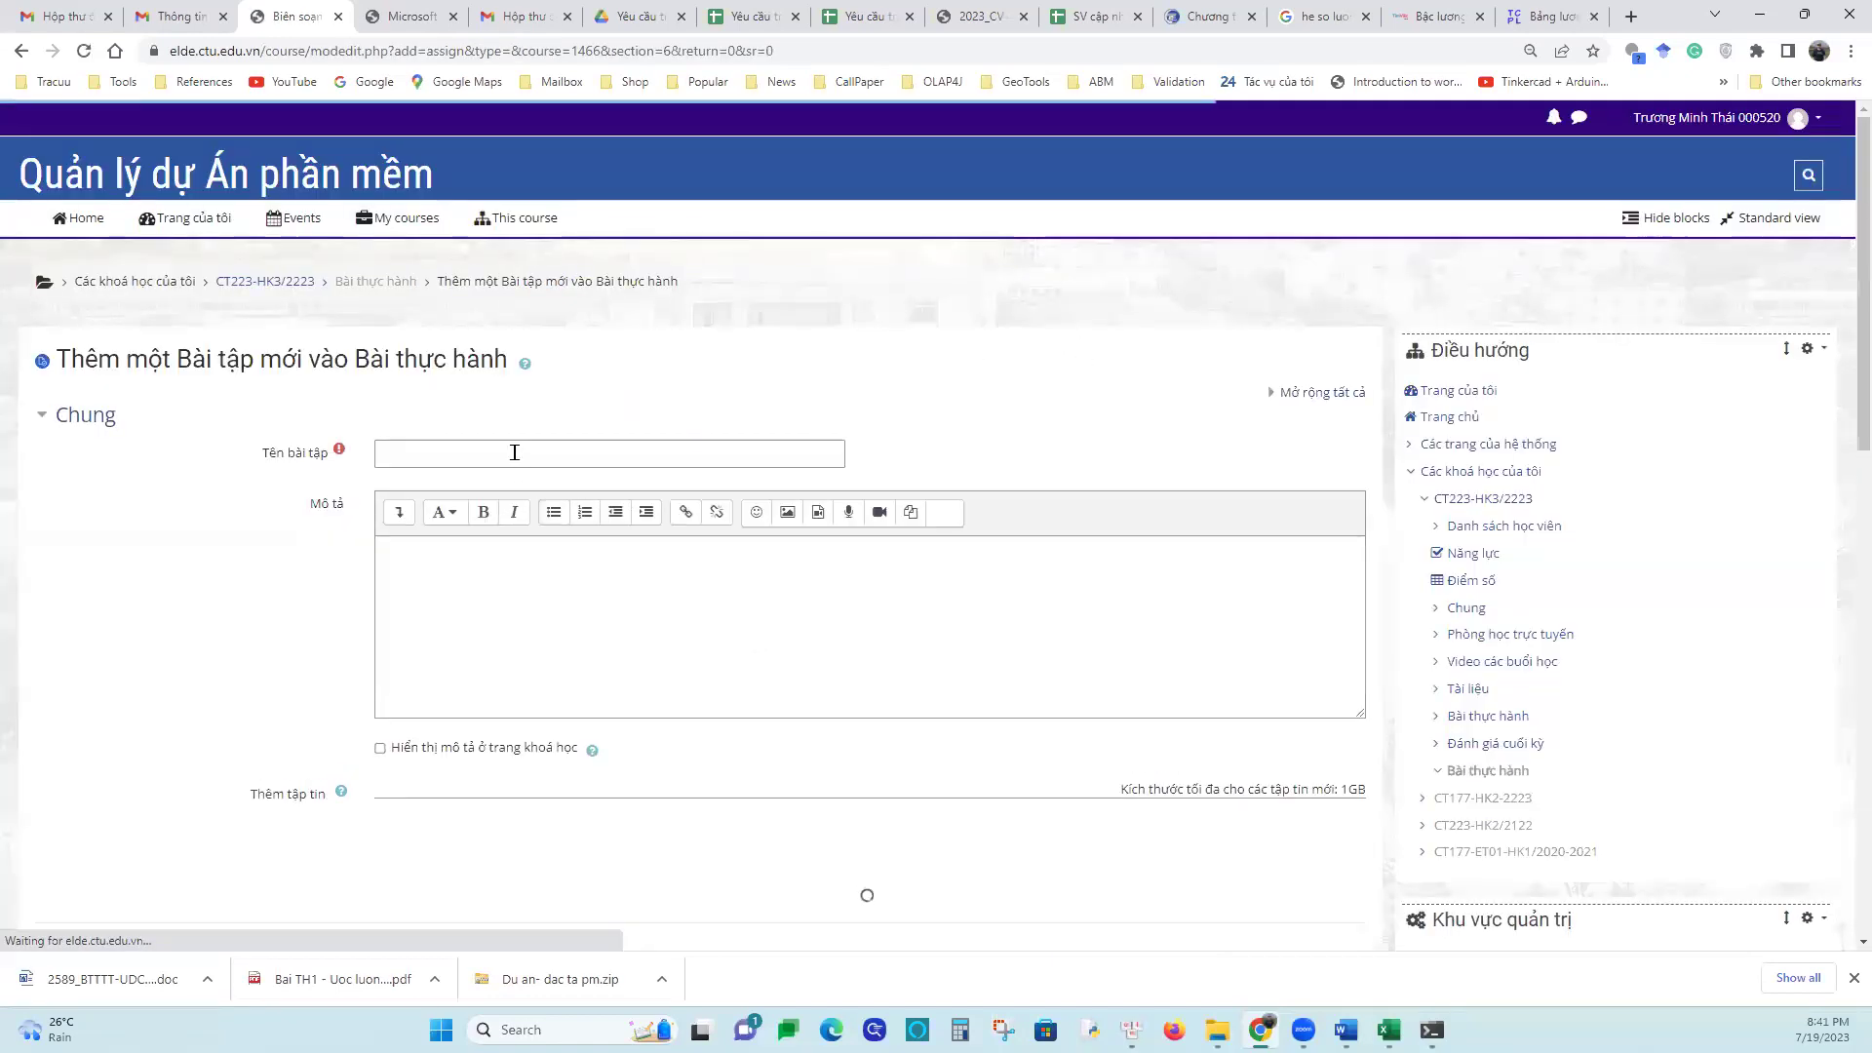
Name the new assignment "Bài thực hành 01: Ước lượng trị giá phần mềm"
{"action": "left_click", "coordinate": [515, 452]}
{"action": "type", "text": "BÀi"}
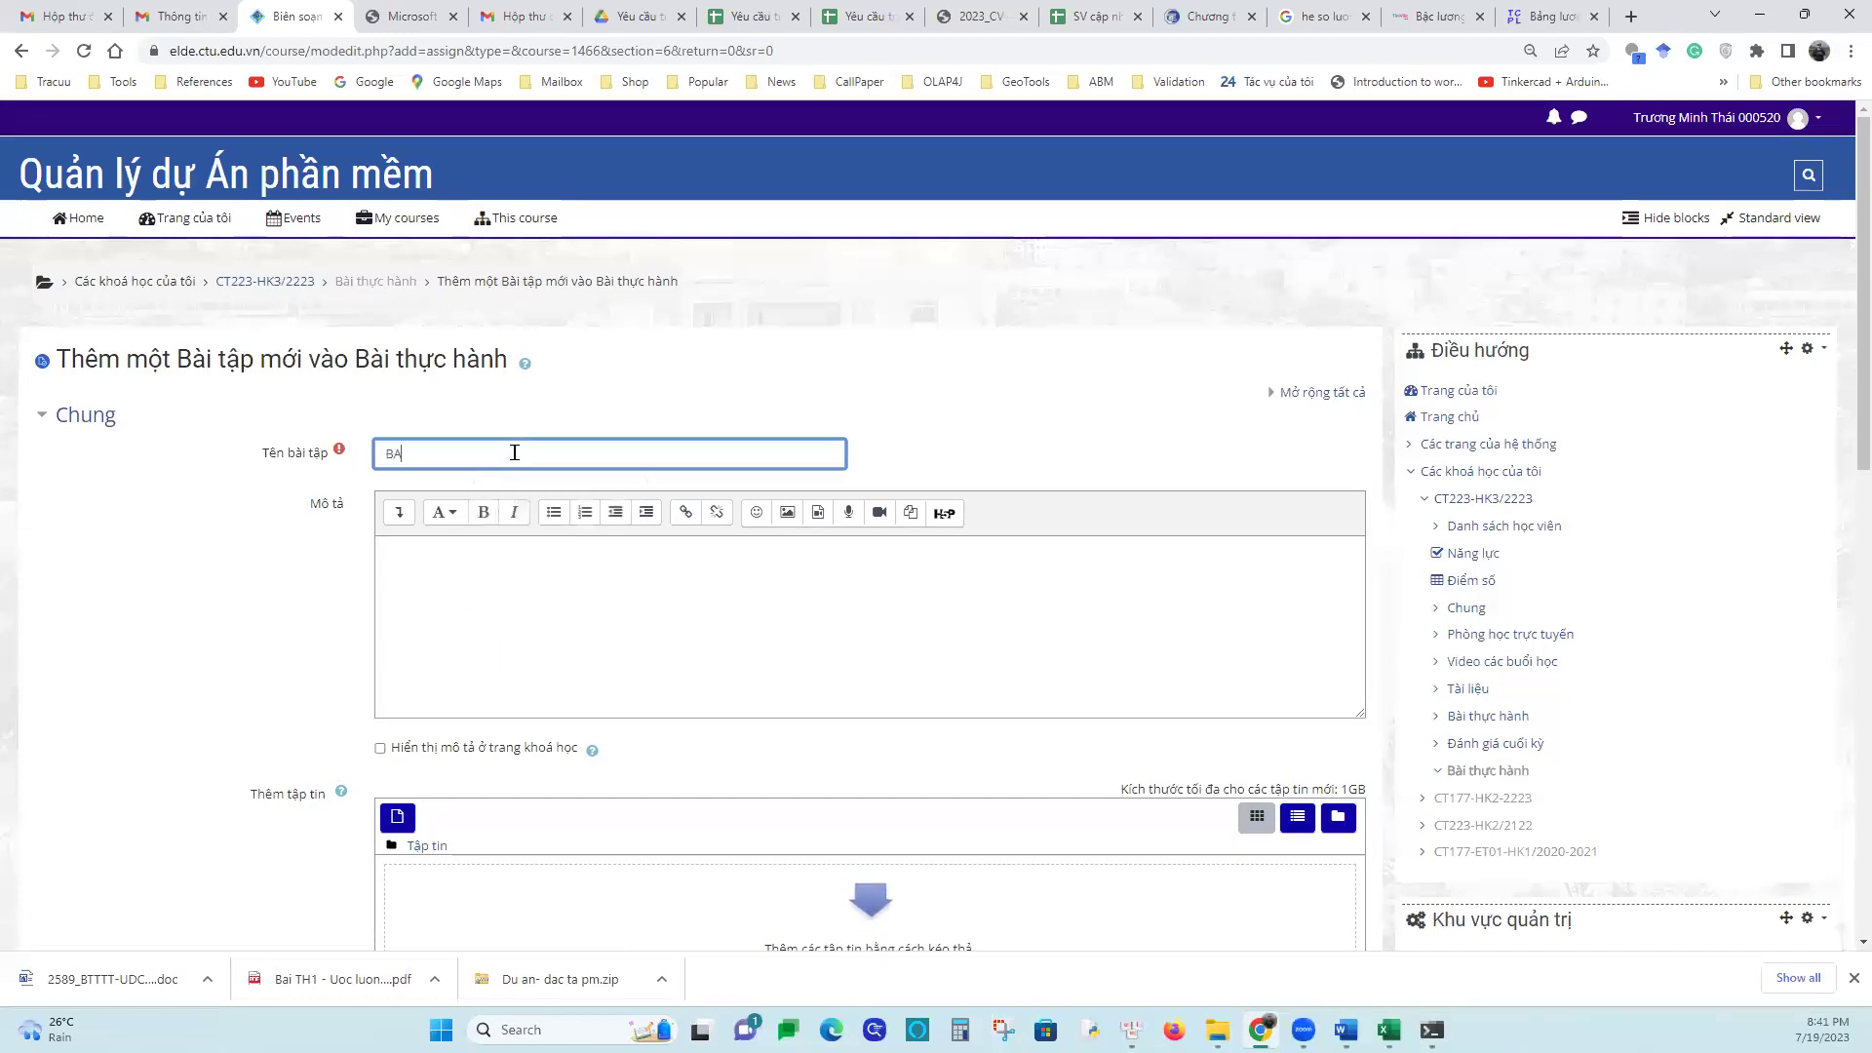
{"action": "type", "text": " thưc"}
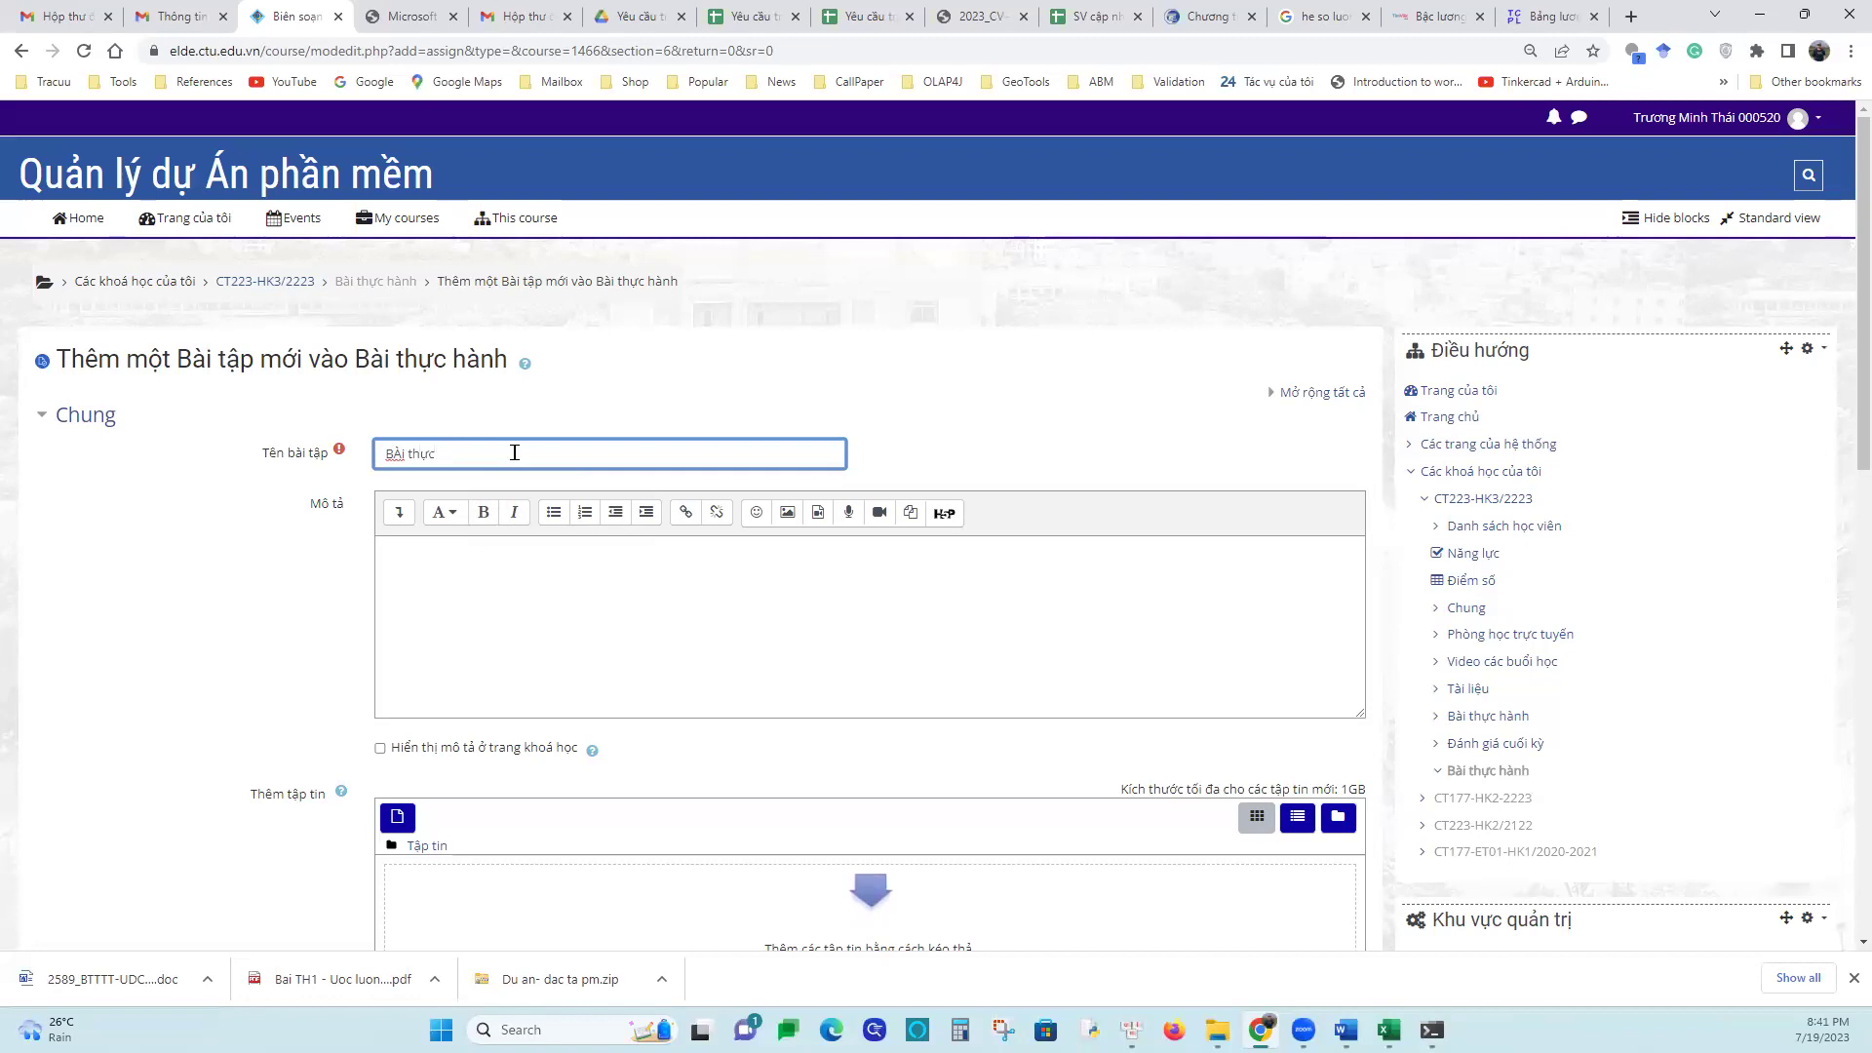
{"action": "key", "text": "BackSpace"}
{"action": "key", "text": "BackSpace"}
{"action": "key", "text": "BackSpace"}
{"action": "key", "text": "BackSpace"}
{"action": "key", "text": "BackSpace"}
{"action": "key", "text": "BackSpace"}
{"action": "key", "text": "BackSpace"}
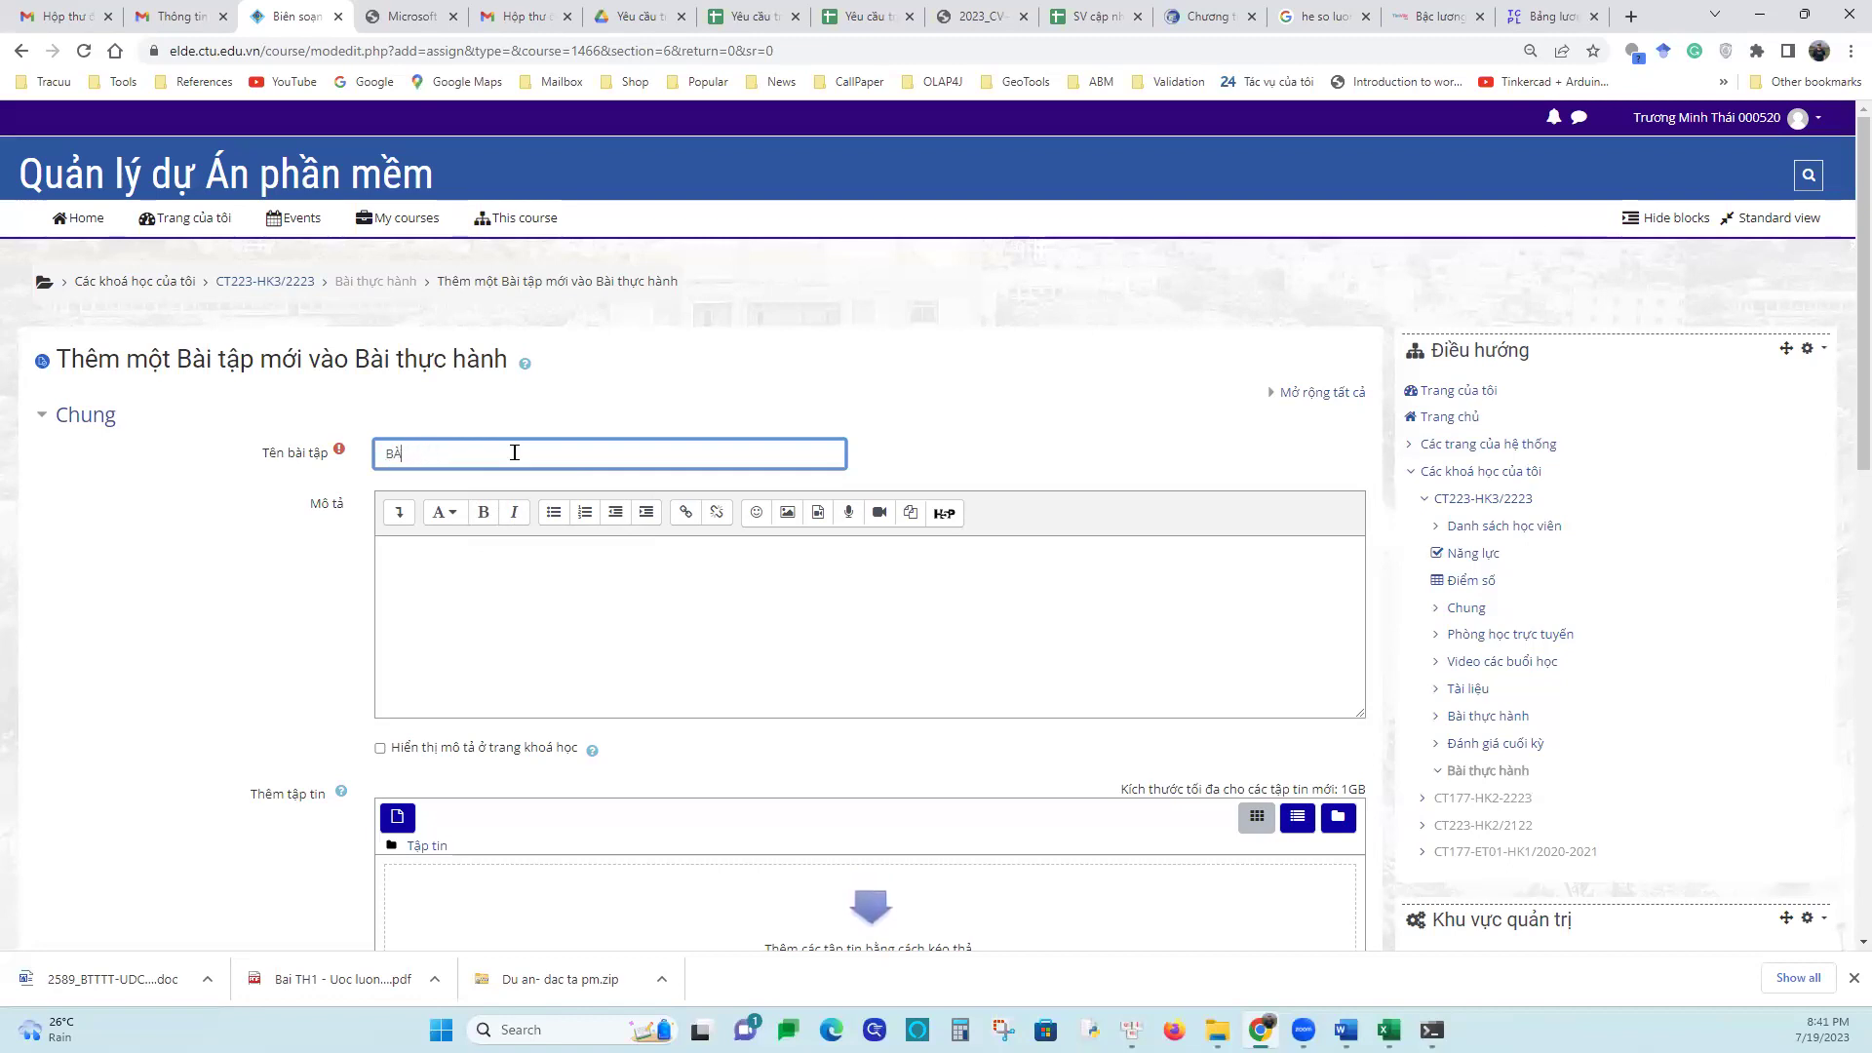
{"action": "type", "text": "ài"}
{"action": "type", "text": " thưc"}
{"action": "type", "text": " hành"}
{"action": "type", "text": " 01"}
{"action": "type", "text": ":"}
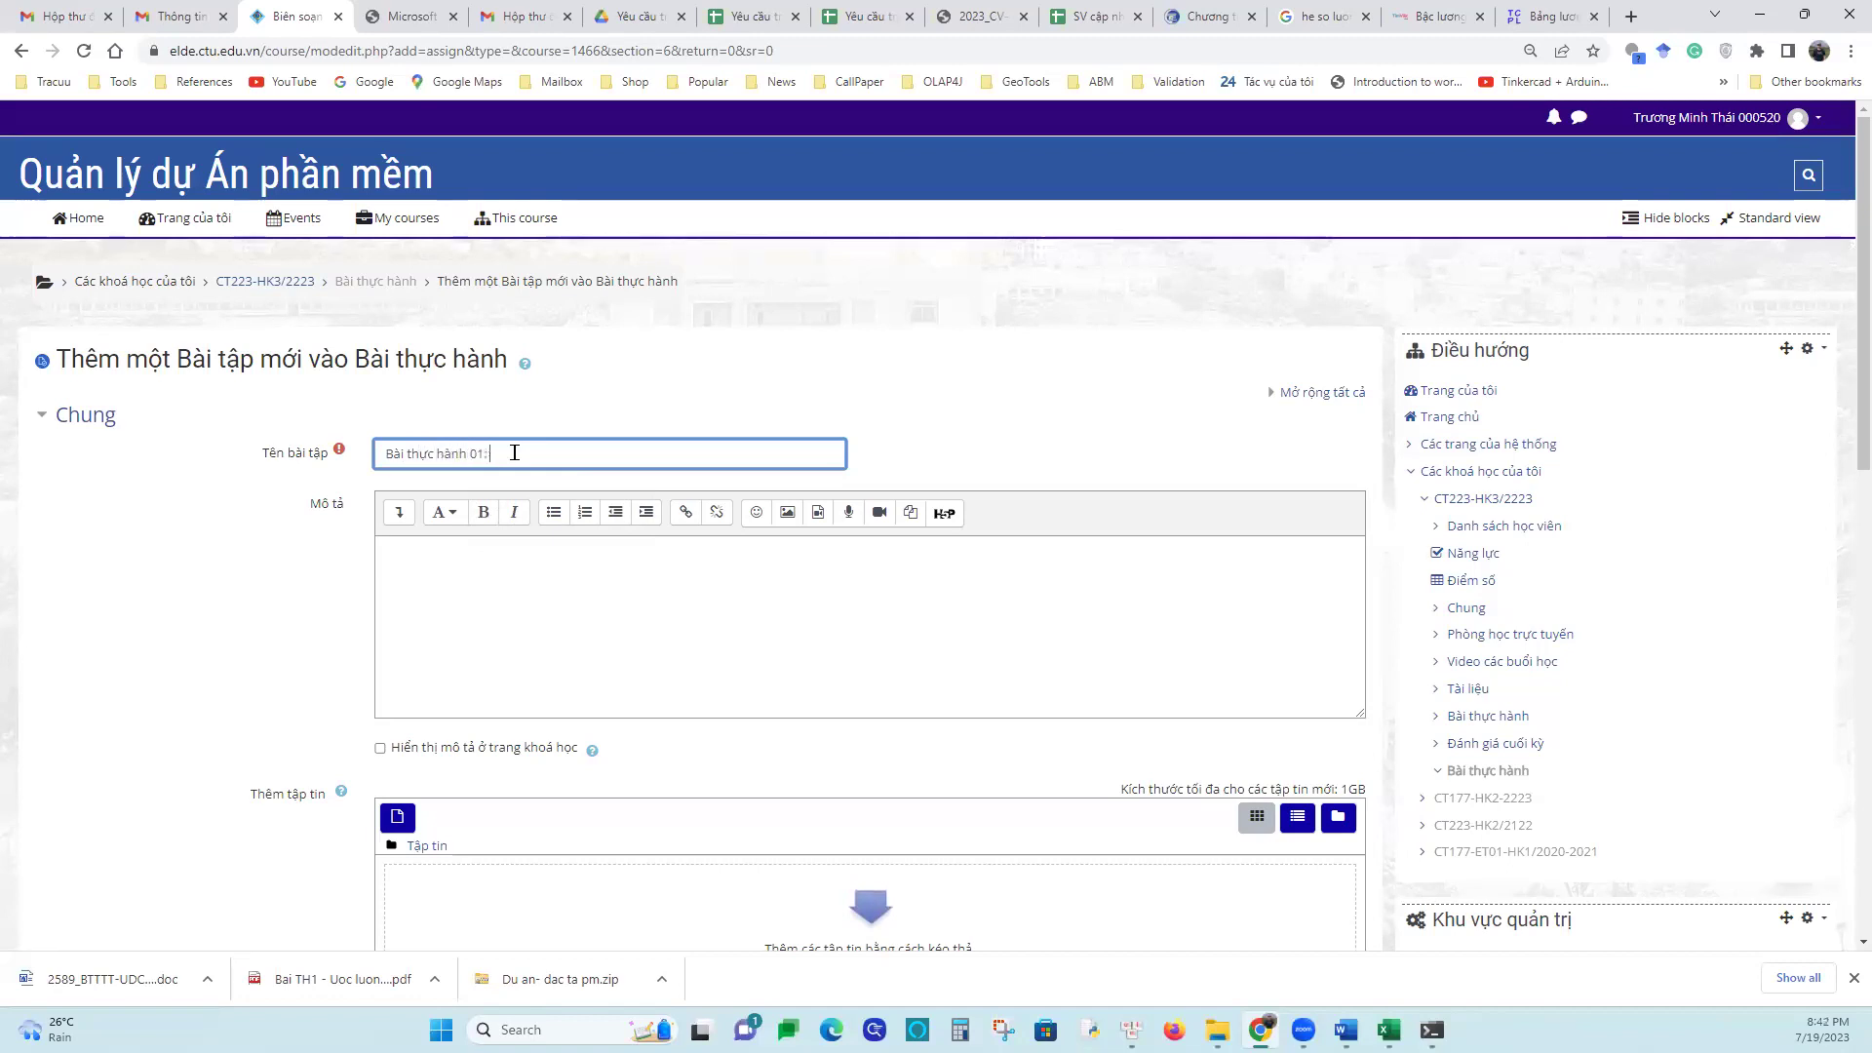
{"action": "type", "text": " Ươ"}
{"action": "type", "text": "c lương"}
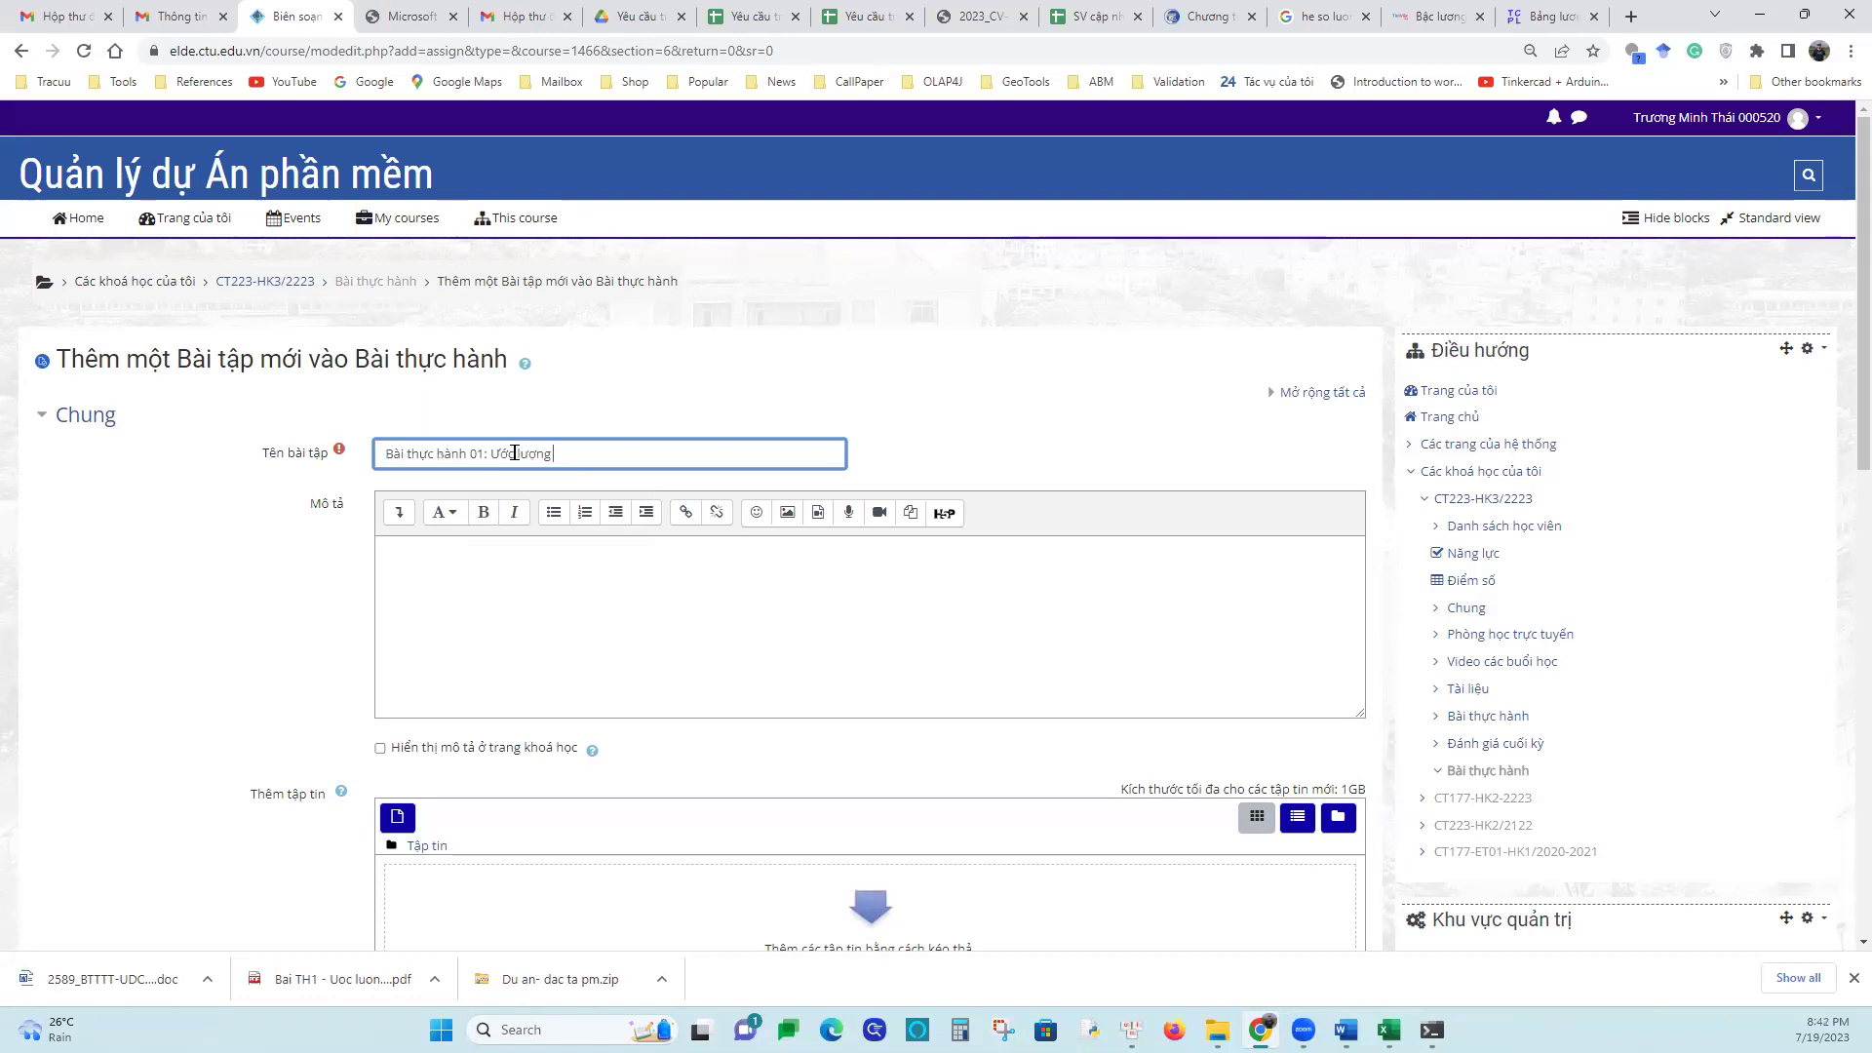
{"action": "type", "text": " trị giá"}
{"action": "type", "text": " phả"}
{"action": "type", "text": "n mềm"}
Begin the assignment description with "Sinh viên nộp:" and the item "1. File đặc tả yêu cầu phần mềm (được chọn)"
{"action": "left_click", "coordinate": [427, 565]}
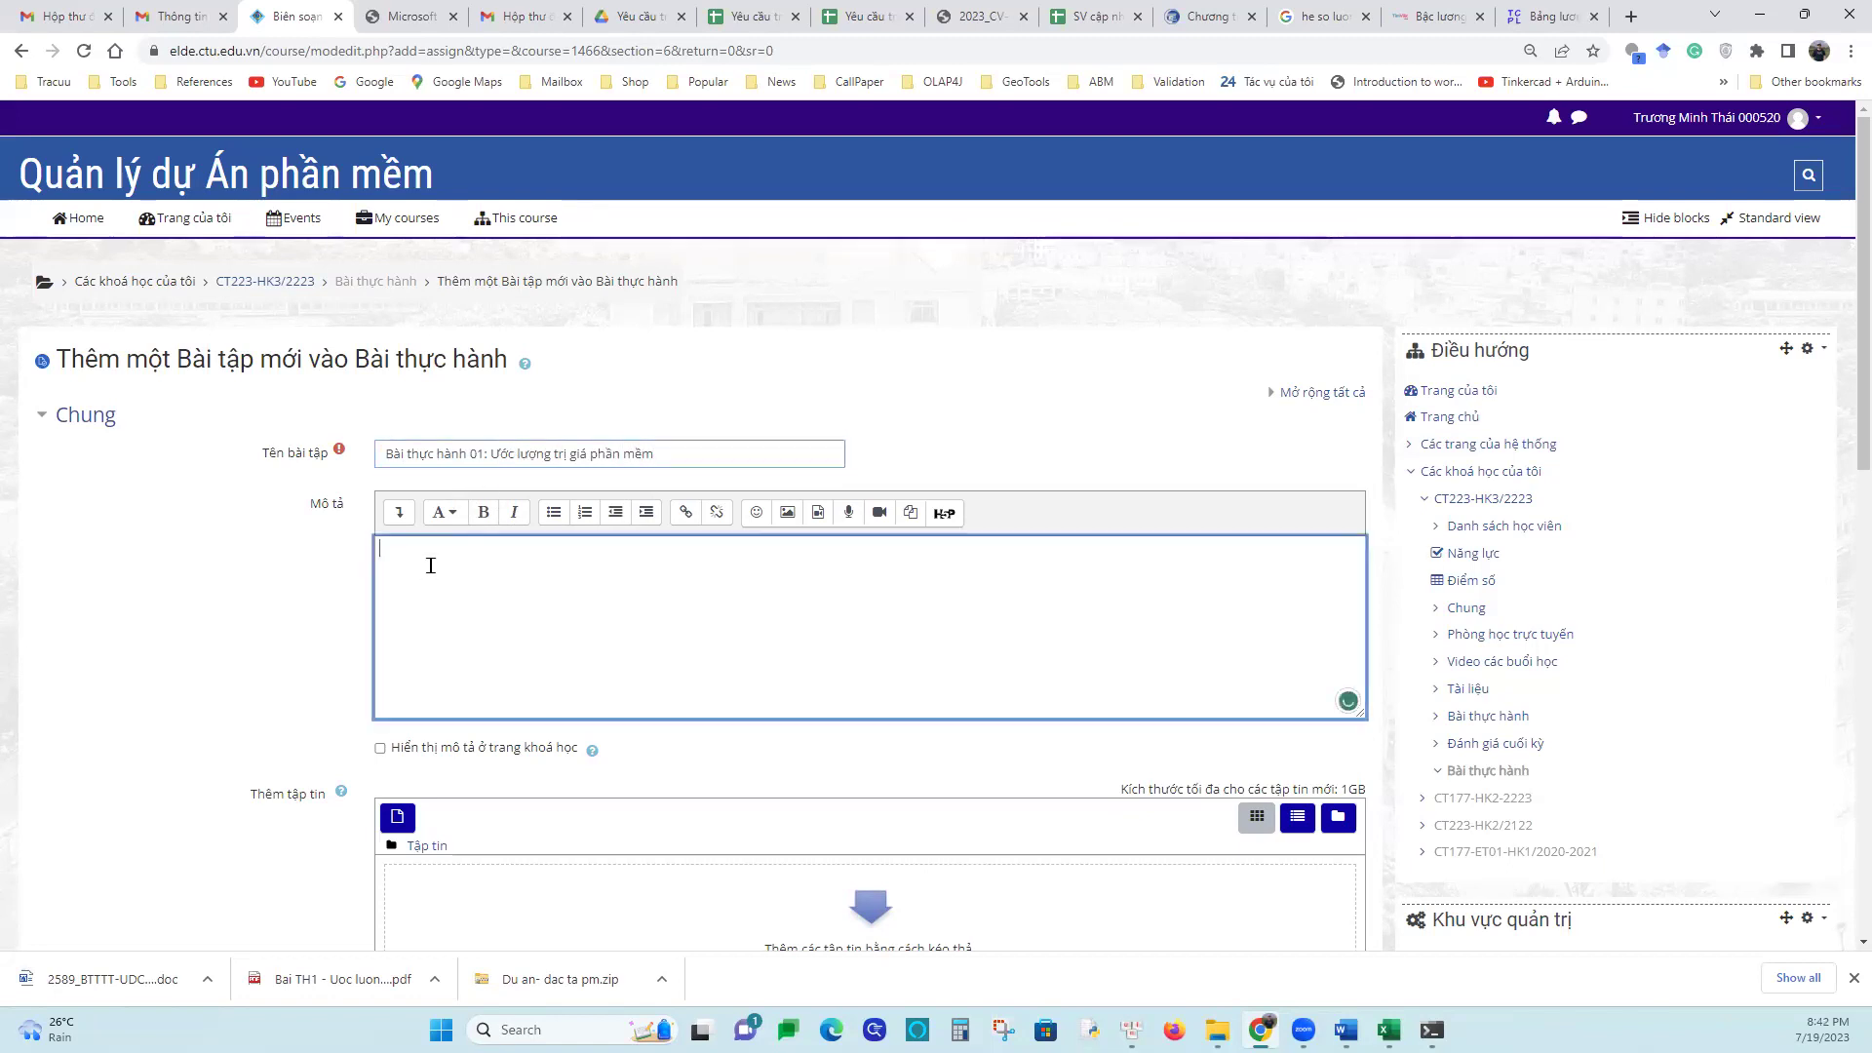
{"action": "type", "text": "Sinh "}
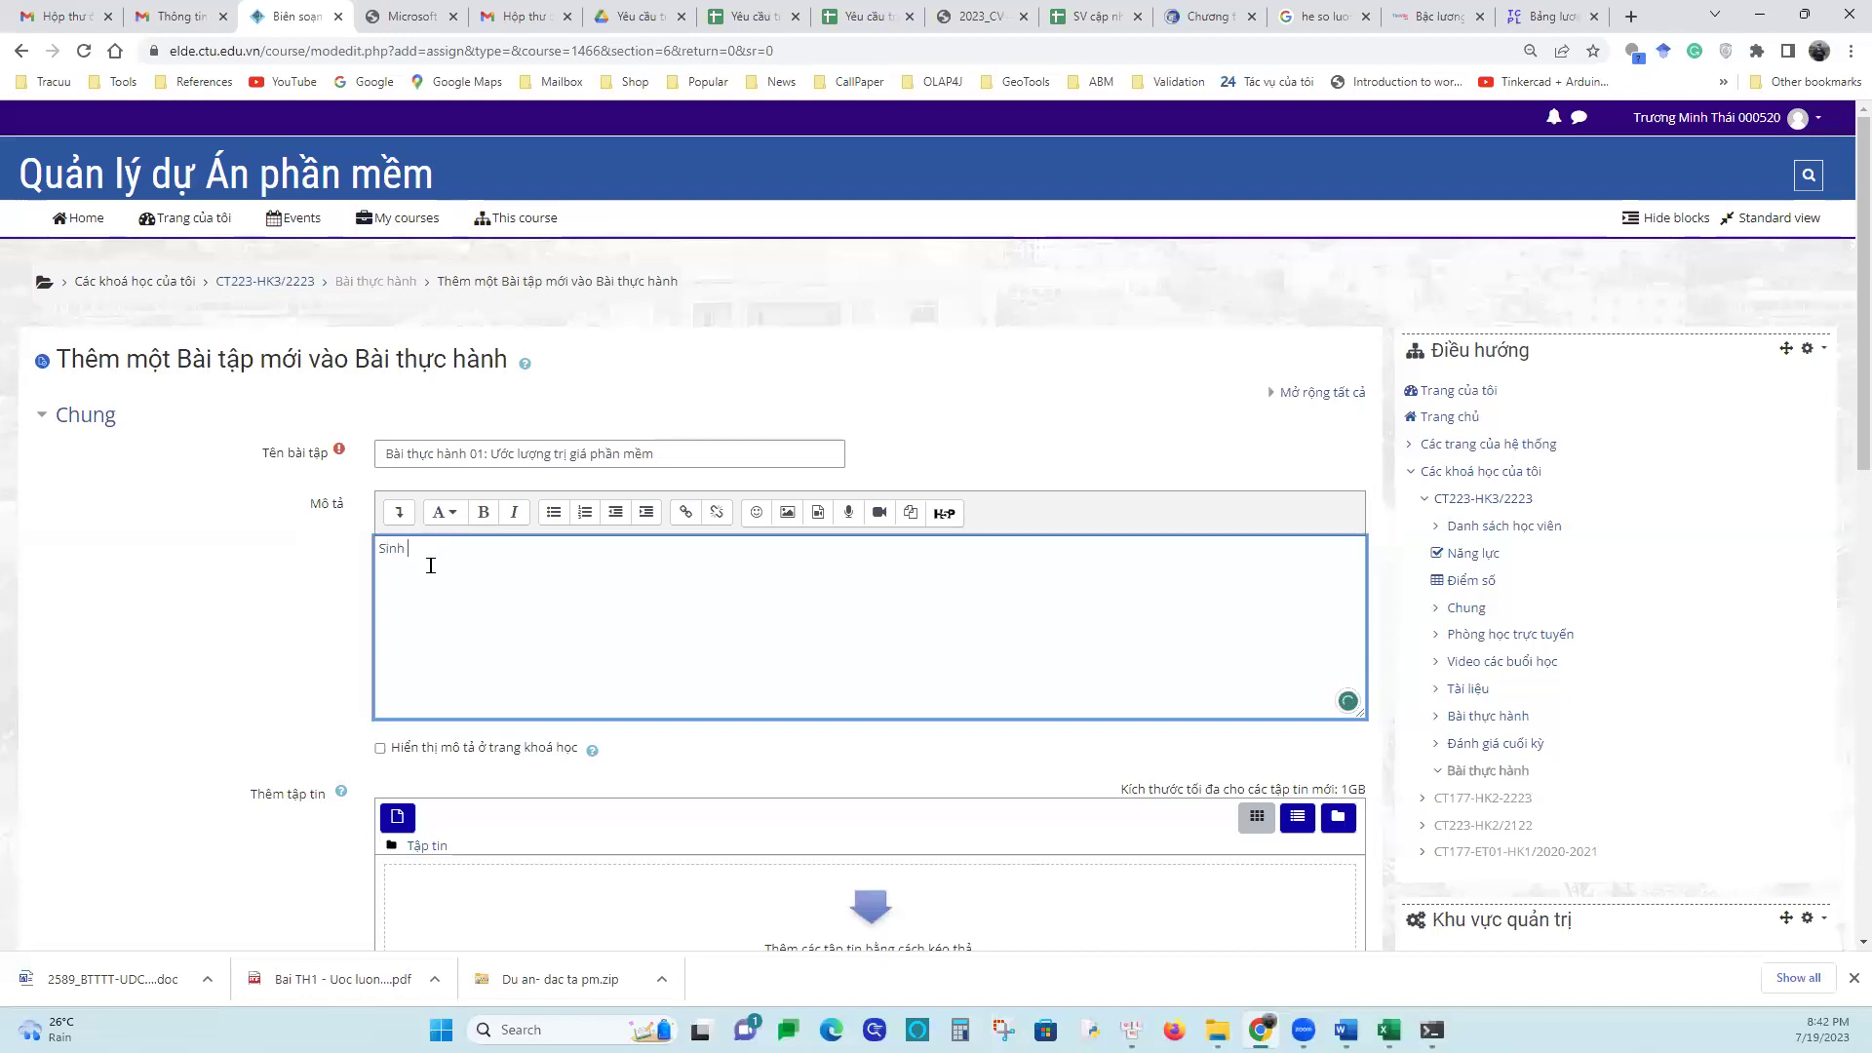
{"action": "type", "text": "viên n"}
{"action": "type", "text": "ộ"}
{"action": "type", "text": "p"}
{"action": "type", "text": "1."}
{"action": "type", "text": " File "}
{"action": "type", "text": "ddacj"}
{"action": "type", "text": " tar"}
{"action": "type", "text": " yeeu caau"}
{"action": "type", "text": "f d"}
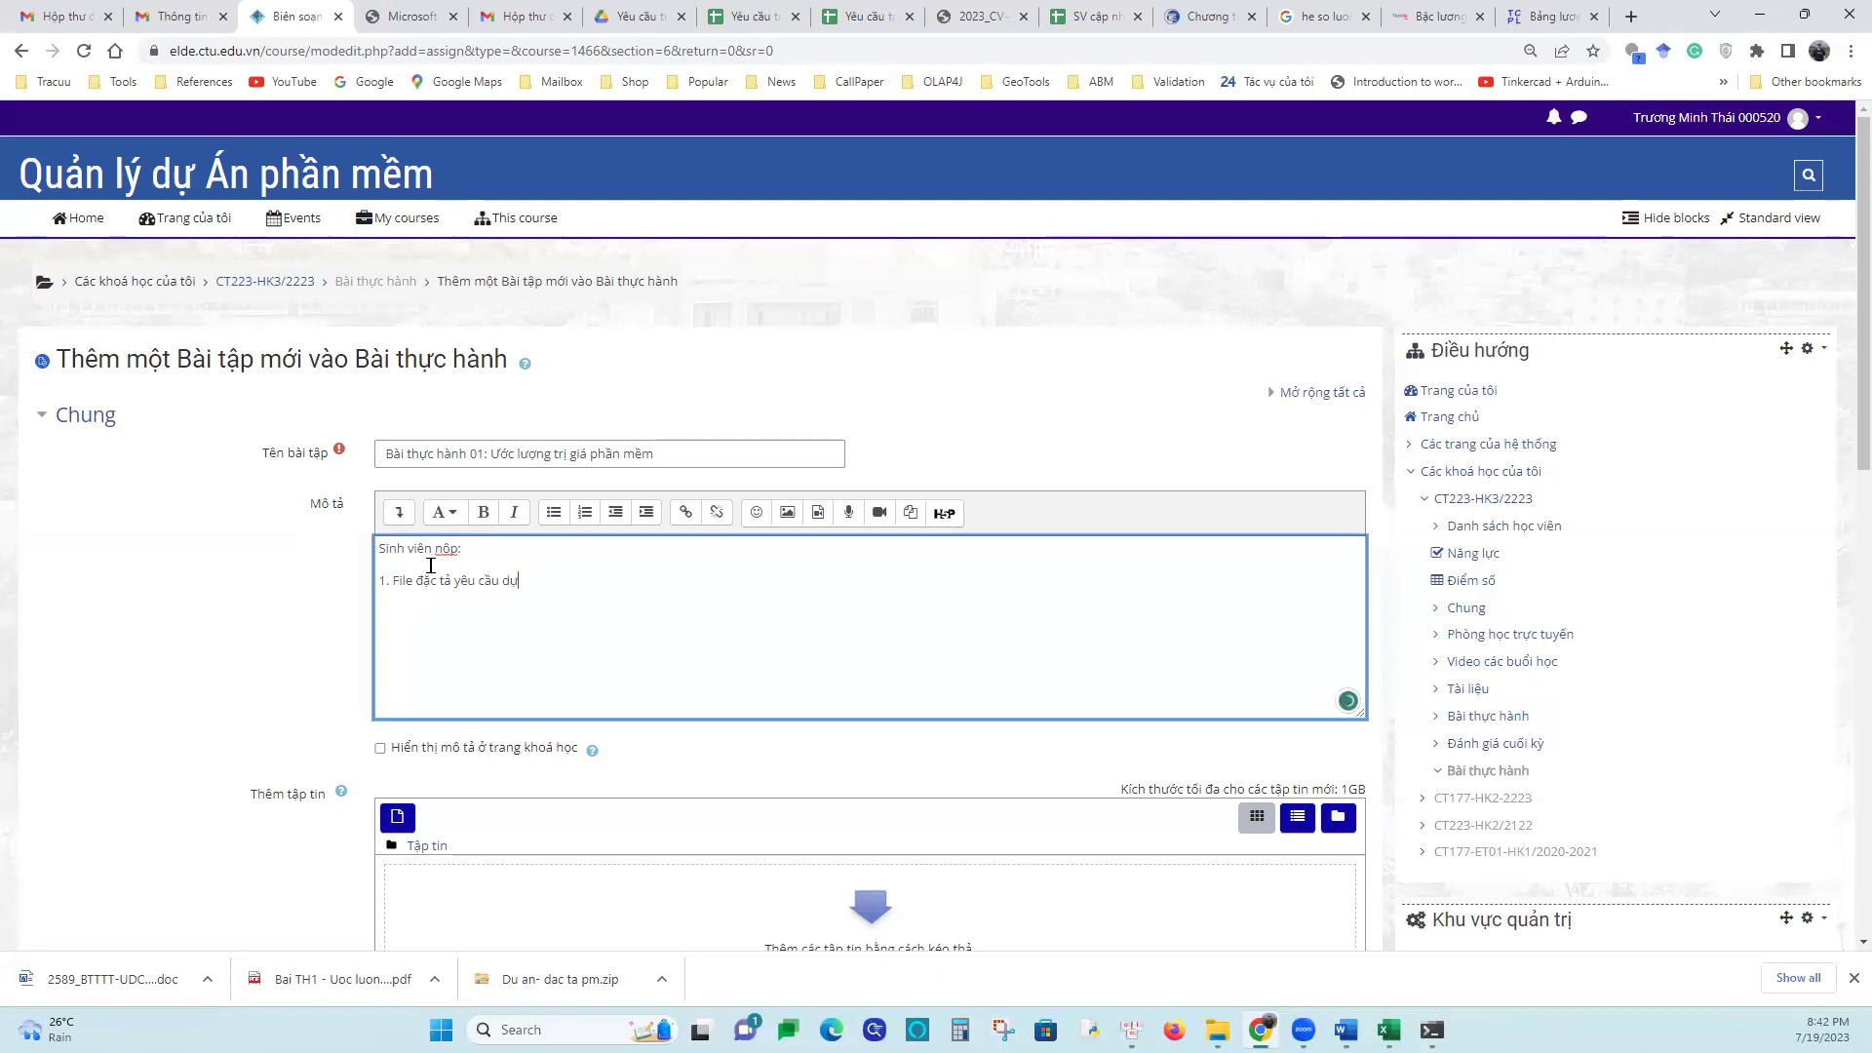
{"action": "type", "text": "phaanf m"}
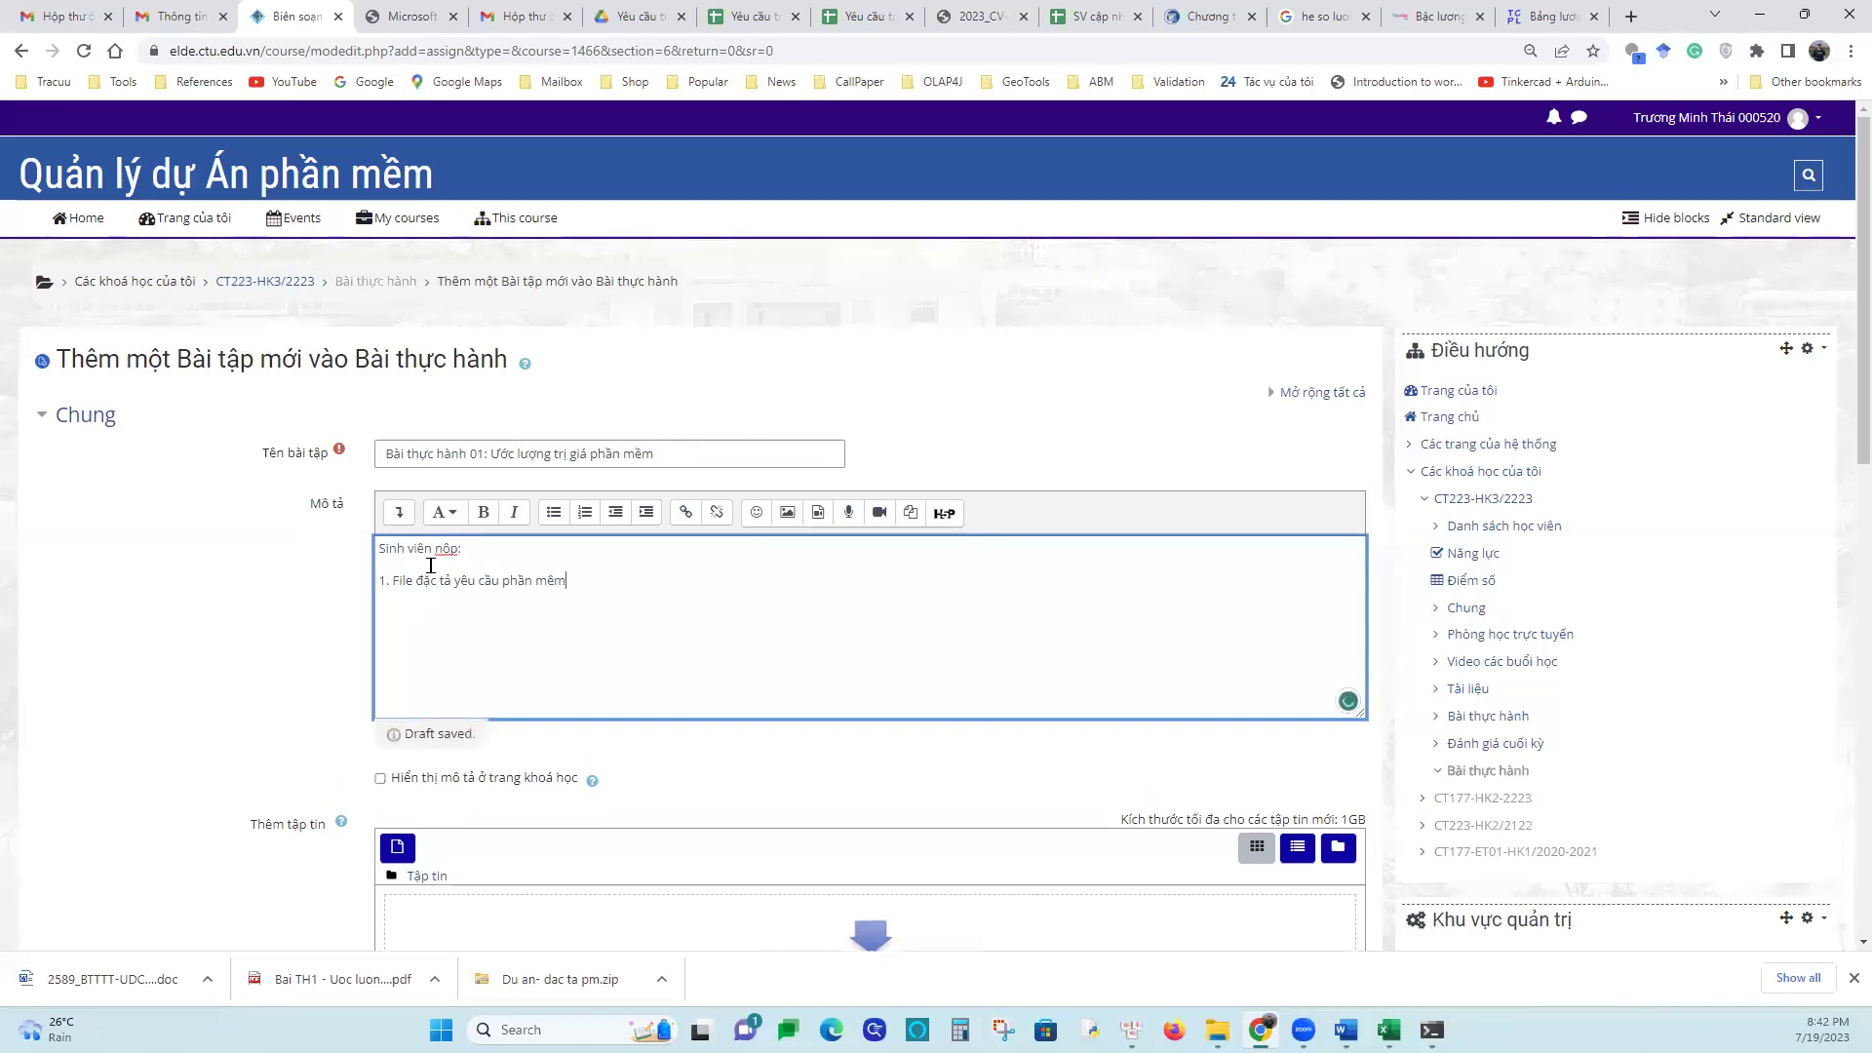
{"action": "type", "text": "eemf (ddax"}
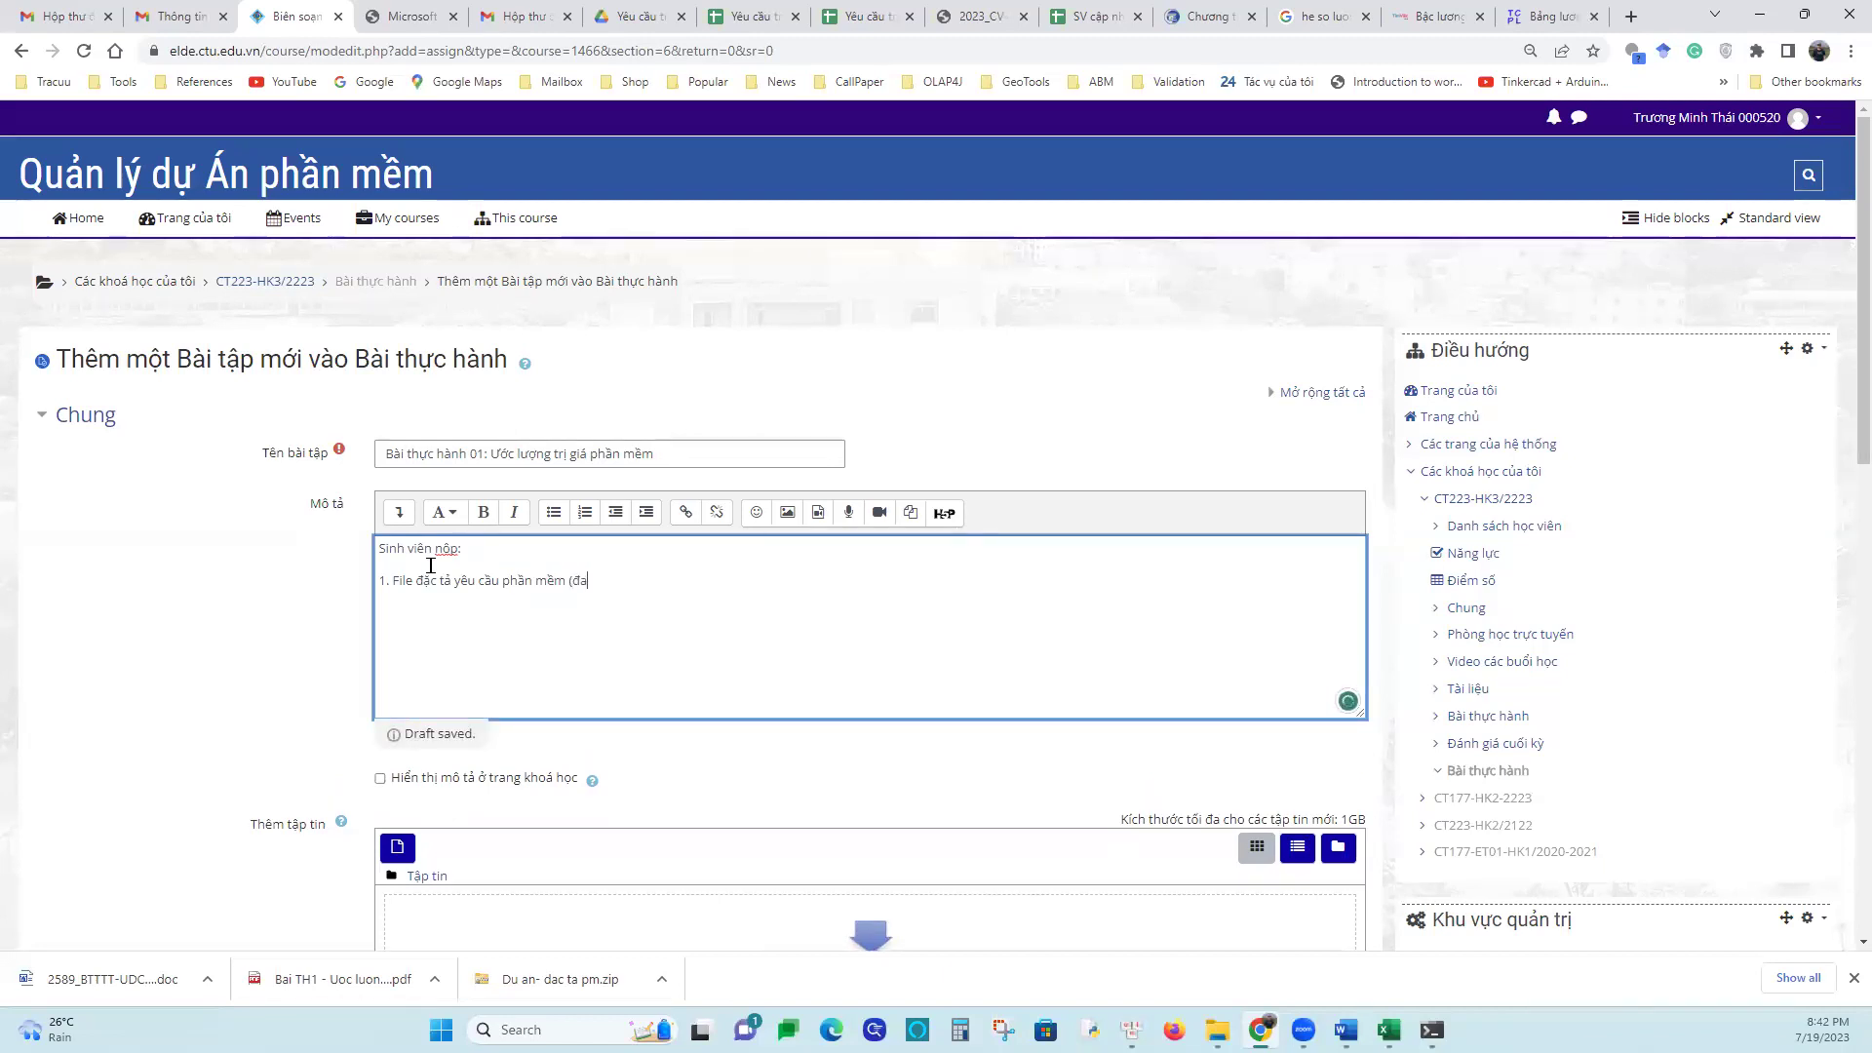
{"action": "type", "text": "duwowcj cho"}
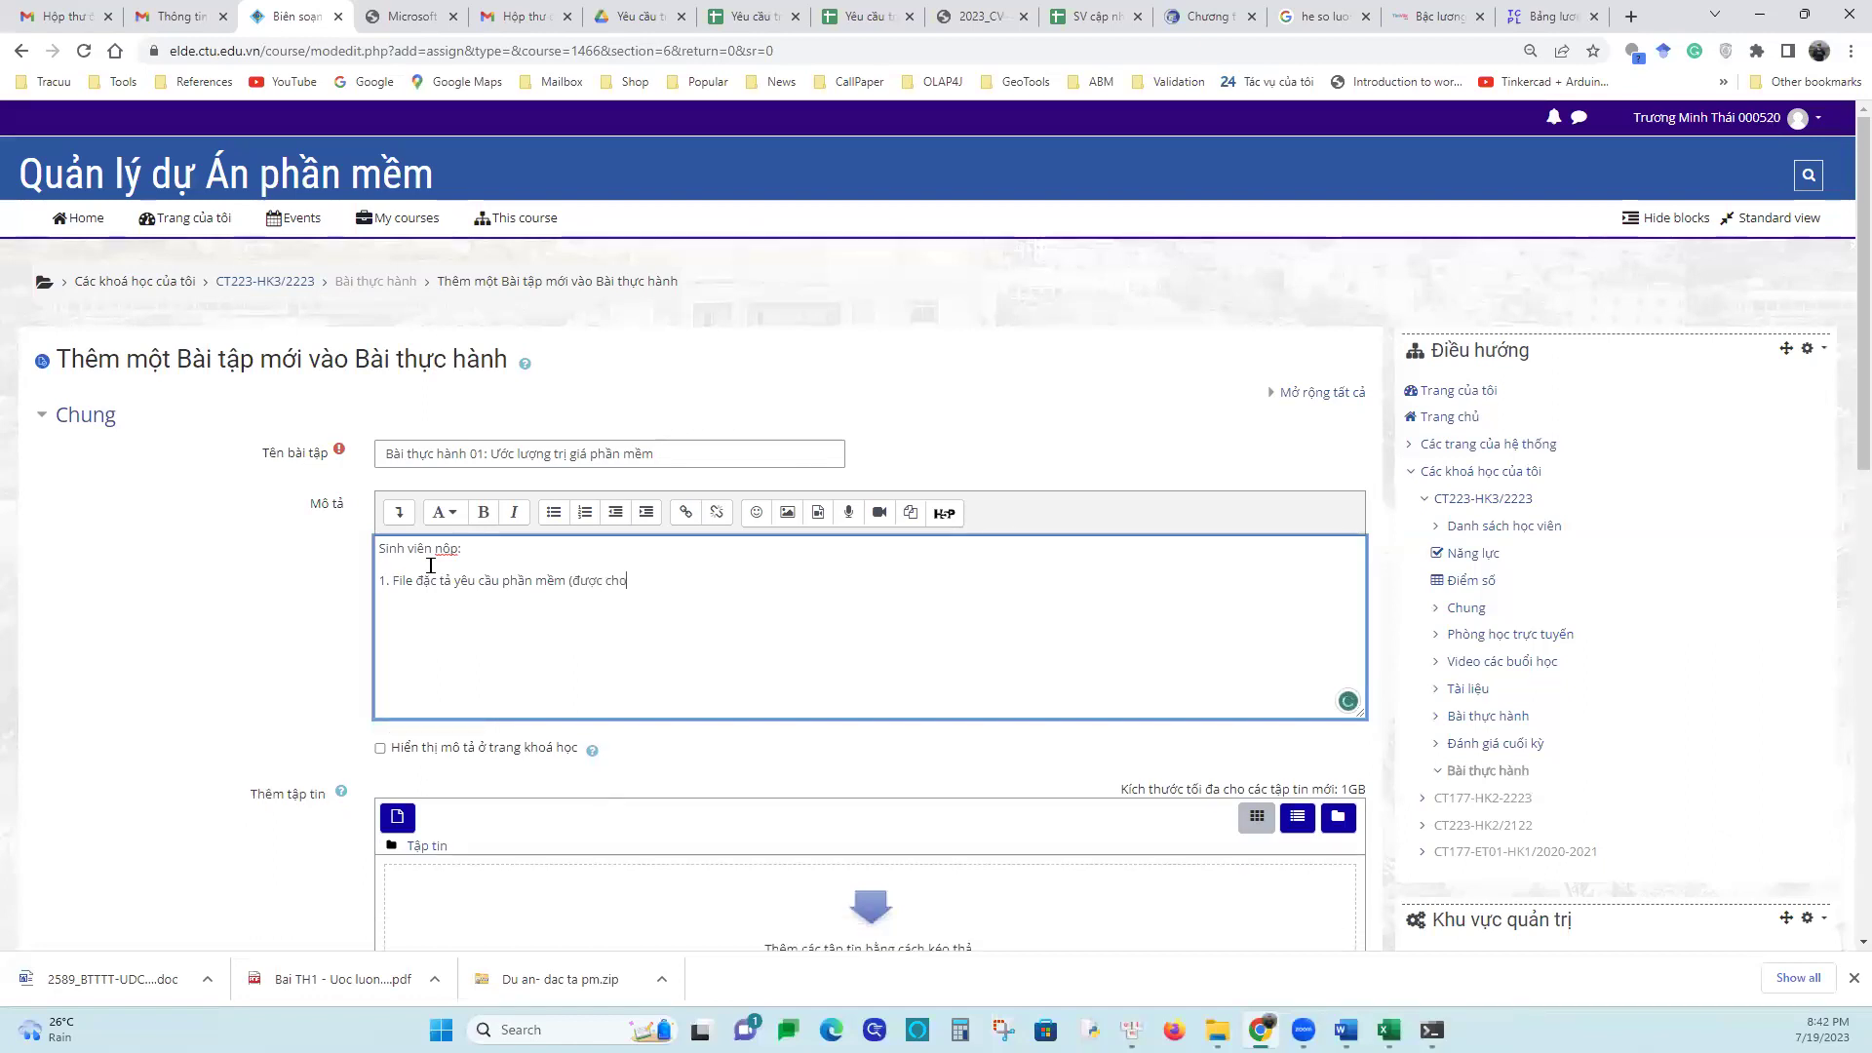
{"action": "type", "text": "nj"}
Add the second description item "2. Nộp file Excel tính trị giá phần mềm"
{"action": "type", "text": "2"}
{"action": "type", "text": ". Noop"}
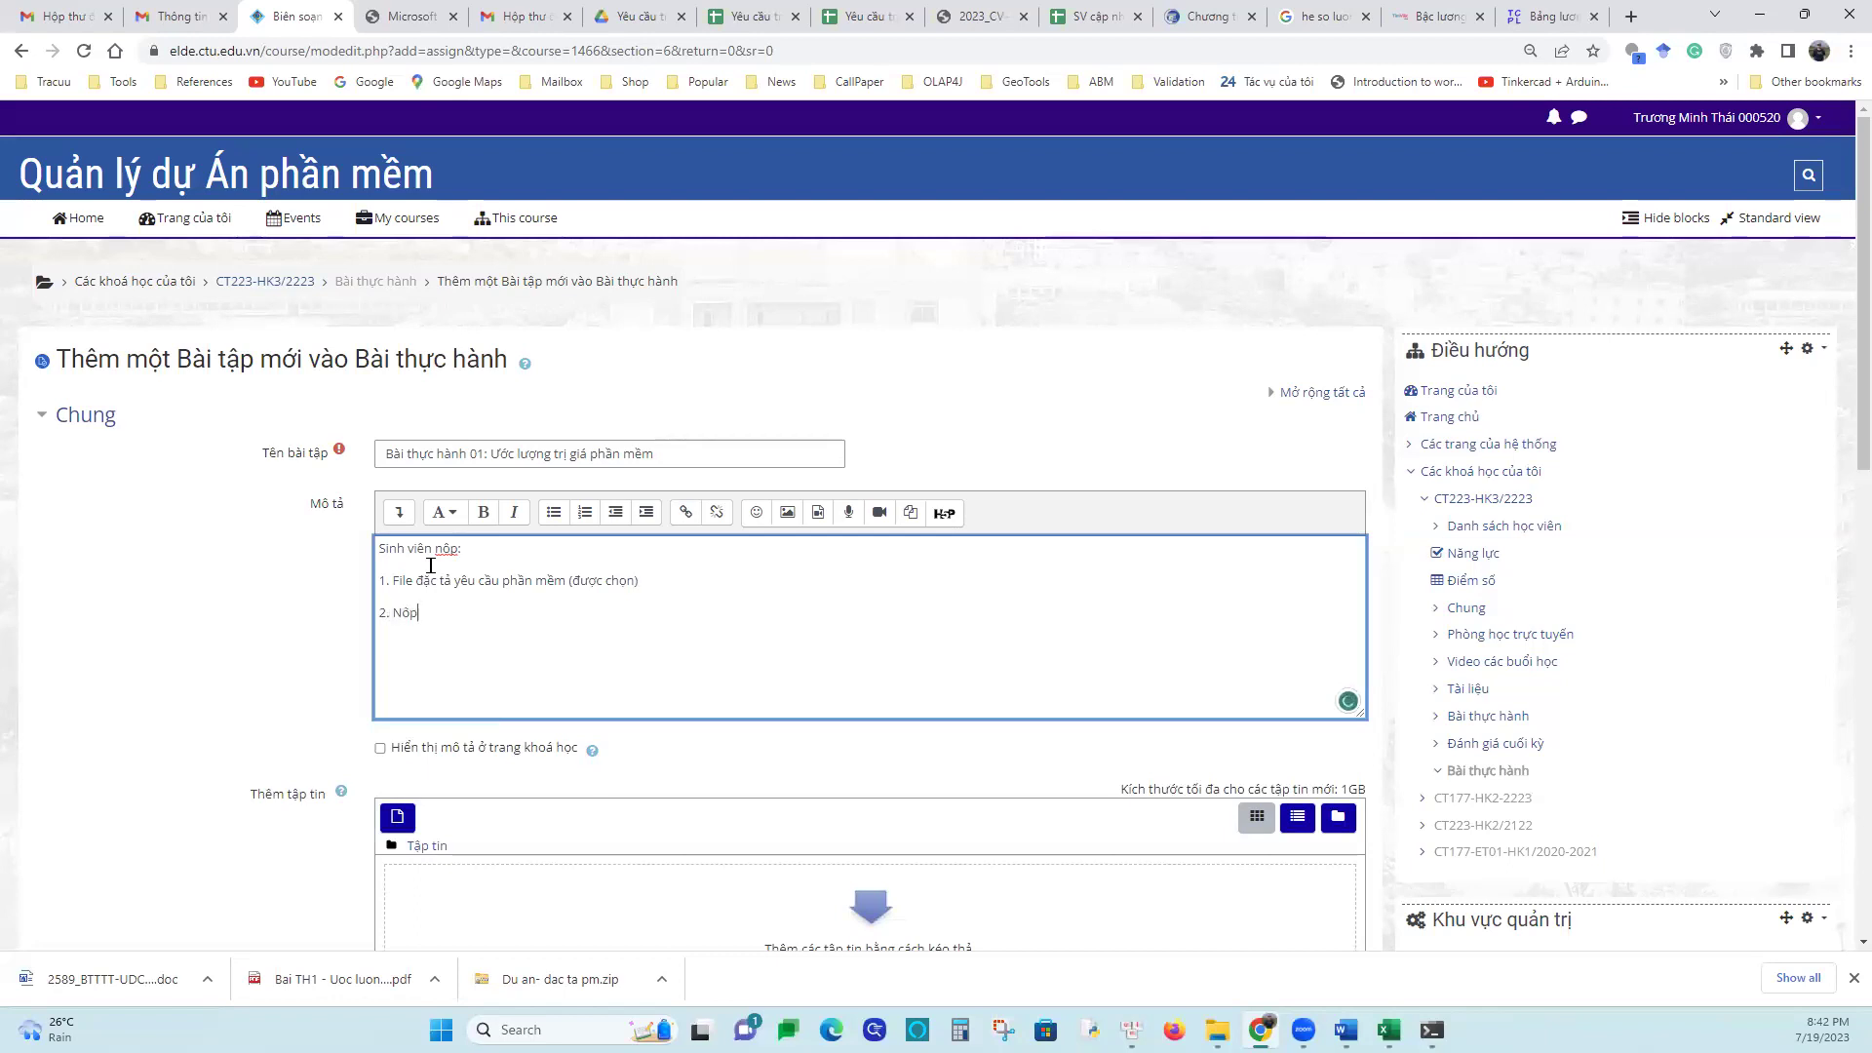
{"action": "type", "text": " file Excel tinh  trị giá pha"}
{"action": "type", "text": "n mềm"}
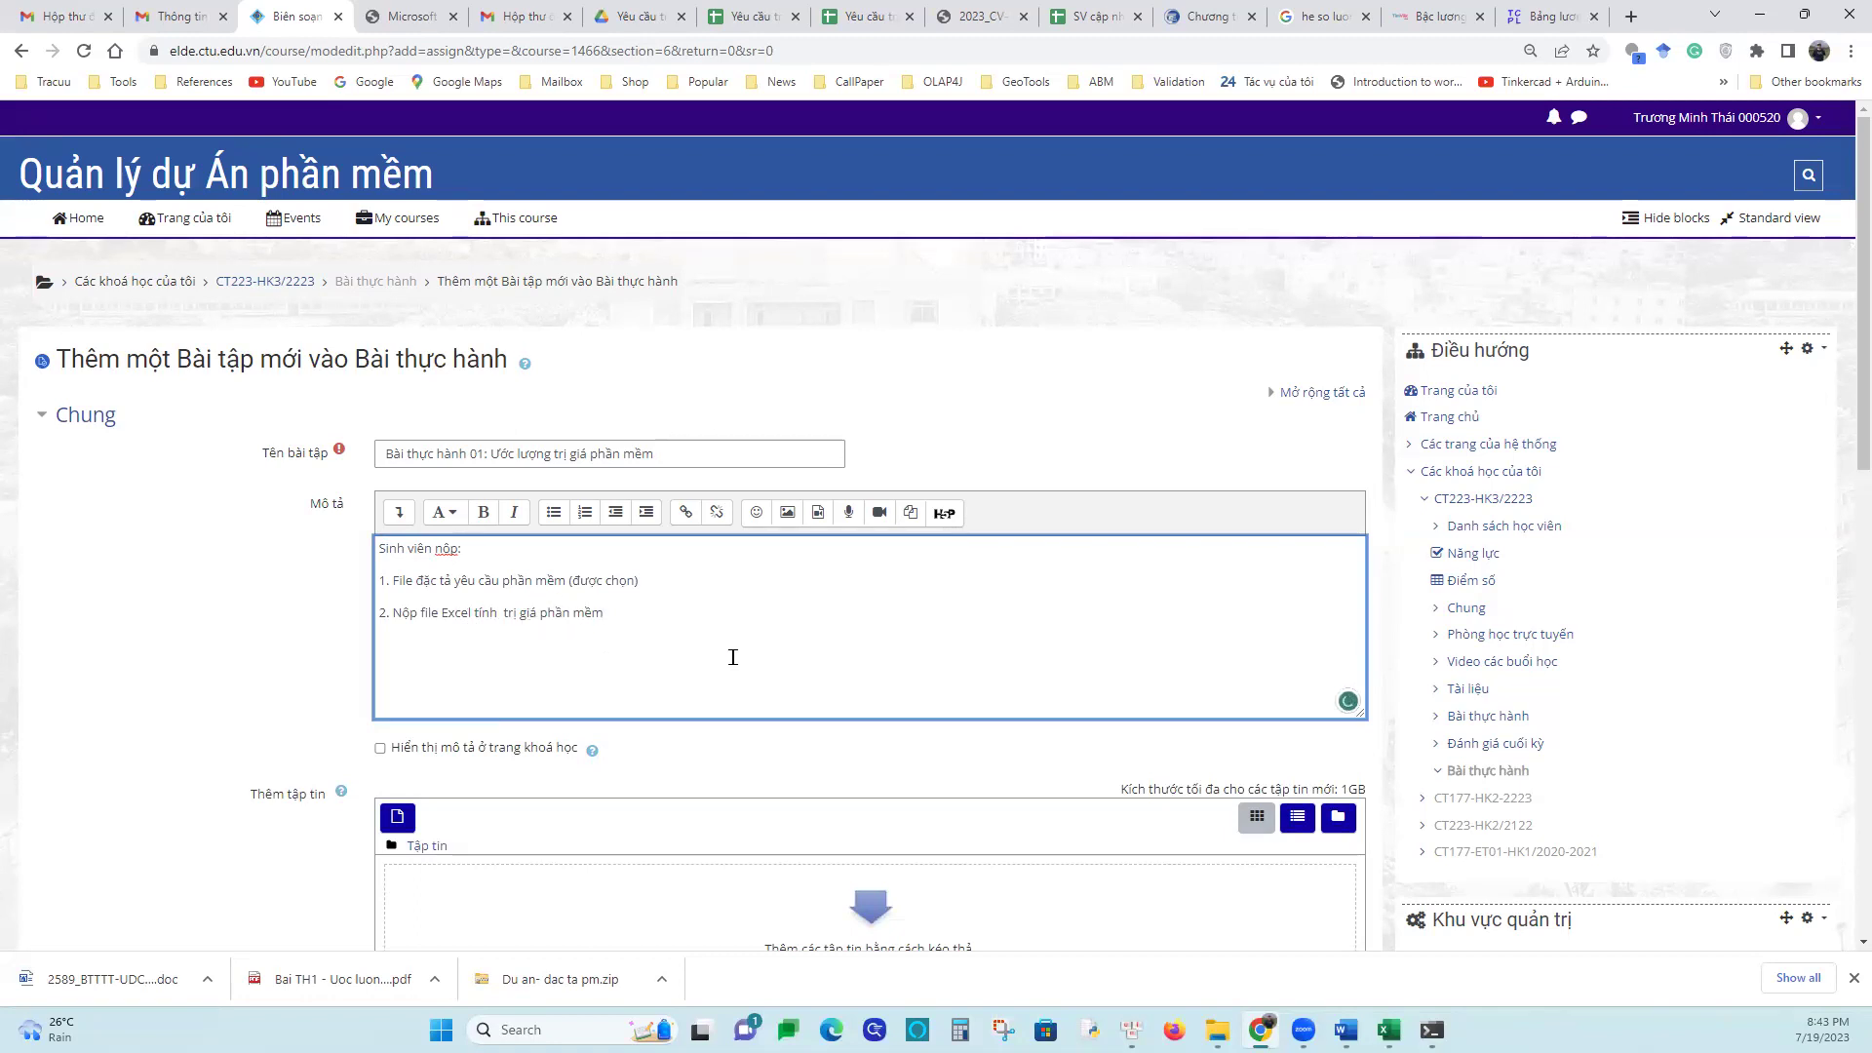
Check the assignment's availability dates and submission settings, and save it, returning to the course page
{"action": "scroll", "coordinate": [587, 733], "scroll_direction": "down", "scroll_amount": 3}
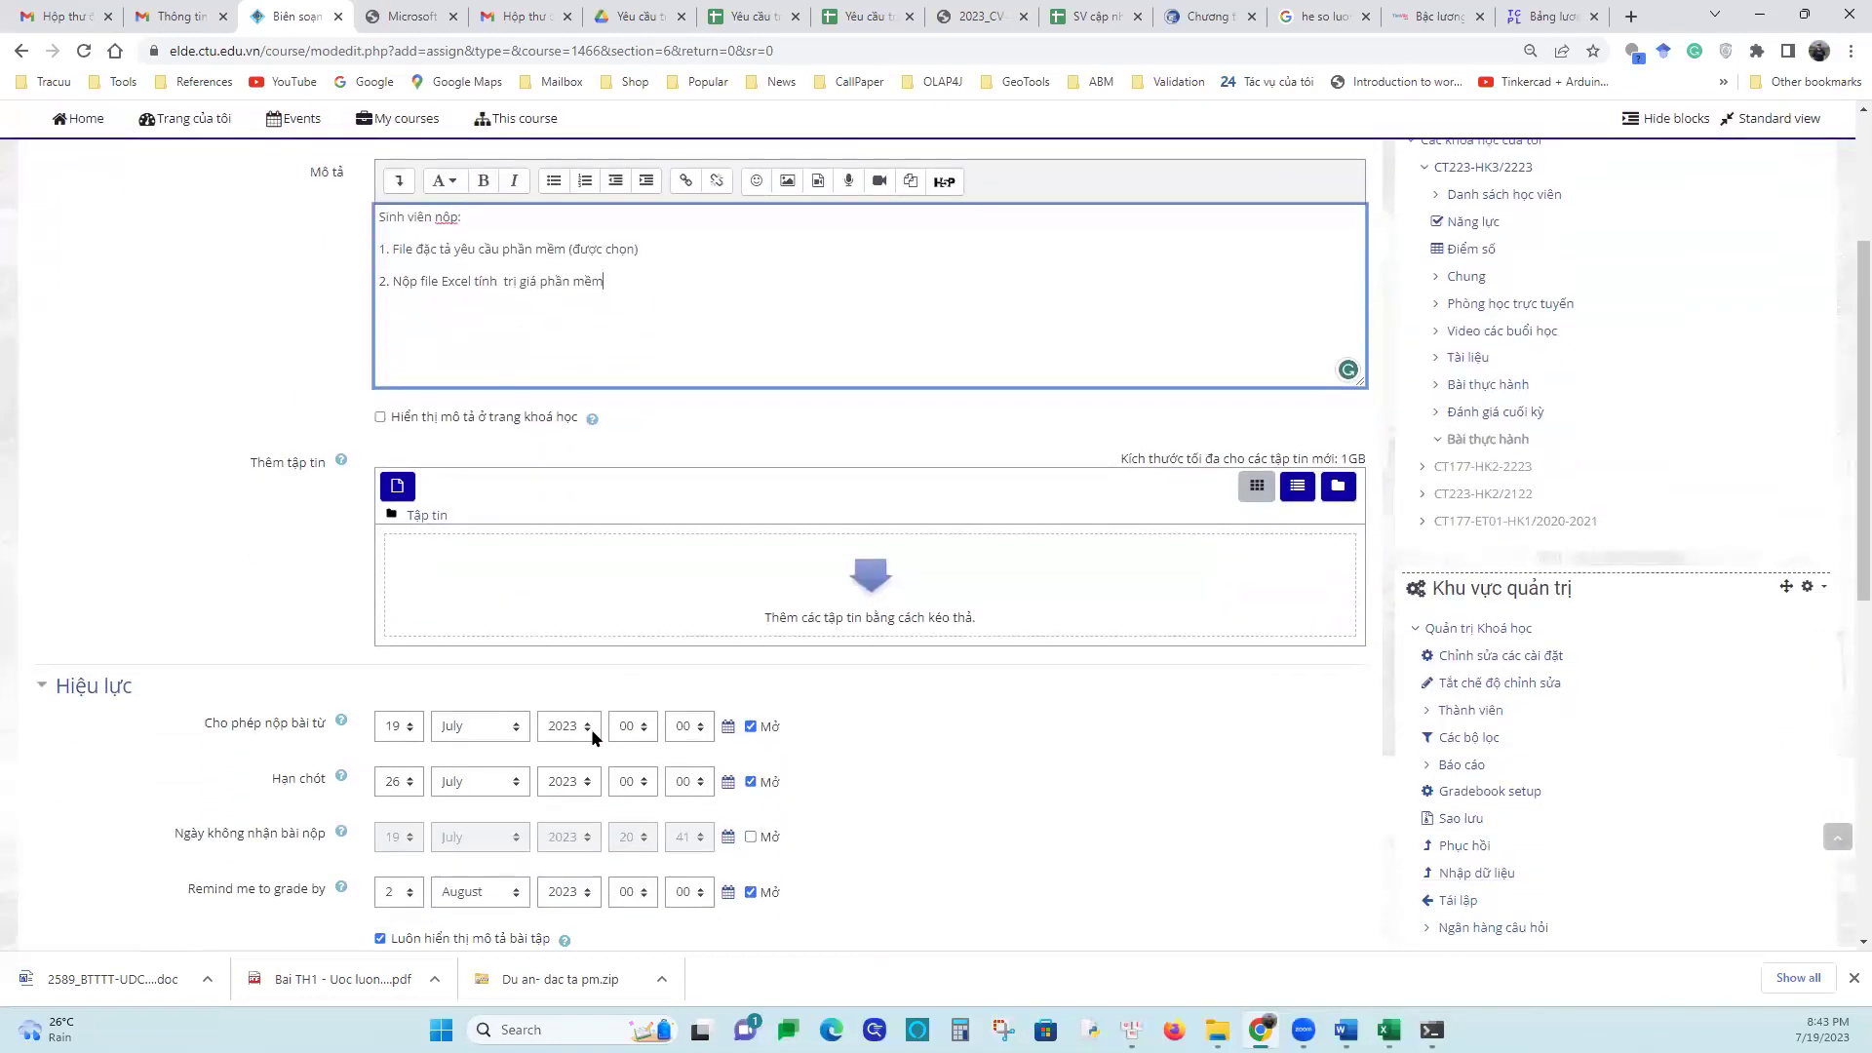
{"action": "scroll", "coordinate": [663, 765], "scroll_direction": "down", "scroll_amount": 1}
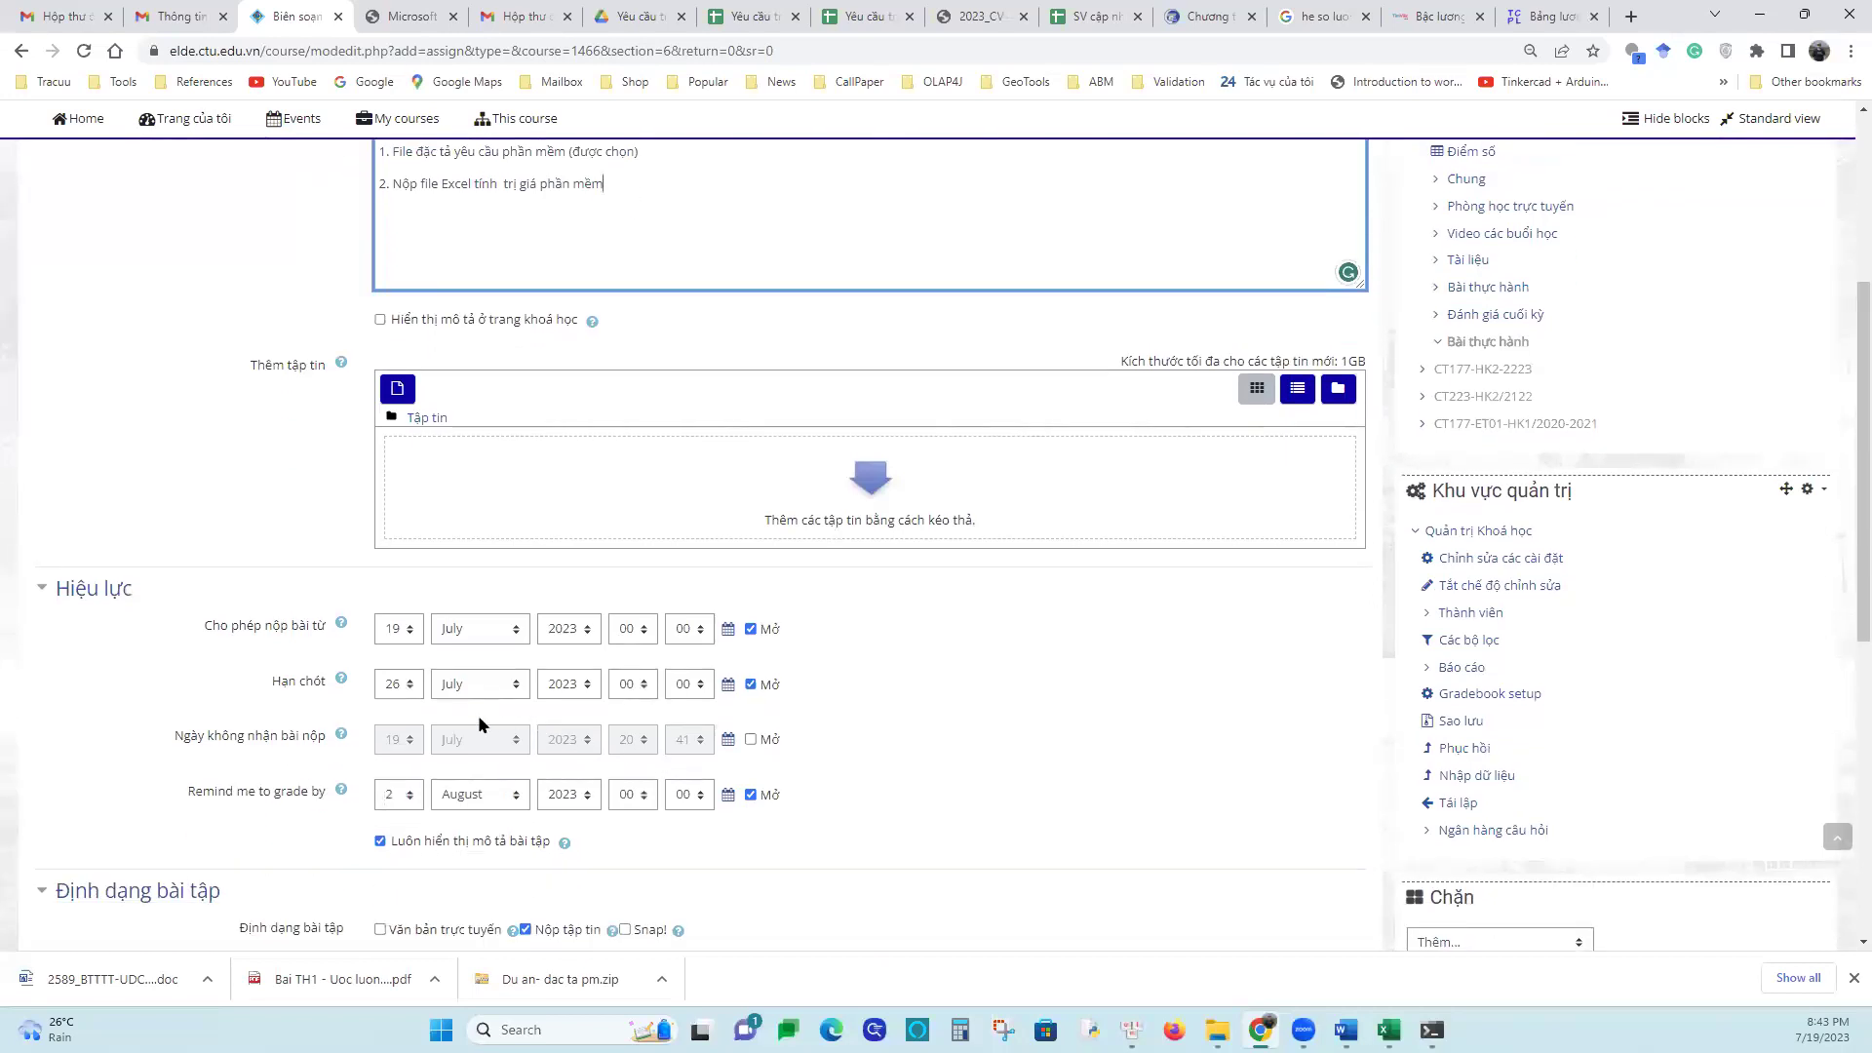
{"action": "scroll", "coordinate": [459, 722], "scroll_direction": "down", "scroll_amount": 1}
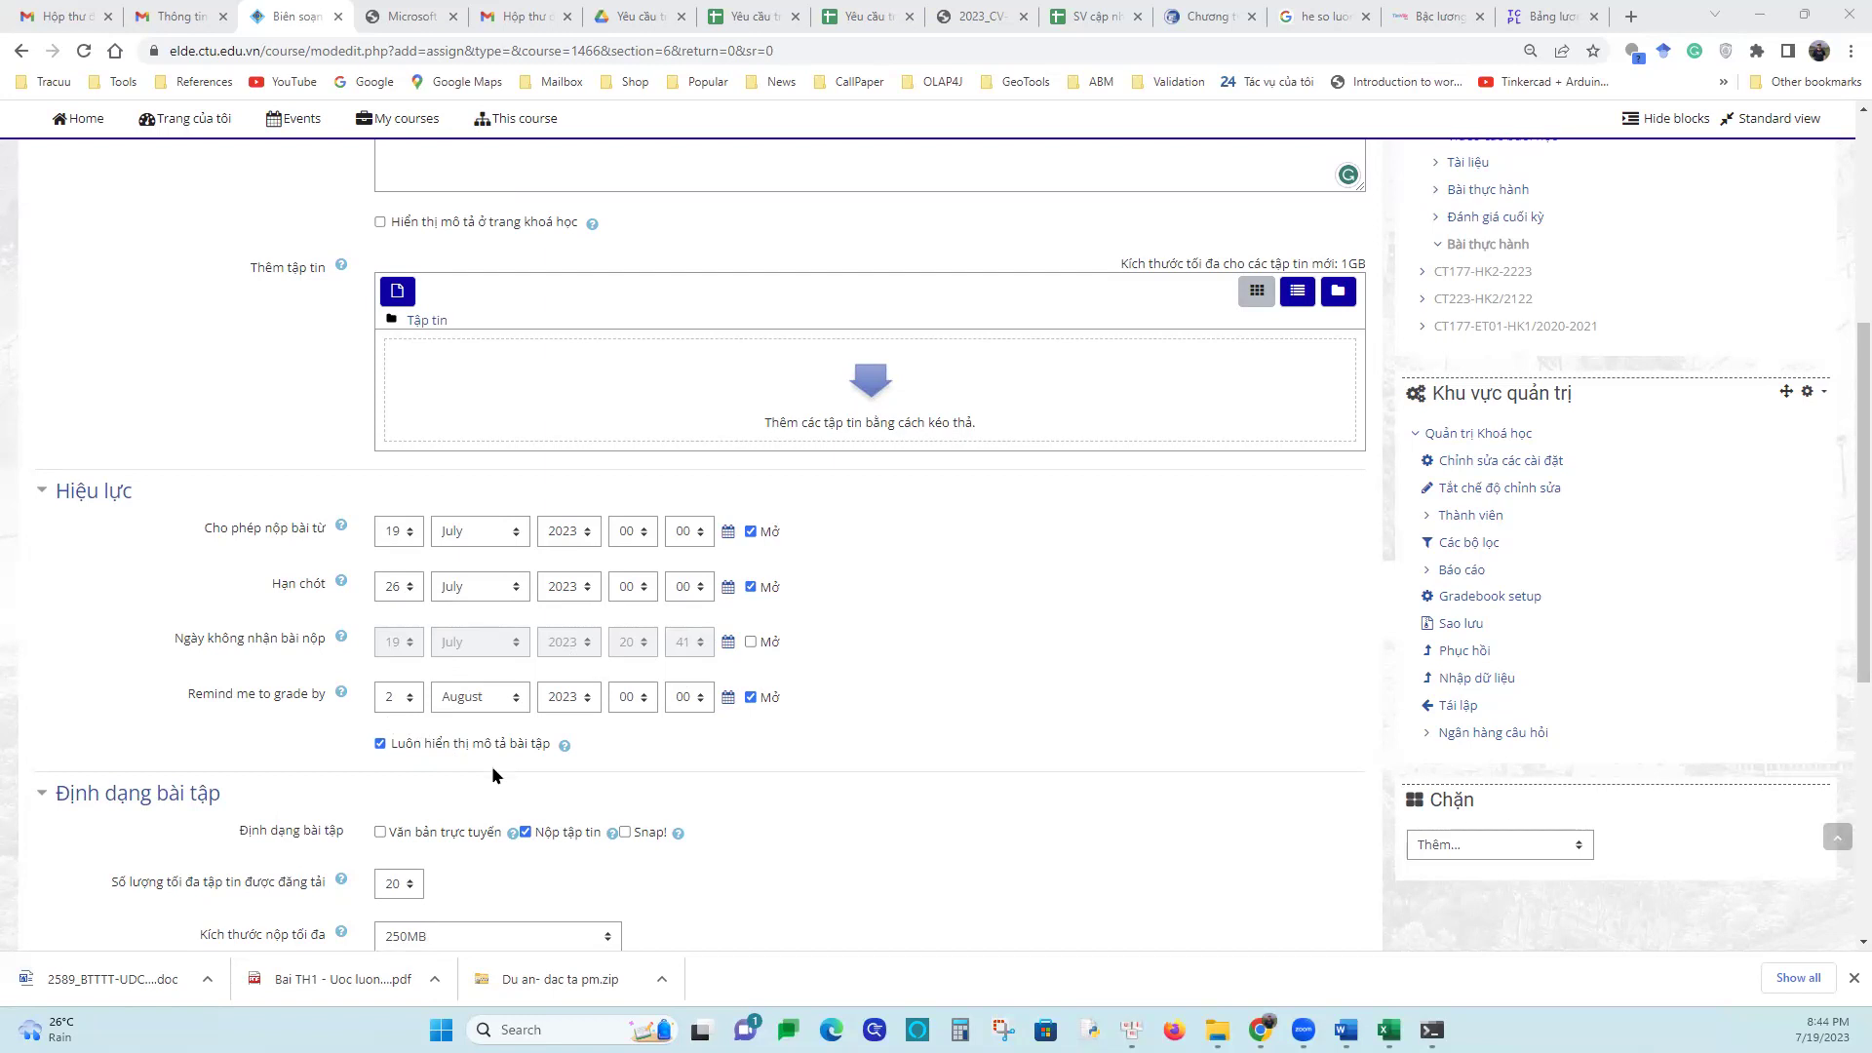
{"action": "scroll", "coordinate": [504, 785], "scroll_direction": "down", "scroll_amount": 2}
{"action": "scroll", "coordinate": [507, 782], "scroll_direction": "down", "scroll_amount": 2}
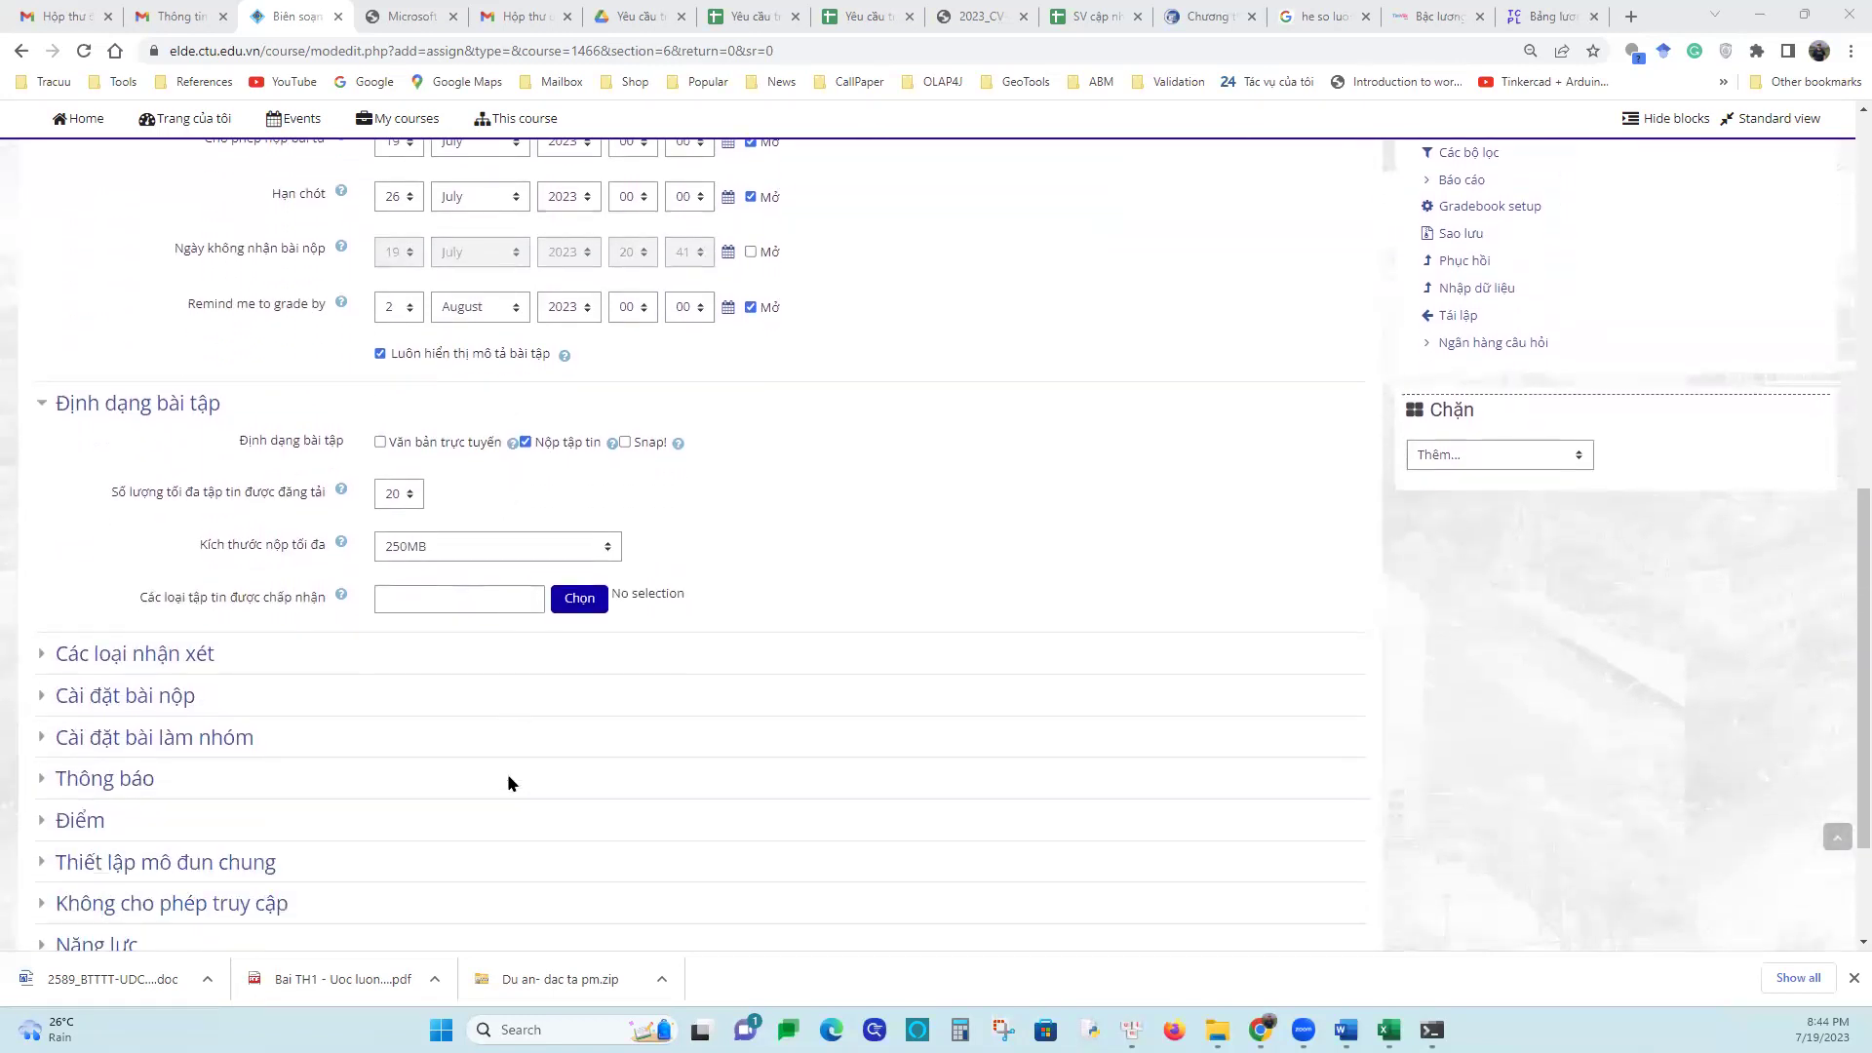
{"action": "scroll", "coordinate": [506, 774], "scroll_direction": "down", "scroll_amount": 2}
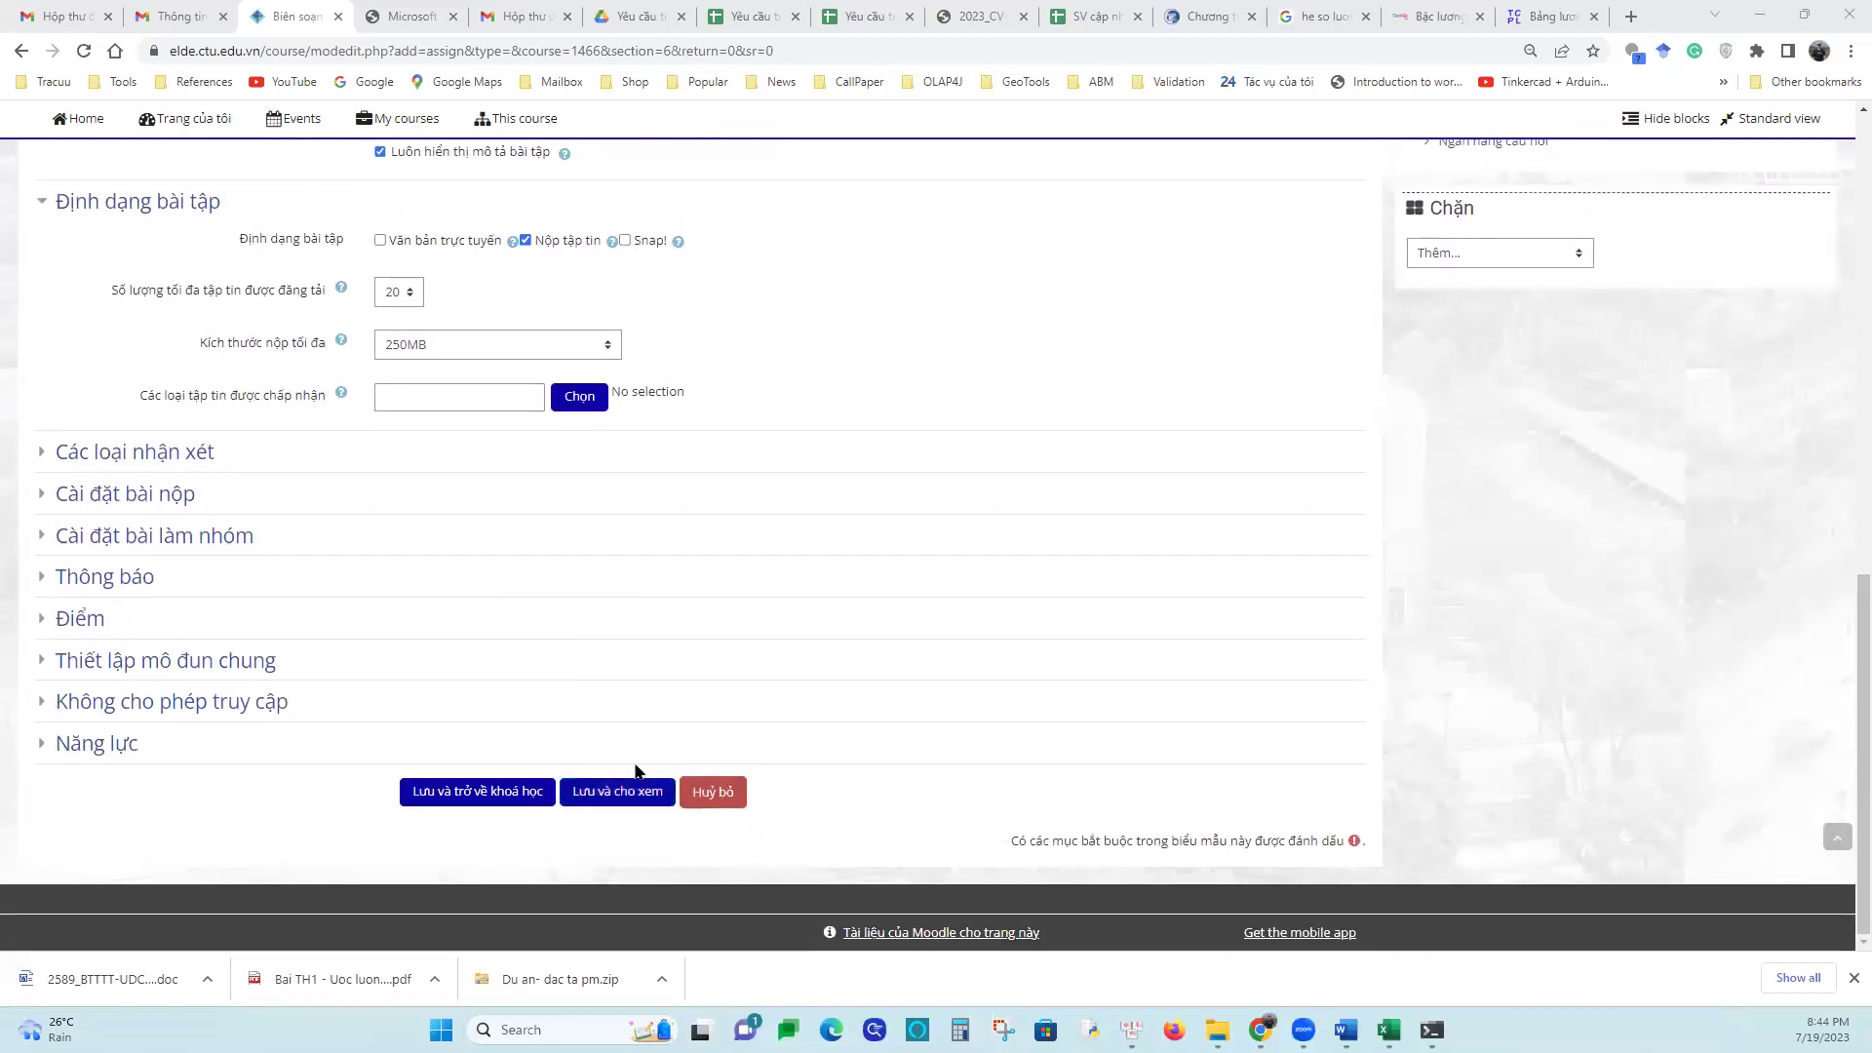
{"action": "scroll", "coordinate": [481, 805], "scroll_direction": "up", "scroll_amount": 2}
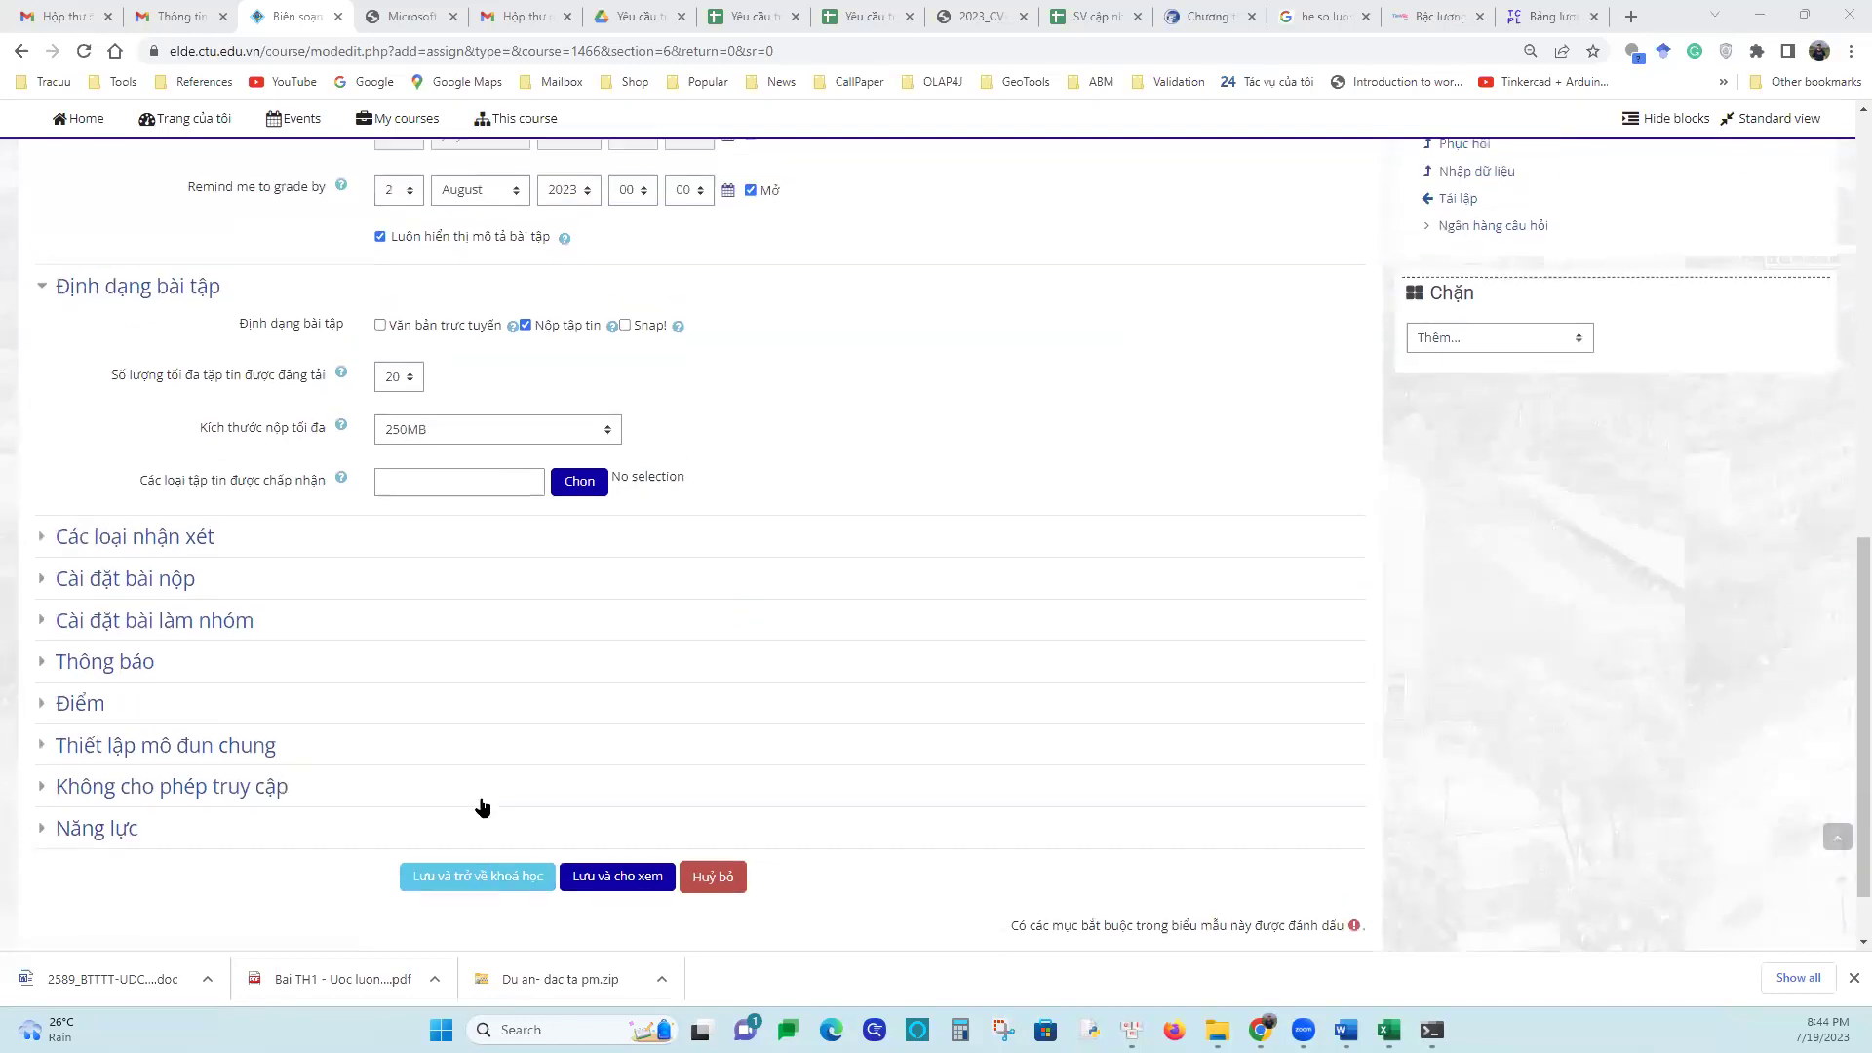
{"action": "scroll", "coordinate": [480, 805], "scroll_direction": "down", "scroll_amount": 2}
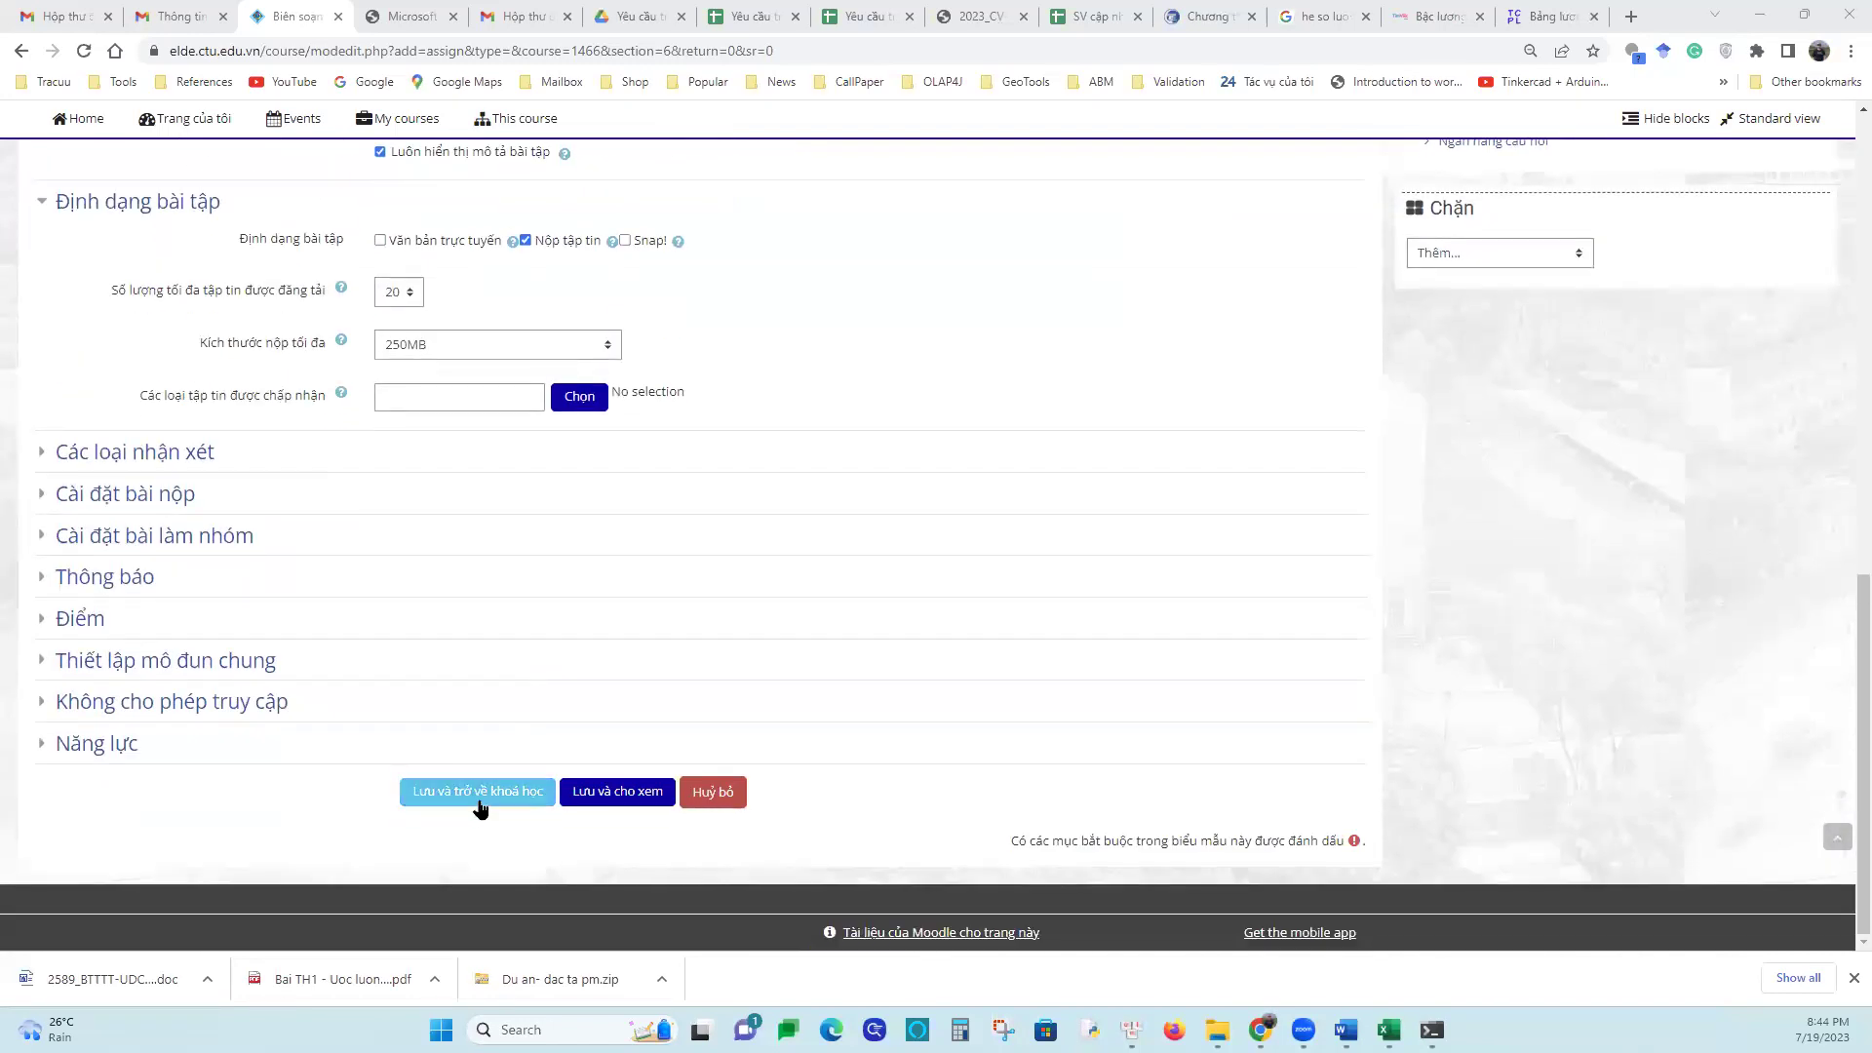
{"action": "left_click", "coordinate": [481, 795]}
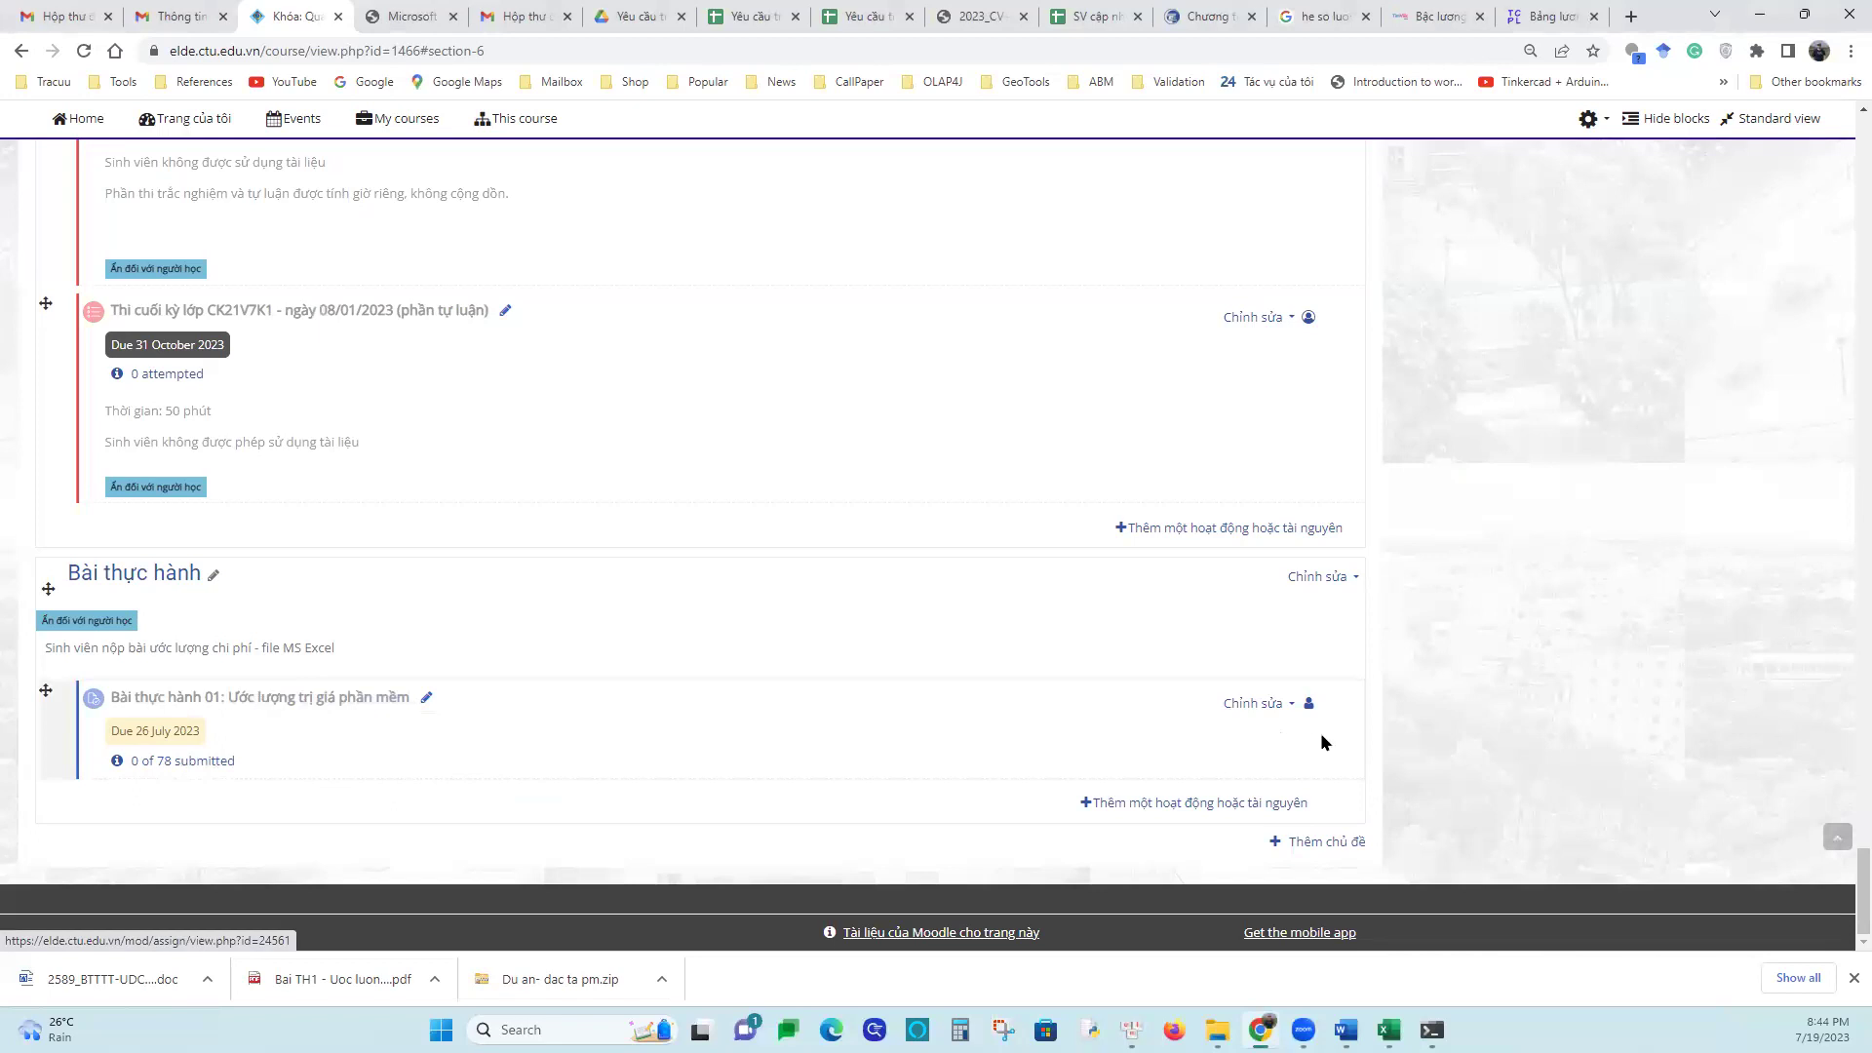
Make the final Bài thực hành section and its Bài thực hành 01 assignment visible to students
{"action": "left_click", "coordinate": [1327, 577]}
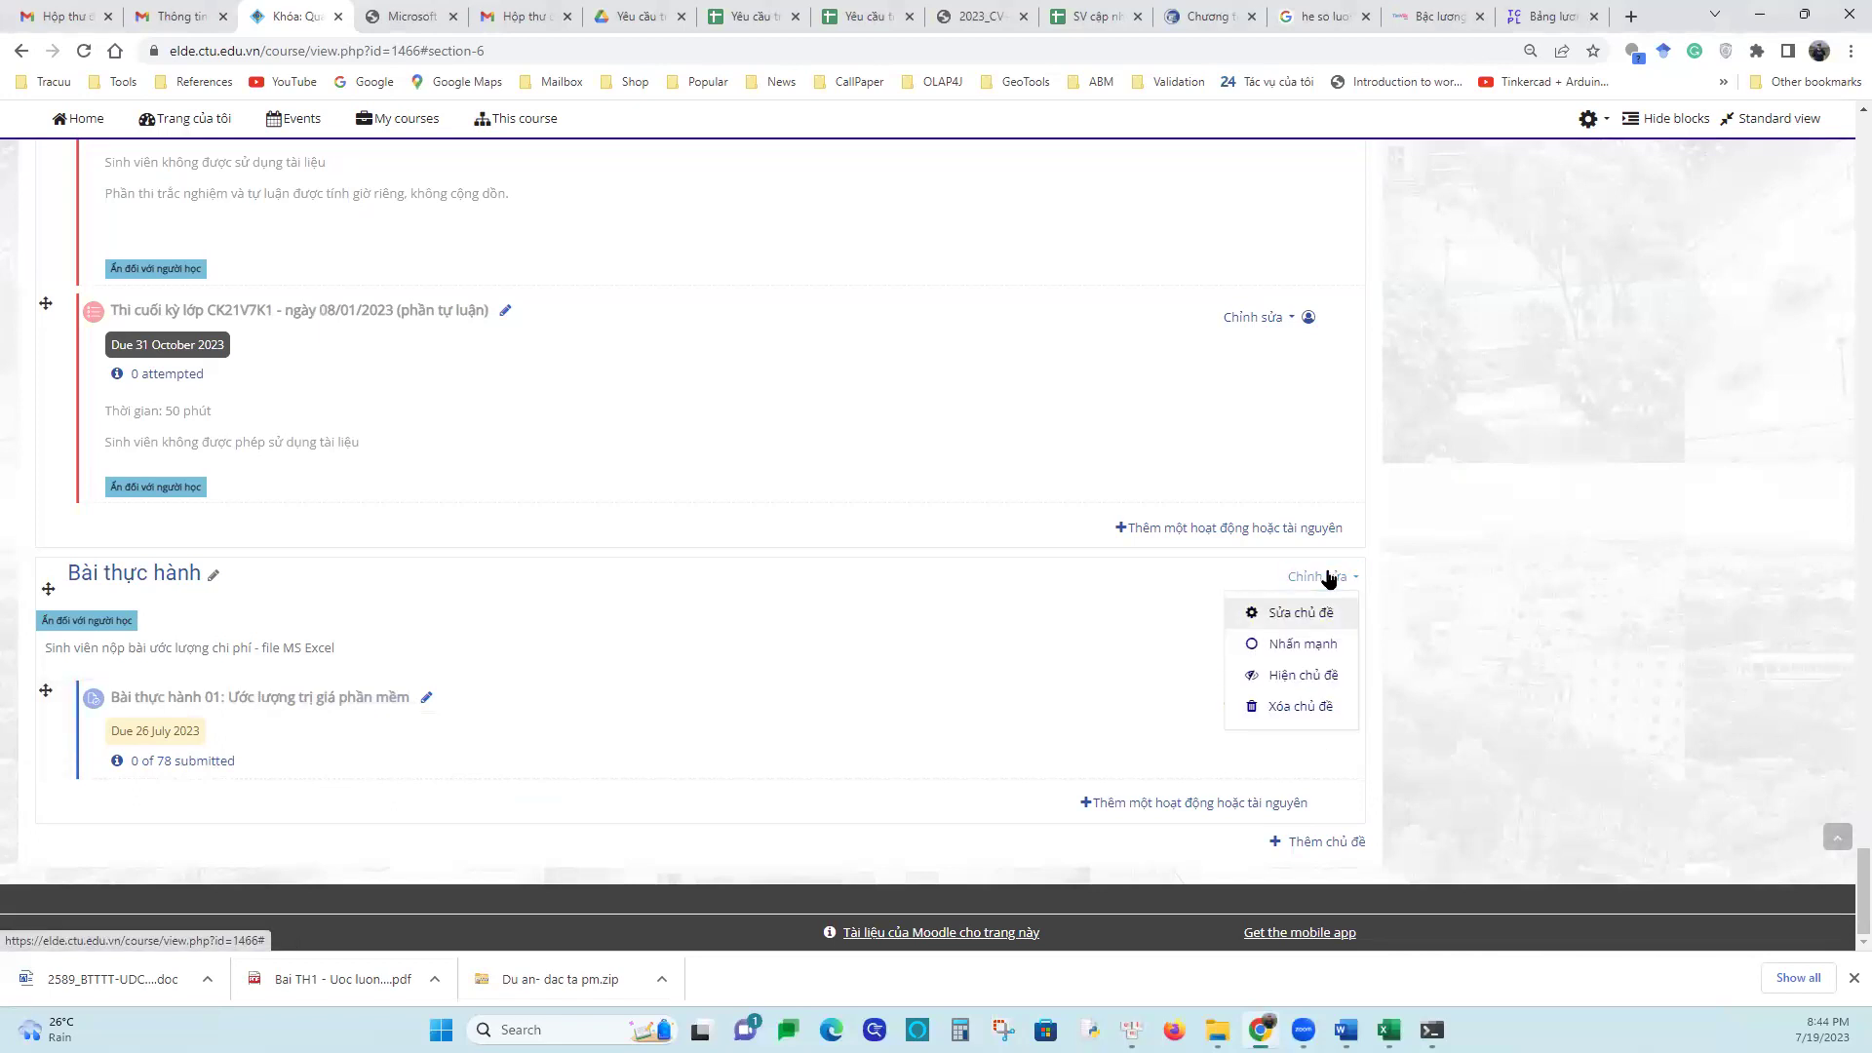
{"action": "left_click", "coordinate": [1318, 678]}
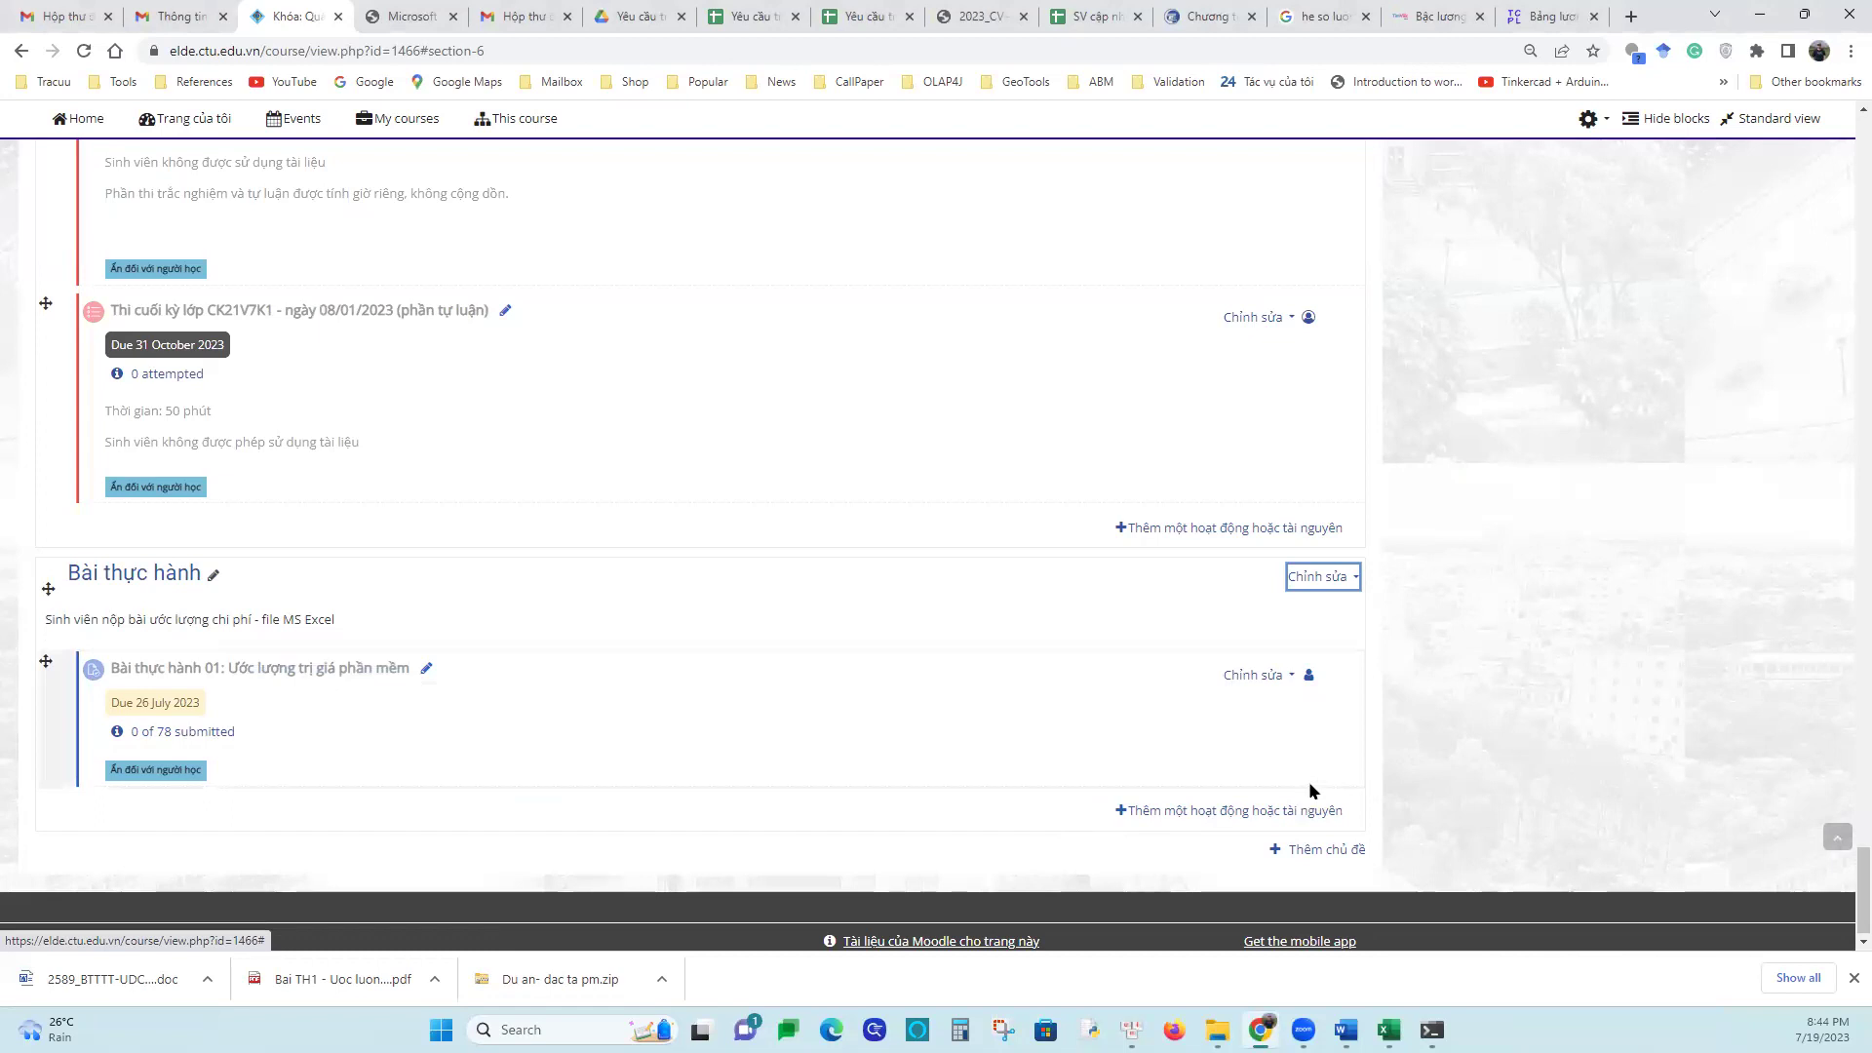
{"action": "left_click", "coordinate": [1297, 675]}
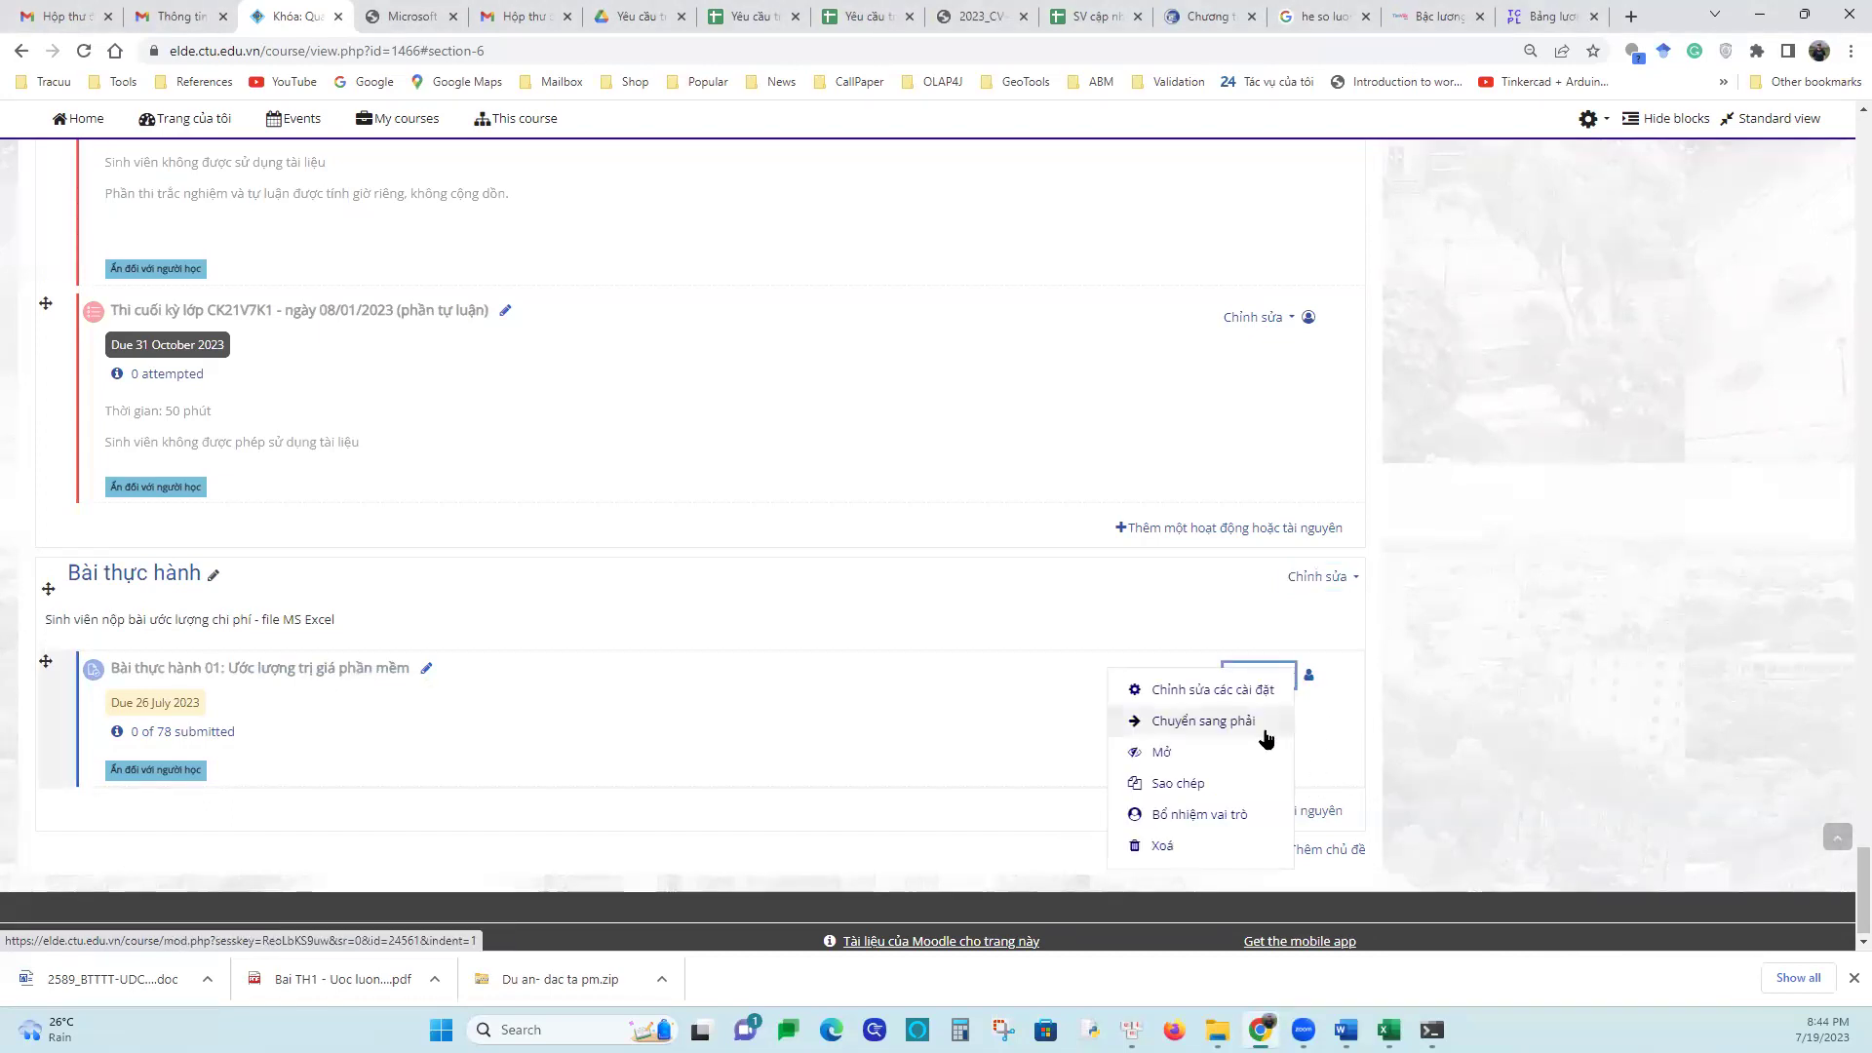
{"action": "left_click", "coordinate": [1205, 760]}
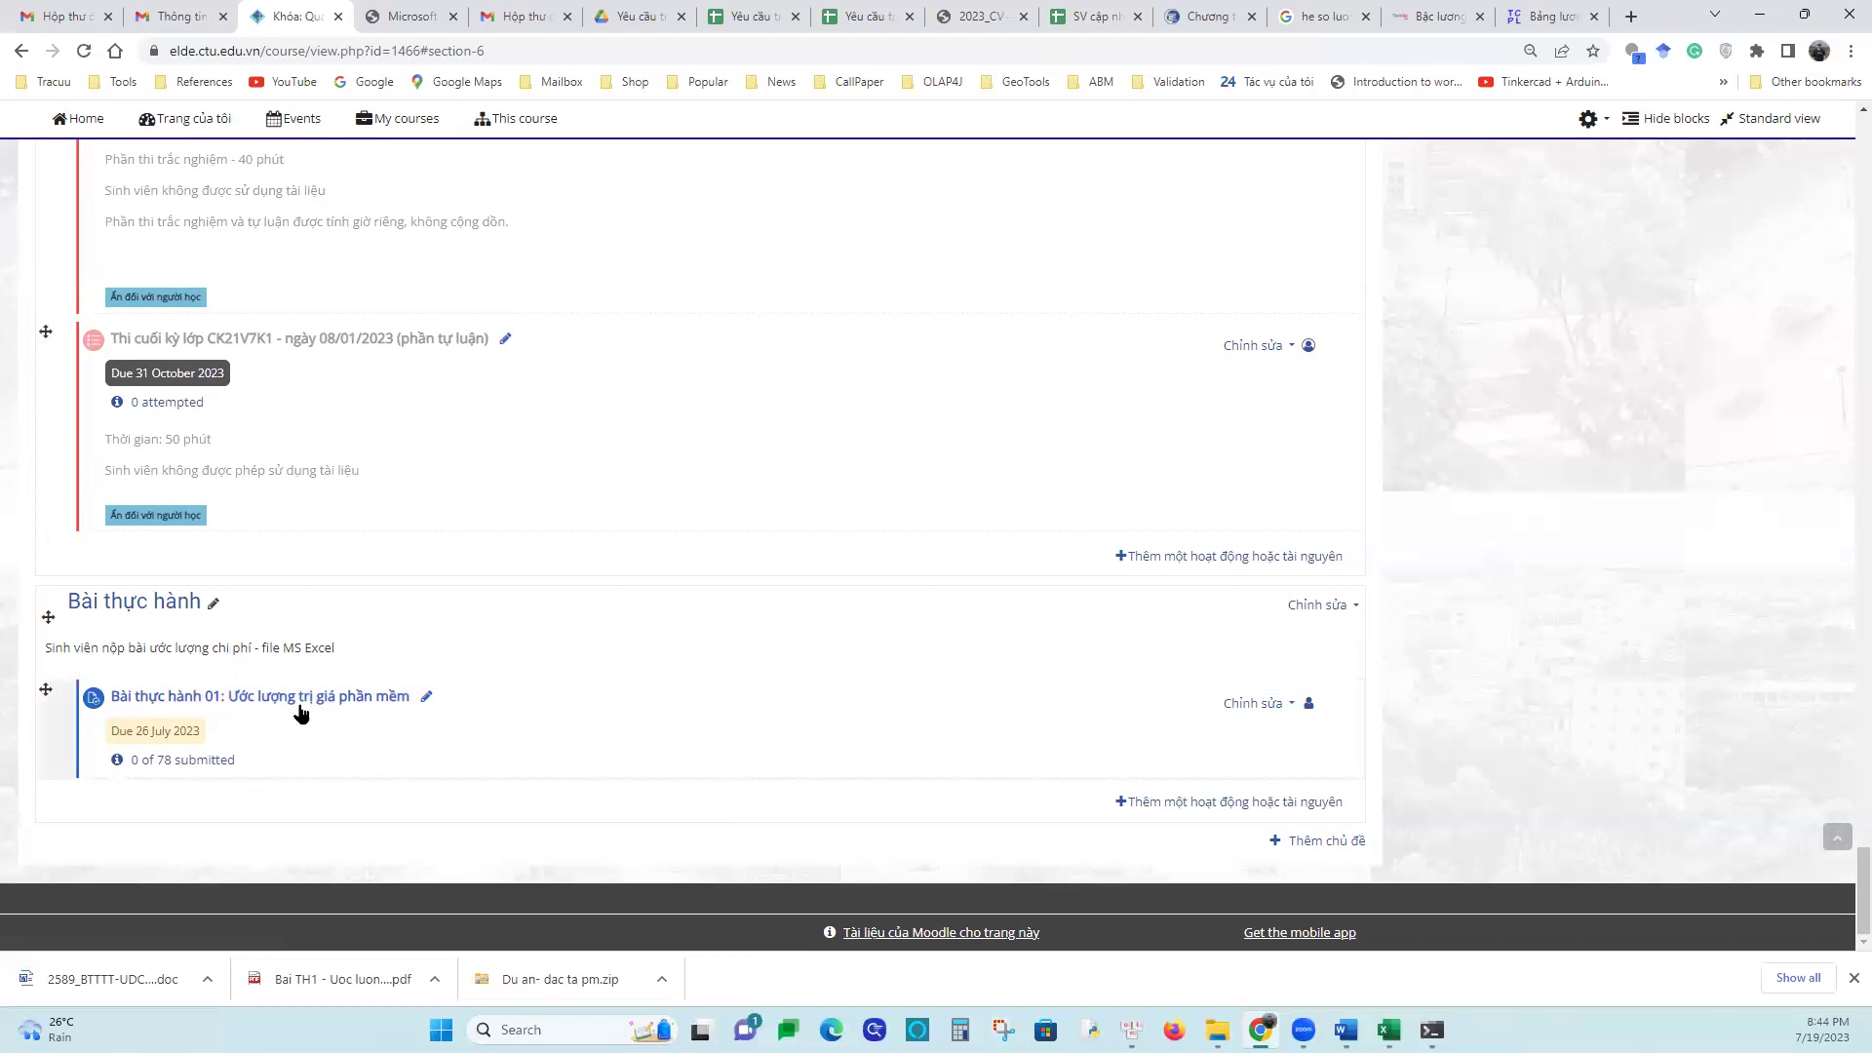
Set the Bài thực hành 01 assignment to show its description on the course page, and save back to the course
{"action": "left_click", "coordinate": [1272, 708]}
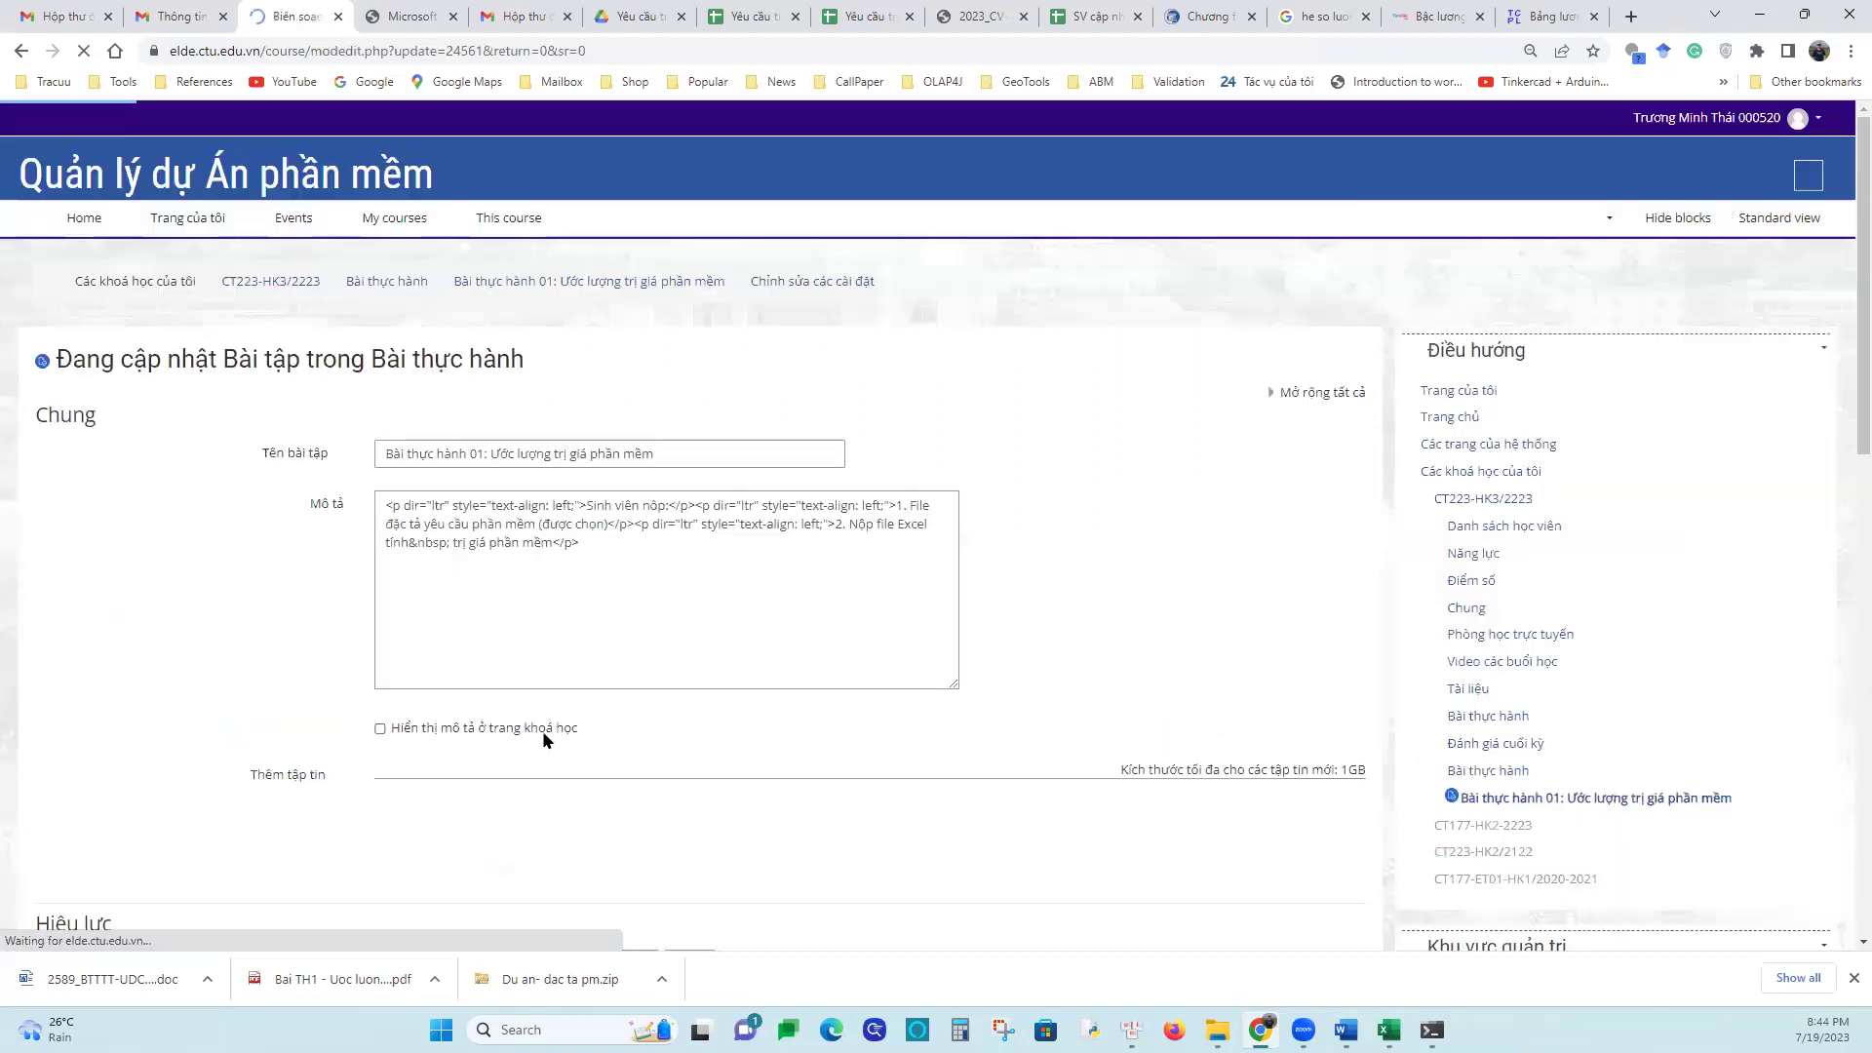
{"action": "left_click", "coordinate": [378, 748]}
{"action": "scroll", "coordinate": [1041, 867], "scroll_direction": "down", "scroll_amount": 5}
{"action": "scroll", "coordinate": [1020, 875], "scroll_direction": "down", "scroll_amount": 6}
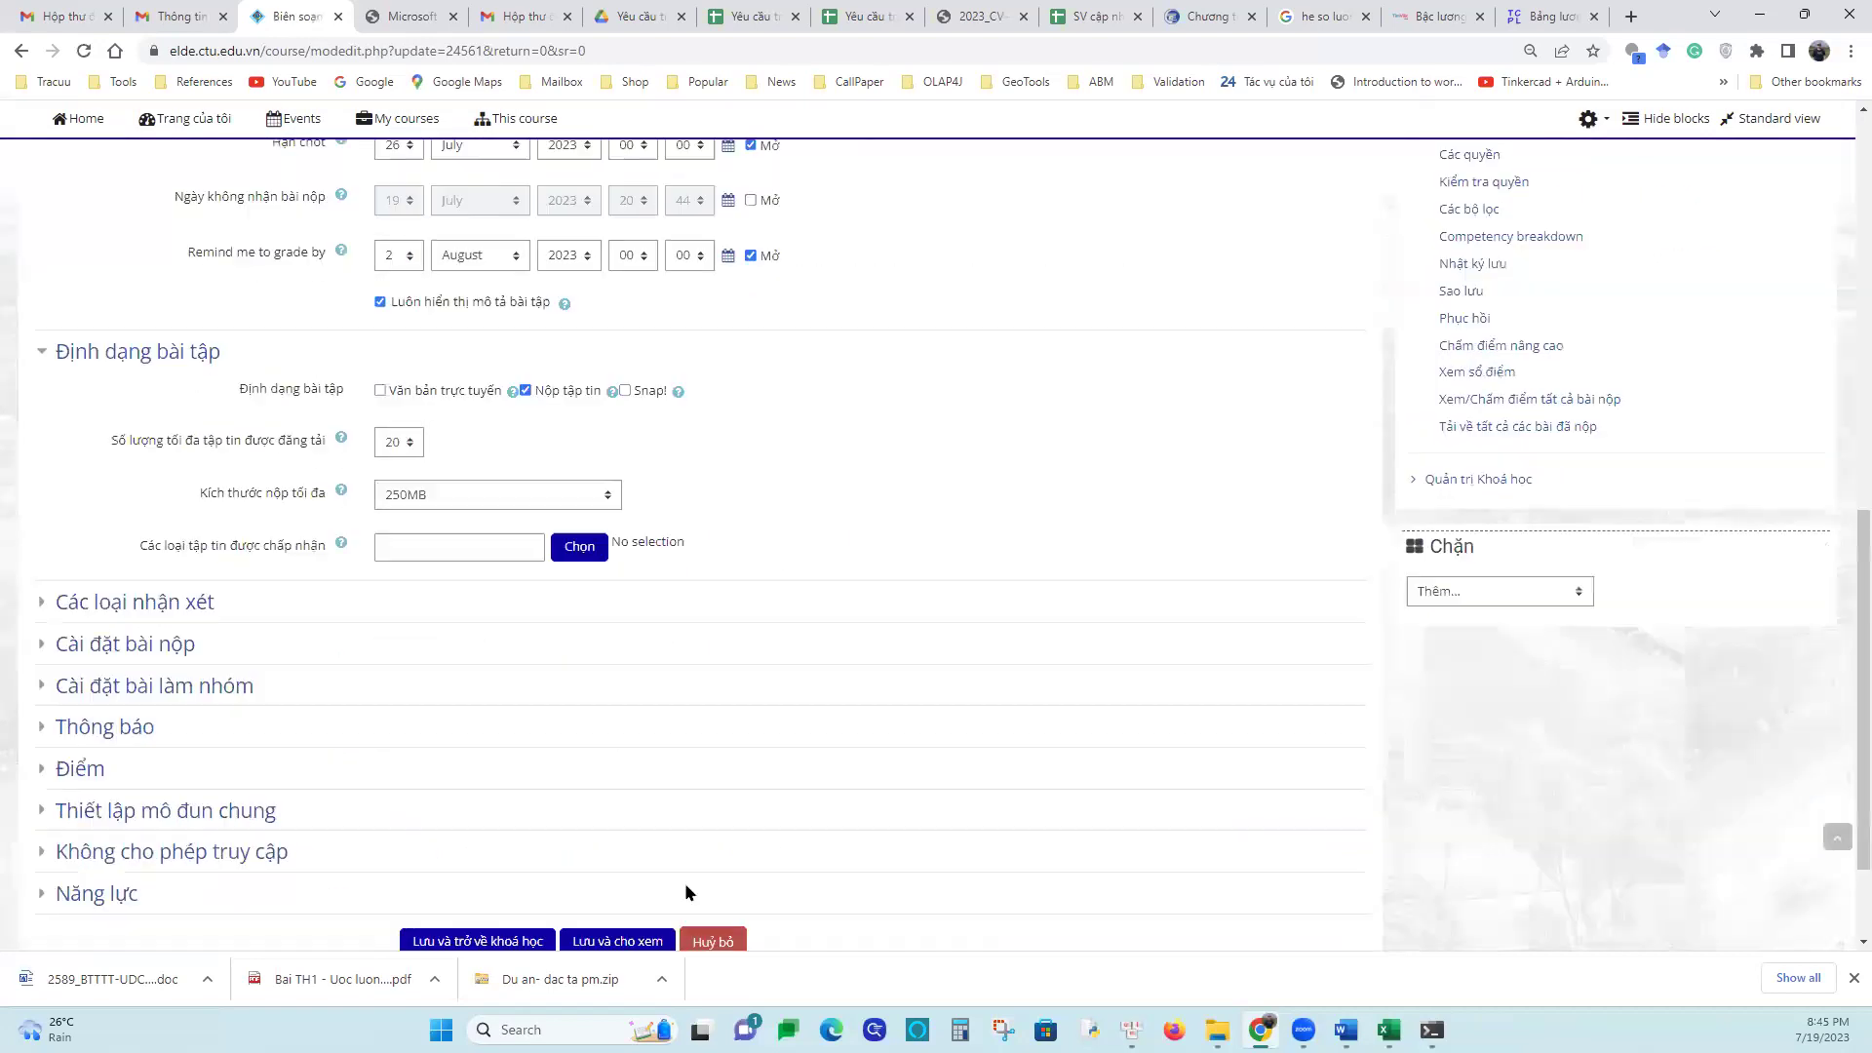
{"action": "left_click", "coordinate": [458, 798]}
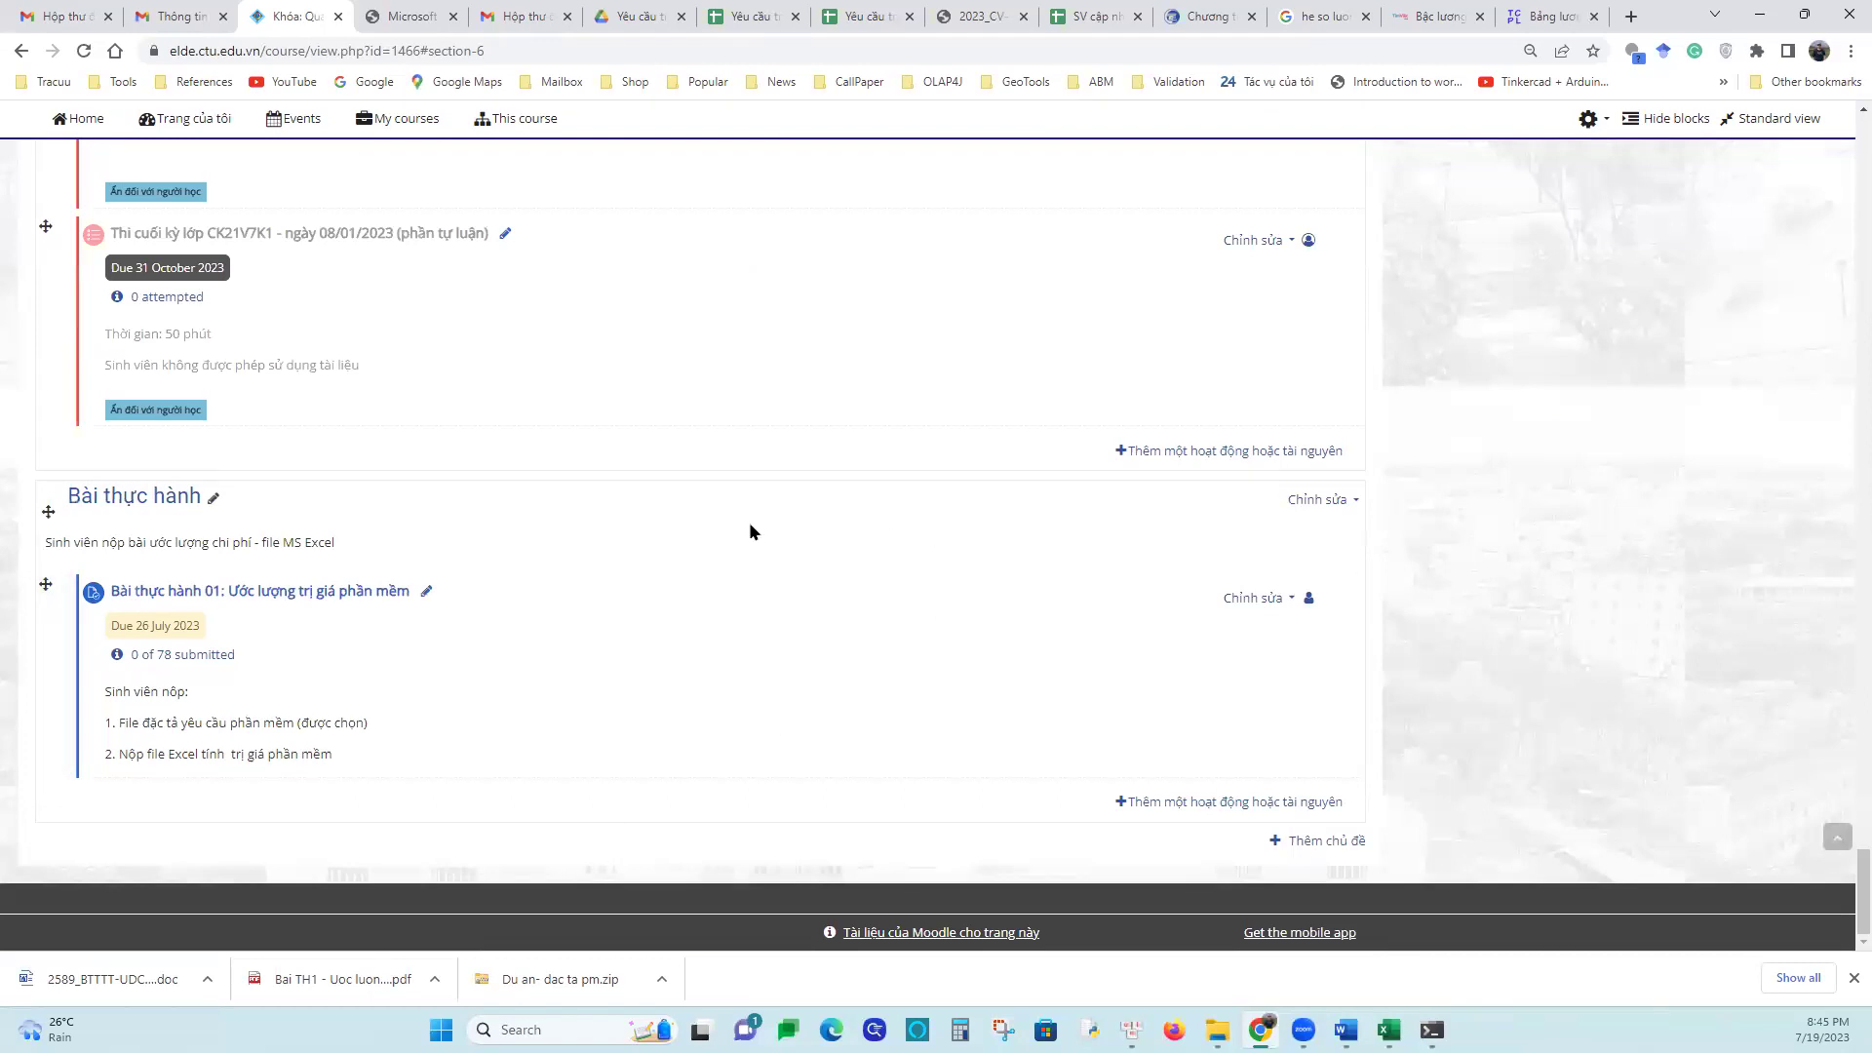
Remove the summary text of the final Bài thực hành section and save the section changes
{"action": "left_click", "coordinate": [1311, 501]}
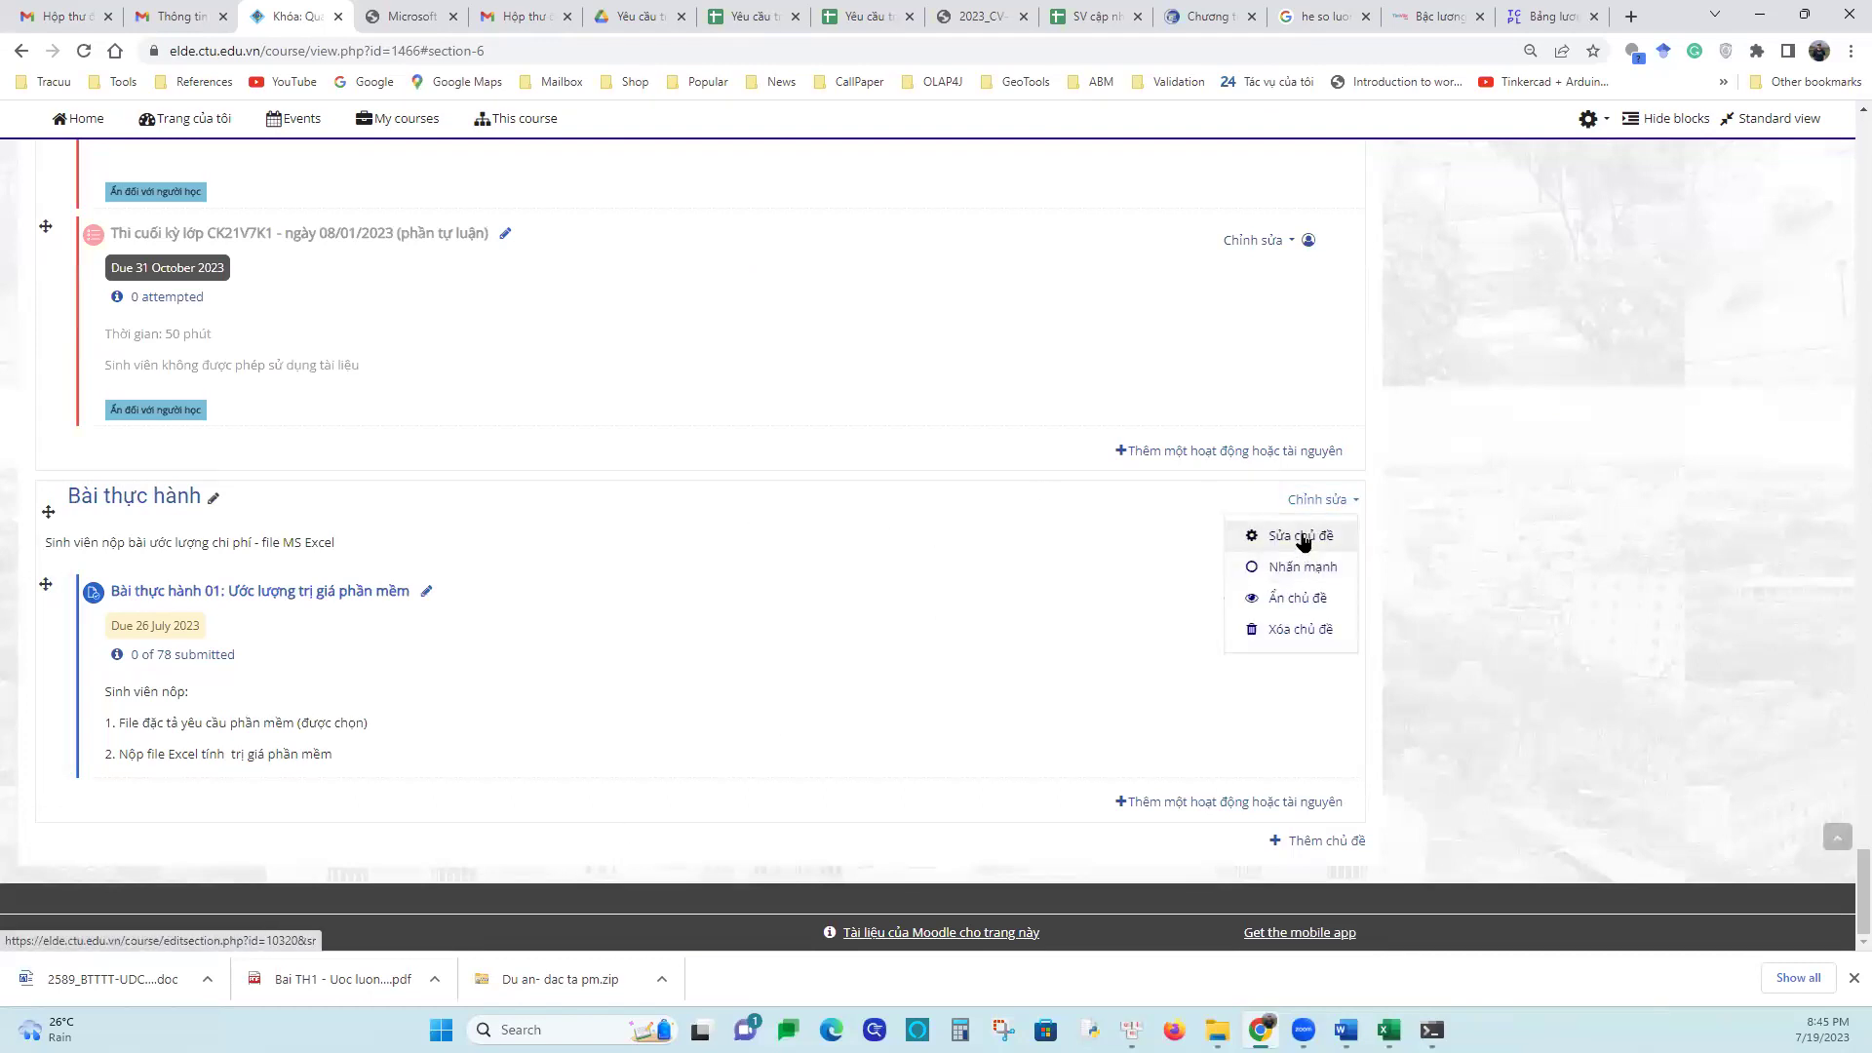
{"action": "left_click", "coordinate": [1300, 536]}
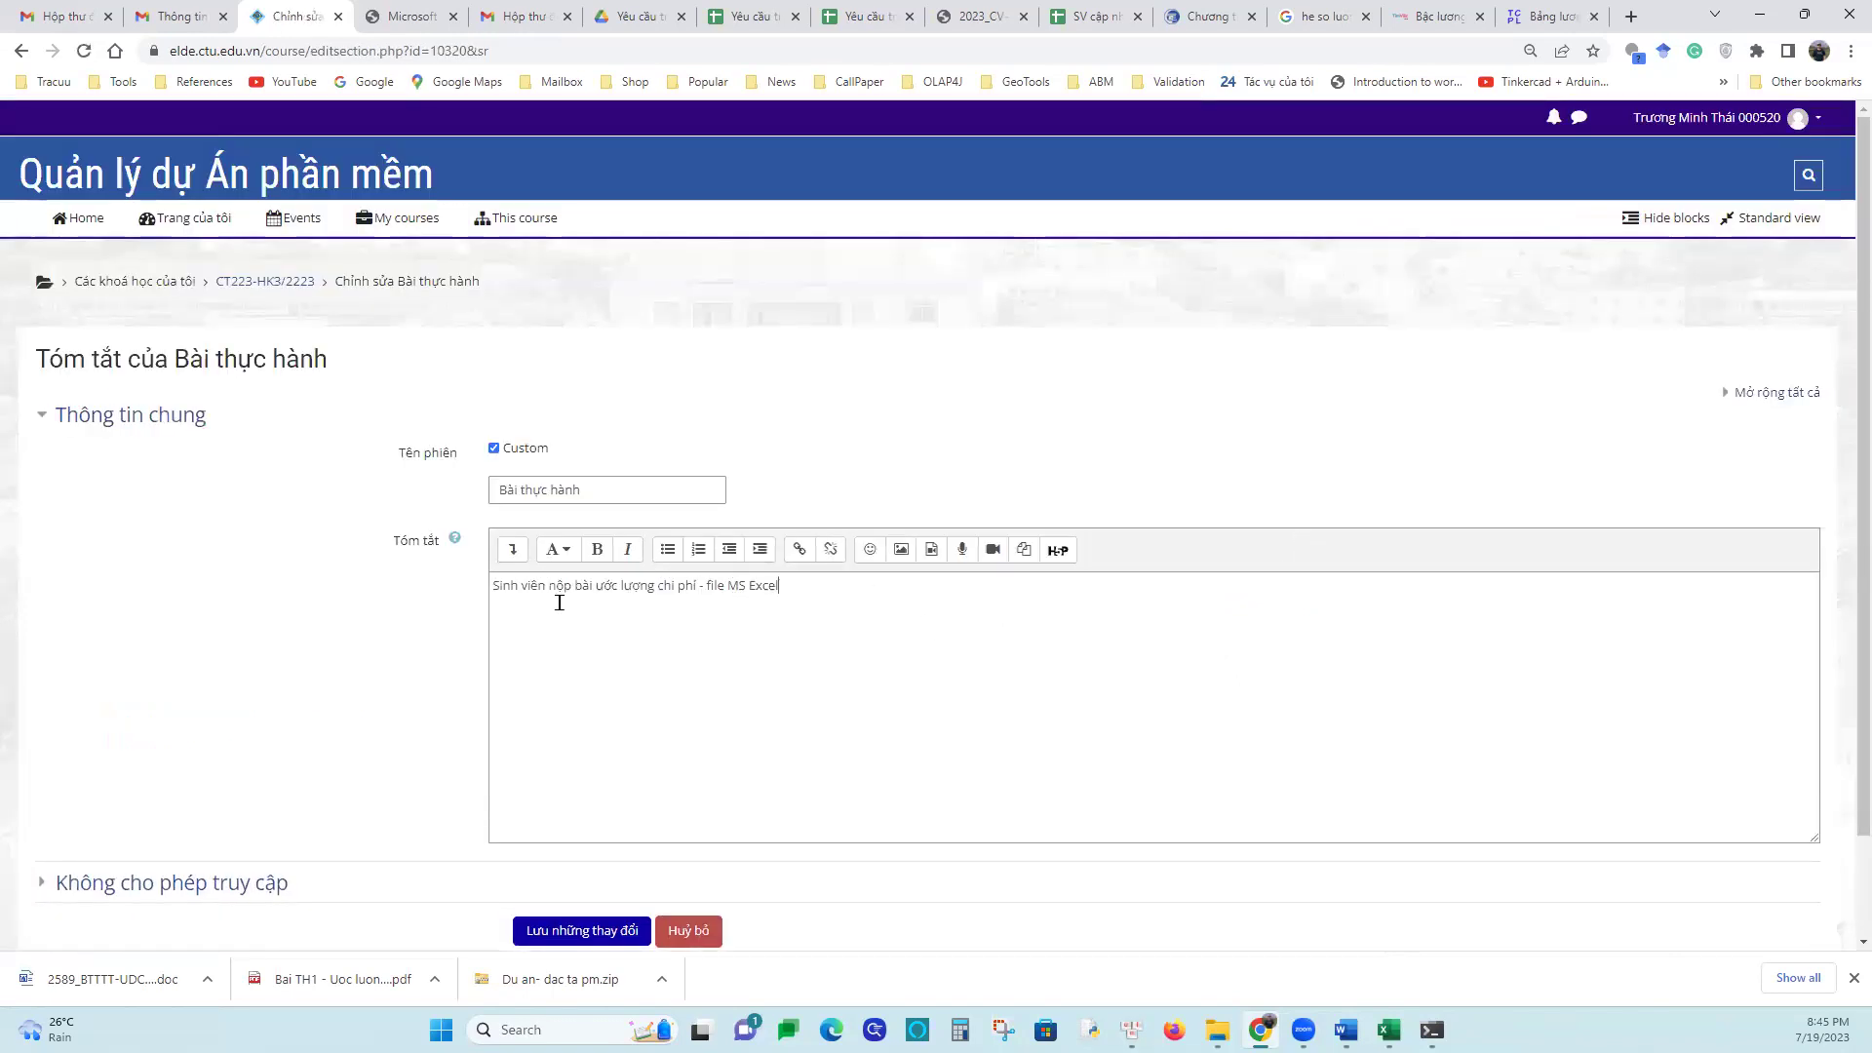
{"action": "triple_click", "coordinate": [481, 593]}
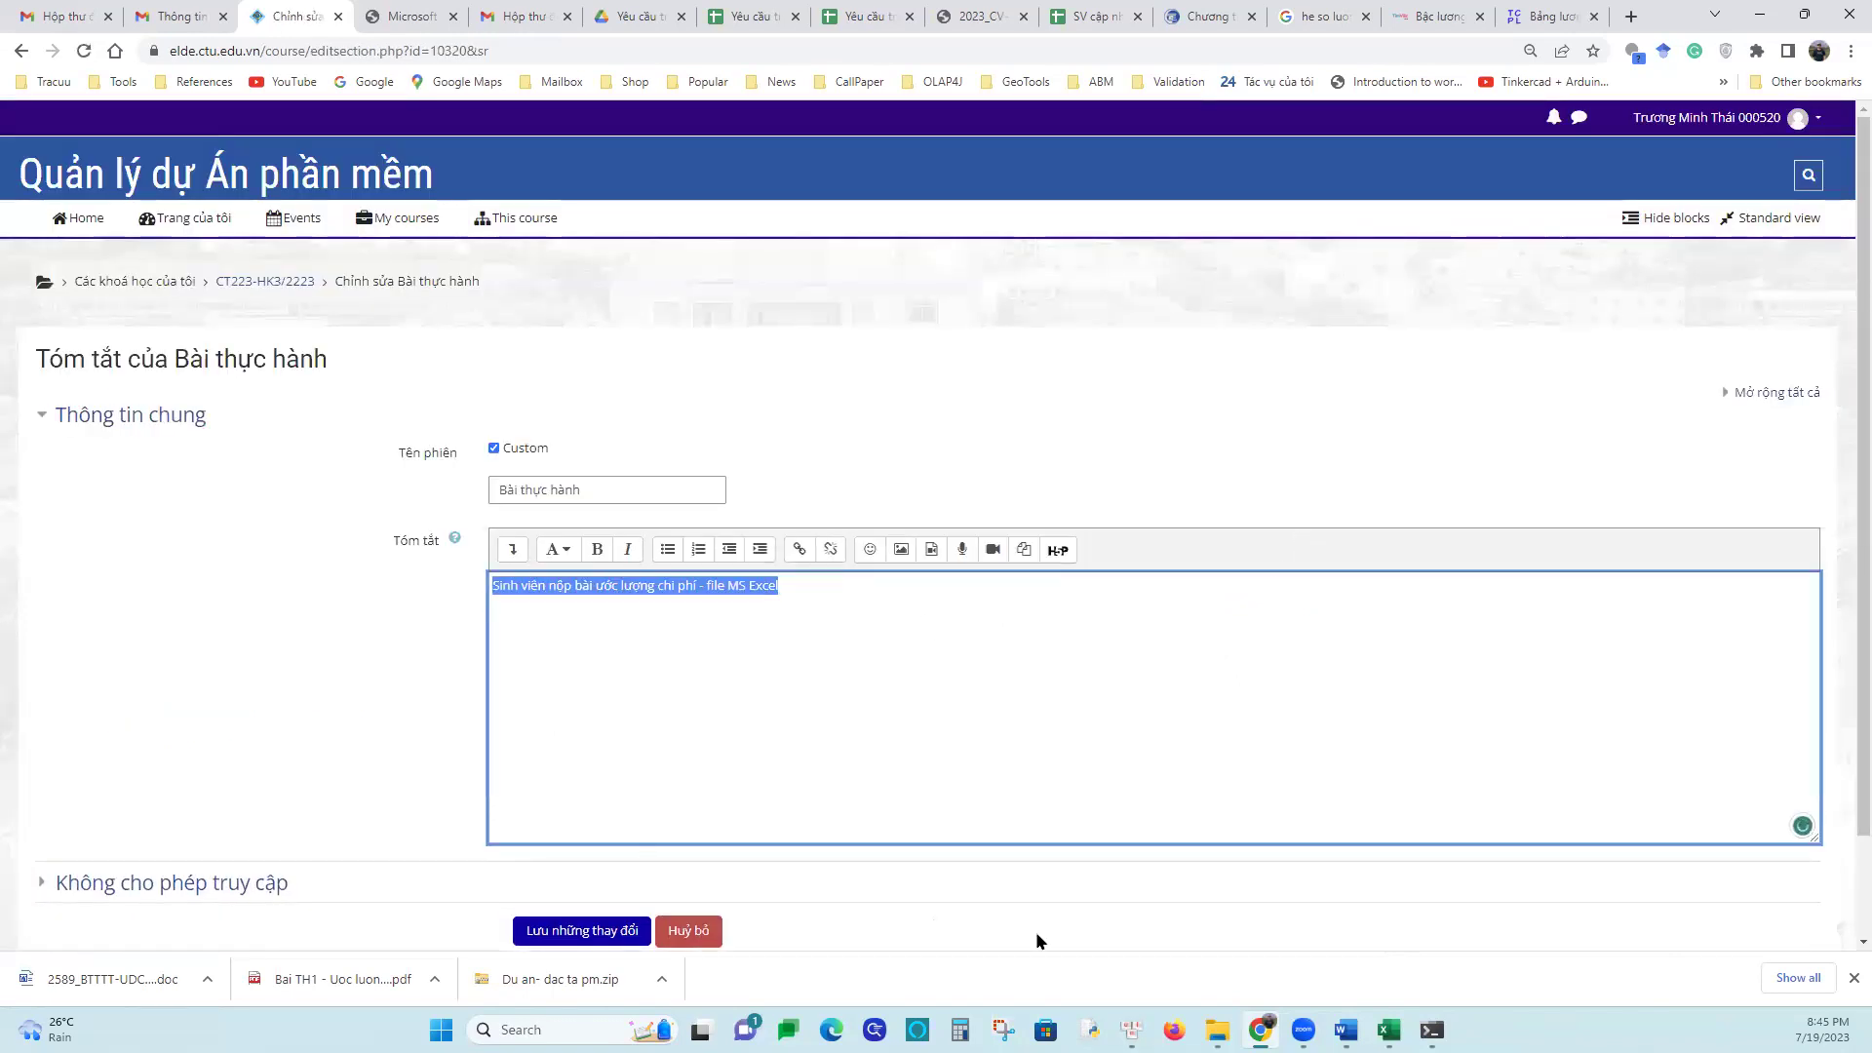
{"action": "key", "text": "BackSpace"}
{"action": "scroll", "coordinate": [977, 910], "scroll_direction": "down", "scroll_amount": 1}
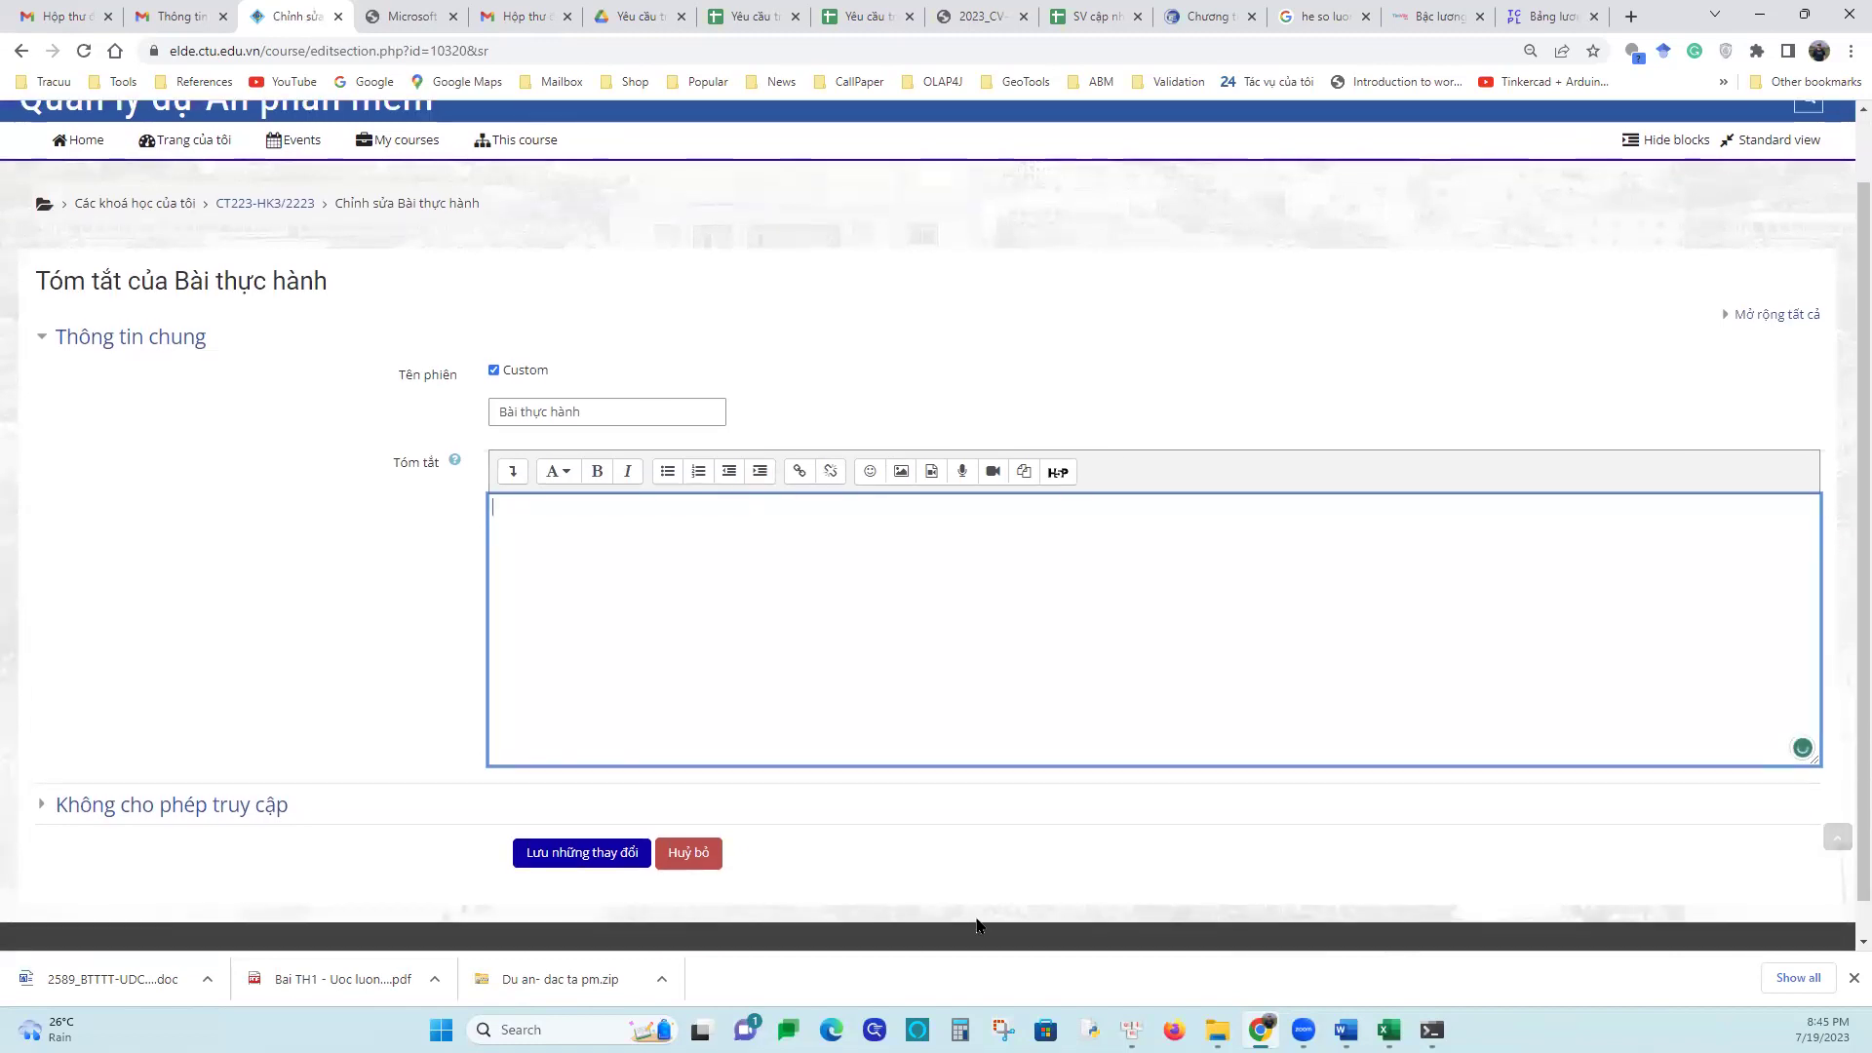
{"action": "left_click", "coordinate": [579, 854]}
{"action": "left_click", "coordinate": [579, 854]}
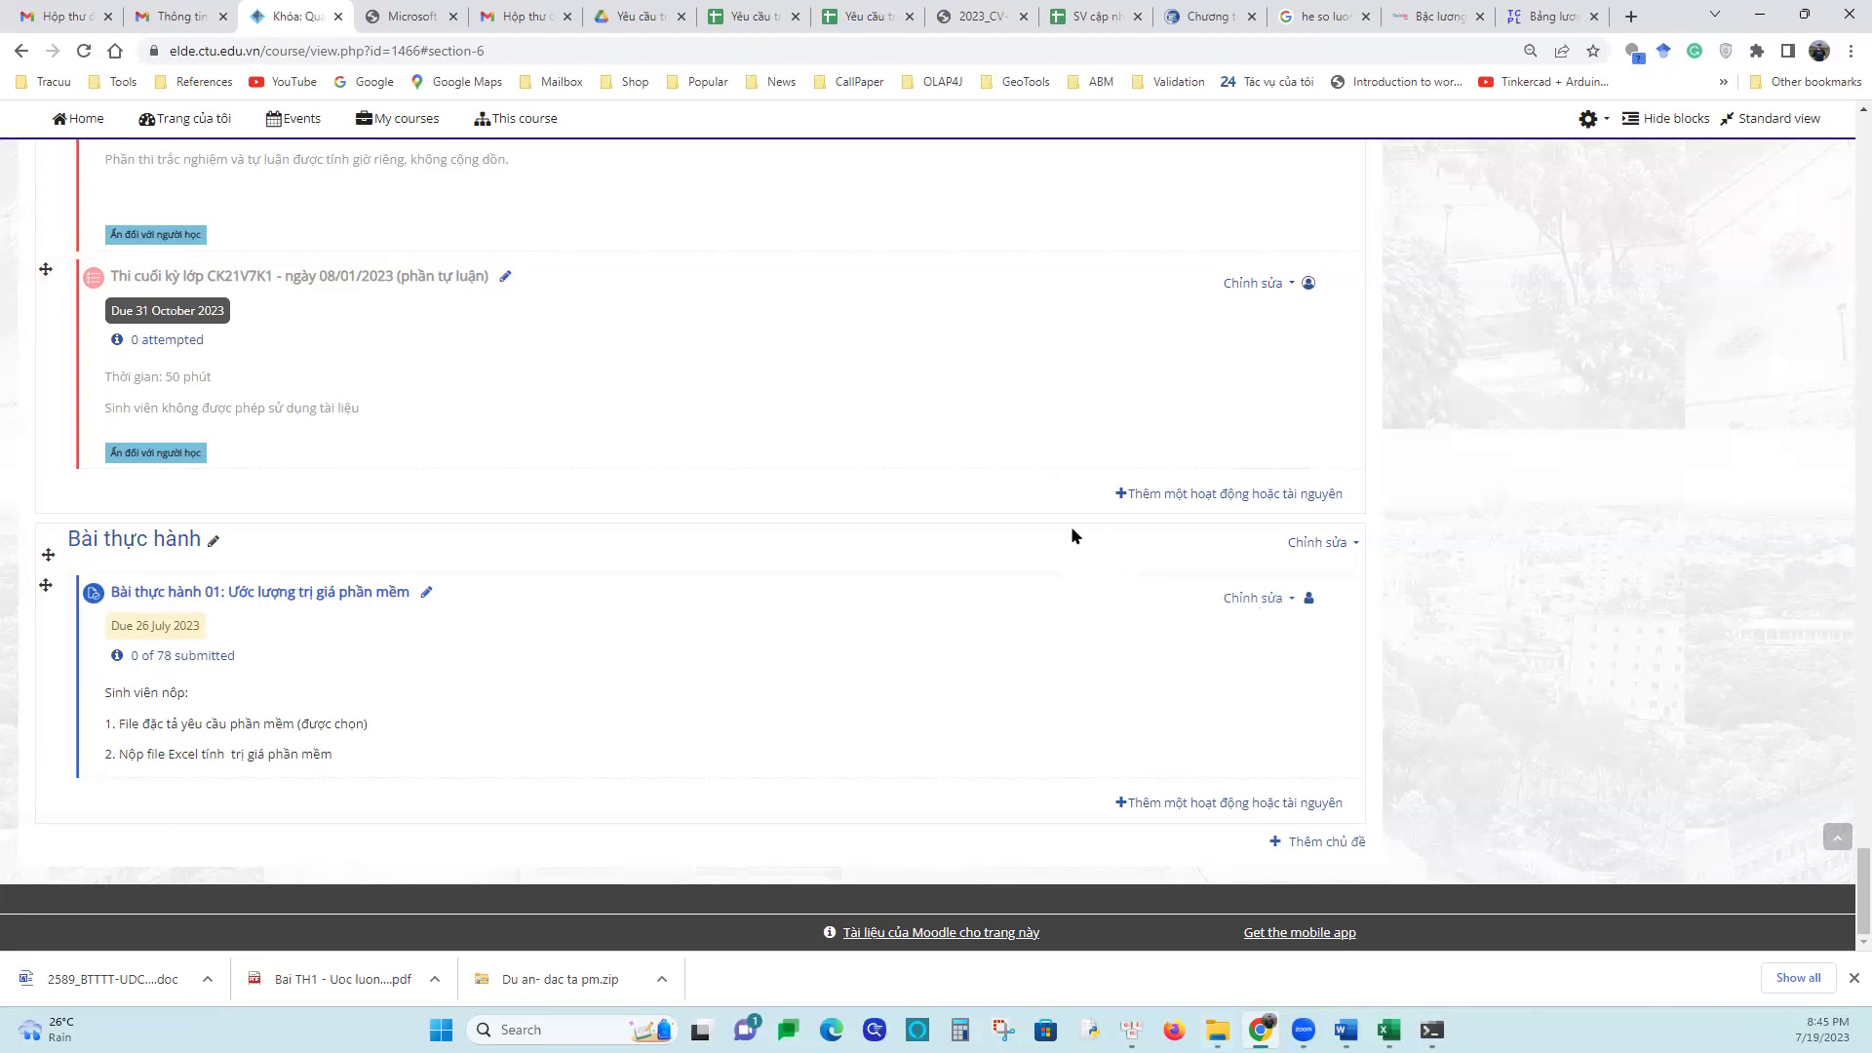
{"action": "scroll", "coordinate": [1214, 666], "scroll_direction": "up", "scroll_amount": 2}
{"action": "scroll", "coordinate": [1214, 667], "scroll_direction": "down", "scroll_amount": 2}
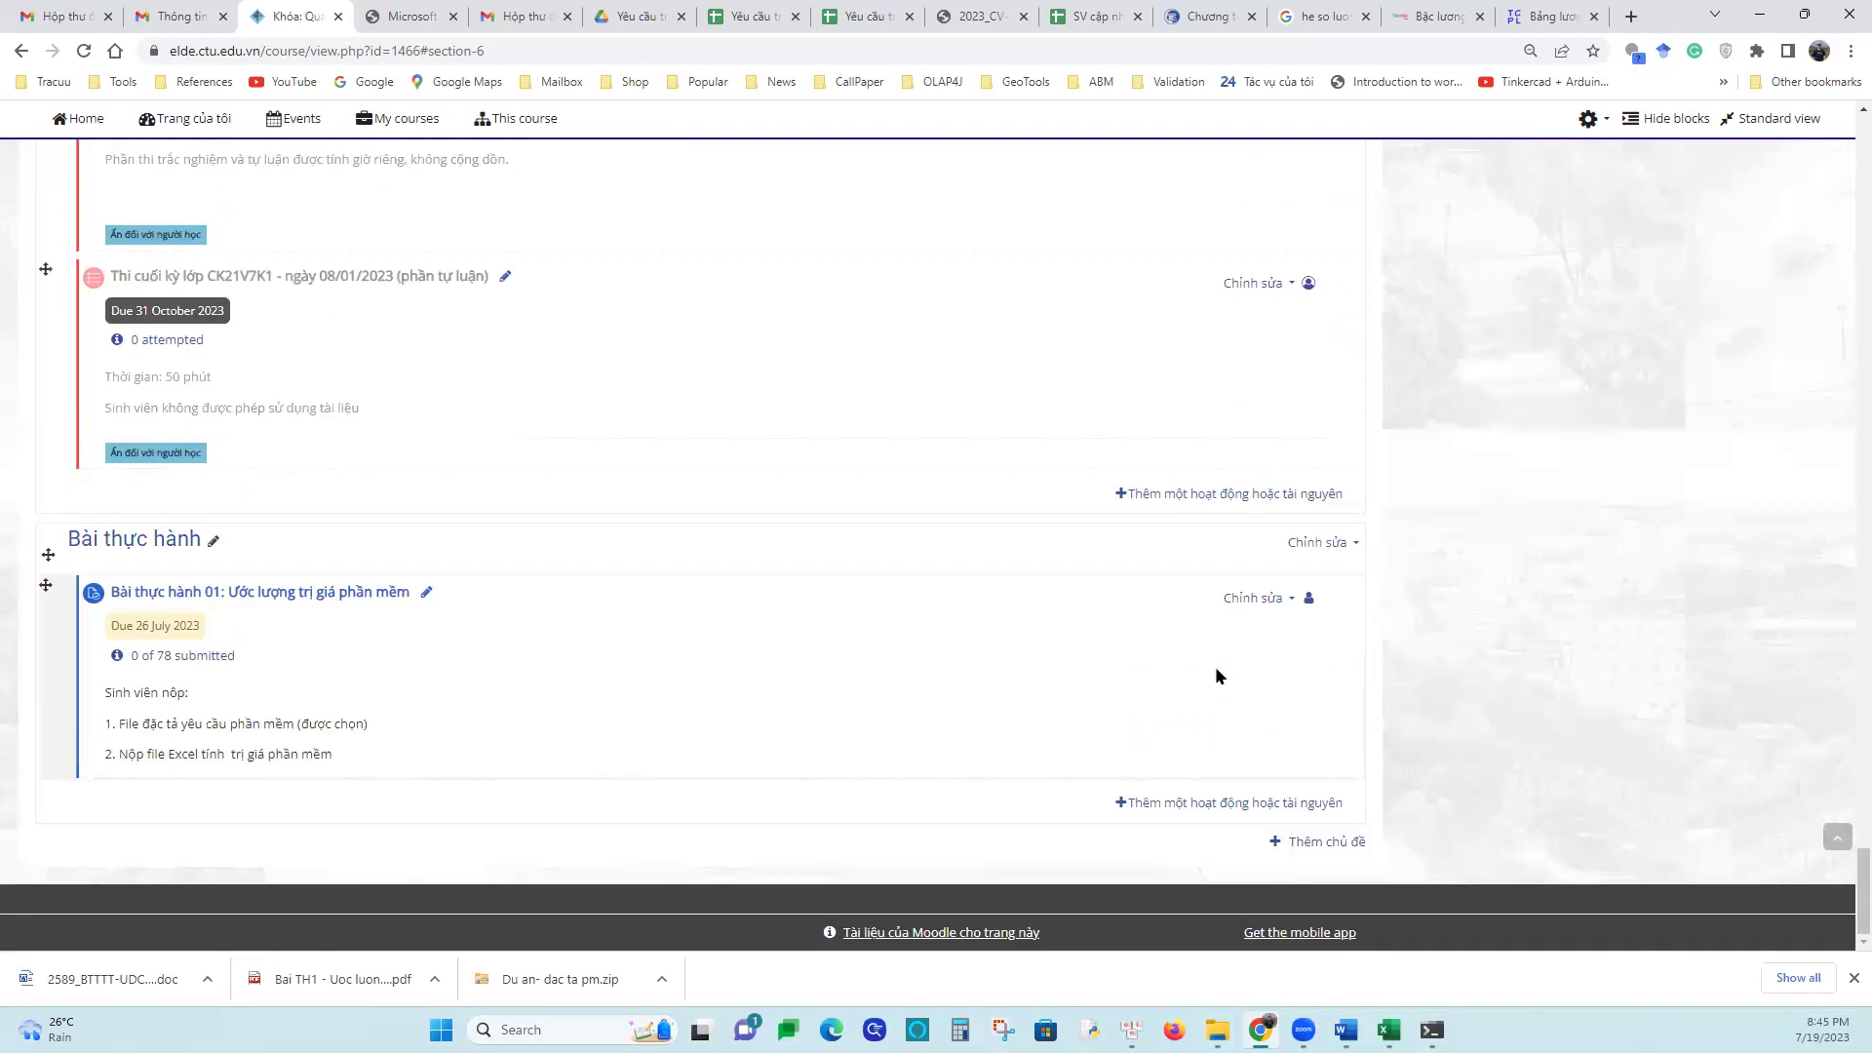